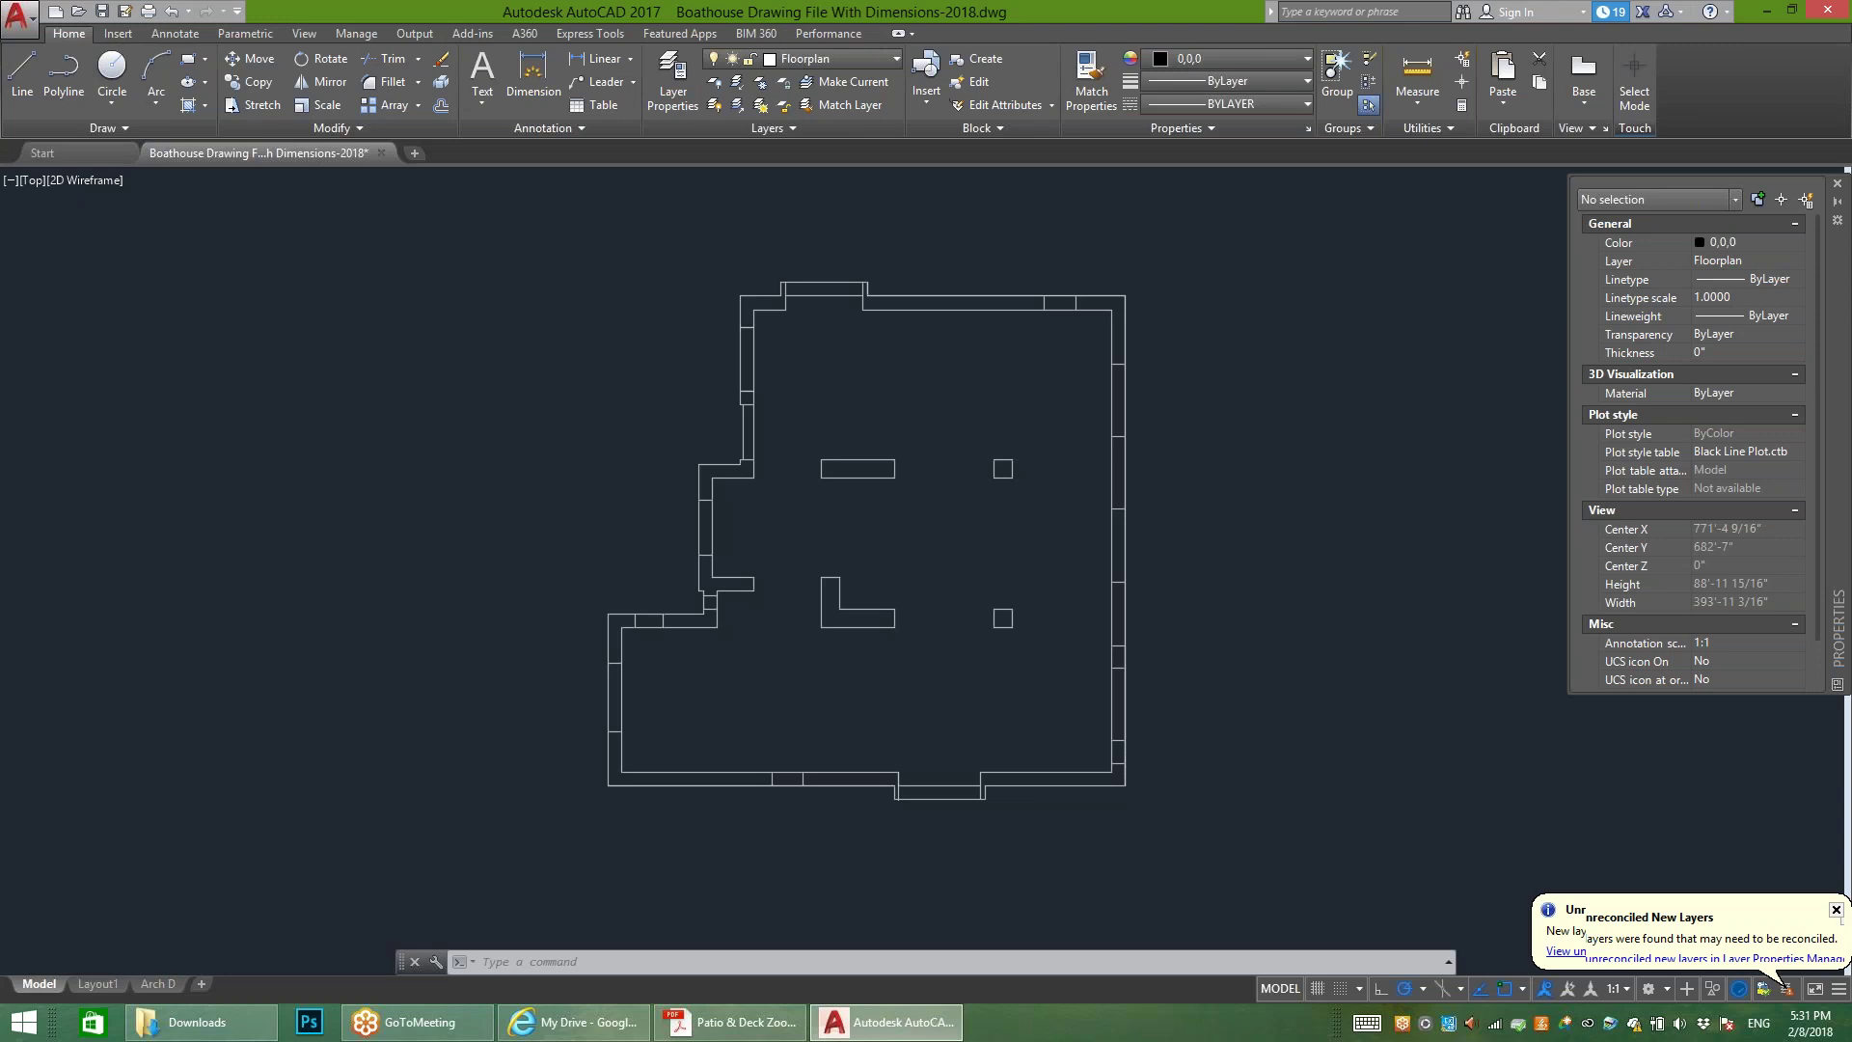
pyautogui.scroll(2, 1206, 588)
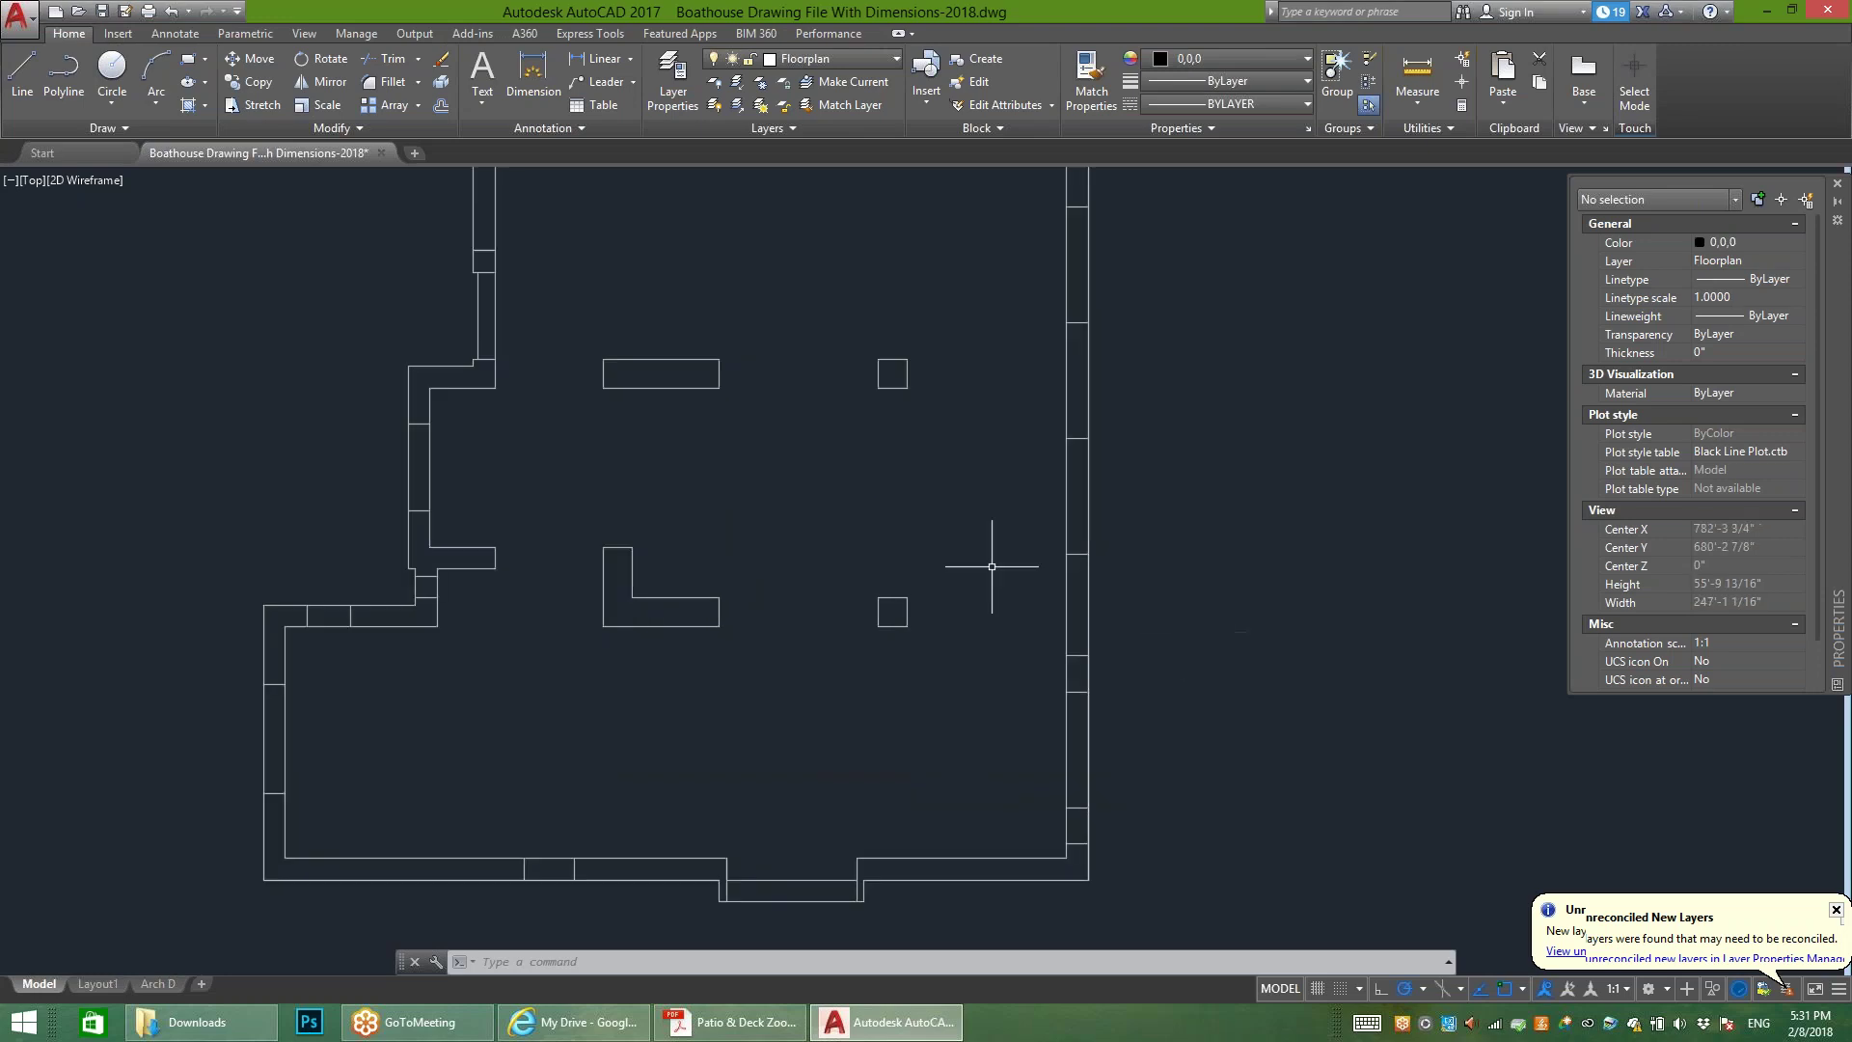
pyautogui.moveTo(865, 533); pyautogui.dragTo(997, 533, button='middle')
pyautogui.scroll(-3, 1013, 527)
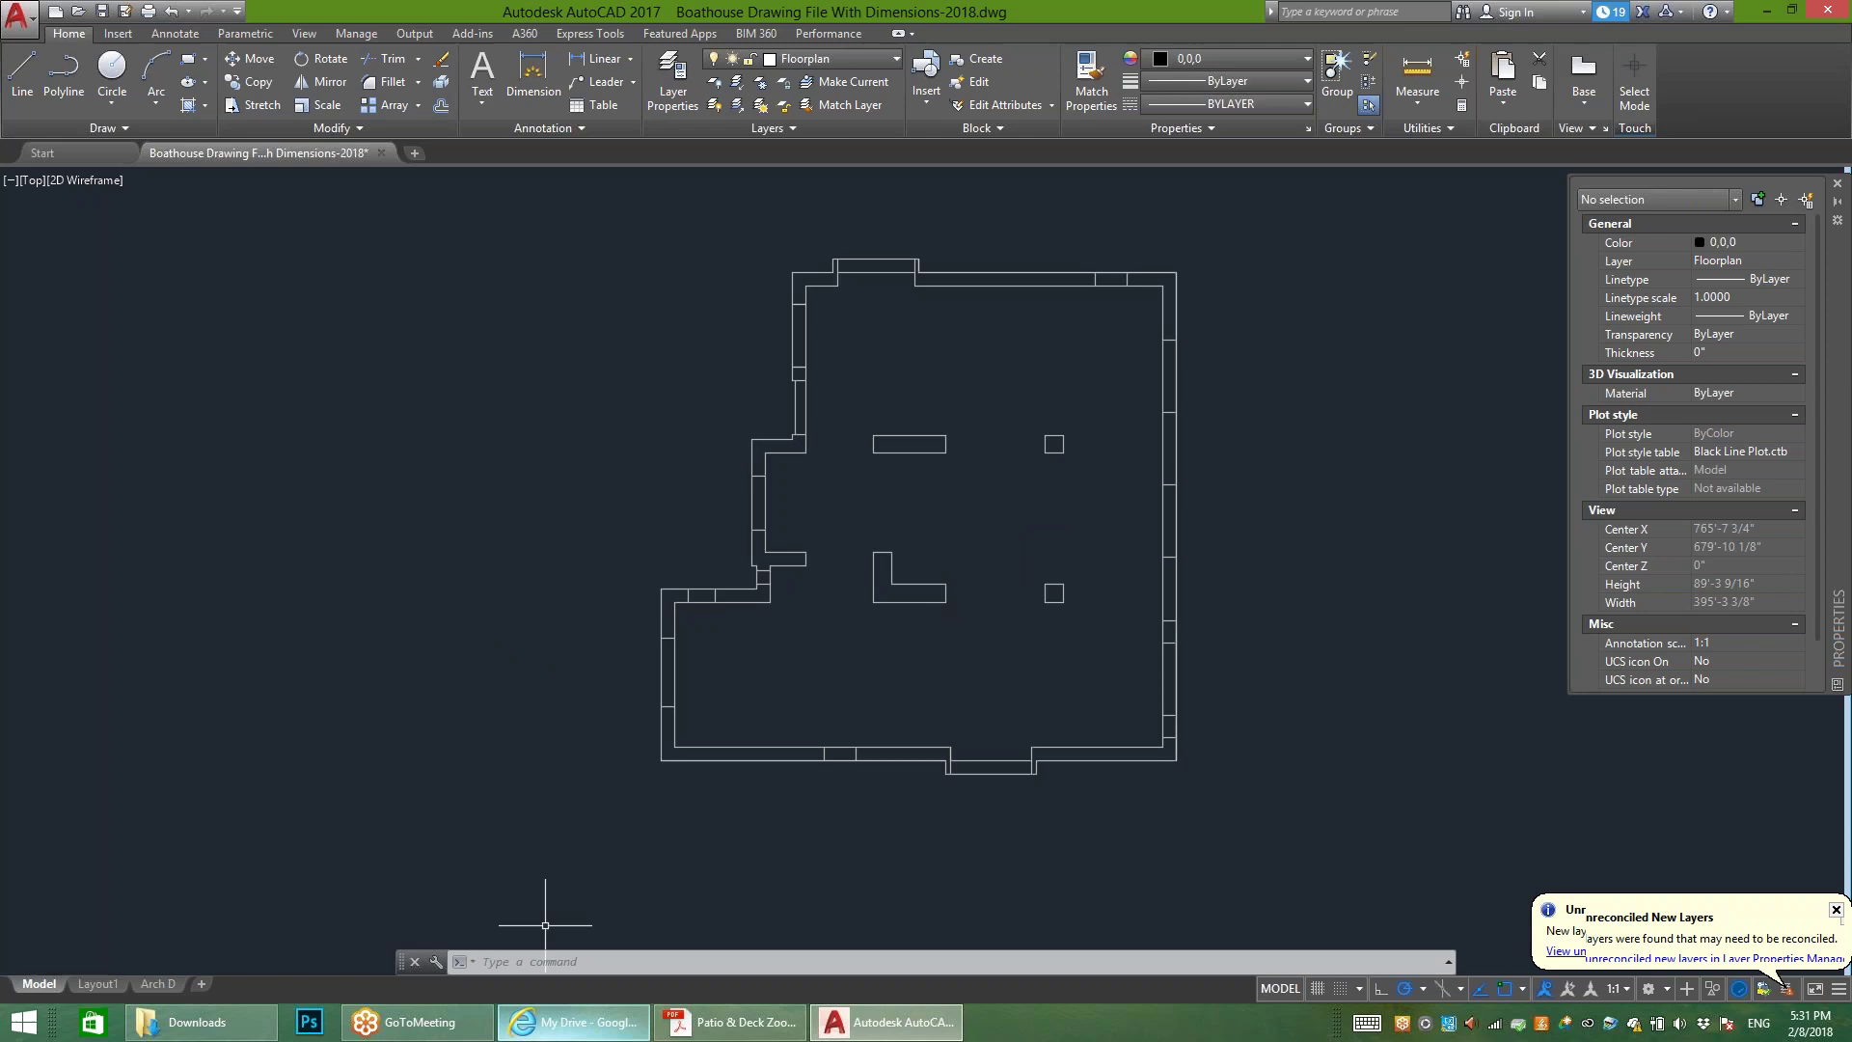
# Step: Switch to Internet Explorer, open Assignment 4 from the spring Basic CAD course's Week 4 module, and review its requirements
pyautogui.moveTo(574, 1022)
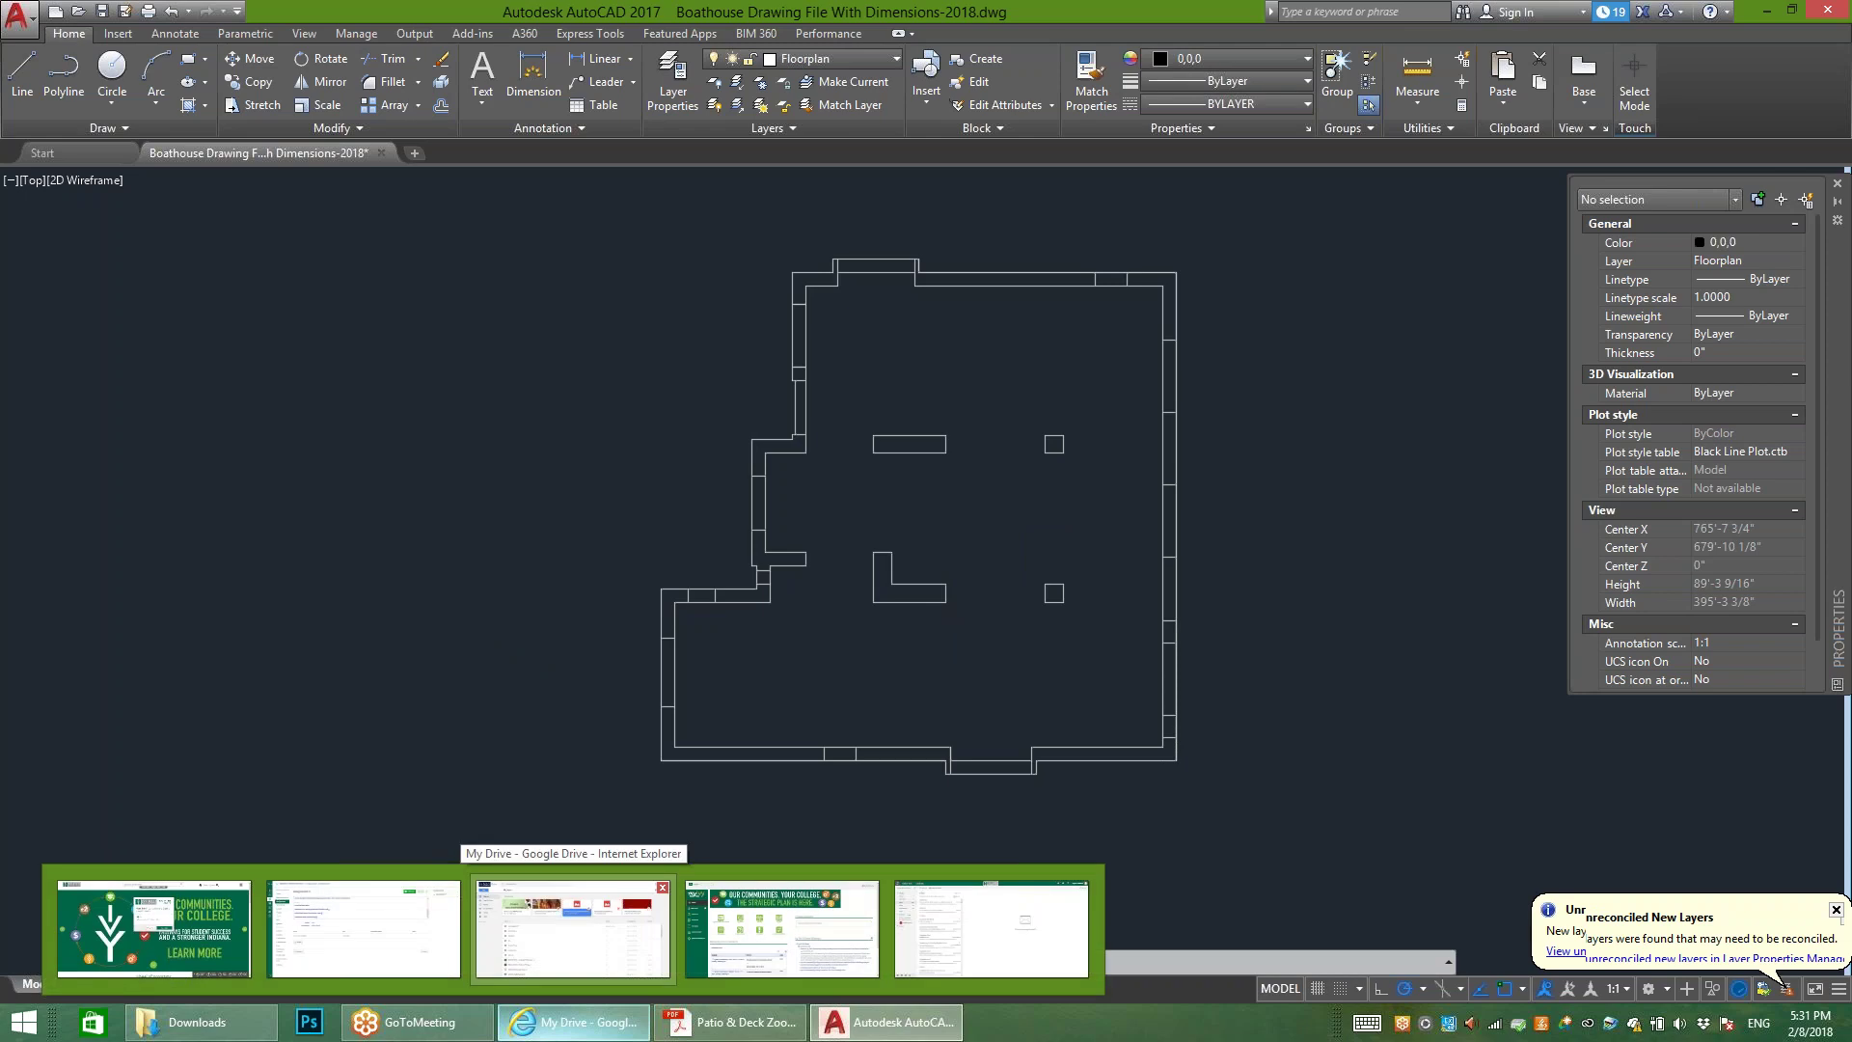
pyautogui.click(365, 928)
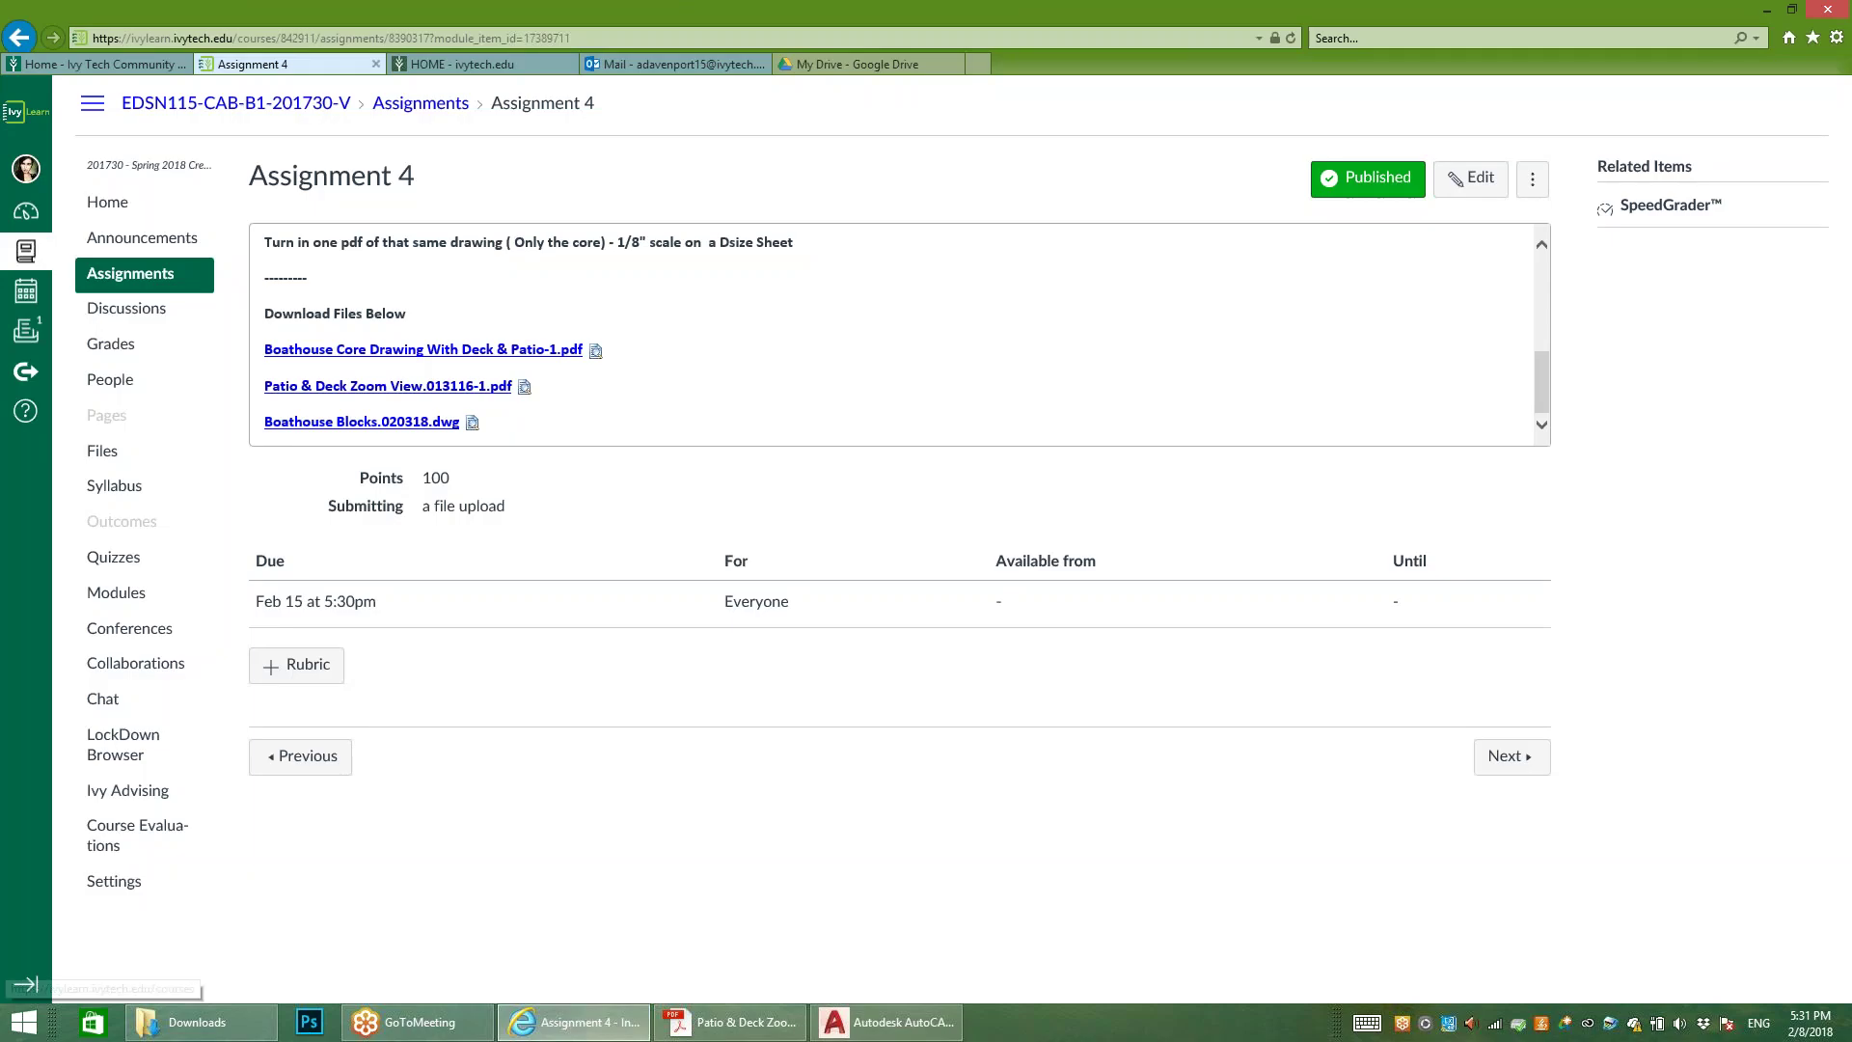
pyautogui.click(28, 227)
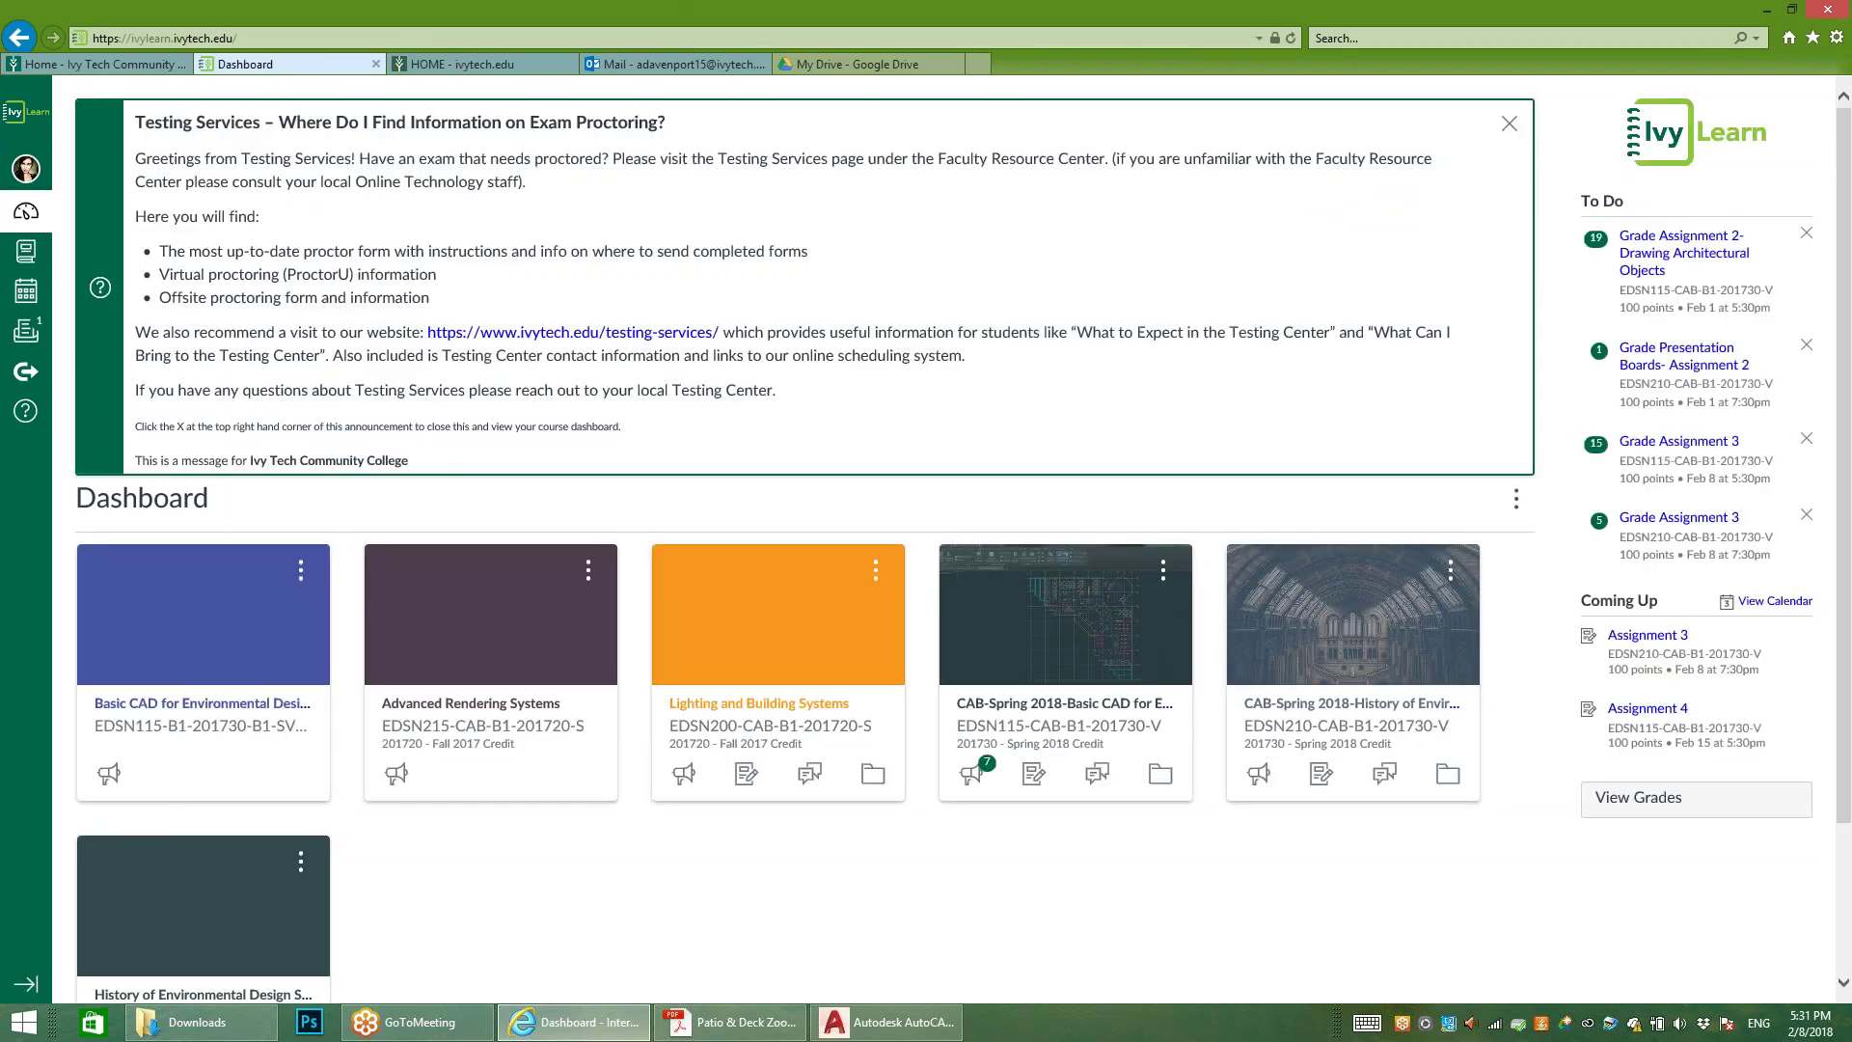
pyautogui.click(1035, 732)
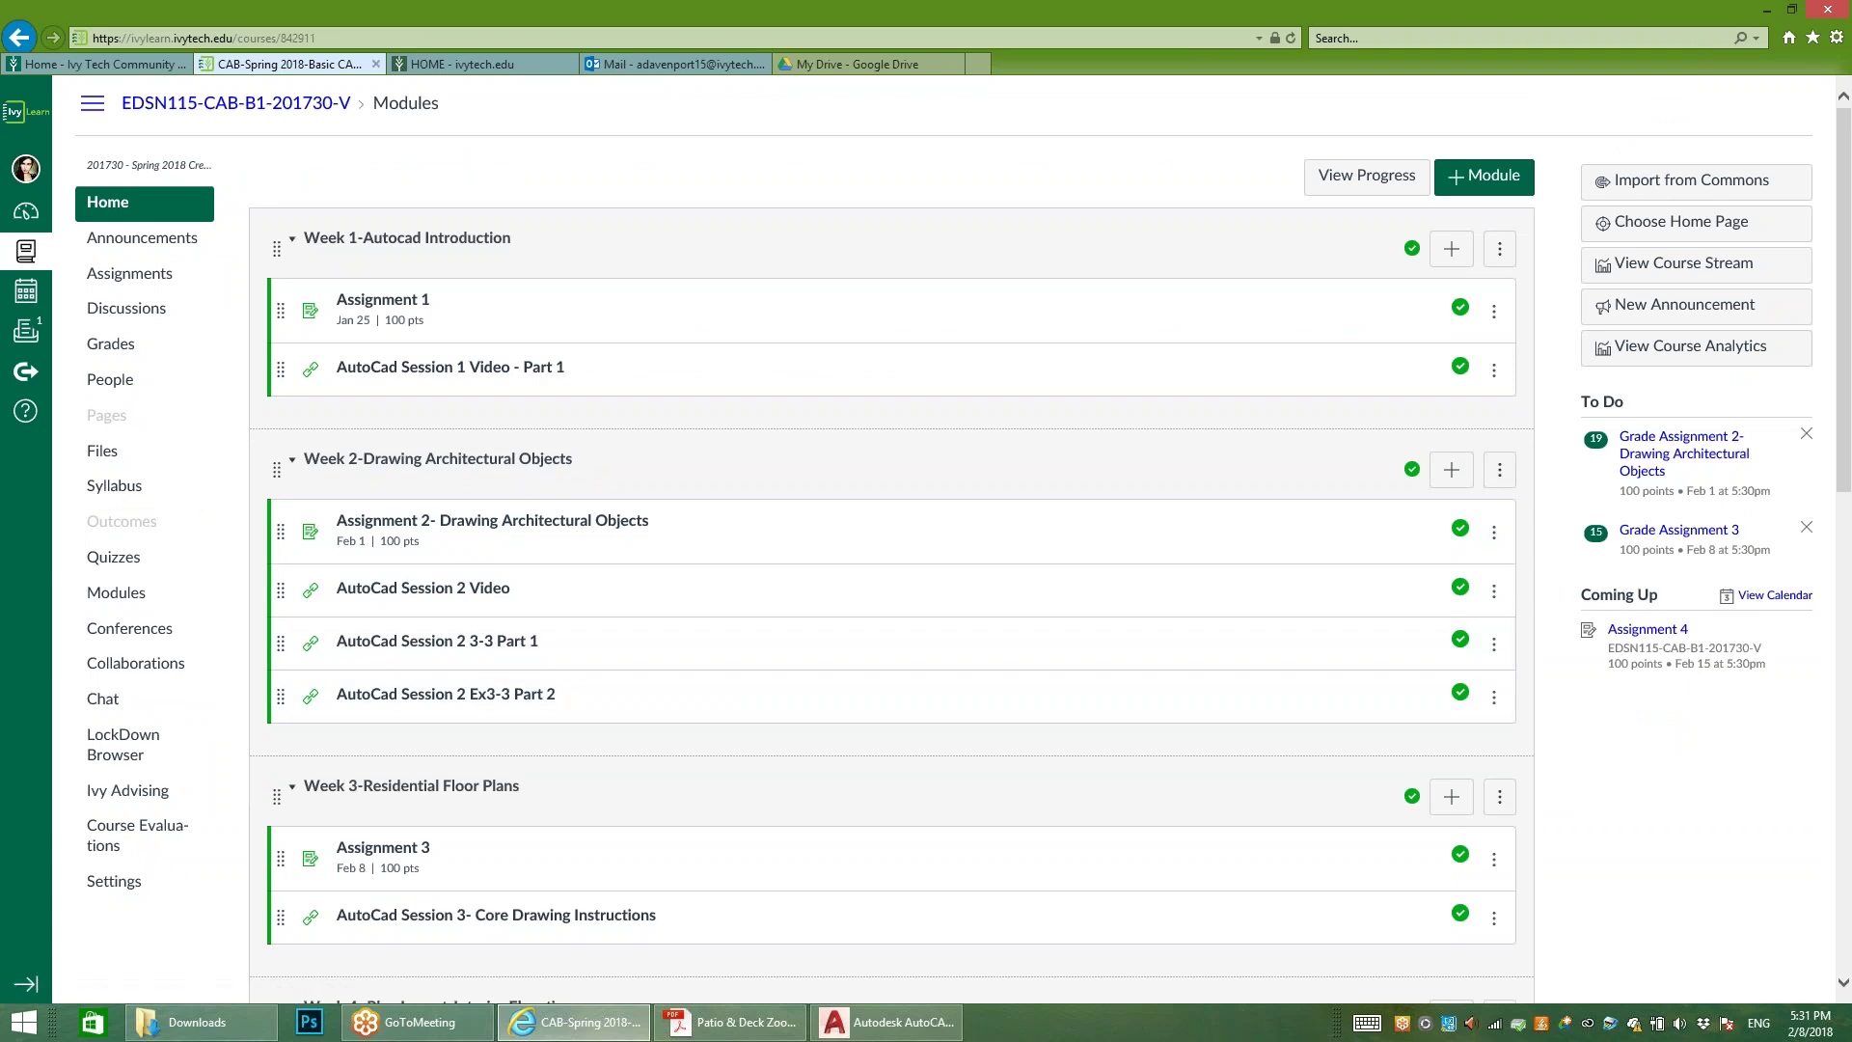
pyautogui.scroll(-5, 453, 786)
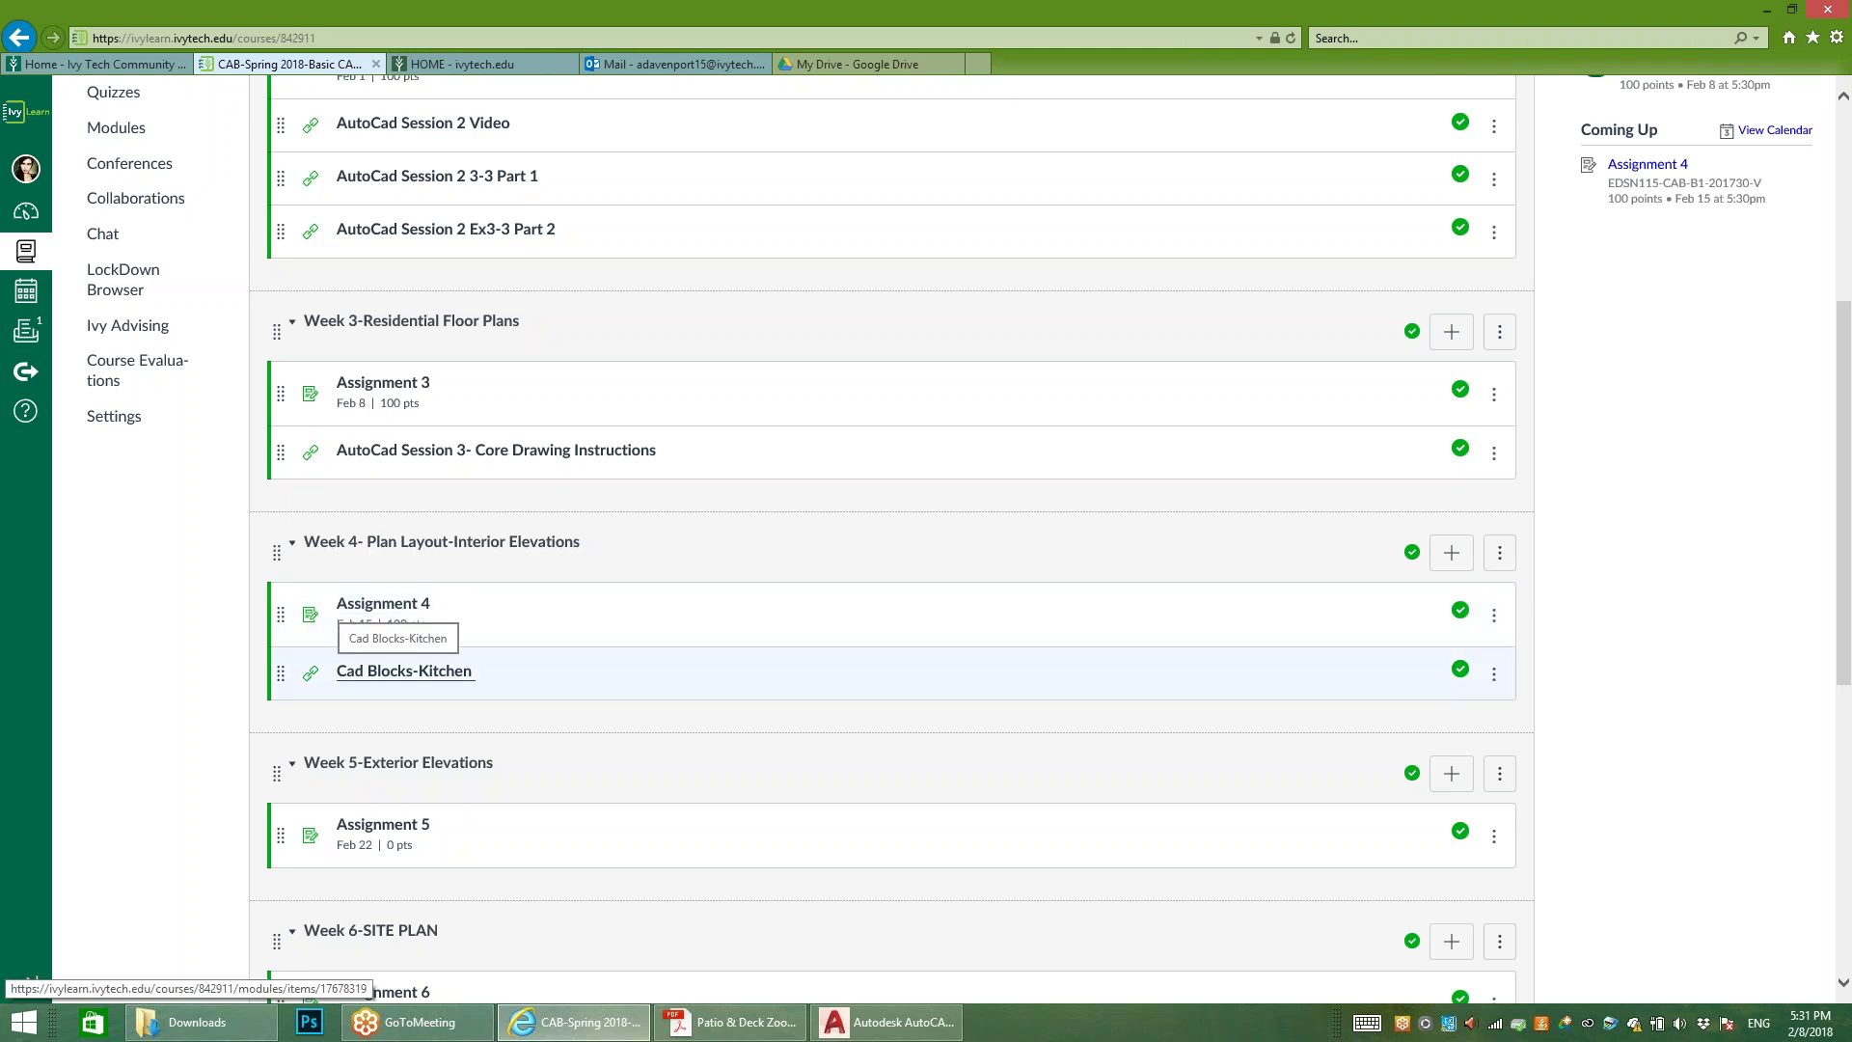
pyautogui.click(395, 614)
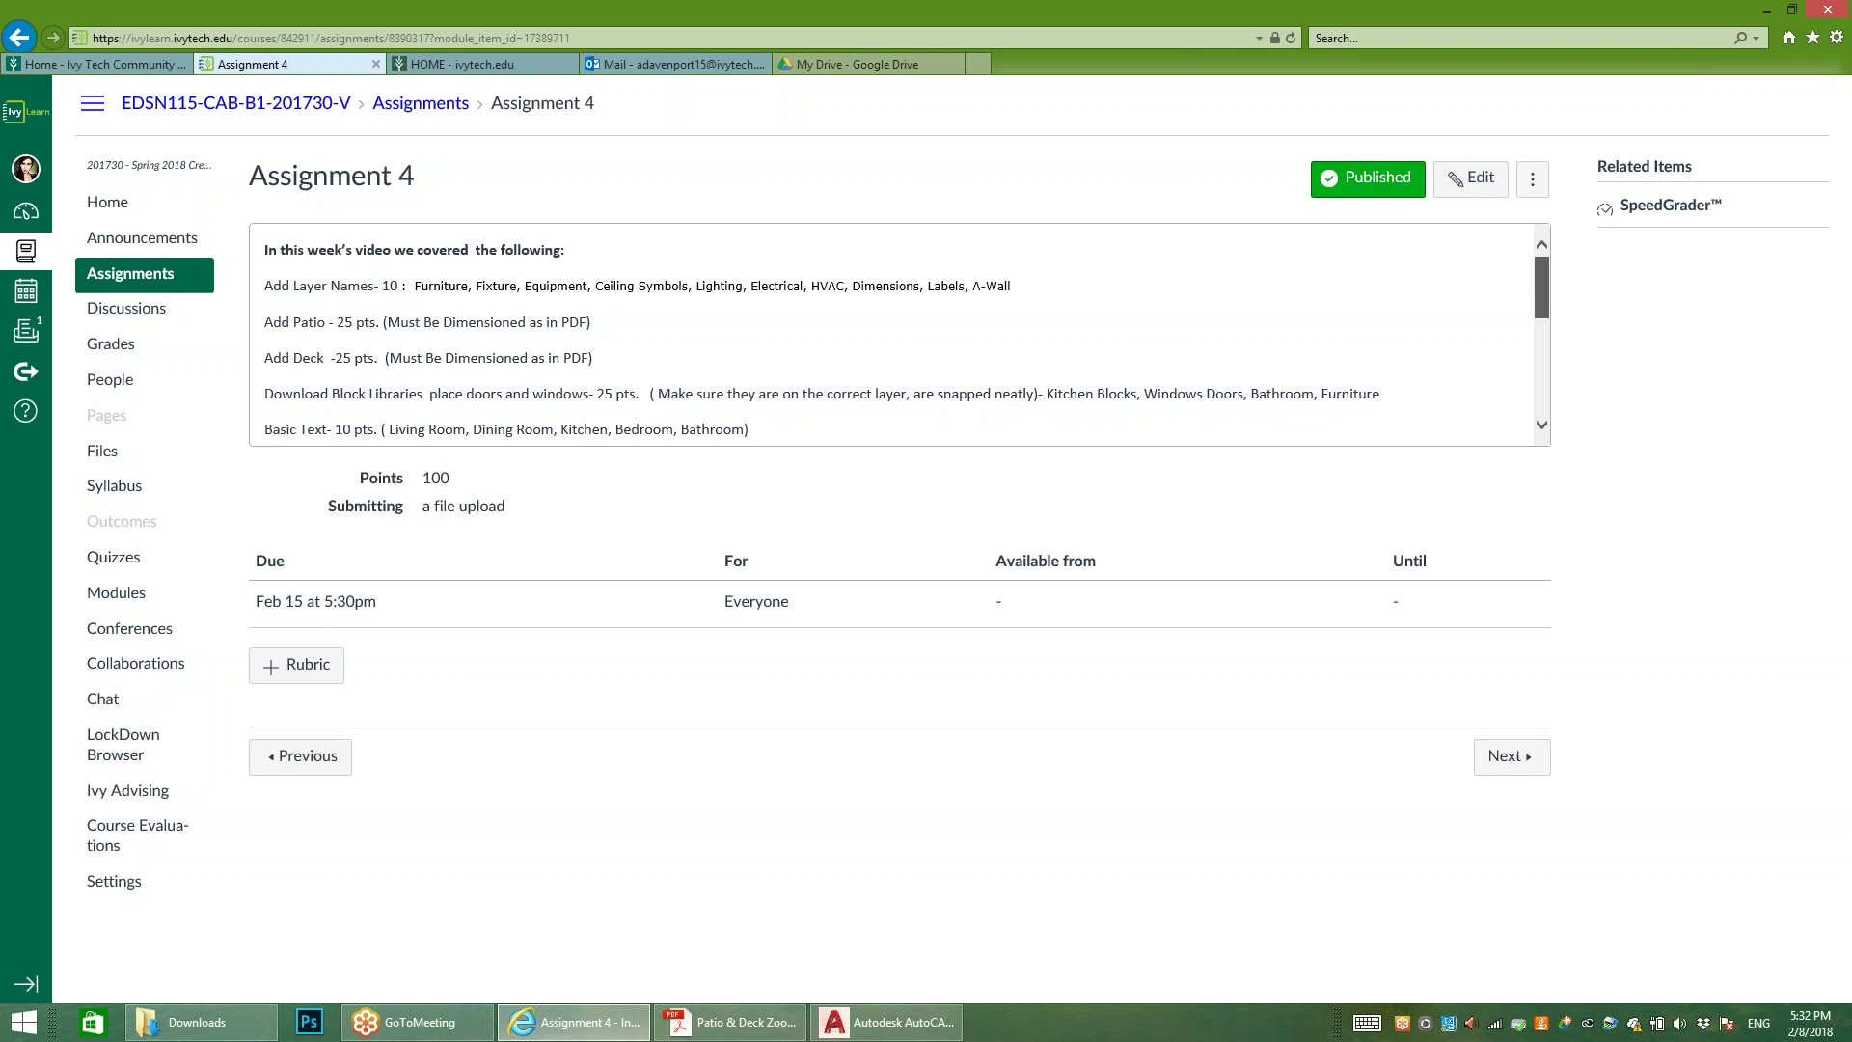
pyautogui.scroll(-1, 899, 335)
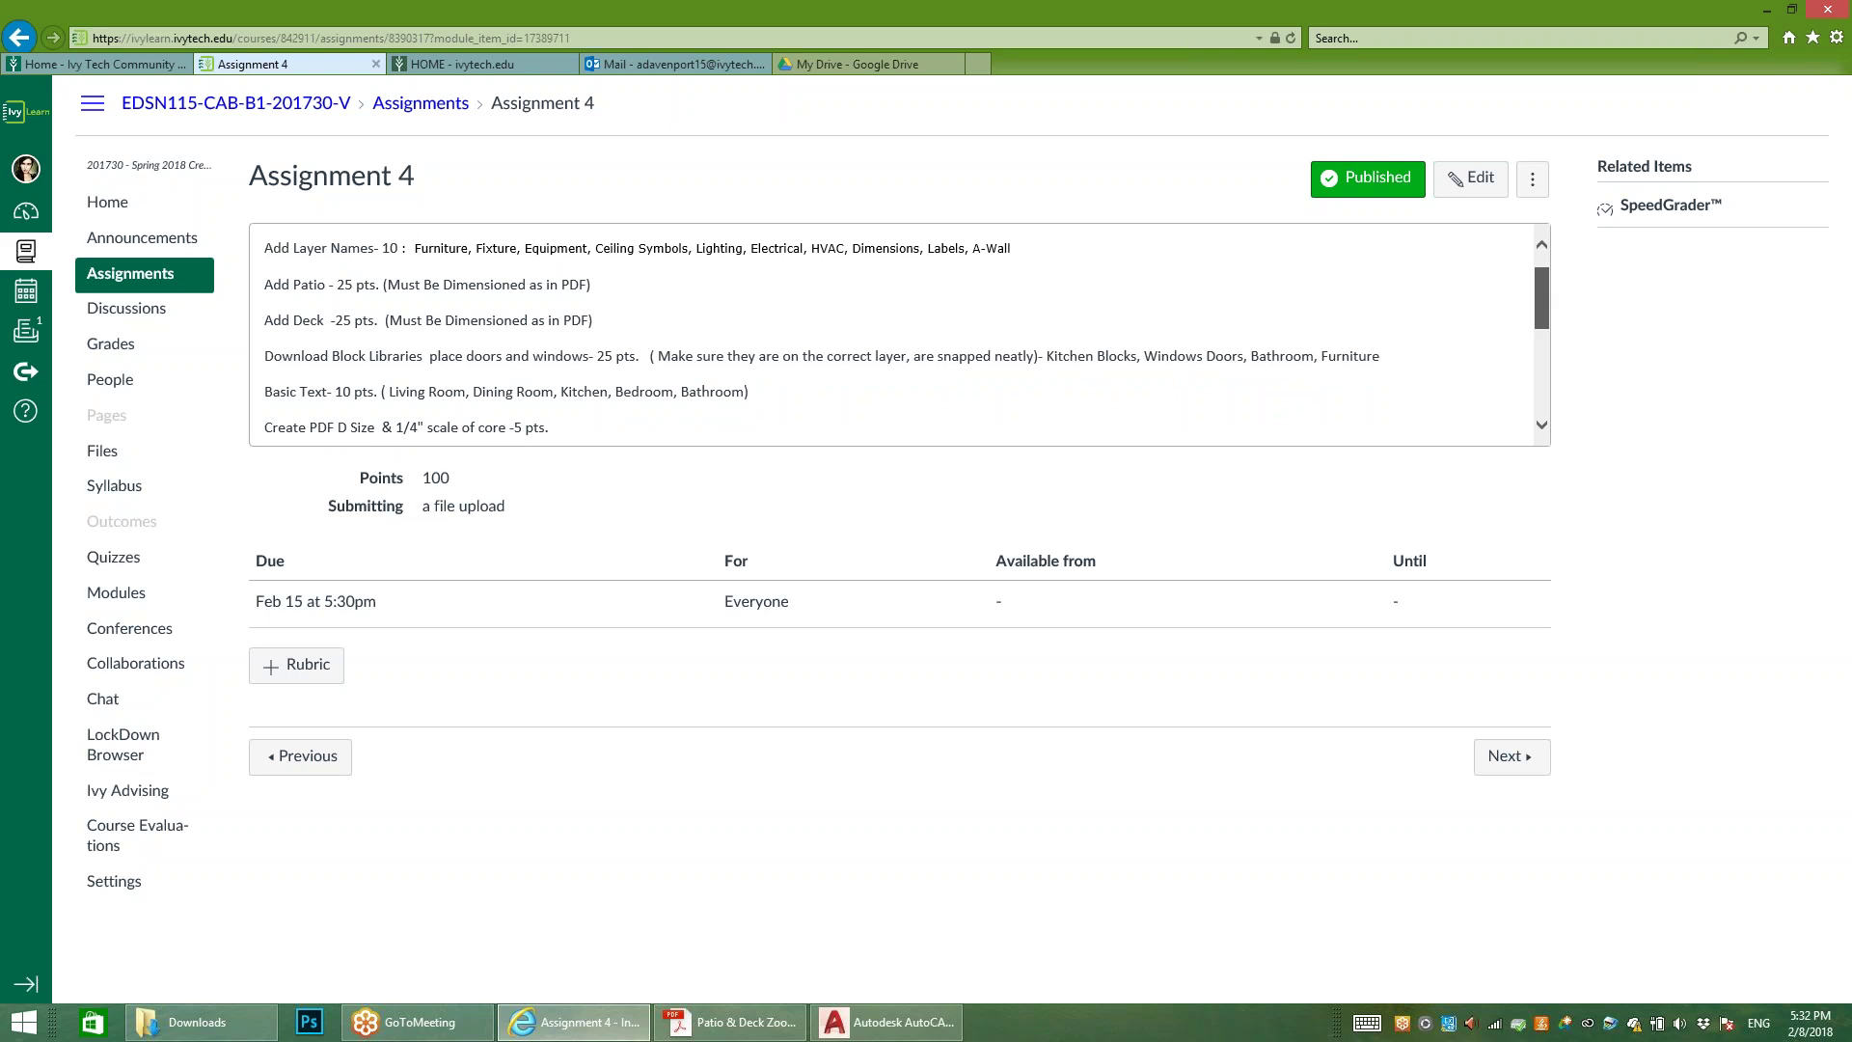
pyautogui.scroll(-2, 1541, 309)
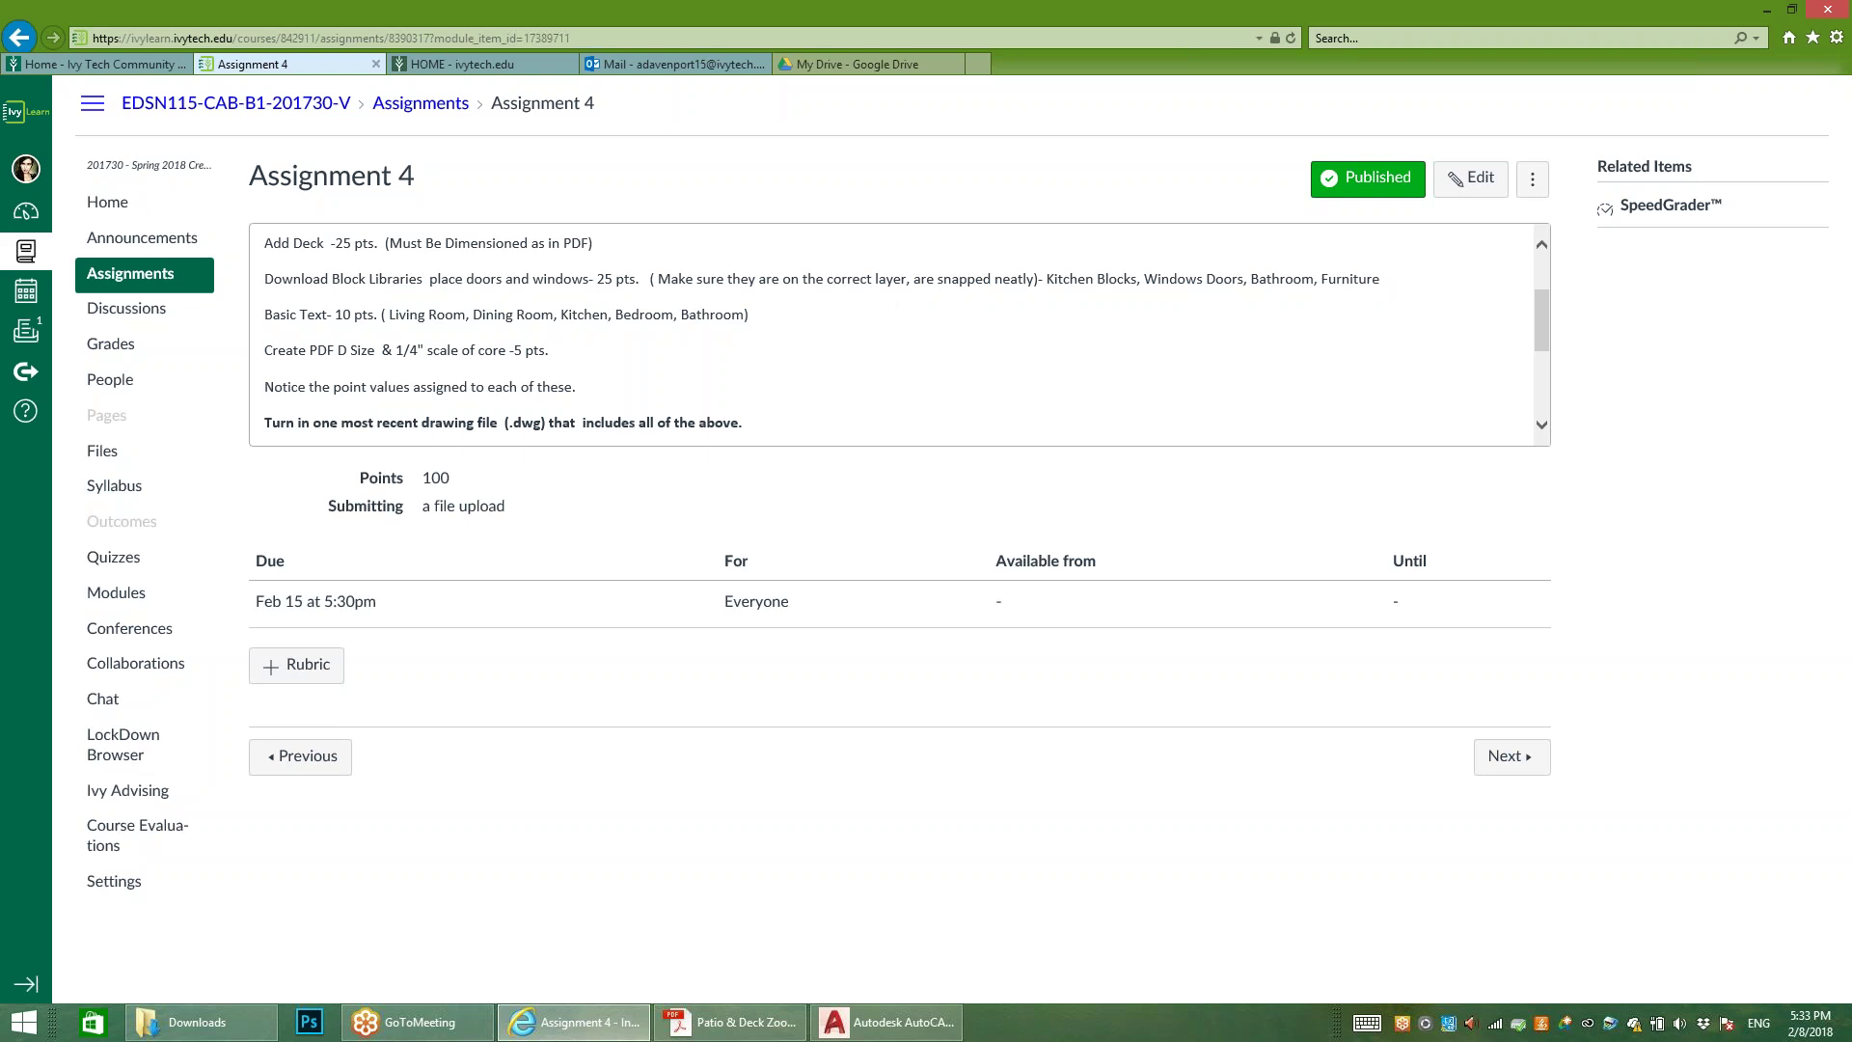
pyautogui.scroll(2, 898, 333)
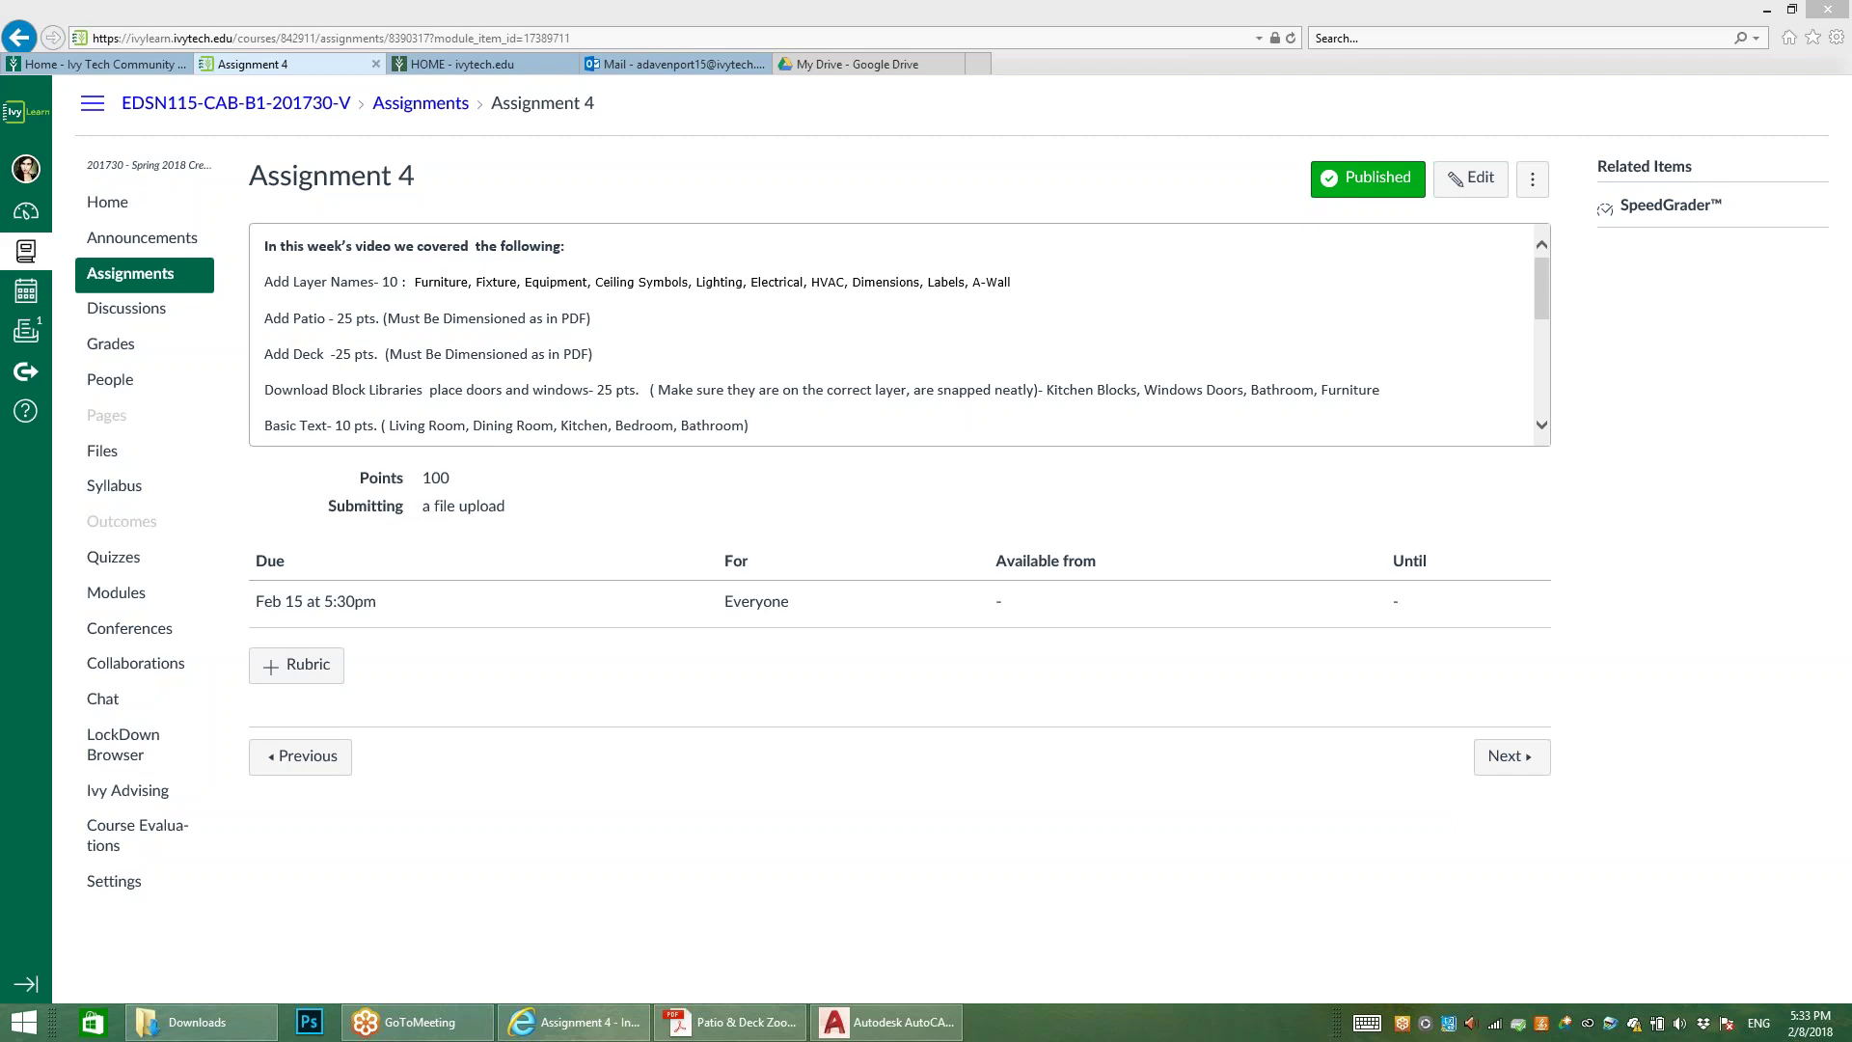
pyautogui.click(351, 276)
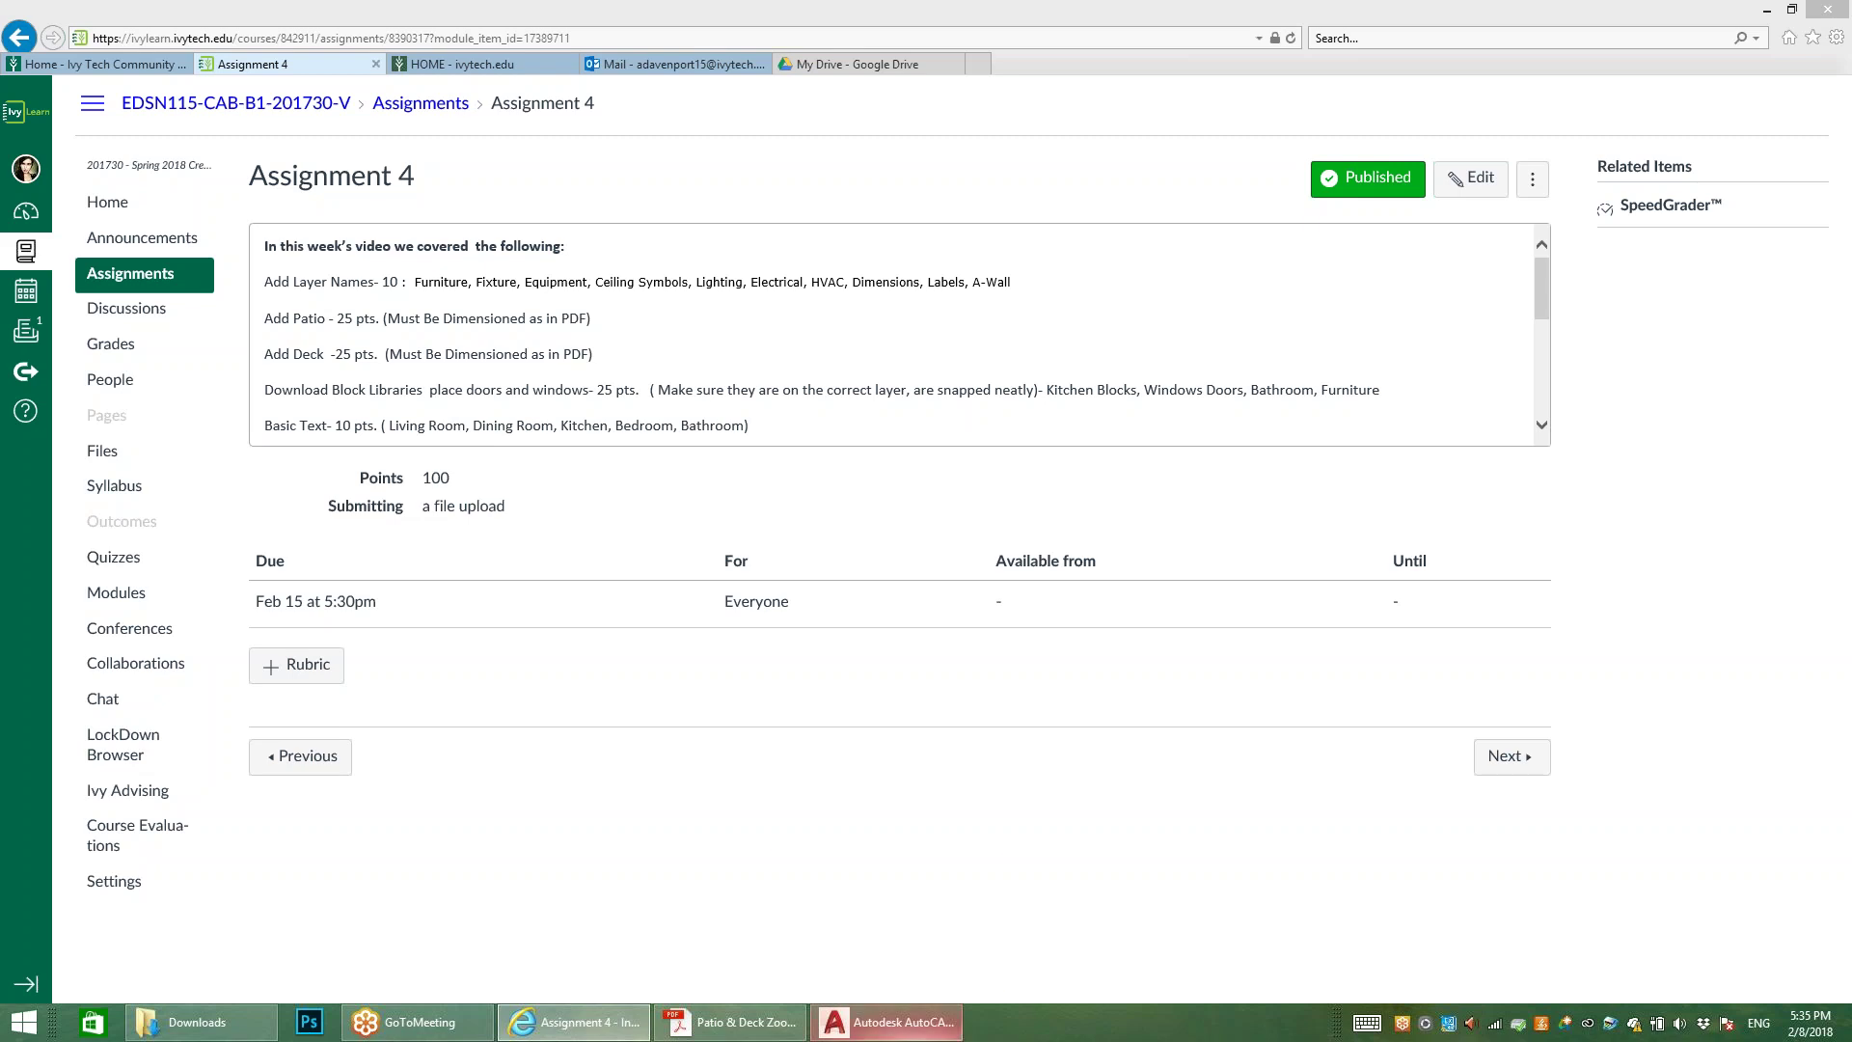
# Step: Switch to AutoCAD and create a new layer named A-wall in an enlarged Layer Properties Manager
pyautogui.click(888, 1022)
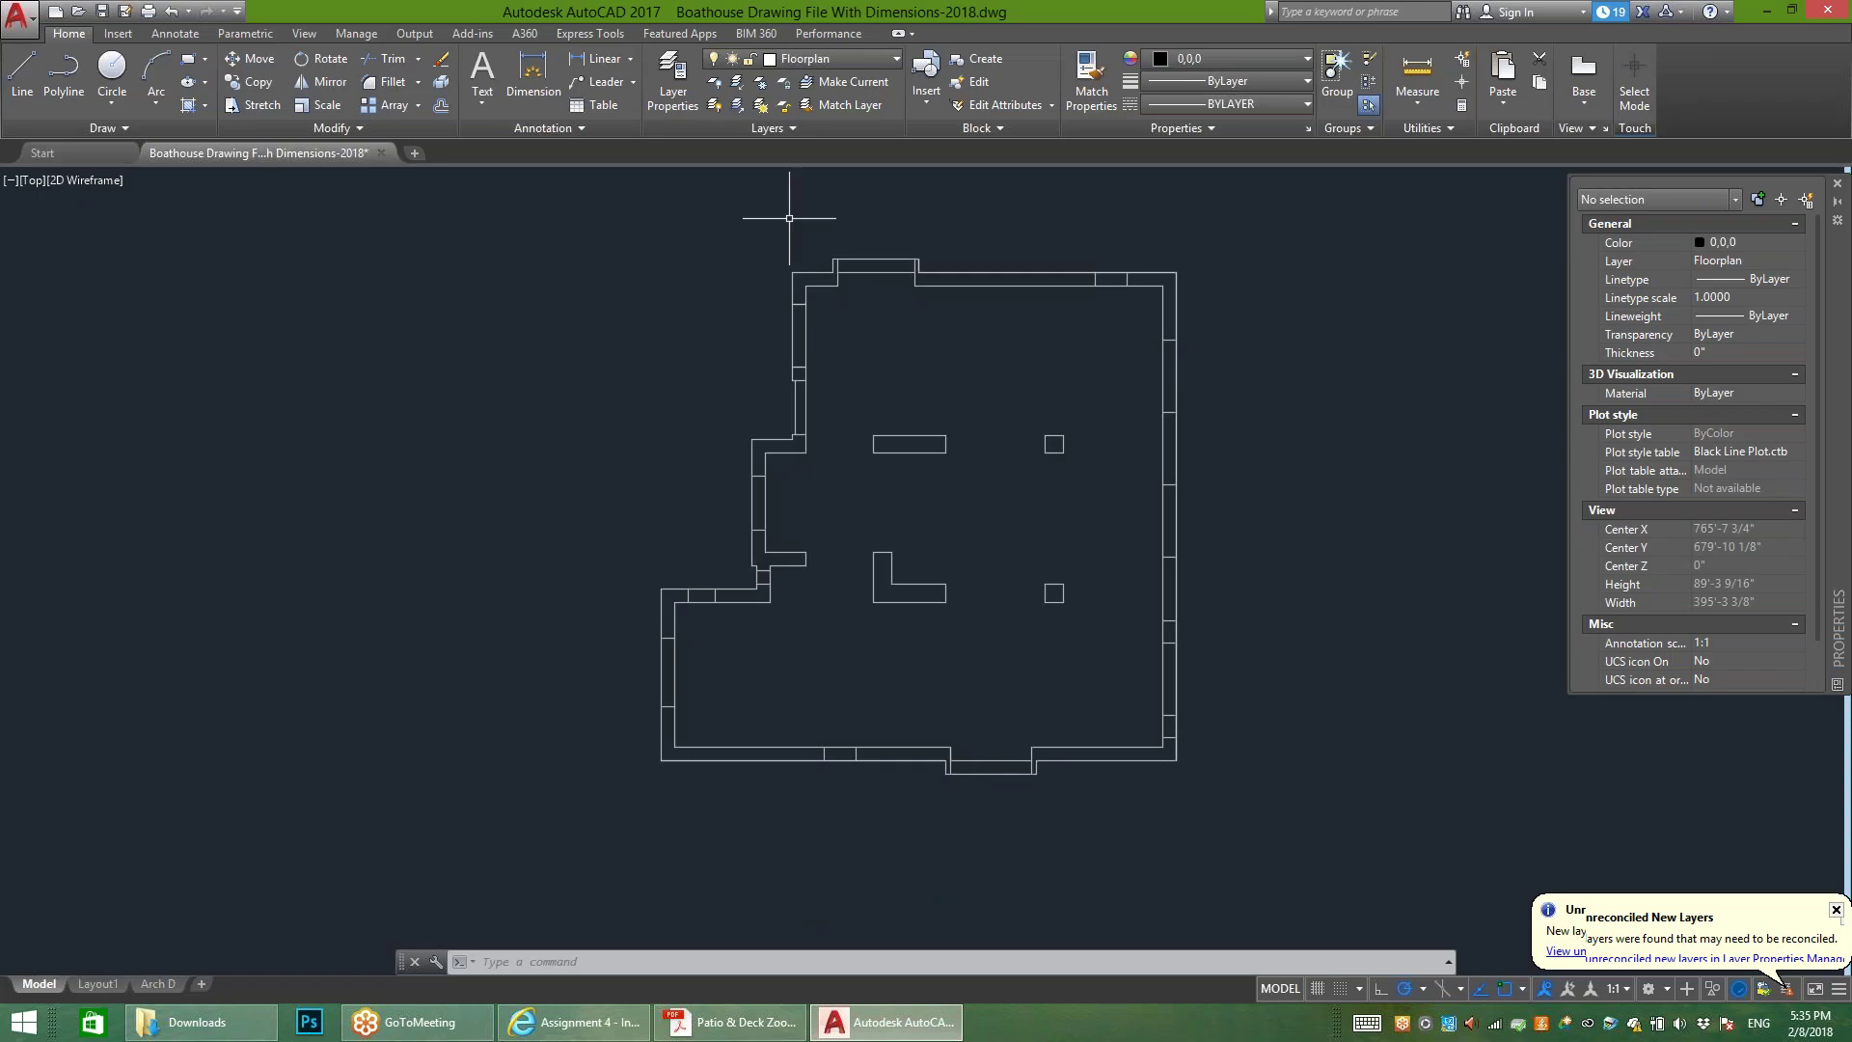
pyautogui.click(830, 59)
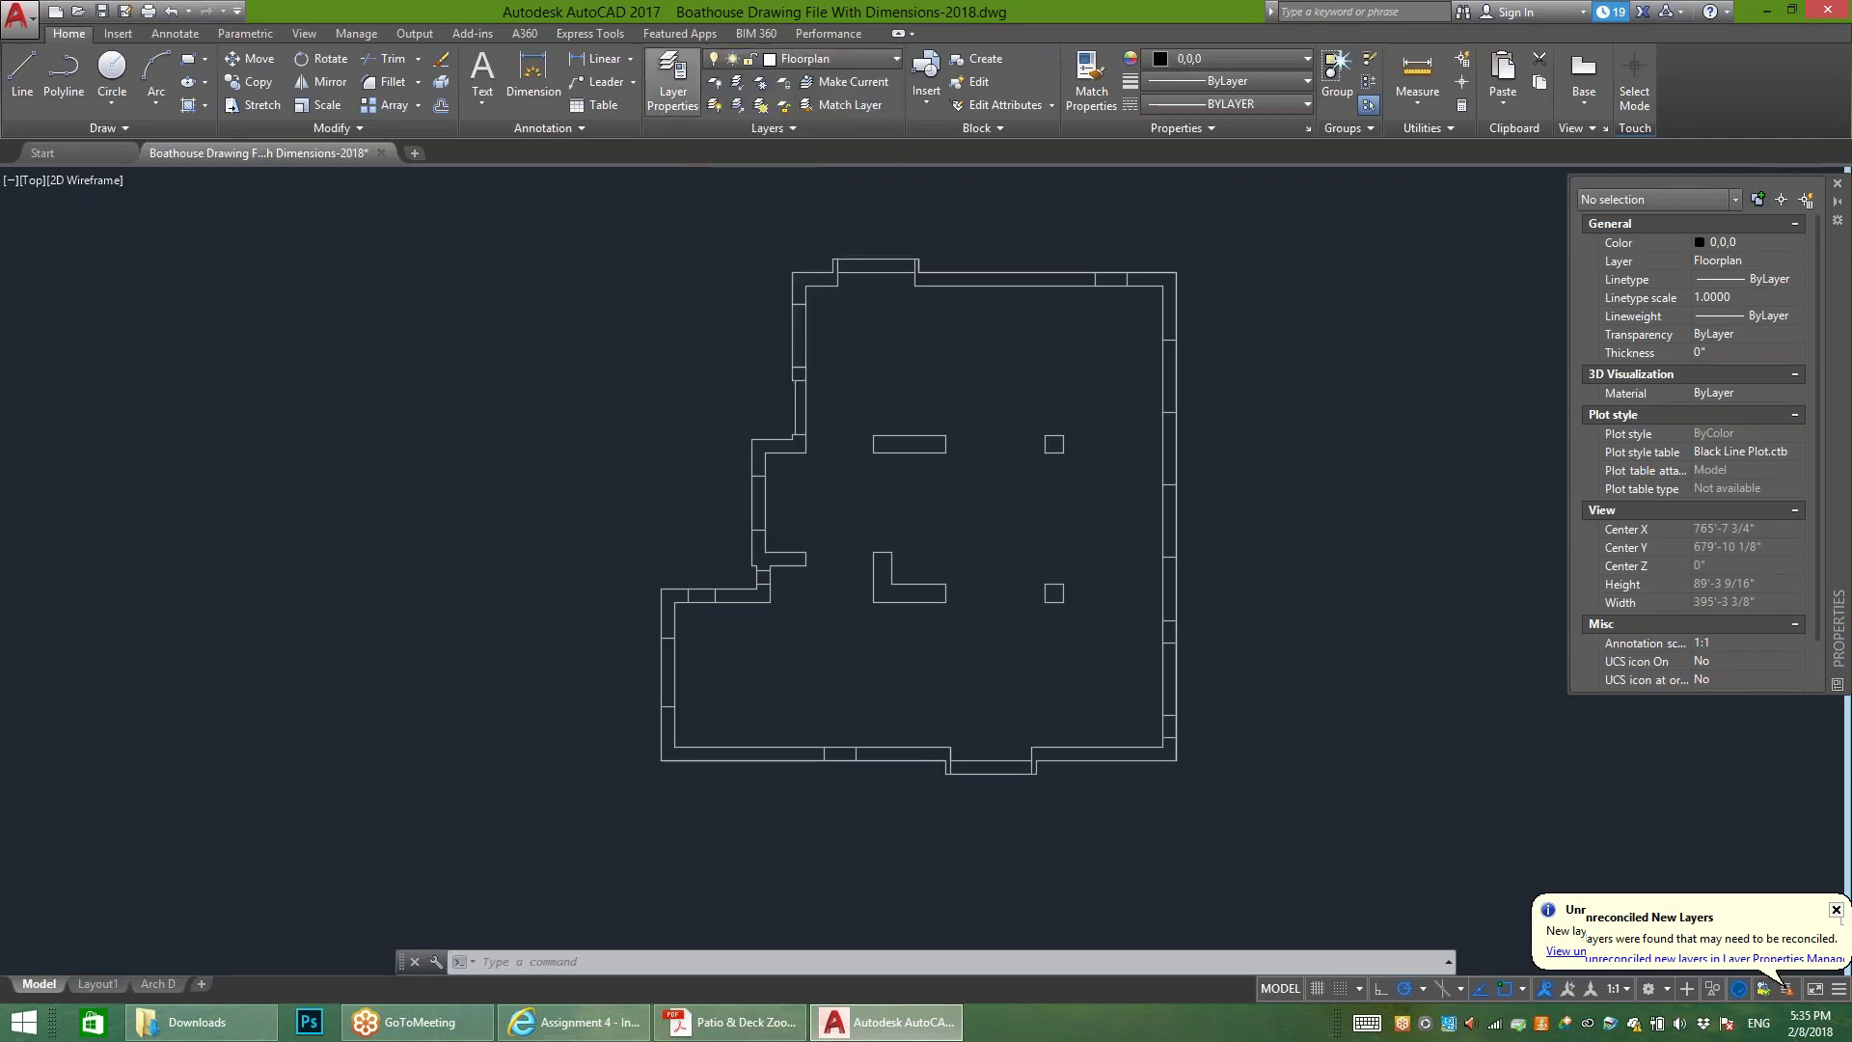
pyautogui.click(673, 77)
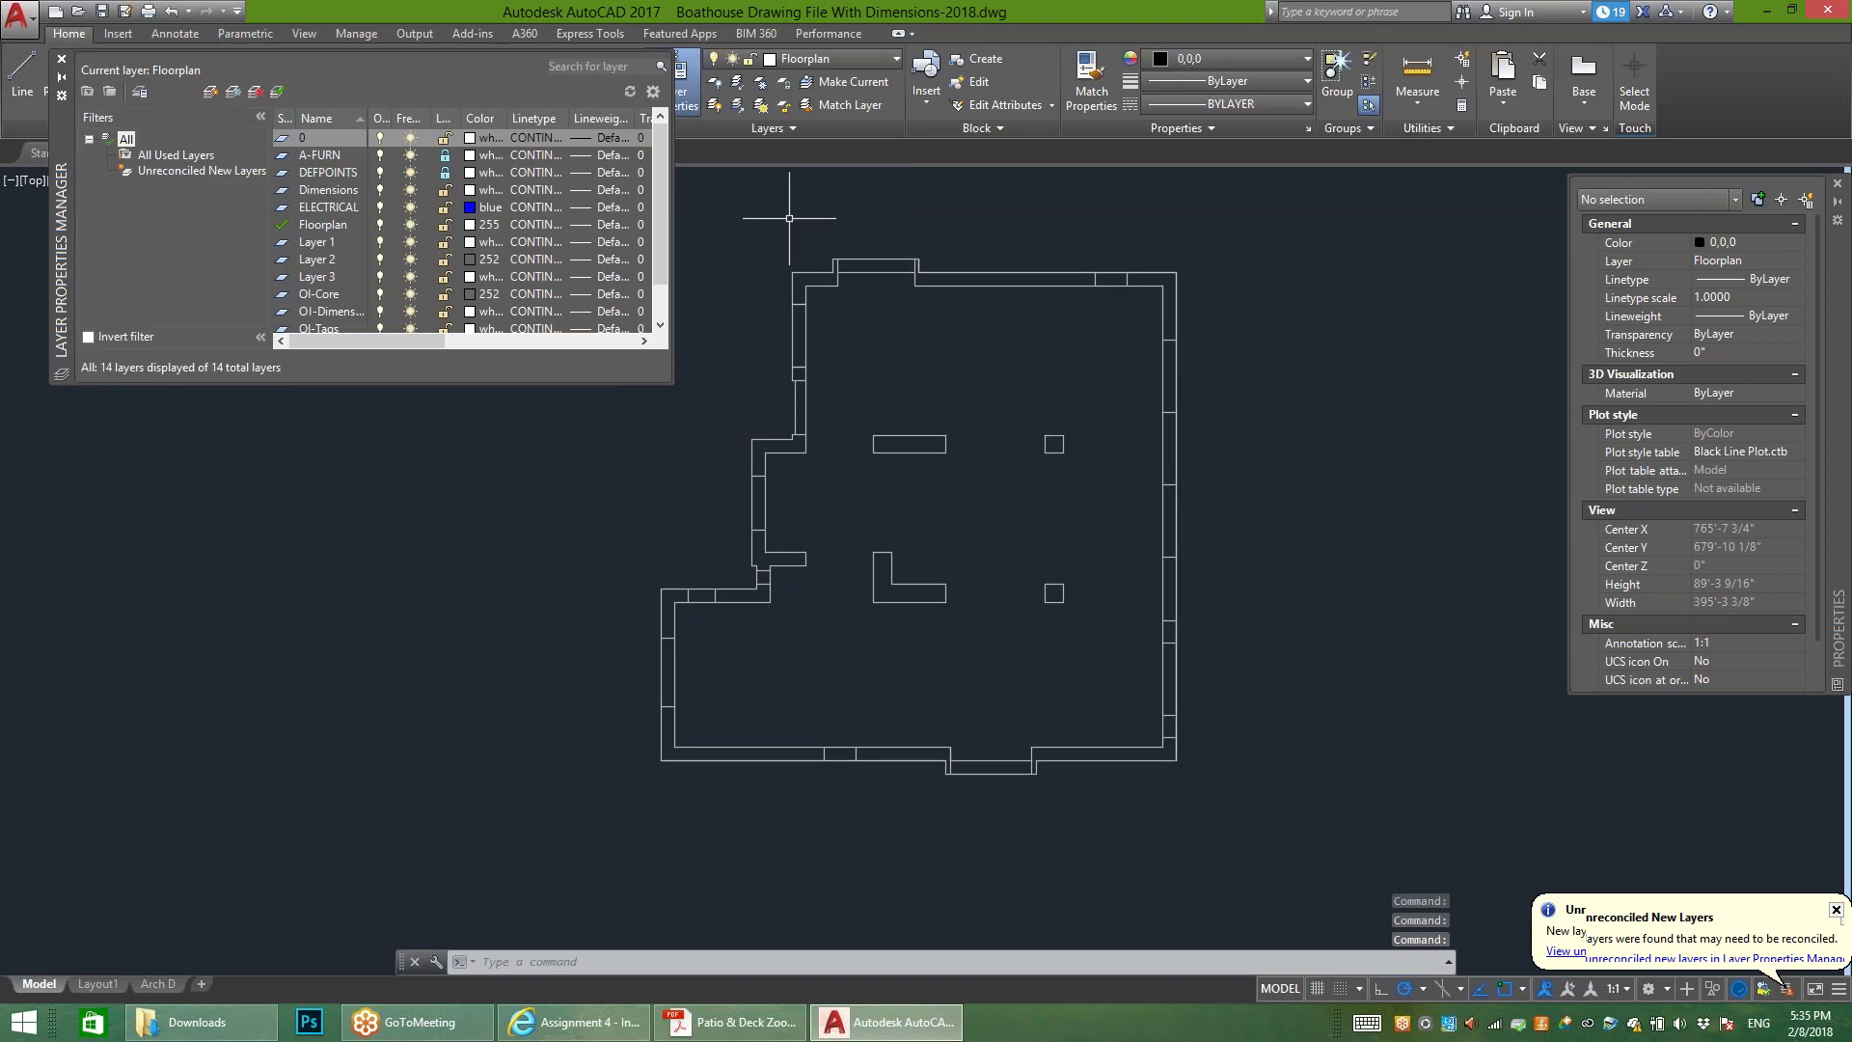
pyautogui.moveTo(672, 386); pyautogui.dragTo(1190, 762)
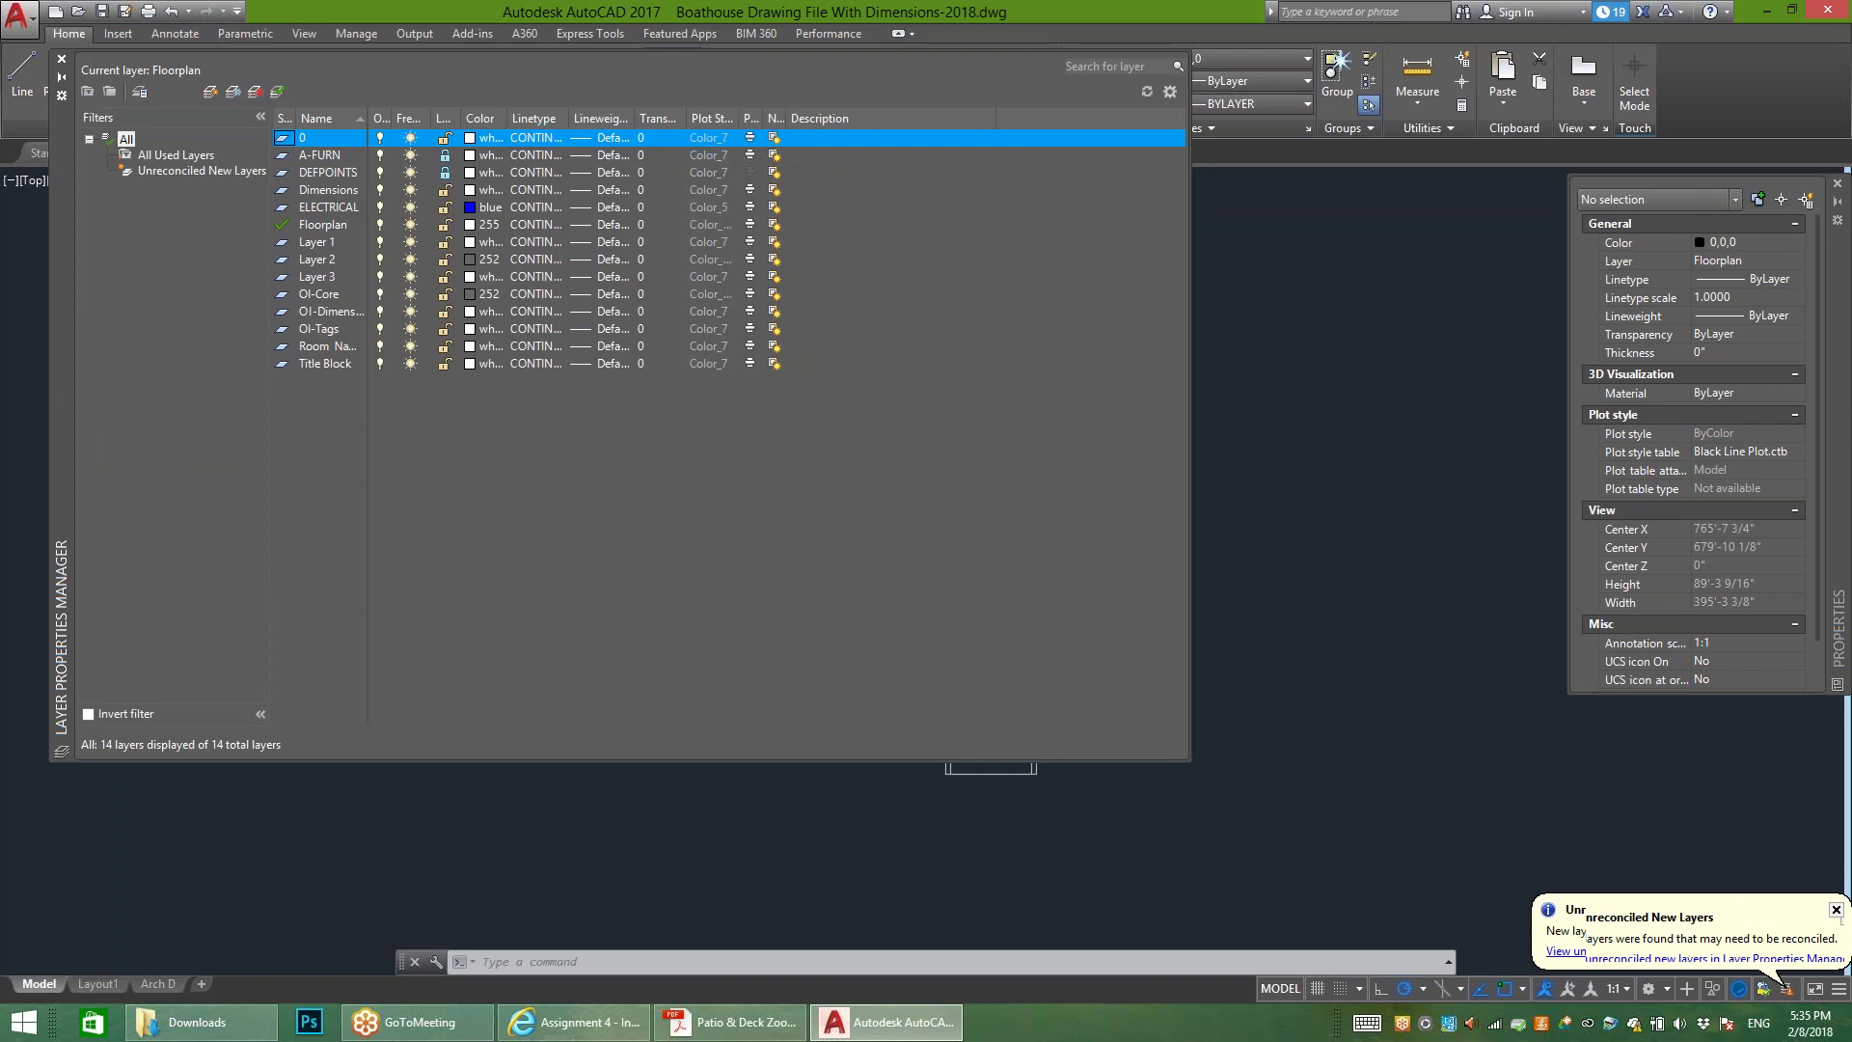
pyautogui.click(211, 91)
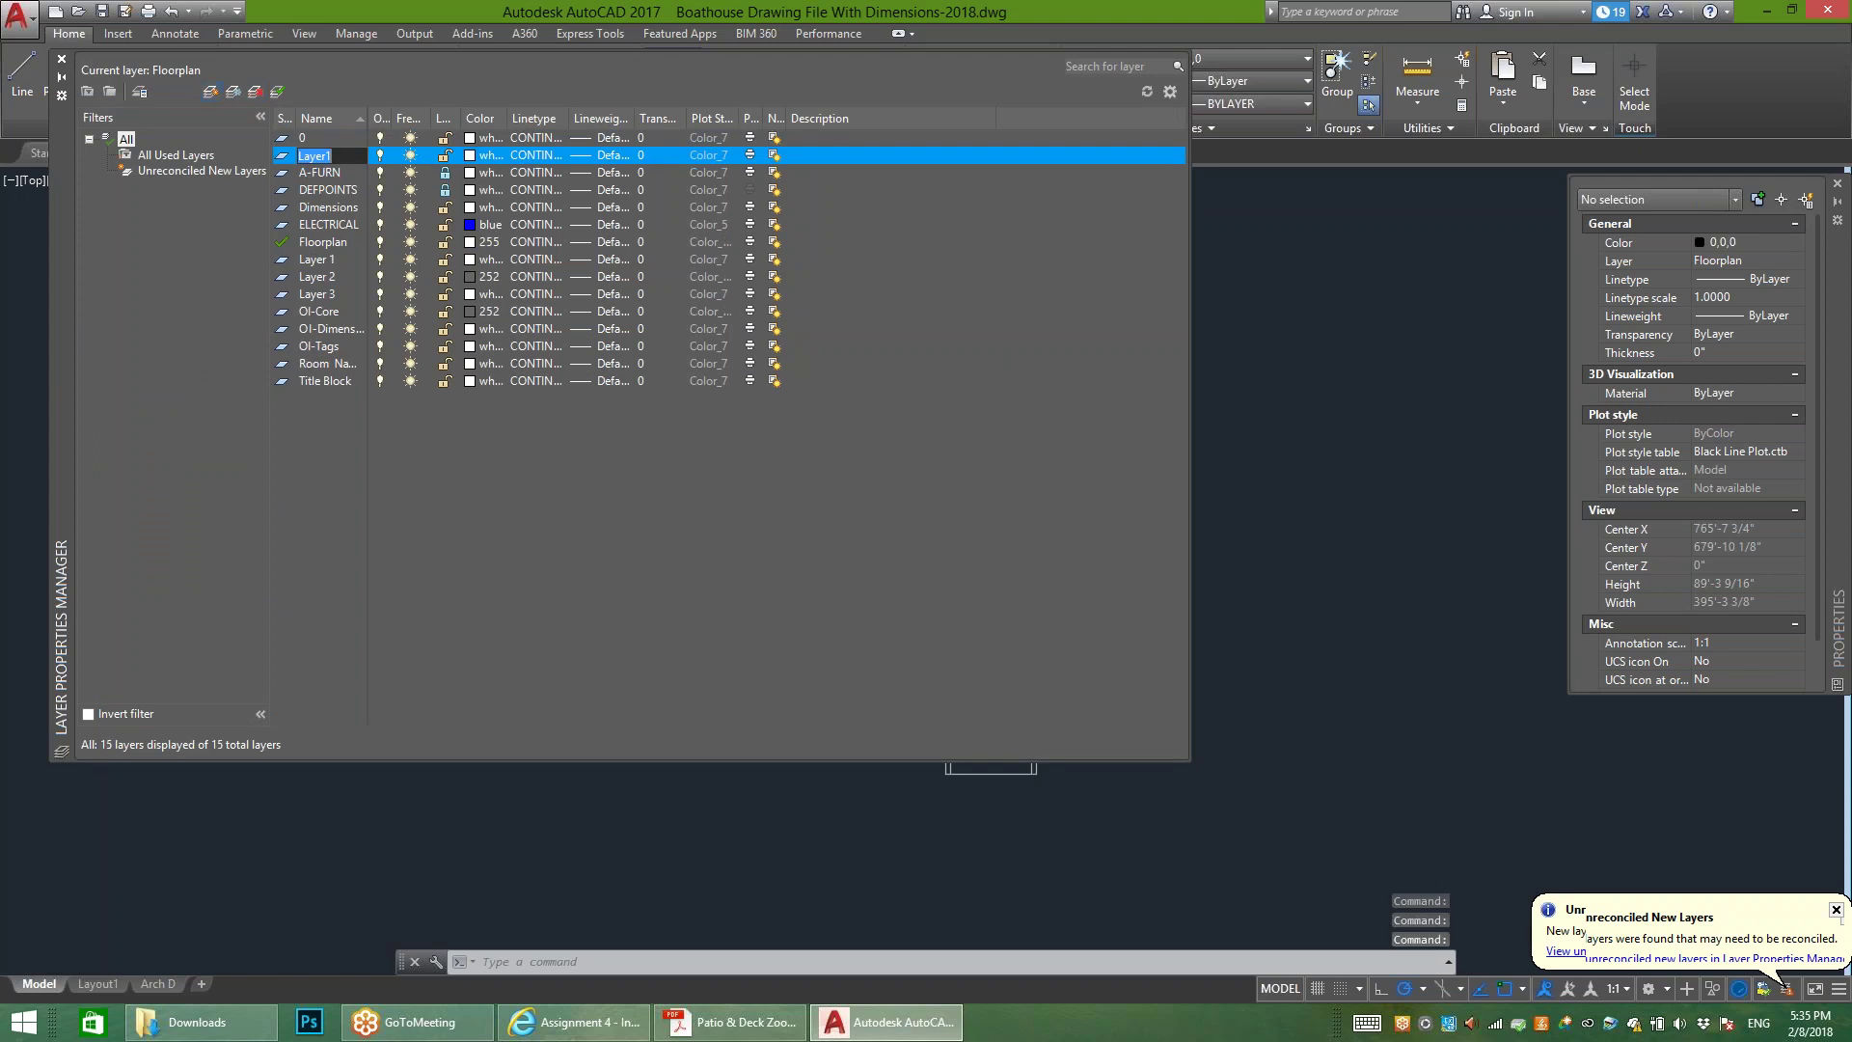
pyautogui.write('A')
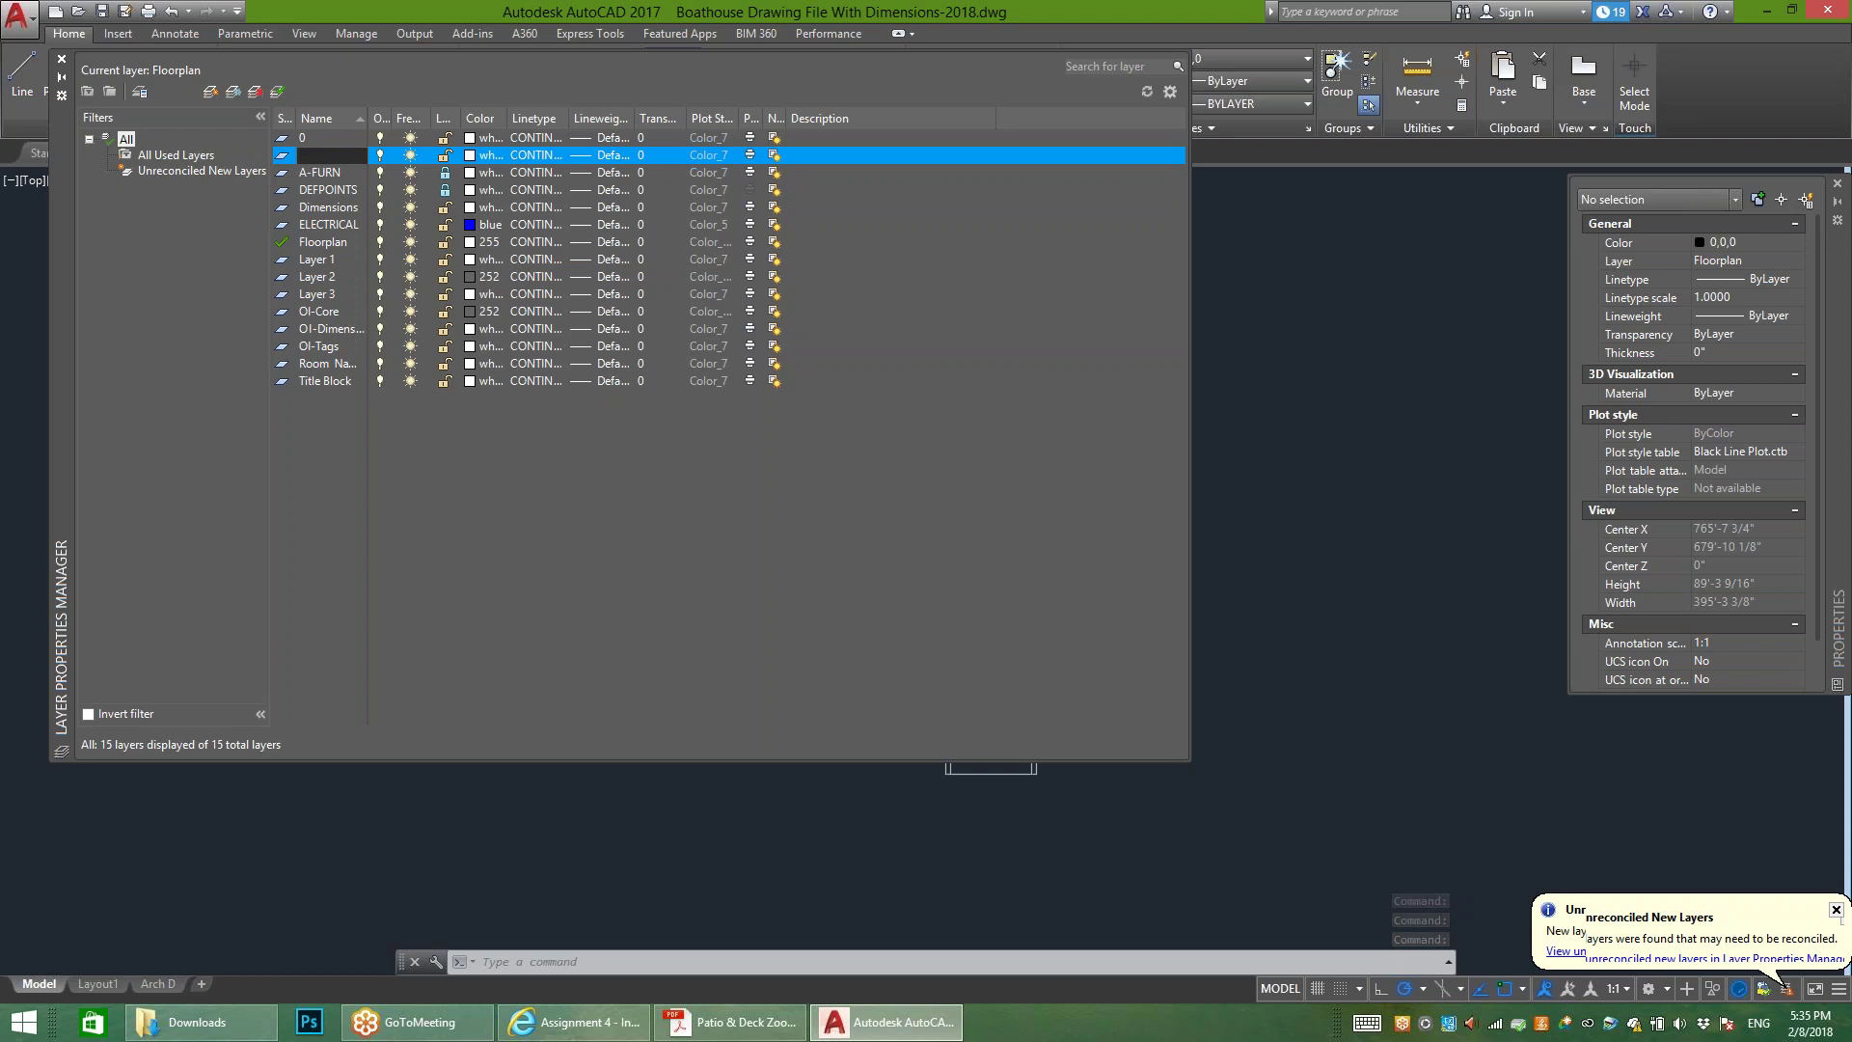
pyautogui.write('-wall')
pyautogui.press('Return')
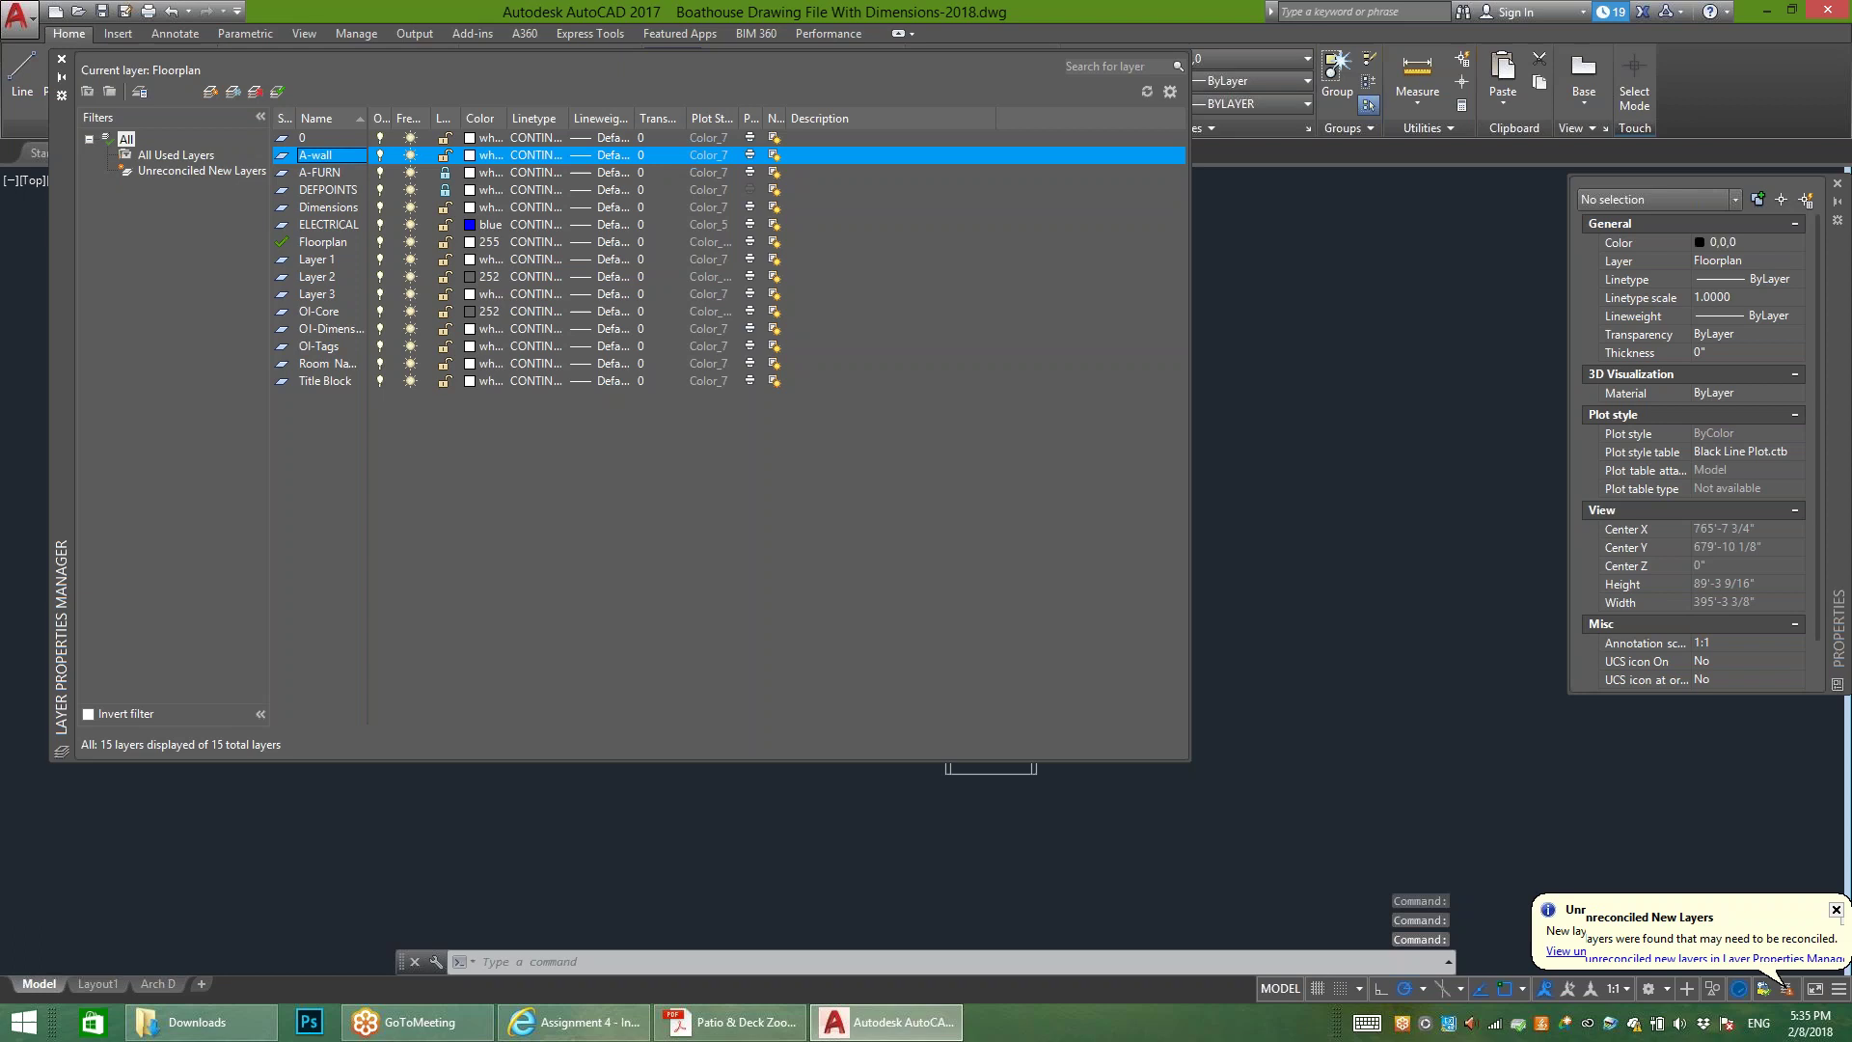
# Step: Set the A-wall layer's color to index color 253
pyautogui.click(483, 154)
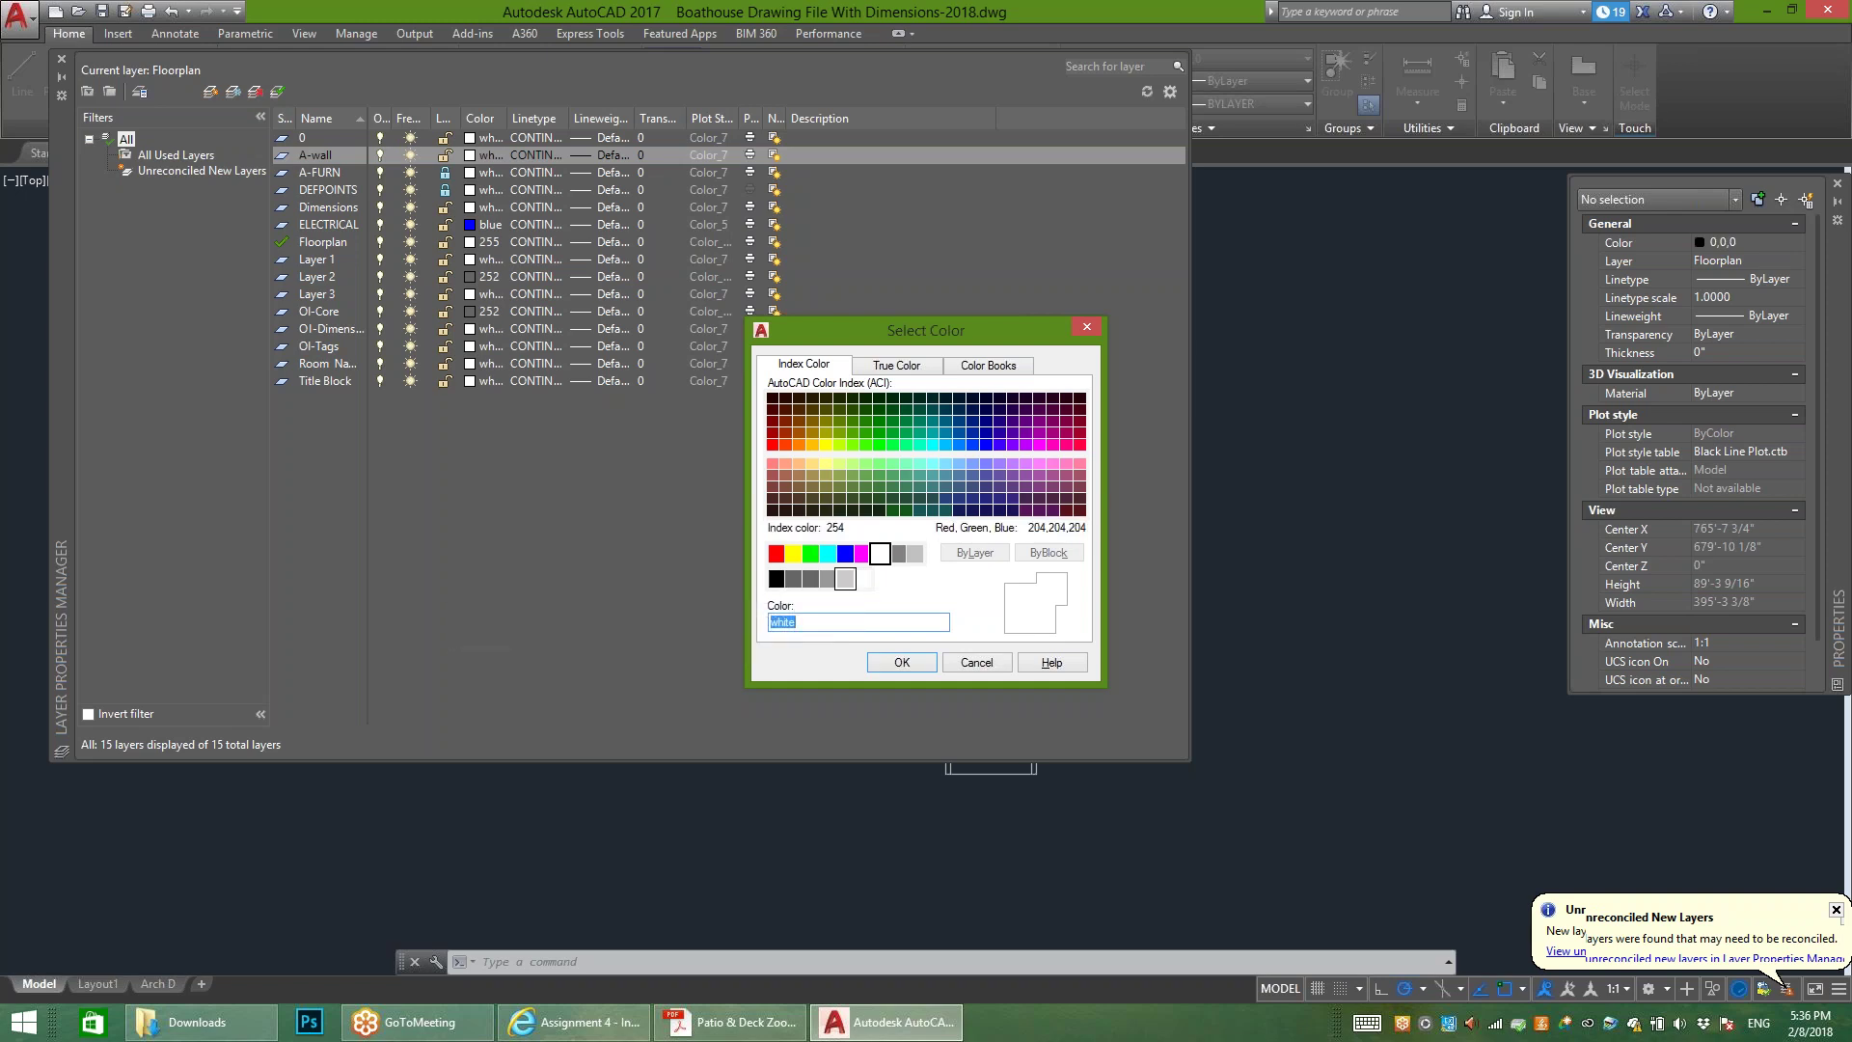
pyautogui.click(828, 579)
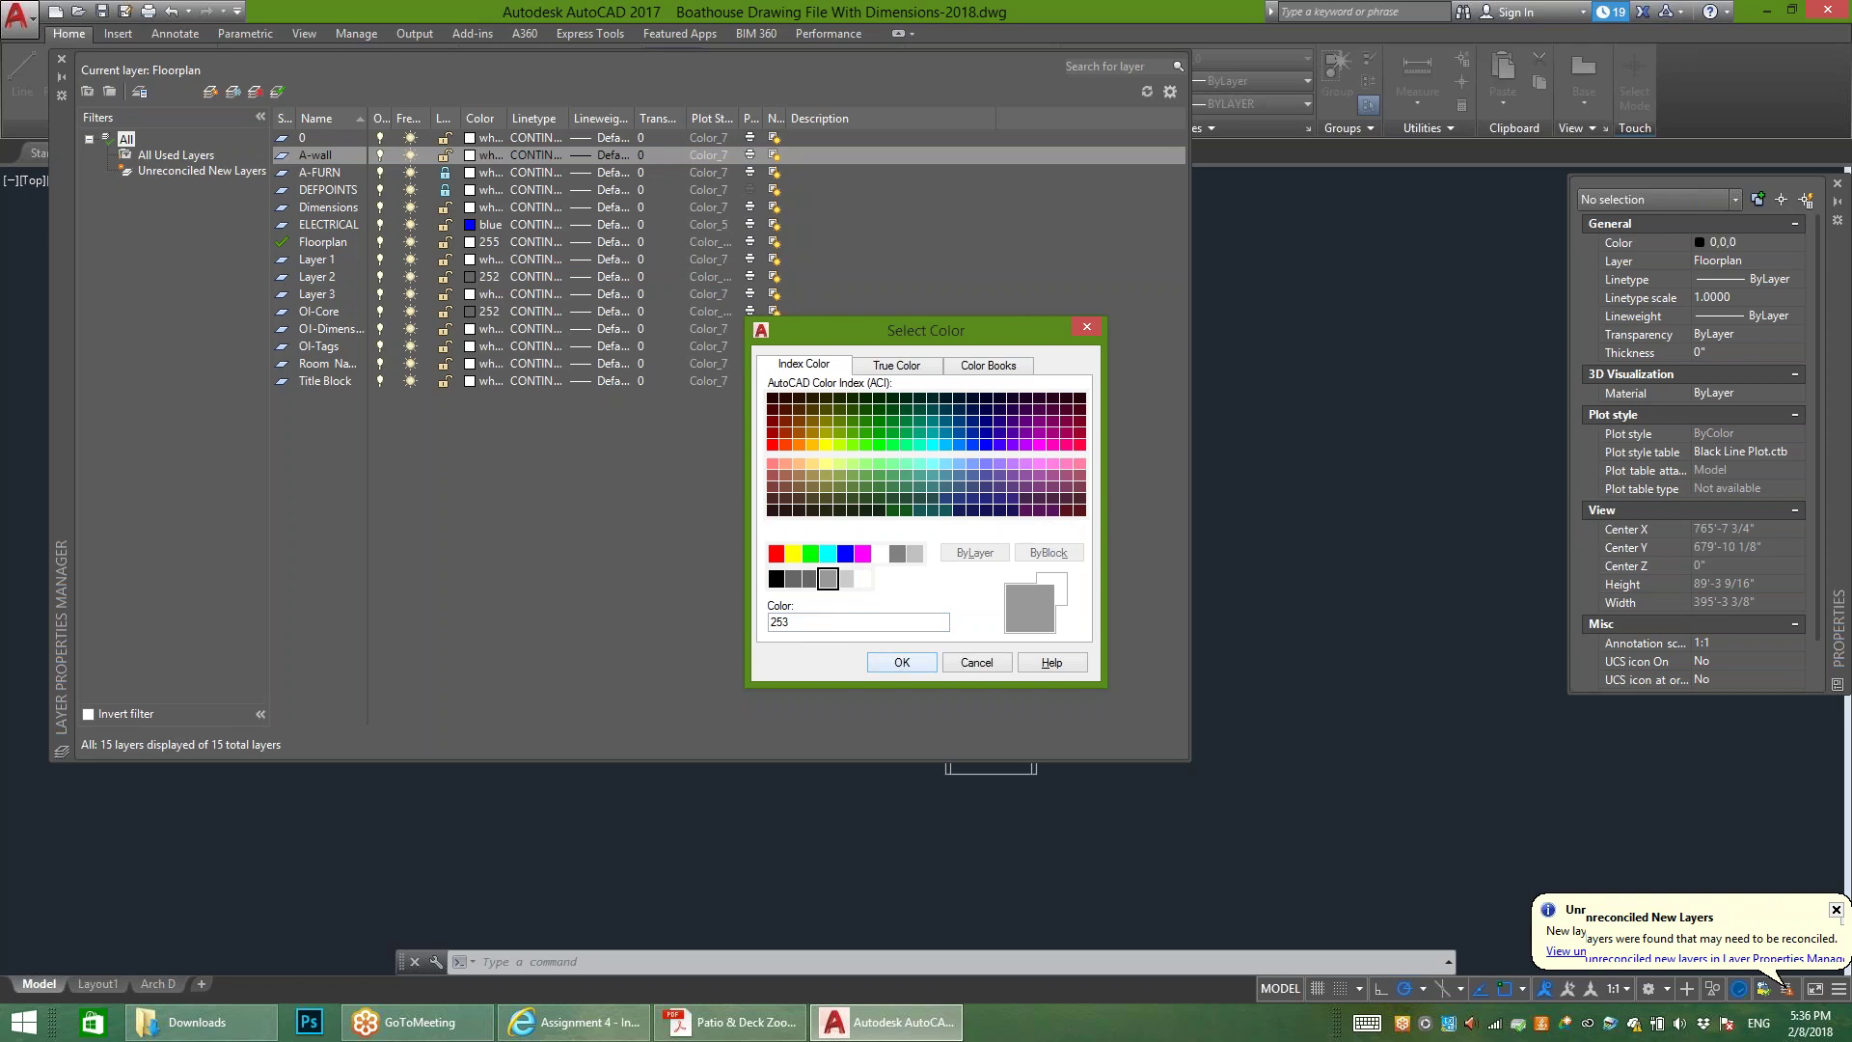
pyautogui.press('Return')
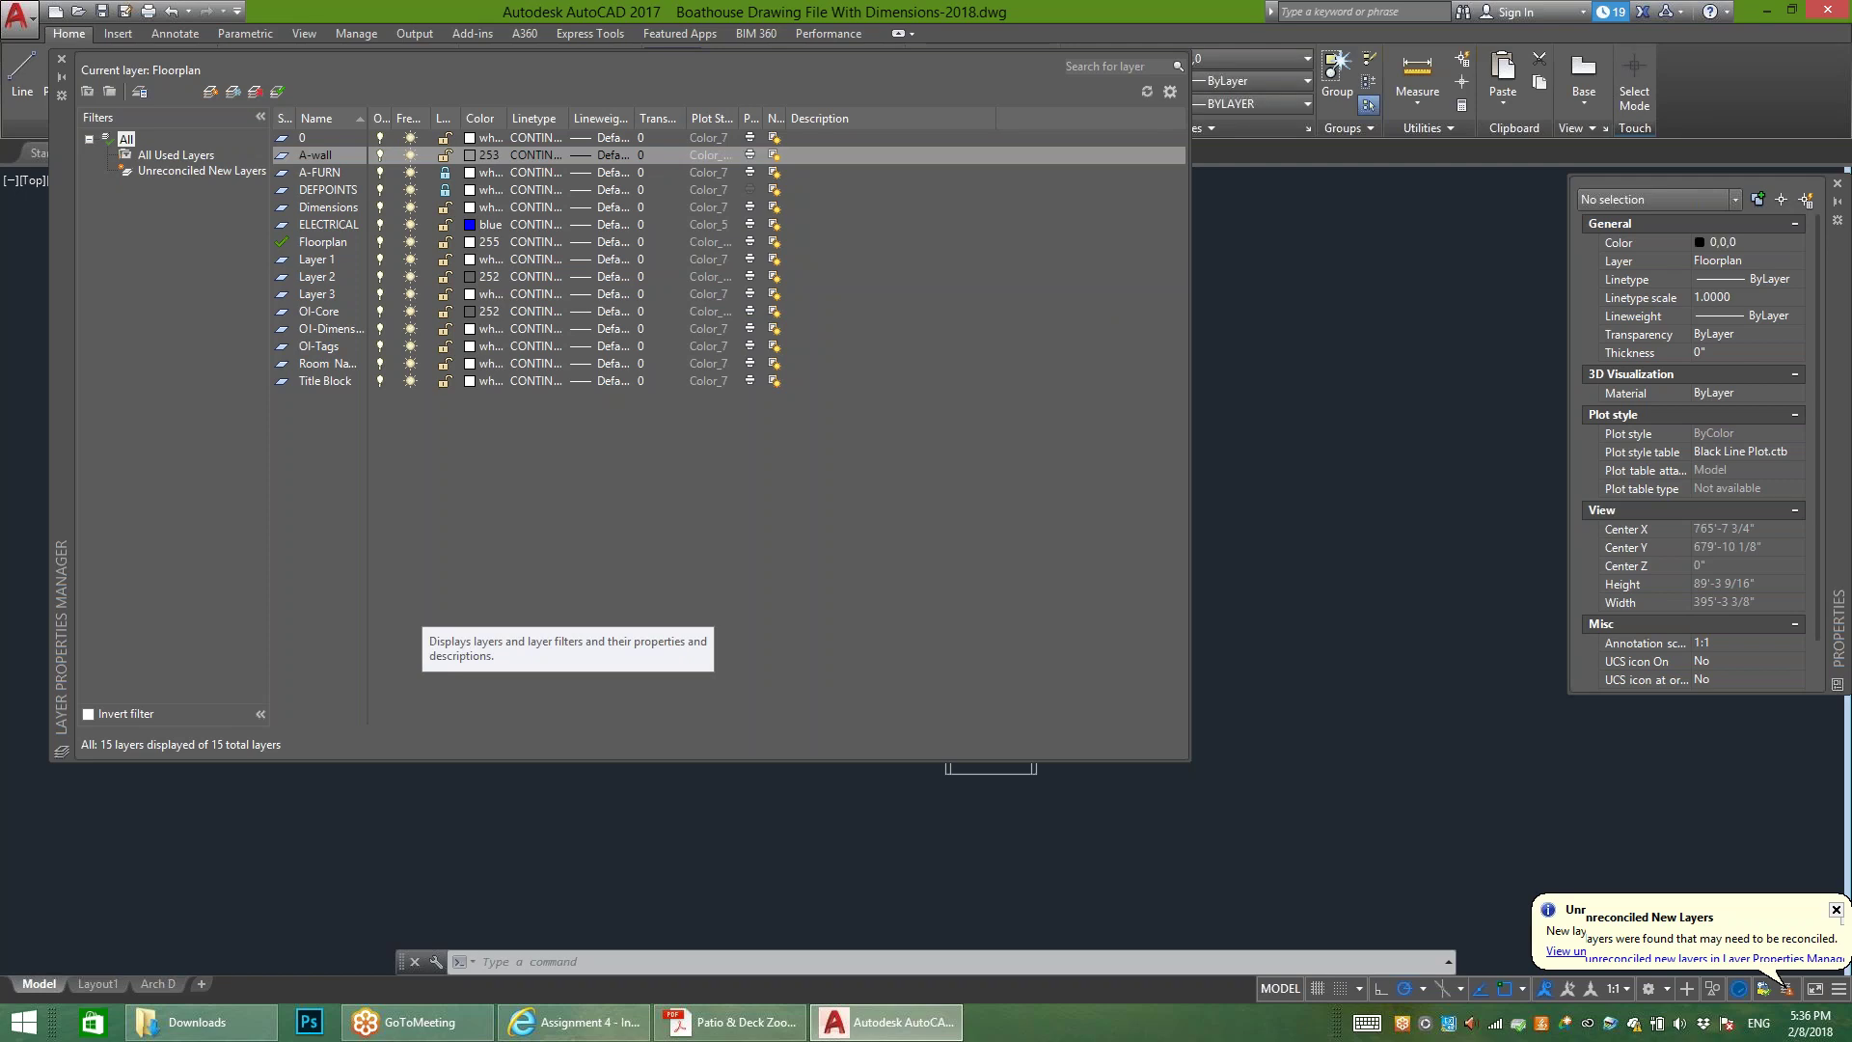
# Step: Switch back to the Assignment 4 page in Internet Explorer and examine the list of required layer names
pyautogui.moveTo(574, 1023)
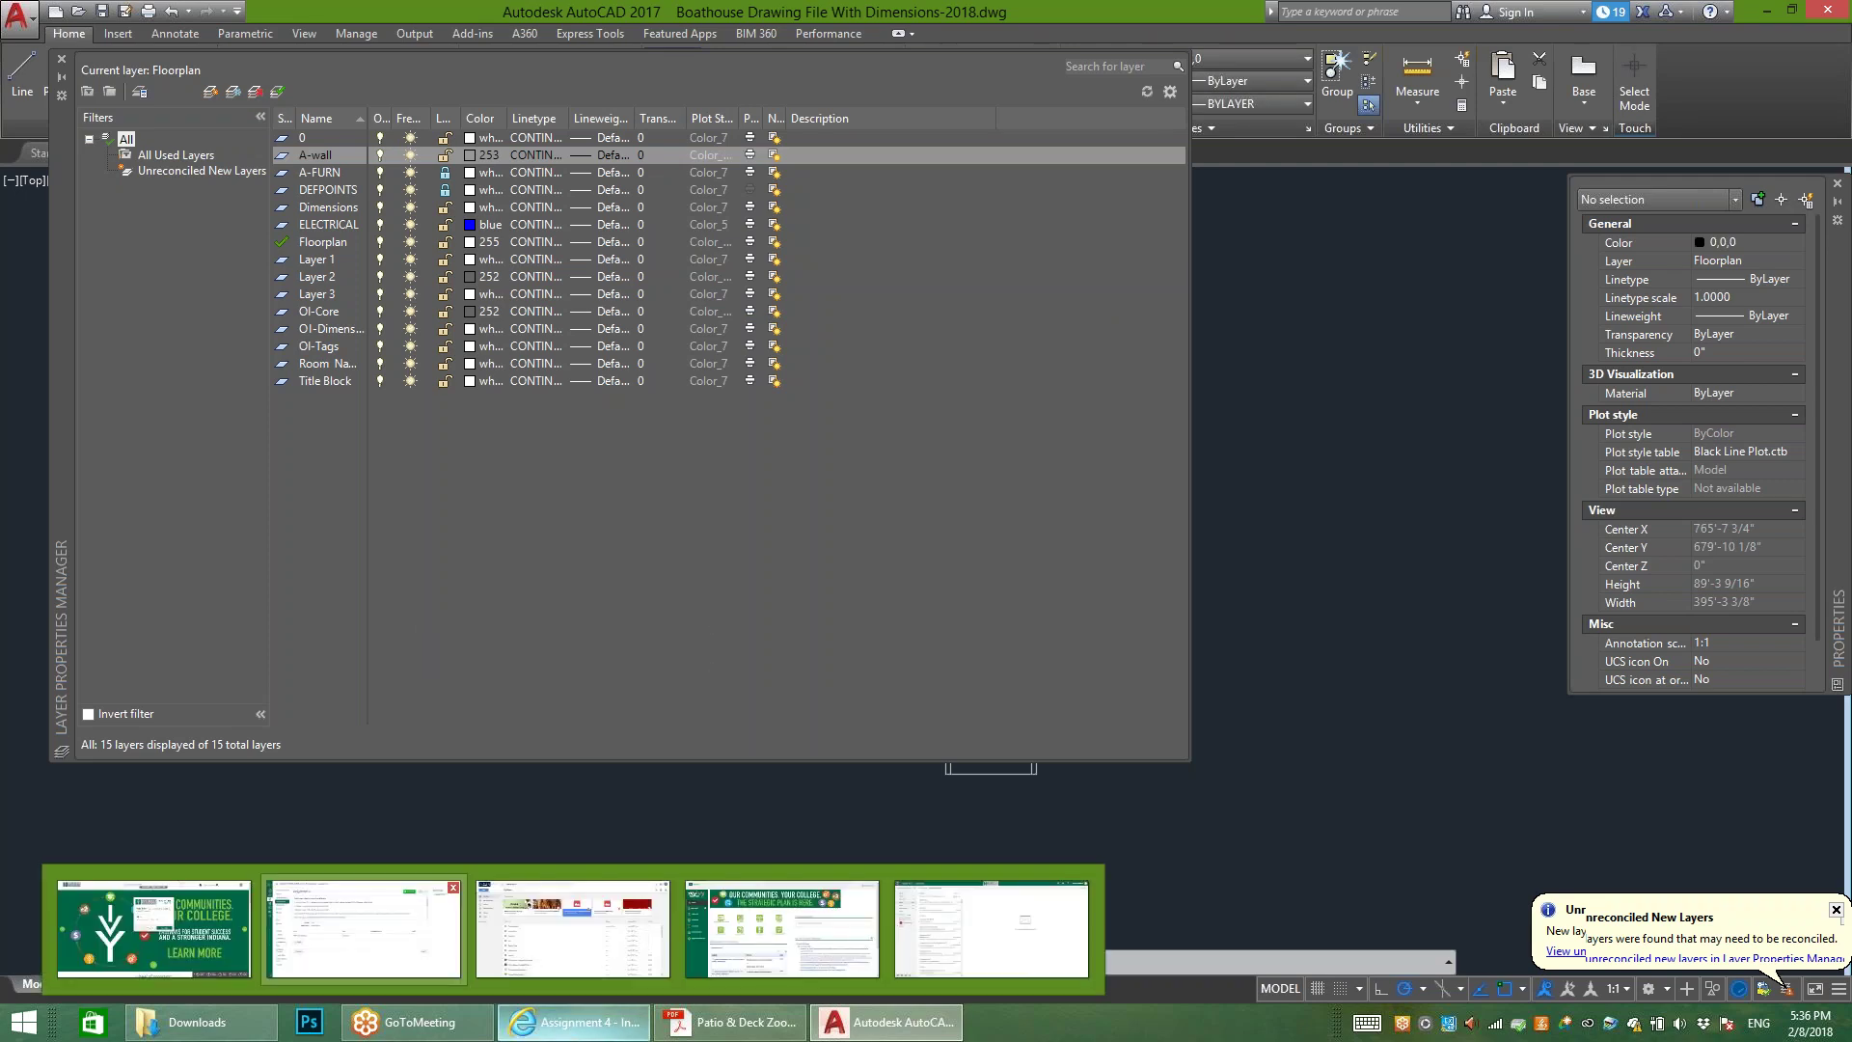
pyautogui.click(364, 928)
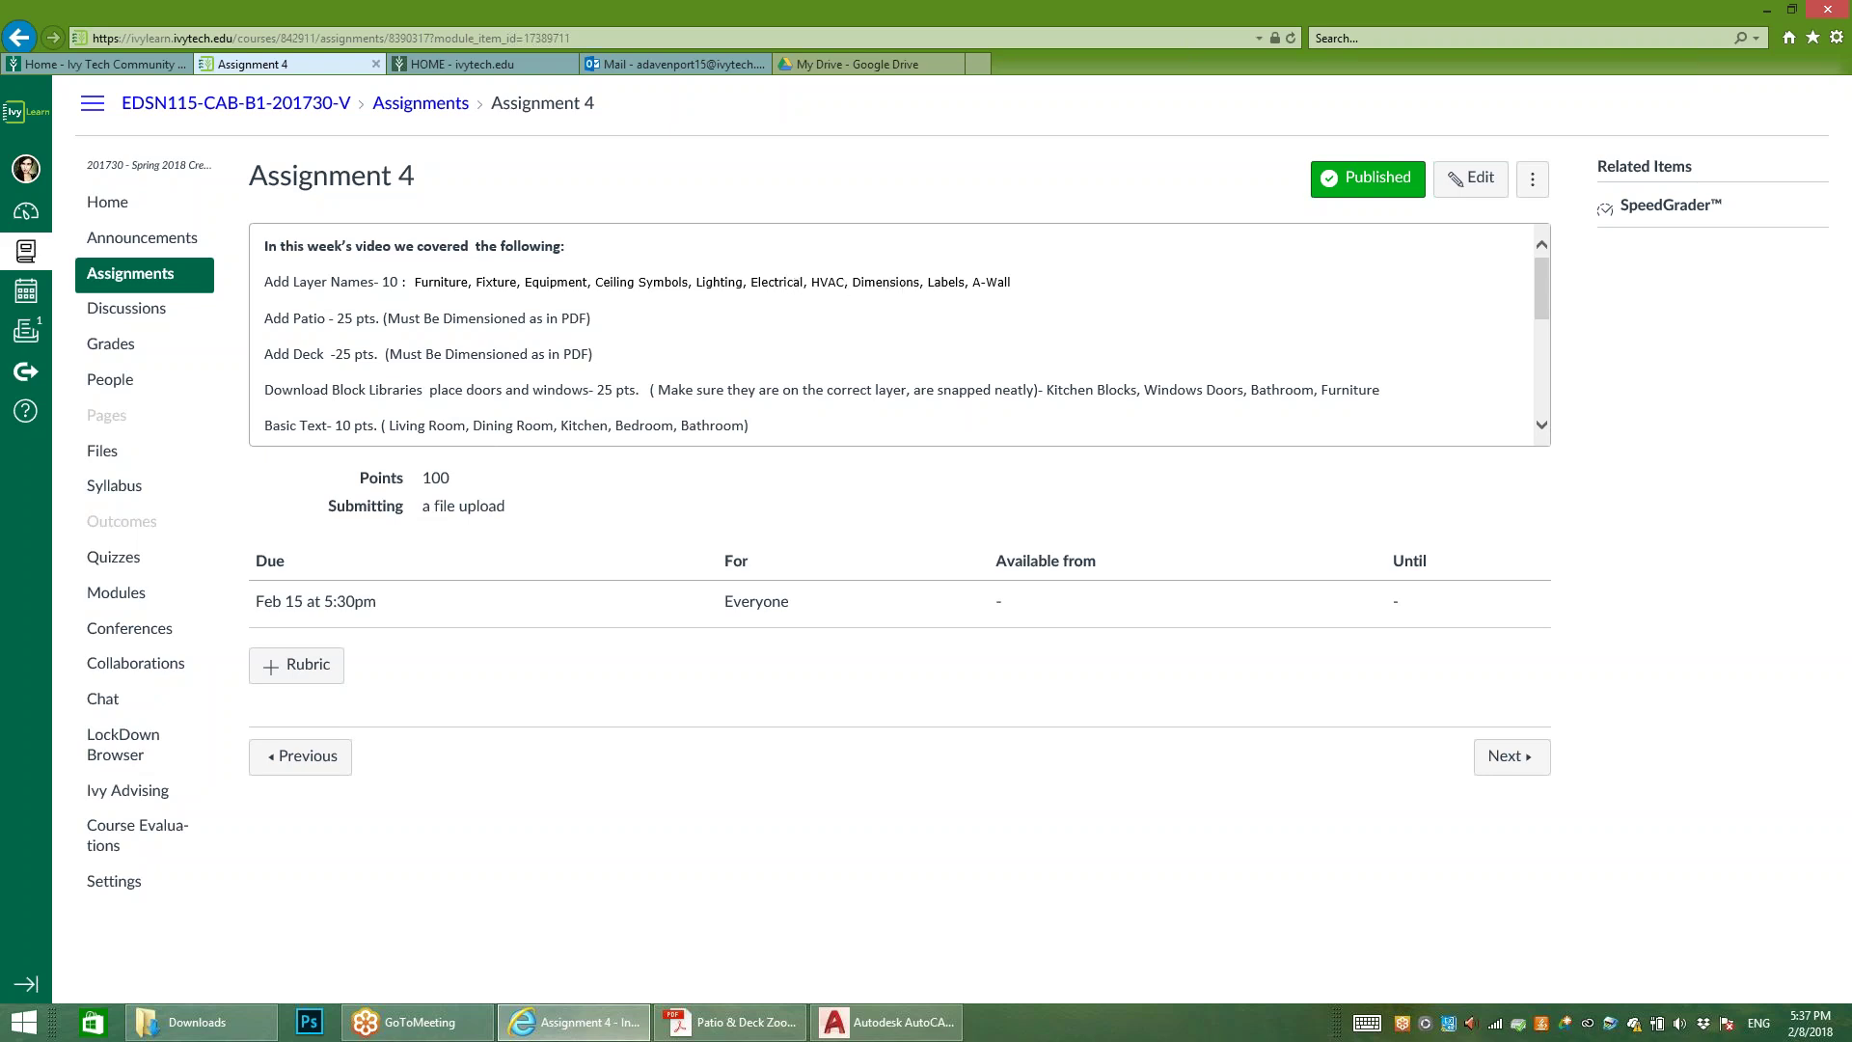
pyautogui.doubleClick(916, 282)
pyautogui.click(997, 281)
pyautogui.moveTo(1013, 282); pyautogui.dragTo(978, 291)
pyautogui.click(993, 288)
pyautogui.moveTo(1011, 282); pyautogui.dragTo(422, 286)
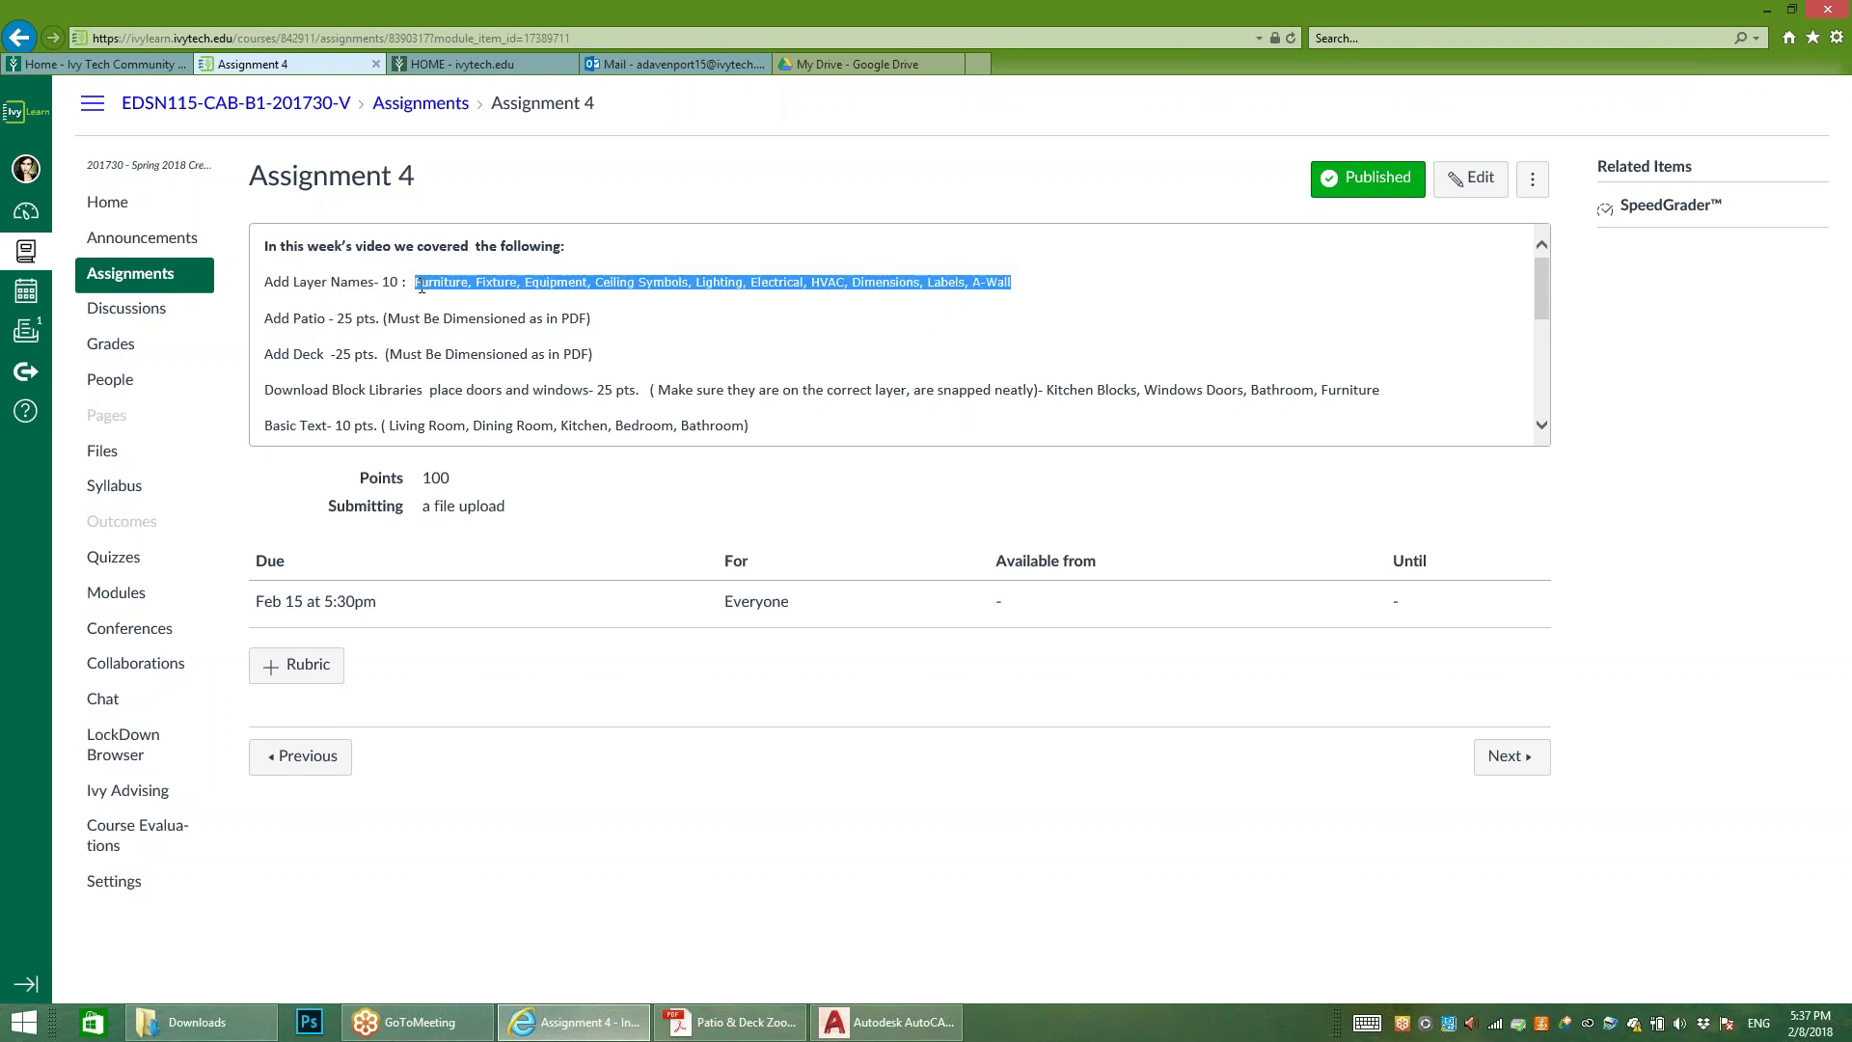
pyautogui.click(422, 287)
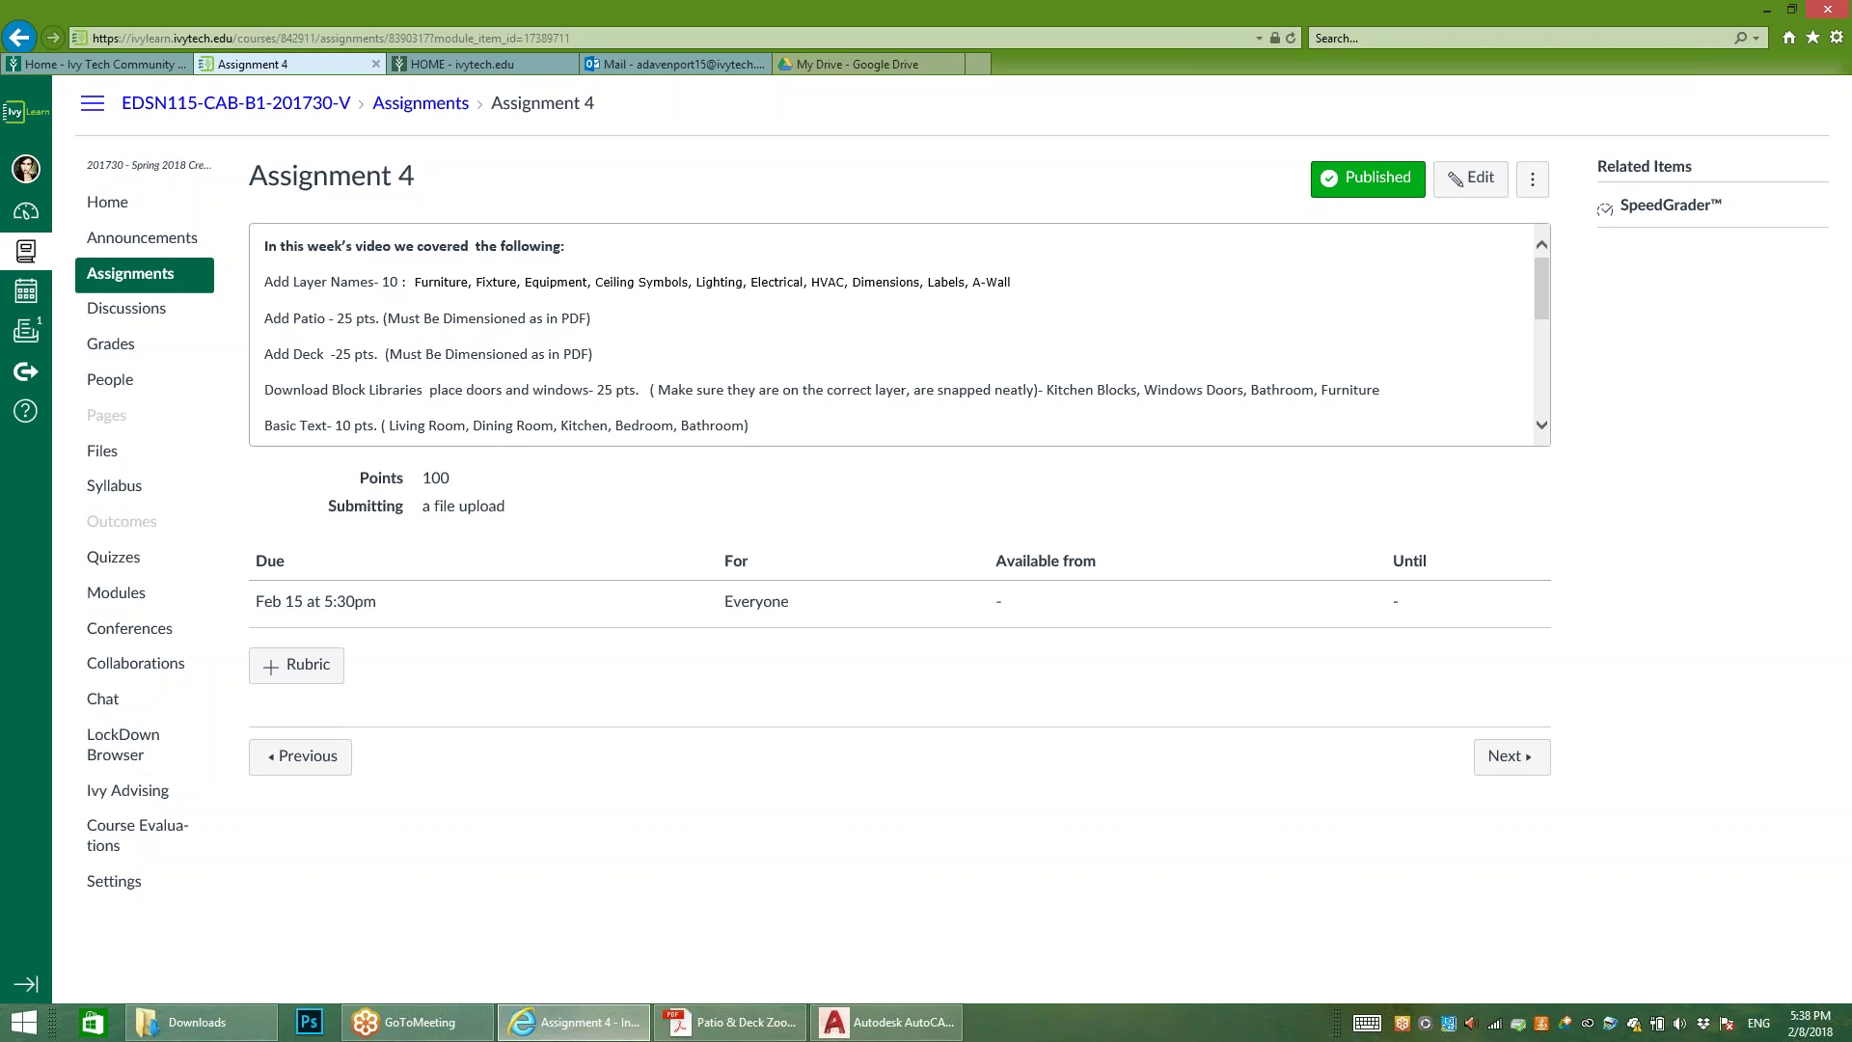
# Step: Switch to AutoCAD and create another layer named Furniture
pyautogui.moveTo(886, 1023)
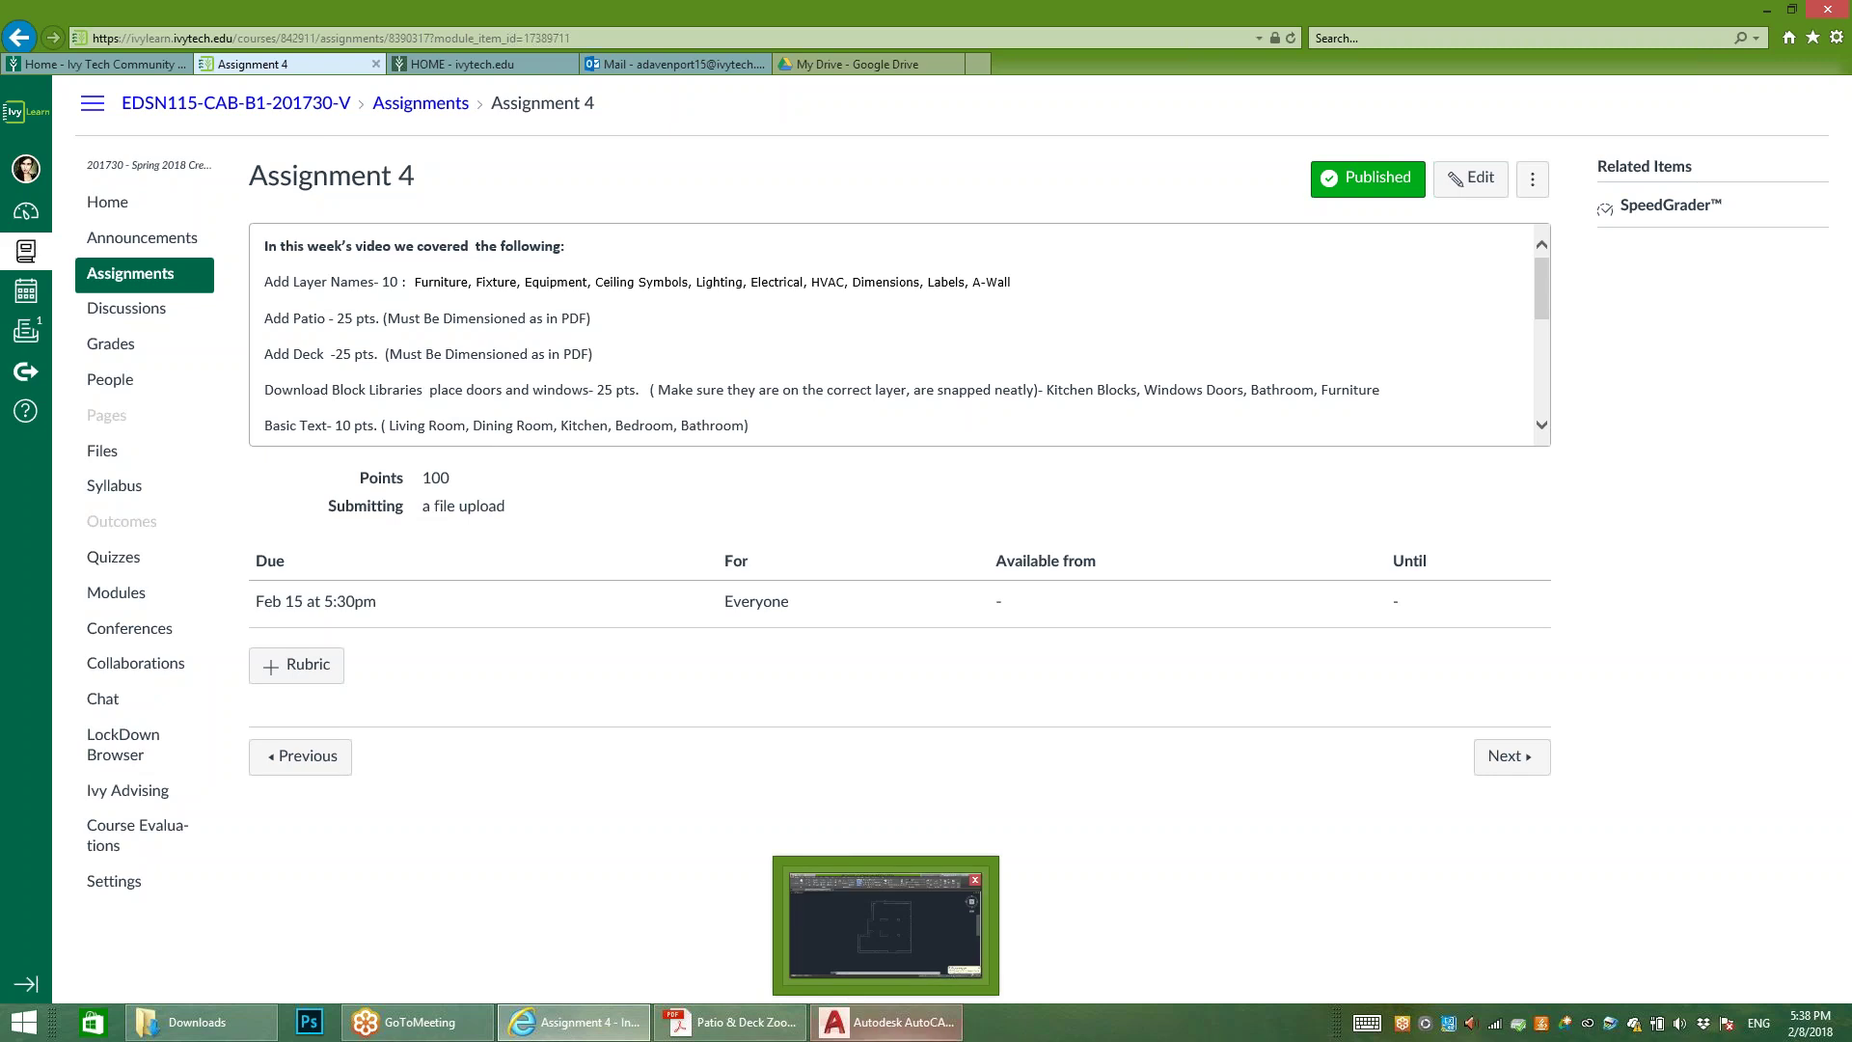
pyautogui.click(885, 926)
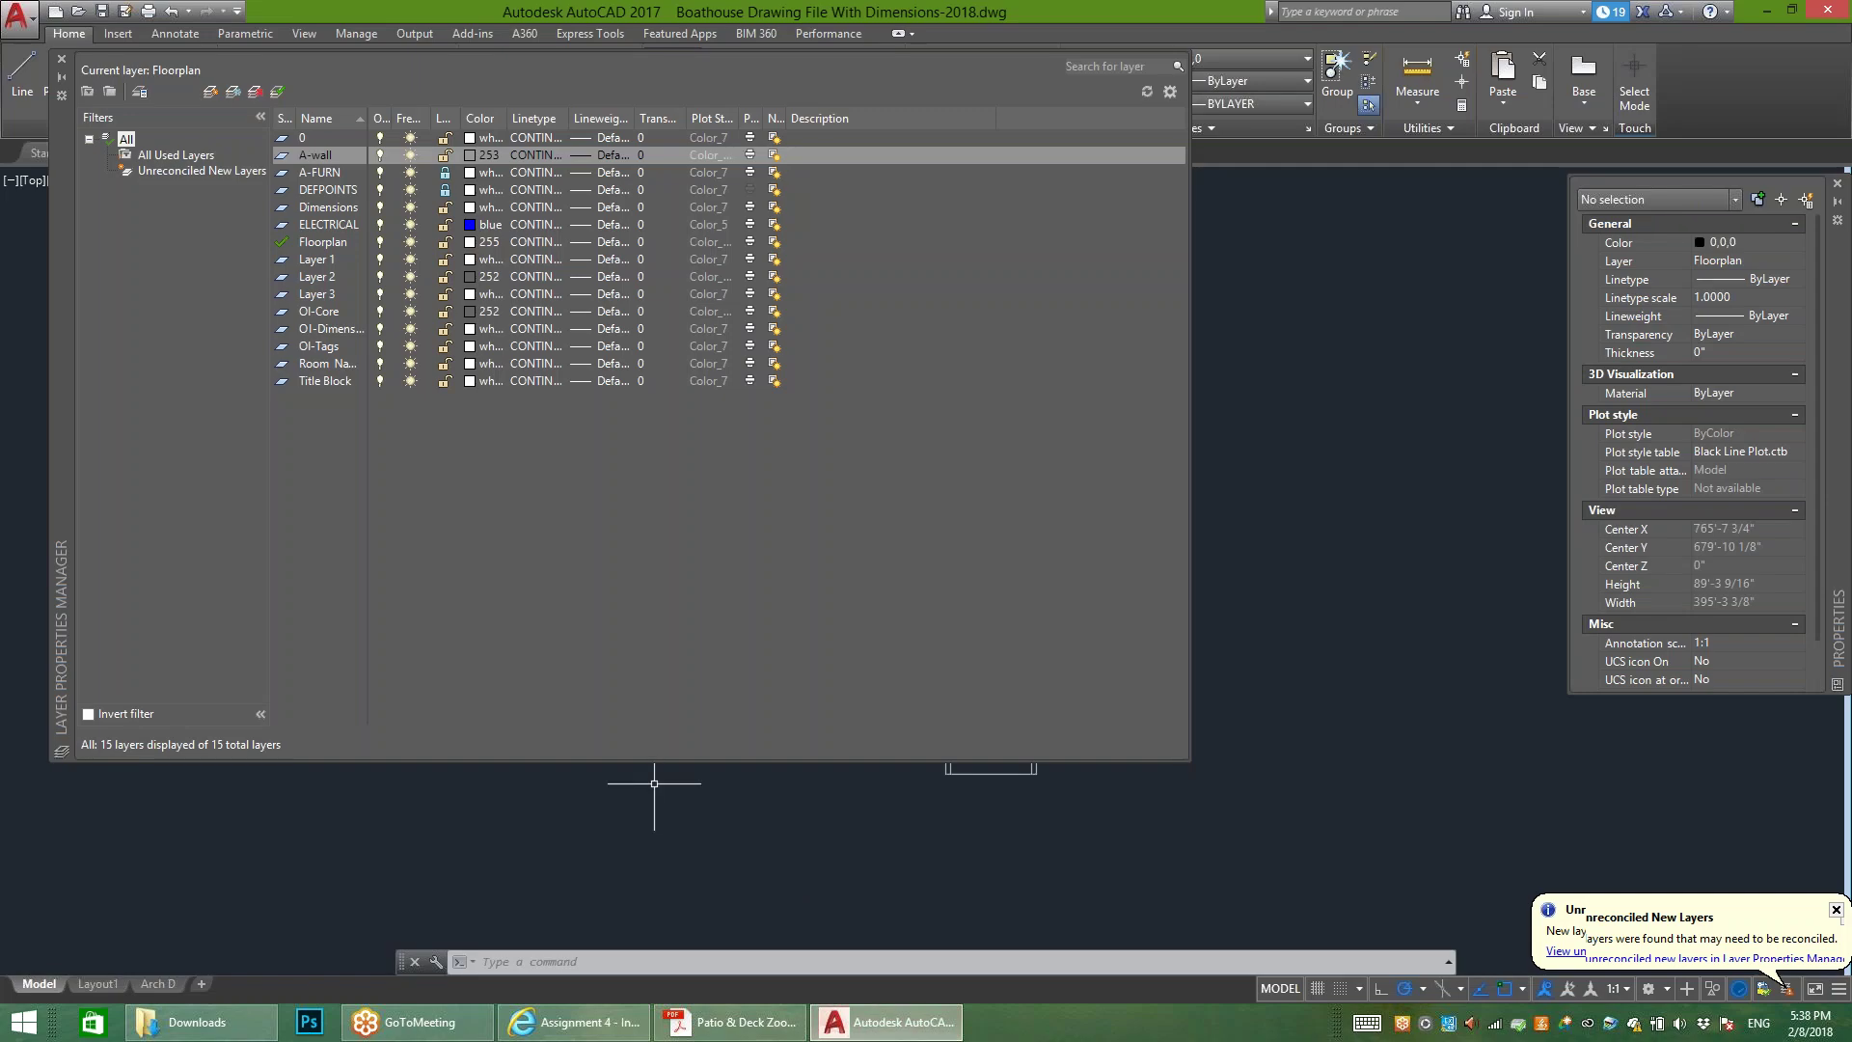
pyautogui.click(210, 91)
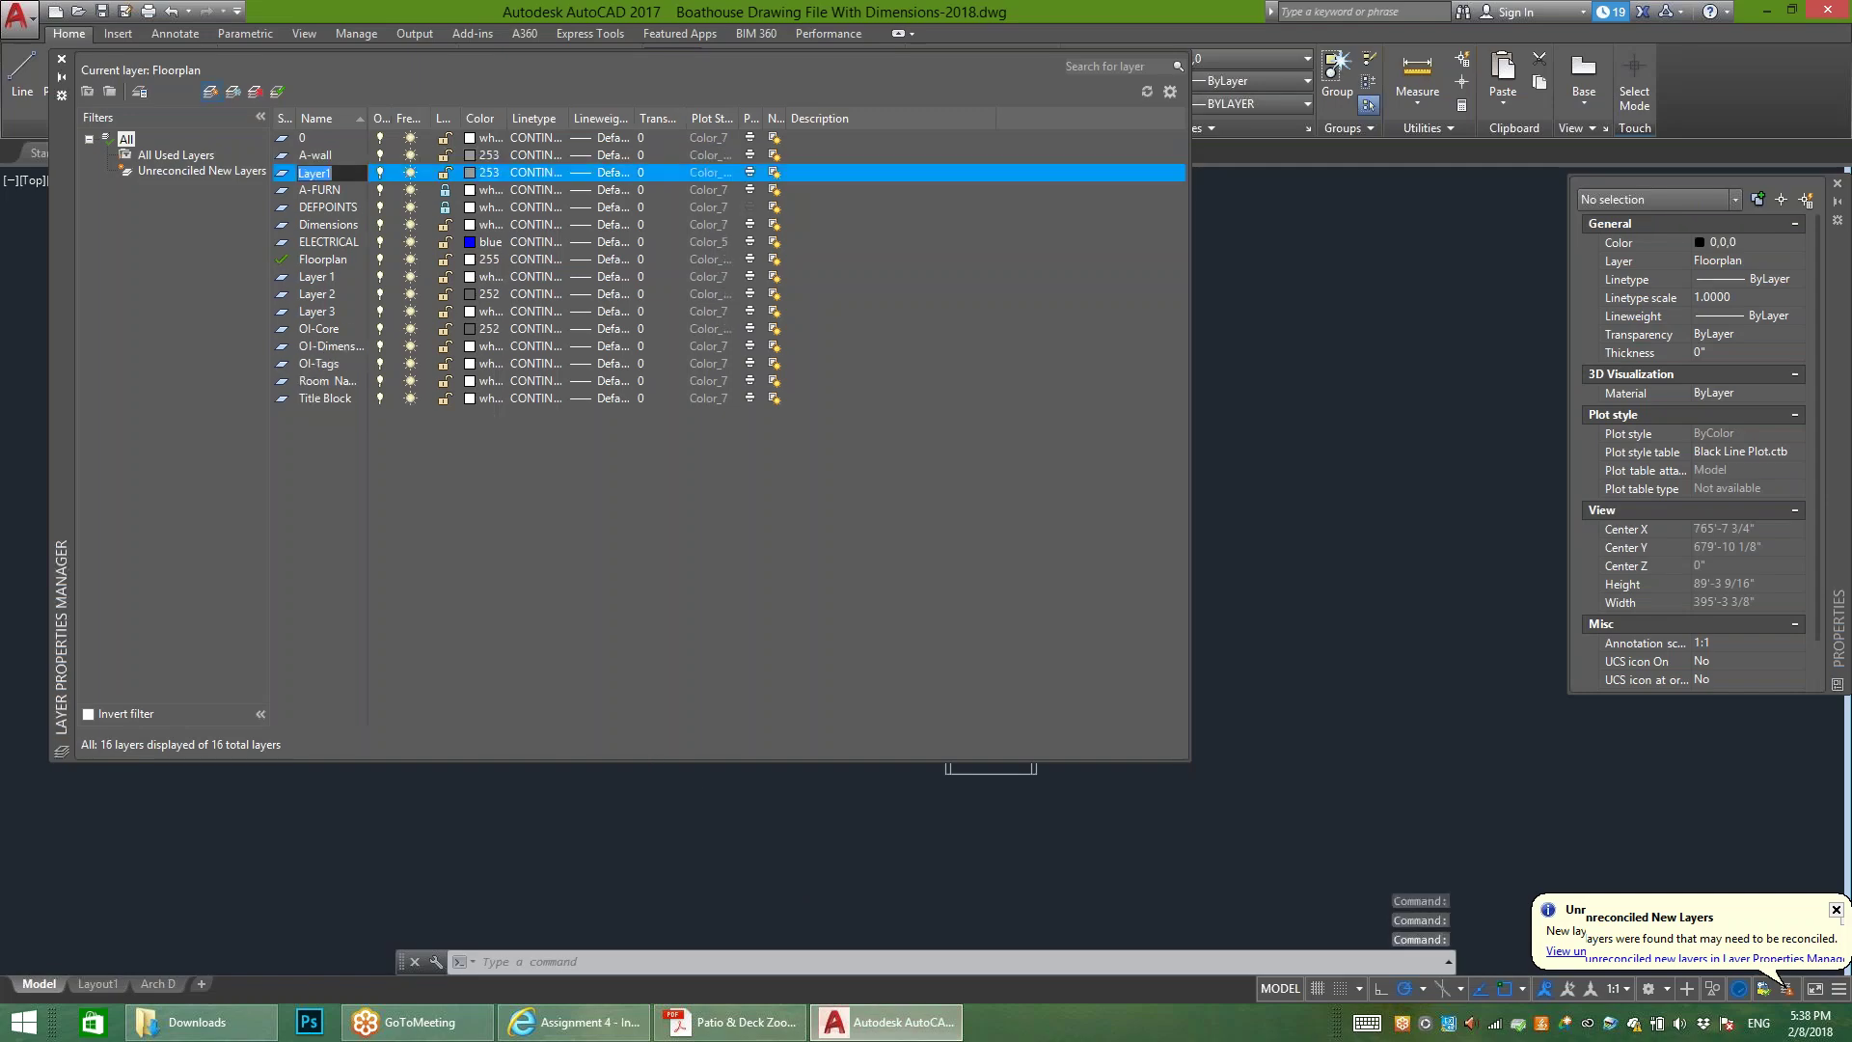
pyautogui.press('BackSpace')
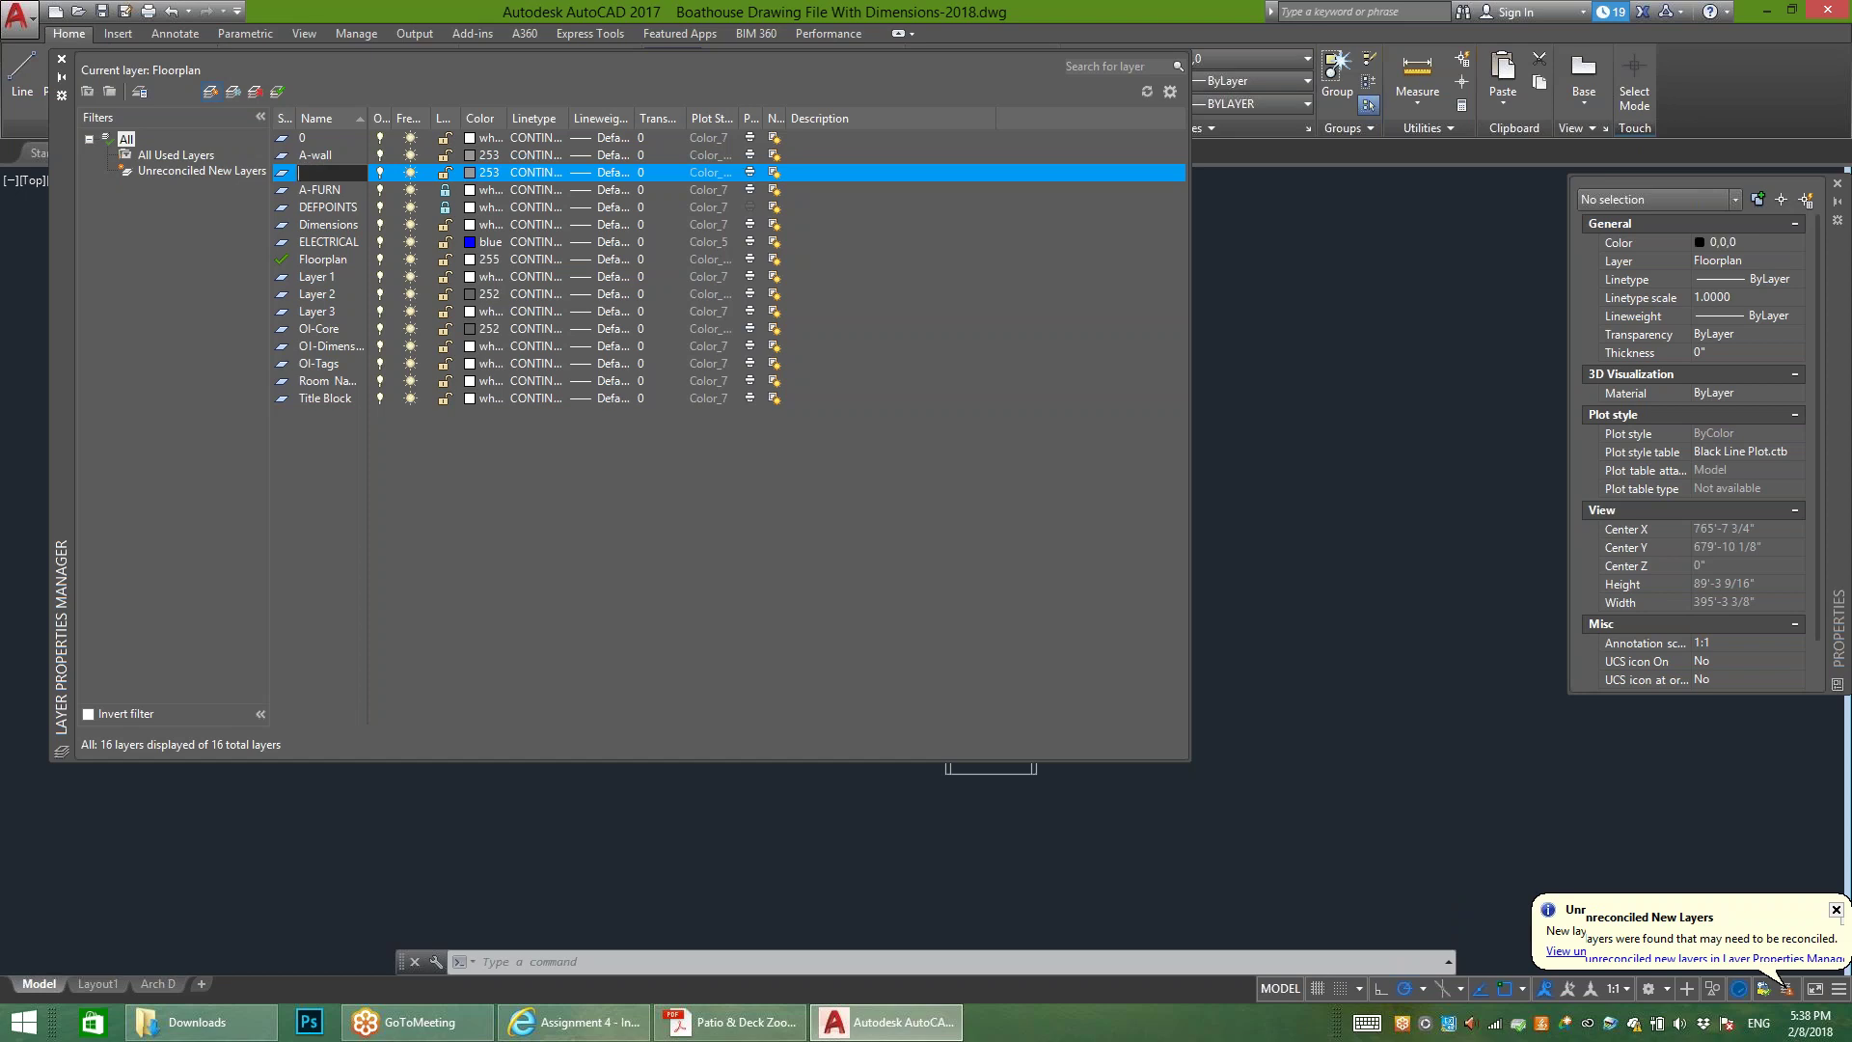
pyautogui.write('Furniture')
pyautogui.press('Return')
pyautogui.press('Escape')
pyautogui.press('Escape')
pyautogui.press('Escape')
# Step: Sort the layer list by name in descending order and close the Layer Properties Manager
pyautogui.click(319, 117)
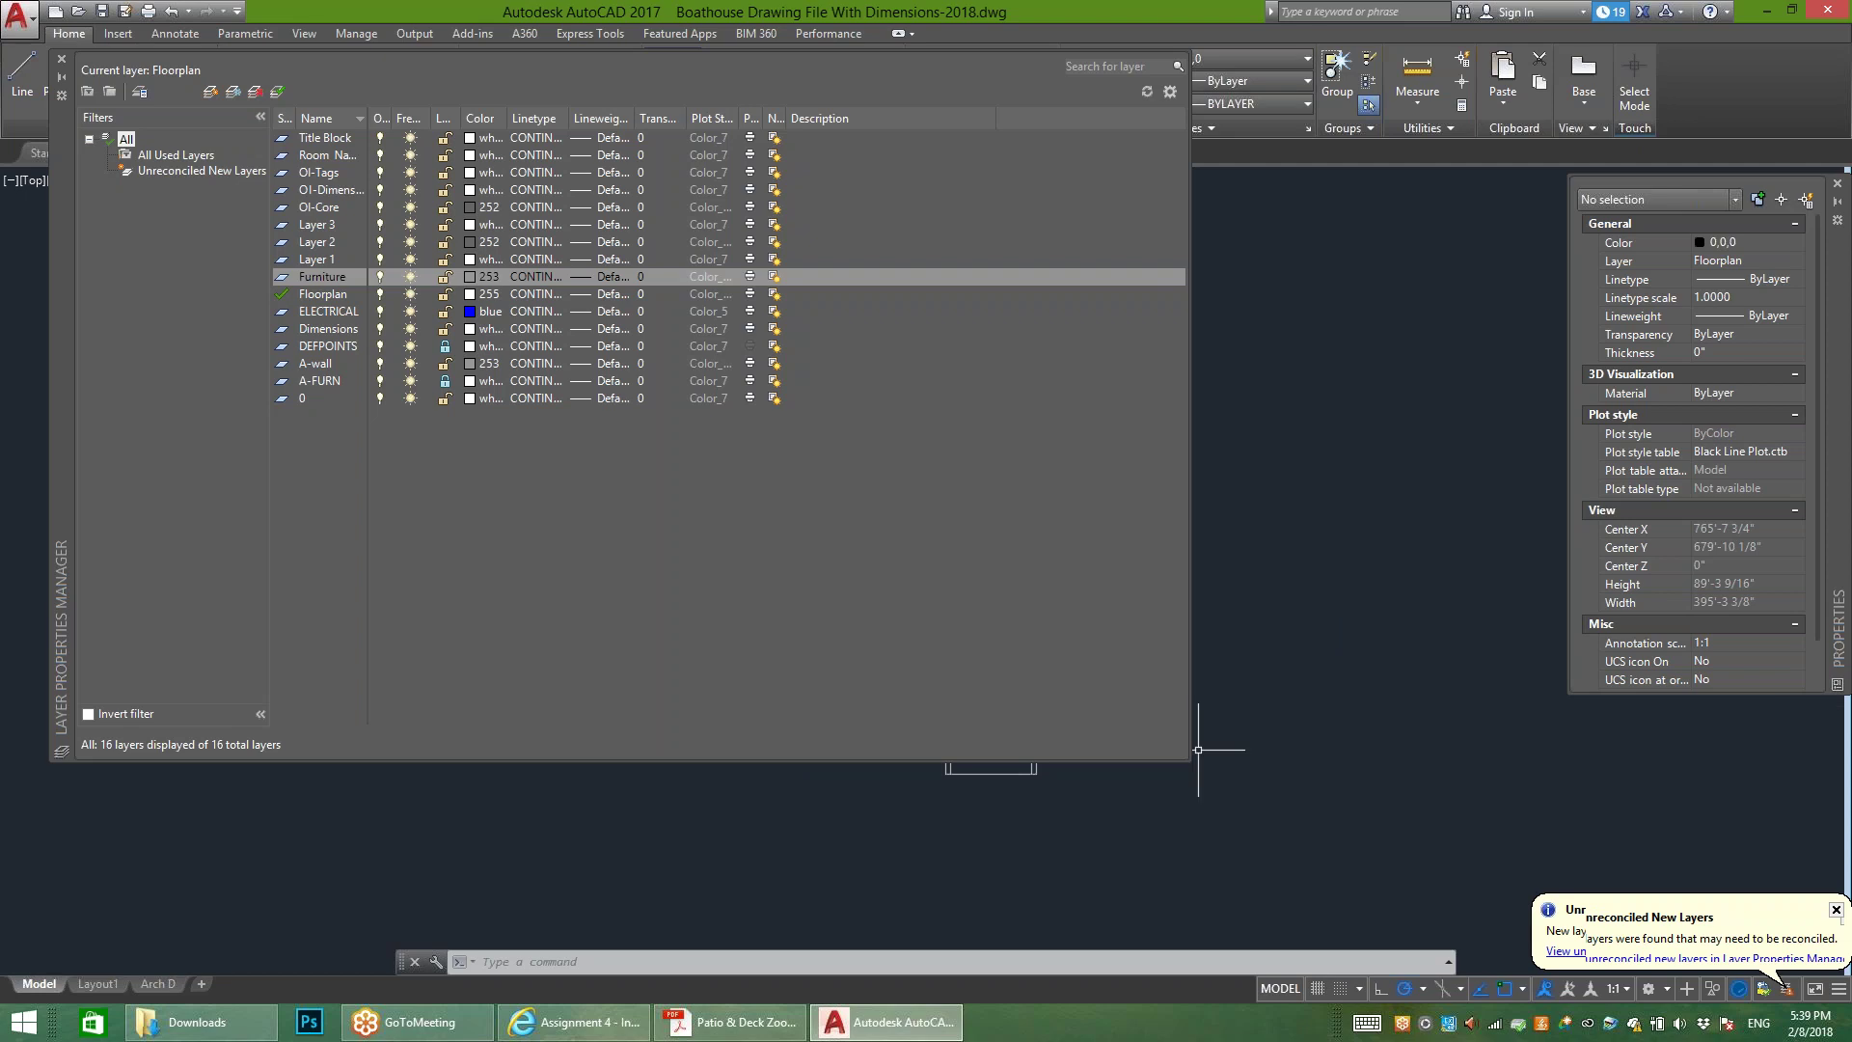
pyautogui.click(61, 59)
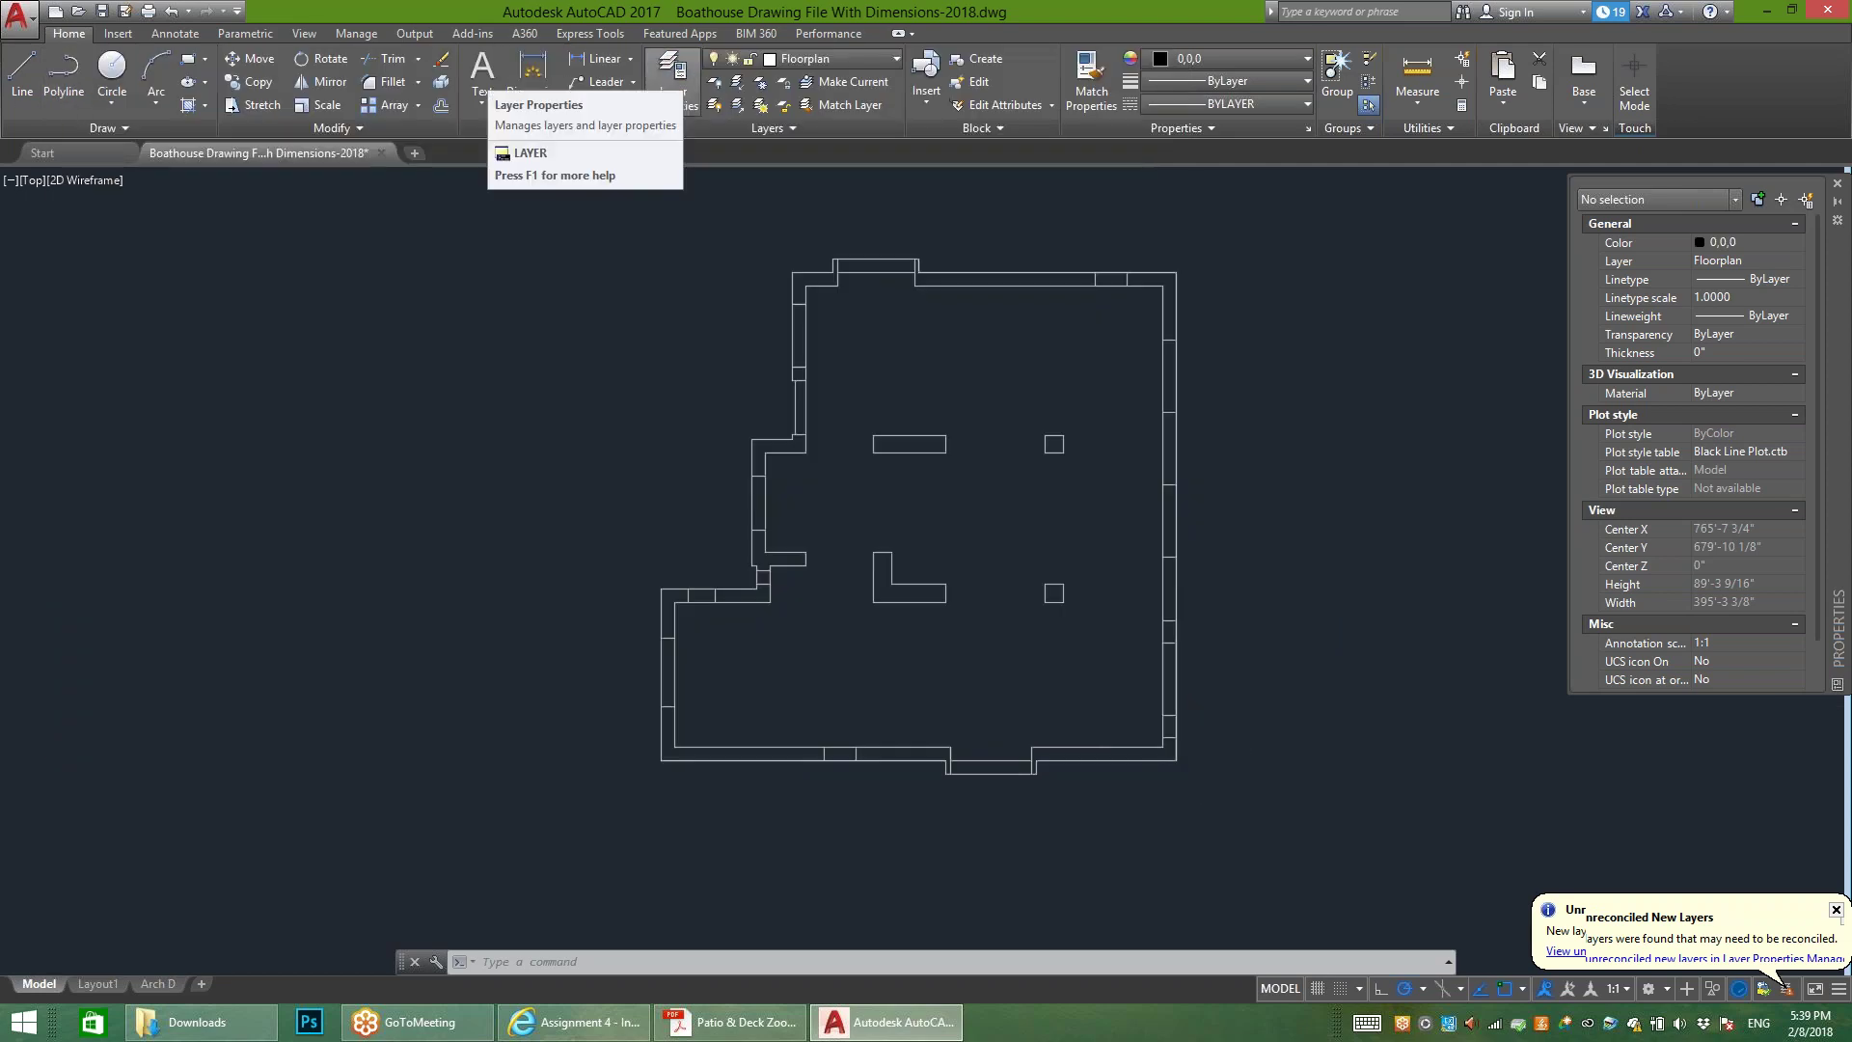
# Step: Reopen the Layer Properties Manager and create a layer named Equipment, checking the required layer names on the Assignment 4 page
pyautogui.click(673, 70)
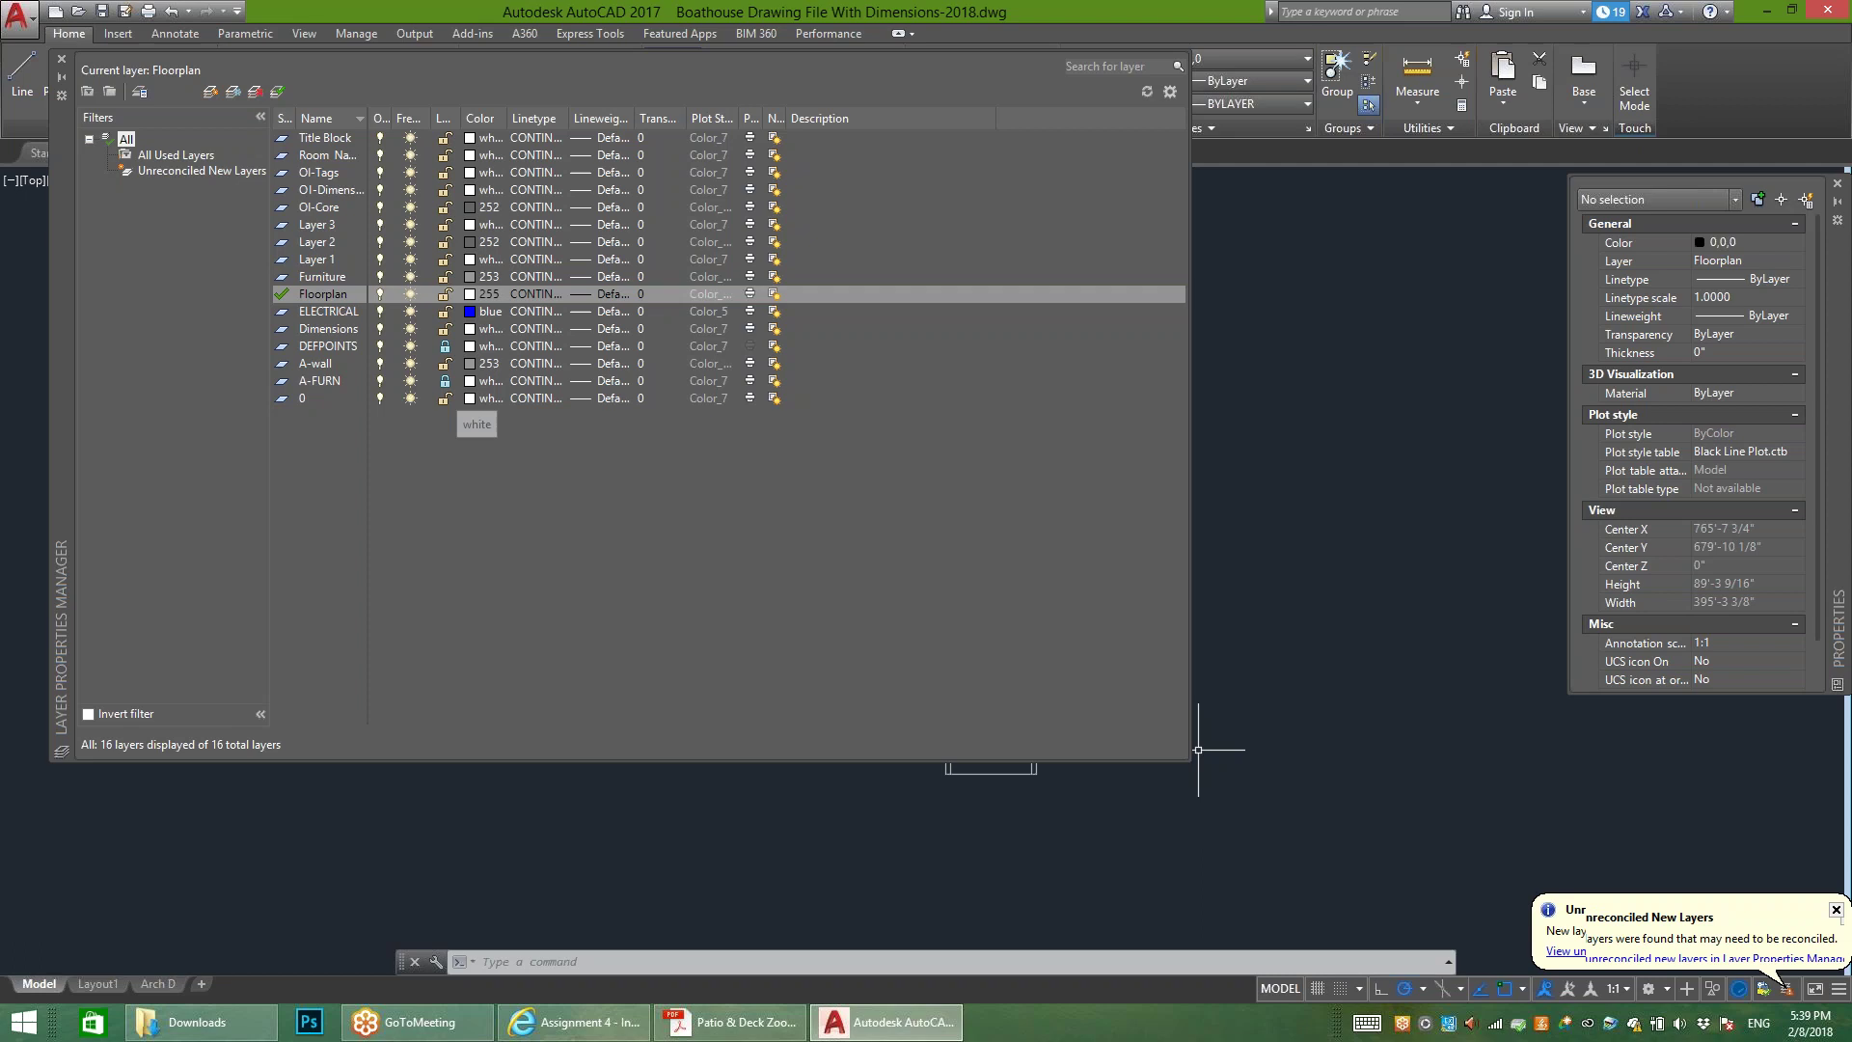
pyautogui.moveTo(1851, 1041)
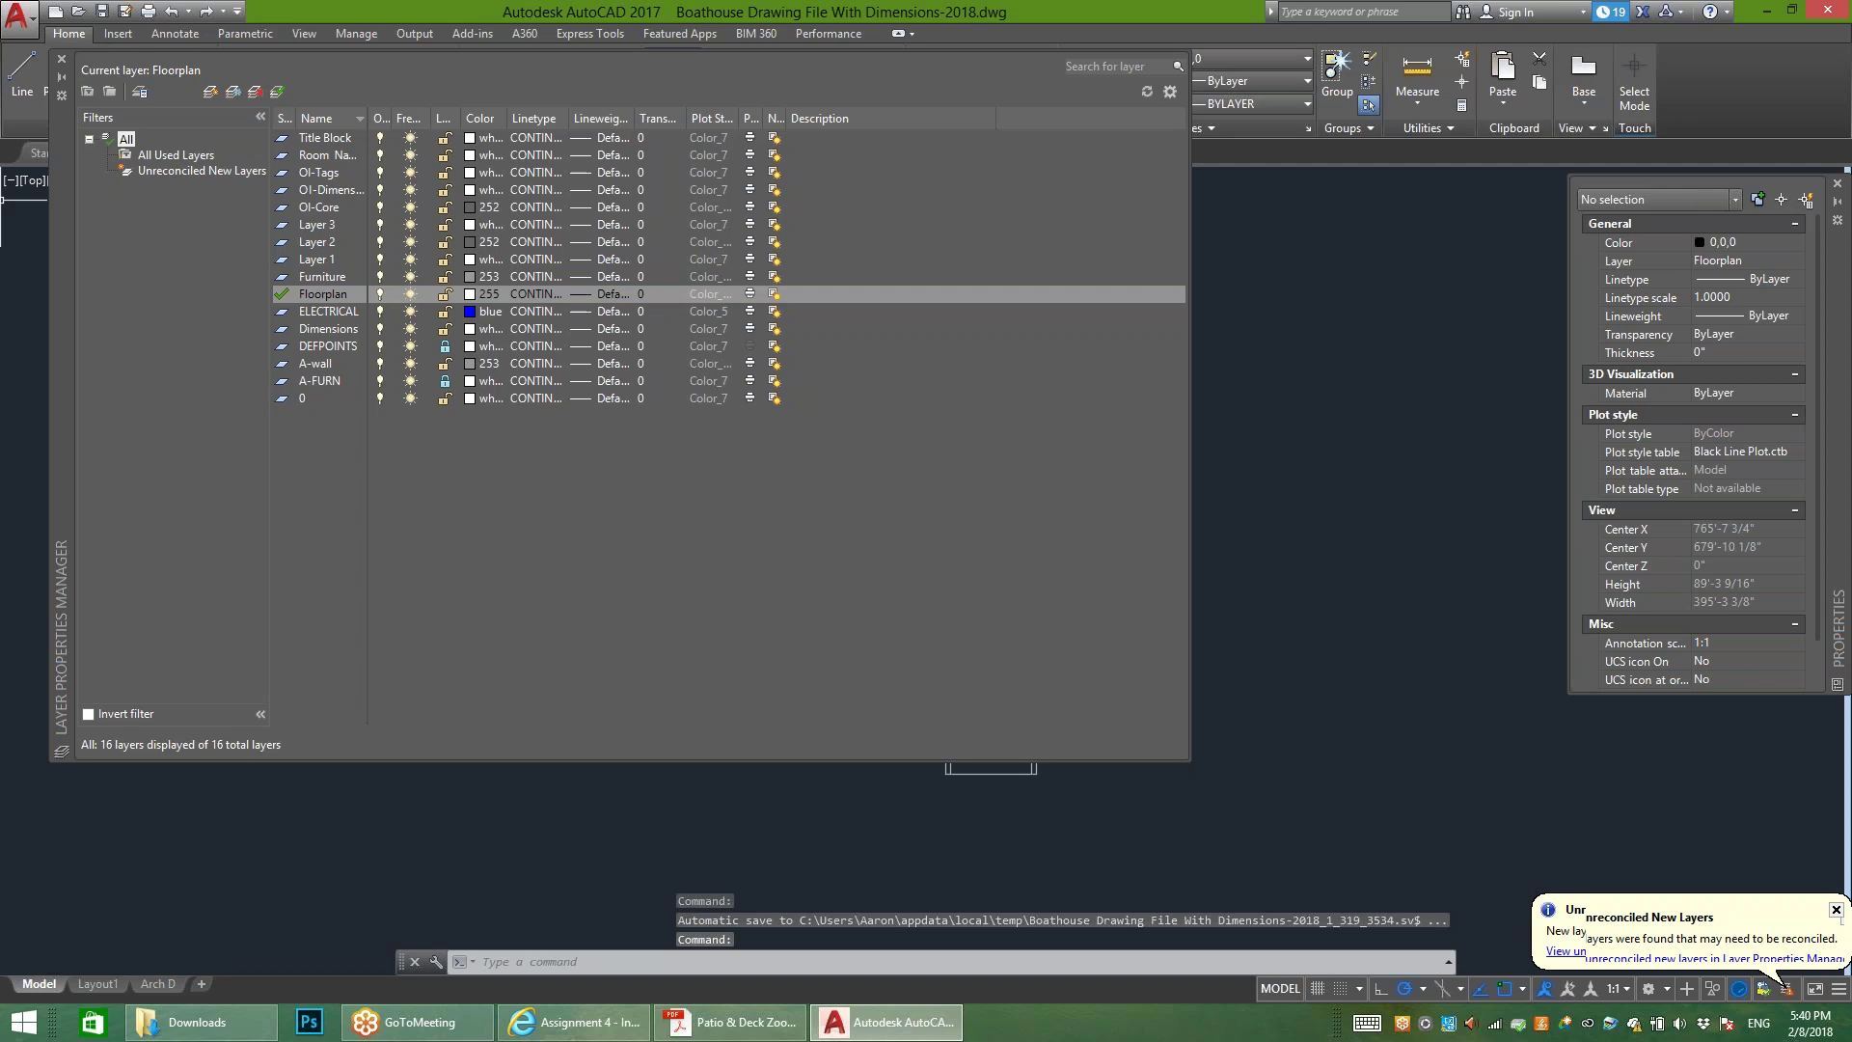
pyautogui.hotkey('alt', 'n')
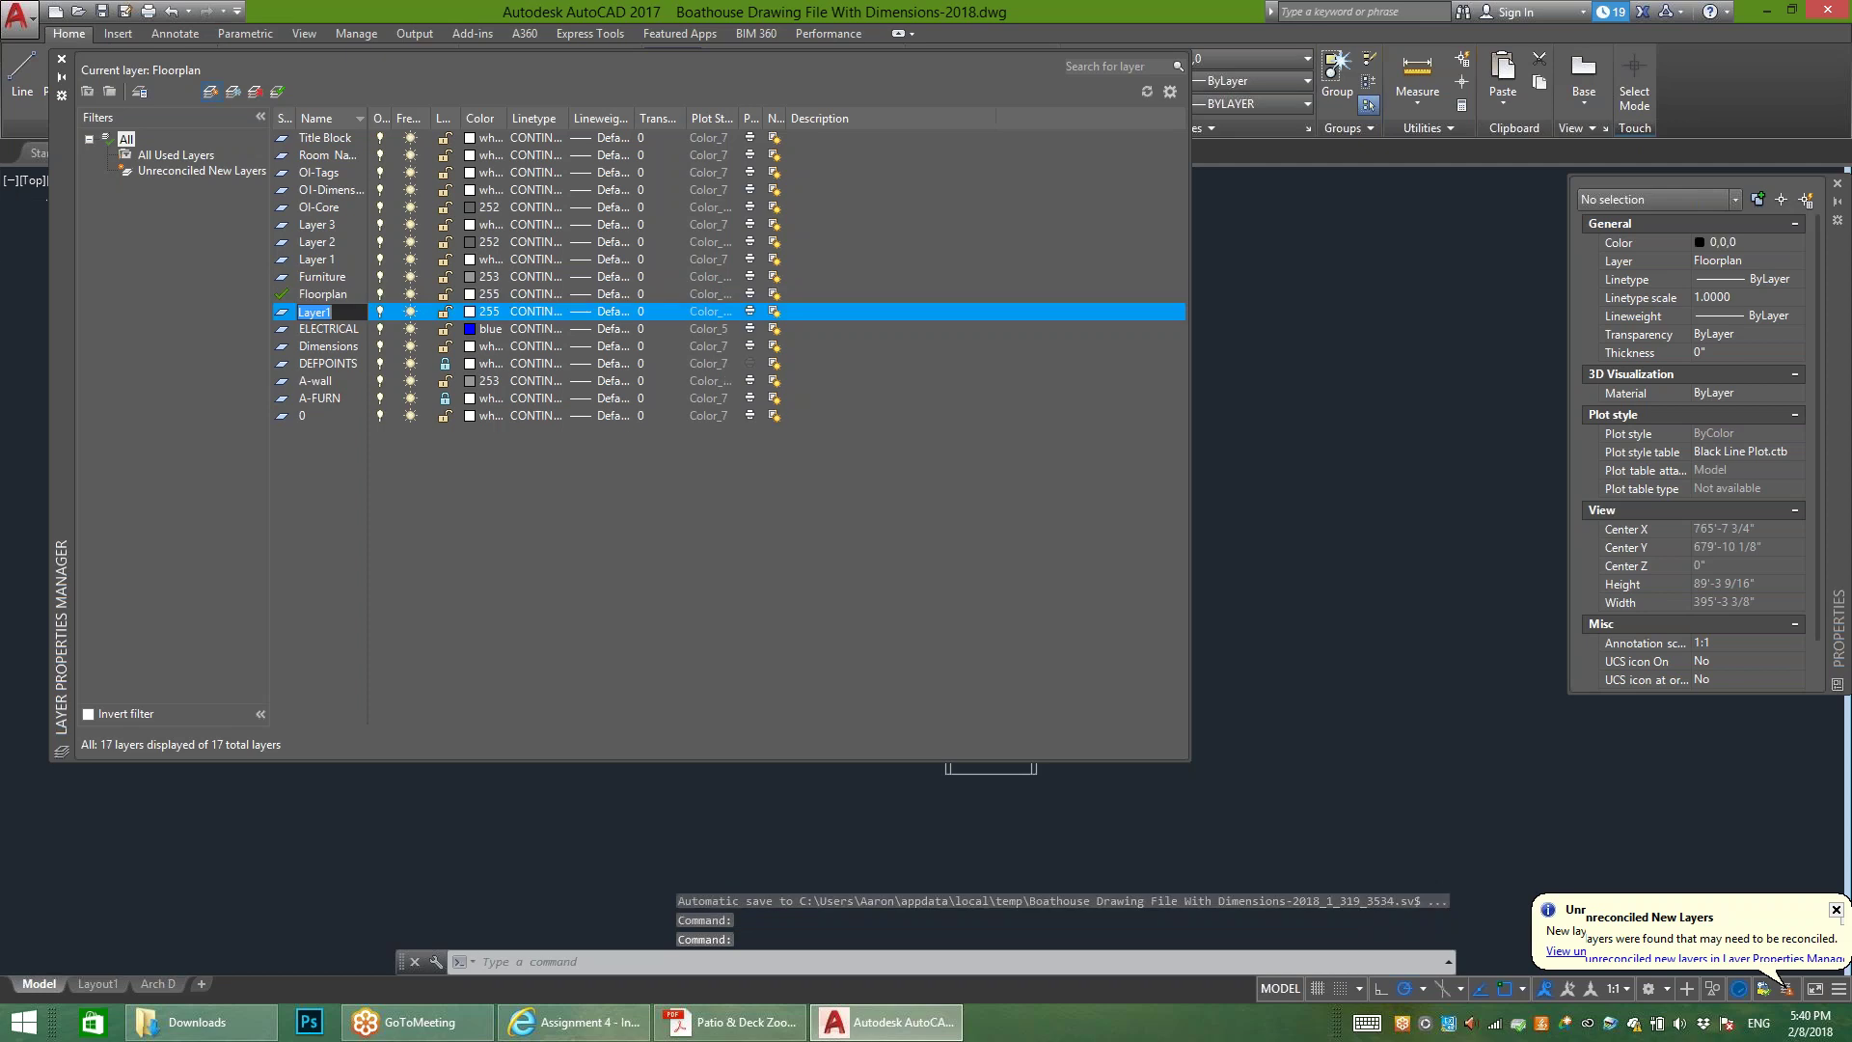
pyautogui.press('BackSpace')
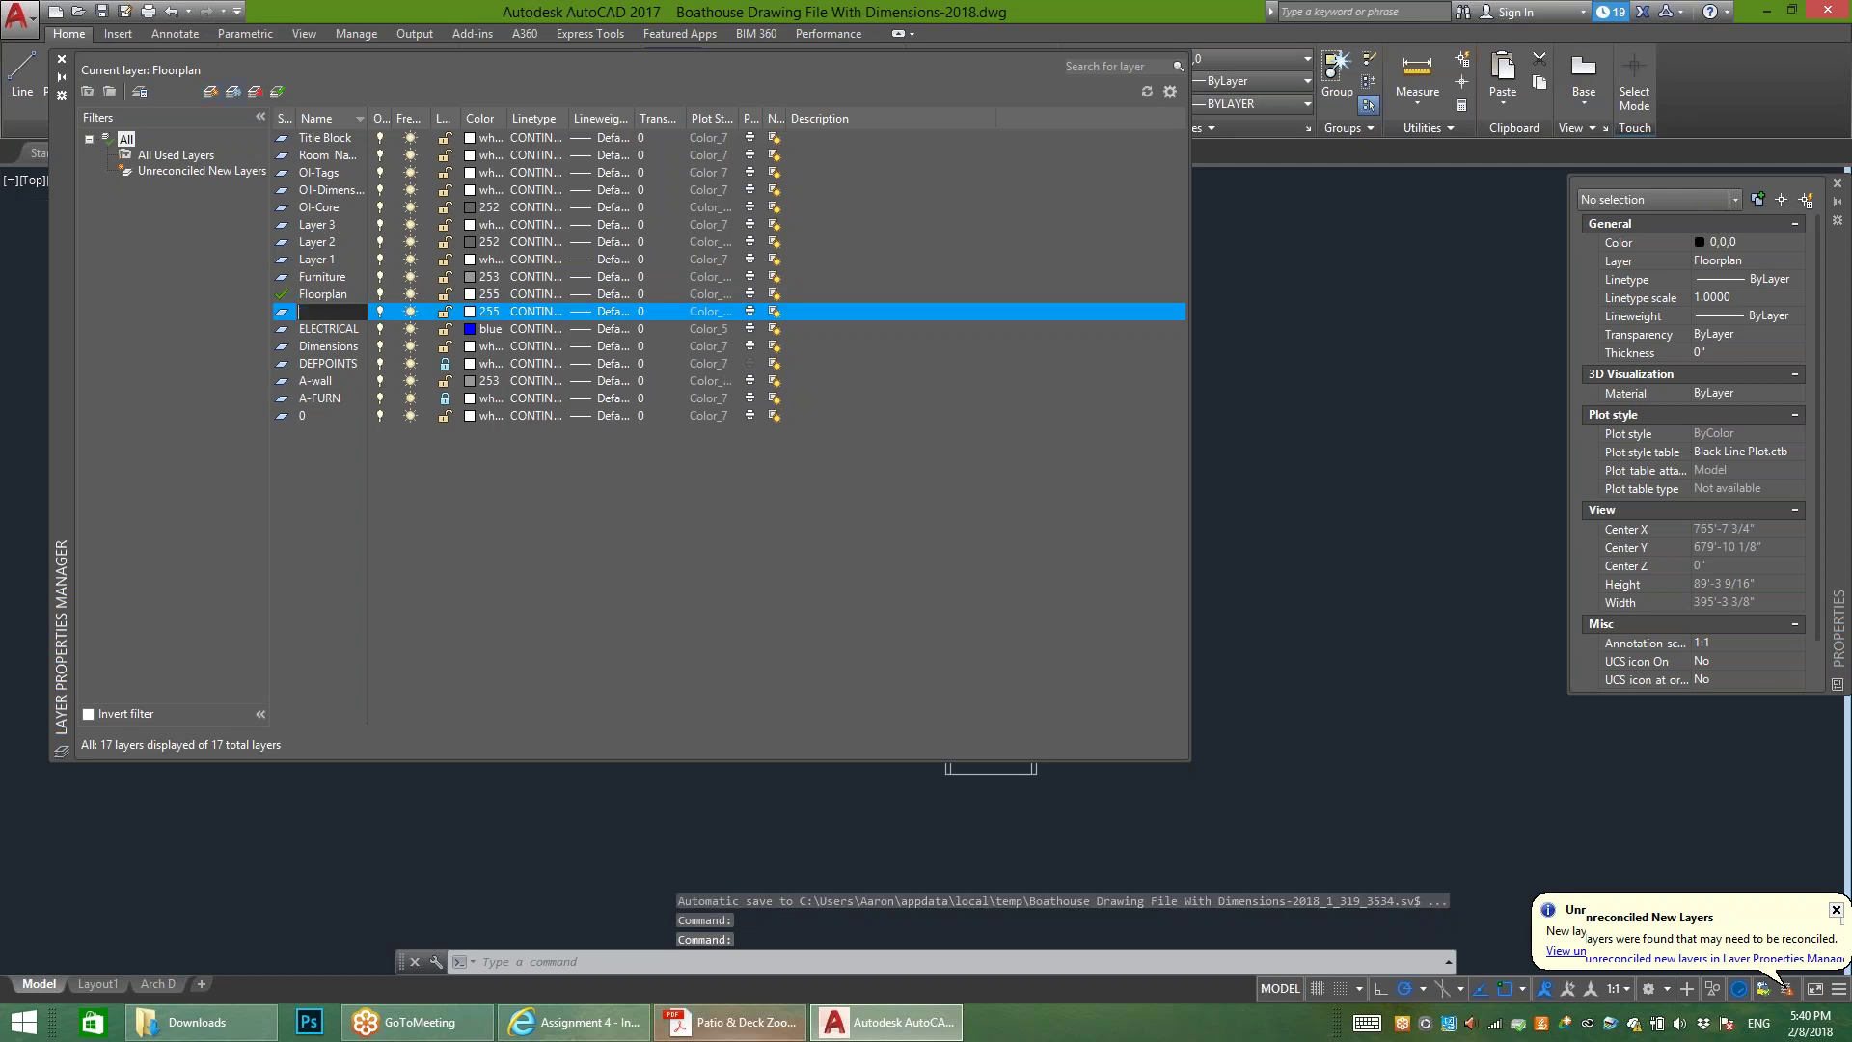
pyautogui.click(574, 1021)
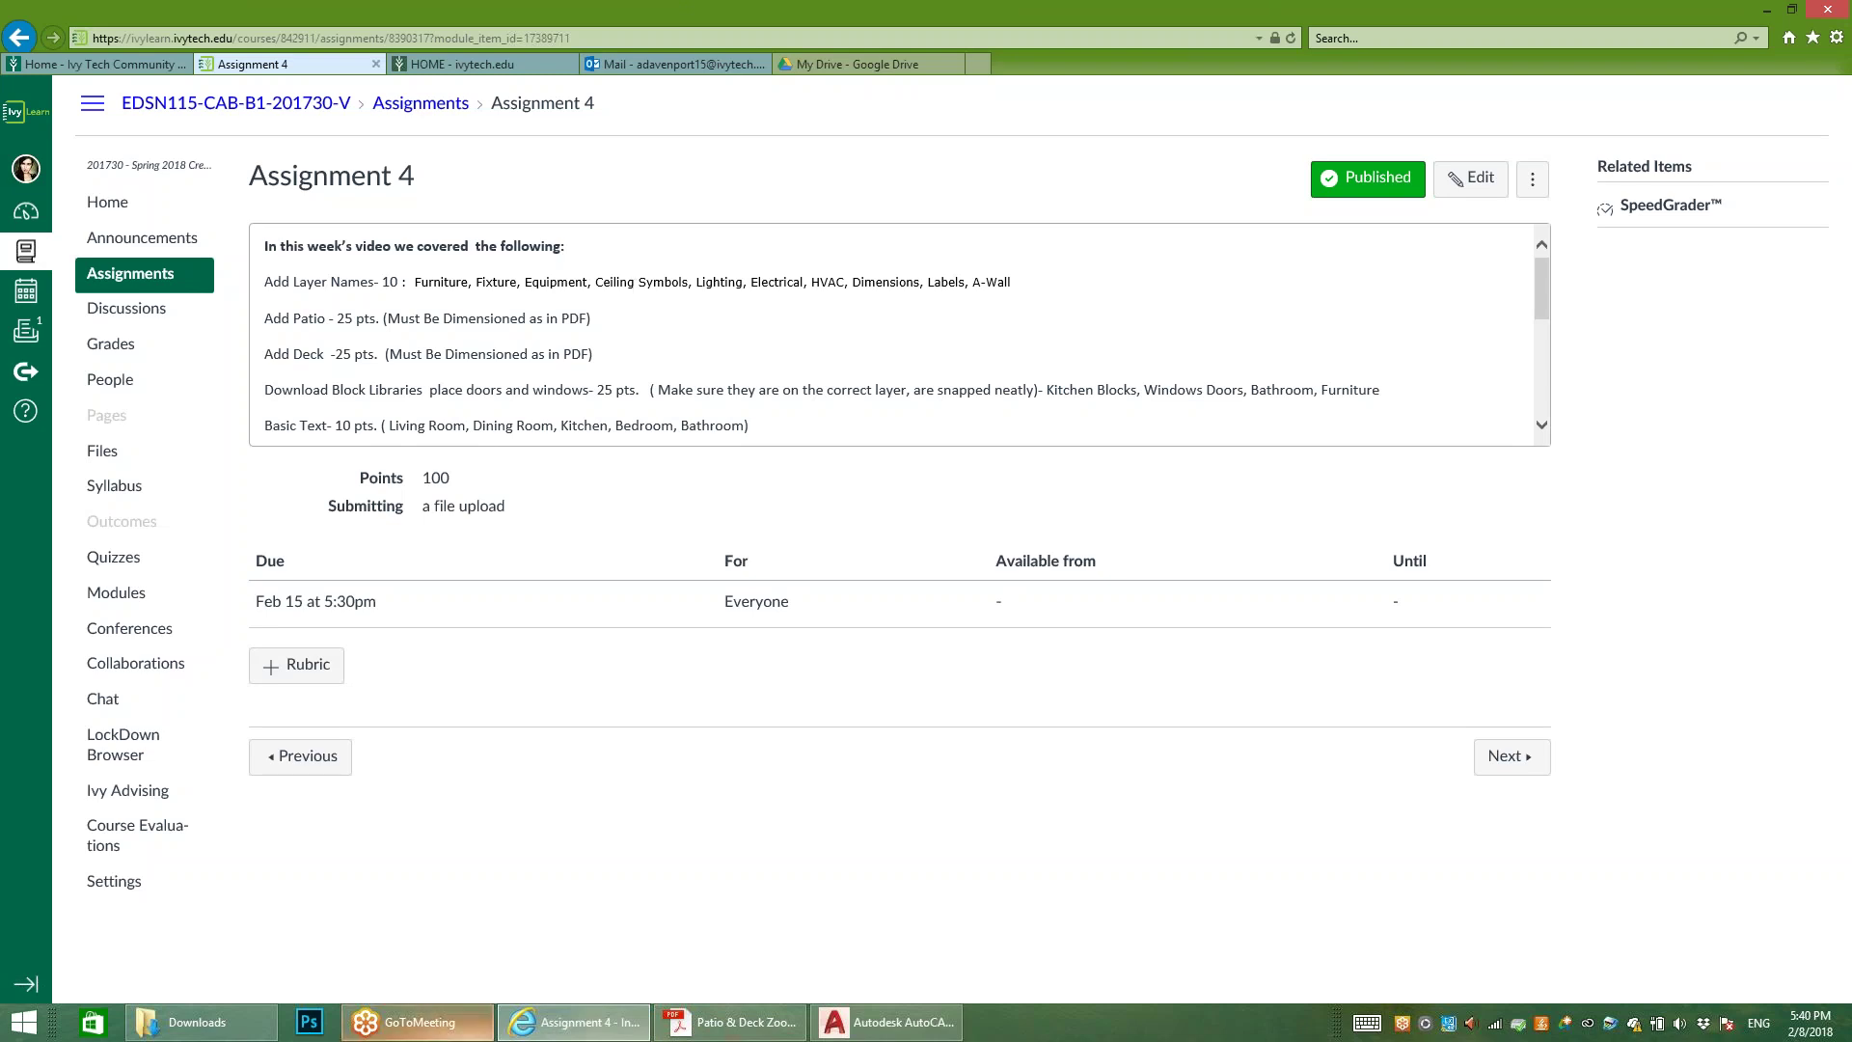
pyautogui.moveTo(418, 1022)
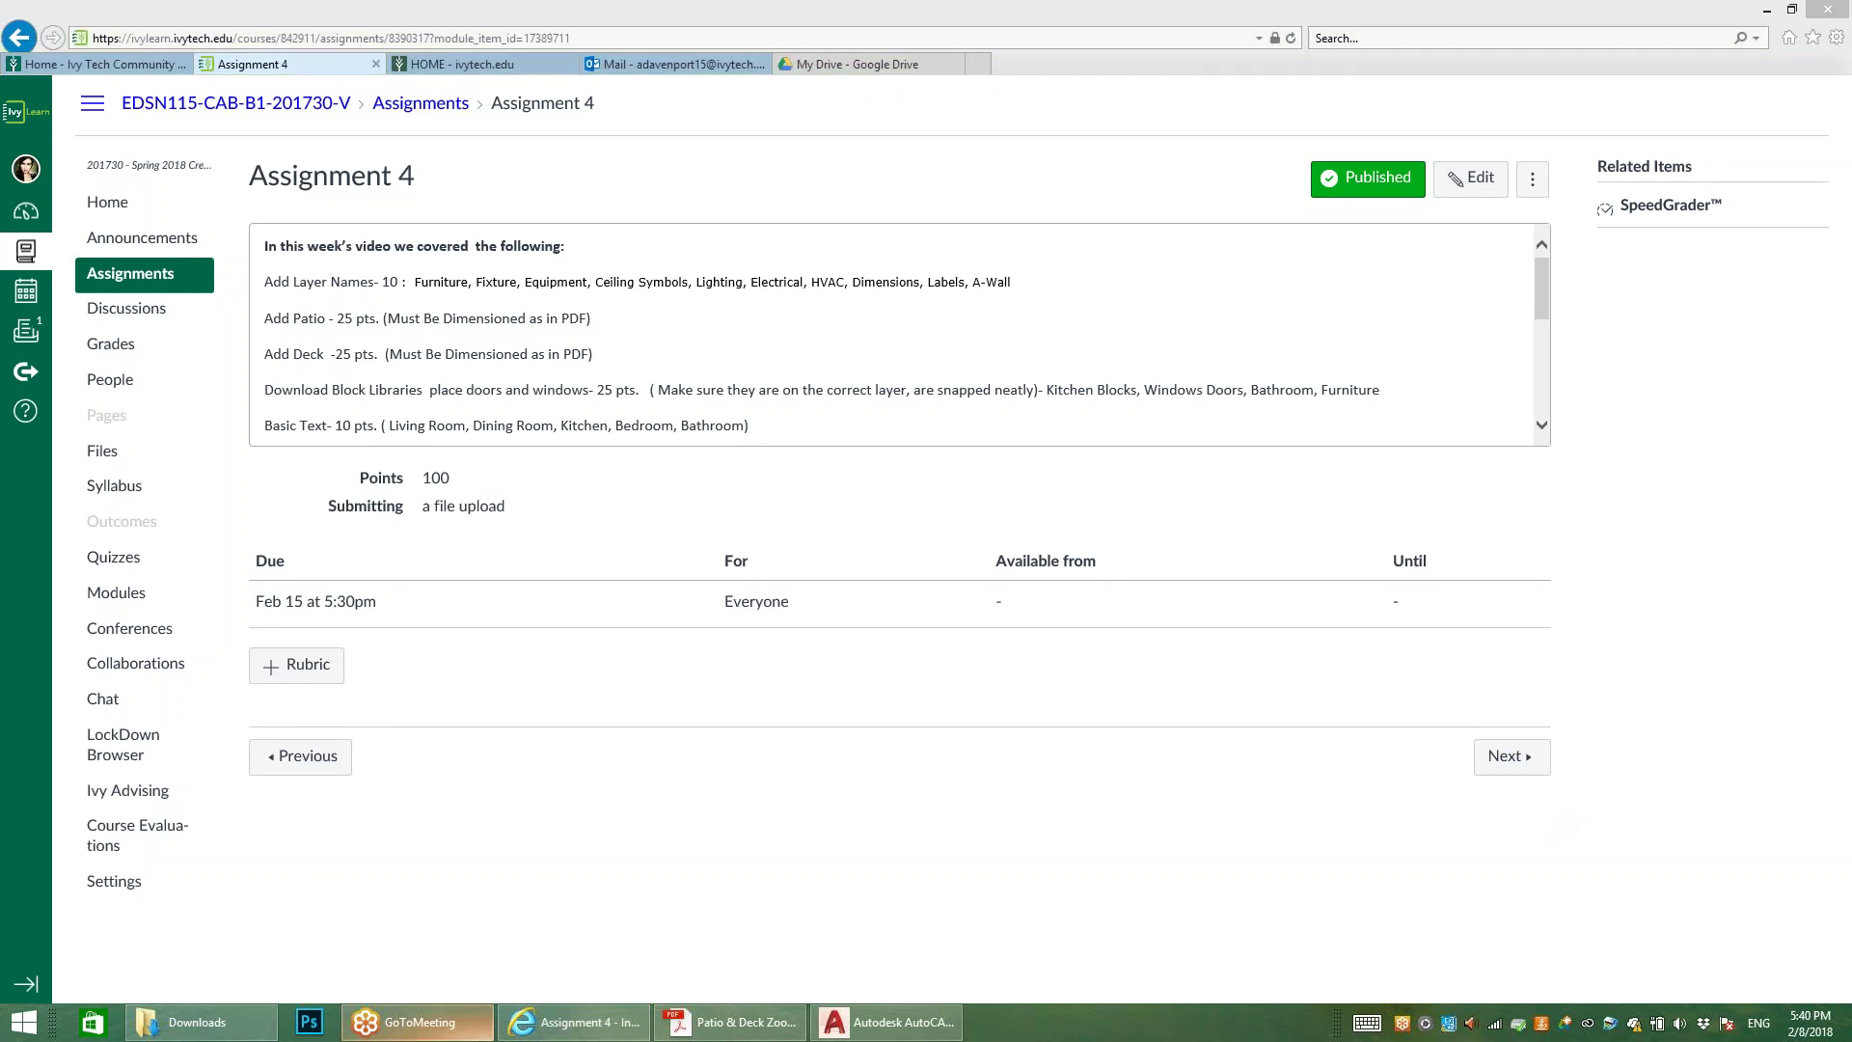
pyautogui.click(878, 1025)
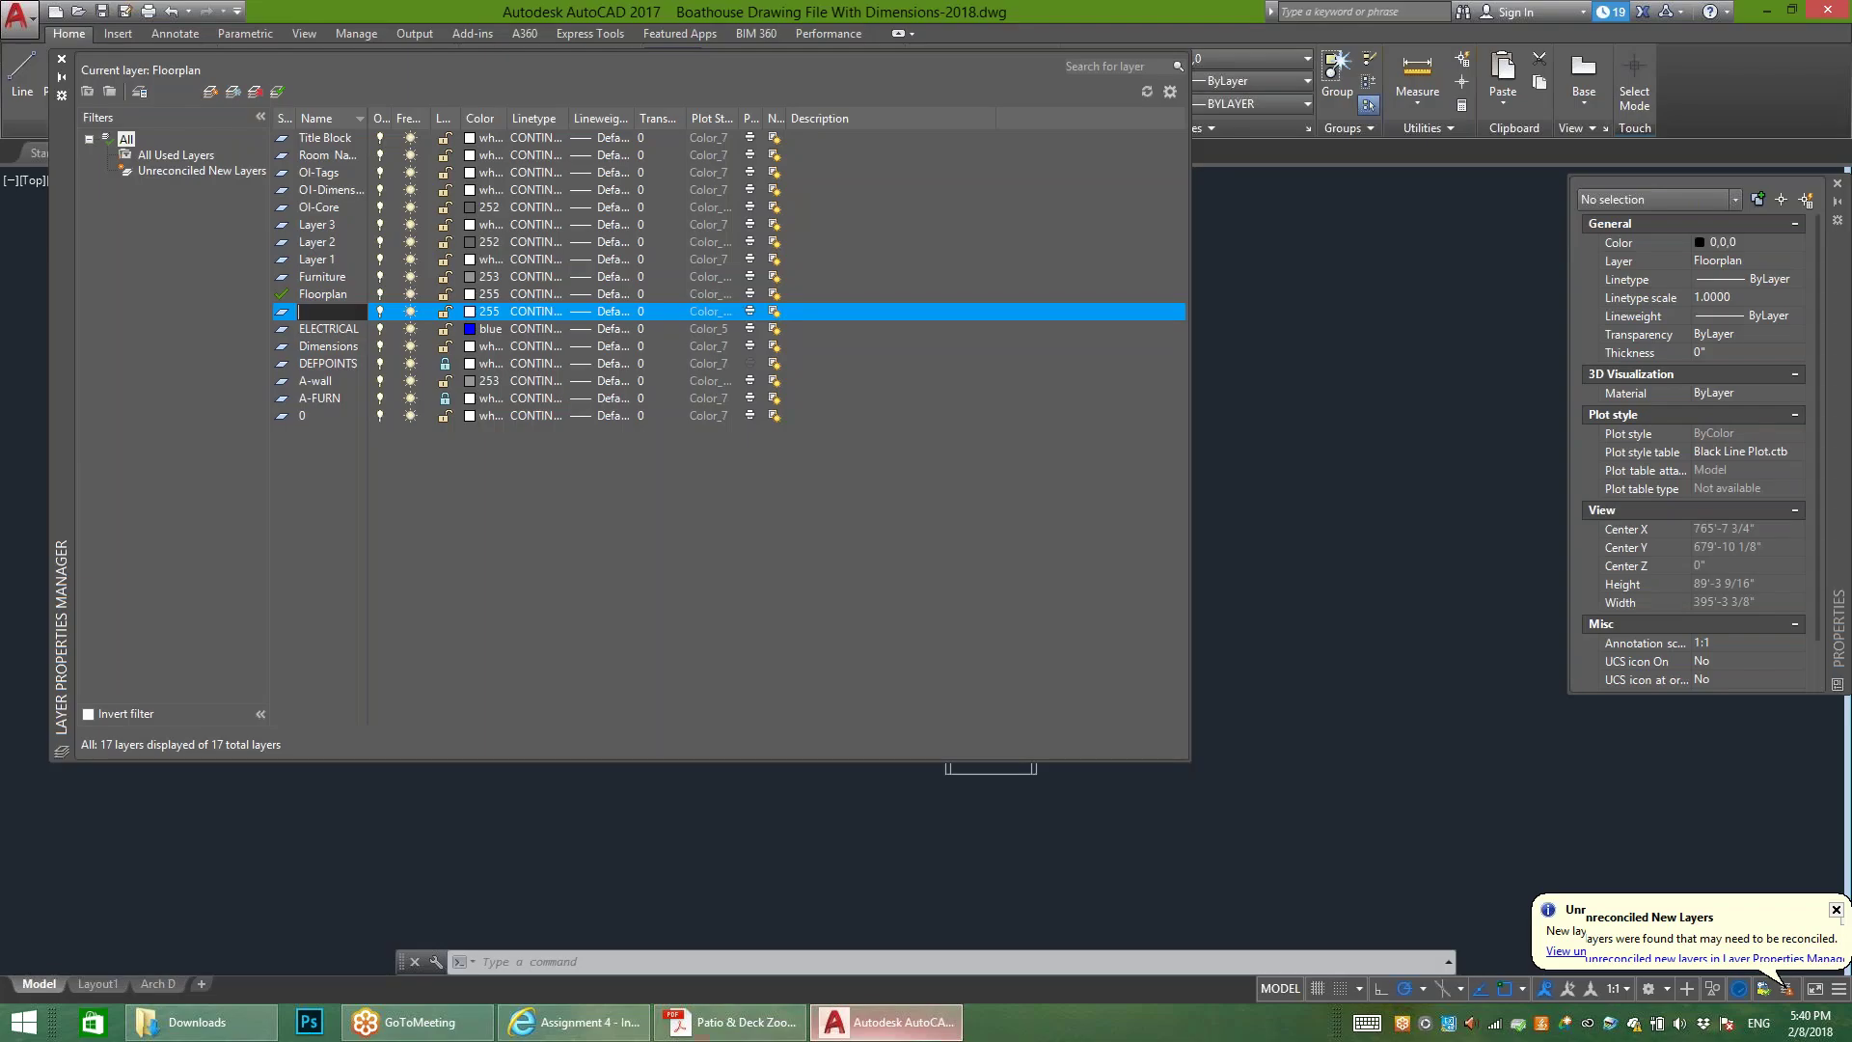
pyautogui.write('Equipment')
pyautogui.press('Return')
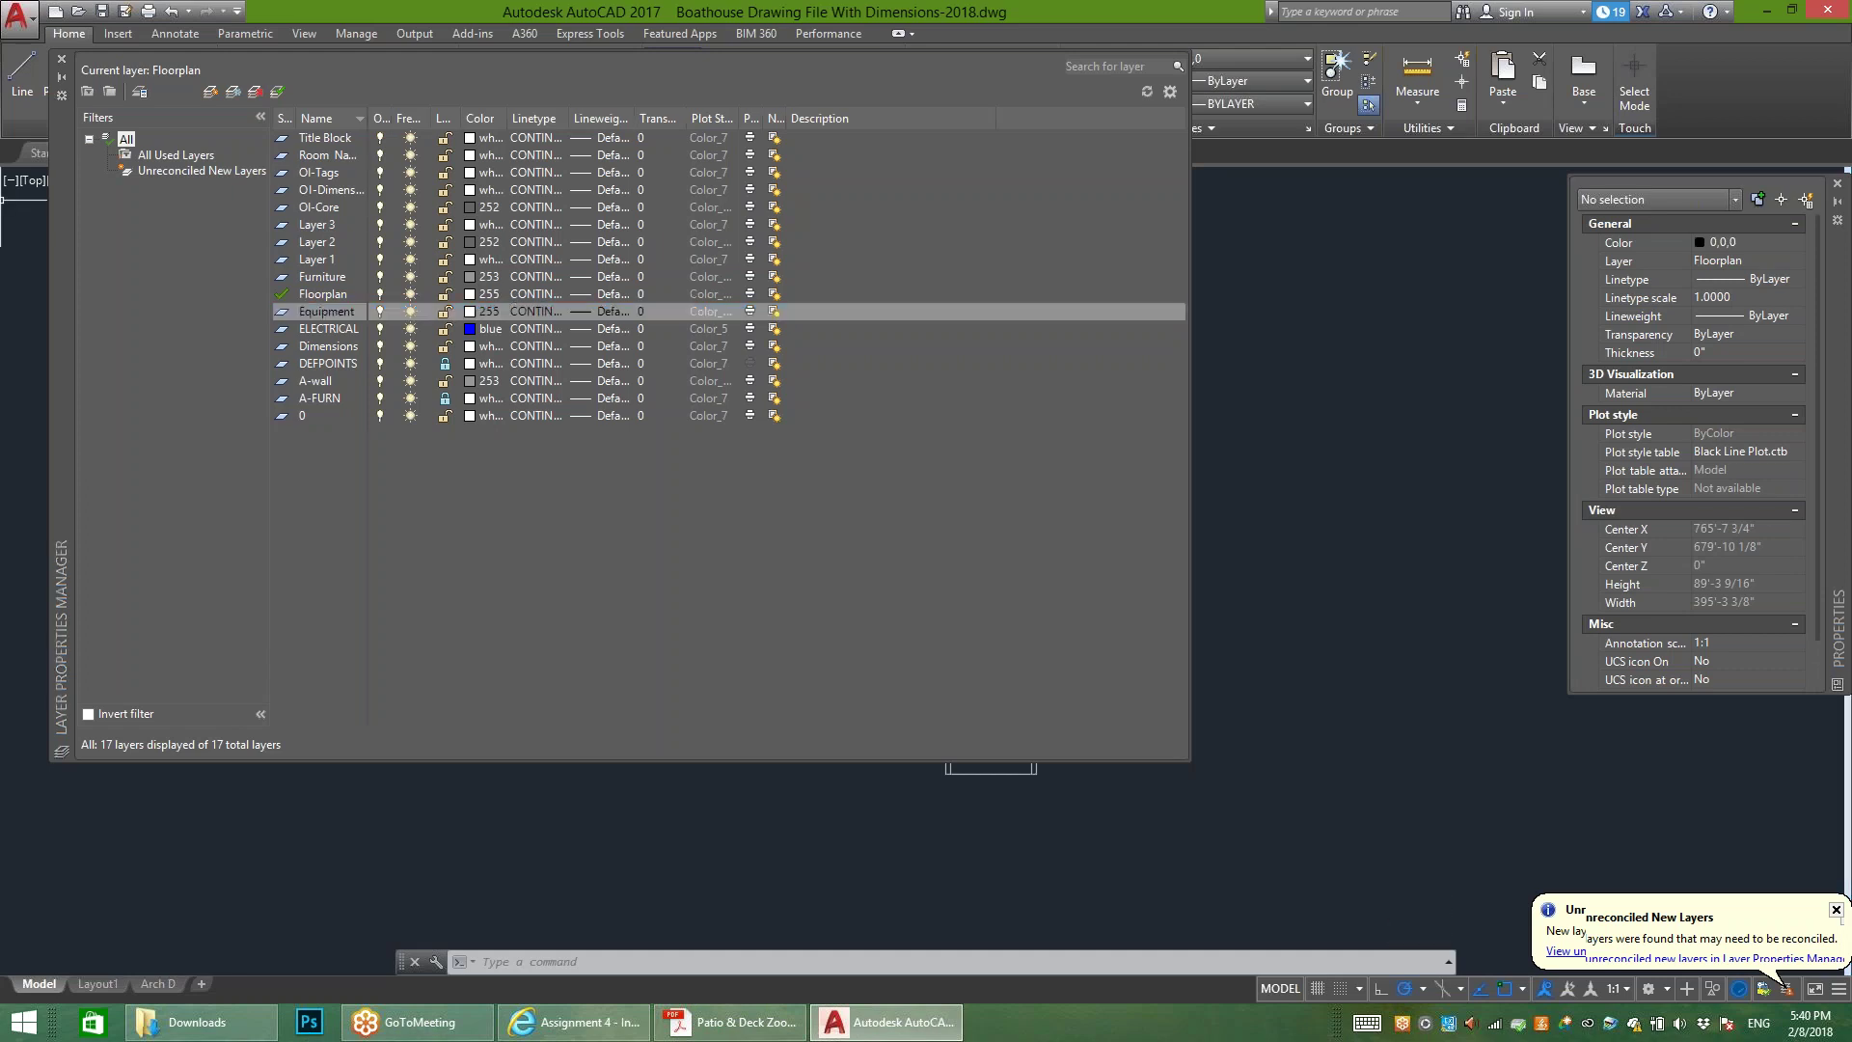
# Step: Set the Equipment layer's color to index color 252
pyautogui.click(482, 310)
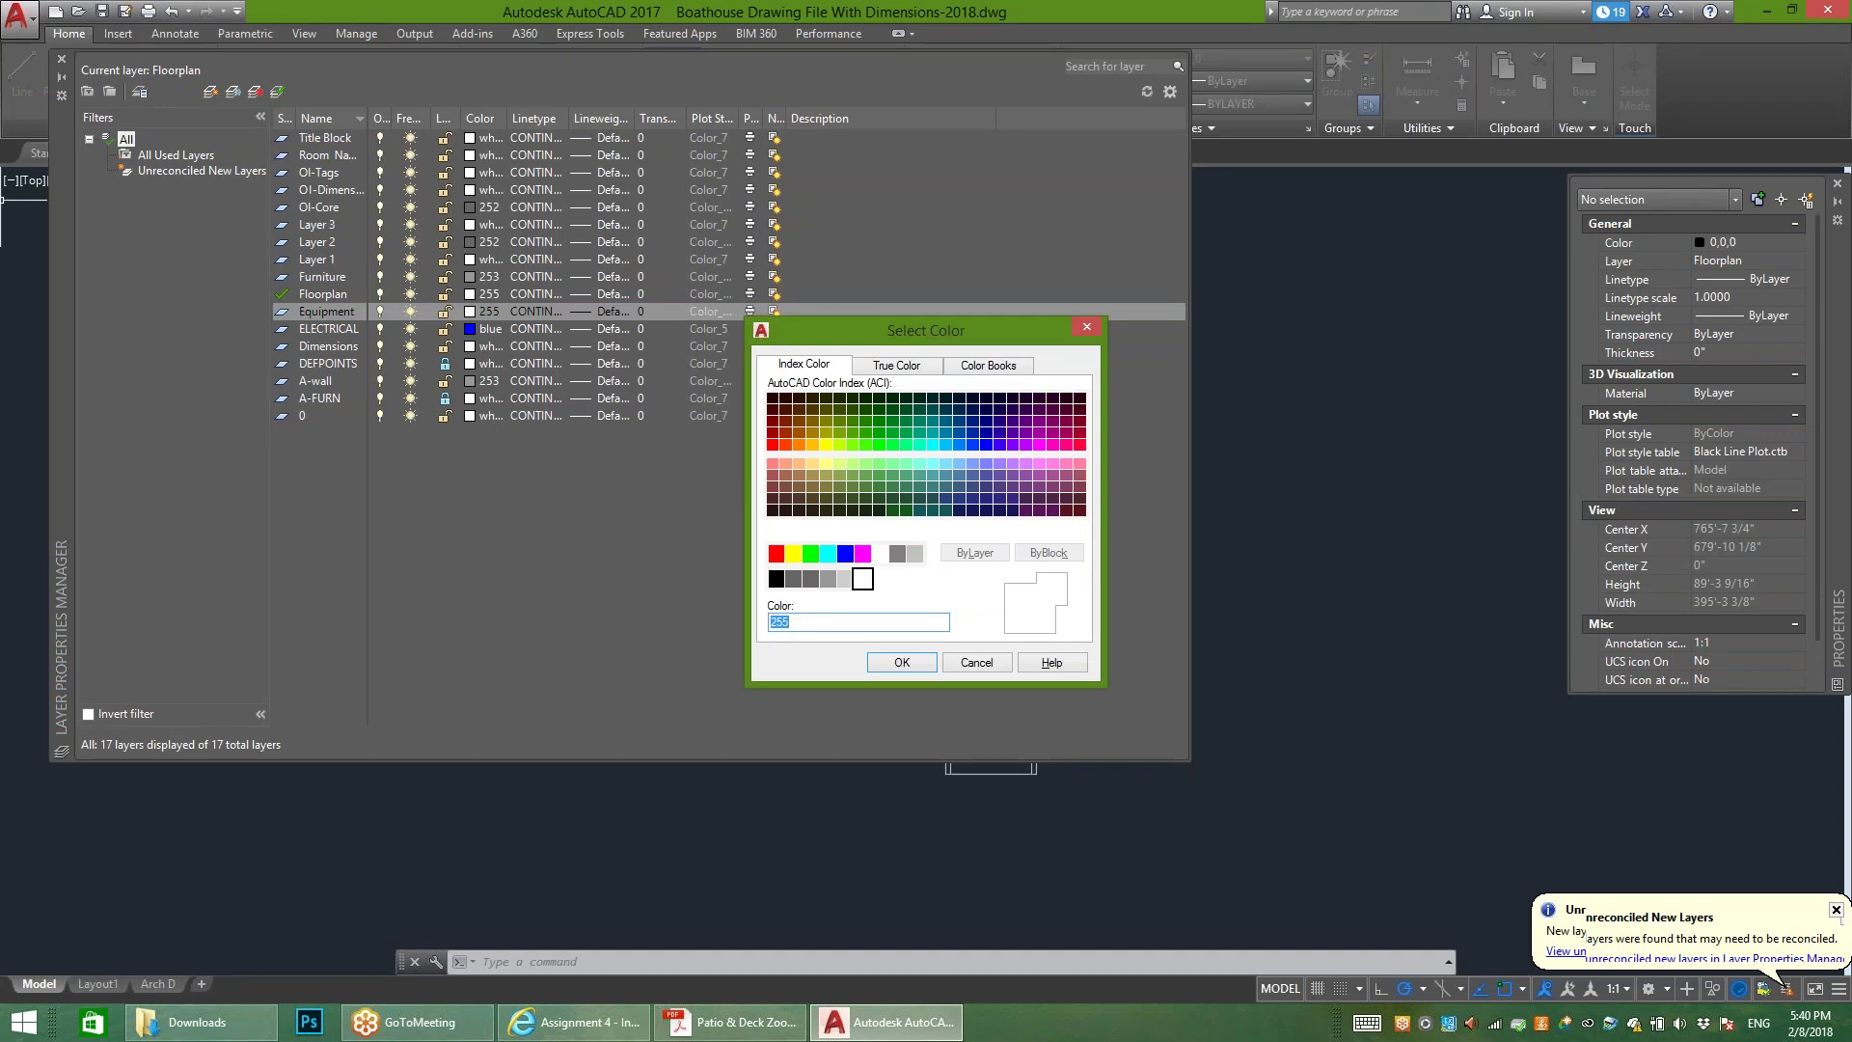
pyautogui.write('252')
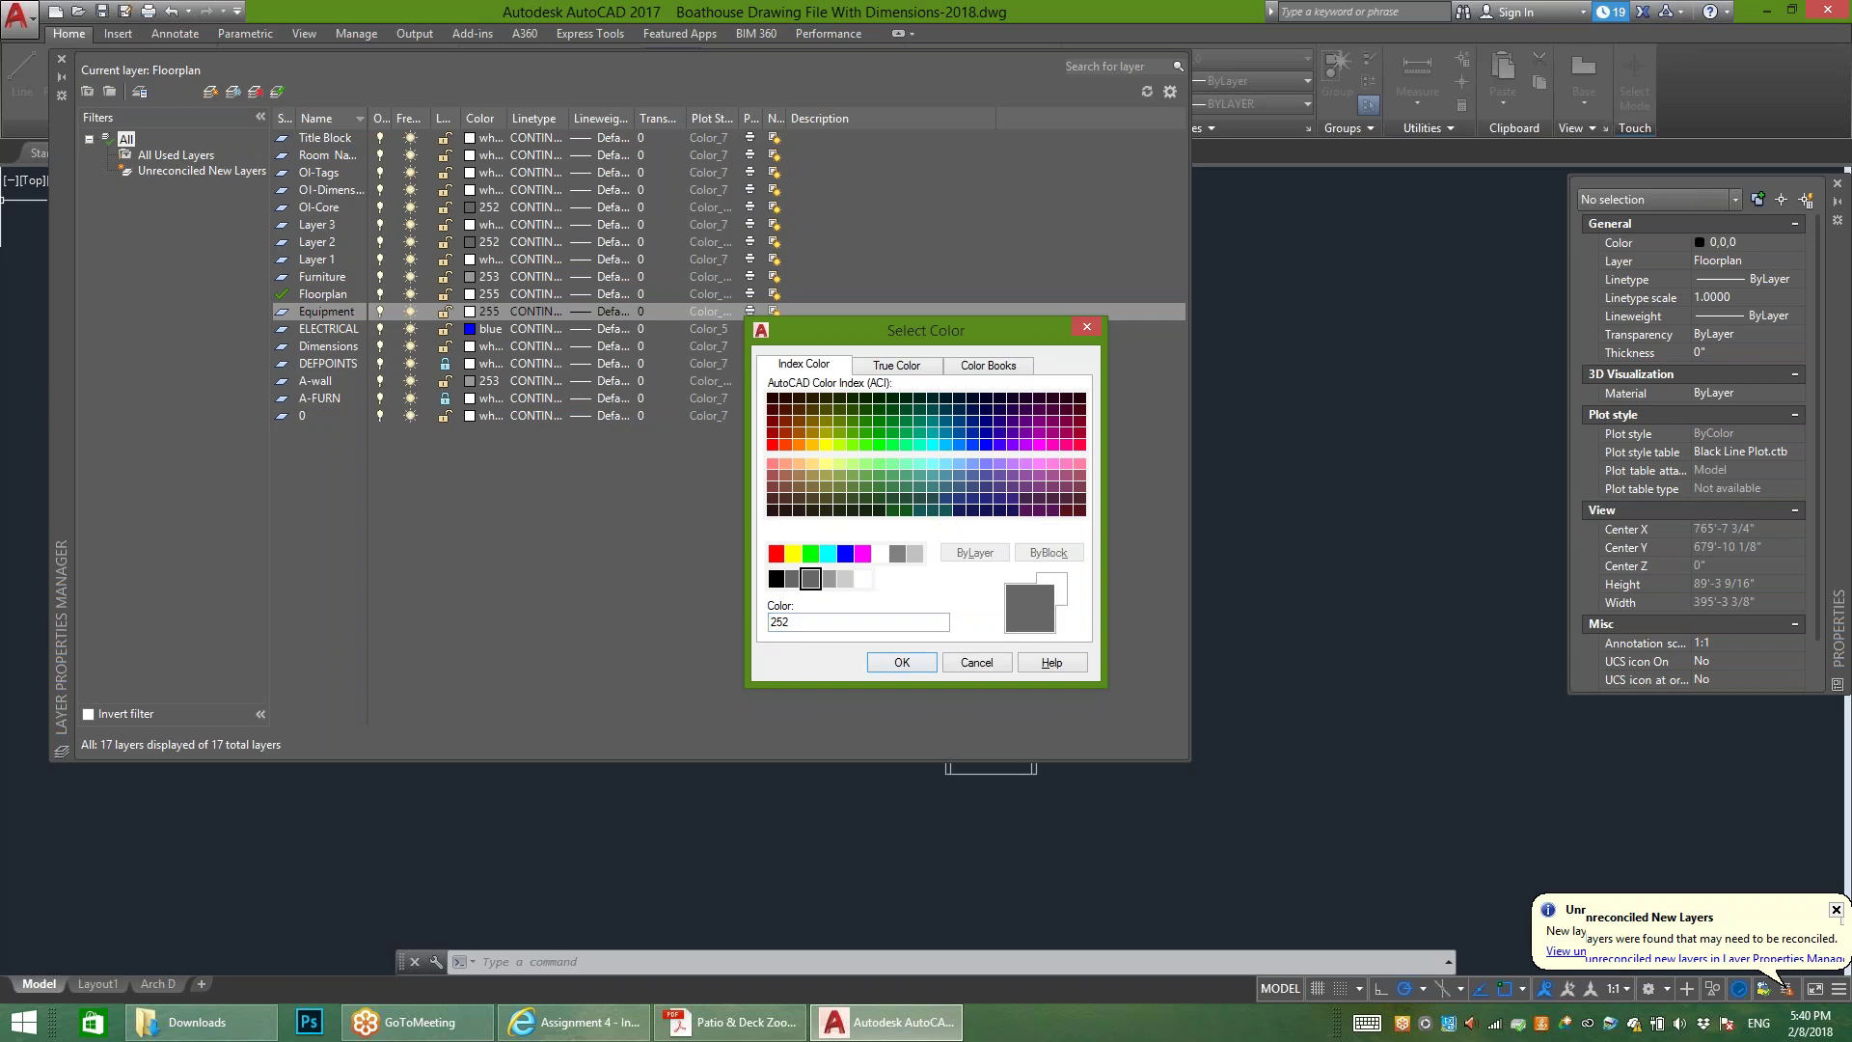
pyautogui.press('Return')
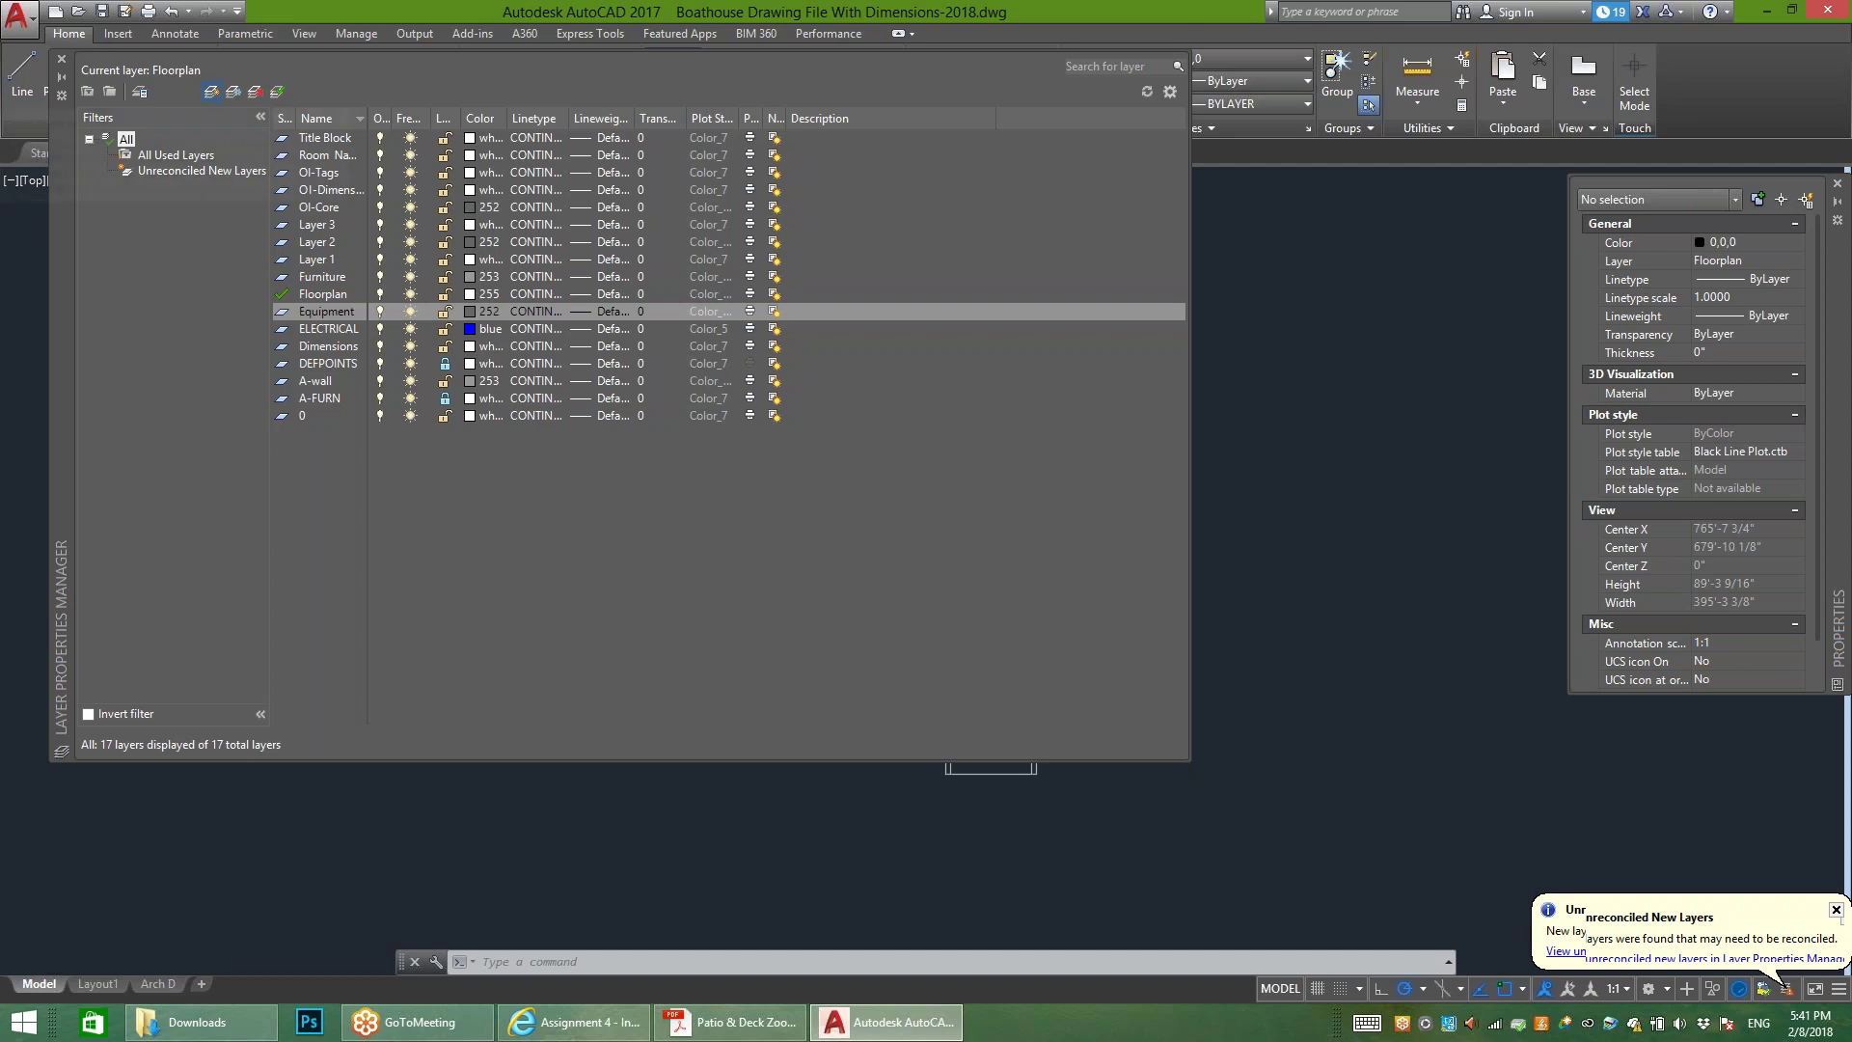
# Step: Create another layer named Label and close the Layer Properties Manager
pyautogui.click(210, 92)
pyautogui.write('Lab')
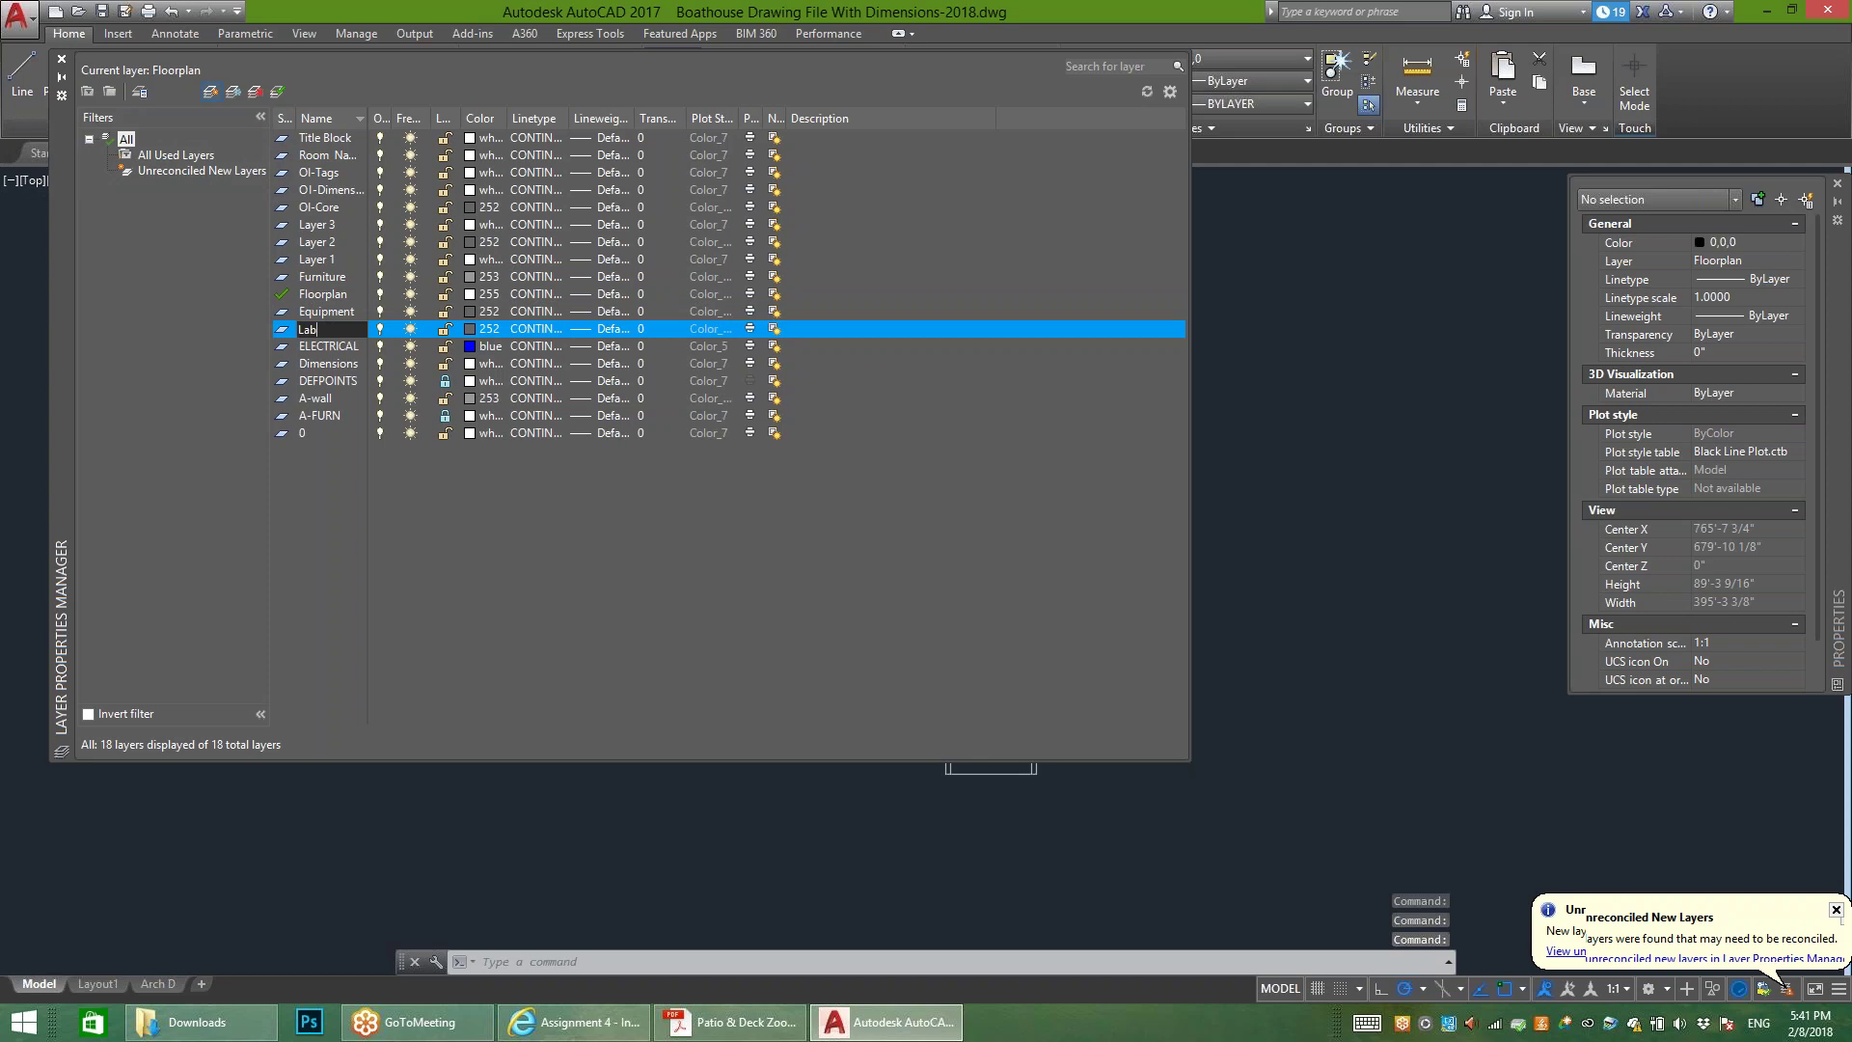
pyautogui.write('el')
pyautogui.press('Return')
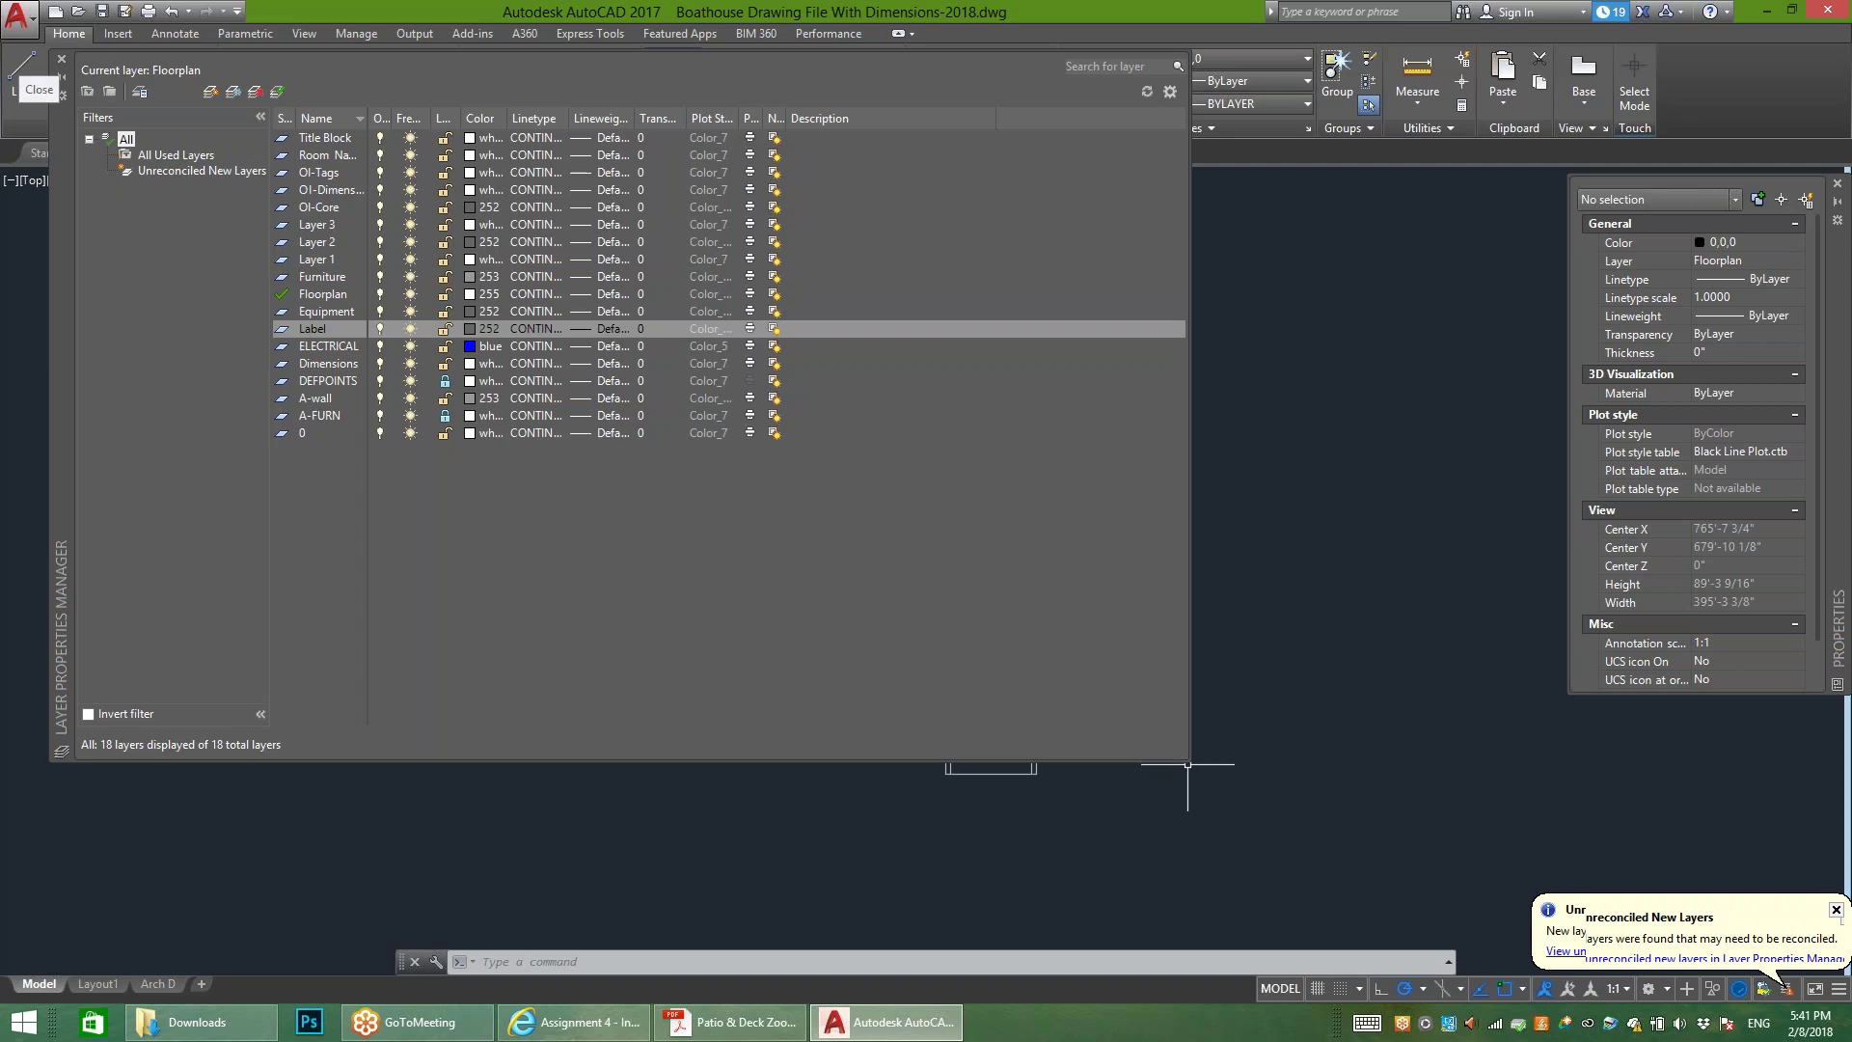
pyautogui.click(62, 59)
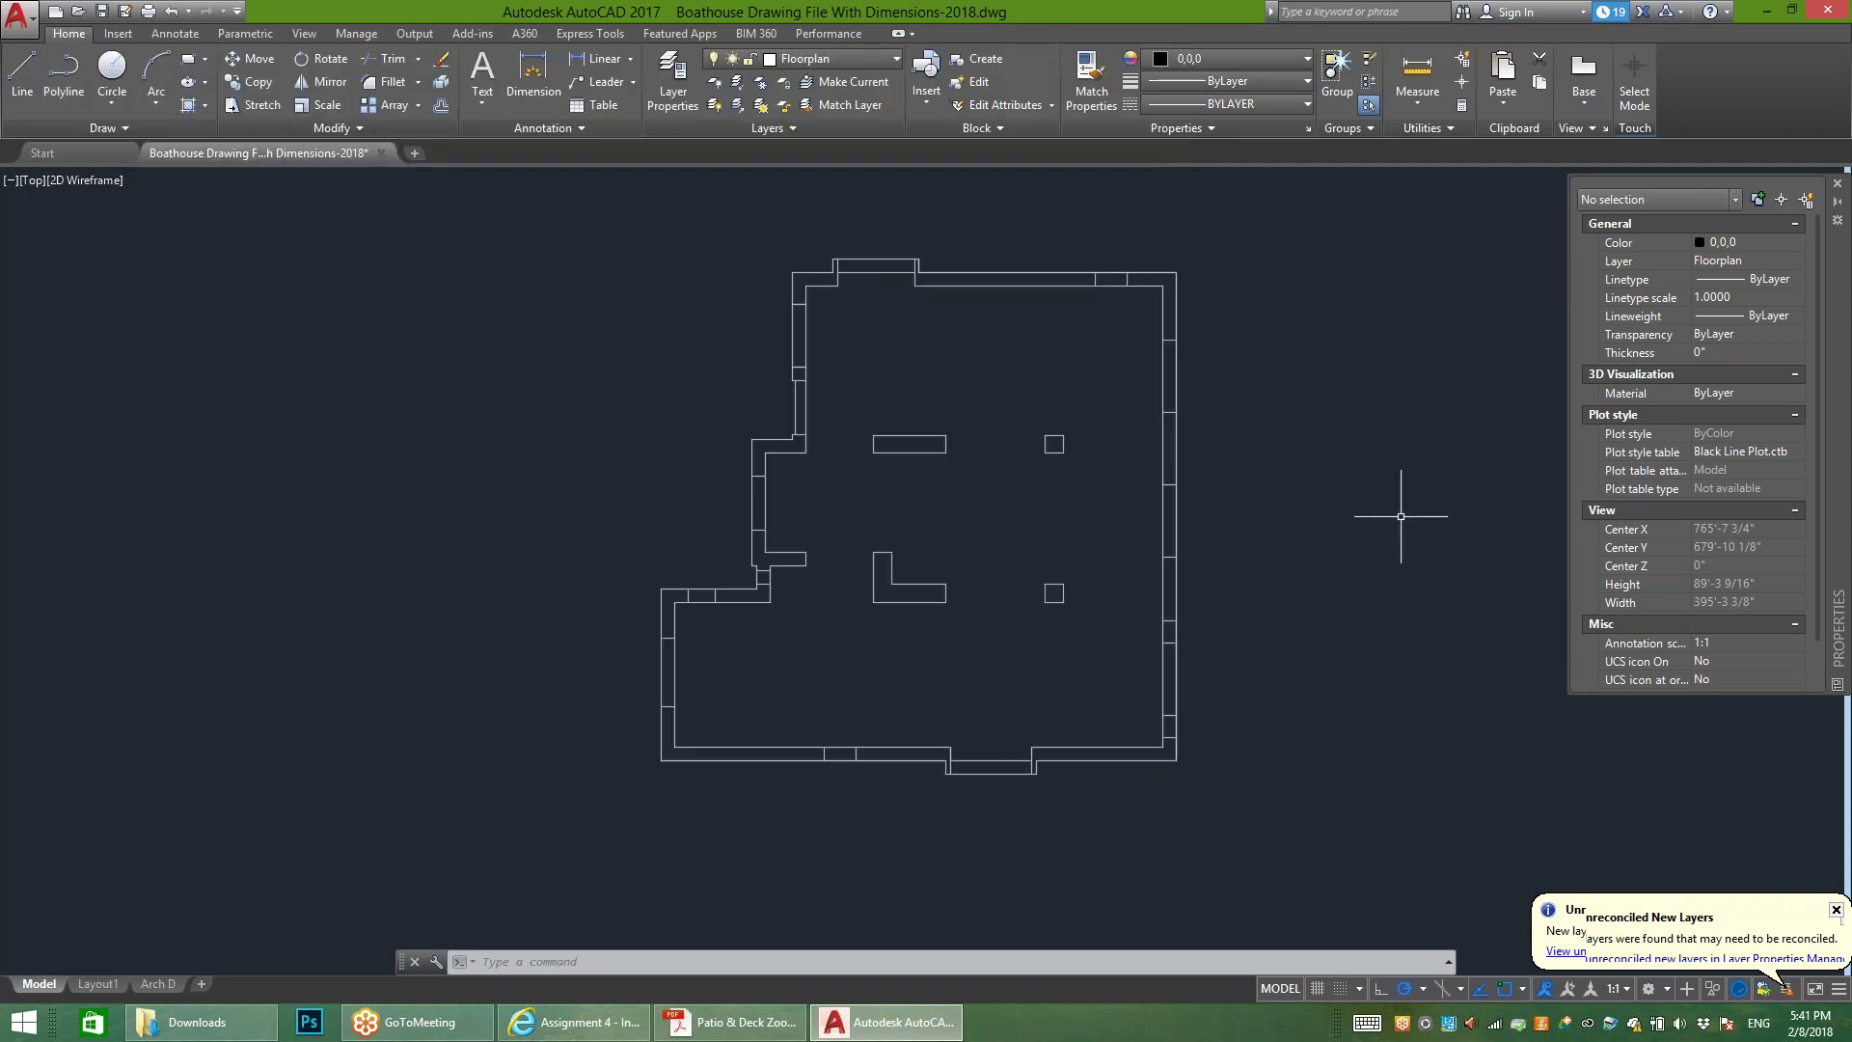
# Step: Move the whole undimensioned floor plan closer to the dimensioned plan, roughly level with it
pyautogui.scroll(-2, 960, 347)
pyautogui.moveTo(1352, 489); pyautogui.dragTo(1128, 596, button='middle')
pyautogui.scroll(-2, 674, 519)
pyautogui.scroll(-2, 675, 519)
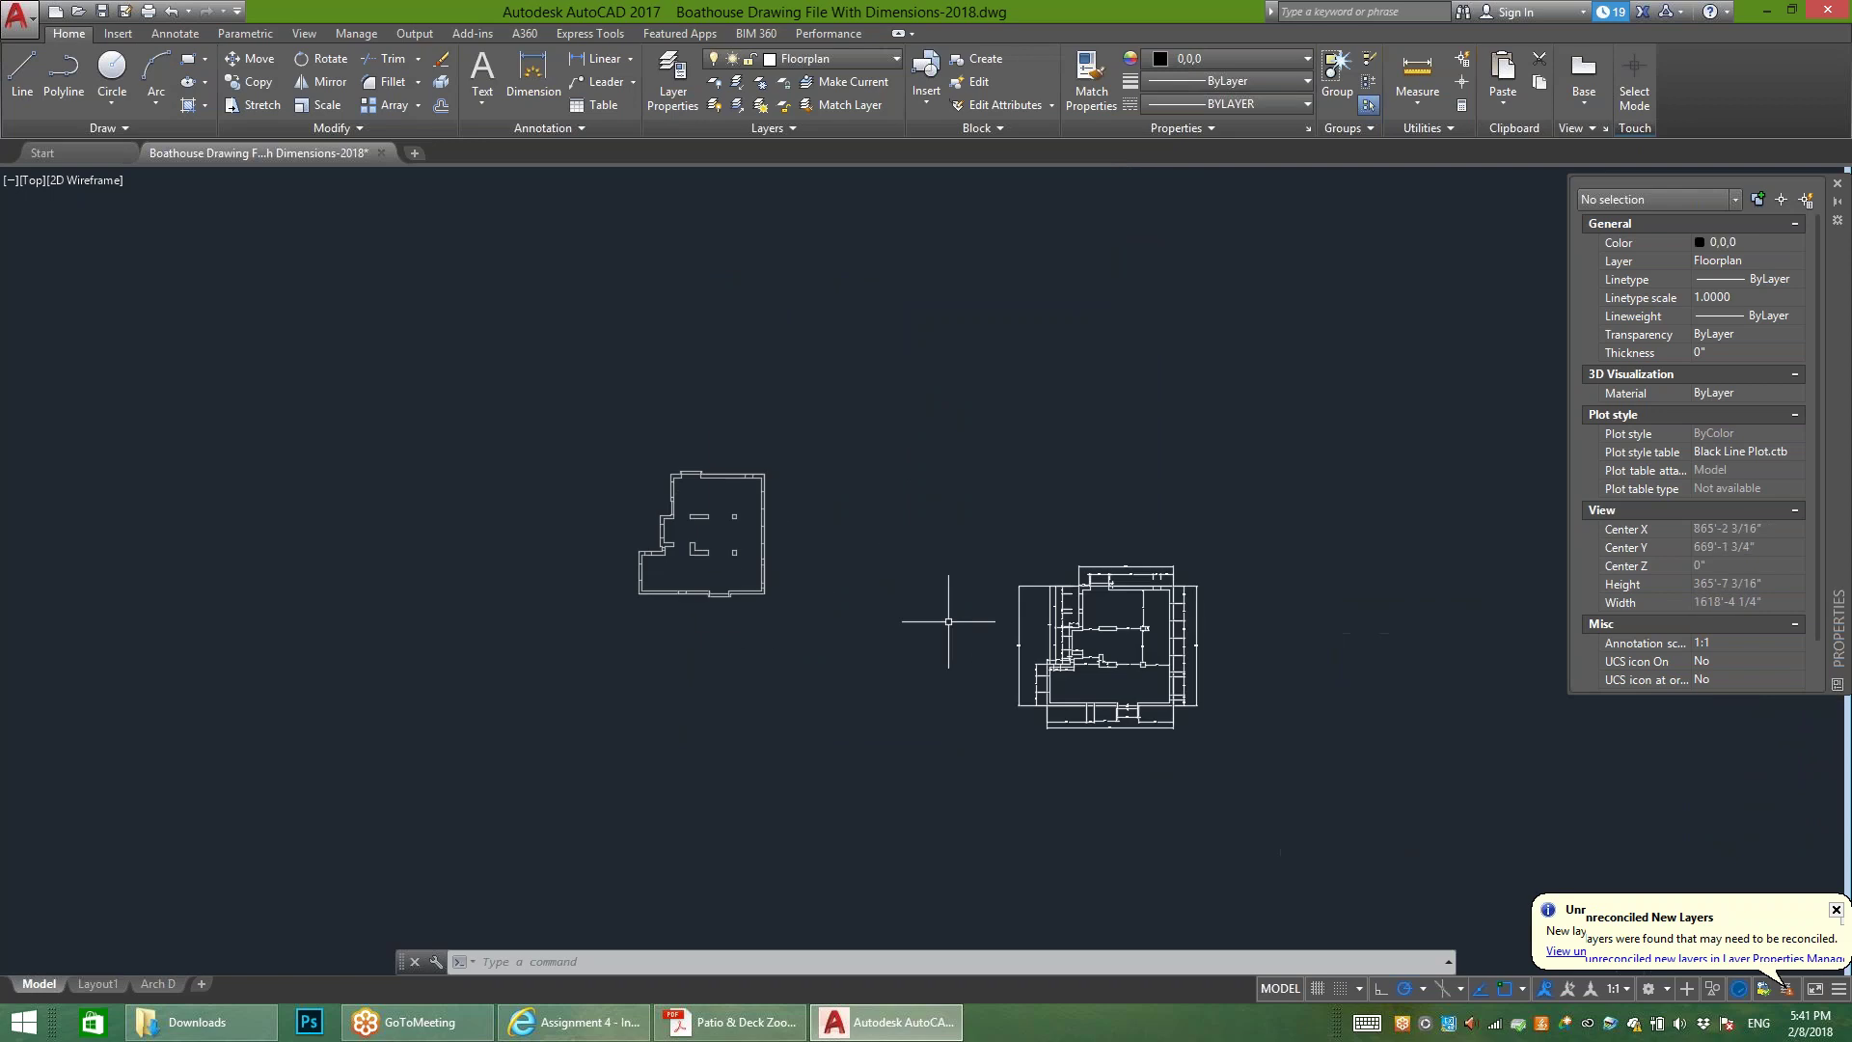
pyautogui.scroll(4, 1003, 691)
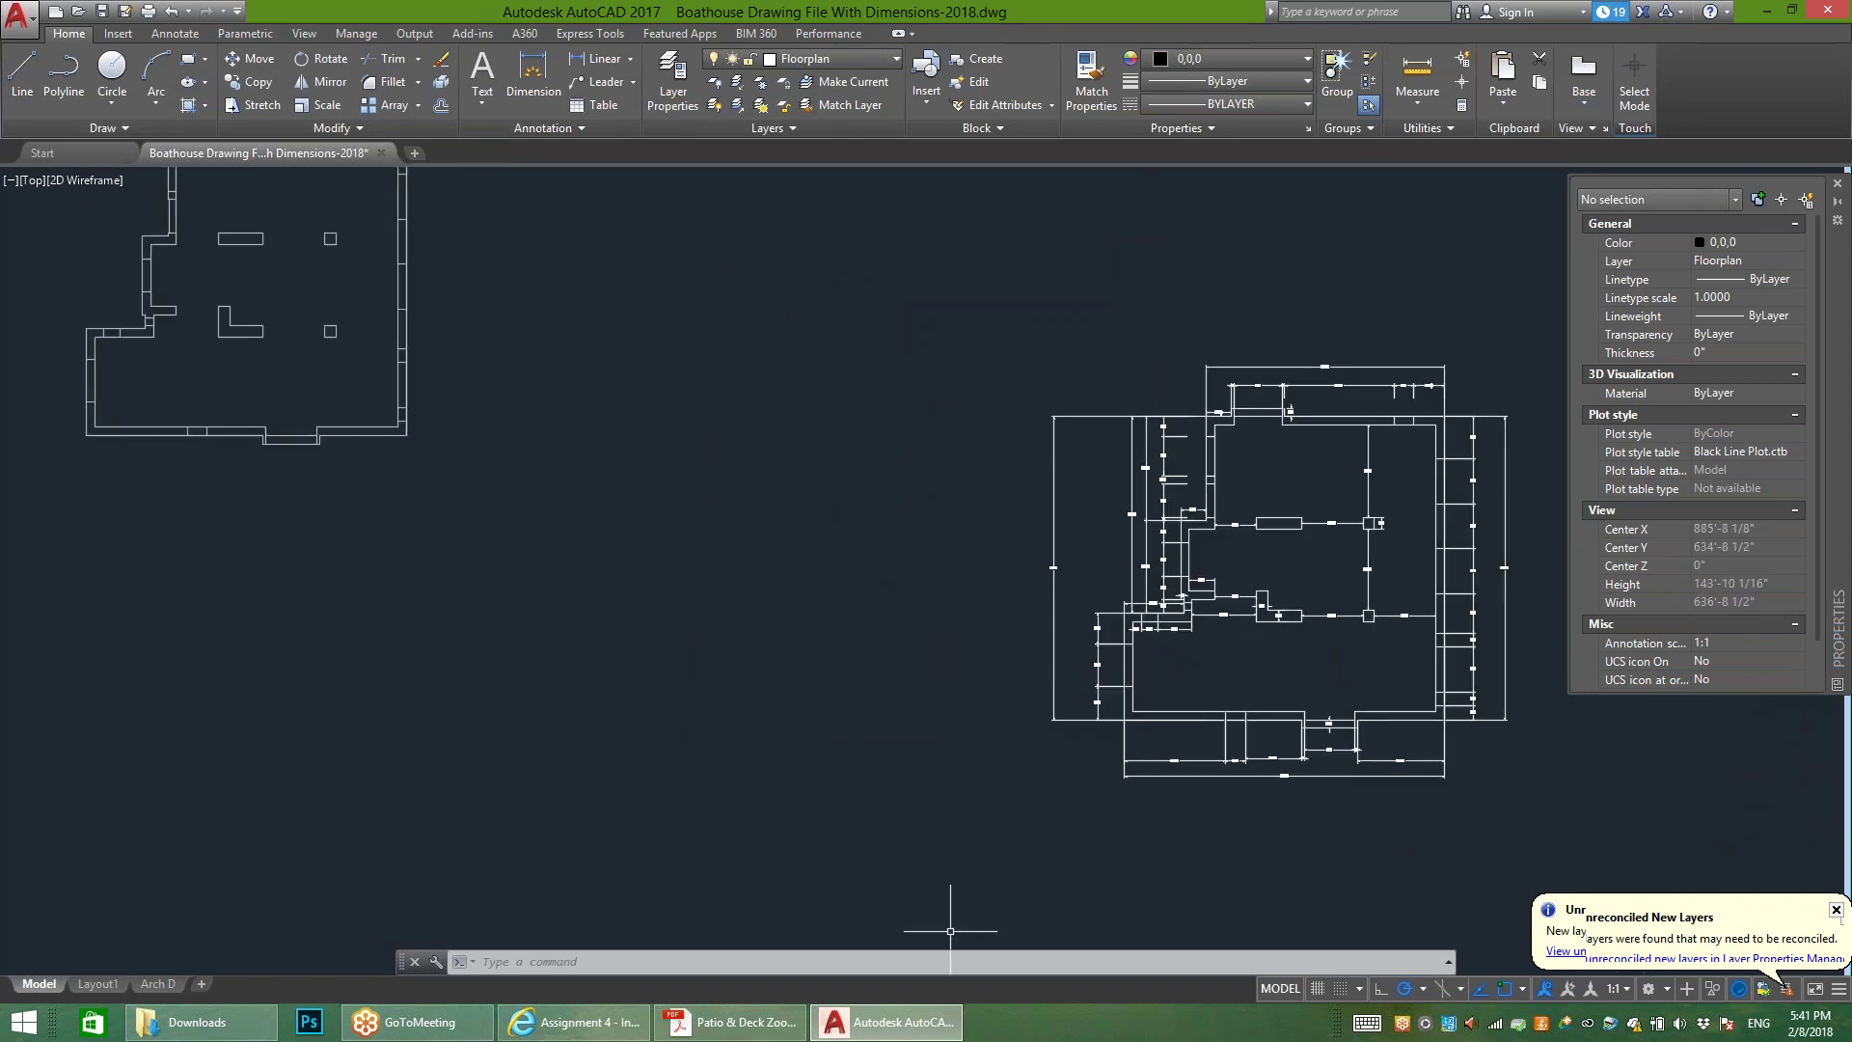
pyautogui.scroll(-2, 598, 377)
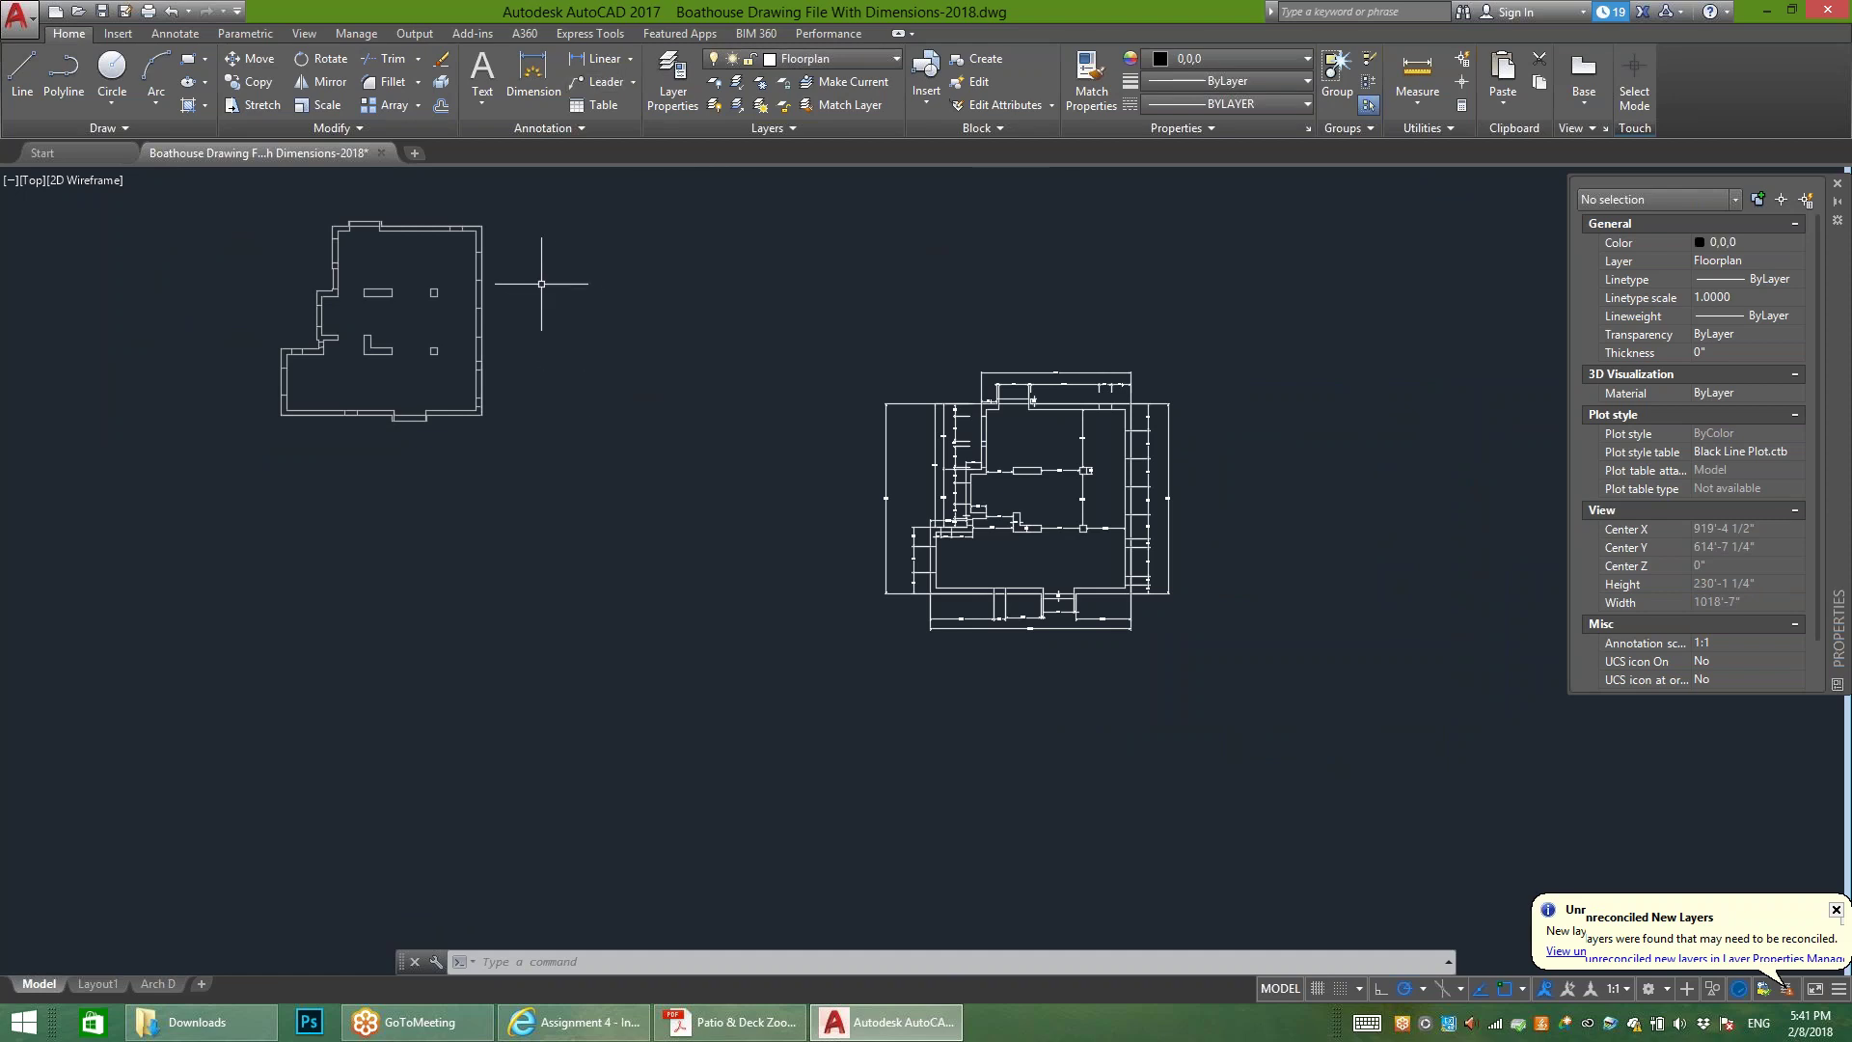
pyautogui.click(568, 489)
pyautogui.click(197, 170)
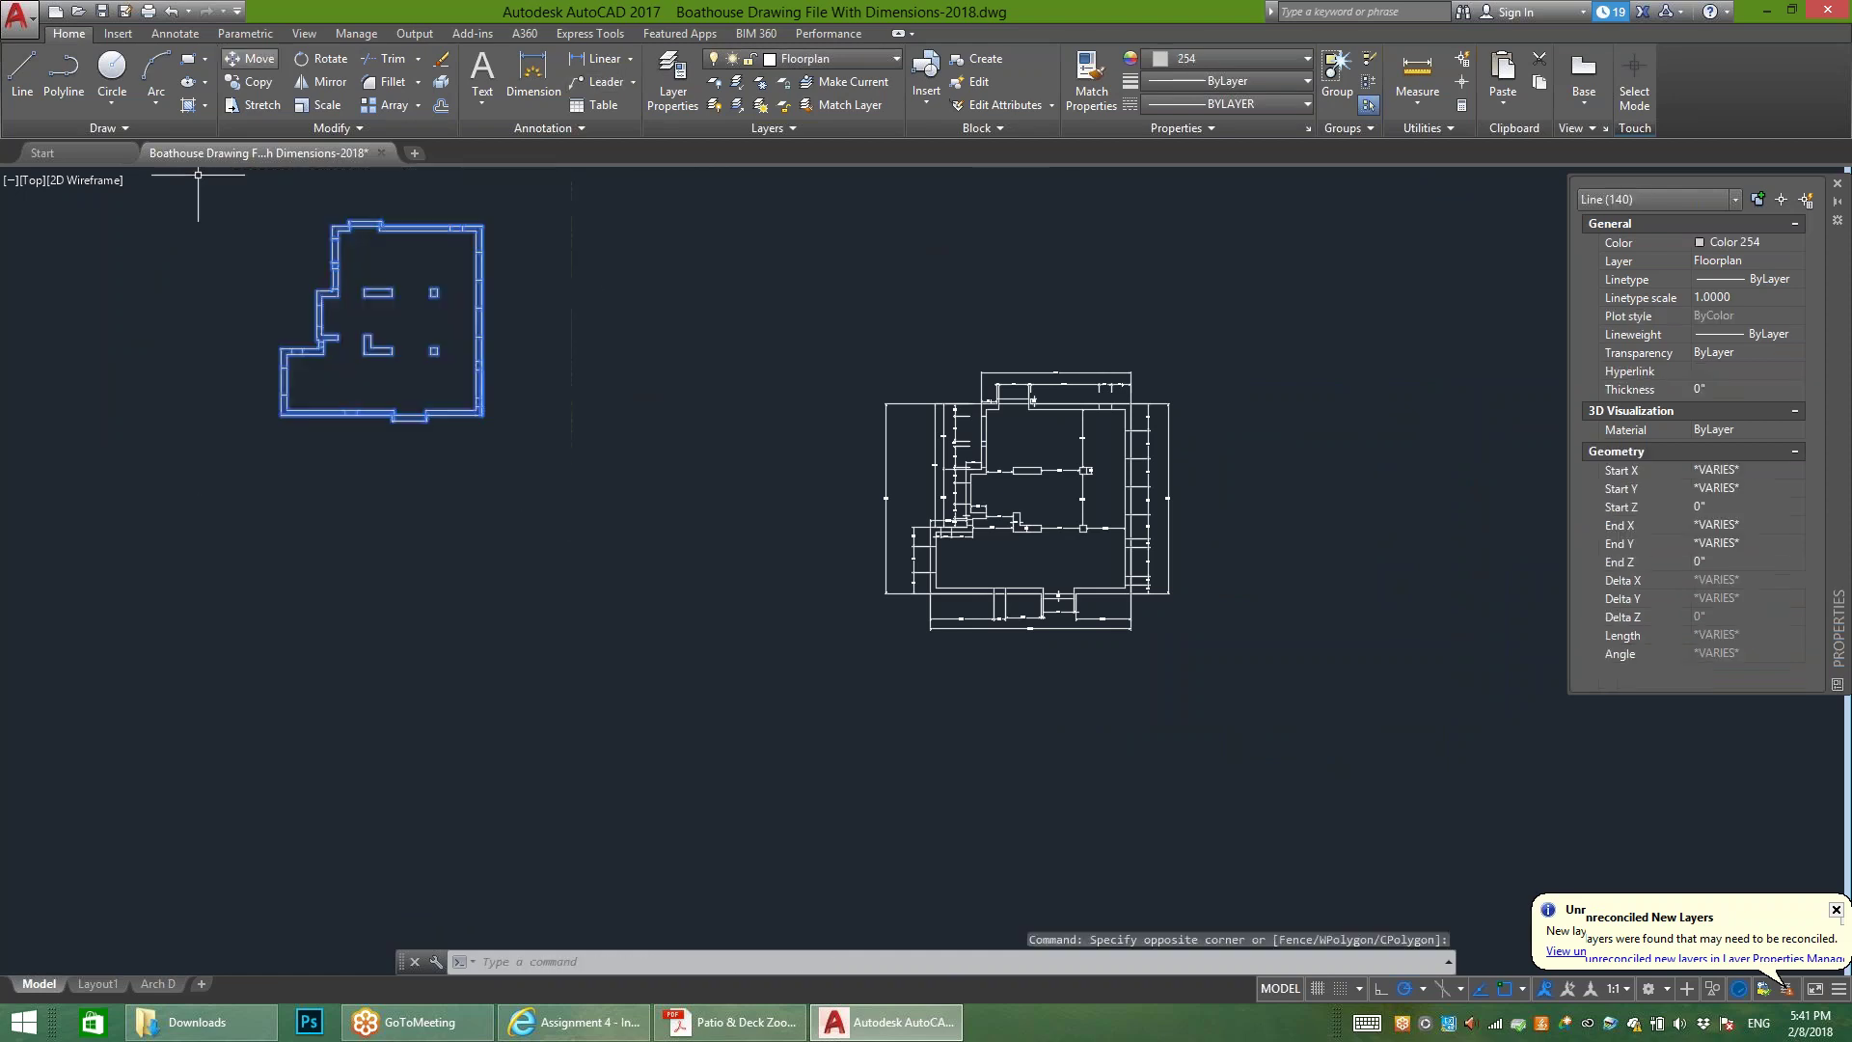
pyautogui.click(253, 58)
pyautogui.click(543, 337)
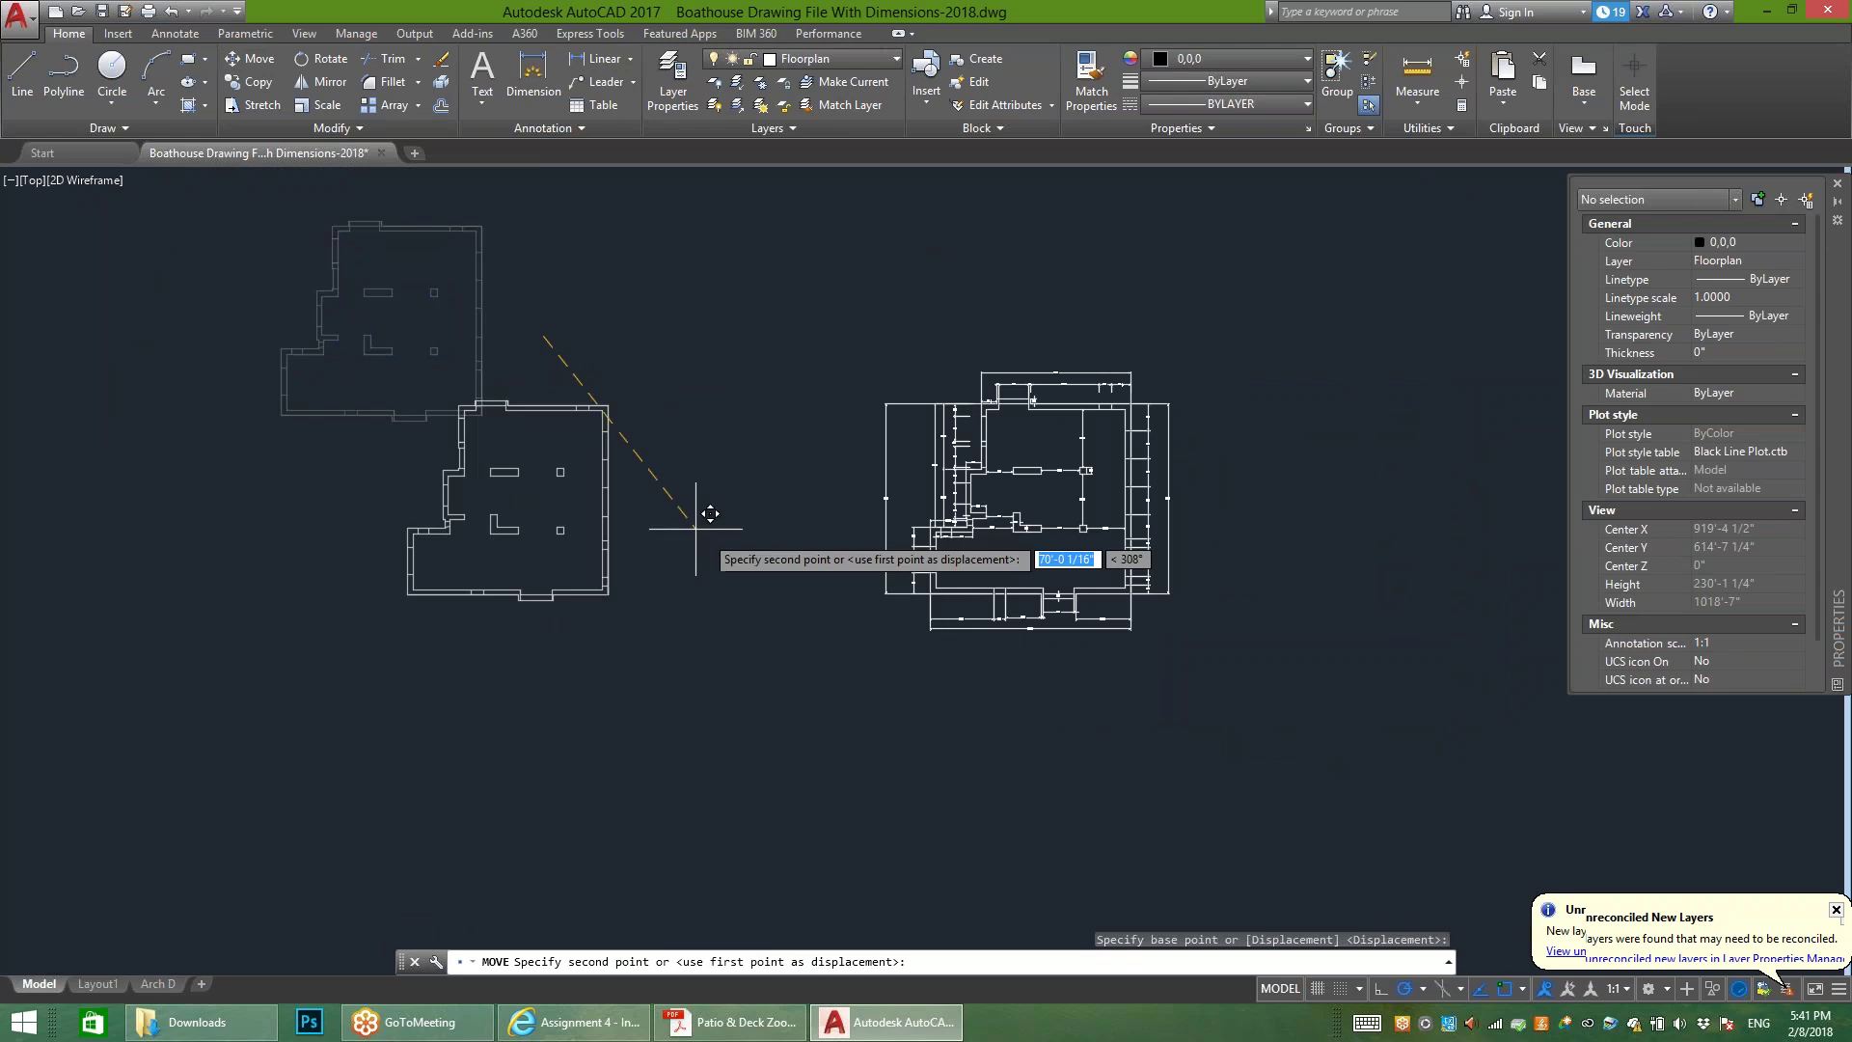
pyautogui.click(795, 512)
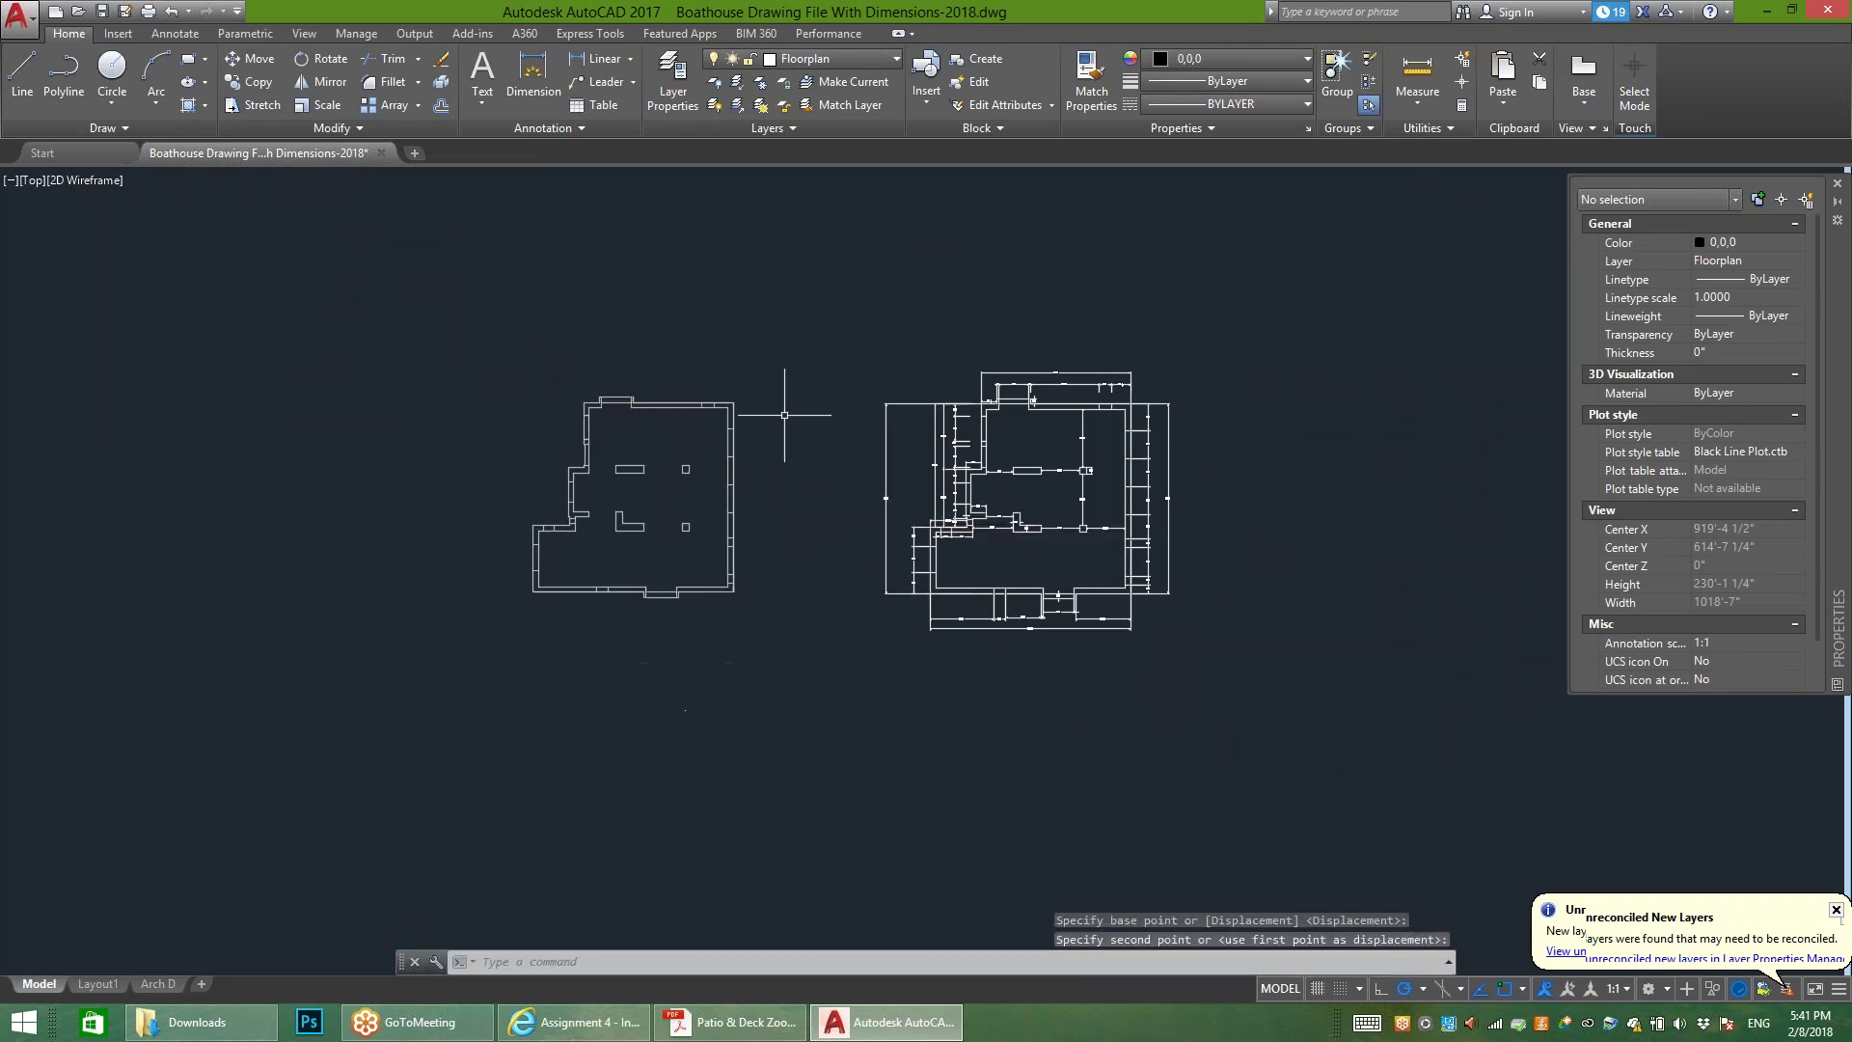
pyautogui.scroll(5, 783, 490)
pyautogui.moveTo(515, 492); pyautogui.dragTo(817, 522, button='middle')
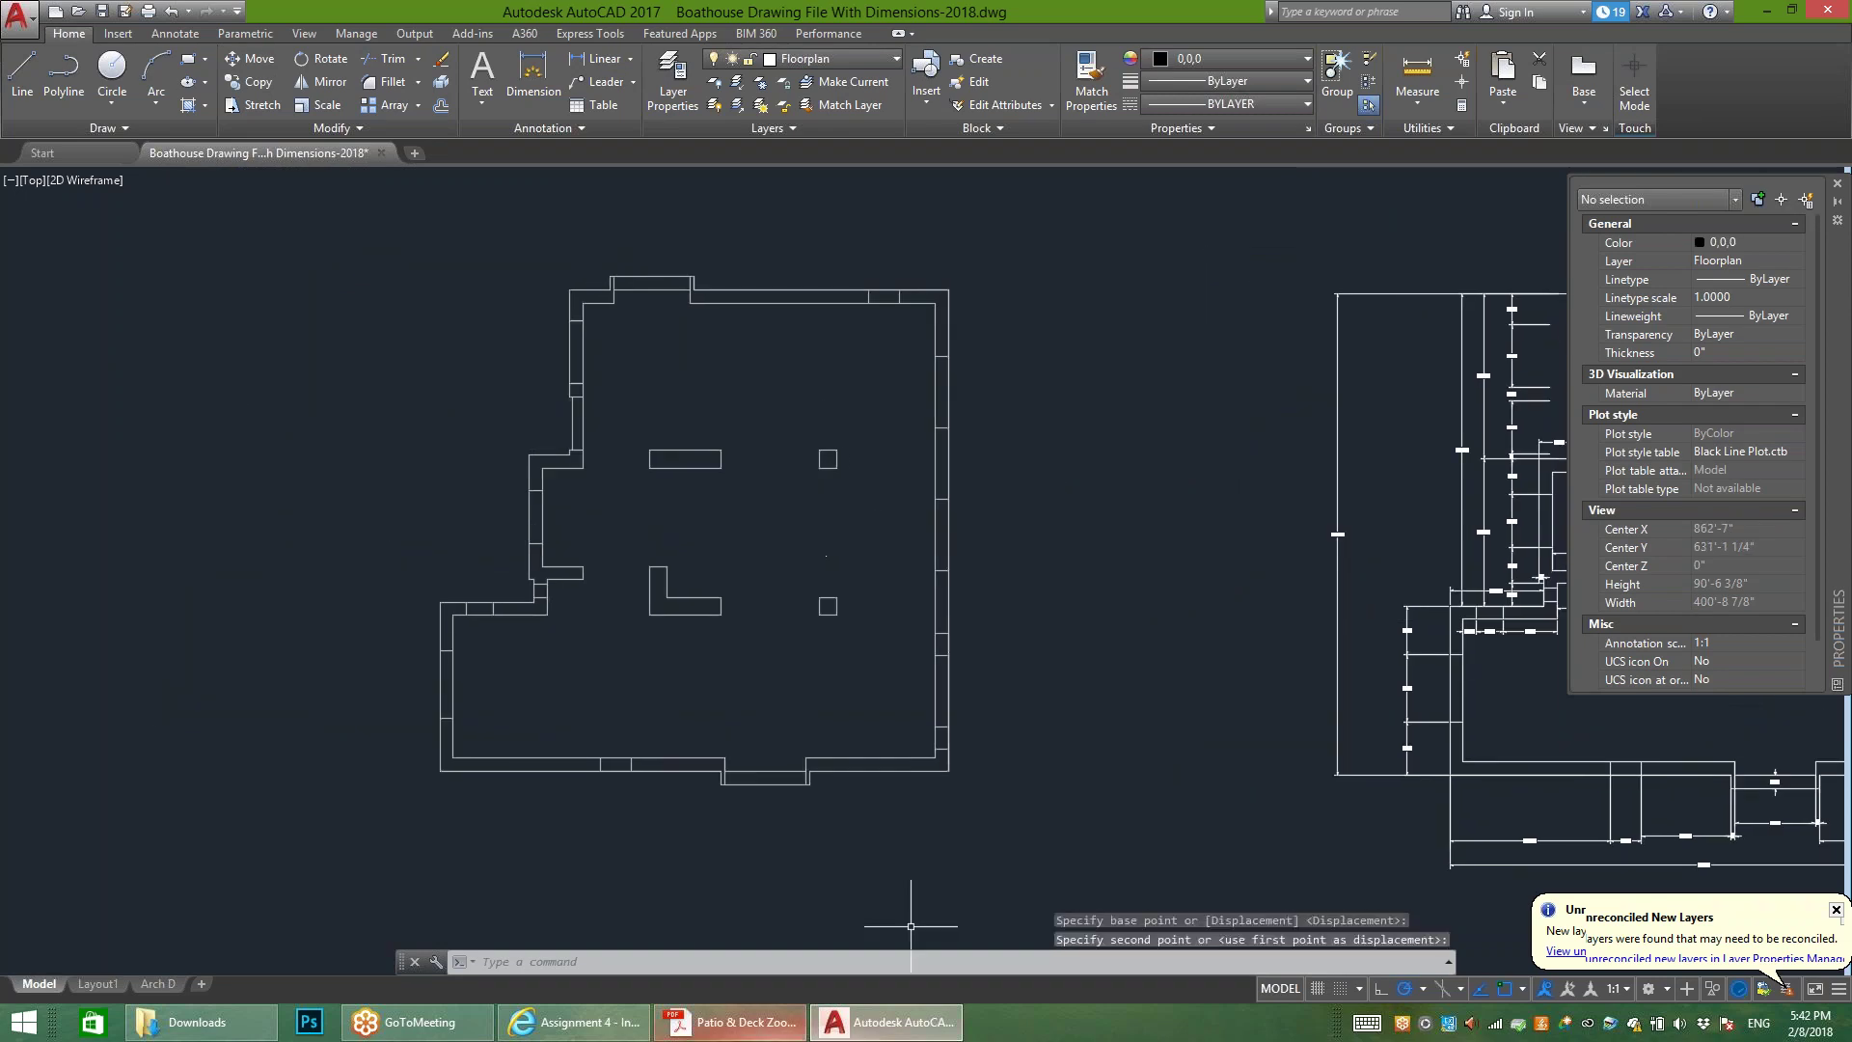
# Step: Switch to Adobe Acrobat and examine the patio and deck dimensions in the Patio & Deck Zoom View PDF
pyautogui.click(728, 1022)
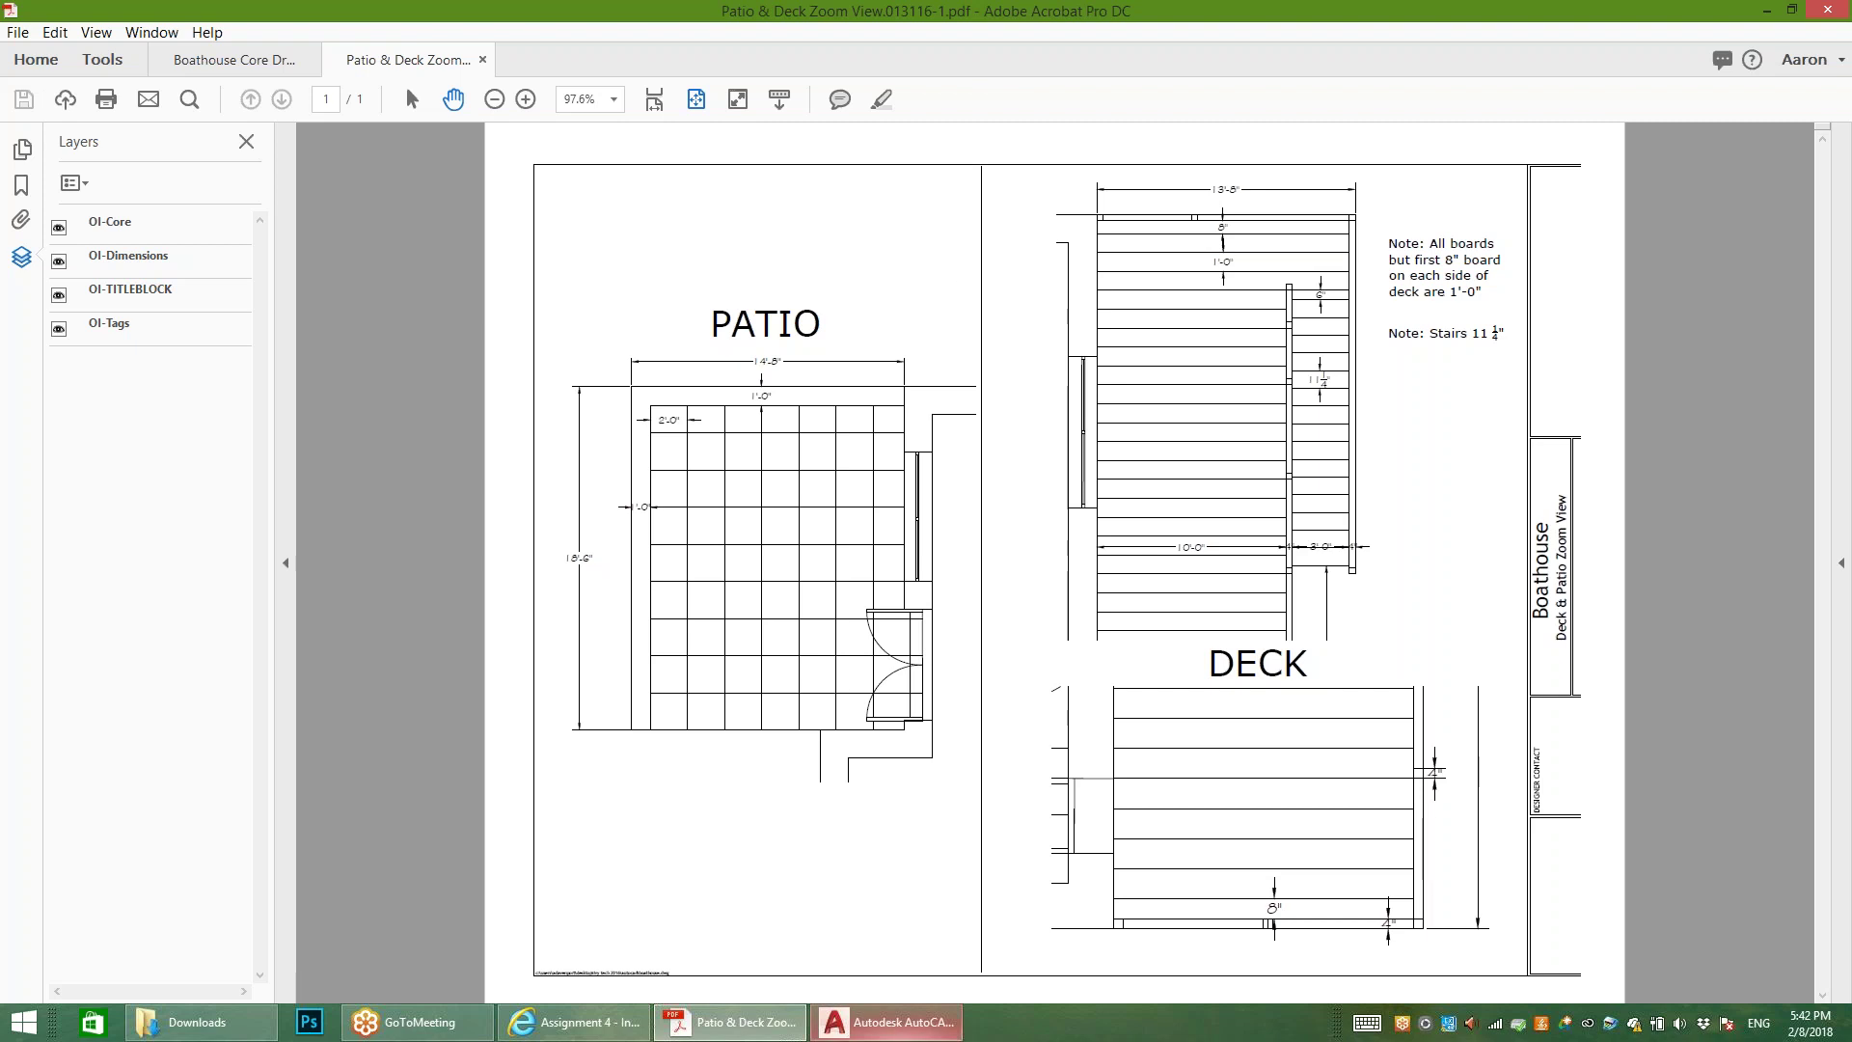
pyautogui.click(888, 1022)
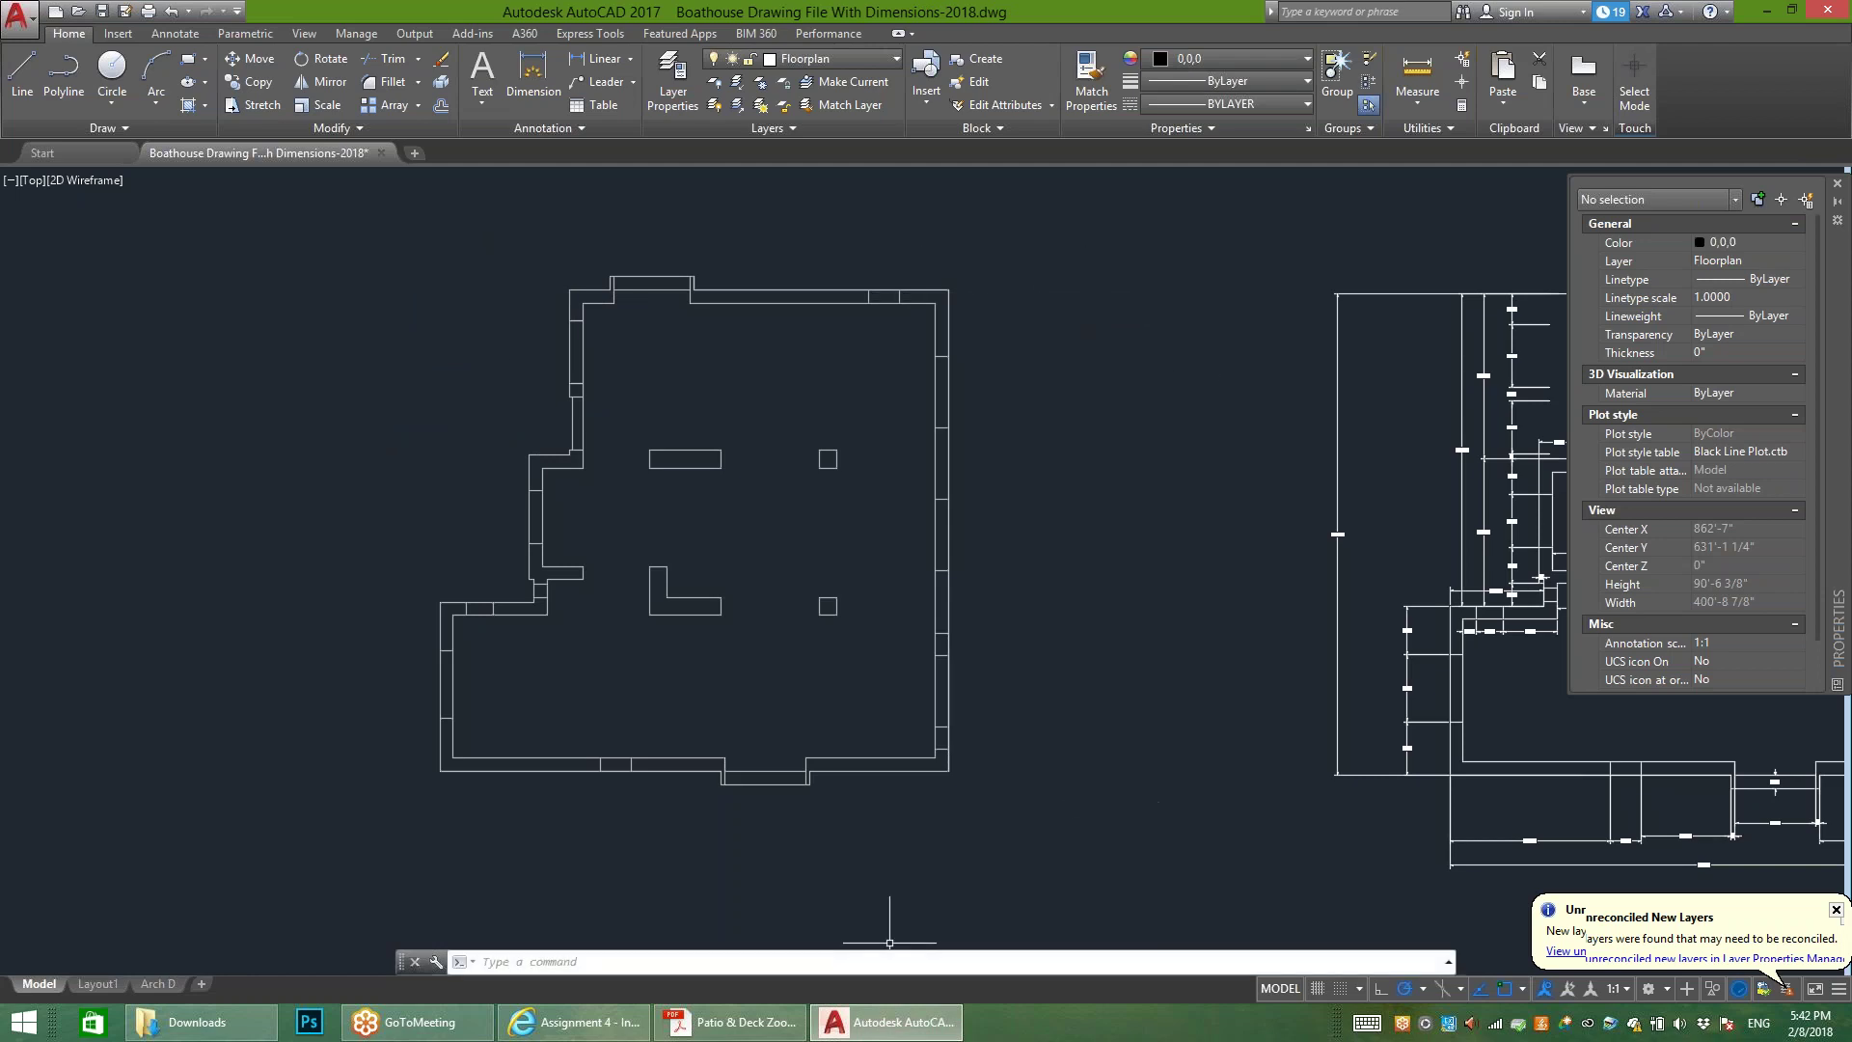
pyautogui.moveTo(888, 1031)
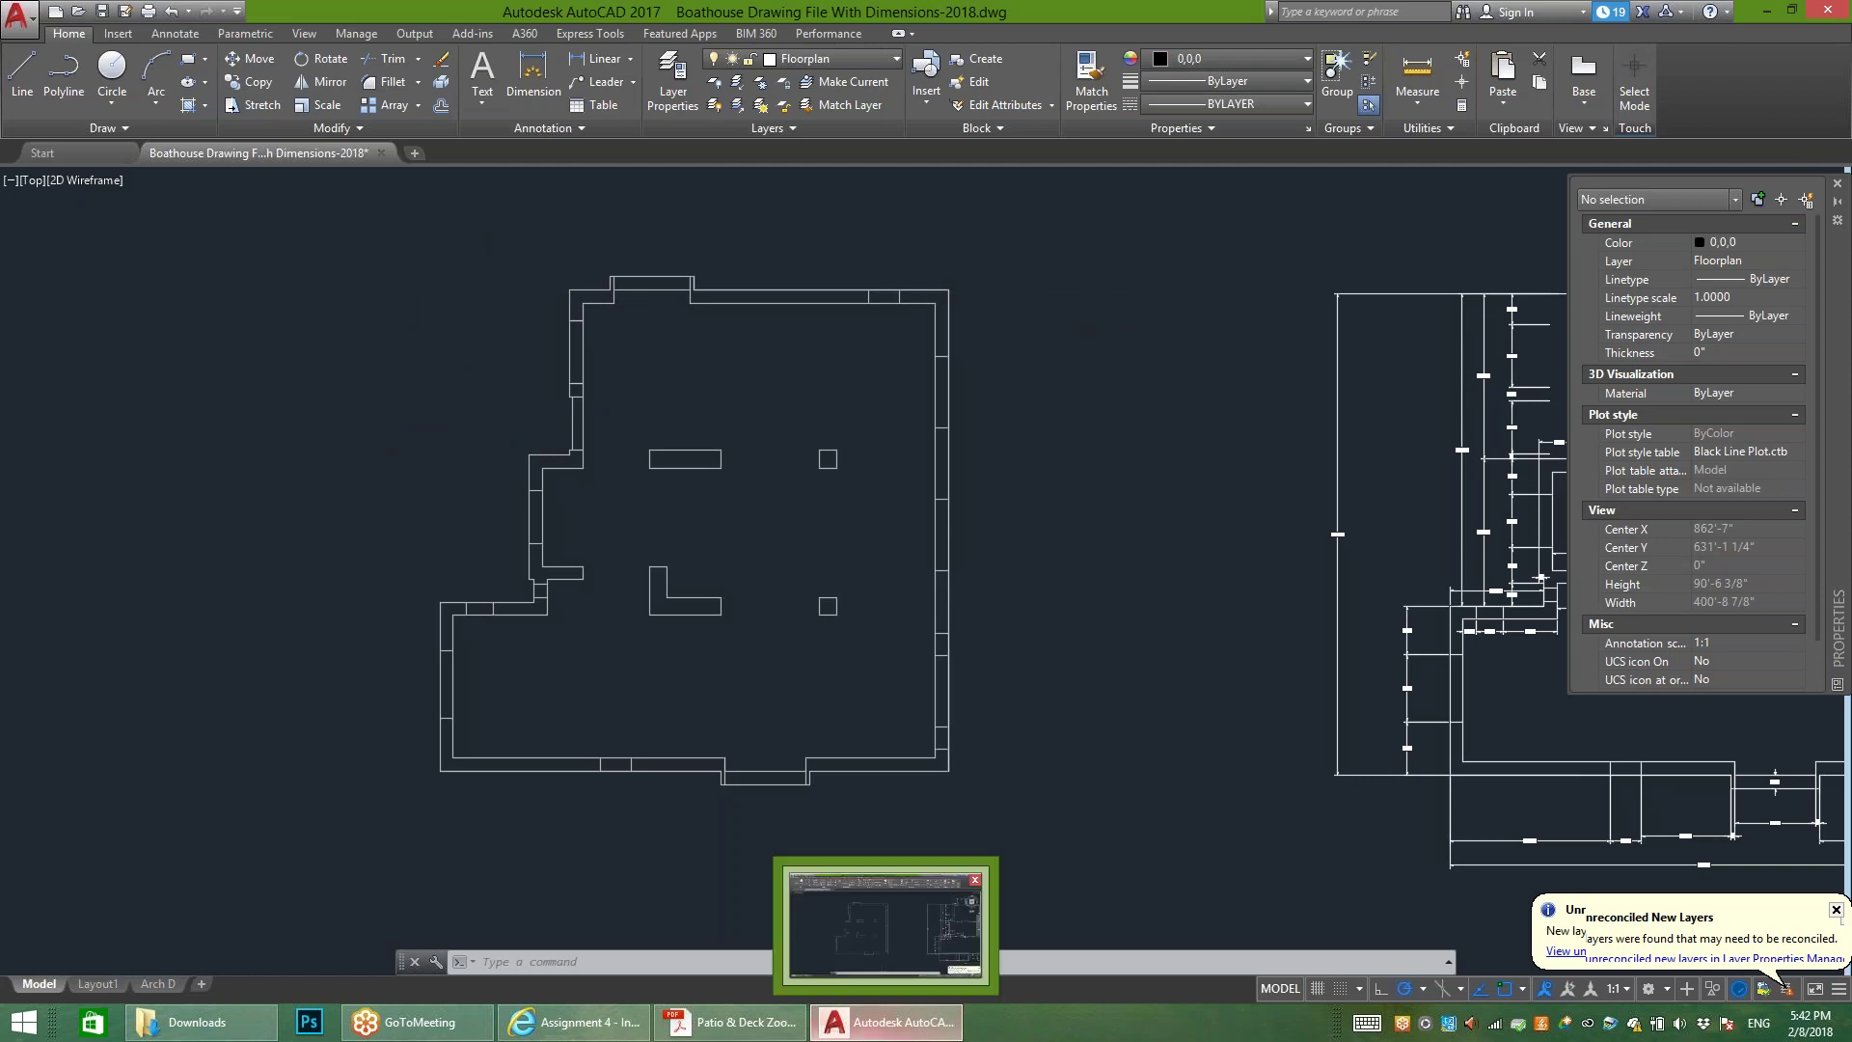
pyautogui.click(733, 1023)
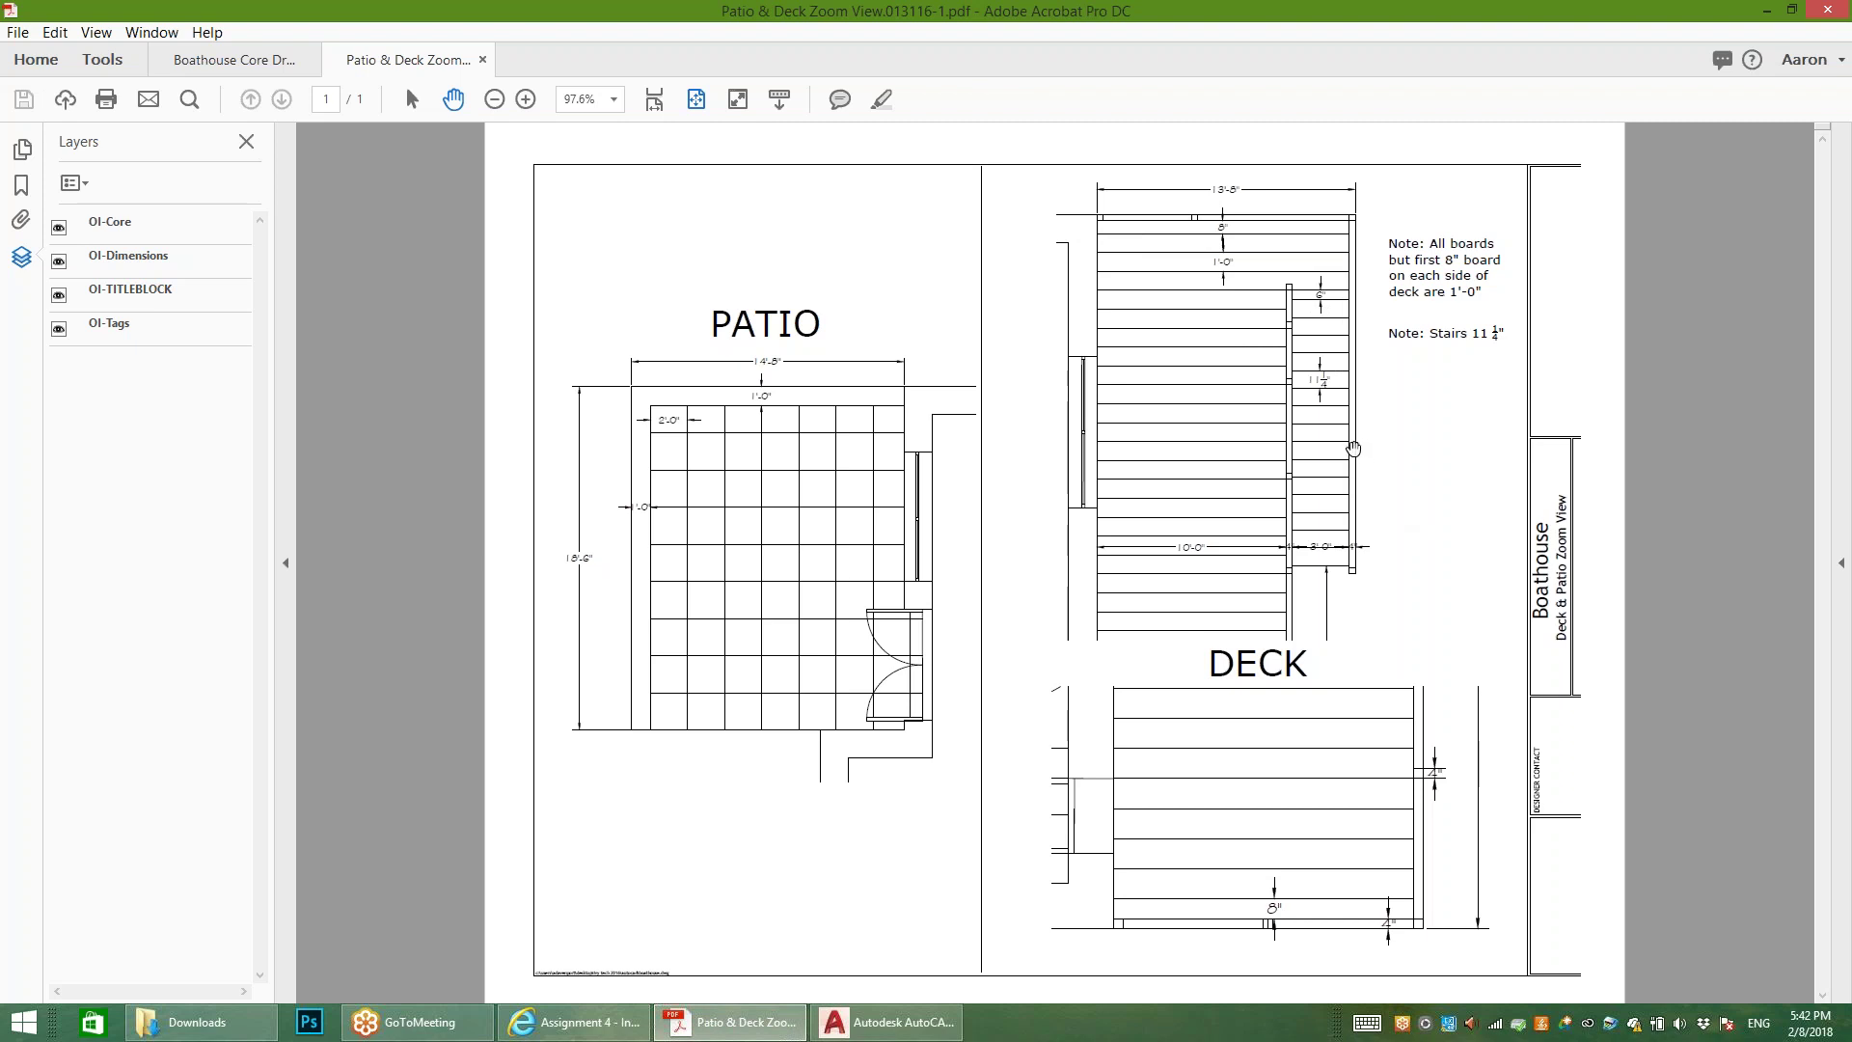
# Step: Bring up the Boathouse Core Drawing With Deck & Patio PDF and examine where the patio and deck meet the floor plan
pyautogui.click(206, 69)
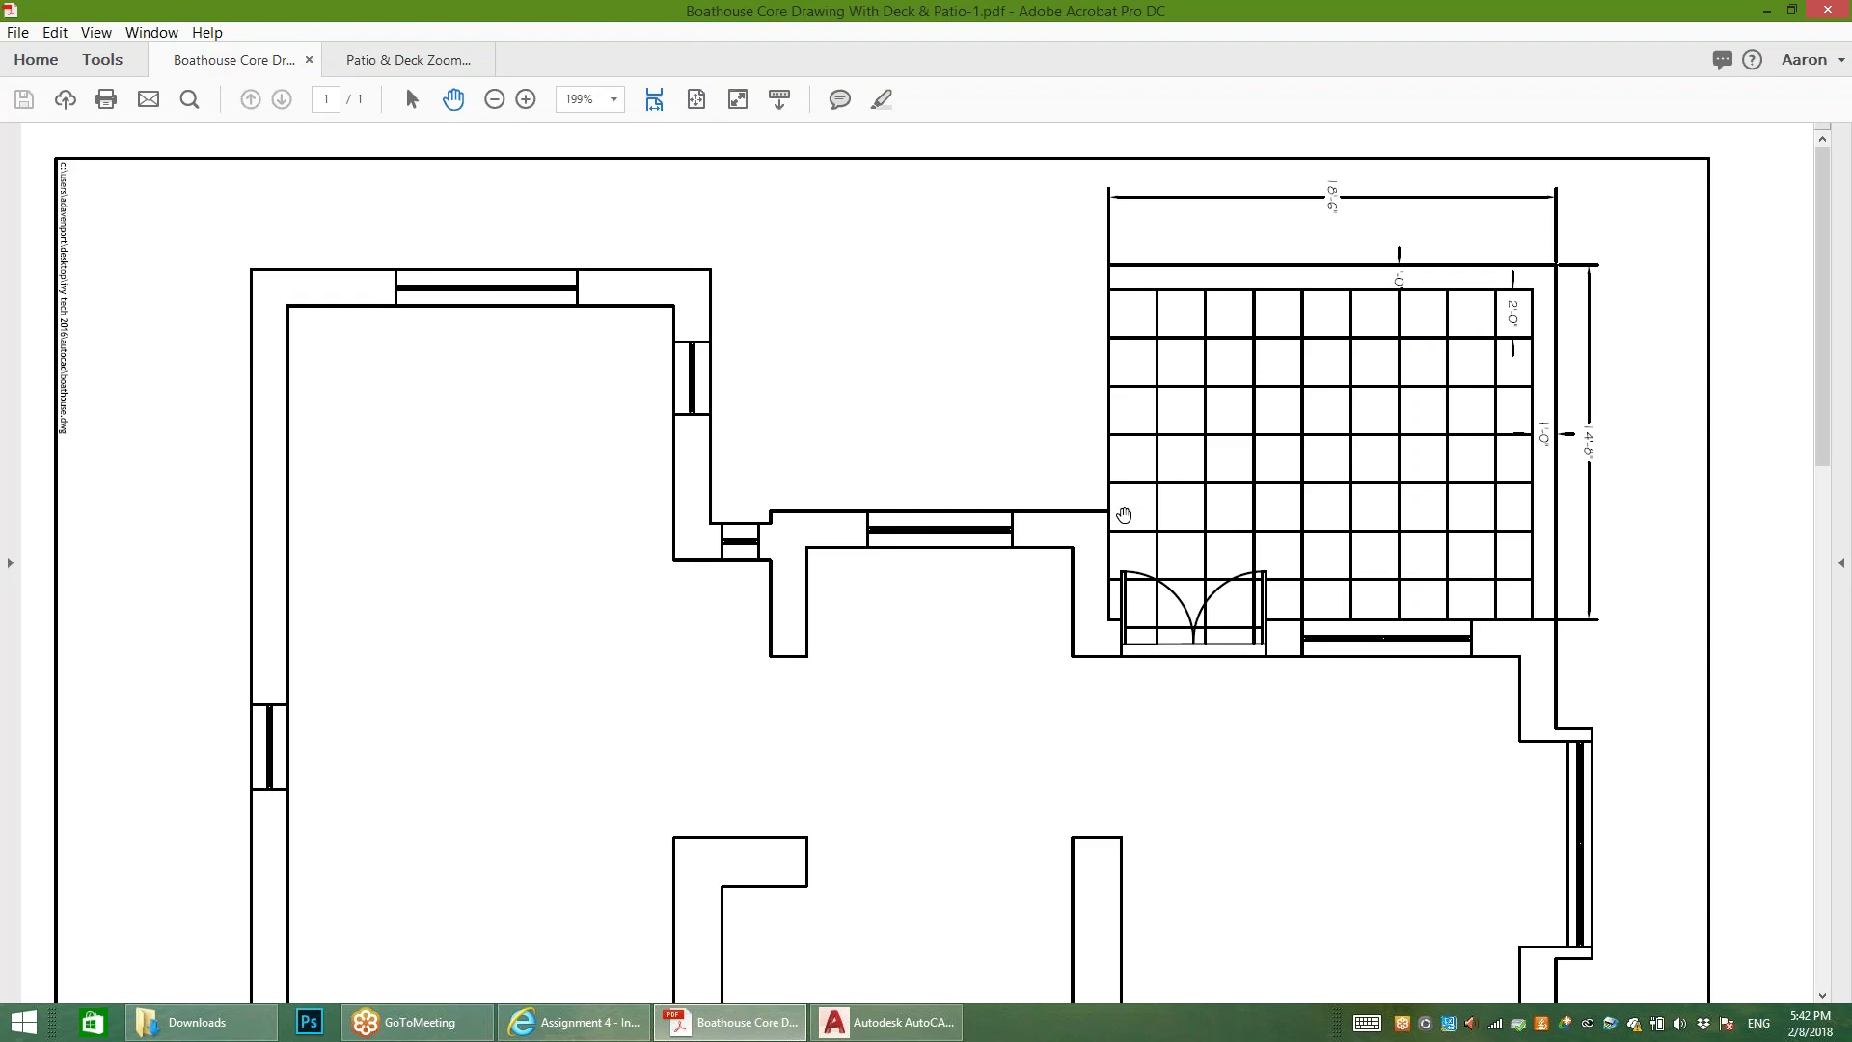
pyautogui.keyDown('ctrl'); pyautogui.scroll(-2, 1124, 516); pyautogui.keyUp('ctrl')
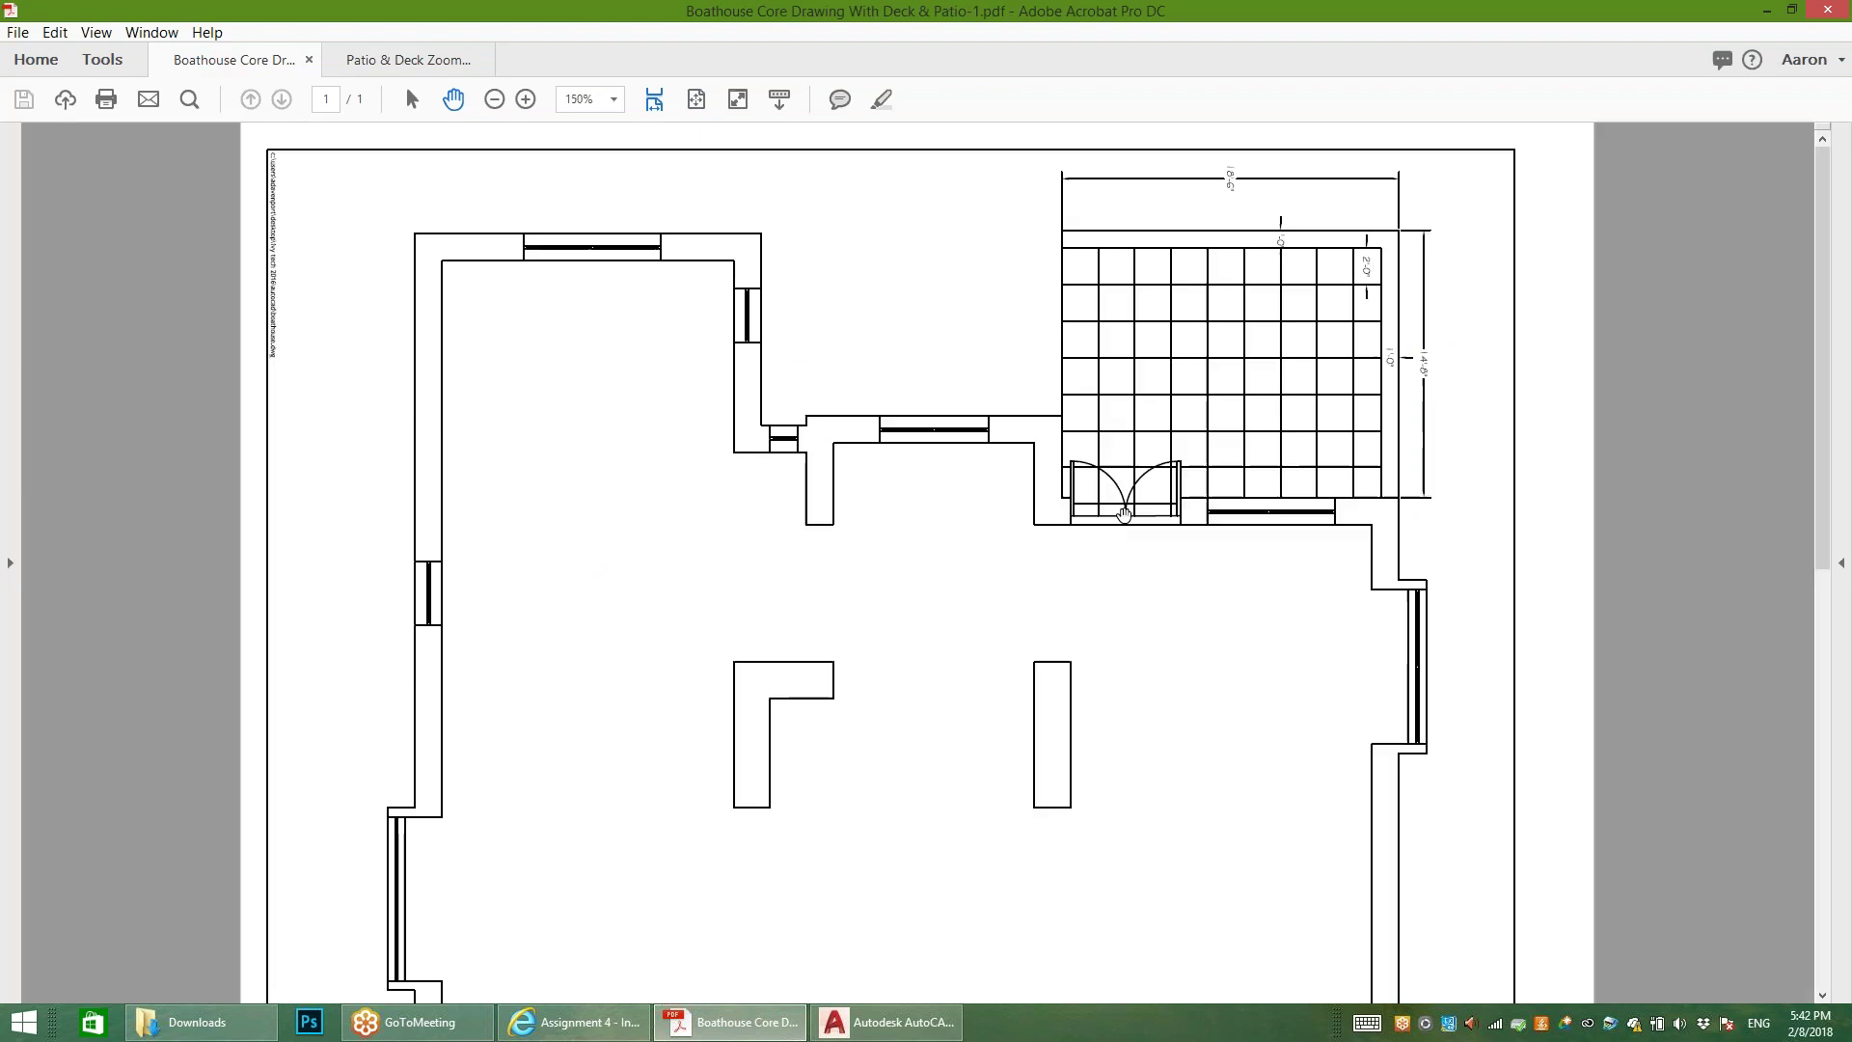
pyautogui.scroll(-5, 982, 432)
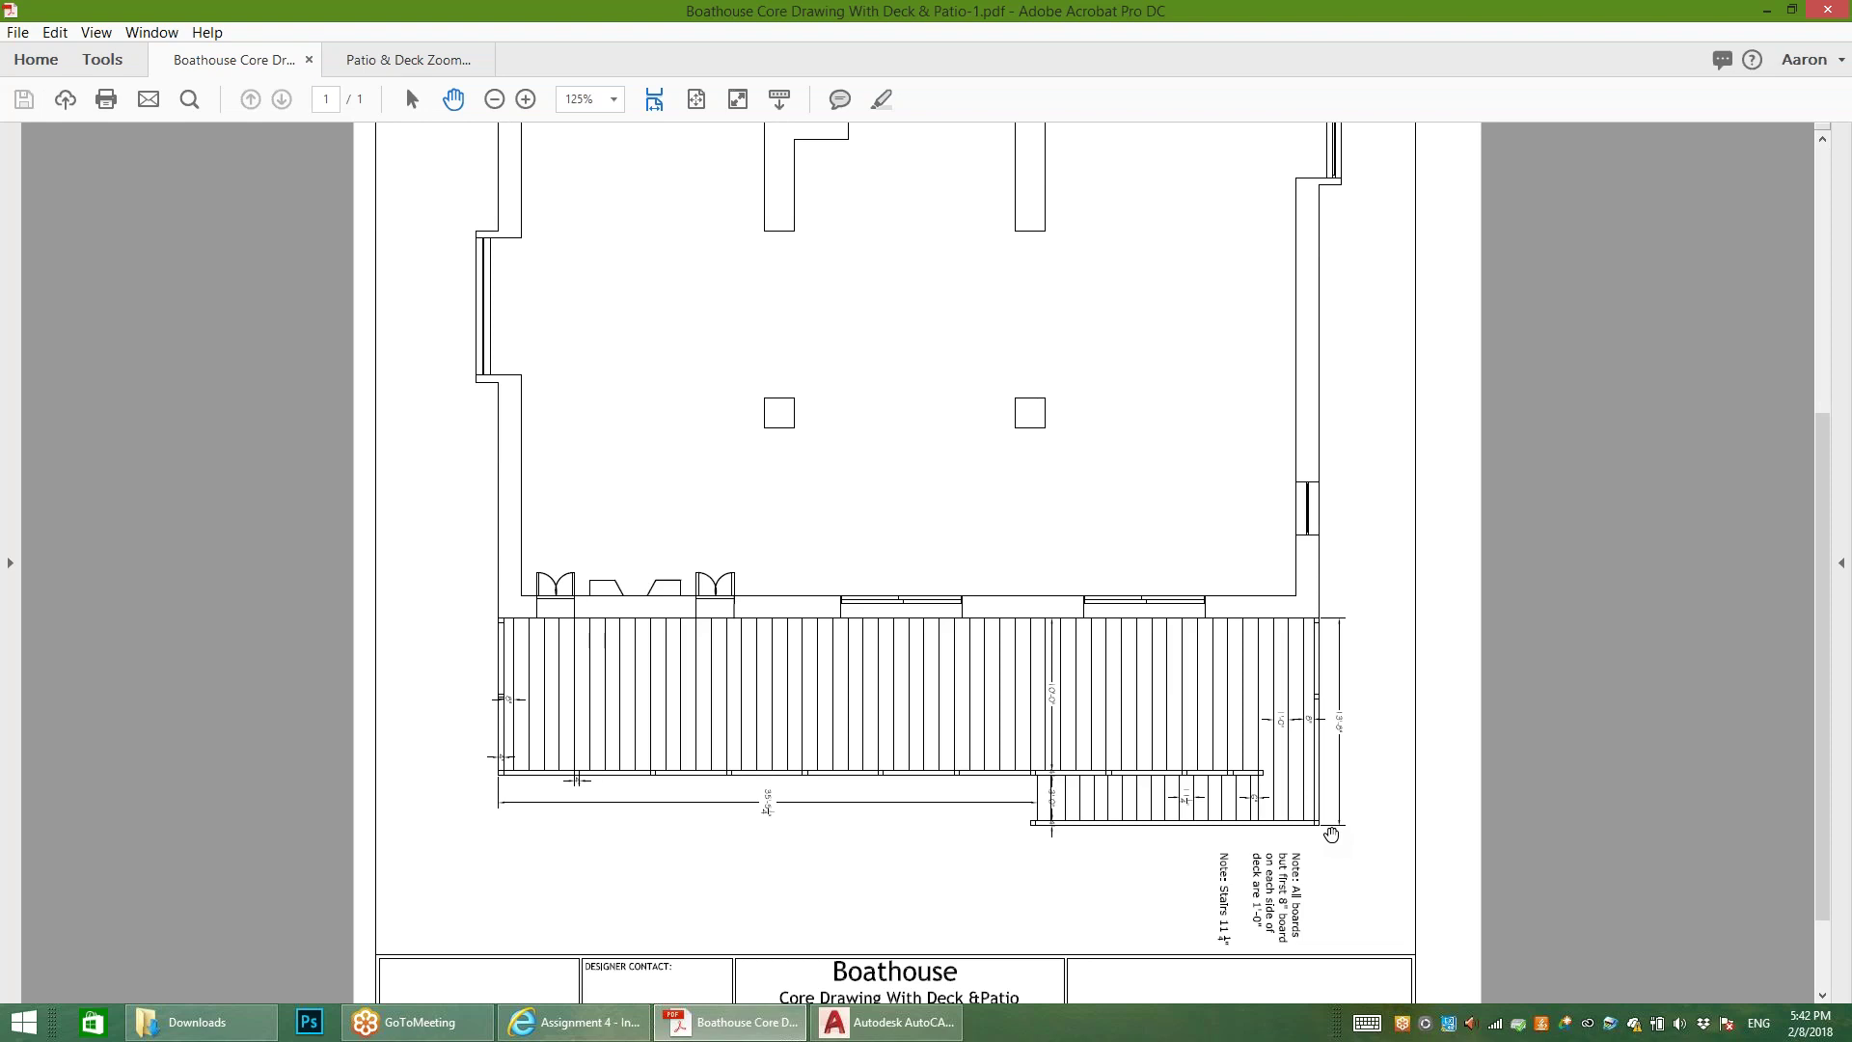
pyautogui.scroll(10, 1332, 834)
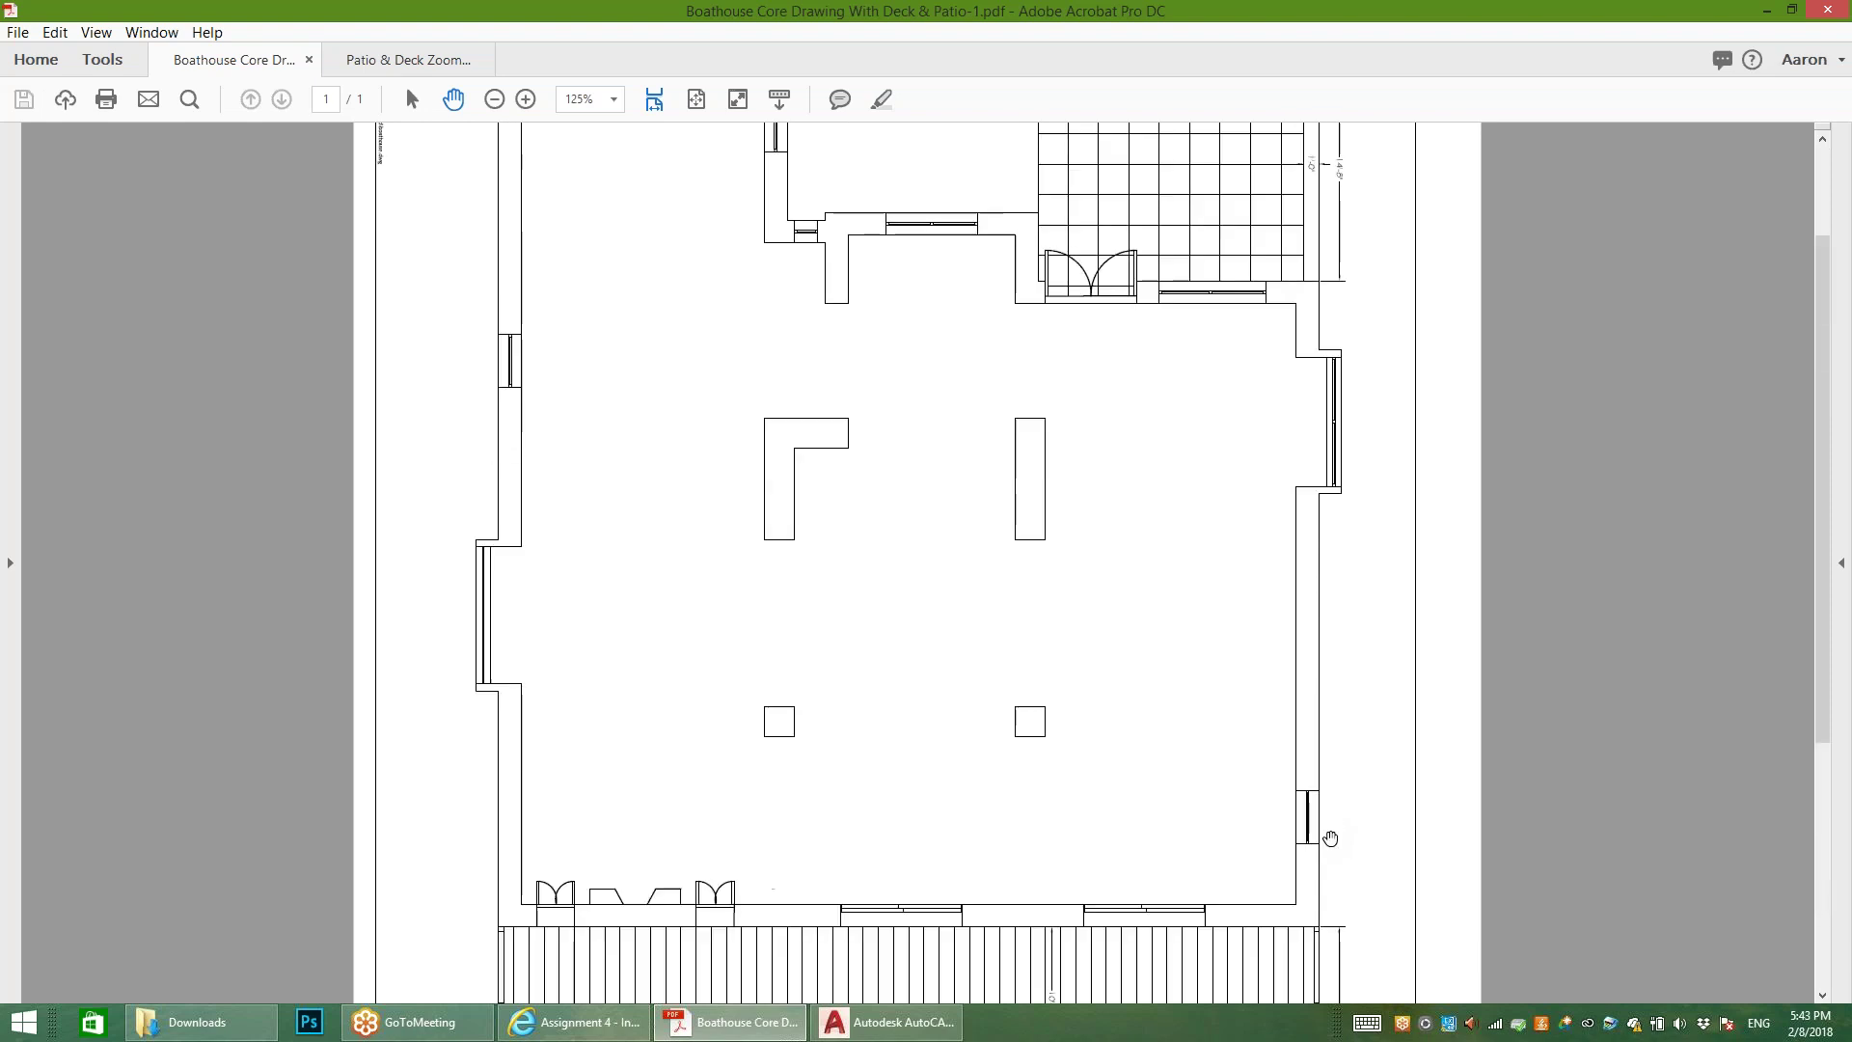
pyautogui.scroll(-12, 1352, 786)
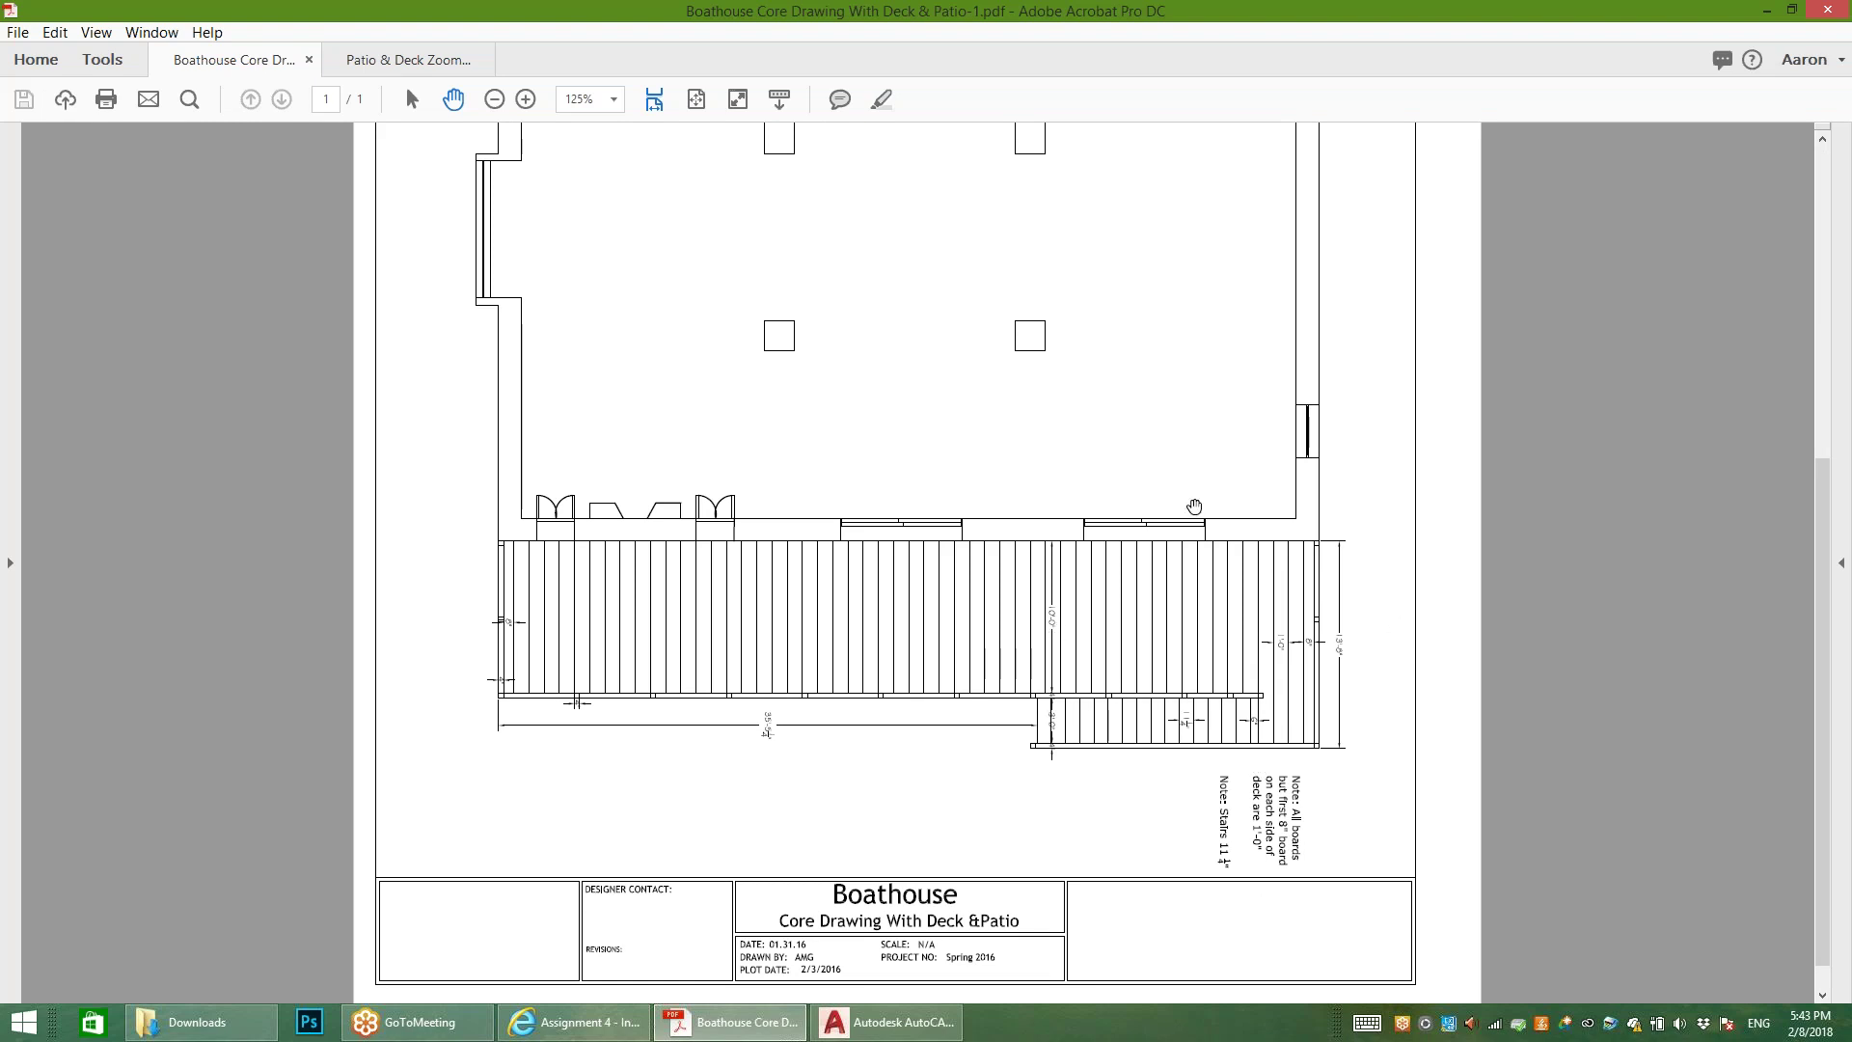
pyautogui.scroll(12, 1190, 740)
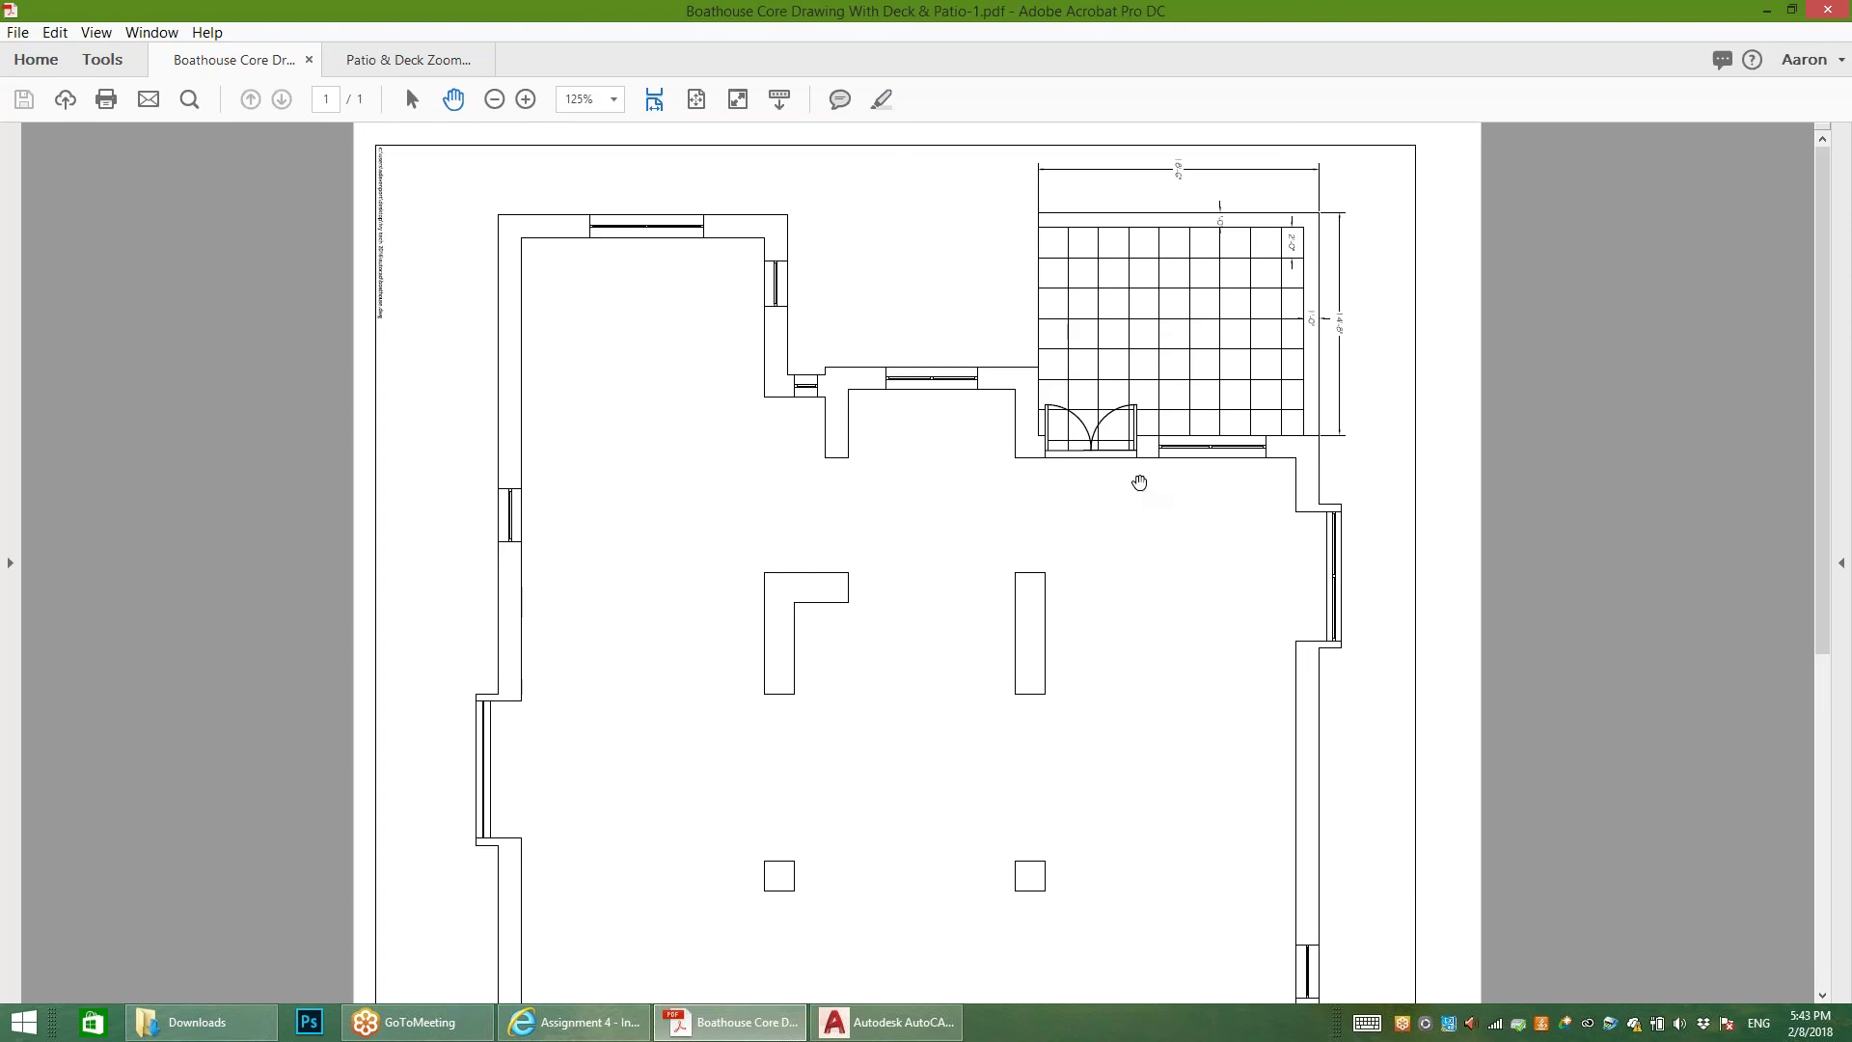
pyautogui.scroll(-2, 914, 463)
pyautogui.scroll(-4, 926, 476)
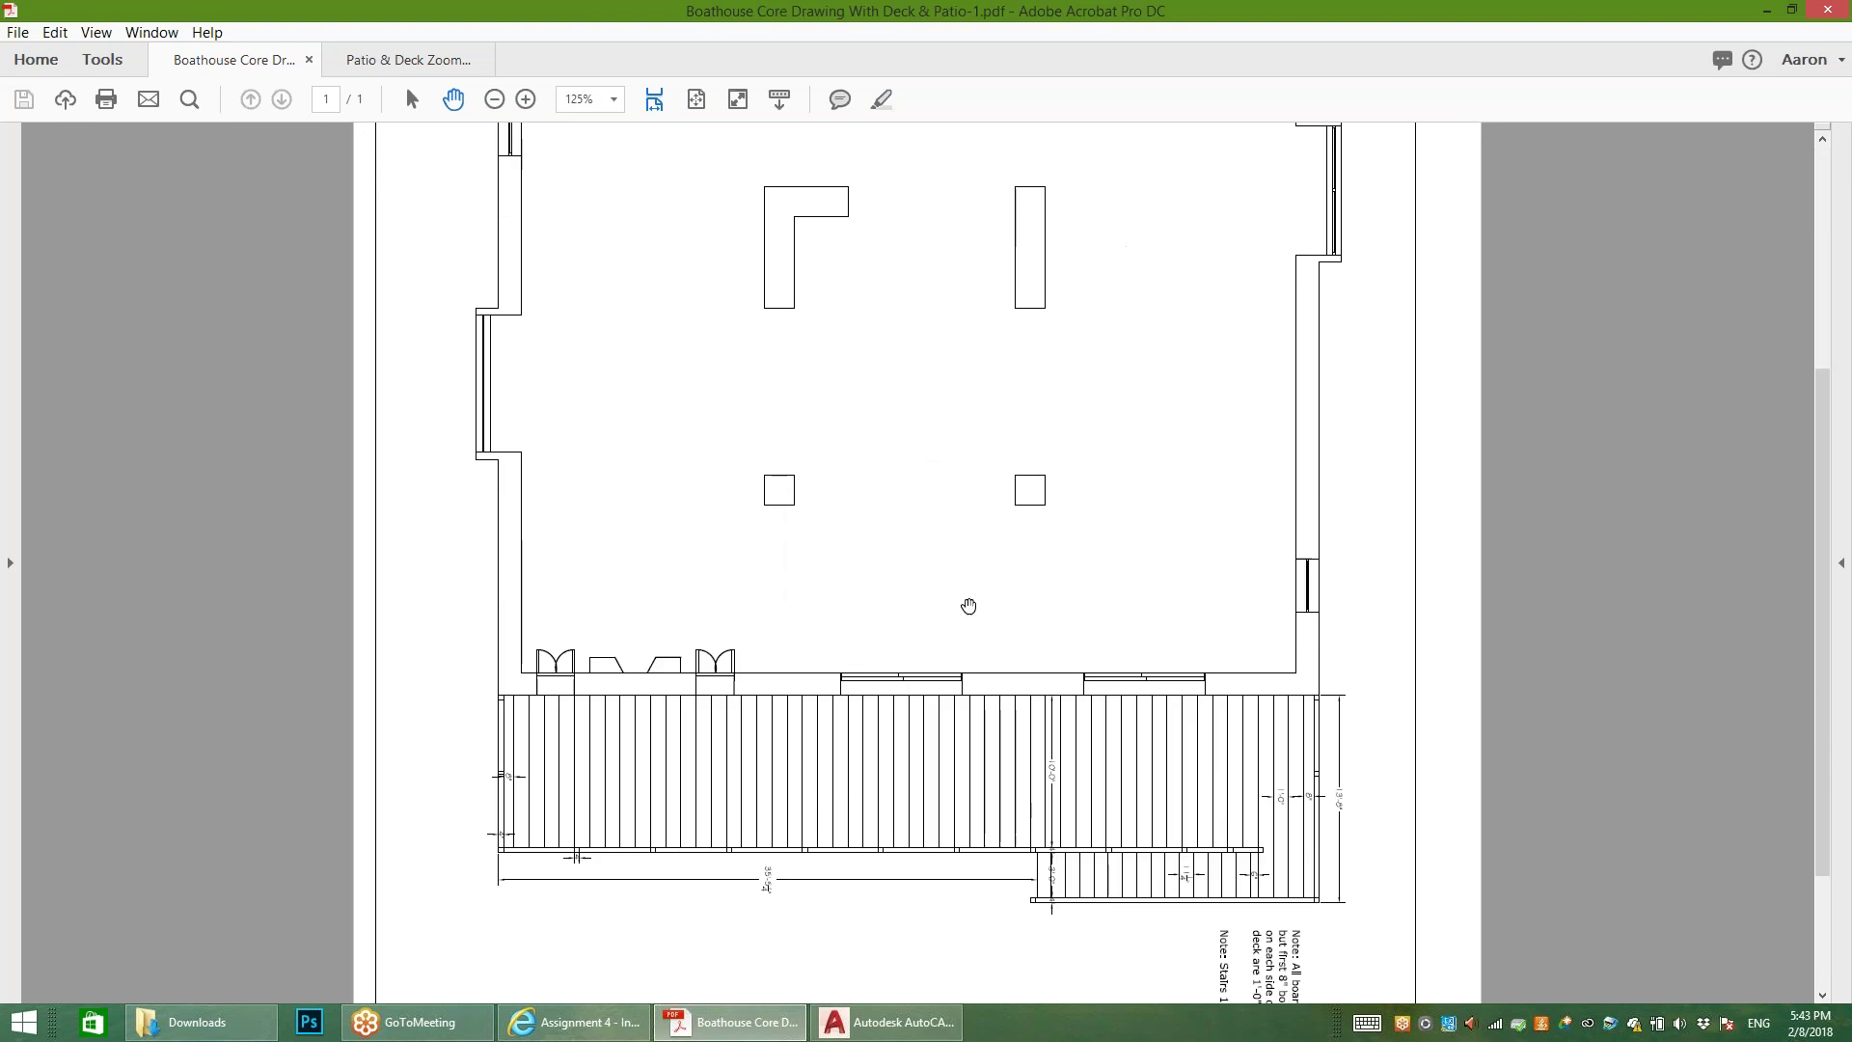
# Step: Switch back to the Assignment 4 page in Internet Explorer and examine the patio and deck requirements
pyautogui.hotkey('alt', 'Tab')
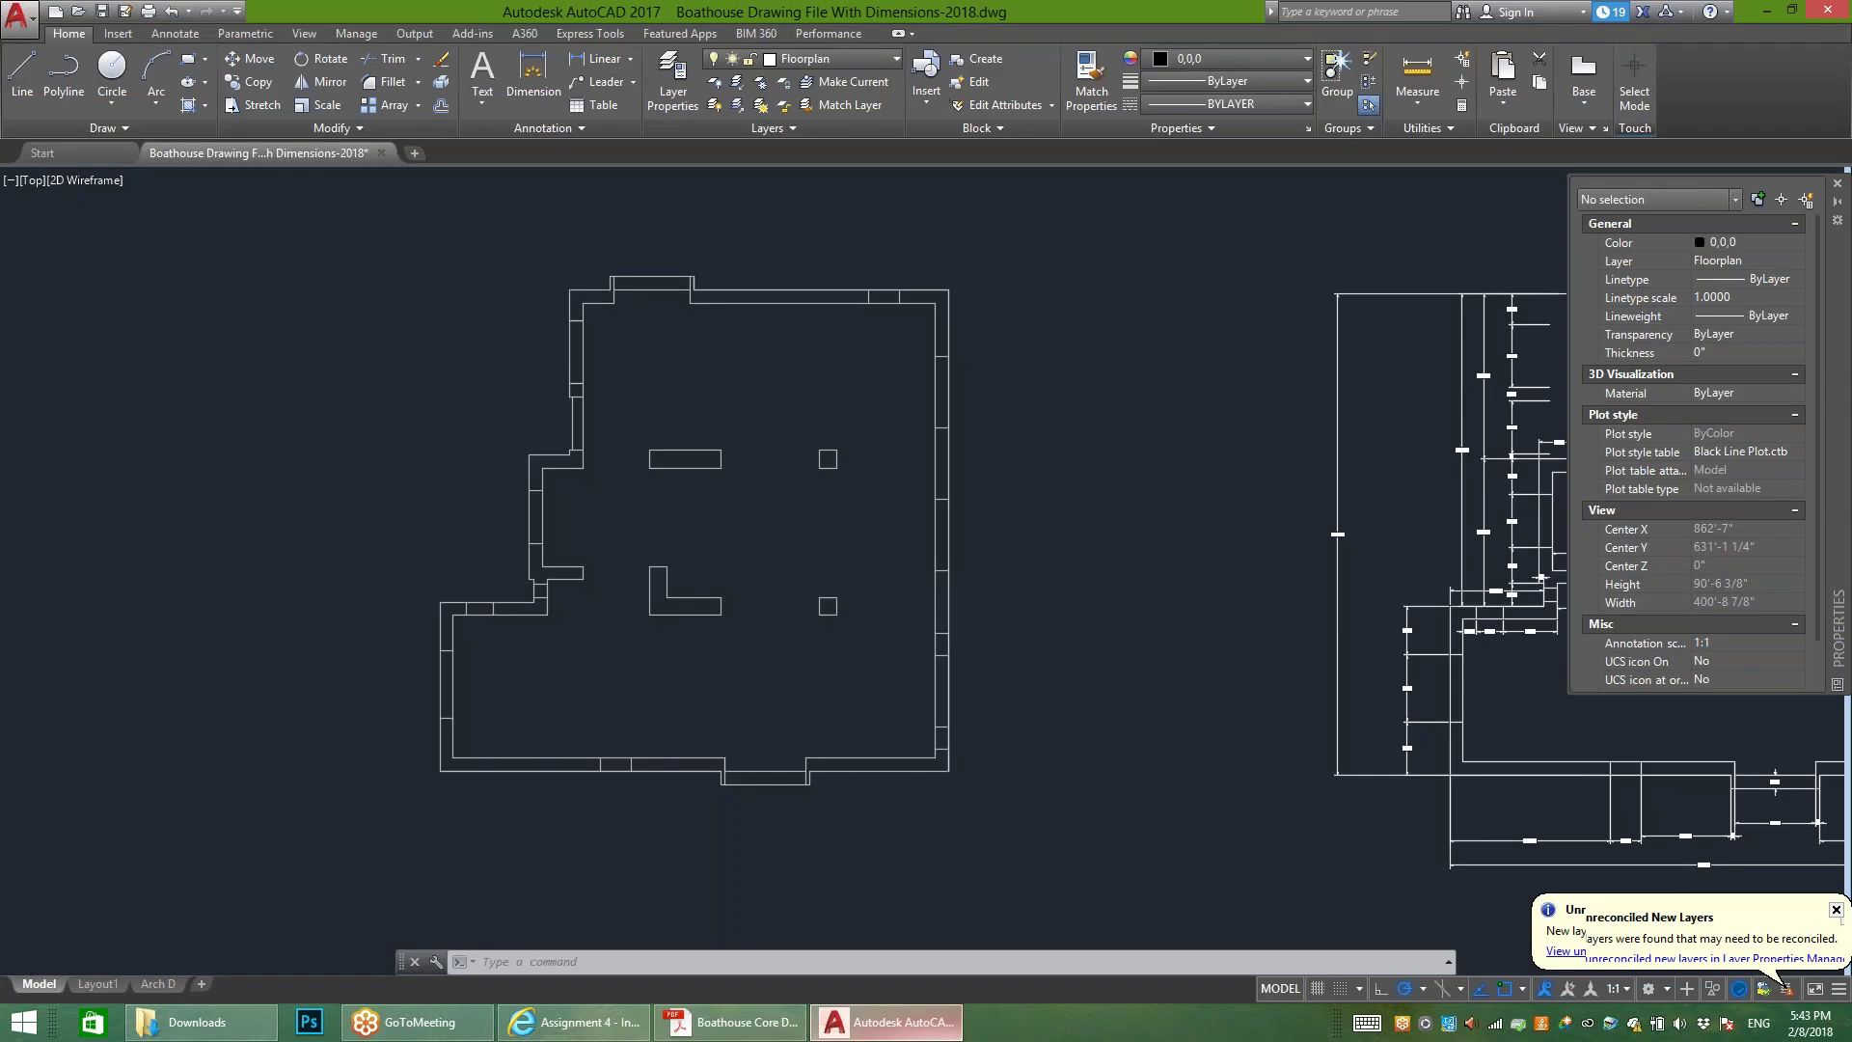
pyautogui.hotkey('alt', 'Tab')
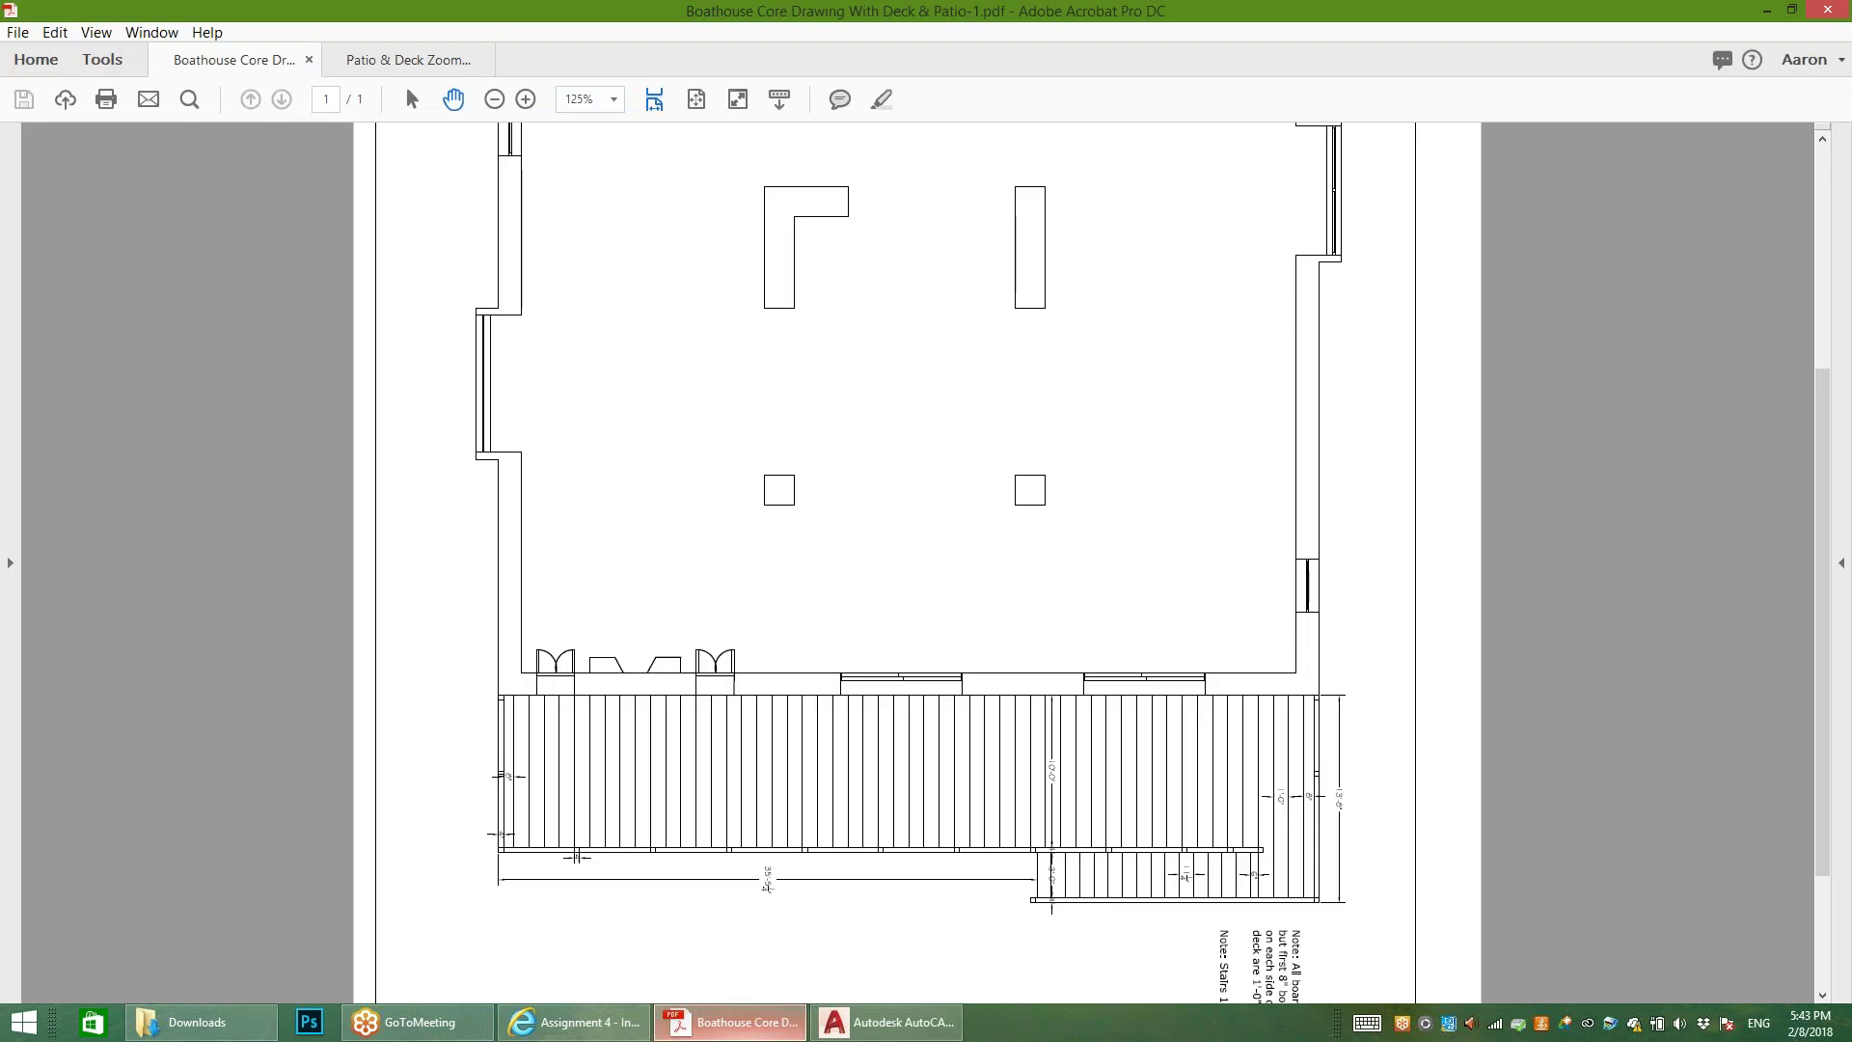
pyautogui.hotkey('alt', 'Tab')
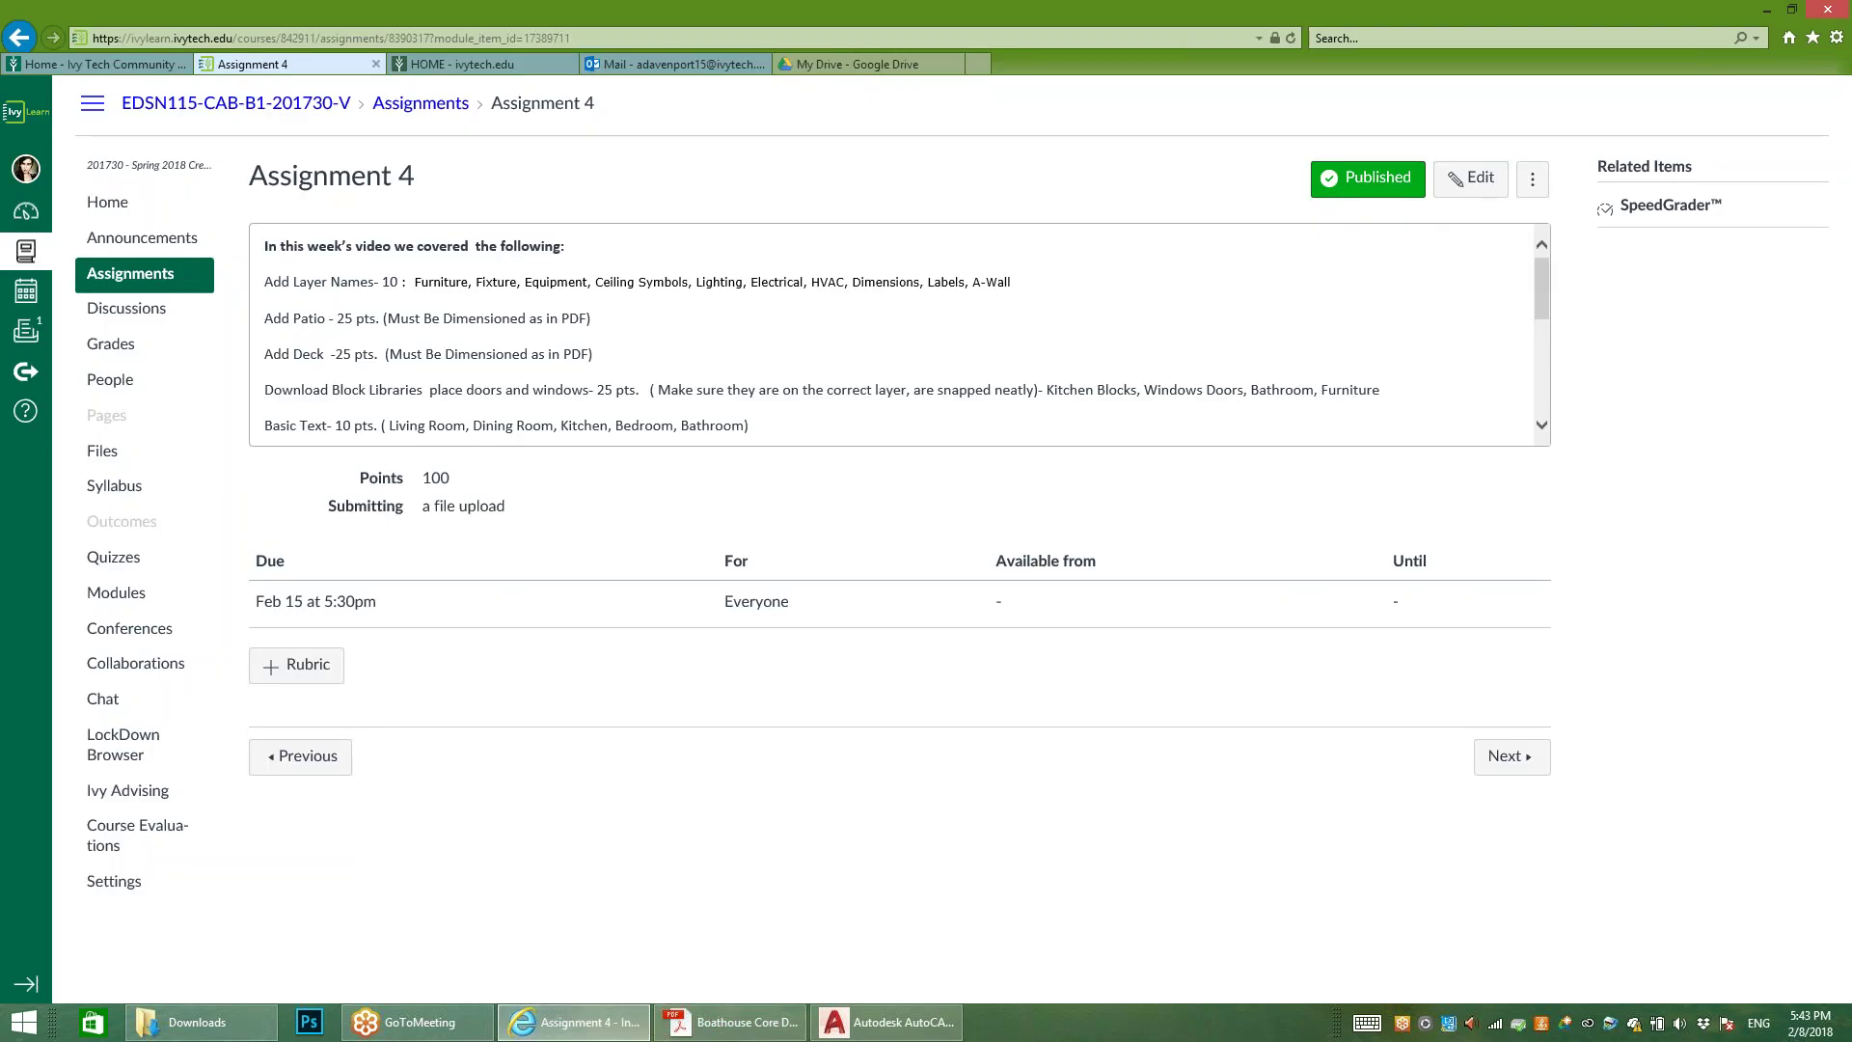
# Step: Examine the turn-in requirements and download files further down the Assignment 4 page, and switch back to AutoCAD
pyautogui.scroll(-4, 900, 334)
pyautogui.scroll(-4, 900, 334)
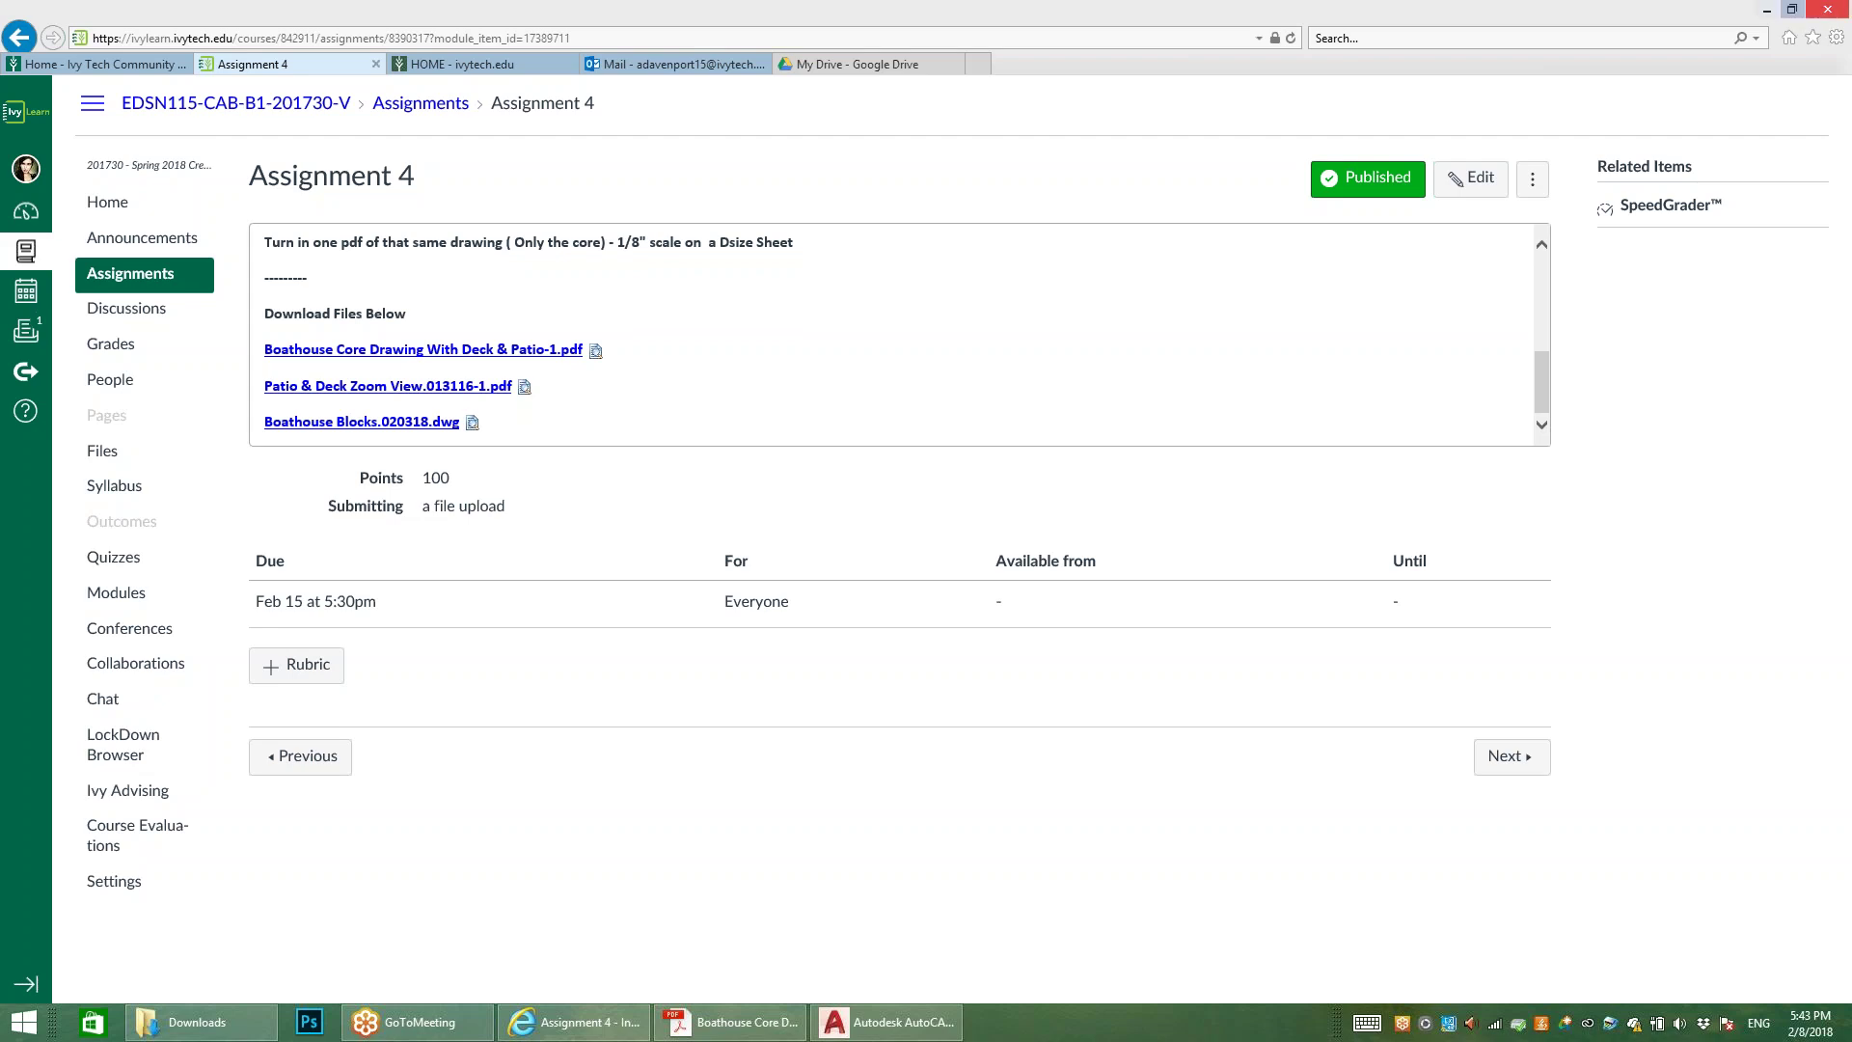
pyautogui.click(887, 1021)
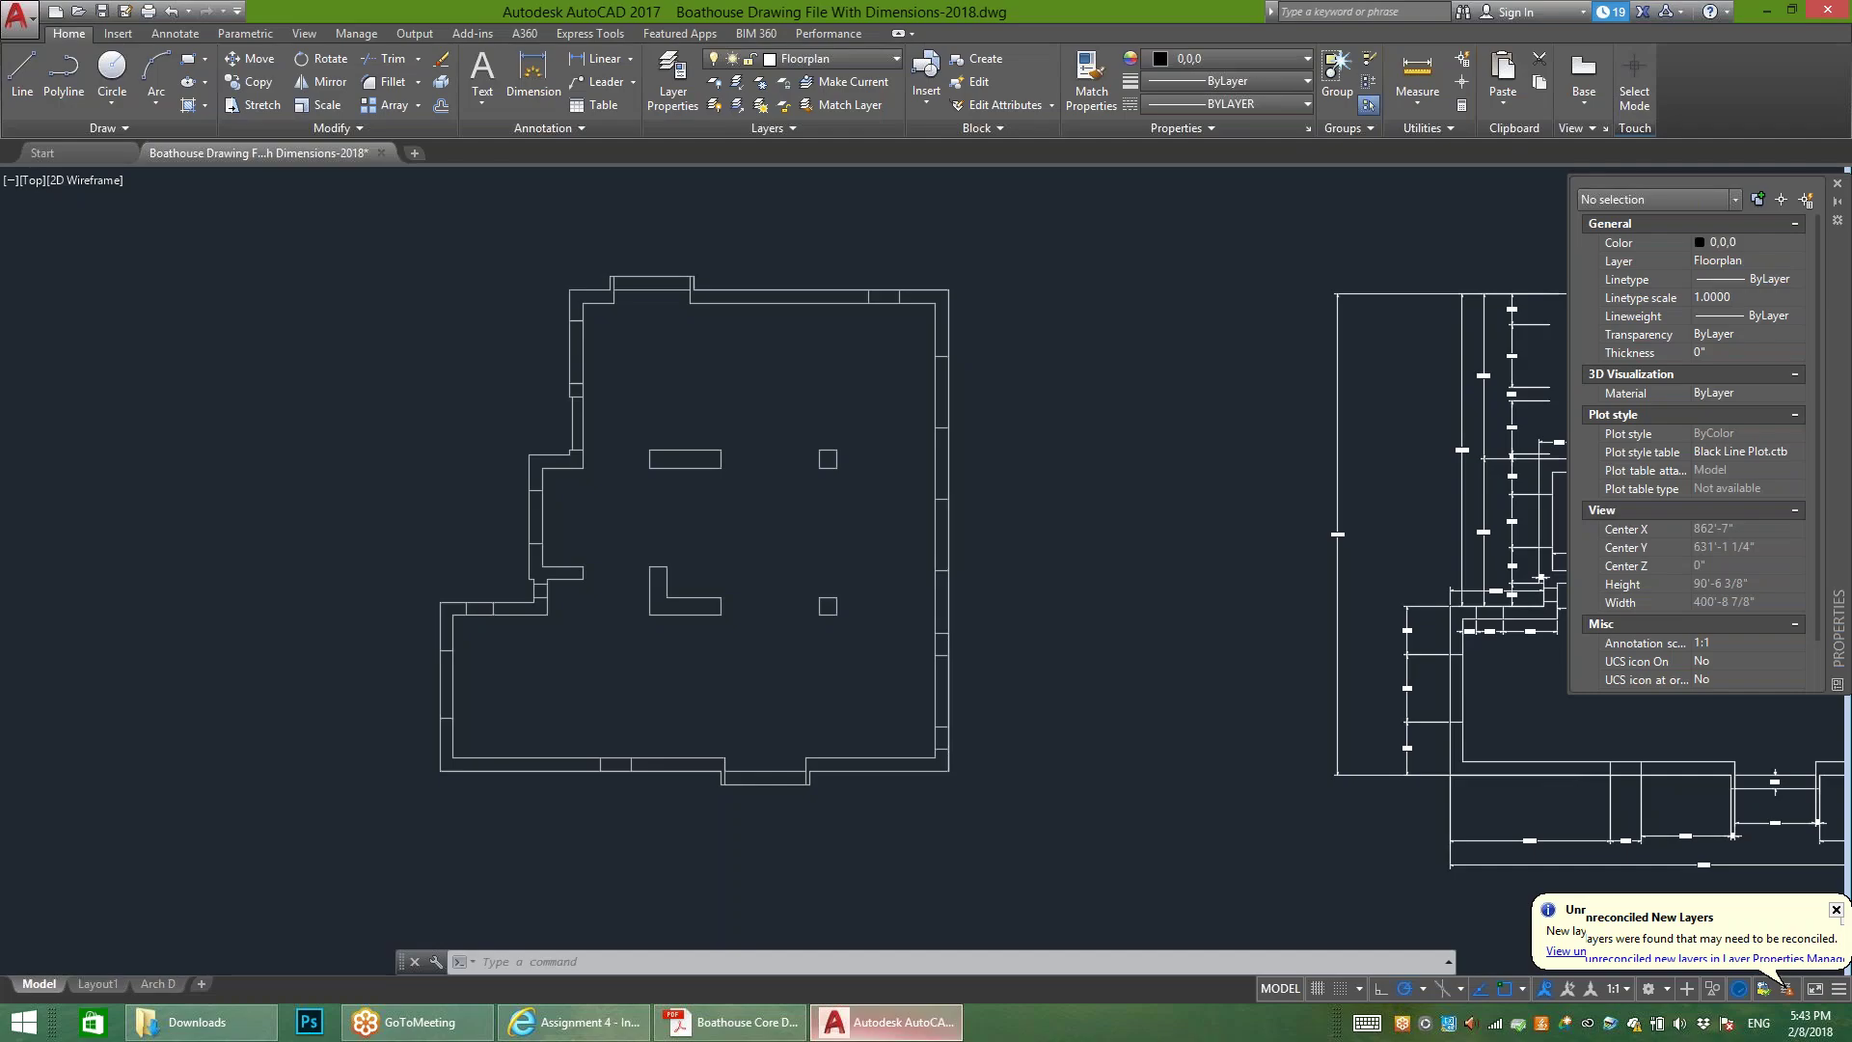
# Step: Check the patio dimensions in the Patio & Deck Zoom View PDF in Adobe Acrobat and return to AutoCAD
pyautogui.moveTo(728, 1023)
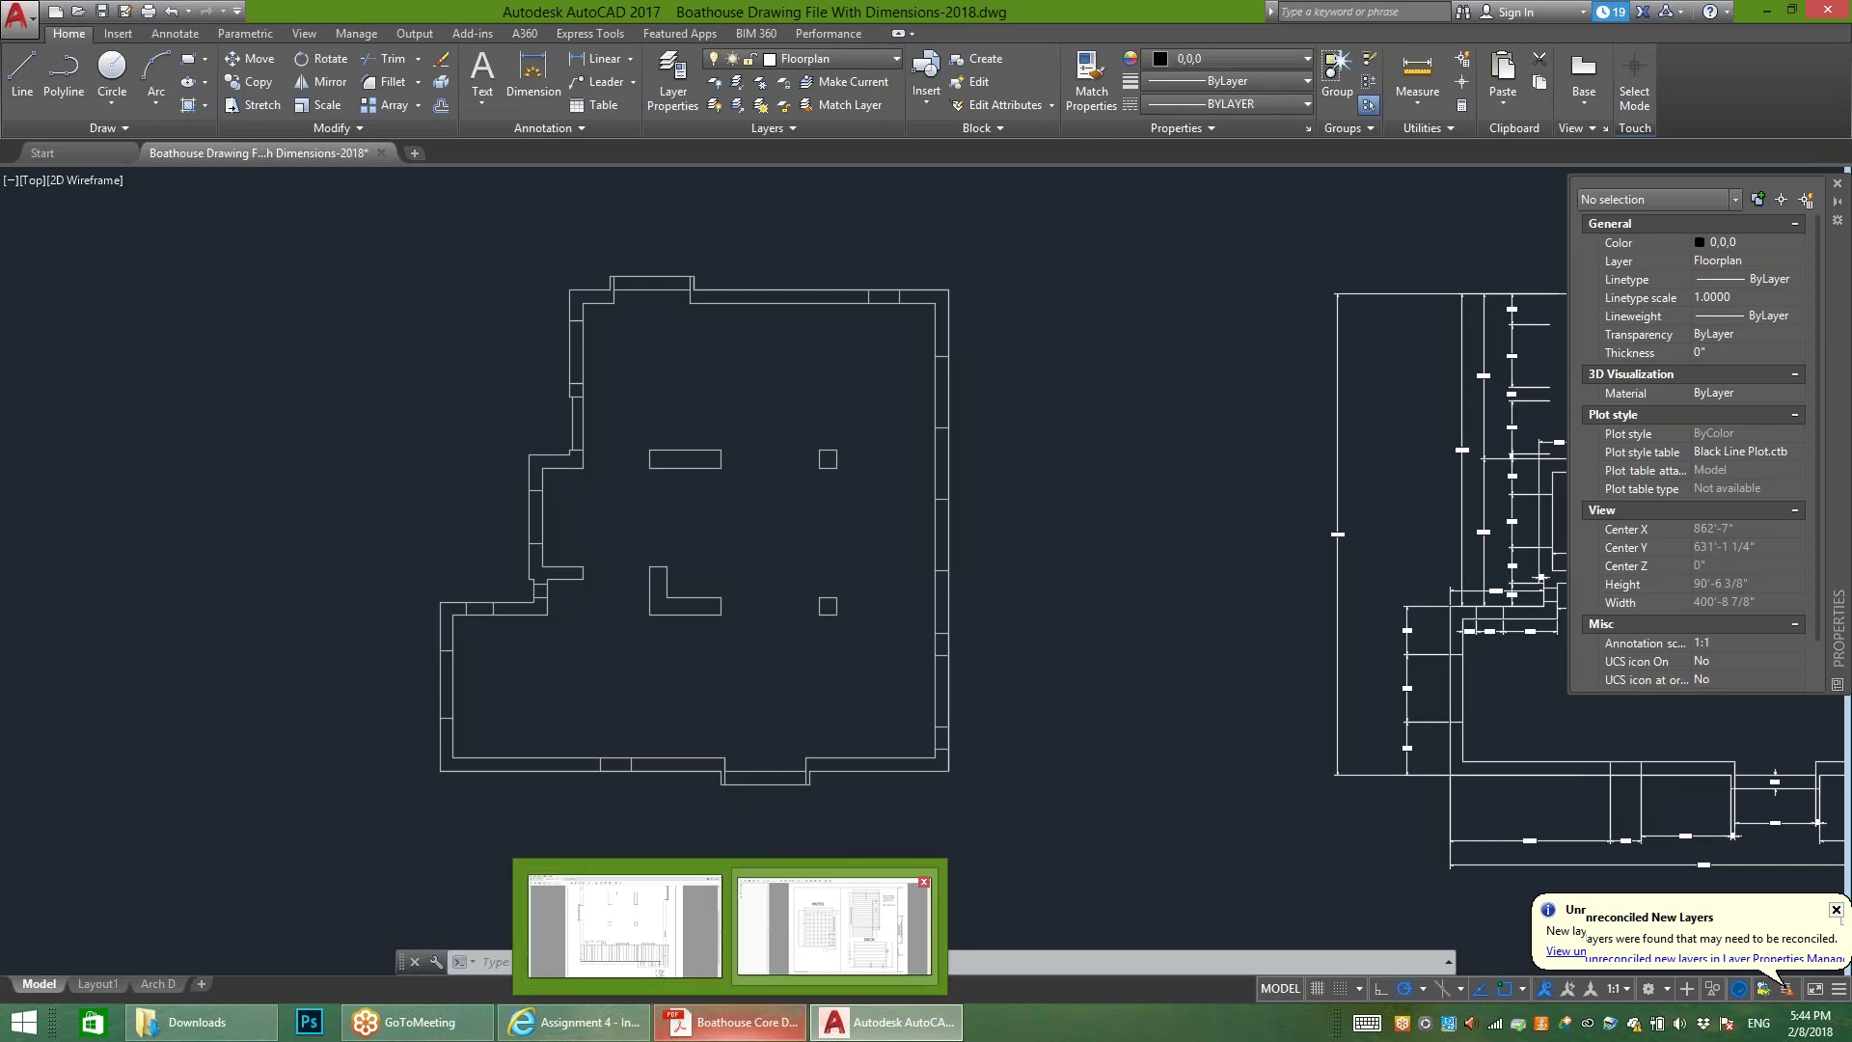
pyautogui.click(834, 927)
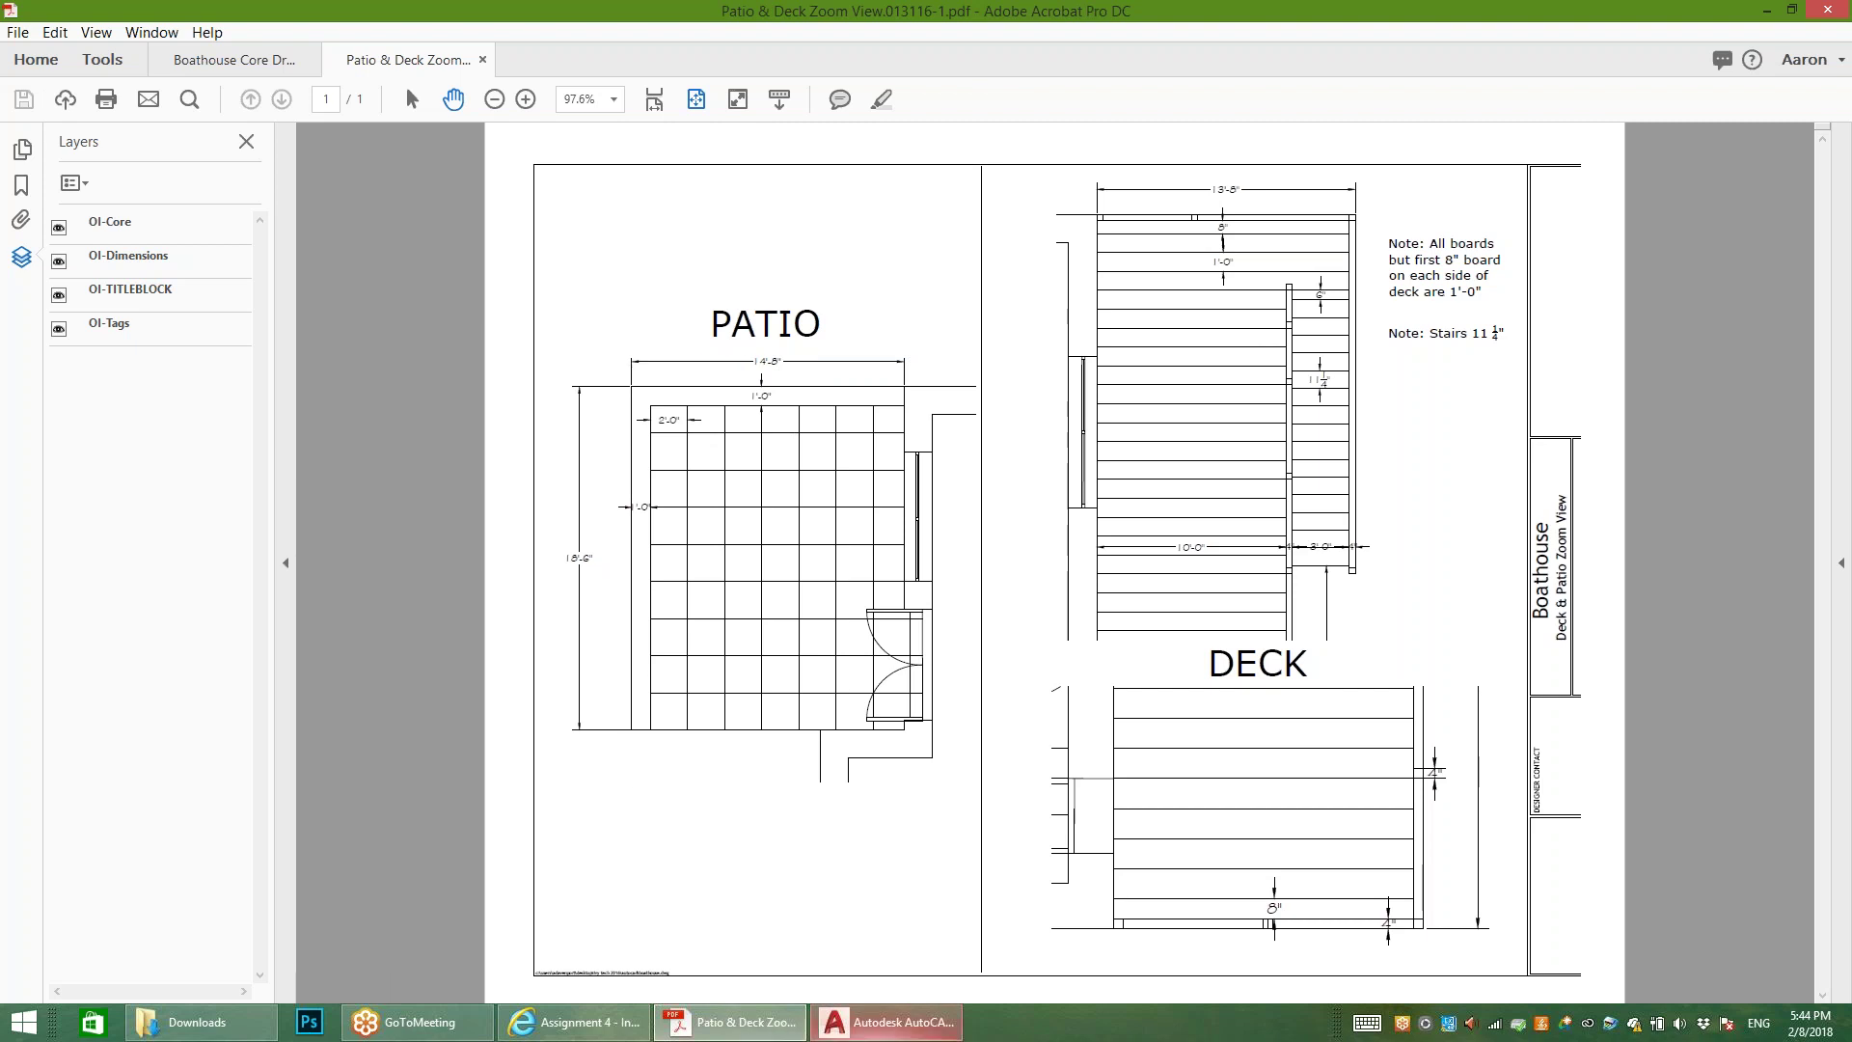
pyautogui.click(887, 1021)
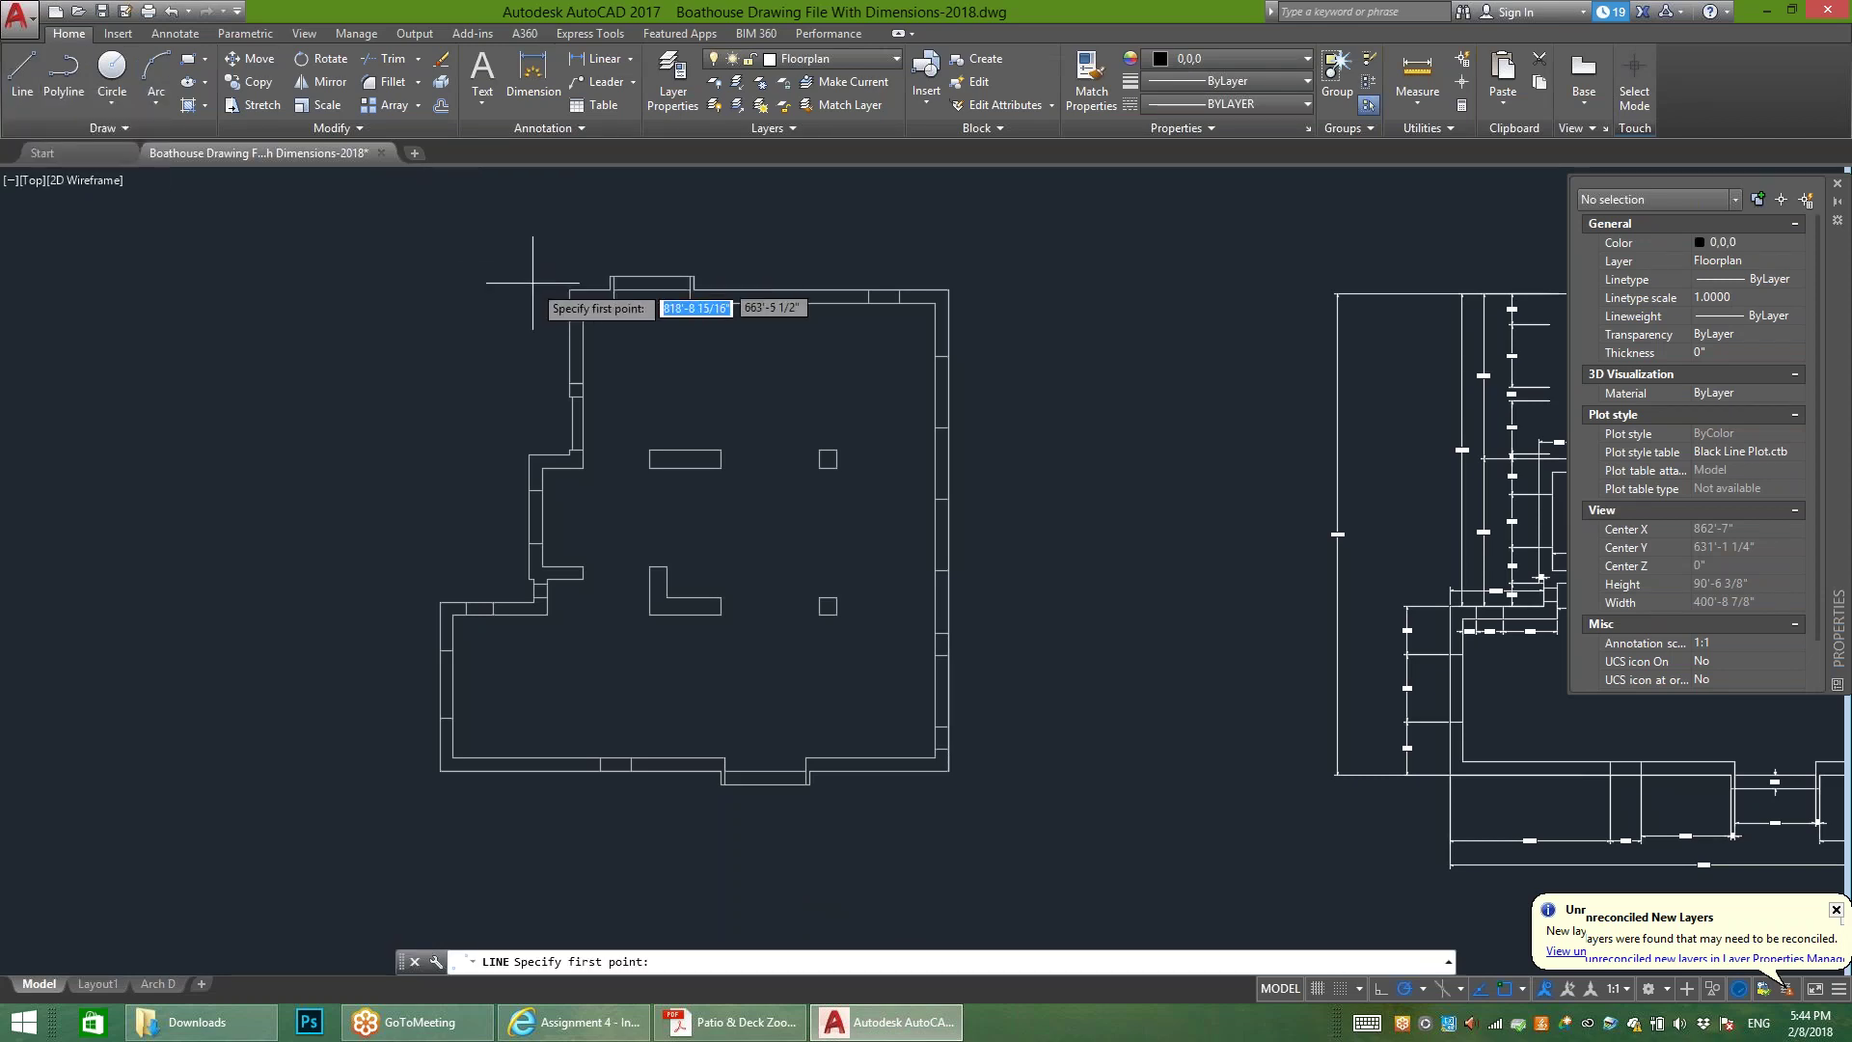
pyautogui.scroll(10, 561, 286)
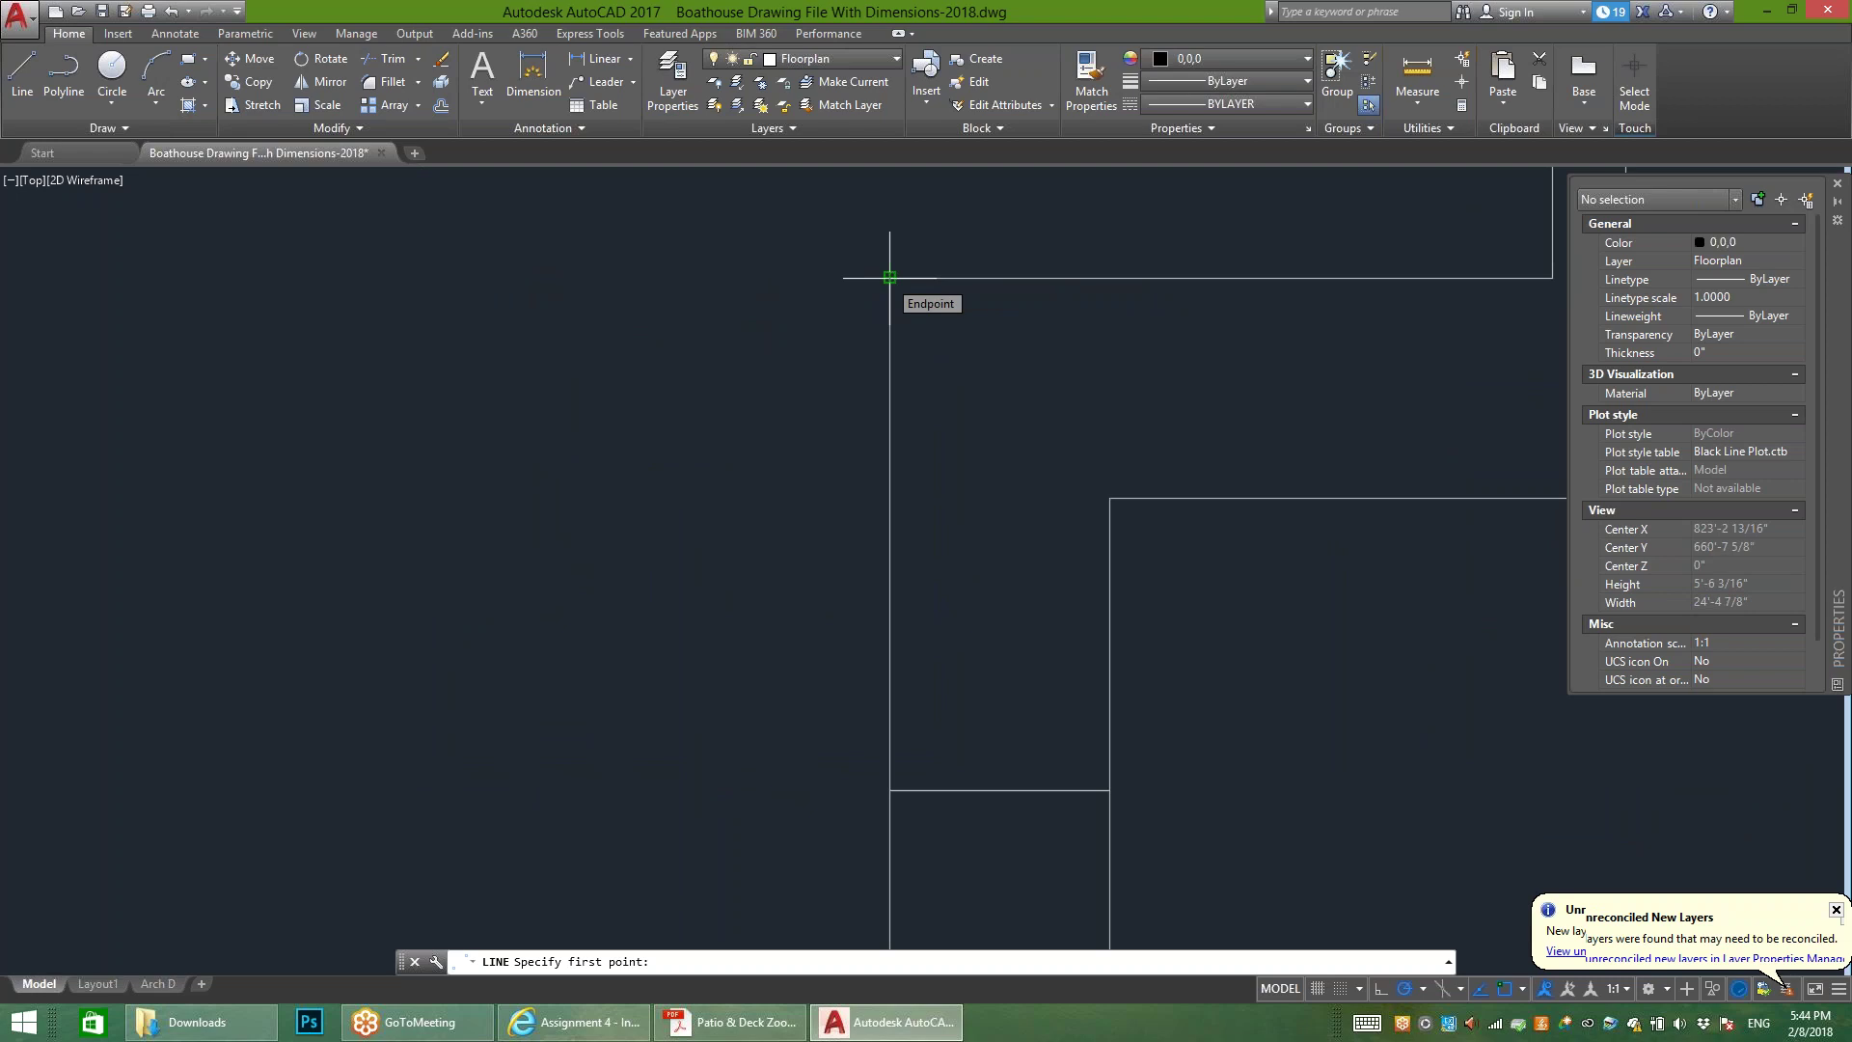
pyautogui.click(890, 277)
pyautogui.scroll(-4, 880, 285)
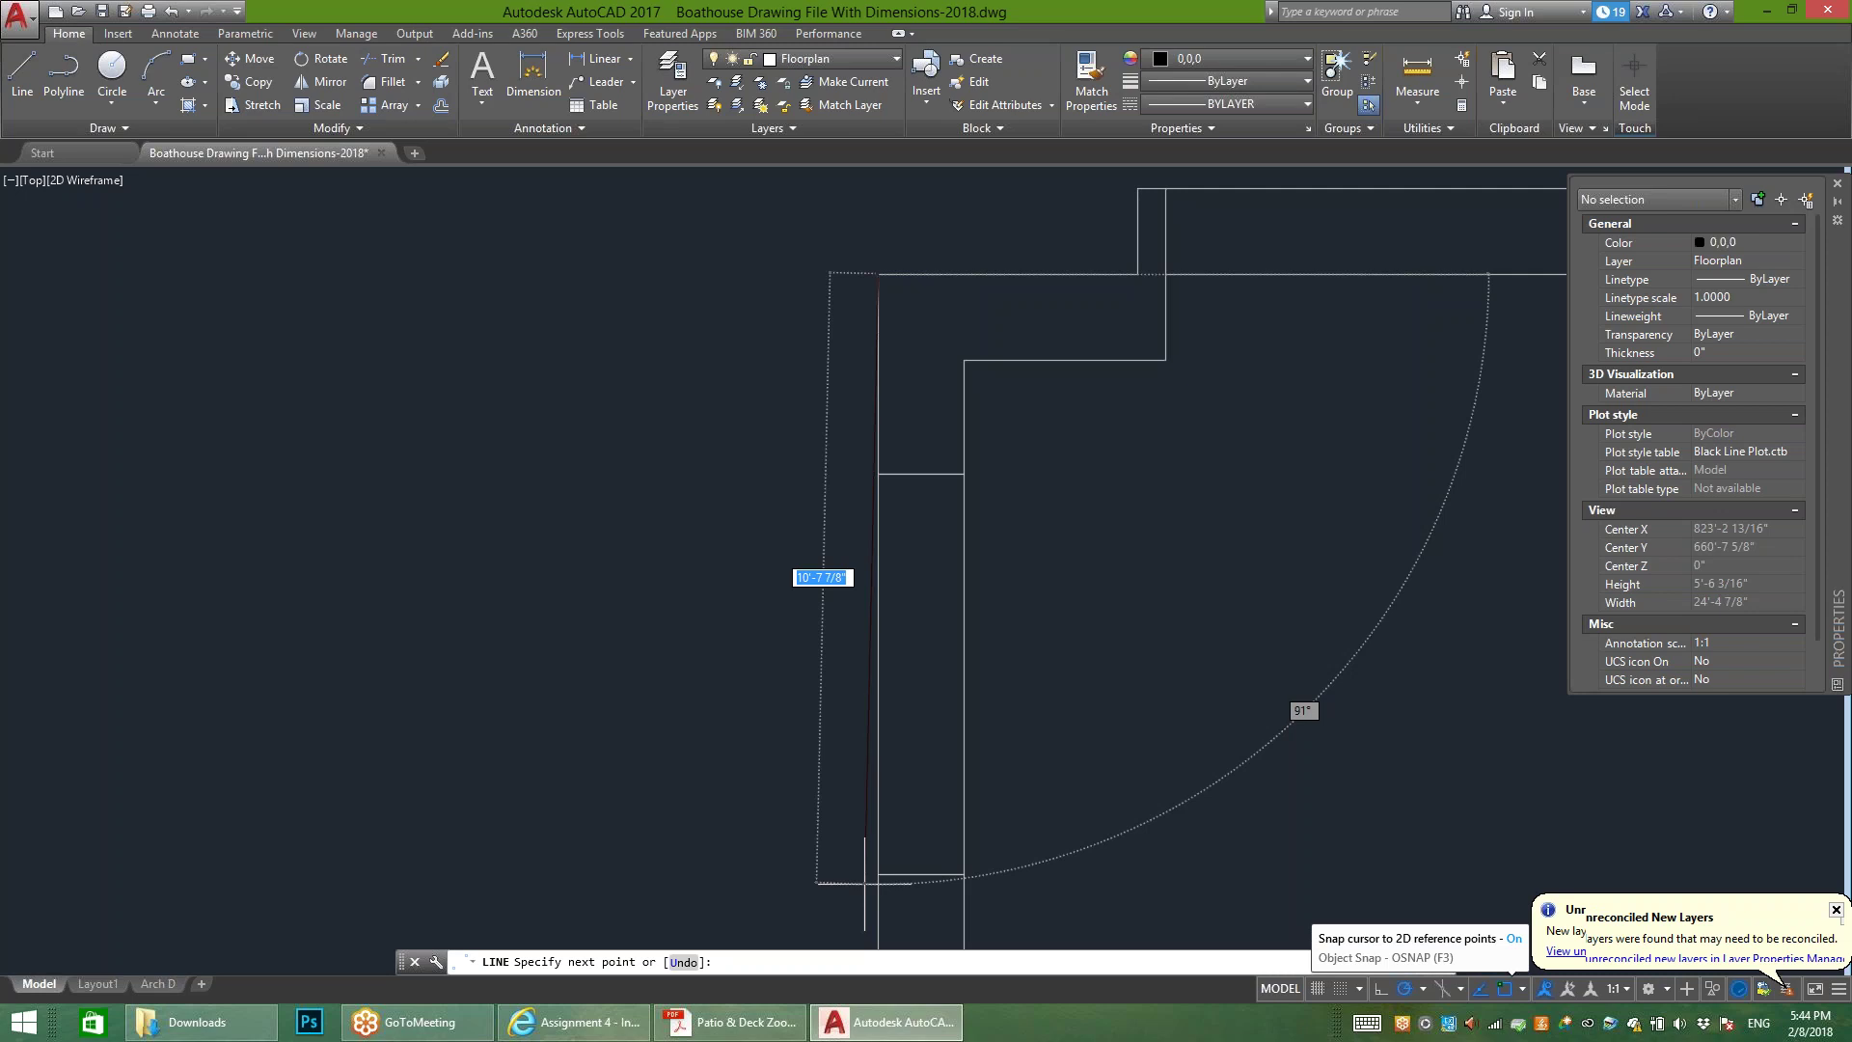
pyautogui.rightClick(1505, 988)
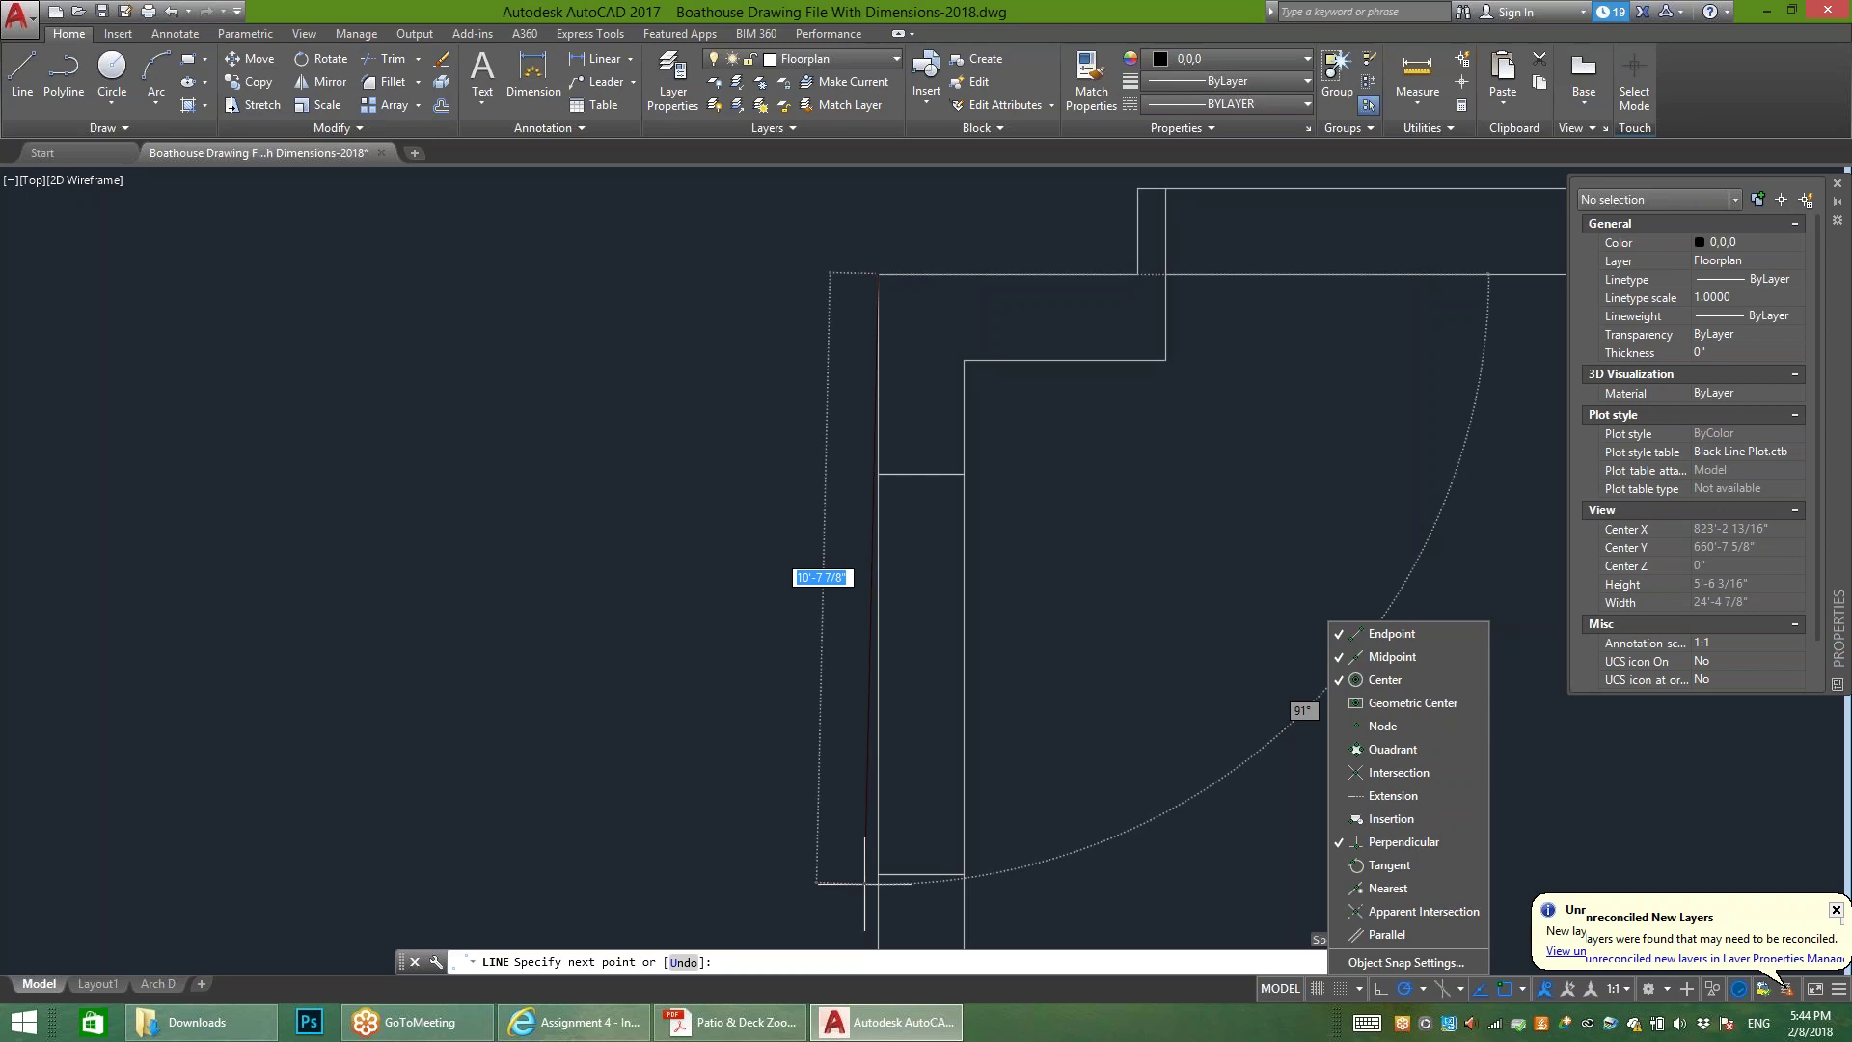
pyautogui.scroll(-2, 891, 420)
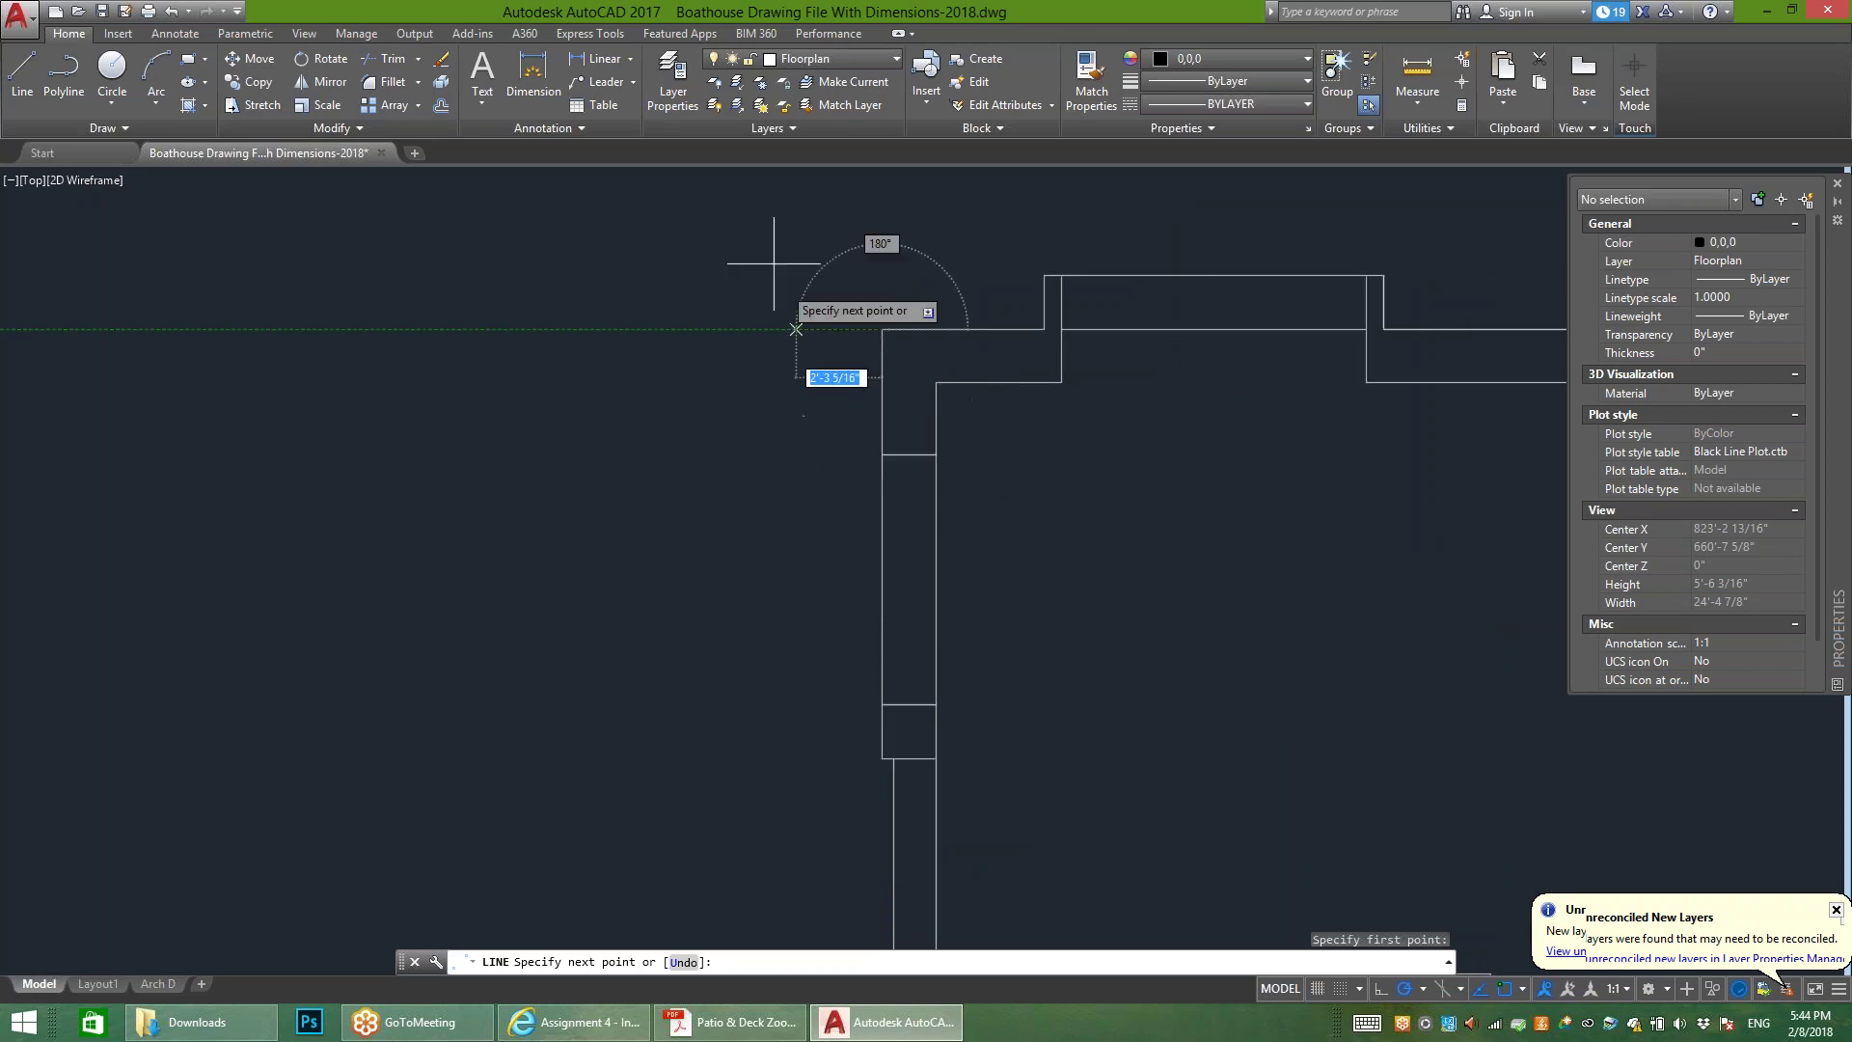
pyautogui.press('Escape')
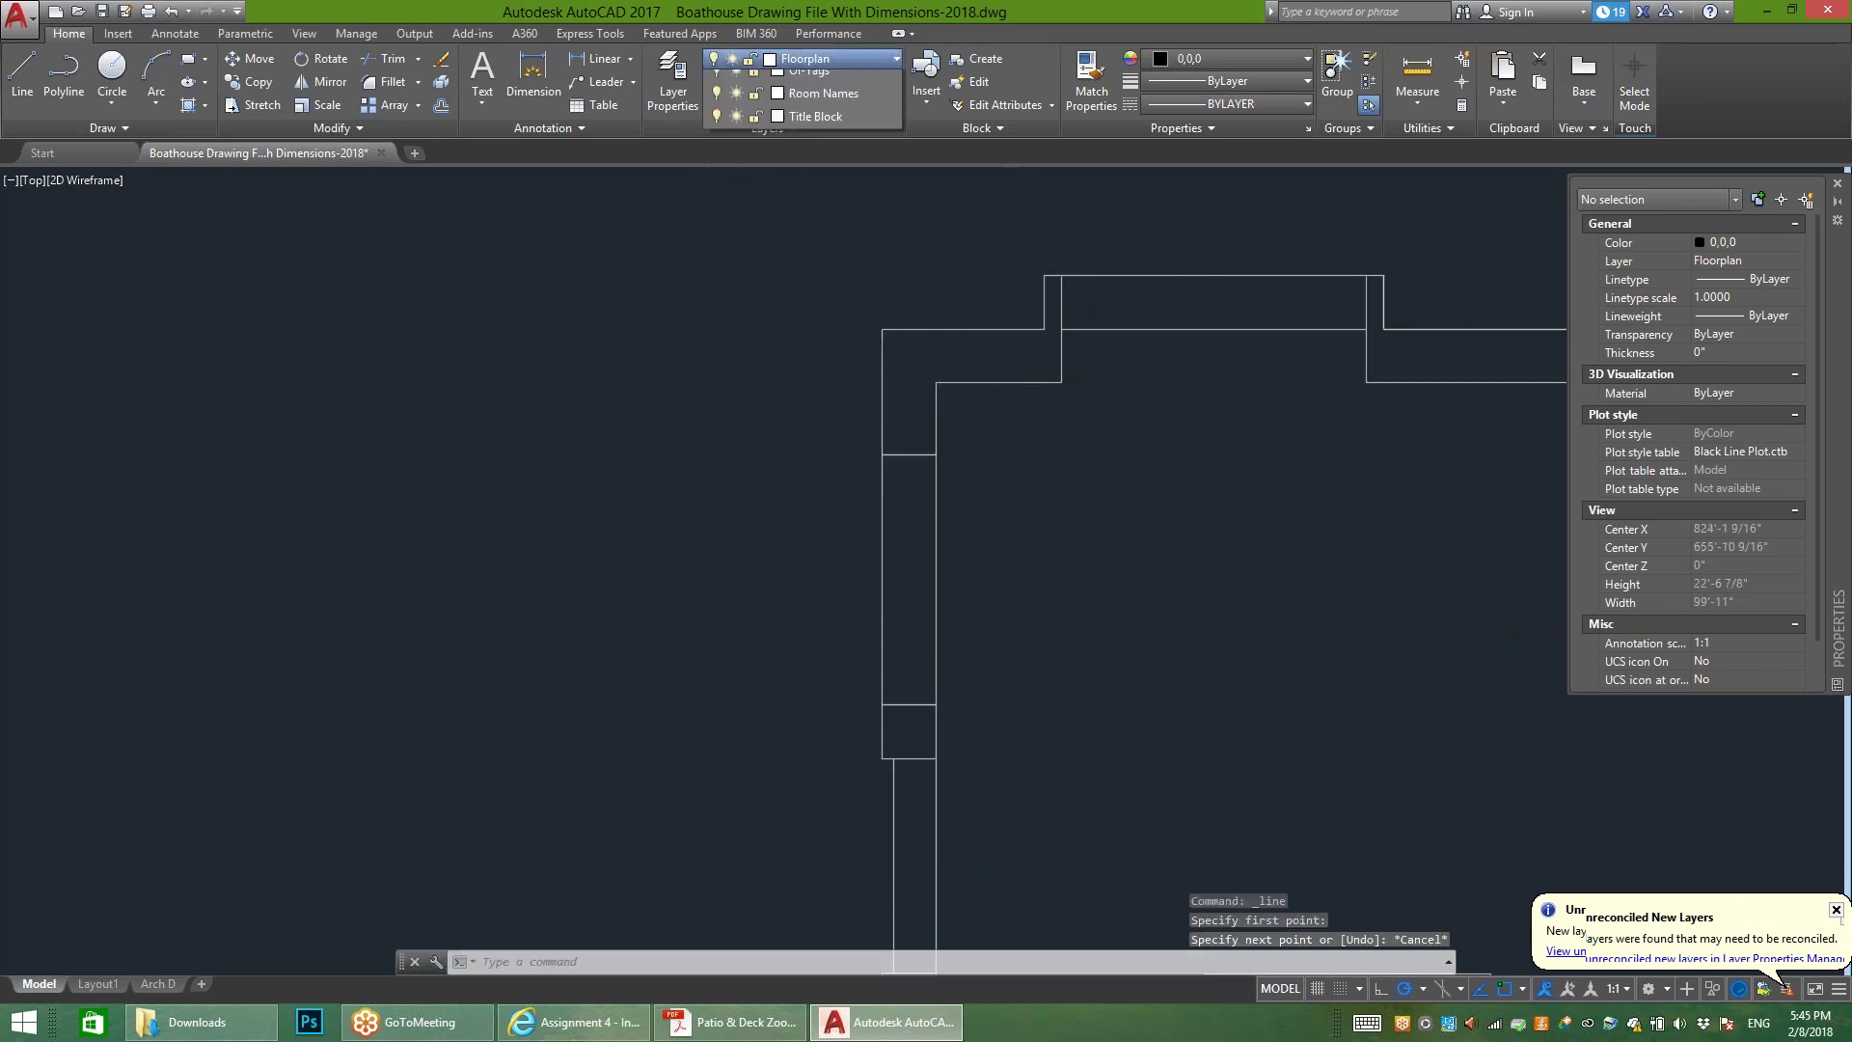
# Step: Set the current object color to ByLayer with nothing selected
pyautogui.click(830, 59)
pyautogui.click(1225, 59)
pyautogui.click(1225, 58)
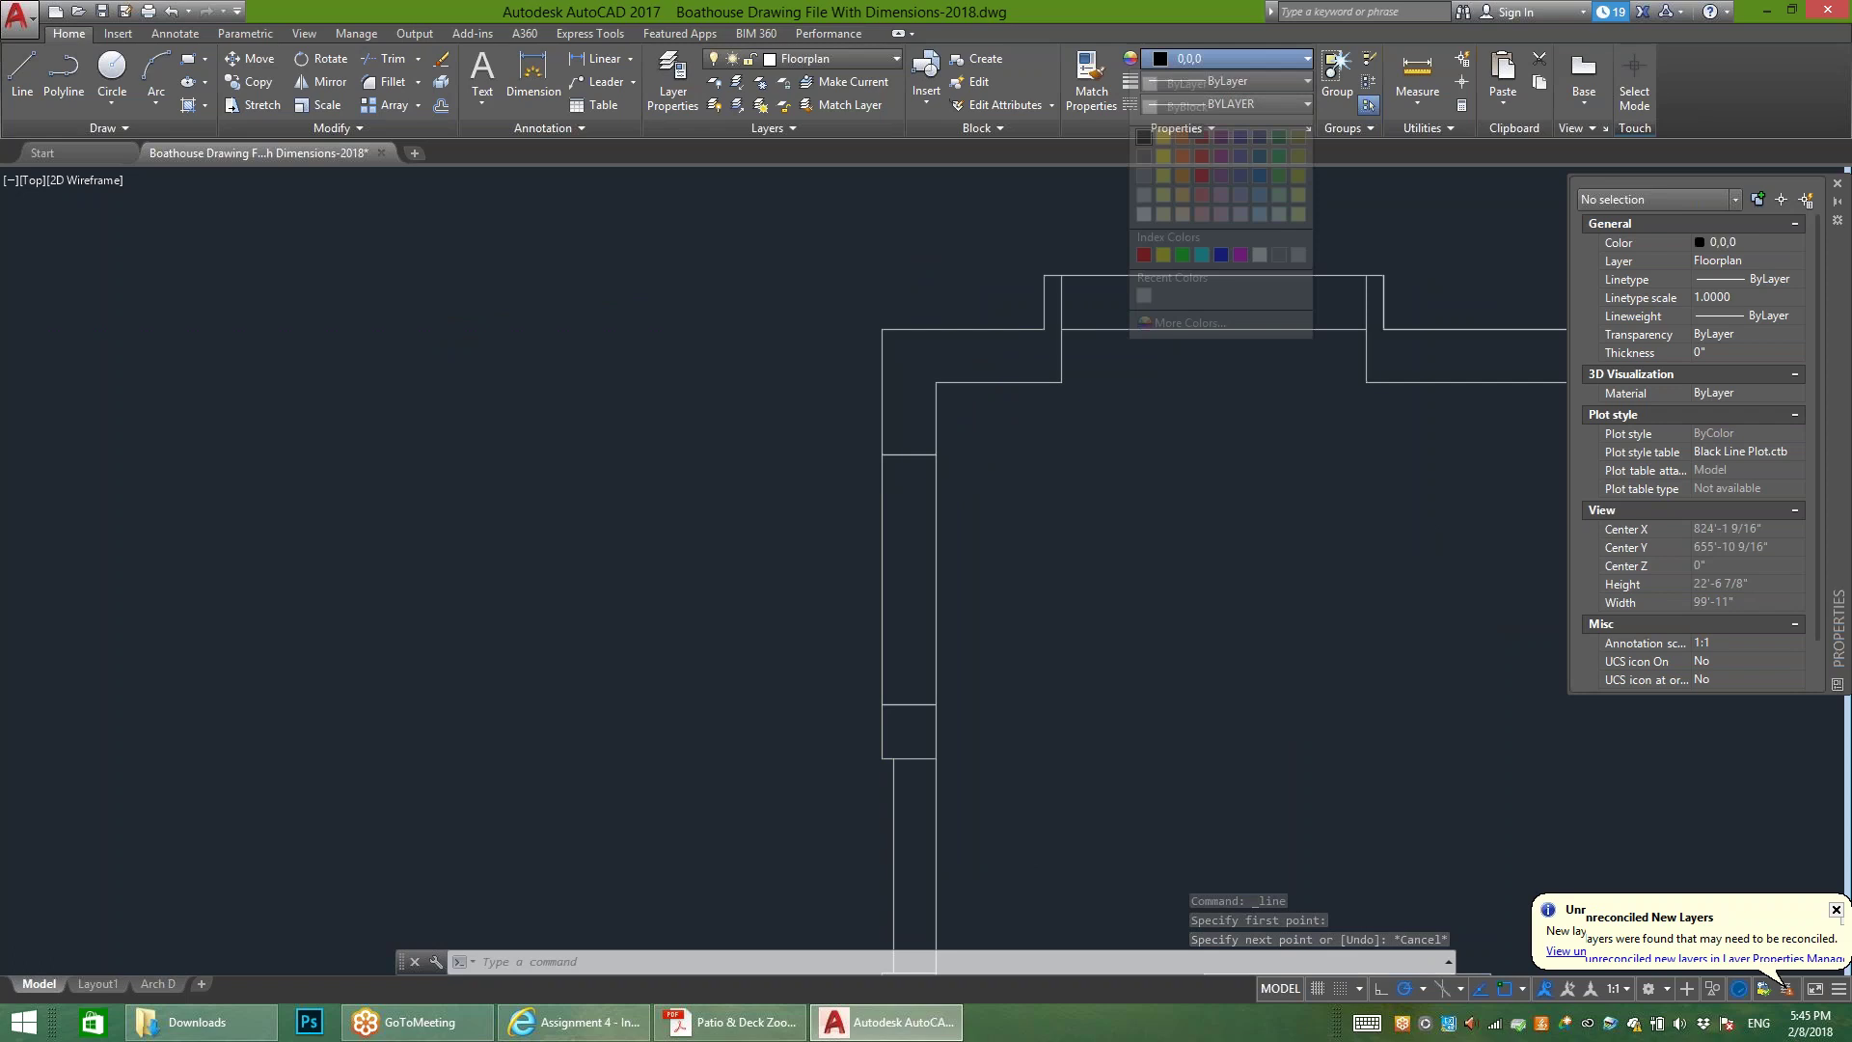
pyautogui.click(1187, 84)
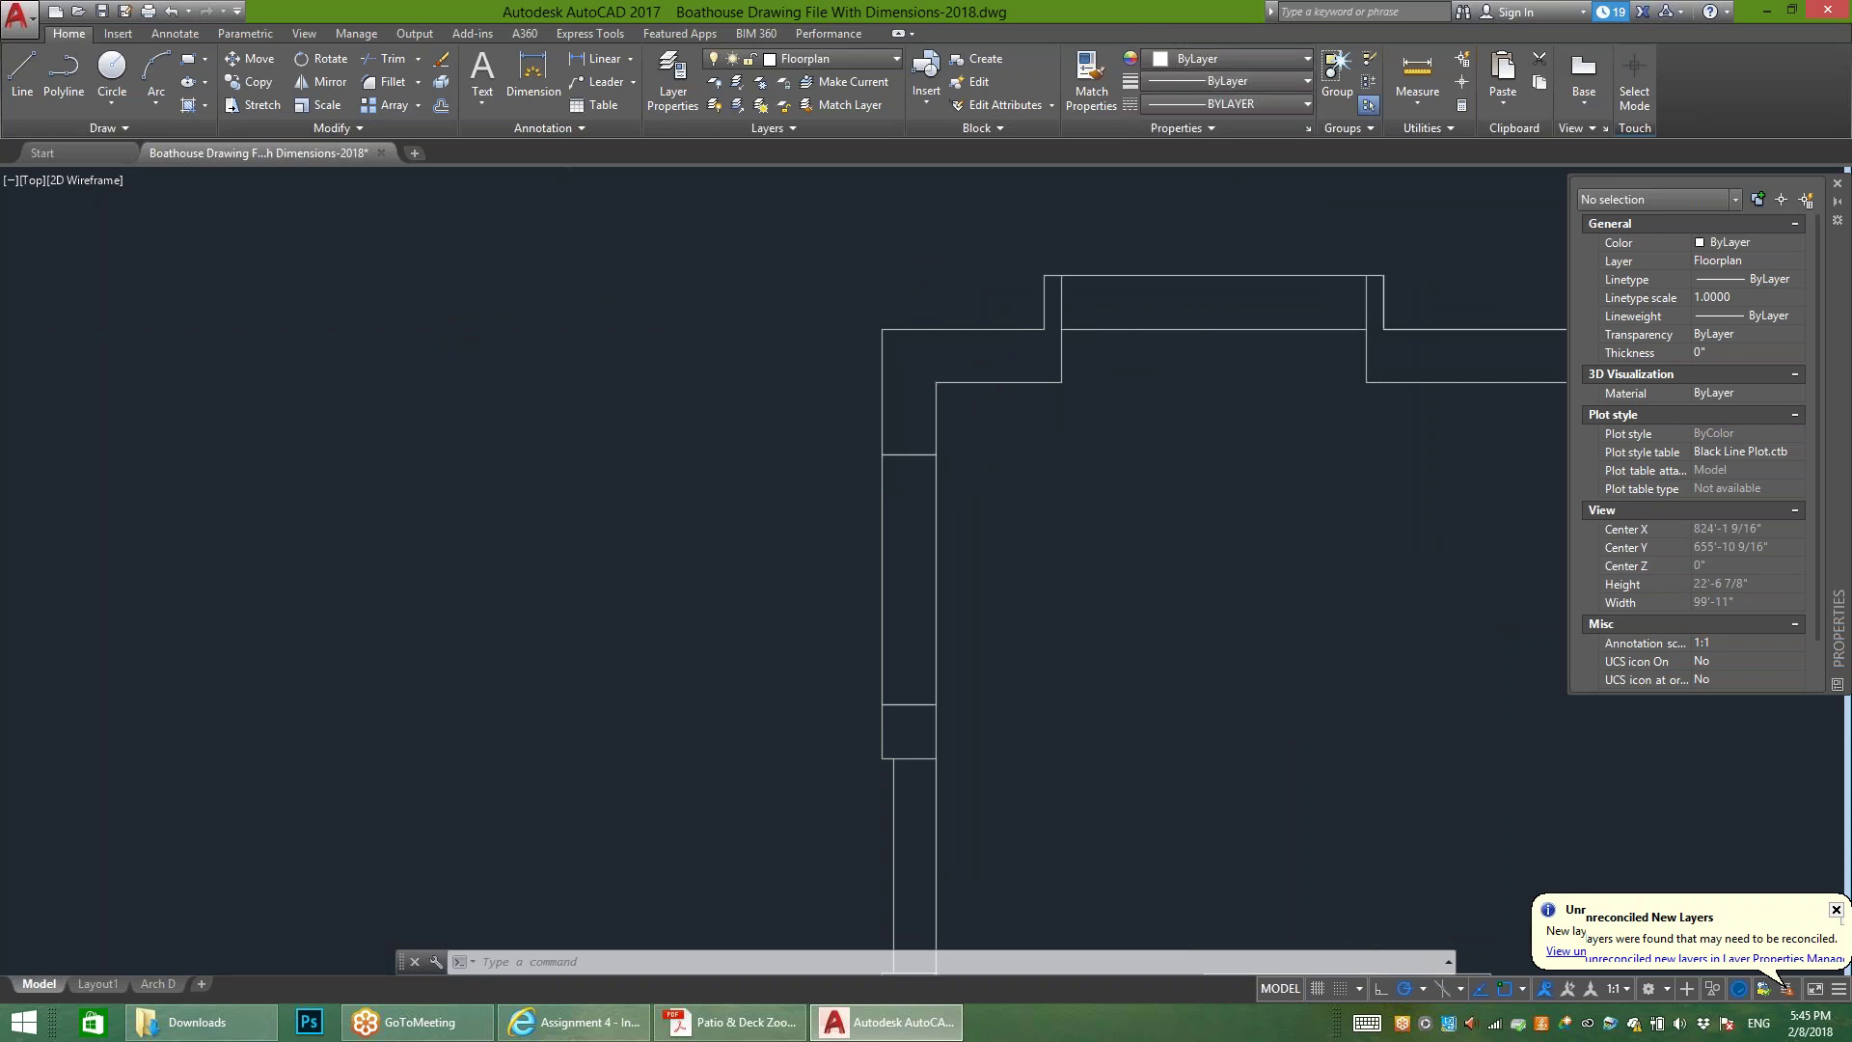
# Step: Try yellow 241,235,31 as the current object color, and return the color to ByLayer
pyautogui.click(1226, 59)
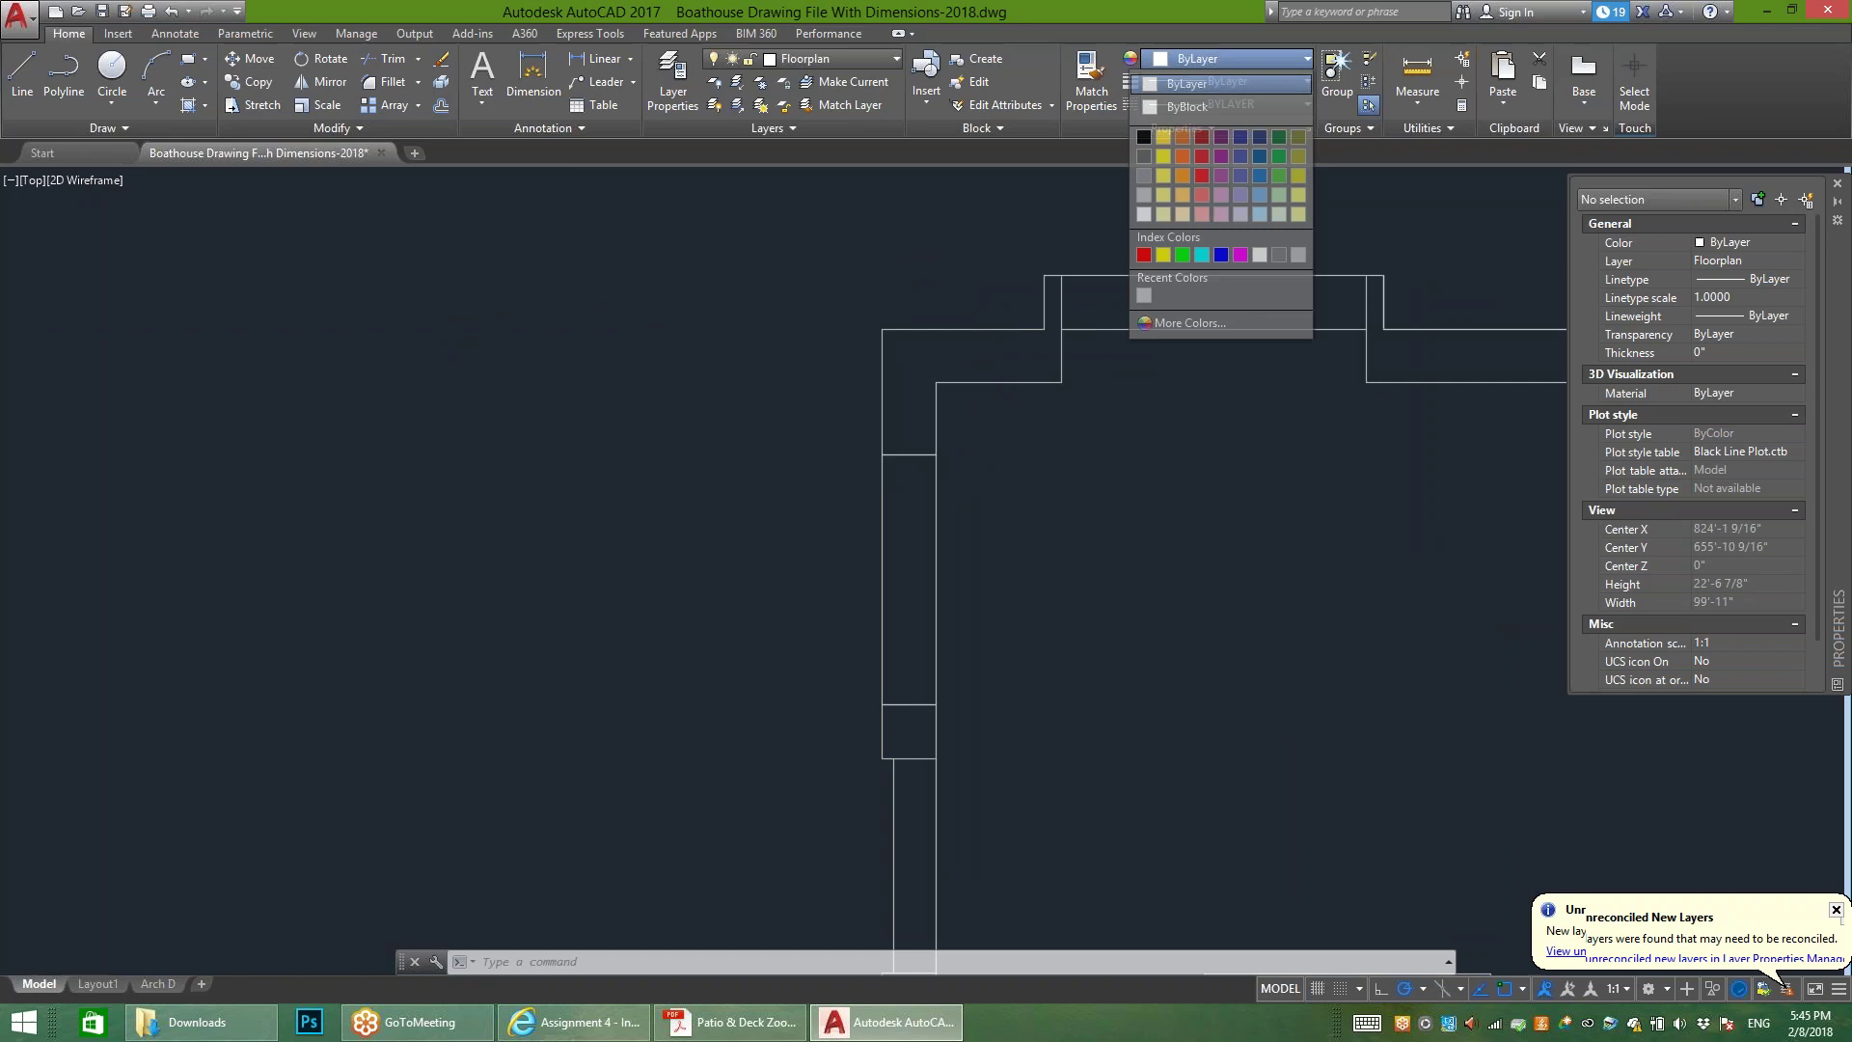
pyautogui.click(1163, 156)
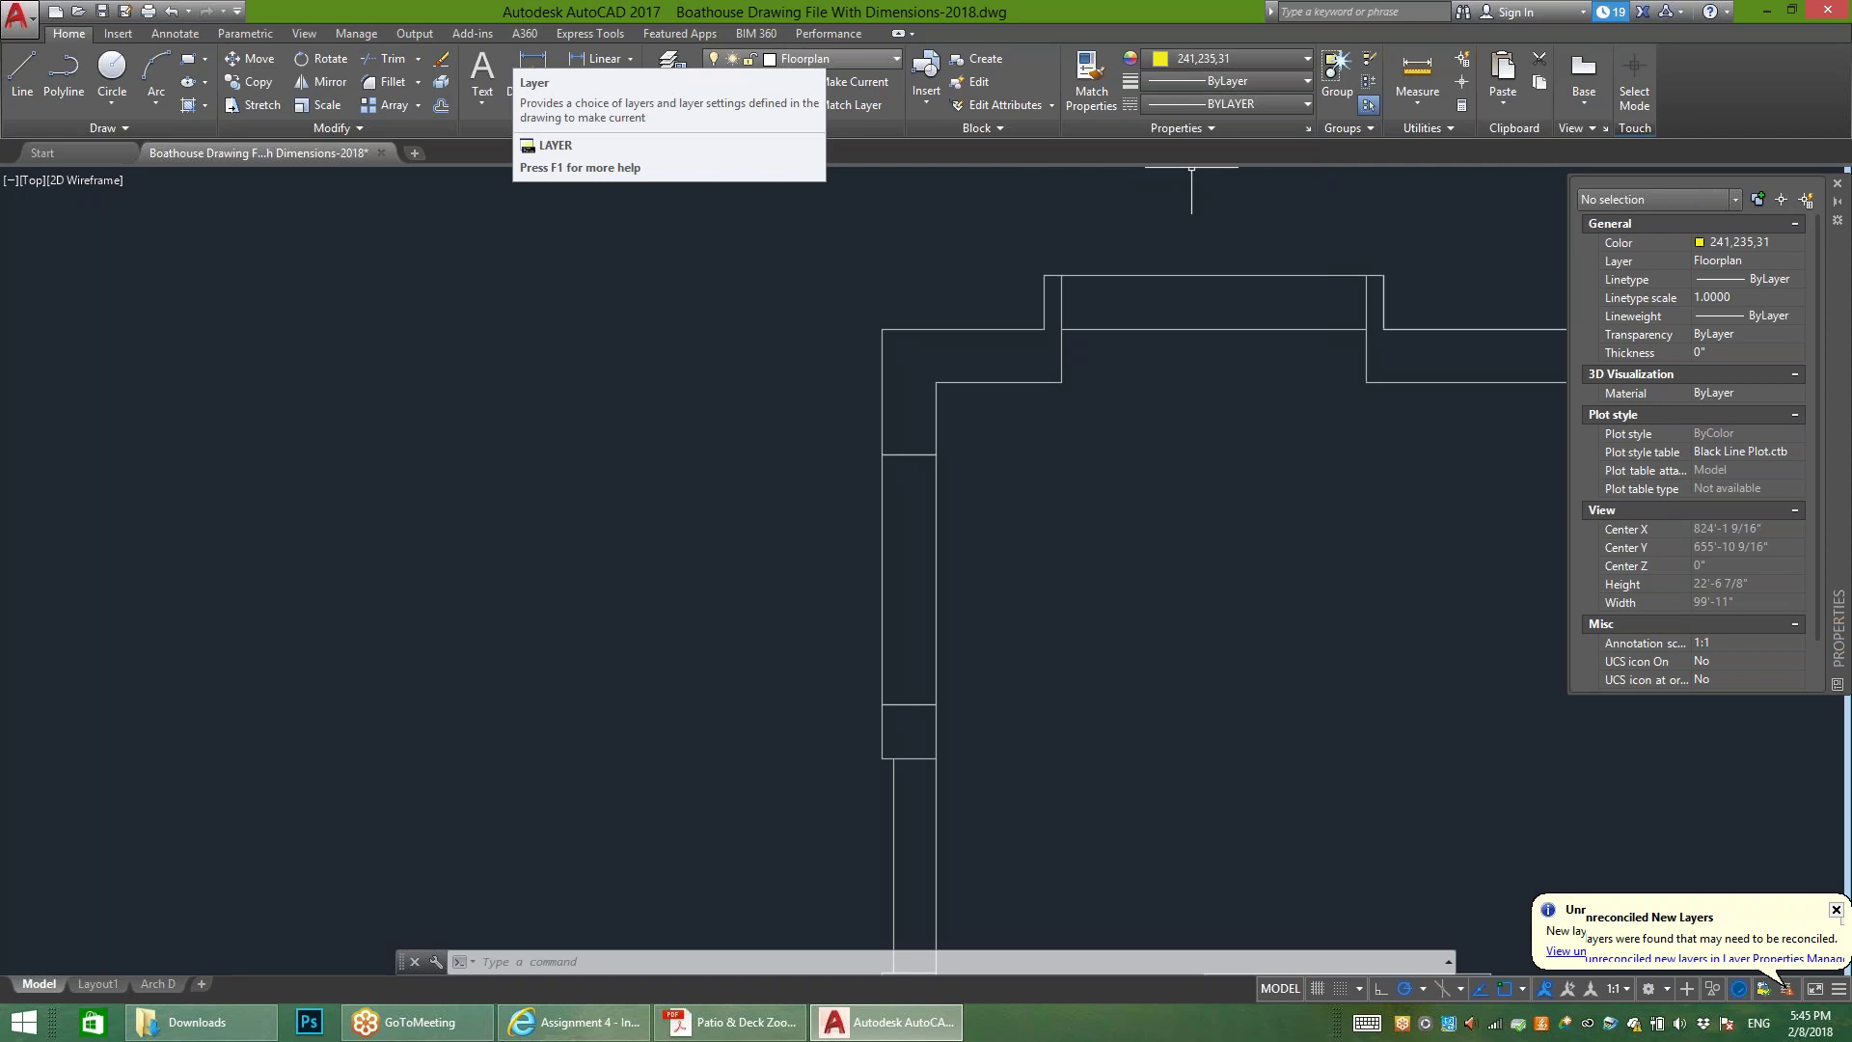
pyautogui.click(1225, 57)
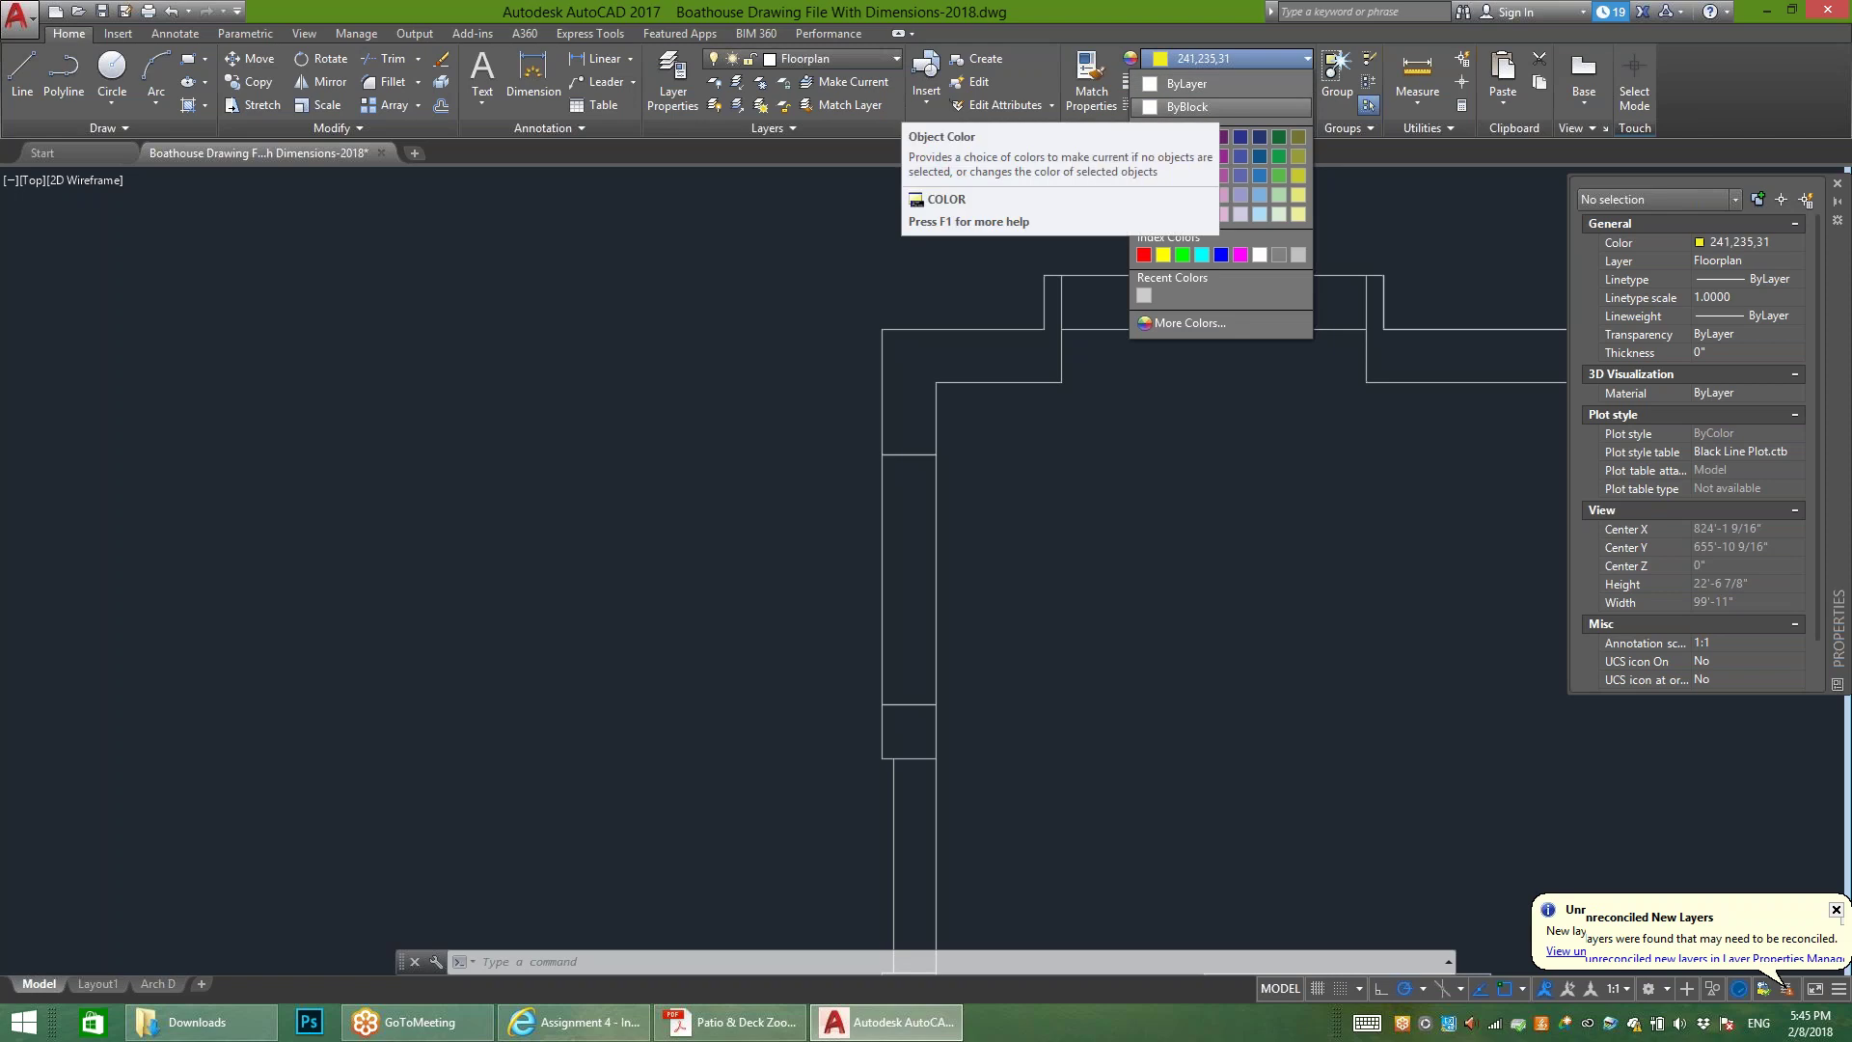
pyautogui.click(1187, 82)
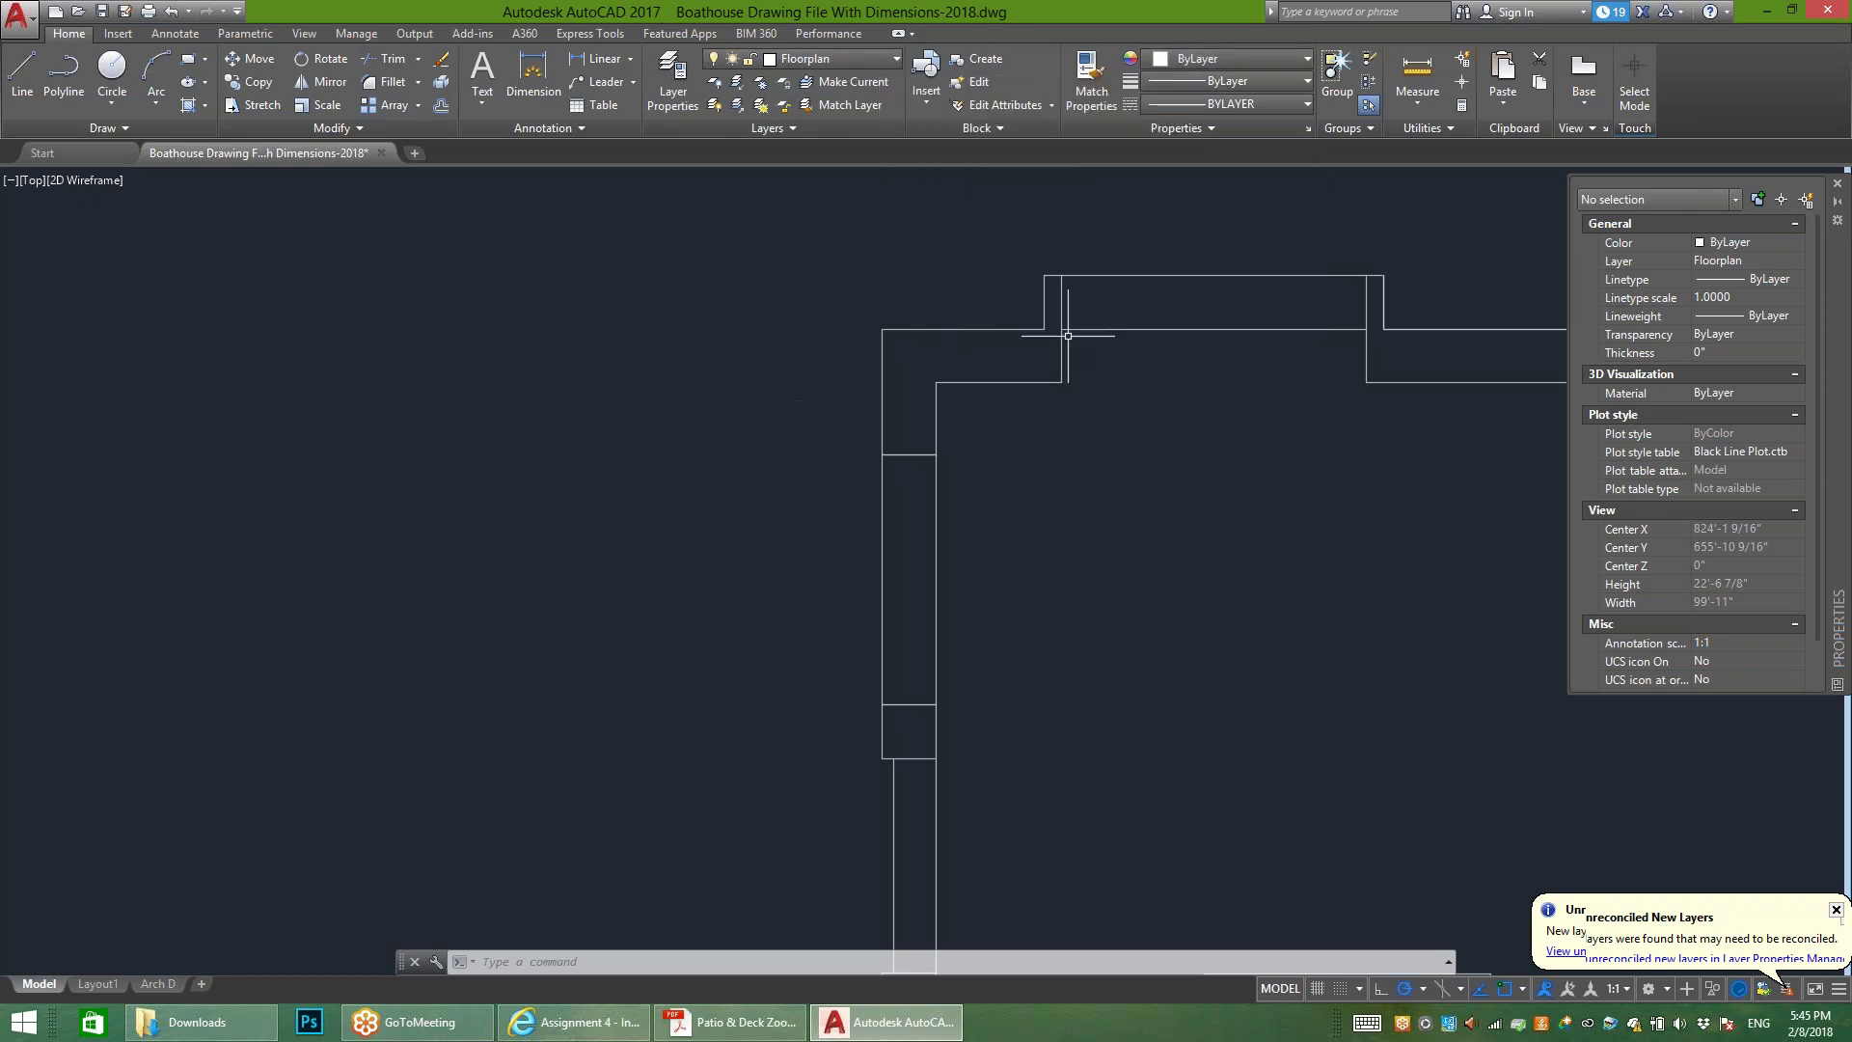
pyautogui.click(1235, 59)
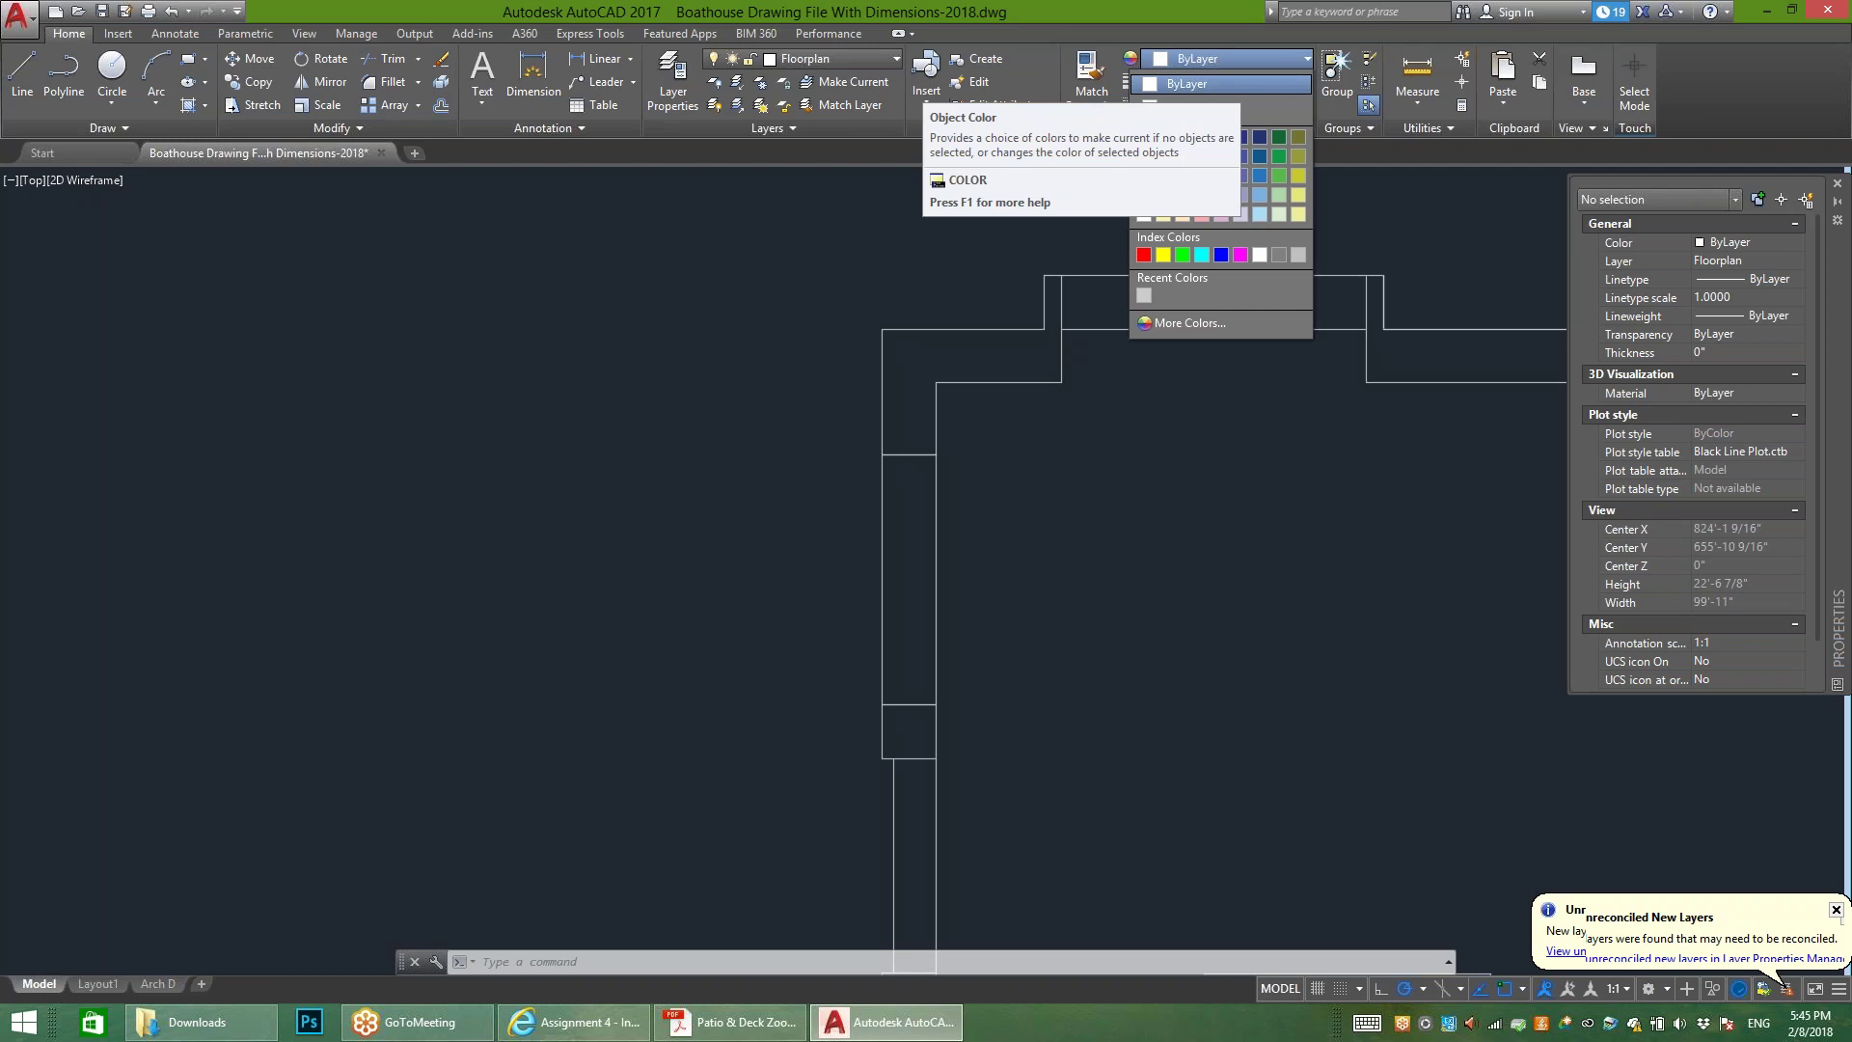
pyautogui.click(1186, 84)
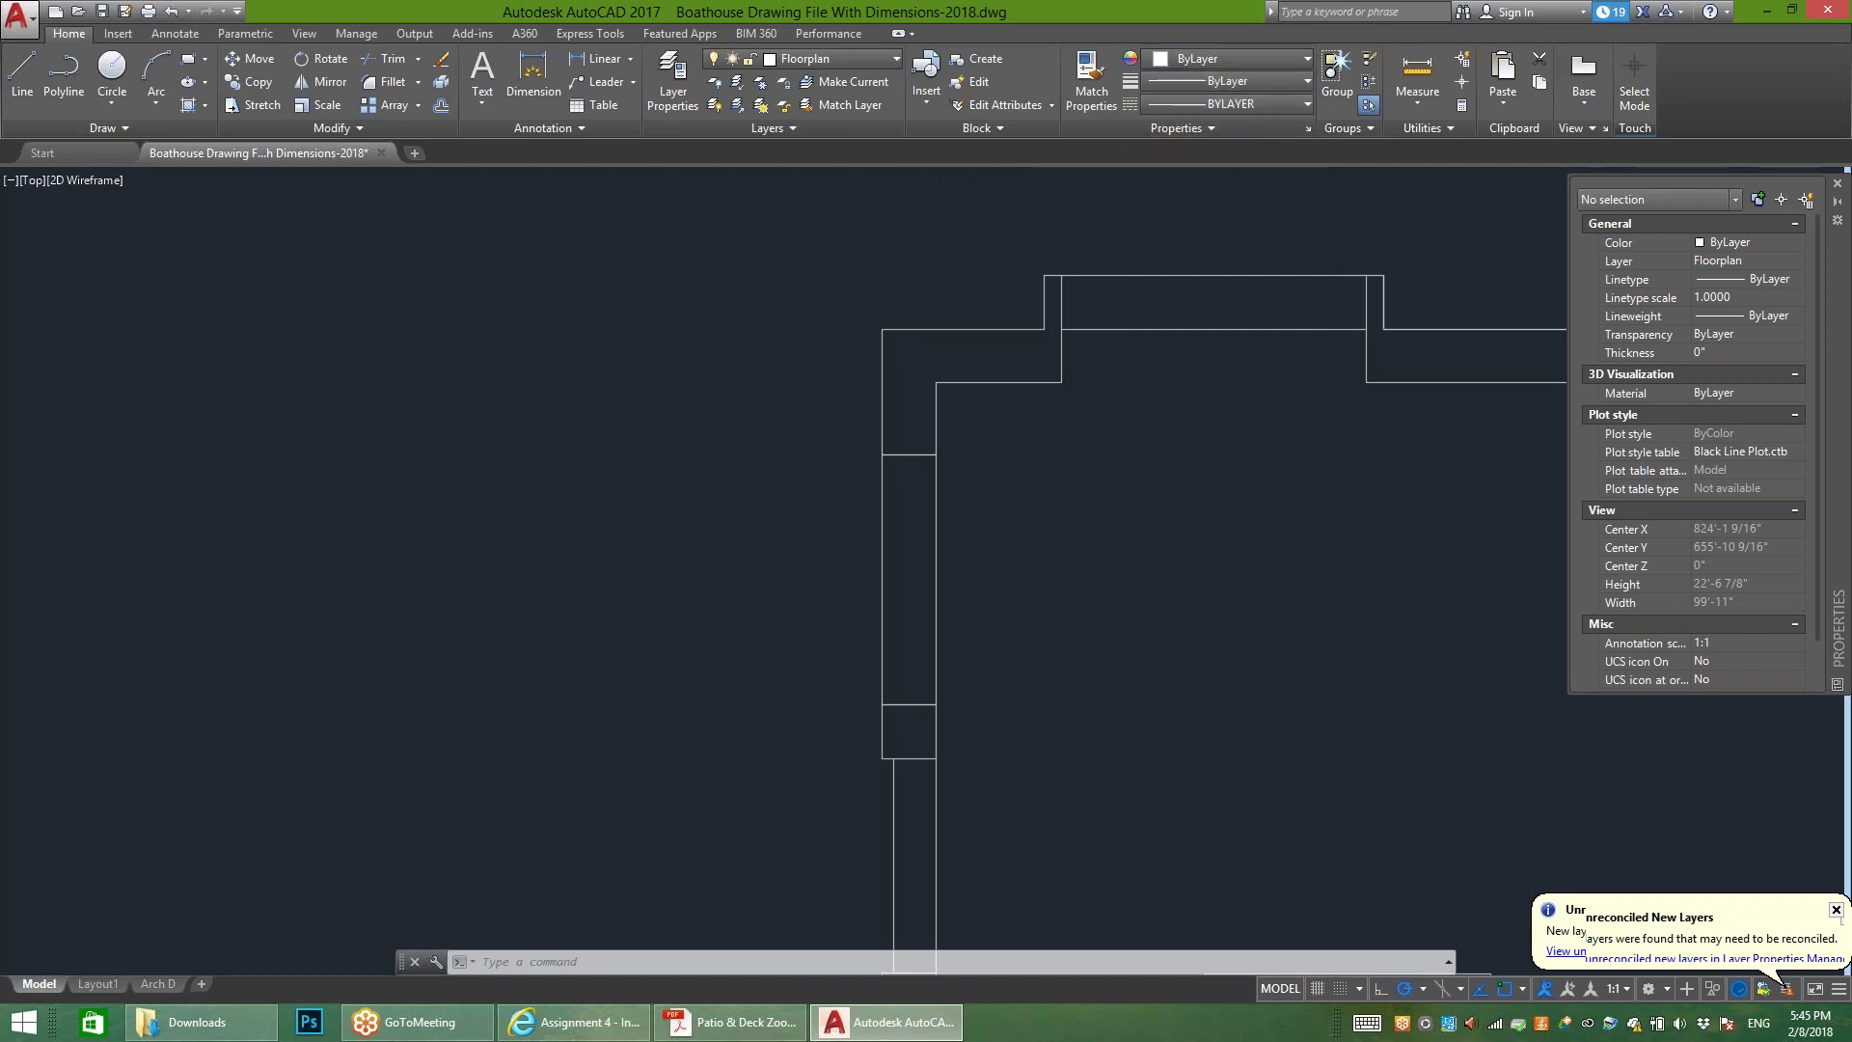
# Step: Draw a horizontal 14'8" patio line outward to the left from the floor plan's upper-left exterior corner
pyautogui.click(21, 72)
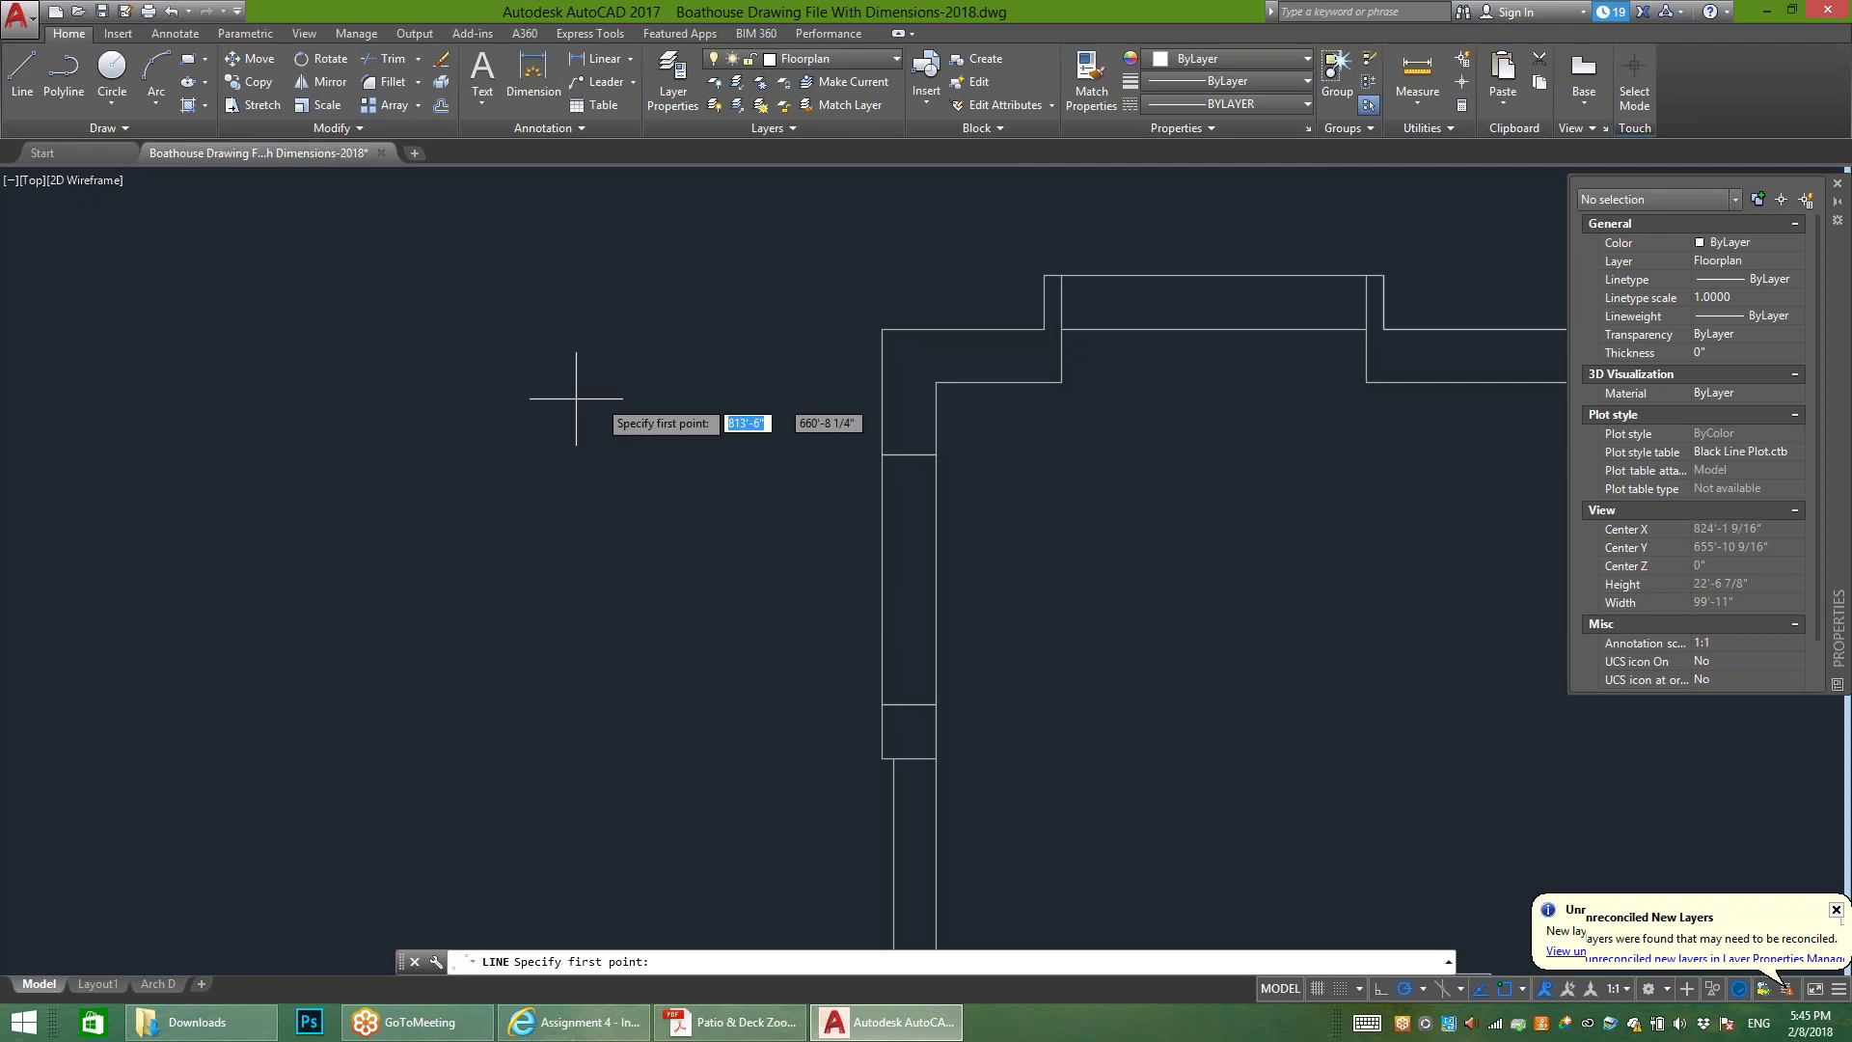
pyautogui.click(882, 329)
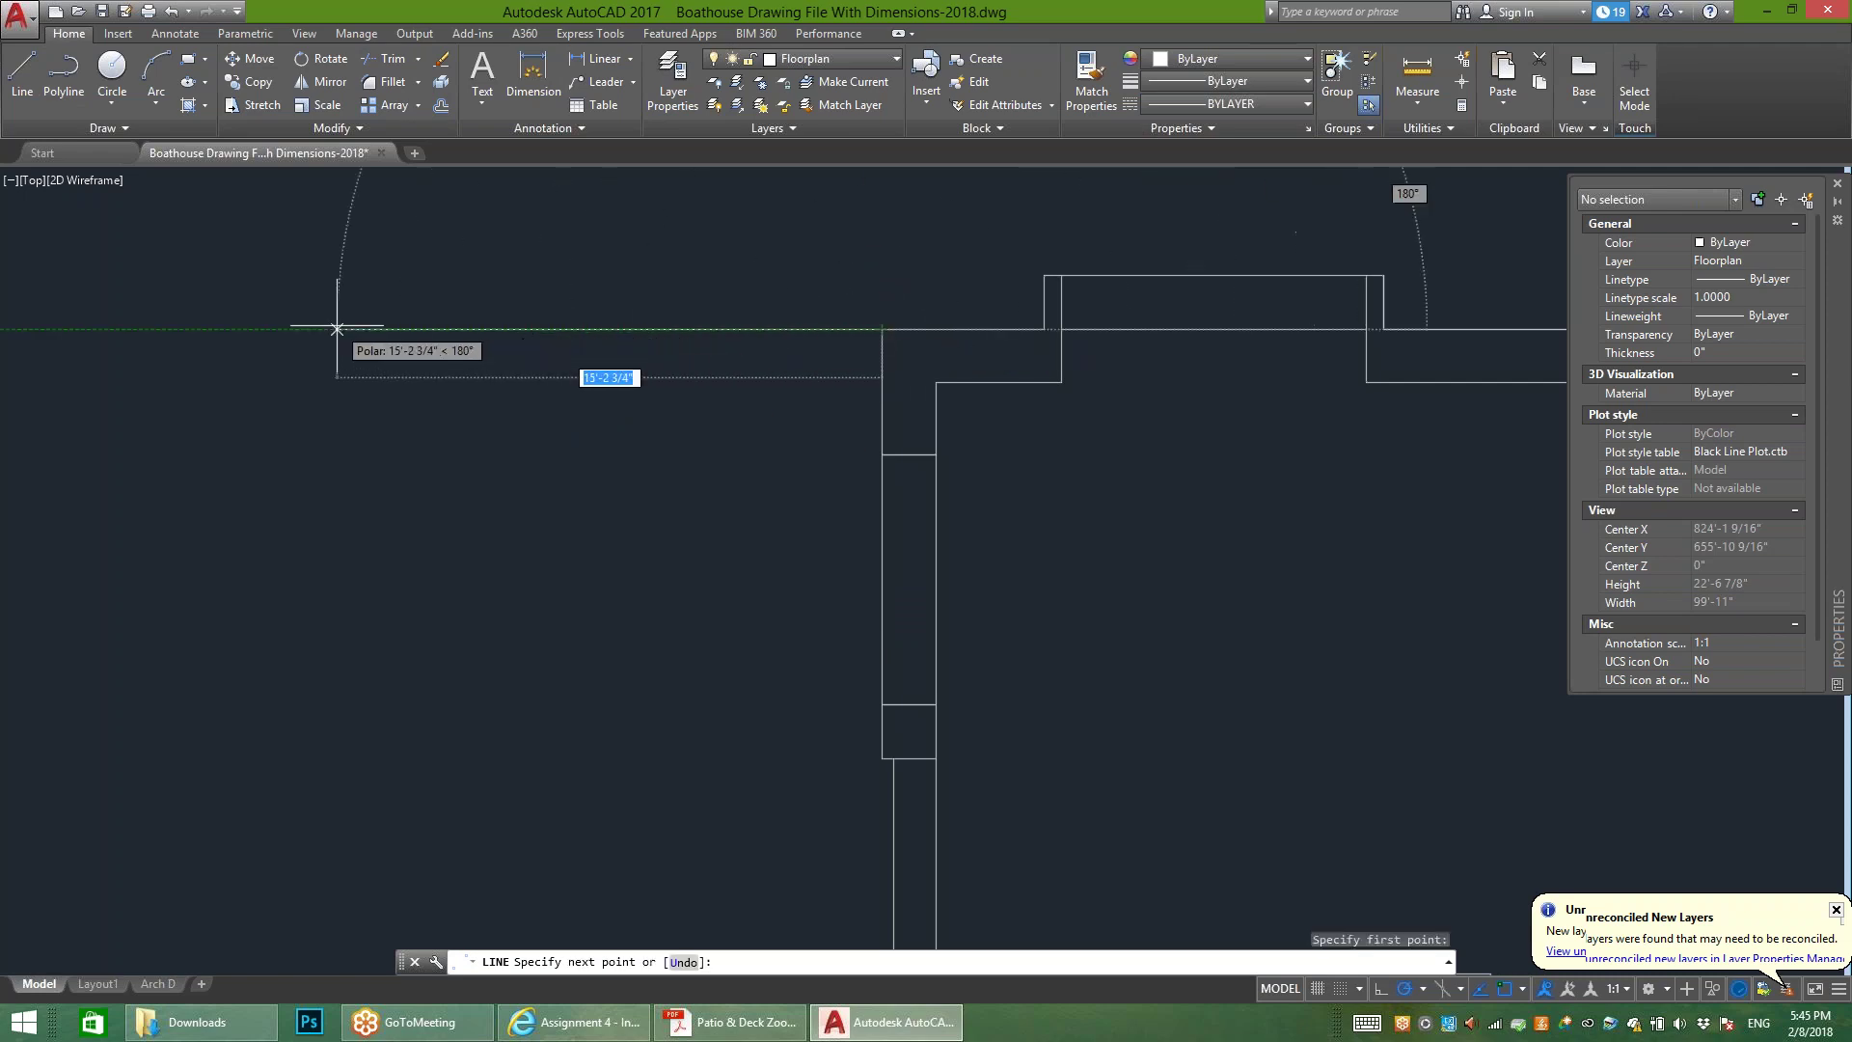
pyautogui.write("14'8")
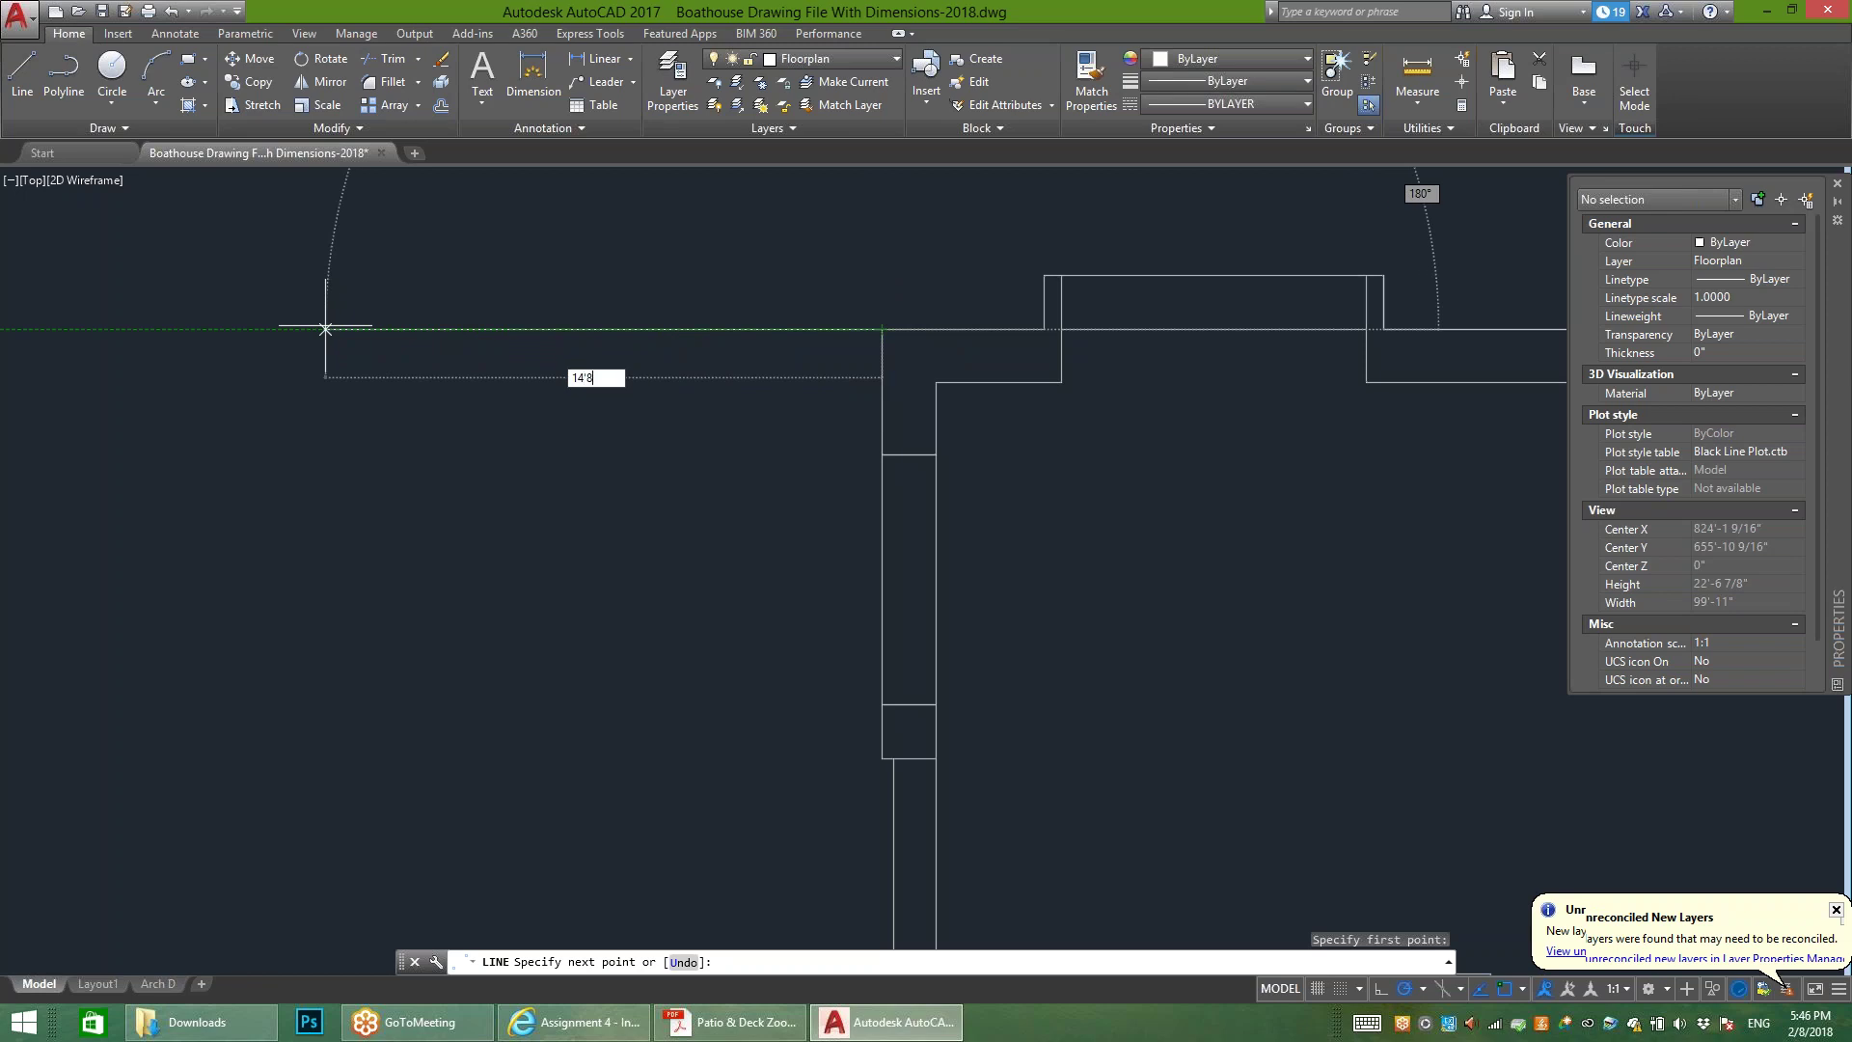
pyautogui.write('"')
pyautogui.press('Return')
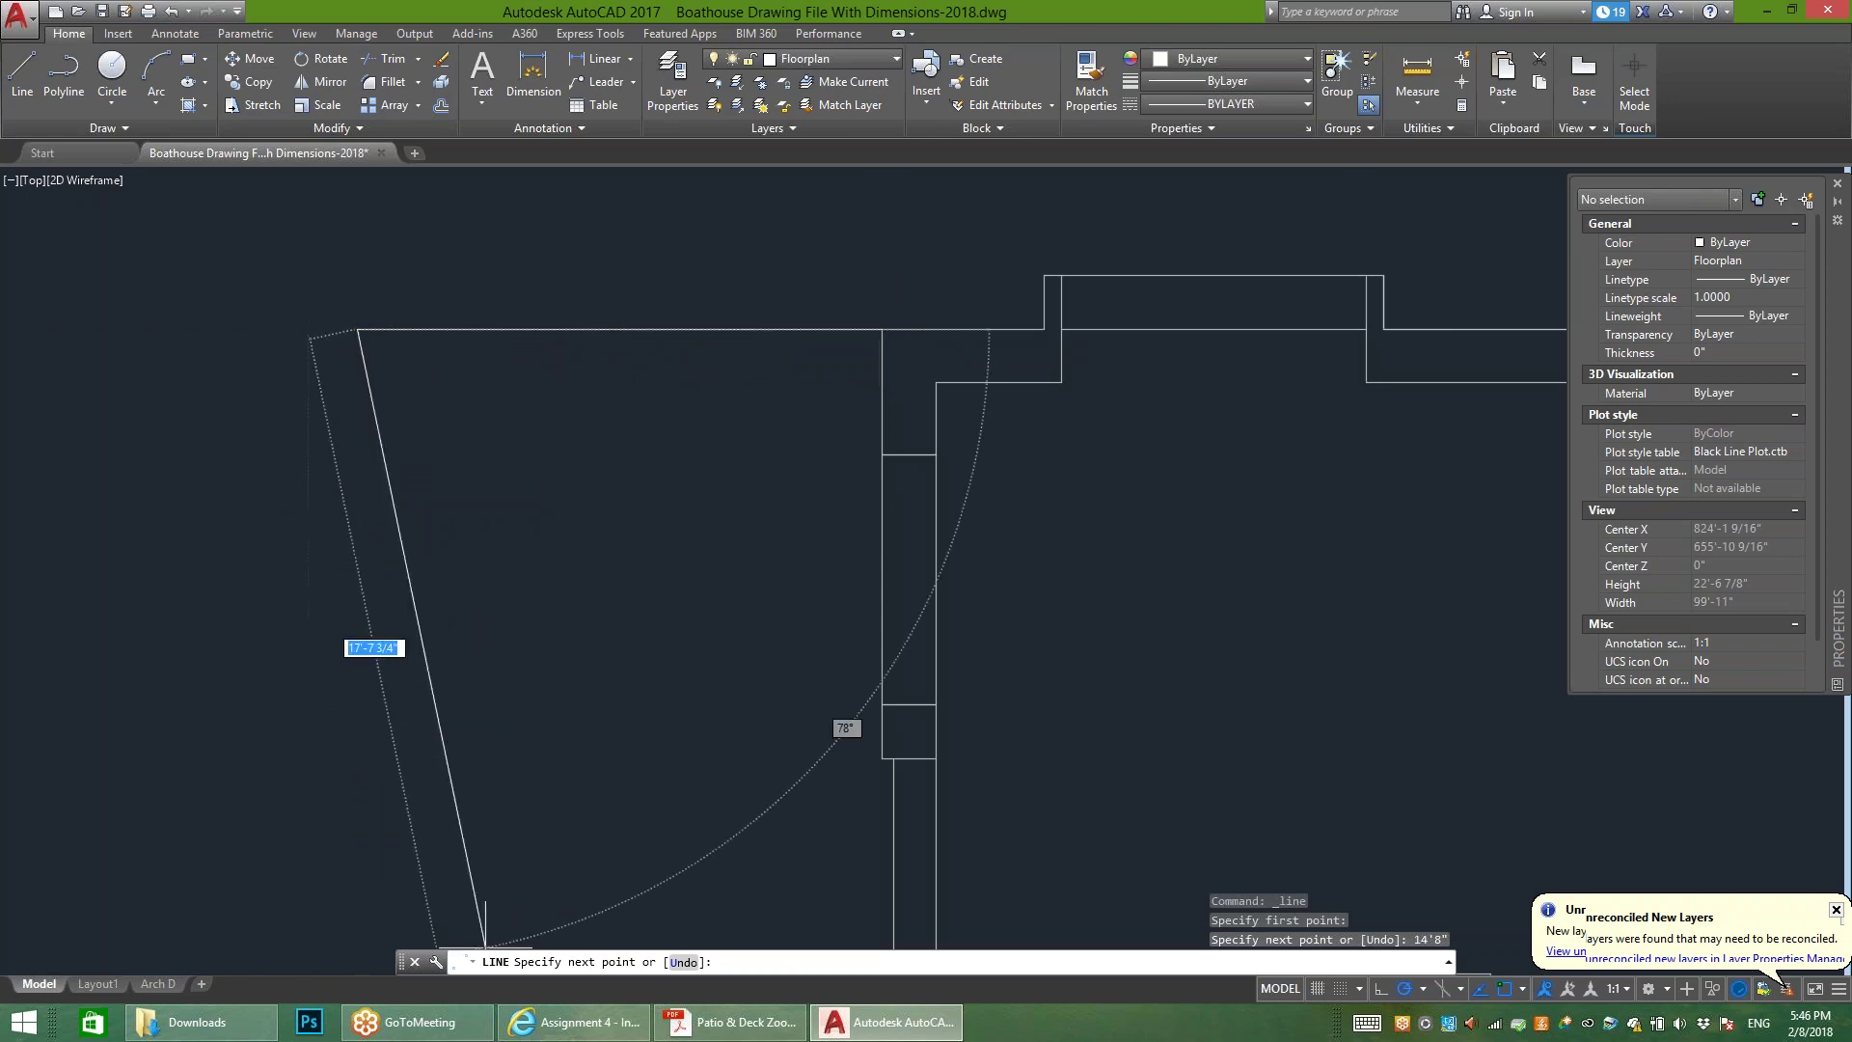
# Step: Check the patio depth in the PDF and continue the patio outline straight down by 18'-6"
pyautogui.click(729, 1022)
pyautogui.hotkey('alt', 'Tab')
pyautogui.scroll(-3, 473, 377)
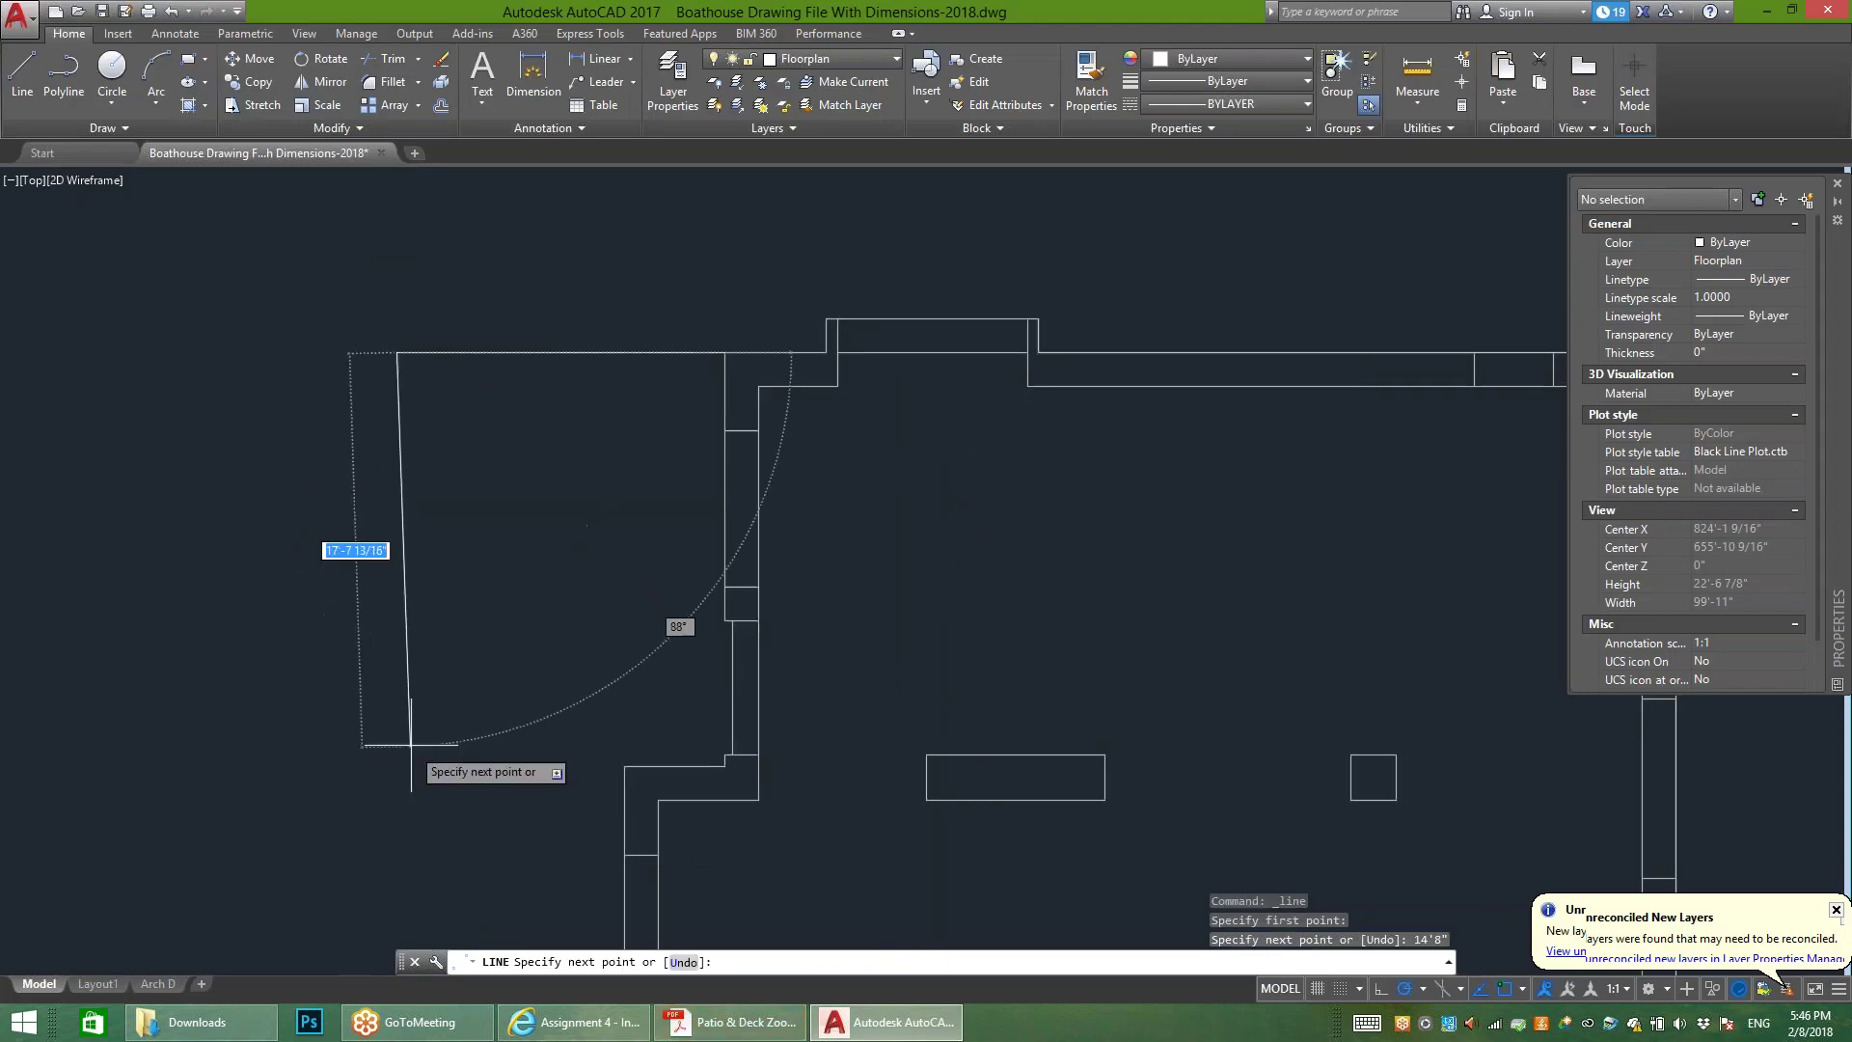
pyautogui.write('18')
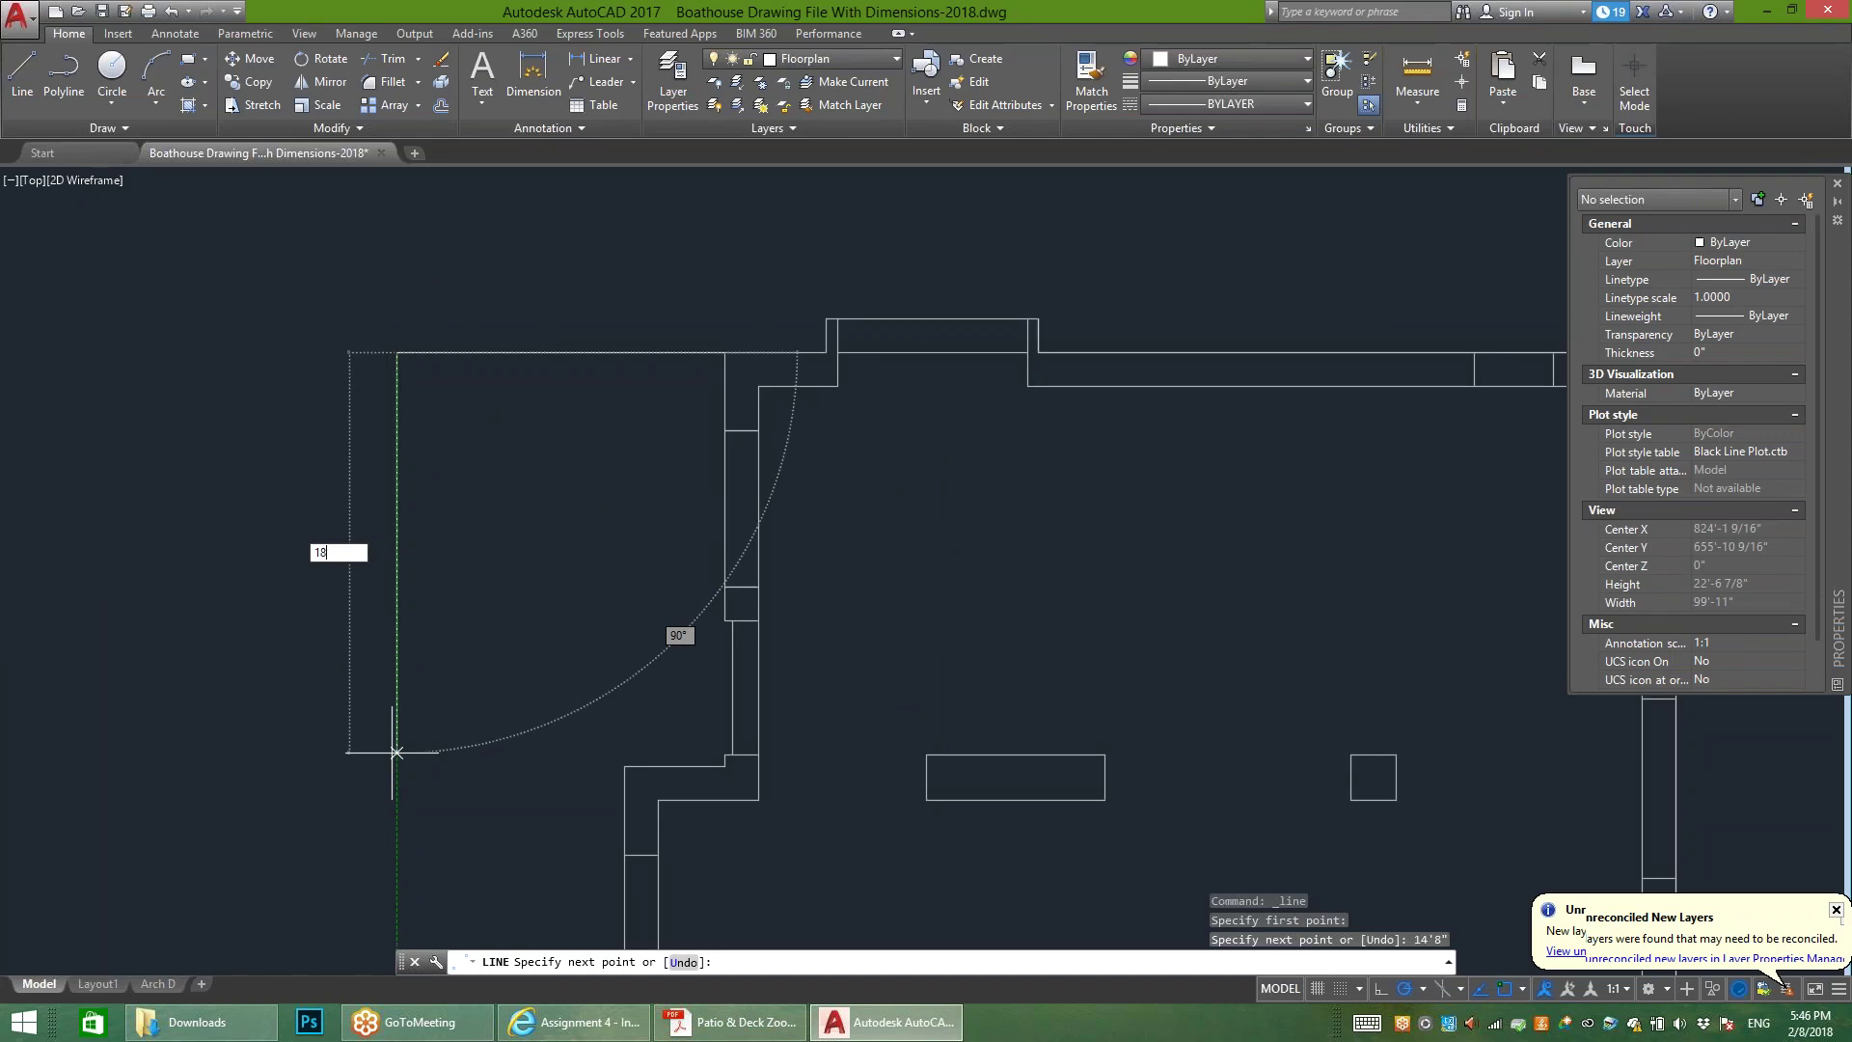
pyautogui.write("'-6")
pyautogui.press('Return')
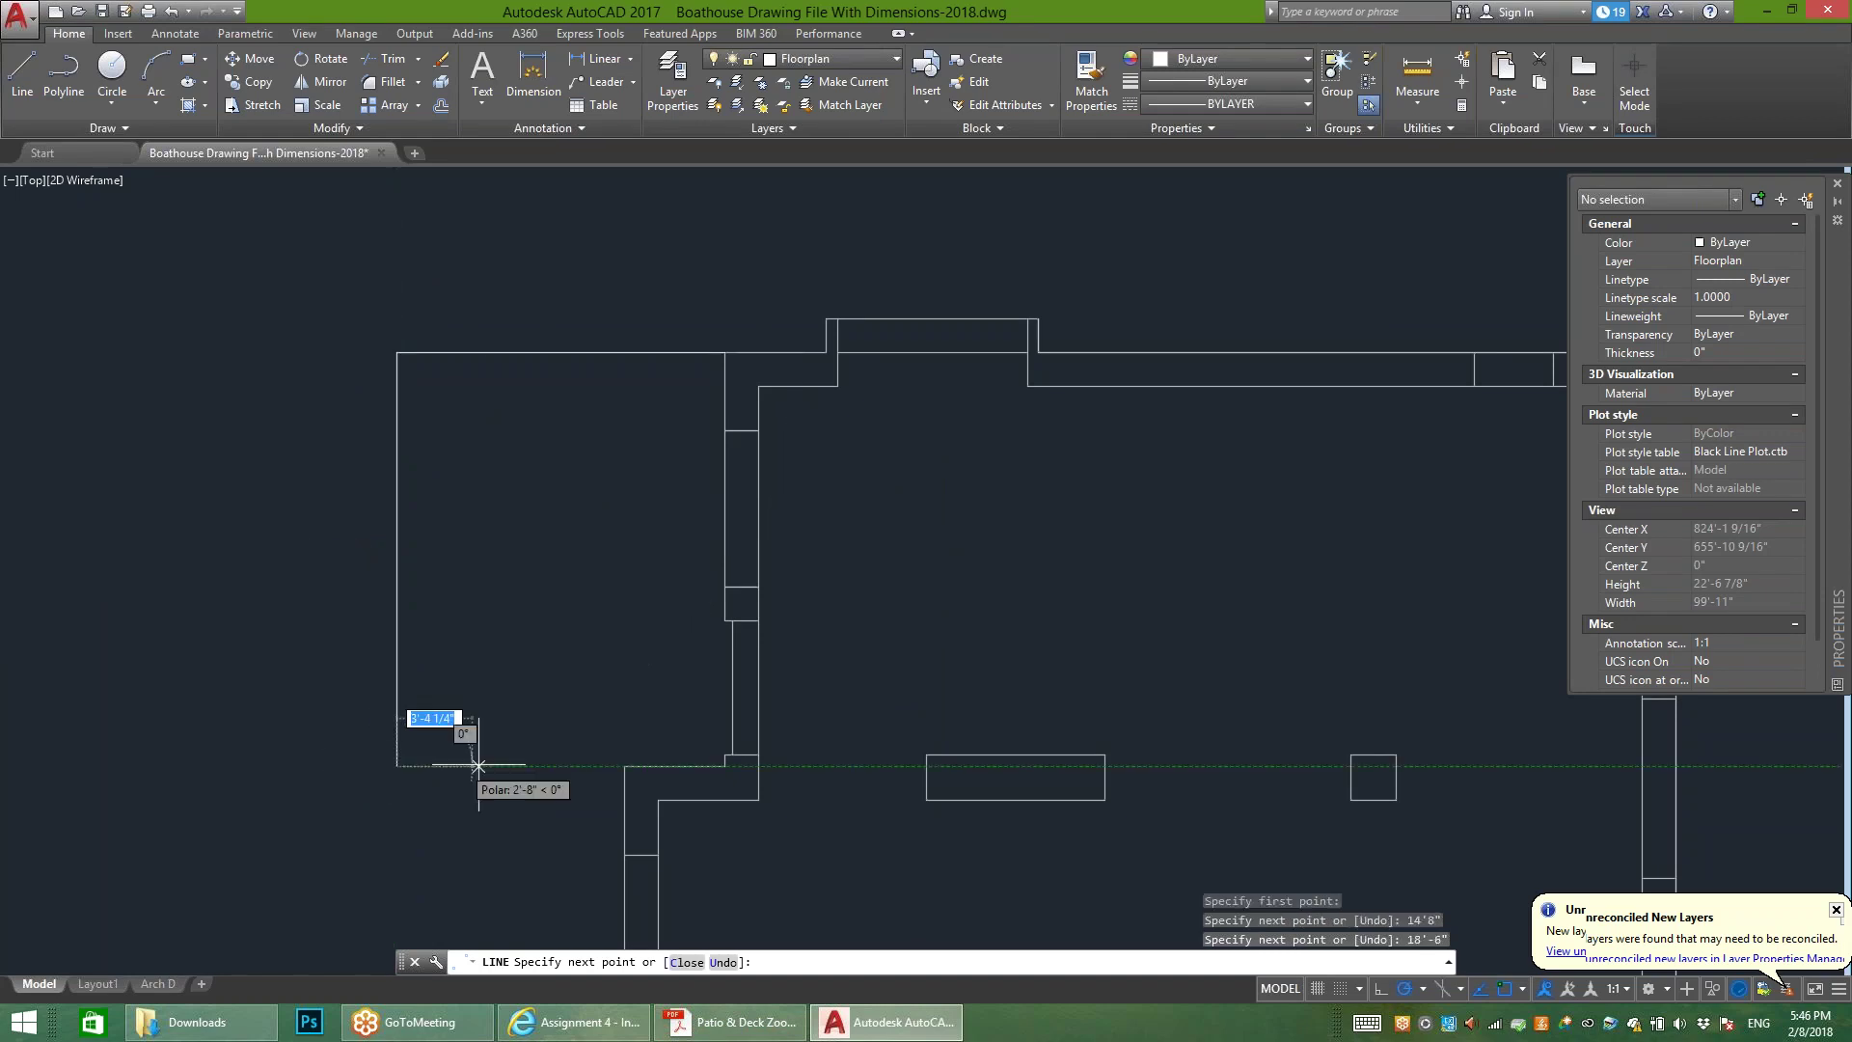
# Step: Complete the patio outline with a horizontal line to the endpoint of the left exterior wall corner, and end the Line command
pyautogui.scroll(3, 624, 767)
pyautogui.scroll(-1, 649, 752)
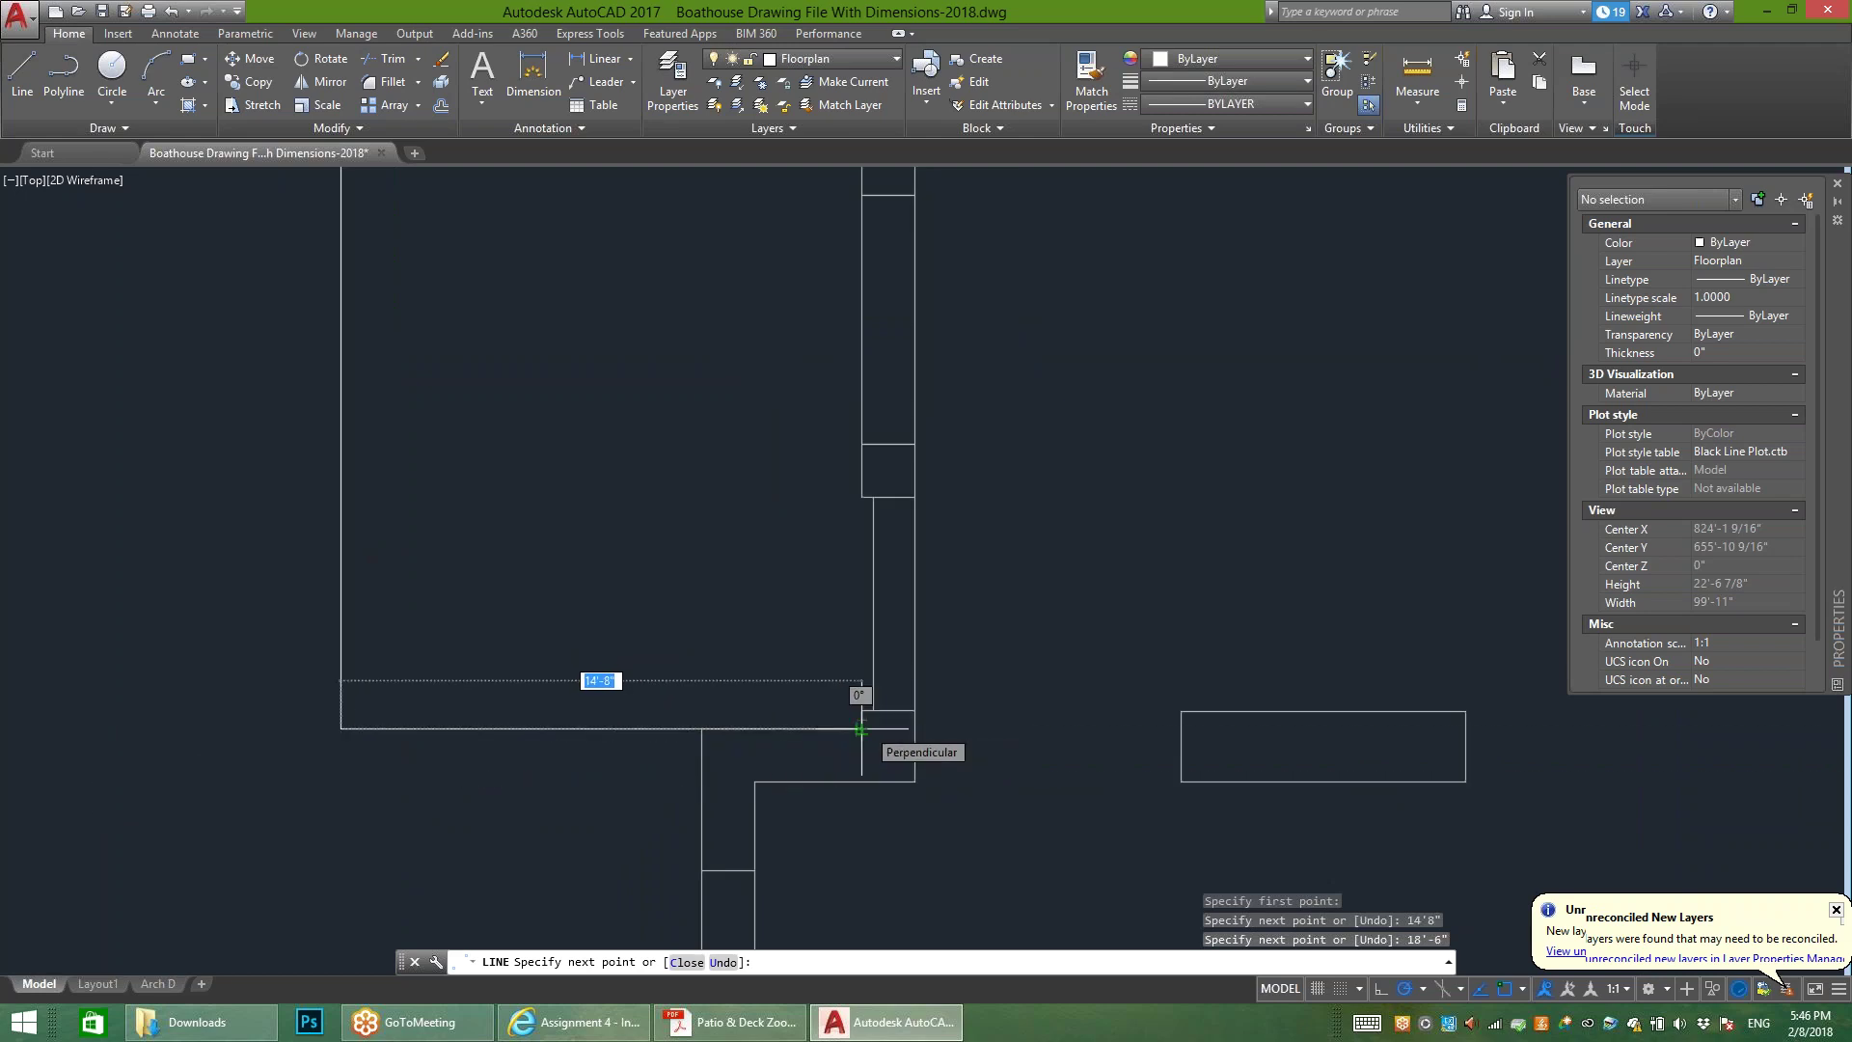
pyautogui.click(702, 728)
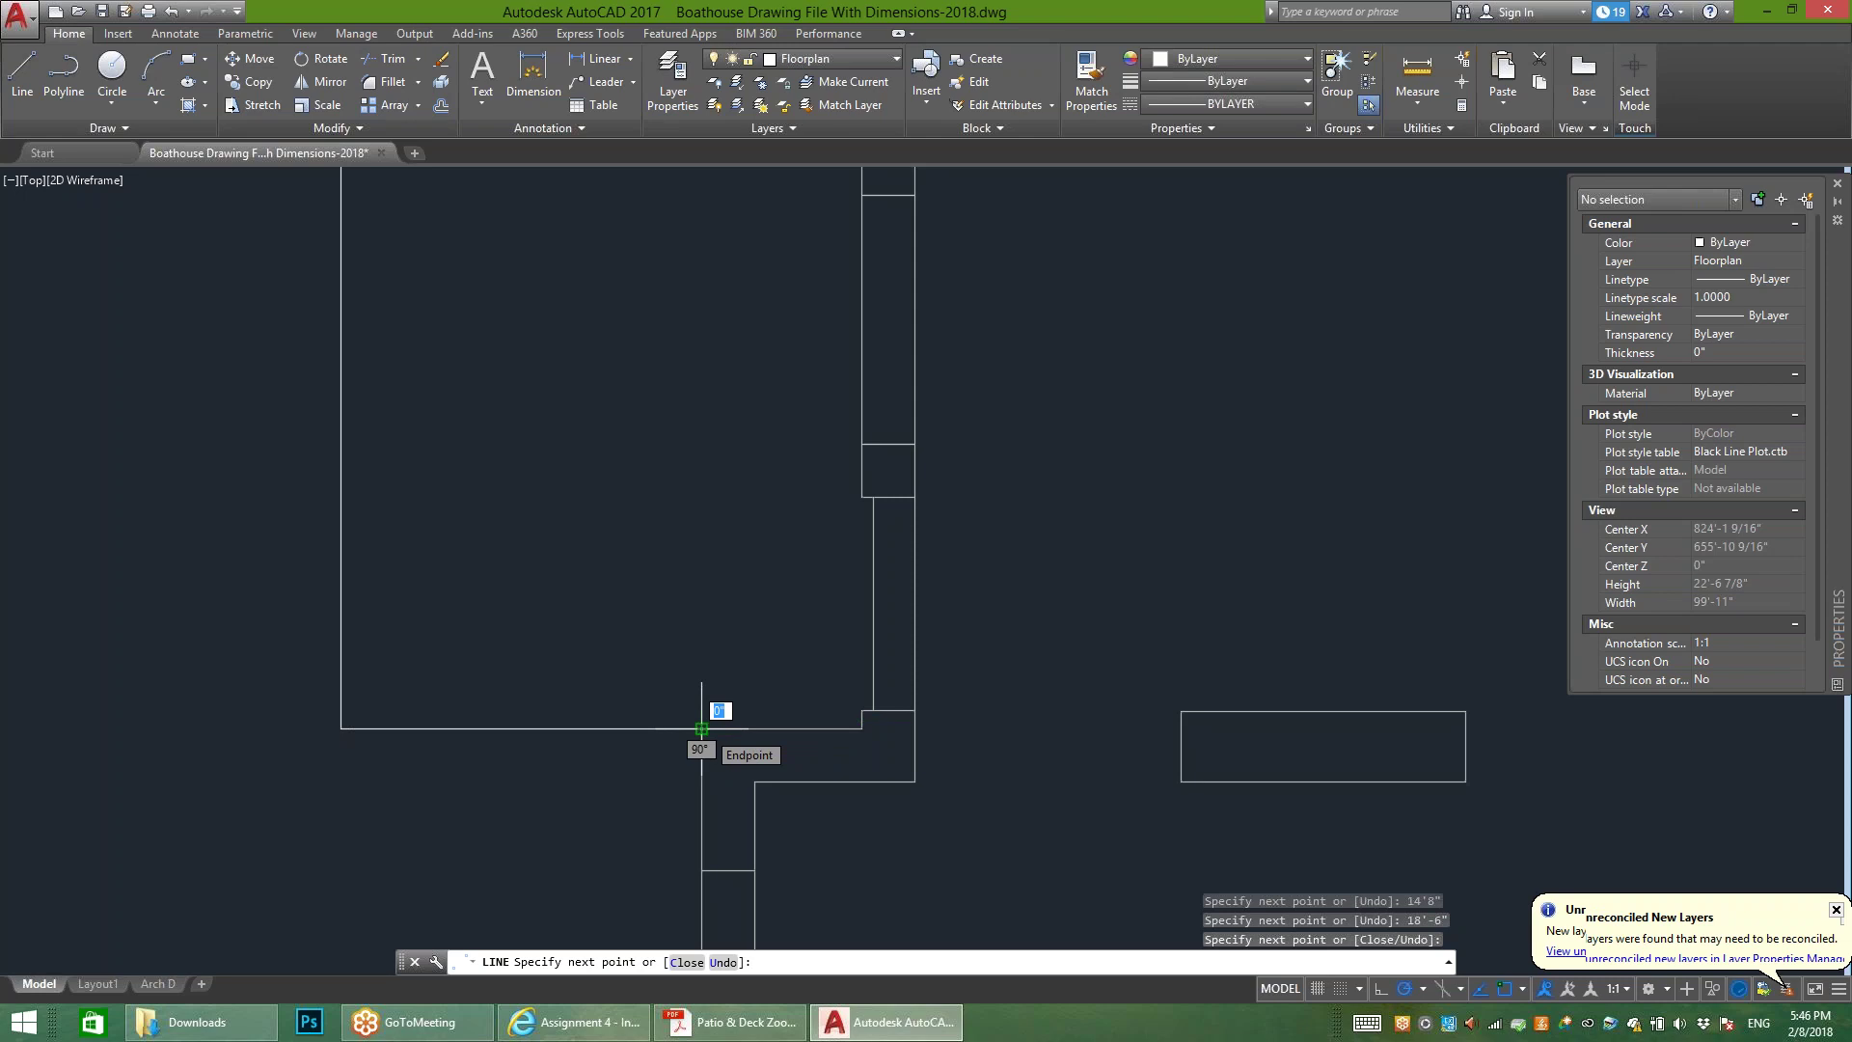
pyautogui.scroll(-2, 701, 729)
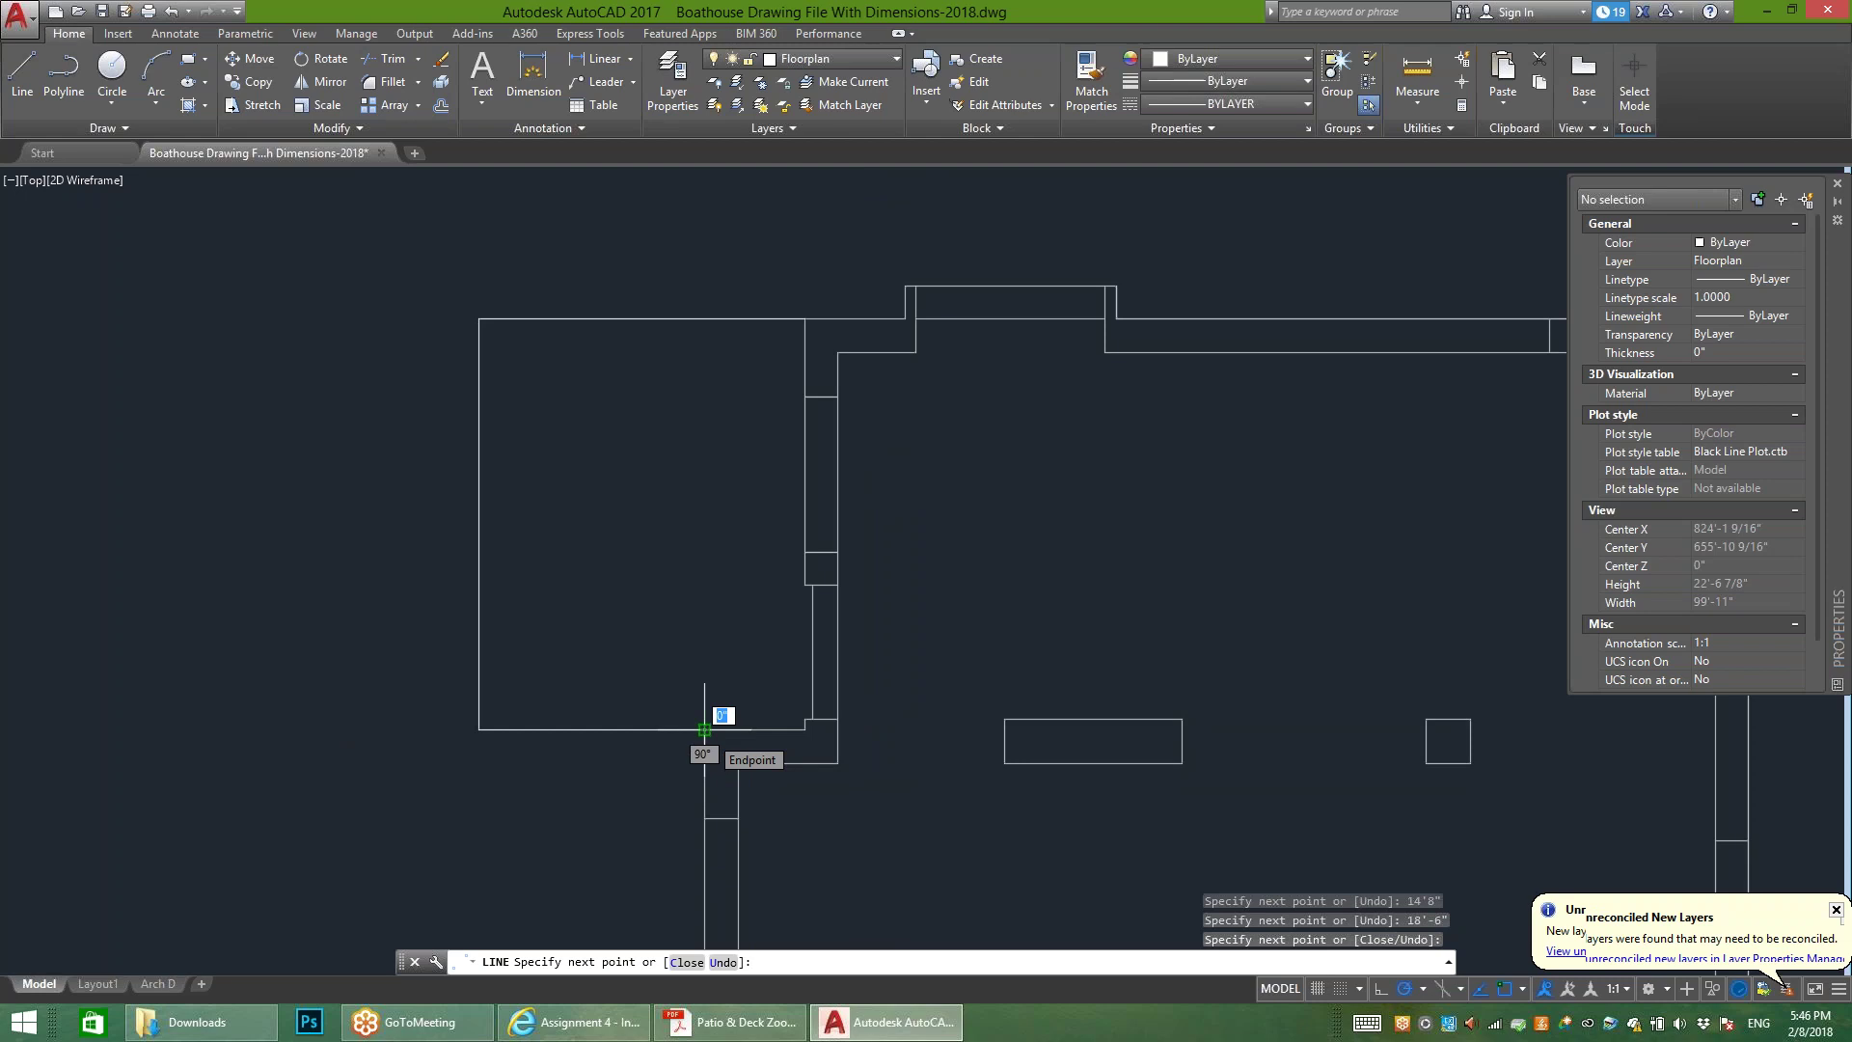
pyautogui.press('Escape')
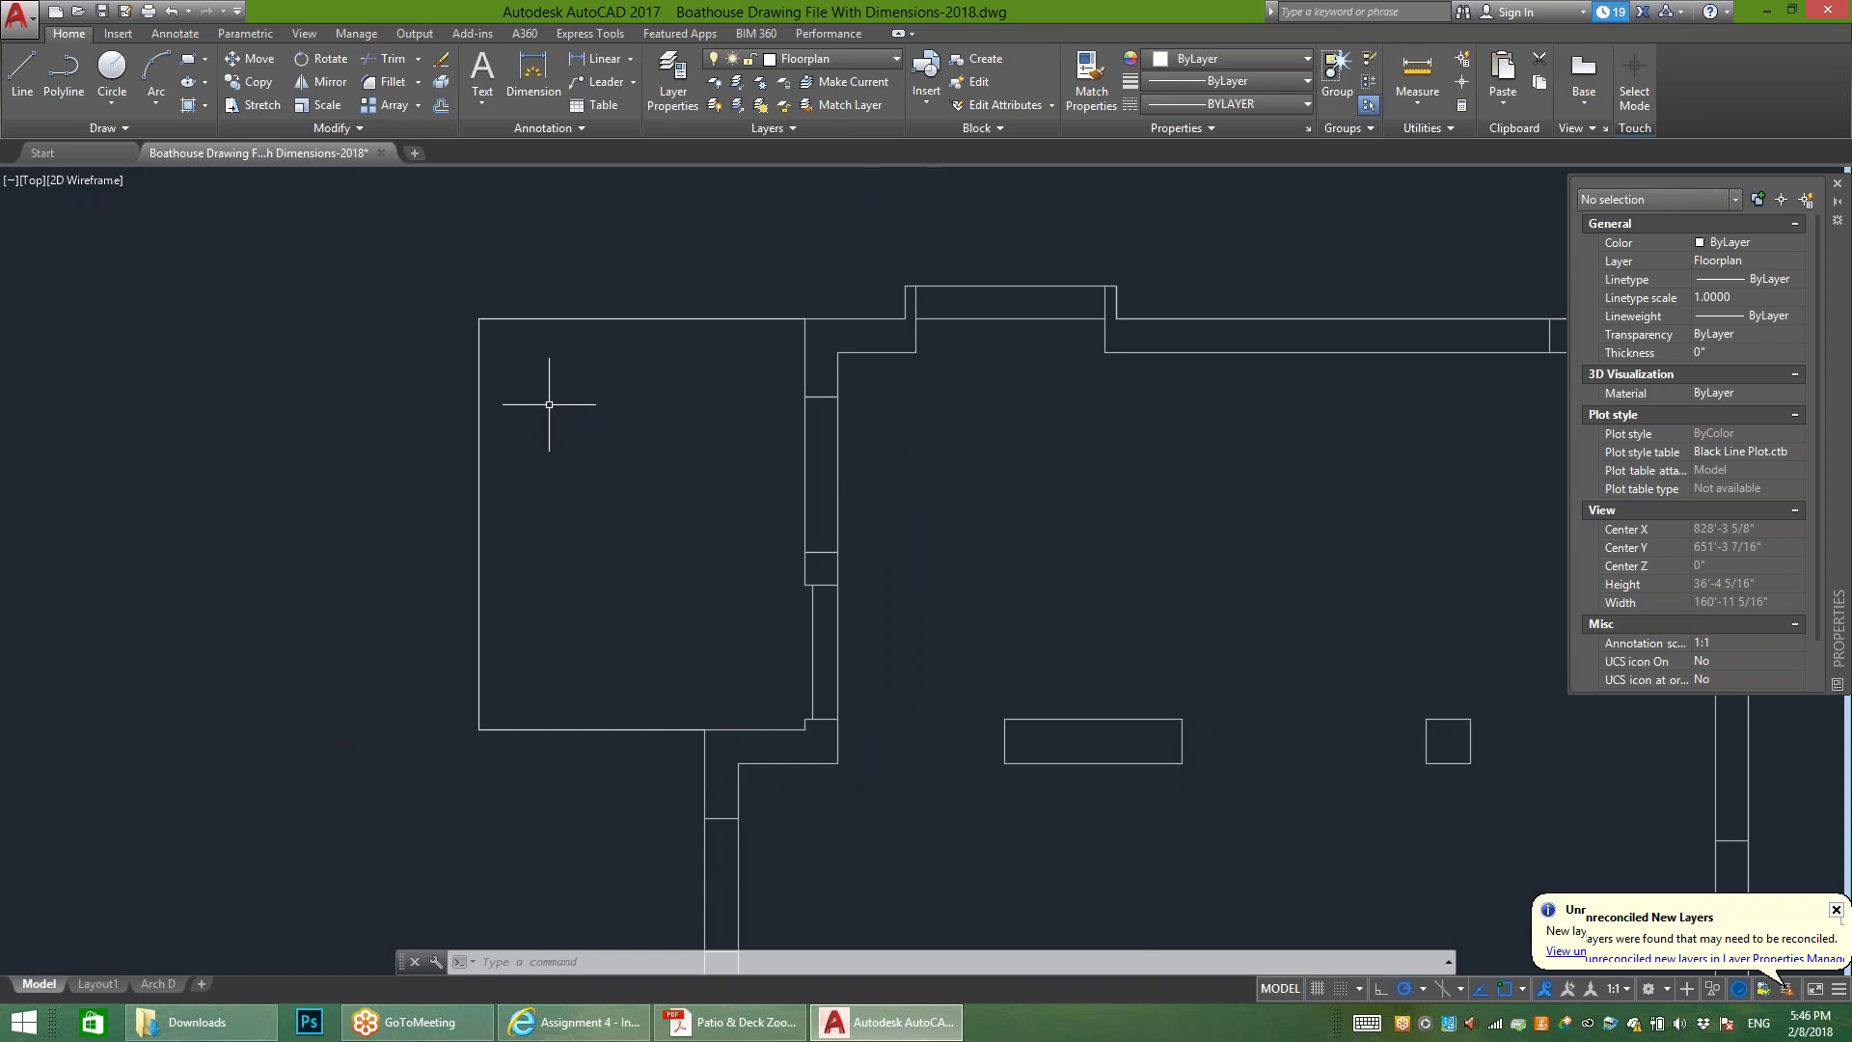
# Step: Make Dimensions the current layer
pyautogui.scroll(-3, 827, 476)
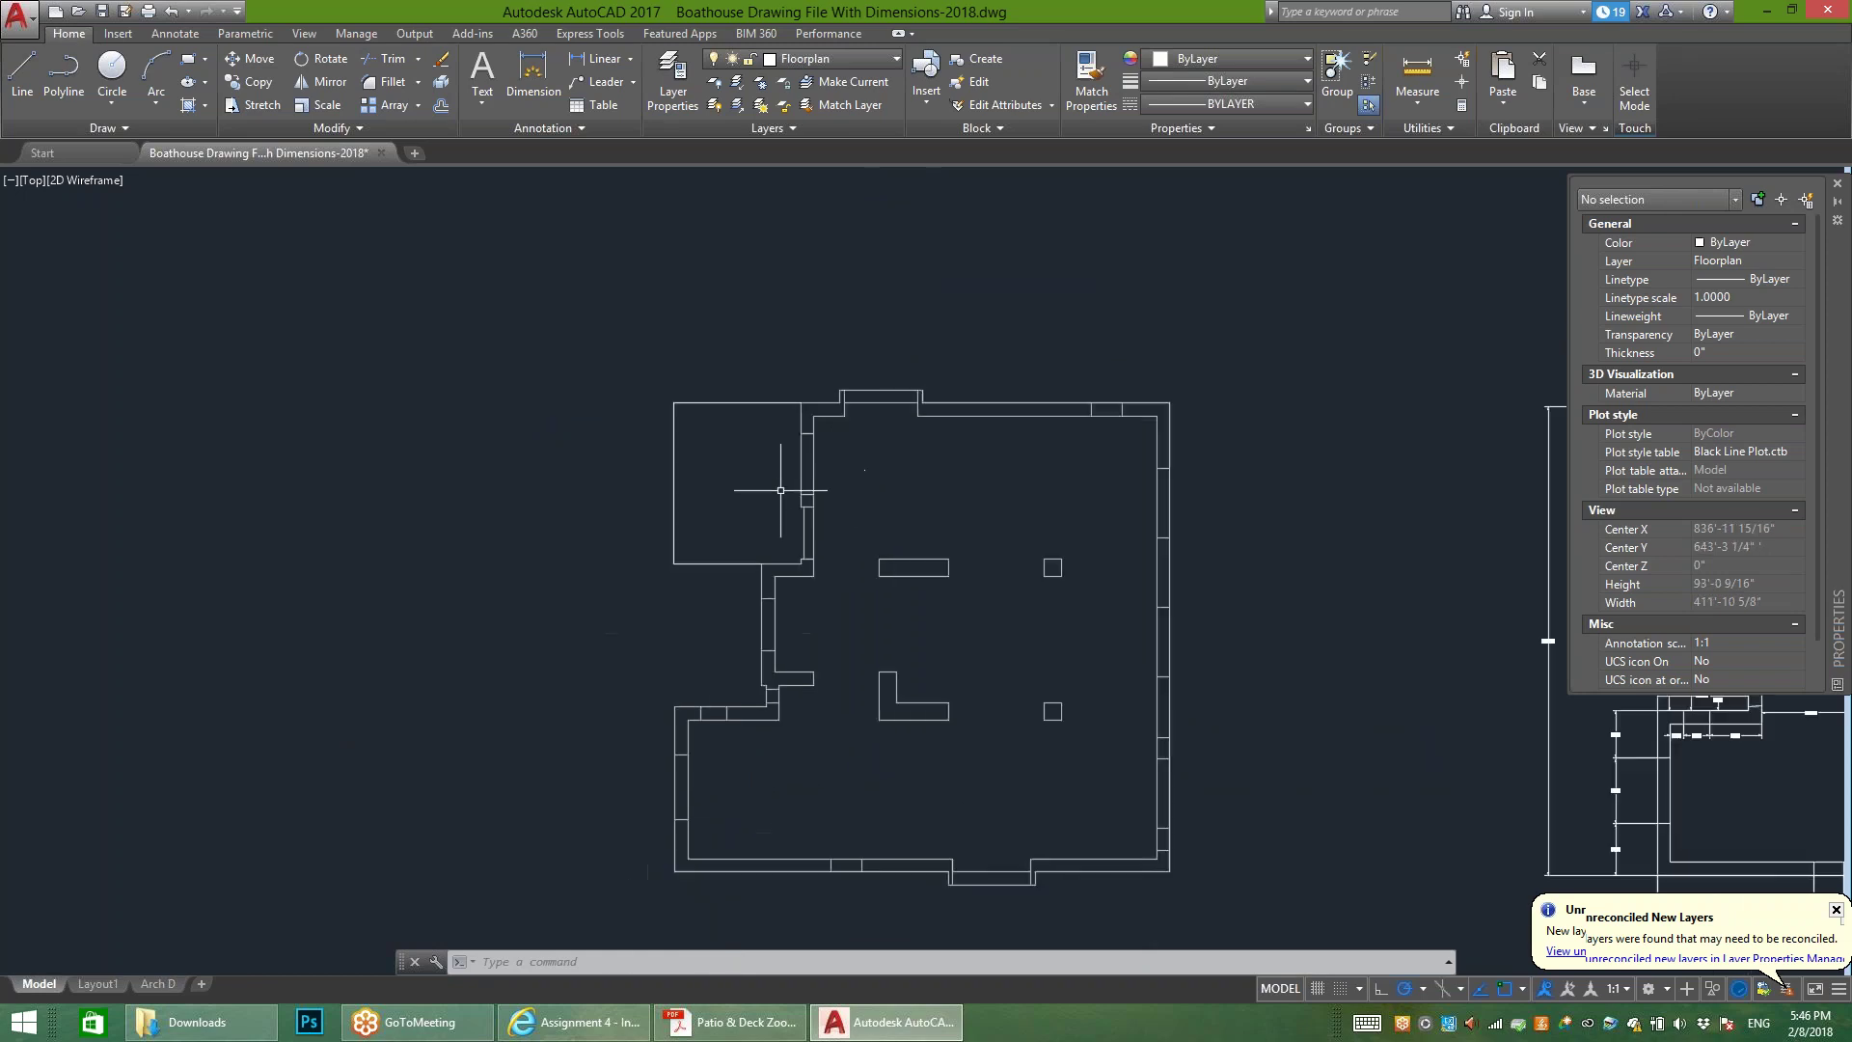
pyautogui.moveTo(965, 485); pyautogui.dragTo(923, 443, button='middle')
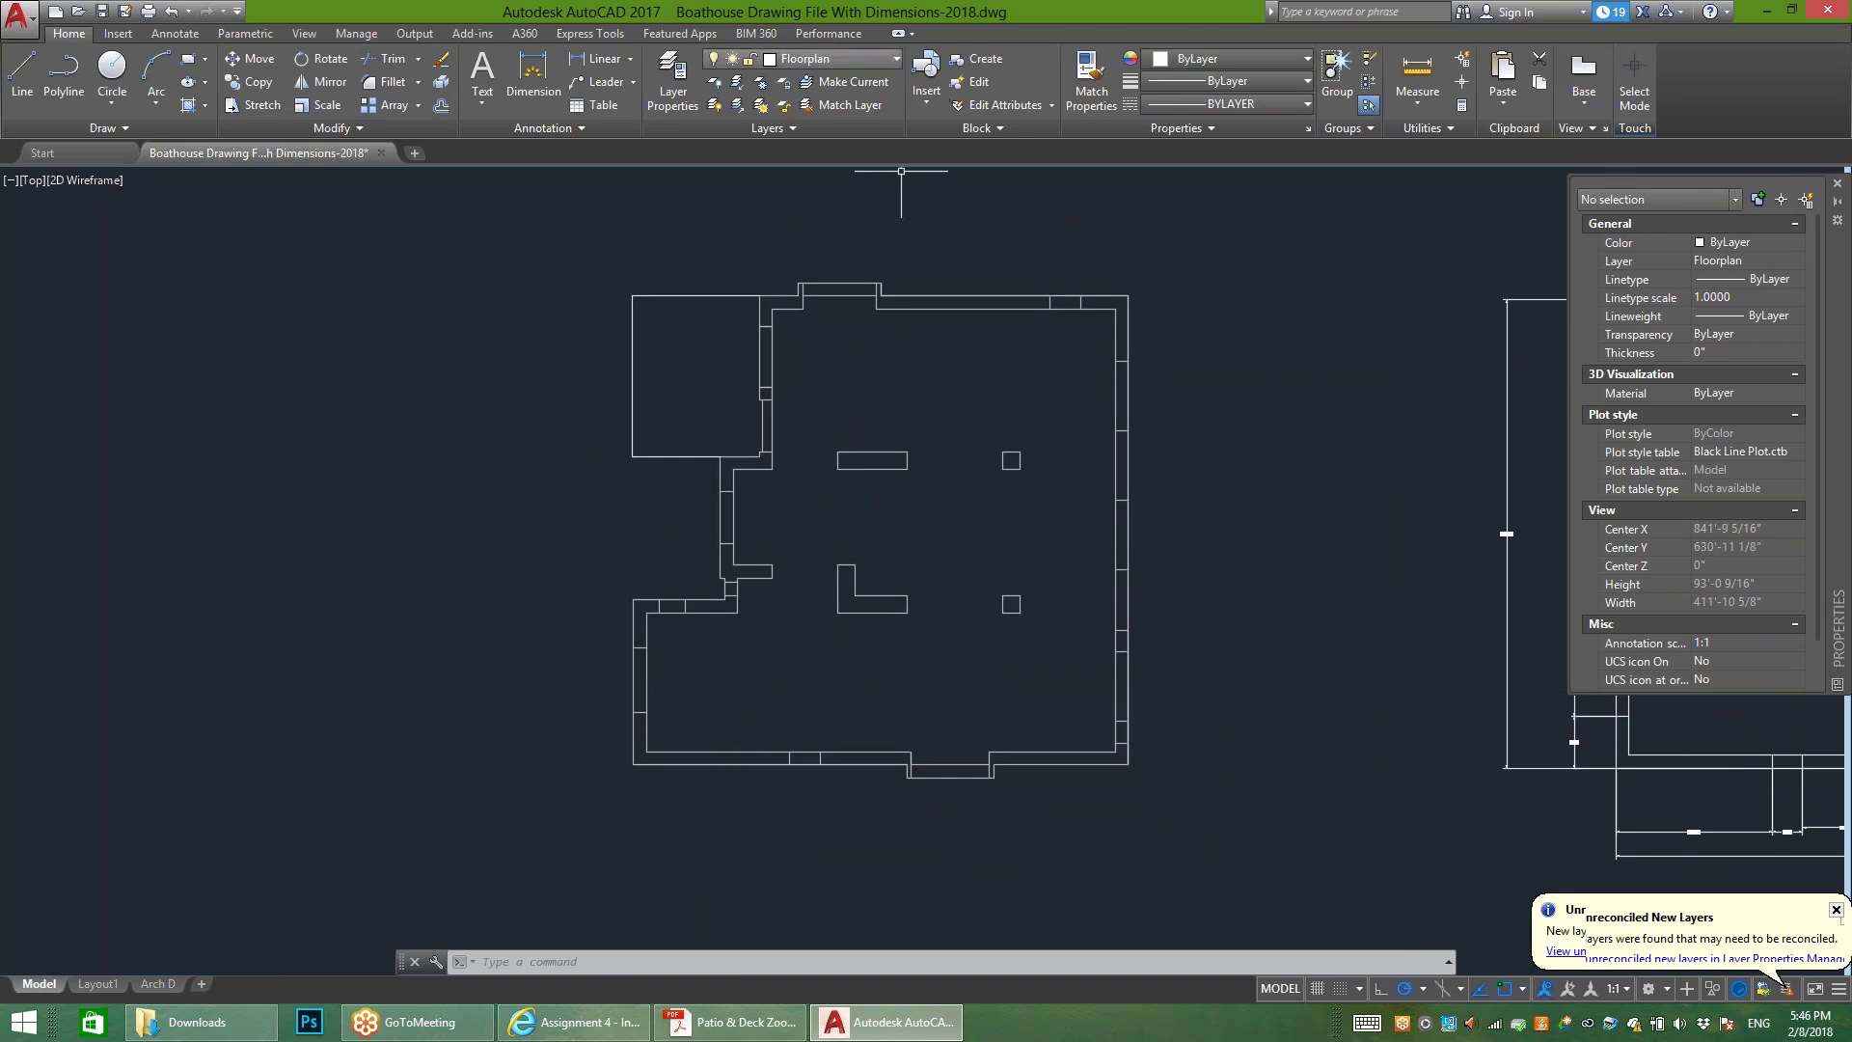
pyautogui.click(849, 59)
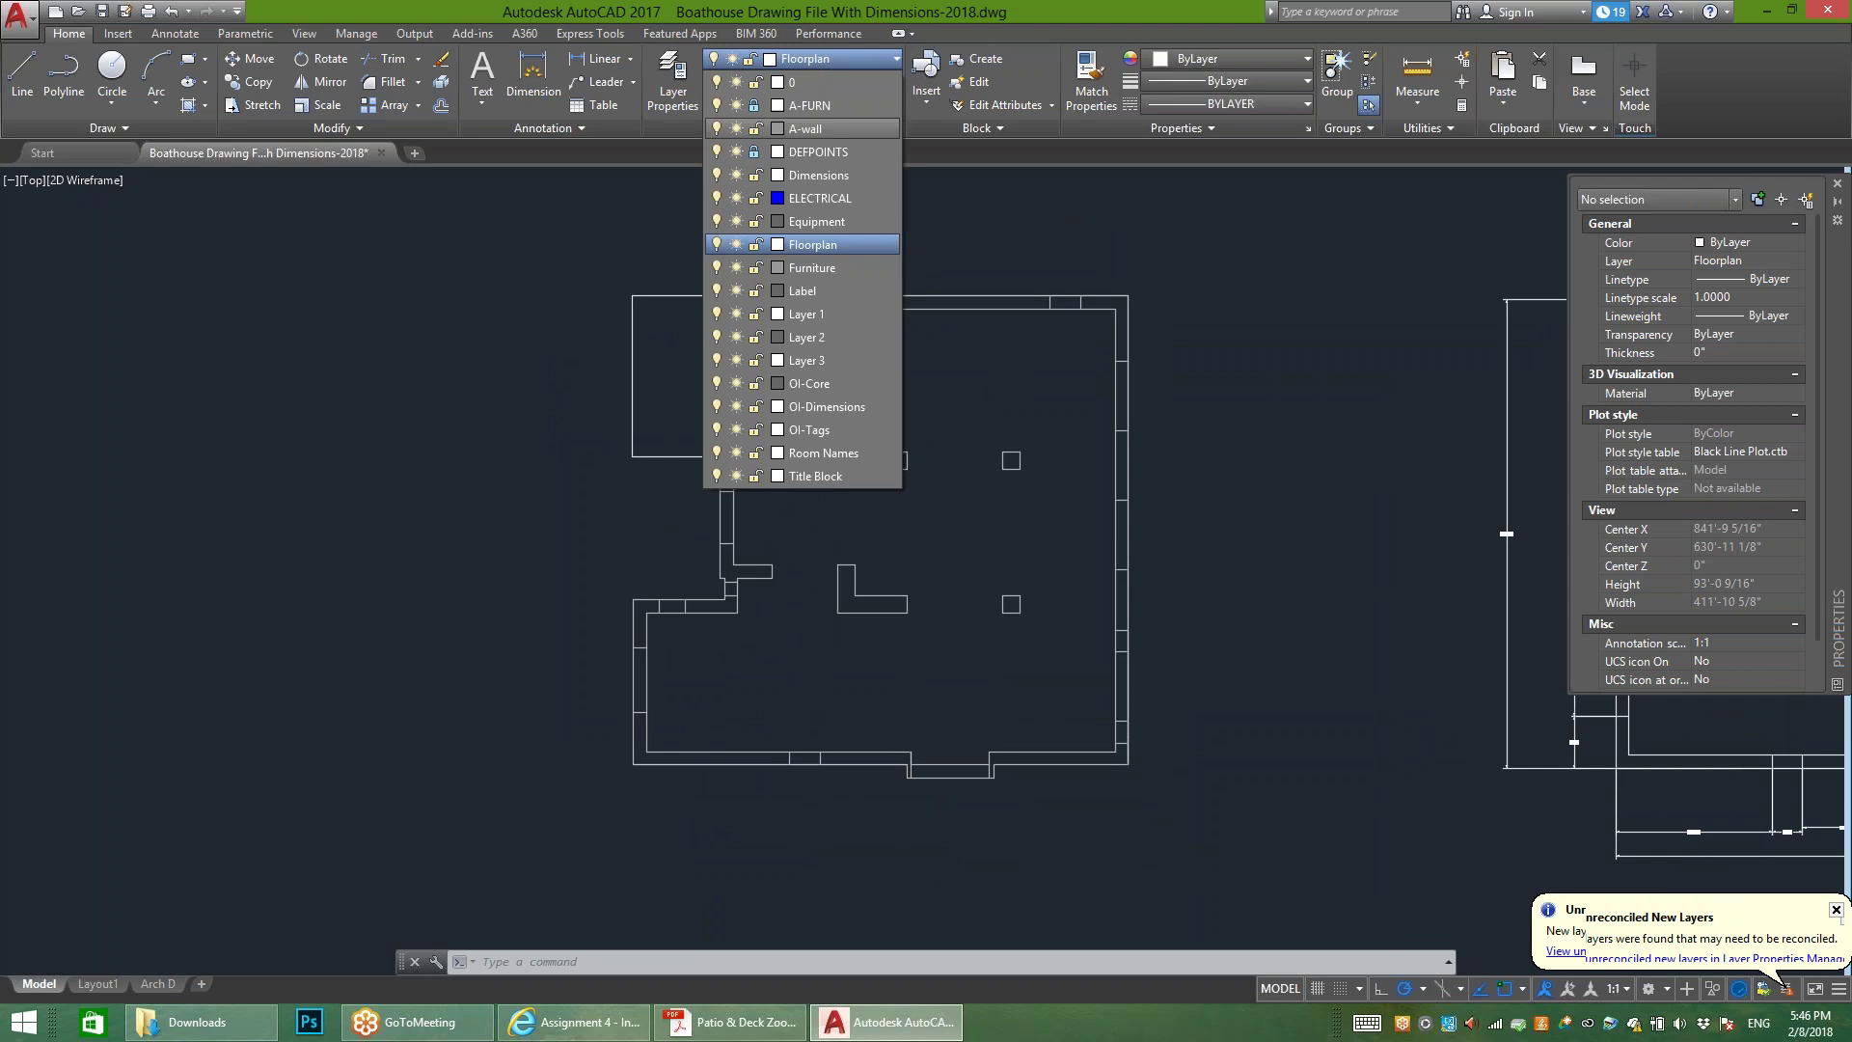
pyautogui.click(818, 174)
# Step: Check the properties and layer of the overall vertical dimension left of the dimensioned floor plan, and clear the selection
pyautogui.scroll(-4, 508, 298)
pyautogui.scroll(4, 1221, 282)
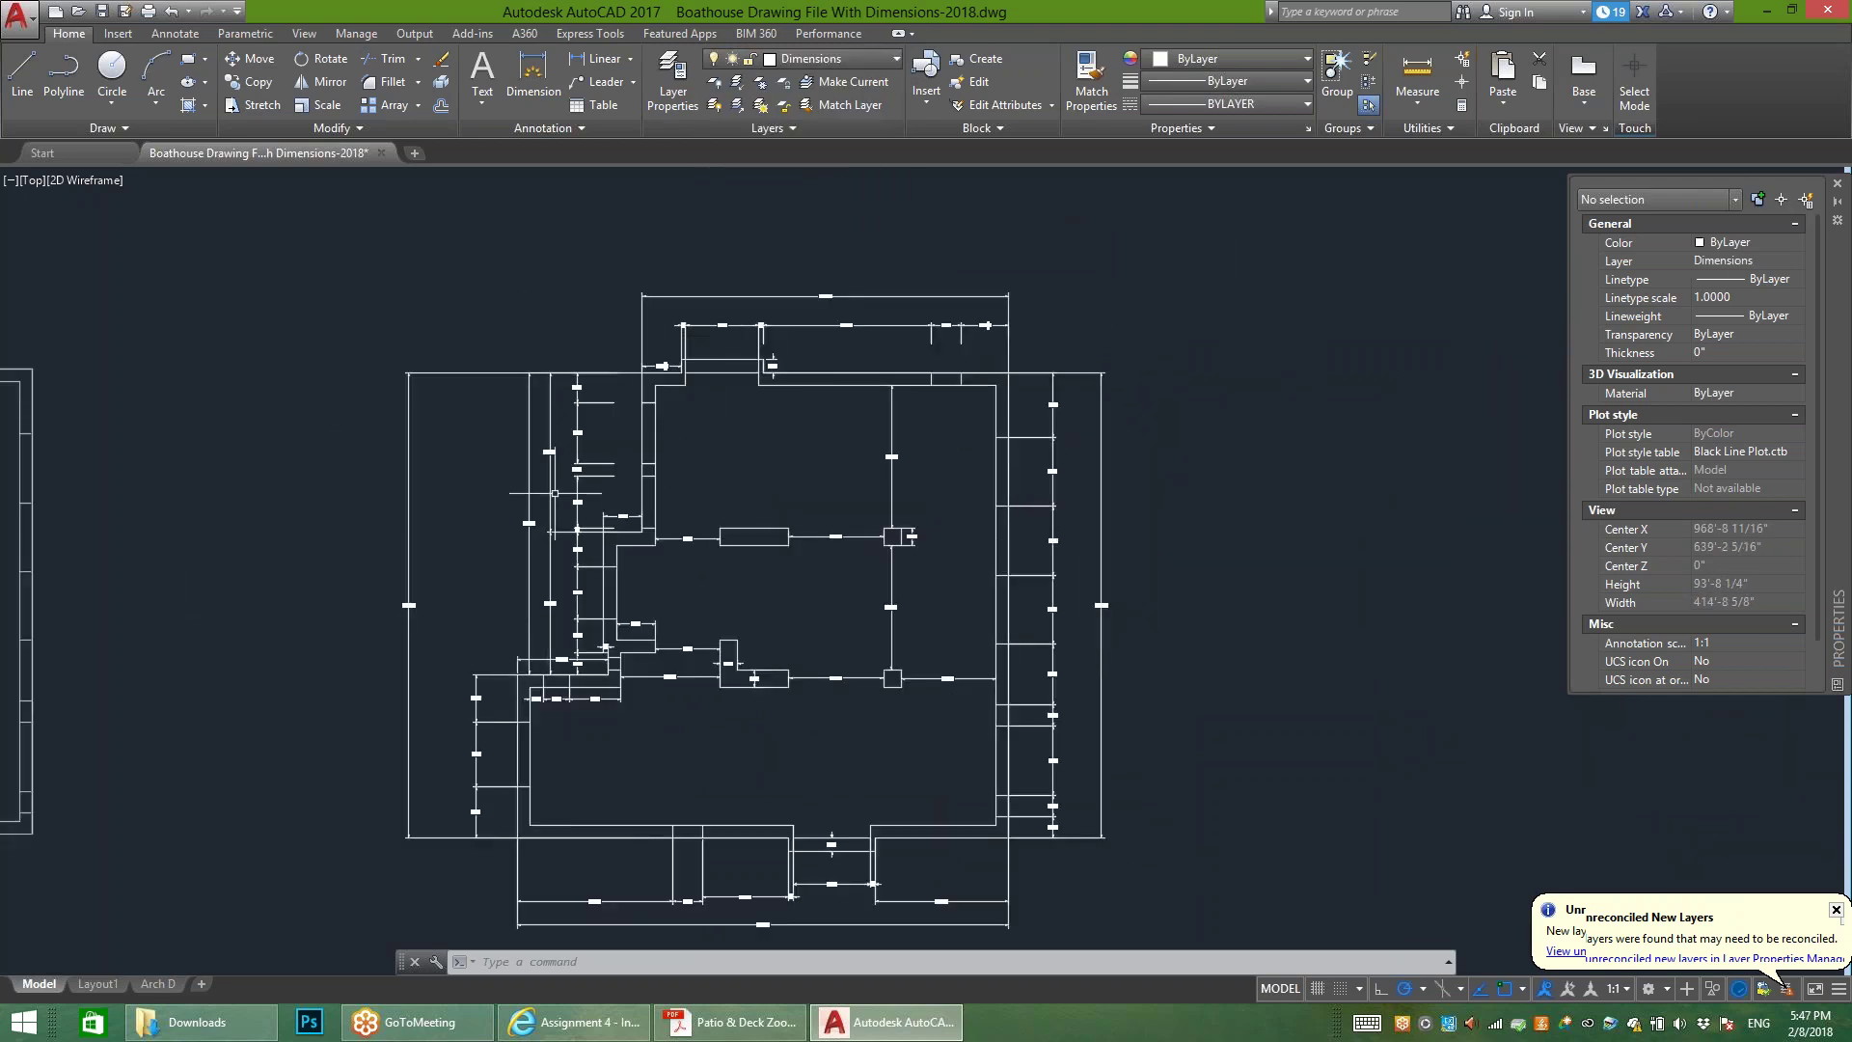
pyautogui.click(538, 322)
pyautogui.press('Escape')
pyautogui.click(478, 331)
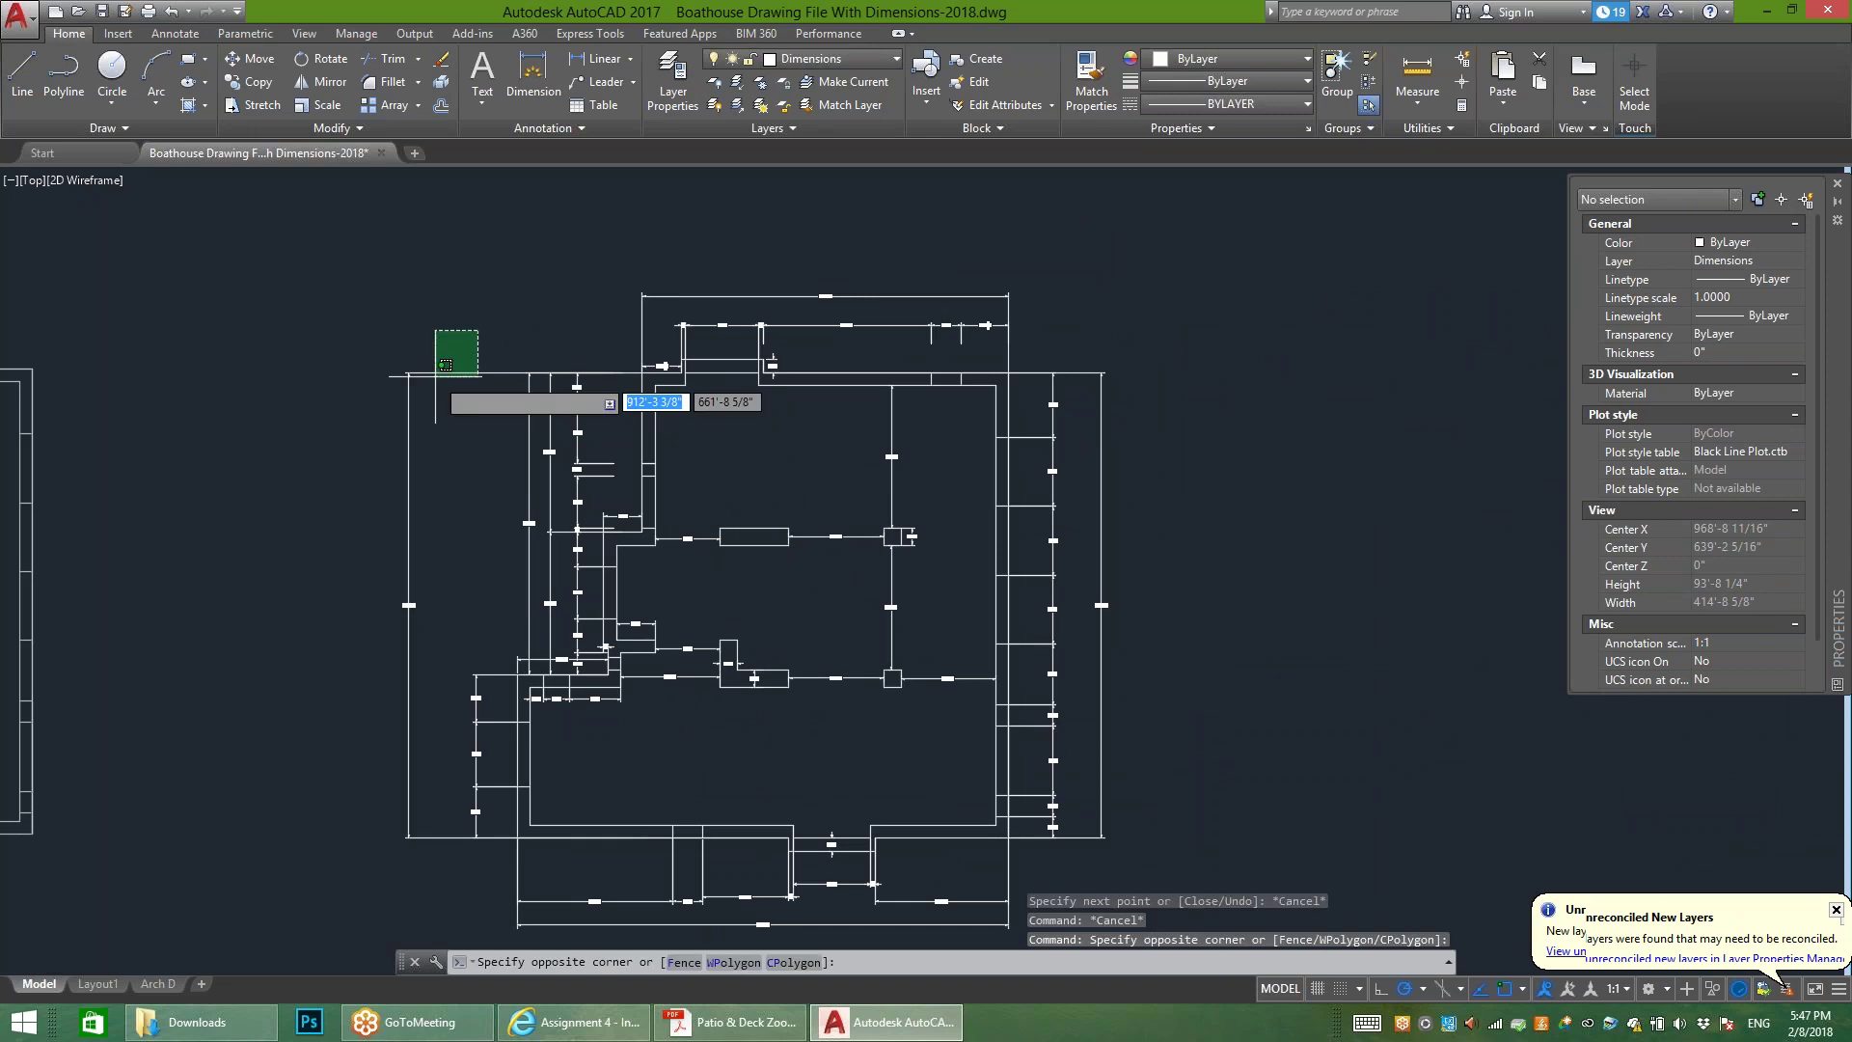
pyautogui.click(435, 376)
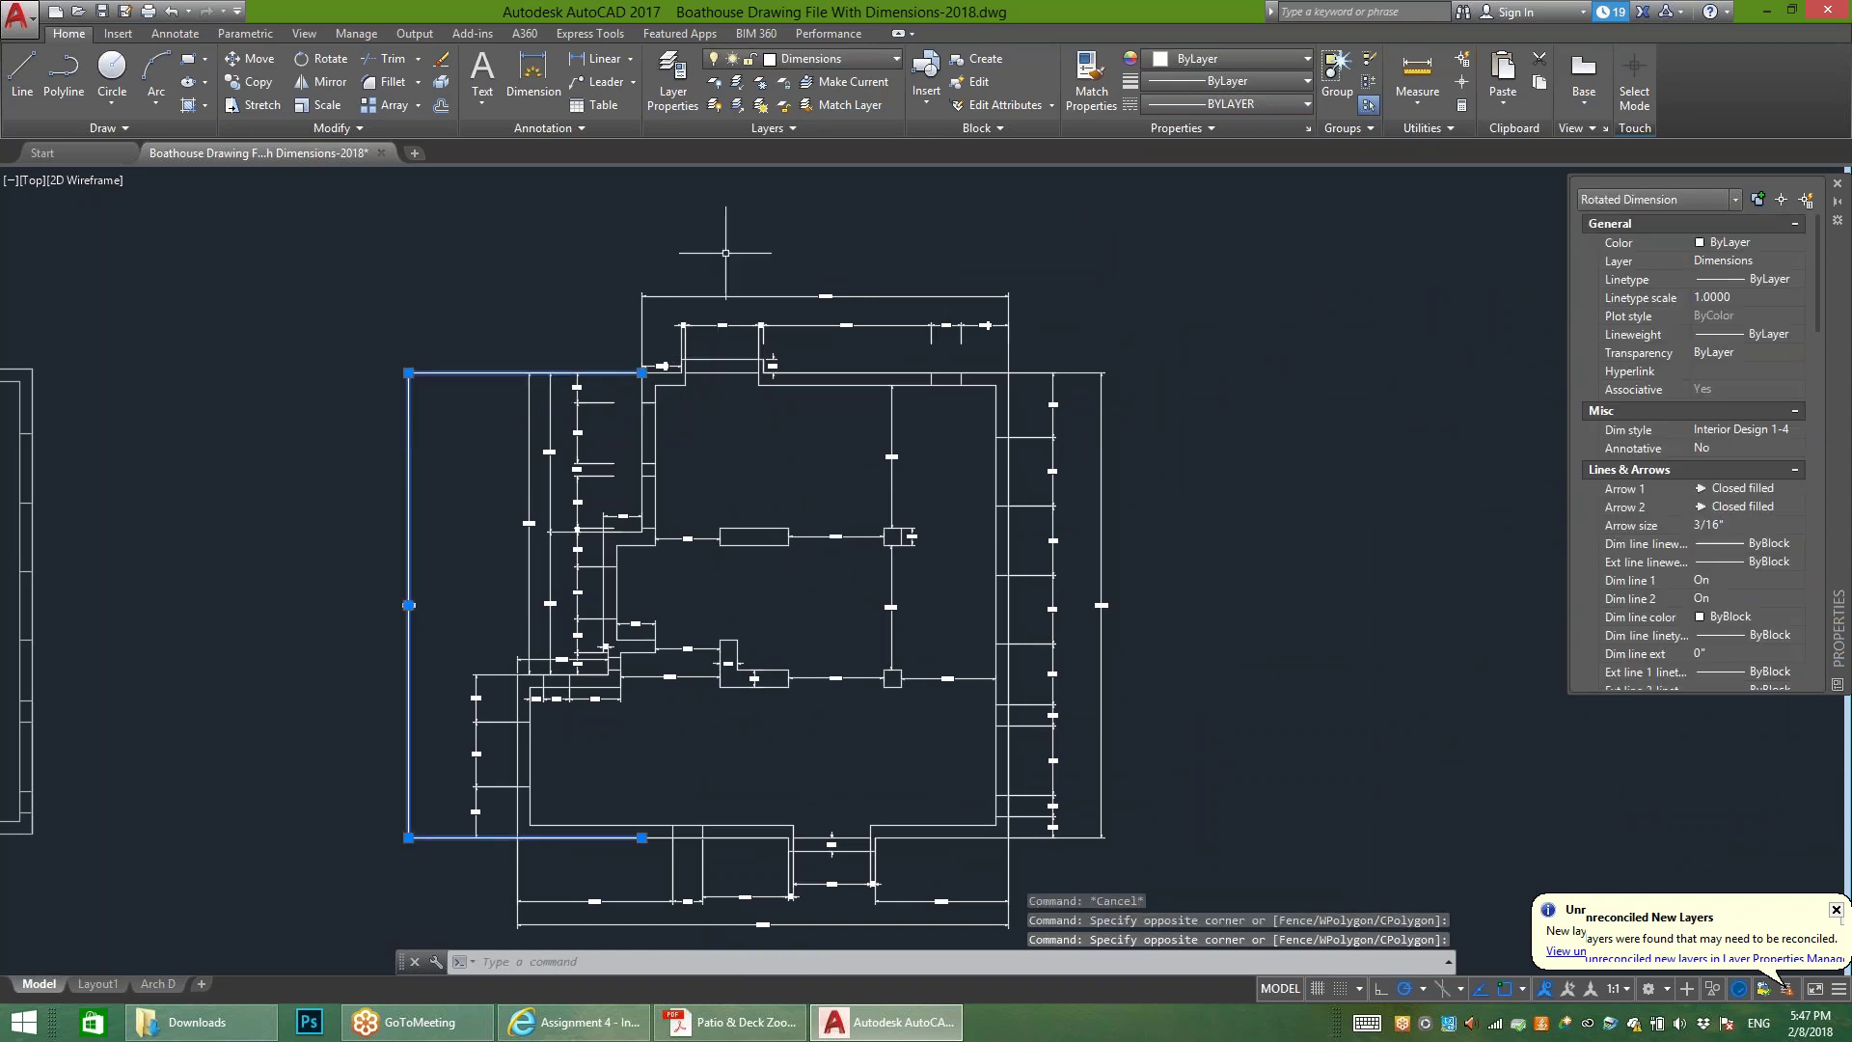
pyautogui.press('Escape')
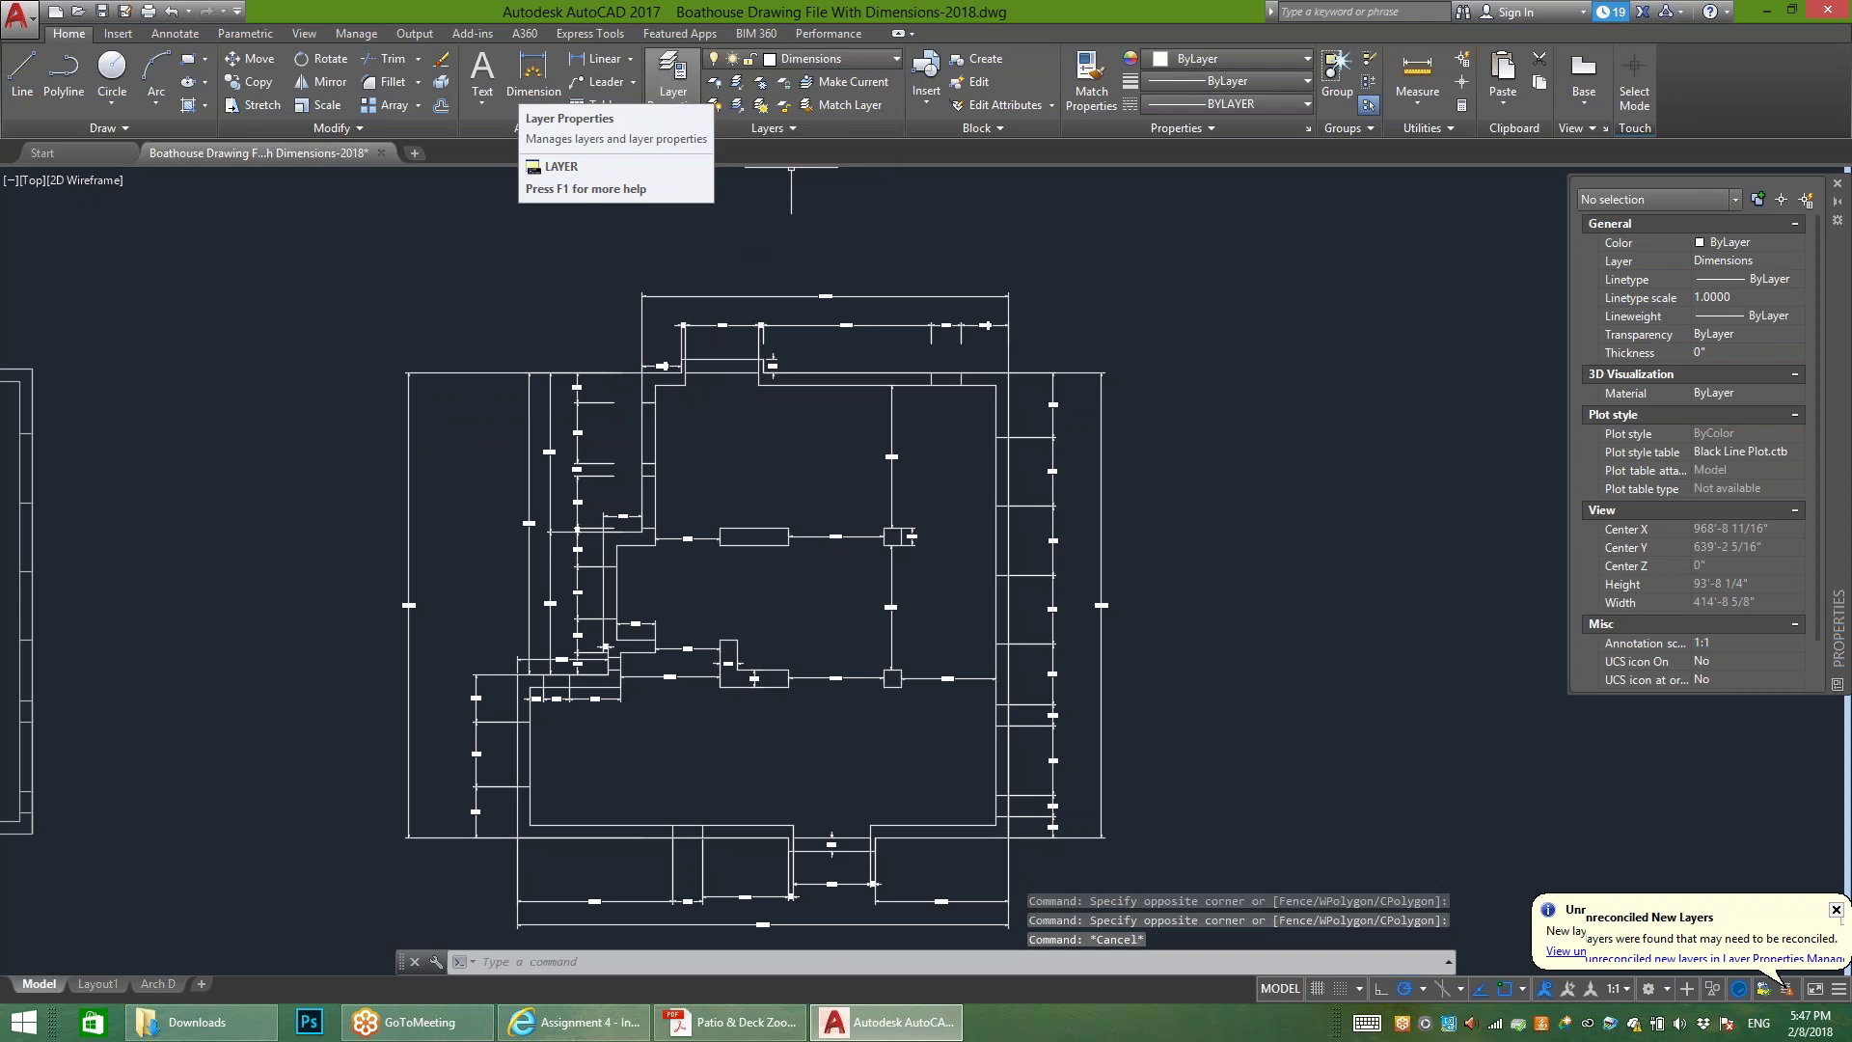
# Step: Make Floorplan the current layer and freeze the Dimensions layer in the Layer Properties Manager
pyautogui.click(673, 72)
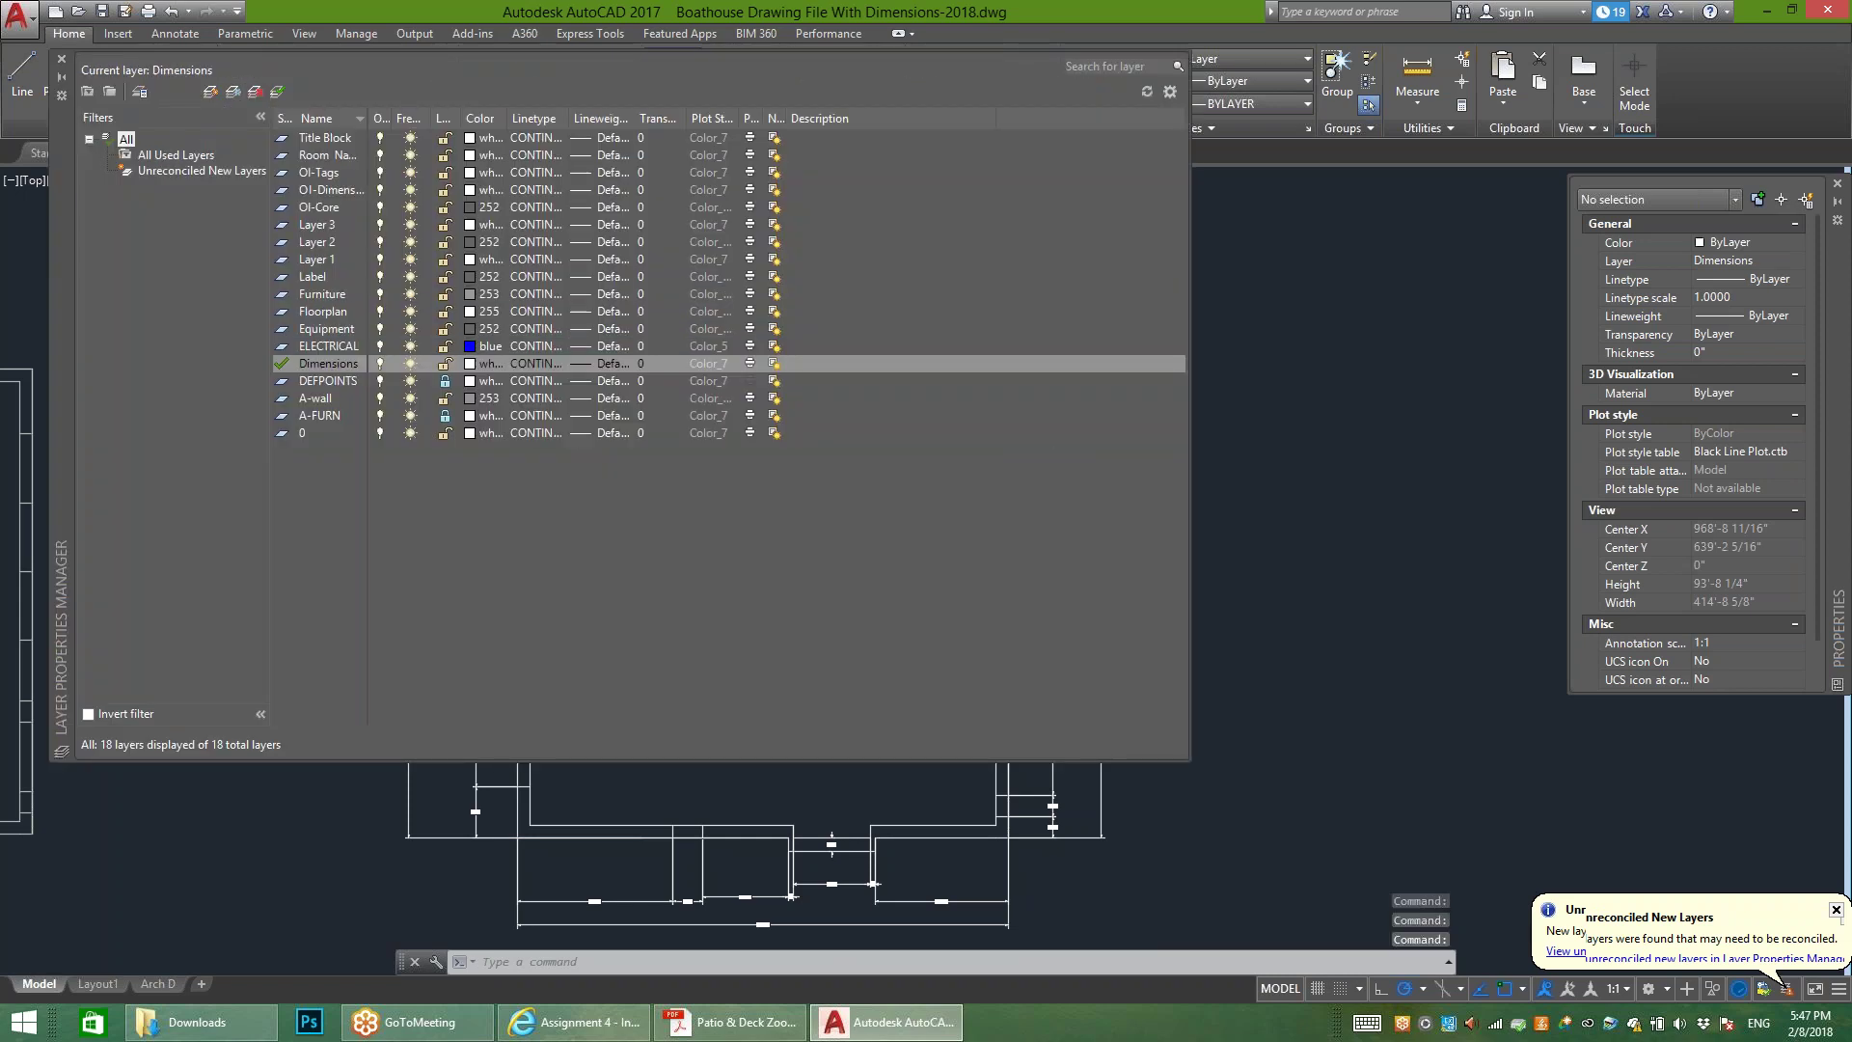
pyautogui.click(324, 311)
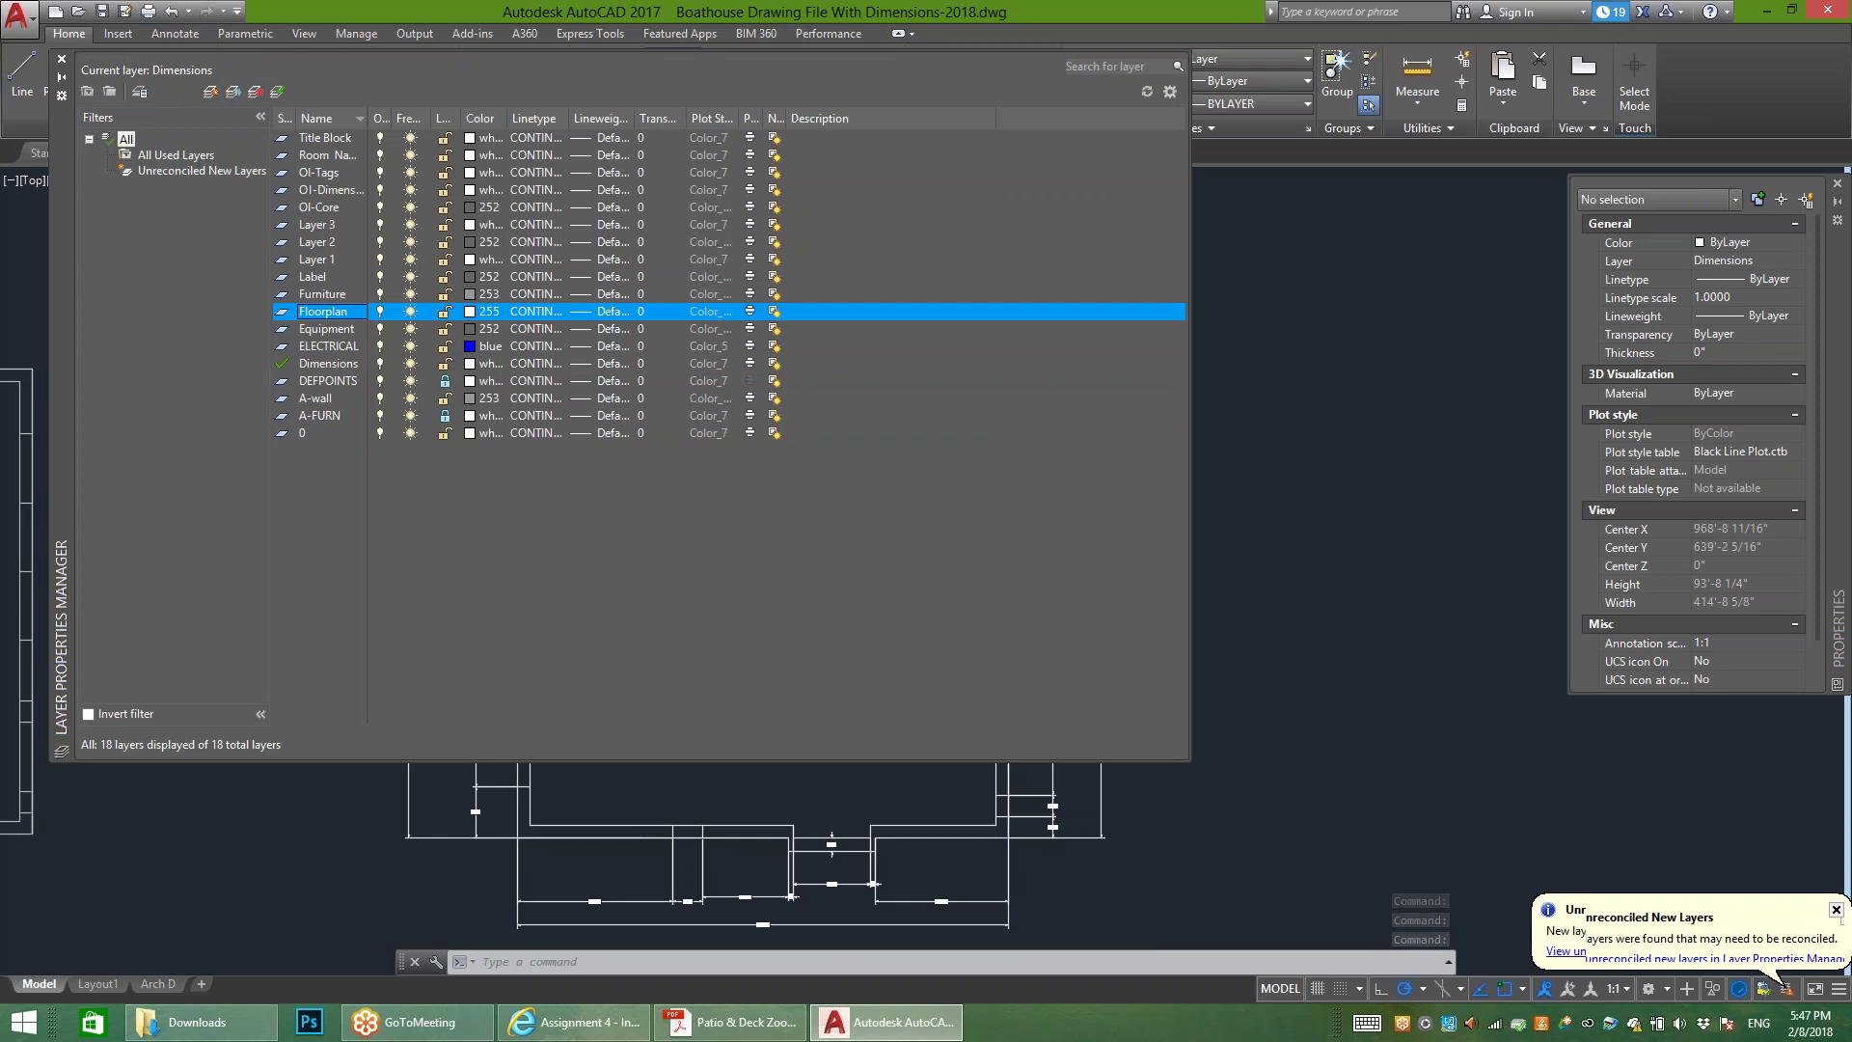
pyautogui.hotkey('alt', 'c')
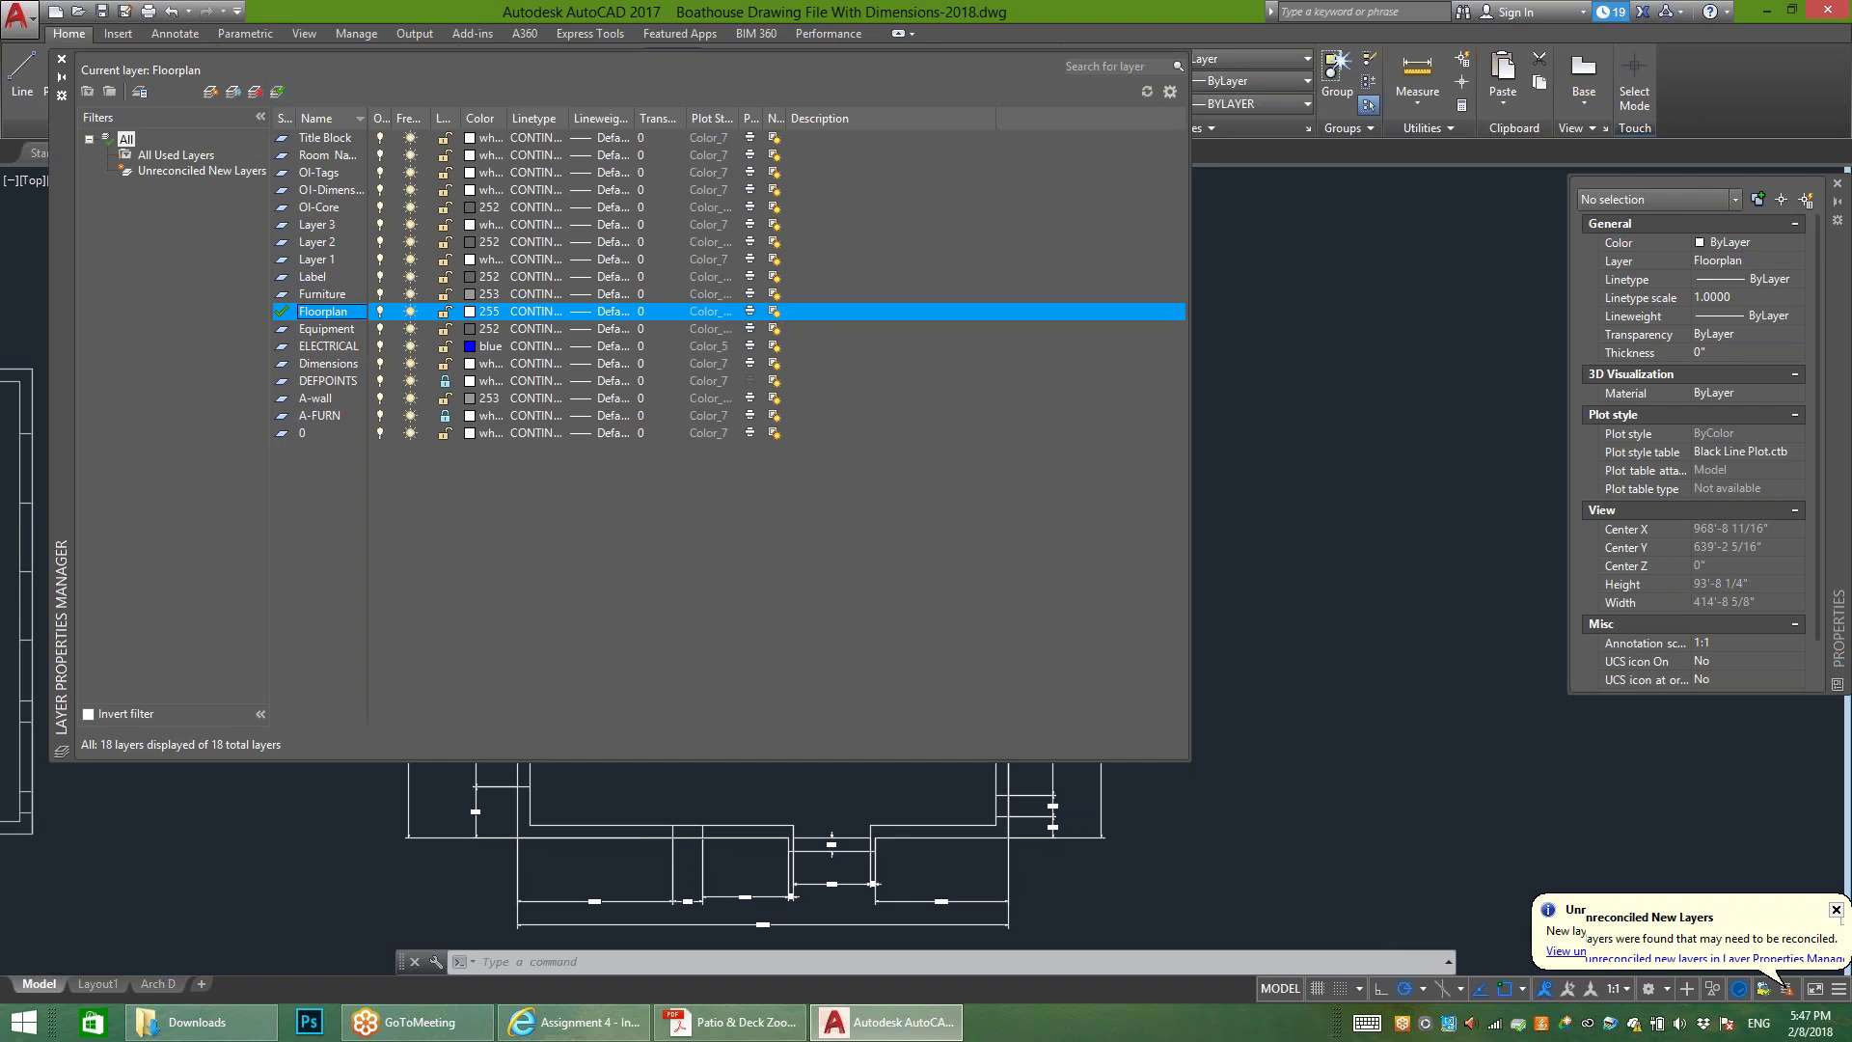
pyautogui.click(410, 362)
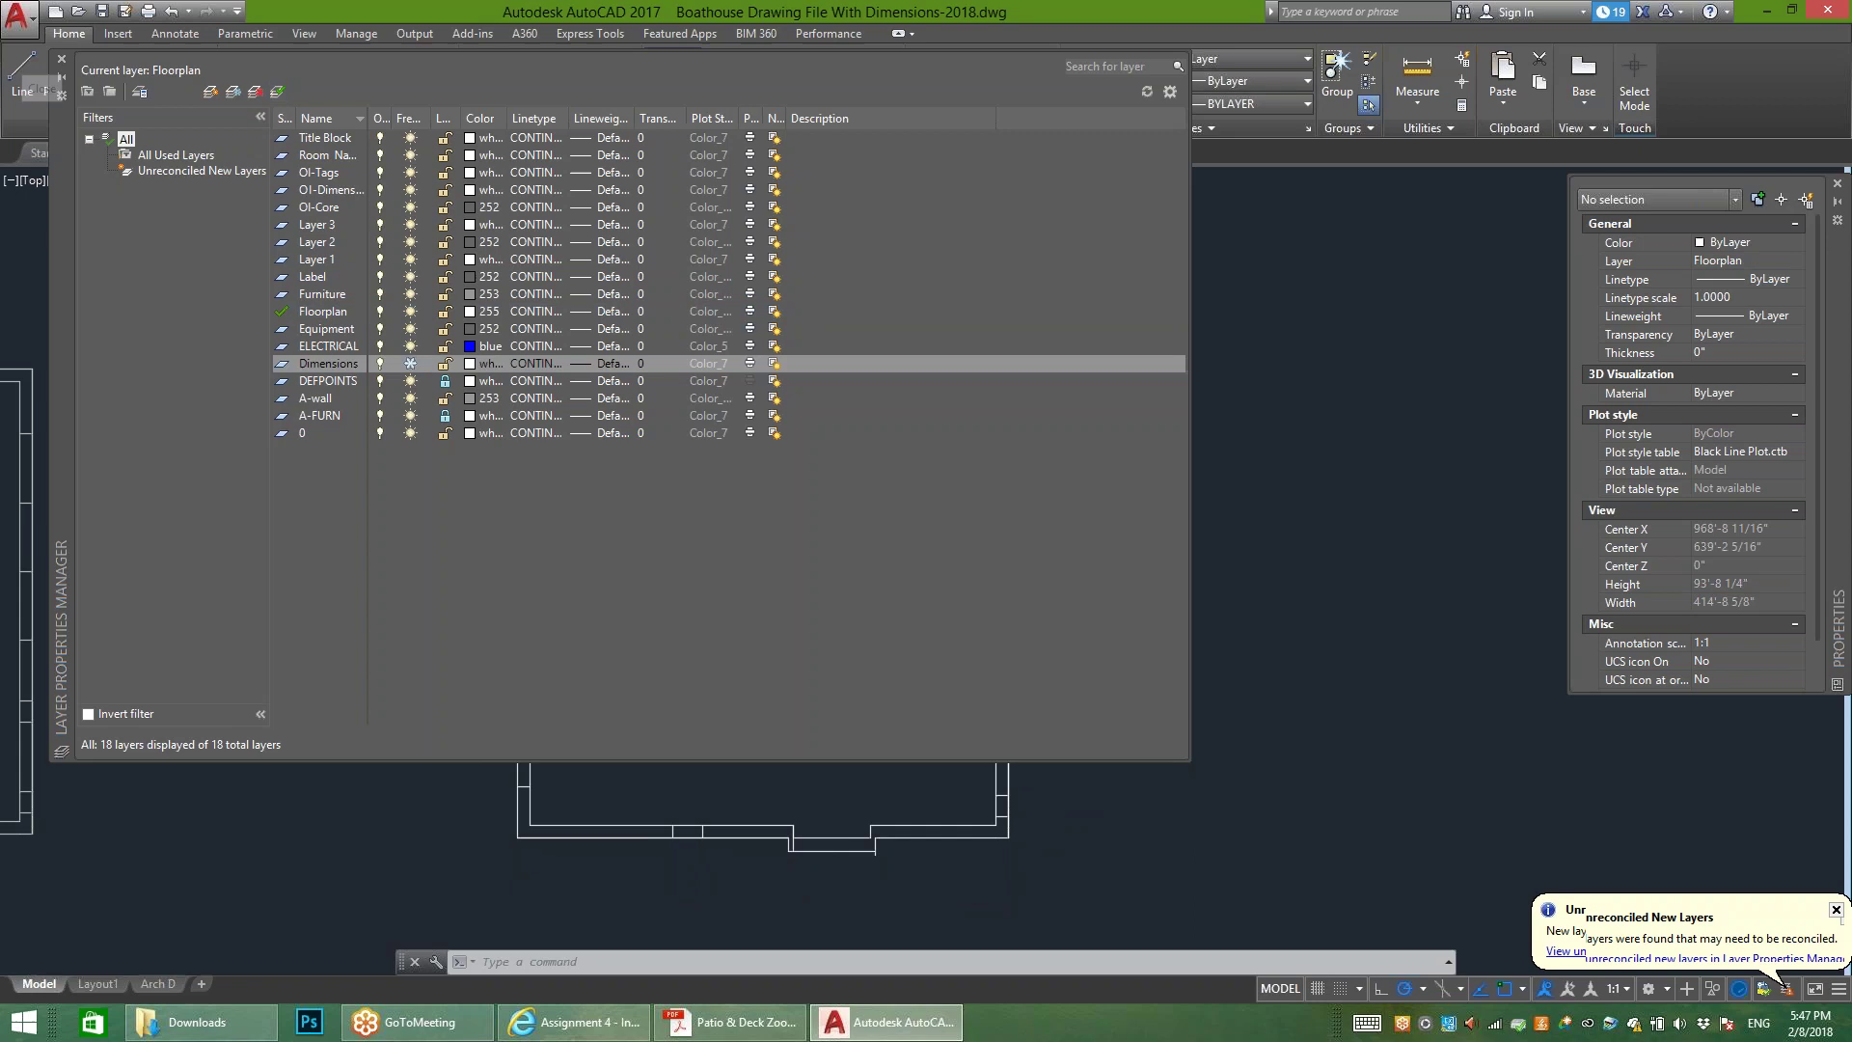
pyautogui.click(61, 59)
pyautogui.moveTo(883, 562); pyautogui.dragTo(991, 491, button='middle')
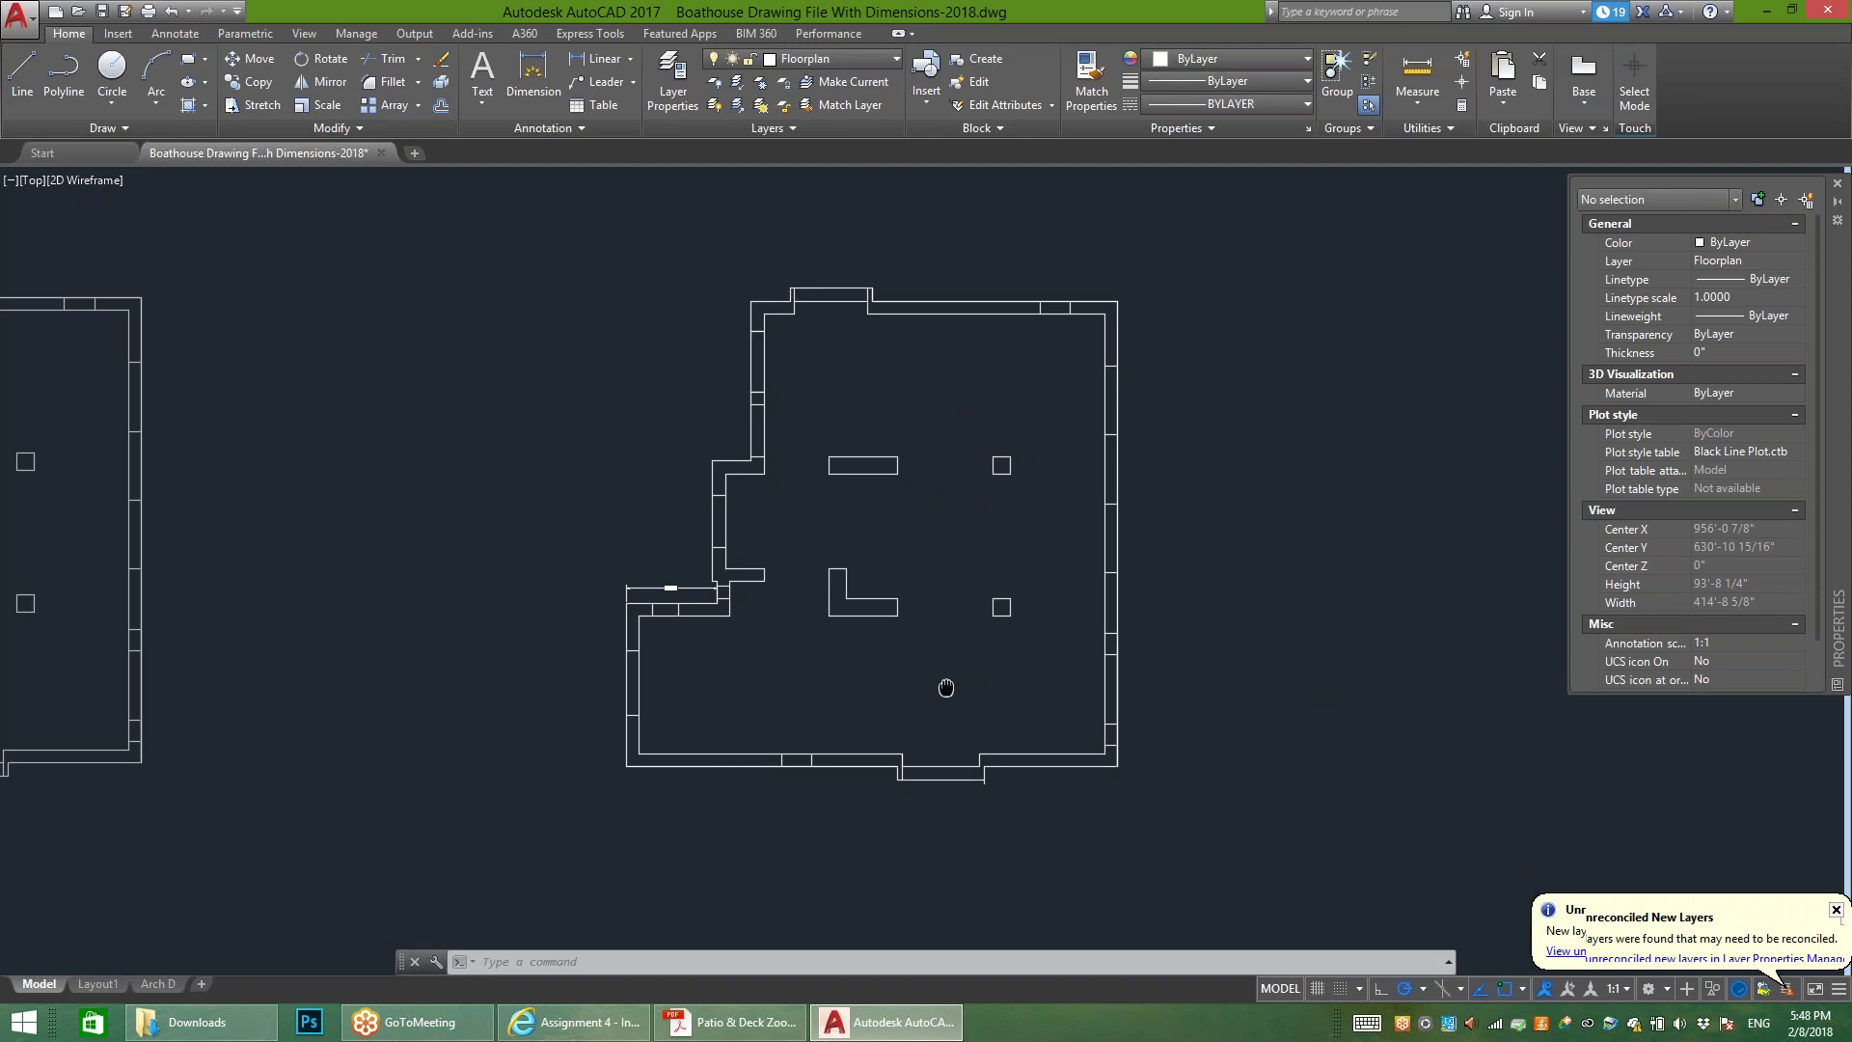
pyautogui.scroll(2, 946, 691)
pyautogui.scroll(-2, 1049, 690)
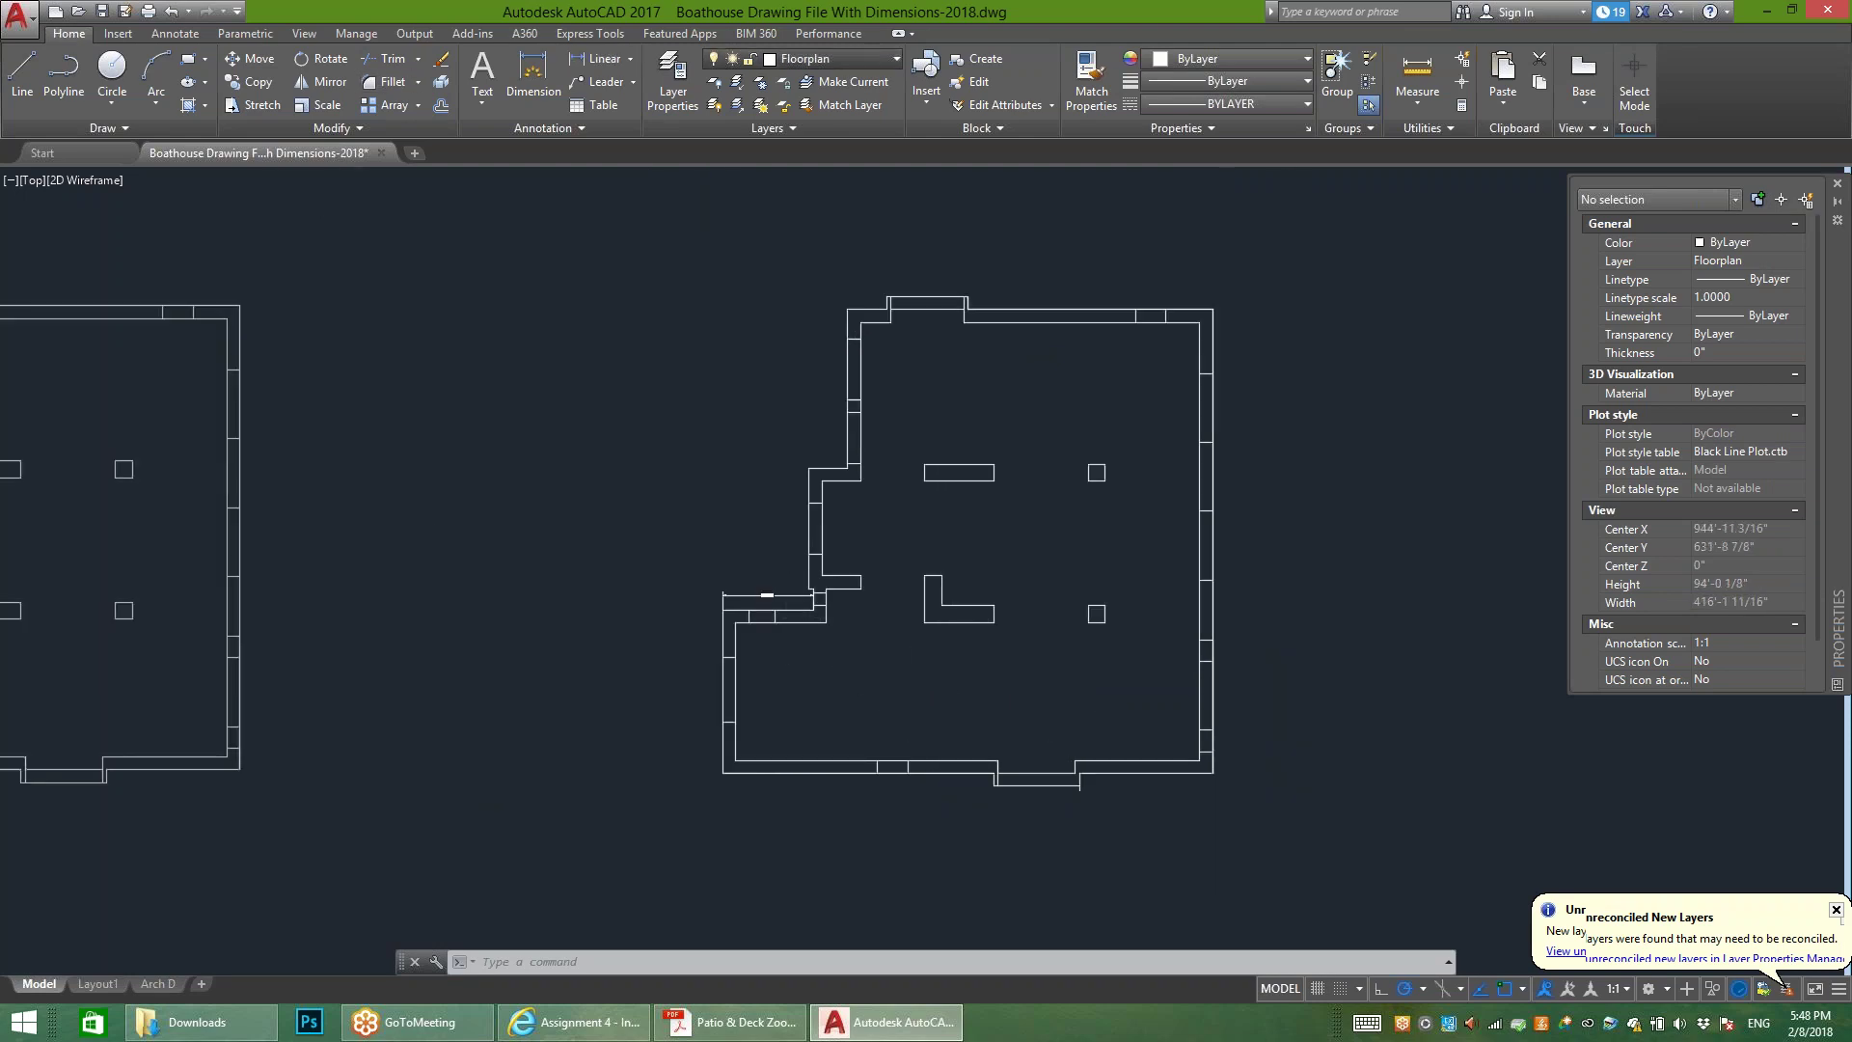
pyautogui.click(830, 59)
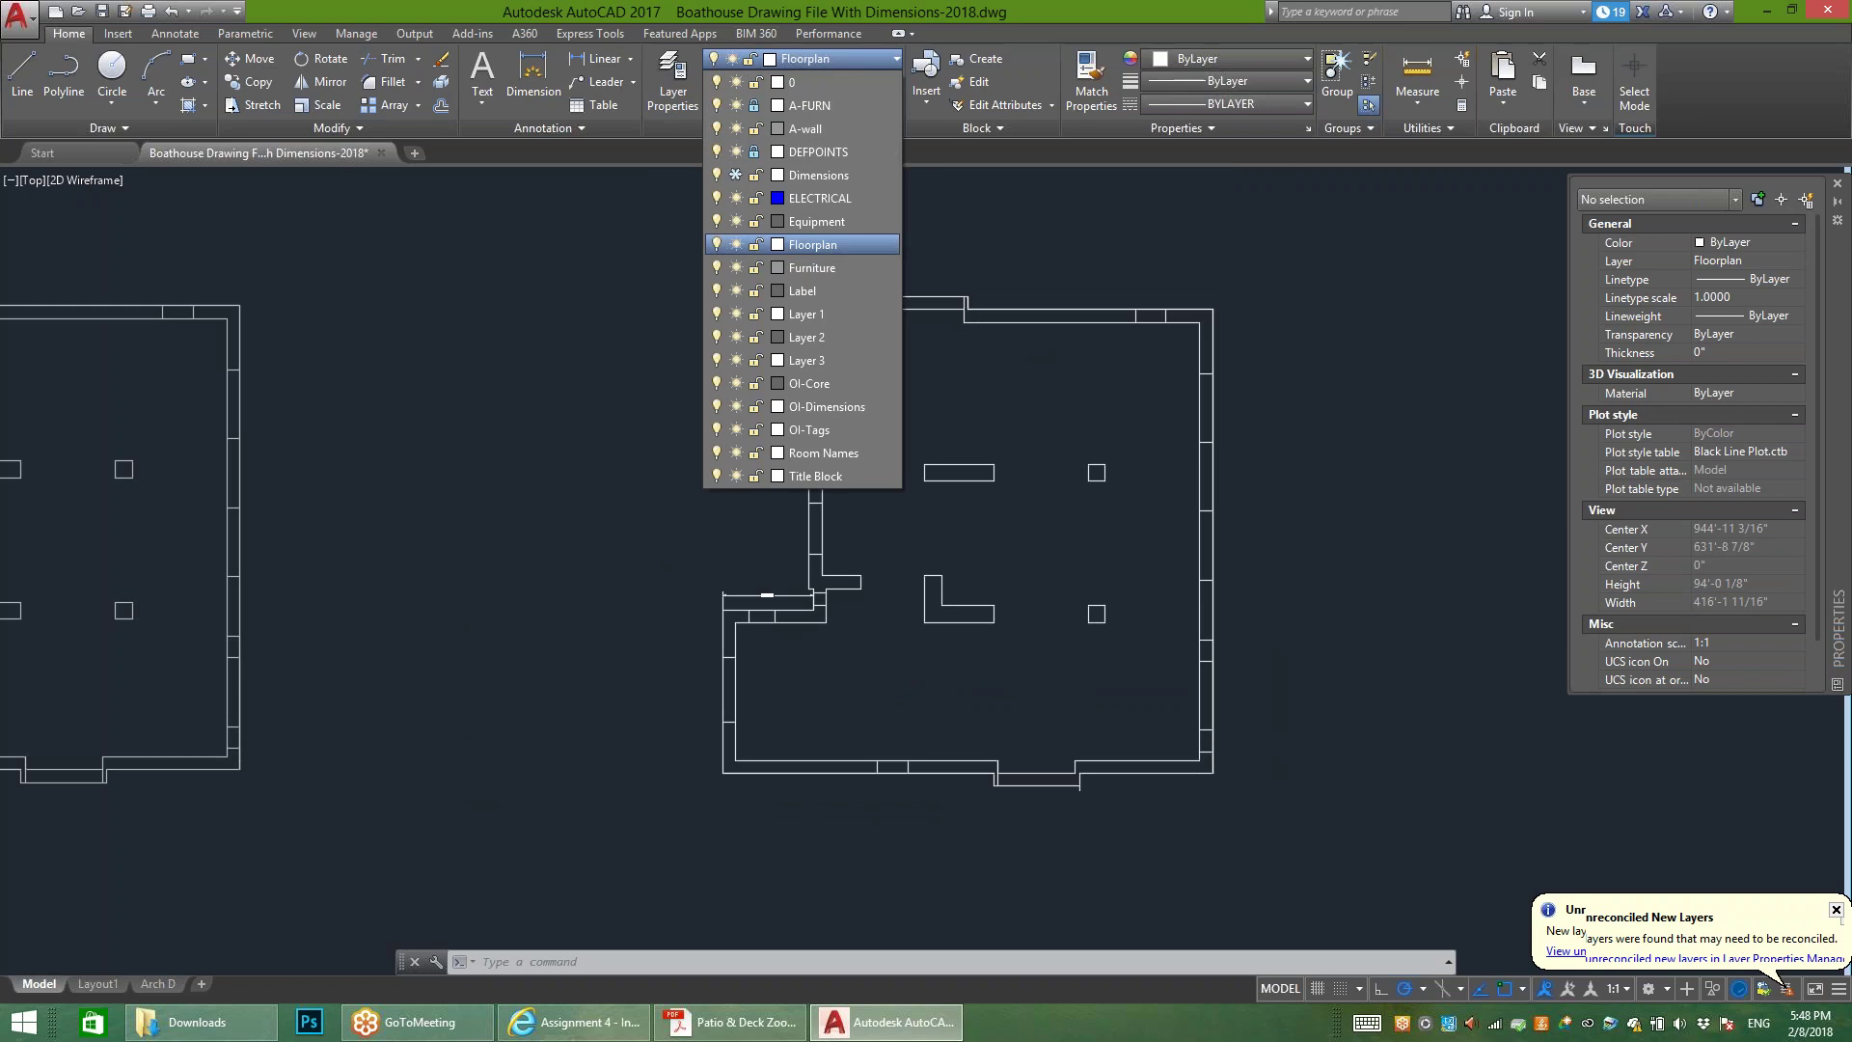
pyautogui.click(819, 152)
pyautogui.click(829, 32)
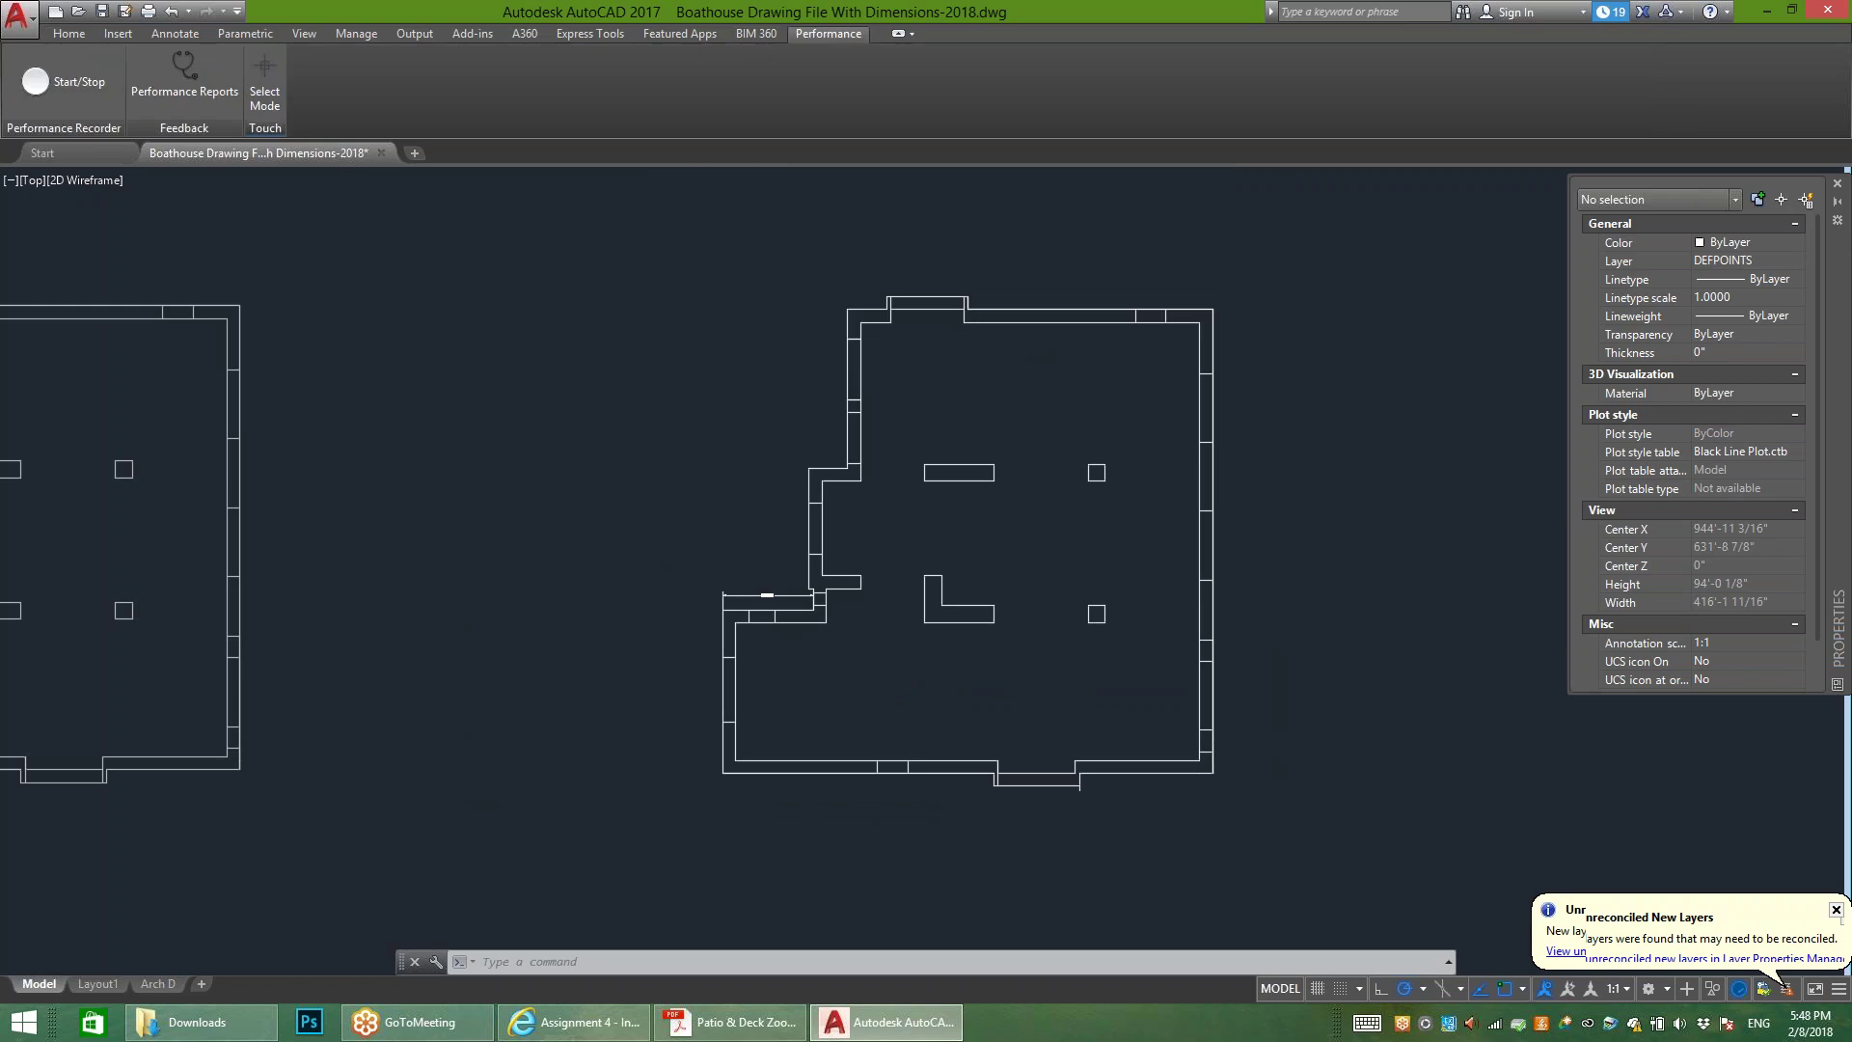
pyautogui.click(69, 33)
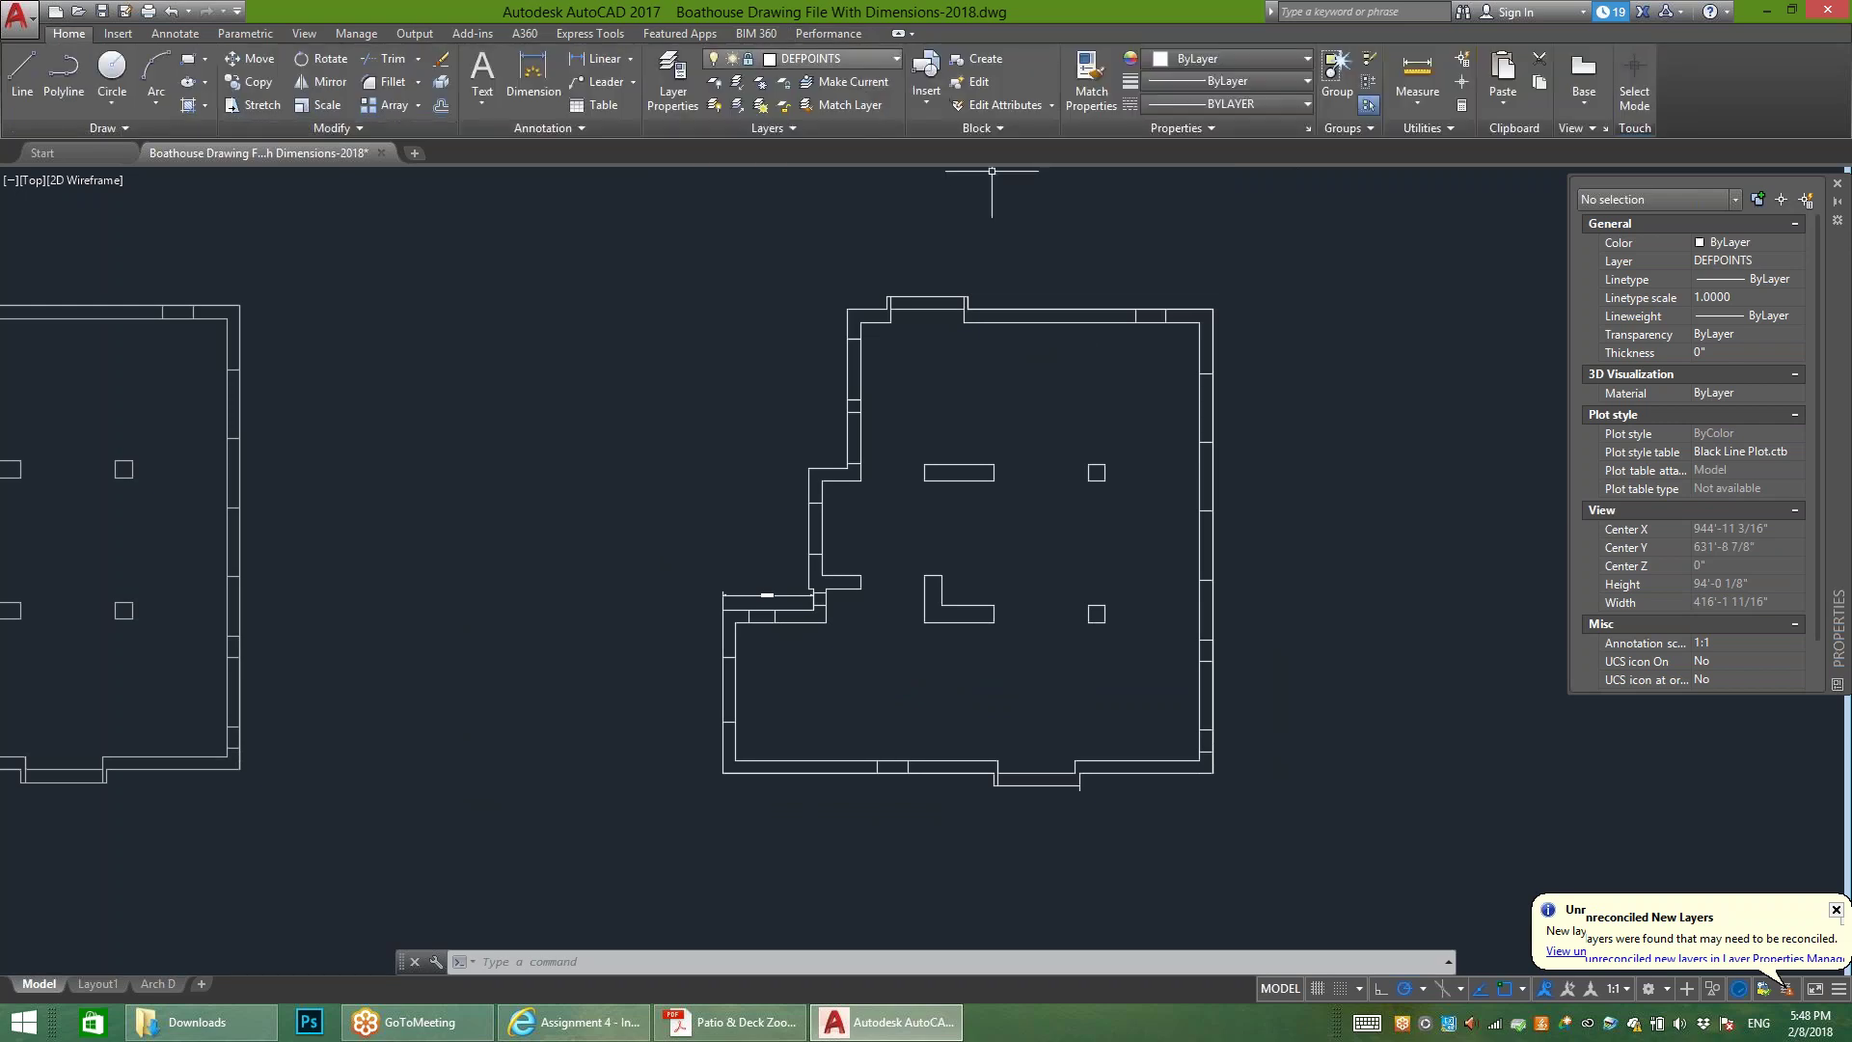
# Step: Make A-wall the current layer and review the layer list in the Layer Properties Manager
pyautogui.click(830, 59)
pyautogui.click(801, 127)
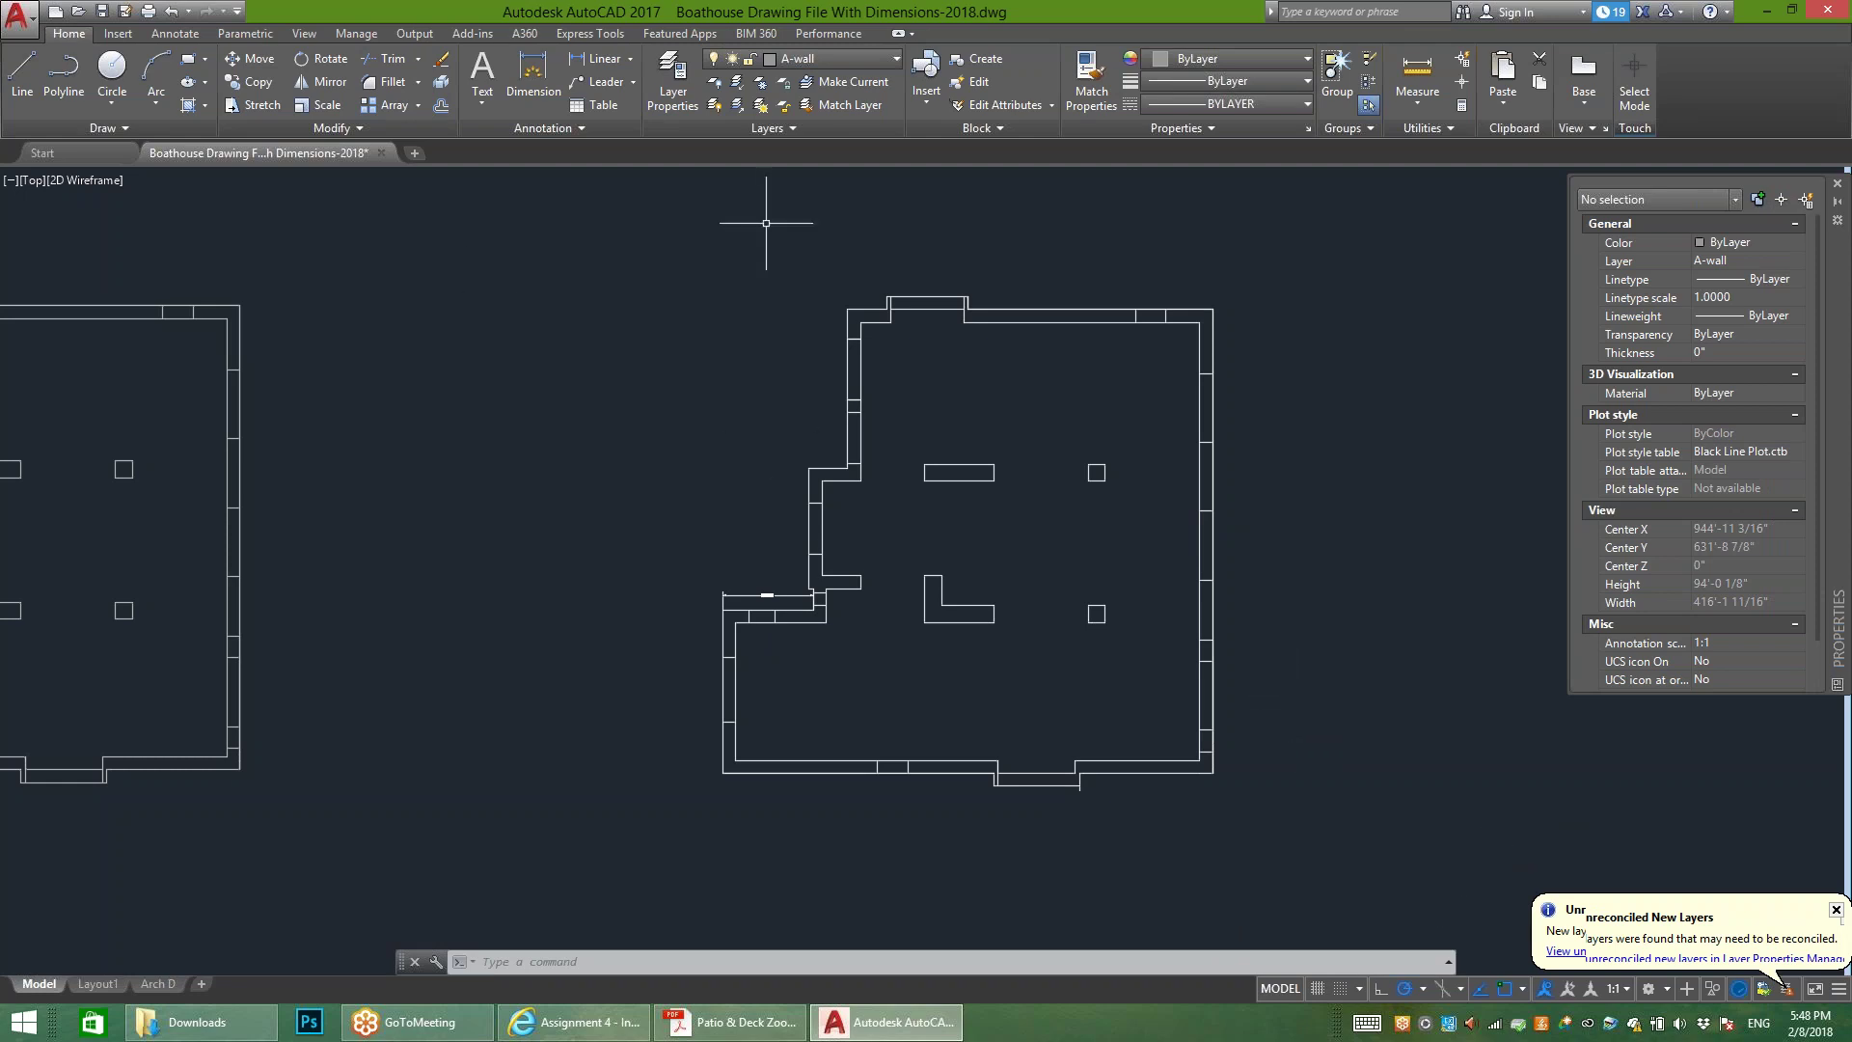
pyautogui.scroll(-4, 946, 203)
pyautogui.scroll(4, 460, 187)
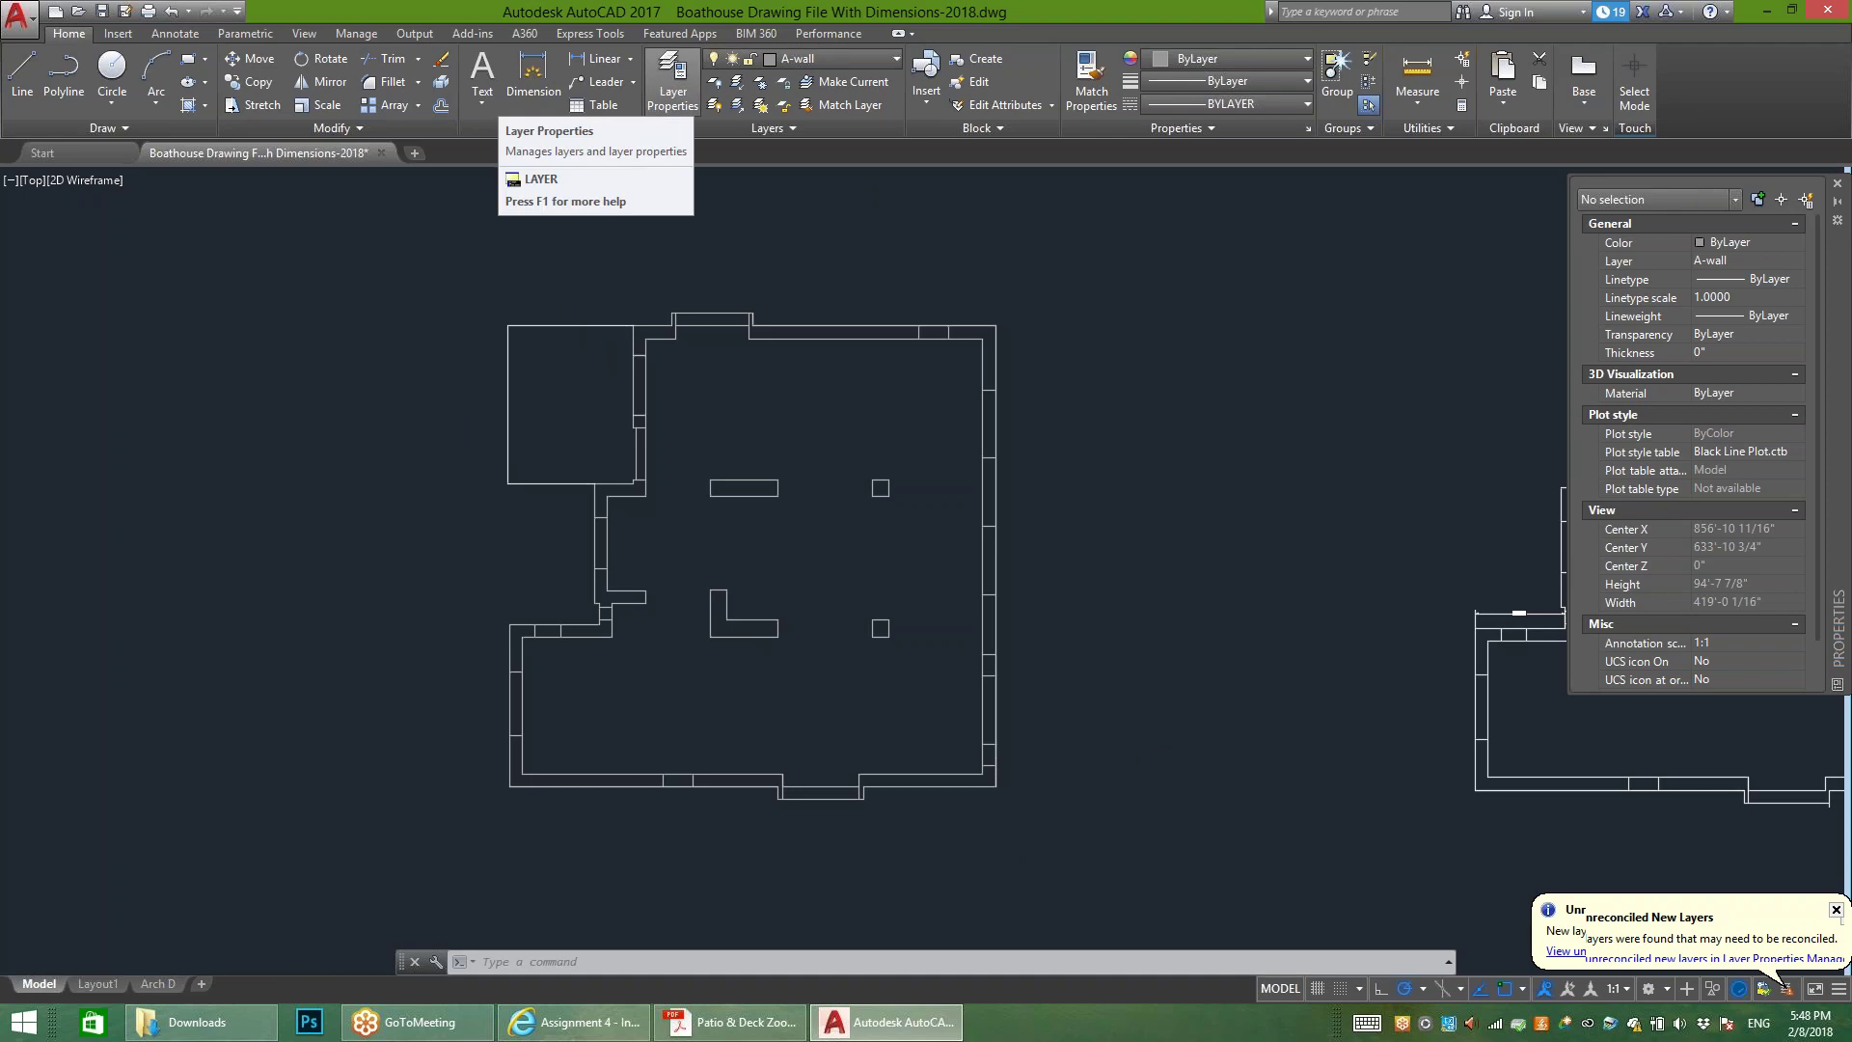
pyautogui.click(673, 82)
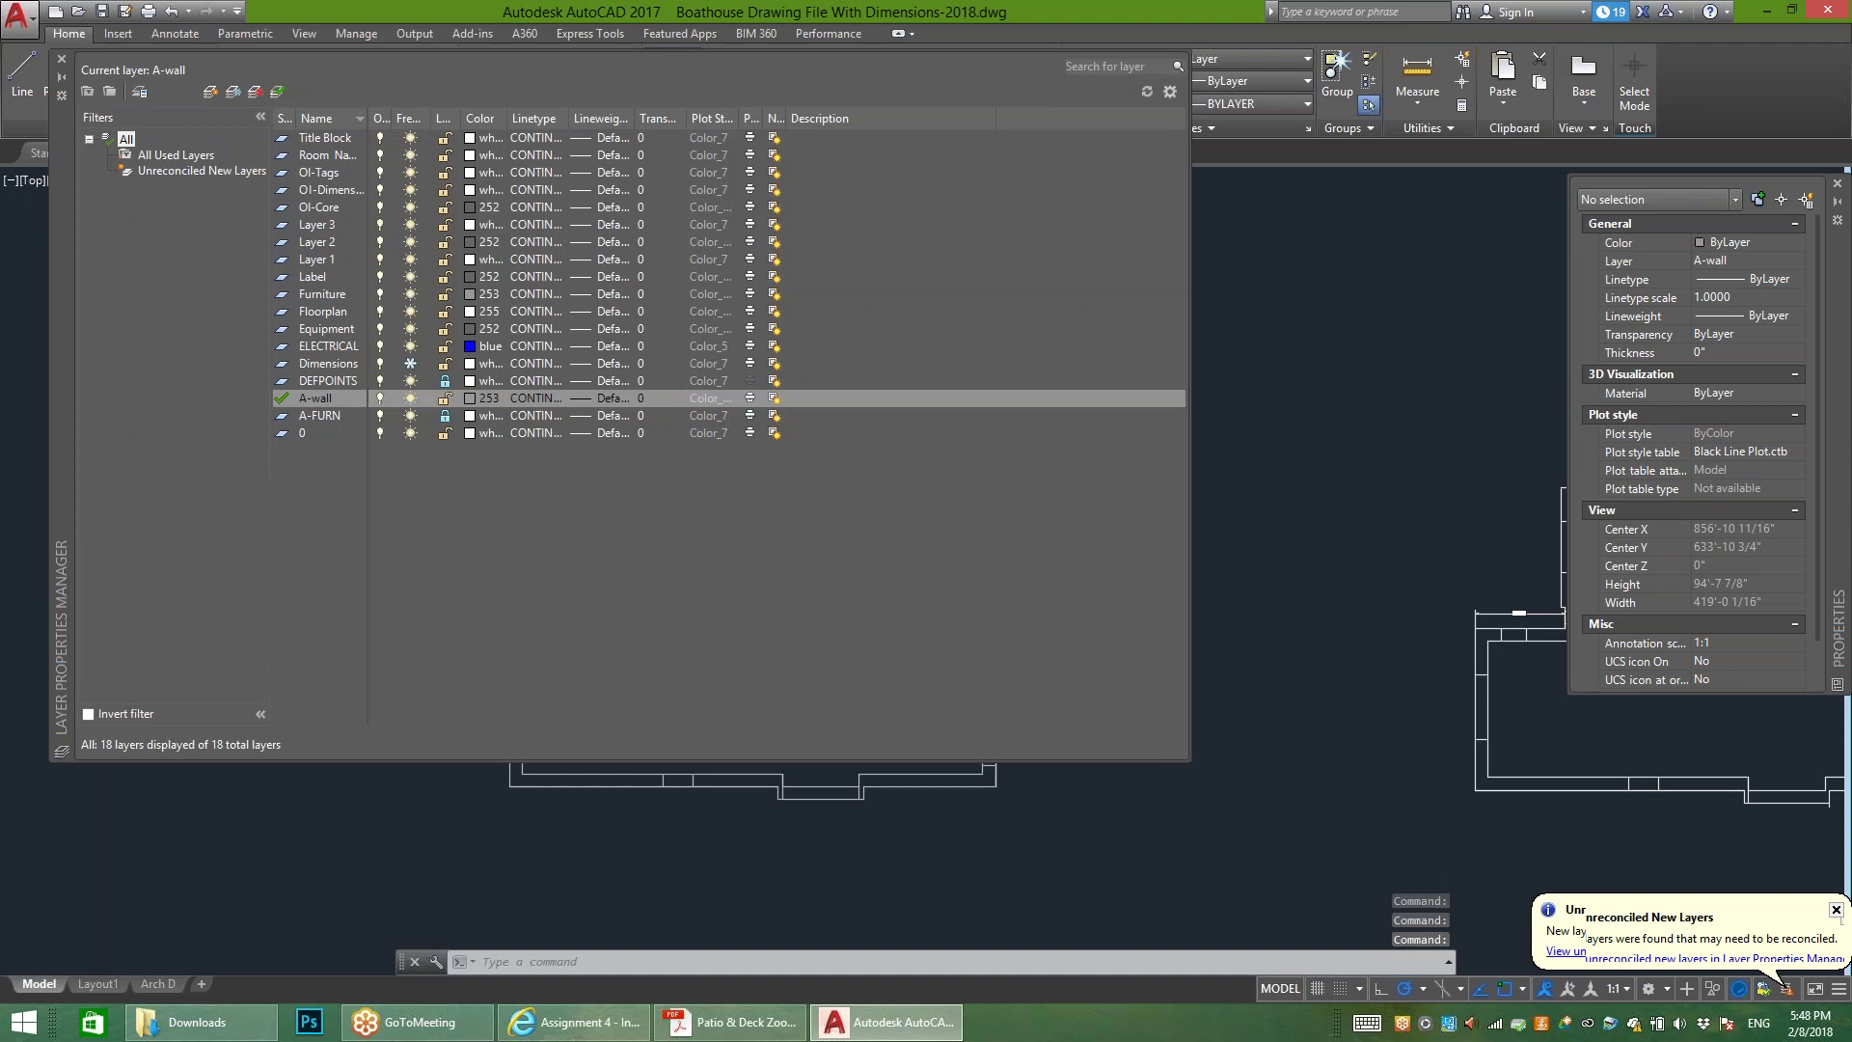
pyautogui.click(62, 58)
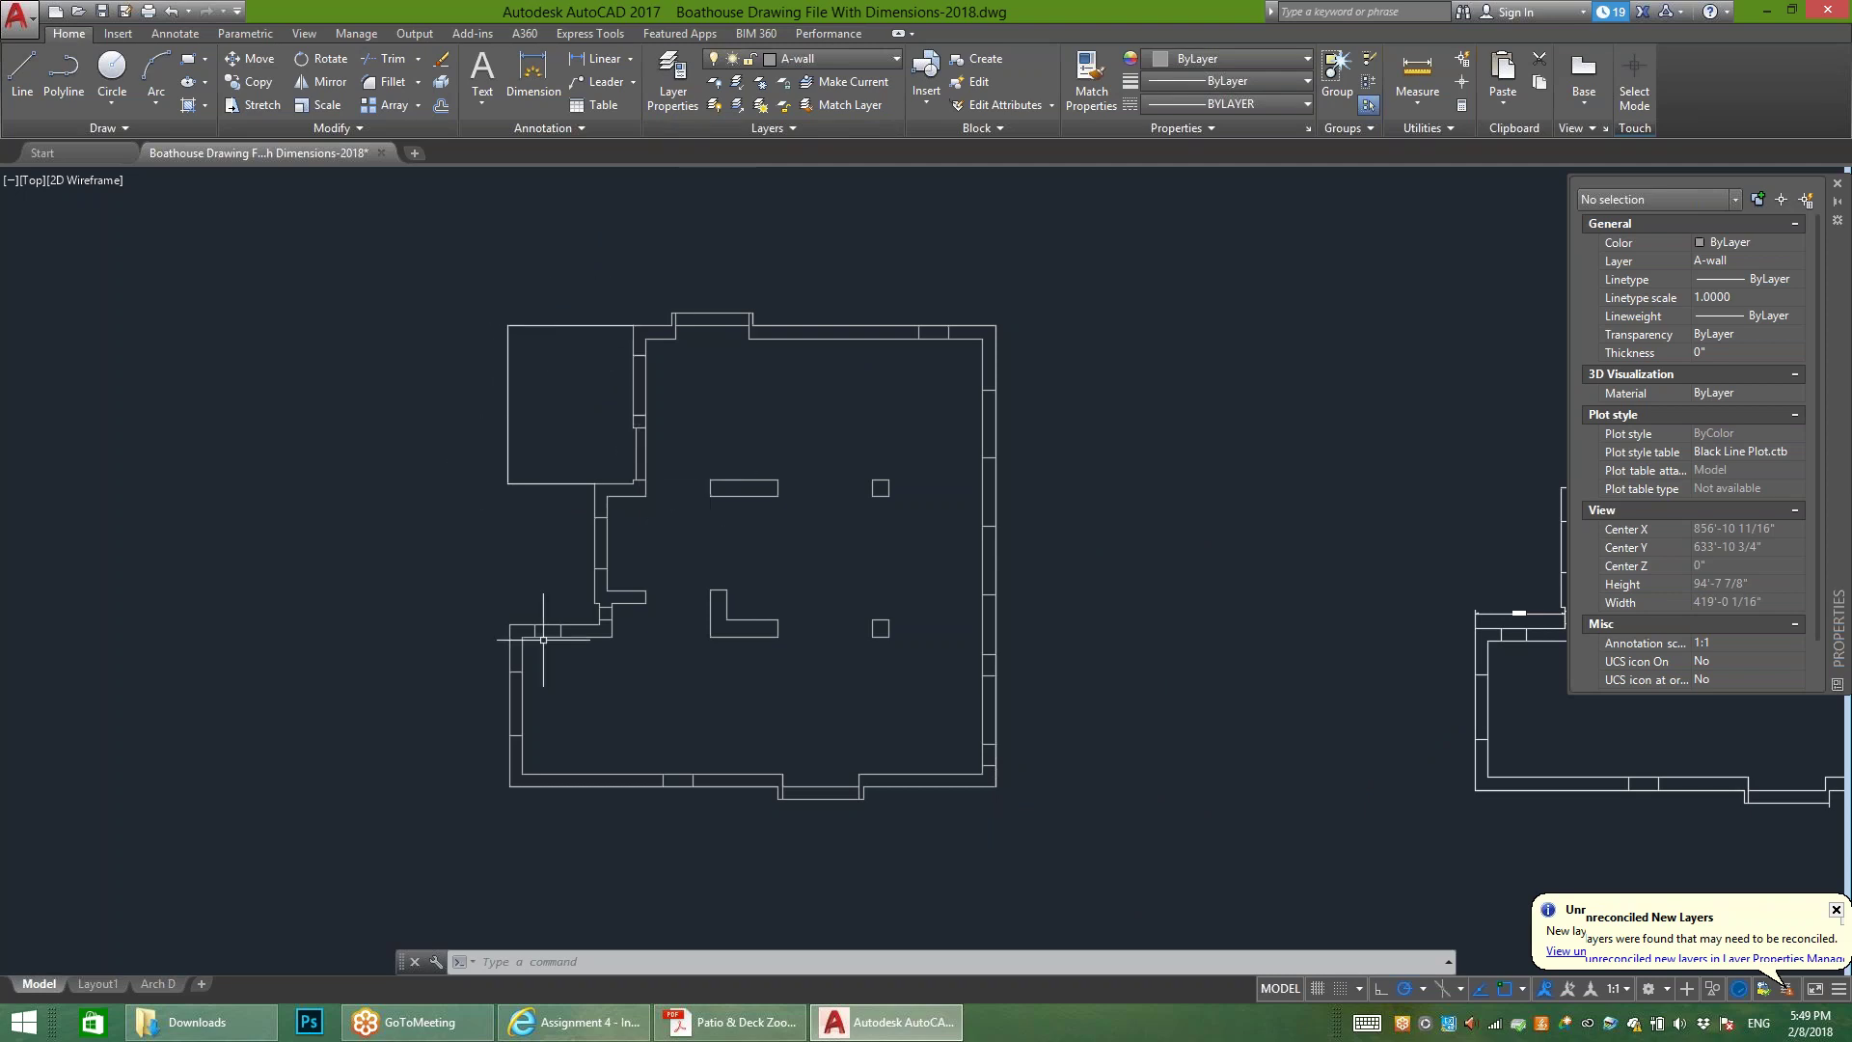
# Step: Check the patio border width in the Patio & Deck PDF and offset the patio's upper and left edges 1' inward in AutoCAD
pyautogui.click(734, 1021)
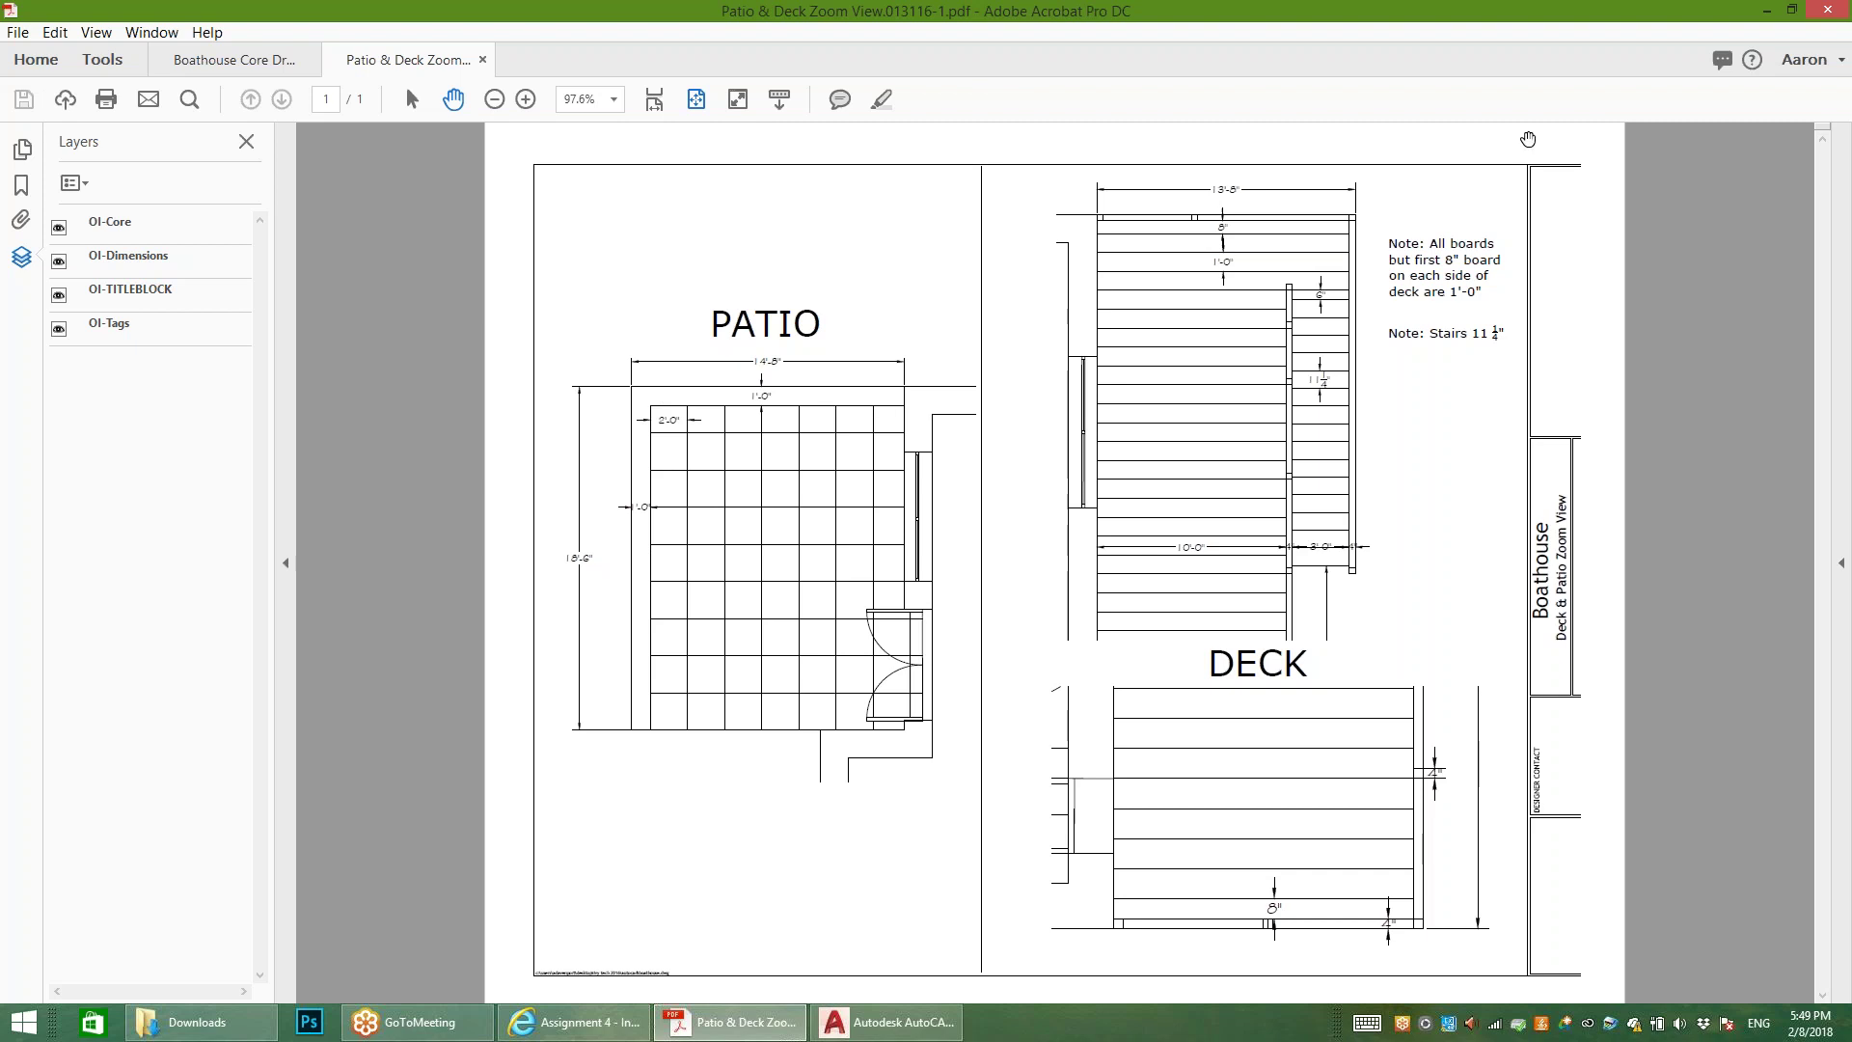
pyautogui.moveTo(1848, 4)
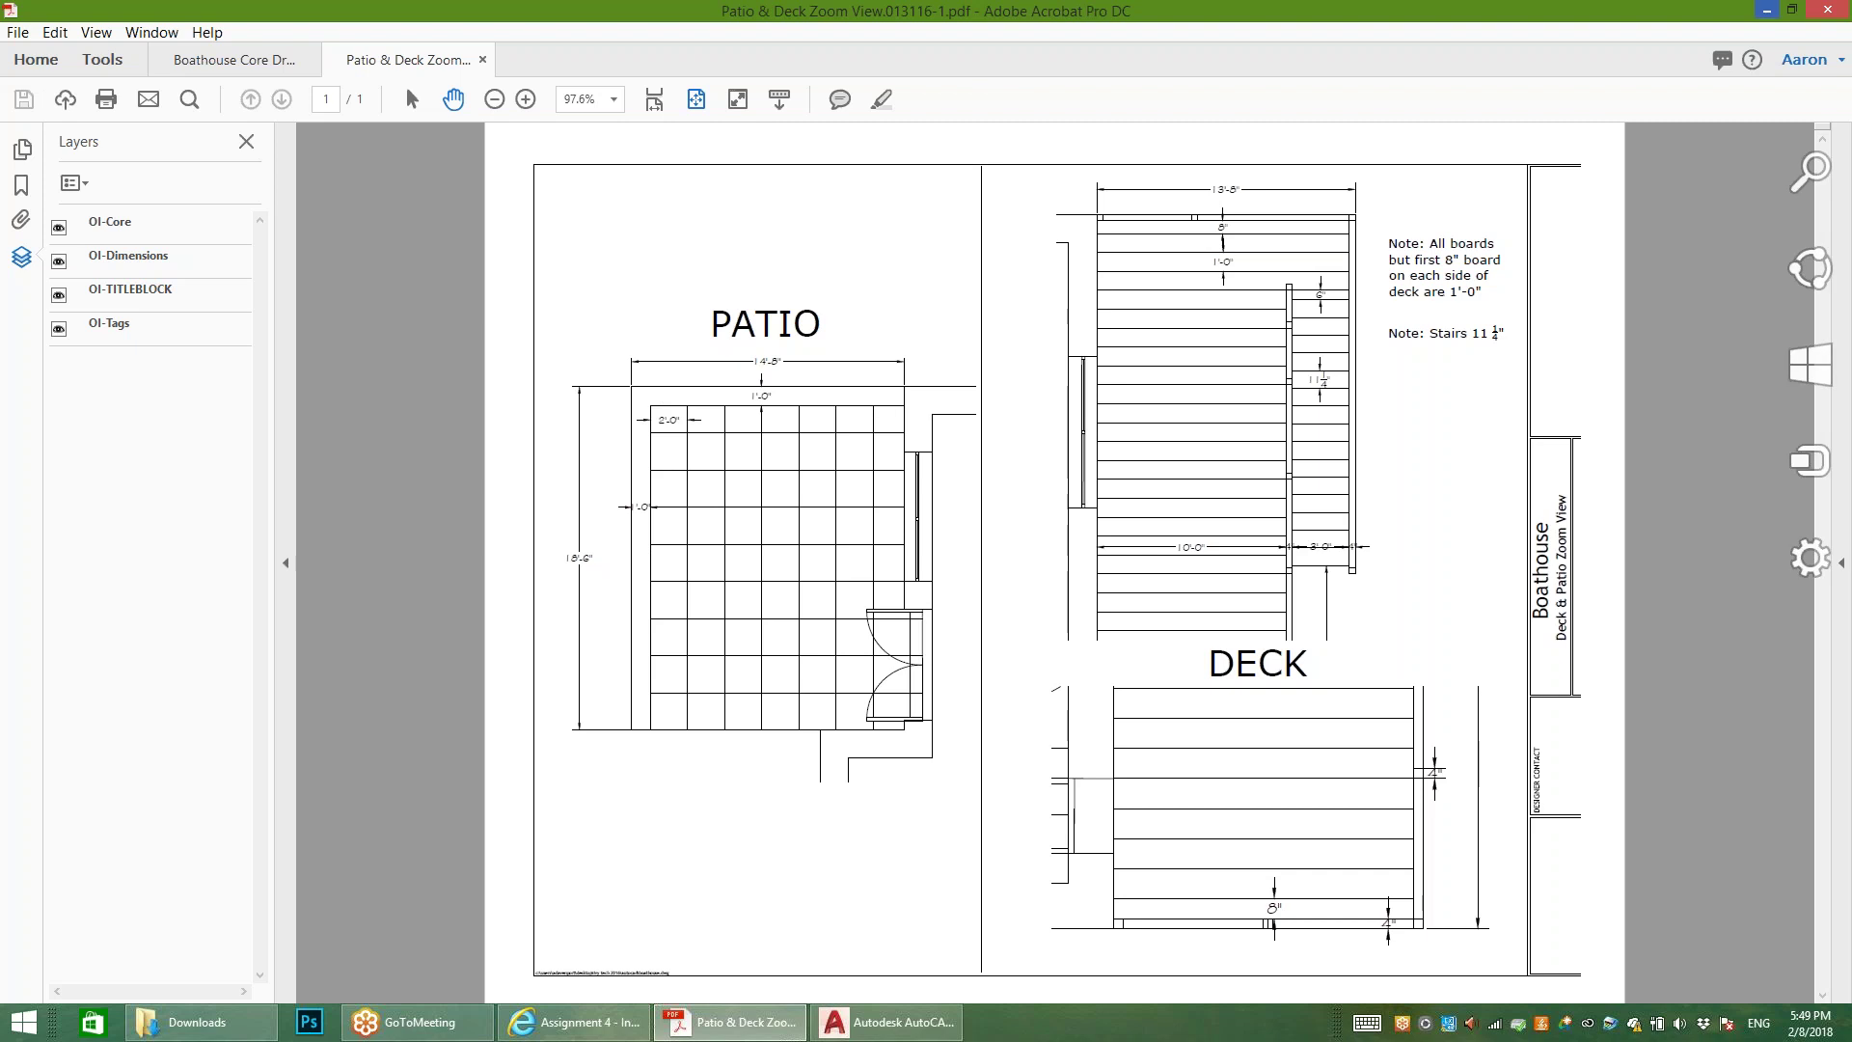
pyautogui.click(888, 1022)
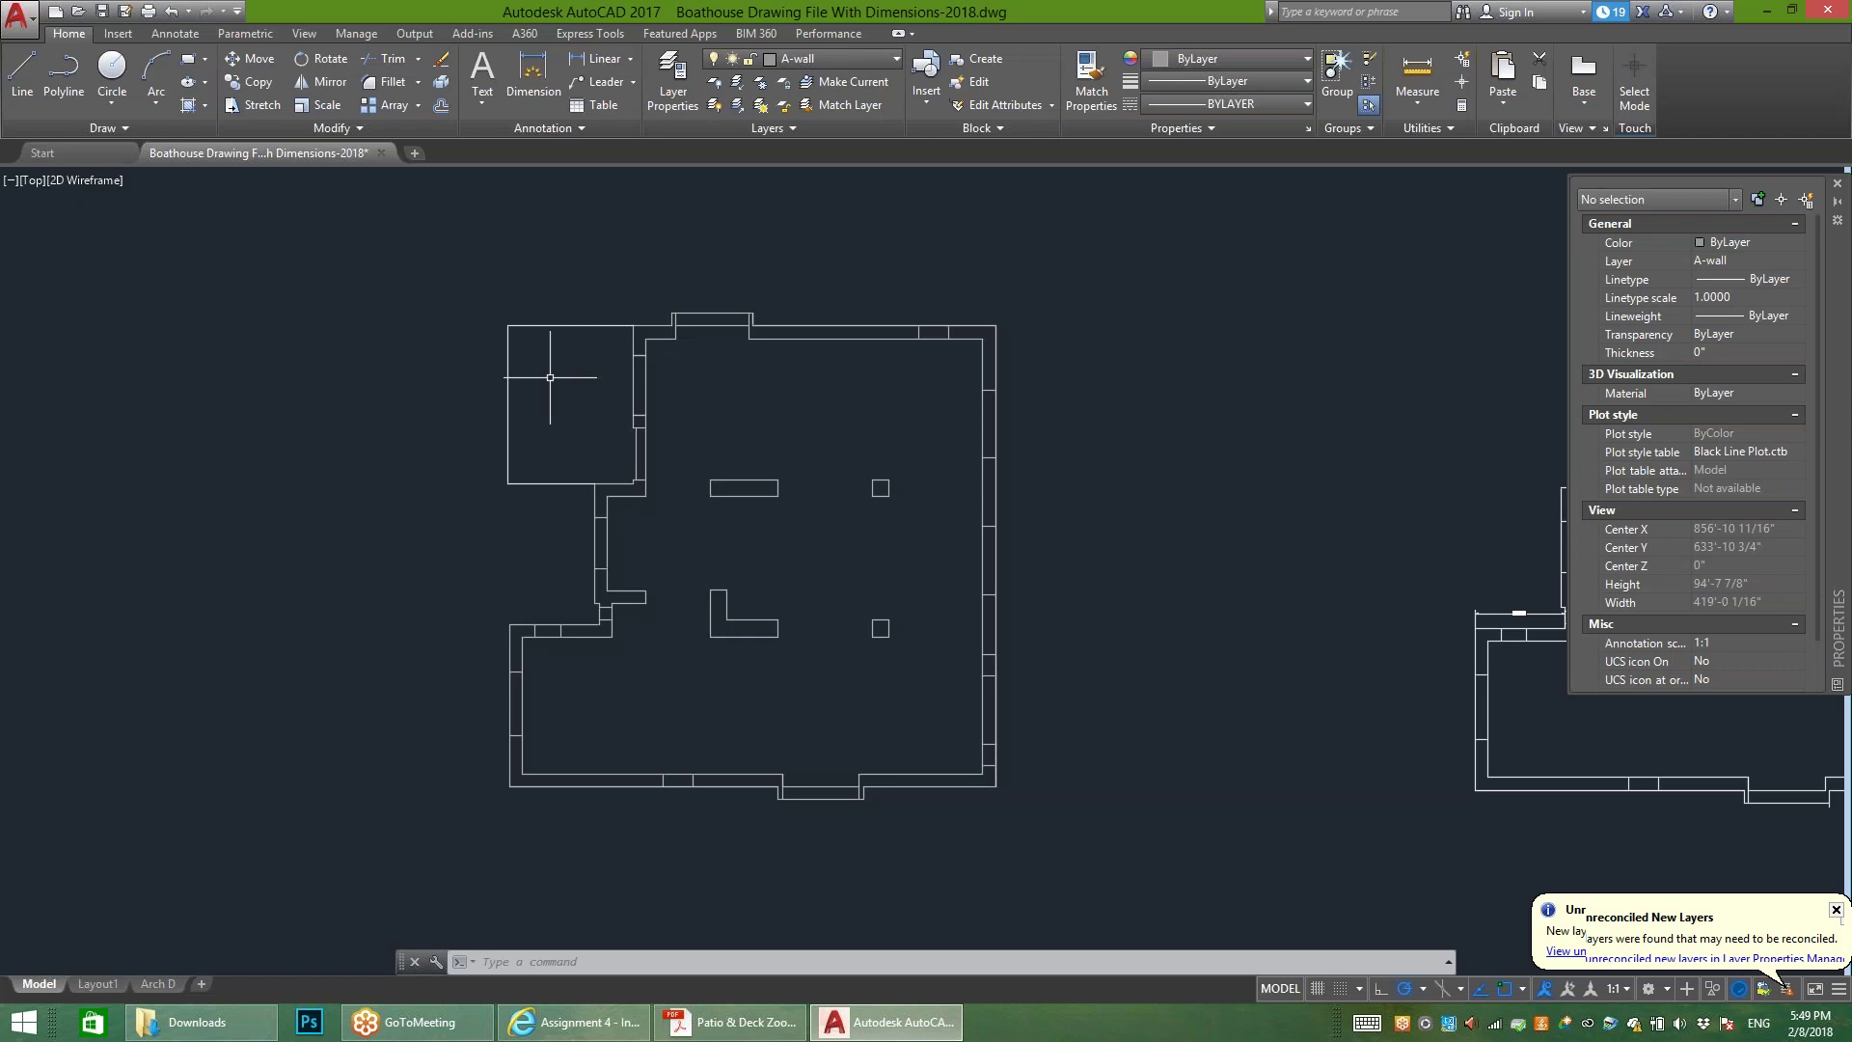
pyautogui.scroll(6, 482, 315)
pyautogui.moveTo(744, 591); pyautogui.dragTo(662, 483, button='middle')
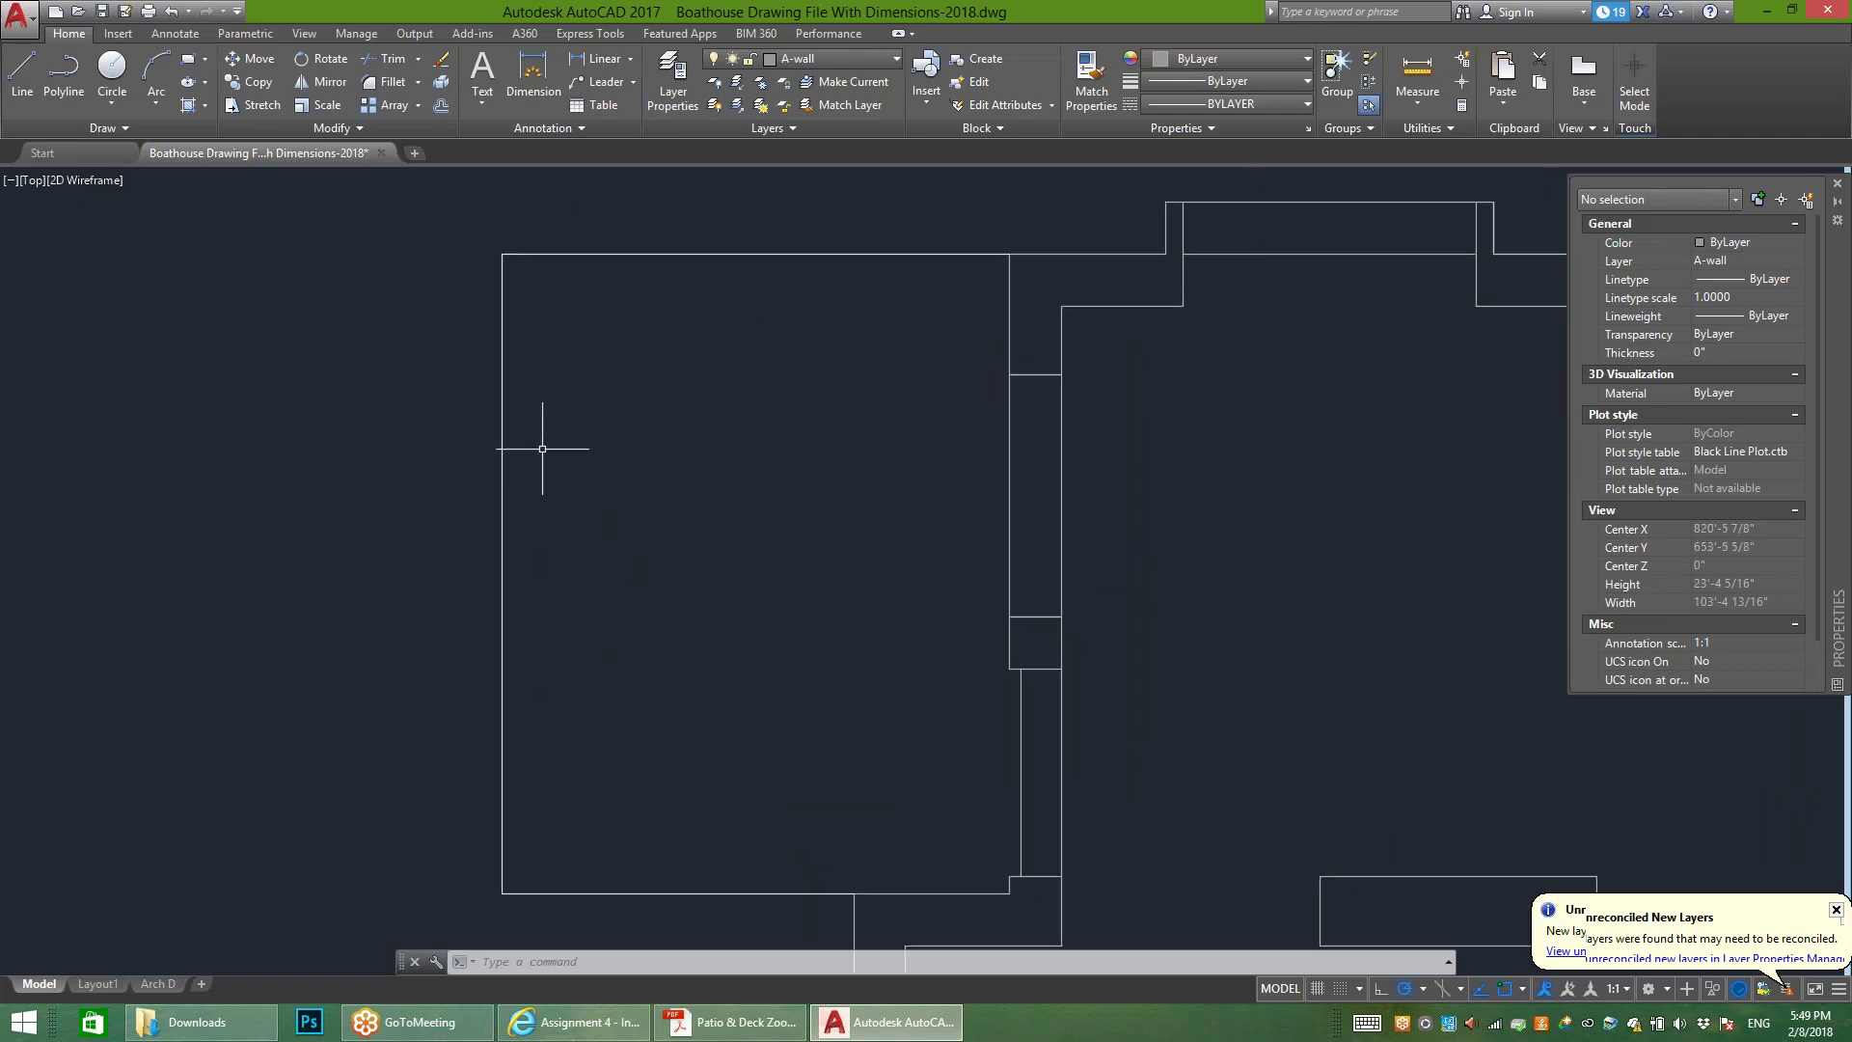
pyautogui.click(441, 104)
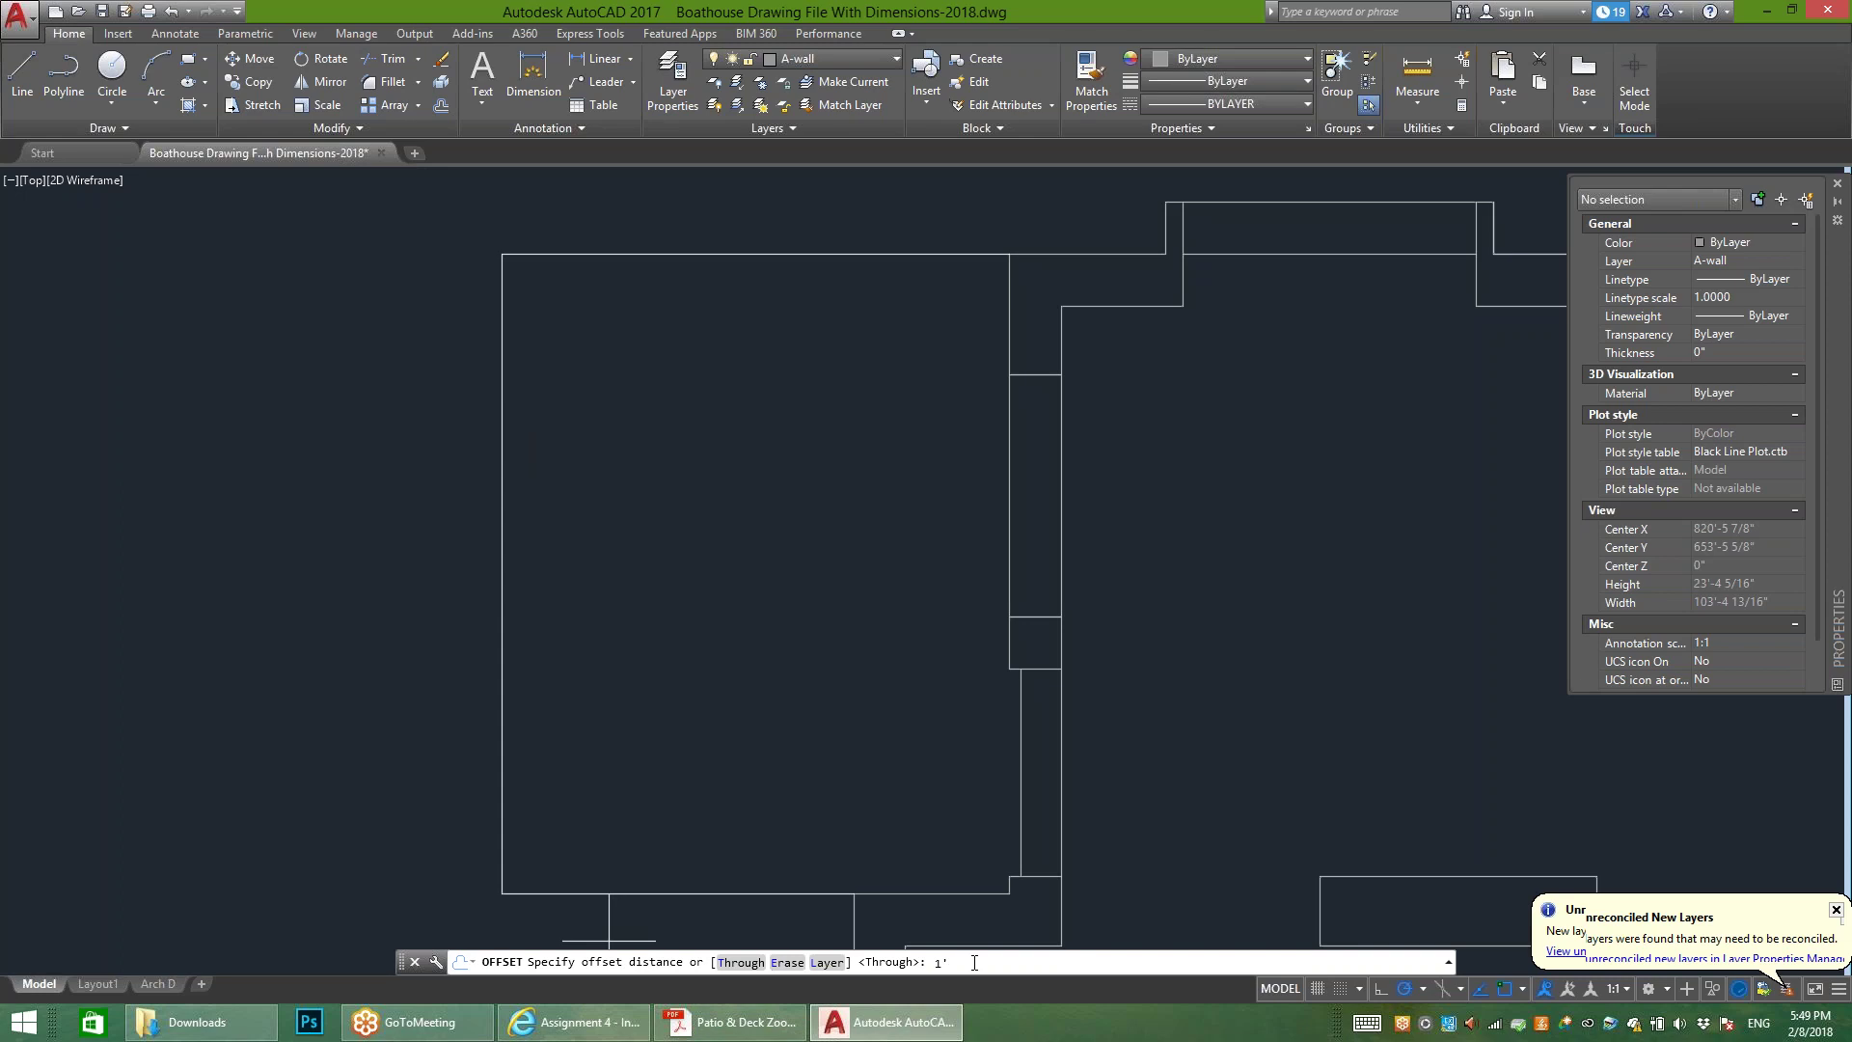
pyautogui.press('Return')
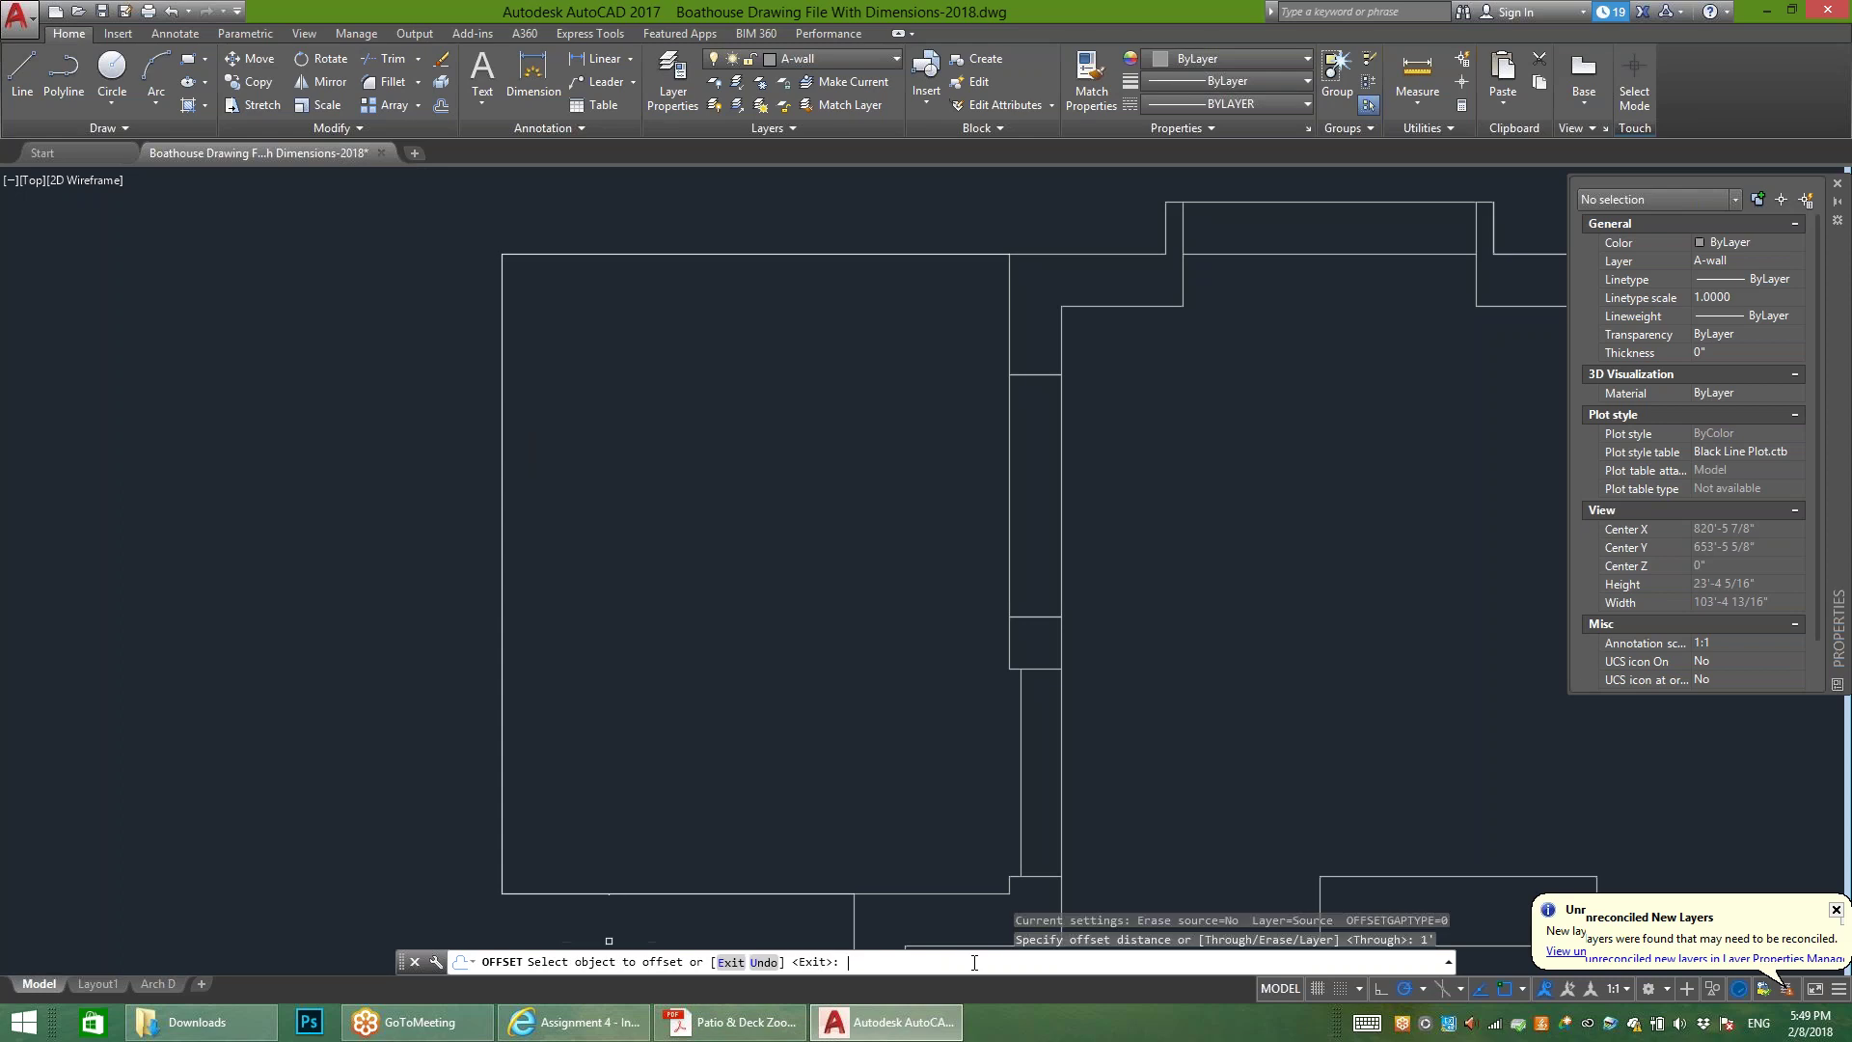
pyautogui.click(923, 255)
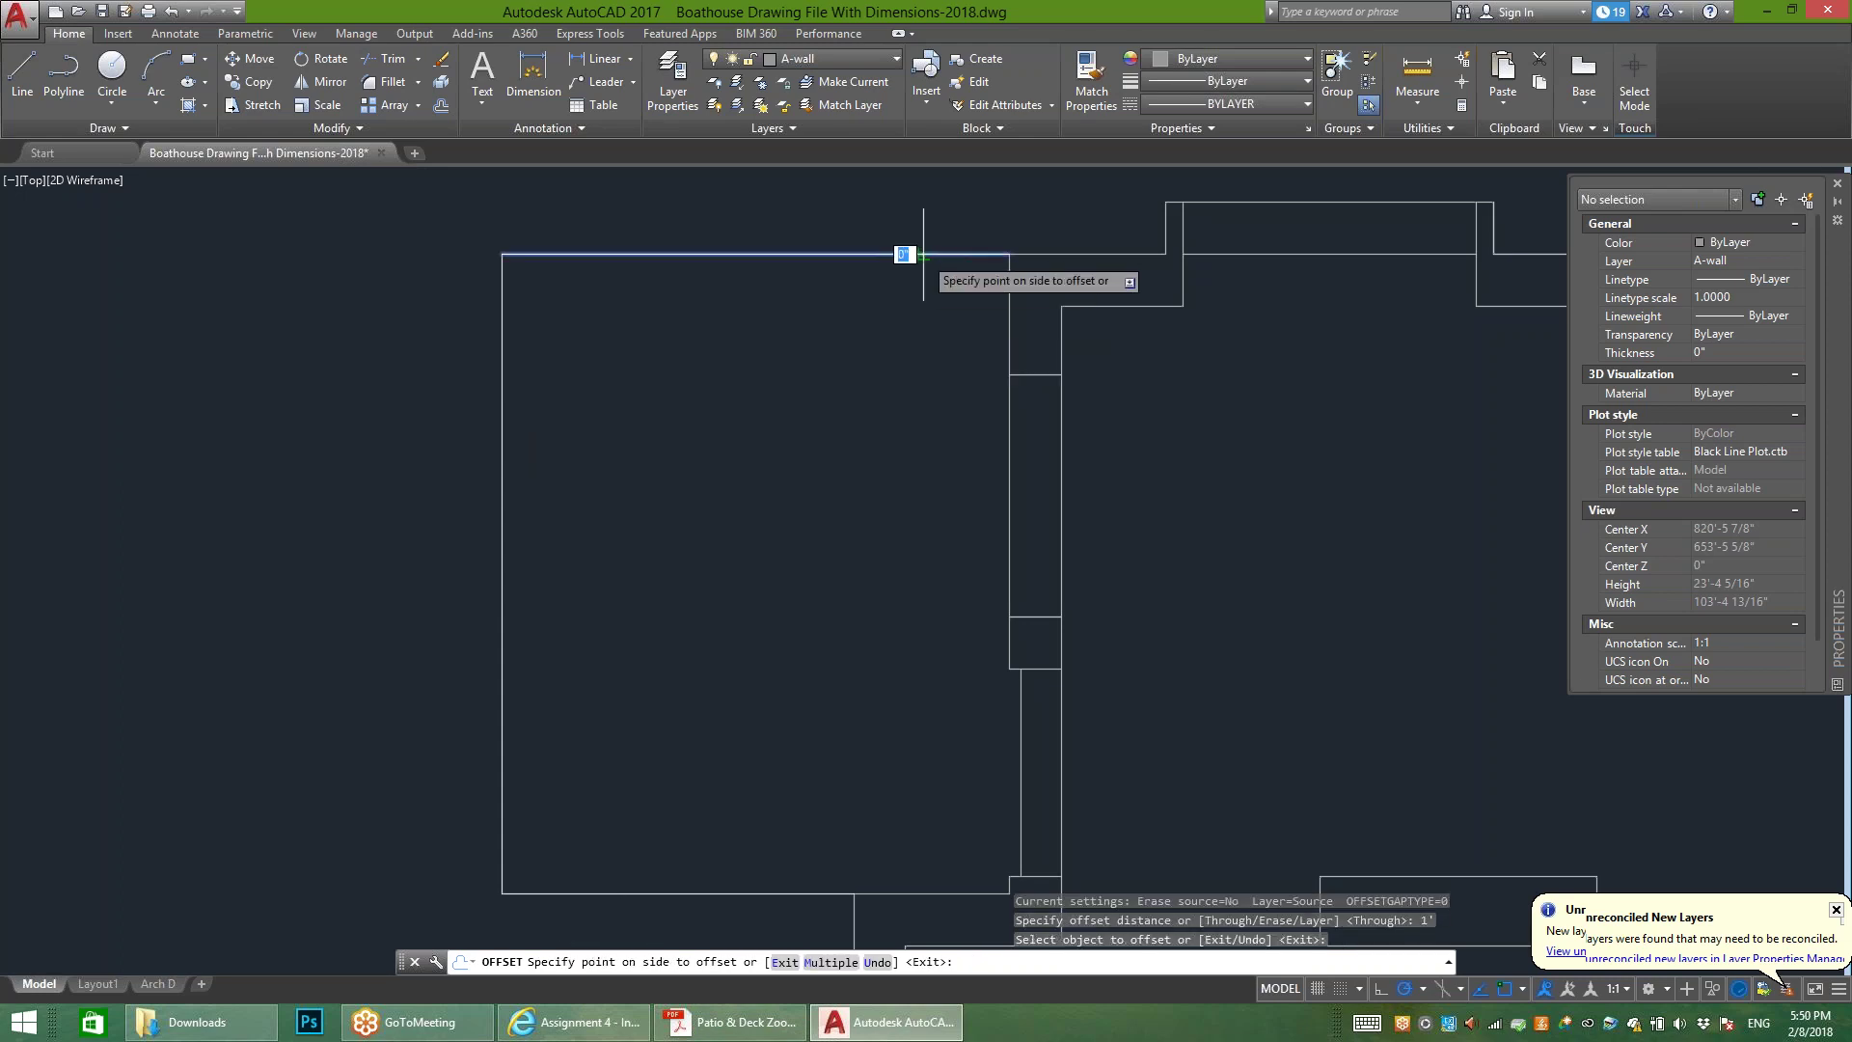
pyautogui.click(923, 329)
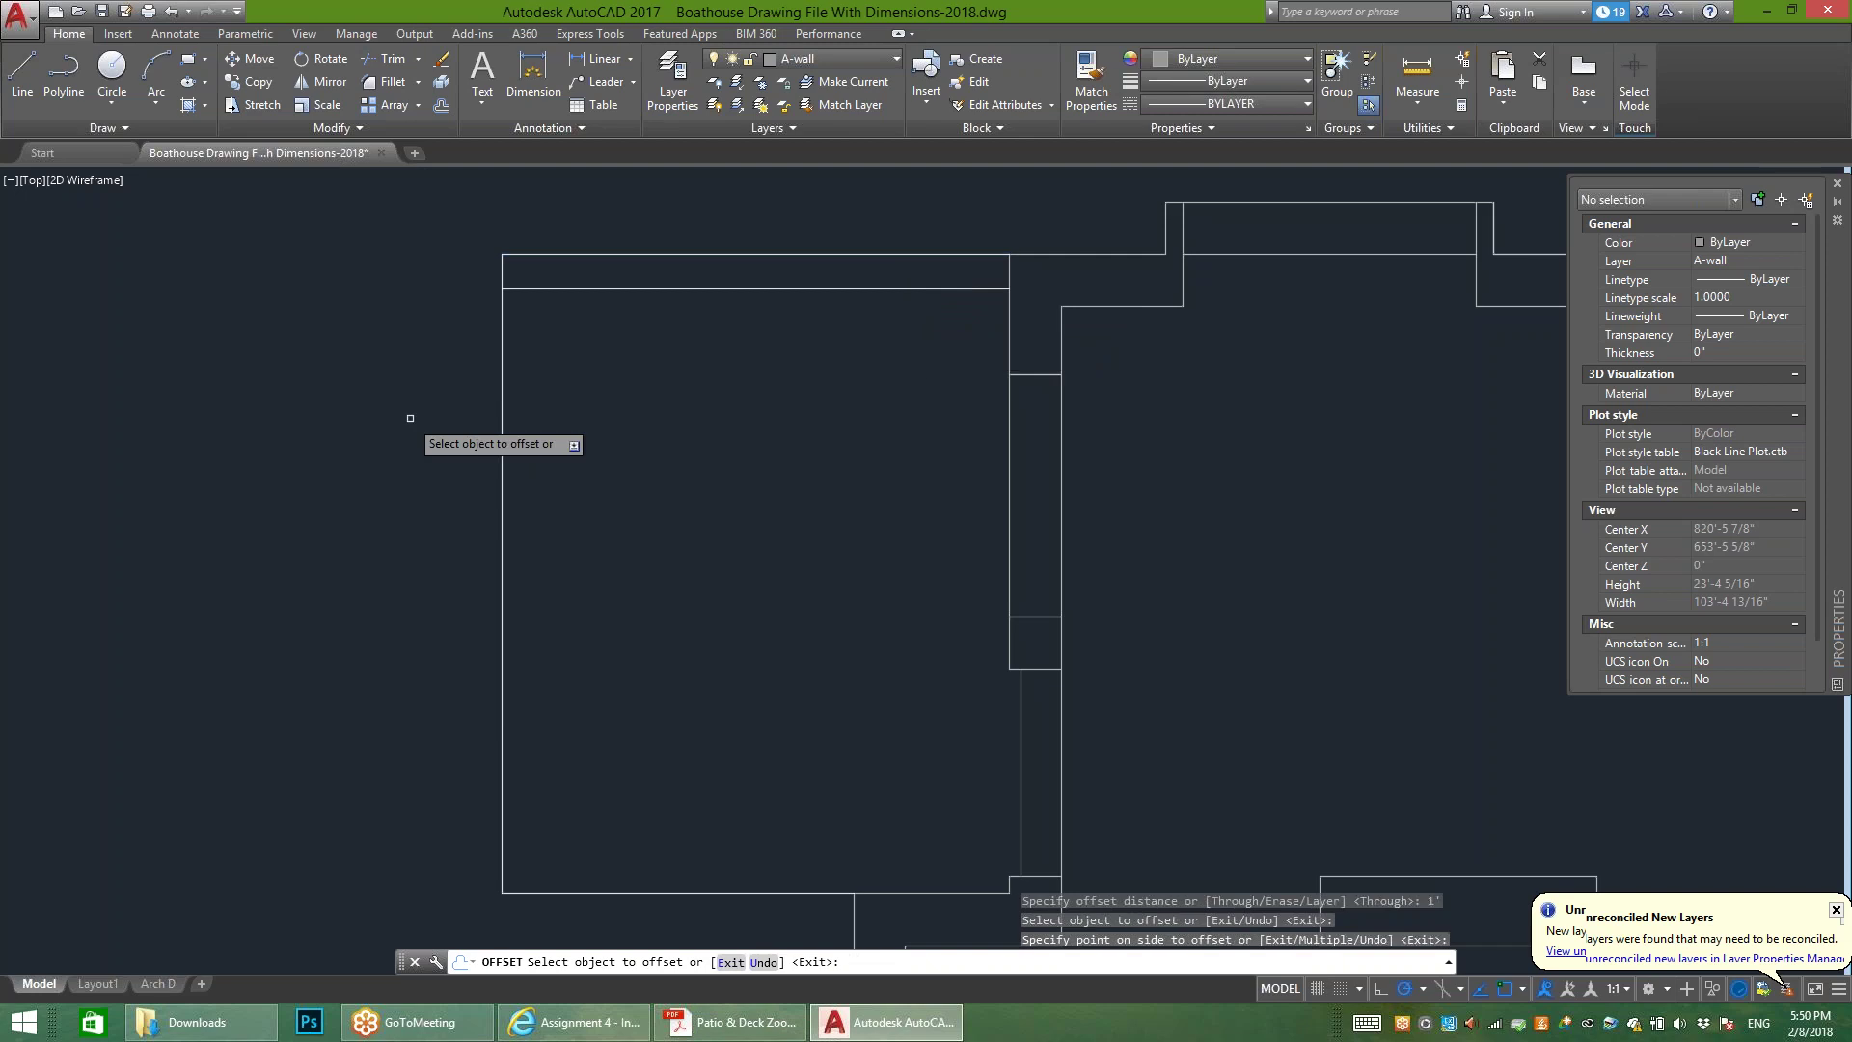
pyautogui.click(506, 393)
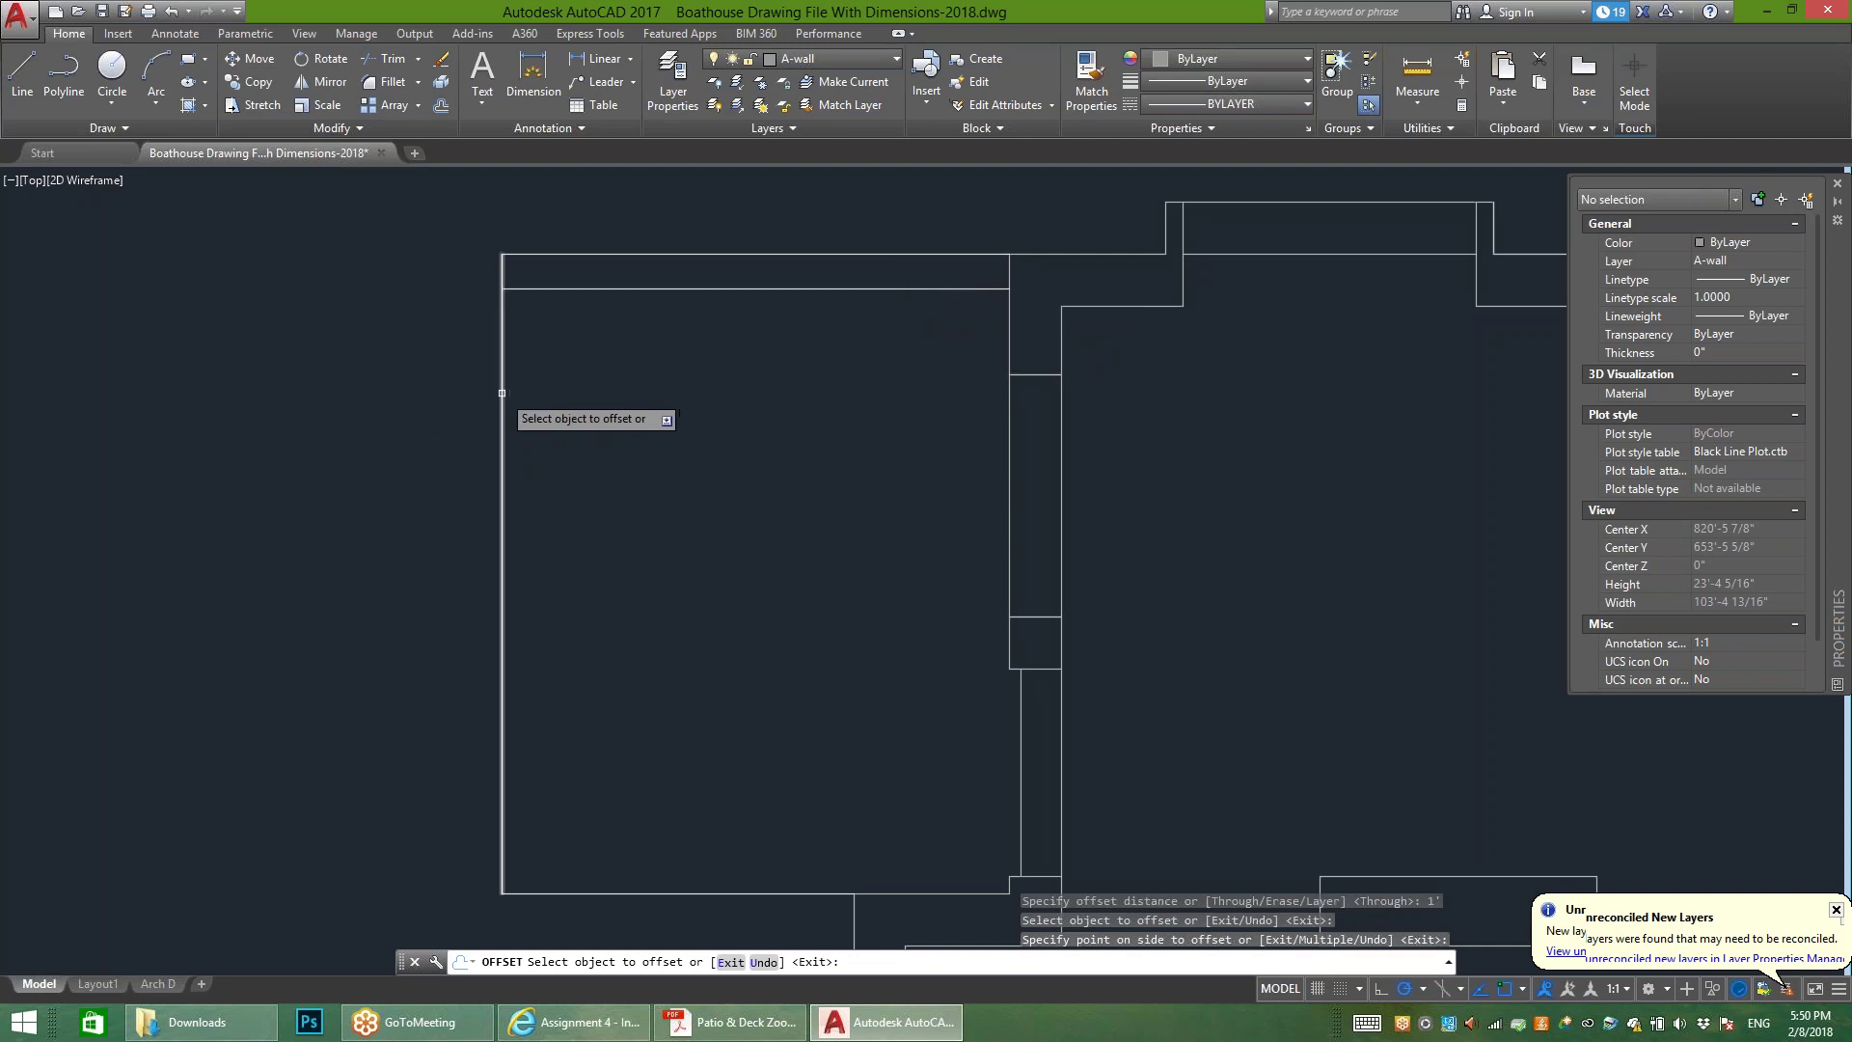
pyautogui.click(645, 404)
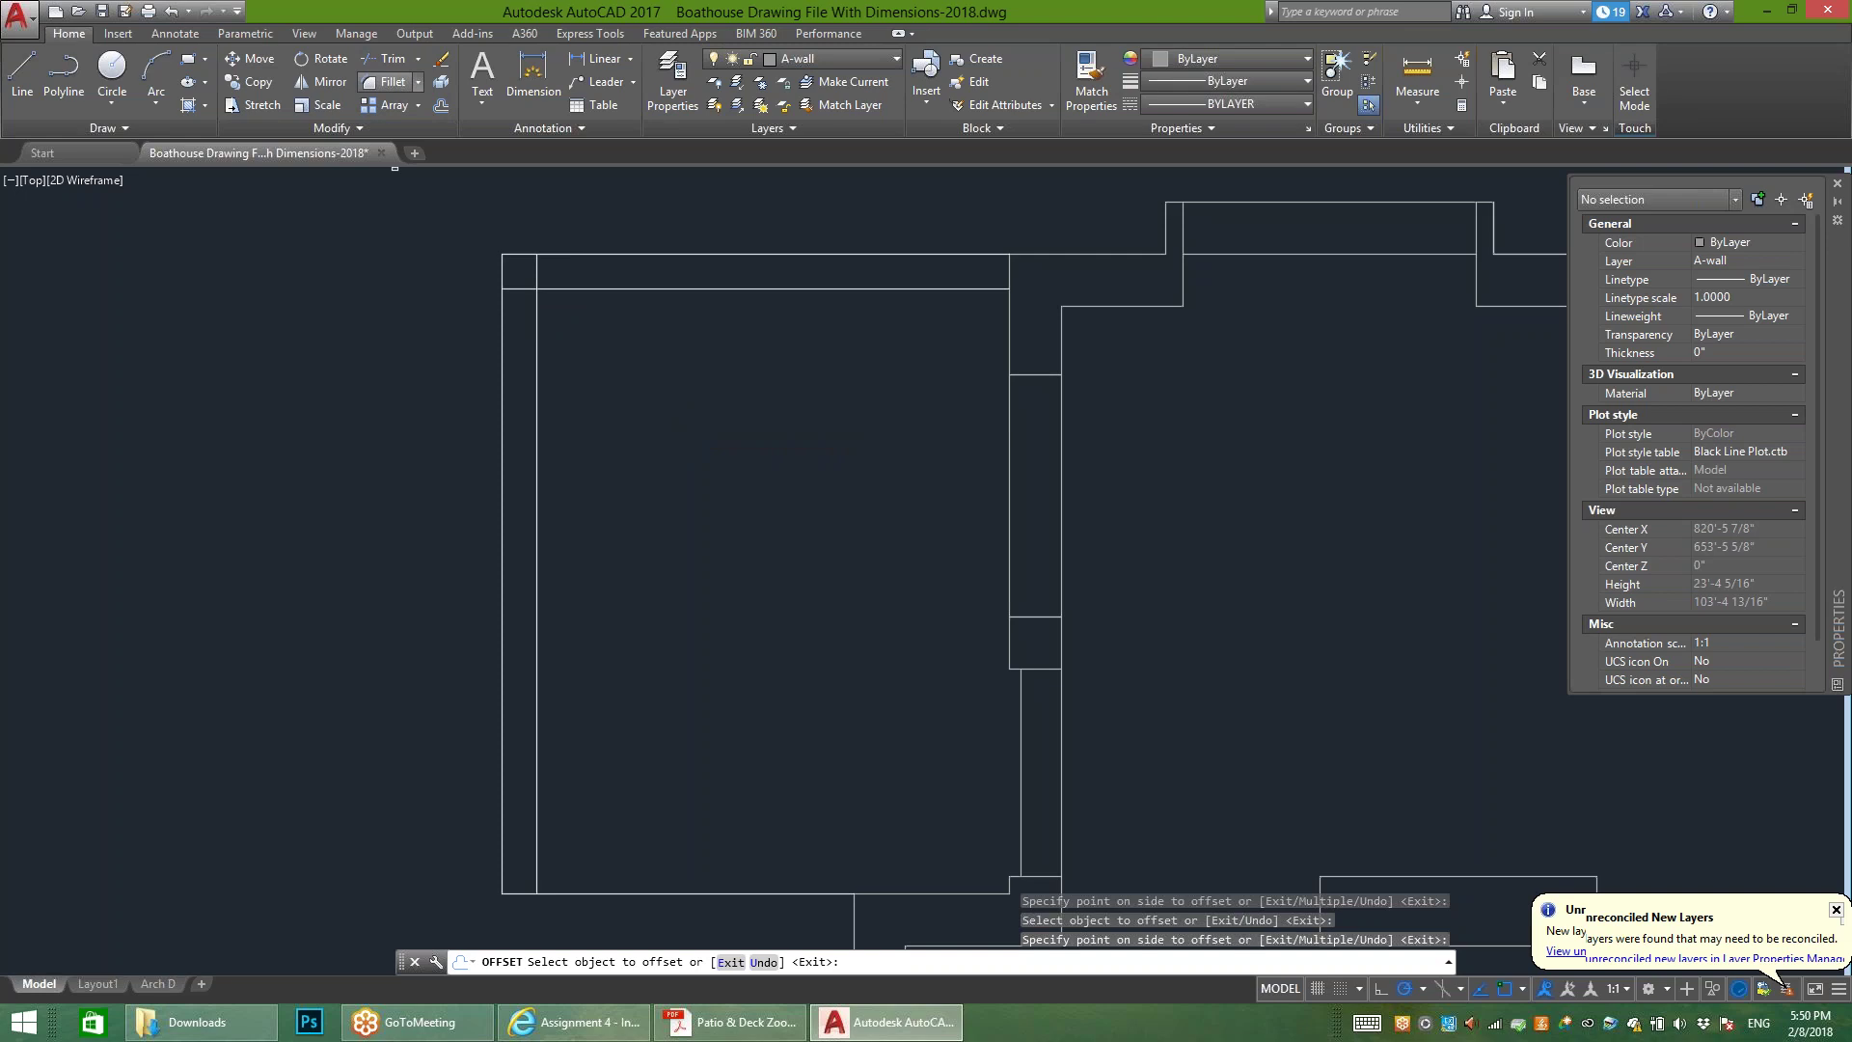
# Step: Fillet the two inner patio border lines into a clean corner at the patio's upper left
pyautogui.click(390, 82)
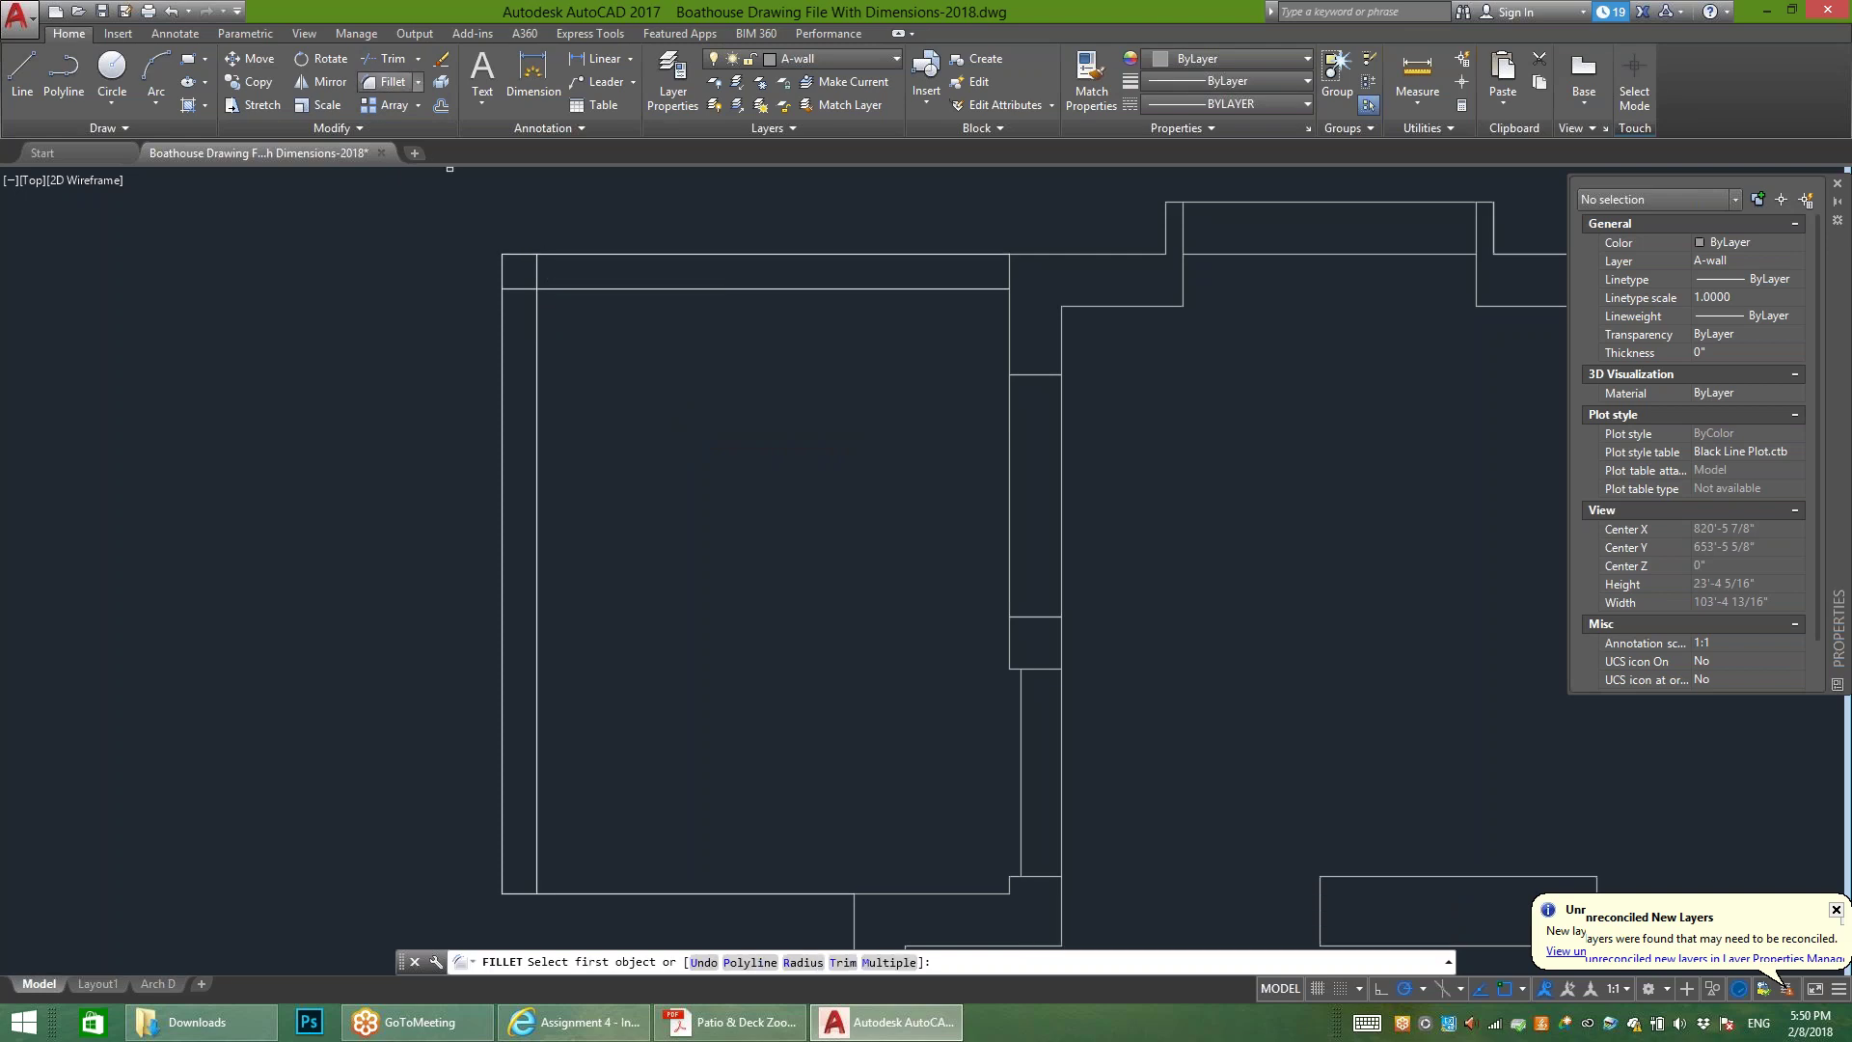
pyautogui.click(536, 306)
pyautogui.click(573, 288)
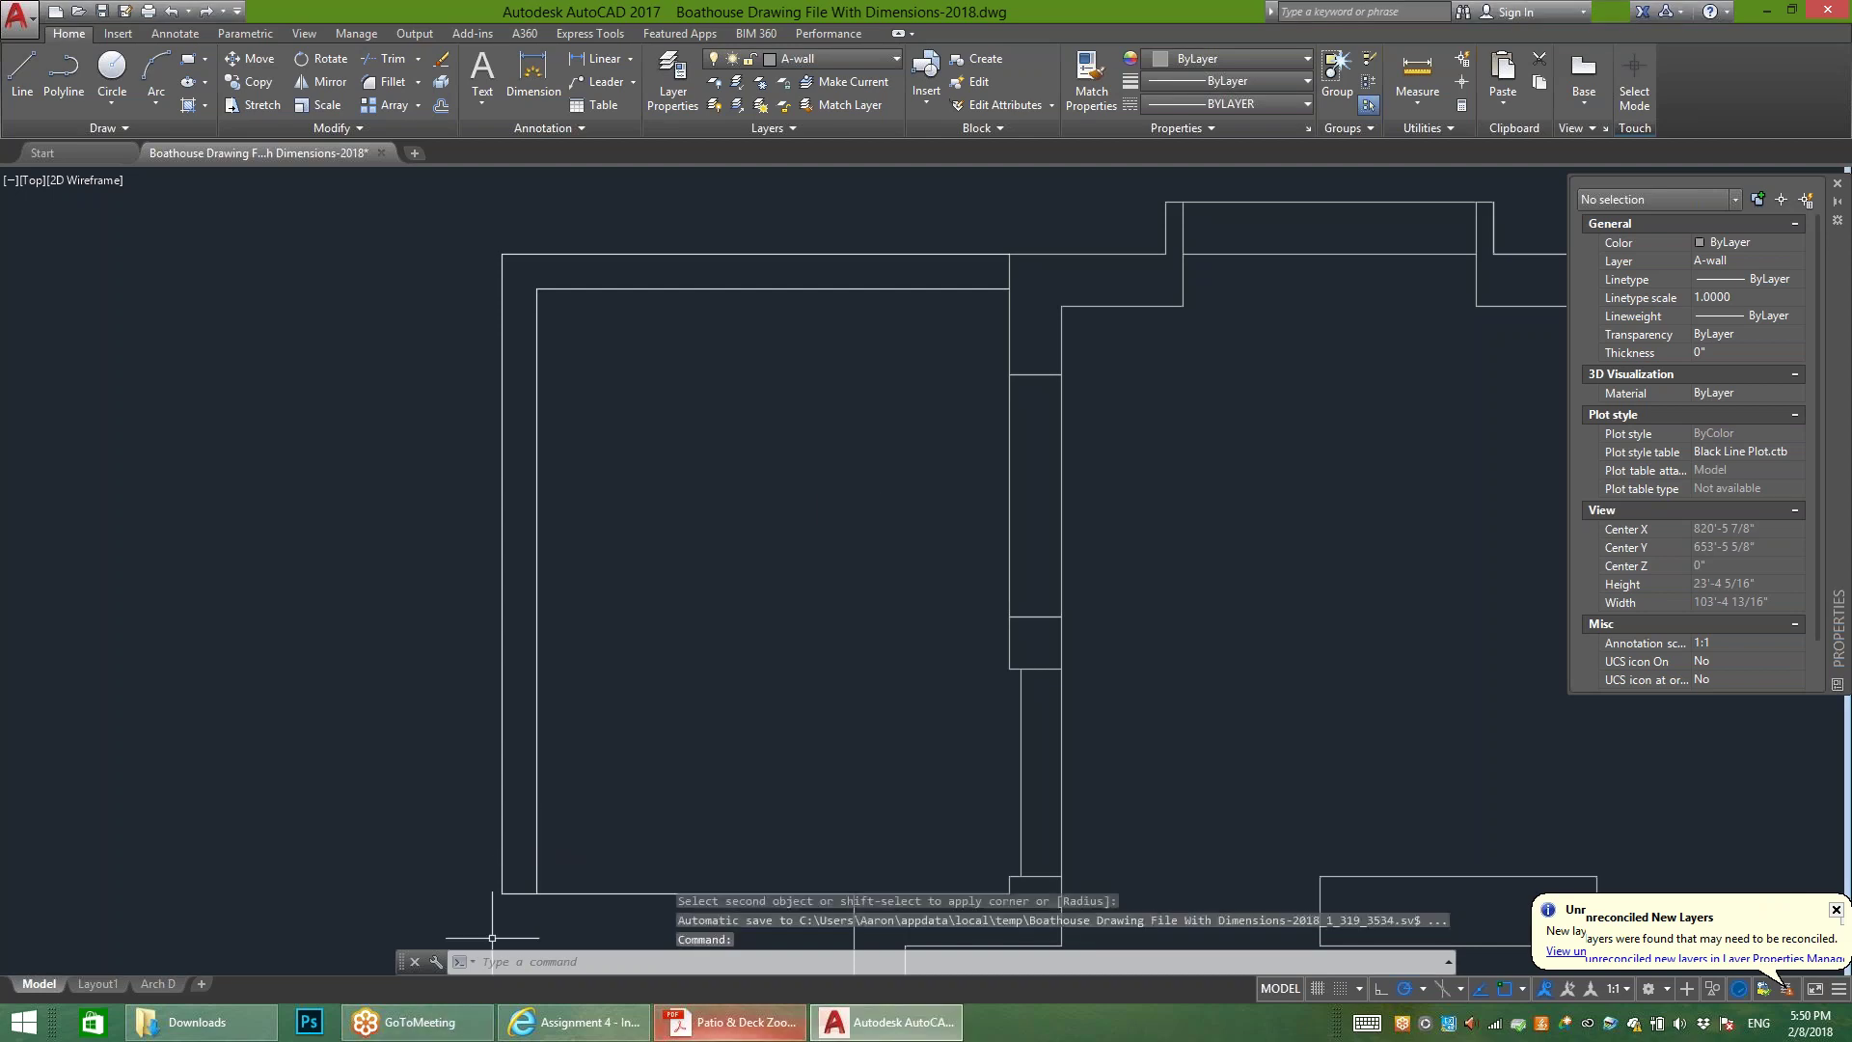
# Step: Check the patio tile size in the Patio & Deck PDF, then return to the patio in AutoCAD
pyautogui.click(733, 1022)
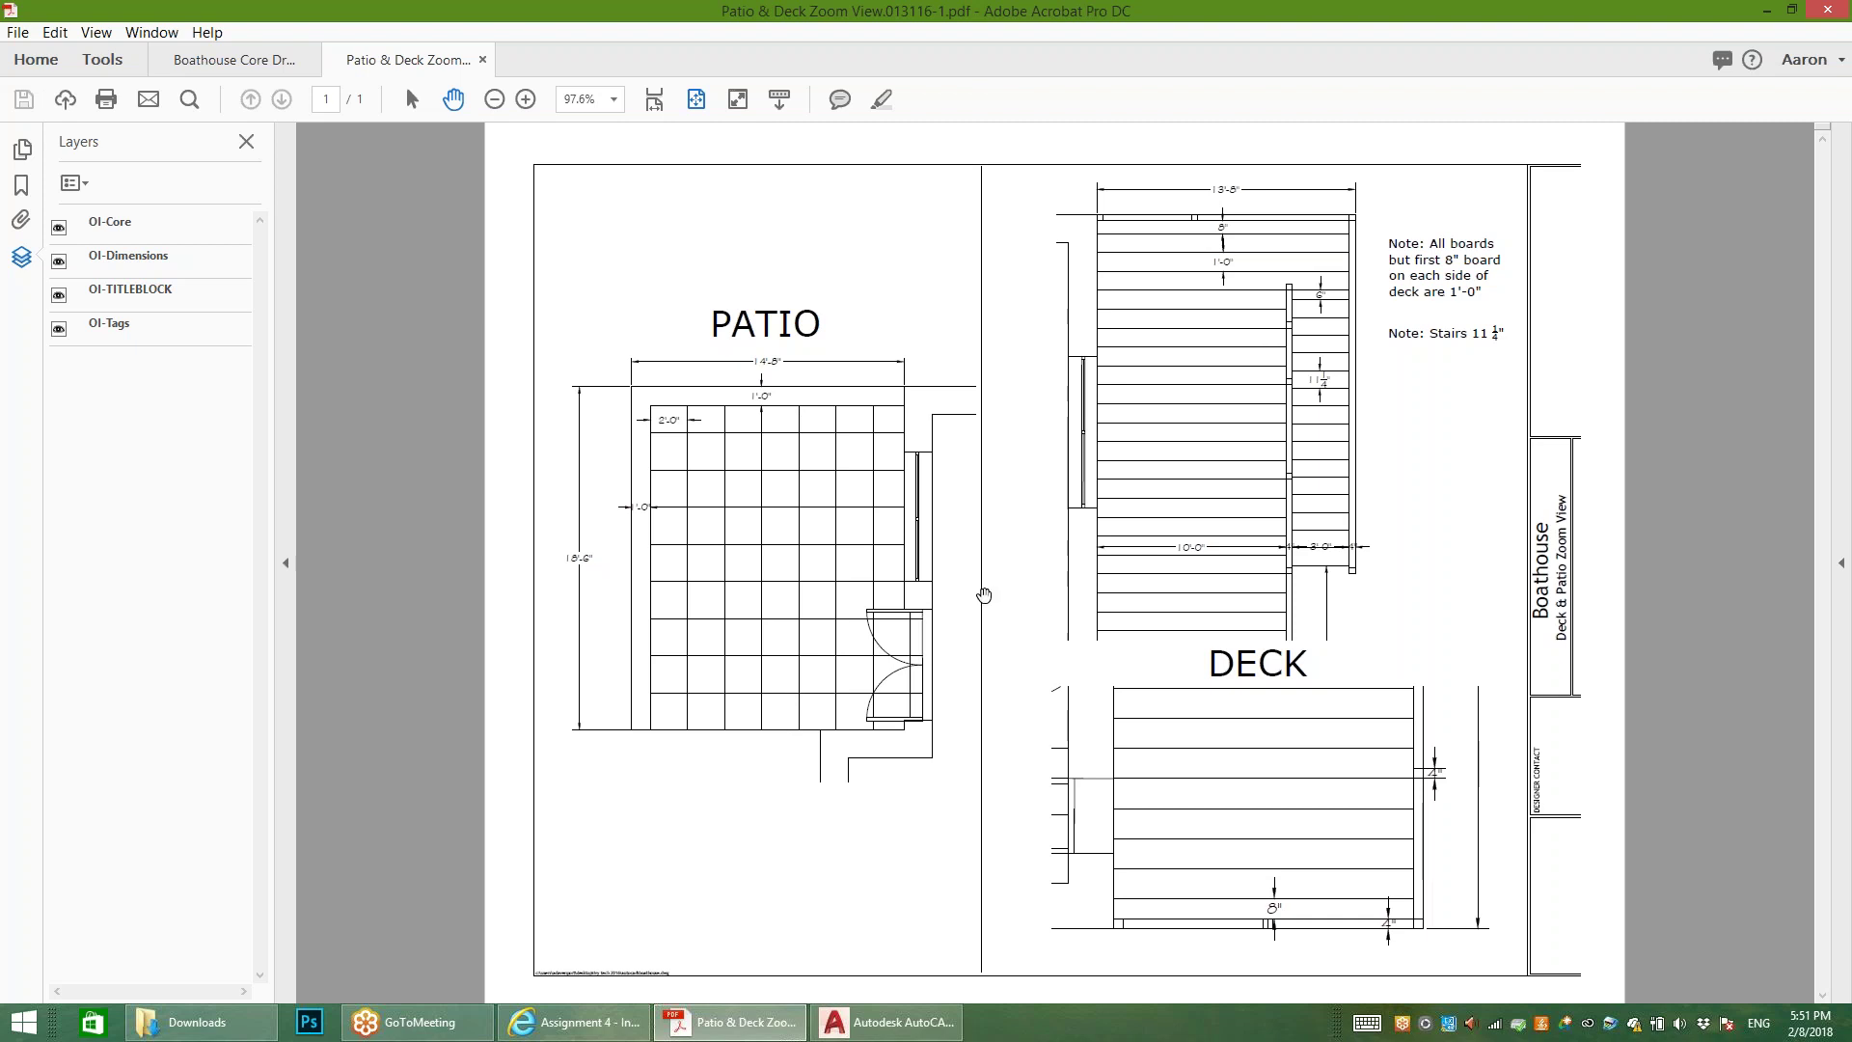
pyautogui.click(887, 1021)
pyautogui.moveTo(842, 716)
pyautogui.mouseDown(button='middle')
pyautogui.moveTo(868, 480)
pyautogui.moveTo(864, 579)
pyautogui.mouseUp(button='middle')
pyautogui.press('Escape')
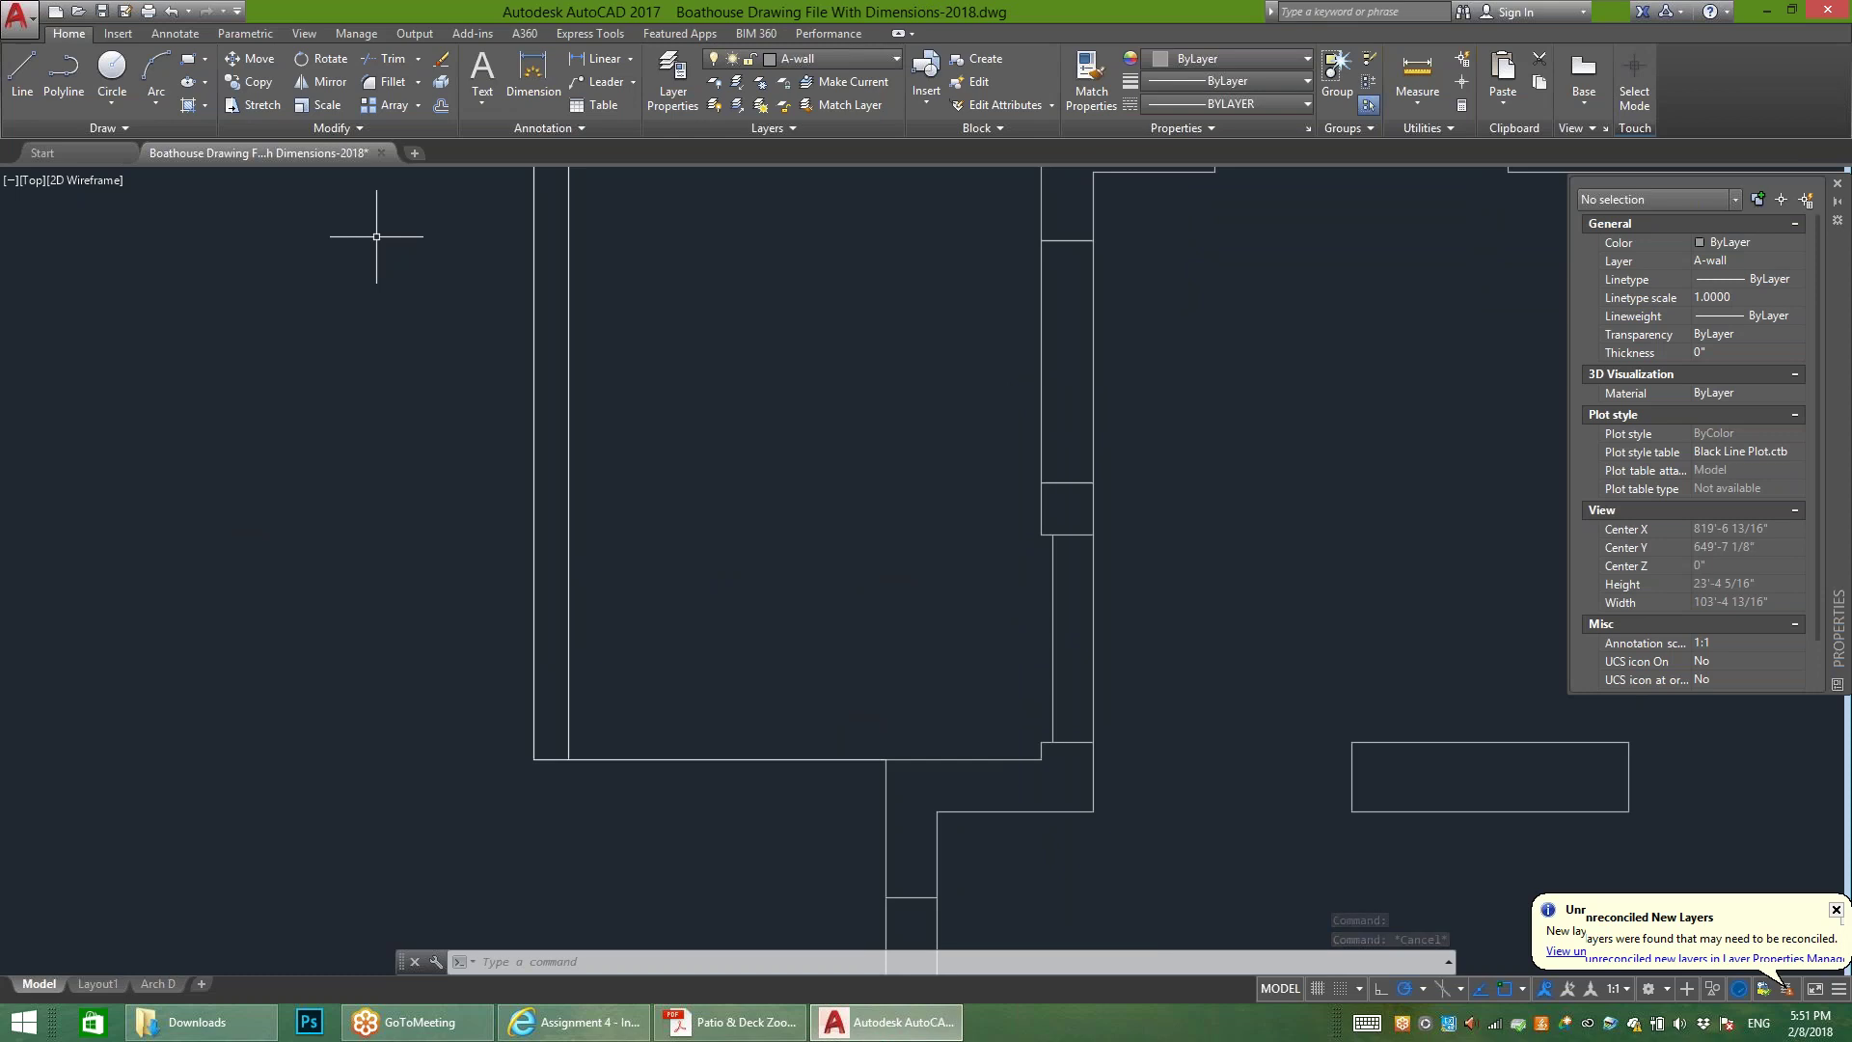
pyautogui.scroll(-2, 526, 567)
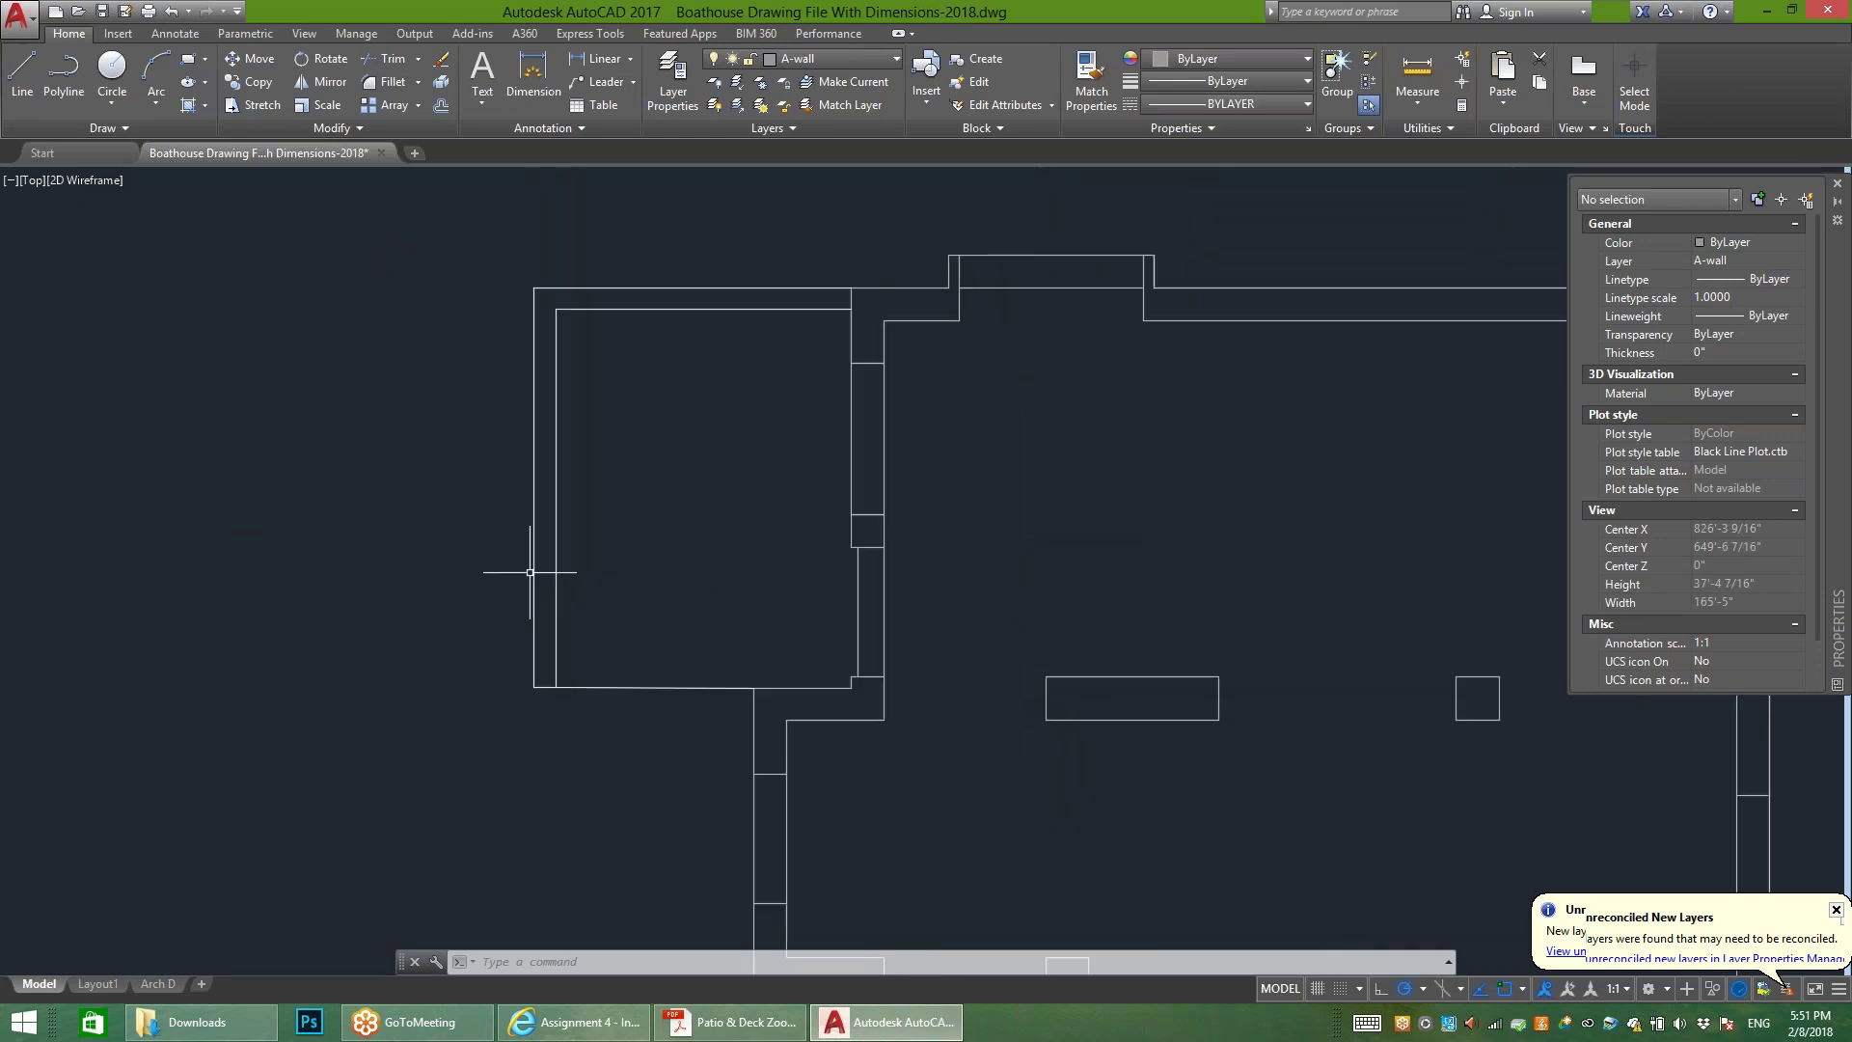
# Step: Offset the patio's lower edge upward repeatedly at 2' spacing to create eight horizontal tile lines
pyautogui.click(441, 104)
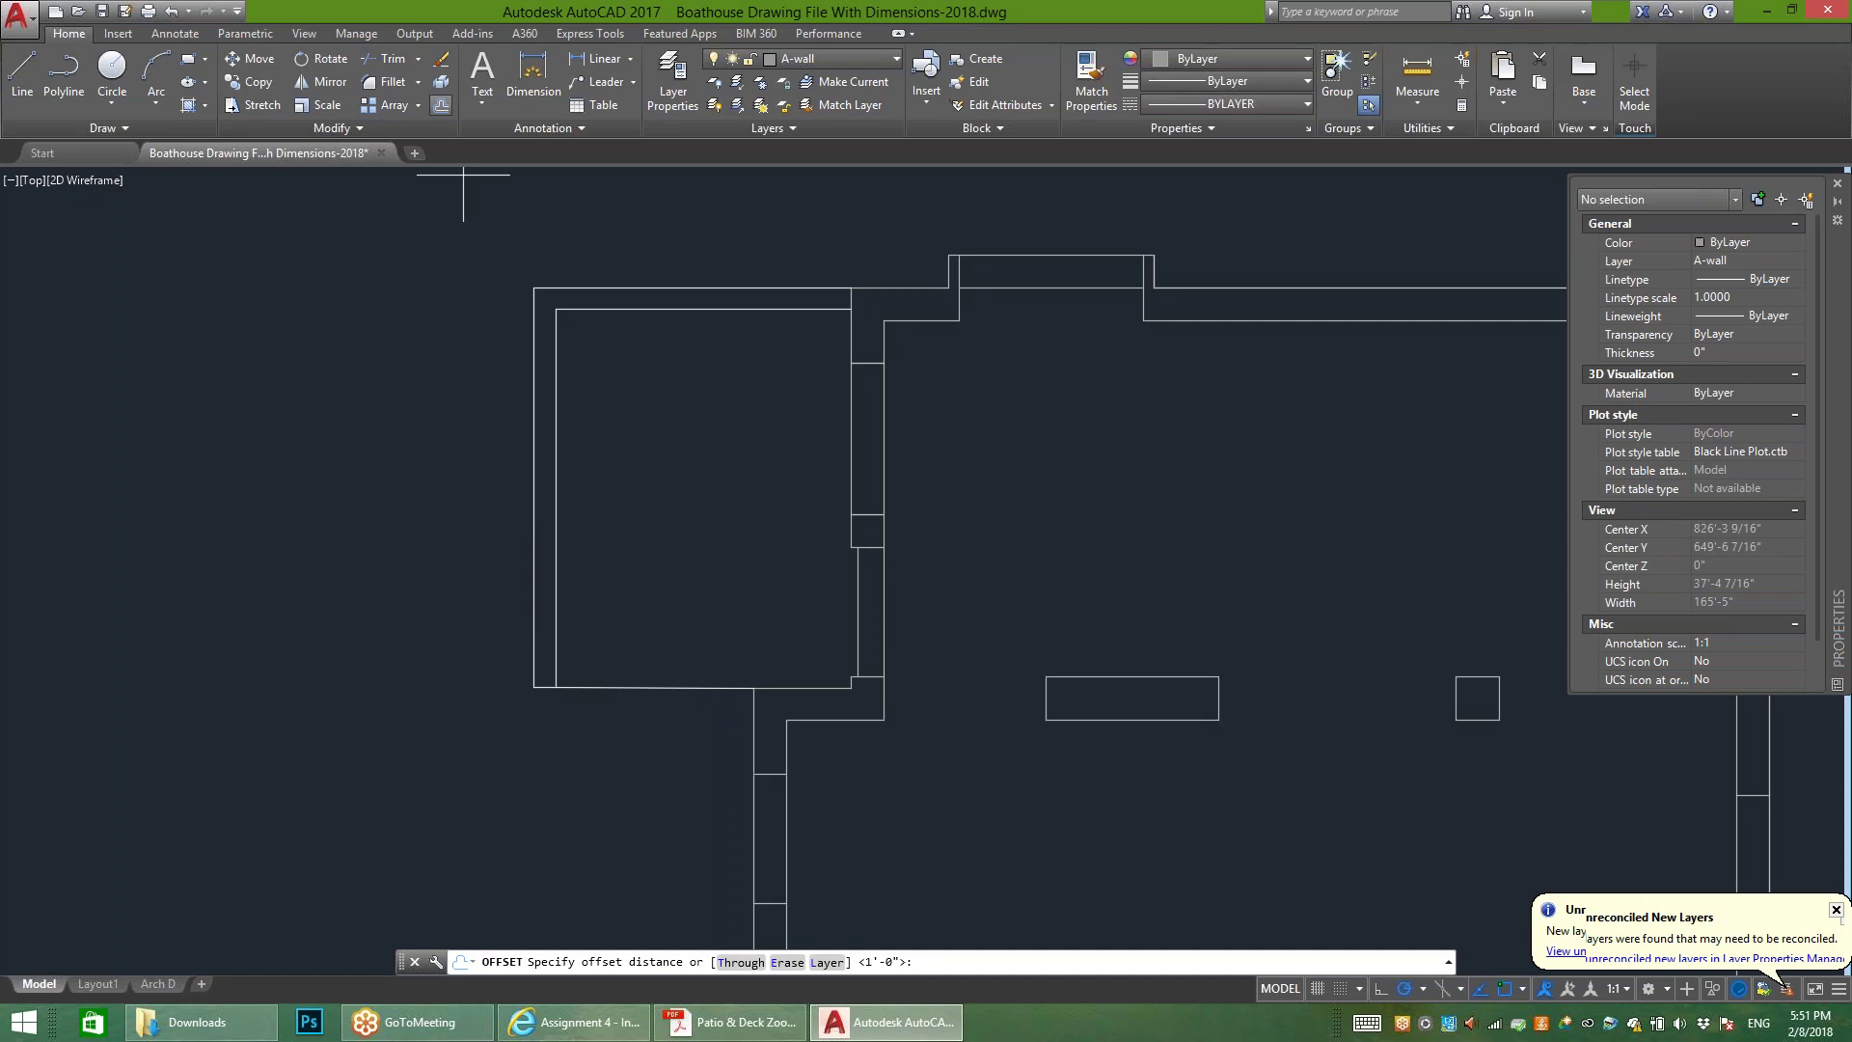
pyautogui.write('2')
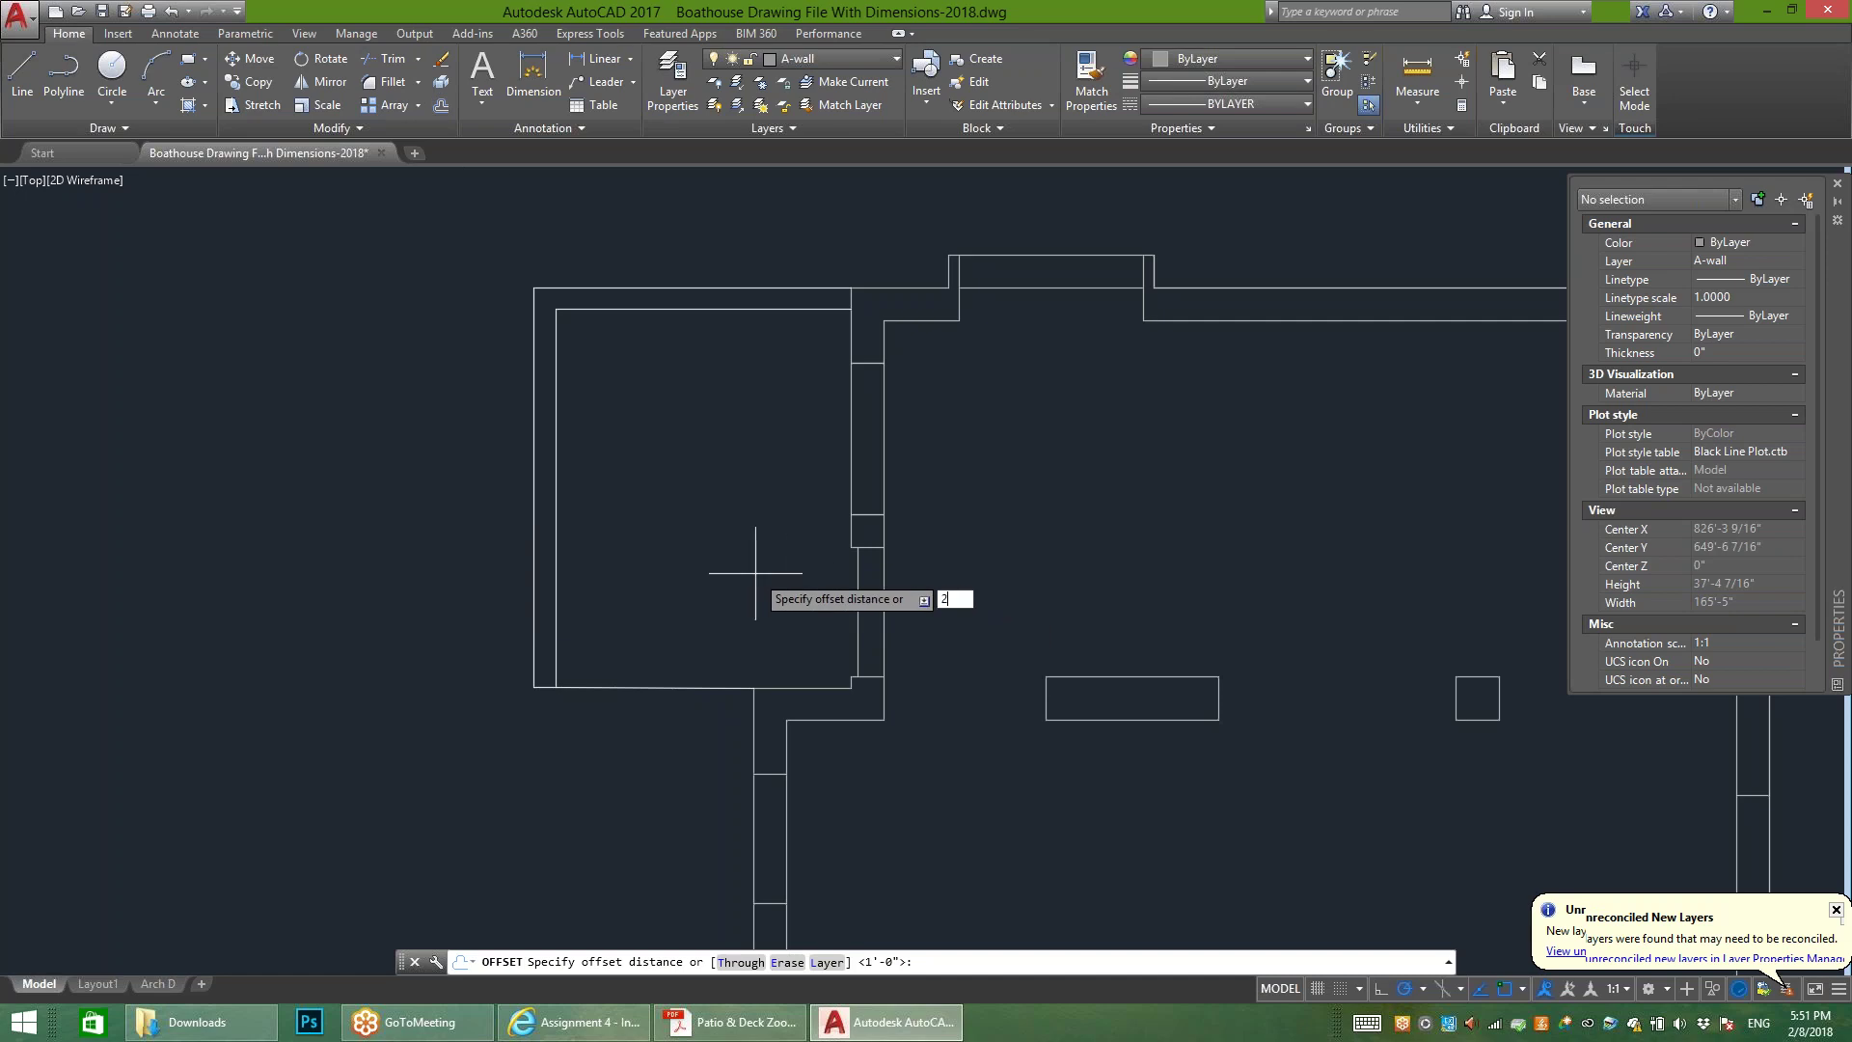
pyautogui.press('Return')
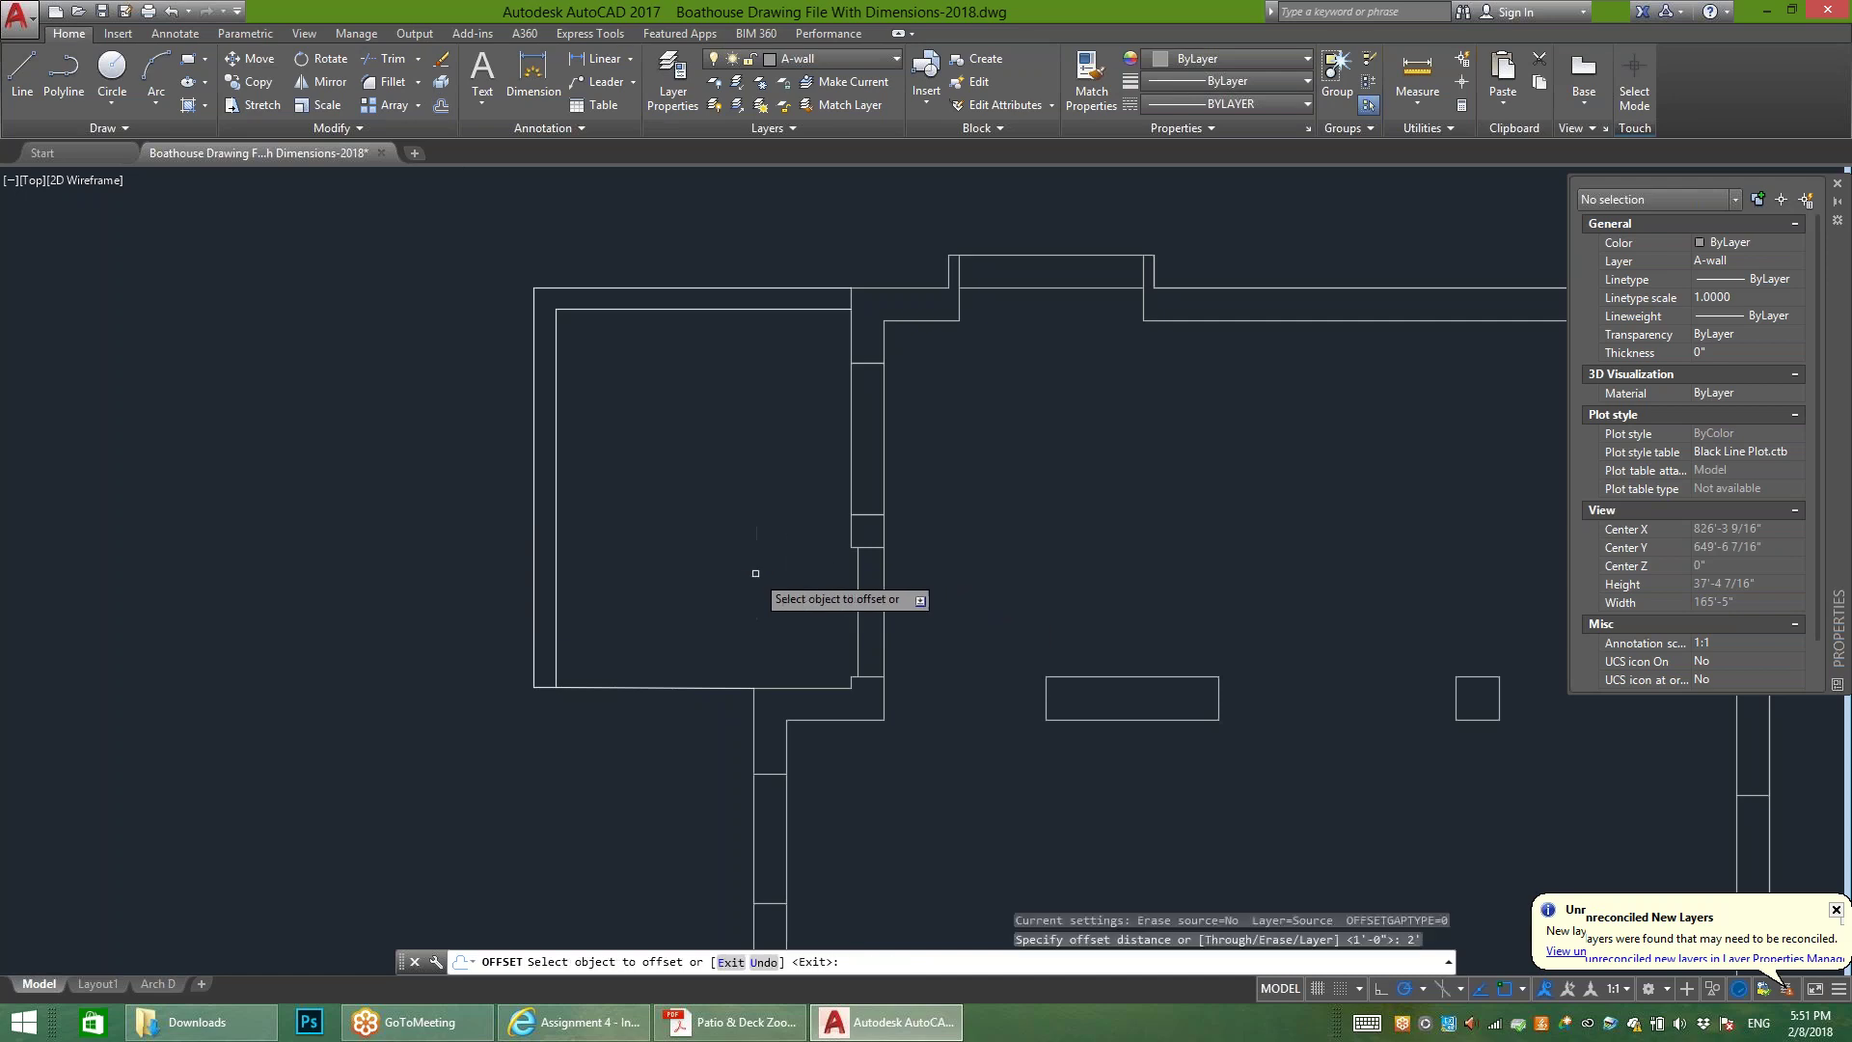
pyautogui.click(687, 688)
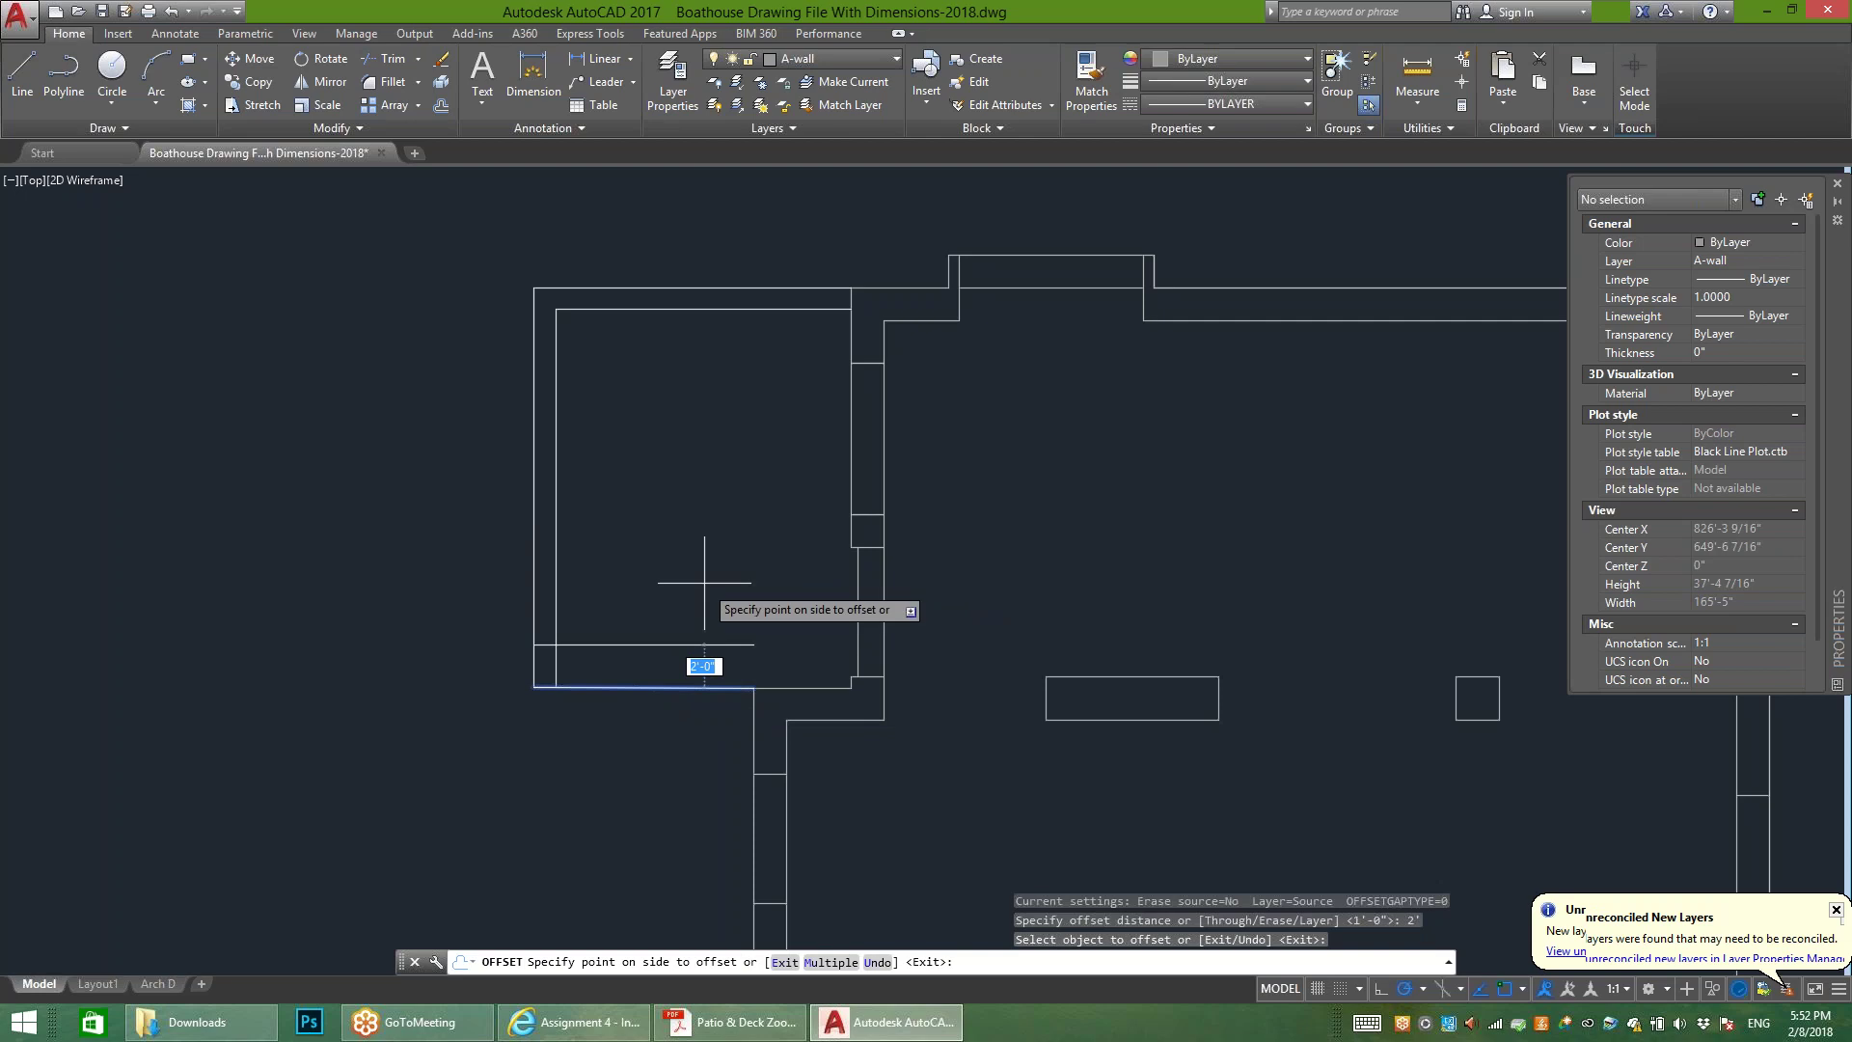
pyautogui.click(687, 645)
pyautogui.click(728, 500)
pyautogui.click(691, 601)
pyautogui.click(704, 560)
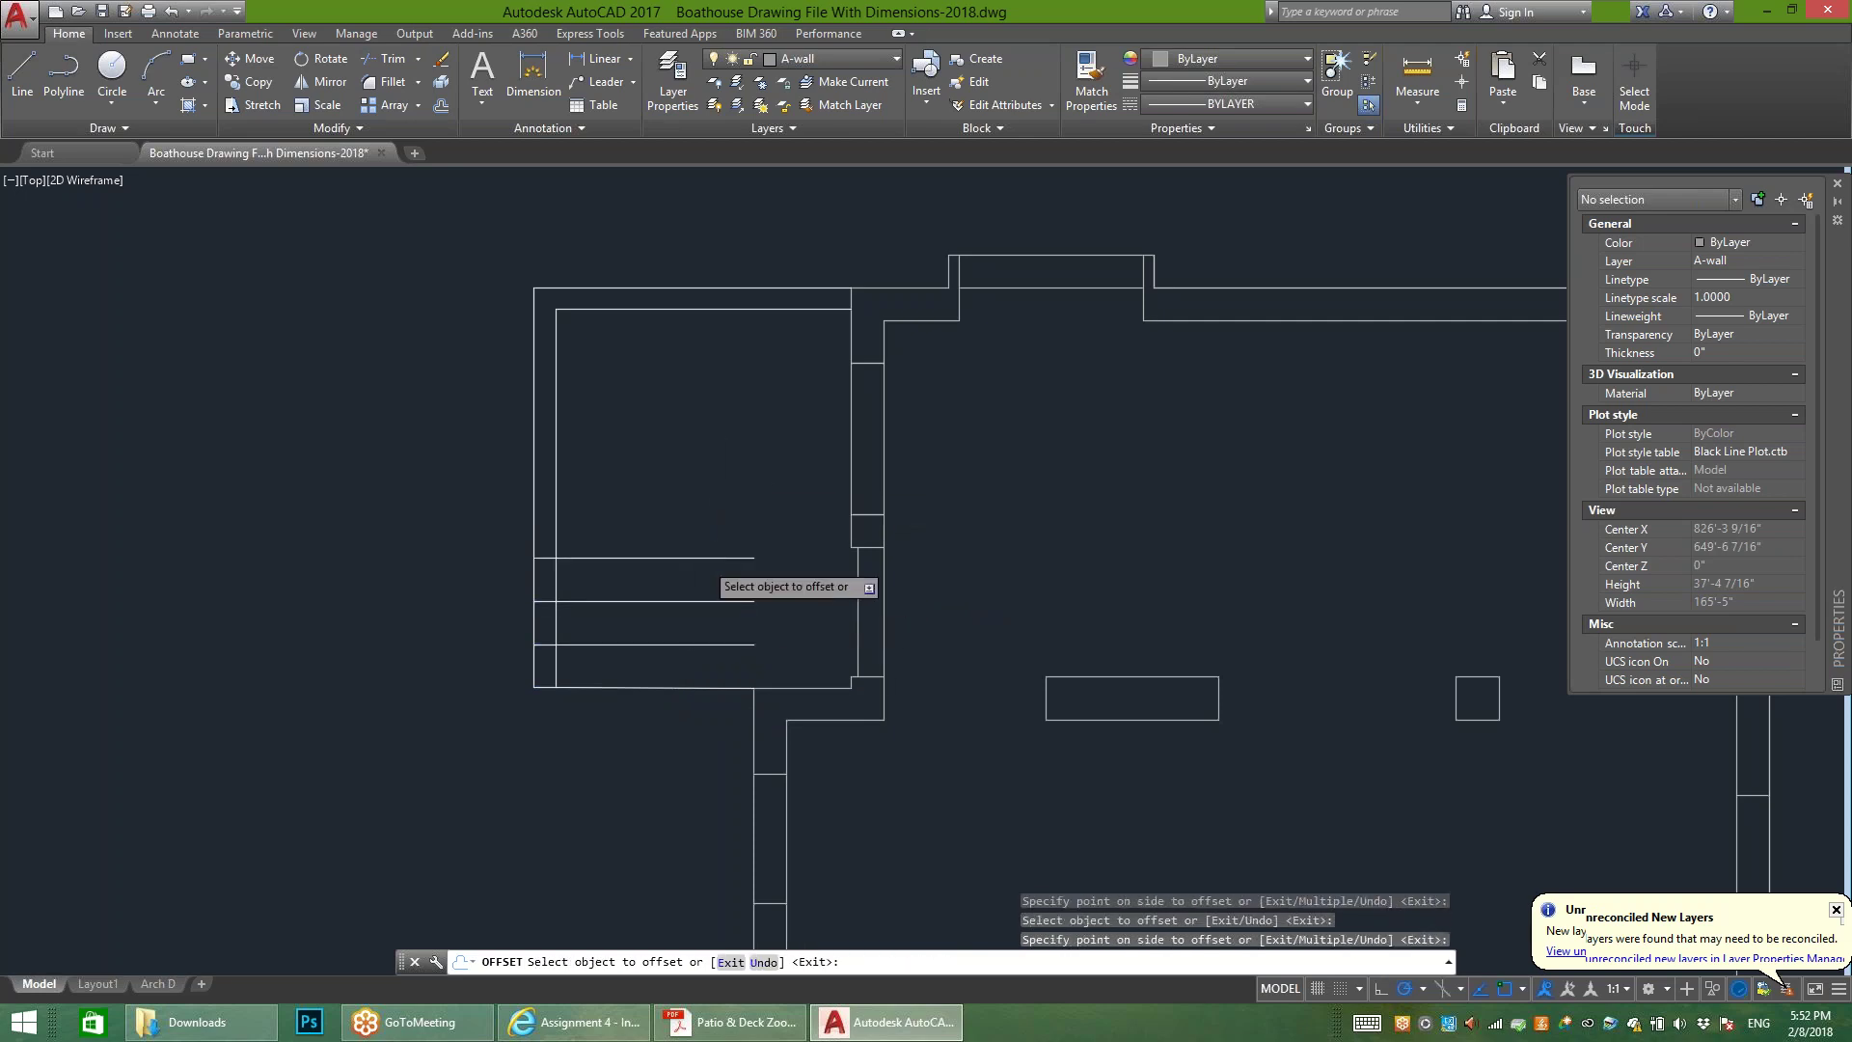
pyautogui.click(704, 557)
pyautogui.click(739, 430)
pyautogui.click(719, 513)
pyautogui.click(728, 478)
pyautogui.click(729, 471)
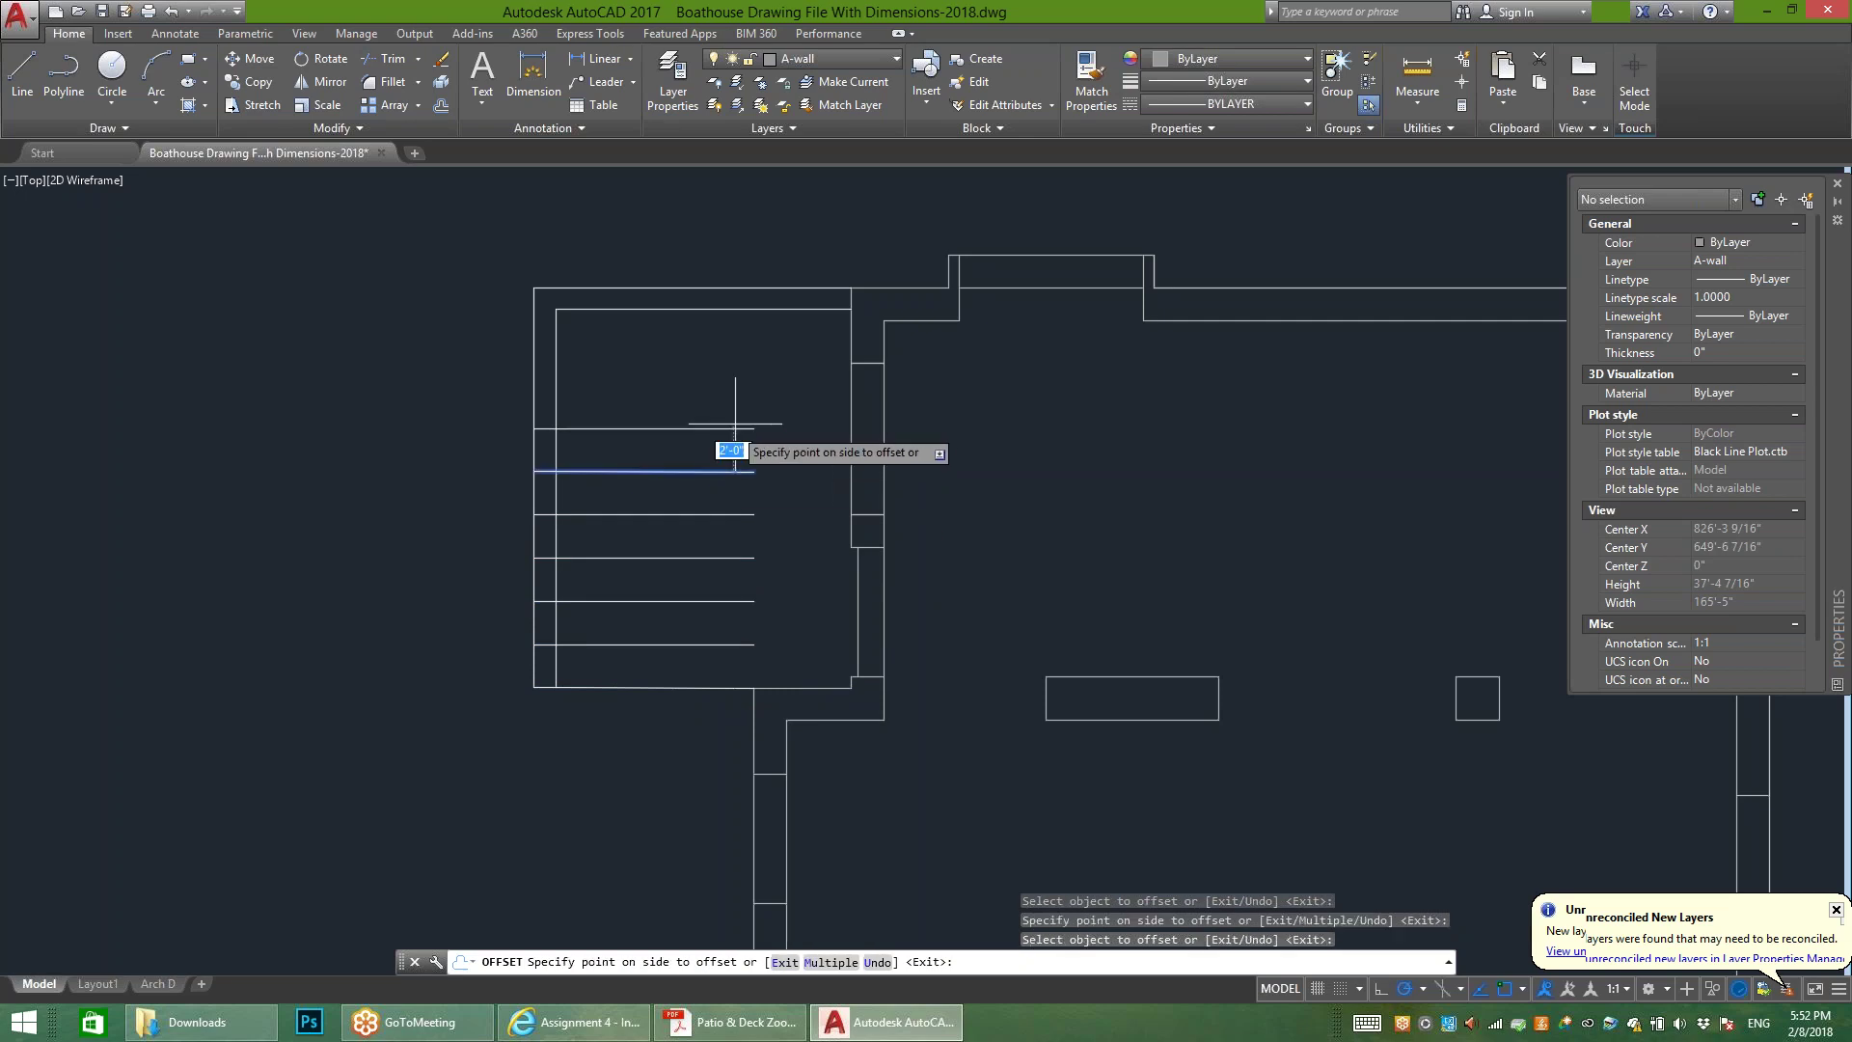
pyautogui.click(735, 425)
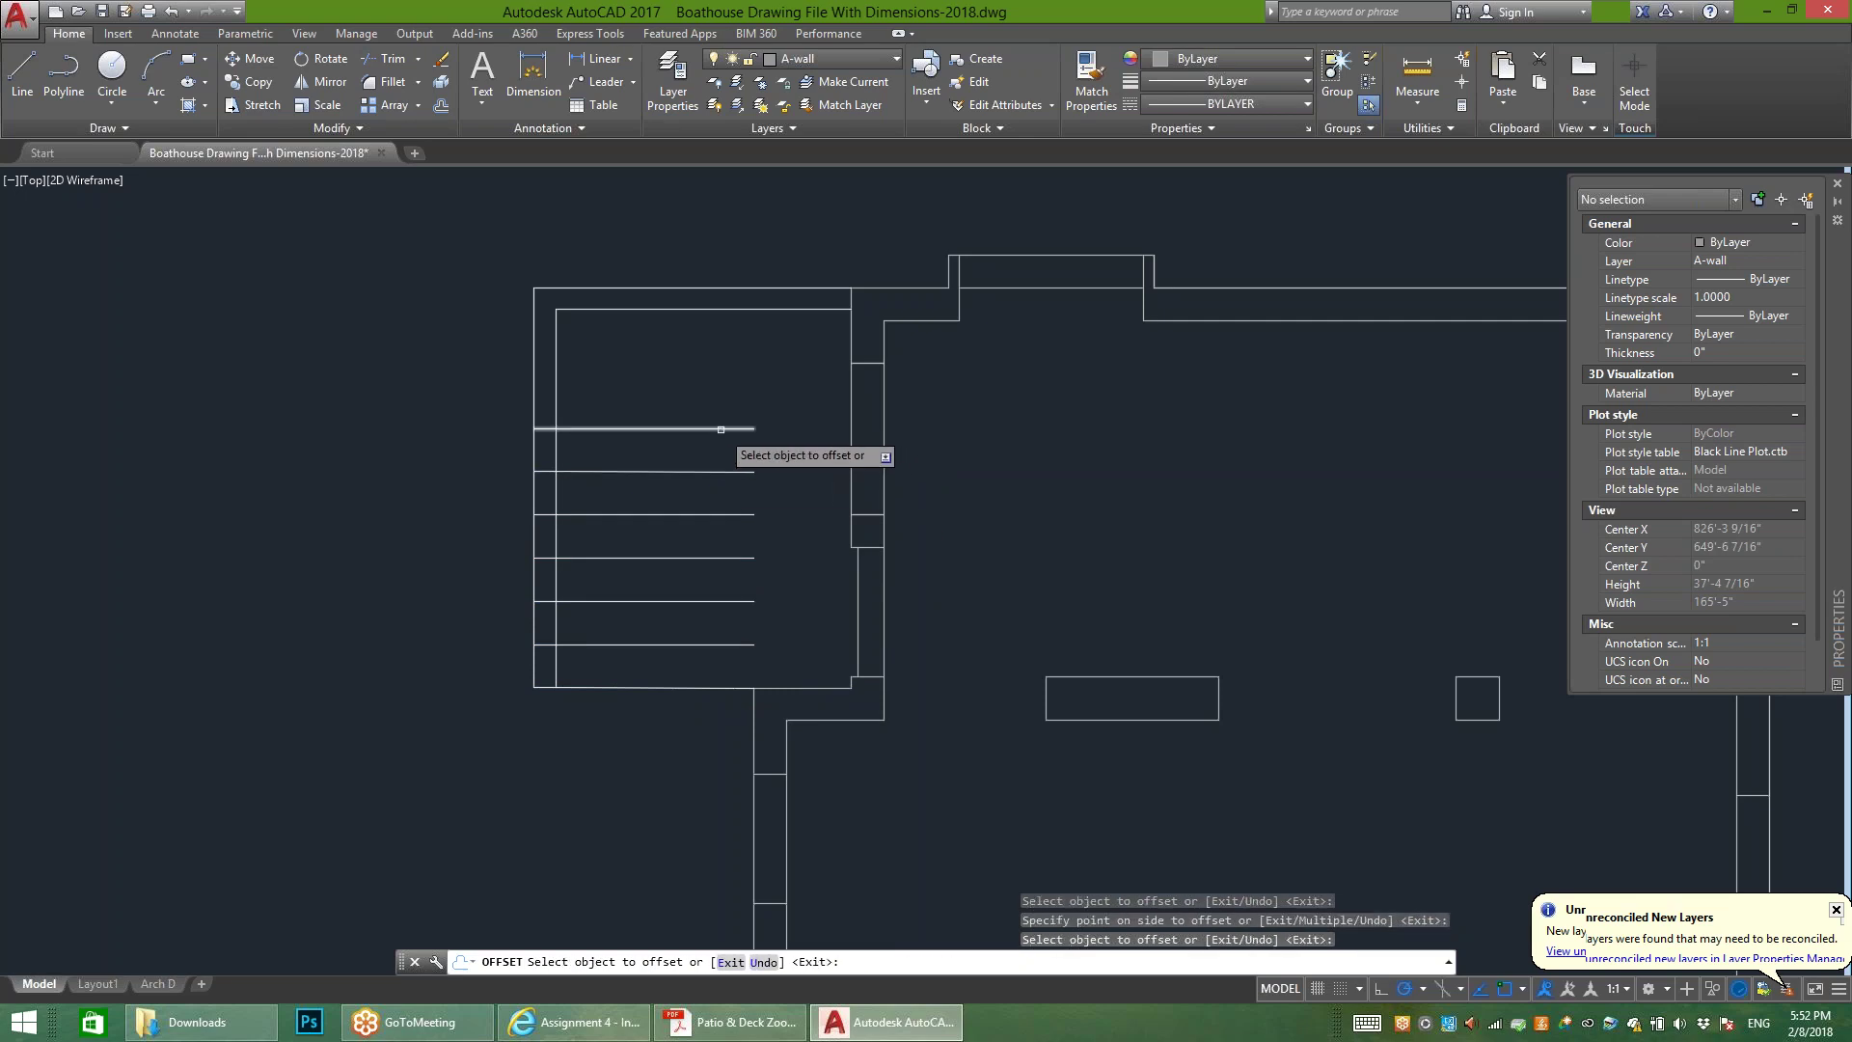
pyautogui.click(721, 429)
pyautogui.click(737, 410)
pyautogui.click(736, 385)
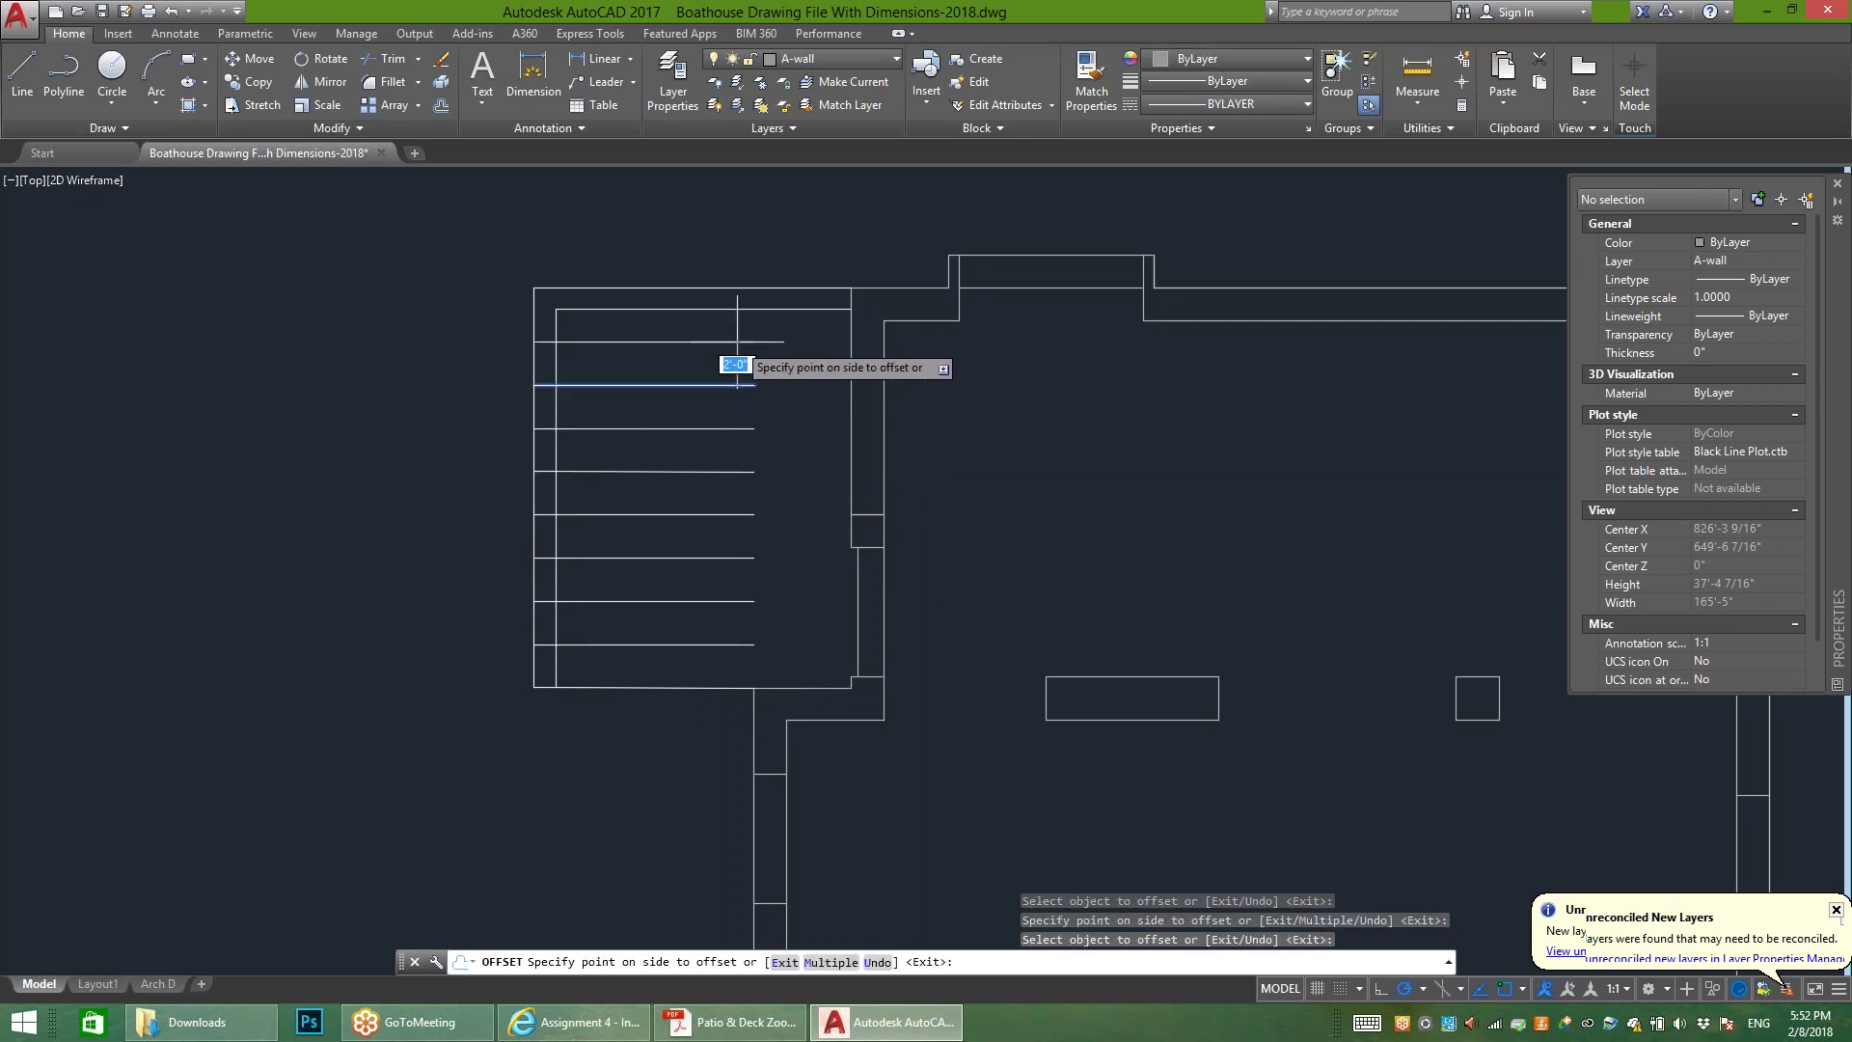
pyautogui.click(736, 342)
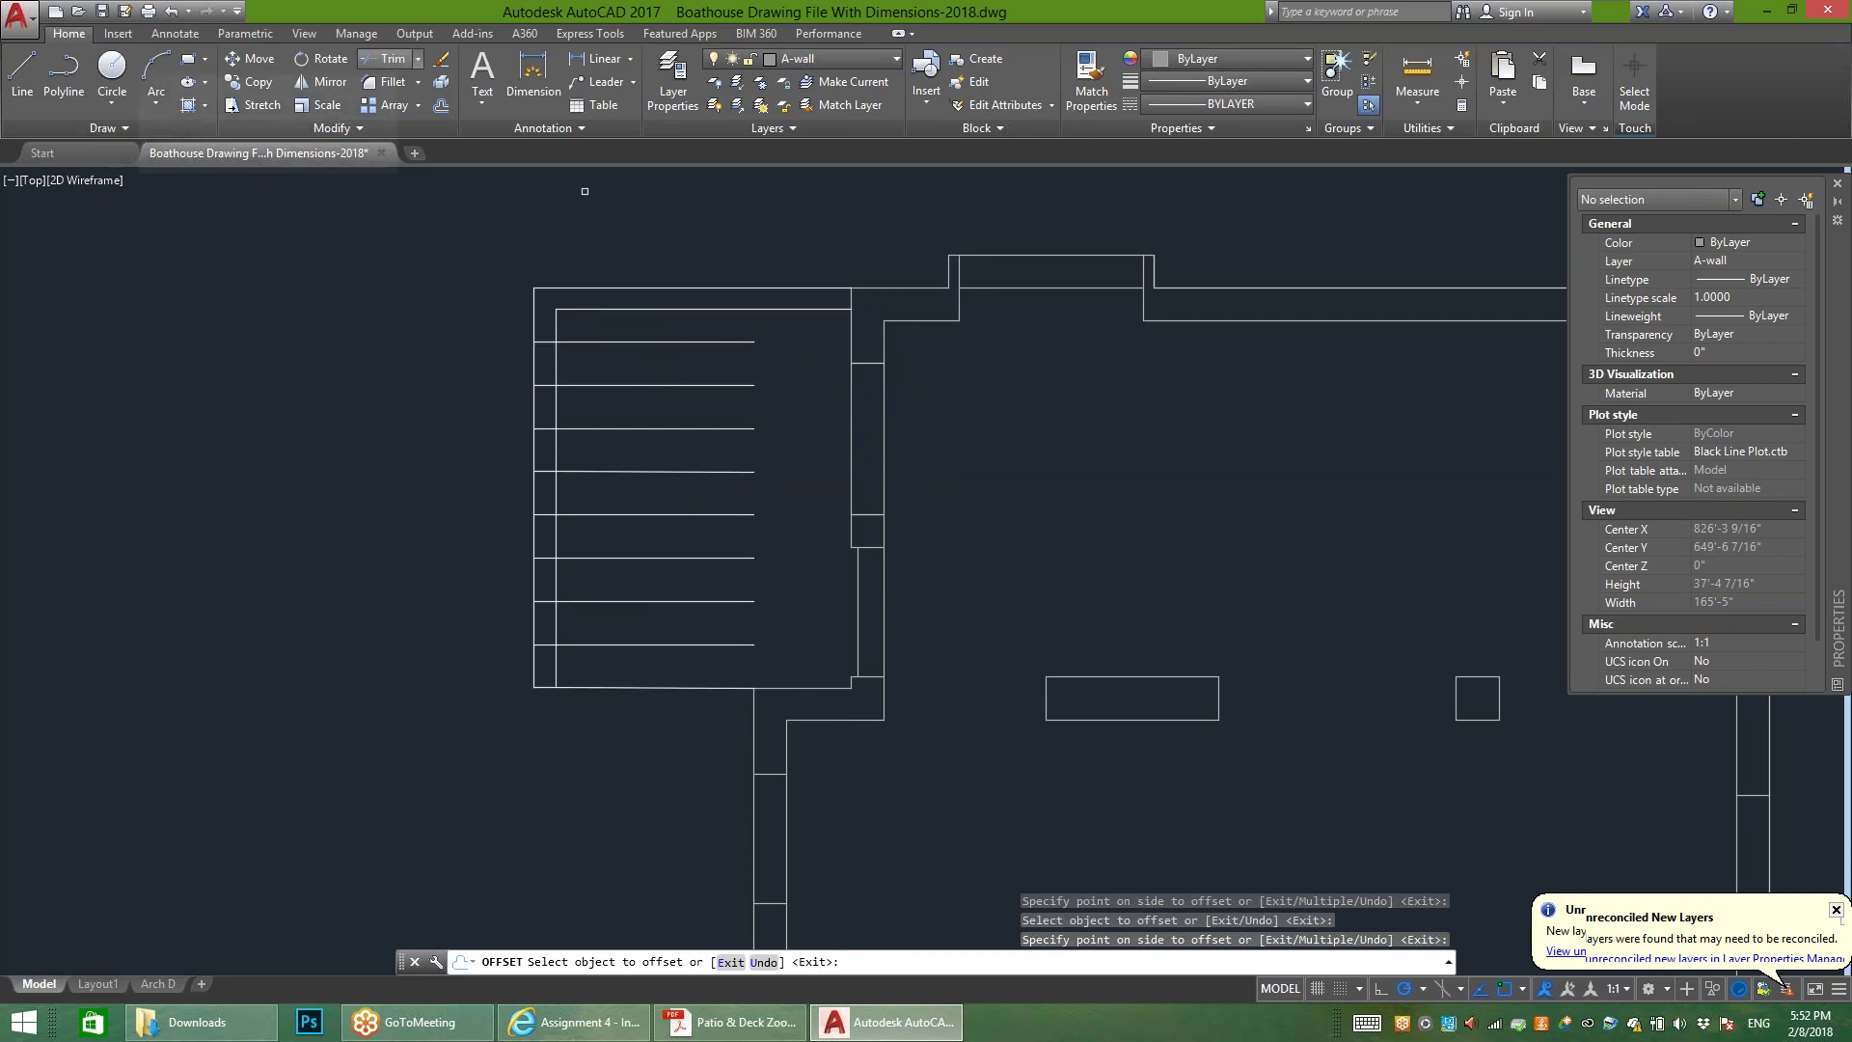
# Step: Trim the horizontal tile lines where they cross the patio's left border, using the inner border line as cutting edge
pyautogui.click(386, 58)
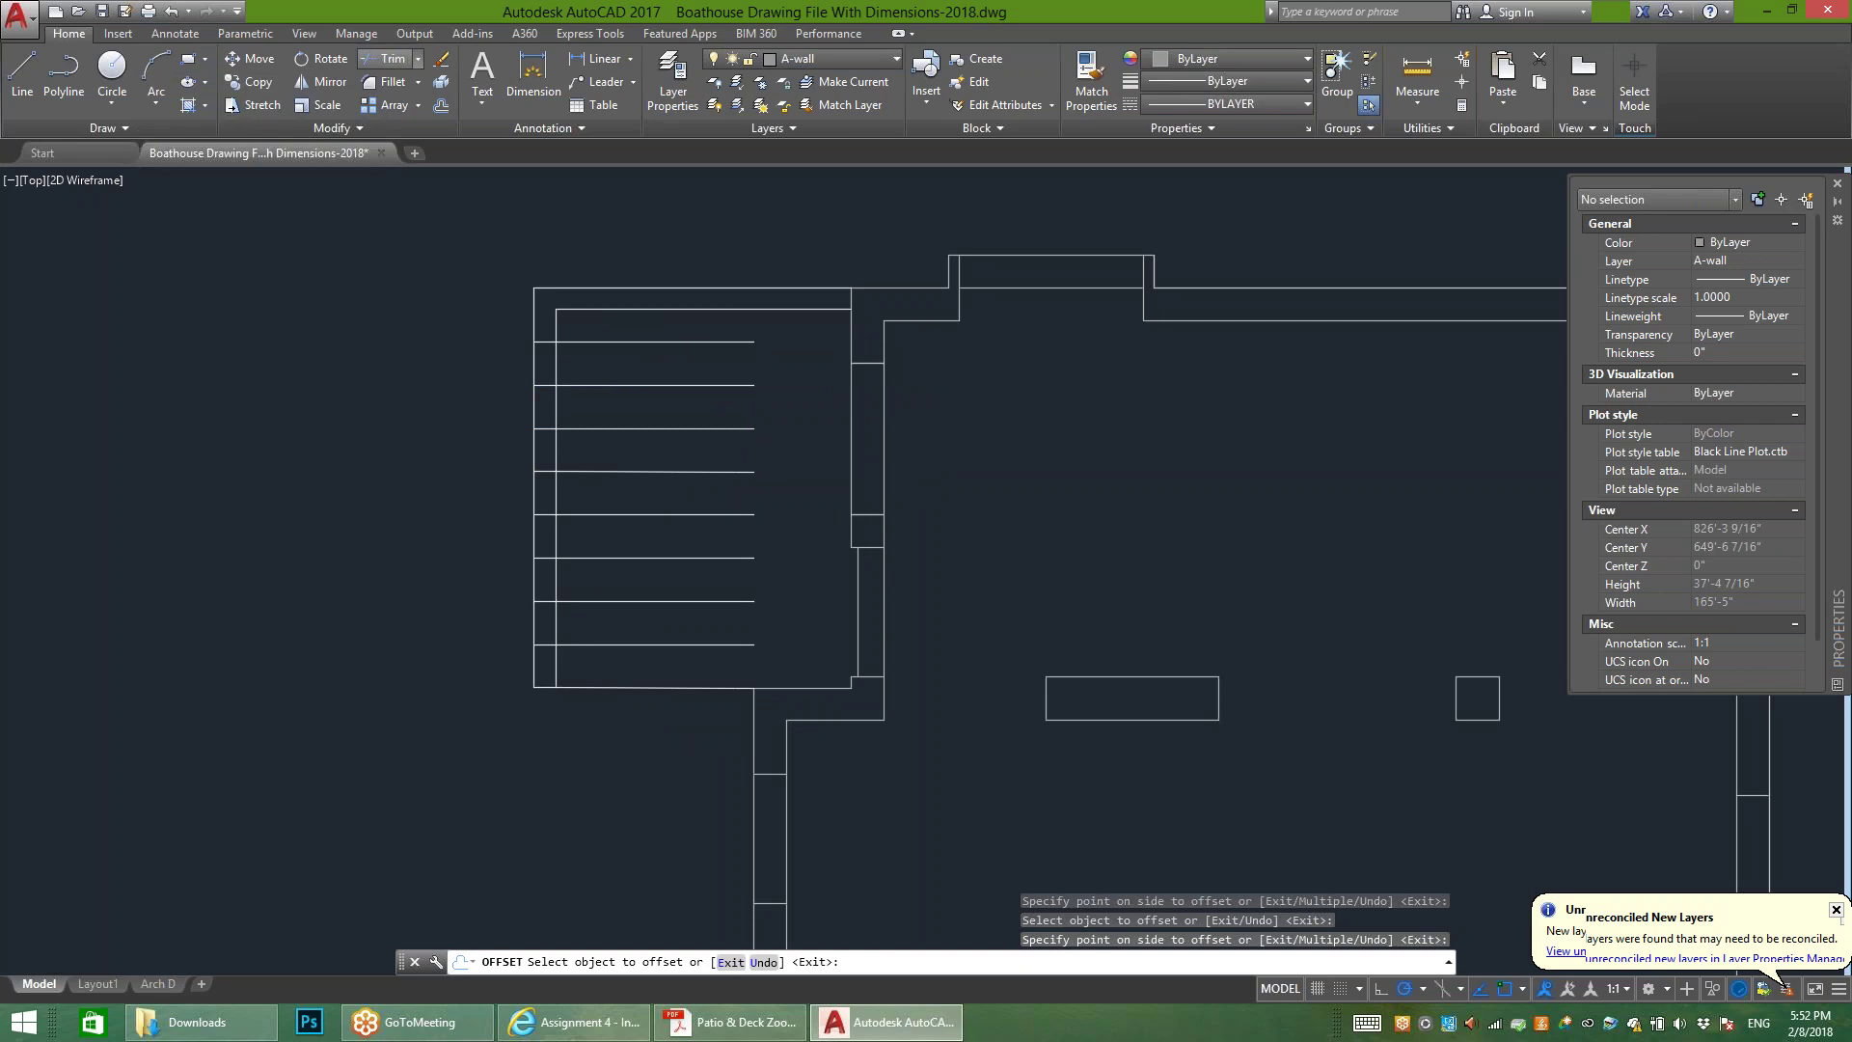
pyautogui.click(557, 320)
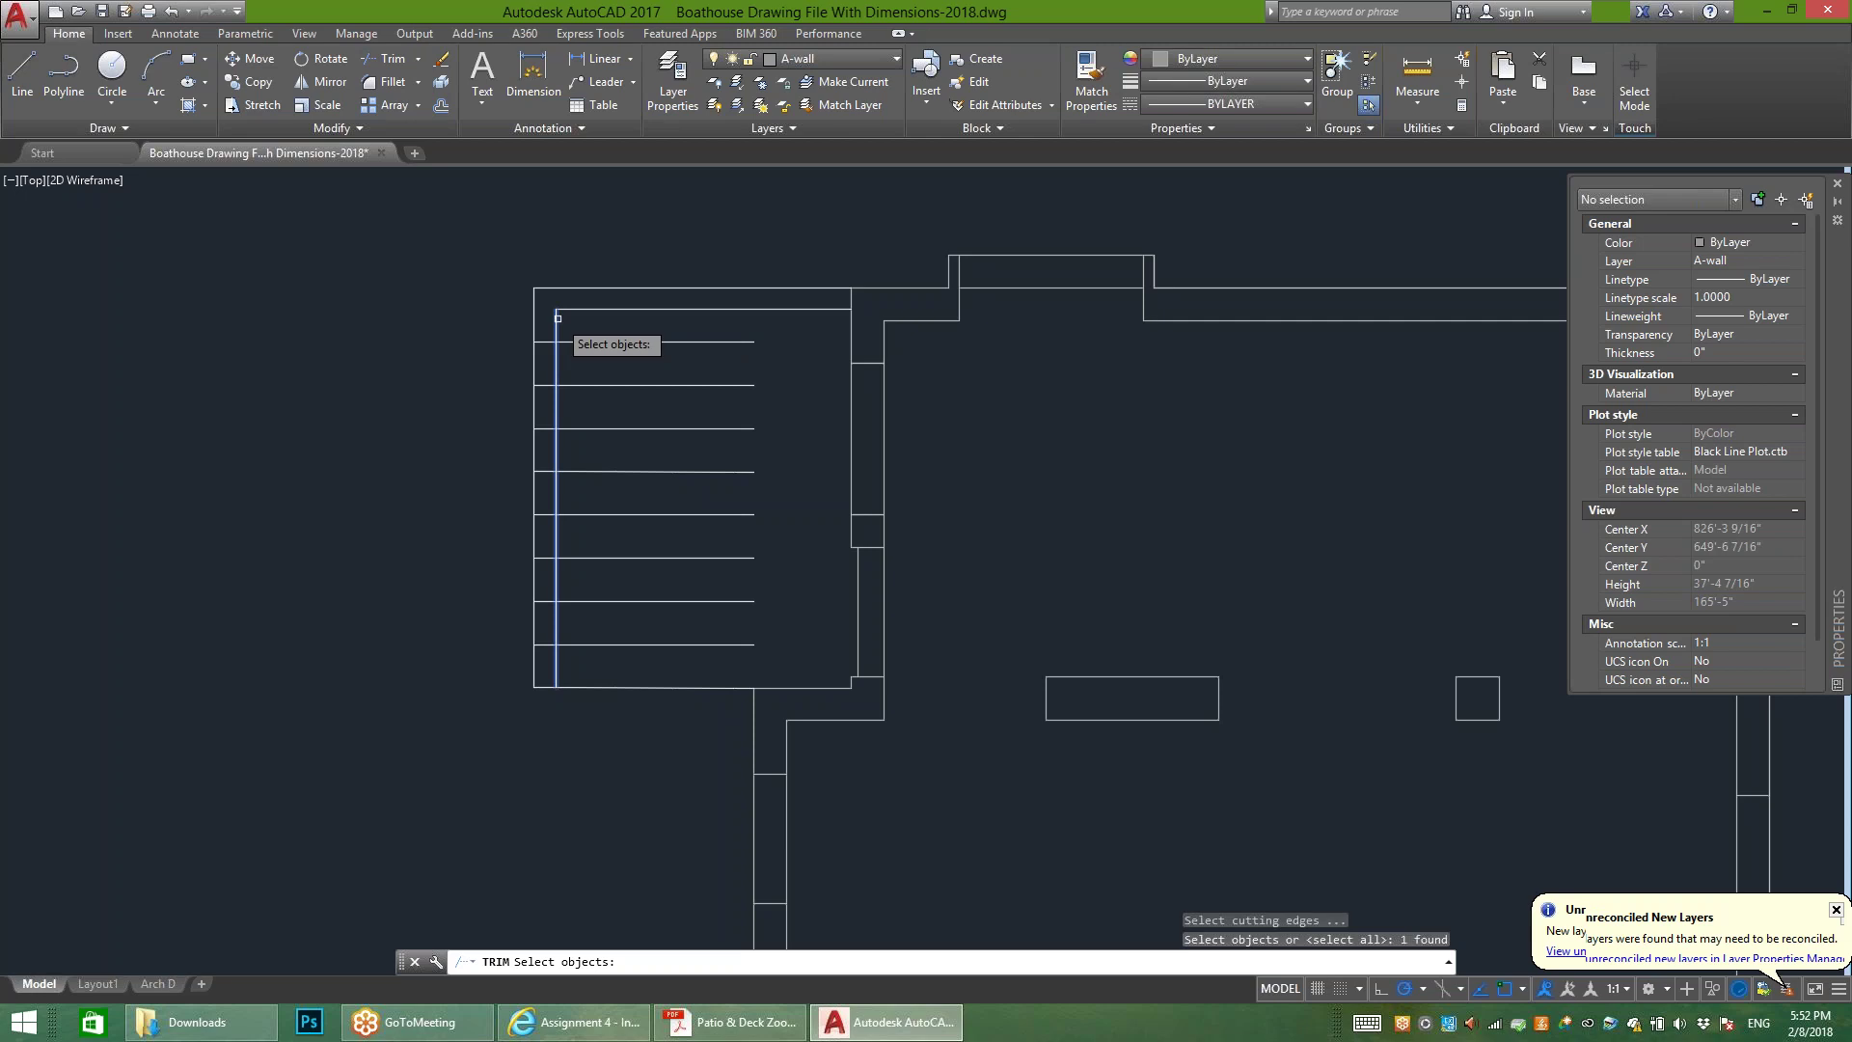
pyautogui.press('Return')
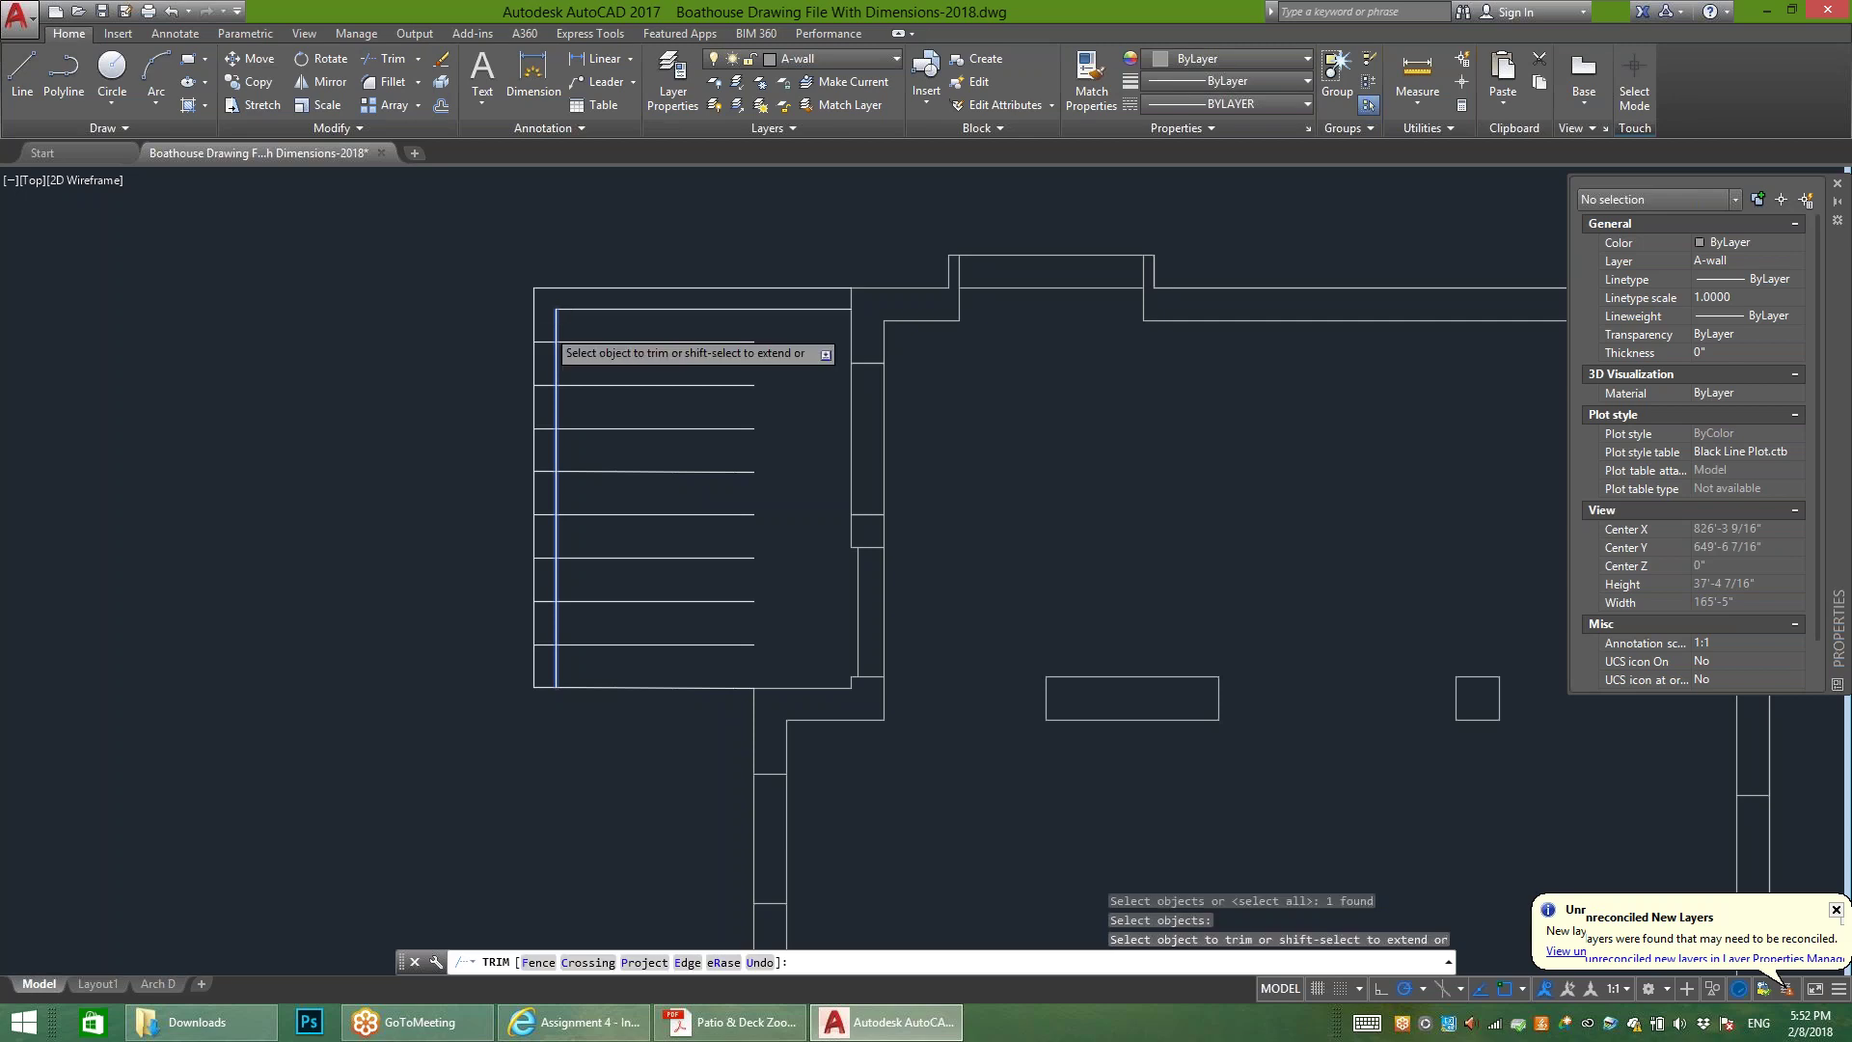
pyautogui.scroll(2, 551, 327)
pyautogui.click(545, 333)
pyautogui.click(512, 889)
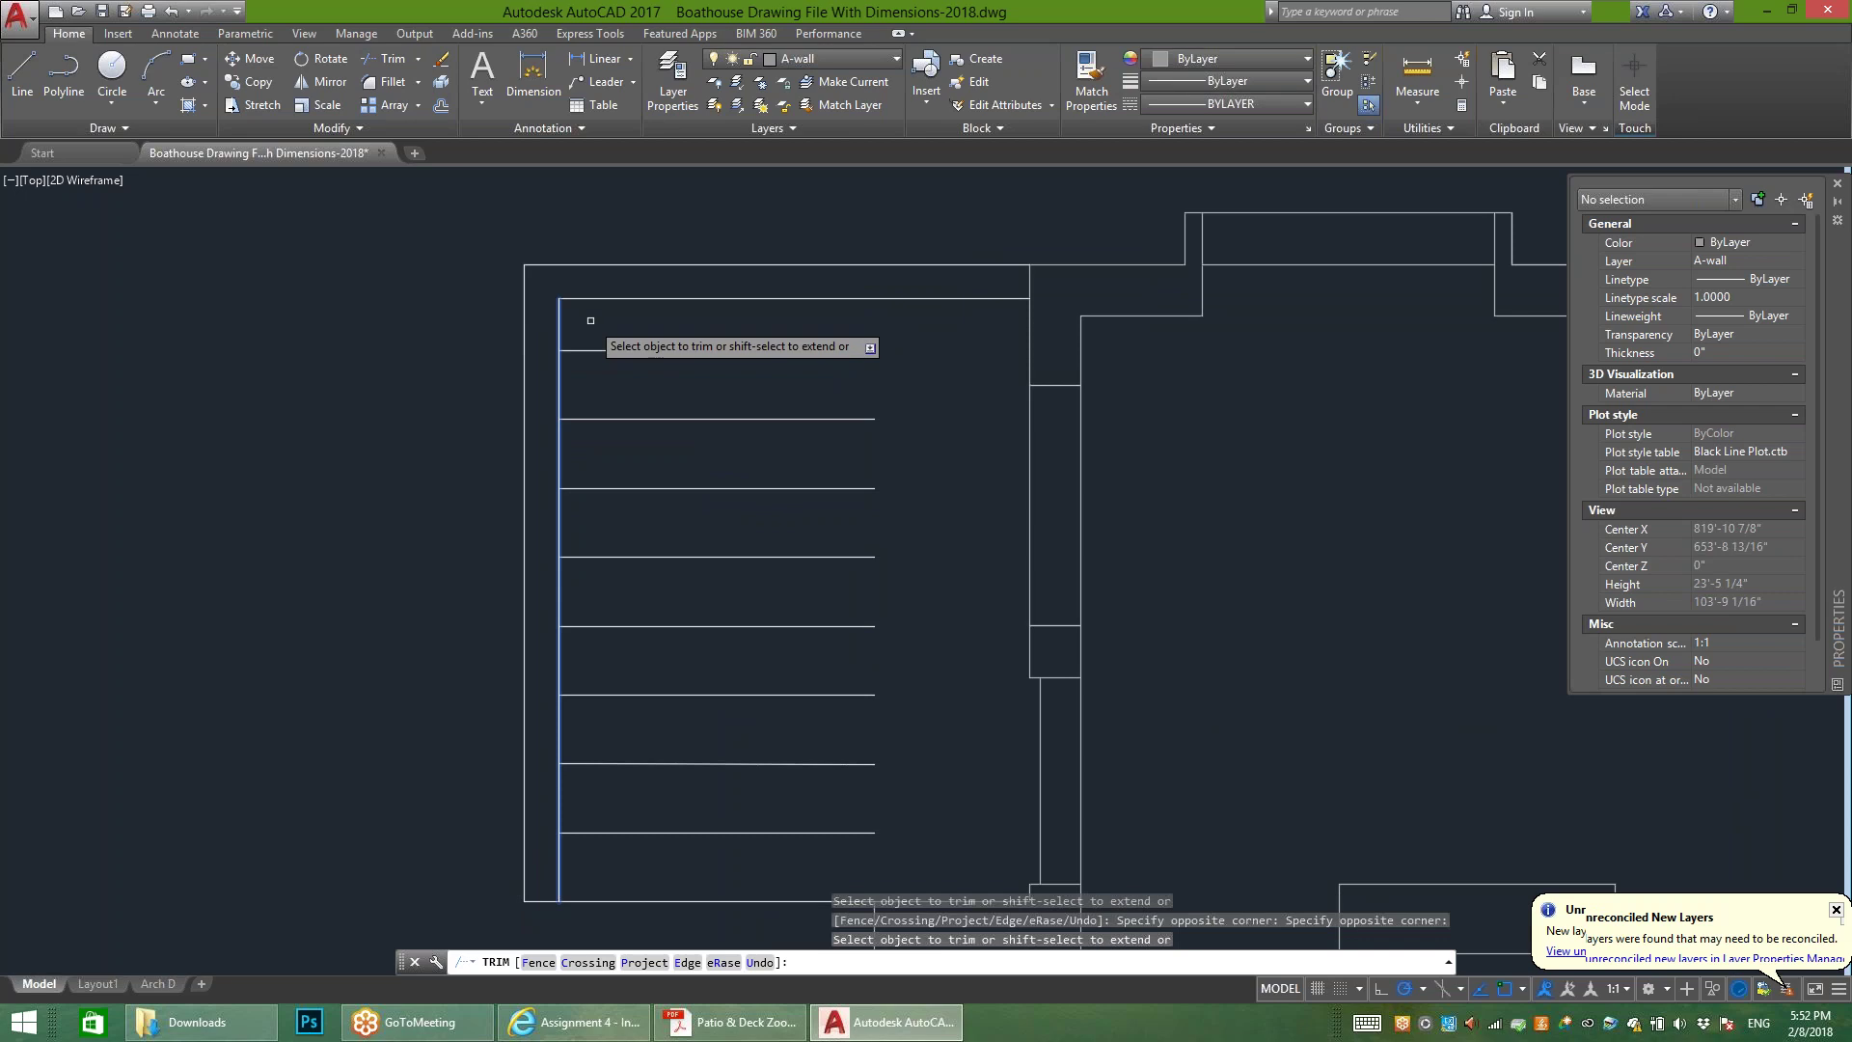
pyautogui.scroll(-2, 591, 320)
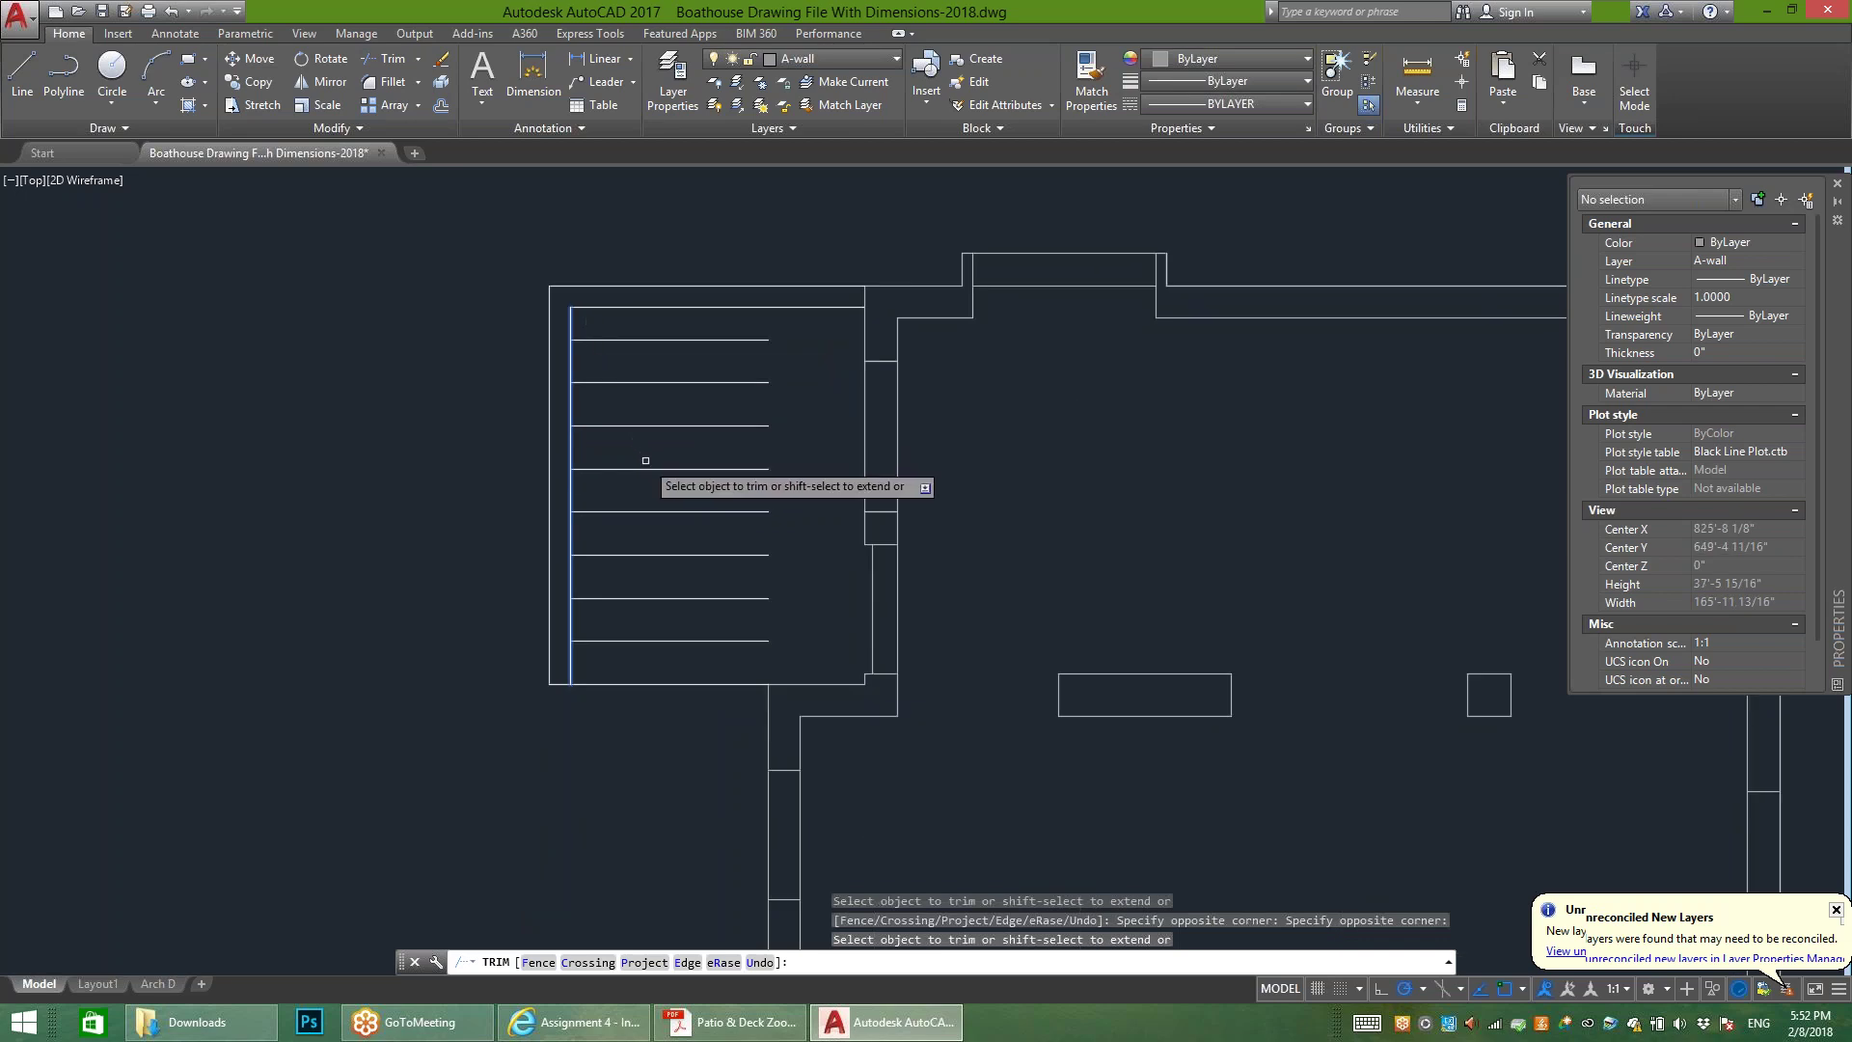
pyautogui.press('Escape')
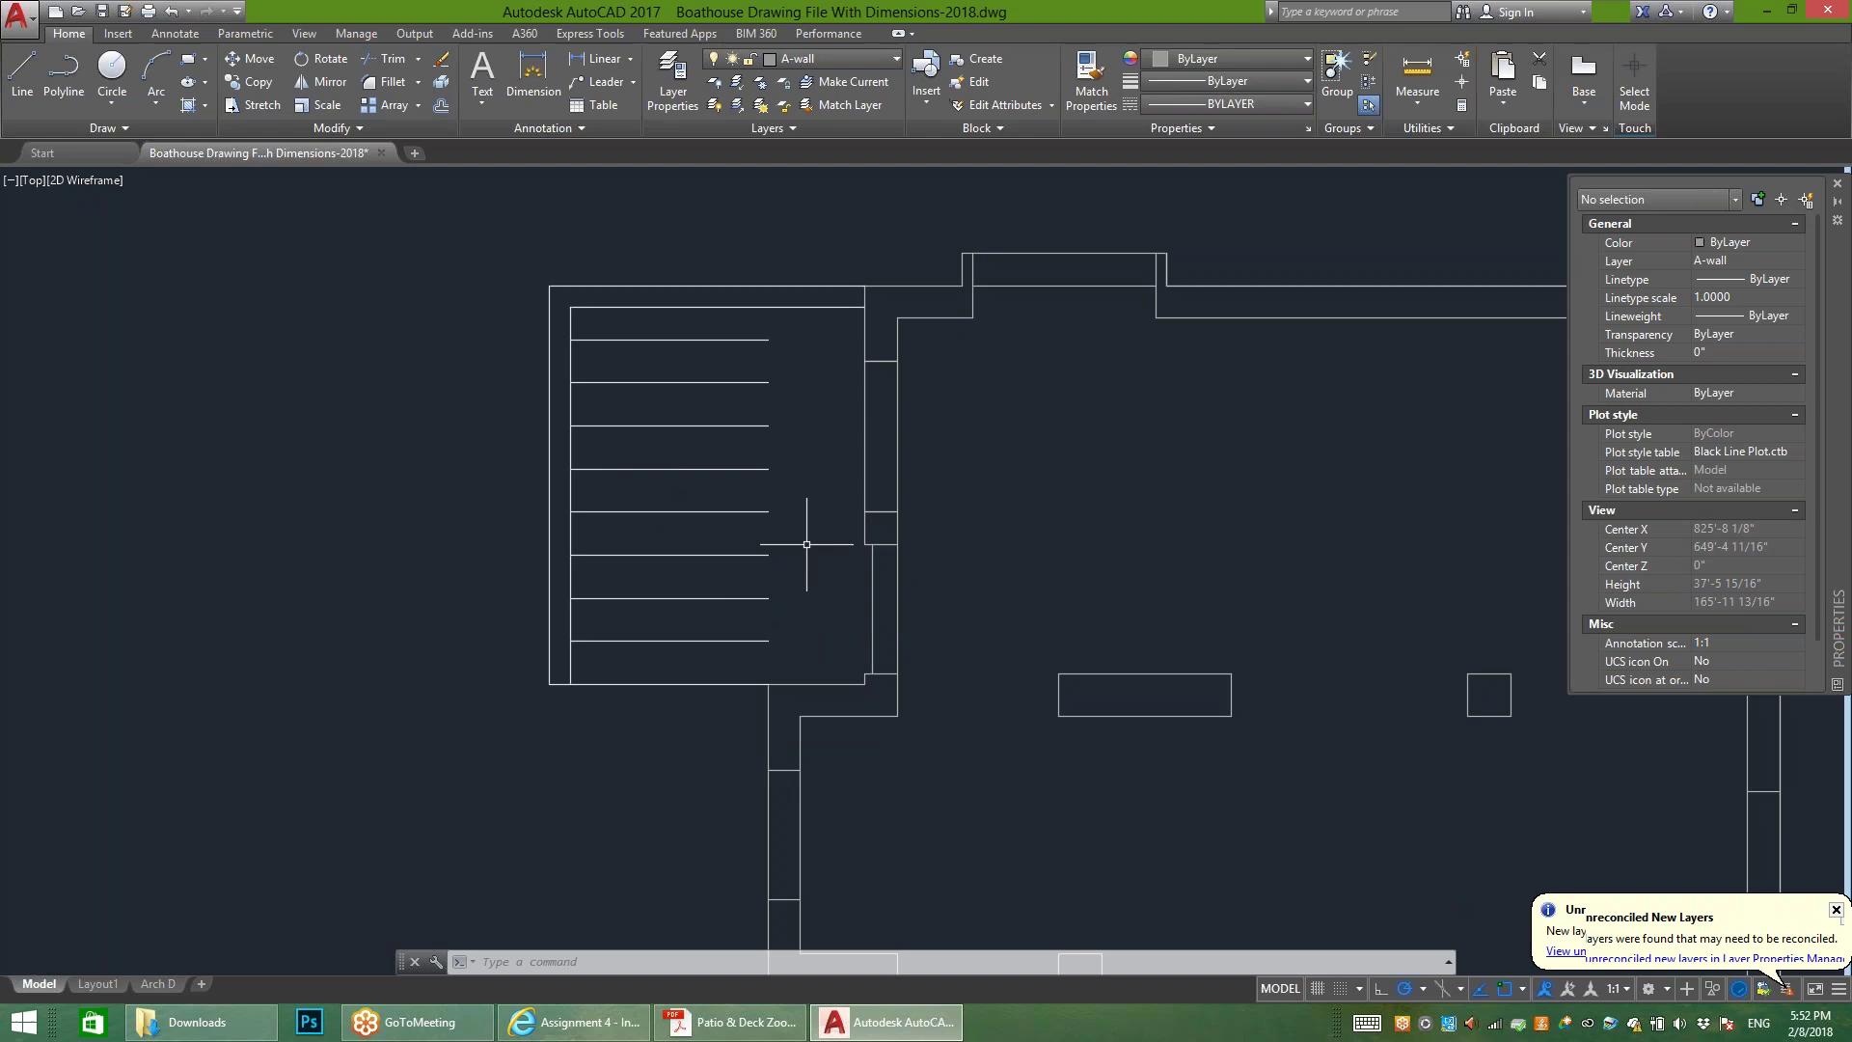
# Step: Extend all eight horizontal tile lines to the house wall edge and the recessed opening edge on the patio's right side
pyautogui.write('extend')
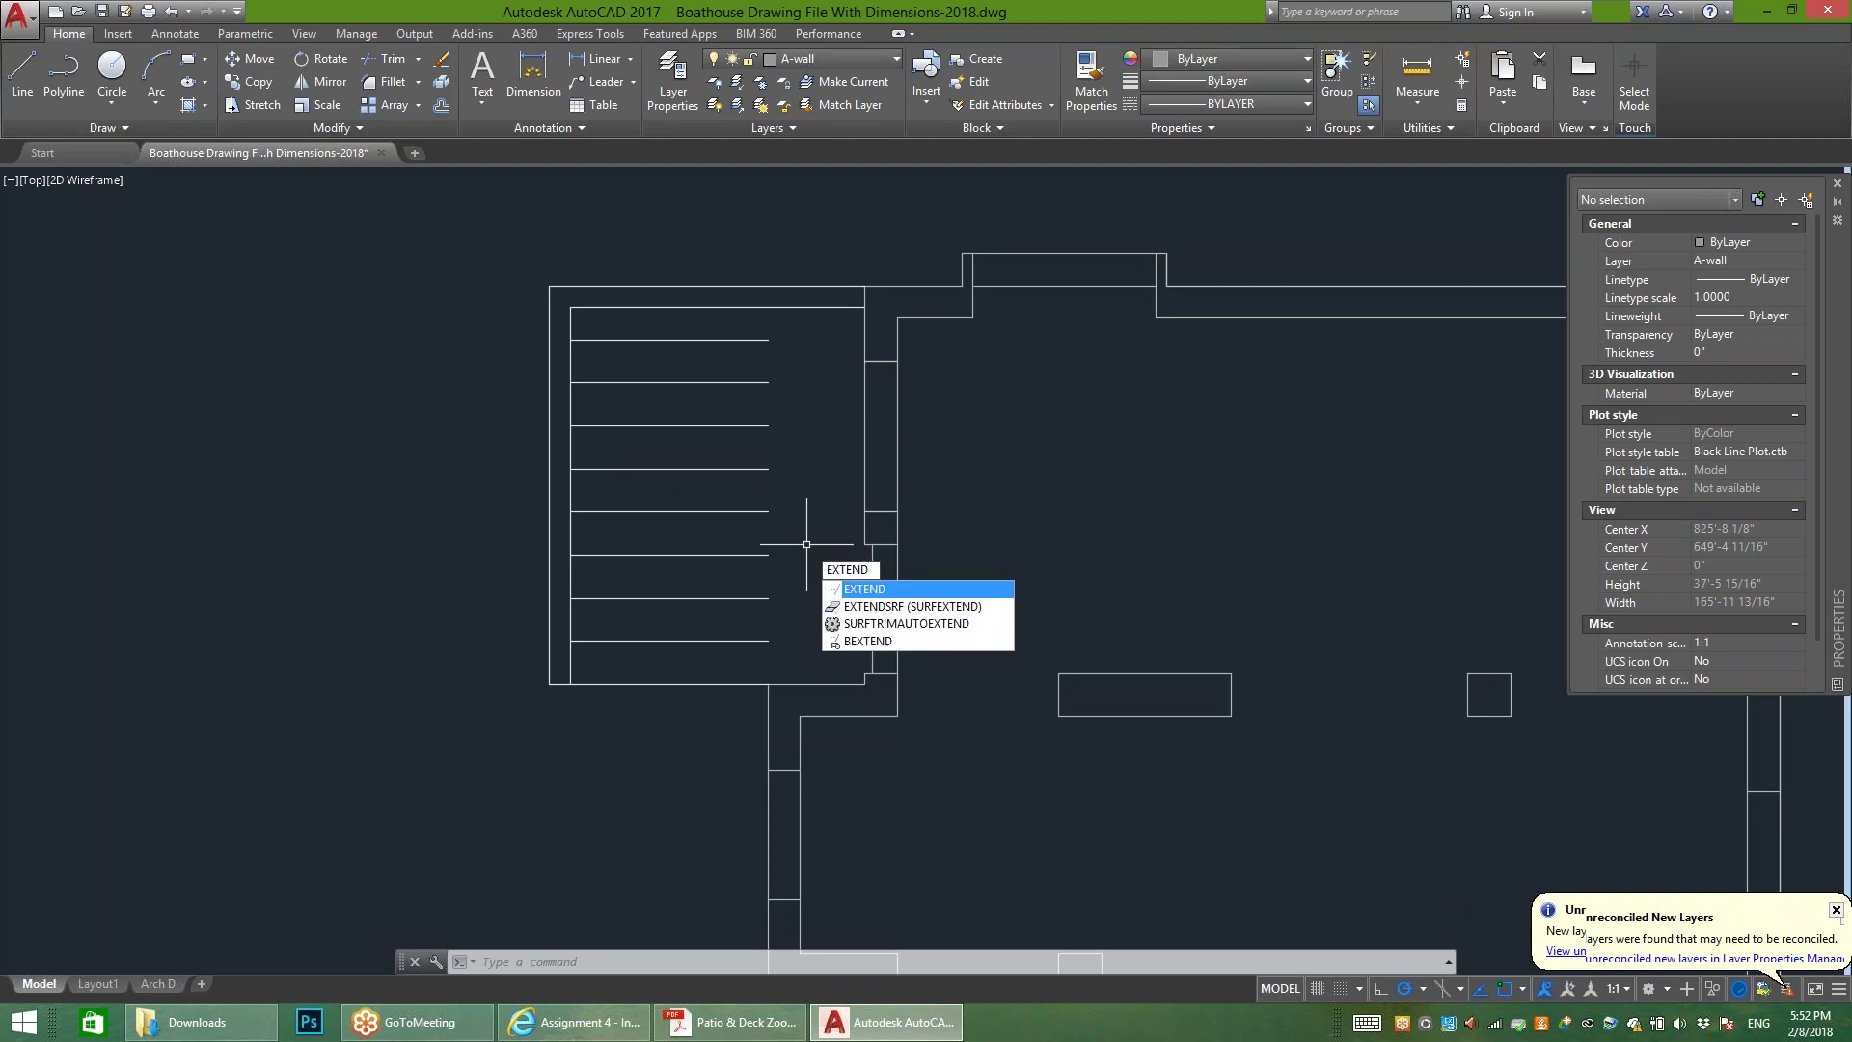
pyautogui.press('Return')
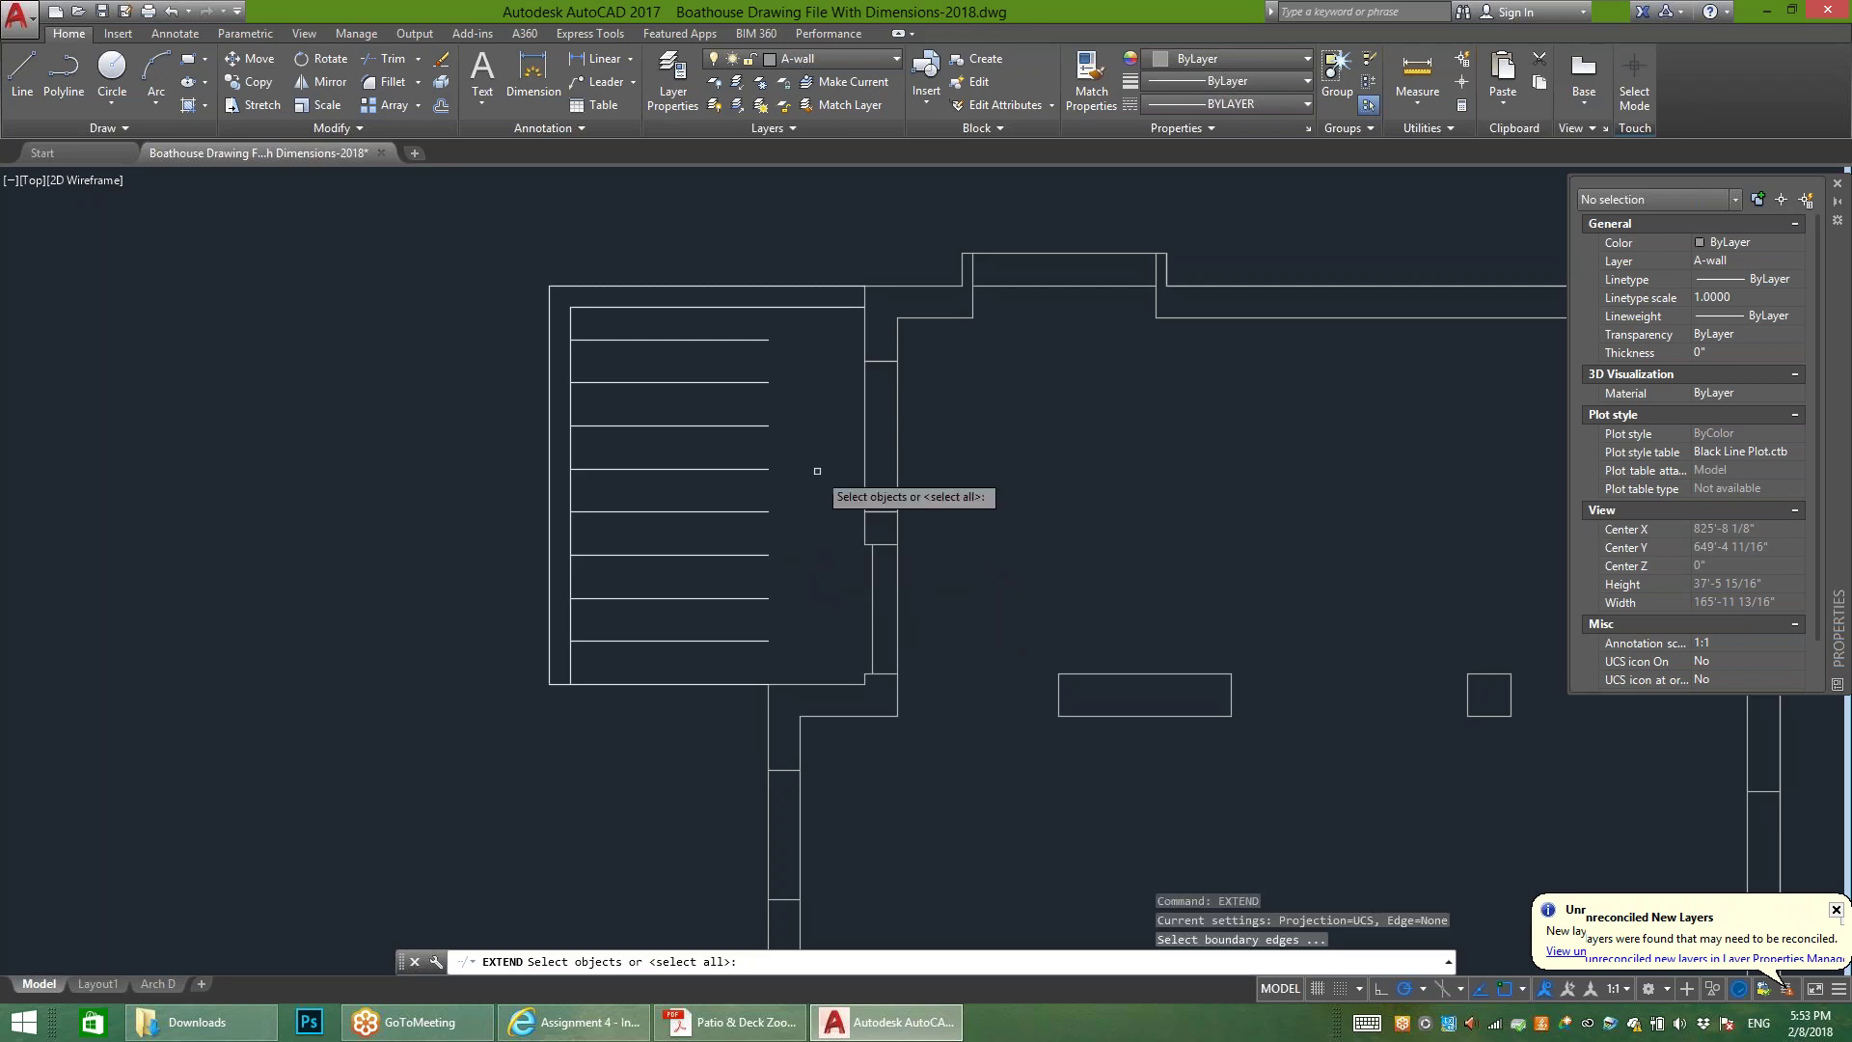
pyautogui.click(864, 434)
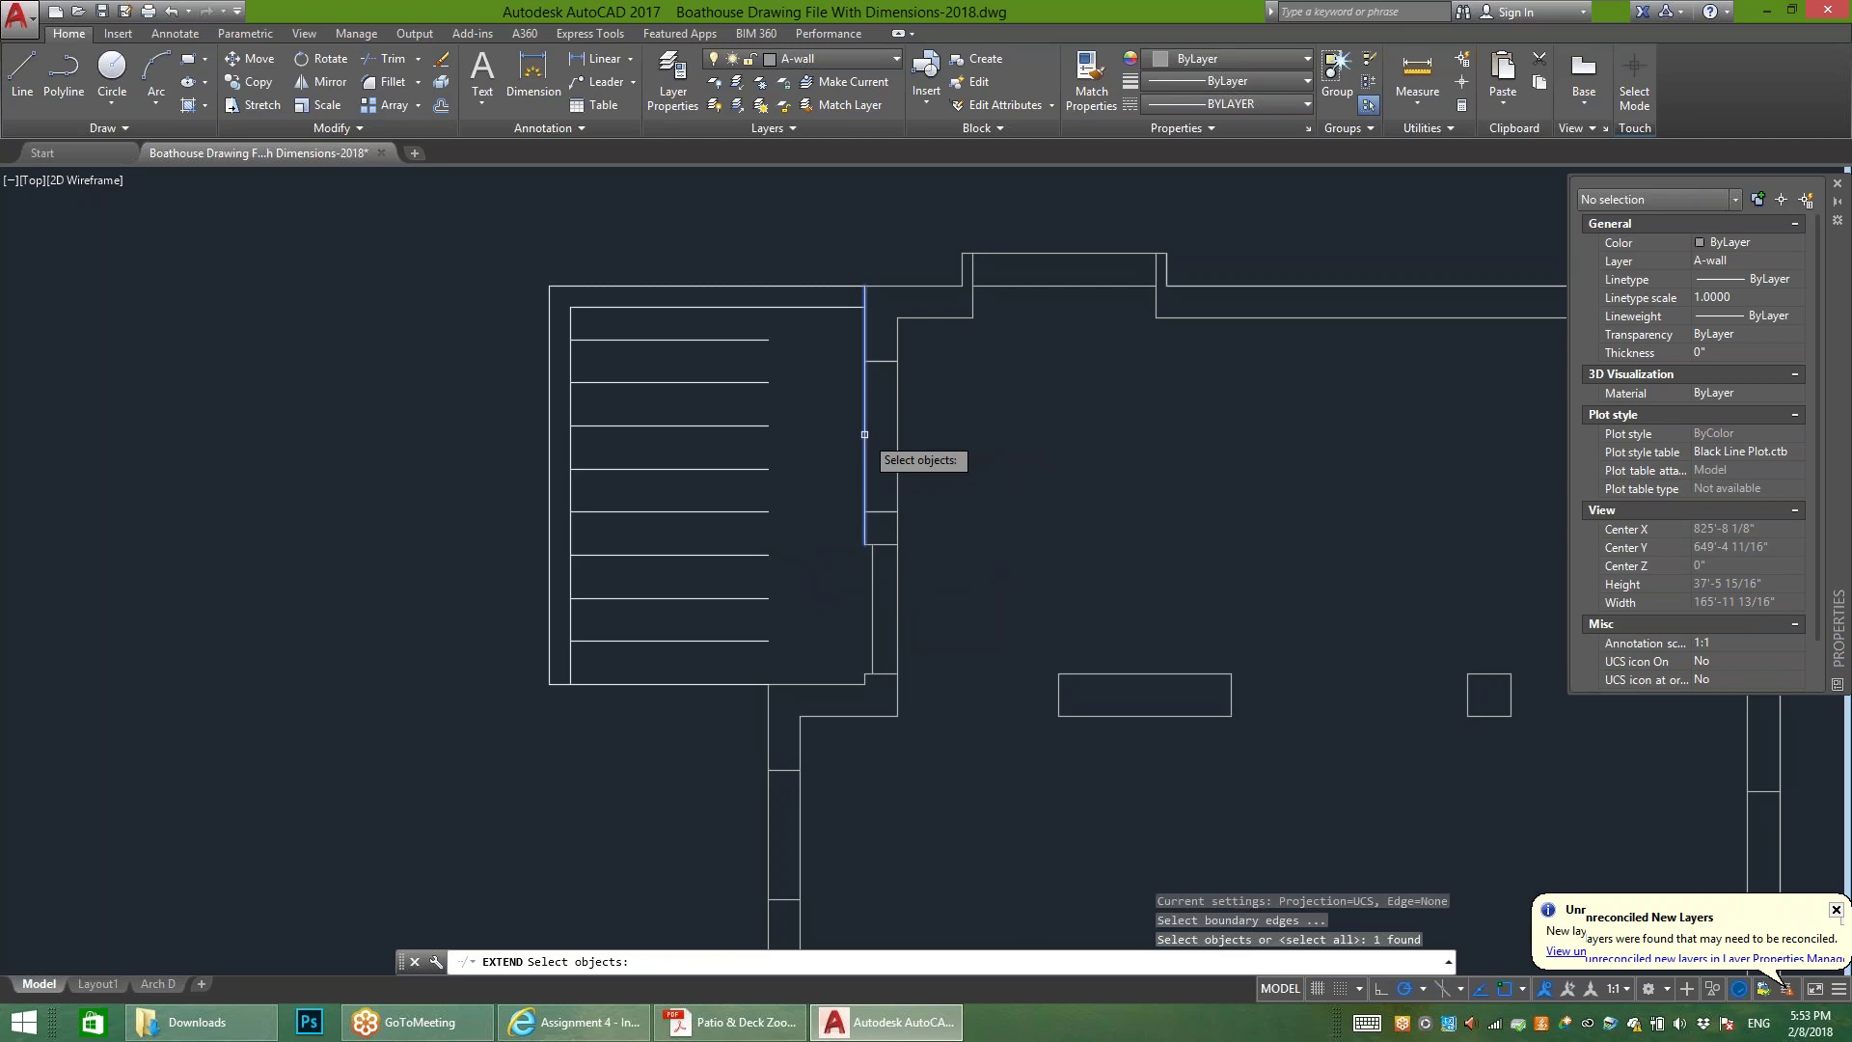
pyautogui.click(874, 566)
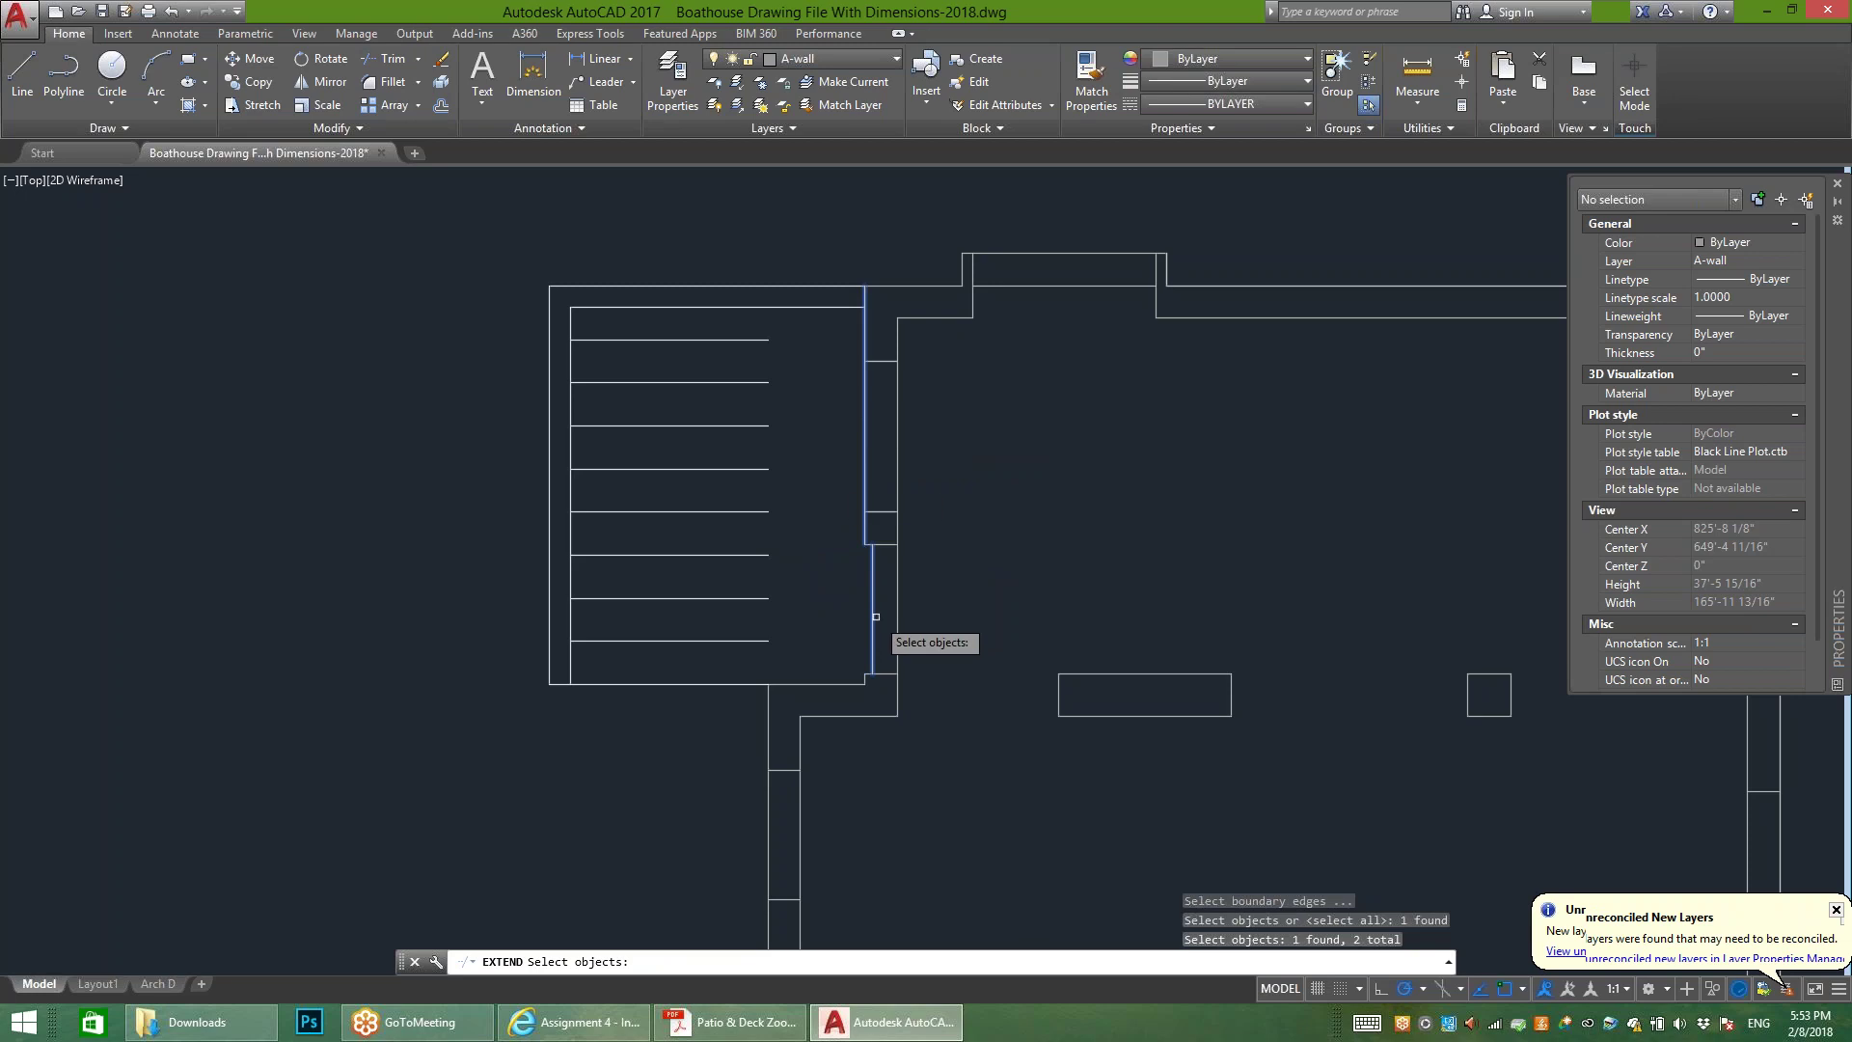
pyautogui.press('Return')
pyautogui.click(808, 329)
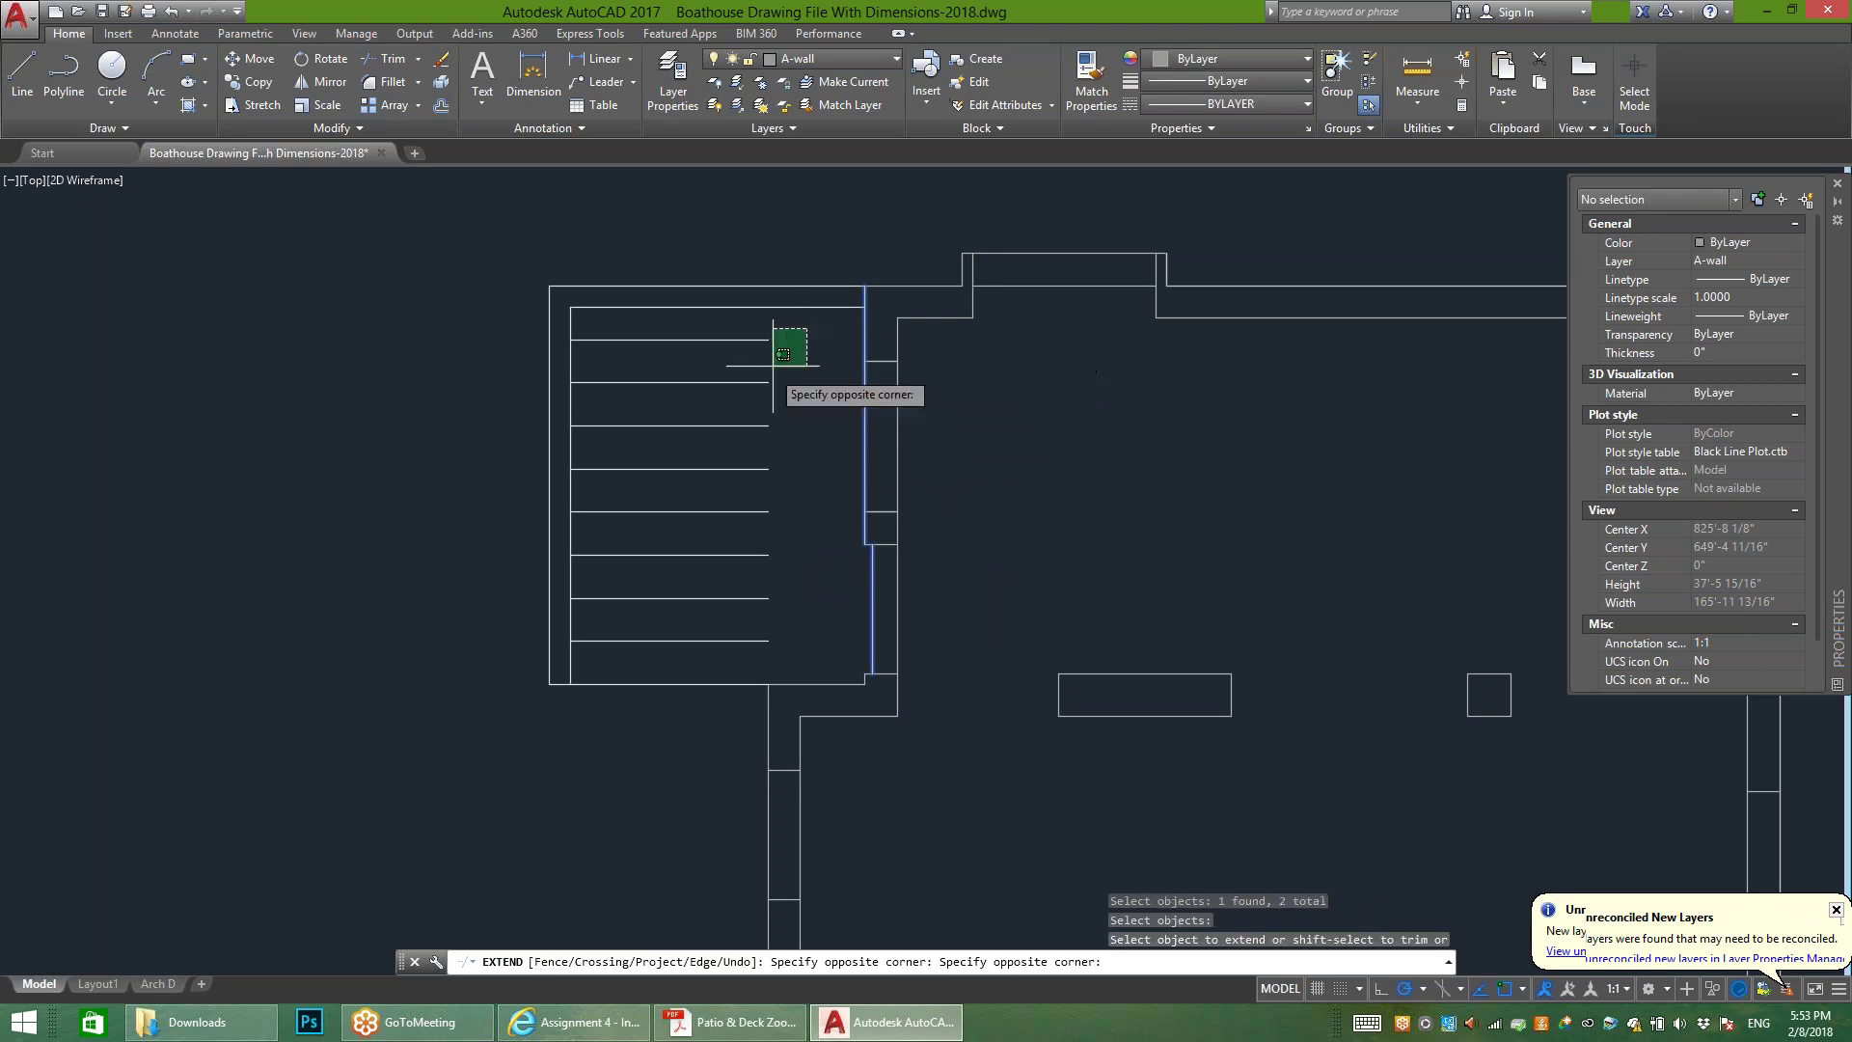
pyautogui.click(711, 666)
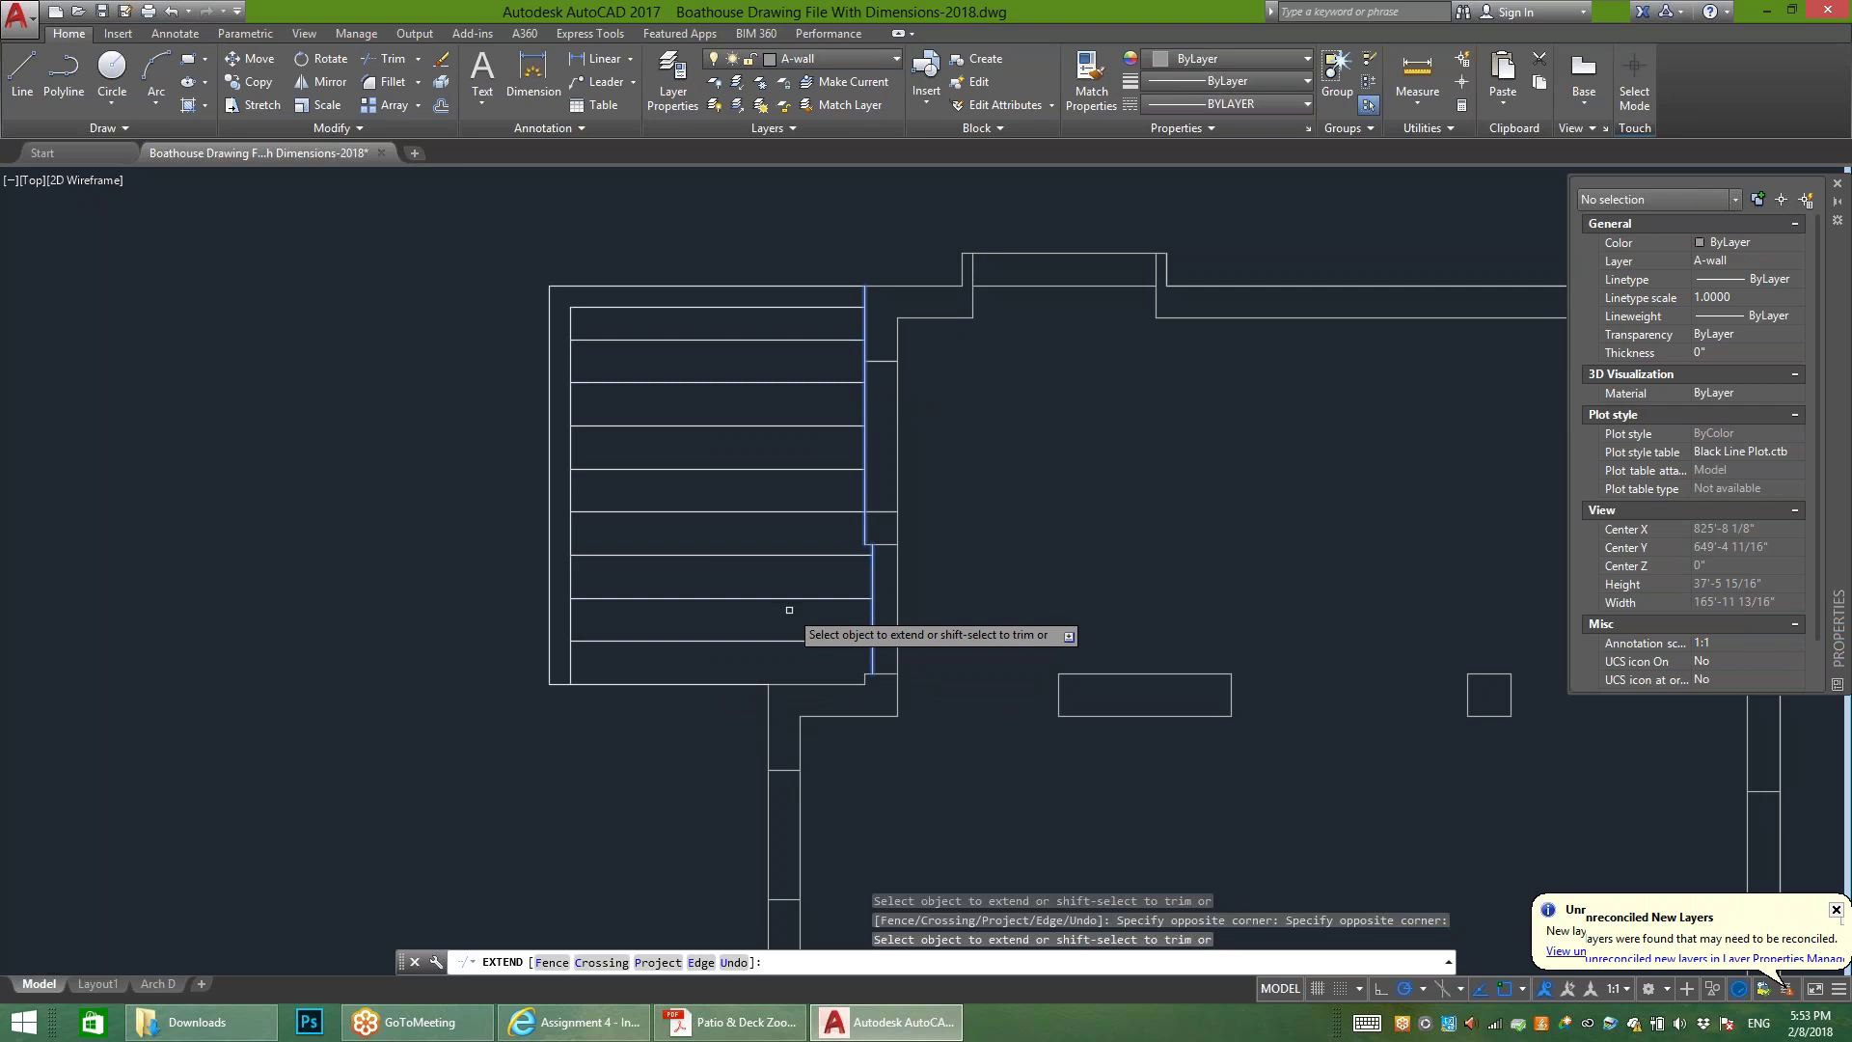
pyautogui.press('Escape')
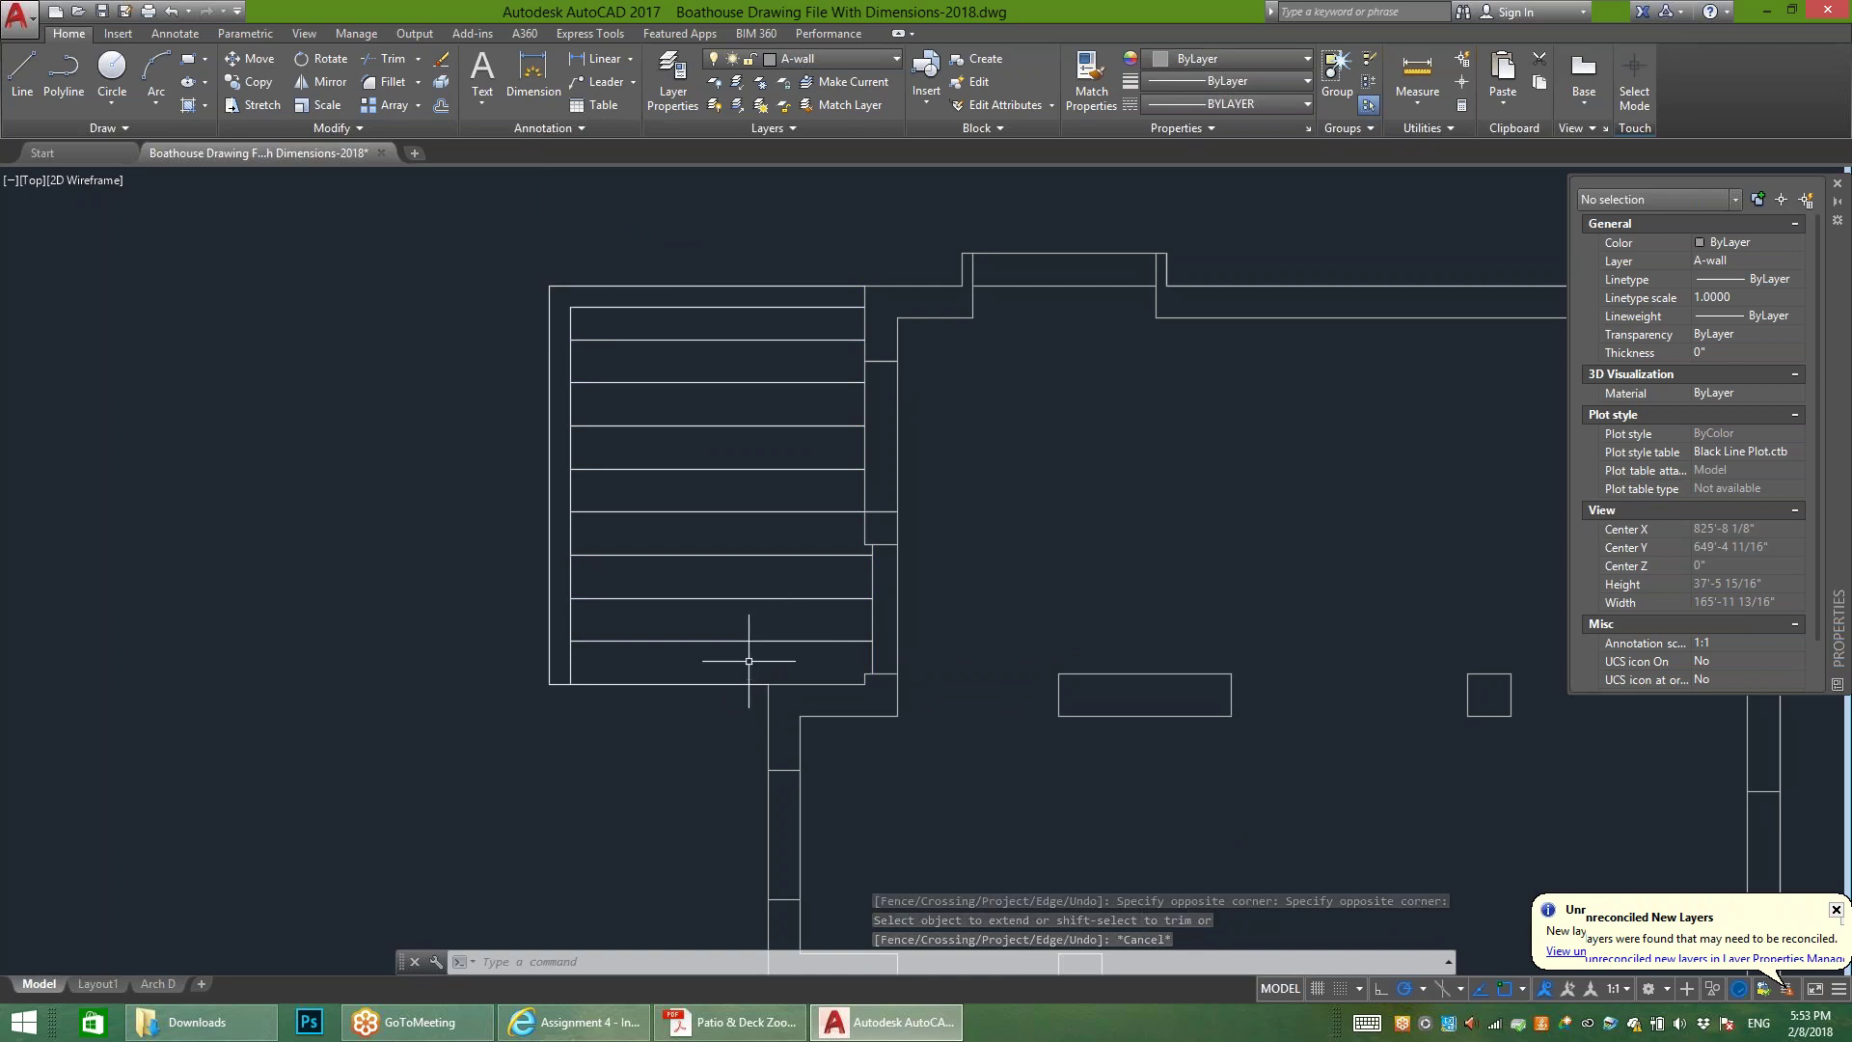
# Step: Undo the extension of the horizontal patio tile lines
pyautogui.click(386, 58)
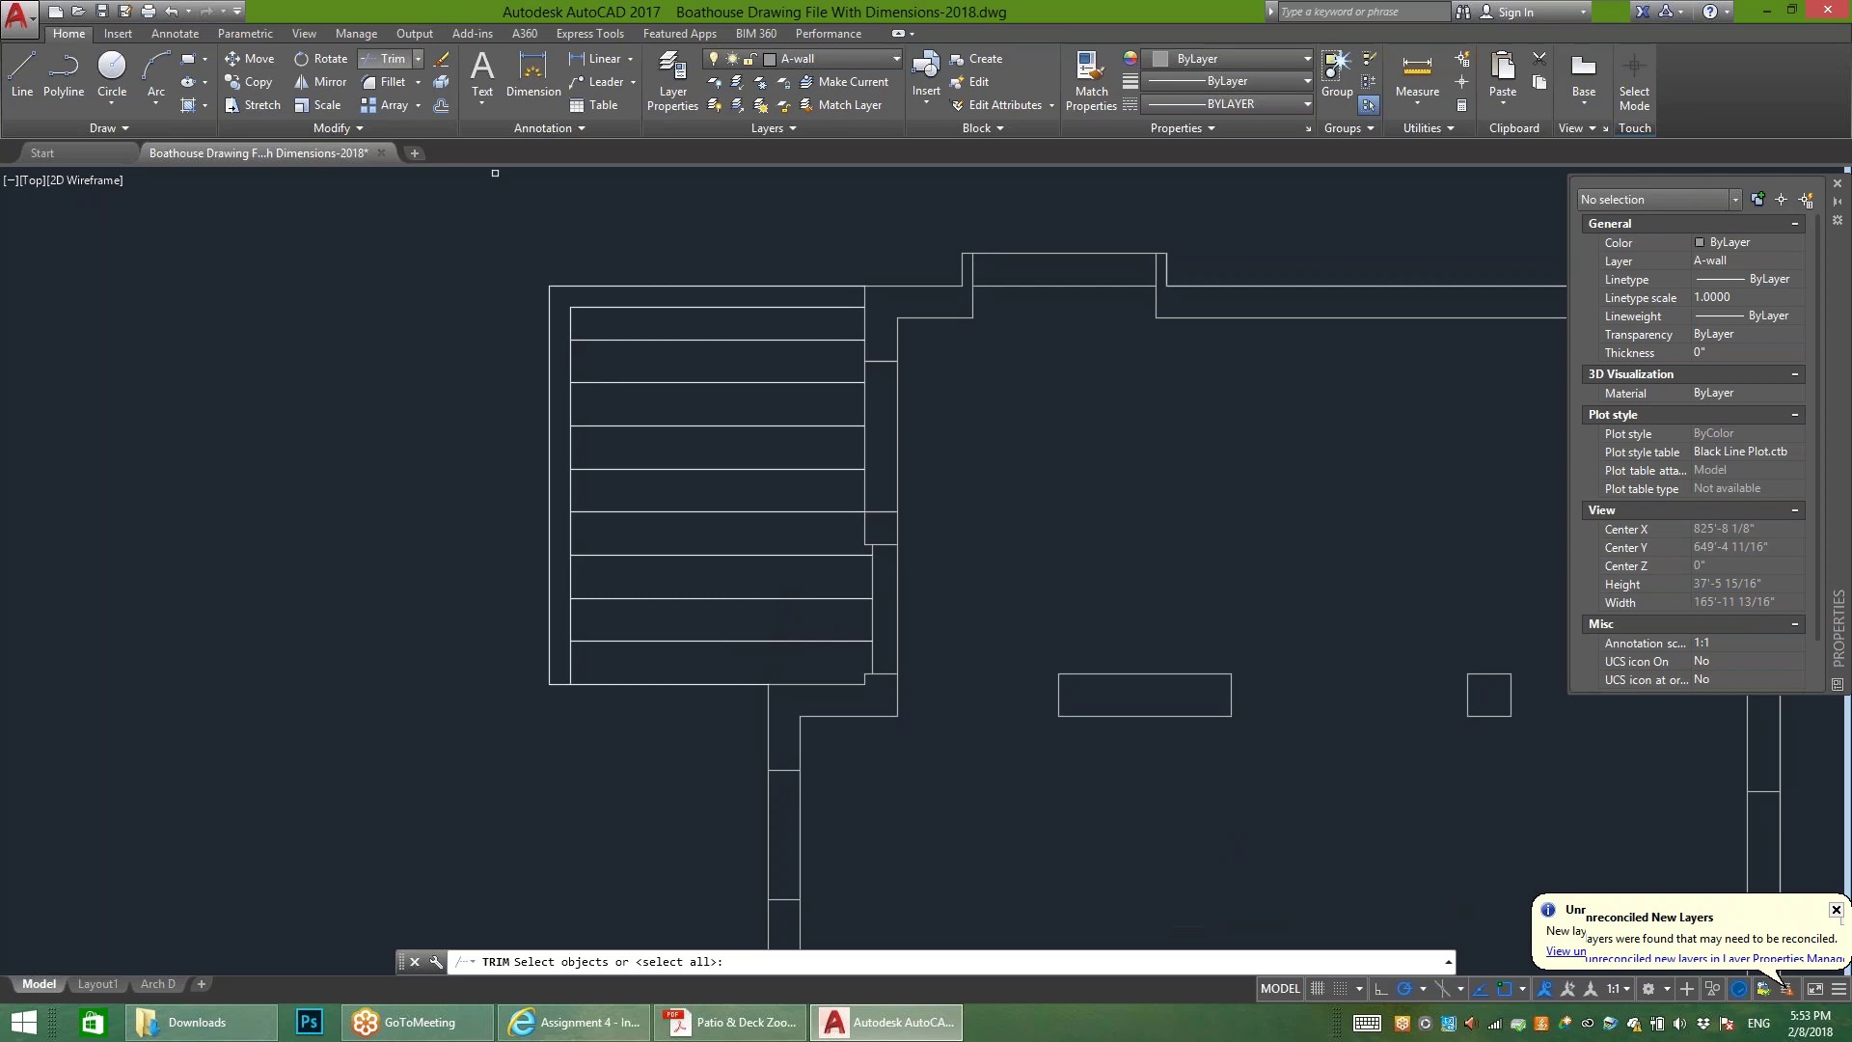
pyautogui.click(417, 58)
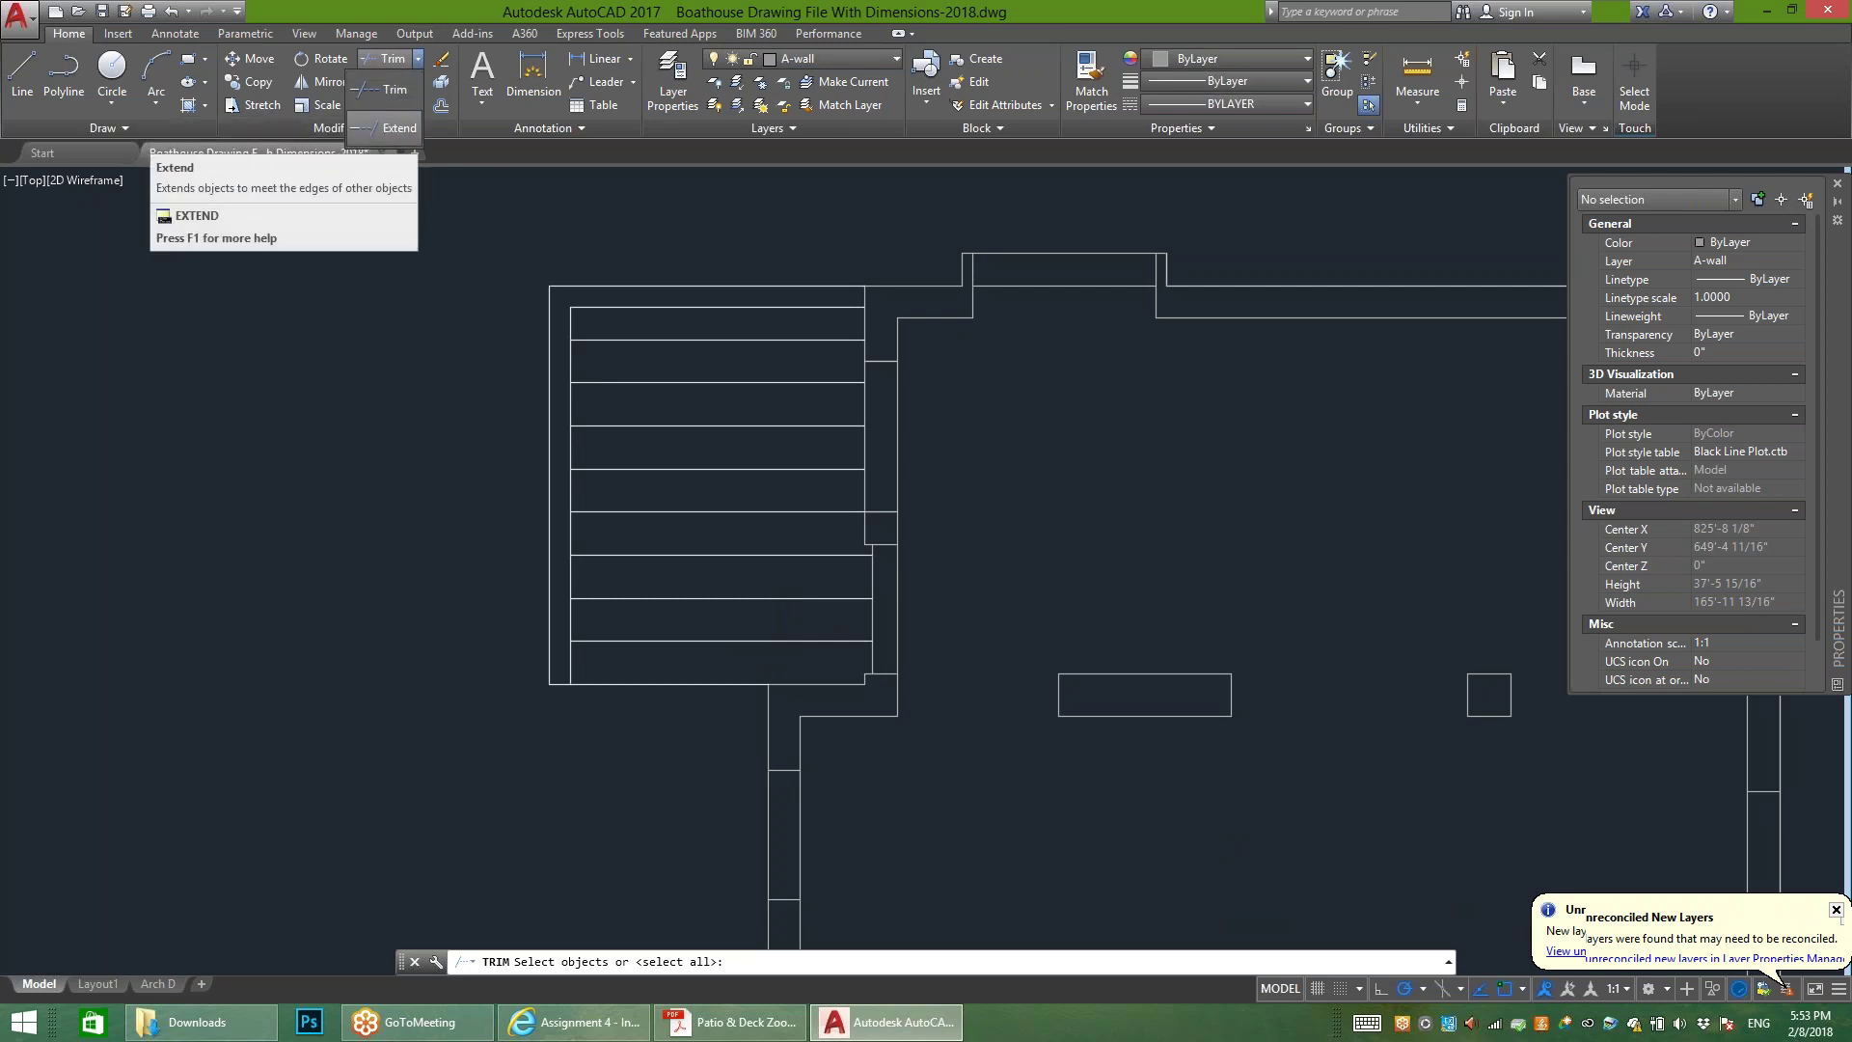
pyautogui.click(386, 127)
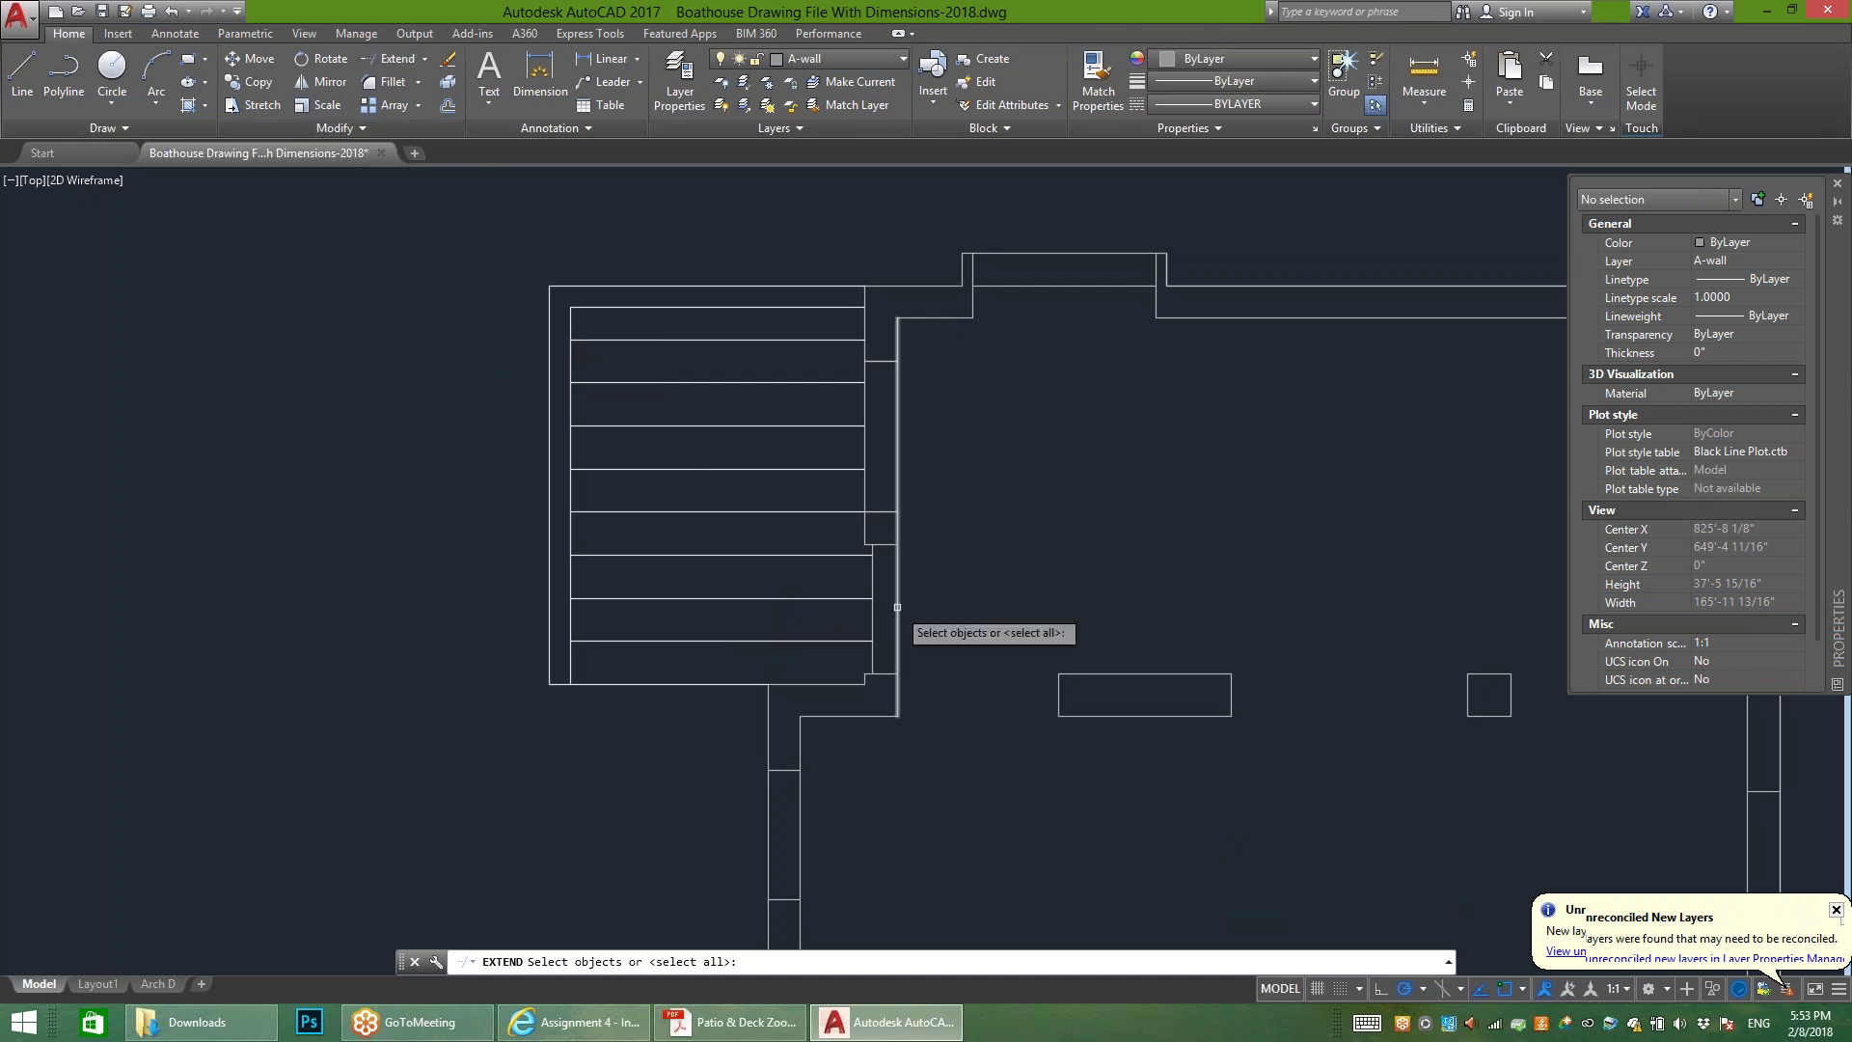
pyautogui.press('Escape')
pyautogui.click(818, 655)
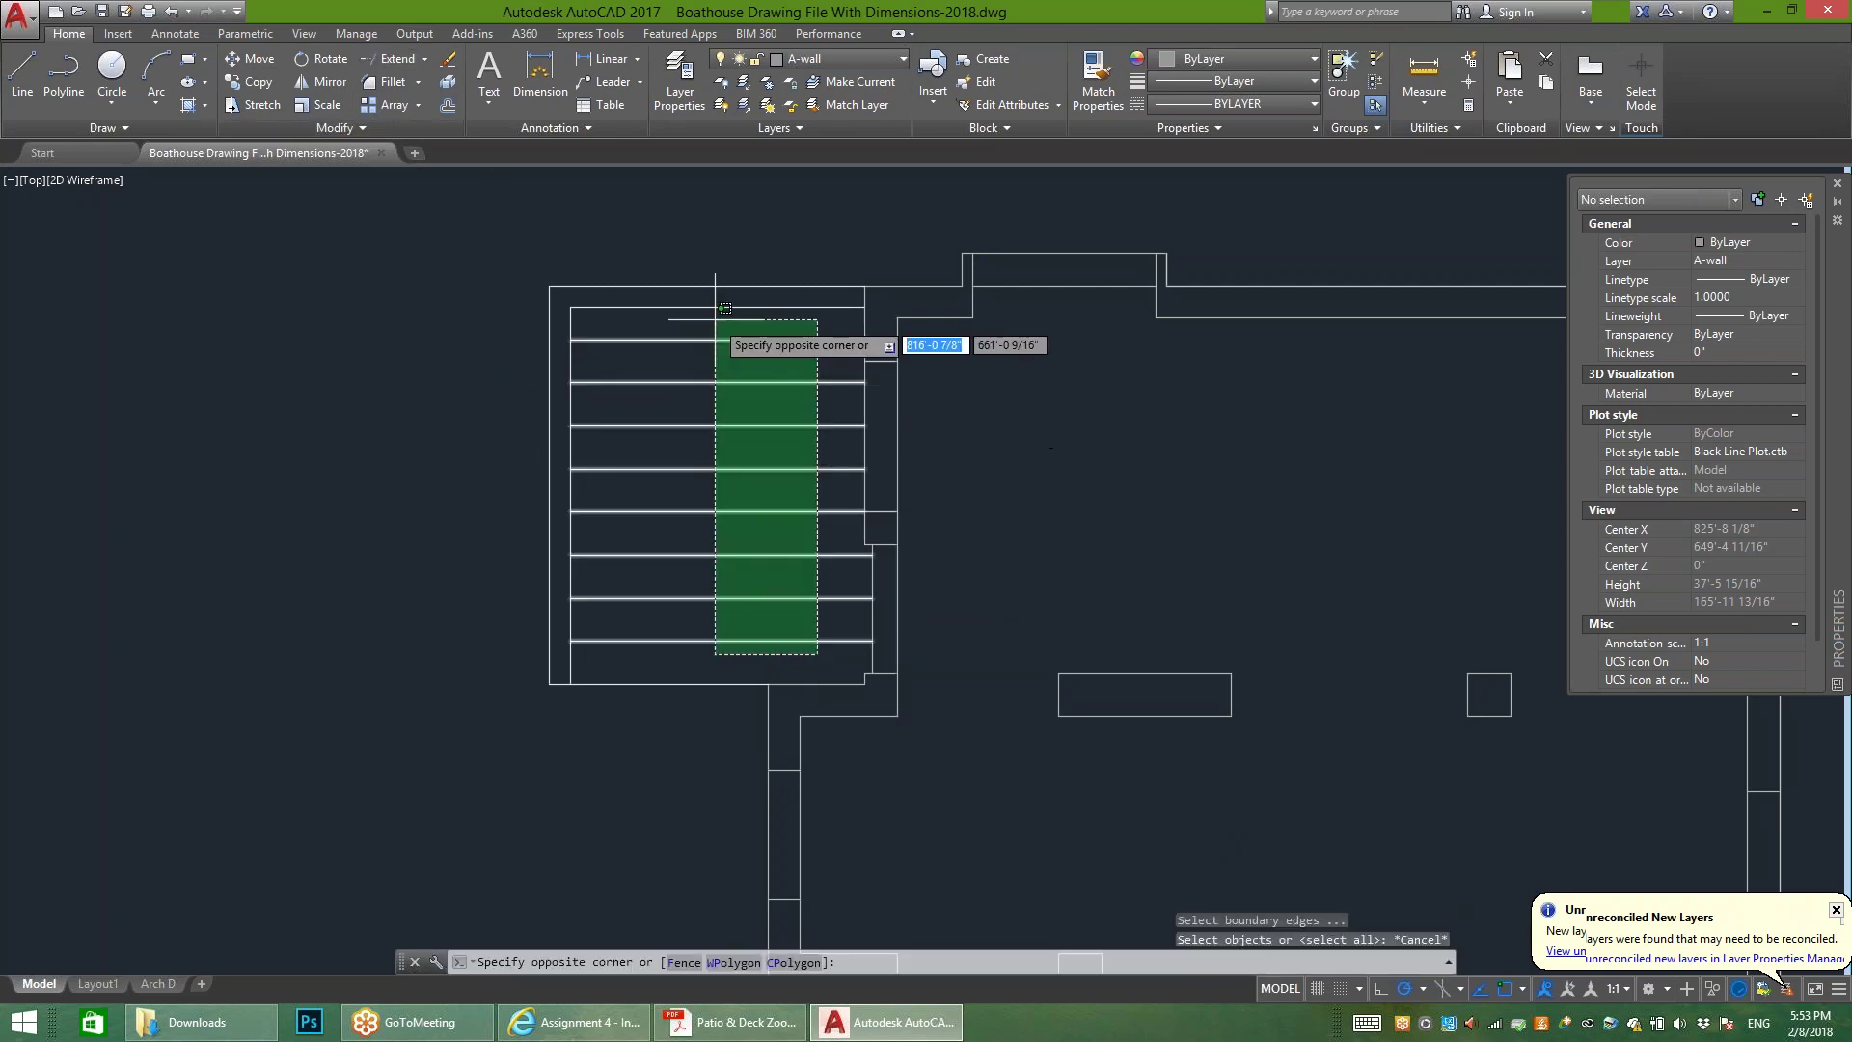
pyautogui.press('Escape')
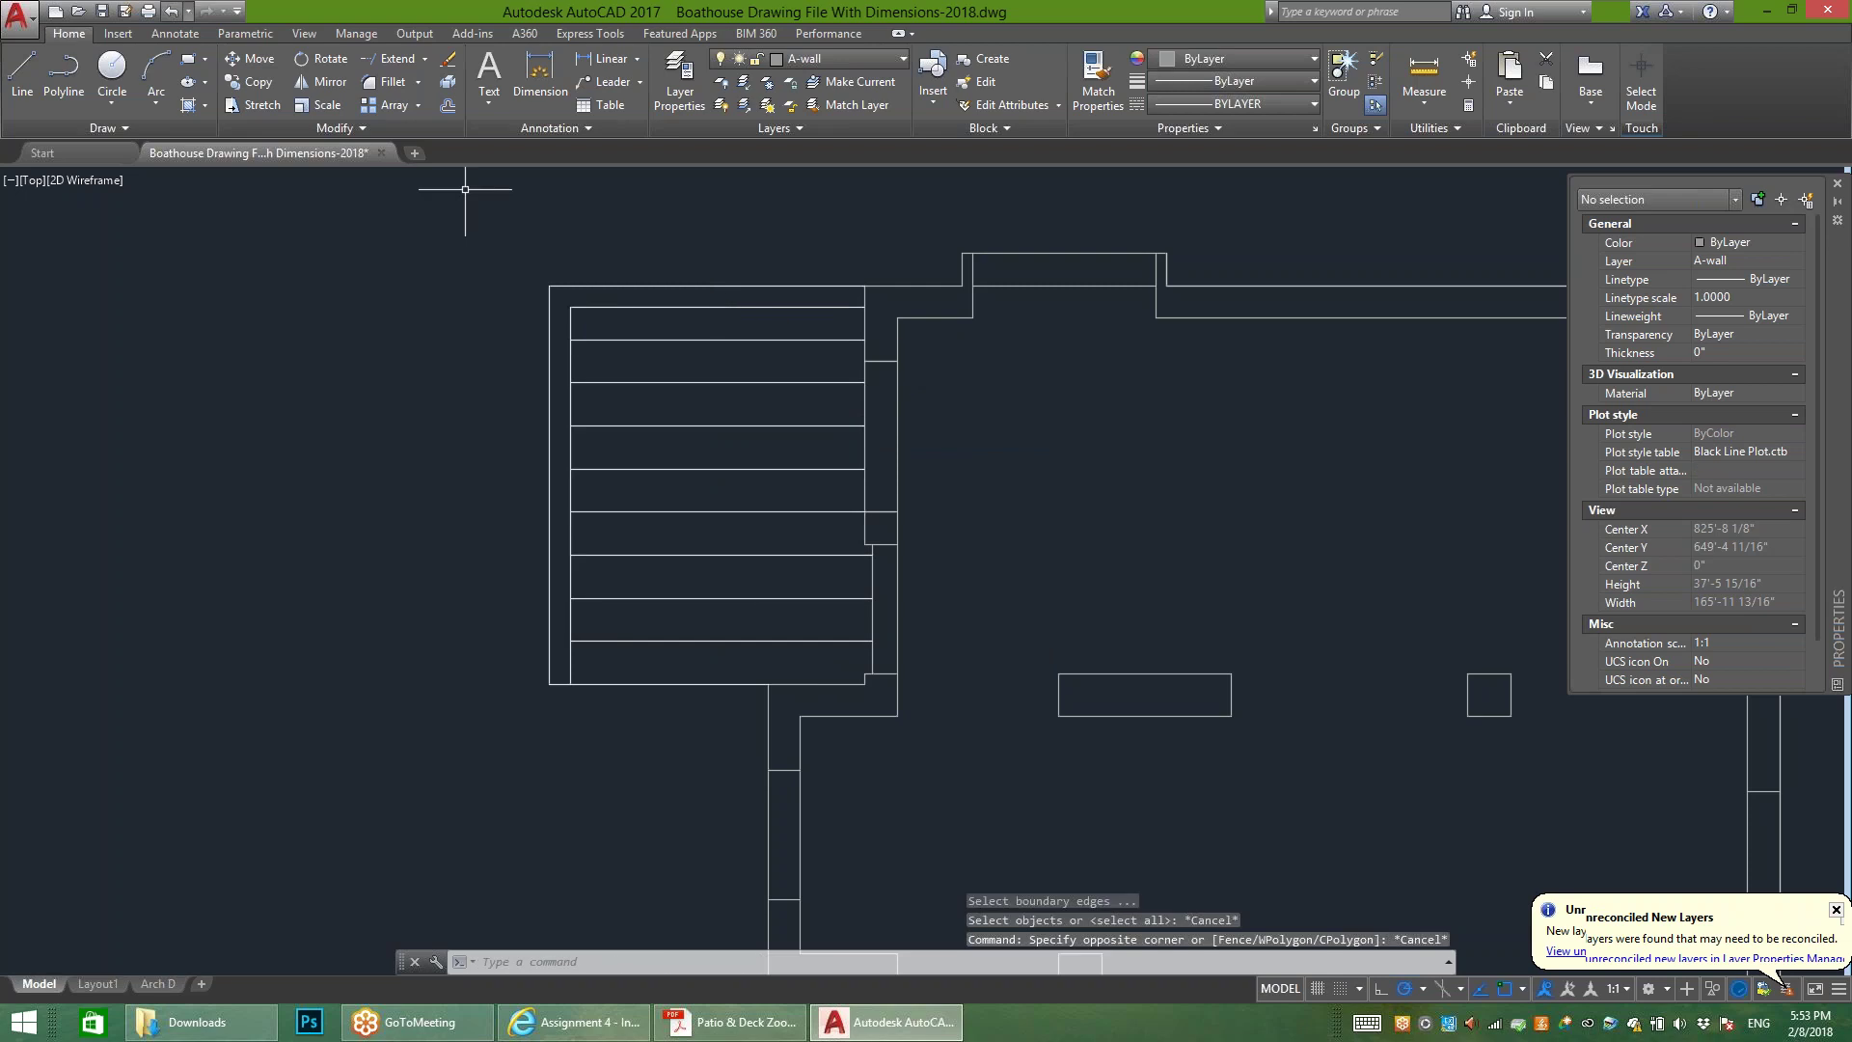
pyautogui.hotkey('ctrl', 'z')
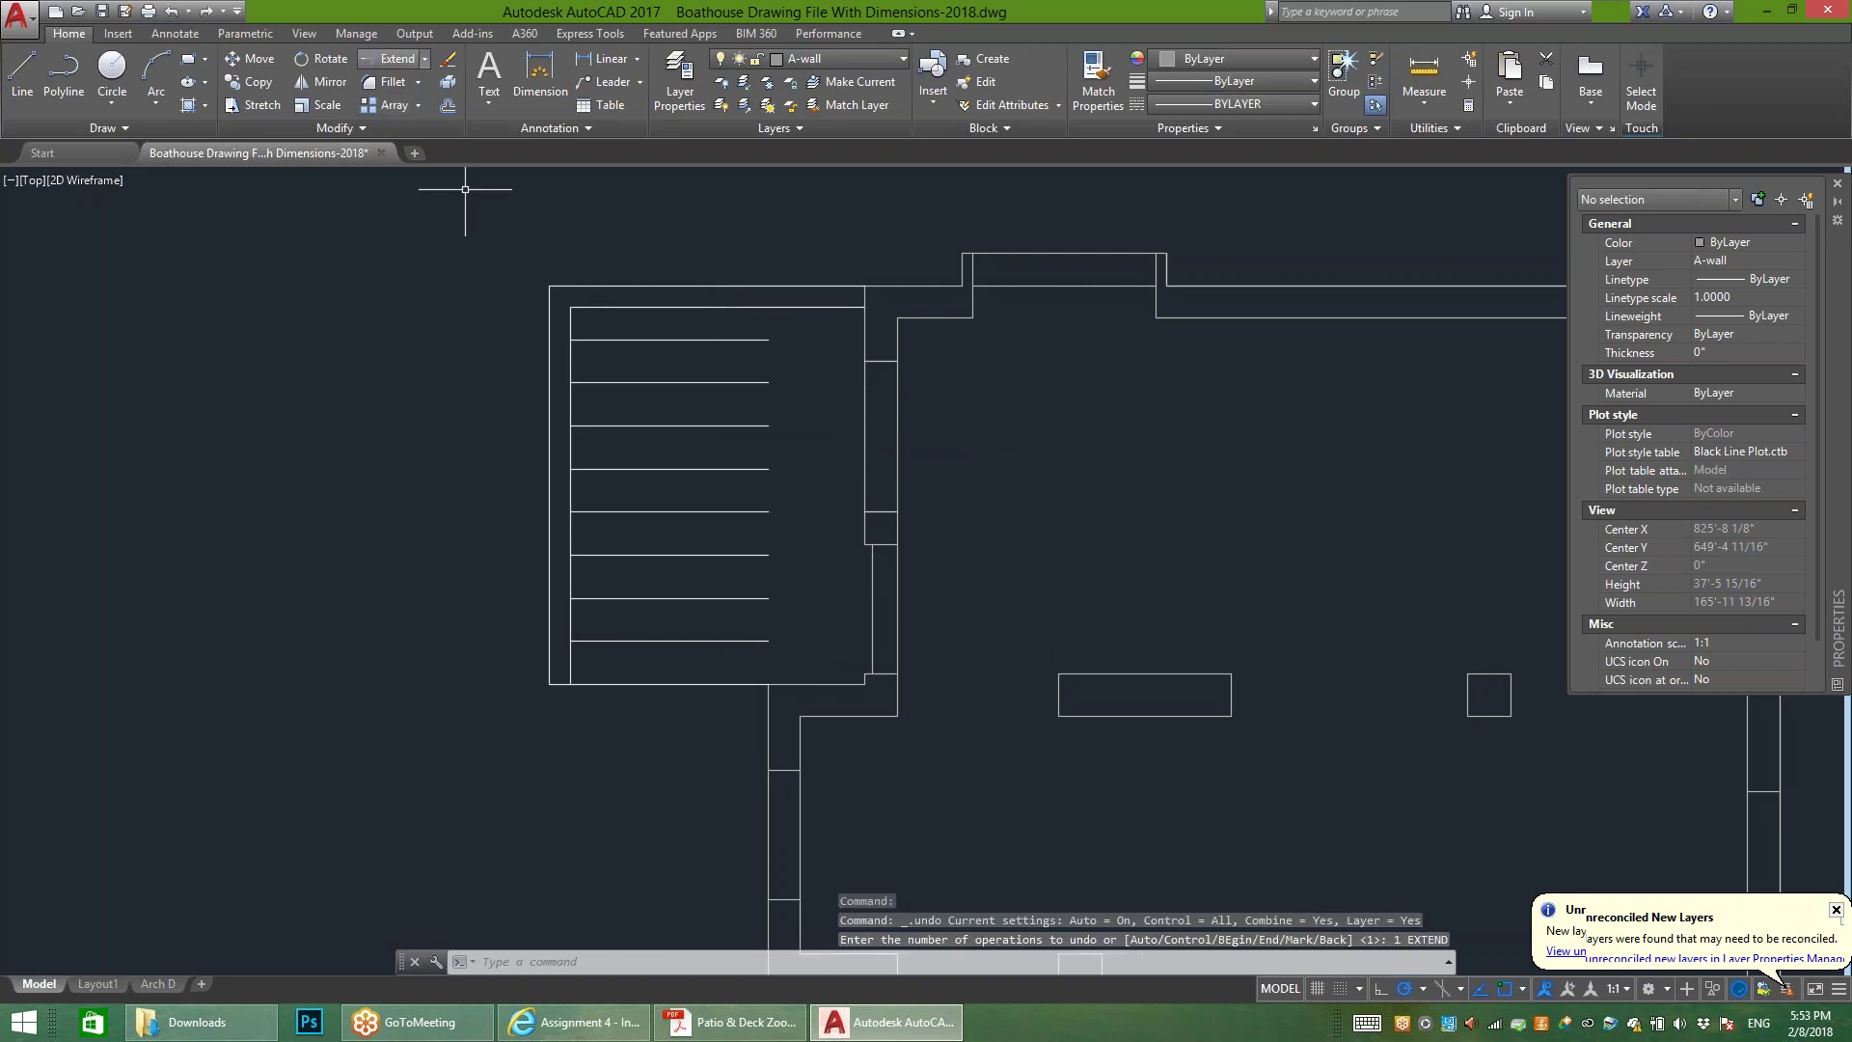
# Step: Extend the eight horizontal patio tile lines to the house wall edge and the recessed opening edge
pyautogui.click(390, 58)
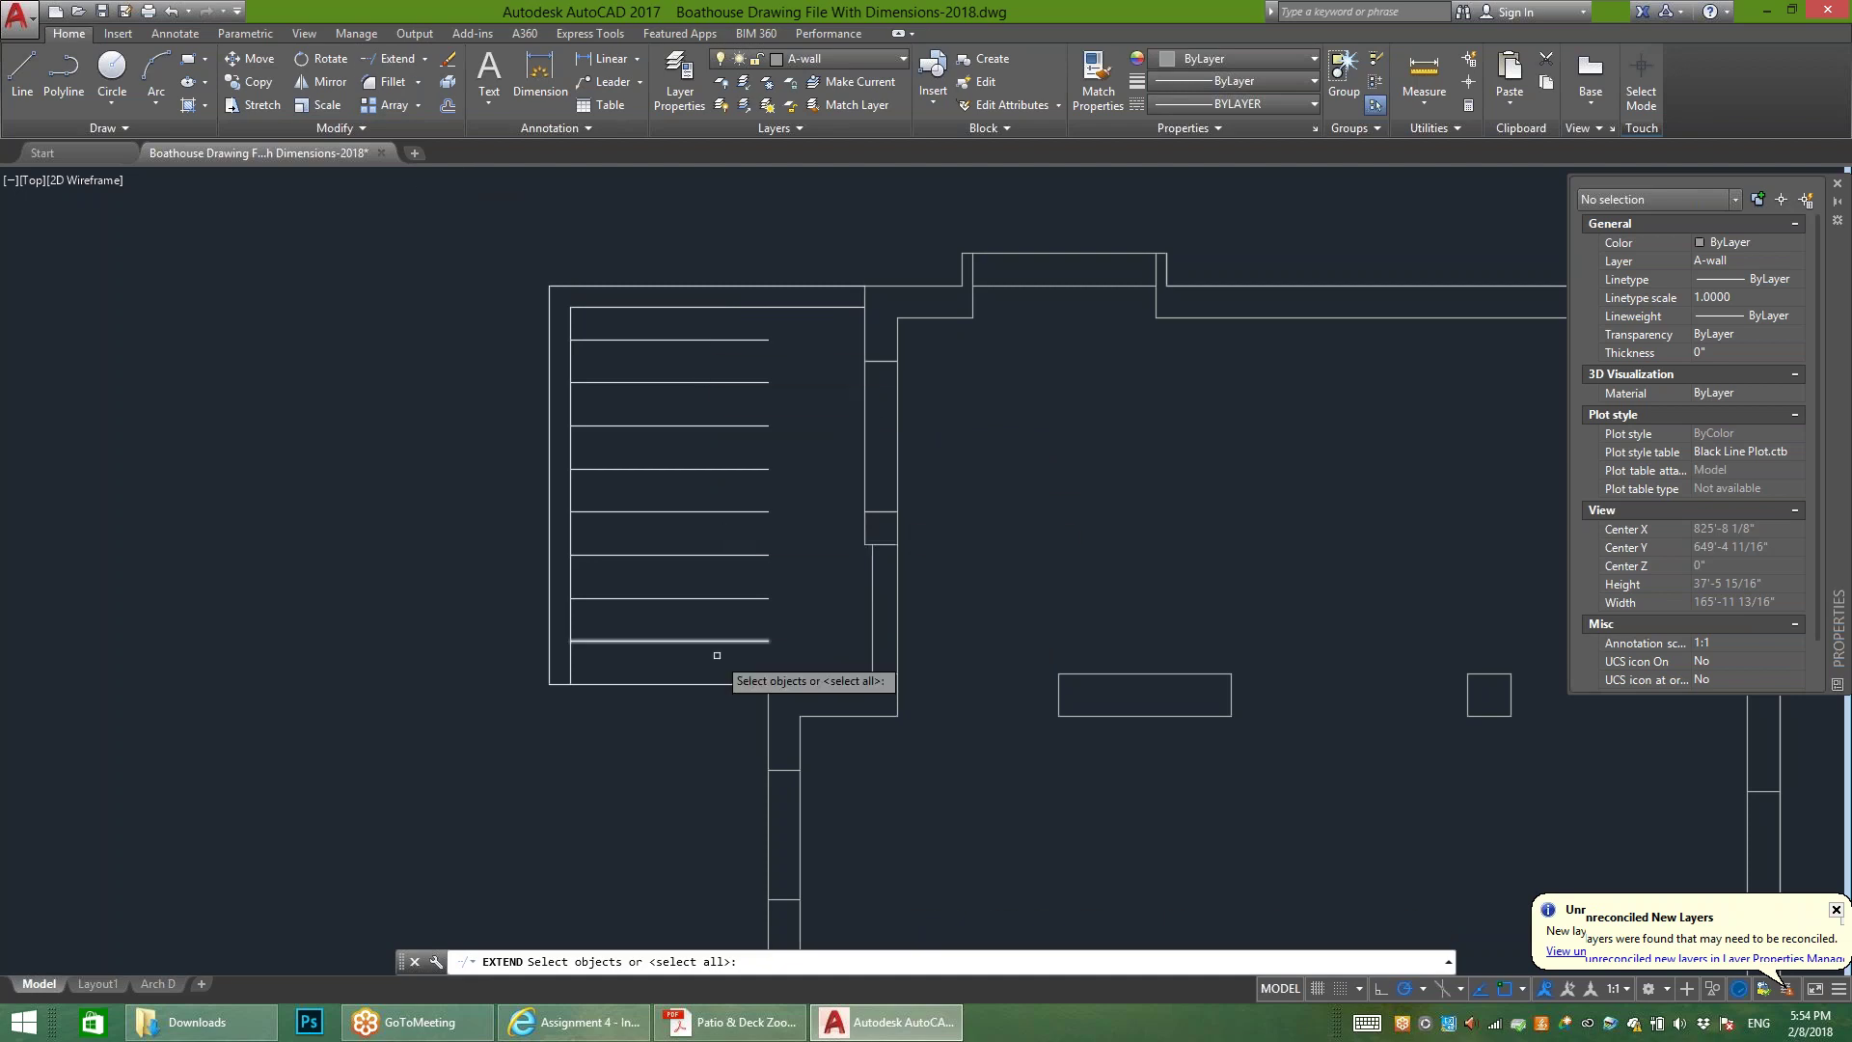
pyautogui.click(864, 401)
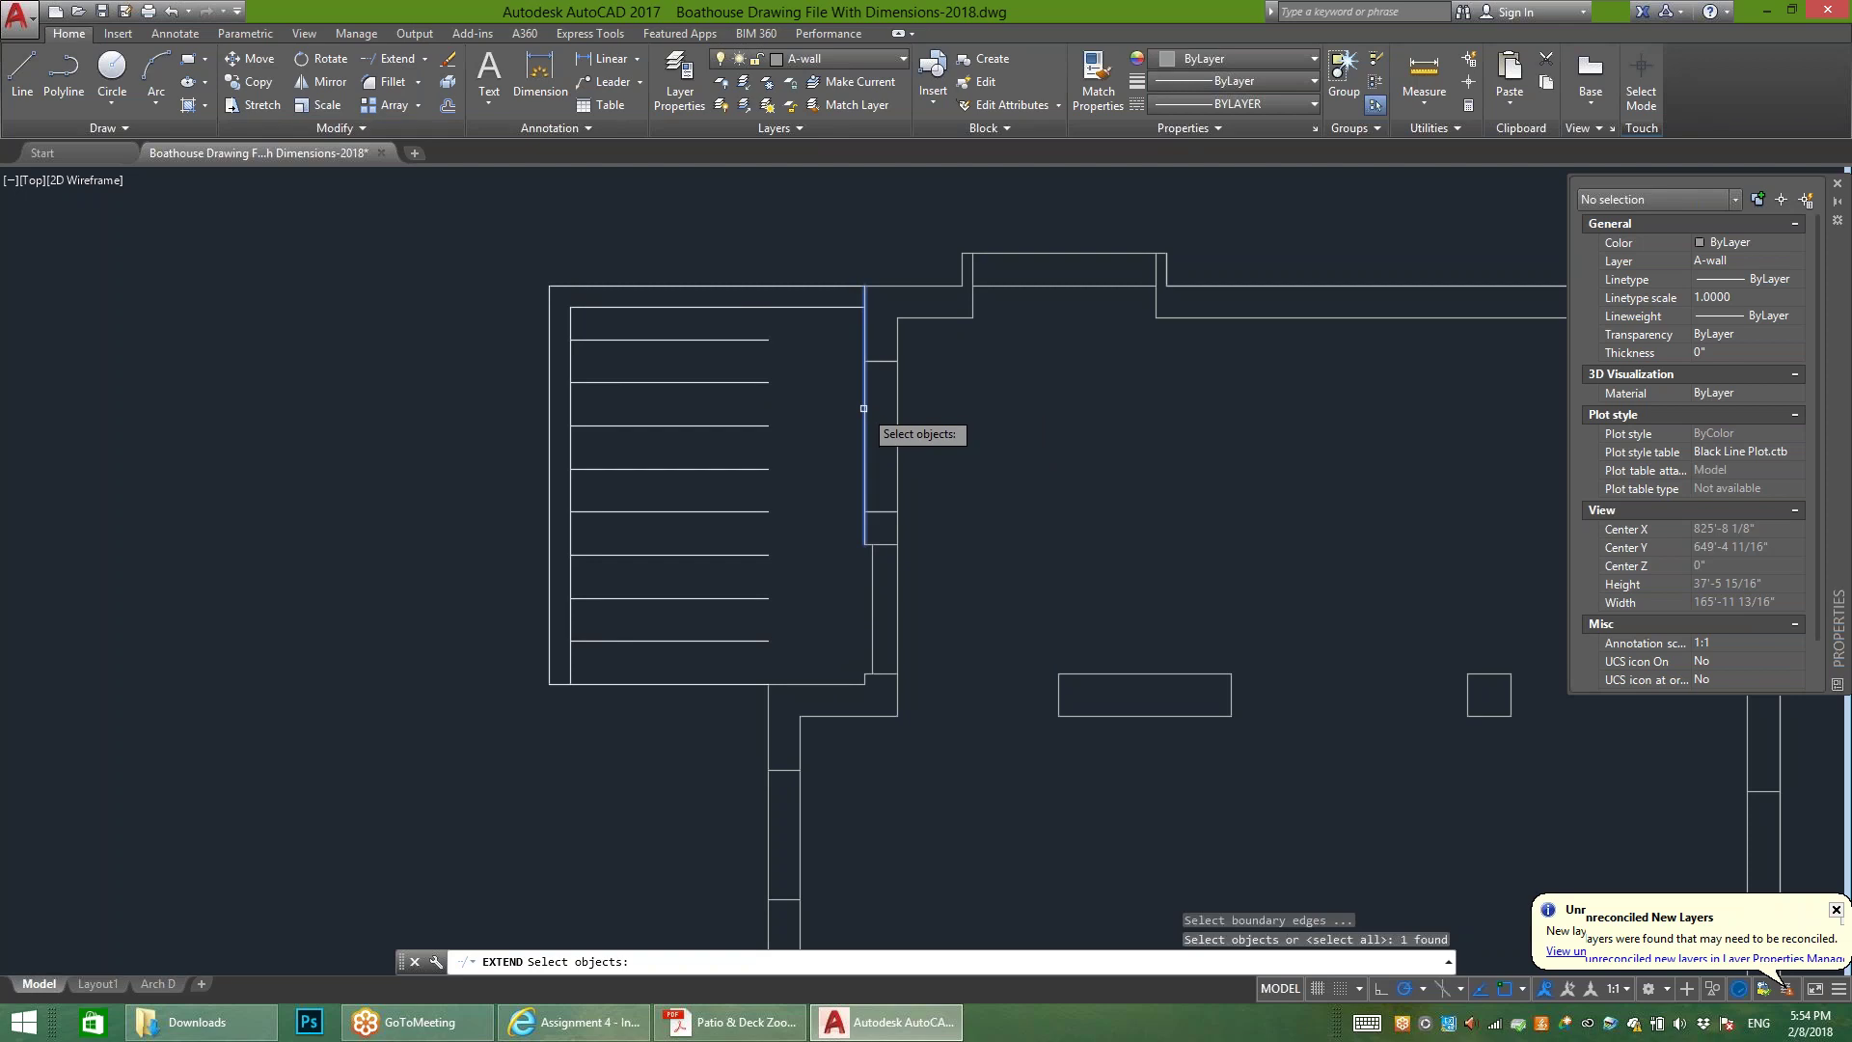
pyautogui.click(873, 591)
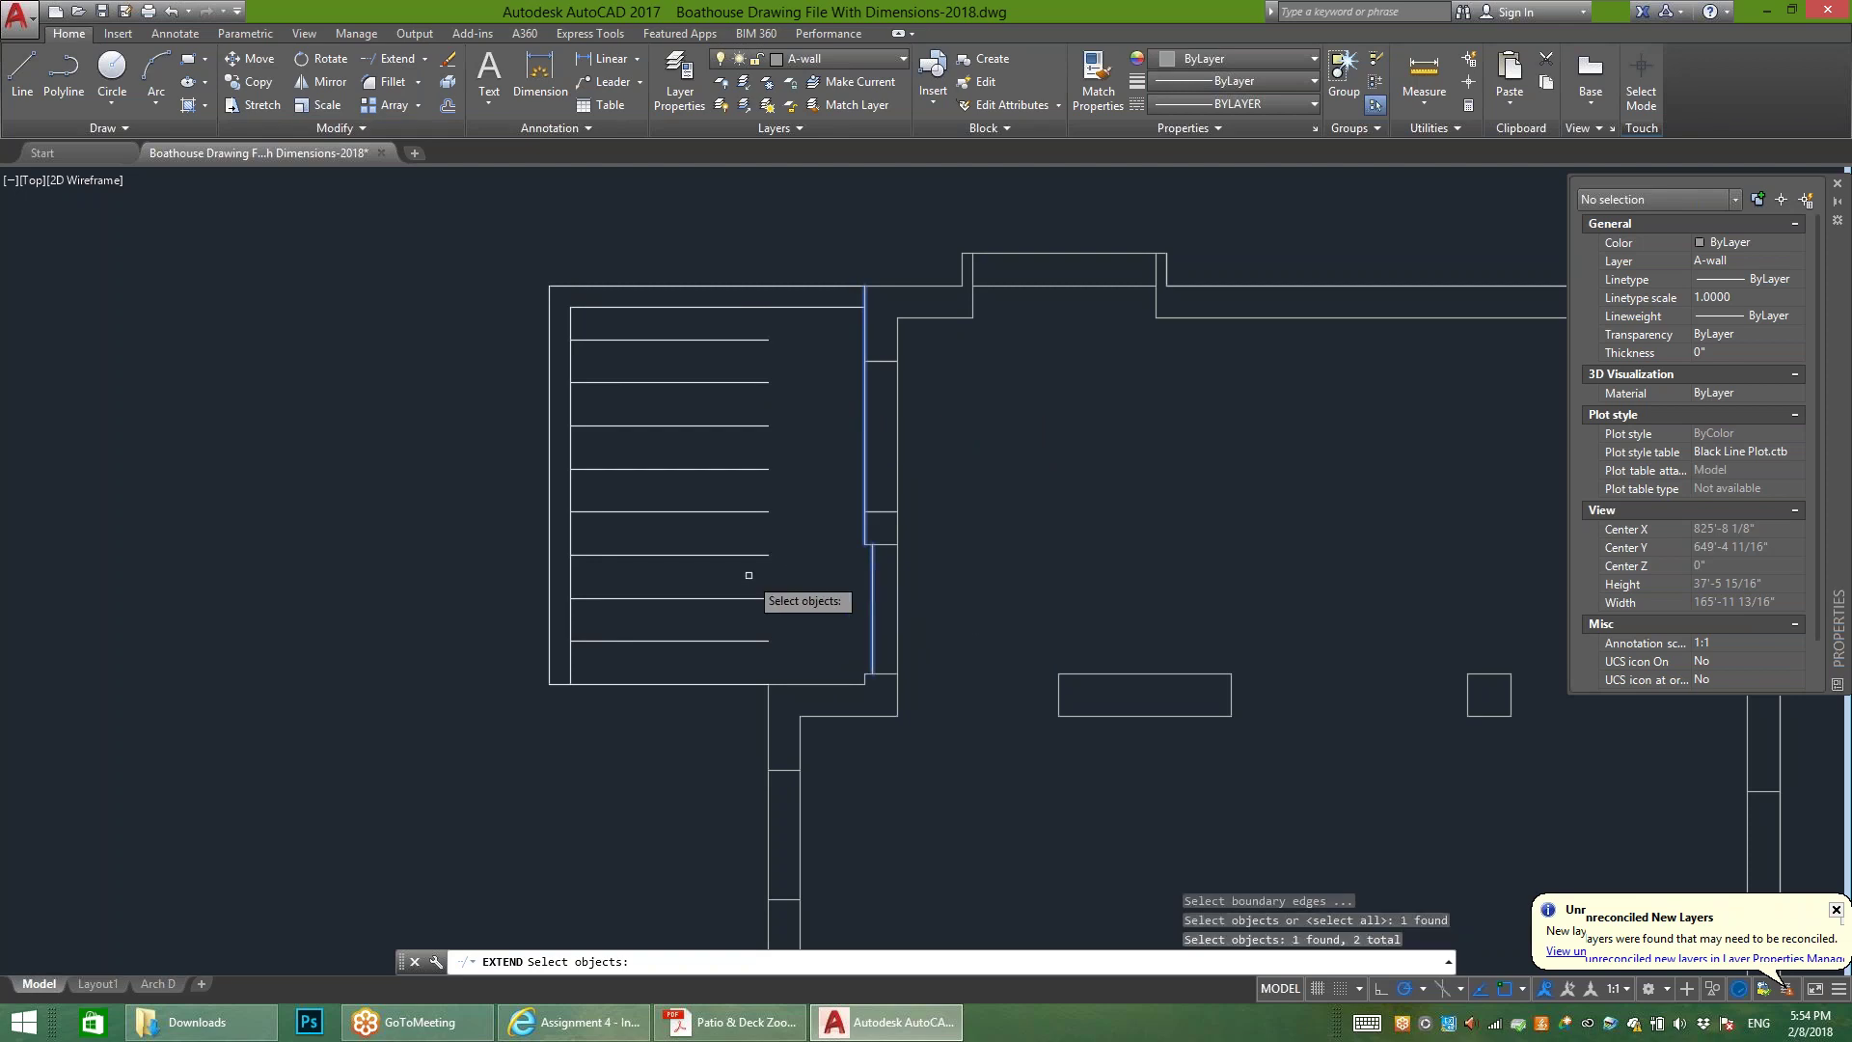
pyautogui.press('Return')
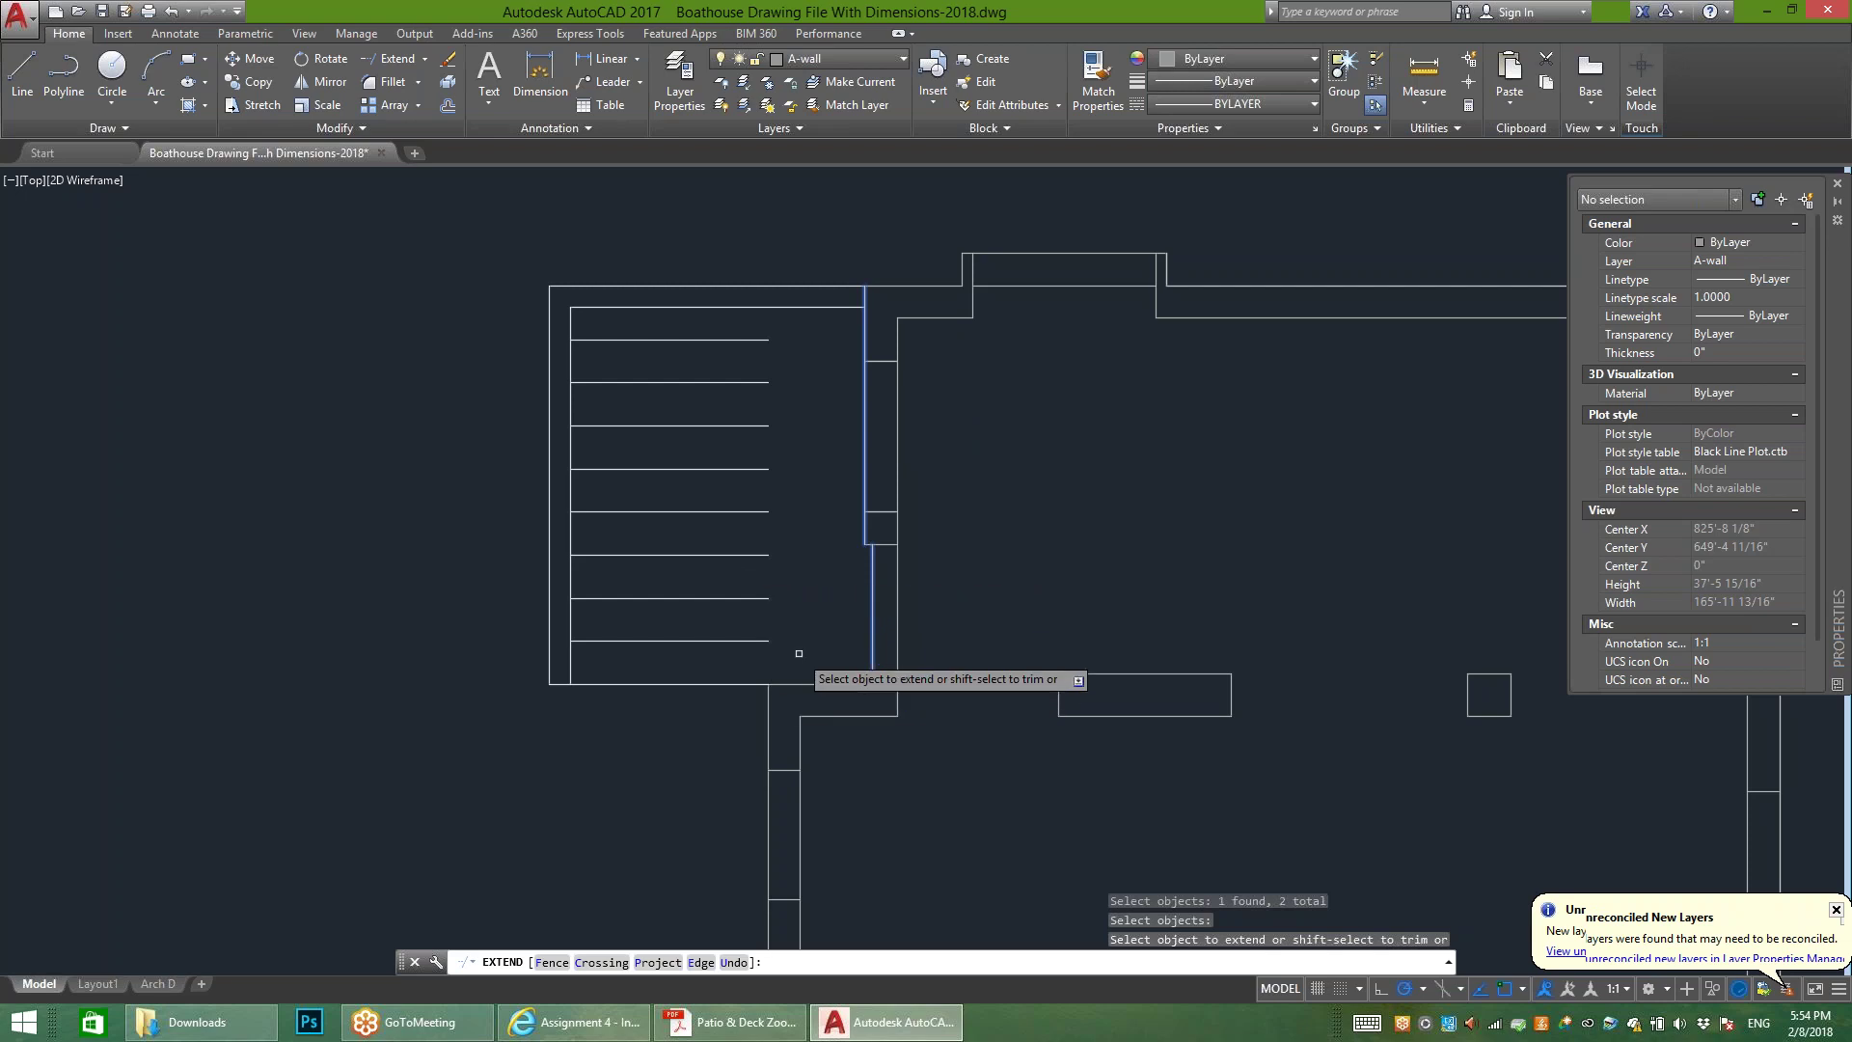
pyautogui.click(788, 318)
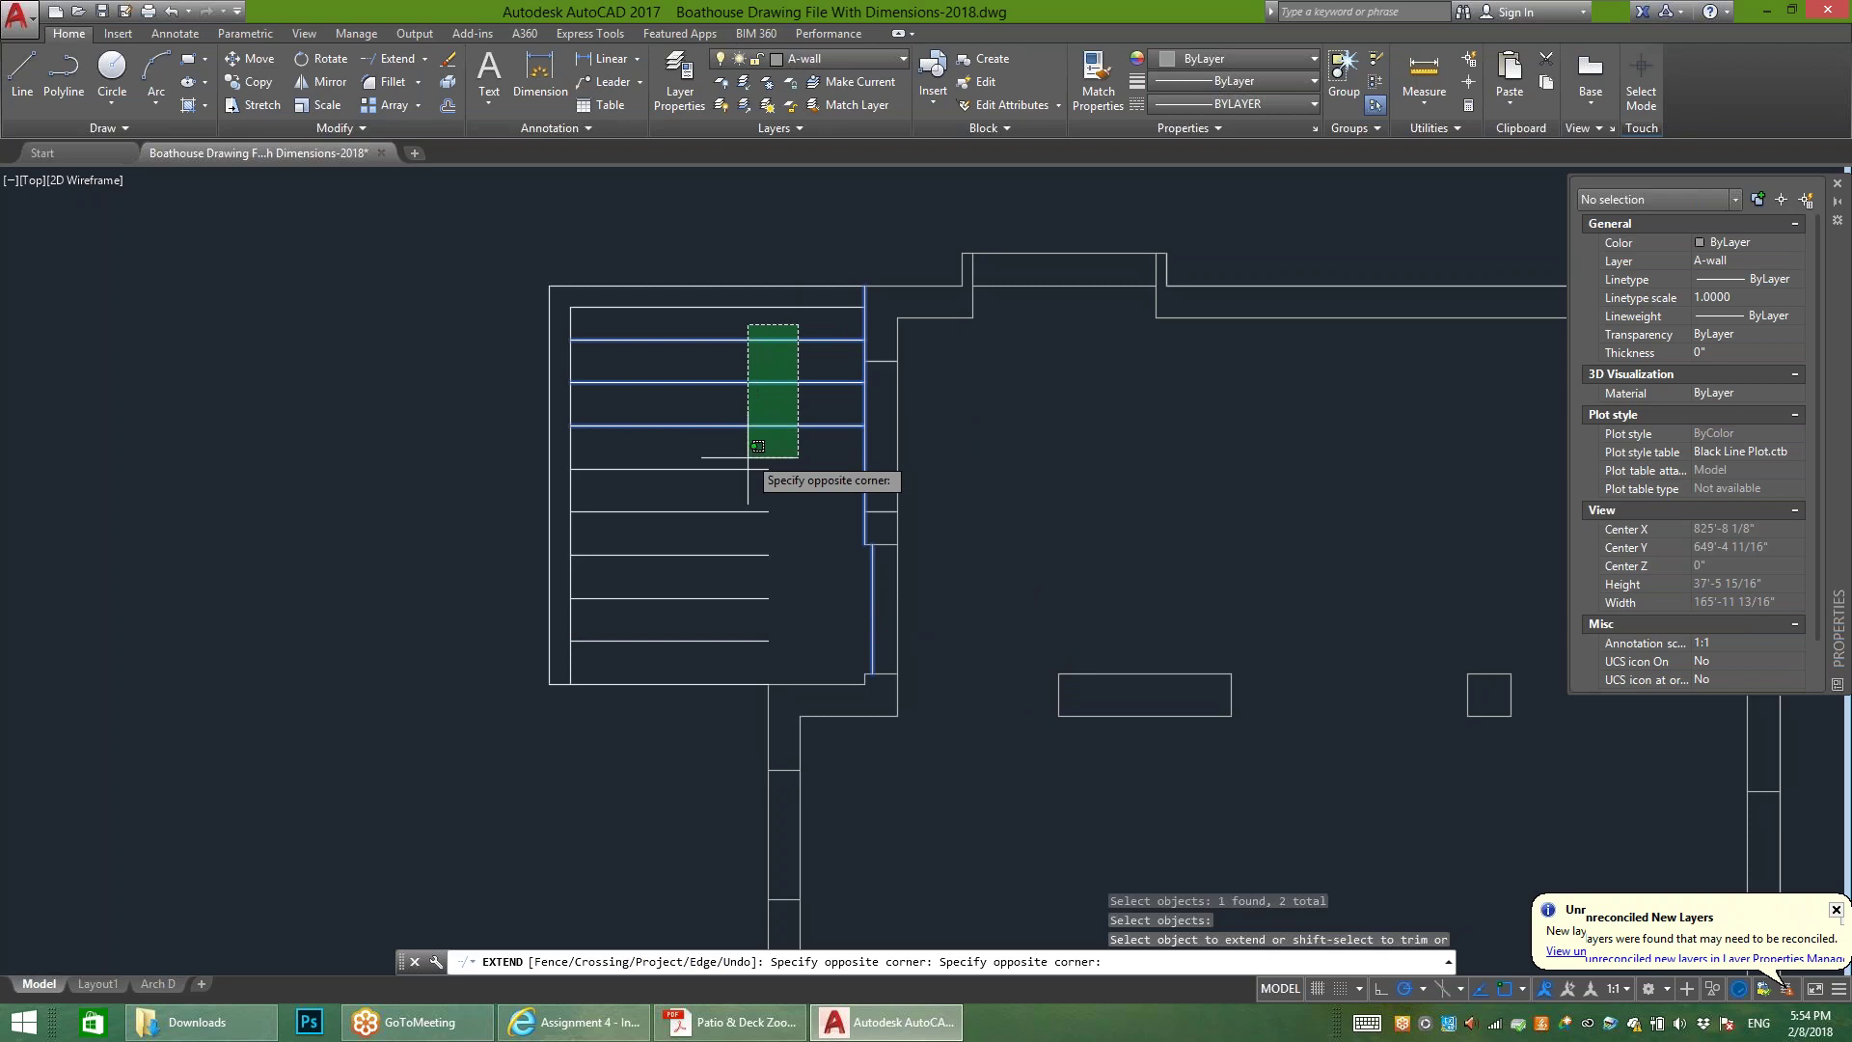
pyautogui.click(725, 665)
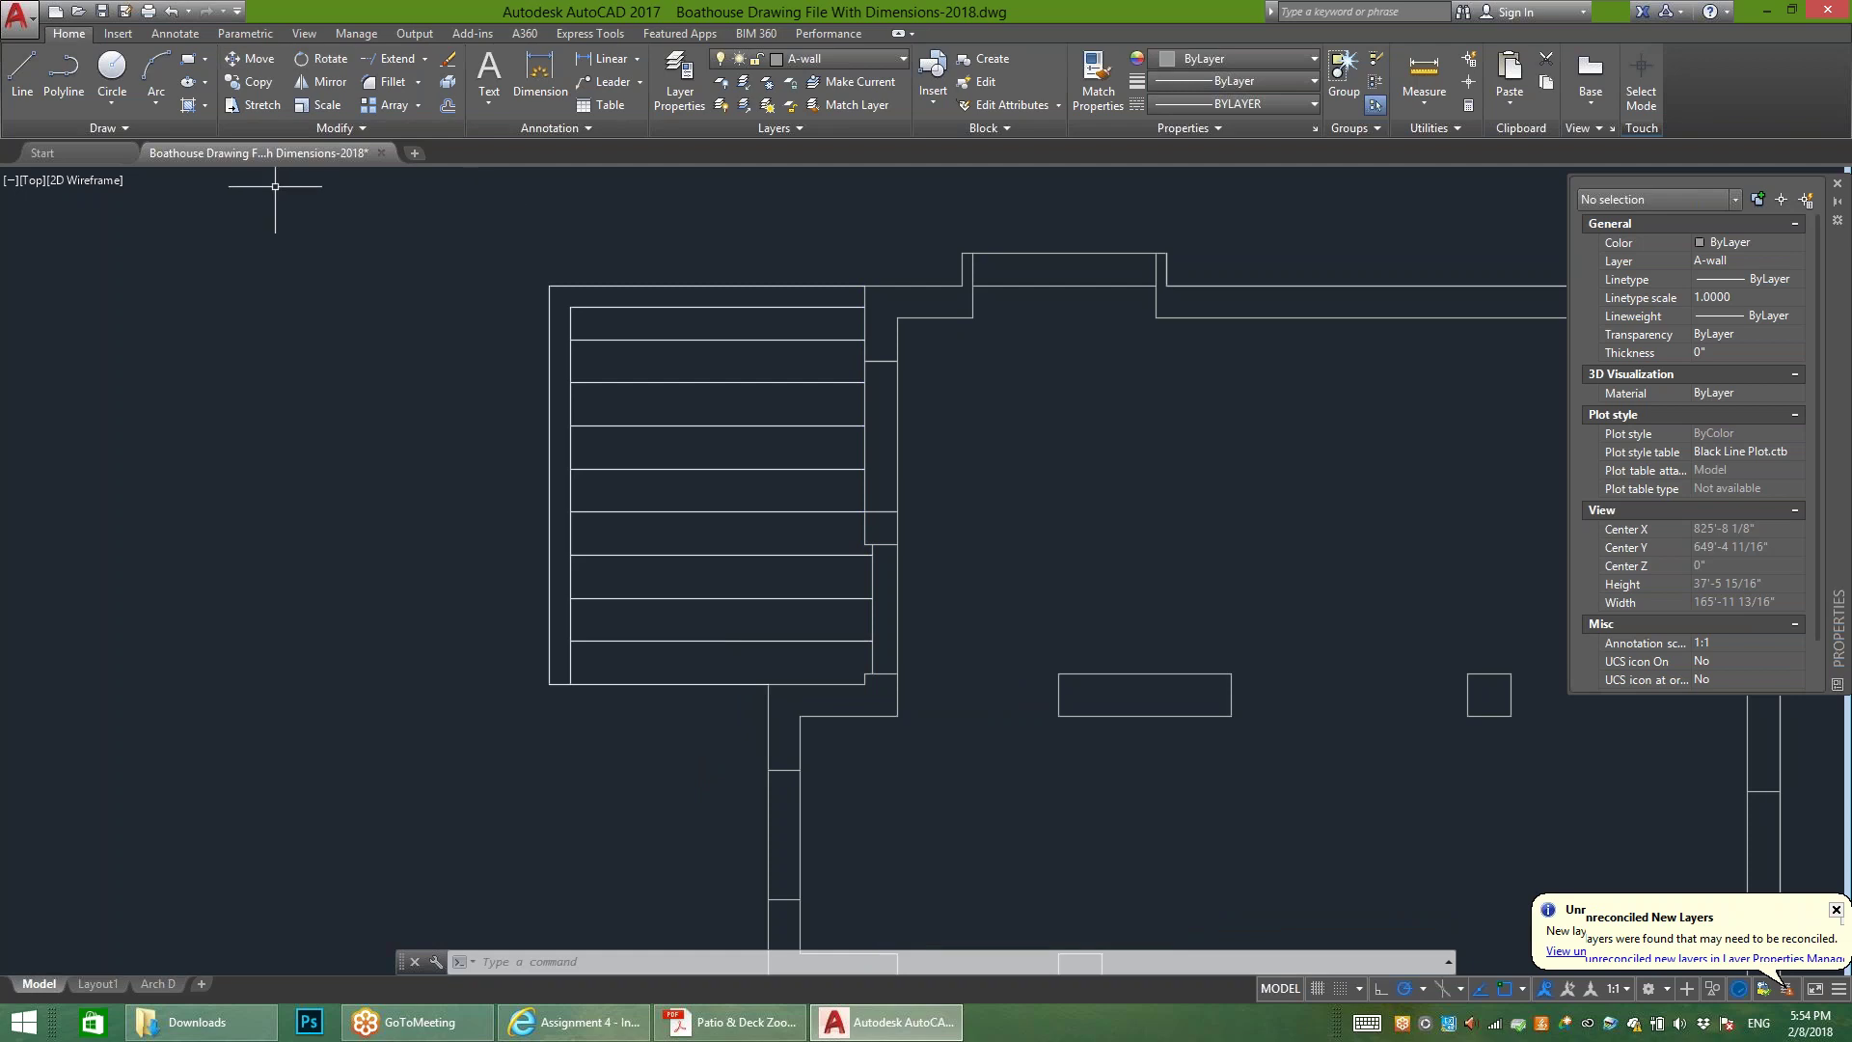
pyautogui.write('M')
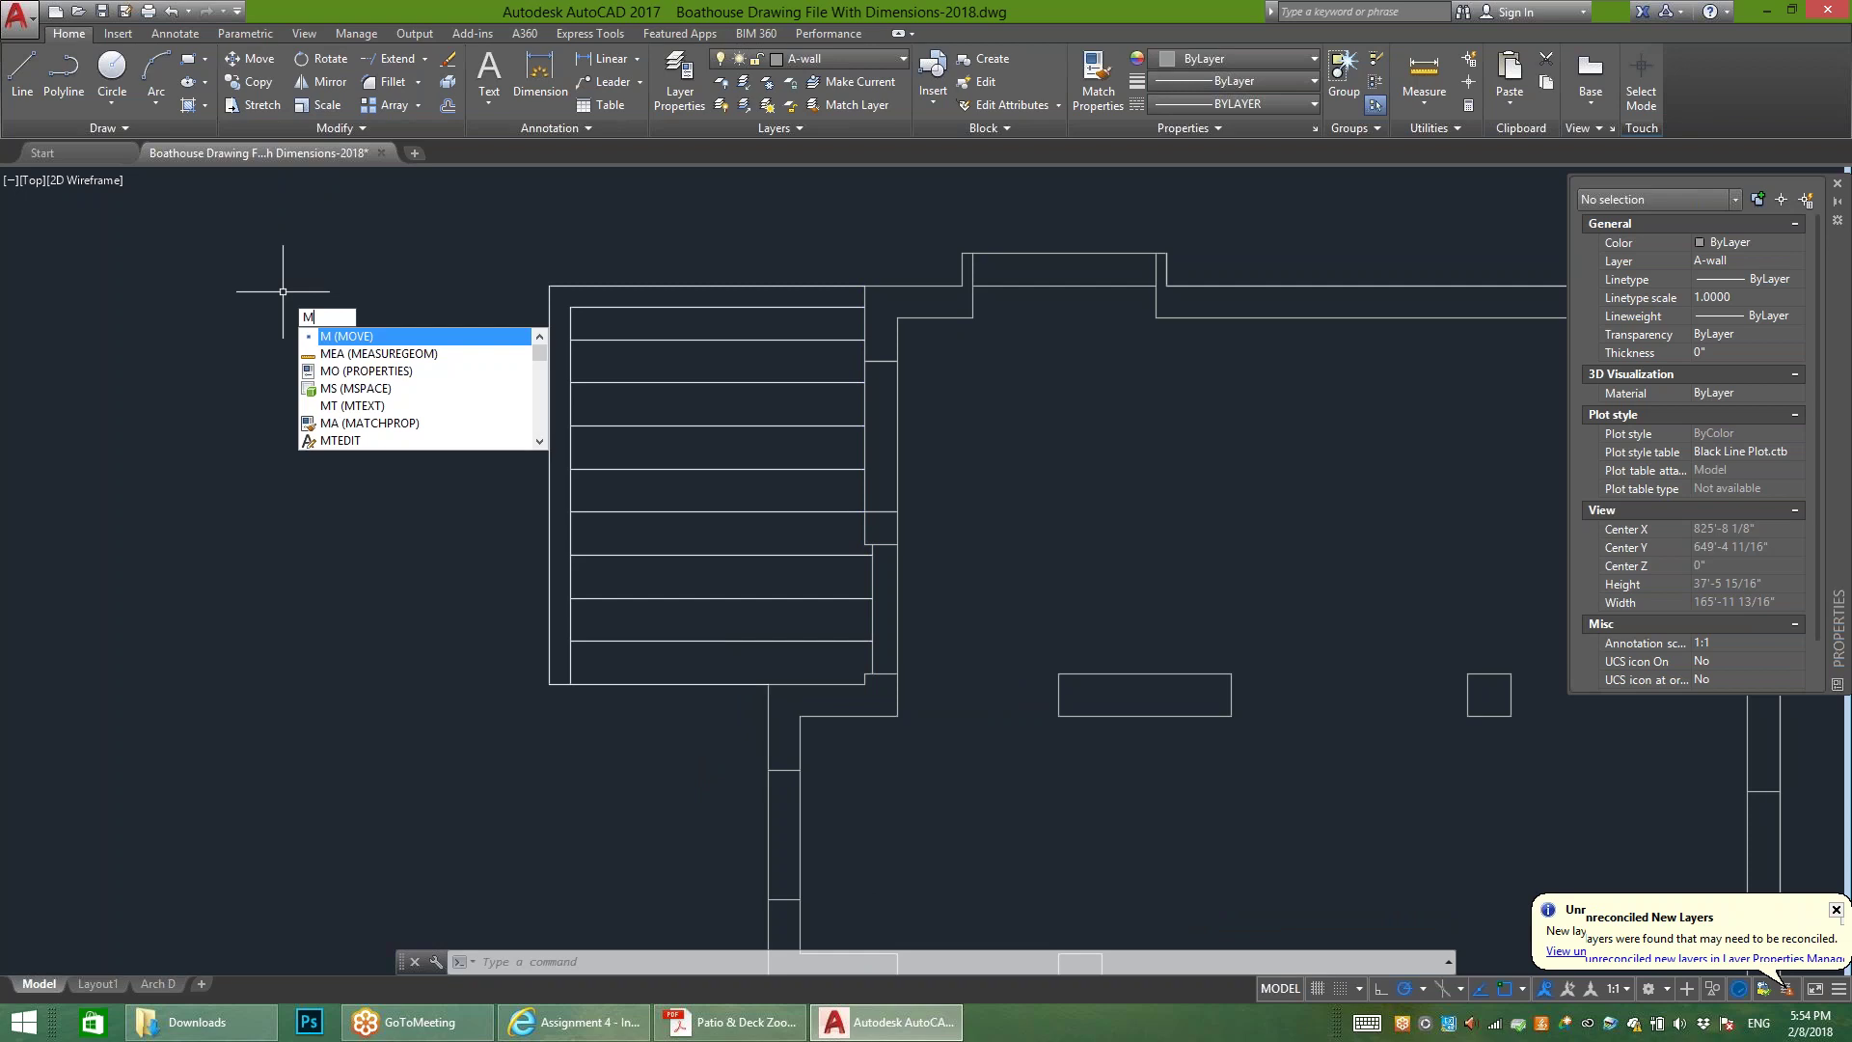
pyautogui.write('OVe')
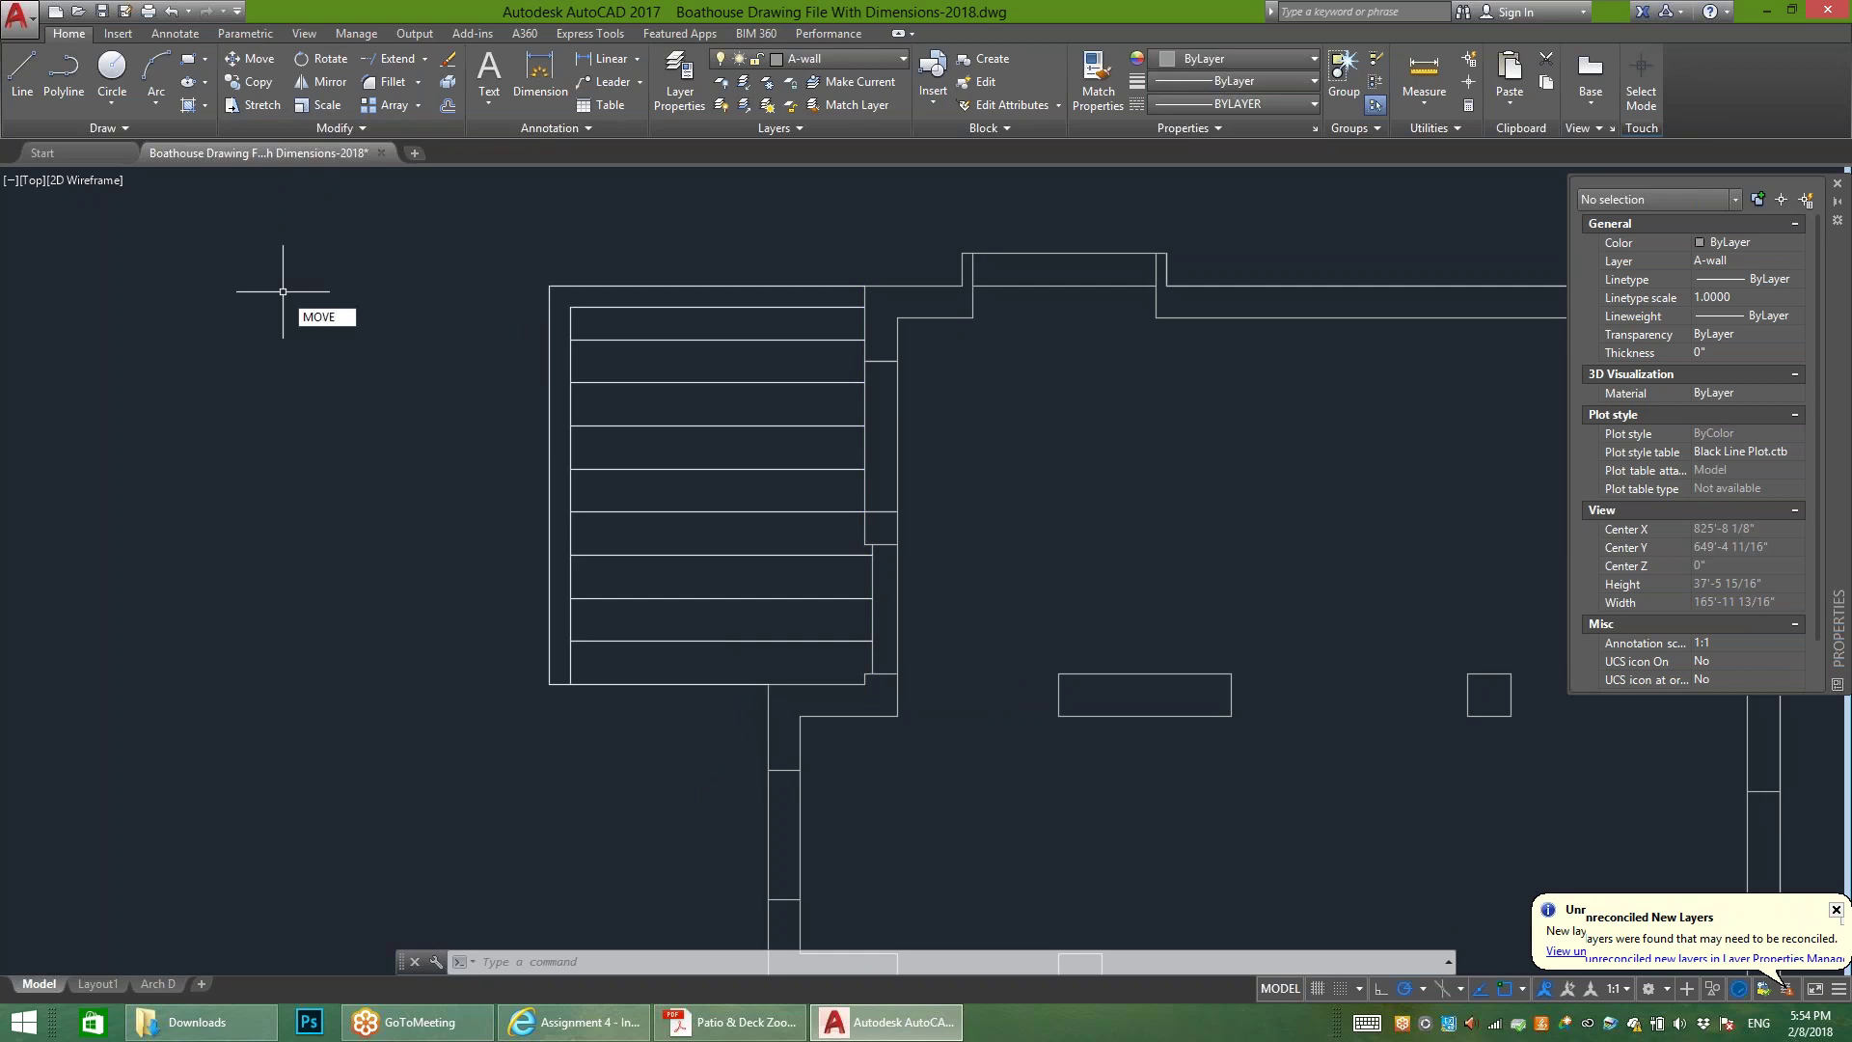
pyautogui.press('Return')
pyautogui.press('Escape')
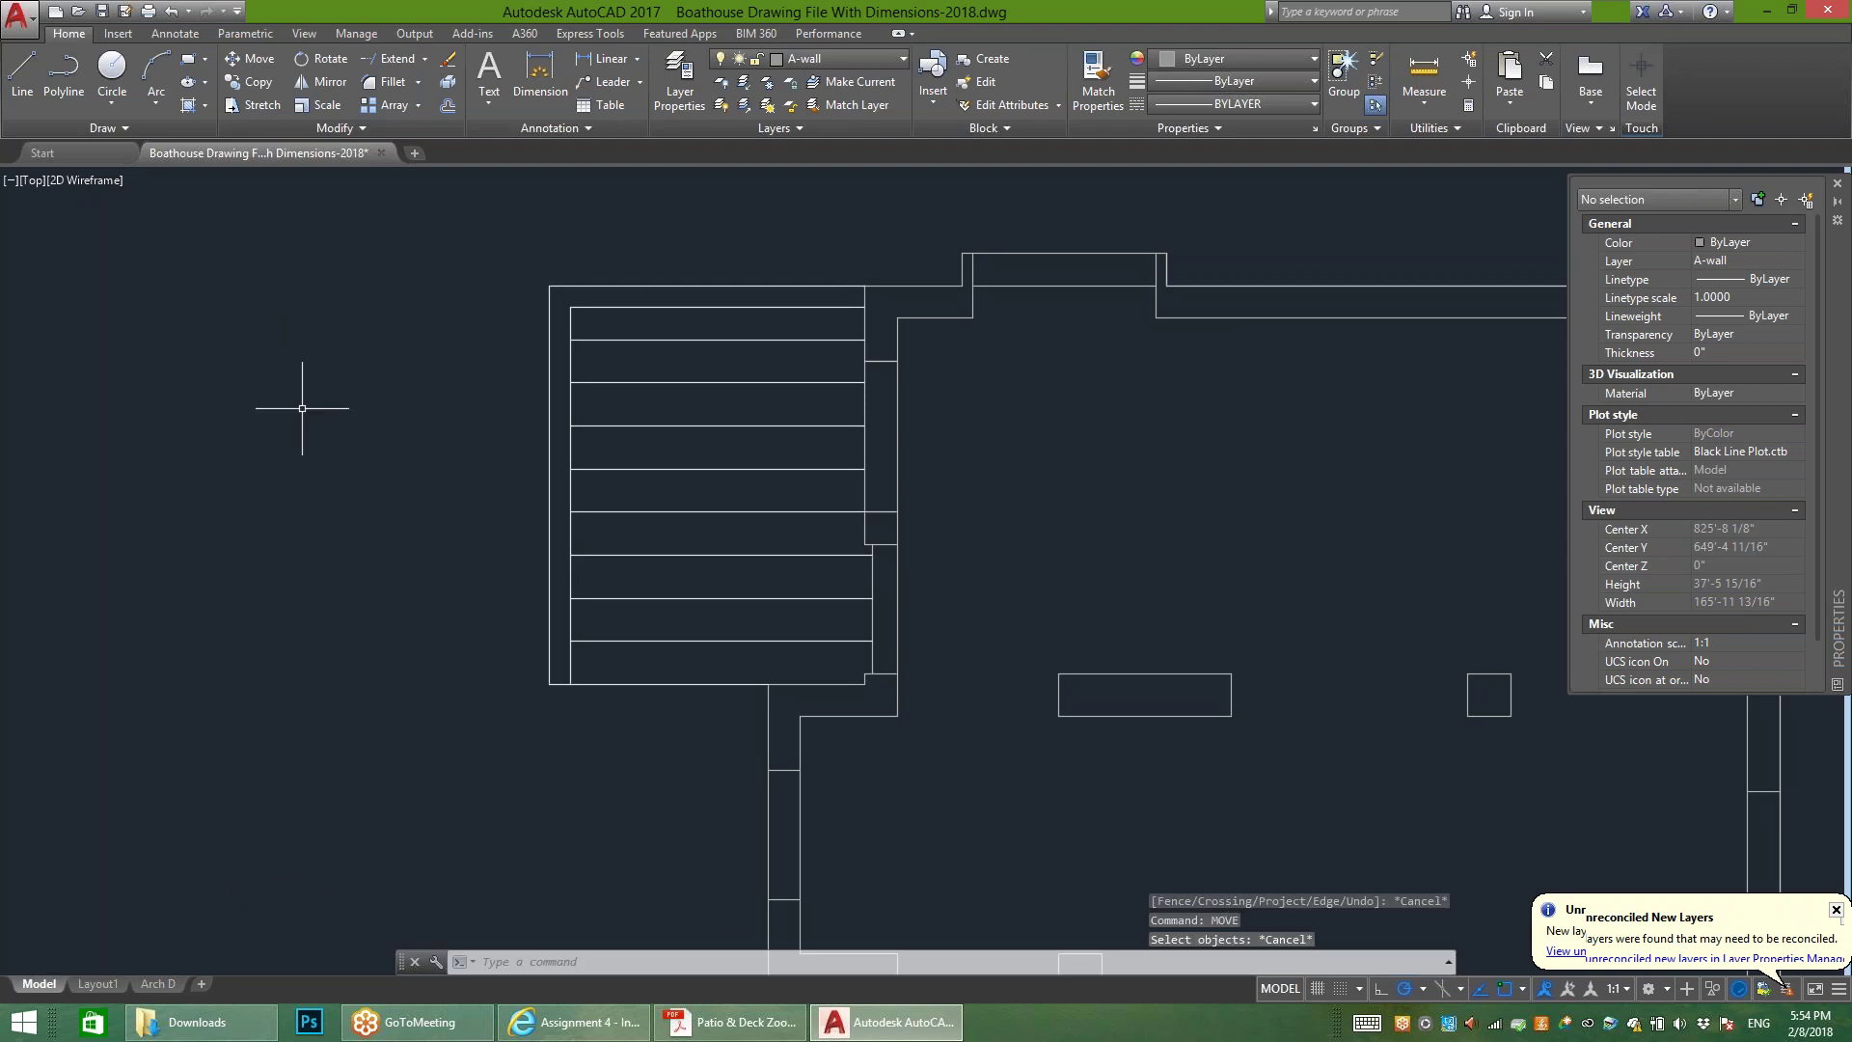
pyautogui.write('copy')
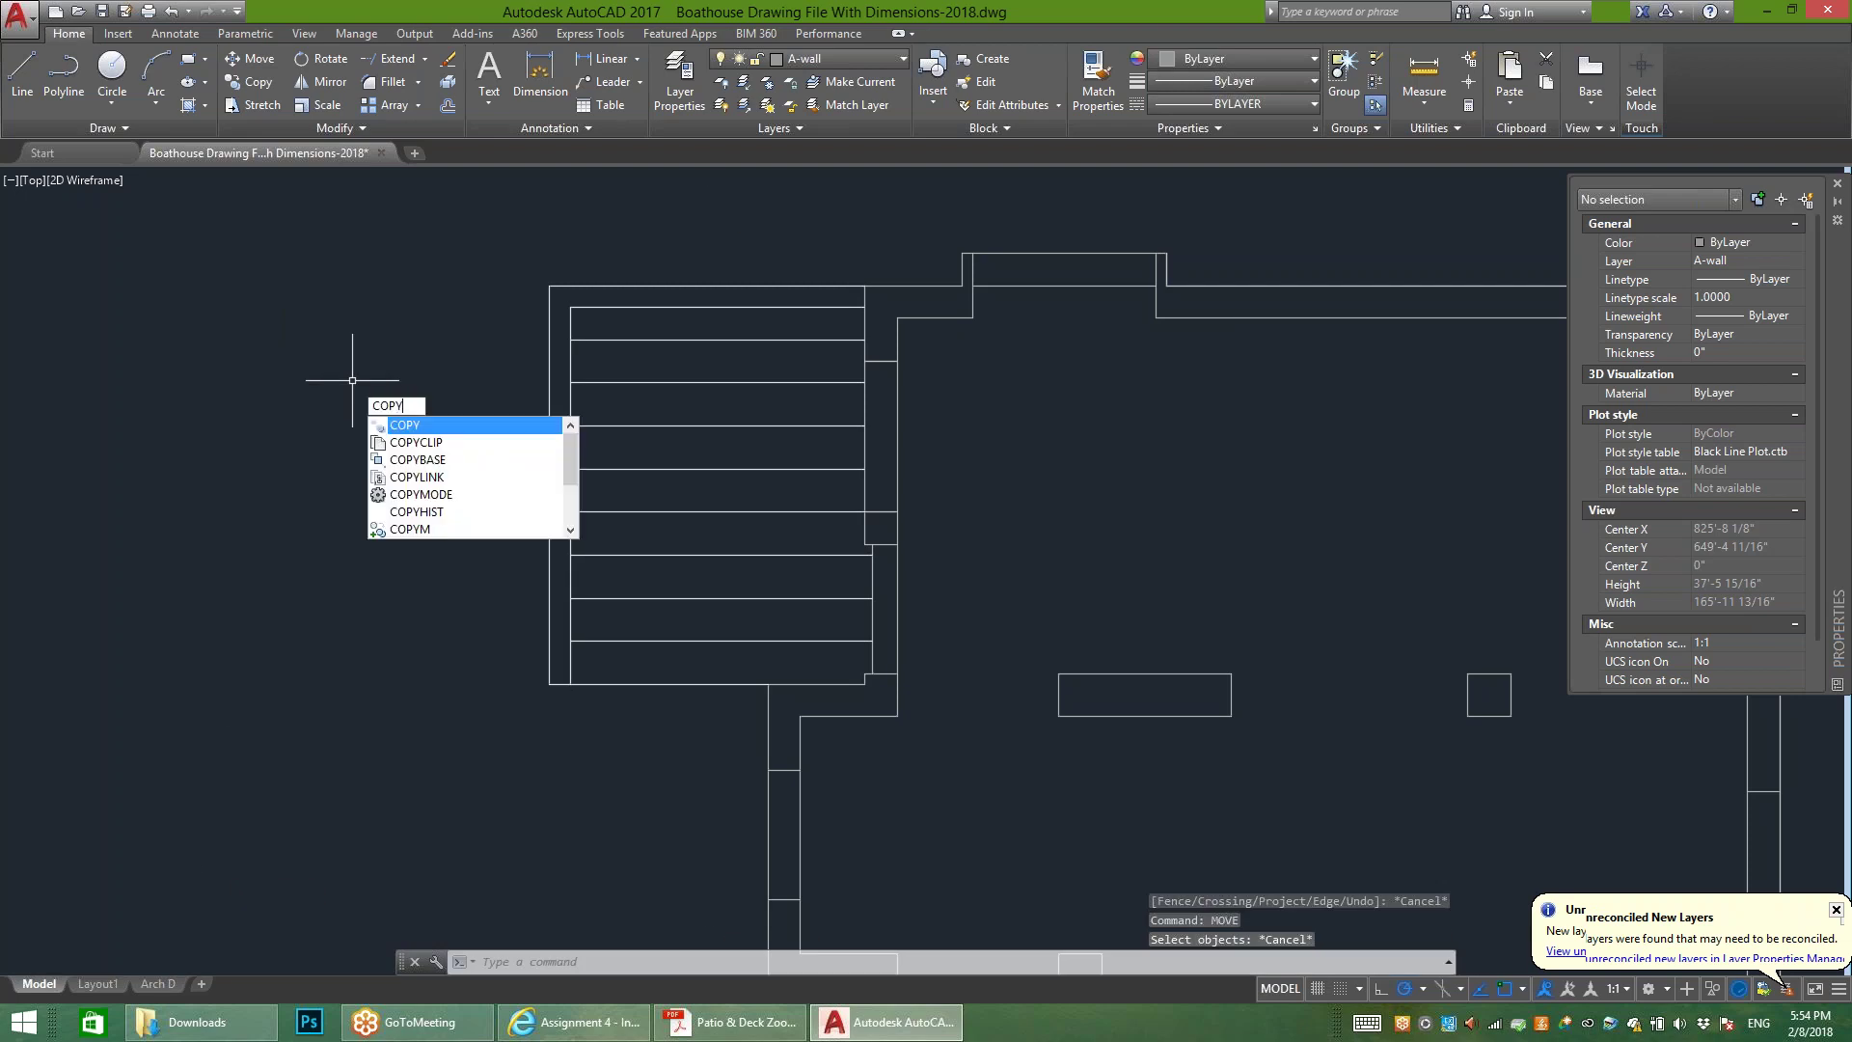
pyautogui.press('Escape')
pyautogui.press('Escape')
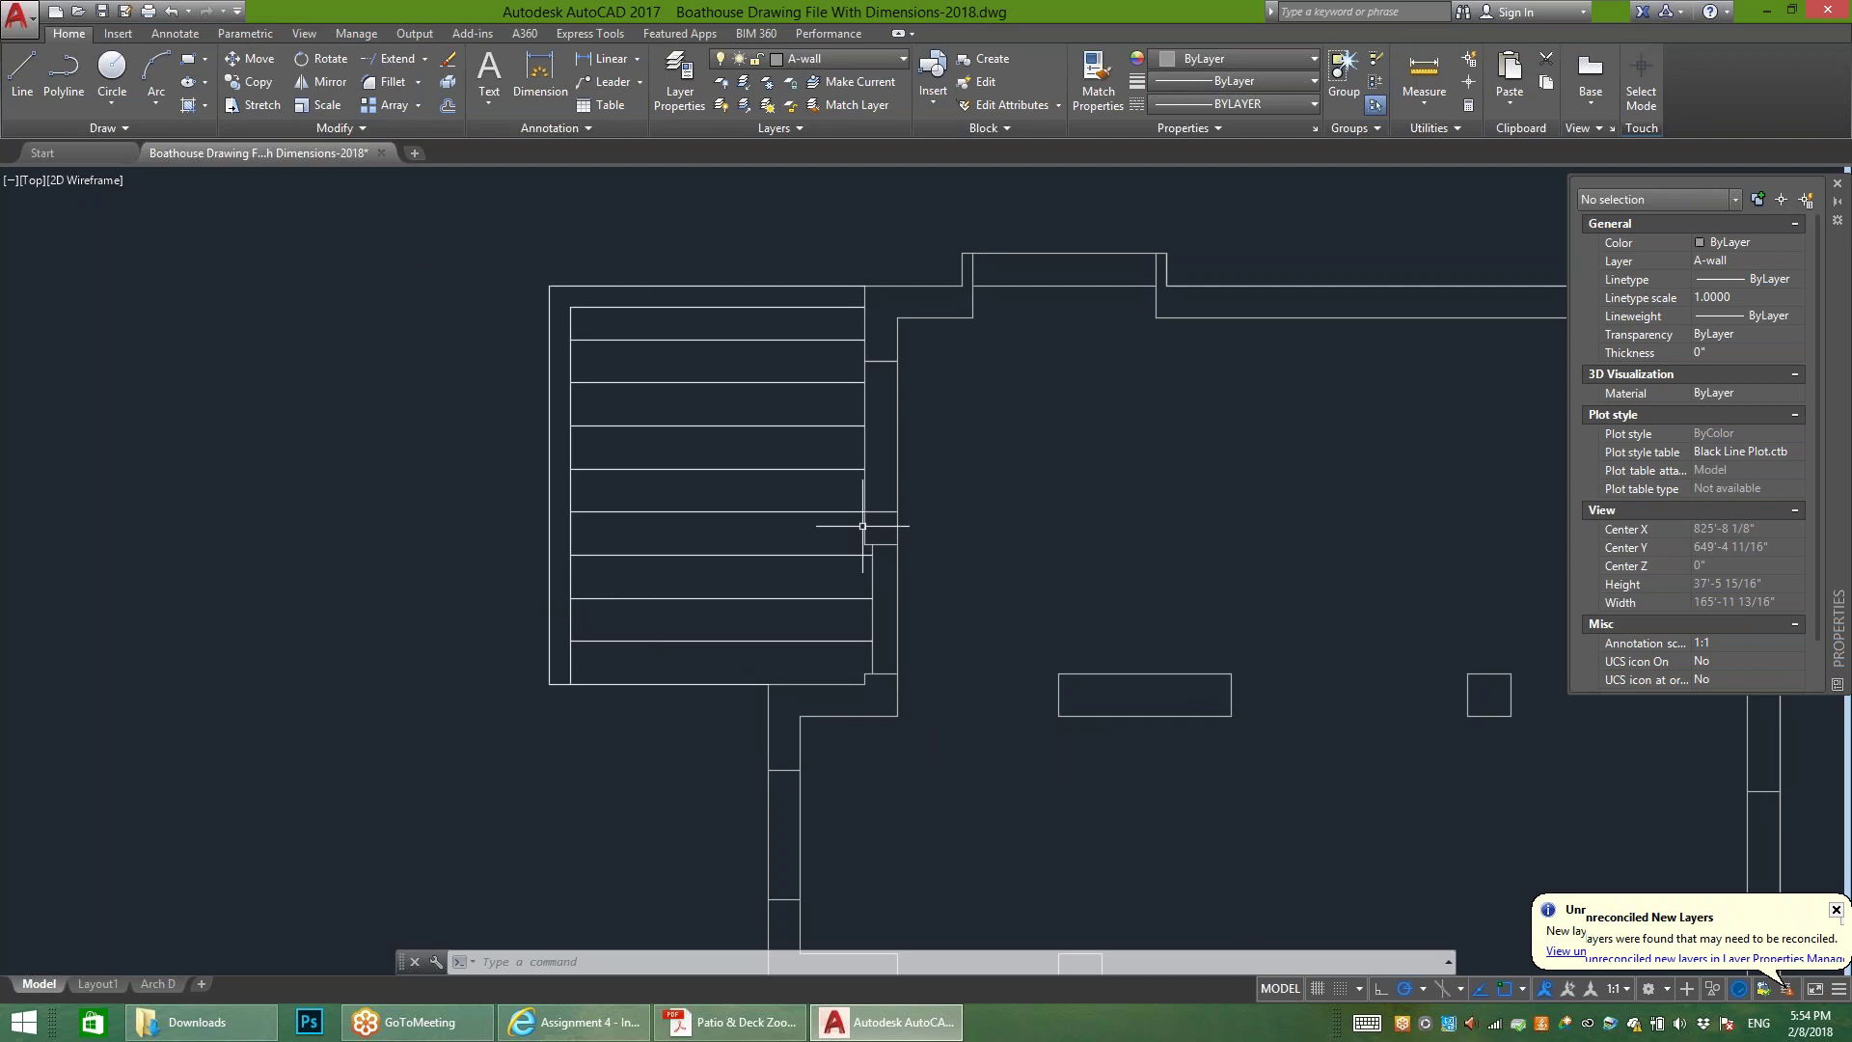
# Step: Offset the inner line of the patio's left border rightward repeatedly at 2' spacing to create six vertical tile lines
pyautogui.click(731, 1022)
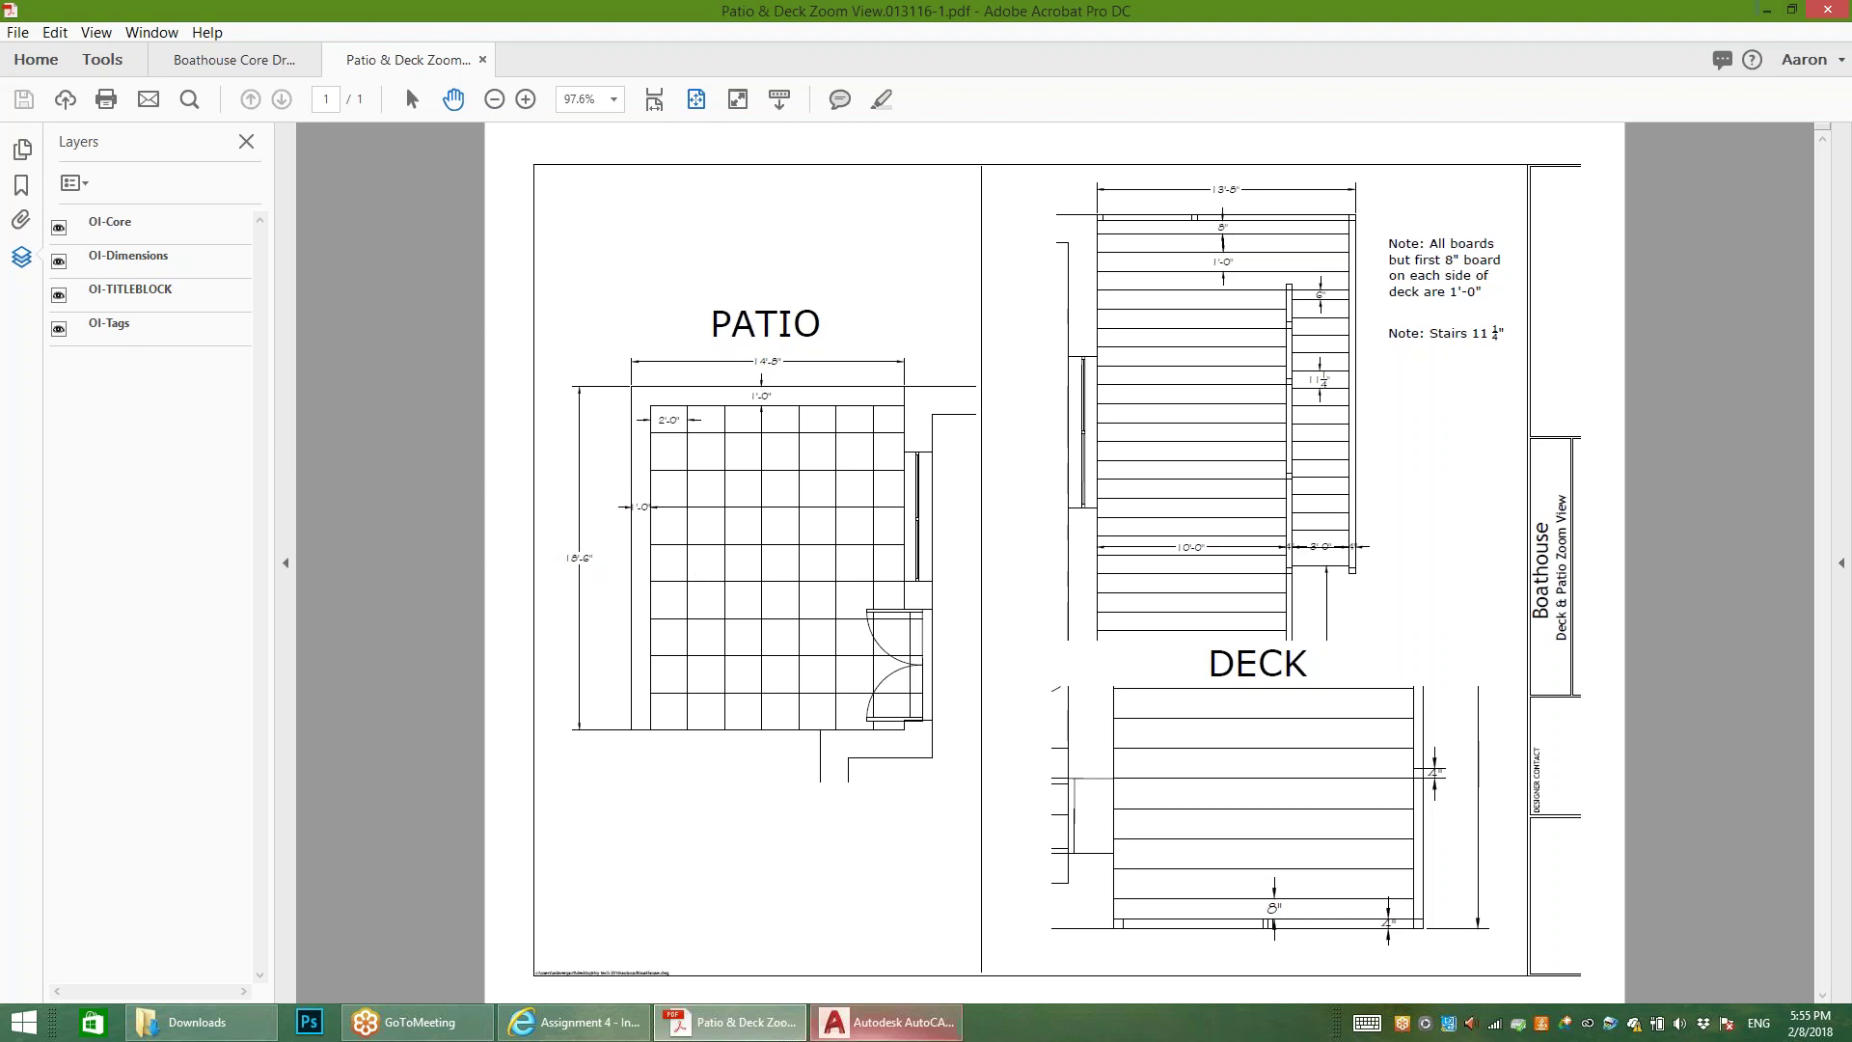
pyautogui.click(887, 1022)
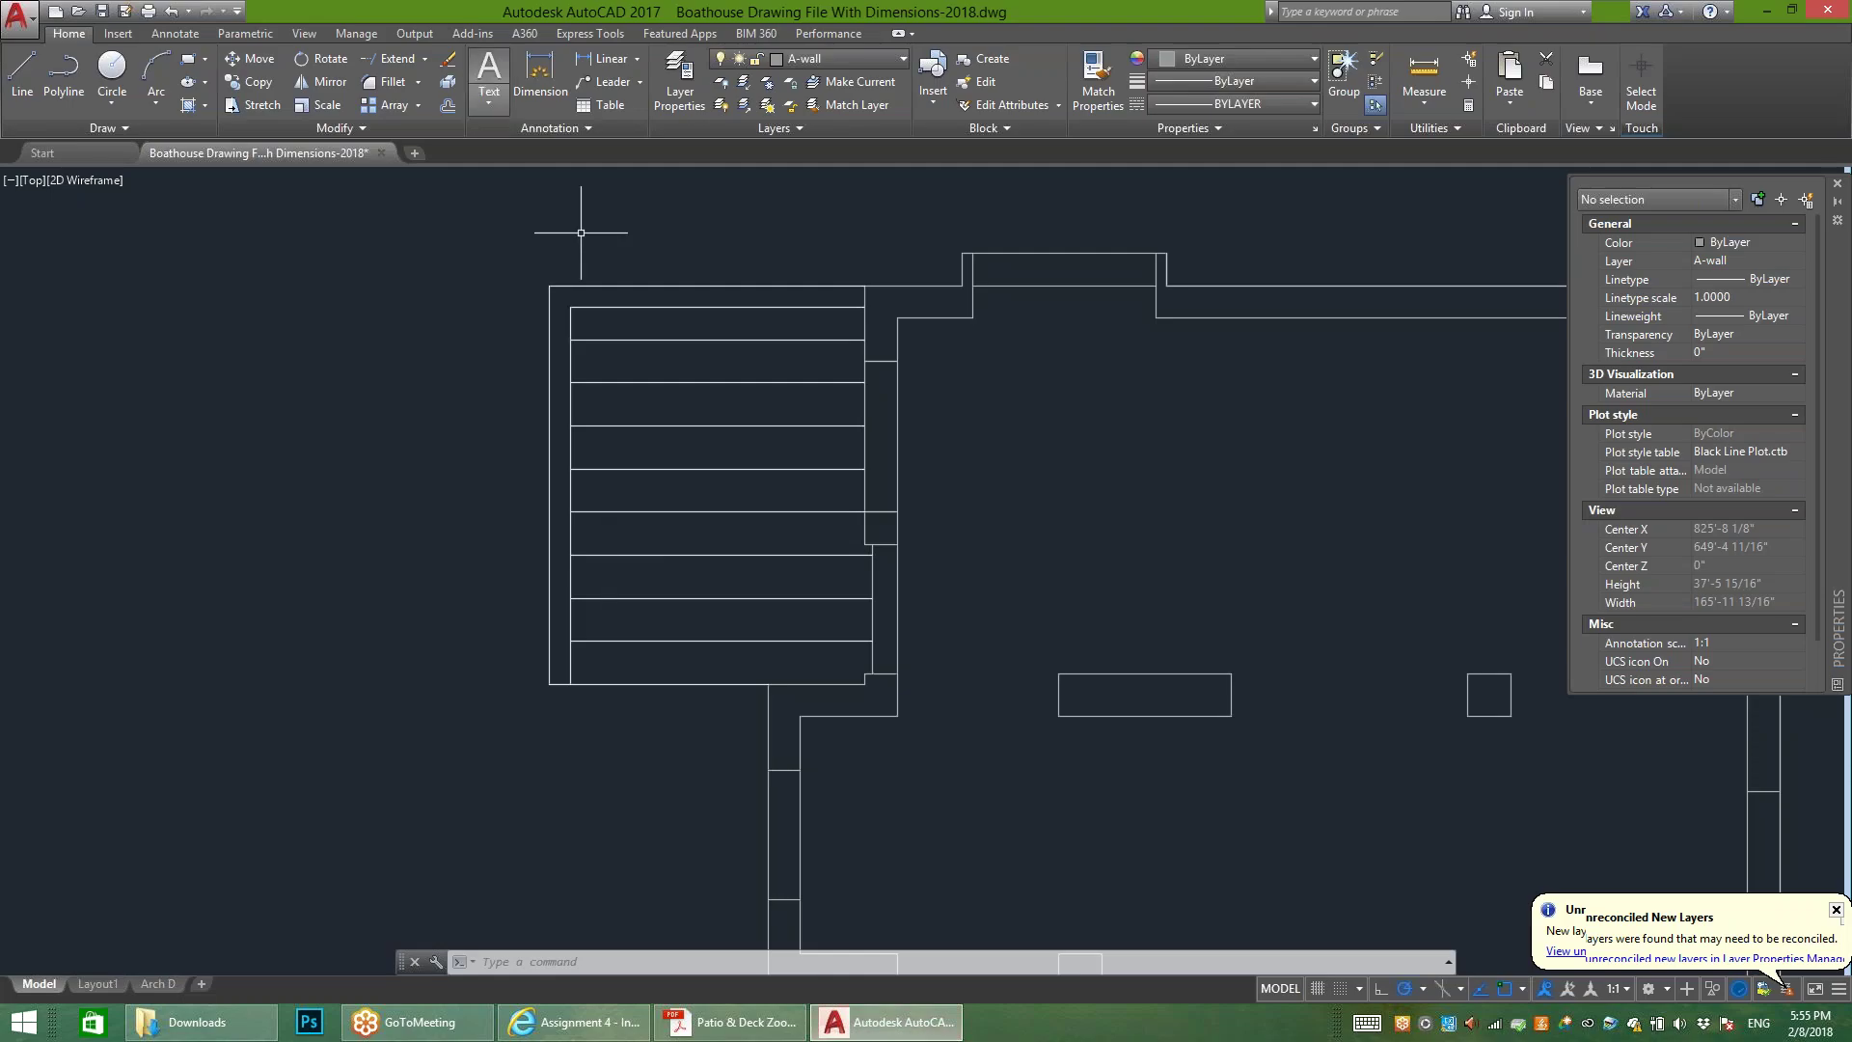
pyautogui.click(448, 105)
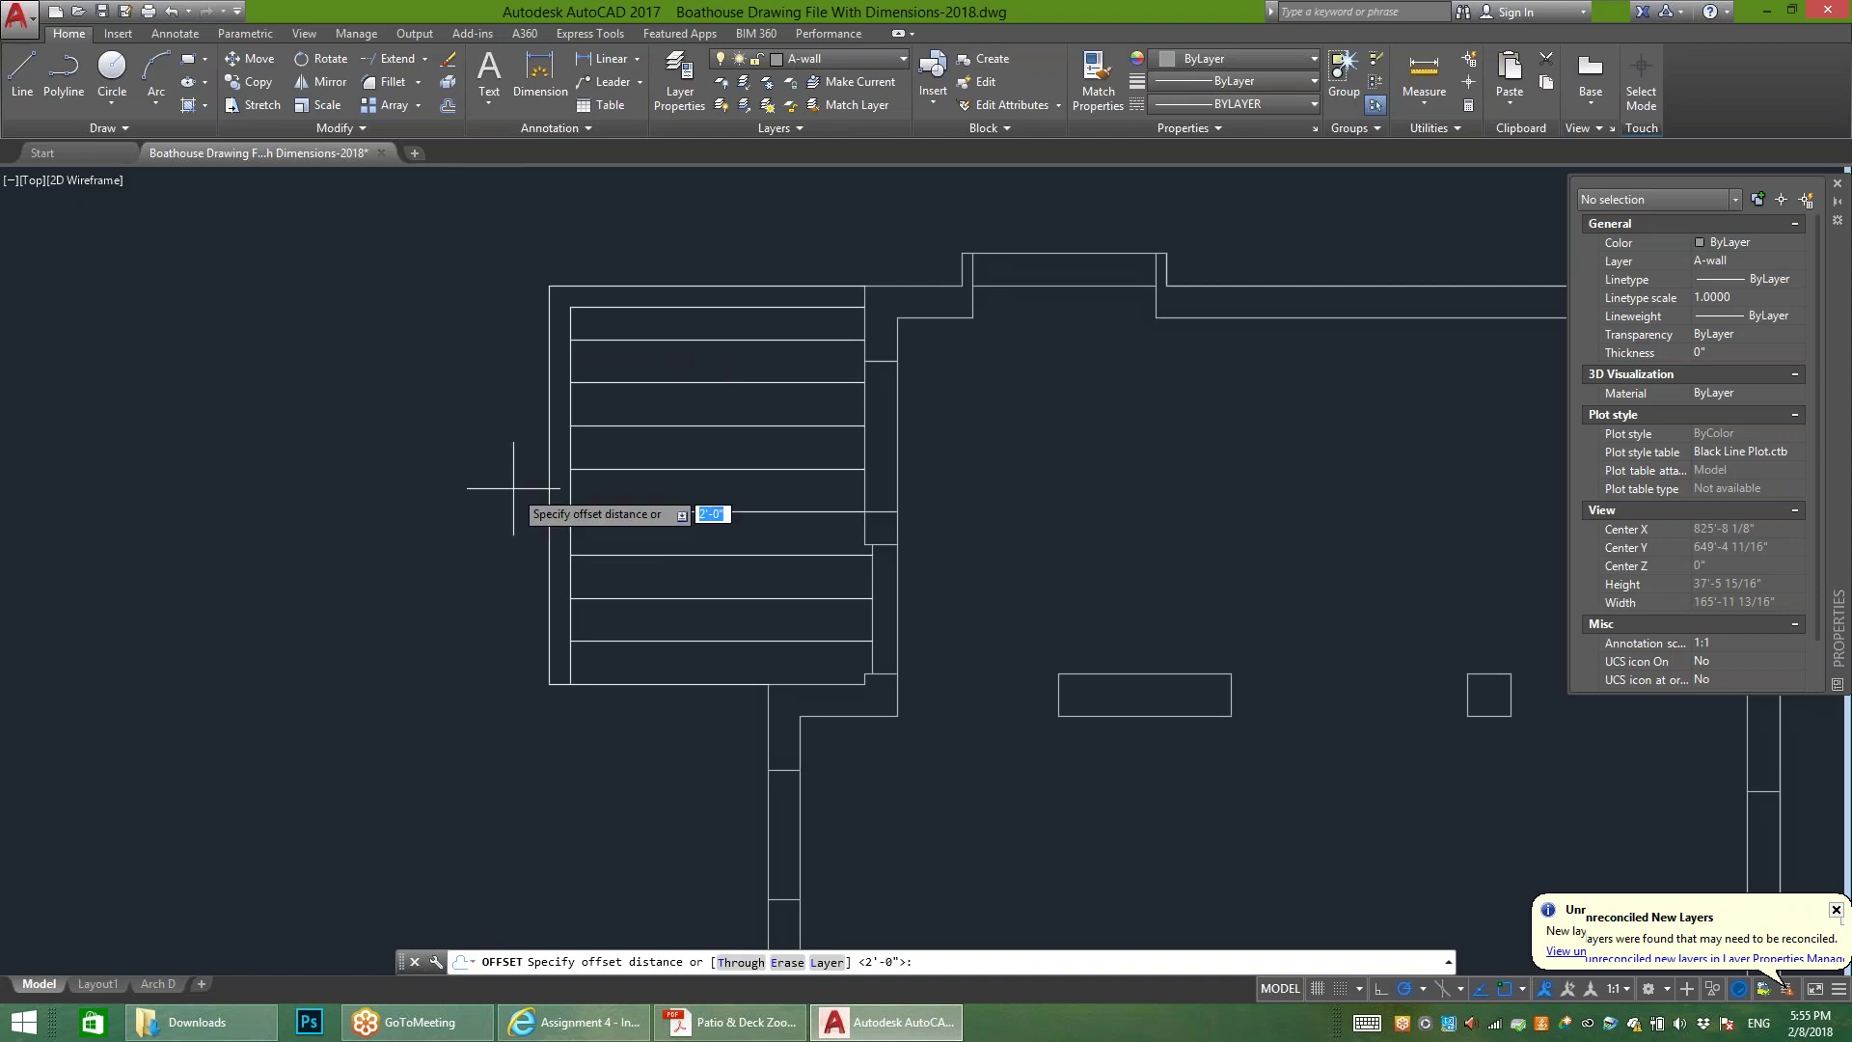
pyautogui.write("2'")
pyautogui.press('Return')
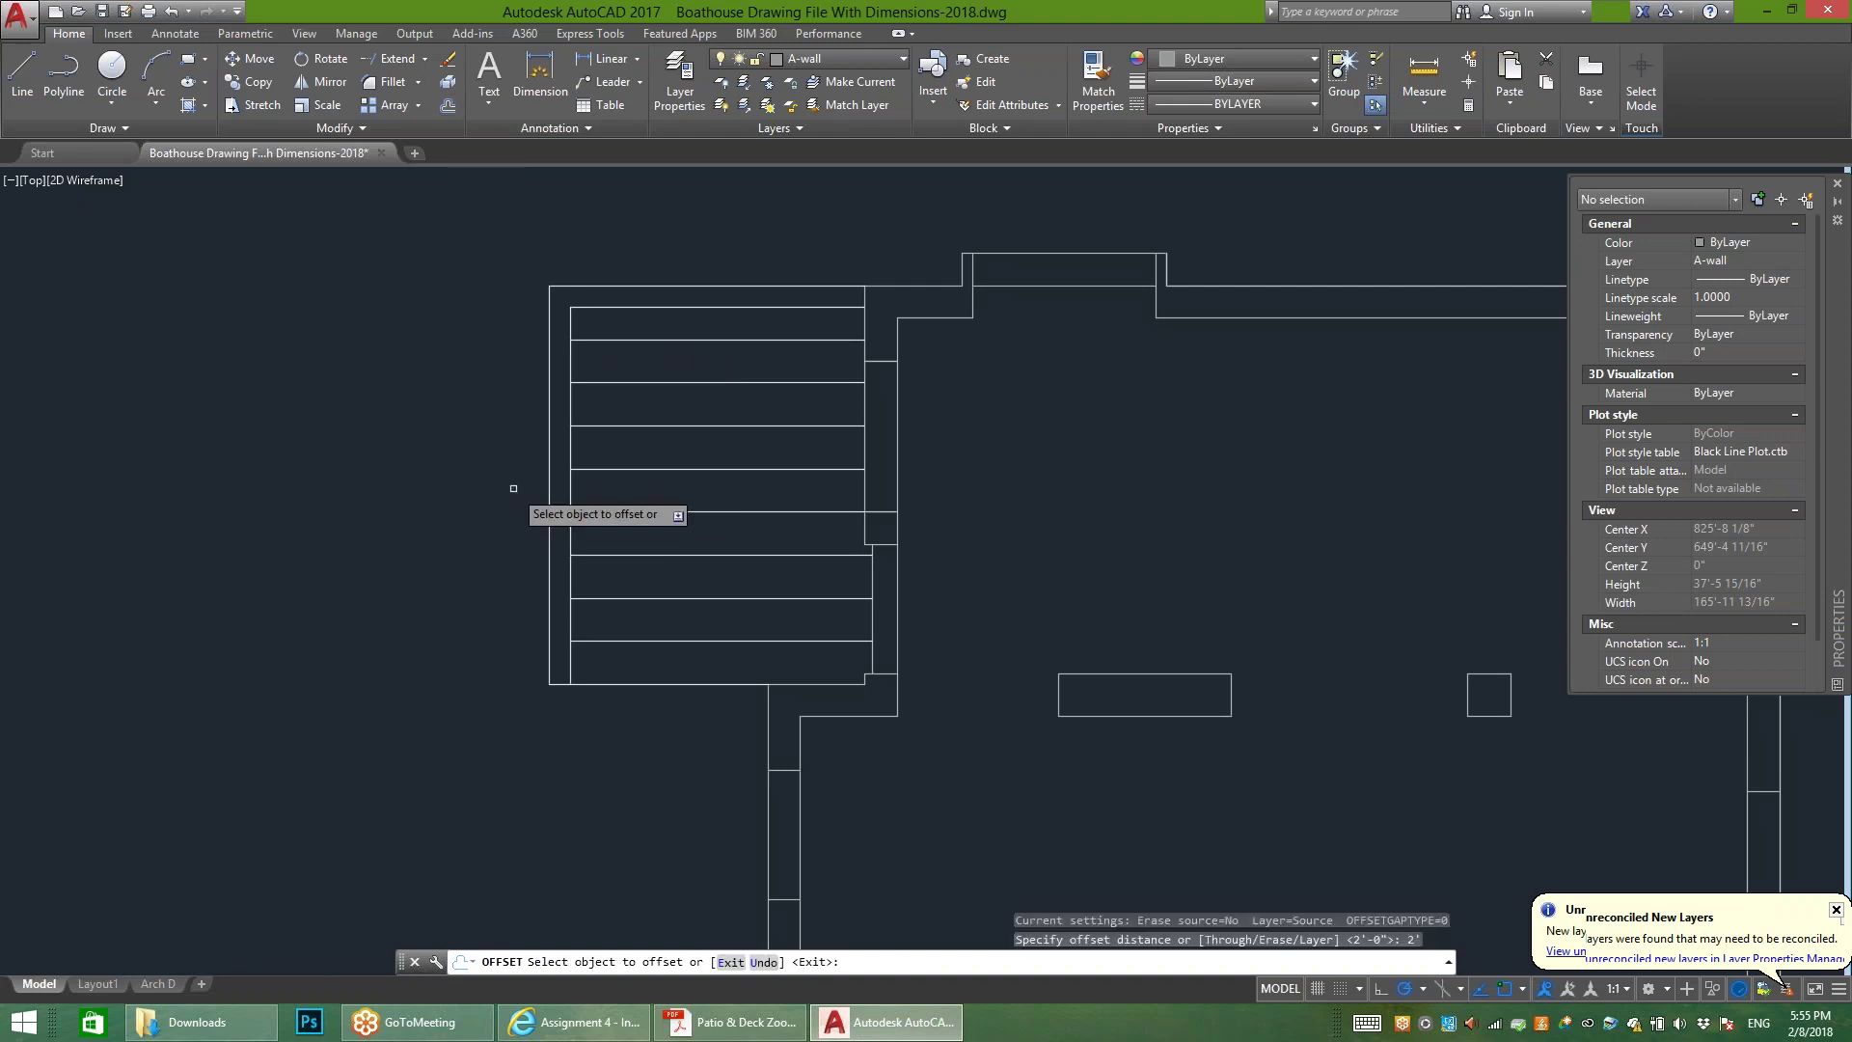
pyautogui.click(569, 491)
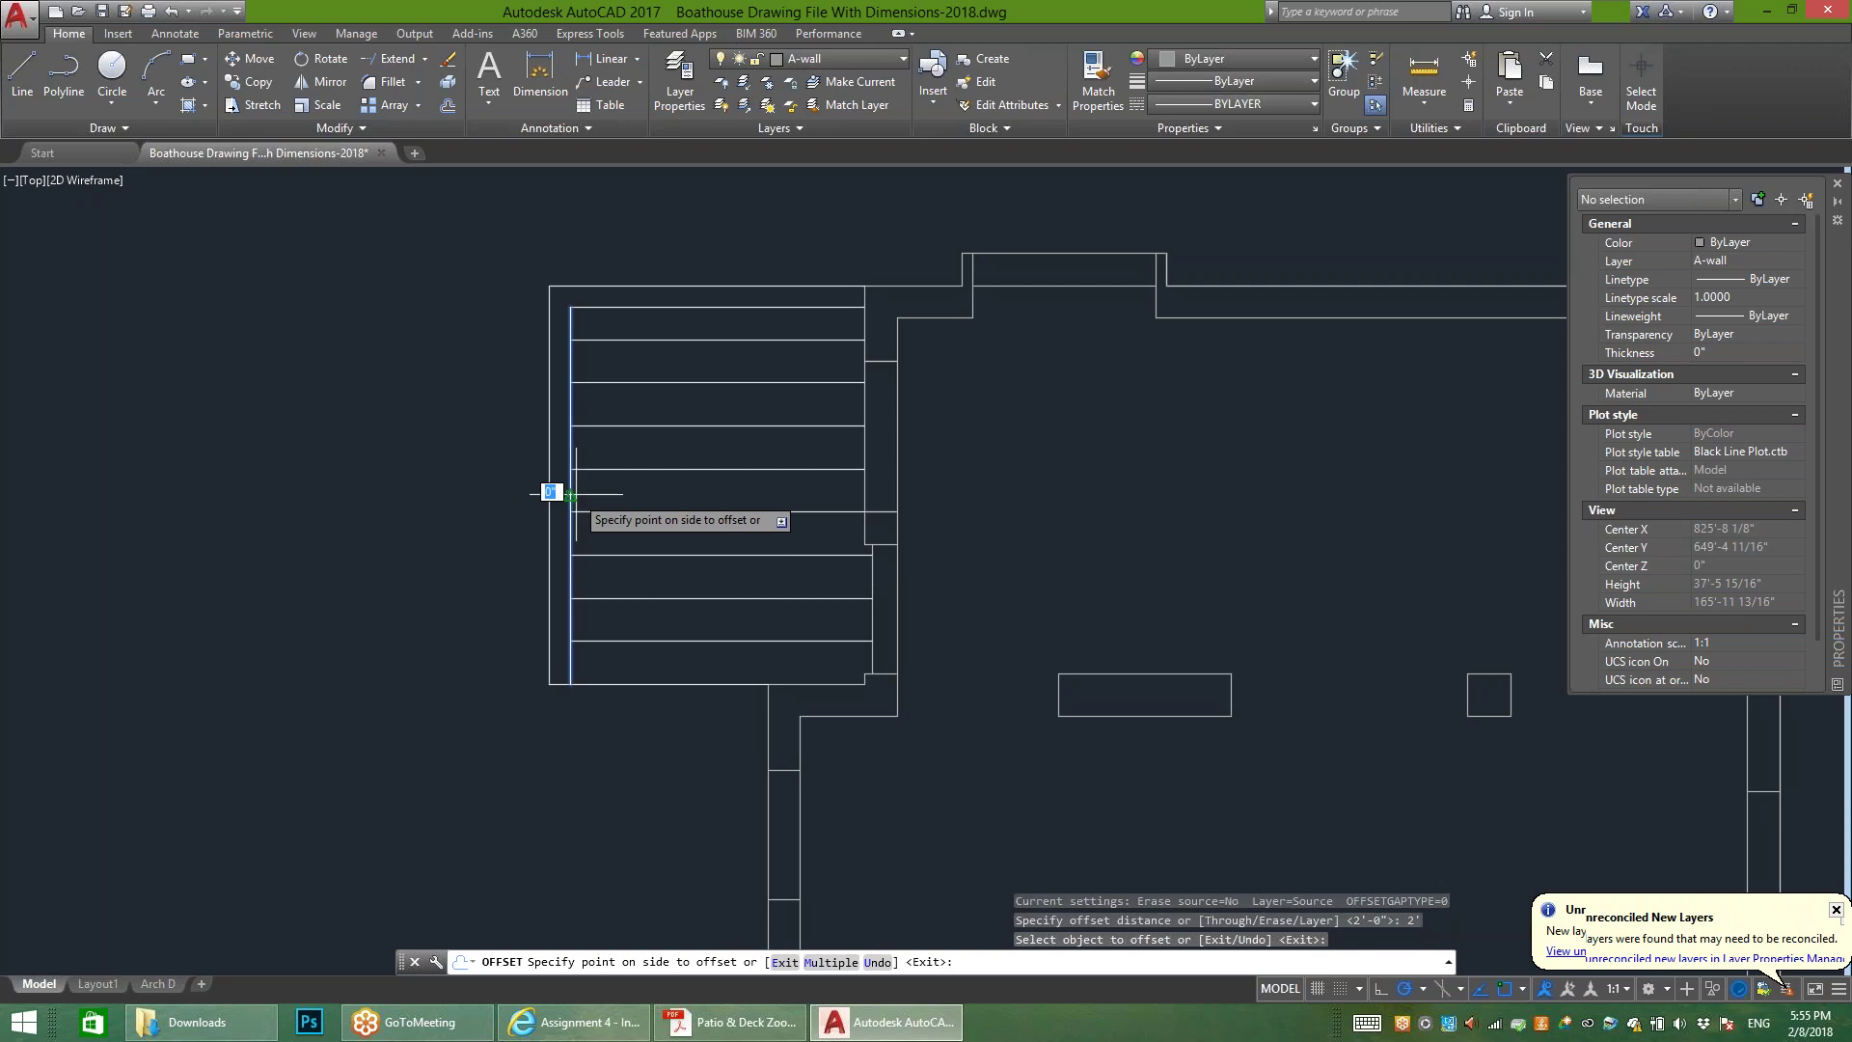
pyautogui.click(615, 497)
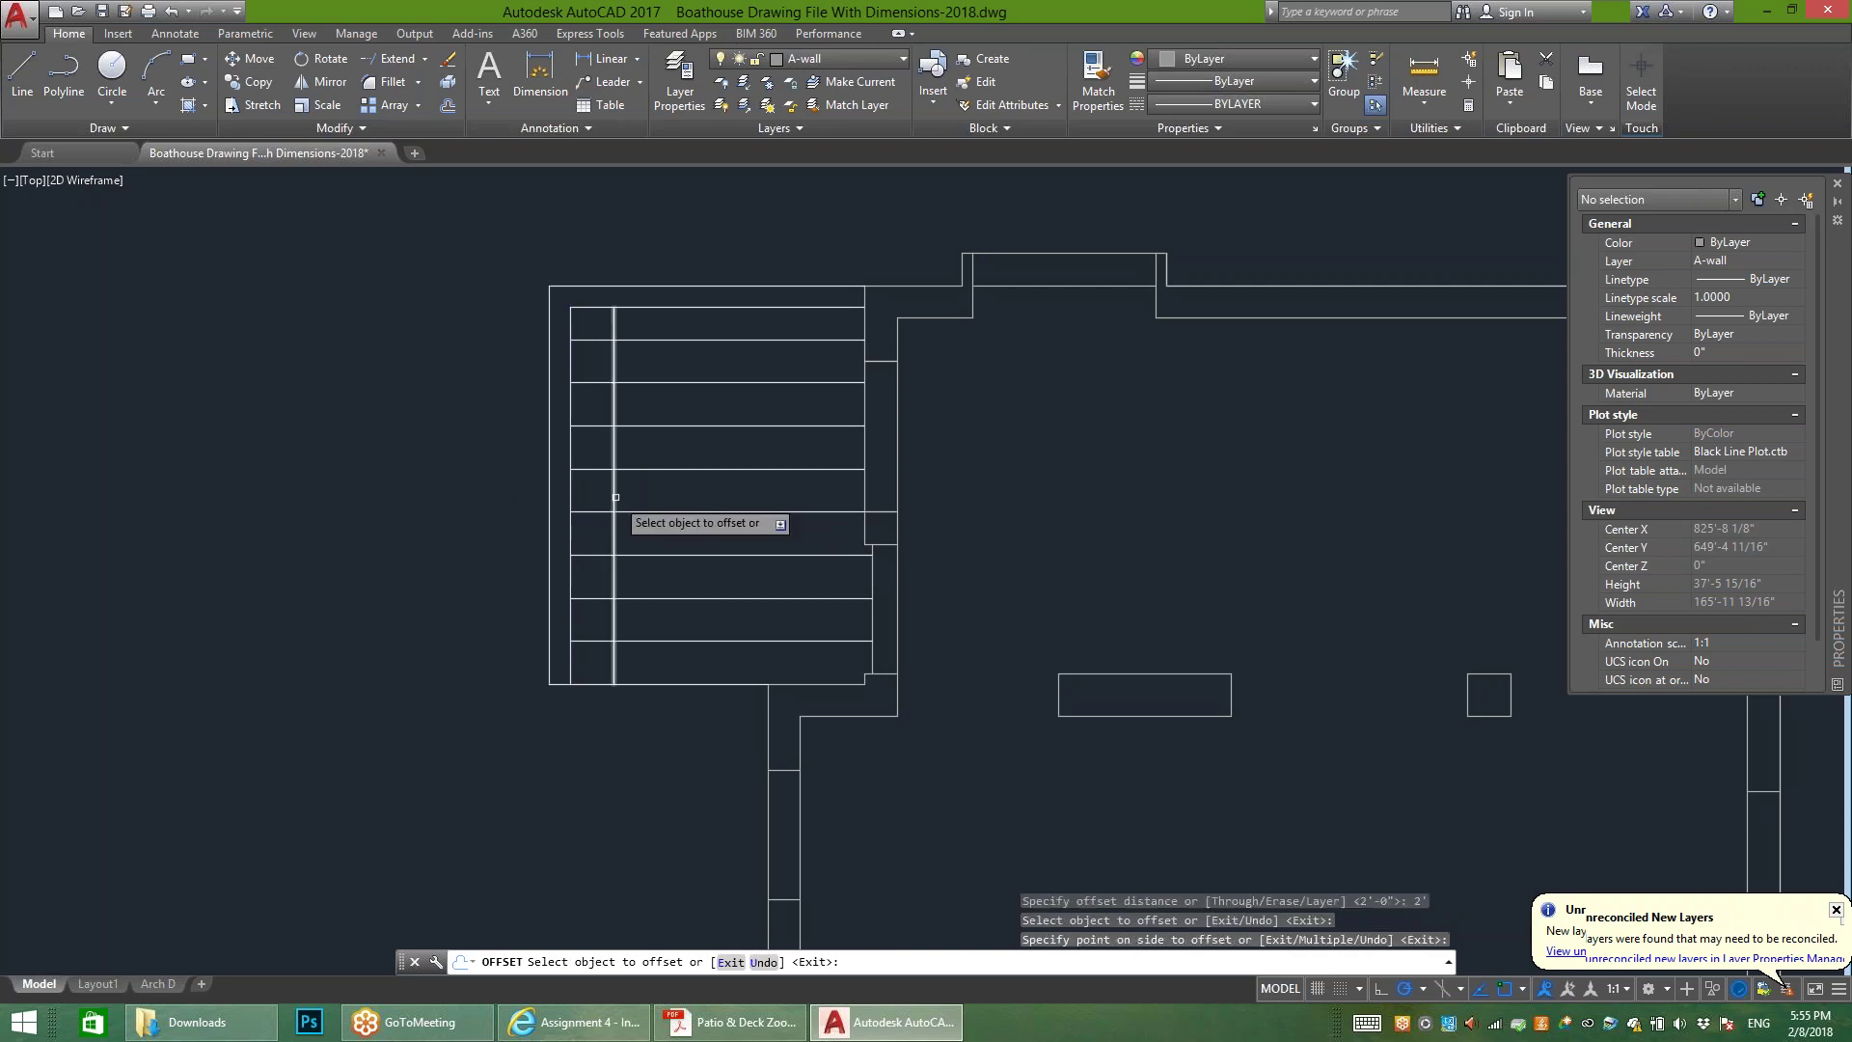
pyautogui.click(615, 497)
pyautogui.click(699, 492)
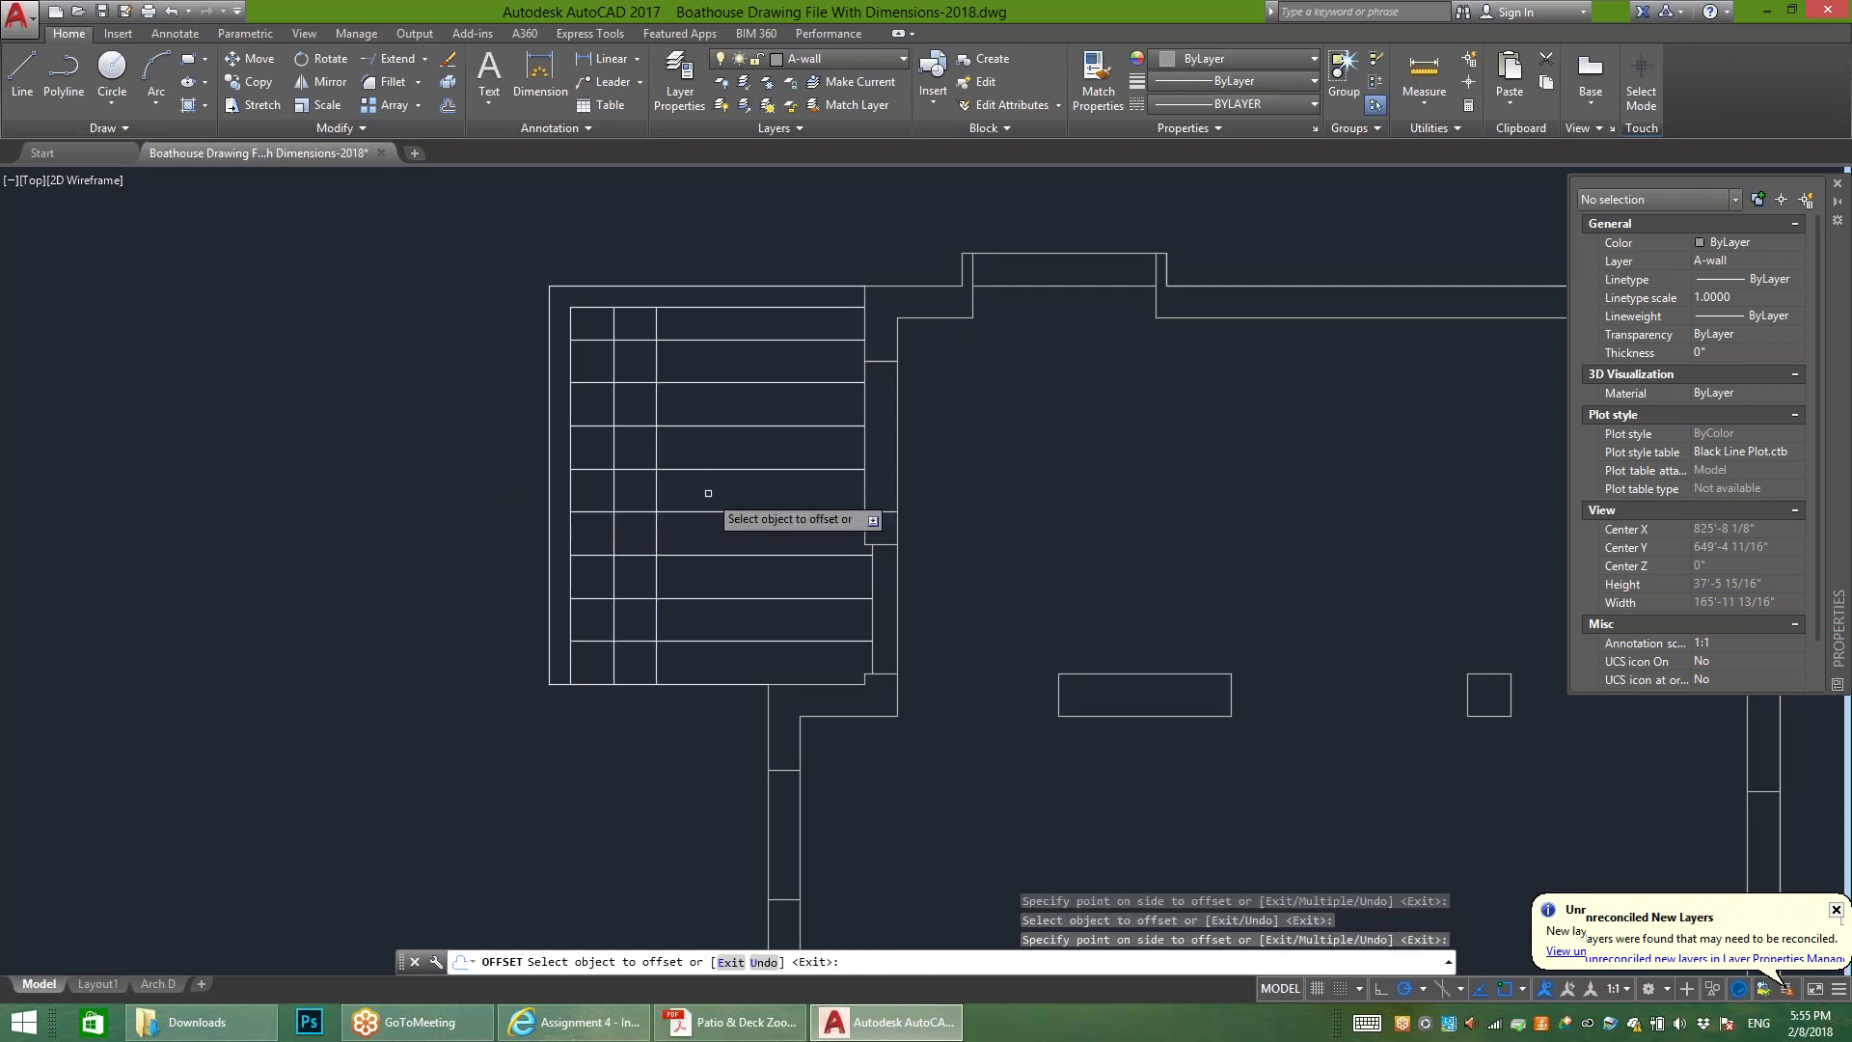
pyautogui.click(655, 492)
pyautogui.click(714, 492)
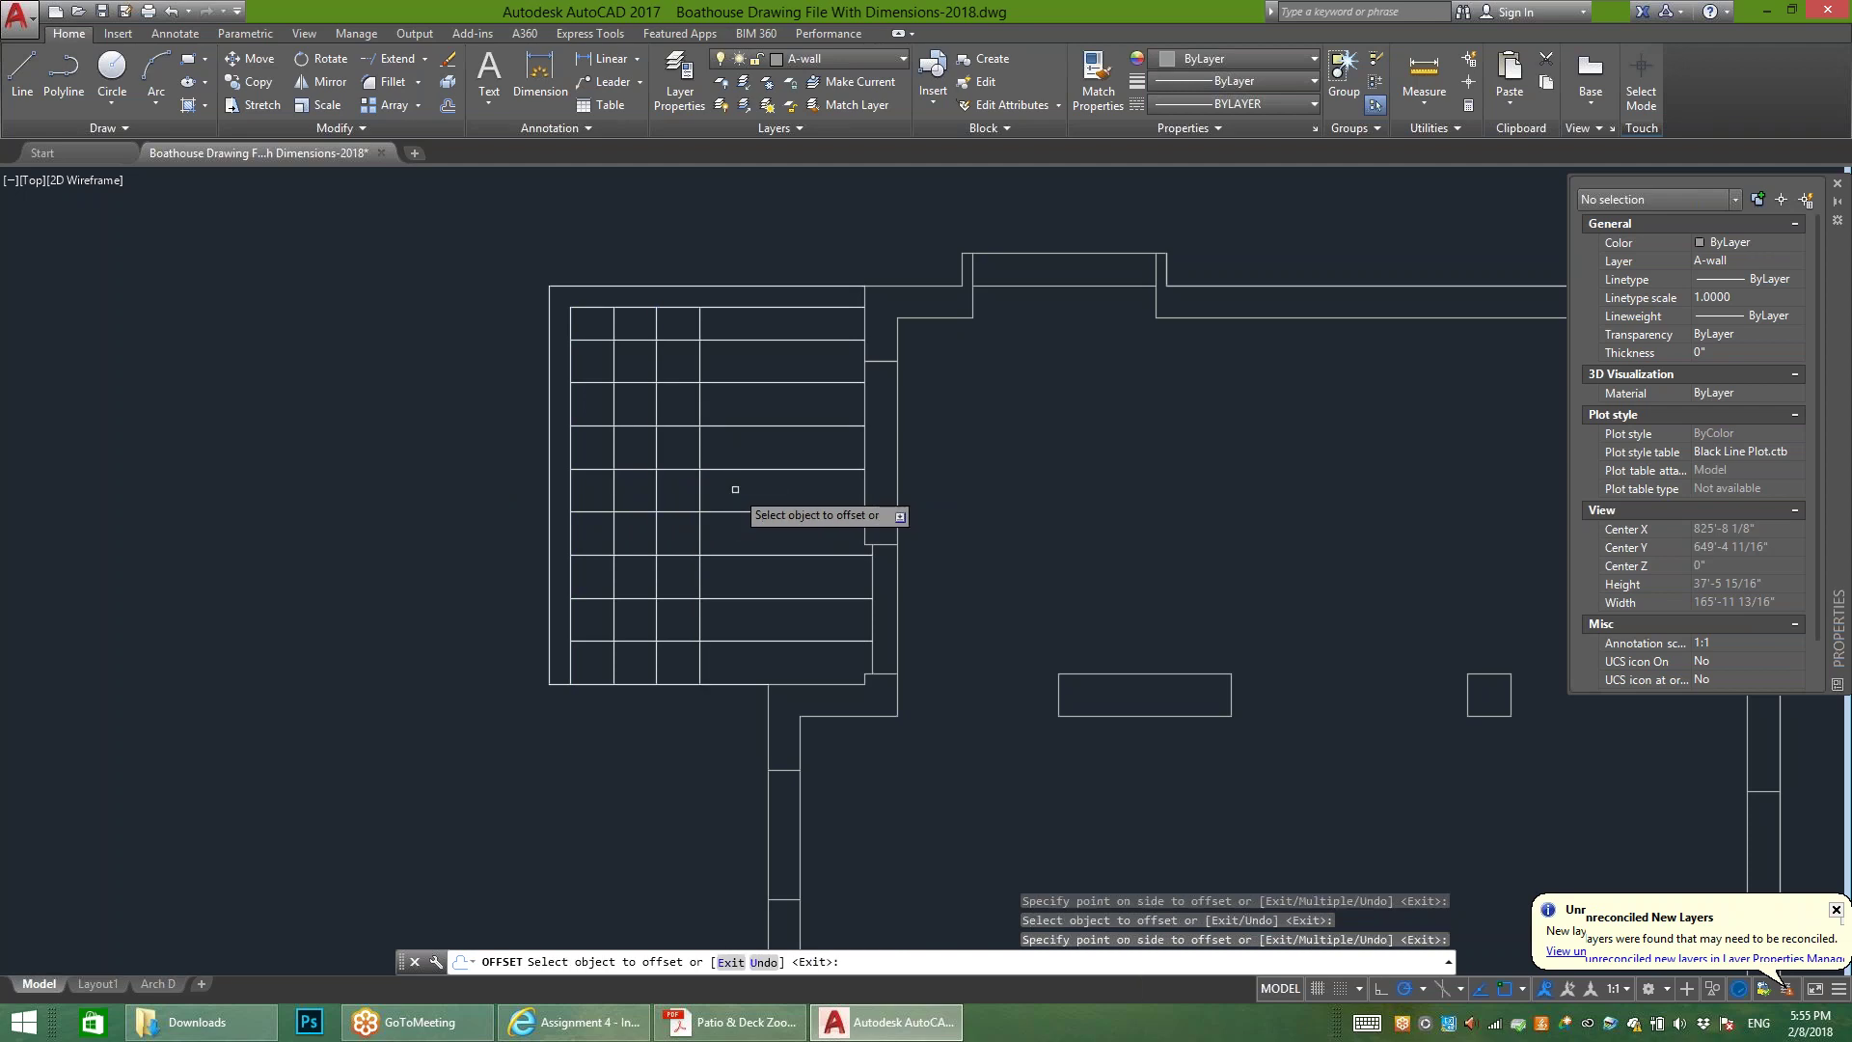
pyautogui.click(702, 493)
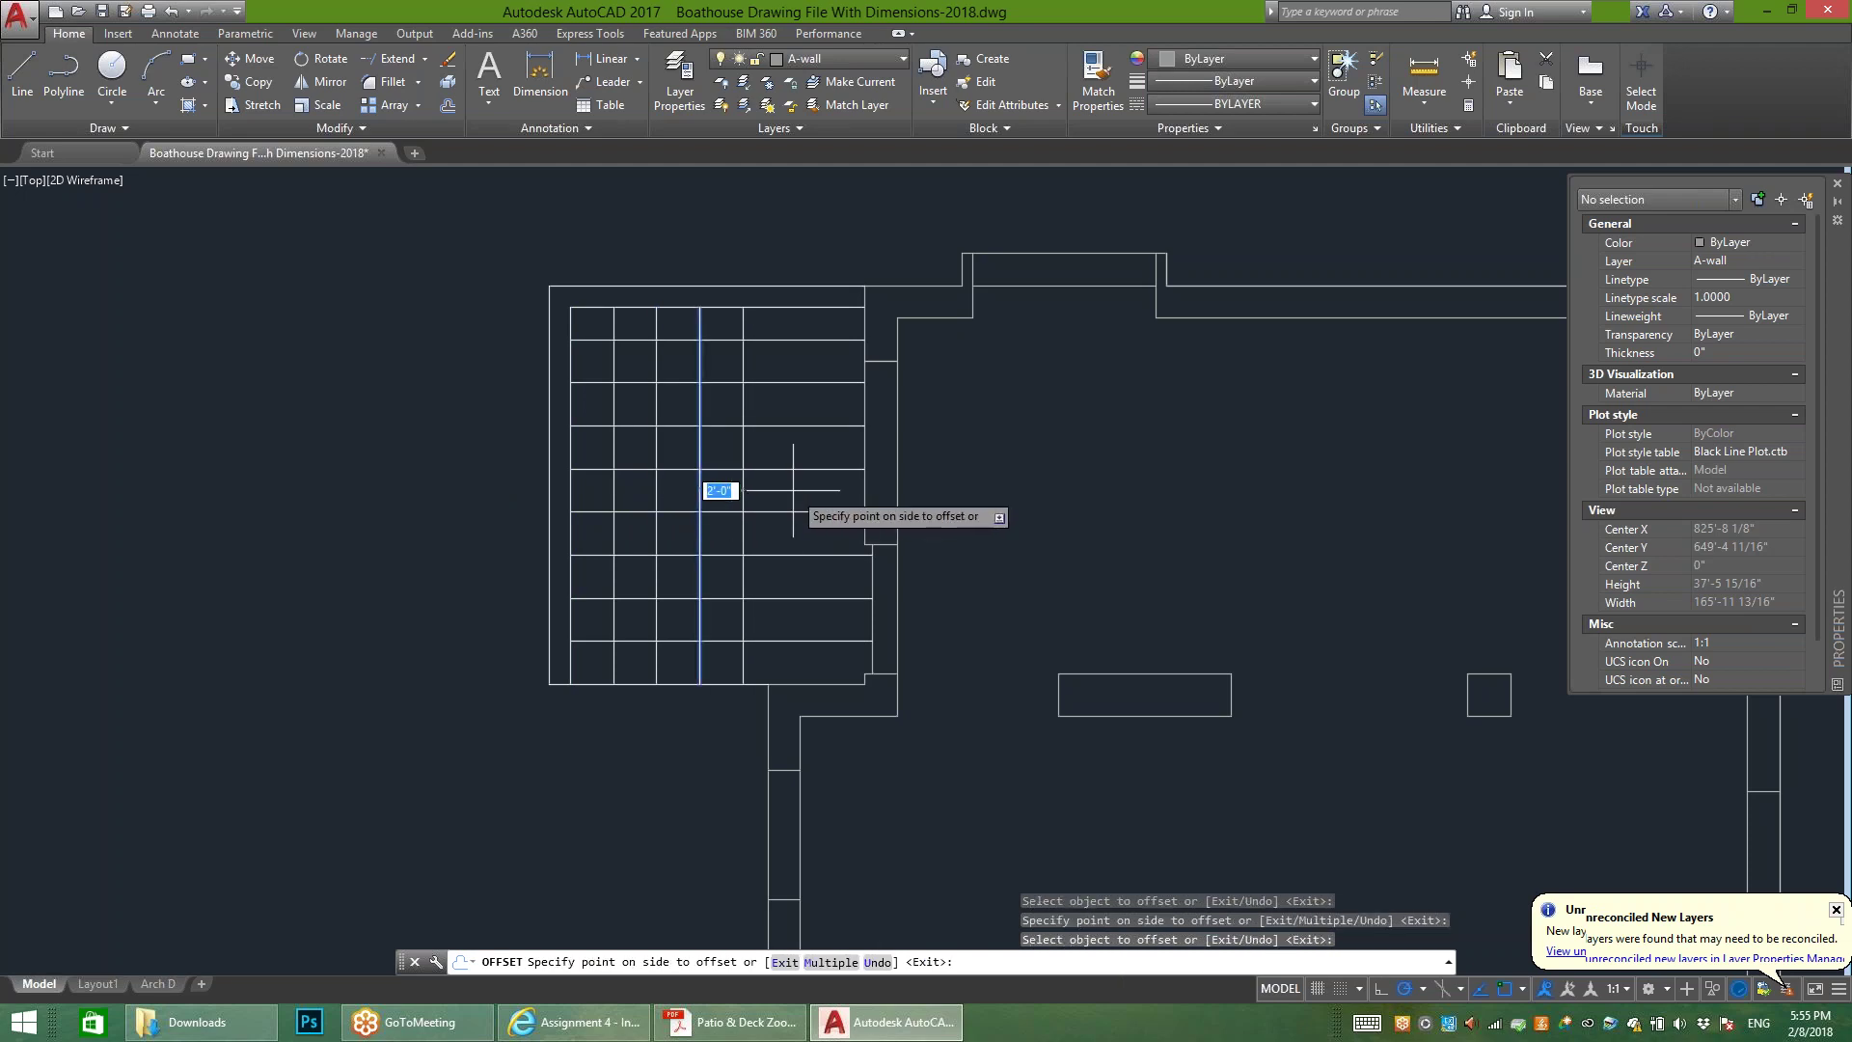
pyautogui.click(763, 492)
pyautogui.click(744, 494)
pyautogui.click(805, 493)
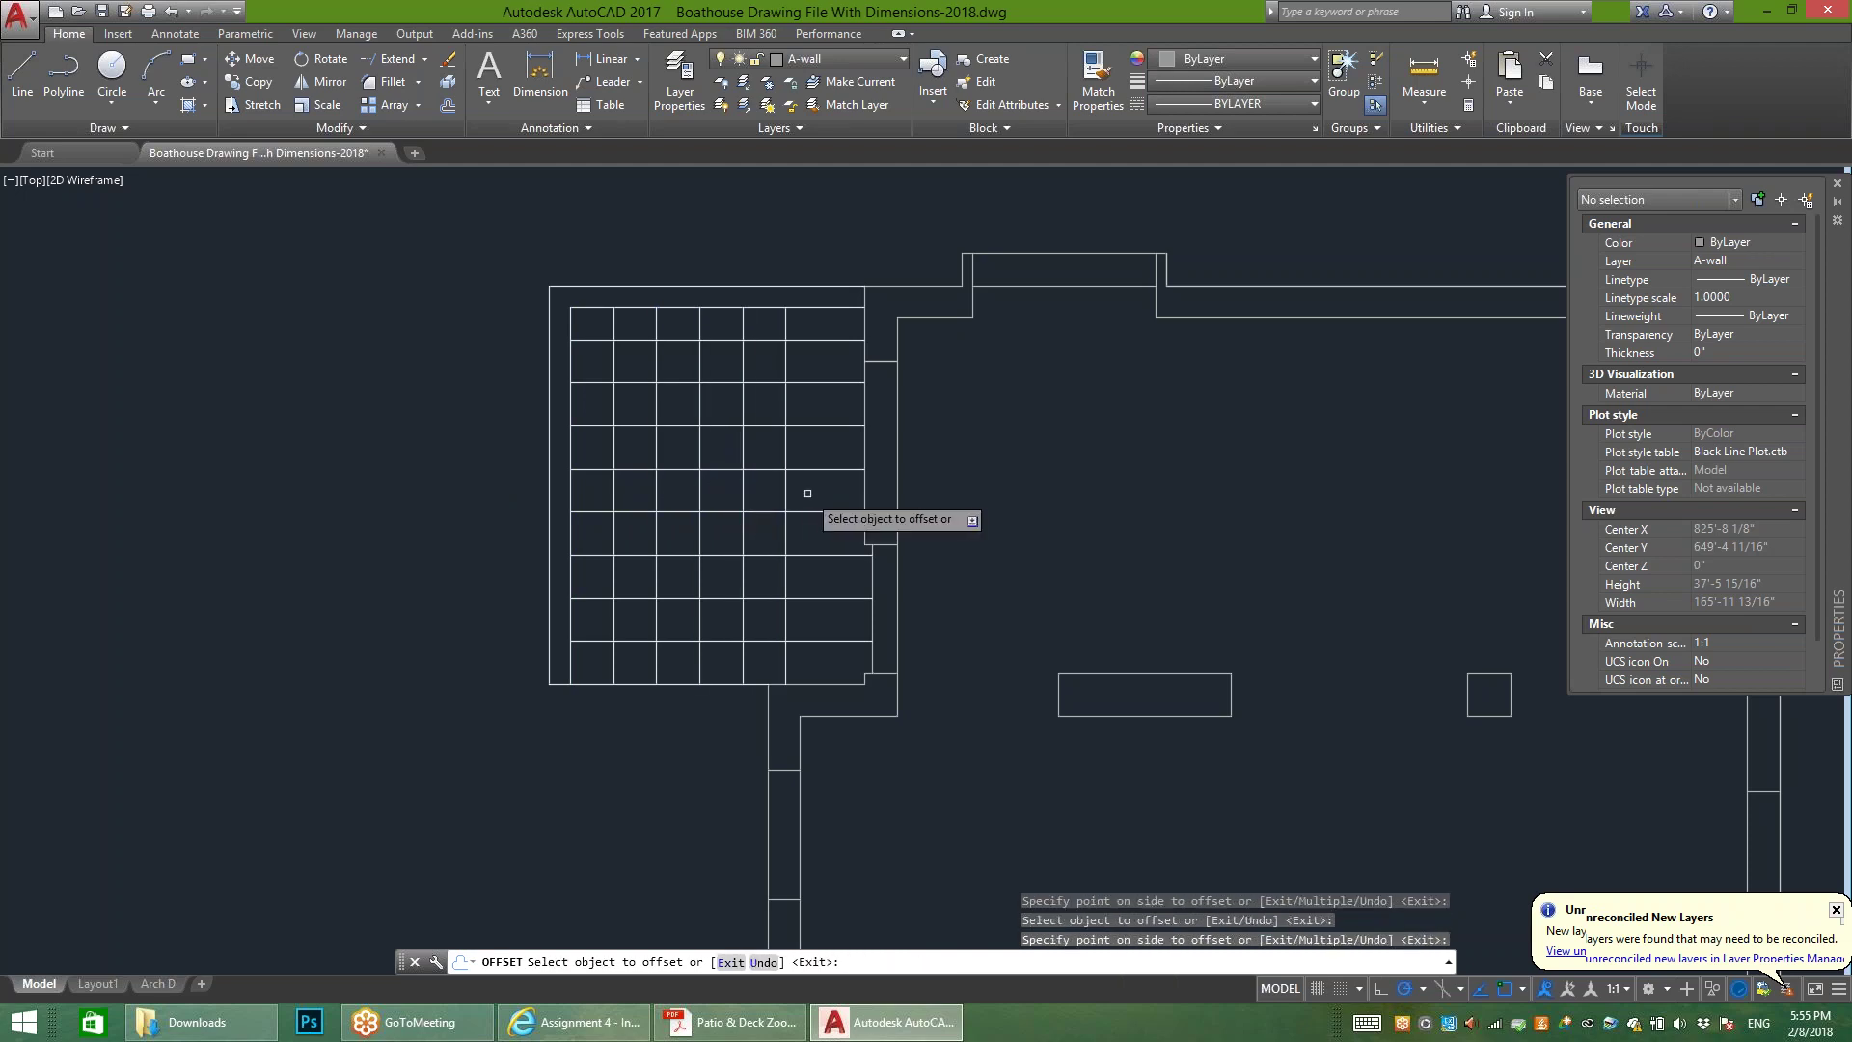
pyautogui.click(787, 493)
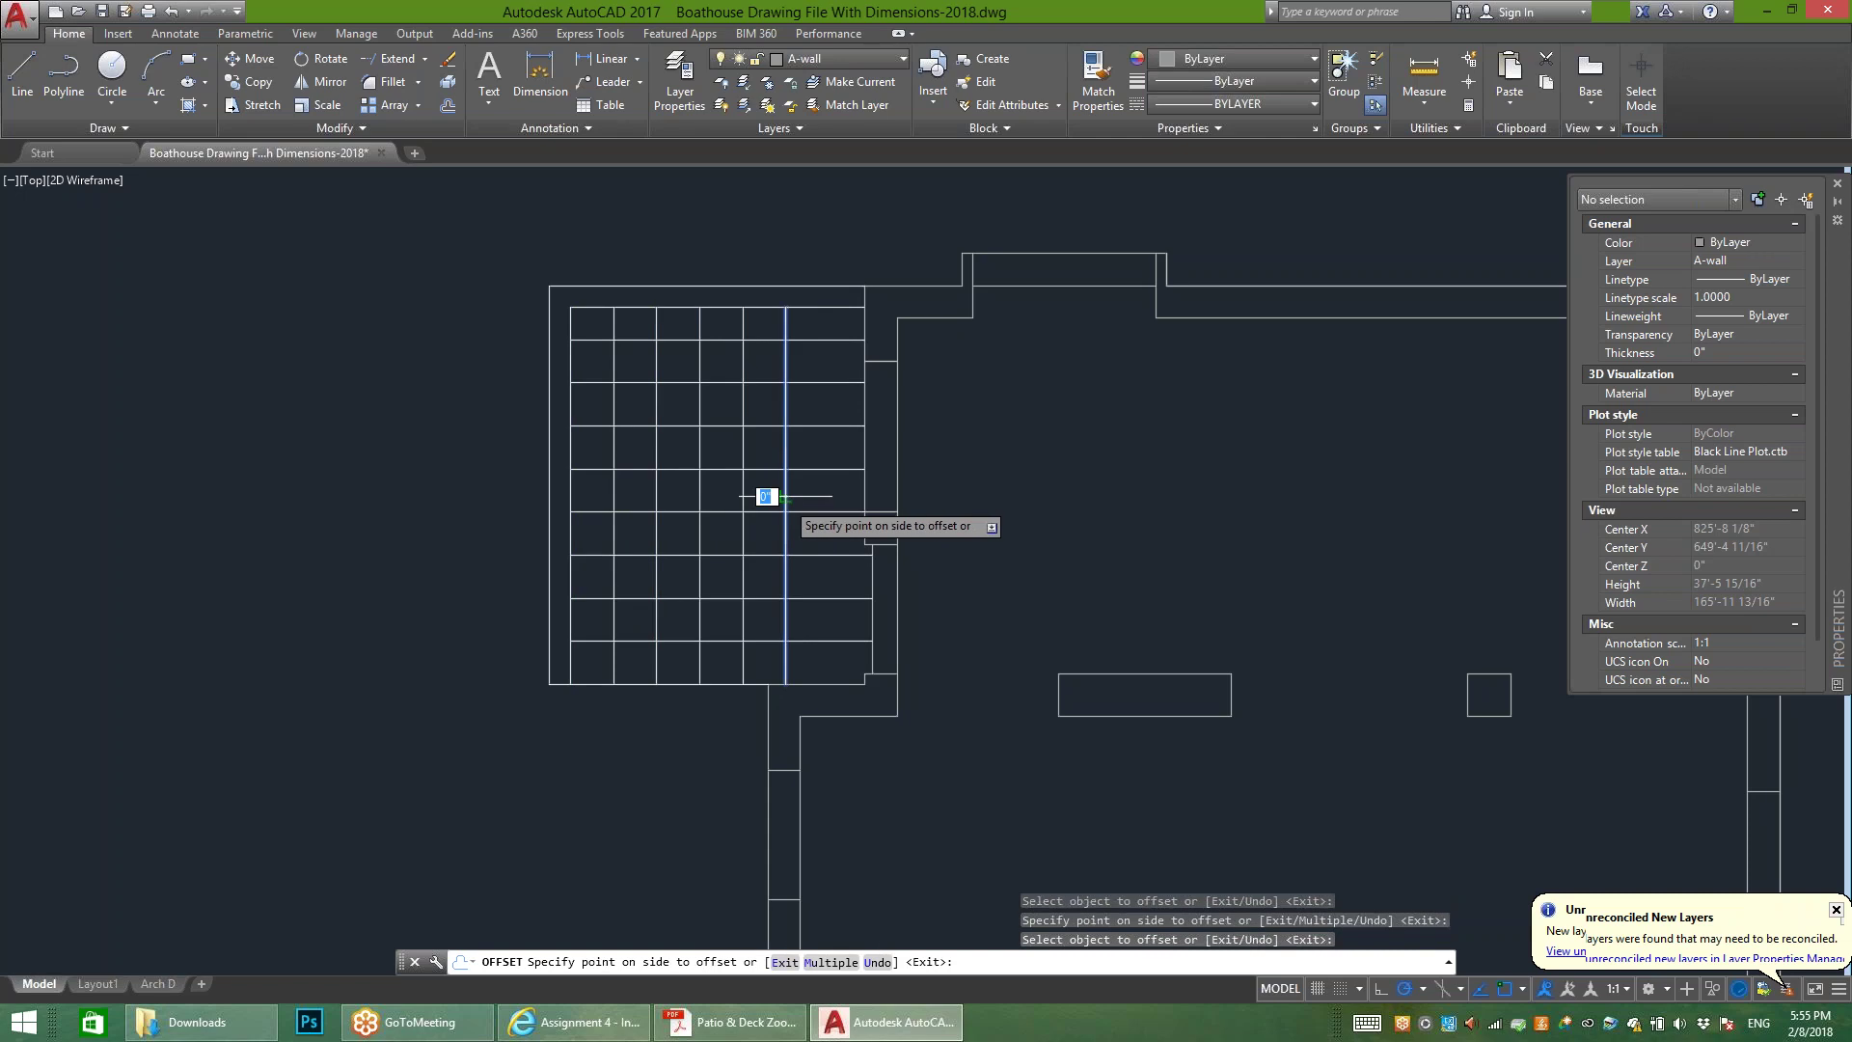
pyautogui.click(830, 494)
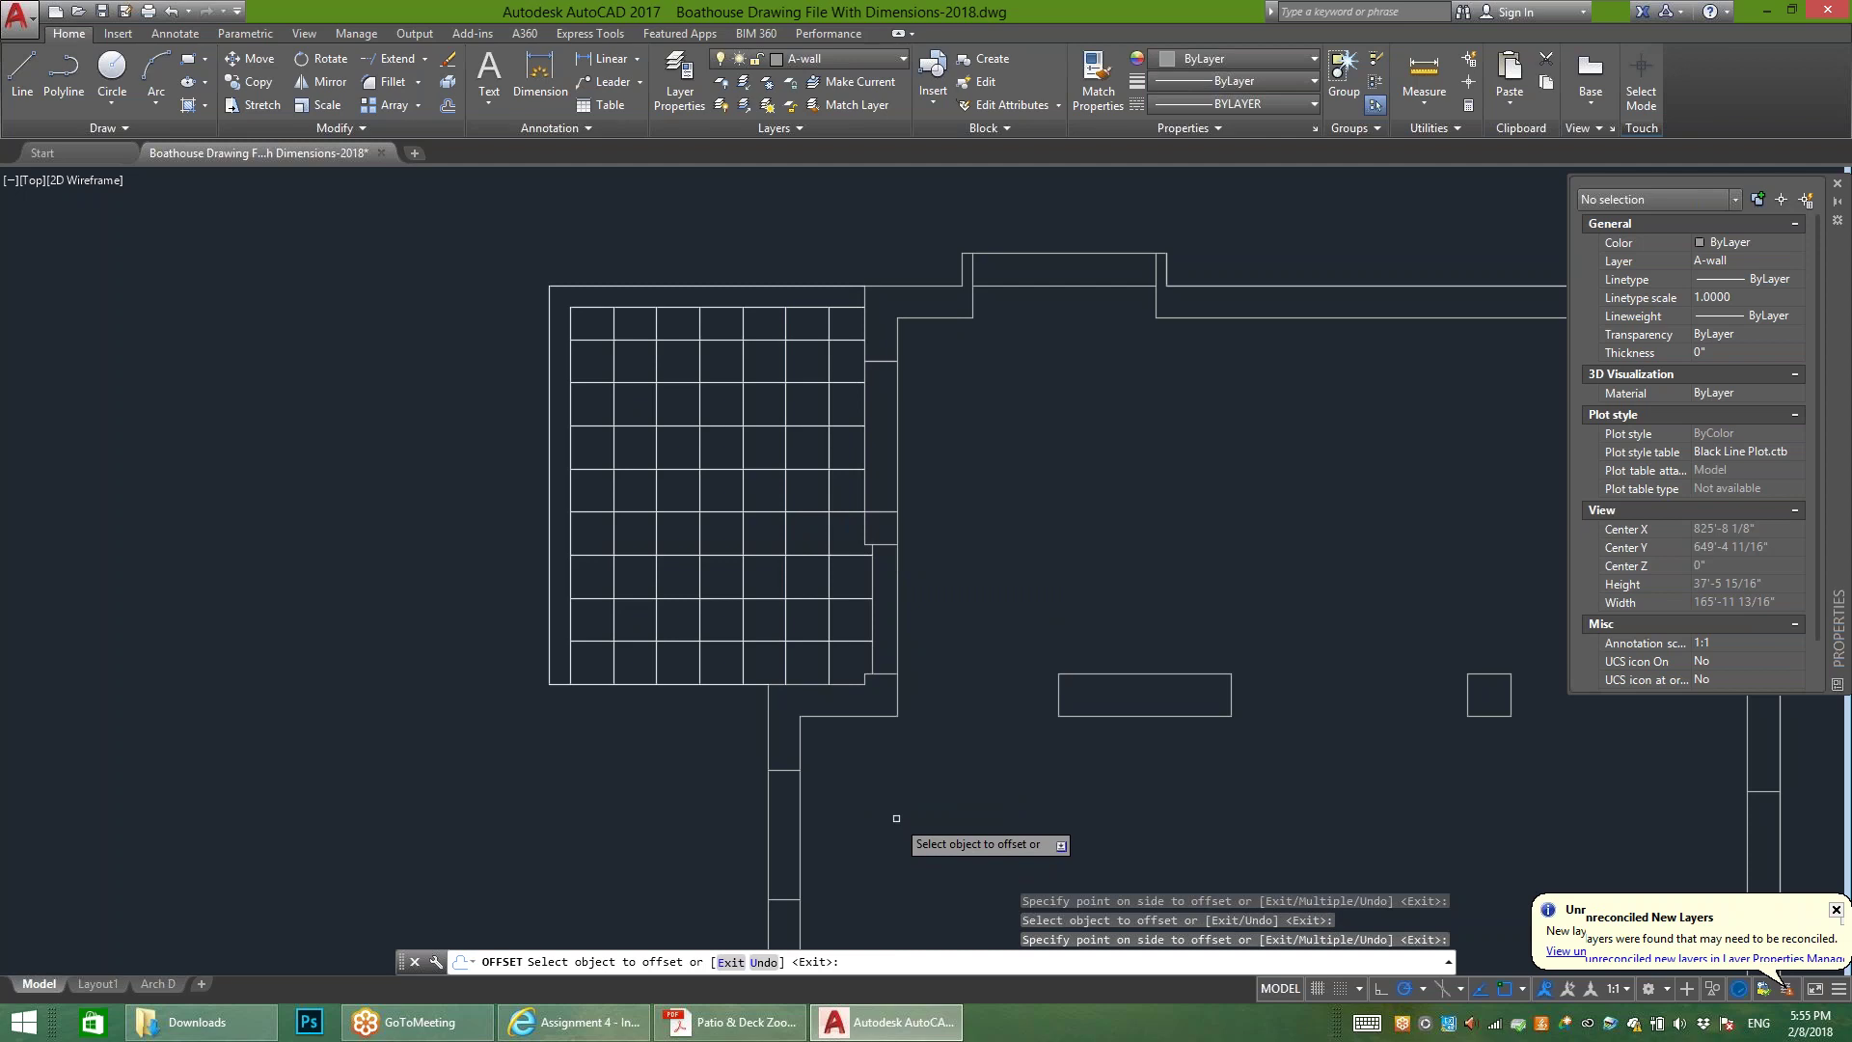
# Step: Draw the deck's upper edge as a 13'8" horizontal line running right from the house's upper-right outer corner, following the Patio & Deck PDF
pyautogui.moveTo(886, 1023)
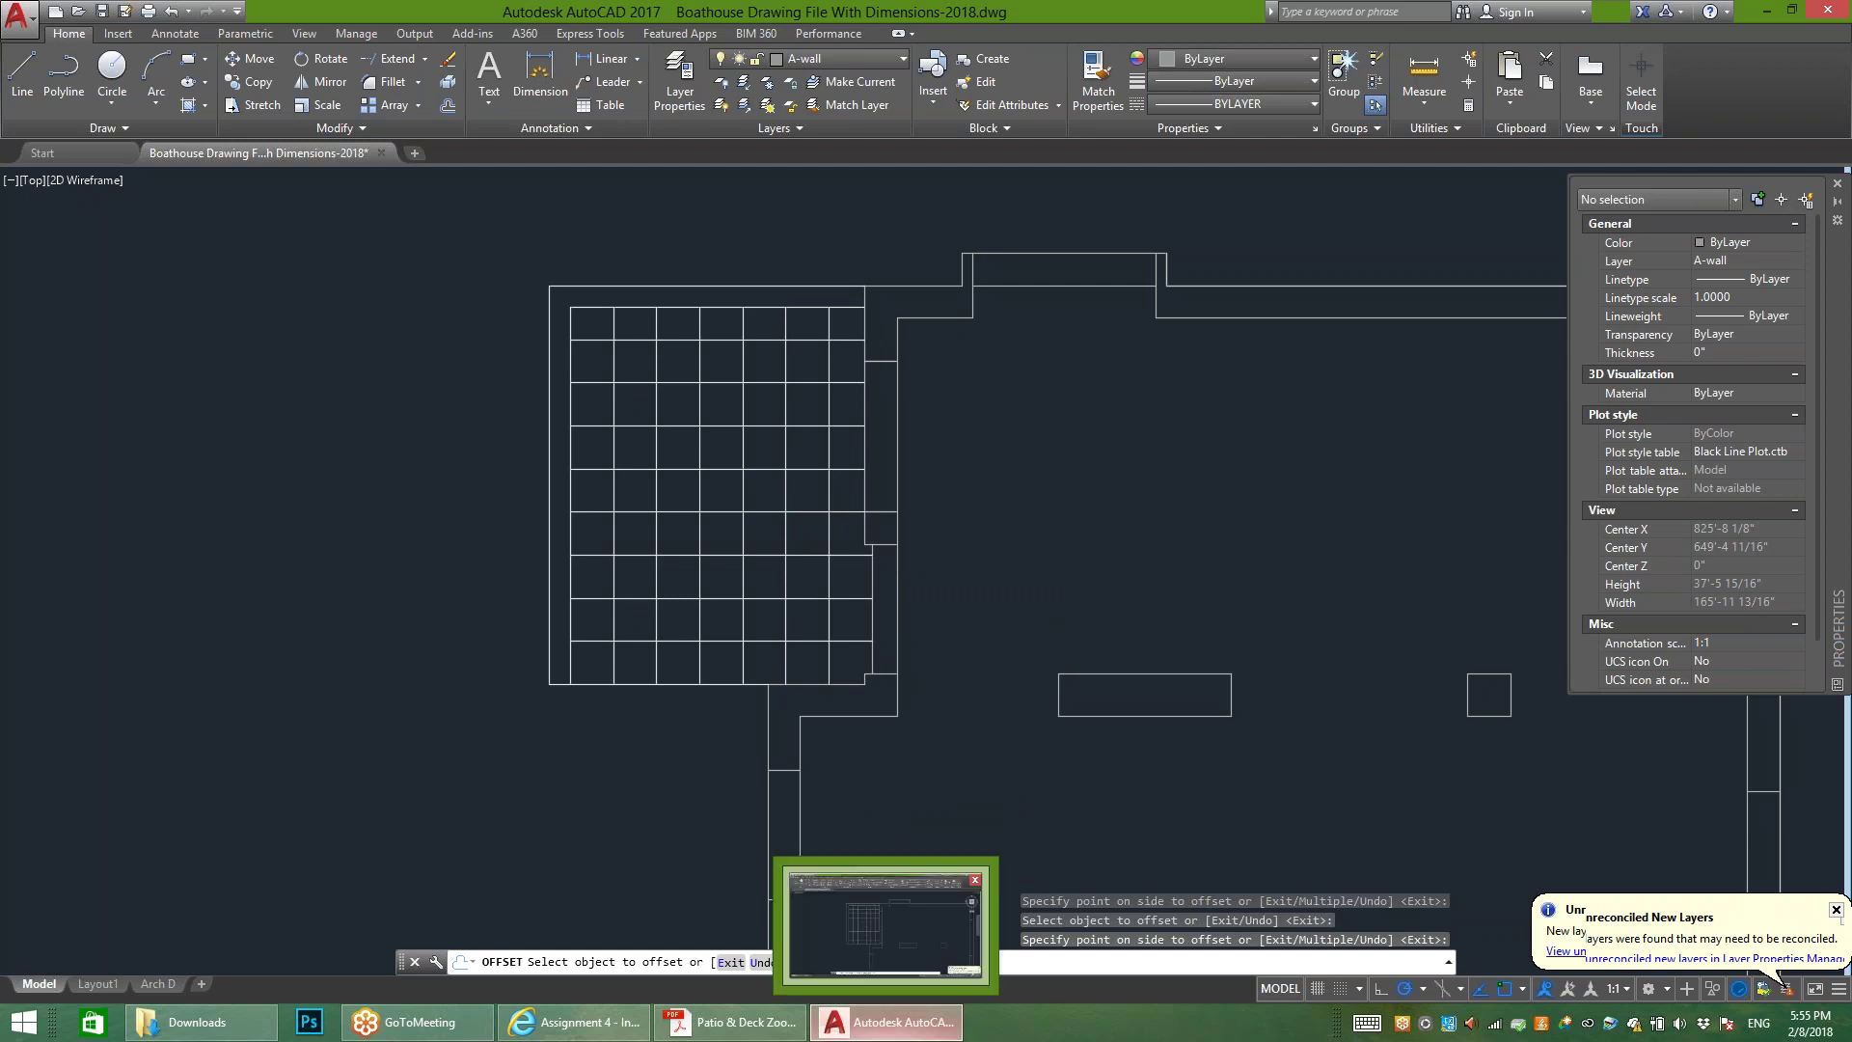
pyautogui.click(721, 1005)
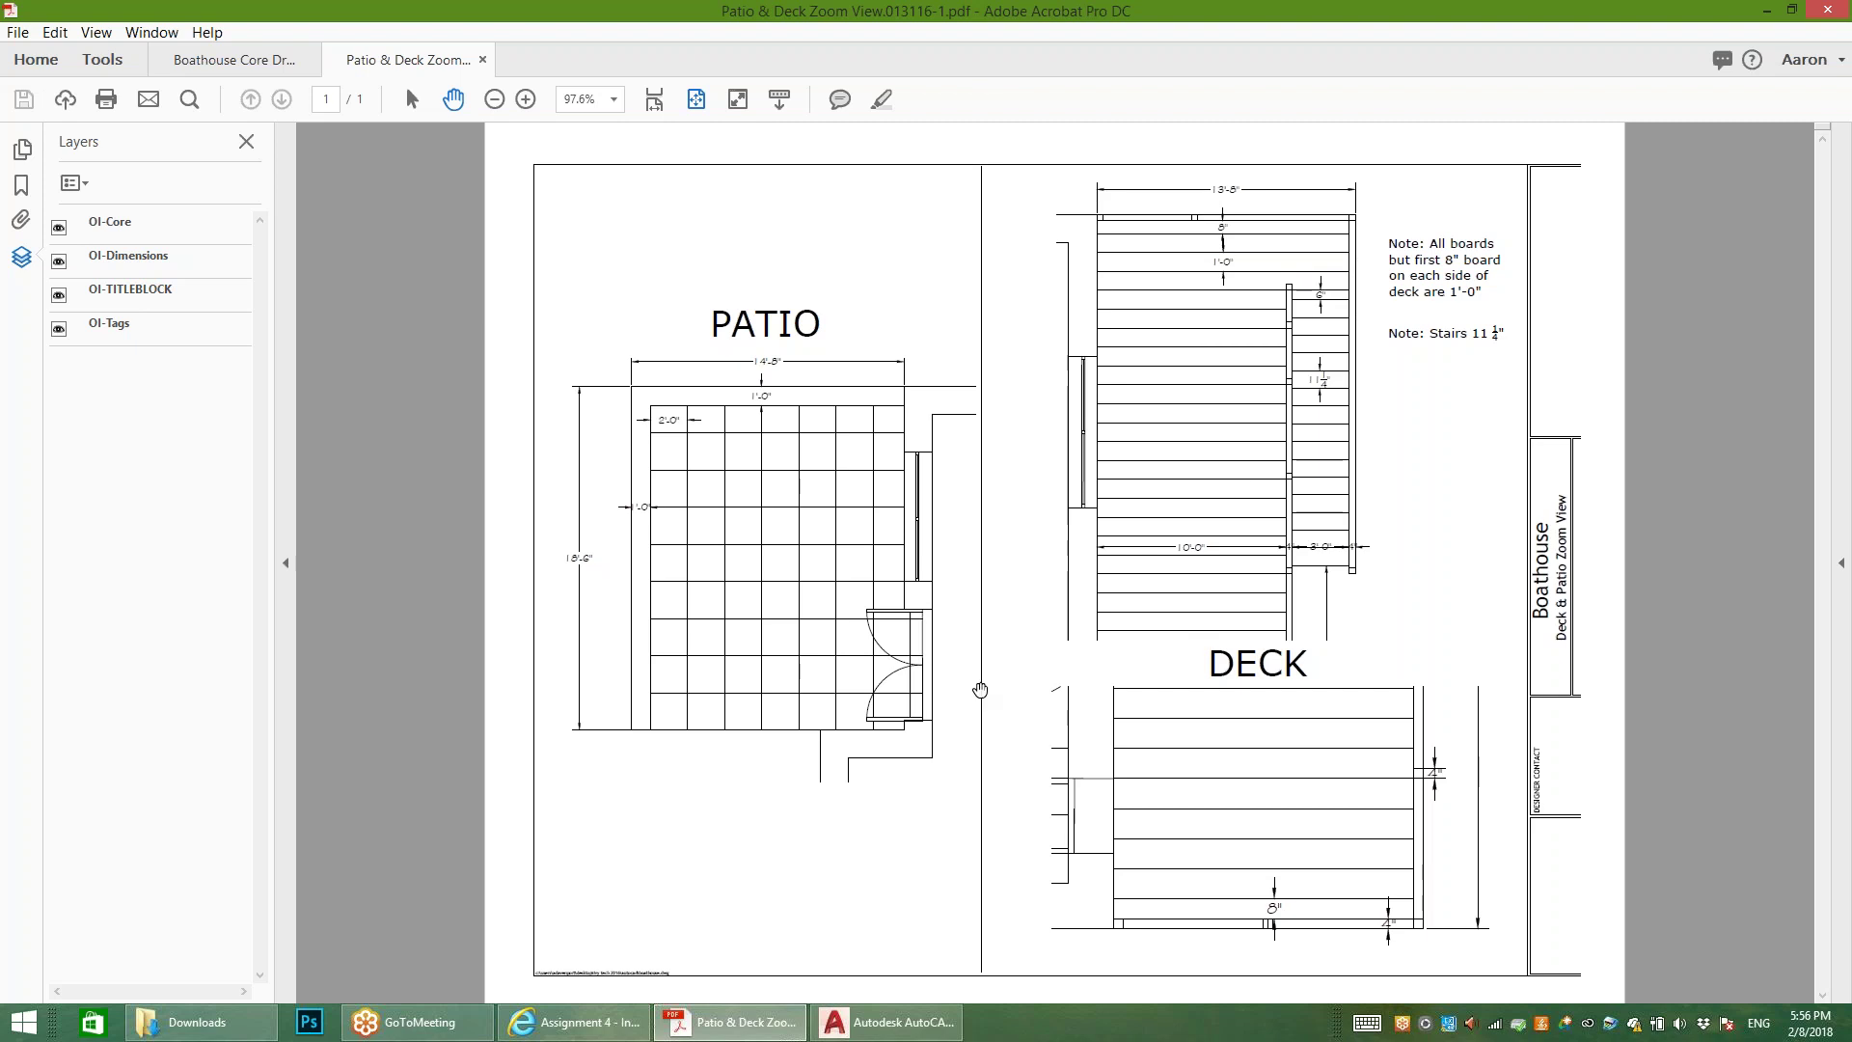
pyautogui.click(885, 1022)
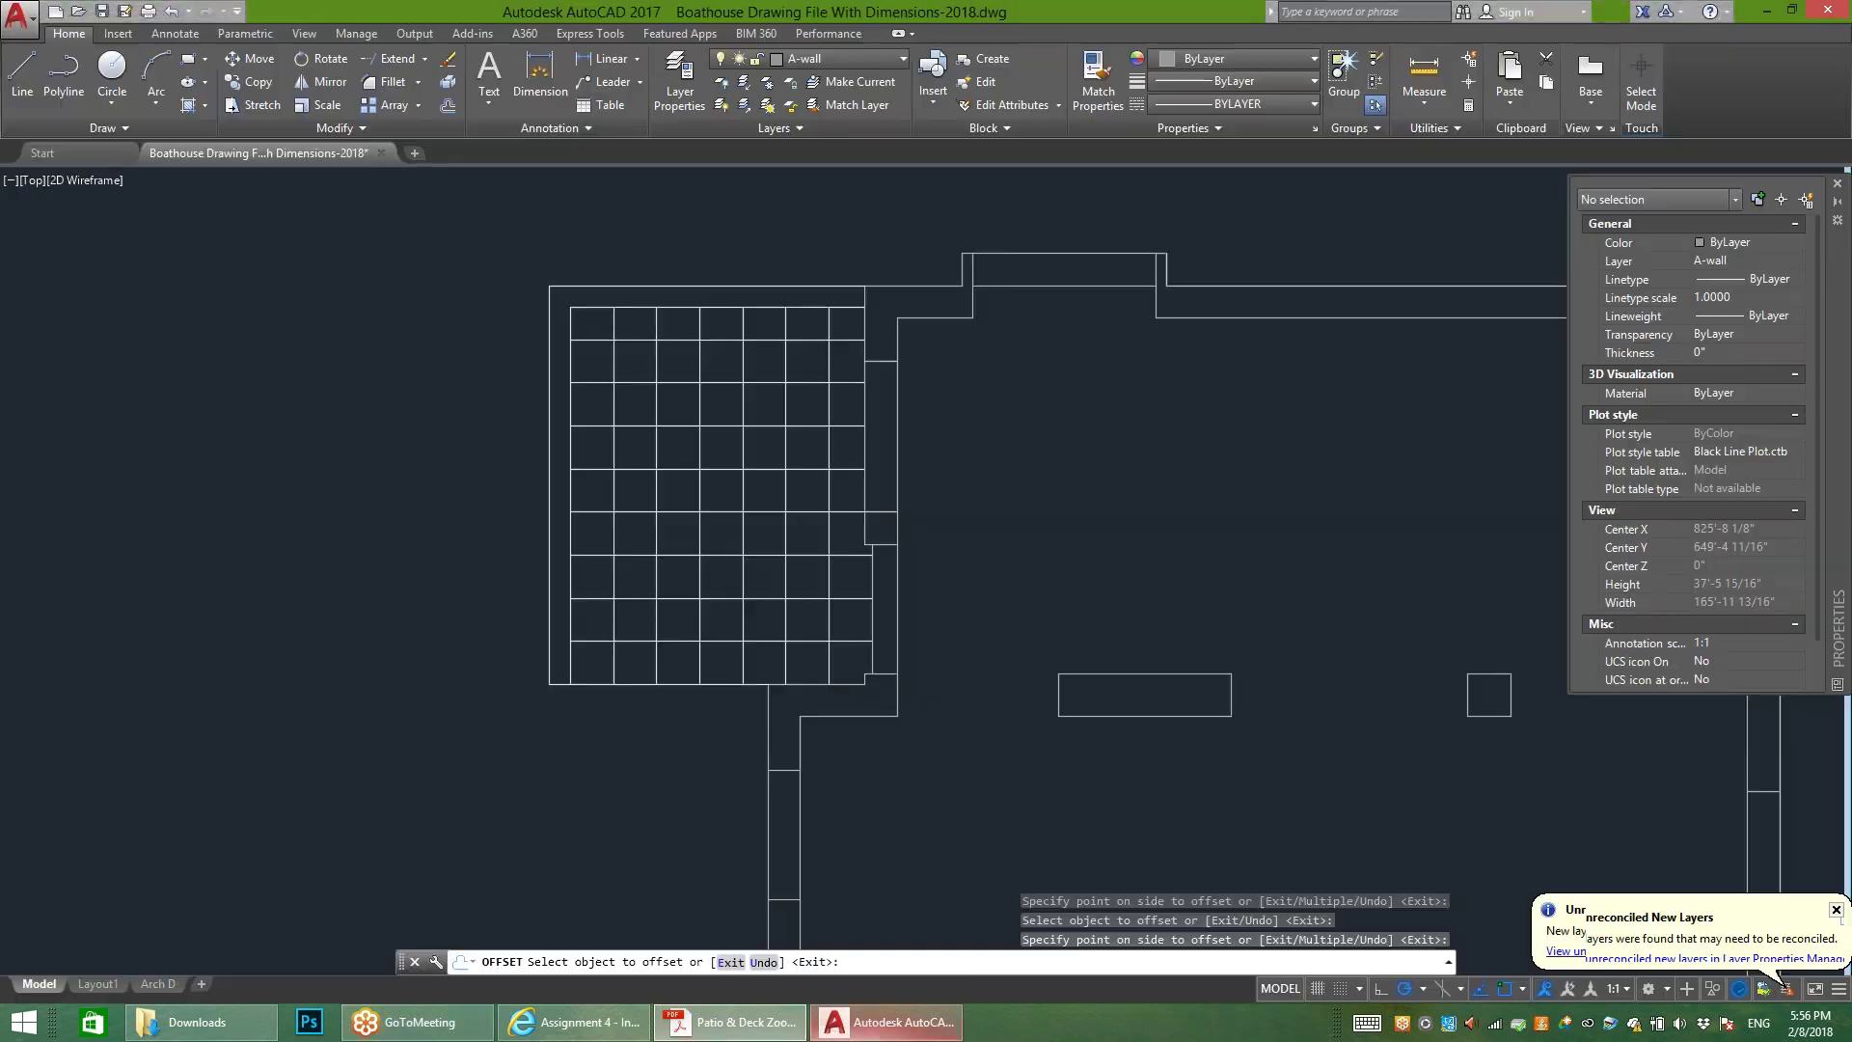
pyautogui.scroll(-5, 398, 428)
pyautogui.scroll(2, 651, 425)
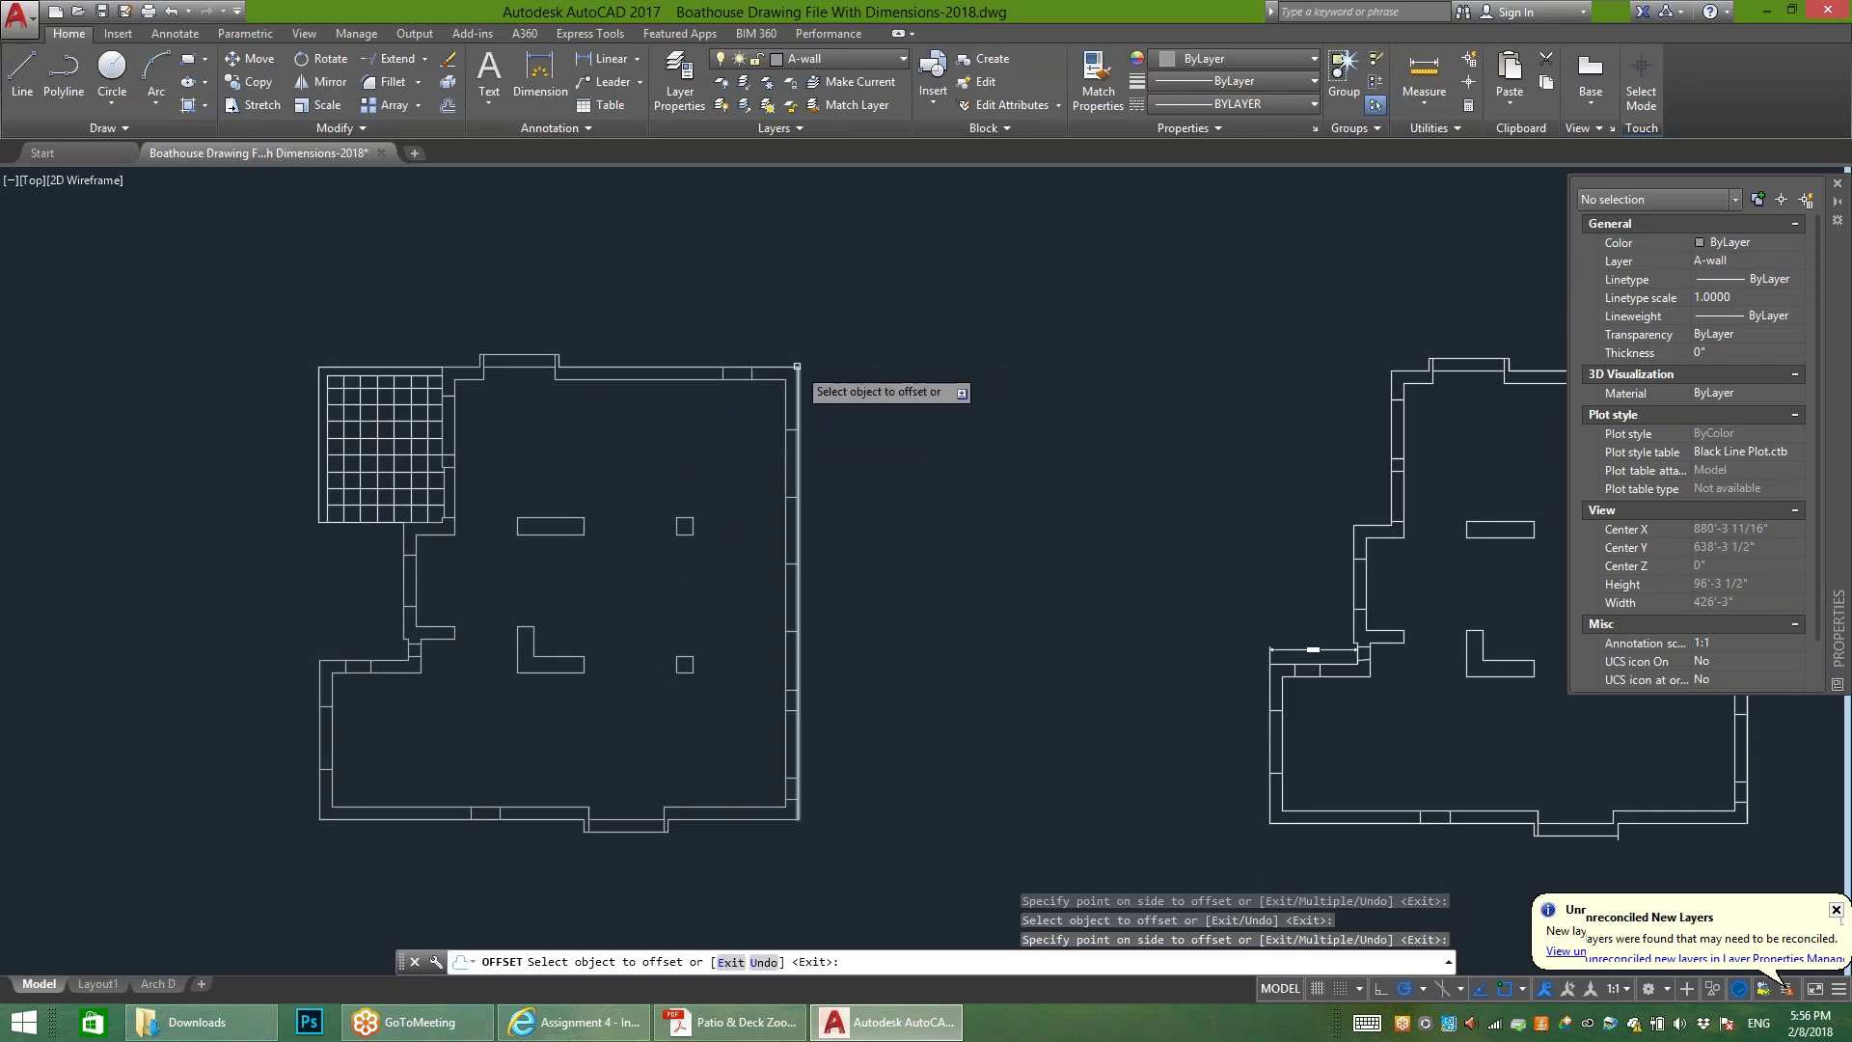
pyautogui.click(21, 72)
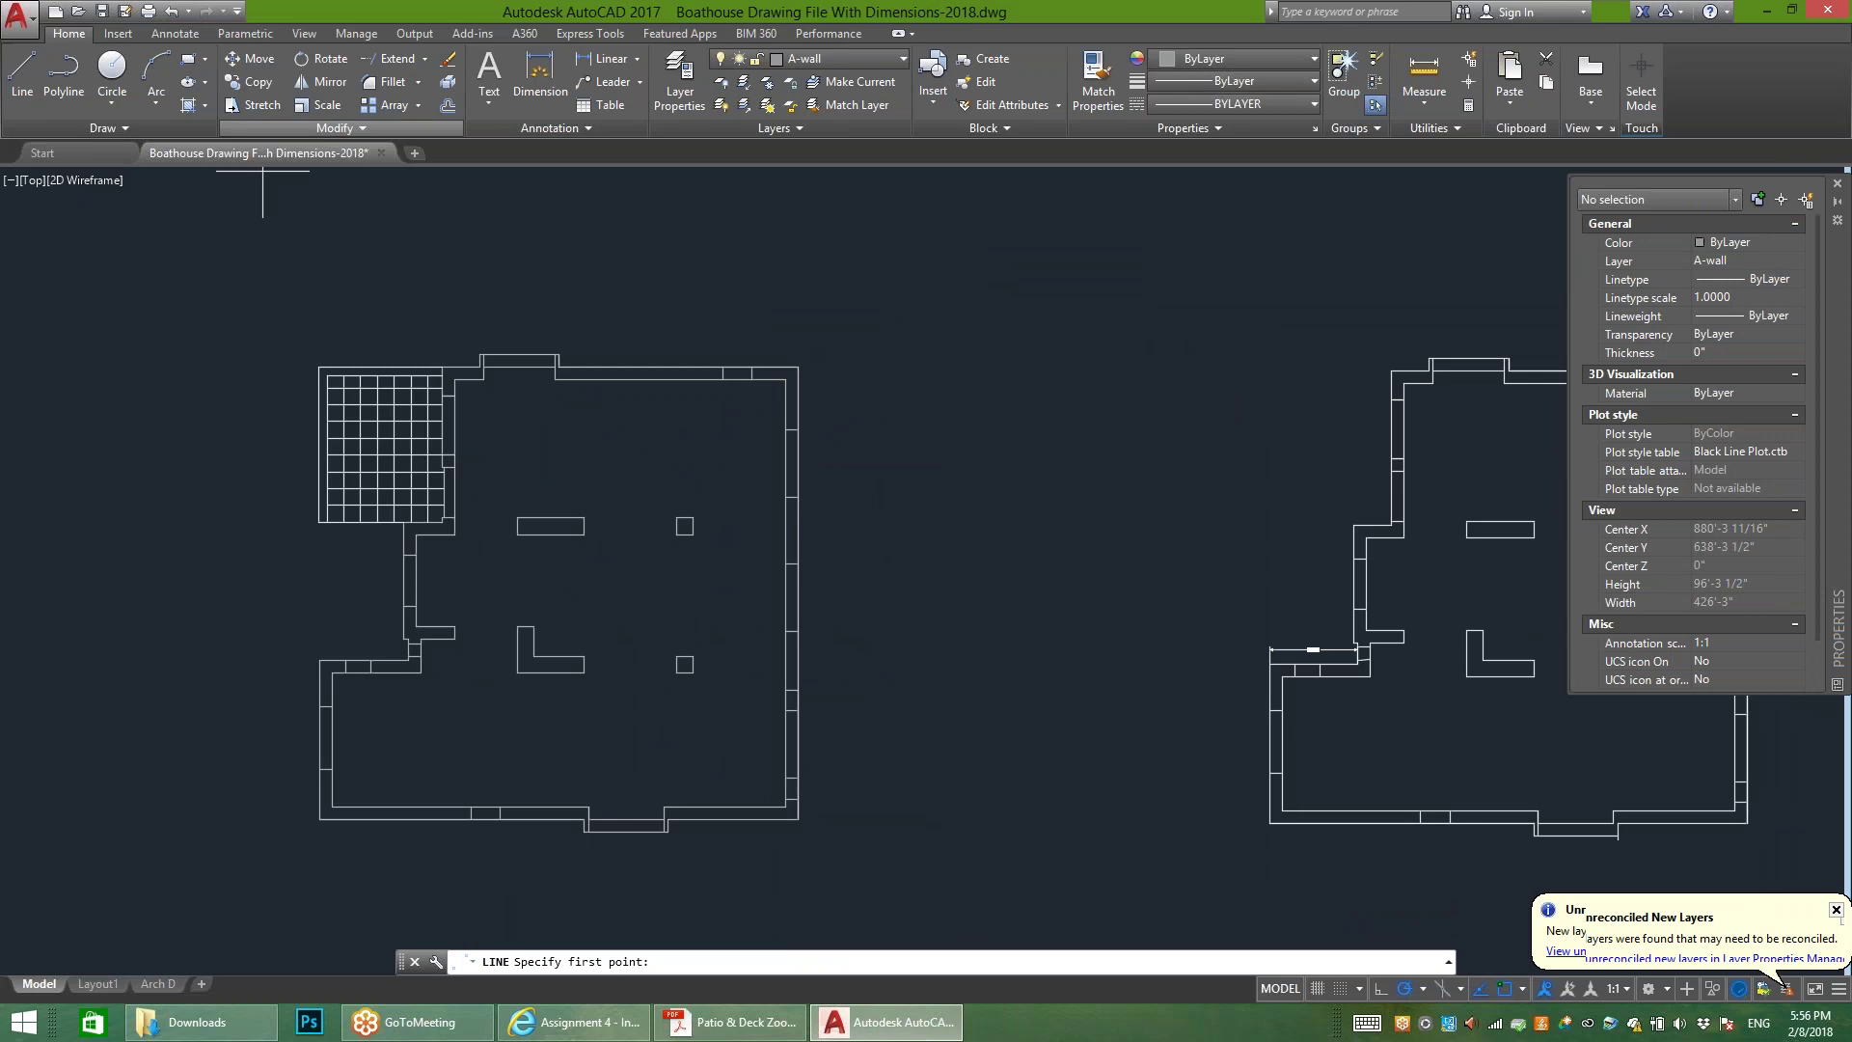
pyautogui.scroll(6, 811, 405)
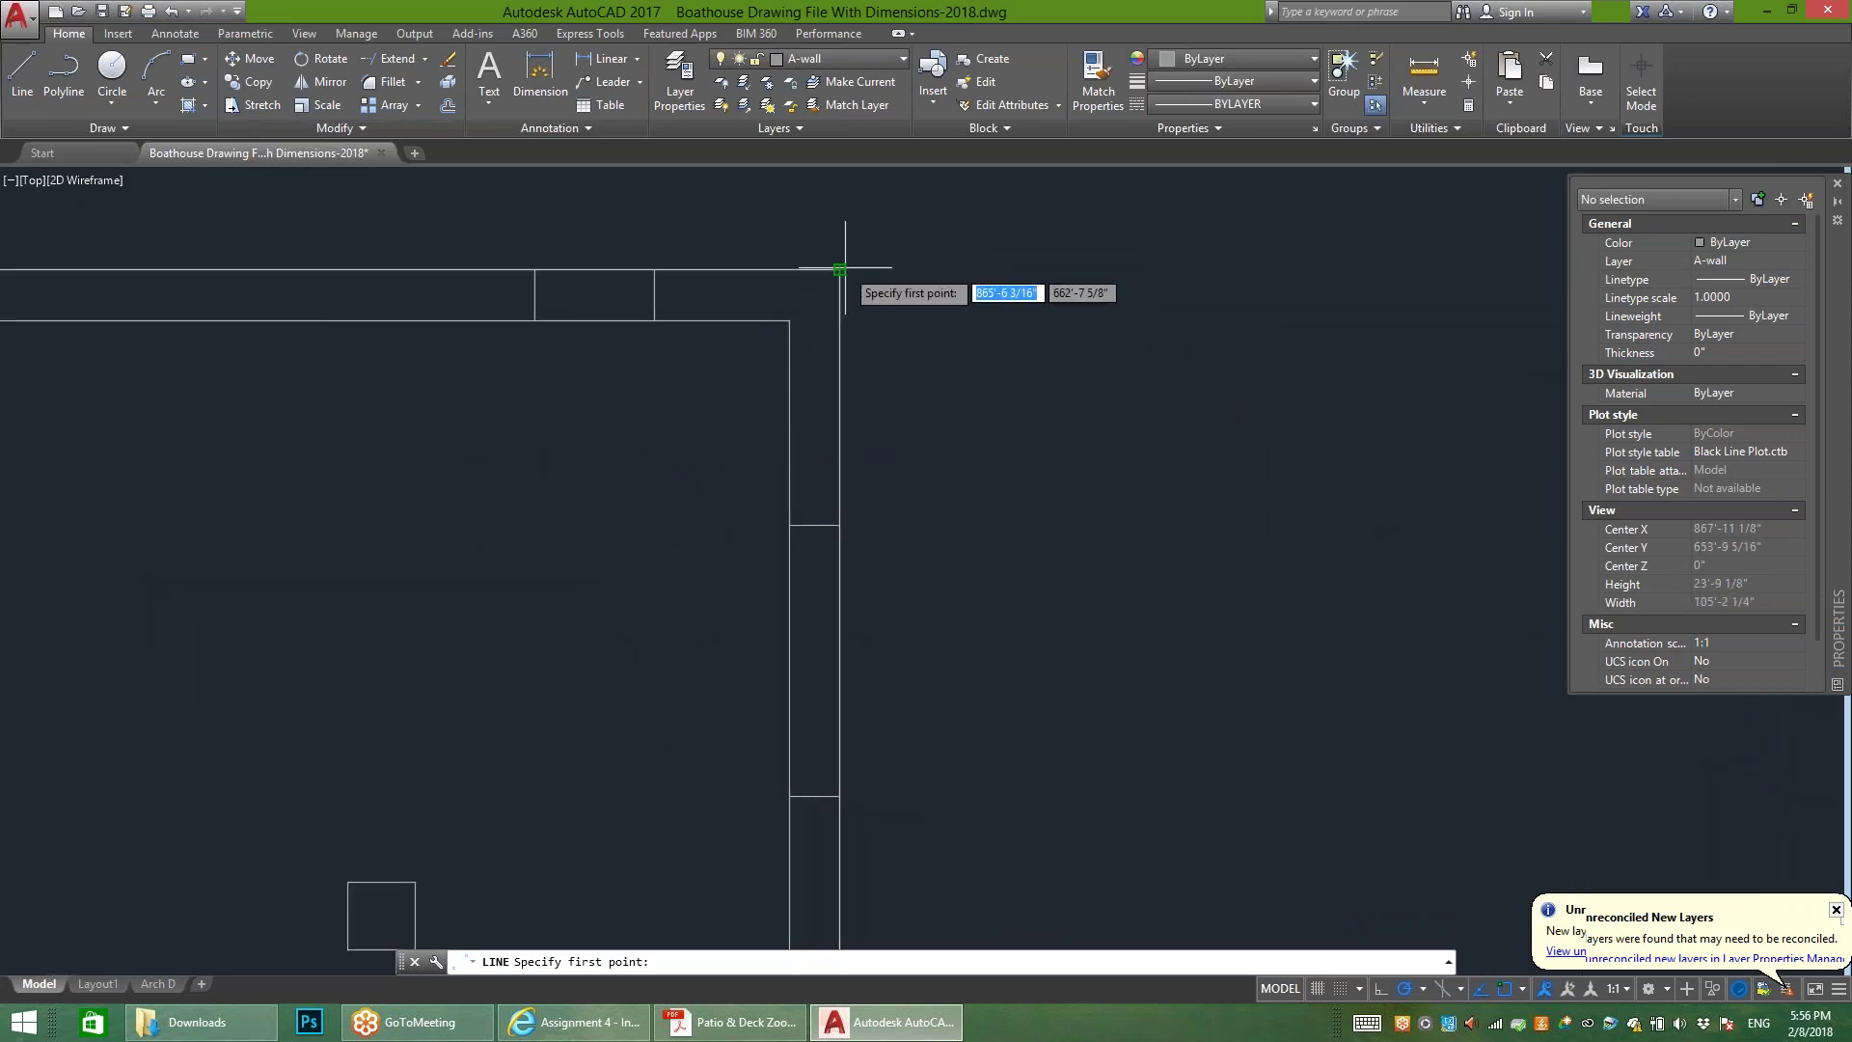
pyautogui.click(839, 269)
pyautogui.scroll(-6, 849, 280)
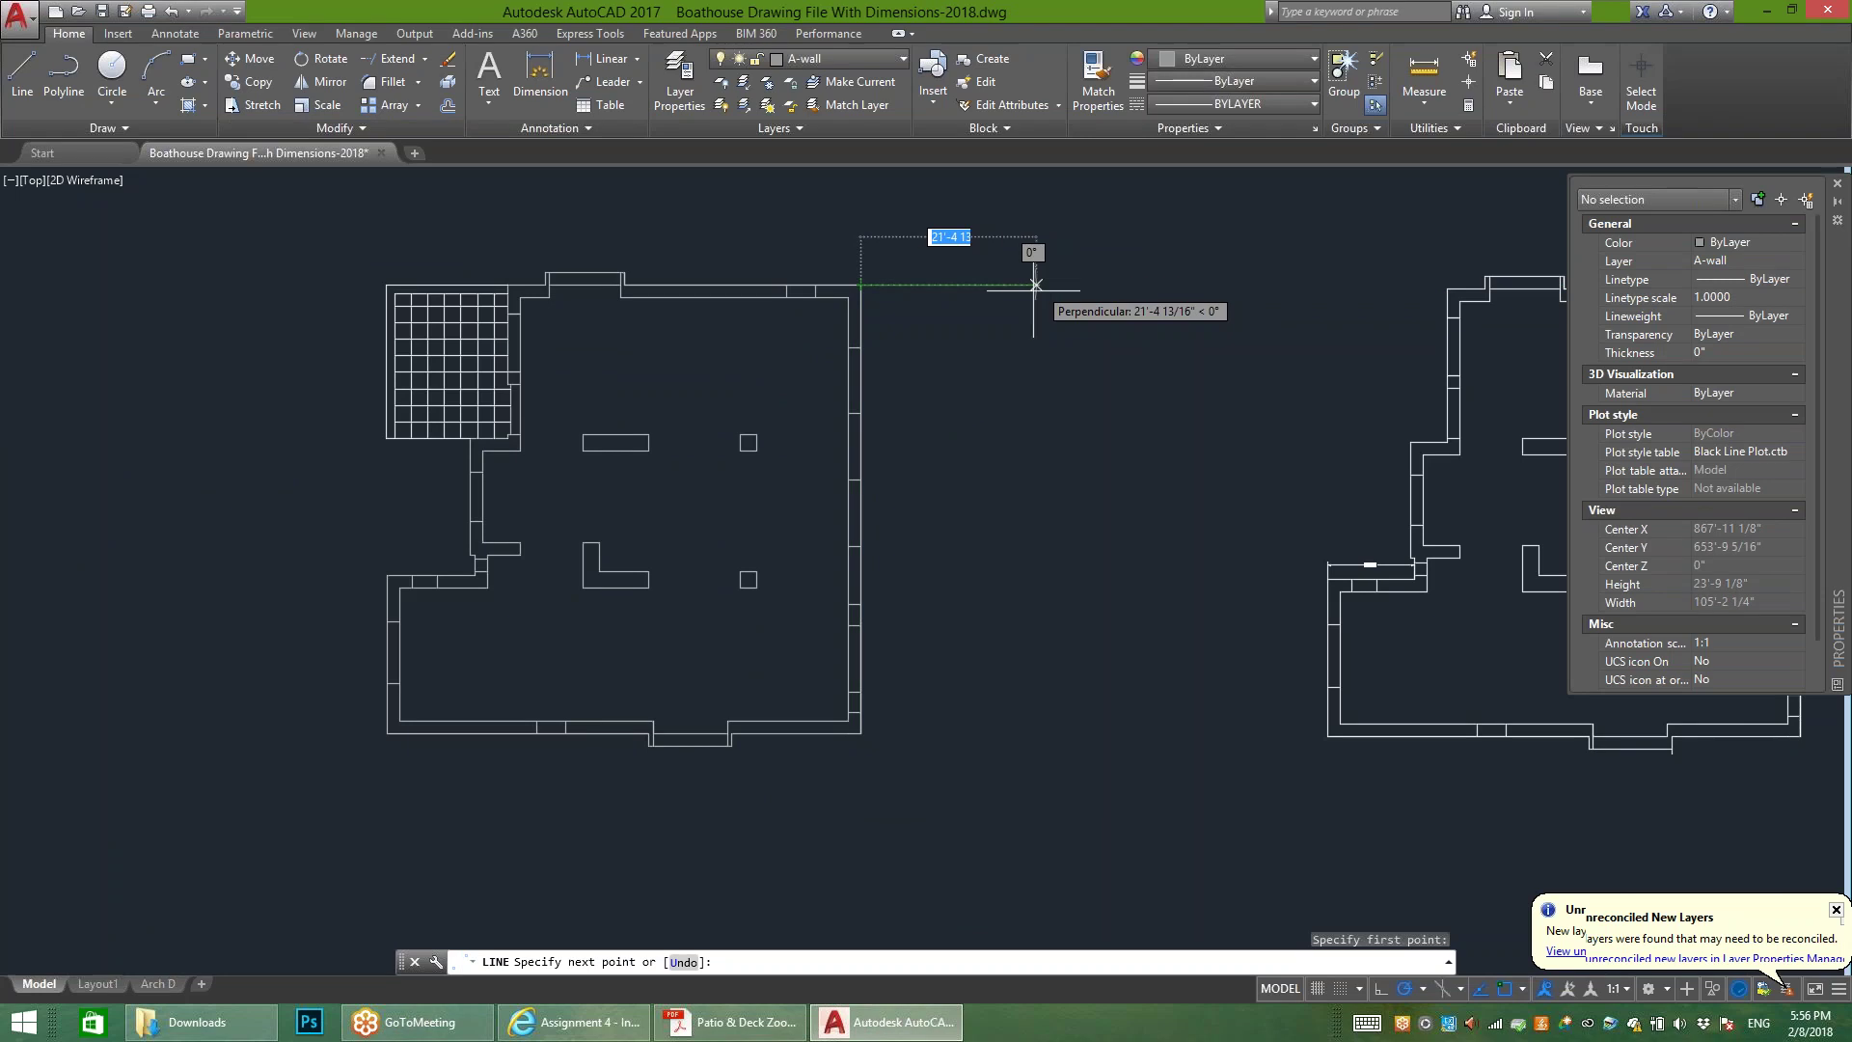
pyautogui.click(729, 1021)
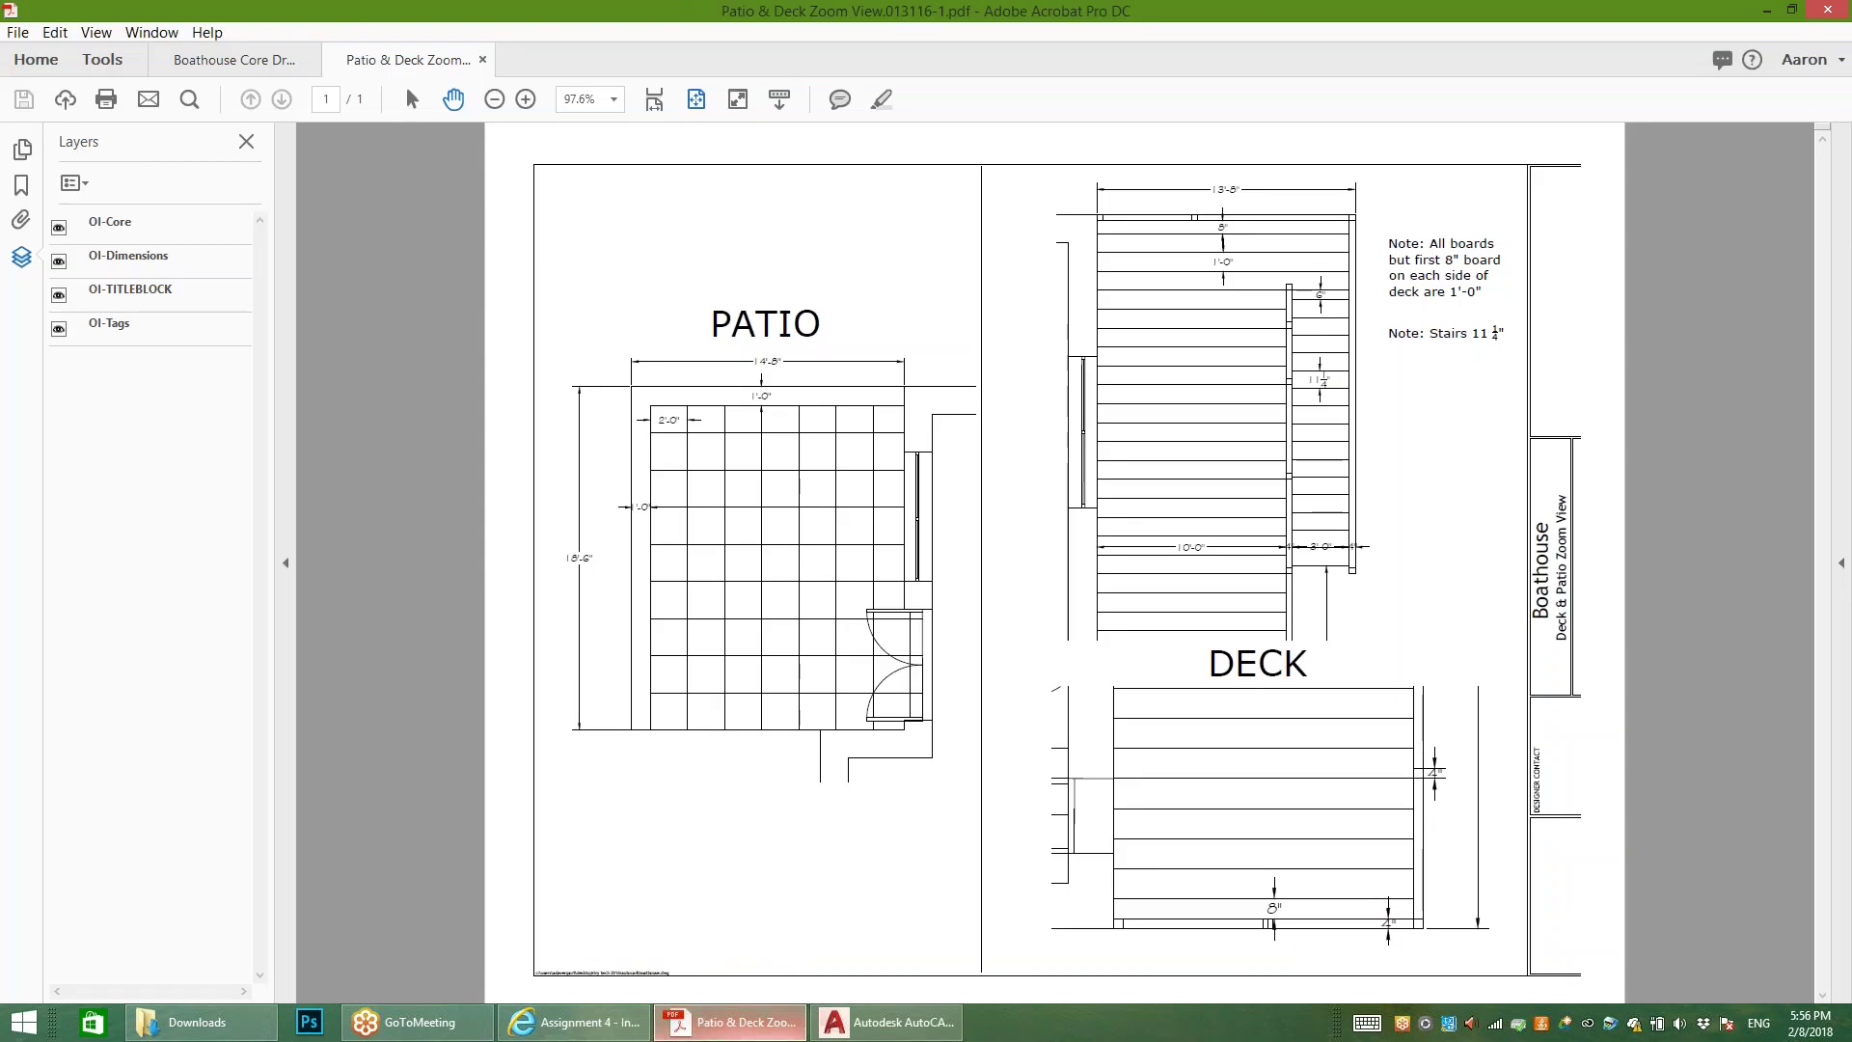
pyautogui.click(730, 1021)
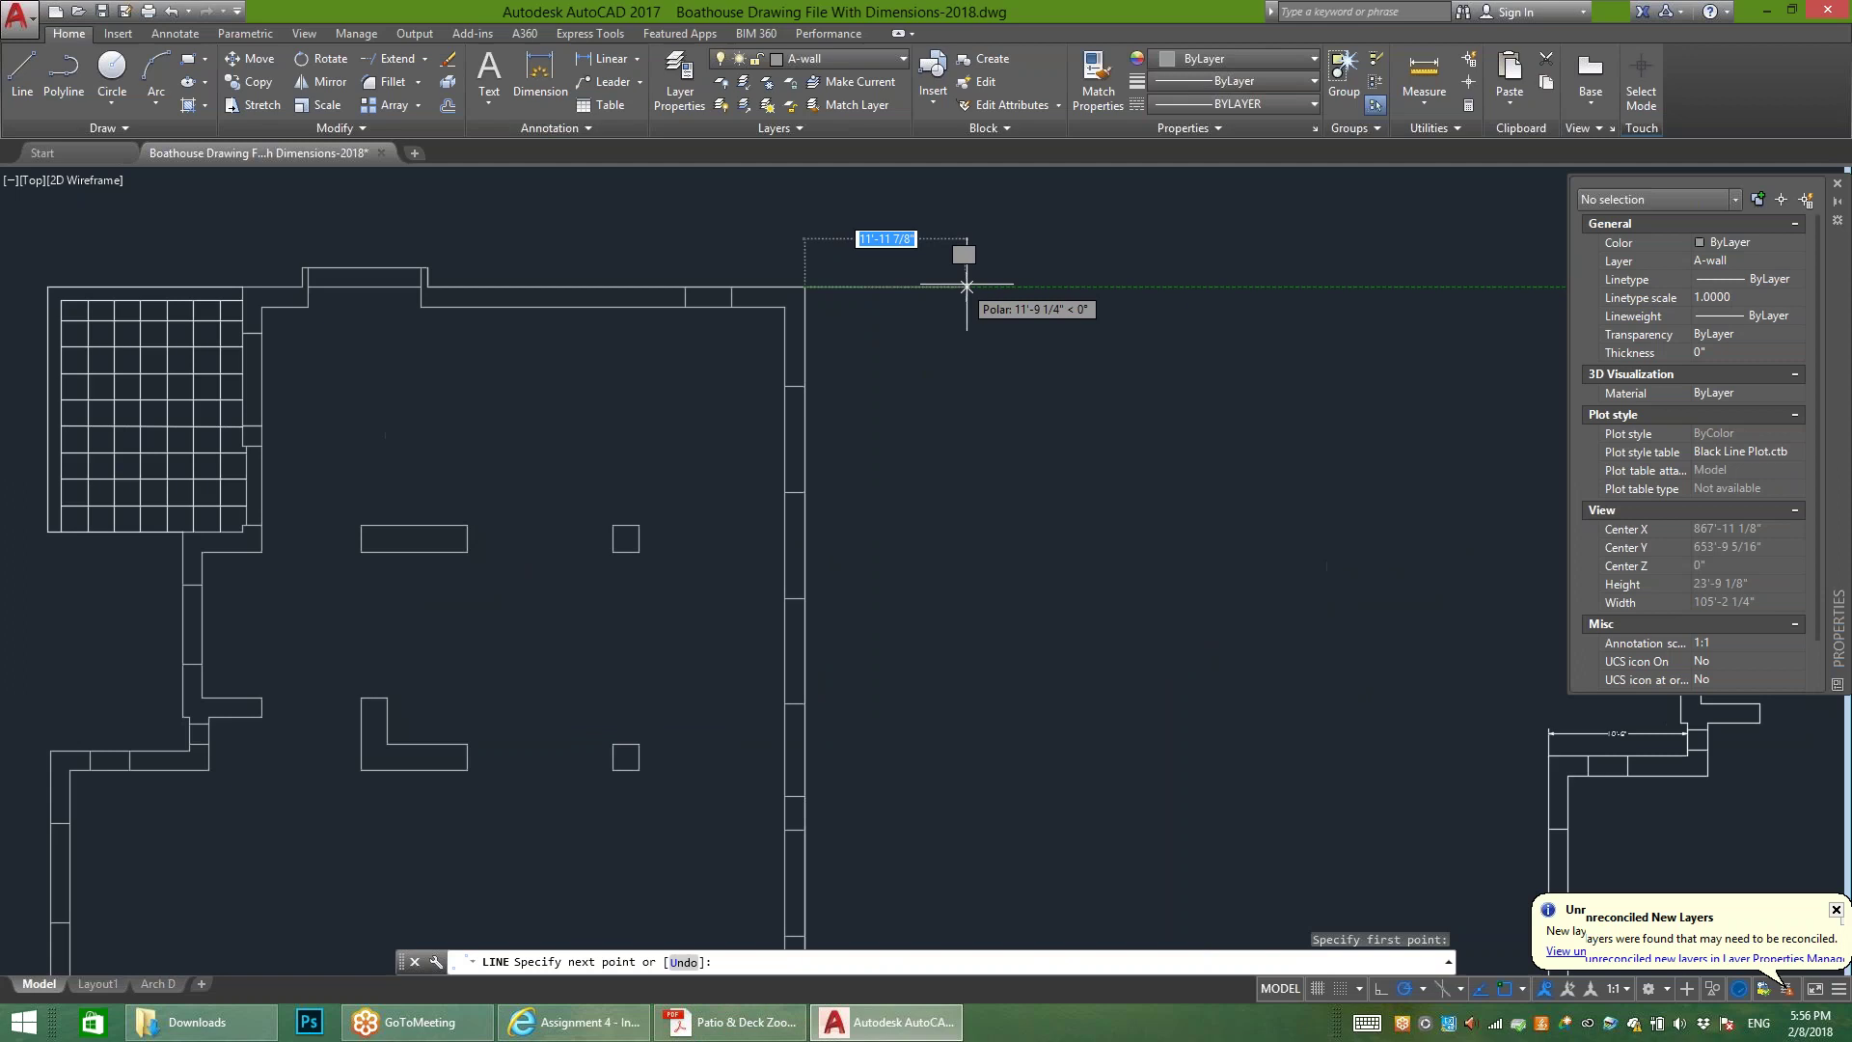
pyautogui.write('13')
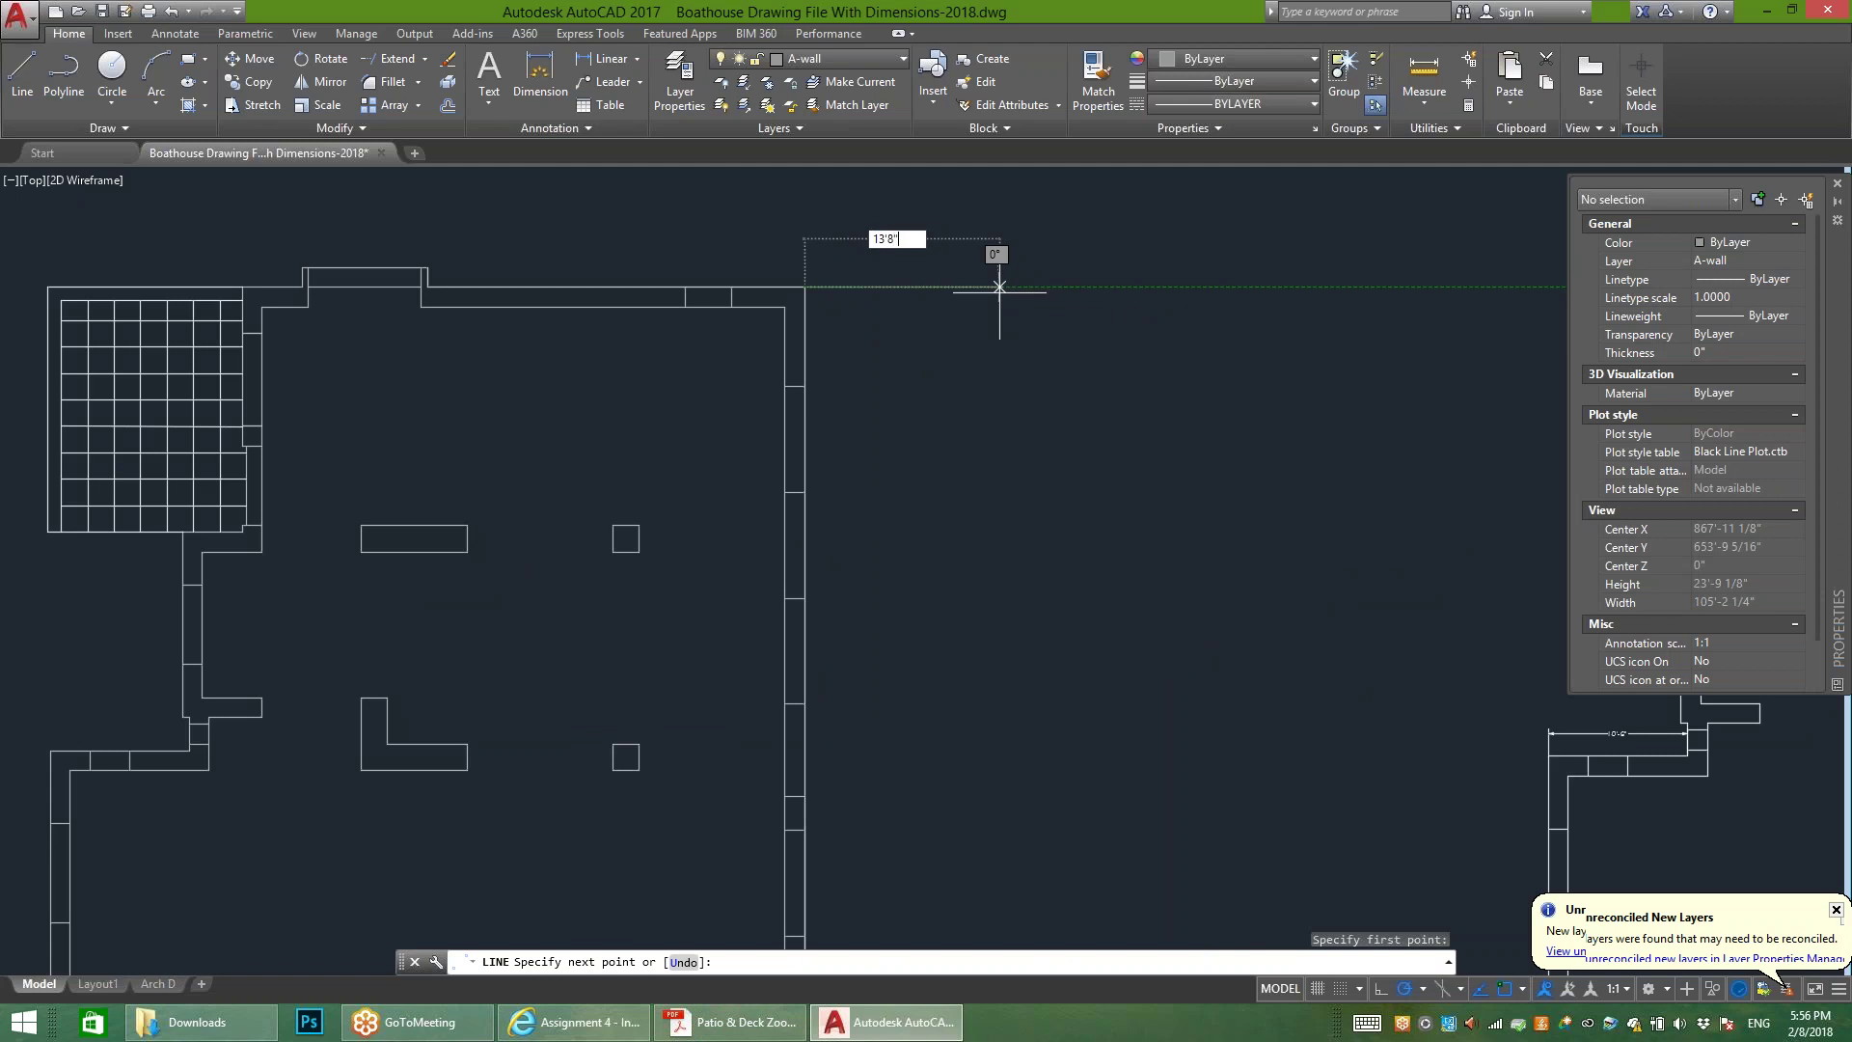
pyautogui.write('\'8"')
pyautogui.press('Return')
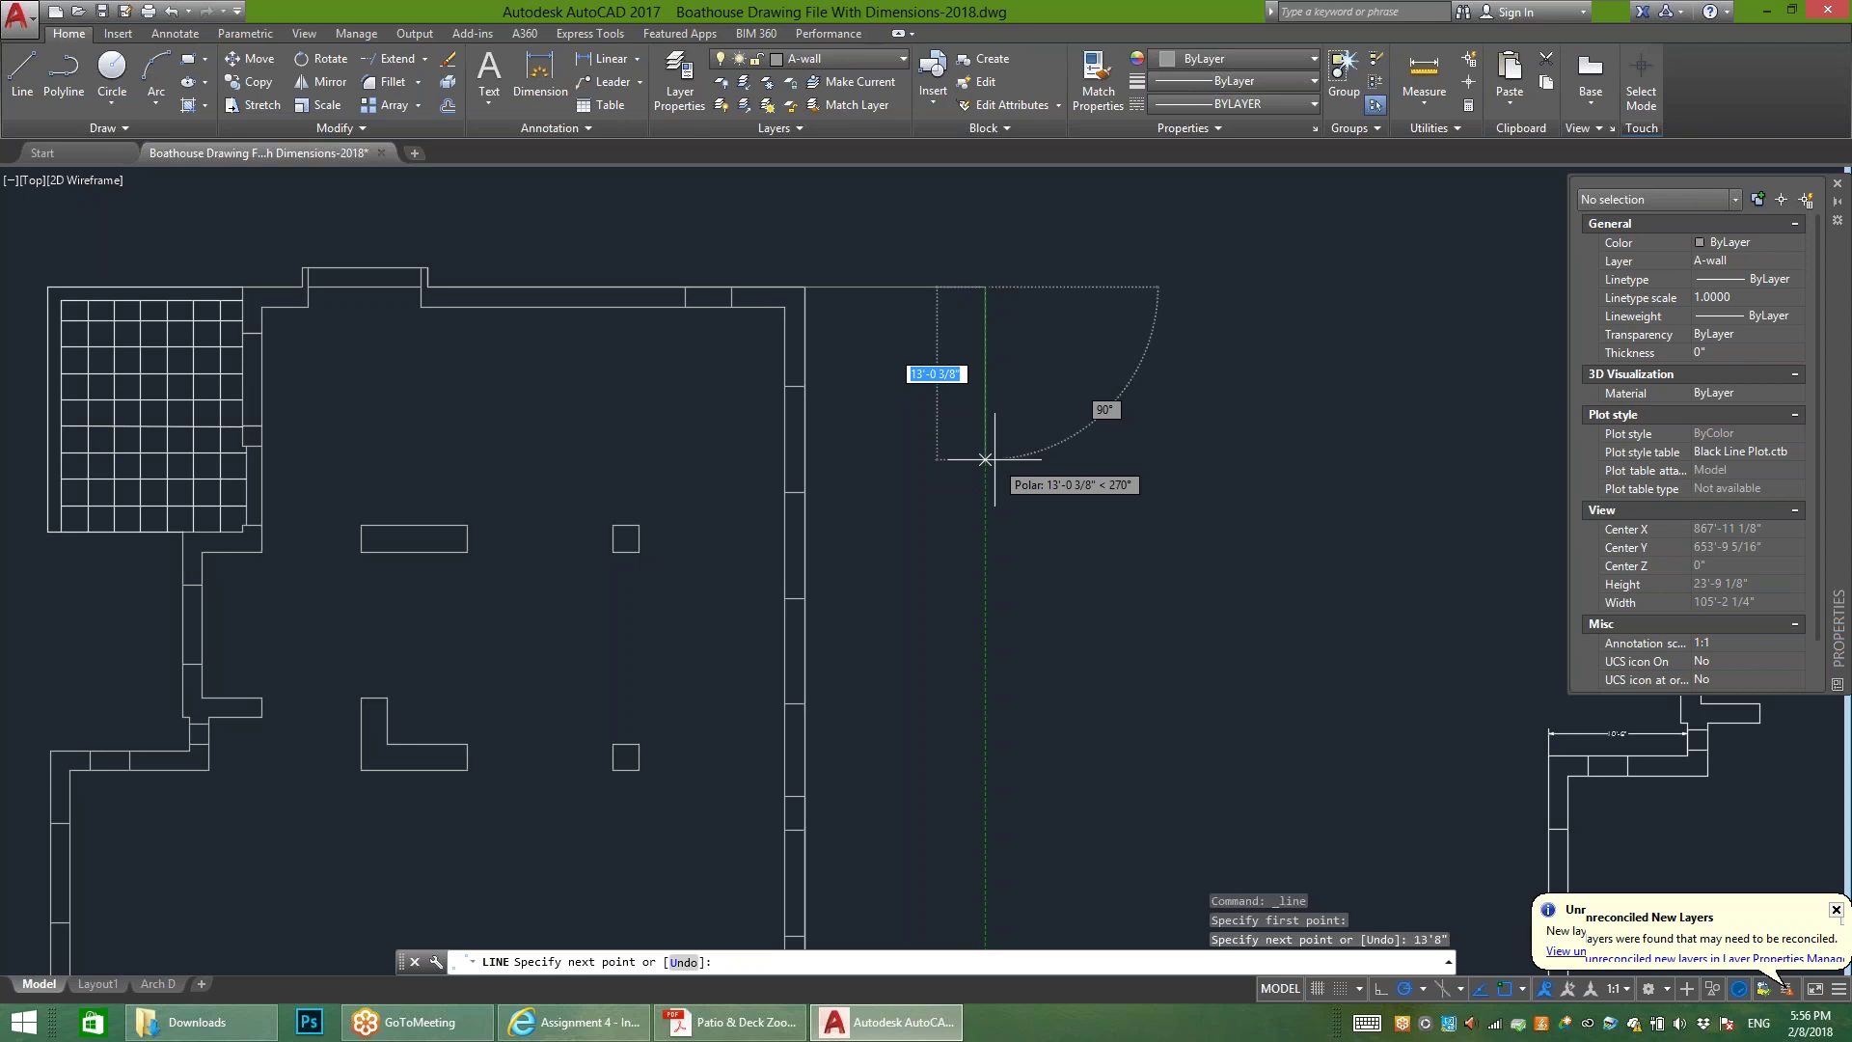
pyautogui.press('Escape')
pyautogui.scroll(-2, 1021, 453)
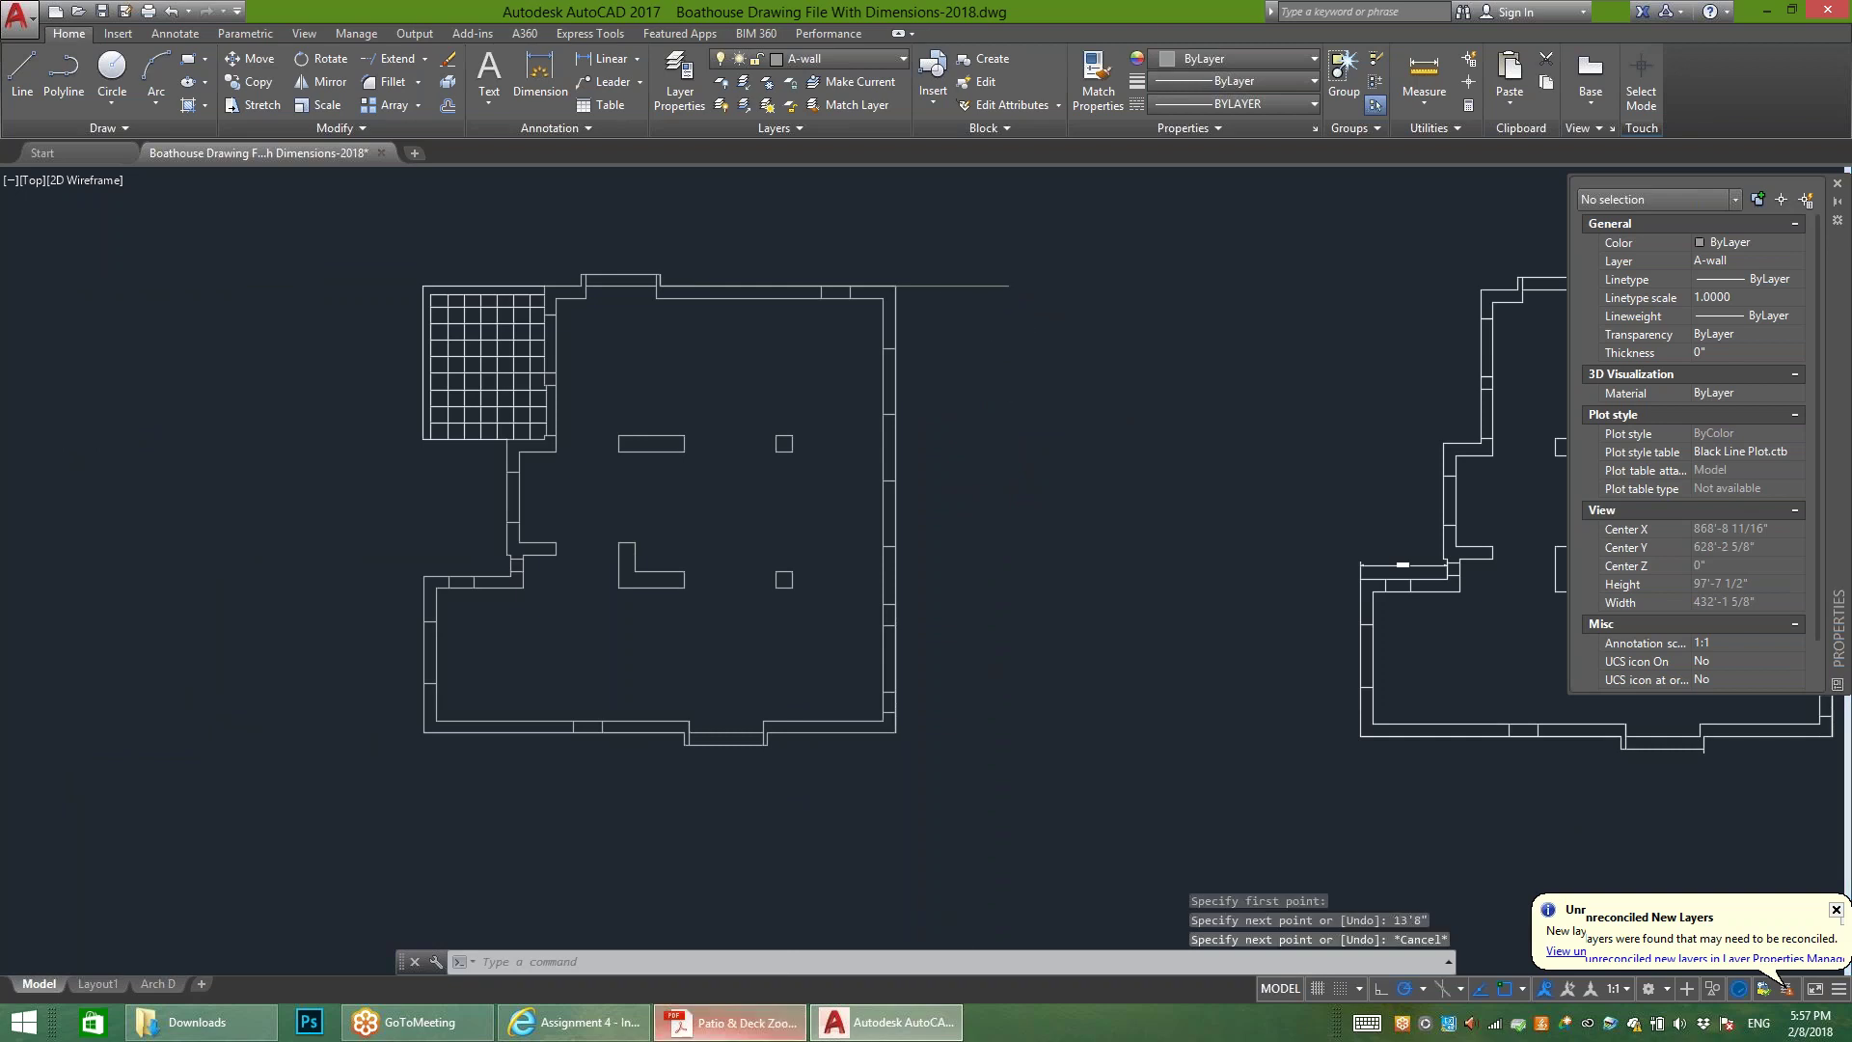
# Step: Switch to Acrobat and examine the deck and stair dimensions in the Patio & Deck Zoom View and Boathouse Core Drawing PDFs
pyautogui.click(730, 1023)
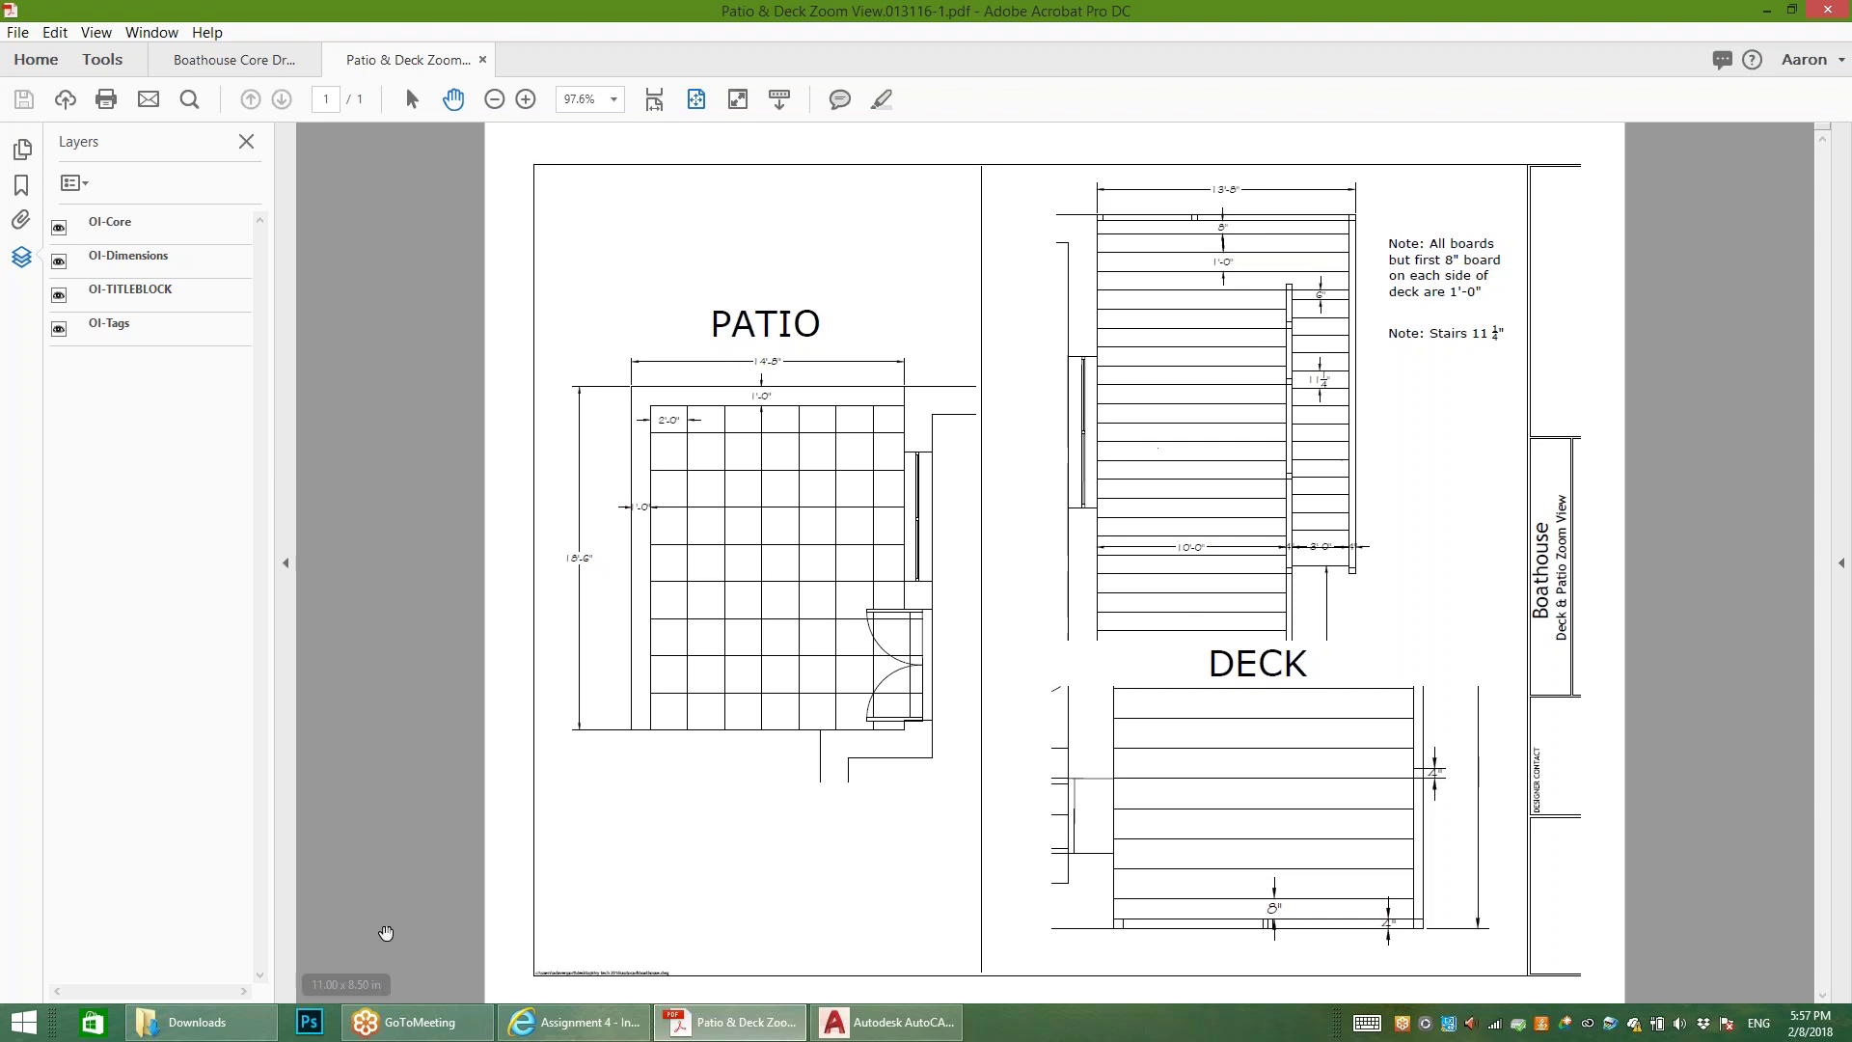
pyautogui.click(256, 61)
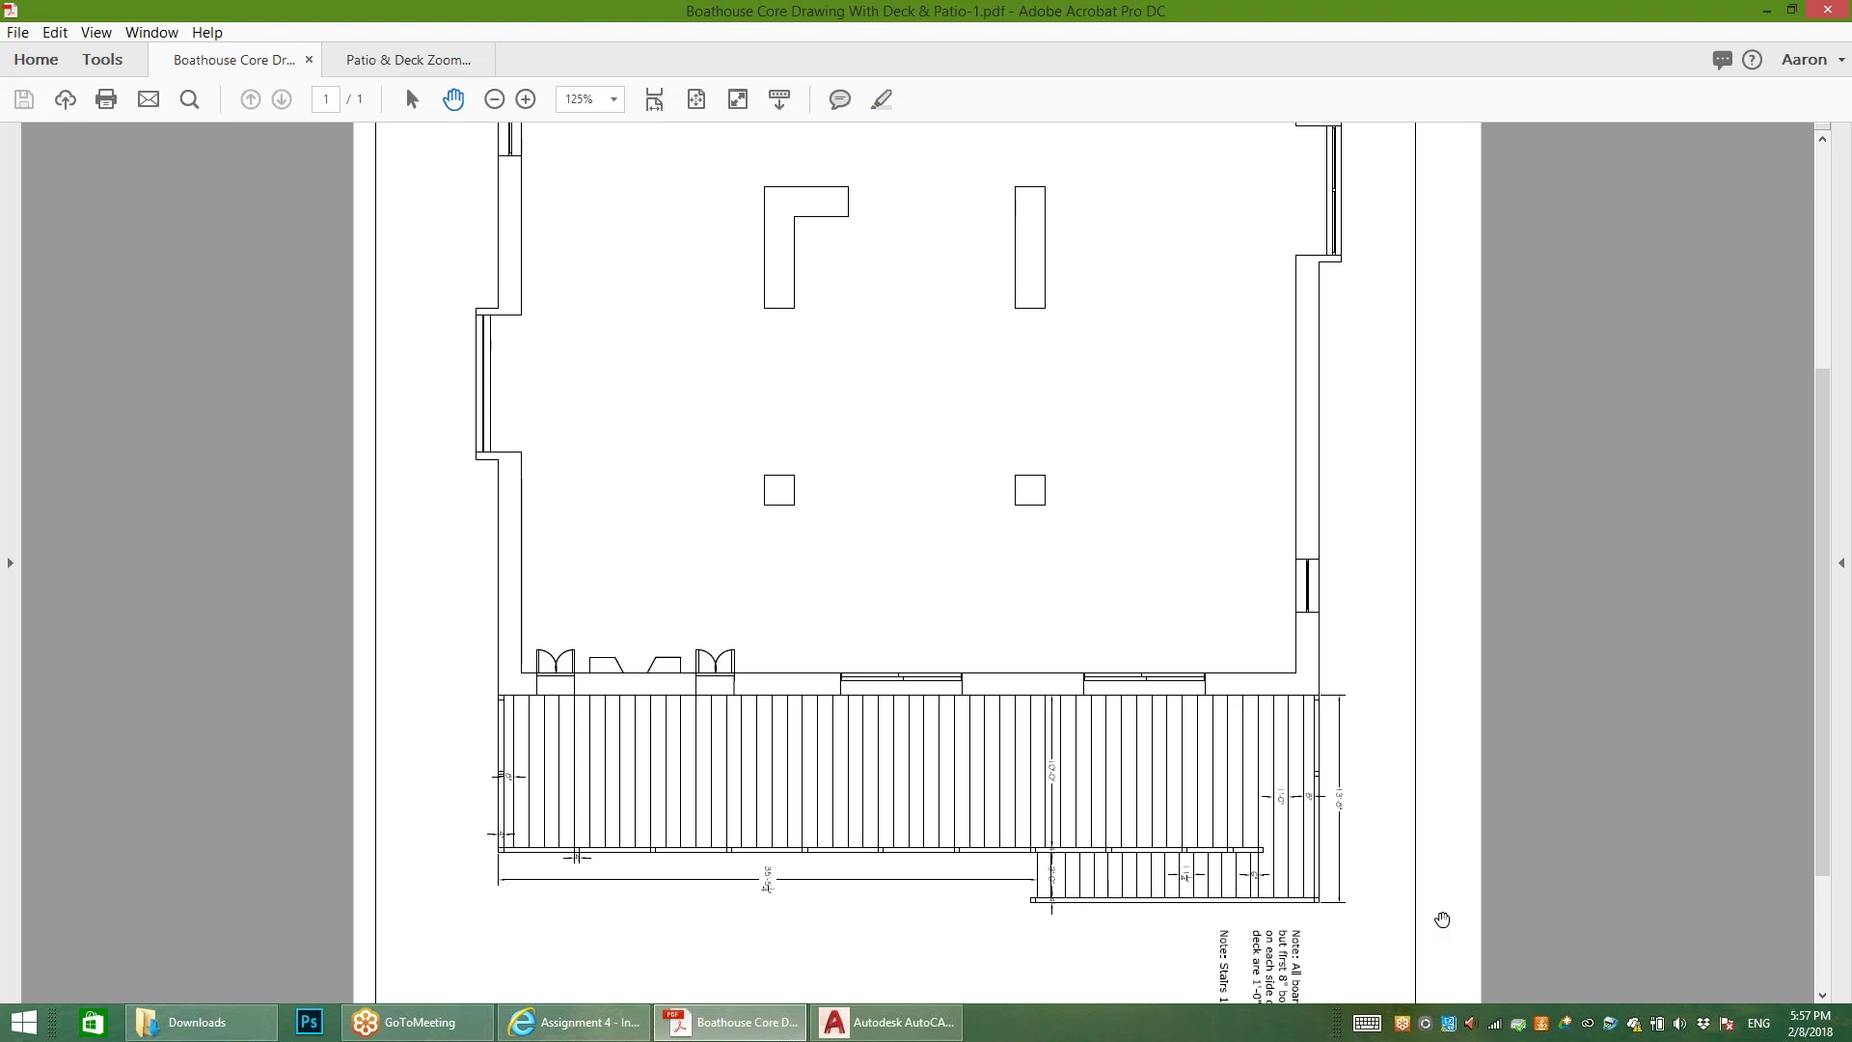
pyautogui.scroll(-2, 1372, 837)
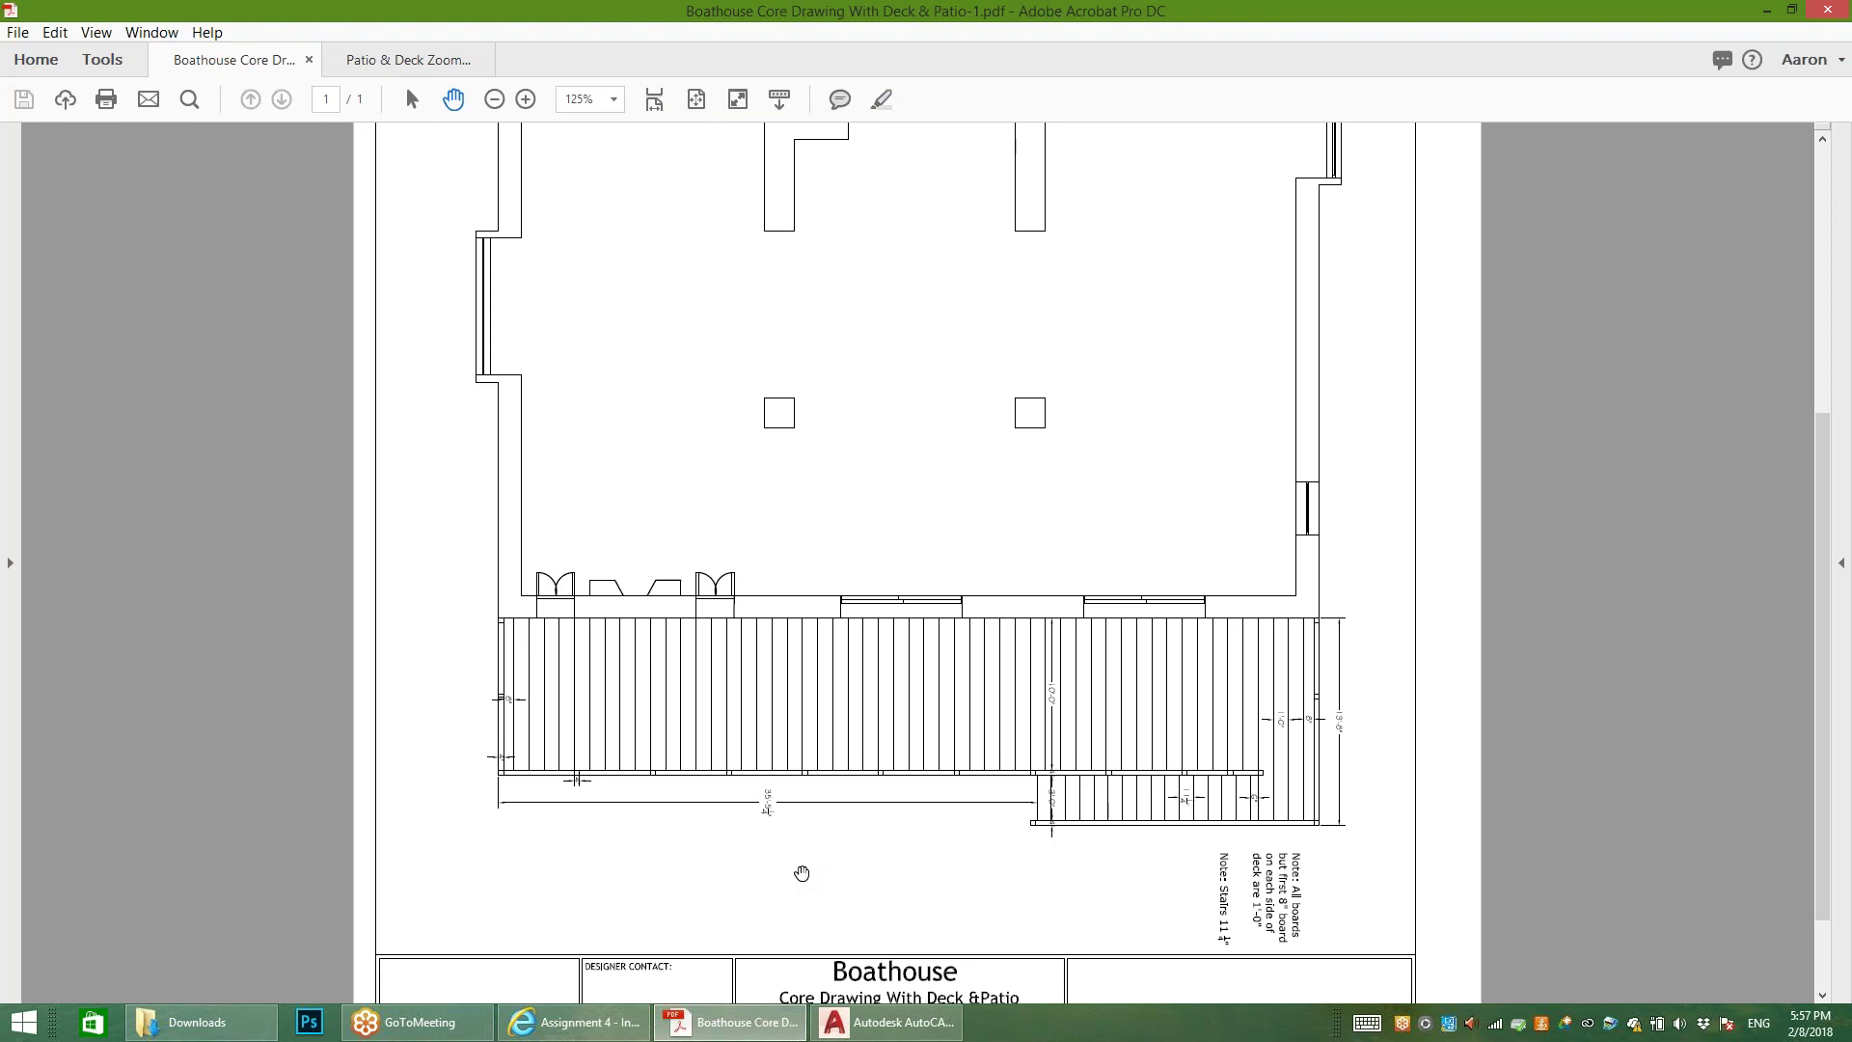
pyautogui.keyDown('ctrl'); pyautogui.scroll(3, 802, 873); pyautogui.keyUp('ctrl')
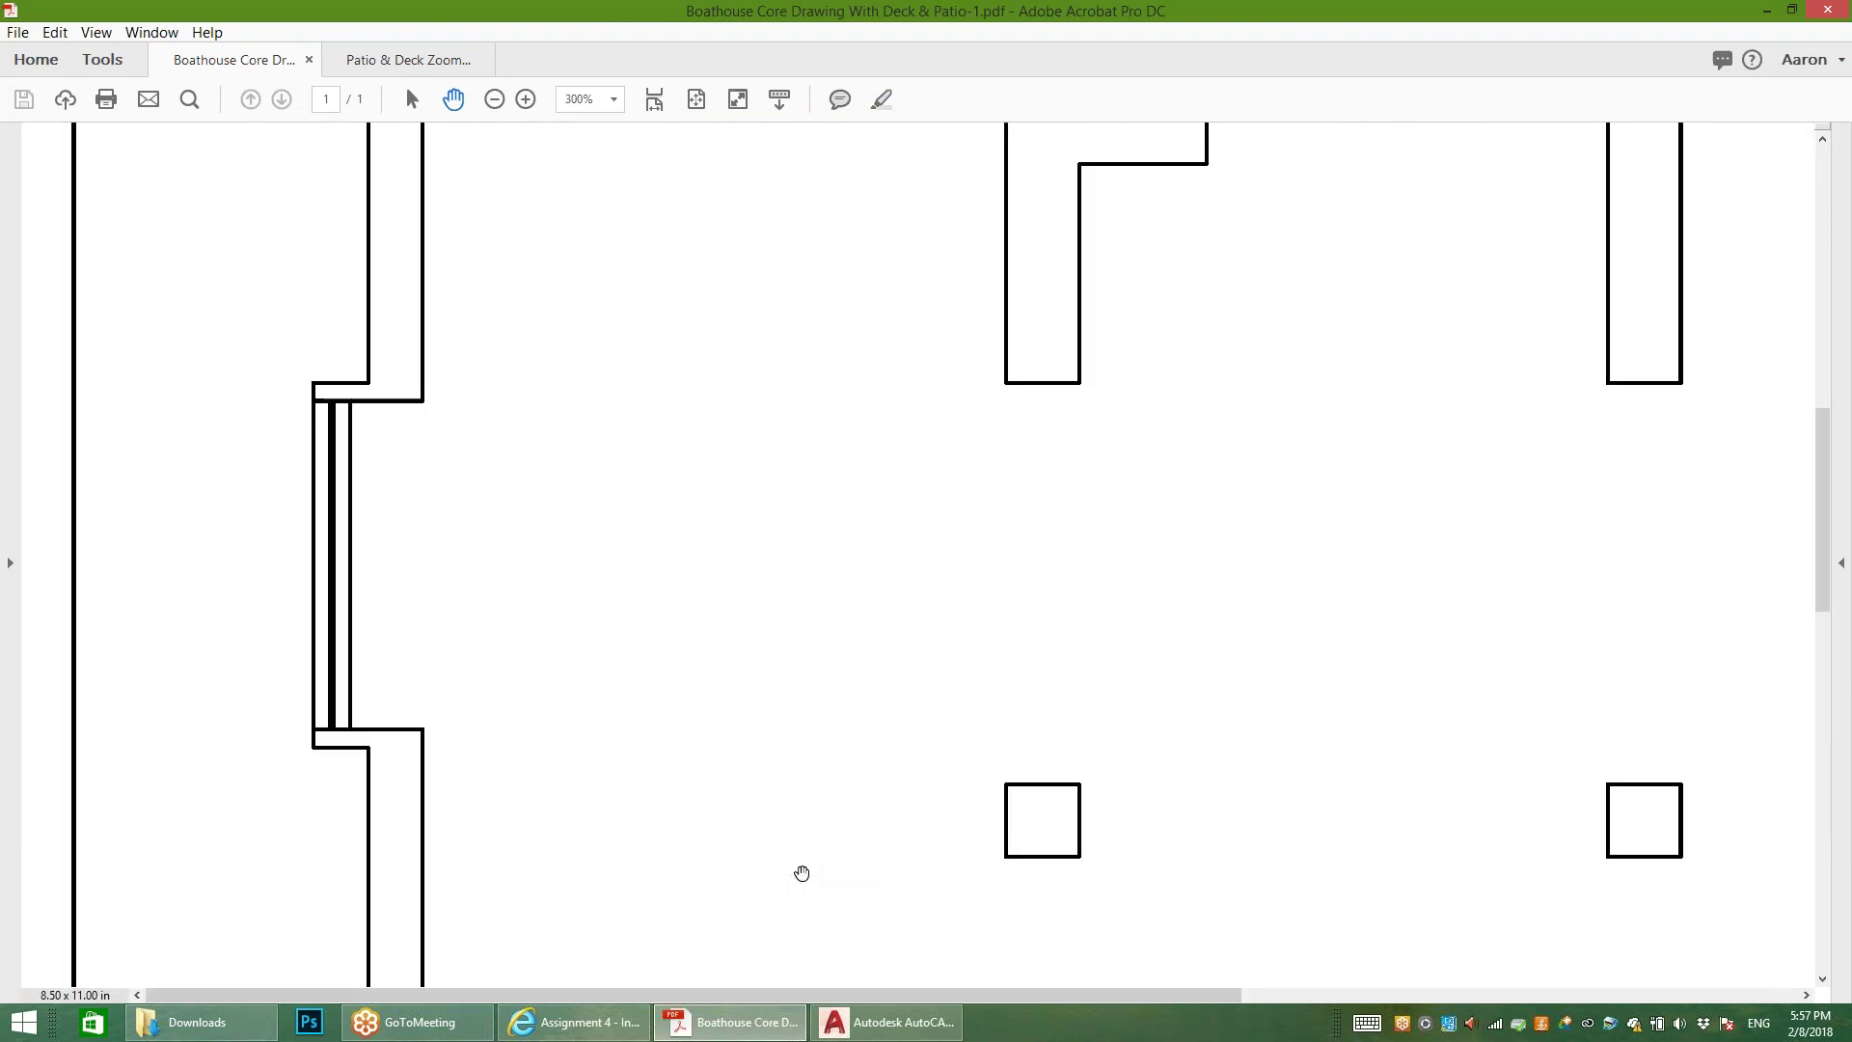
pyautogui.scroll(-5, 898, 414)
pyautogui.scroll(-4, 1045, 781)
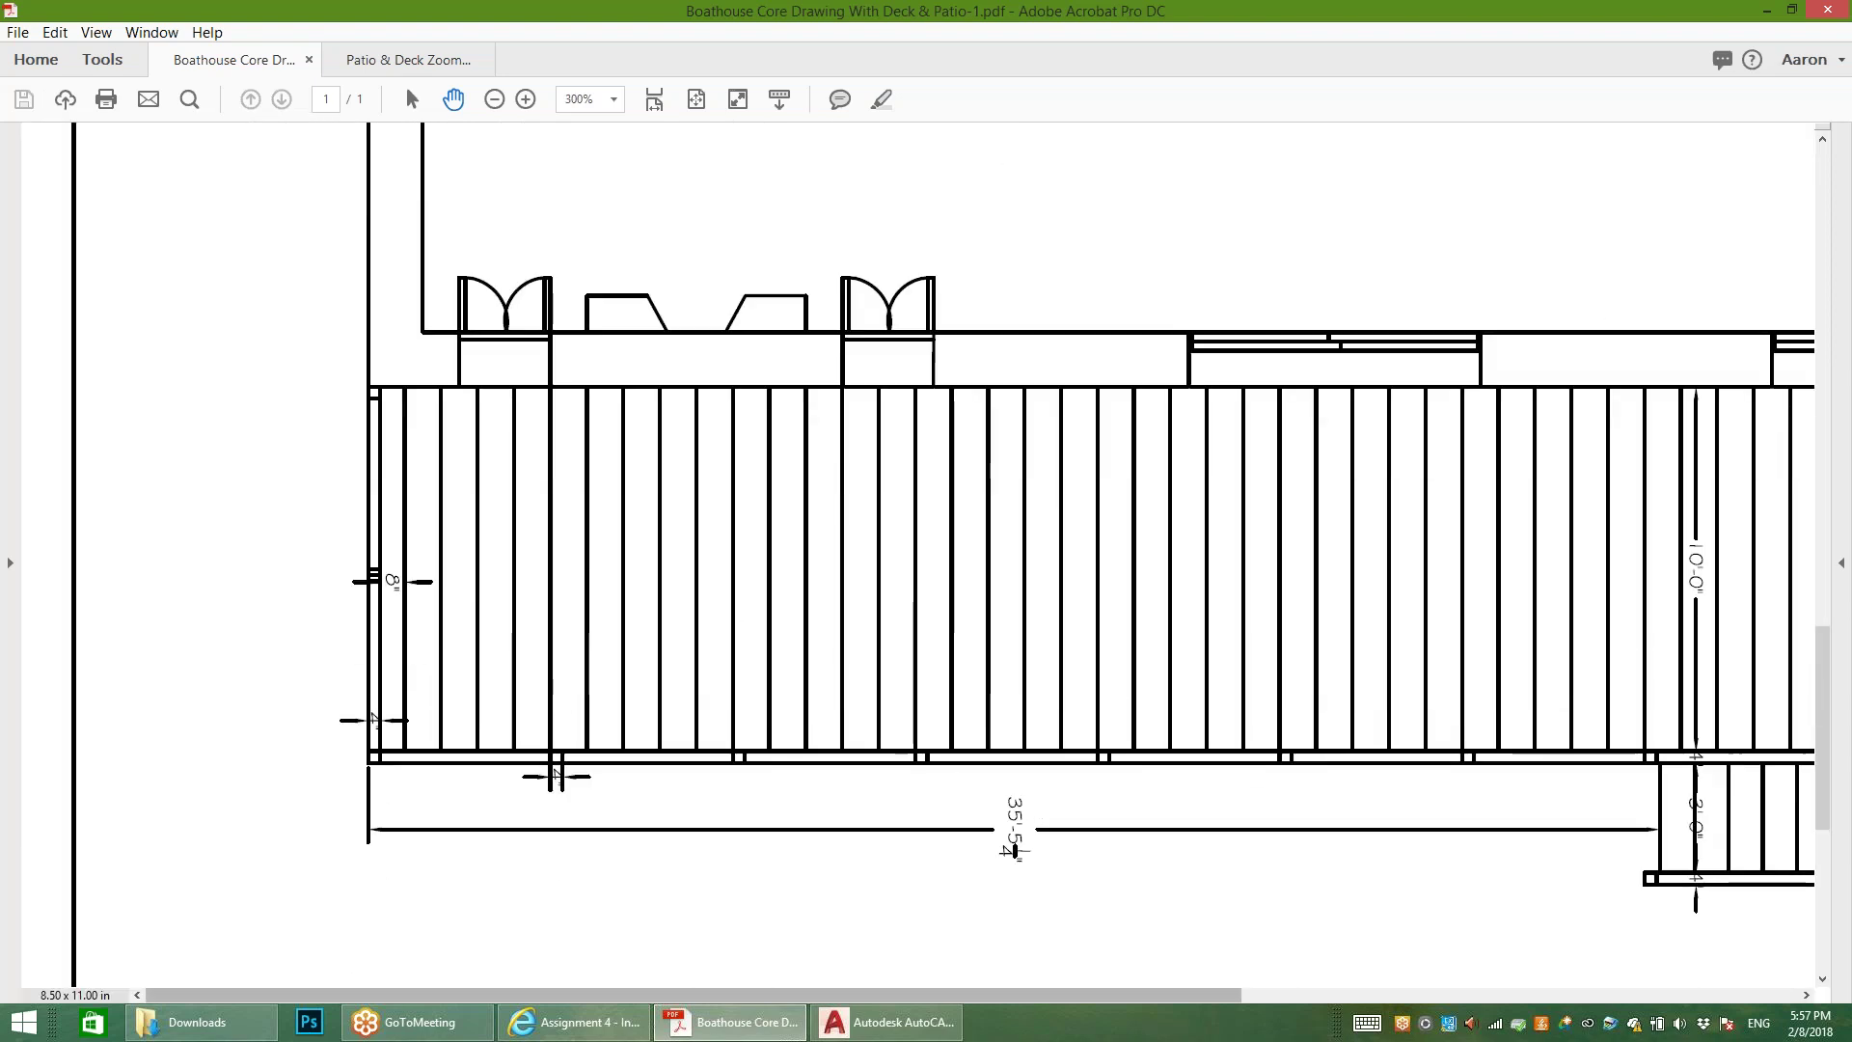
pyautogui.hscroll(1, 974, 849)
pyautogui.hscroll(1, 974, 851)
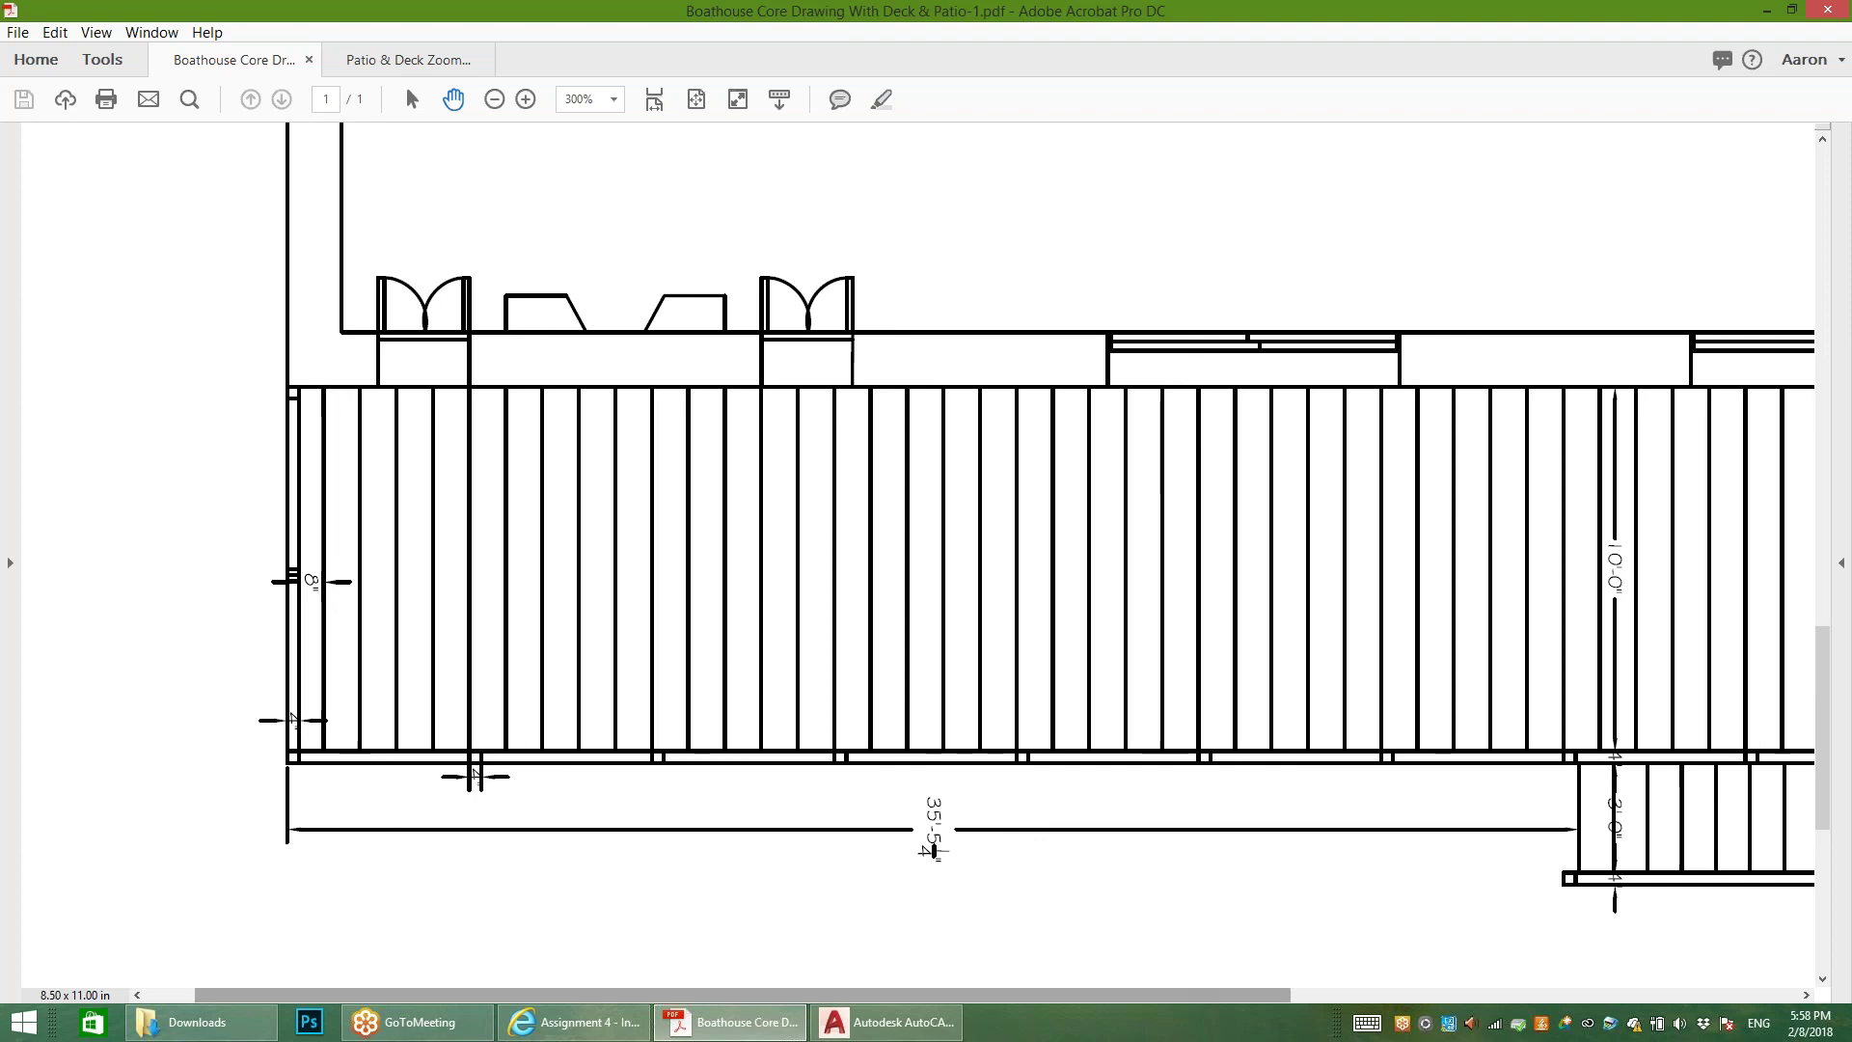
pyautogui.moveTo(743, 995); pyautogui.dragTo(1249, 995)
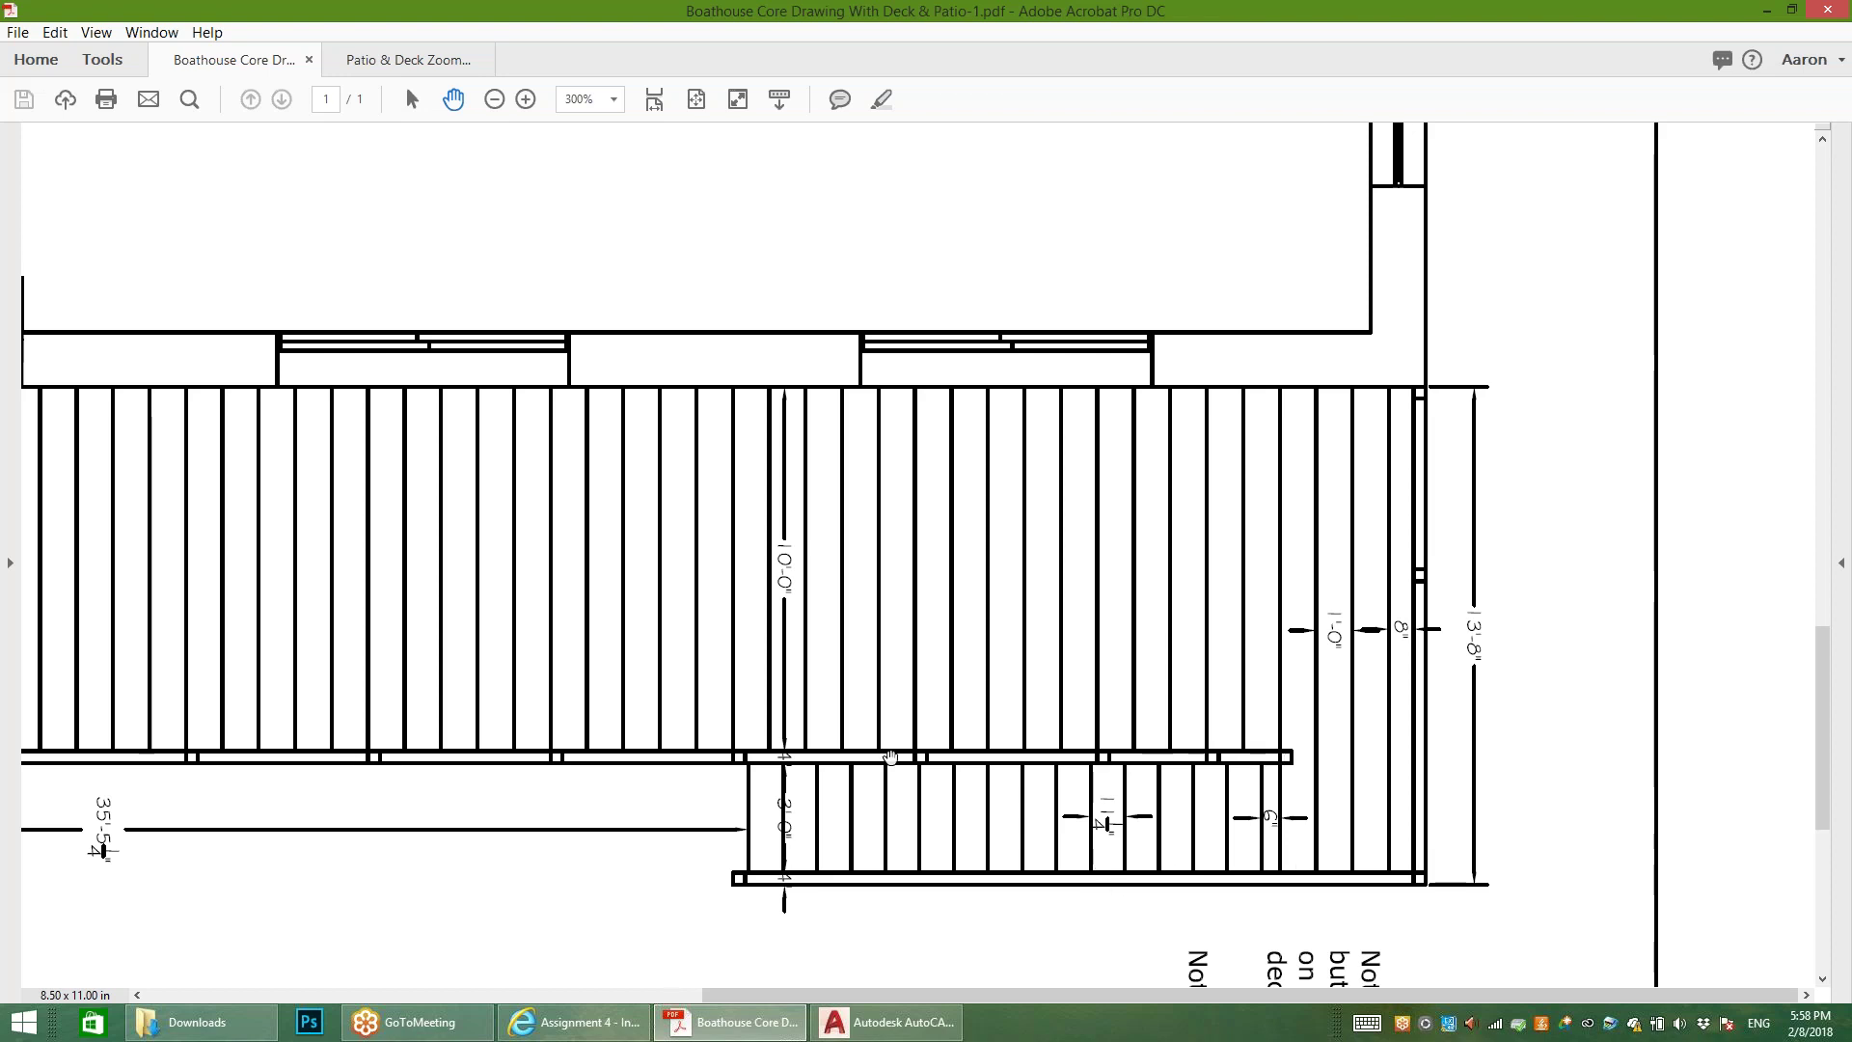
pyautogui.moveTo(1190, 994)
pyautogui.mouseDown()
pyautogui.moveTo(653, 995)
pyautogui.moveTo(1191, 994)
pyautogui.mouseUp()
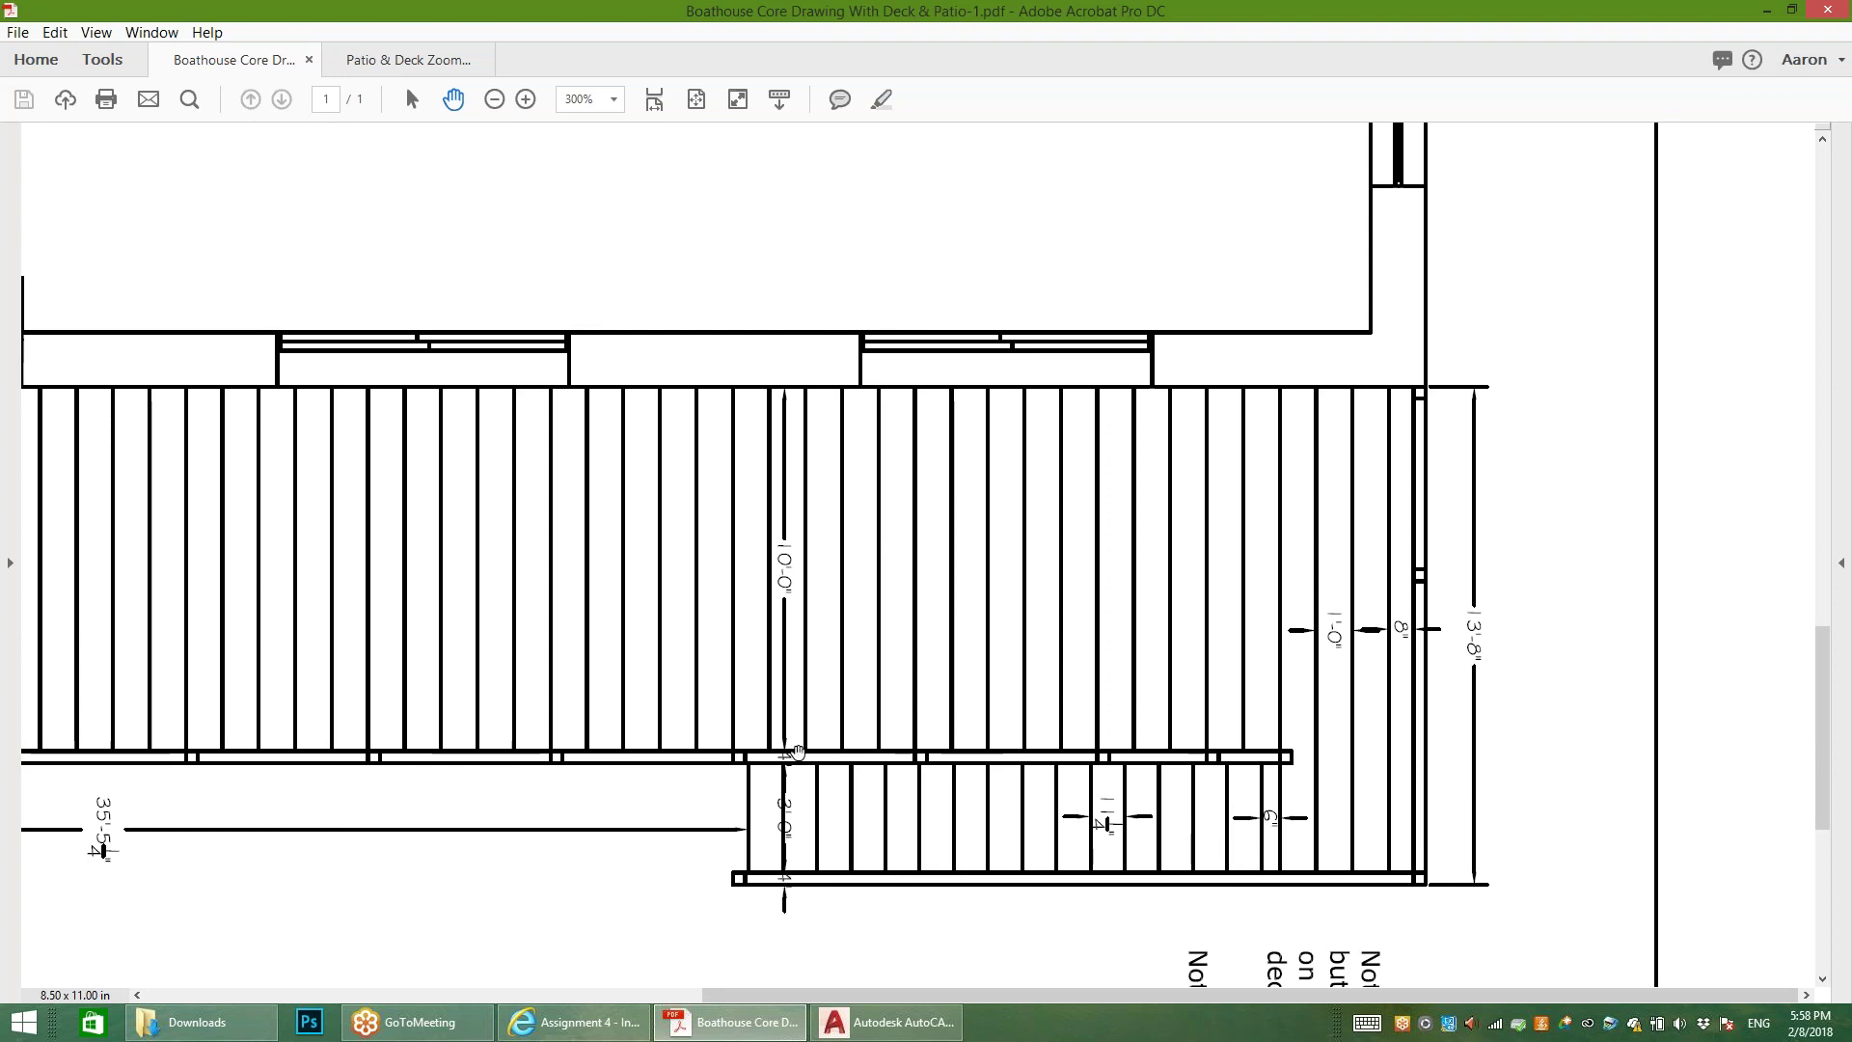
# Step: Back in AutoCAD, draw a vertical line about 24'7" long straight down from the outer end of the deck's upper edge
pyautogui.click(886, 1022)
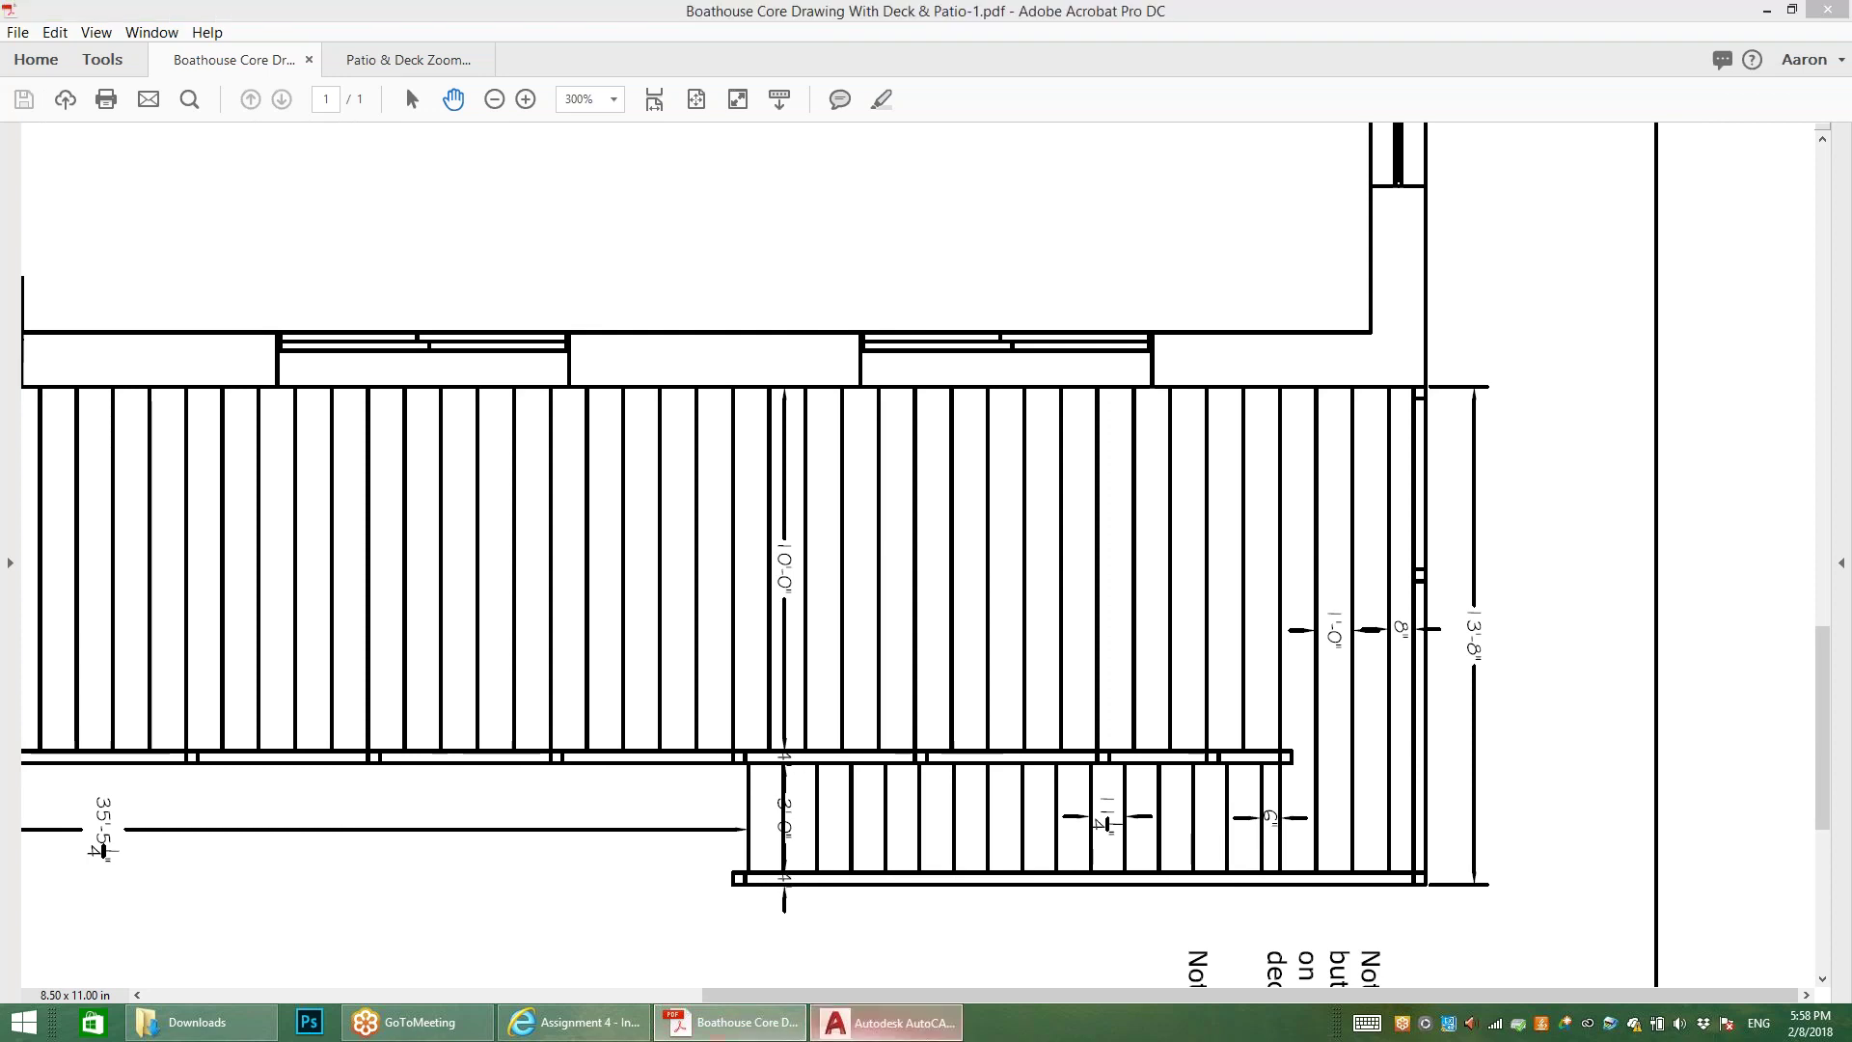
pyautogui.click(22, 72)
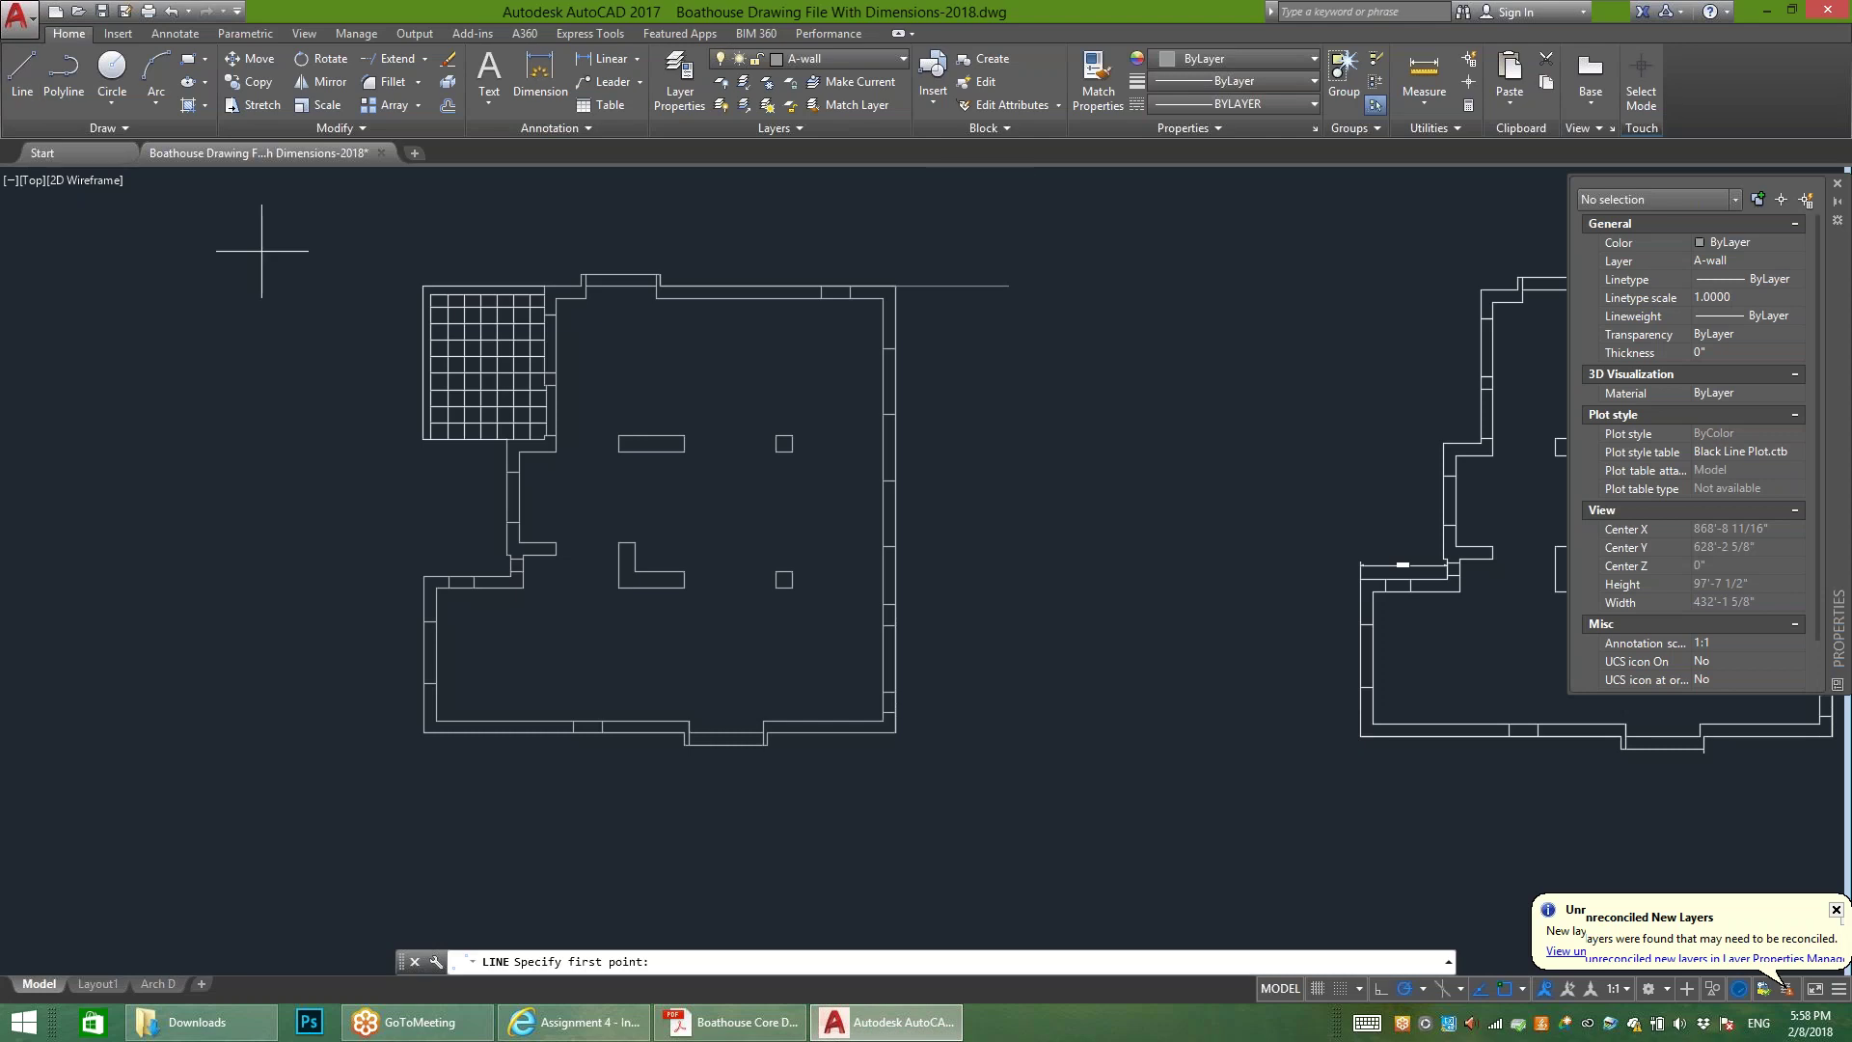
pyautogui.scroll(2, 1053, 374)
pyautogui.click(984, 232)
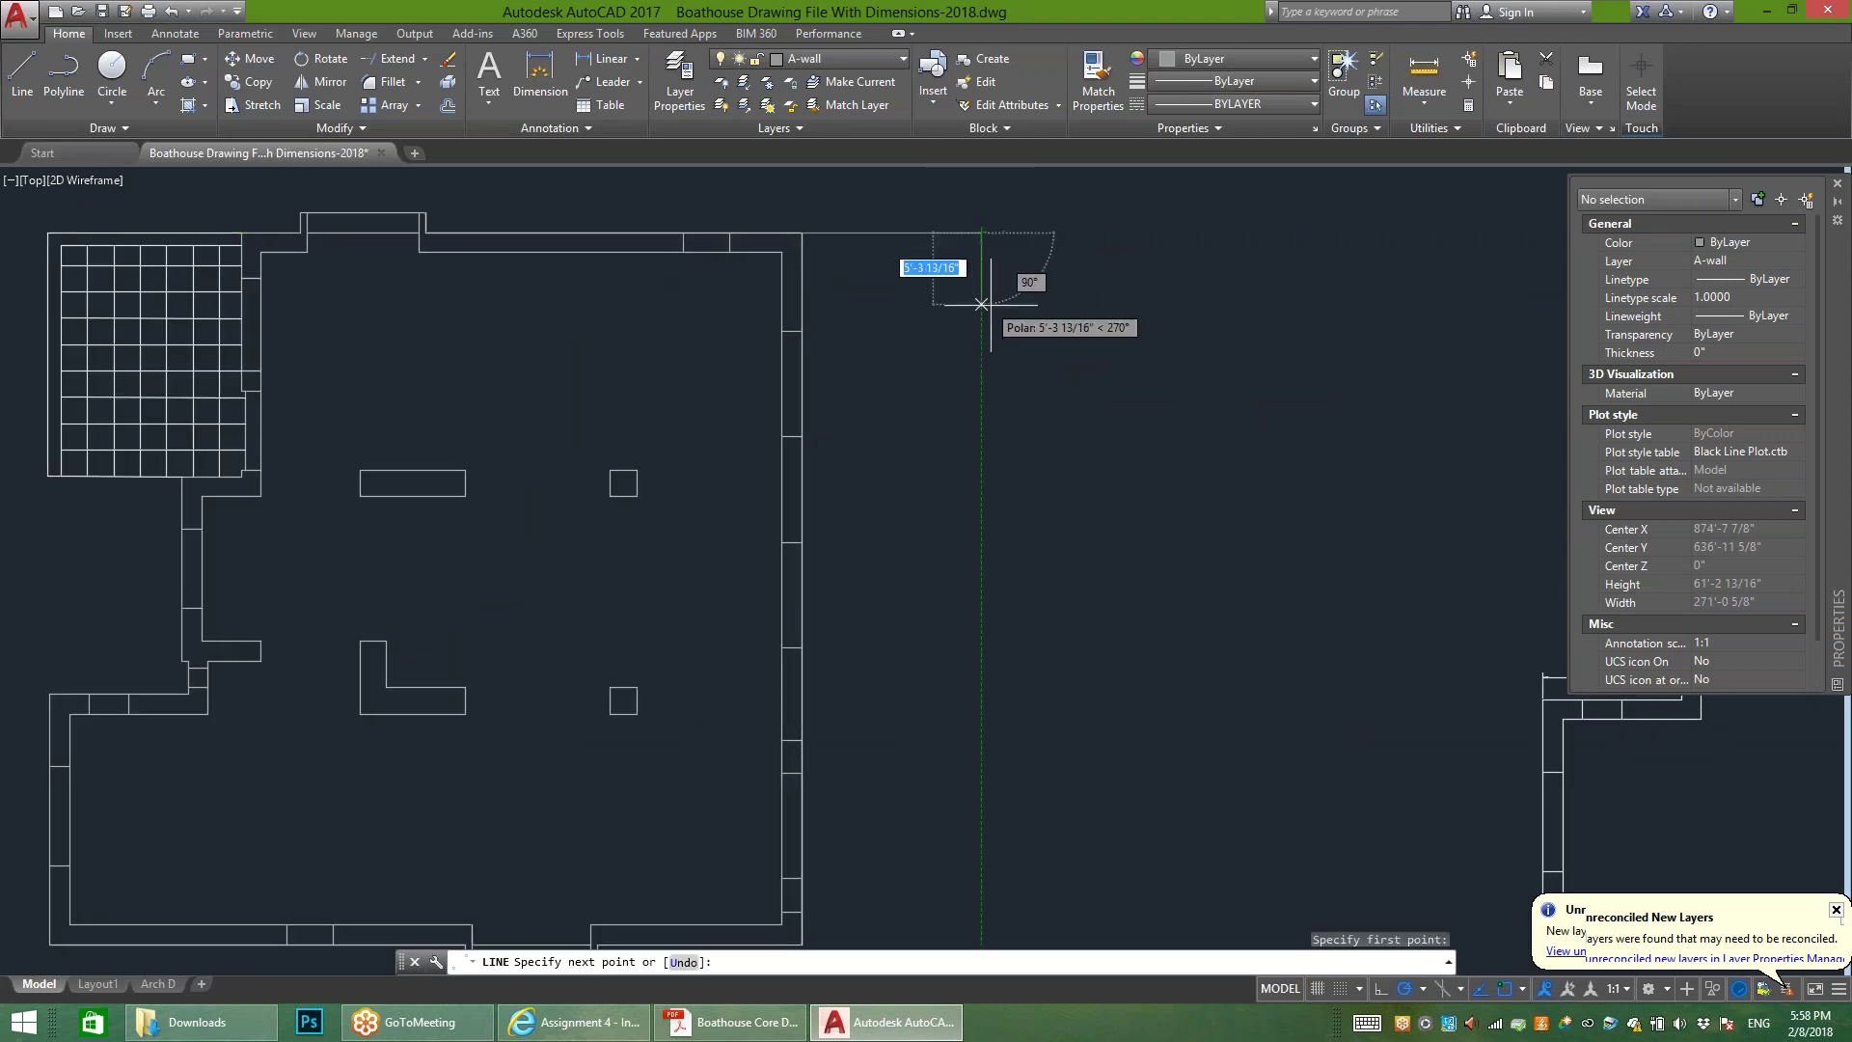
pyautogui.click(983, 556)
pyautogui.press('Escape')
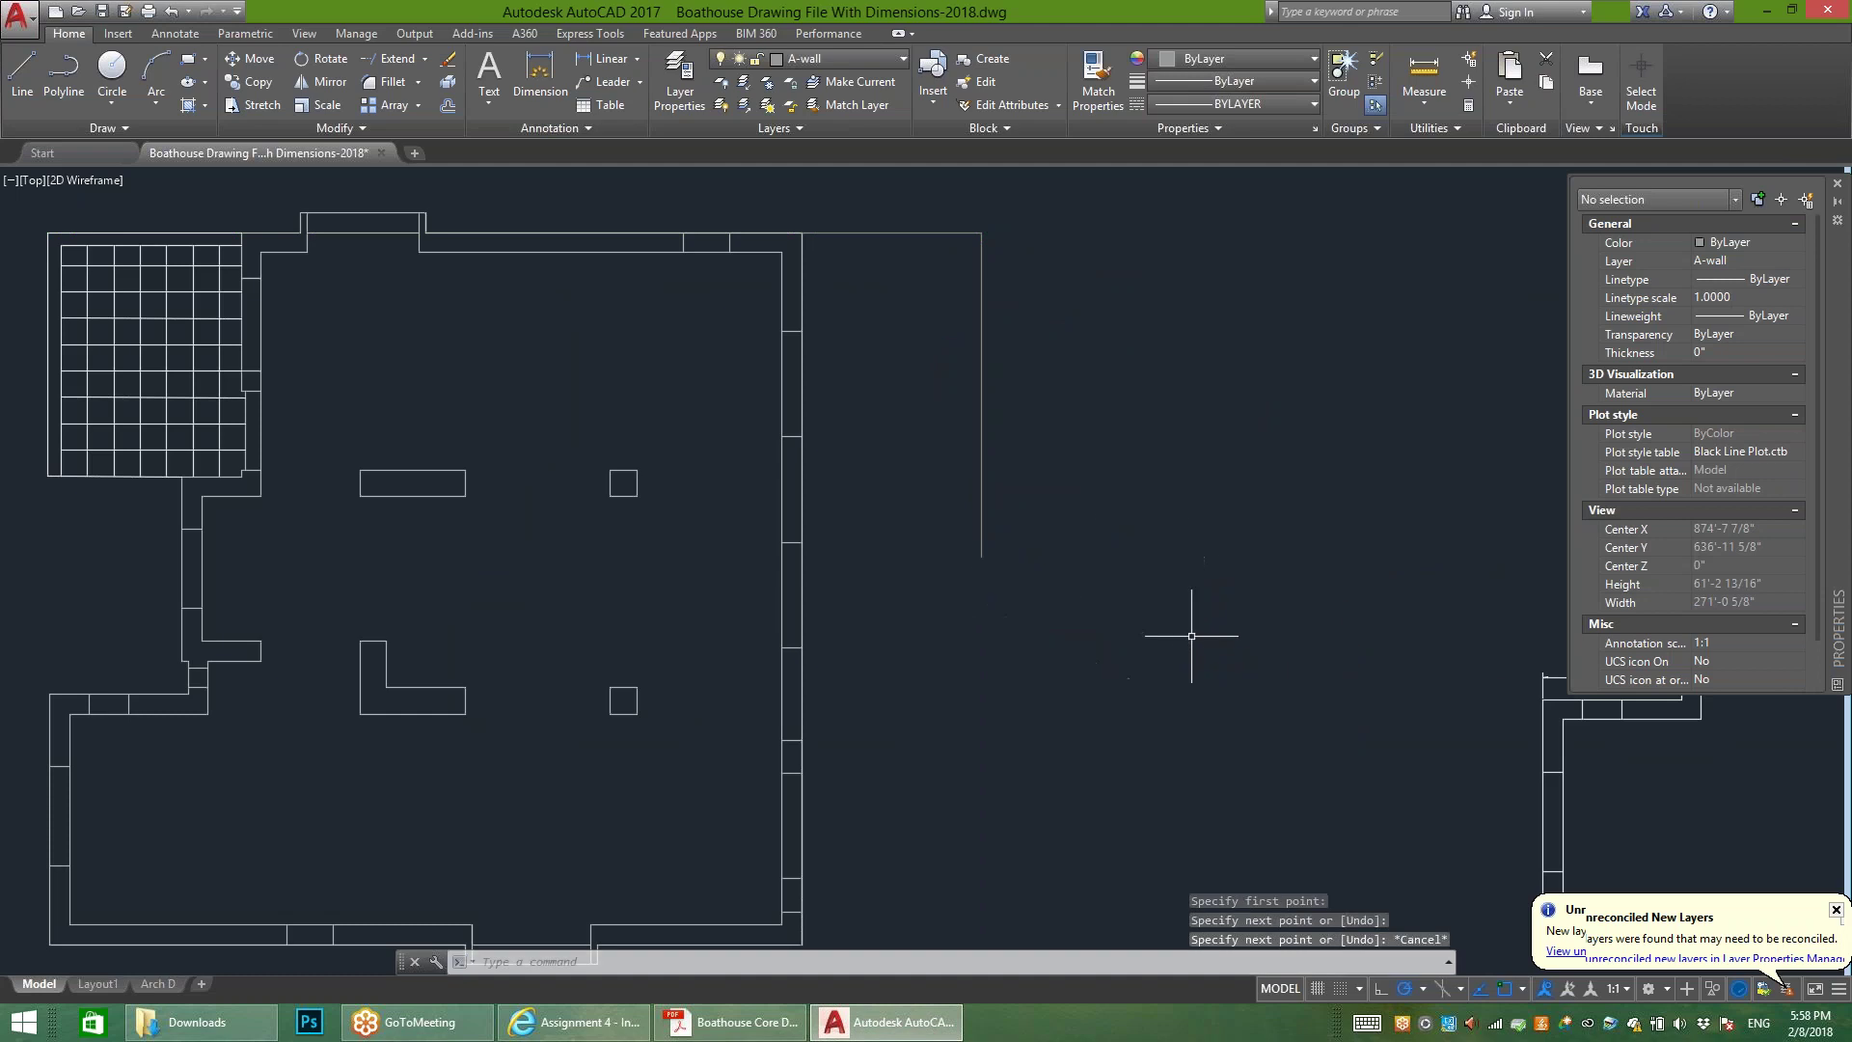
# Step: Offset the deck's outer vertical line 4" inward, toward the house
pyautogui.moveTo(1000, 434); pyautogui.dragTo(1267, 433, button='middle')
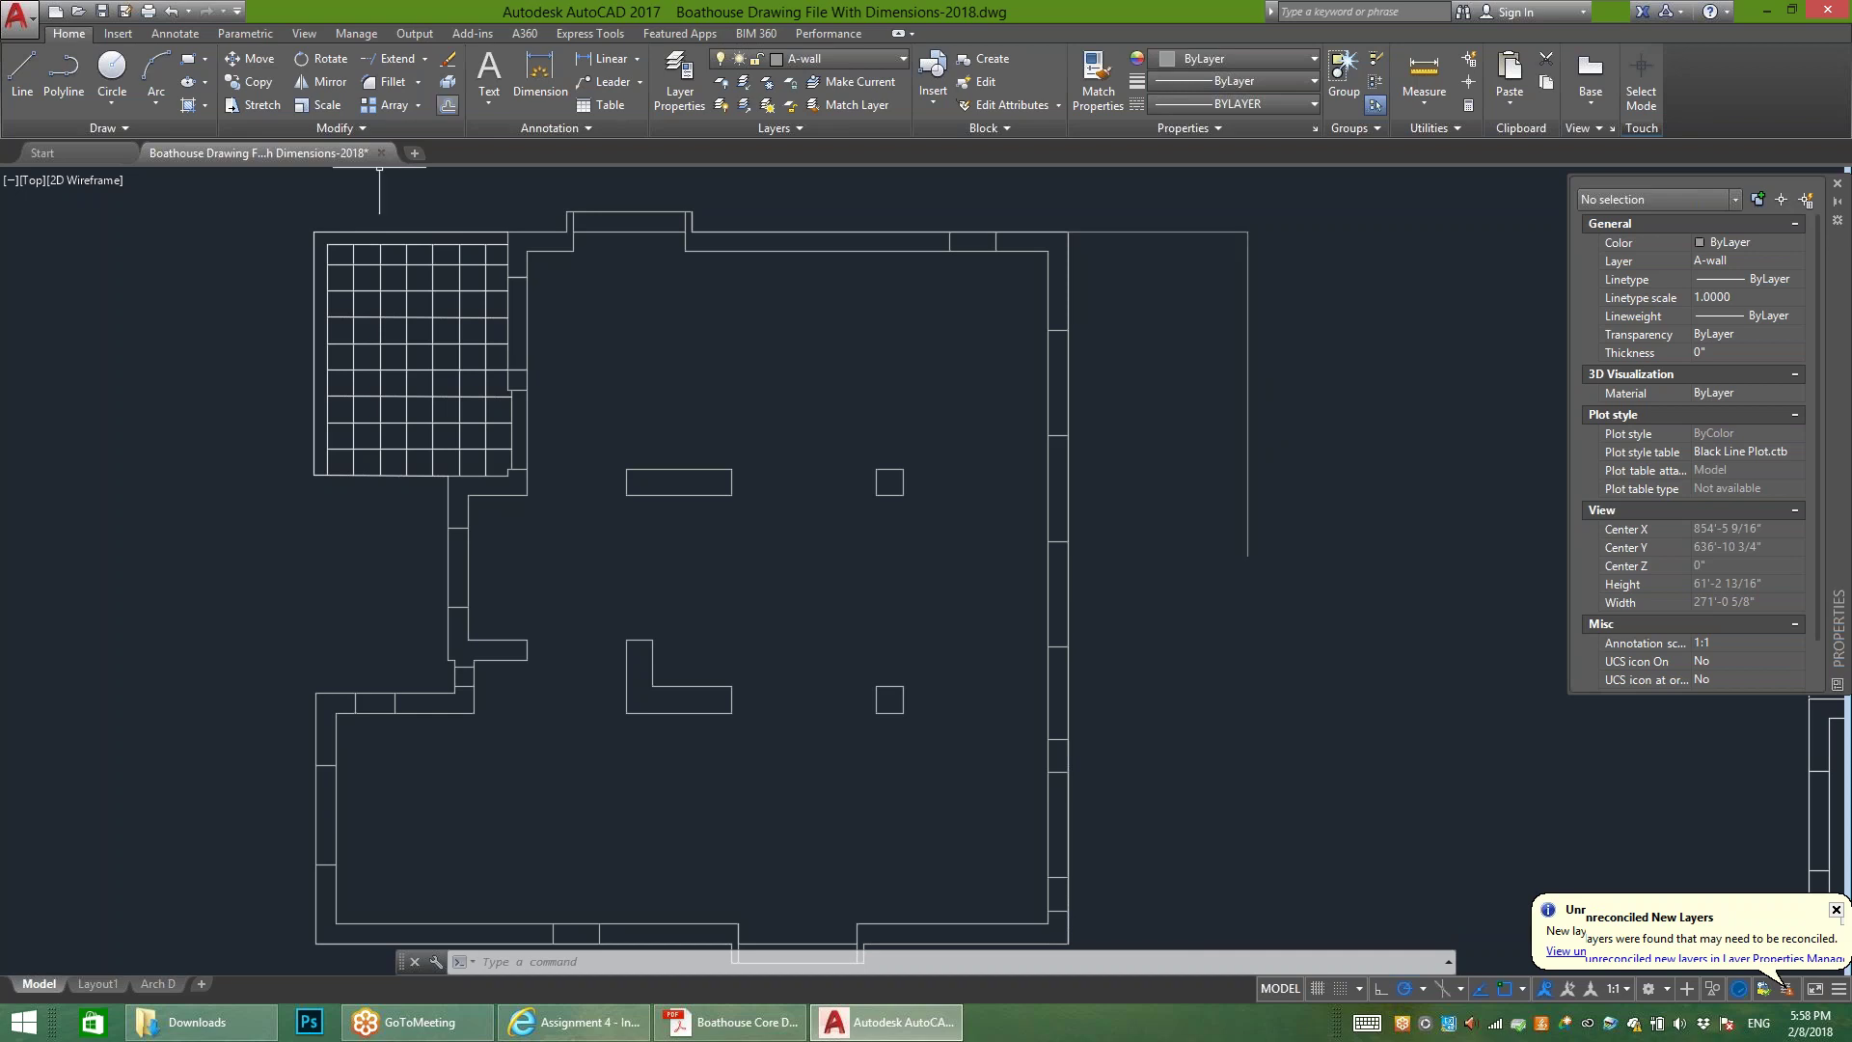
pyautogui.click(448, 104)
pyautogui.write('4')
pyautogui.press('Return')
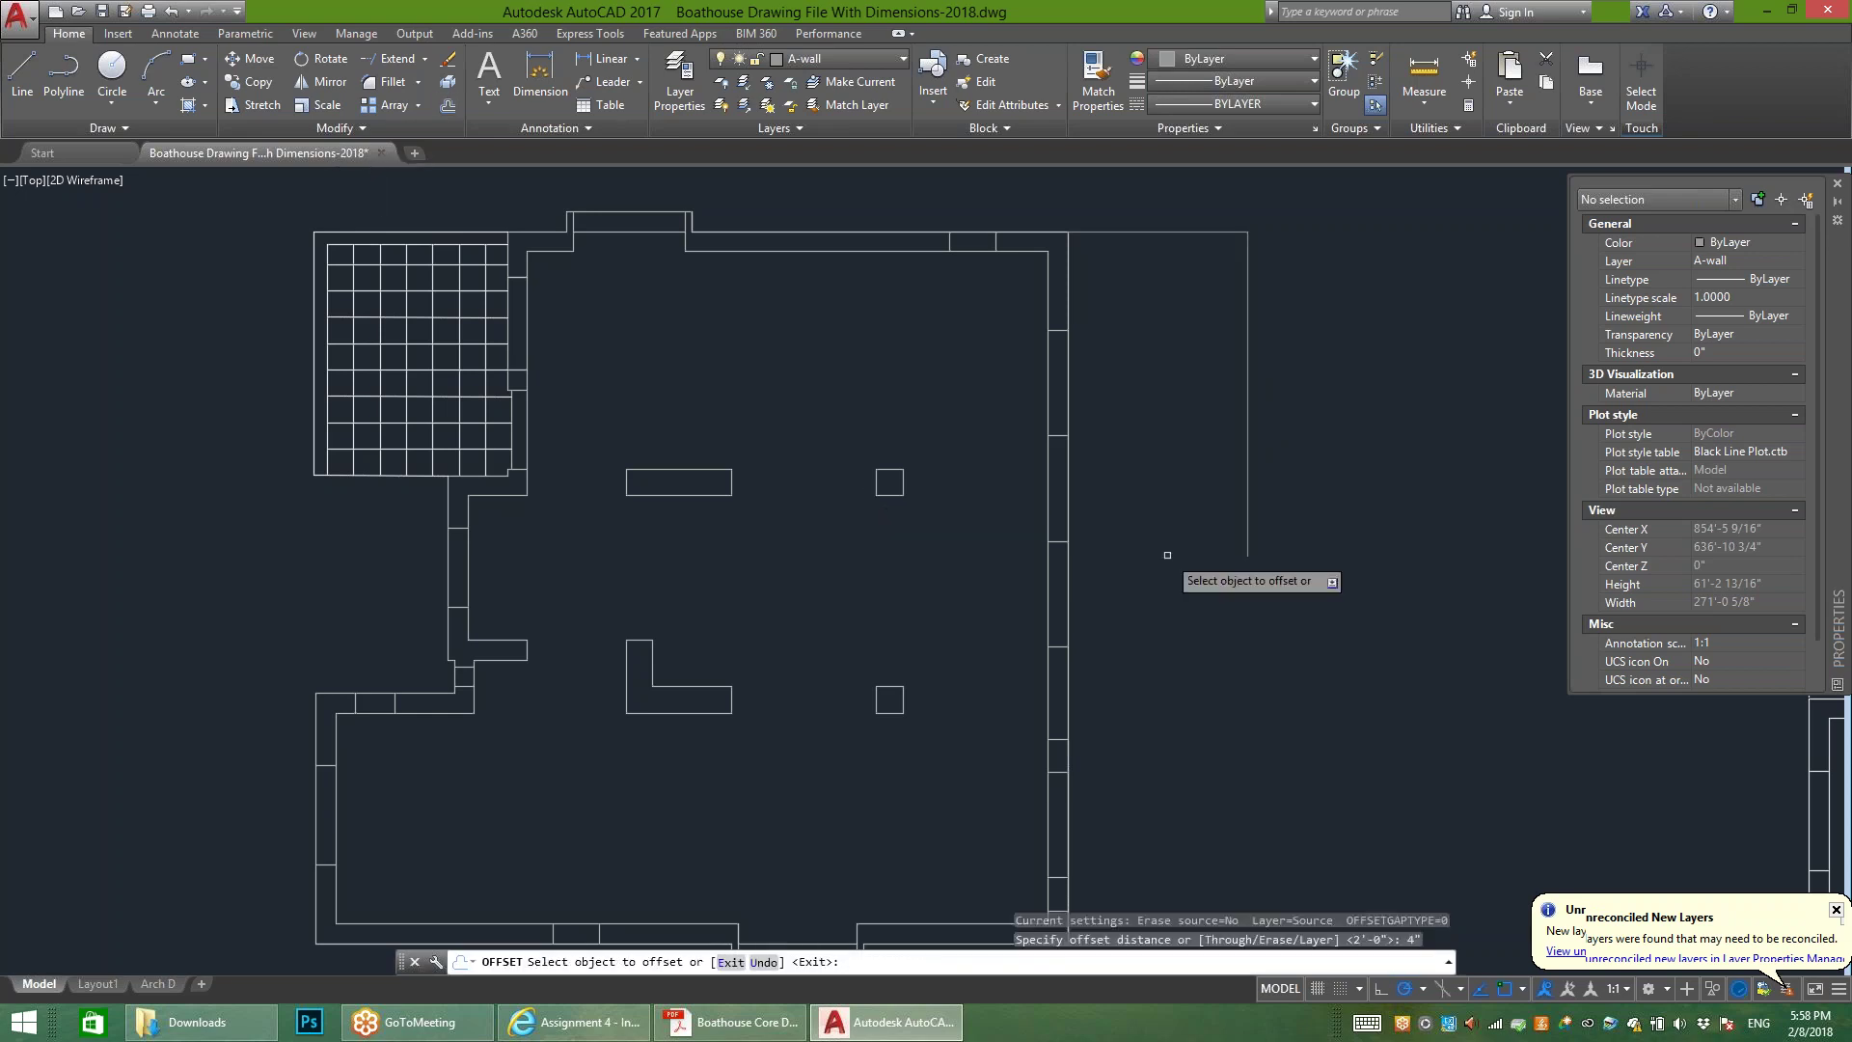
pyautogui.click(1249, 434)
pyautogui.click(1206, 456)
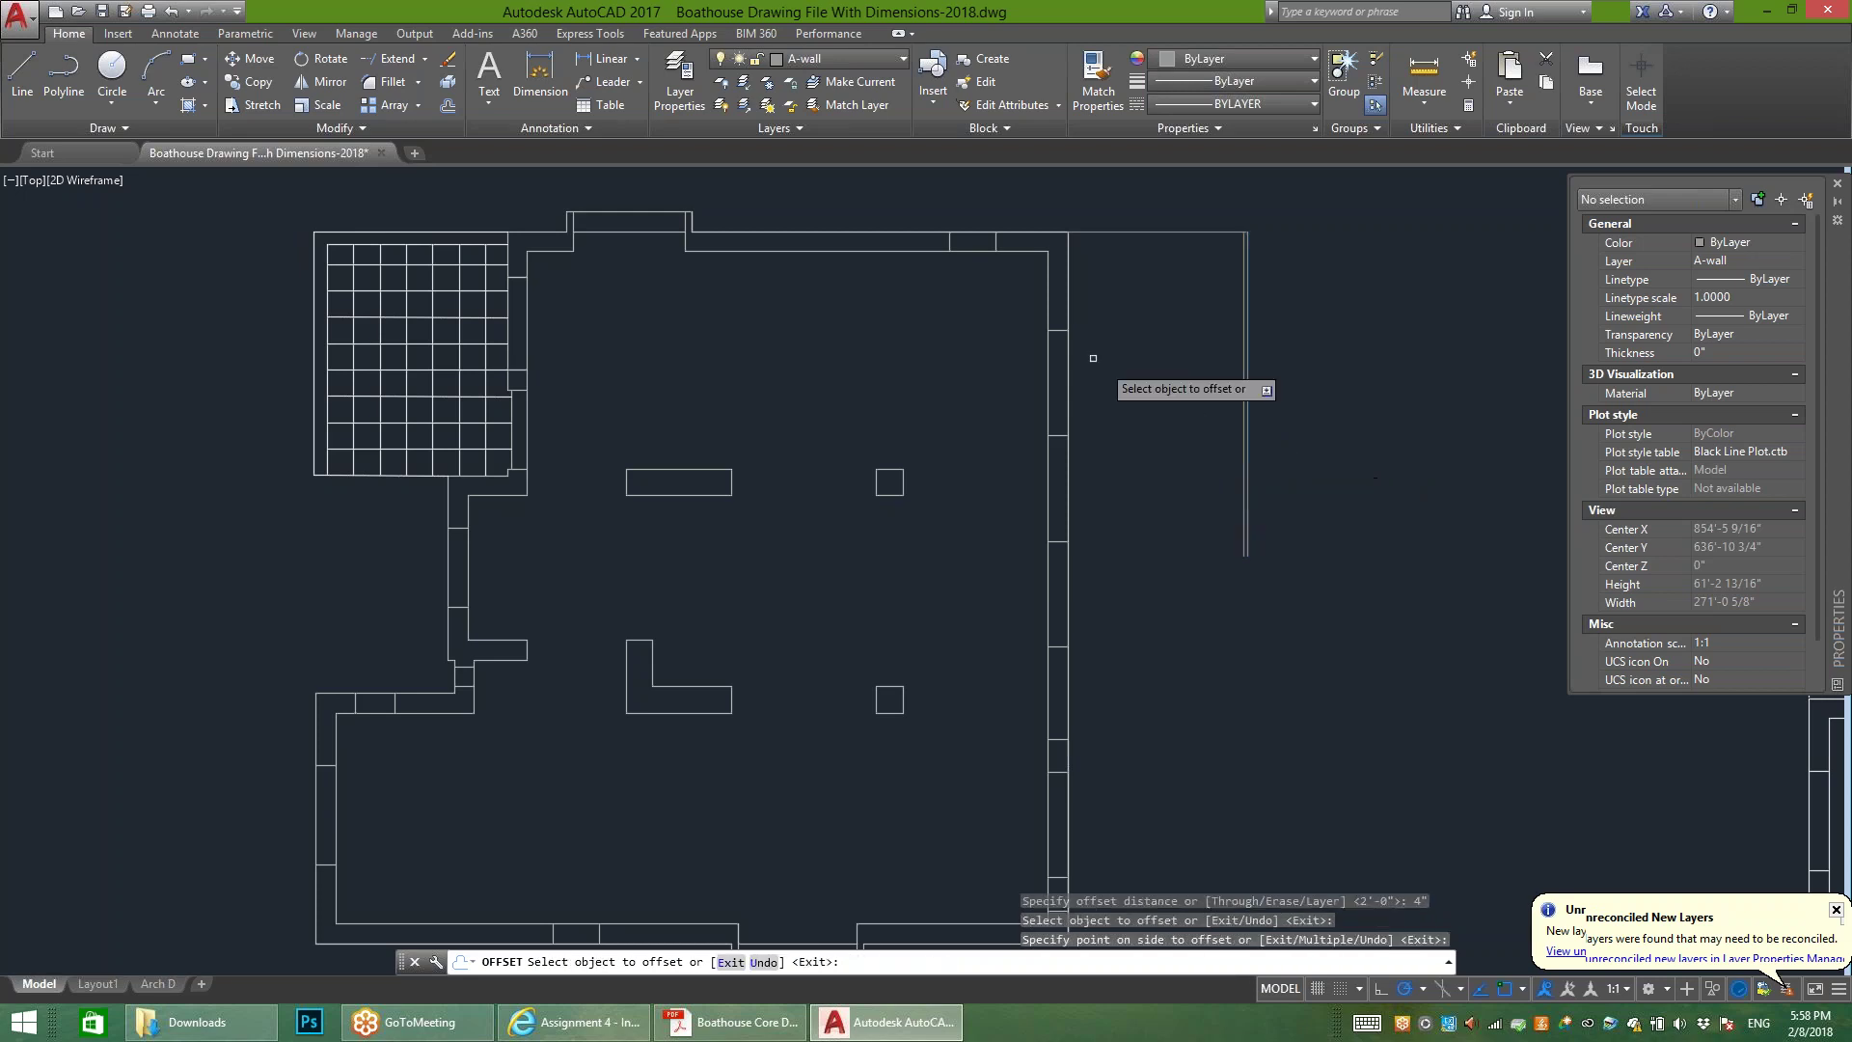
# Step: Offset the inner of the two outer deck lines 3' toward the house to set the stair width
pyautogui.click(447, 104)
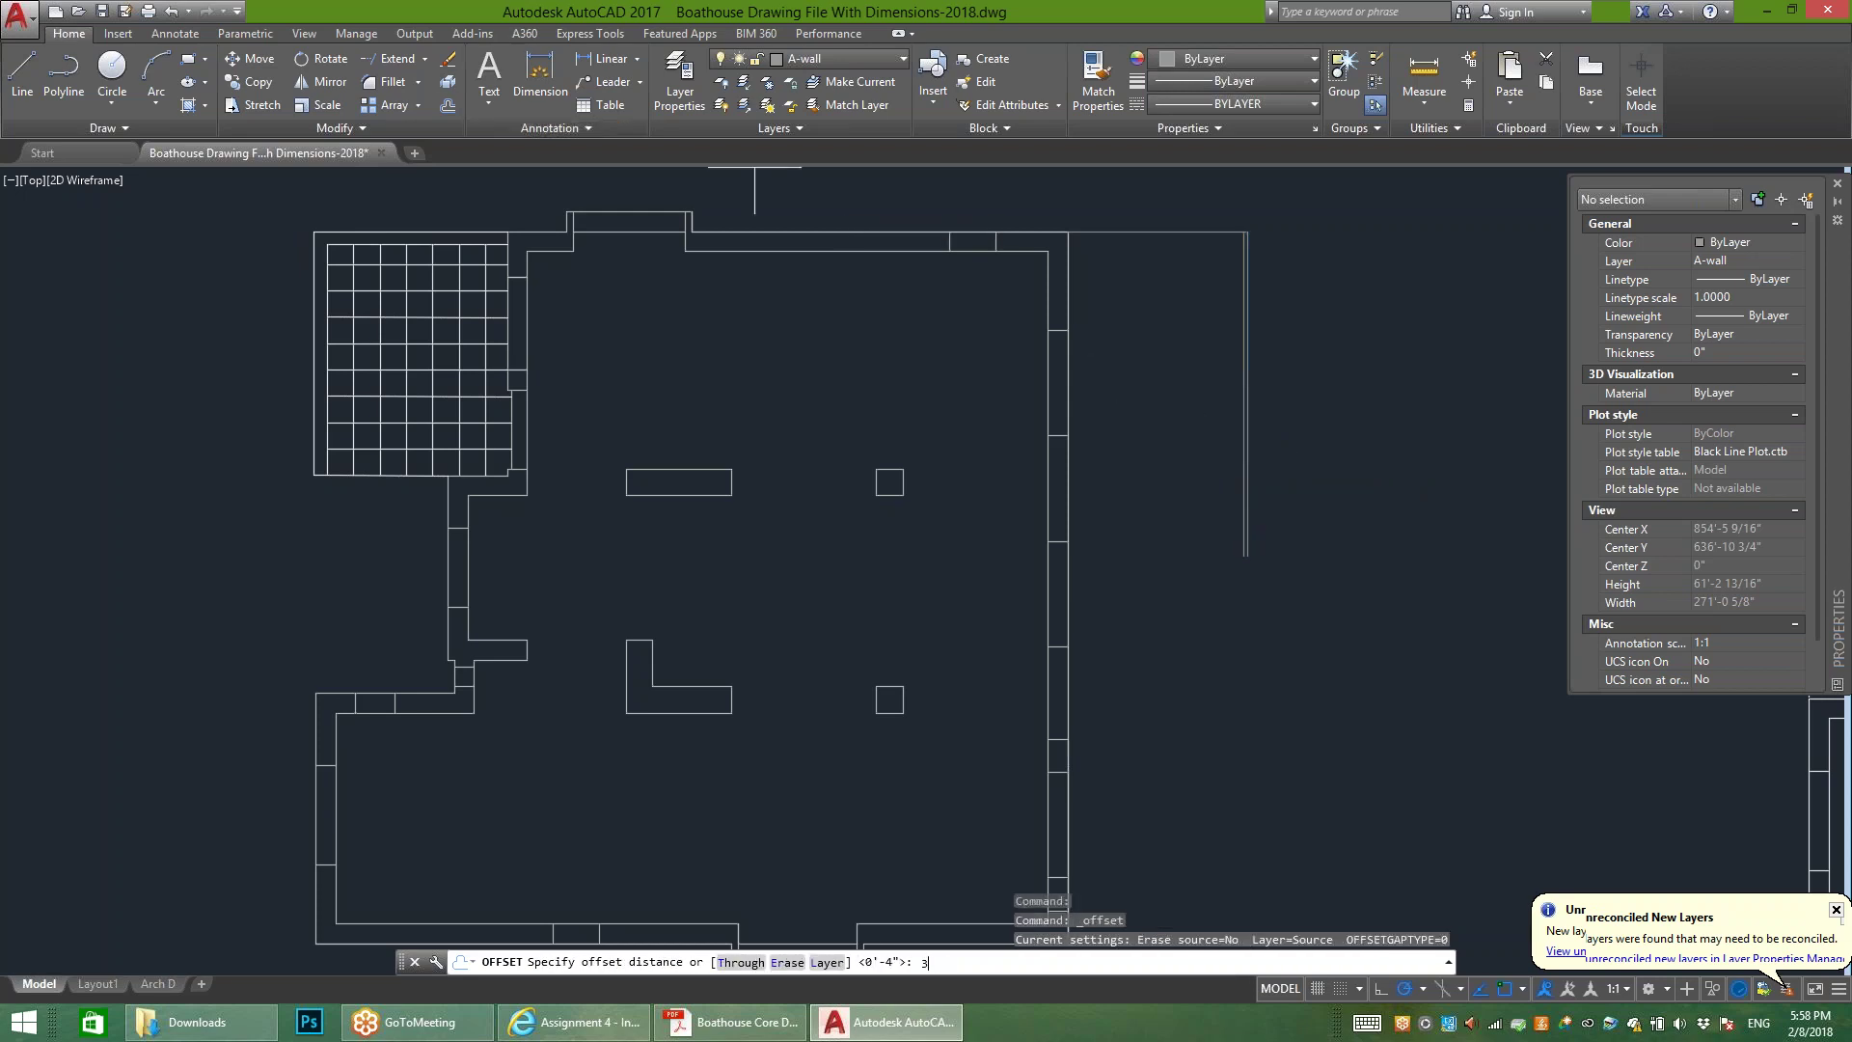
pyautogui.write("3'")
pyautogui.press('Return')
pyautogui.scroll(2, 1231, 450)
pyautogui.scroll(2, 1245, 450)
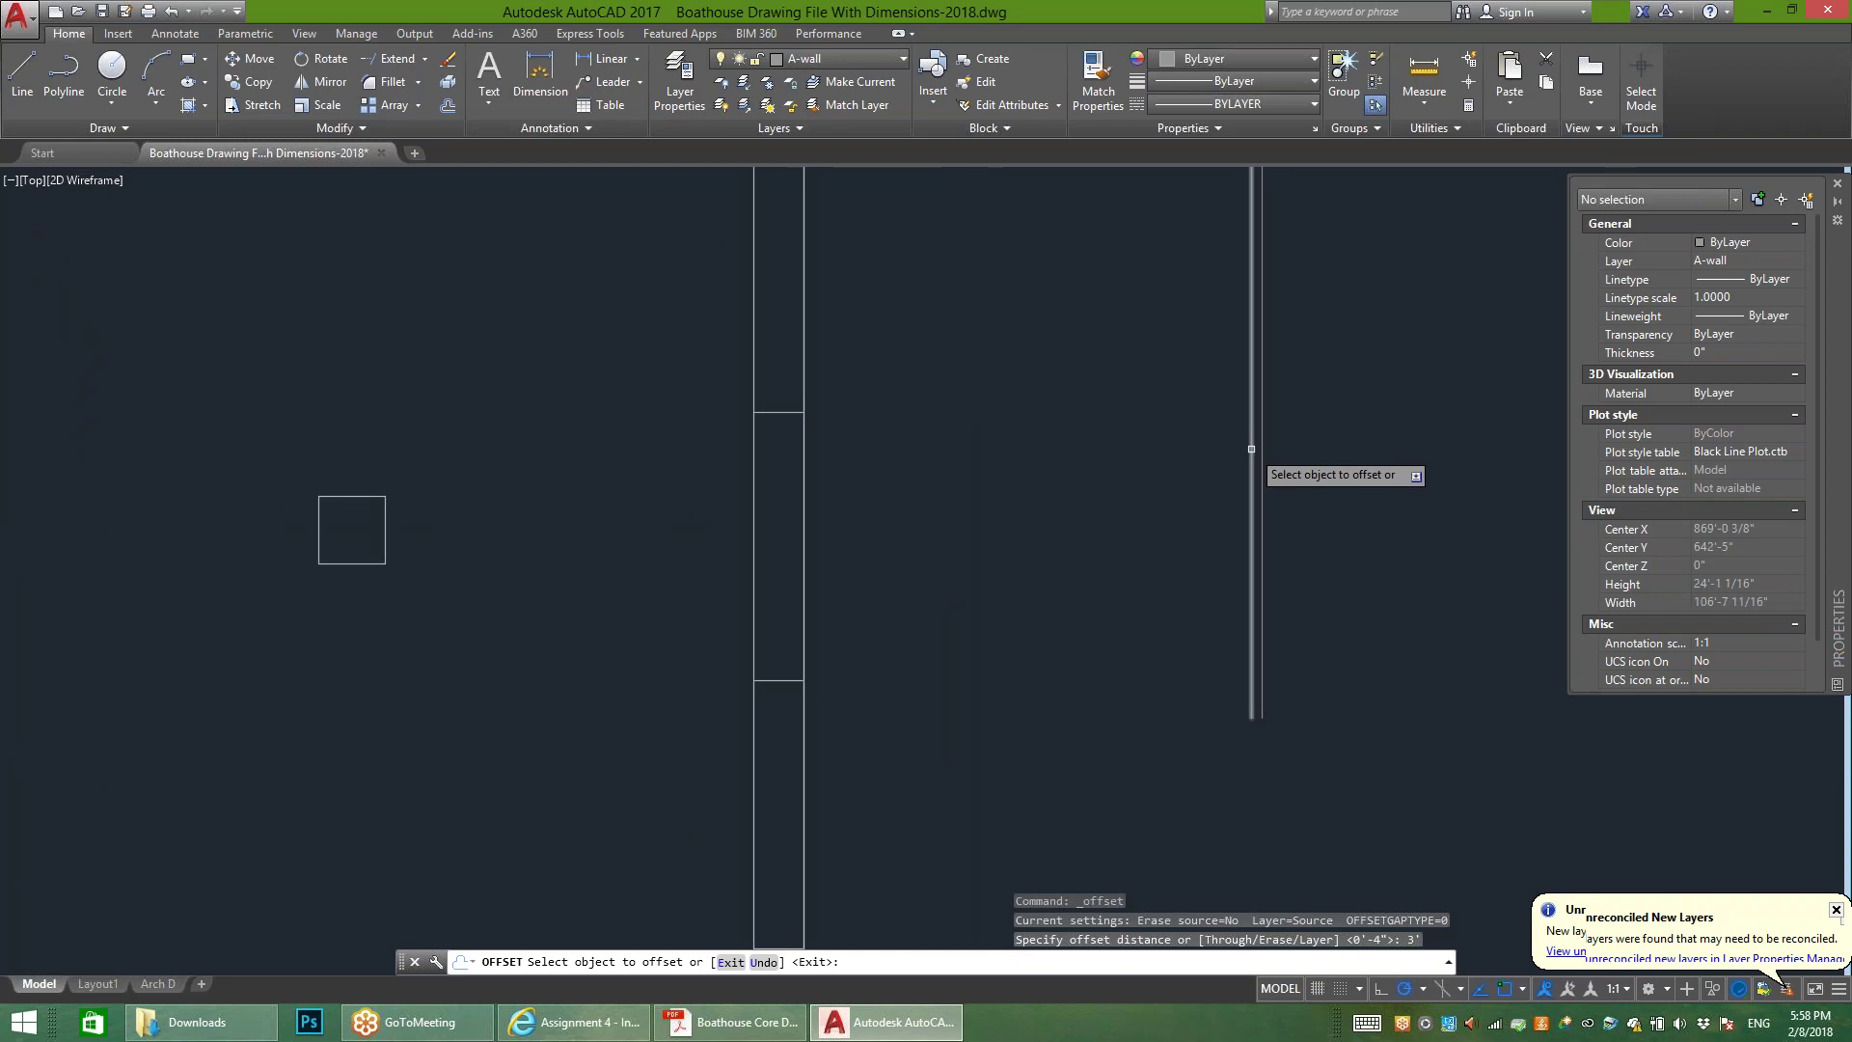
pyautogui.click(1252, 448)
pyautogui.click(1135, 467)
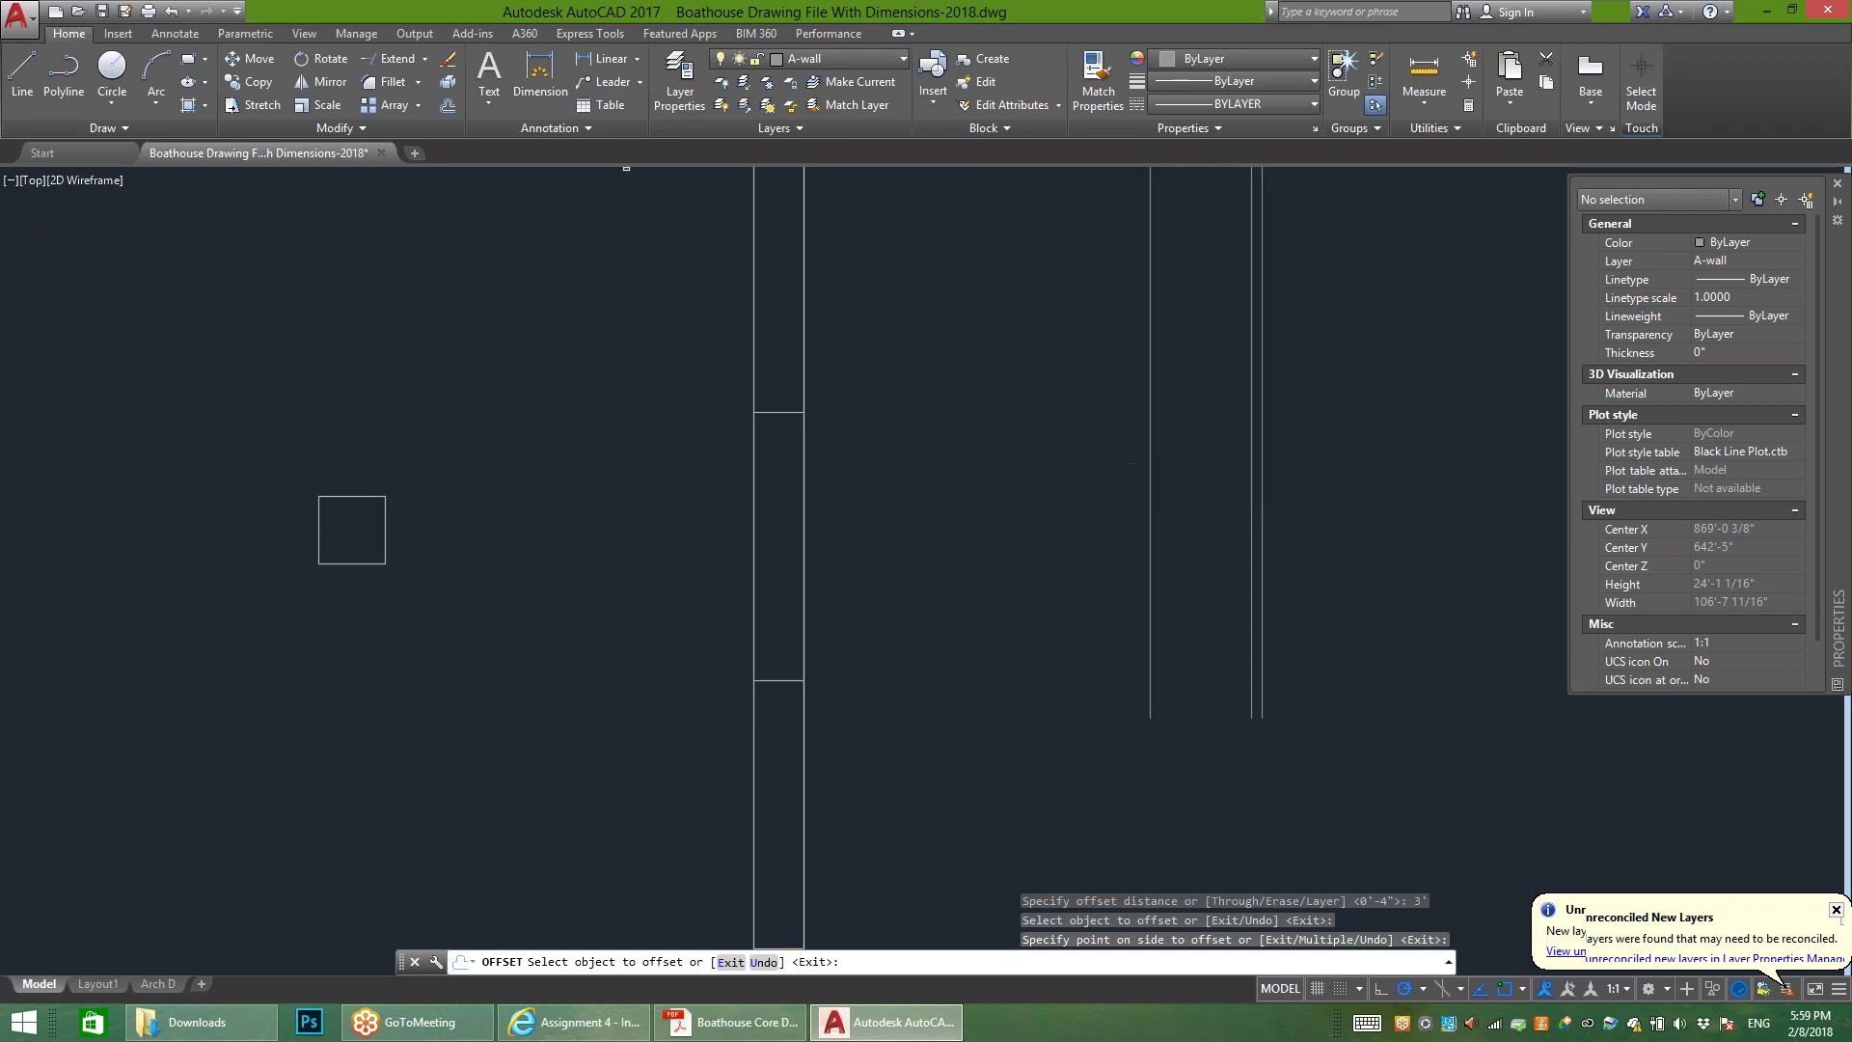
# Step: Offset the line on the house side of the stairs another 4" toward the house to form the deck's railing
pyautogui.click(448, 105)
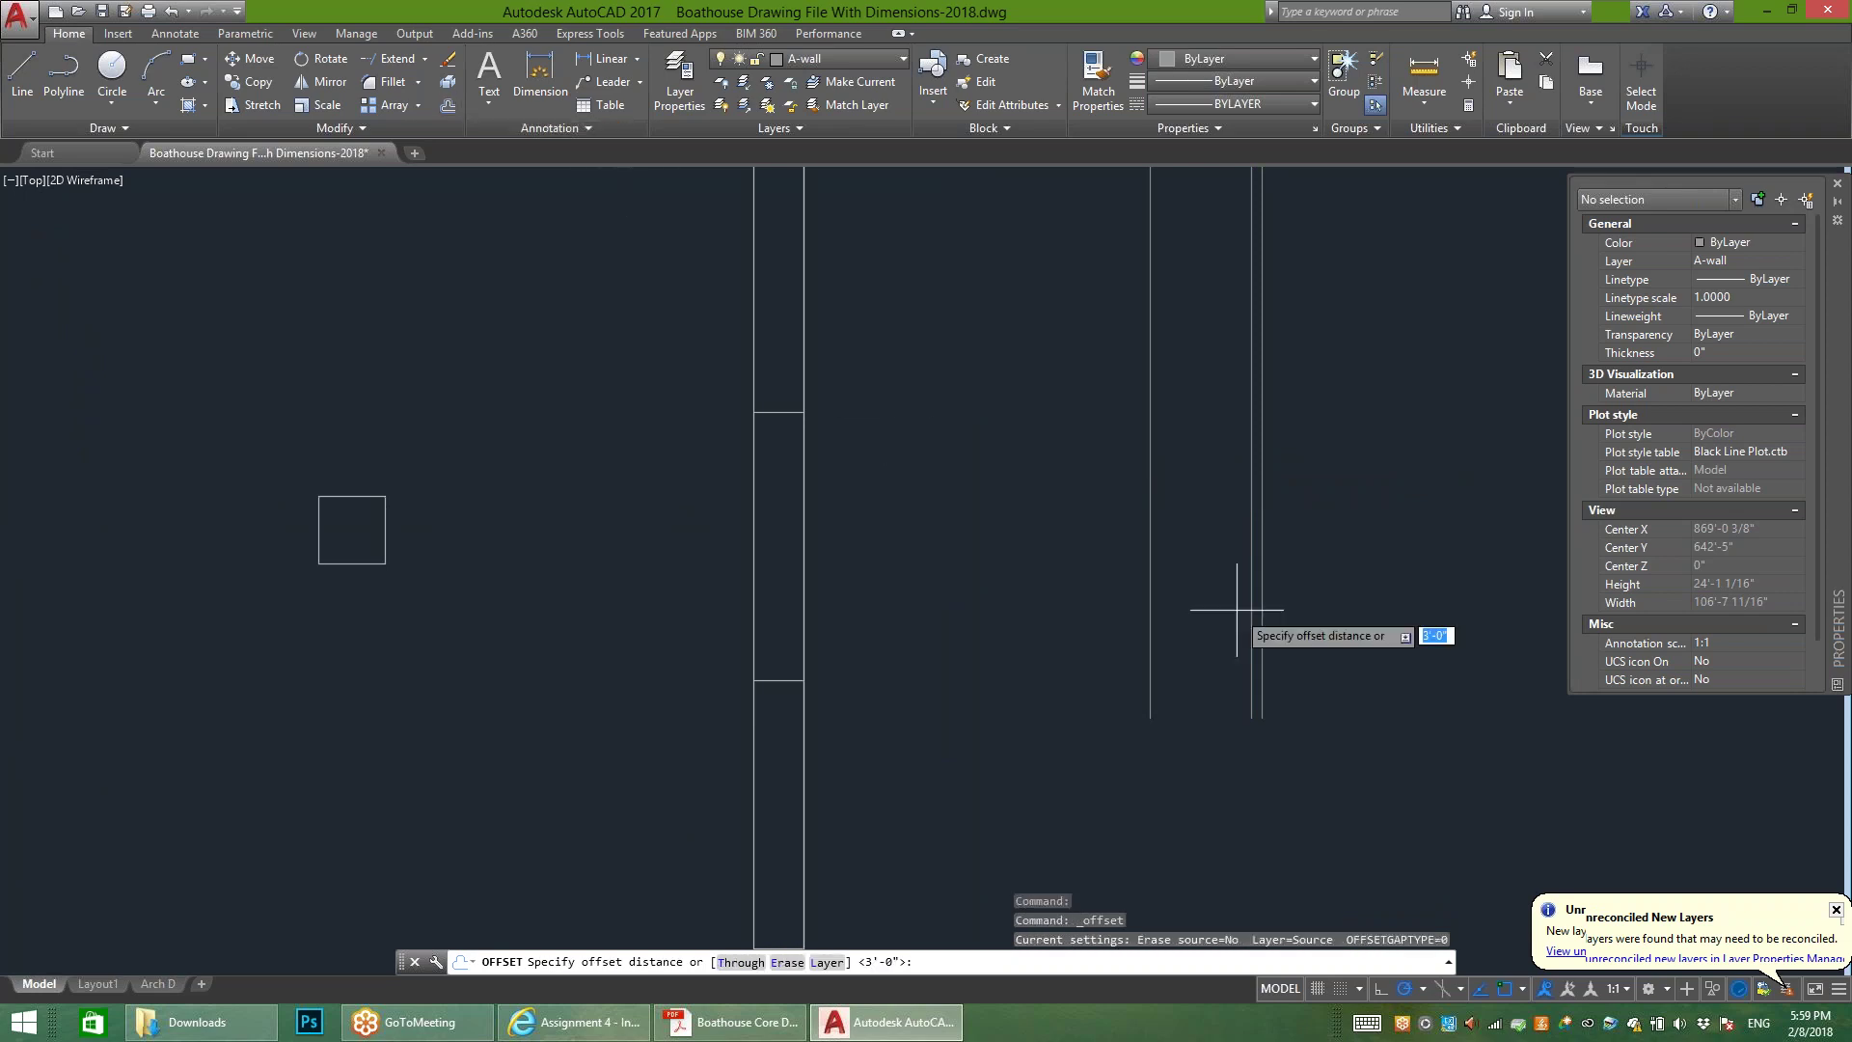
pyautogui.write('4"')
pyautogui.press('Return')
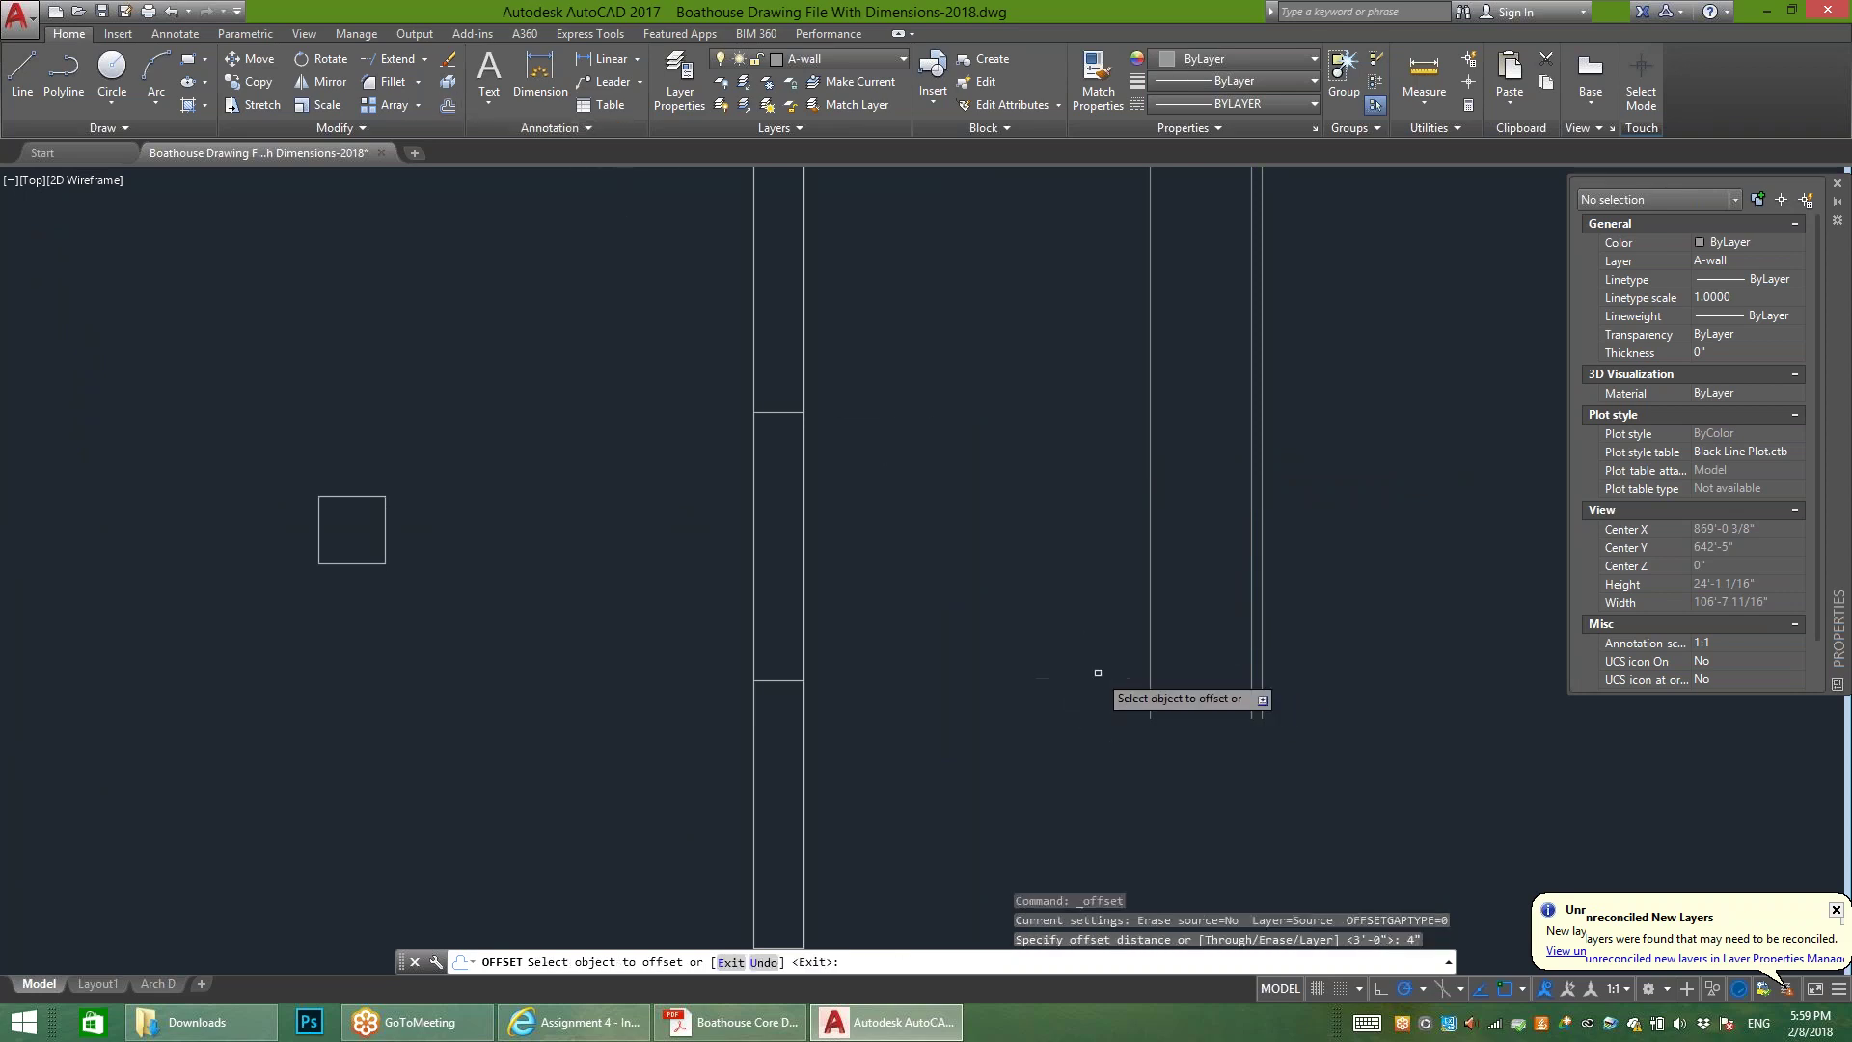
pyautogui.click(1150, 583)
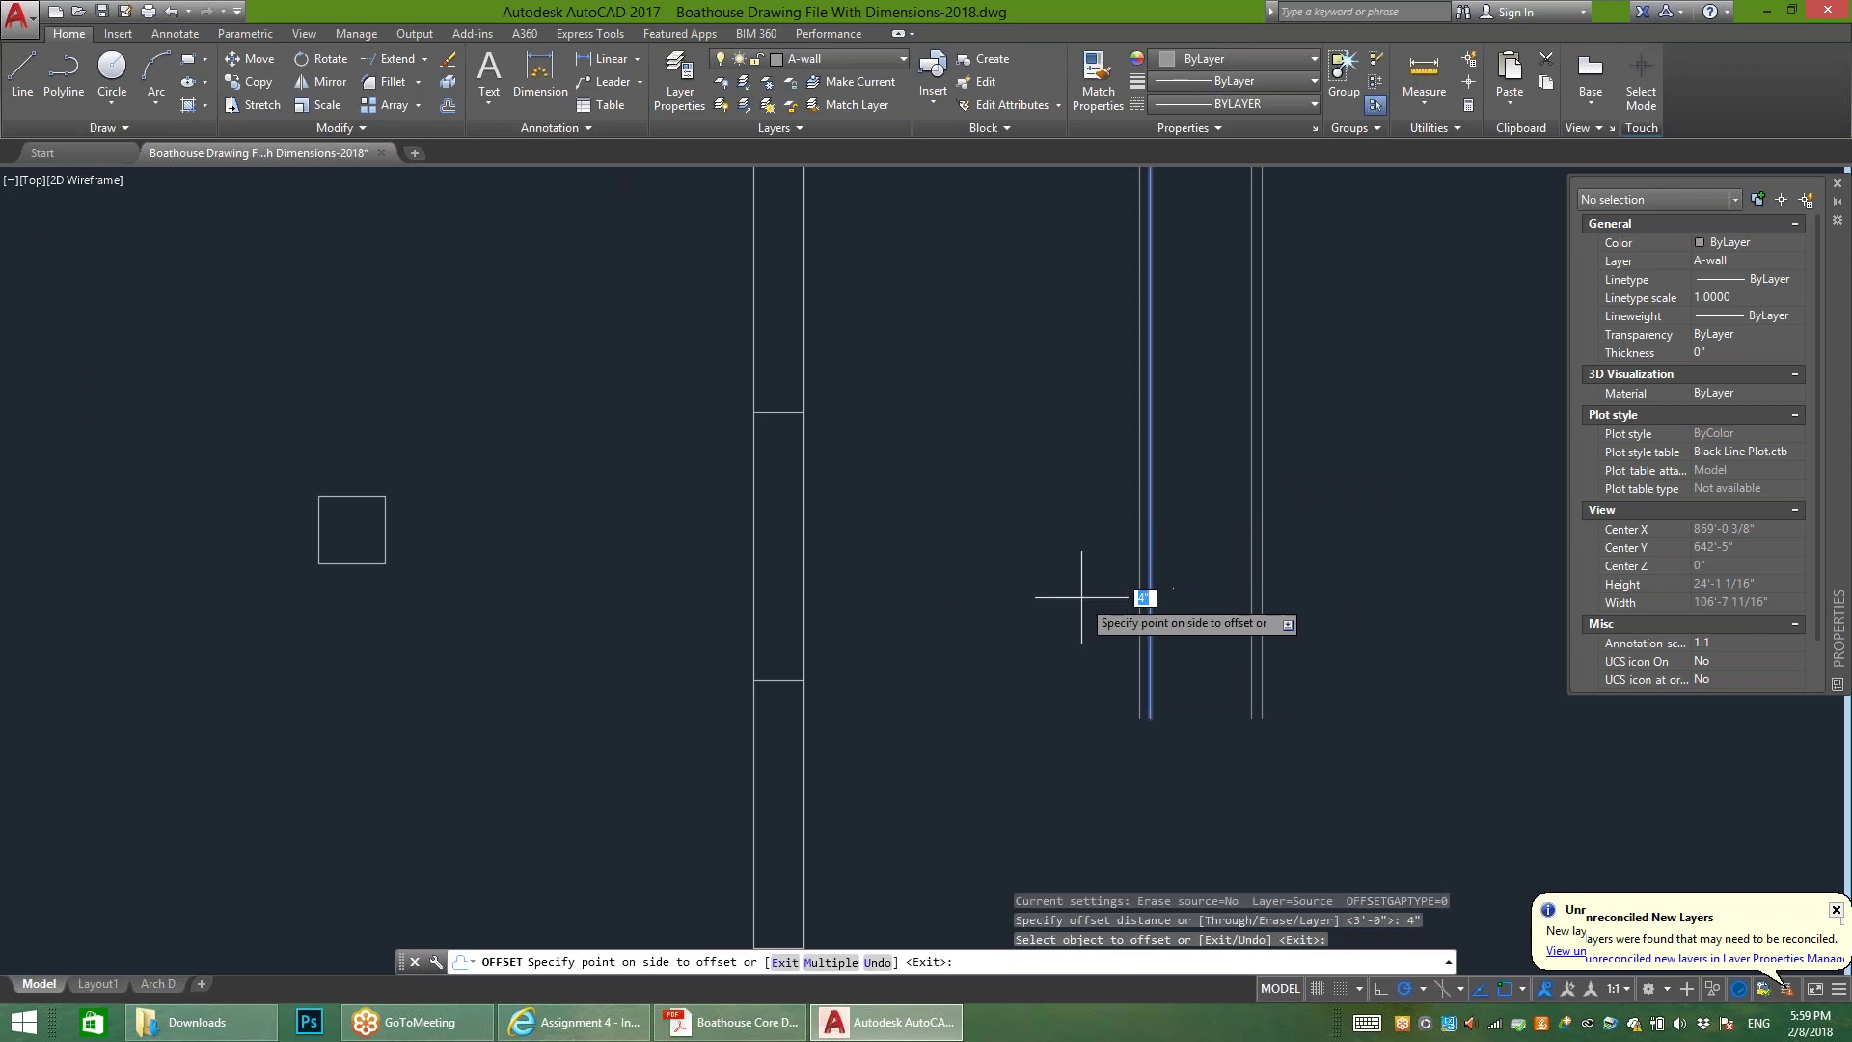
pyautogui.click(1084, 590)
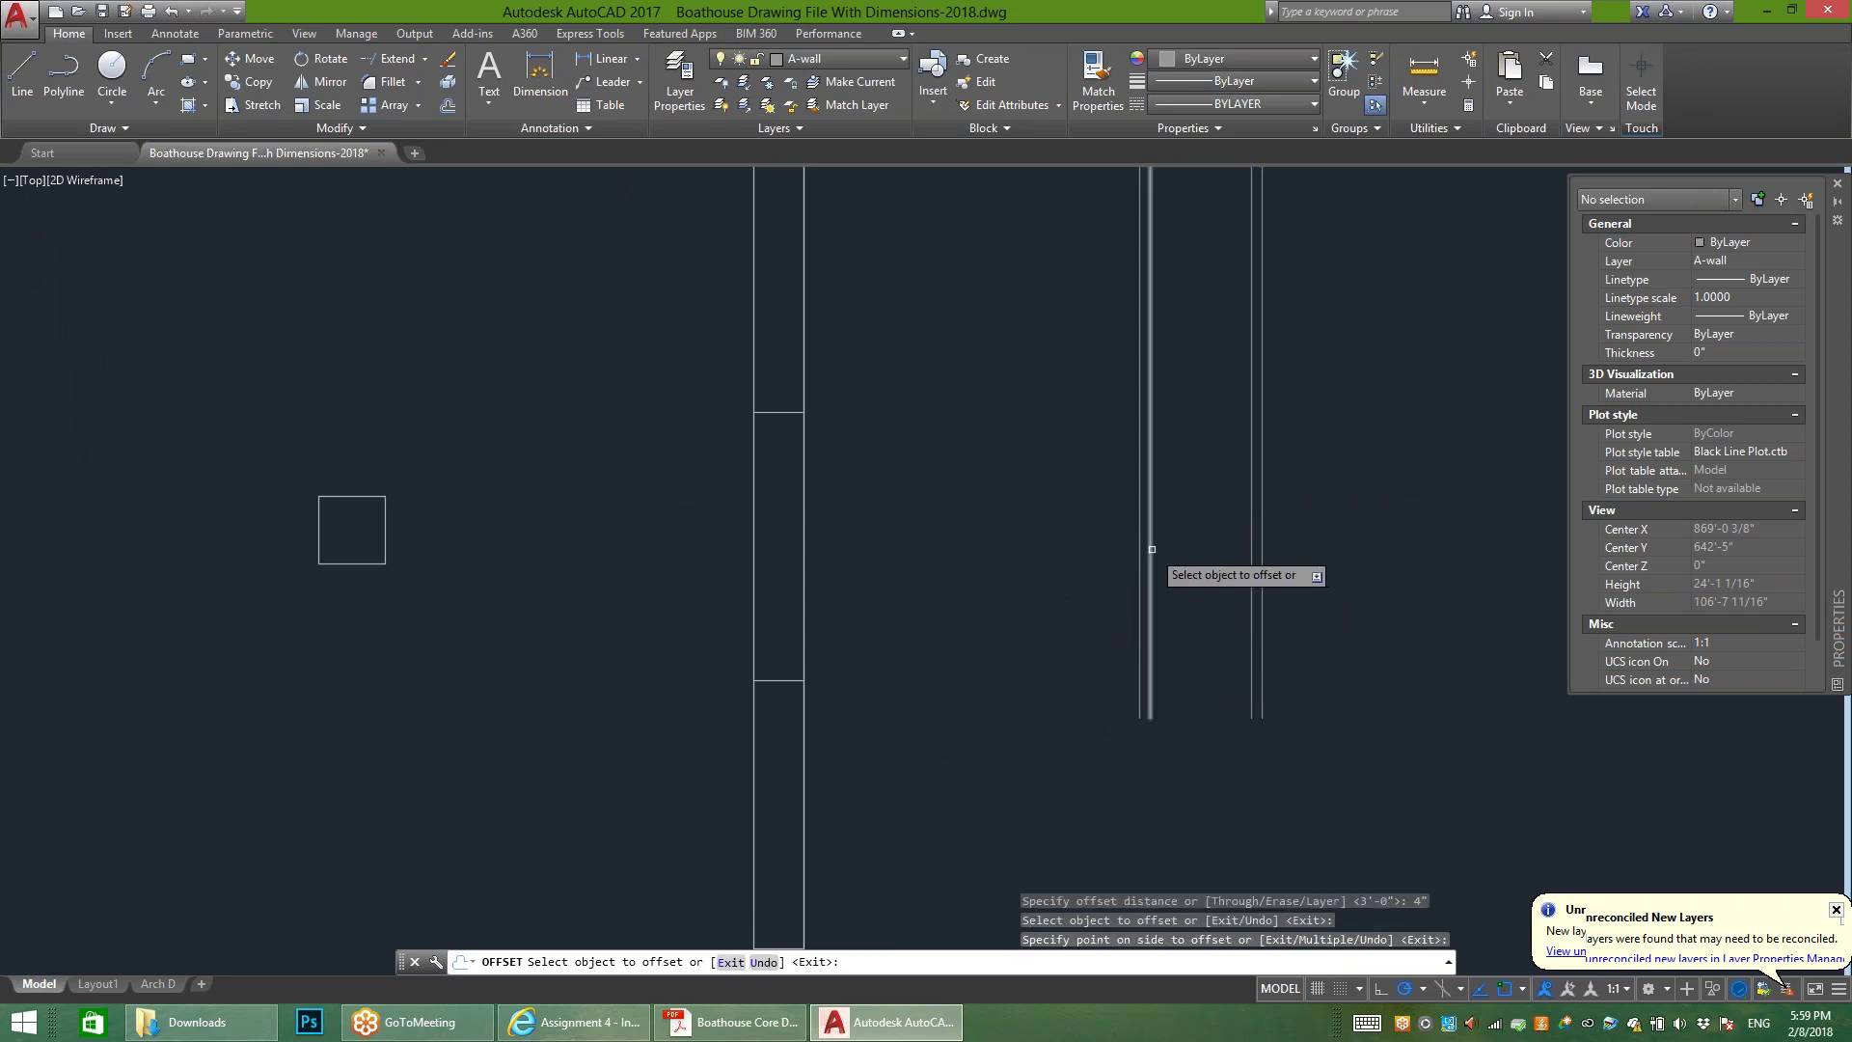
# Step: Offset the deck's upper horizontal edge 4" downward and end the Offset command
pyautogui.scroll(-2, 1110, 626)
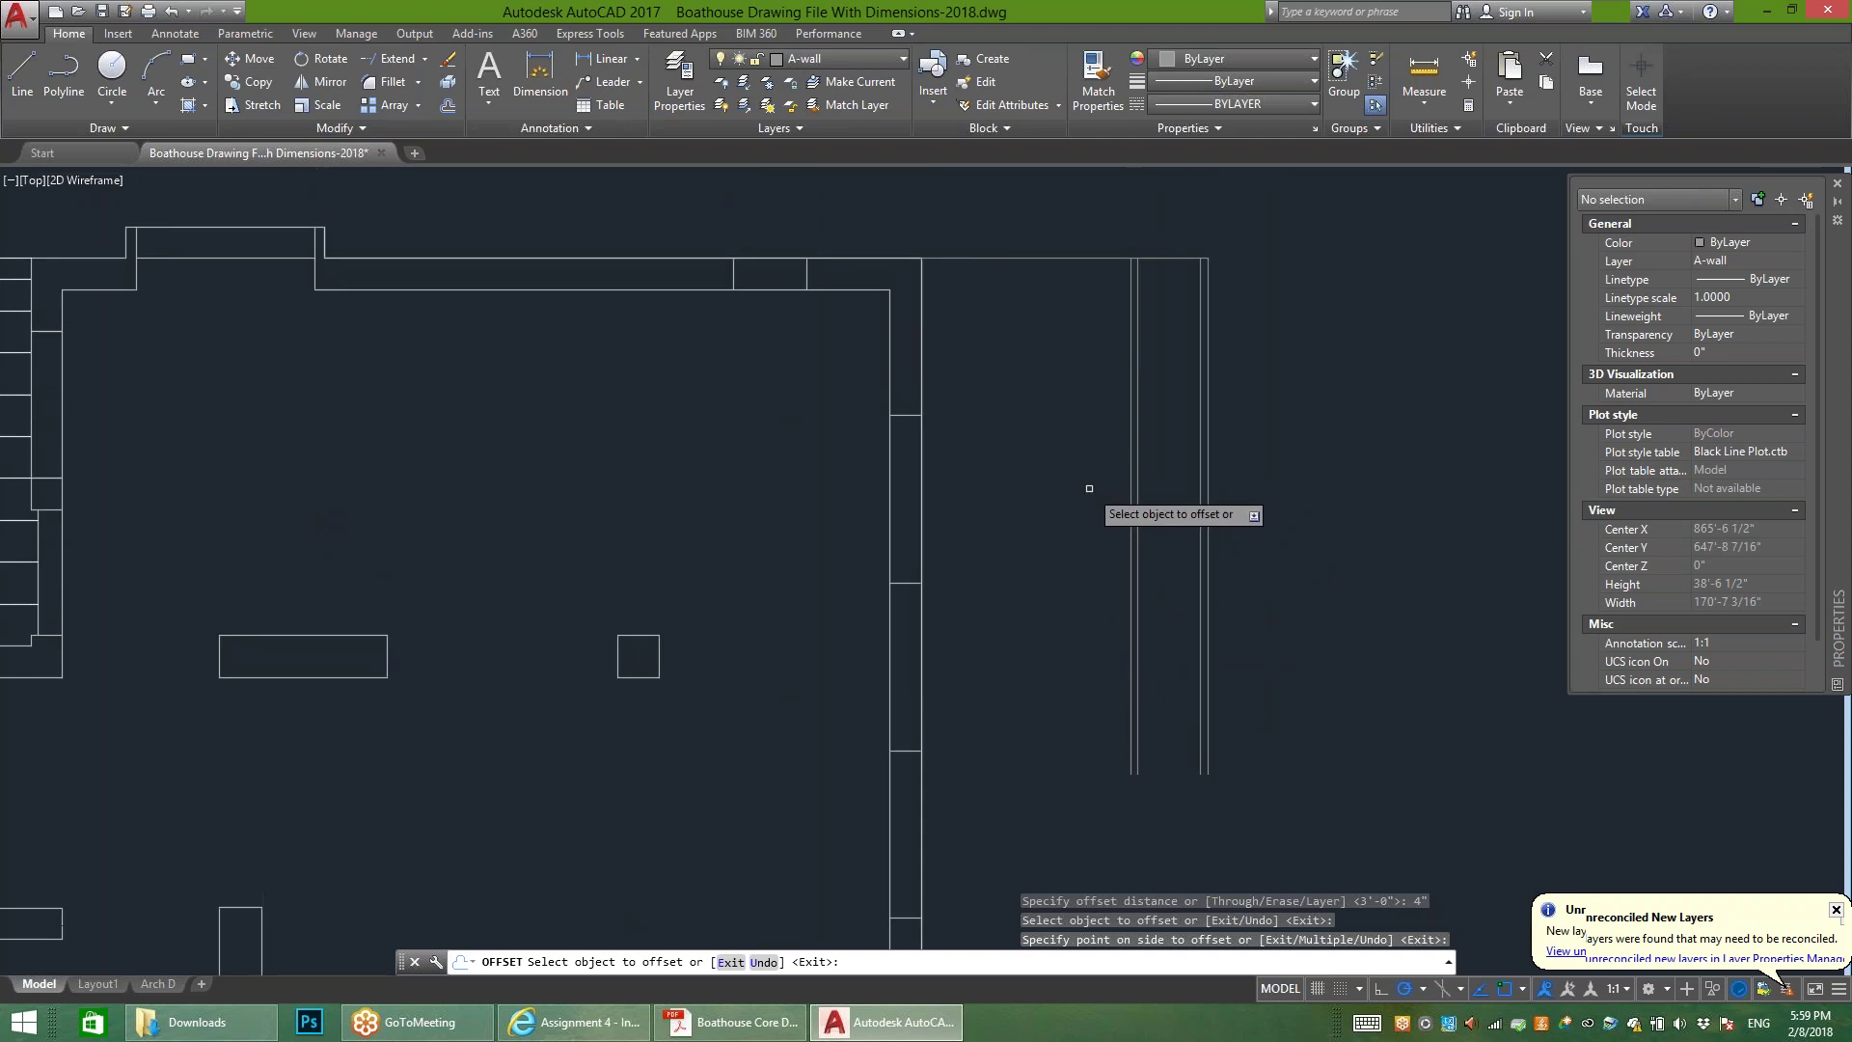
pyautogui.click(1063, 258)
pyautogui.click(1061, 290)
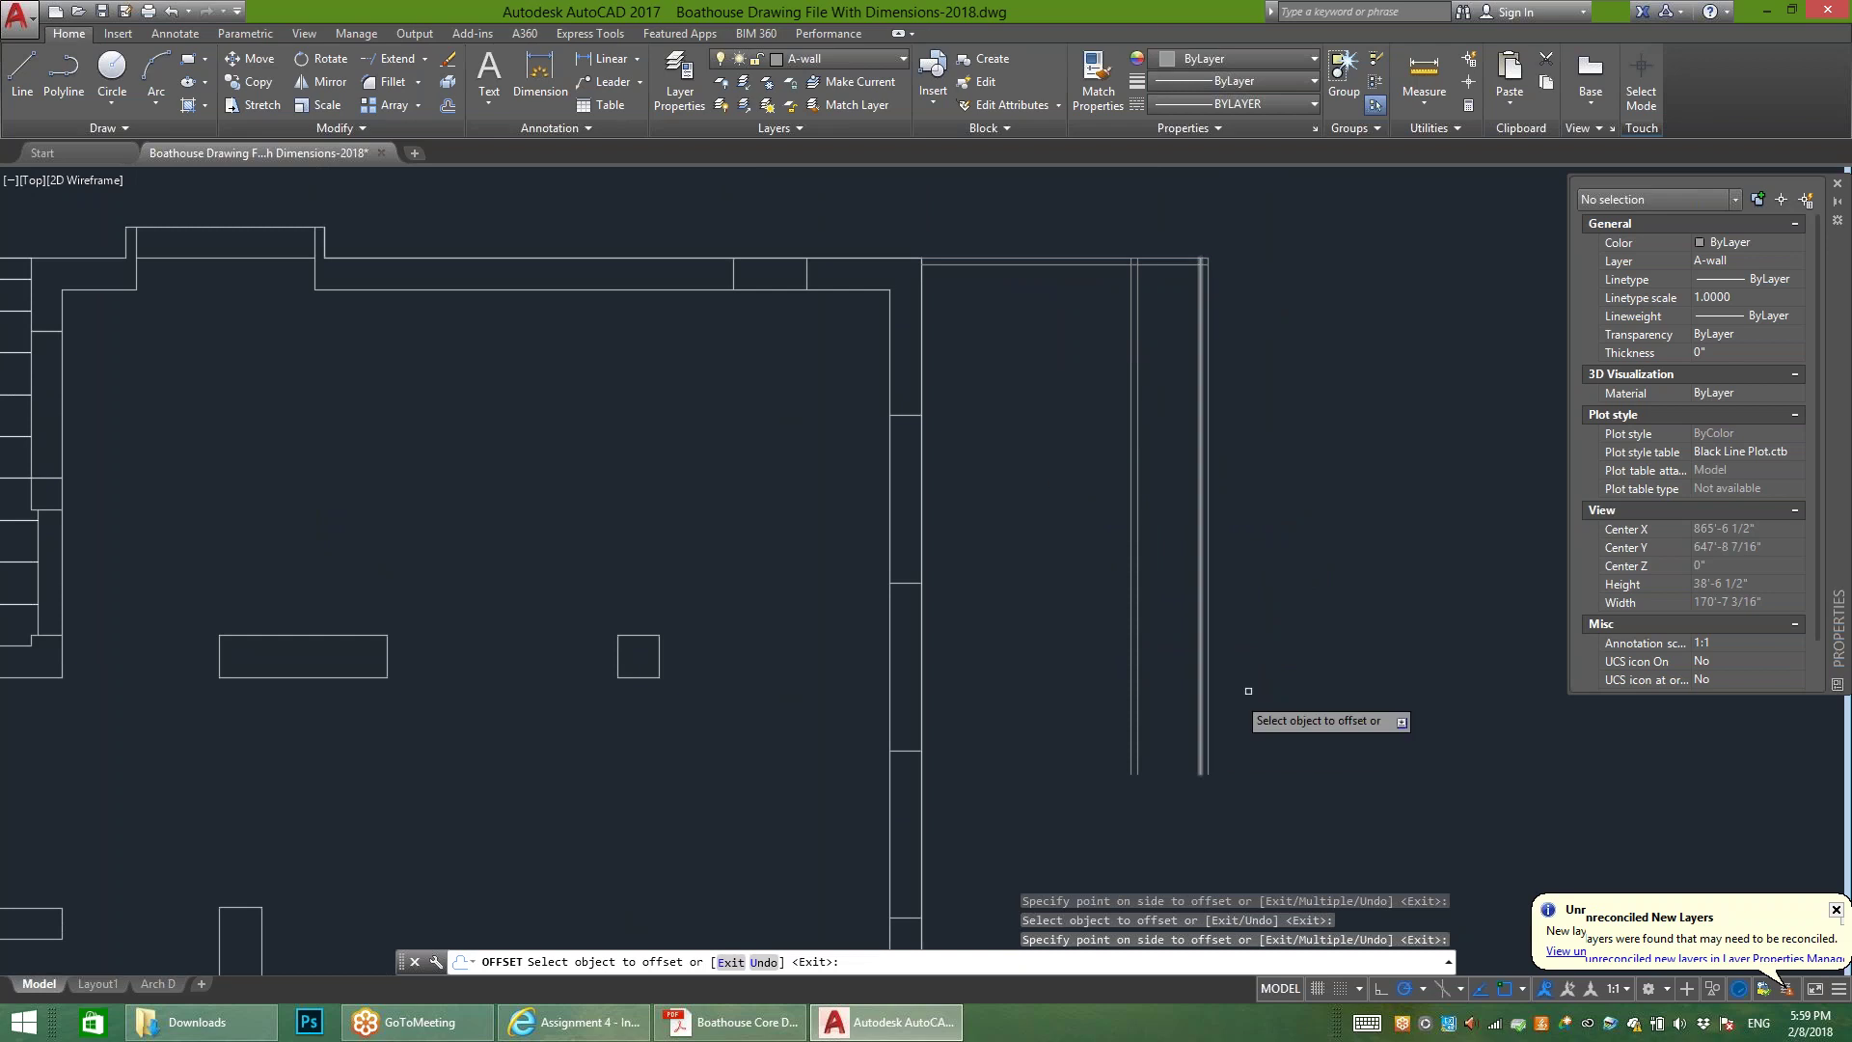
pyautogui.moveTo(1312, 652); pyautogui.dragTo(1317, 578, button='middle')
pyautogui.moveTo(1166, 773)
pyautogui.mouseDown(button='middle')
pyautogui.moveTo(1195, 641)
pyautogui.moveTo(1125, 438)
pyautogui.mouseUp(button='middle')
pyautogui.scroll(-2, 1194, 640)
pyautogui.press('Escape')
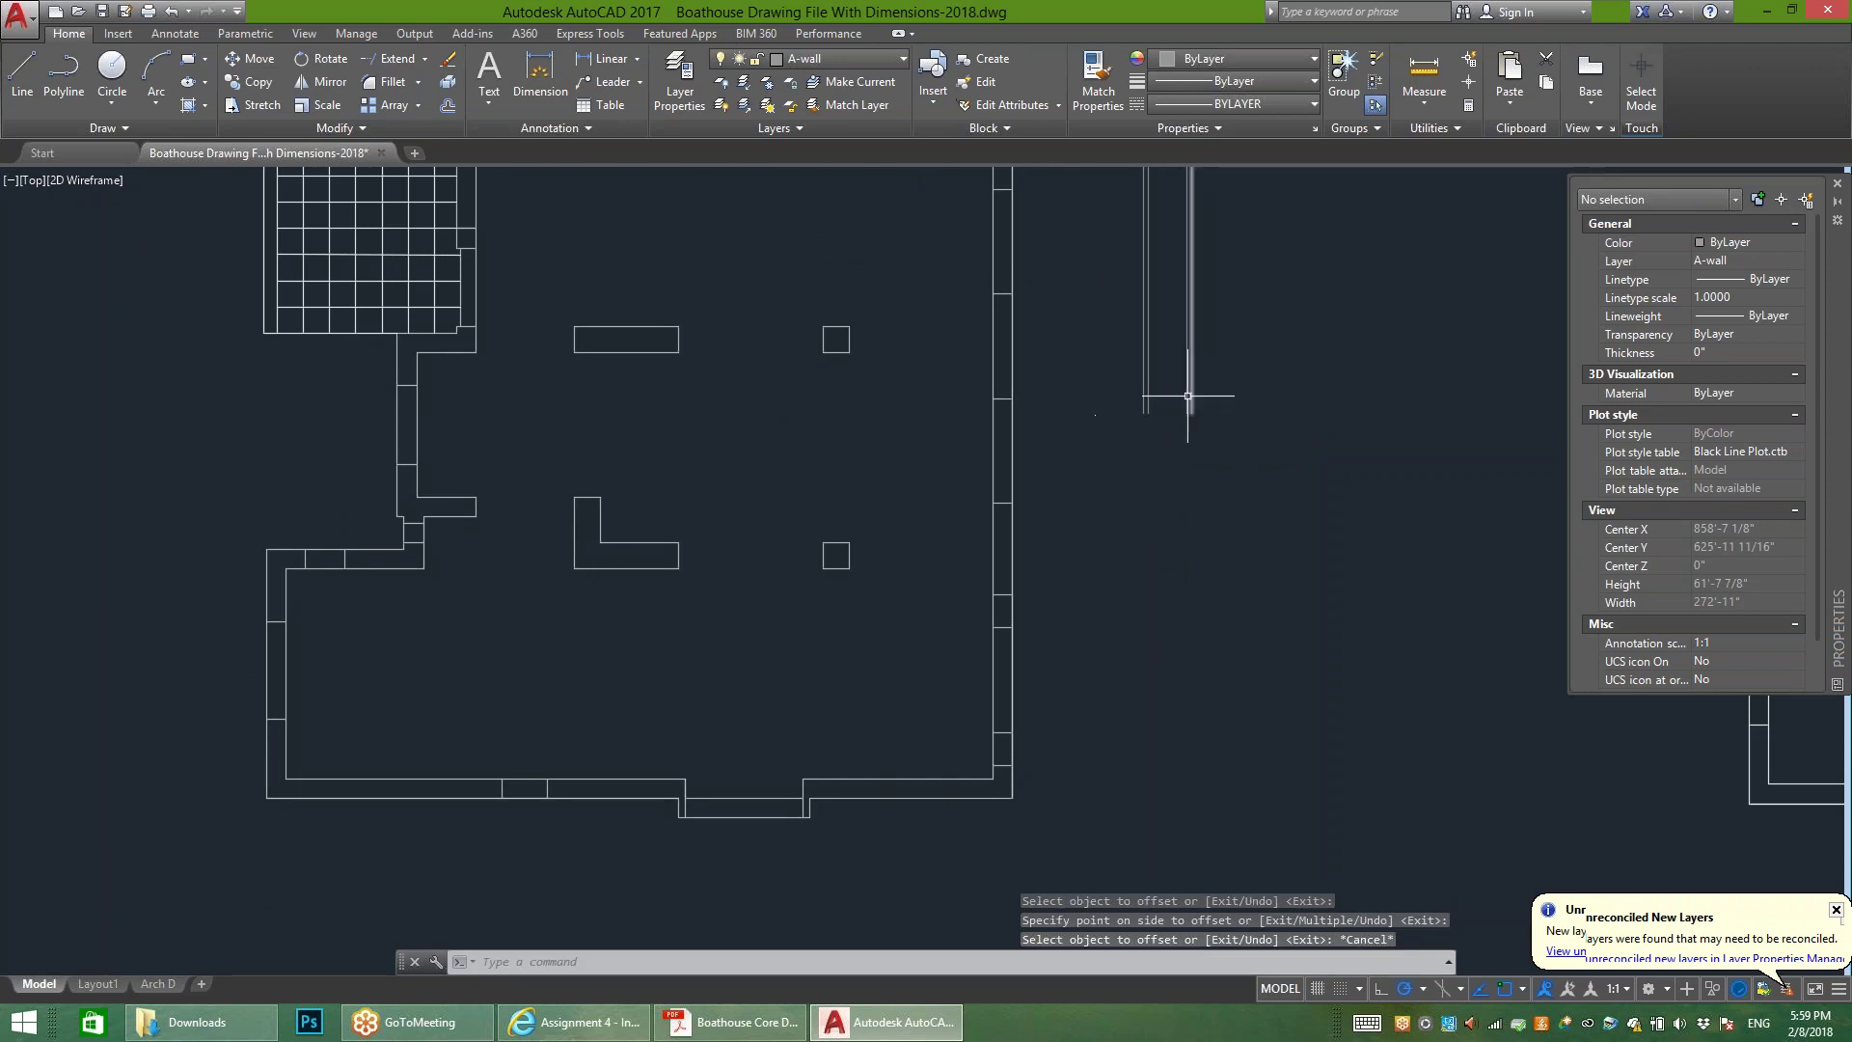
# Step: Stretch the lower end of the deck railing line nearest the house straight down past the house's bottom wall
pyautogui.click(1145, 410)
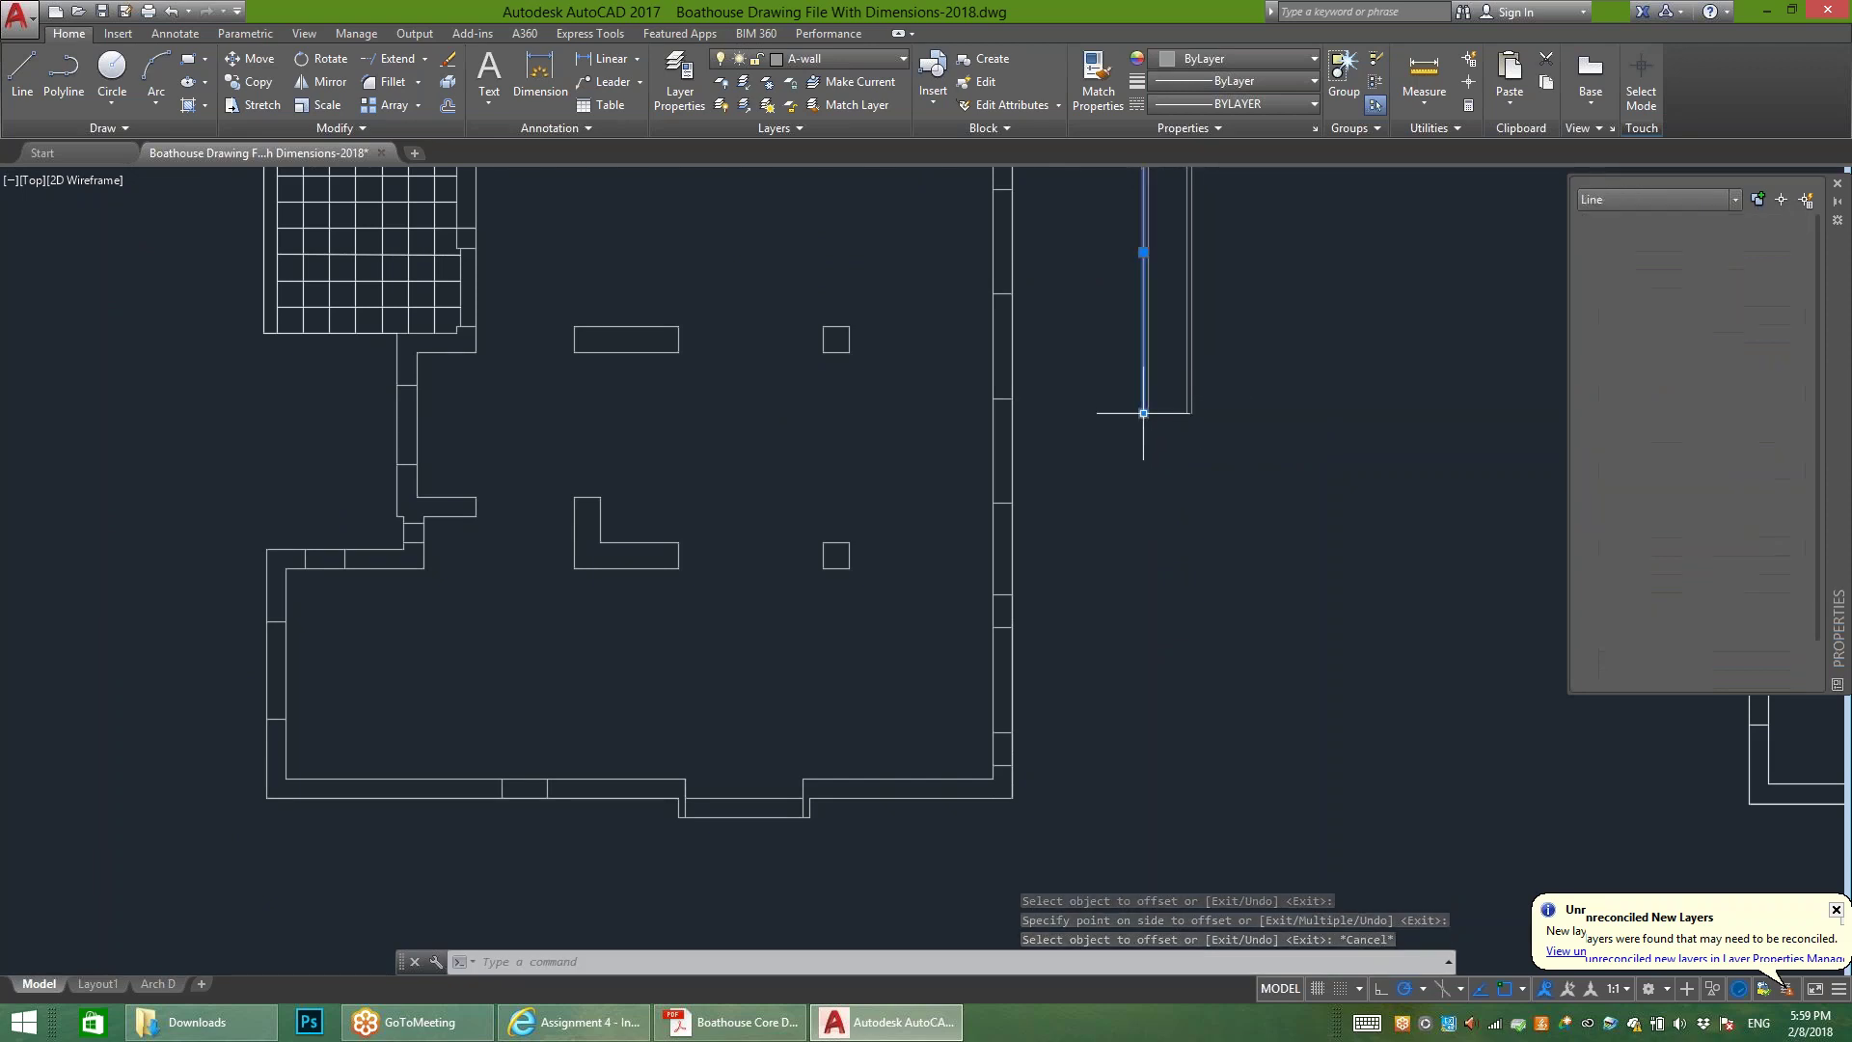
pyautogui.press('Escape')
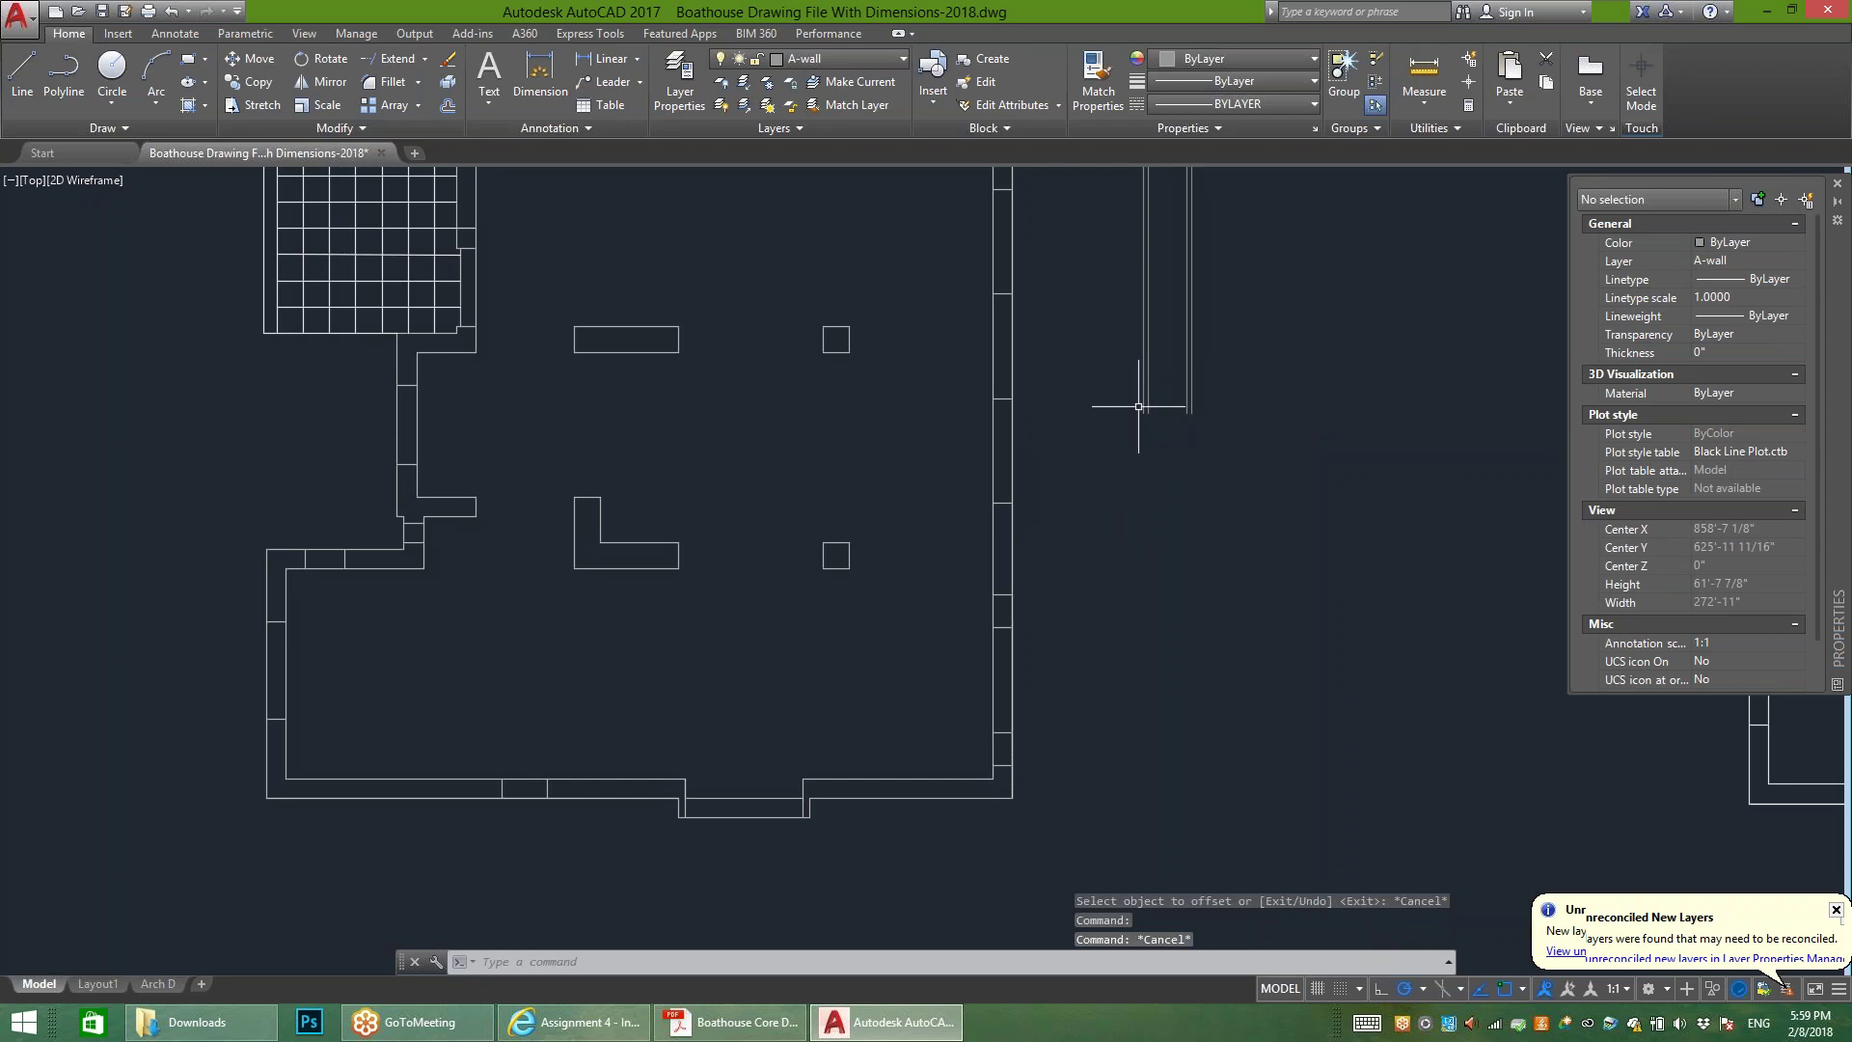
pyautogui.click(1145, 413)
pyautogui.click(1143, 413)
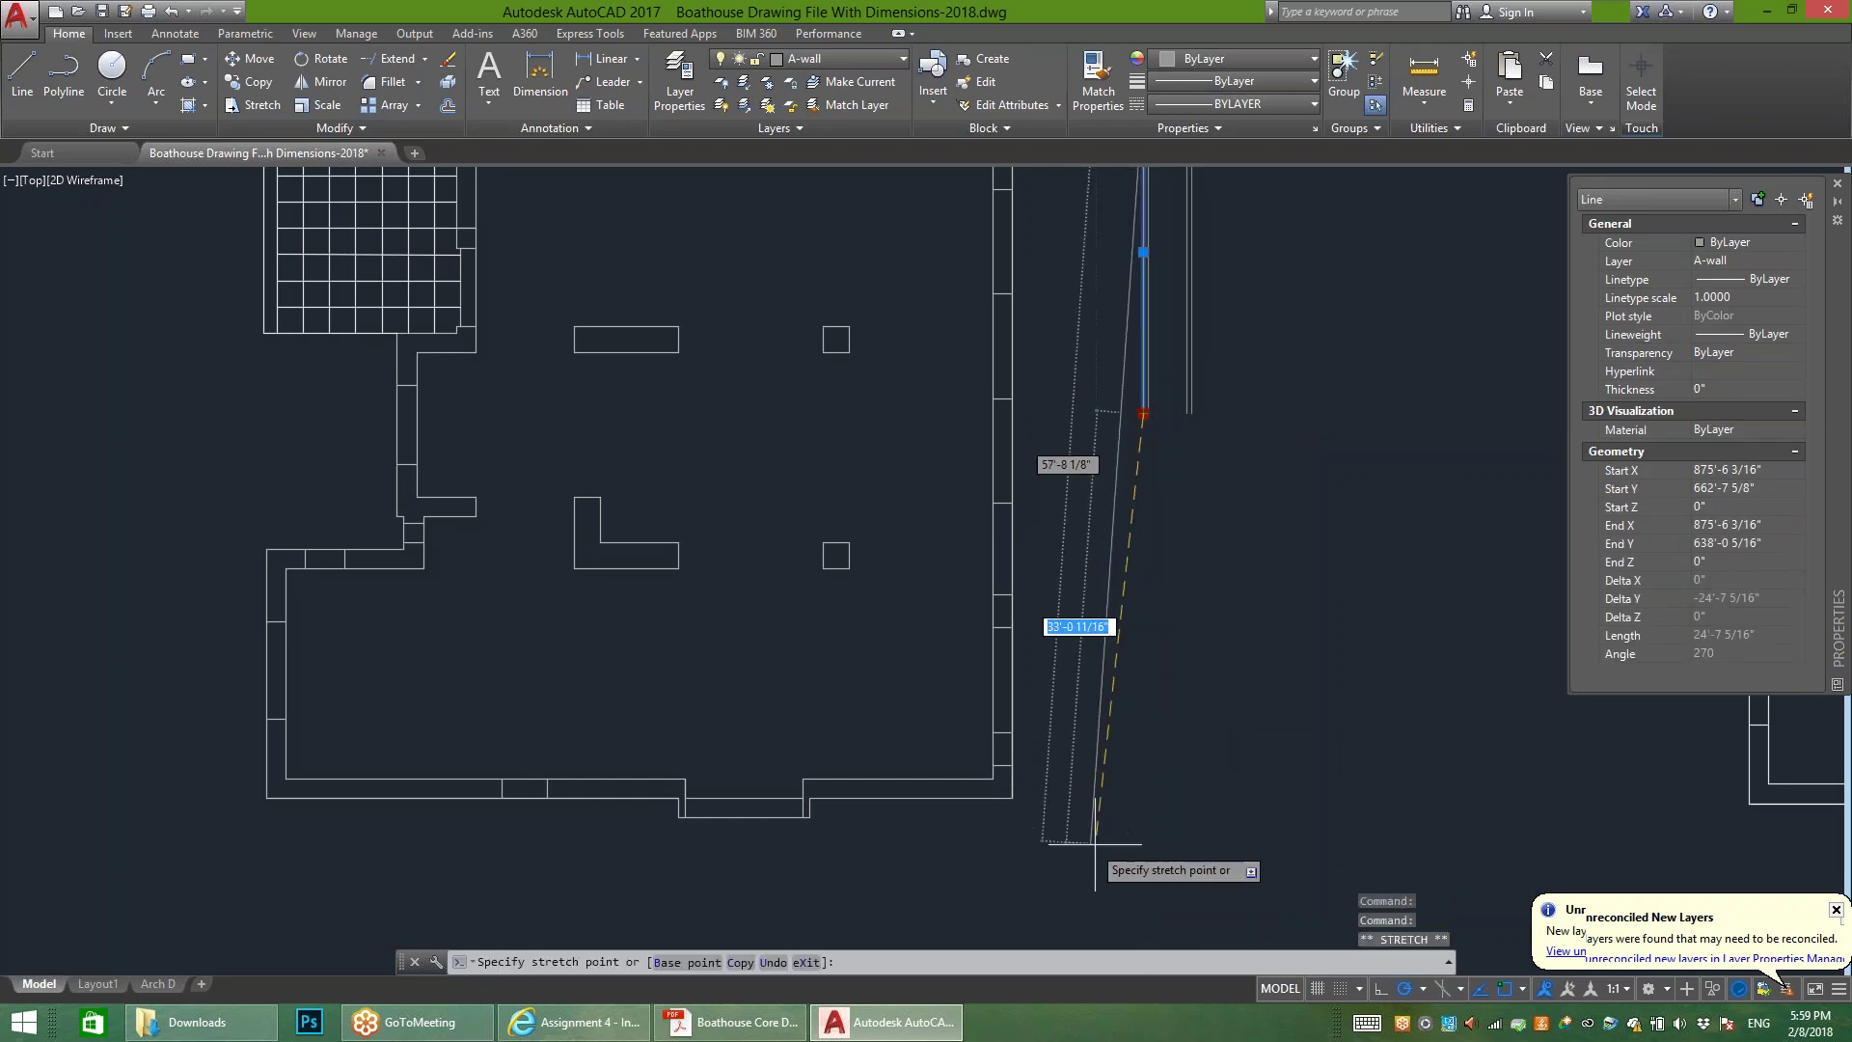
pyautogui.click(1144, 860)
pyautogui.press('Escape')
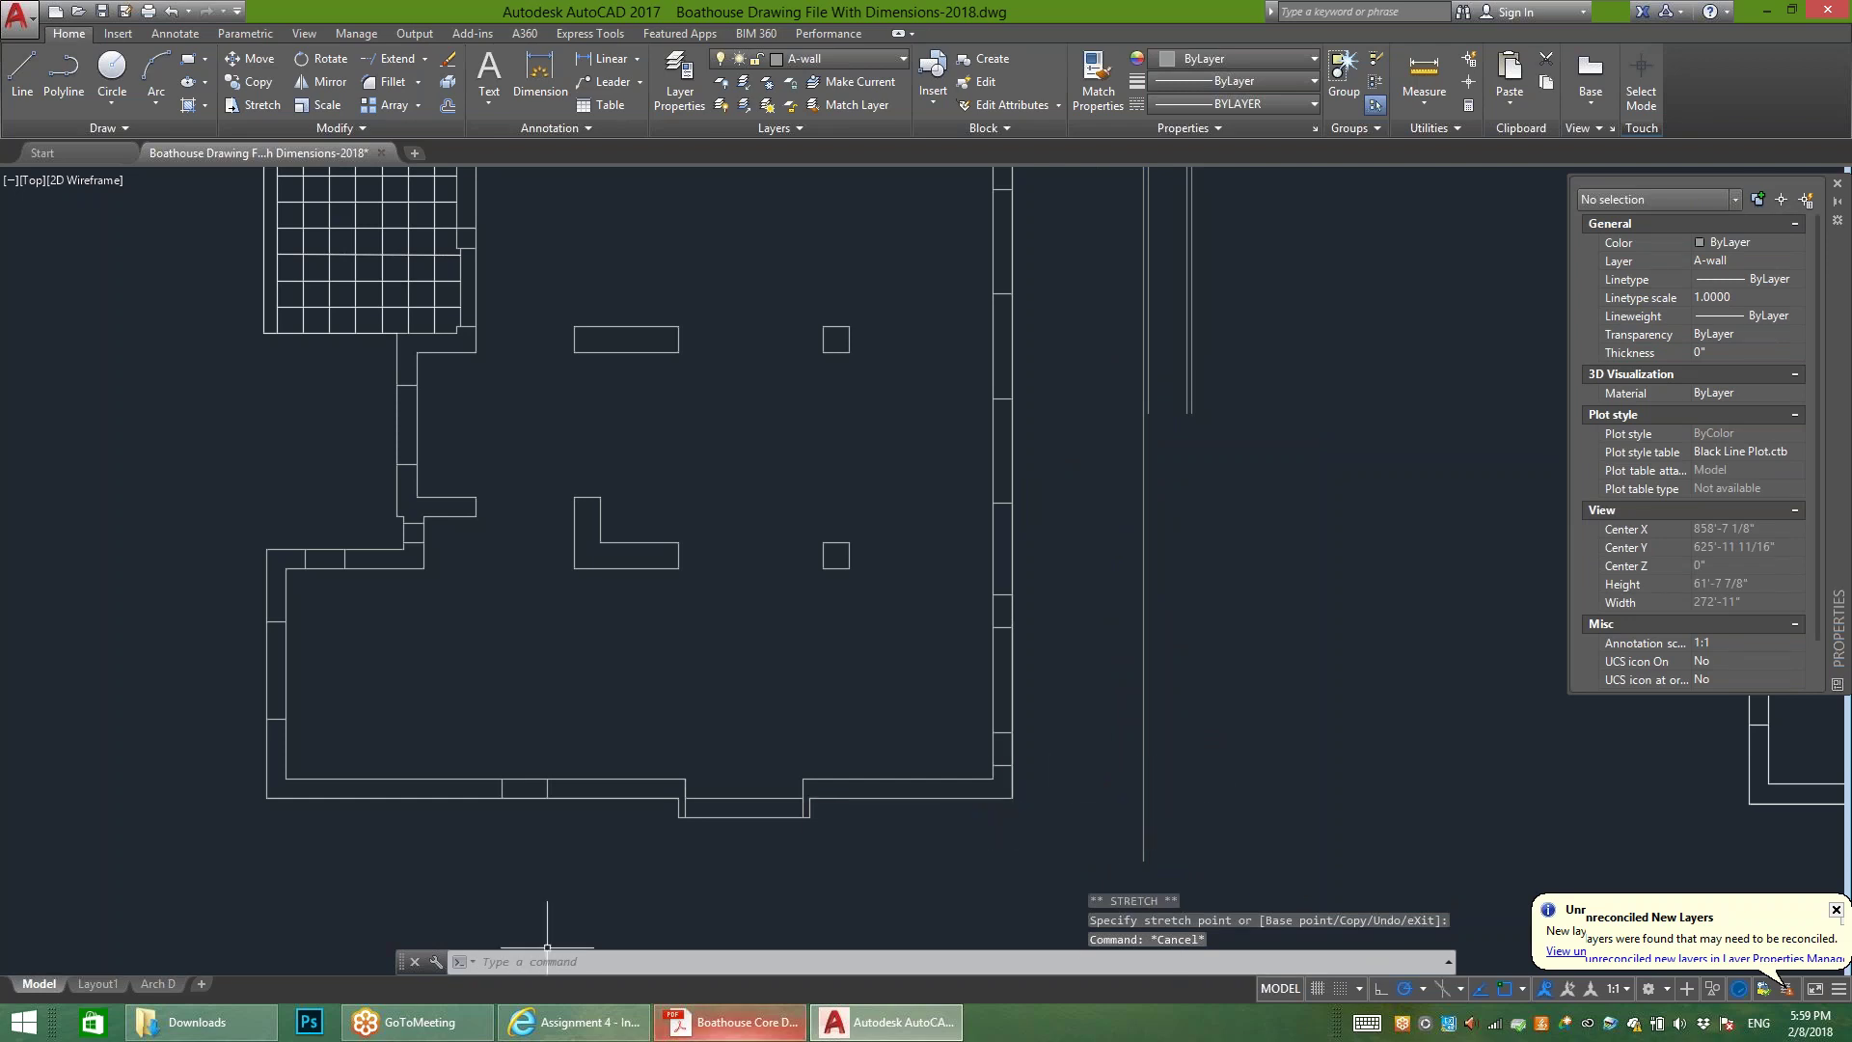
# Step: Check the deck plan in the Acrobat PDF and, back in AutoCAD, draw the railing's outer line straight down past the house's bottom wall
pyautogui.click(729, 1023)
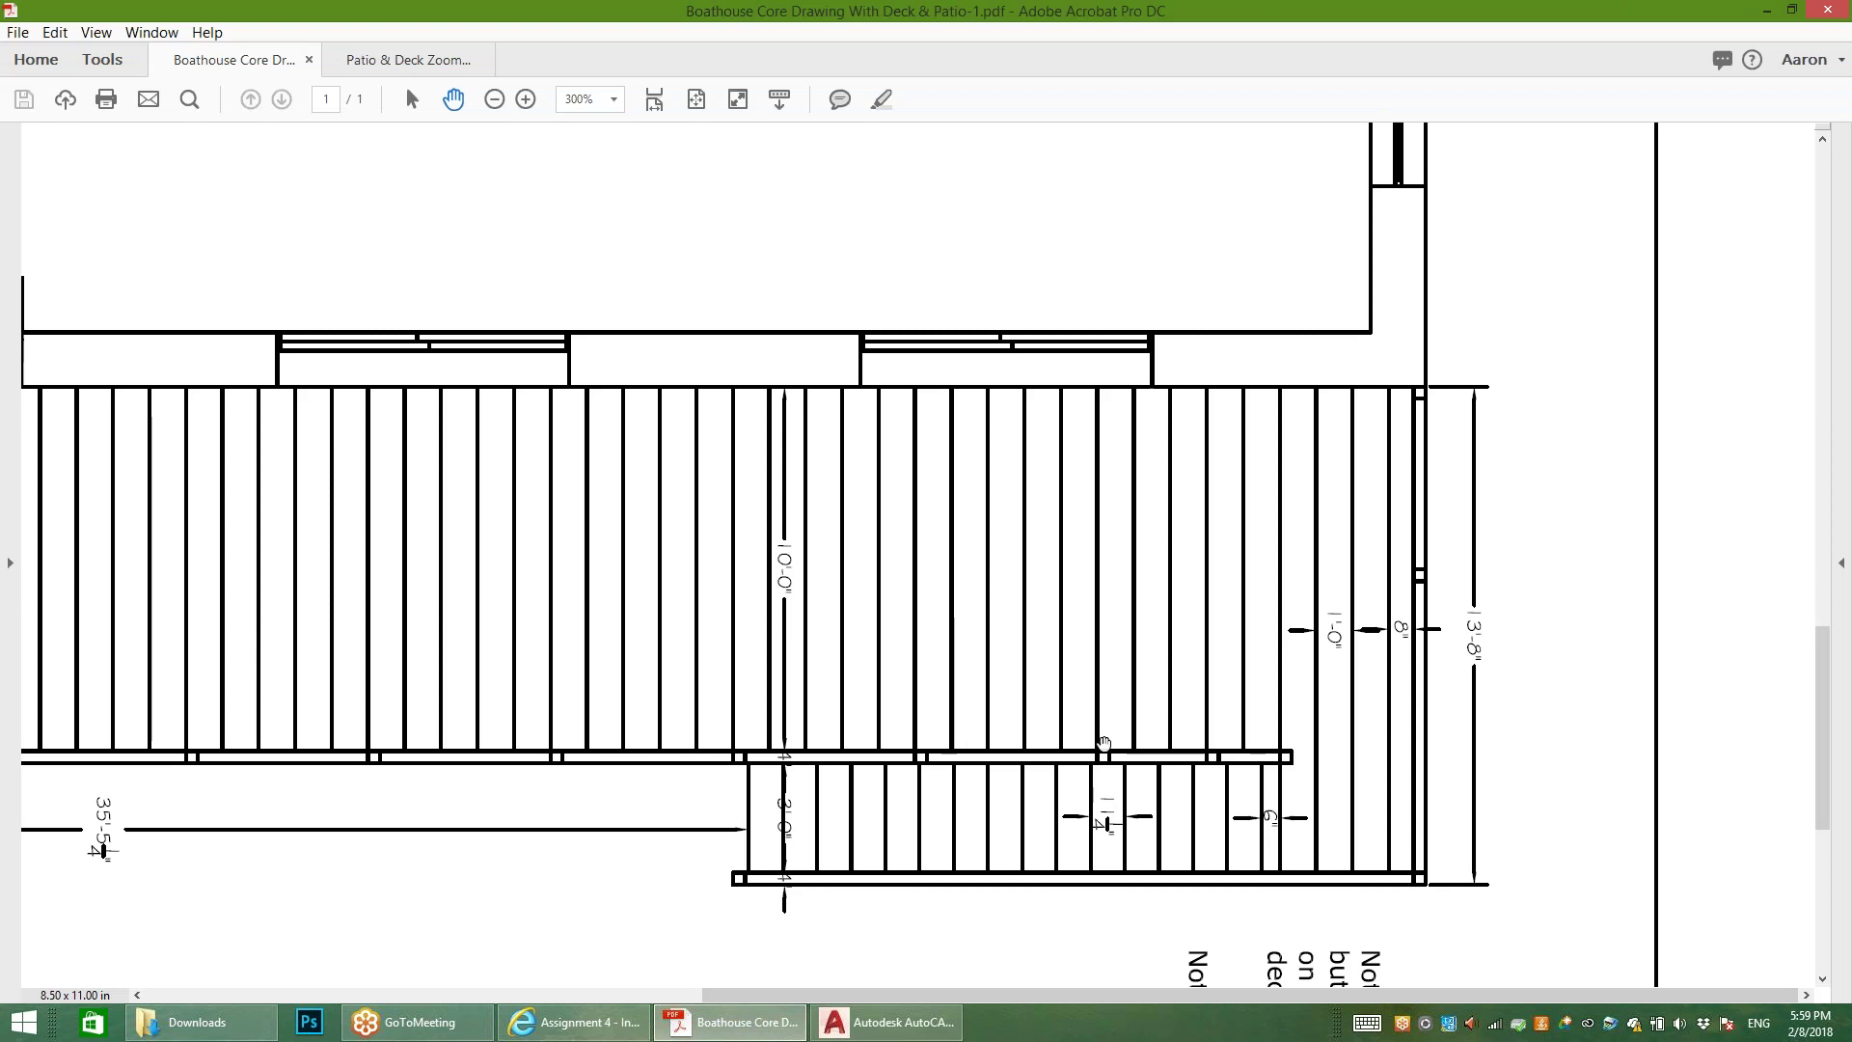
pyautogui.keyDown('ctrl'); pyautogui.scroll(-2, 1104, 743); pyautogui.keyUp('ctrl')
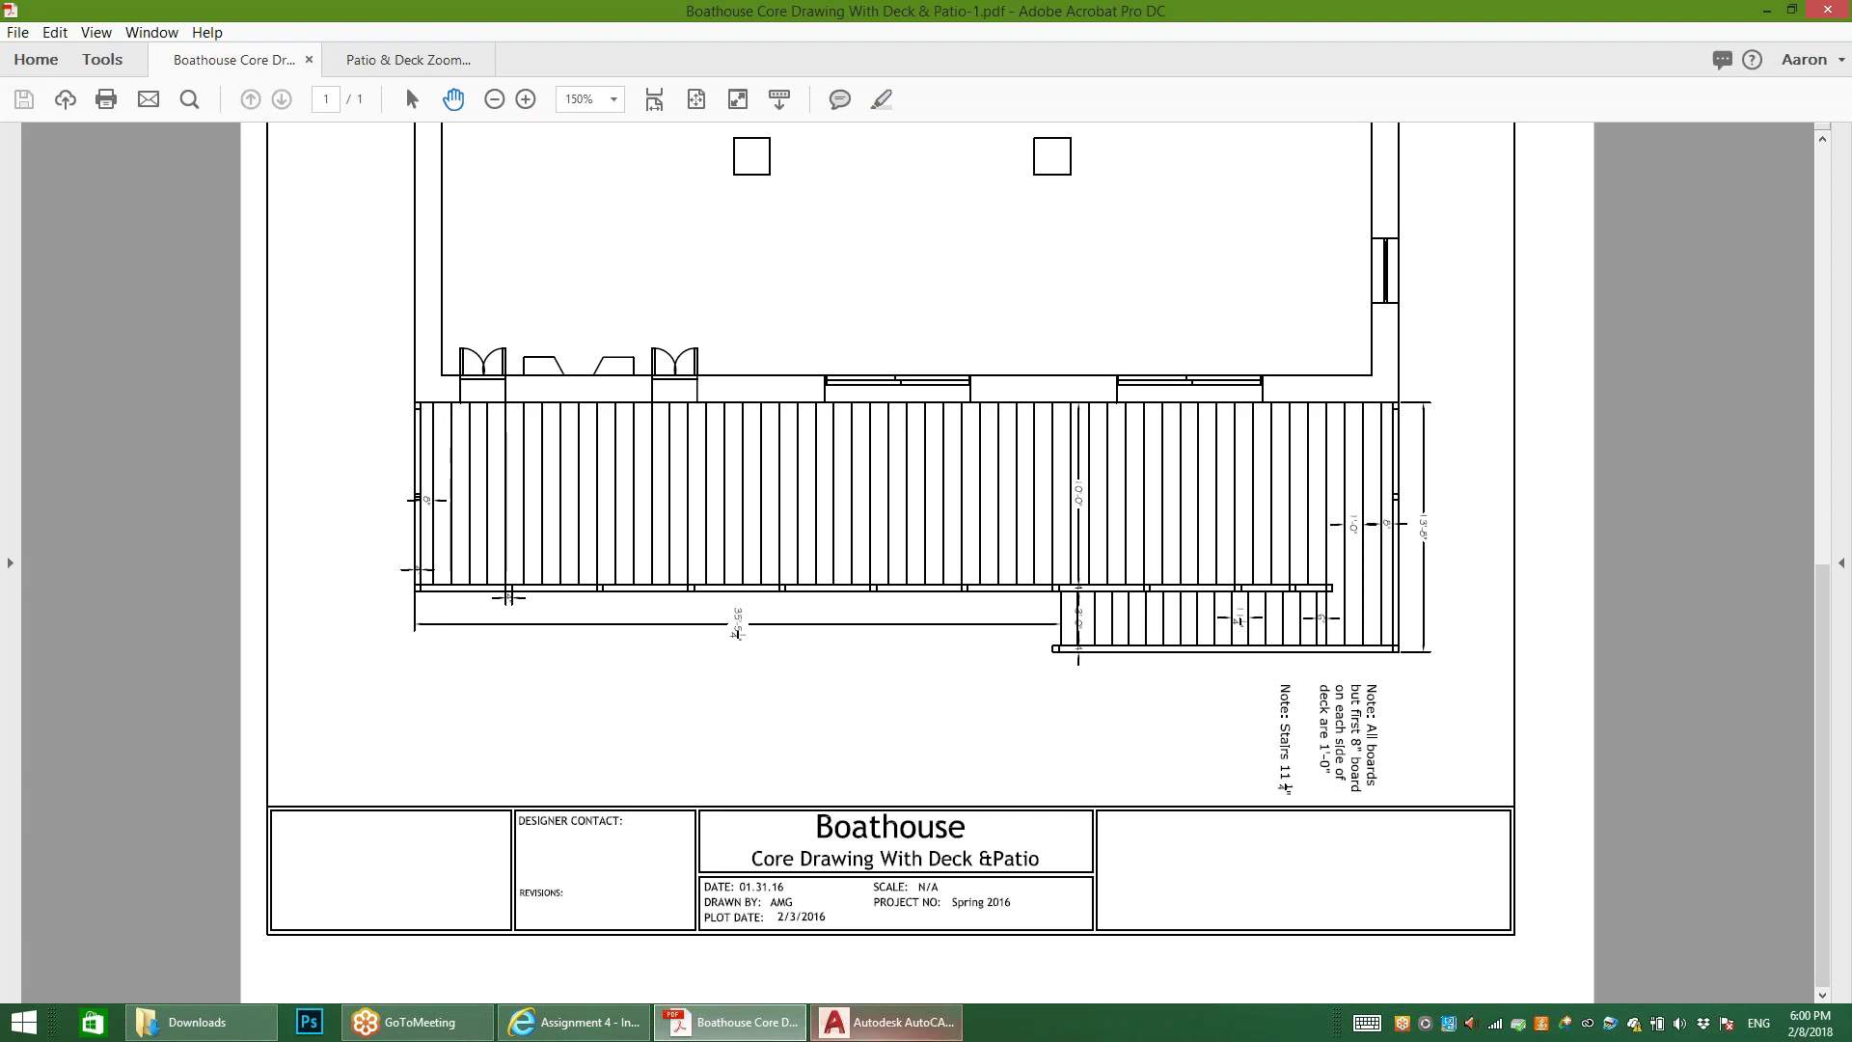
pyautogui.click(886, 1023)
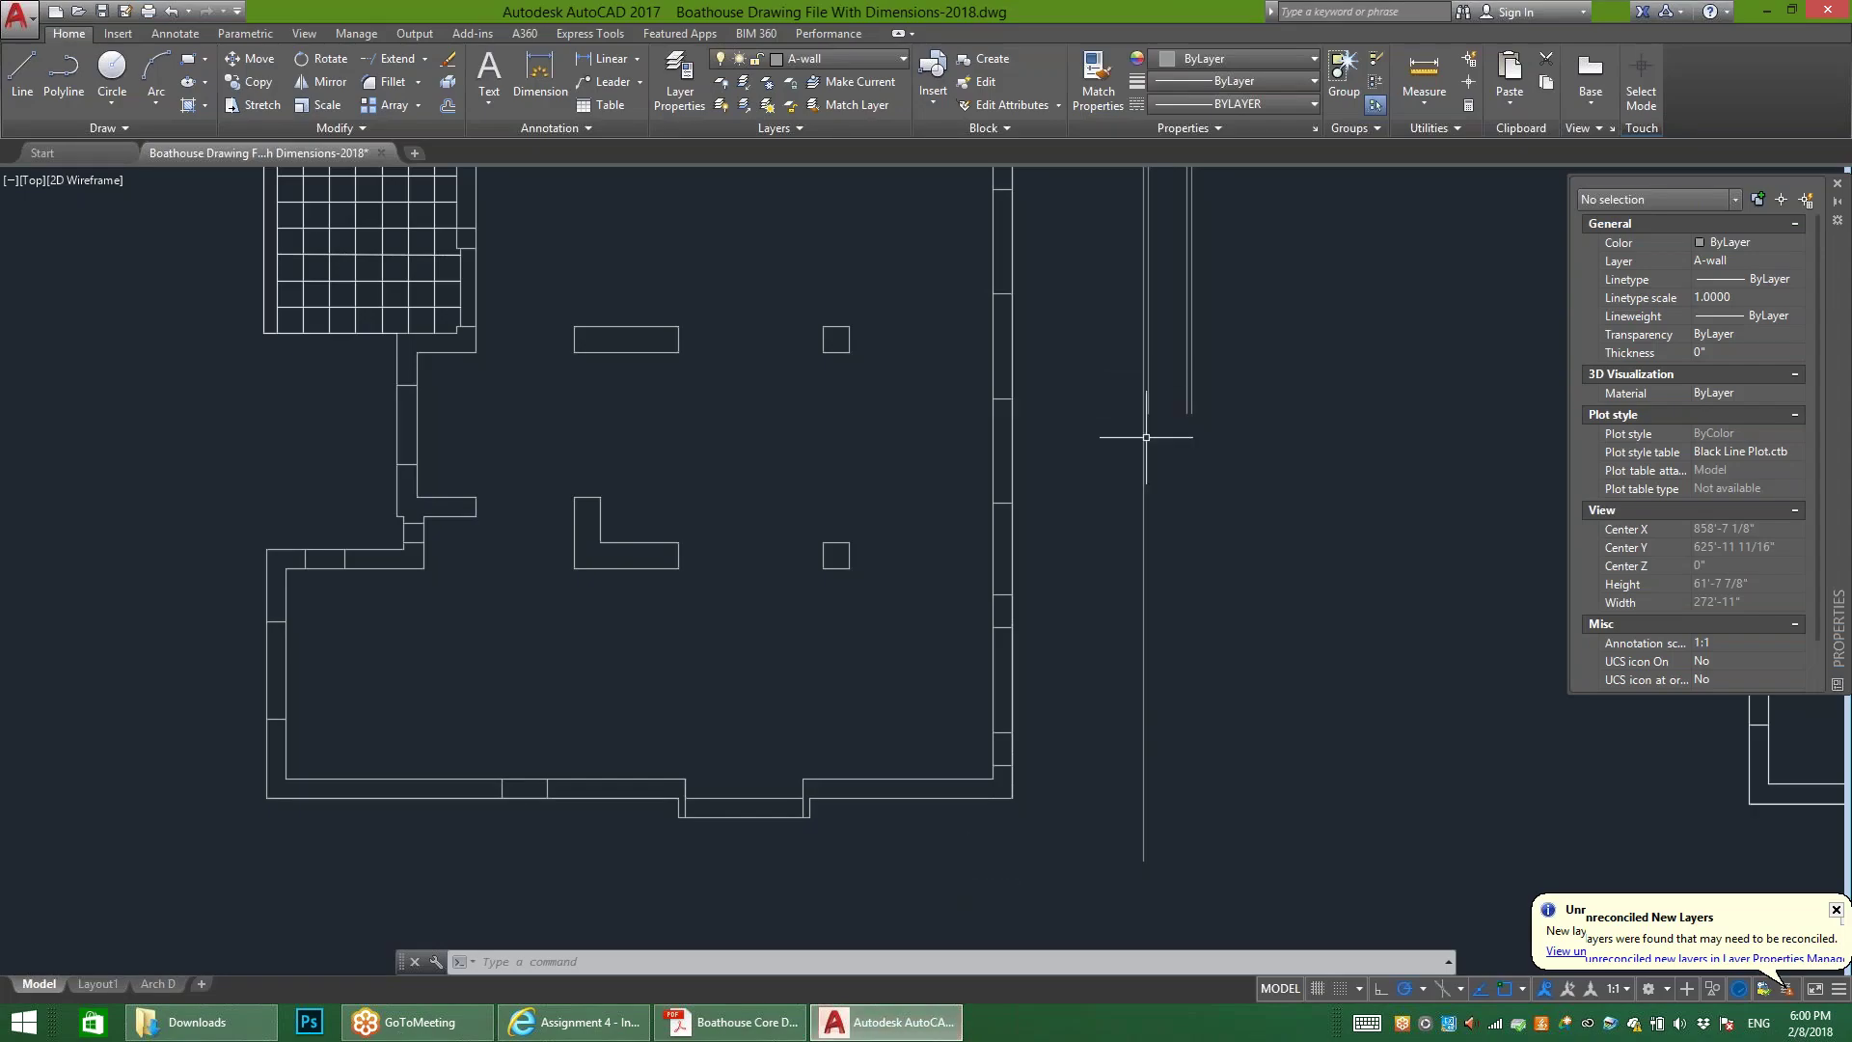
pyautogui.click(21, 76)
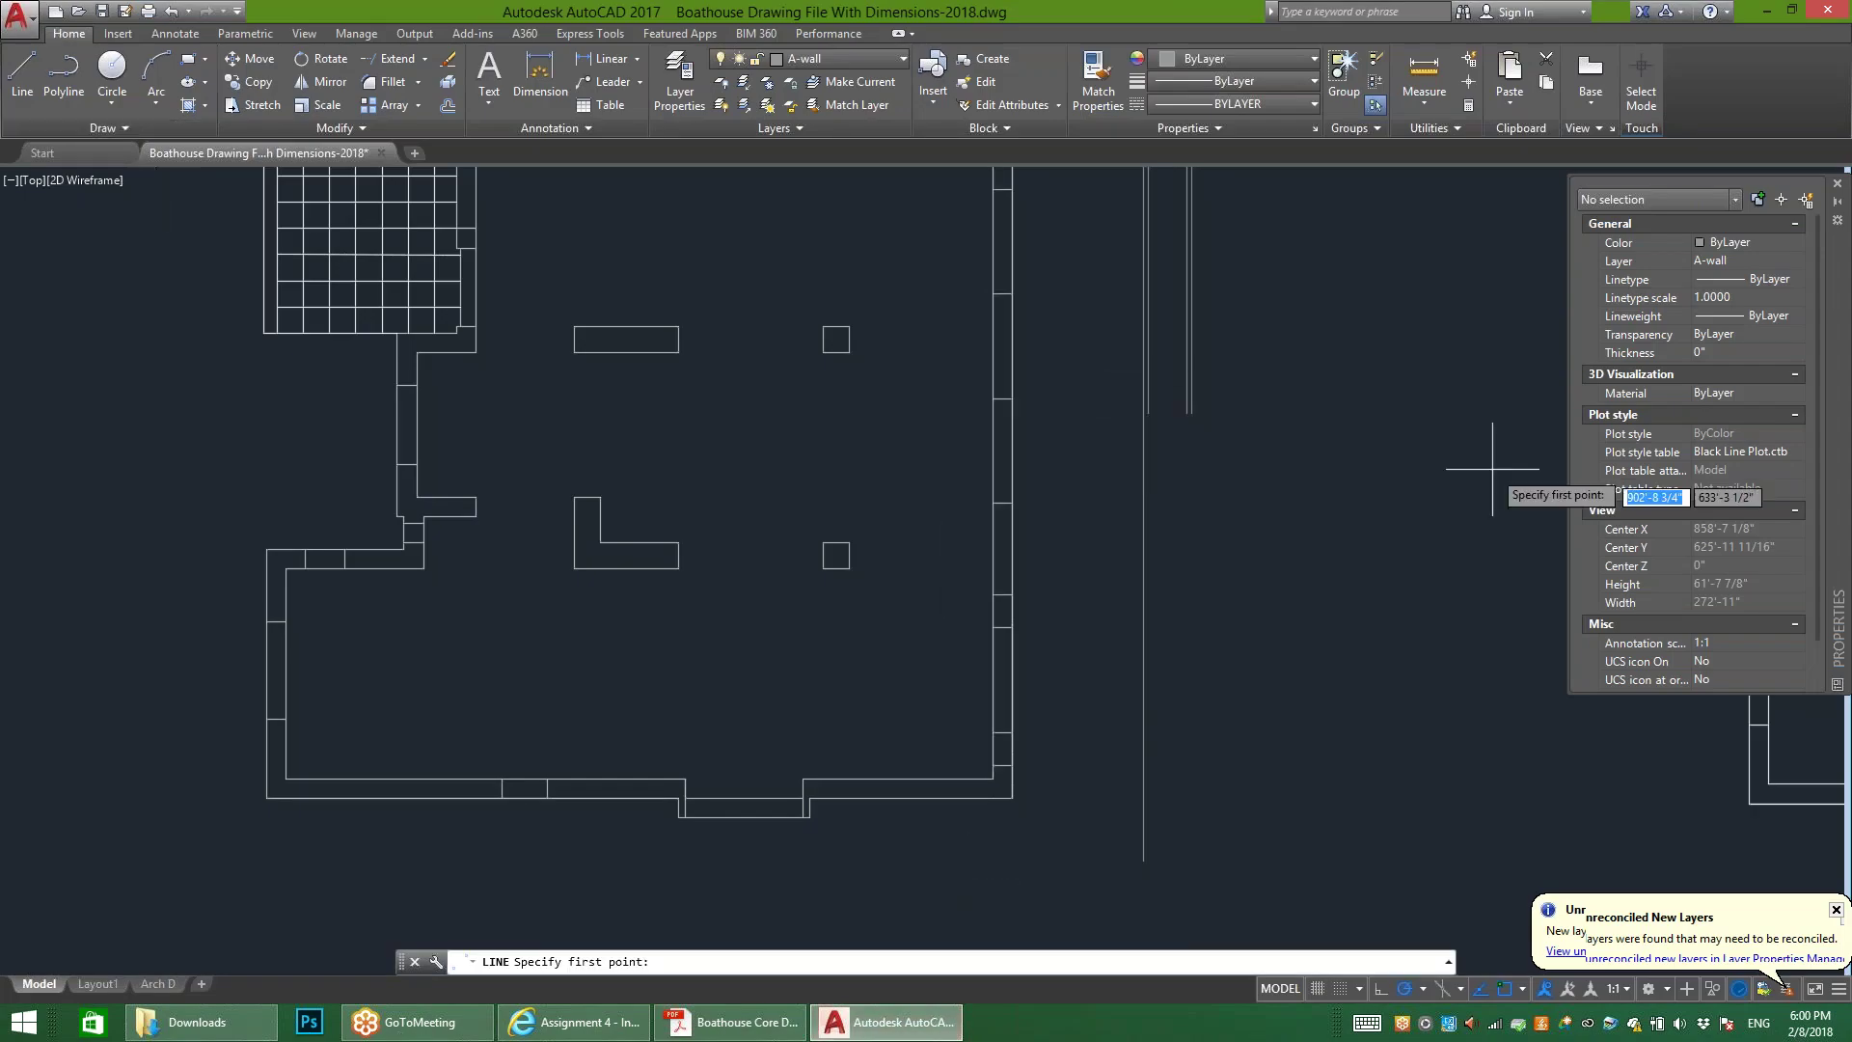
pyautogui.click(1148, 414)
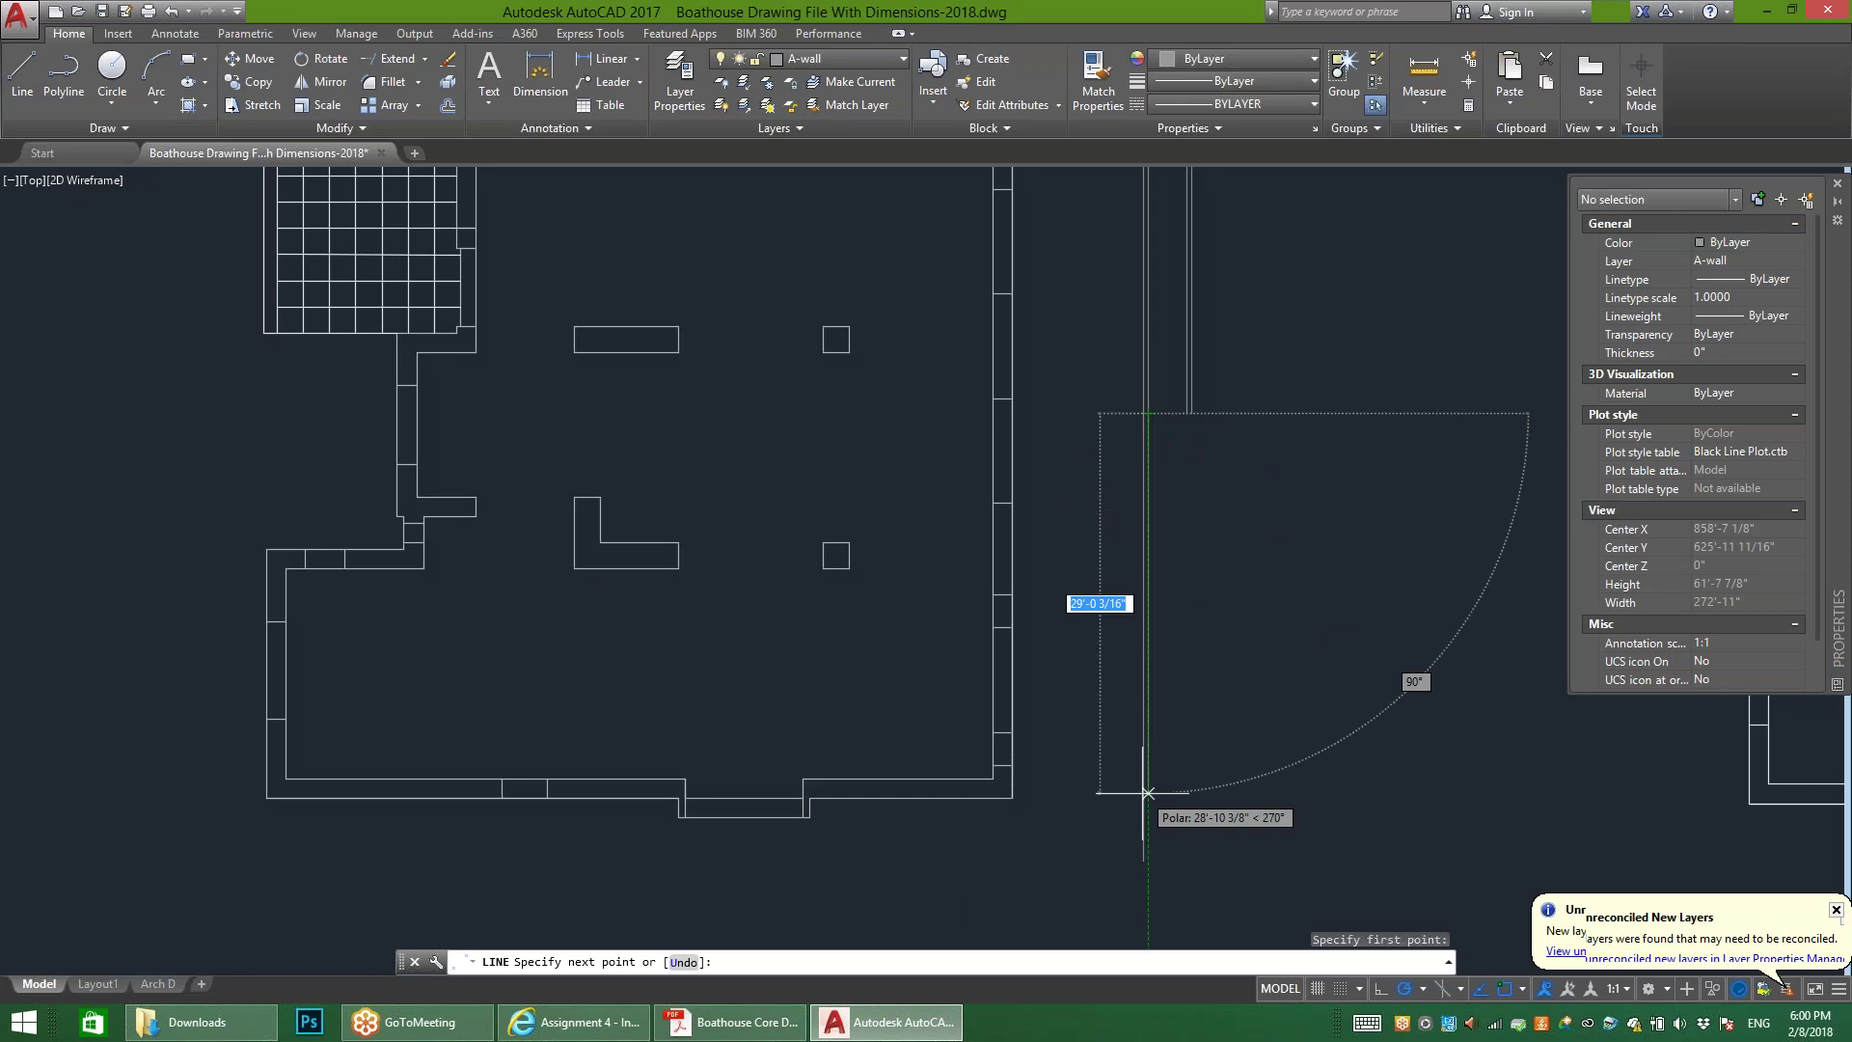
pyautogui.click(1145, 856)
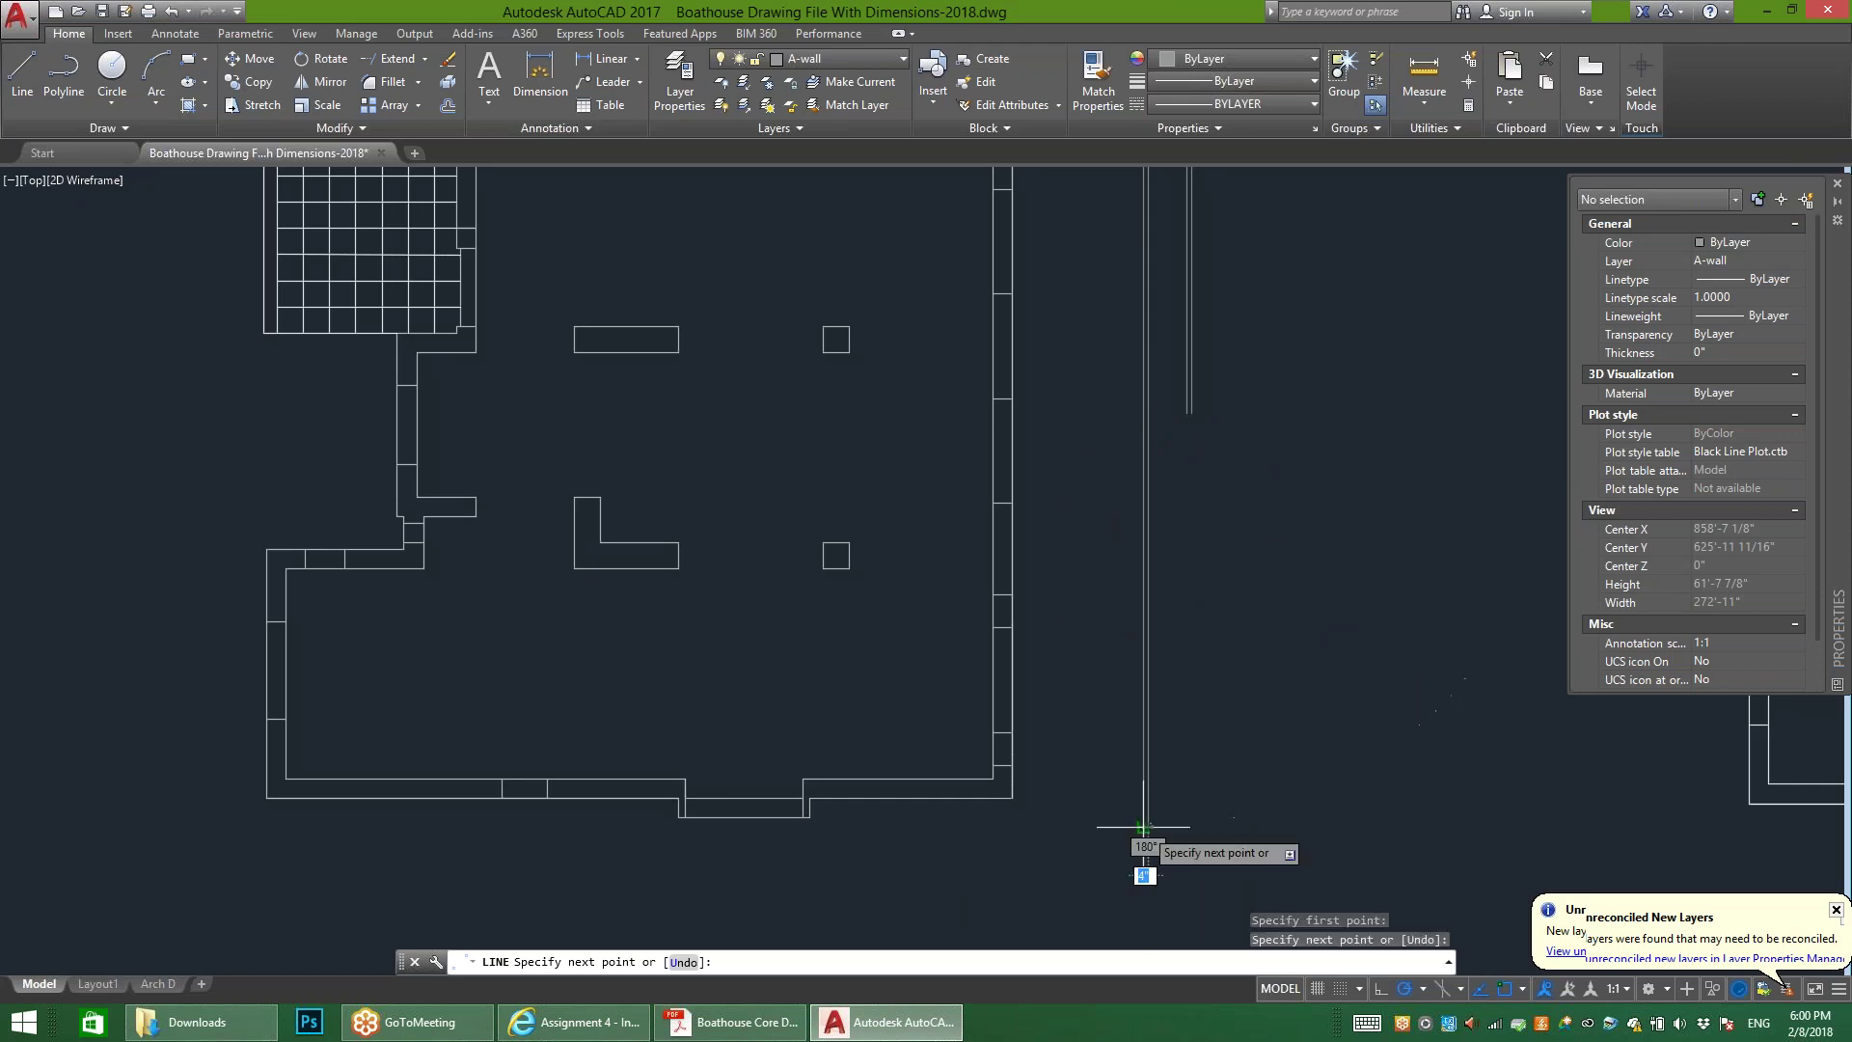
pyautogui.press('Escape')
# Step: Fillet the house's bottom outer wall line with the deck railing's outer line to form the deck's lower outer corner
pyautogui.scroll(2, 1640, 859)
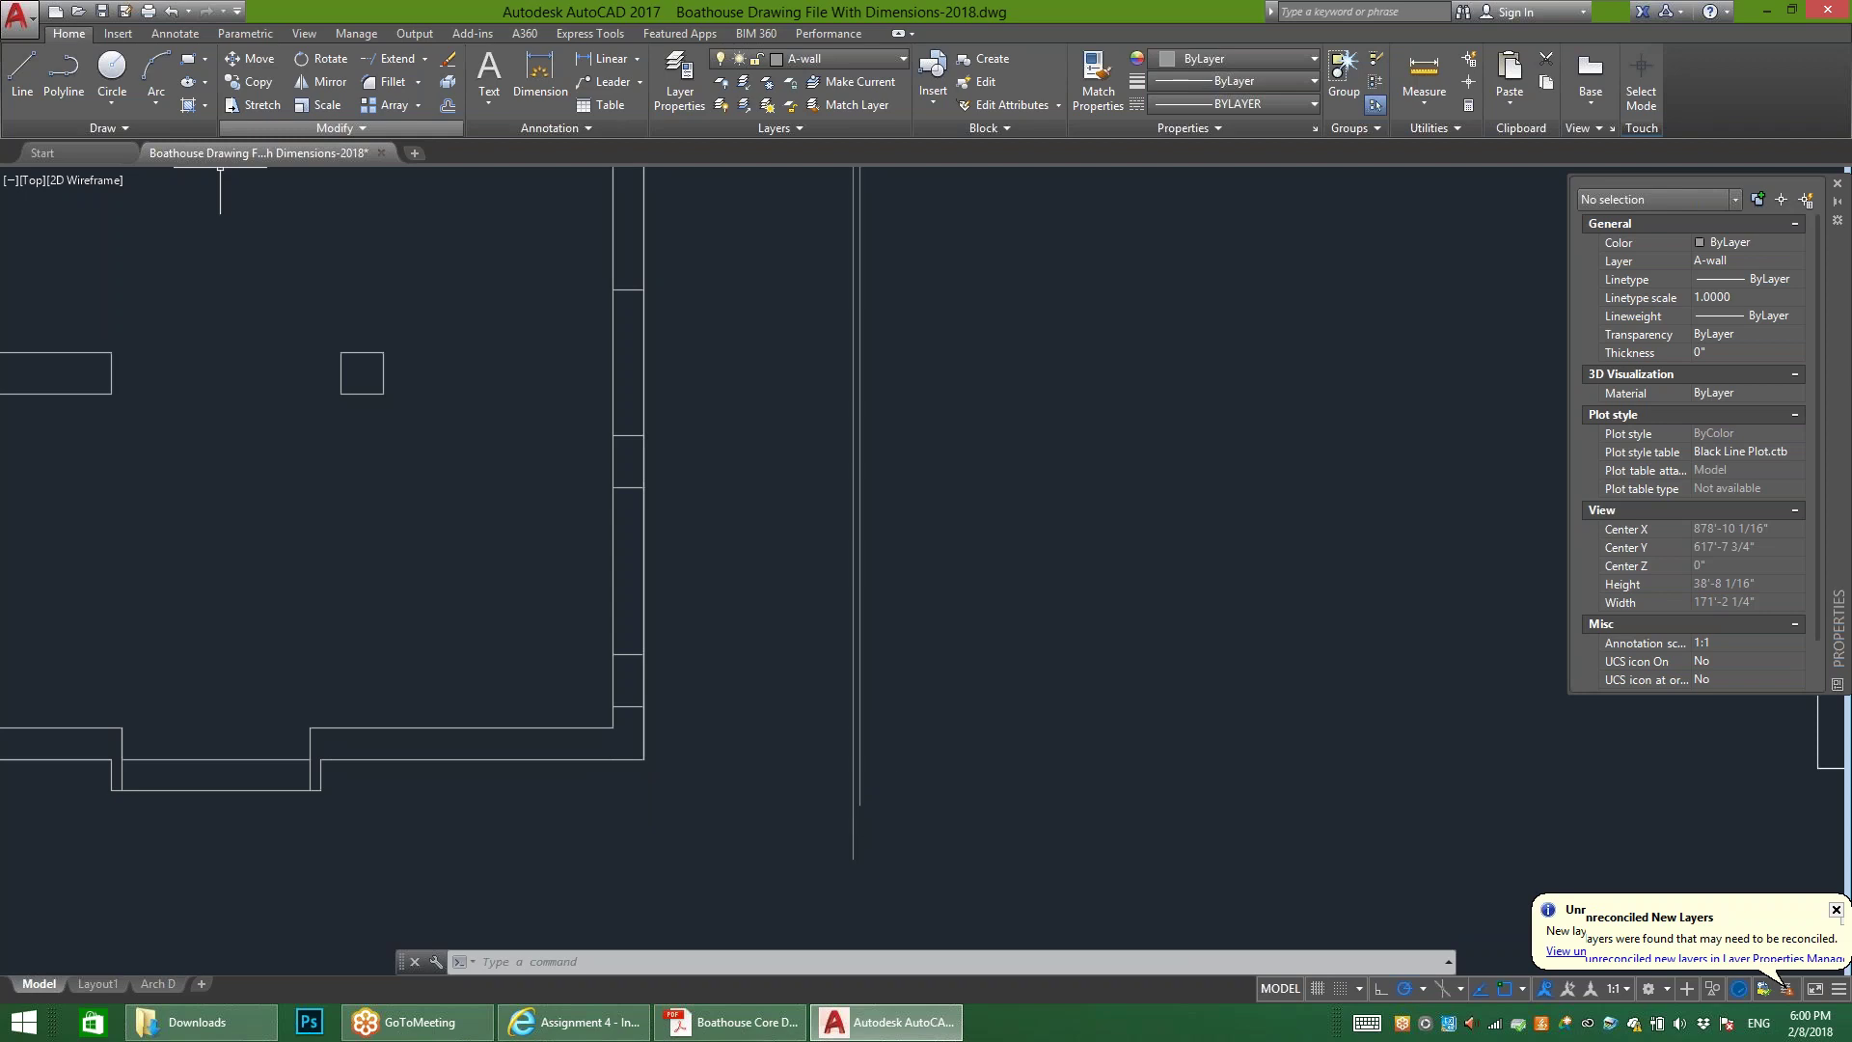
pyautogui.scroll(2, 762, 810)
pyautogui.scroll(2, 676, 777)
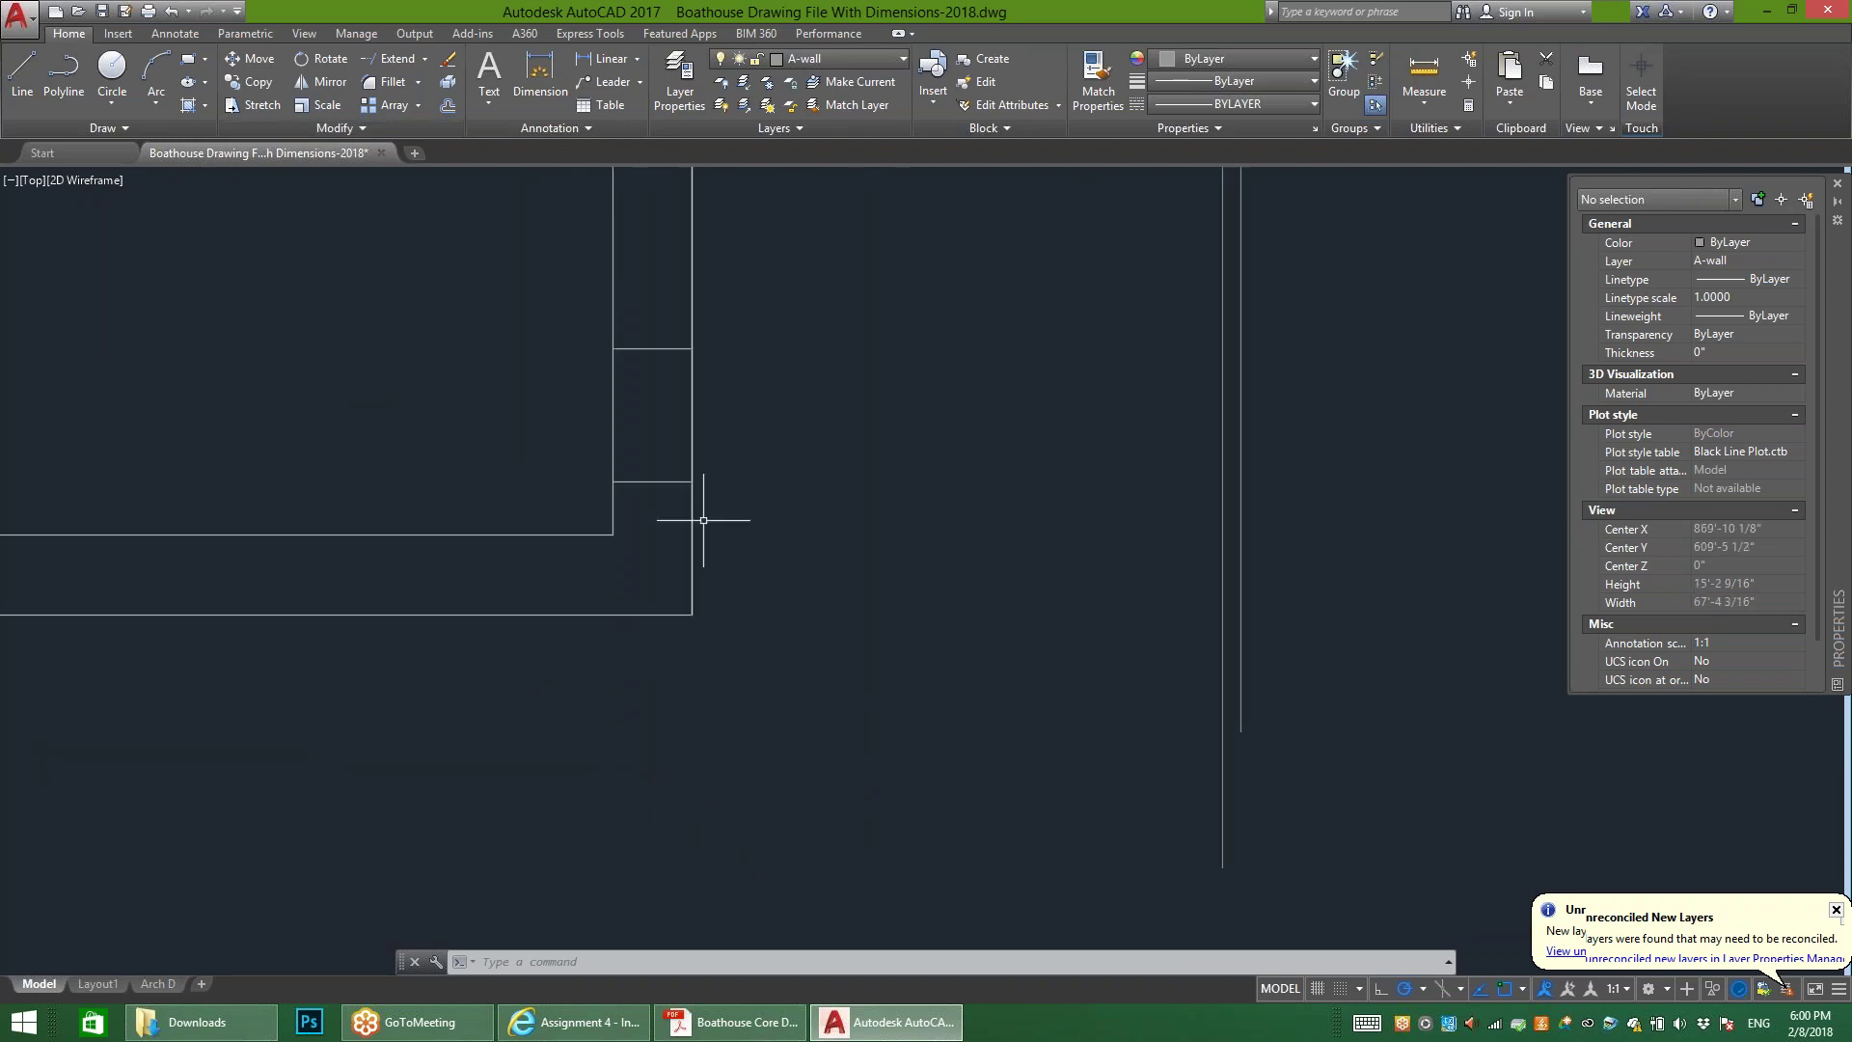
pyautogui.click(390, 82)
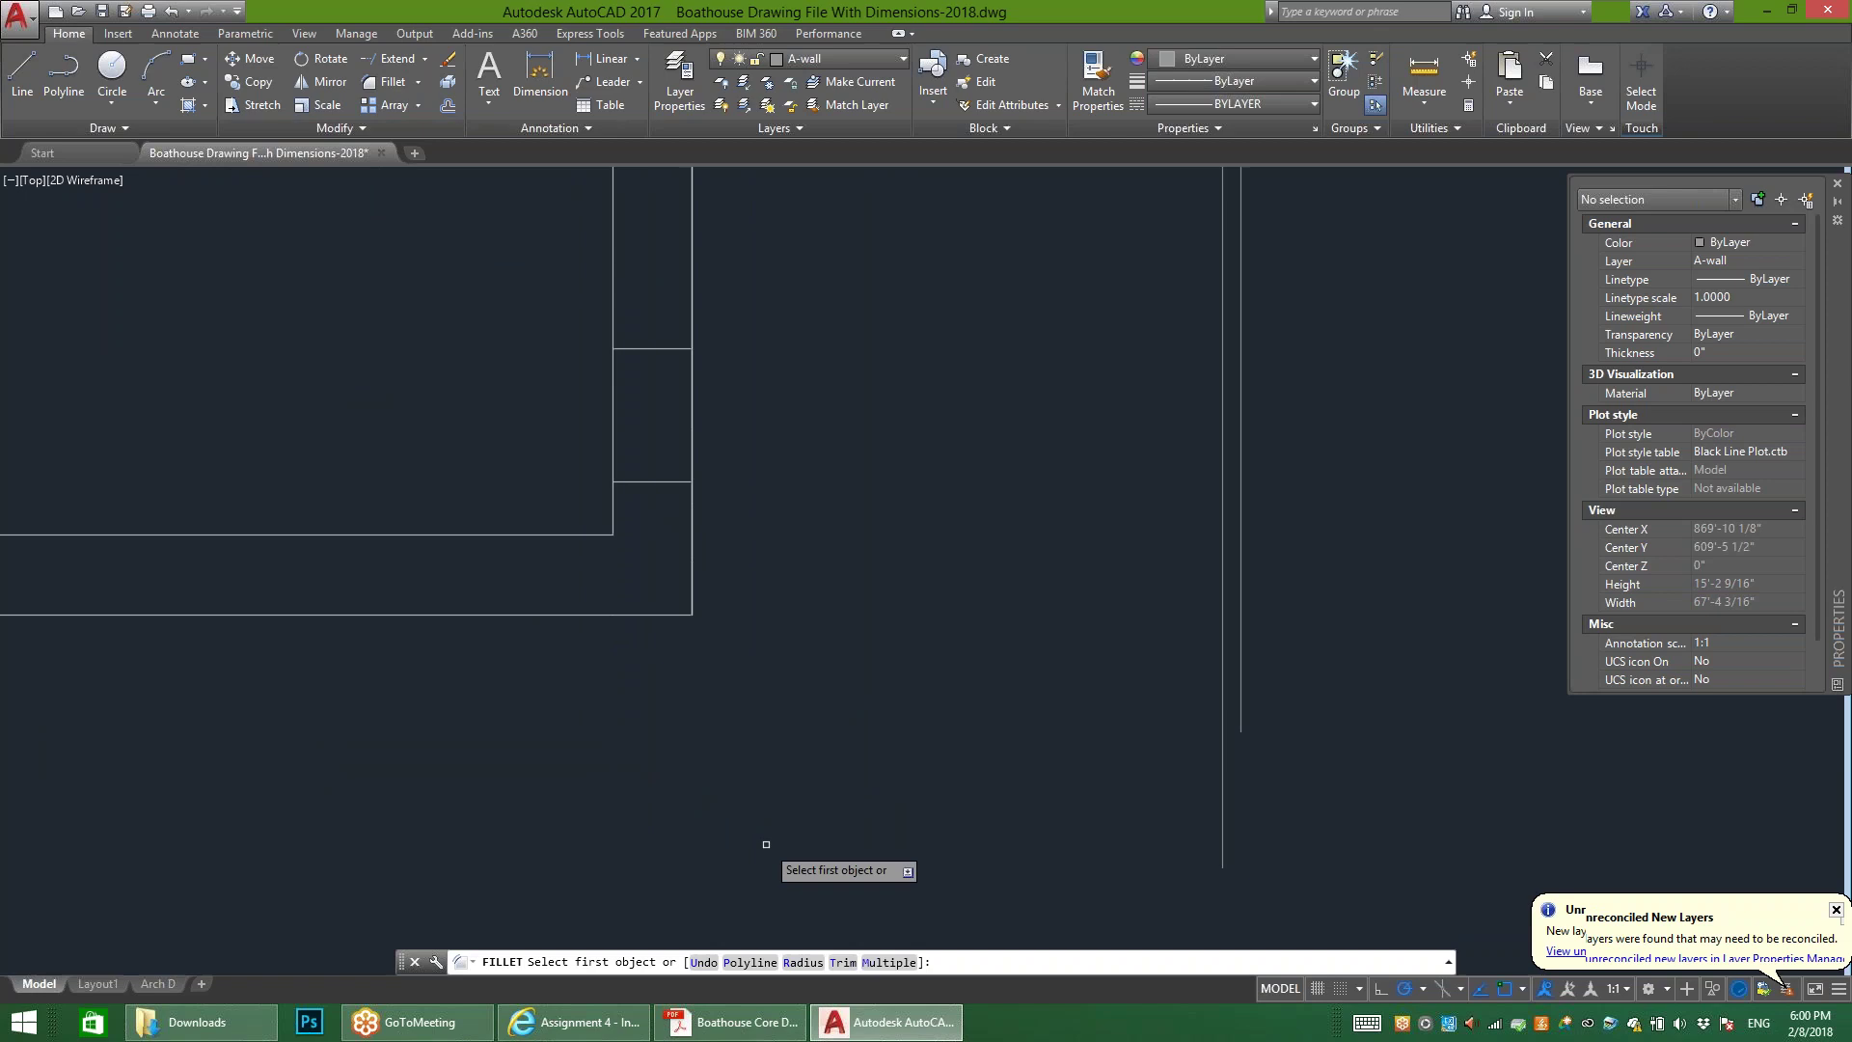
pyautogui.click(685, 614)
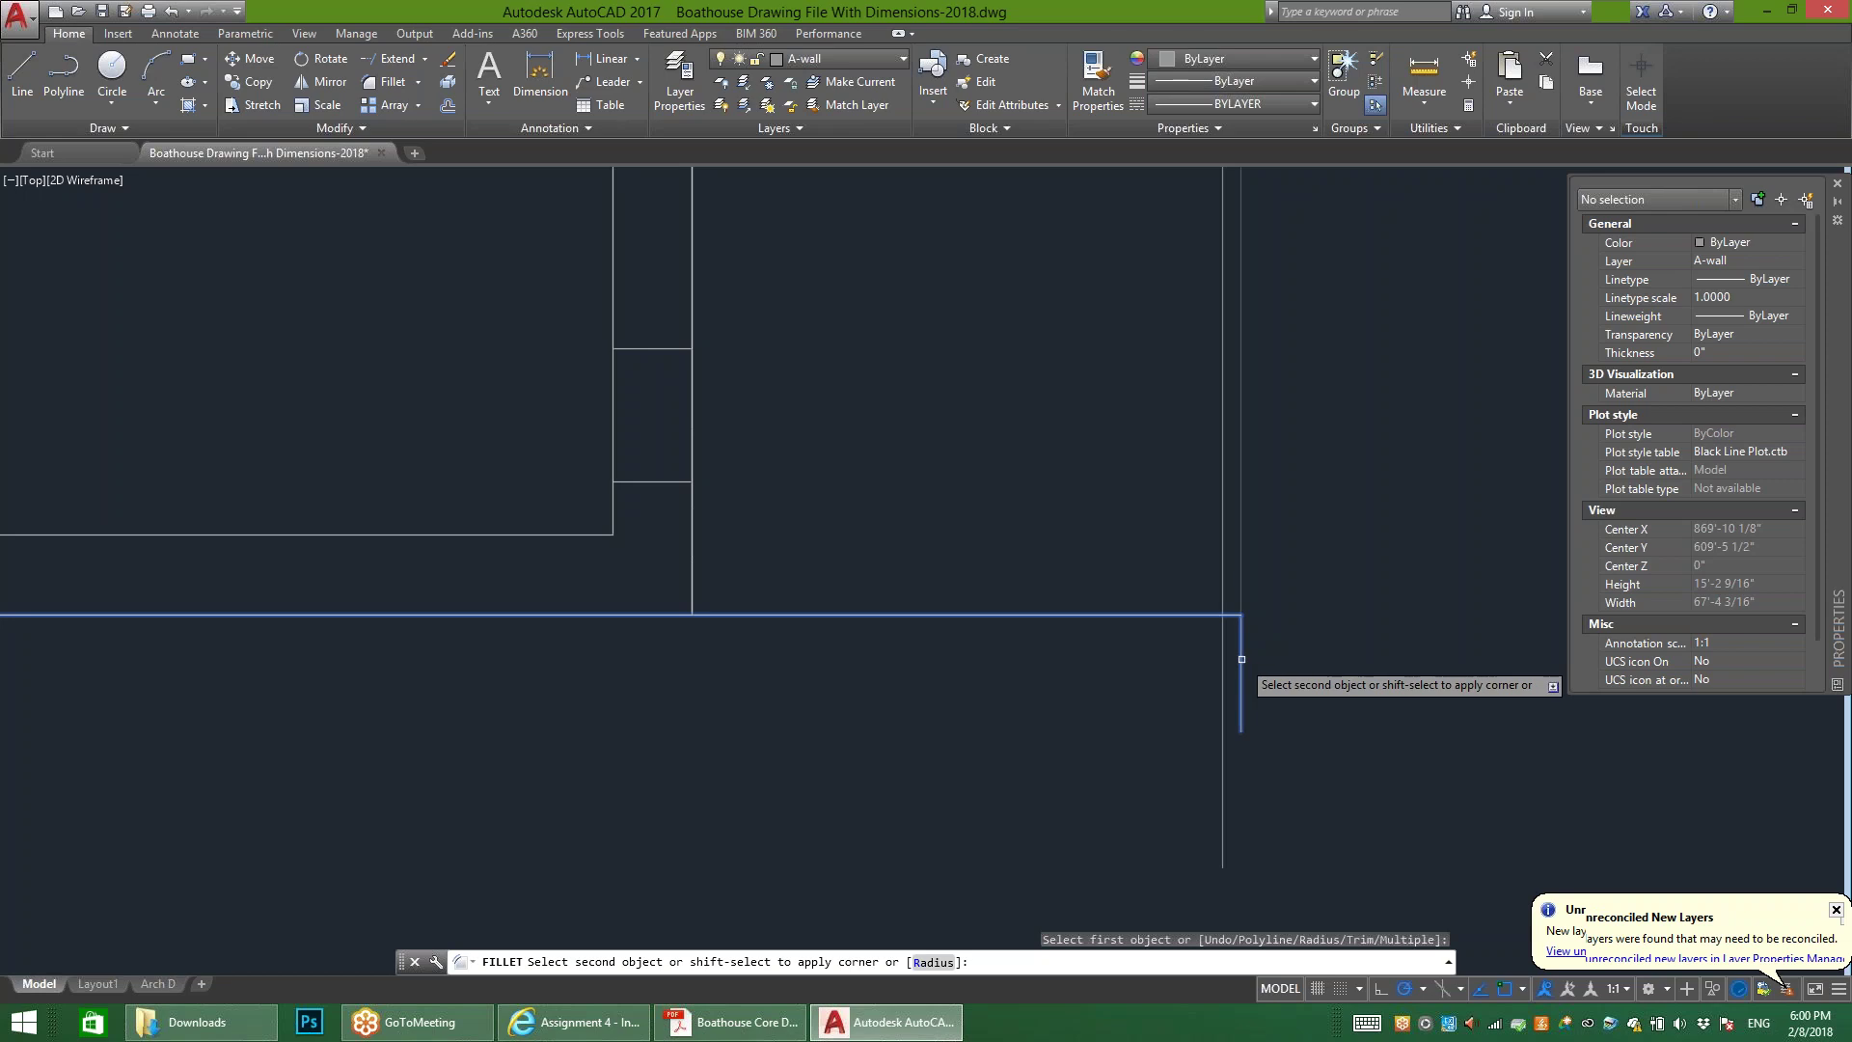
pyautogui.click(1240, 567)
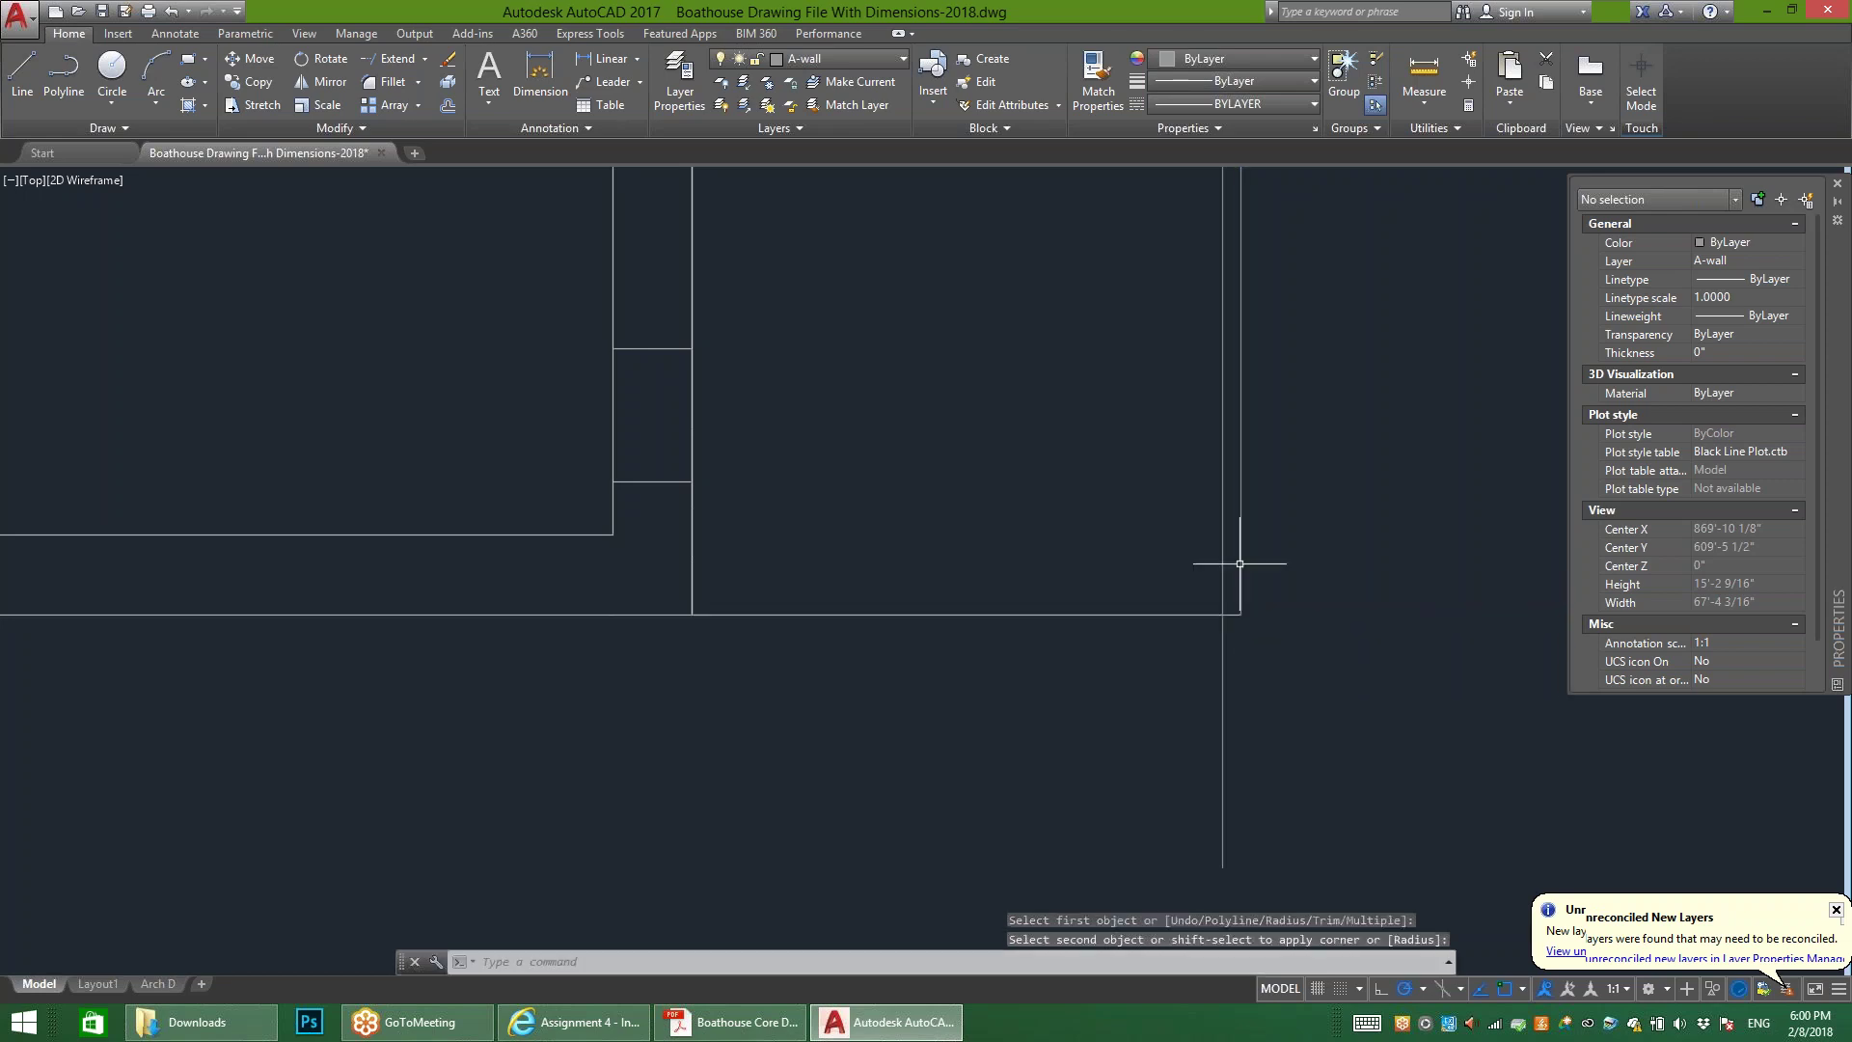
# Step: Trim the part of the railing's inner line that extends below the deck's bottom edge, using that edge as the cutting boundary
pyautogui.scroll(-2, 1235, 568)
pyautogui.scroll(-2, 1116, 691)
pyautogui.moveTo(1335, 402)
pyautogui.mouseDown(button='middle')
pyautogui.moveTo(1199, 530)
pyautogui.moveTo(1130, 633)
pyautogui.mouseUp(button='middle')
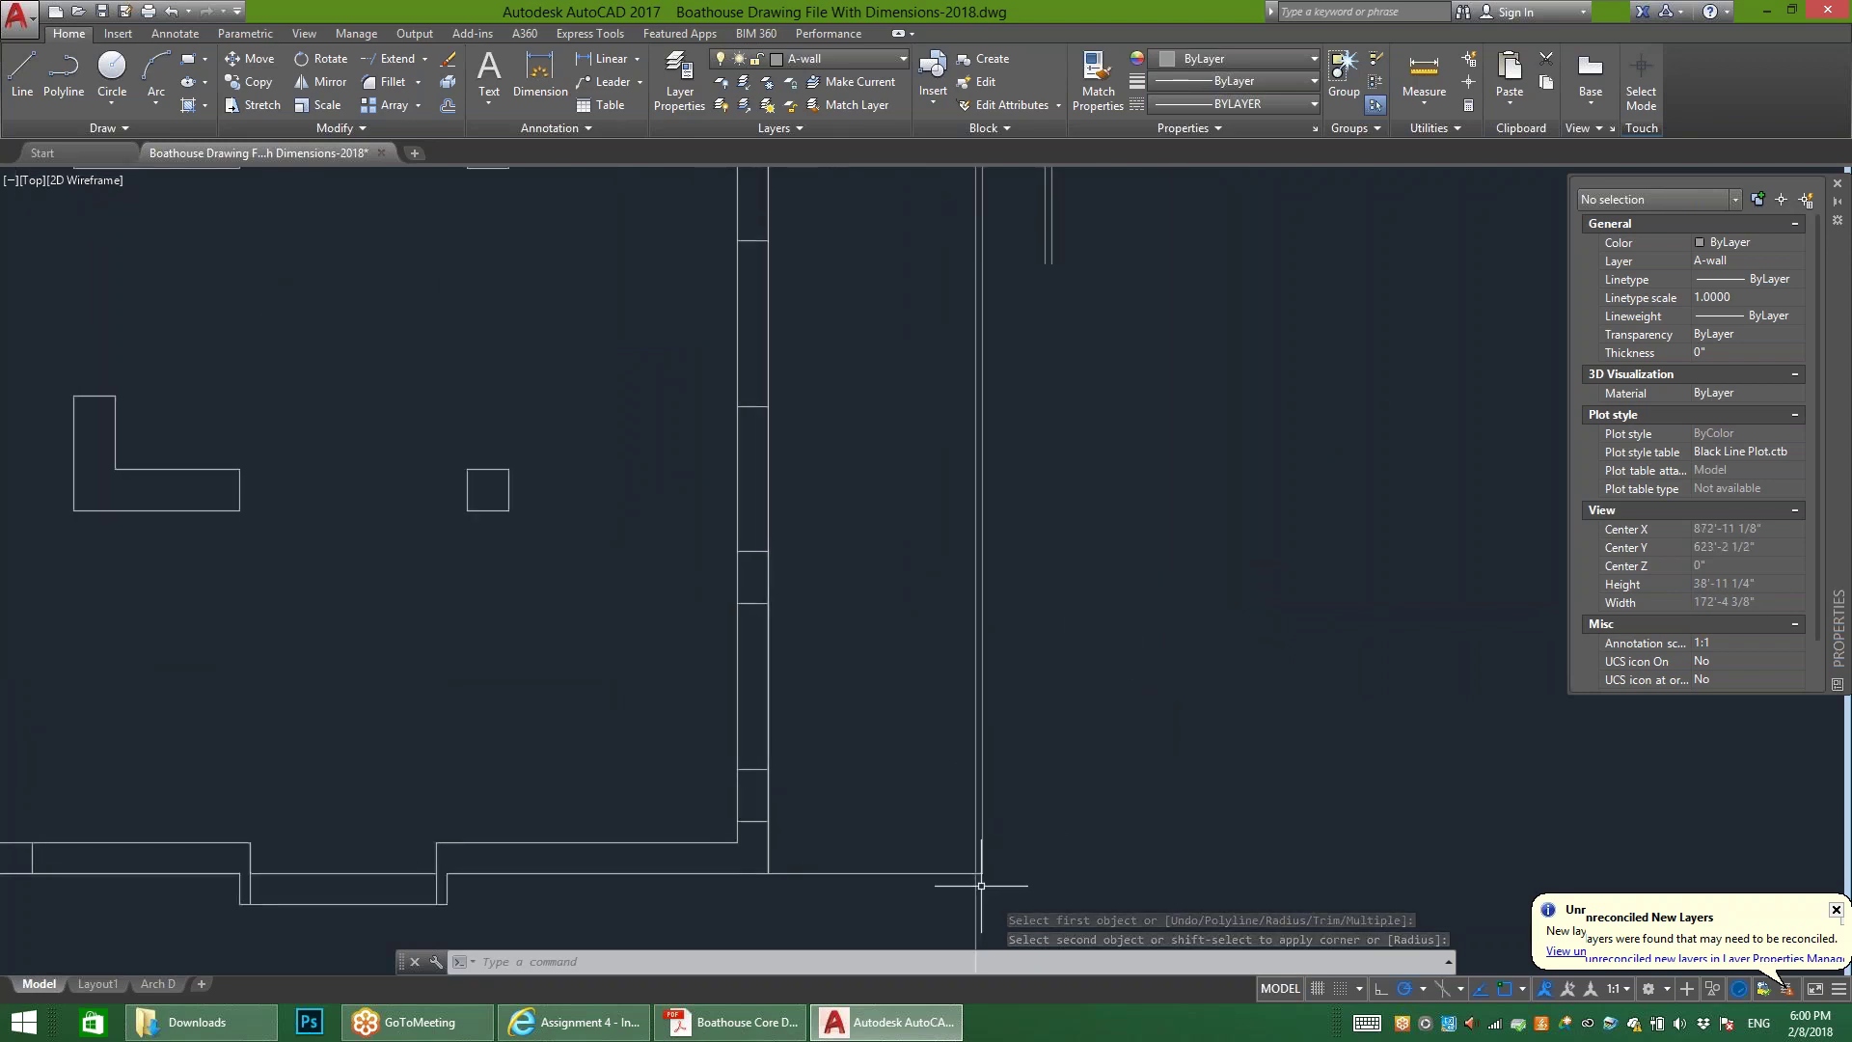
pyautogui.moveTo(1021, 860); pyautogui.dragTo(1170, 599, button='middle')
pyautogui.scroll(4, 1148, 599)
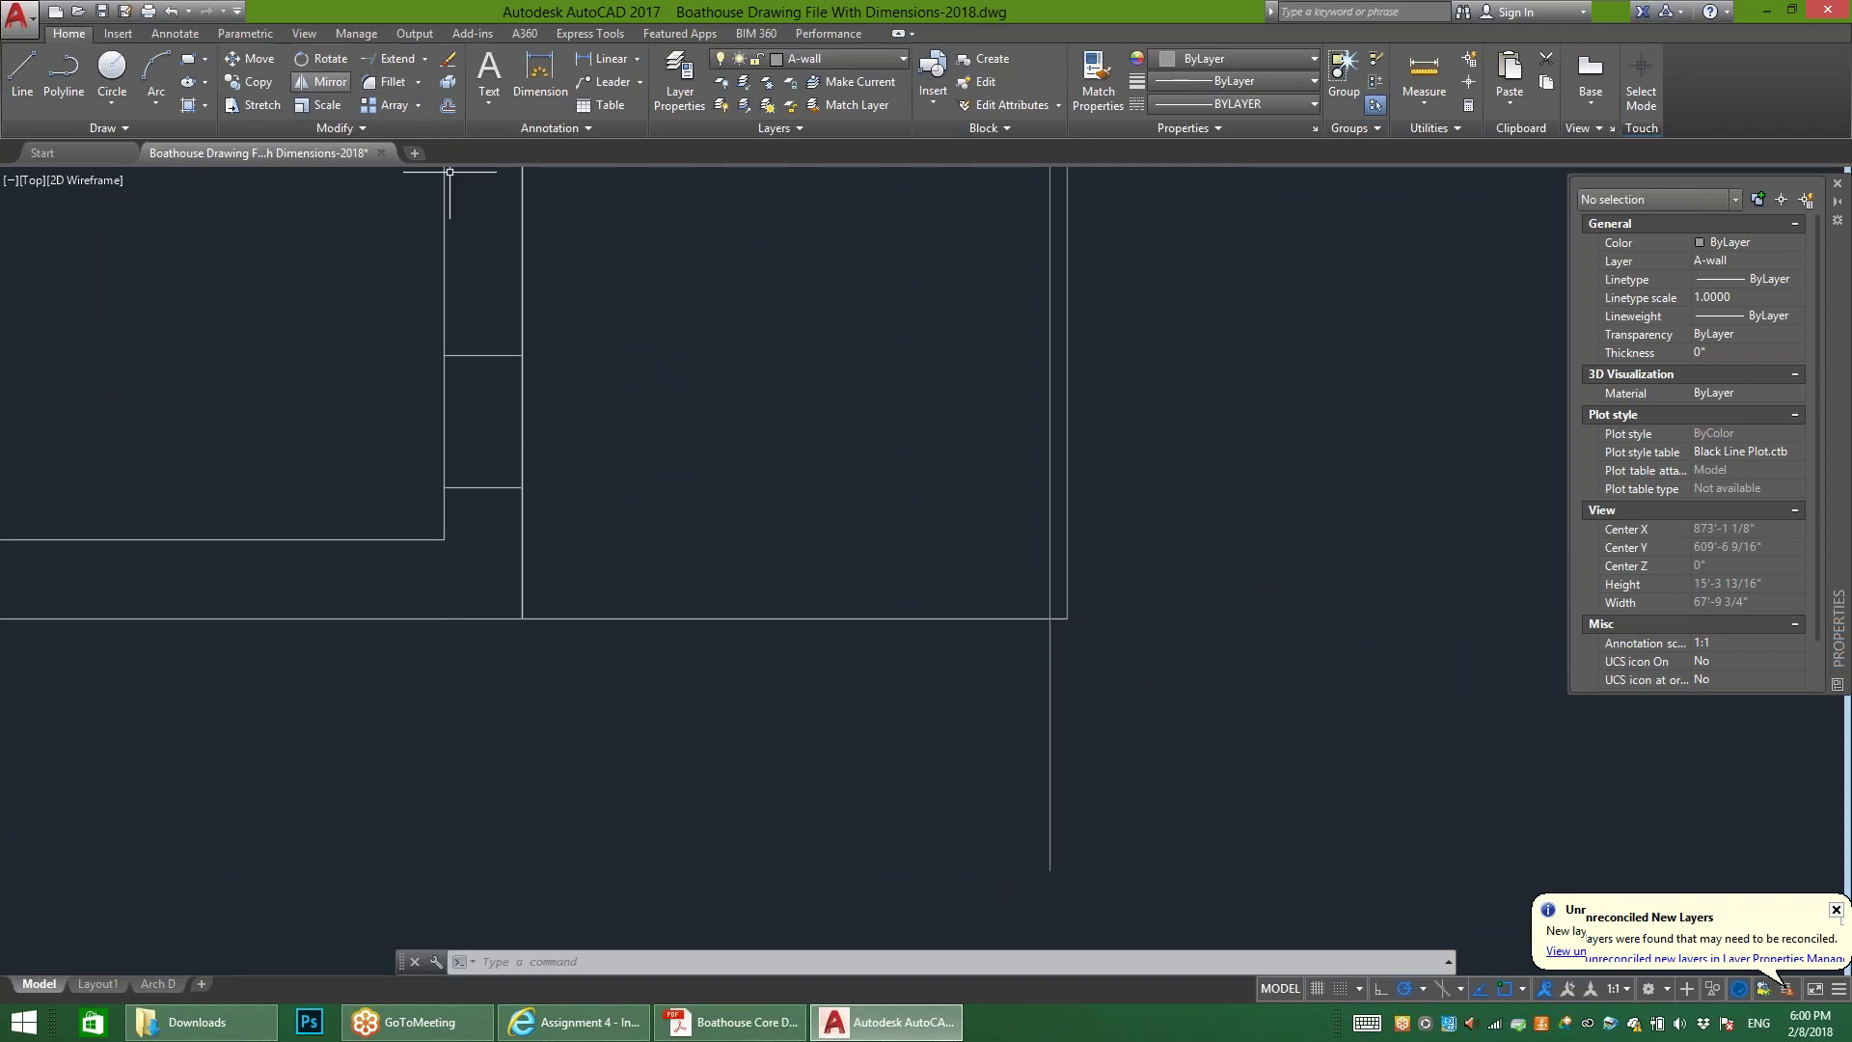
pyautogui.click(425, 58)
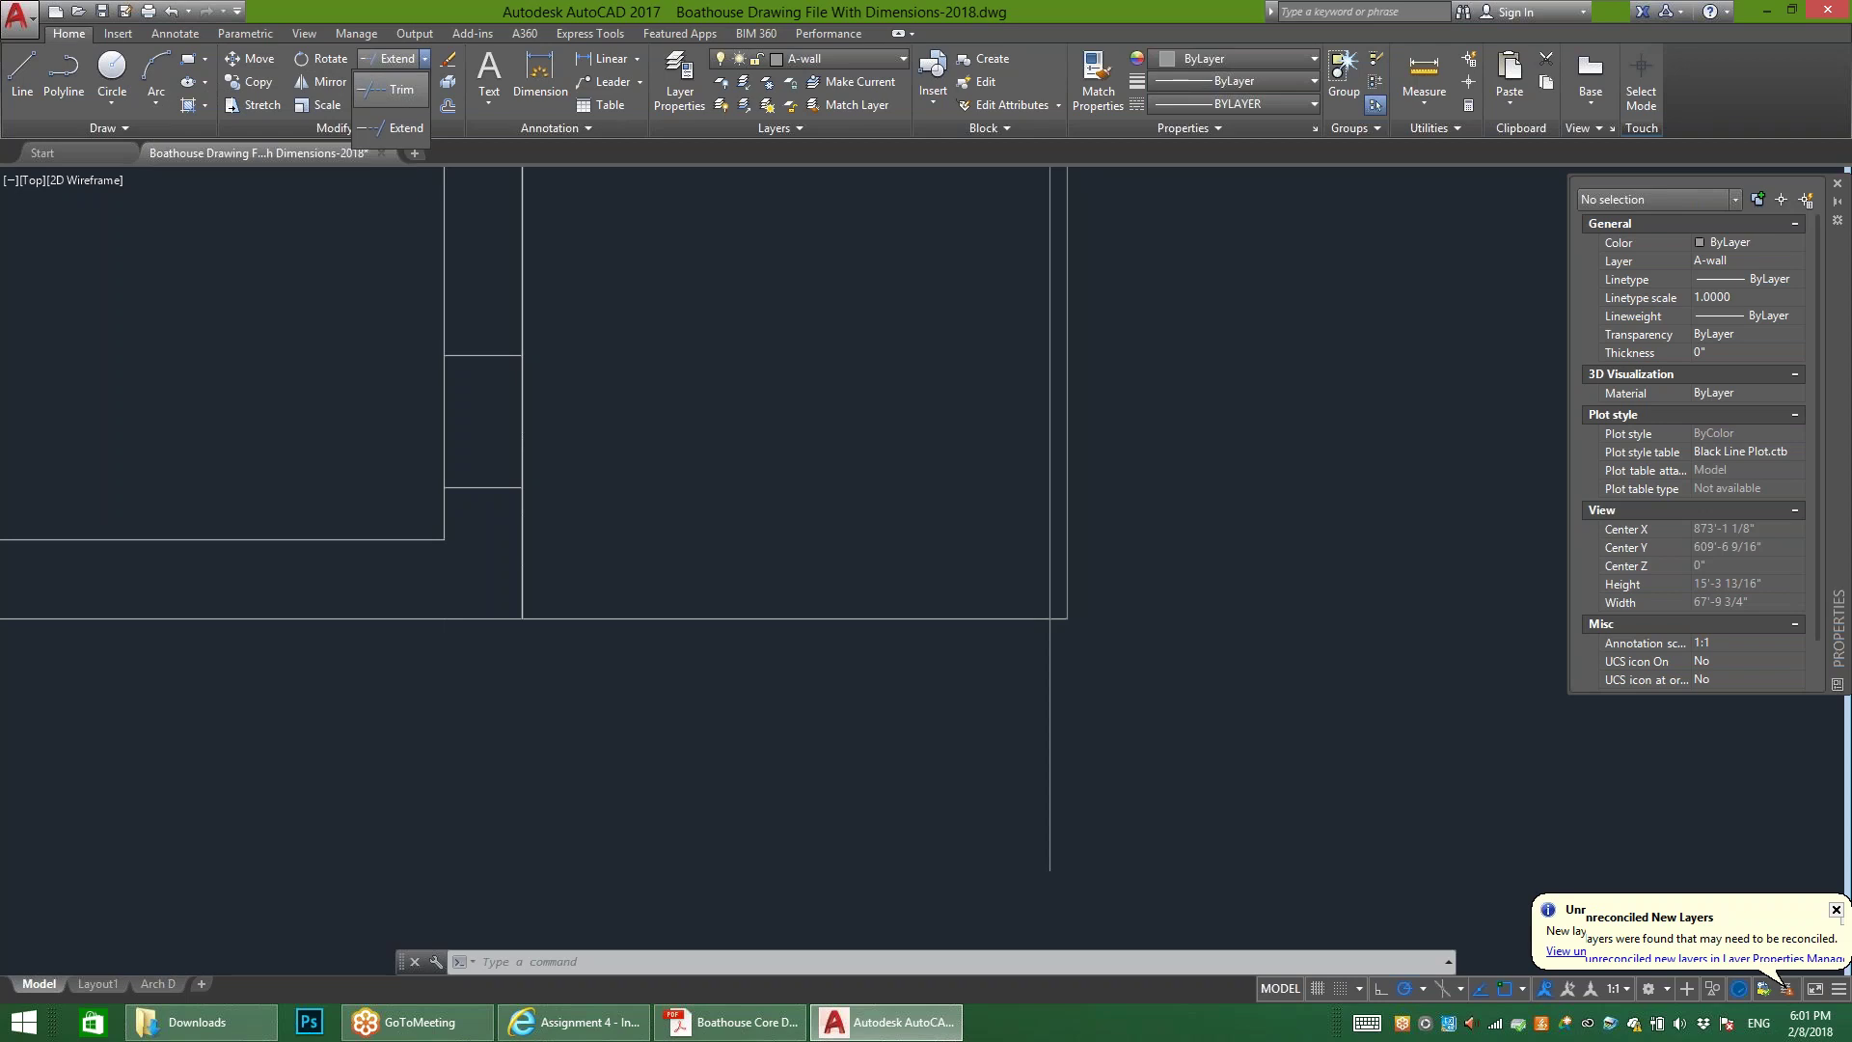
pyautogui.click(390, 89)
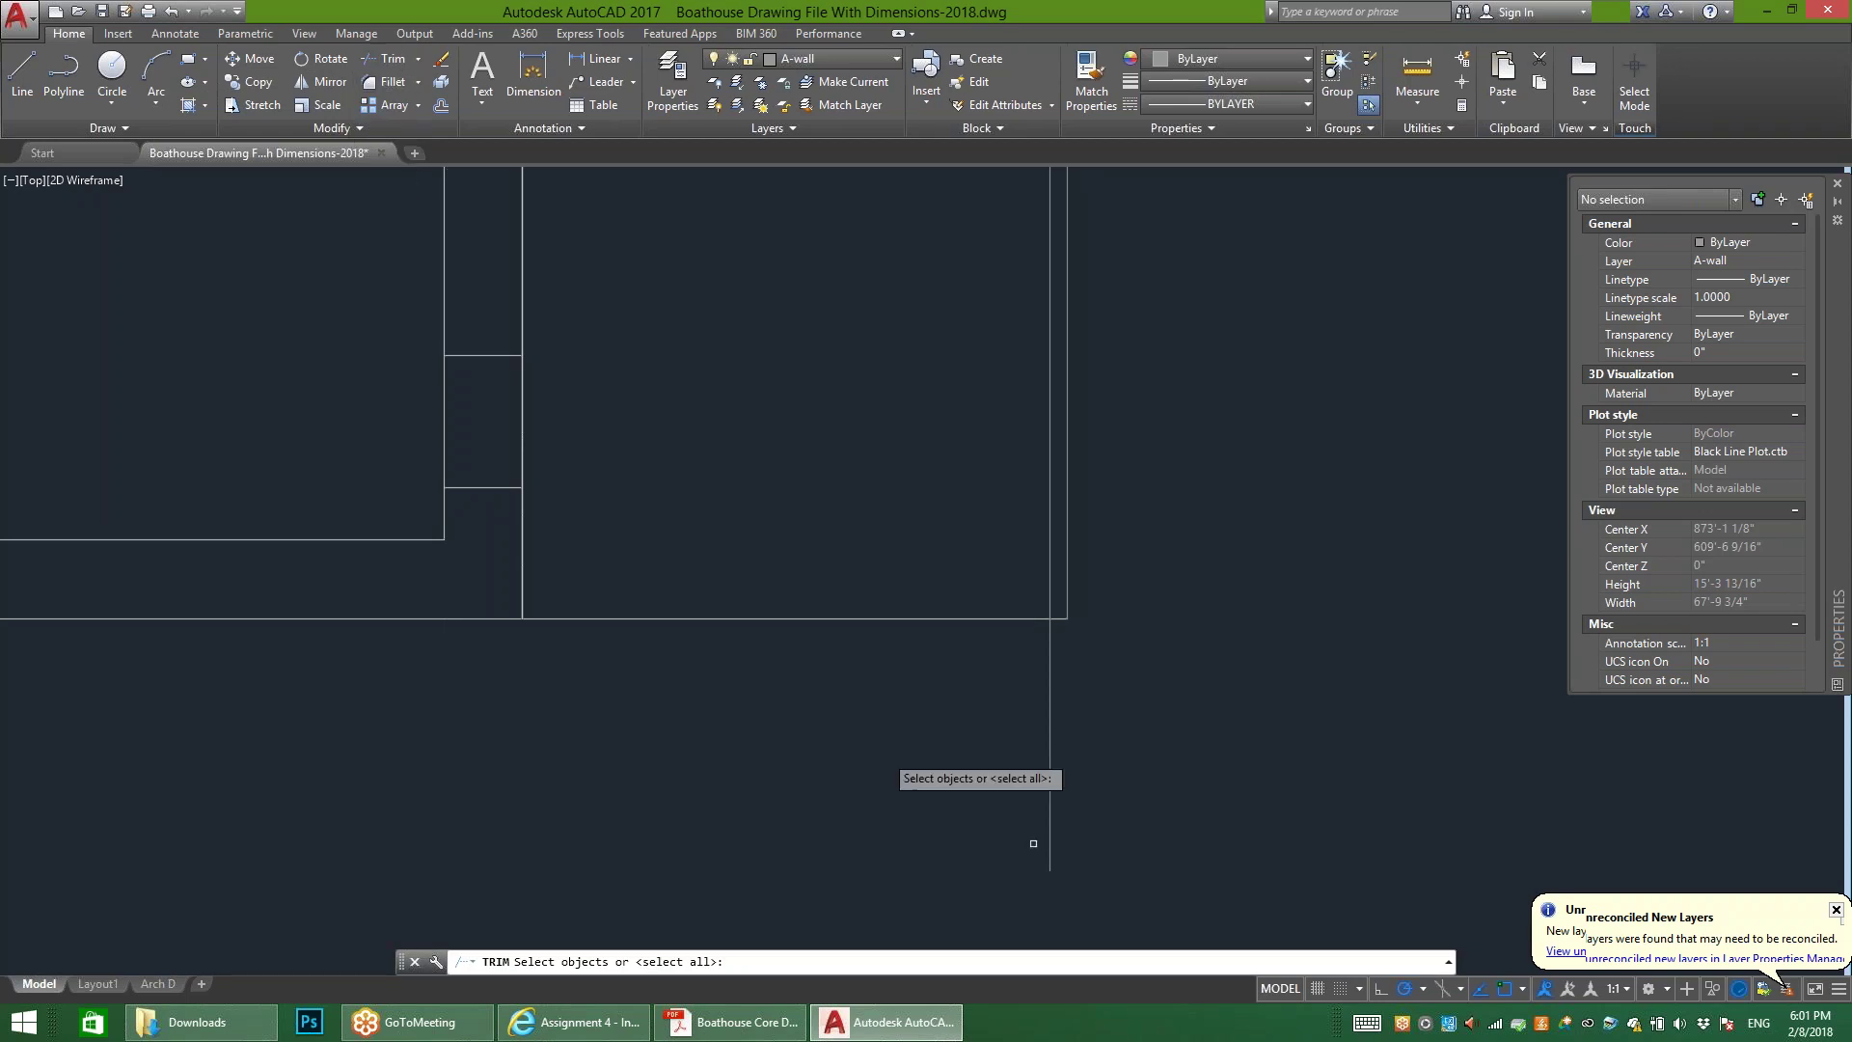
pyautogui.click(1030, 620)
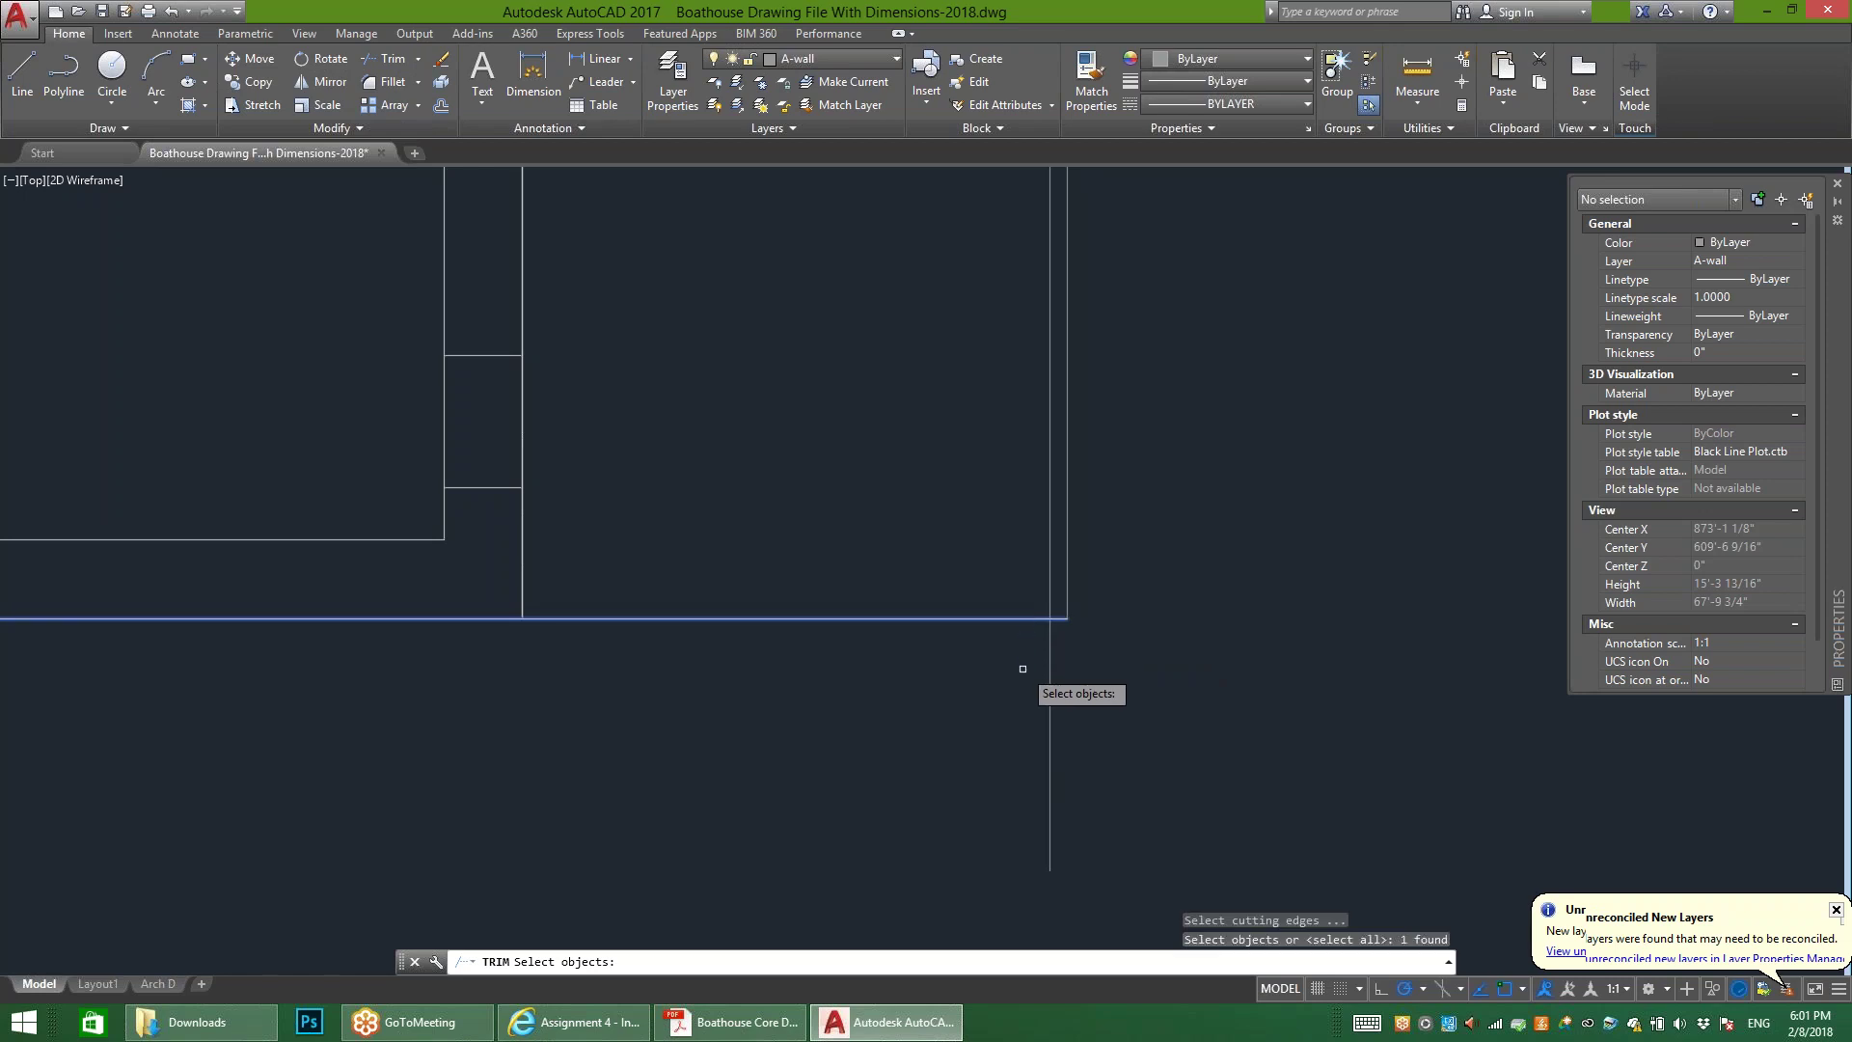
pyautogui.press('Return')
pyautogui.click(1136, 682)
pyautogui.click(960, 869)
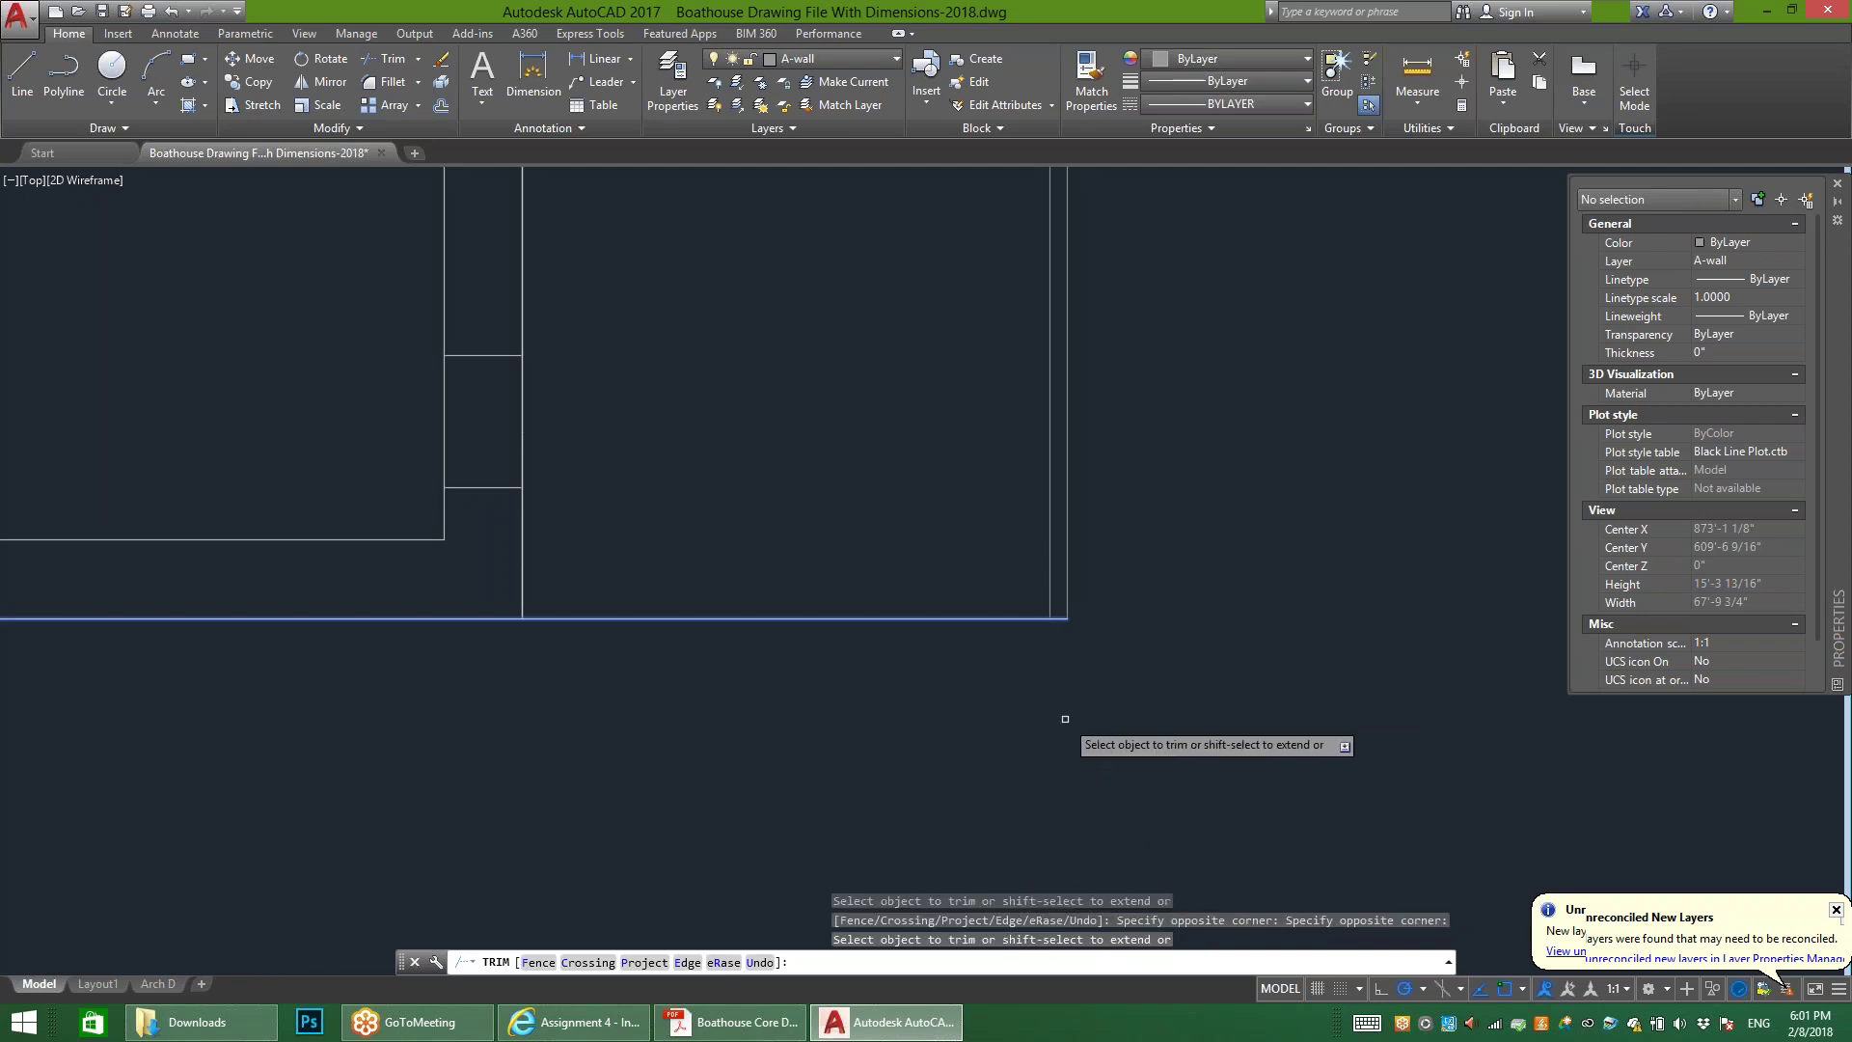
pyautogui.scroll(-5, 1129, 765)
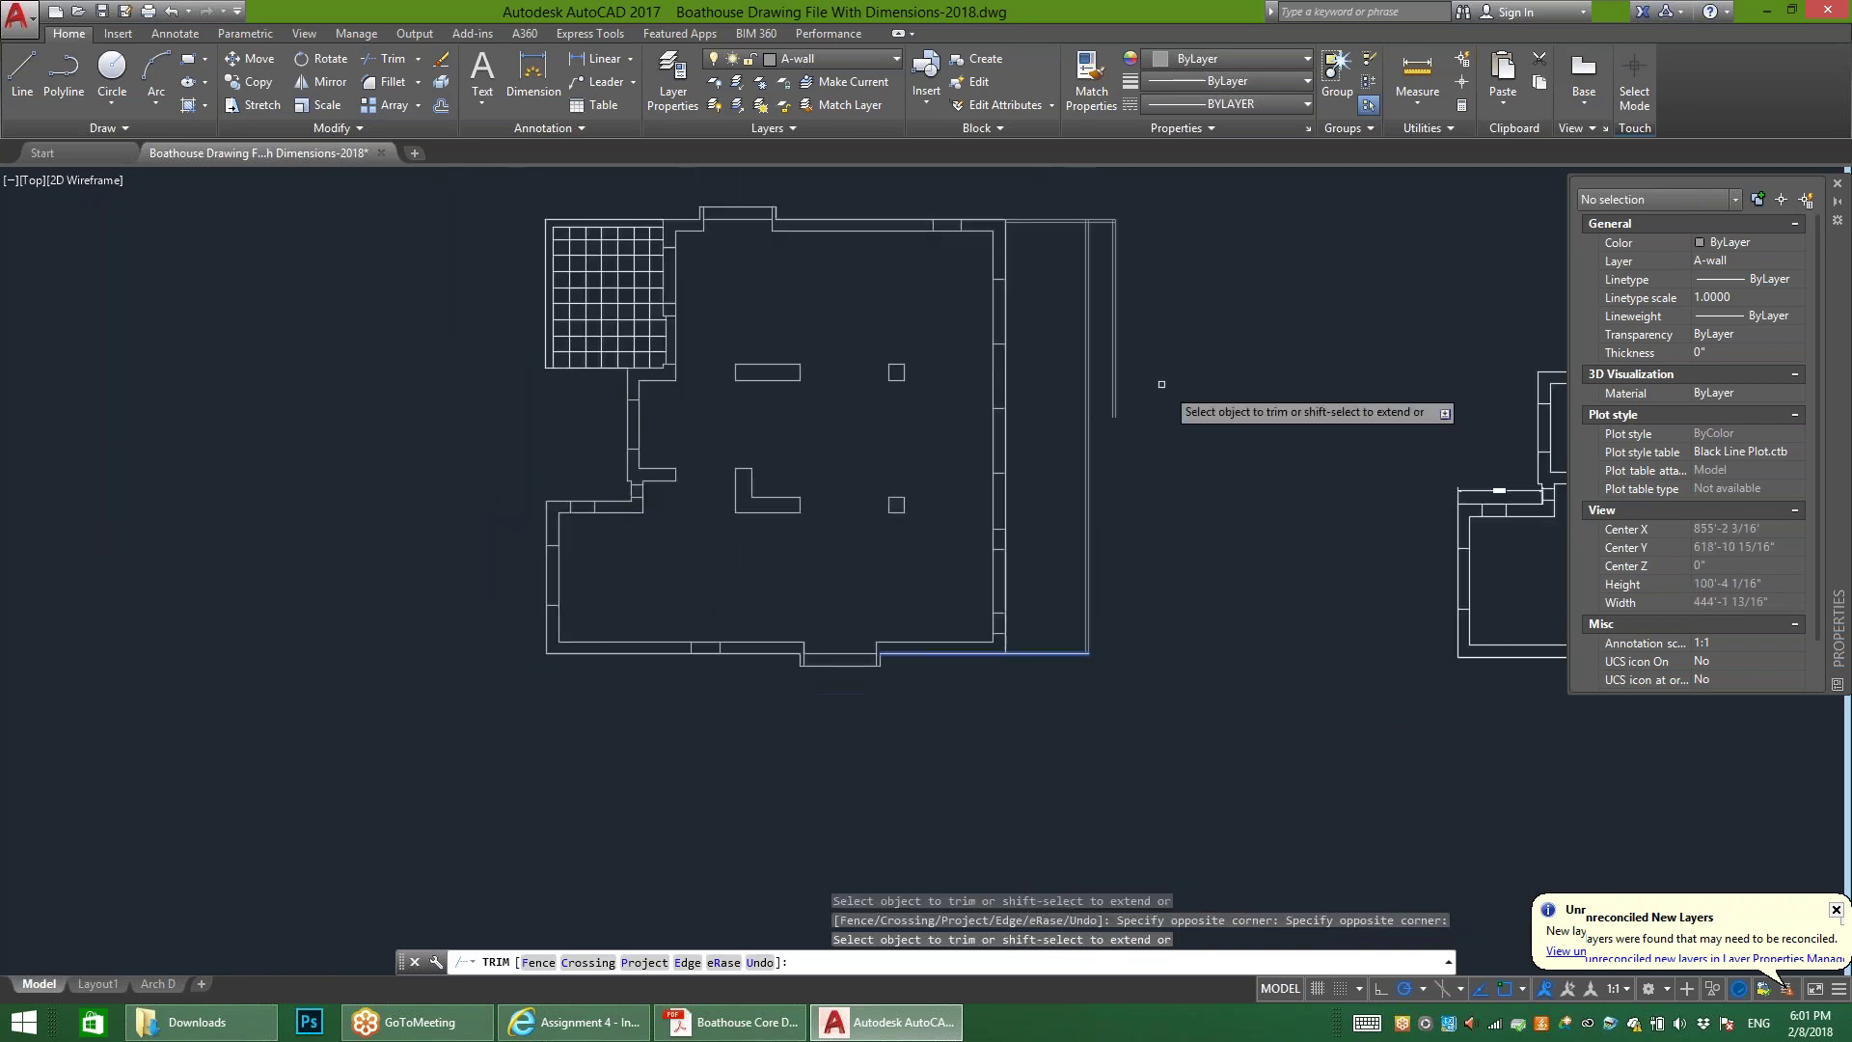
pyautogui.scroll(2, 1099, 709)
pyautogui.scroll(4, 1099, 709)
pyautogui.press('Escape')
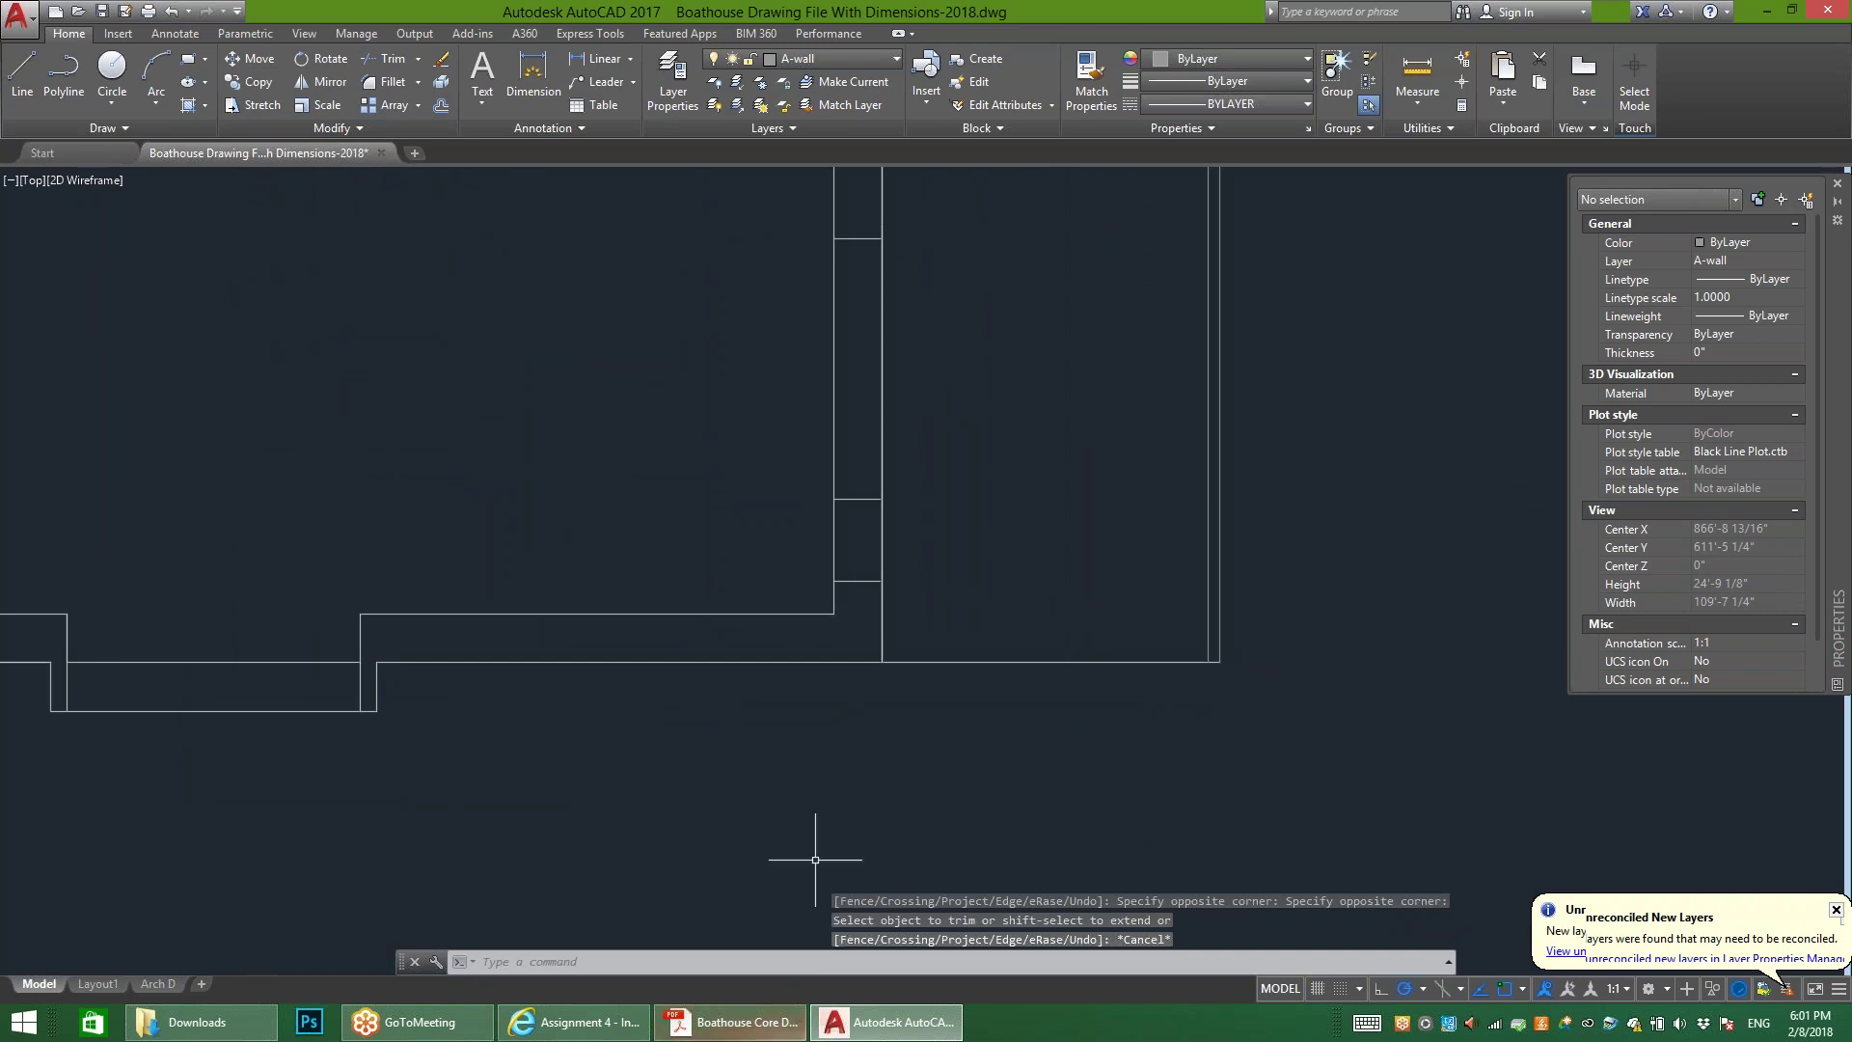
# Step: Switch to the PDF in Acrobat, rotate the view counterclockwise and examine the dimensions along the deck and stairs
pyautogui.click(734, 1022)
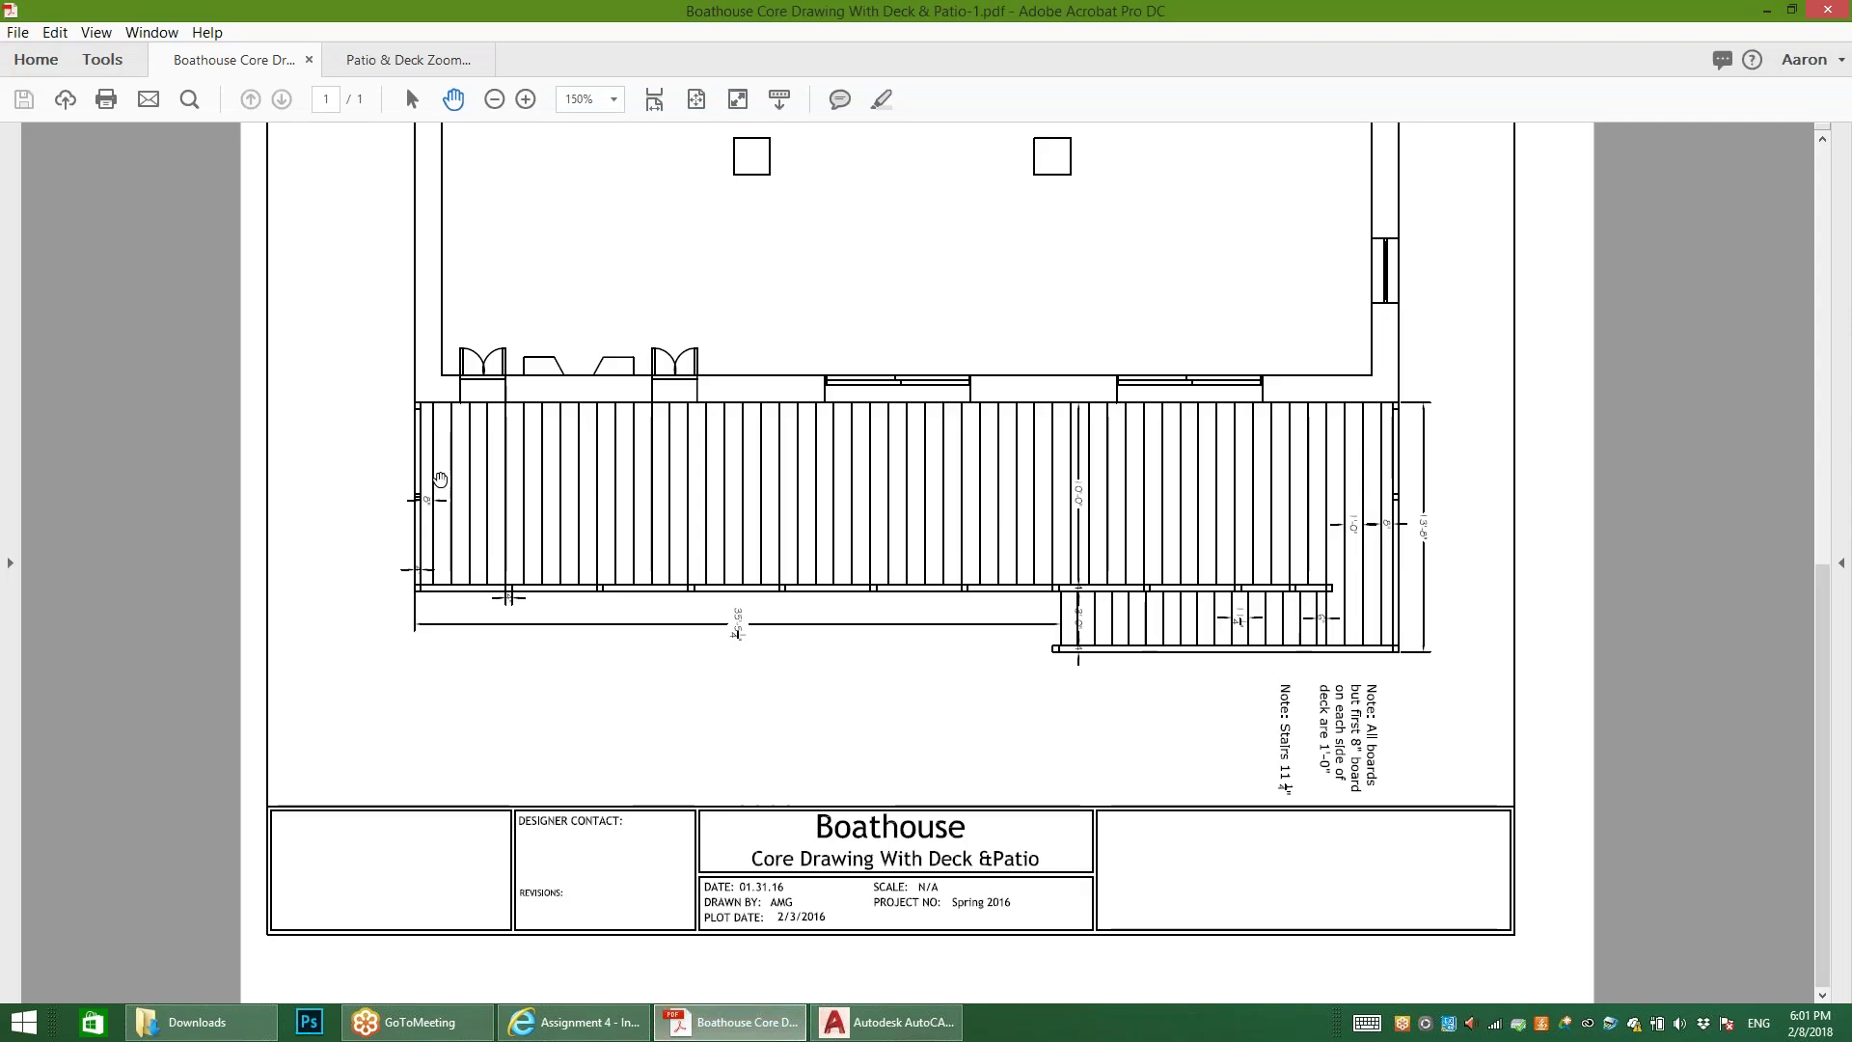
pyautogui.click(96, 32)
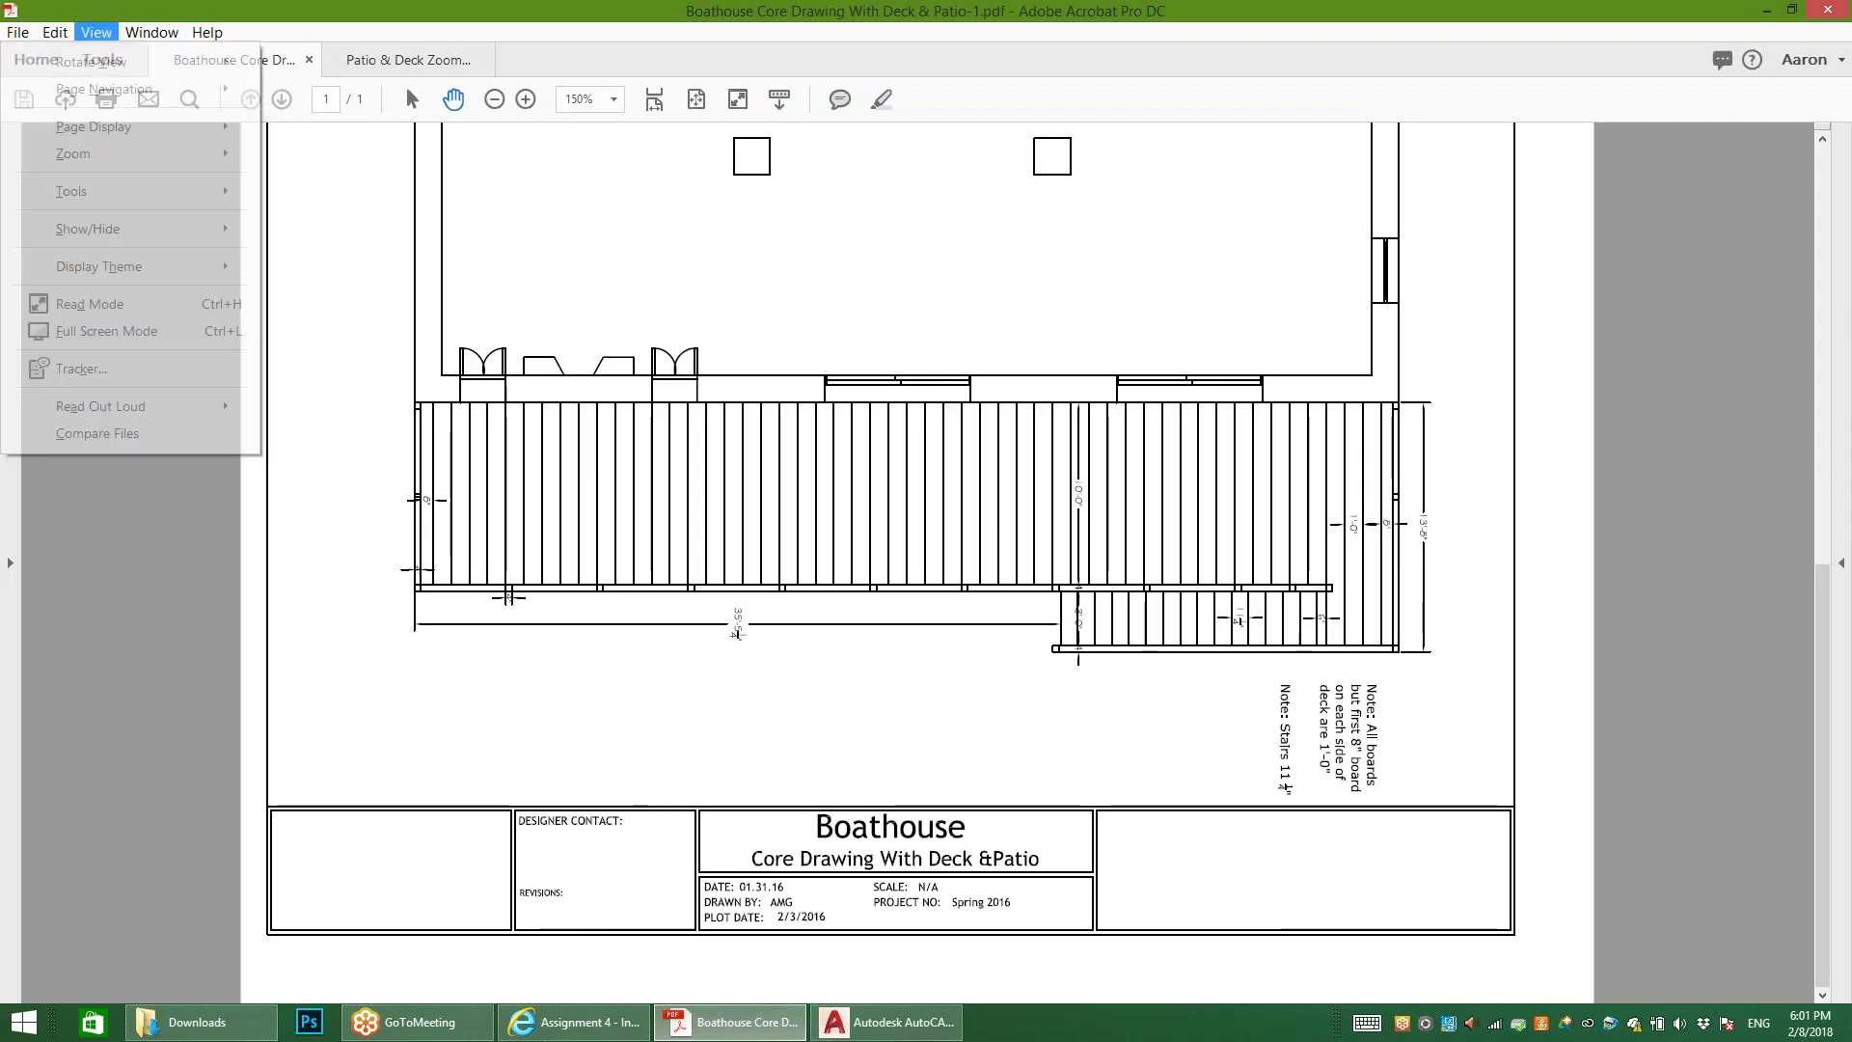
pyautogui.moveTo(92, 62)
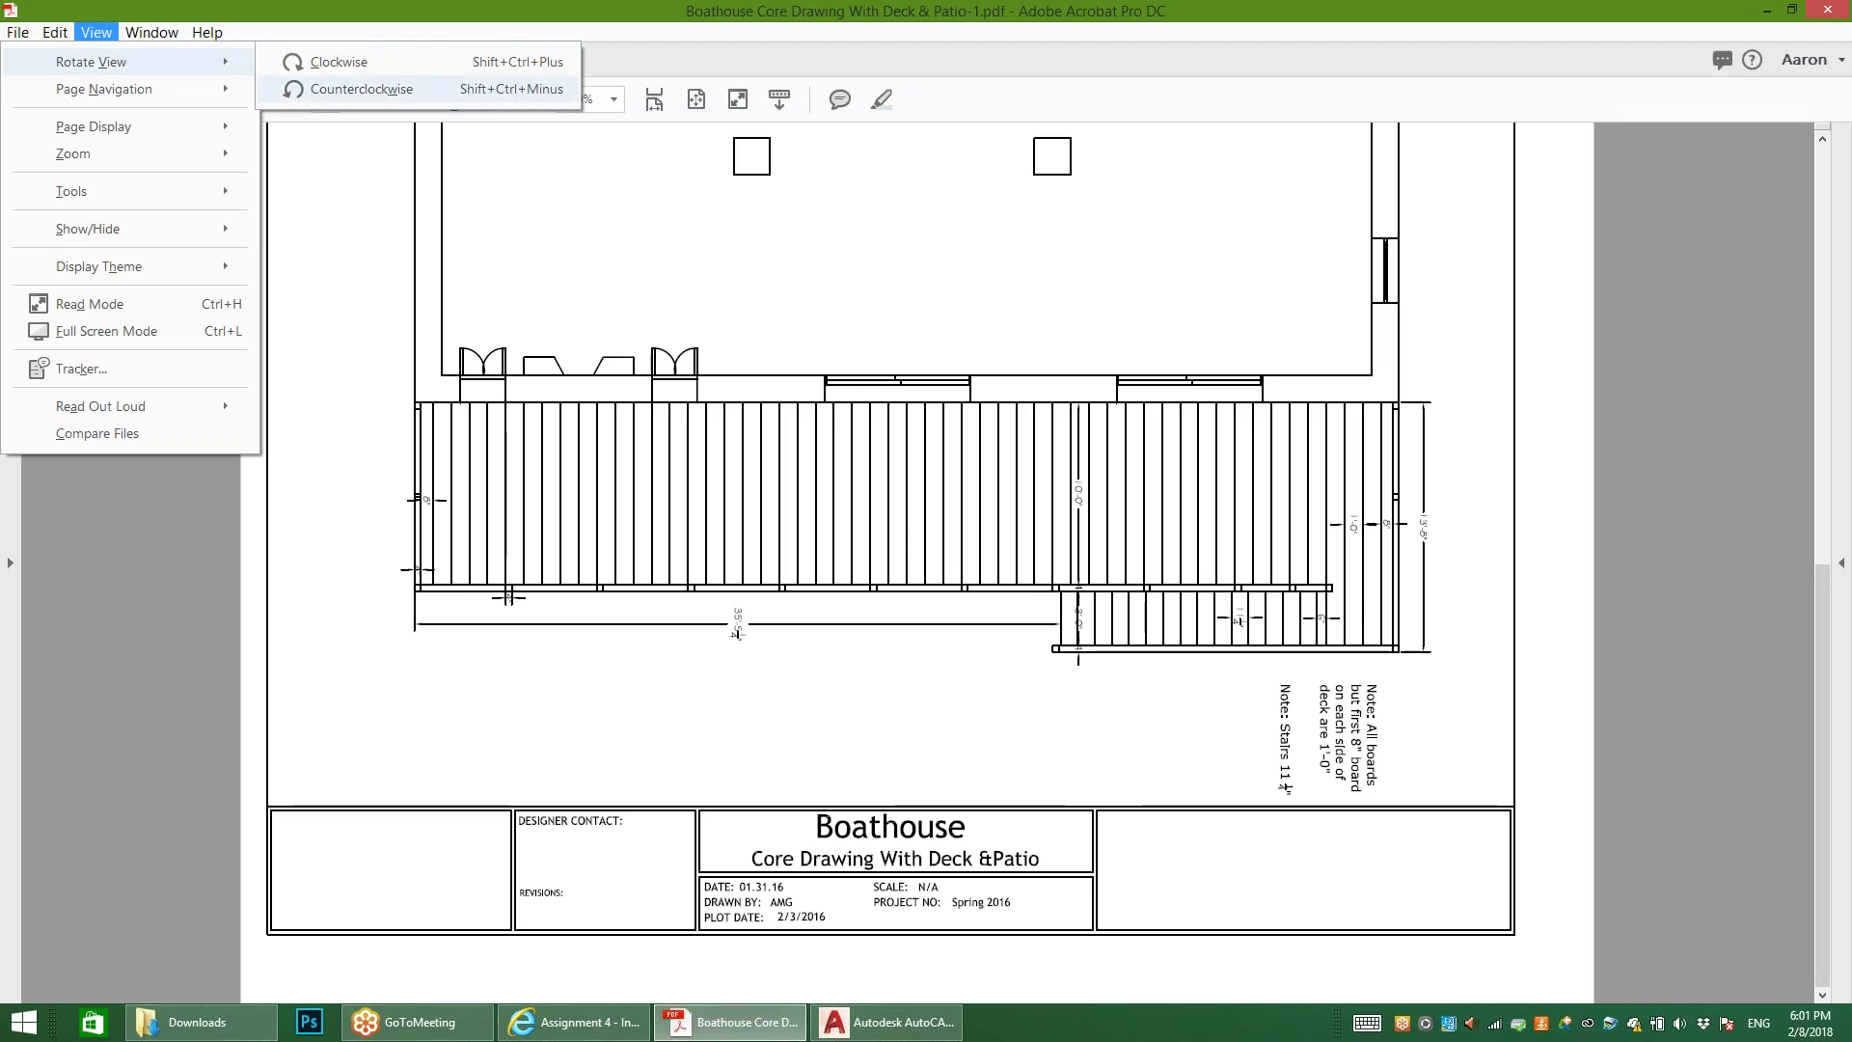
pyautogui.click(362, 89)
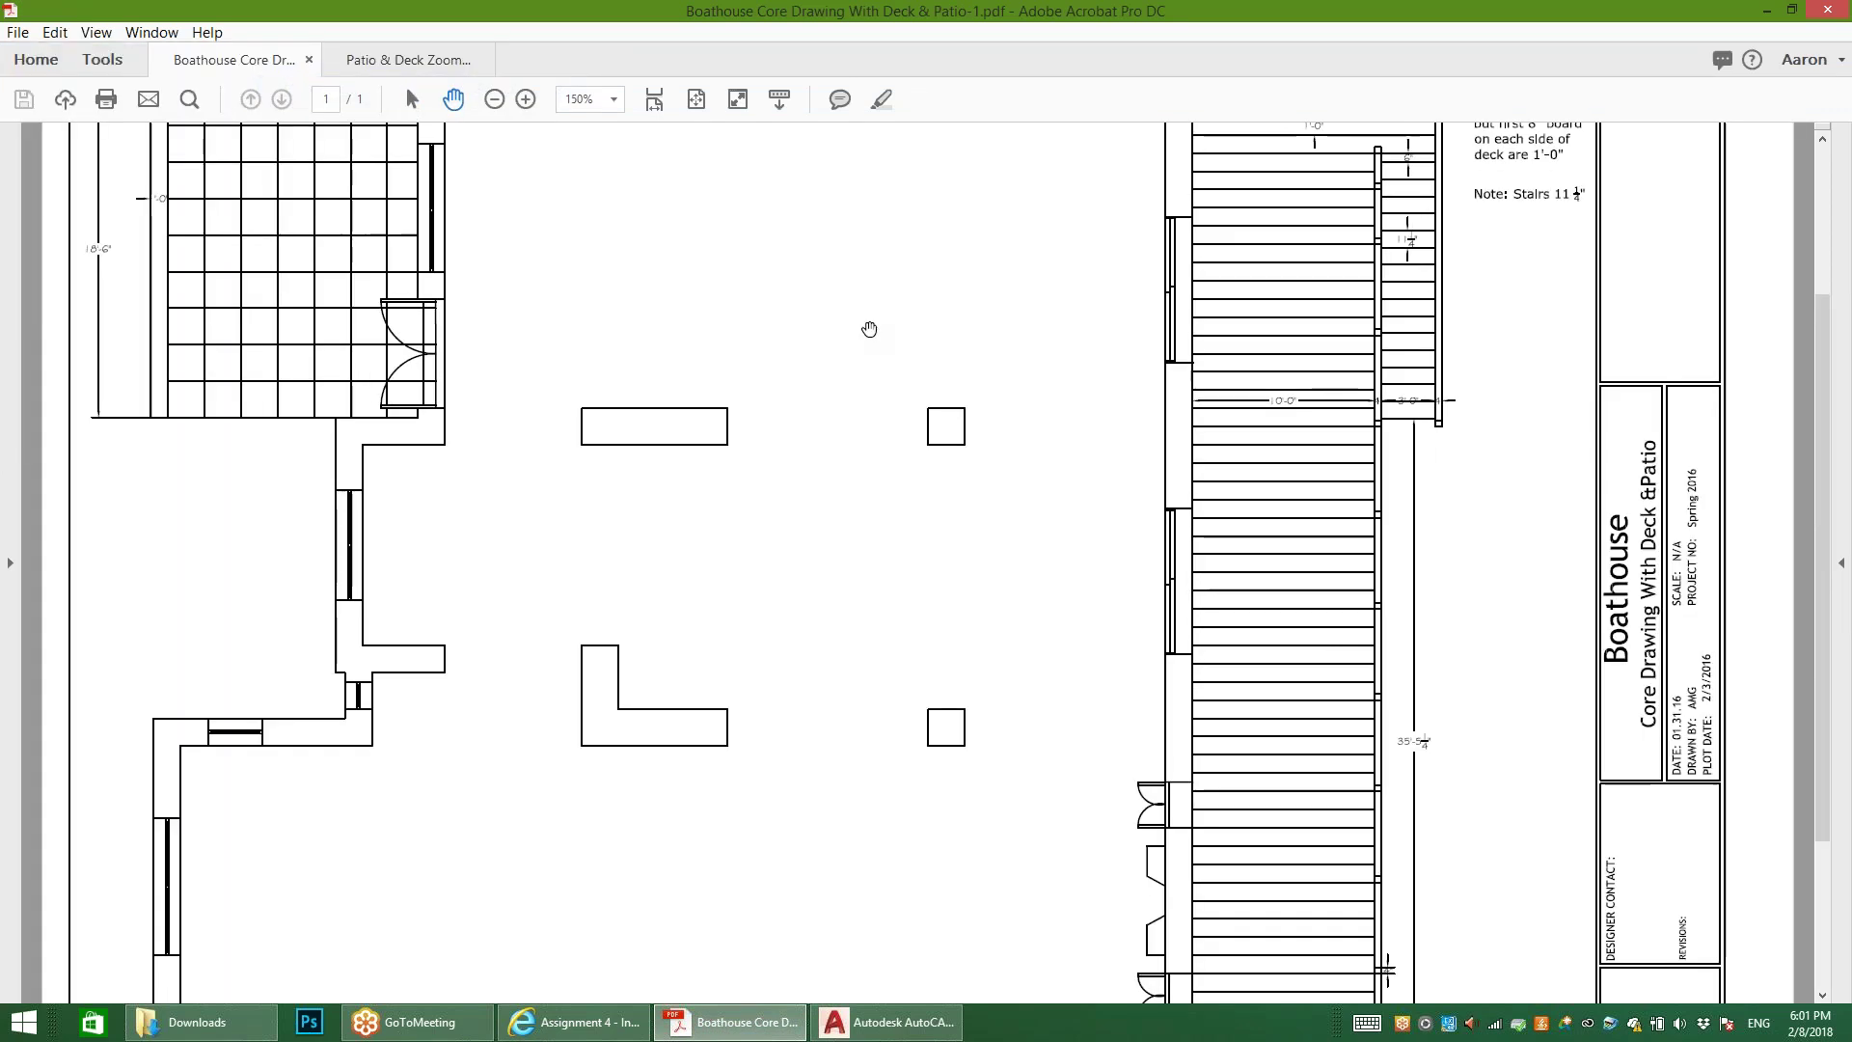
pyautogui.scroll(-5, 854, 308)
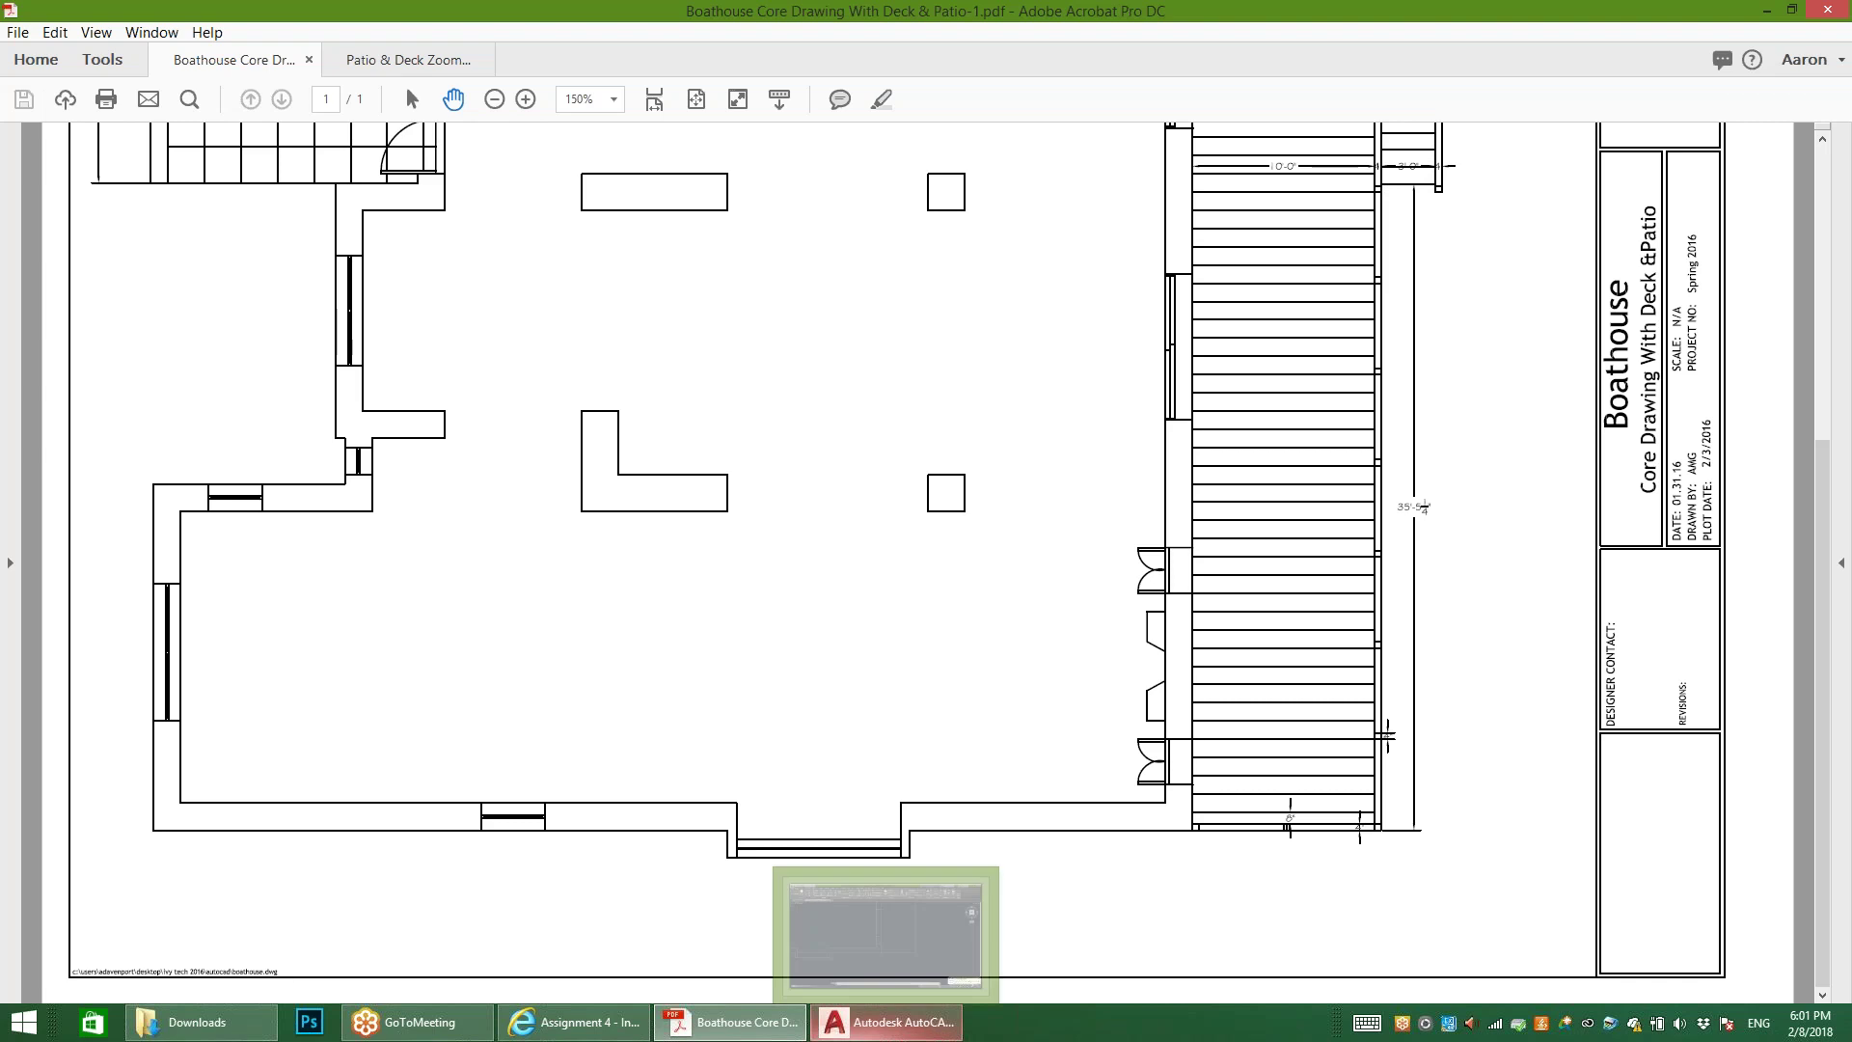
# Step: Return to AutoCAD and draw a horizontal guide line about 5'-5" long outward from the deck's lower outer corner
pyautogui.click(886, 1022)
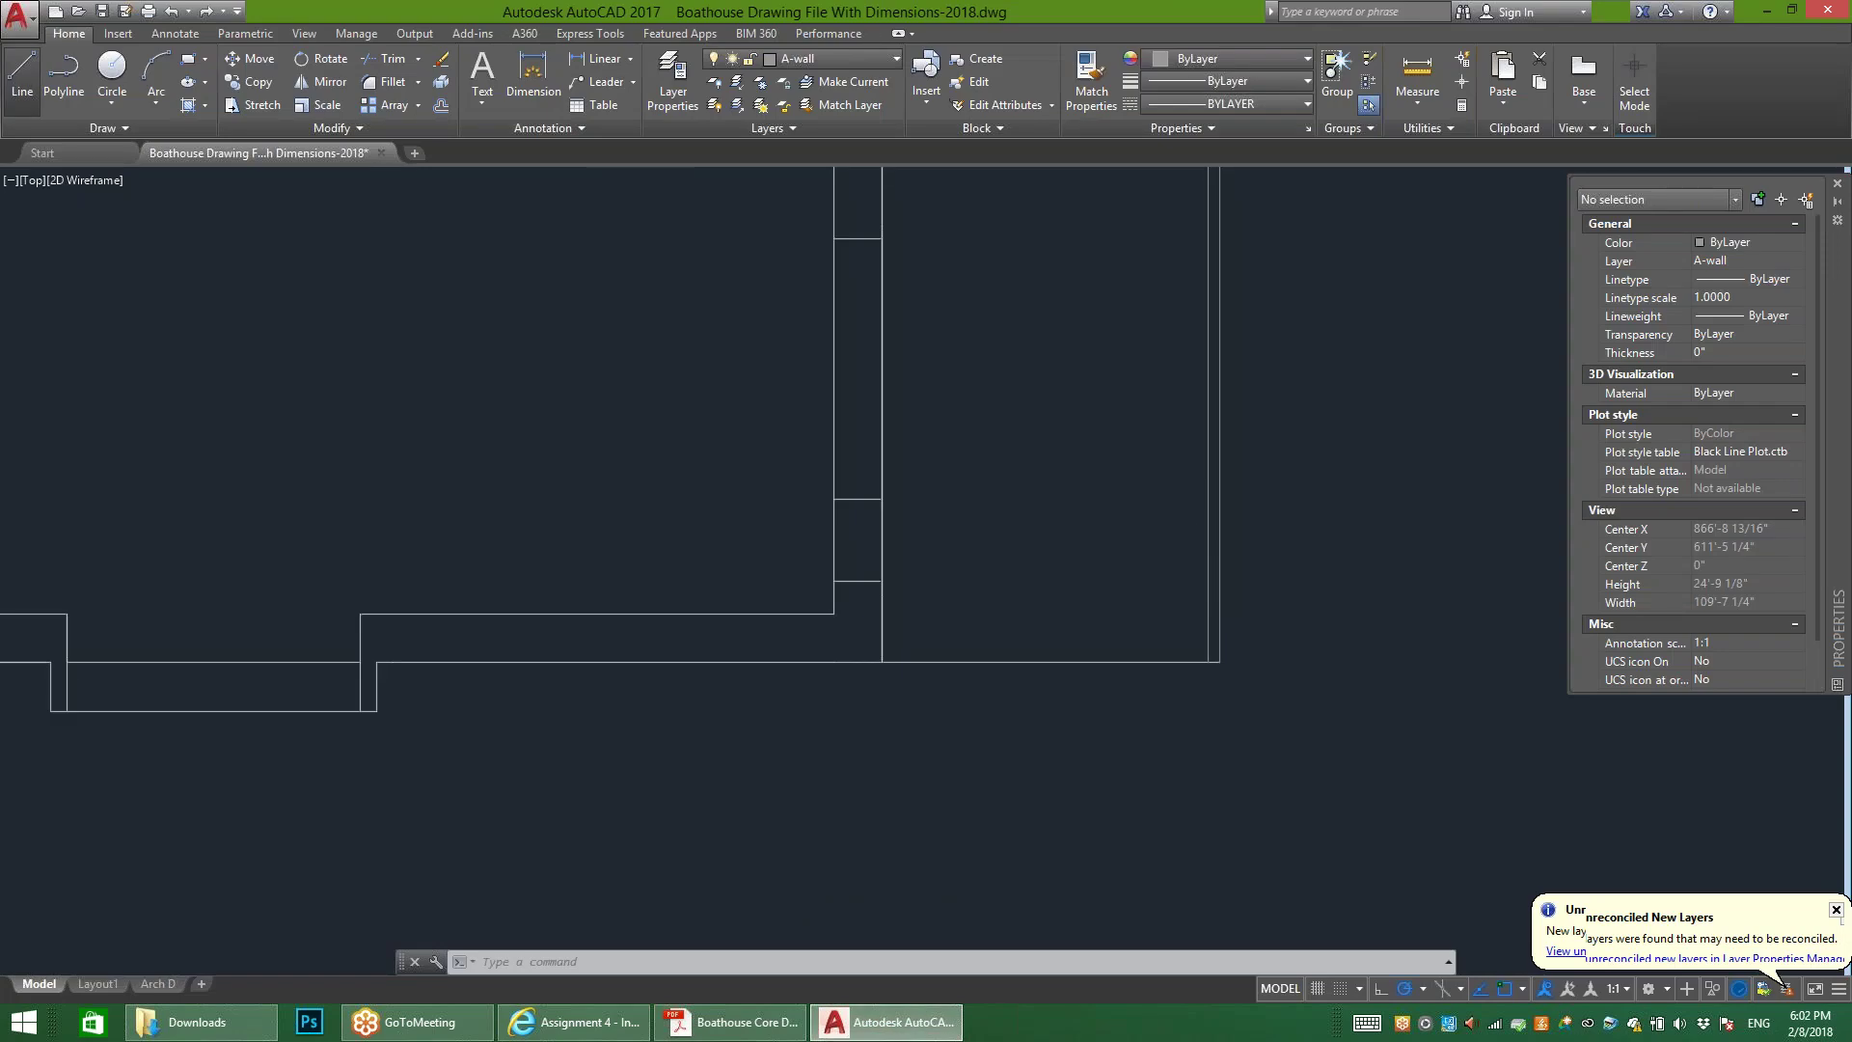
pyautogui.click(21, 72)
pyautogui.scroll(-3, 1154, 479)
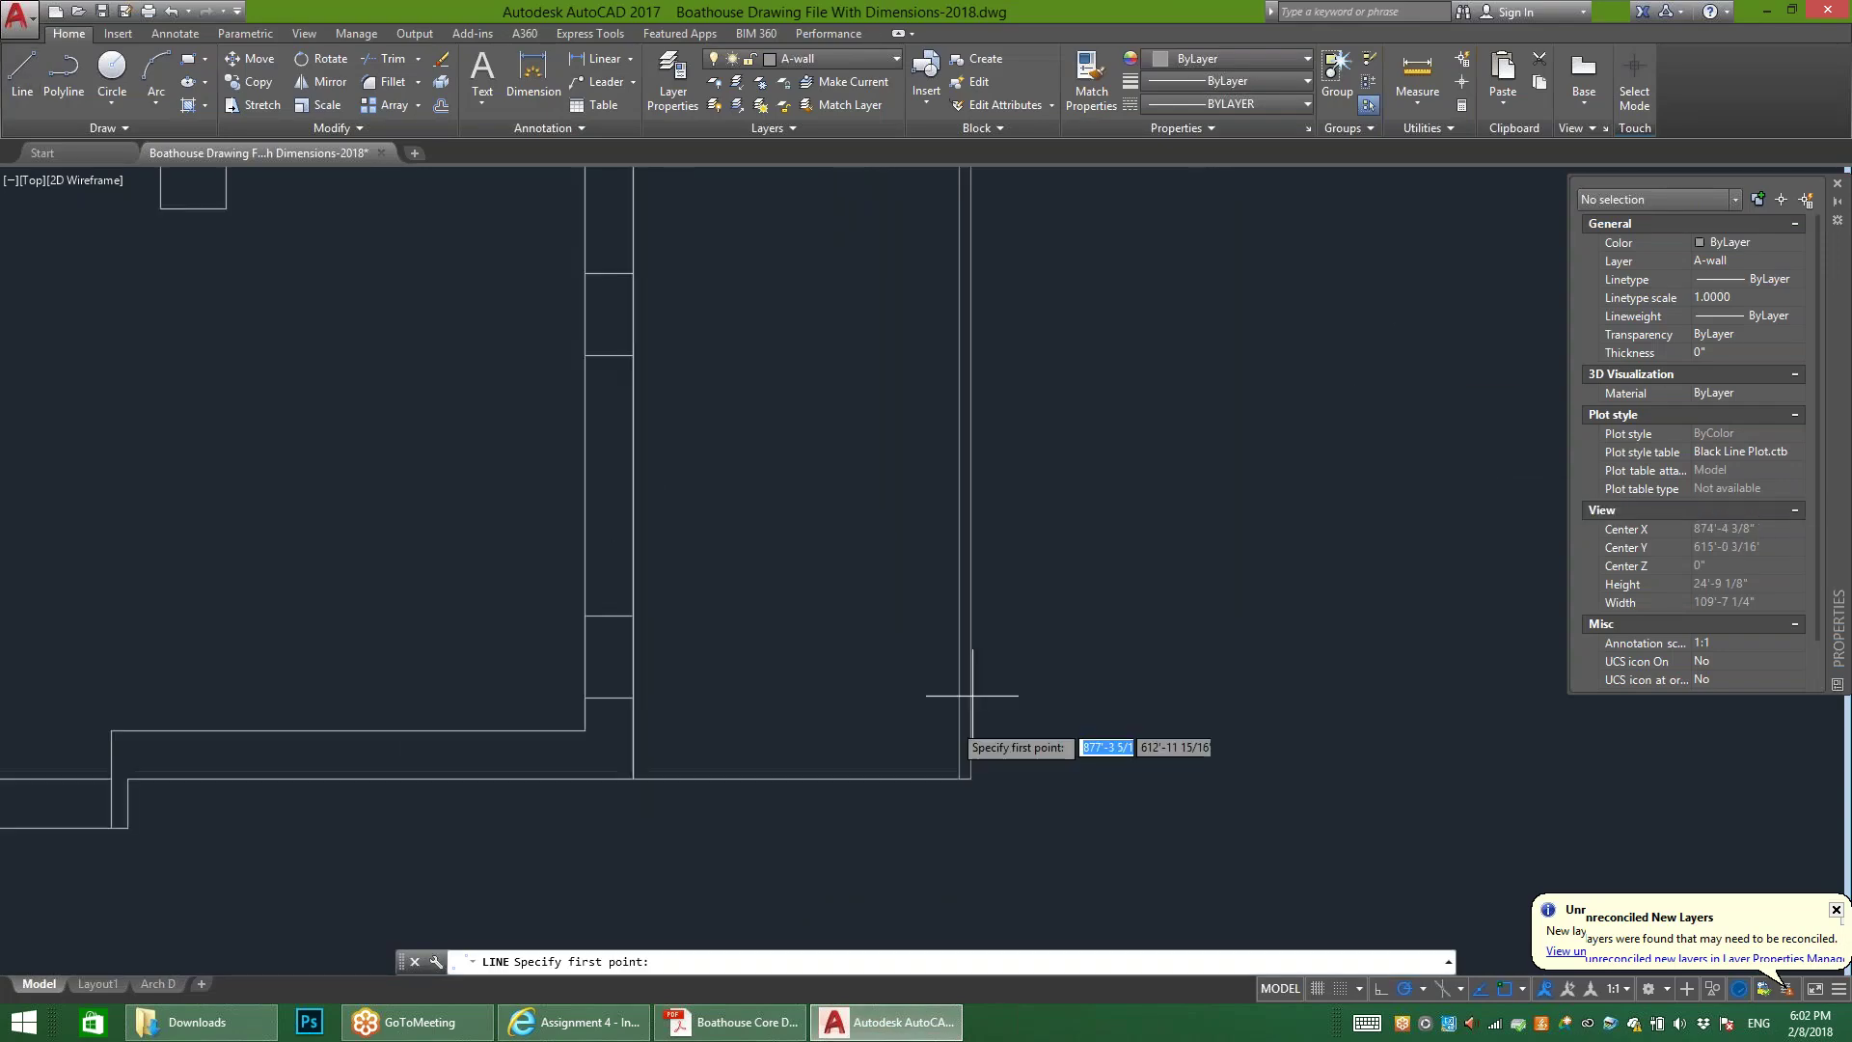
pyautogui.scroll(4, 966, 804)
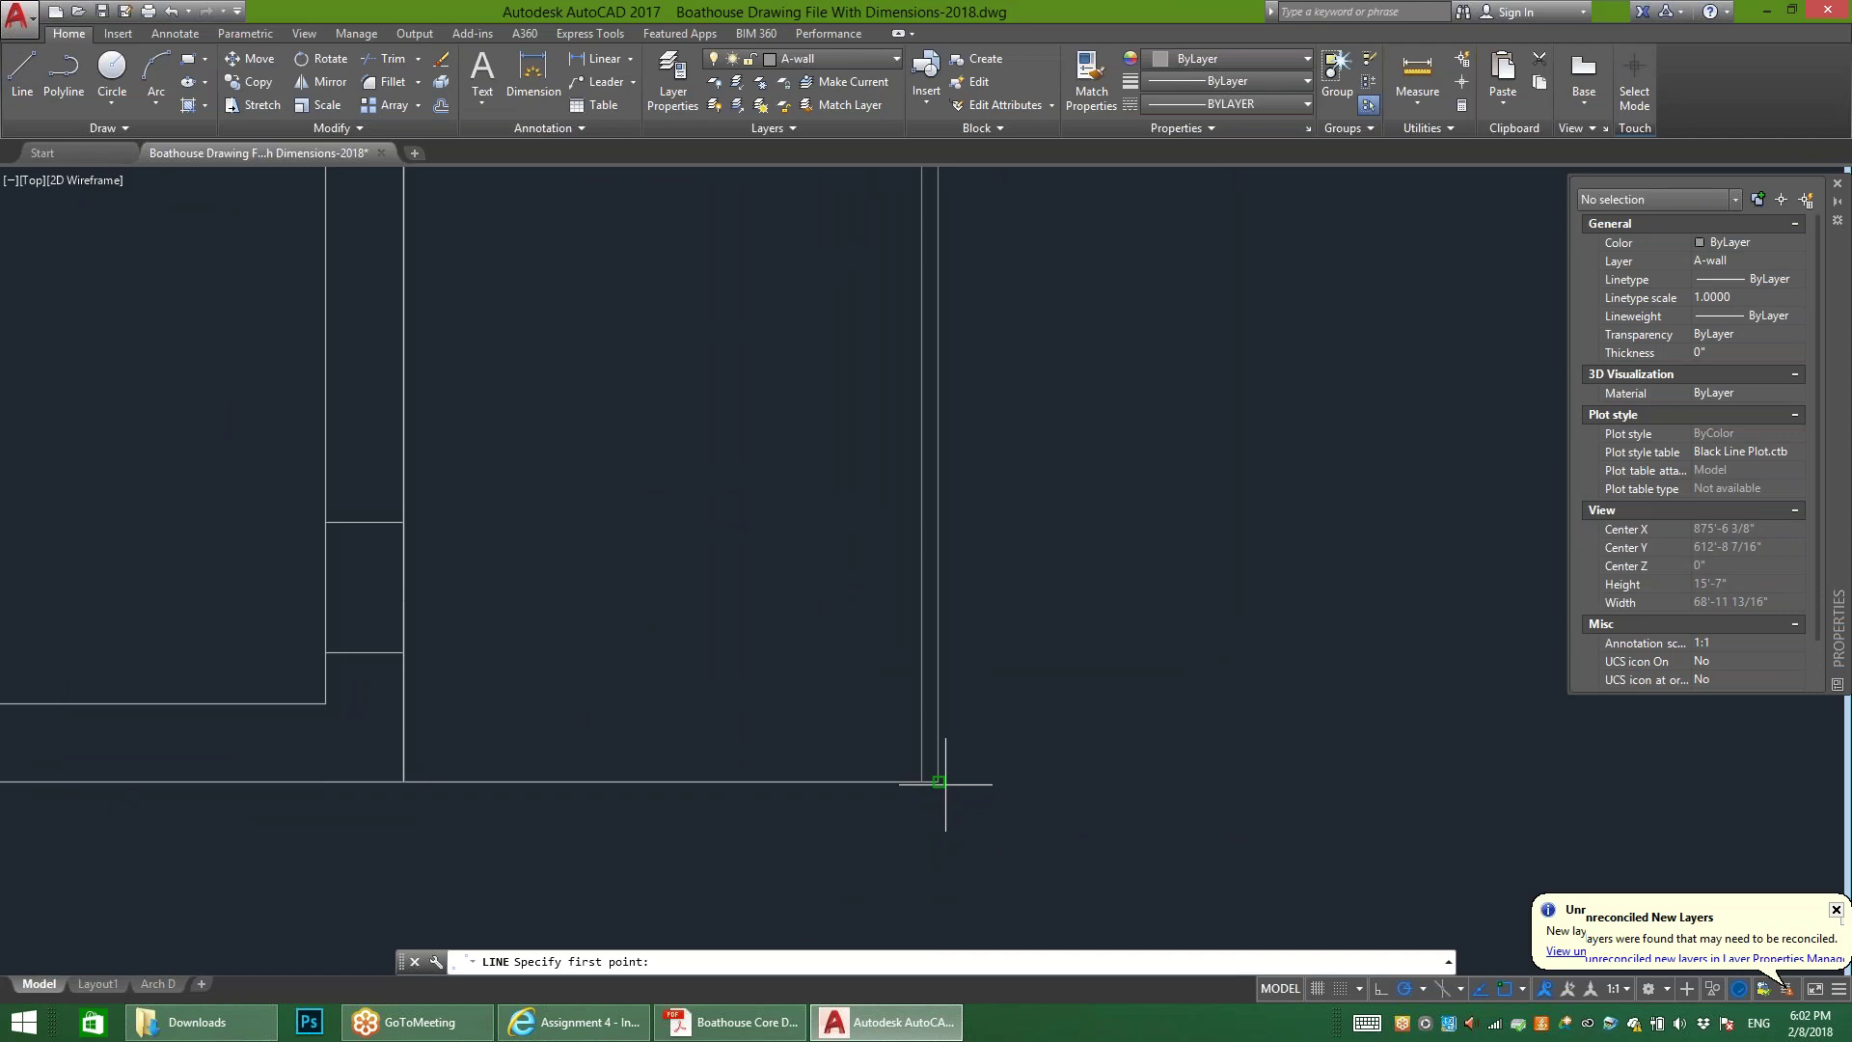
pyautogui.click(940, 780)
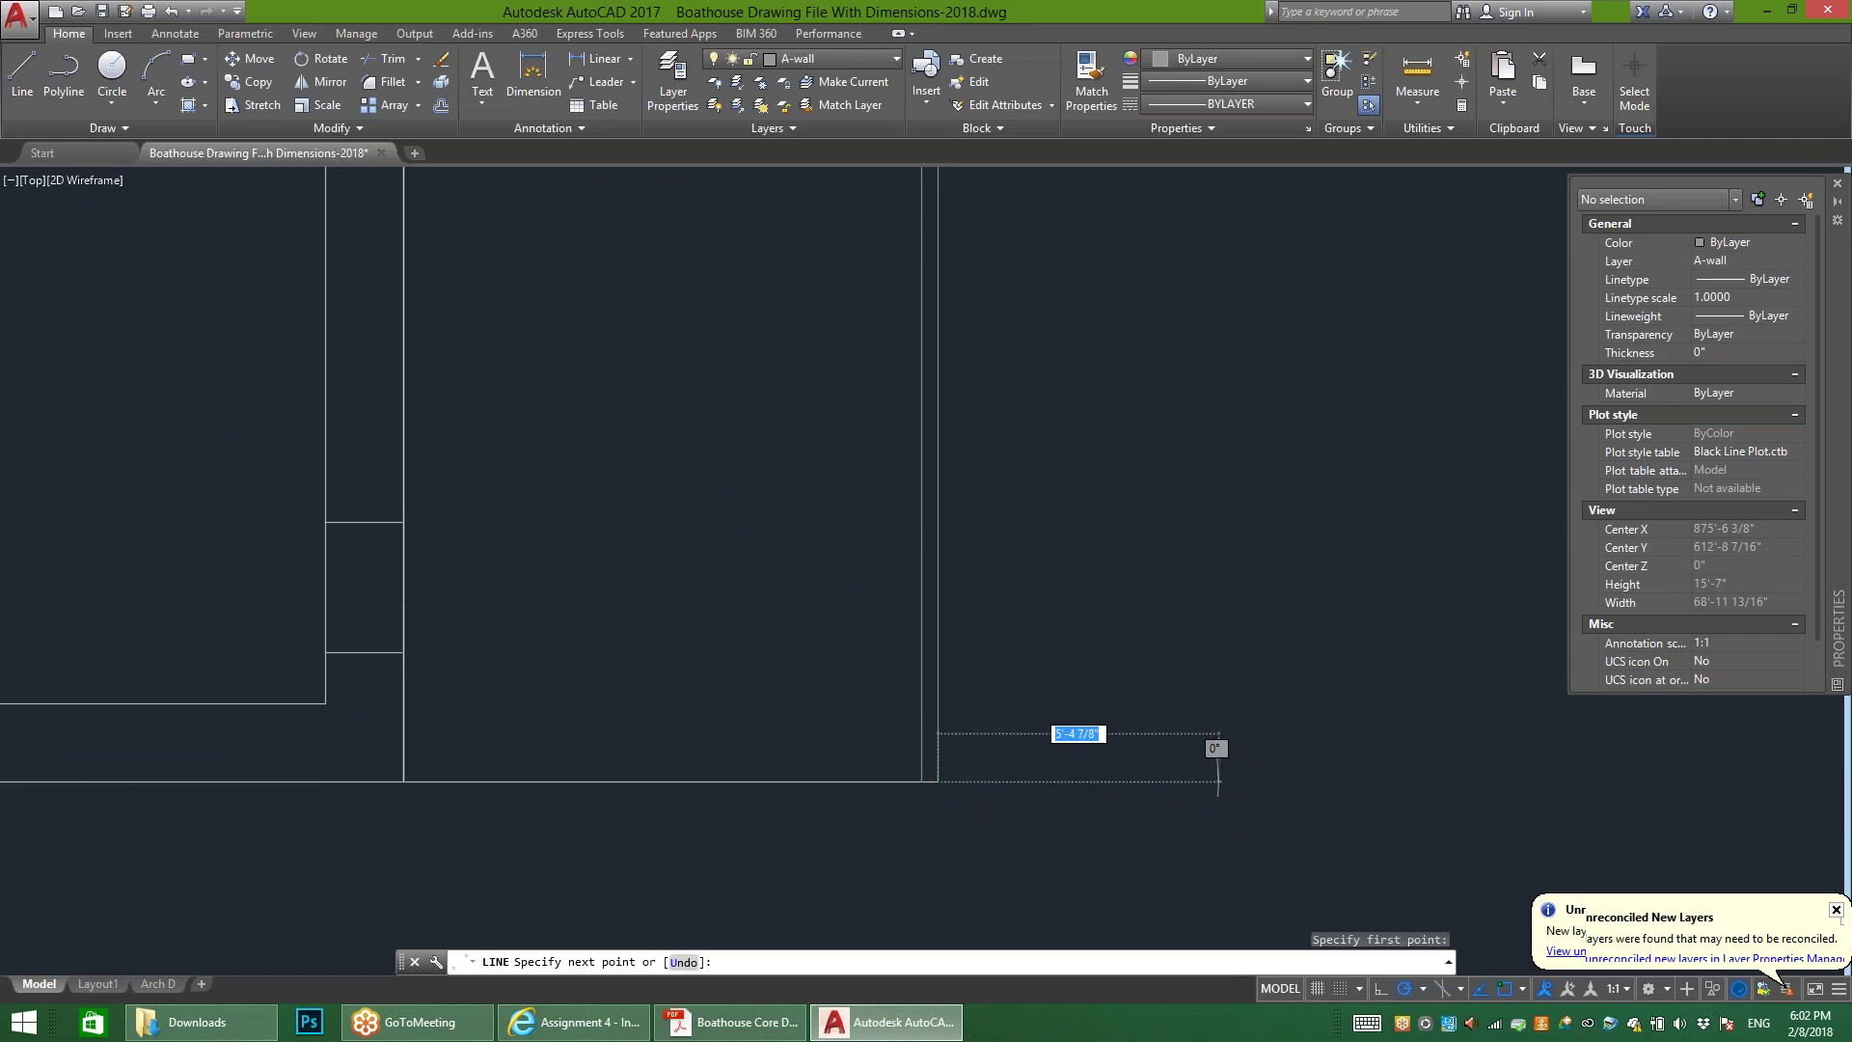
pyautogui.click(1219, 779)
pyautogui.press('Escape')
pyautogui.scroll(-3, 1142, 794)
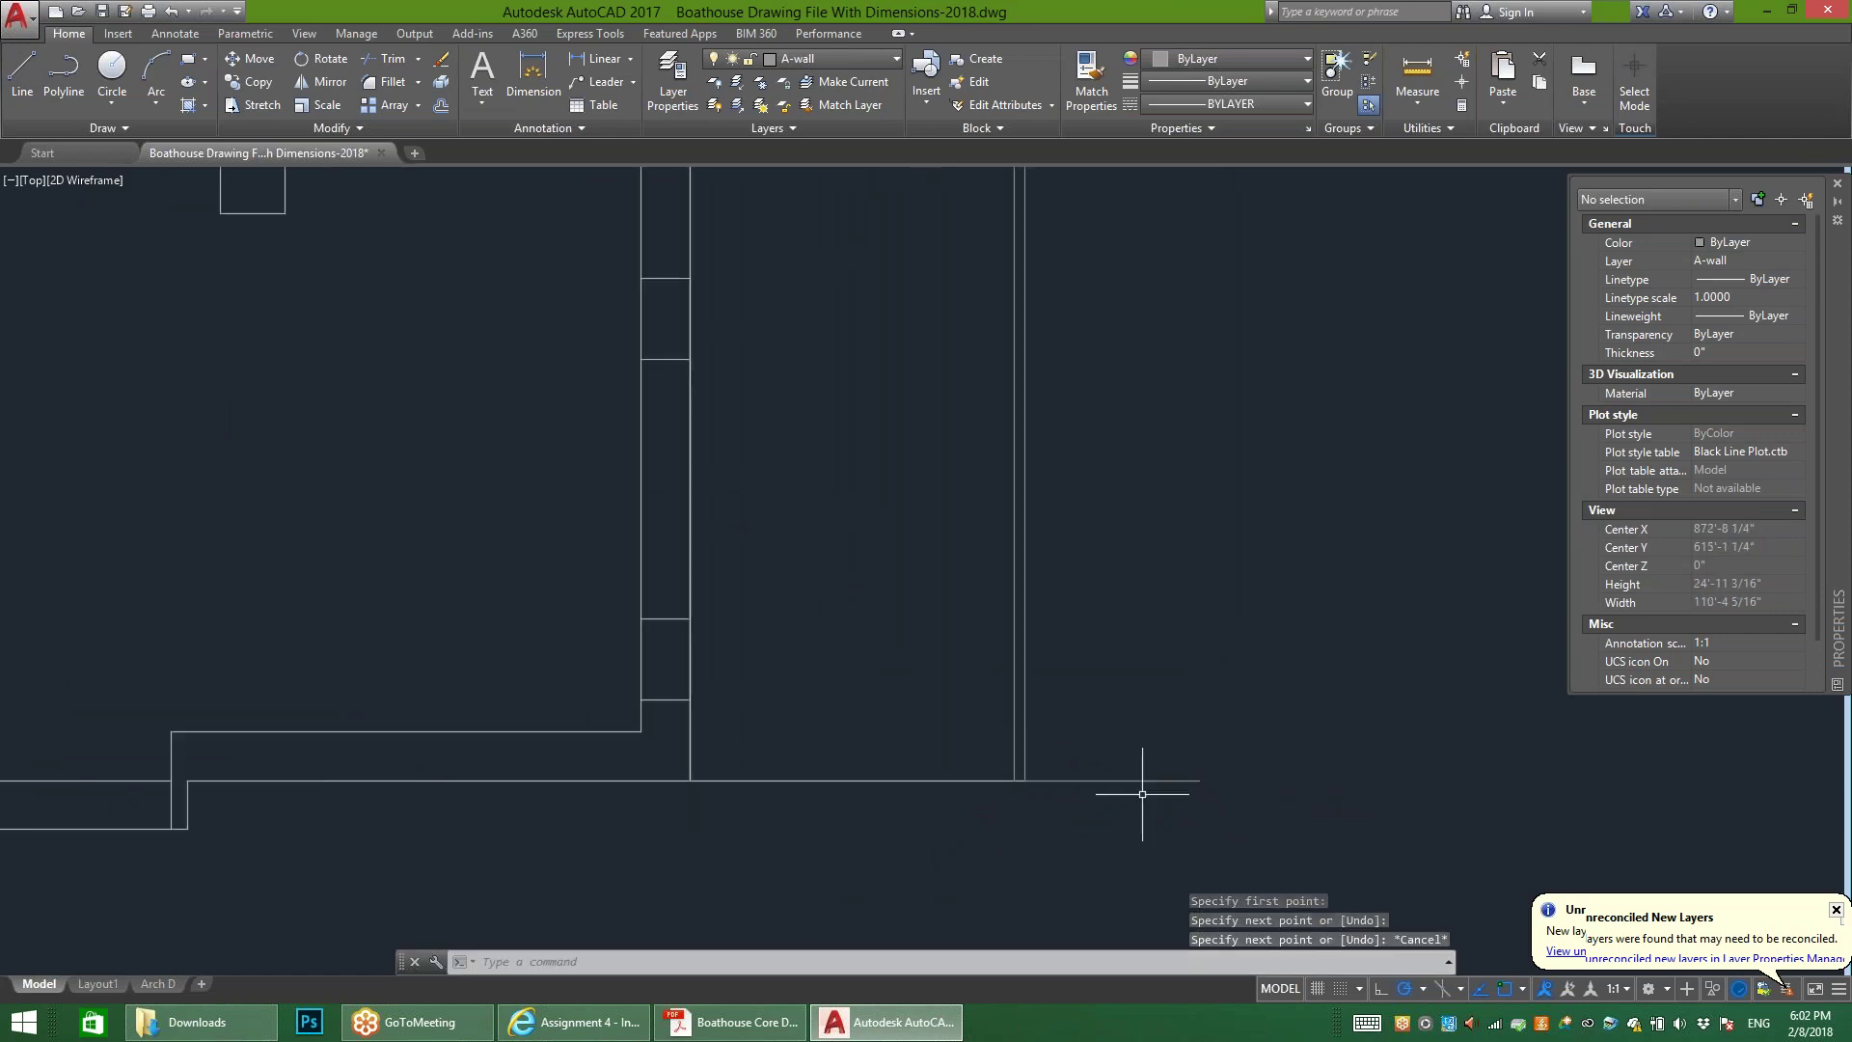
# Step: Offset the horizontal guide line 35'5.25" upward to mark the foot of the stairs
pyautogui.click(1142, 794)
pyautogui.click(1099, 772)
pyautogui.press('Escape')
pyautogui.write('o')
pyautogui.press('Return')
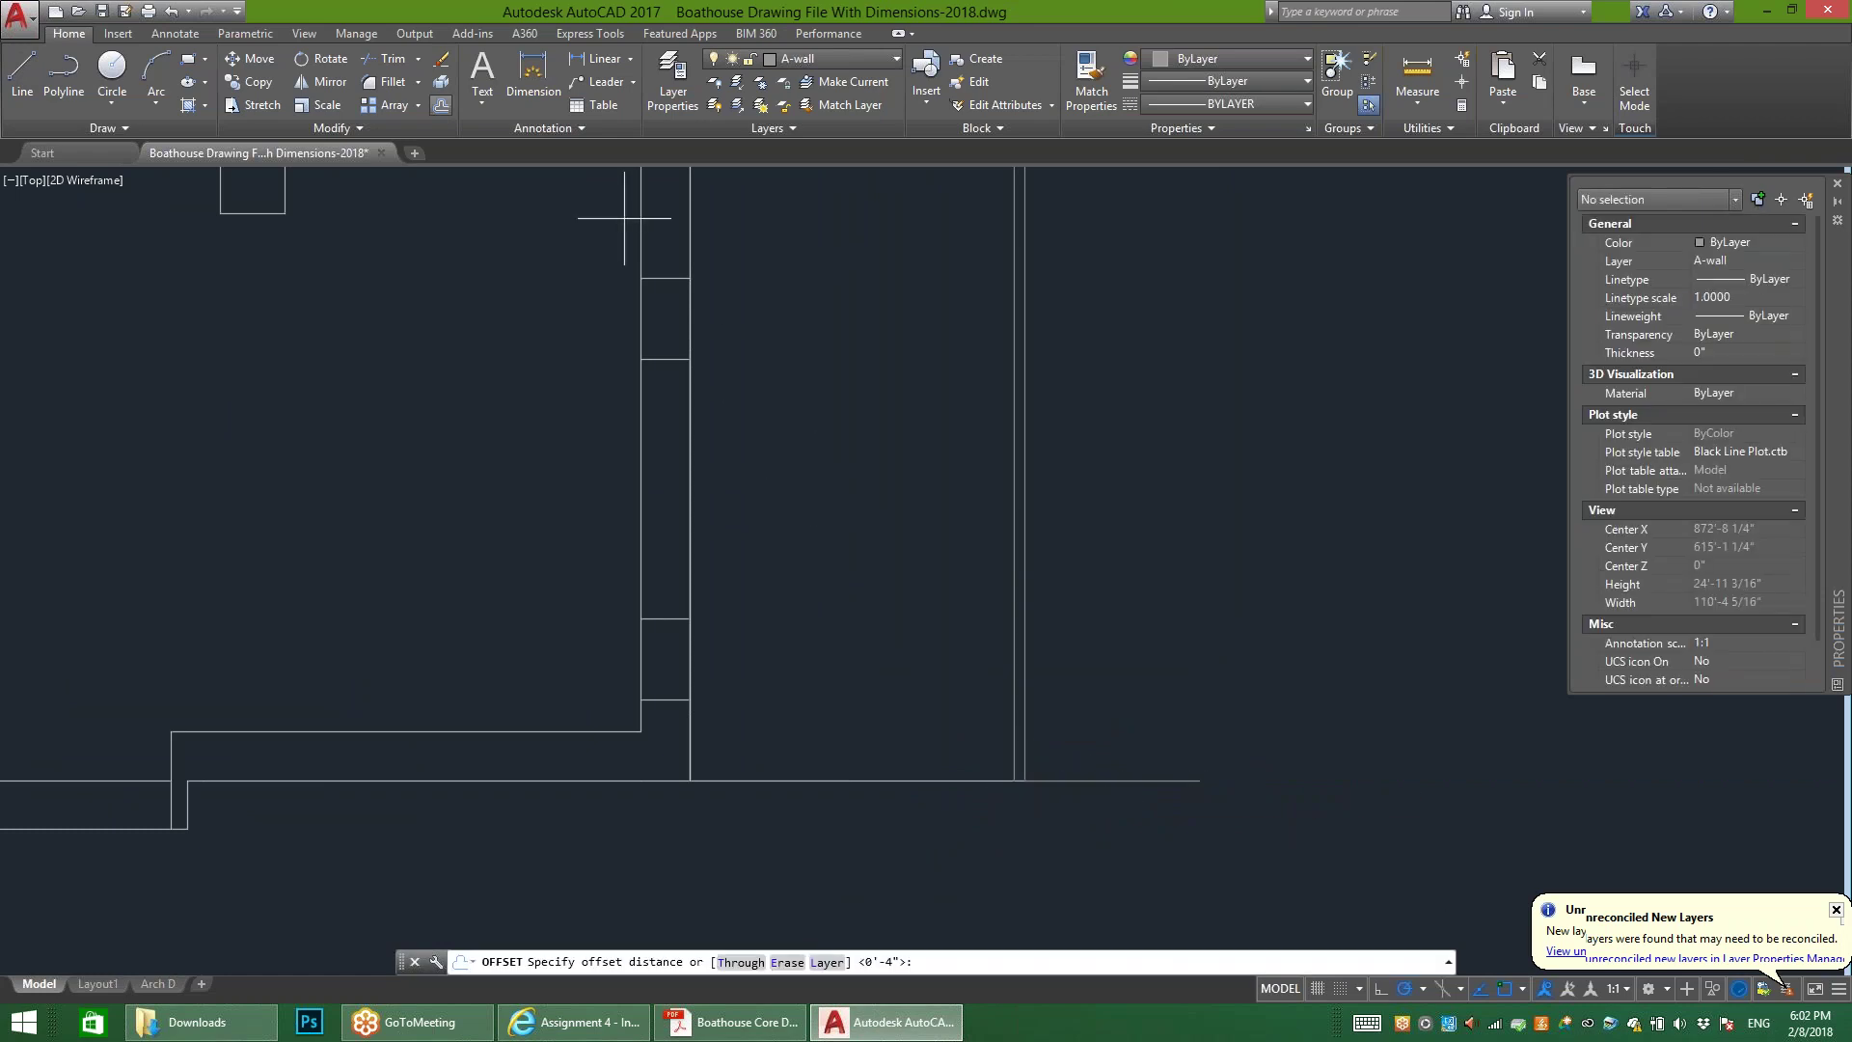
pyautogui.write("35'5.25")
pyautogui.press('Return')
pyautogui.click(1155, 780)
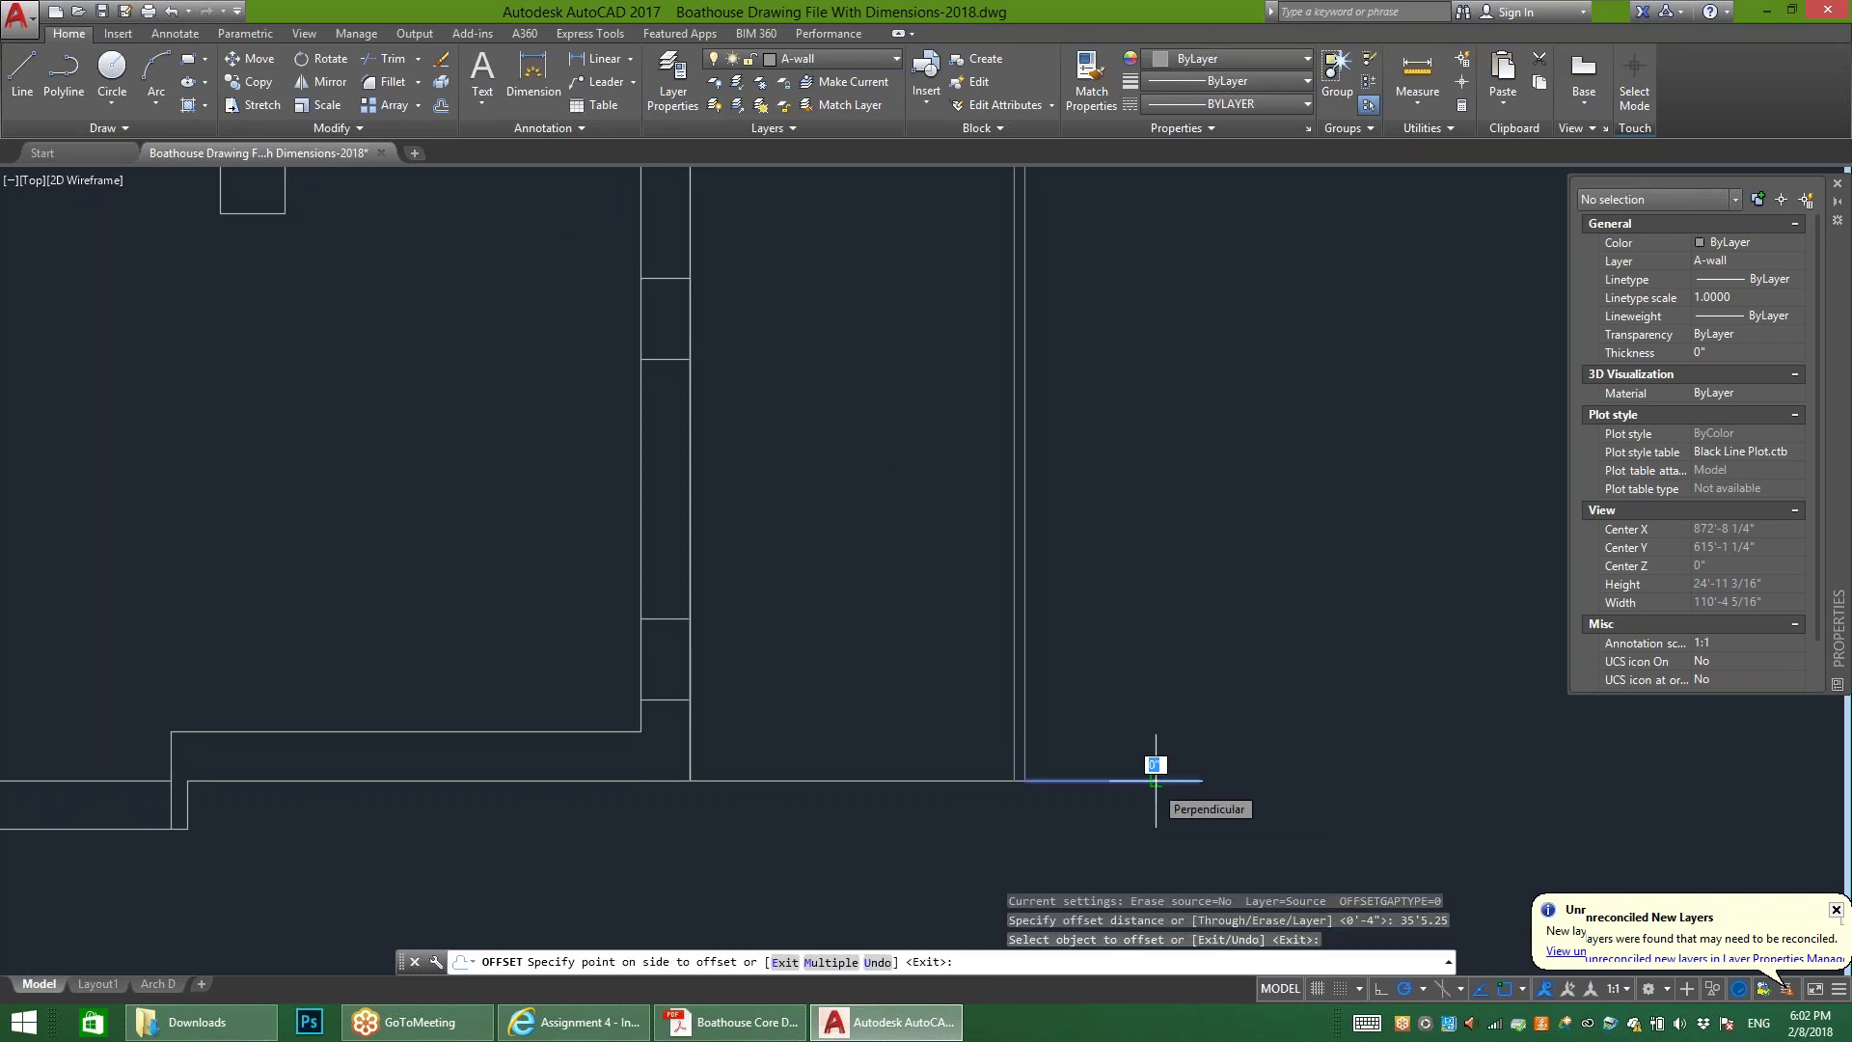
pyautogui.scroll(-4, 1154, 780)
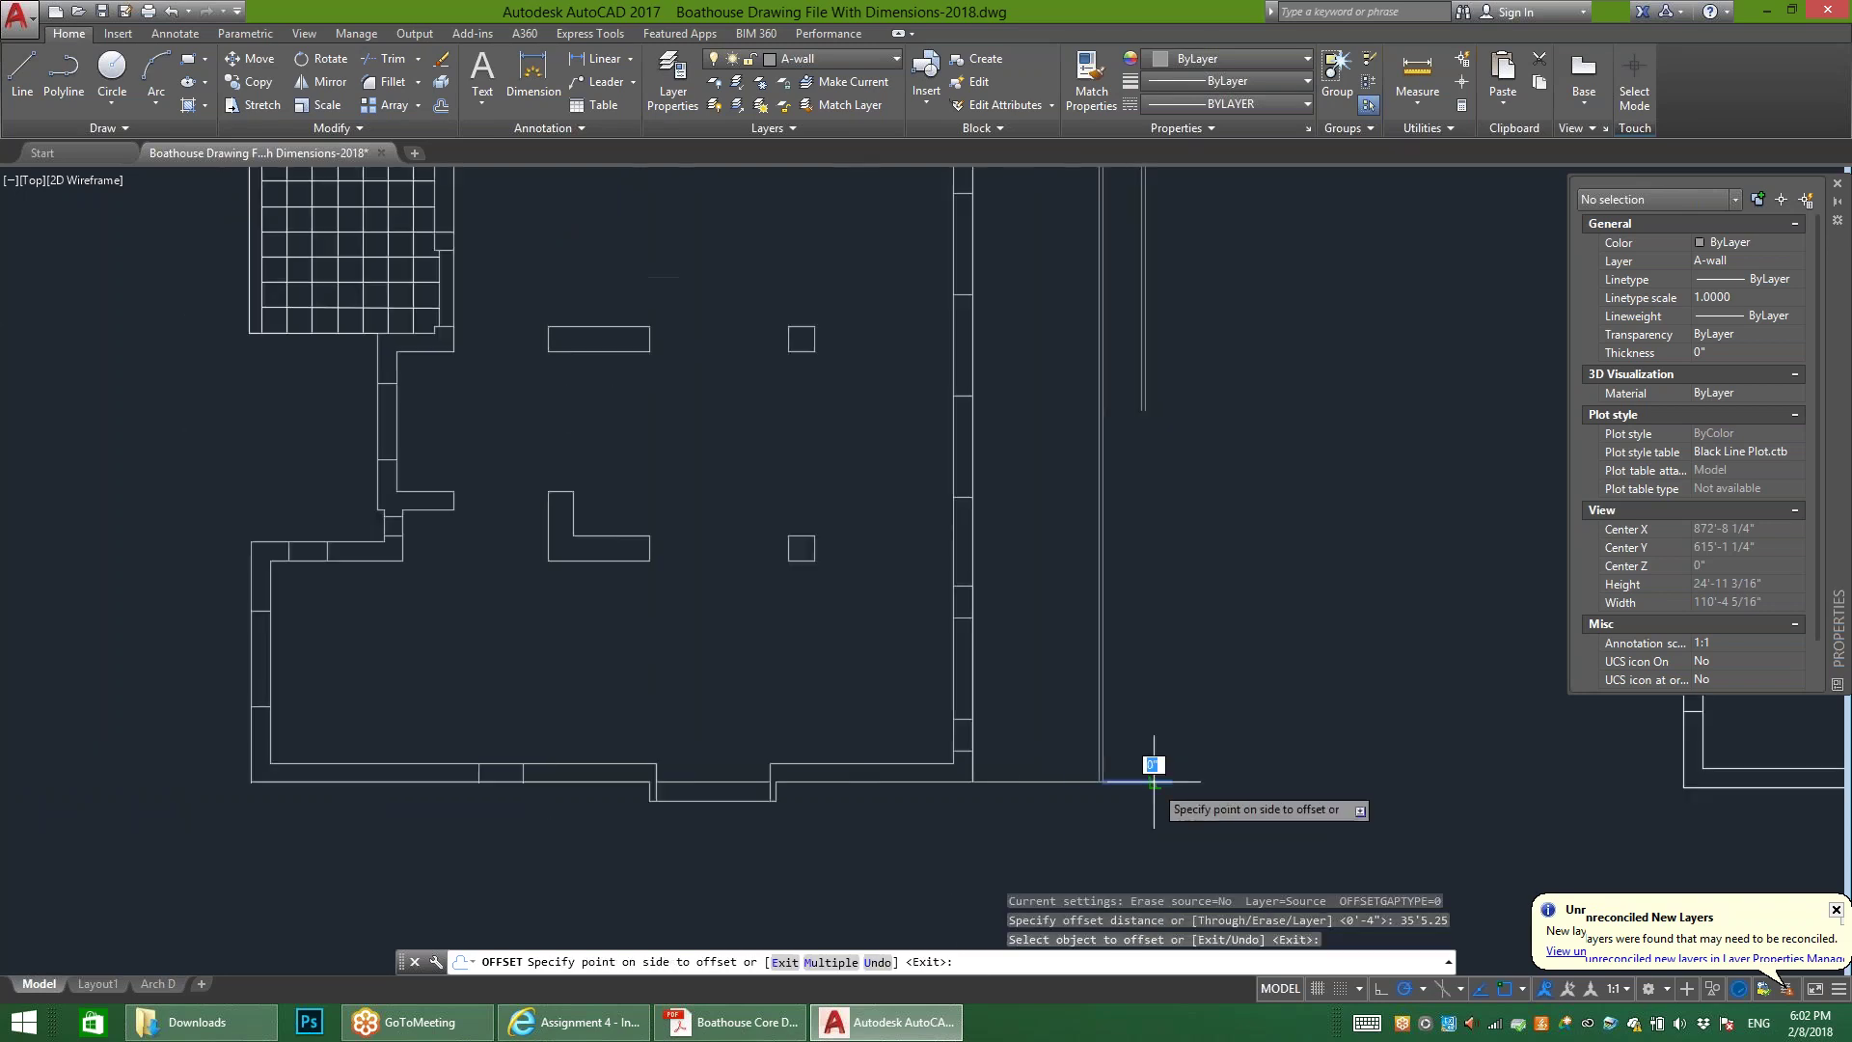
pyautogui.click(1179, 346)
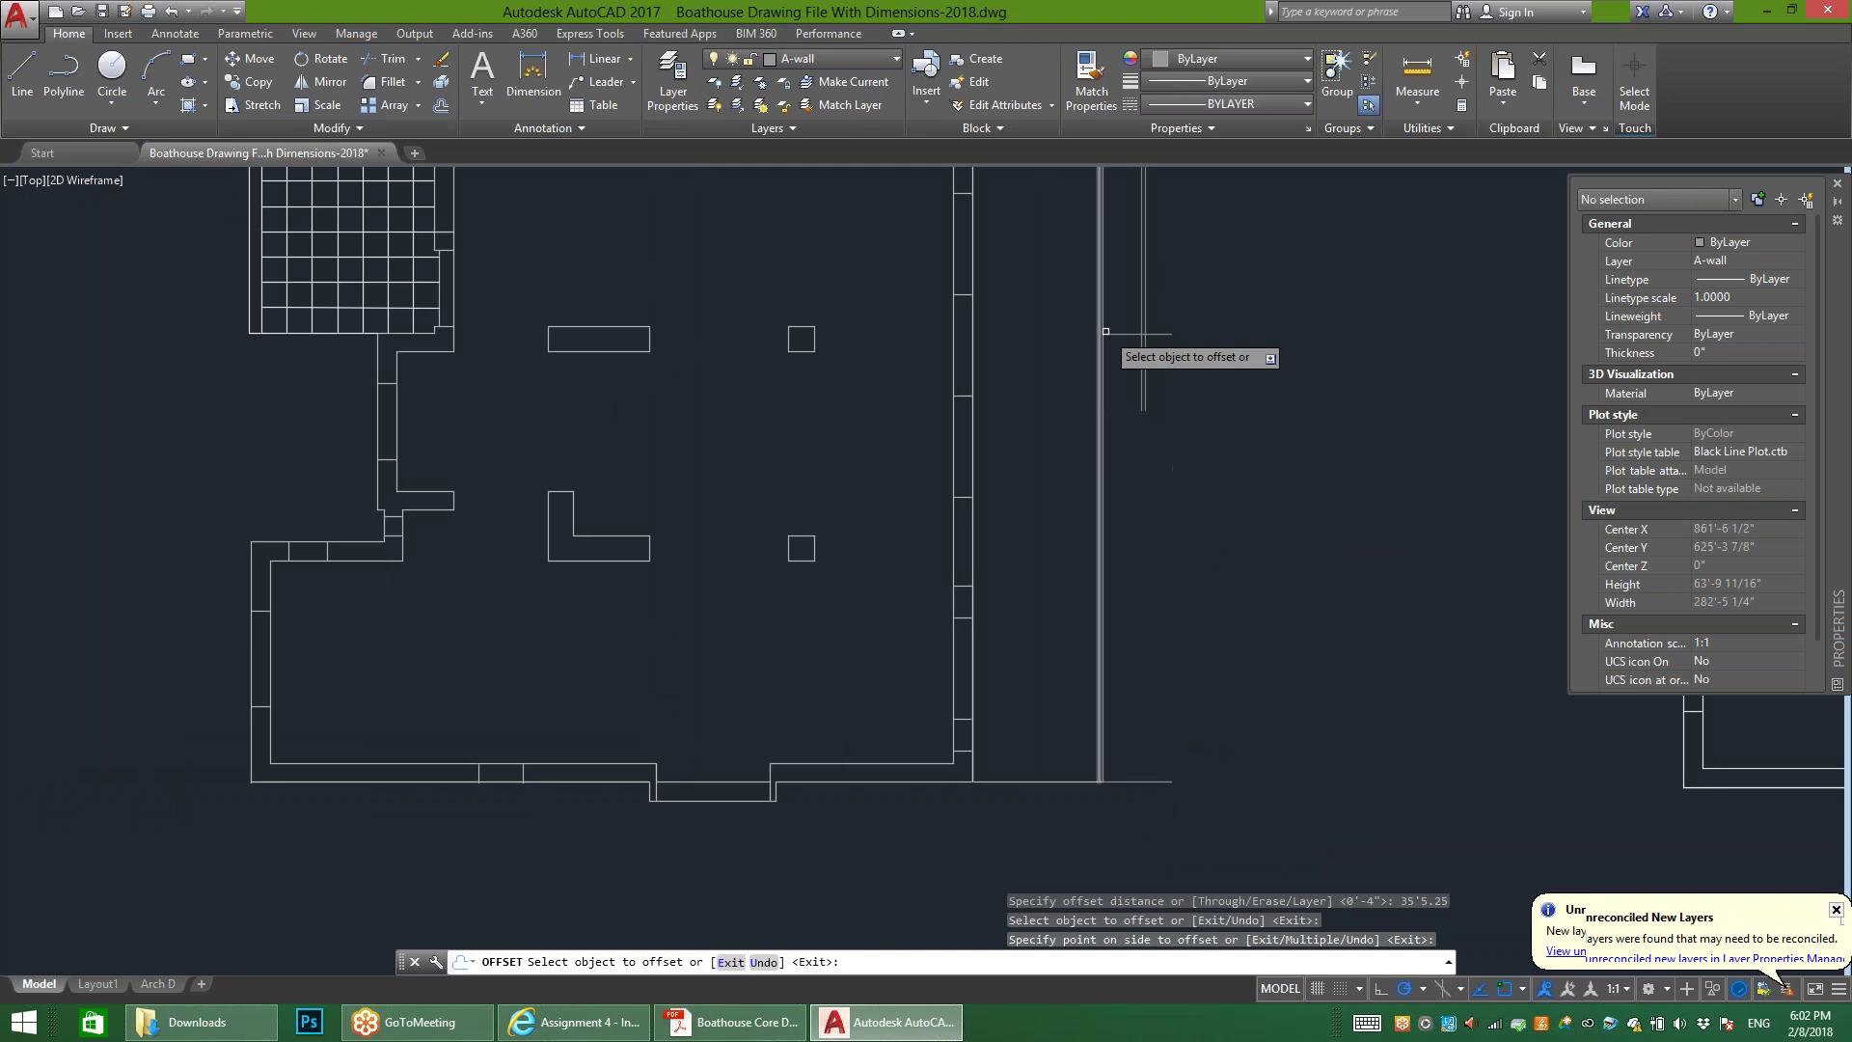
pyautogui.press('Escape')
# Step: Delete the original horizontal guide line at the deck's lower outer corner
pyautogui.click(1203, 724)
pyautogui.click(1128, 800)
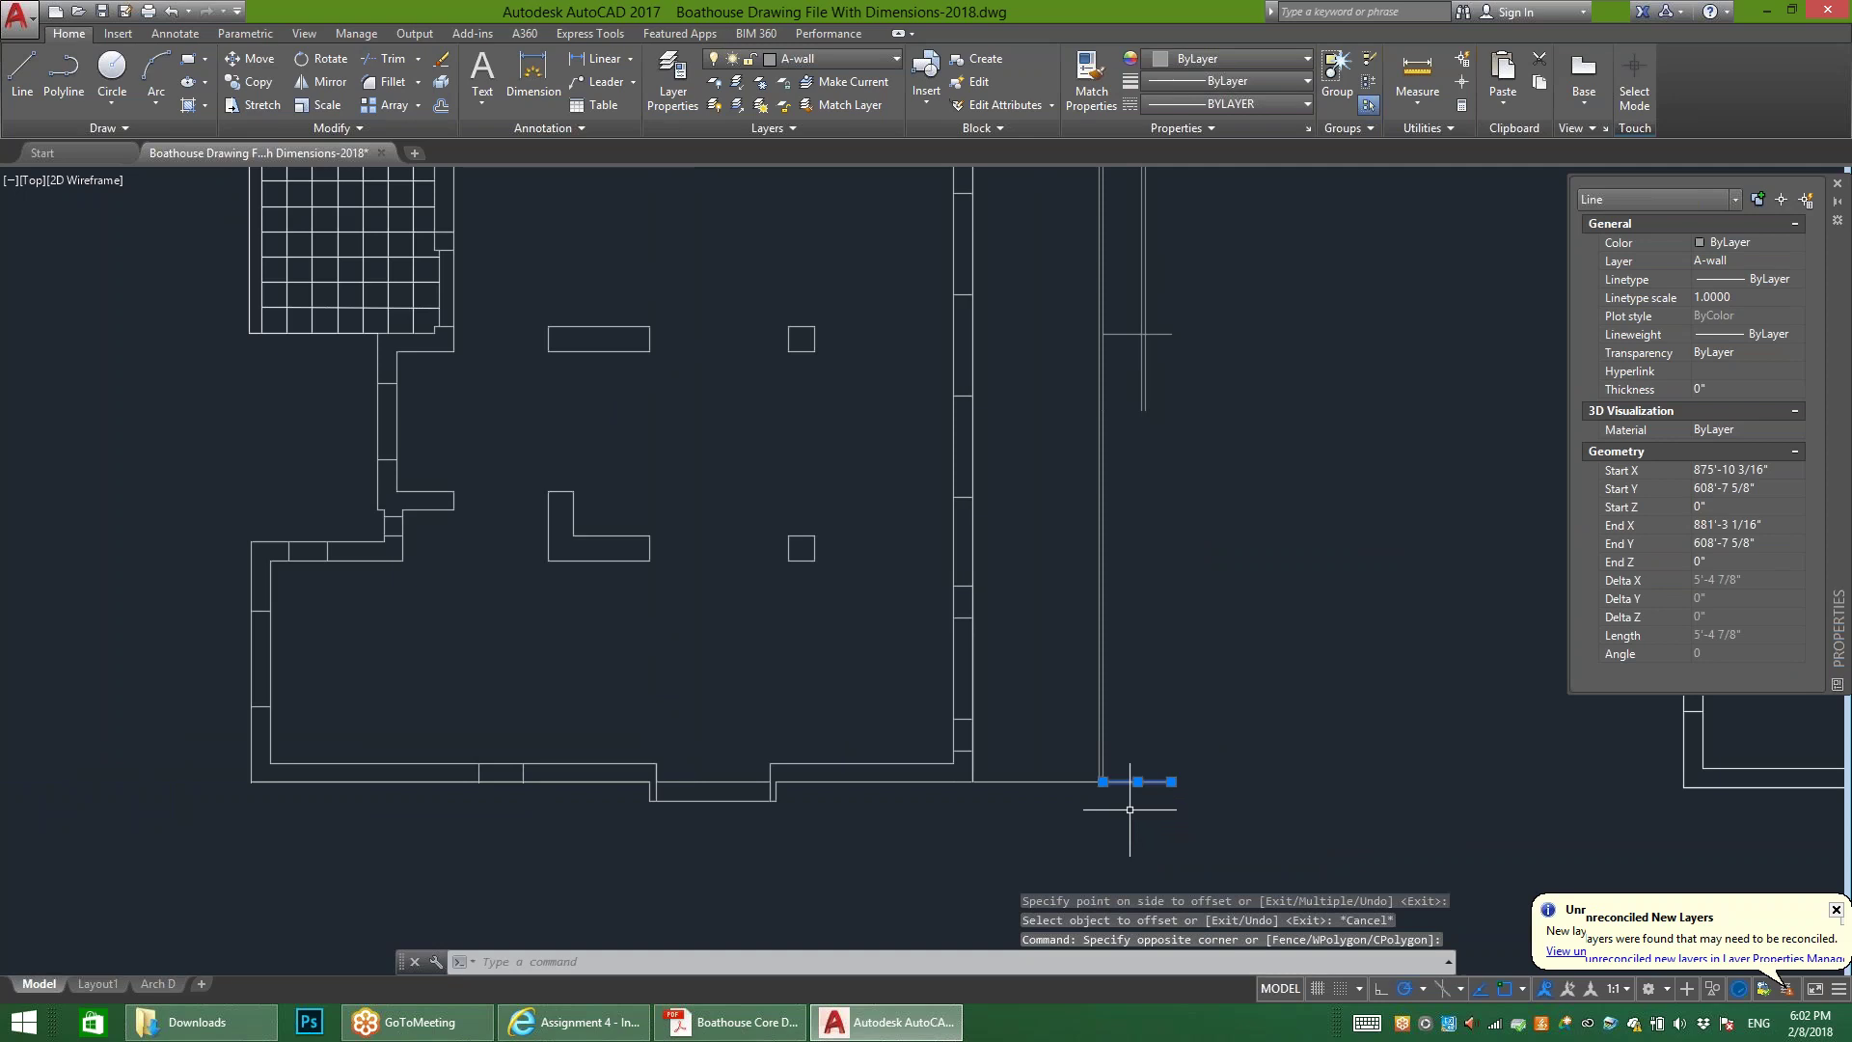
pyautogui.press('Escape')
pyautogui.click(1241, 723)
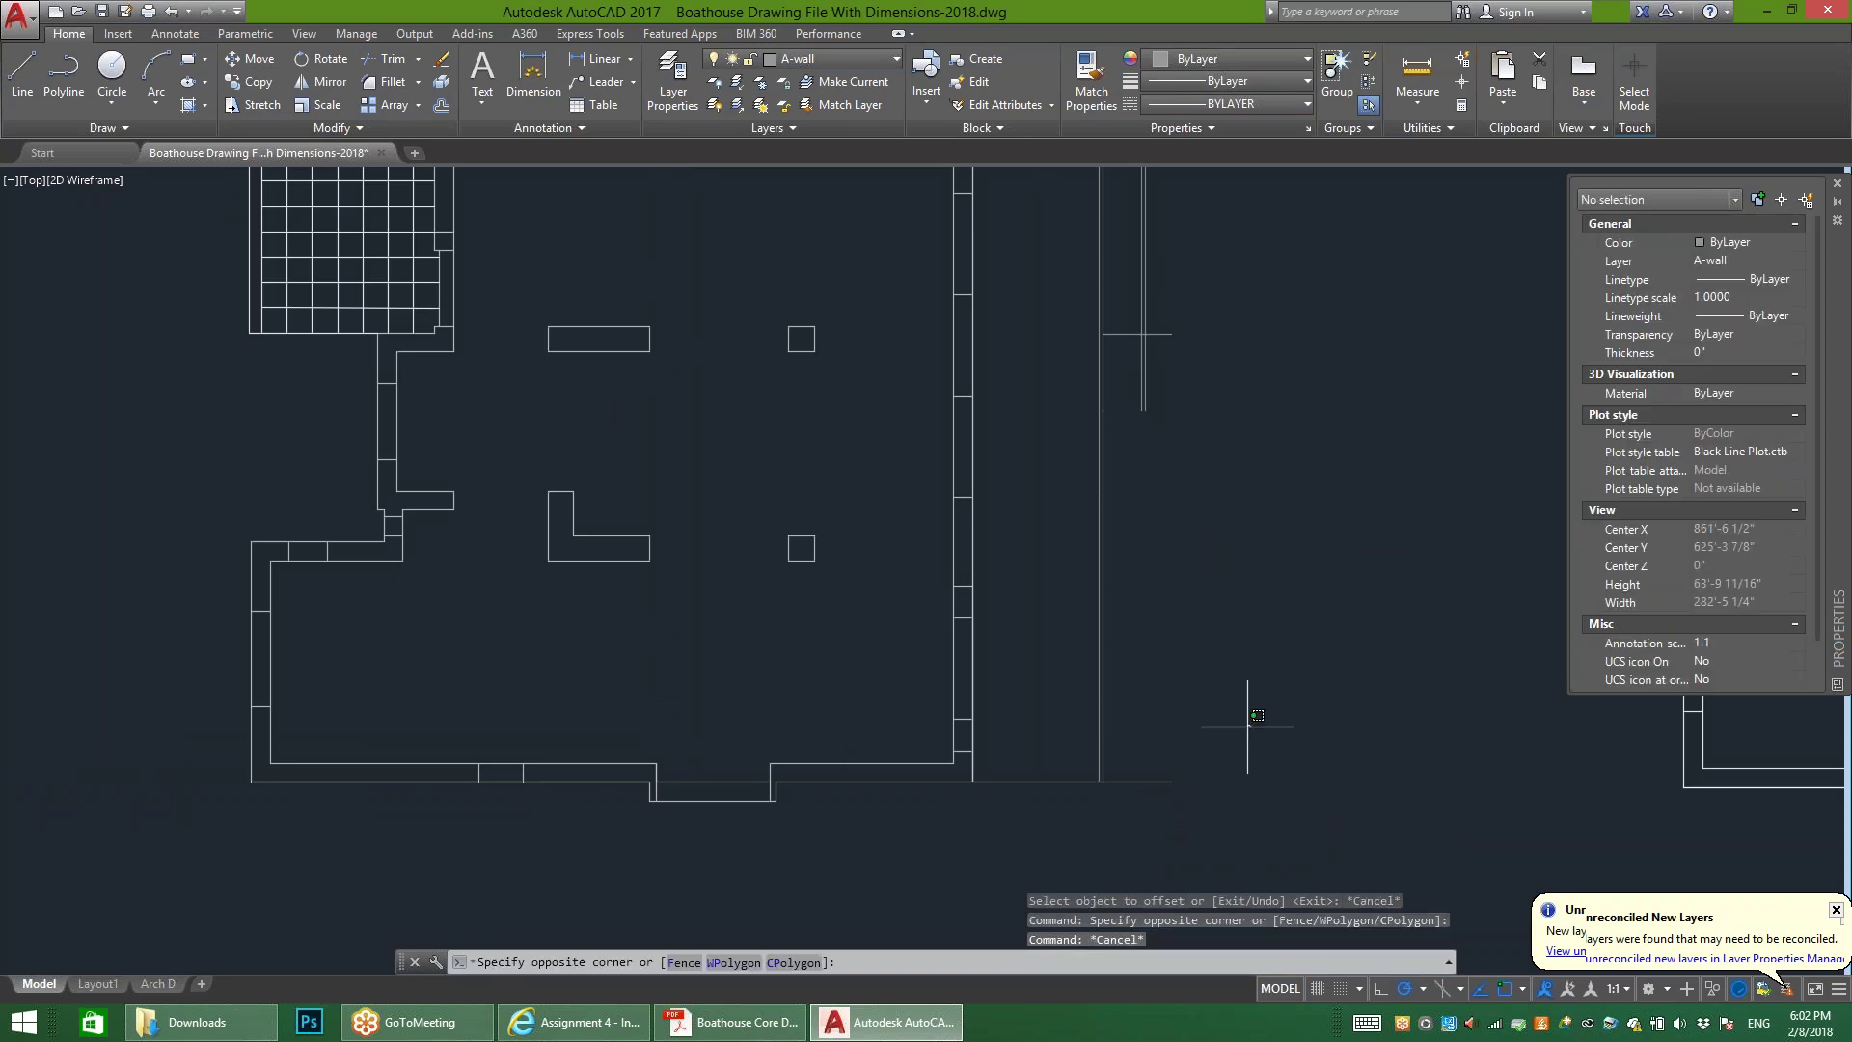
pyautogui.click(1134, 819)
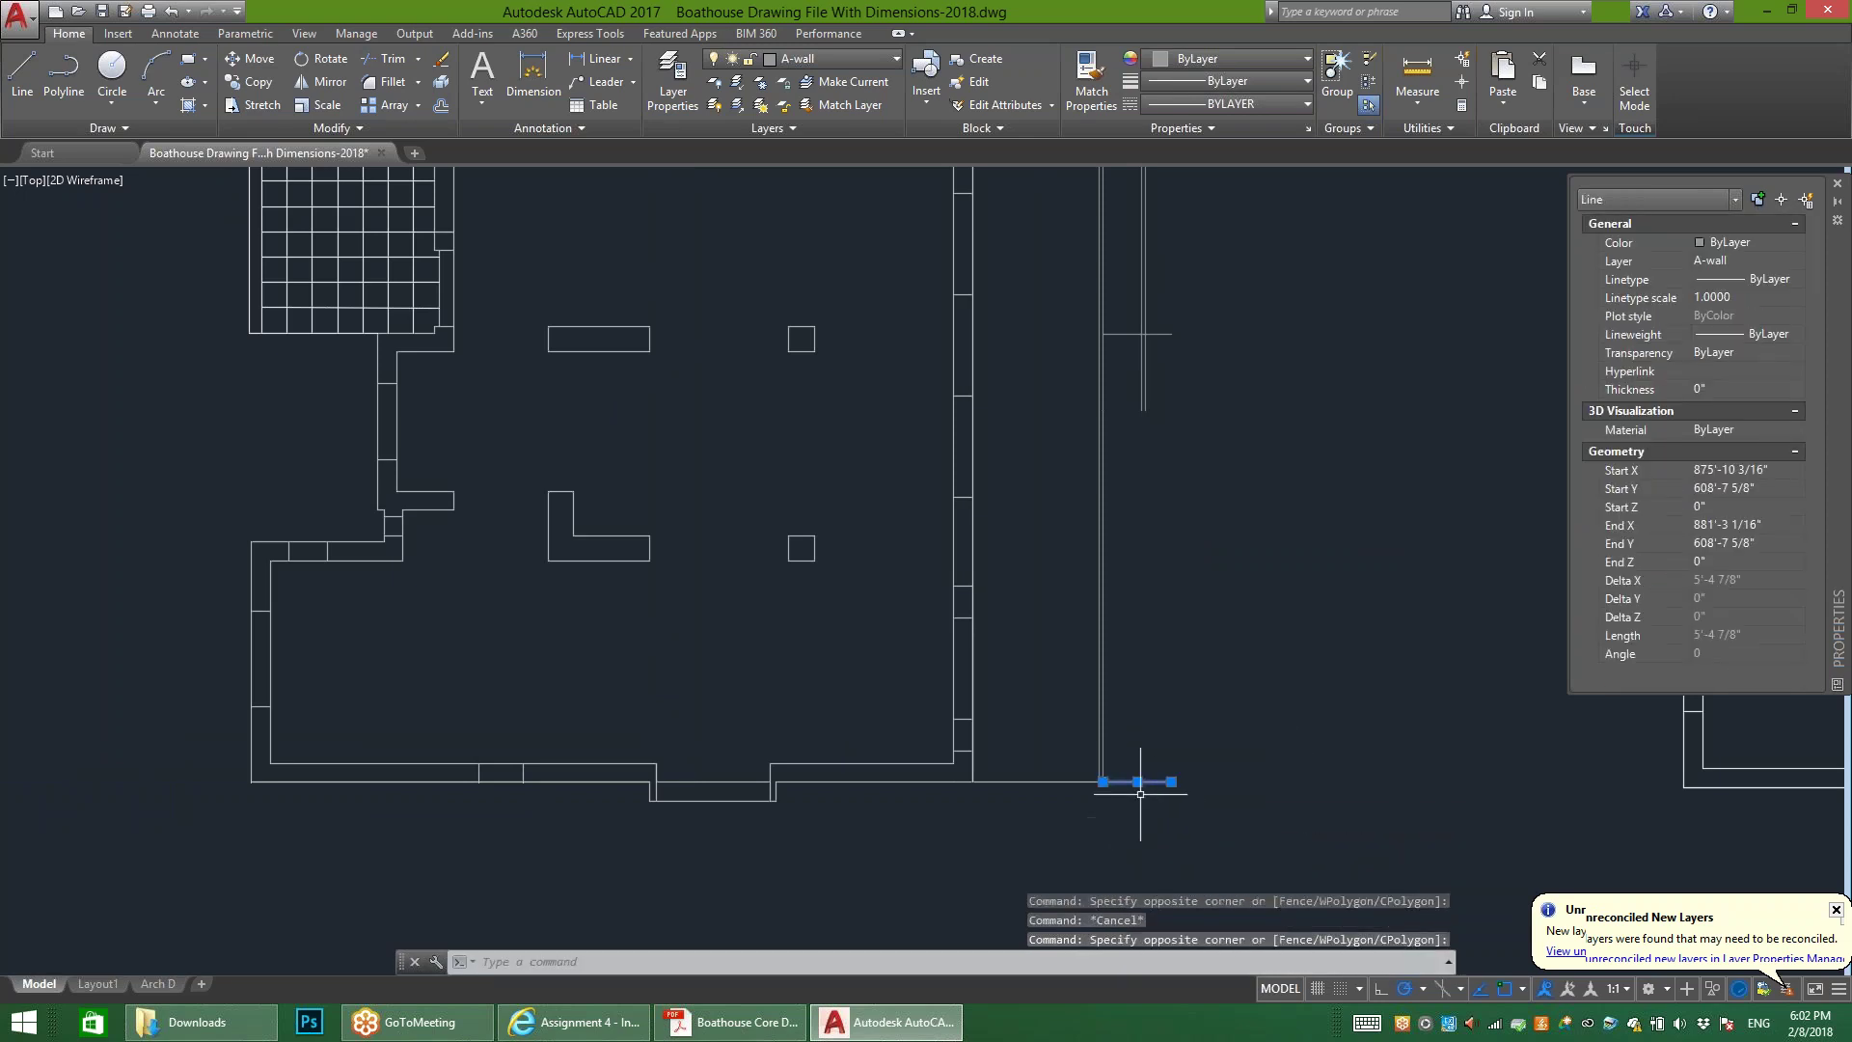
pyautogui.press('Delete')
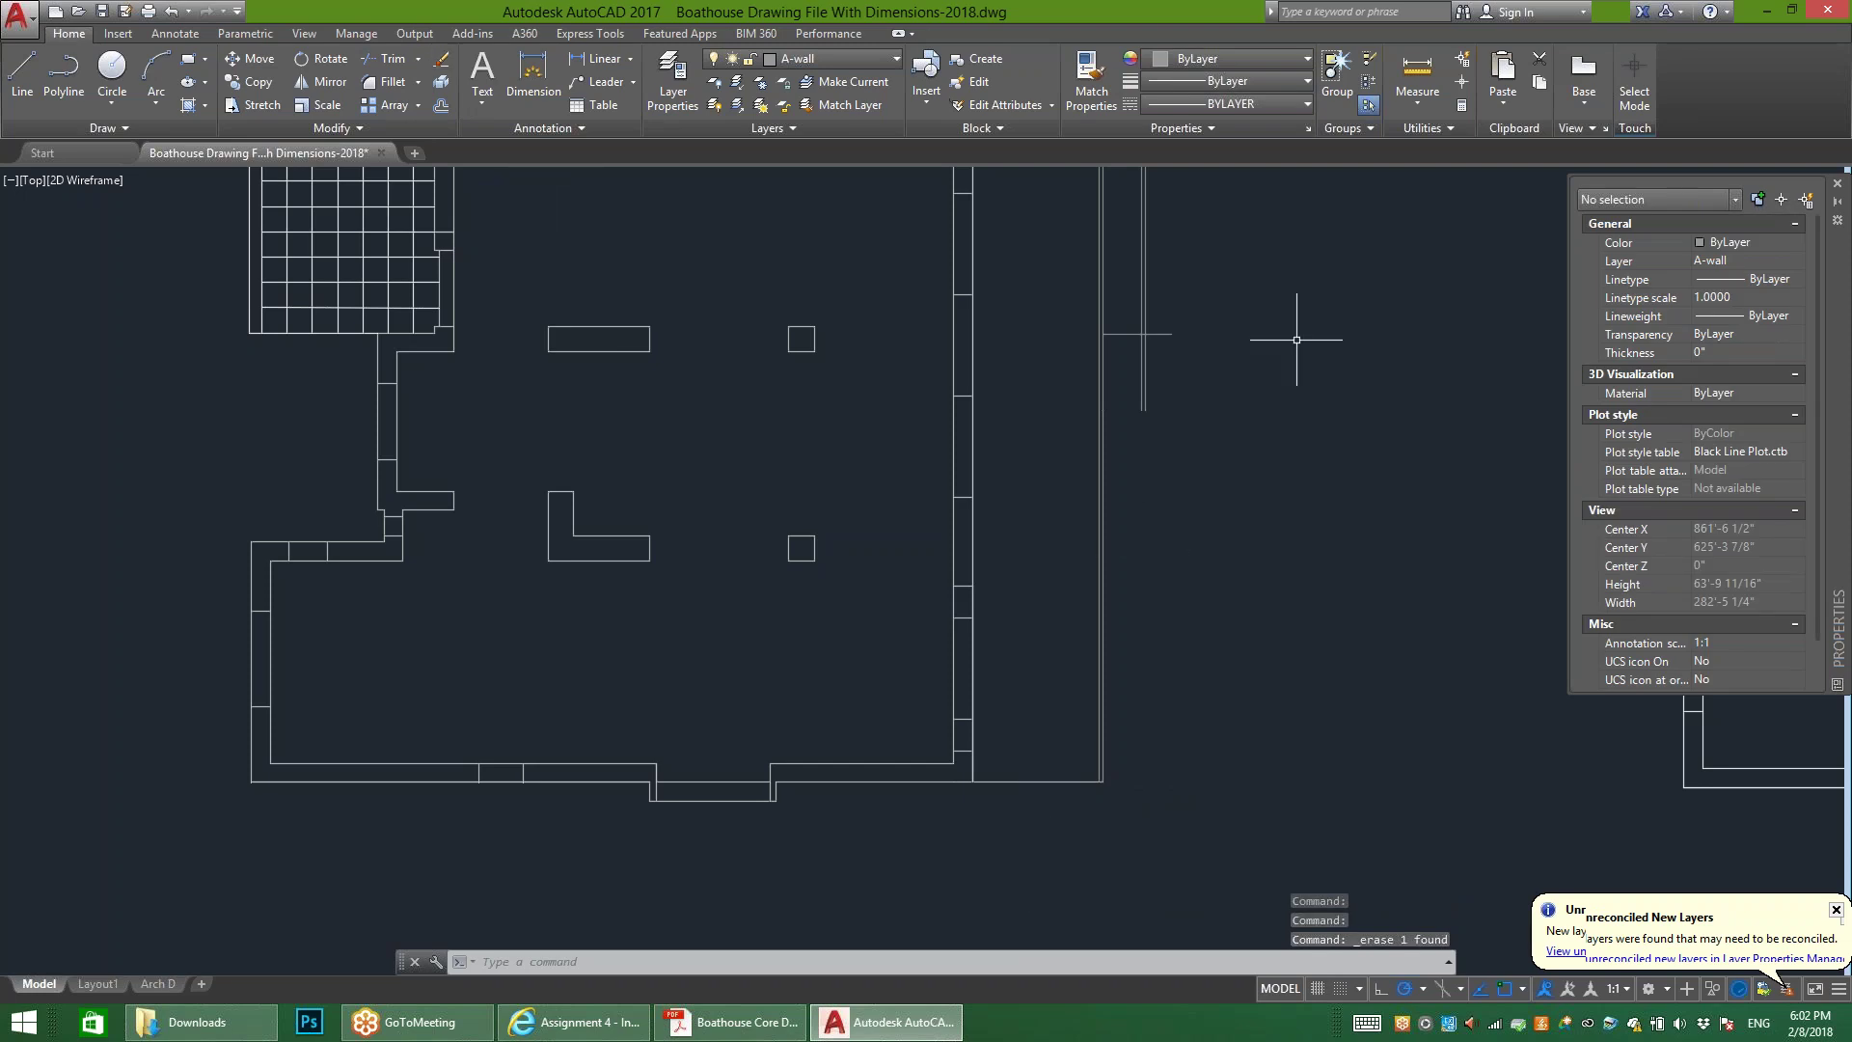
pyautogui.scroll(-2, 1128, 318)
pyautogui.scroll(2, 1109, 406)
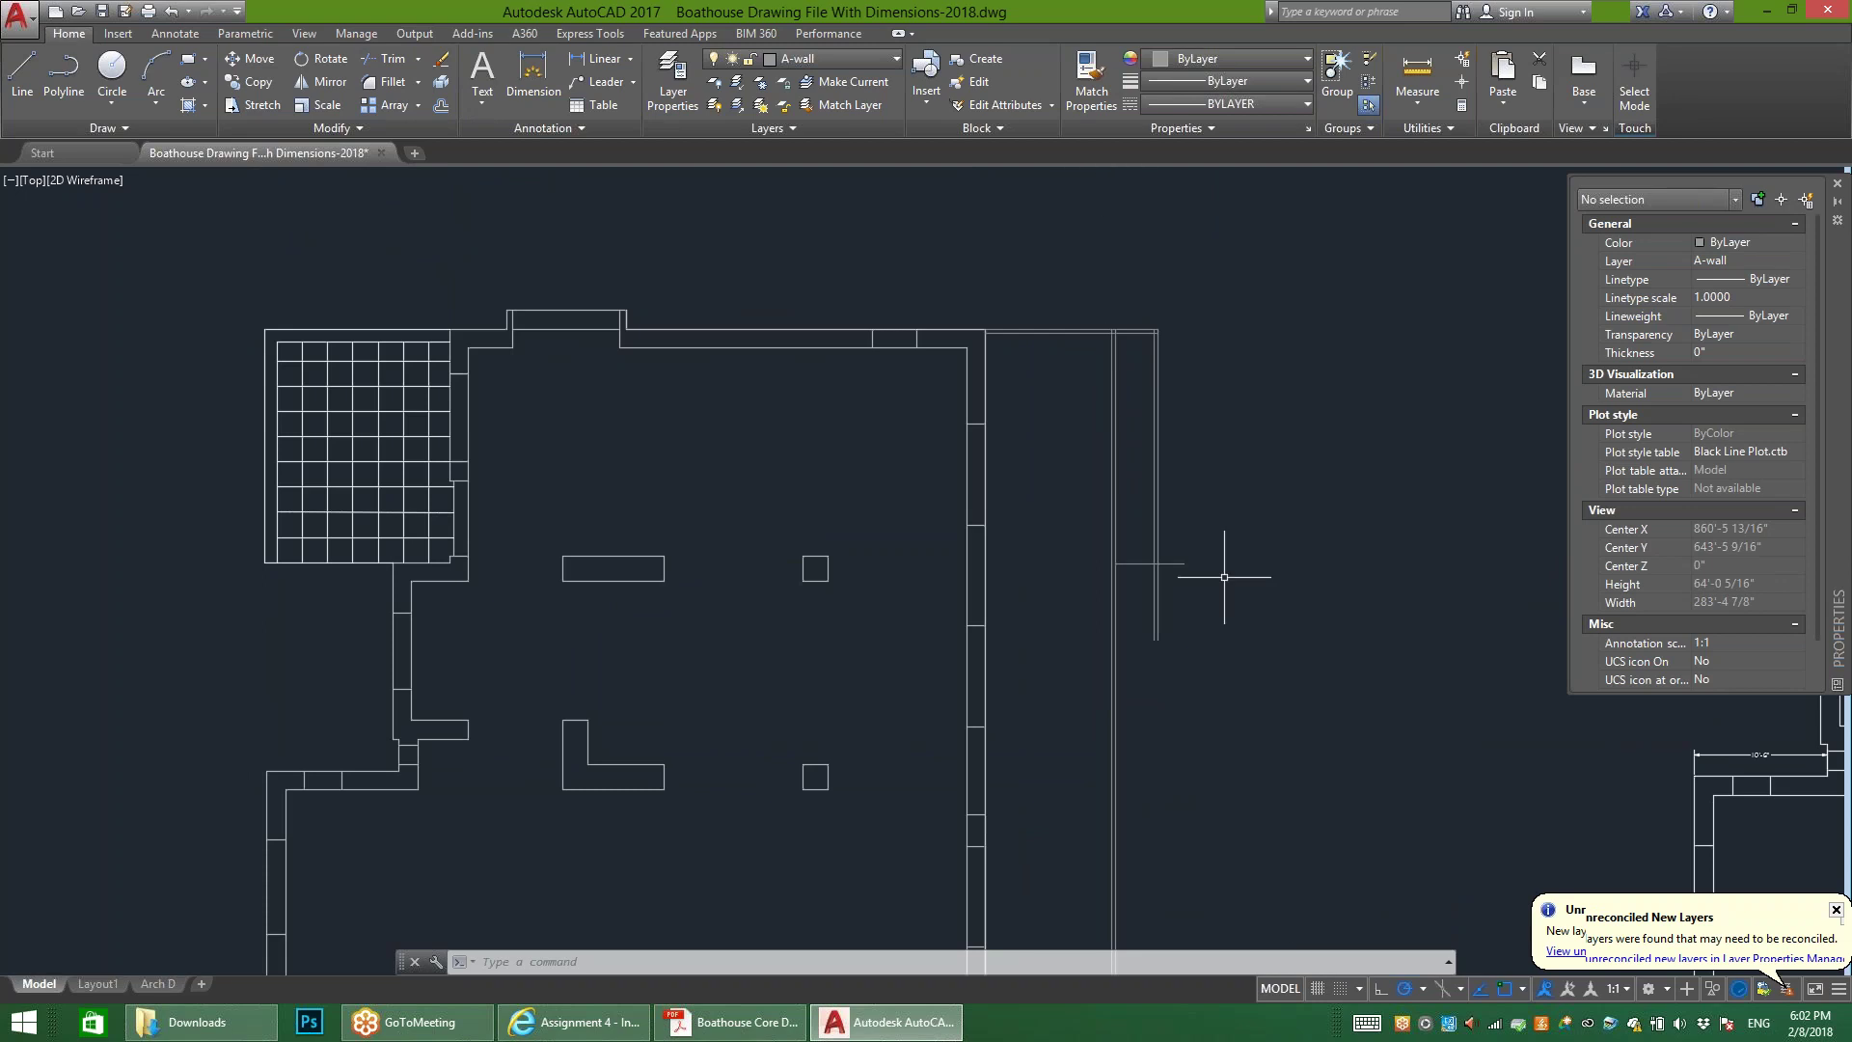
pyautogui.scroll(-2, 1173, 548)
pyautogui.scroll(2, 1178, 531)
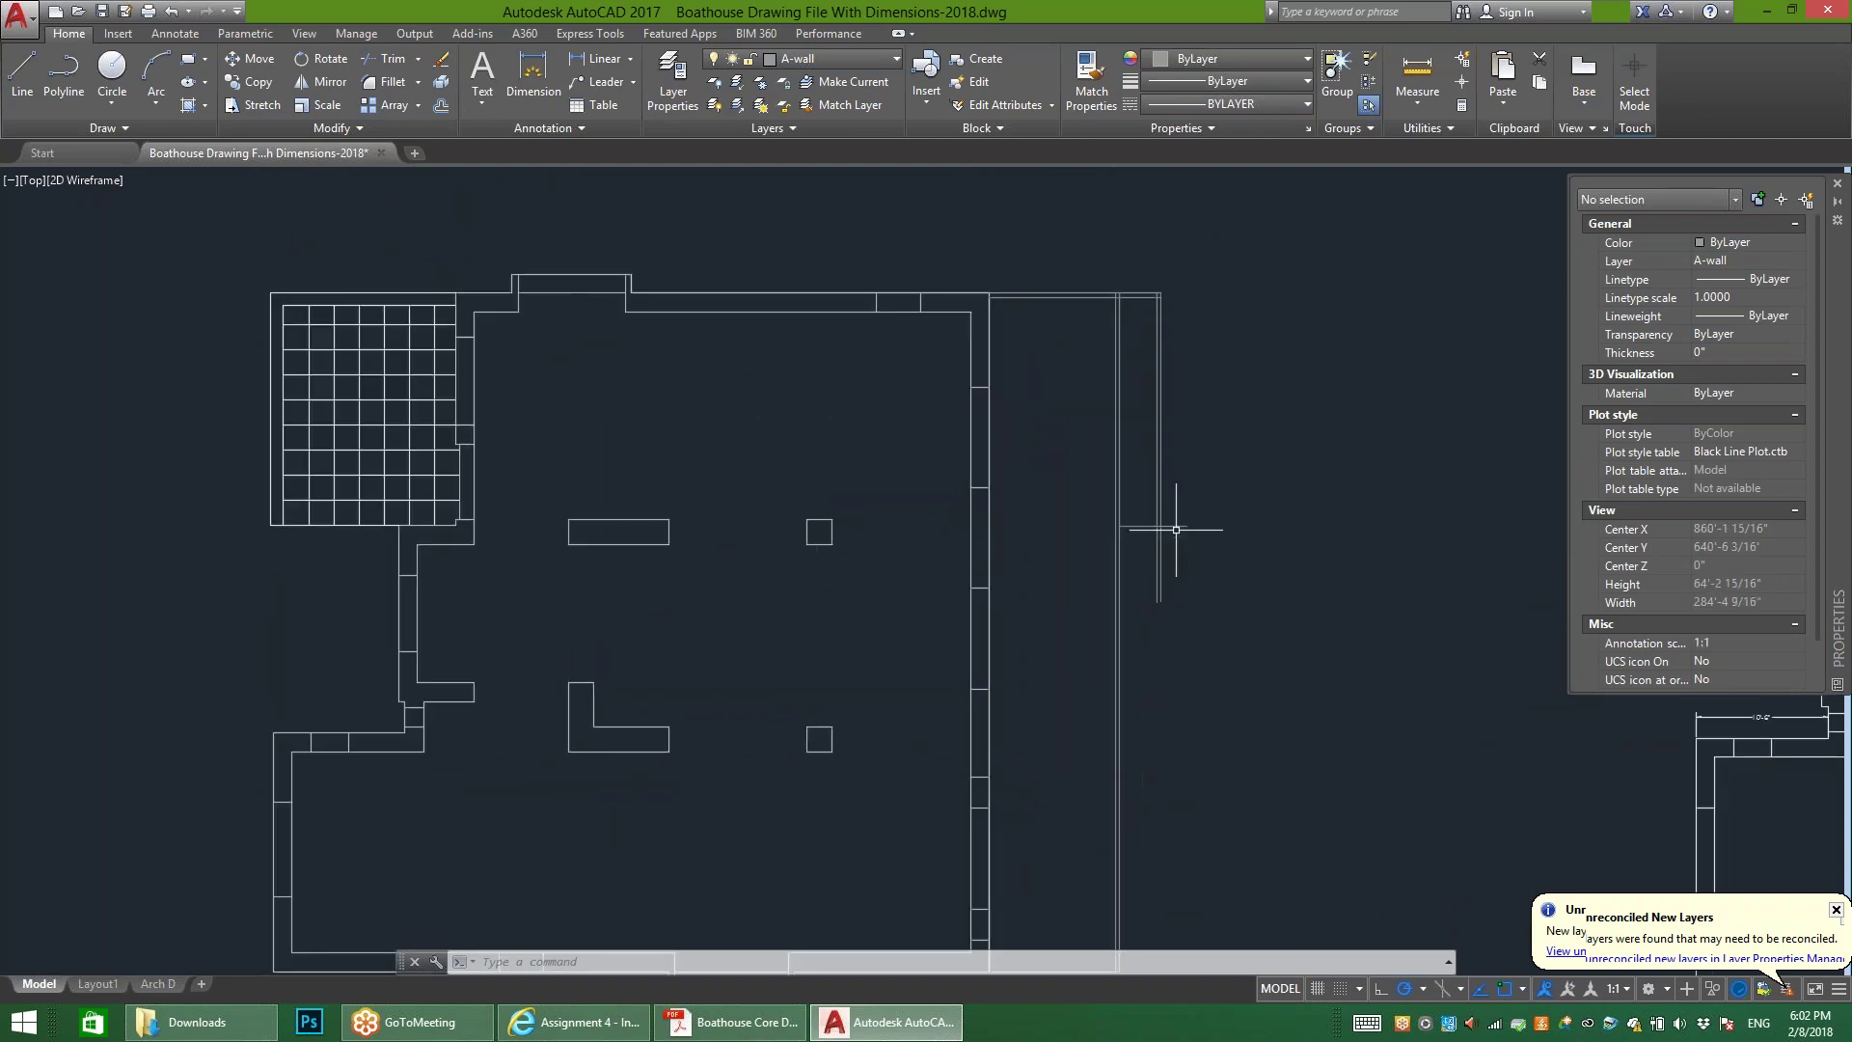
pyautogui.scroll(-1, 1166, 608)
pyautogui.scroll(3, 1199, 434)
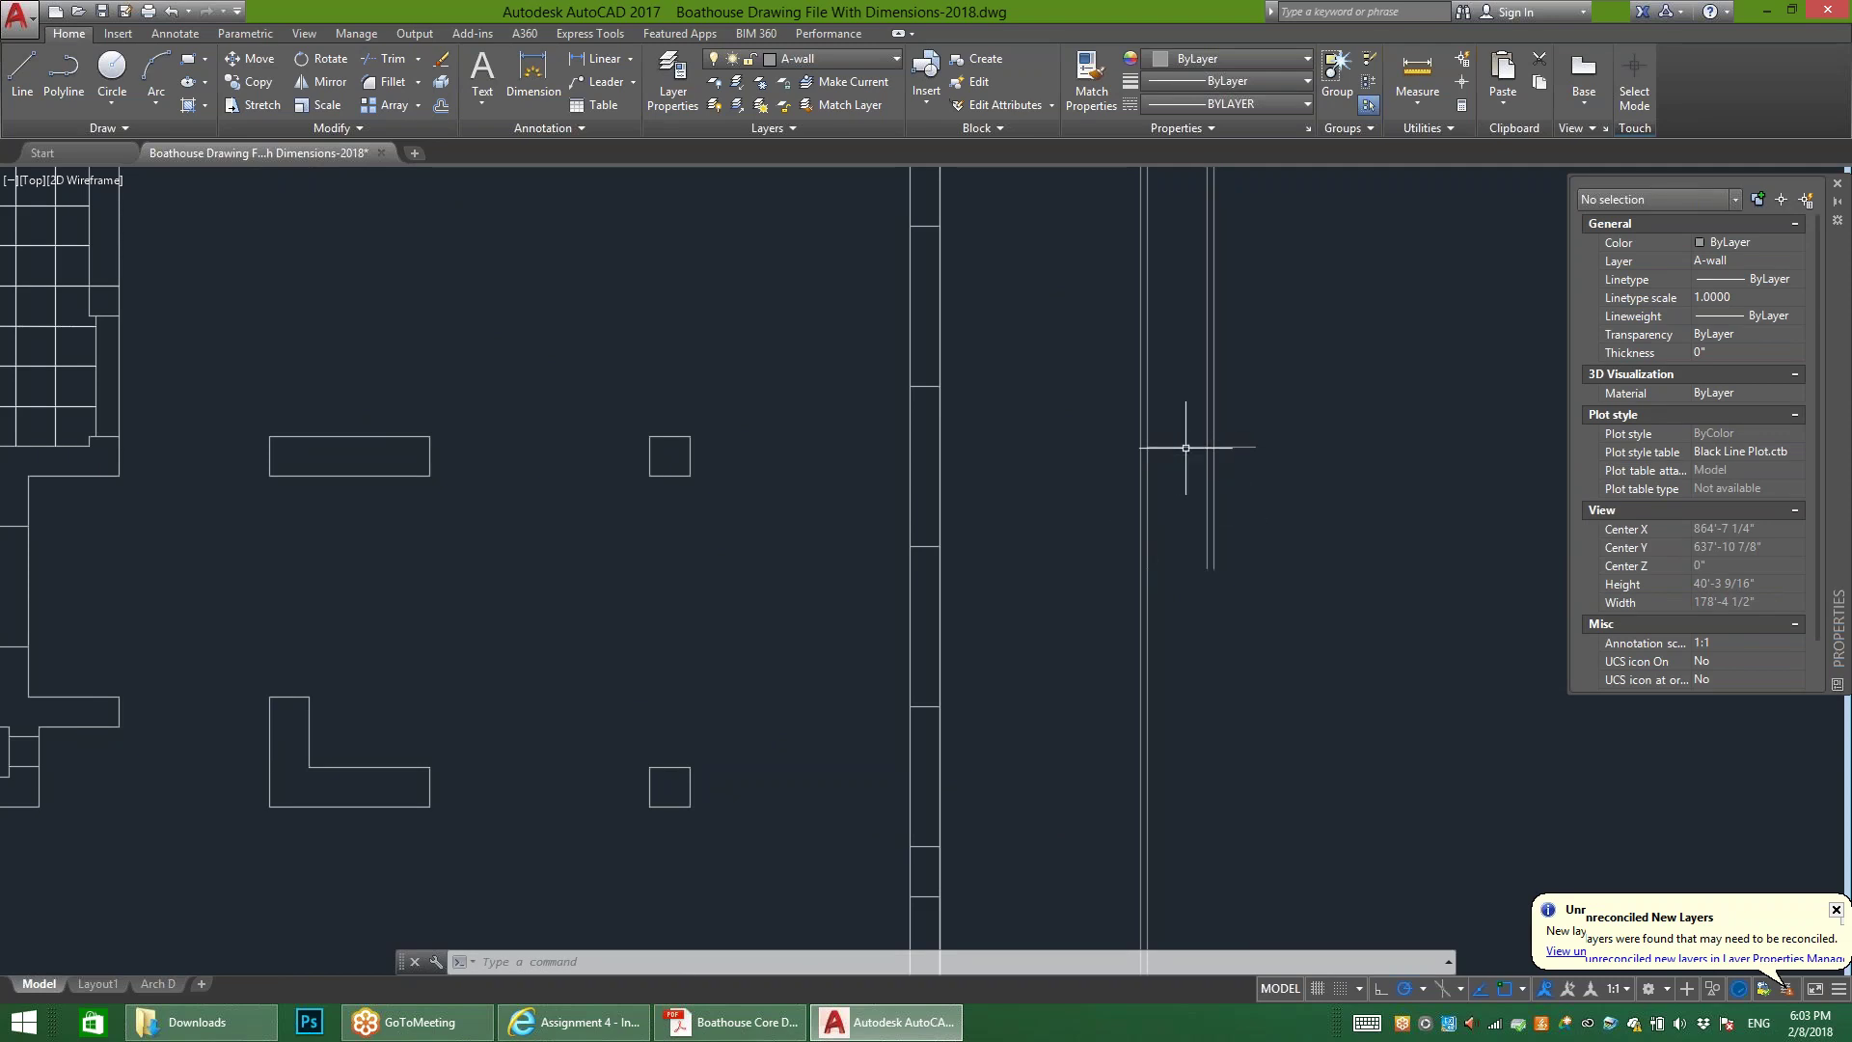
# Step: Switch to the boathouse PDF in Acrobat and examine the deck board widths and stair tread dimensions at 300% zoom
pyautogui.moveTo(730, 1022)
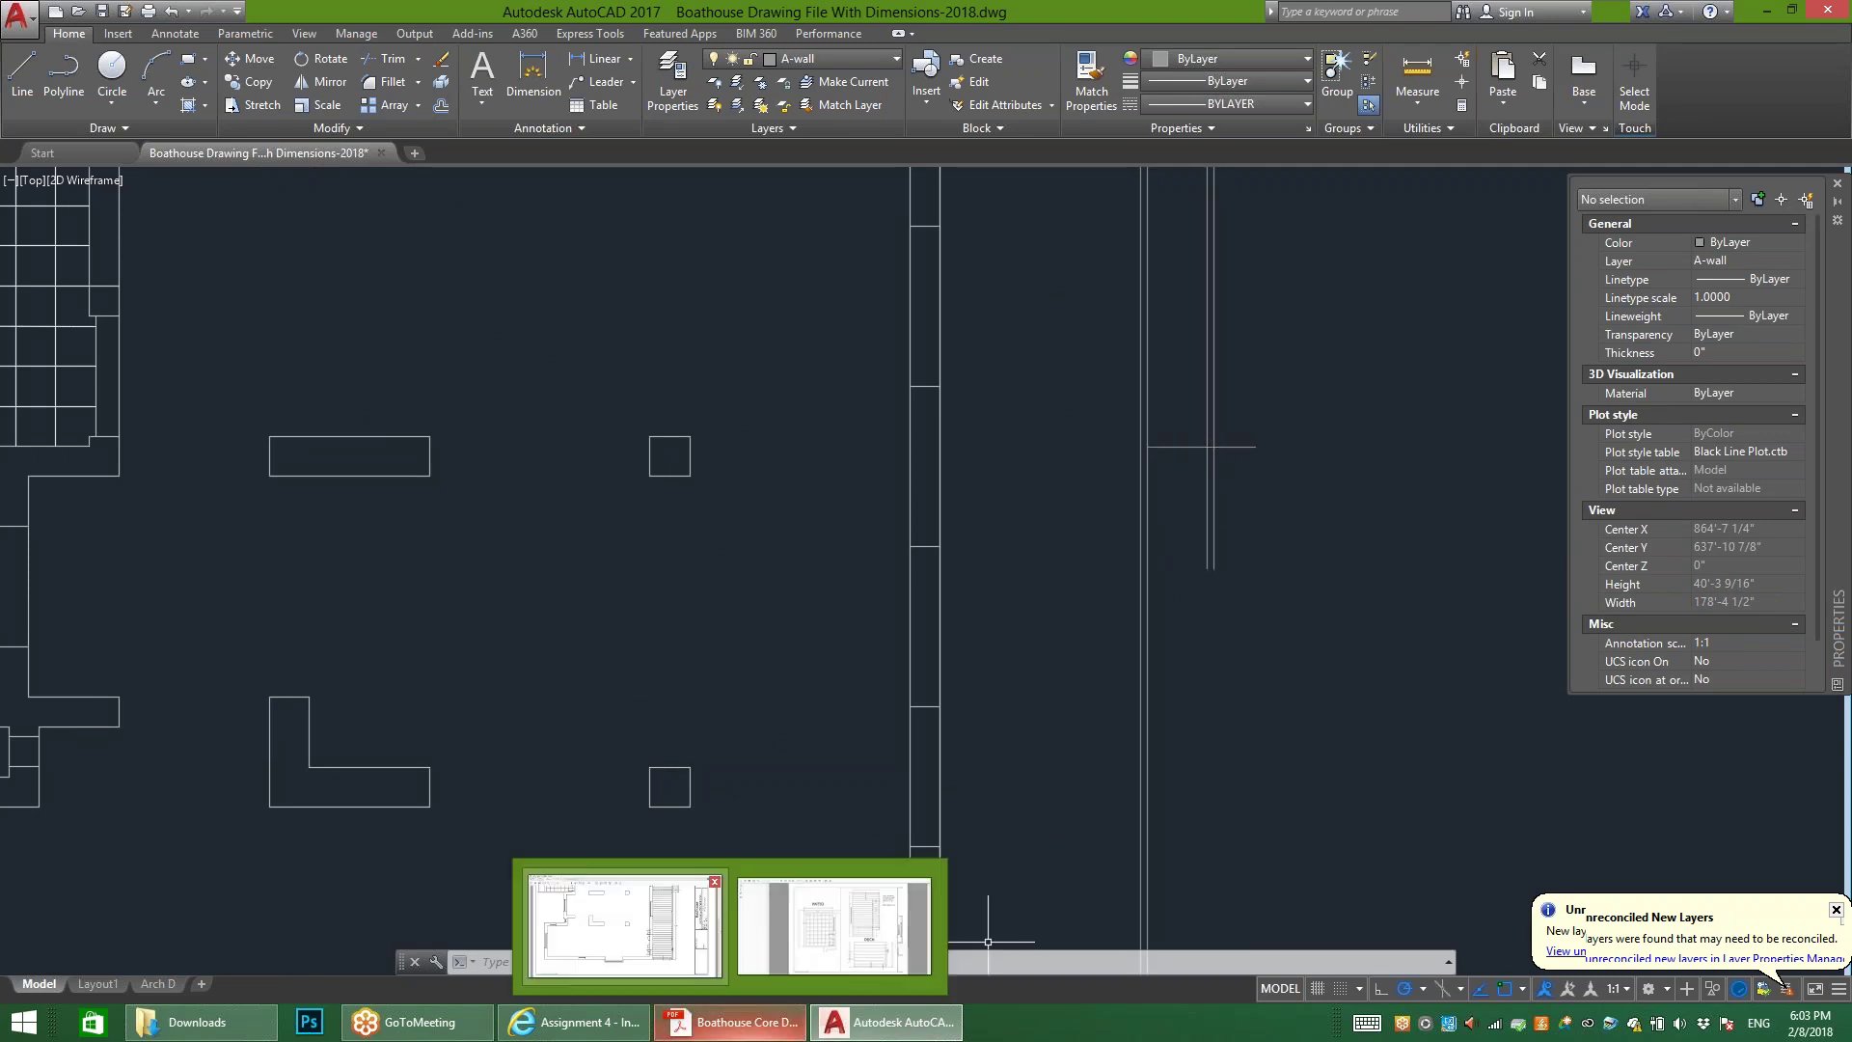
pyautogui.click(622, 922)
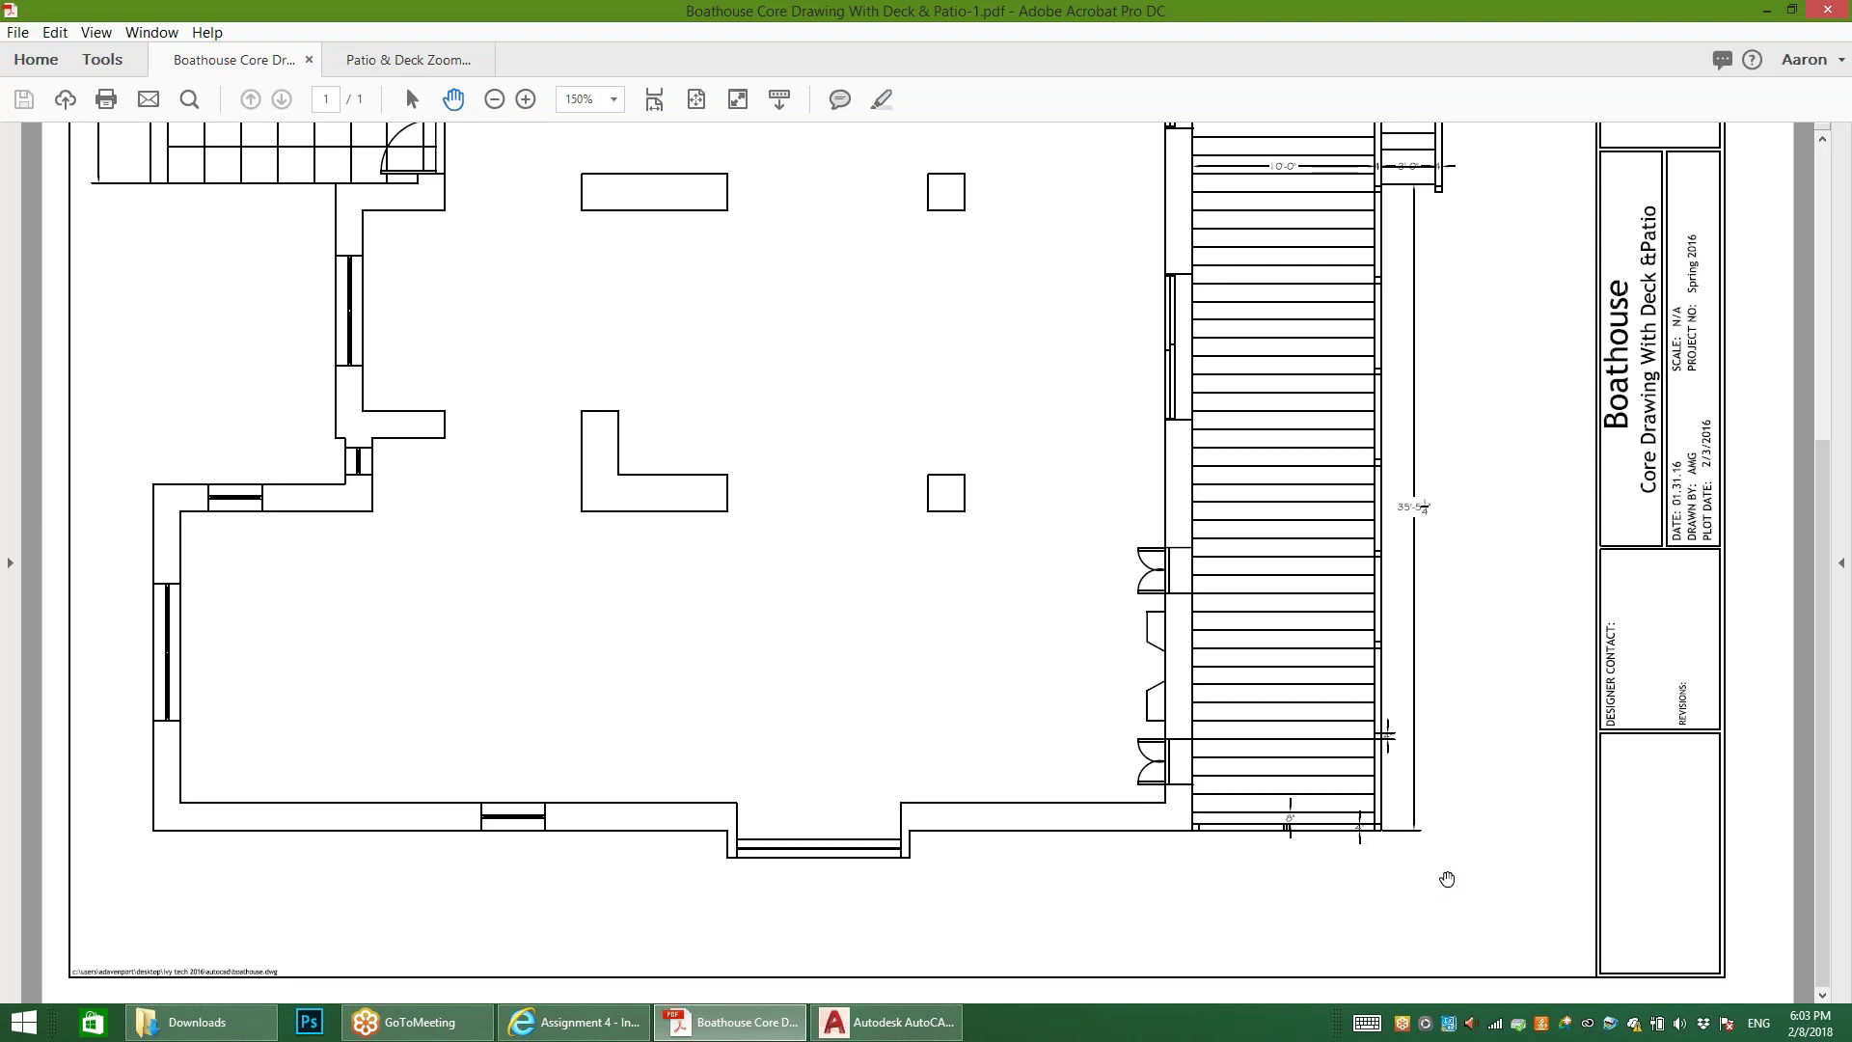
pyautogui.hotkey('ctrl', '=')
pyautogui.hotkey('ctrl', '=')
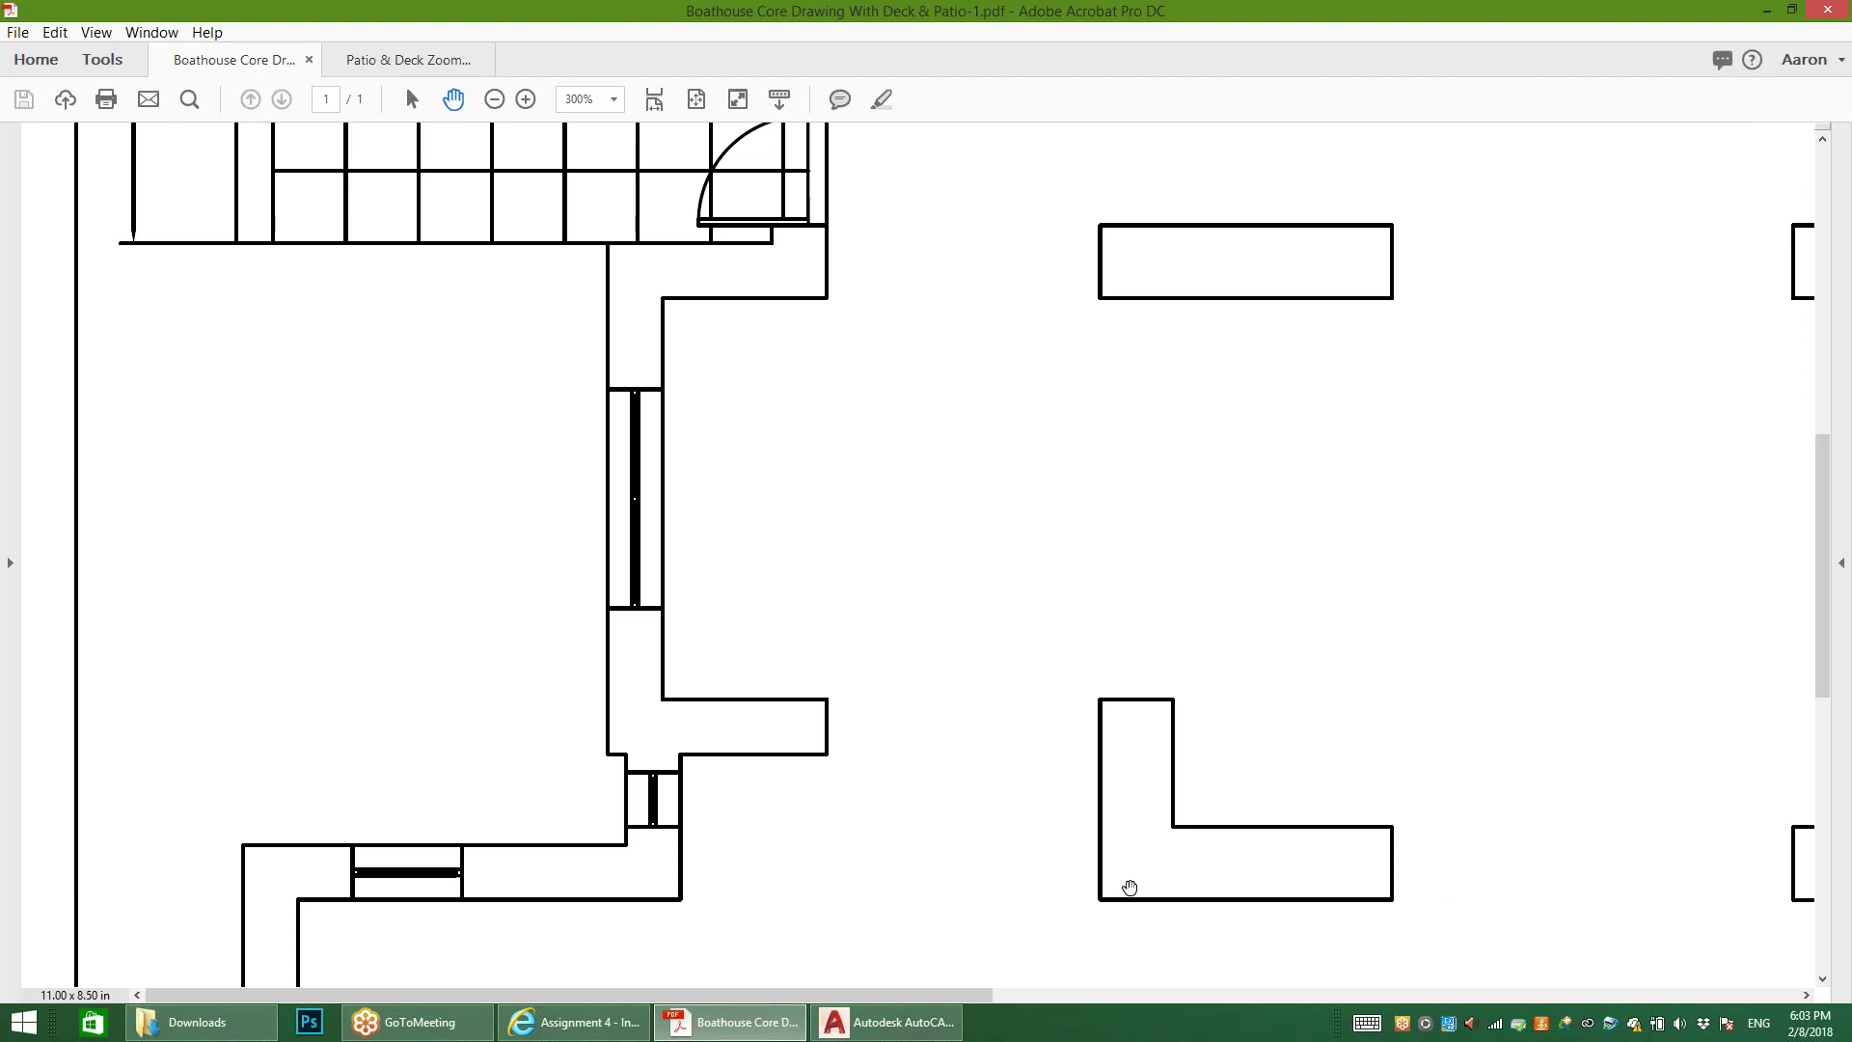
pyautogui.hscroll(10, 1130, 888)
pyautogui.scroll(-2, 1296, 722)
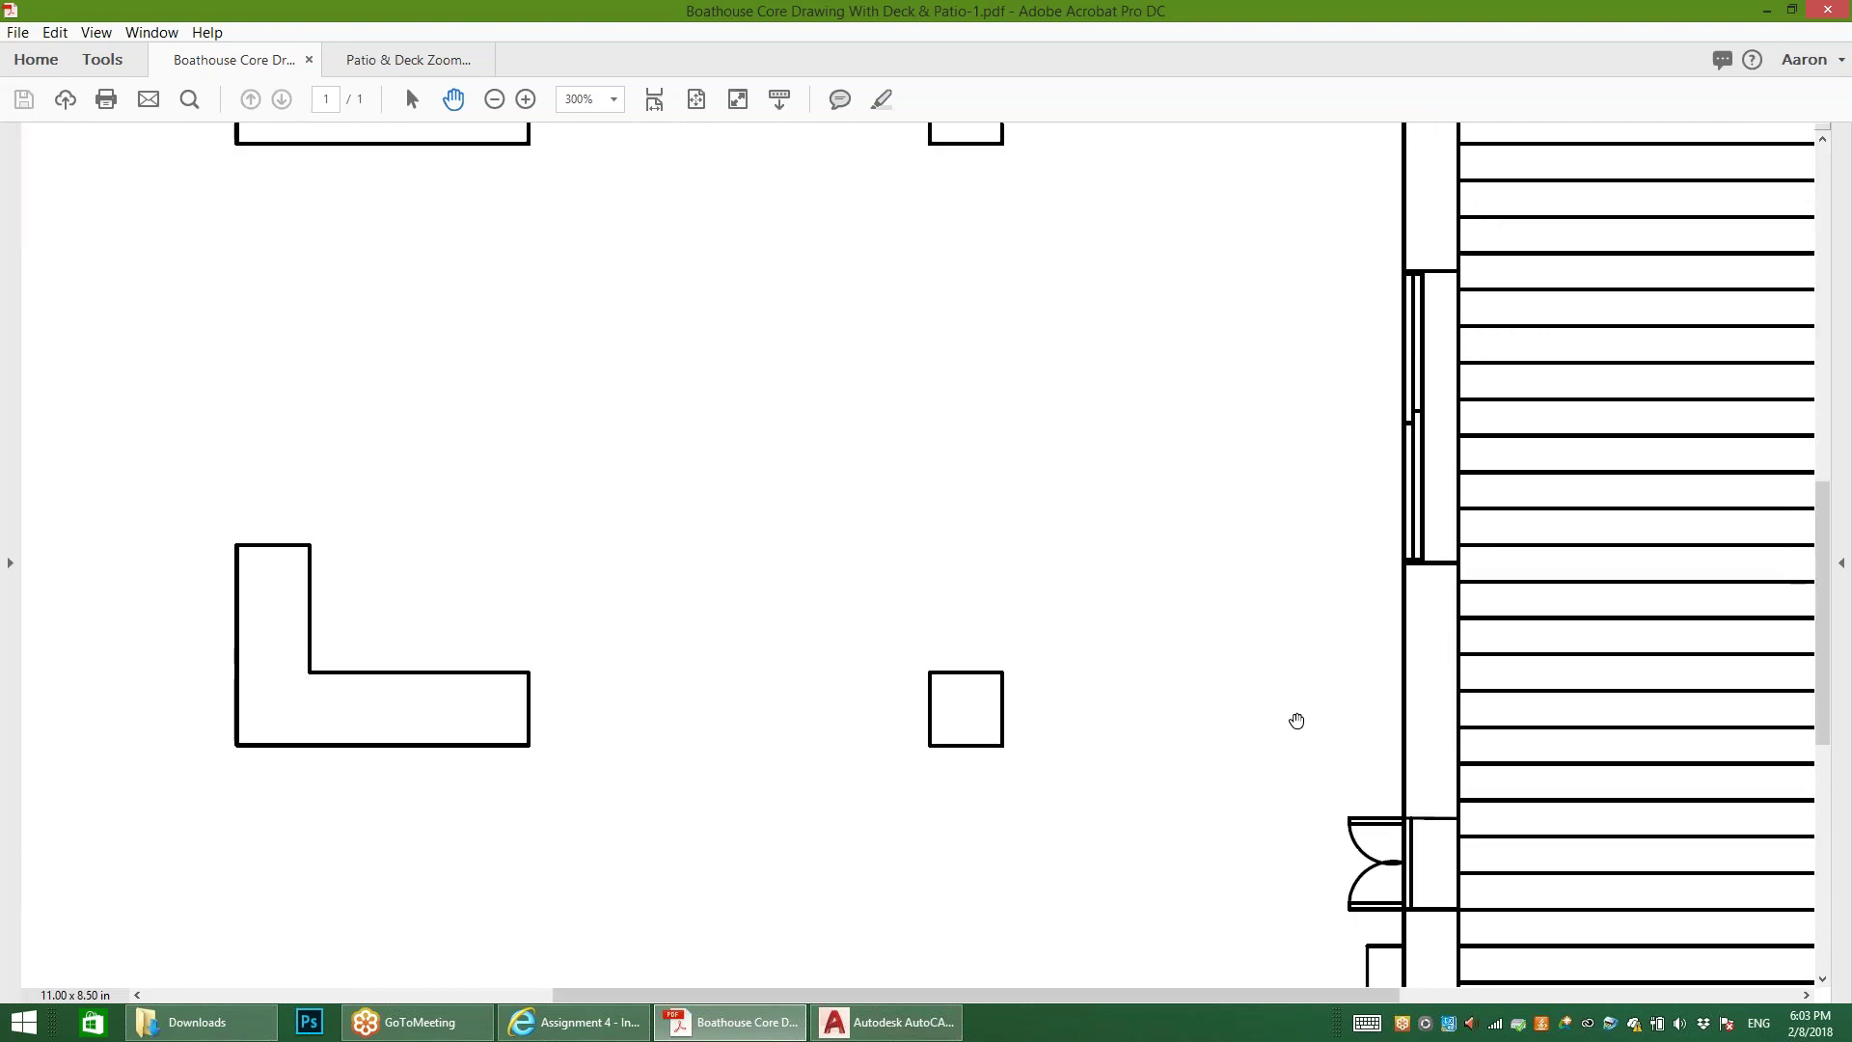
pyautogui.scroll(-3, 1302, 762)
pyautogui.hscroll(5, 1311, 791)
pyautogui.hscroll(3, 1290, 847)
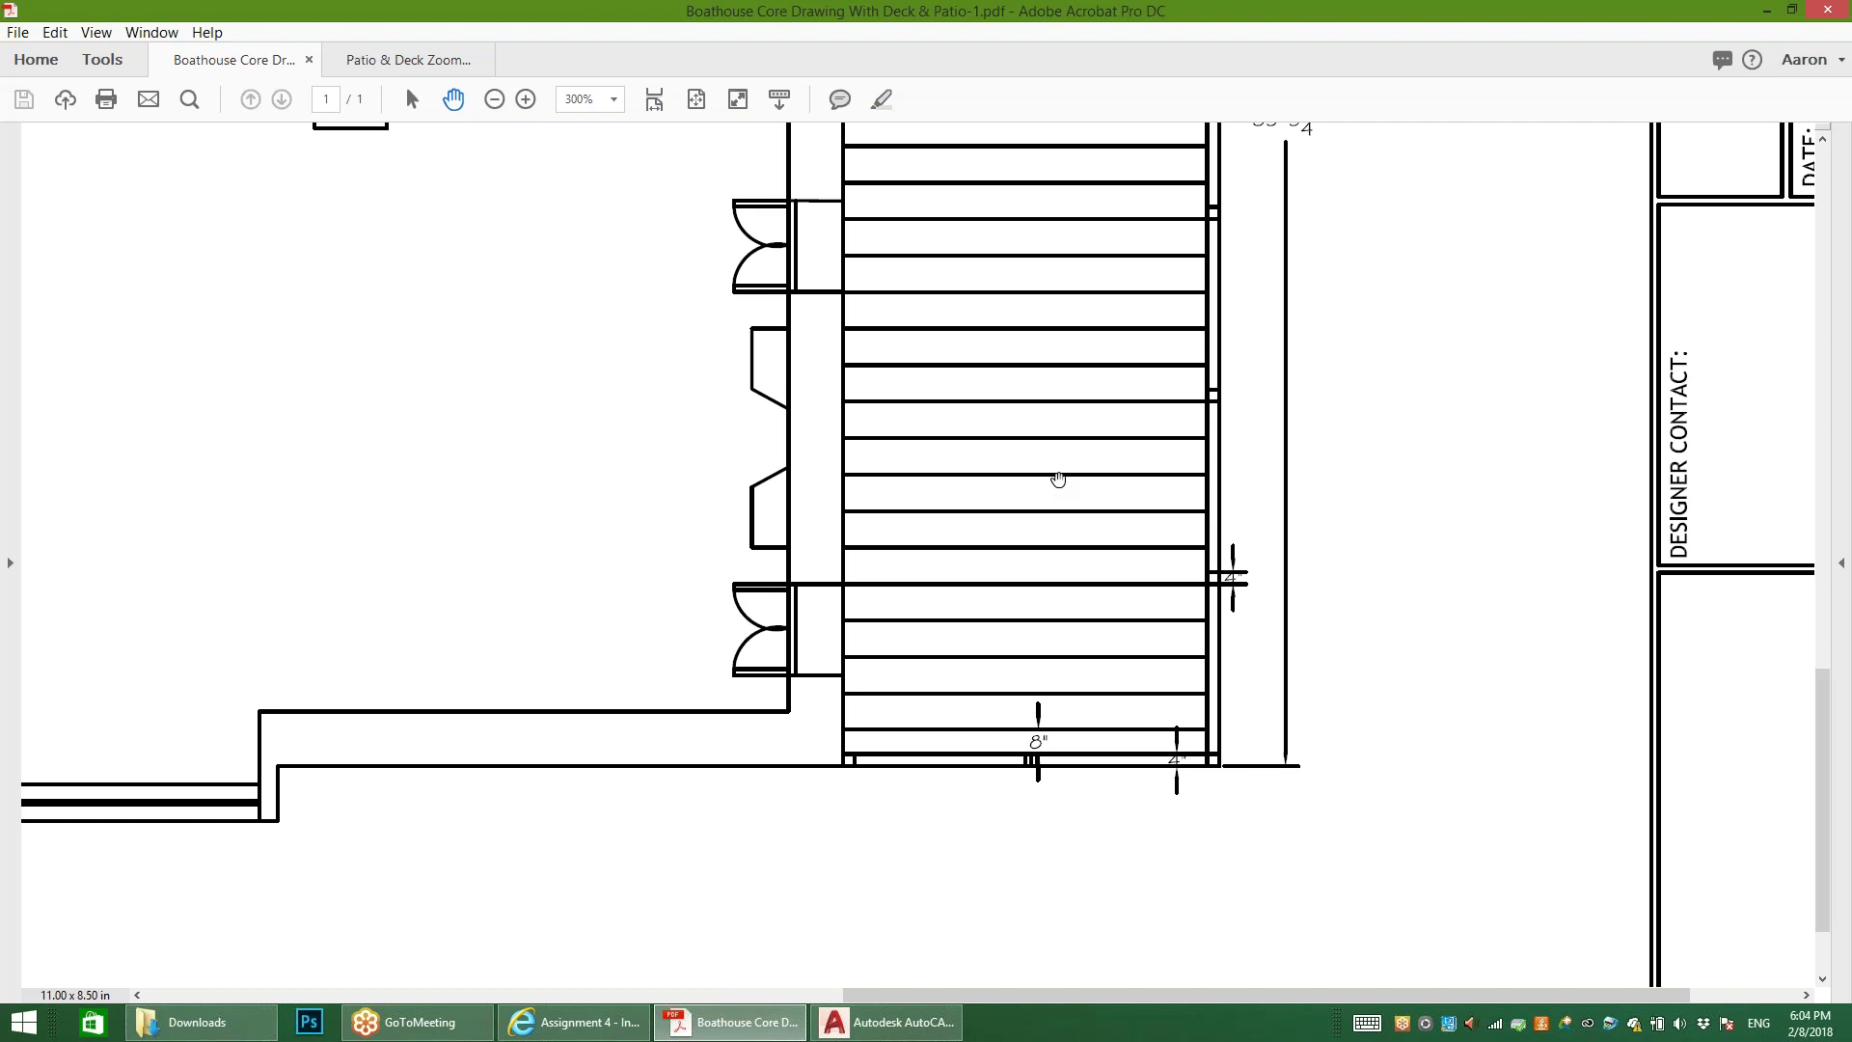
pyautogui.scroll(8, 1065, 590)
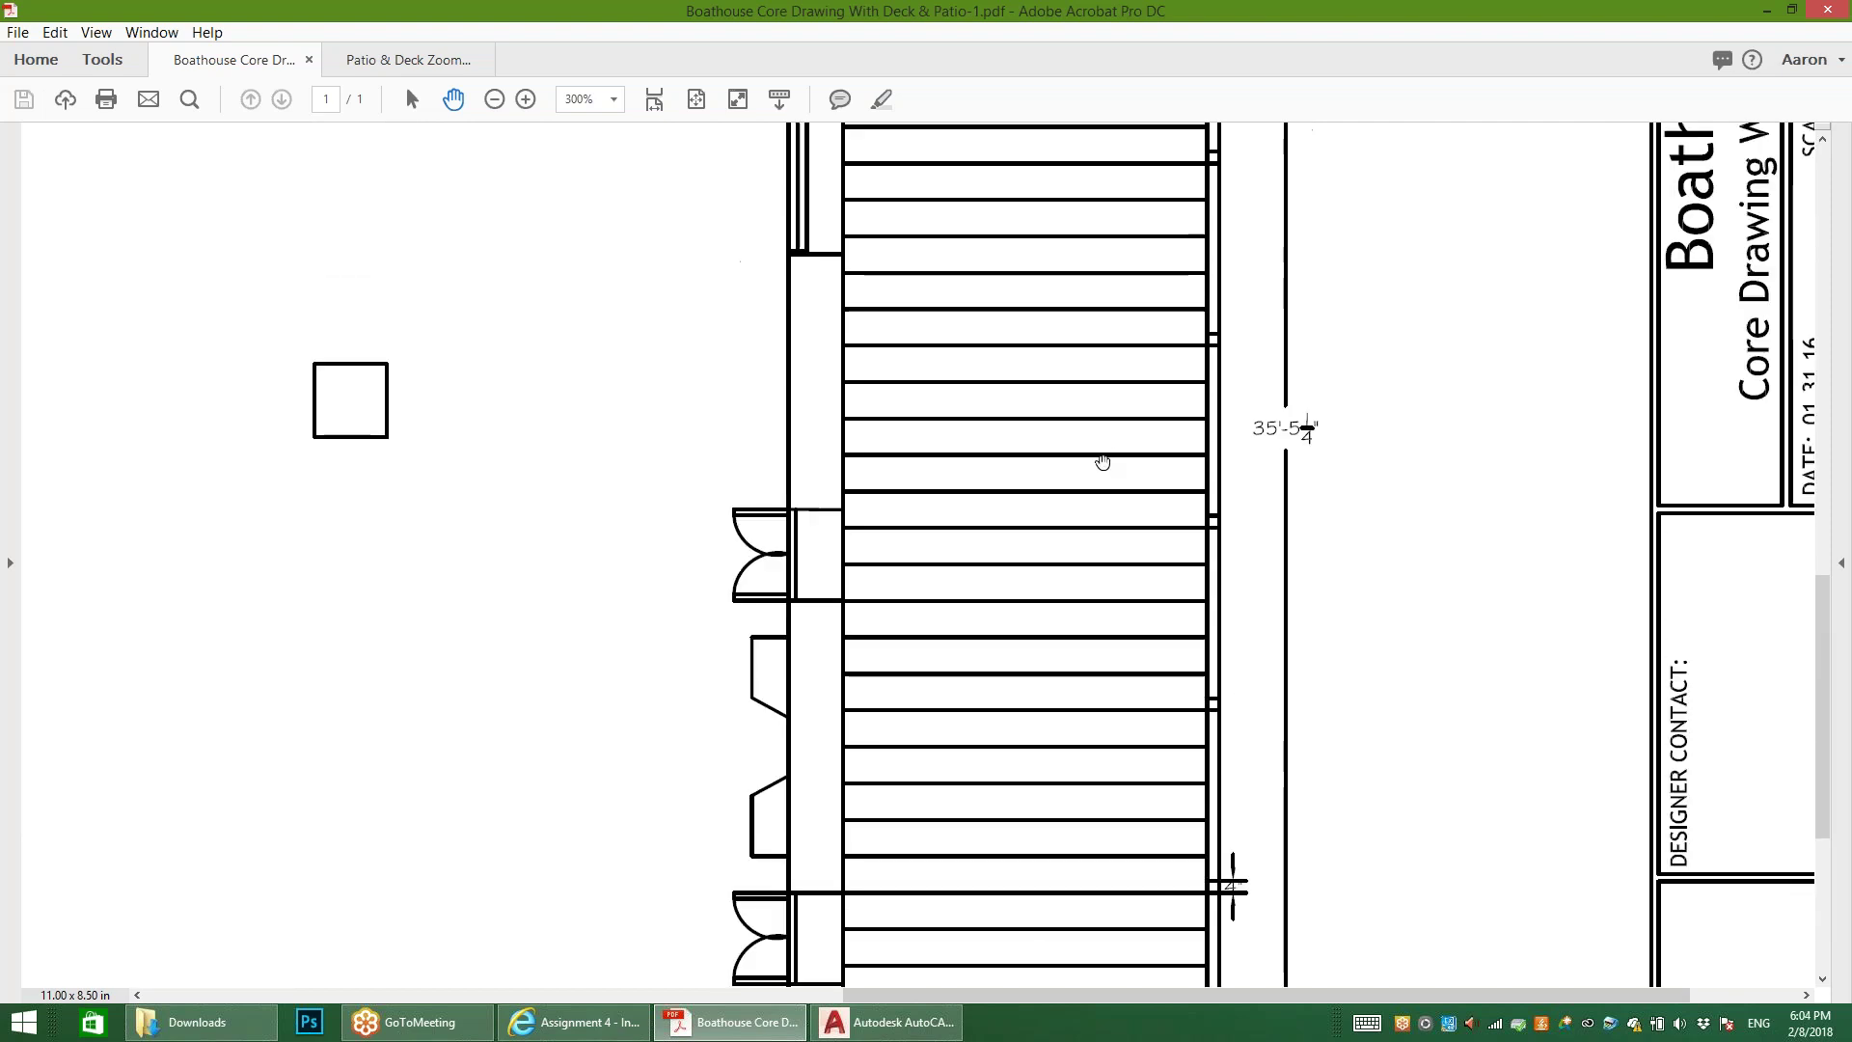
pyautogui.scroll(8, 1102, 467)
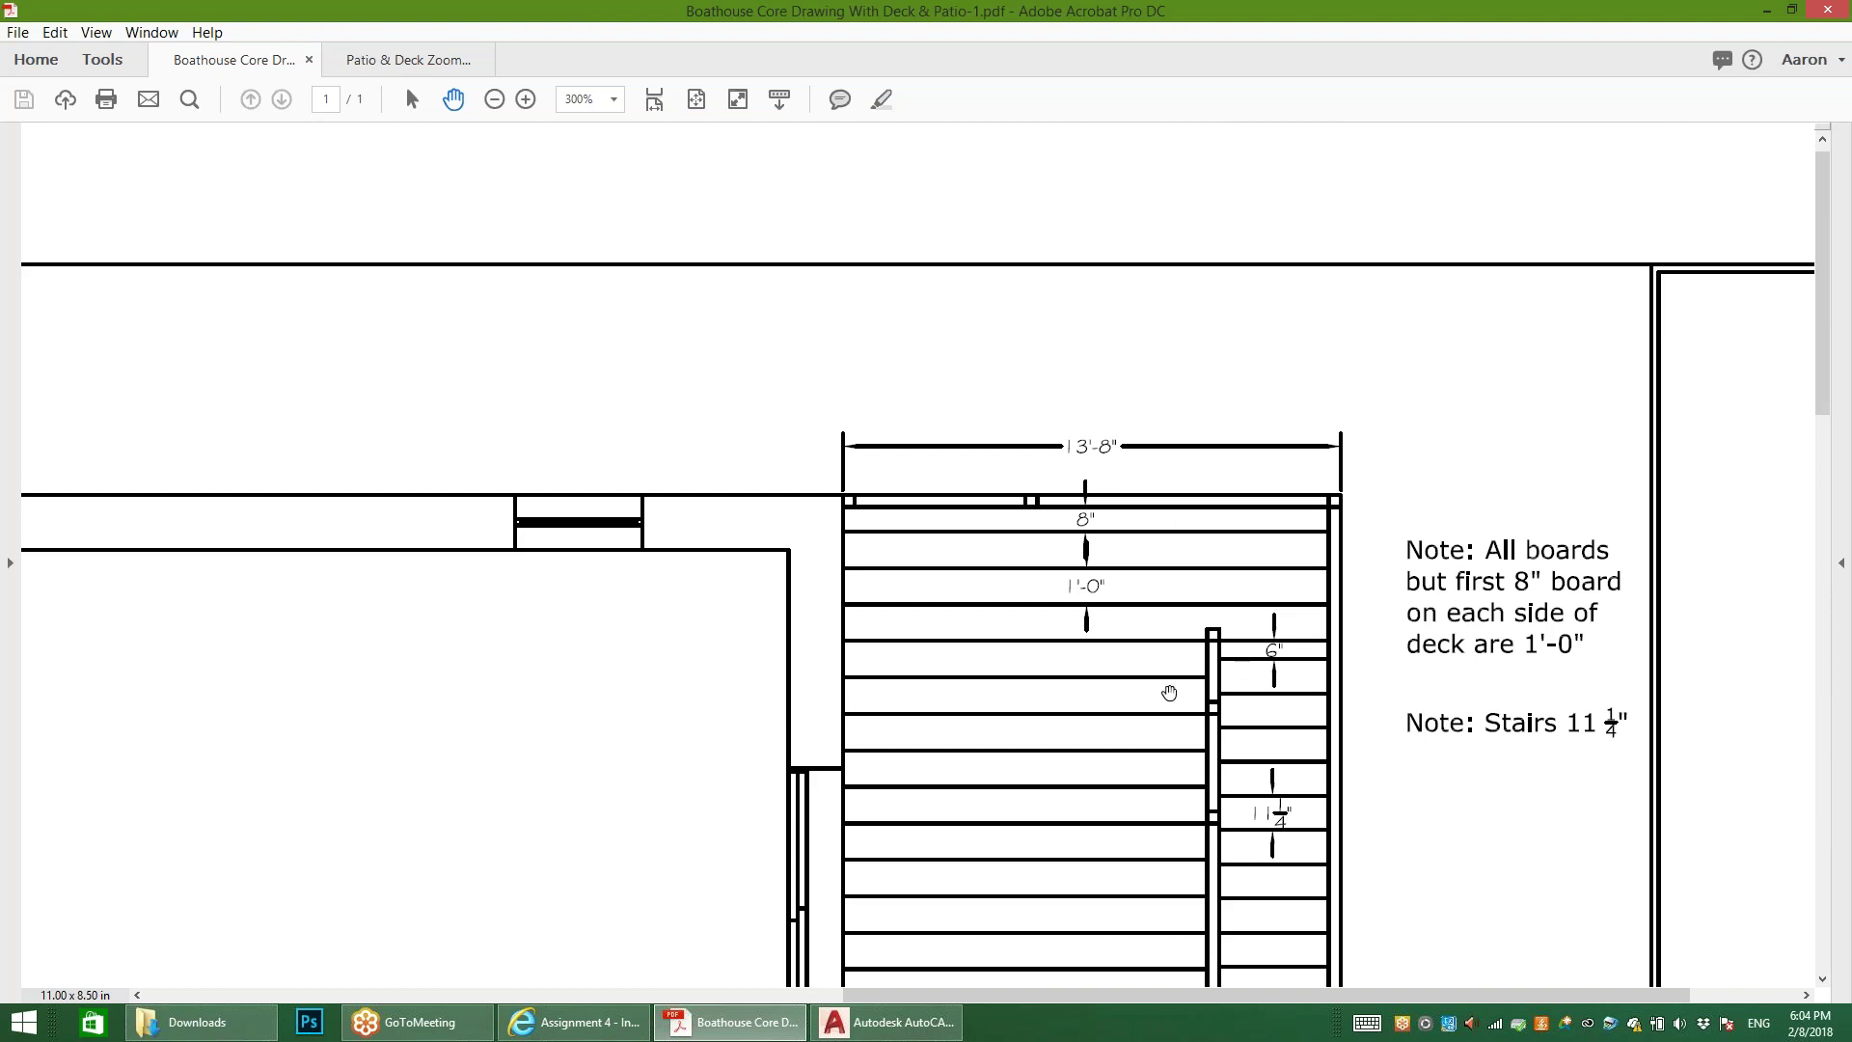
pyautogui.scroll(-2, 1011, 512)
pyautogui.scroll(-2, 1012, 512)
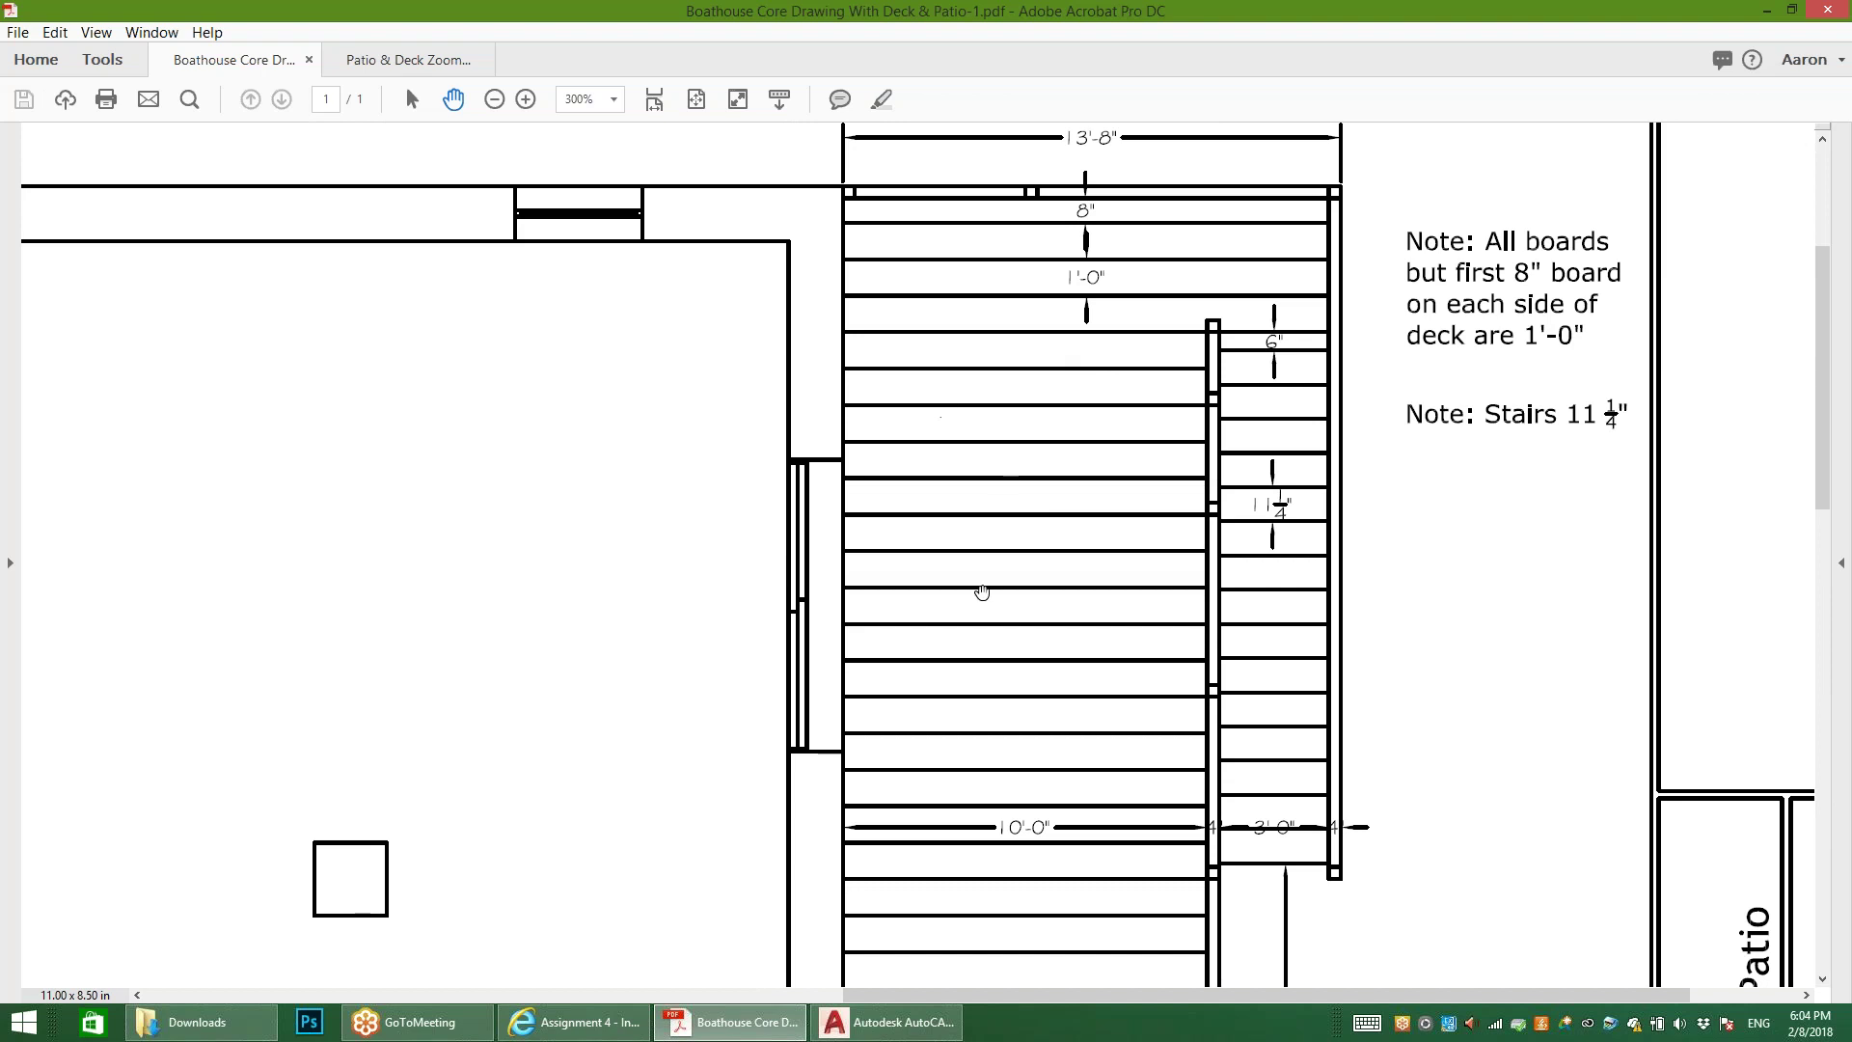
pyautogui.scroll(-2, 960, 247)
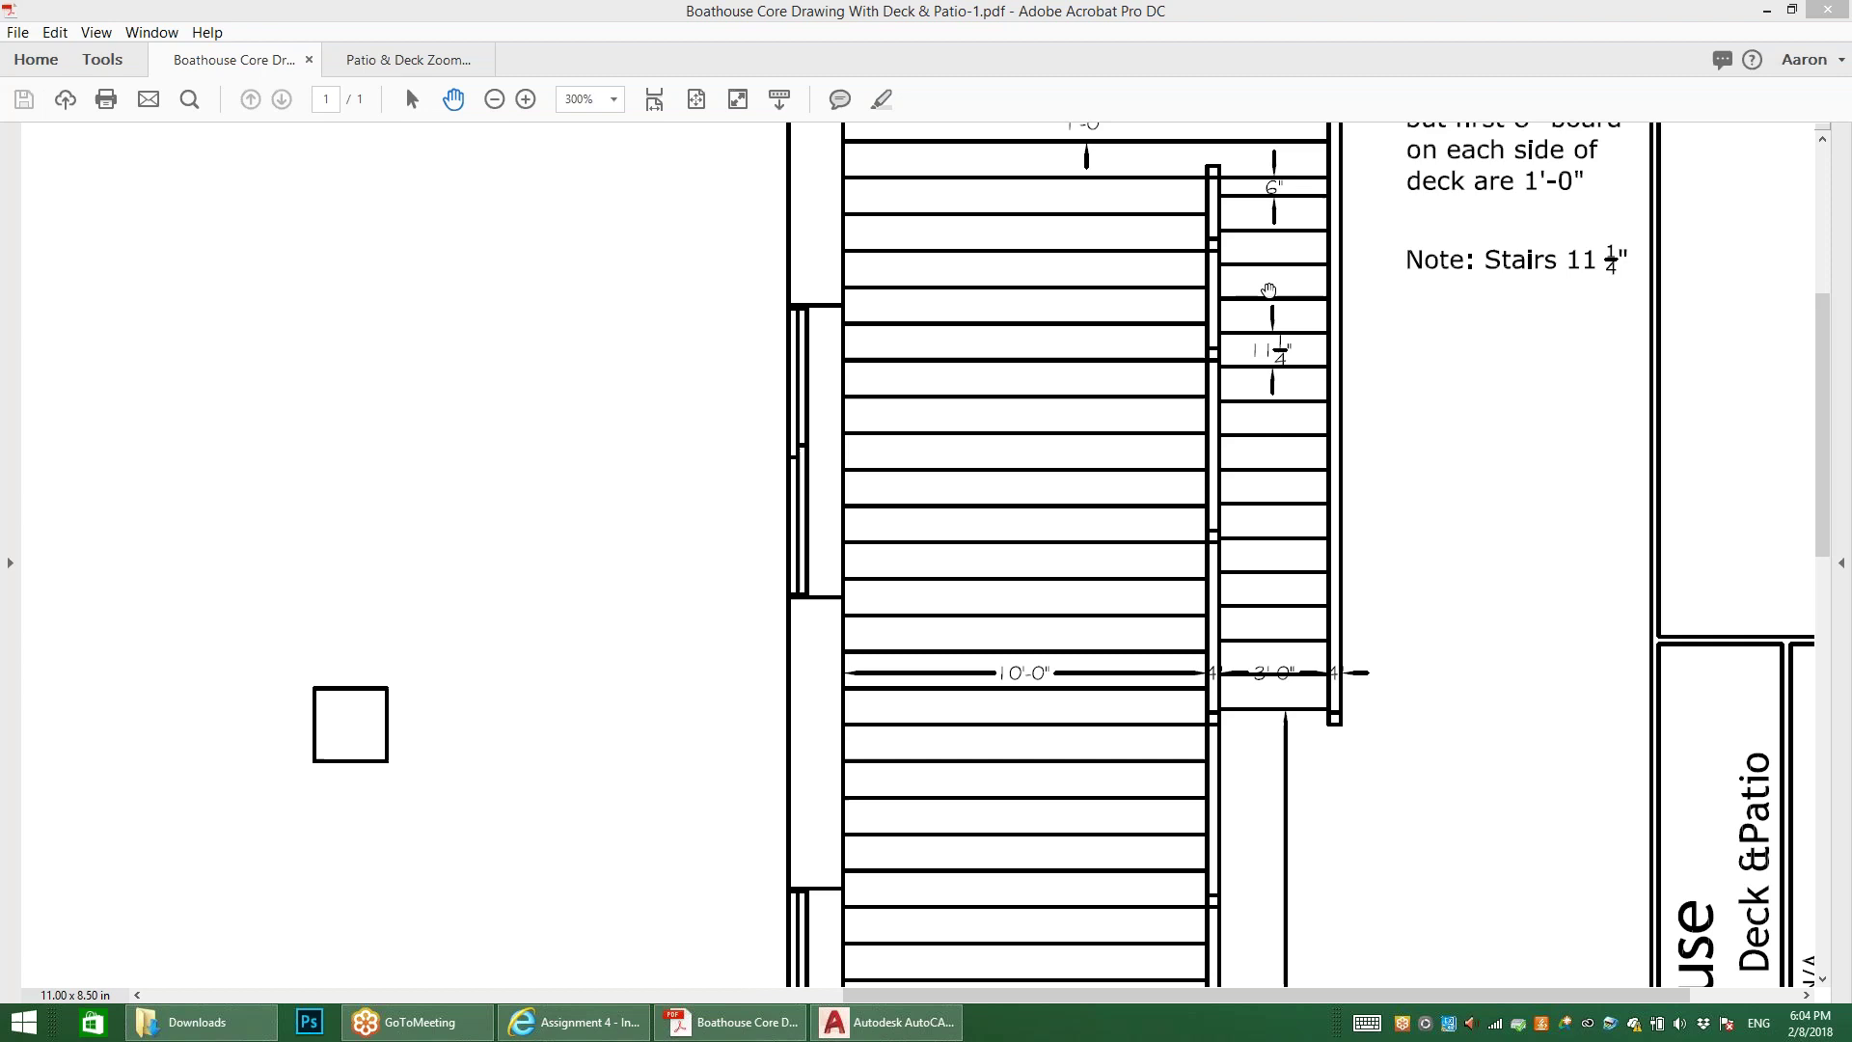
pyautogui.moveTo(1203, 124)
pyautogui.mouseDown()
pyautogui.moveTo(1201, 326)
pyautogui.moveTo(1195, 287)
pyautogui.mouseUp()
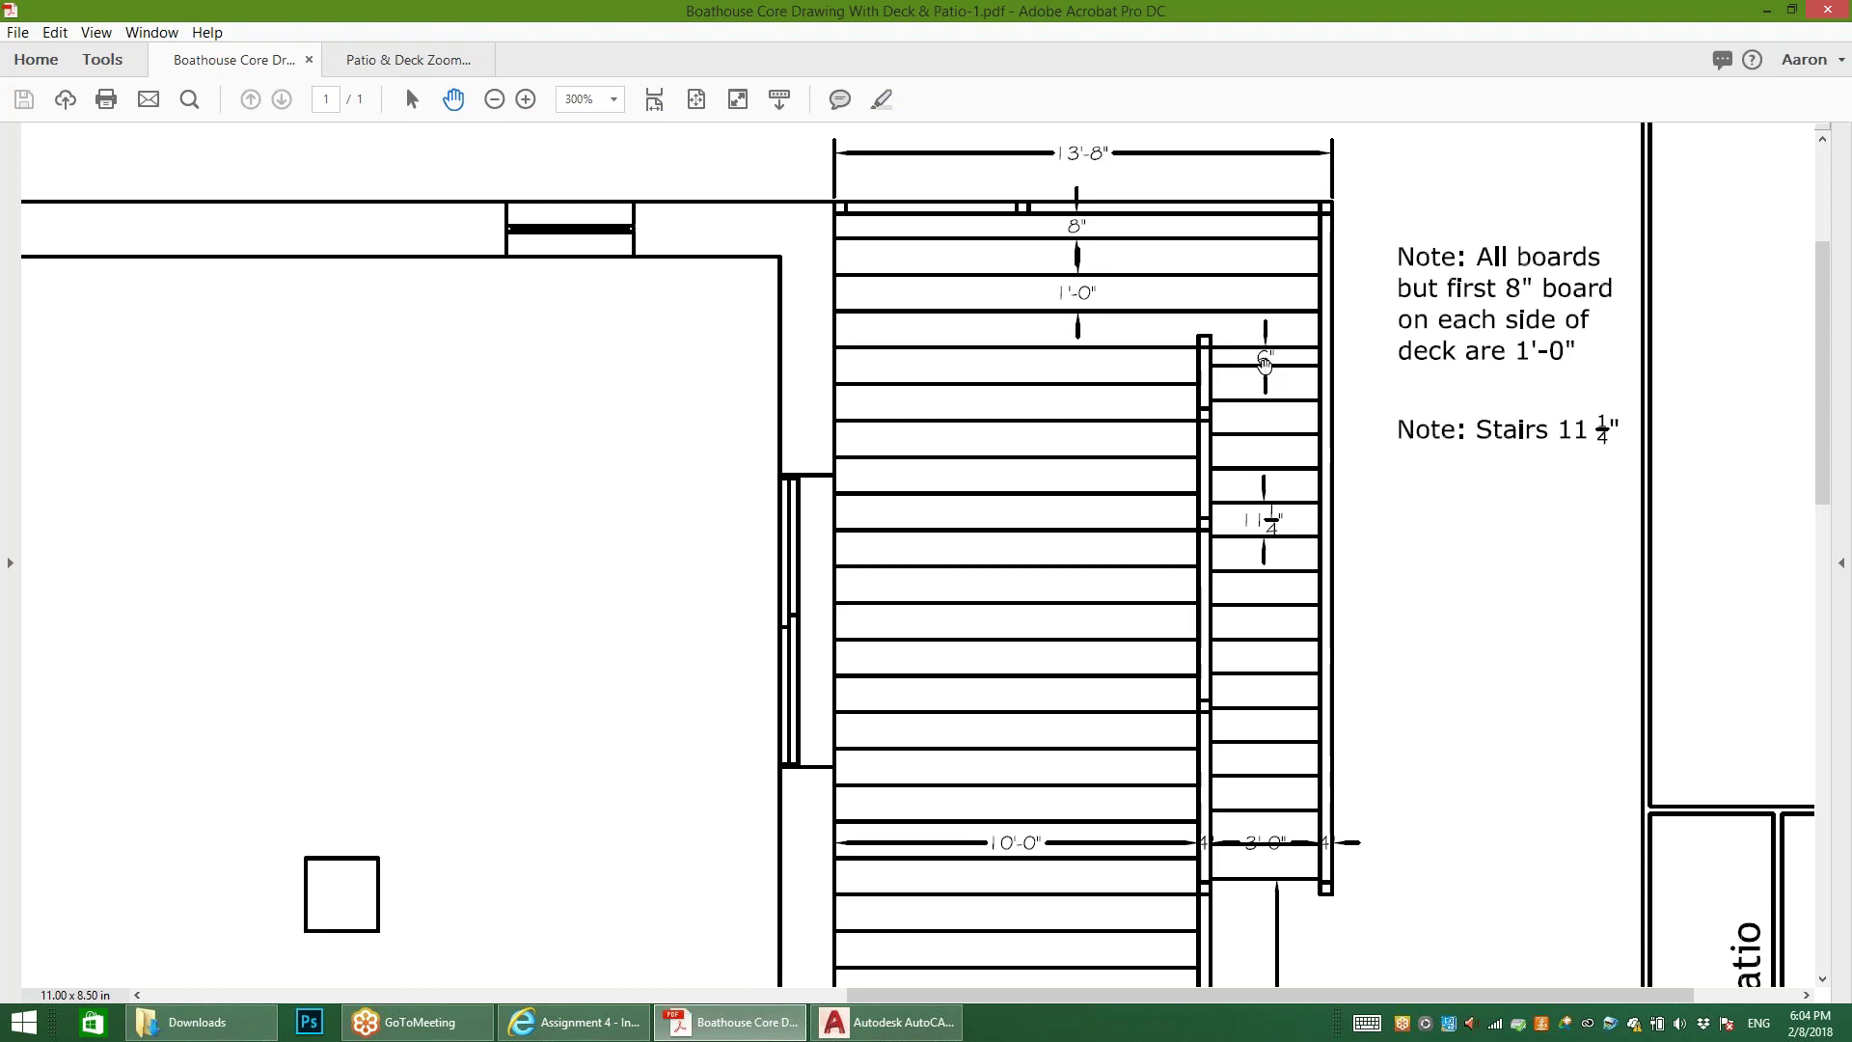
# Step: Return to the deck's upper end in AutoCAD and recheck the first board's width in the PDF
pyautogui.moveTo(886, 1022)
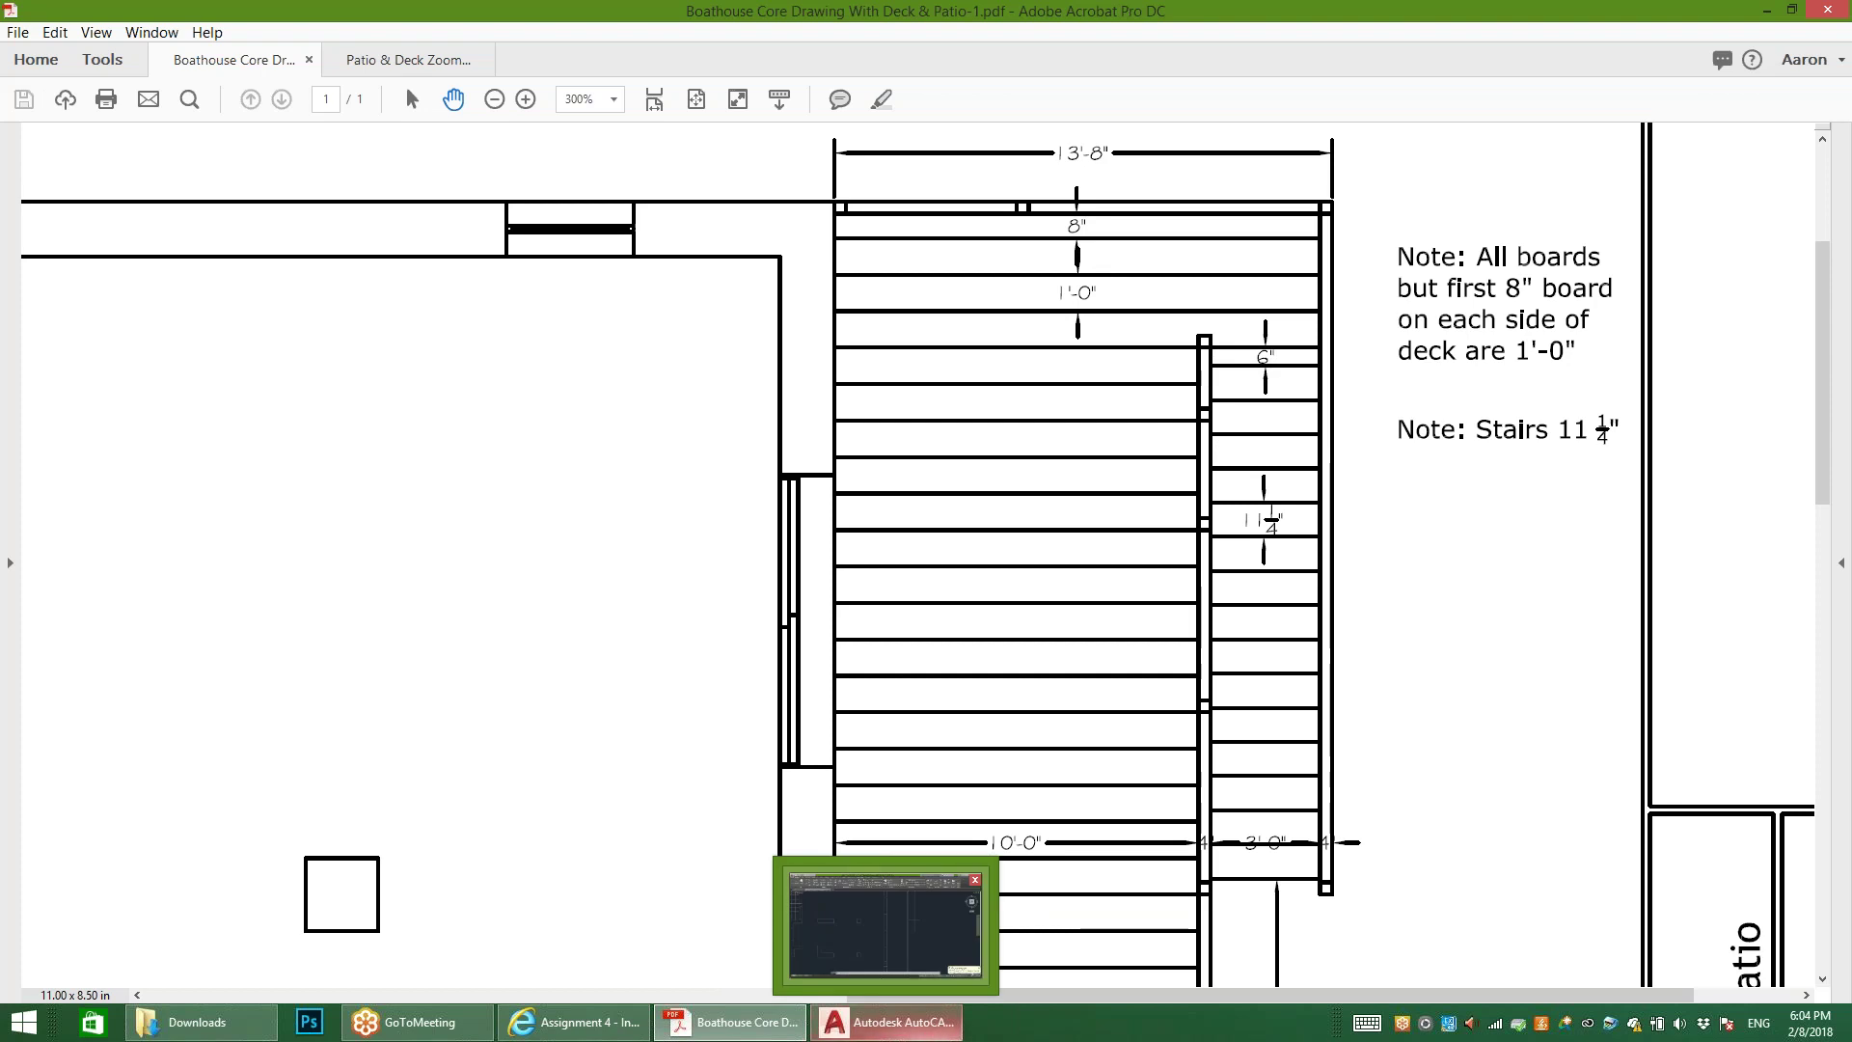
pyautogui.click(886, 1023)
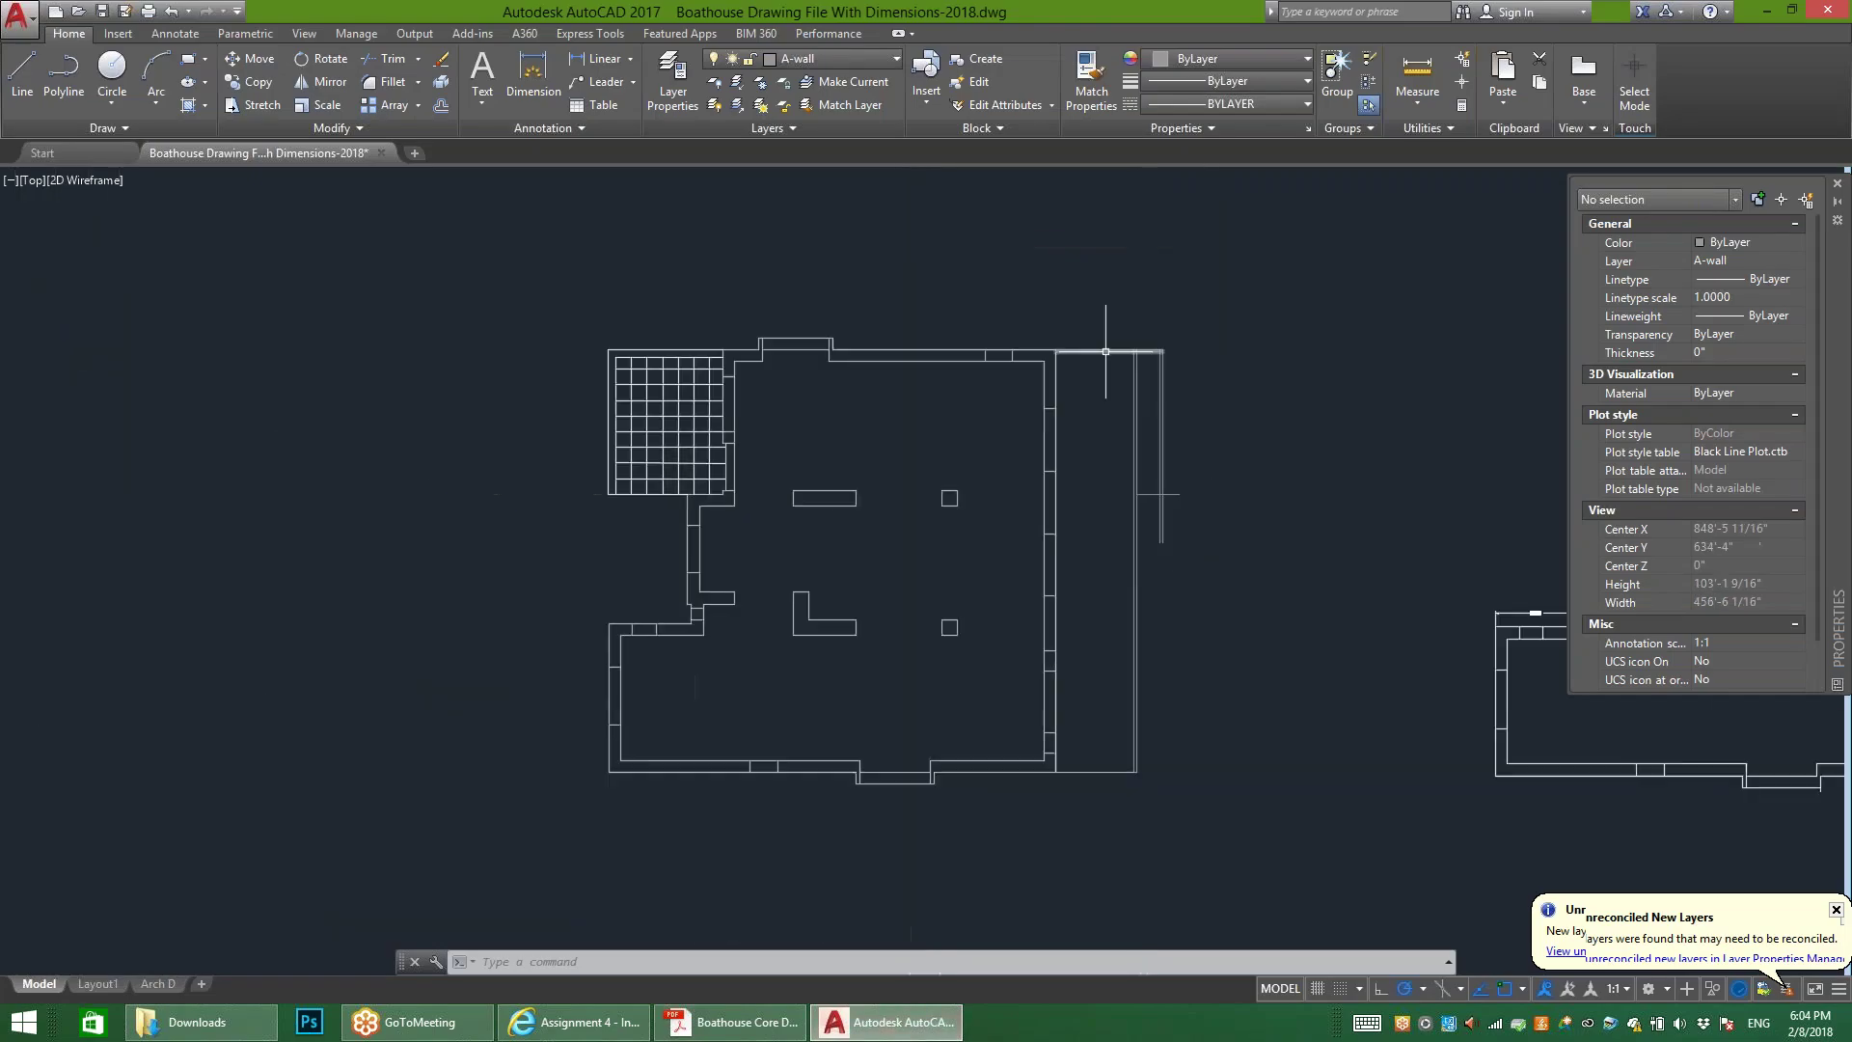
pyautogui.scroll(2, 1105, 351)
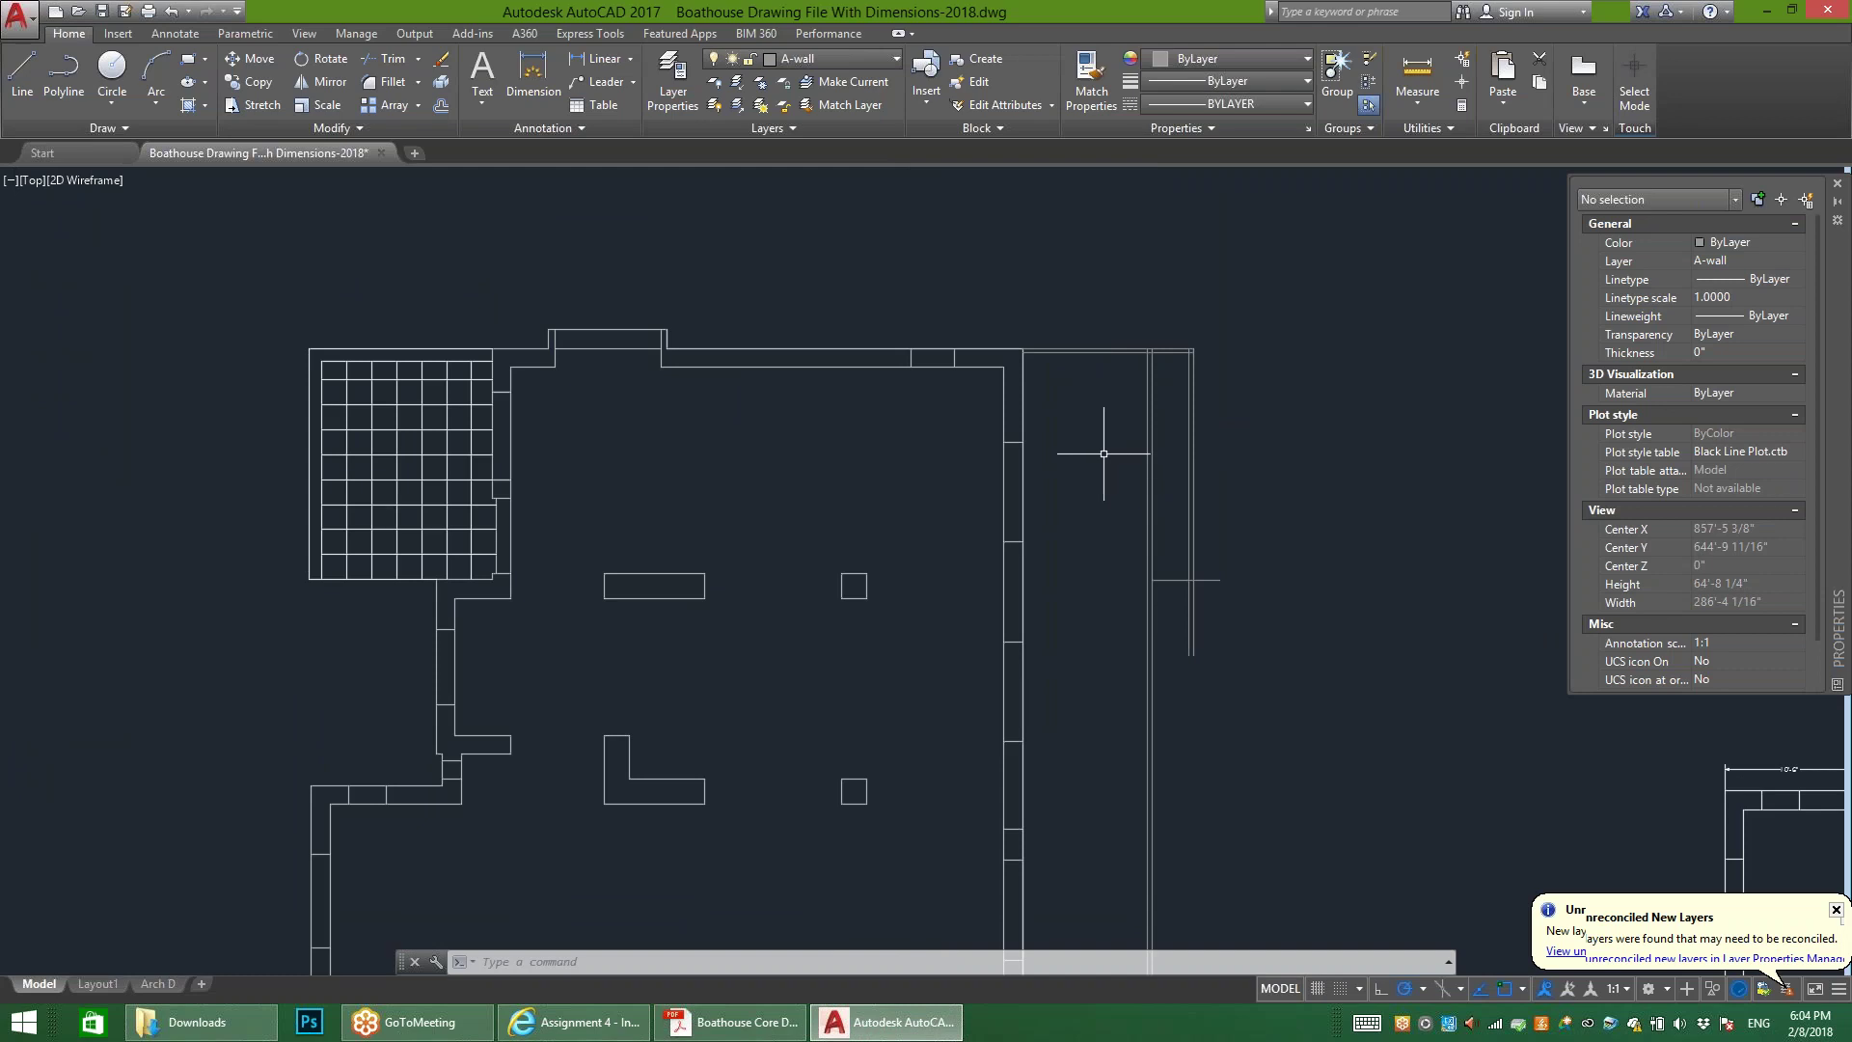
pyautogui.scroll(4, 1104, 454)
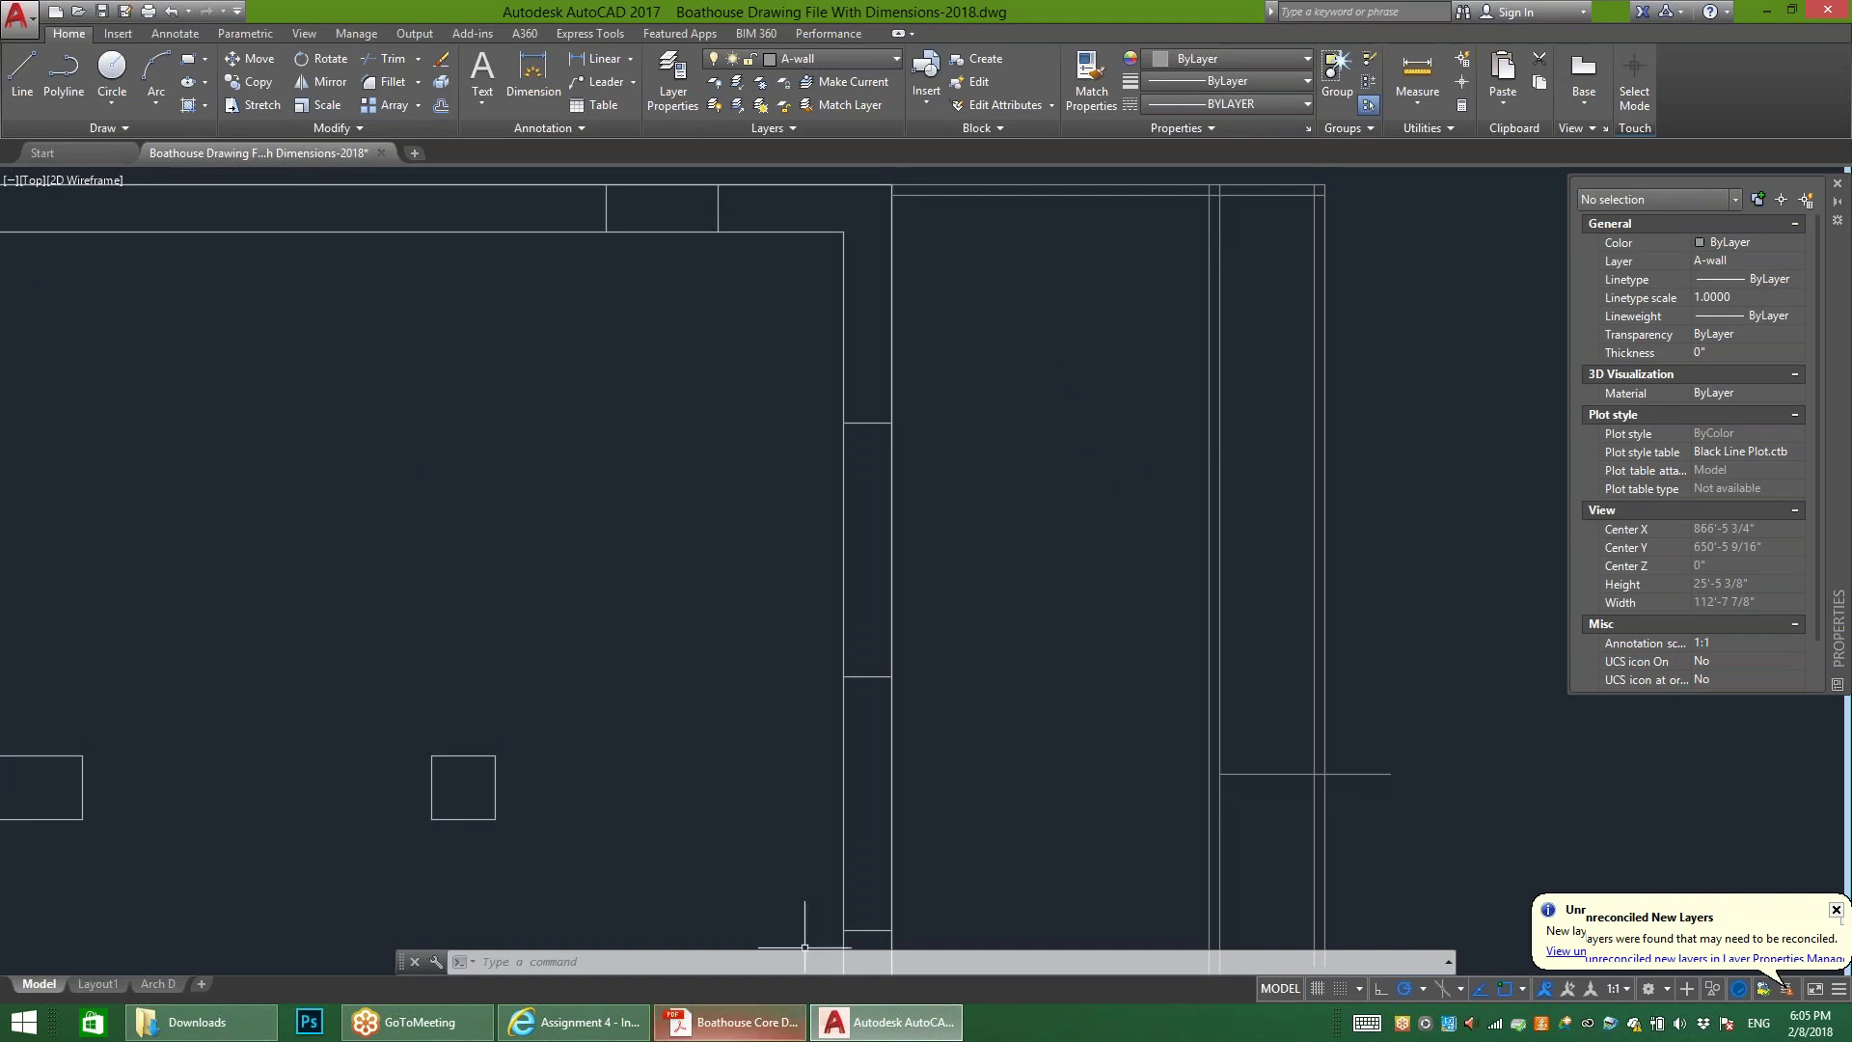
pyautogui.click(731, 1022)
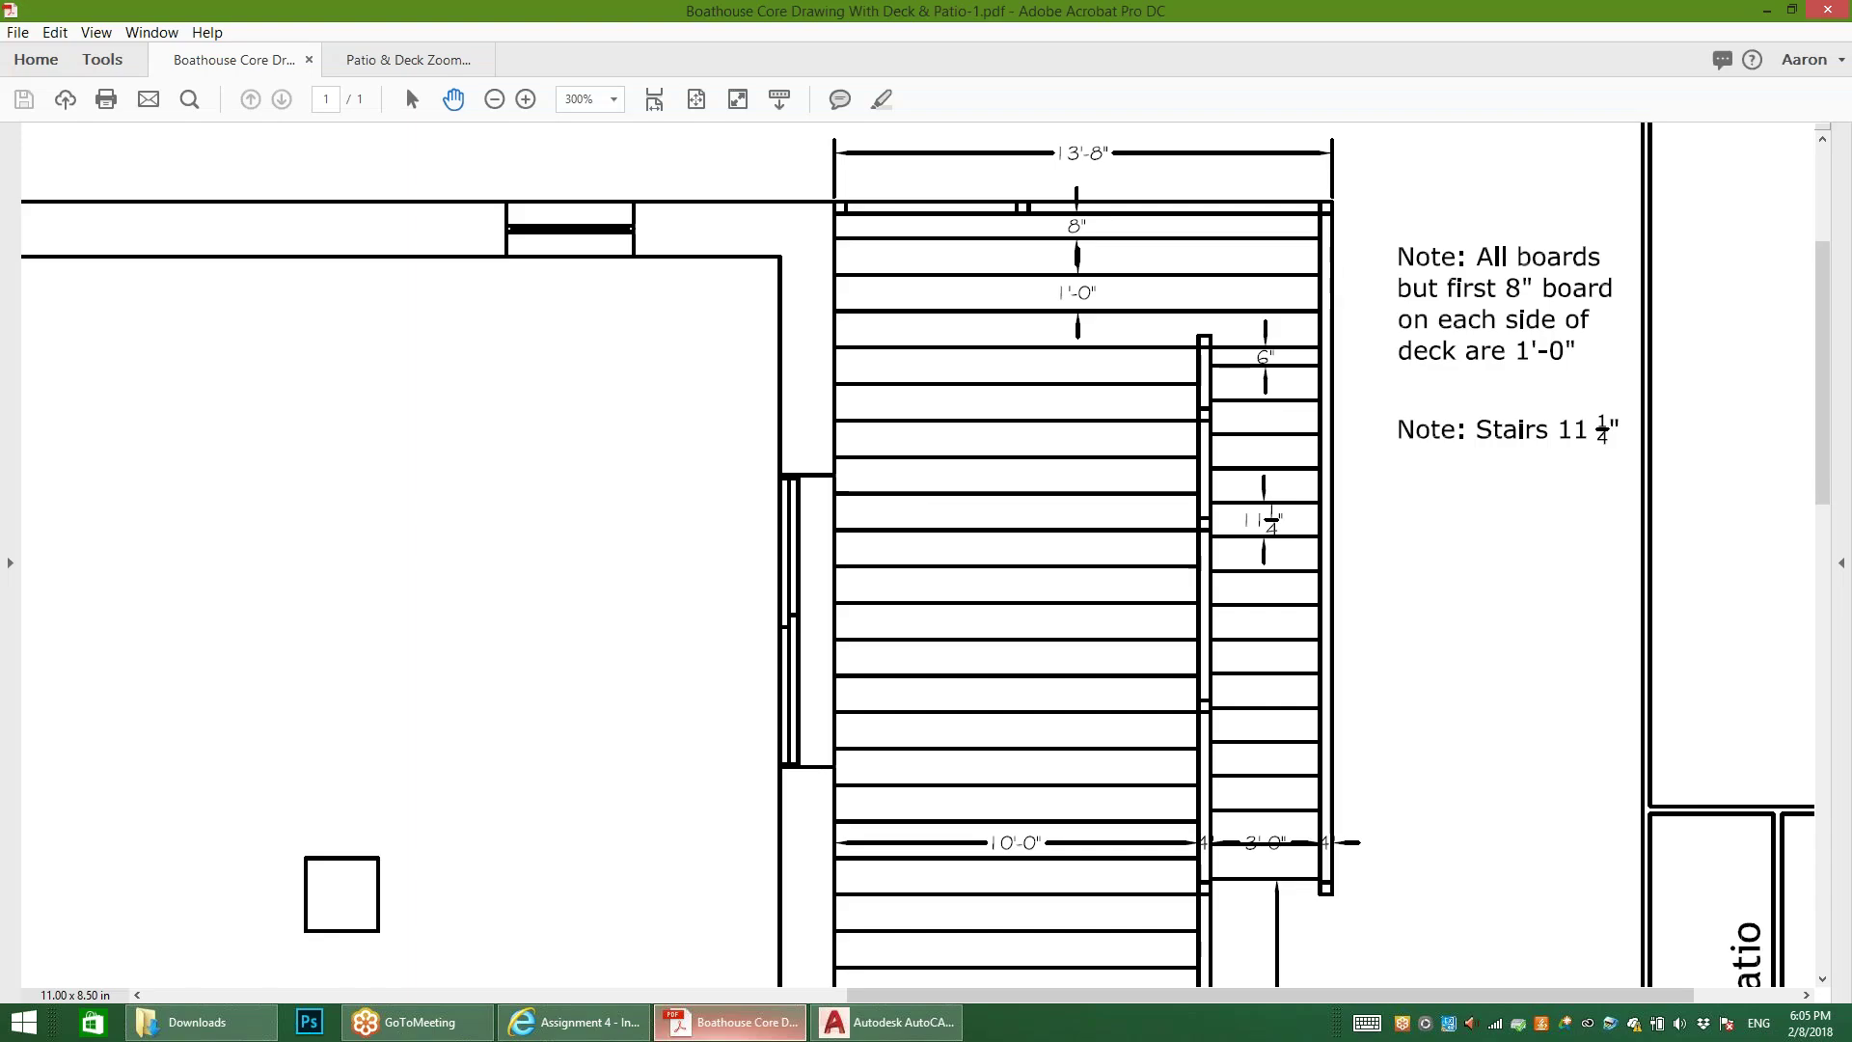
pyautogui.click(731, 1022)
pyautogui.click(441, 104)
pyautogui.write('8"')
pyautogui.press('Return')
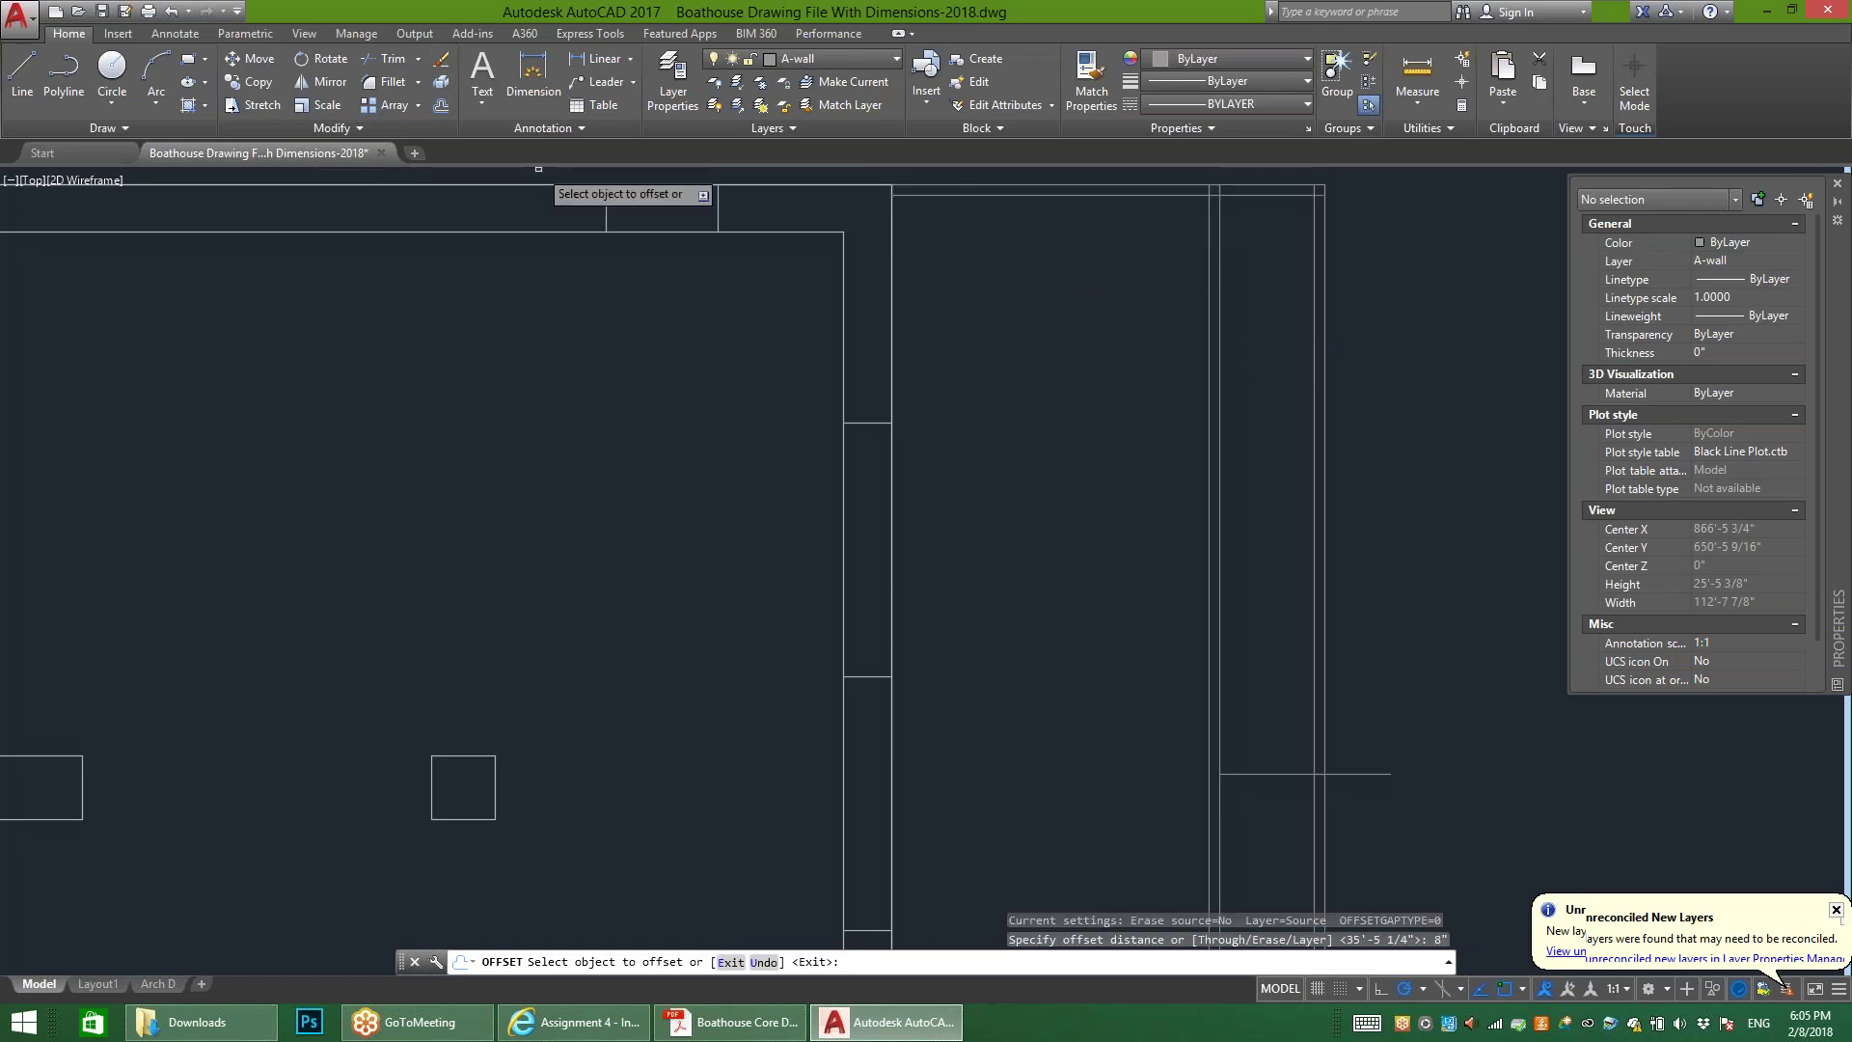
pyautogui.press('Escape')
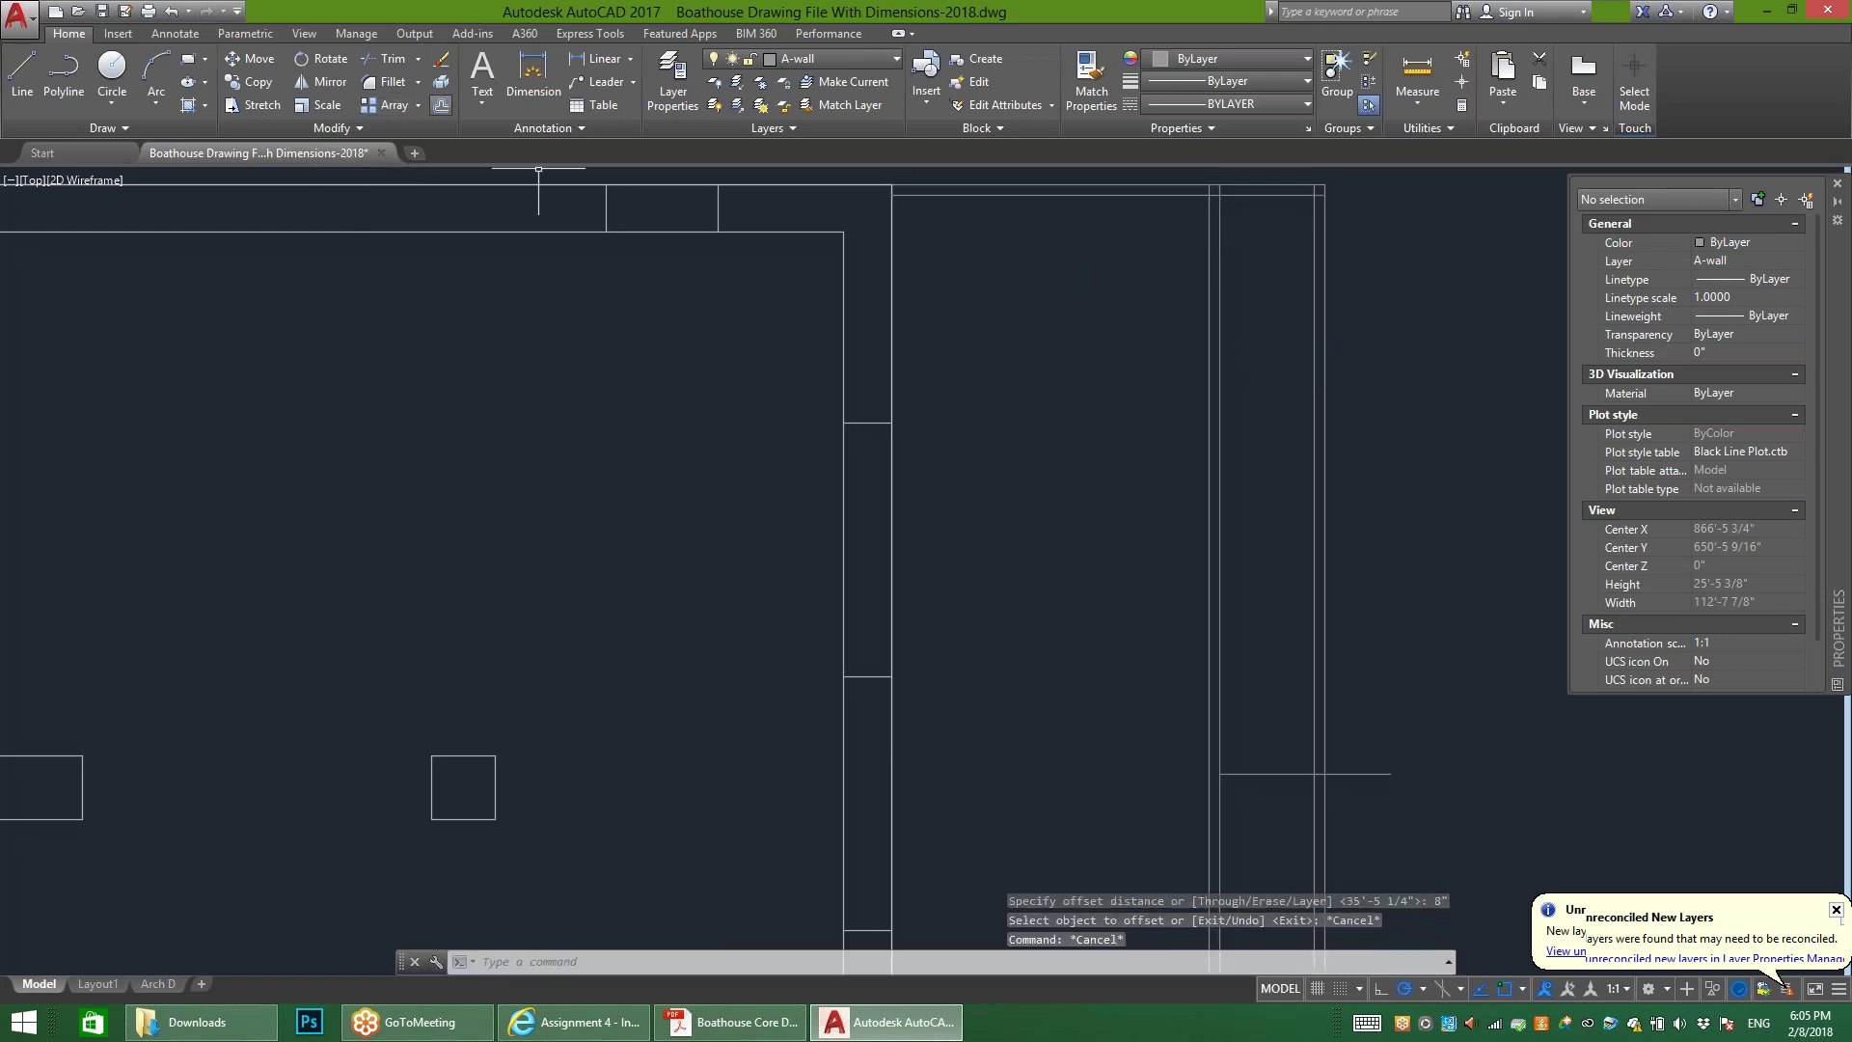
# Step: Offset the inner line of the deck's top edge 8" downward to form the first deck board
pyautogui.press('Return')
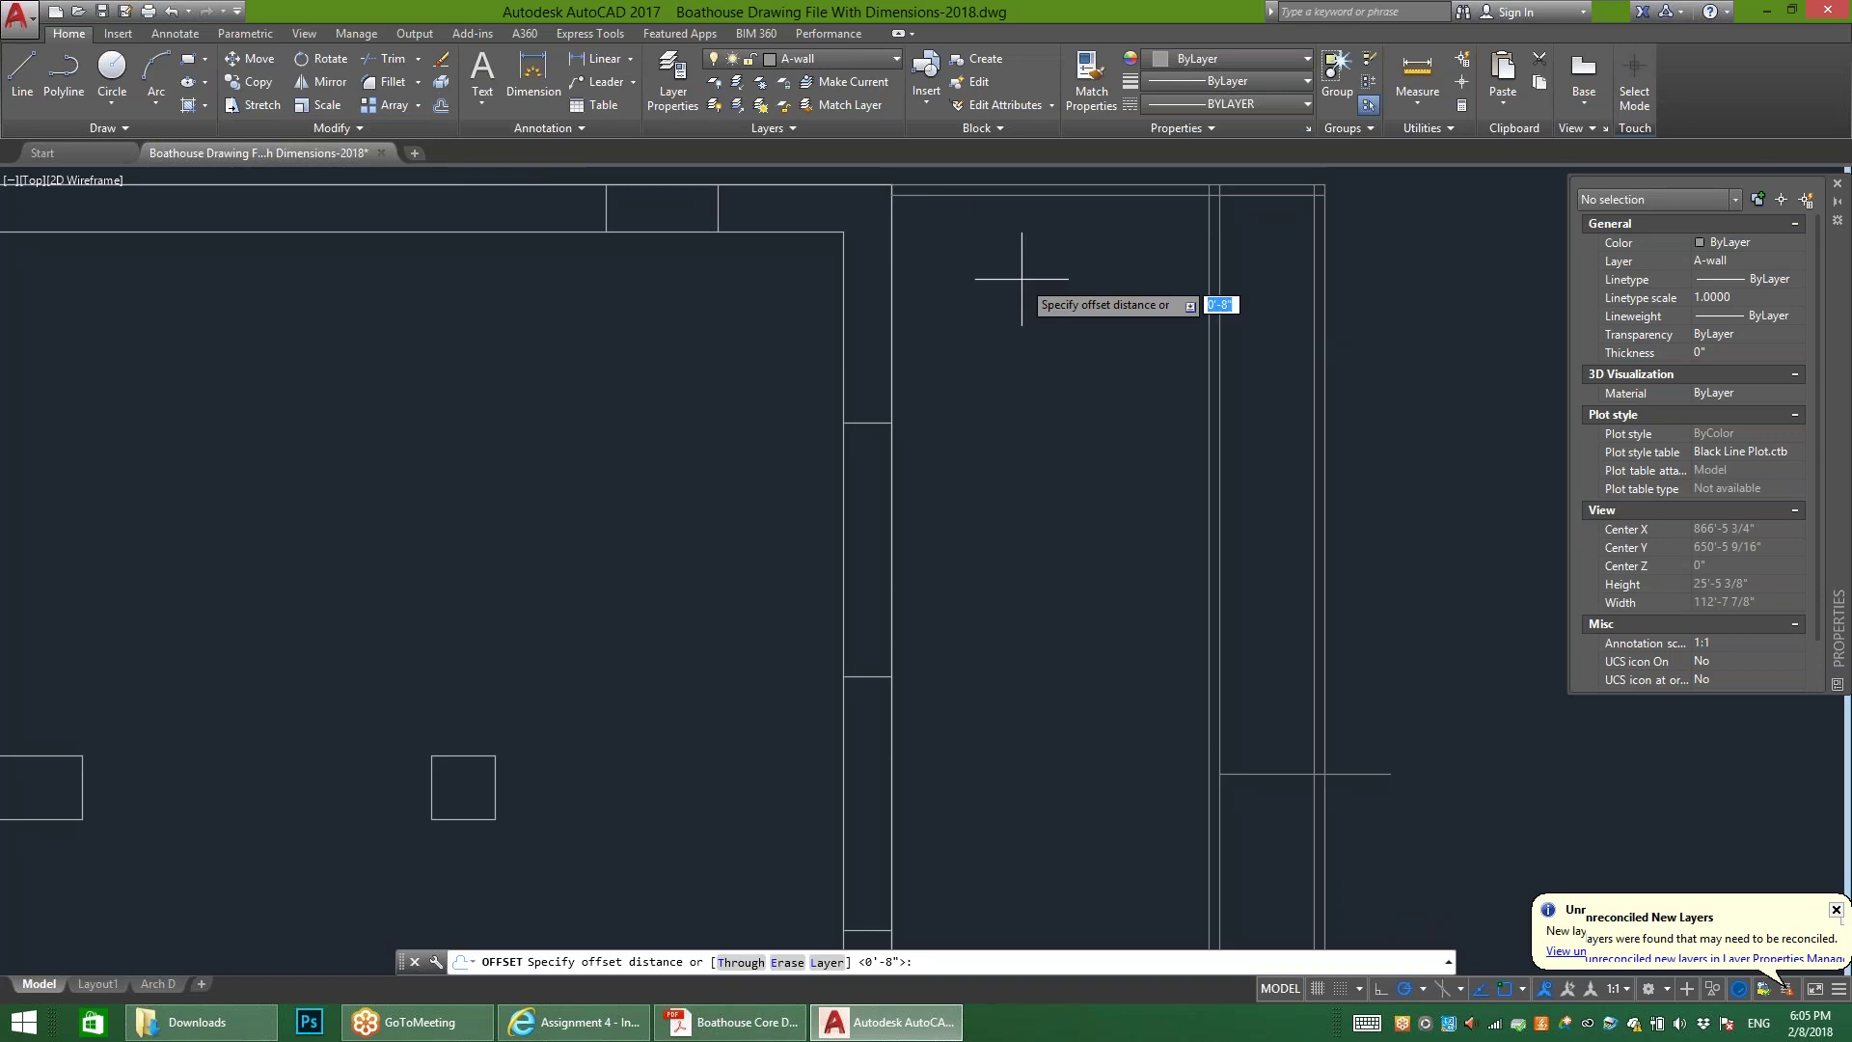
pyautogui.write('8"')
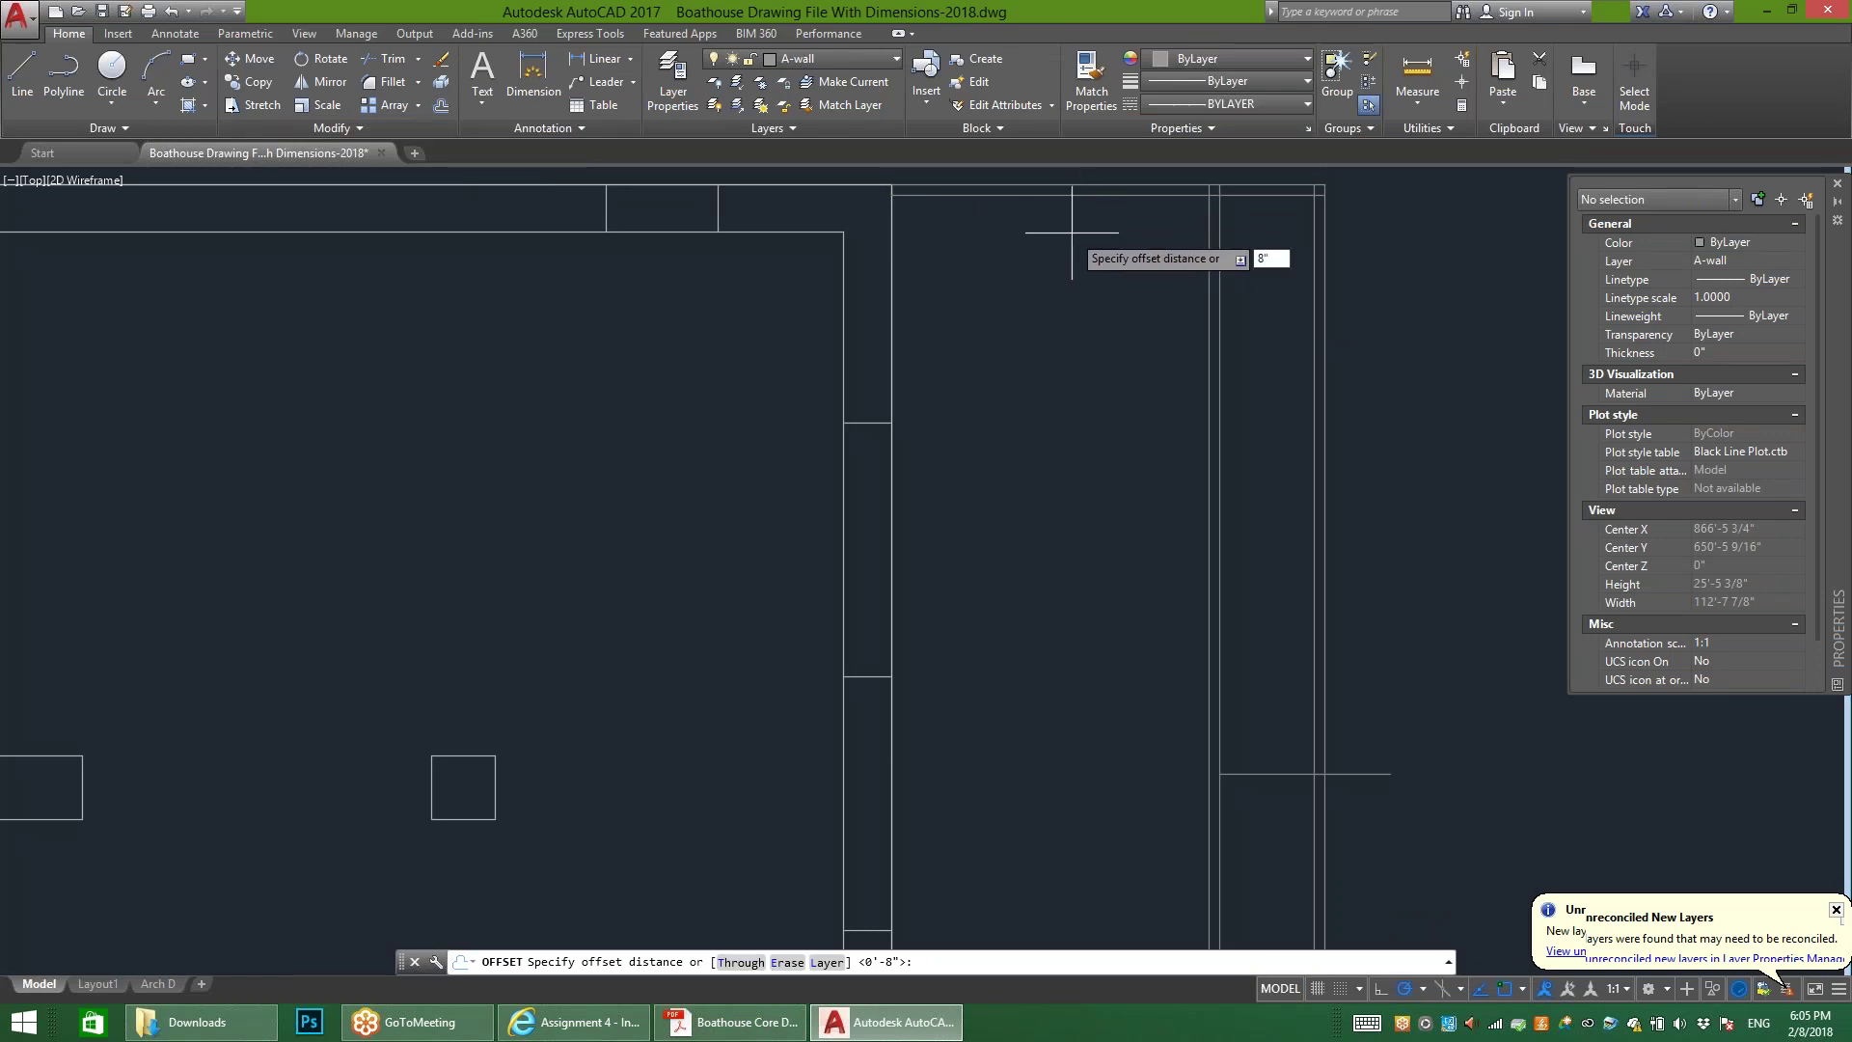
pyautogui.press('Return')
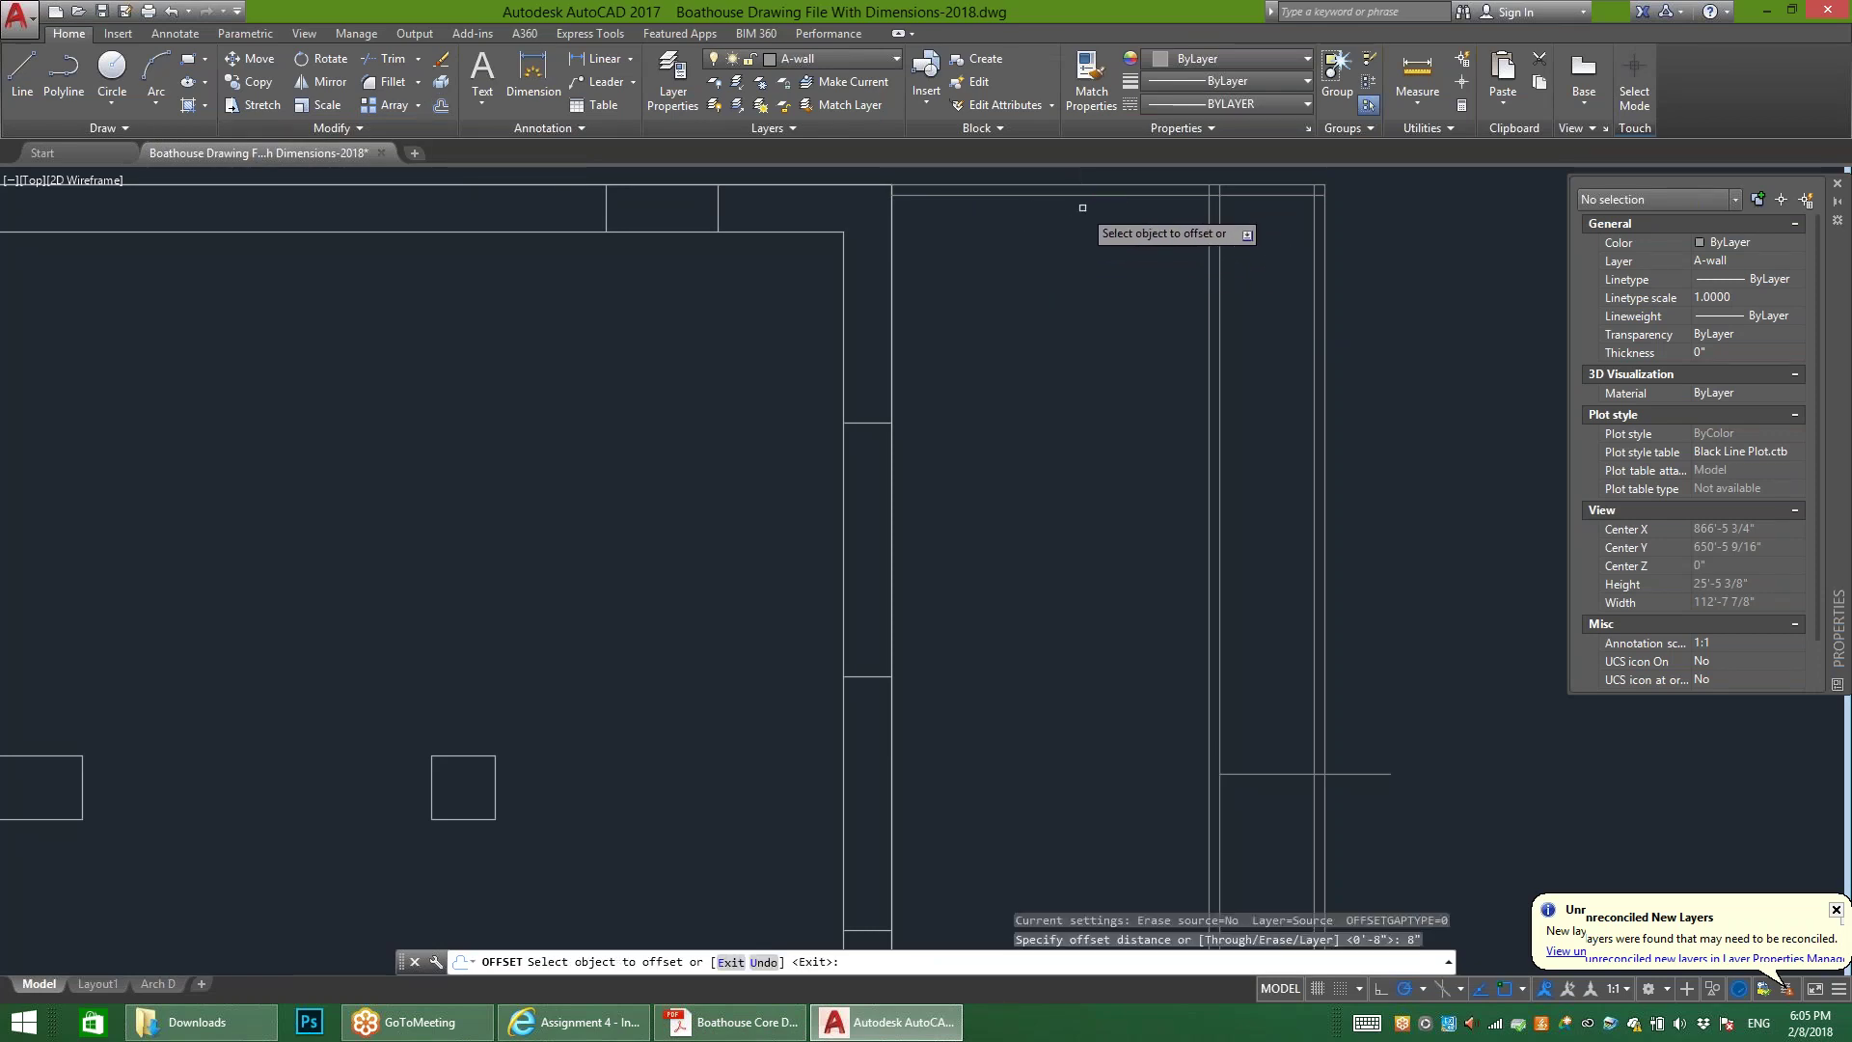
pyautogui.click(1103, 197)
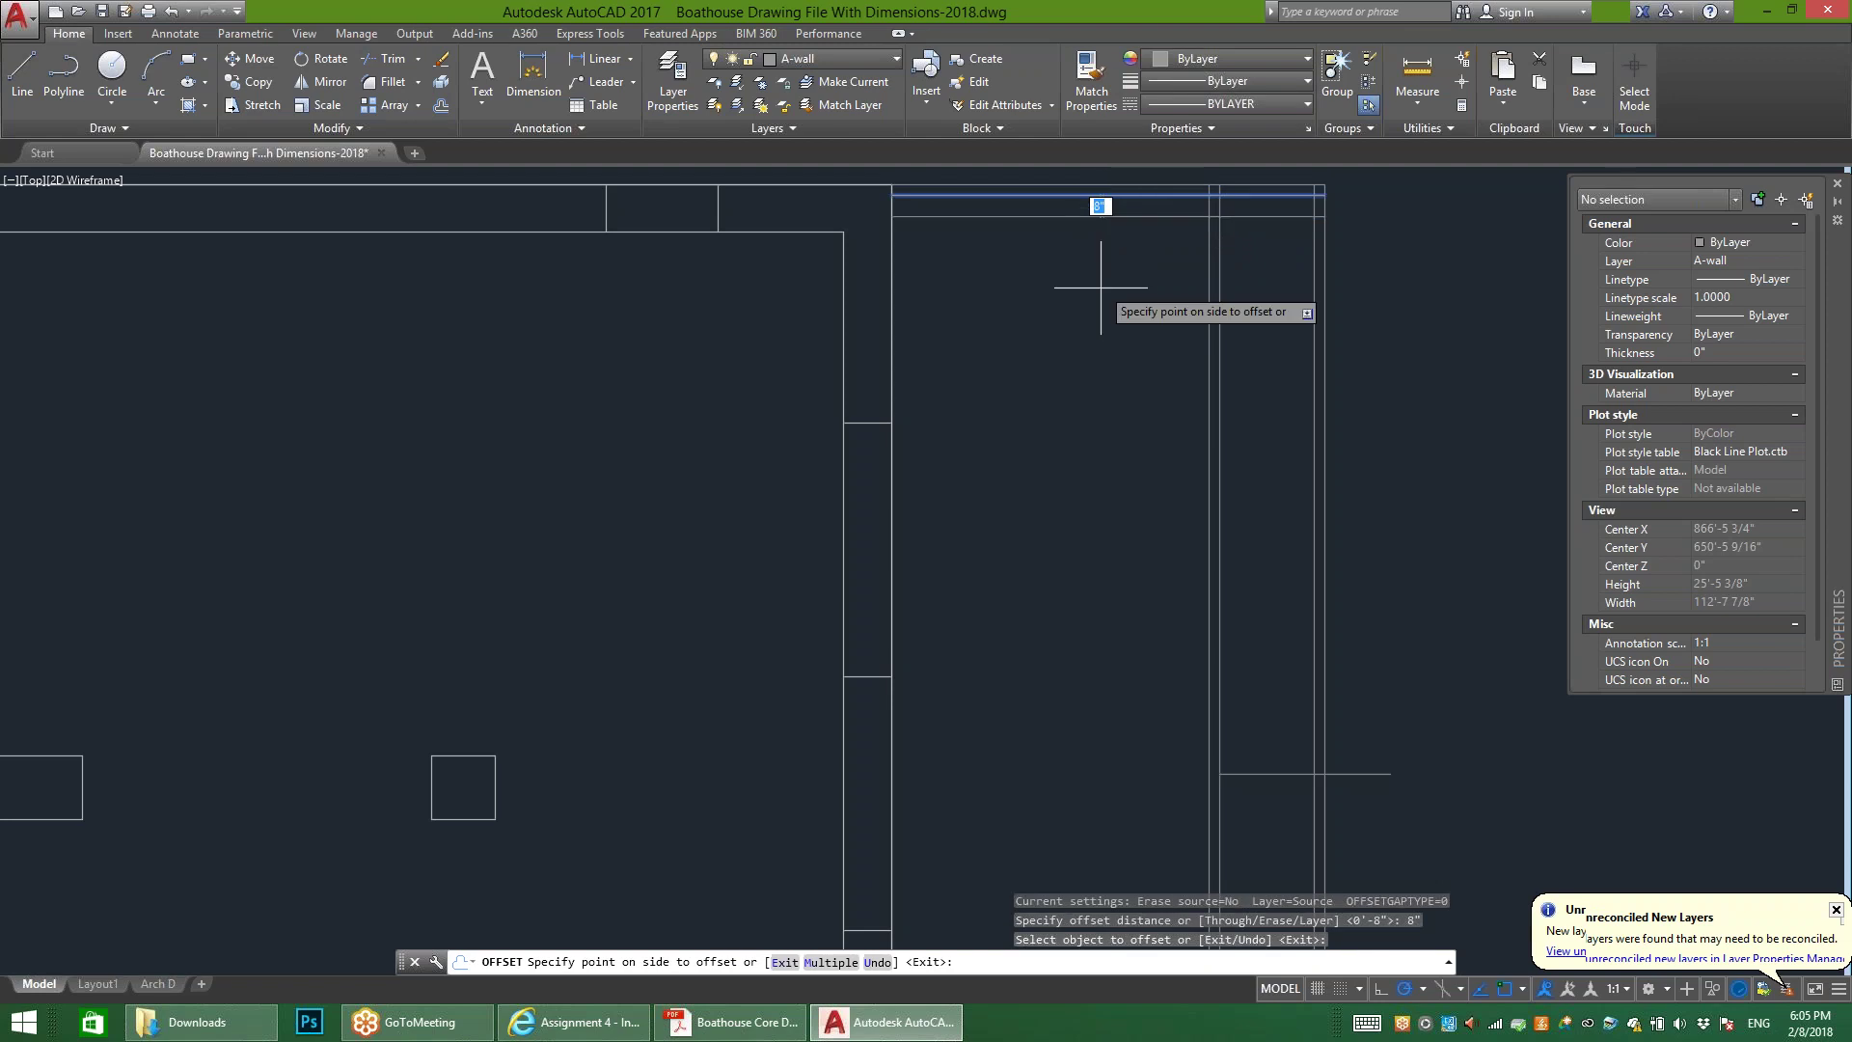
pyautogui.click(1114, 327)
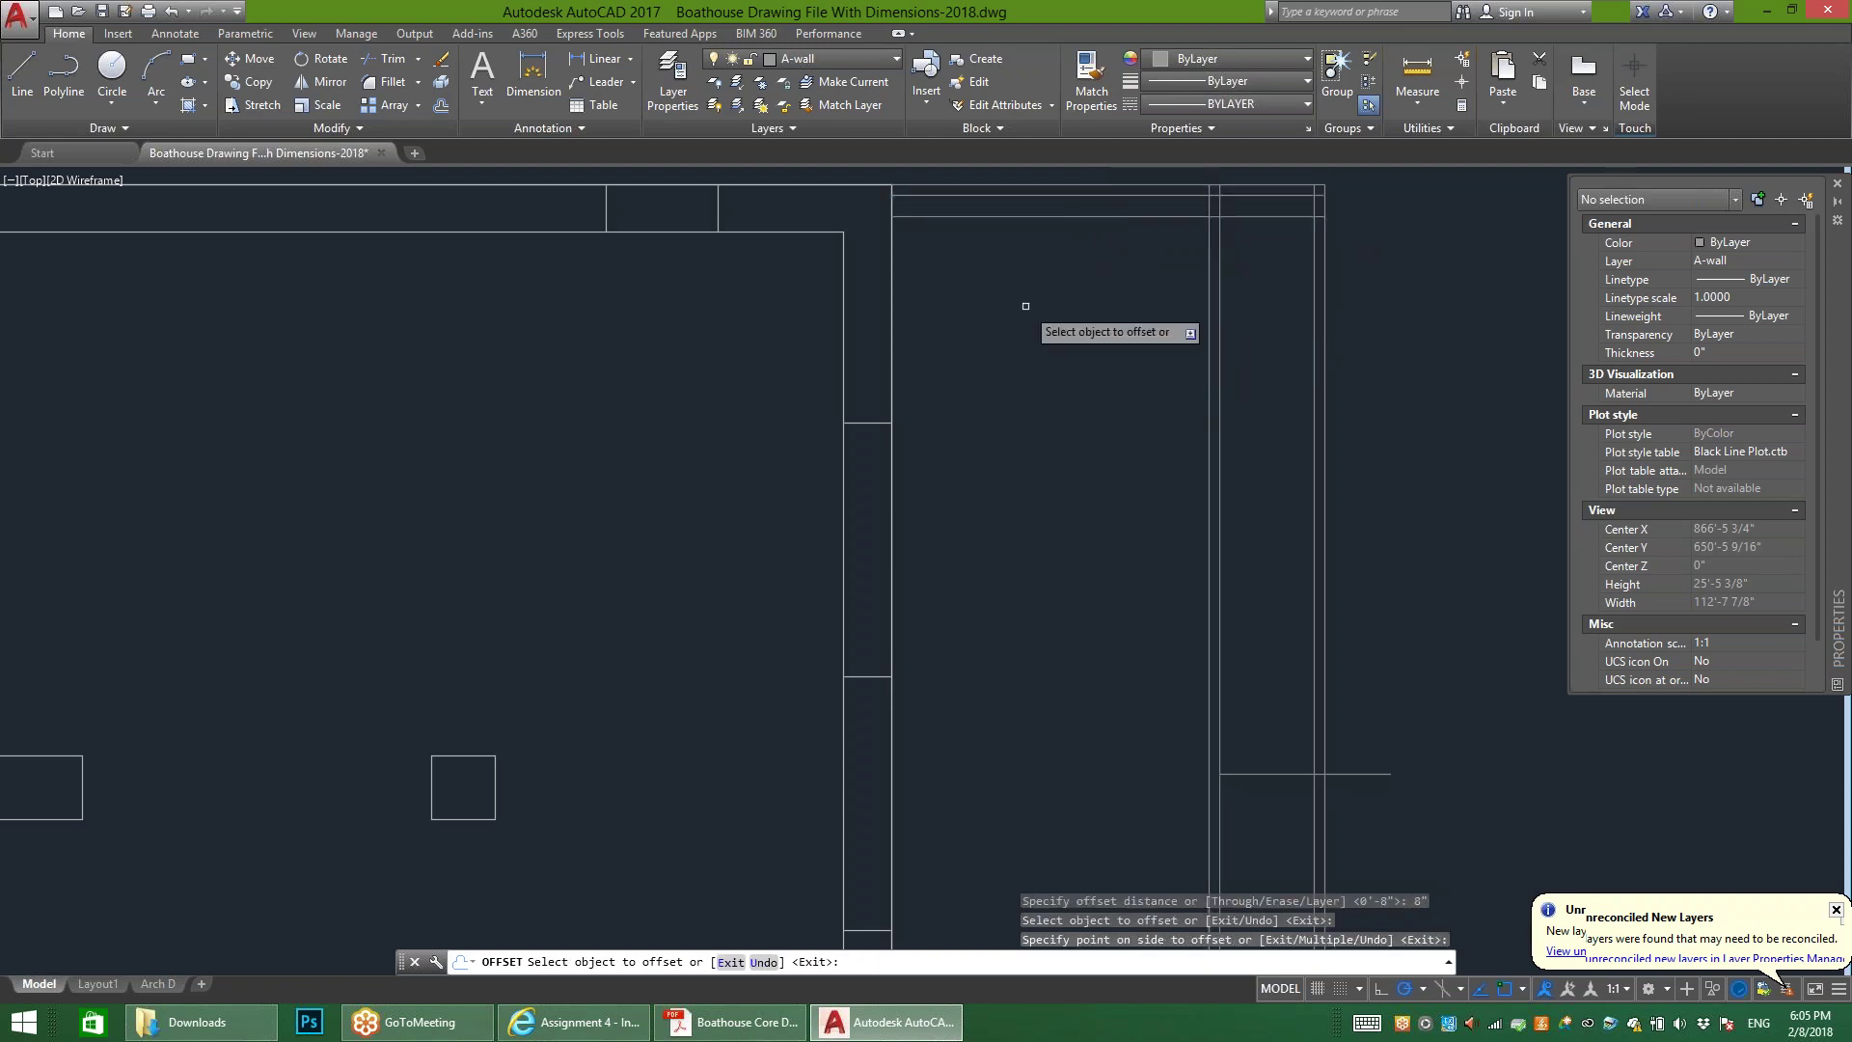
# Step: Offset the first board line 1' downward four times in succession to form the next deck boards
pyautogui.click(441, 105)
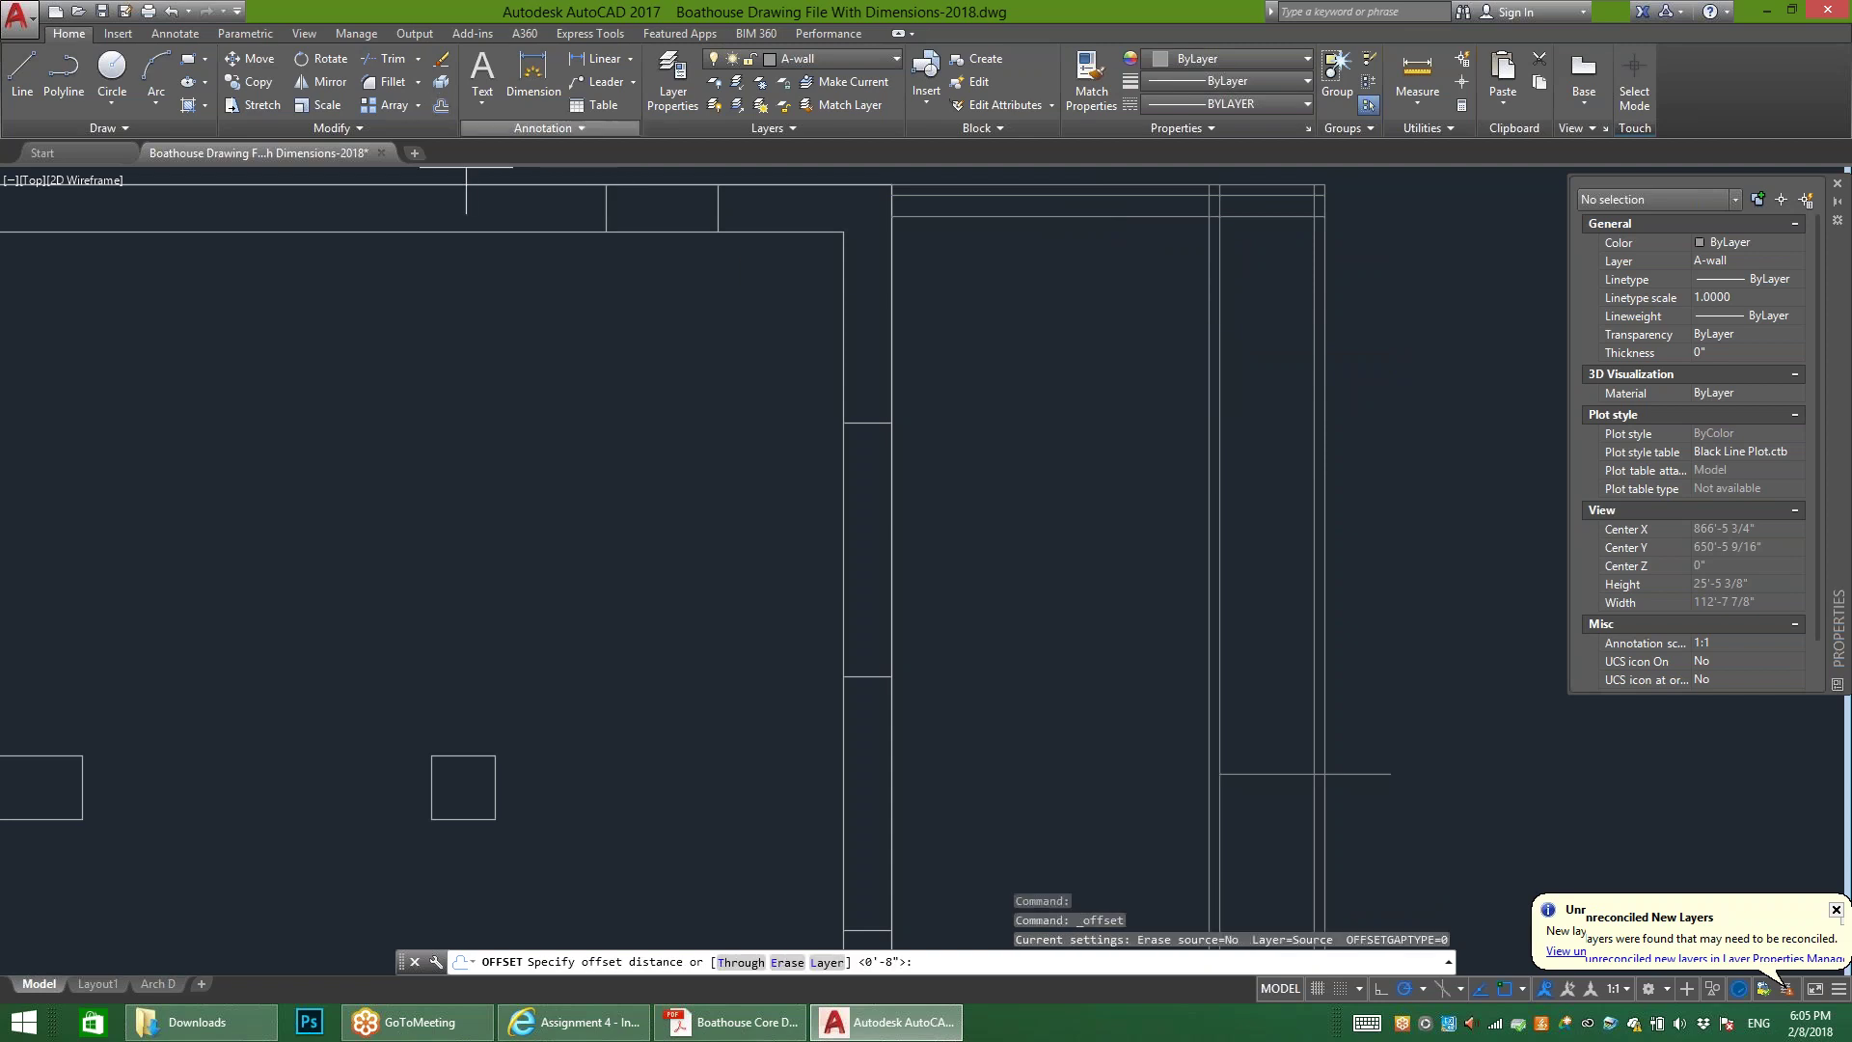
pyautogui.write("1'")
pyautogui.press('Return')
pyautogui.click(1018, 217)
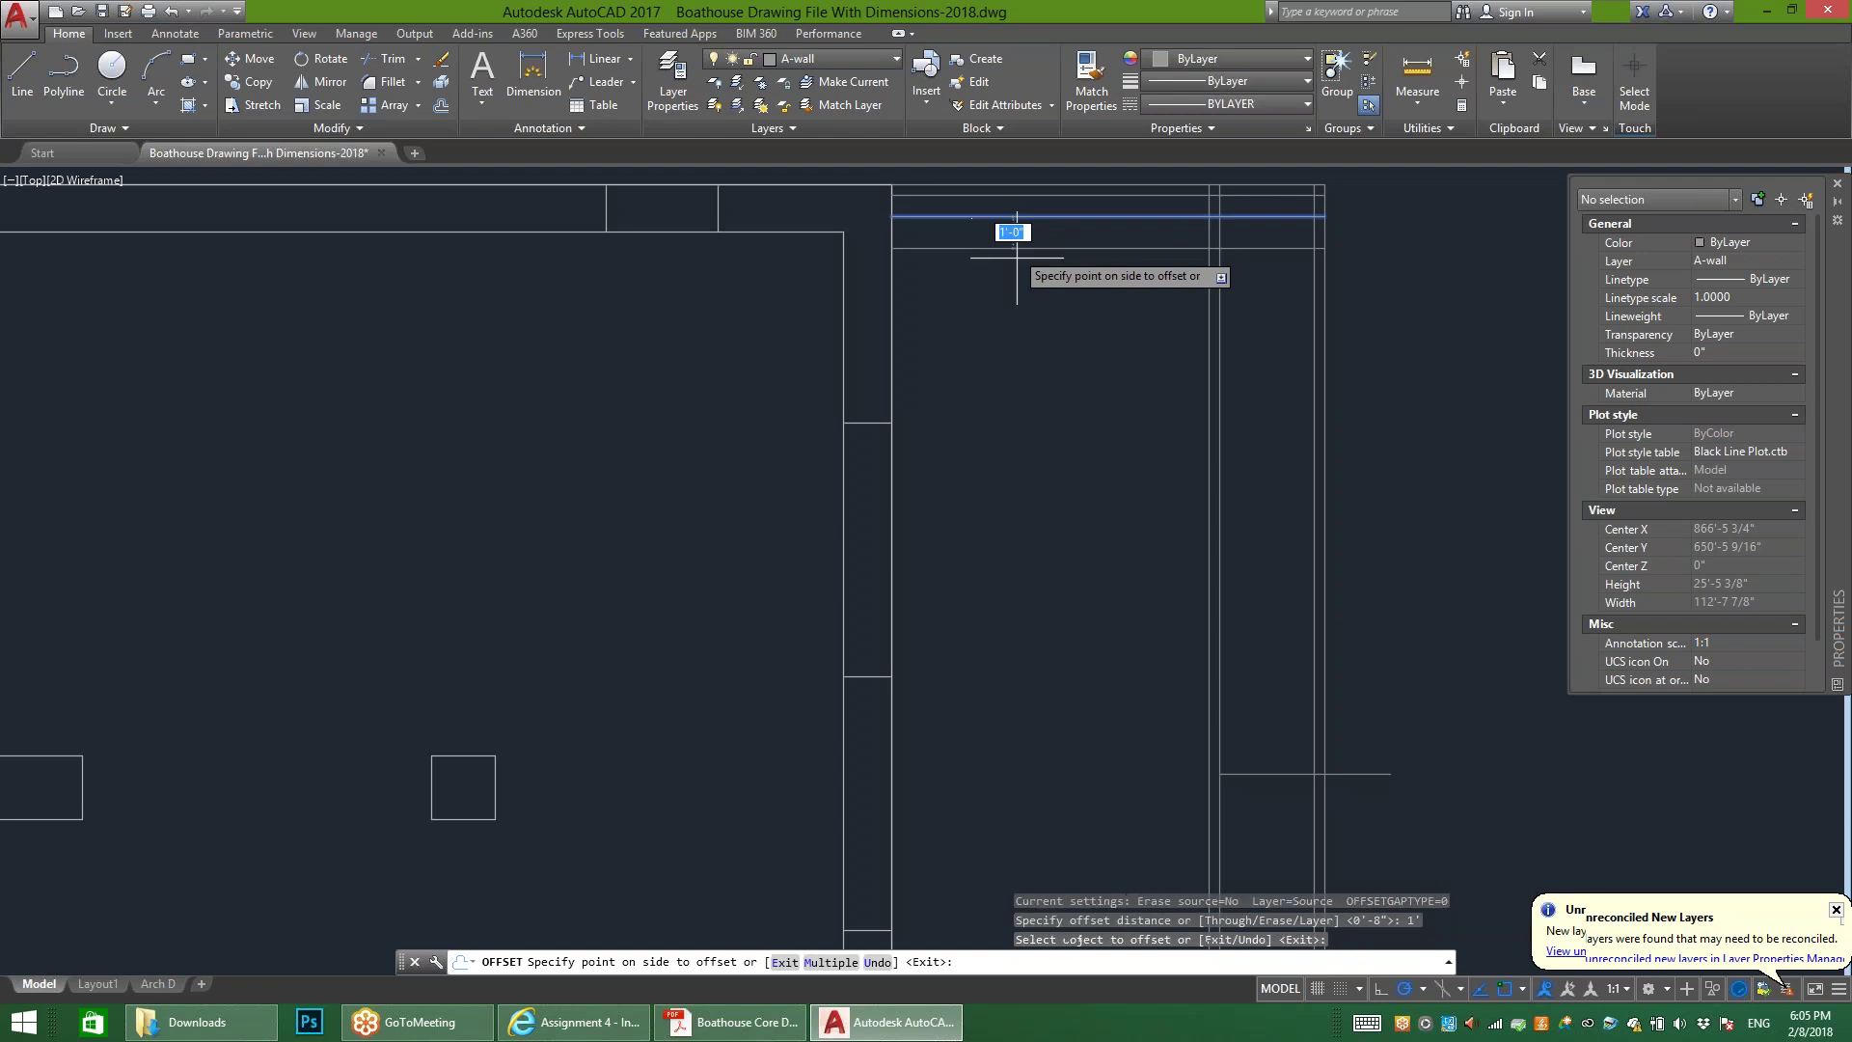
pyautogui.click(1073, 301)
pyautogui.click(1048, 248)
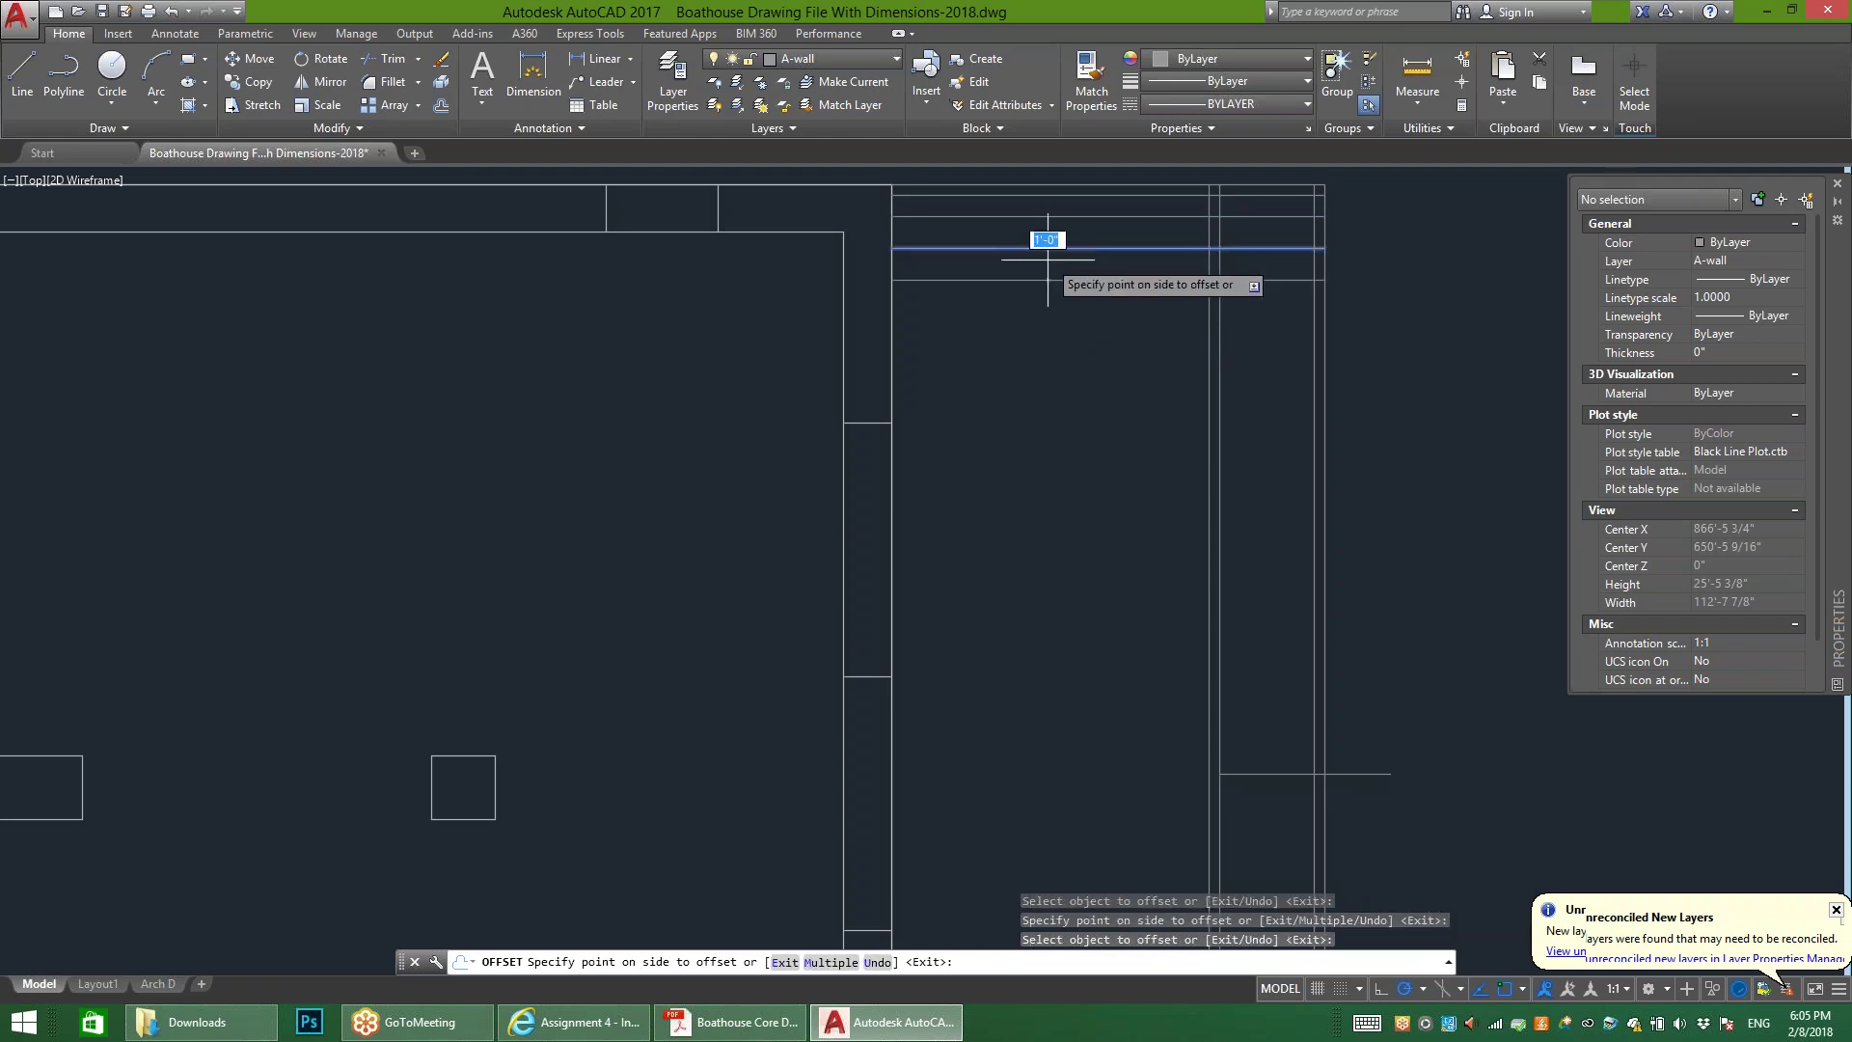
pyautogui.click(1076, 338)
pyautogui.click(1077, 280)
pyautogui.click(1148, 442)
pyautogui.click(1119, 312)
pyautogui.click(1137, 415)
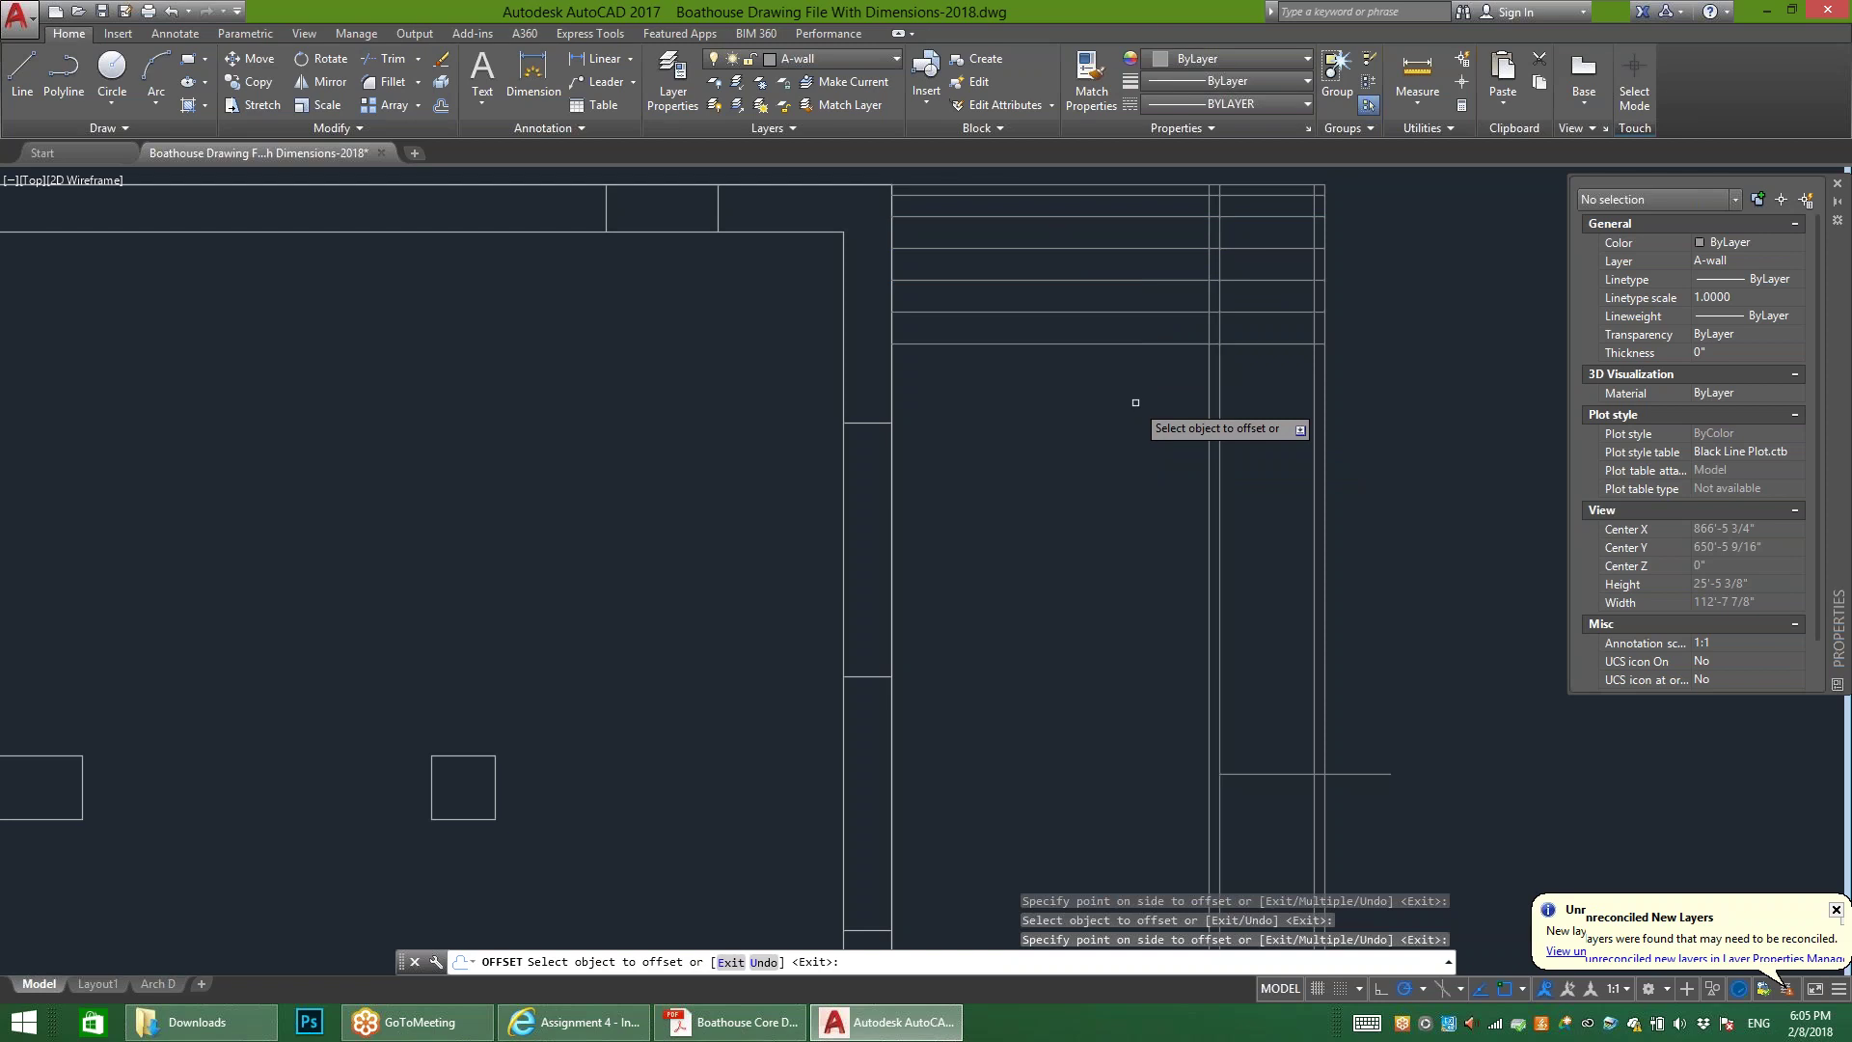
pyautogui.click(253, 81)
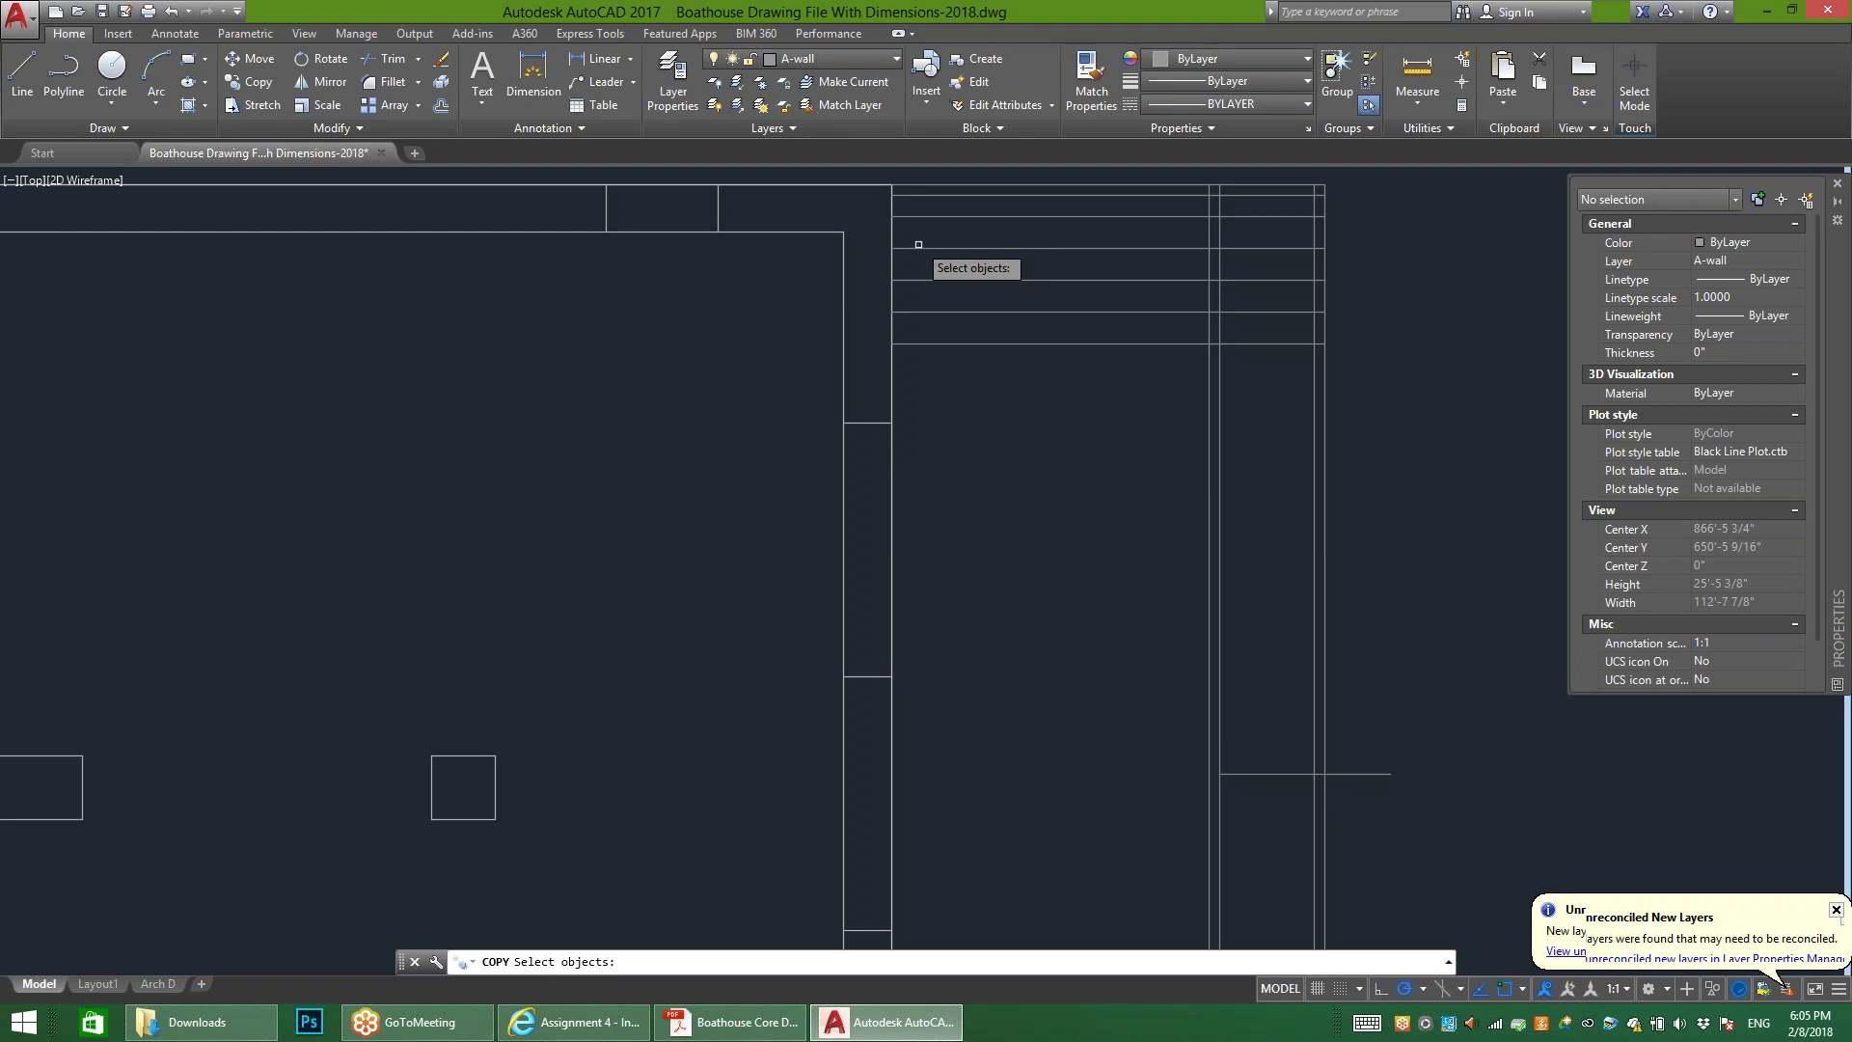
pyautogui.press('Escape')
pyautogui.press('Escape')
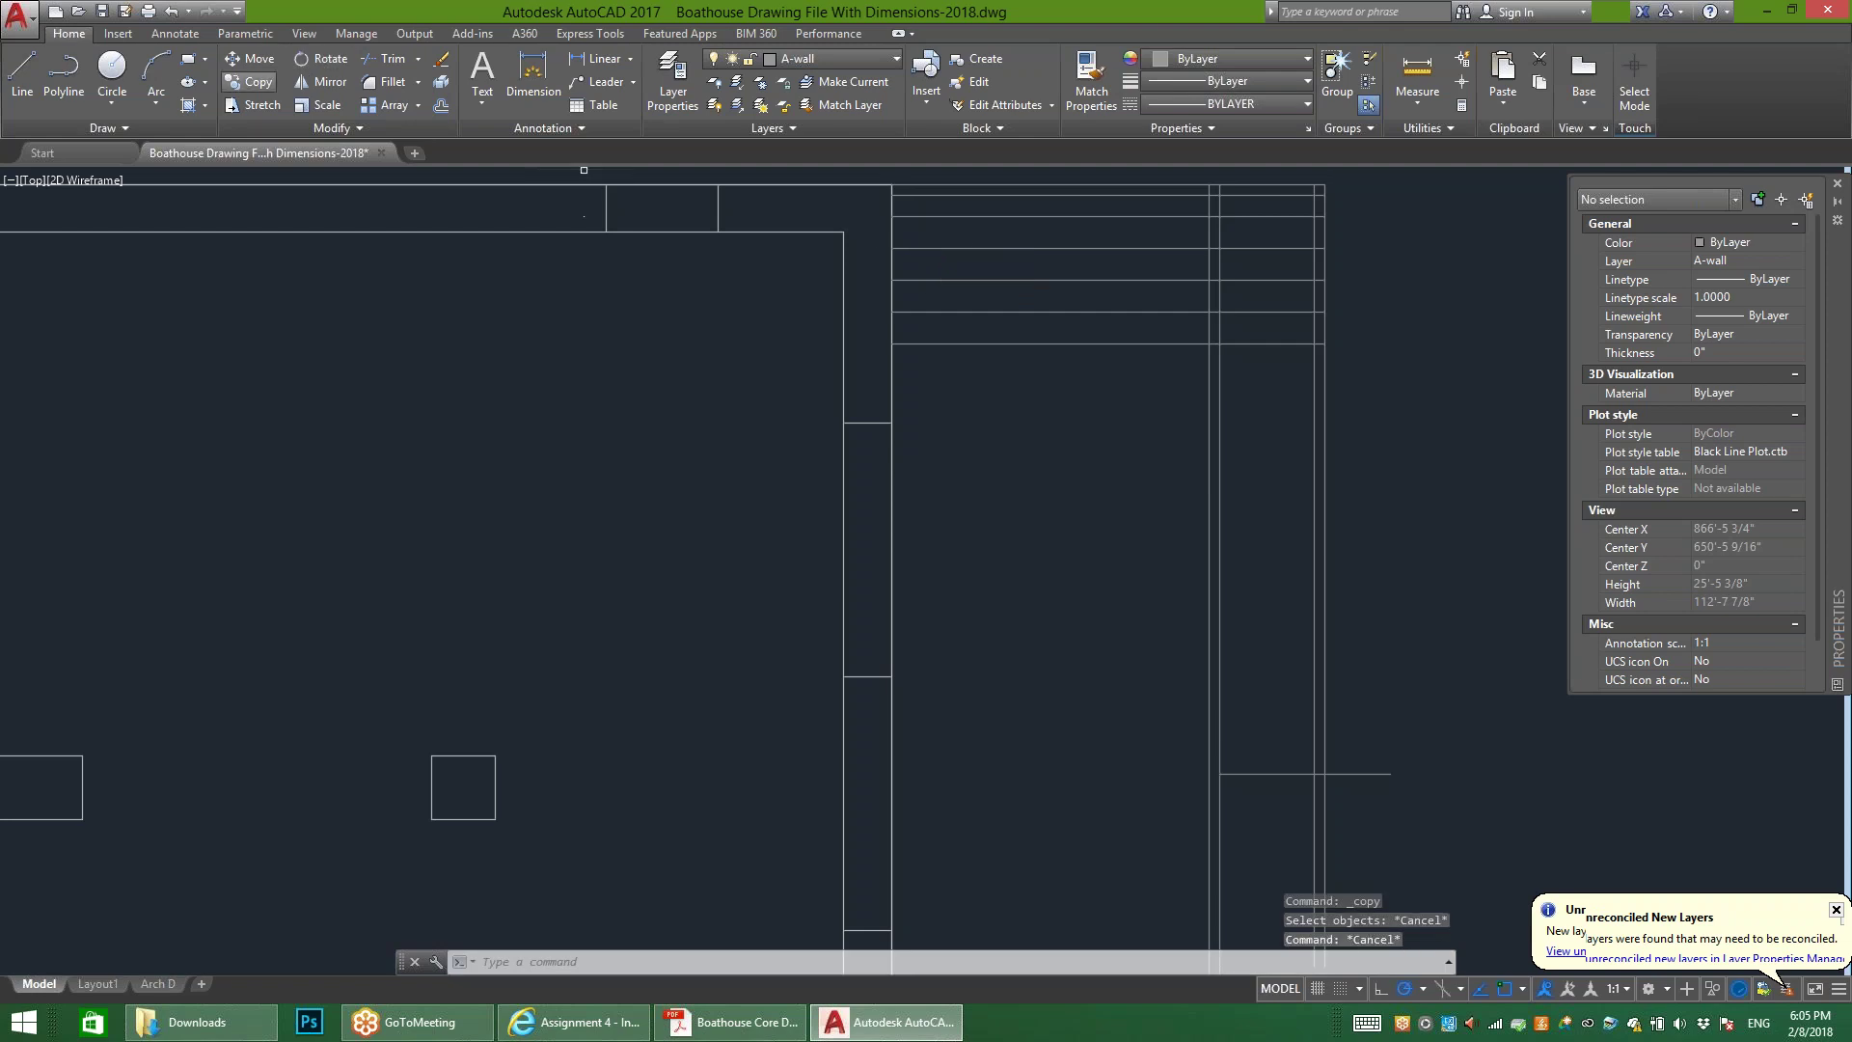
# Step: Copy the lowest deck board line downward six times at 1' spacing, snapping to the ends of the board lines
pyautogui.click(253, 81)
pyautogui.click(1115, 415)
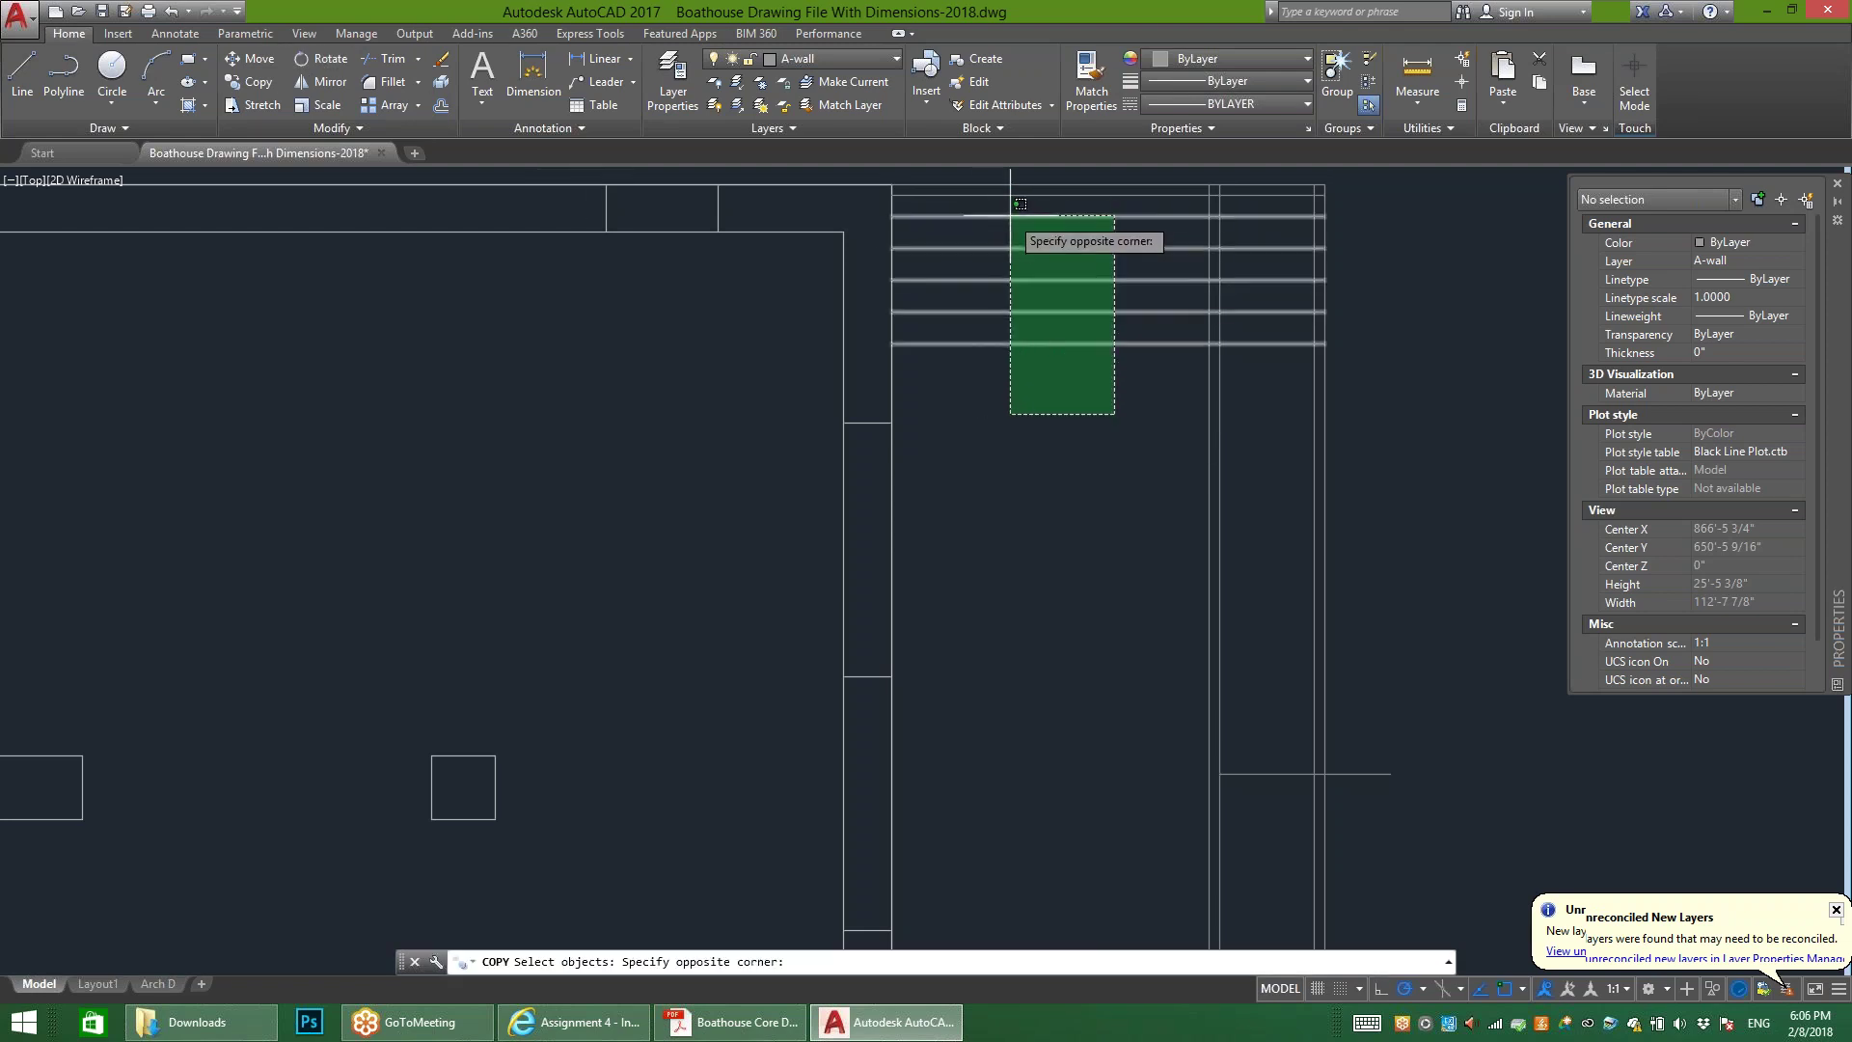
pyautogui.click(1008, 330)
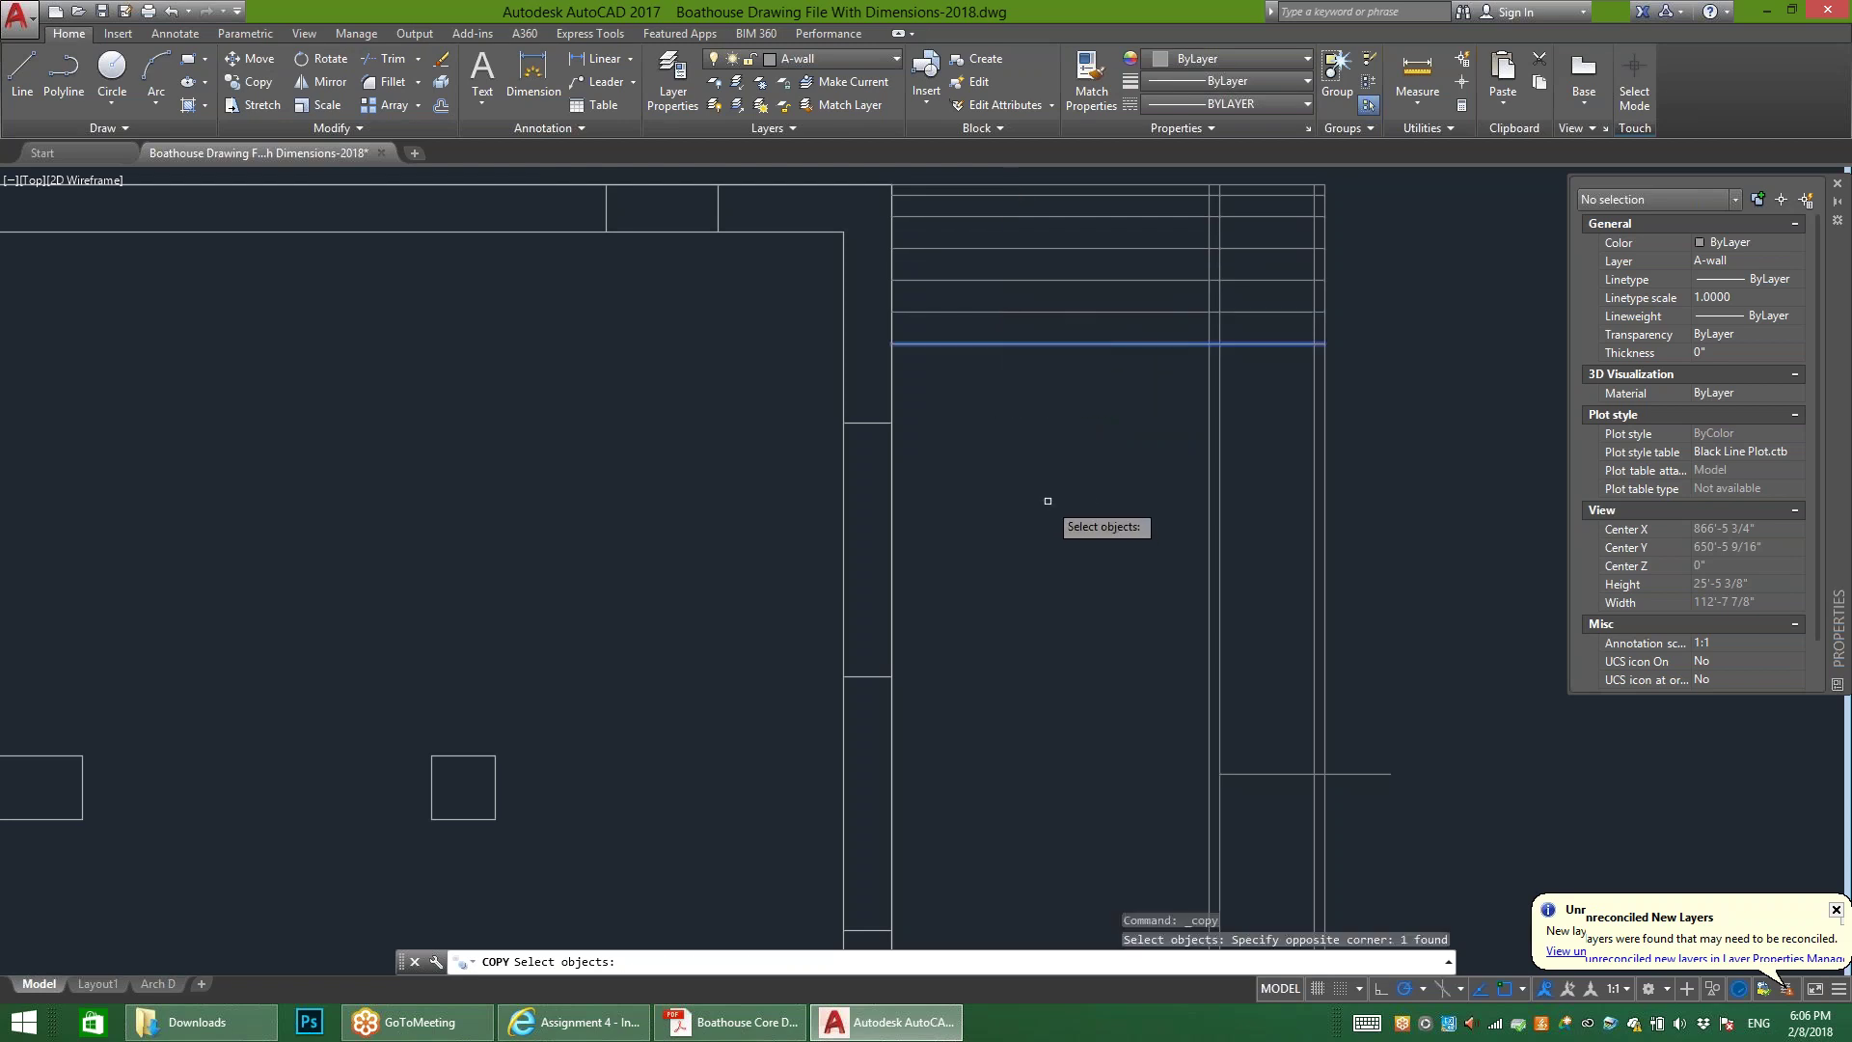
pyautogui.press('Return')
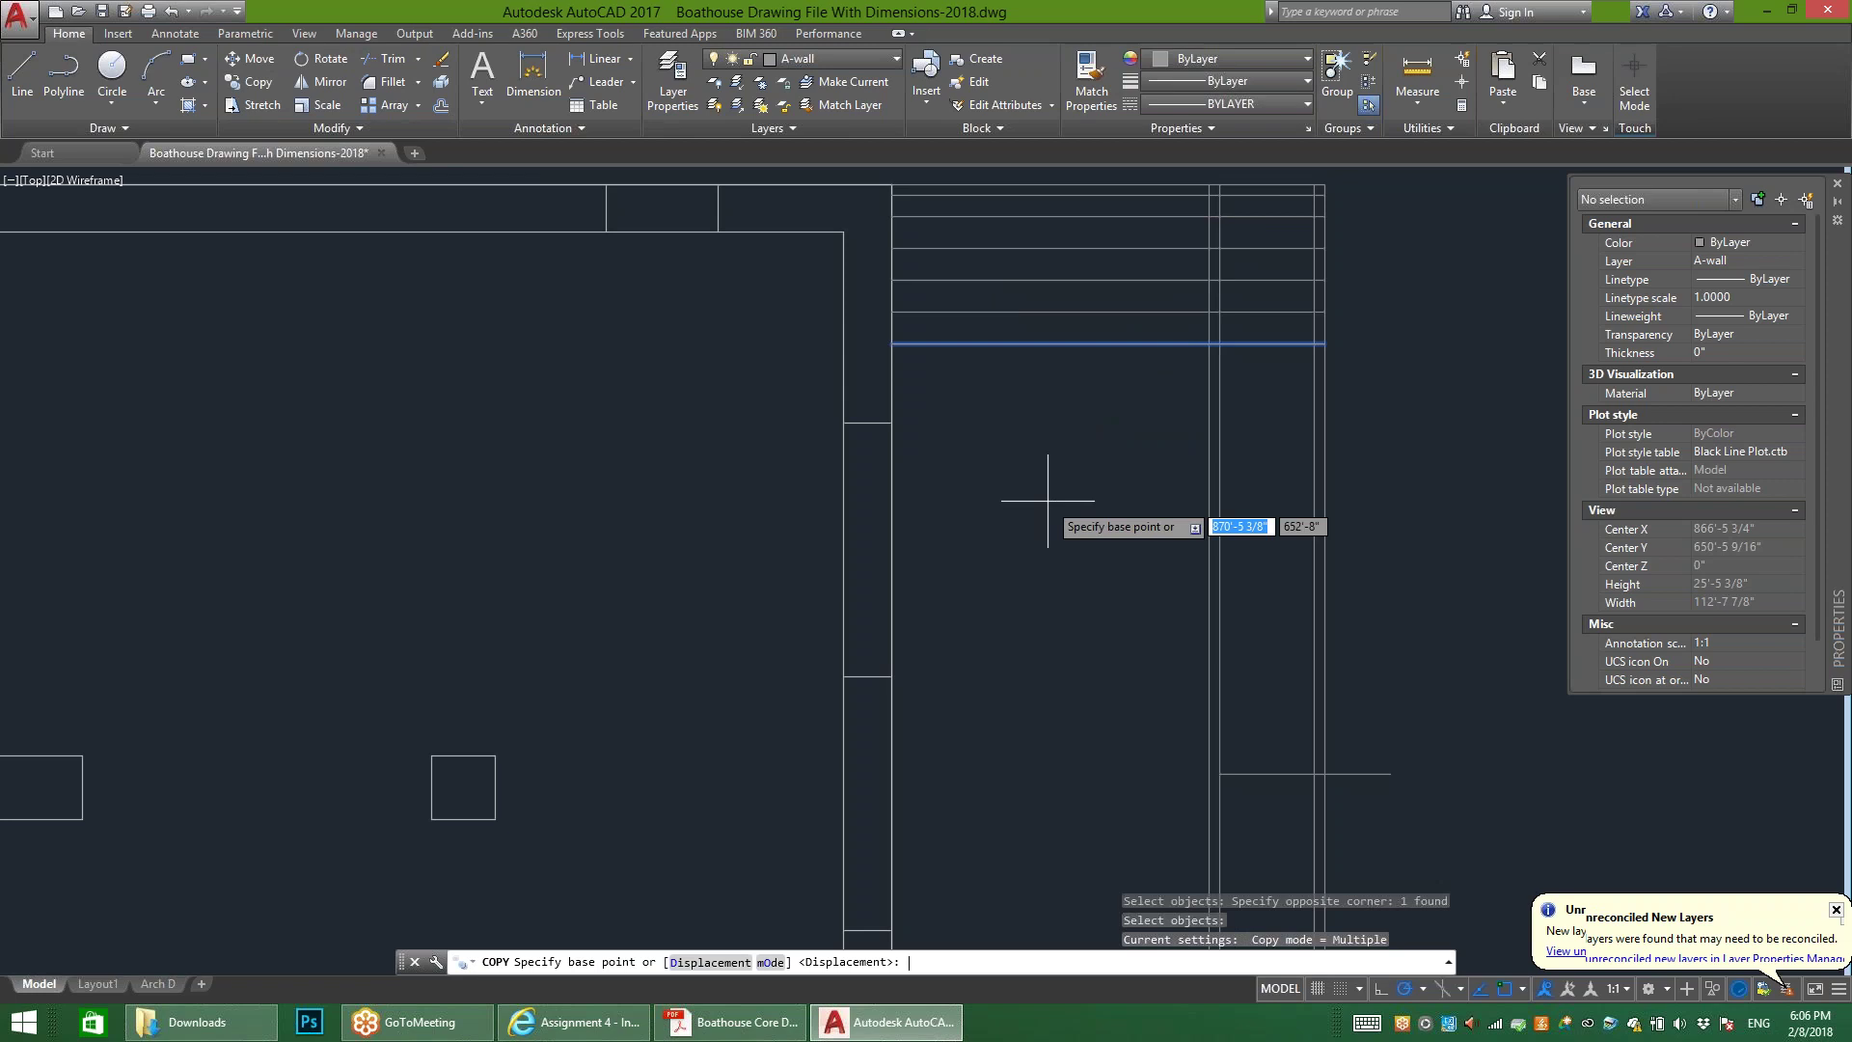
pyautogui.click(892, 310)
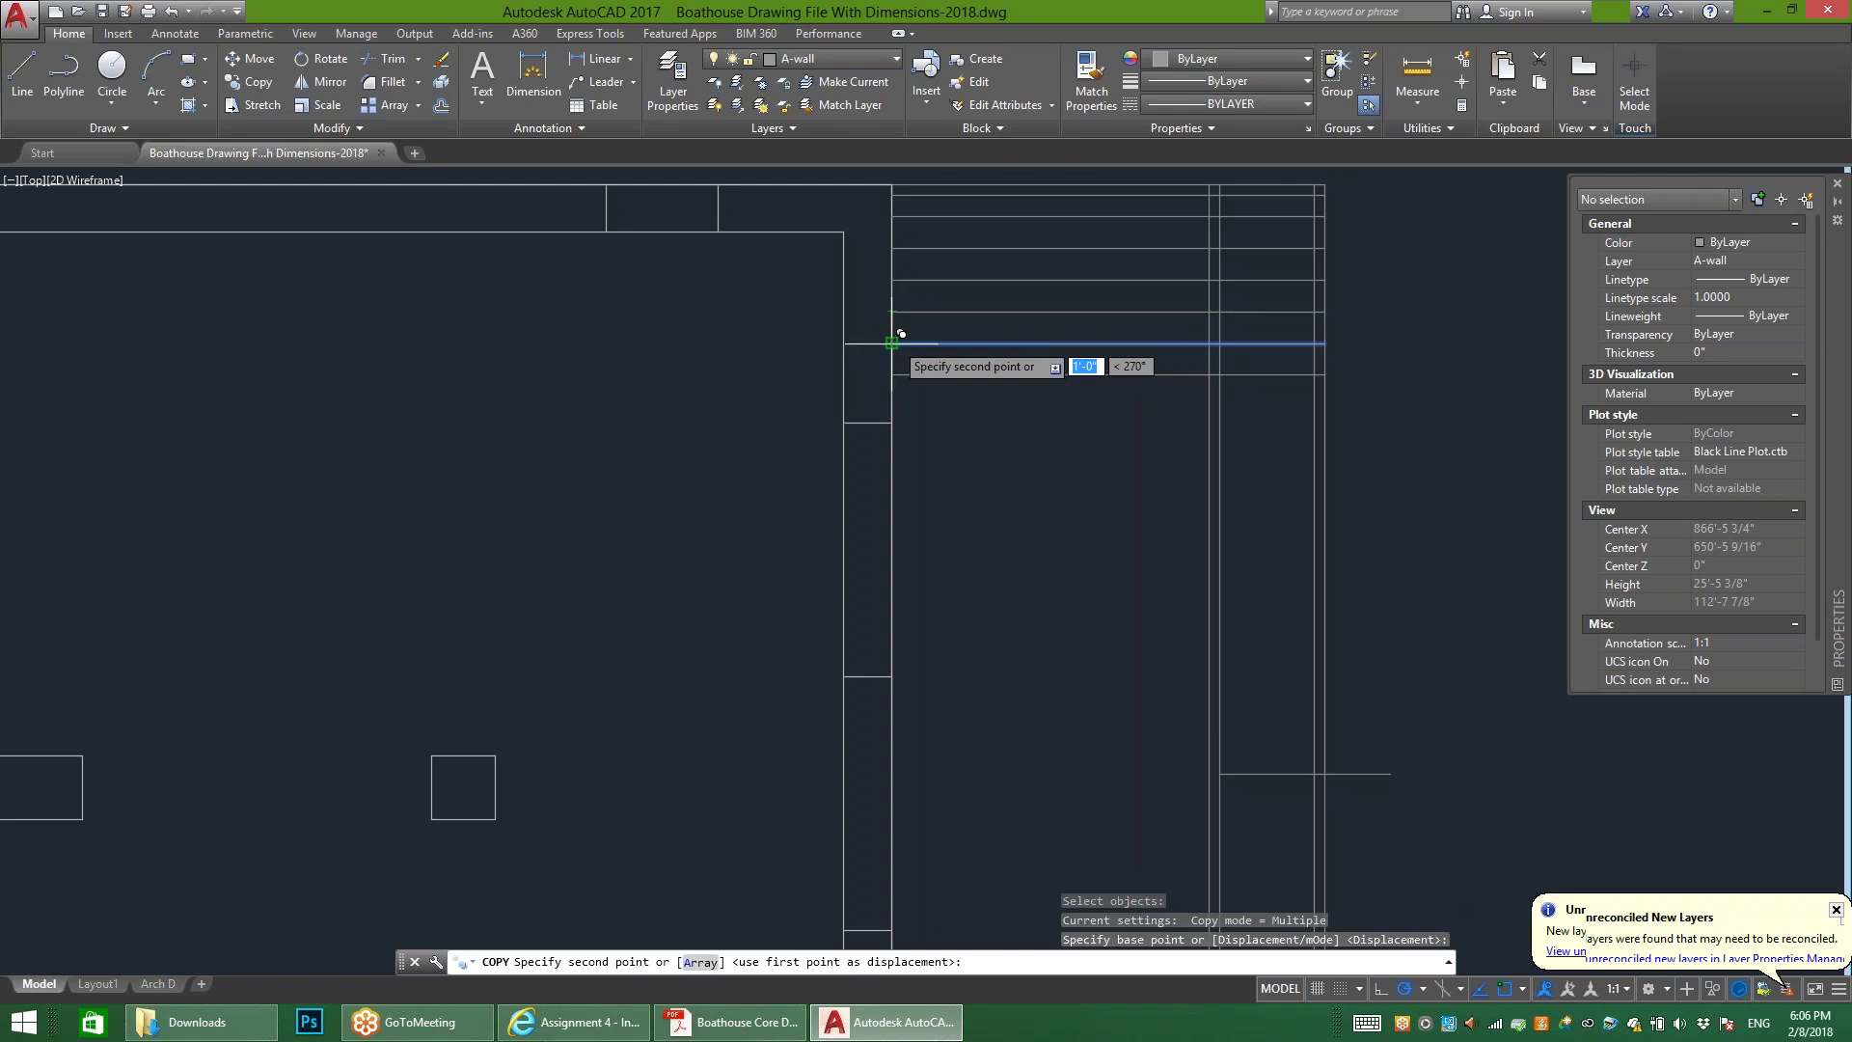
pyautogui.click(892, 343)
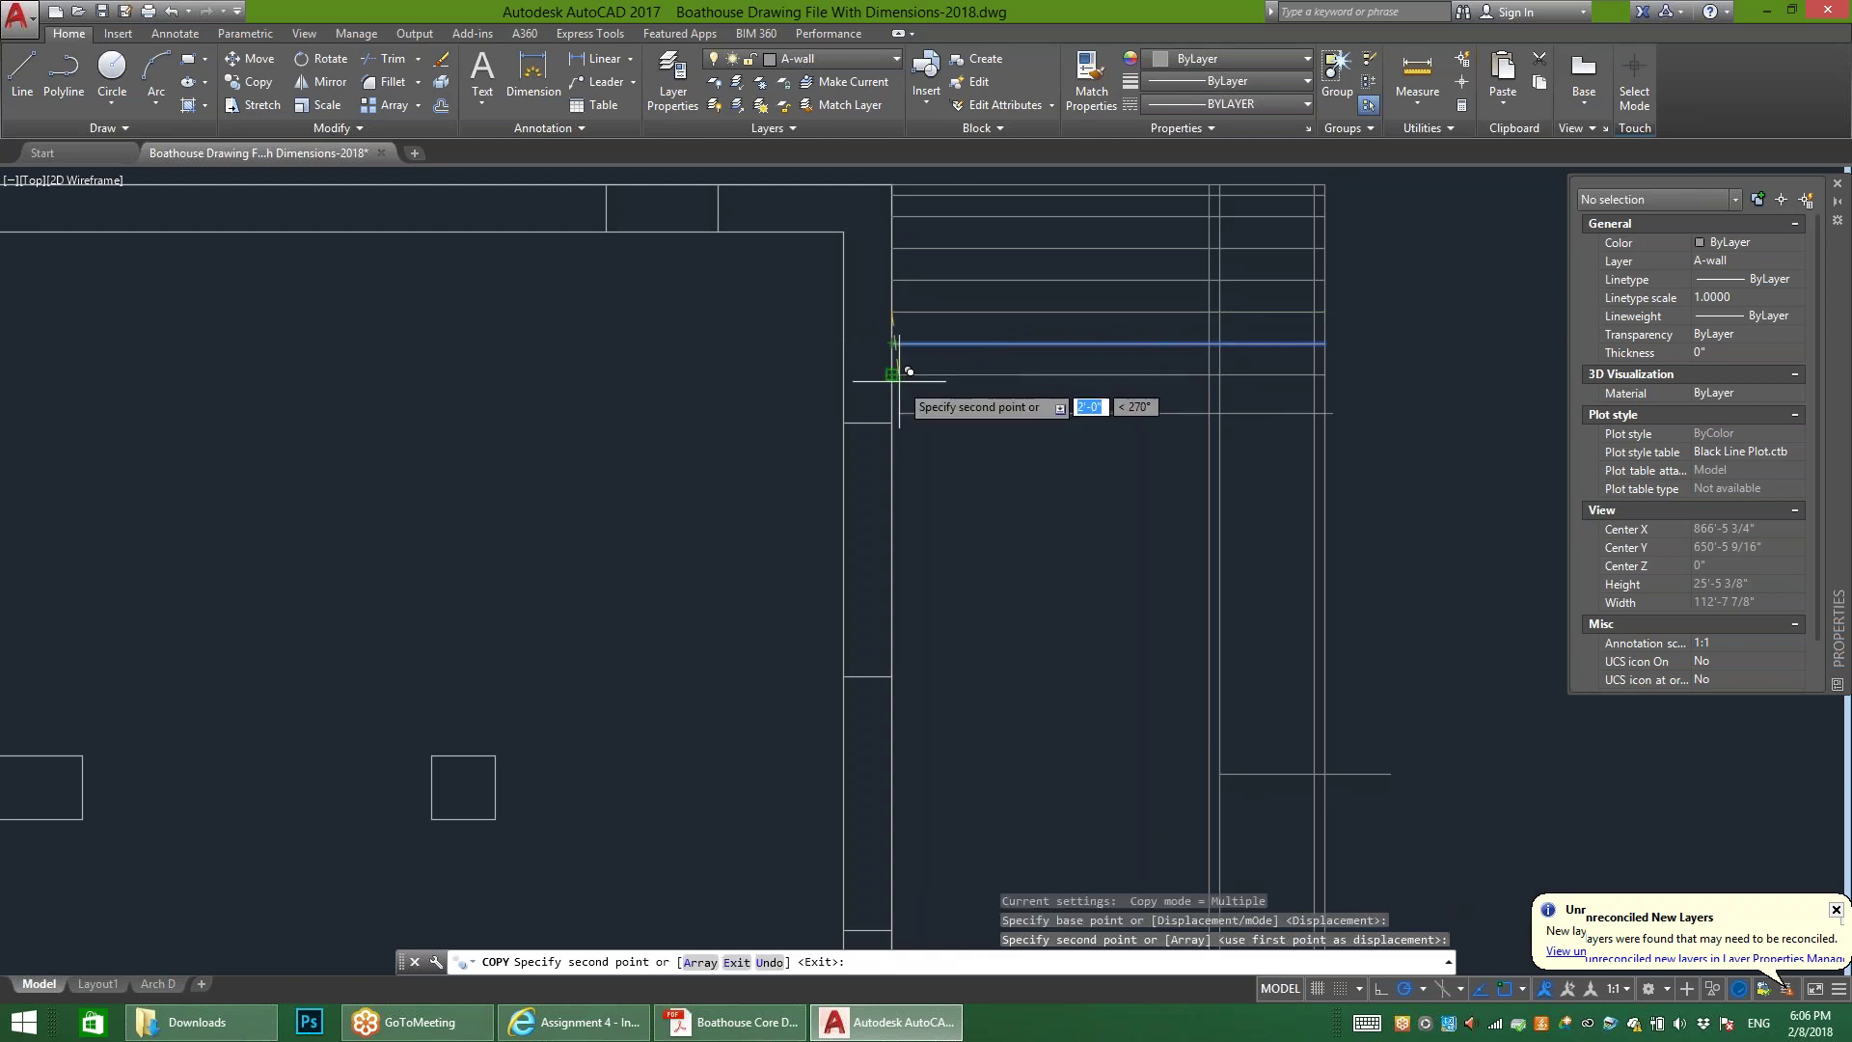
pyautogui.click(892, 375)
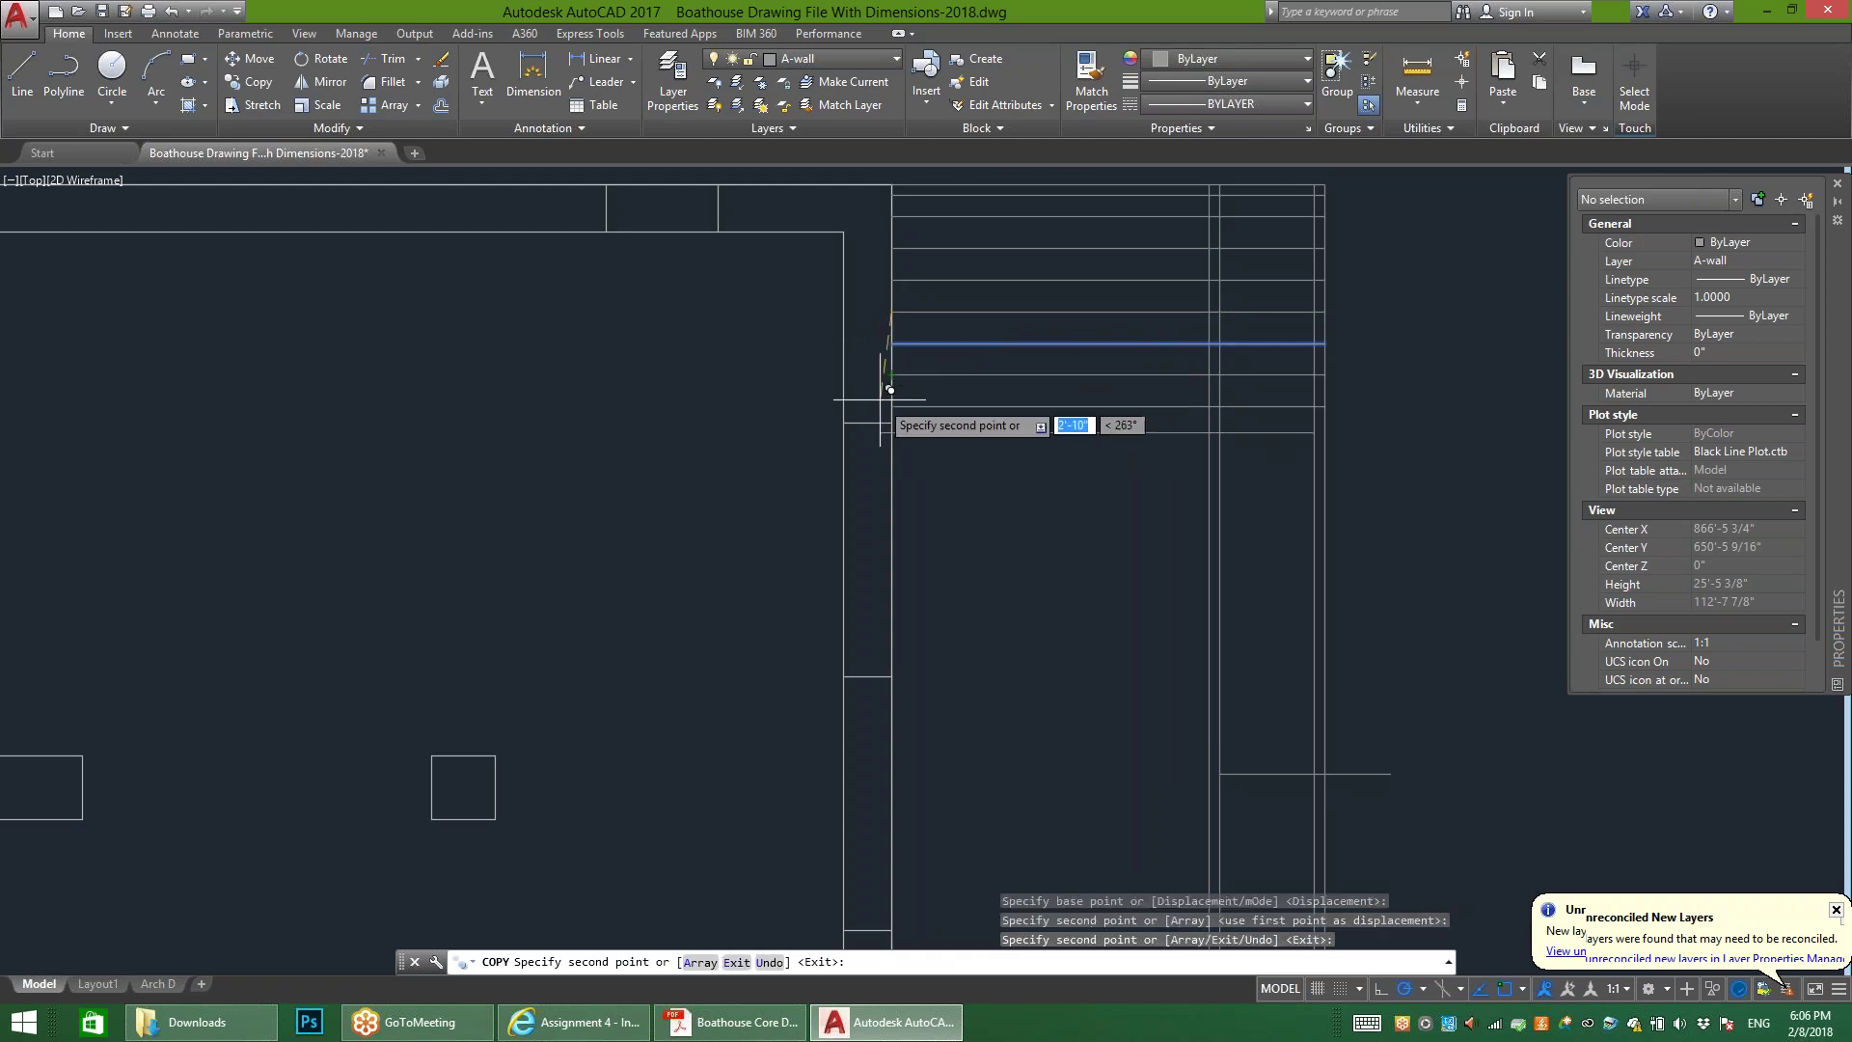
pyautogui.click(893, 406)
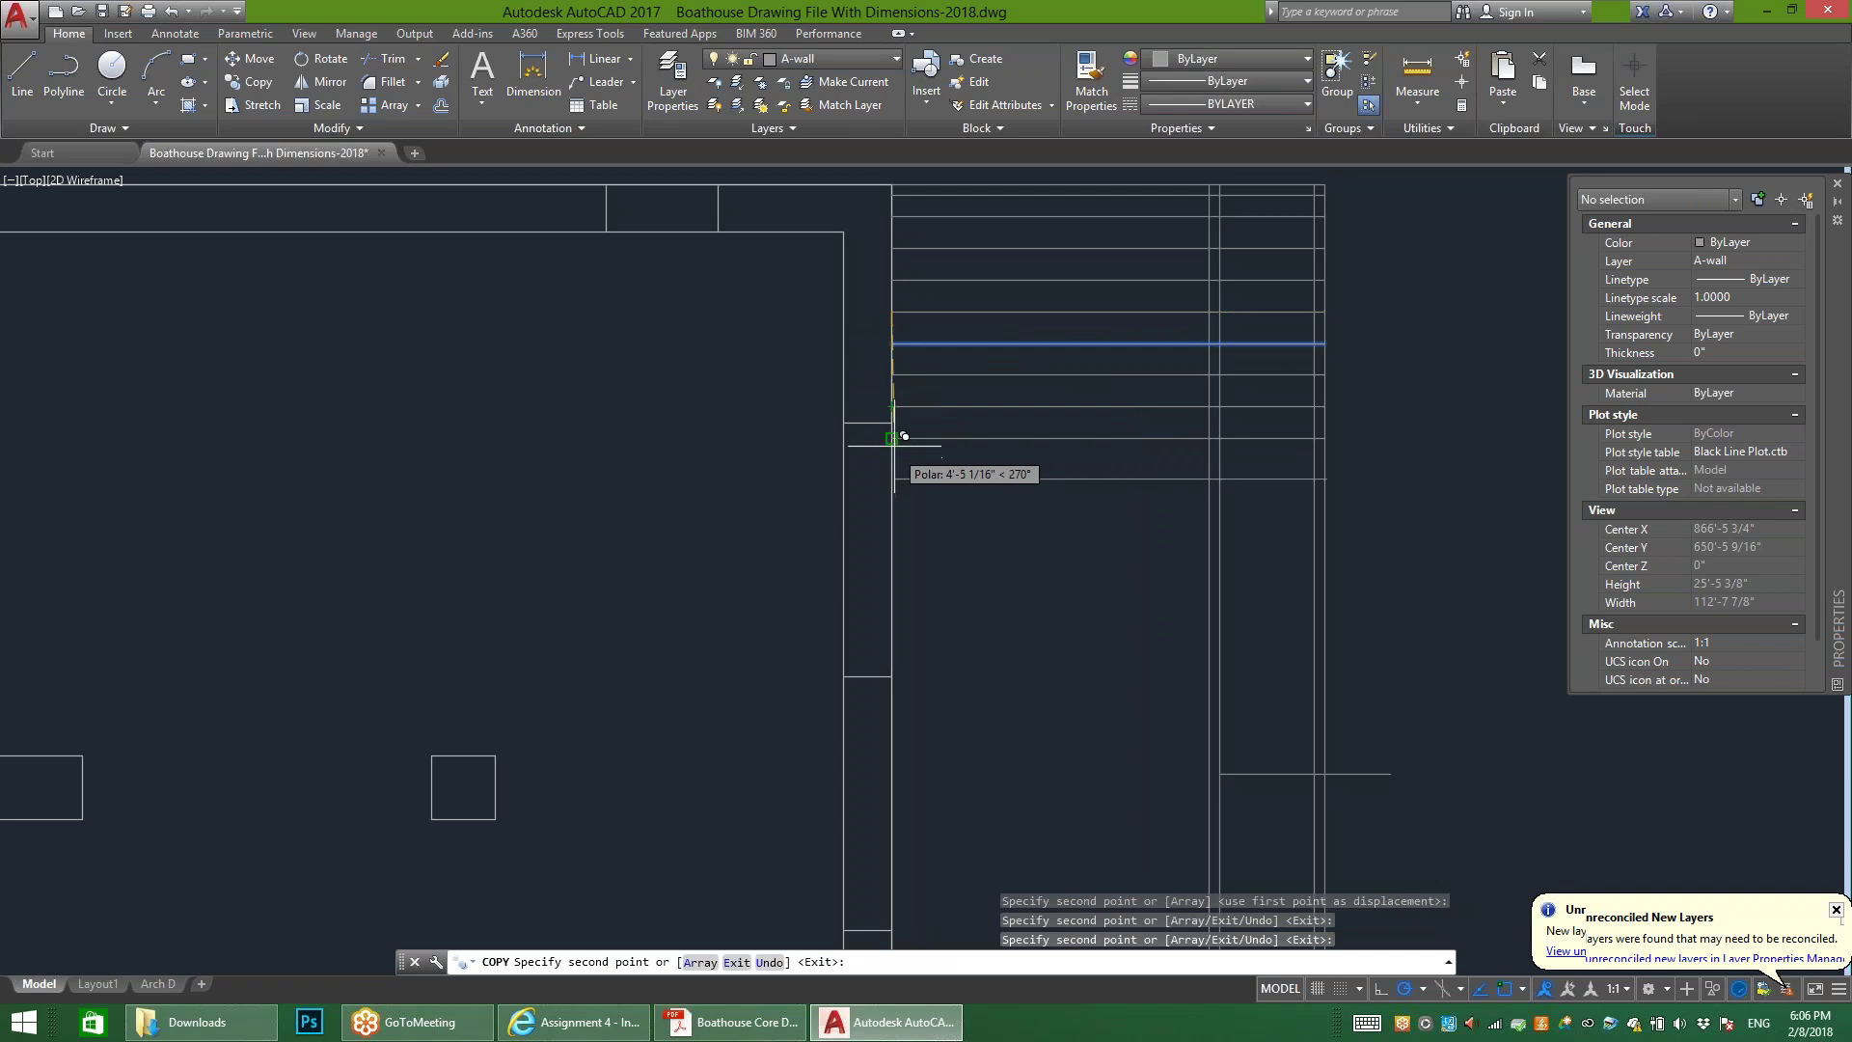
pyautogui.click(897, 432)
pyautogui.click(901, 463)
pyautogui.click(901, 492)
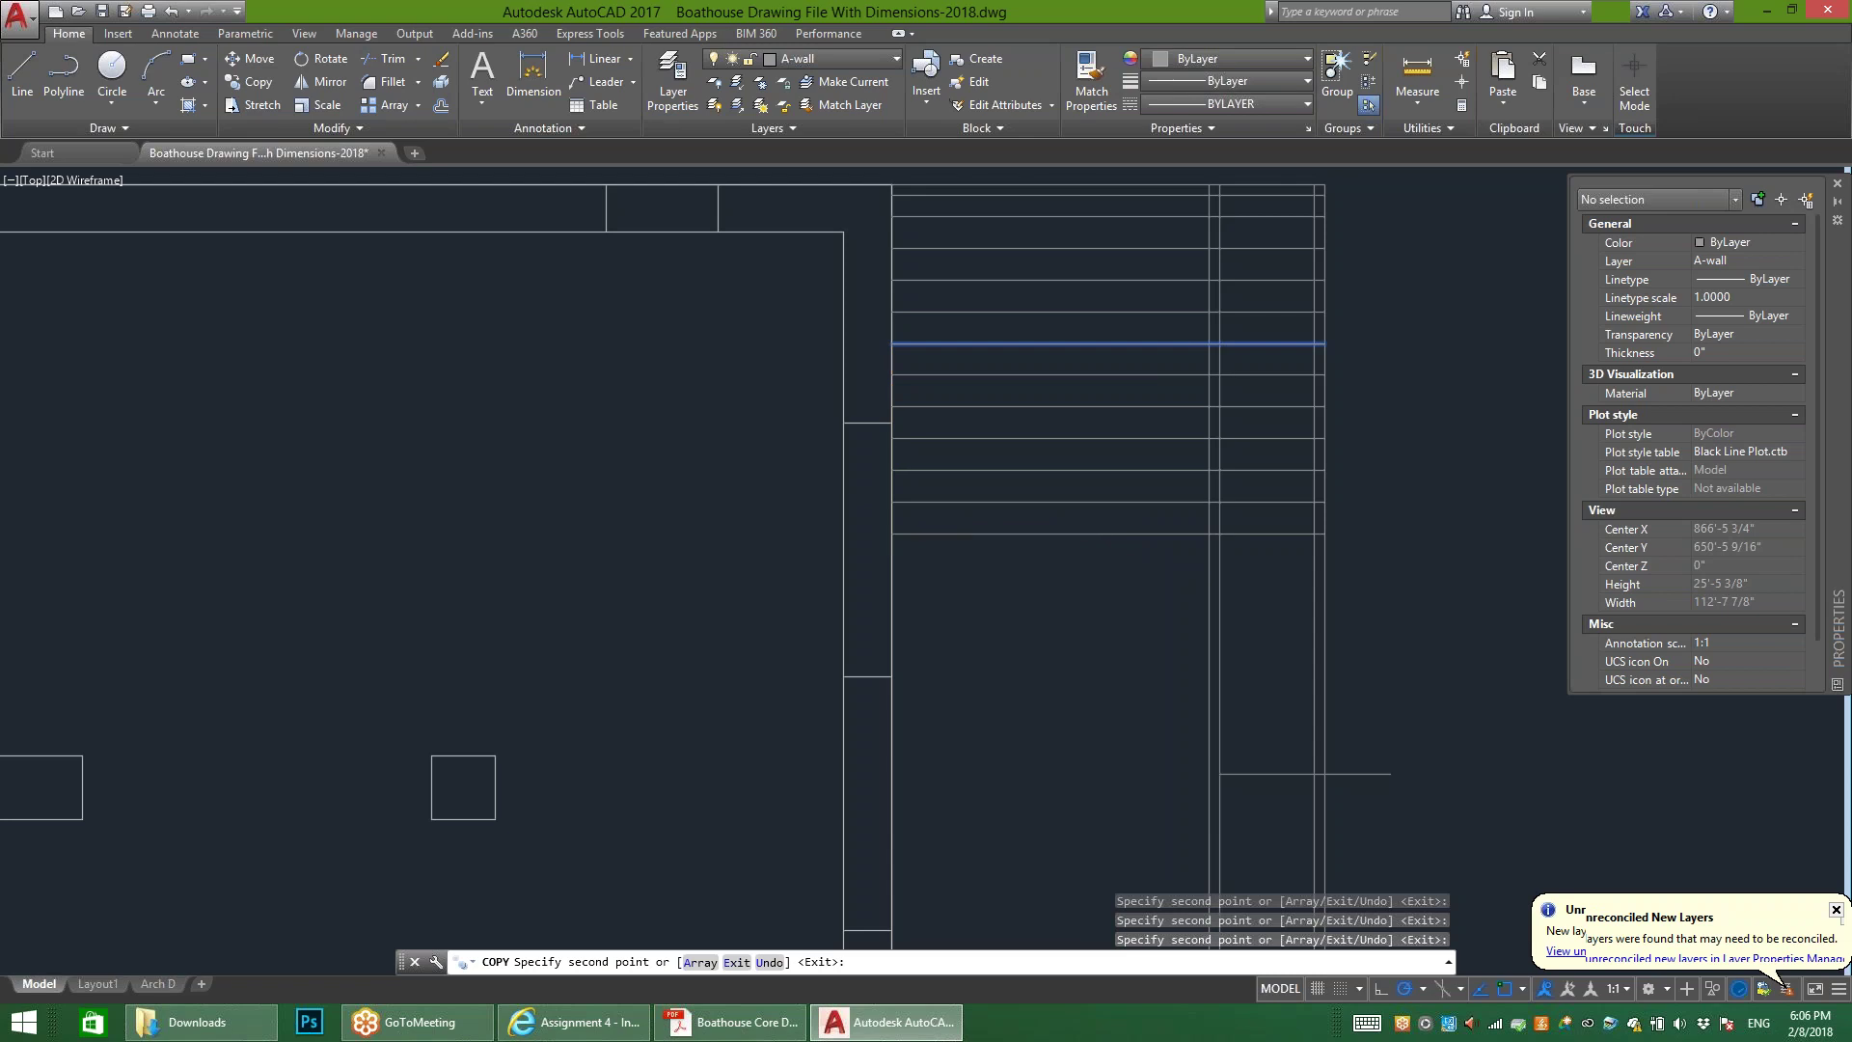
pyautogui.press('Escape')
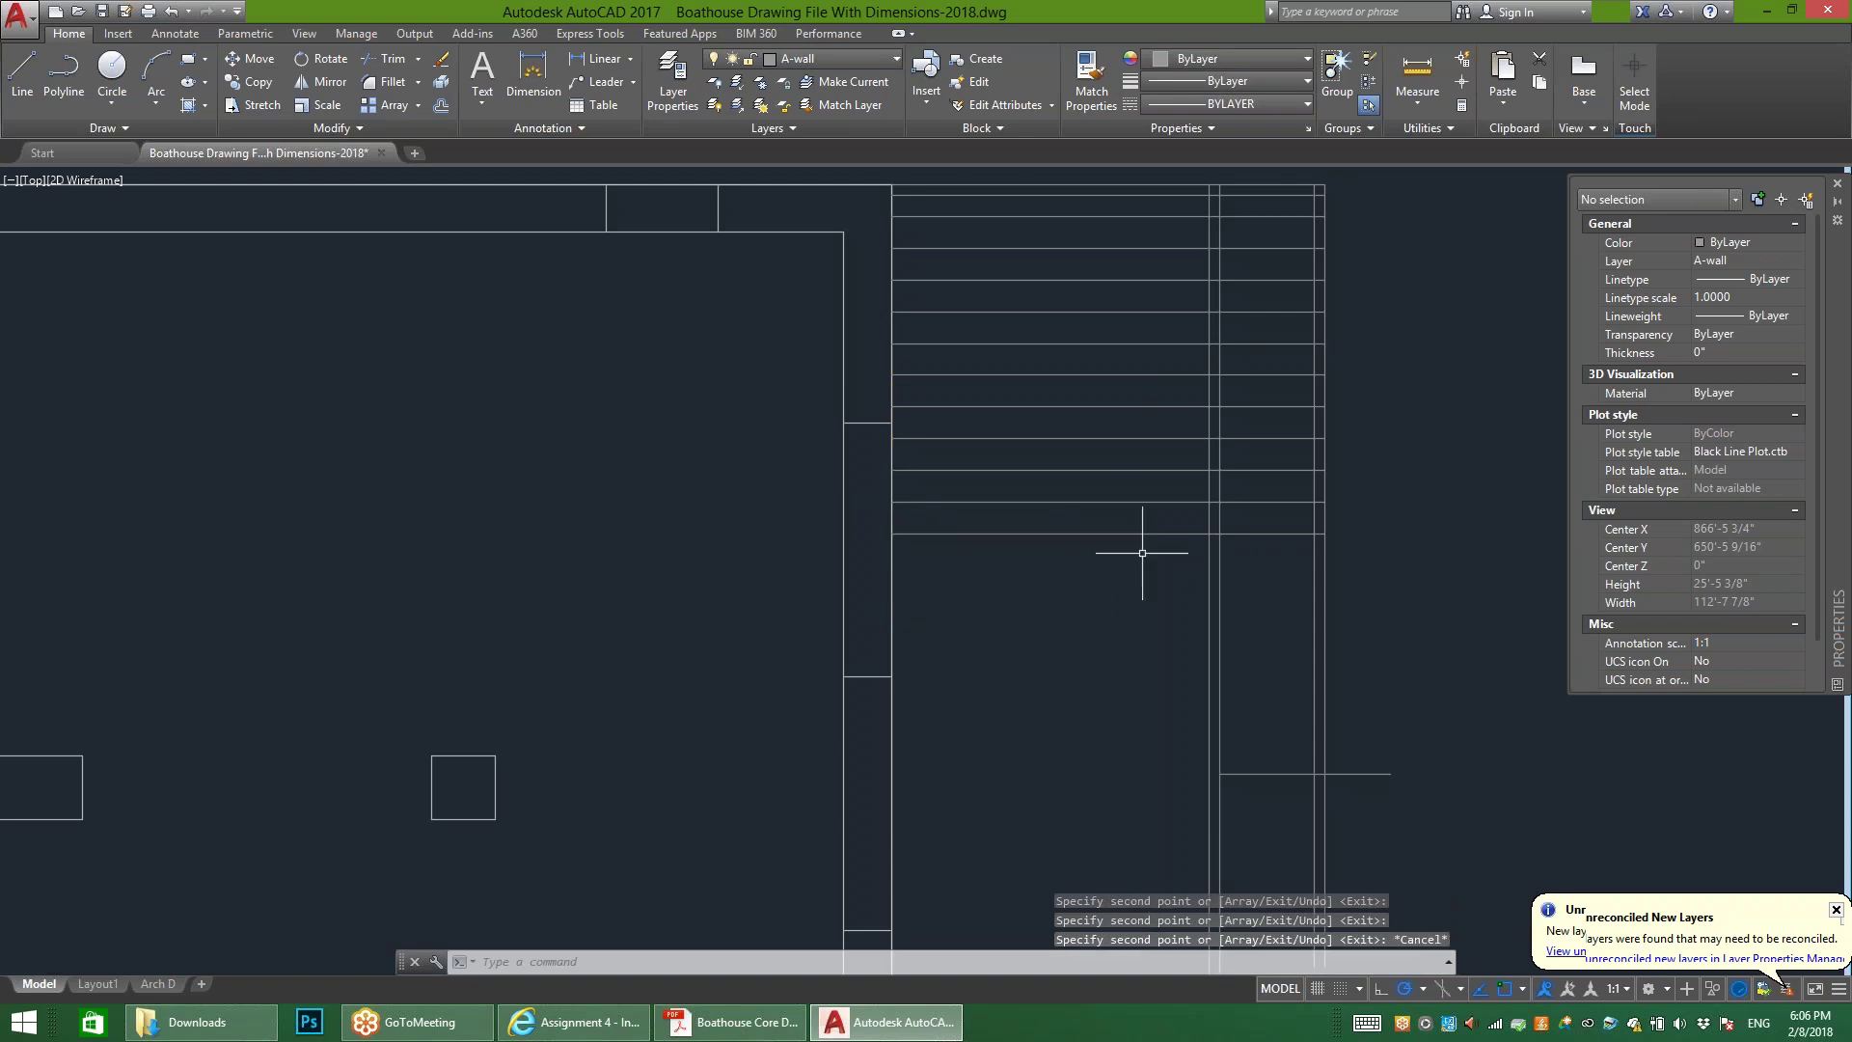
# Step: Copy the new lowest deck board line downward three more times at 1' spacing
pyautogui.click(1054, 534)
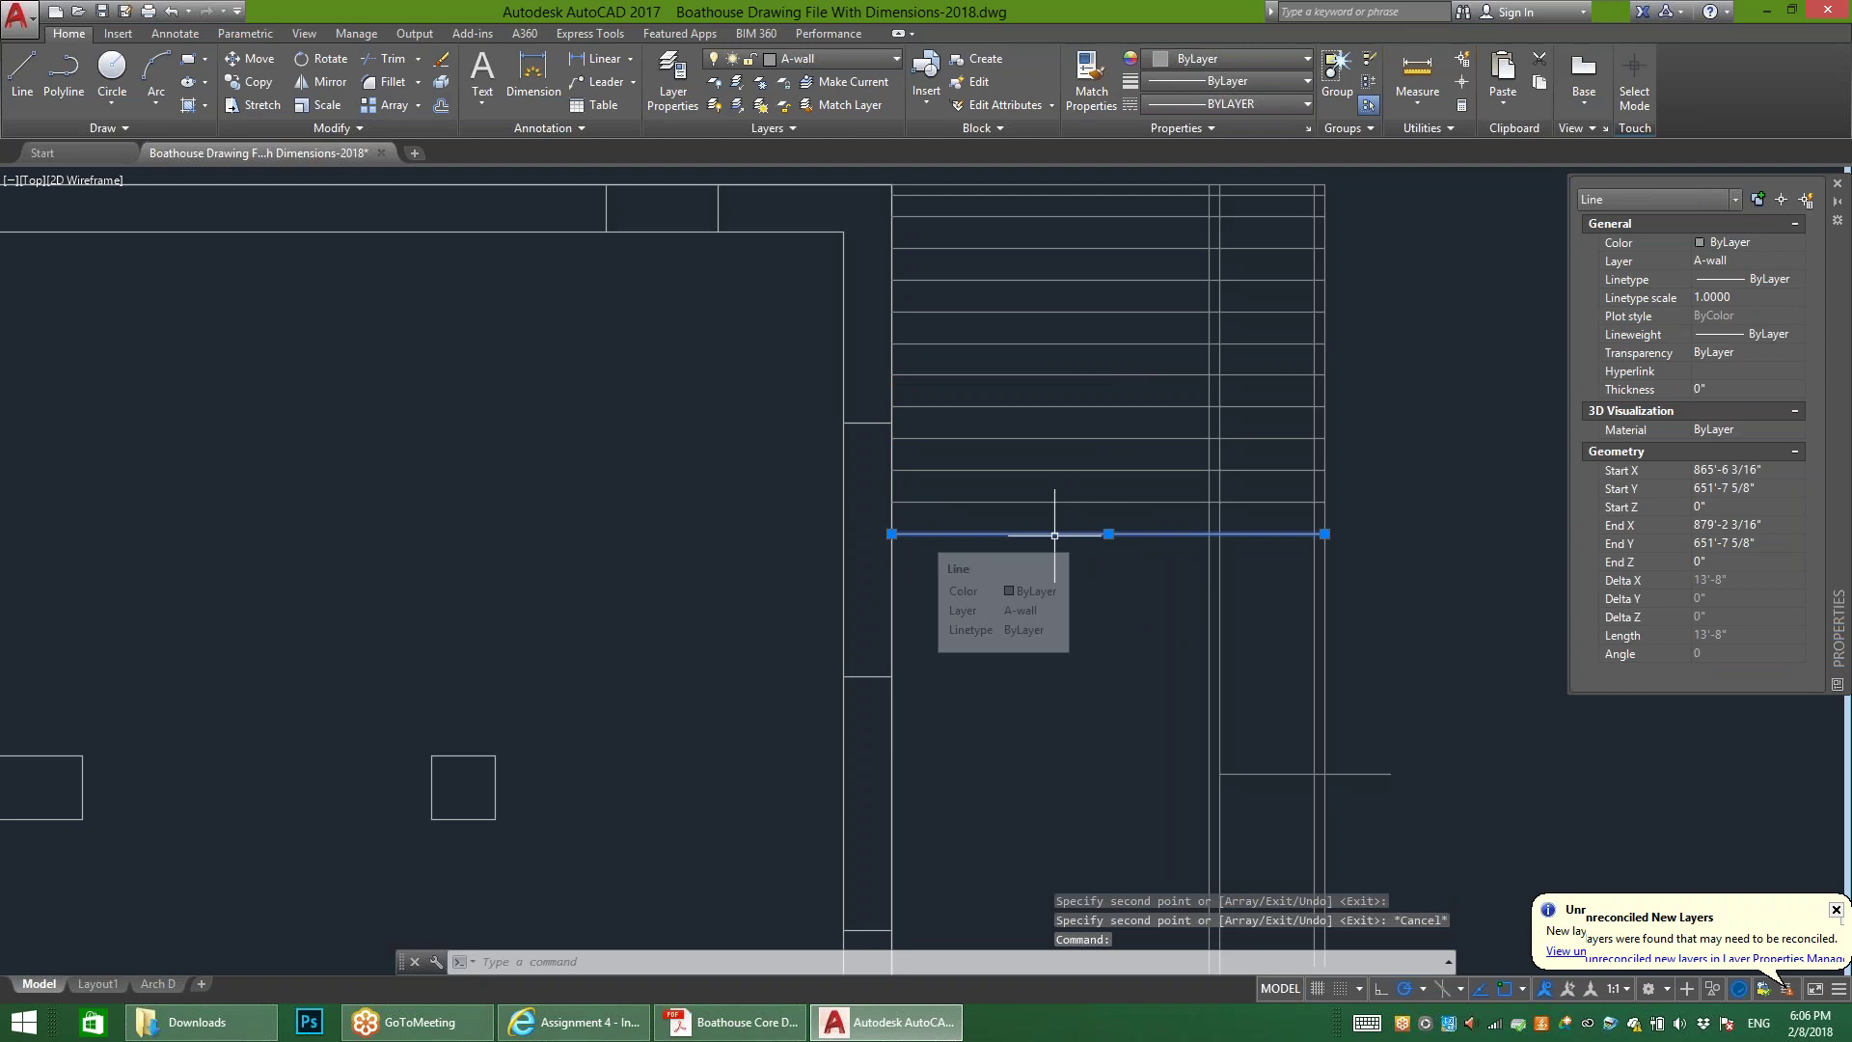
pyautogui.press('Return')
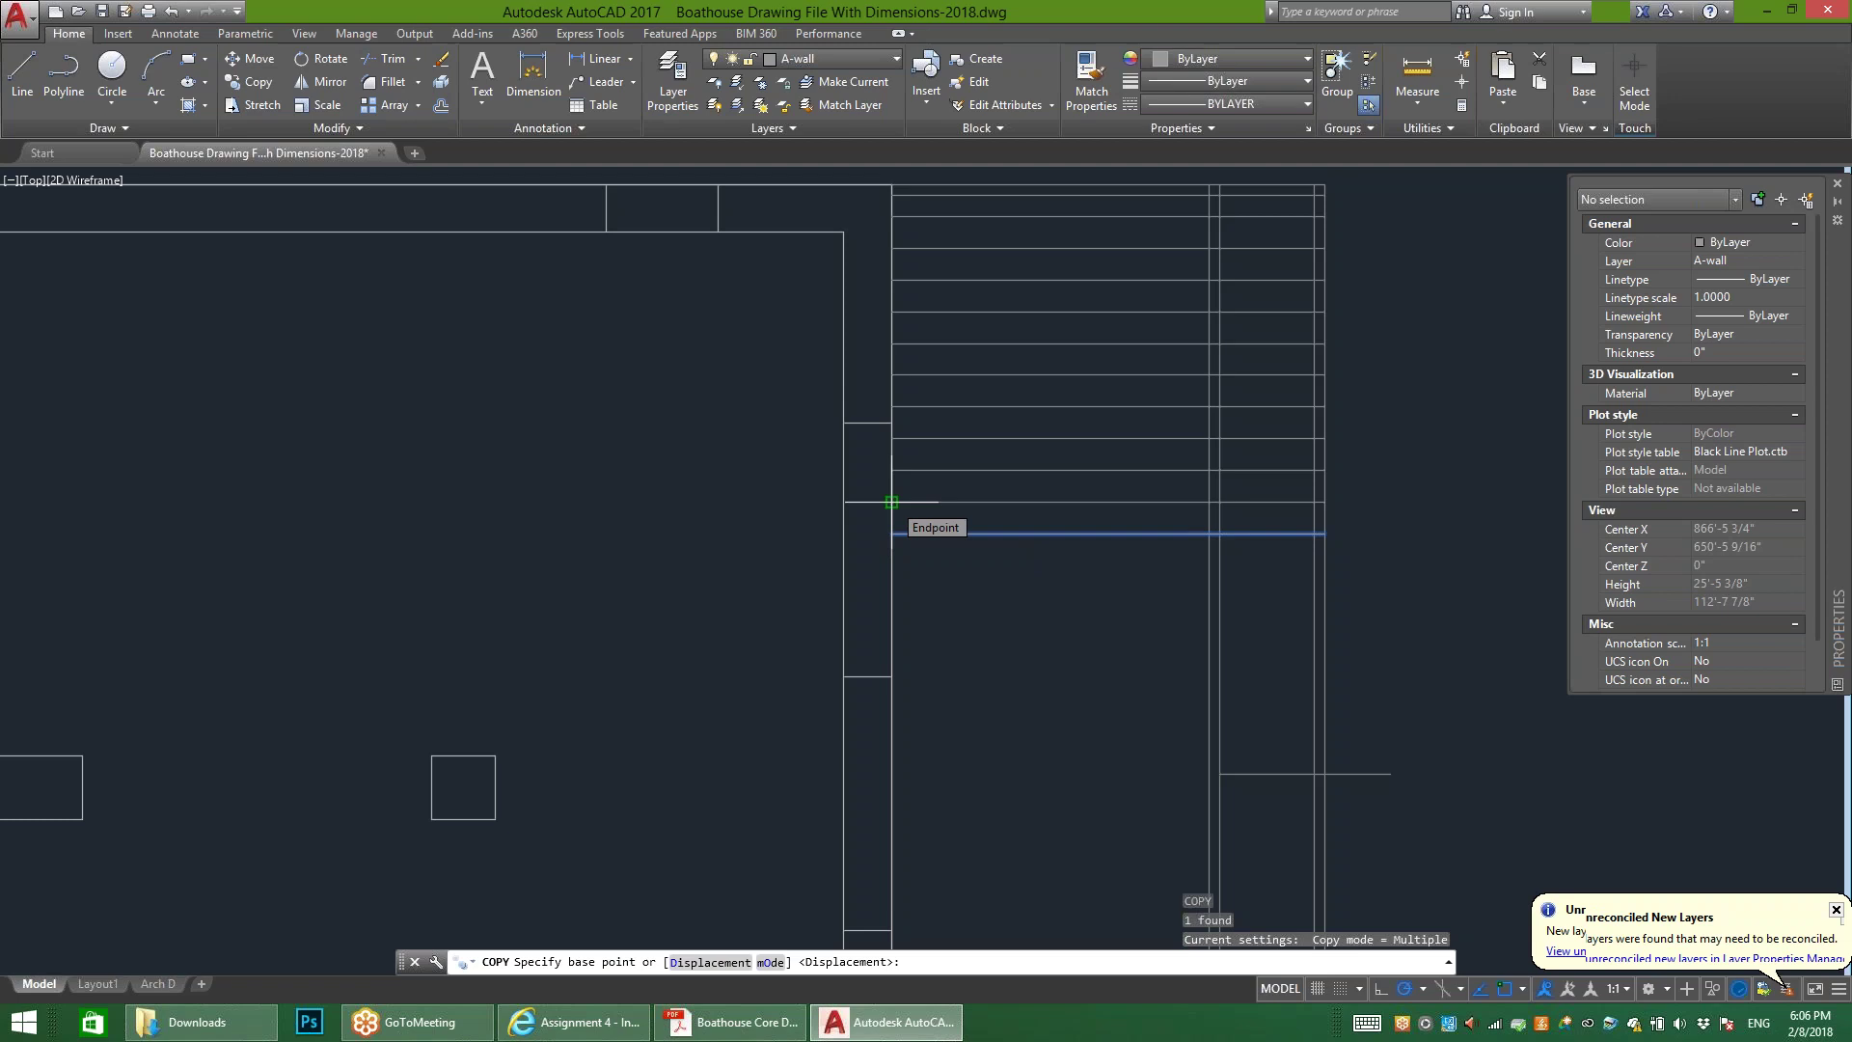
pyautogui.click(892, 502)
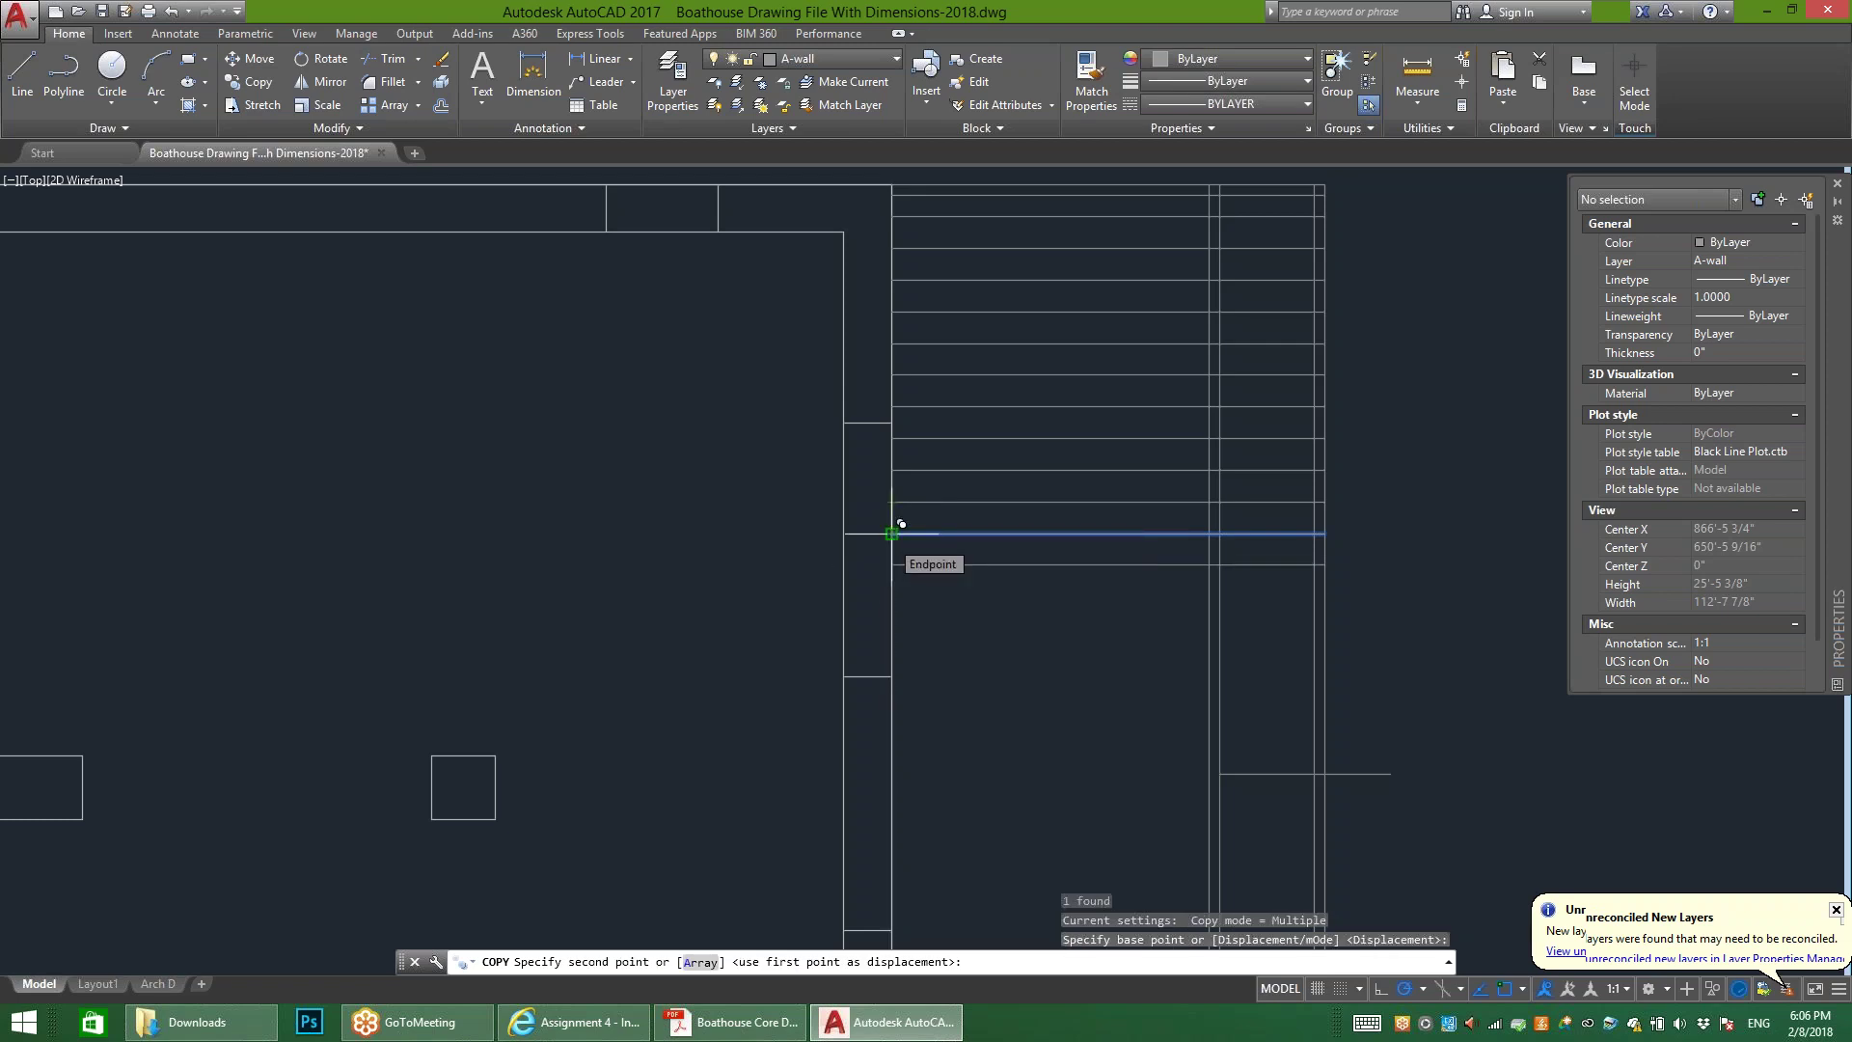
pyautogui.click(891, 533)
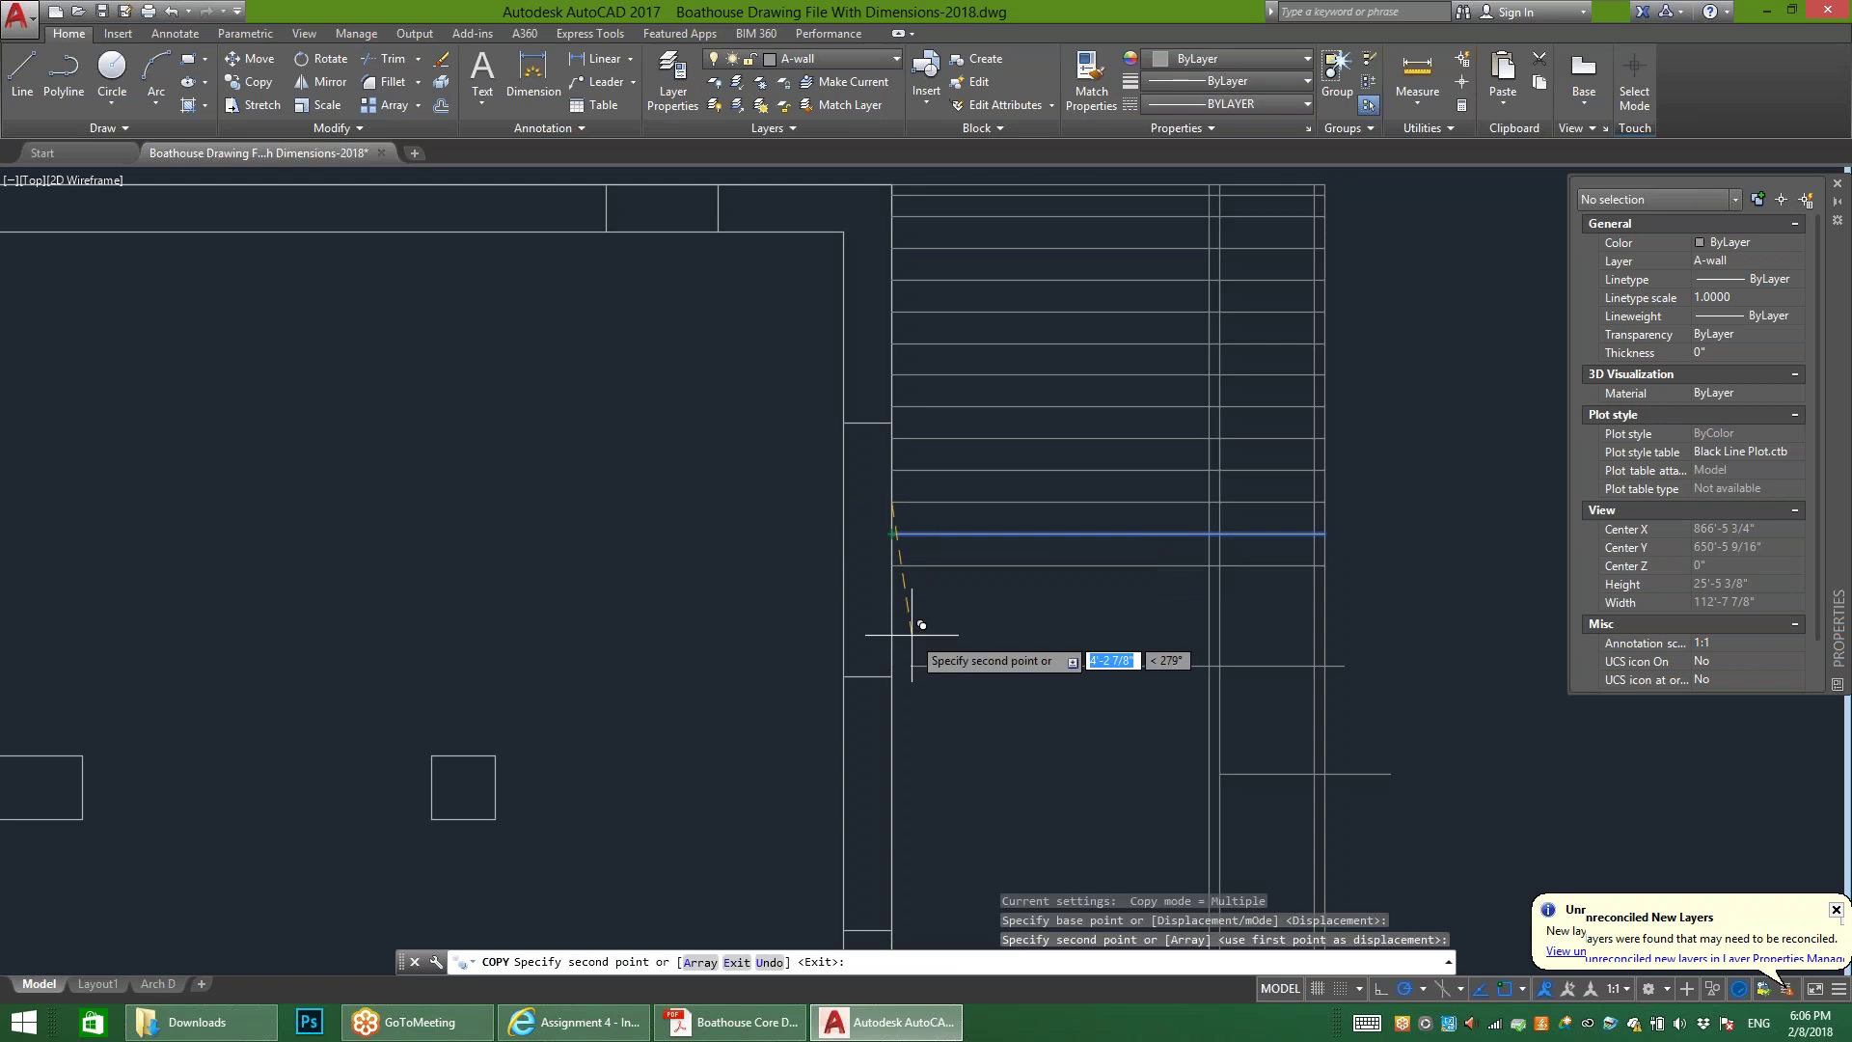
pyautogui.click(891, 565)
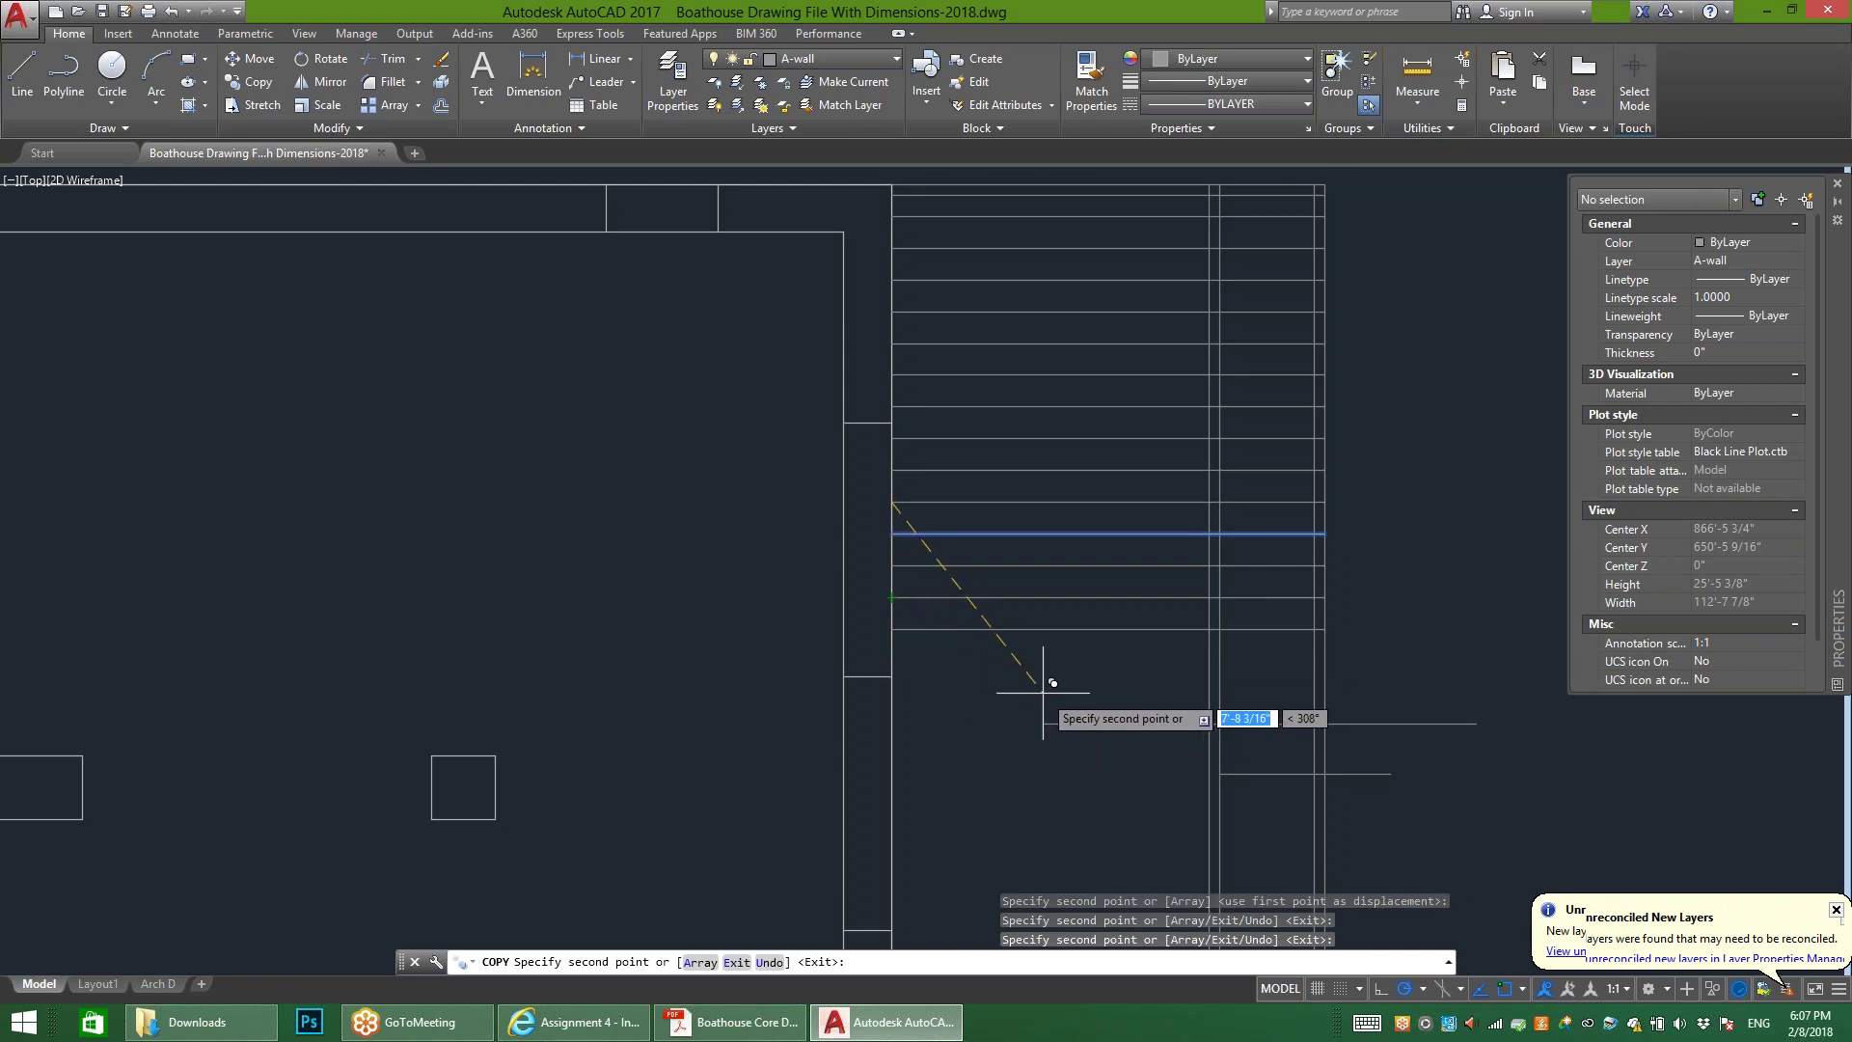
pyautogui.press('Escape')
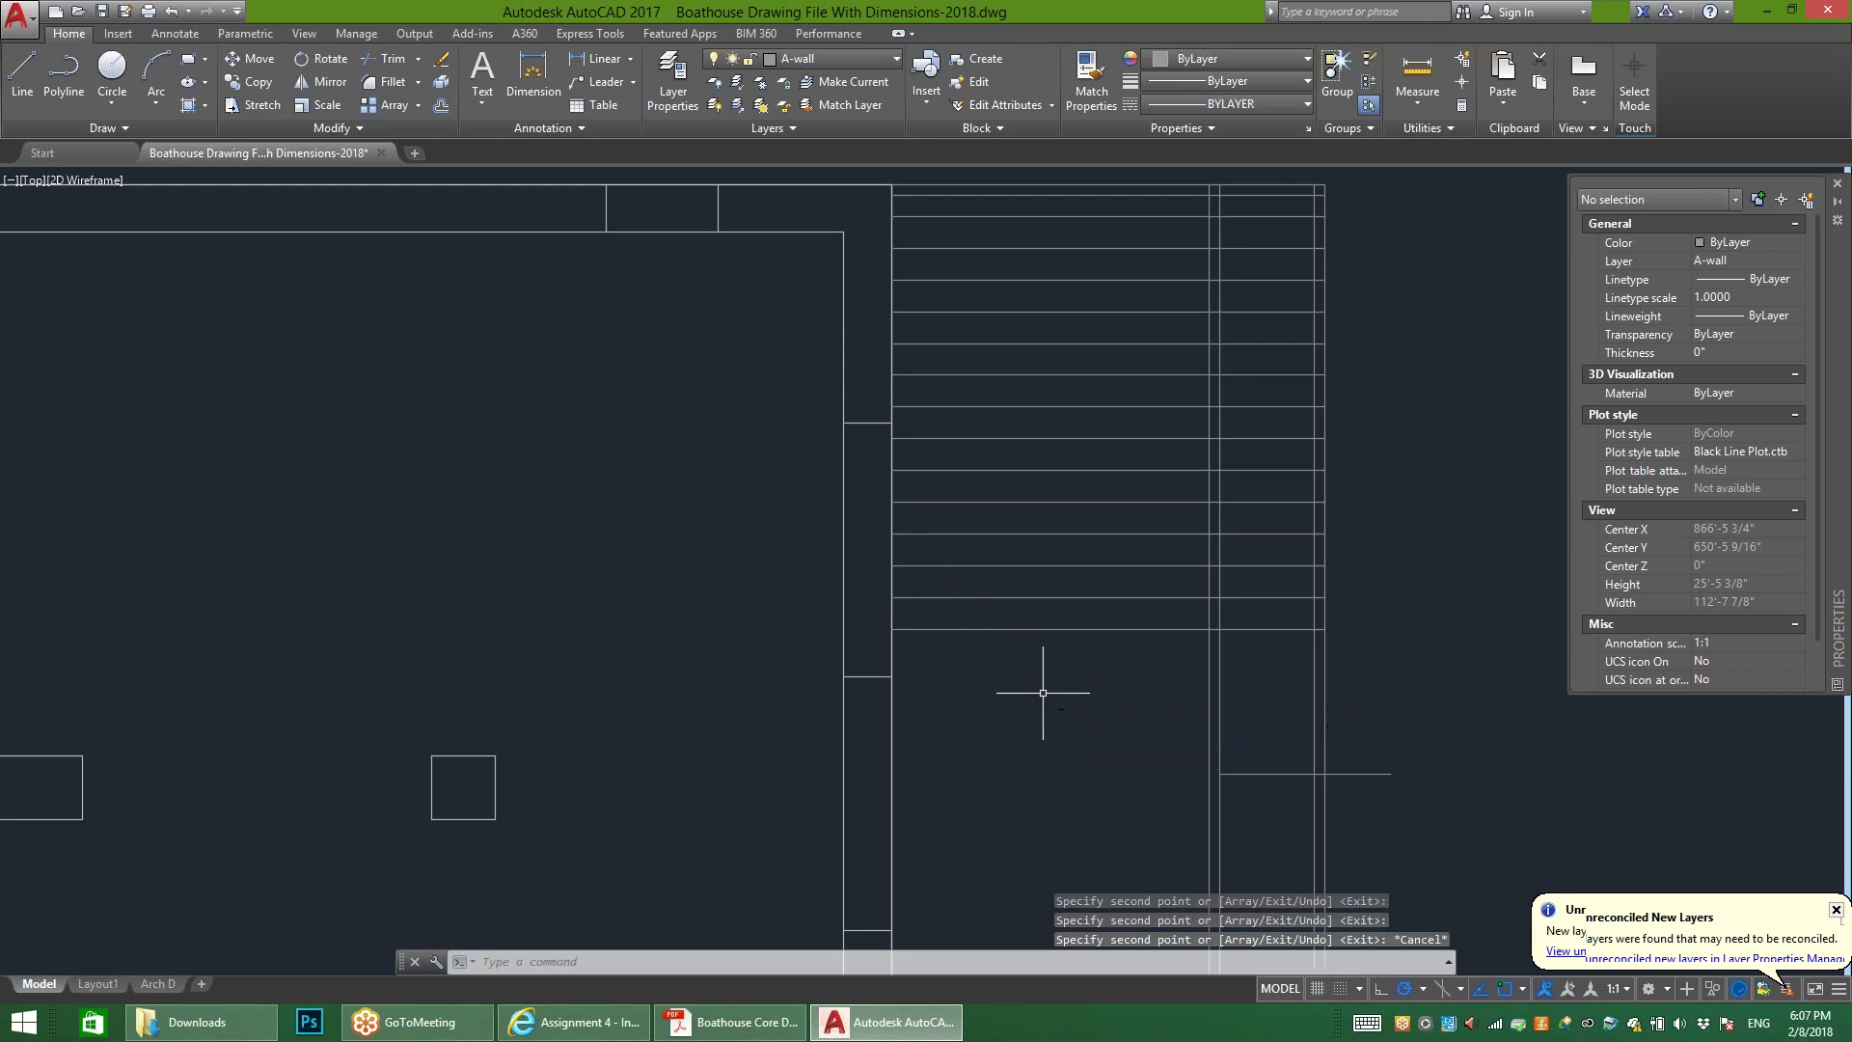
# Step: Copy the 13 lower deck board lines downward so the set restarts at the last line, and erase one overlapping line there
pyautogui.click(1107, 694)
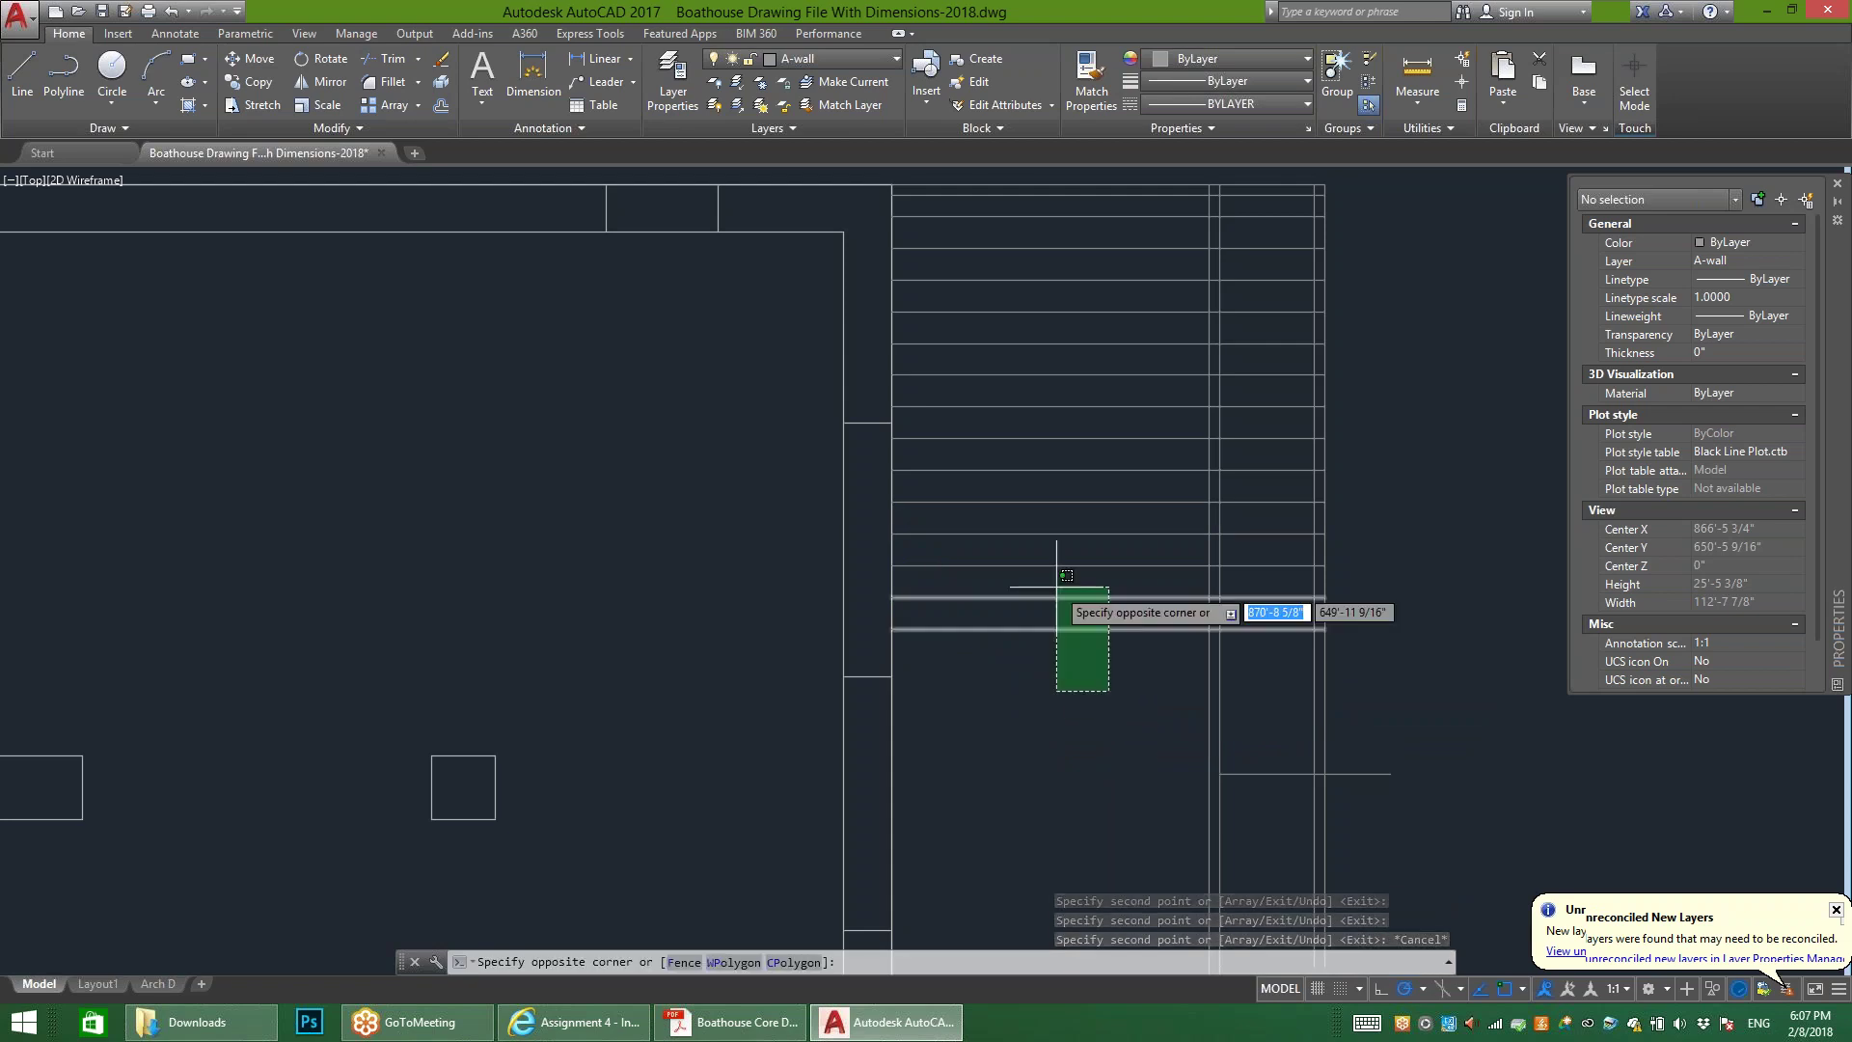
pyautogui.scroll(-1, 1110, 415)
pyautogui.scroll(1, 1033, 304)
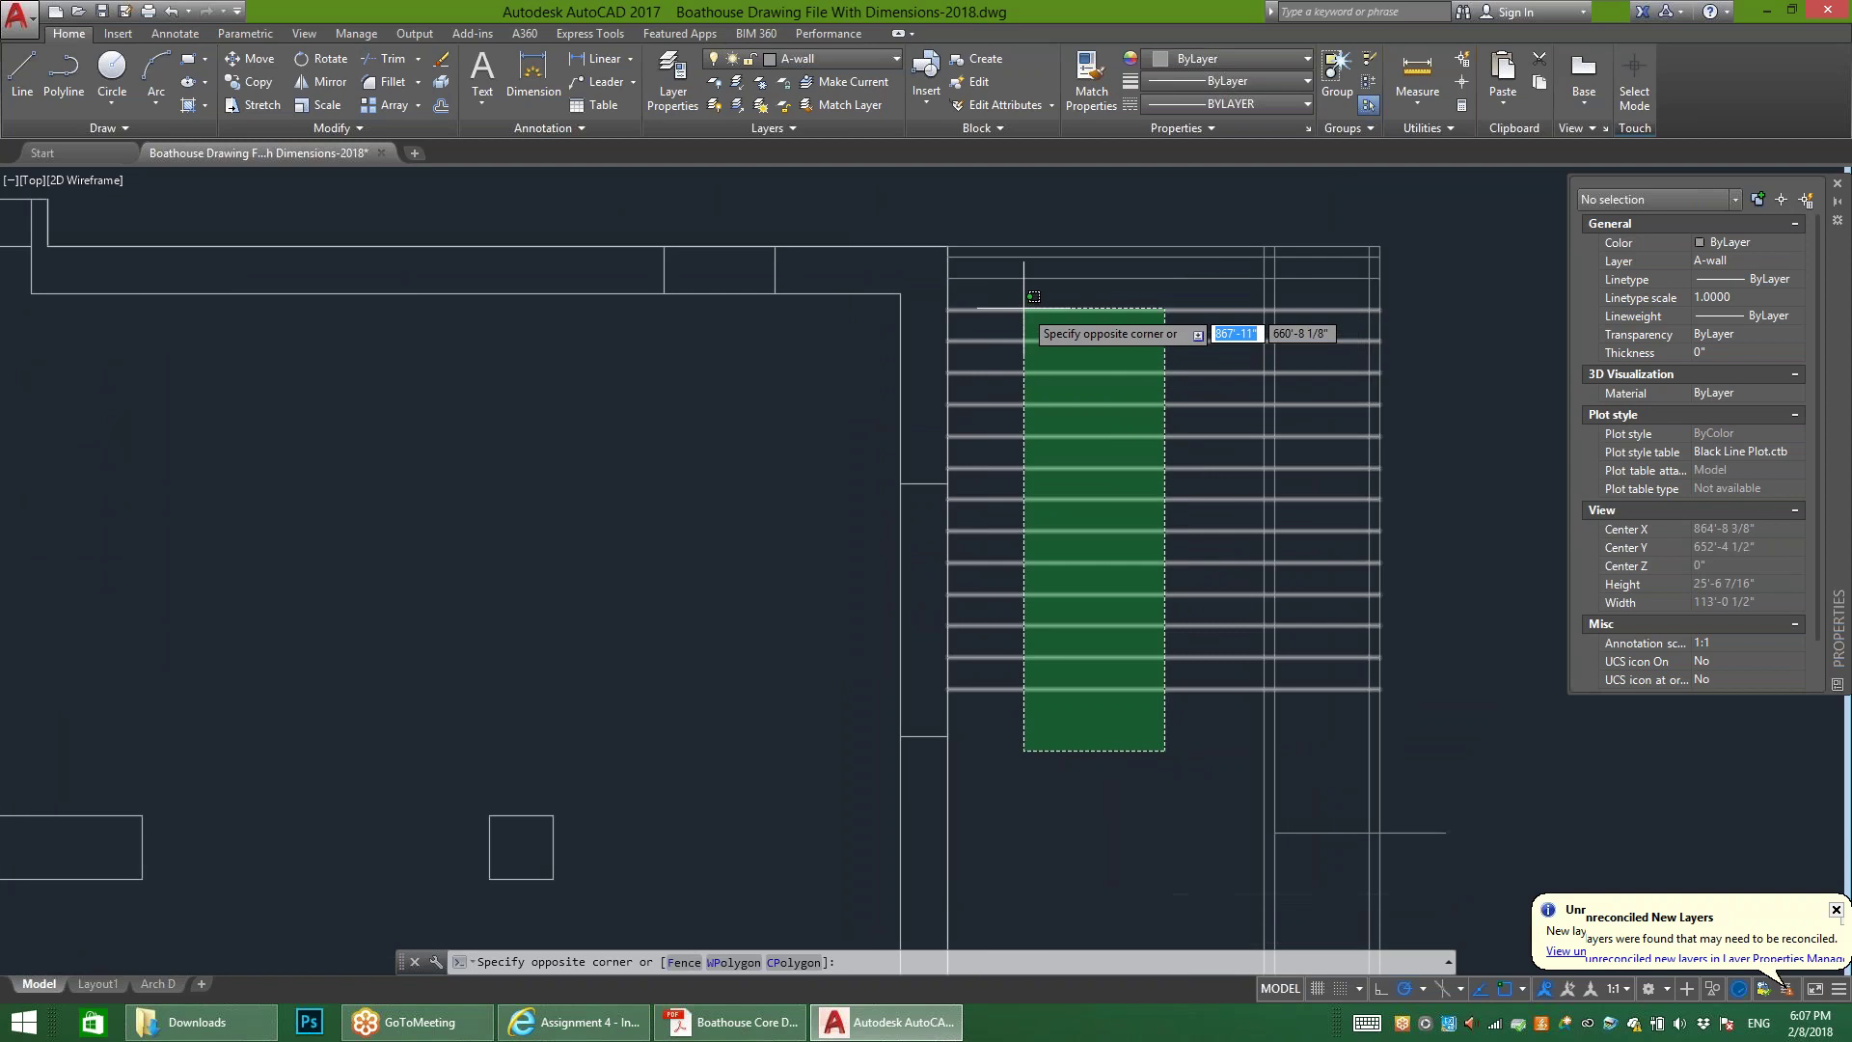
pyautogui.click(1030, 299)
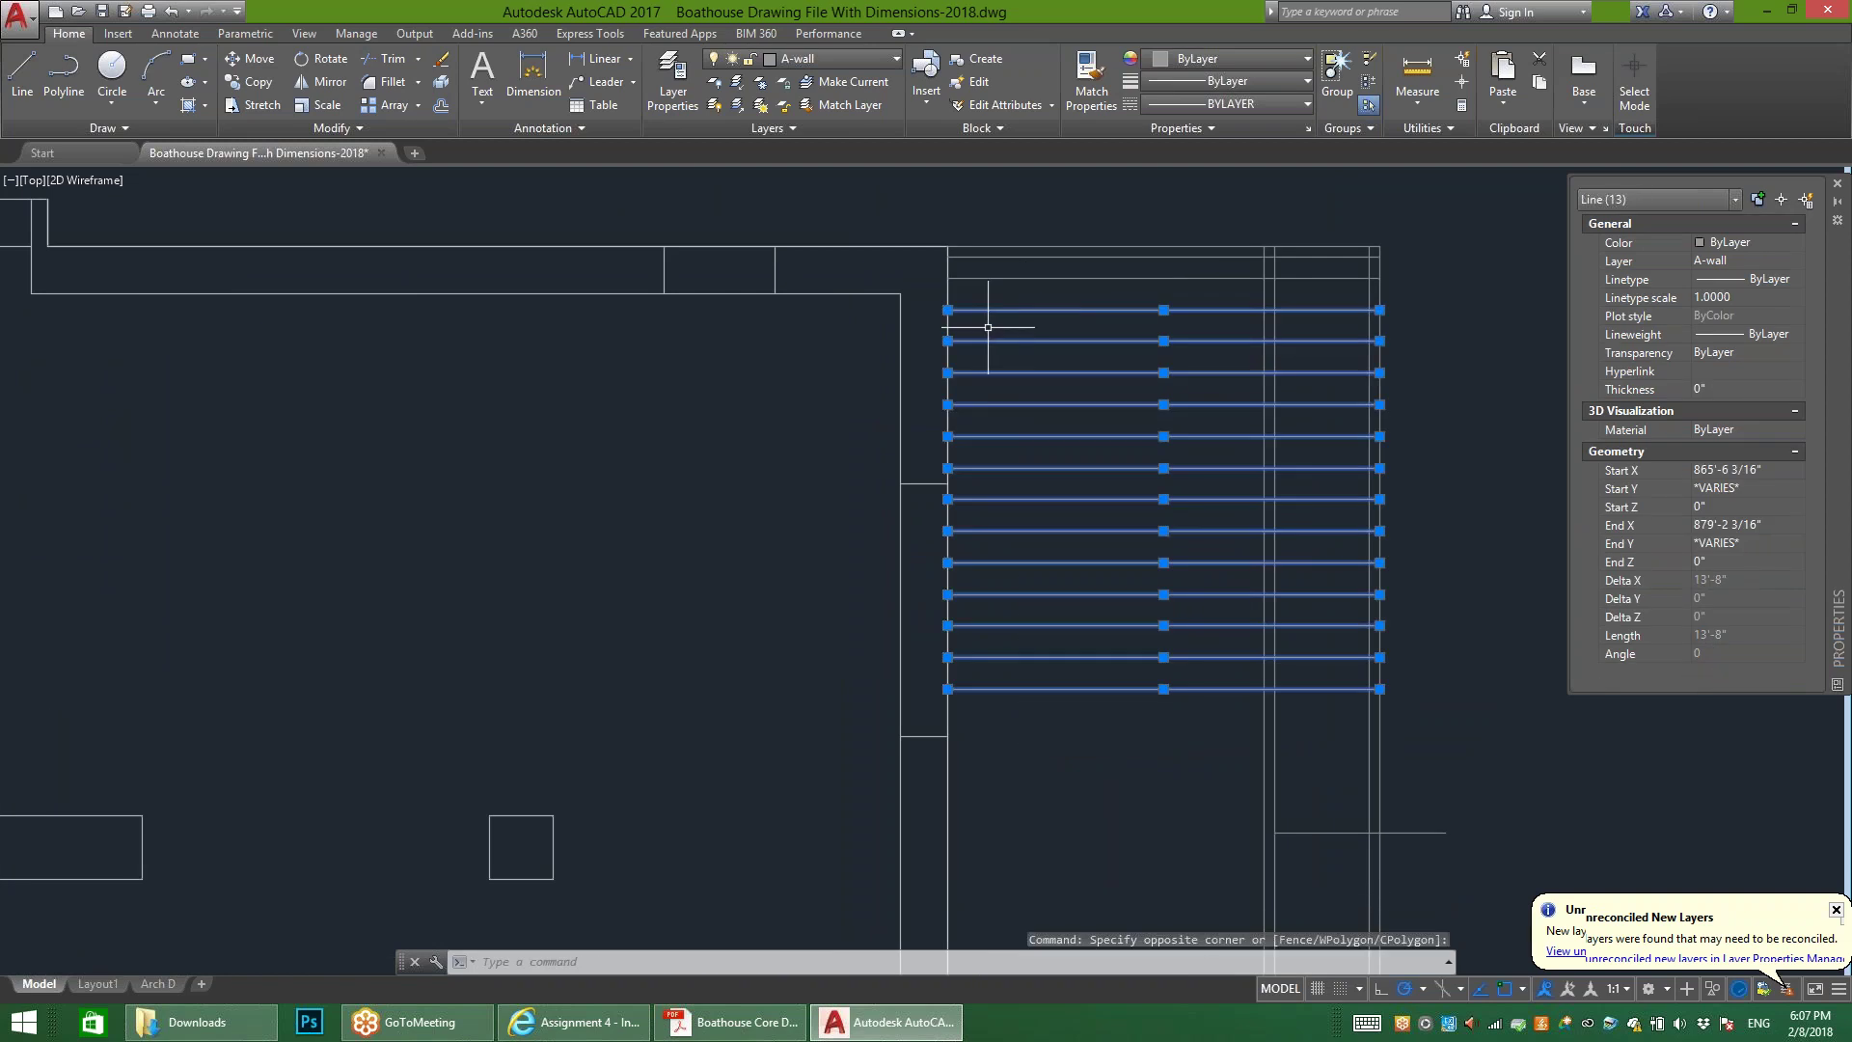
pyautogui.click(252, 82)
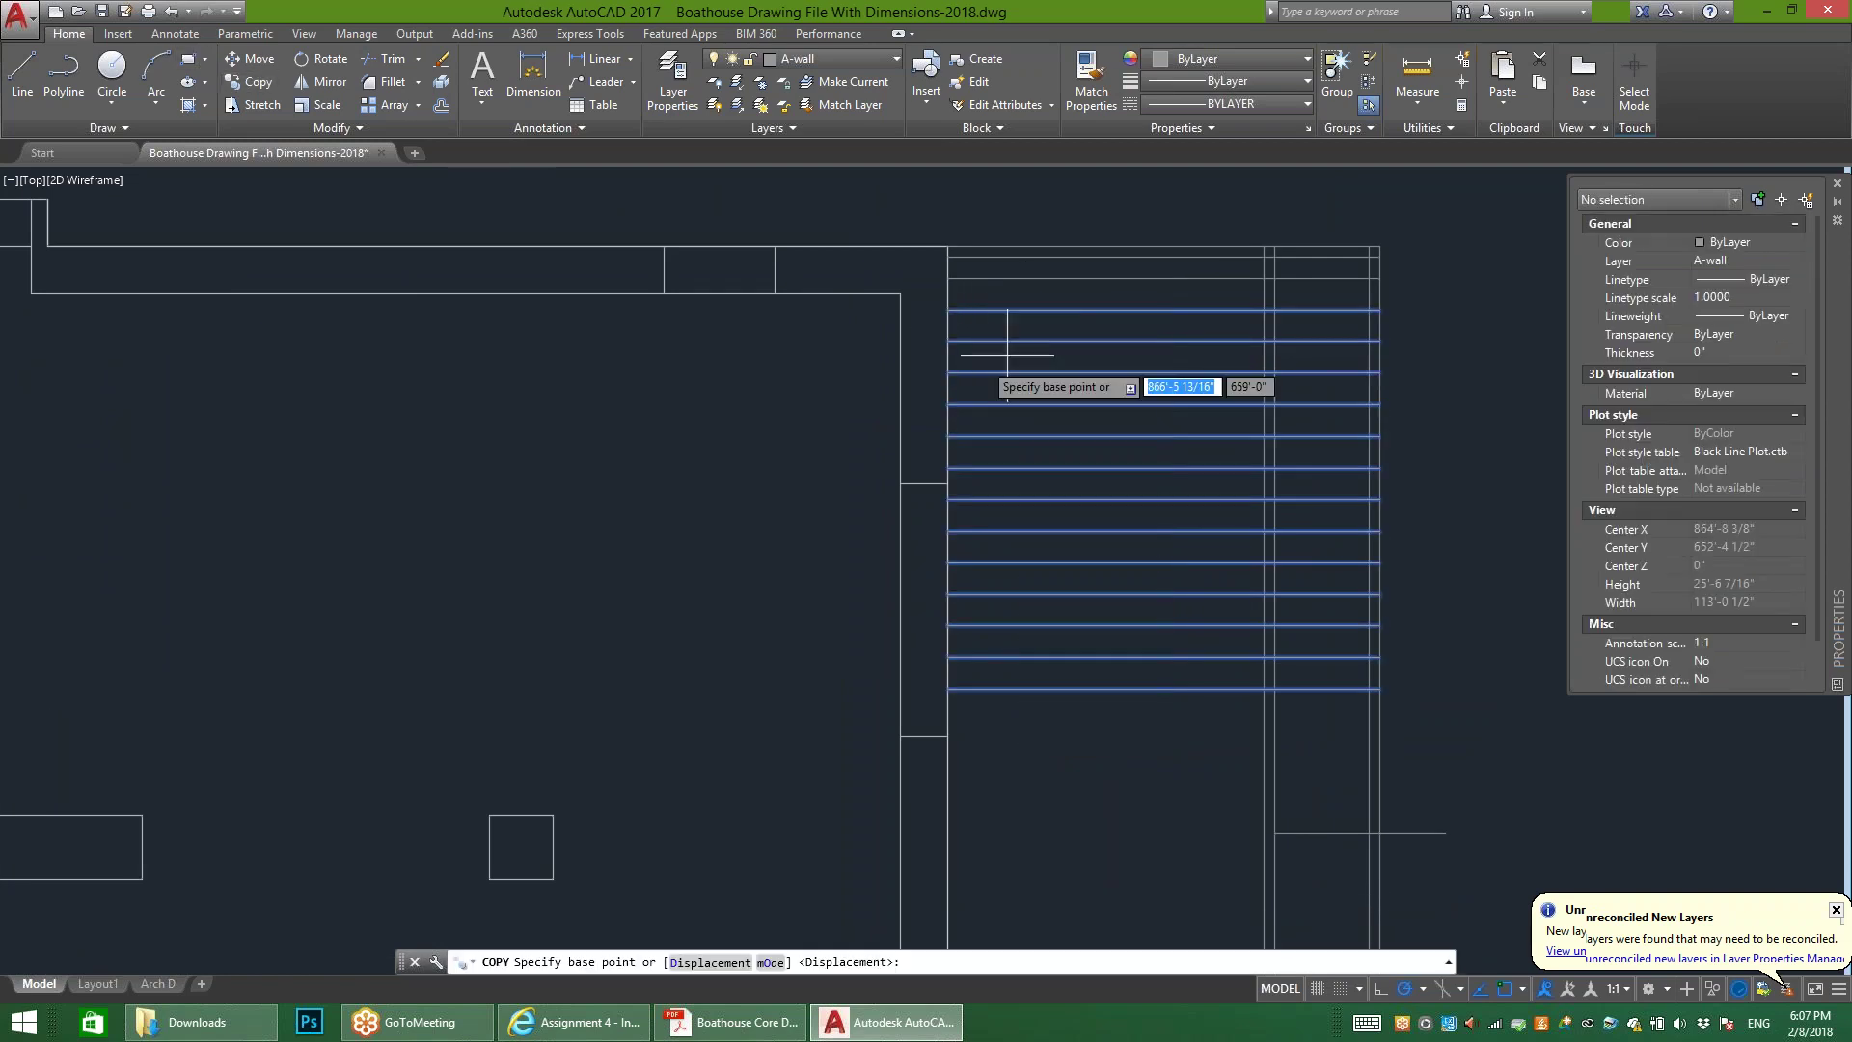
pyautogui.click(950, 310)
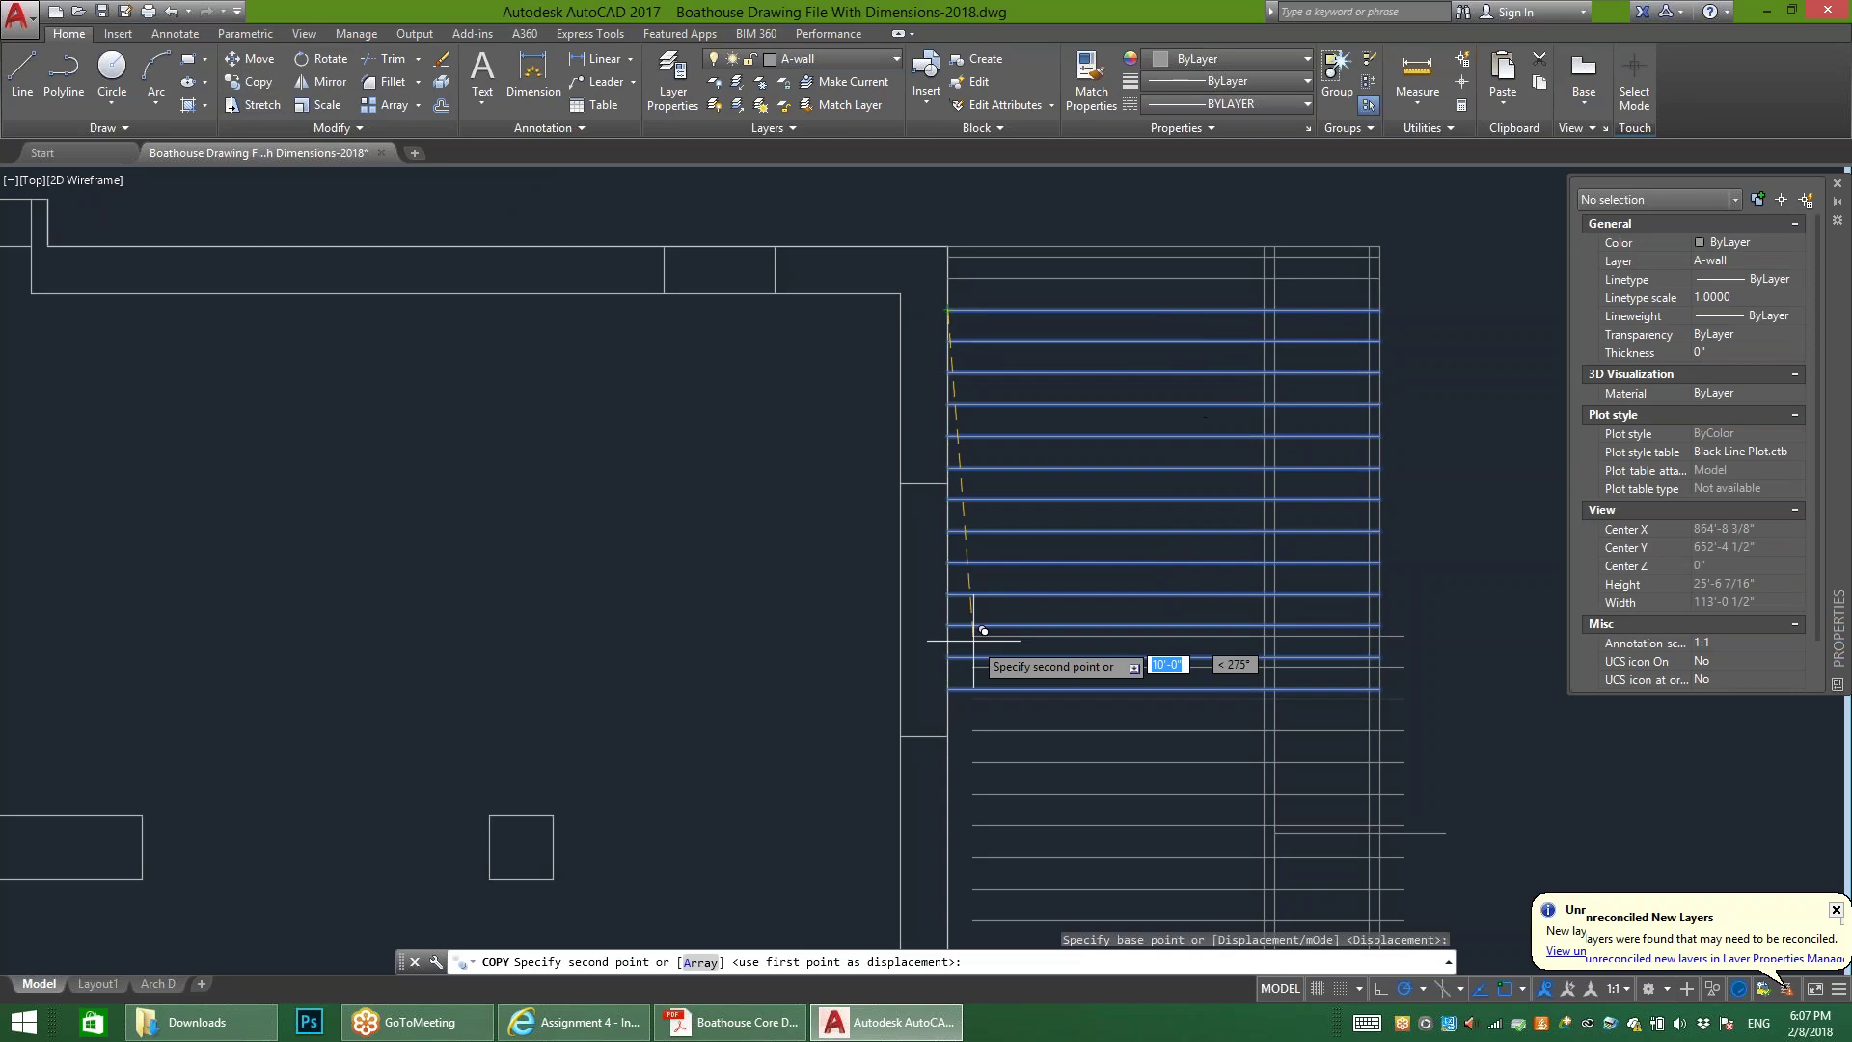
pyautogui.click(957, 679)
pyautogui.press('Escape')
pyautogui.click(1019, 691)
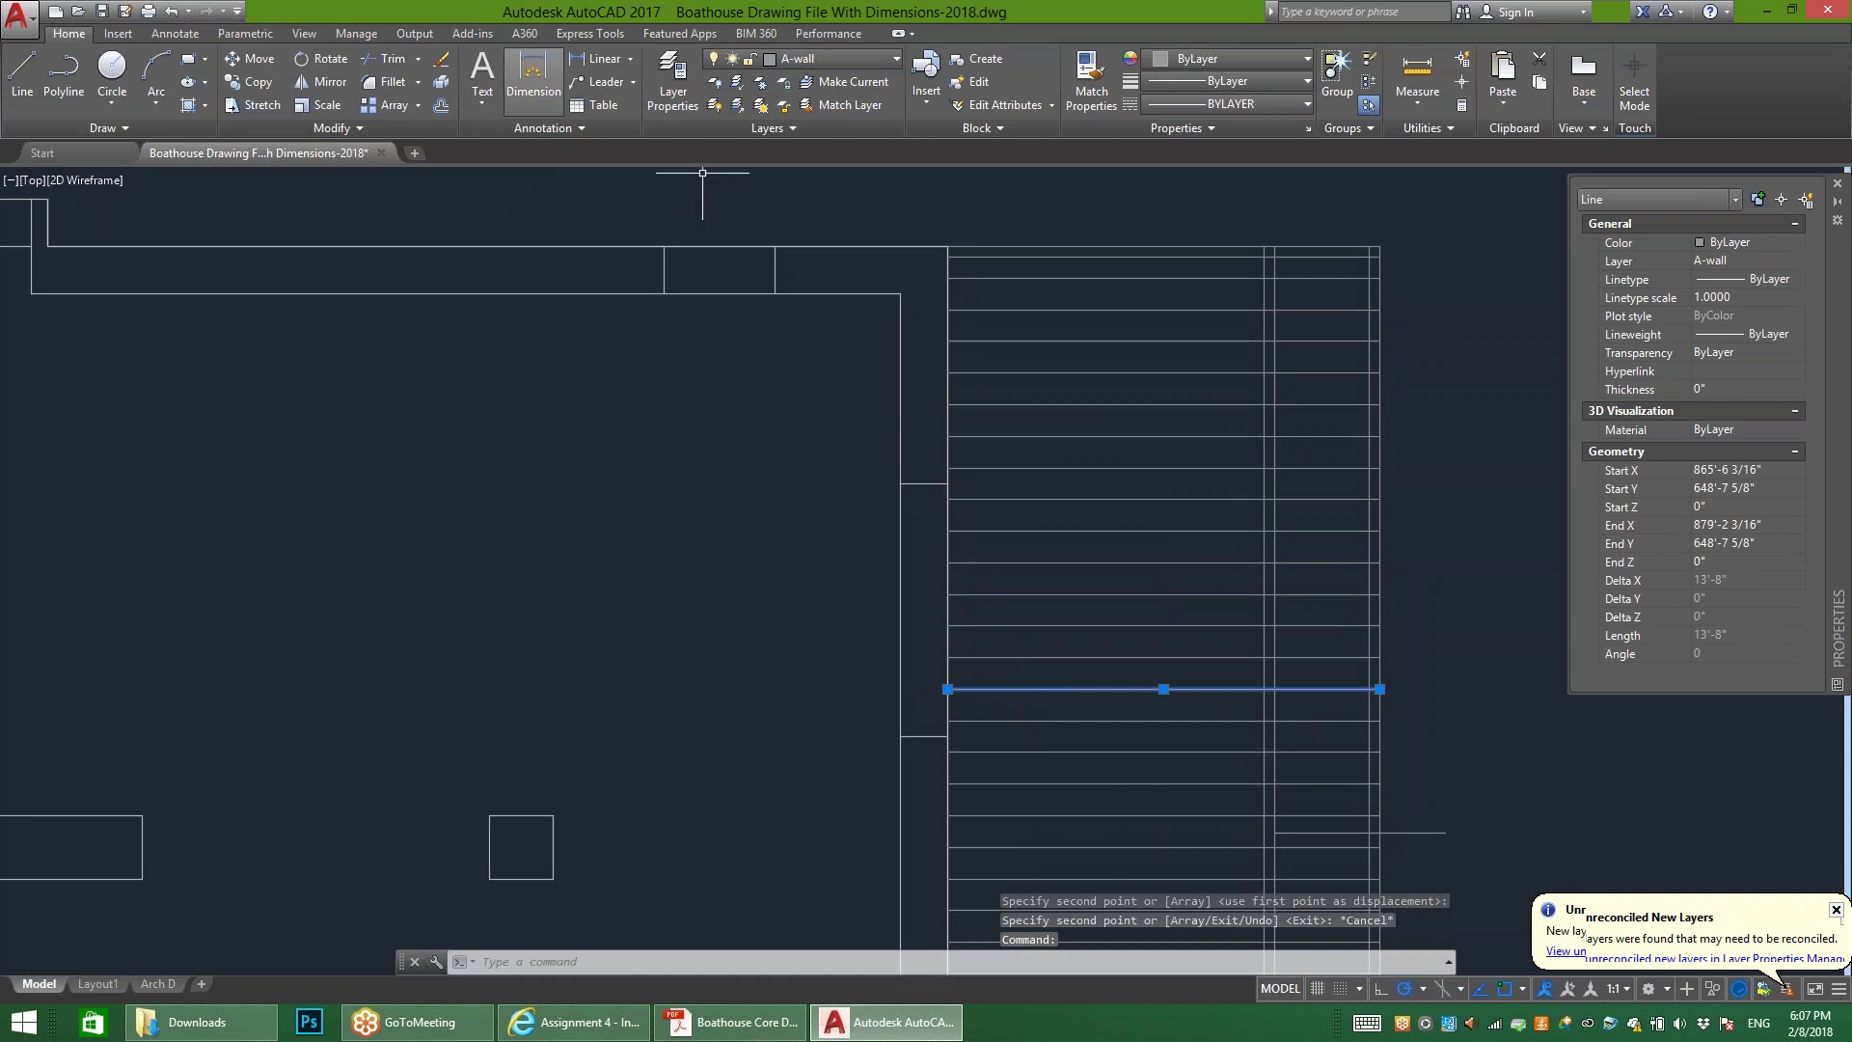
pyautogui.click(441, 59)
# Step: Copy the 25 deck board lines 24' downward, snapping the top line onto the lowest board line's wall-side end
pyautogui.scroll(-2, 1119, 186)
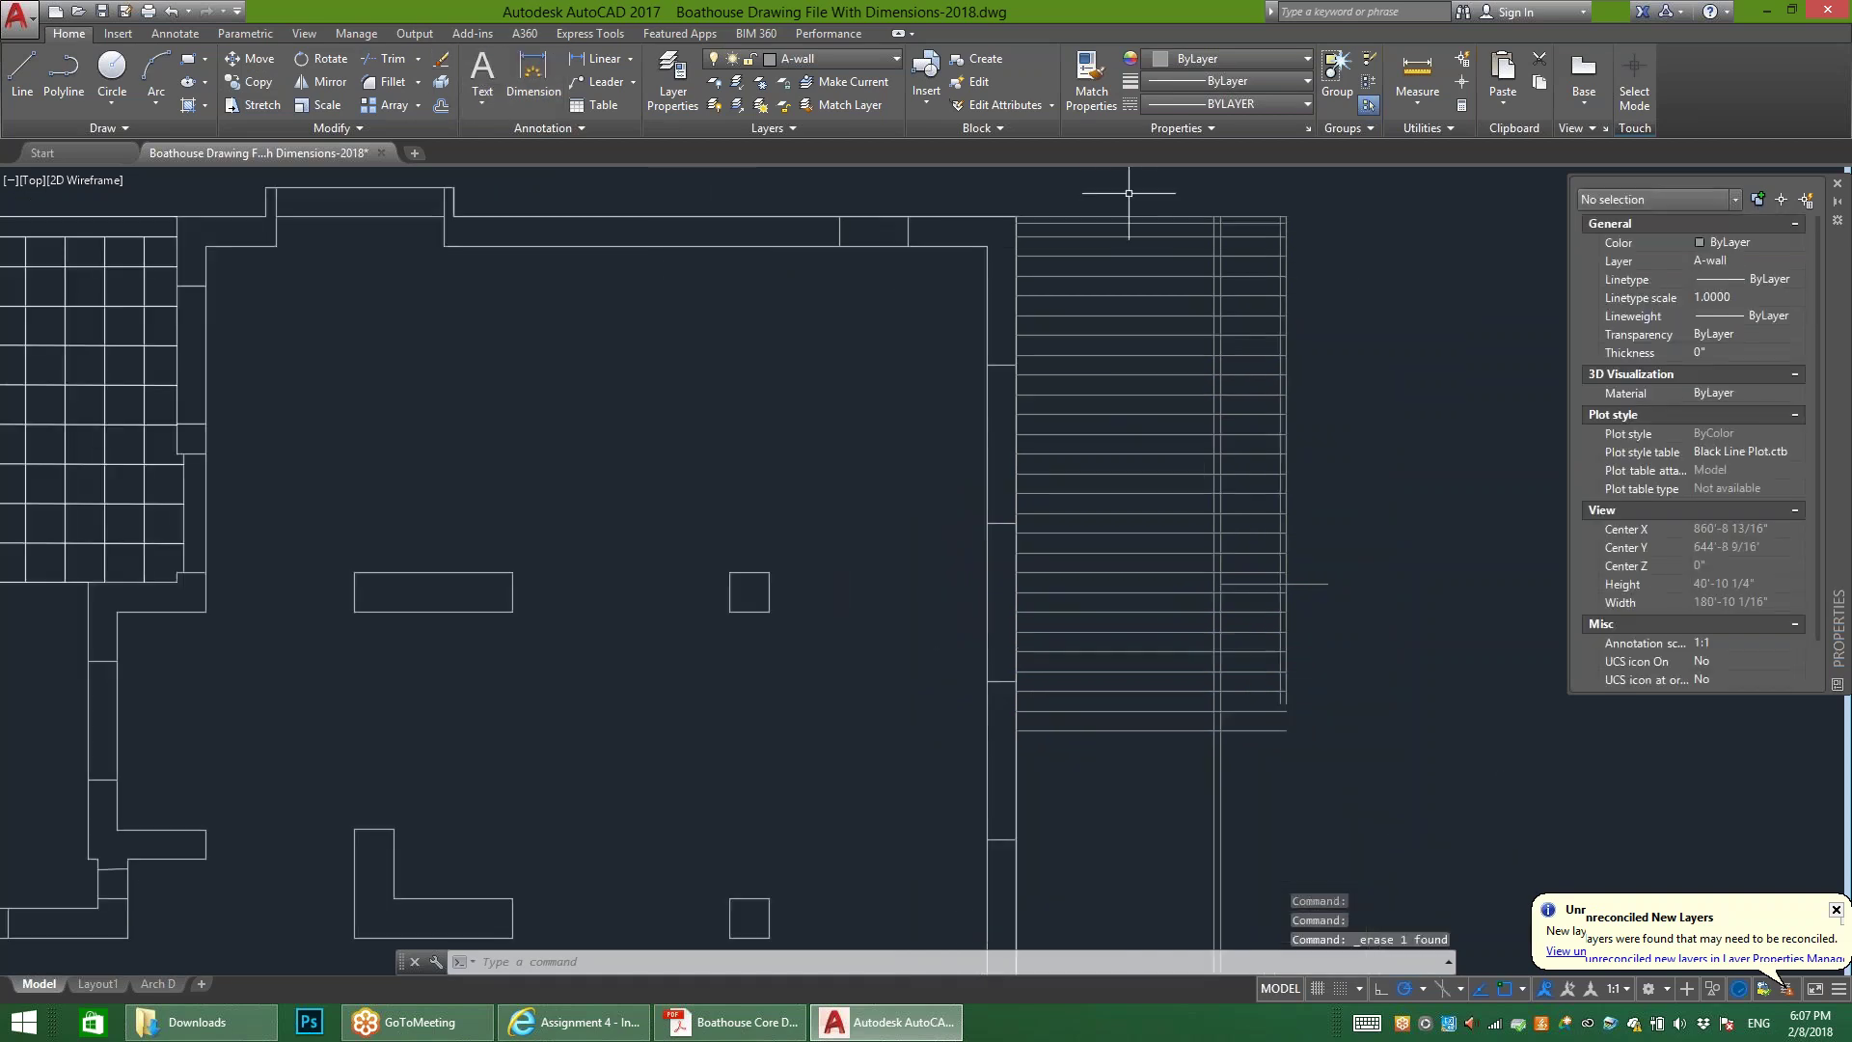
pyautogui.scroll(-4, 1146, 490)
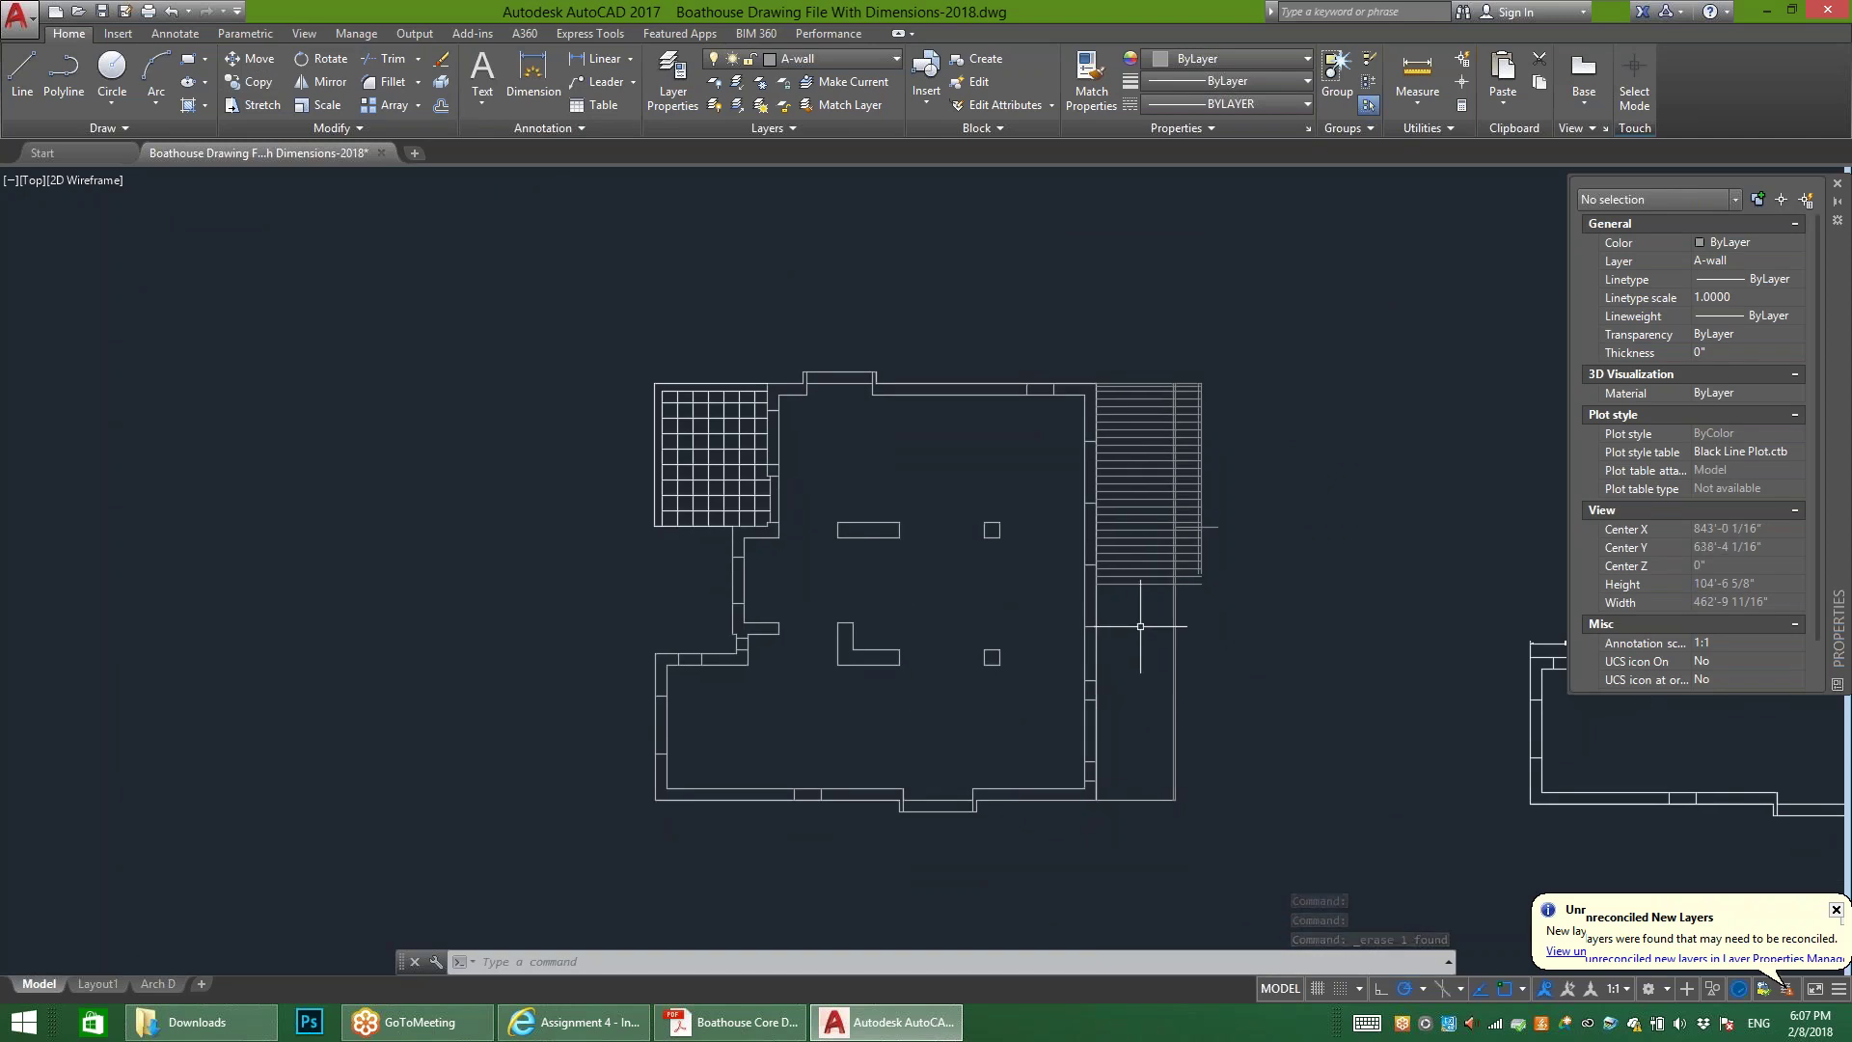
pyautogui.click(1151, 620)
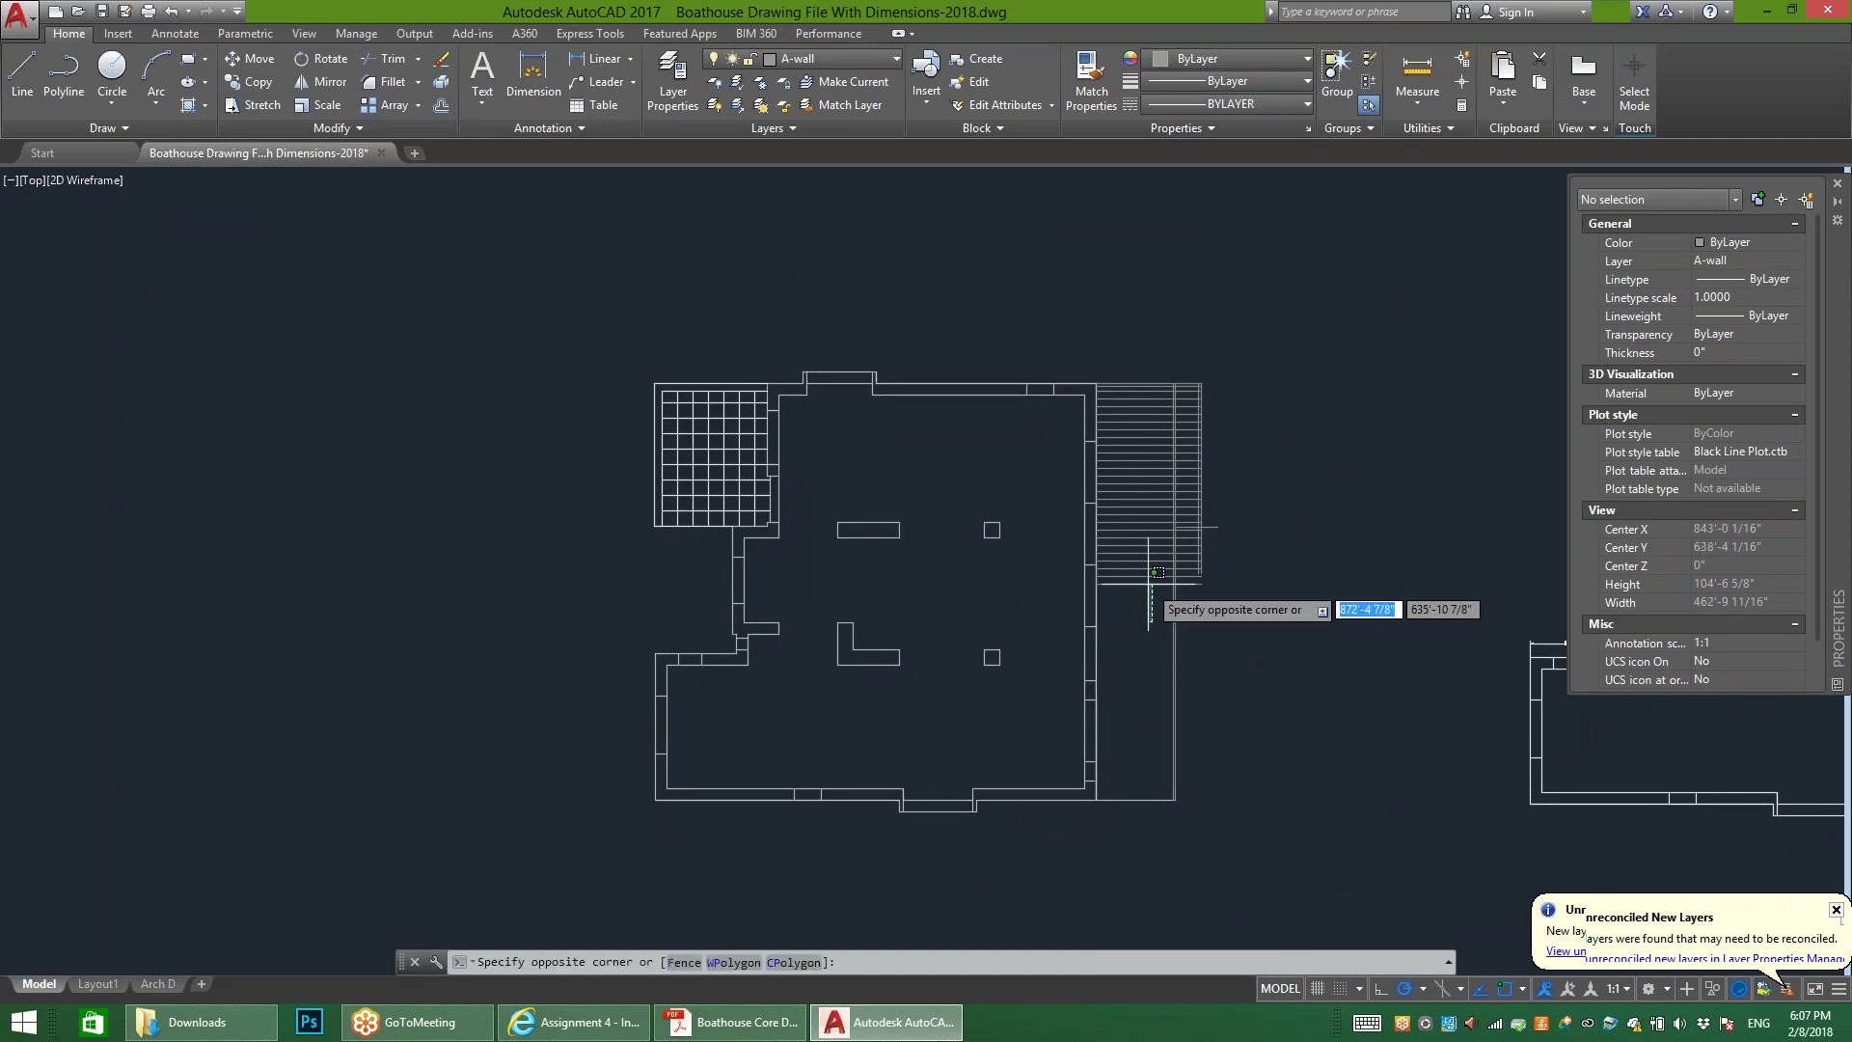
pyautogui.scroll(2, 1110, 415)
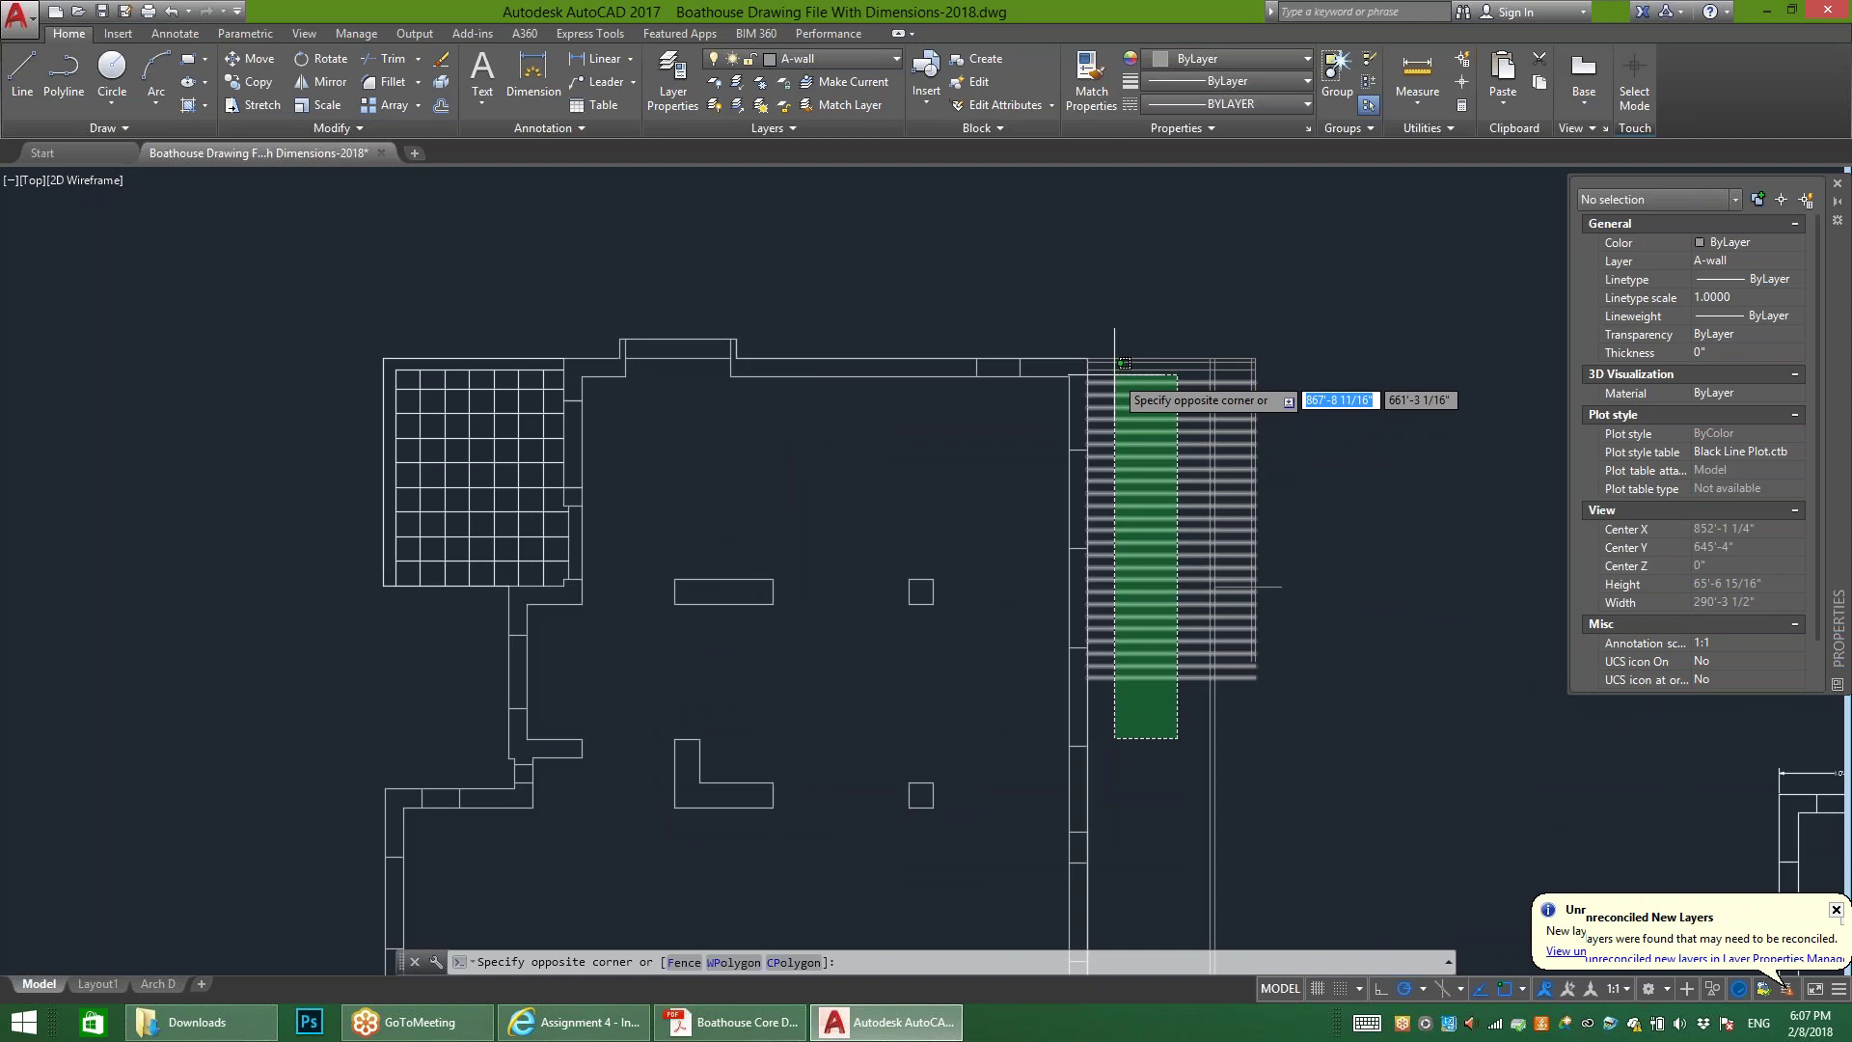
pyautogui.click(1125, 362)
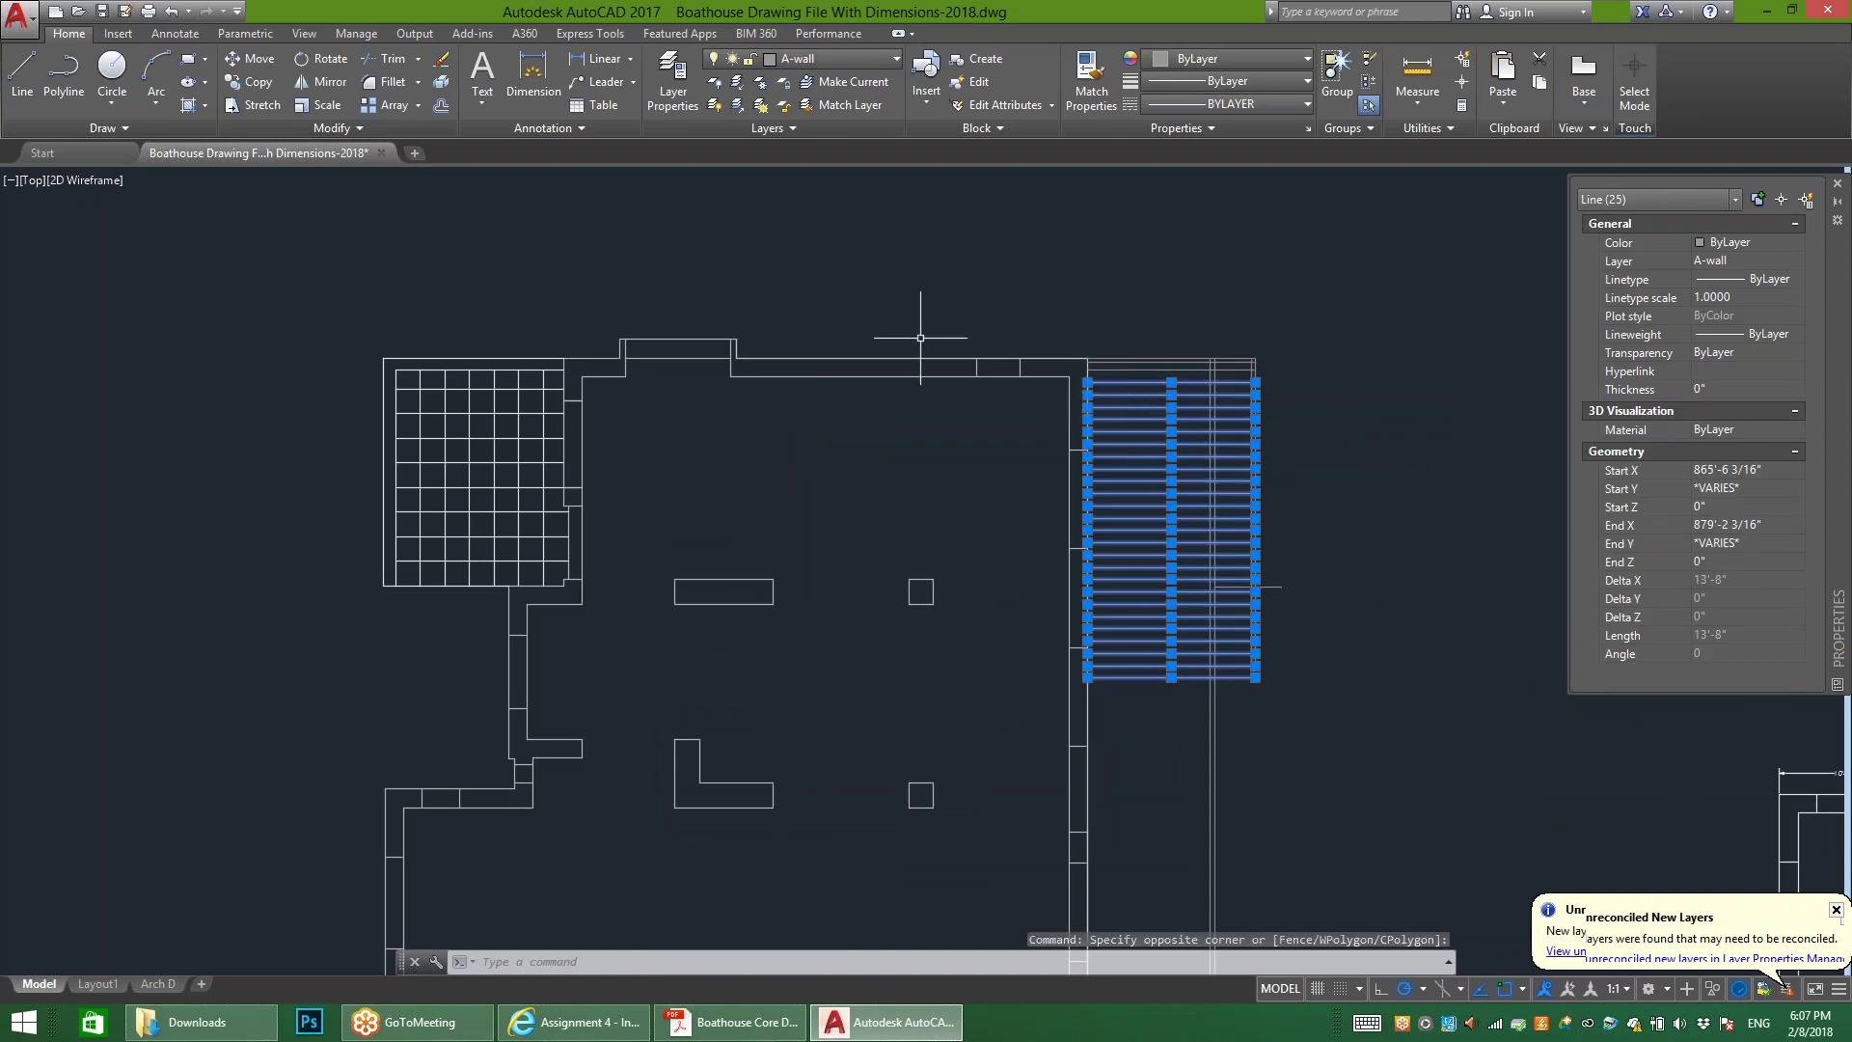
pyautogui.scroll(6, 1178, 341)
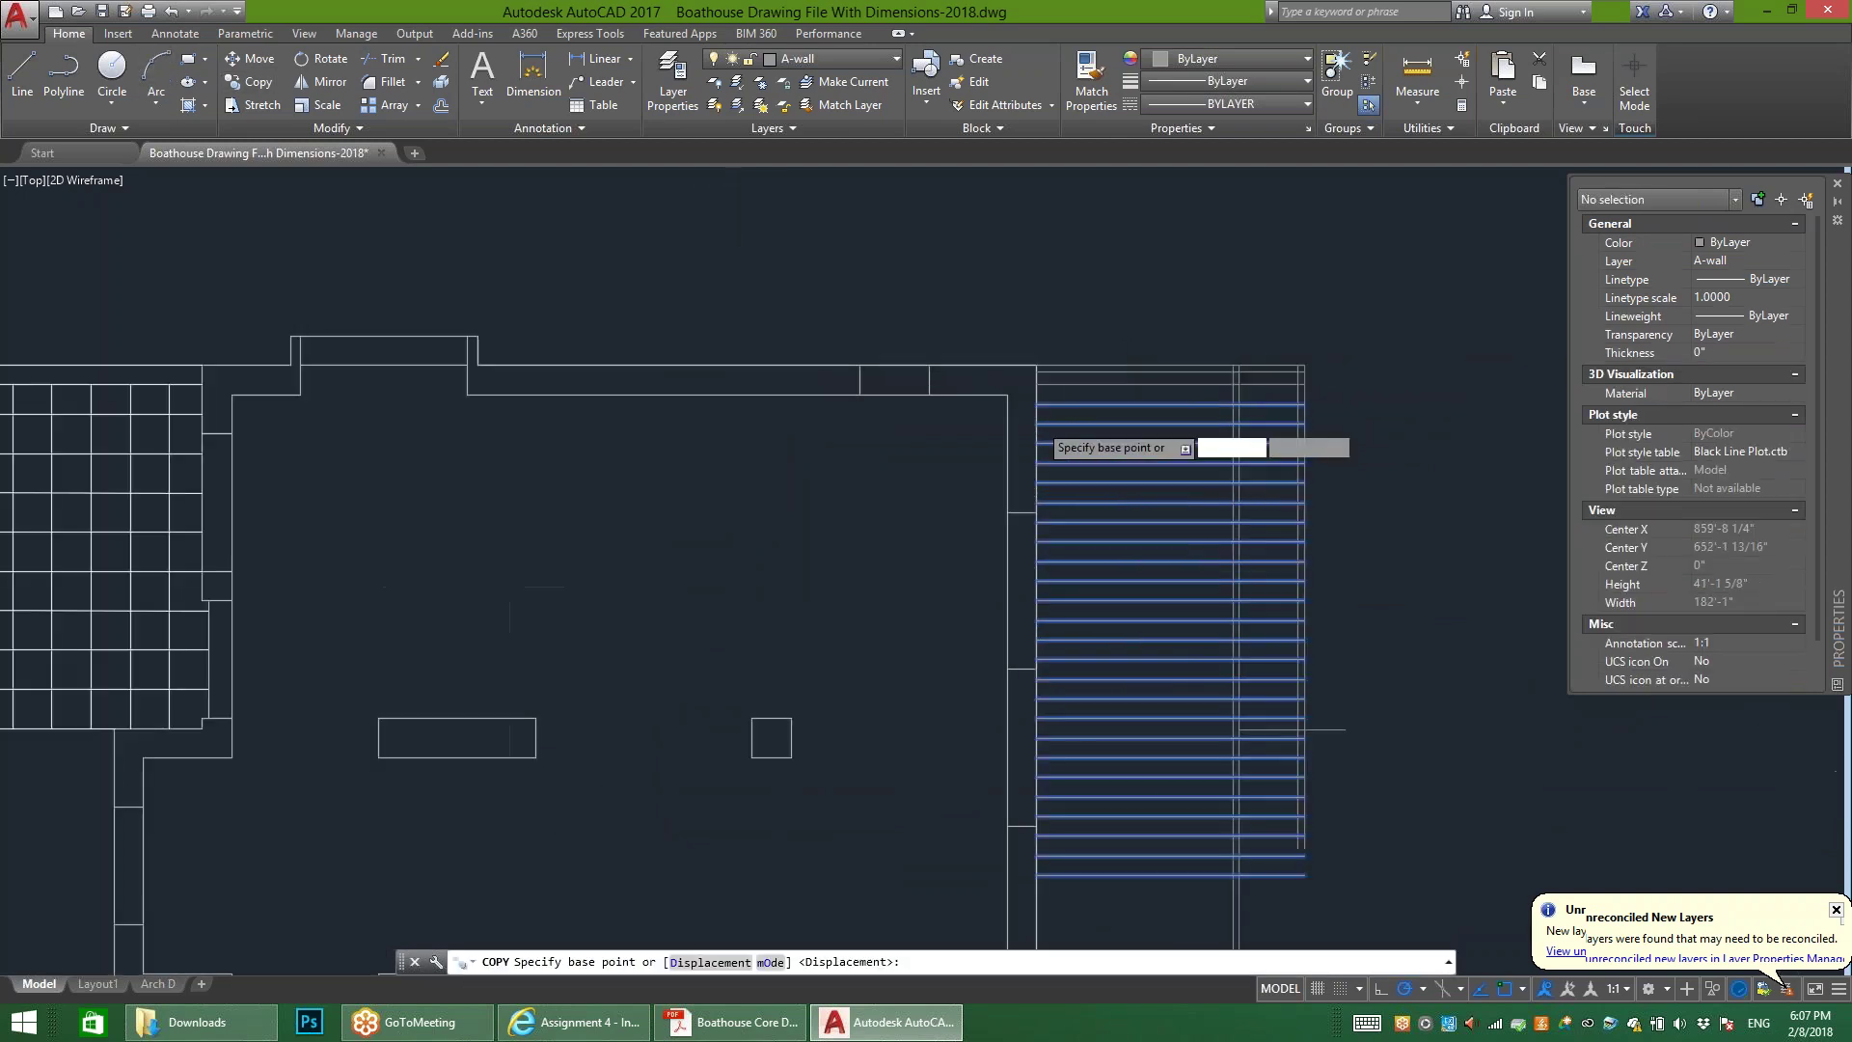
pyautogui.click(1033, 378)
pyautogui.scroll(-6, 1056, 372)
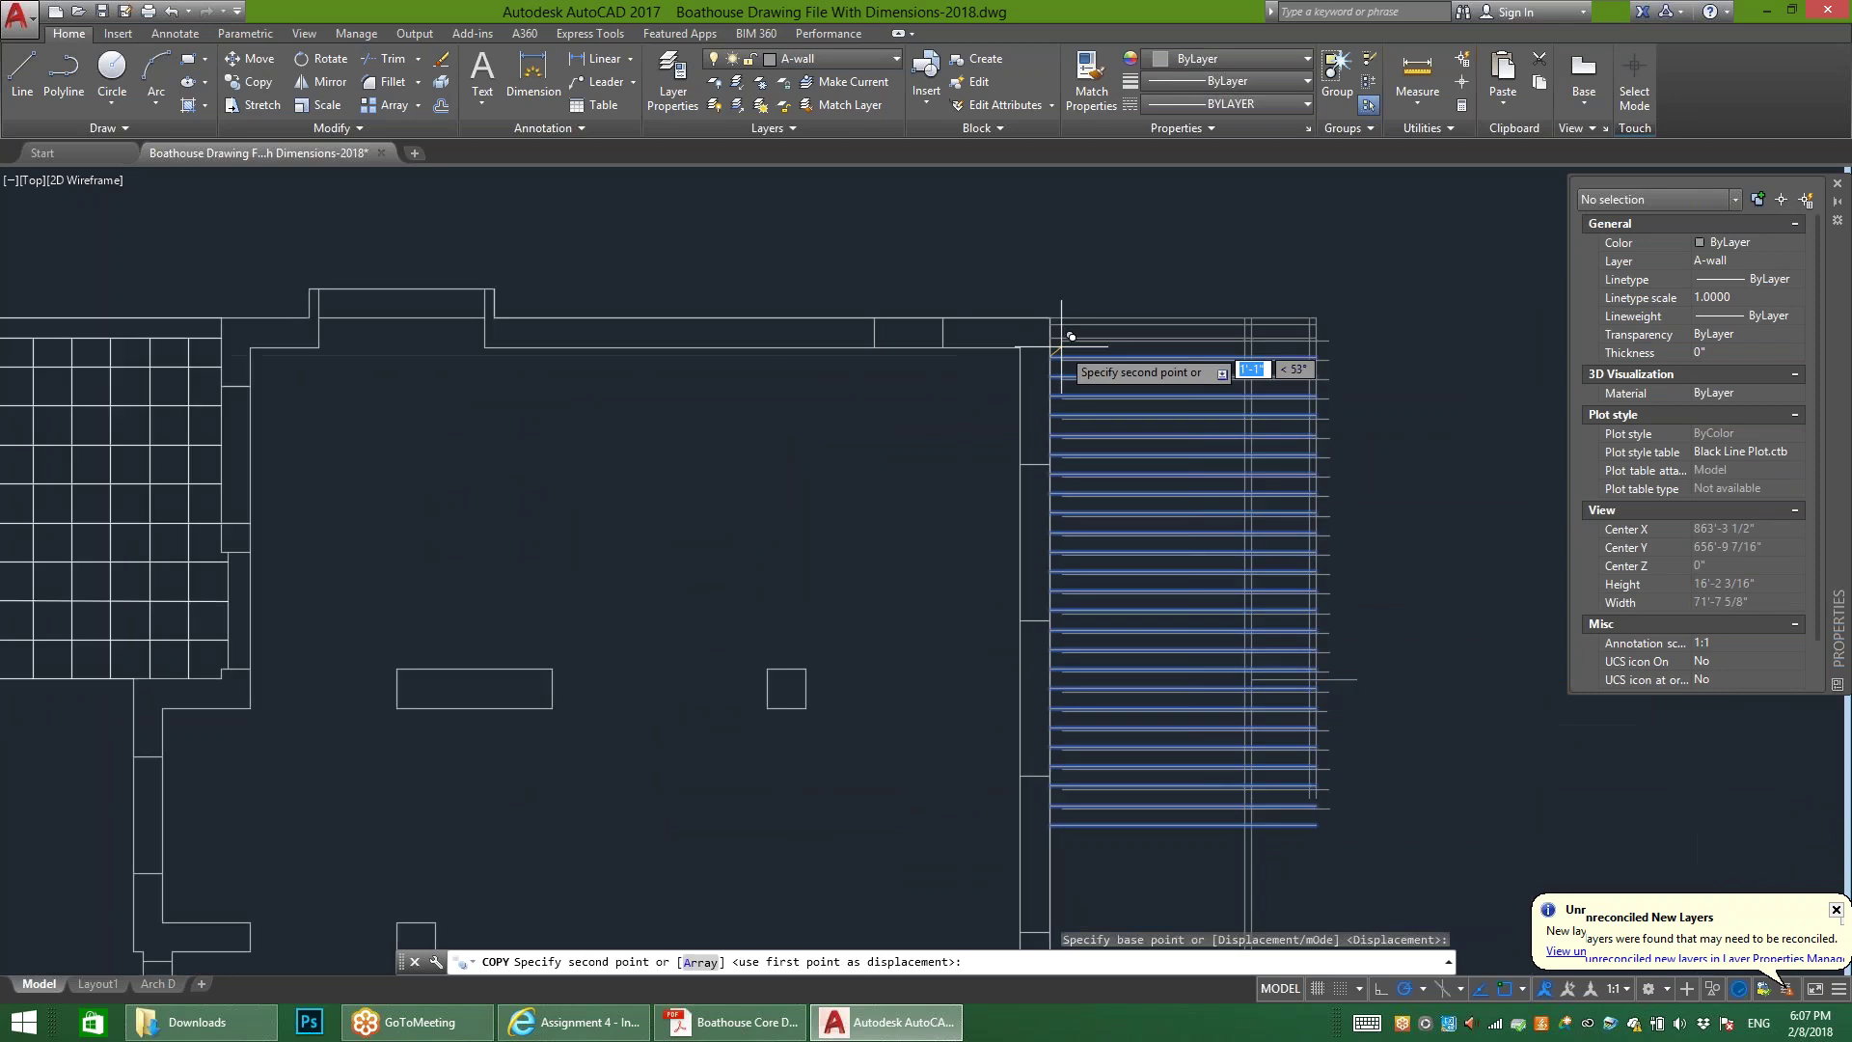
pyautogui.scroll(-3, 1067, 521)
pyautogui.scroll(6, 1062, 723)
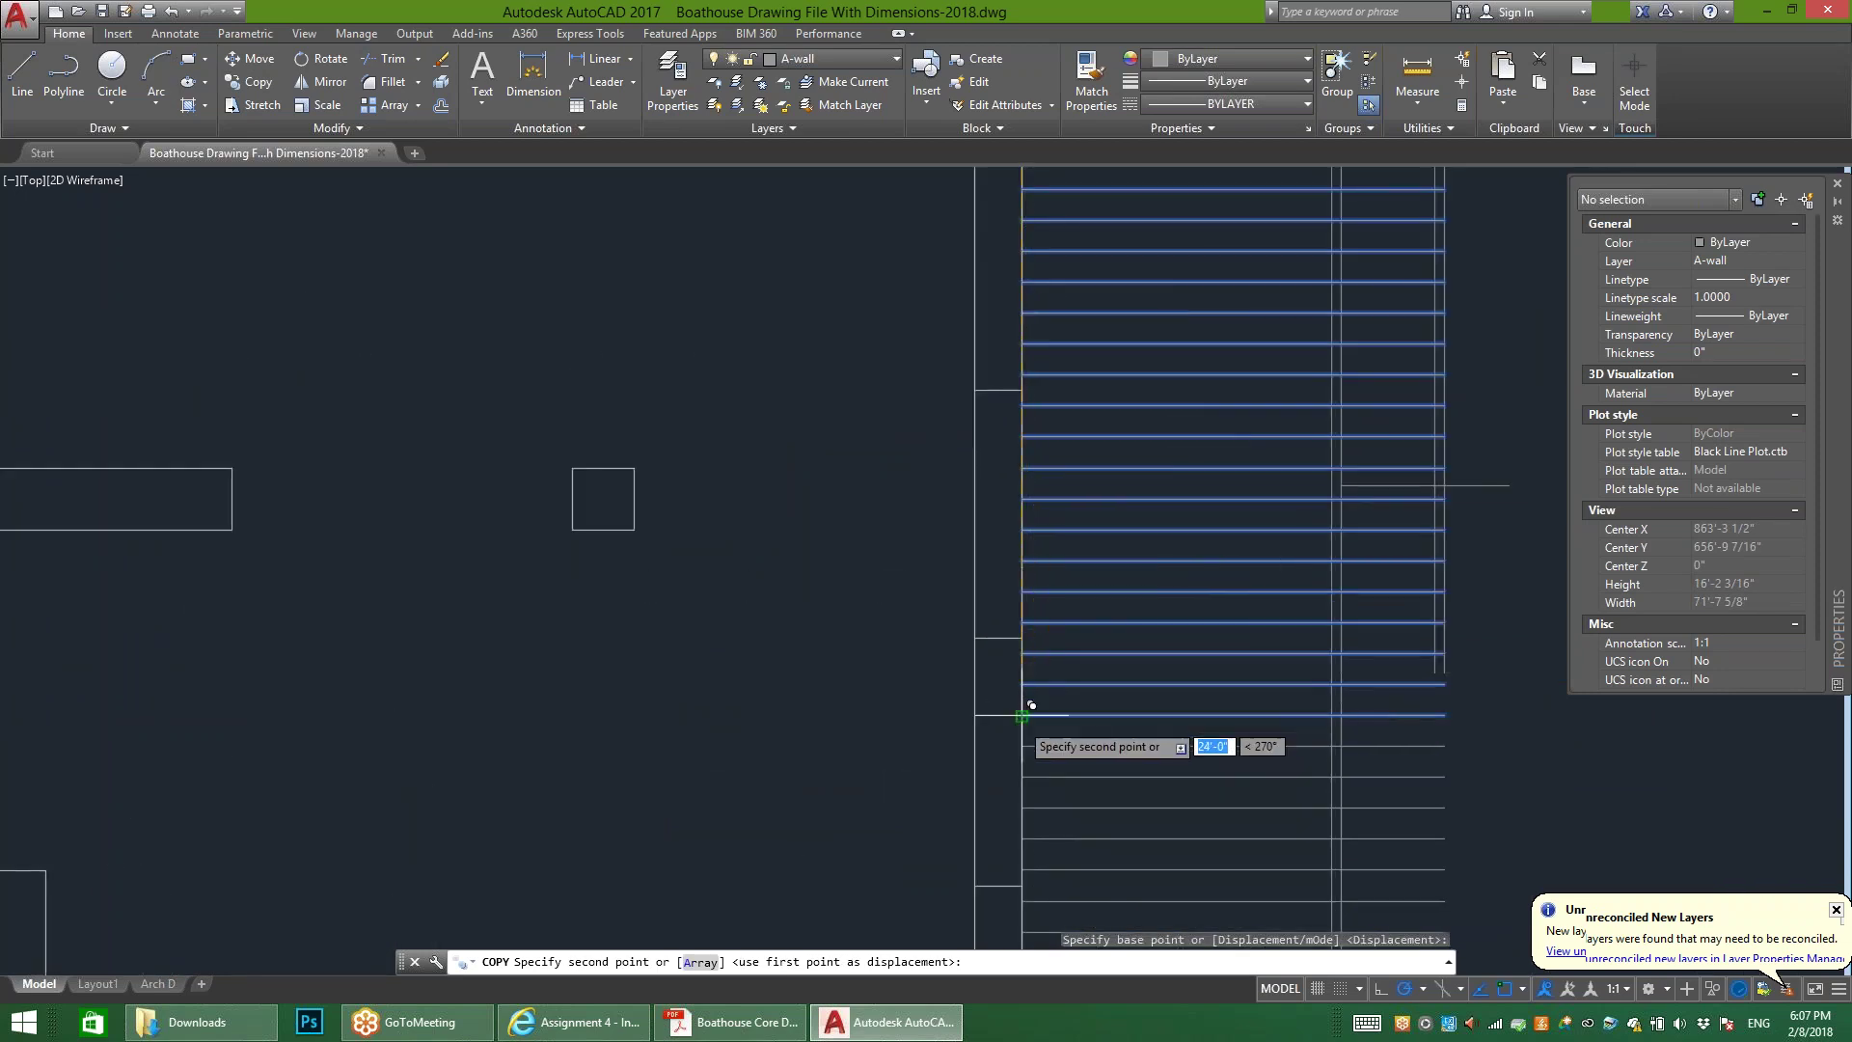
pyautogui.click(1022, 715)
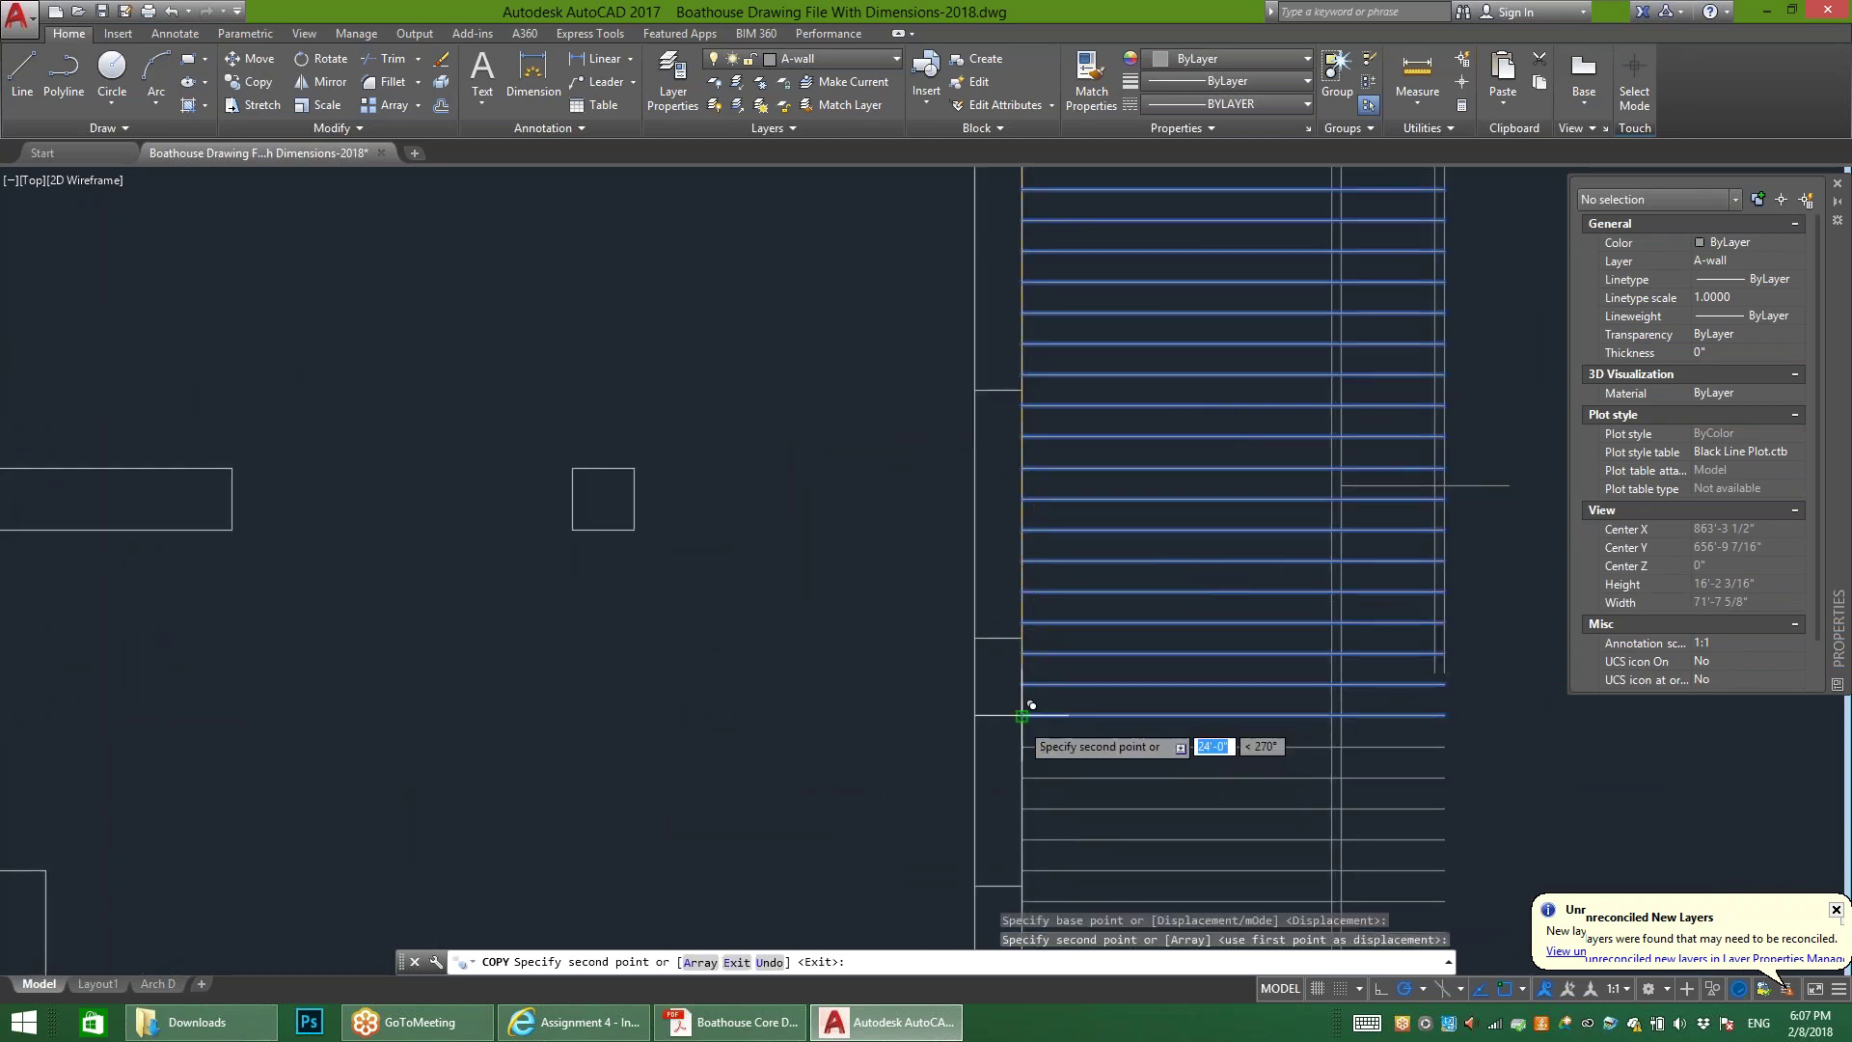
pyautogui.press('Escape')
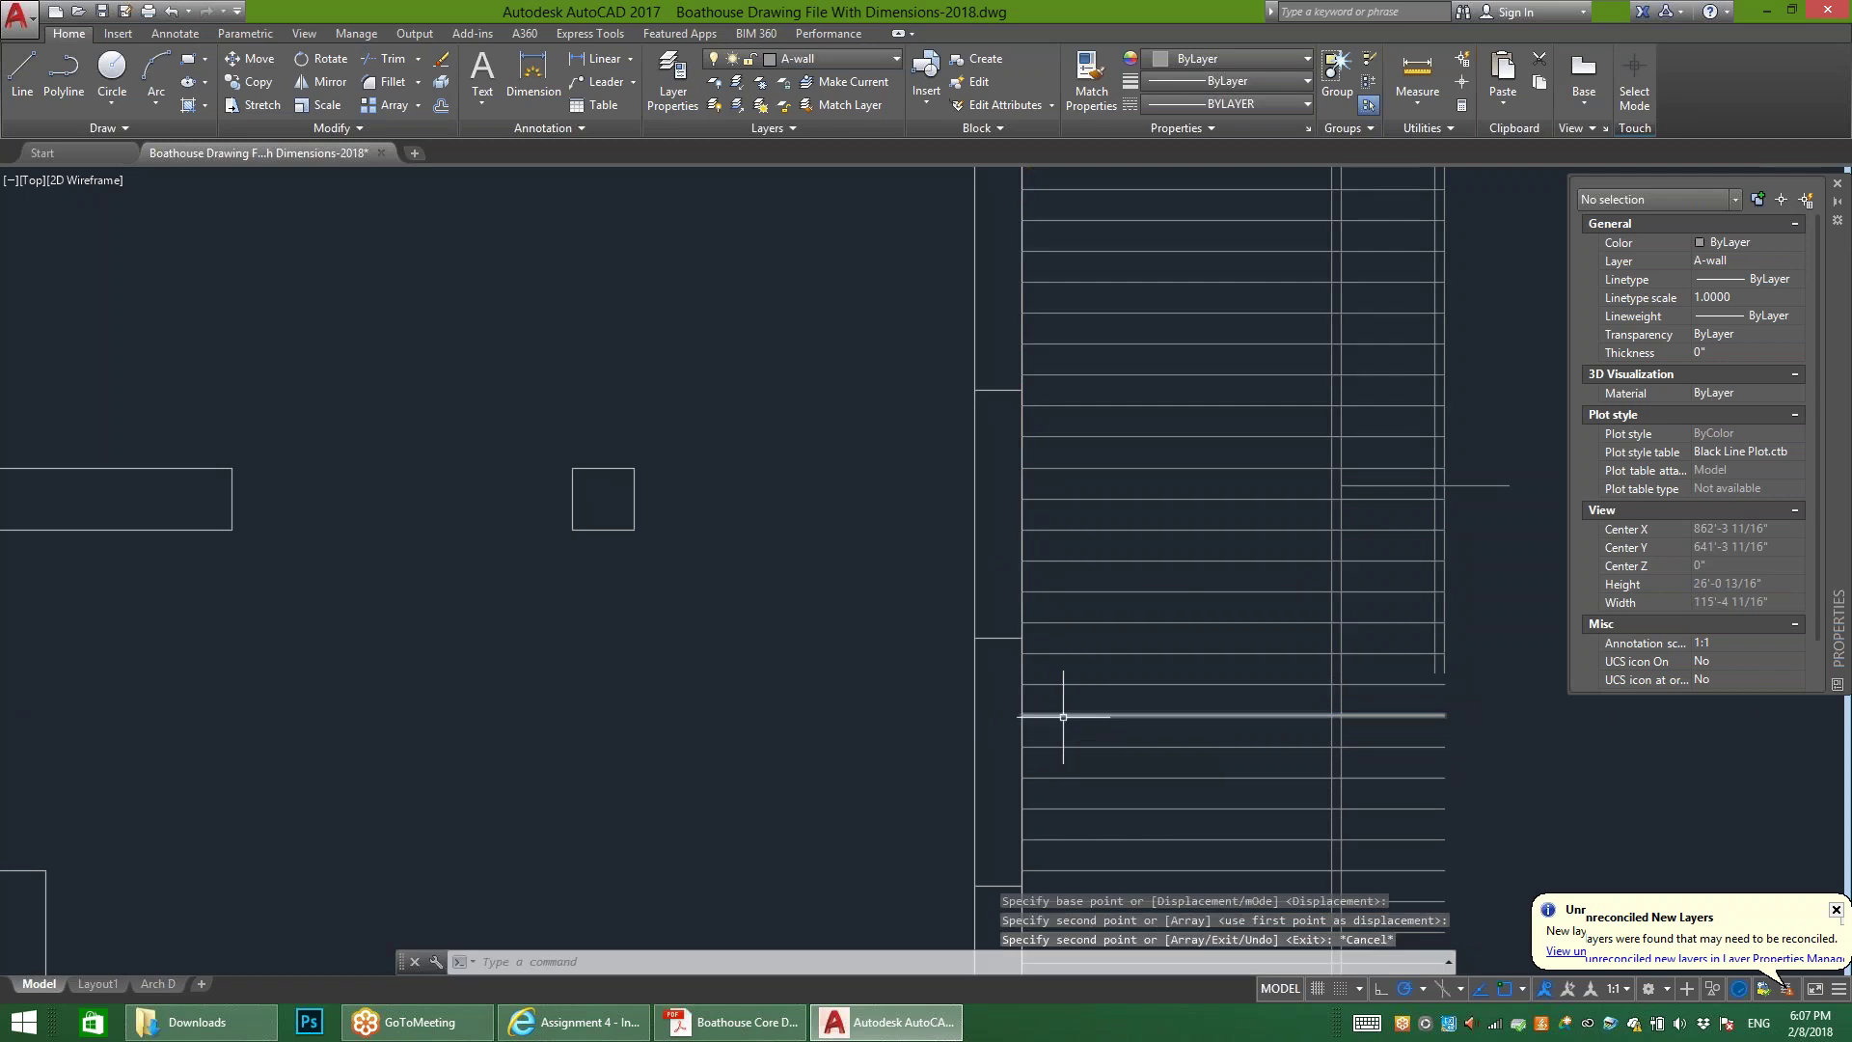
# Step: Examine the copied board lines at the overlap and at the lower and upper ends of the deck
pyautogui.click(1067, 715)
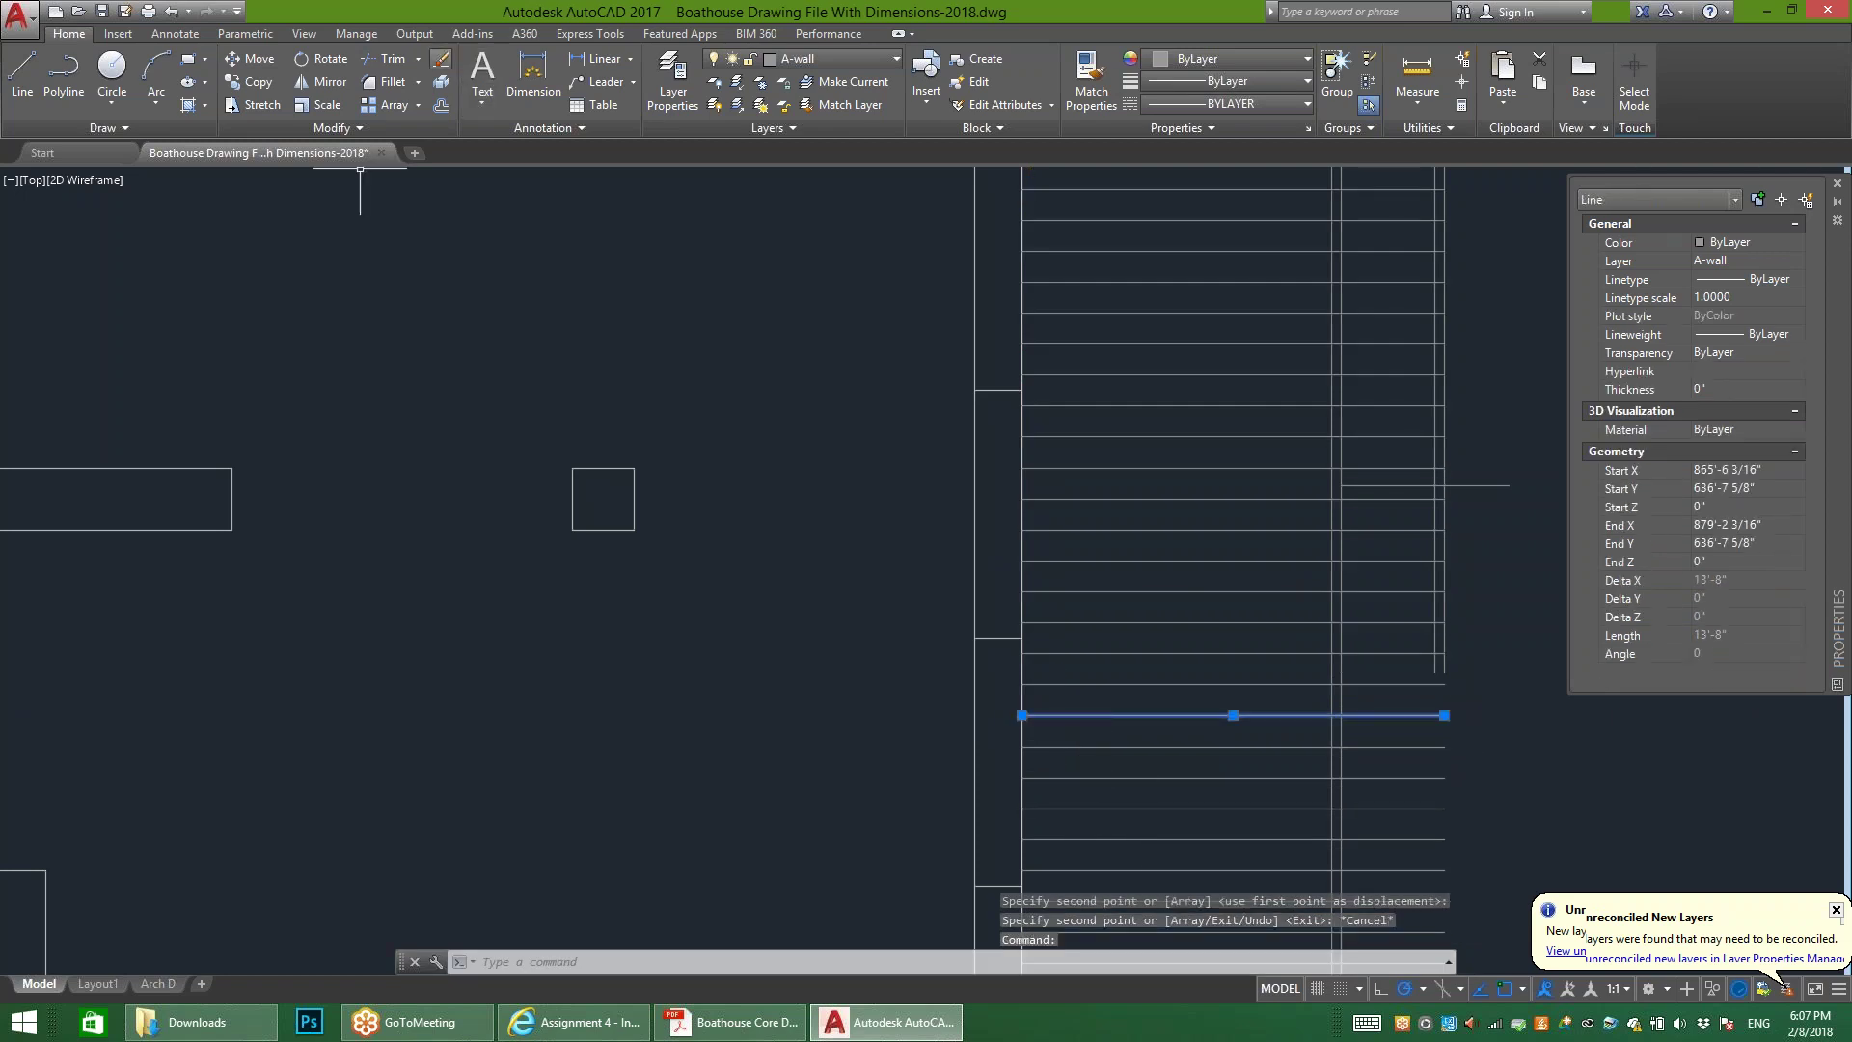
pyautogui.press('Escape')
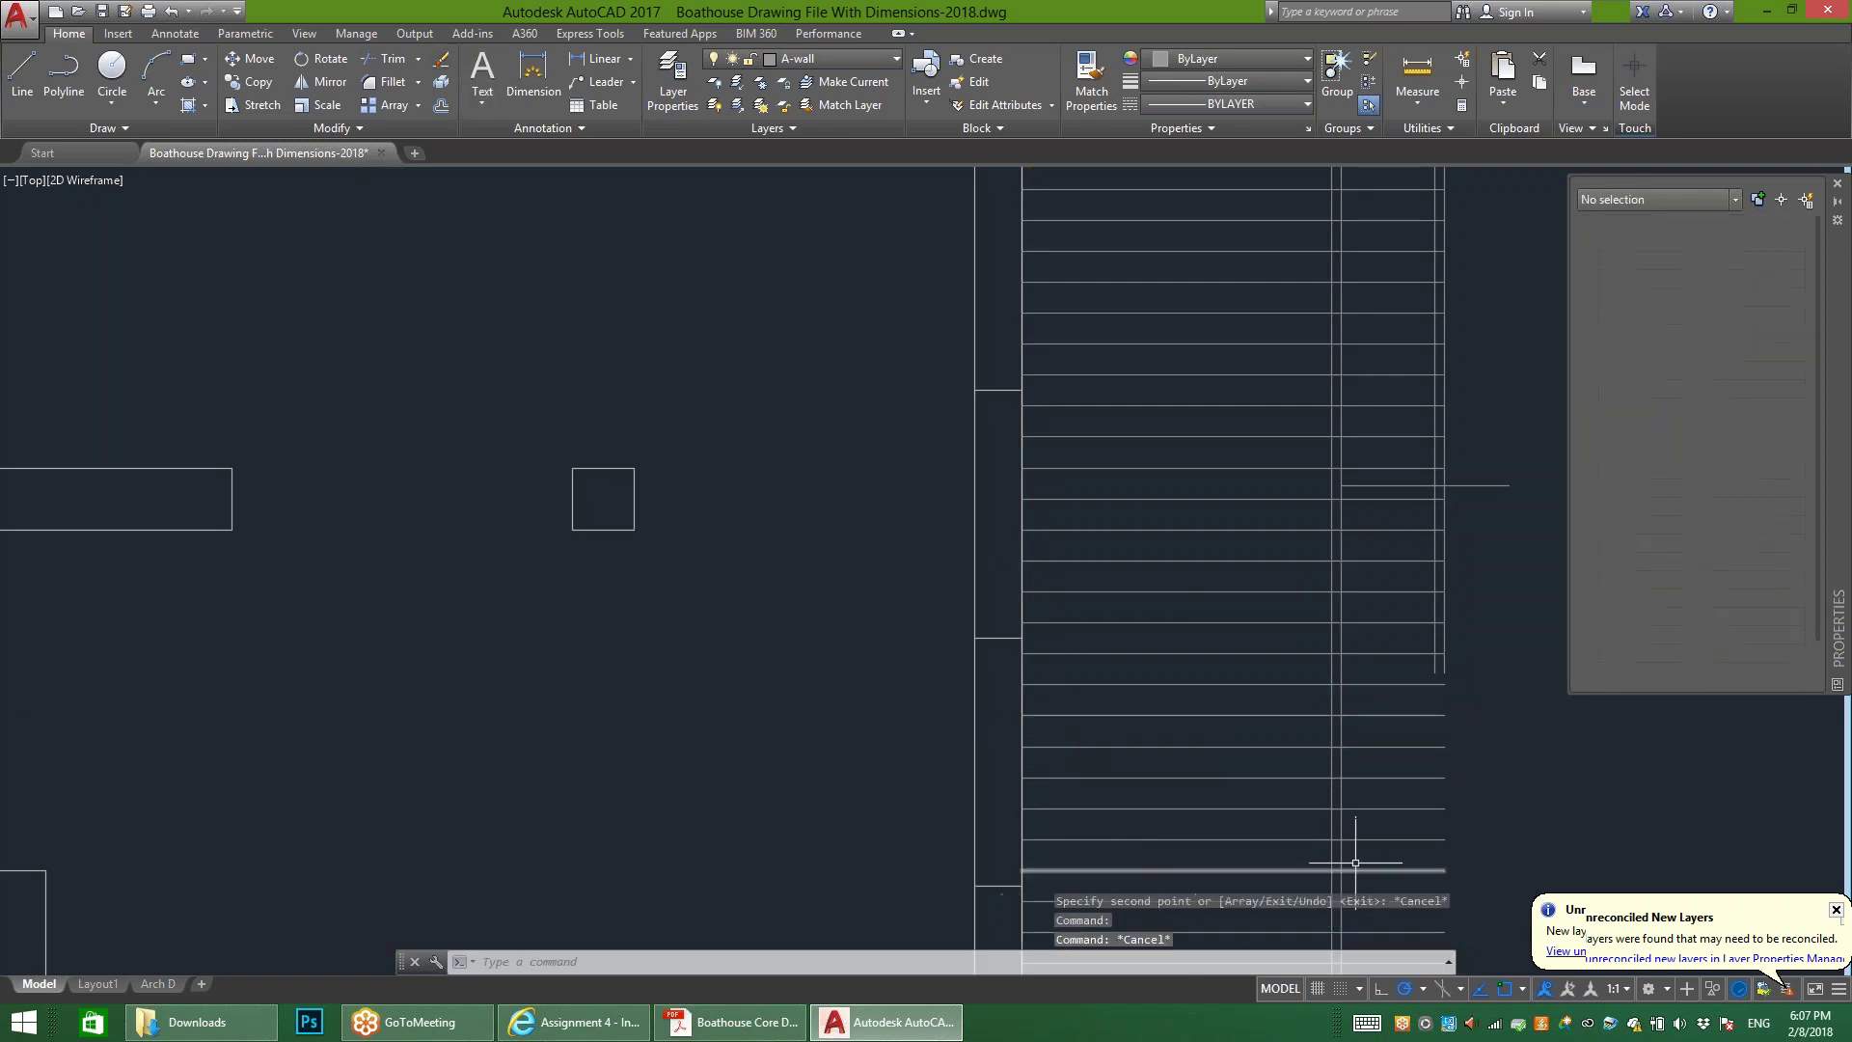
pyautogui.scroll(-3, 1281, 711)
pyautogui.moveTo(1281, 711)
pyautogui.mouseDown(button='middle')
pyautogui.moveTo(1085, 486)
pyautogui.moveTo(1085, 331)
pyautogui.mouseUp(button='middle')
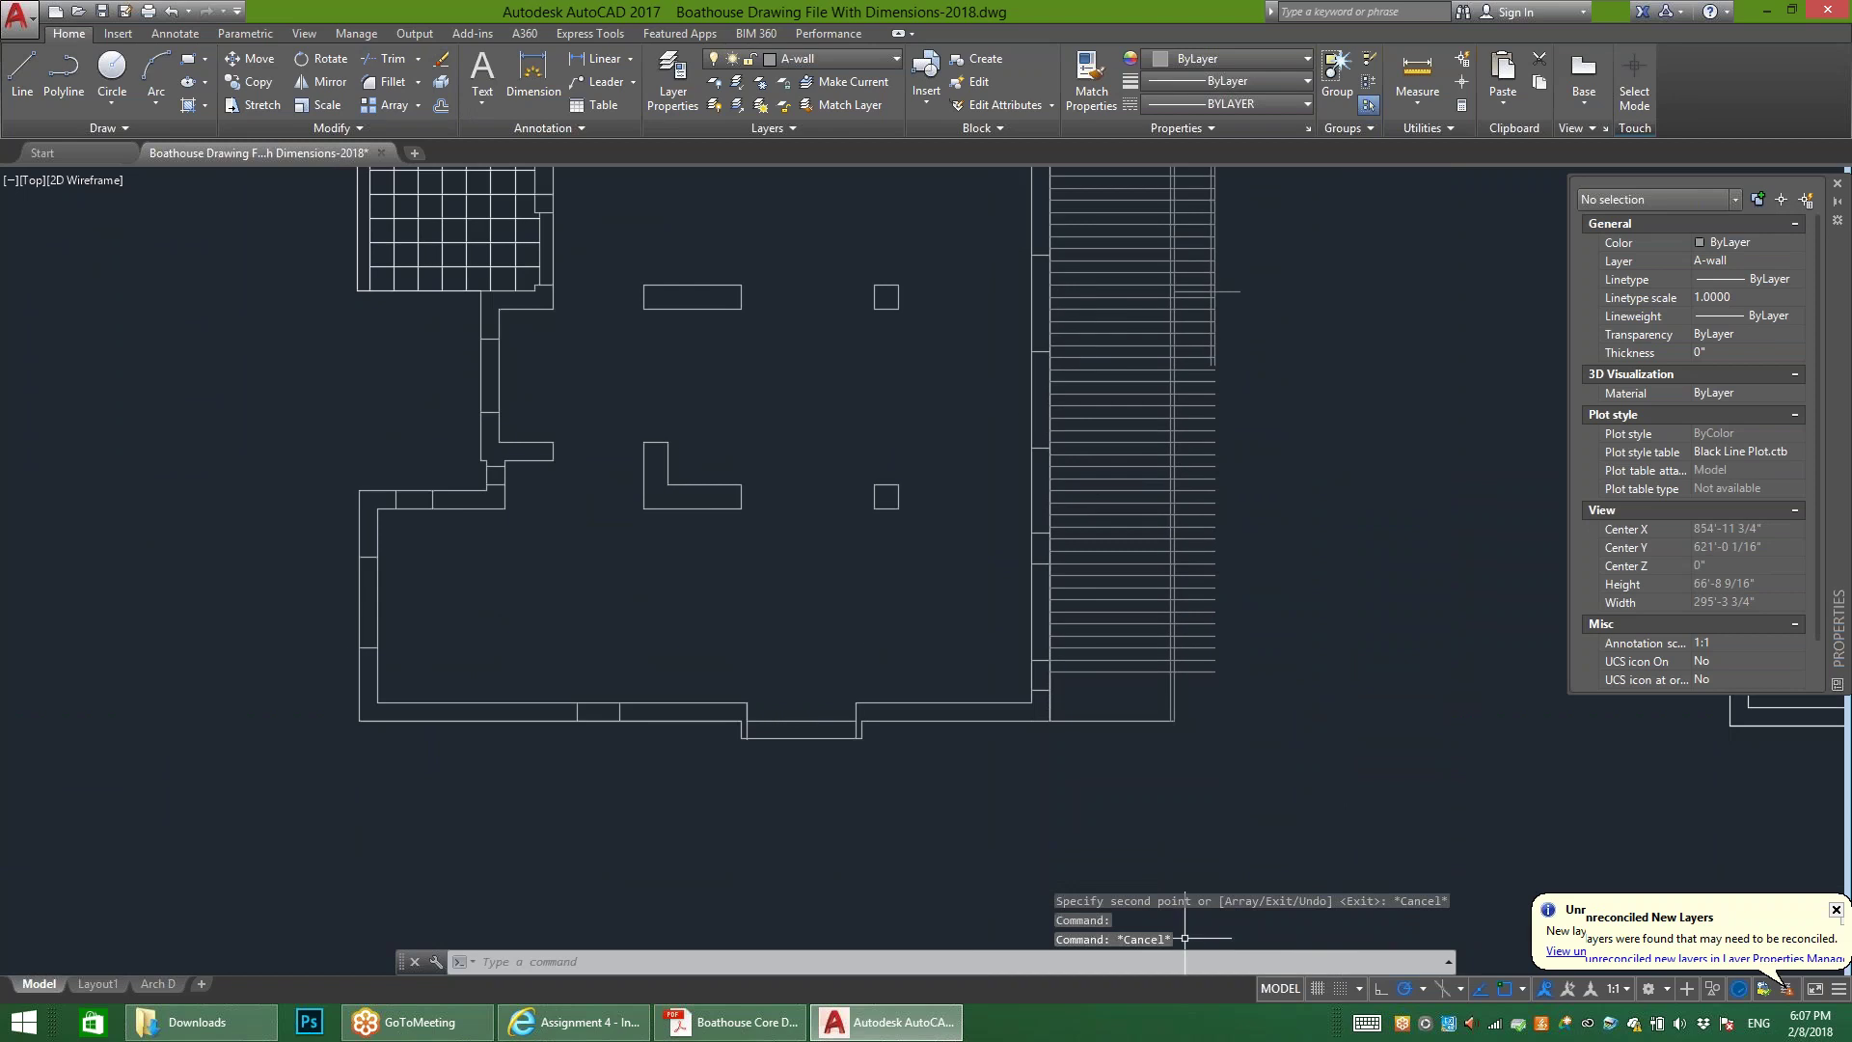
pyautogui.moveTo(1197, 401); pyautogui.dragTo(1196, 519, button='middle')
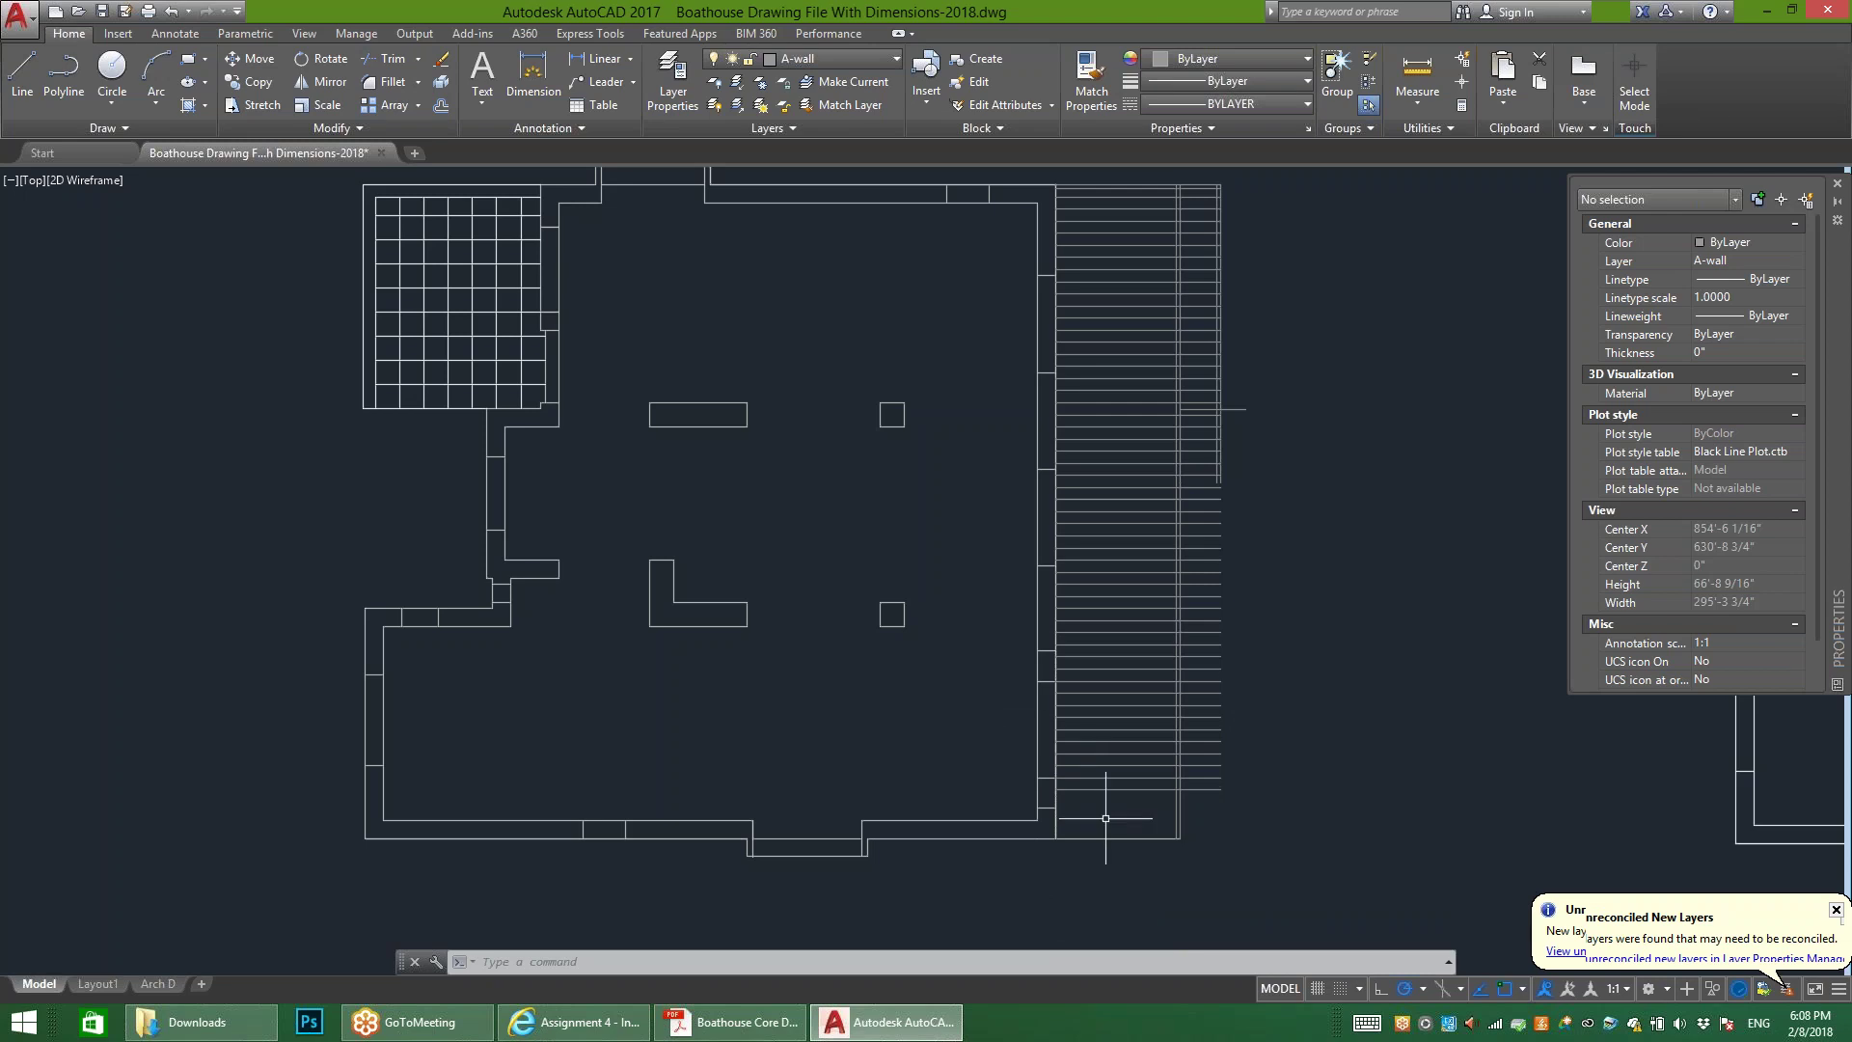
pyautogui.scroll(2, 1105, 820)
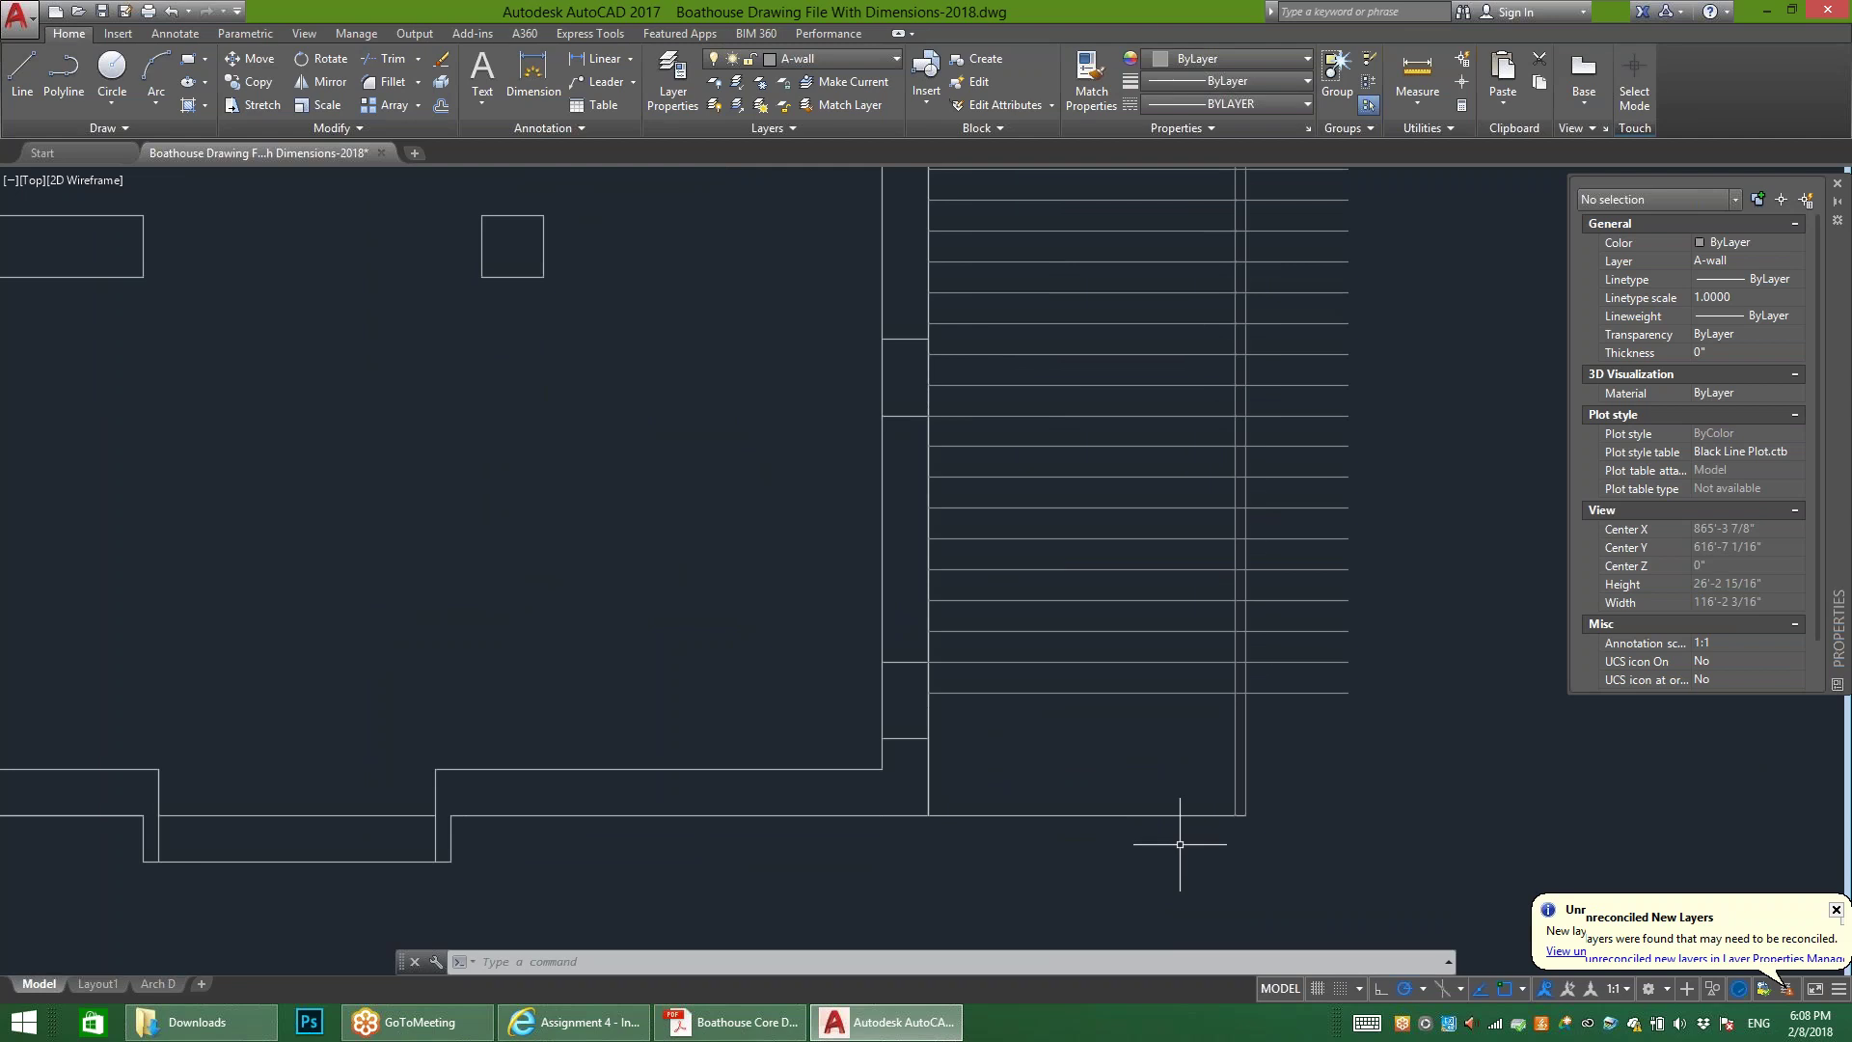
pyautogui.scroll(-6, 1133, 824)
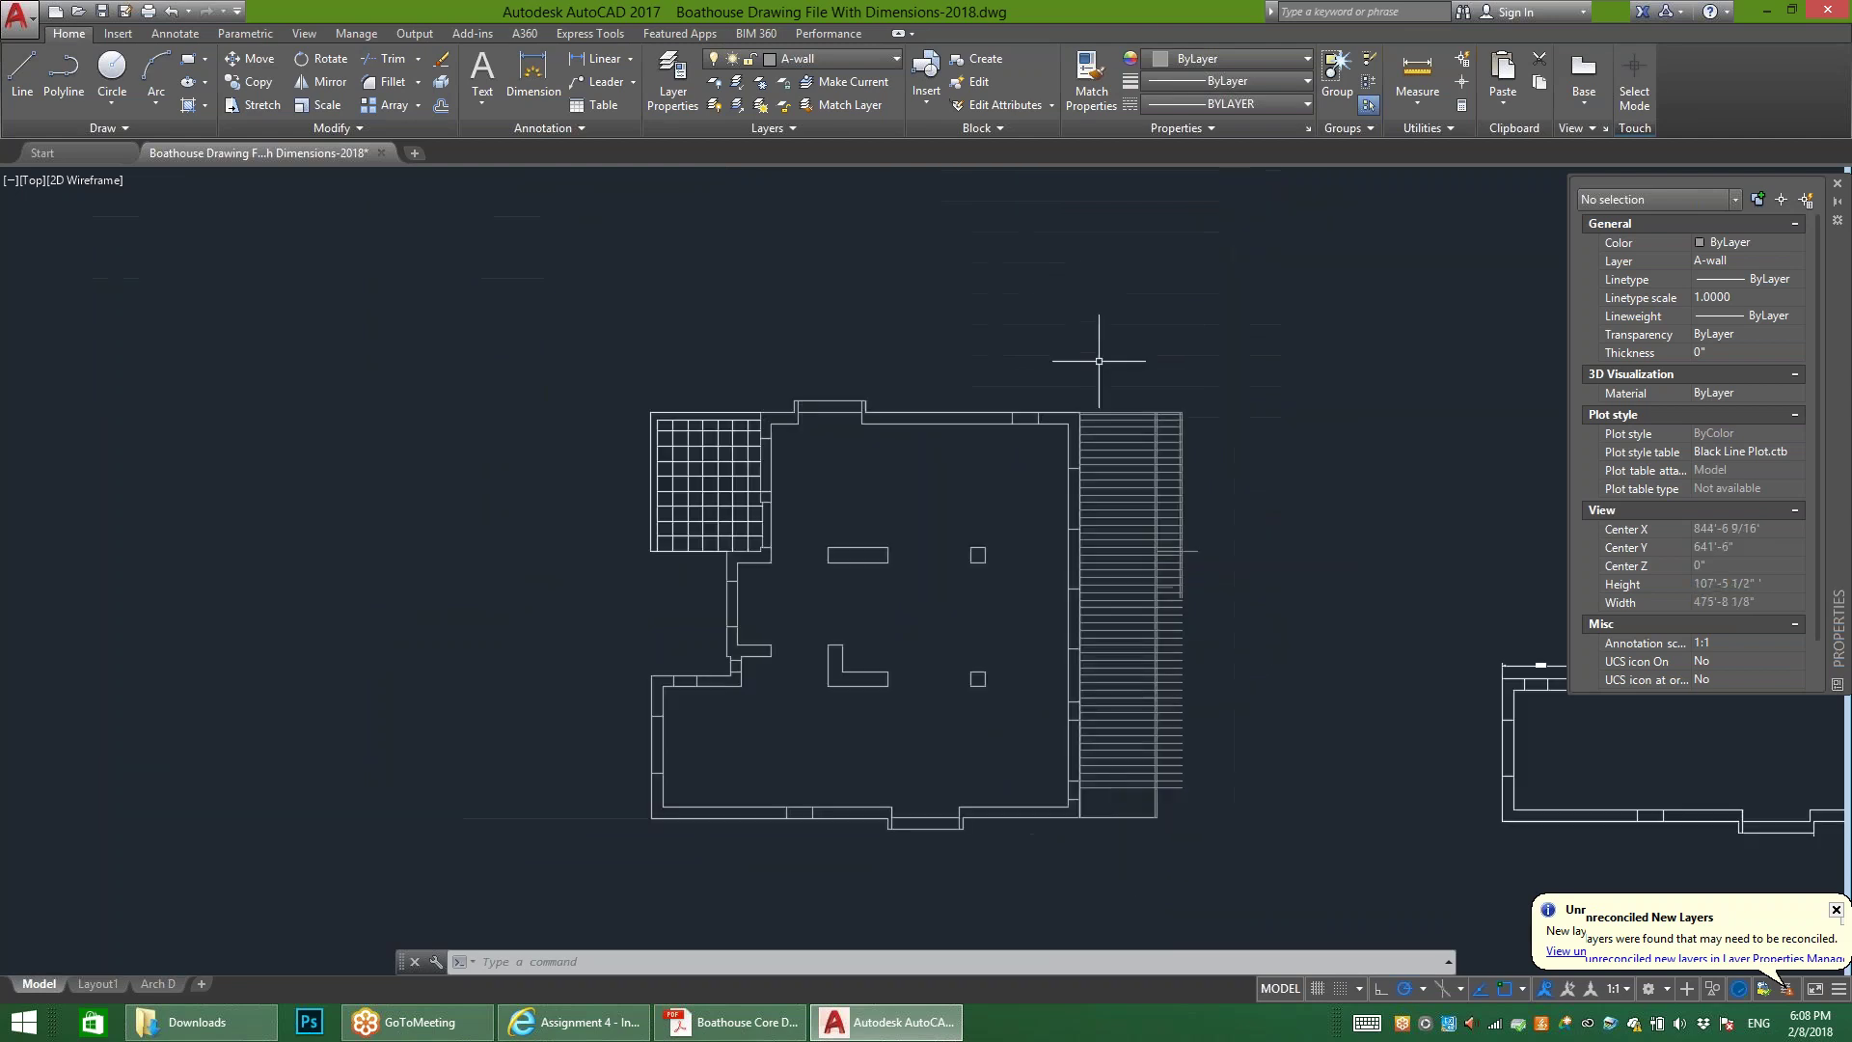
pyautogui.scroll(4, 1101, 394)
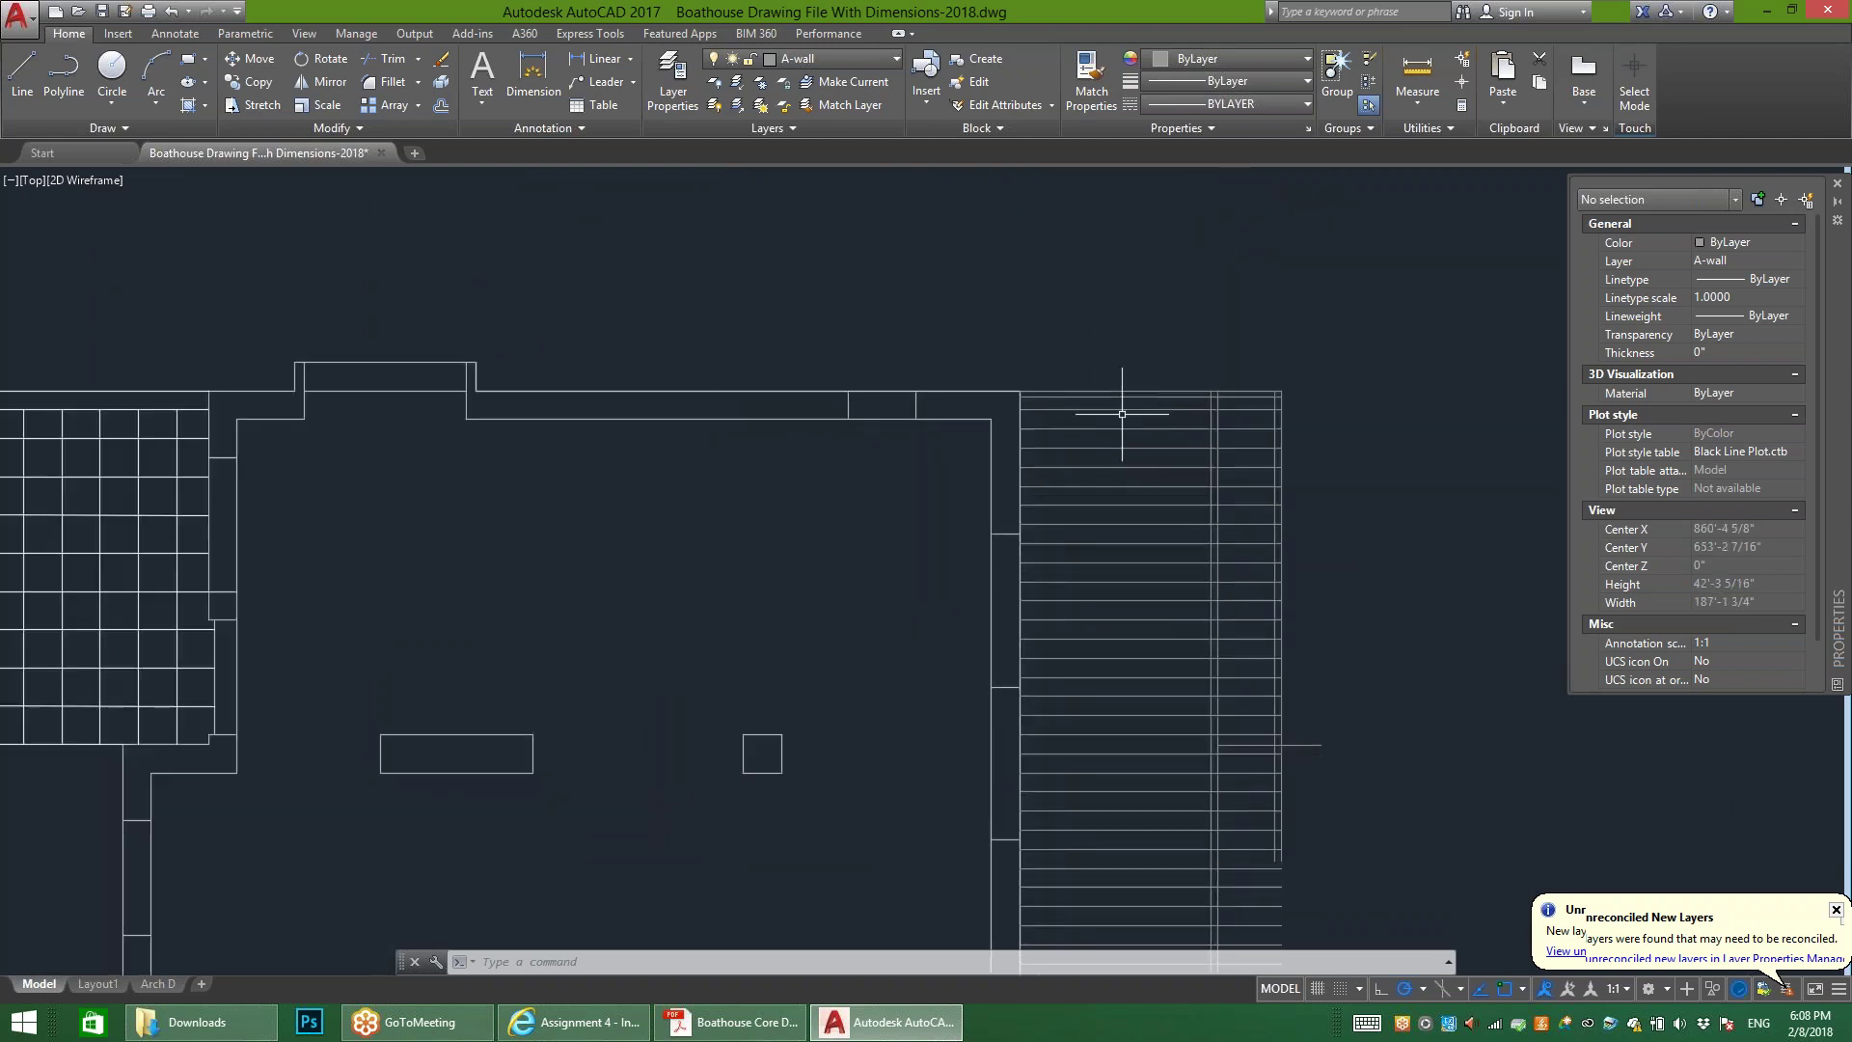
# Step: Switch to the Boathouse core drawing PDF in Acrobat and examine the board and railing dimensions at the deck's lower end
pyautogui.scroll(-2, 1116, 378)
pyautogui.scroll(-1, 1117, 379)
pyautogui.scroll(1, 1083, 827)
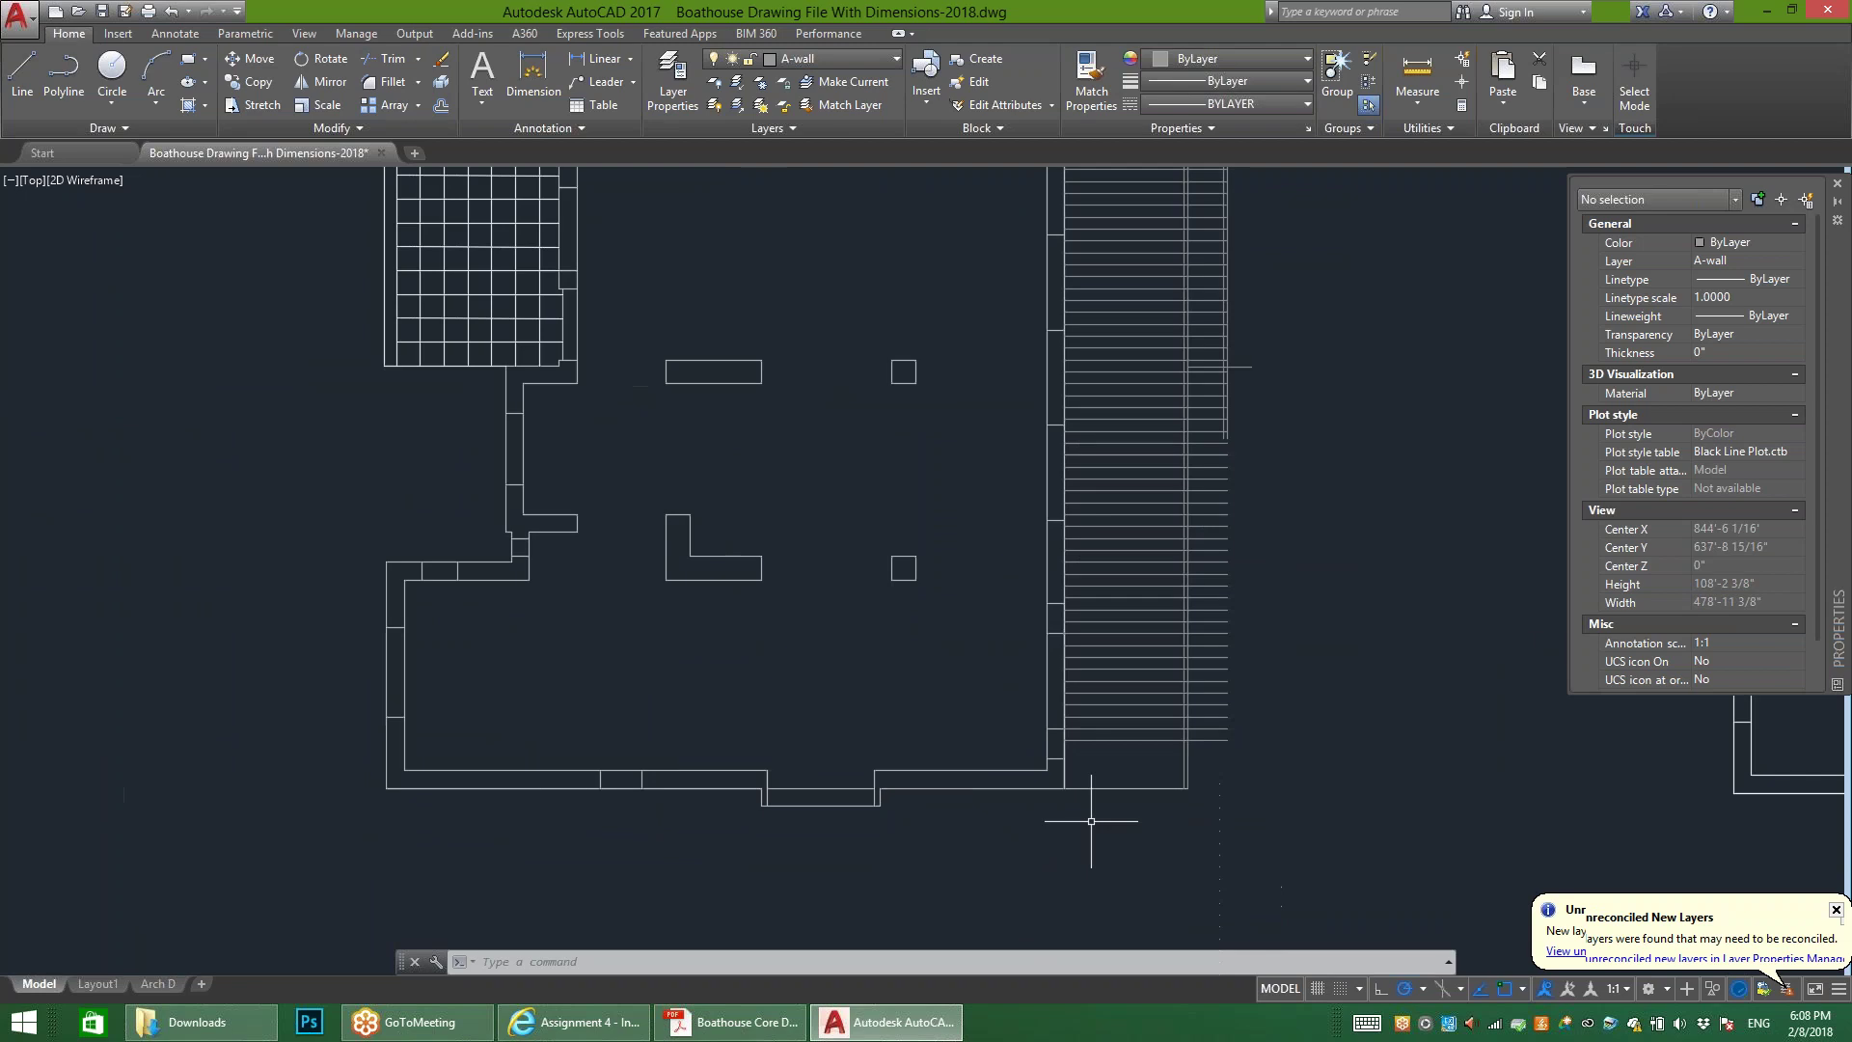
pyautogui.scroll(1, 1119, 810)
pyautogui.scroll(2, 1302, 550)
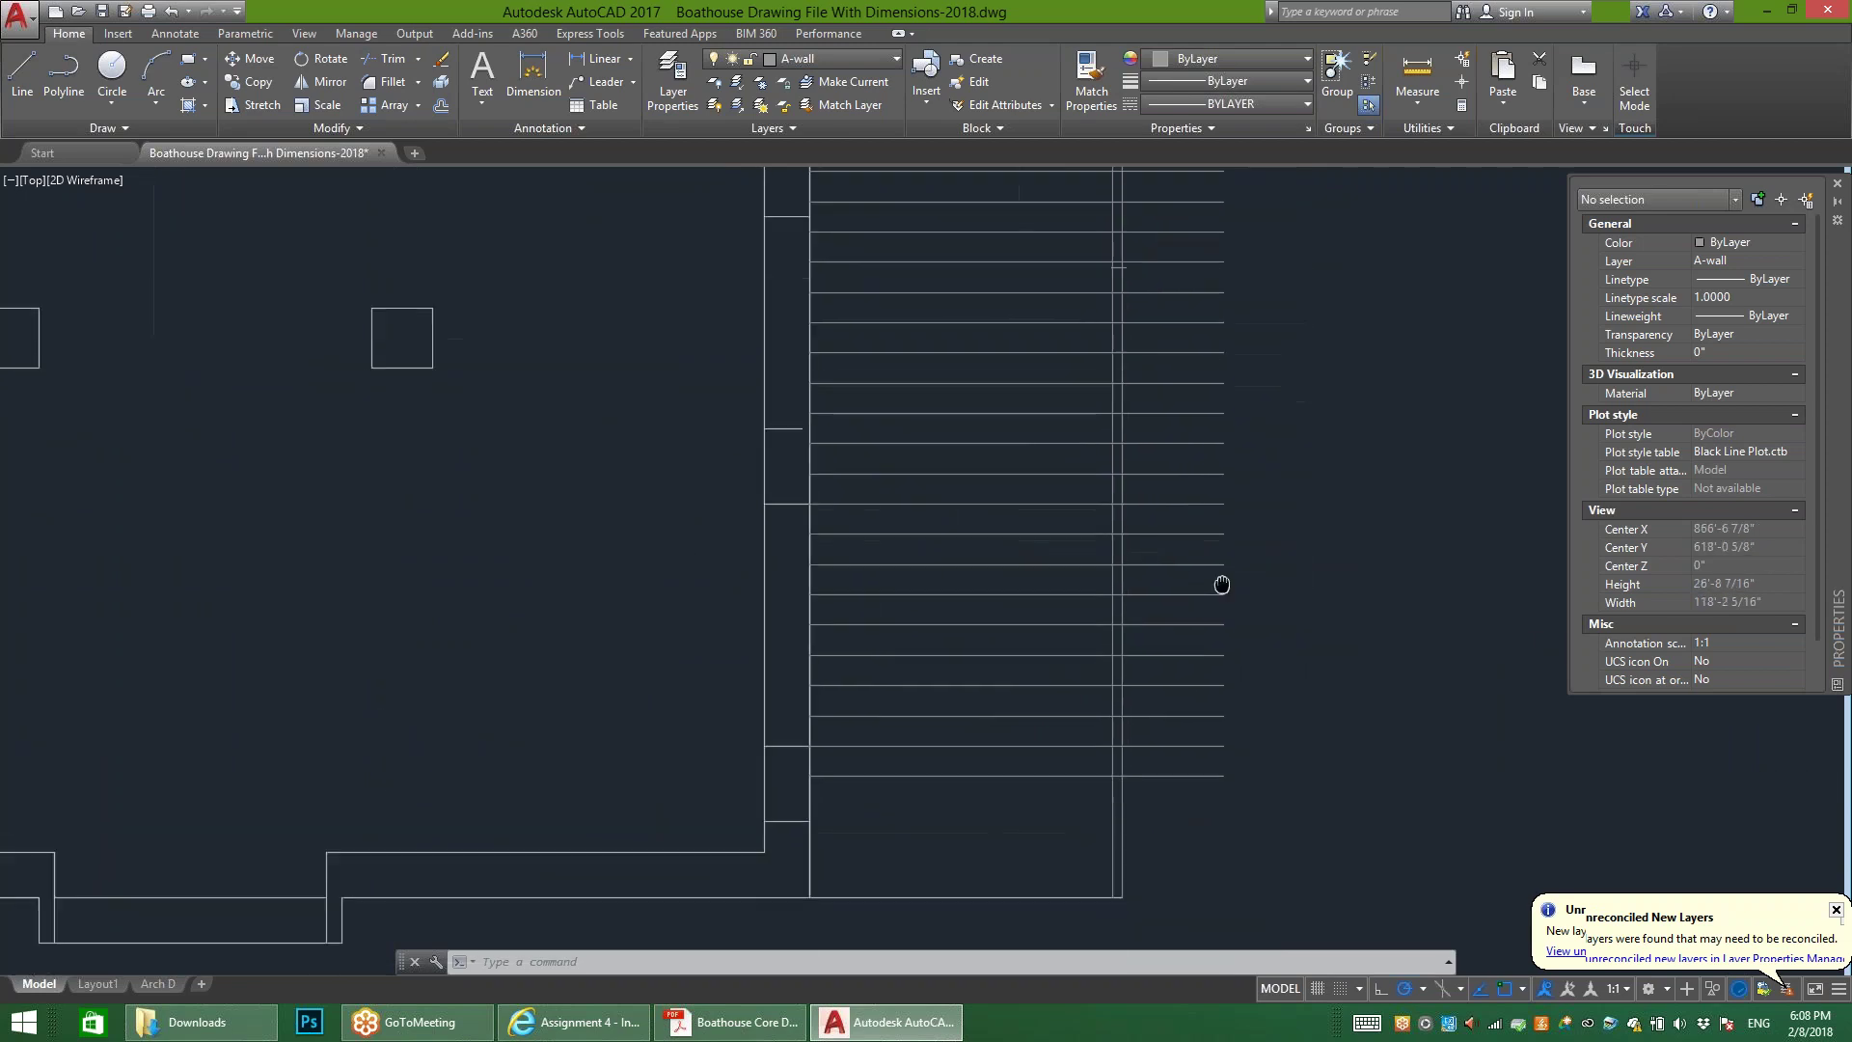
pyautogui.click(730, 1022)
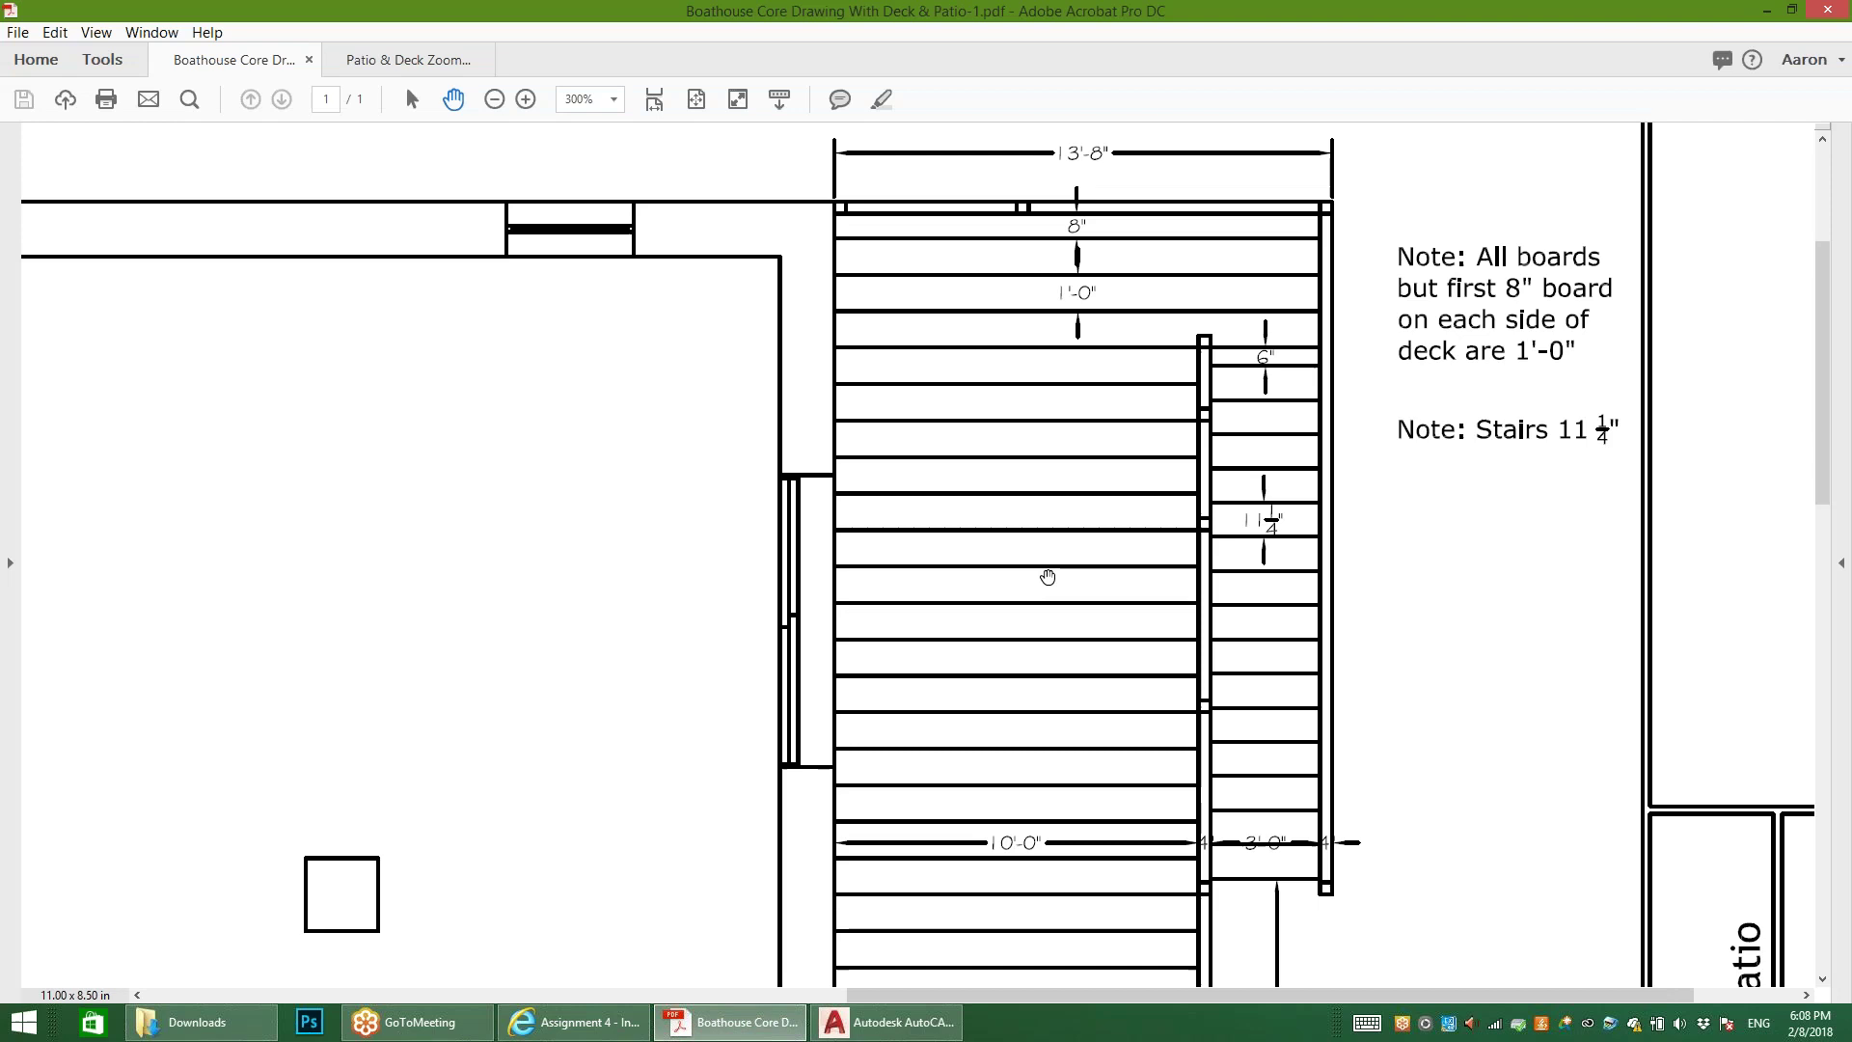
pyautogui.hotkey('ctrl', '2')
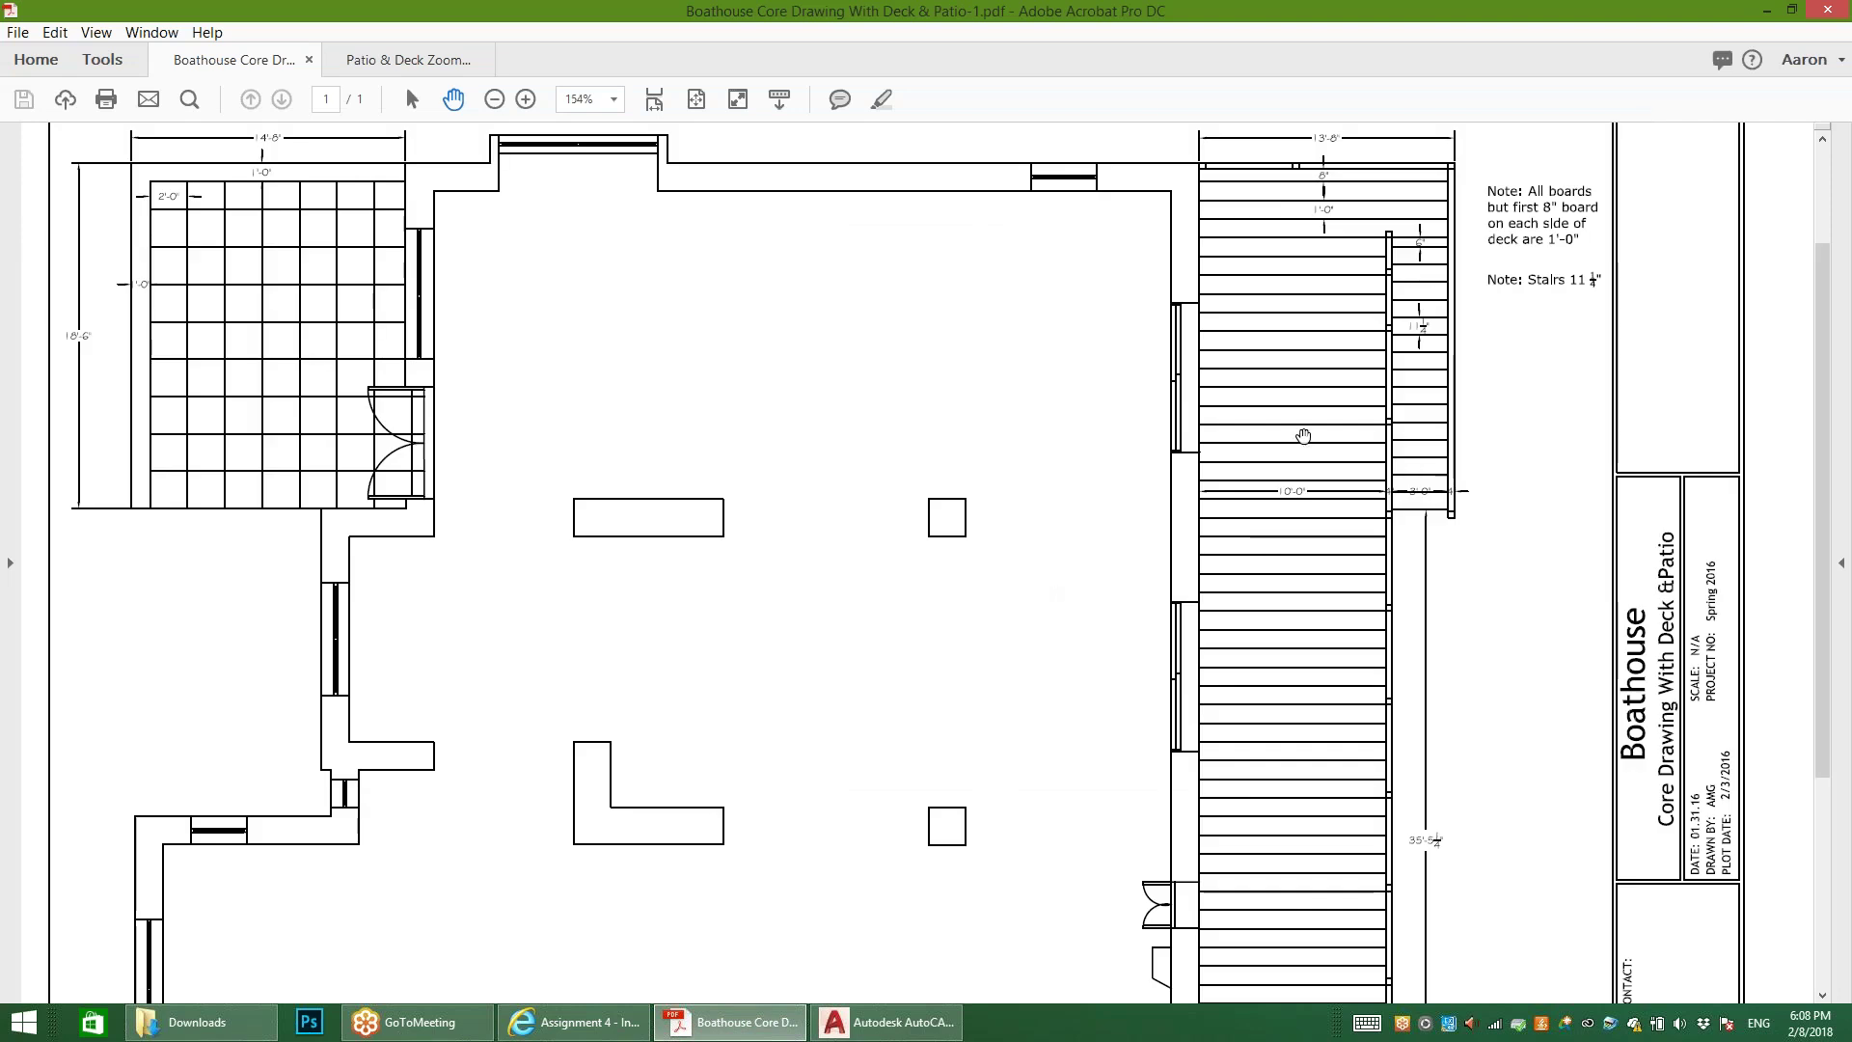
pyautogui.scroll(-4, 1263, 439)
pyautogui.hotkey('alt', 'Left')
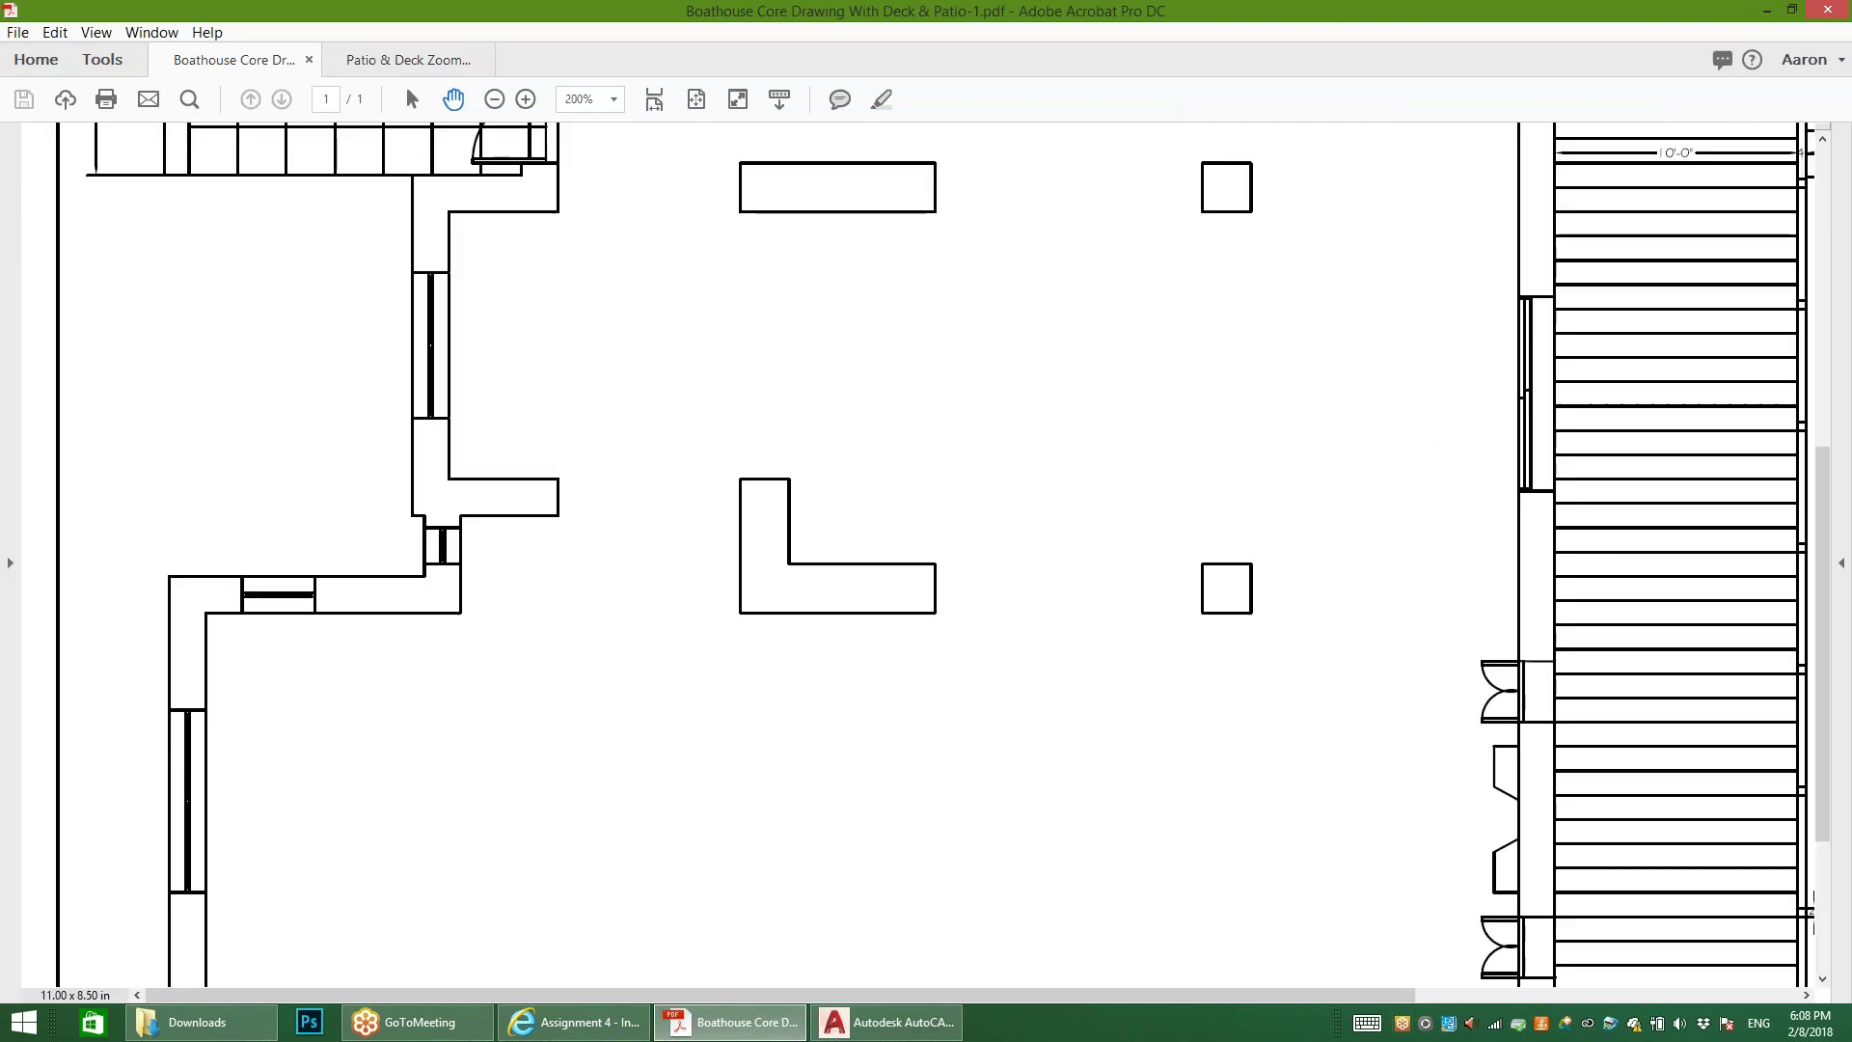
pyautogui.moveTo(970, 994); pyautogui.dragTo(1689, 995)
pyautogui.scroll(-10, 1319, 806)
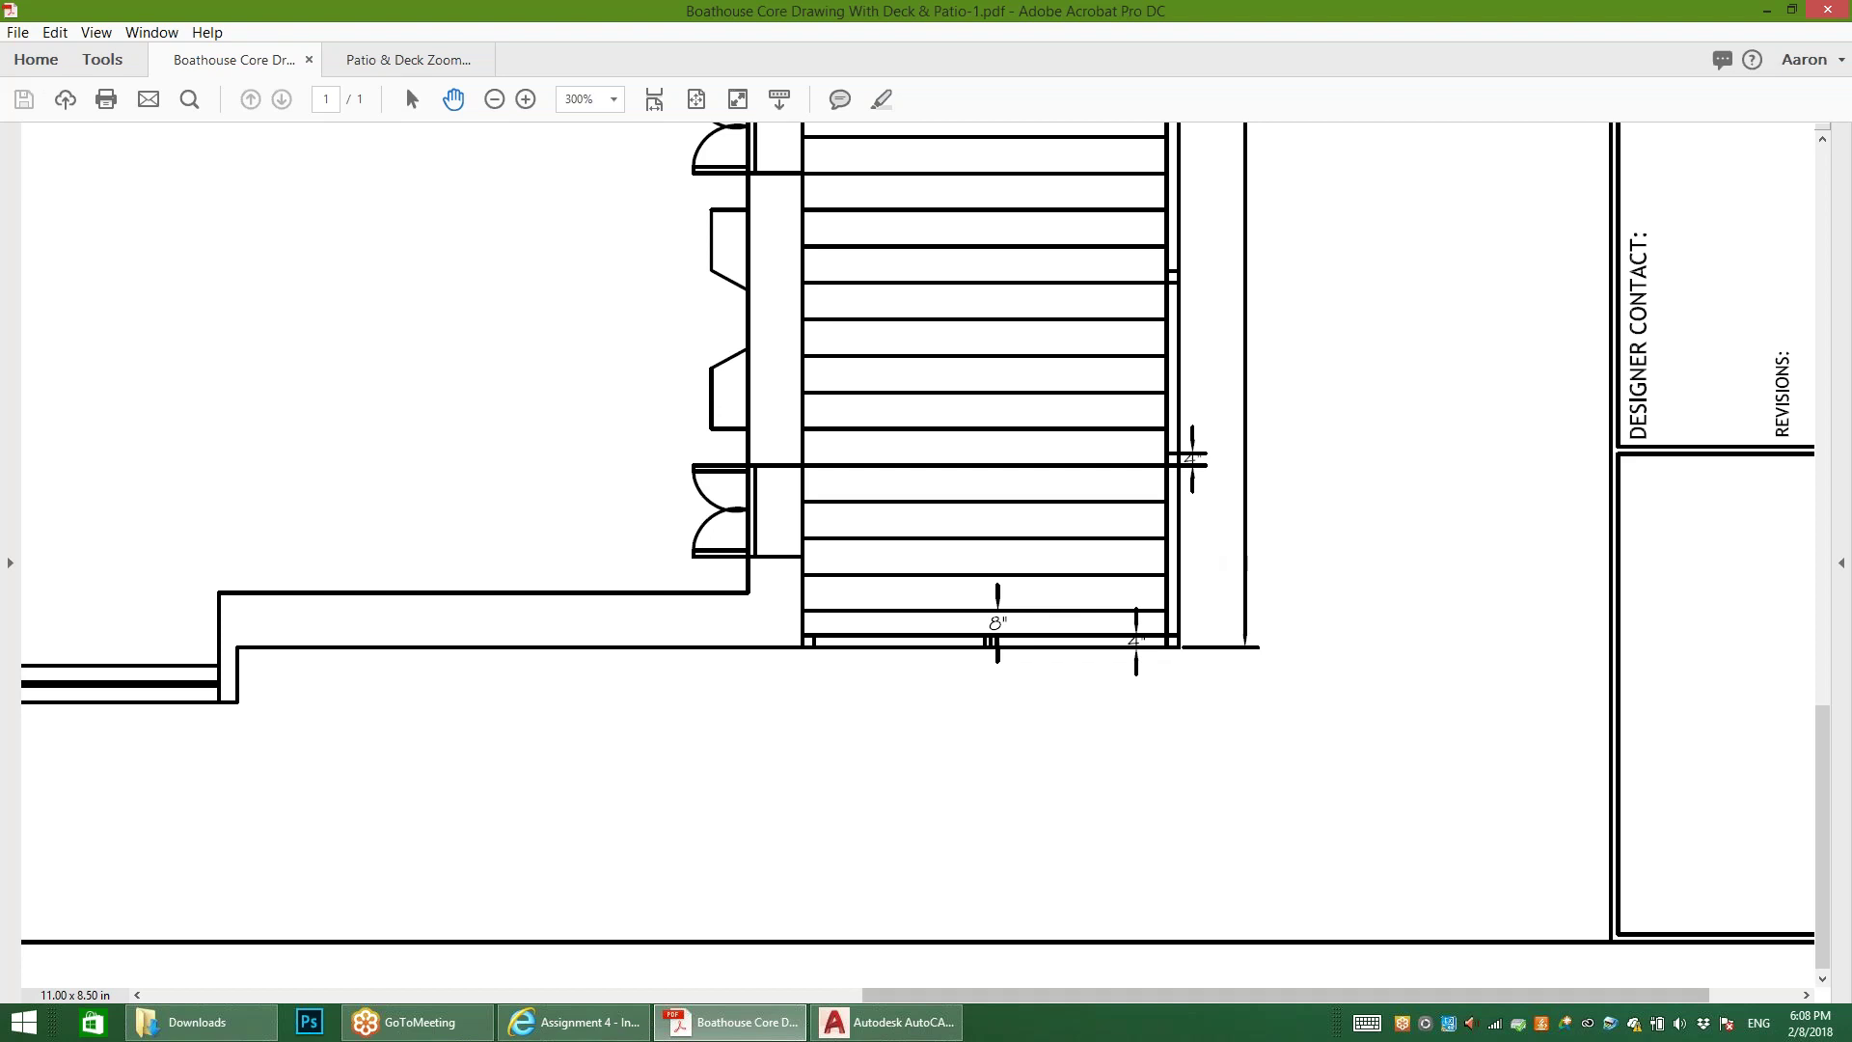
# Step: Switch back to AutoCAD and offset the deck's lower edge line 4" inward, toward the deck boards
pyautogui.click(887, 1021)
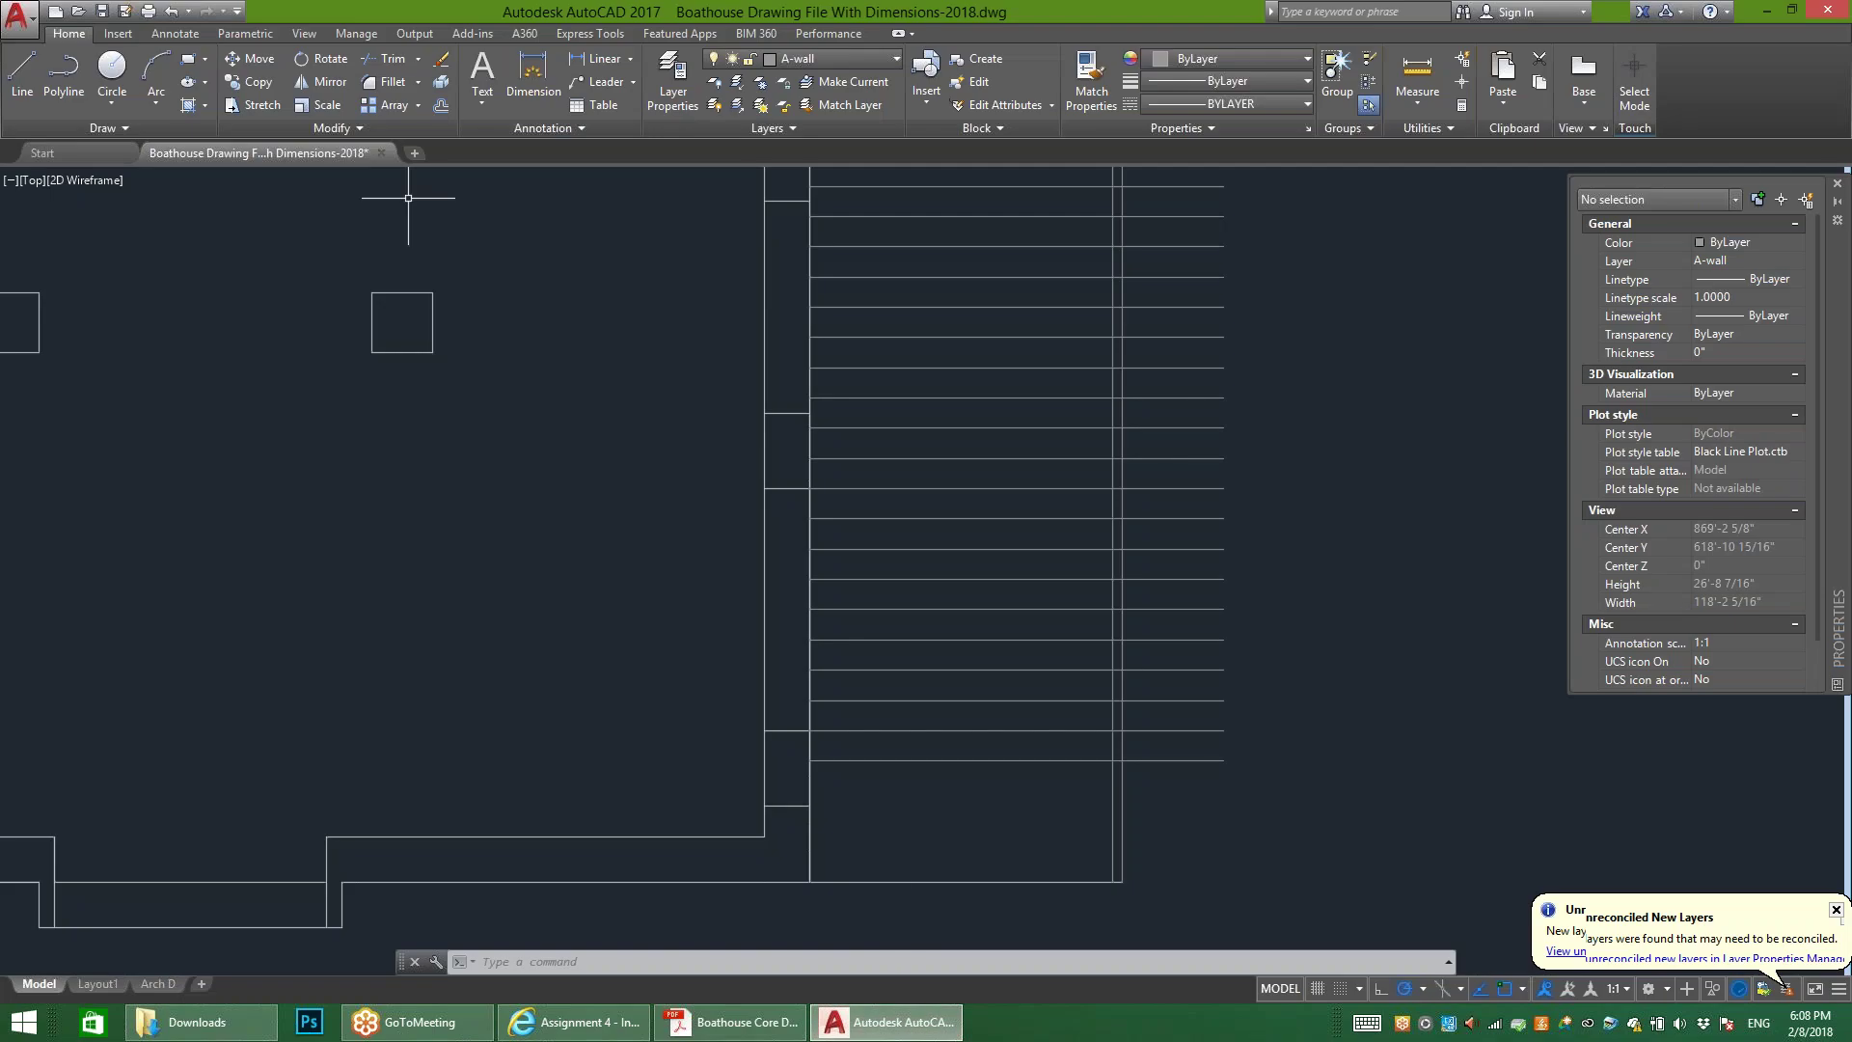
pyautogui.click(441, 104)
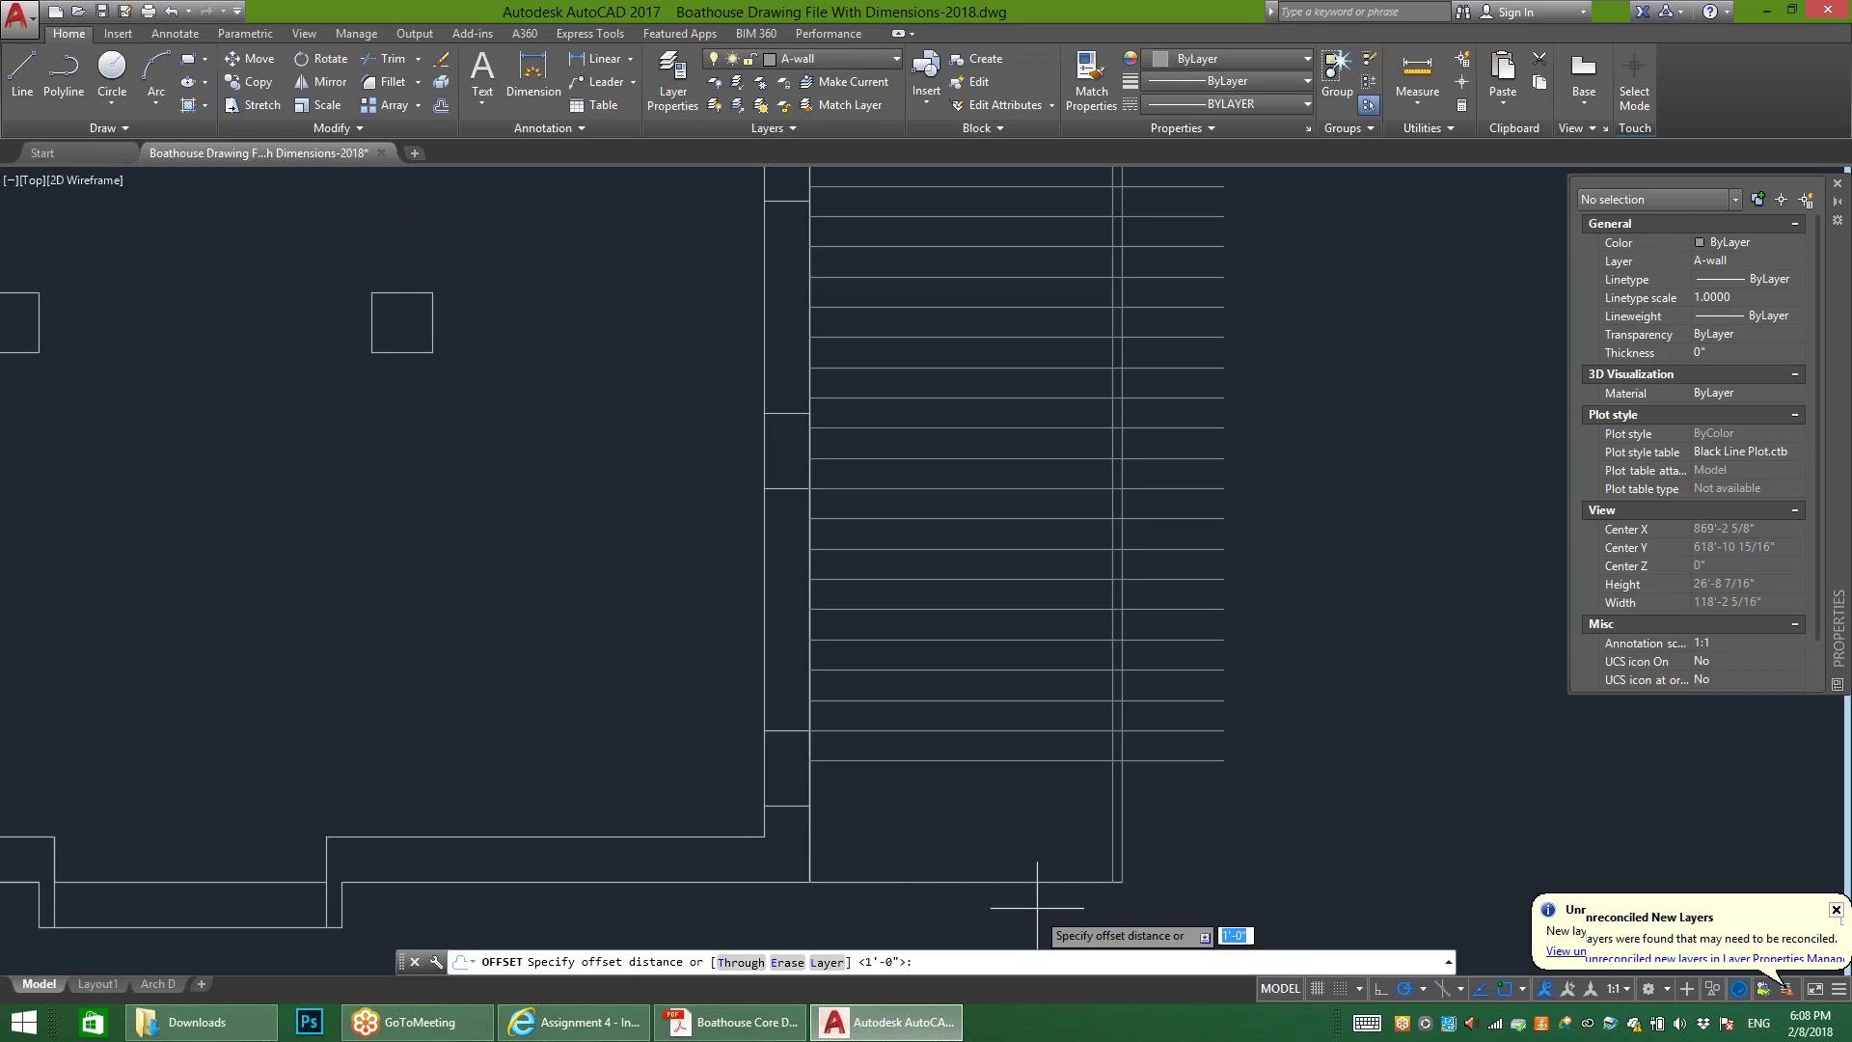
pyautogui.write('4"')
pyautogui.press('Return')
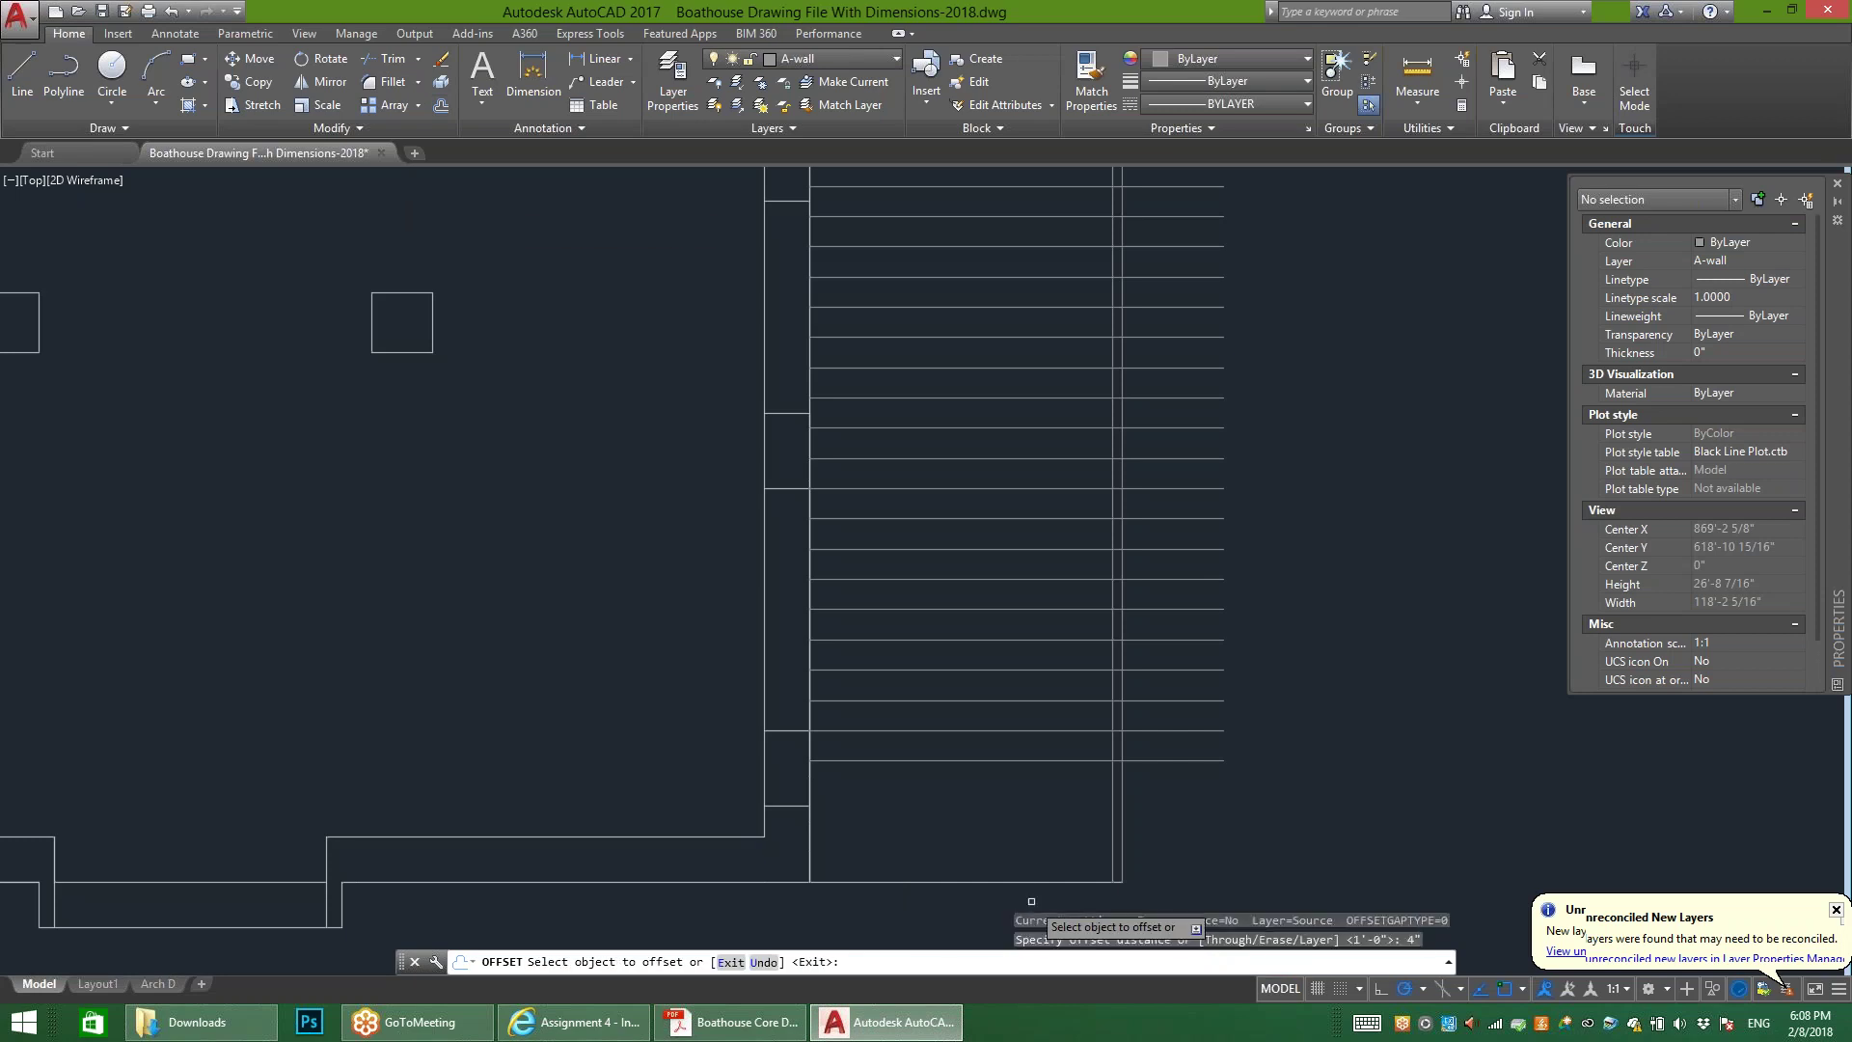
pyautogui.click(1042, 884)
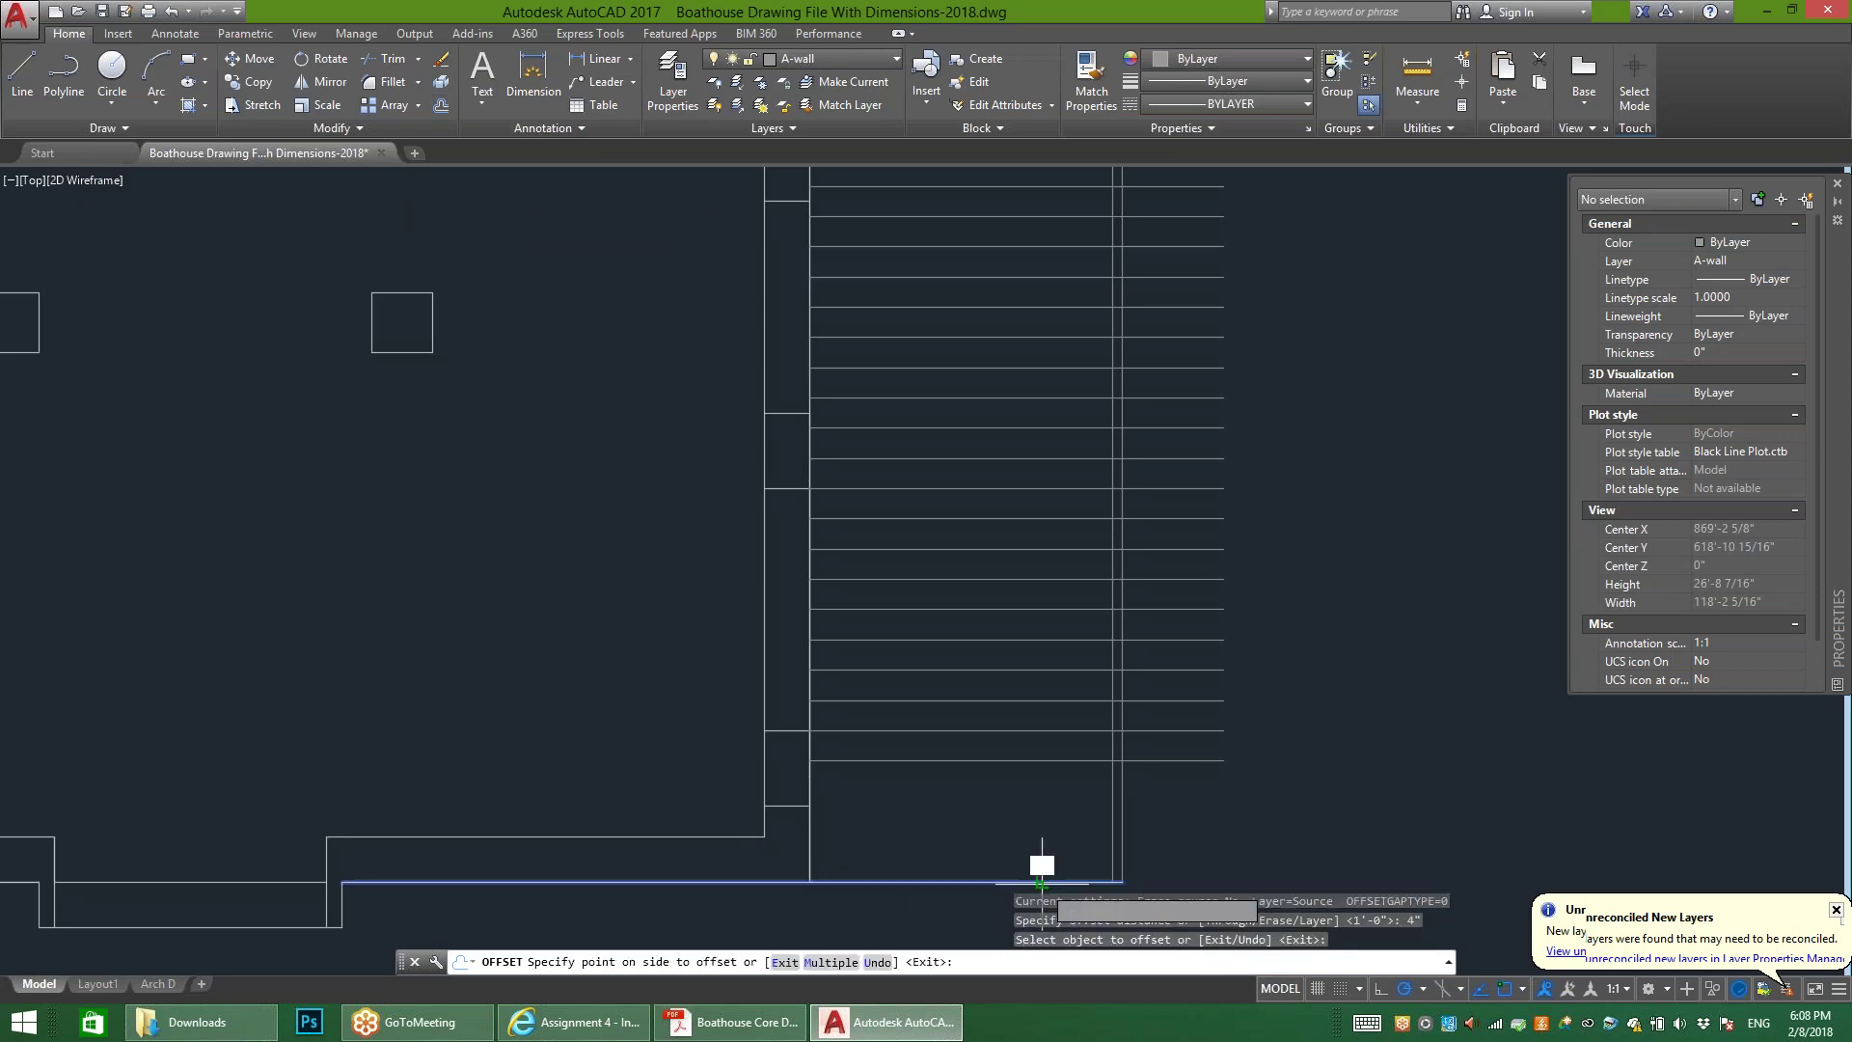
pyautogui.click(1052, 864)
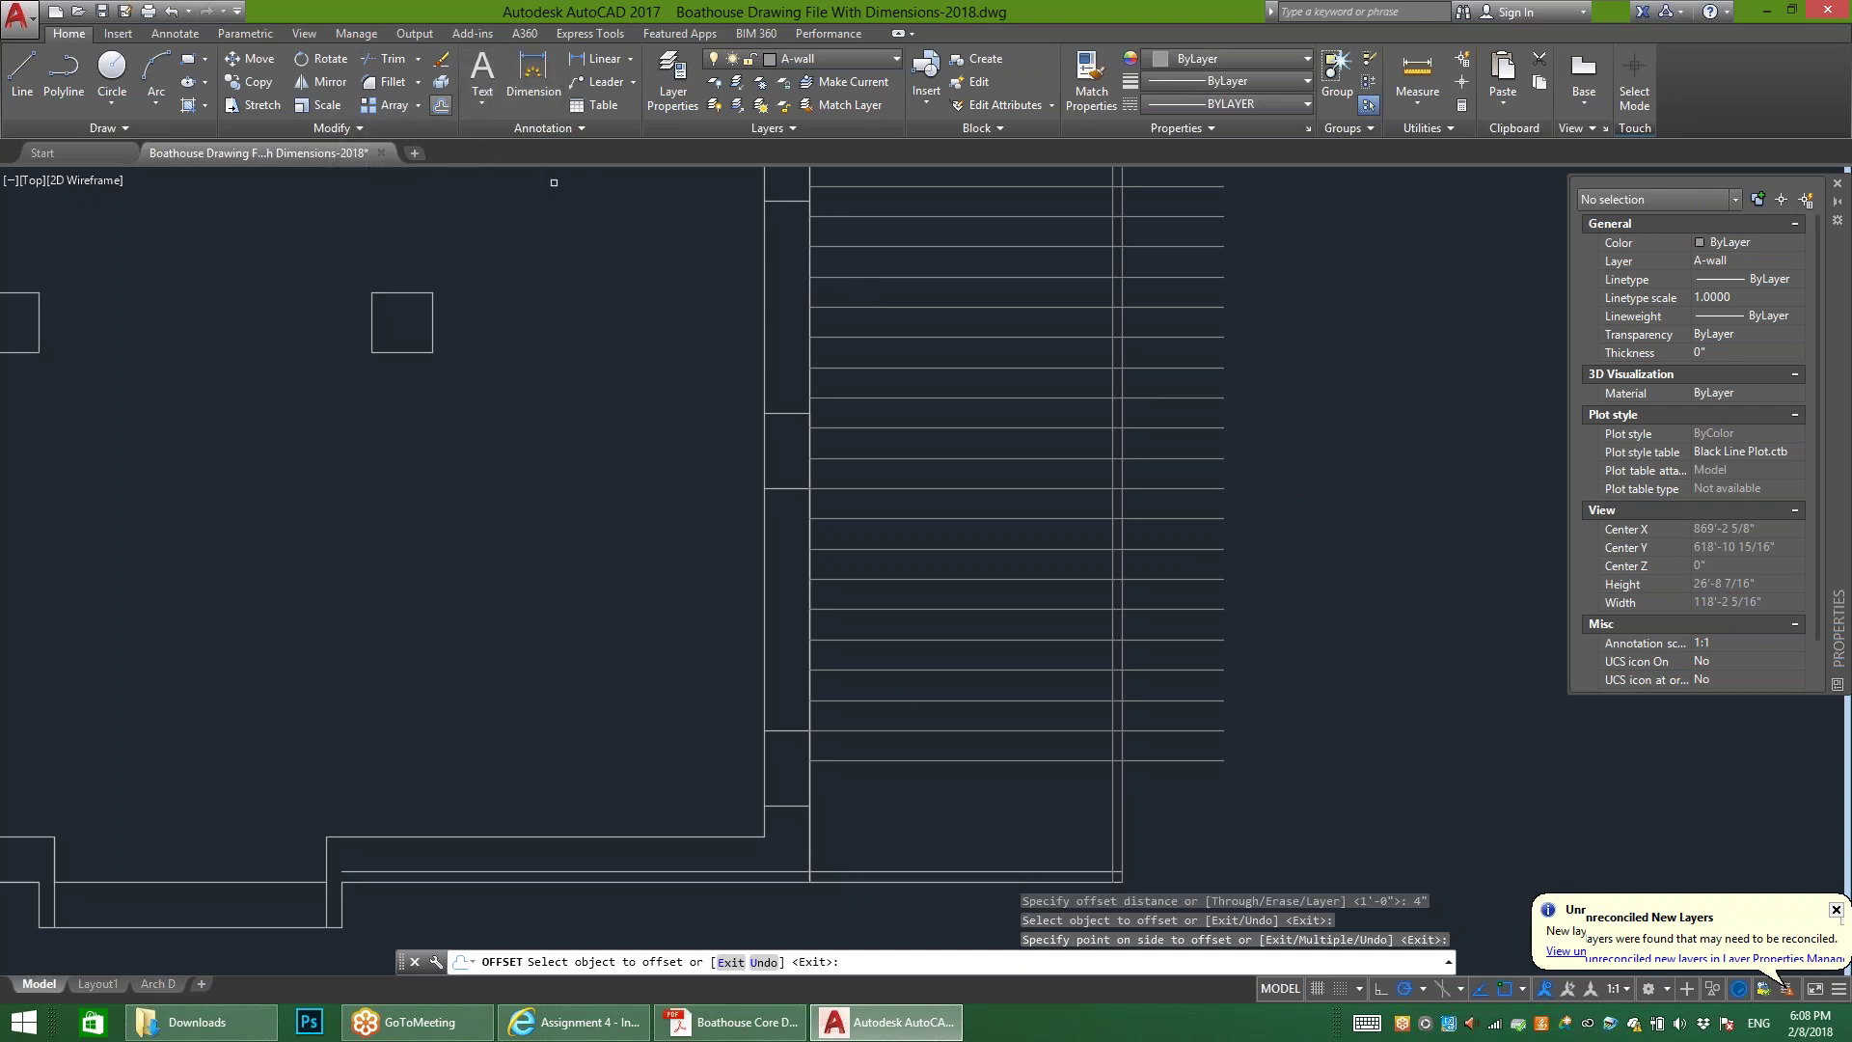
# Step: Trim the new offset line at the house's outer wall line, removing the part that runs beyond the deck
pyautogui.click(385, 59)
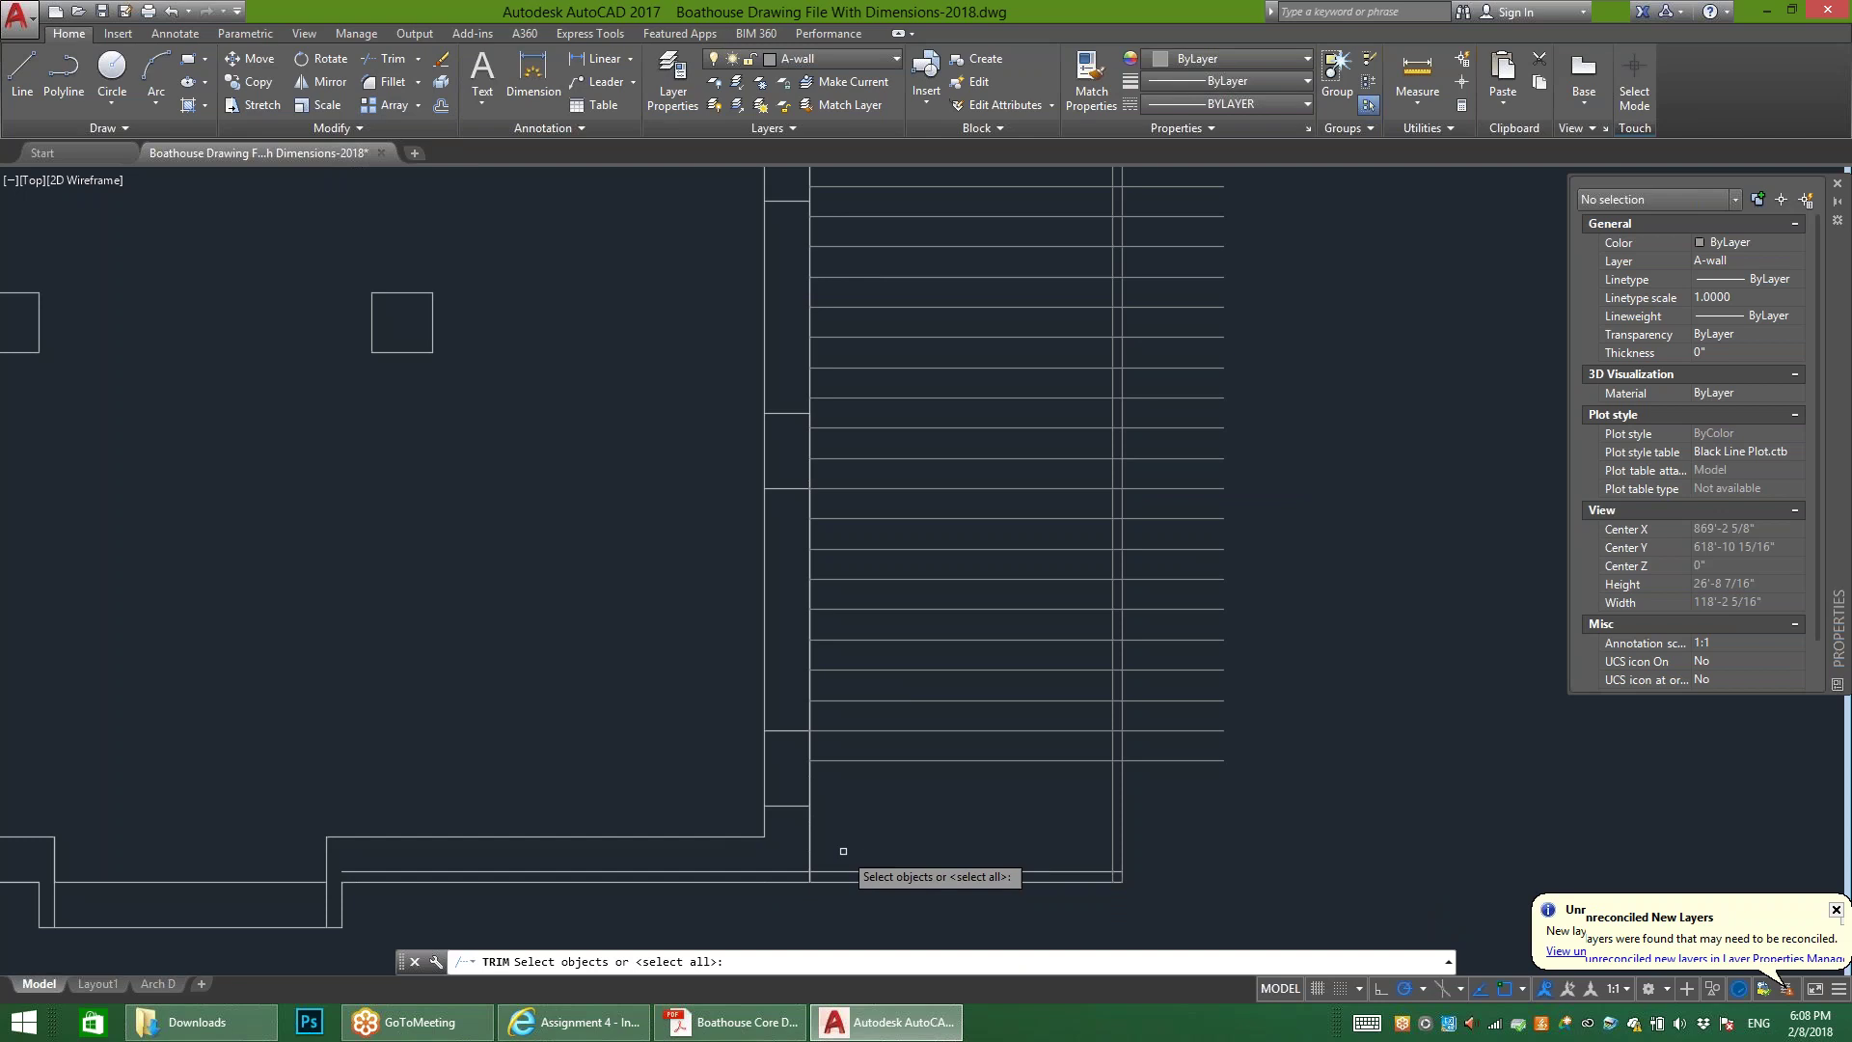
pyautogui.click(810, 846)
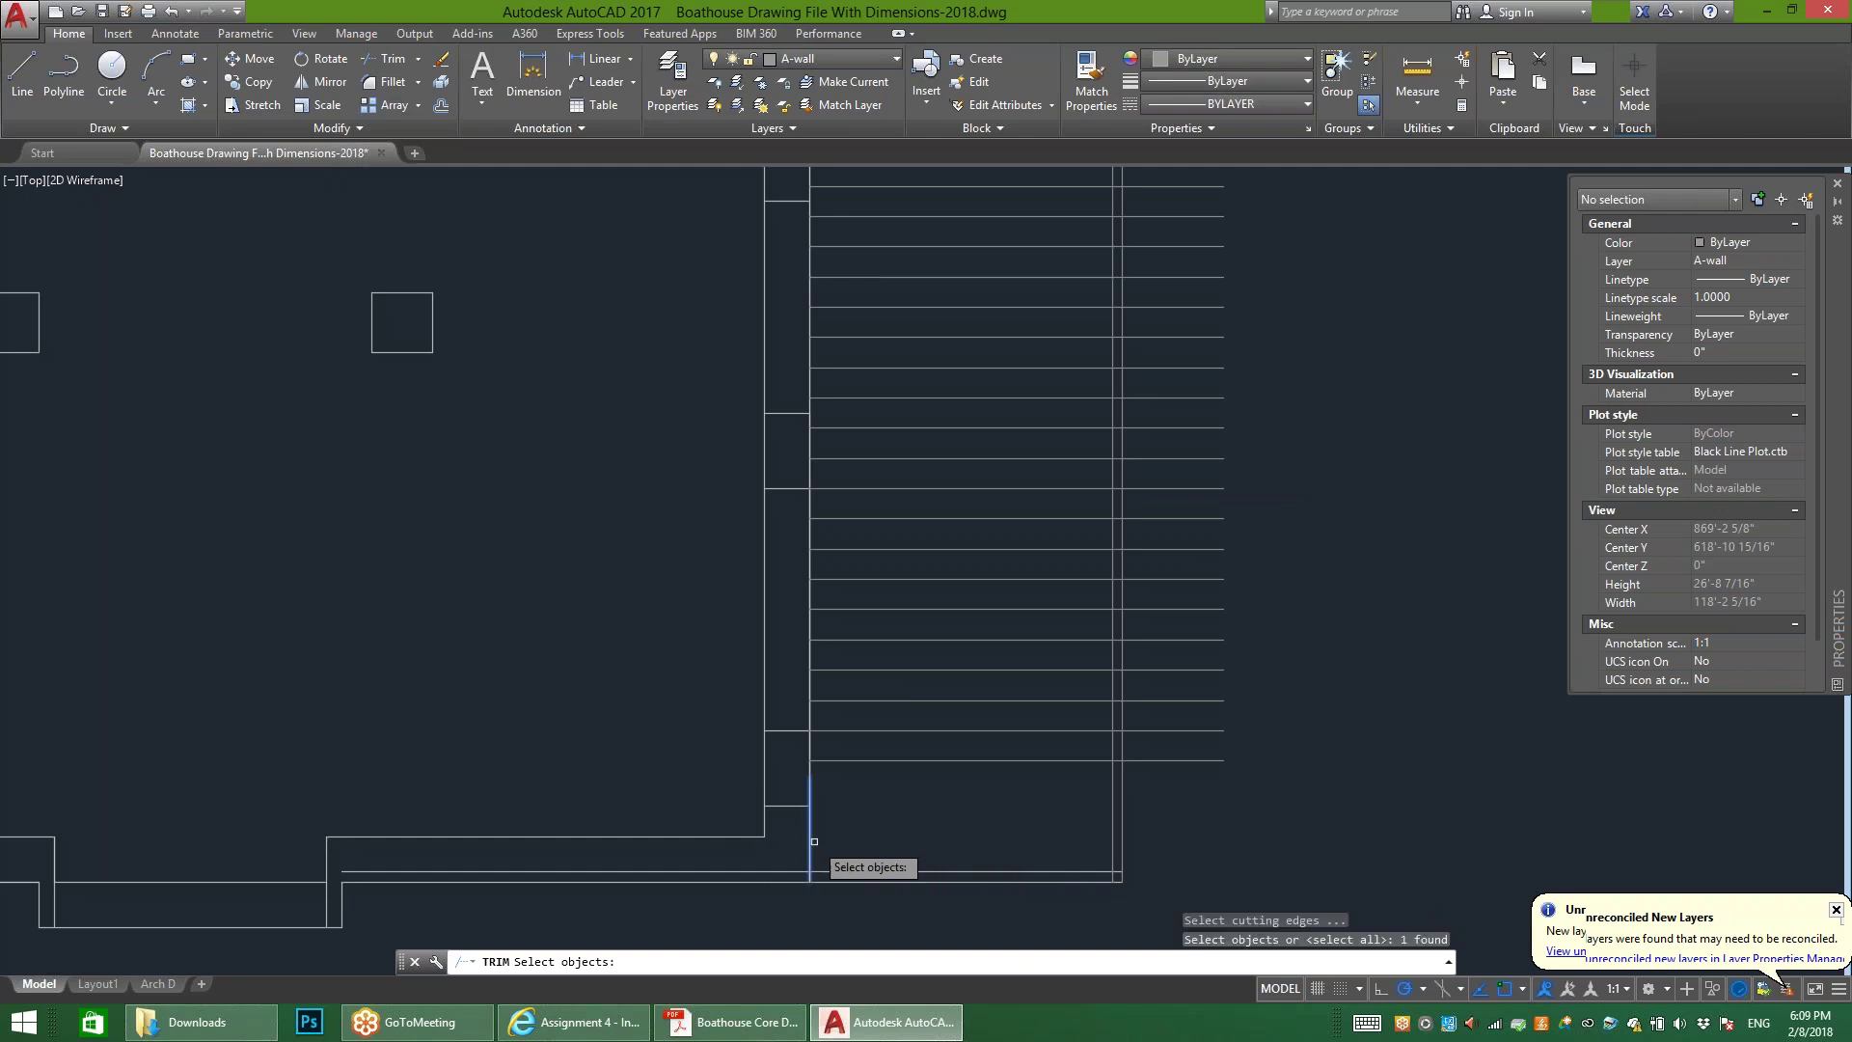
pyautogui.press('Return')
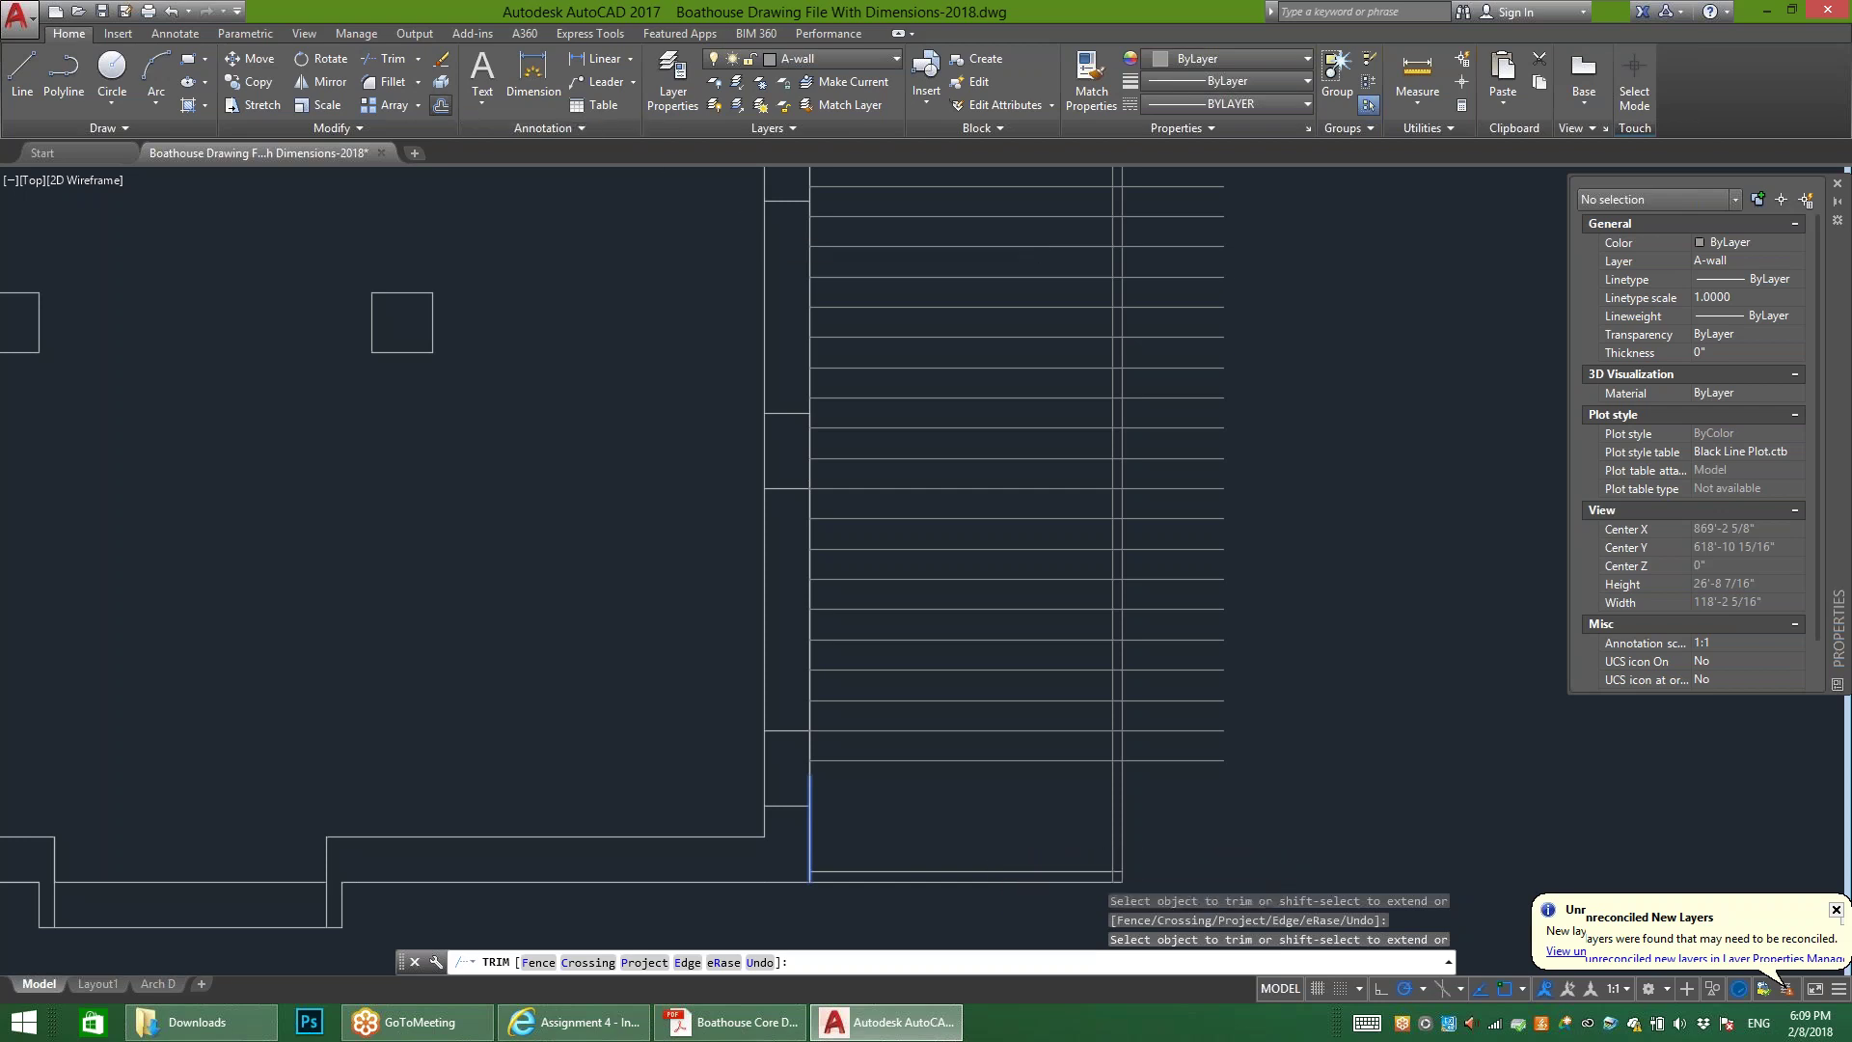
# Step: Offset the deck's inner lower railing line 8" upward to form the first deck board
pyautogui.click(441, 105)
pyautogui.write('8')
pyautogui.press('Return')
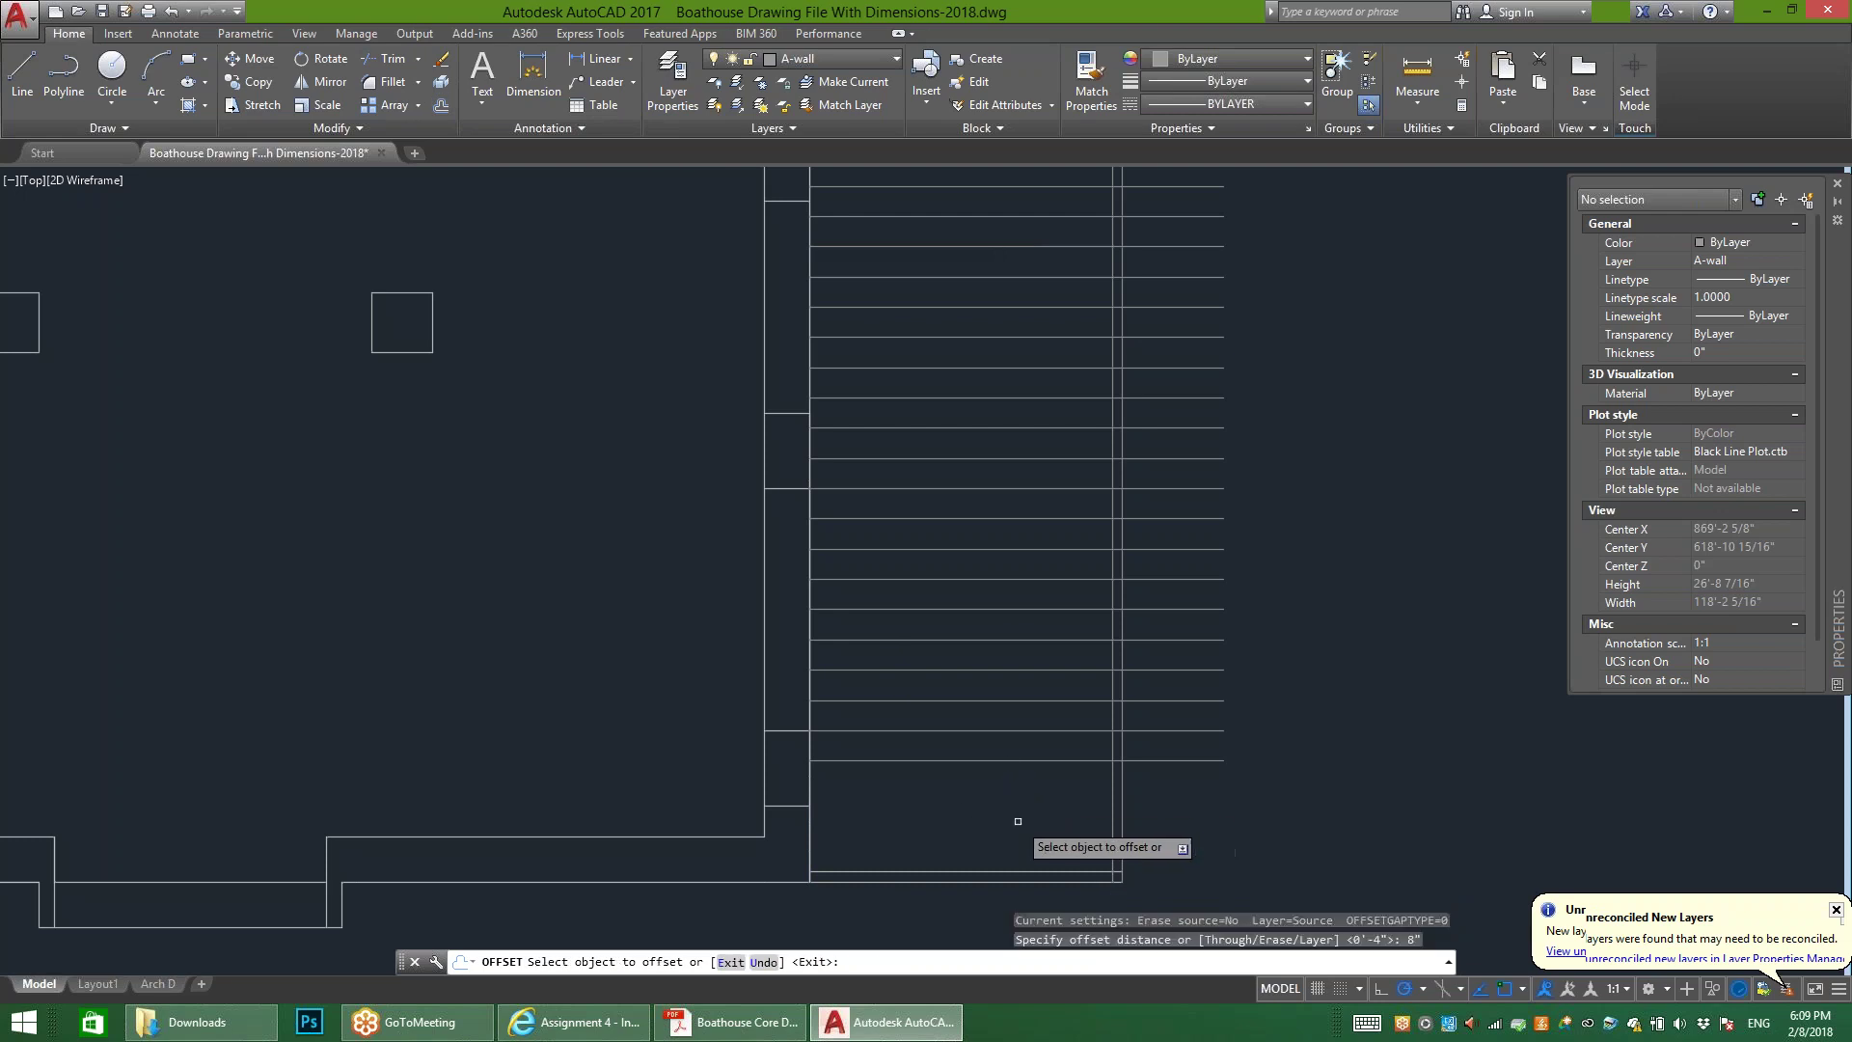
pyautogui.click(1017, 873)
pyautogui.click(1015, 825)
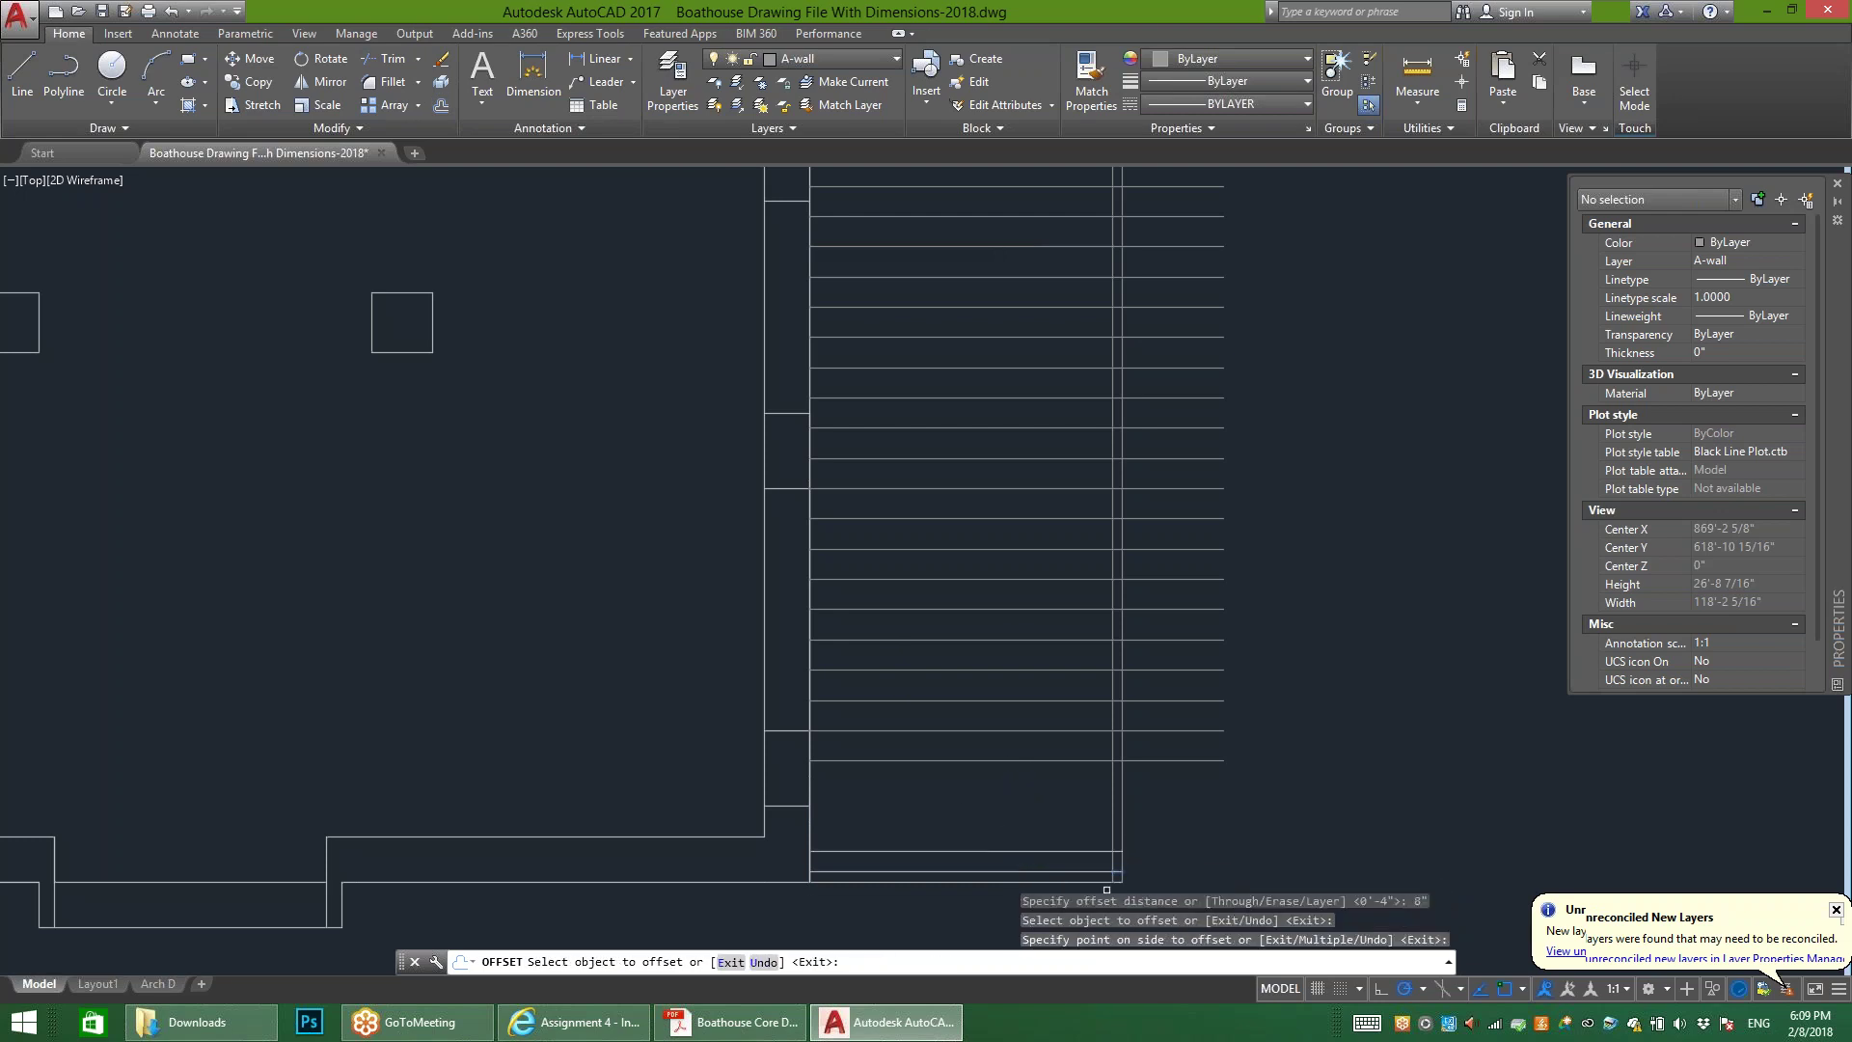
# Step: Trim the end of the 8" board line back to the inner vertical railing line at the deck's outer side
pyautogui.scroll(2, 1114, 883)
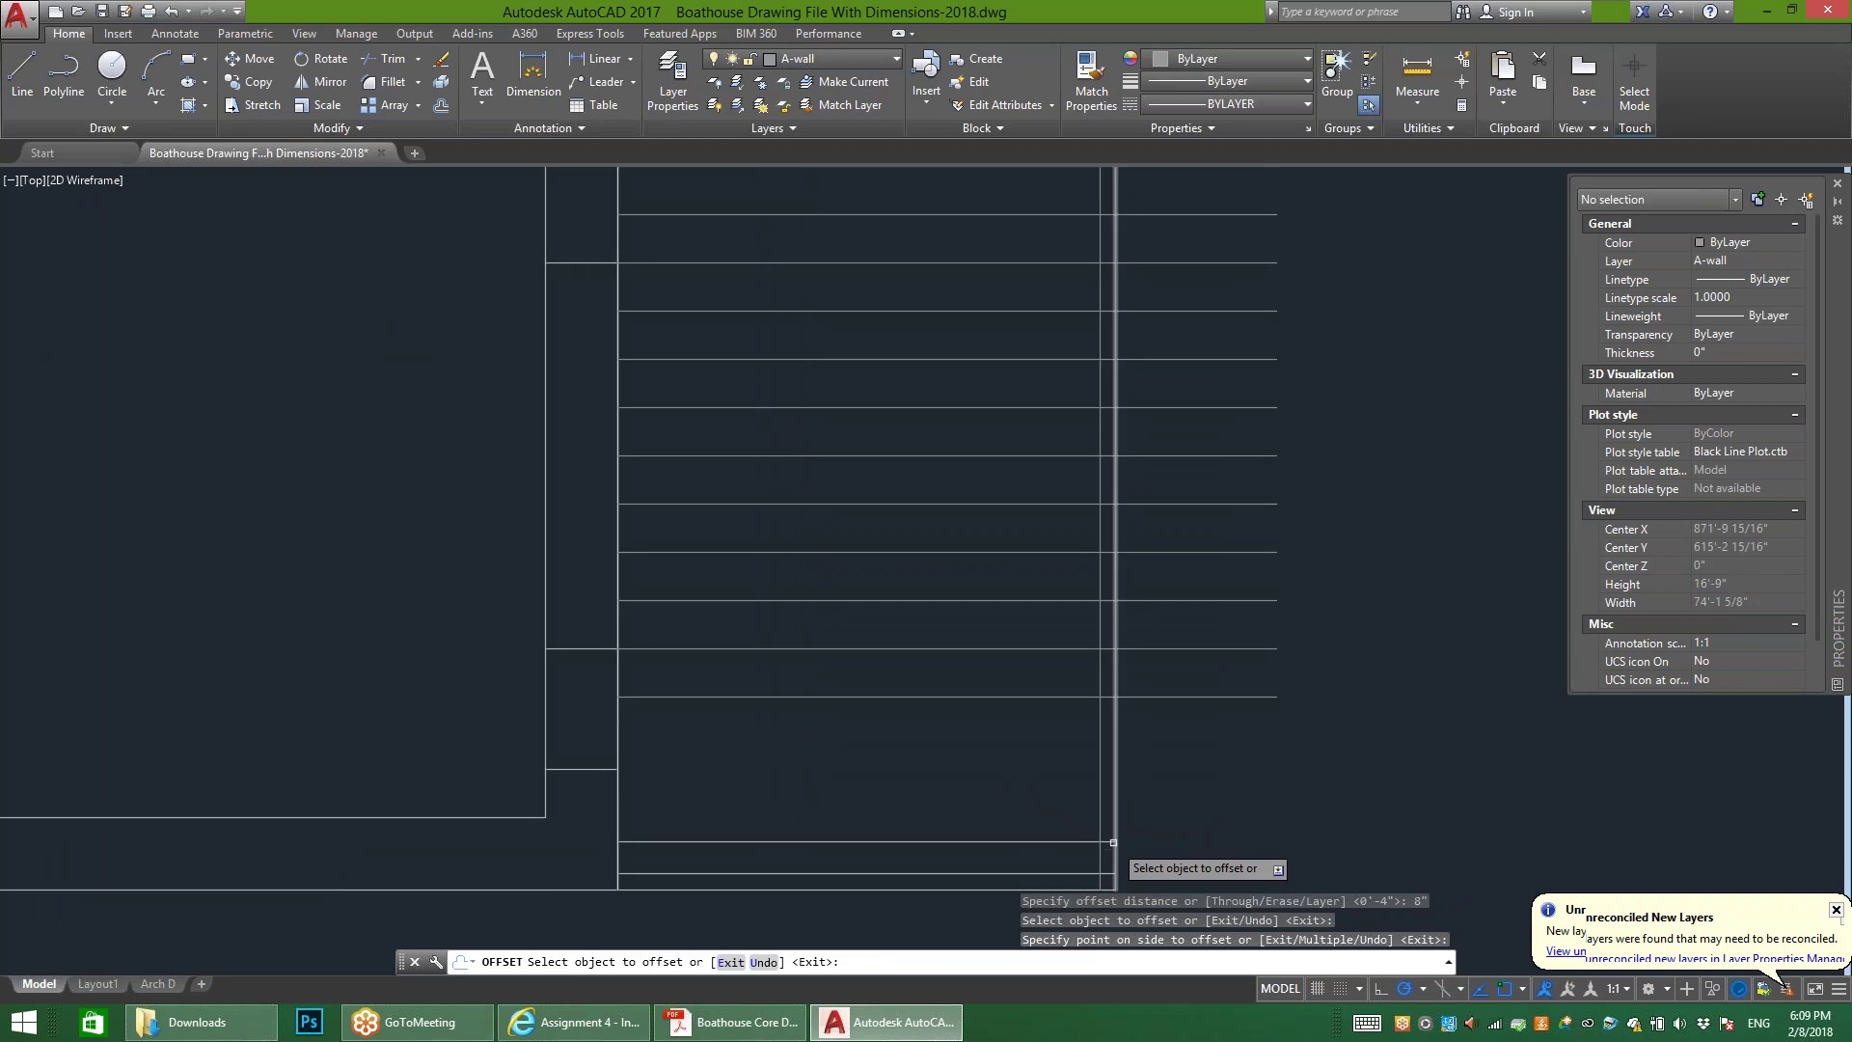
pyautogui.moveTo(1115, 842); pyautogui.dragTo(1237, 693, button='middle')
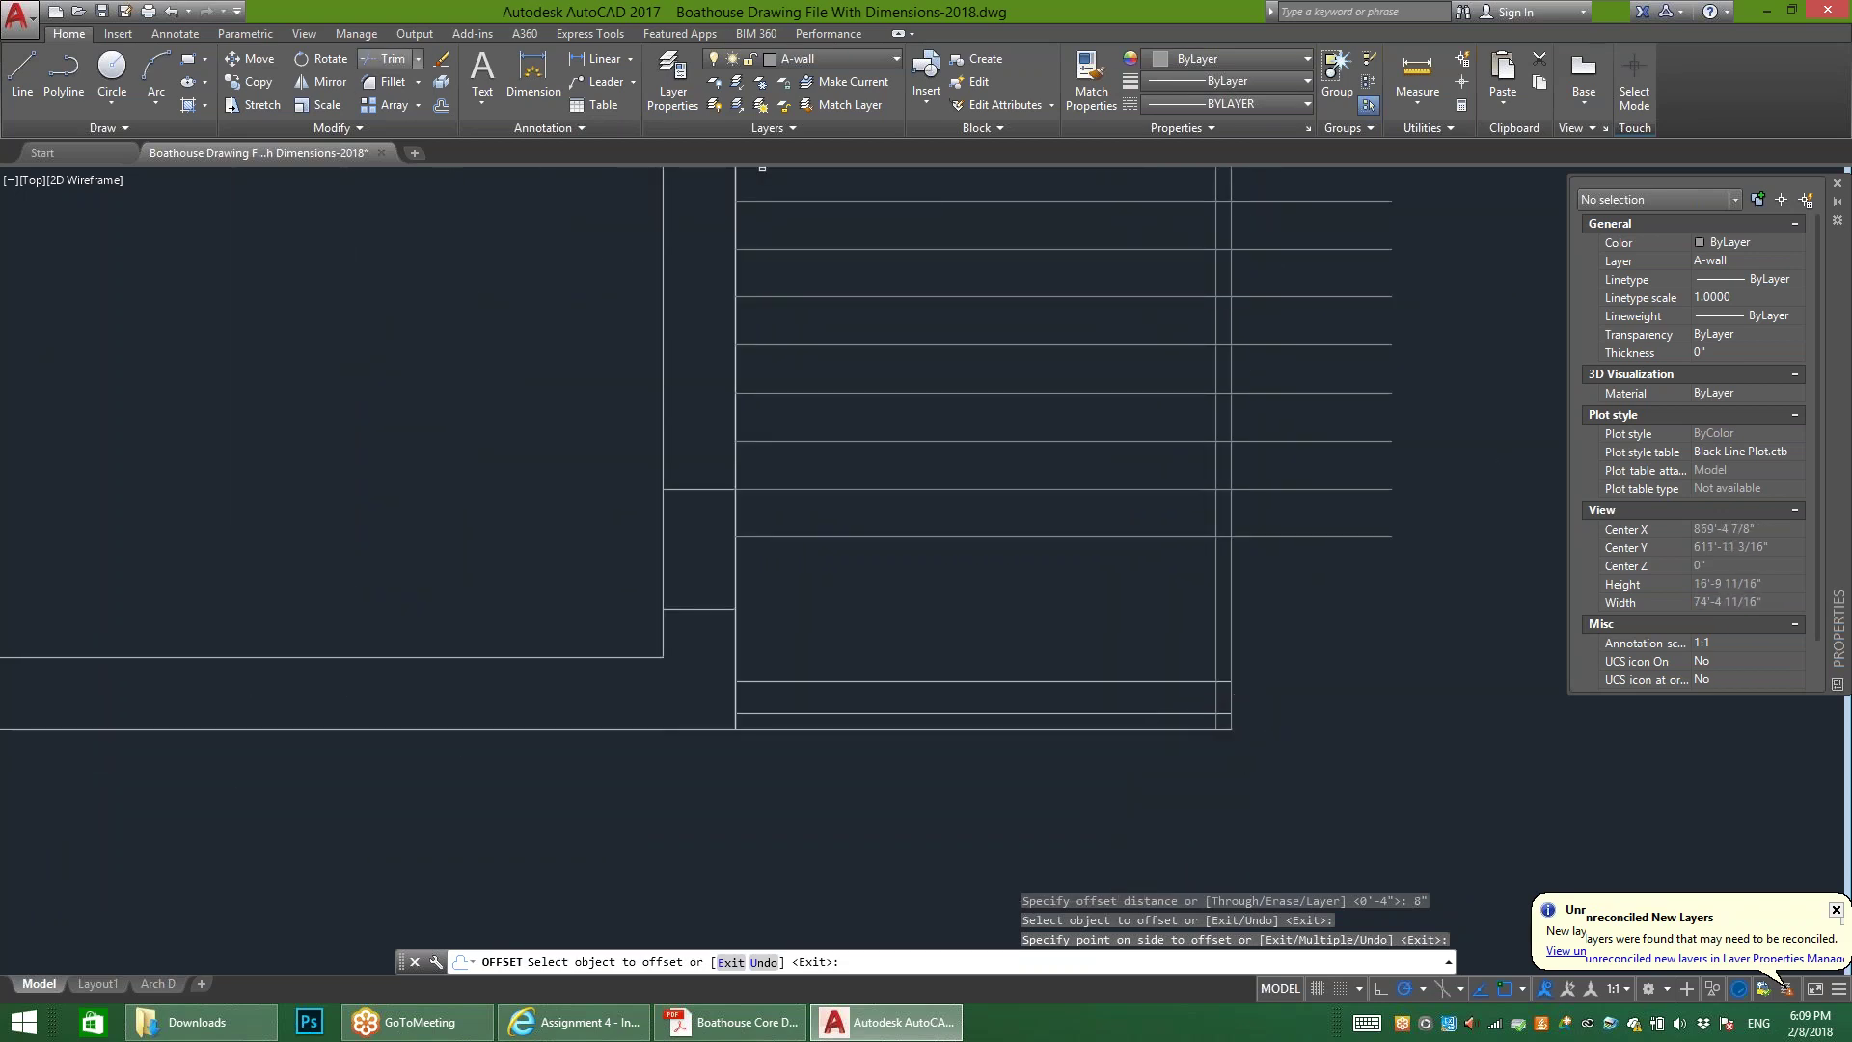
pyautogui.click(386, 58)
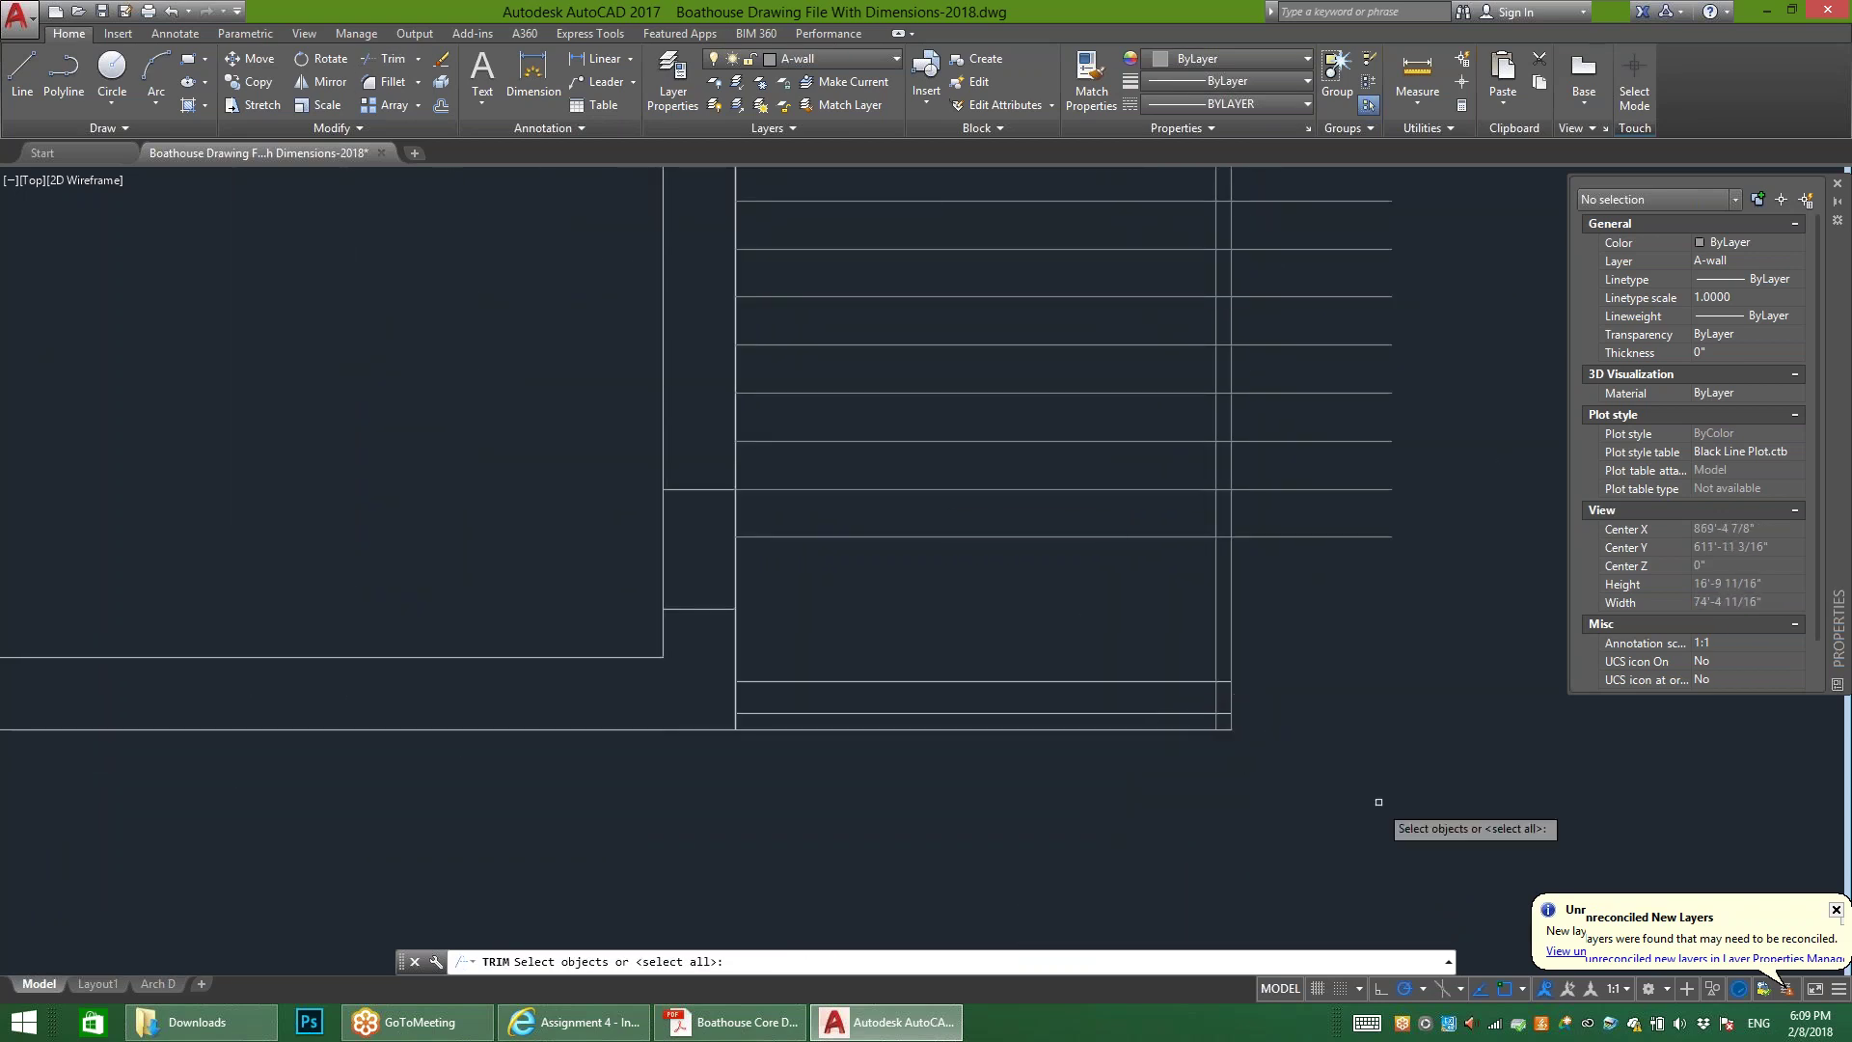
pyautogui.click(1216, 646)
pyautogui.press('Return')
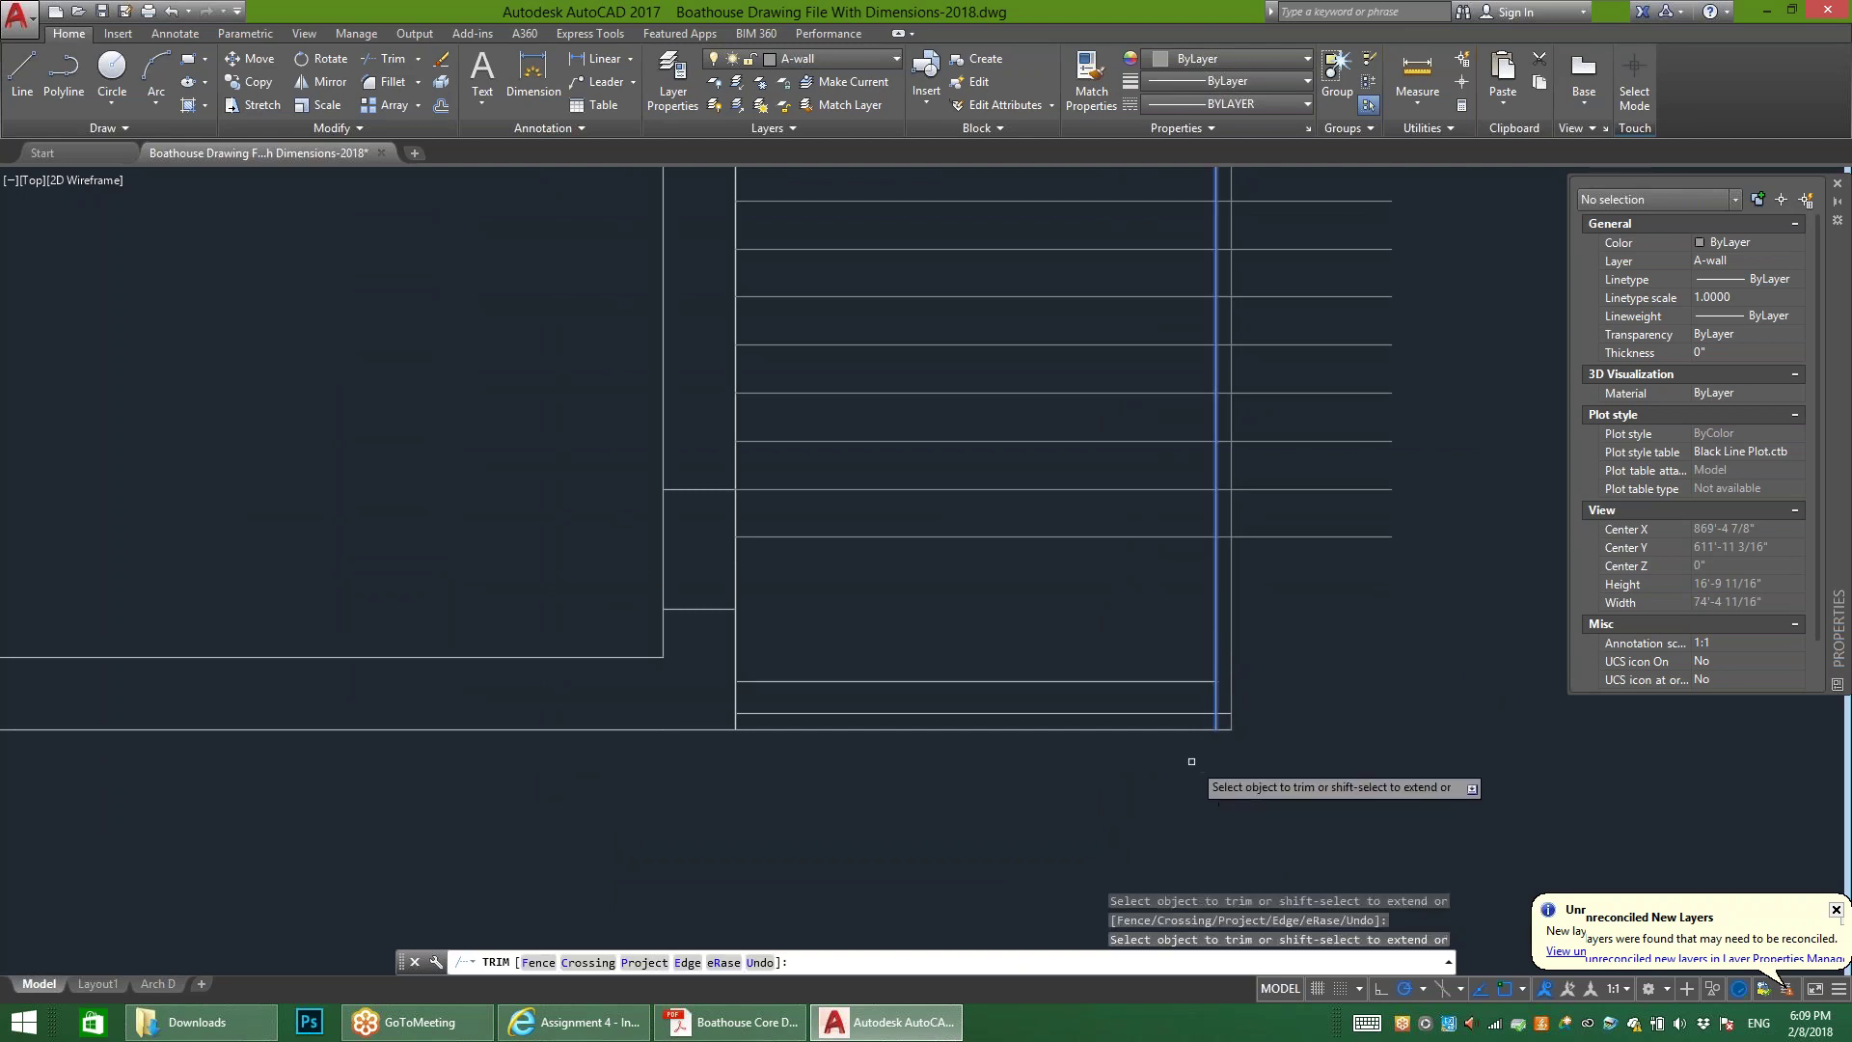
pyautogui.press('Escape')
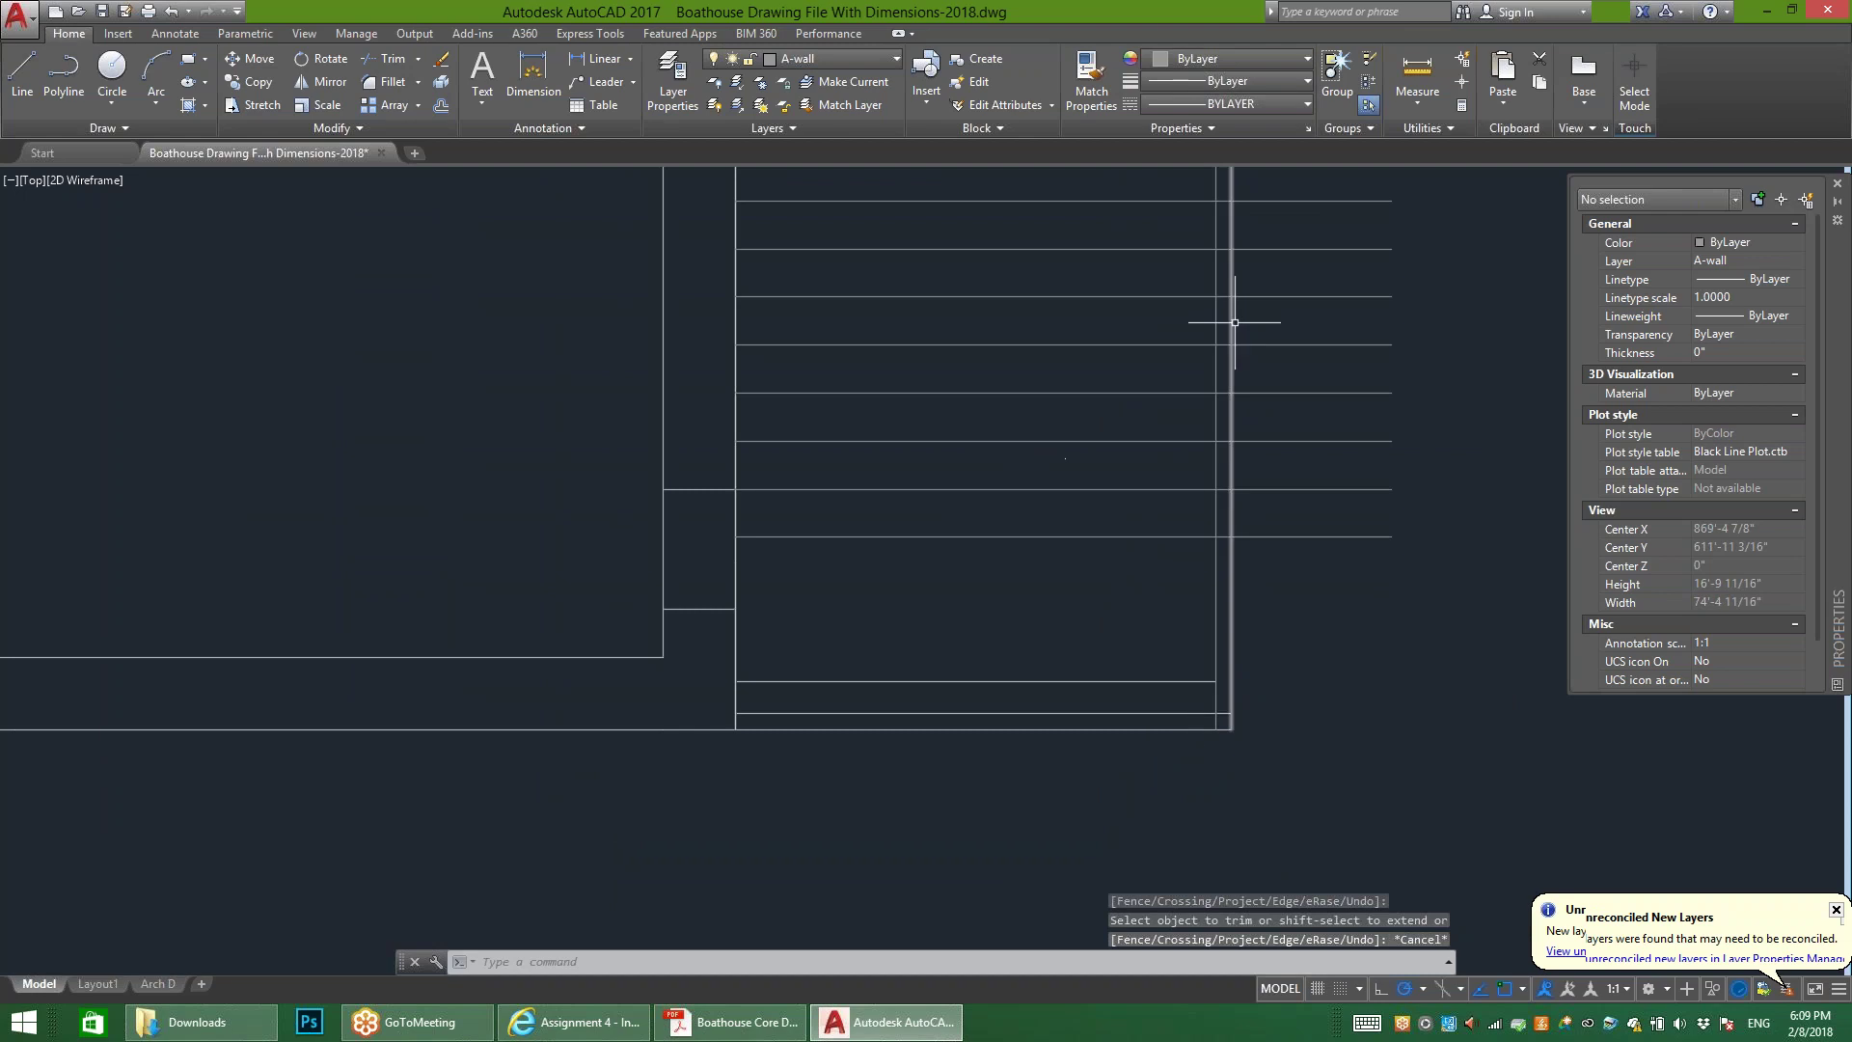
# Step: Offset the lowest full-width board line downward twice at 1' spacing to fill the gap at the deck's lower end
pyautogui.scroll(-6, 1221, 319)
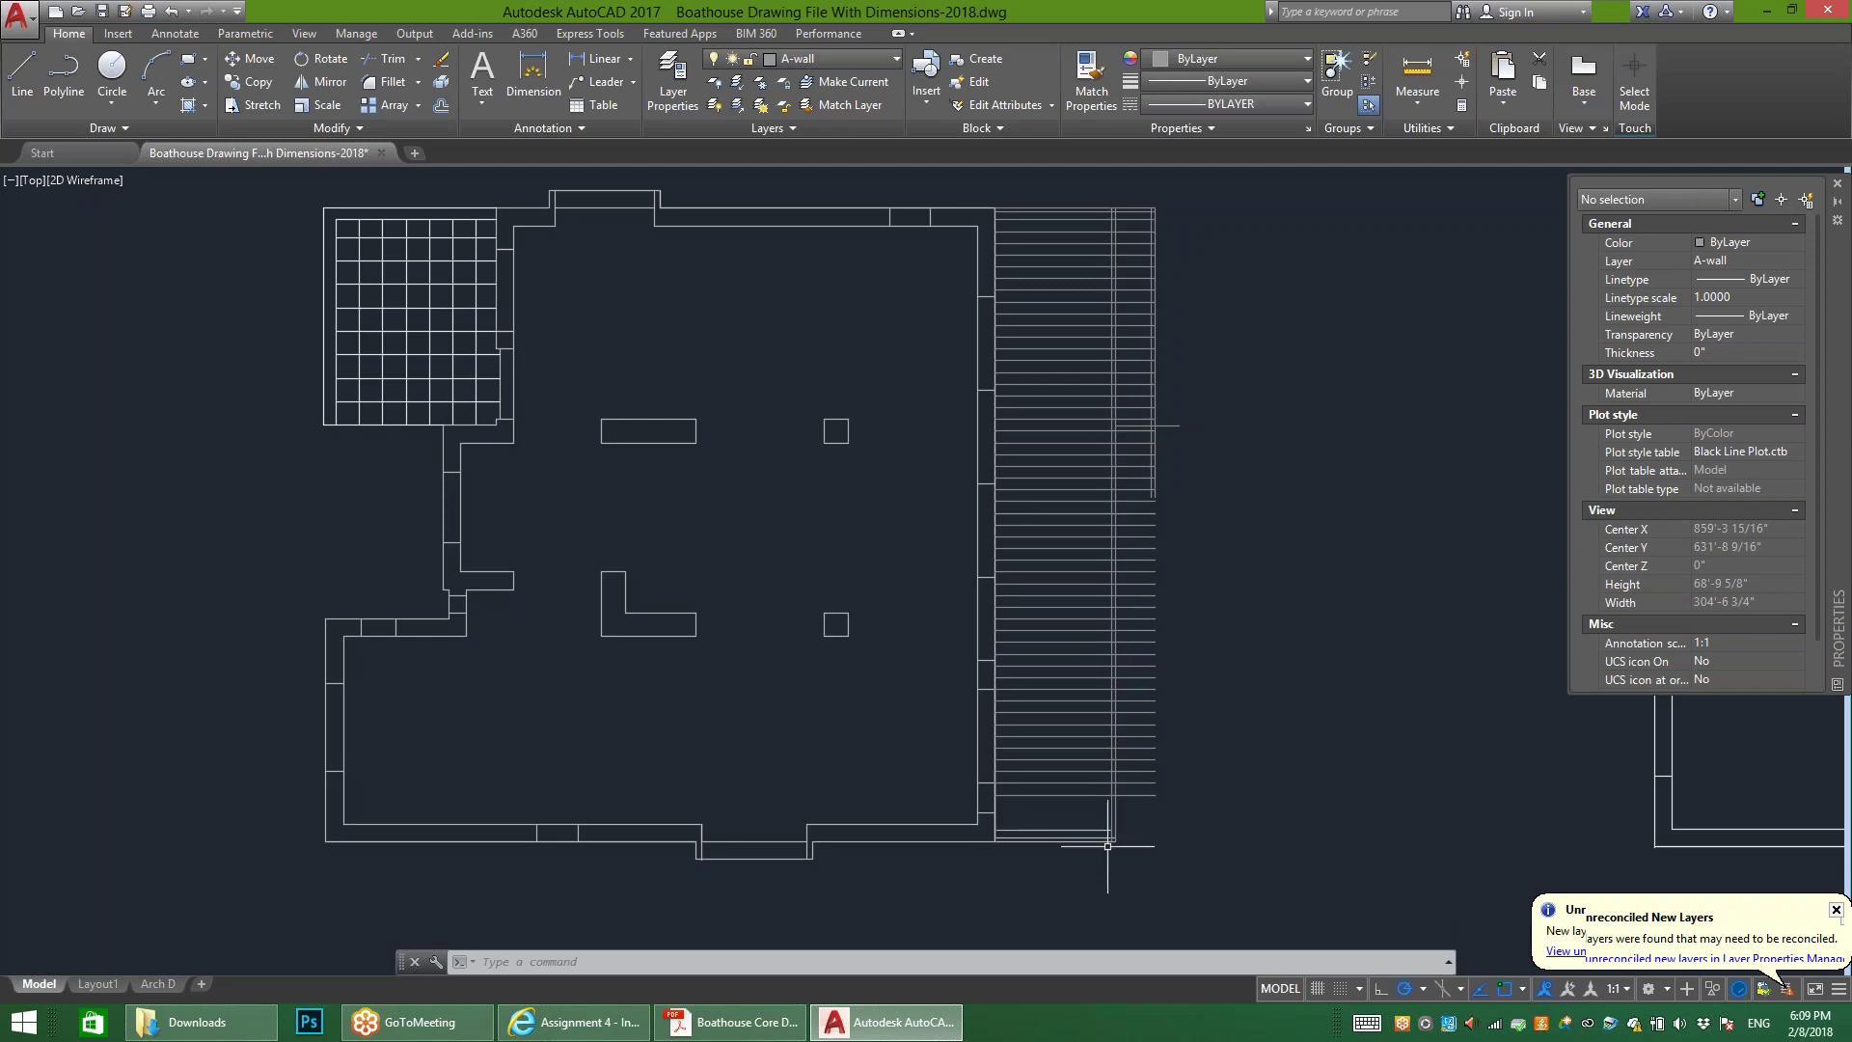
pyautogui.scroll(4, 1110, 844)
pyautogui.moveTo(1029, 719); pyautogui.dragTo(1119, 614, button='middle')
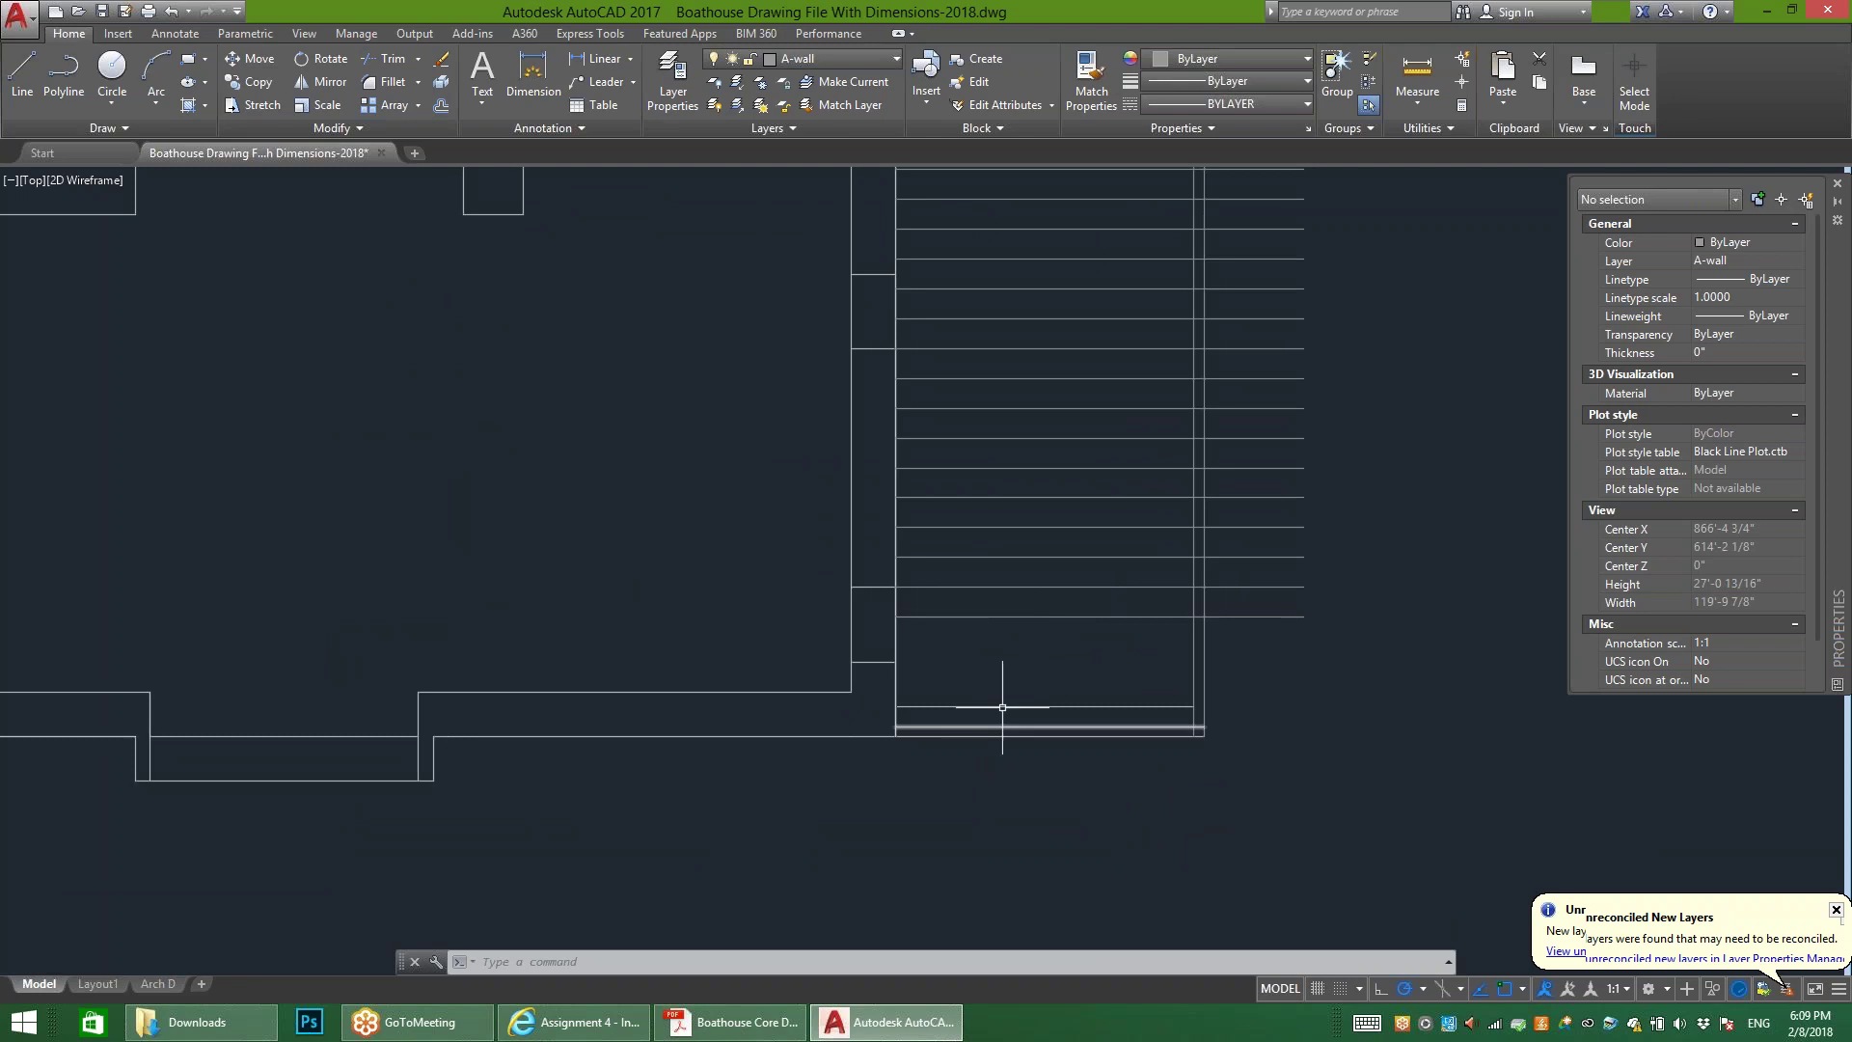
pyautogui.press('o')
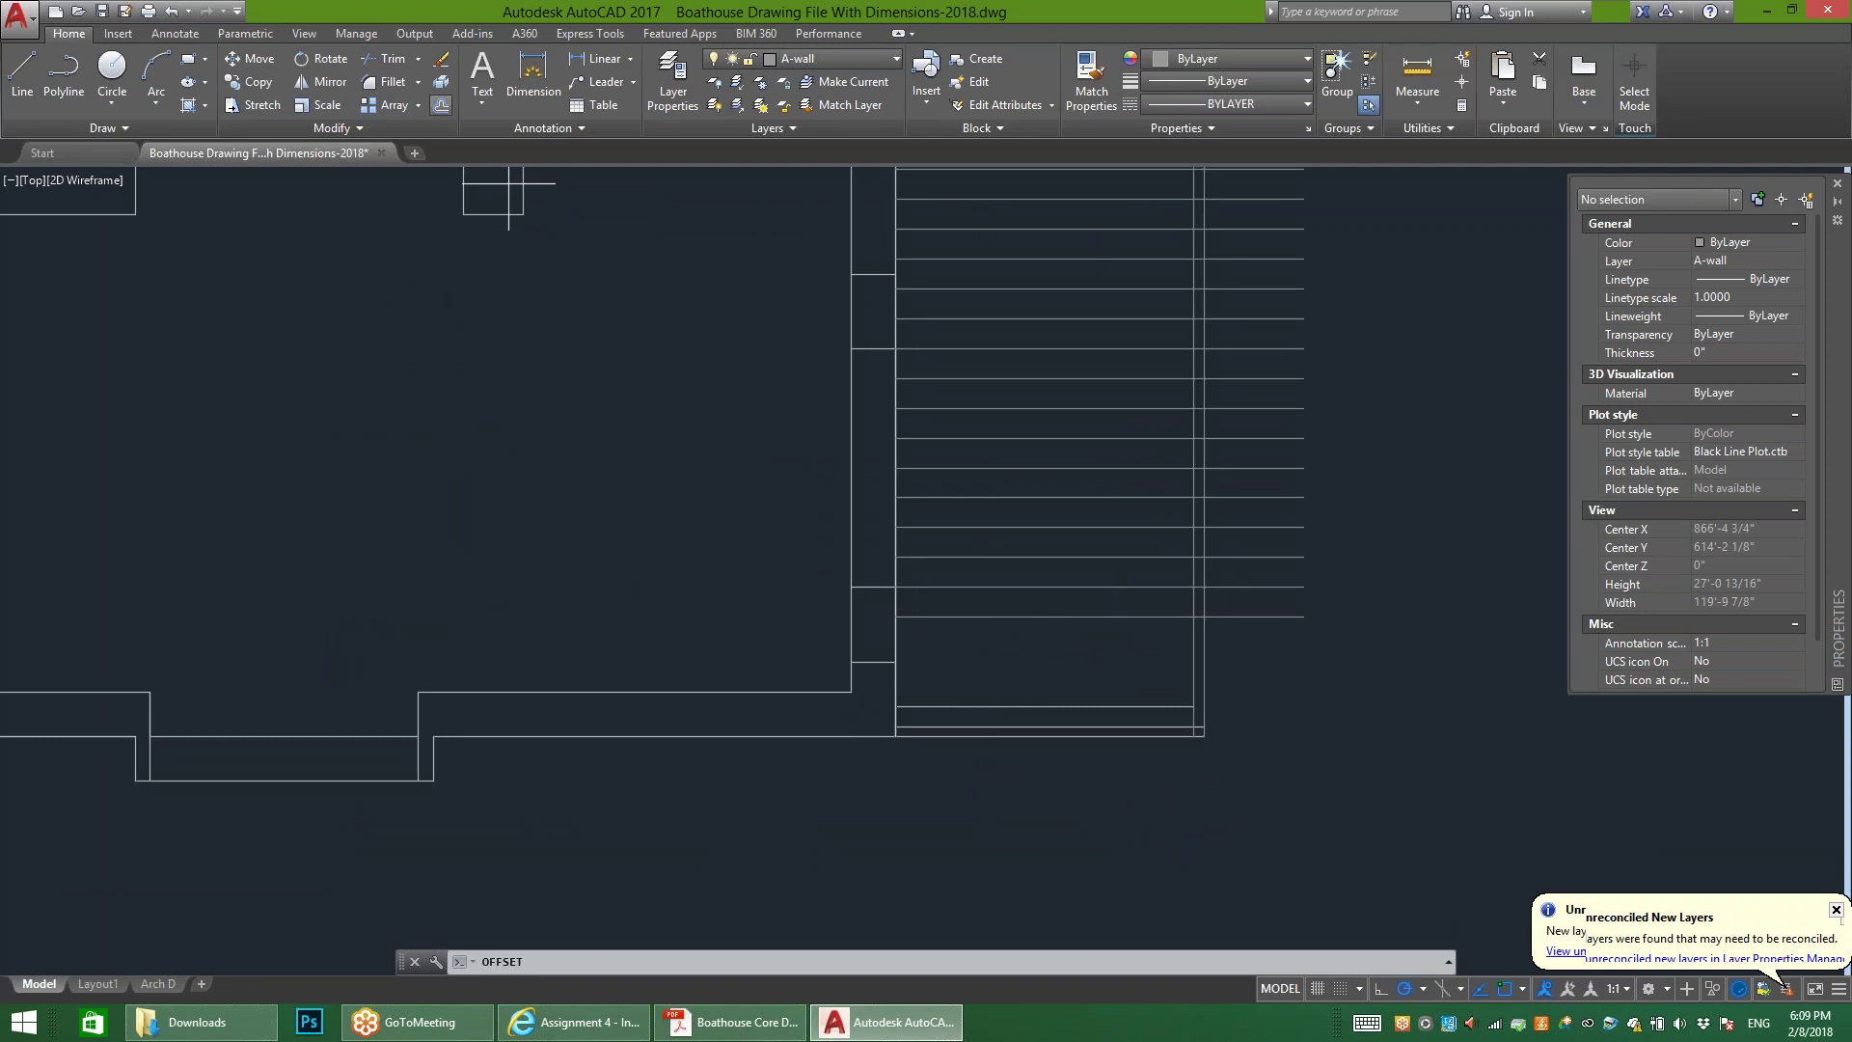
pyautogui.press('space')
pyautogui.write("1'")
pyautogui.press('Return')
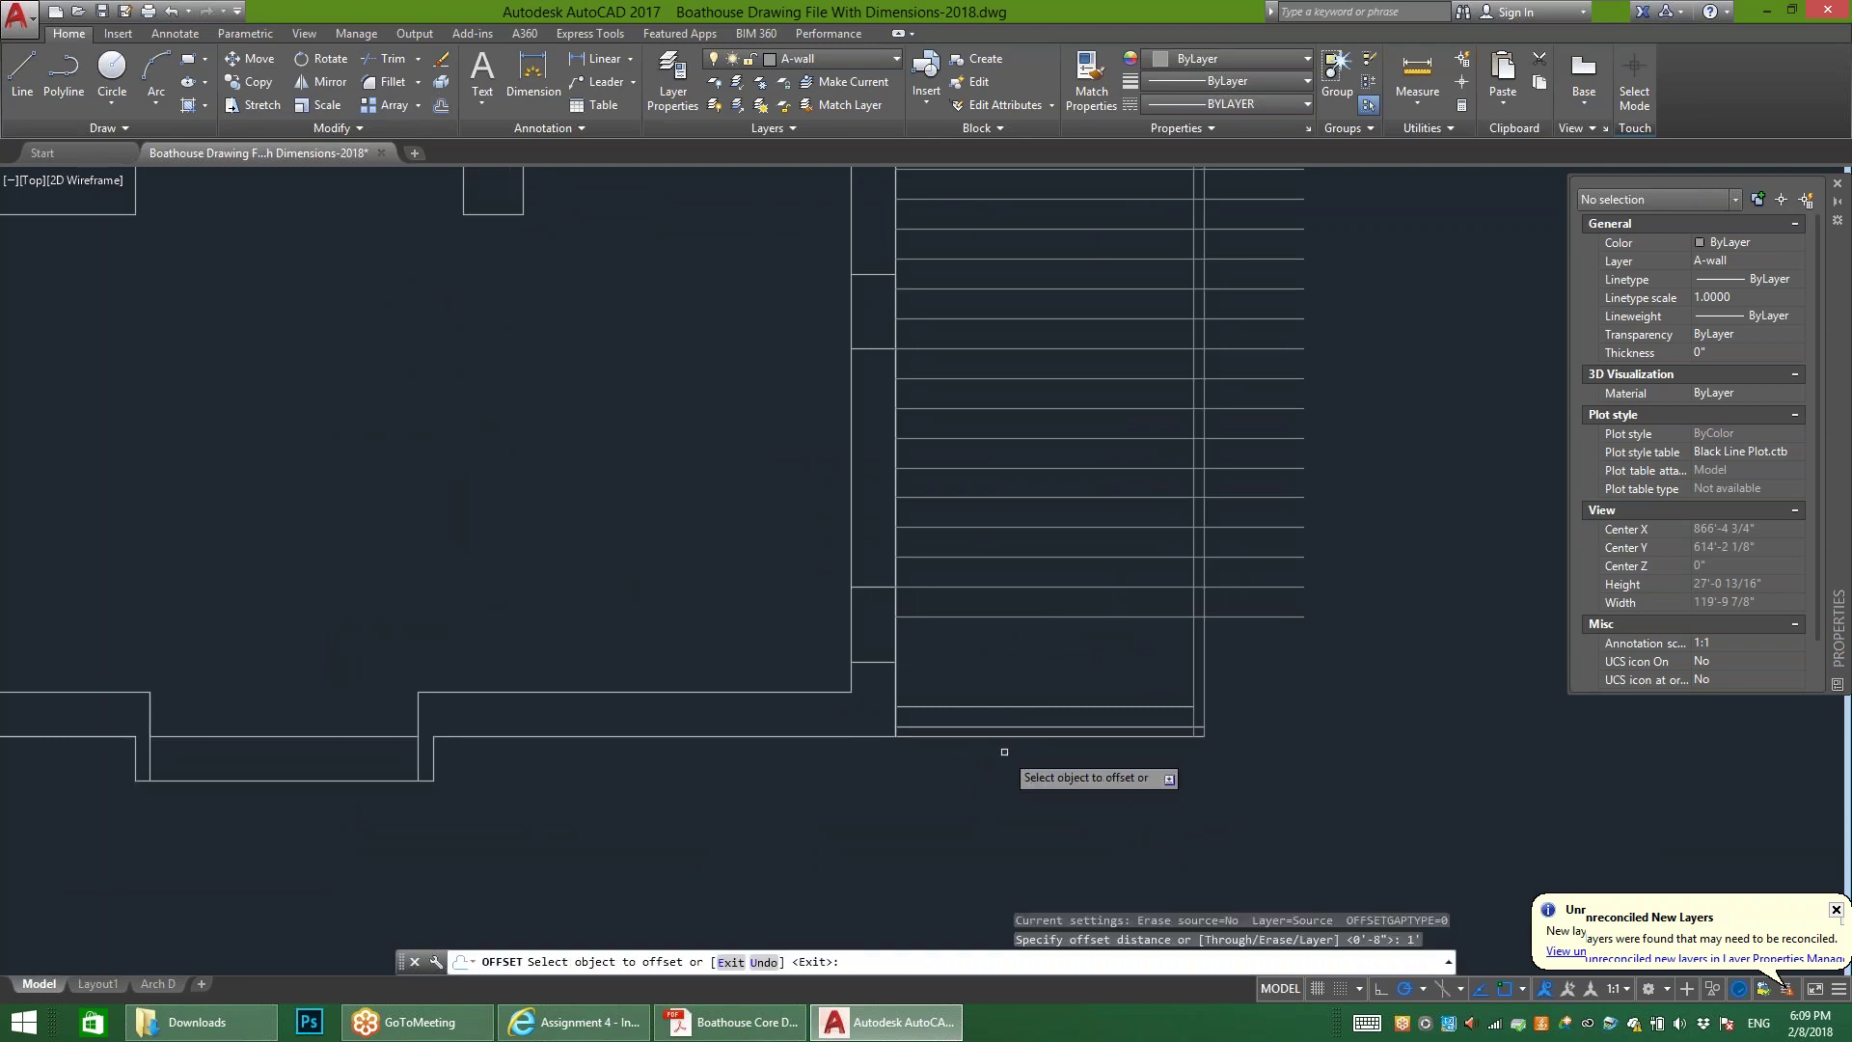
pyautogui.click(1040, 618)
pyautogui.click(1049, 660)
pyautogui.click(1033, 646)
pyautogui.click(1101, 698)
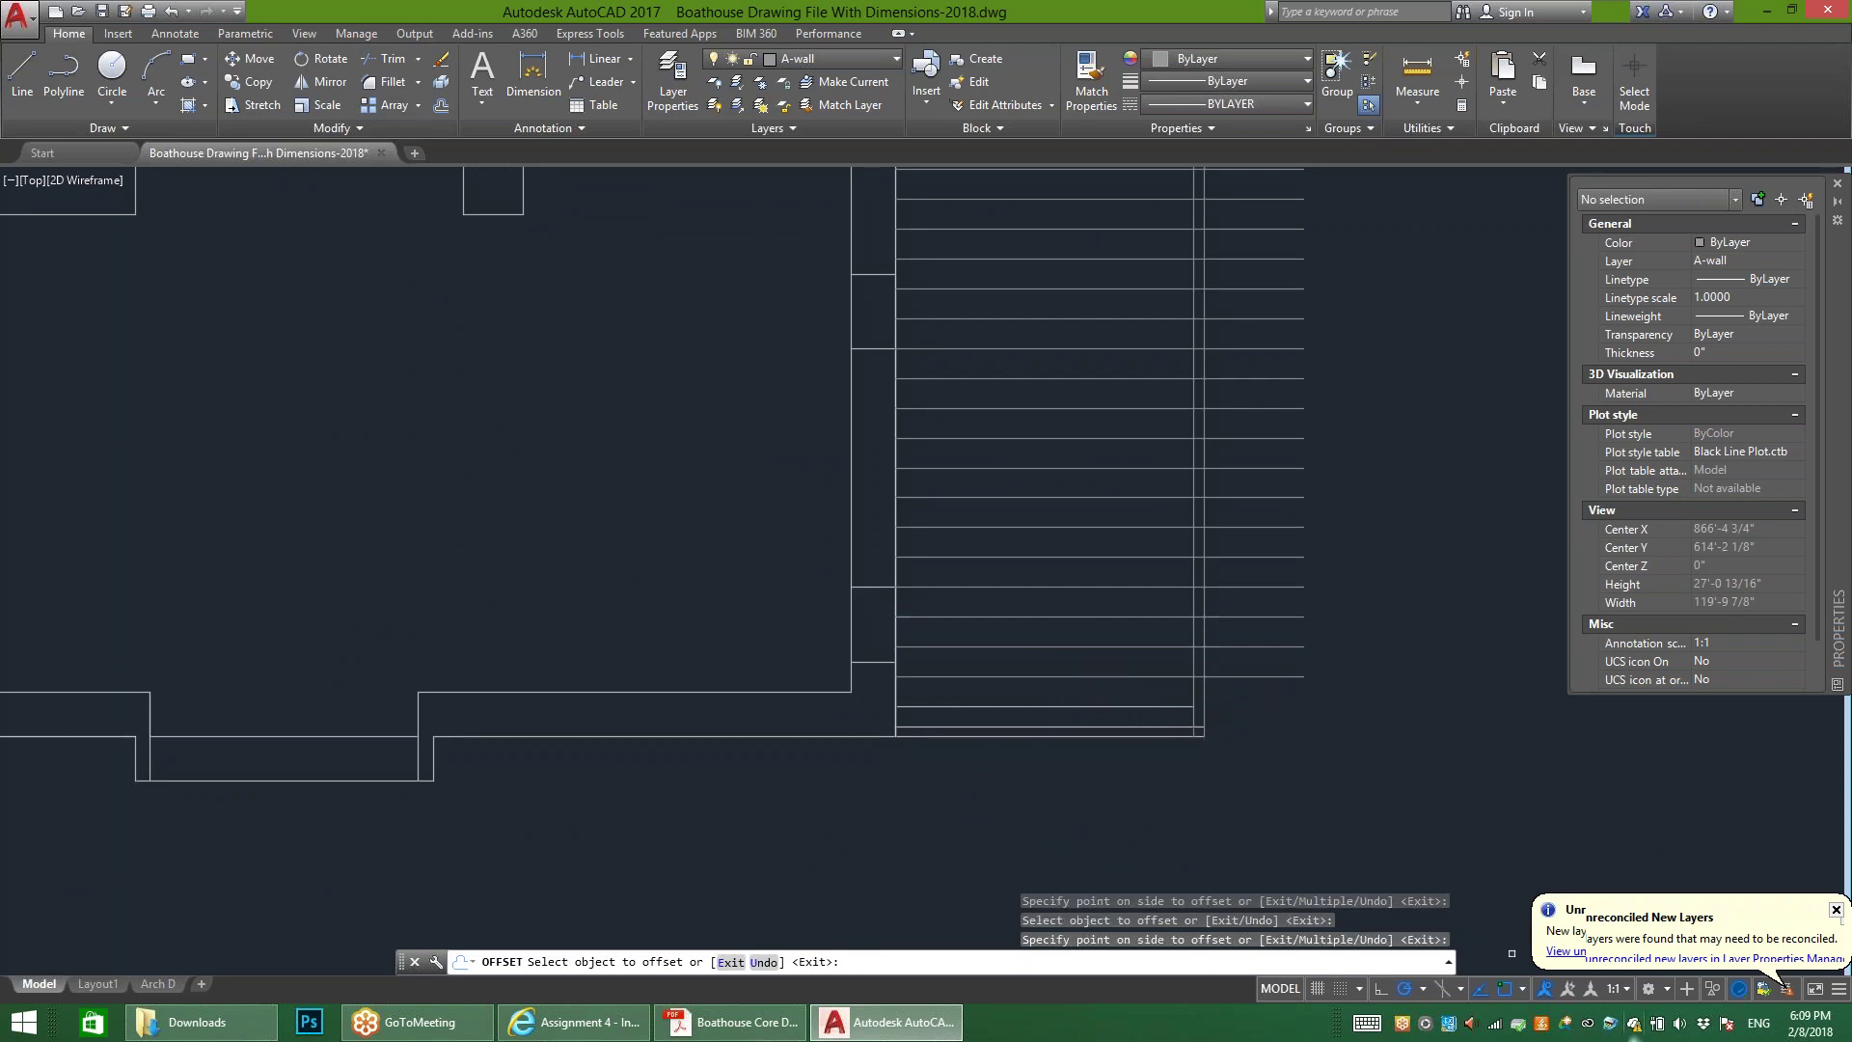
# Step: Trim the board overruns along the deck's lower part back to the inner vertical railing line
pyautogui.scroll(-1, 1062, 641)
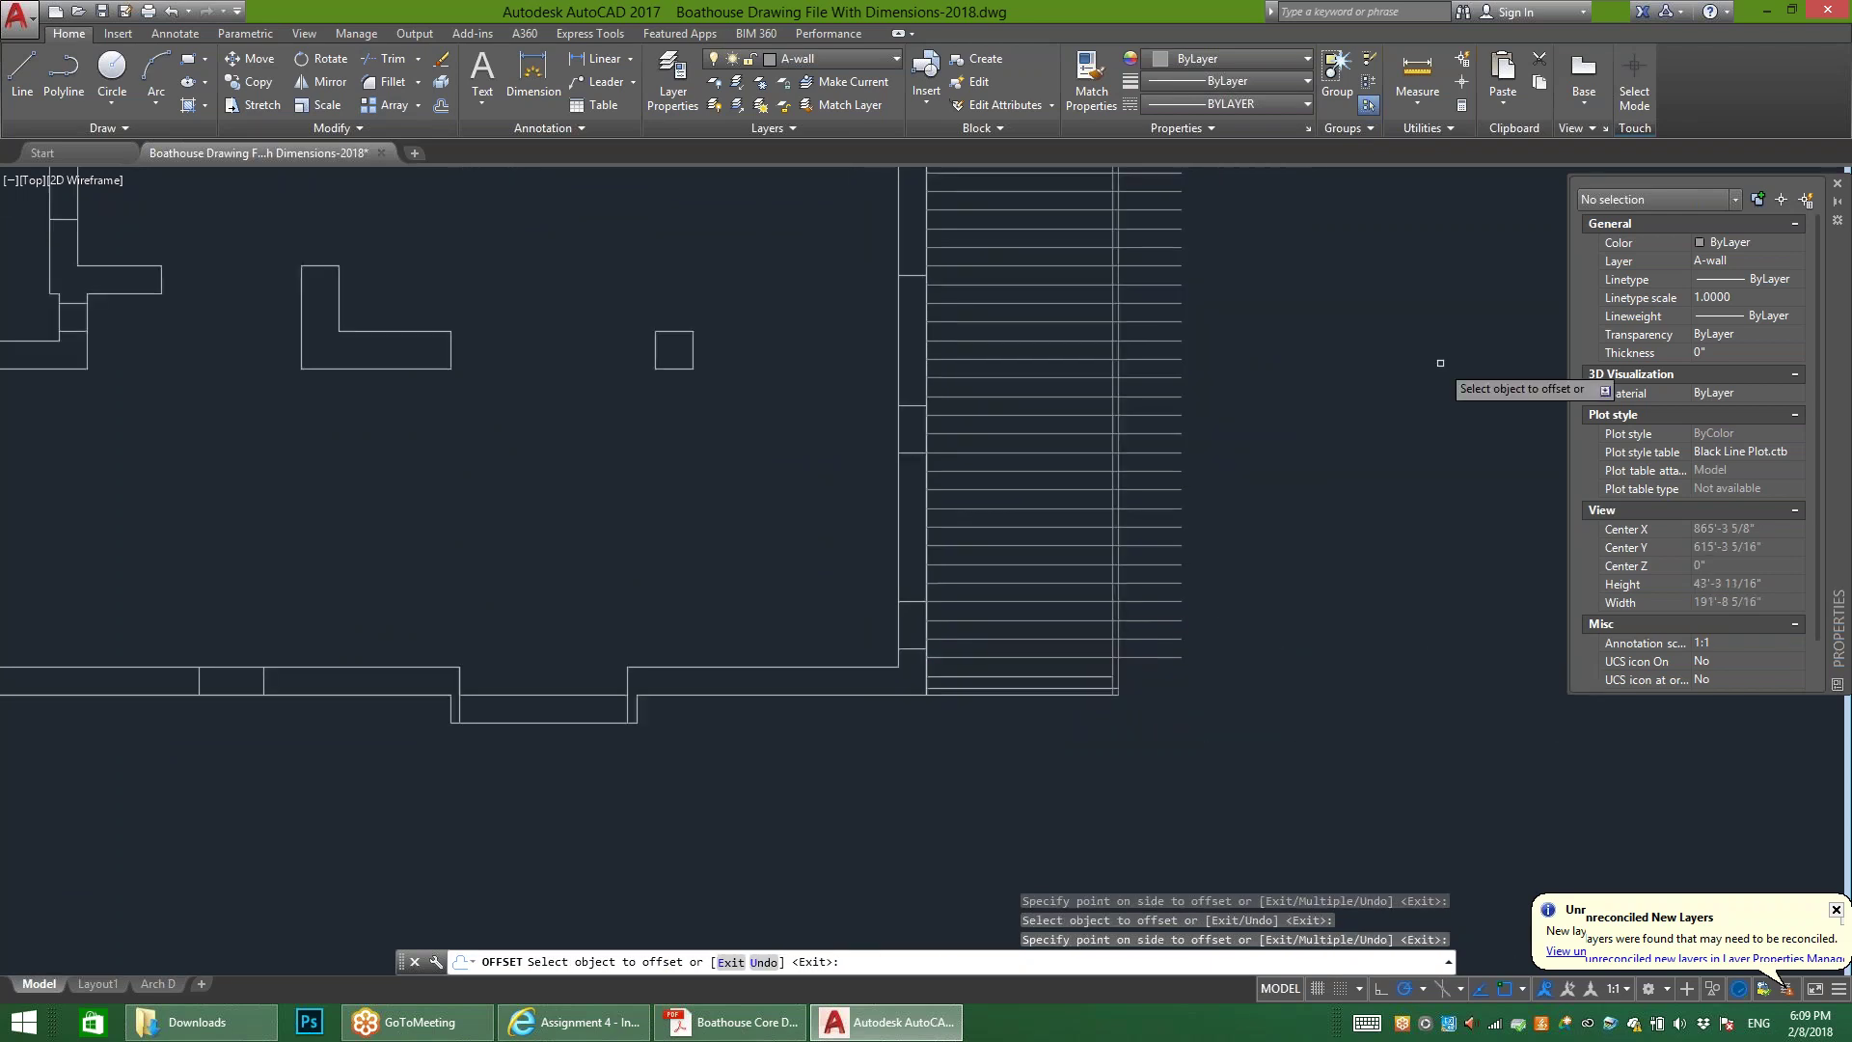
pyautogui.scroll(-1, 1394, 542)
pyautogui.scroll(-1, 1374, 544)
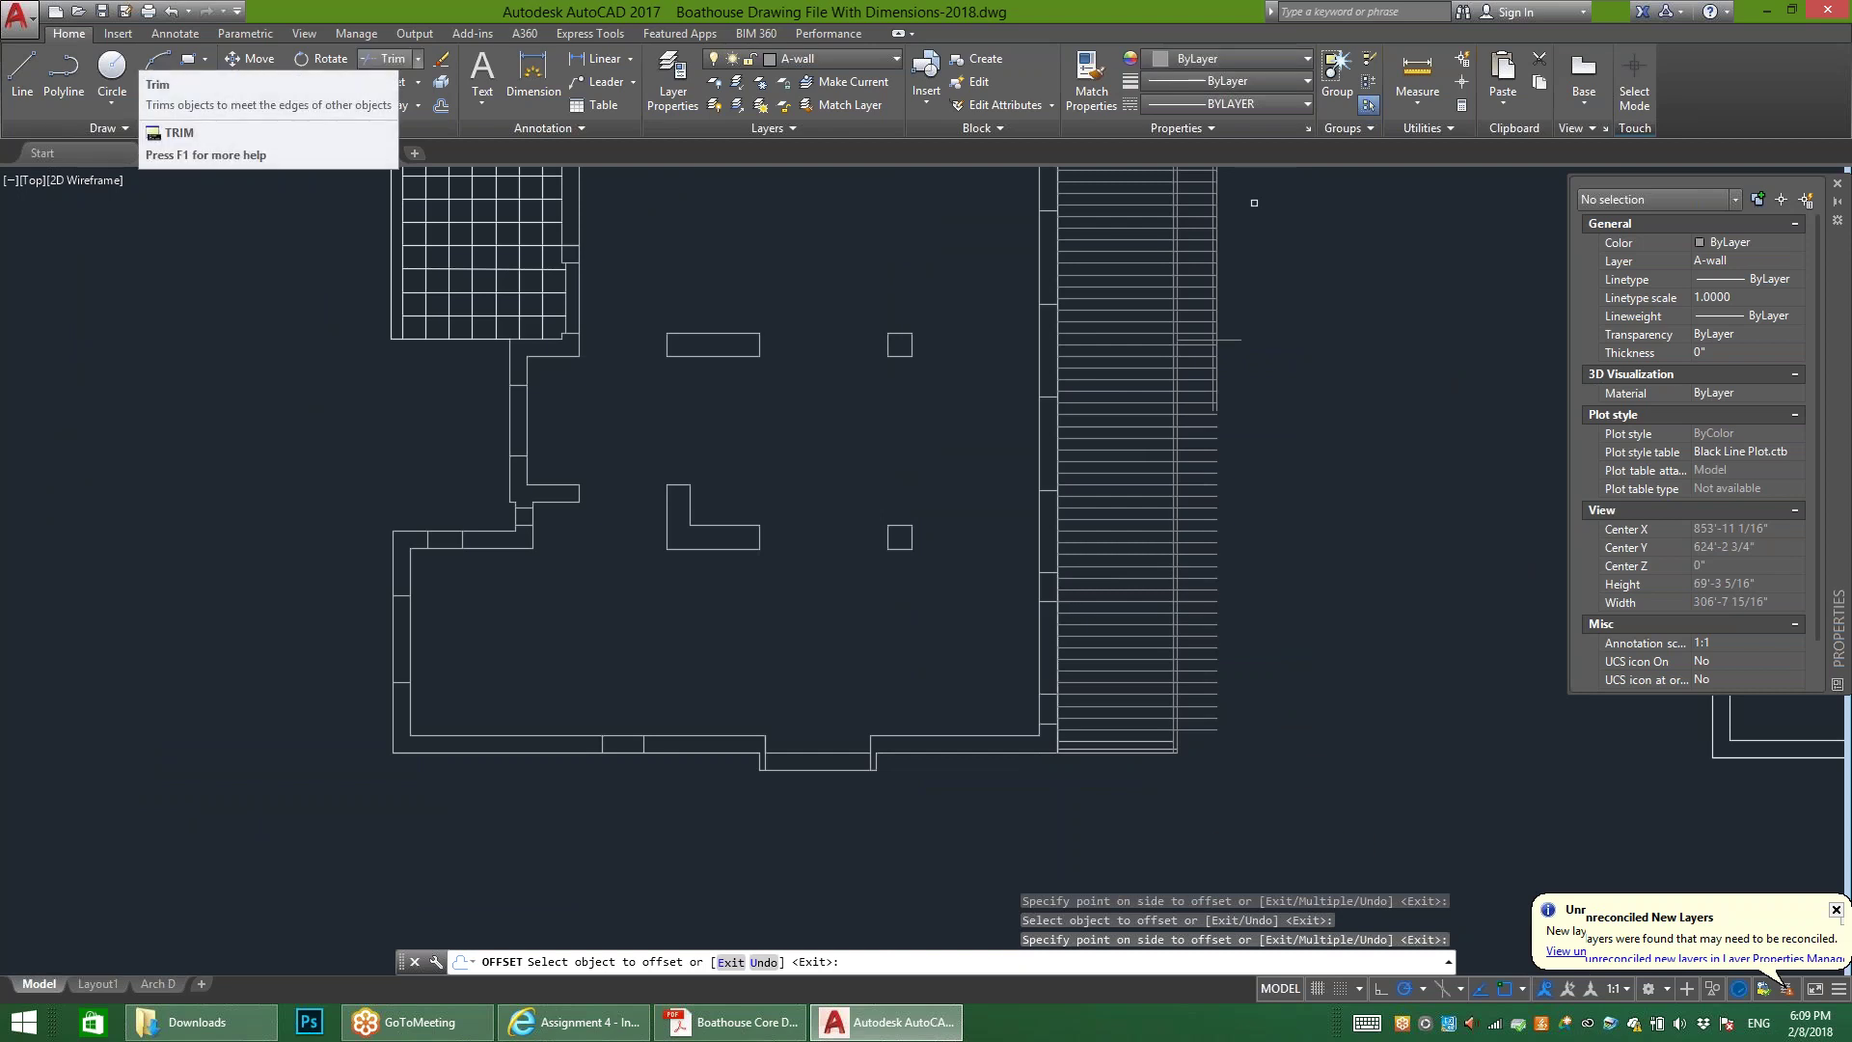
pyautogui.click(386, 59)
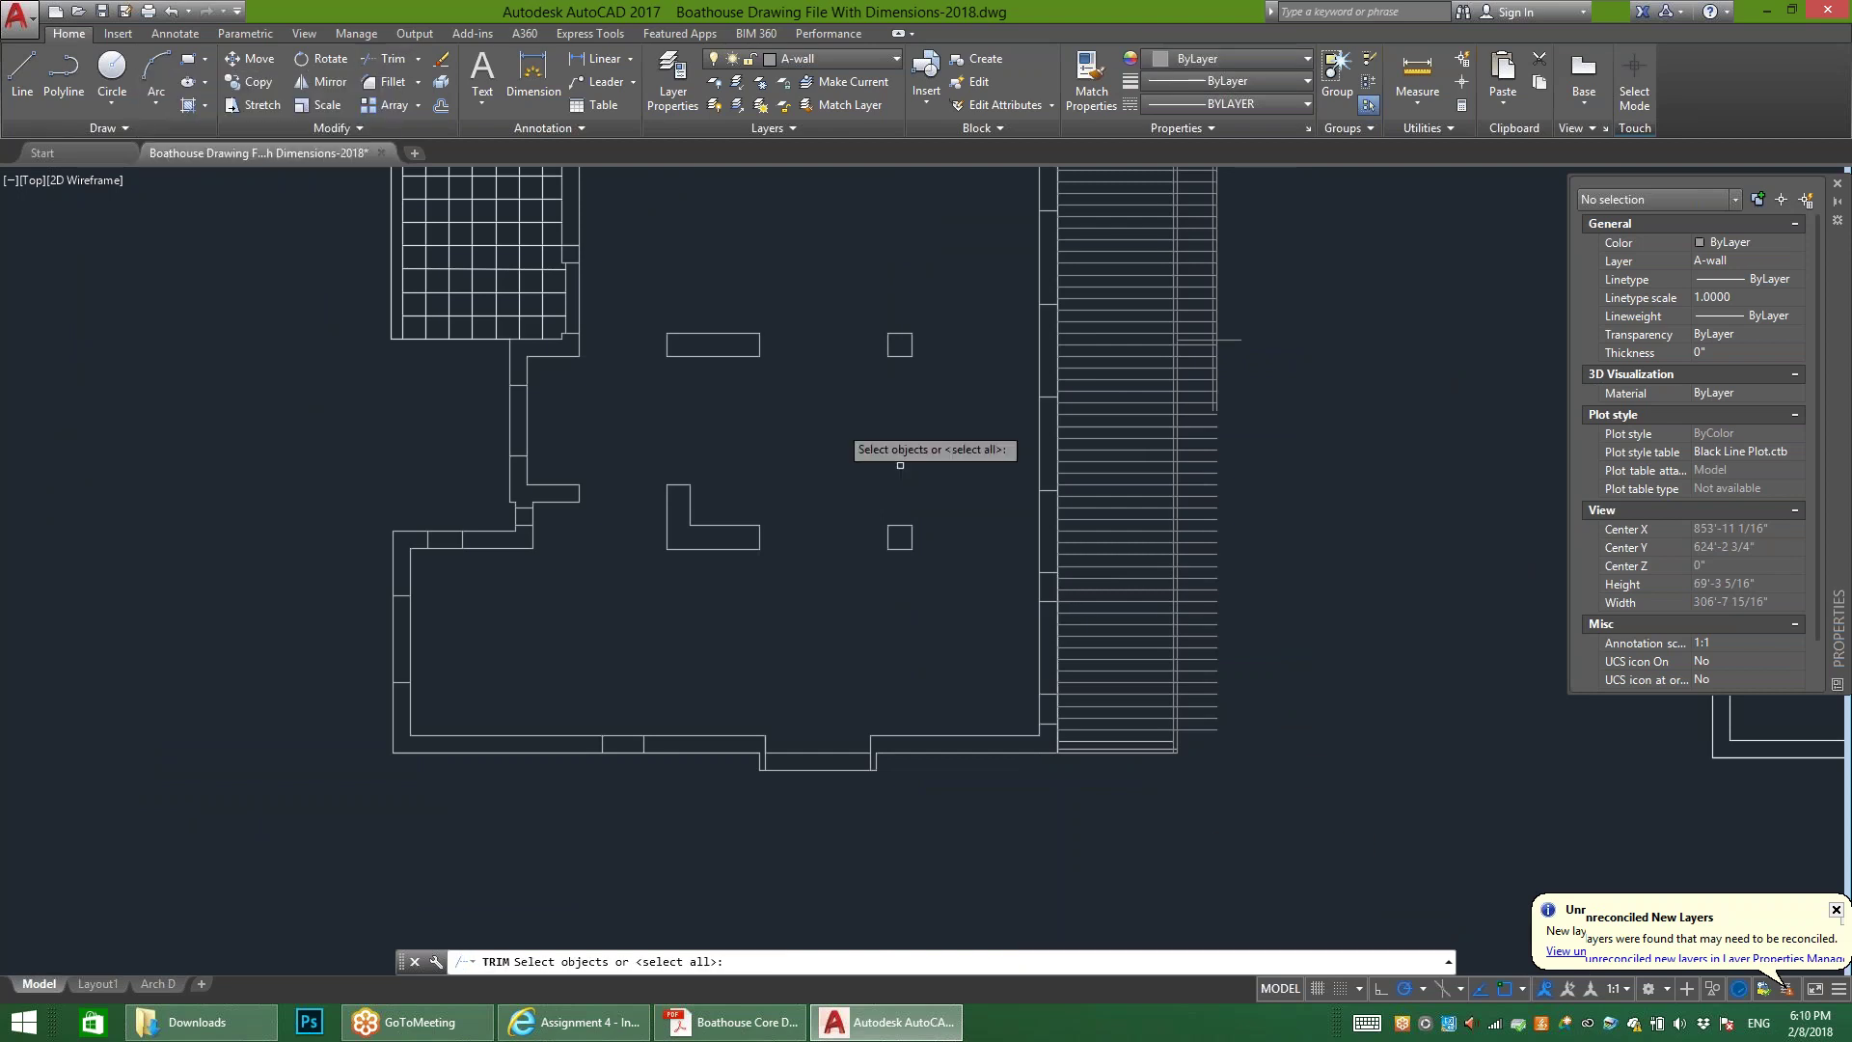
pyautogui.scroll(2, 1163, 652)
pyautogui.scroll(1, 1164, 652)
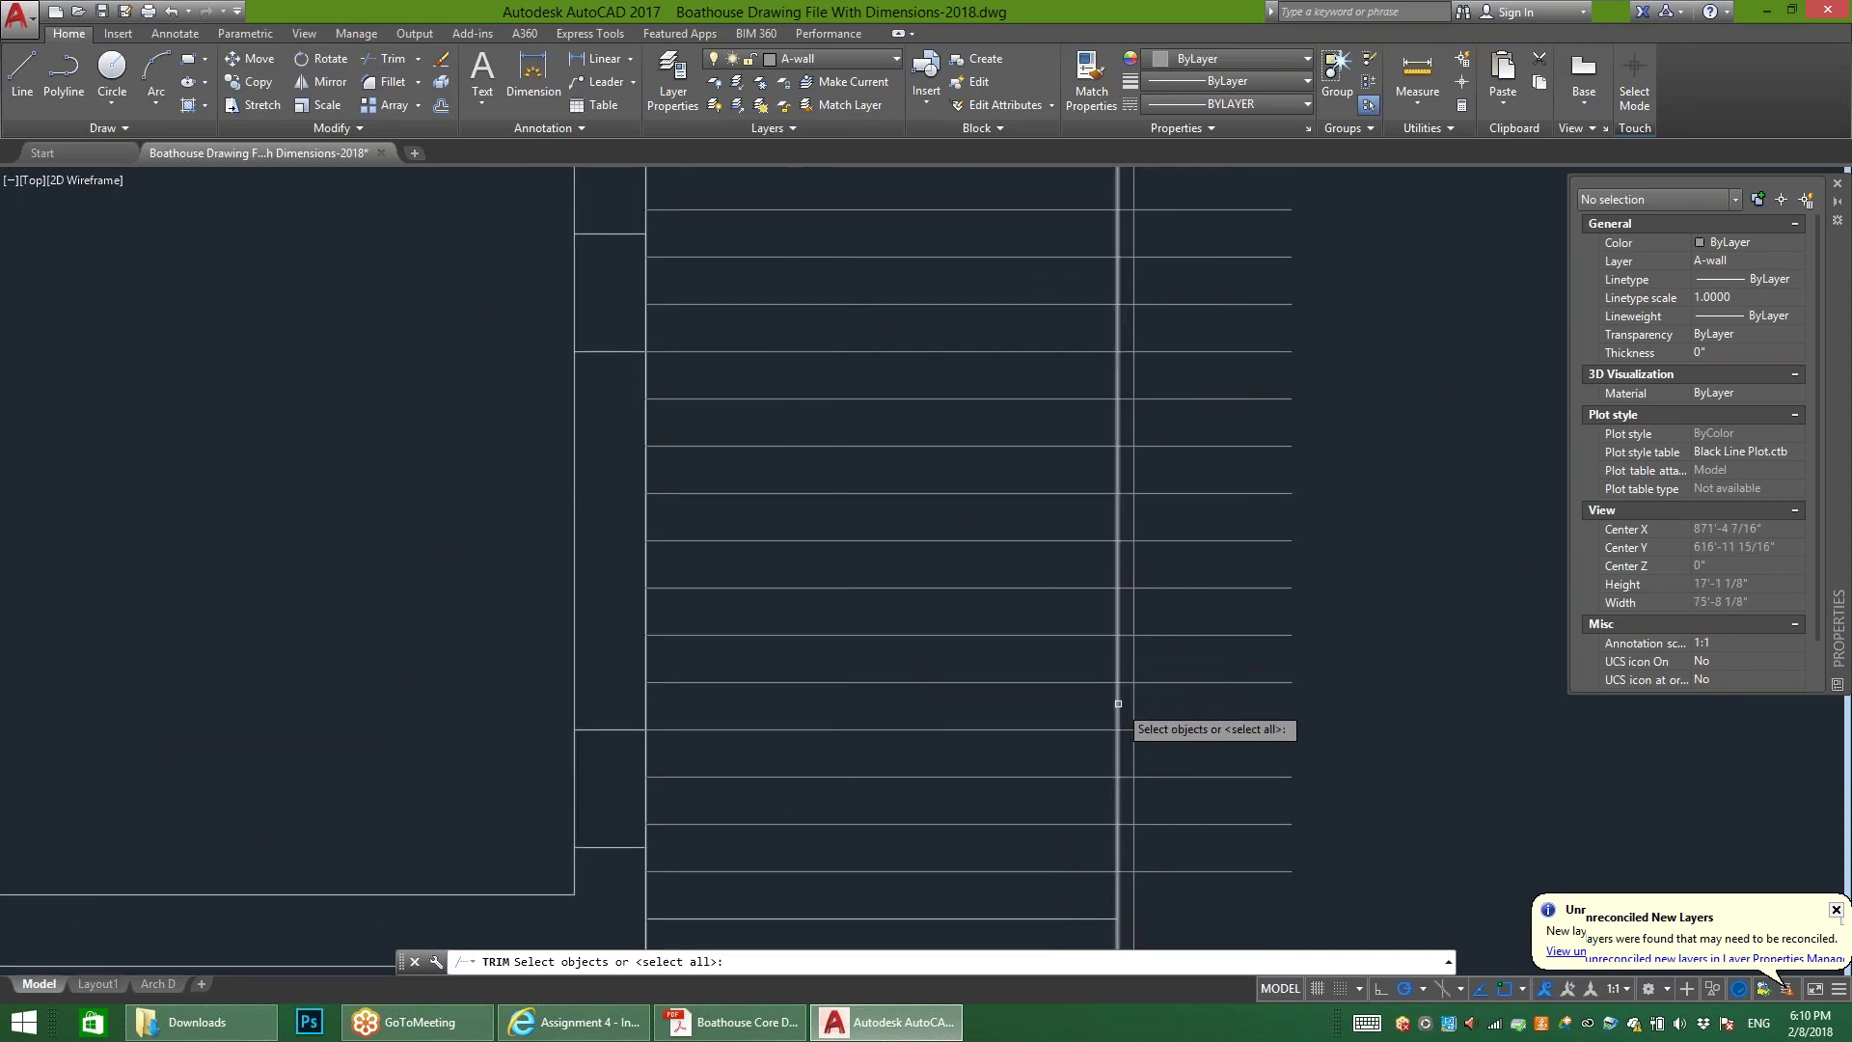
pyautogui.click(1118, 703)
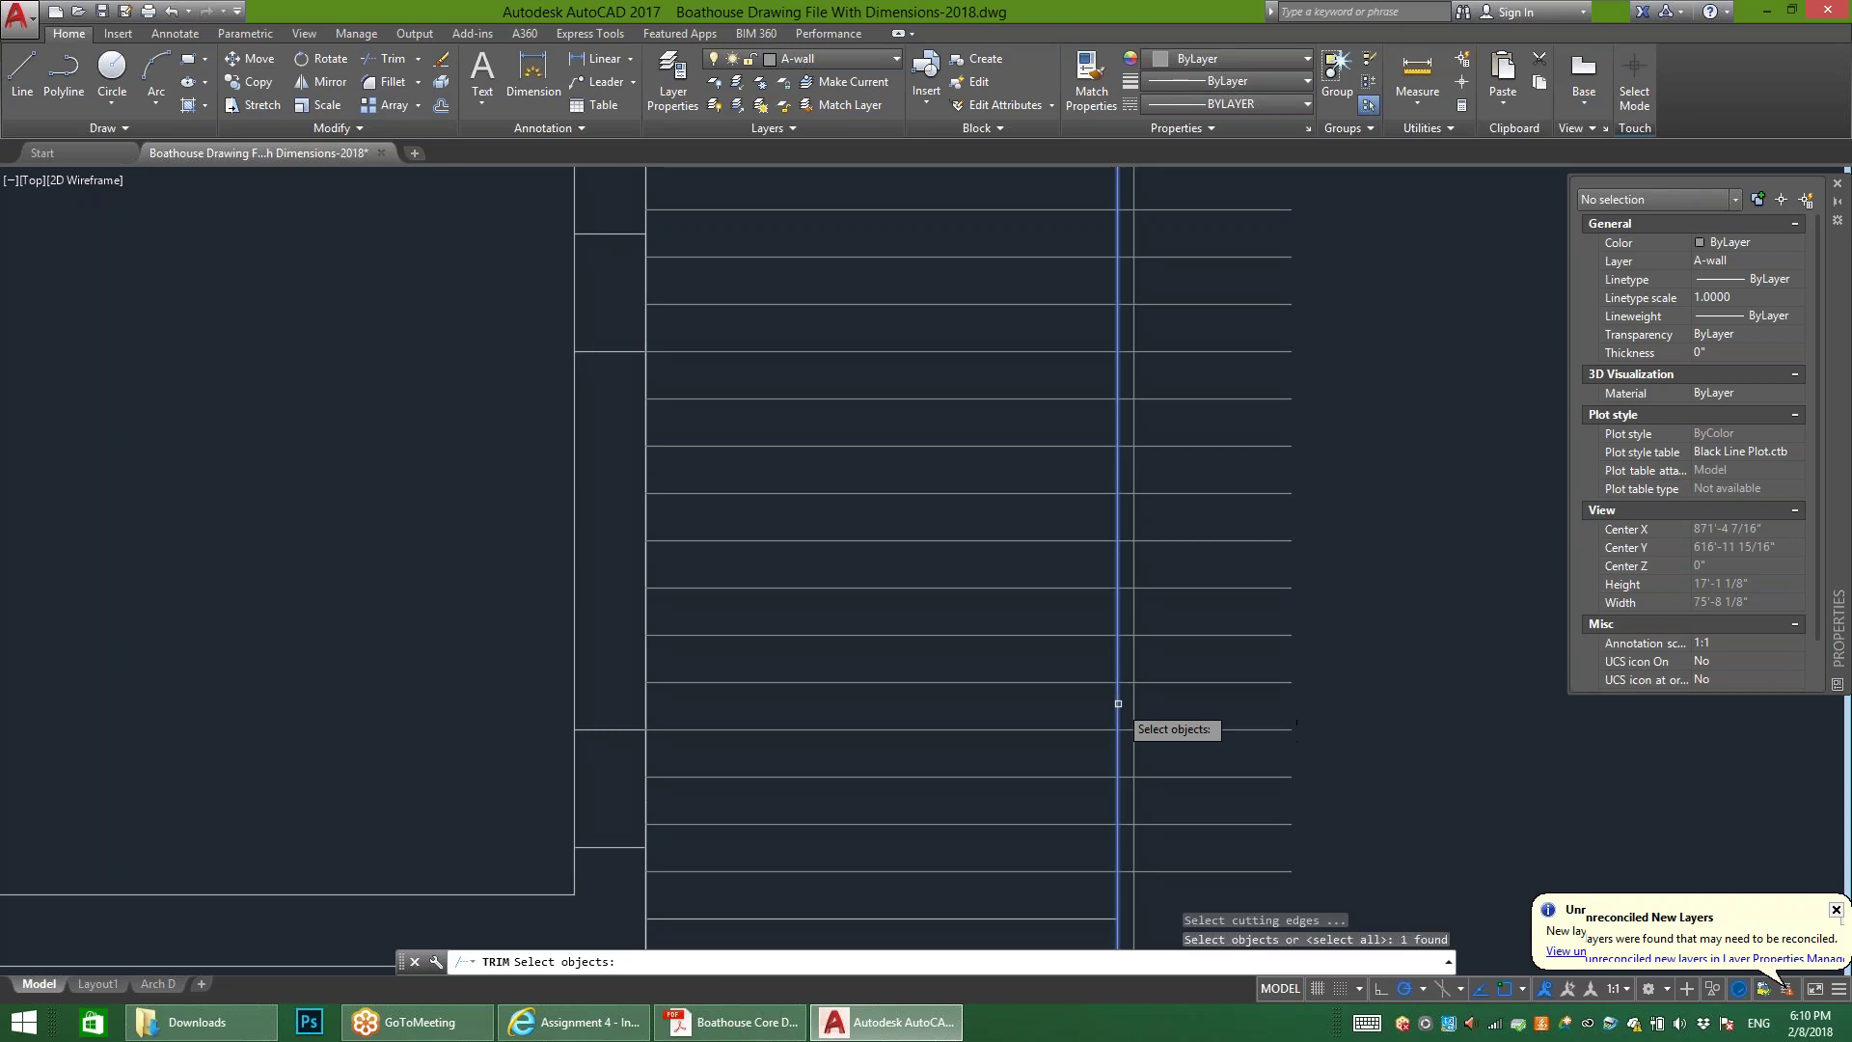
pyautogui.scroll(-3, 1118, 703)
pyautogui.moveTo(1235, 222); pyautogui.dragTo(1238, 314, button='middle')
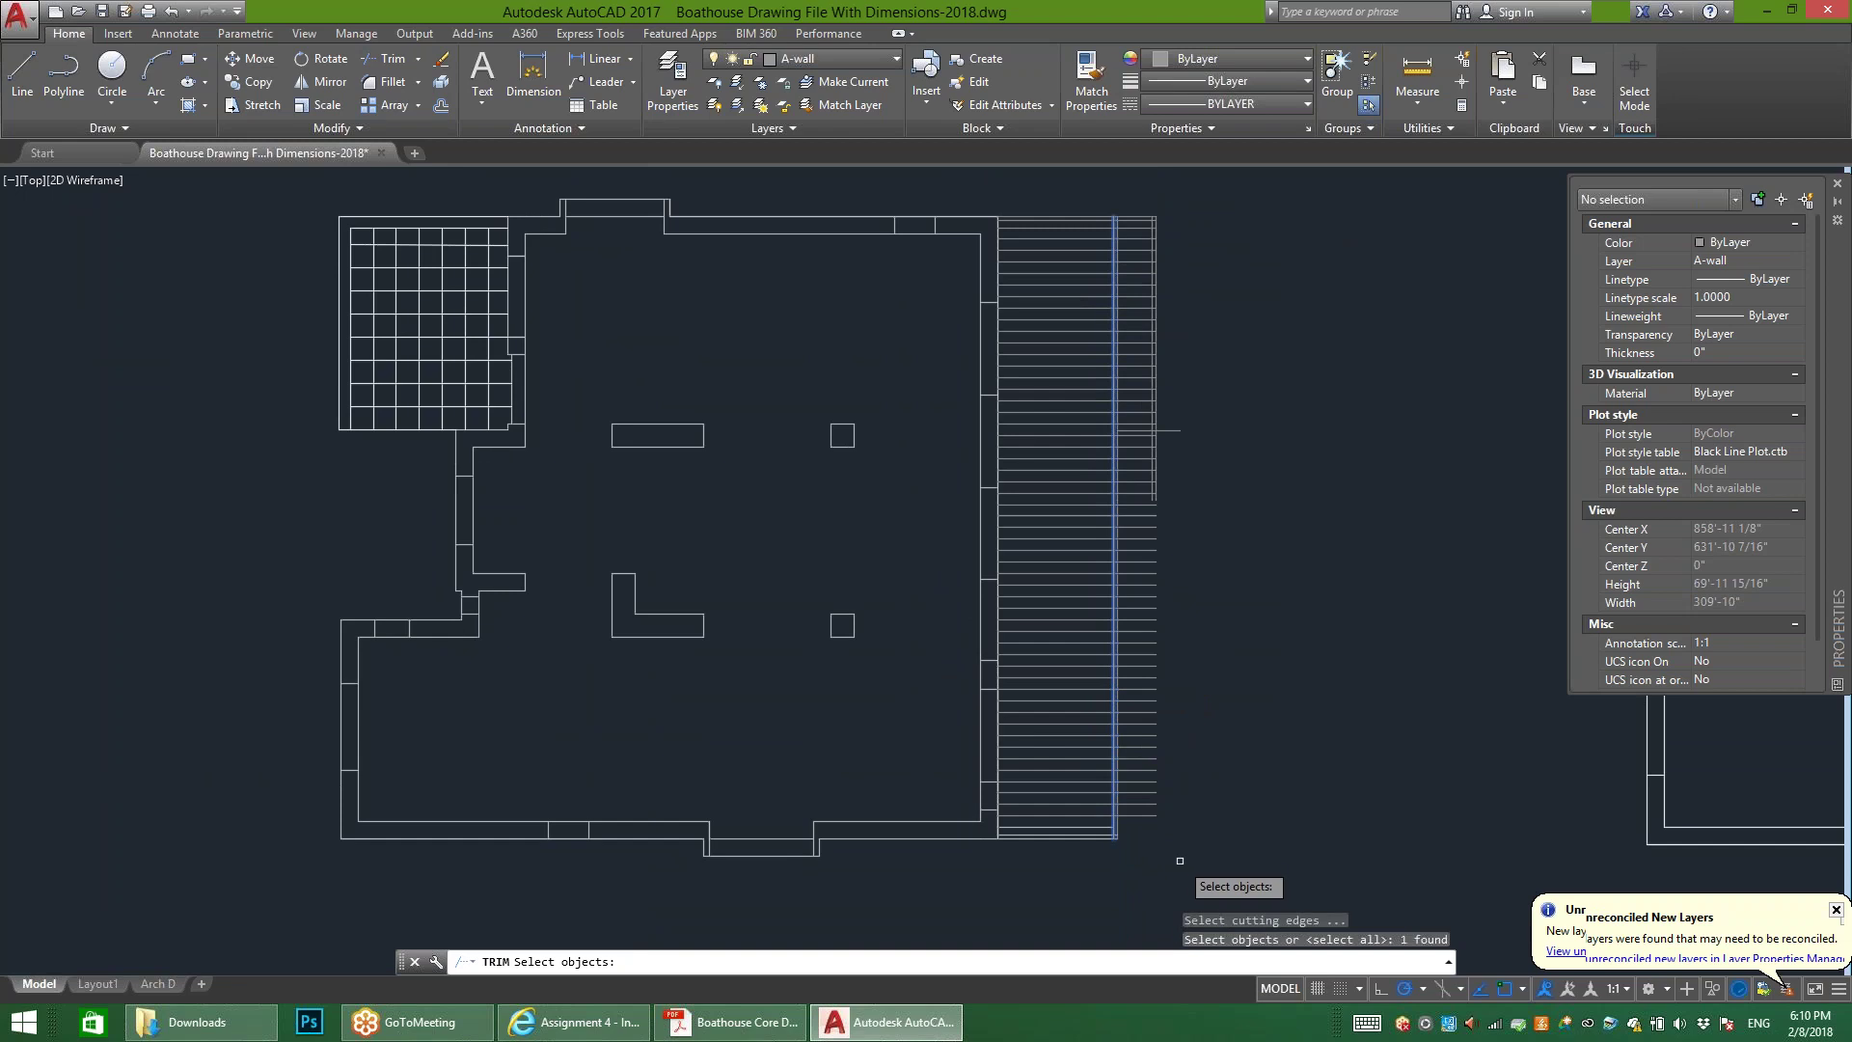
pyautogui.scroll(8, 1011, 785)
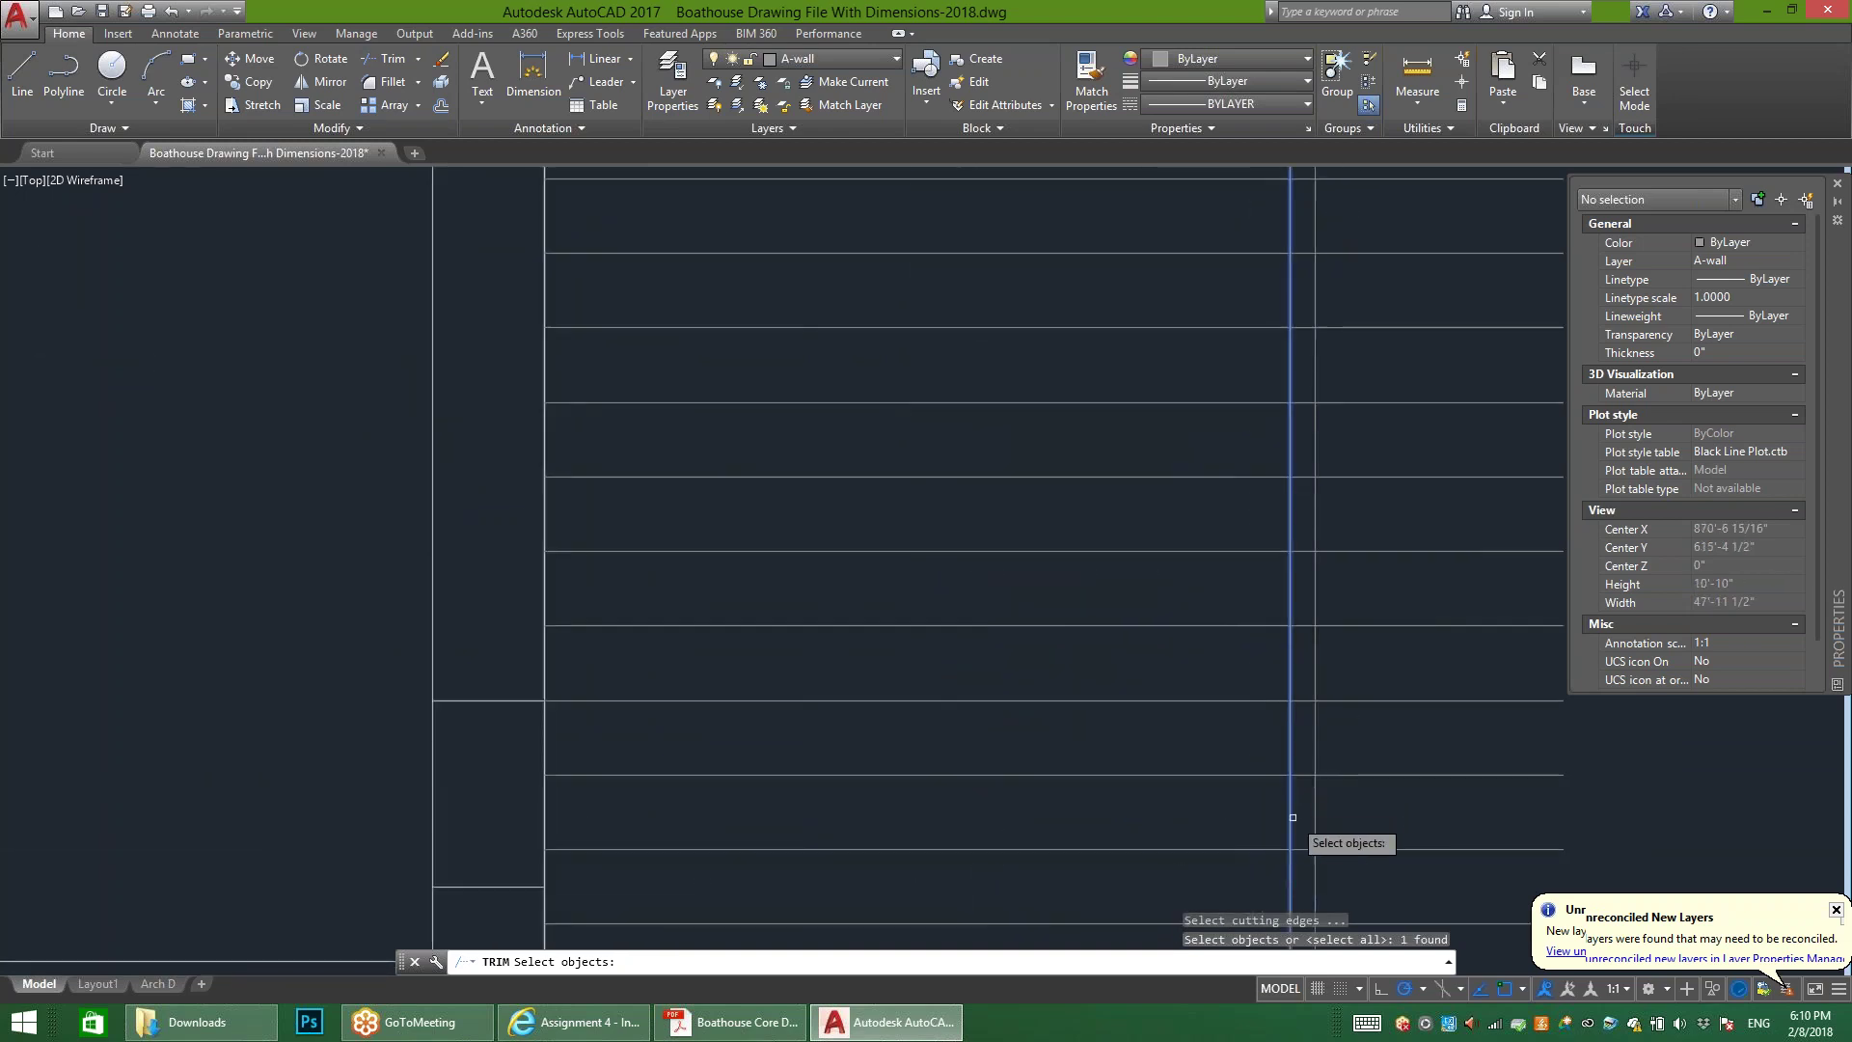
pyautogui.scroll(-6, 1097, 728)
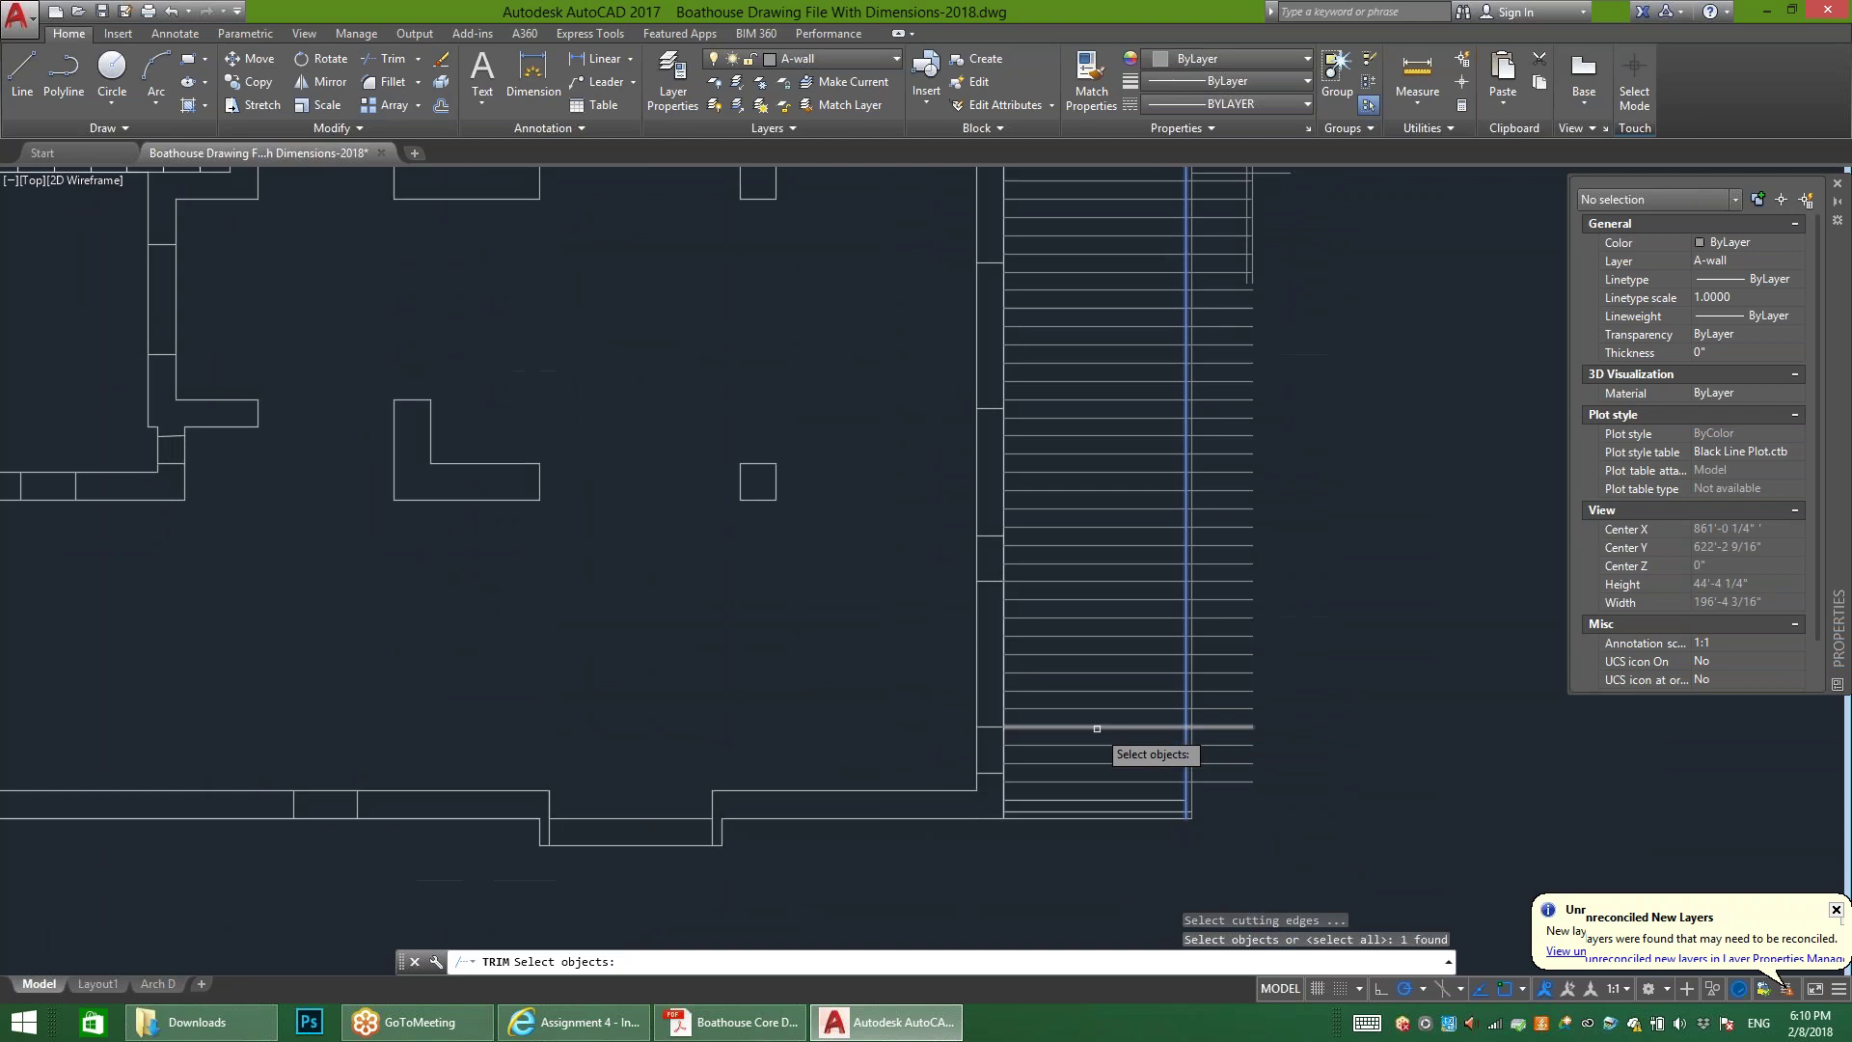
pyautogui.press('Return')
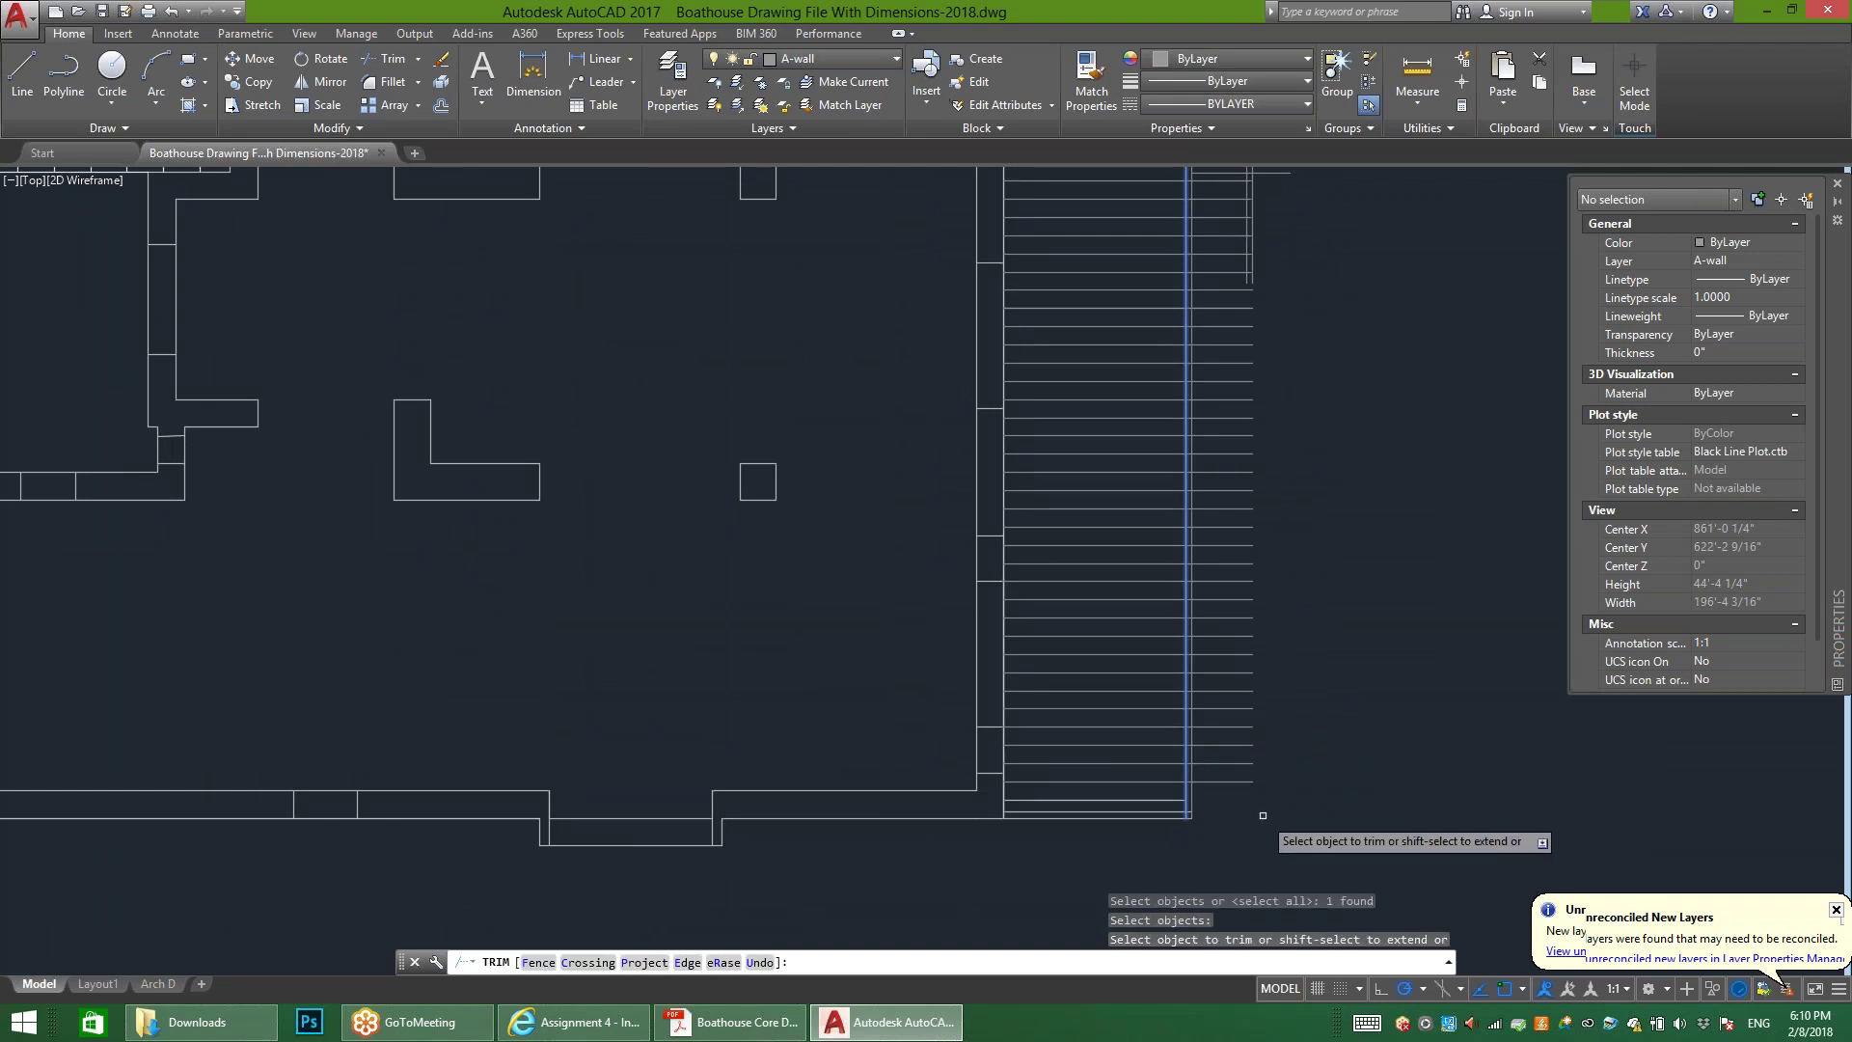
pyautogui.click(1251, 813)
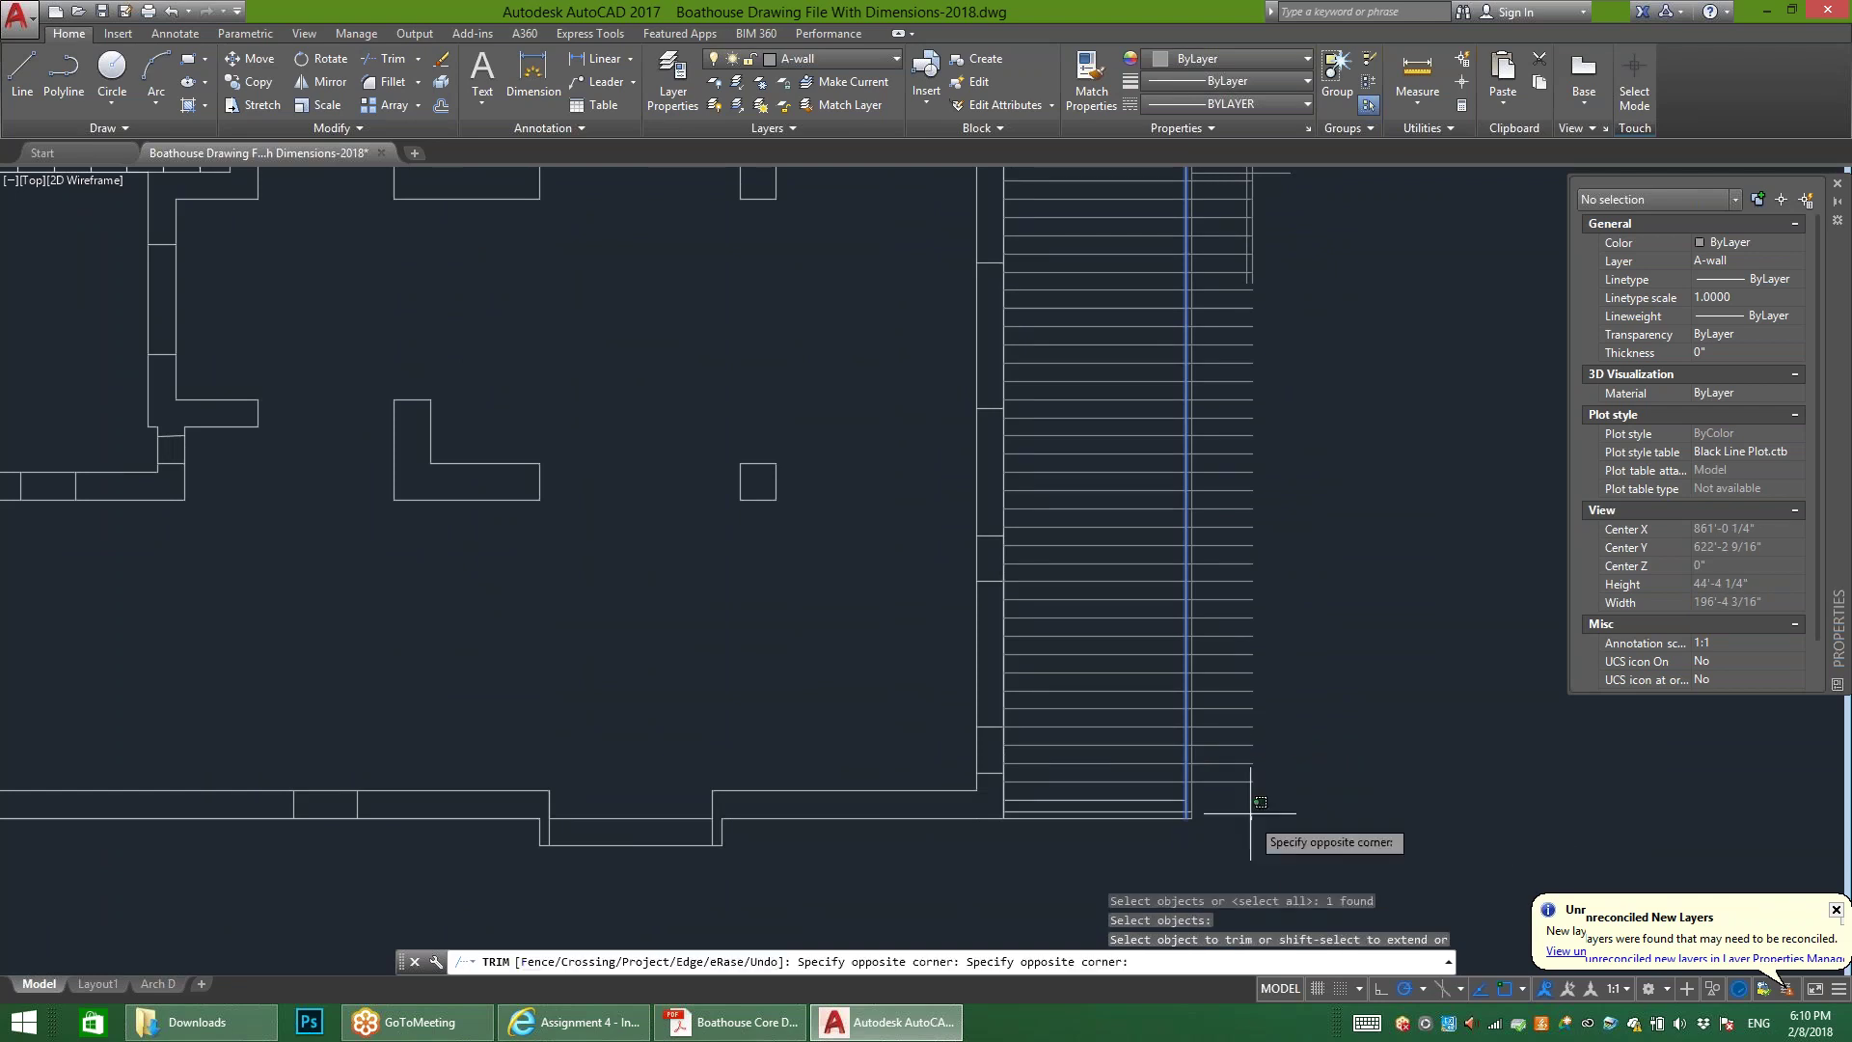
pyautogui.click(1210, 287)
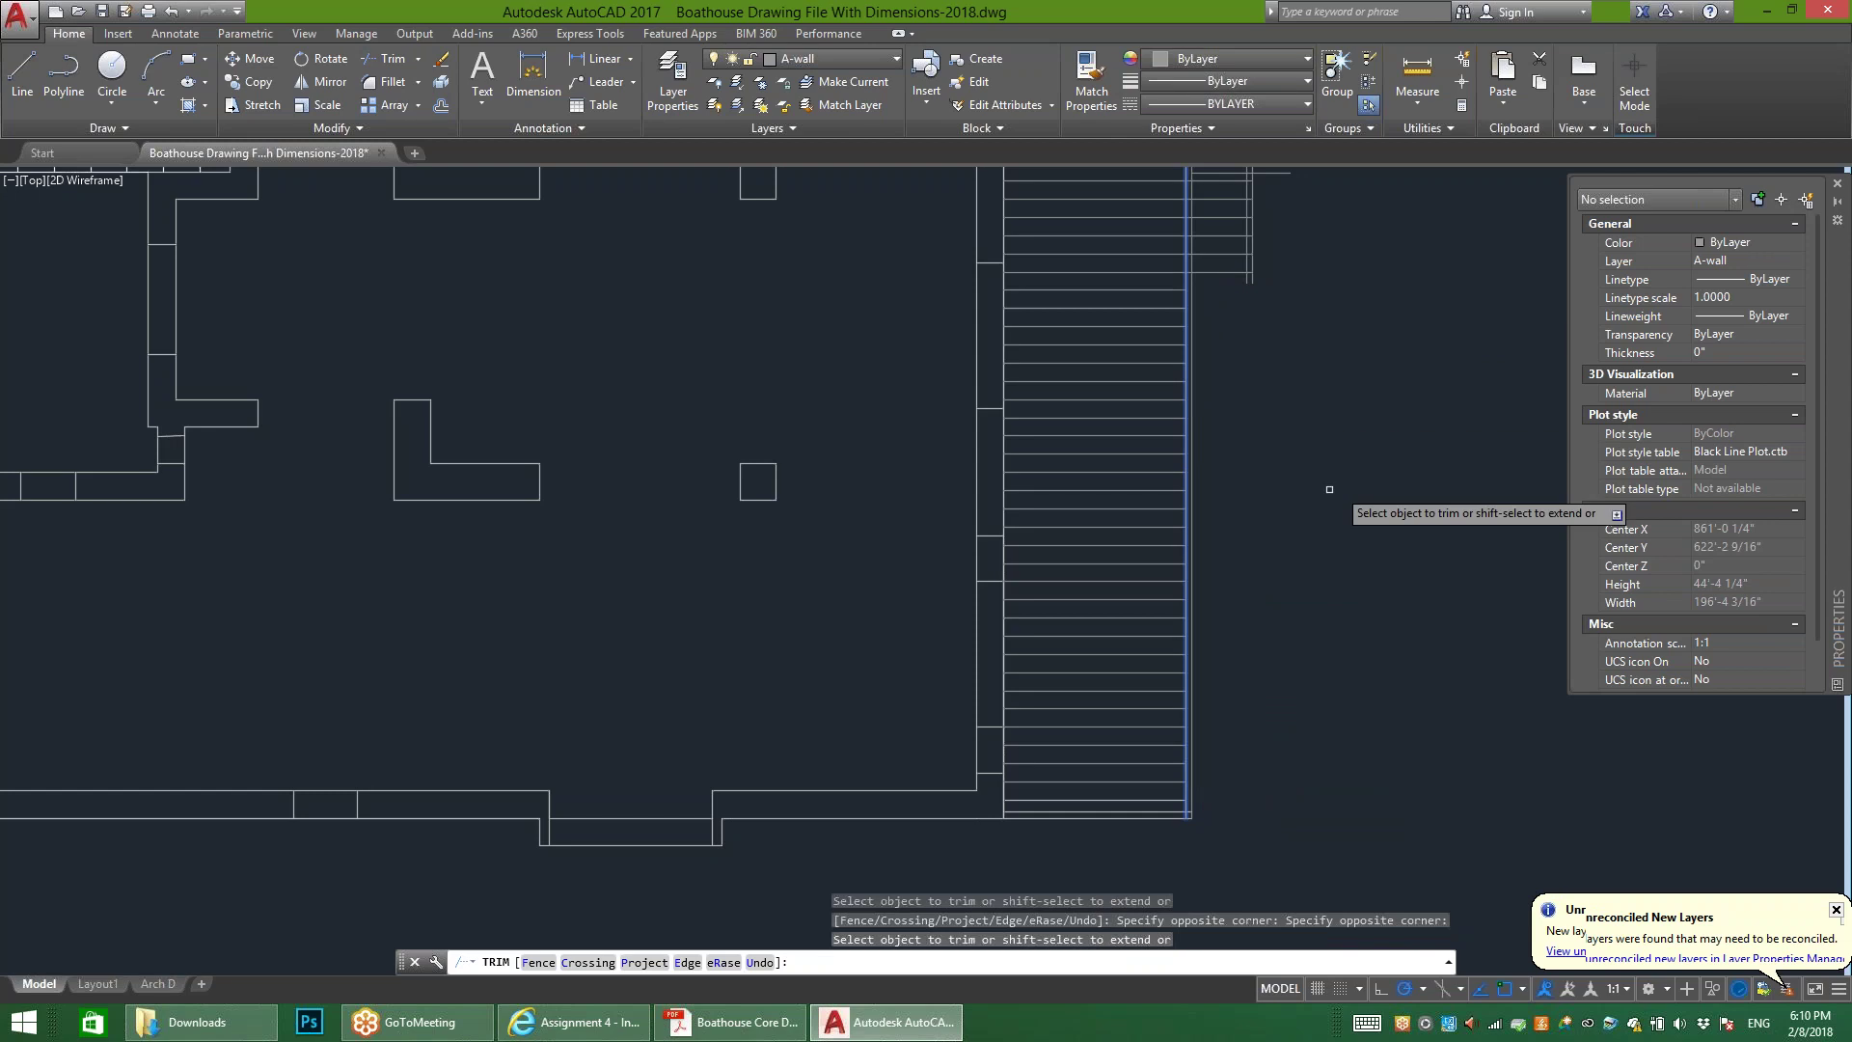
# Step: Trim the remaining board ends just below the stairs' bottom line back to the inner vertical railing line
pyautogui.moveTo(1273, 294)
pyautogui.mouseDown(button='middle')
pyautogui.moveTo(1261, 460)
pyautogui.moveTo(1302, 625)
pyautogui.mouseUp(button='middle')
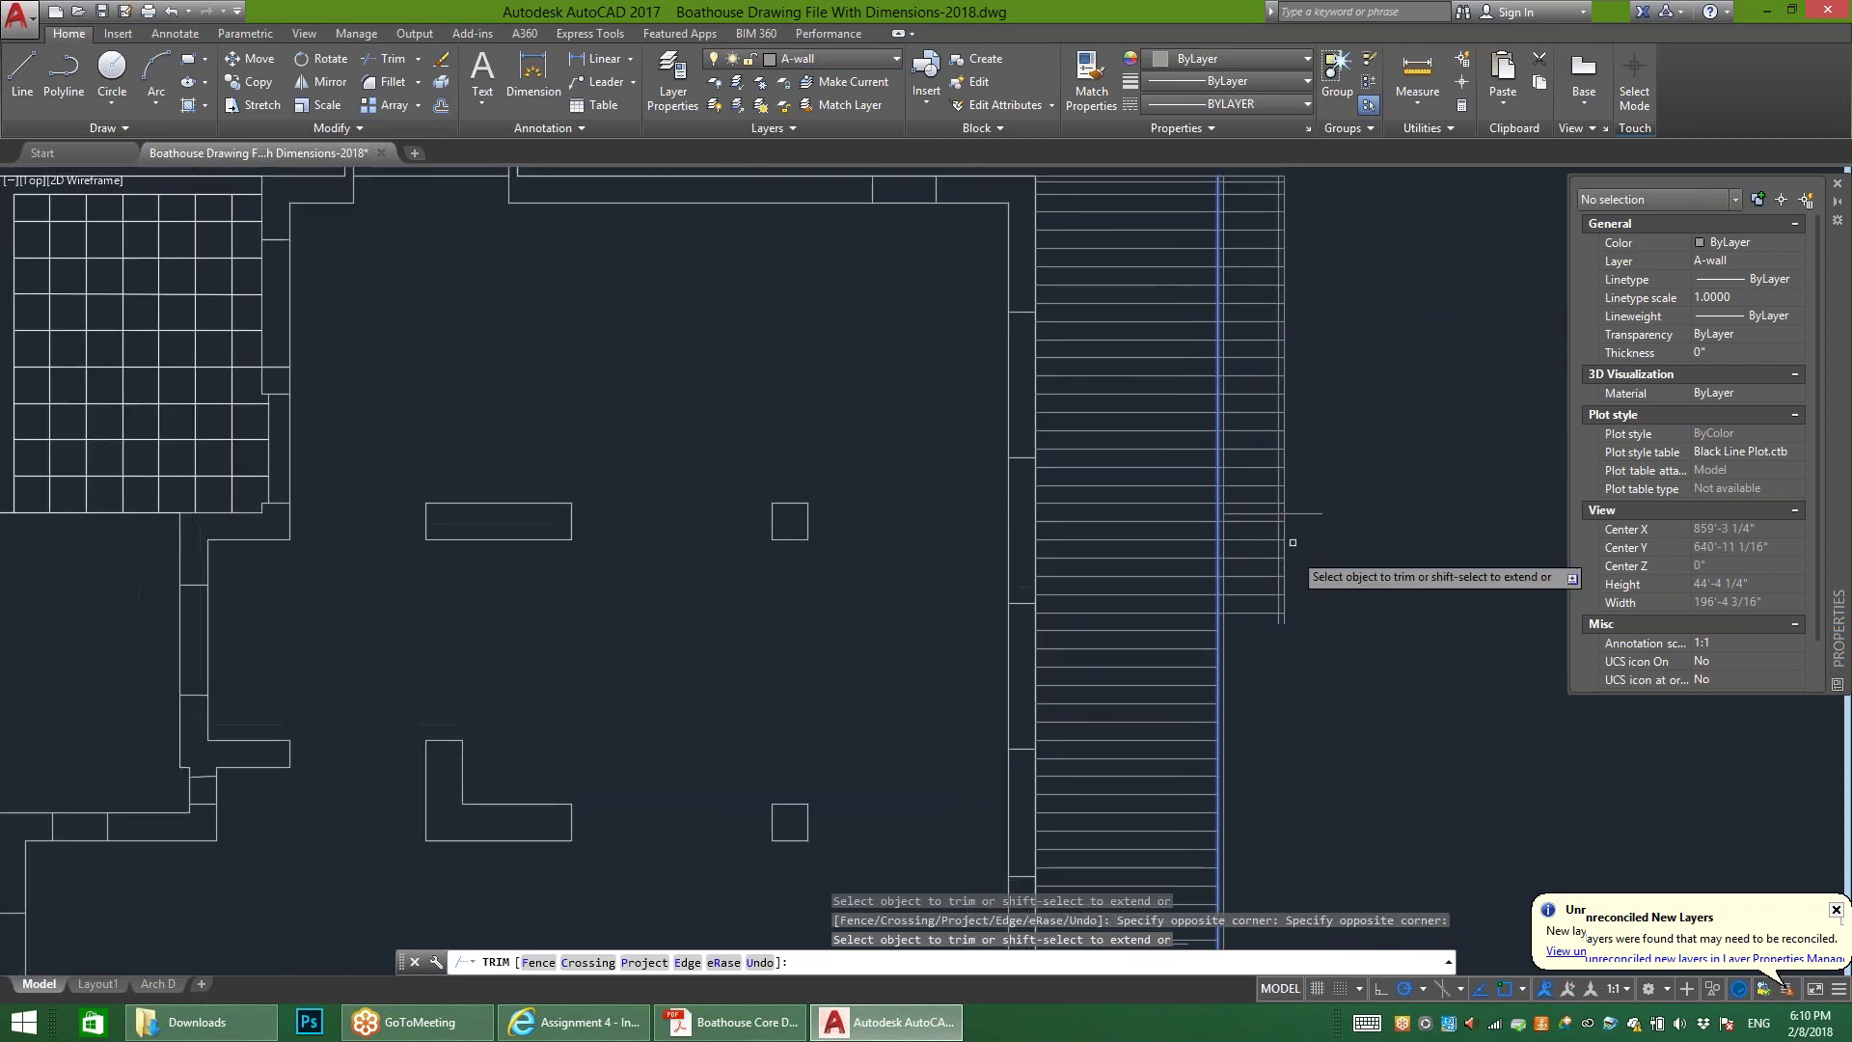
pyautogui.click(1253, 625)
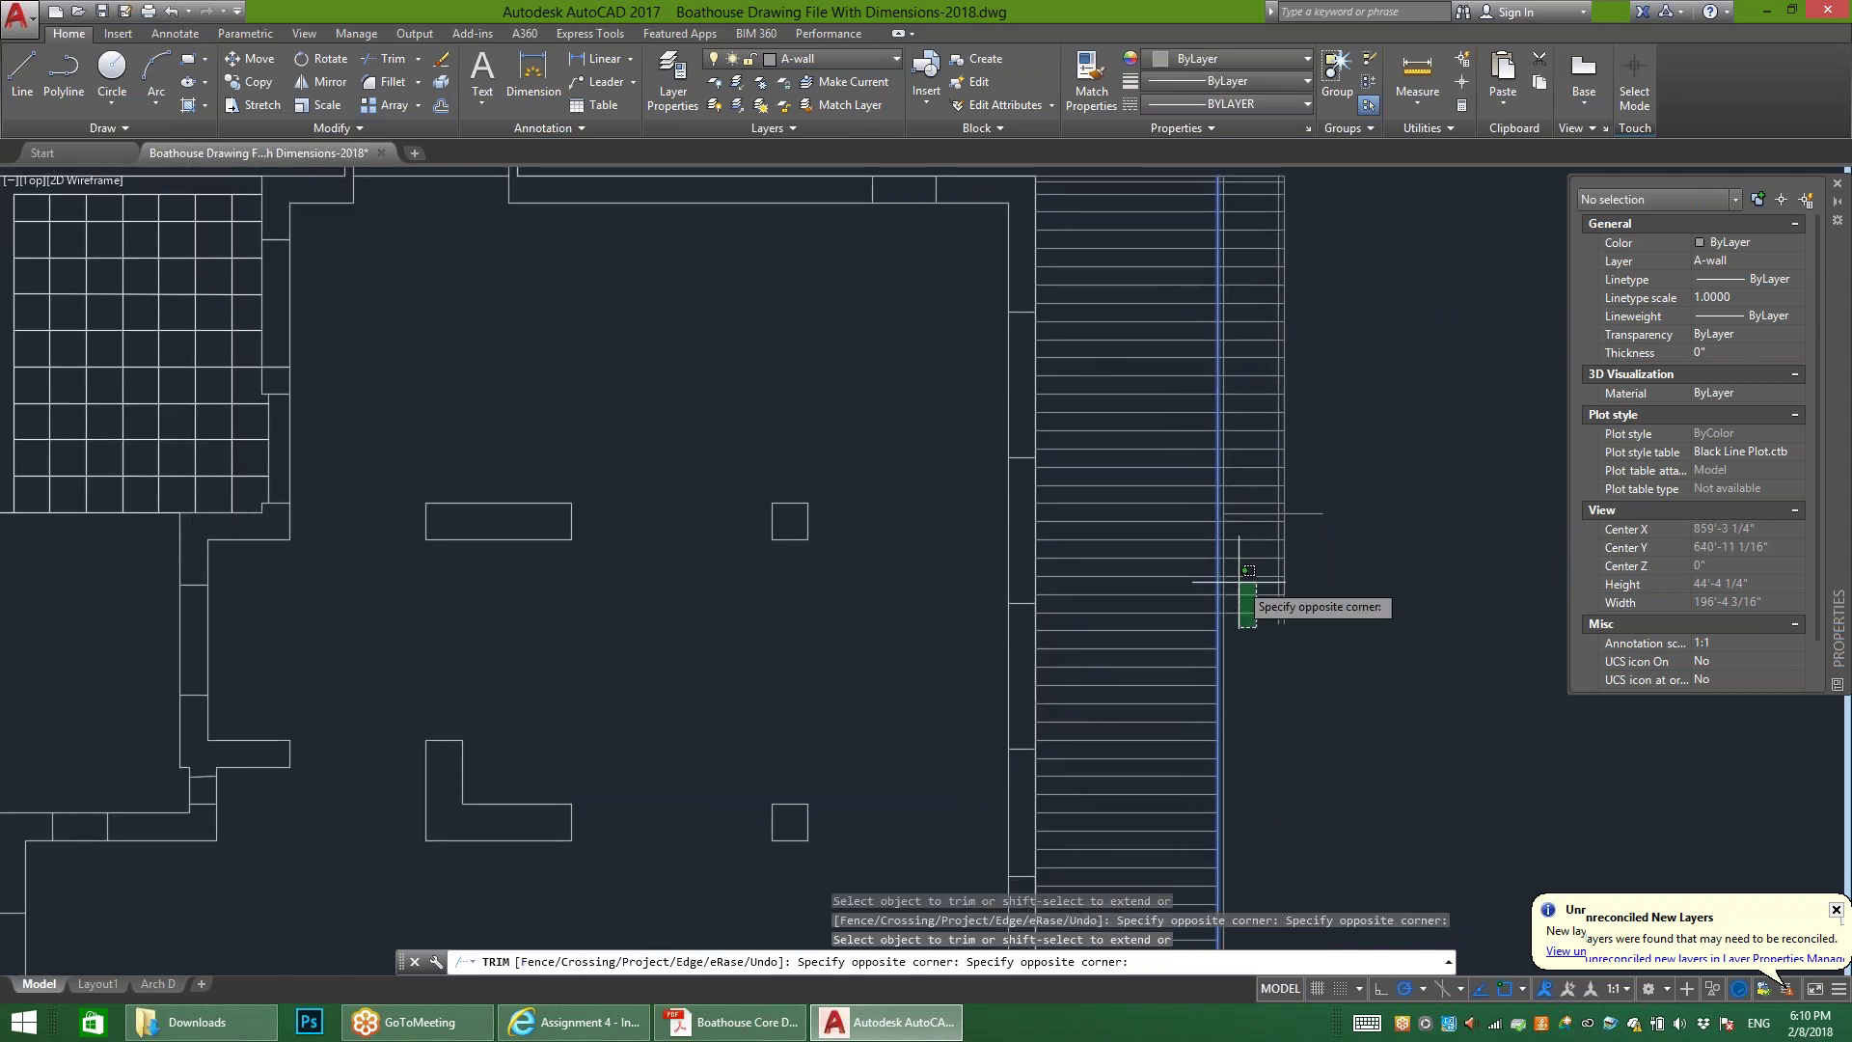
pyautogui.click(1255, 512)
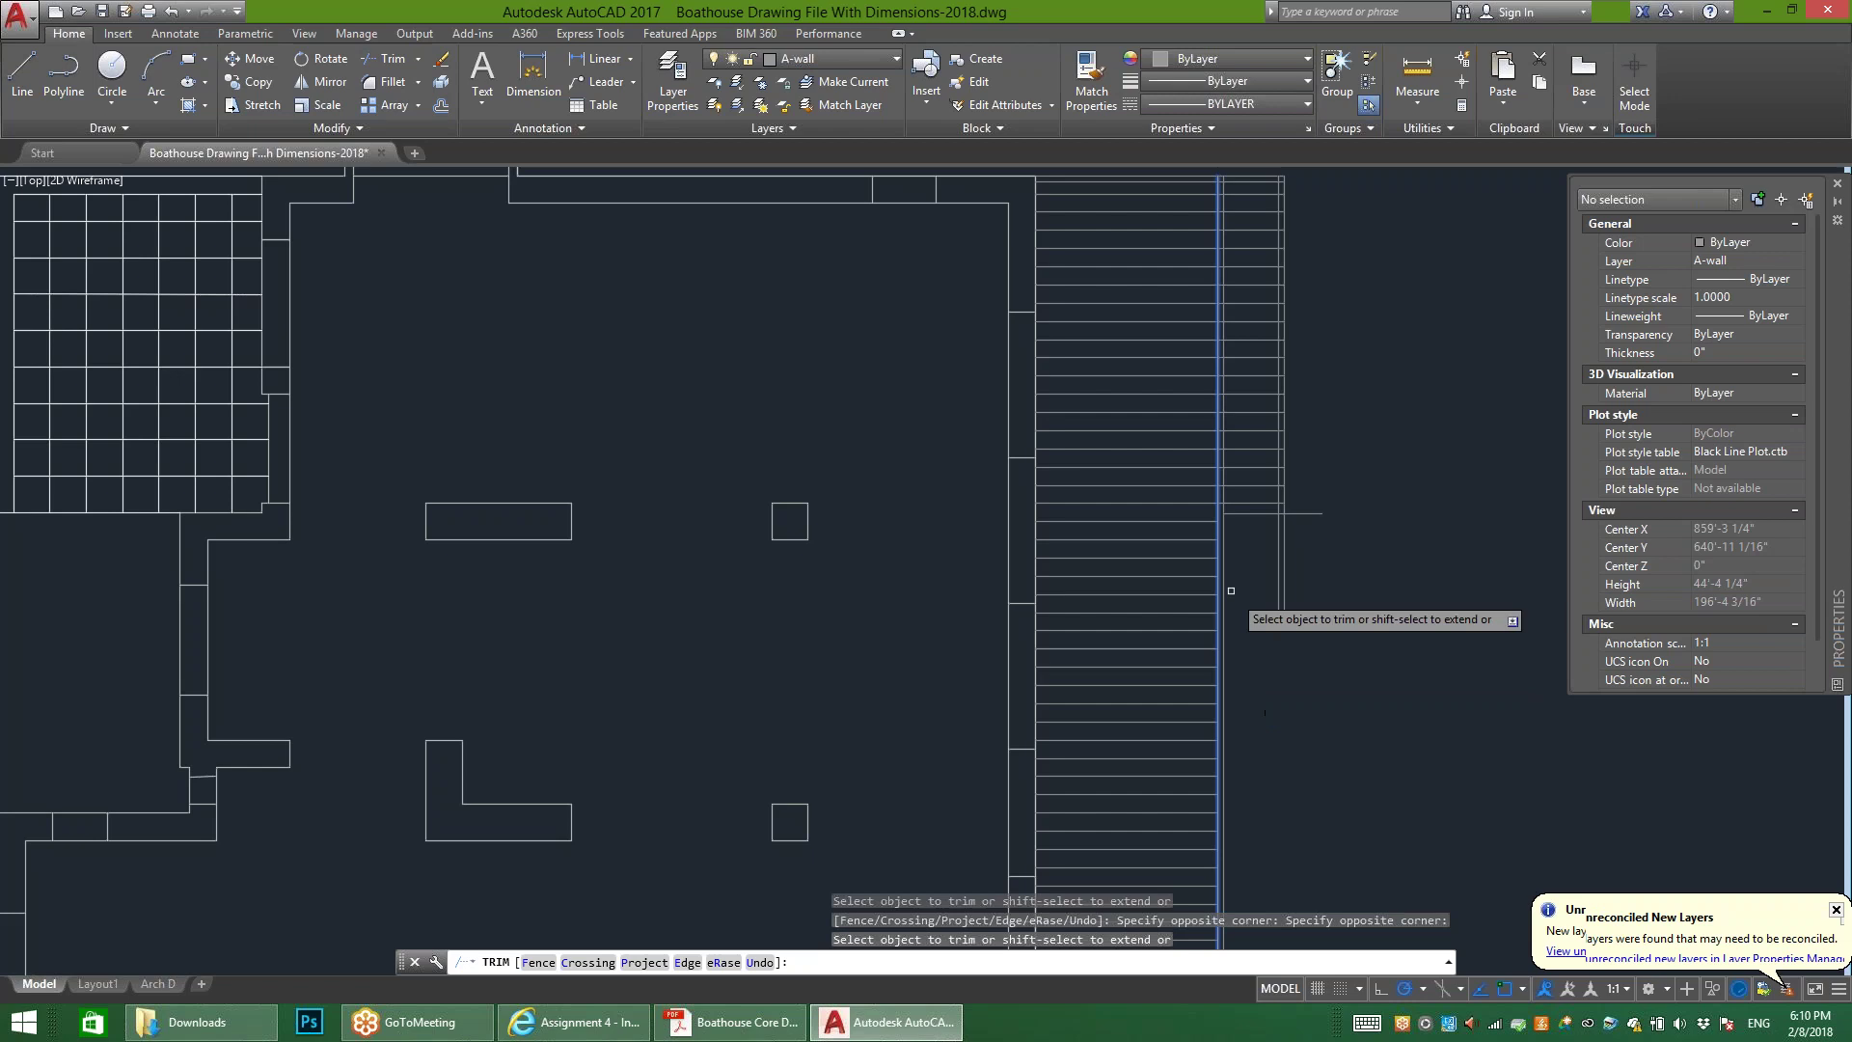
pyautogui.moveTo(1279, 716); pyautogui.dragTo(1283, 704, button='middle')
pyautogui.scroll(-5, 1201, 530)
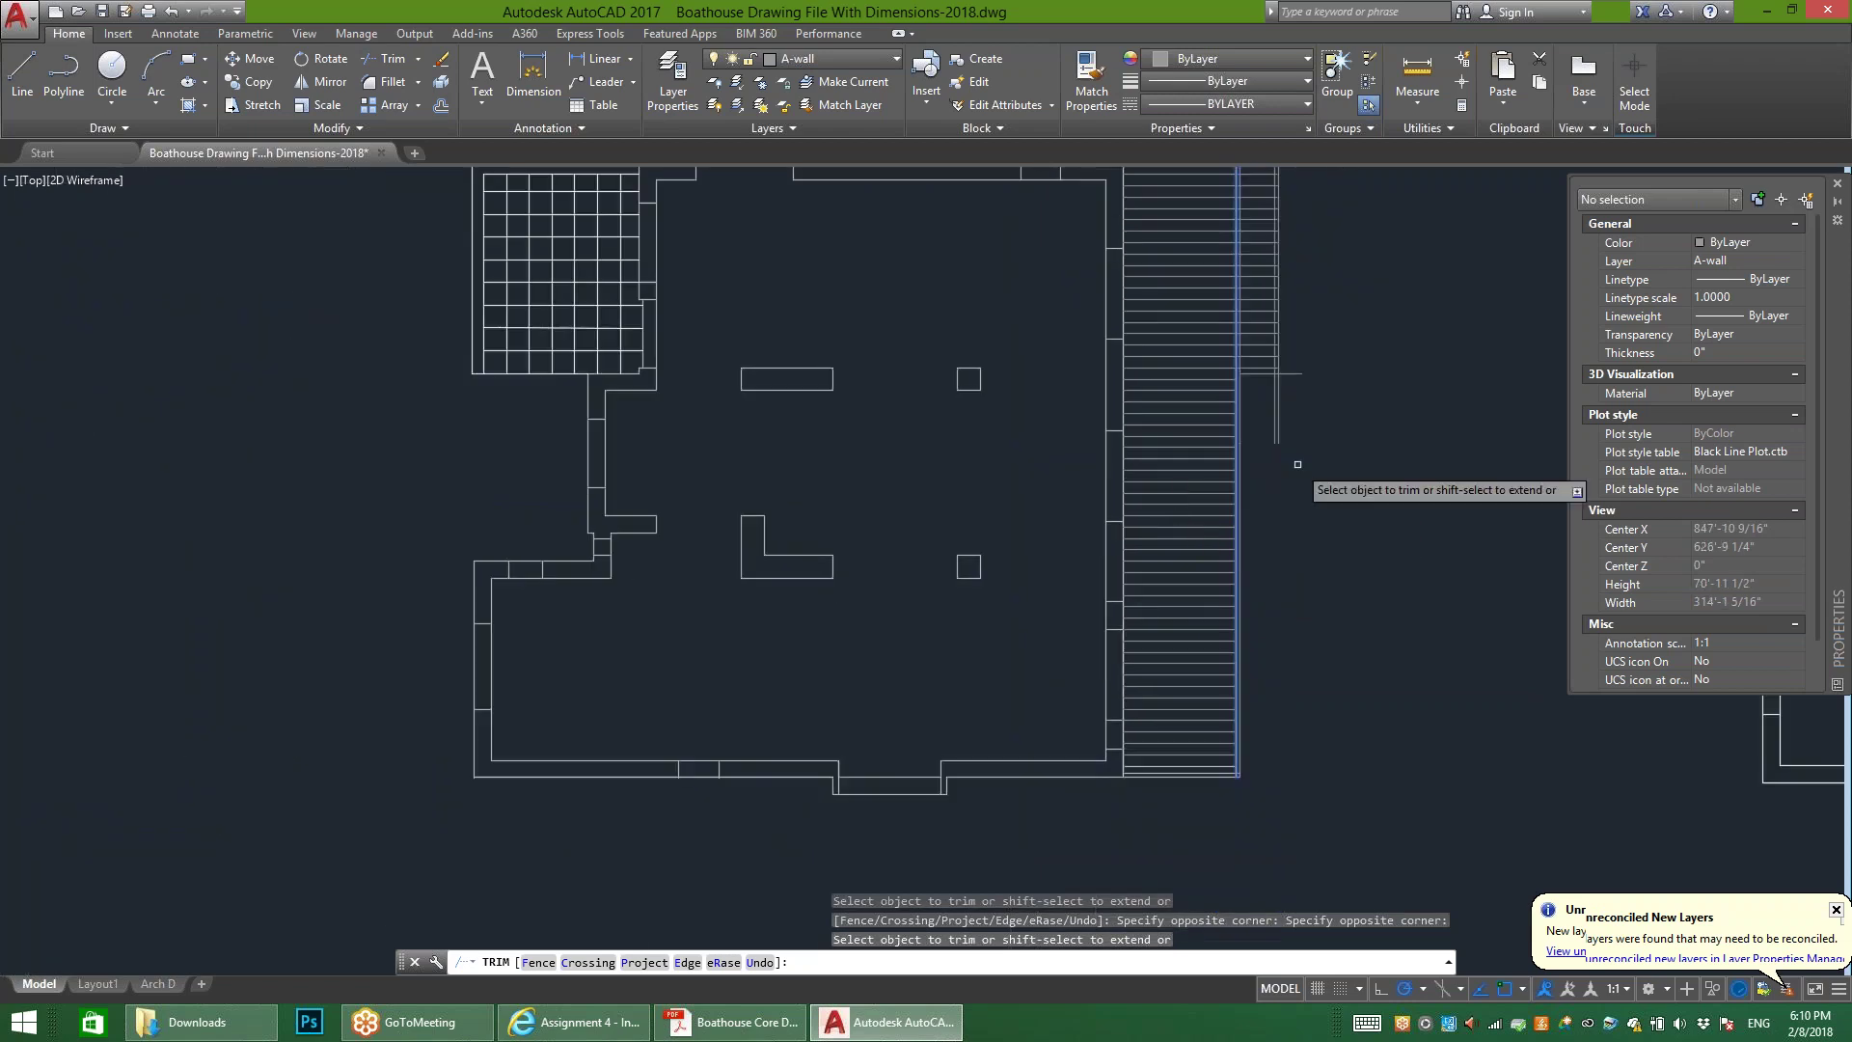
pyautogui.scroll(5, 1321, 386)
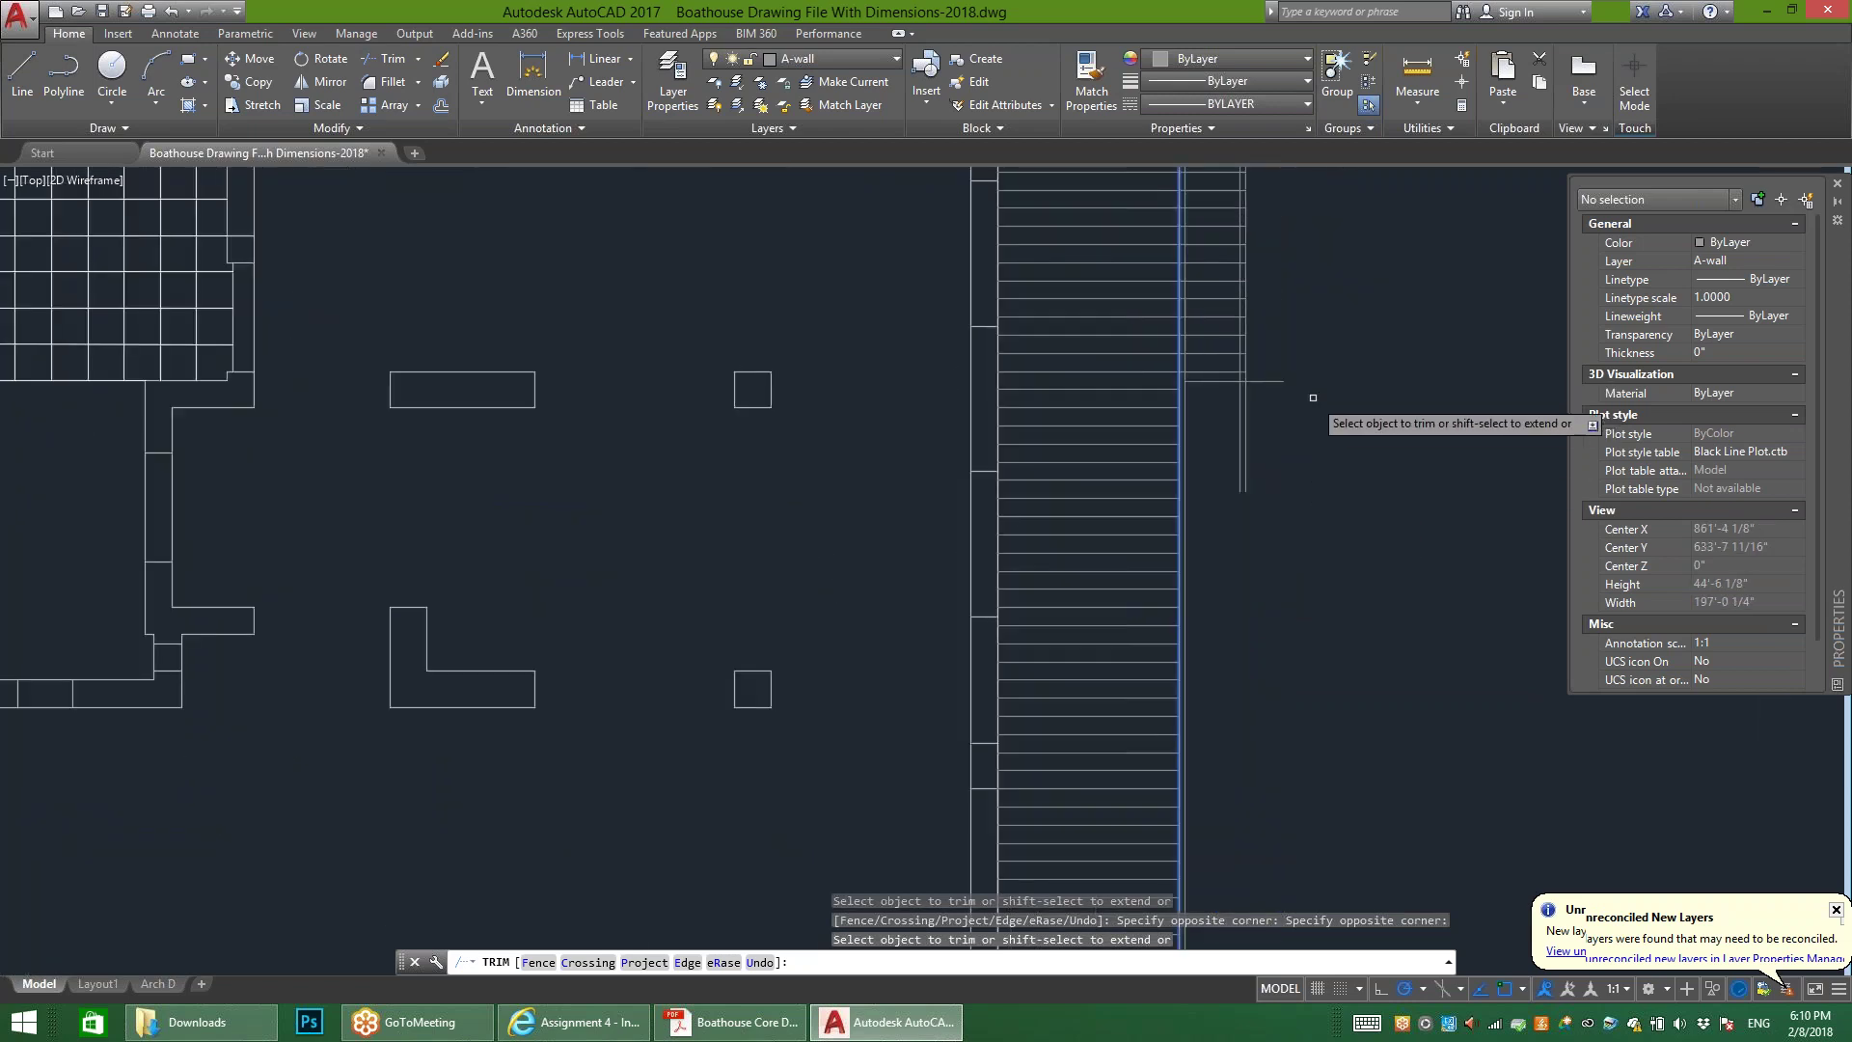
pyautogui.press('Escape')
# Step: Examine the stair layout, dimensions and board notes beside the deck in the Acrobat PDF, and return to the AutoCAD drawing
pyautogui.scroll(-2, 1042, 415)
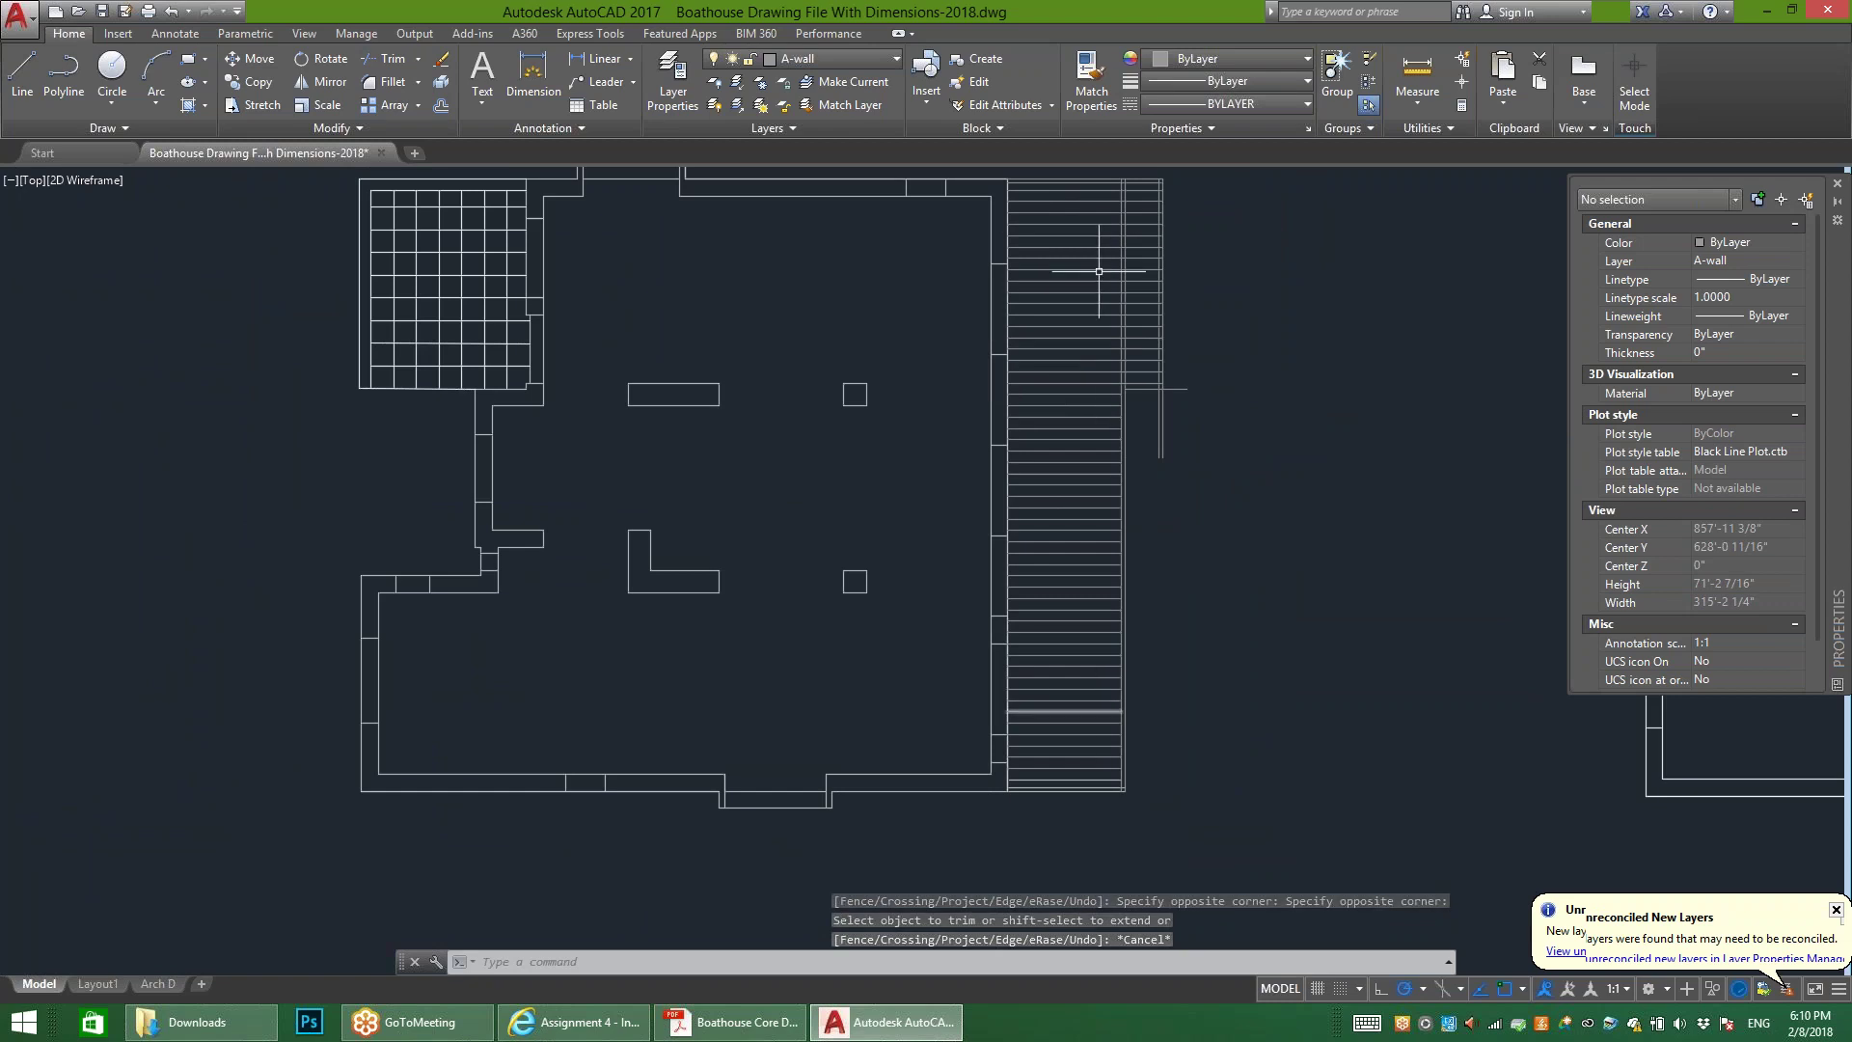
pyautogui.scroll(4, 1116, 207)
pyautogui.click(1332, 606)
pyautogui.click(1273, 702)
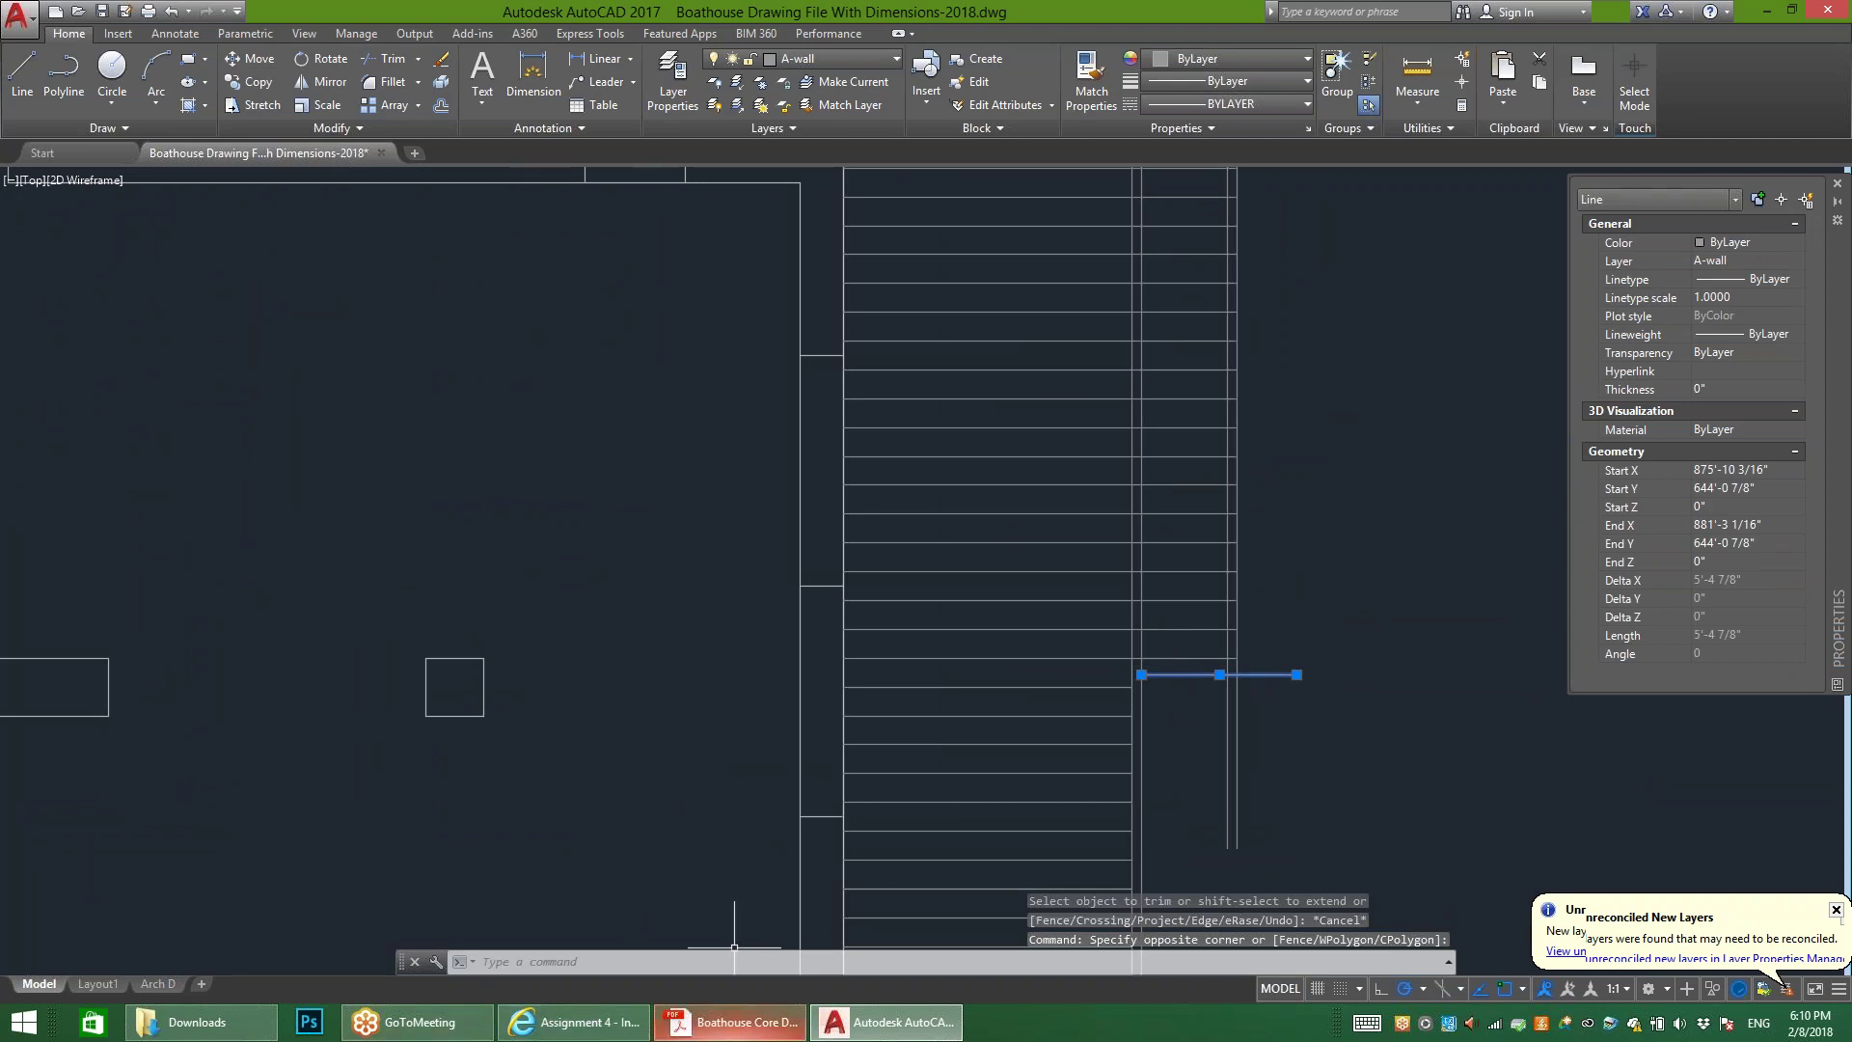
pyautogui.click(730, 1021)
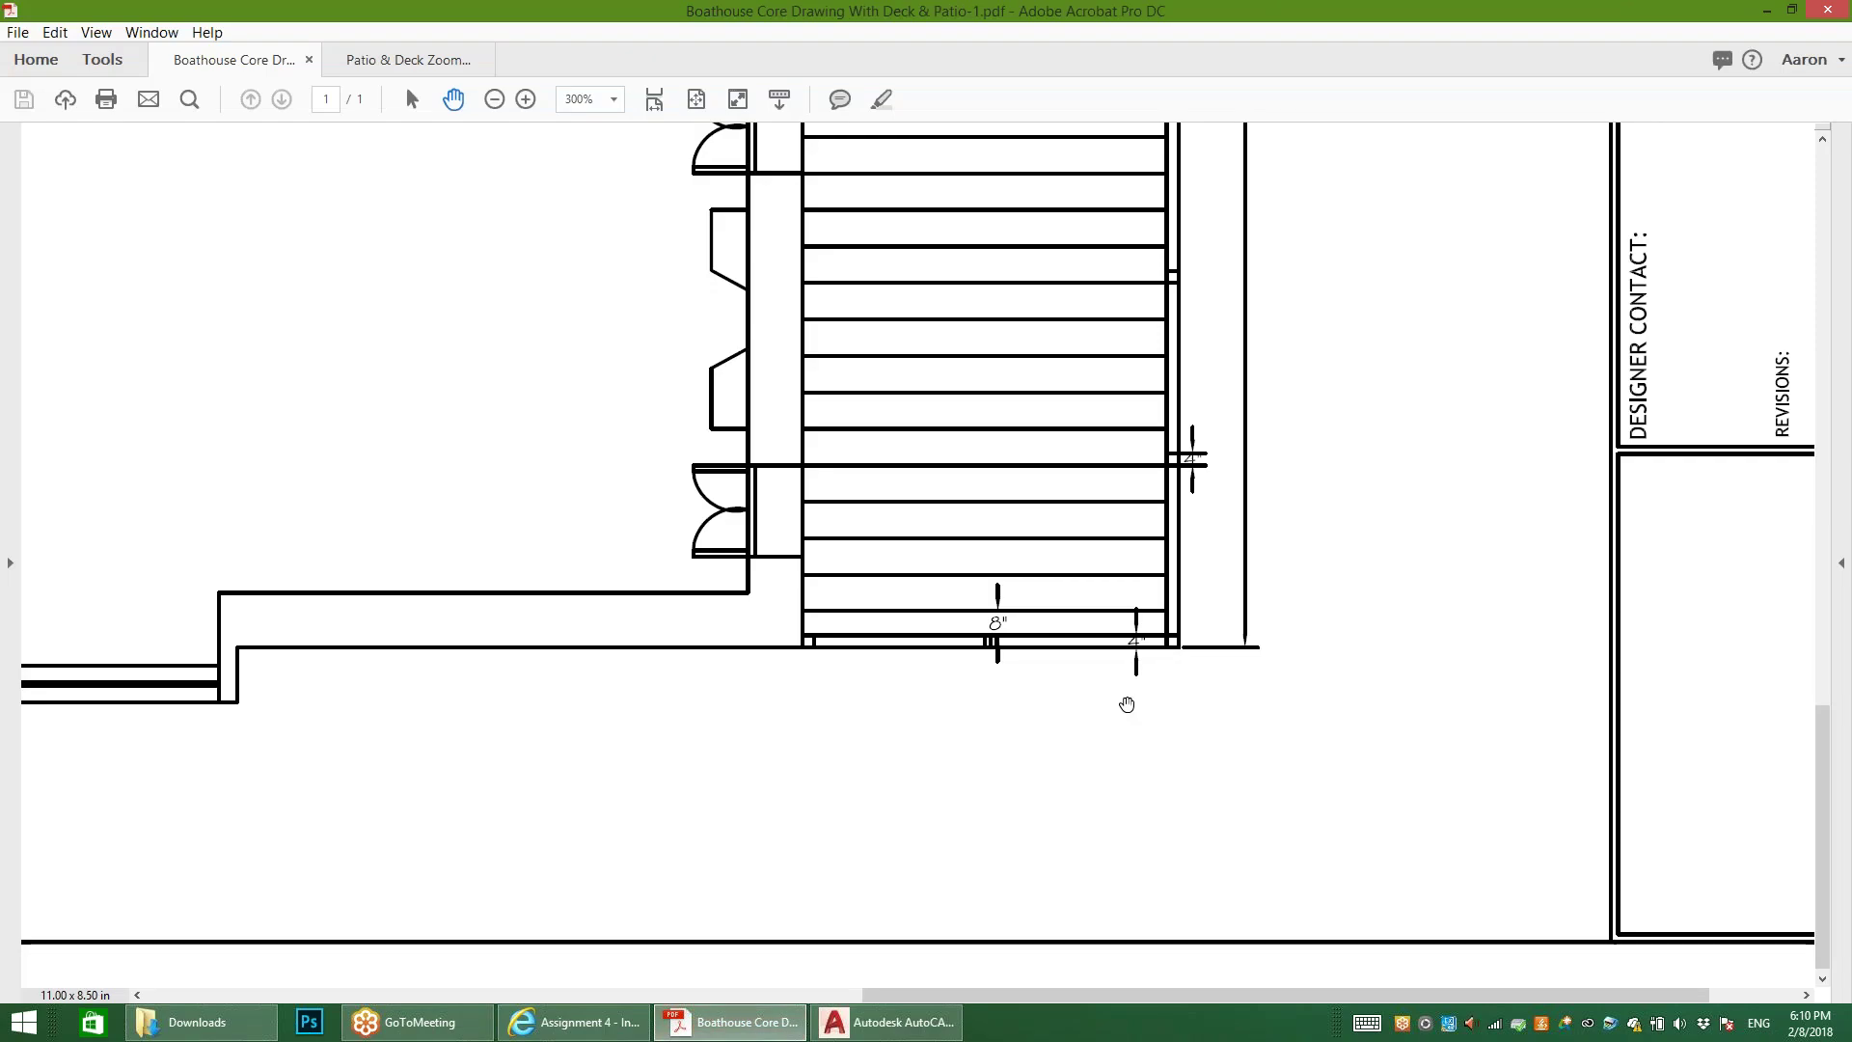
pyautogui.keyDown('ctrl'); pyautogui.scroll(-4, 1127, 705); pyautogui.keyUp('ctrl')
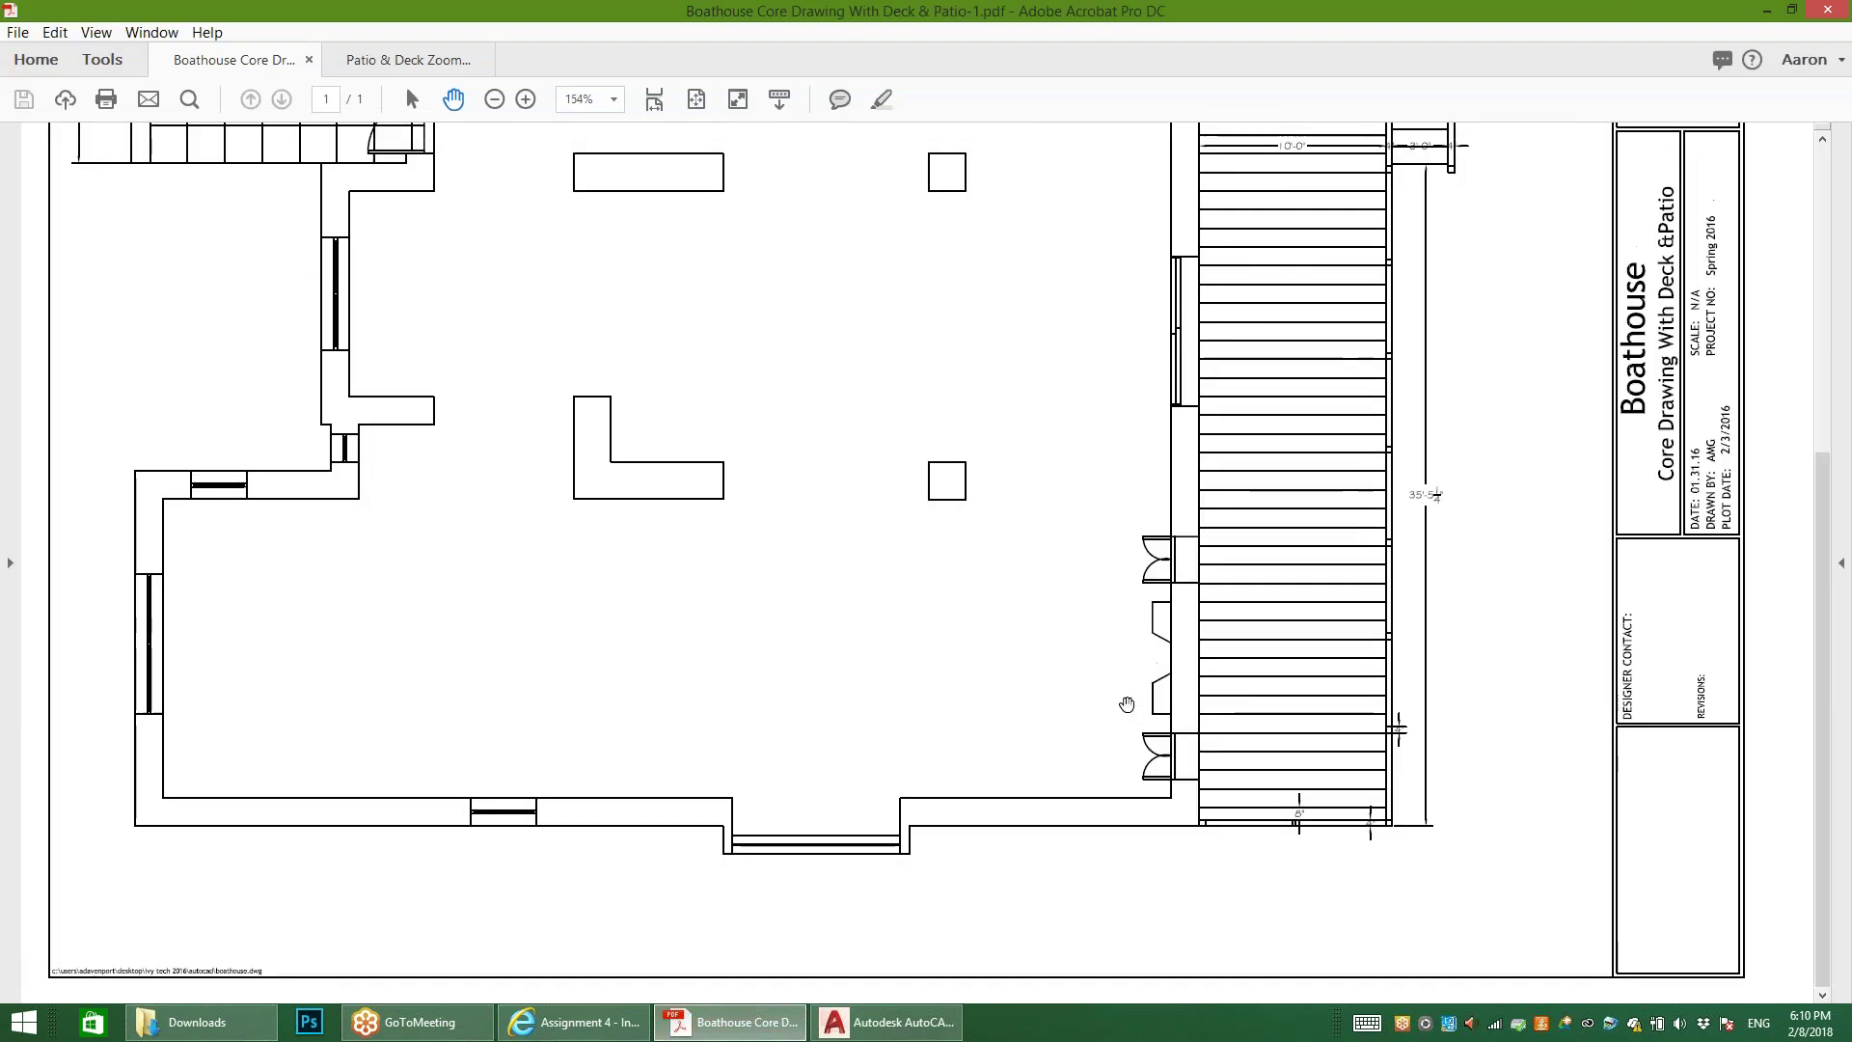
pyautogui.scroll(4, 1318, 267)
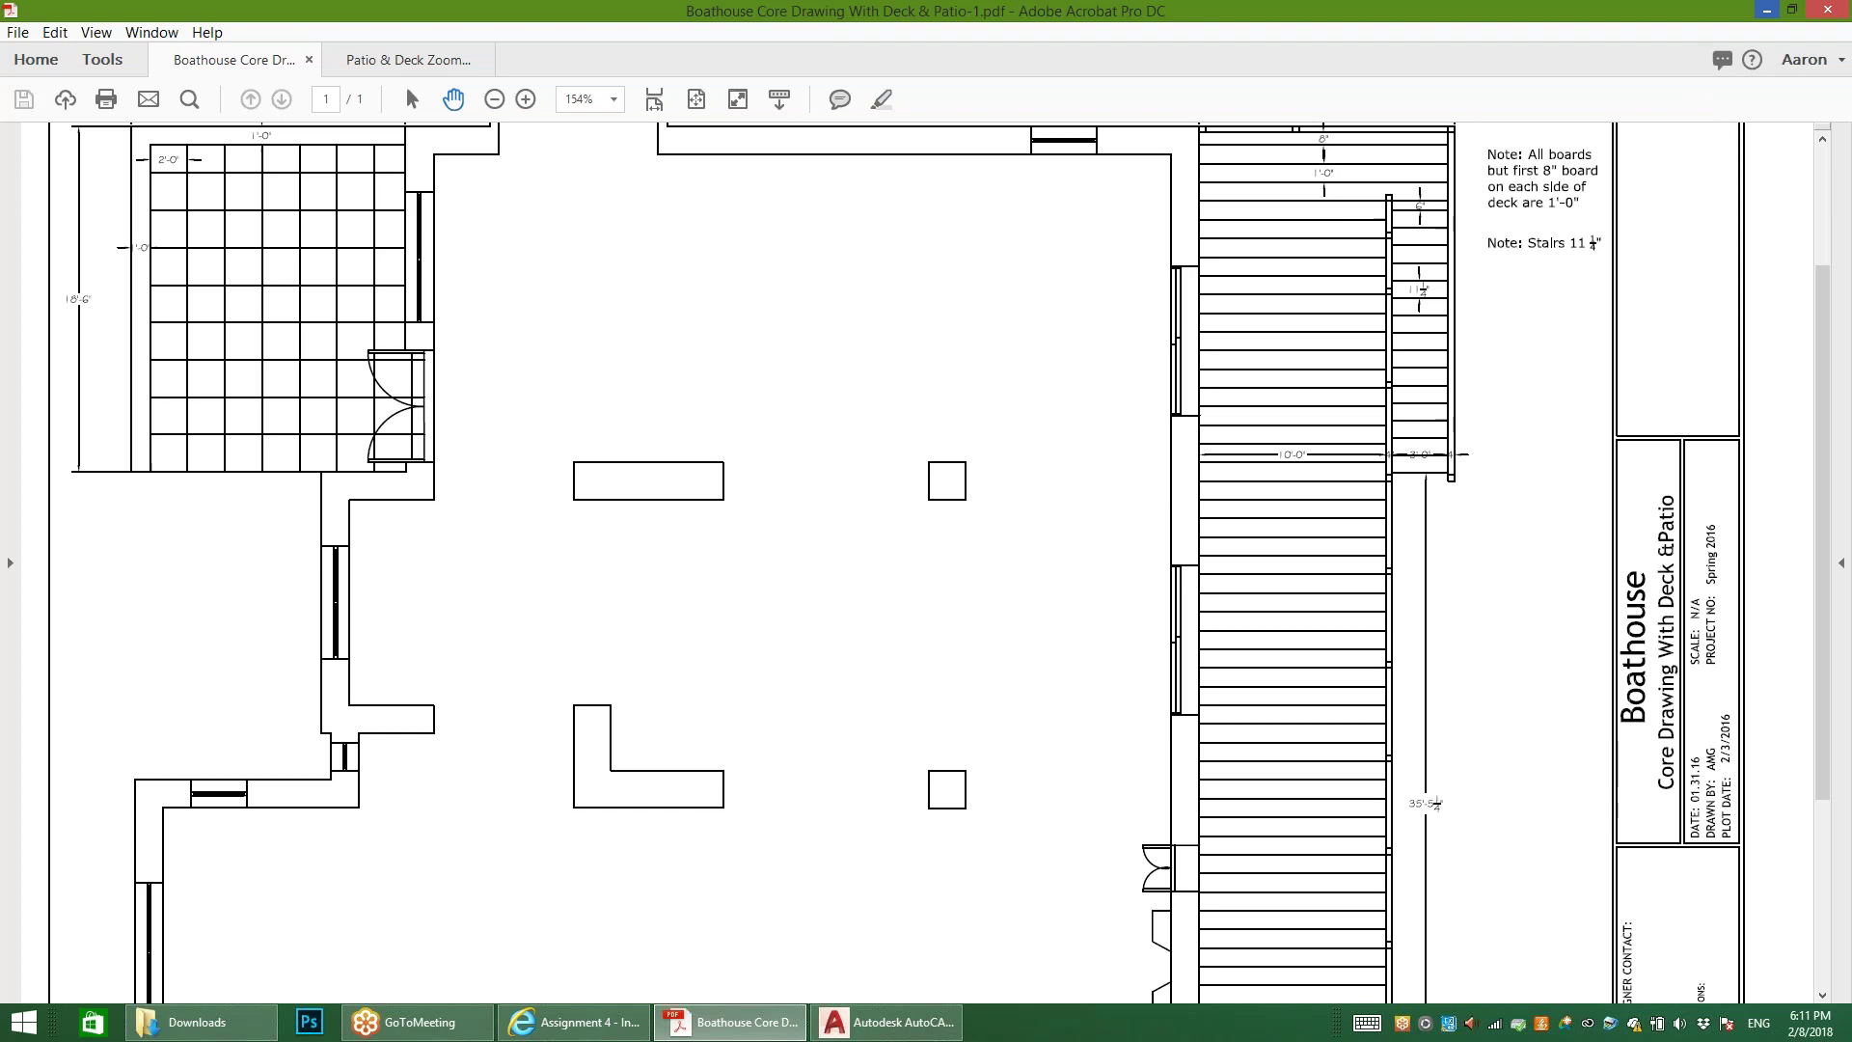
pyautogui.click(887, 1022)
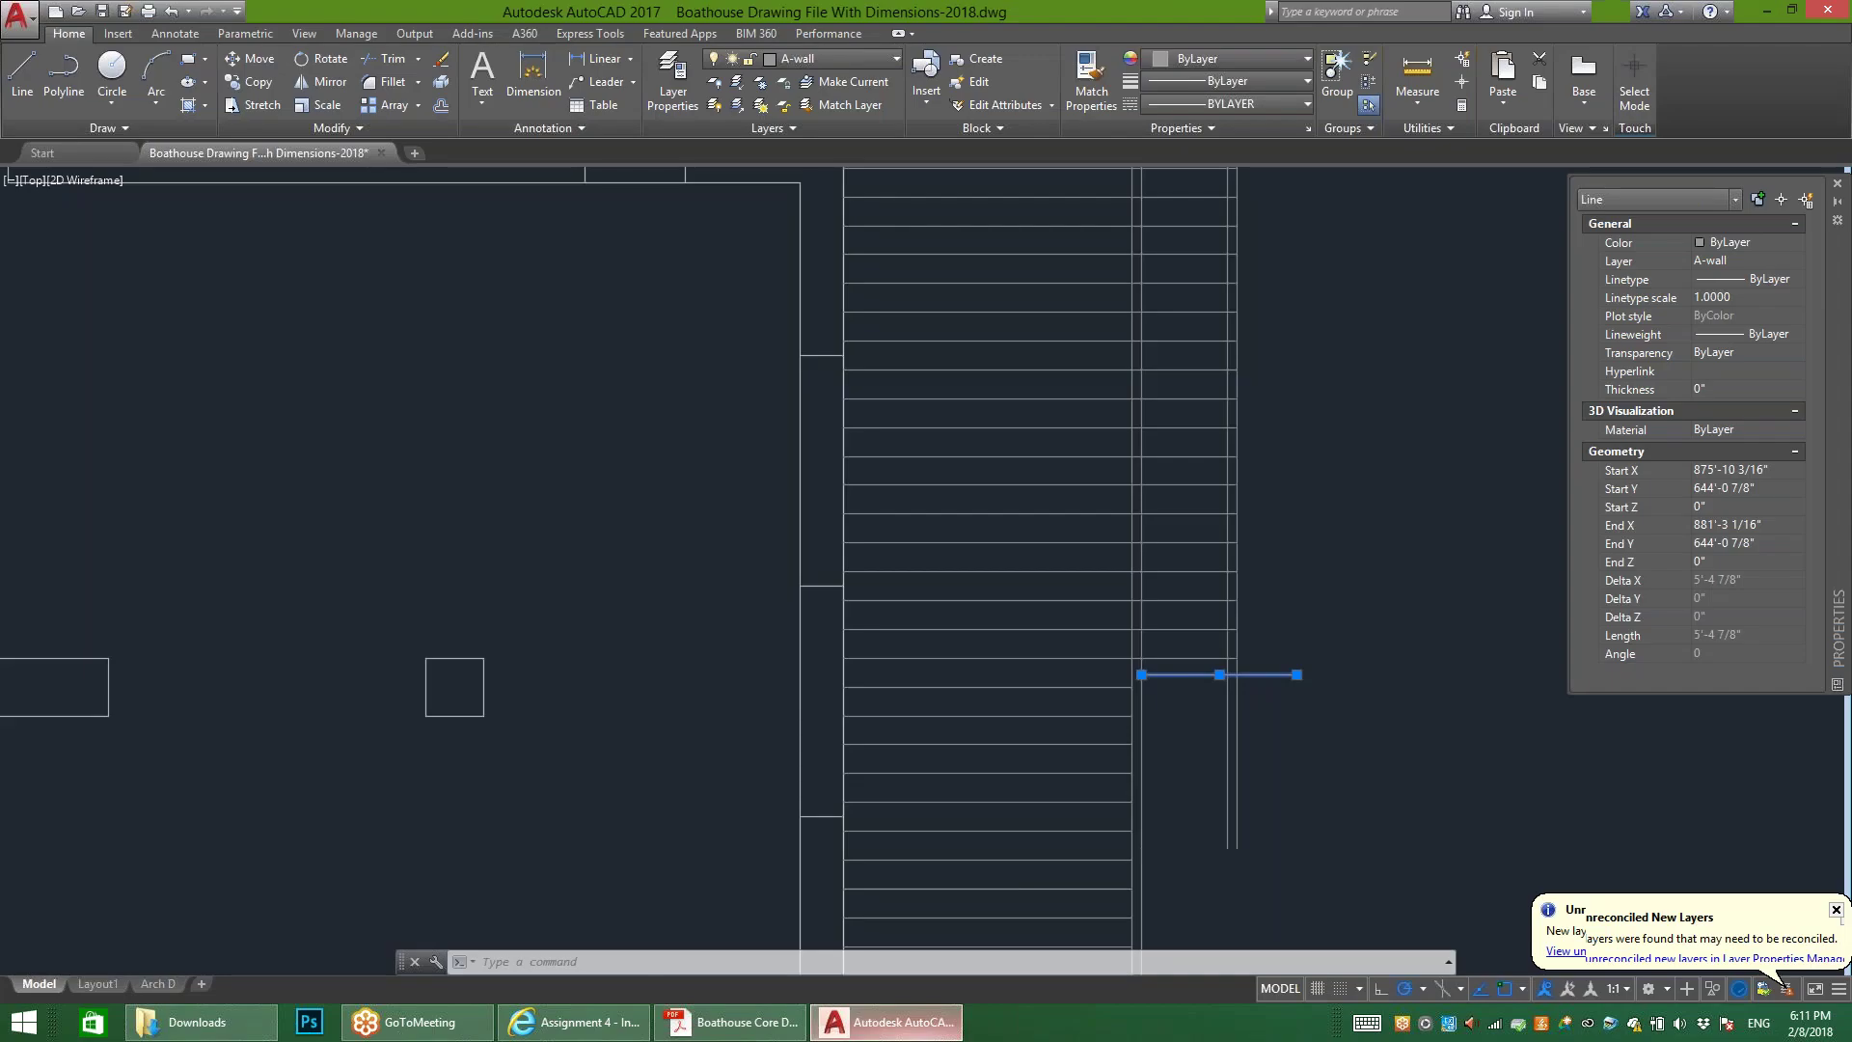
# Step: Offset the second 1' board line below the deck's upper 8" board downward by 6" for the top of the stairs
pyautogui.scroll(5, 1183, 426)
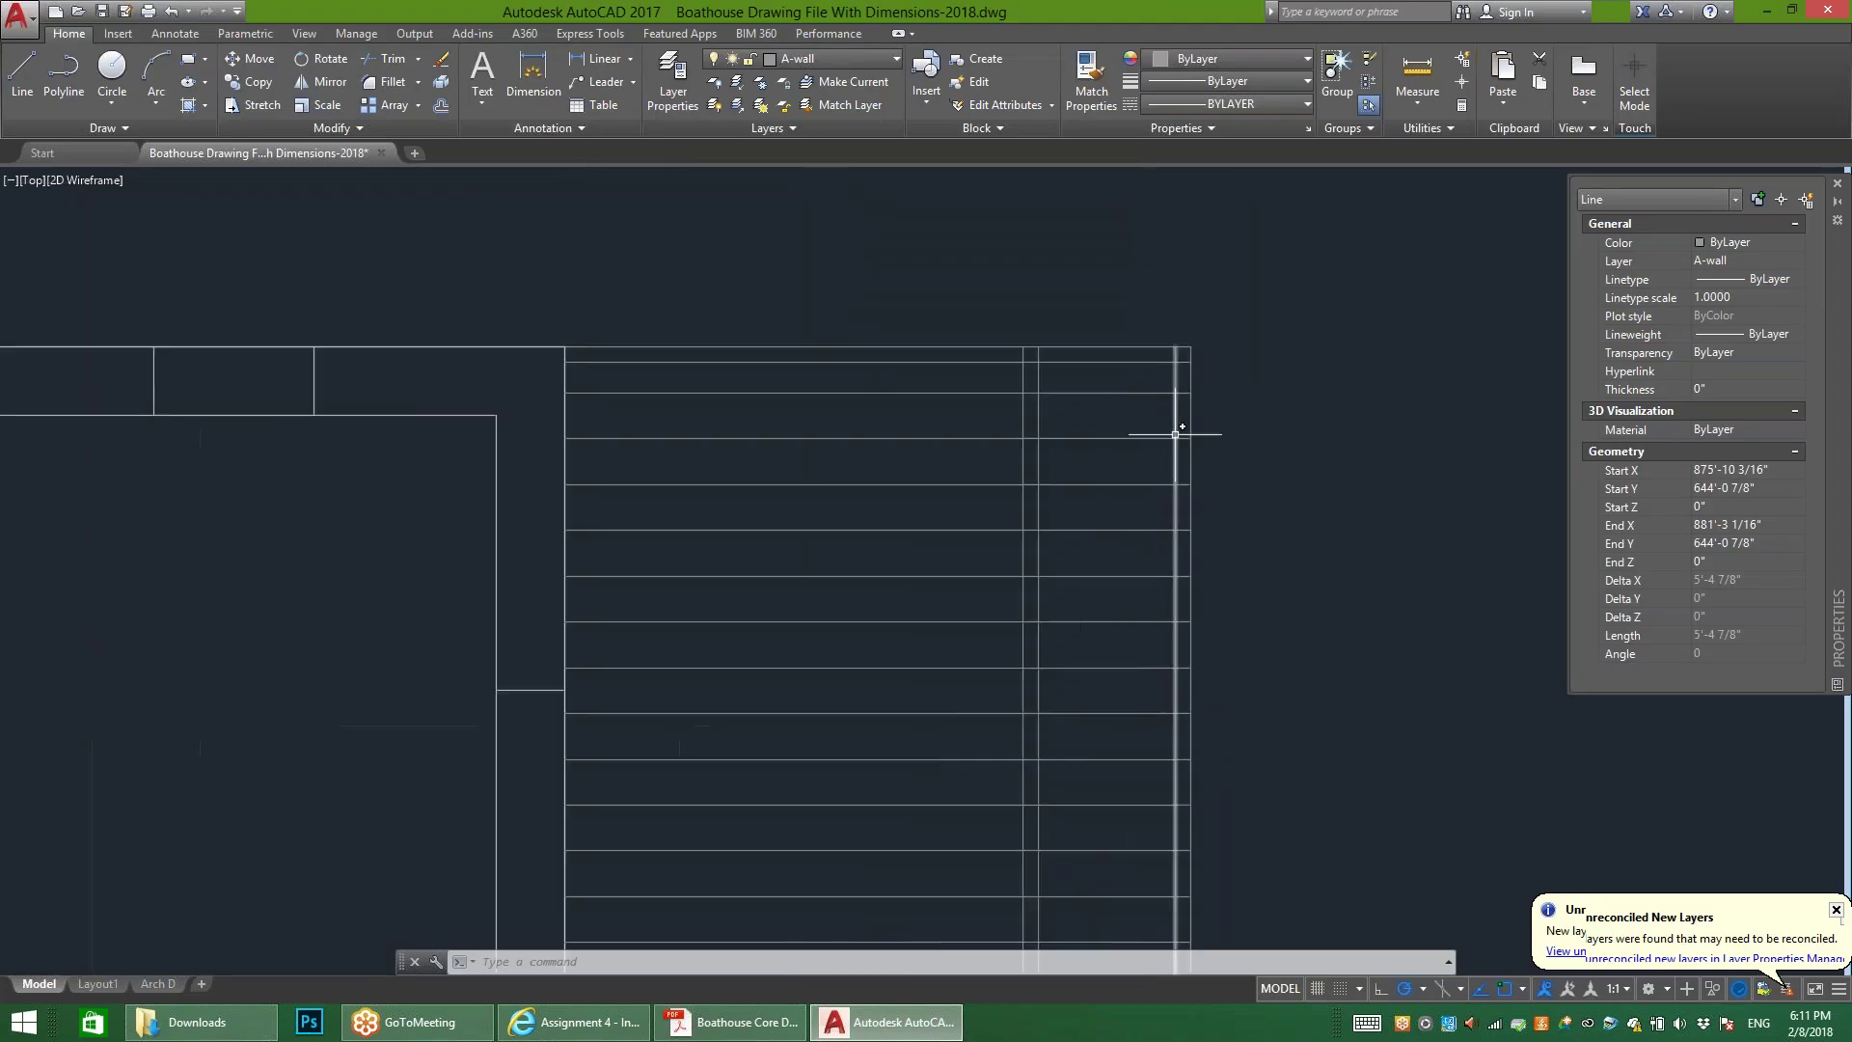
pyautogui.click(984, 484)
pyautogui.click(972, 474)
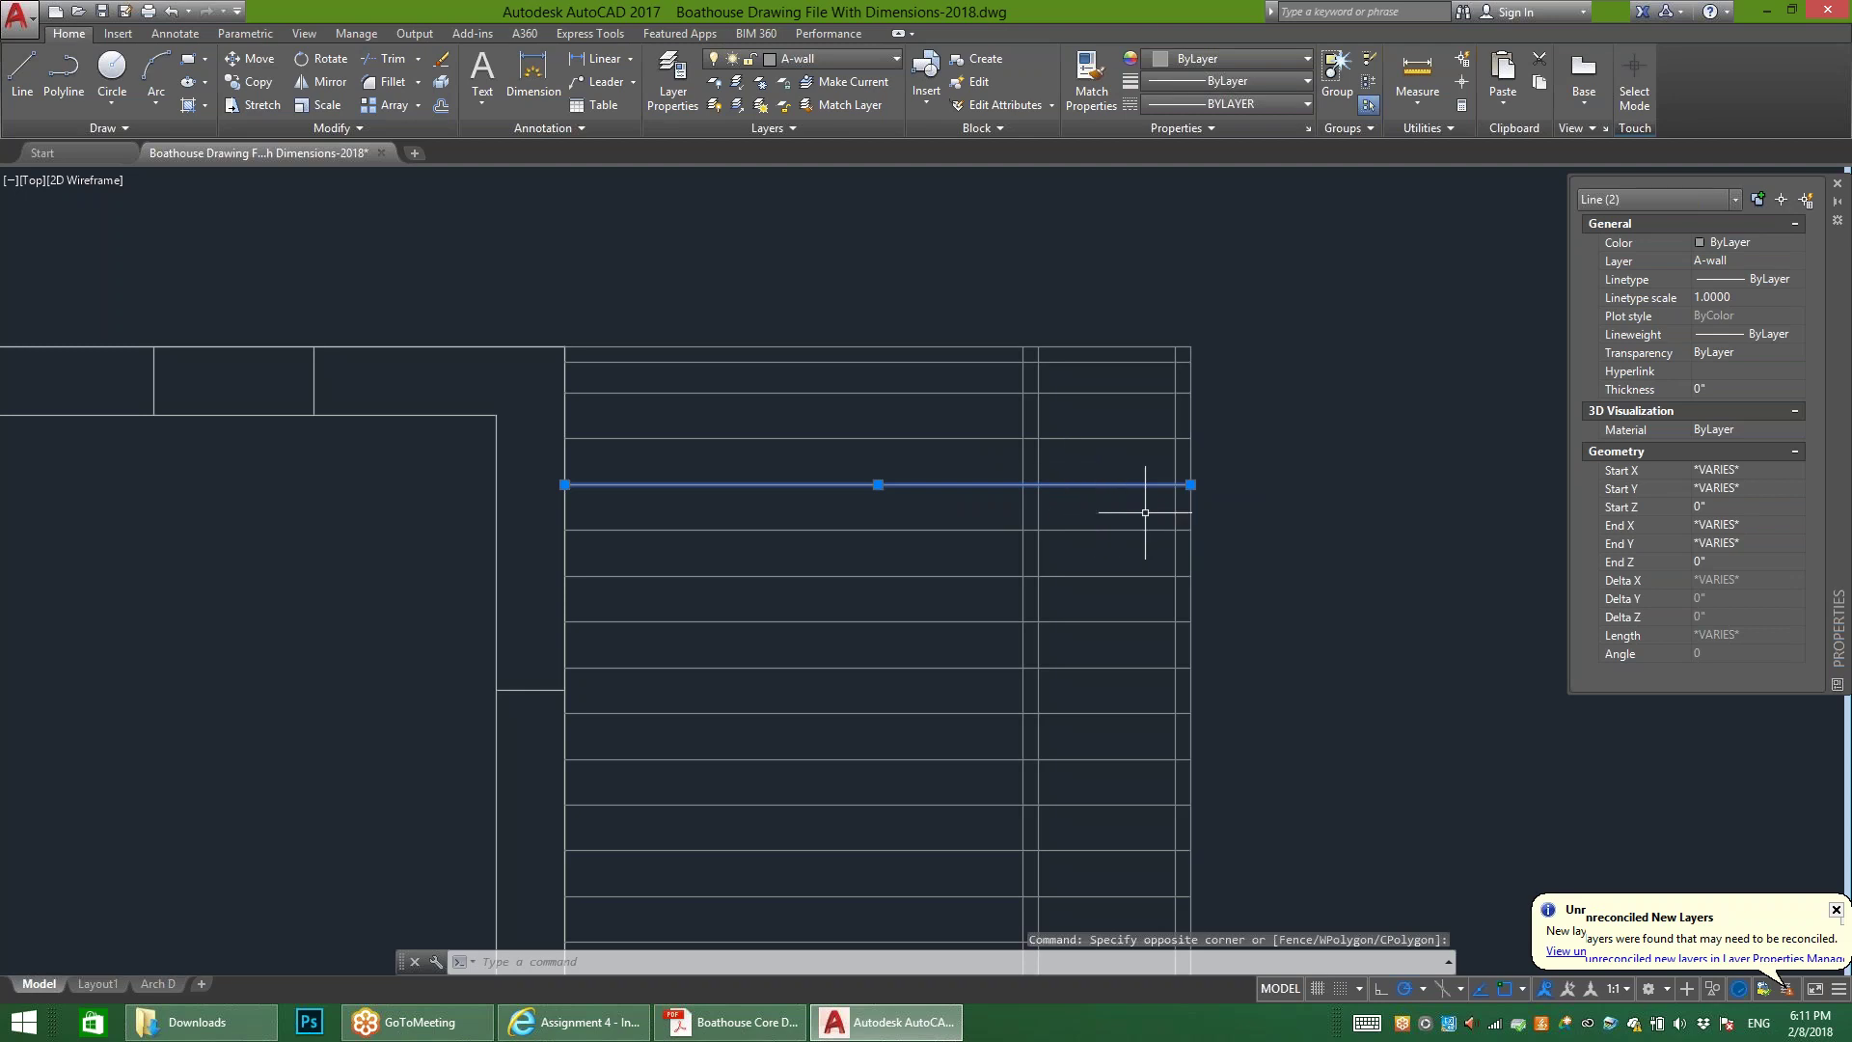
pyautogui.click(440, 104)
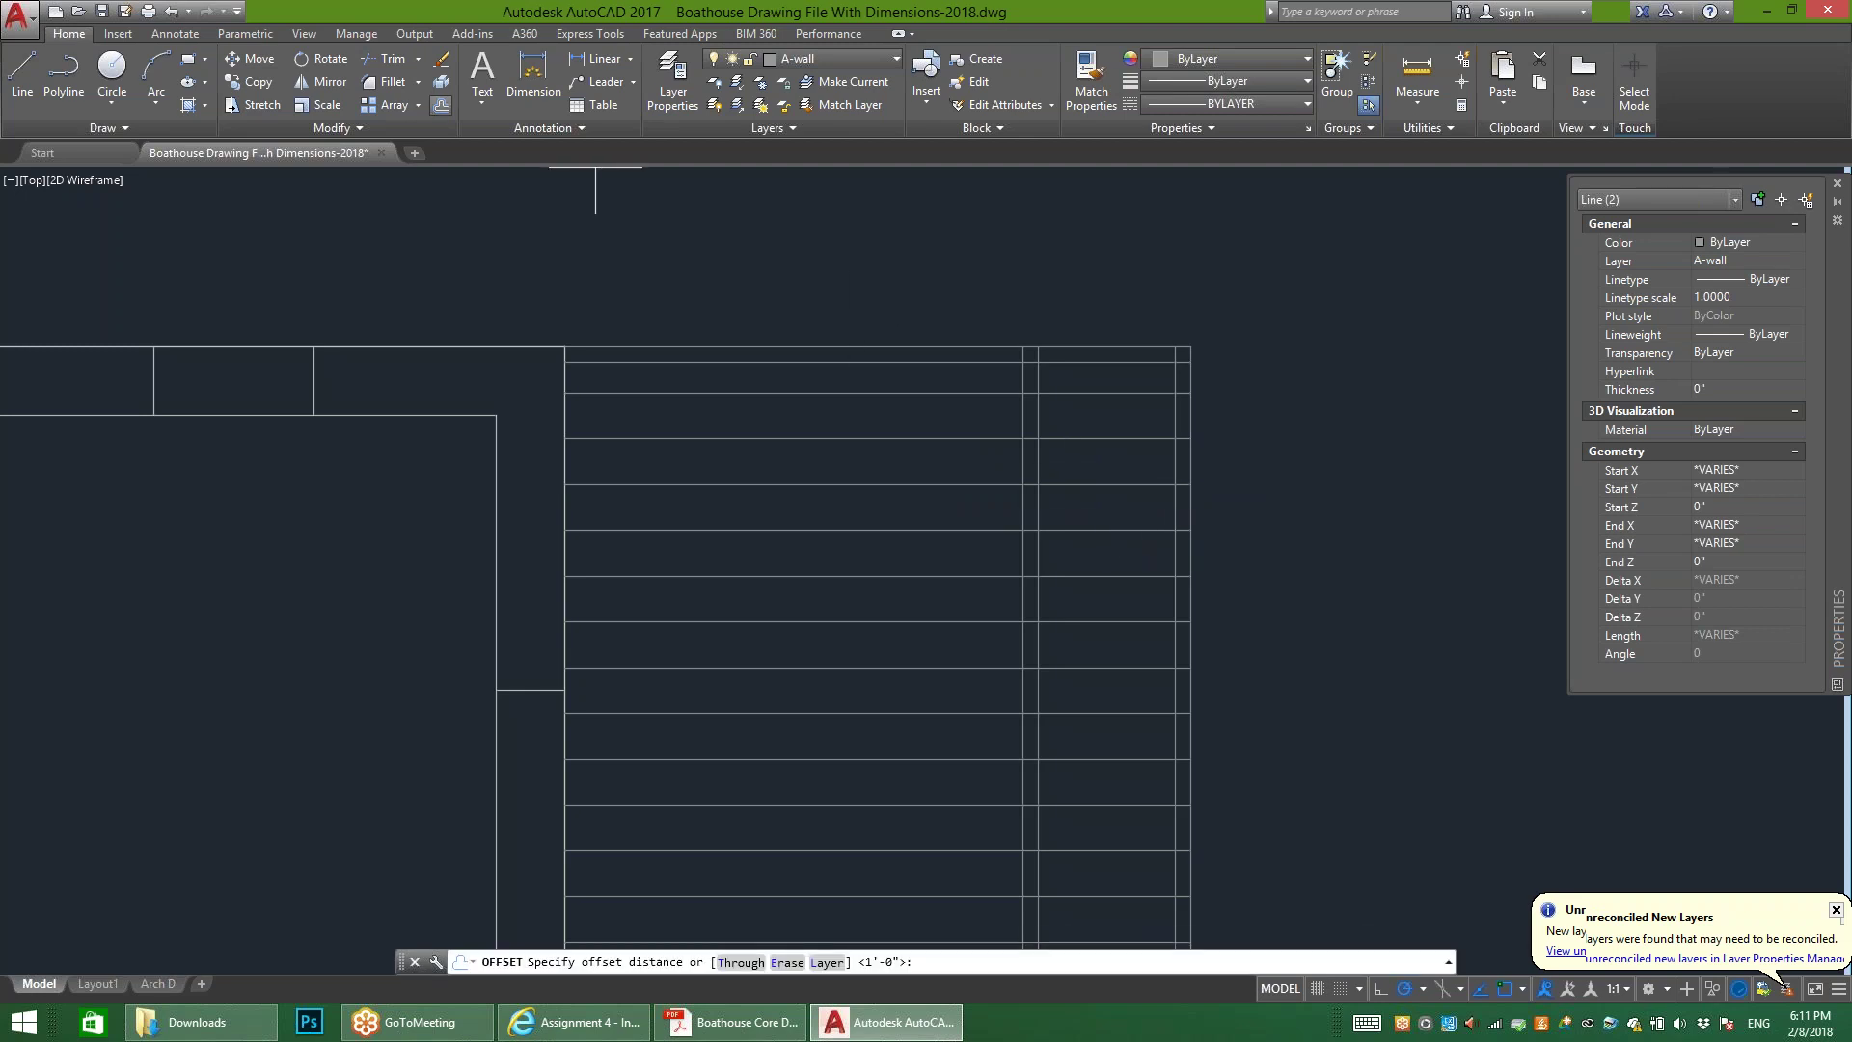
pyautogui.write('6"')
pyautogui.press('Return')
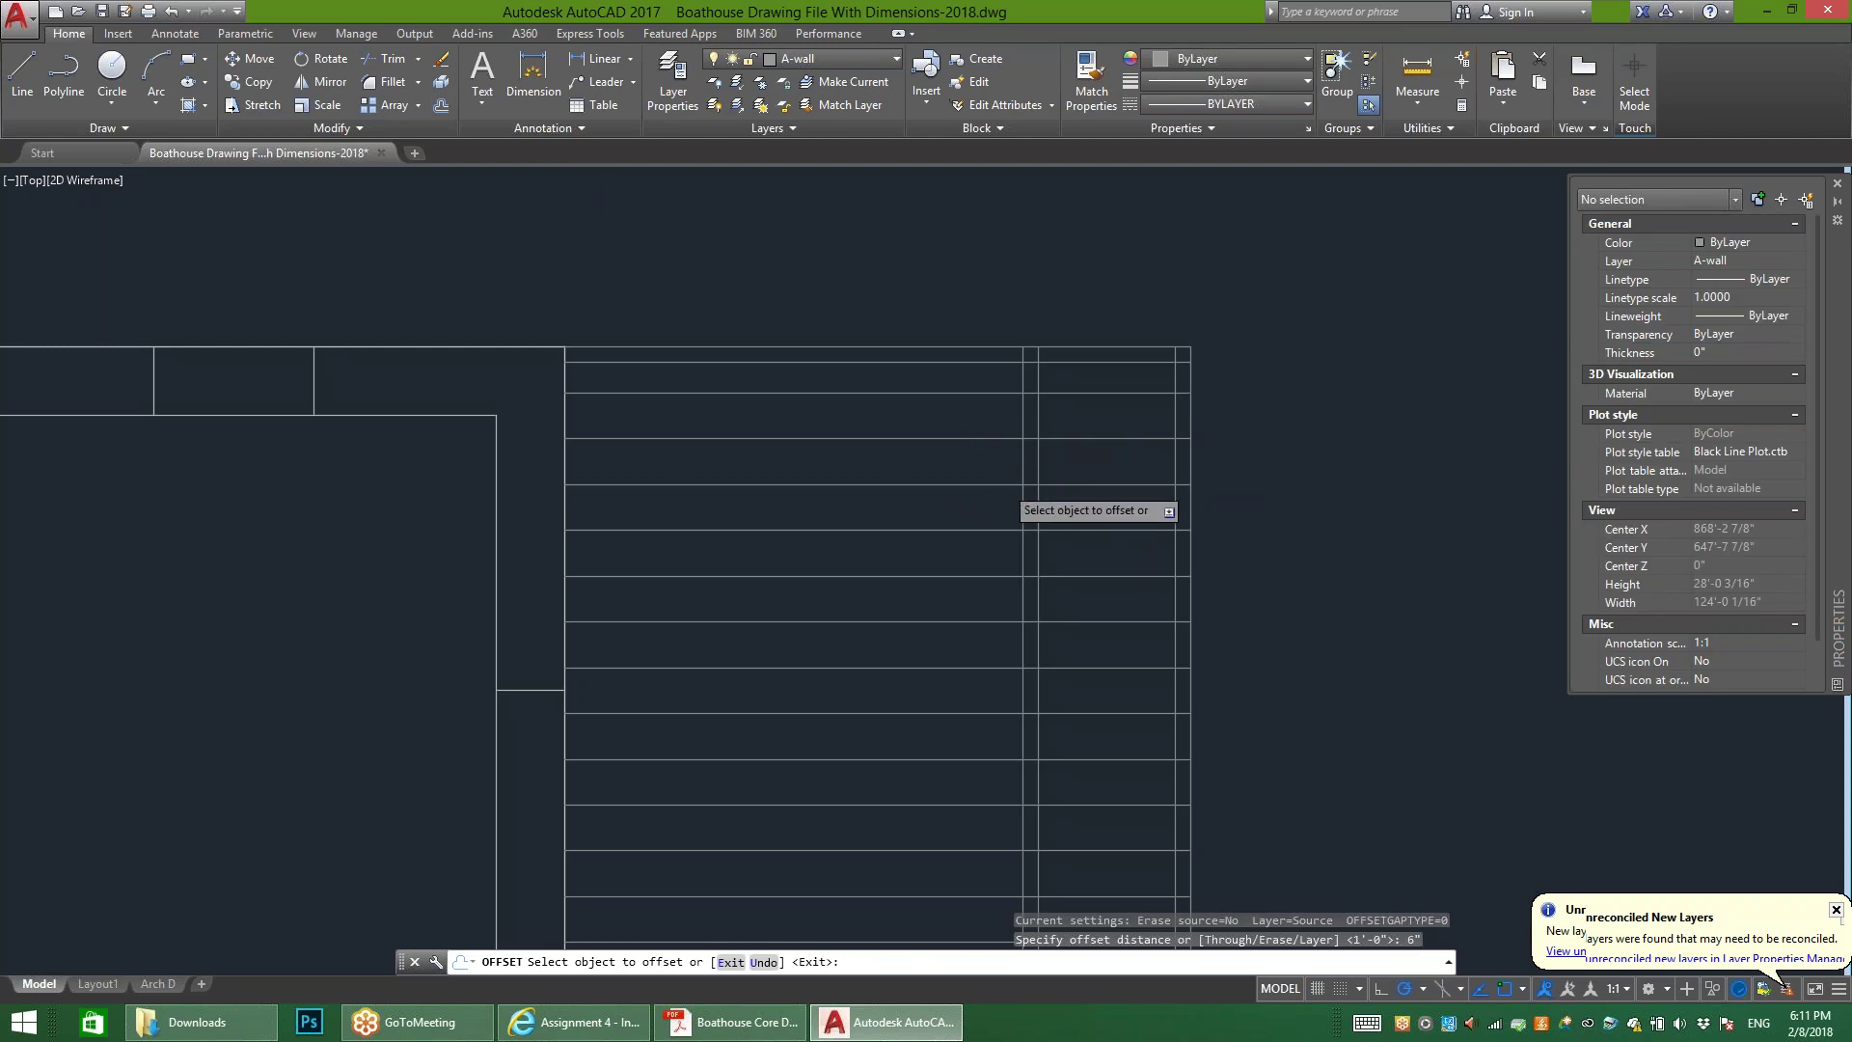
pyautogui.click(1004, 485)
pyautogui.click(1008, 500)
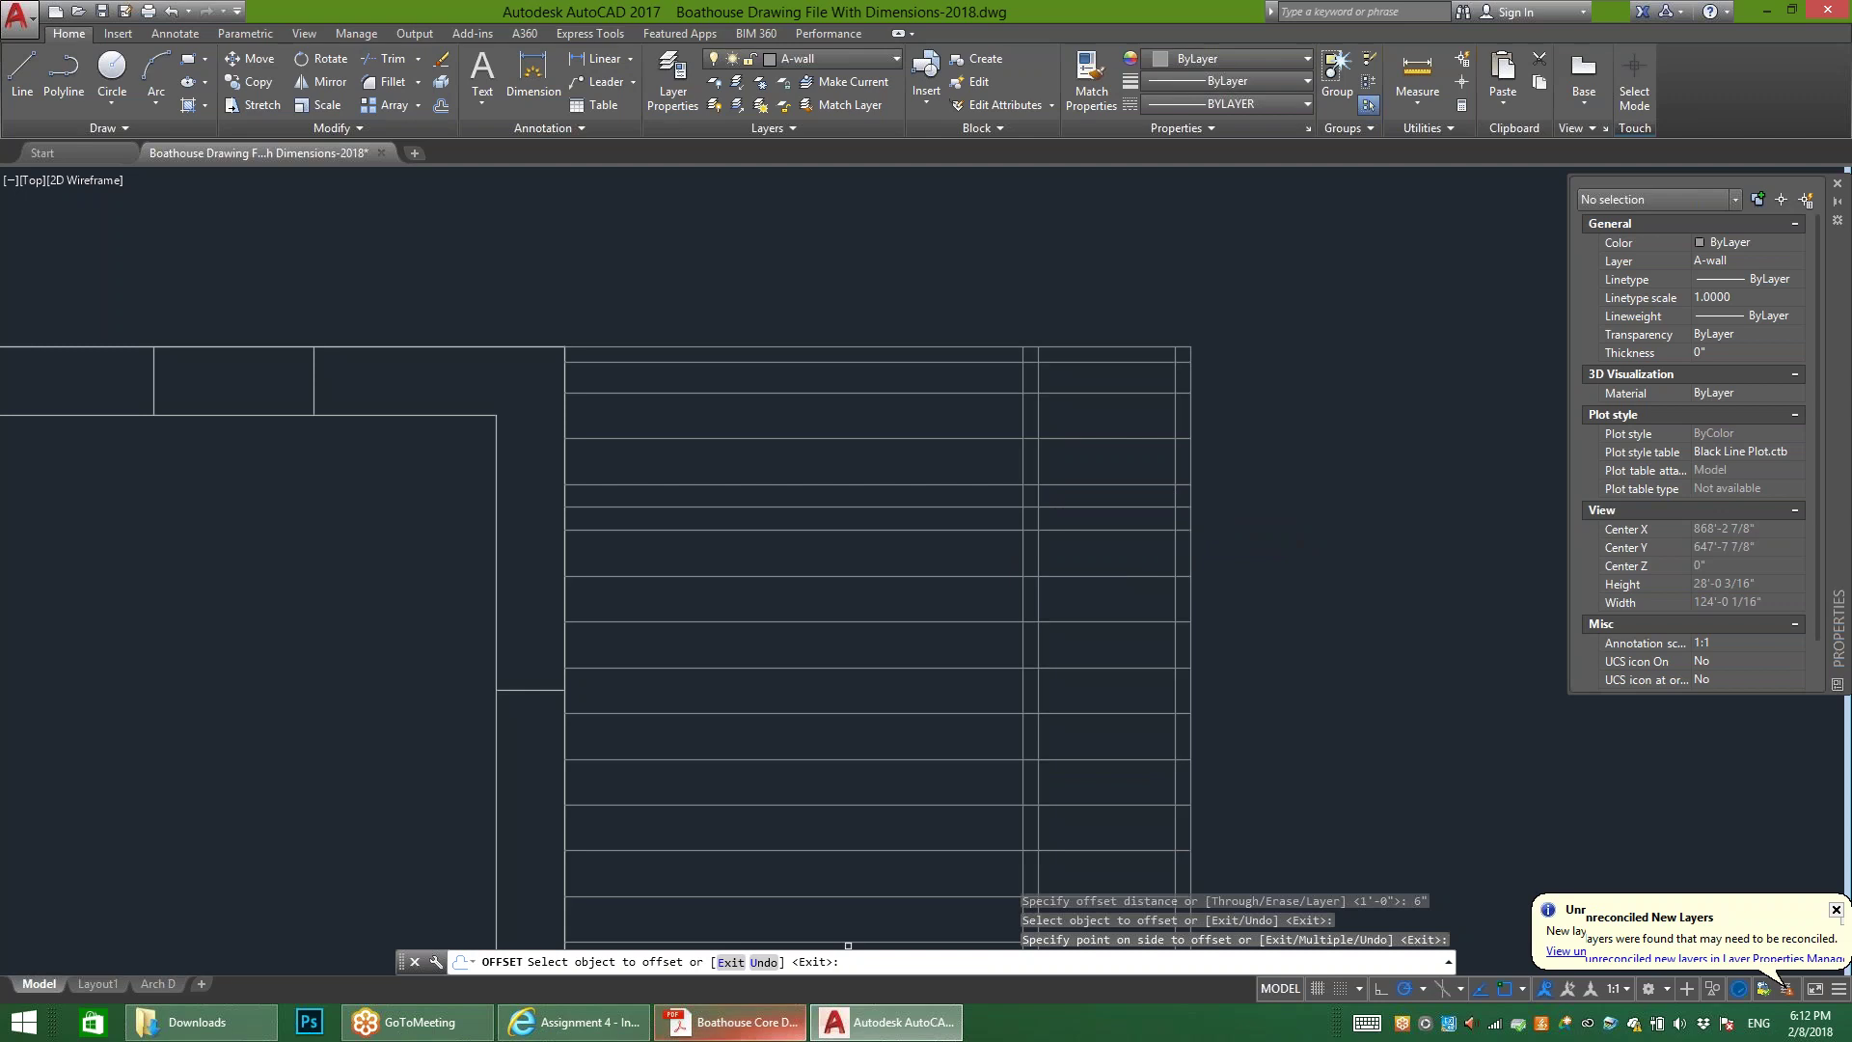
pyautogui.click(731, 1022)
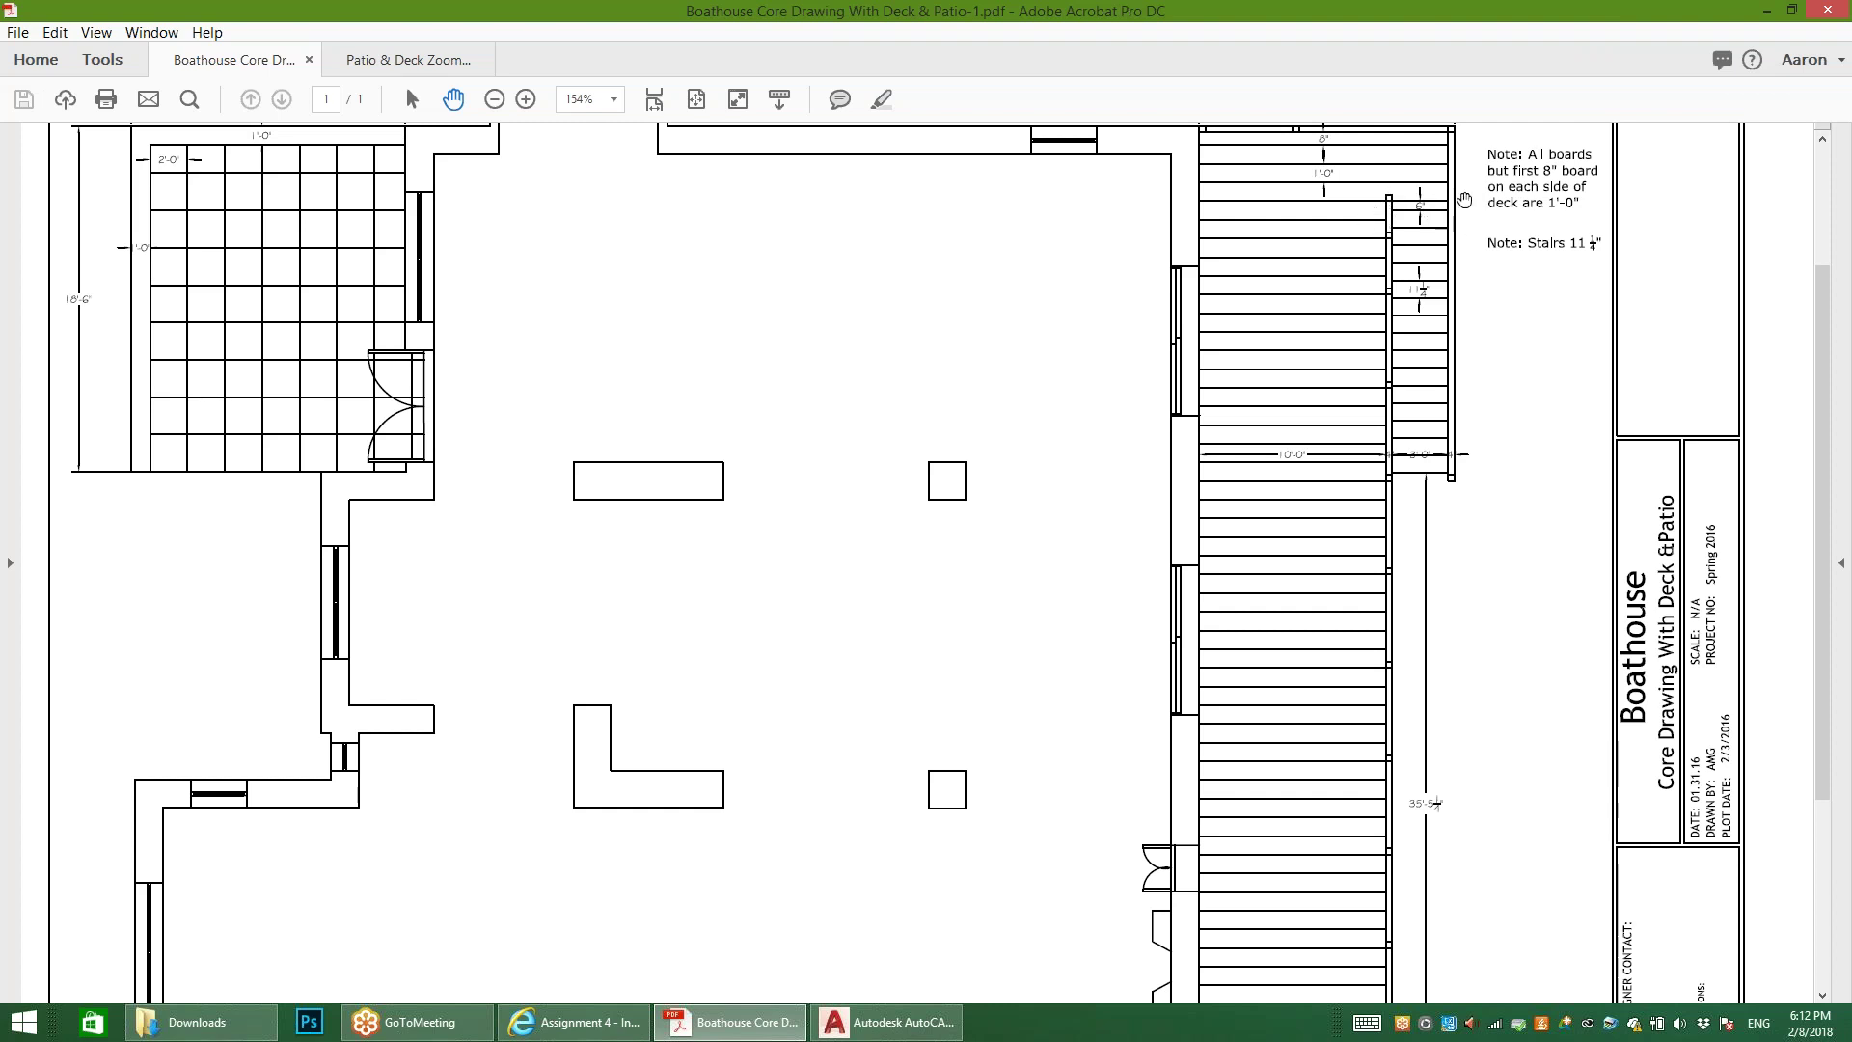
pyautogui.click(888, 1022)
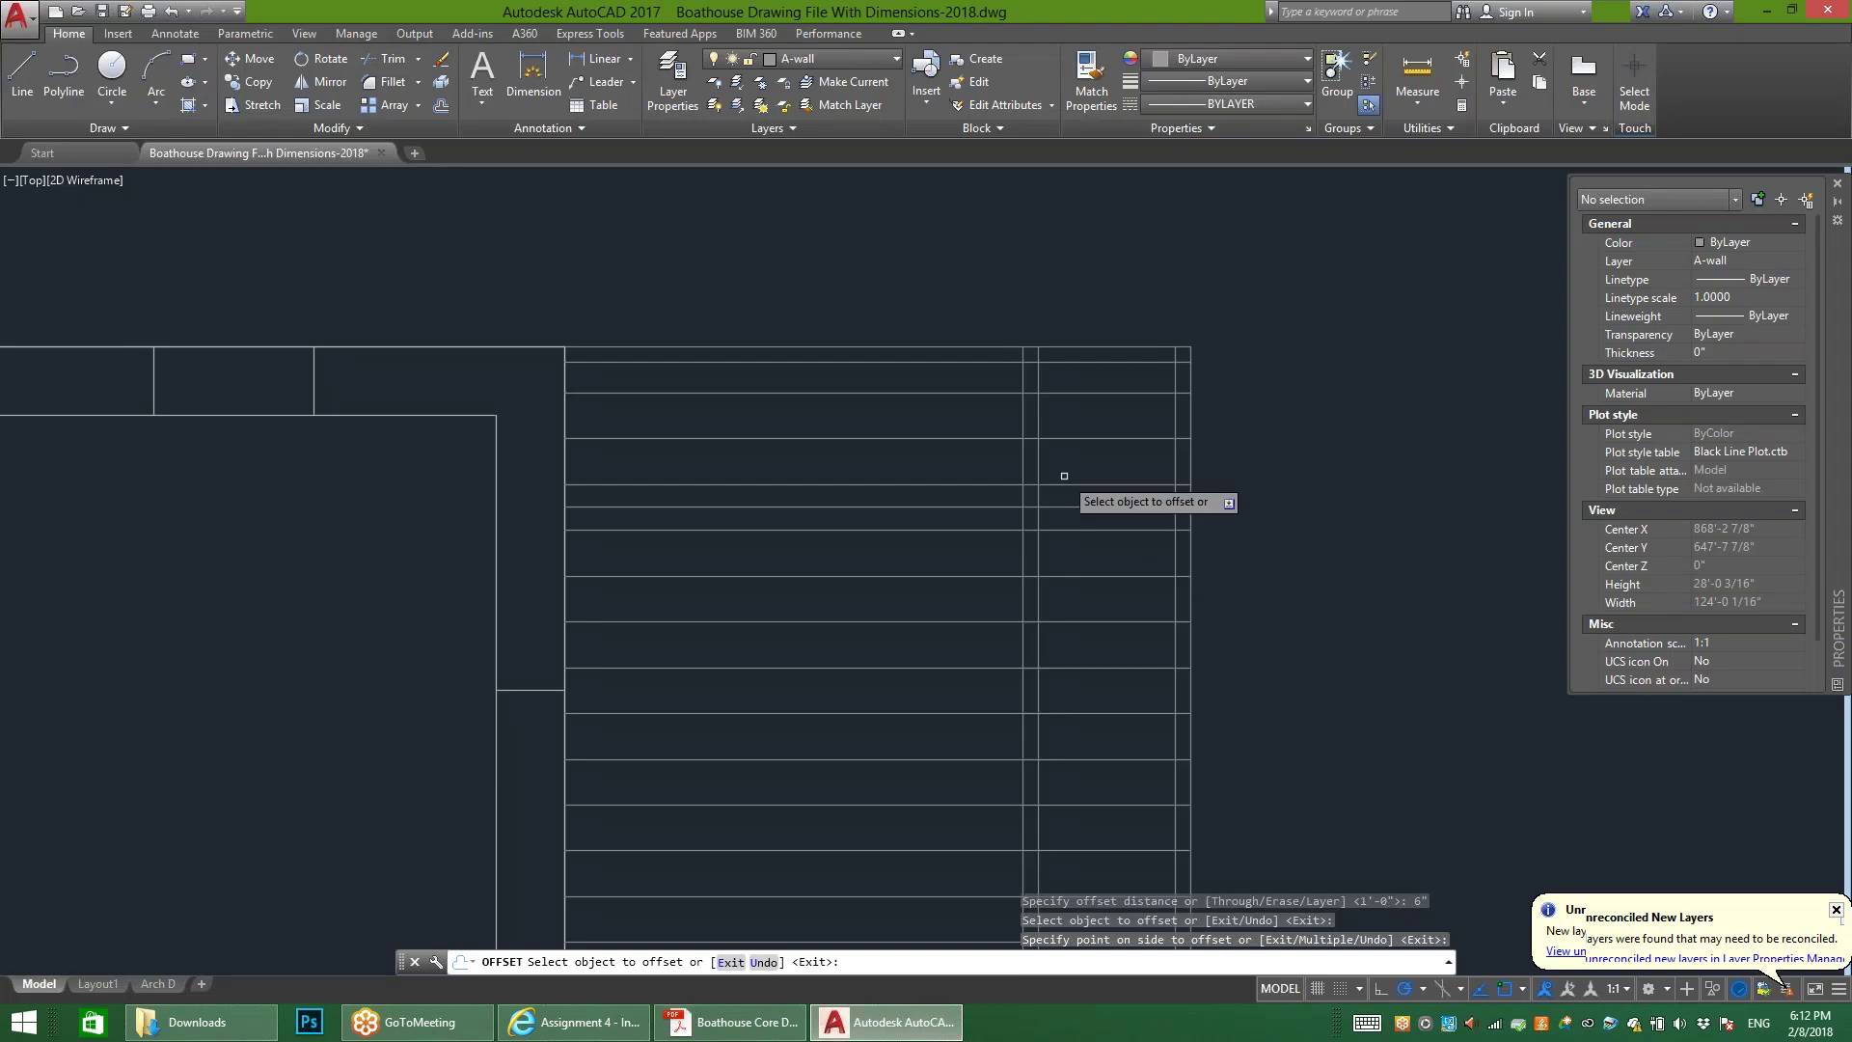
pyautogui.press('Escape')
pyautogui.write('l')
pyautogui.press('Return')
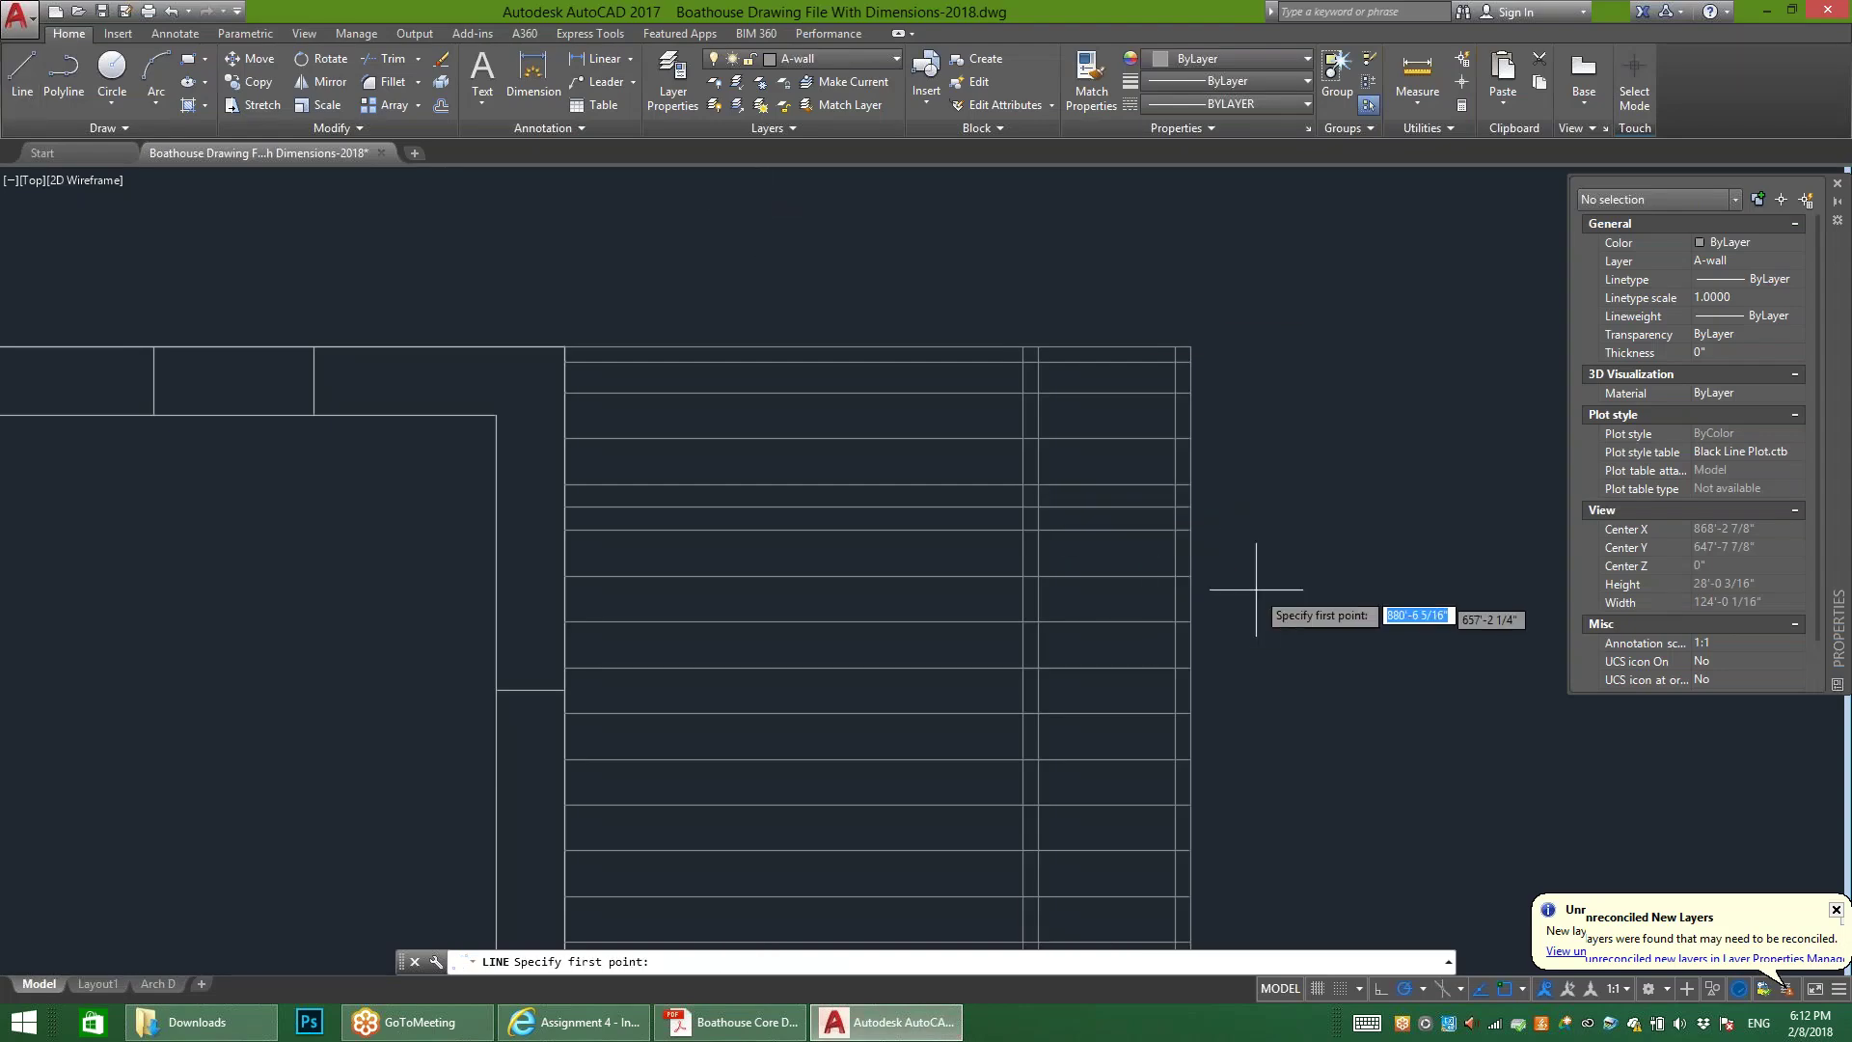
pyautogui.scroll(6, 1095, 446)
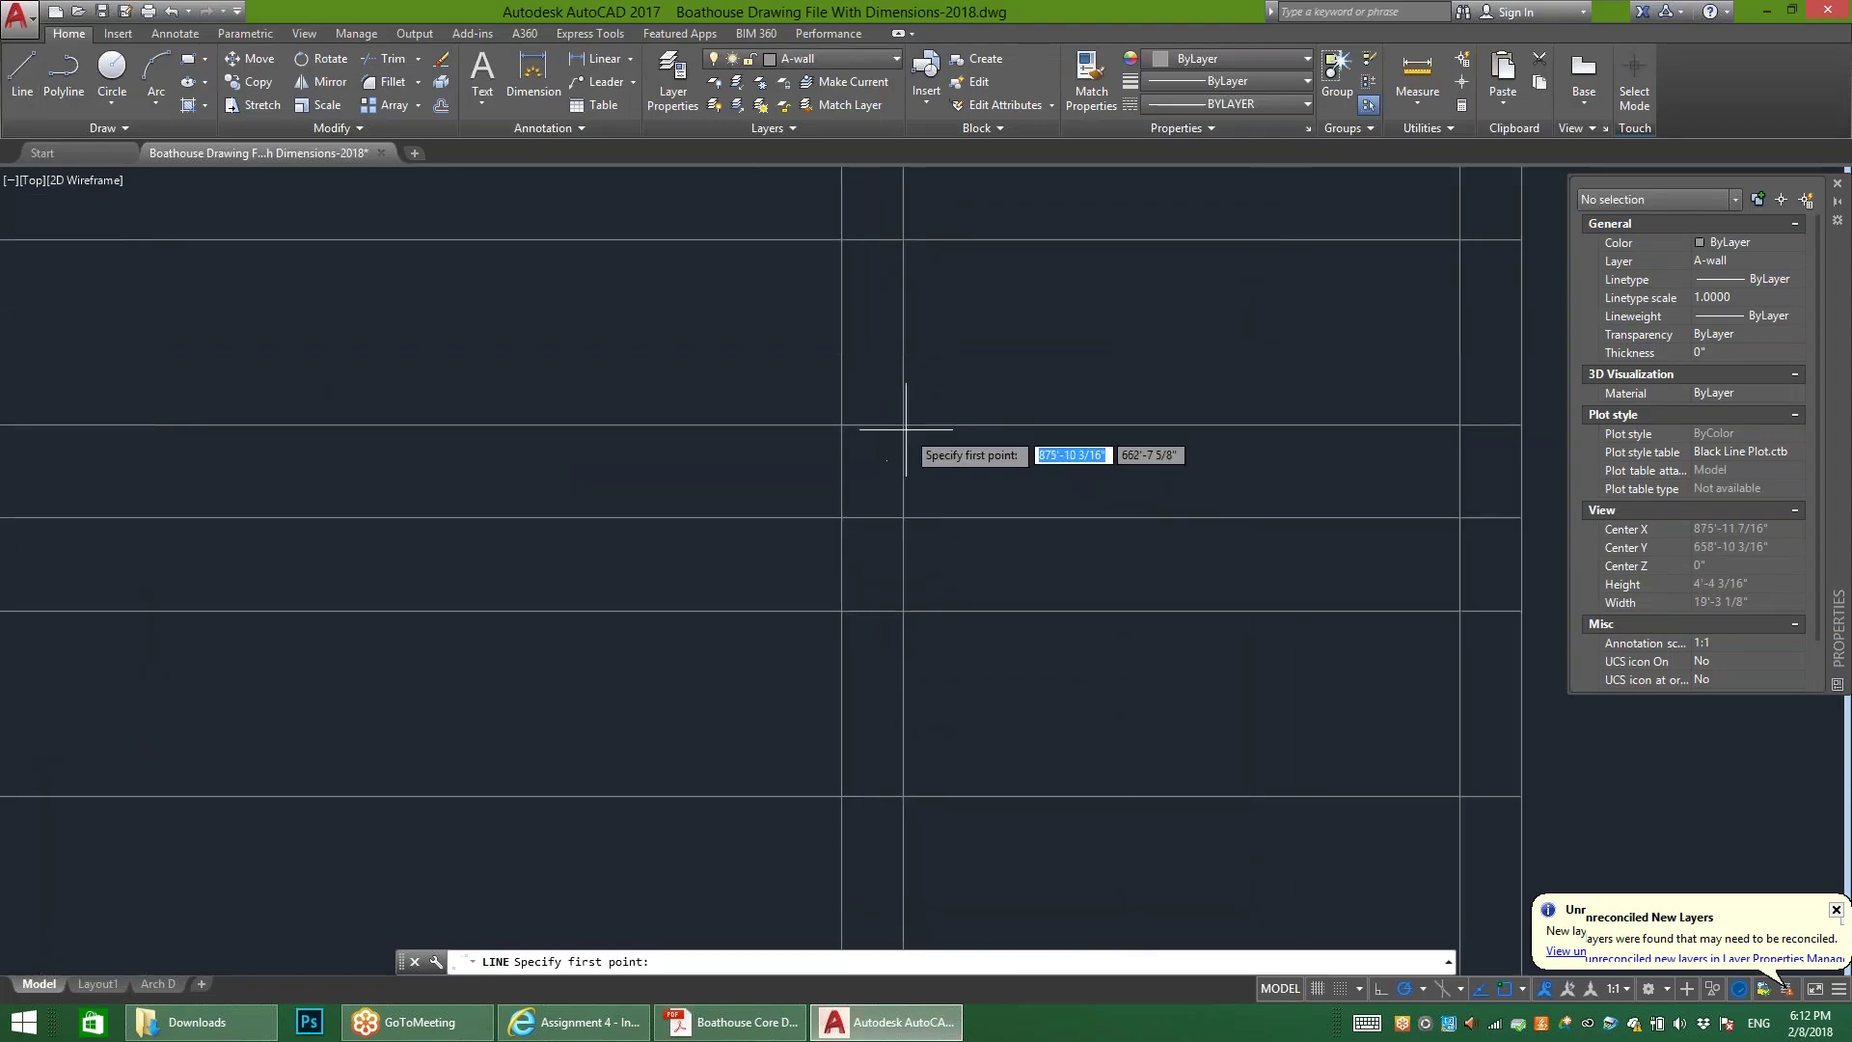
pyautogui.scroll(-2, 914, 429)
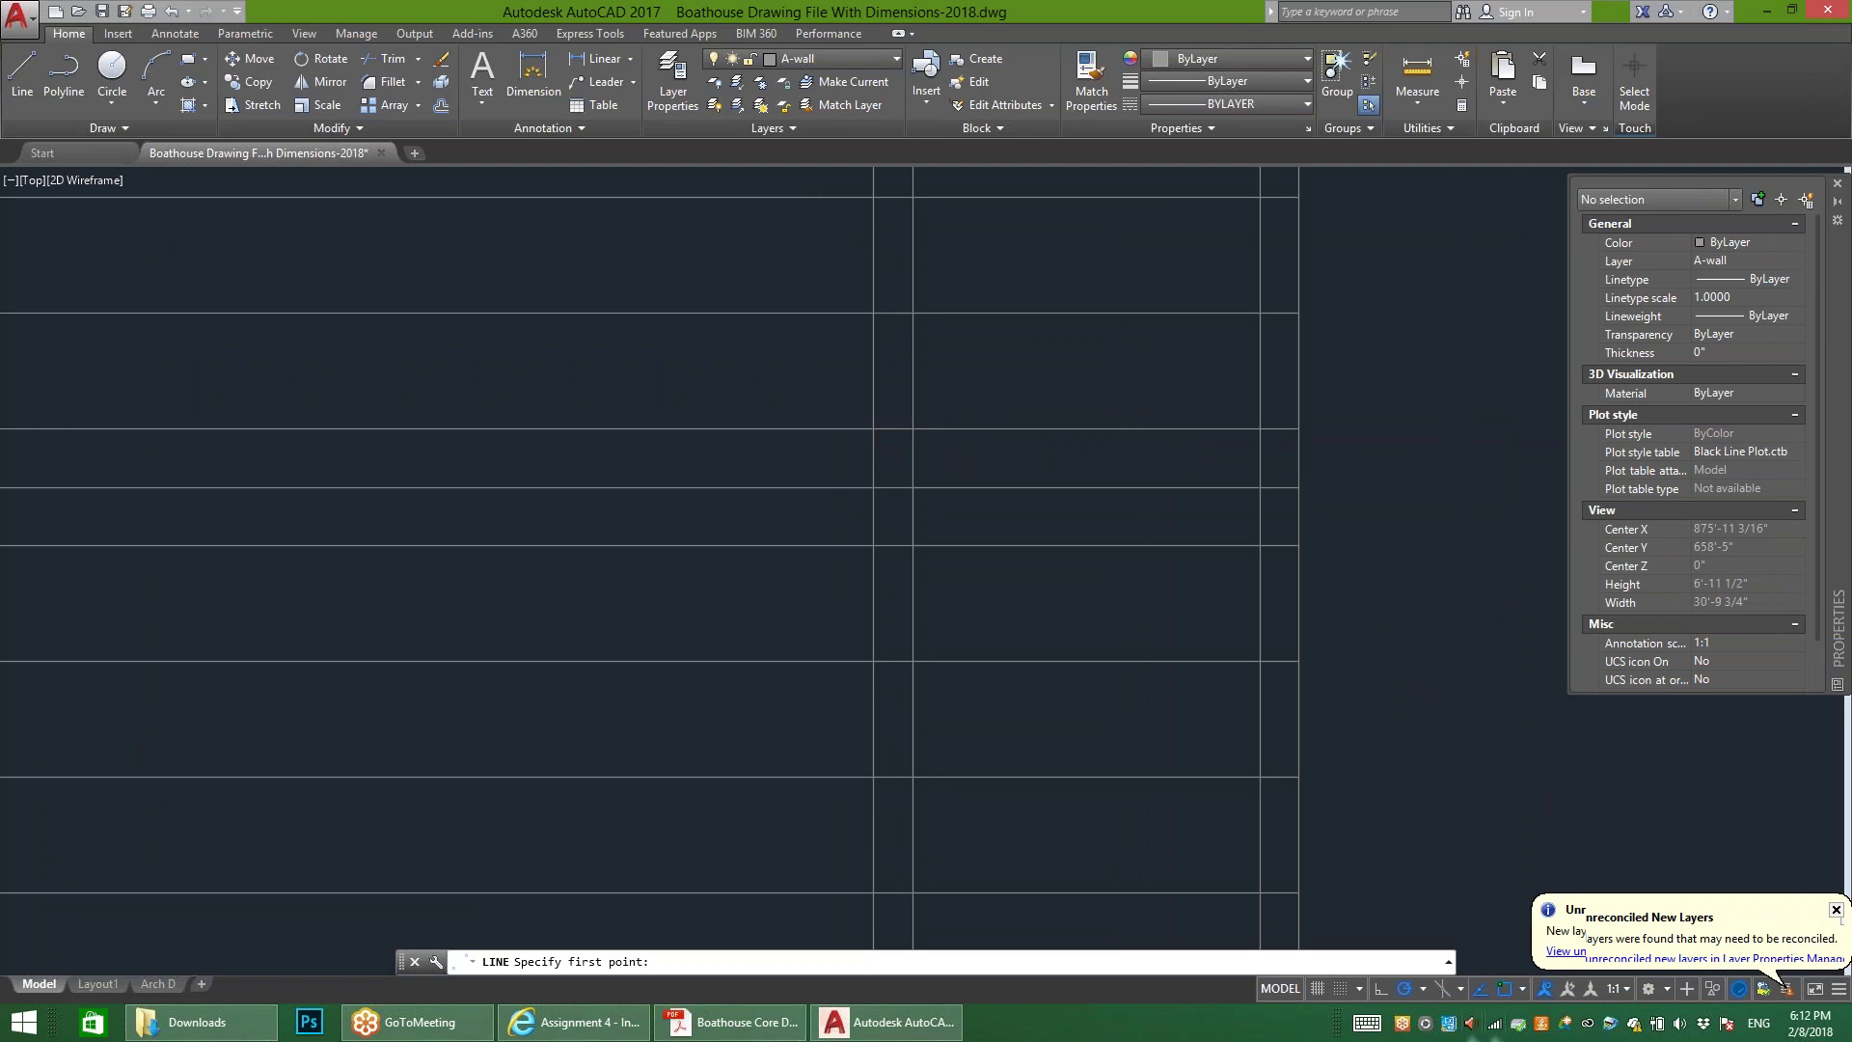
pyautogui.click(1523, 989)
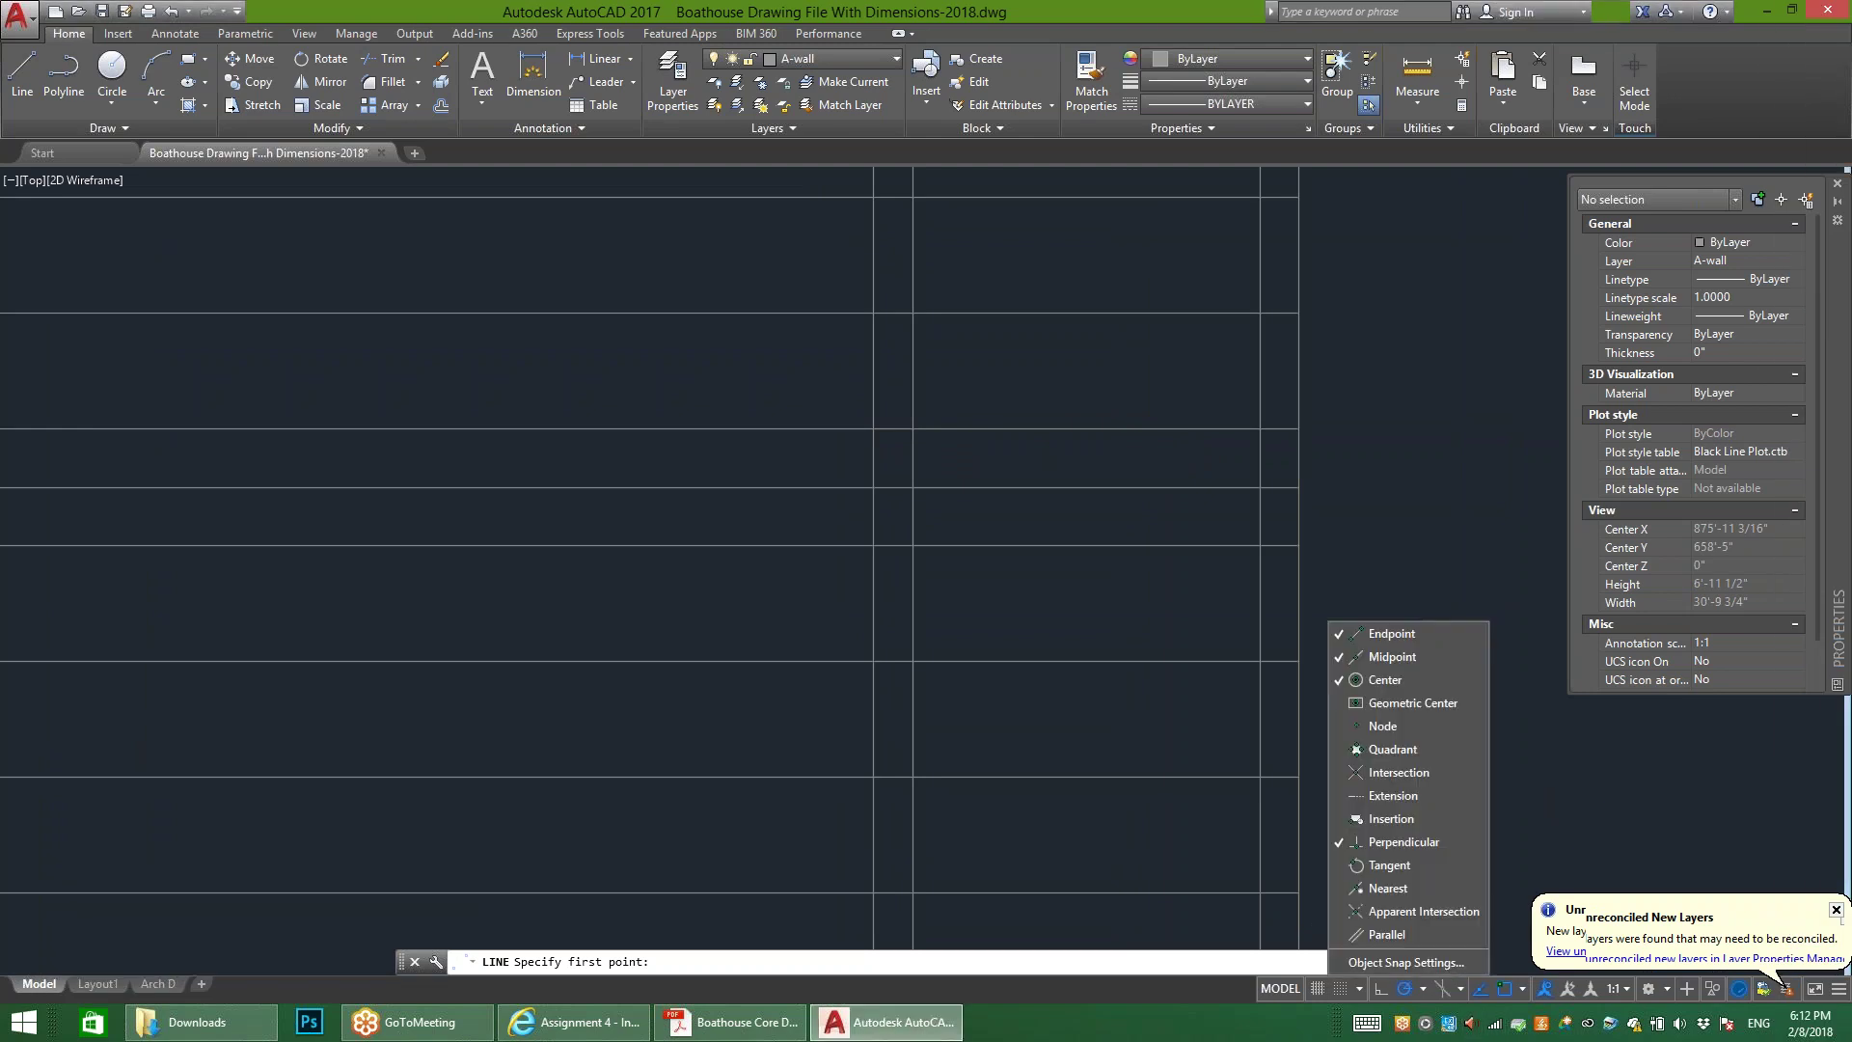
pyautogui.click(1547, 814)
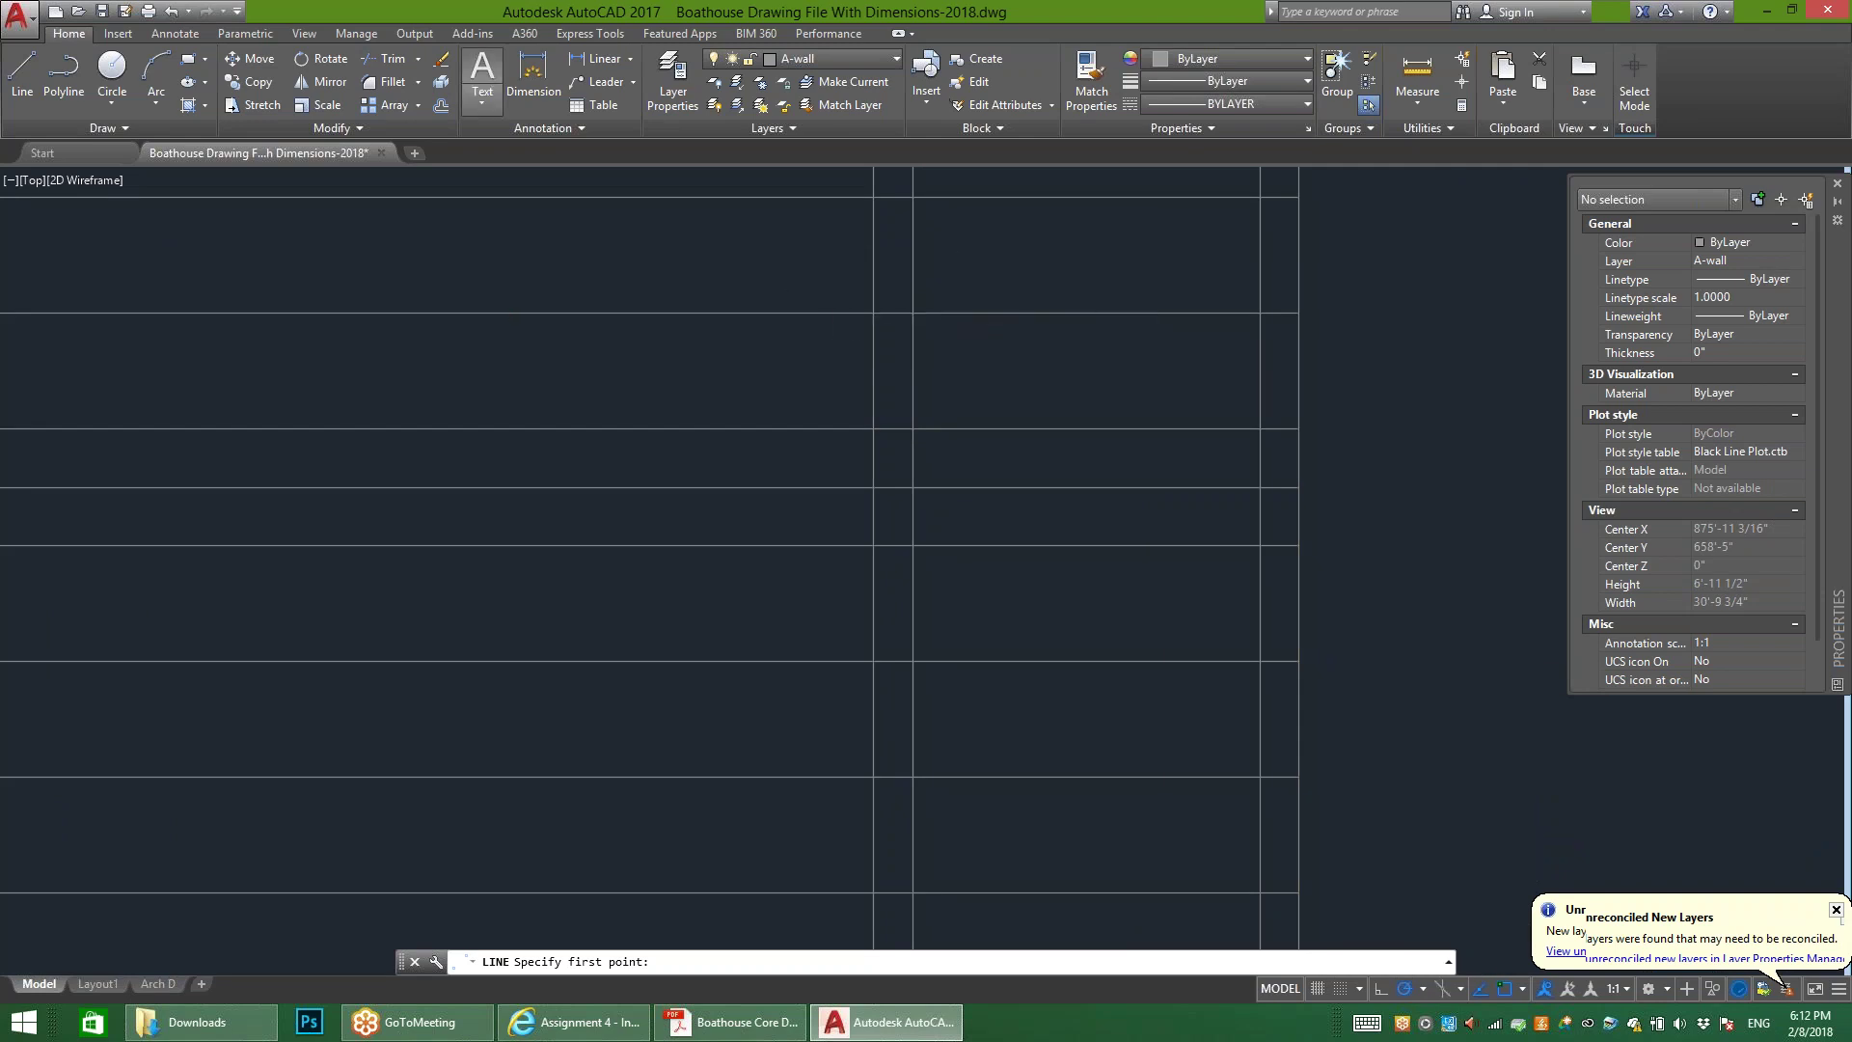
pyautogui.press('Escape')
pyautogui.press('Escape')
pyautogui.press('Escape')
pyautogui.scroll(-3, 997, 406)
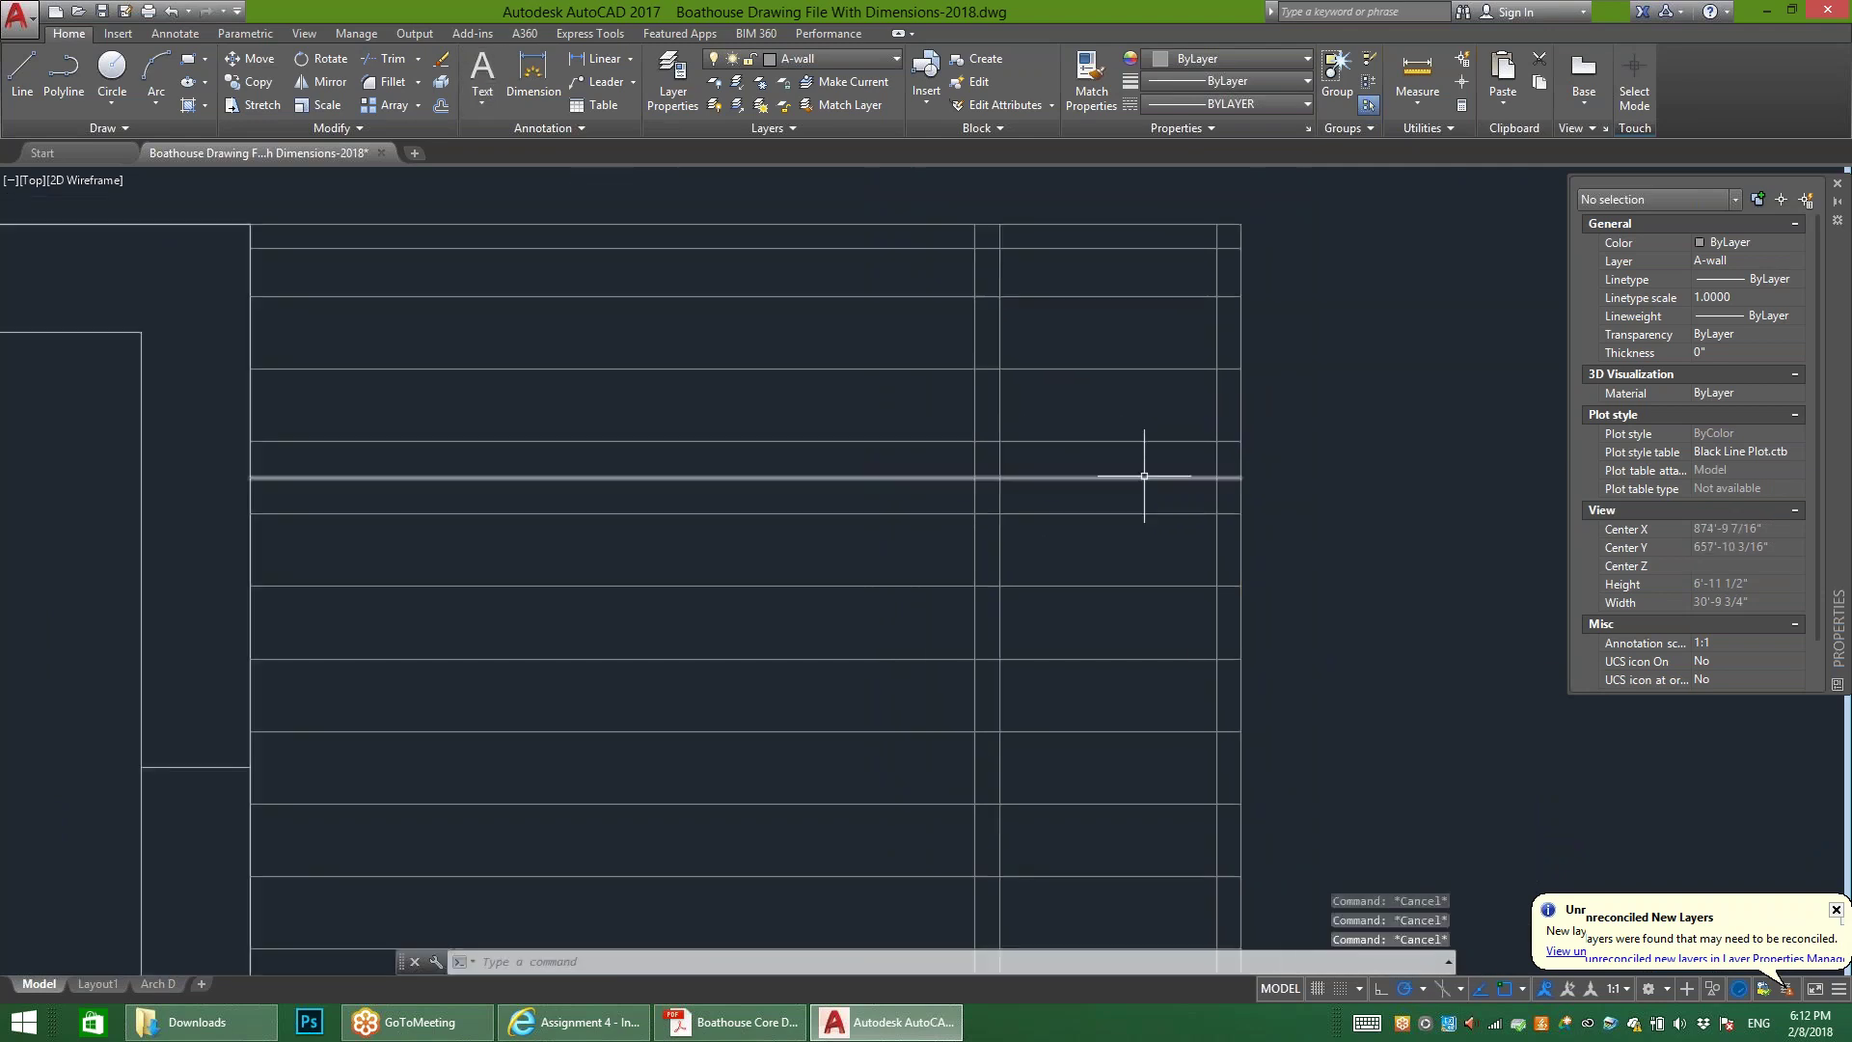
# Step: Turn on the Node object snap for drawing lines at the top of the stairs
pyautogui.scroll(3, 1013, 423)
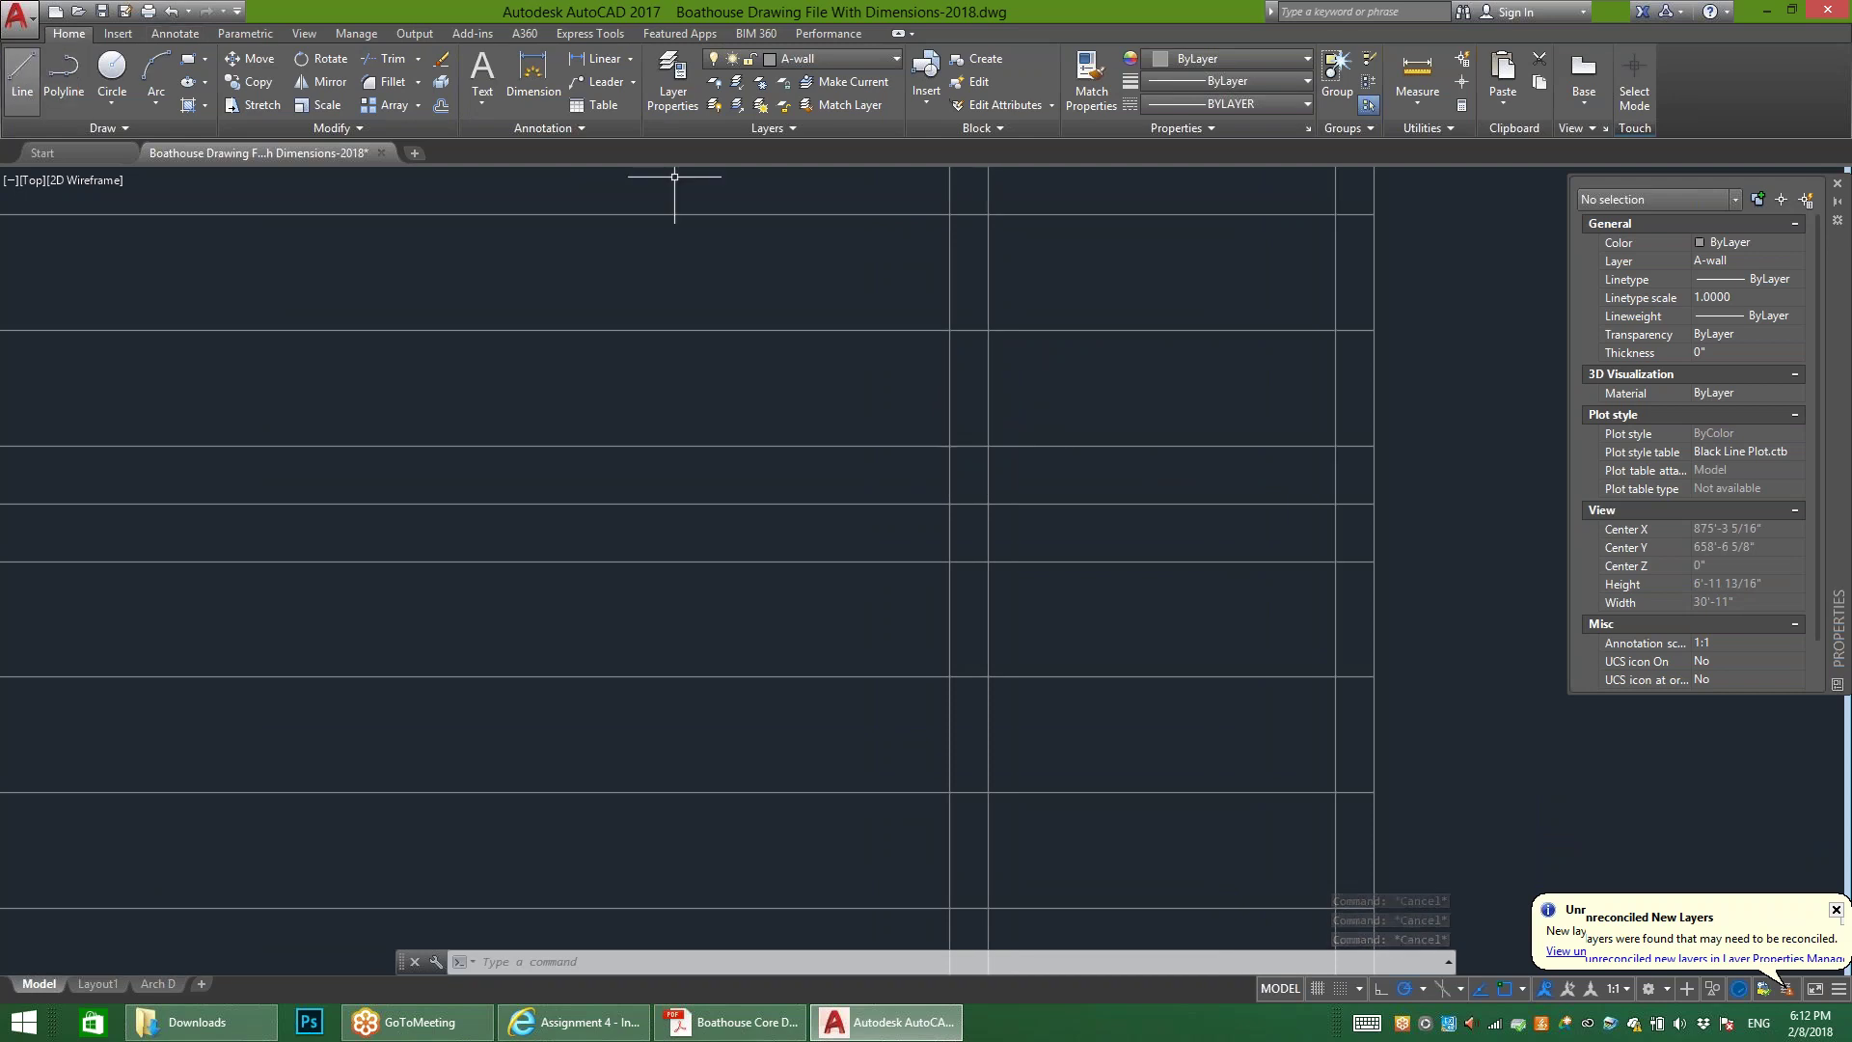
pyautogui.write('l')
pyautogui.press('Return')
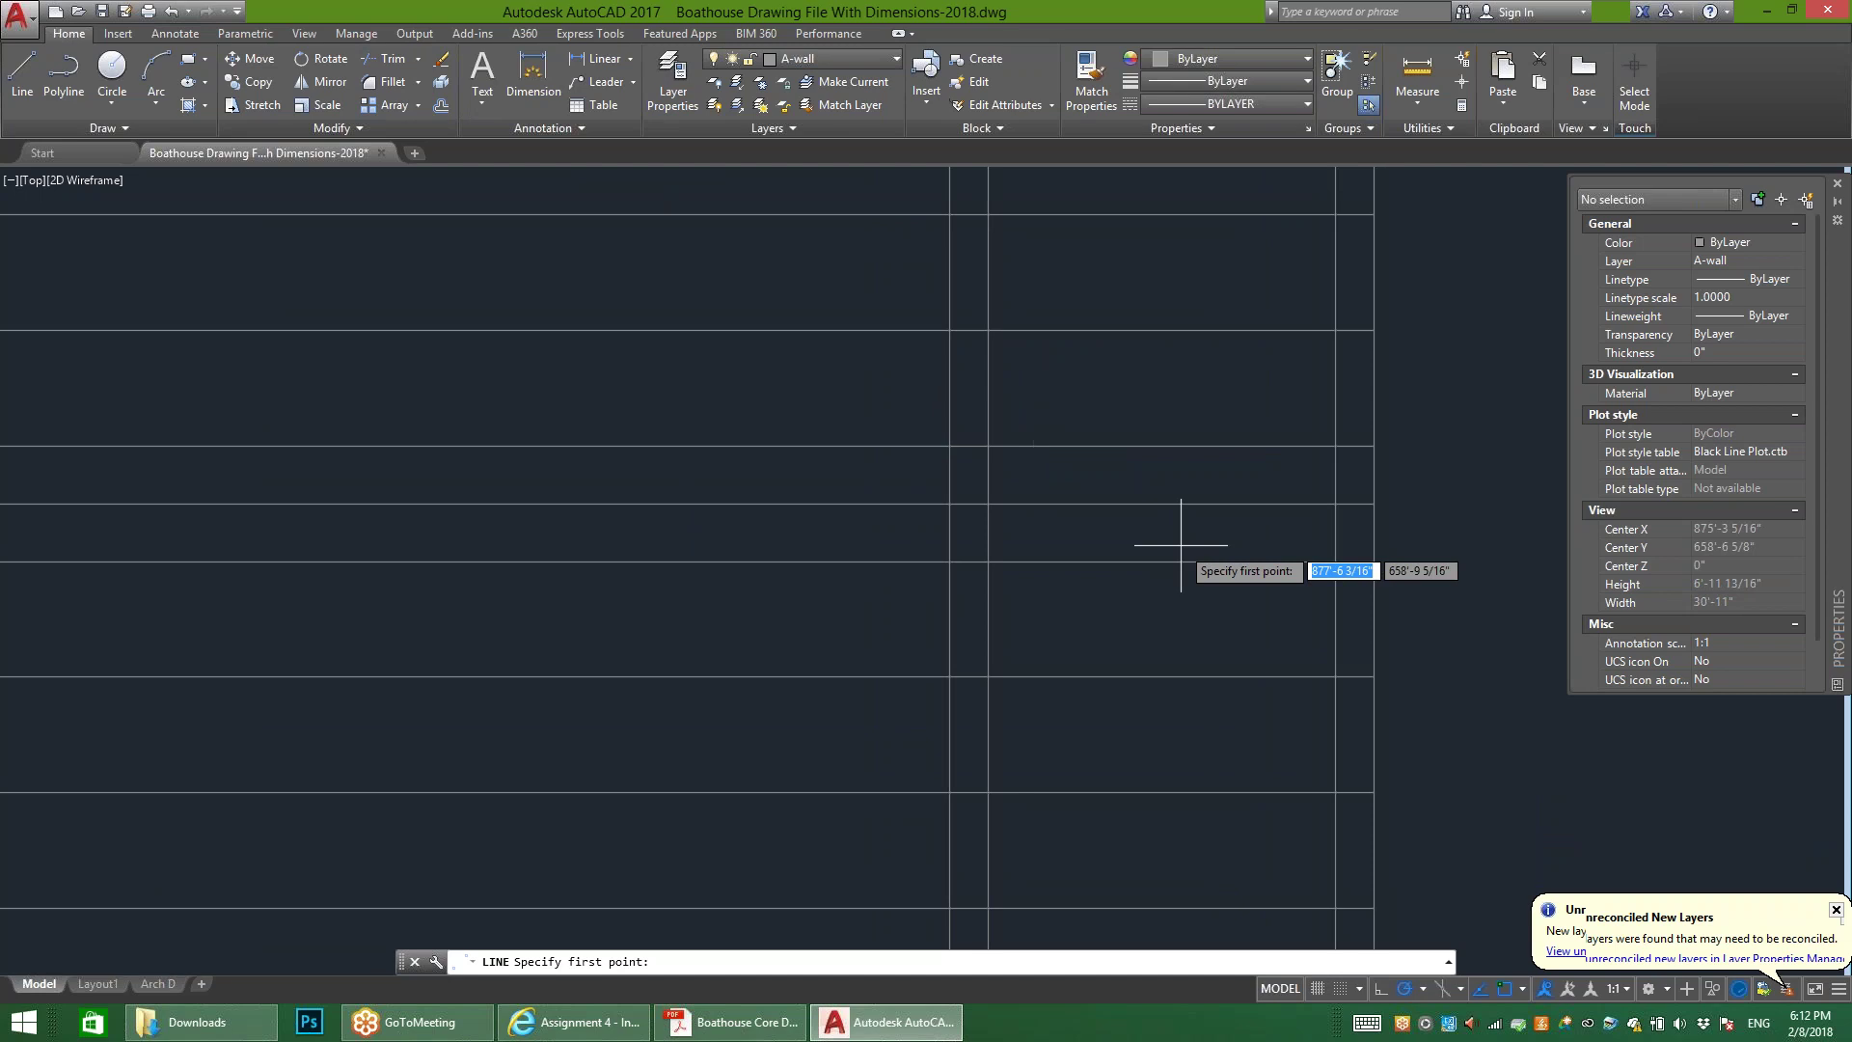
pyautogui.scroll(-2, 1179, 536)
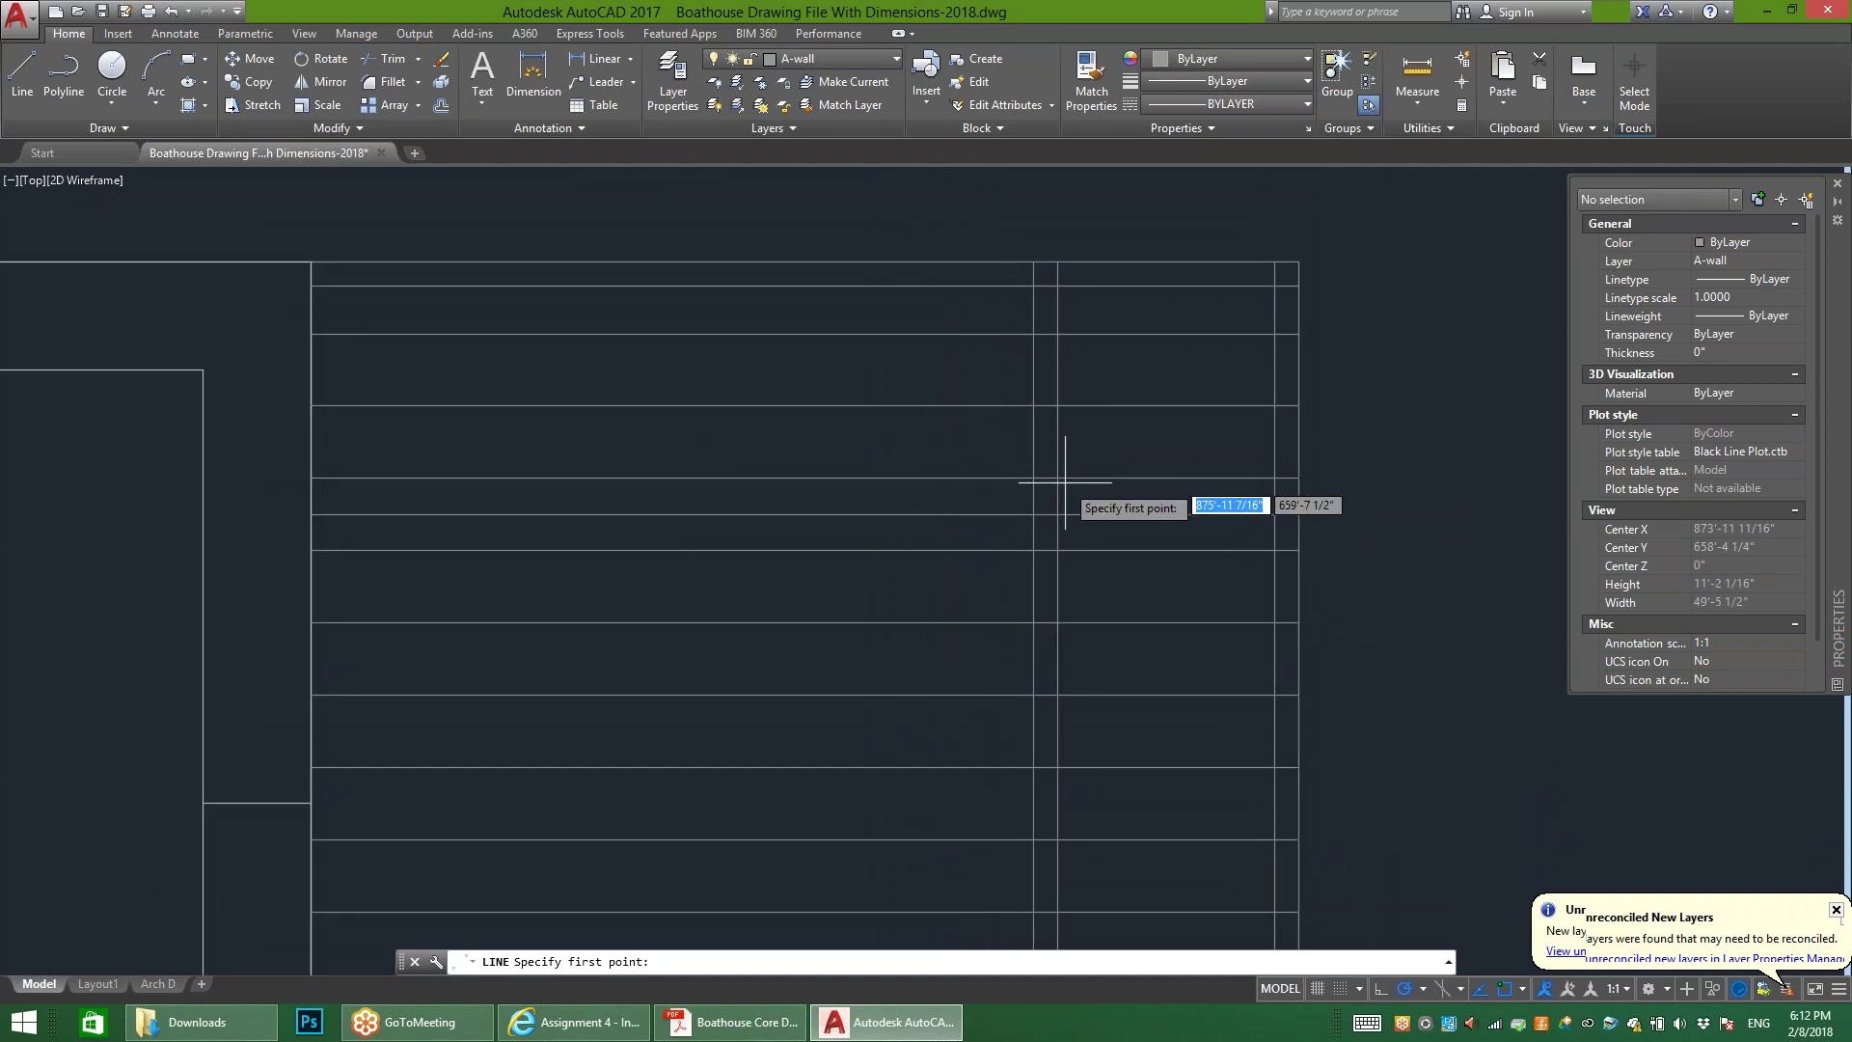
pyautogui.click(1523, 989)
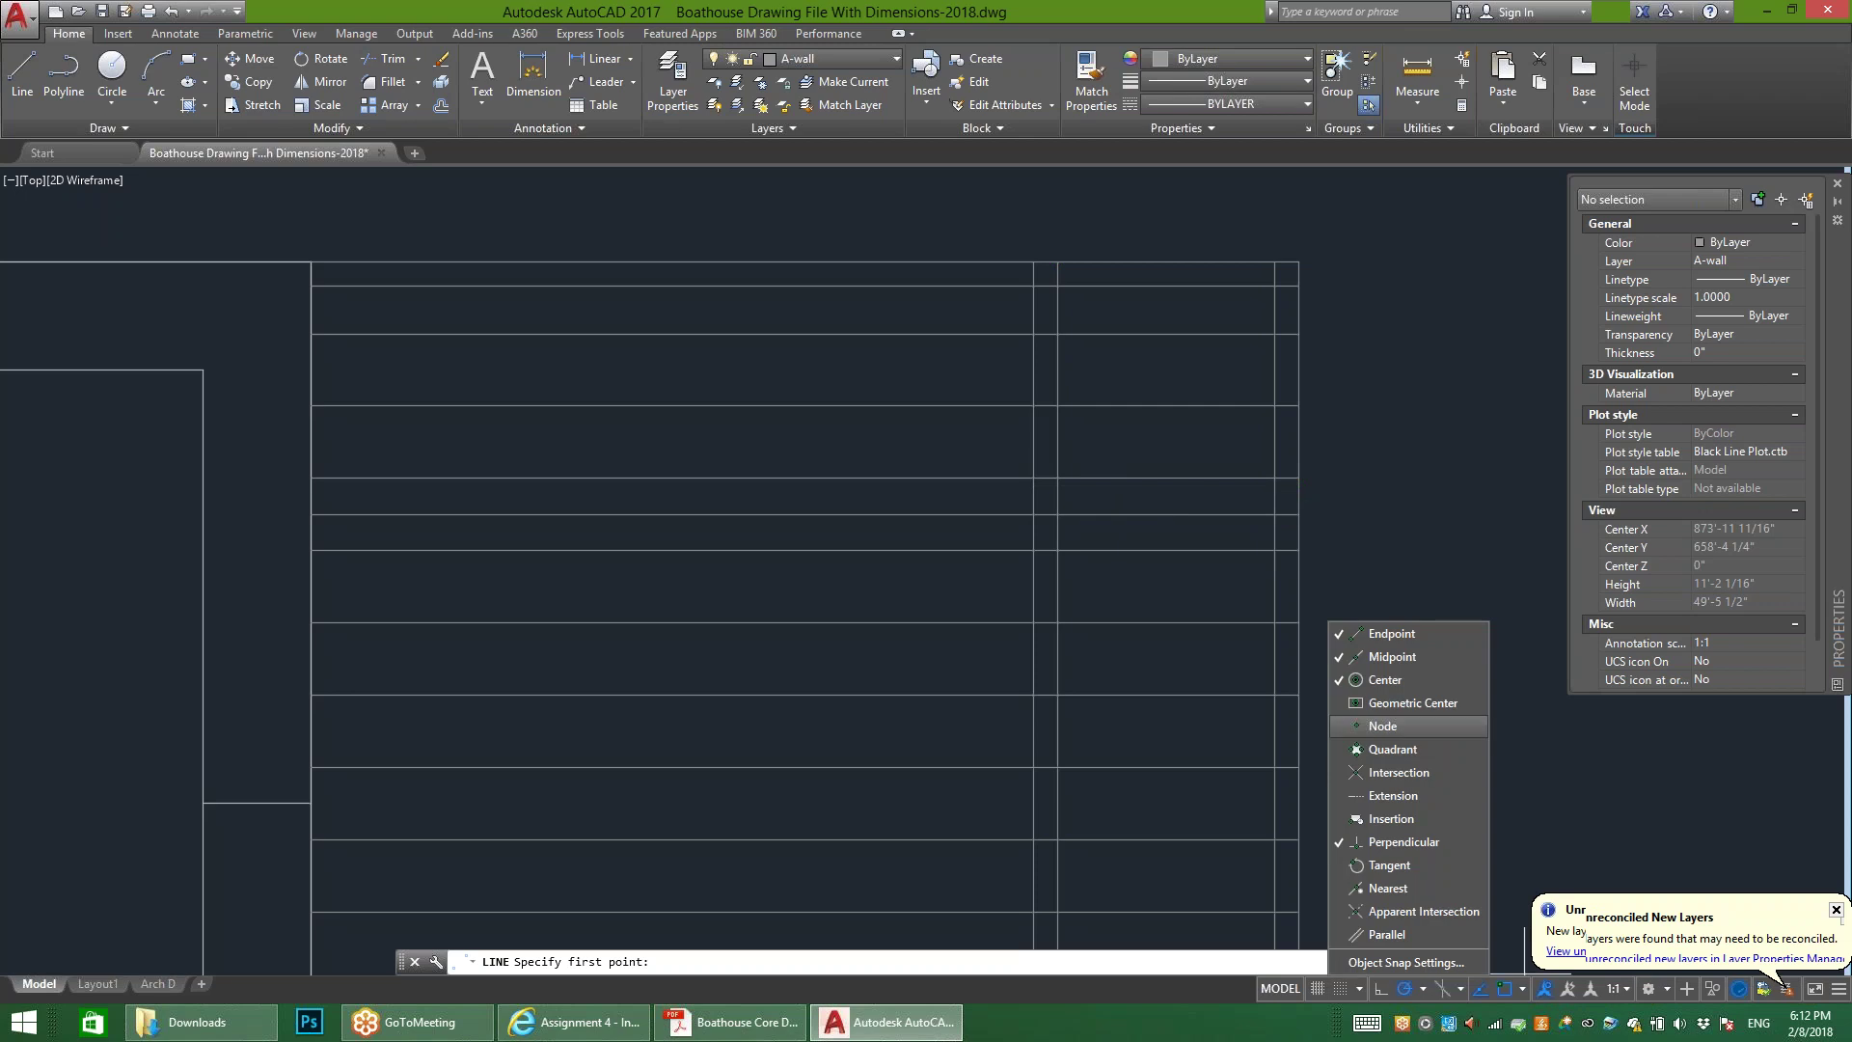
pyautogui.click(1383, 725)
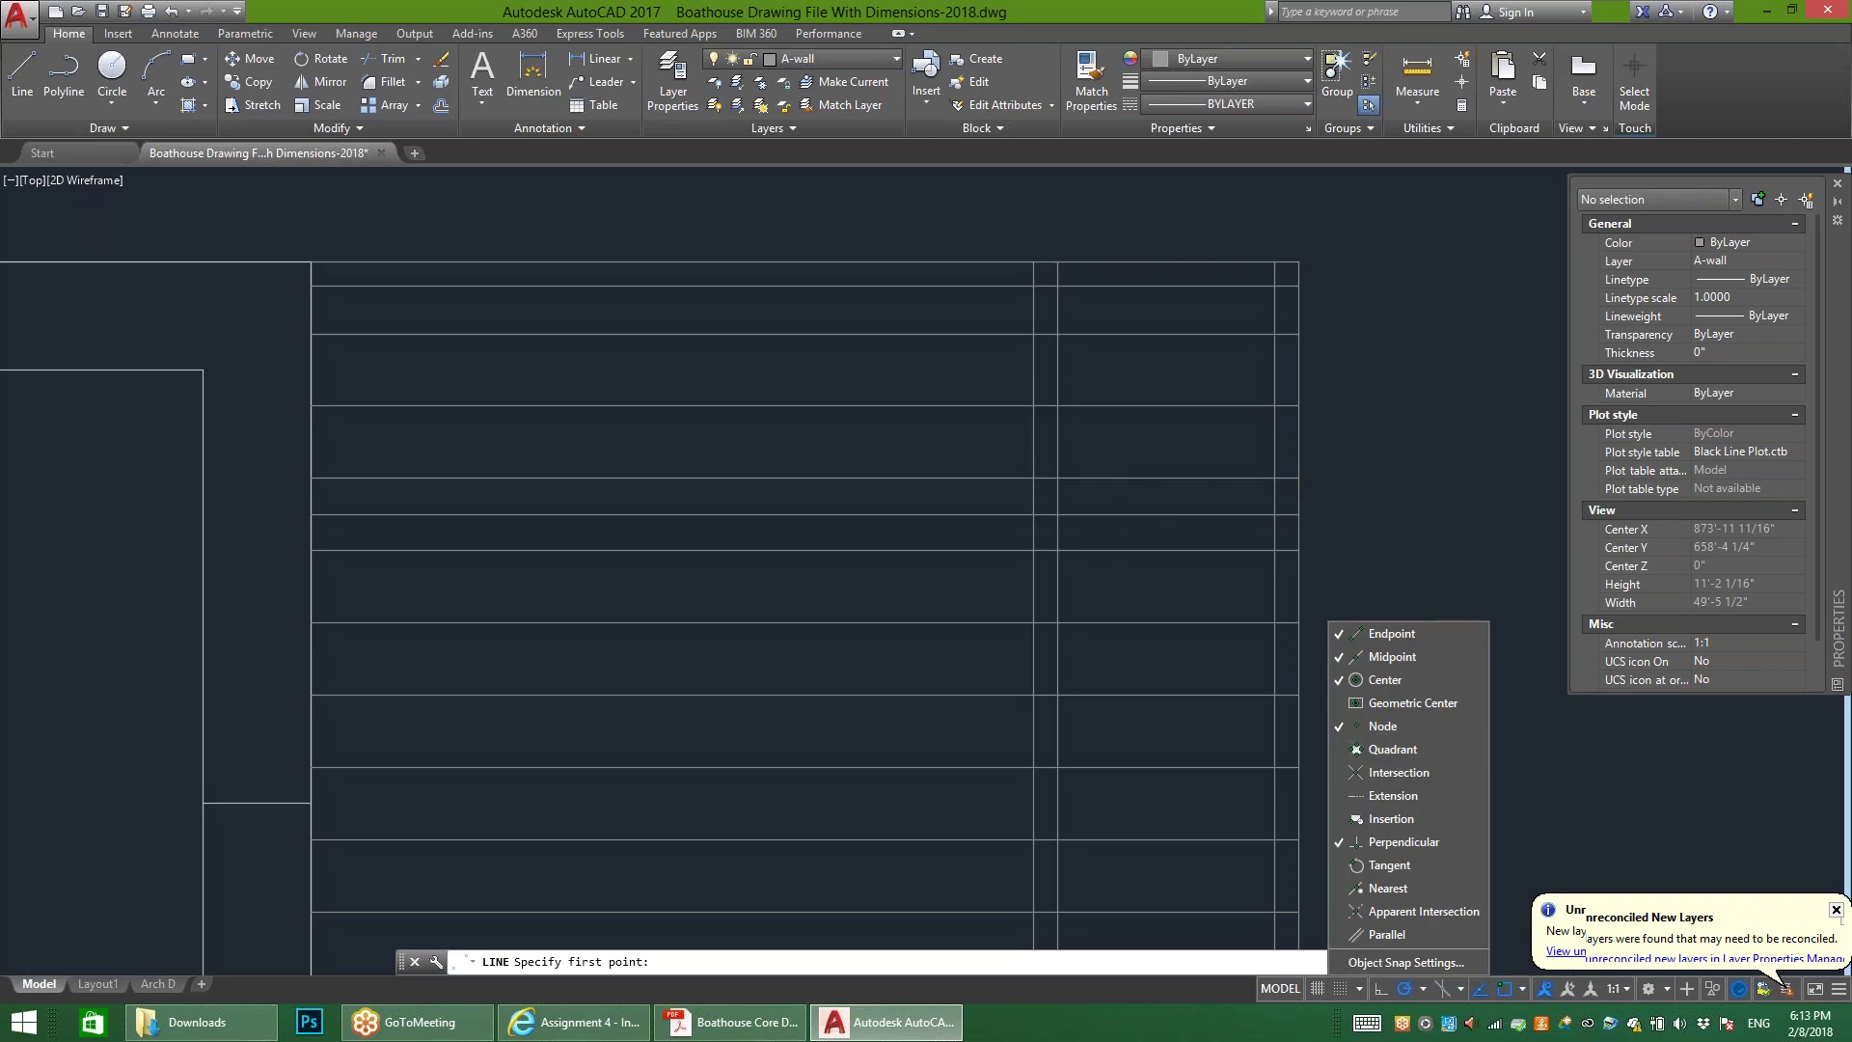
pyautogui.press('Escape')
# Step: Turn on the Intersection object snap for picking where the board lines cross the inner railing lines
pyautogui.click(22, 75)
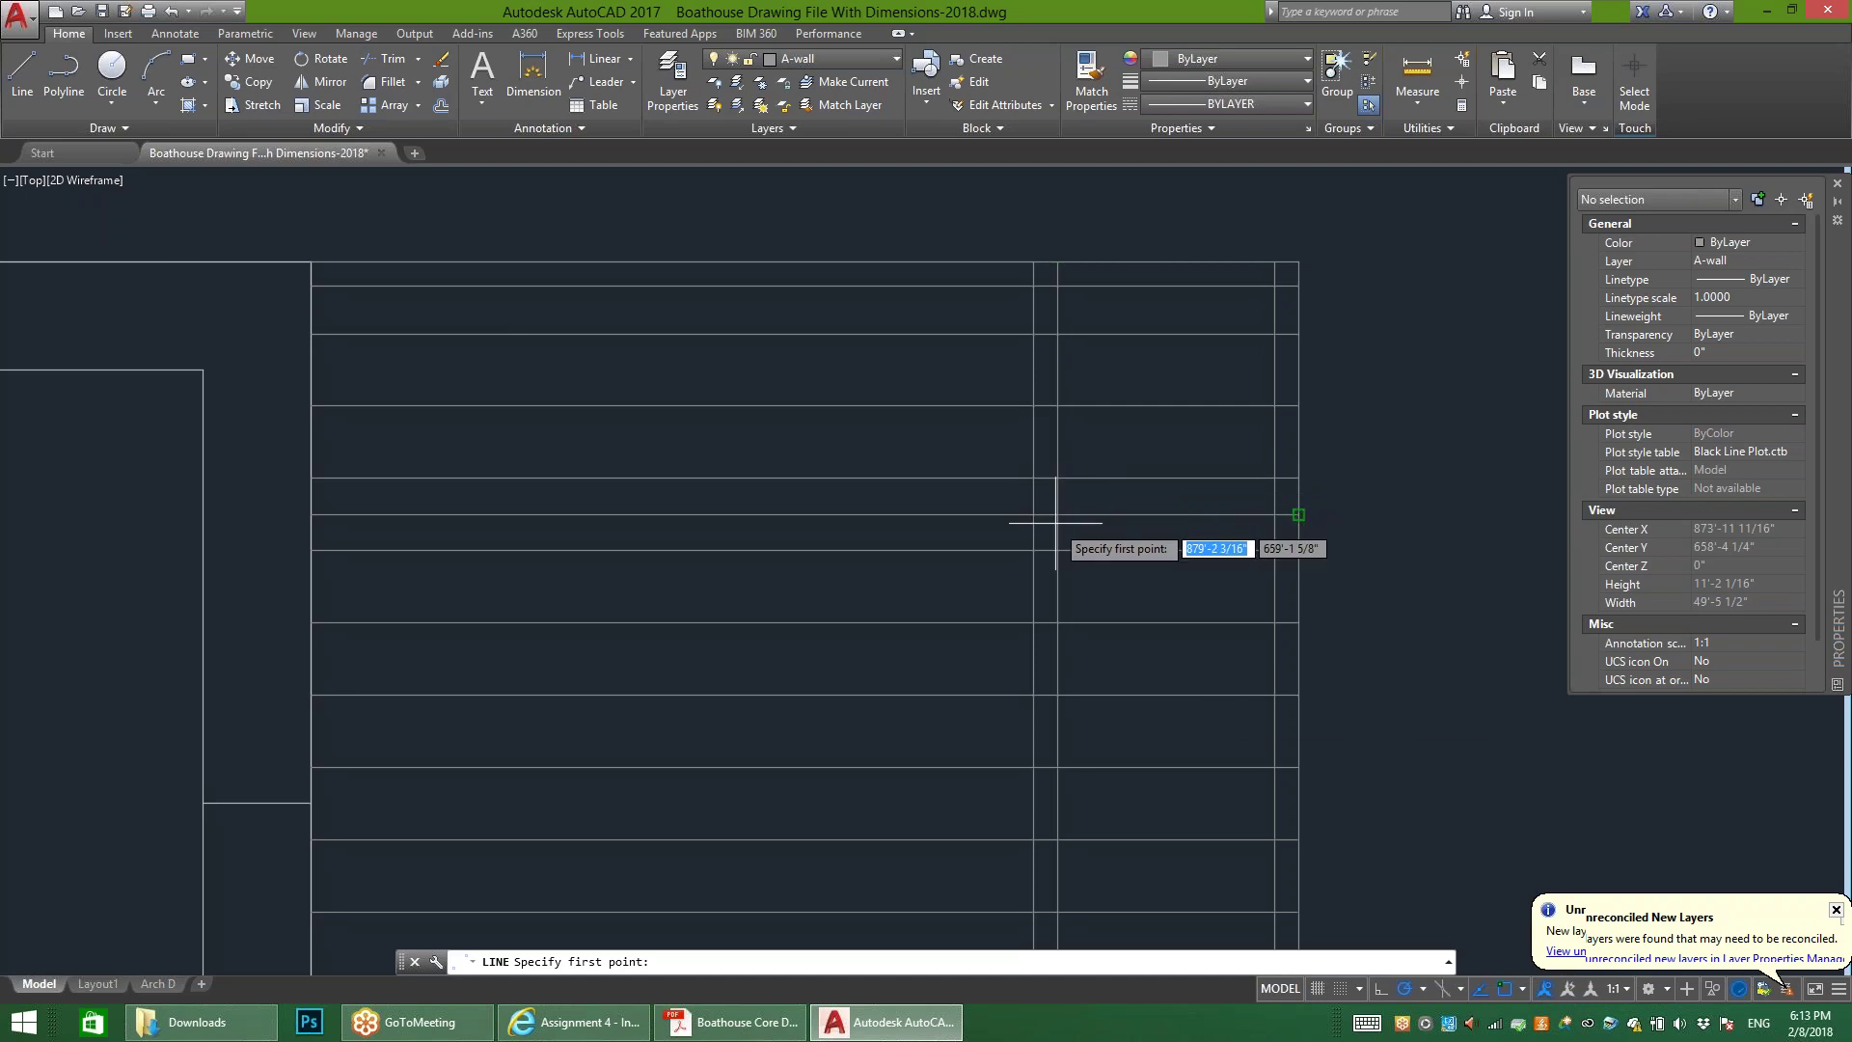
pyautogui.scroll(-2, 1075, 512)
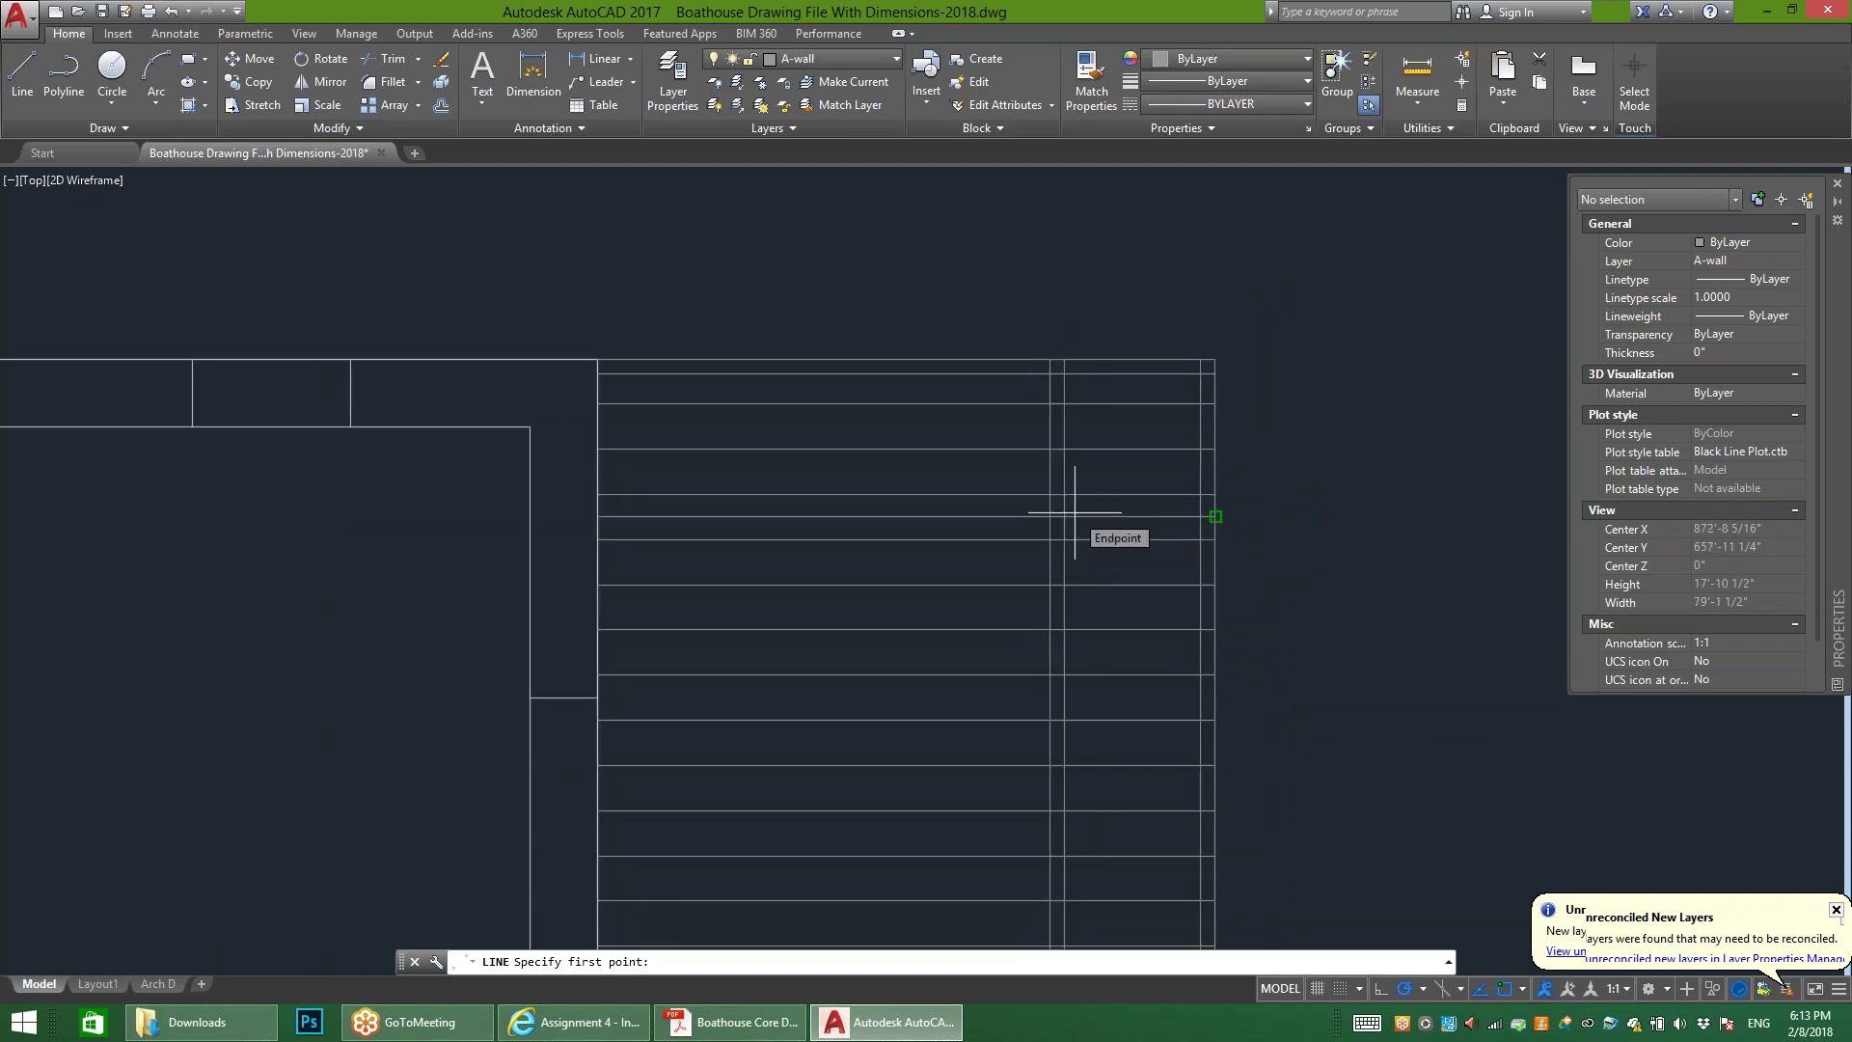
pyautogui.scroll(10, 1075, 513)
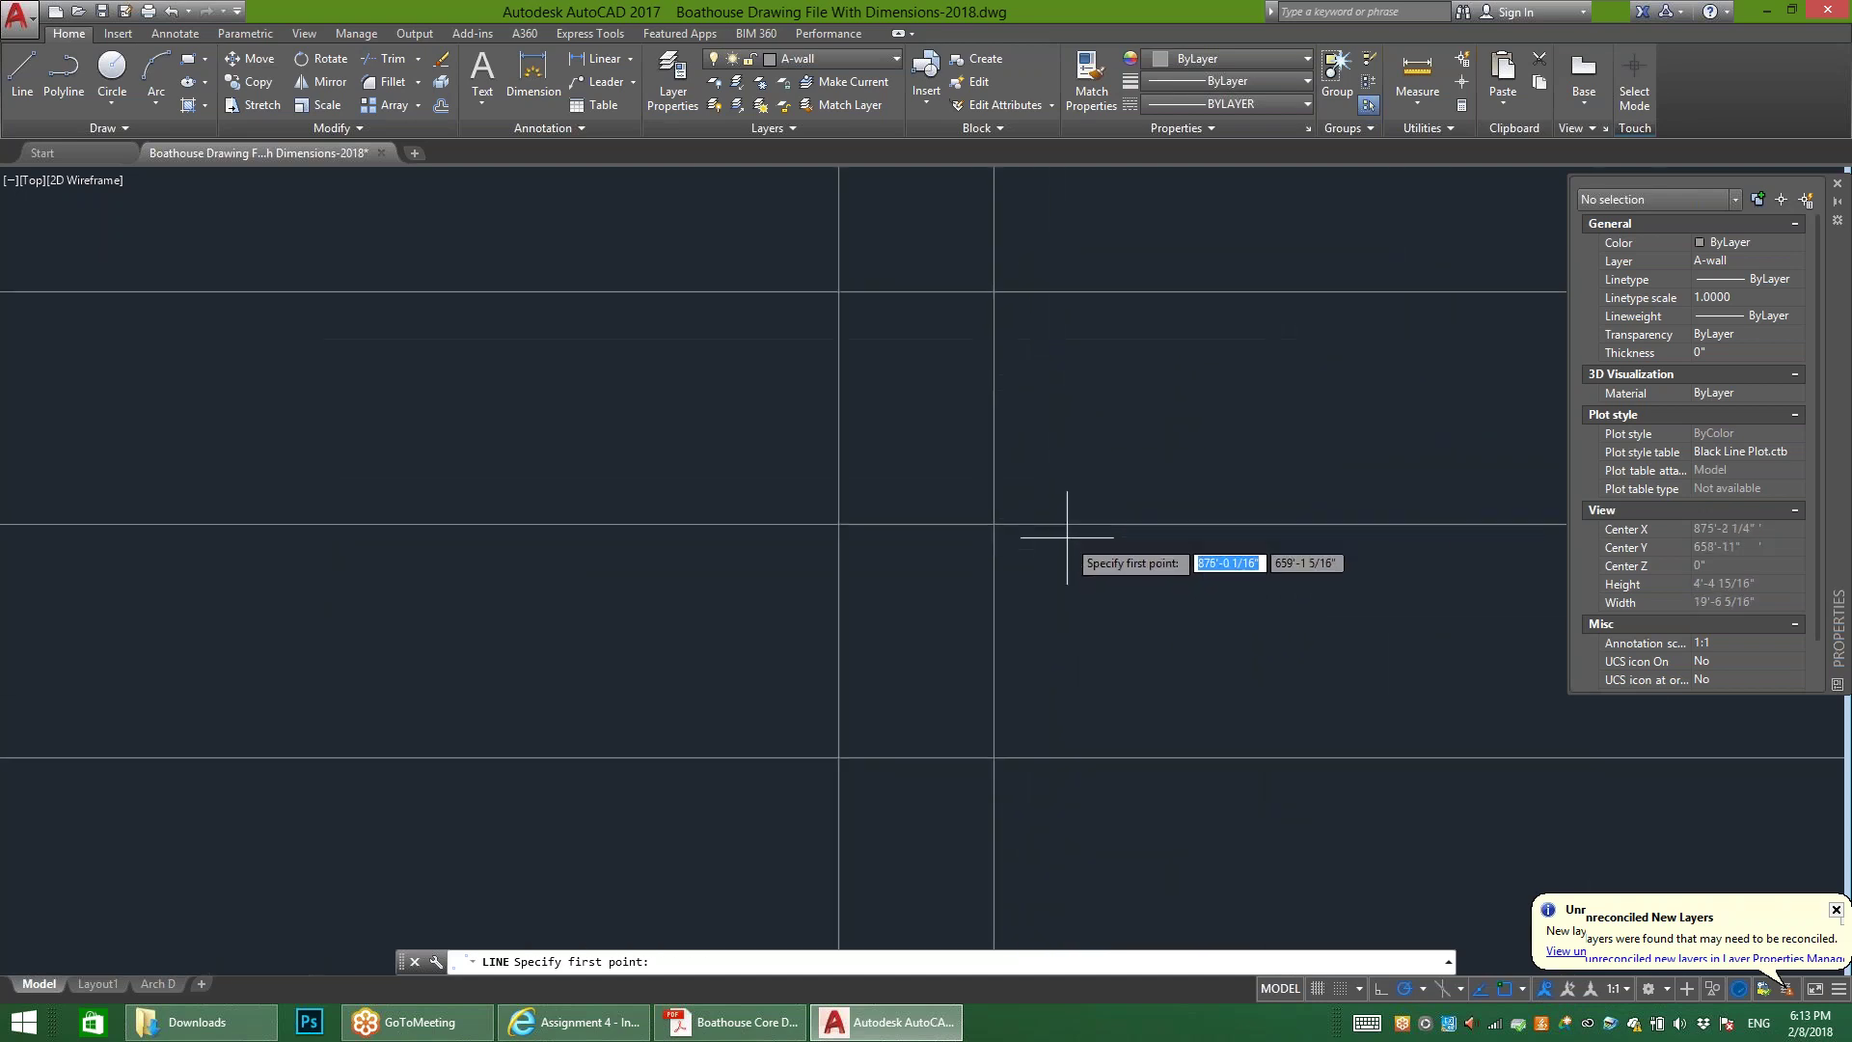
pyautogui.press('Escape')
pyautogui.press('Return')
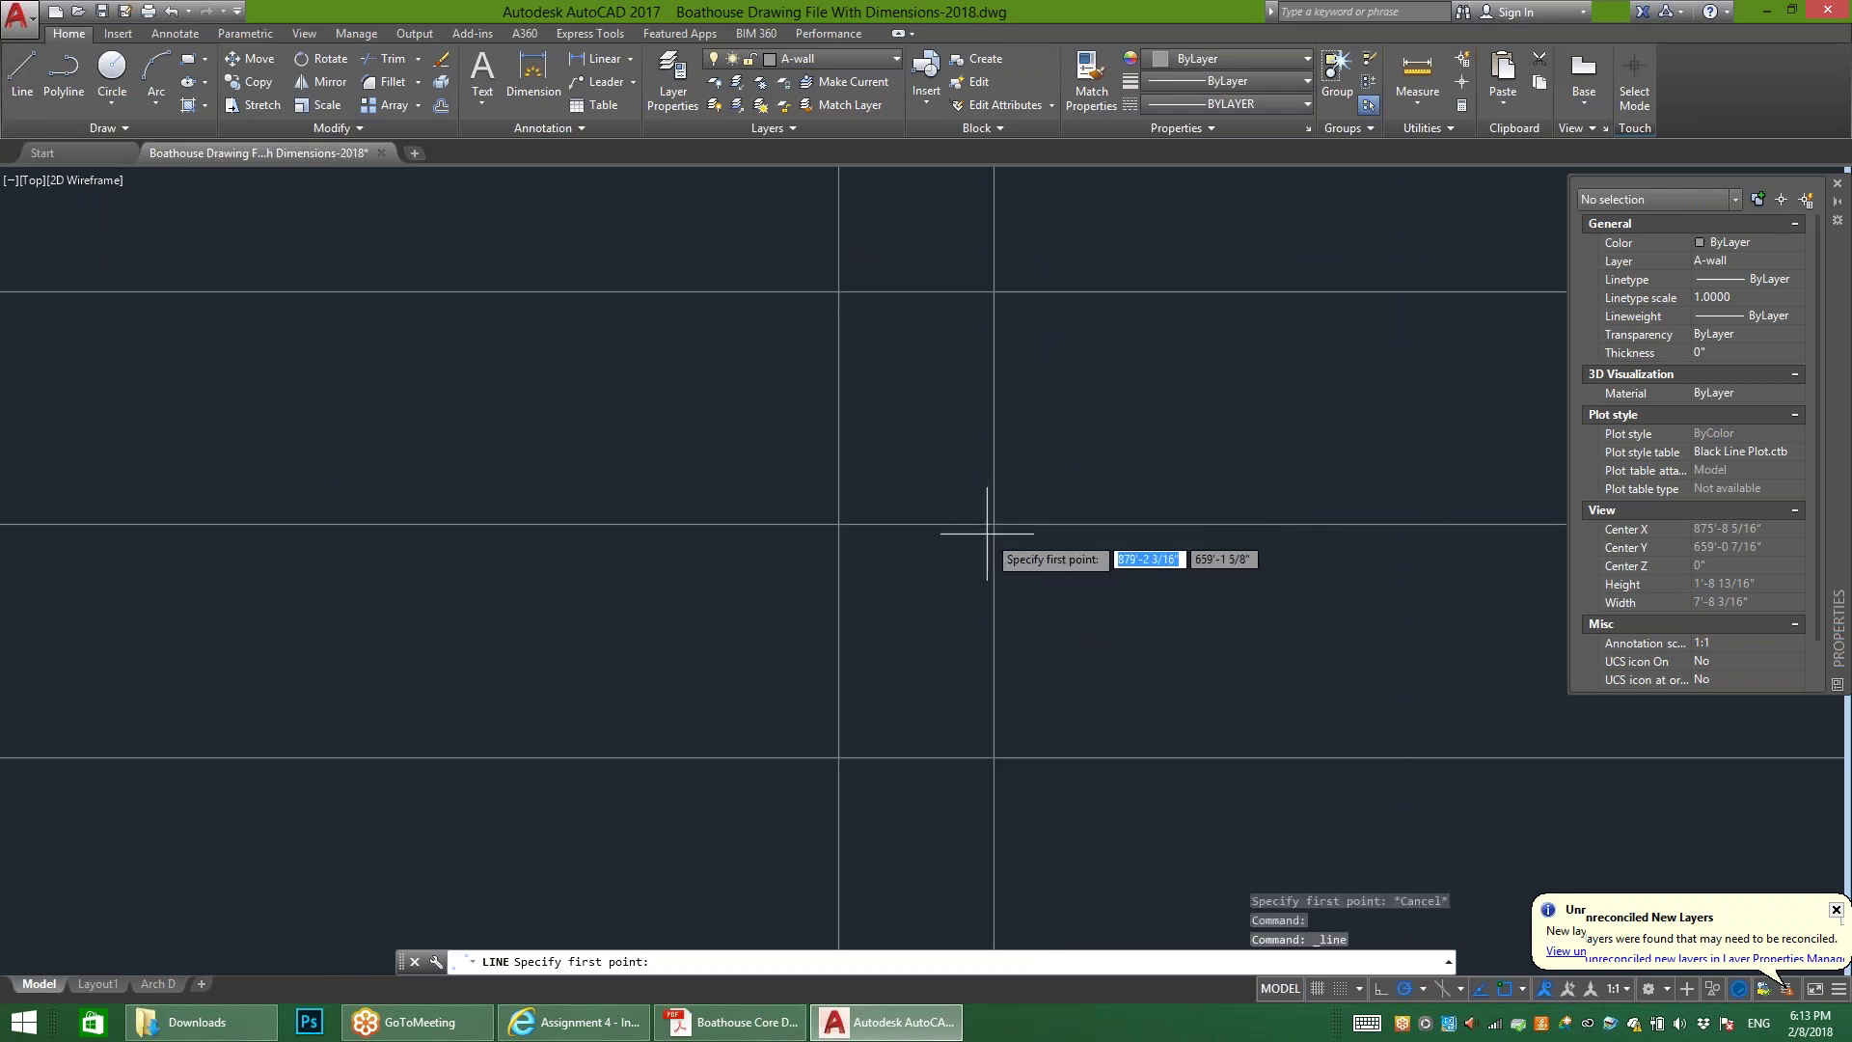
pyautogui.scroll(-10, 1080, 564)
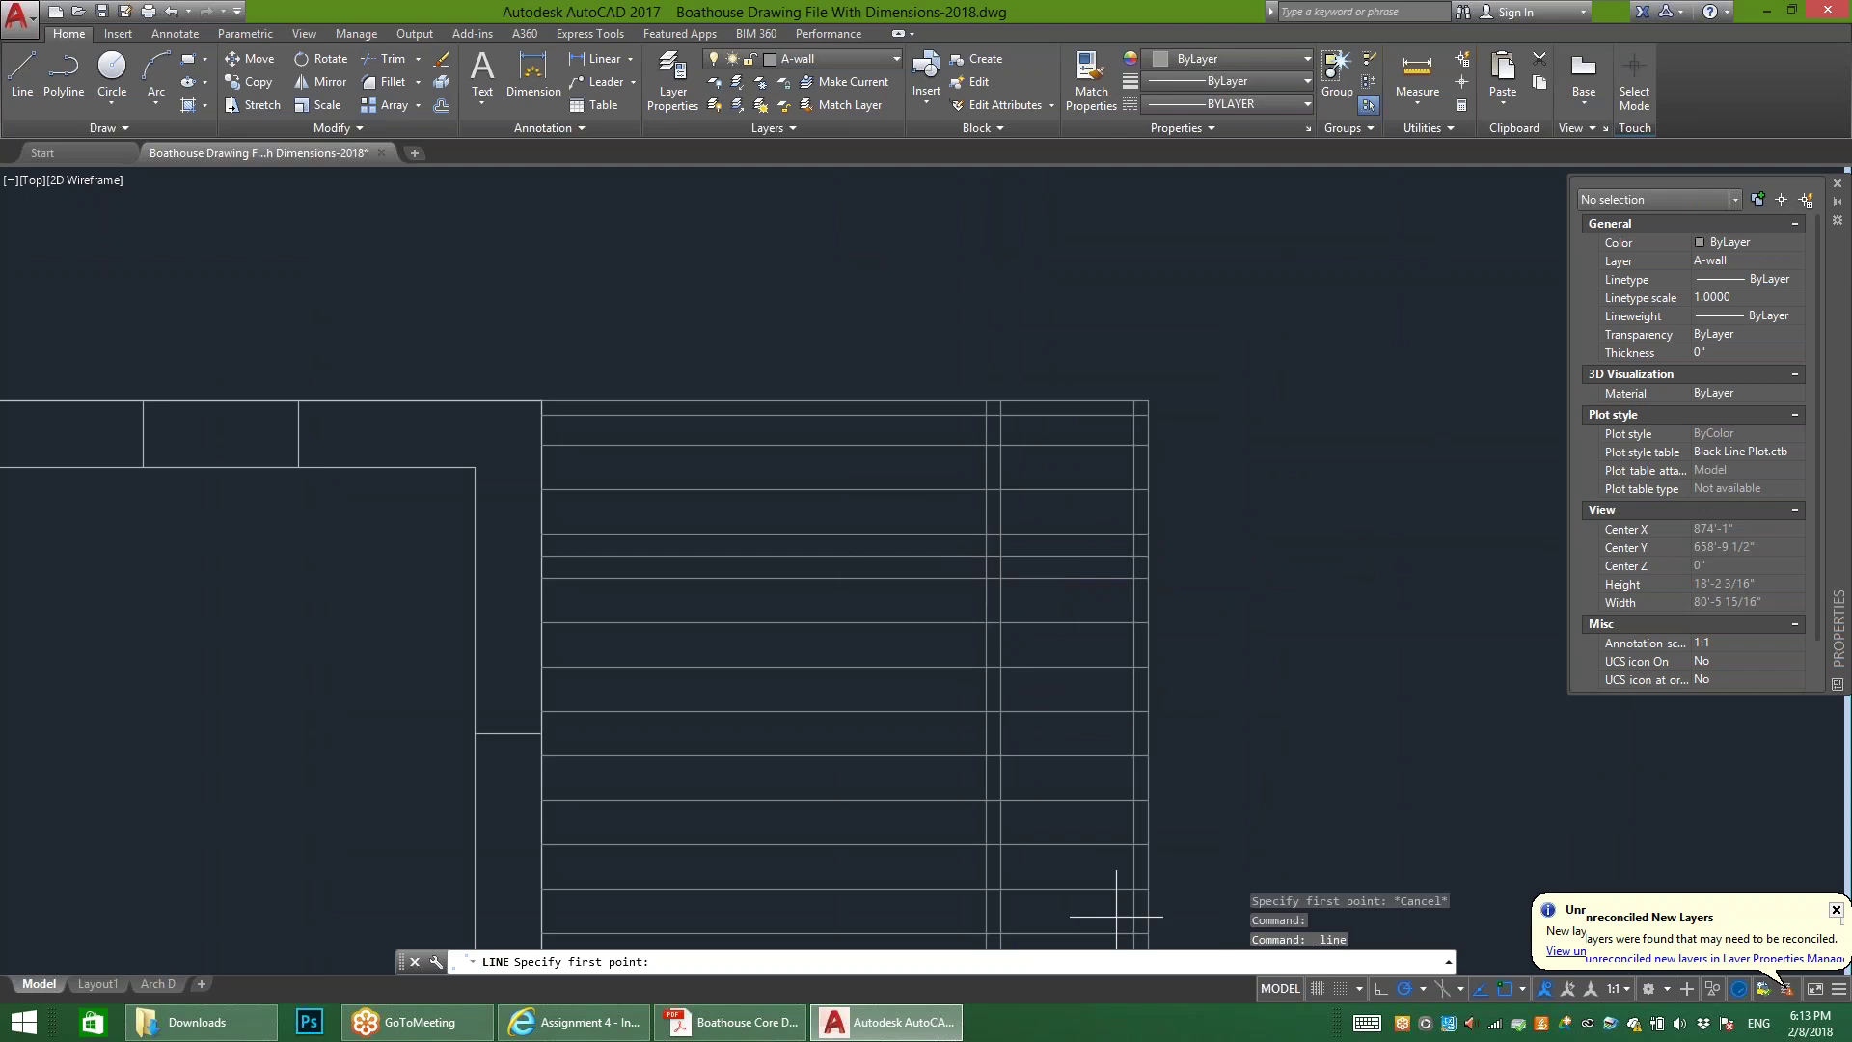
pyautogui.click(1522, 989)
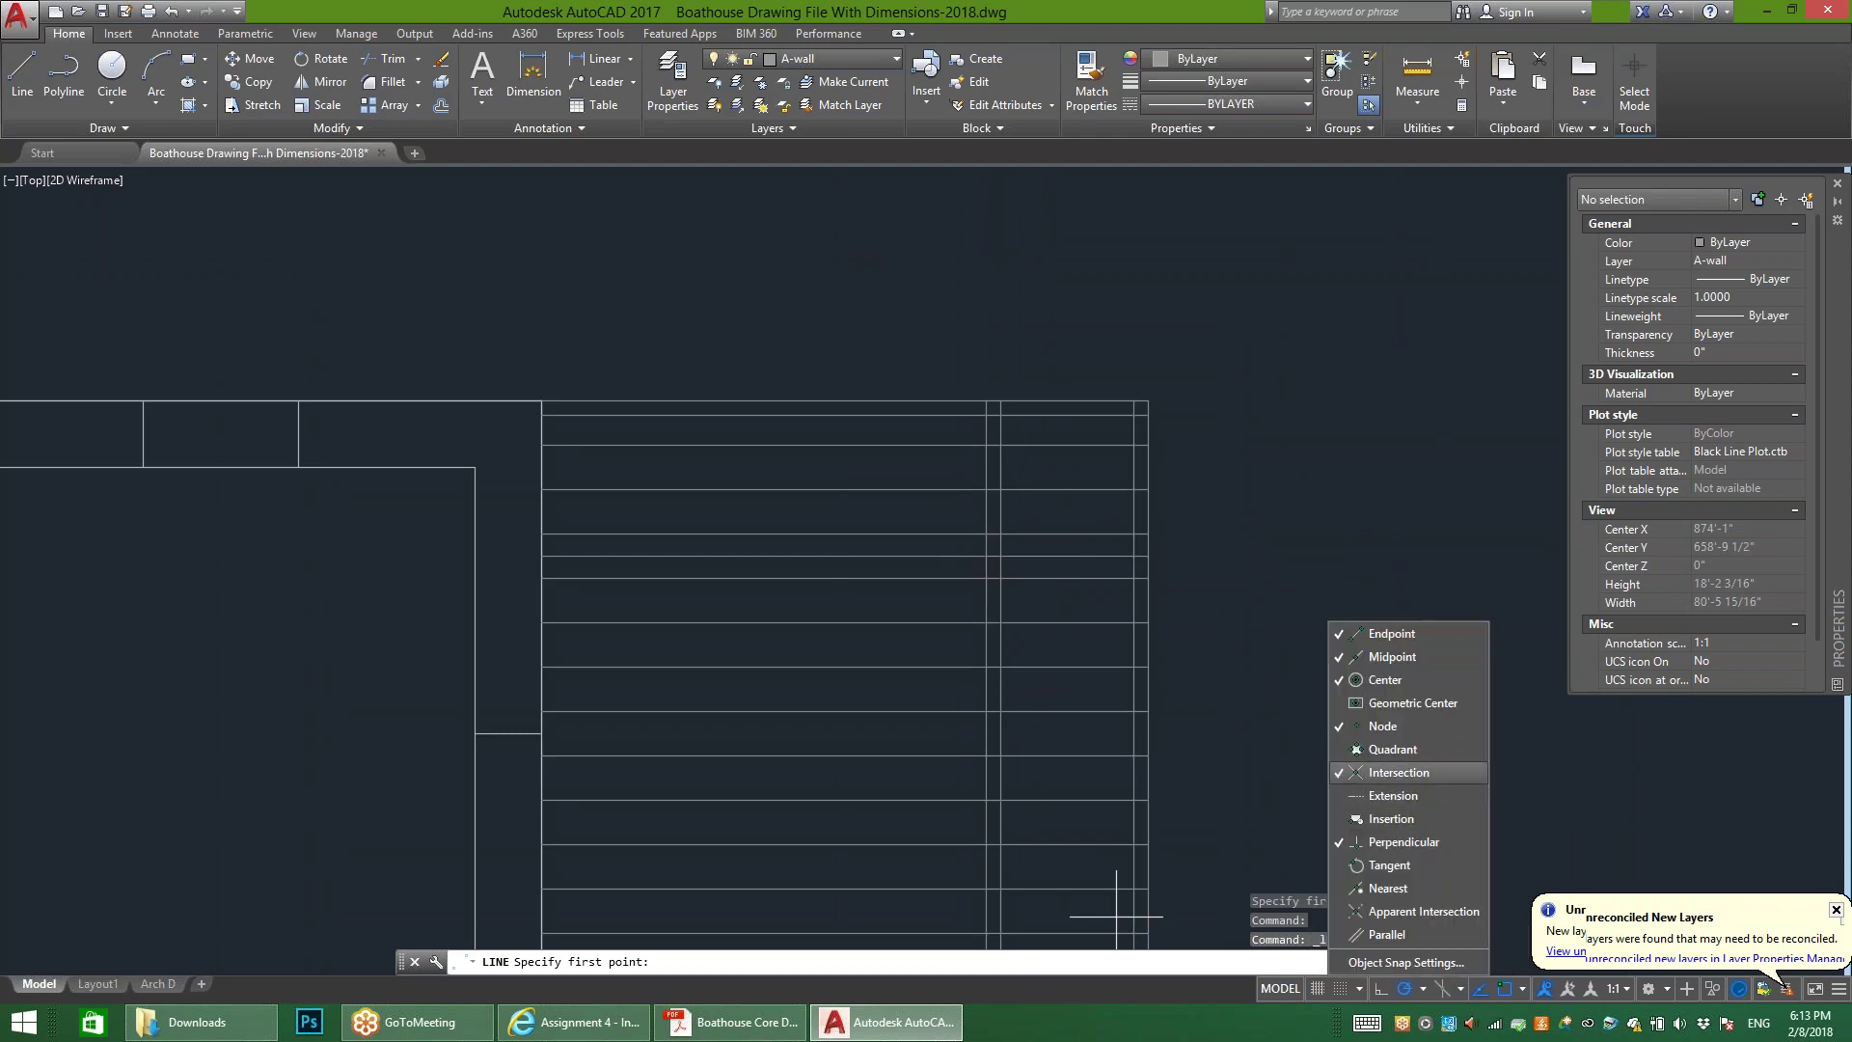
pyautogui.press('Escape')
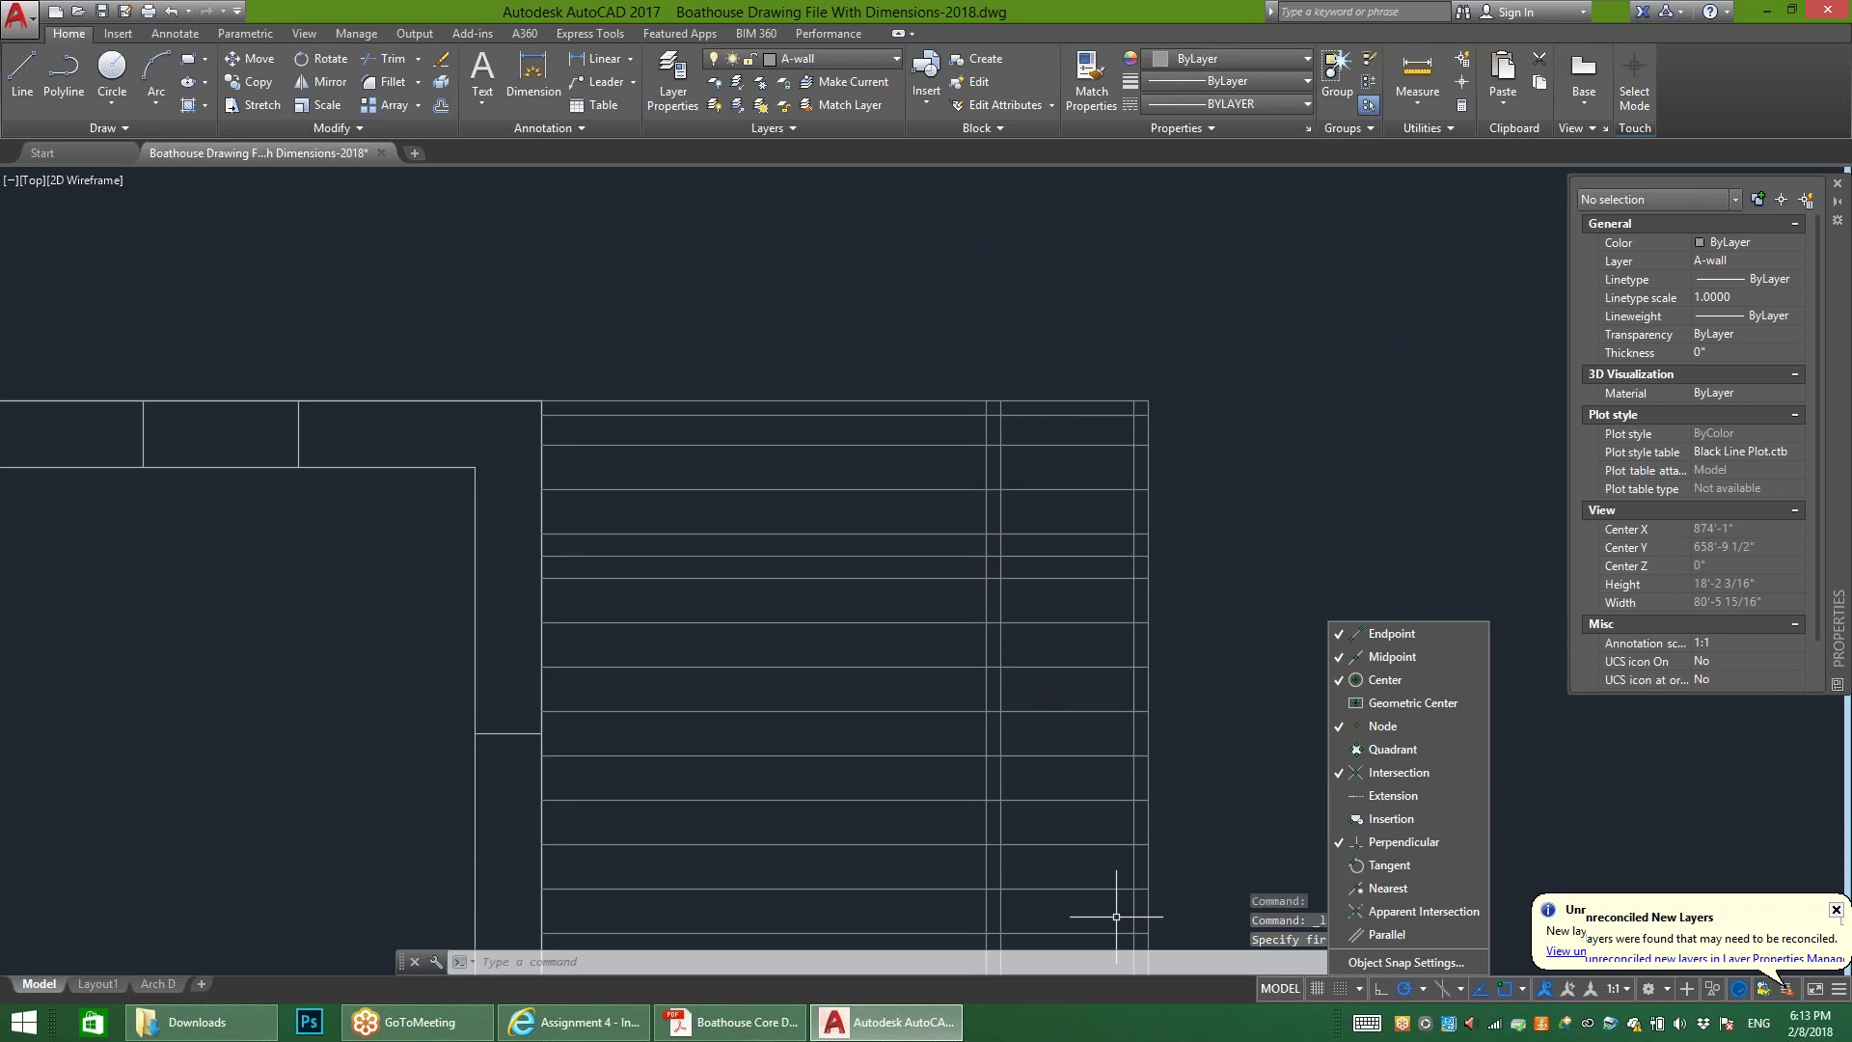
pyautogui.press('Escape')
pyautogui.press('space')
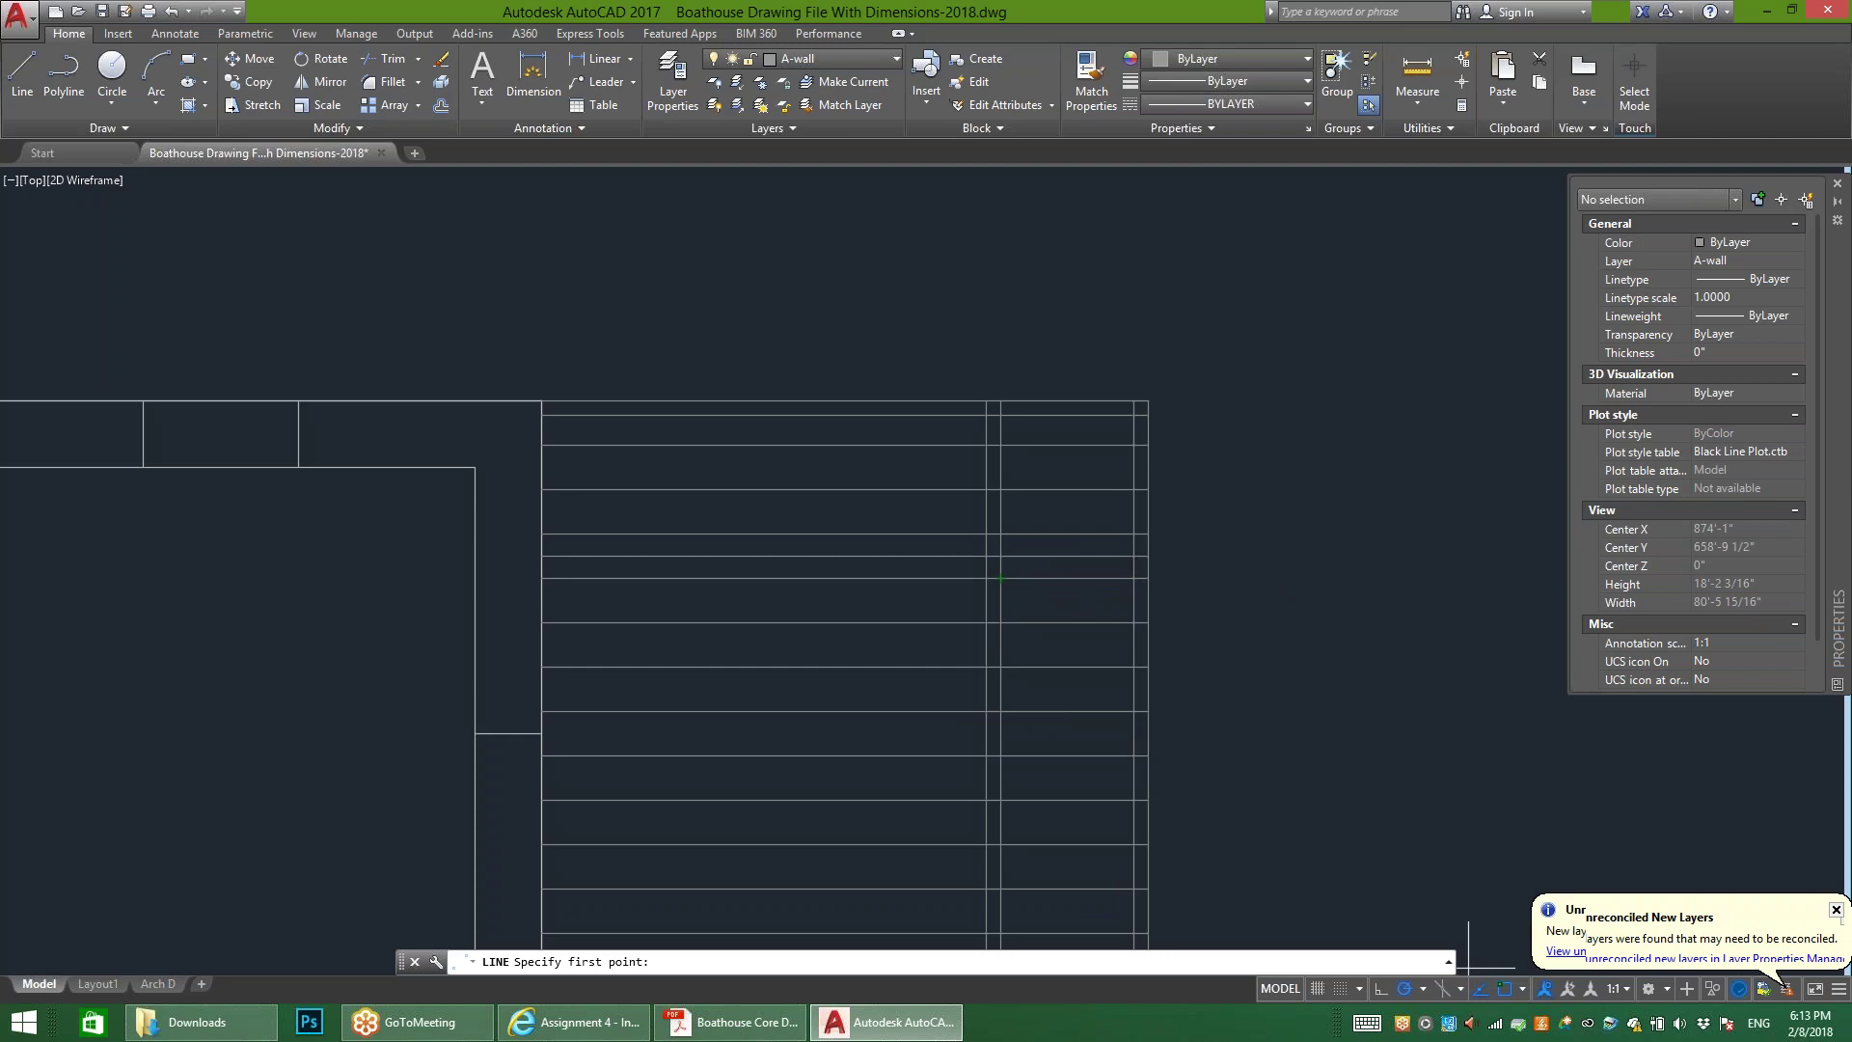
pyautogui.click(1523, 988)
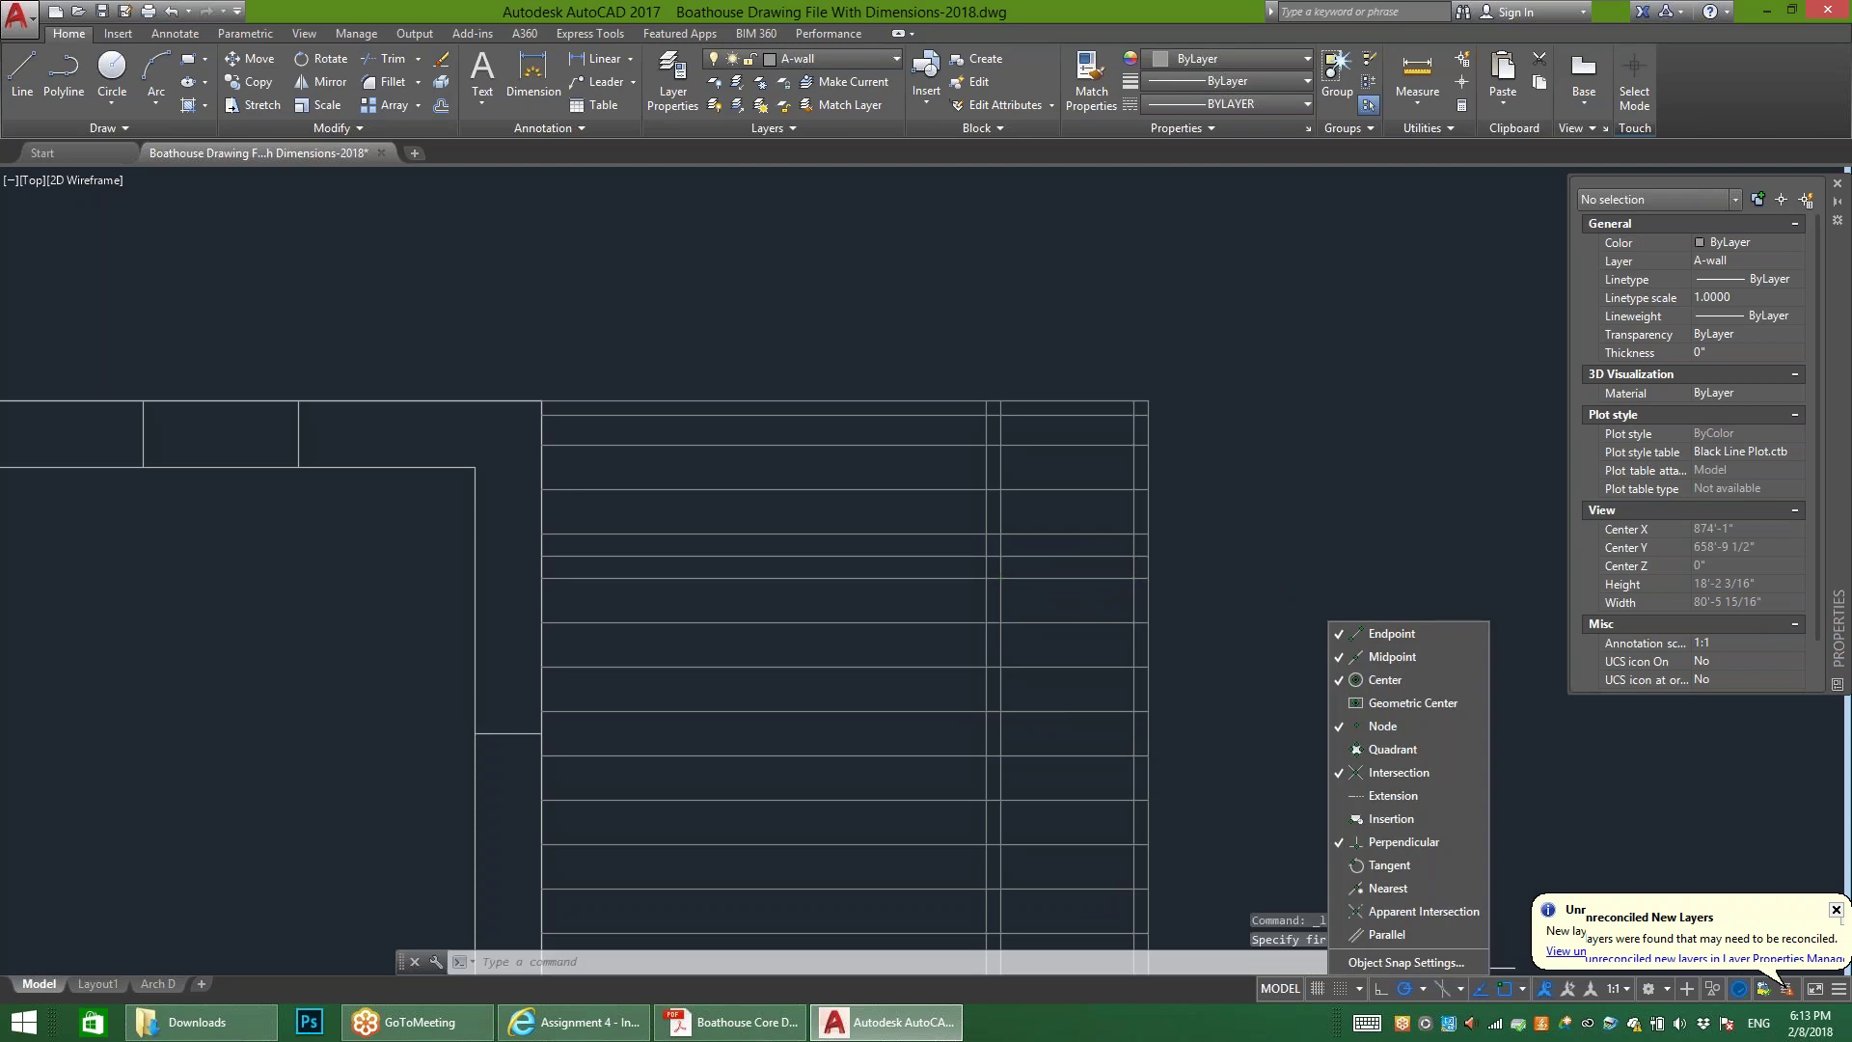
pyautogui.press('Escape')
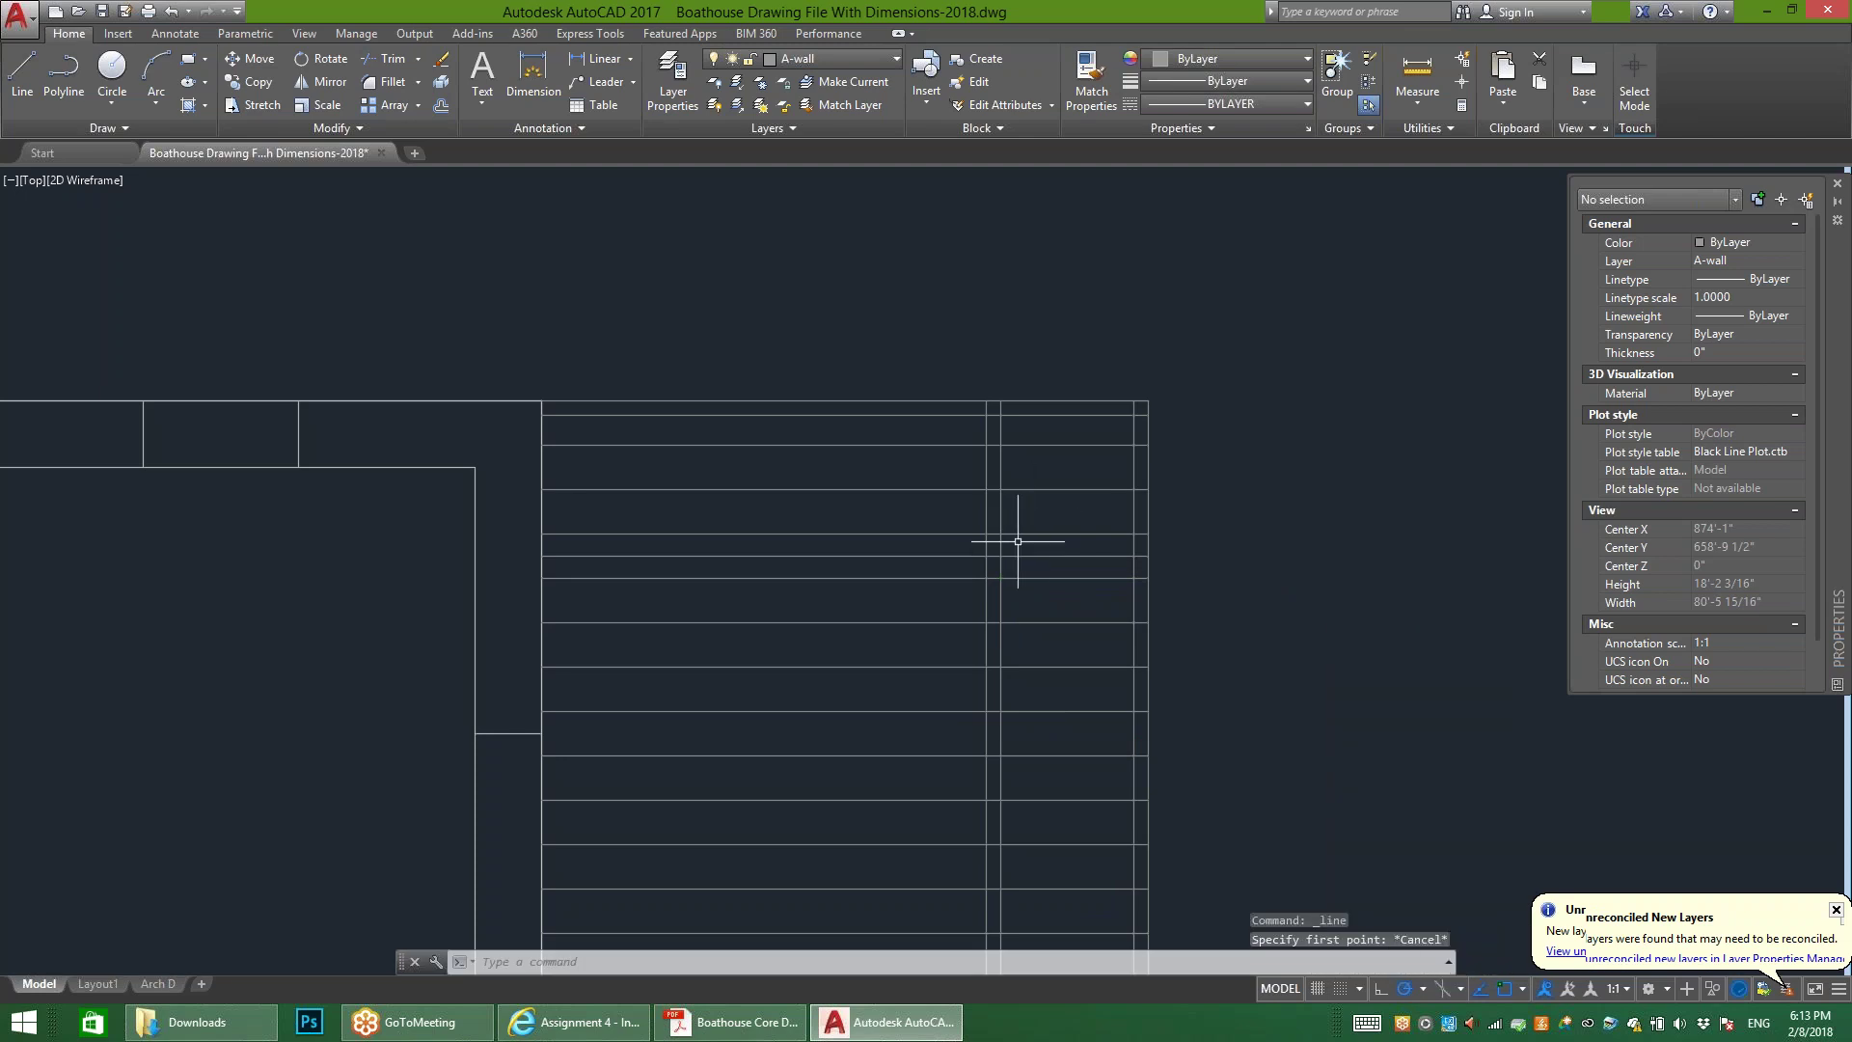
# Step: Draw a short horizontal line joining the two inner vertical railing lines, 4" above the second 1' board line
pyautogui.scroll(4, 990, 514)
pyautogui.scroll(-2, 990, 514)
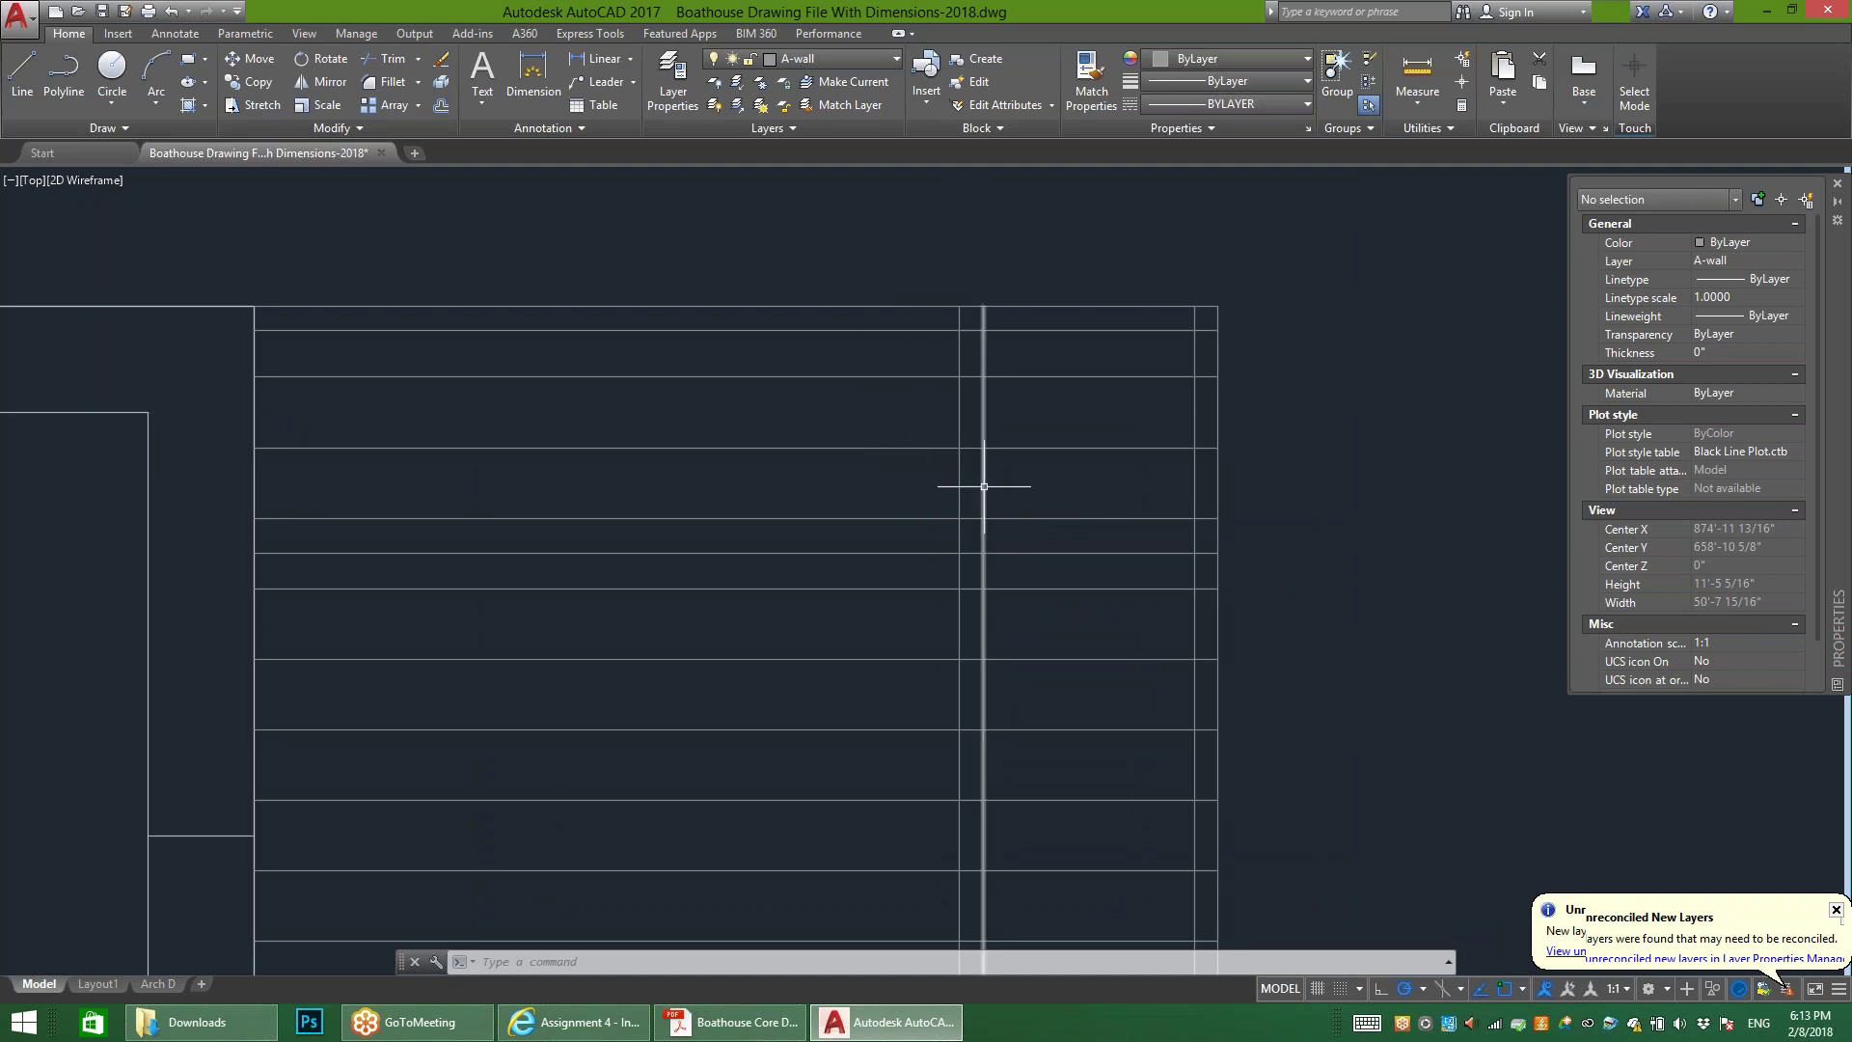
pyautogui.write('l')
pyautogui.press('Return')
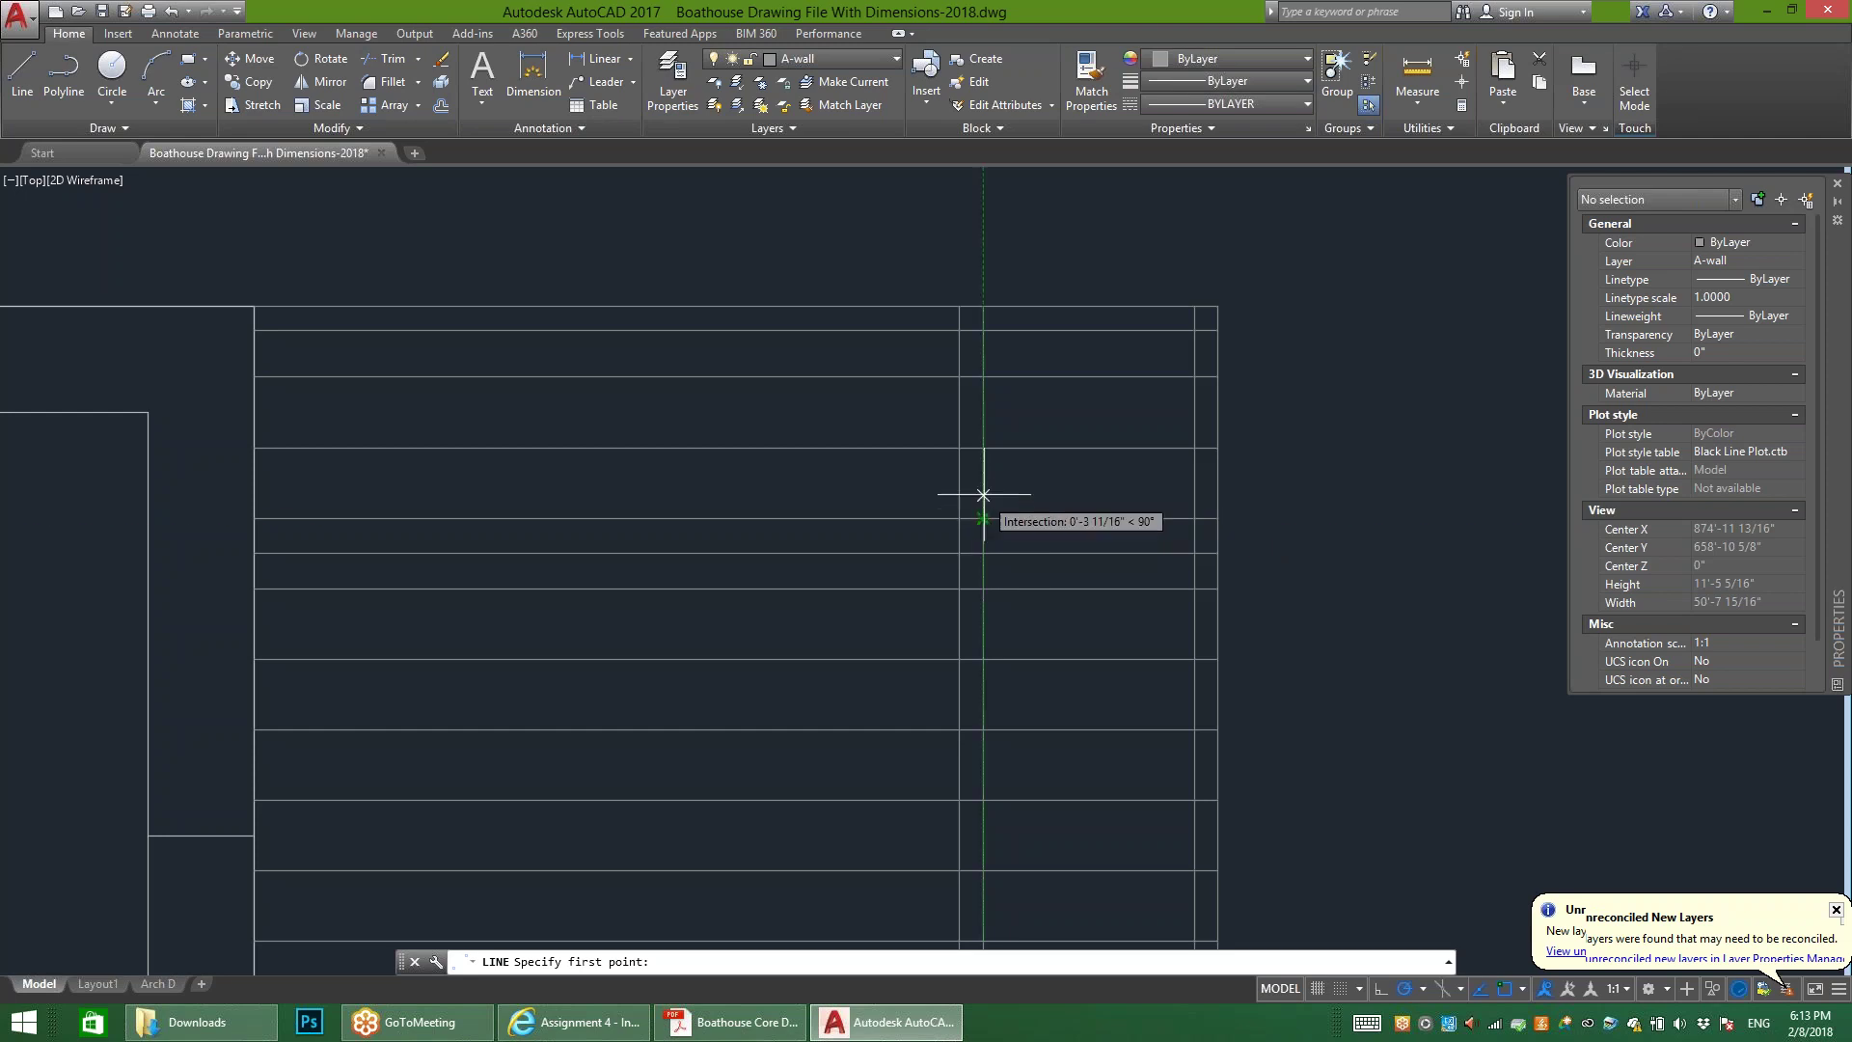
pyautogui.write('4')
pyautogui.press('Return')
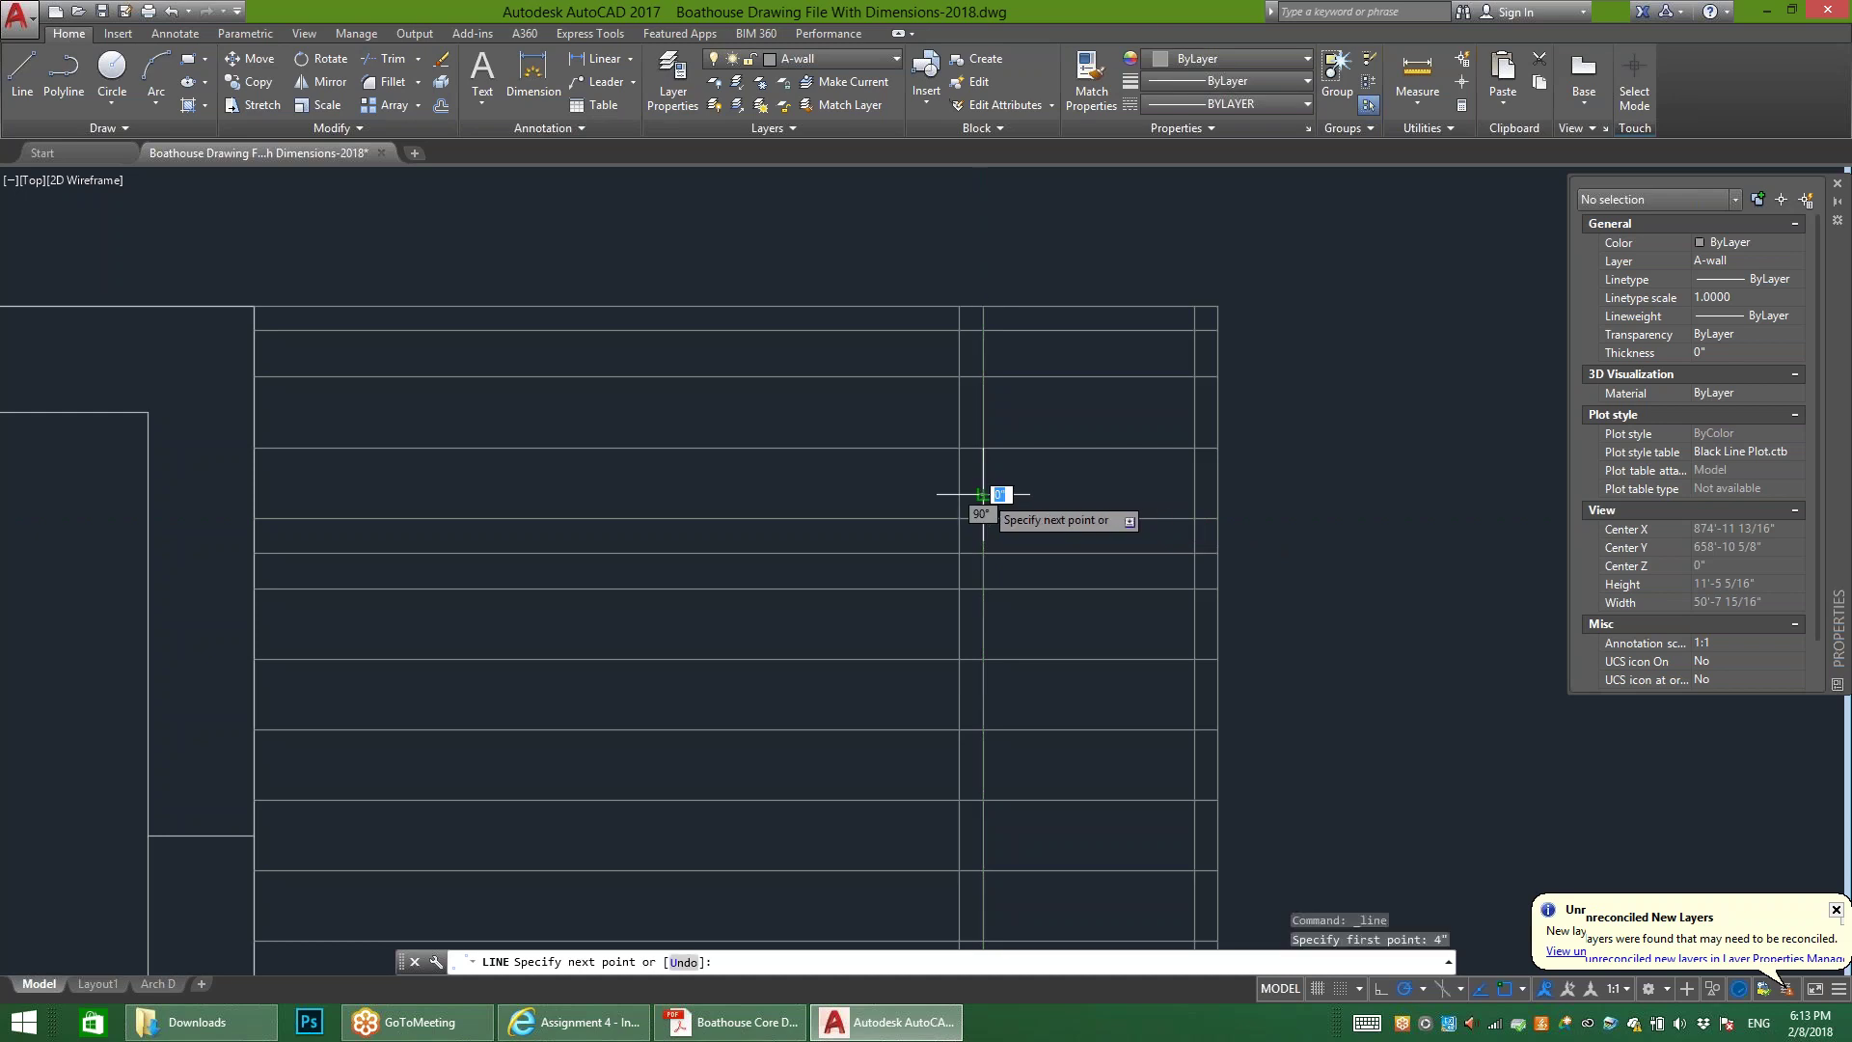
pyautogui.click(975, 504)
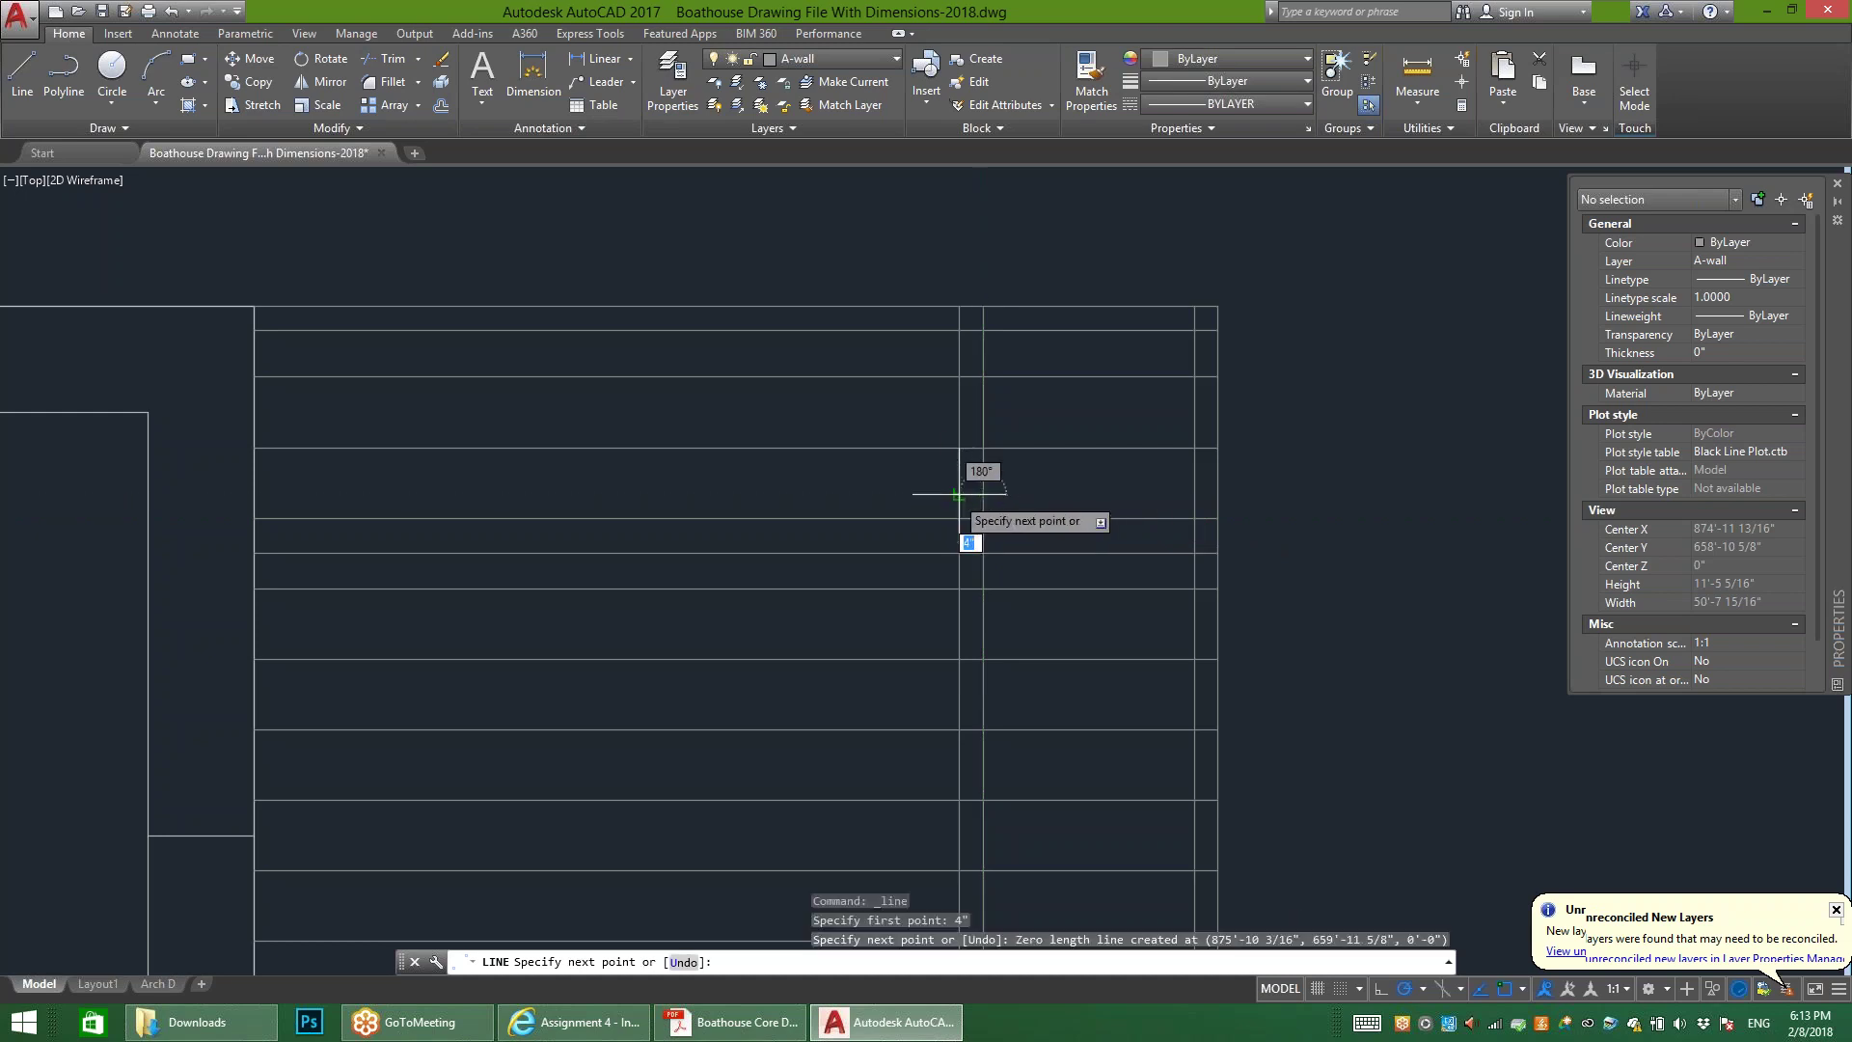
pyautogui.click(981, 495)
pyautogui.press('Escape')
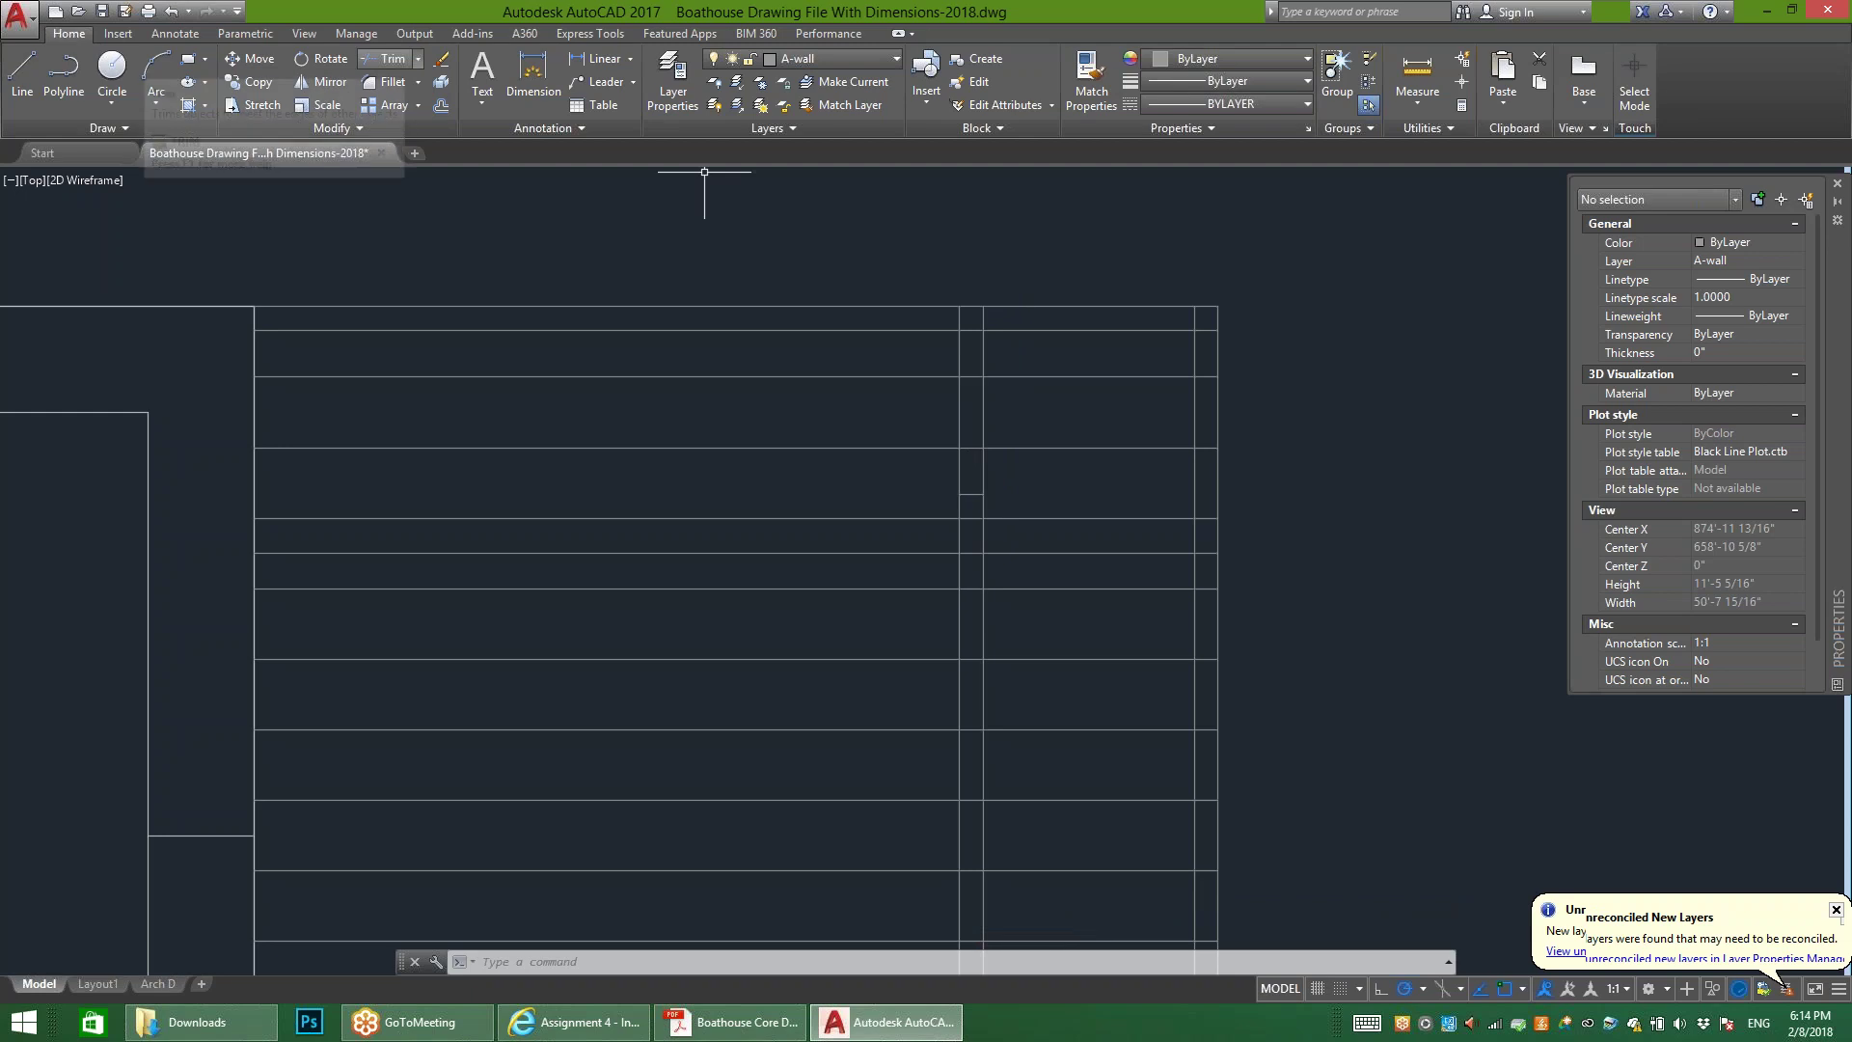
# Step: Trim both inner vertical railing lines above the short horizontal cap line, using that line as the cutting edge
pyautogui.write('tr')
pyautogui.press('space')
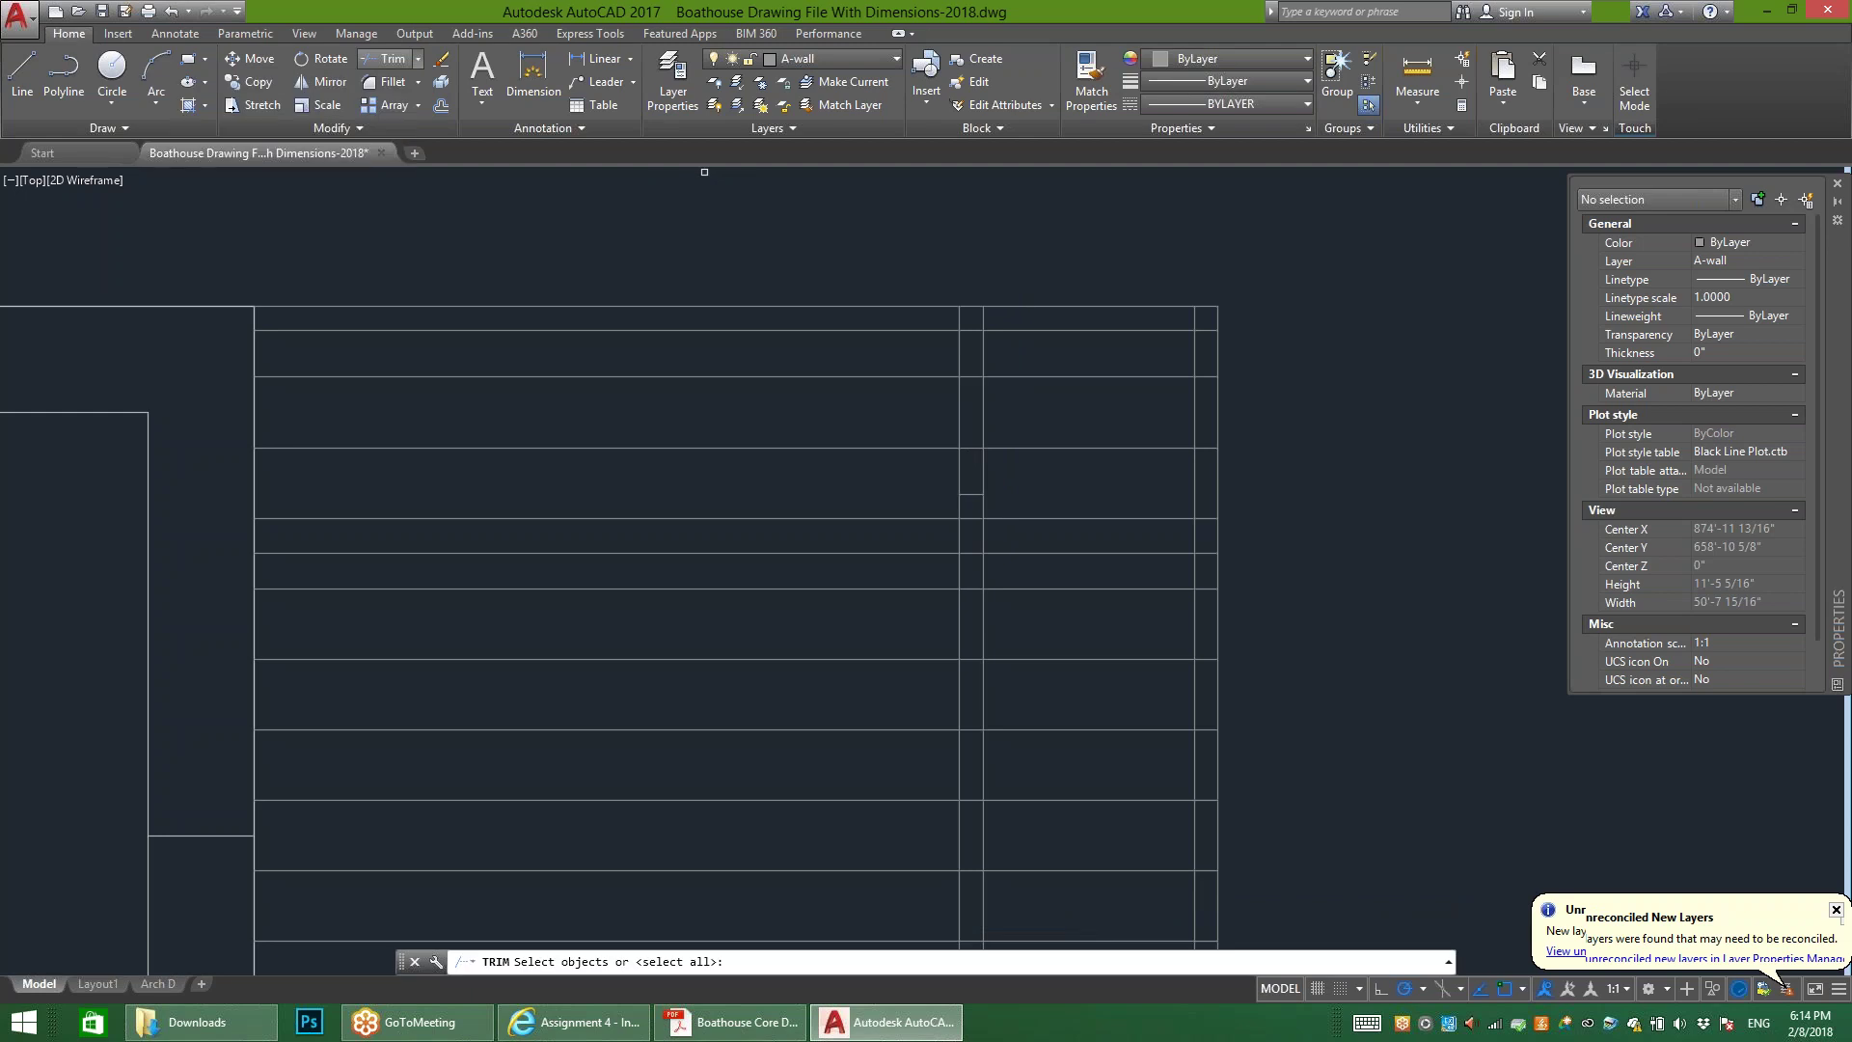
pyautogui.click(971, 494)
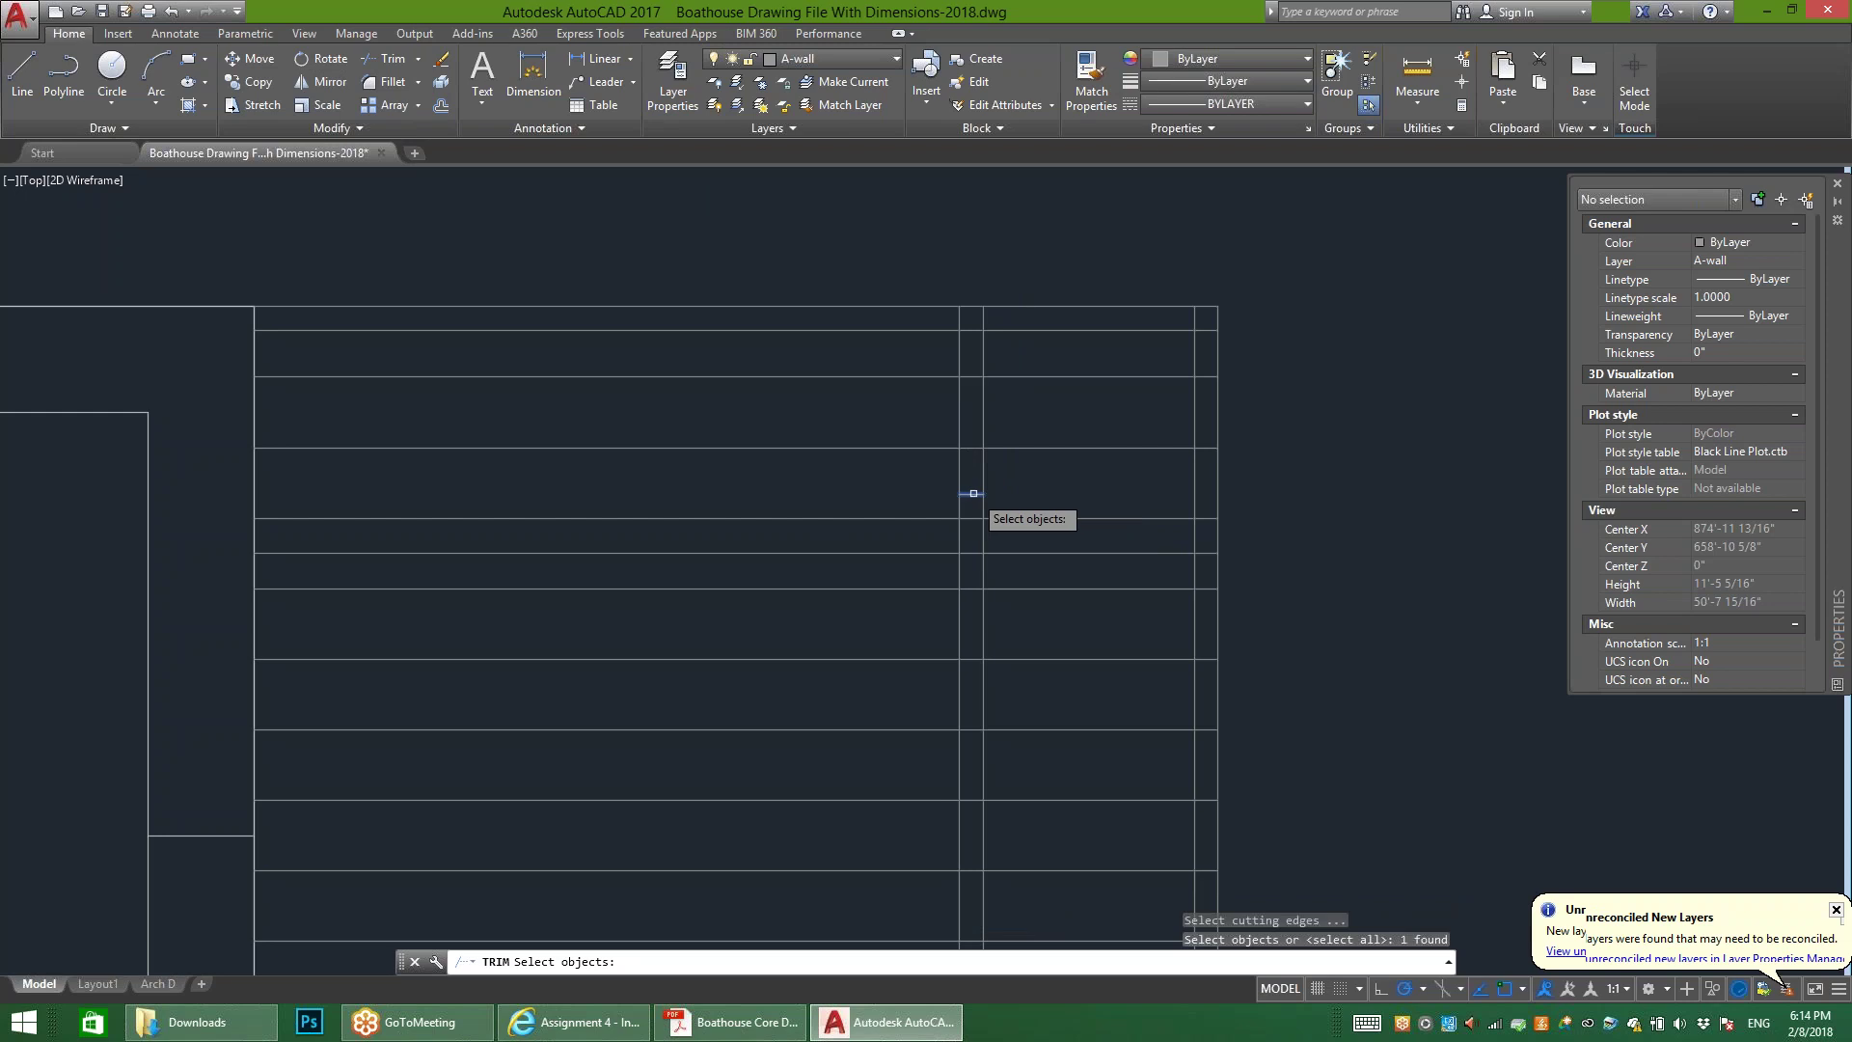
pyautogui.press('space')
pyautogui.click(1050, 478)
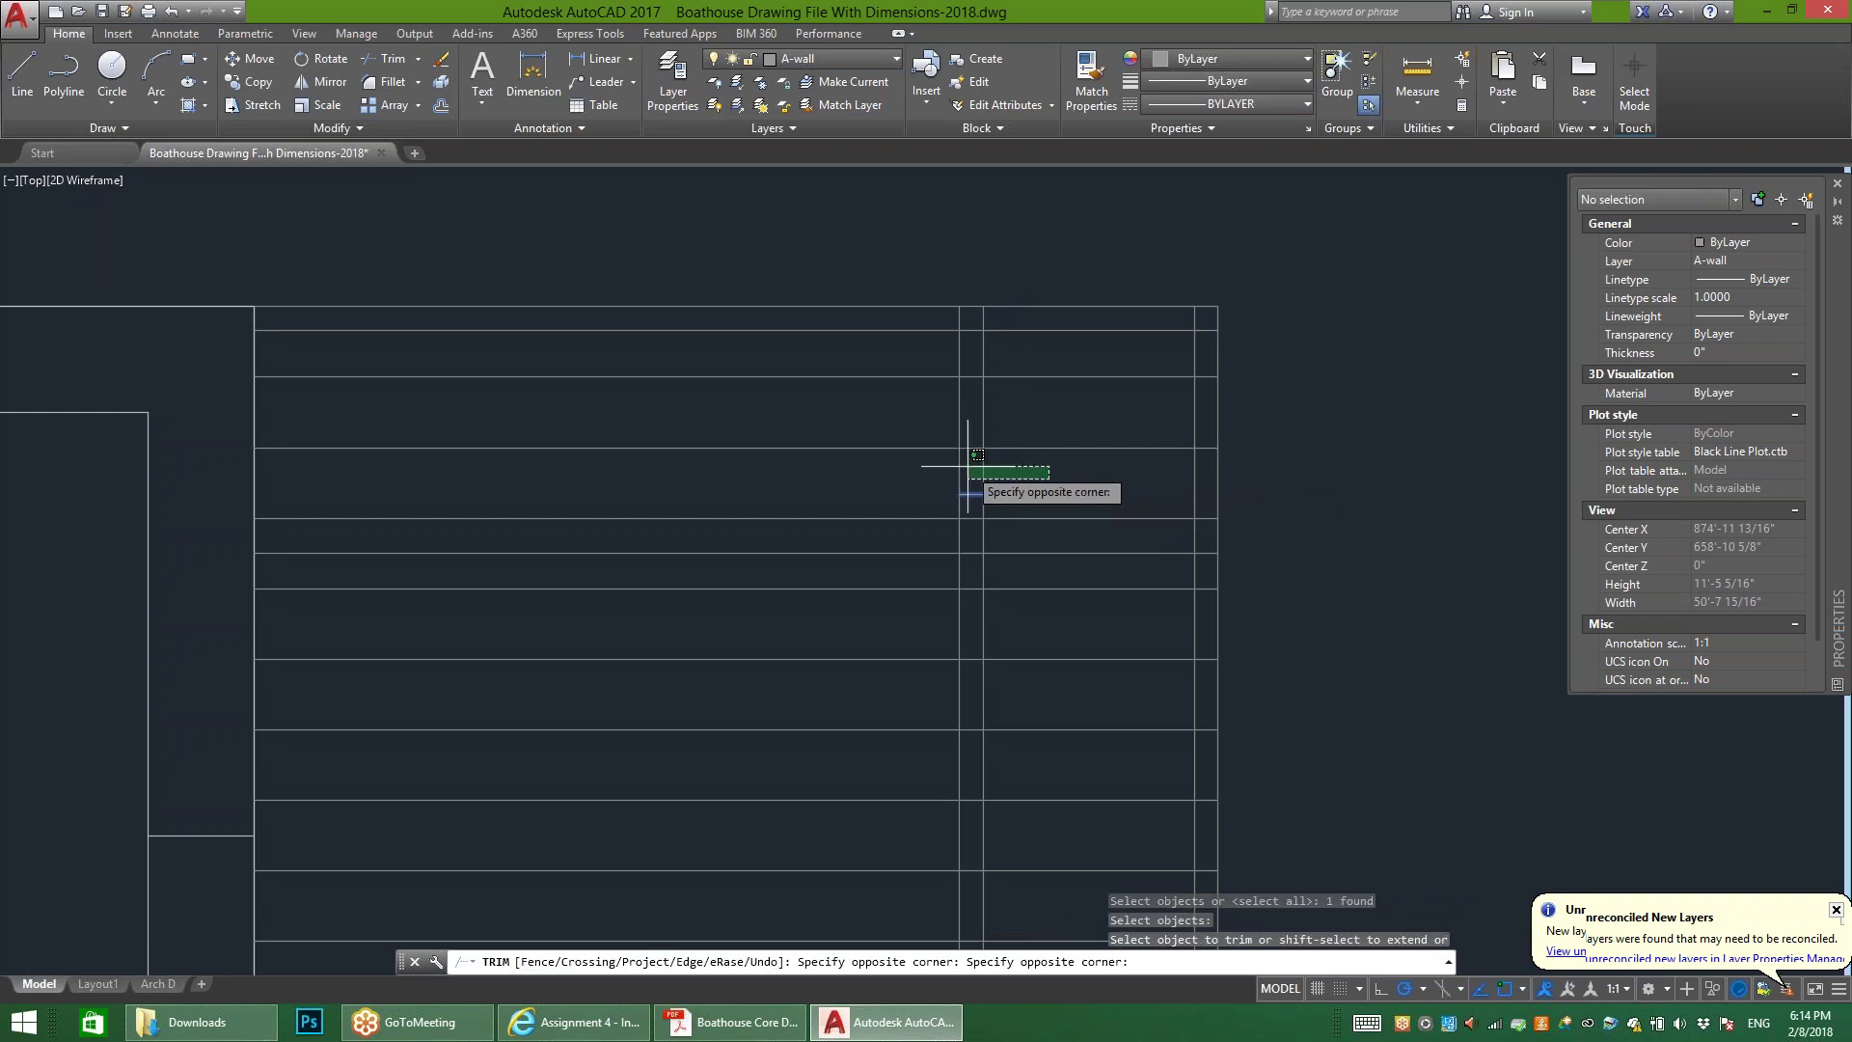
pyautogui.click(917, 462)
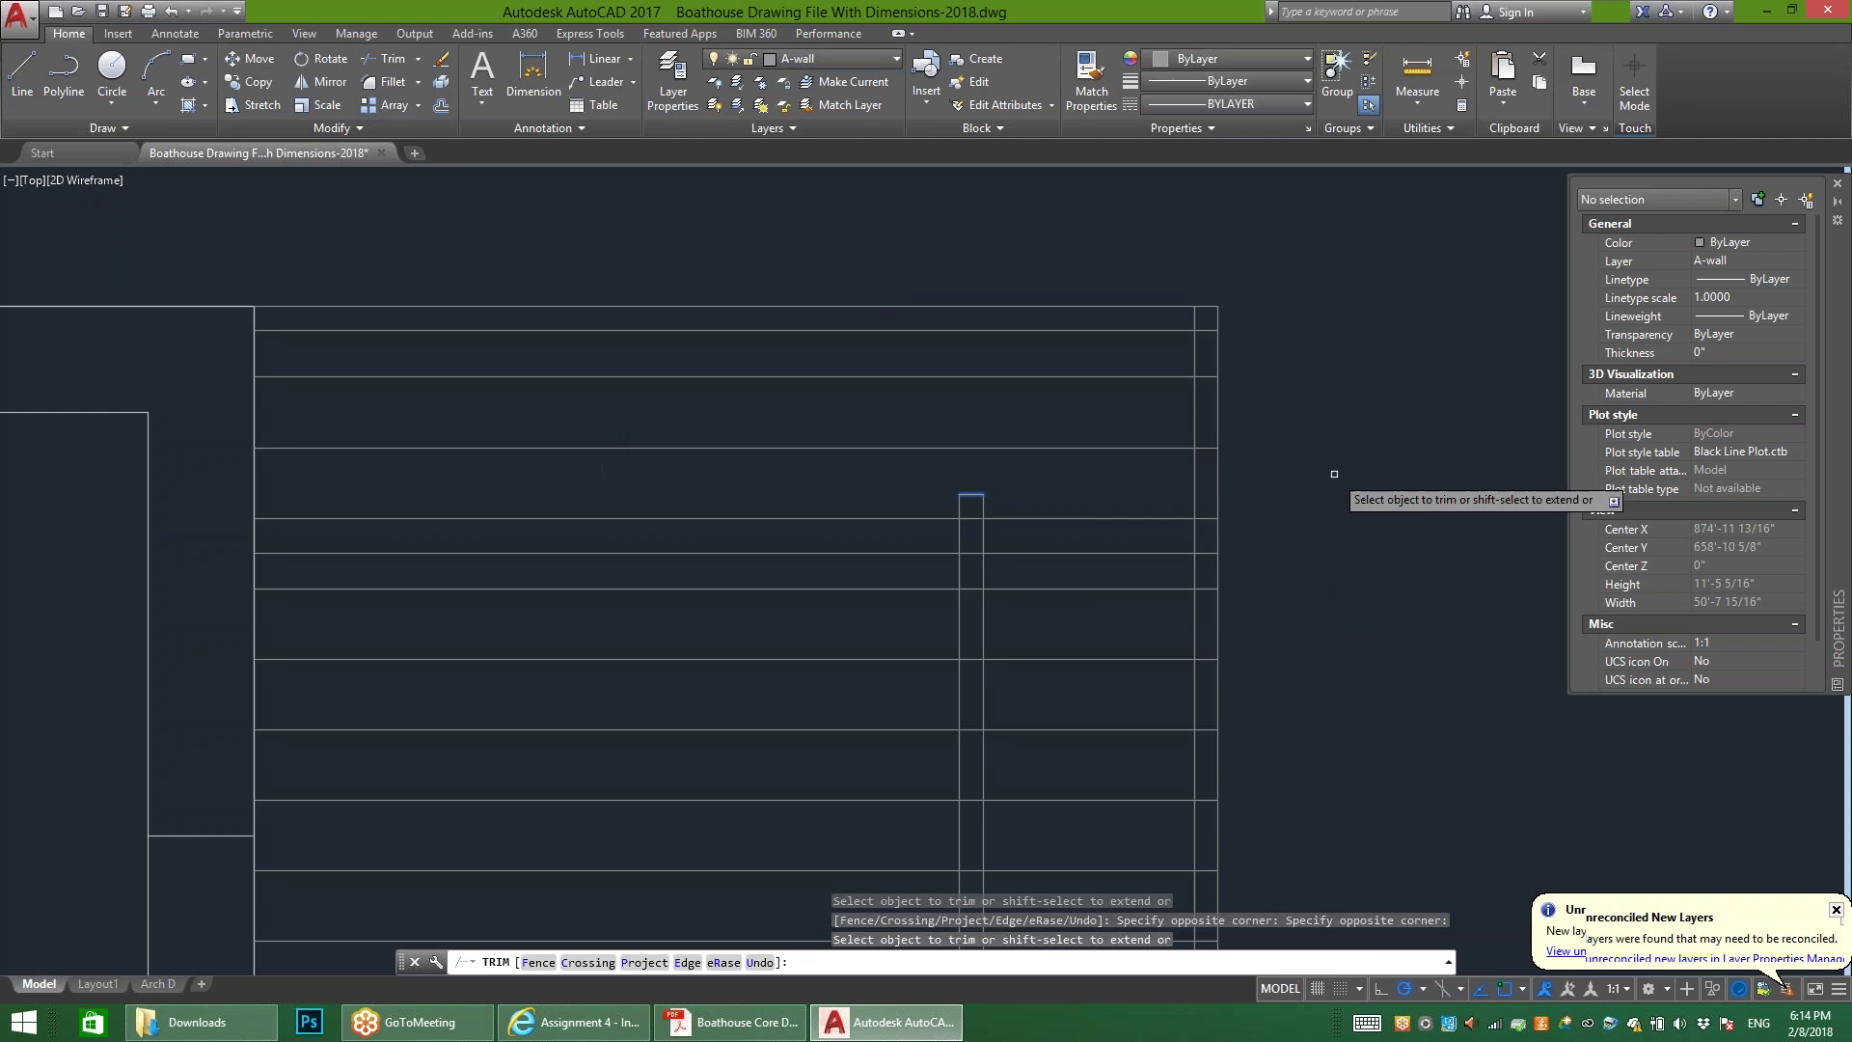
pyautogui.scroll(-2, 771, 188)
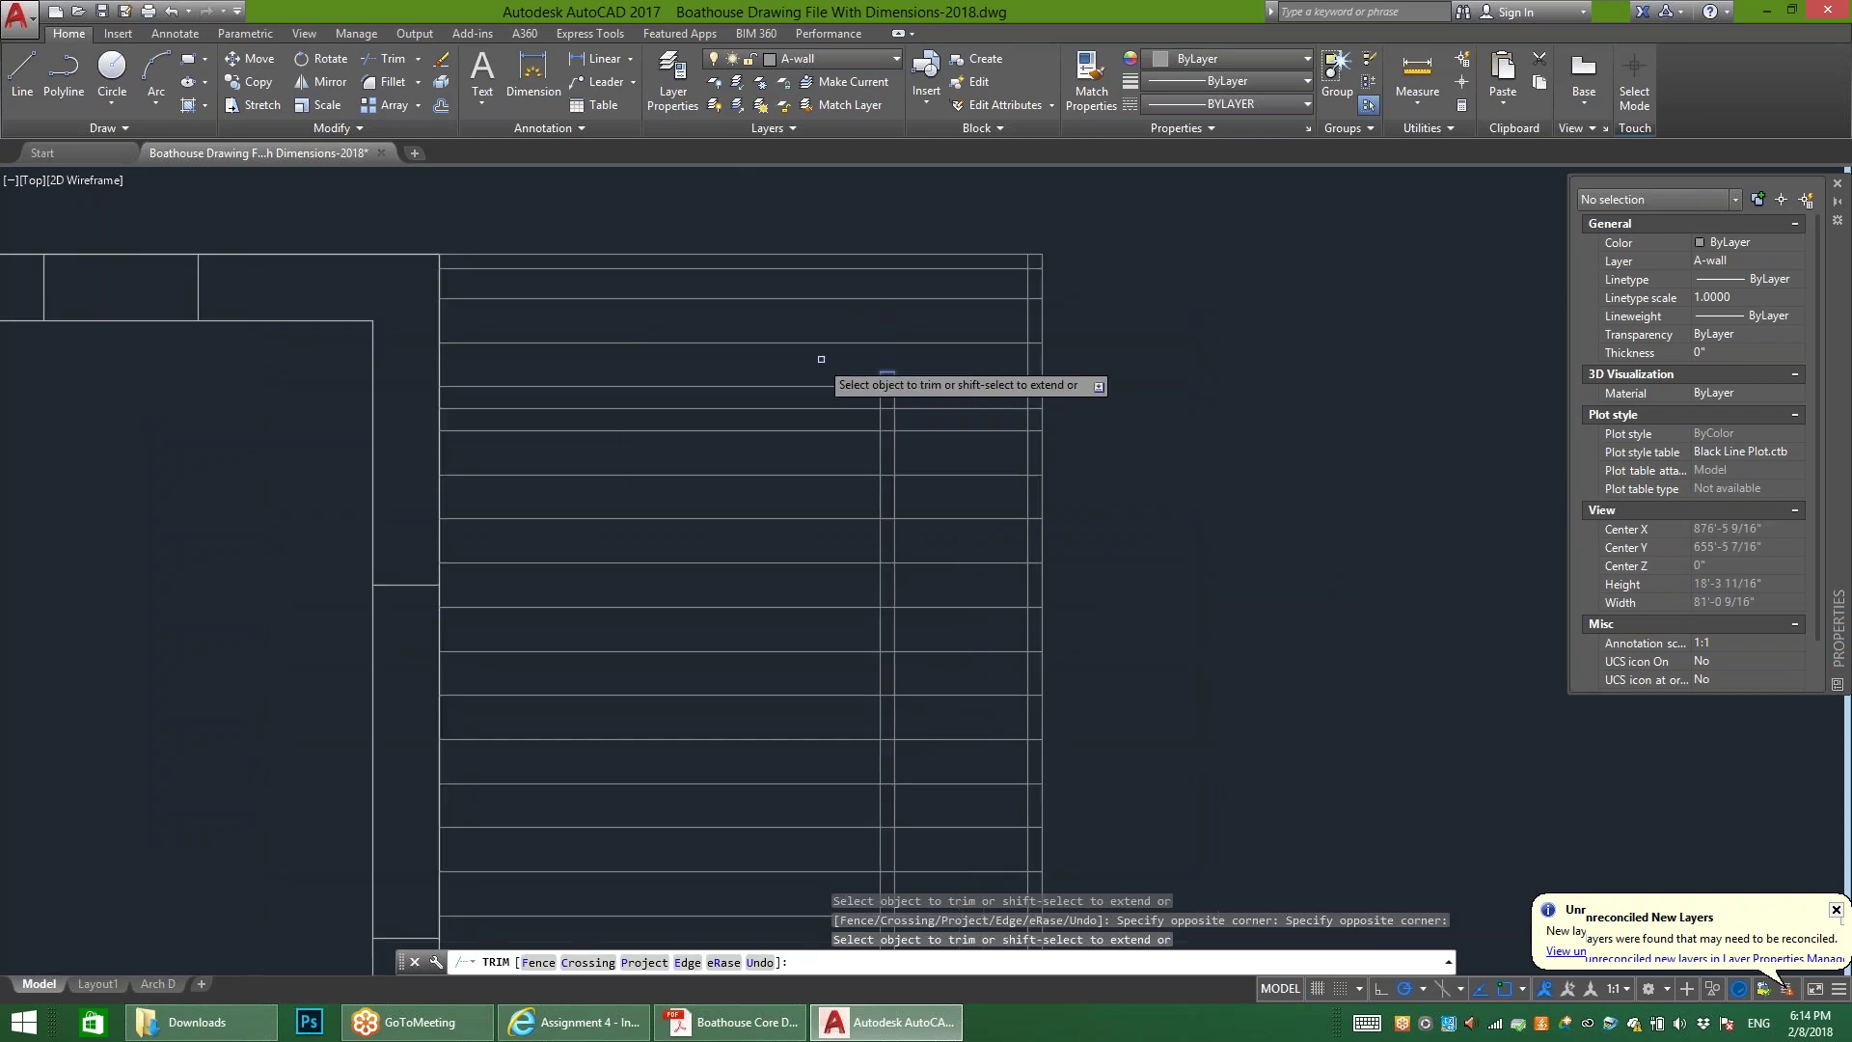
pyautogui.scroll(2, 860, 401)
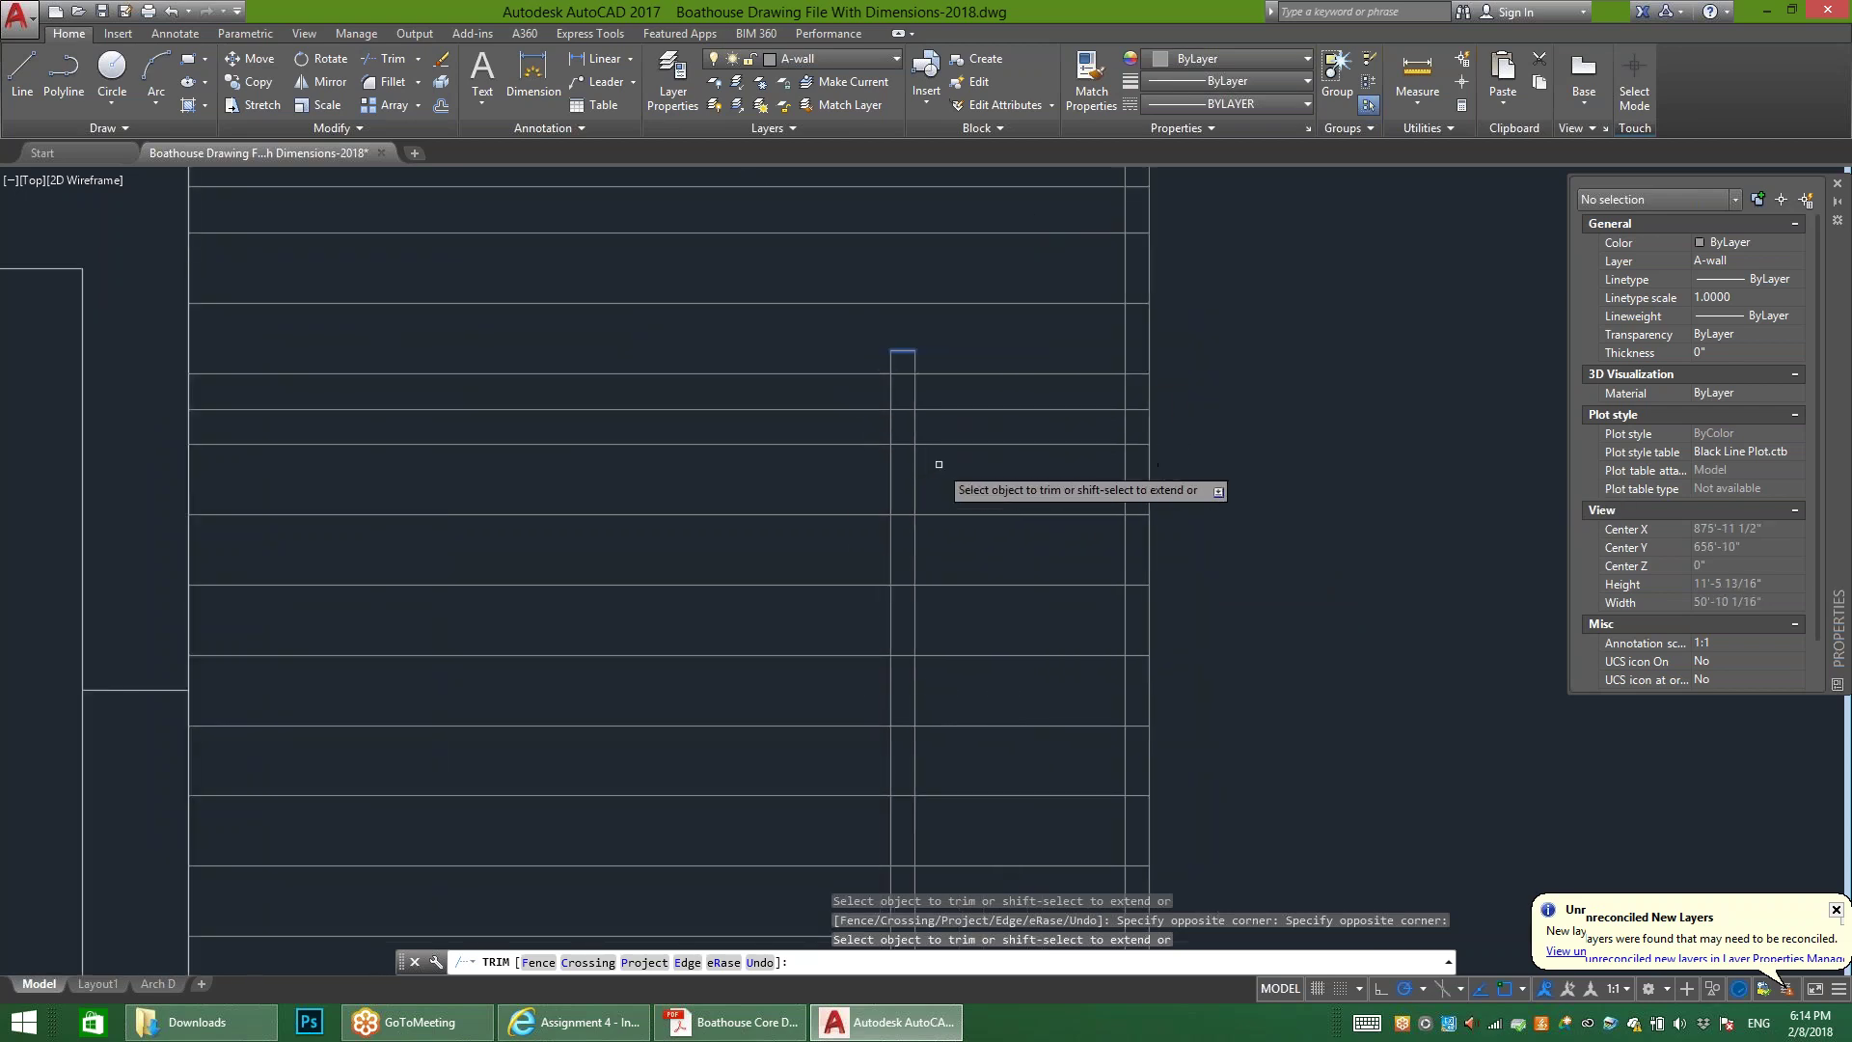
pyautogui.scroll(-2, 965, 446)
pyautogui.moveTo(965, 622)
pyautogui.mouseDown(button='middle')
pyautogui.moveTo(1029, 518)
pyautogui.moveTo(1012, 525)
pyautogui.mouseUp(button='middle')
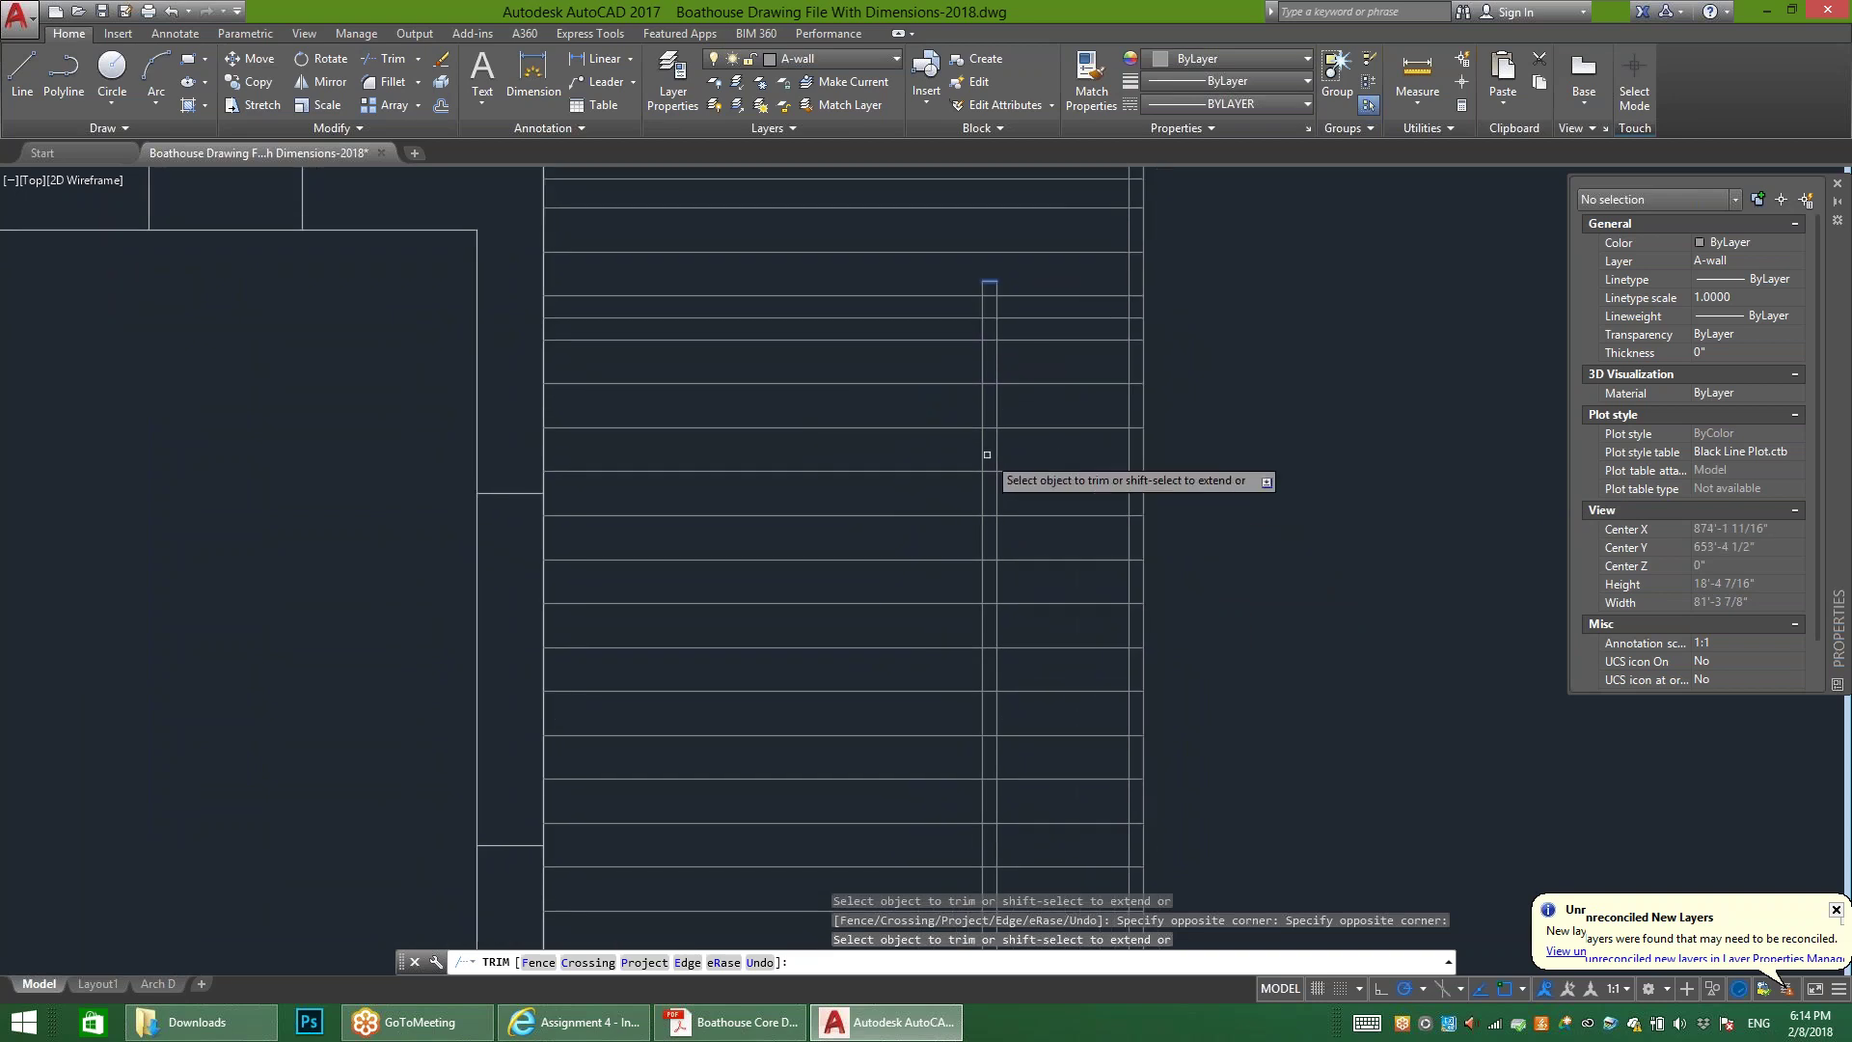
pyautogui.press('Escape')
pyautogui.click(881, 360)
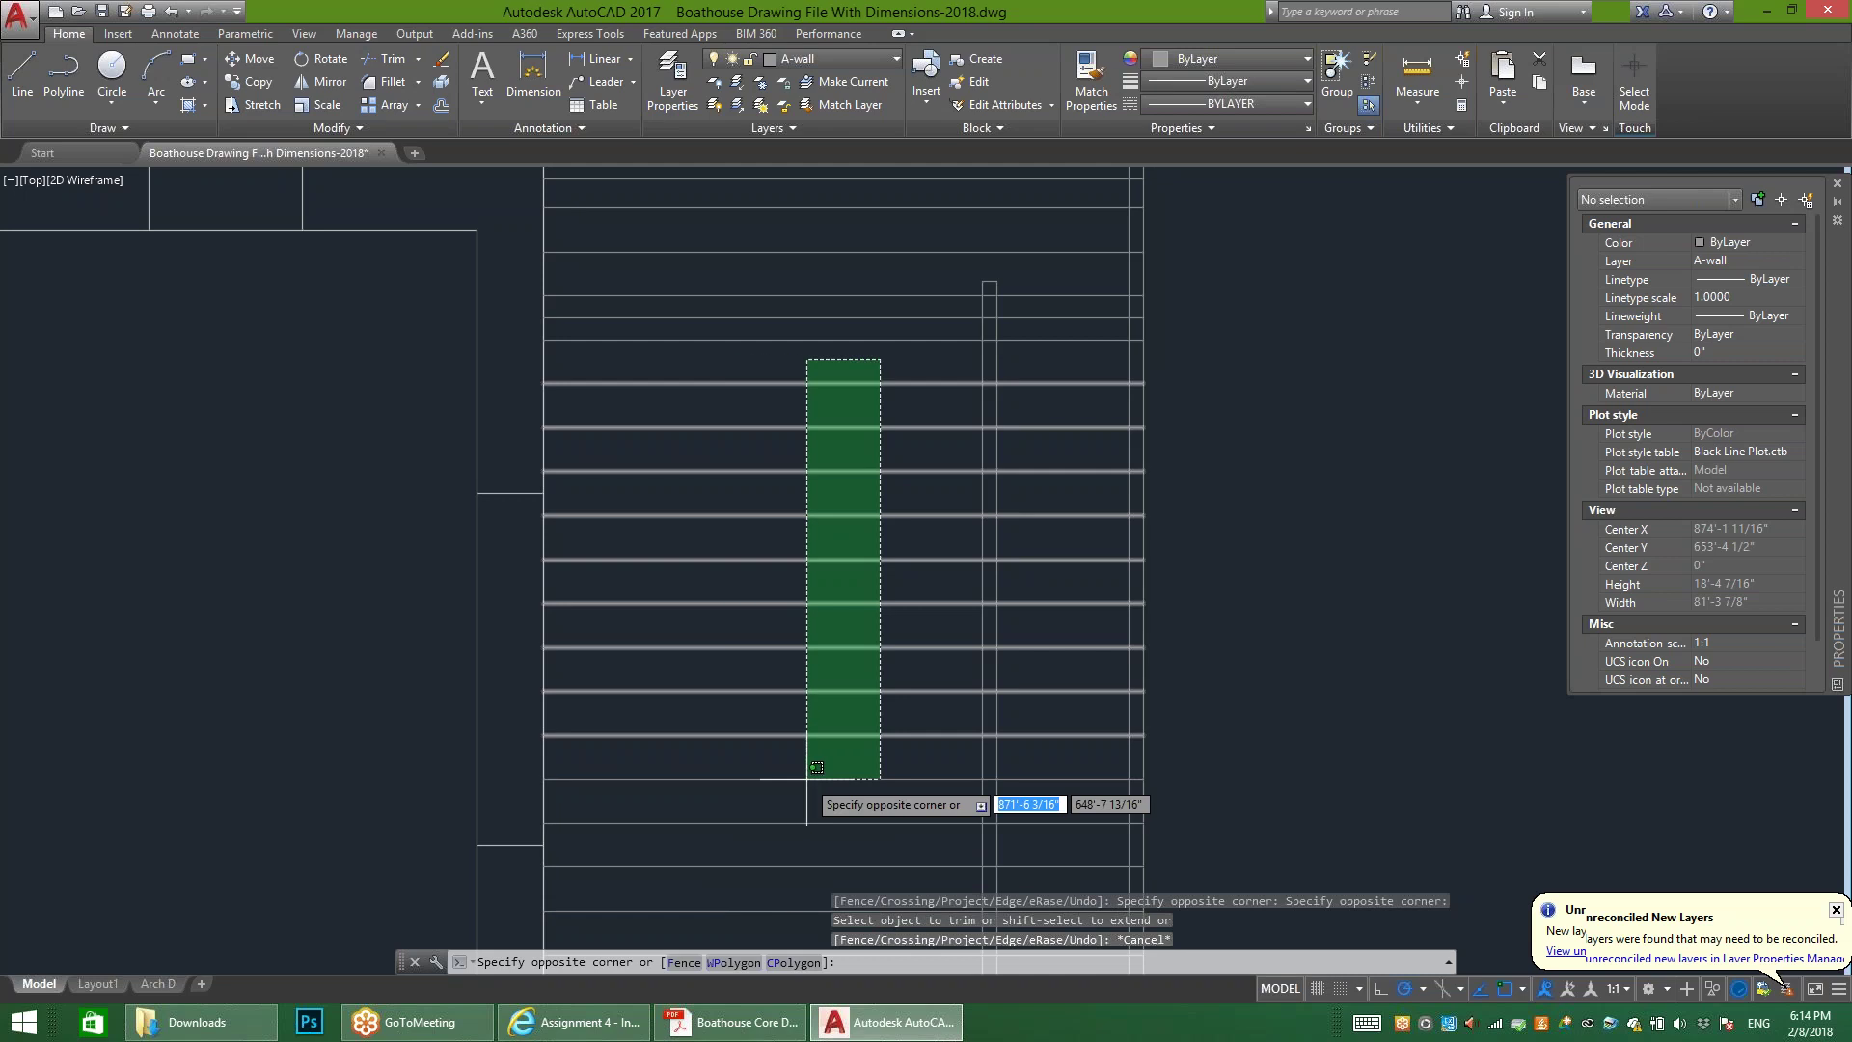
pyautogui.press('Escape')
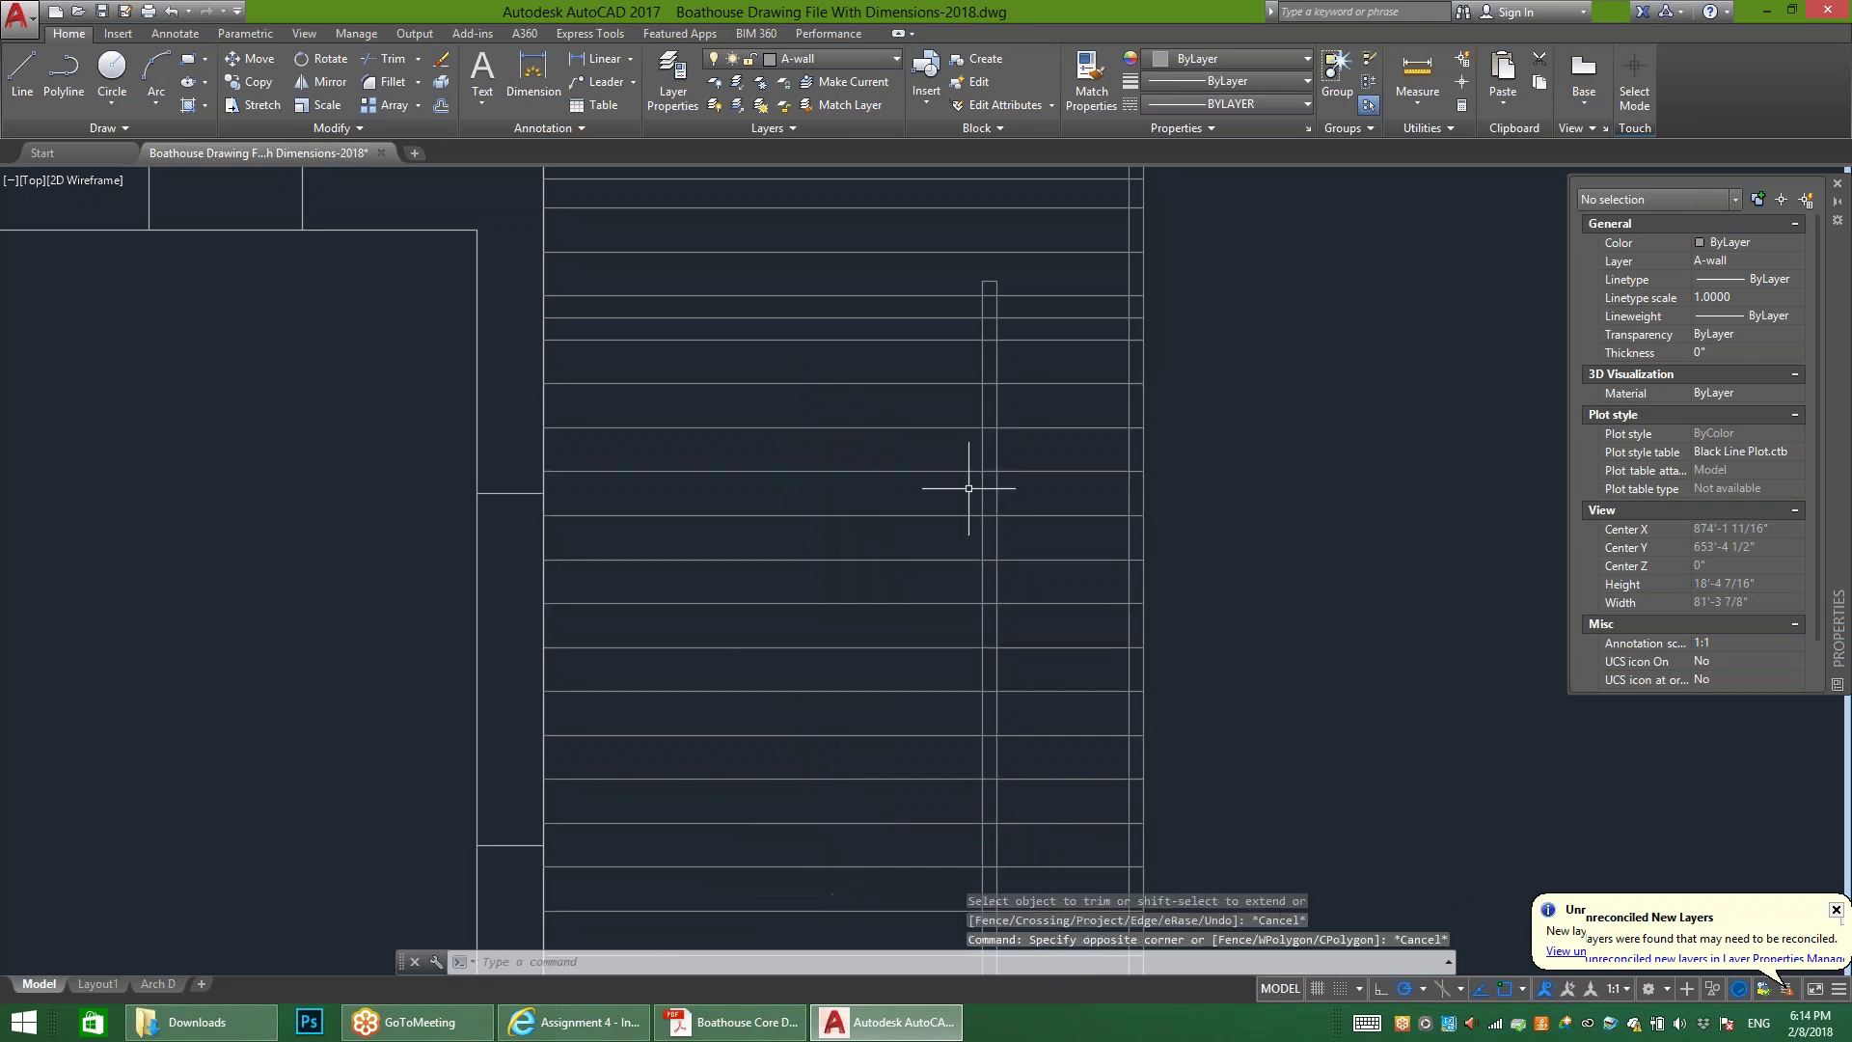
pyautogui.click(980, 359)
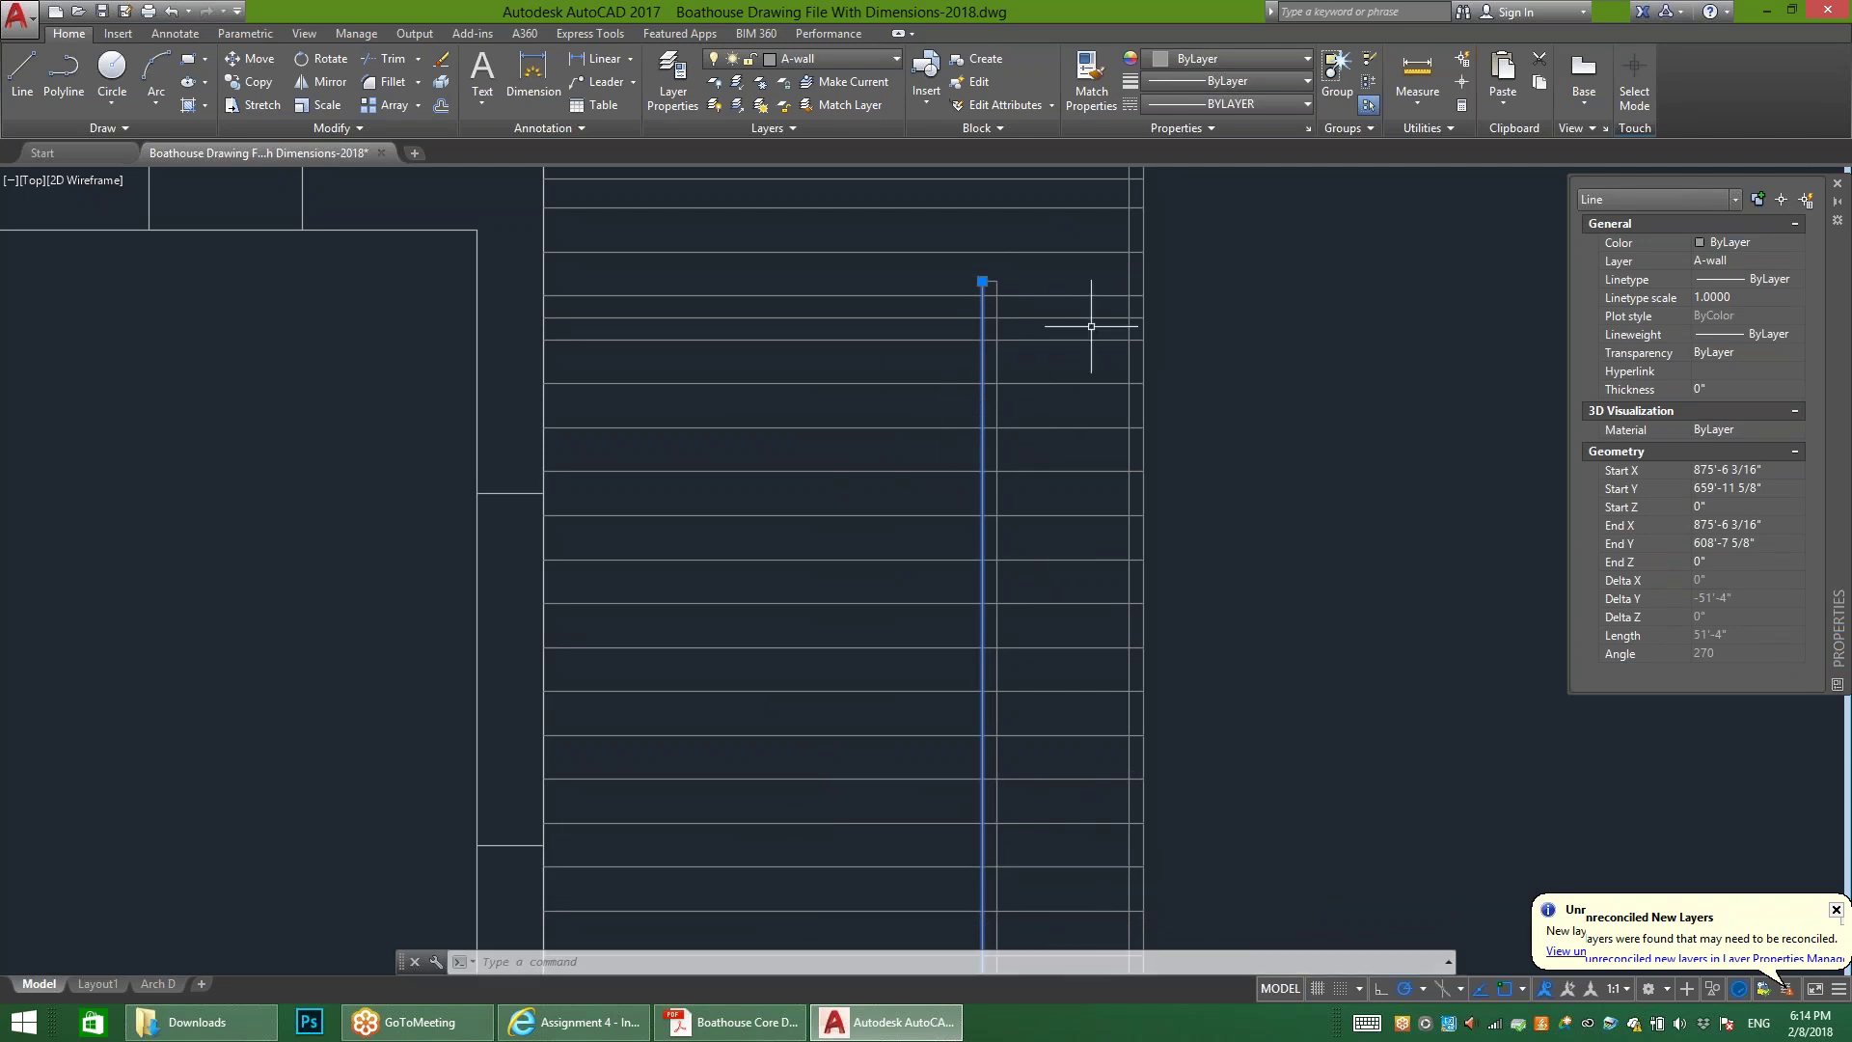
pyautogui.scroll(-2, 1008, 453)
pyautogui.scroll(1, 1045, 477)
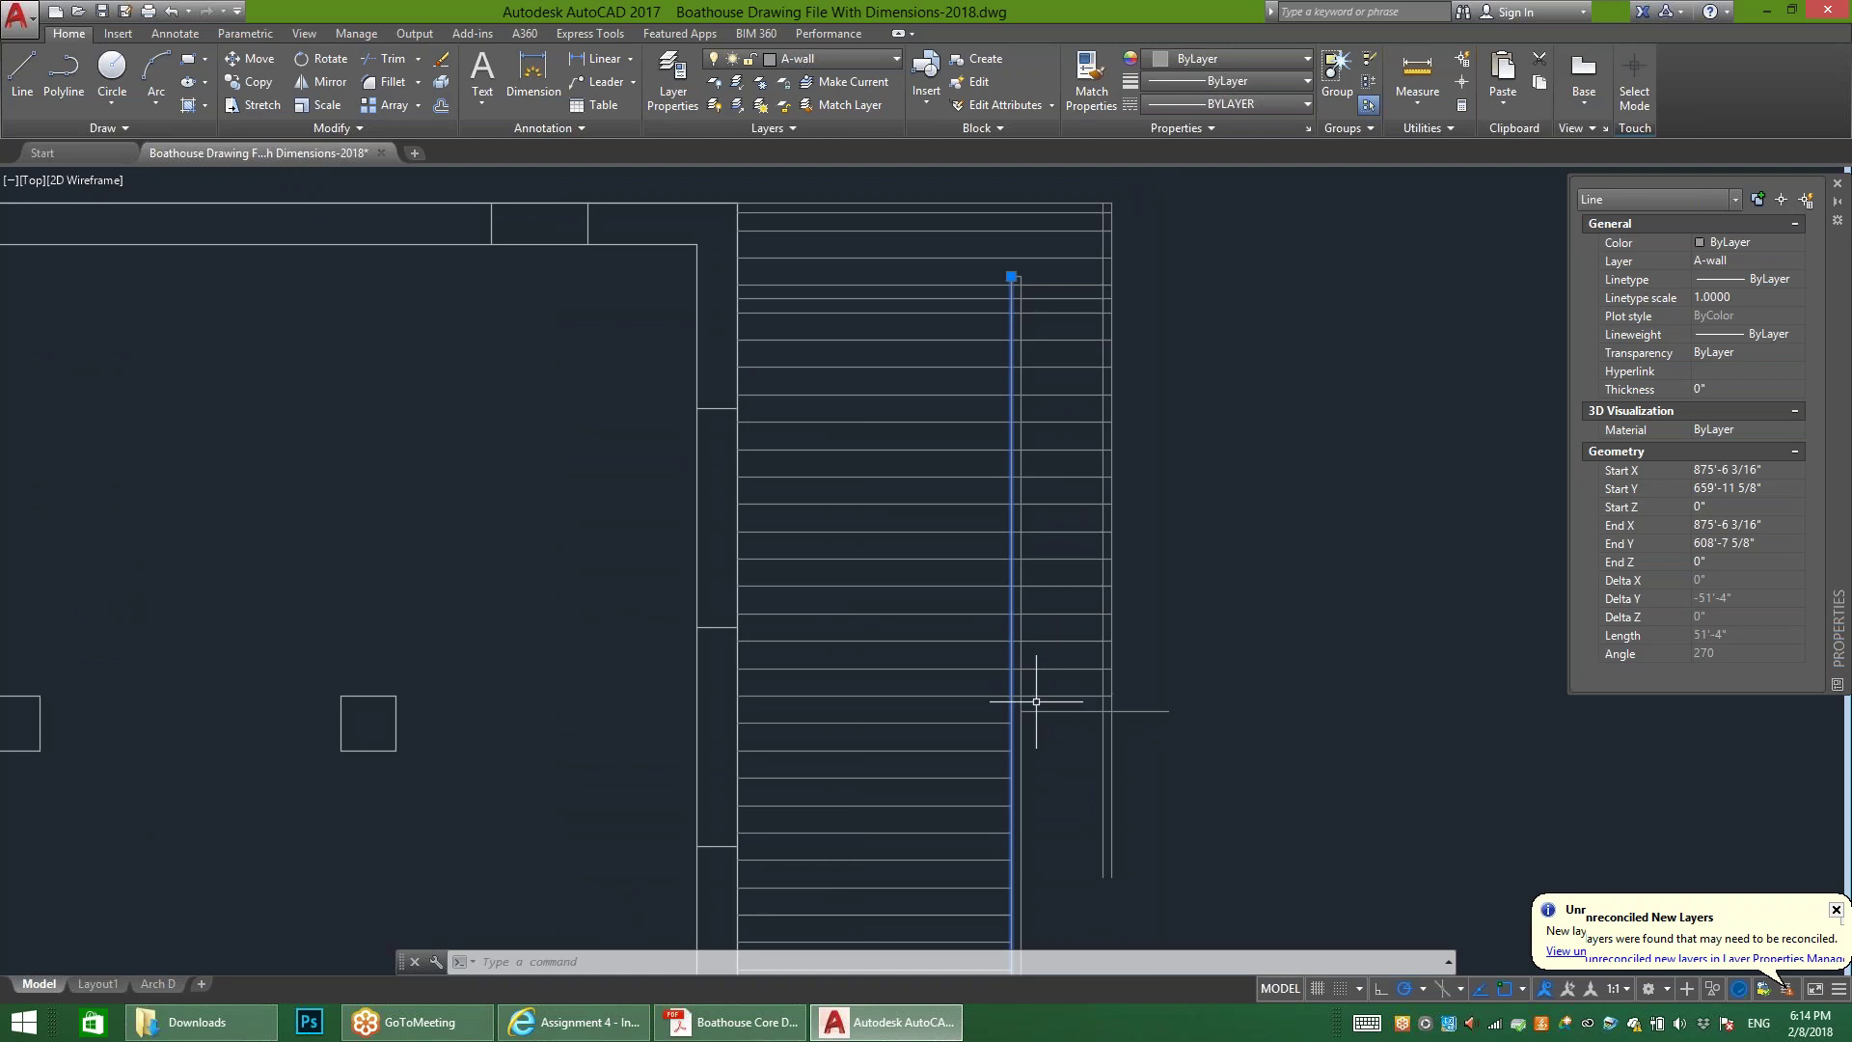
pyautogui.press('Escape')
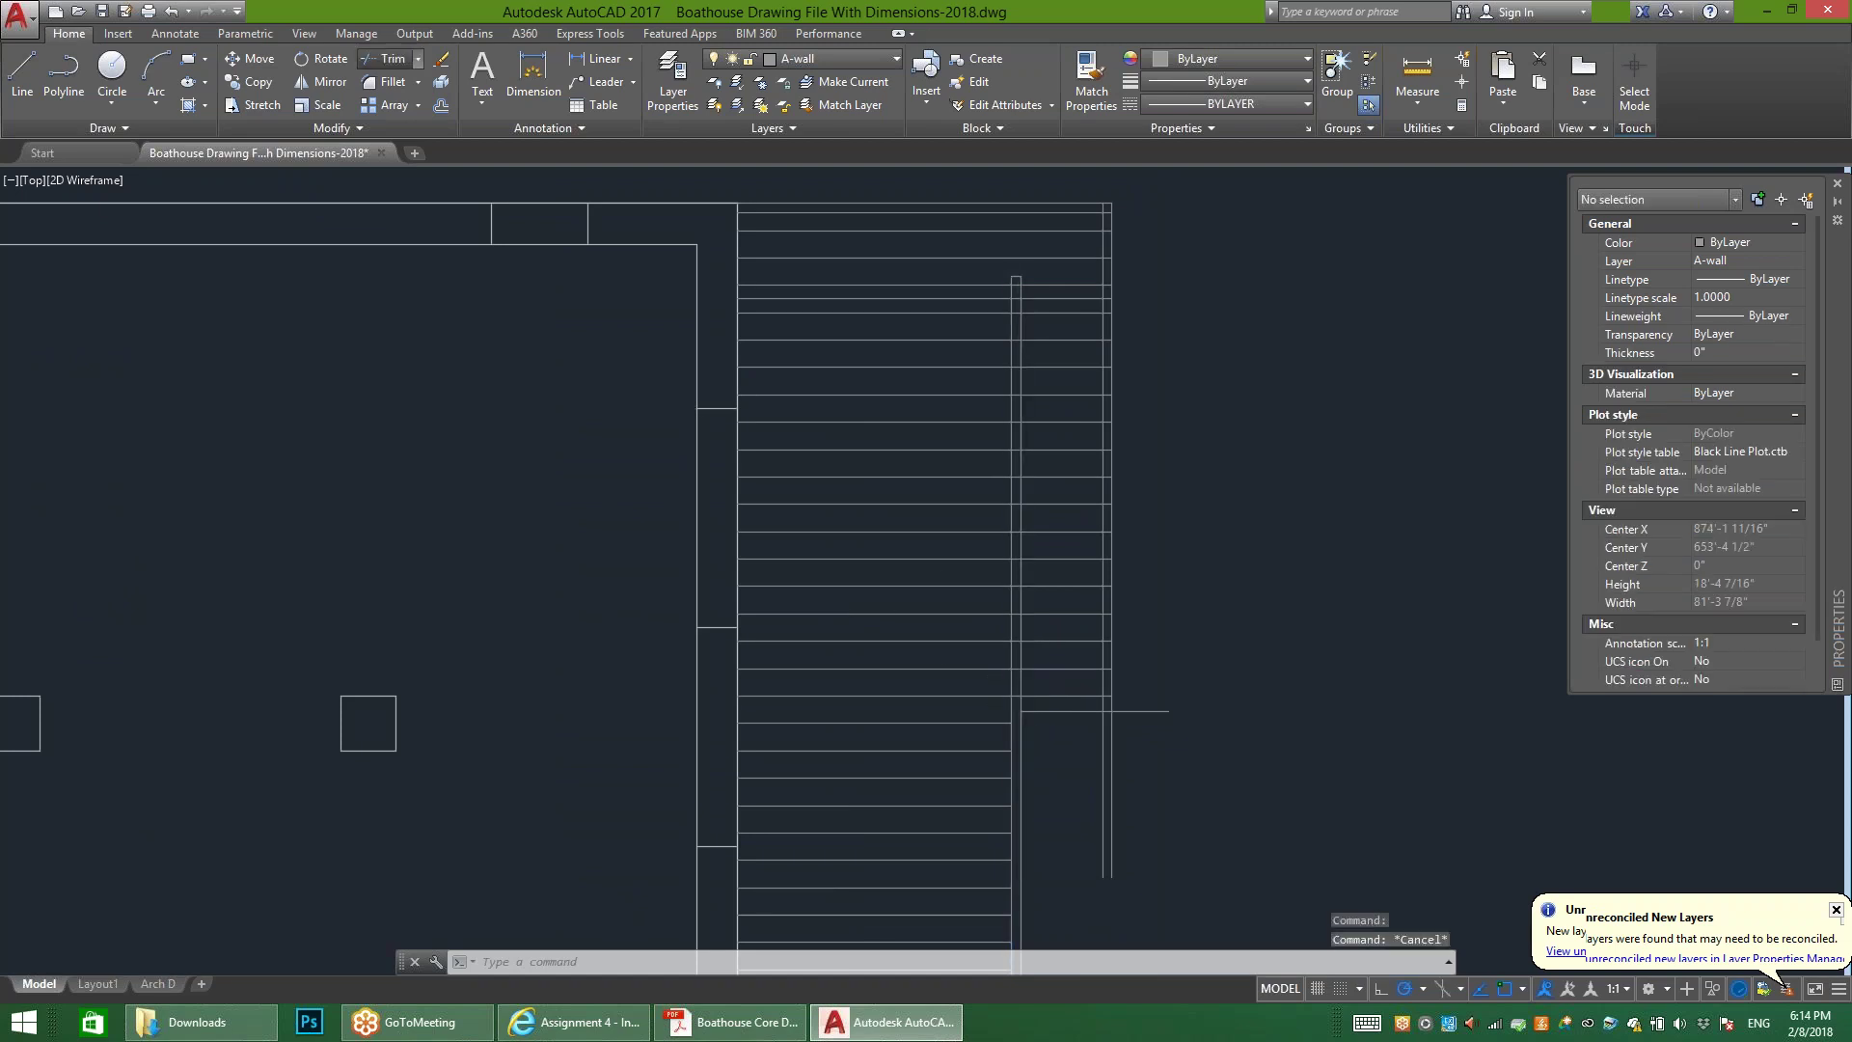
# Step: Trim the deck board lines crossing the stair area between the railings, using the inner railing's deck-side line as the cutting edge
pyautogui.click(386, 58)
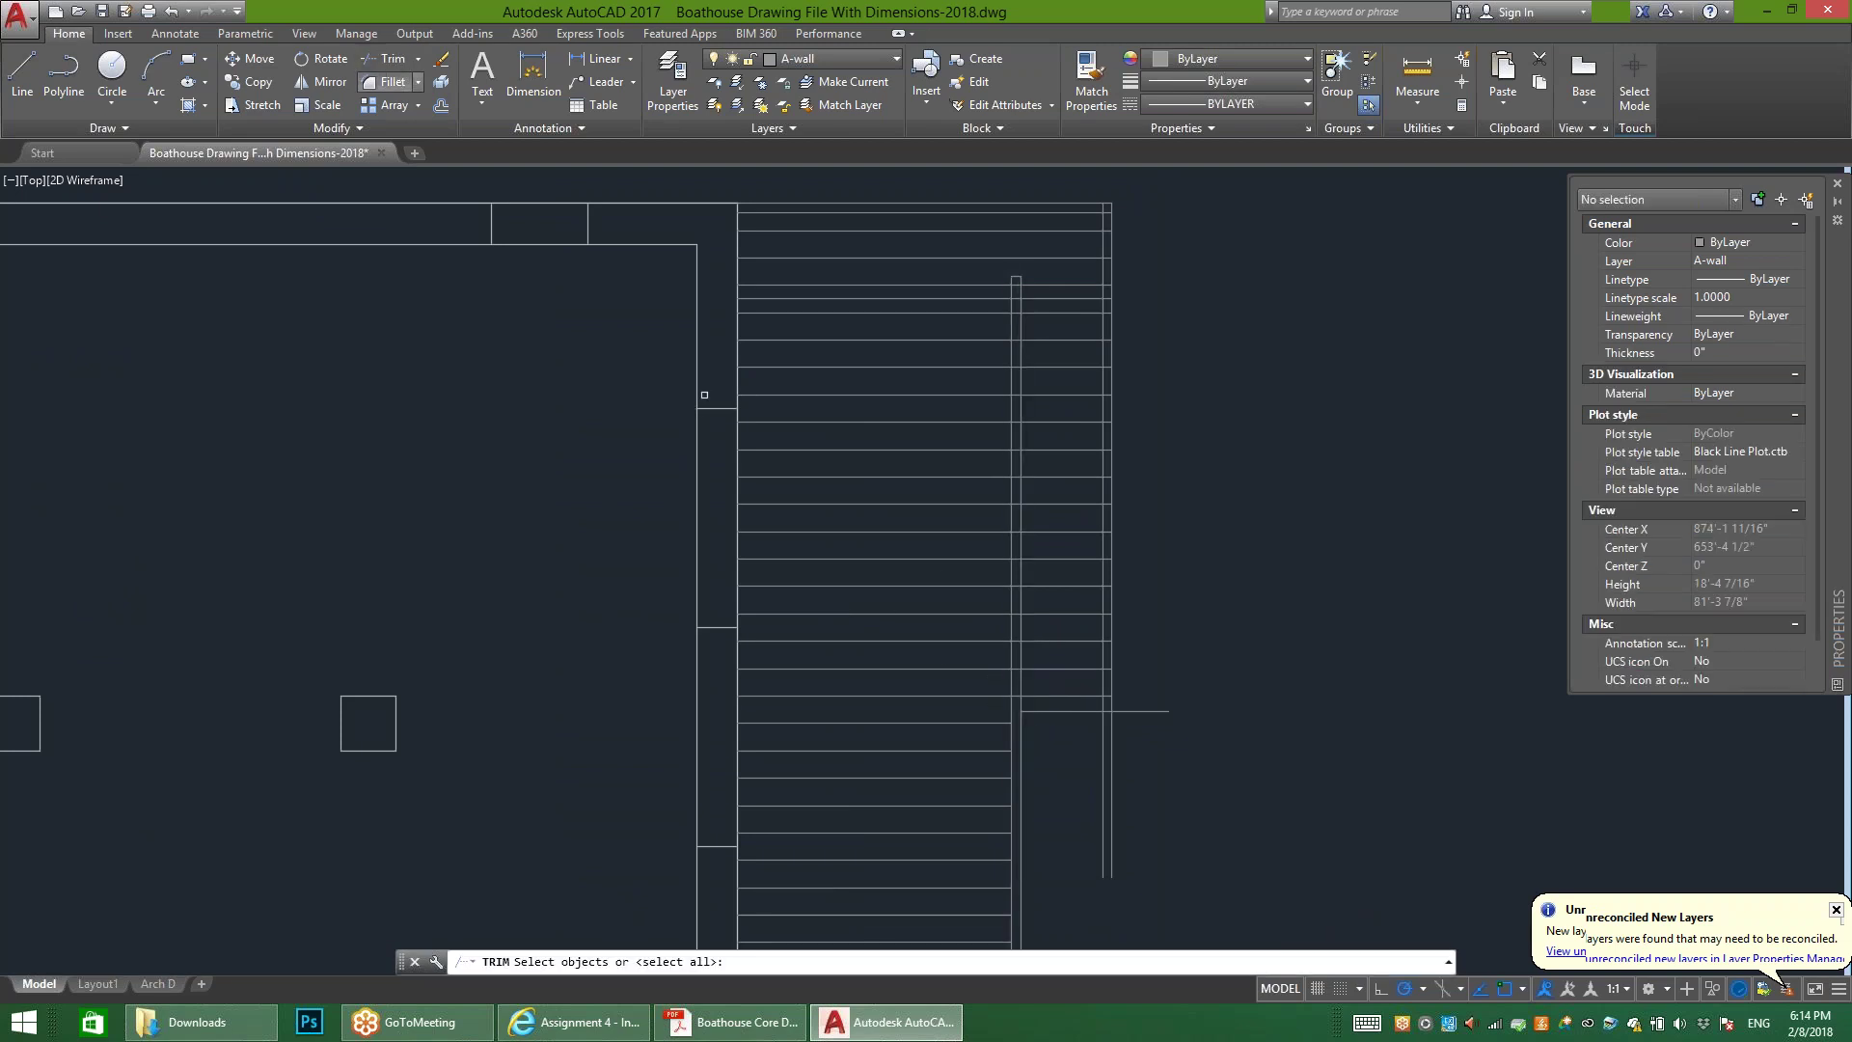
pyautogui.click(1011, 326)
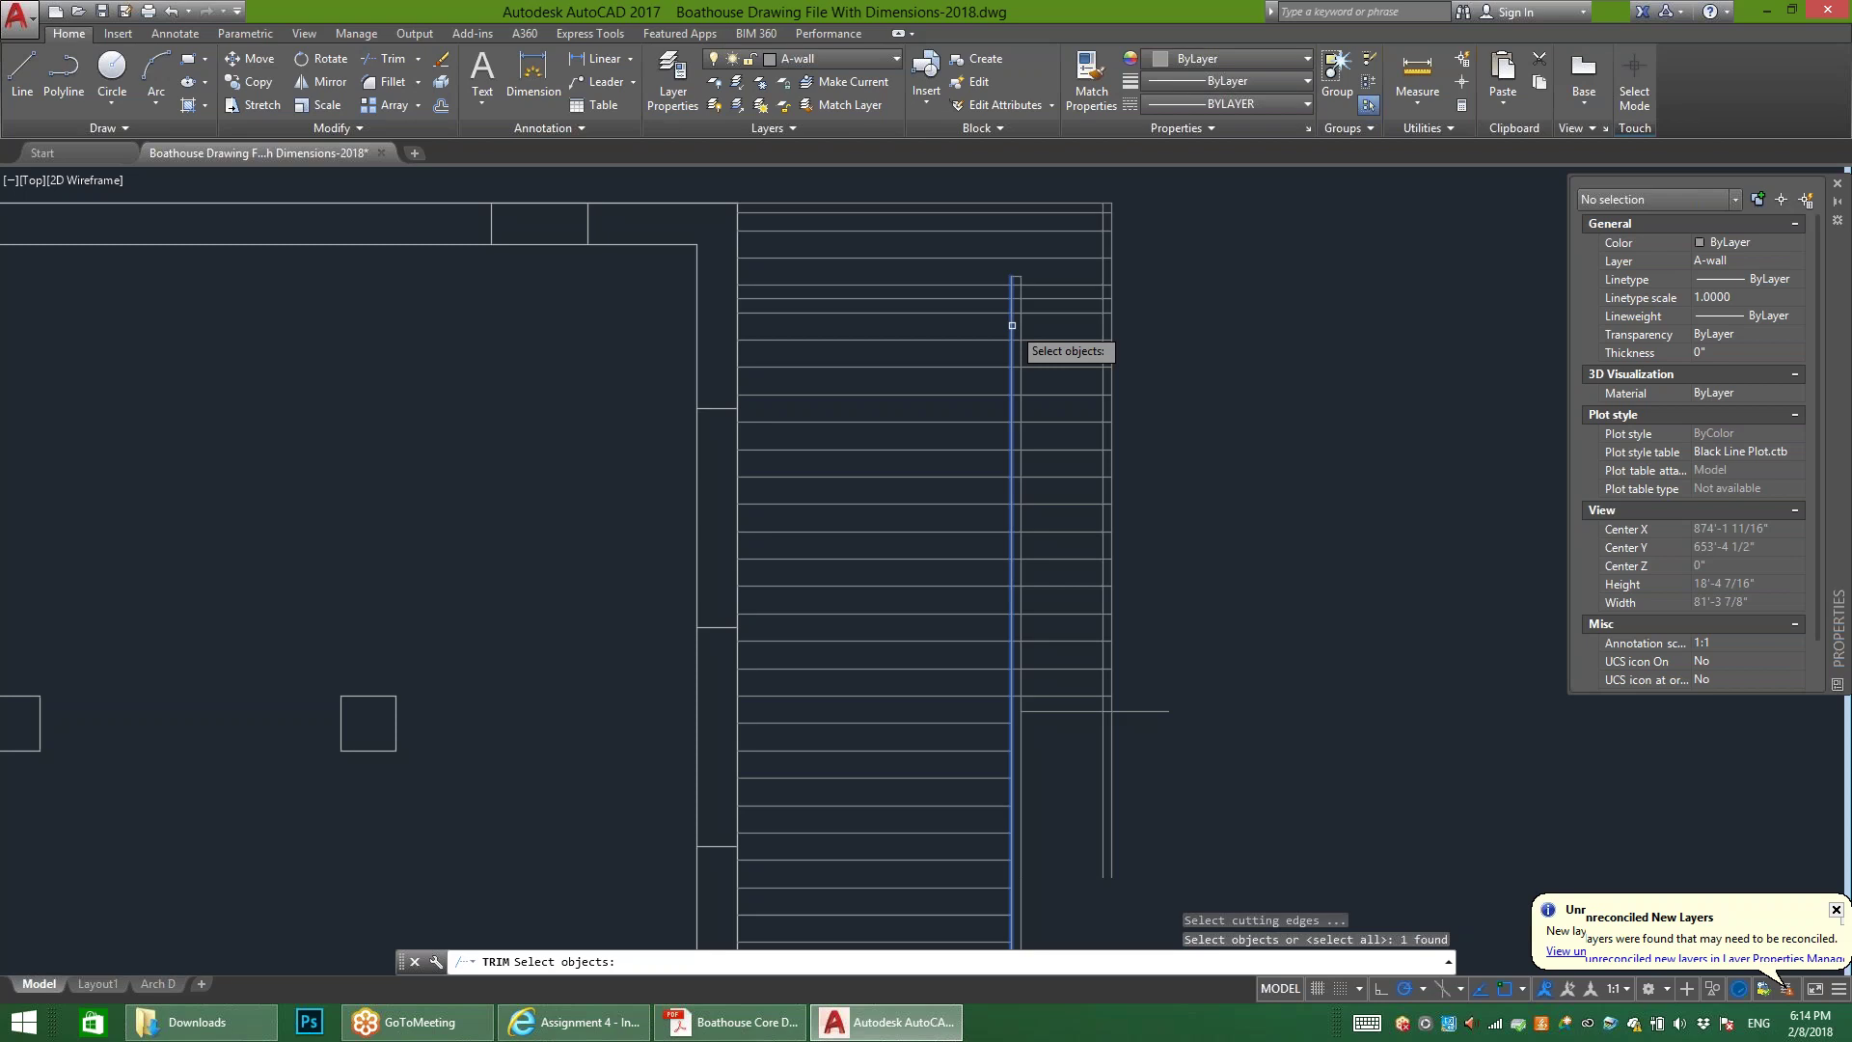
pyautogui.press('Return')
pyautogui.click(1054, 697)
pyautogui.click(1053, 669)
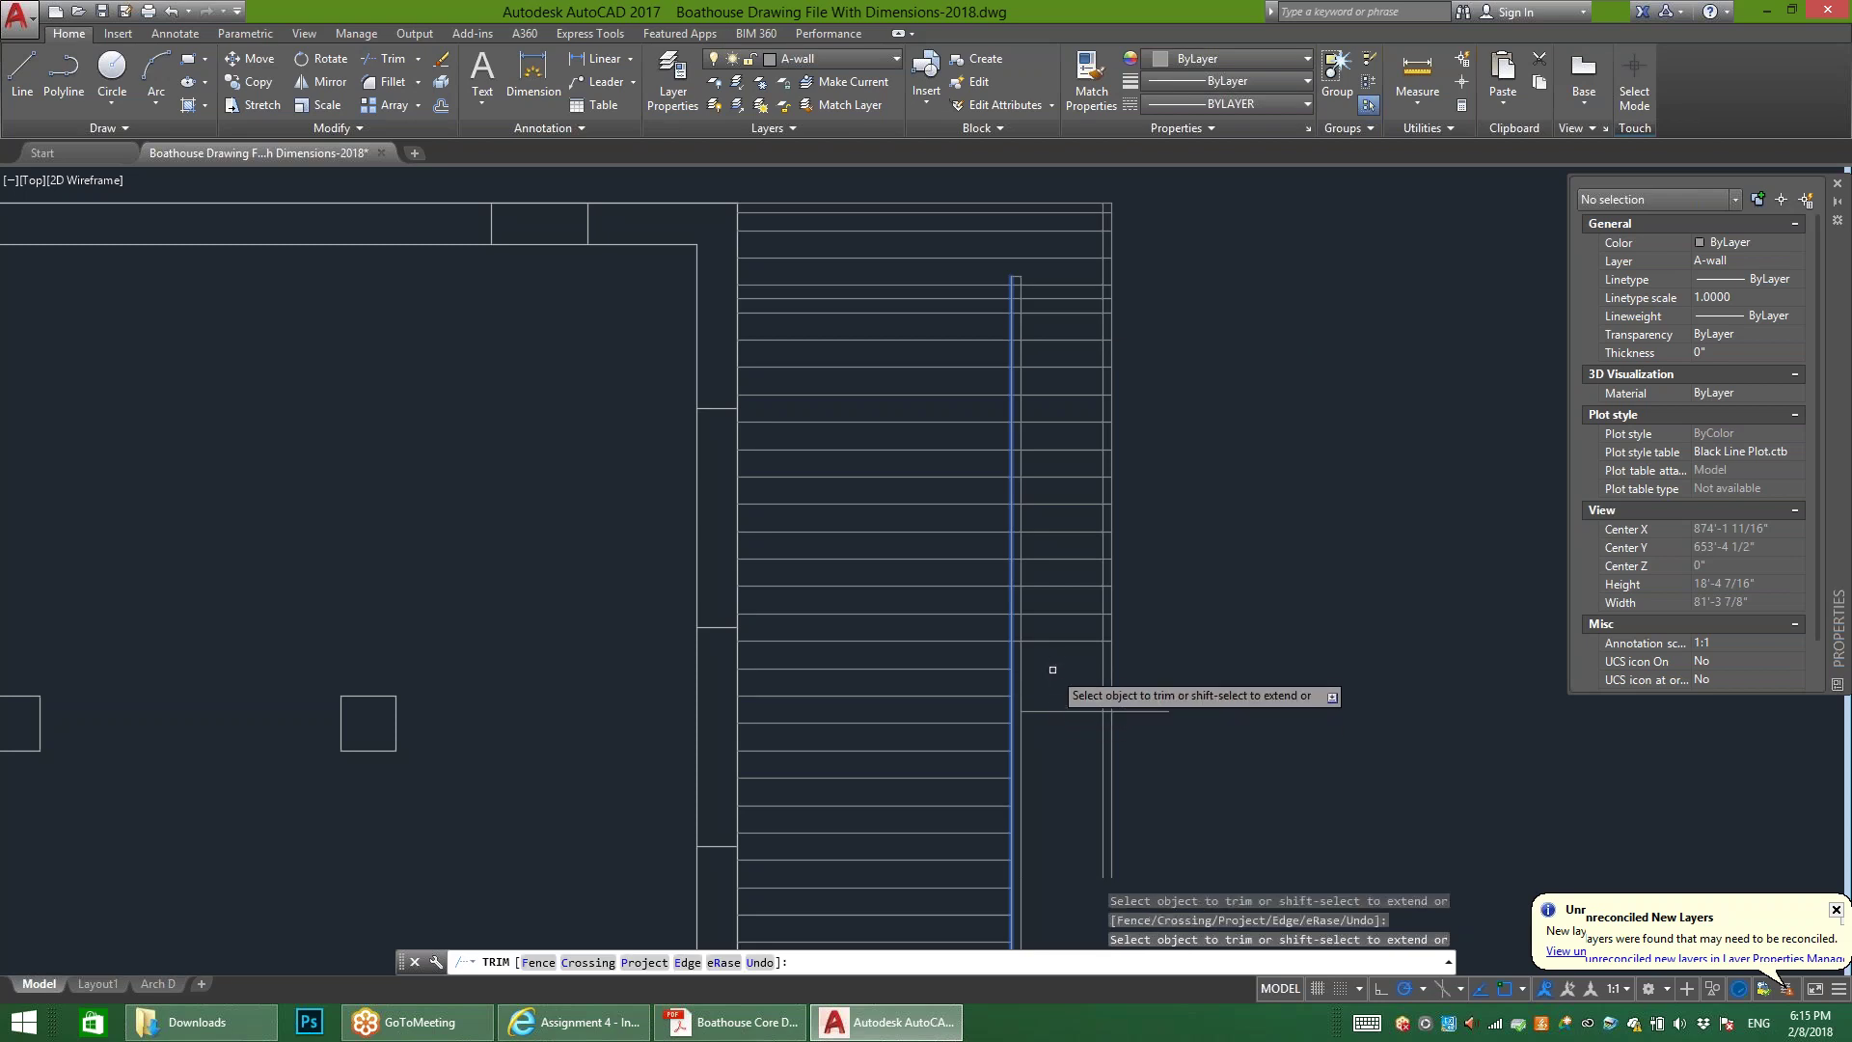
pyautogui.click(1067, 671)
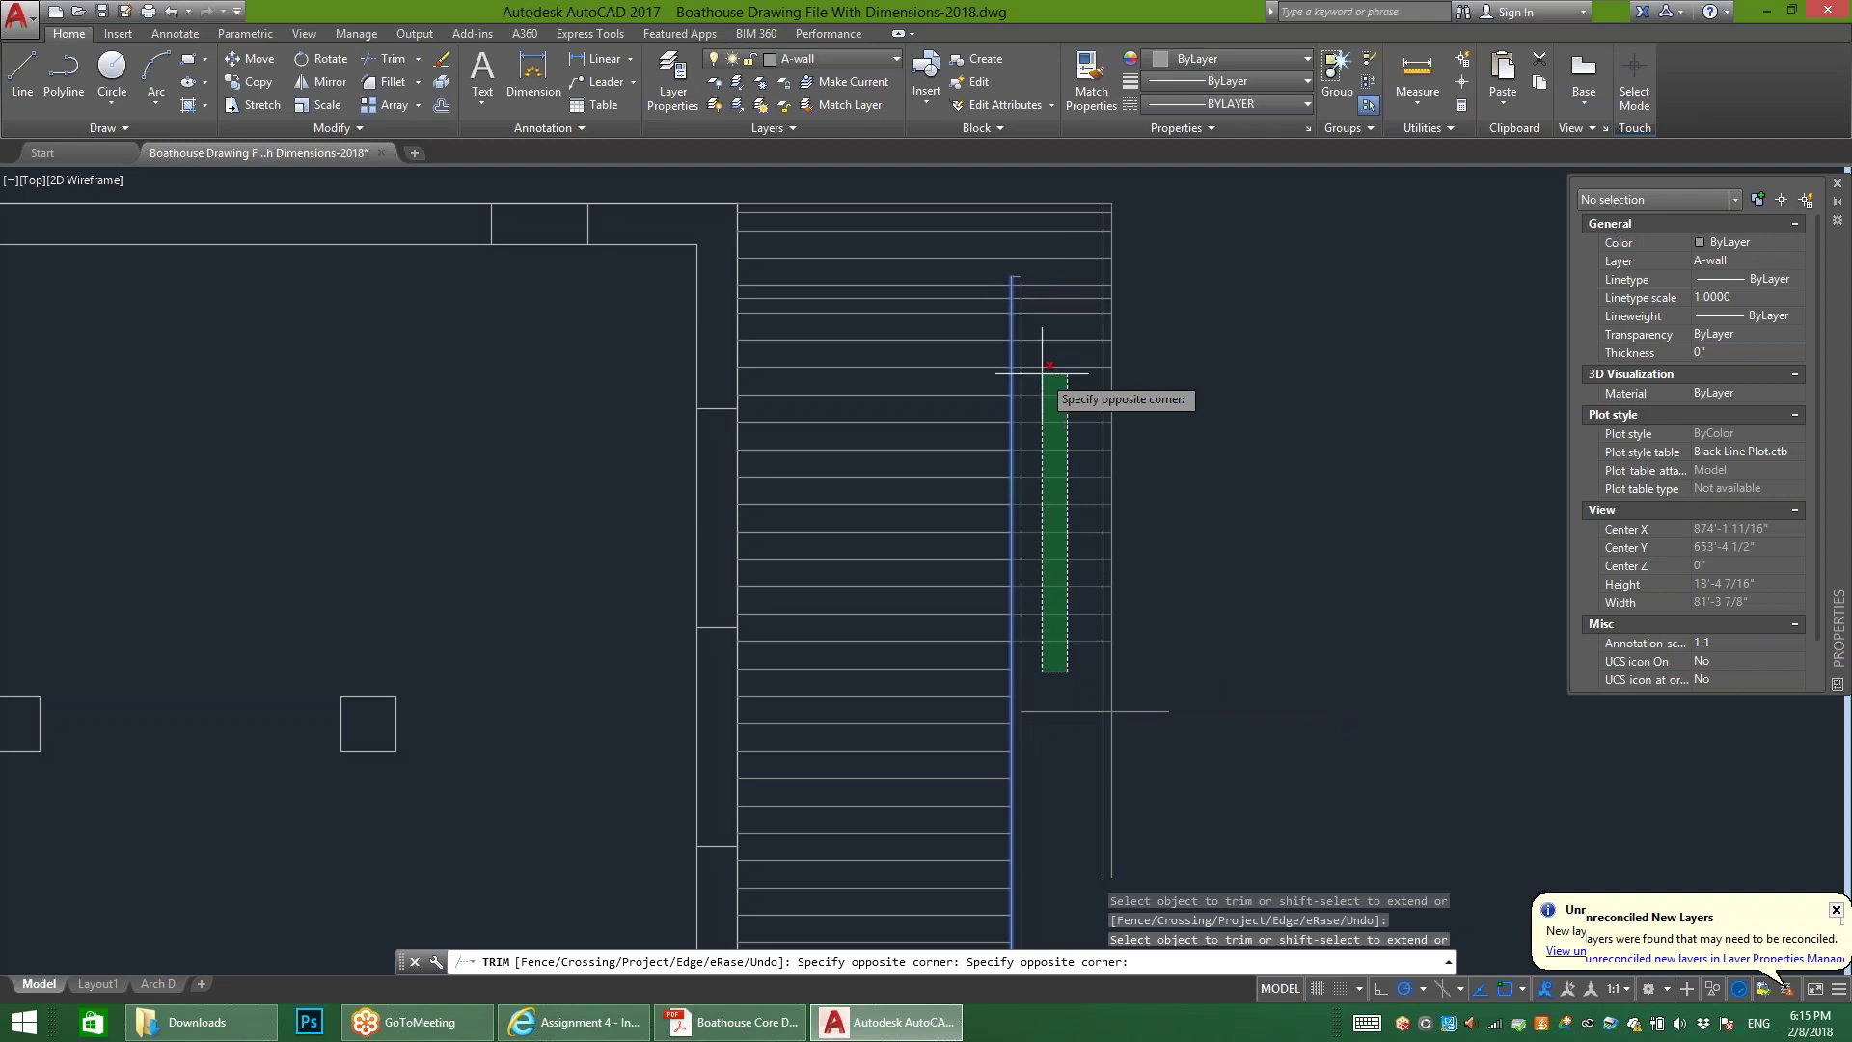
pyautogui.click(1034, 307)
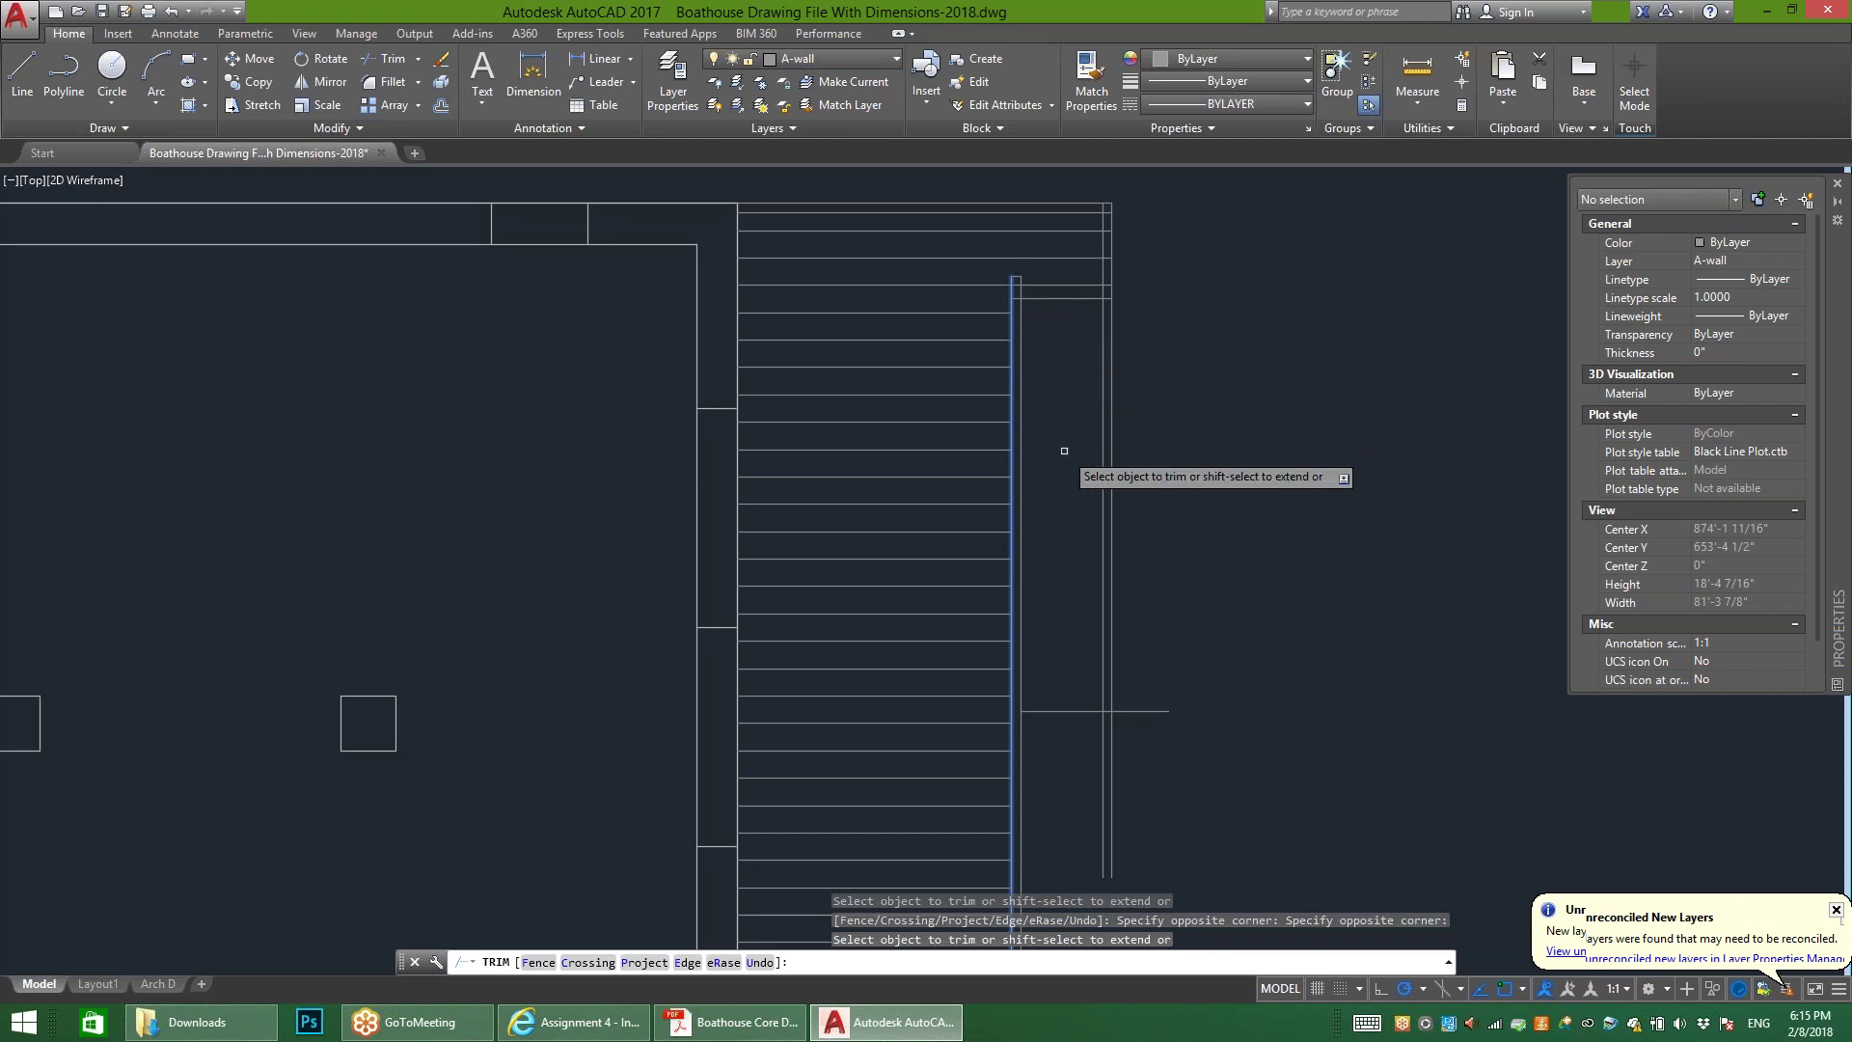
pyautogui.press('Escape')
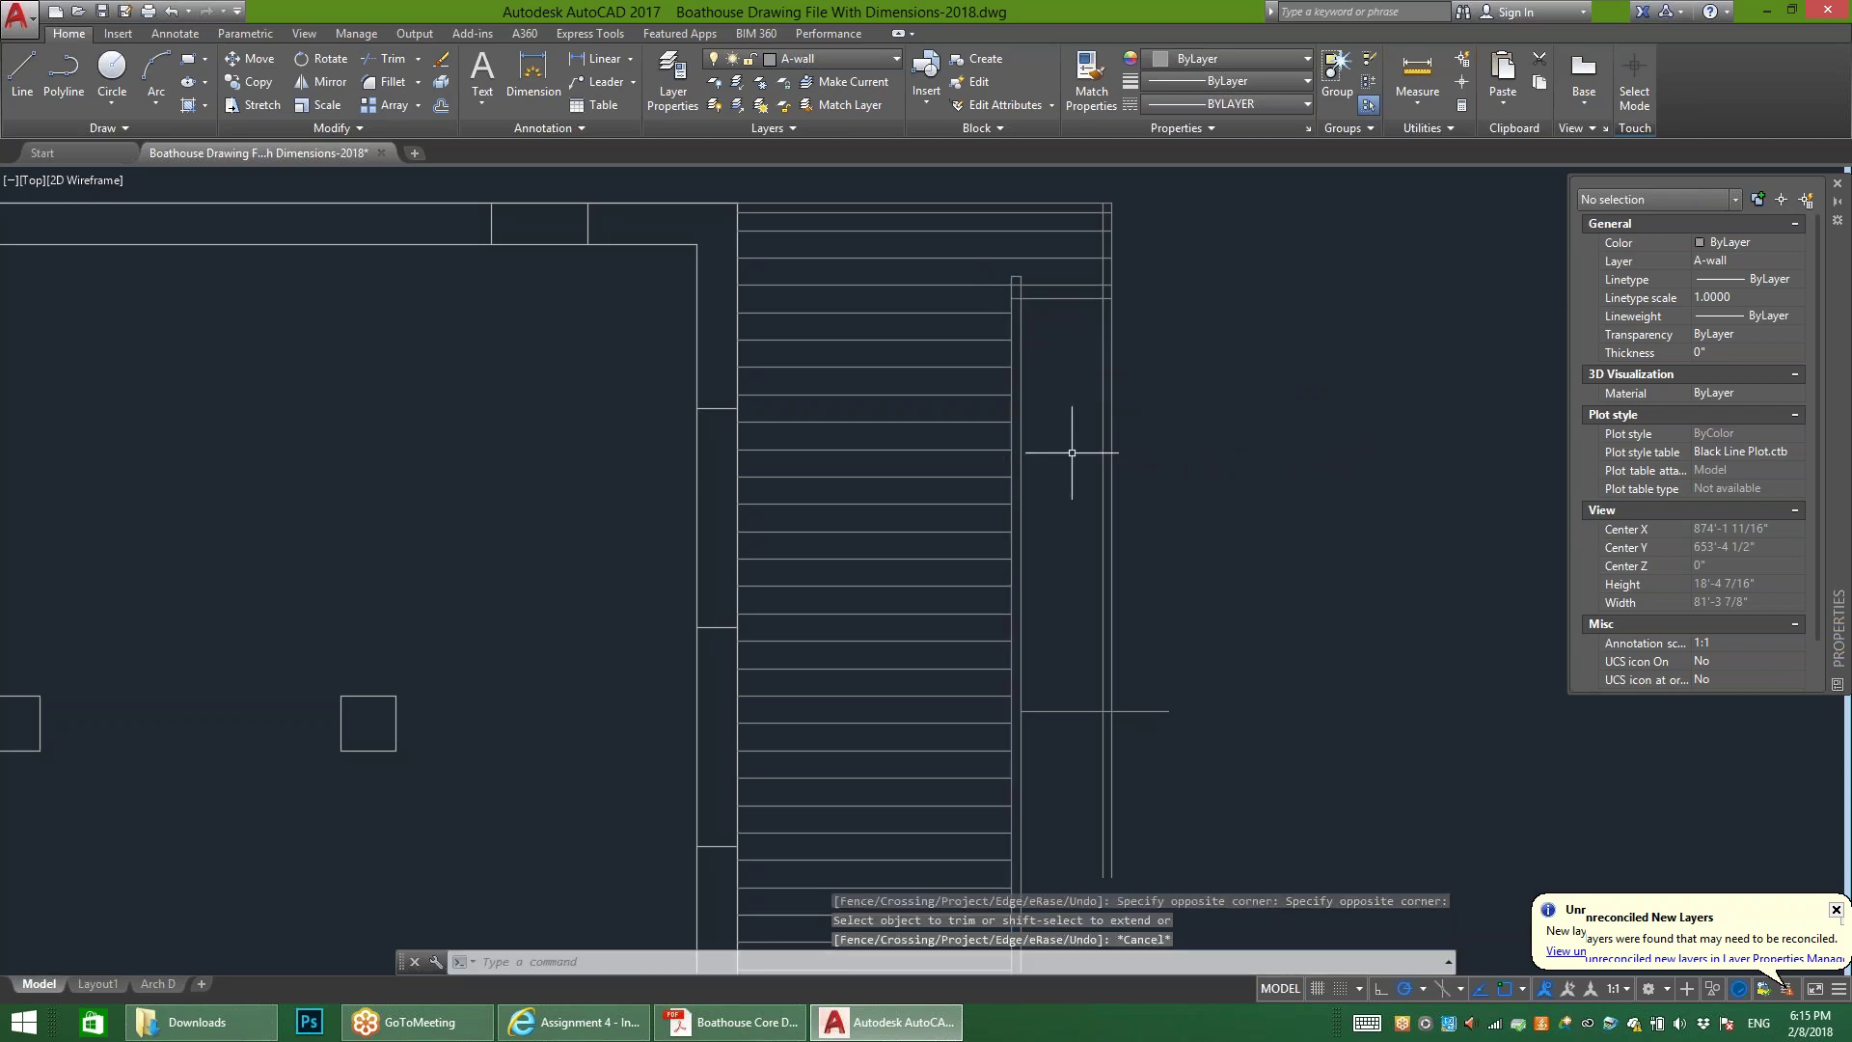
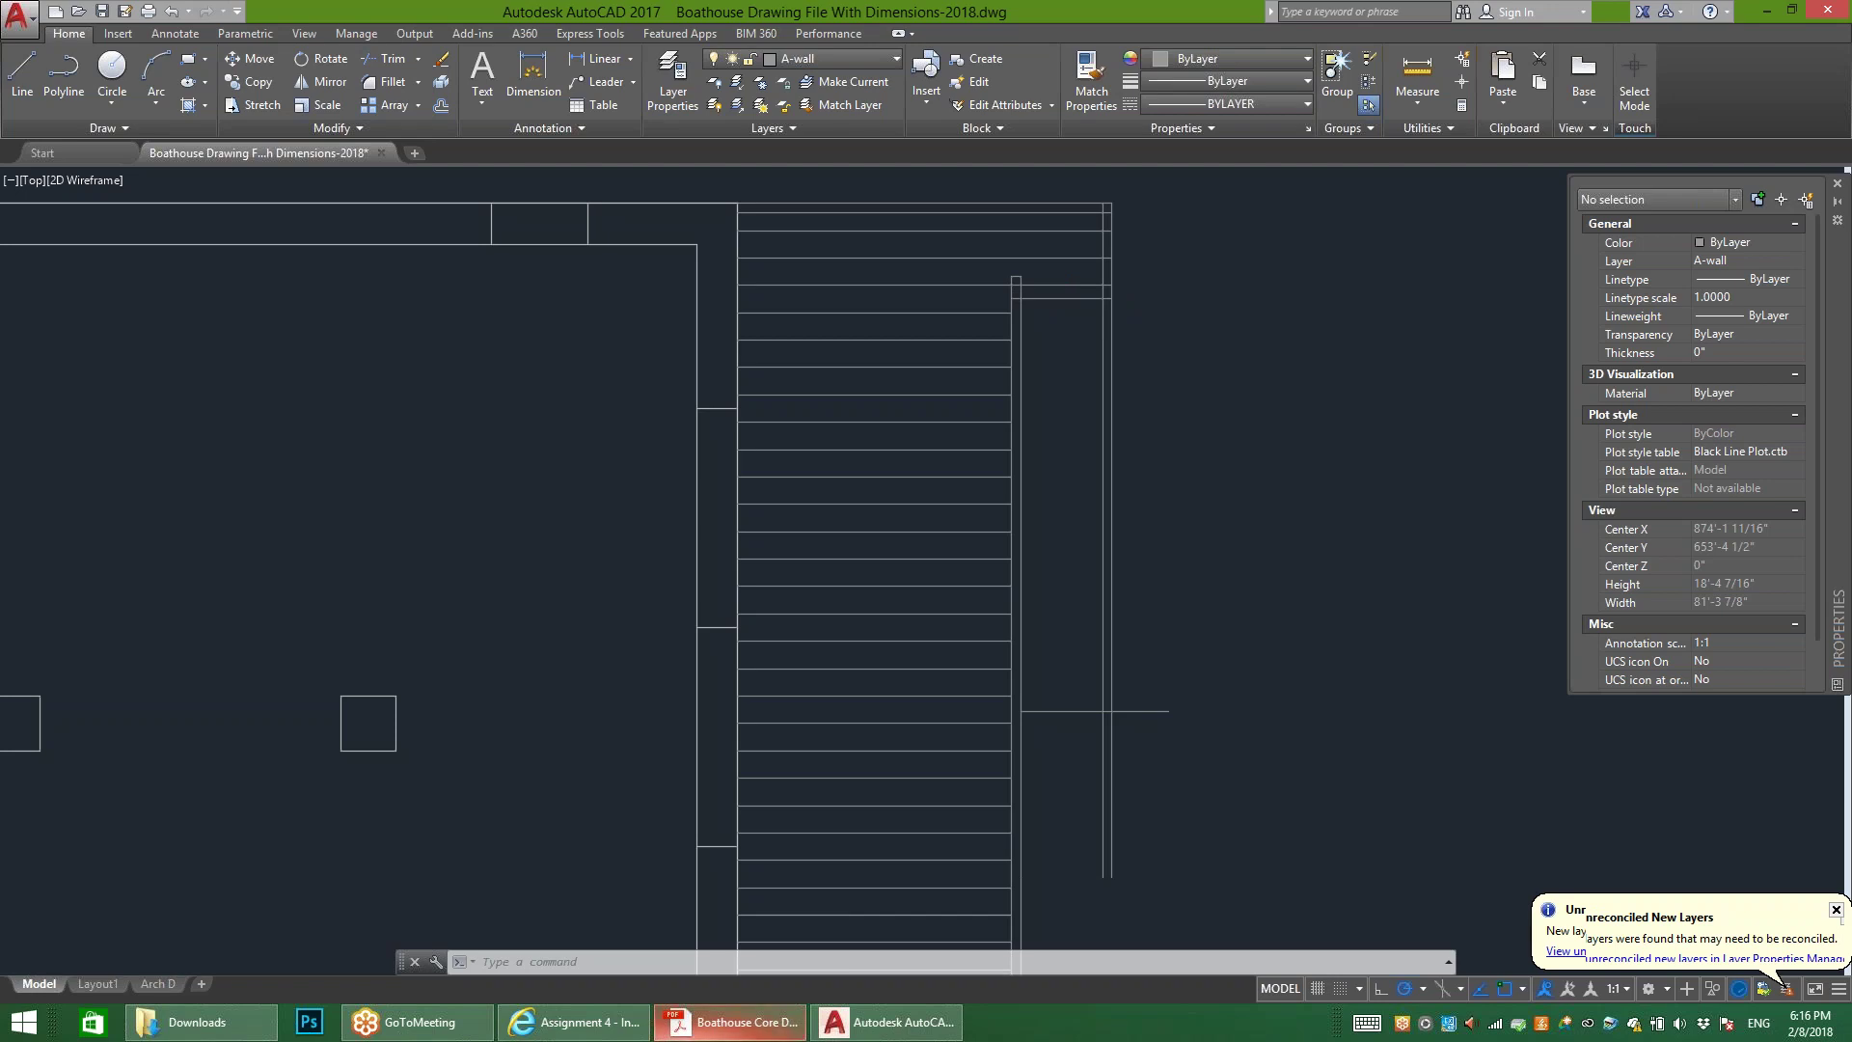
# Step: Switch to the boathouse core PDF in Acrobat and examine how the deck boards and stairs meet the outer railing
pyautogui.click(731, 1021)
pyautogui.scroll(1, 1439, 277)
pyautogui.scroll(-2, 1439, 277)
pyautogui.scroll(1, 1439, 277)
pyautogui.scroll(2, 1440, 277)
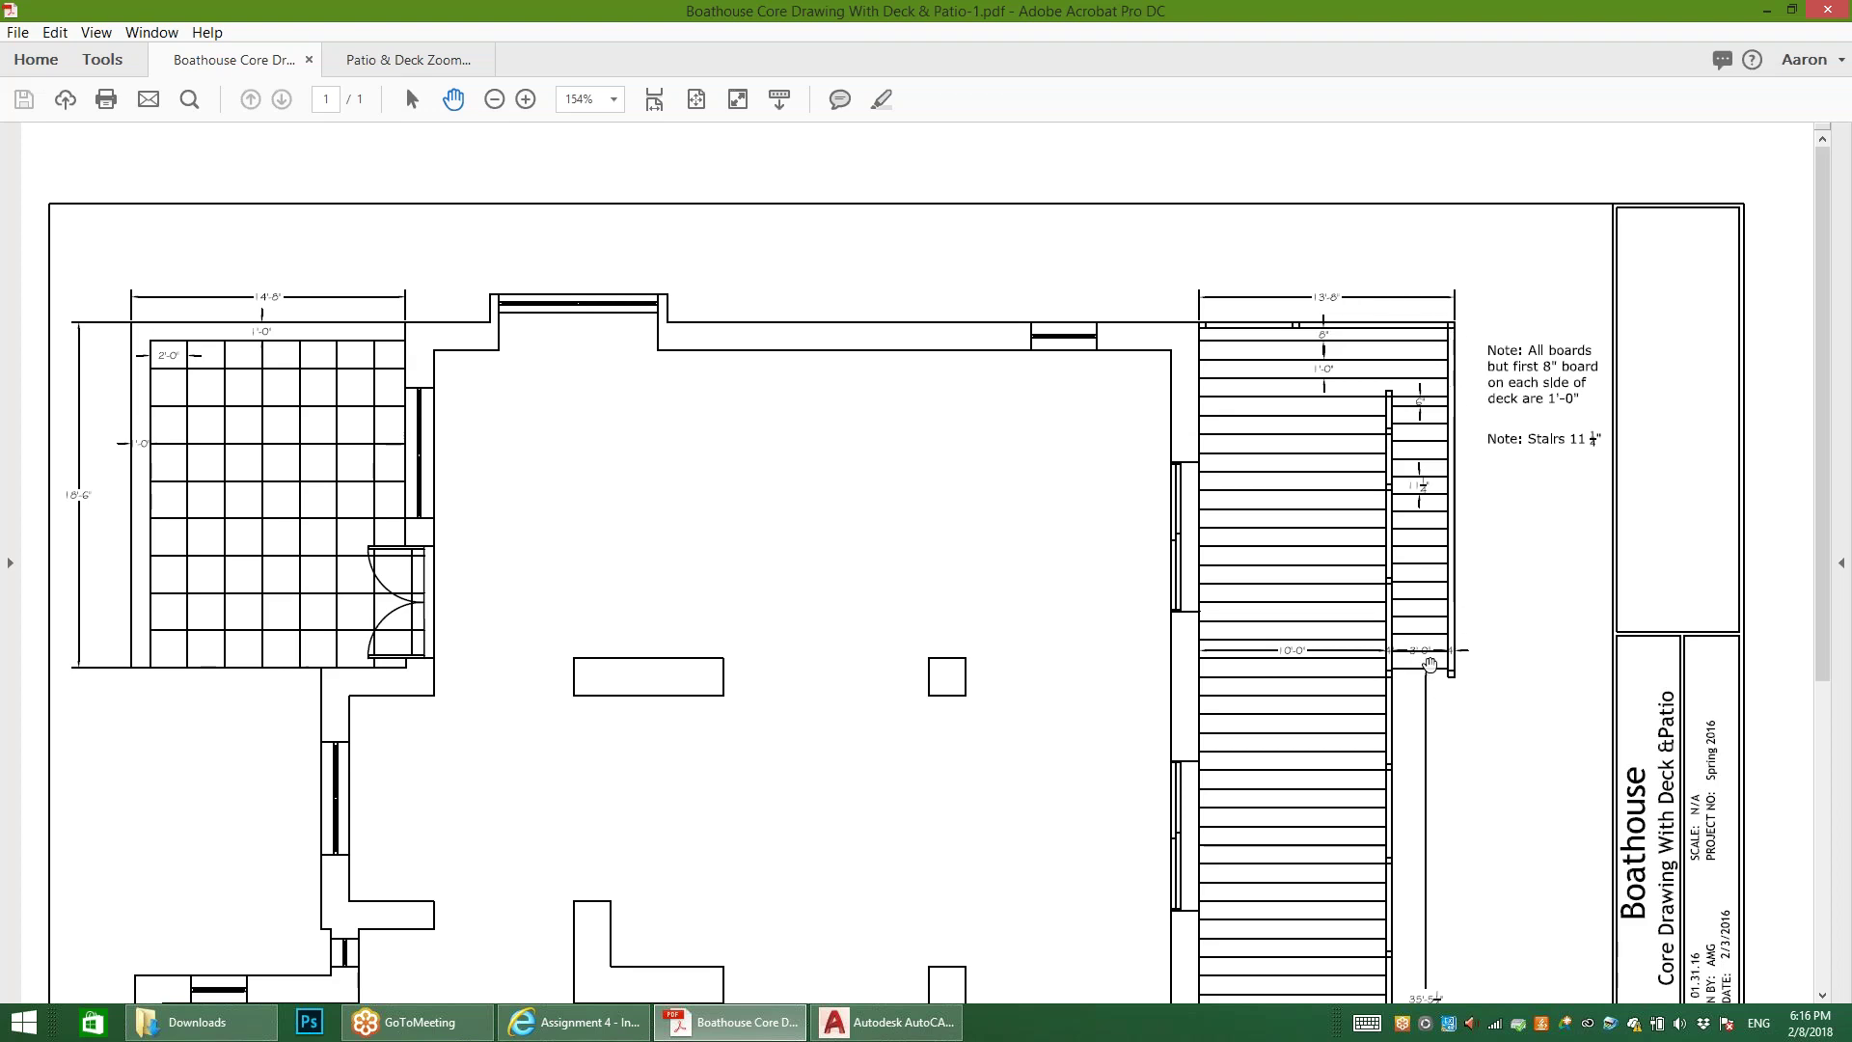
# Step: Switch back to AutoCAD and trim the board lines between the two outer vertical railing lines, using both railing lines as cutting edges
pyautogui.click(888, 1022)
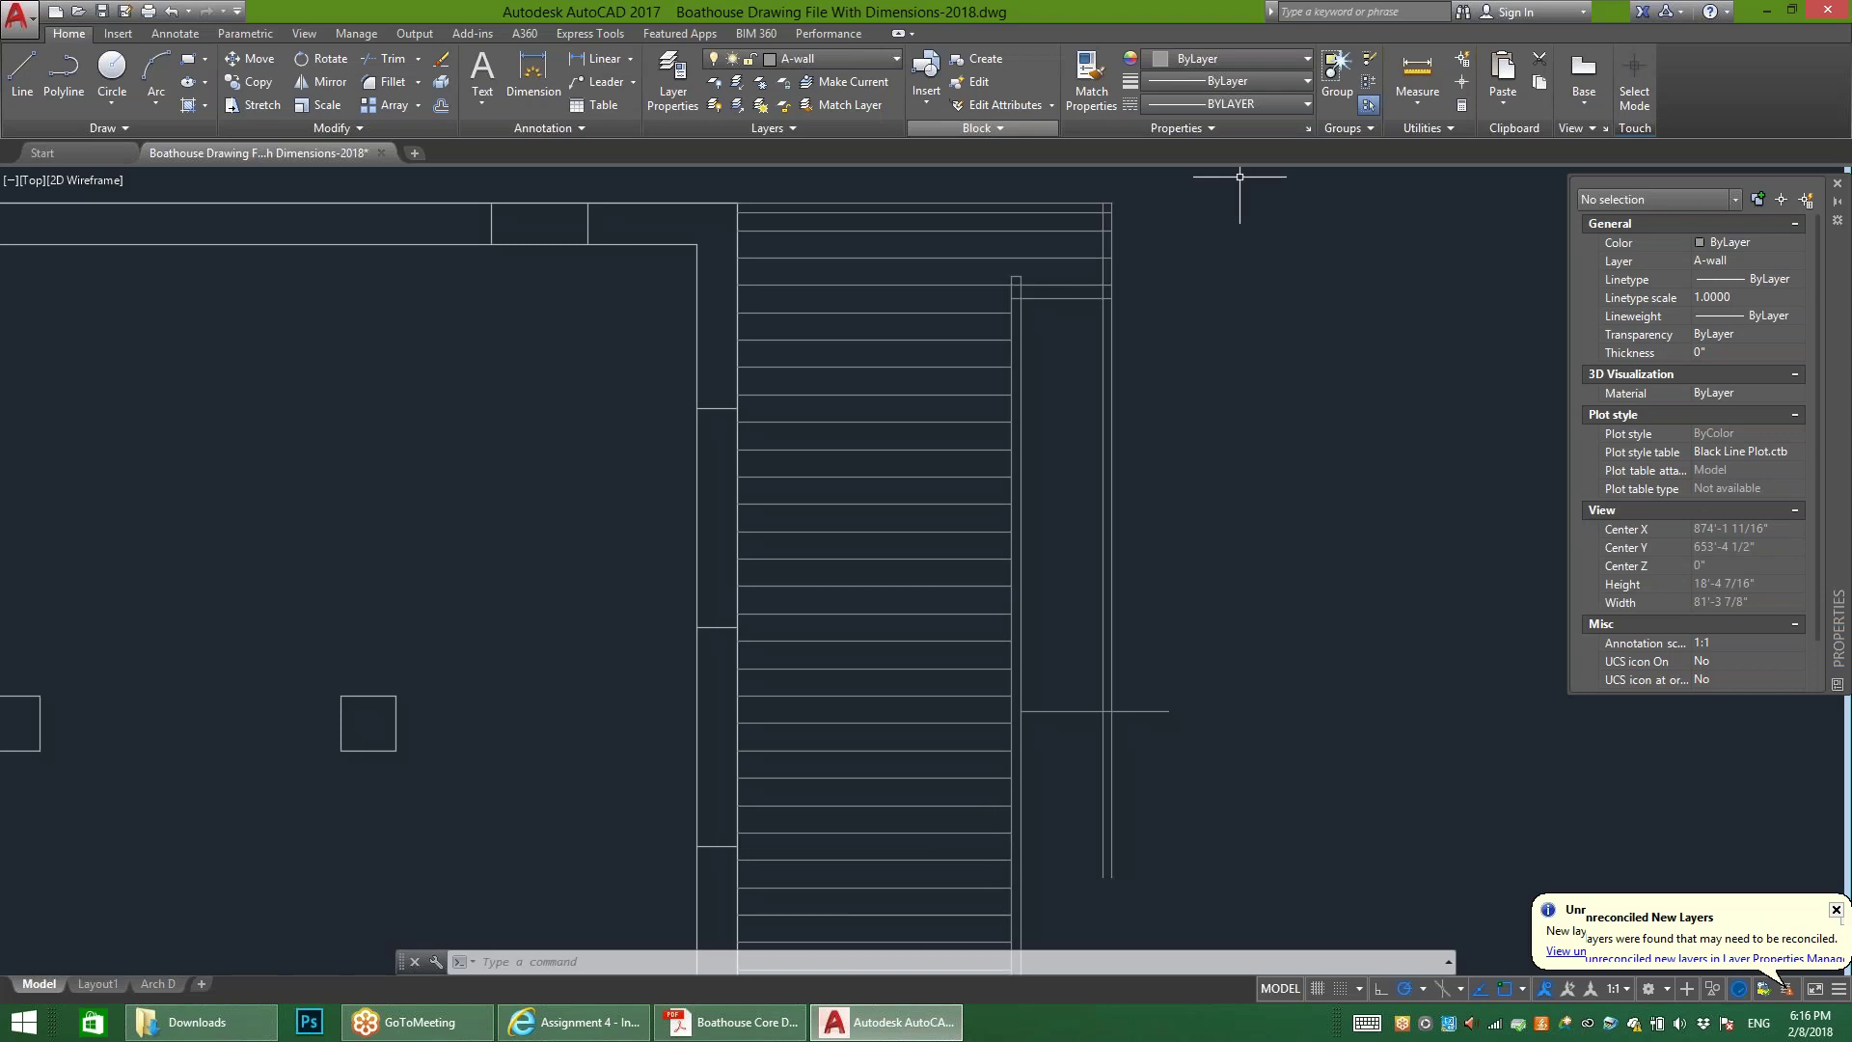
pyautogui.click(403, 65)
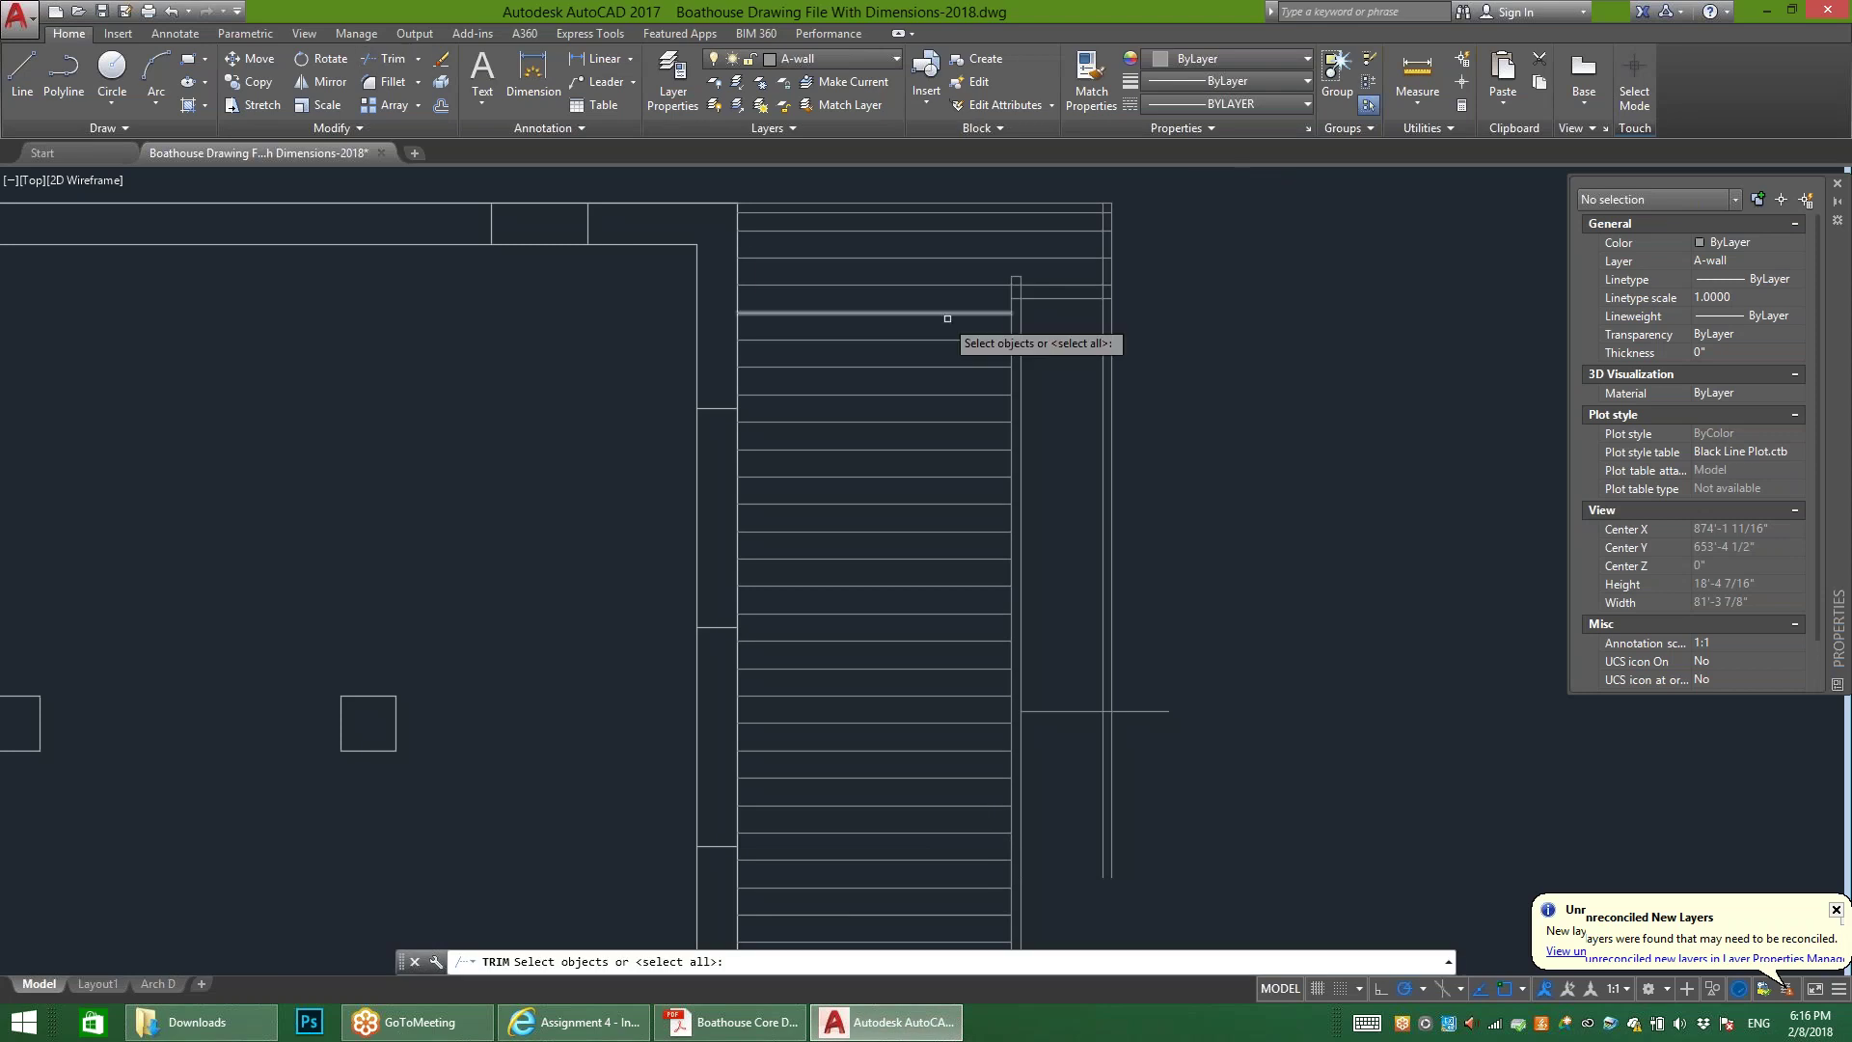
pyautogui.click(1113, 364)
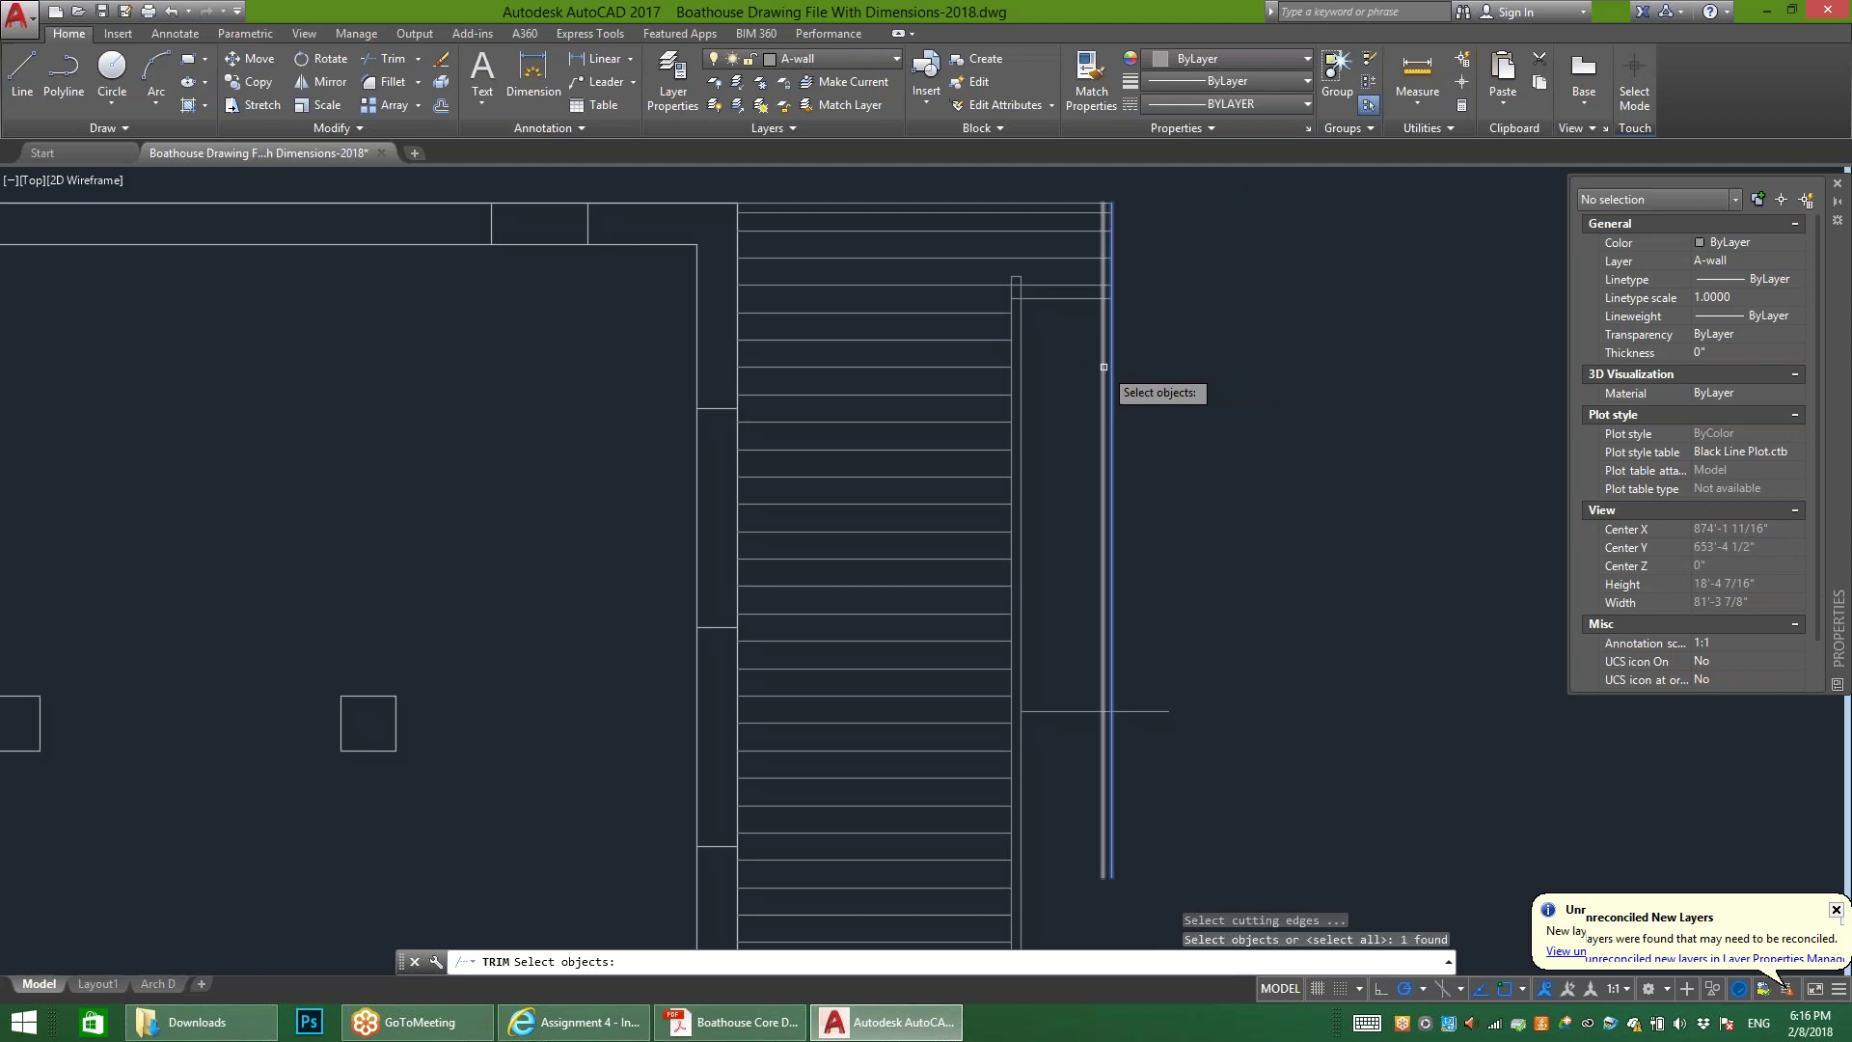
pyautogui.click(1103, 366)
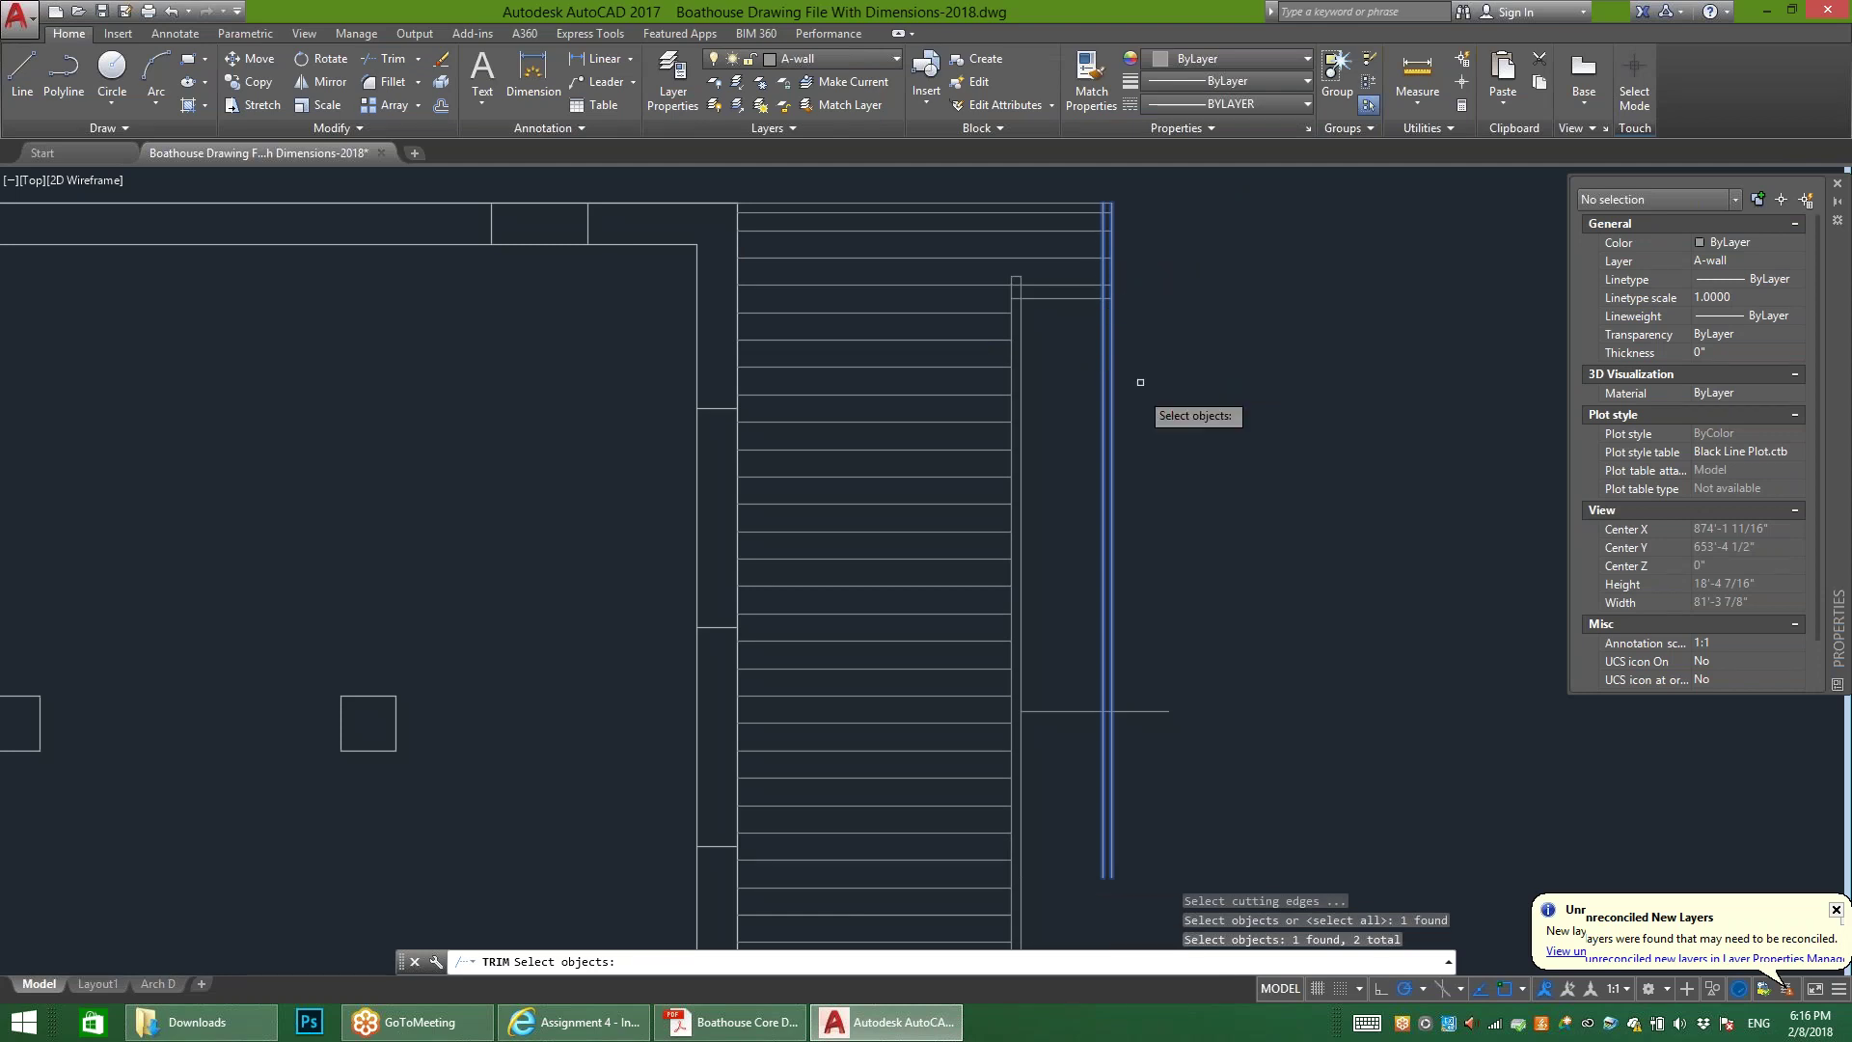
pyautogui.press('Return')
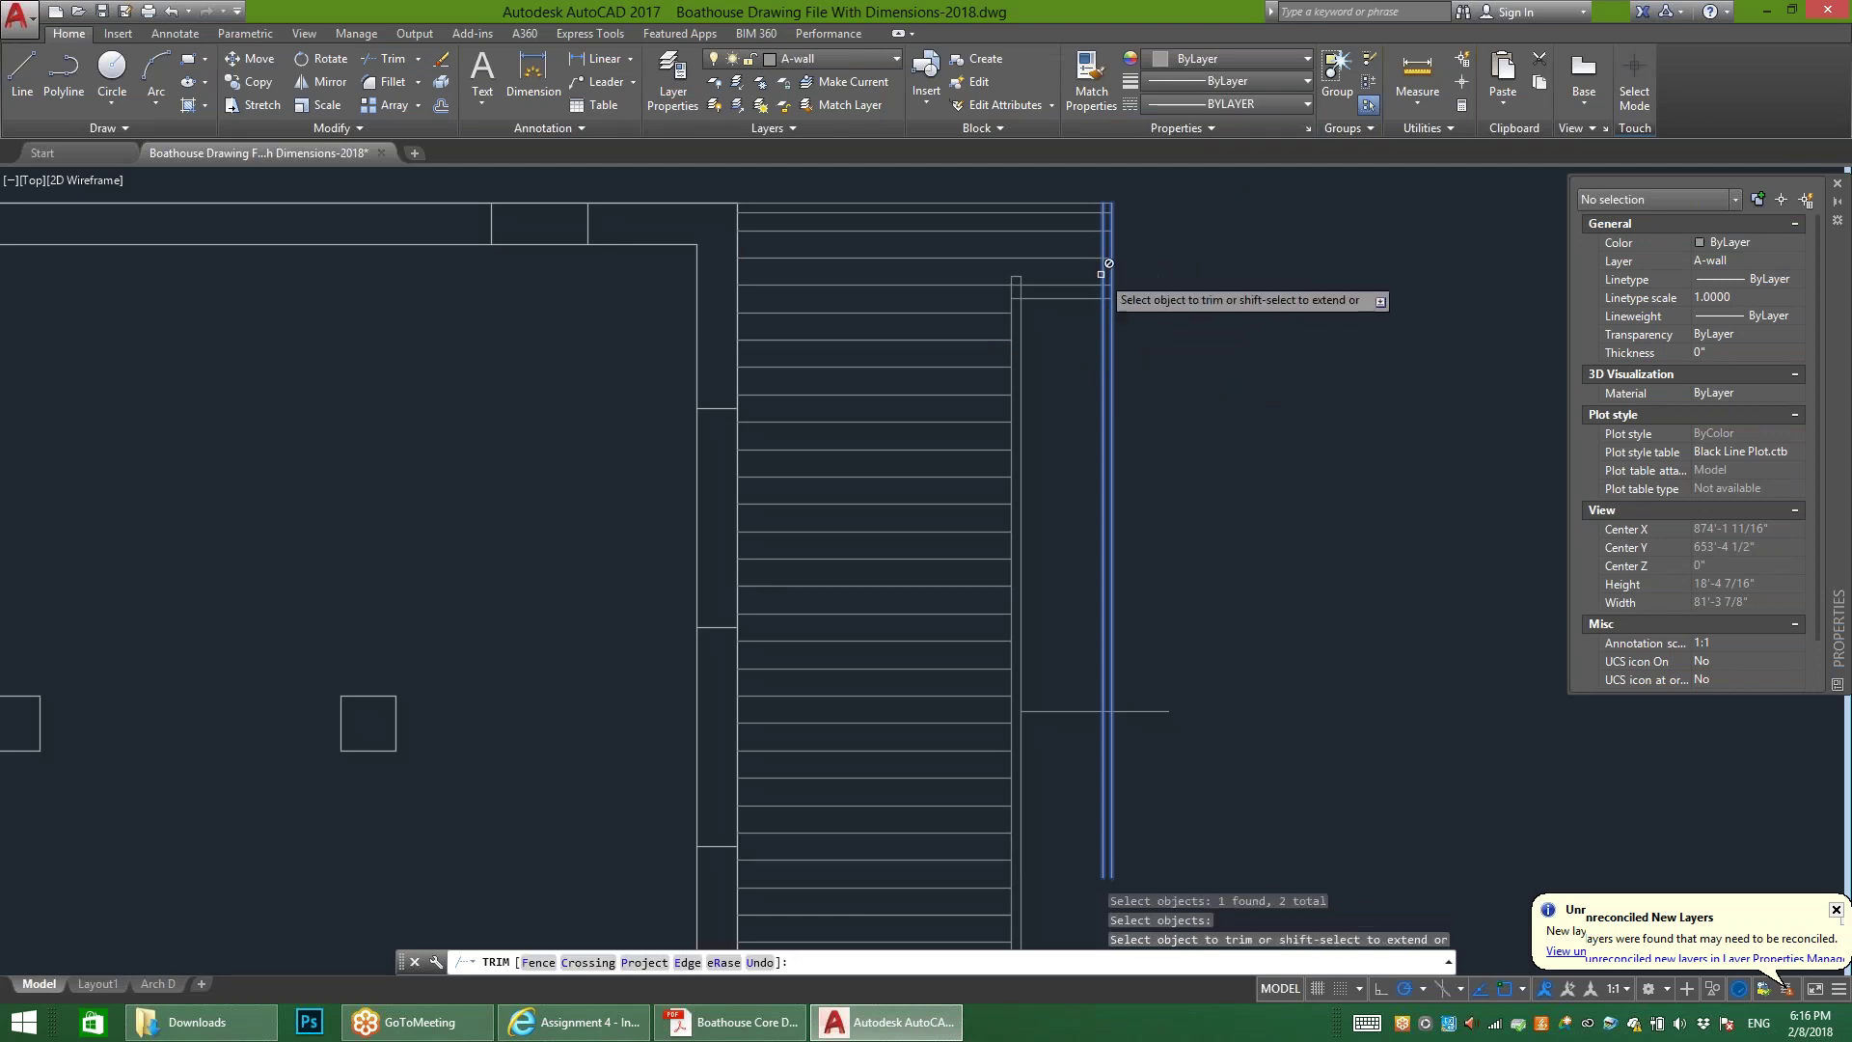
pyautogui.scroll(3, 1110, 290)
pyautogui.click(1111, 311)
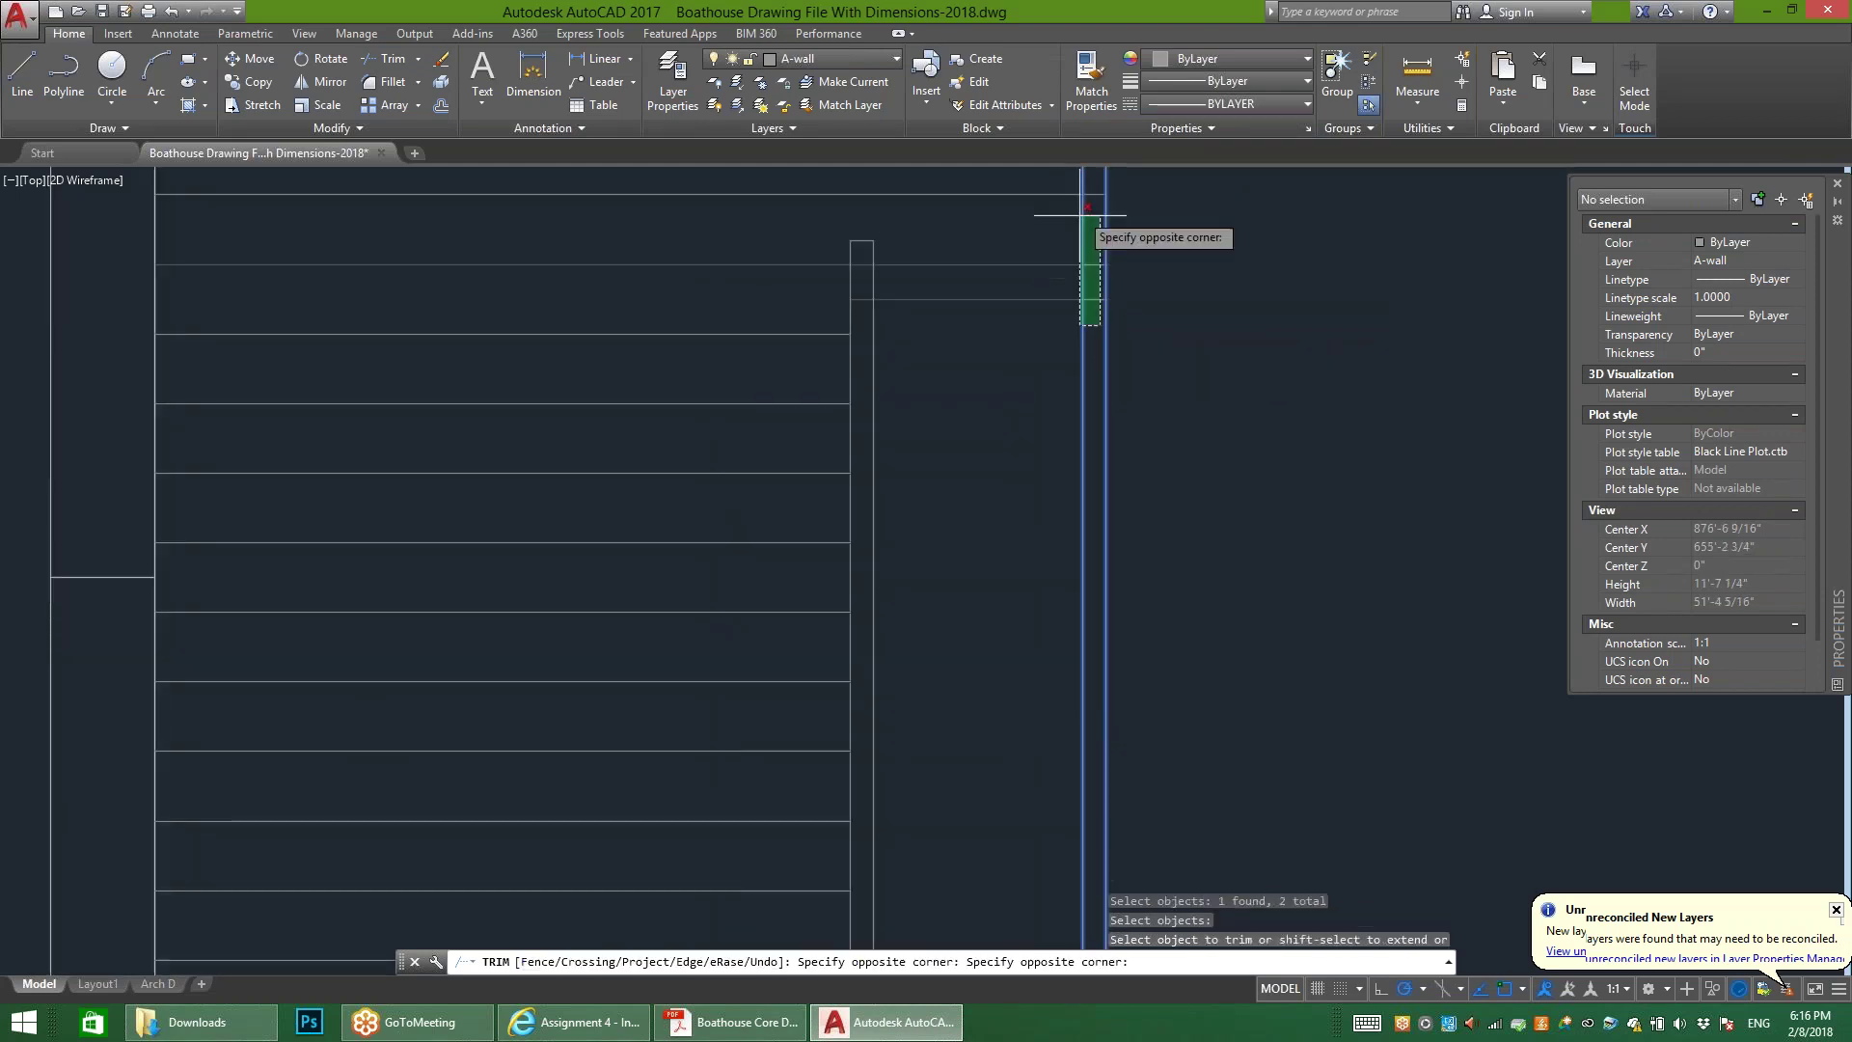
pyautogui.scroll(-3, 1088, 207)
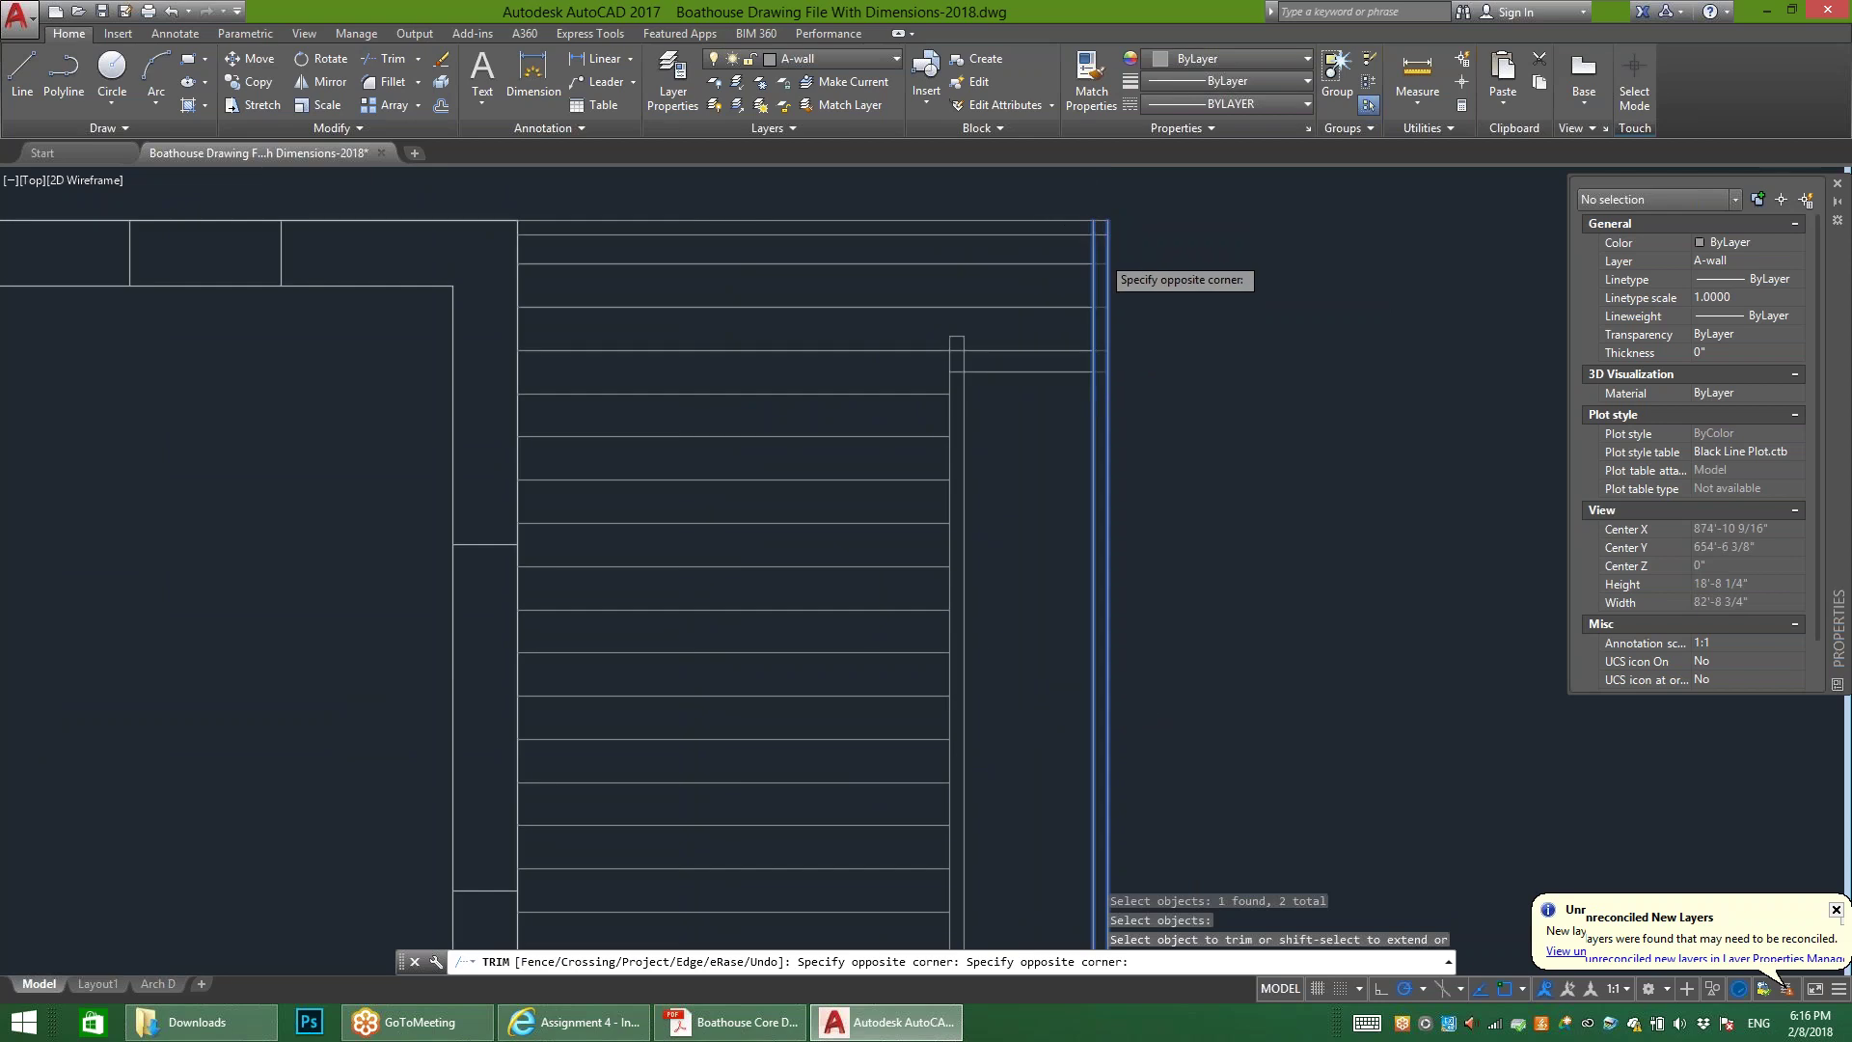
pyautogui.click(1108, 290)
pyautogui.scroll(-2, 1109, 289)
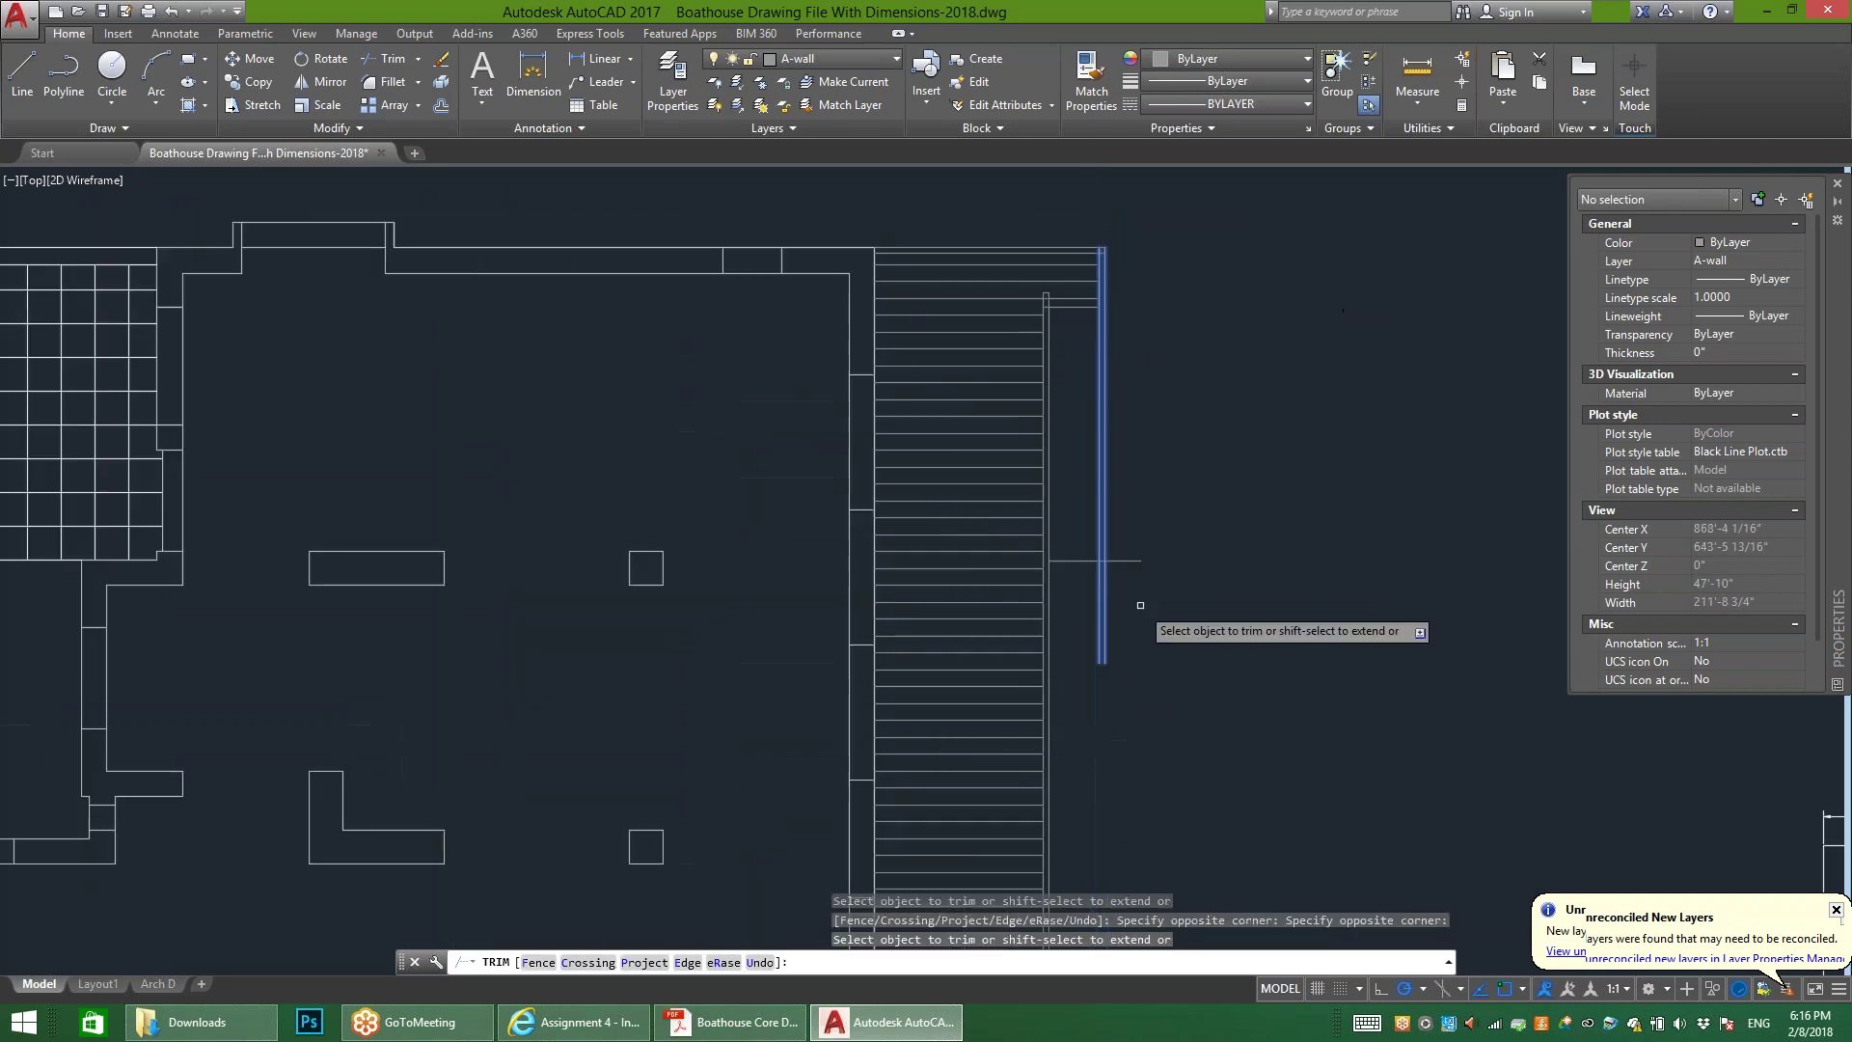
pyautogui.press('Escape')
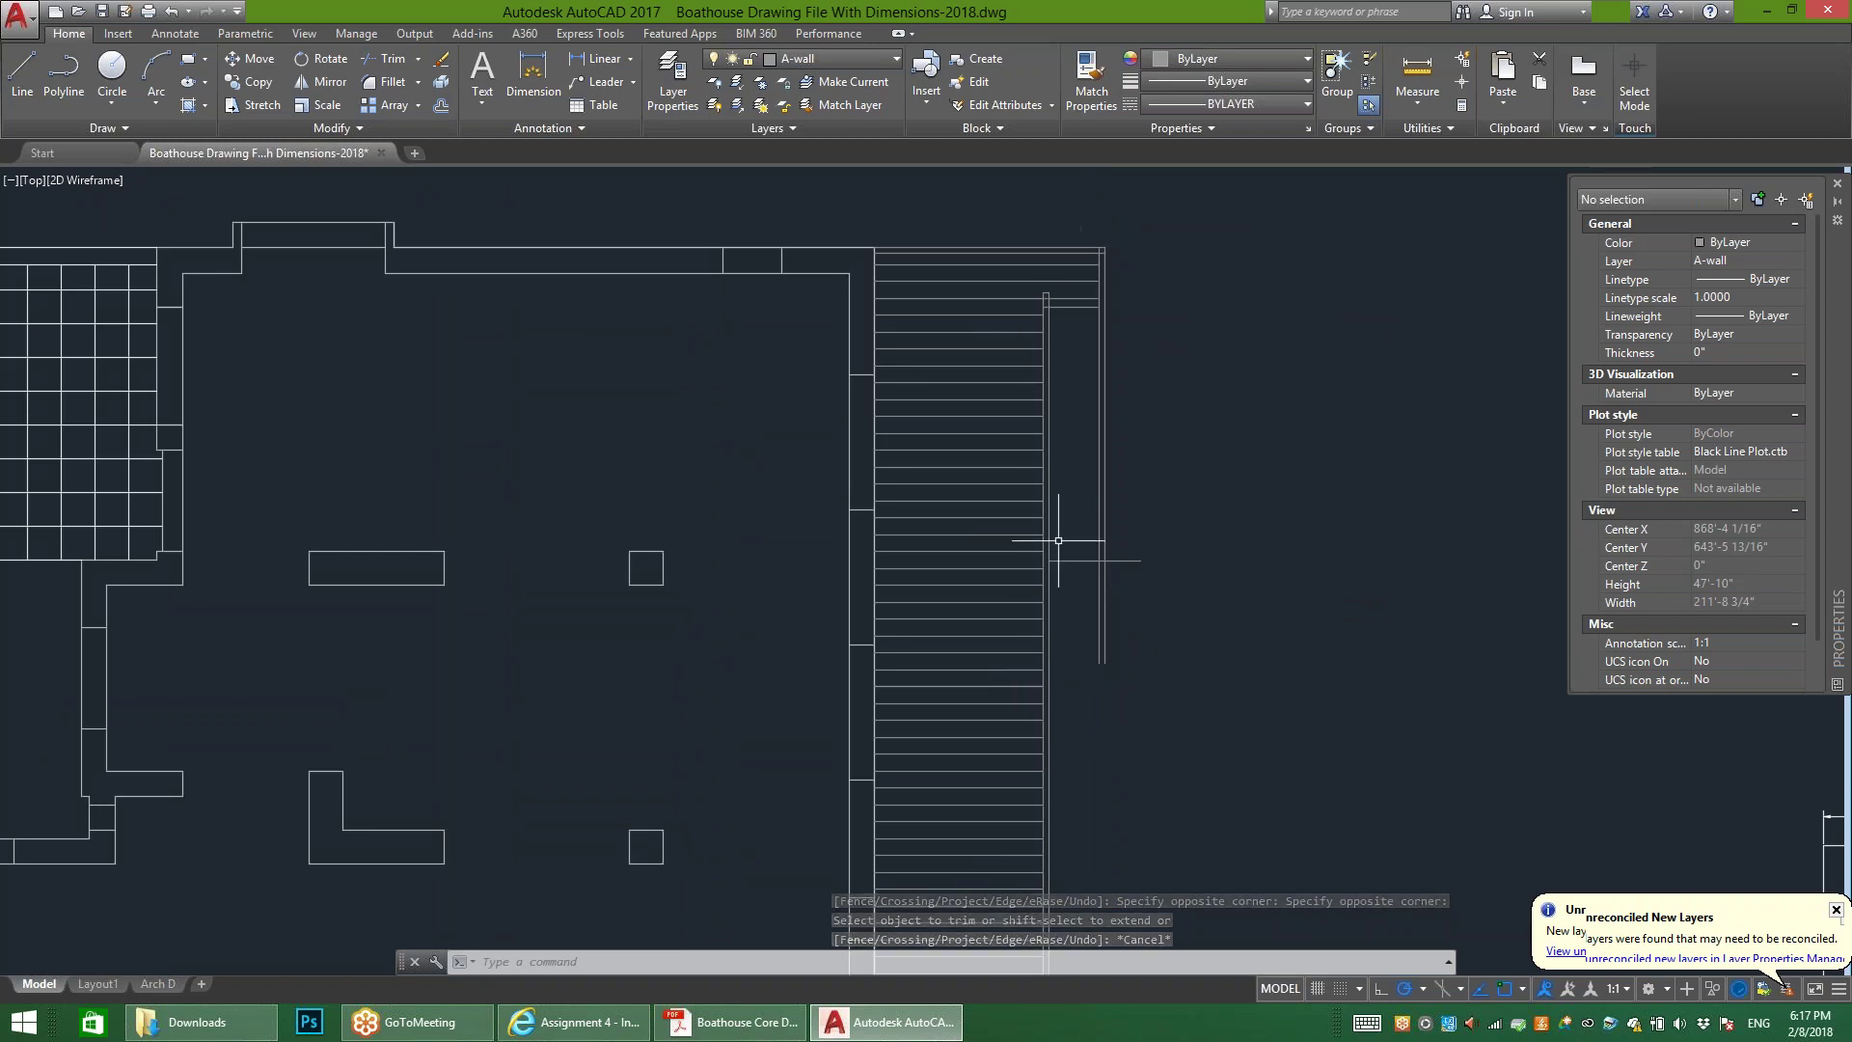
# Step: Trim the overhang of the horizontal line at the foot of the stairs, using the outermost railing line as the cutting edge
pyautogui.scroll(2, 1104, 517)
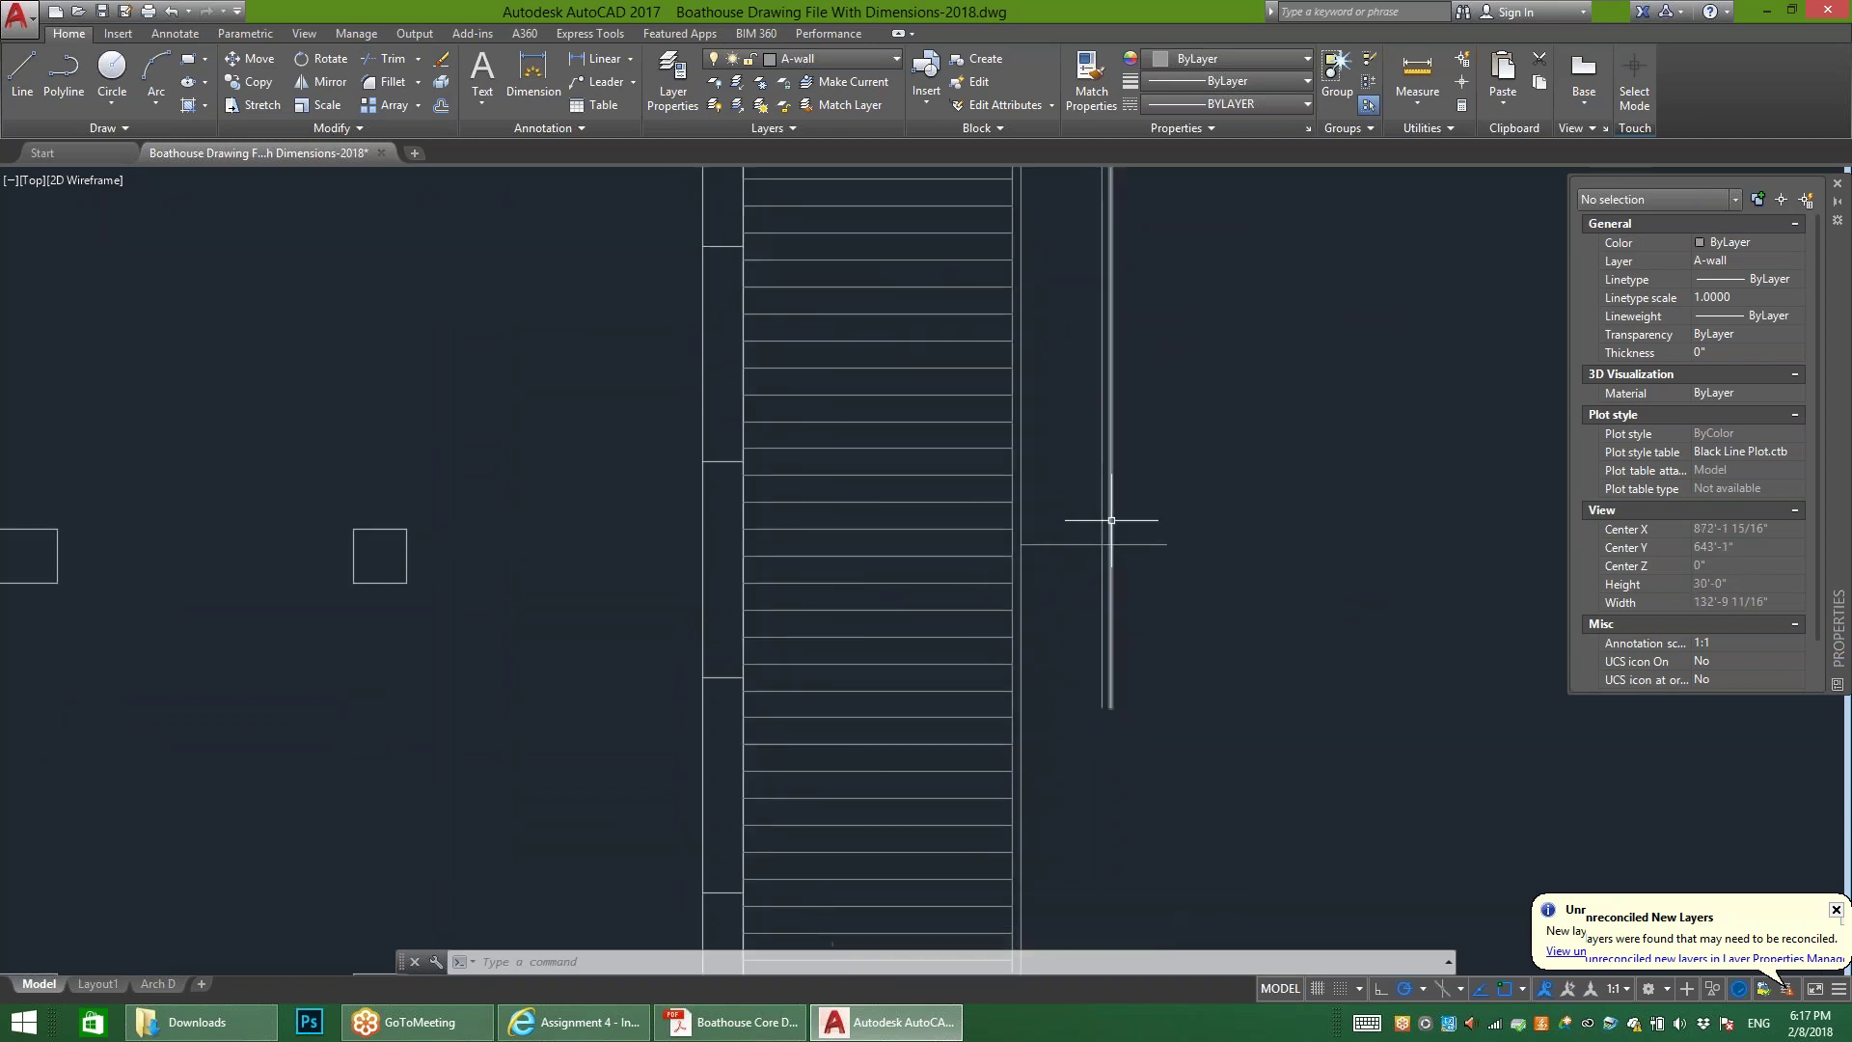
pyautogui.click(392, 58)
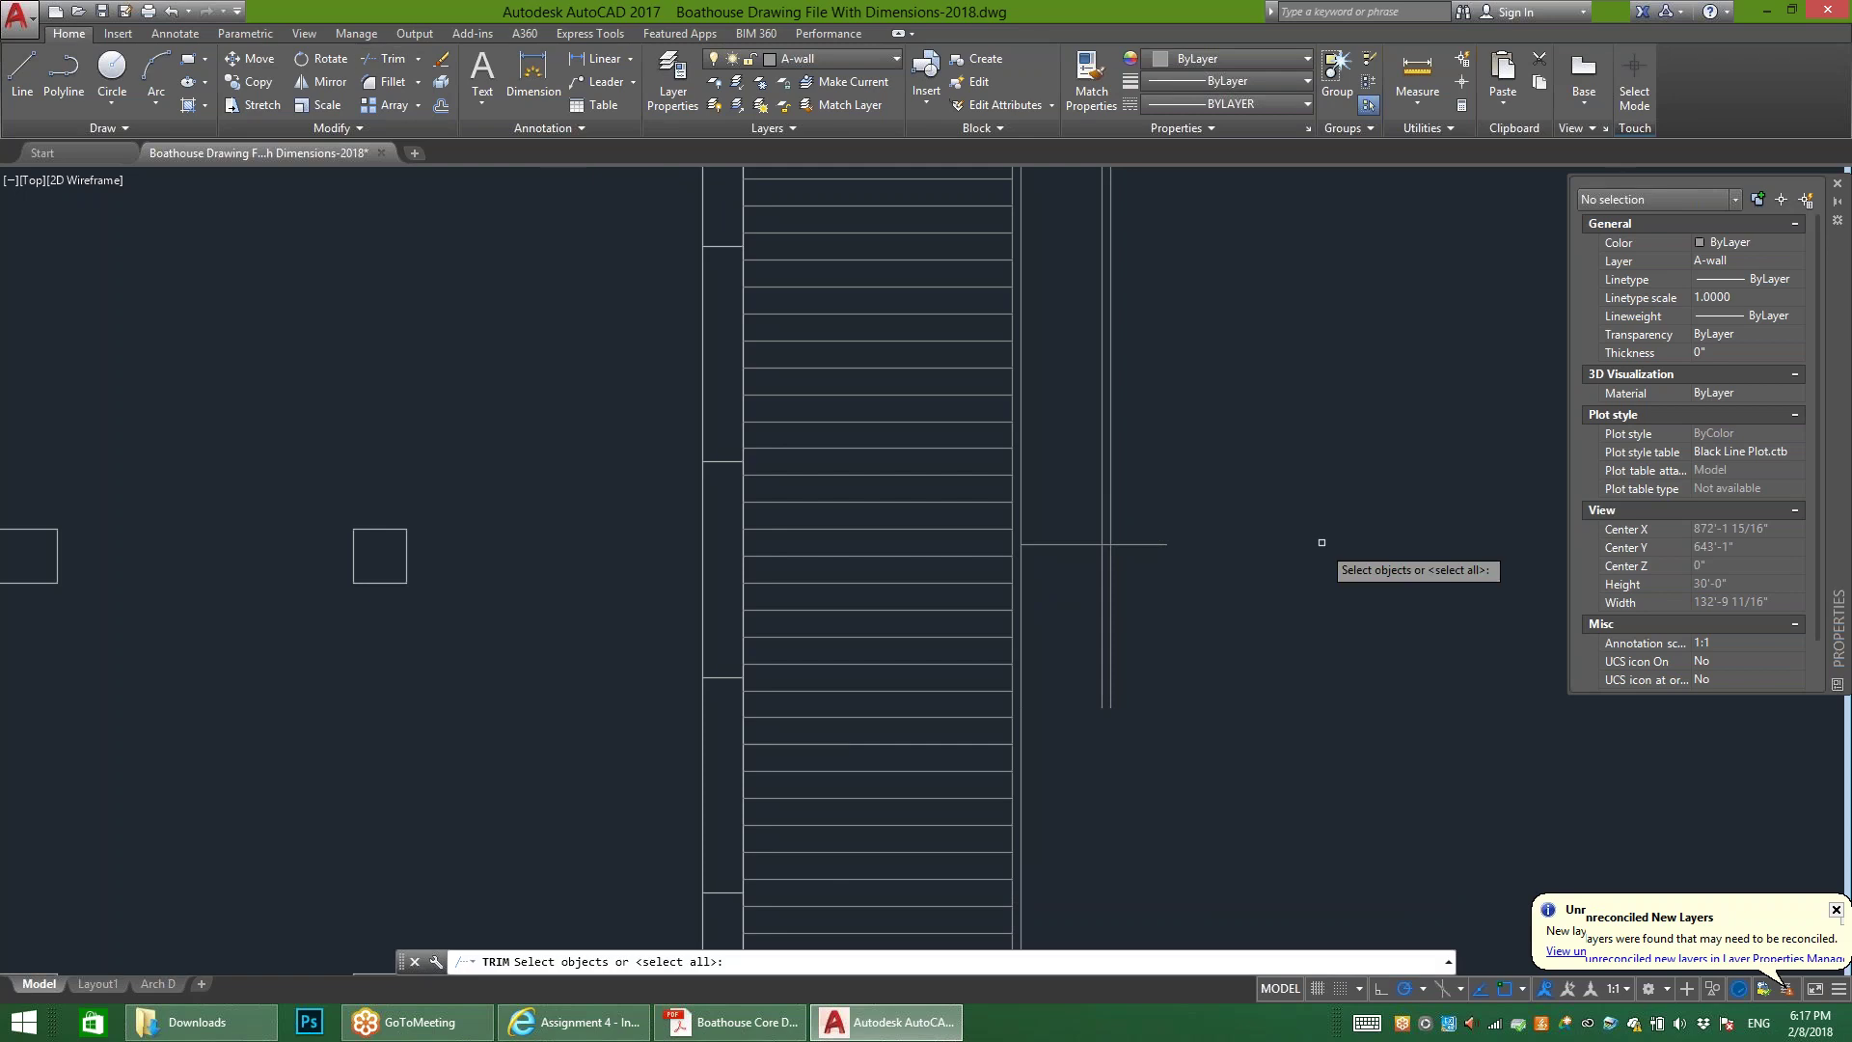
pyautogui.click(1112, 521)
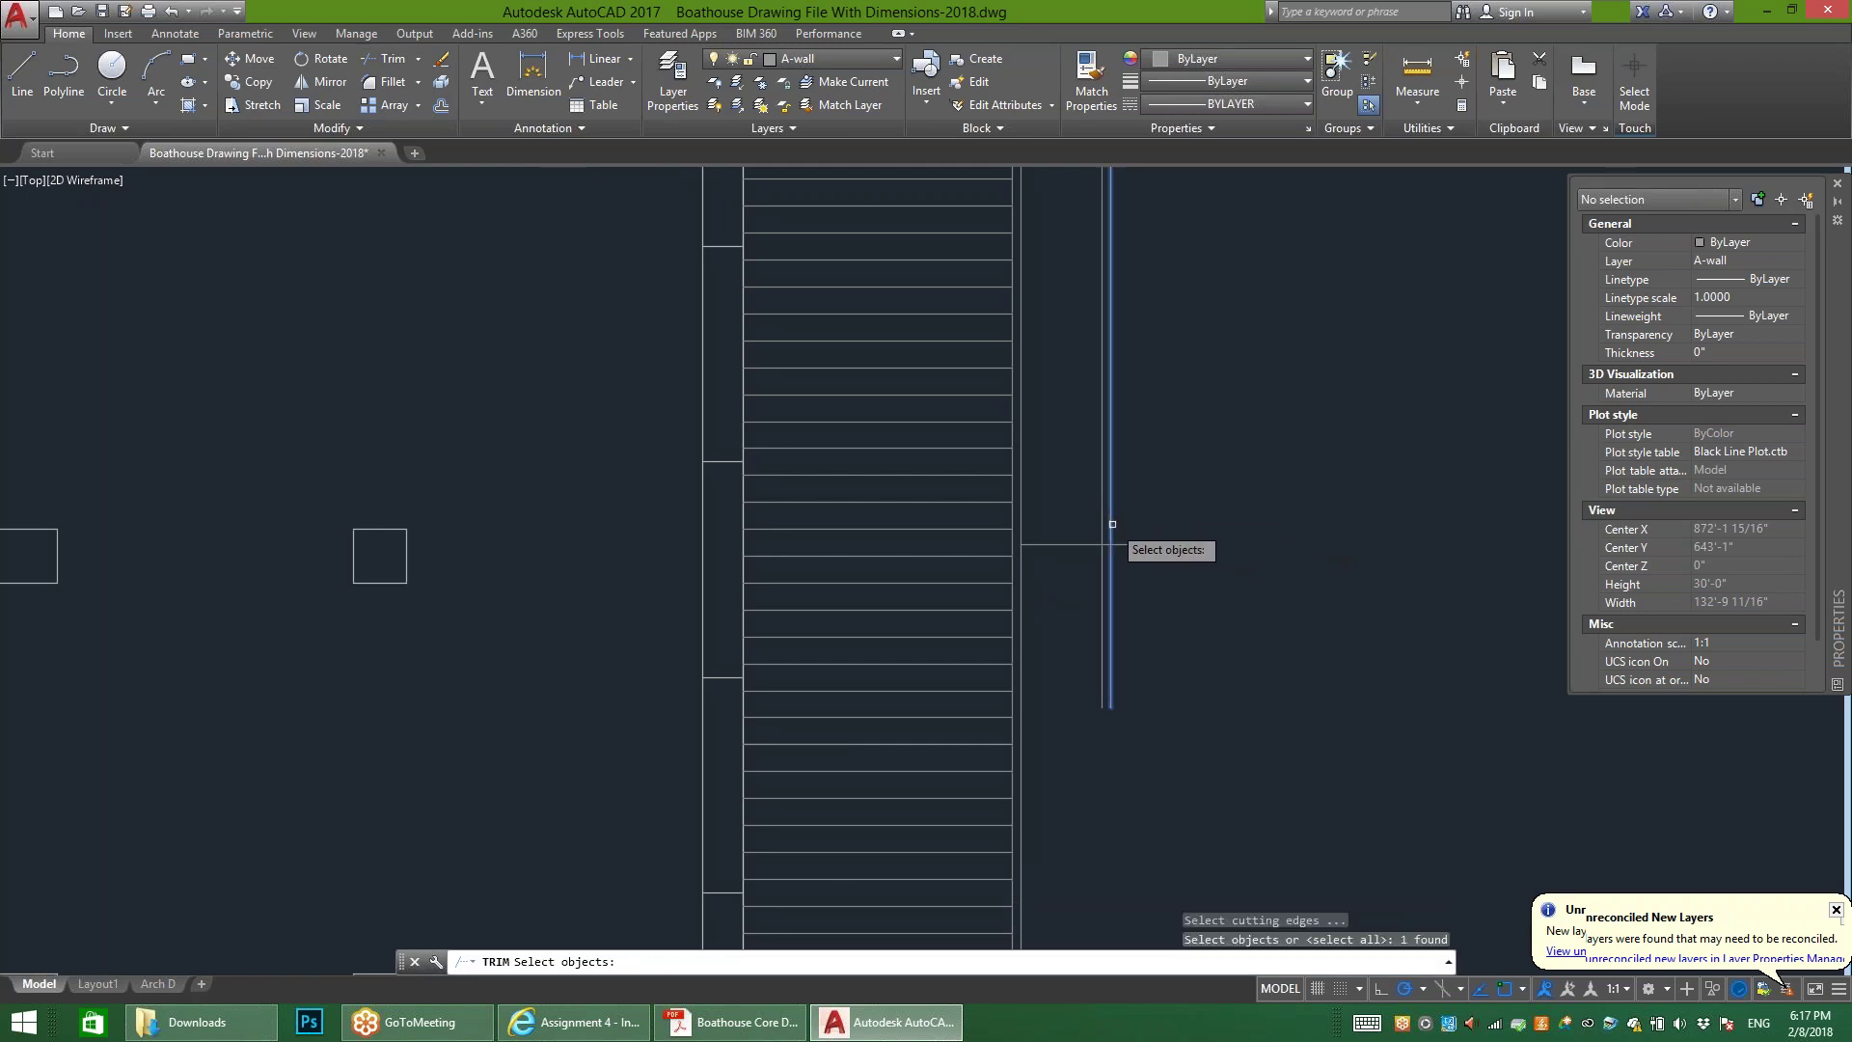
pyautogui.press('Return')
pyautogui.click(1186, 496)
pyautogui.click(1137, 591)
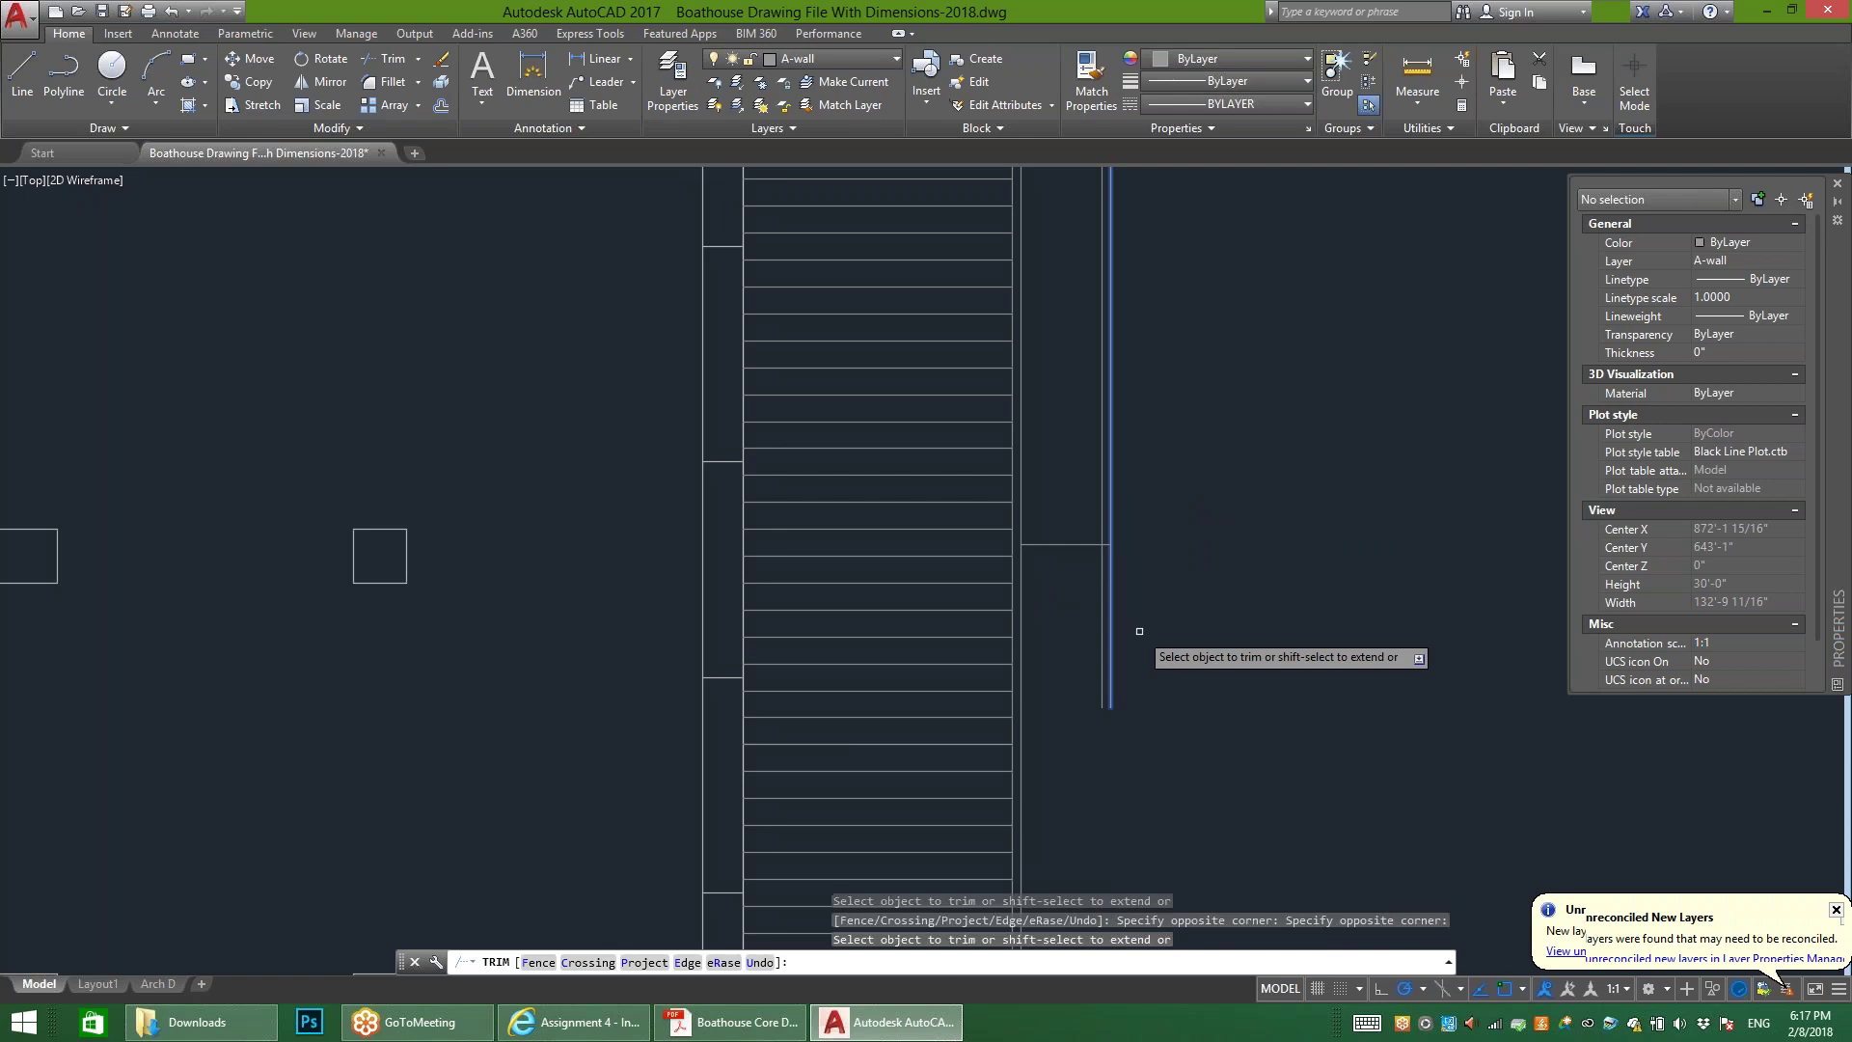
pyautogui.scroll(-2, 1144, 592)
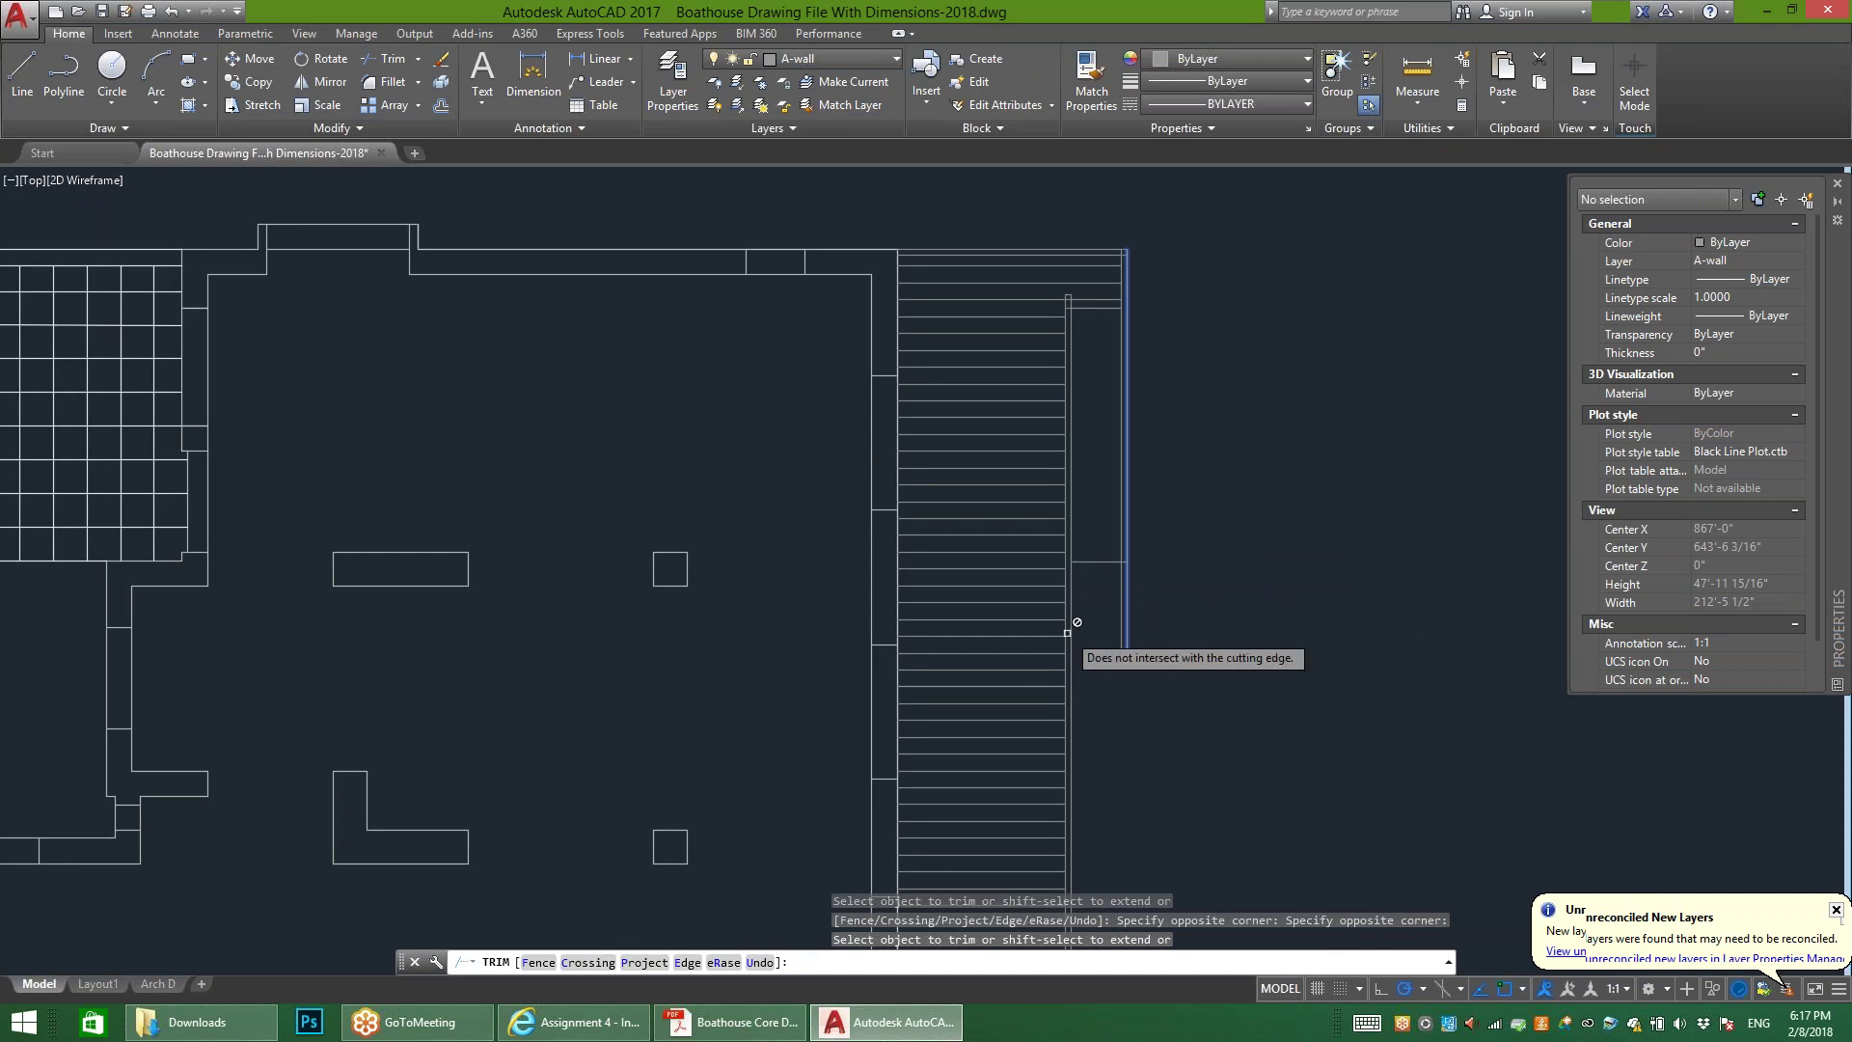
pyautogui.scroll(8, 1070, 285)
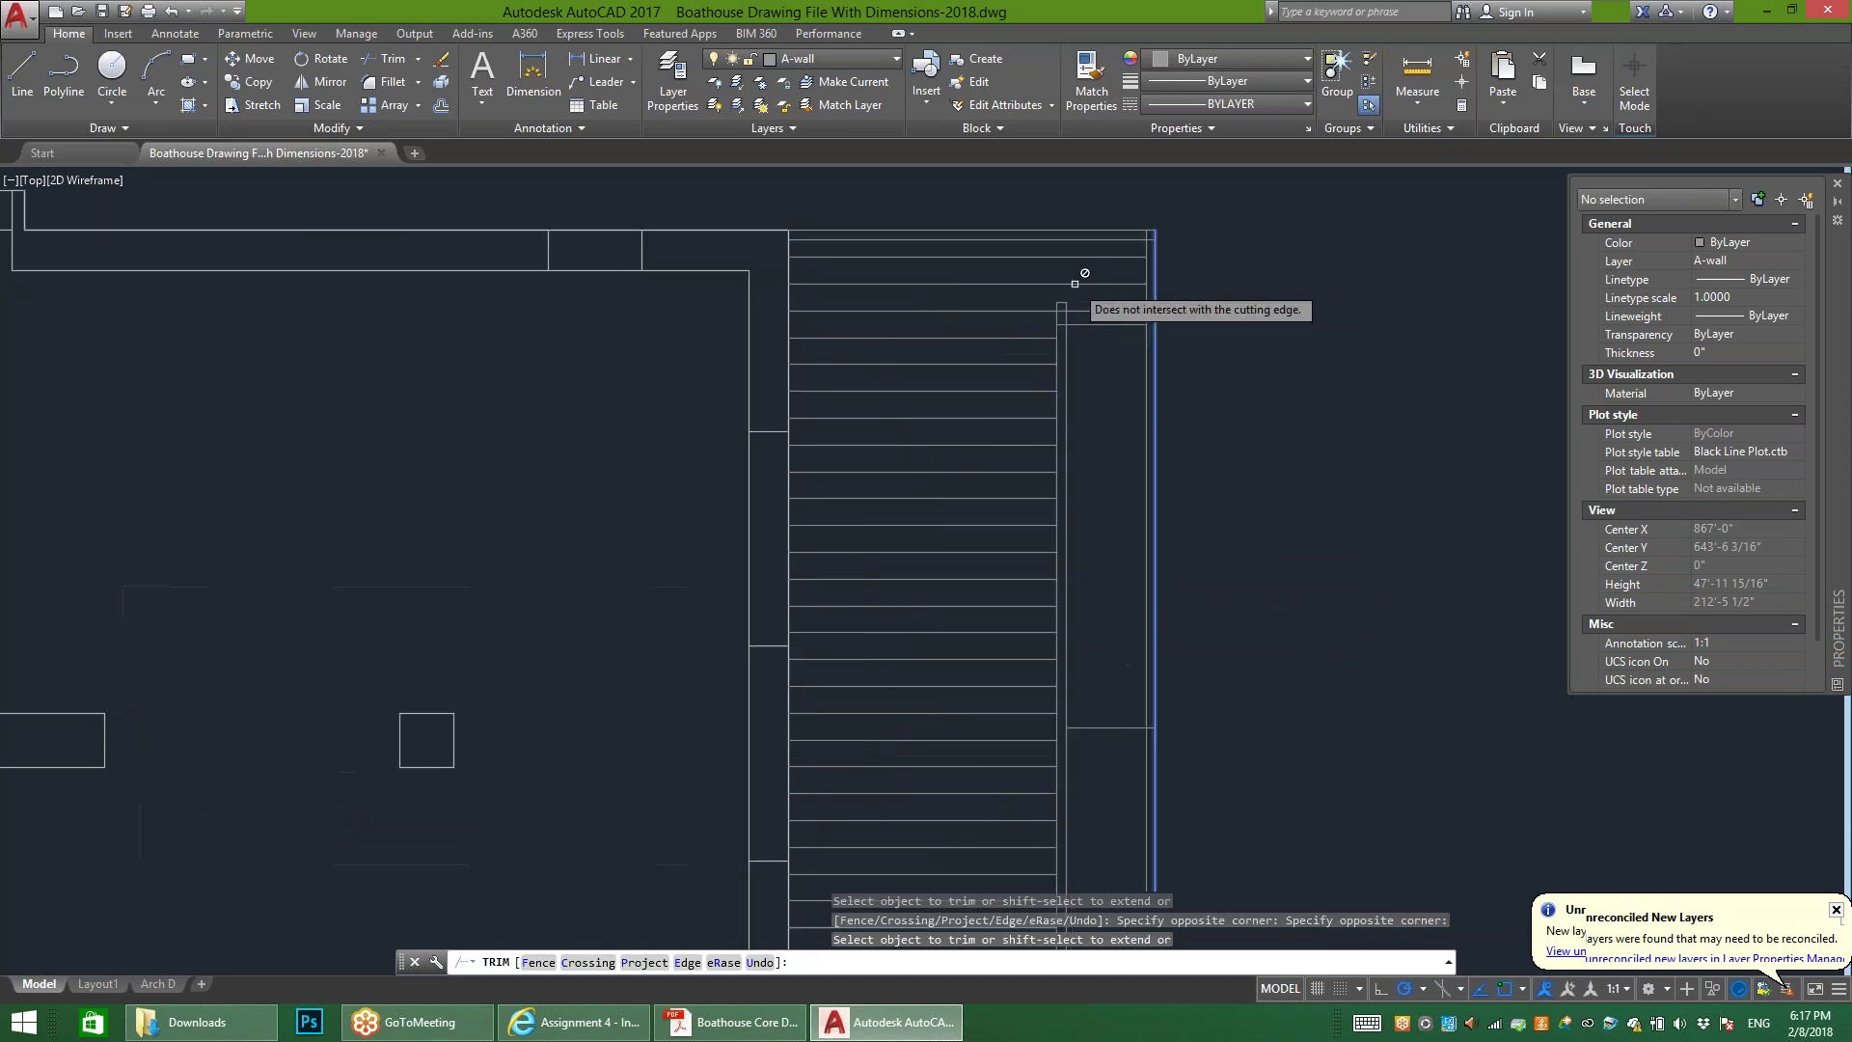
pyautogui.press('Escape')
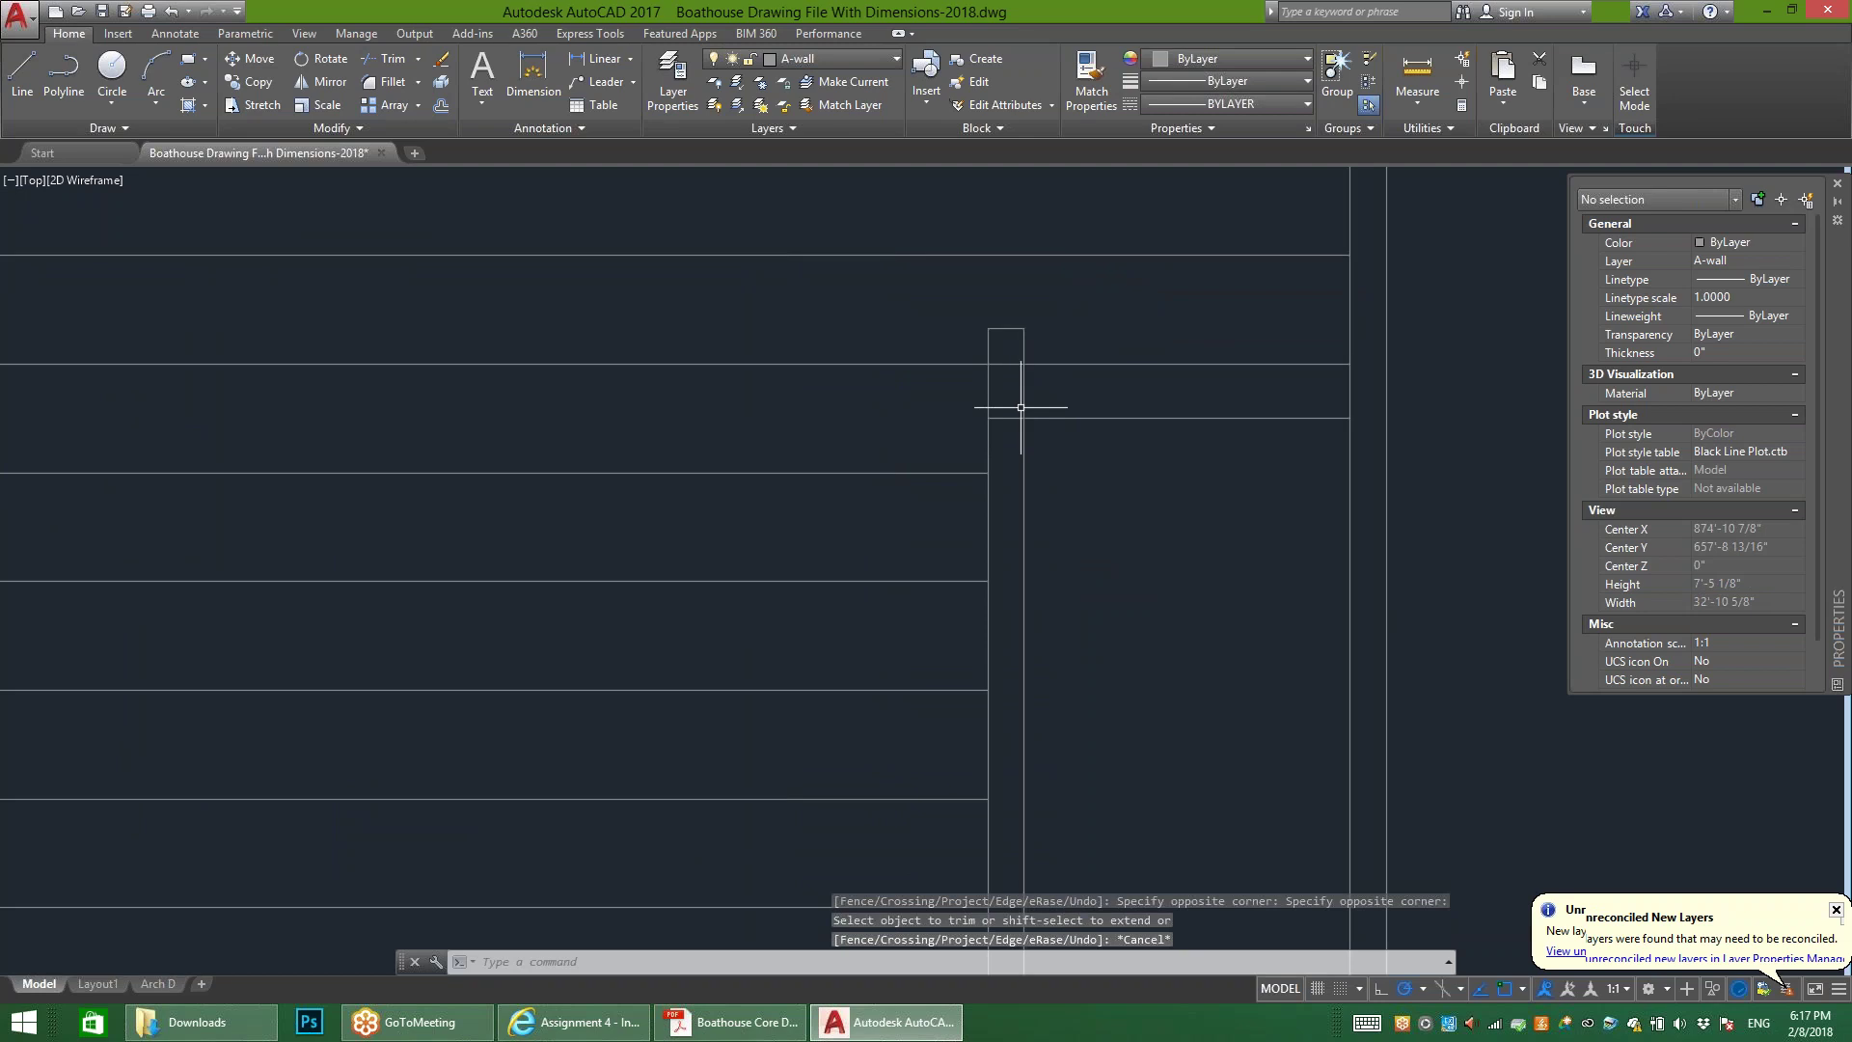
# Step: Shorten the first stair line below the deck edge so it starts at the inner railing's stair-side line, making it 3'-0" long
pyautogui.click(1123, 419)
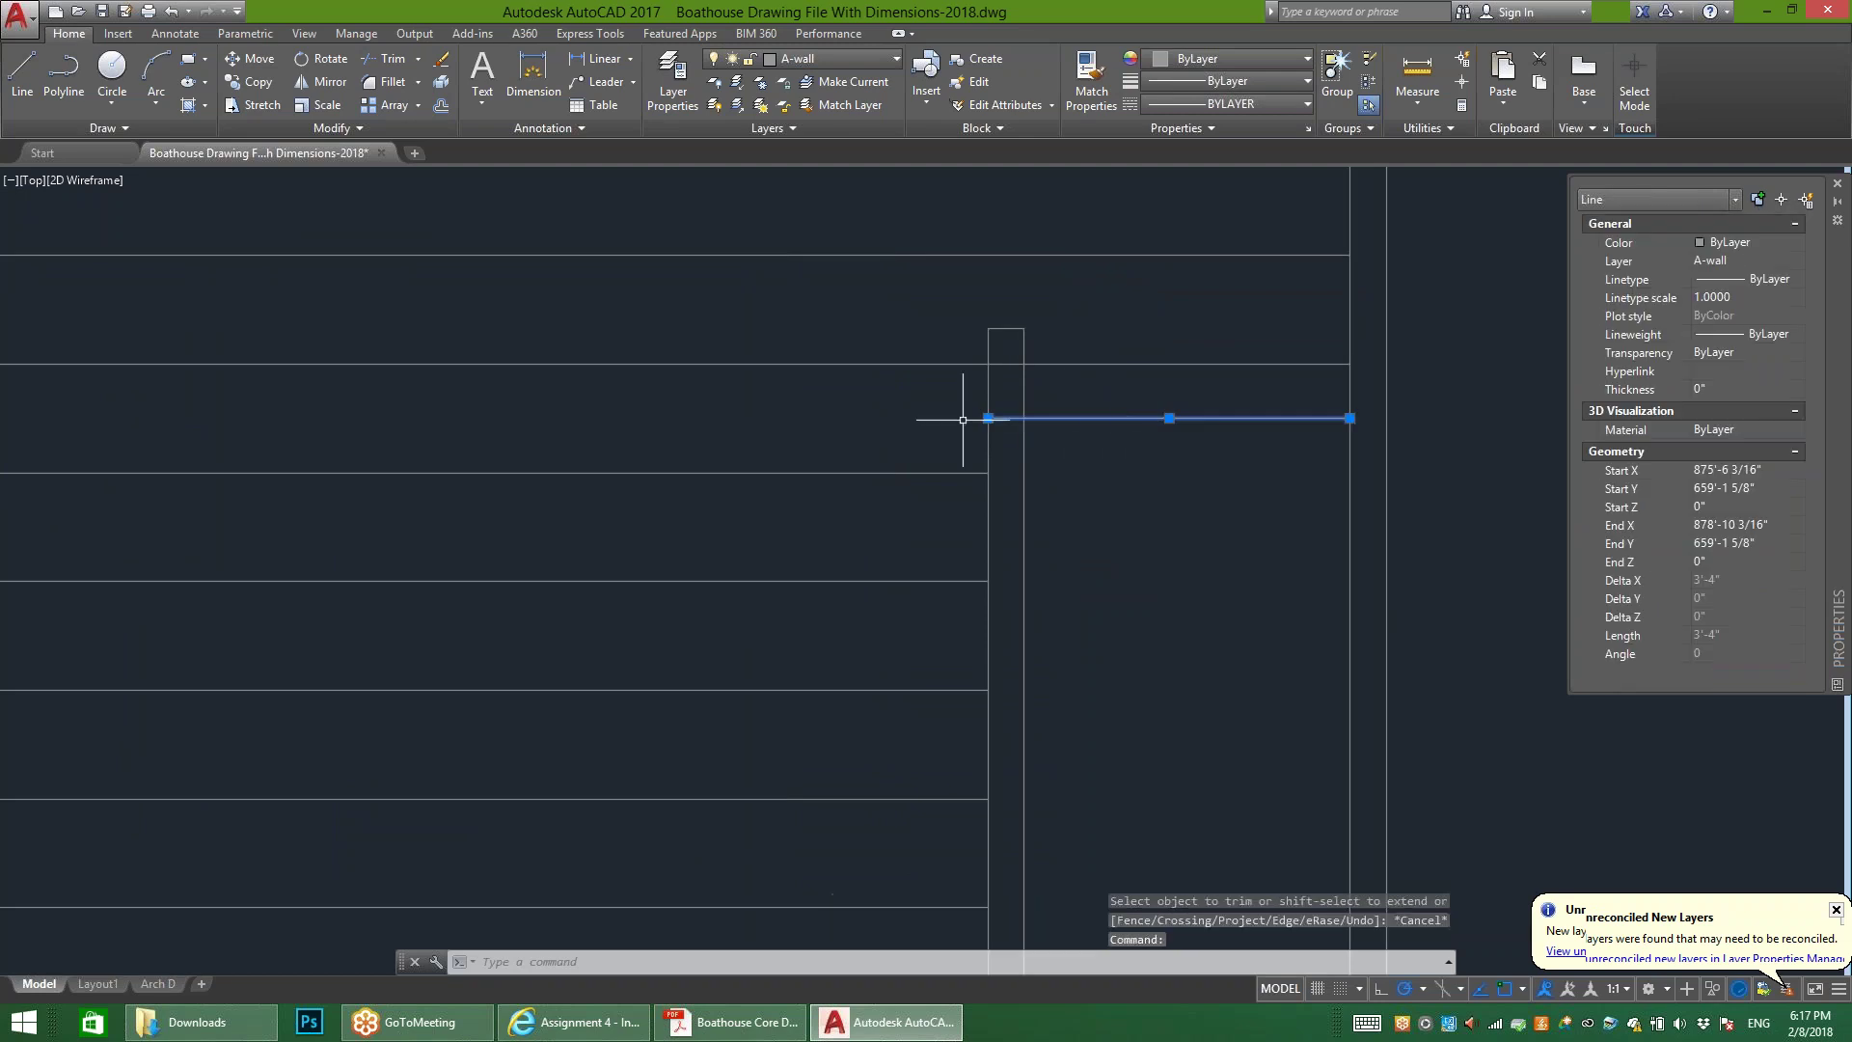
pyautogui.moveTo(988, 418)
pyautogui.click(988, 418)
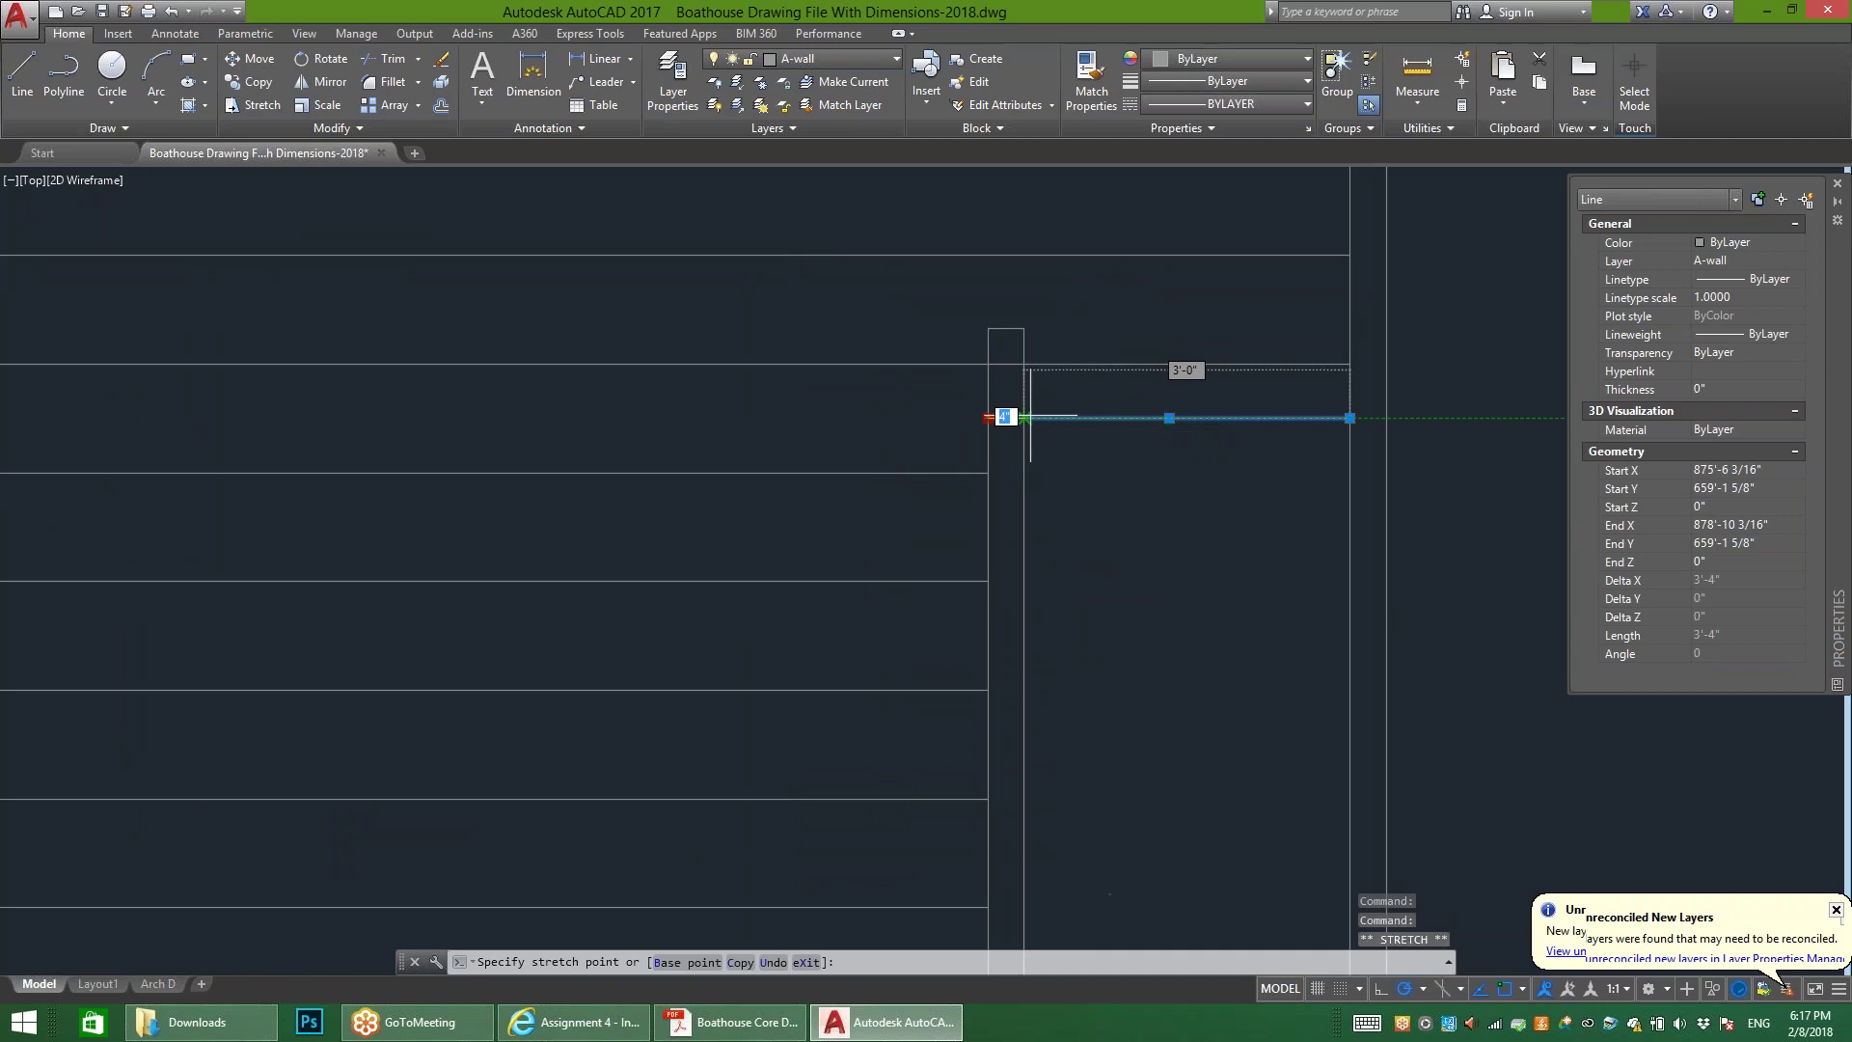
pyautogui.click(1024, 417)
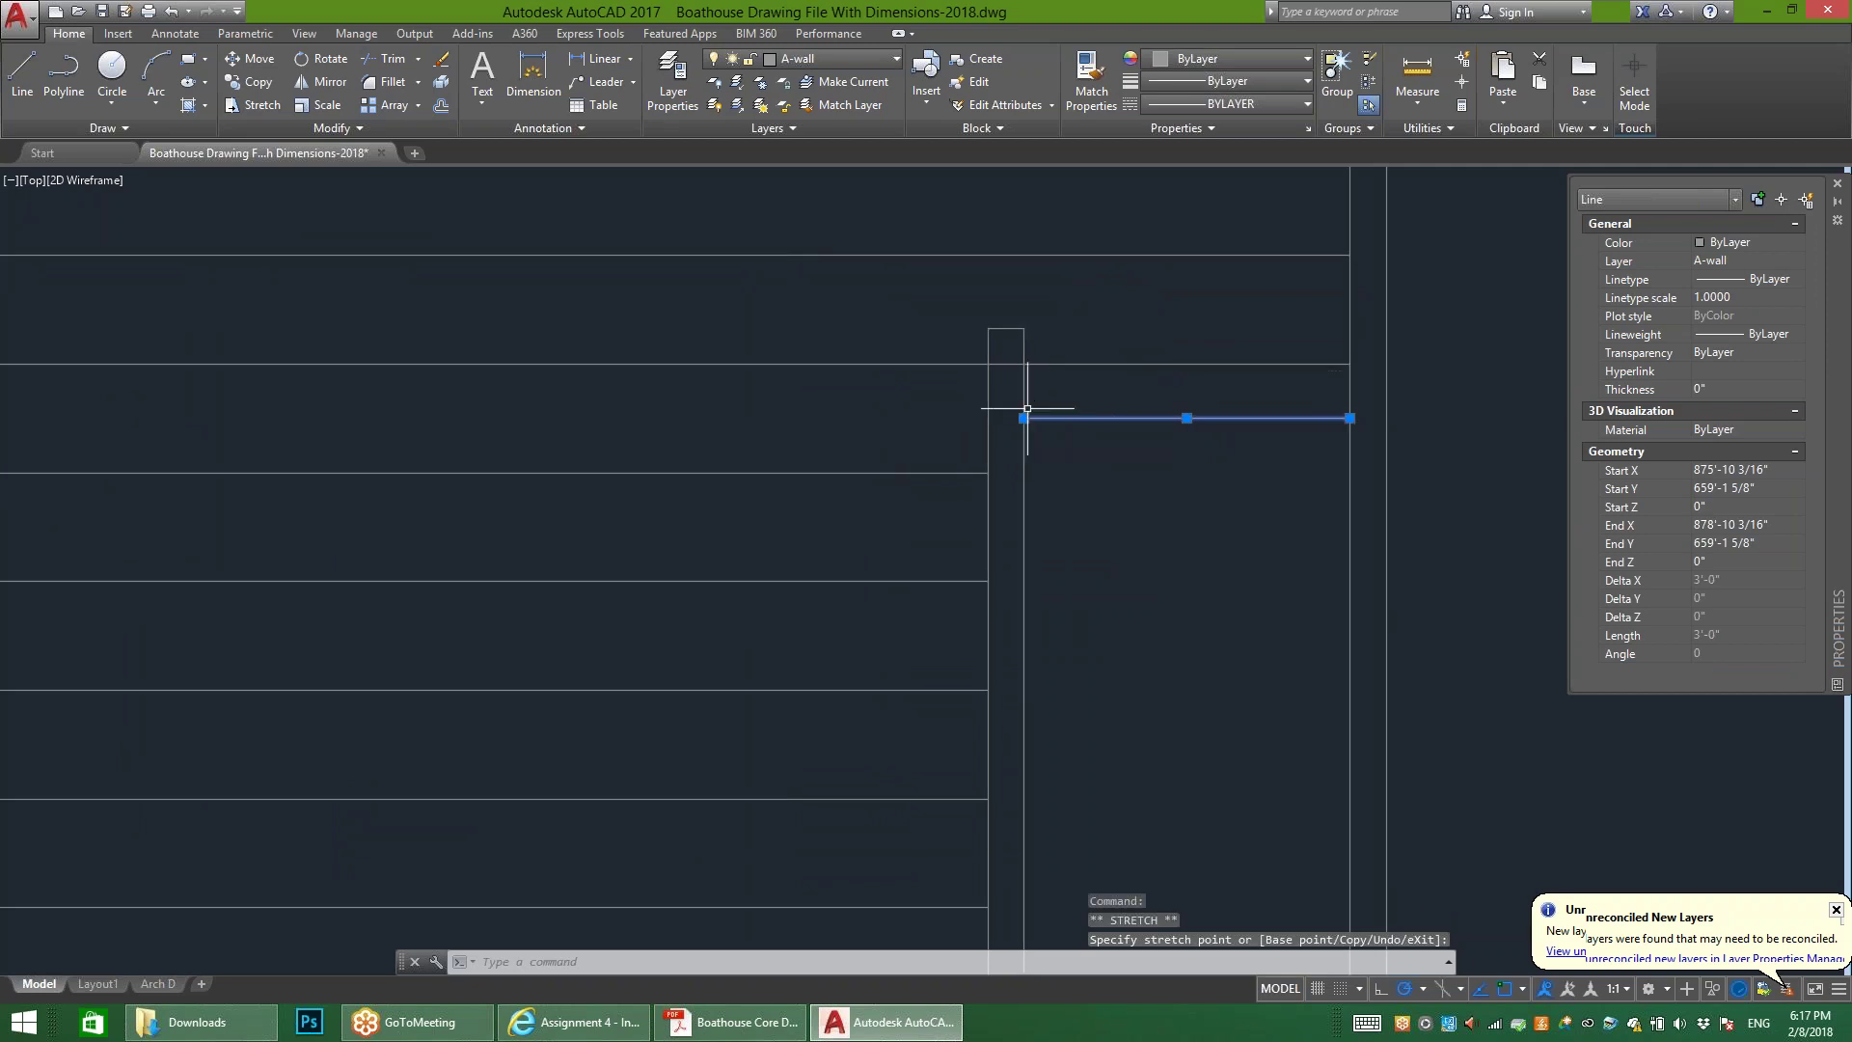
pyautogui.press('Escape')
pyautogui.scroll(-4, 1163, 482)
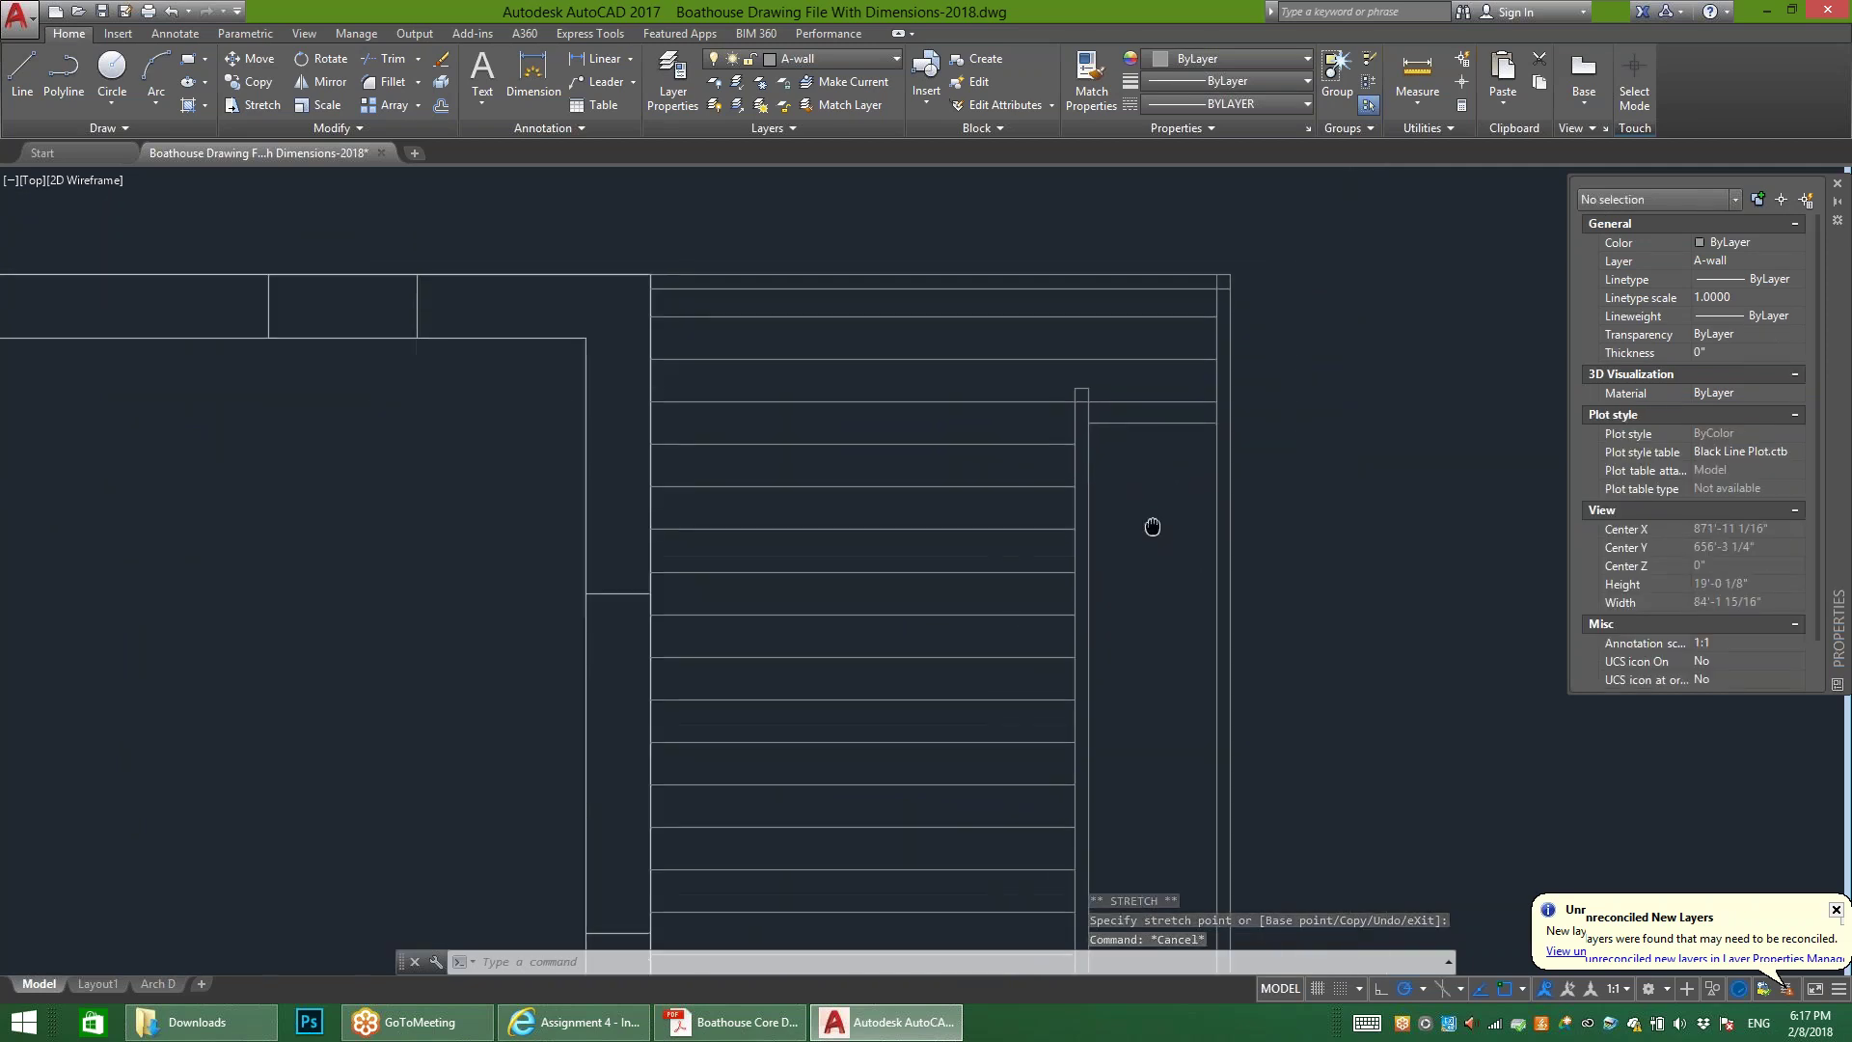
pyautogui.scroll(-2, 1084, 414)
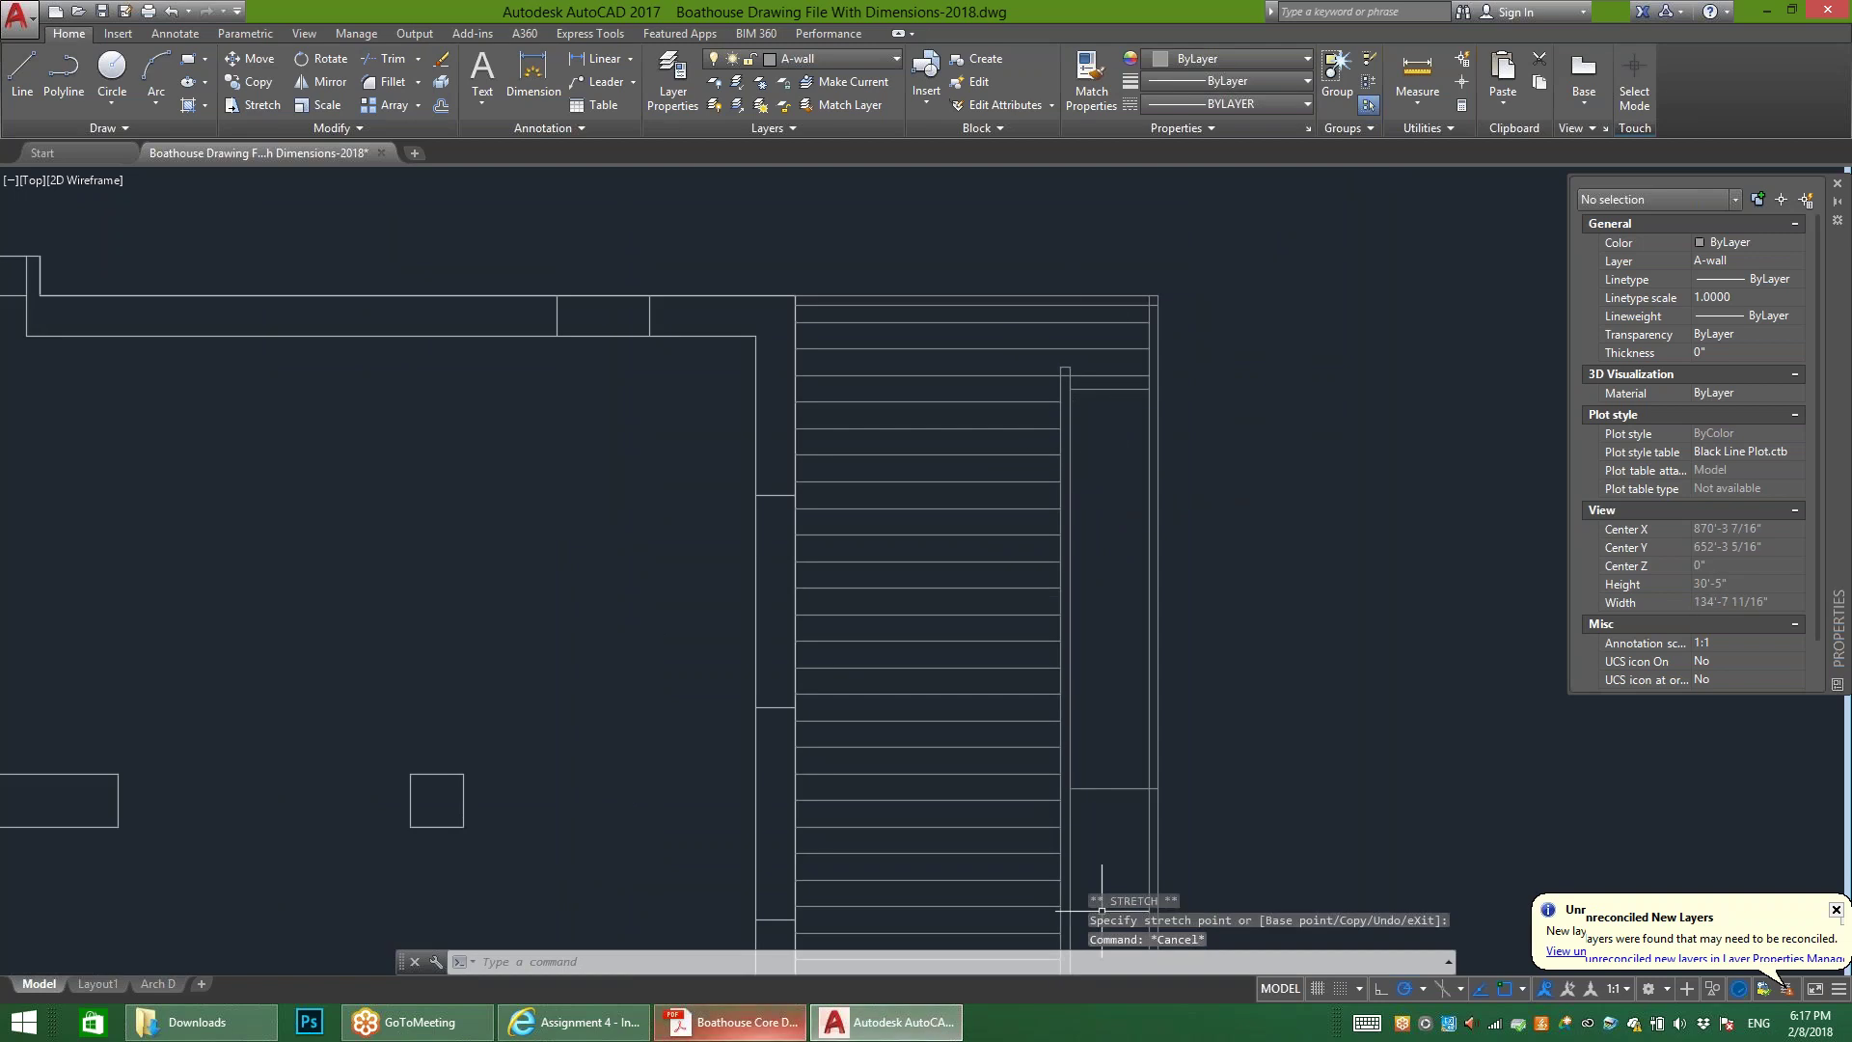
# Step: Switch to Acrobat and examine the deck stair dimensions and board notes in the Patio & Deck Zoom View PDF
pyautogui.moveTo(733, 1022)
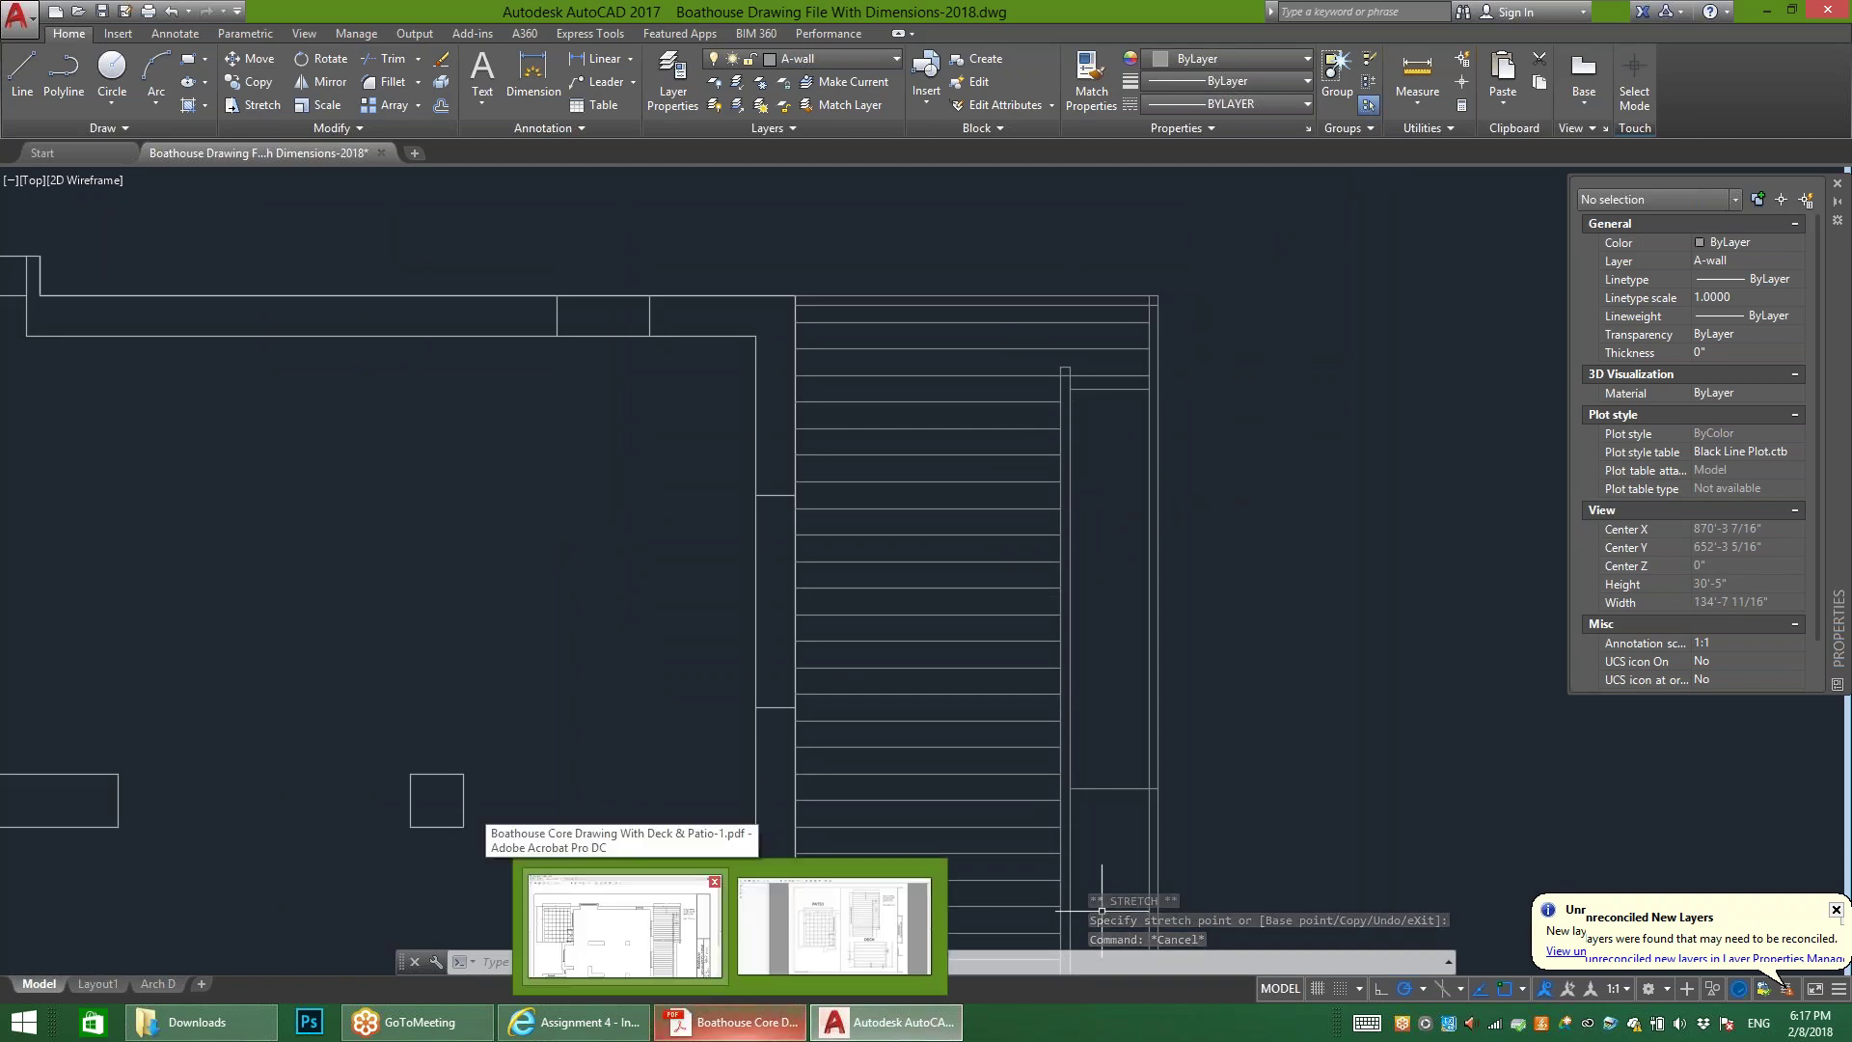
pyautogui.click(624, 927)
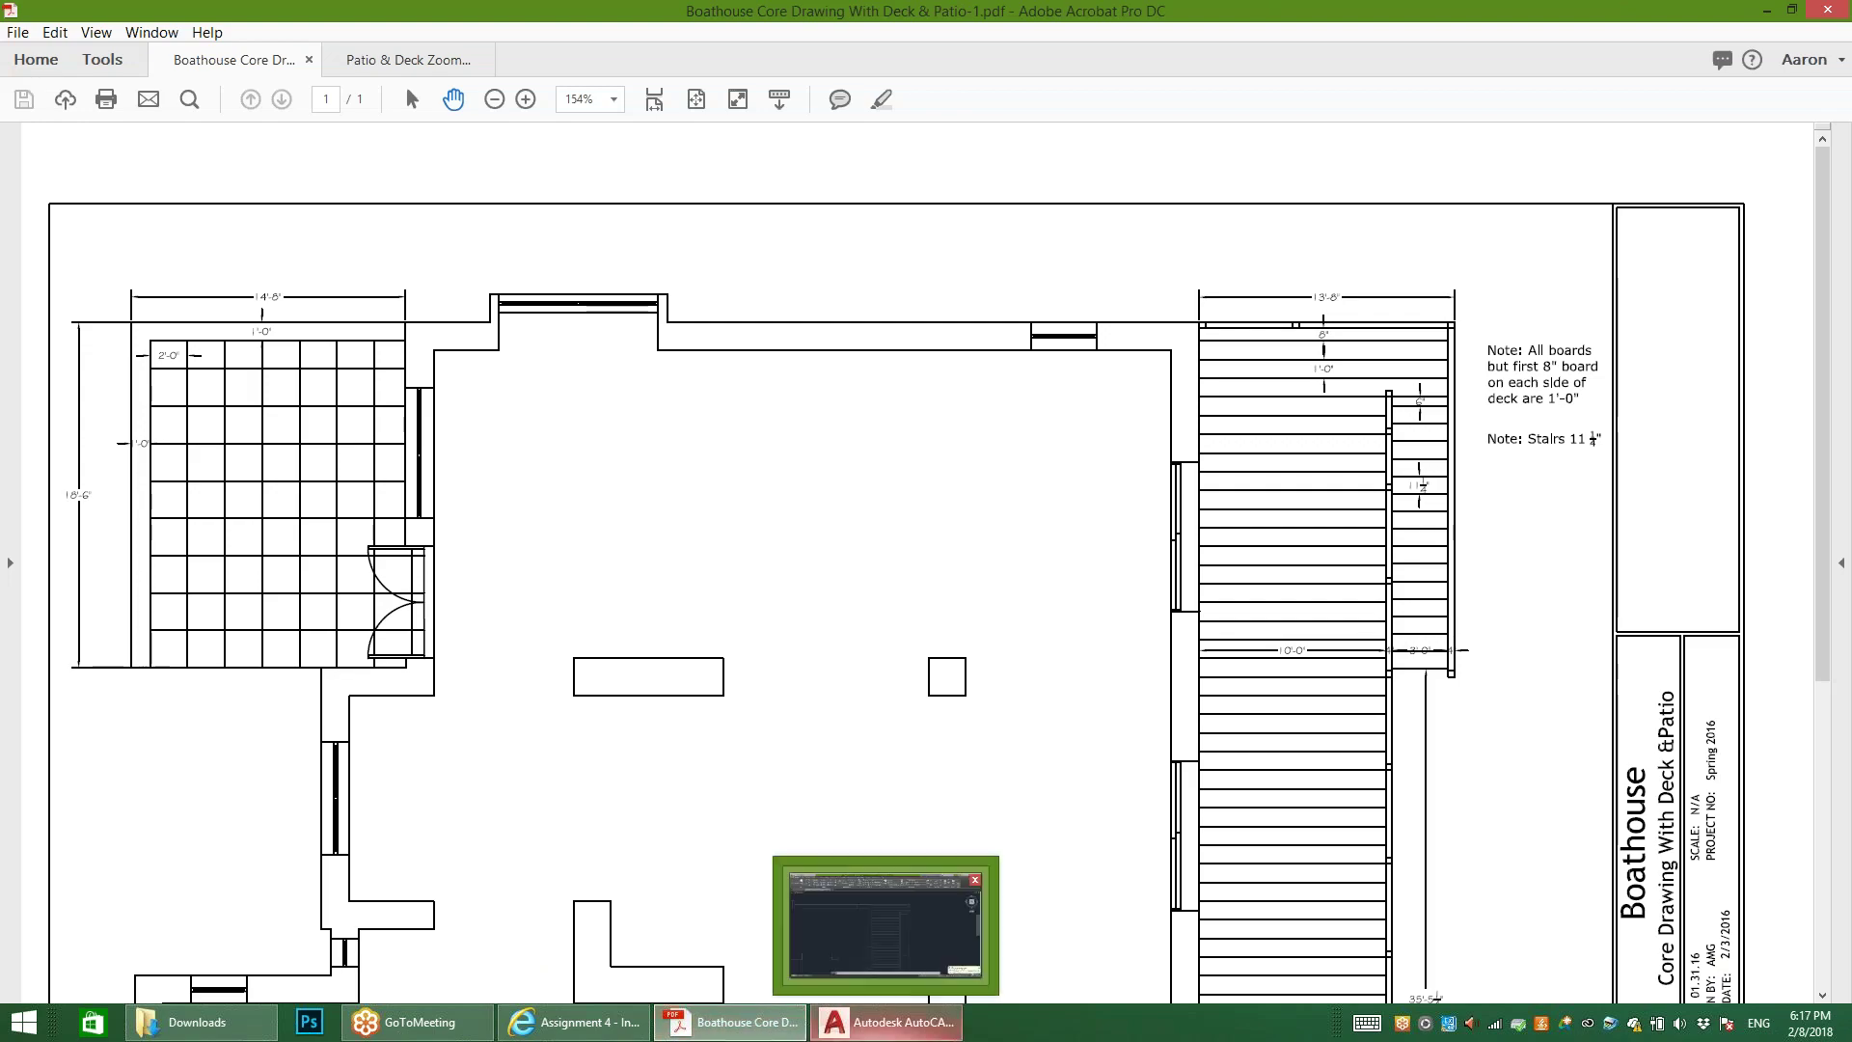
pyautogui.click(448, 60)
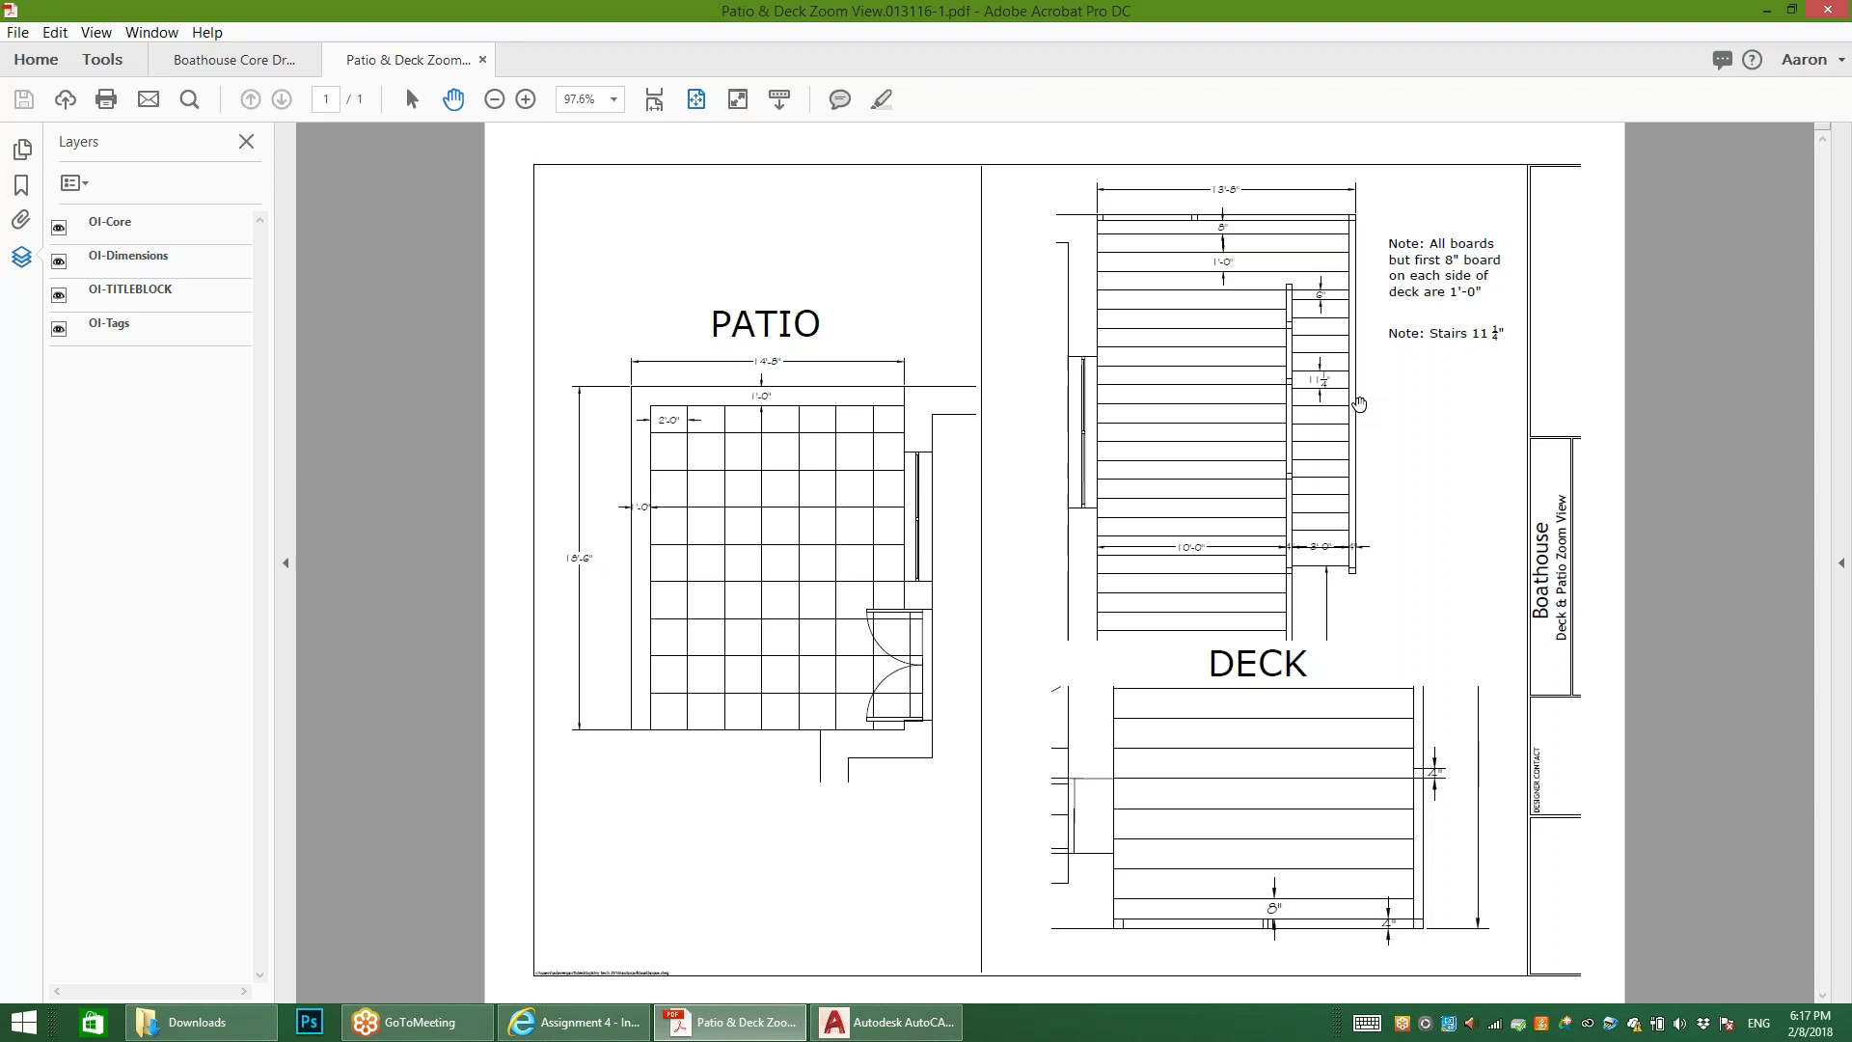
pyautogui.keyDown('ctrl'); pyautogui.scroll(3, 1359, 403); pyautogui.keyUp('ctrl')
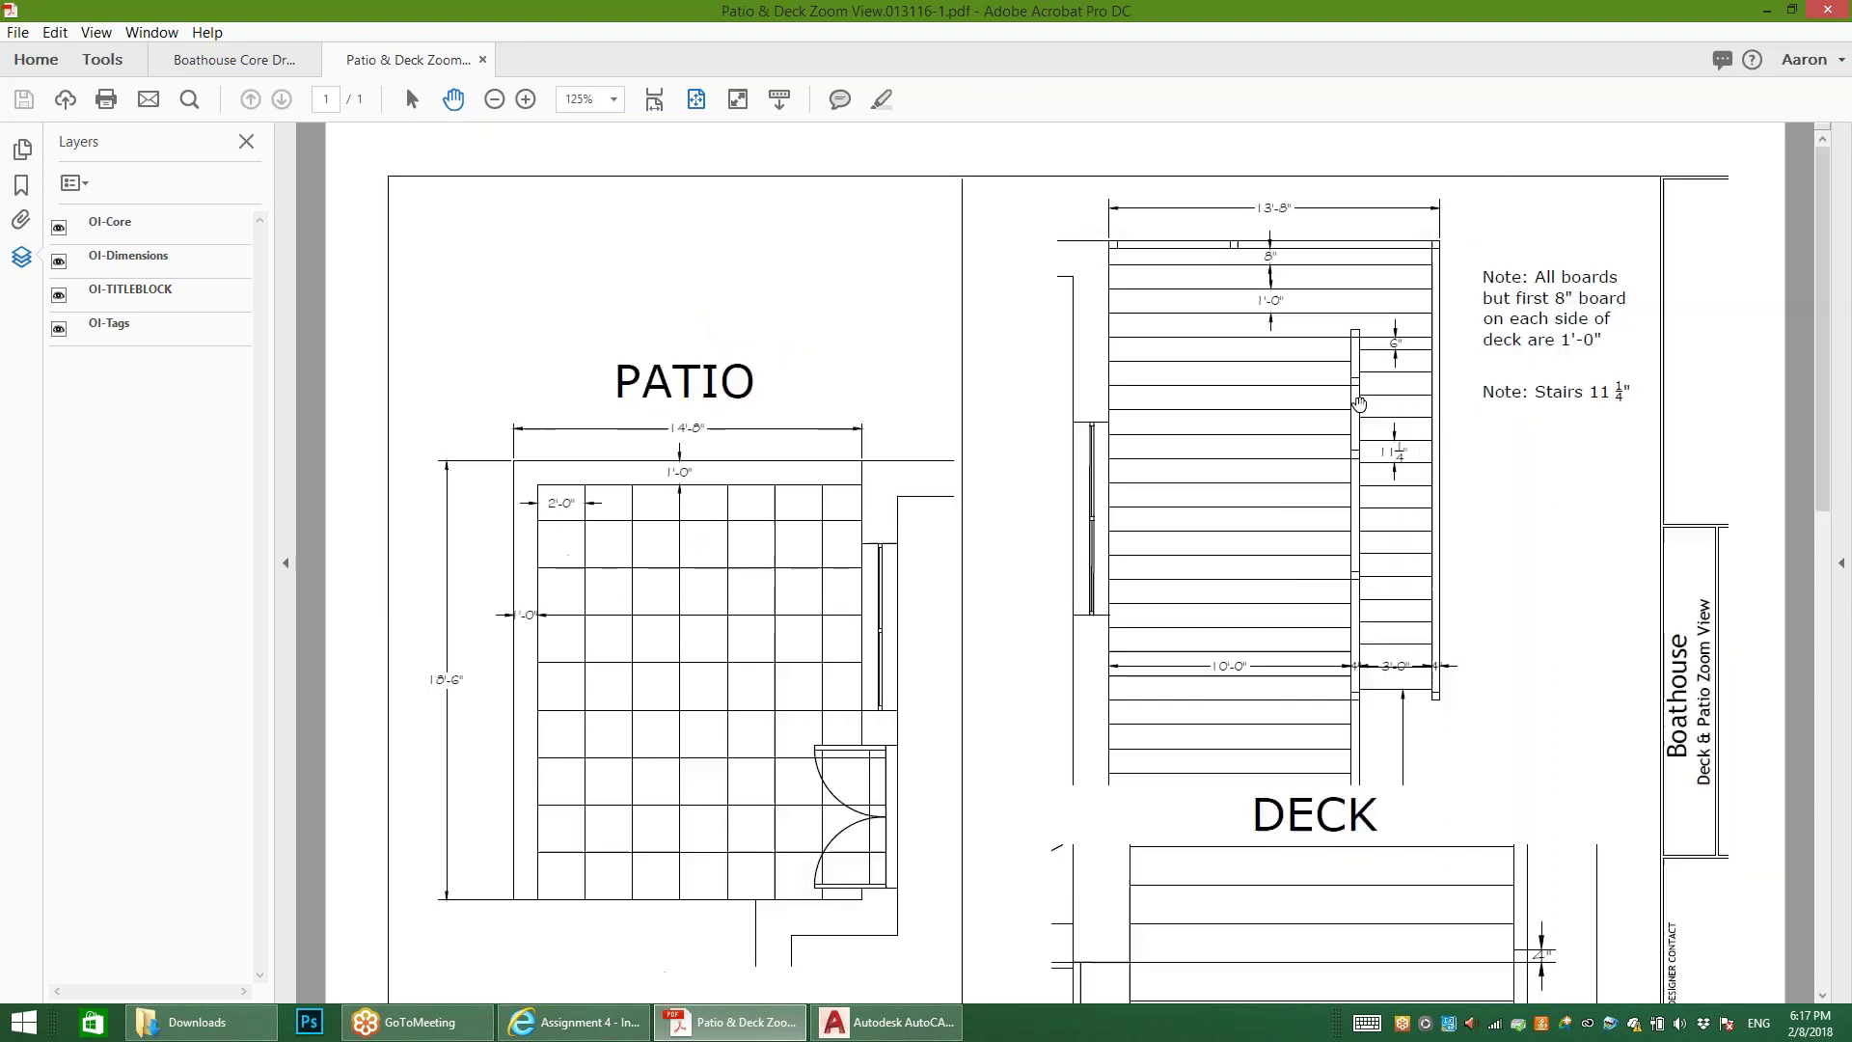
pyautogui.keyDown('ctrl'); pyautogui.scroll(1, 1359, 404); pyautogui.keyUp('ctrl')
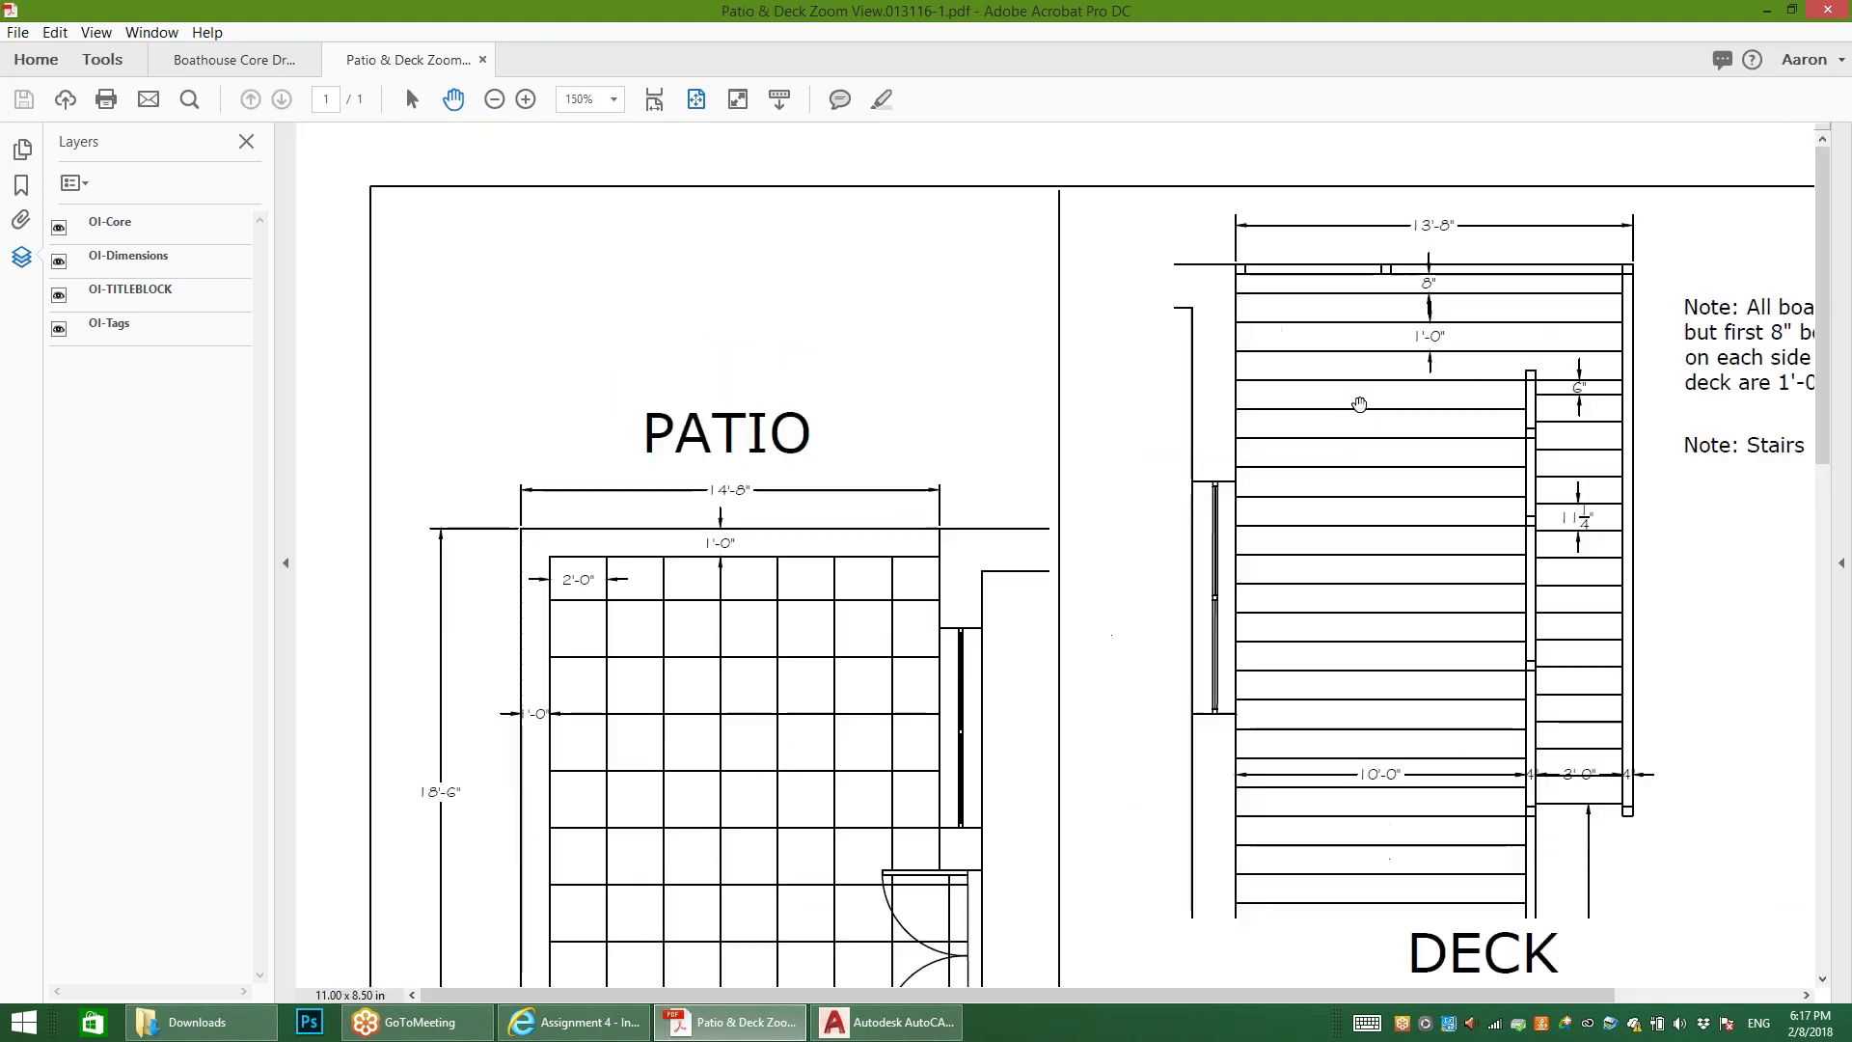
pyautogui.moveTo(1504, 529); pyautogui.dragTo(1273, 529)
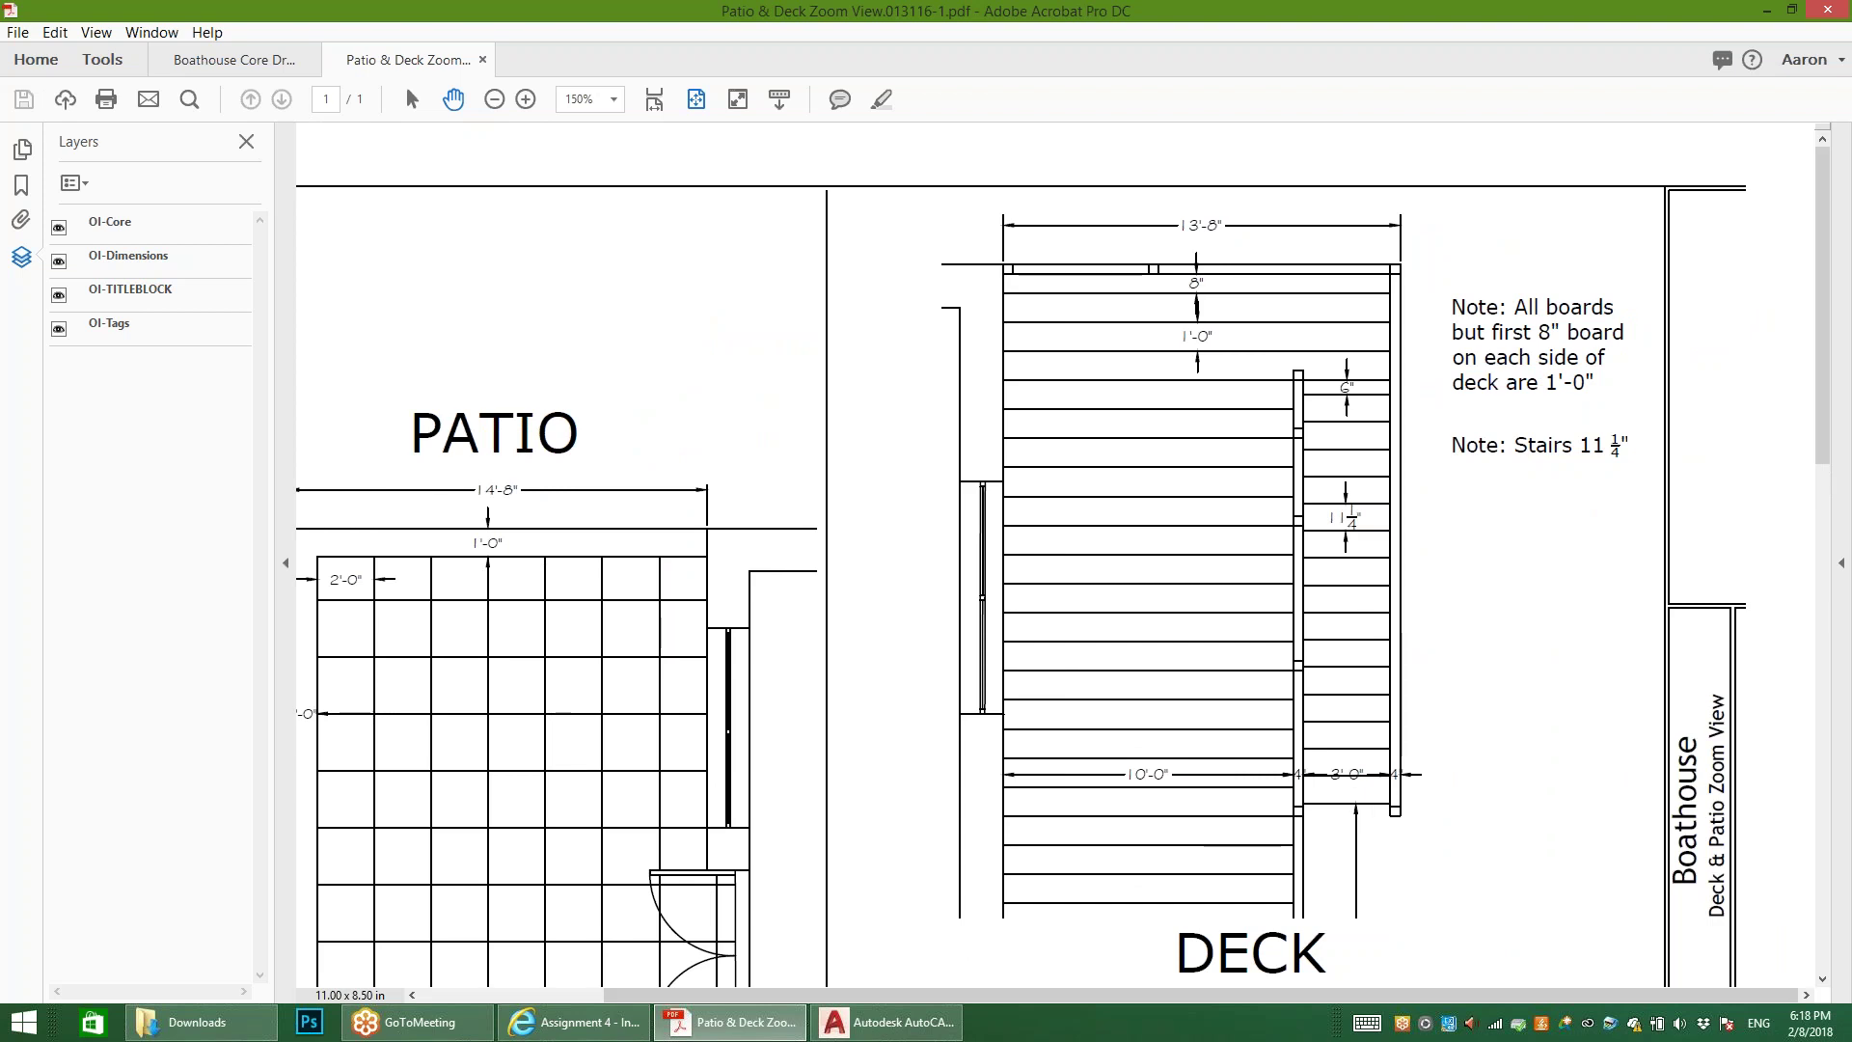
# Step: Switch to AutoCAD and offset the first stair line downward by 11.25", then offset the resulting line downward by the same distance
pyautogui.click(888, 1021)
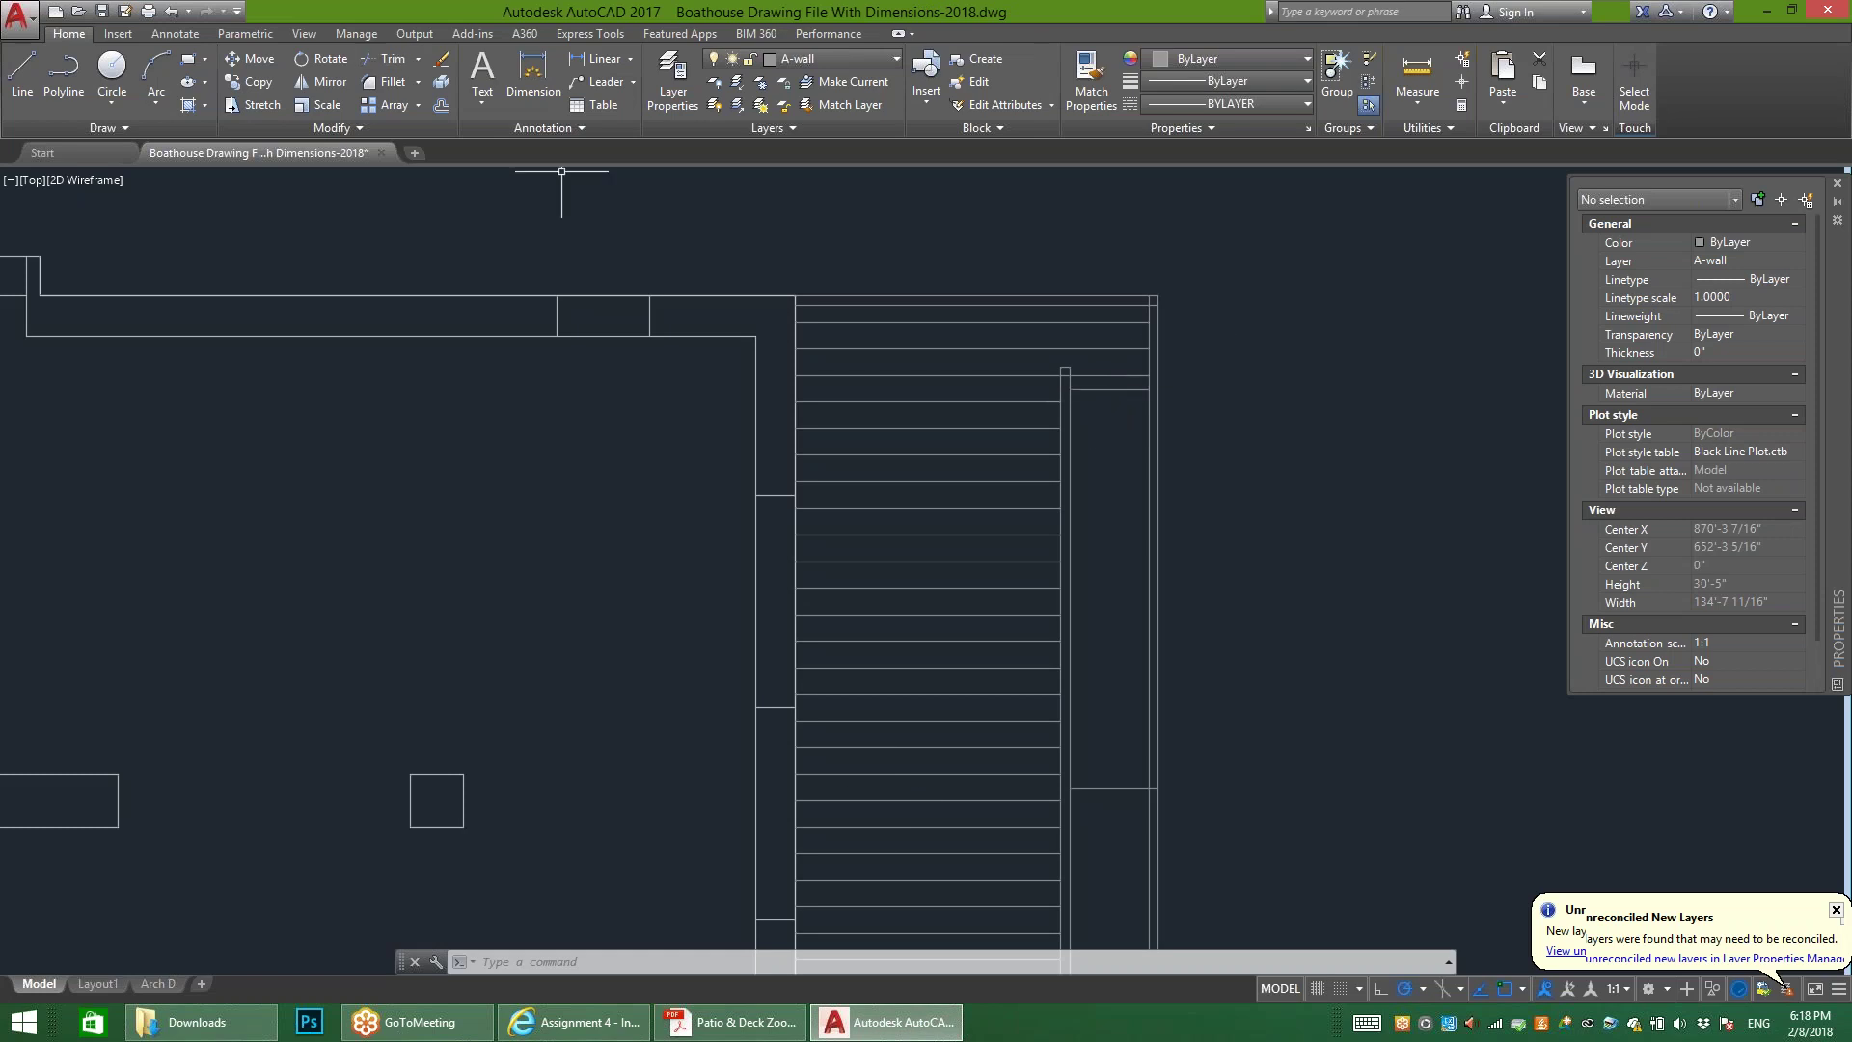
pyautogui.click(441, 105)
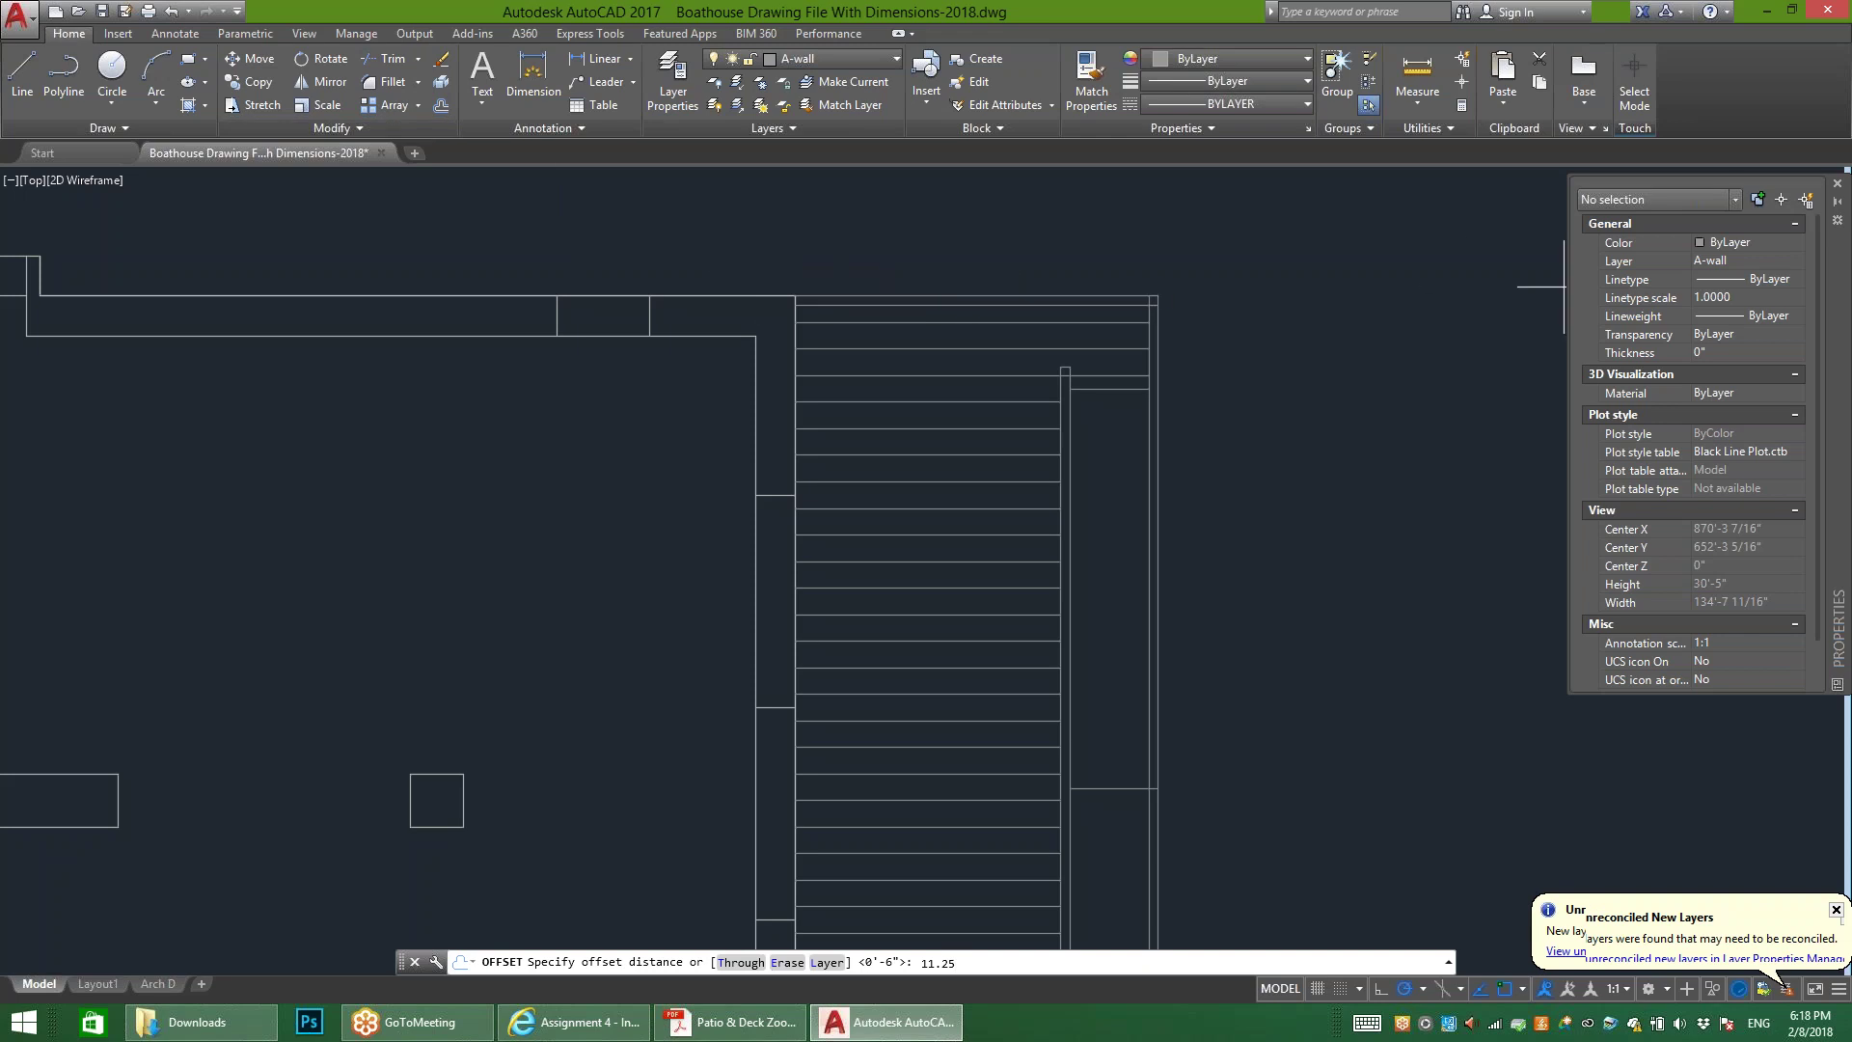
pyautogui.press('Return')
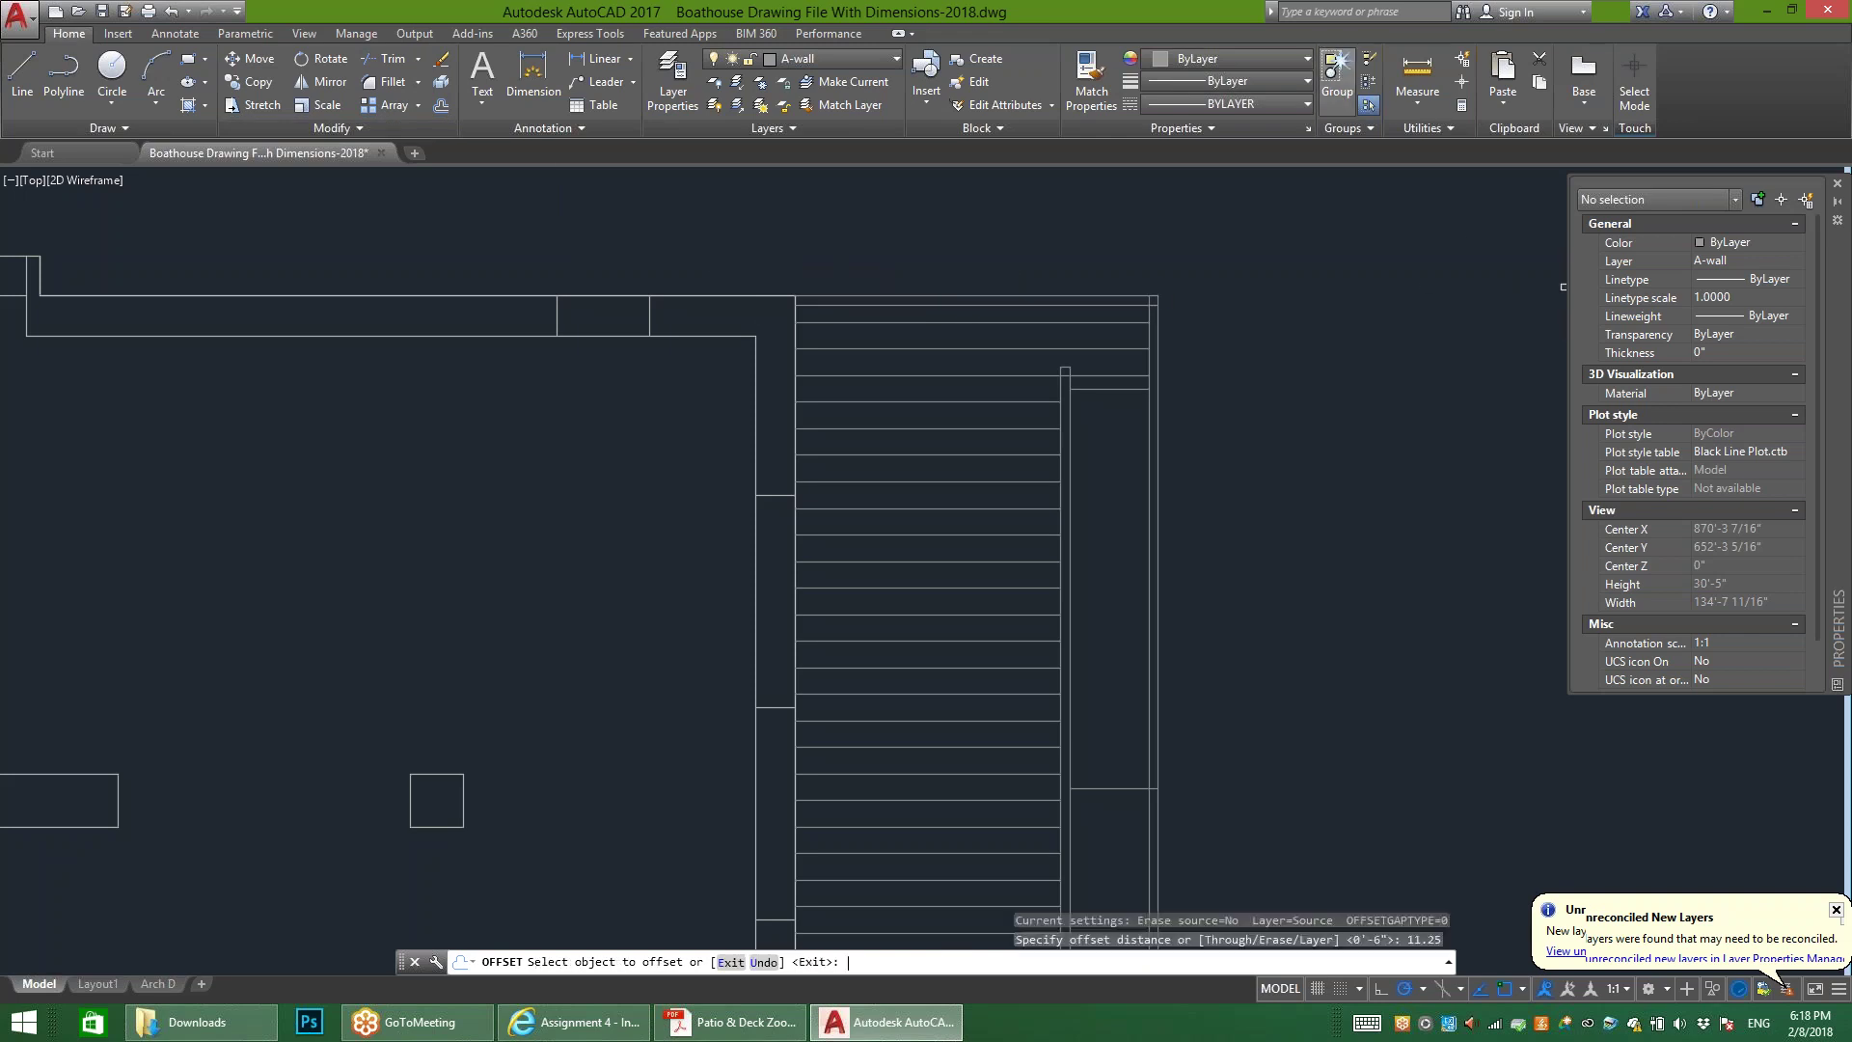
pyautogui.click(1101, 381)
pyautogui.click(1119, 413)
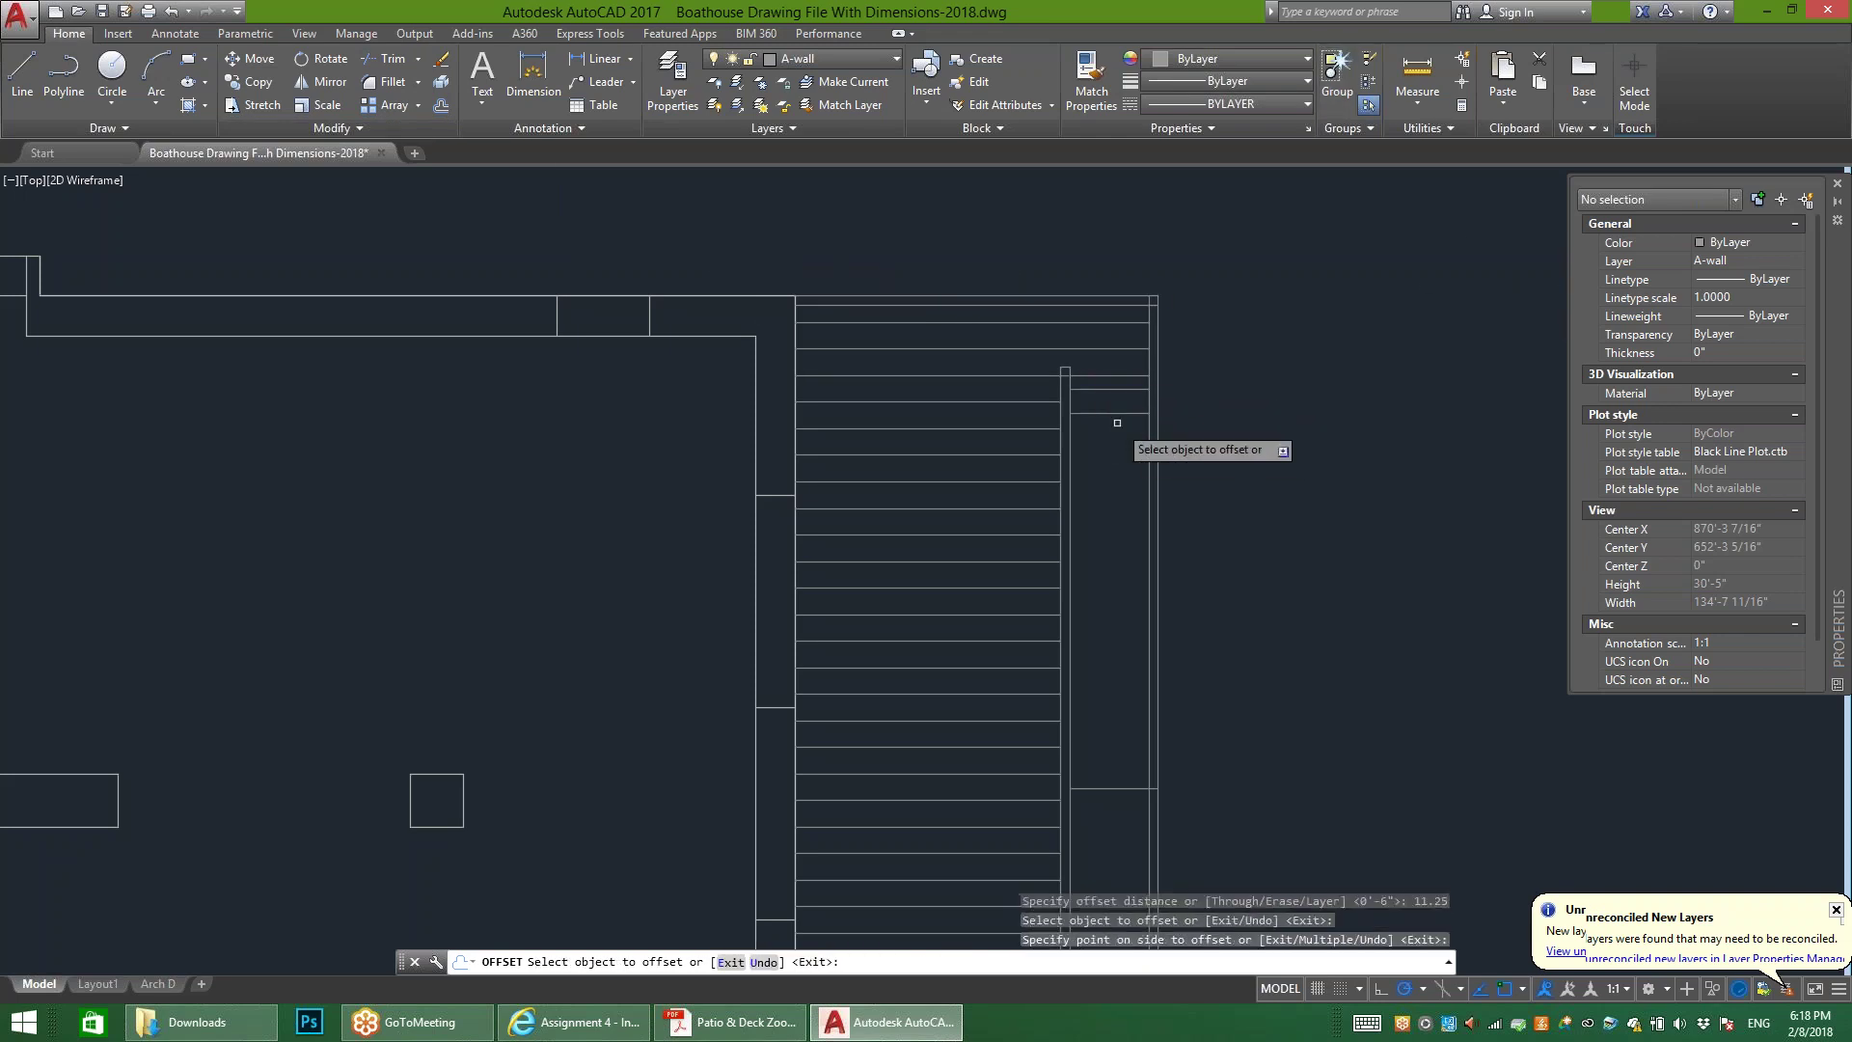
pyautogui.click(1116, 413)
pyautogui.click(1133, 477)
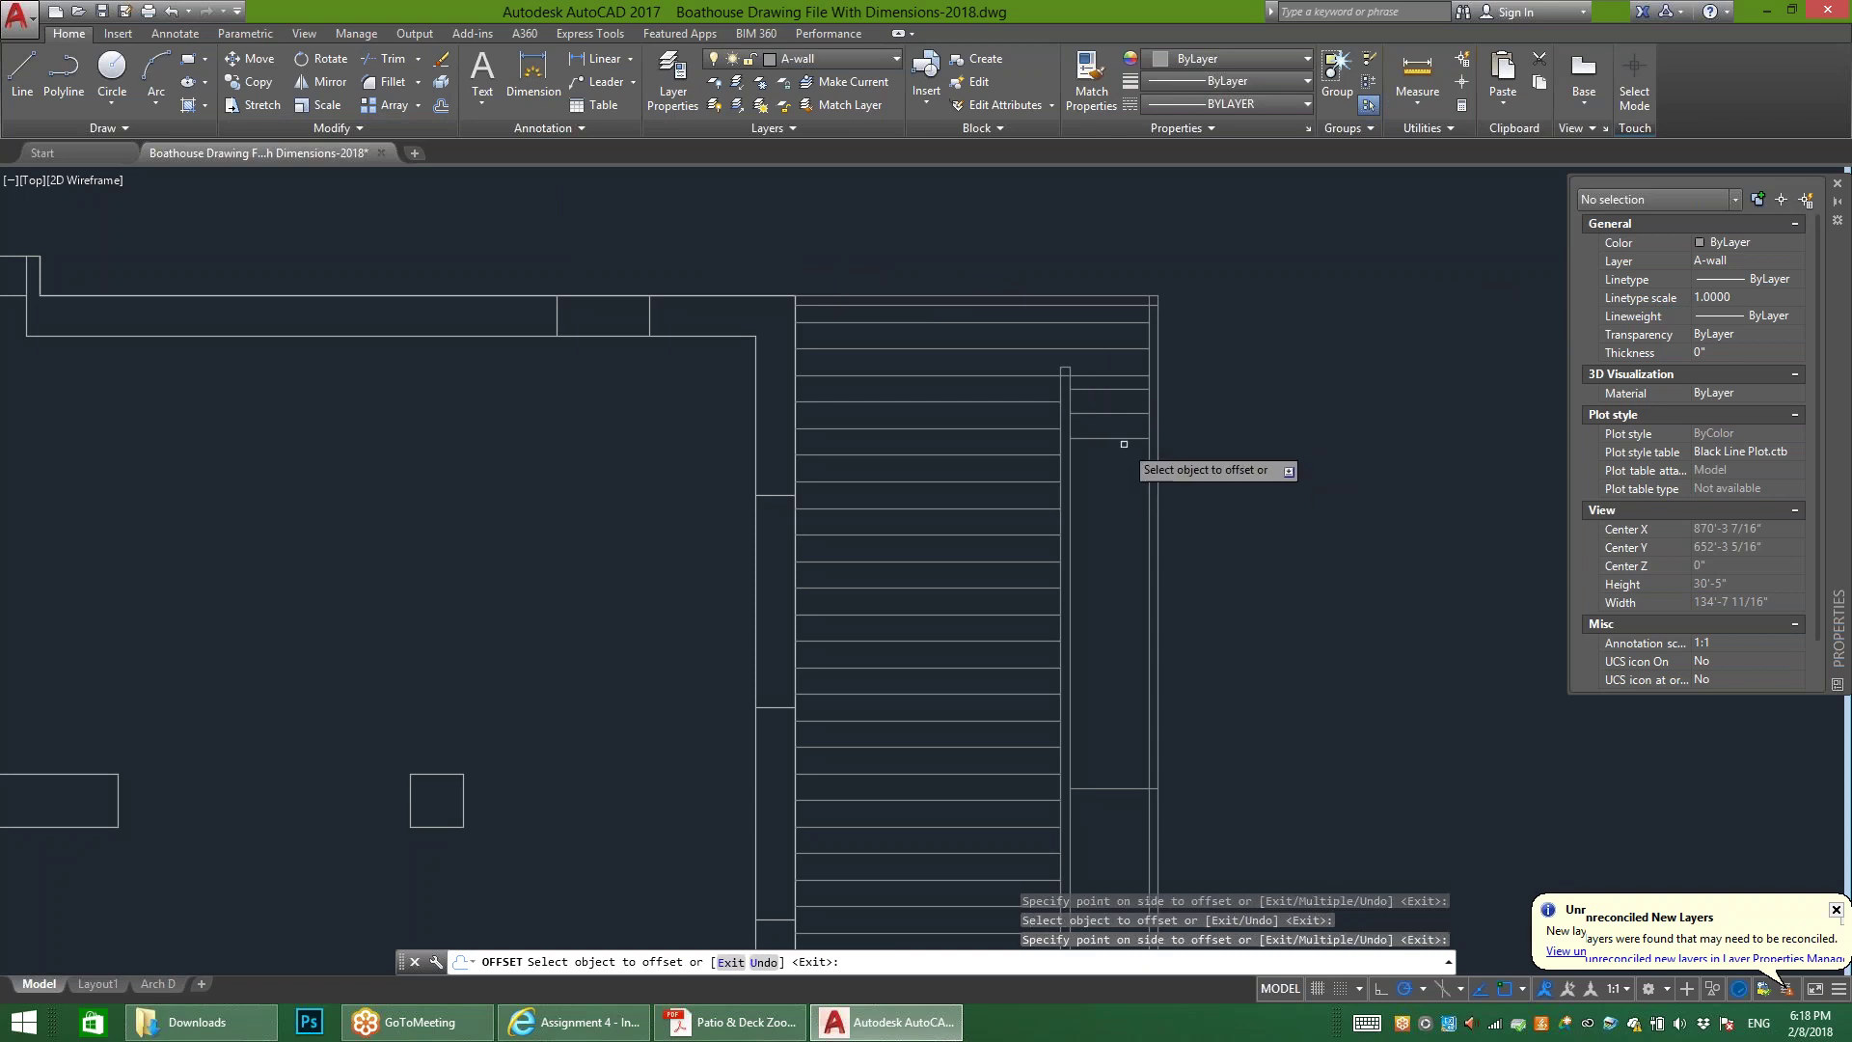
pyautogui.press('Escape')
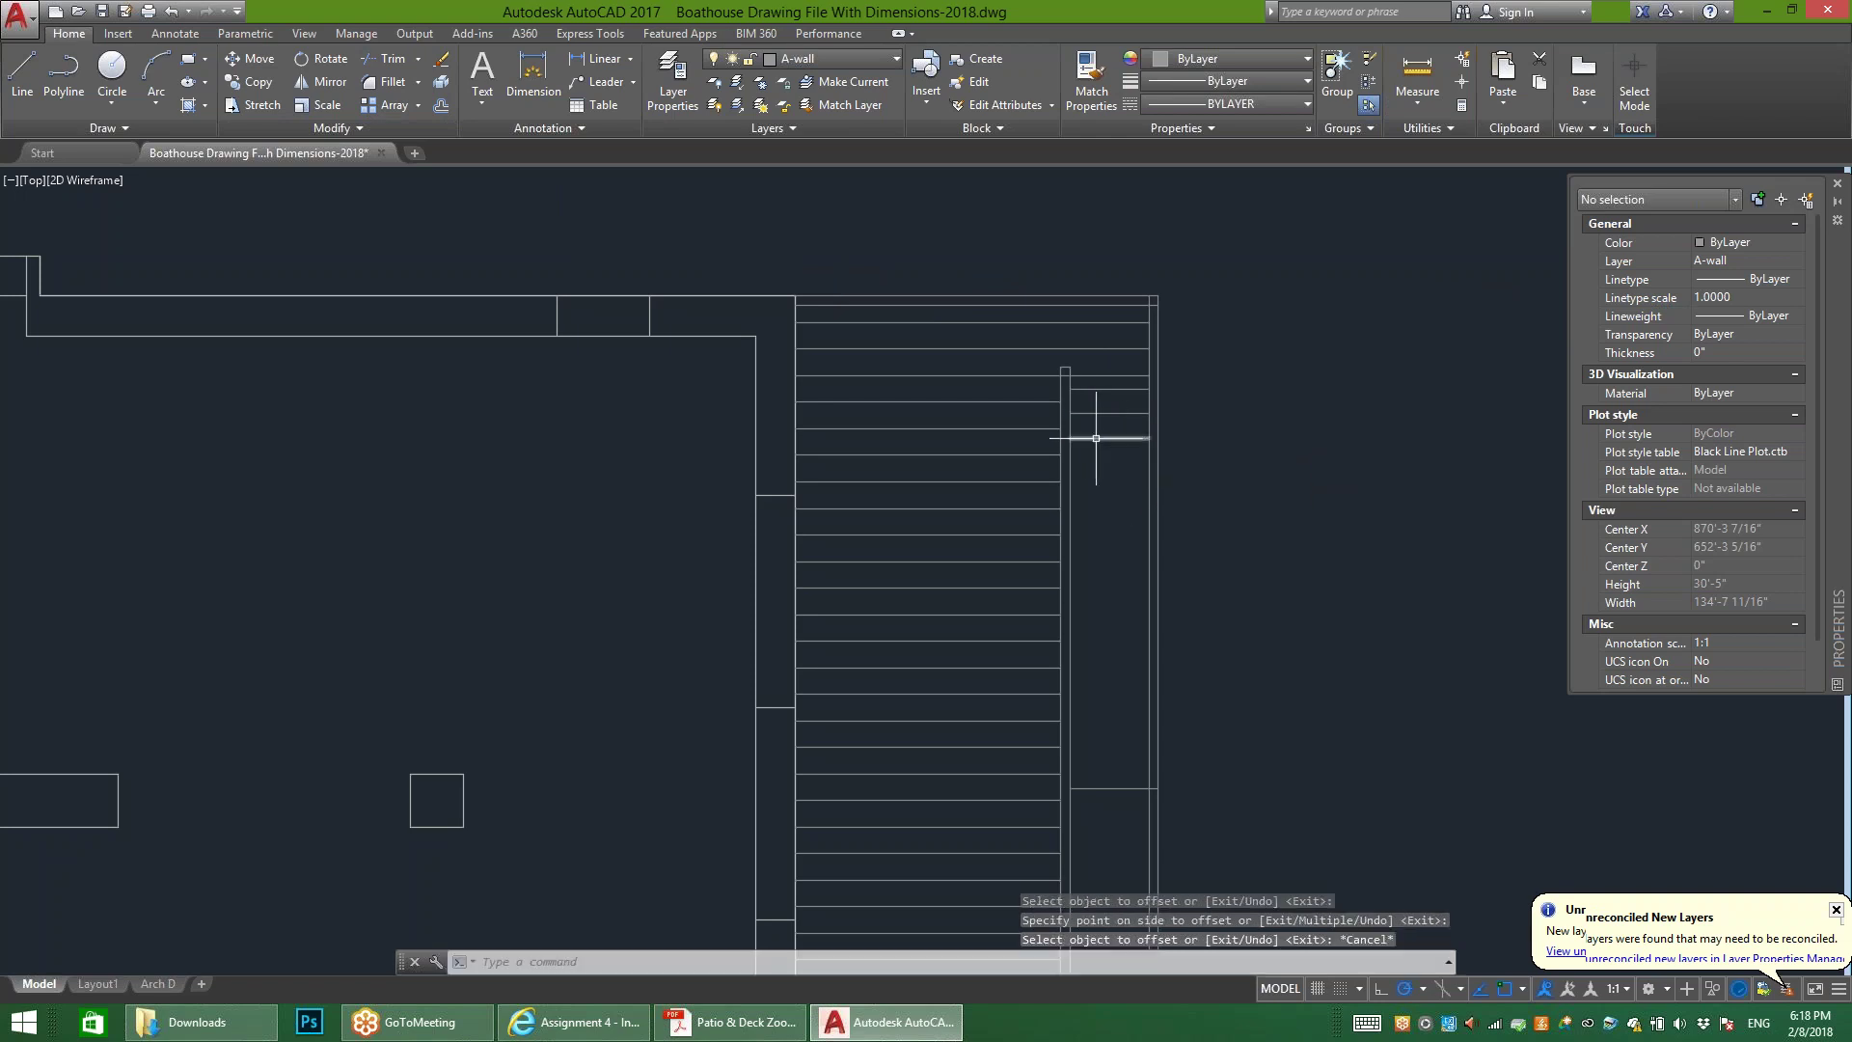
pyautogui.click(1096, 438)
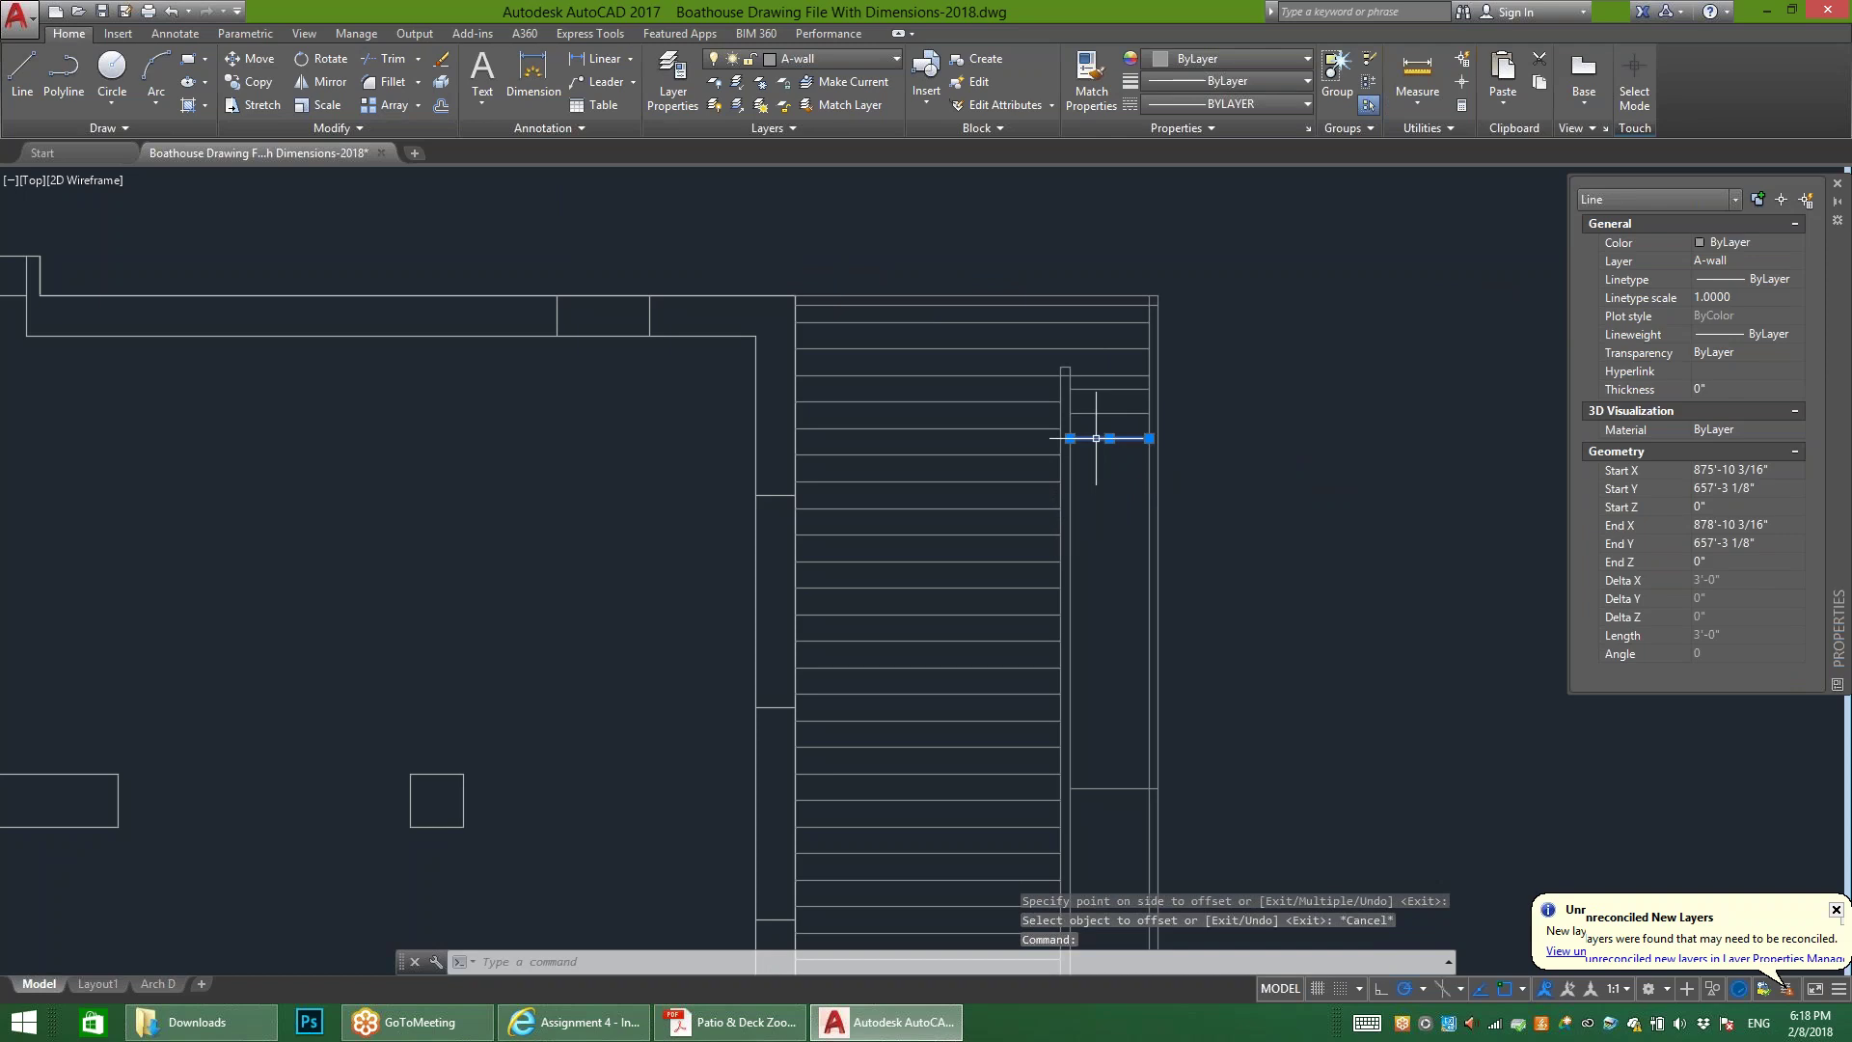
pyautogui.write('o')
pyautogui.press('Return')
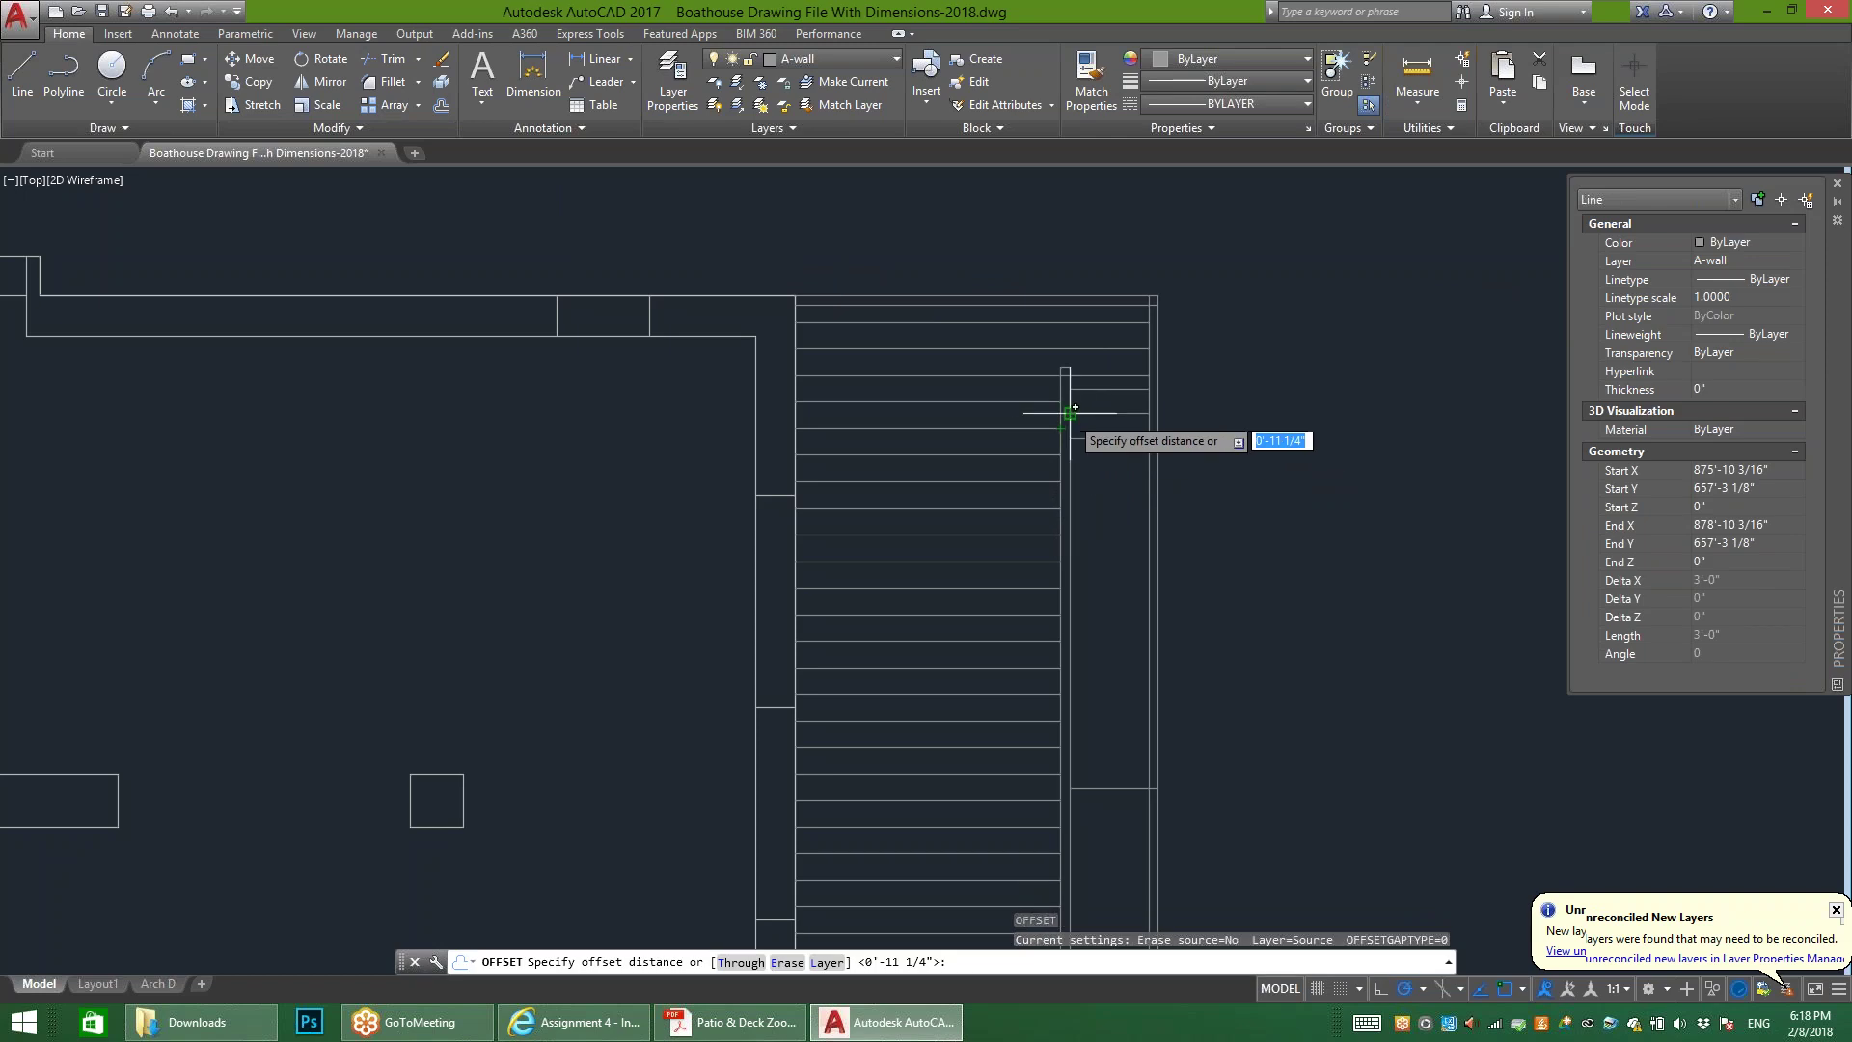
pyautogui.click(1072, 415)
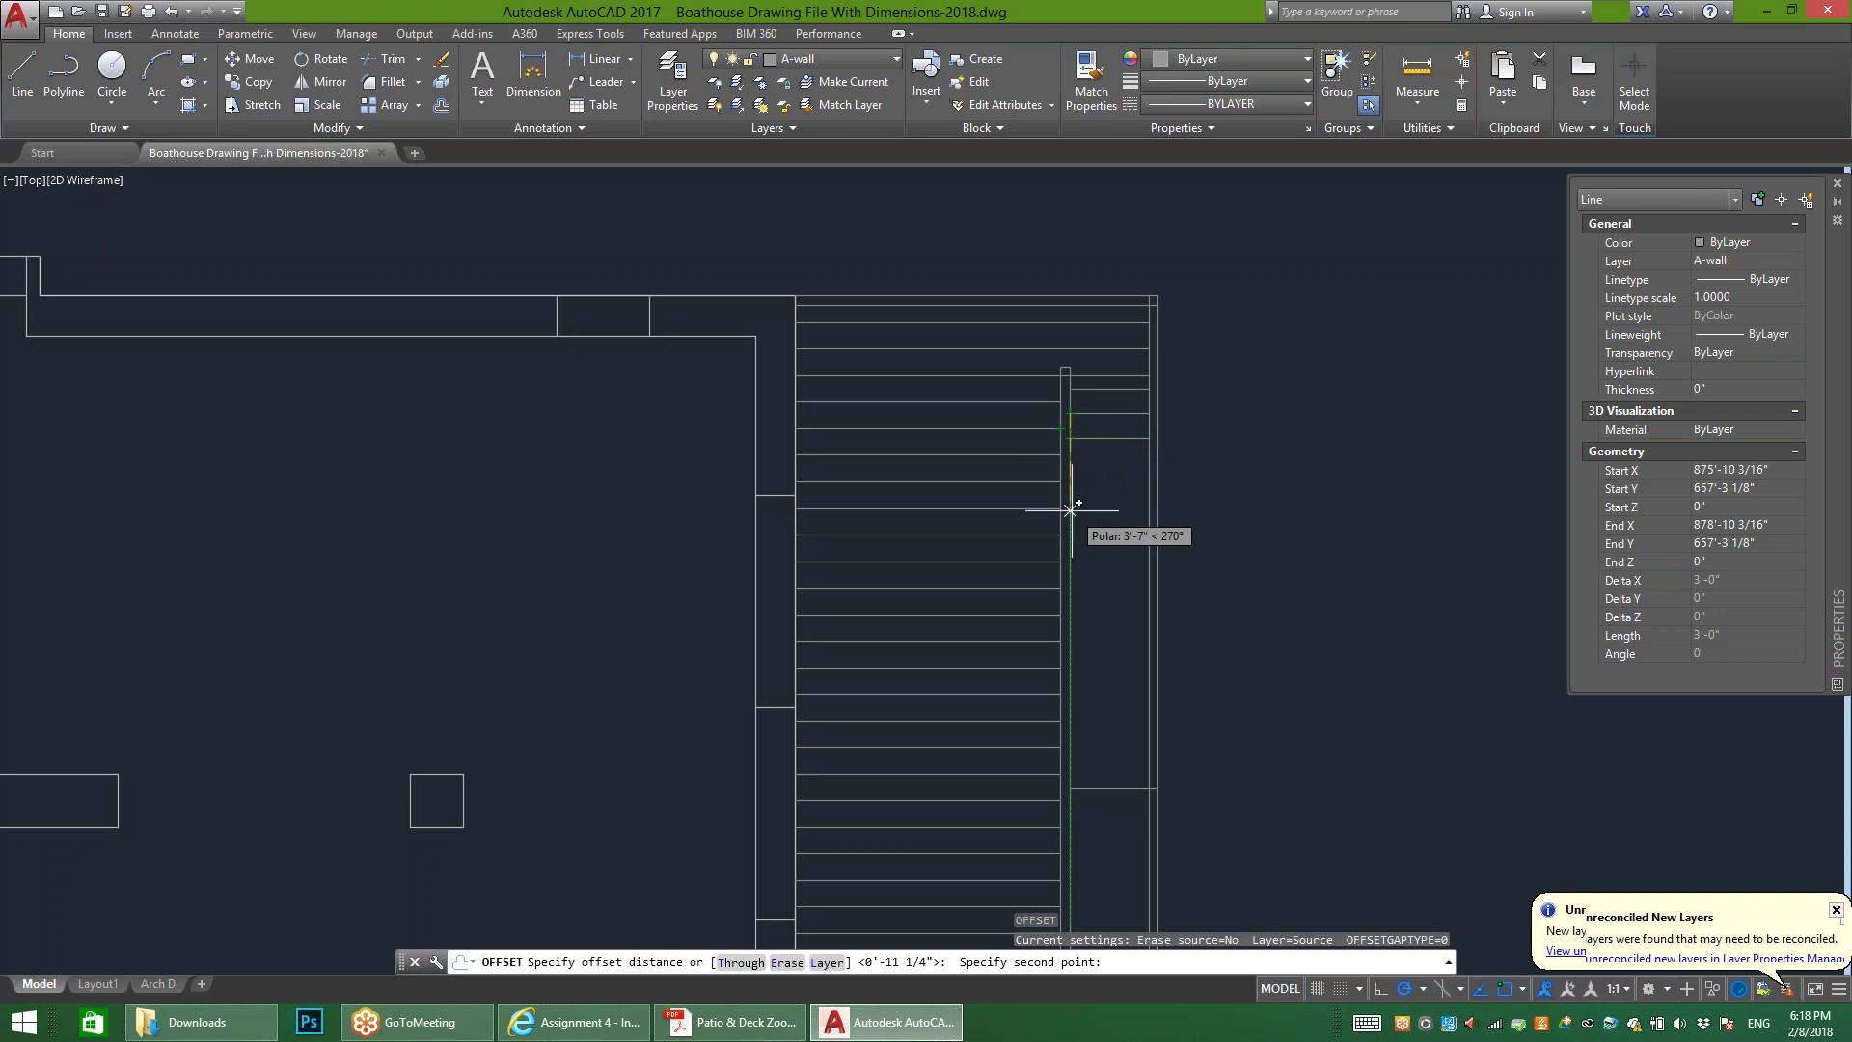
pyautogui.press('Escape')
pyautogui.press('Escape')
pyautogui.scroll(2, 1089, 431)
pyautogui.click(1116, 437)
pyautogui.press('Escape')
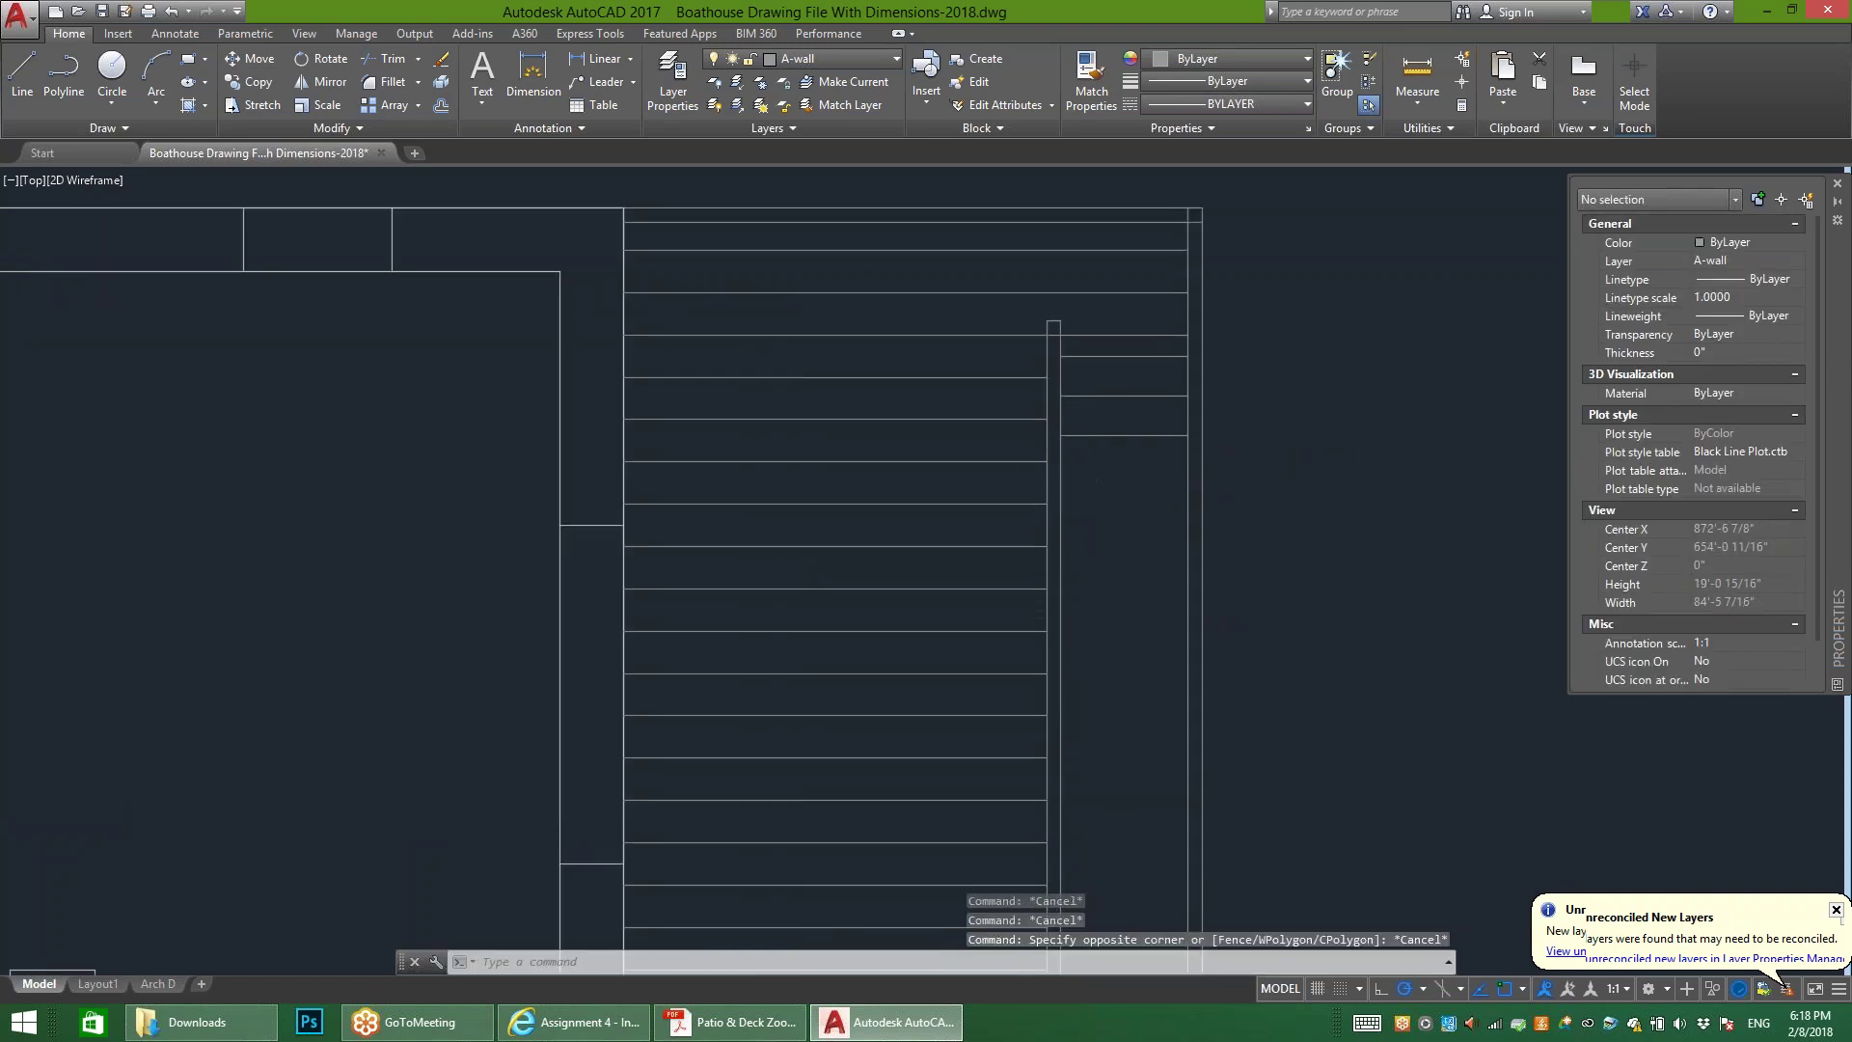
pyautogui.click(1093, 434)
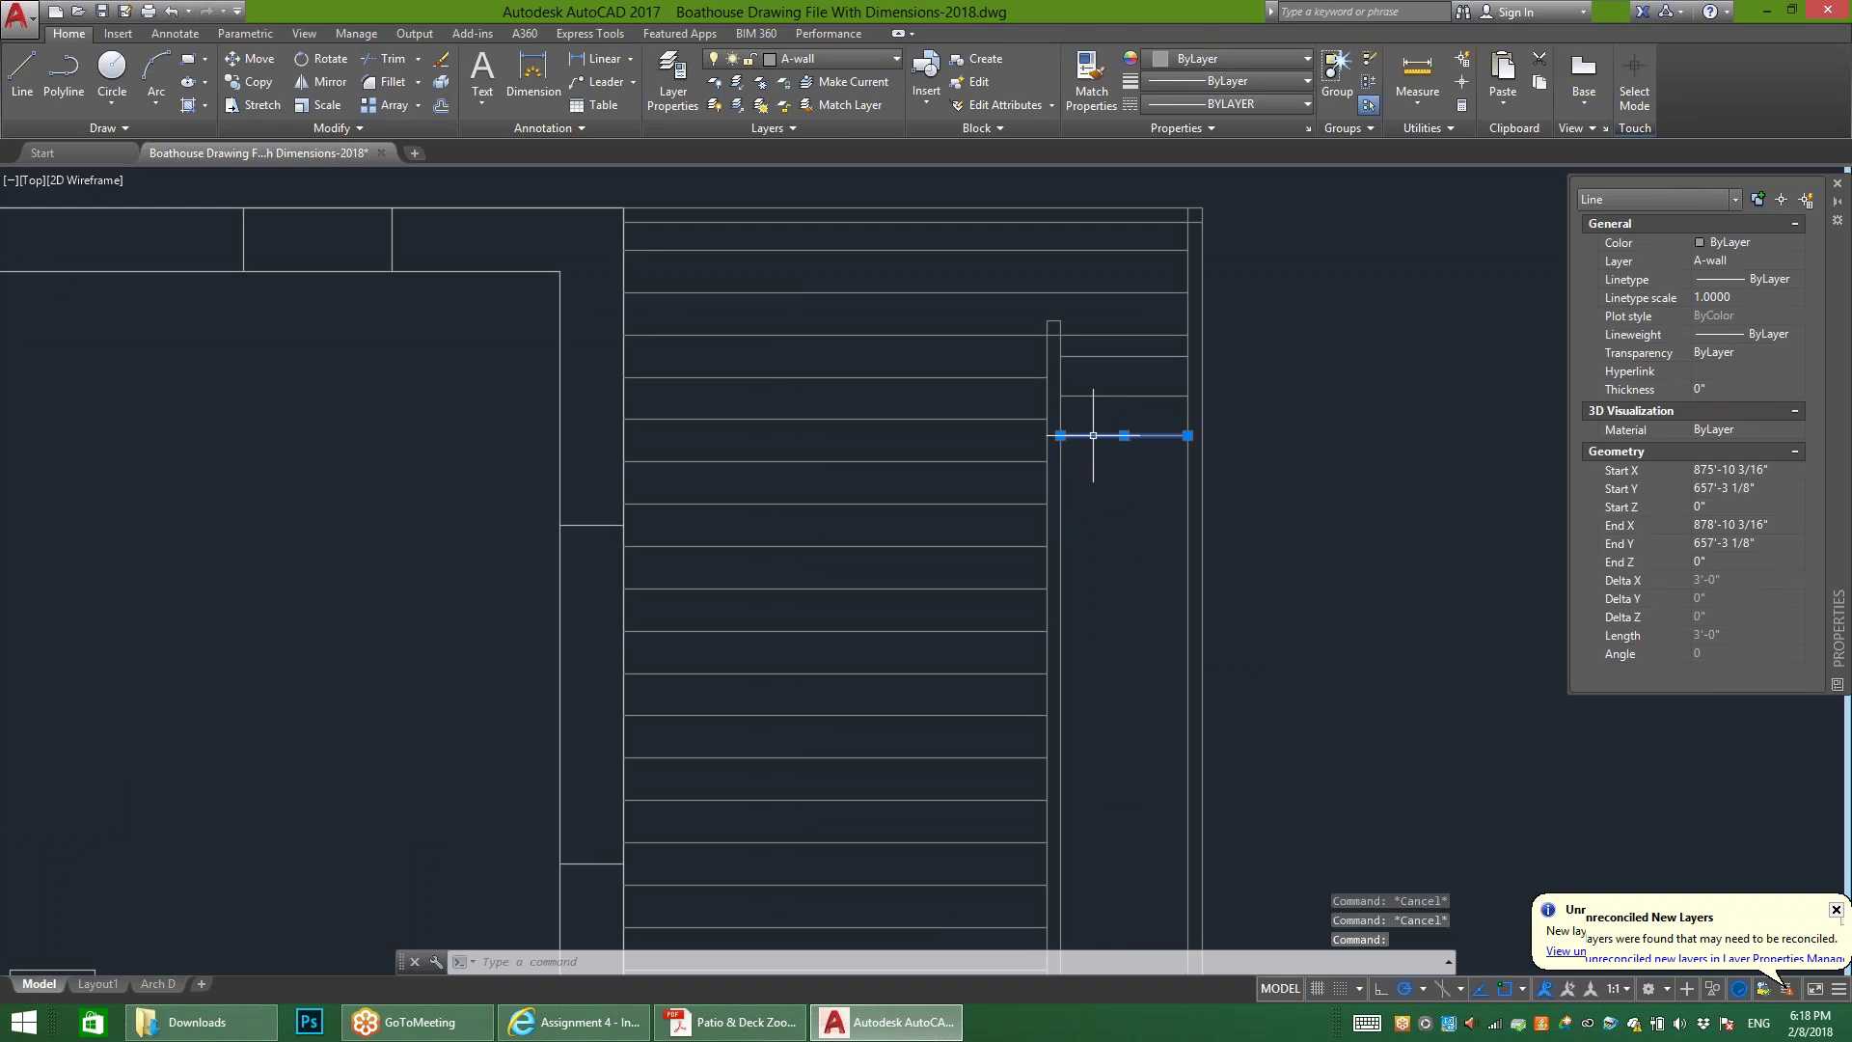
pyautogui.write('o')
pyautogui.press('Return')
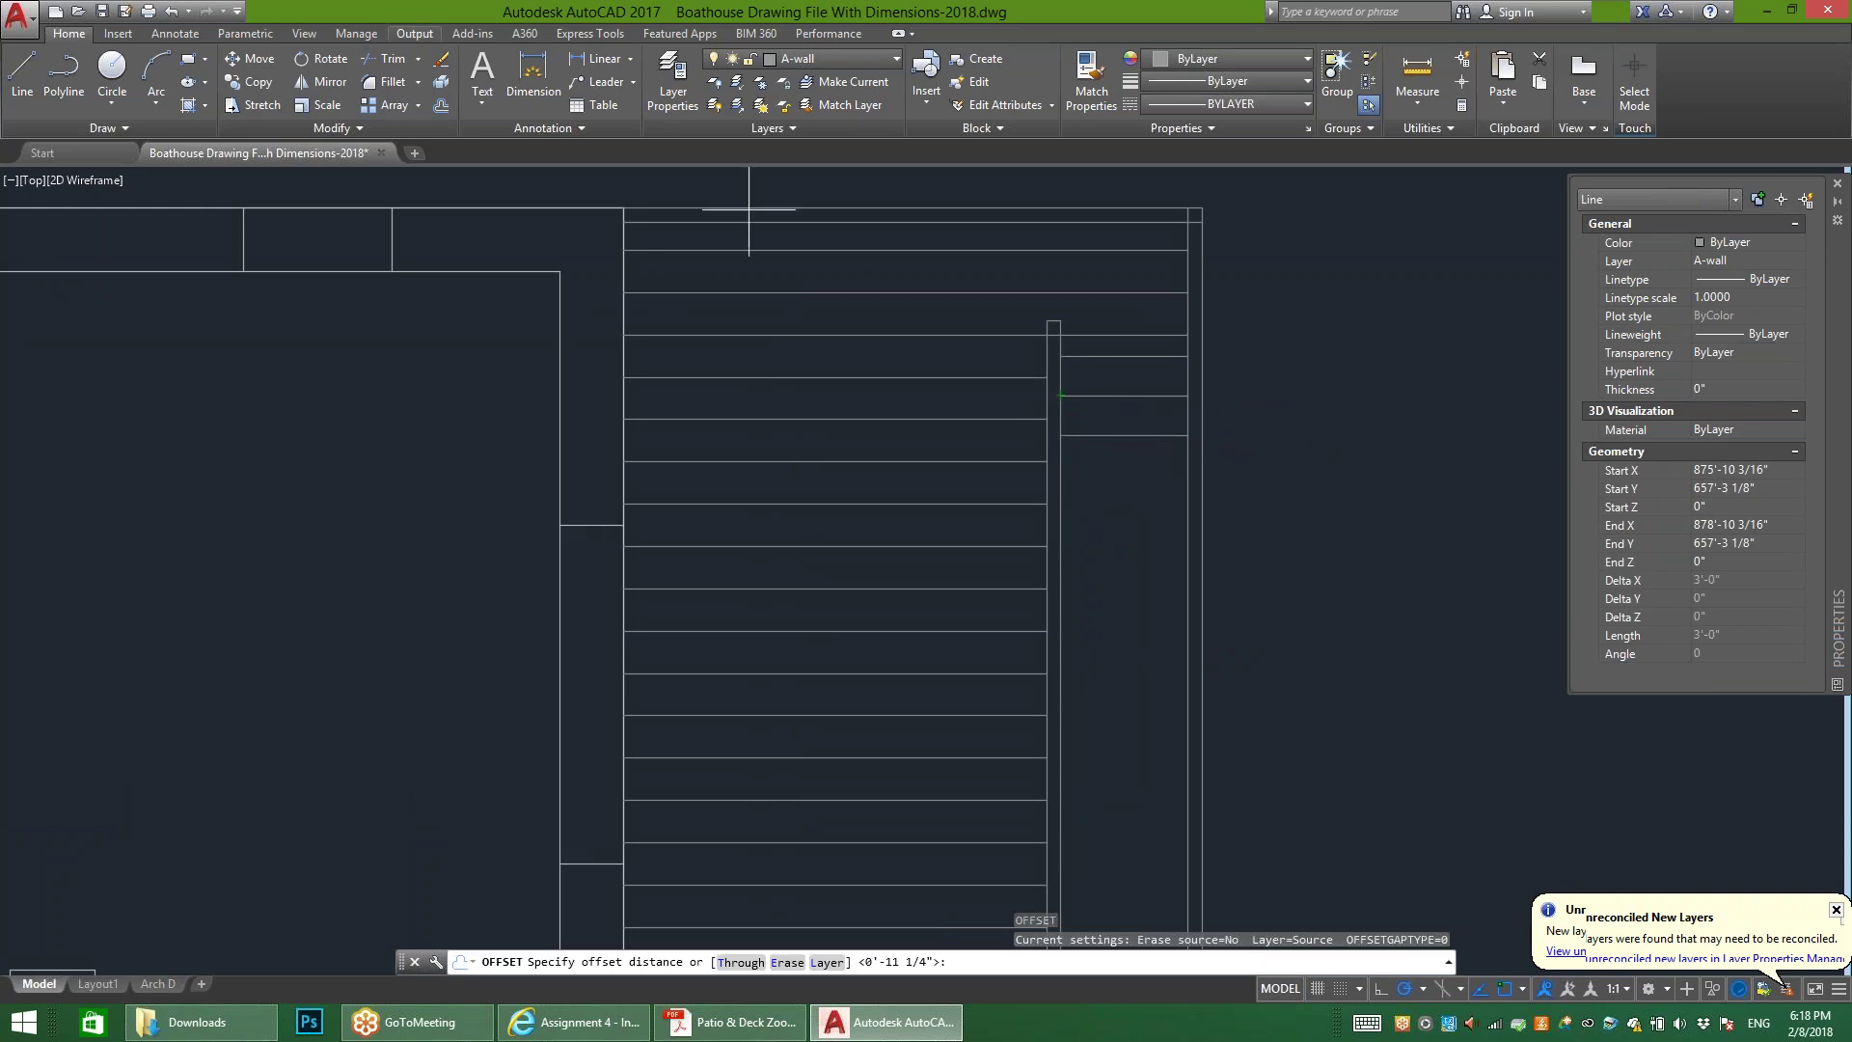
pyautogui.press('Escape')
# Step: Copy the third stair line repeatedly down to the foot of the stairs at 11 1/4" spacing, using the second stair line's railing-side endpoint as base point
pyautogui.write('co')
pyautogui.press('Return')
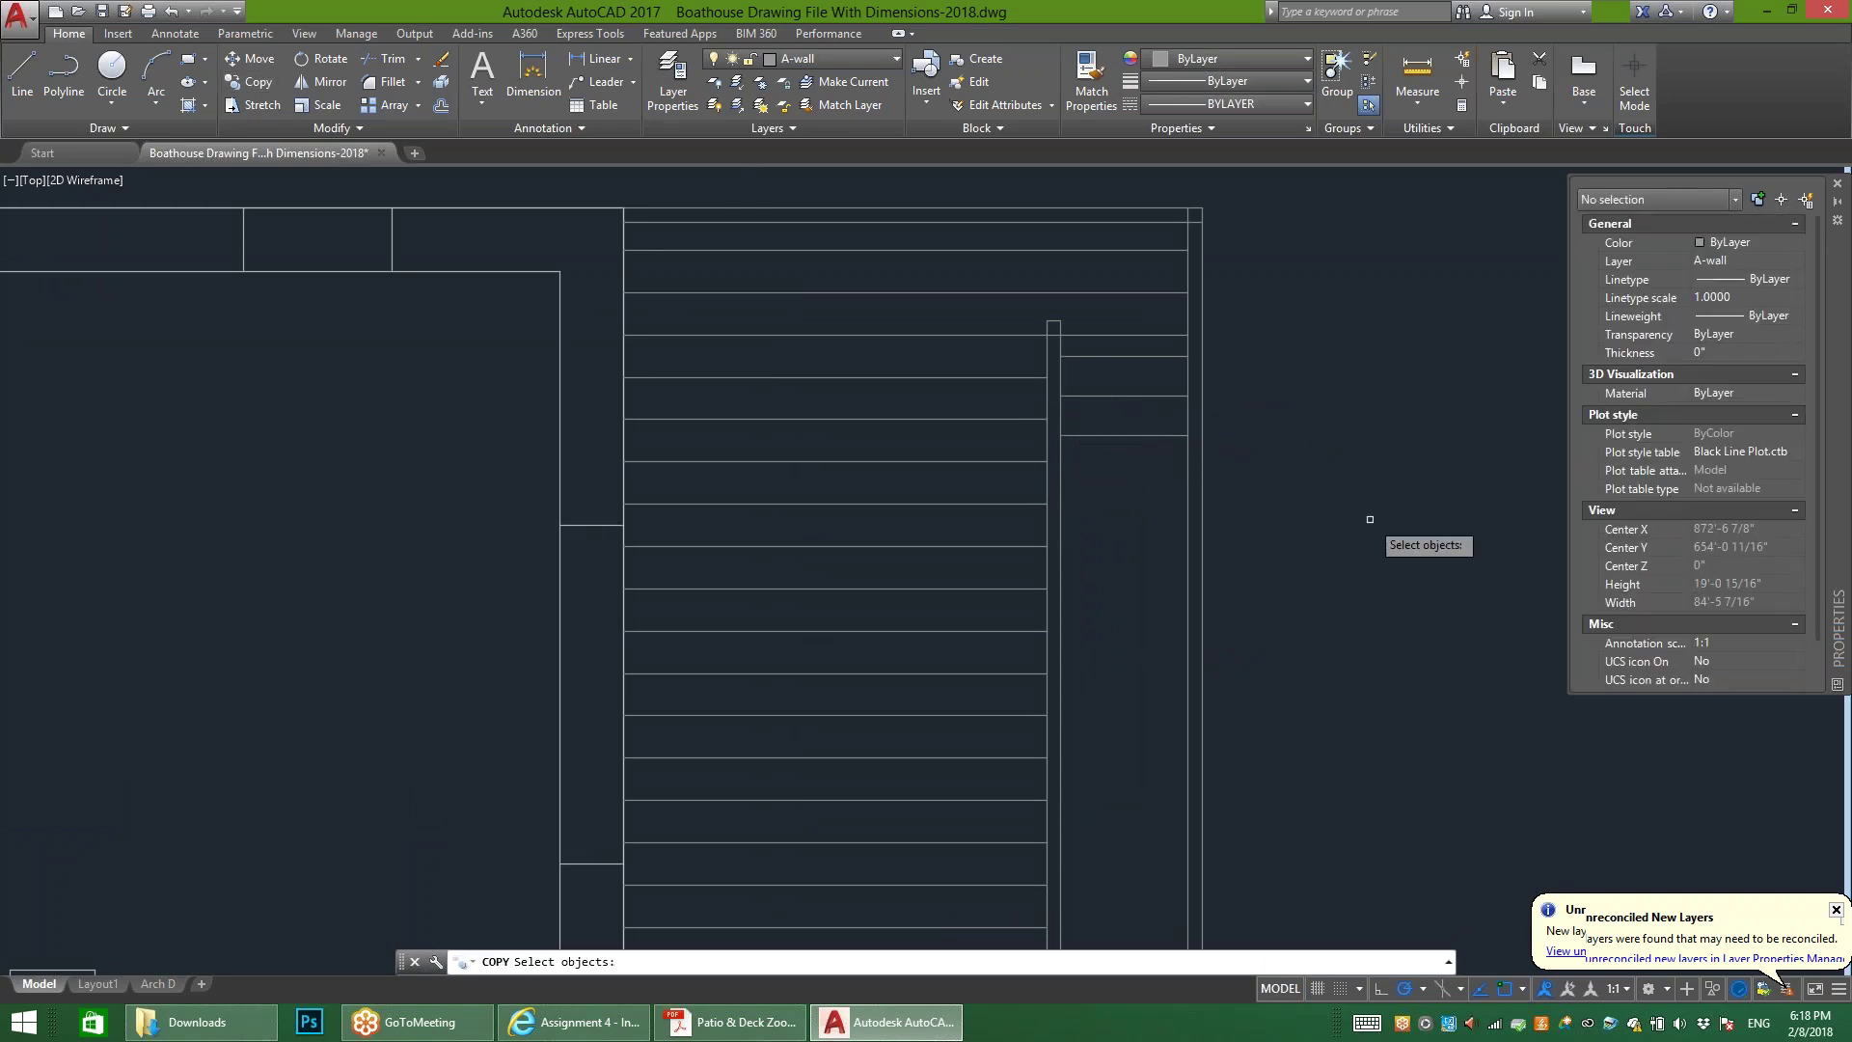
pyautogui.click(1146, 452)
pyautogui.click(1118, 426)
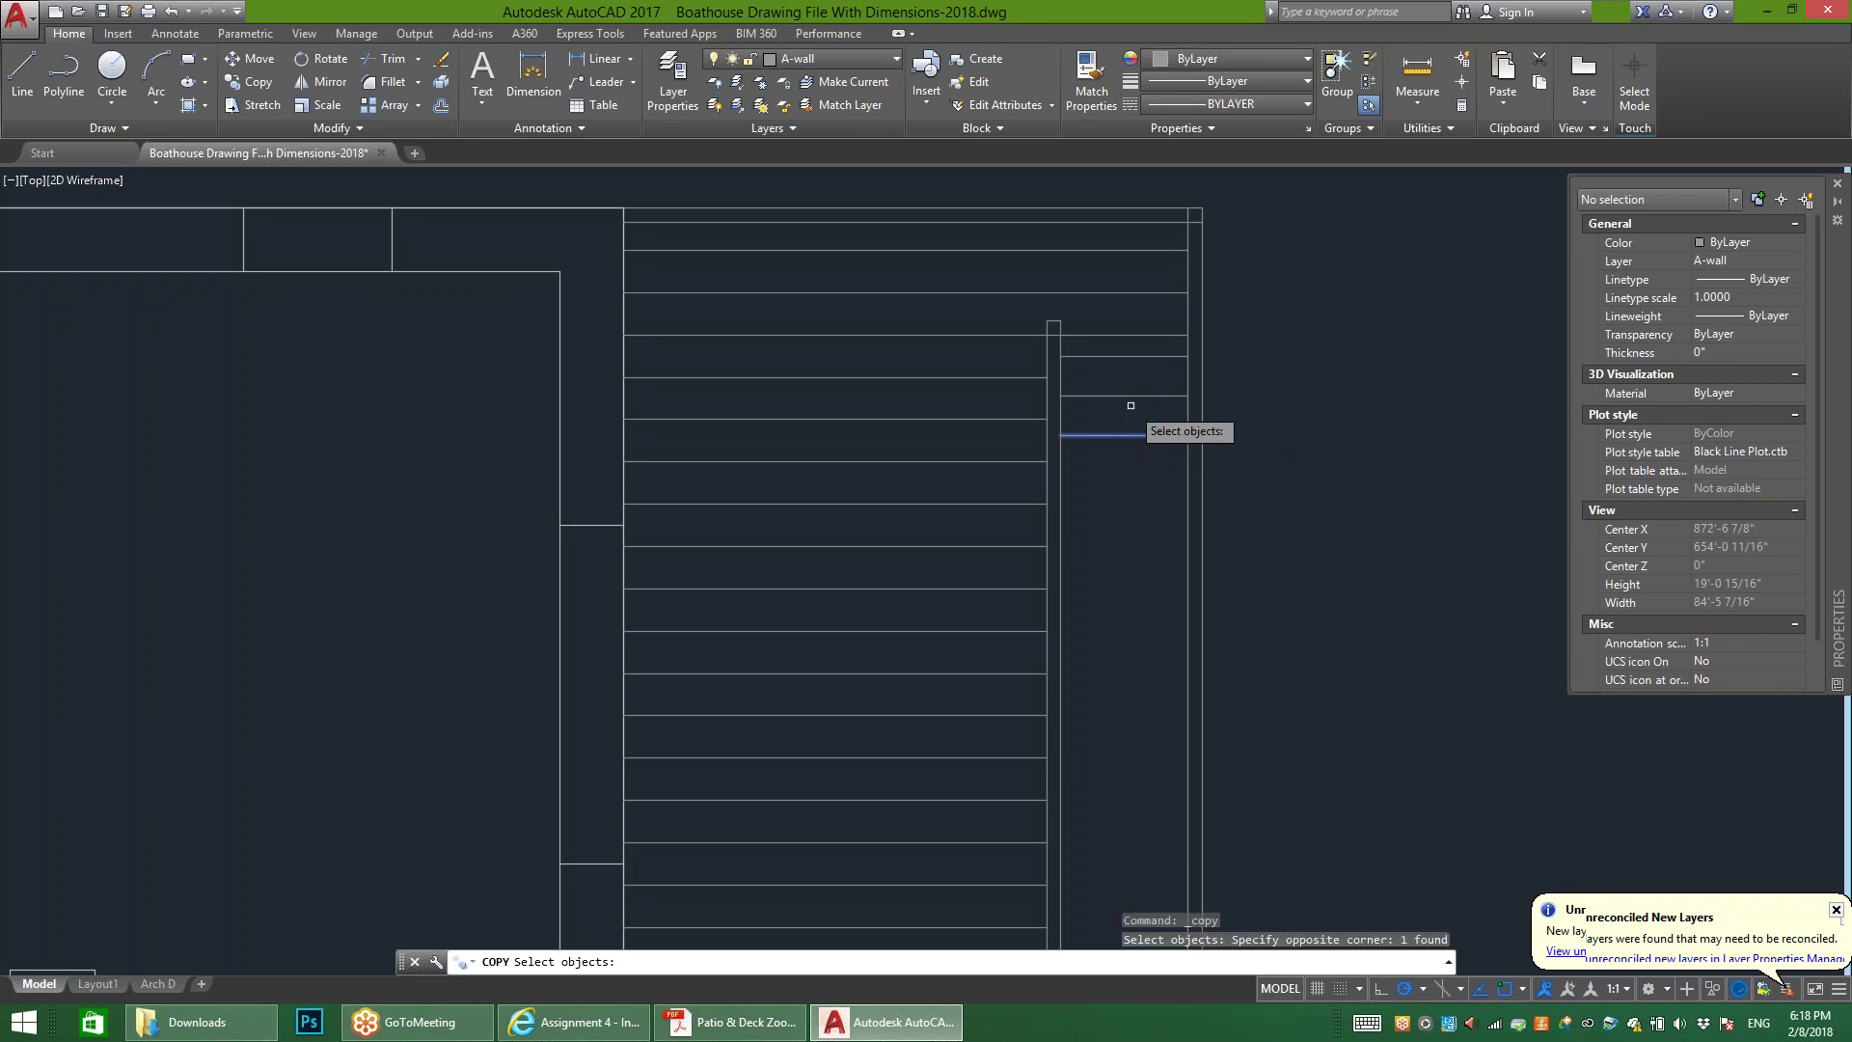
pyautogui.press('Return')
pyautogui.click(1060, 394)
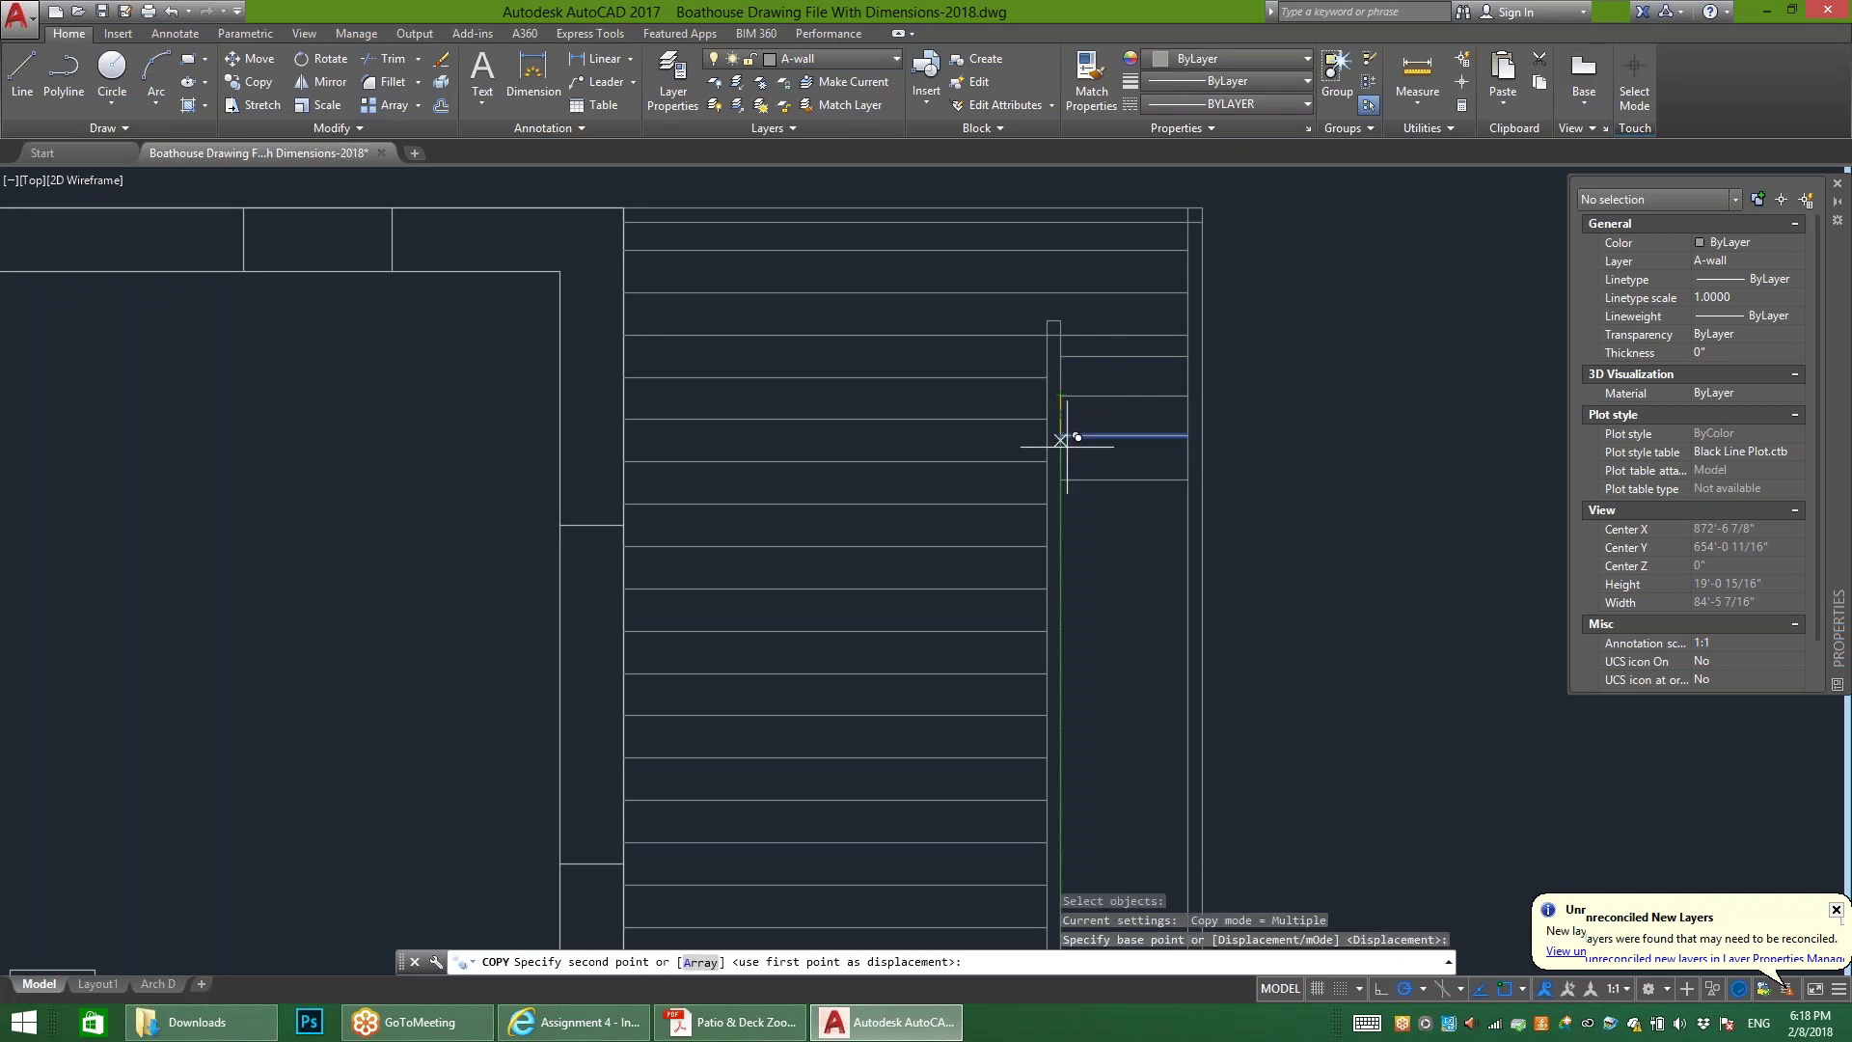
pyautogui.click(1067, 432)
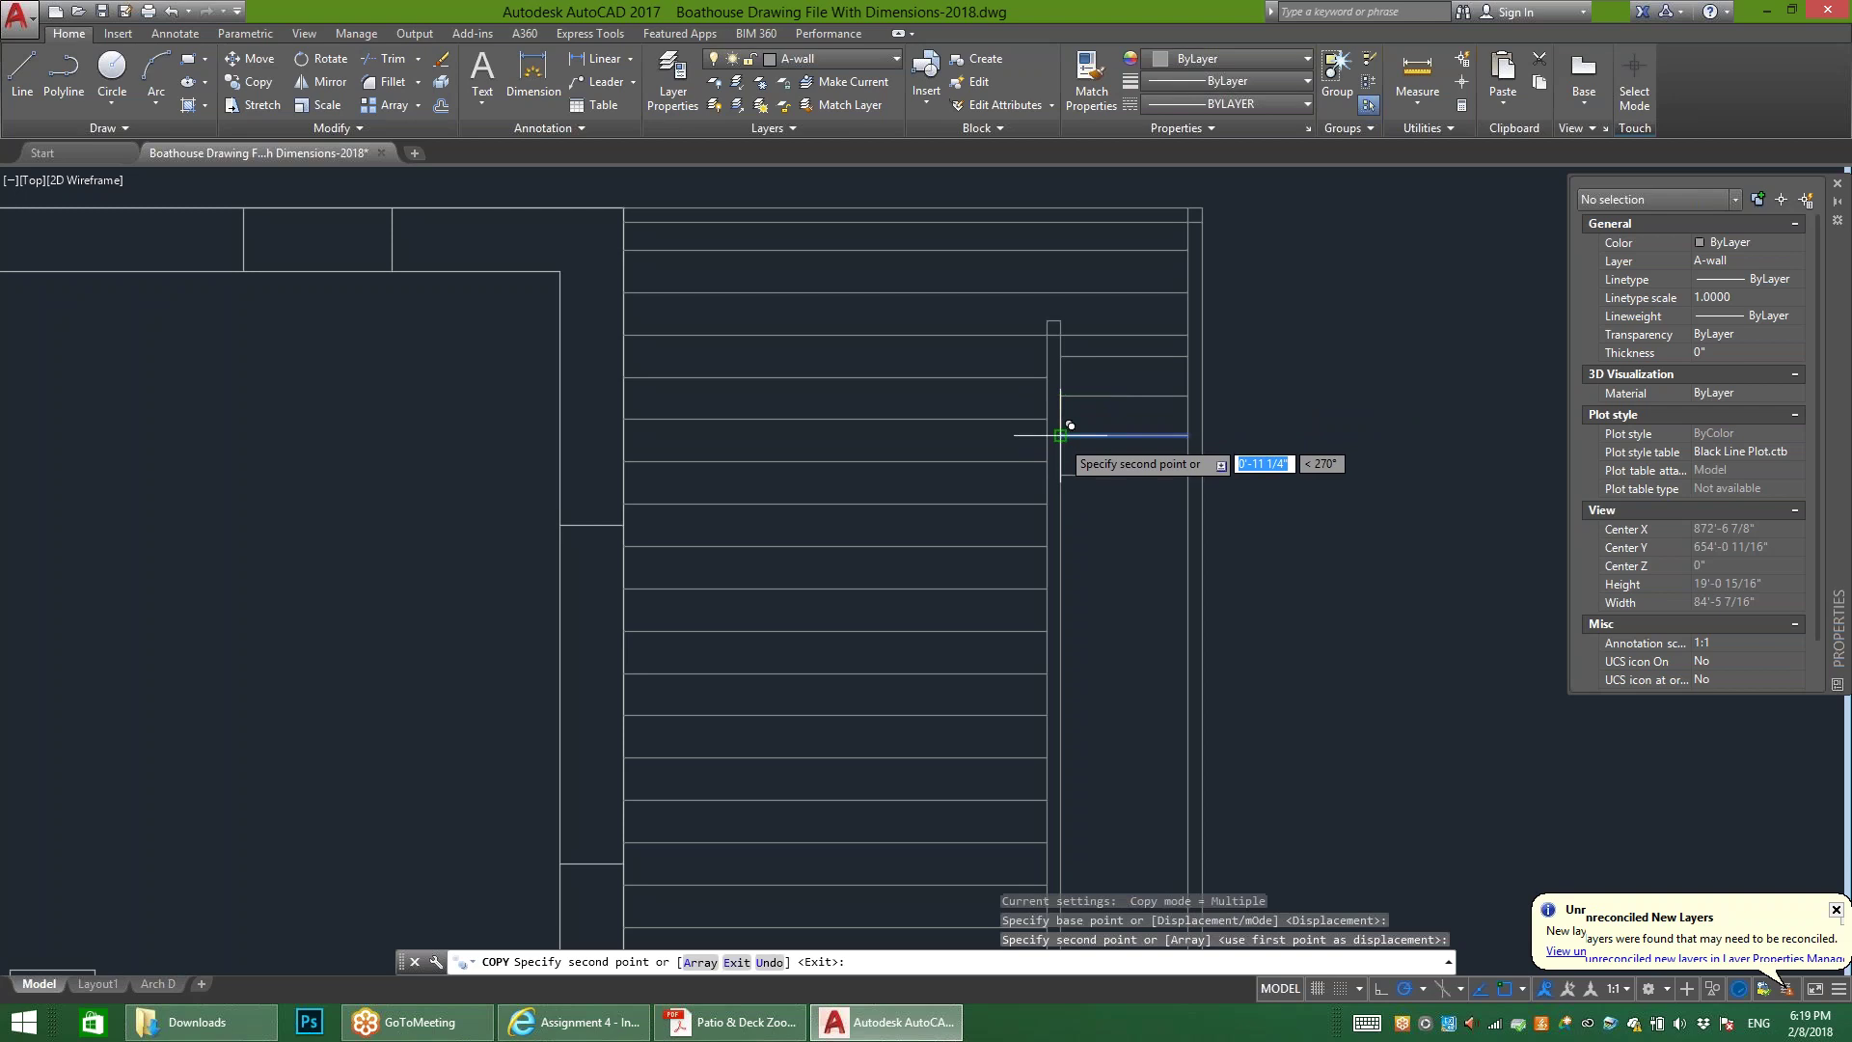
pyautogui.click(1069, 464)
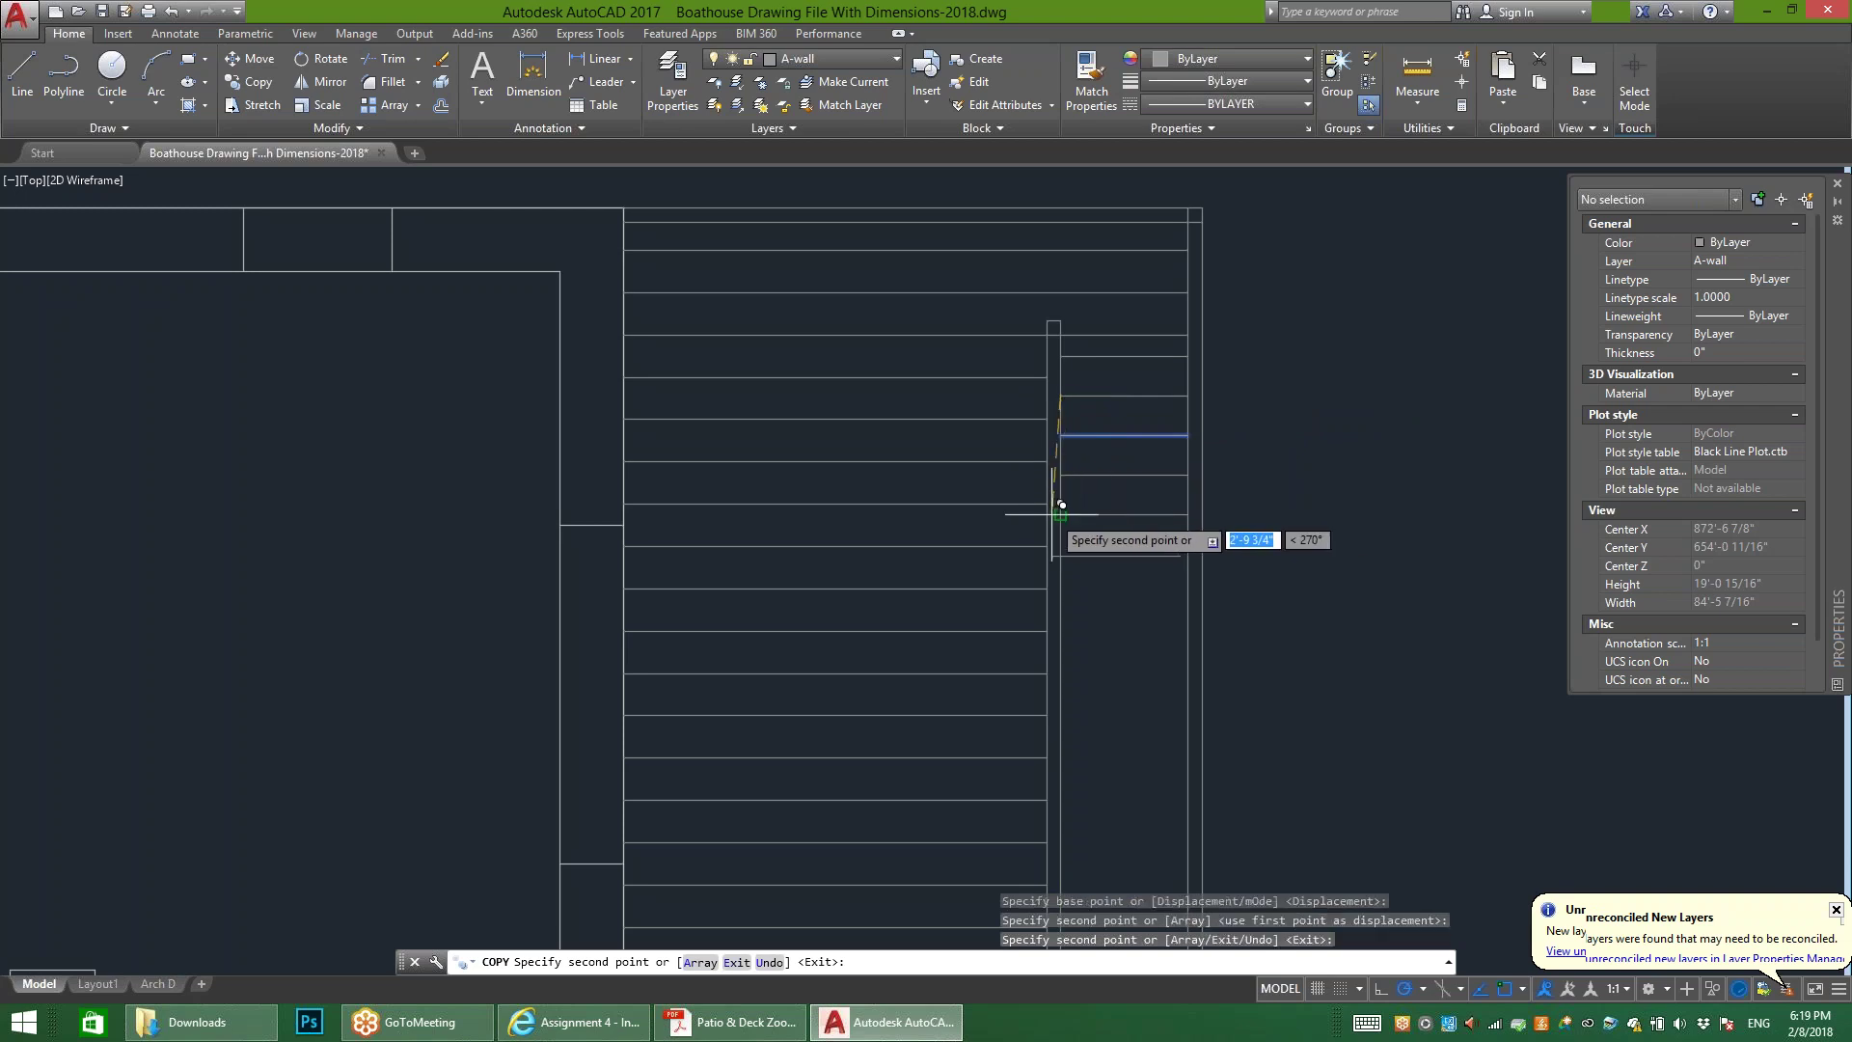
pyautogui.click(1070, 503)
pyautogui.scroll(-2, 1230, 282)
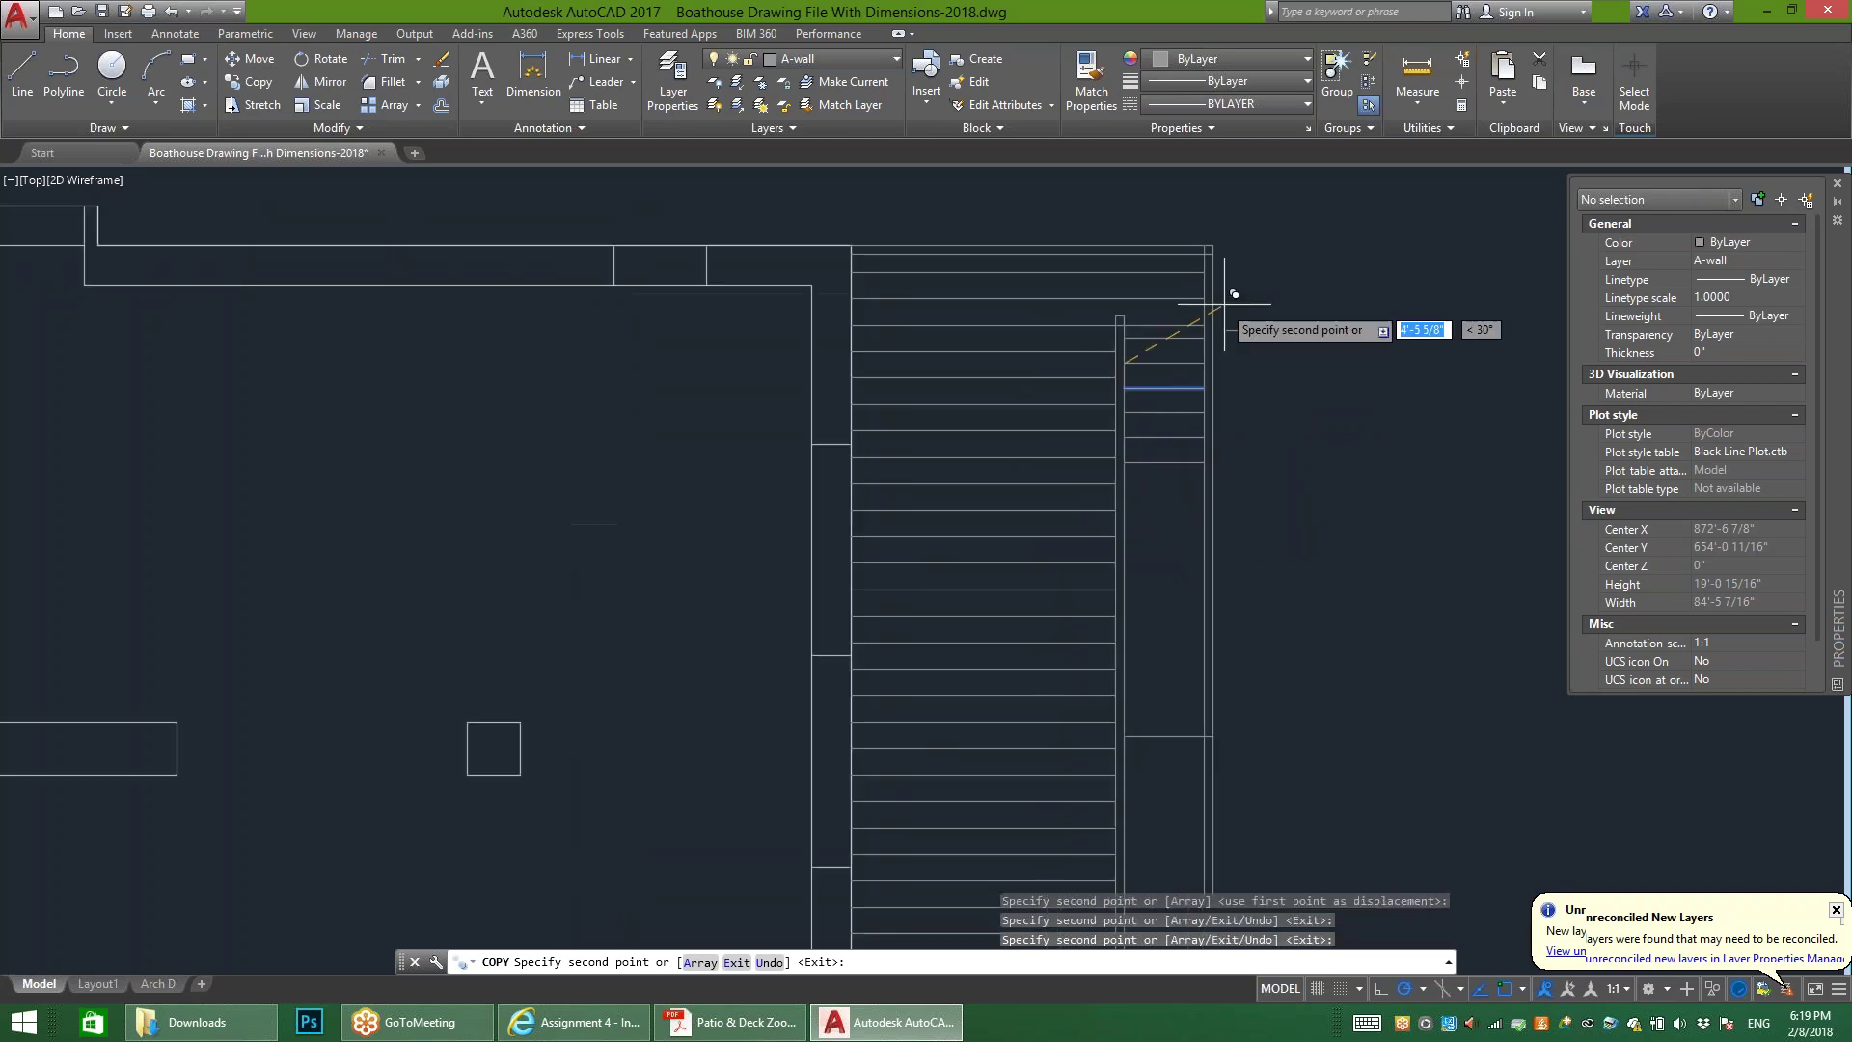
pyautogui.scroll(2, 1150, 414)
pyautogui.click(1150, 347)
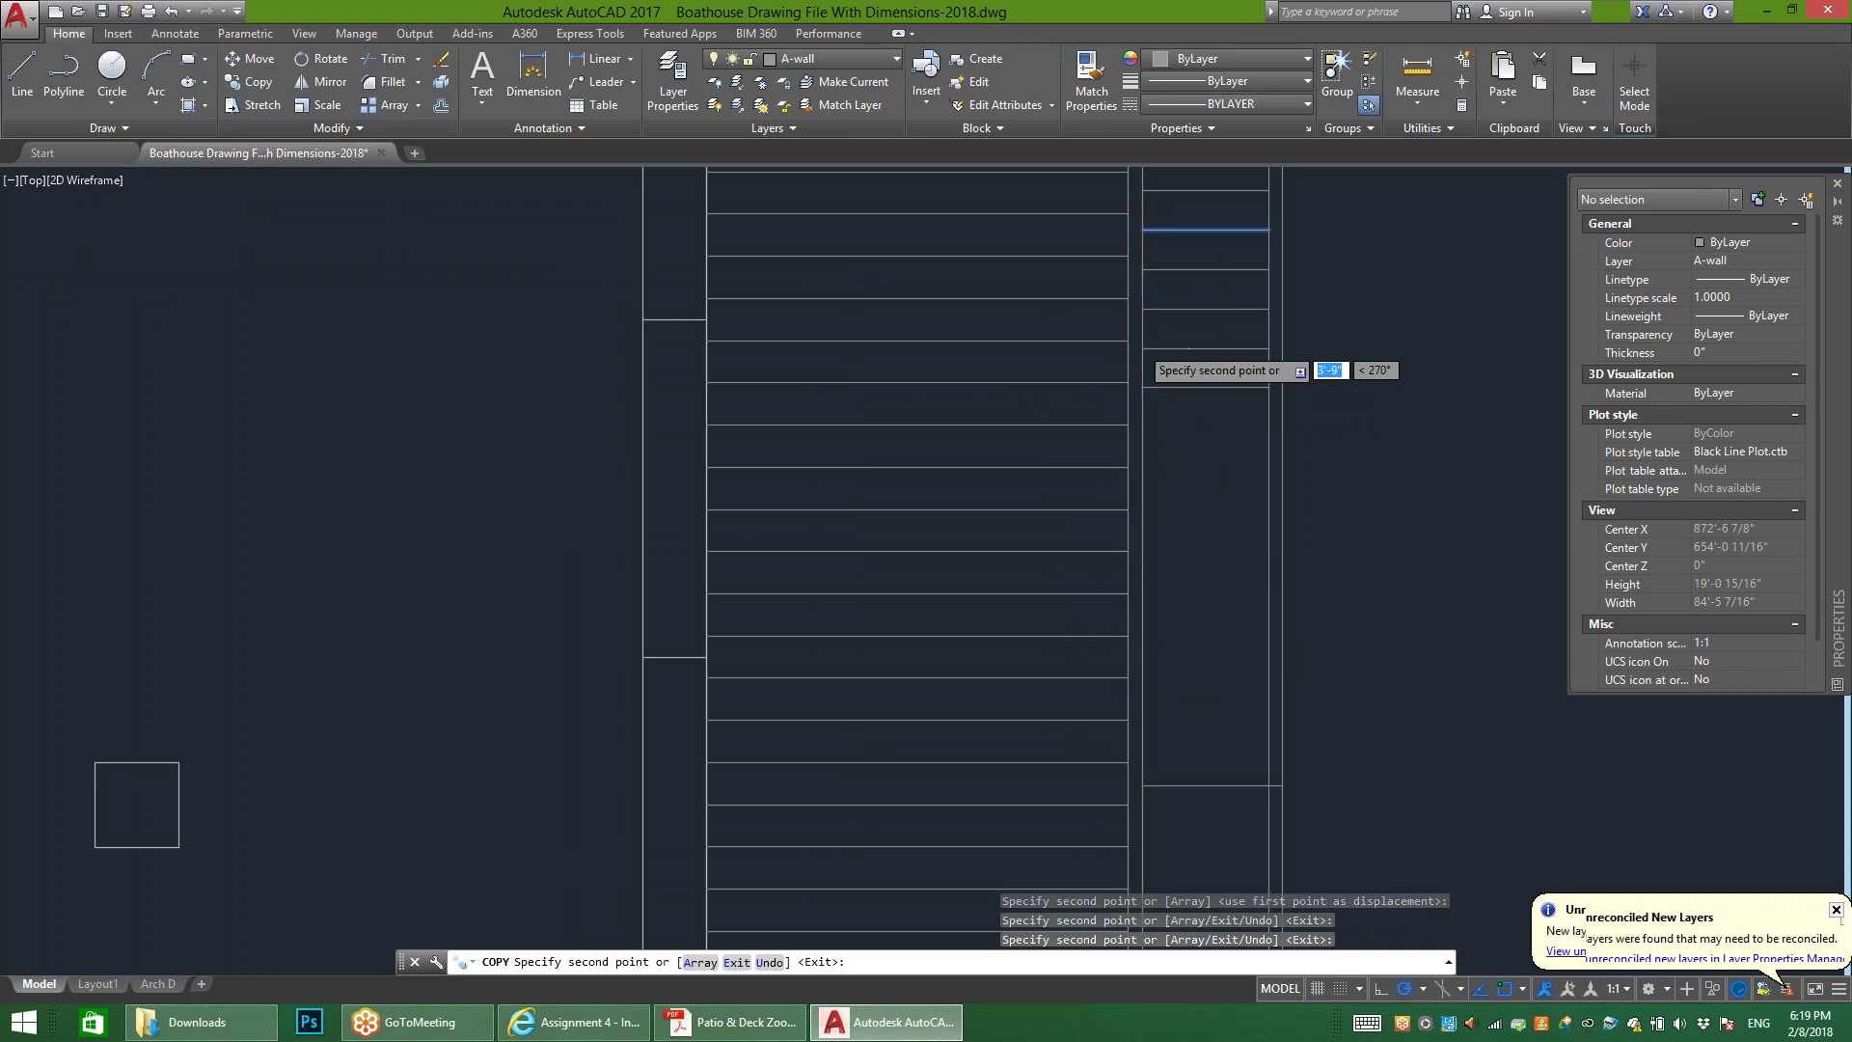
pyautogui.click(1144, 388)
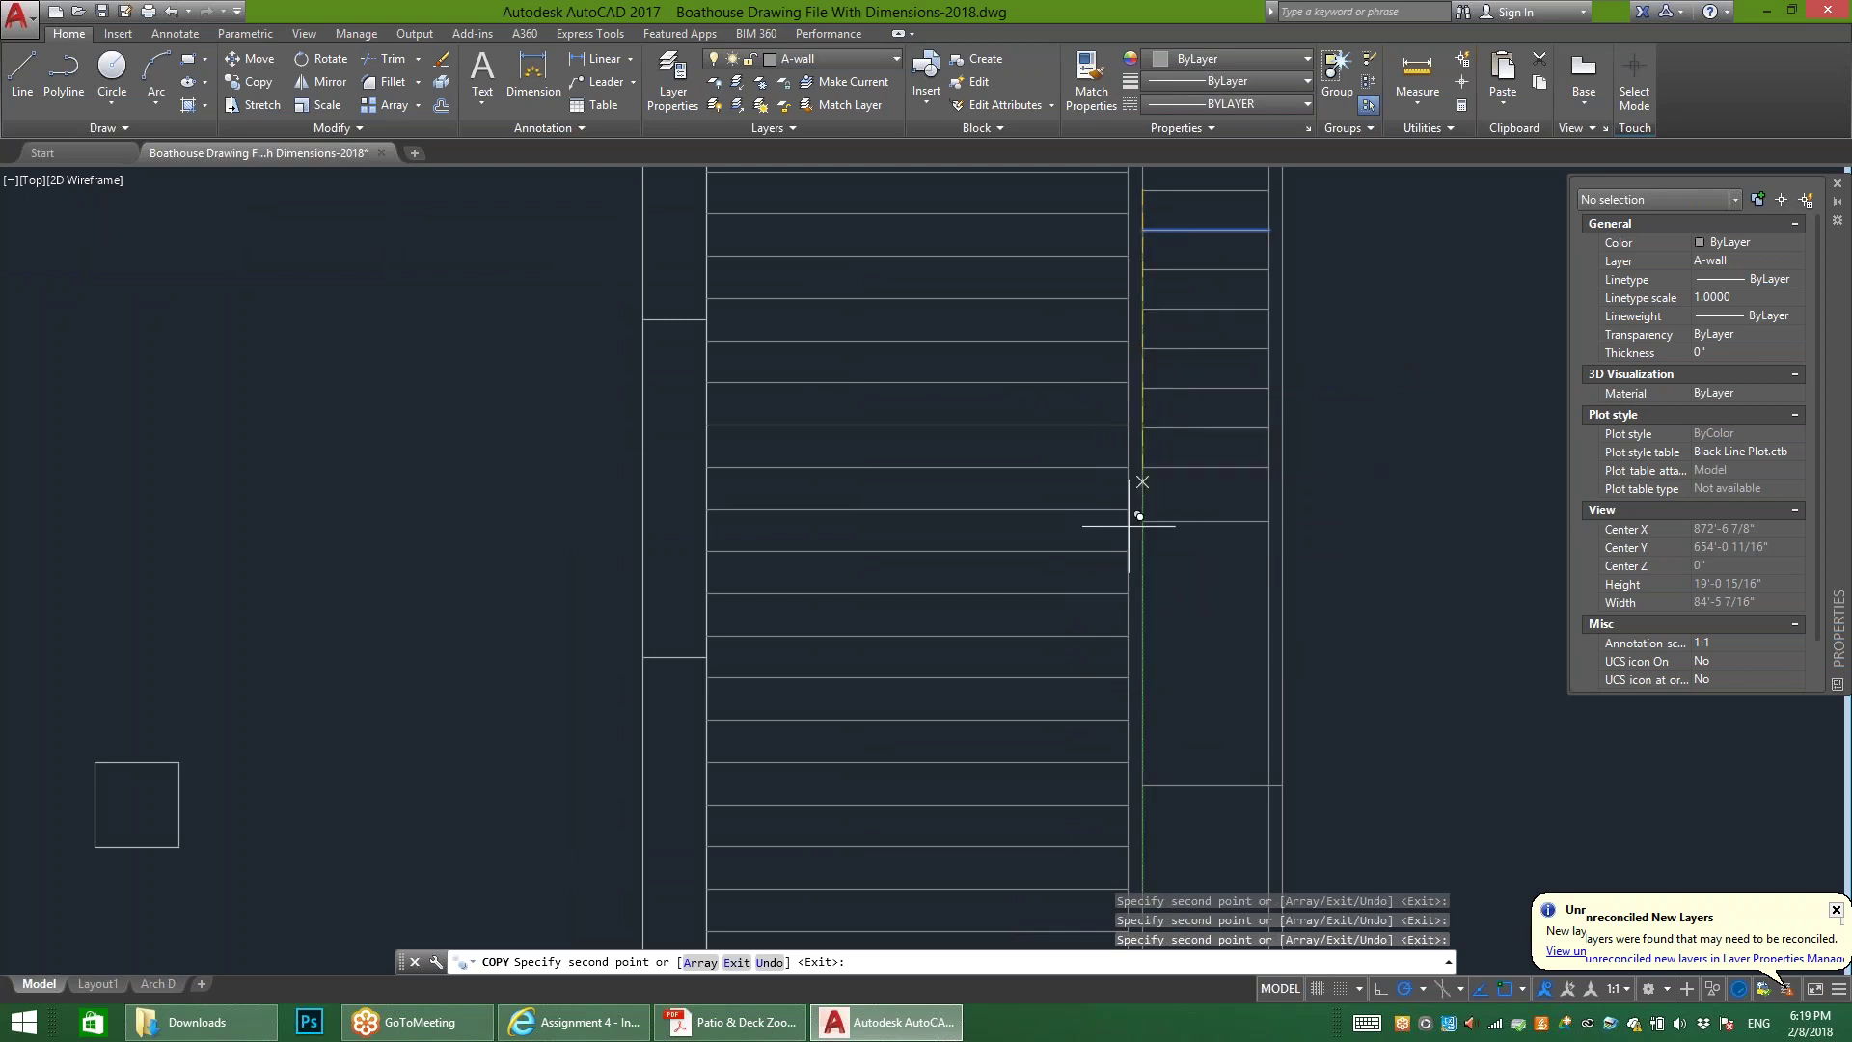
pyautogui.click(1144, 467)
pyautogui.click(1145, 505)
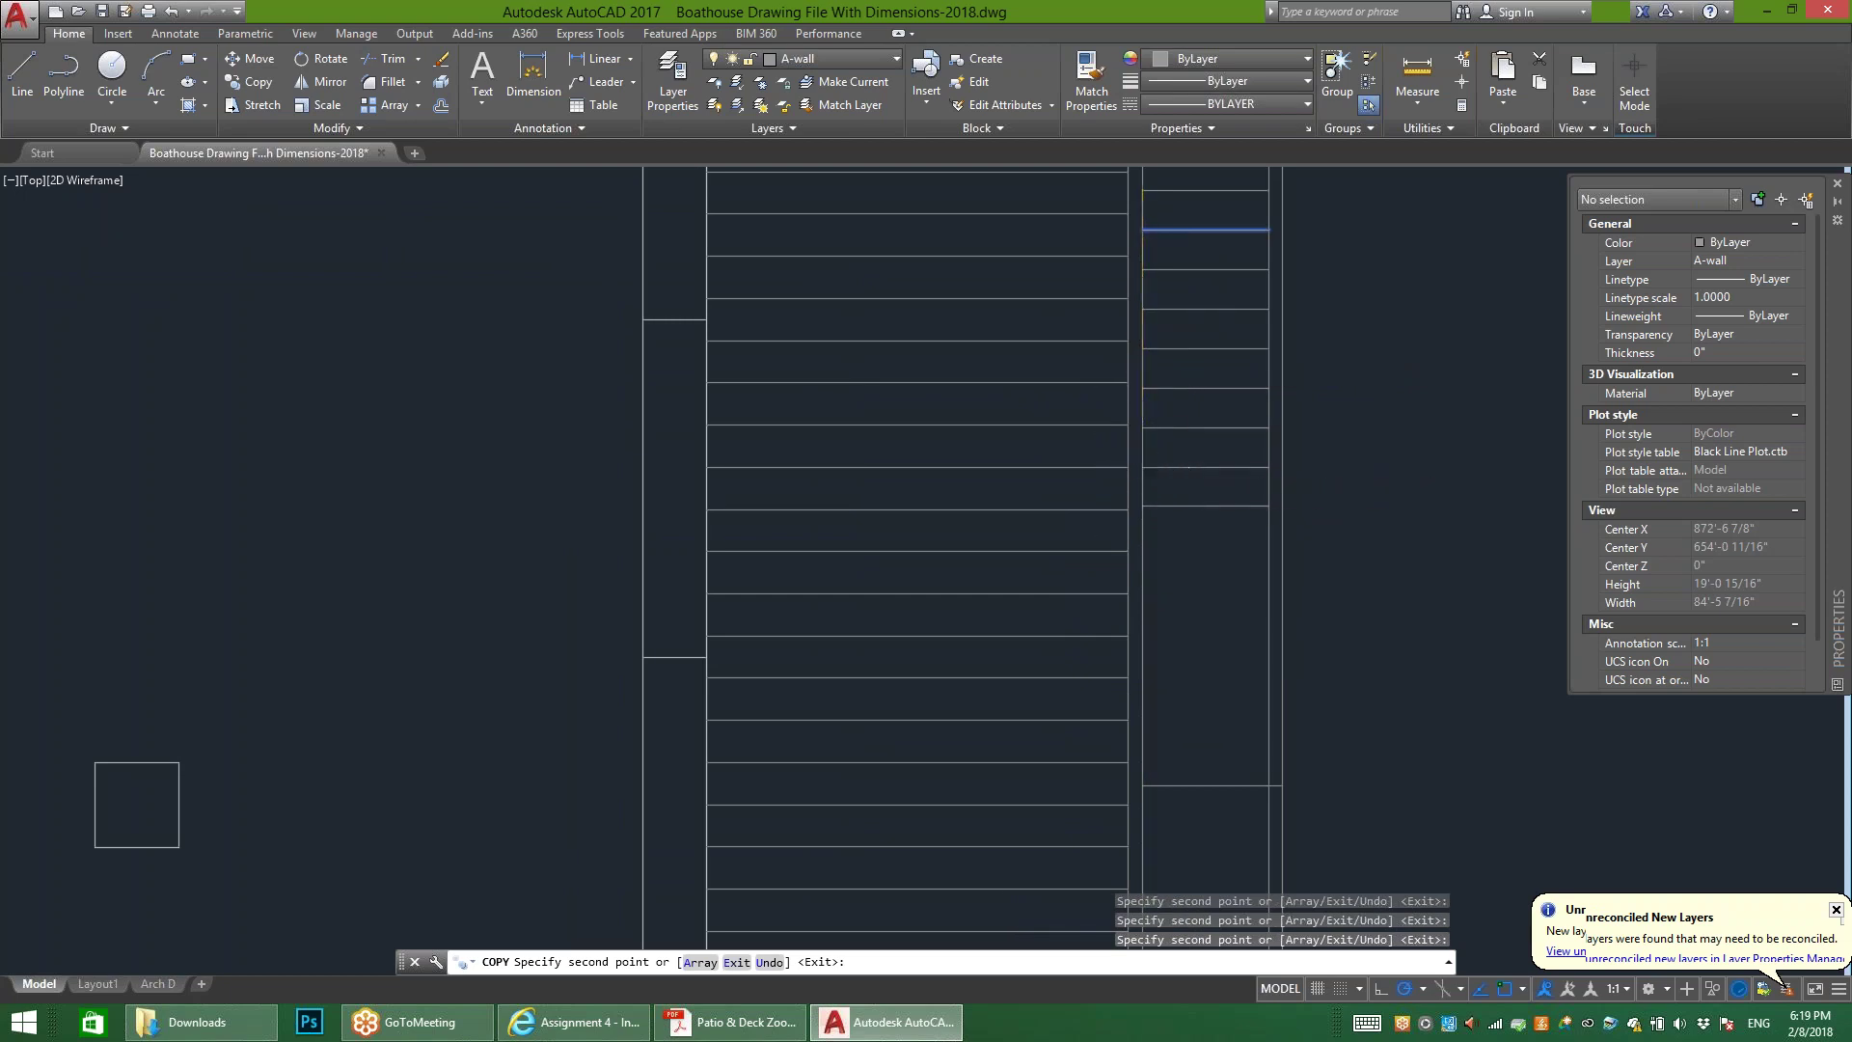
pyautogui.click(1145, 546)
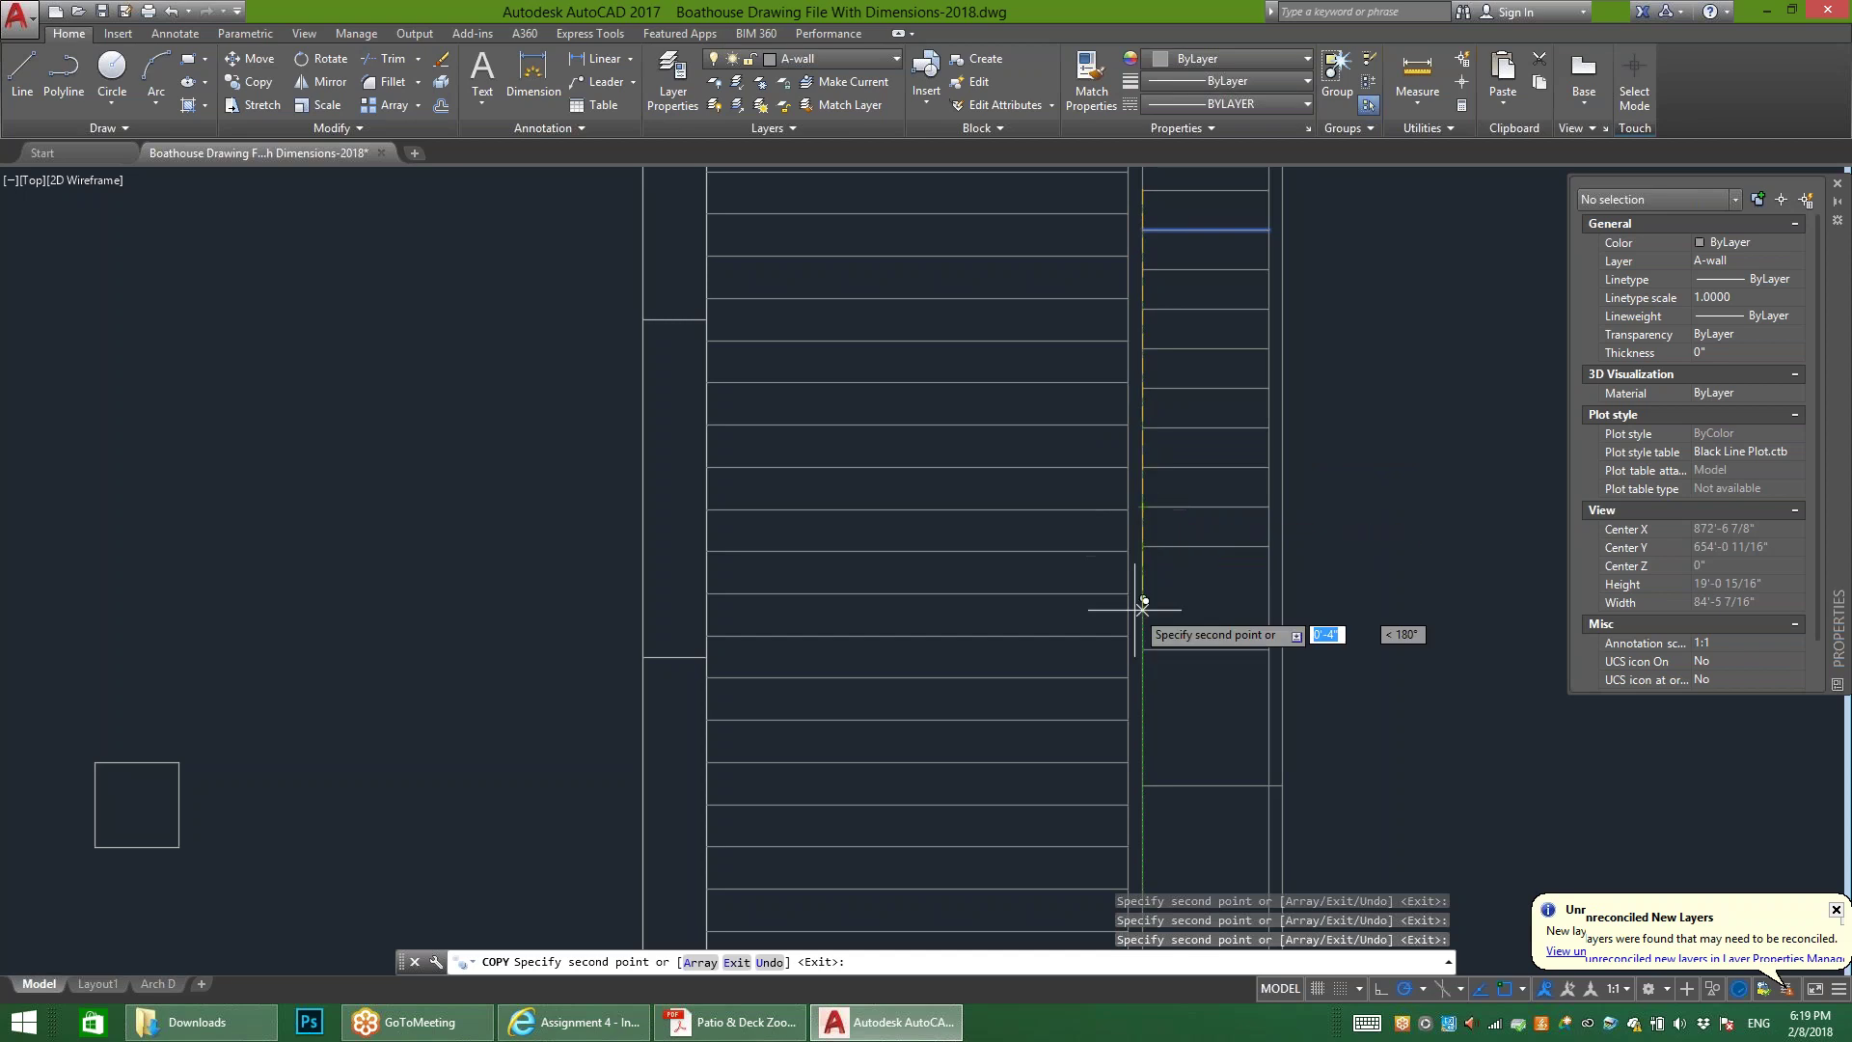
pyautogui.click(1142, 546)
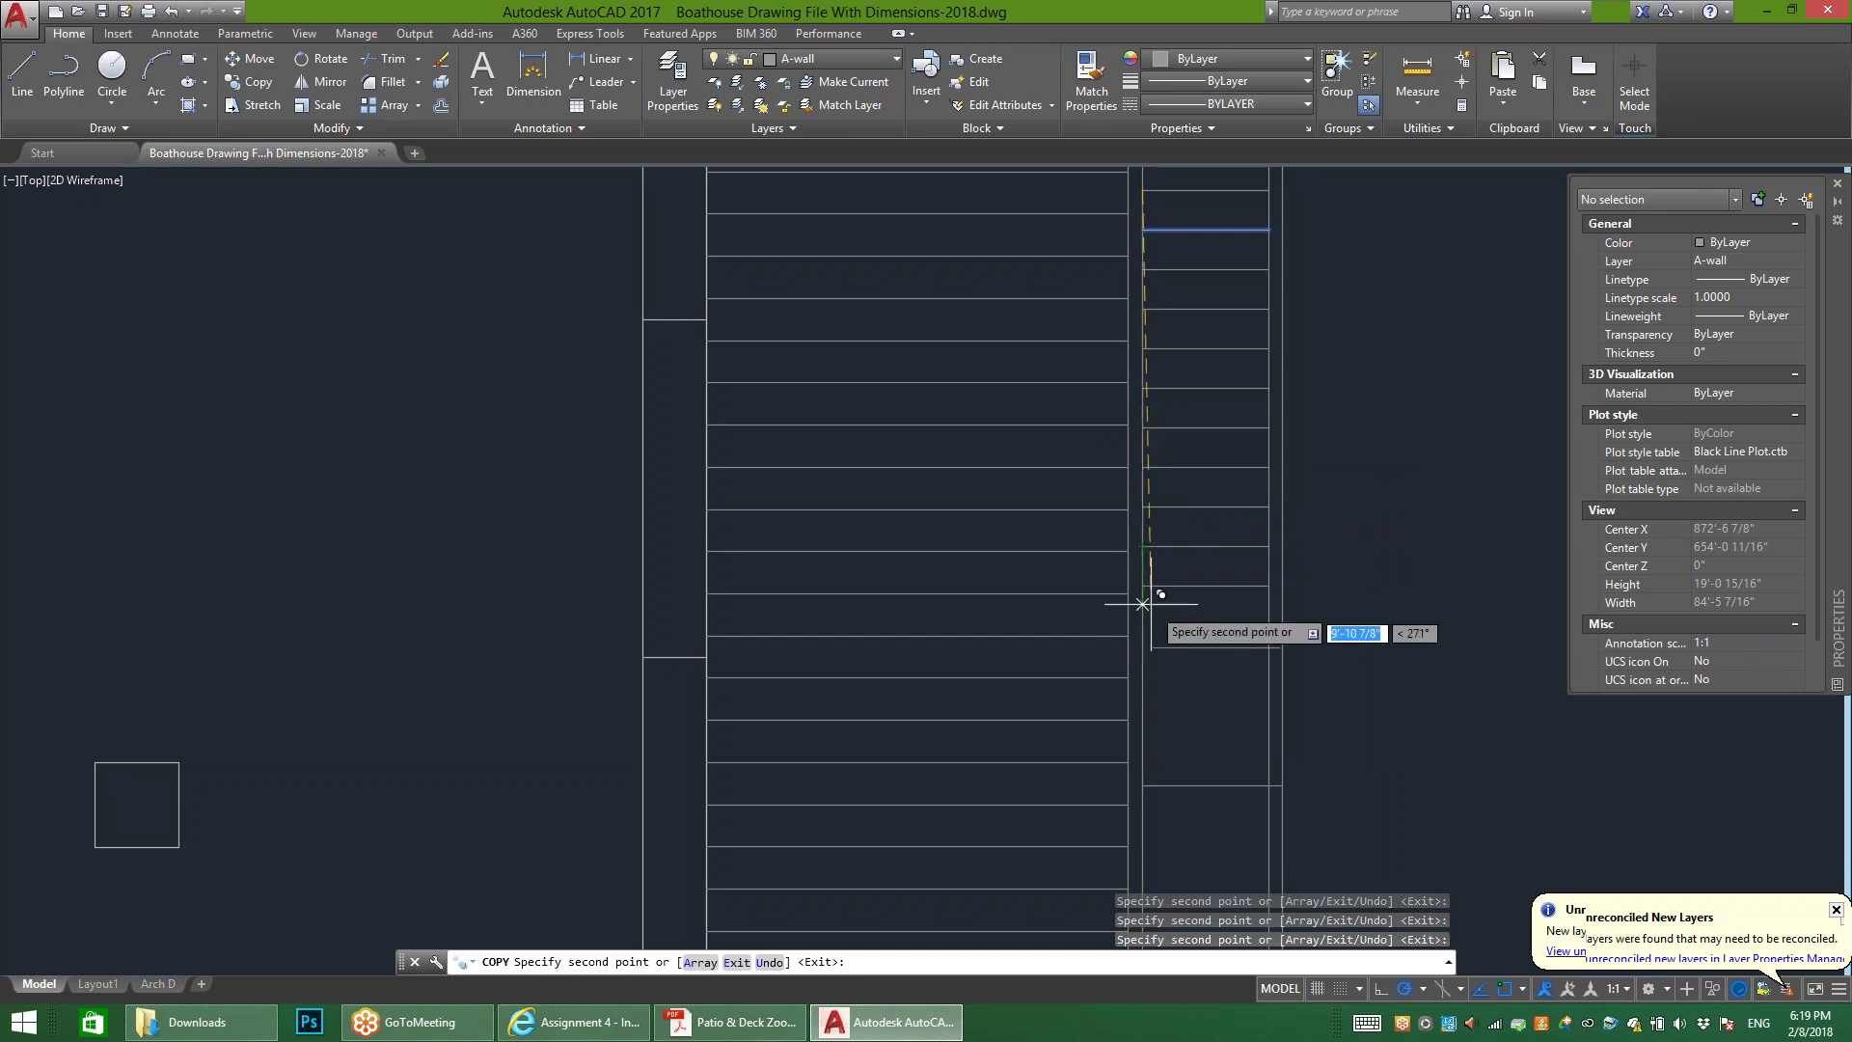
pyautogui.click(1142, 585)
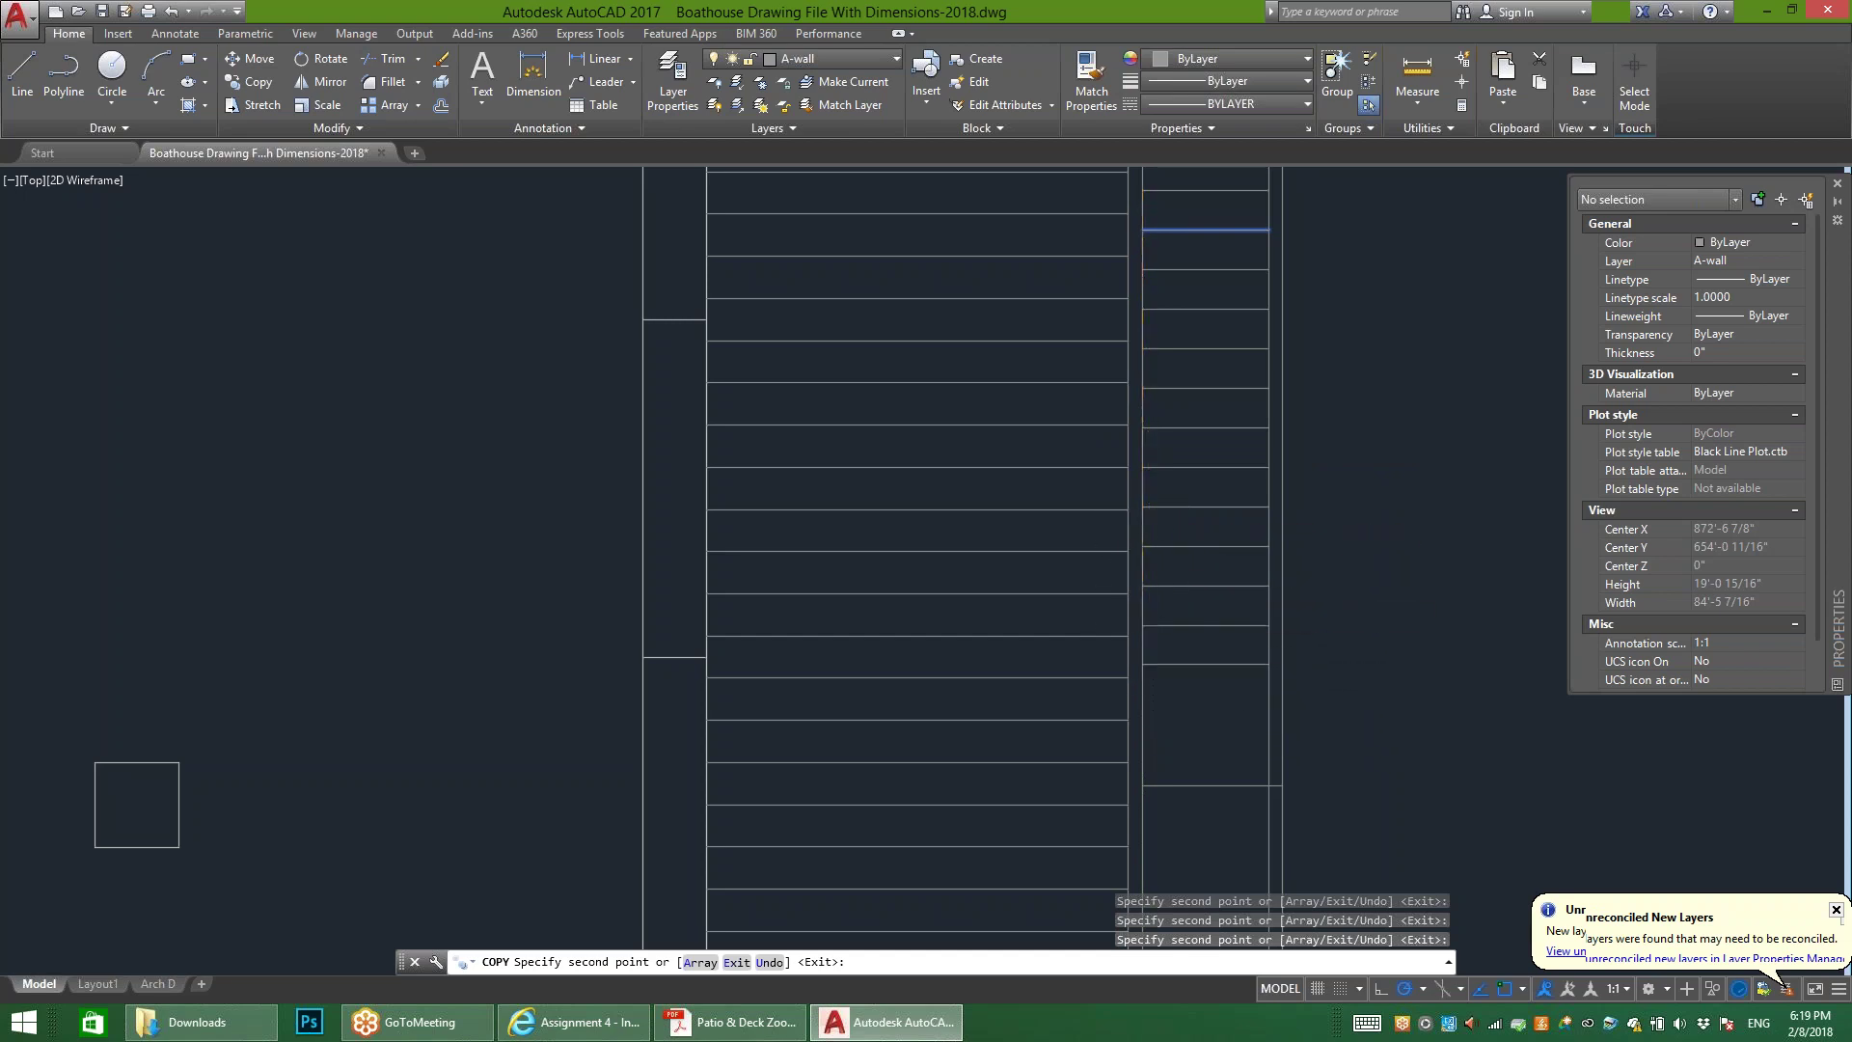
pyautogui.click(1143, 625)
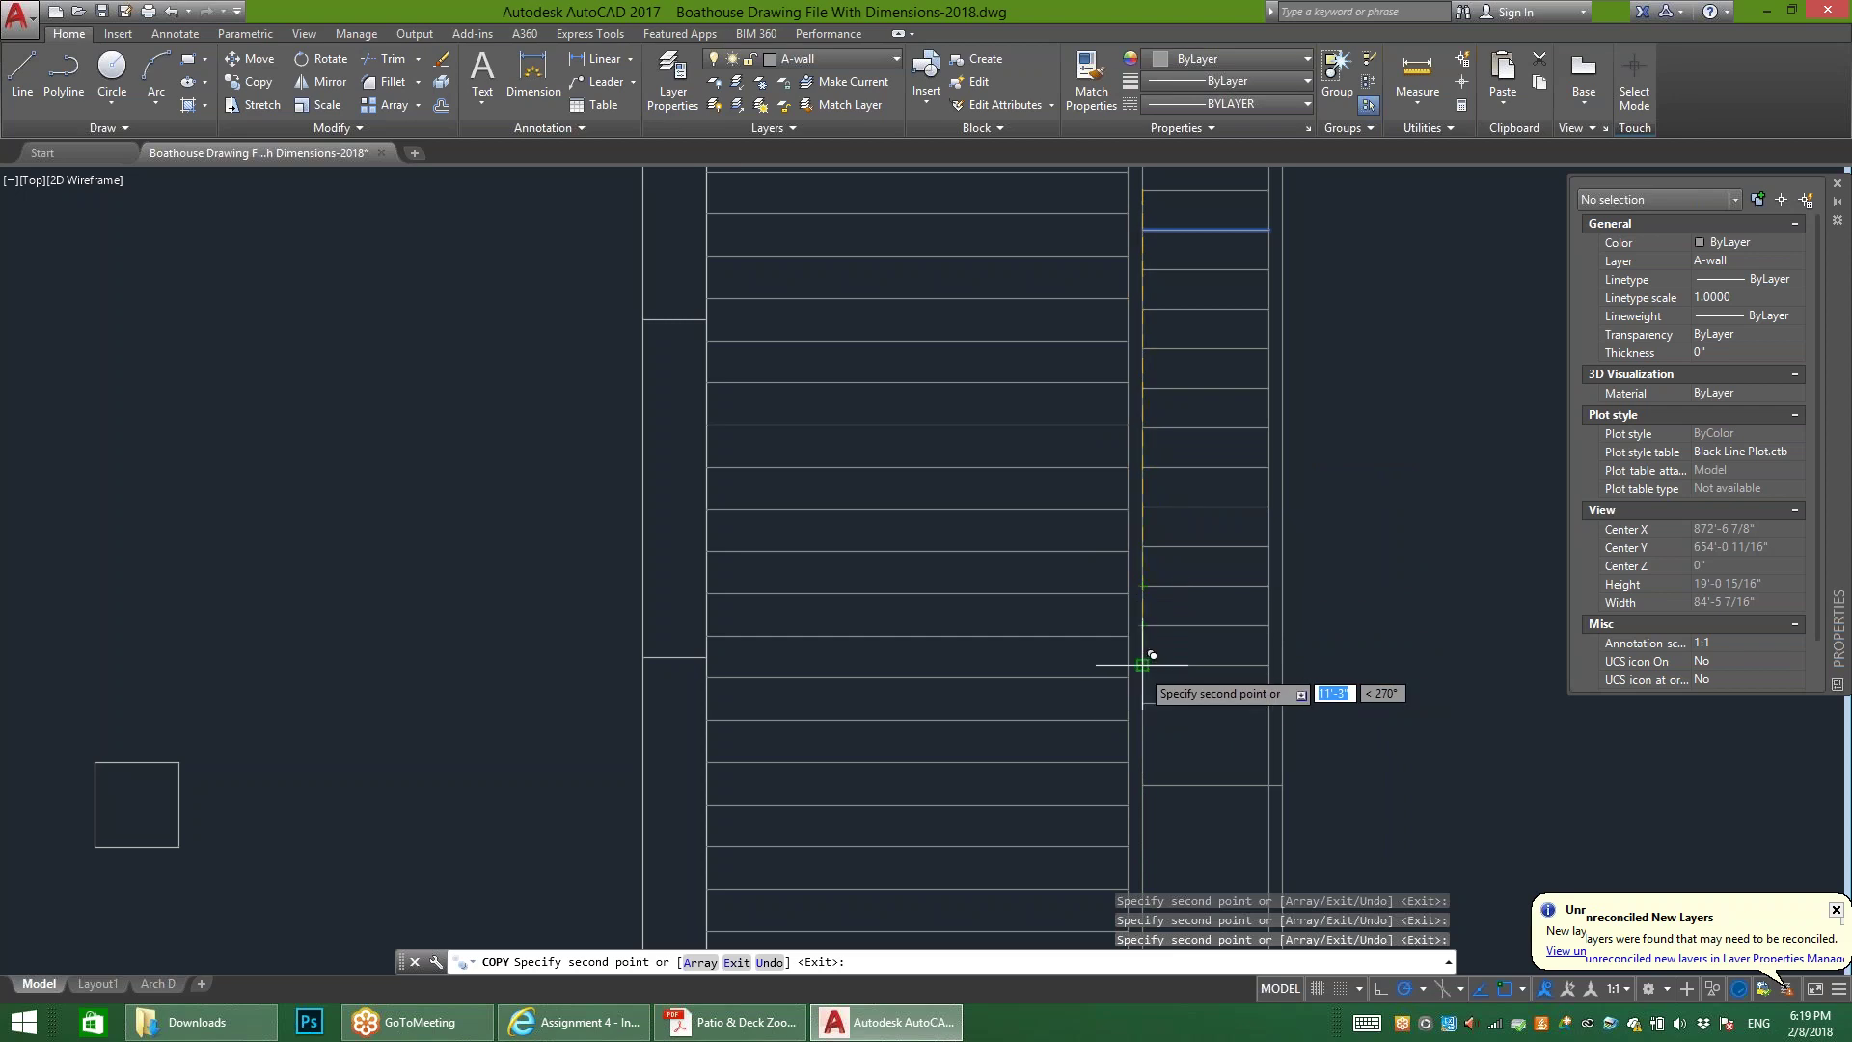
pyautogui.click(1143, 704)
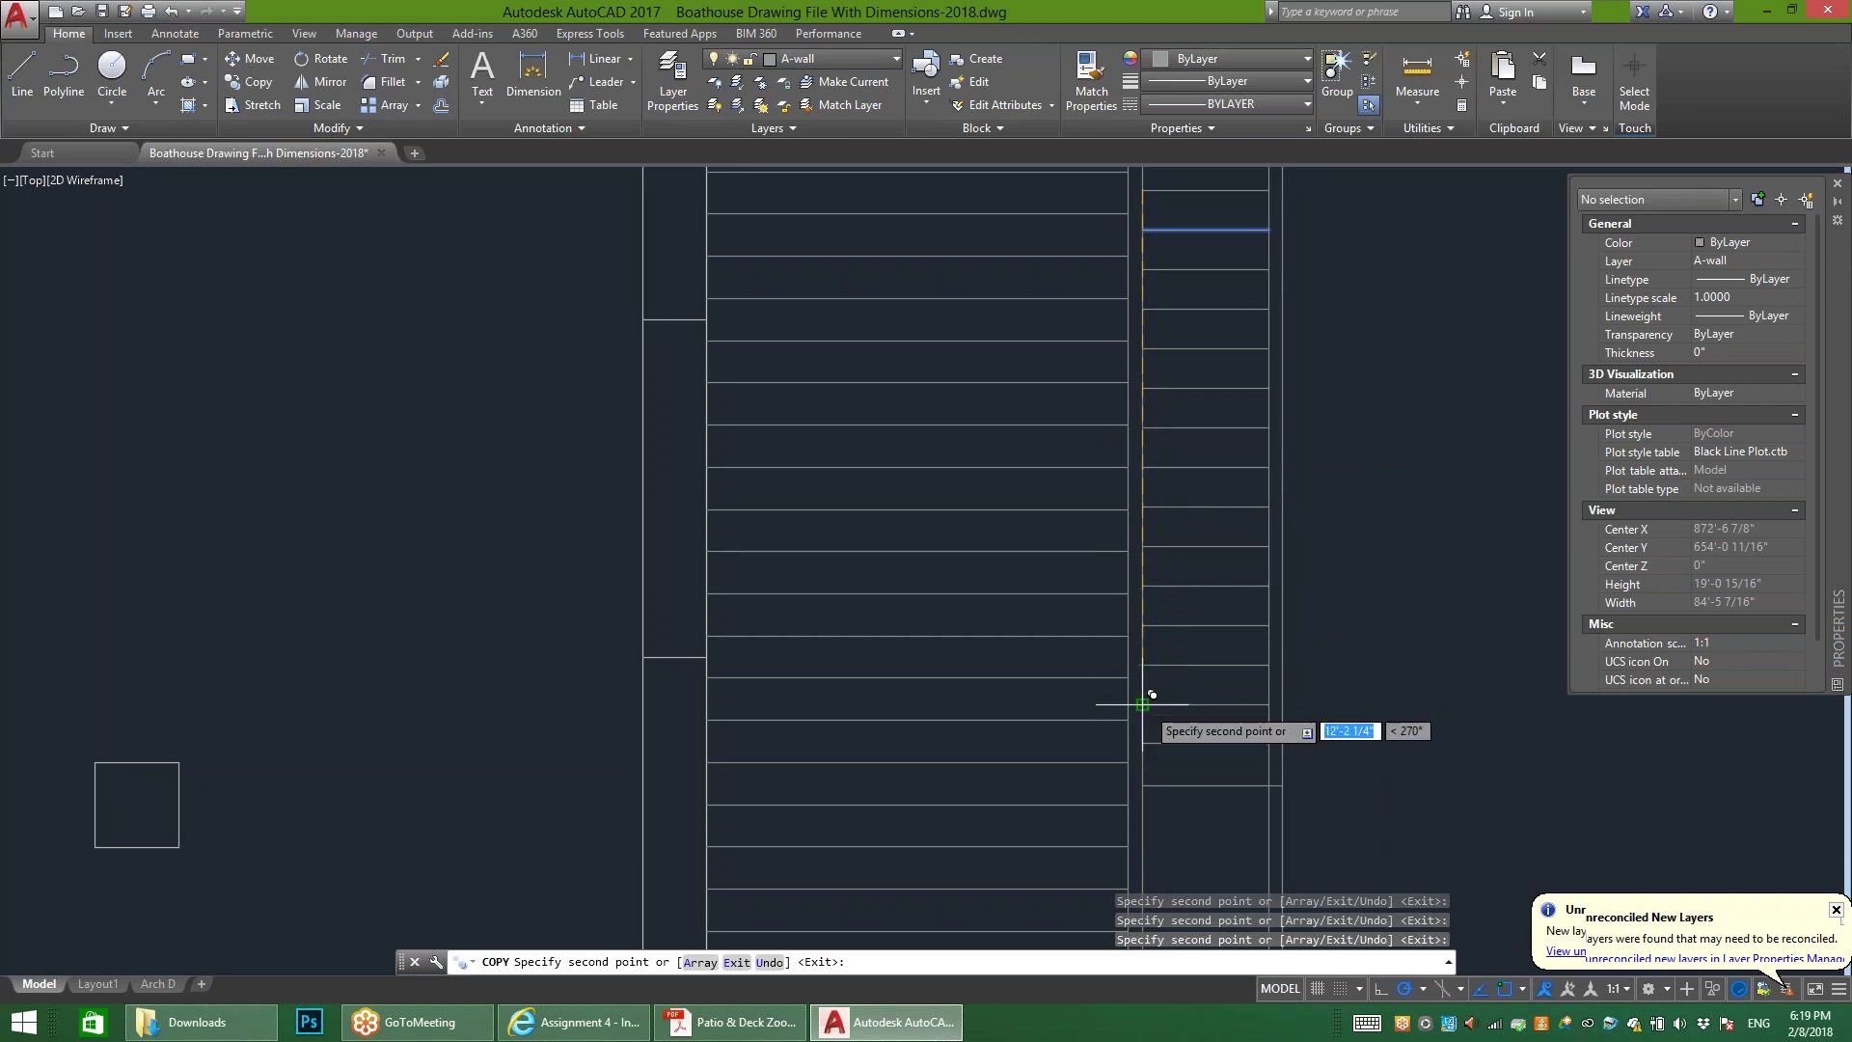
pyautogui.scroll(-2, 1264, 608)
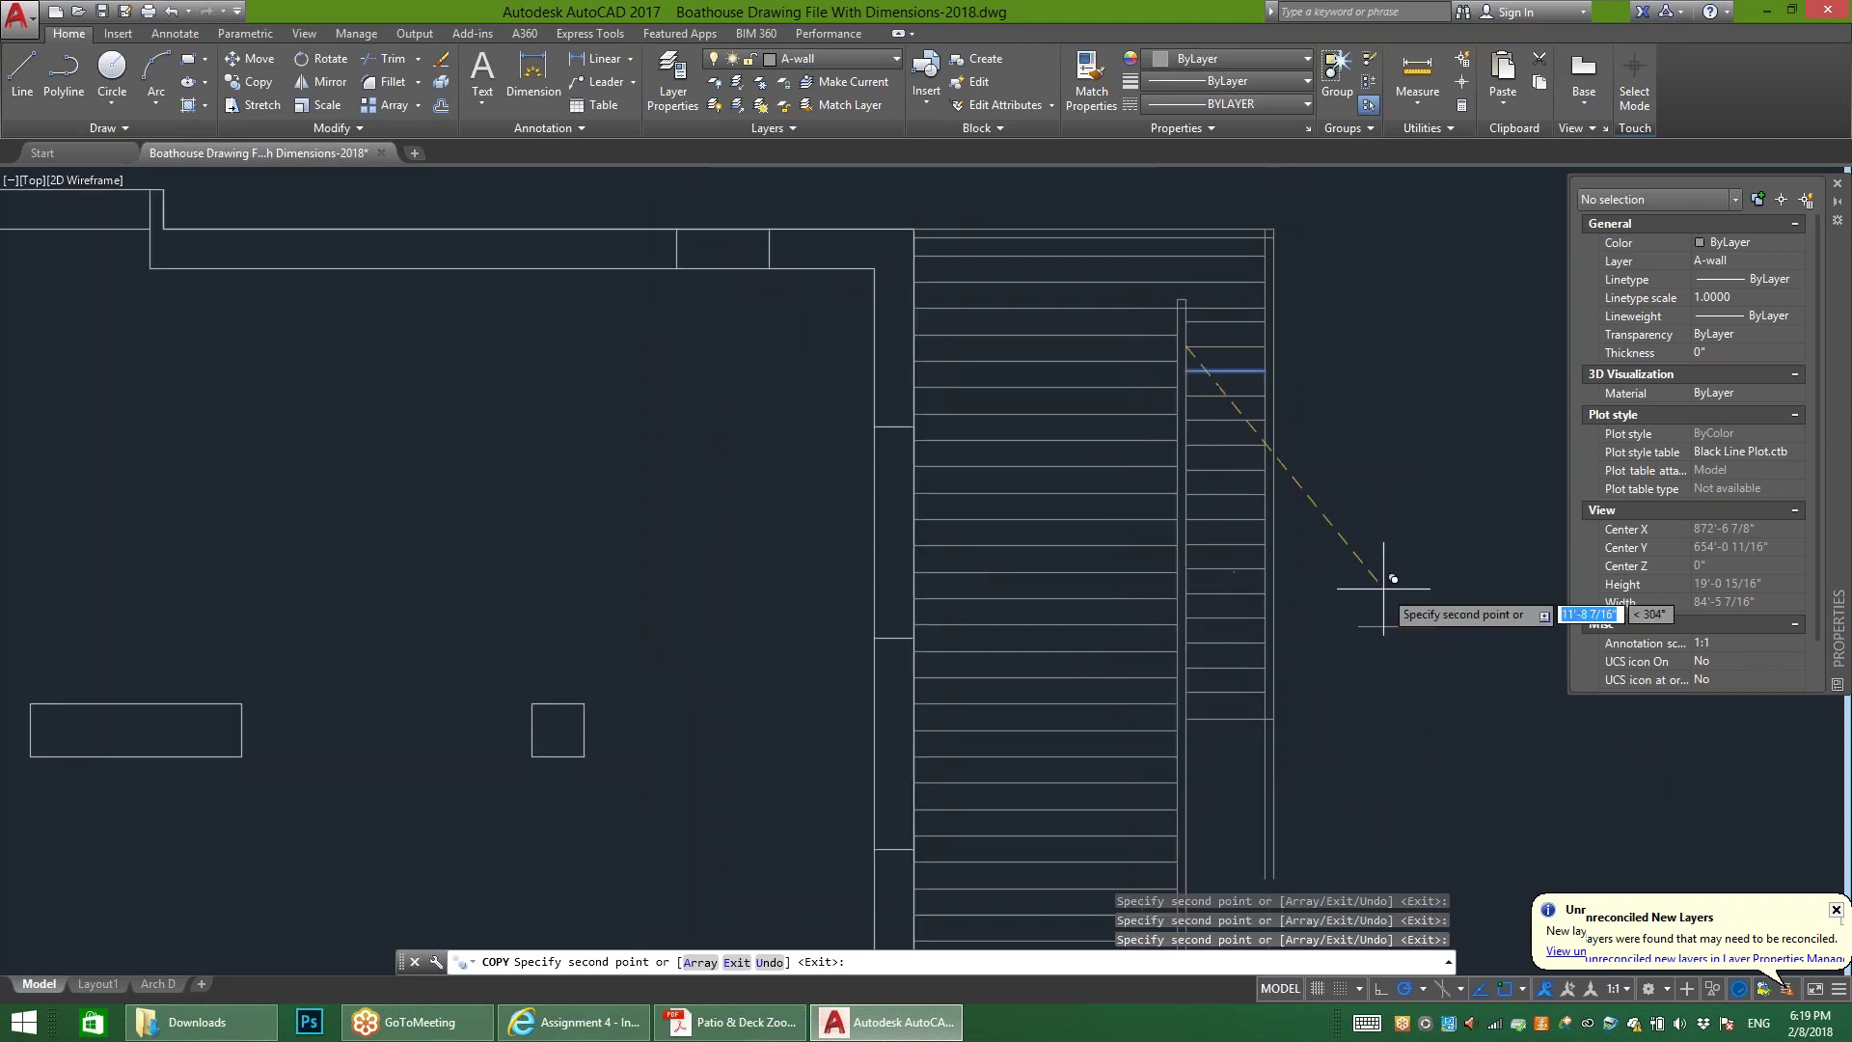
pyautogui.press('Escape')
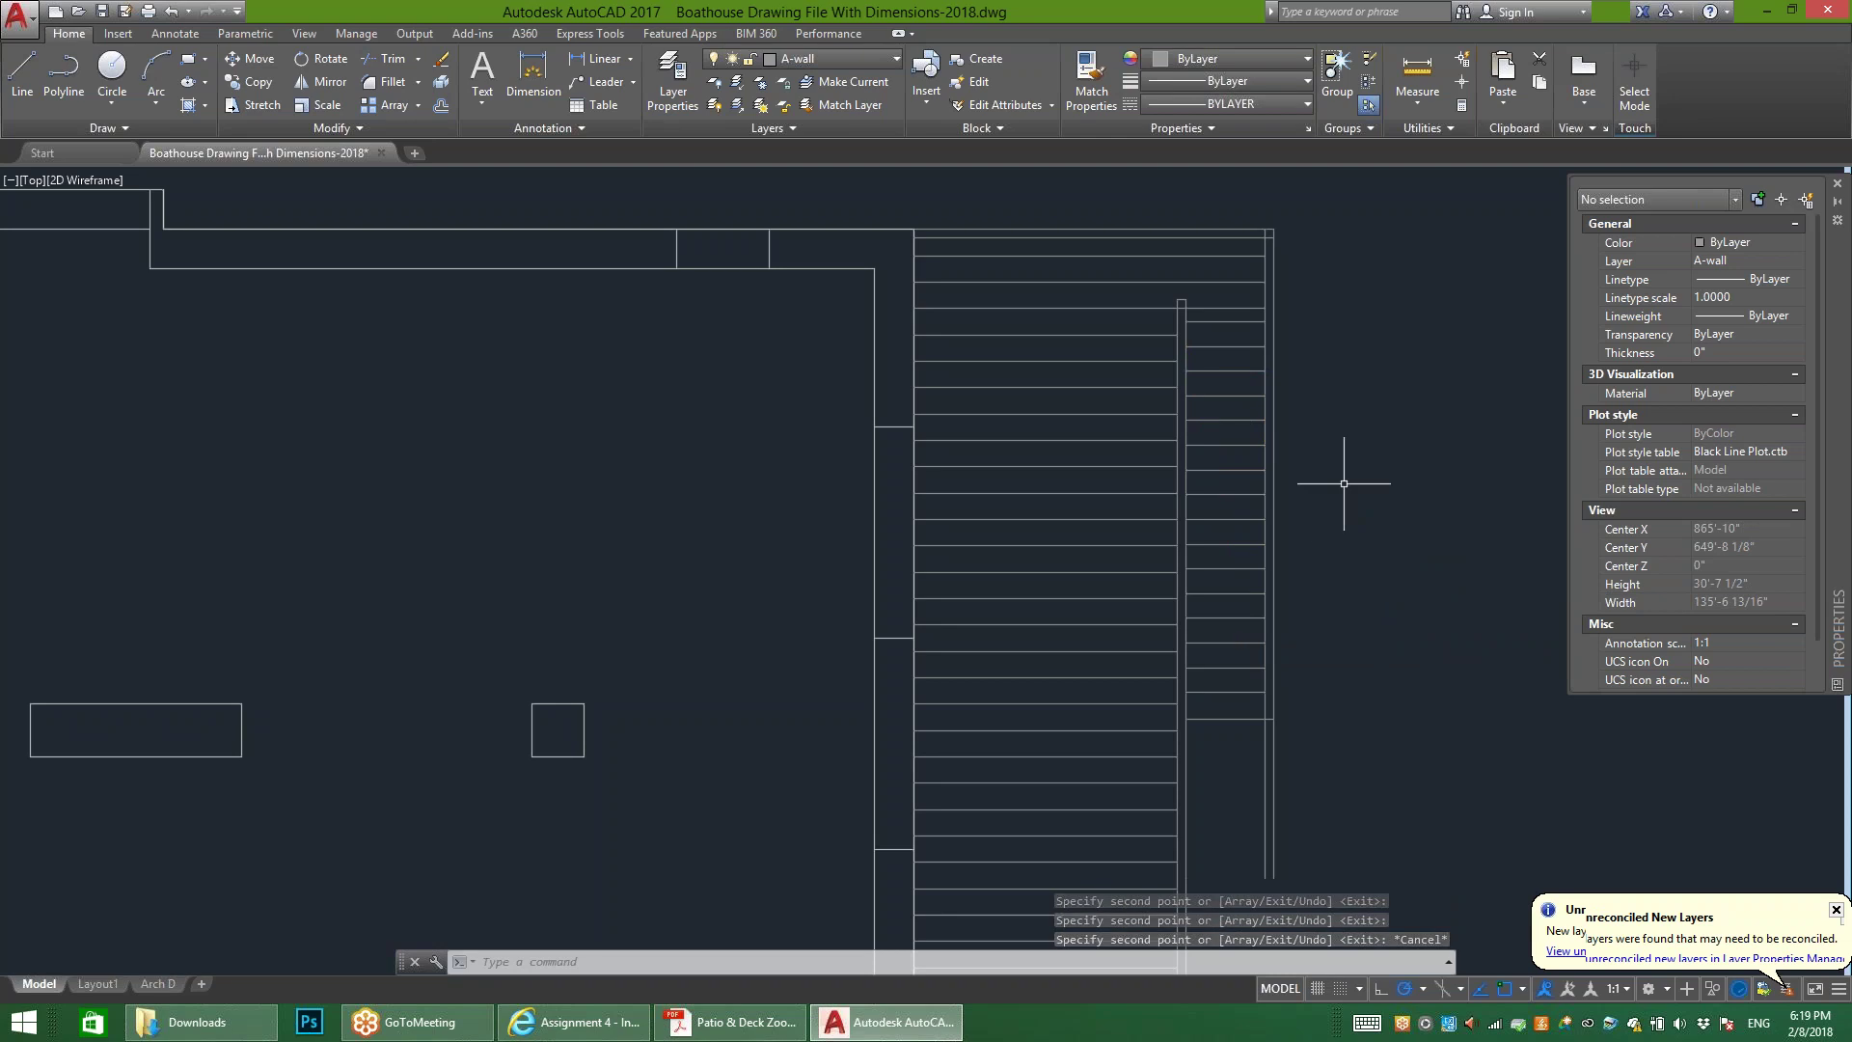
# Step: Examine the lower deck end's board and railing dimensions in the Patio & Deck Zoom View PDF, and compare them with the deck's outer lower corner in AutoCAD
pyautogui.scroll(-3, 1249, 711)
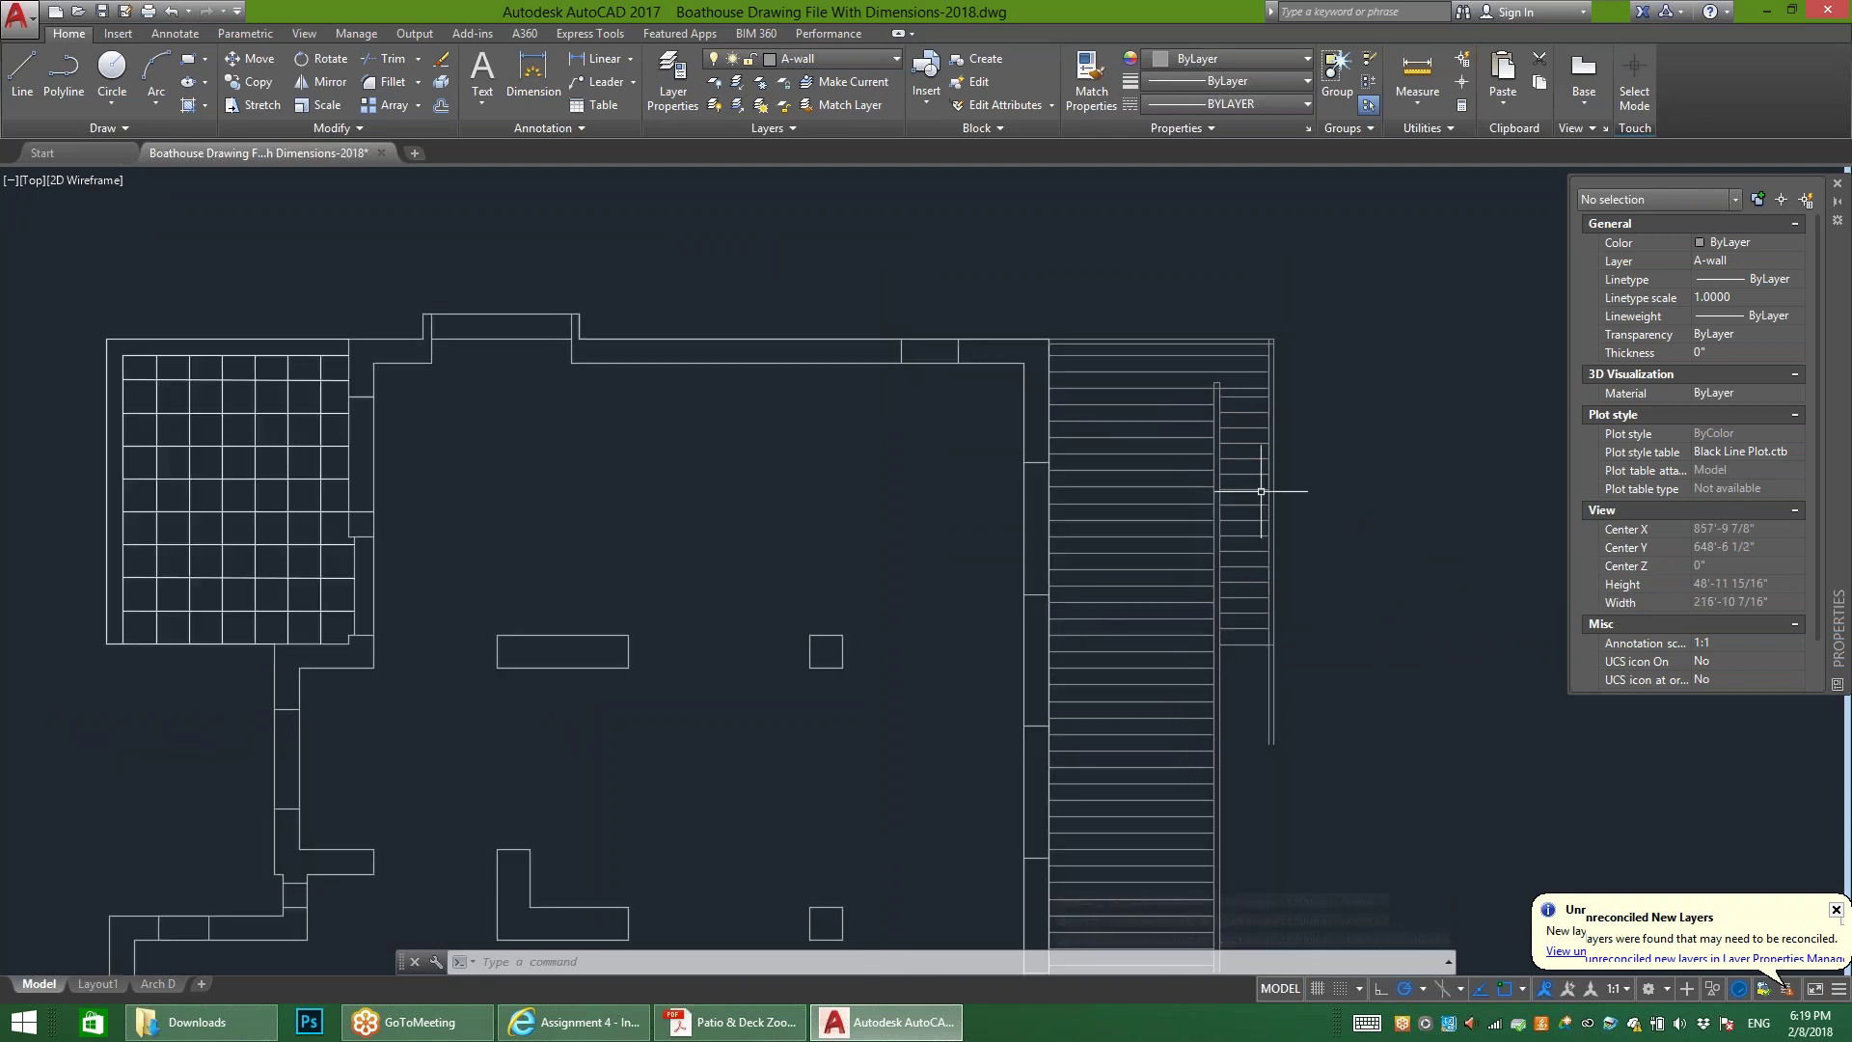
pyautogui.moveTo(1220, 723)
pyautogui.mouseDown(button='middle')
pyautogui.moveTo(1187, 289)
pyautogui.moveTo(1167, 315)
pyautogui.moveTo(1187, 302)
pyautogui.mouseUp(button='middle')
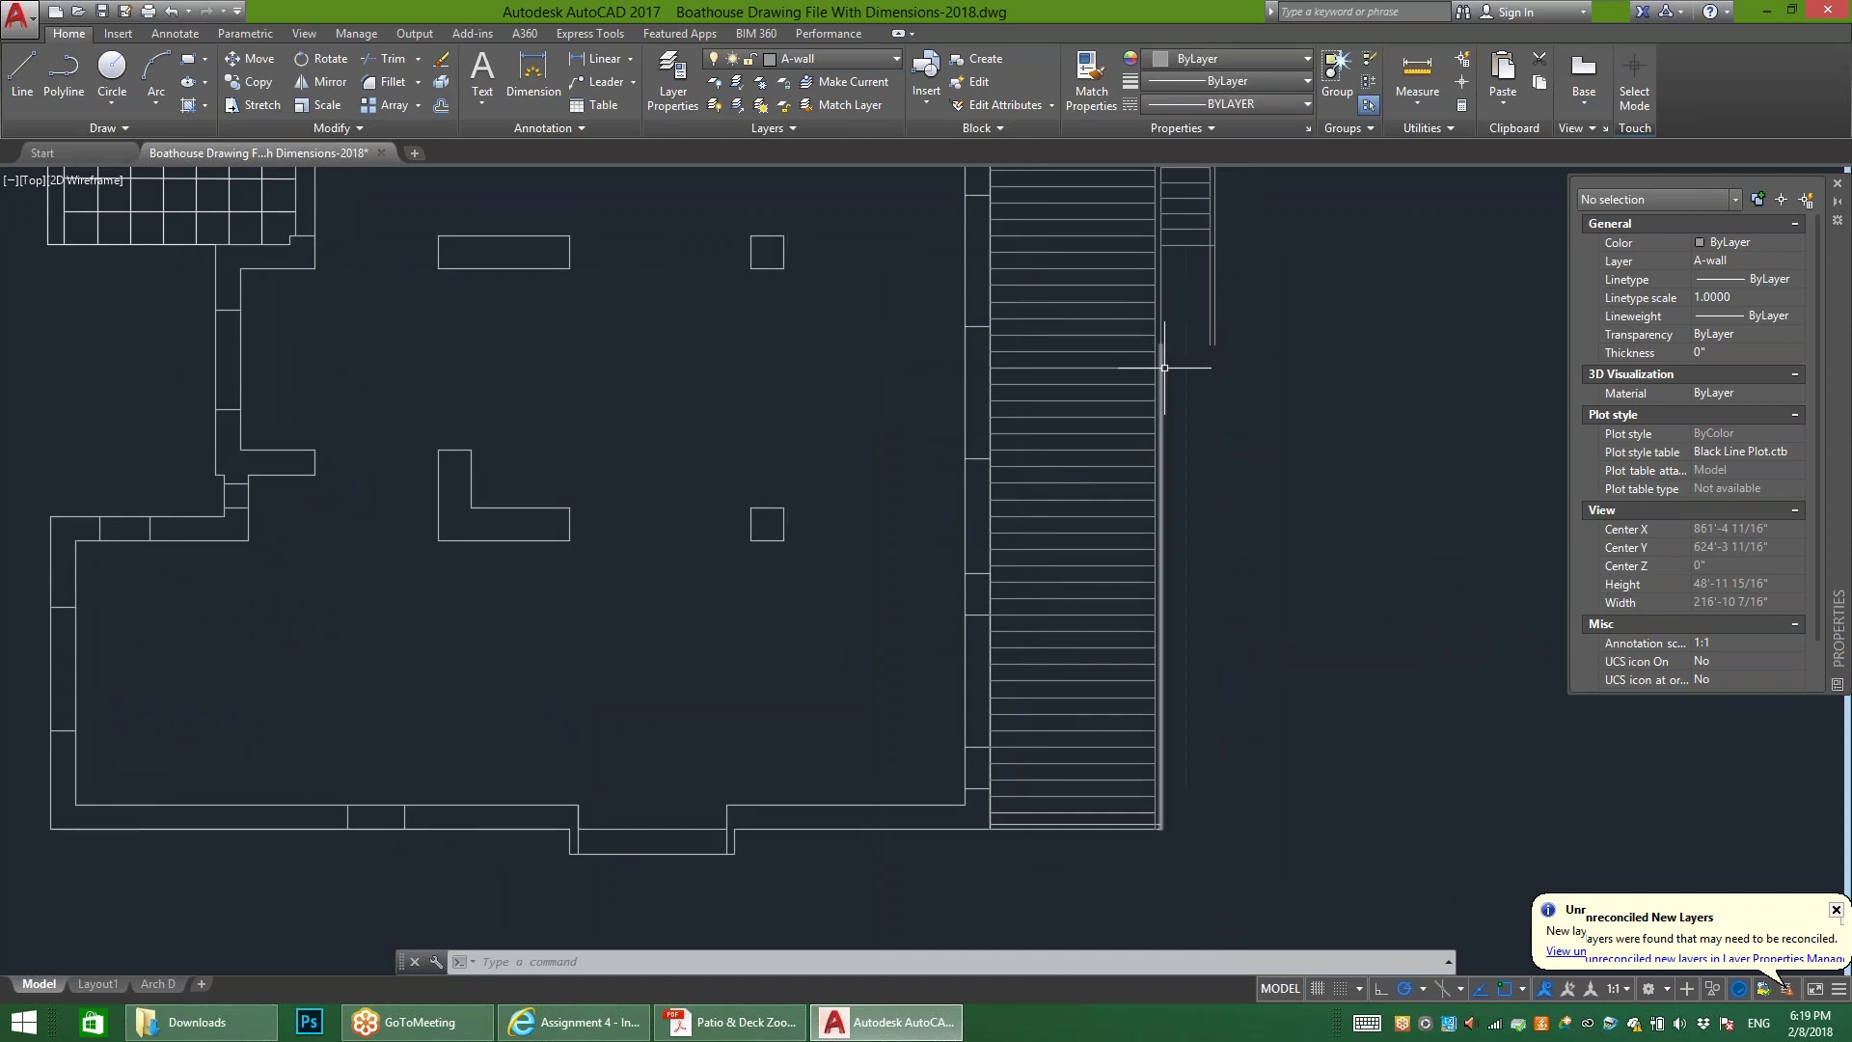
pyautogui.moveTo(1241, 496)
pyautogui.mouseDown(button='middle')
pyautogui.moveTo(1241, 447)
pyautogui.moveTo(1173, 598)
pyautogui.mouseUp(button='middle')
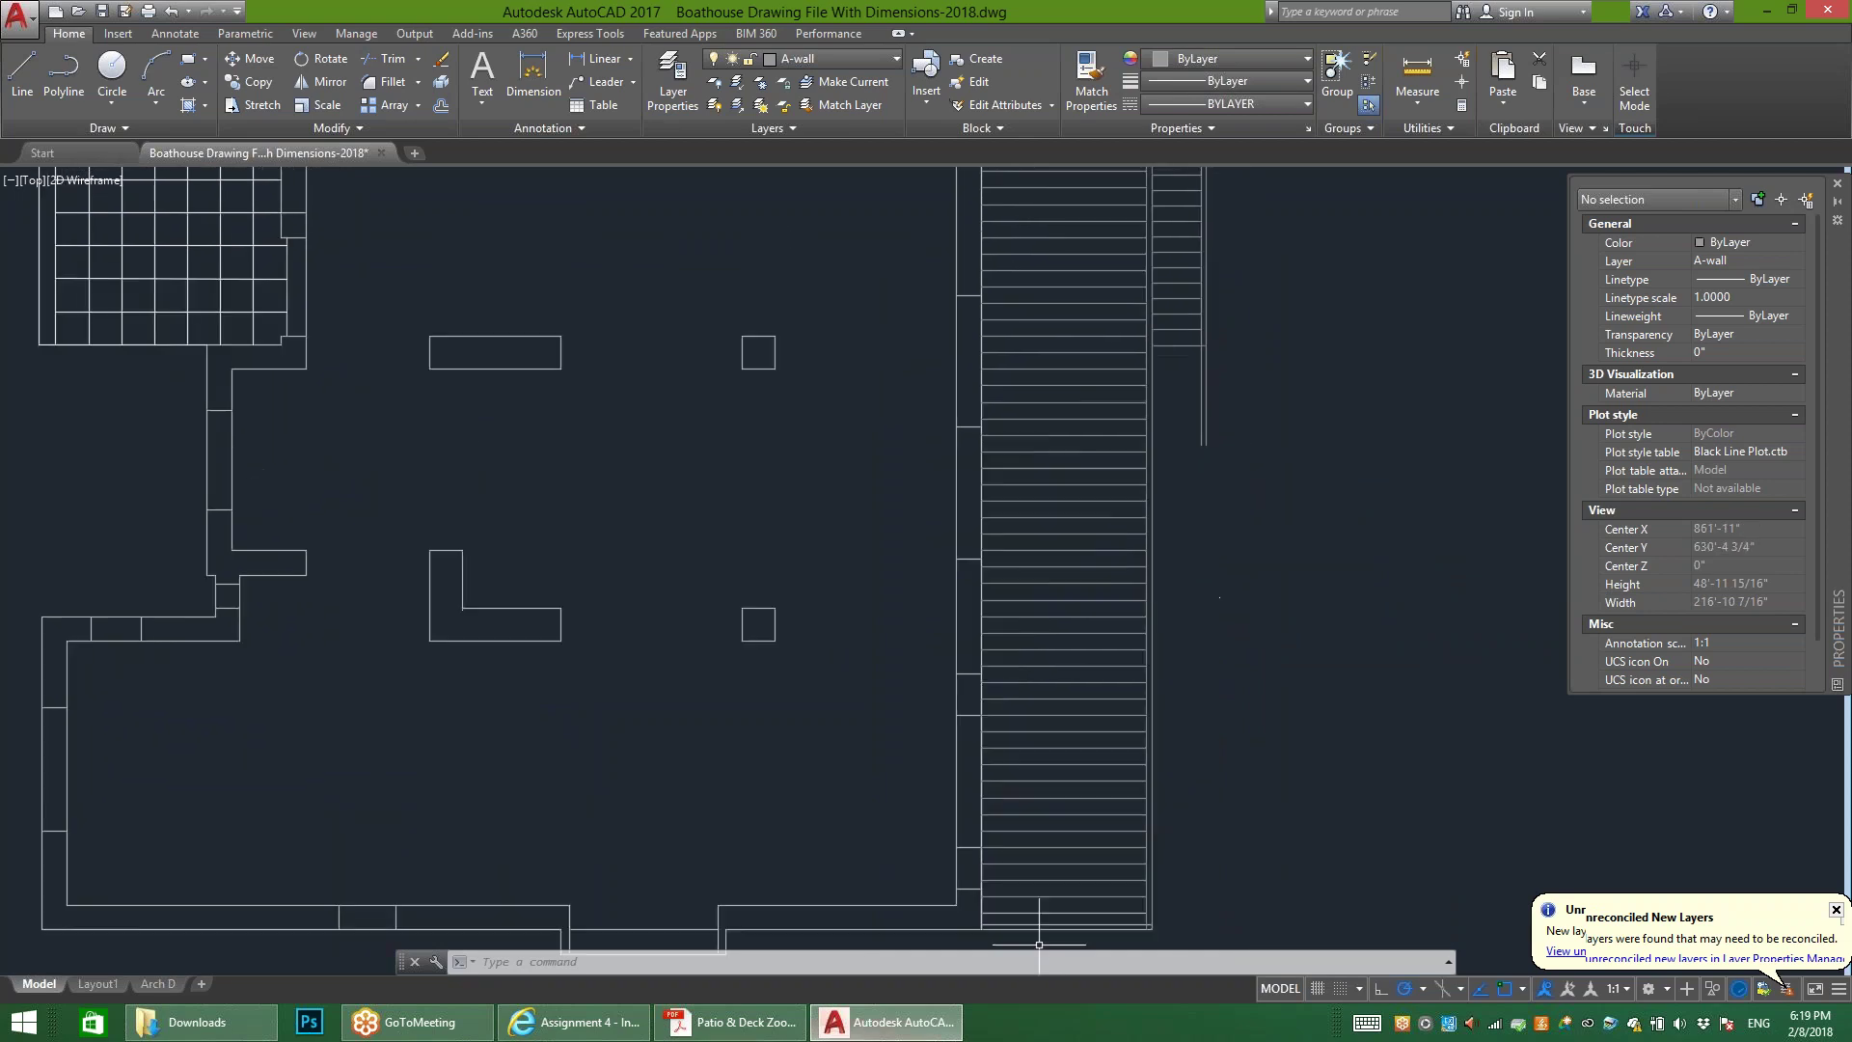
pyautogui.click(730, 1022)
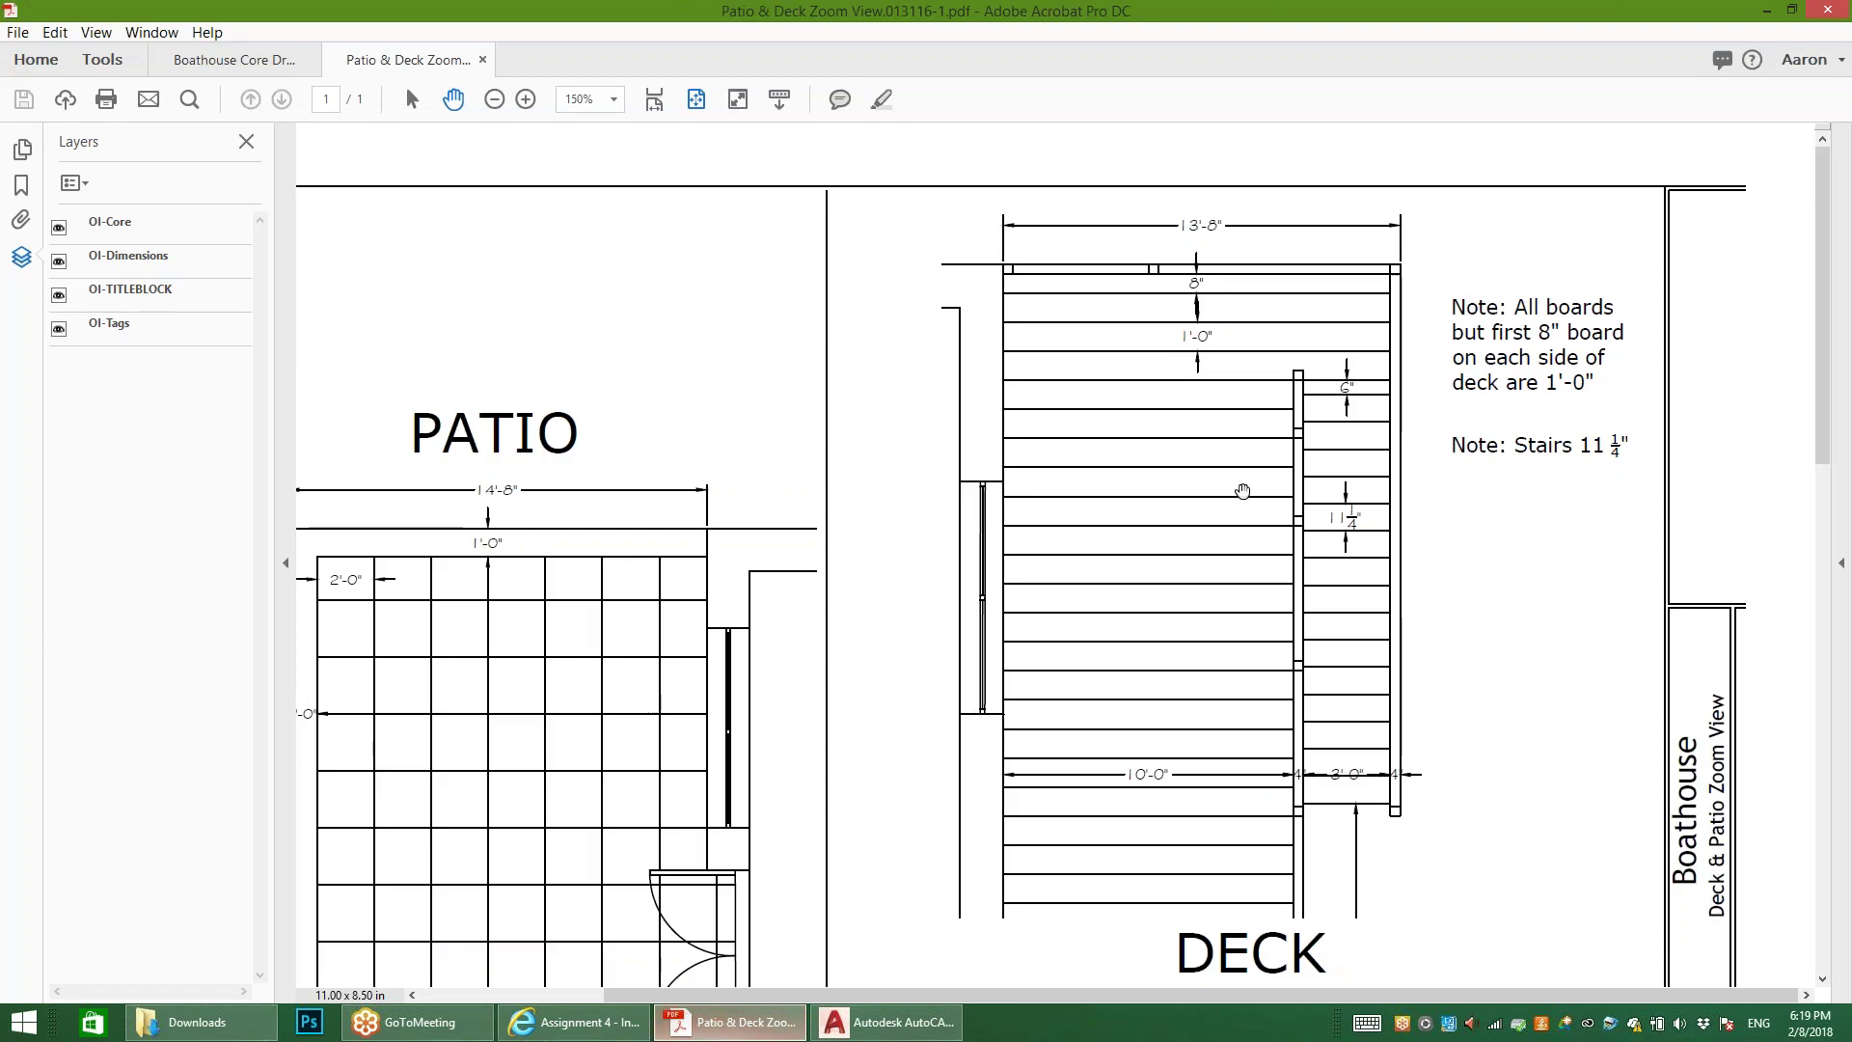
pyautogui.scroll(-5, 886, 489)
pyautogui.scroll(-6, 885, 489)
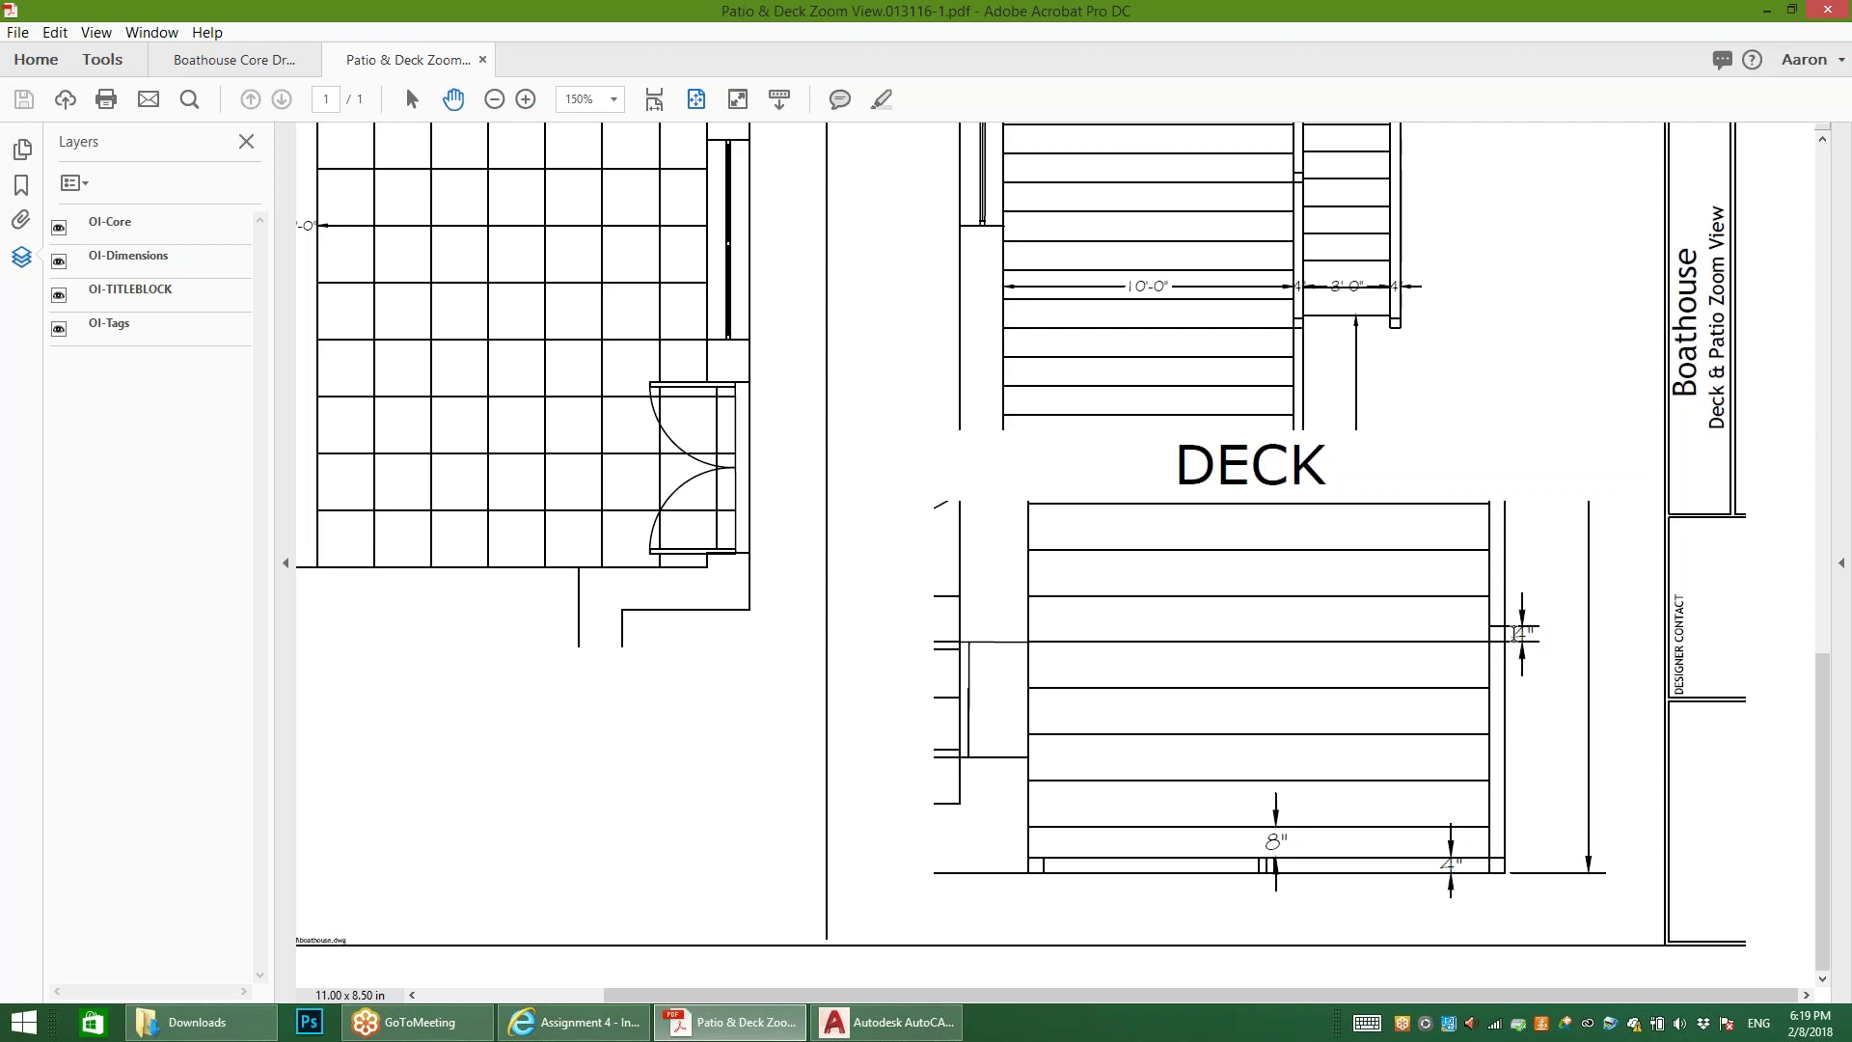
pyautogui.hotkey('alt', 'Tab')
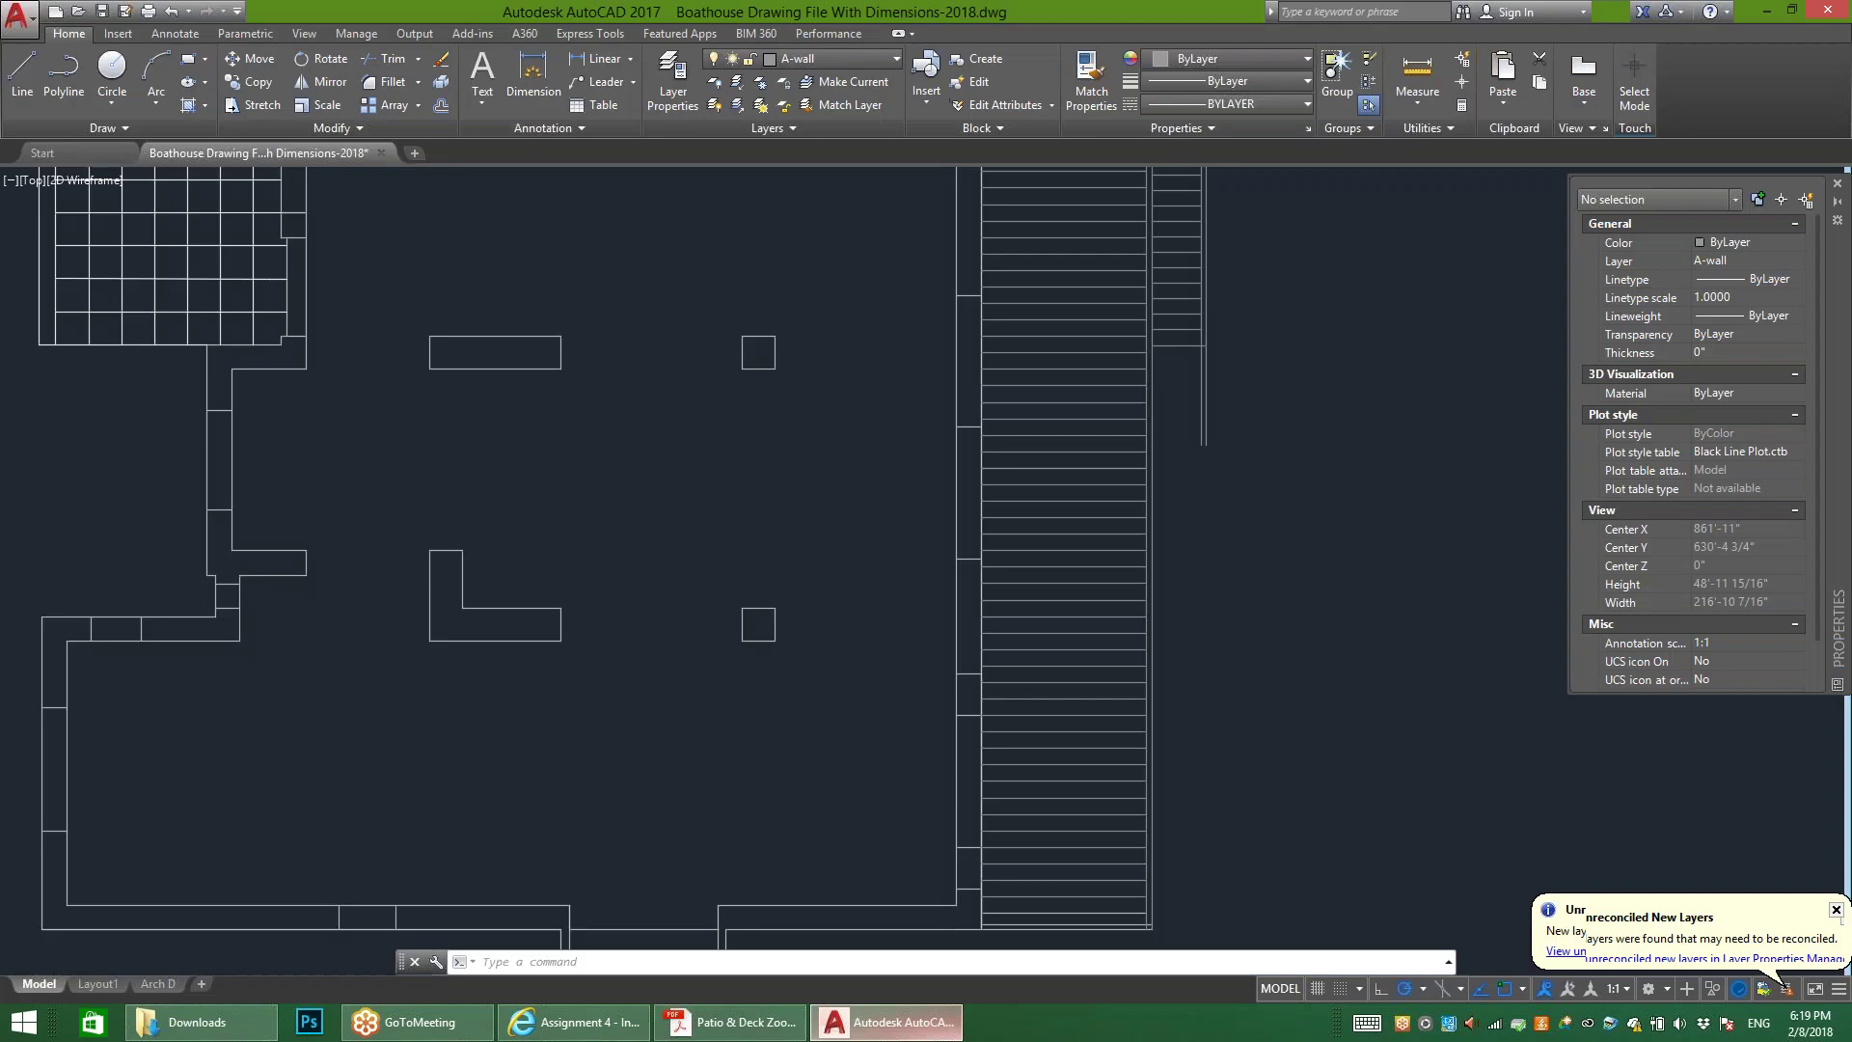
pyautogui.scroll(8, 1223, 901)
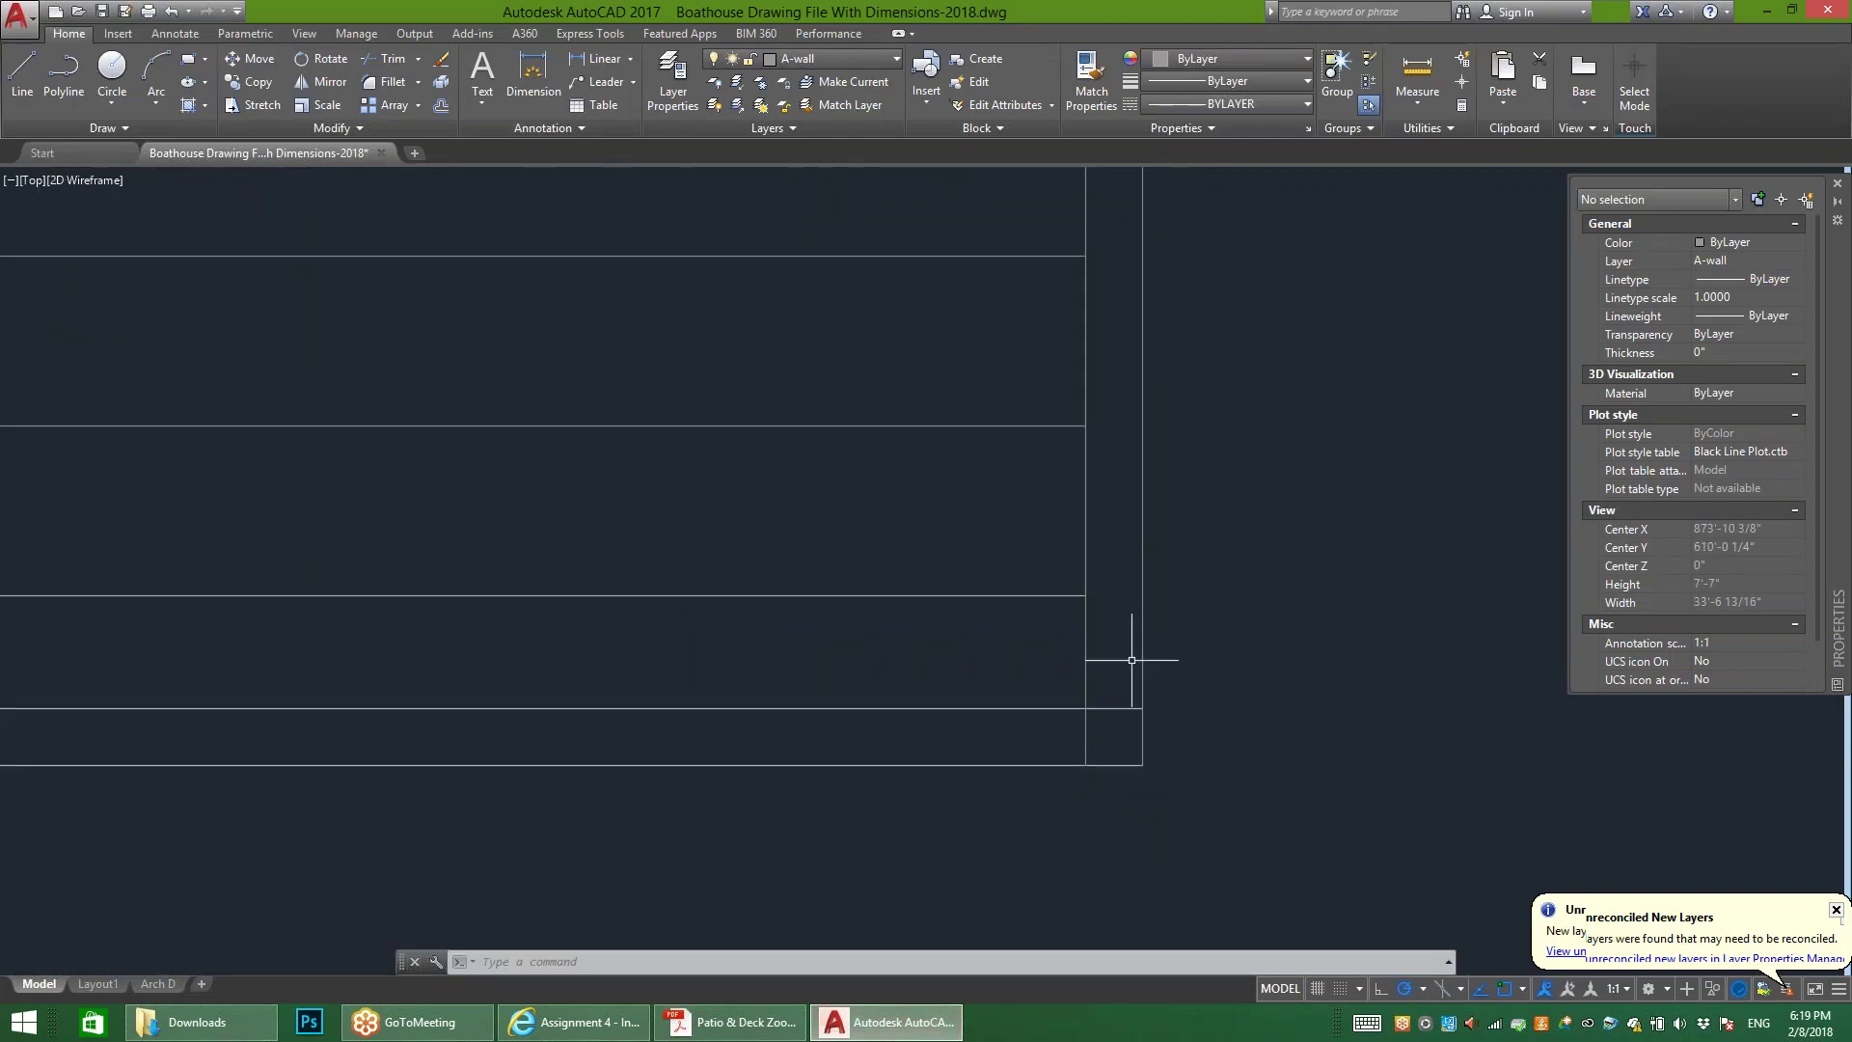
# Step: Shorten the line just above the deck's lower edge so it ends at the railing's inner line
pyautogui.click(1143, 680)
pyautogui.click(1093, 693)
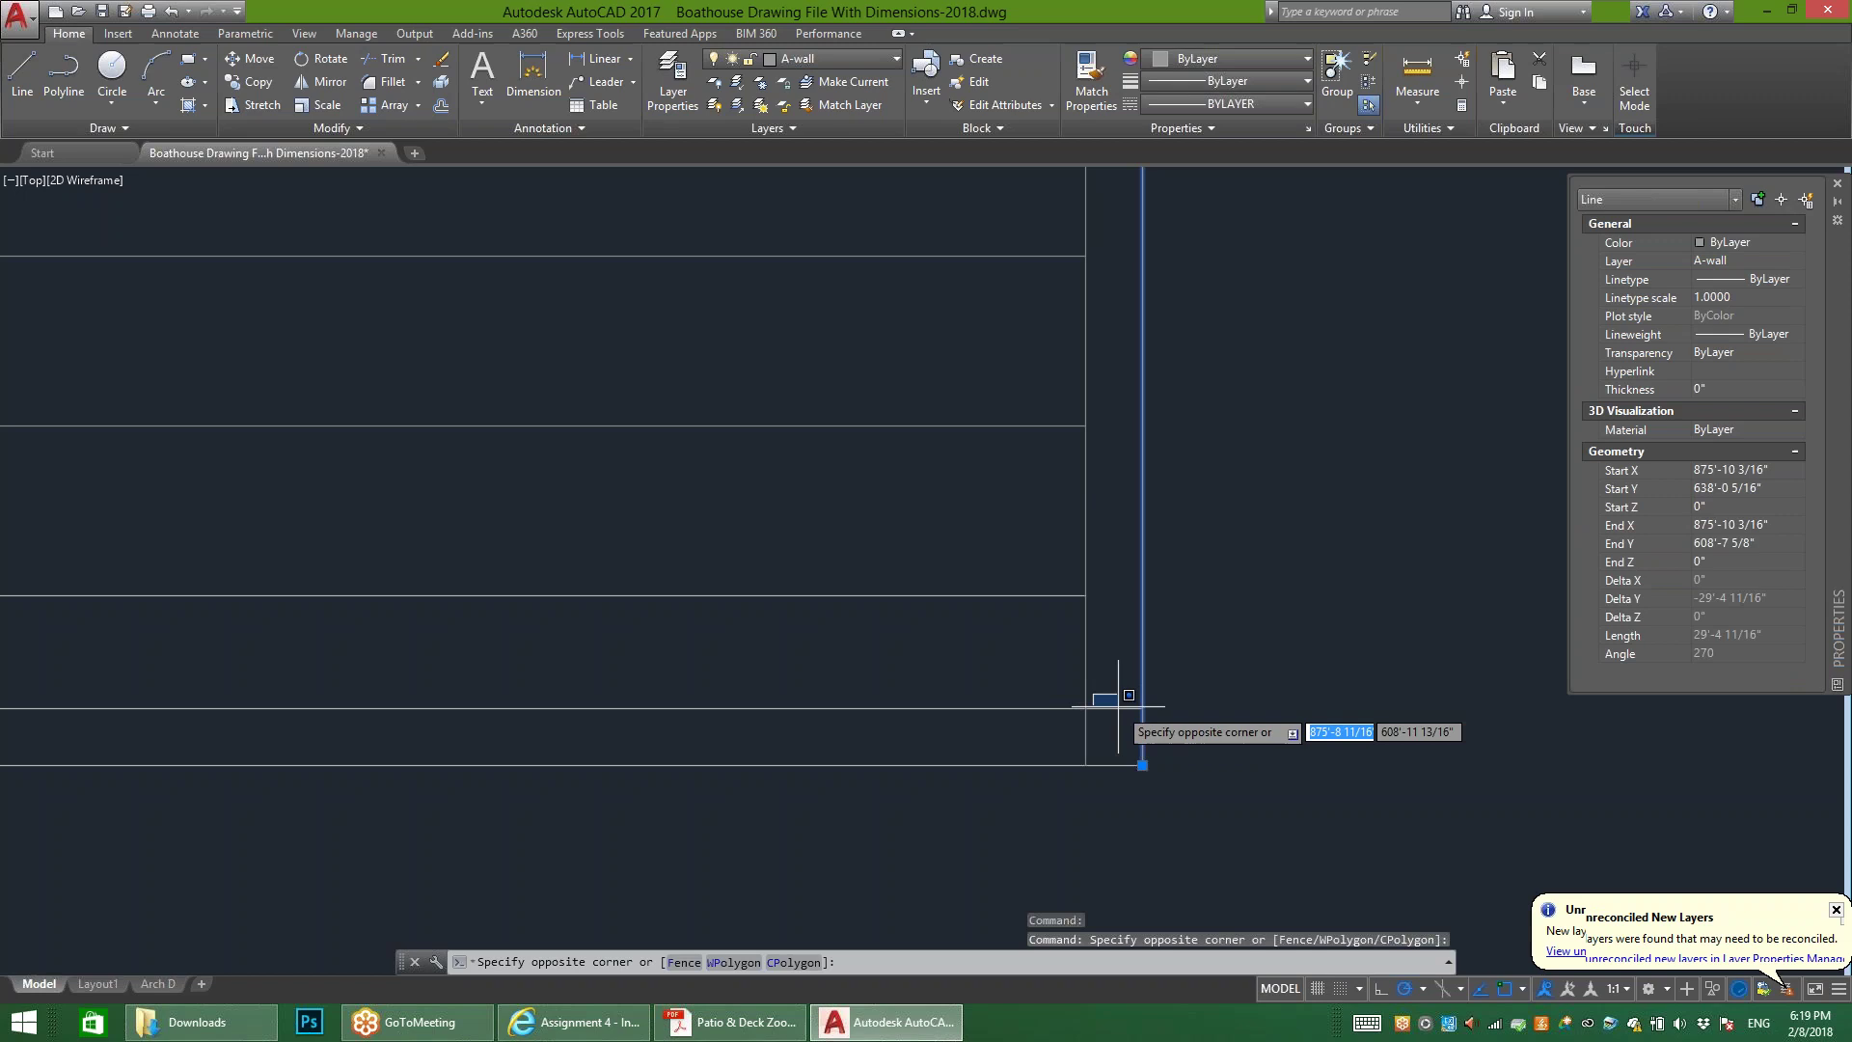
pyautogui.press('Escape')
pyautogui.click(1127, 709)
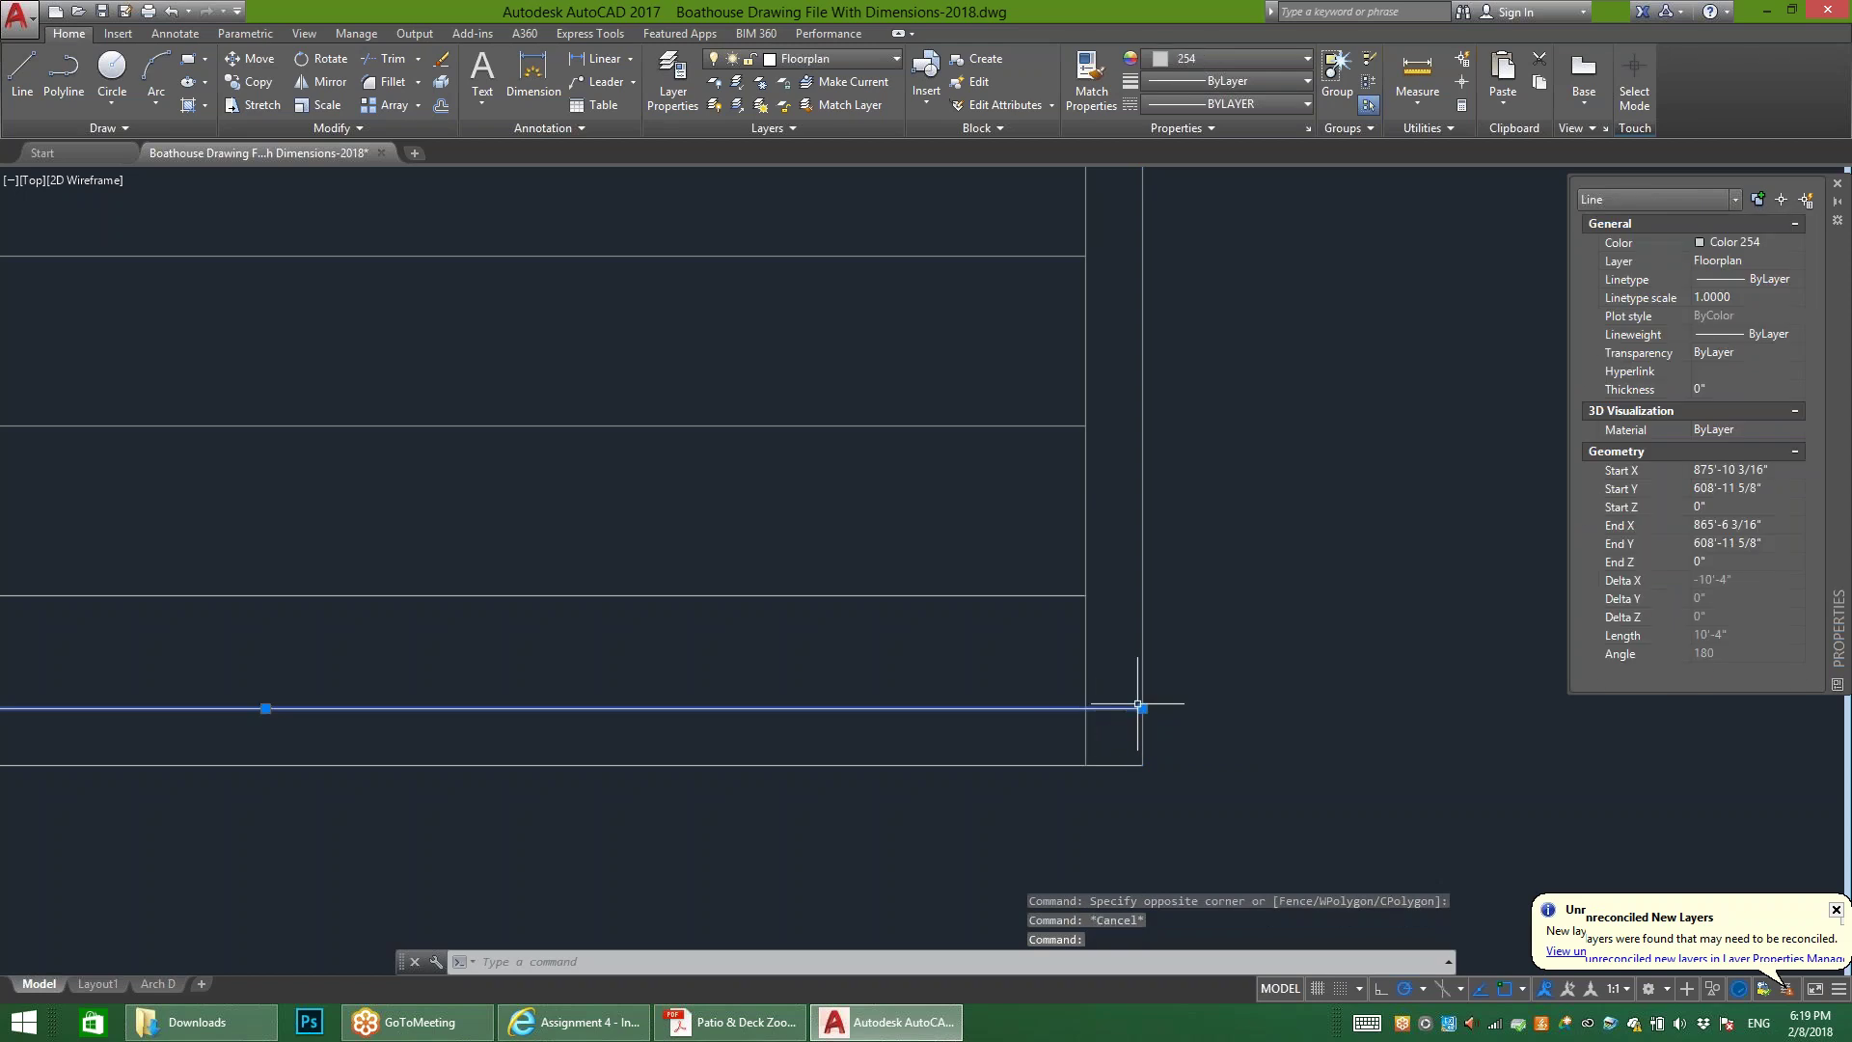
pyautogui.moveTo(1142, 708)
pyautogui.scroll(-5, 1148, 622)
pyautogui.scroll(2, 1143, 627)
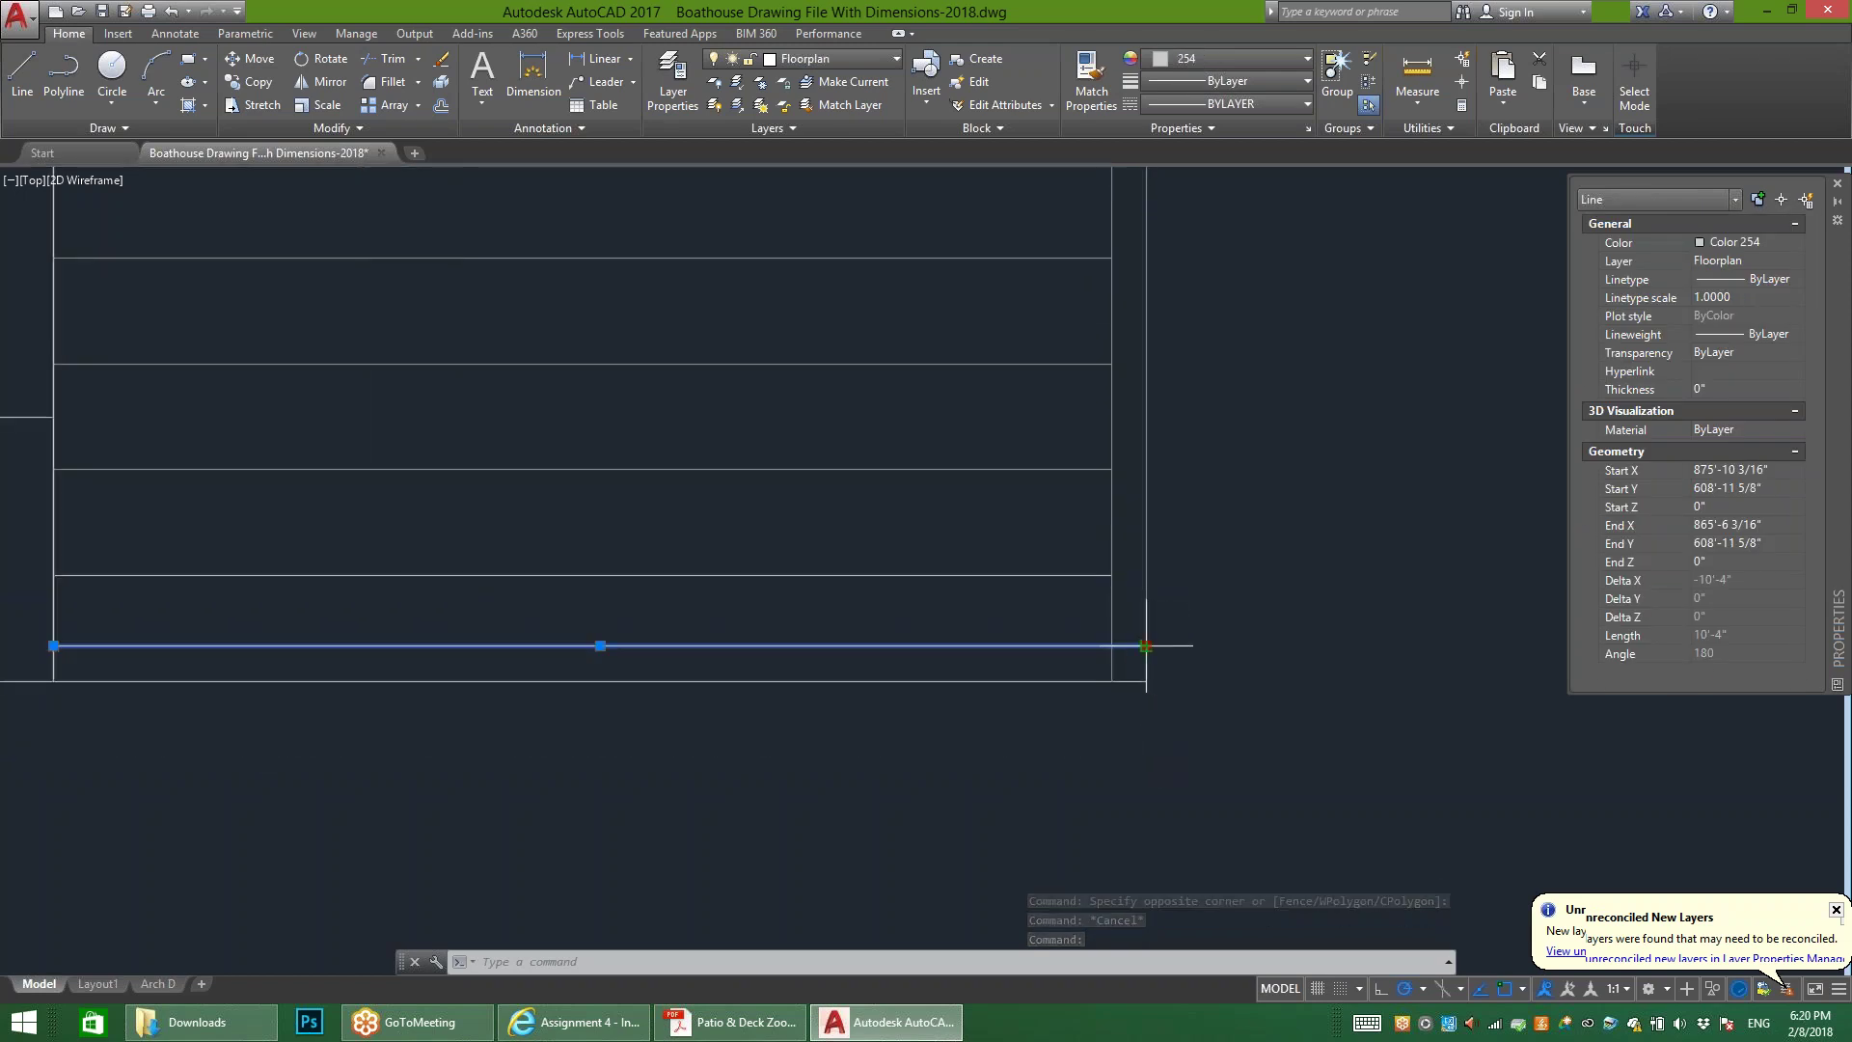
pyautogui.click(1148, 646)
pyautogui.click(1112, 645)
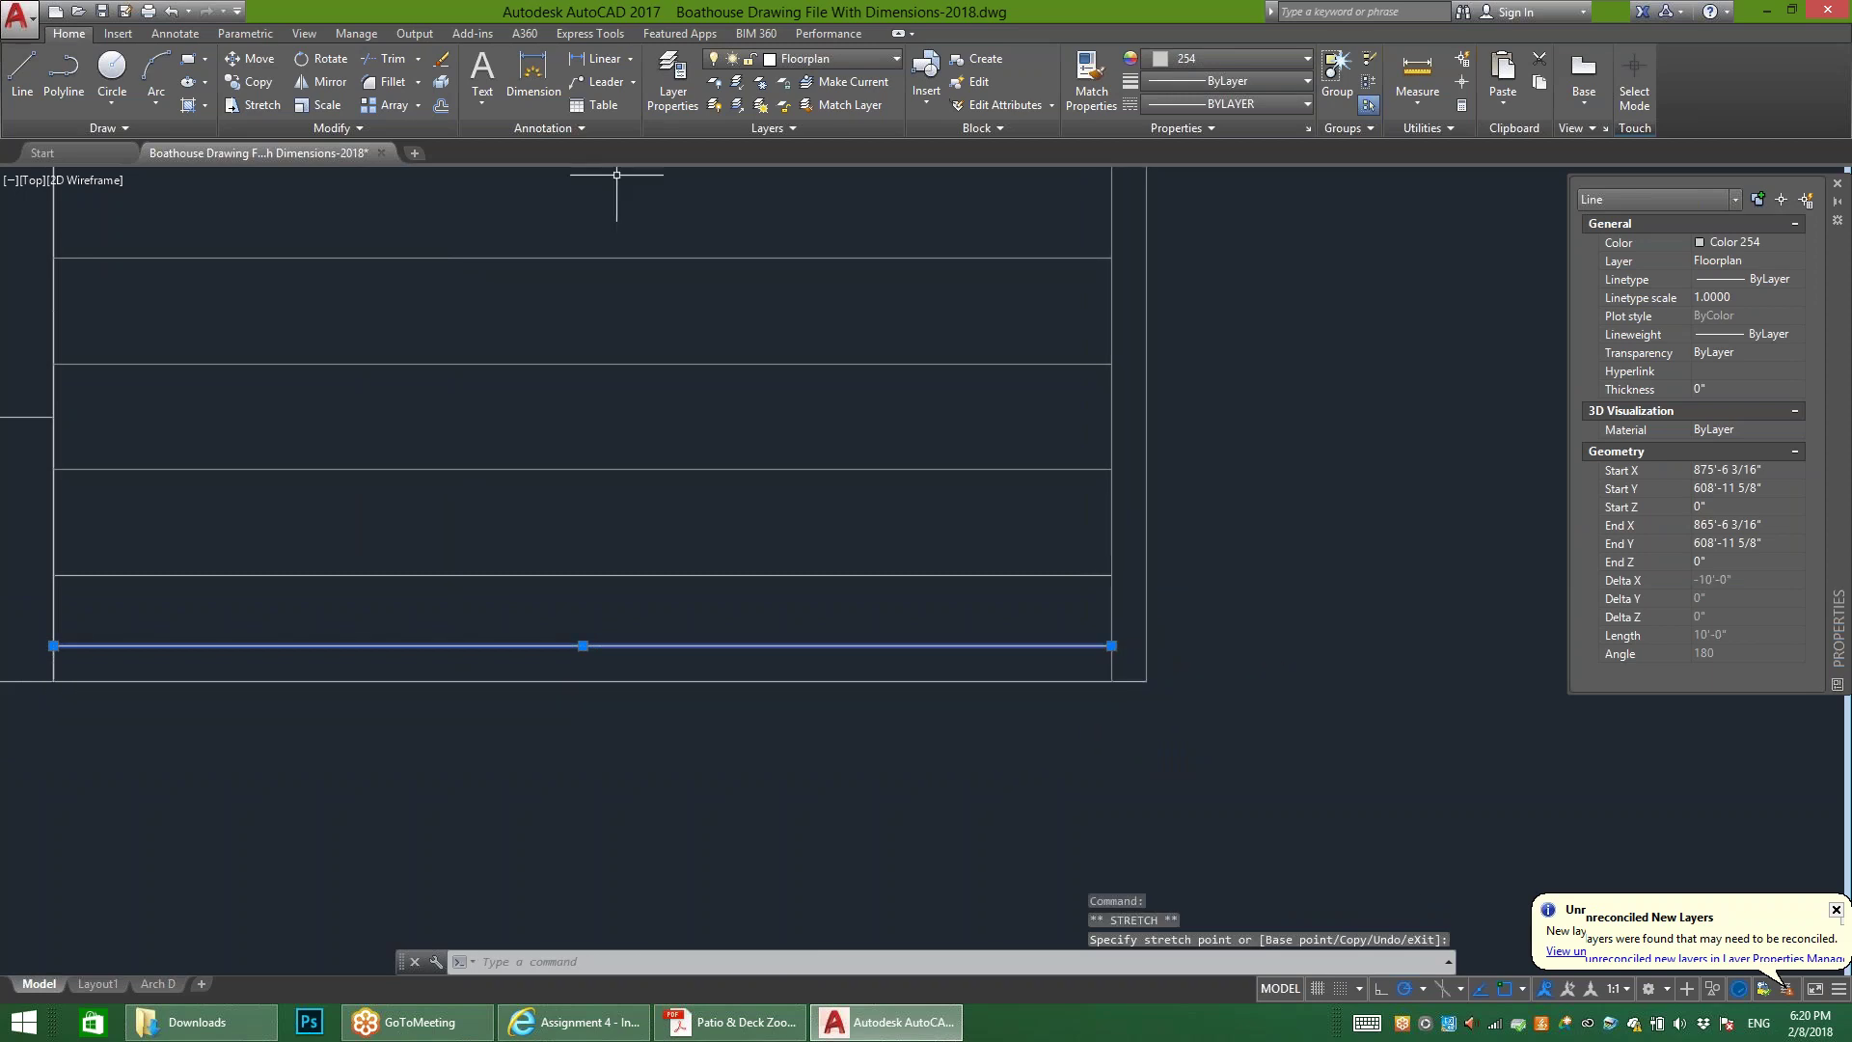
# Step: Draw a separate 4" line across the railing width, extending from the end of the shortened line to the railing's outer line
pyautogui.press('Escape')
pyautogui.write('l')
pyautogui.press('Return')
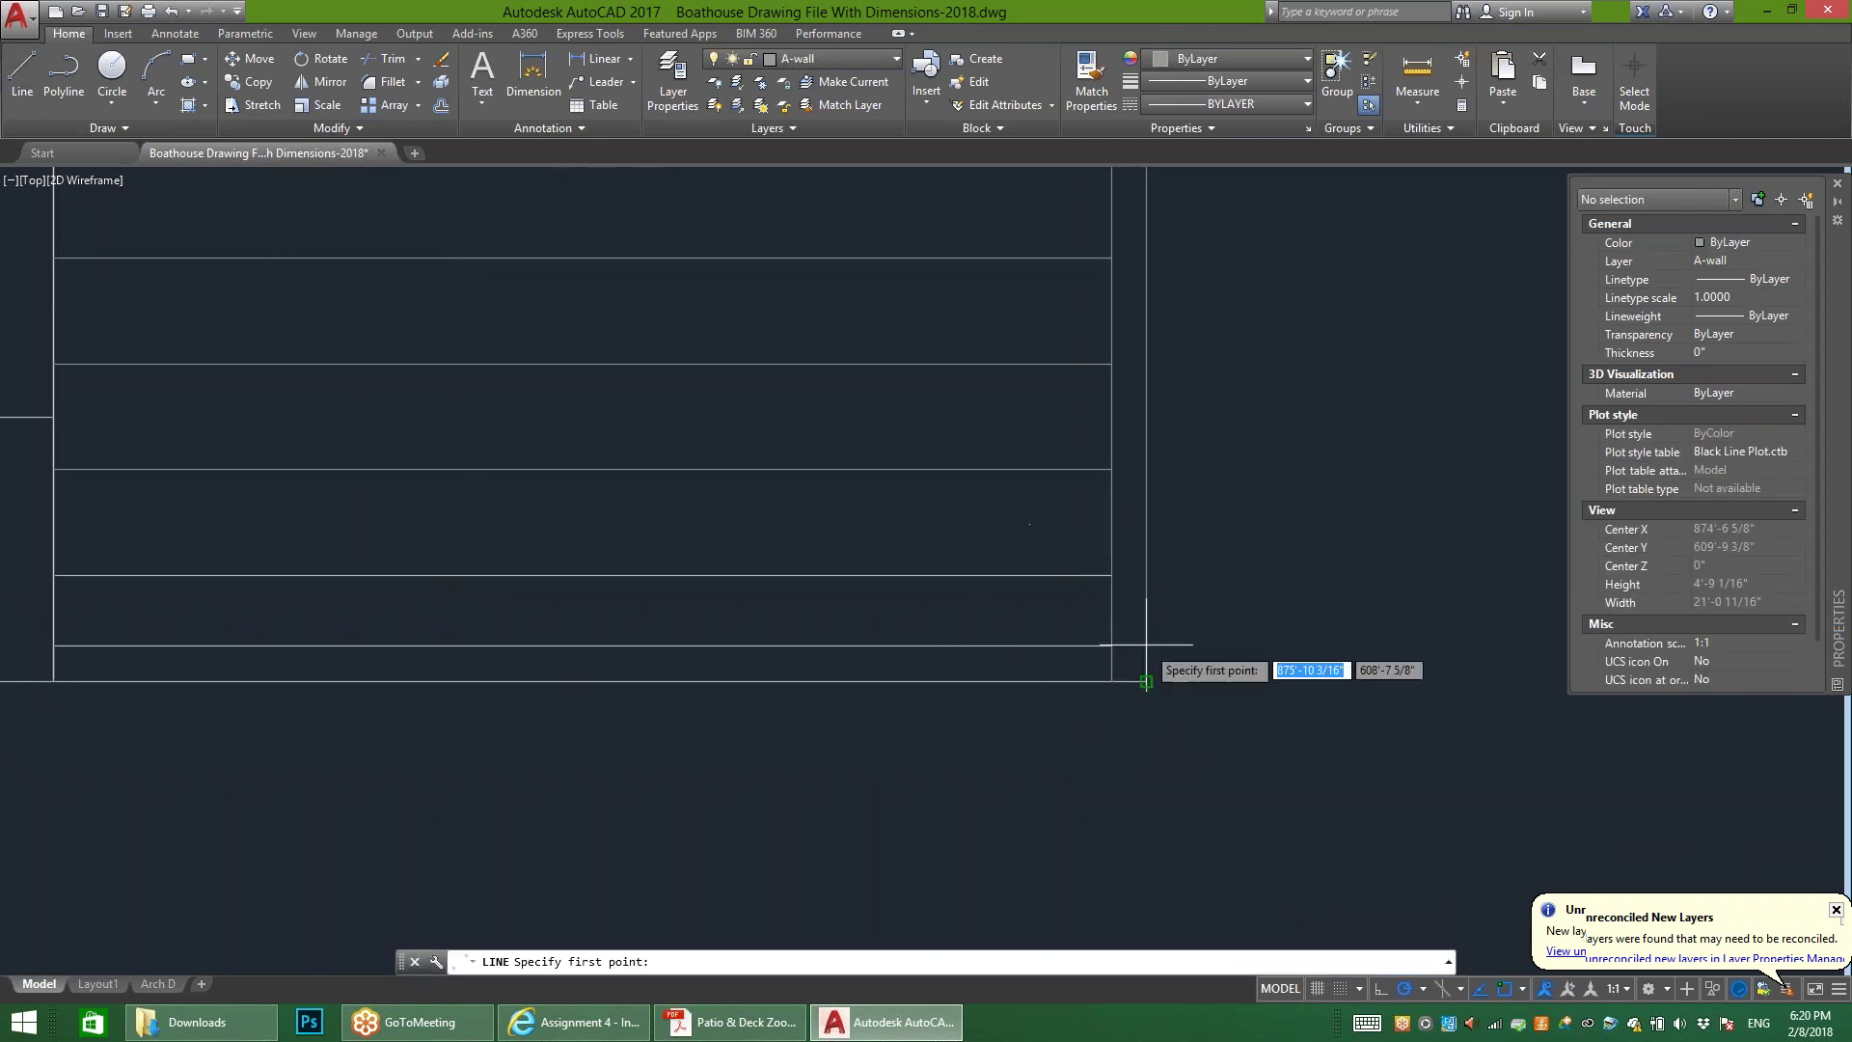
pyautogui.click(1146, 646)
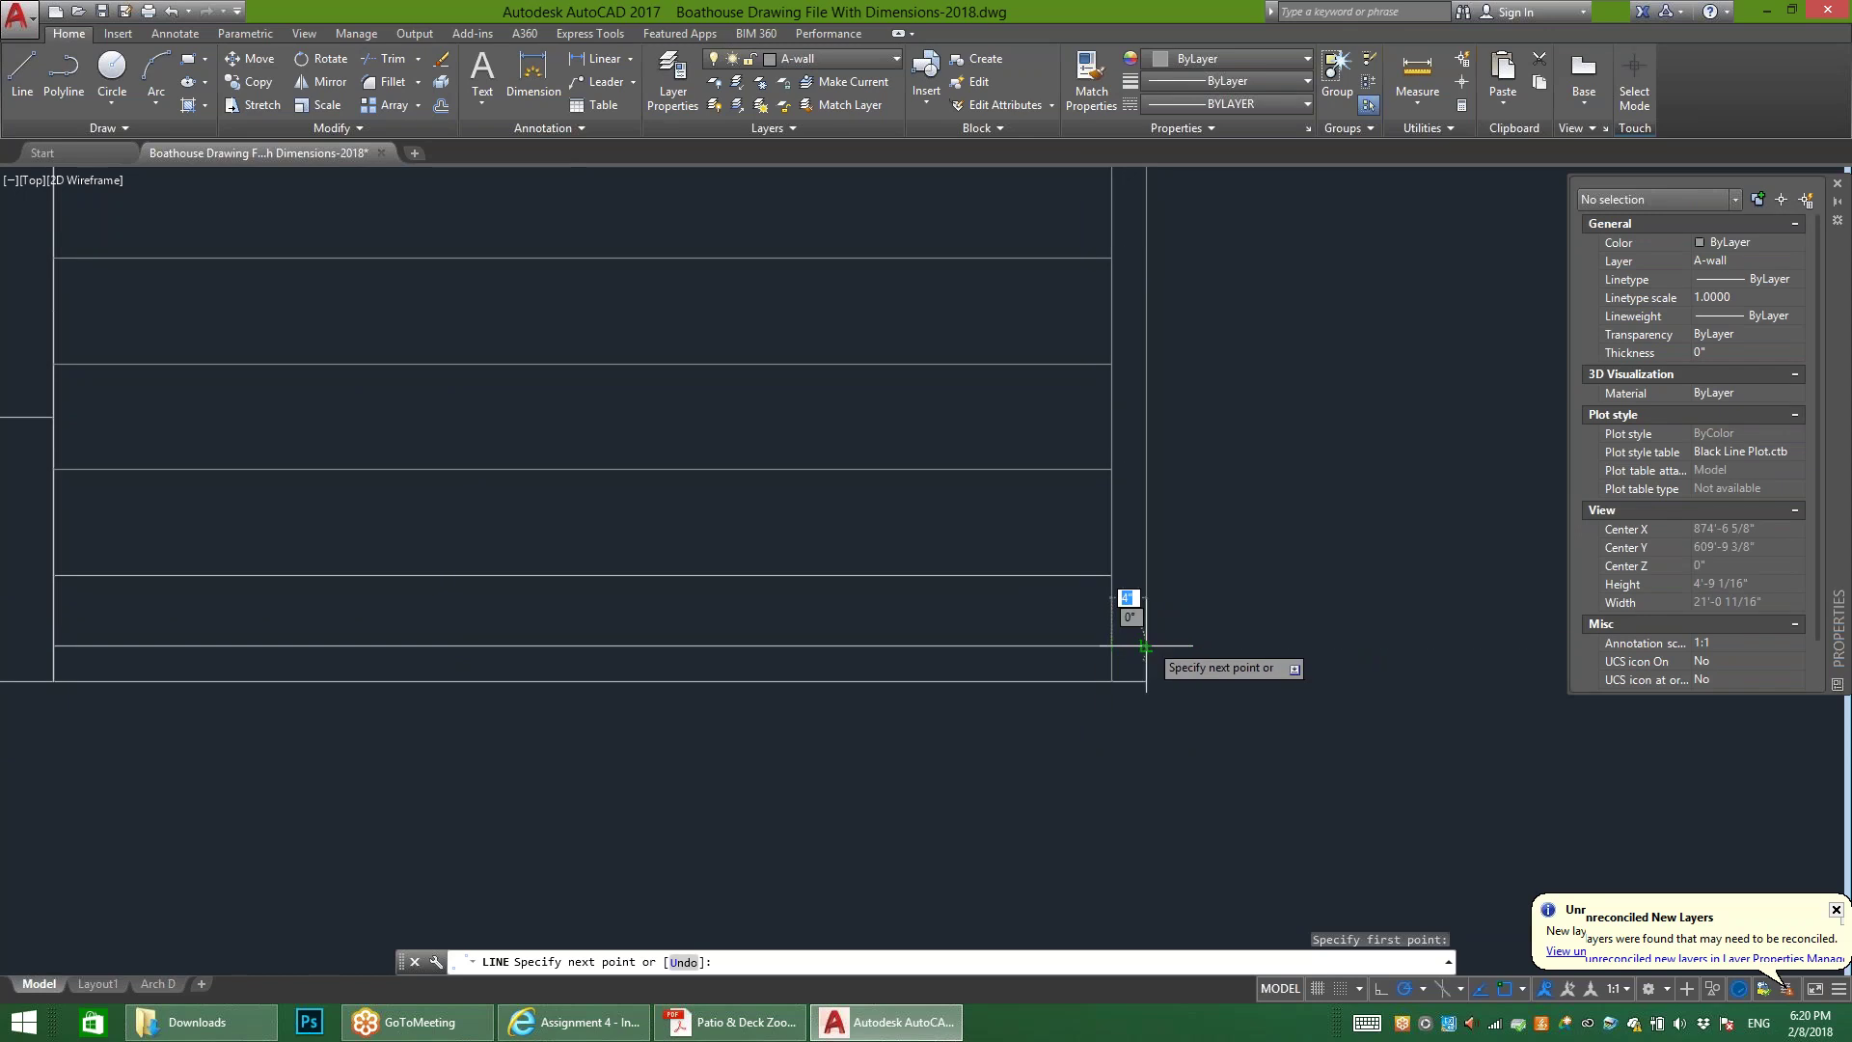
pyautogui.press('Escape')
# Step: Shorten the deck's lower edge line to the railing's inner line, then close the railing end with a separate 4" line
pyautogui.scroll(-1, 1141, 676)
pyautogui.scroll(2, 1137, 632)
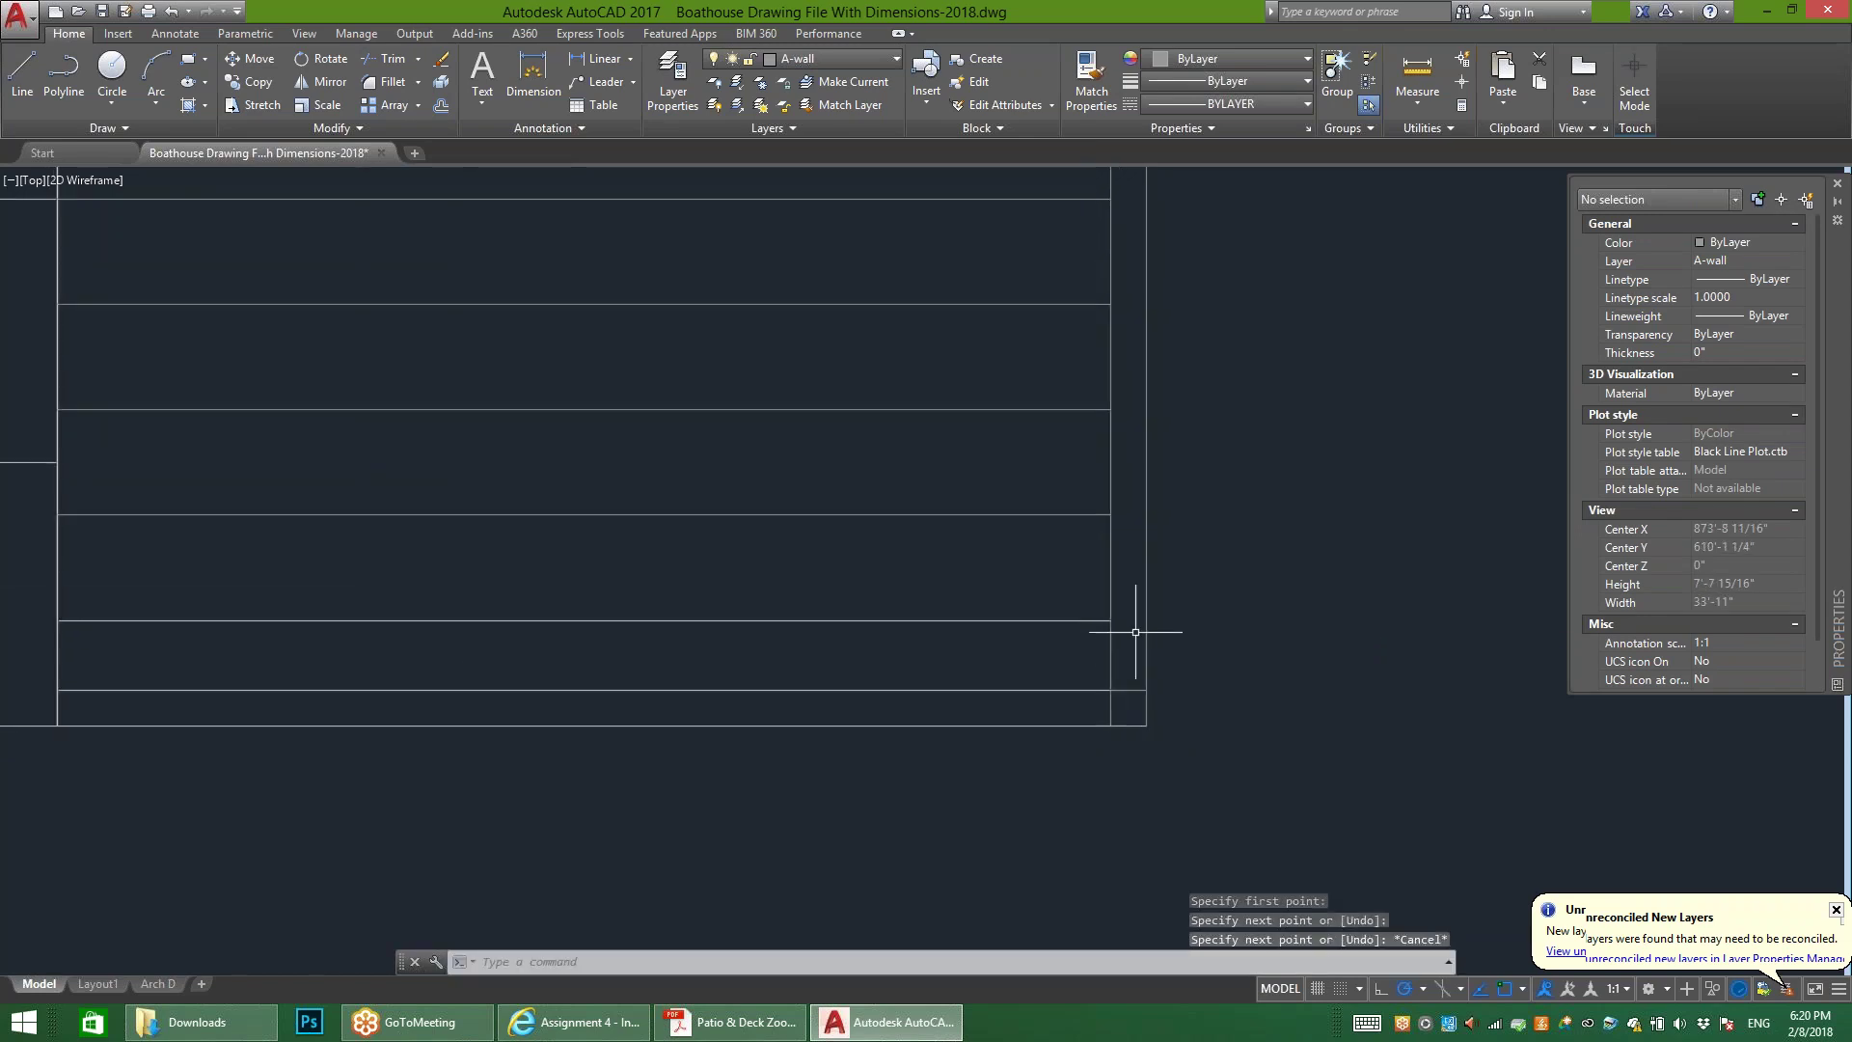
pyautogui.click(1150, 731)
pyautogui.click(1146, 725)
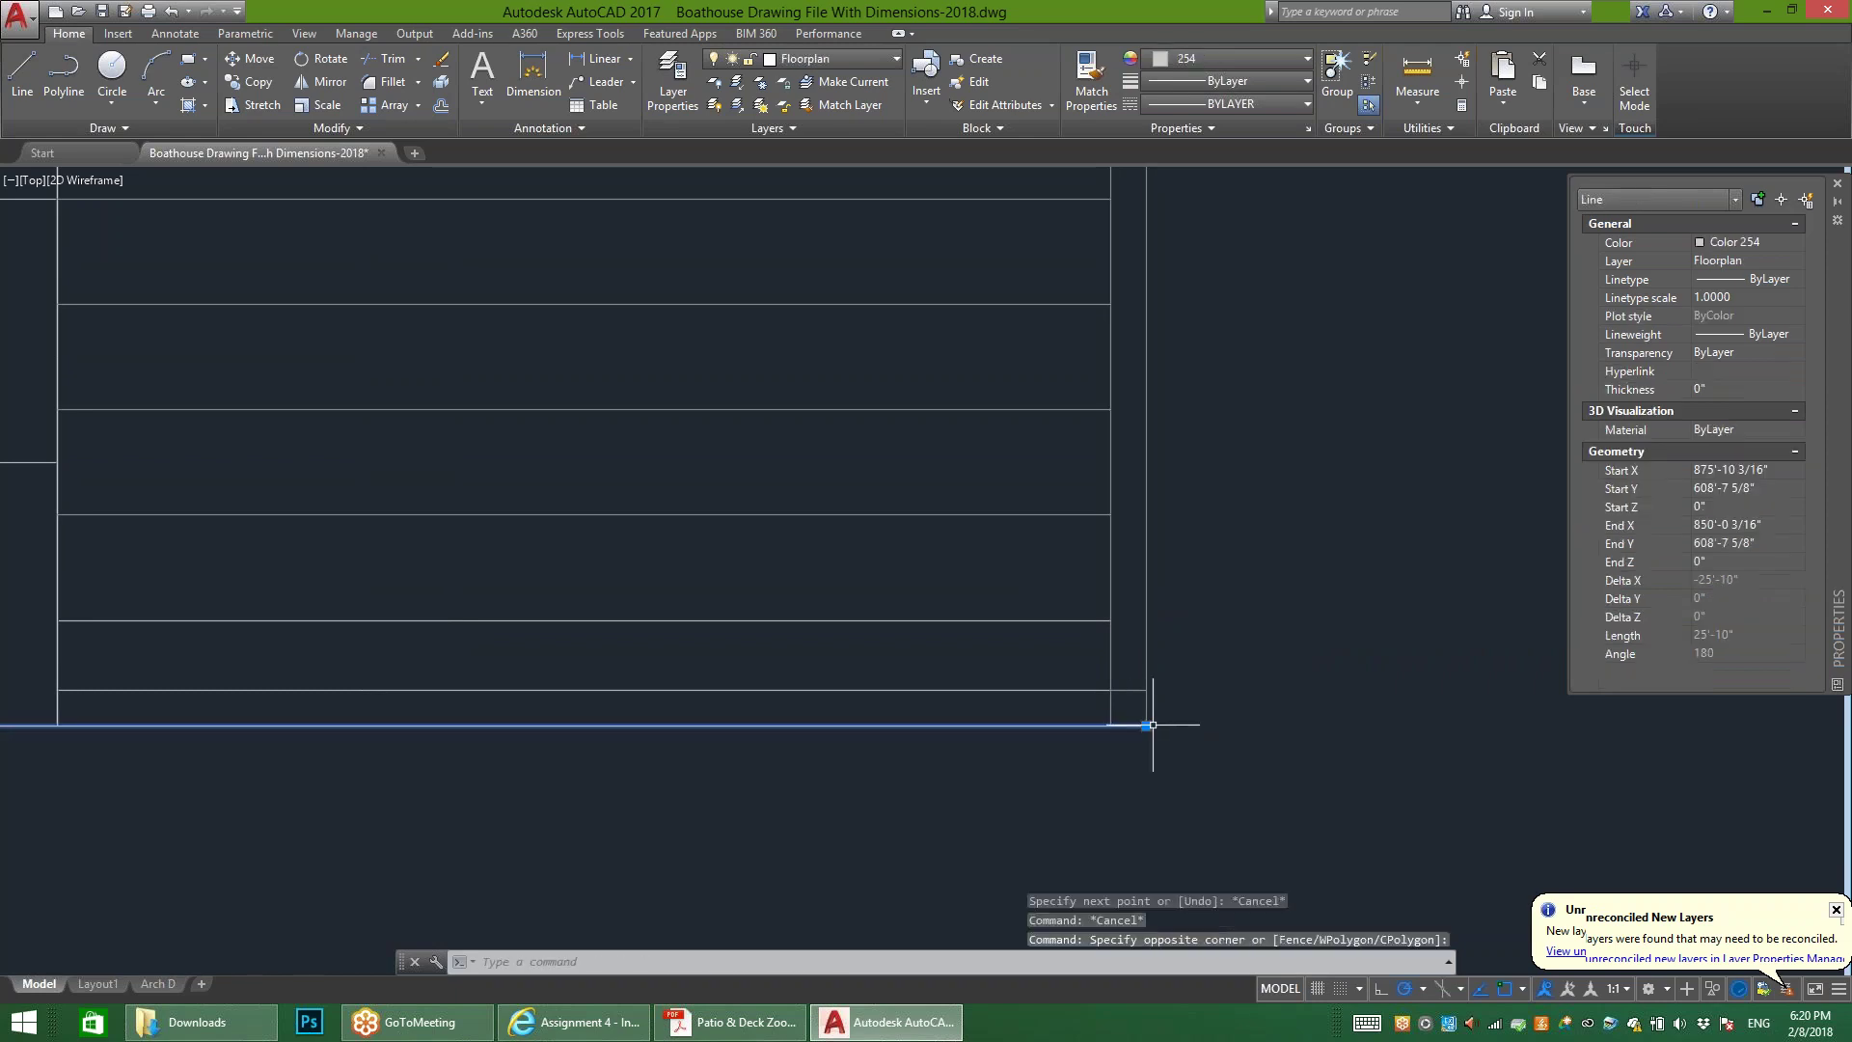
pyautogui.click(1147, 725)
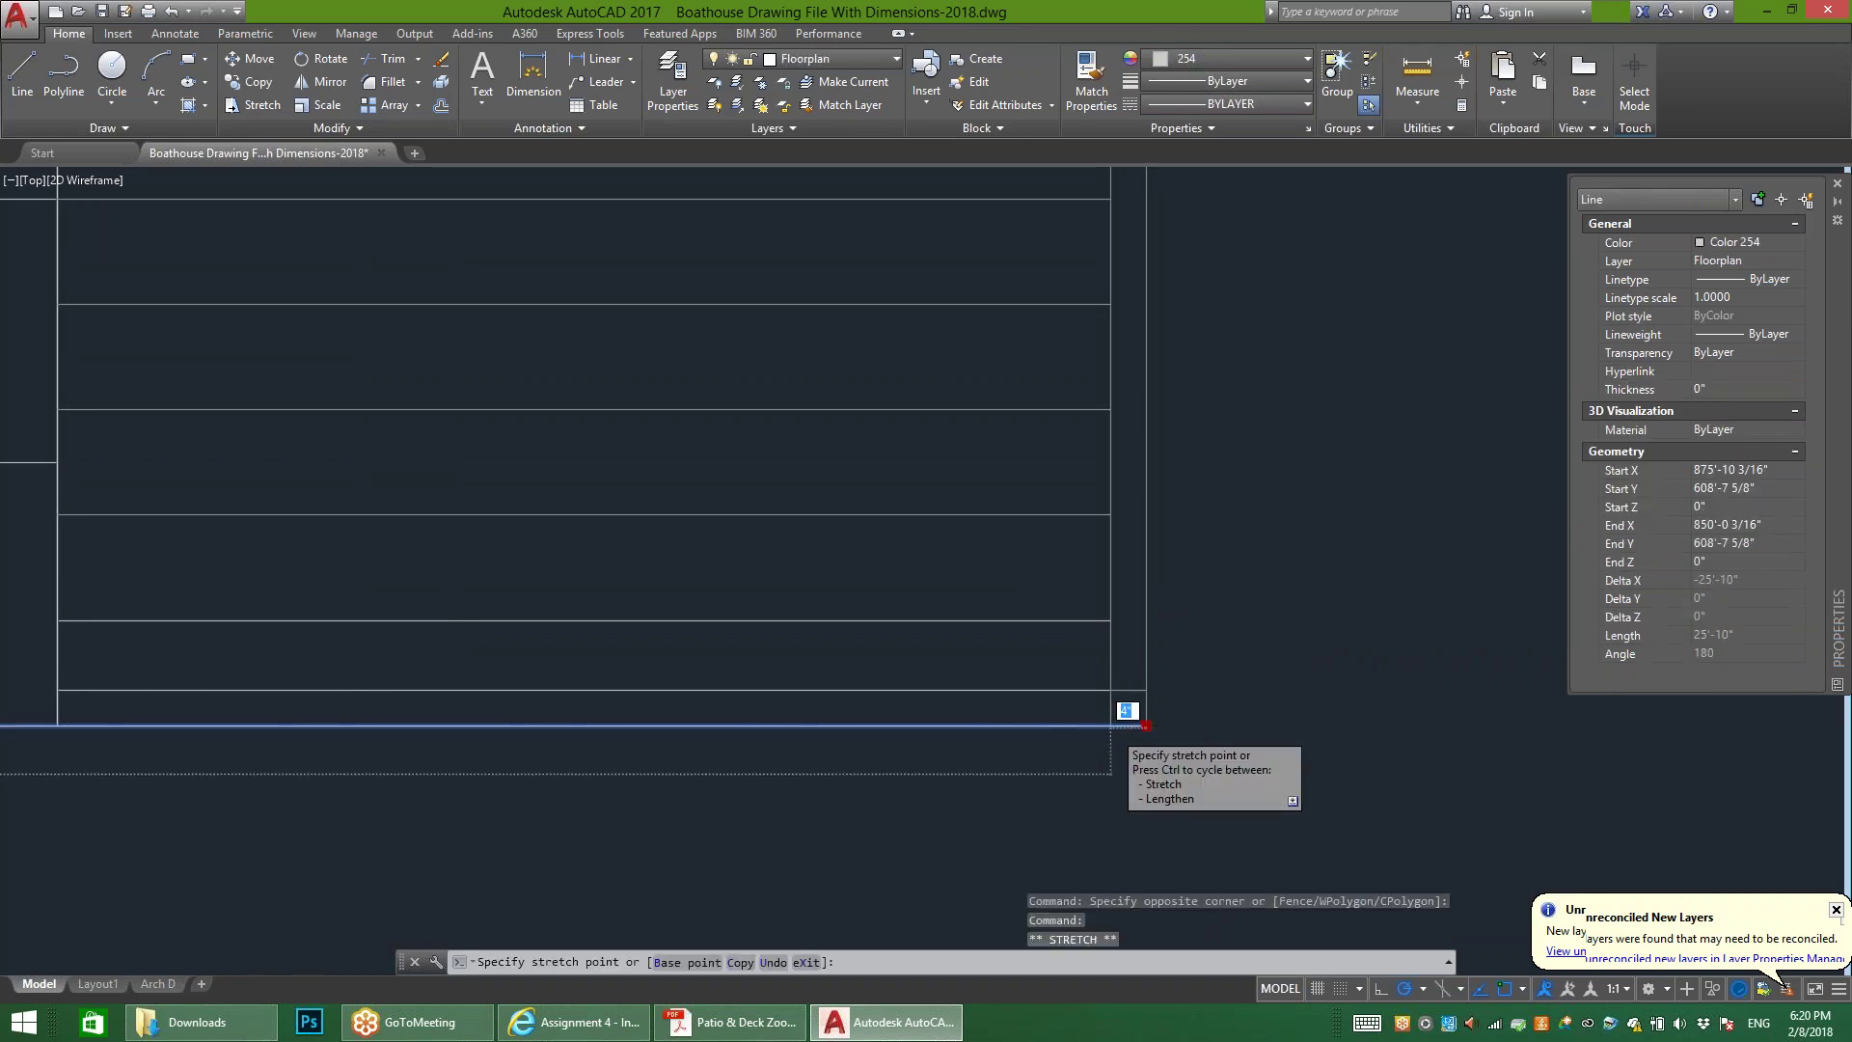
pyautogui.click(1110, 725)
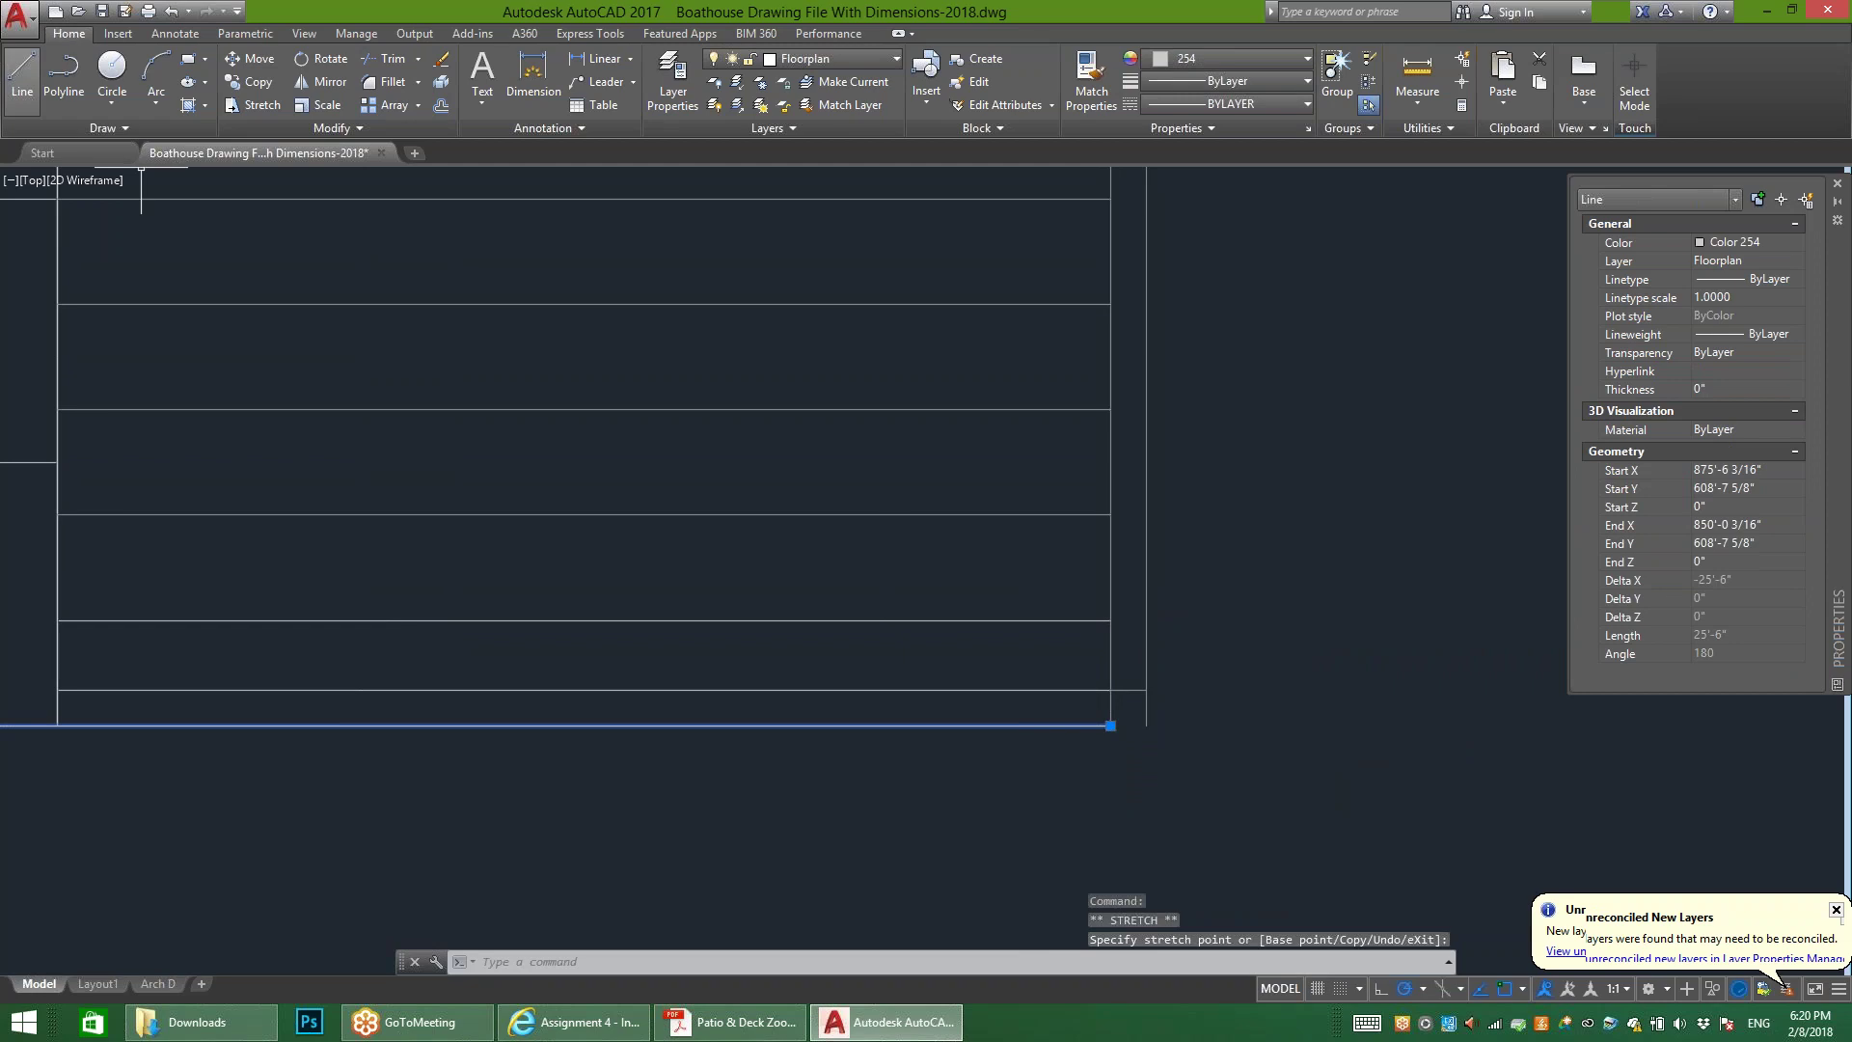
pyautogui.click(21, 72)
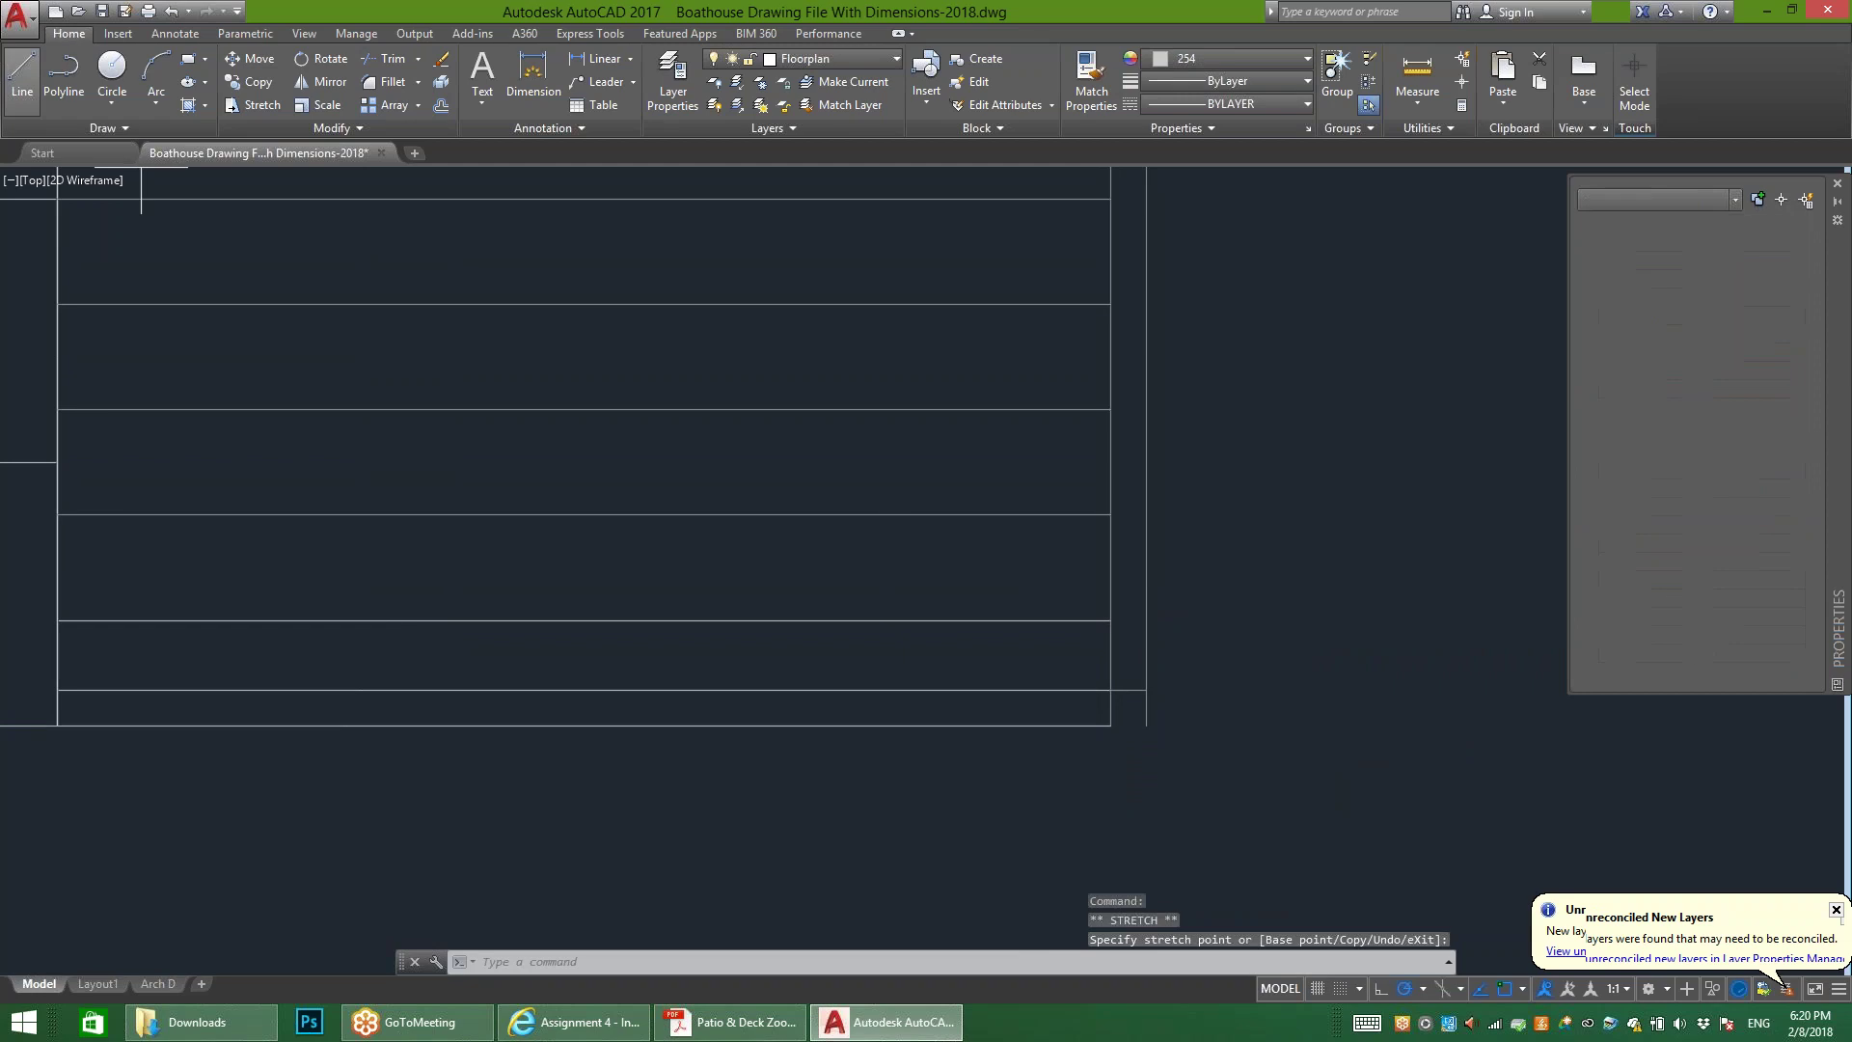
pyautogui.click(1112, 726)
pyautogui.press('Escape')
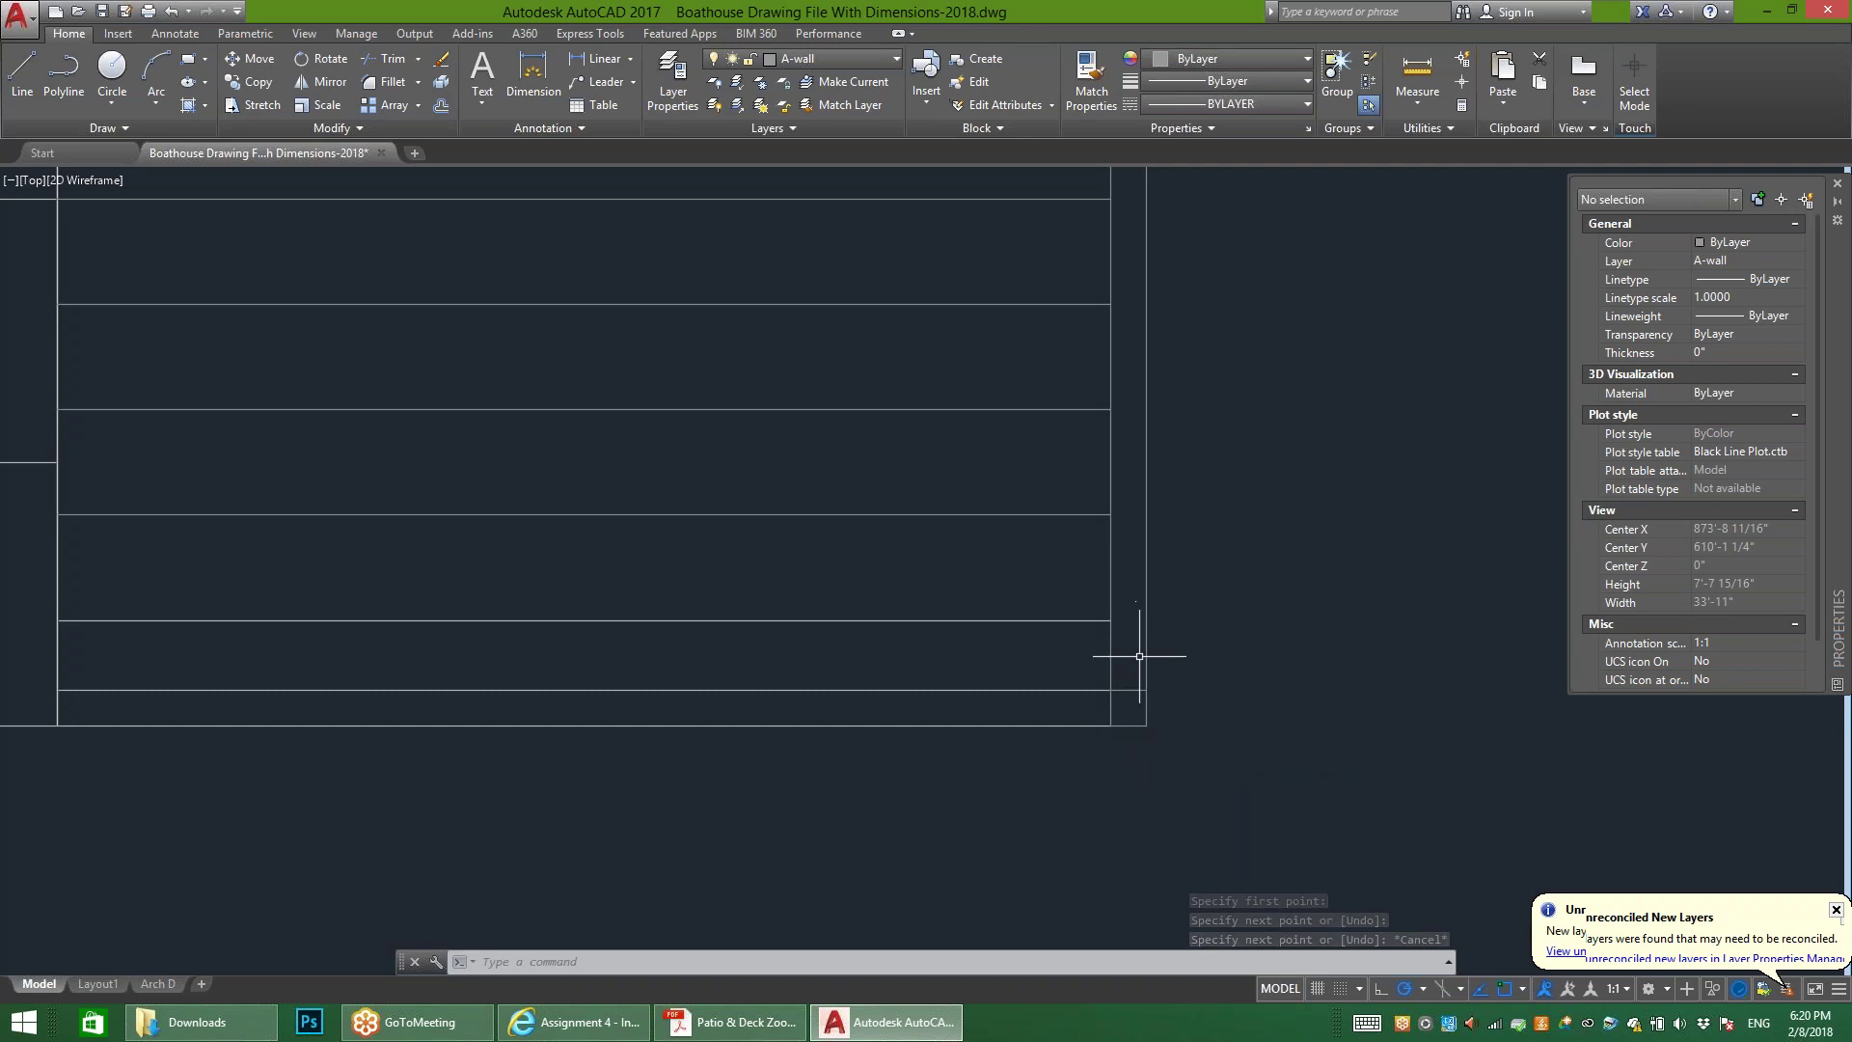
pyautogui.click(1137, 724)
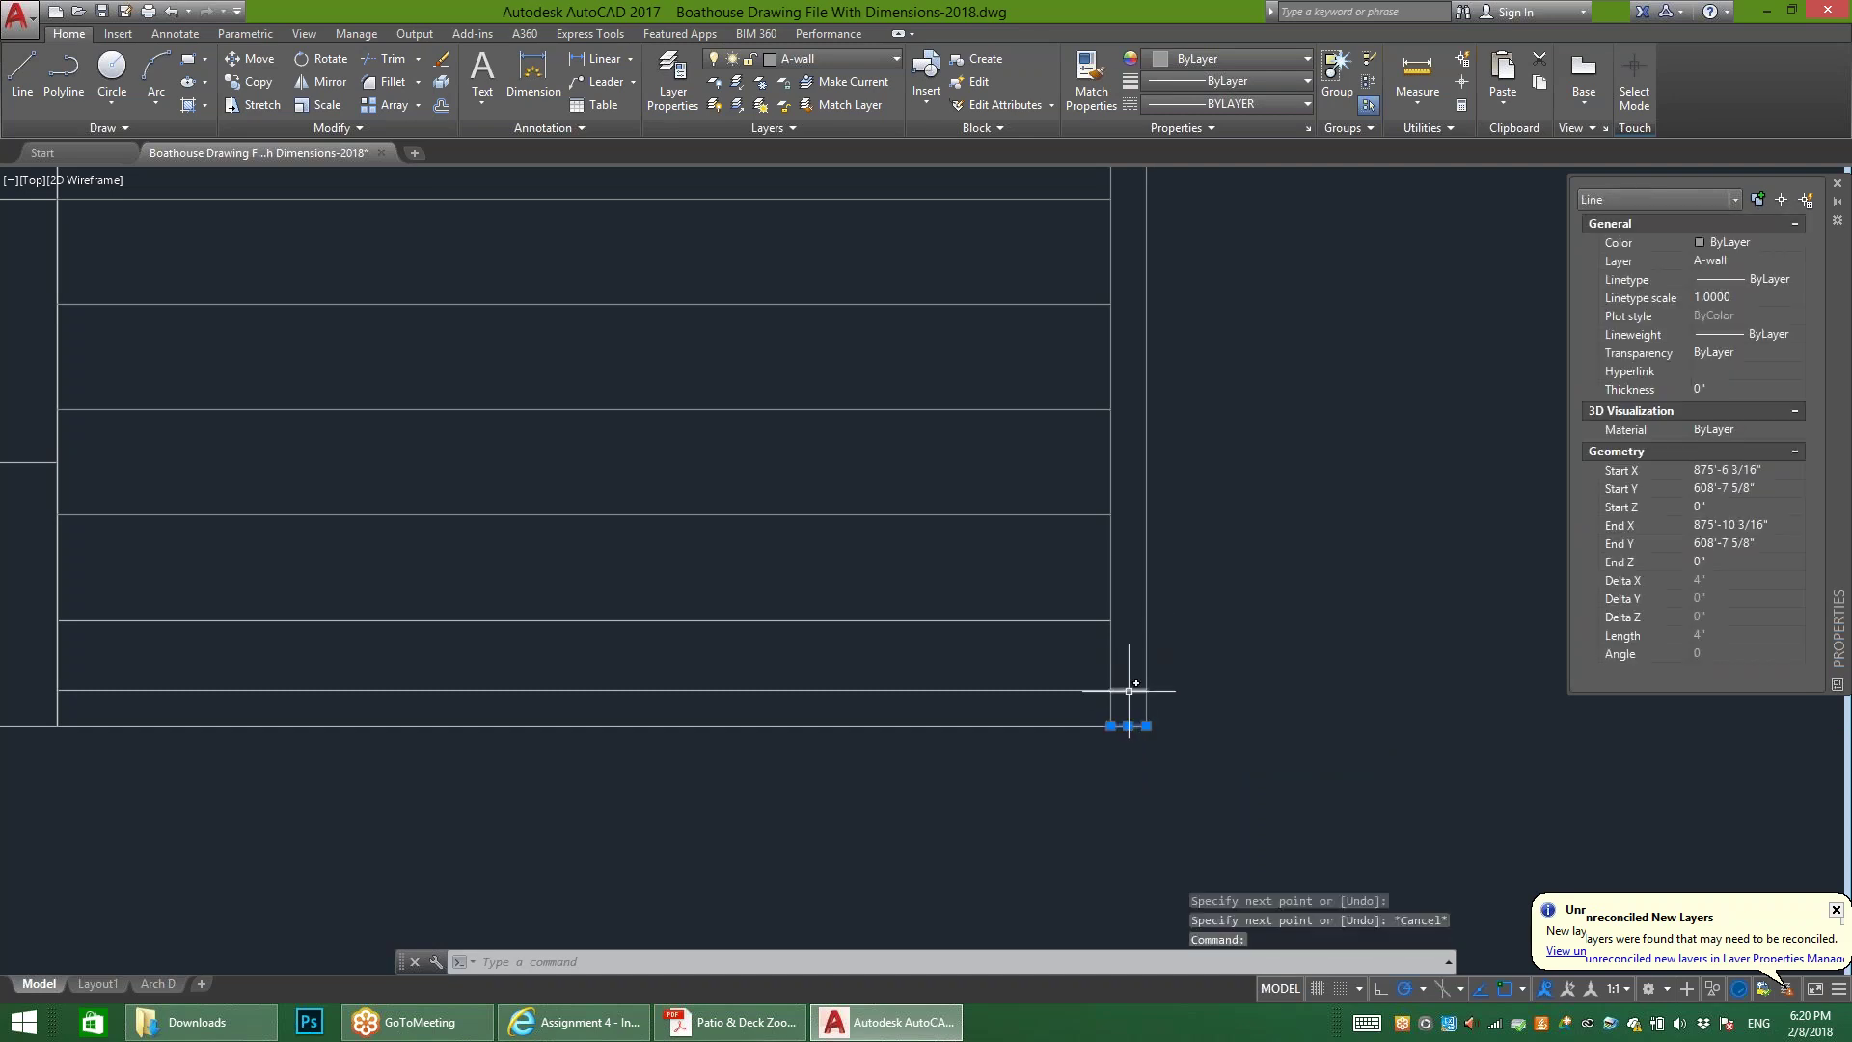
pyautogui.click(1128, 690)
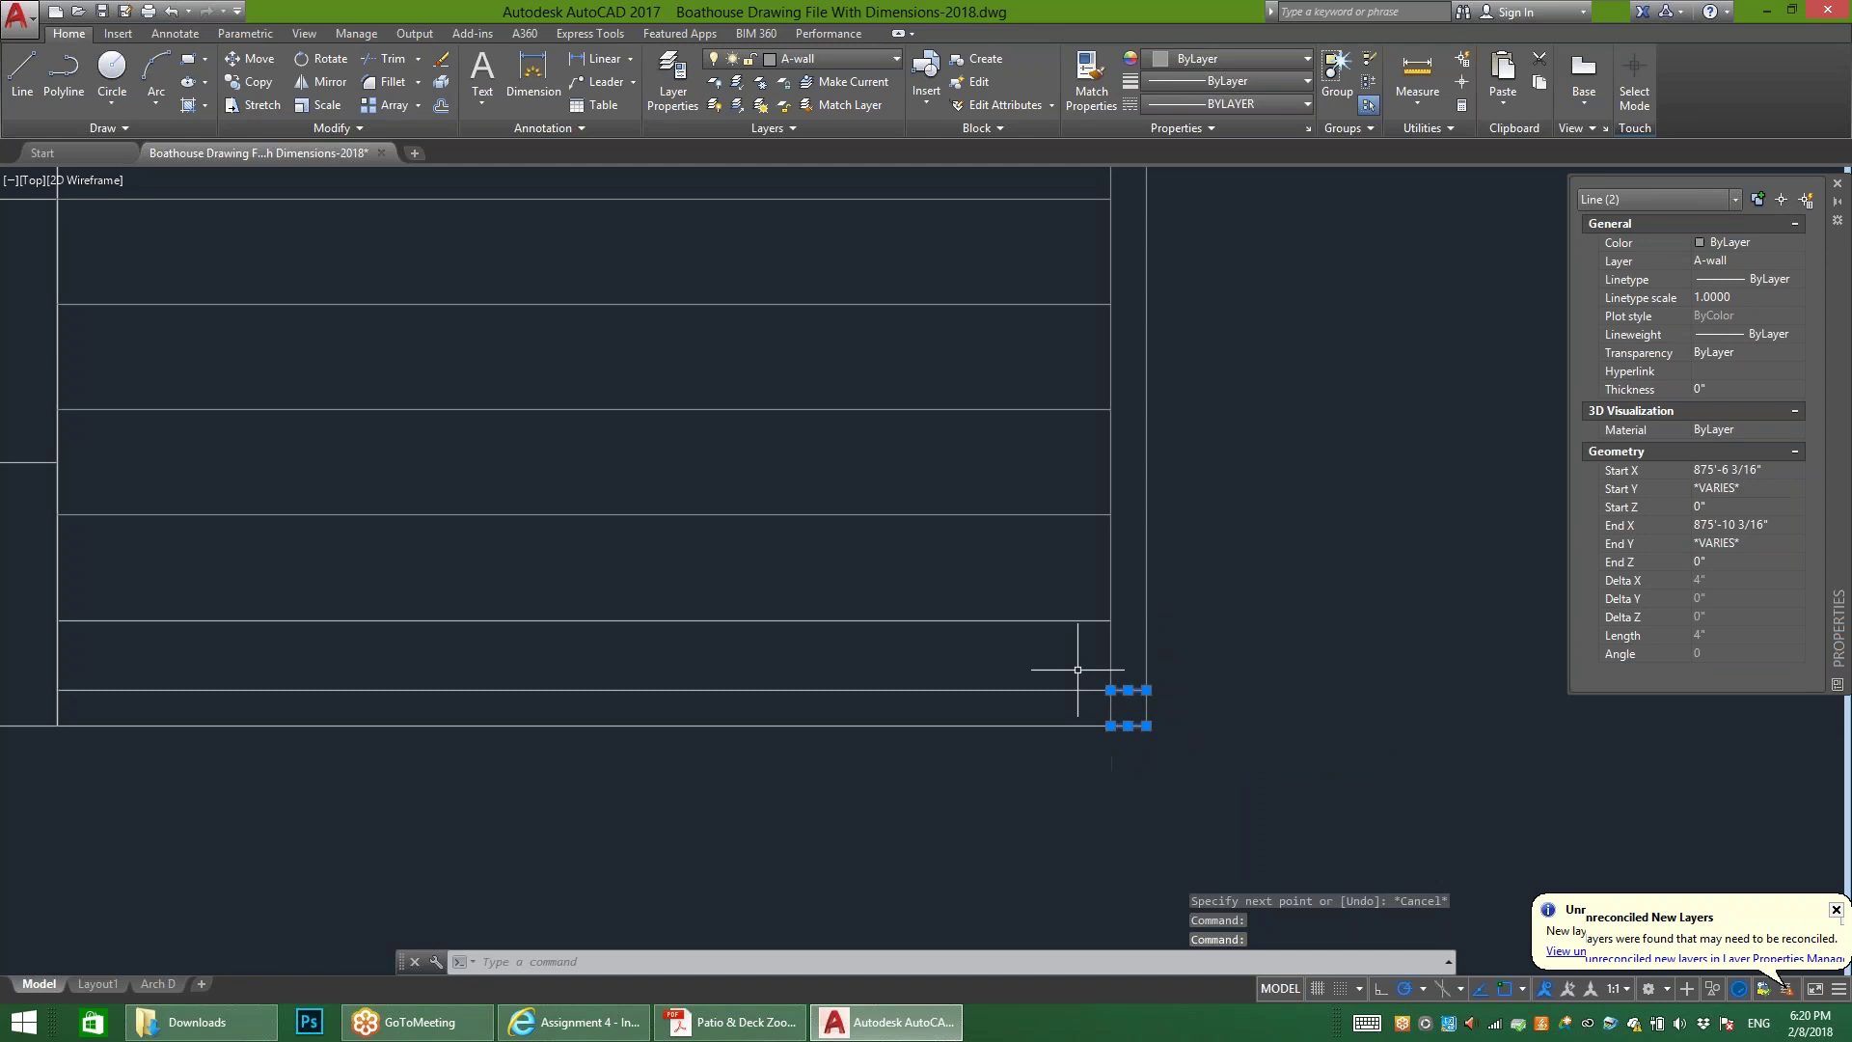
pyautogui.scroll(-1, 1119, 712)
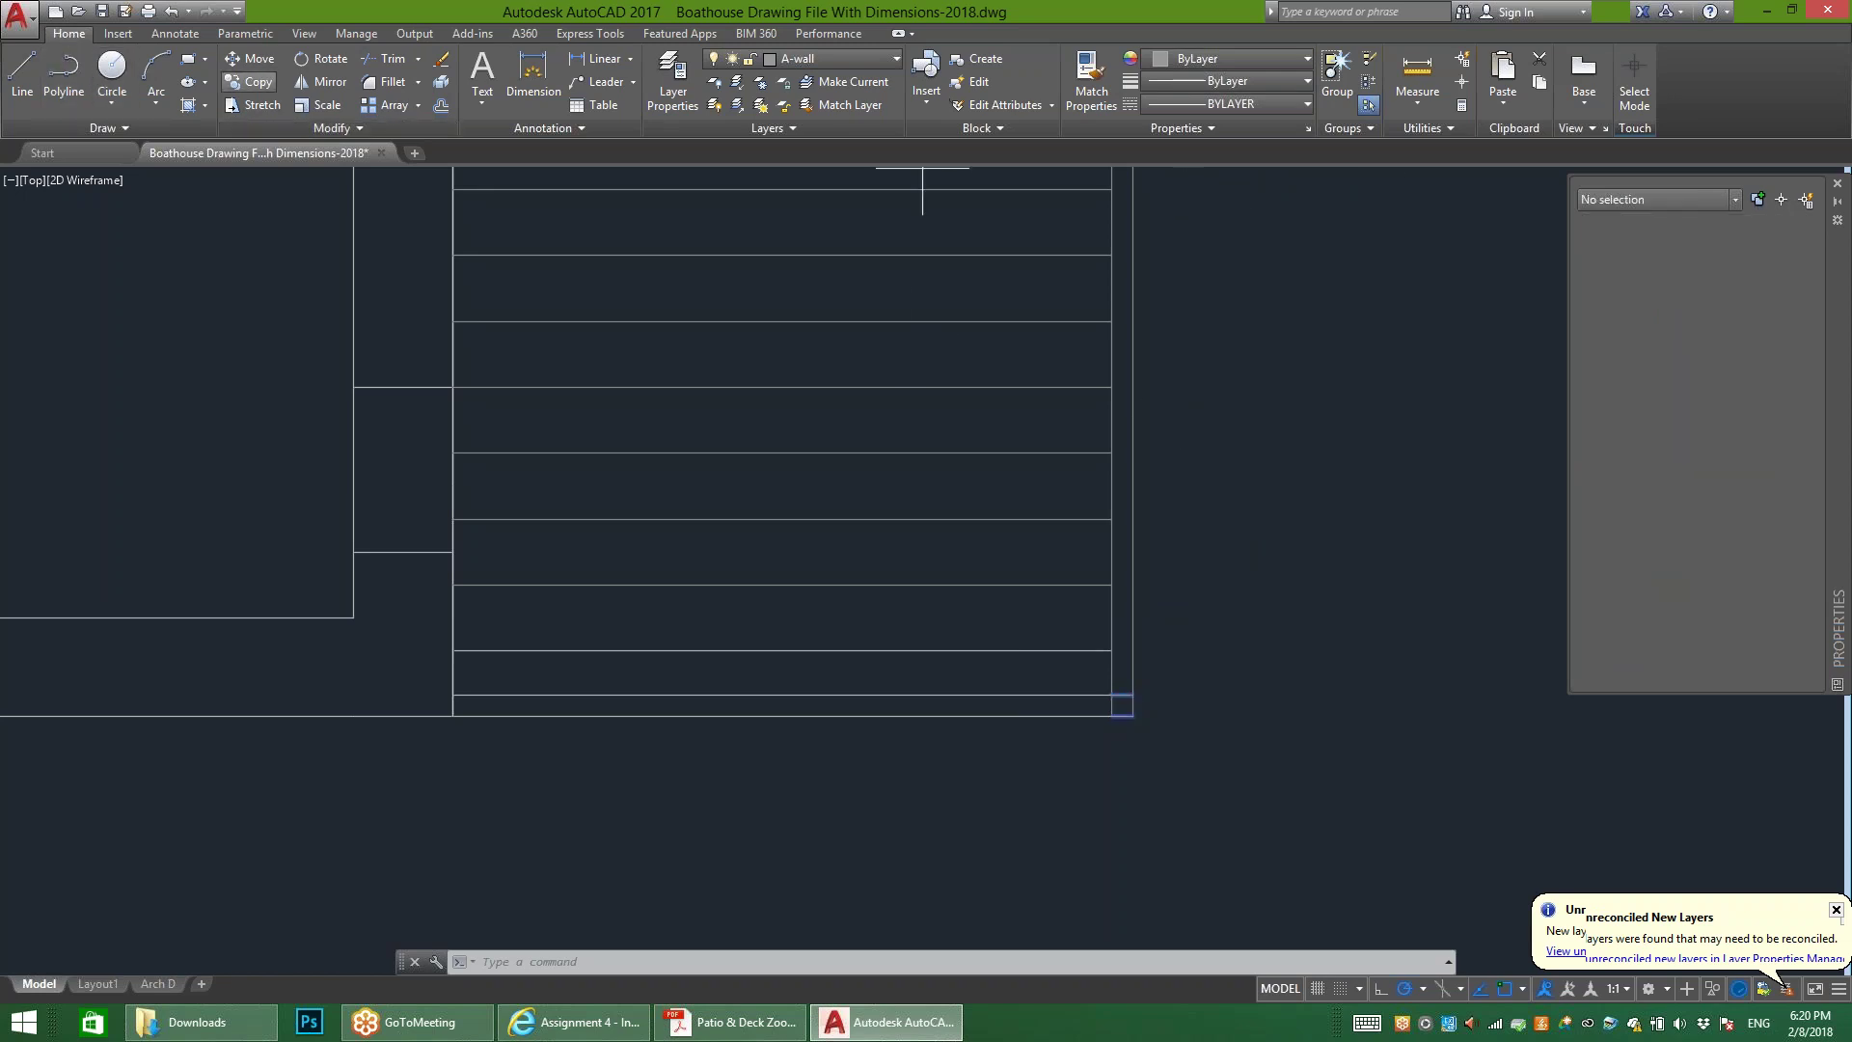
pyautogui.press('Escape')
pyautogui.press('Escape')
pyautogui.press('Escape')
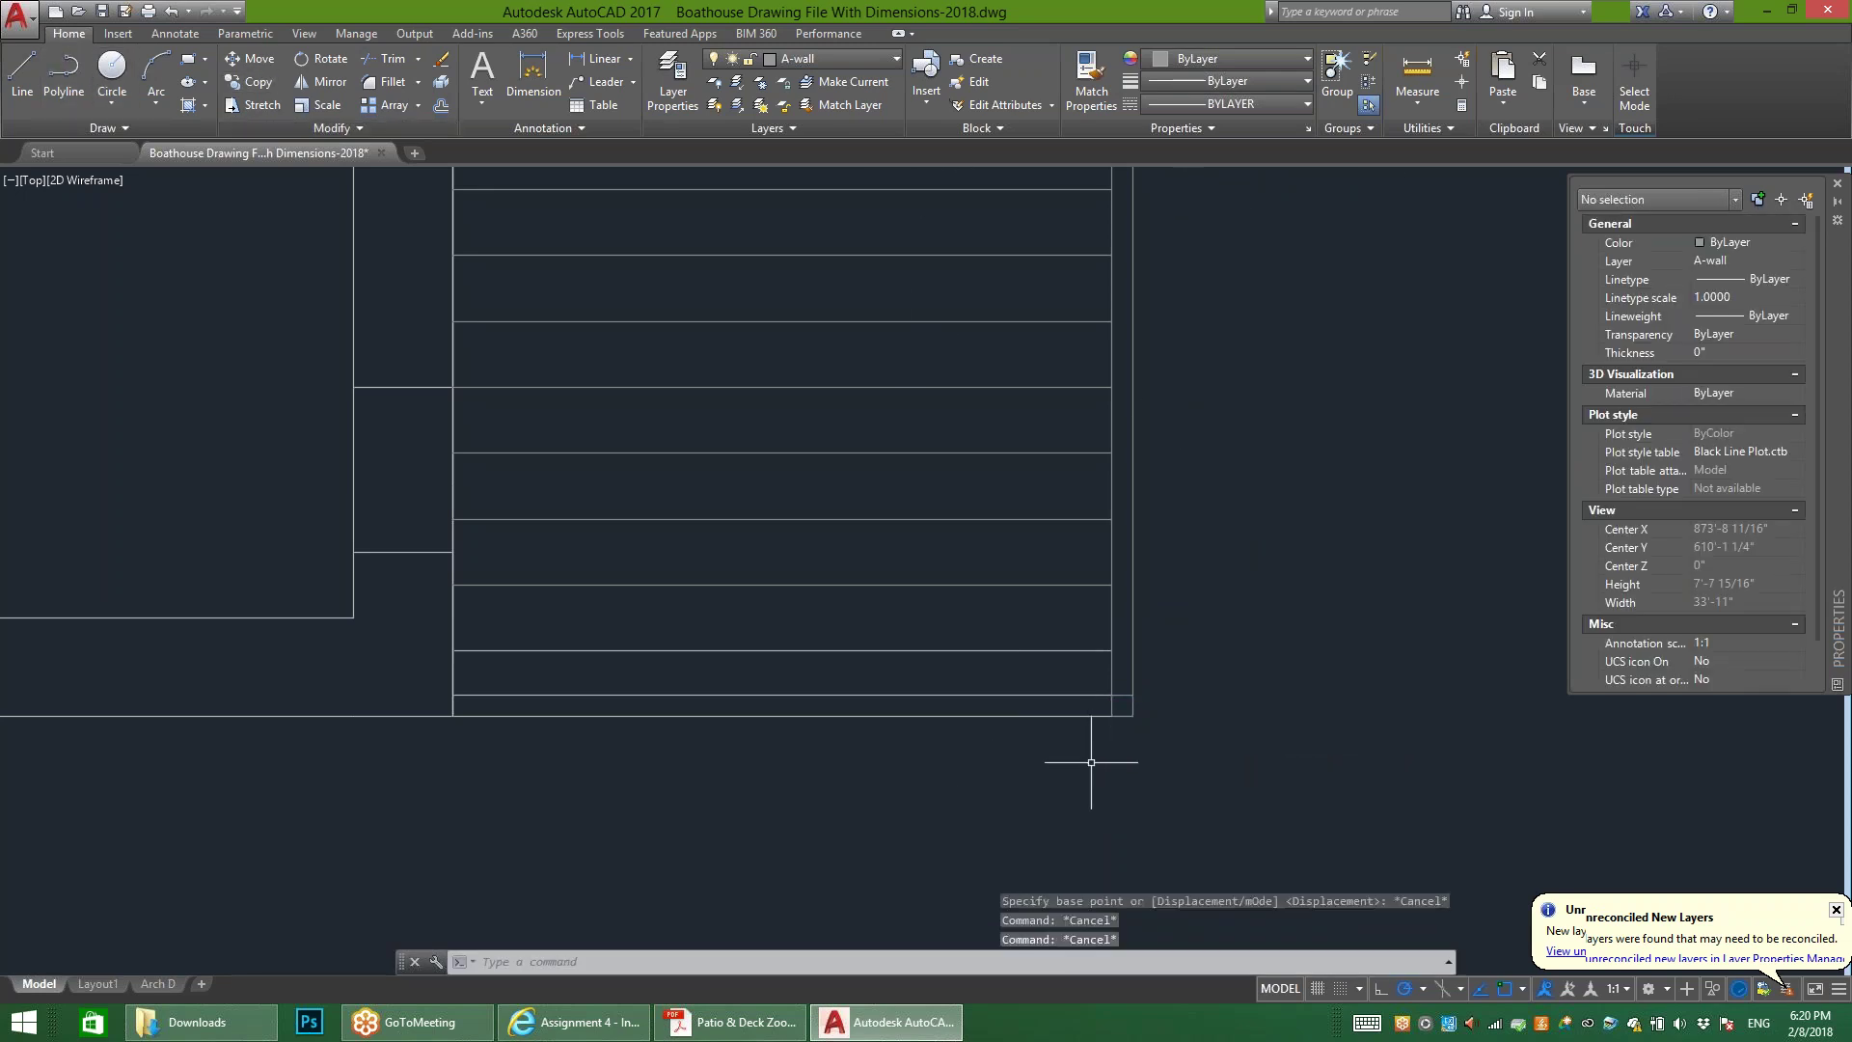
pyautogui.scroll(2, 1125, 749)
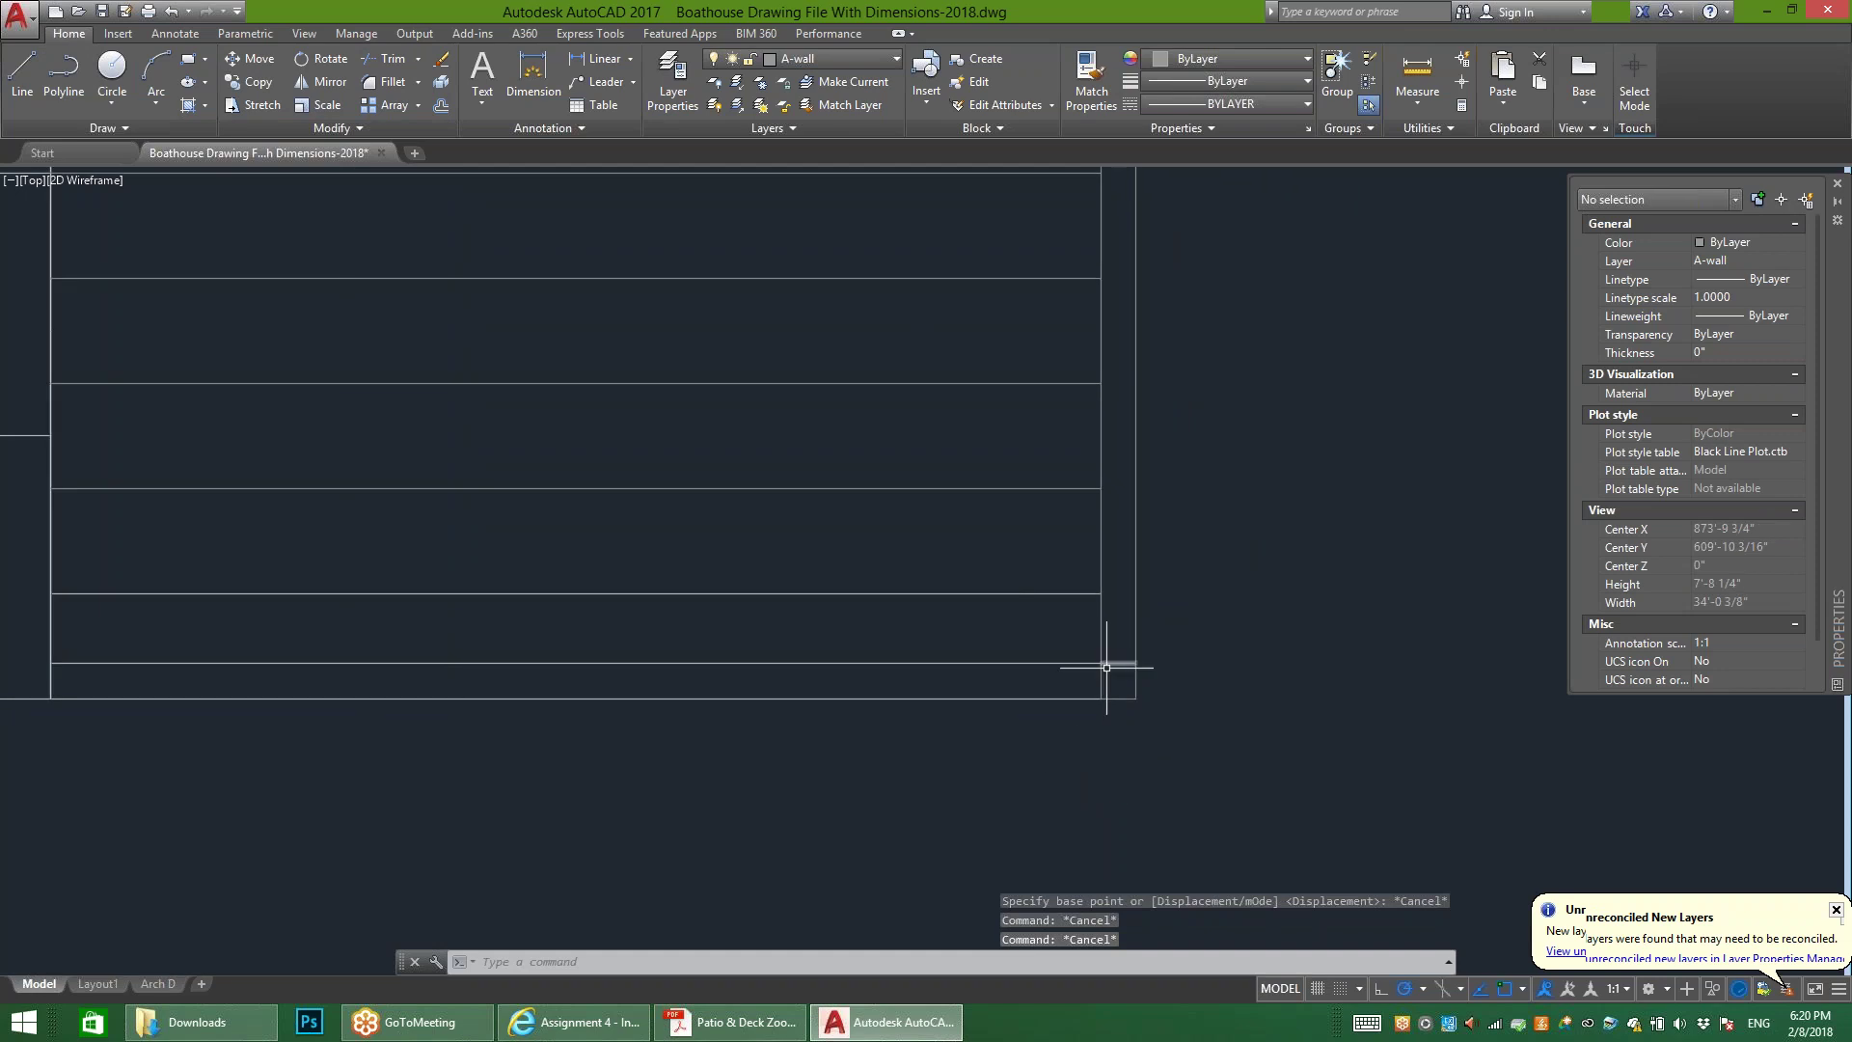
pyautogui.press('Return')
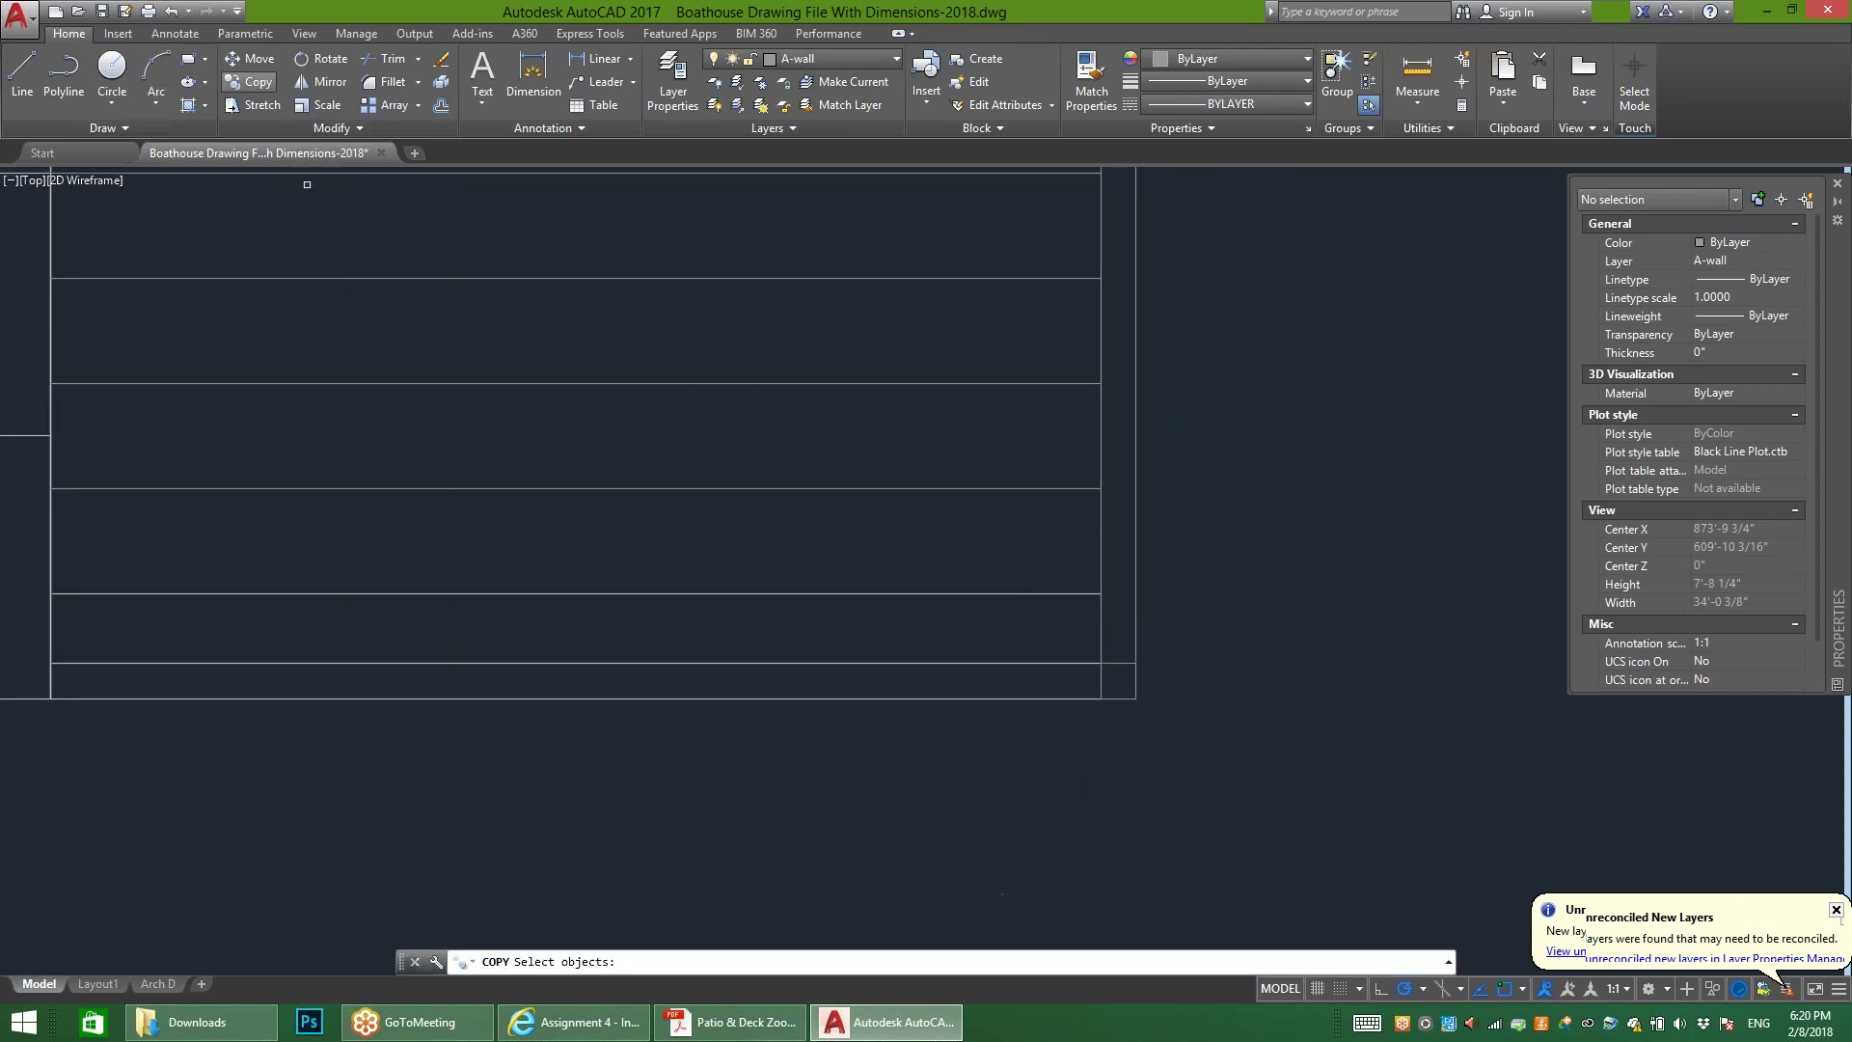
pyautogui.scroll(3, 1134, 656)
pyautogui.click(1115, 662)
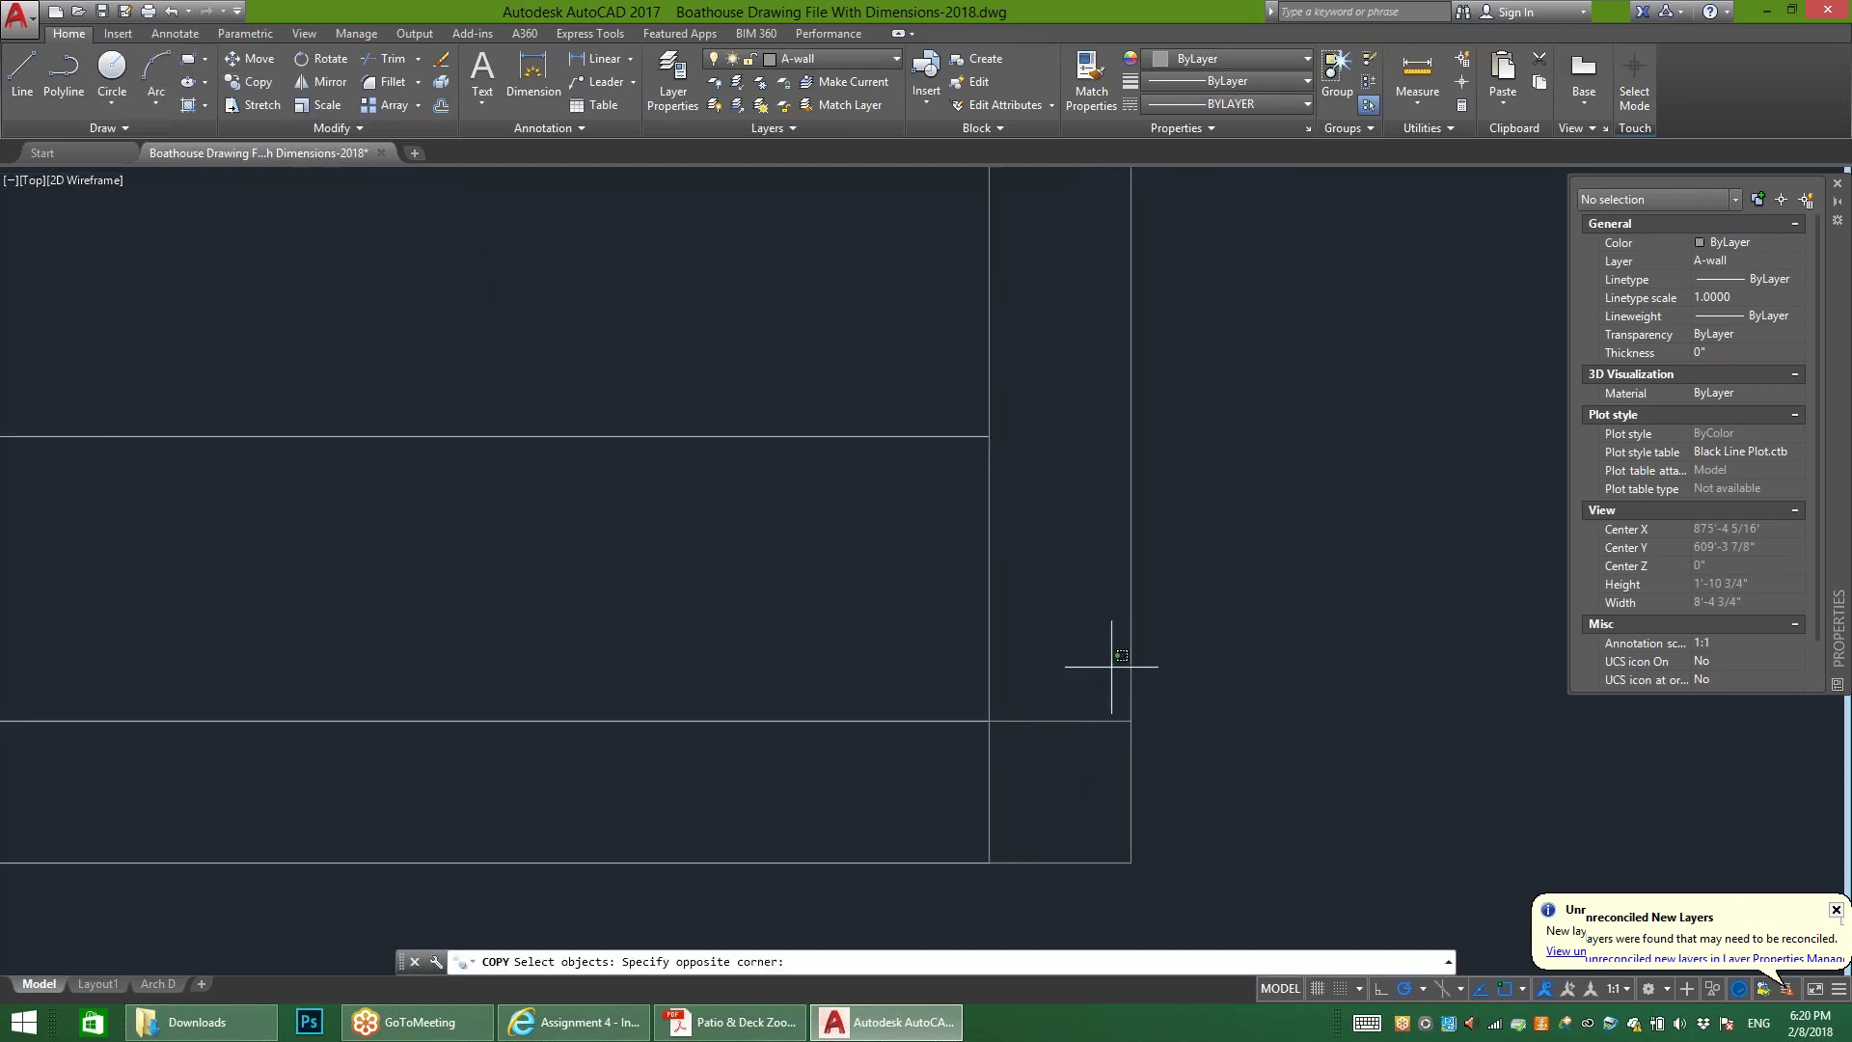
pyautogui.click(1034, 872)
pyautogui.scroll(-5, 1194, 738)
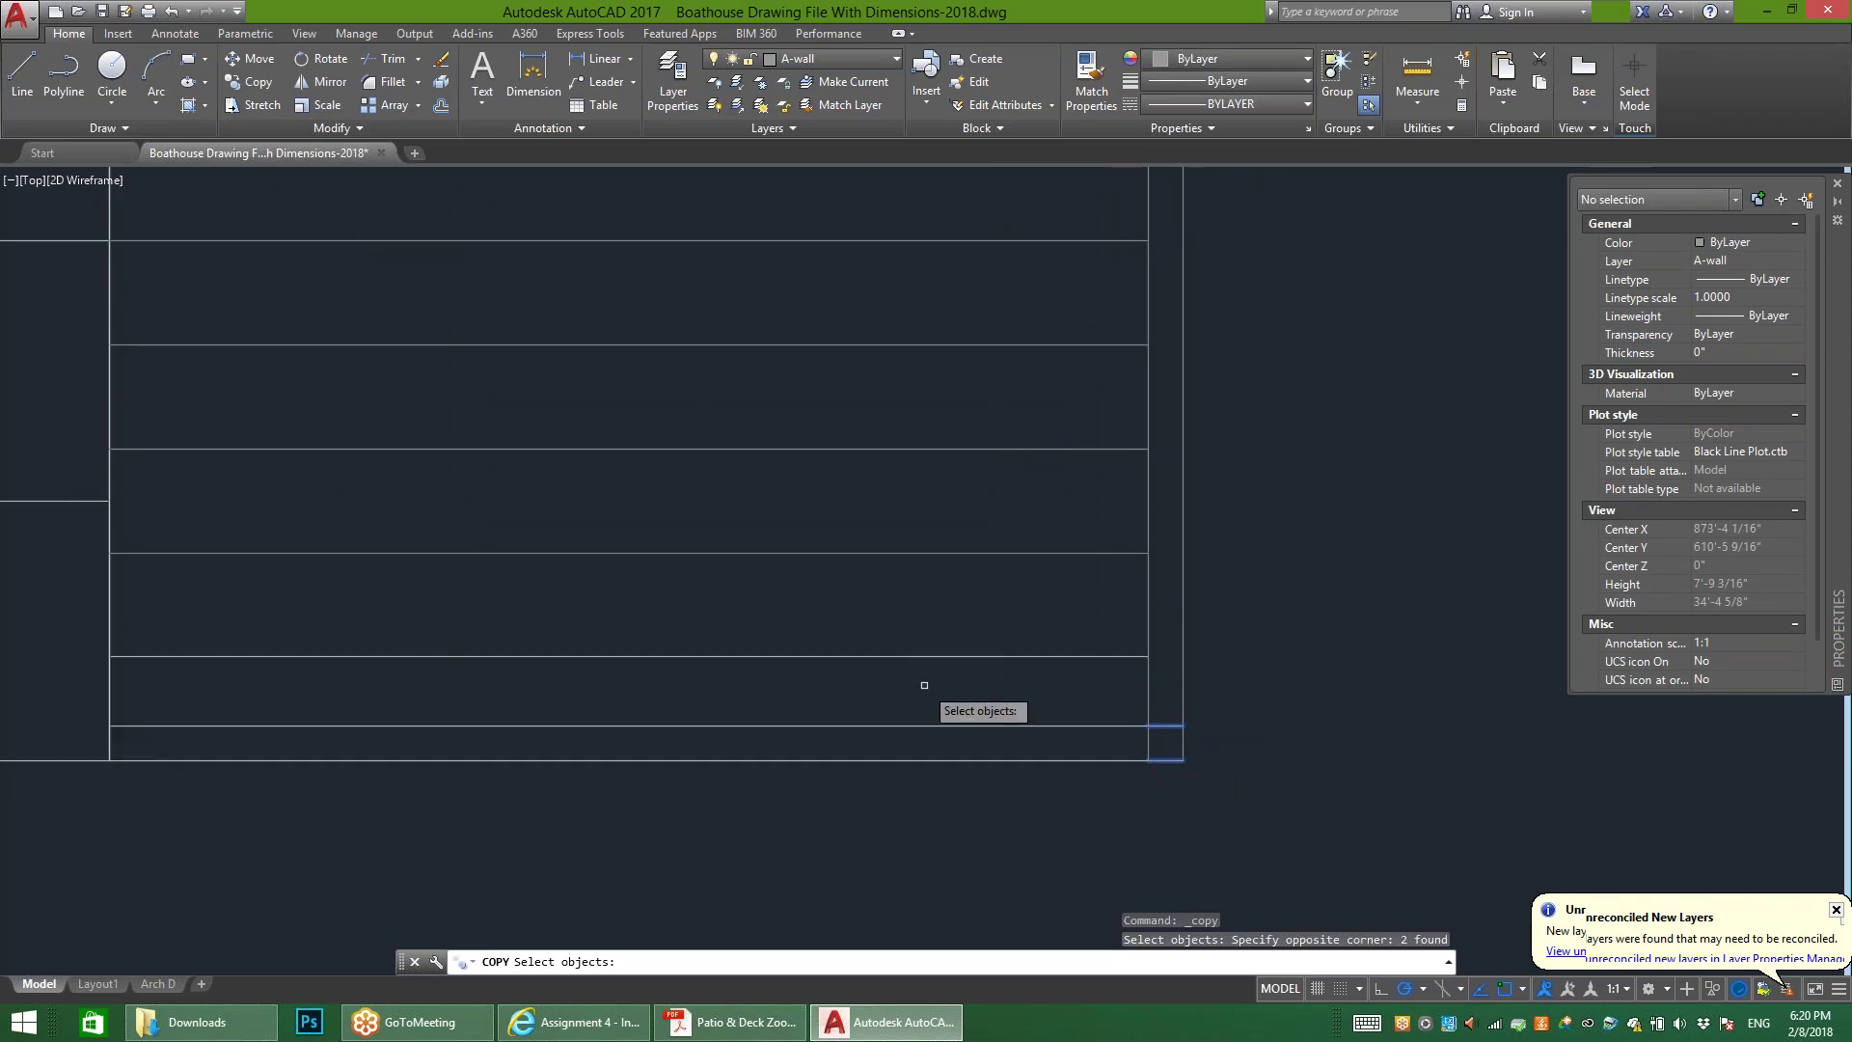
pyautogui.press('Return')
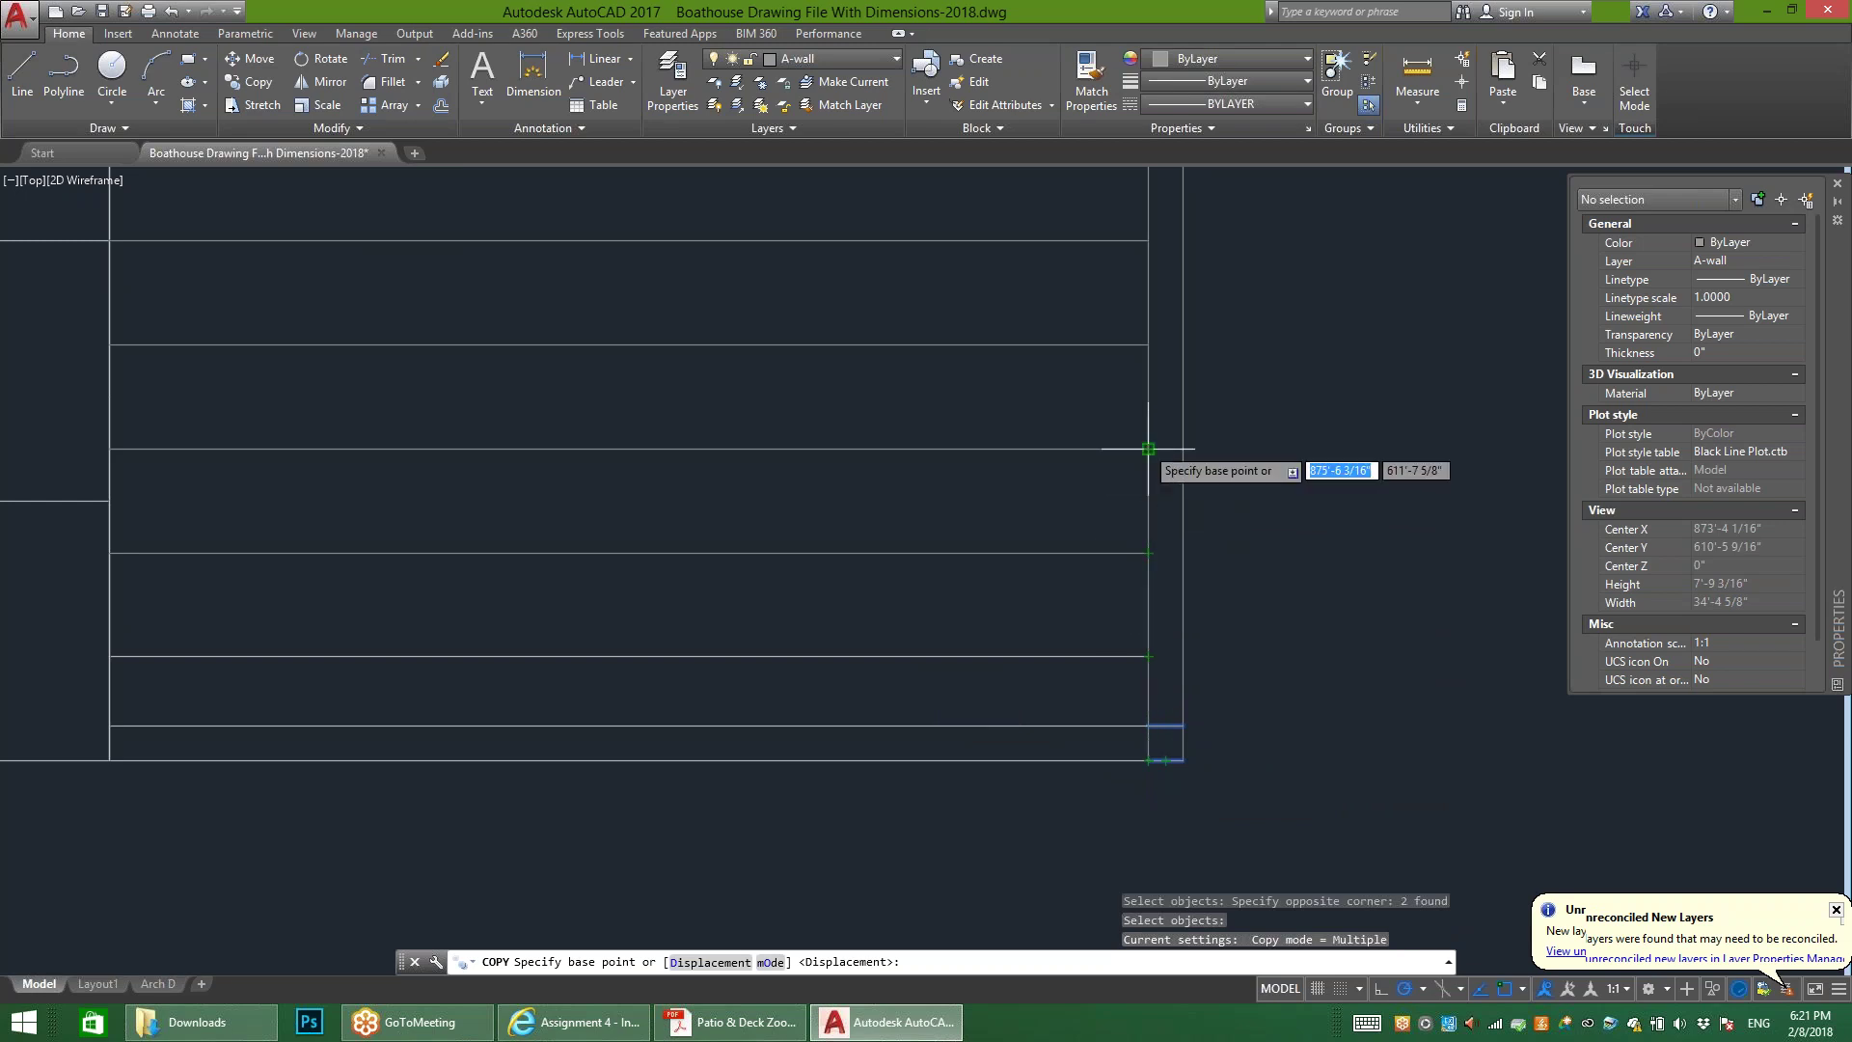
pyautogui.click(1148, 240)
pyautogui.moveTo(1135, 386); pyautogui.dragTo(1135, 387, button='middle')
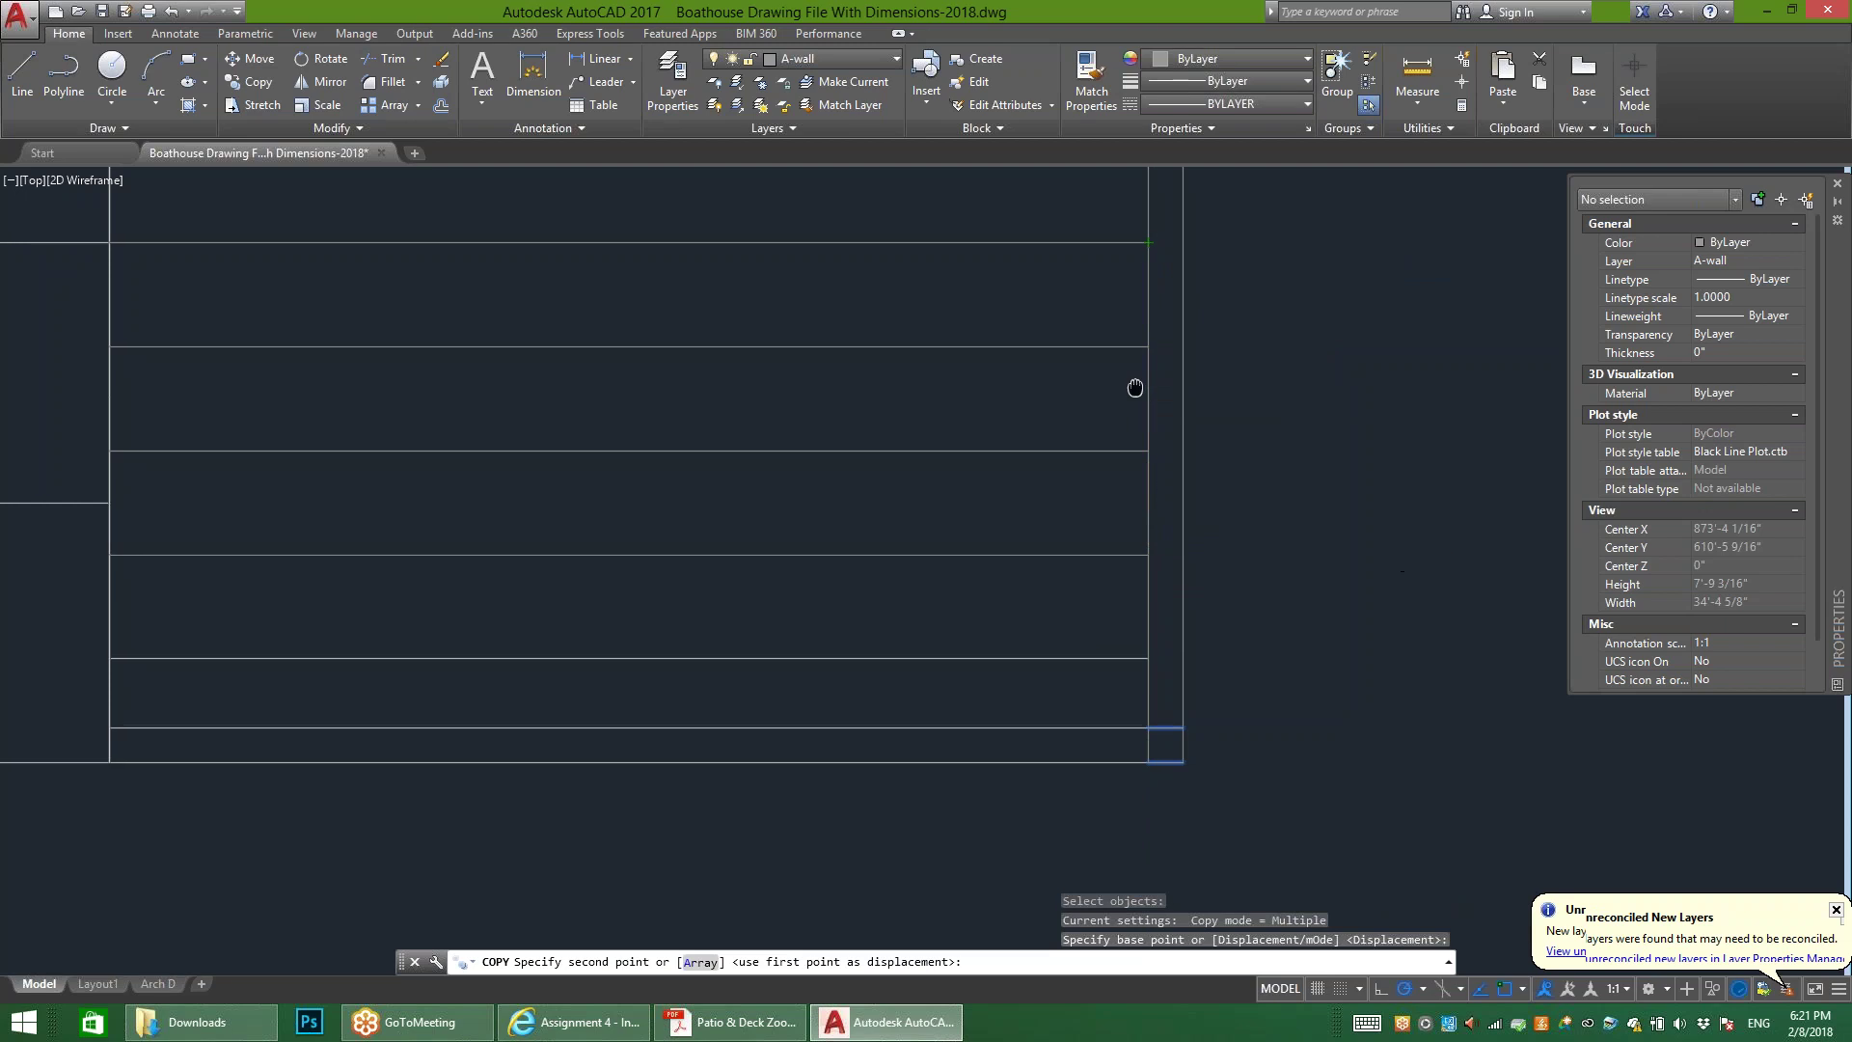
pyautogui.scroll(-2, 1135, 387)
pyautogui.press('Escape')
pyautogui.press('Escape')
pyautogui.press('Escape')
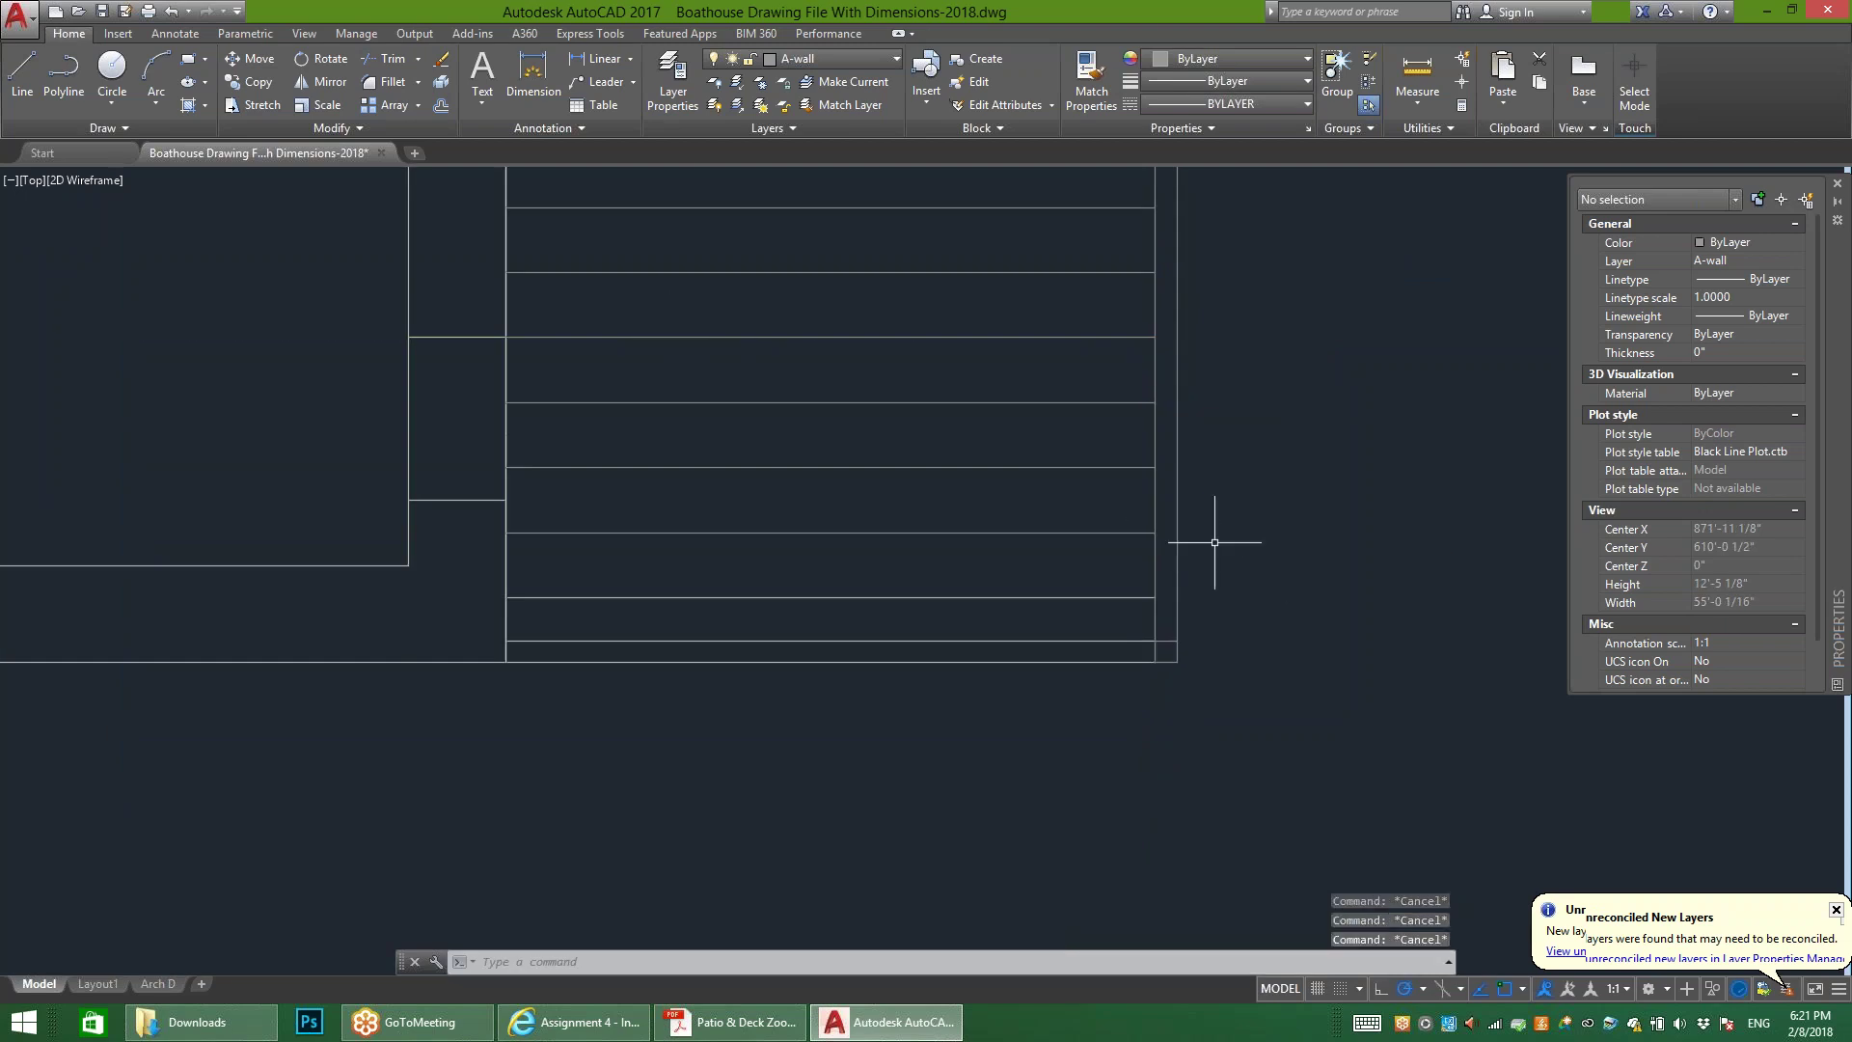
# Step: Copy the two short railing crosslines from the railing's inner lower corner to the fifth board line up
pyautogui.scroll(4, 1187, 686)
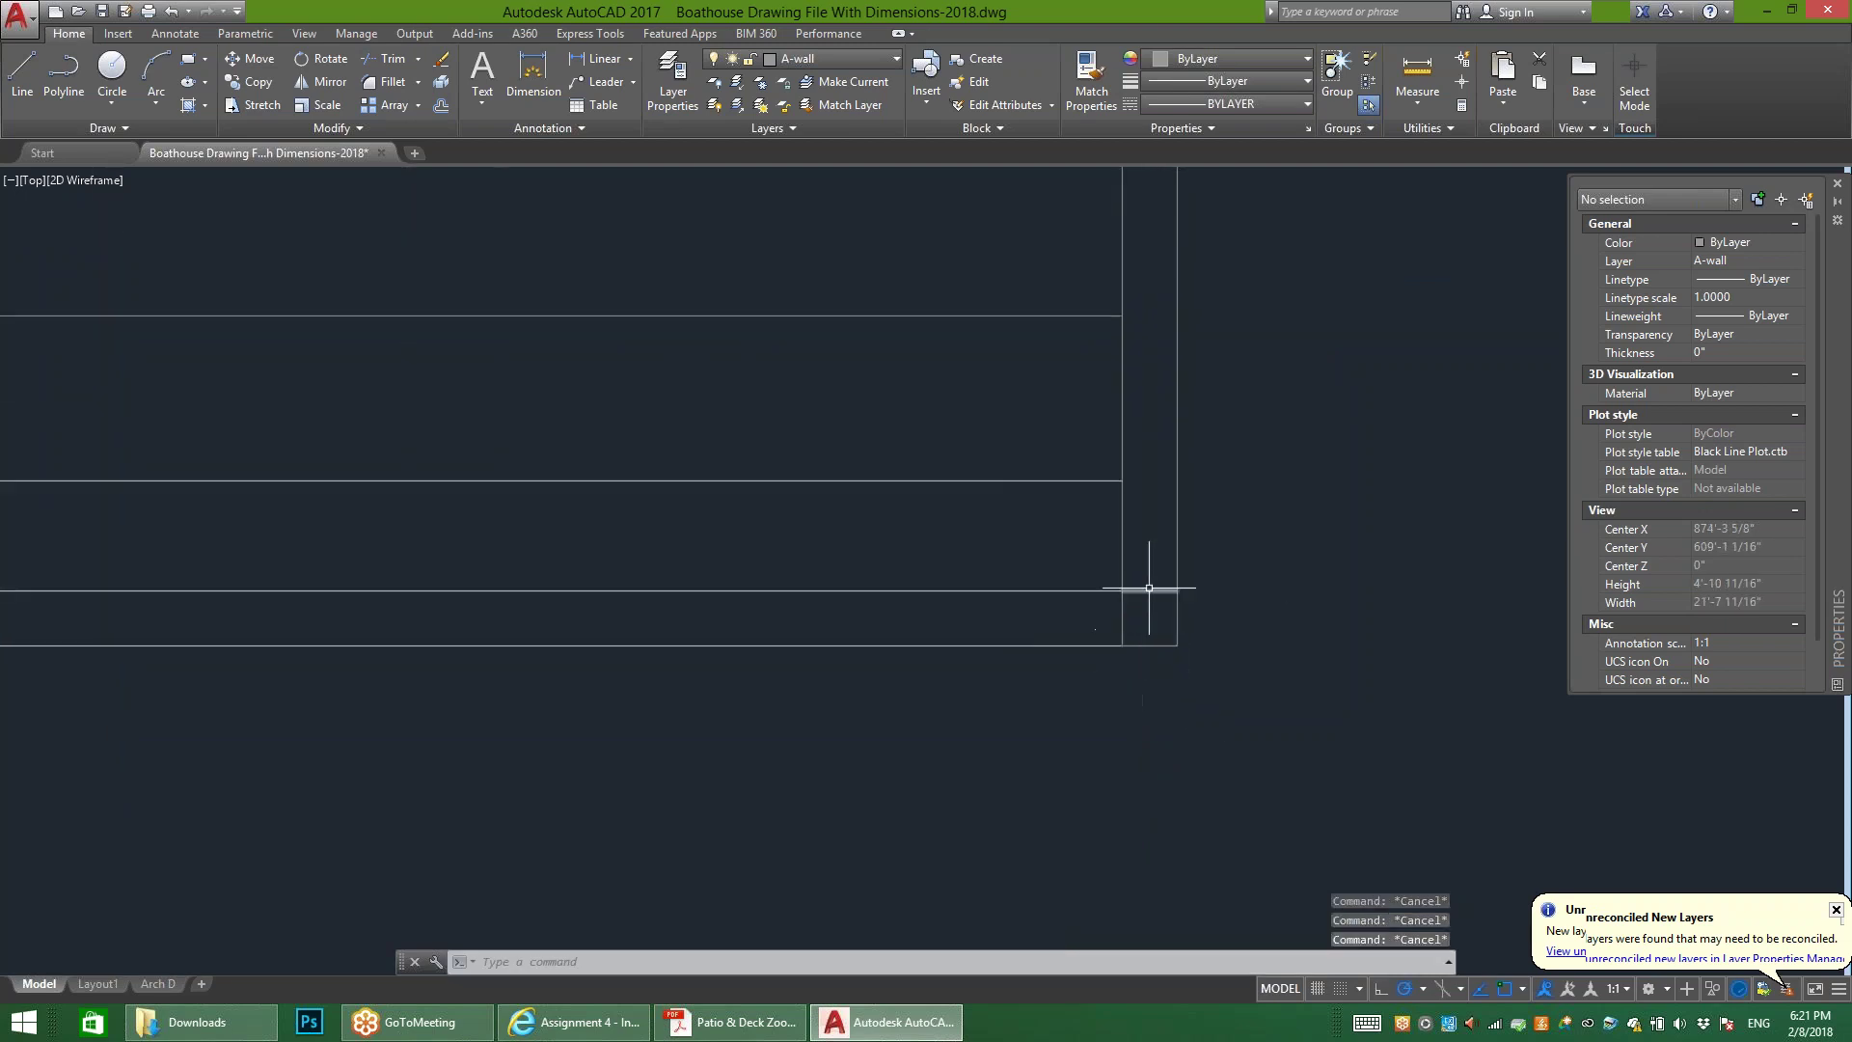
pyautogui.click(252, 81)
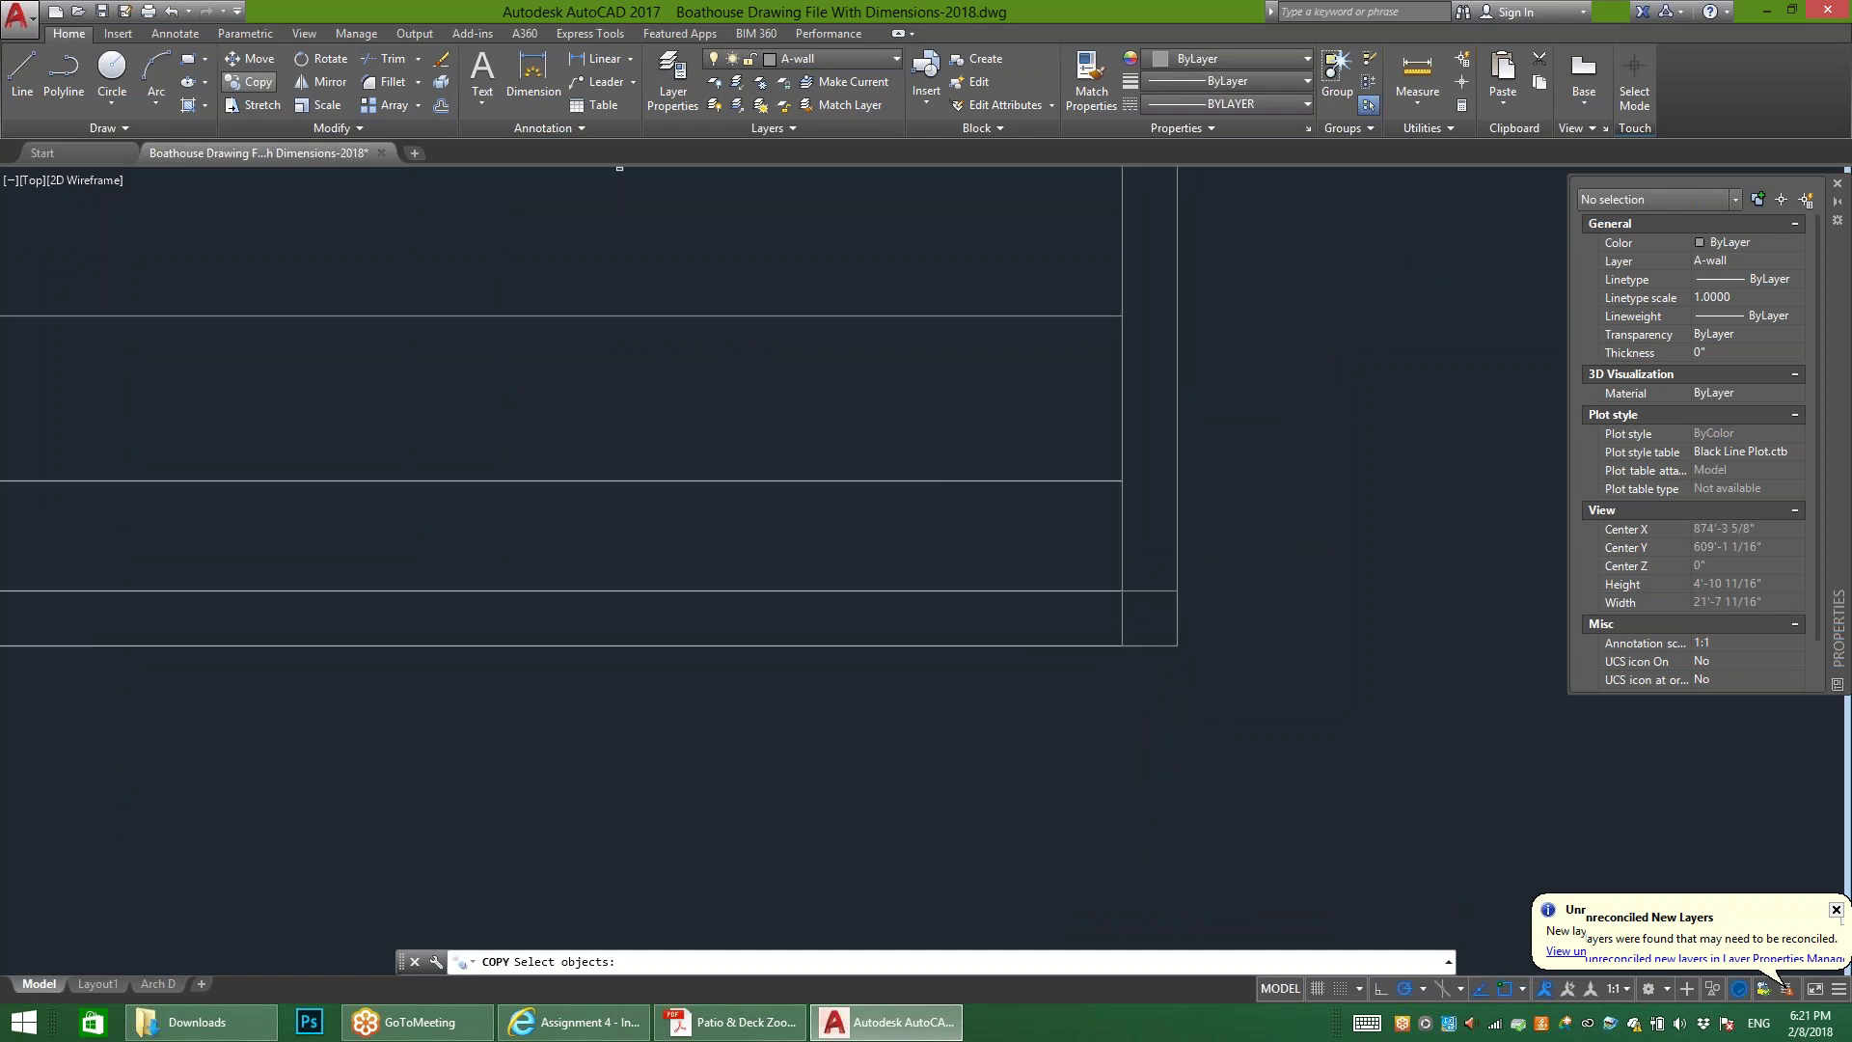
pyautogui.click(1169, 548)
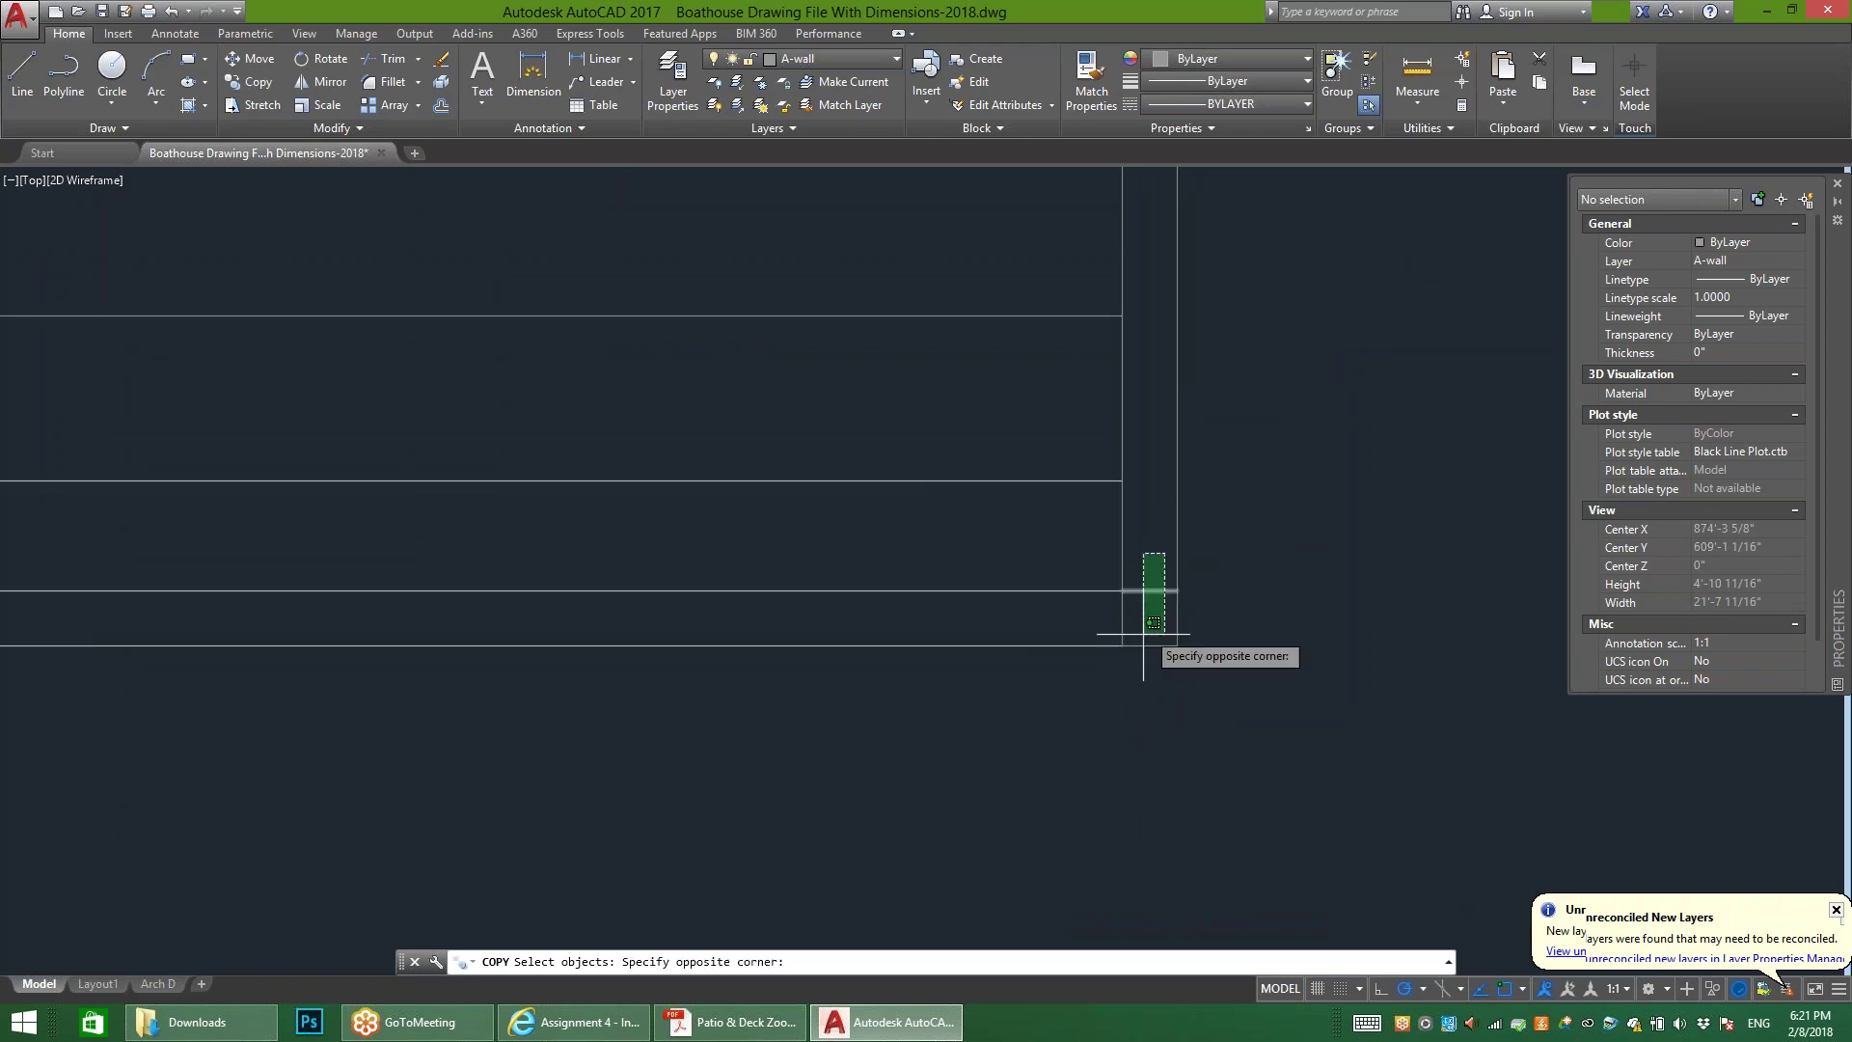
pyautogui.click(1142, 662)
pyautogui.press('Return')
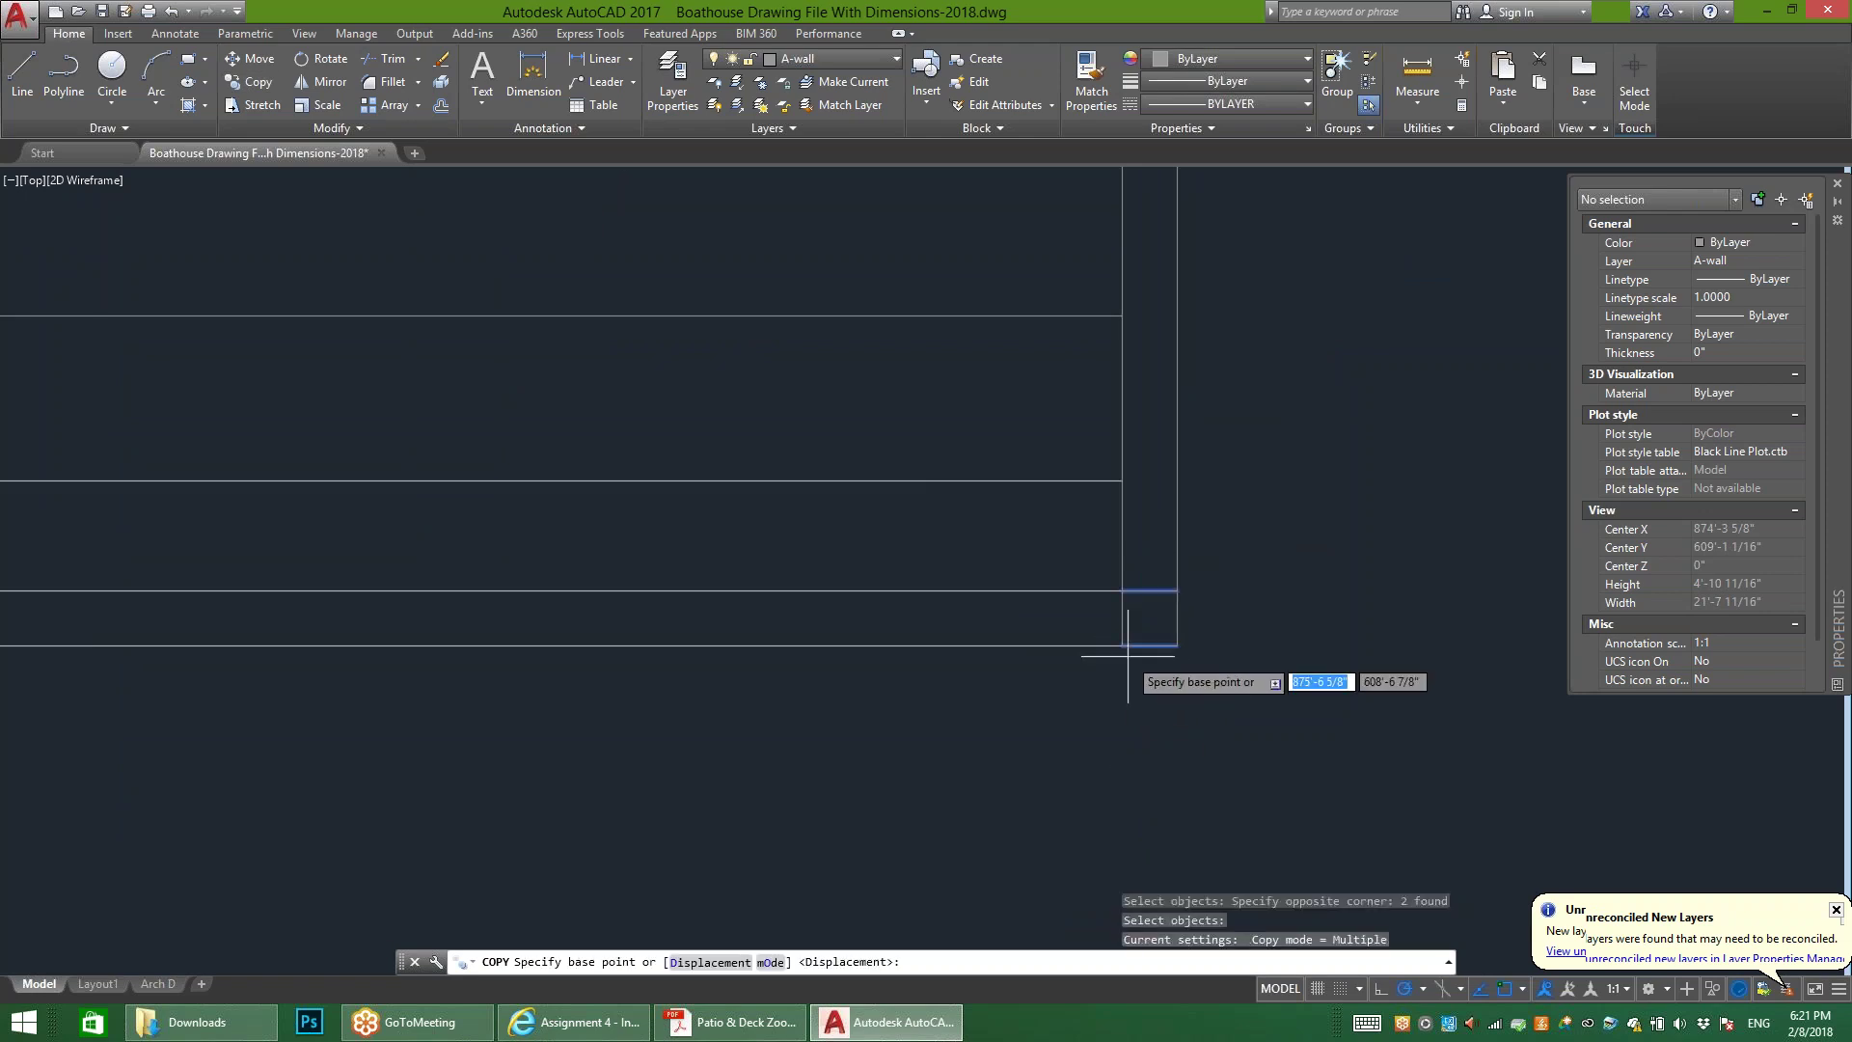
pyautogui.click(1116, 641)
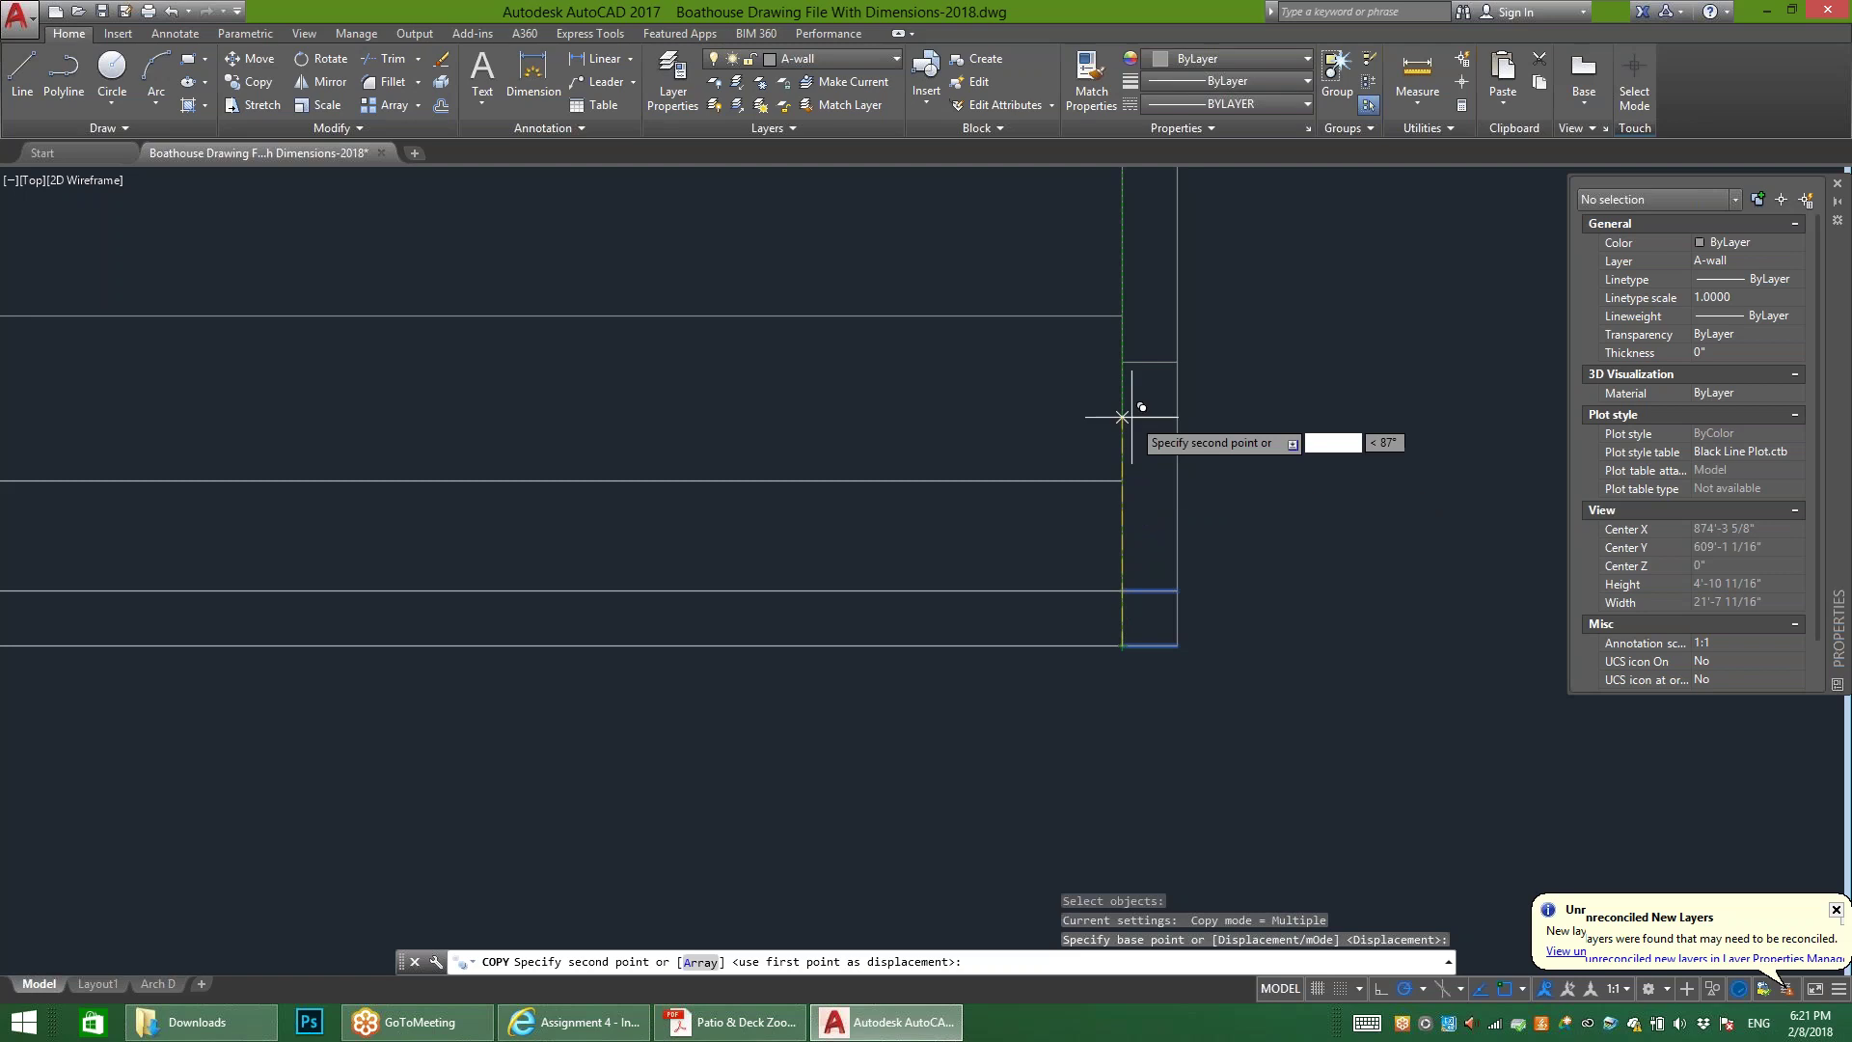
pyautogui.scroll(-2, 1128, 367)
pyautogui.scroll(-2, 1159, 715)
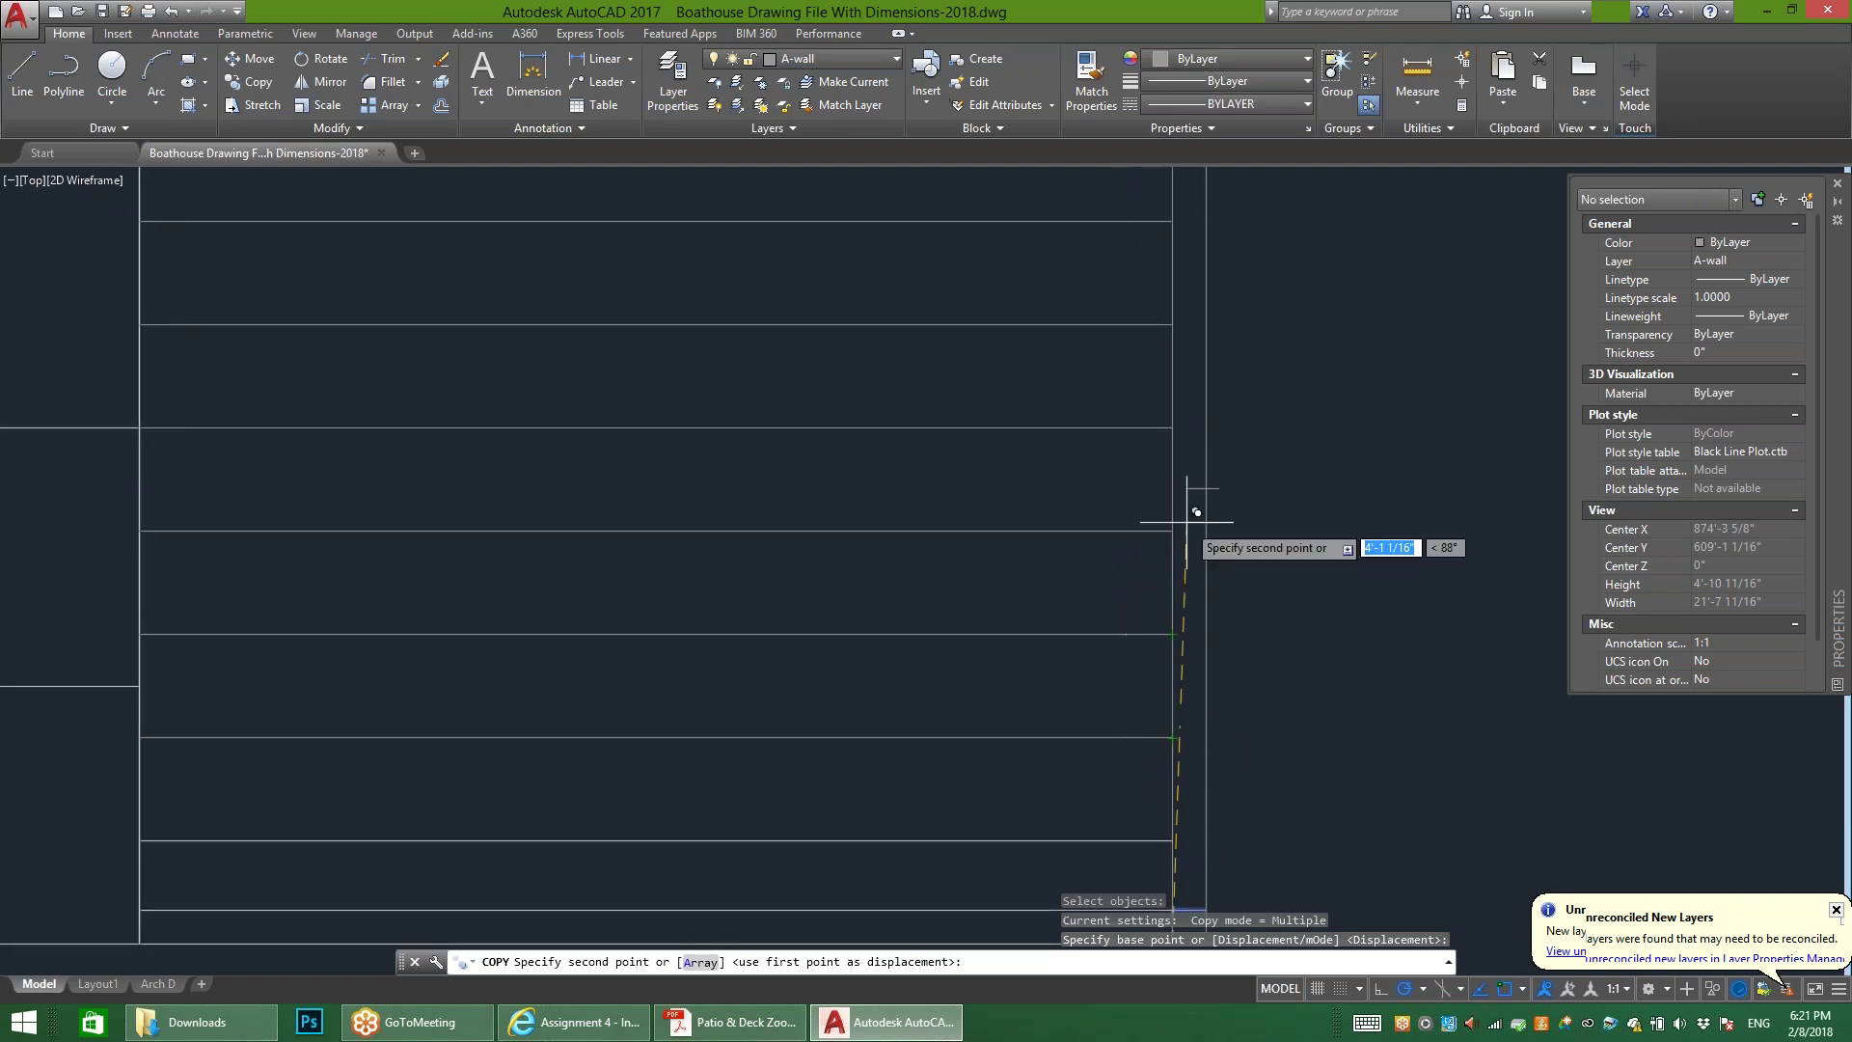
pyautogui.click(1183, 415)
# Step: Copy the two railing crosslines up the railing's inner line at every fifth board line, up to 20'-0" from the base point
pyautogui.moveTo(1187, 311); pyautogui.dragTo(1166, 749, button='middle')
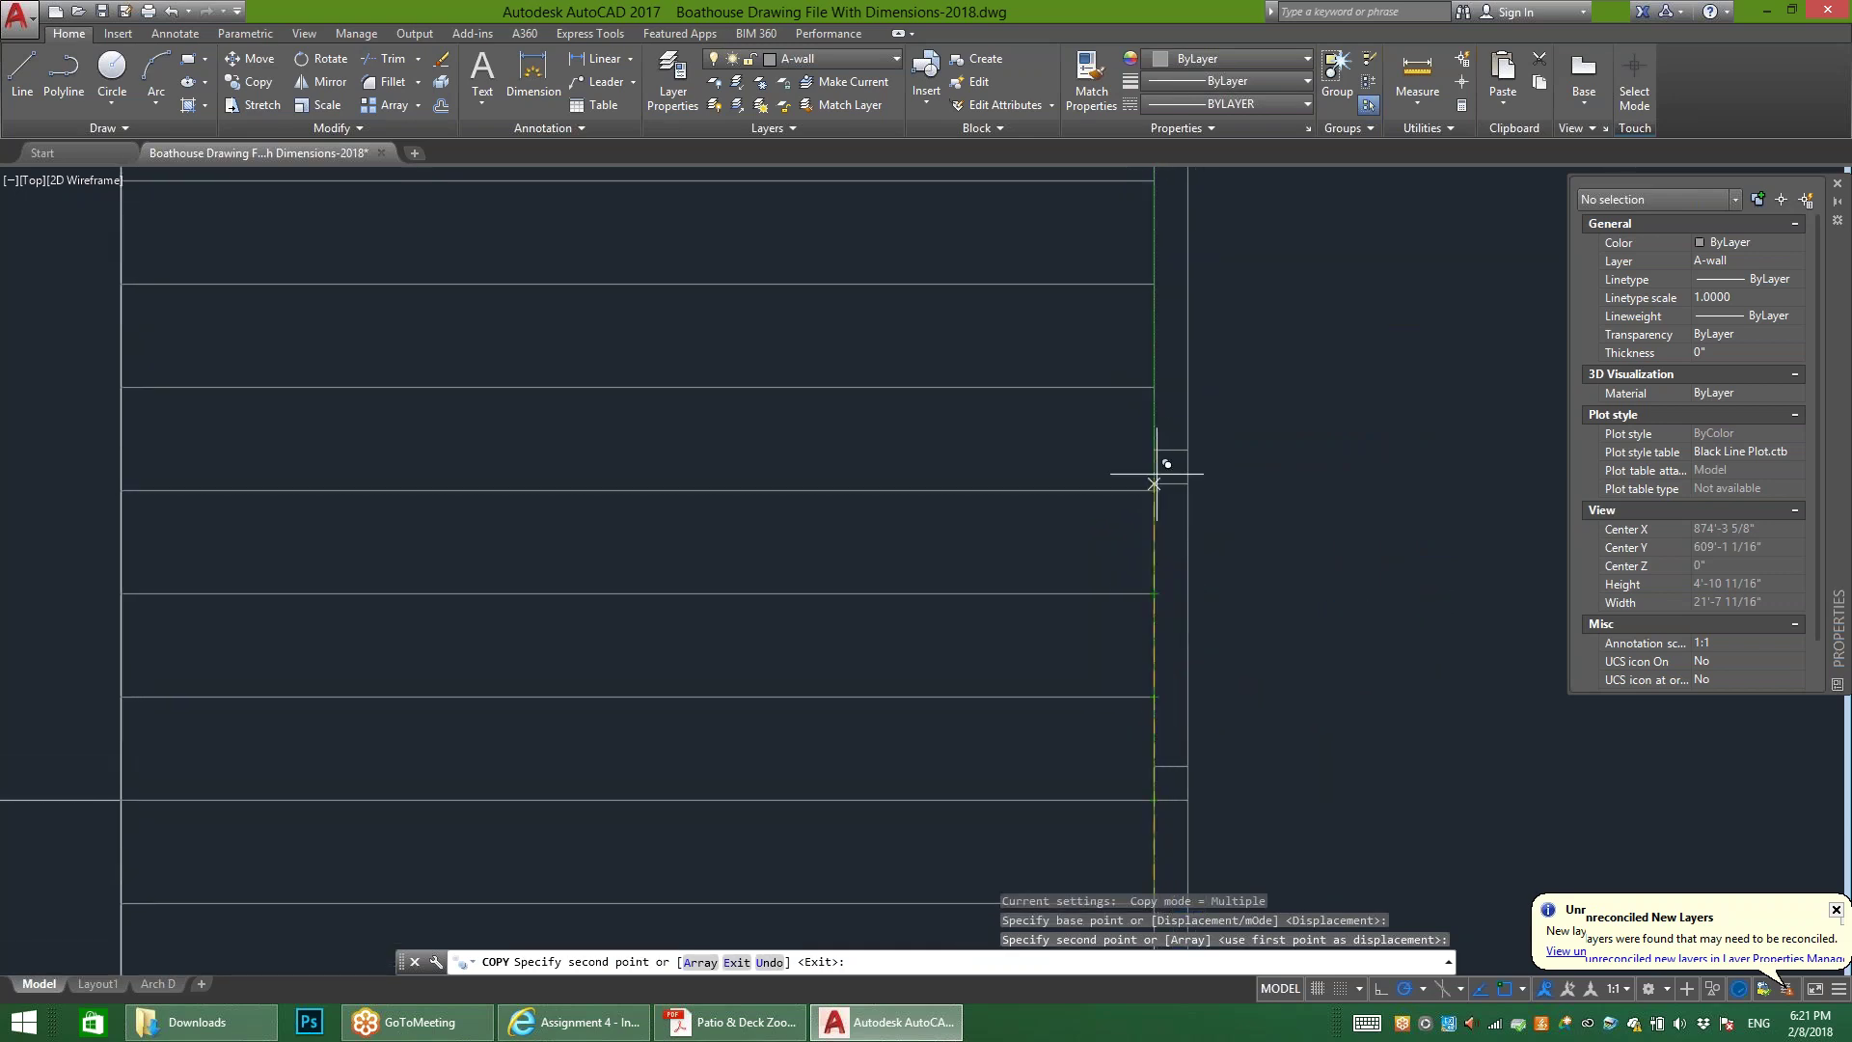
pyautogui.click(1166, 278)
pyautogui.scroll(-2, 1274, 350)
pyautogui.moveTo(1264, 376); pyautogui.dragTo(1160, 376, button='middle')
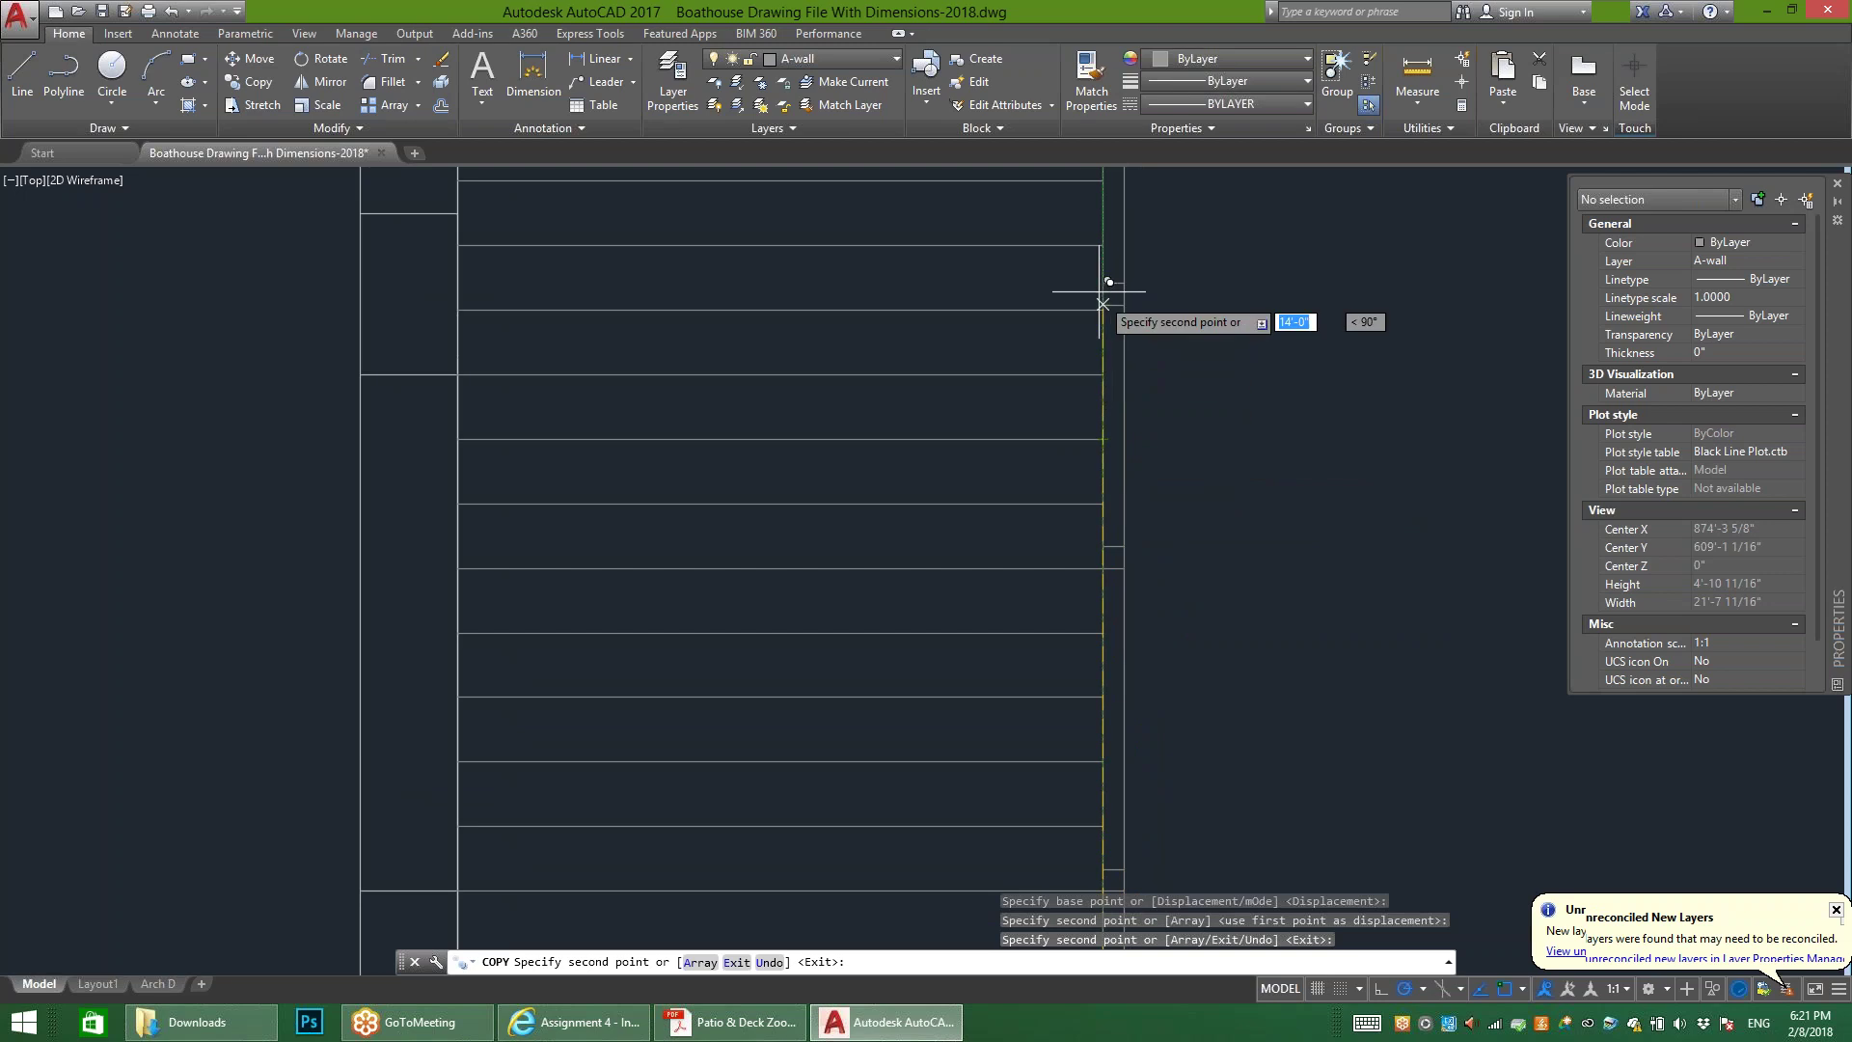
pyautogui.click(1113, 236)
pyautogui.scroll(-2, 1165, 268)
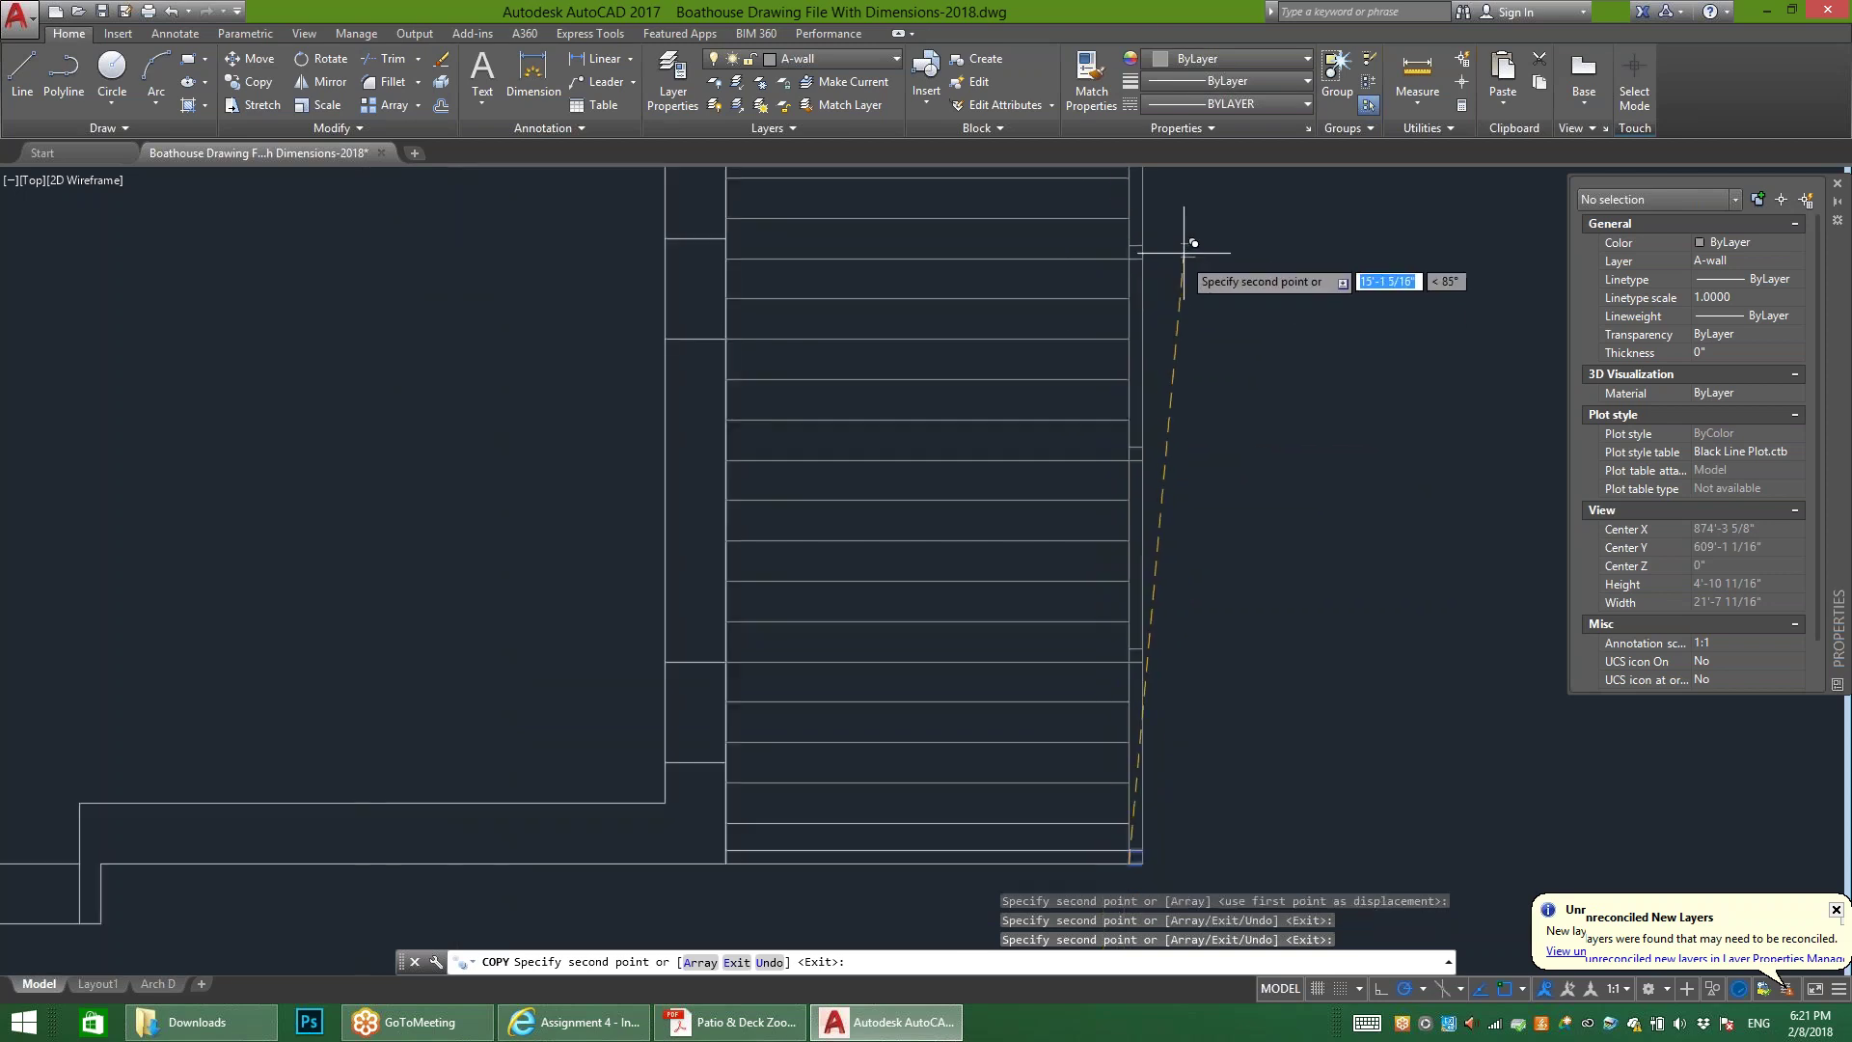
pyautogui.moveTo(1187, 256); pyautogui.dragTo(1117, 552, button='middle')
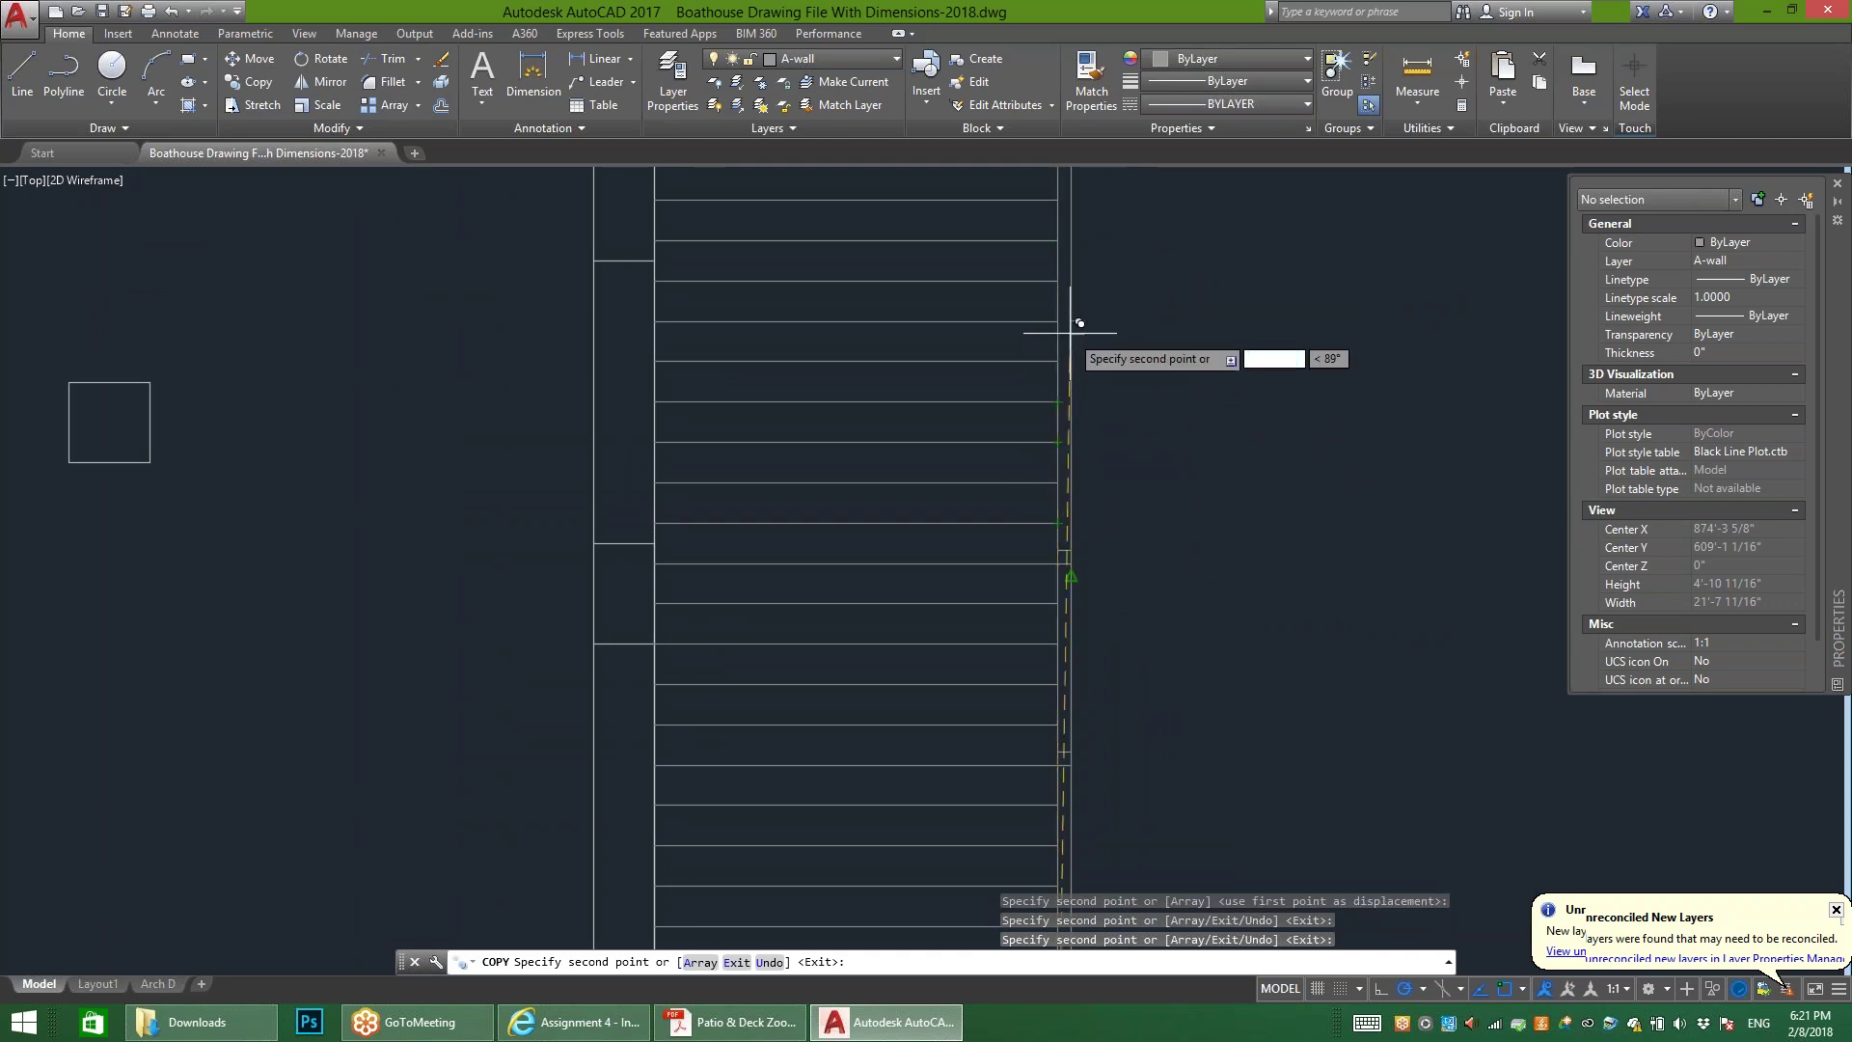
pyautogui.scroll(3, 1067, 347)
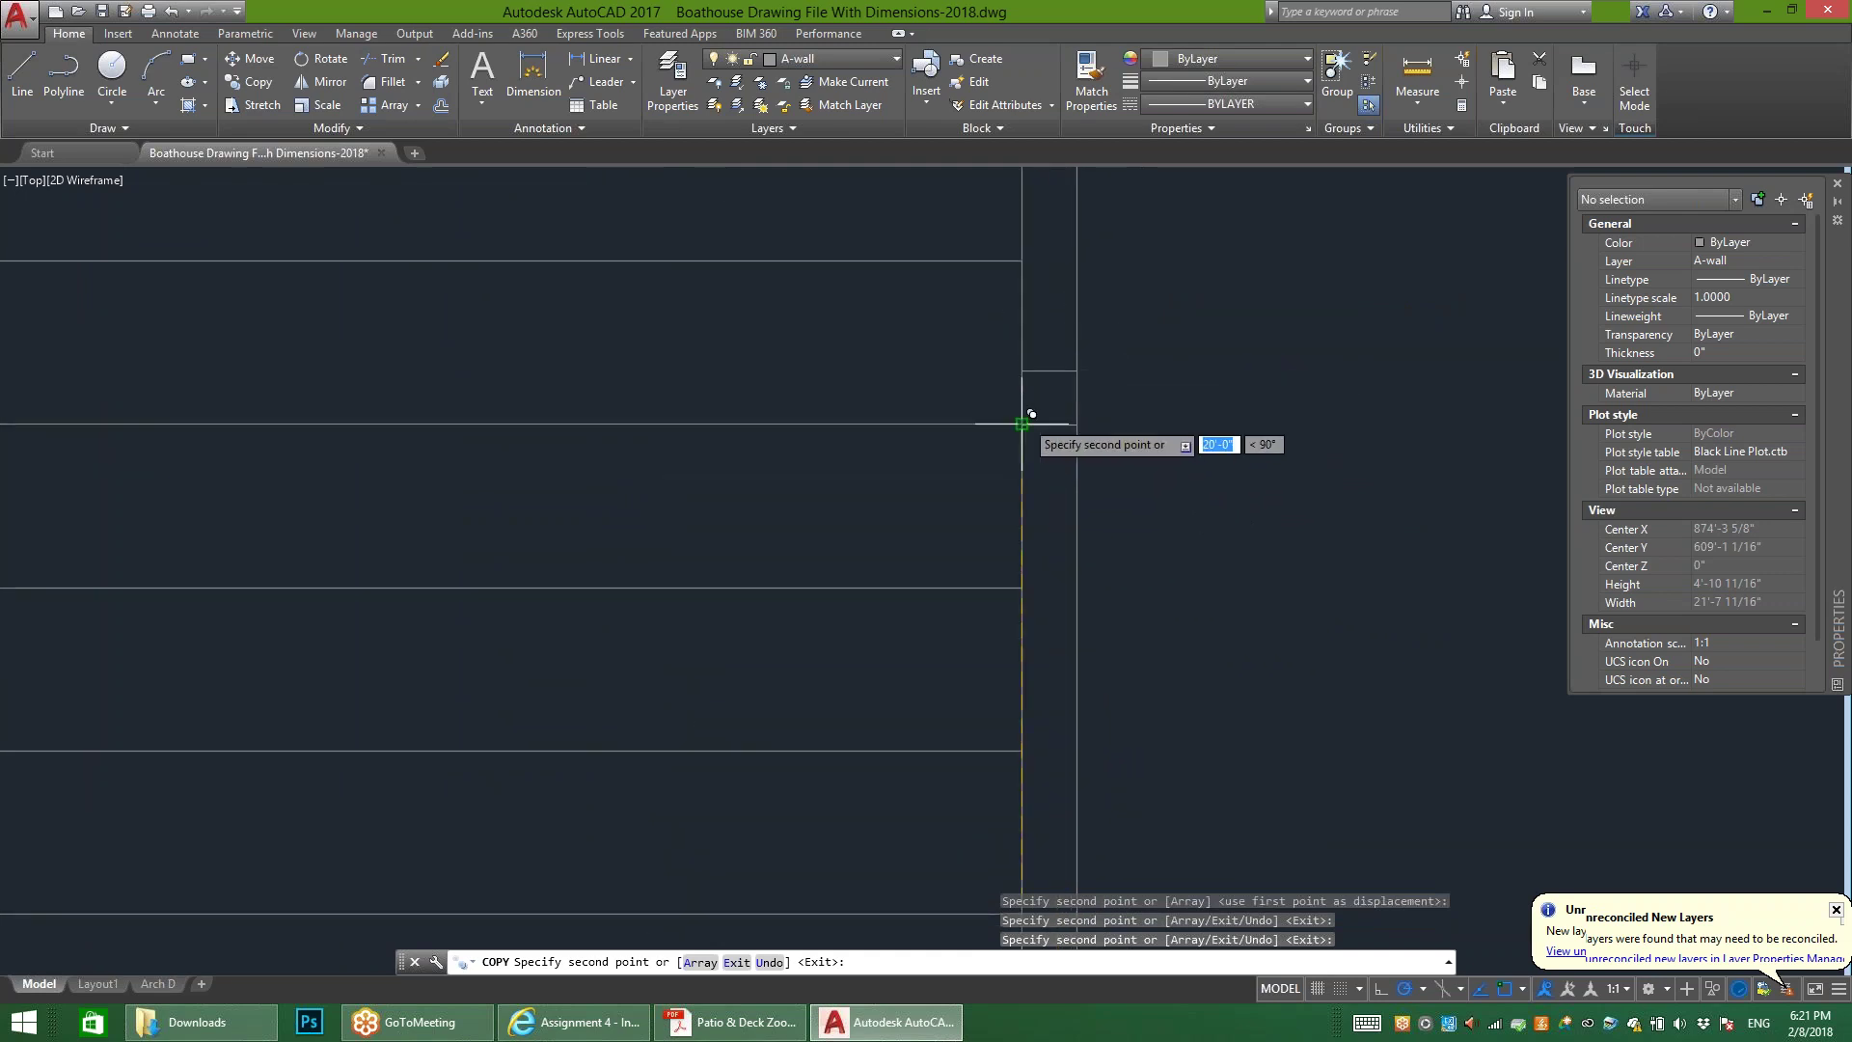
# Step: Copy the railing crosslines to 25'-0" from the base point and to the fifth board line above that
pyautogui.scroll(-2, 1068, 504)
pyautogui.scroll(-2, 1110, 424)
pyautogui.moveTo(1124, 378); pyautogui.dragTo(1094, 570, button='middle')
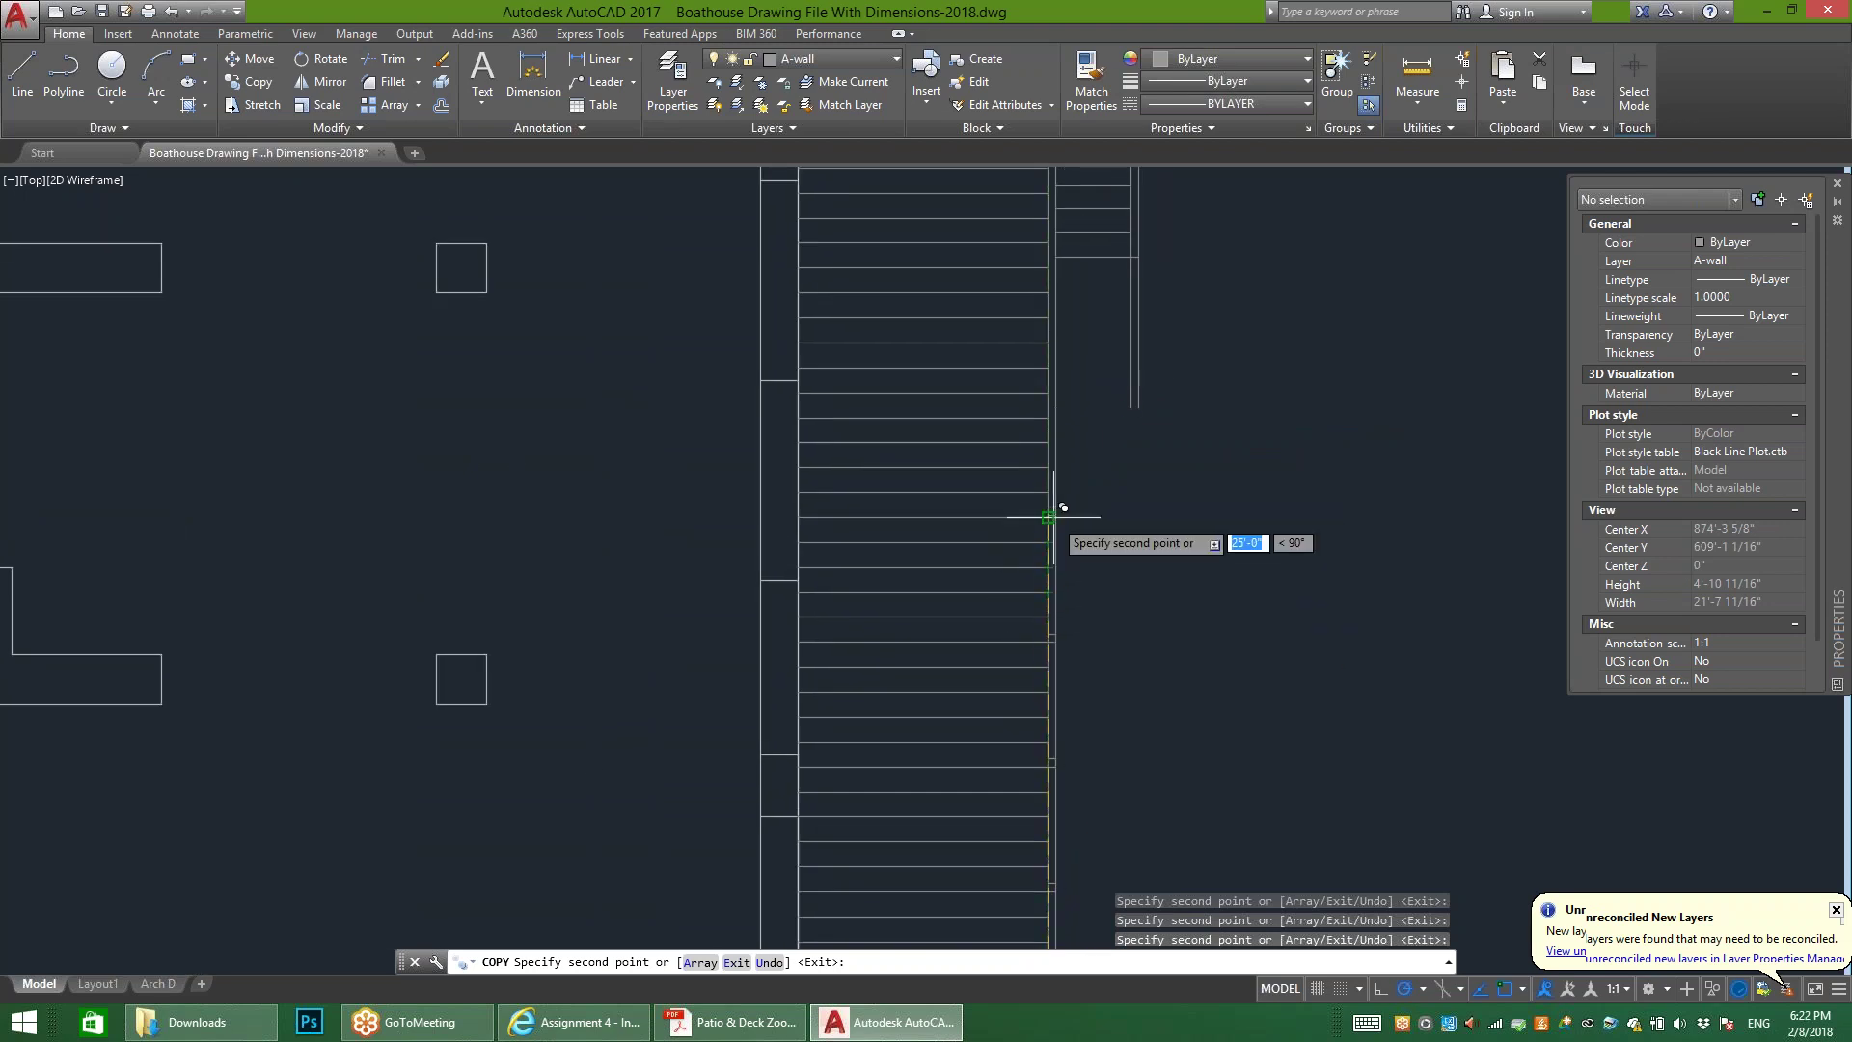
pyautogui.scroll(4, 1062, 506)
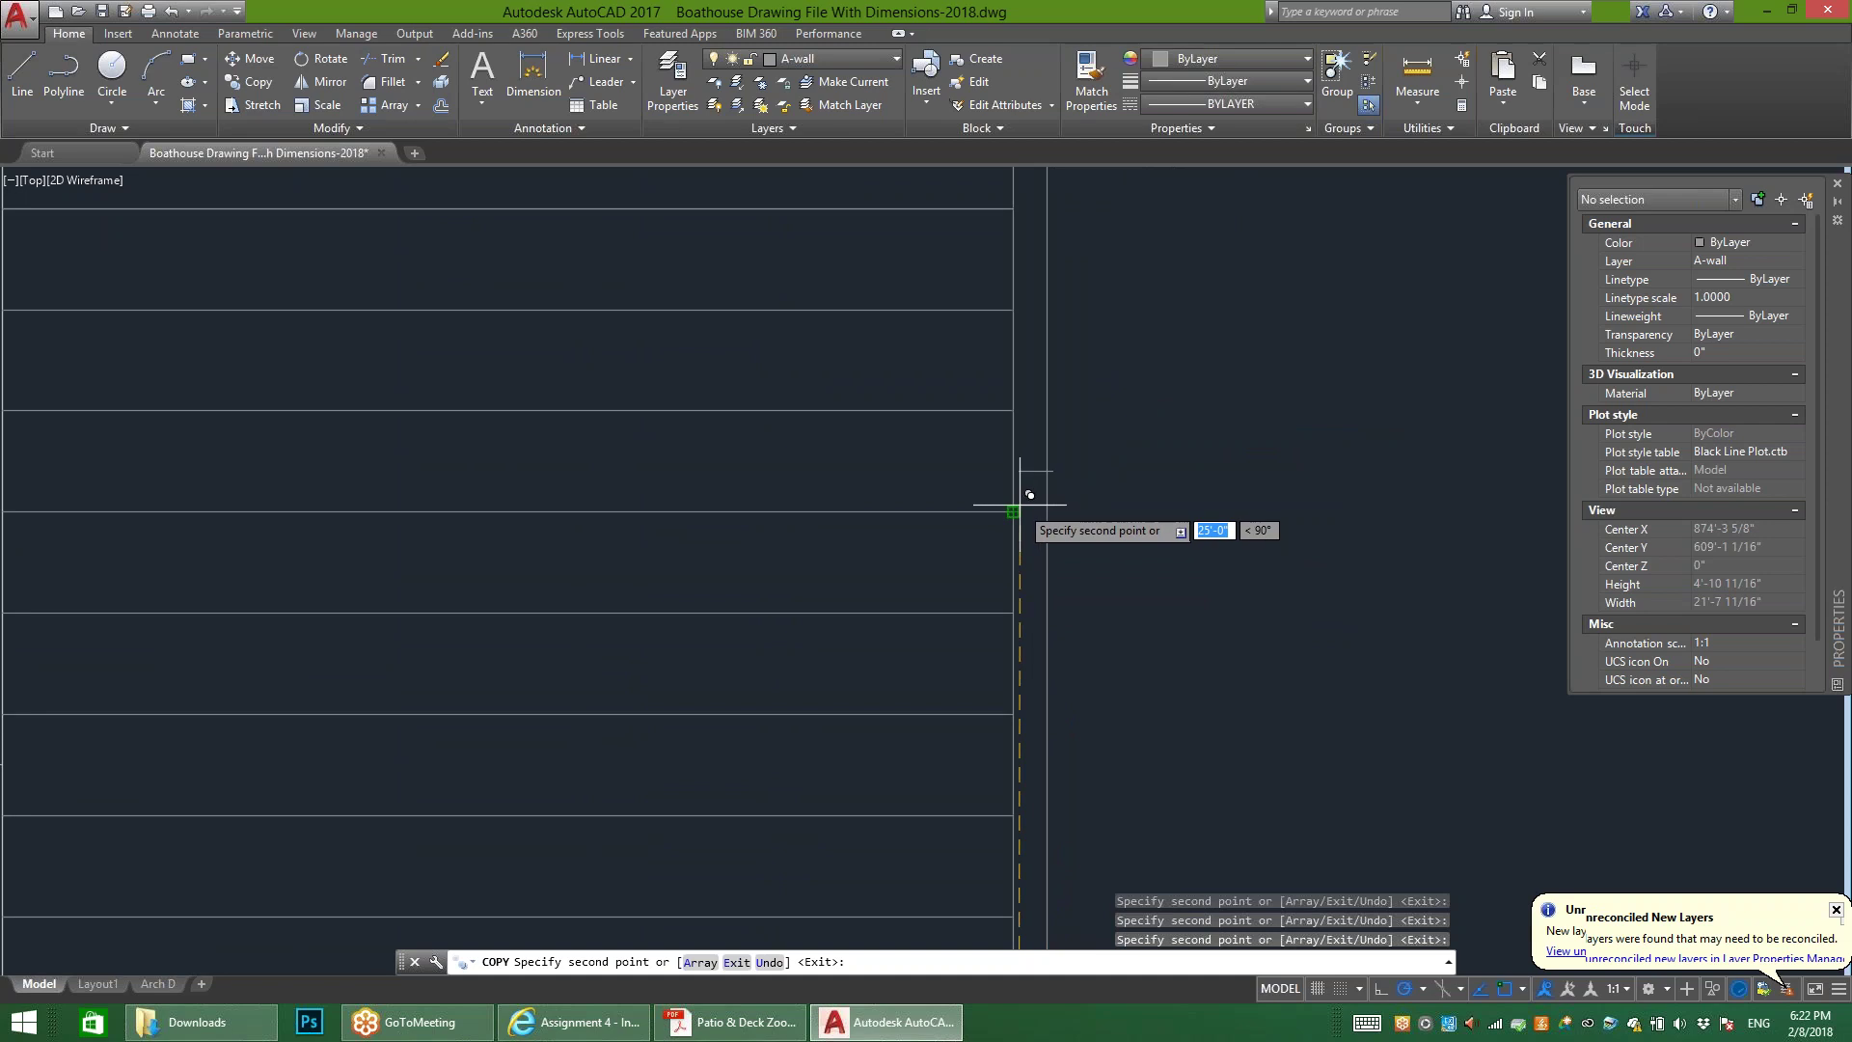
pyautogui.scroll(-5, 1073, 463)
pyautogui.moveTo(1071, 492); pyautogui.dragTo(1063, 598, button='middle')
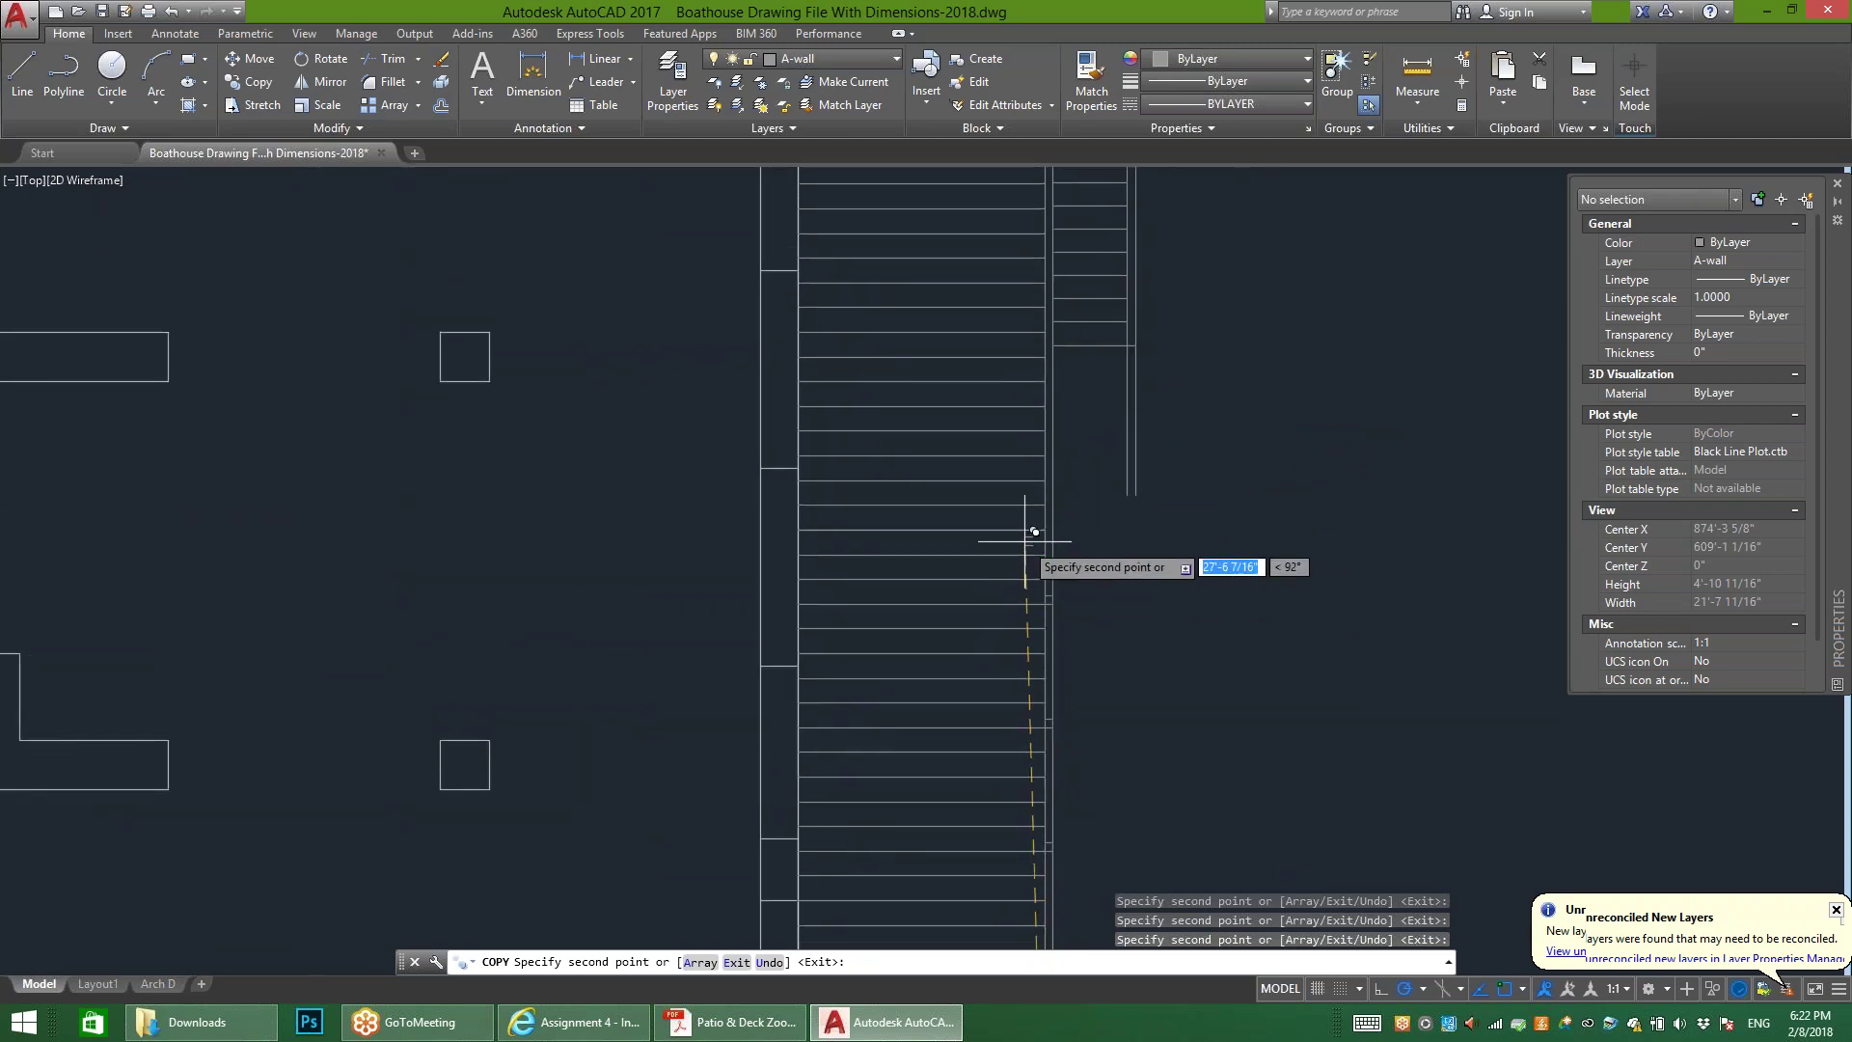
pyautogui.scroll(6, 1050, 475)
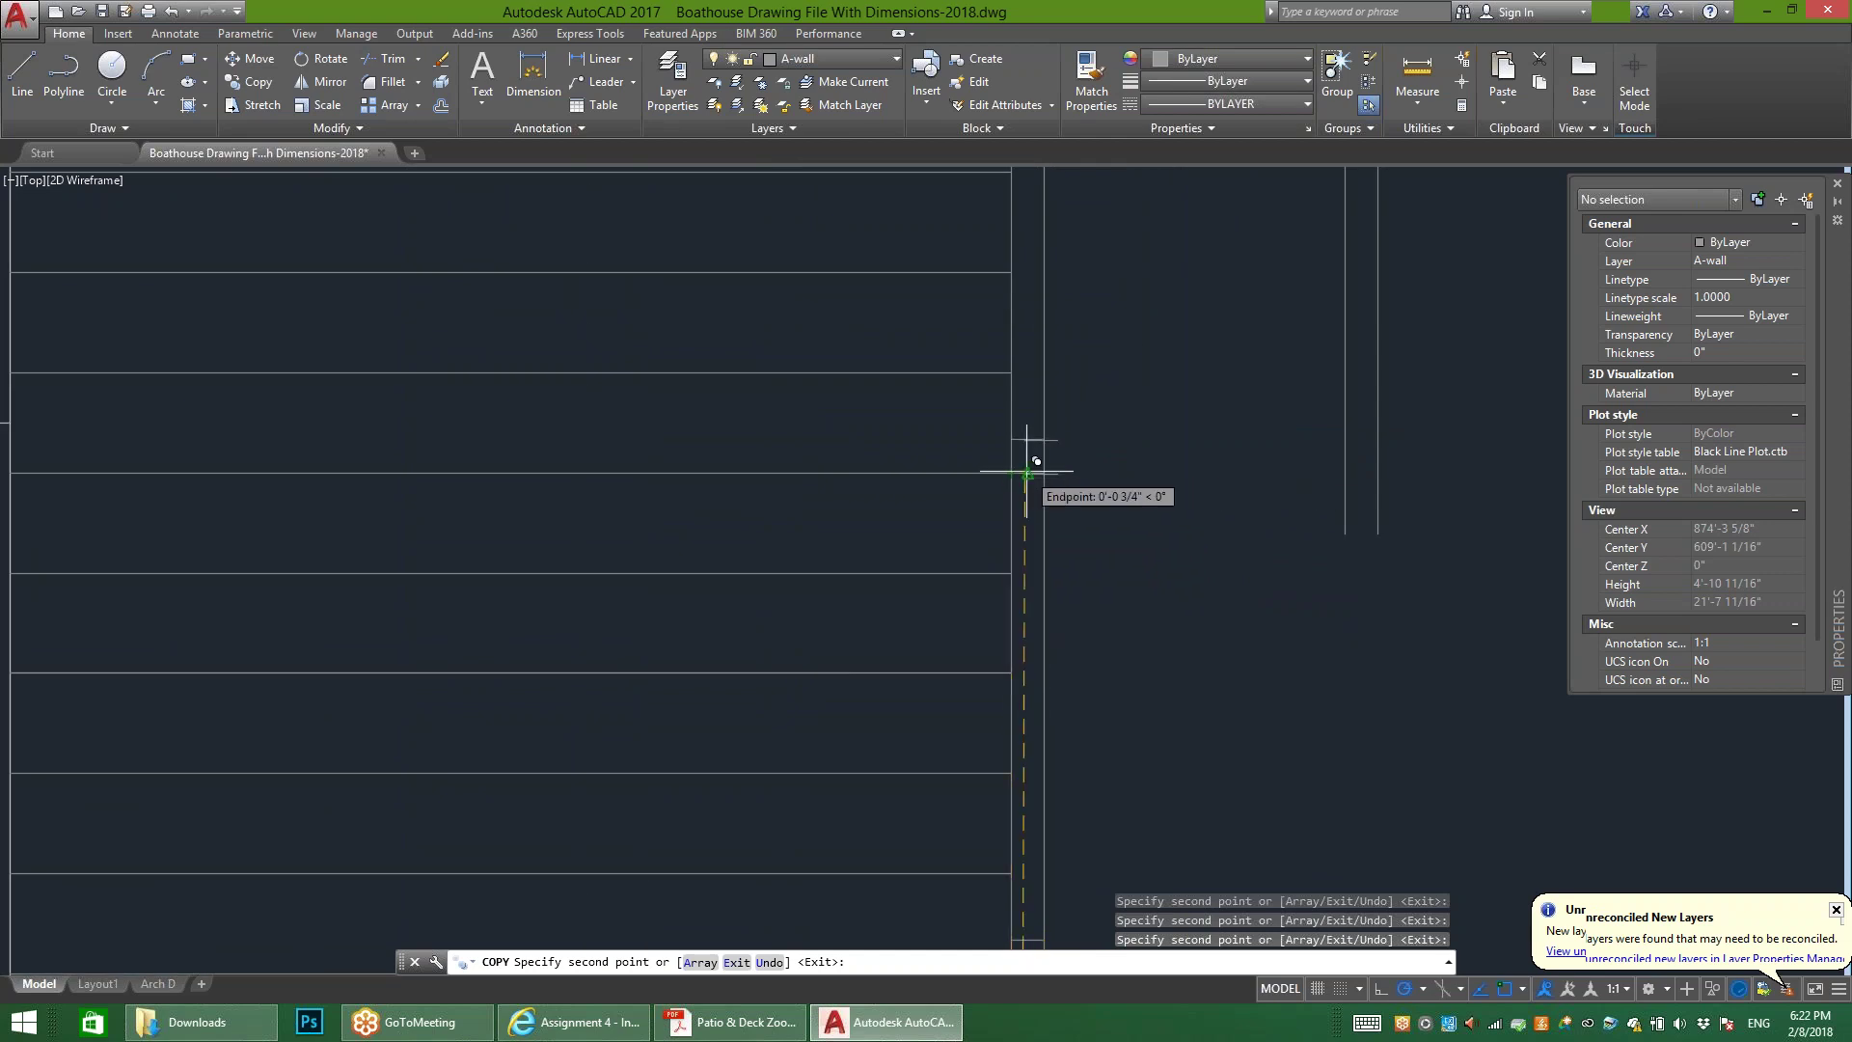
# Step: Place the last copy of the railing crosslines at 35'-0" from the base point, near the foot of the stairs, and end Copy
pyautogui.scroll(-6, 1035, 462)
pyautogui.moveTo(1056, 401); pyautogui.dragTo(1052, 622, button='middle')
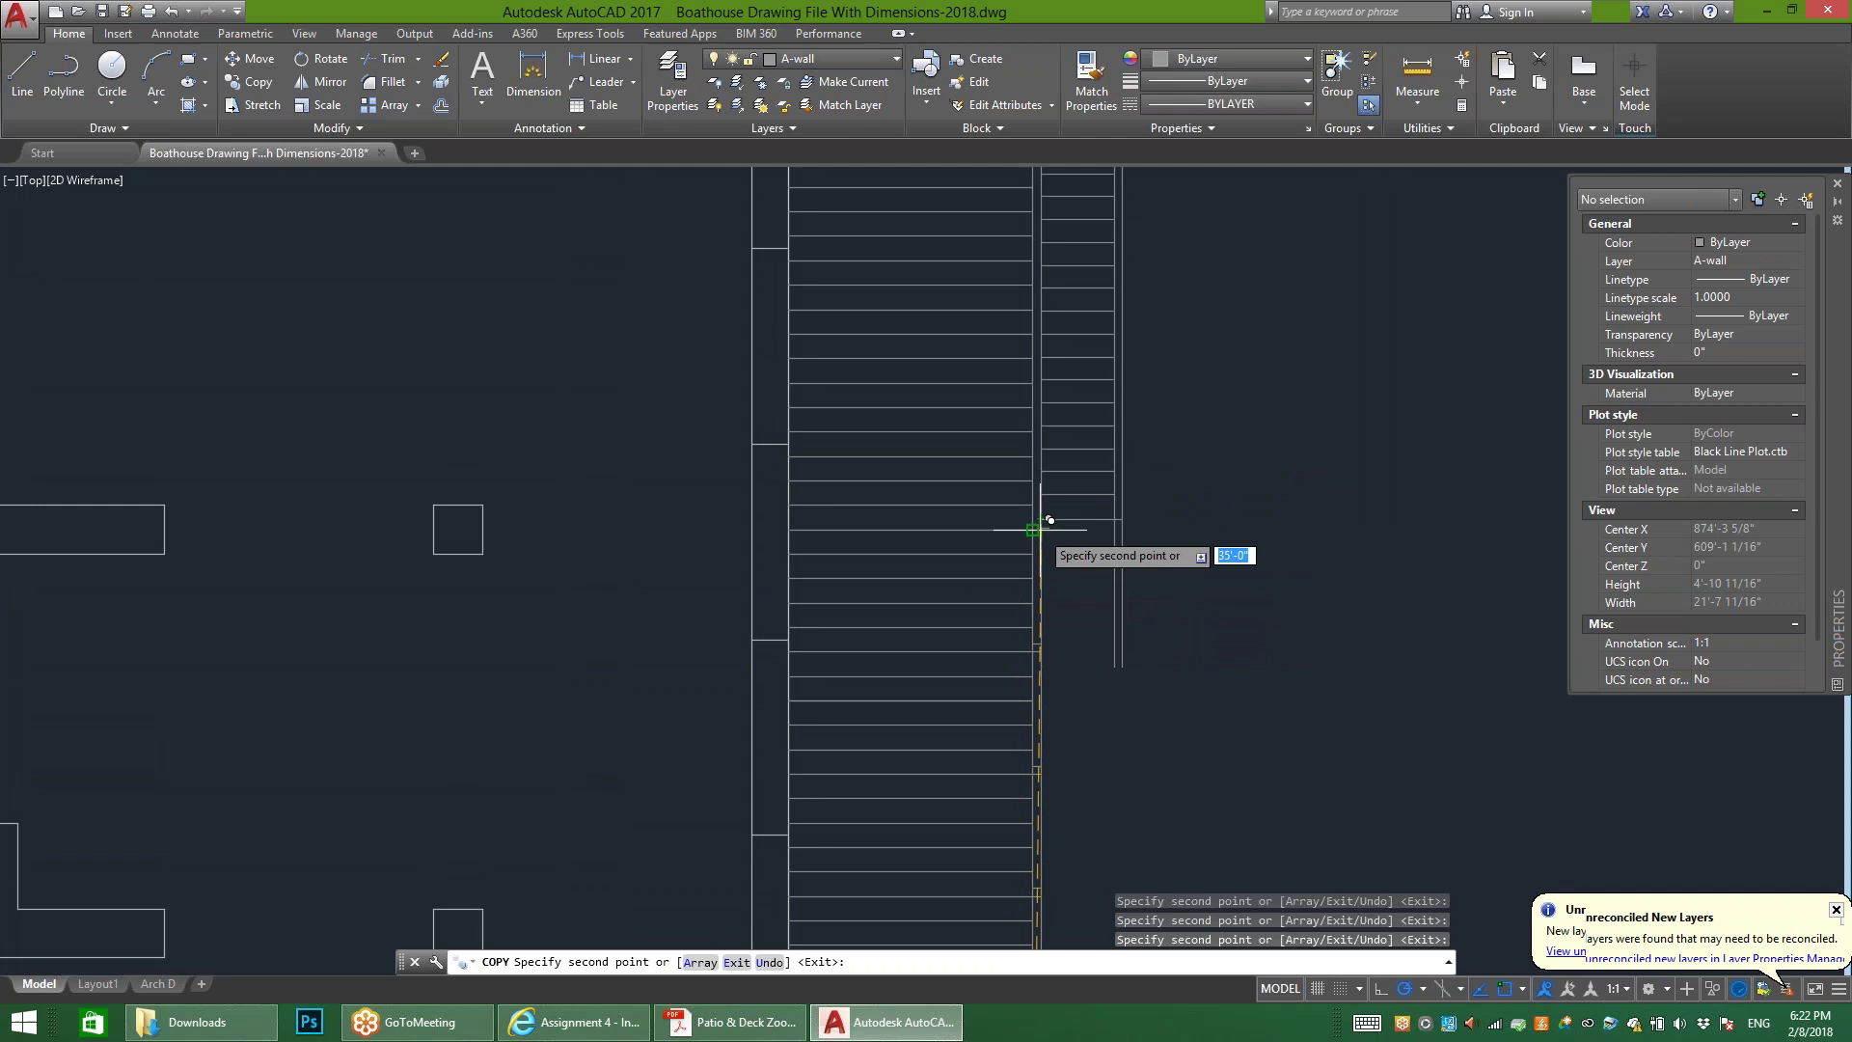
pyautogui.scroll(5, 1046, 524)
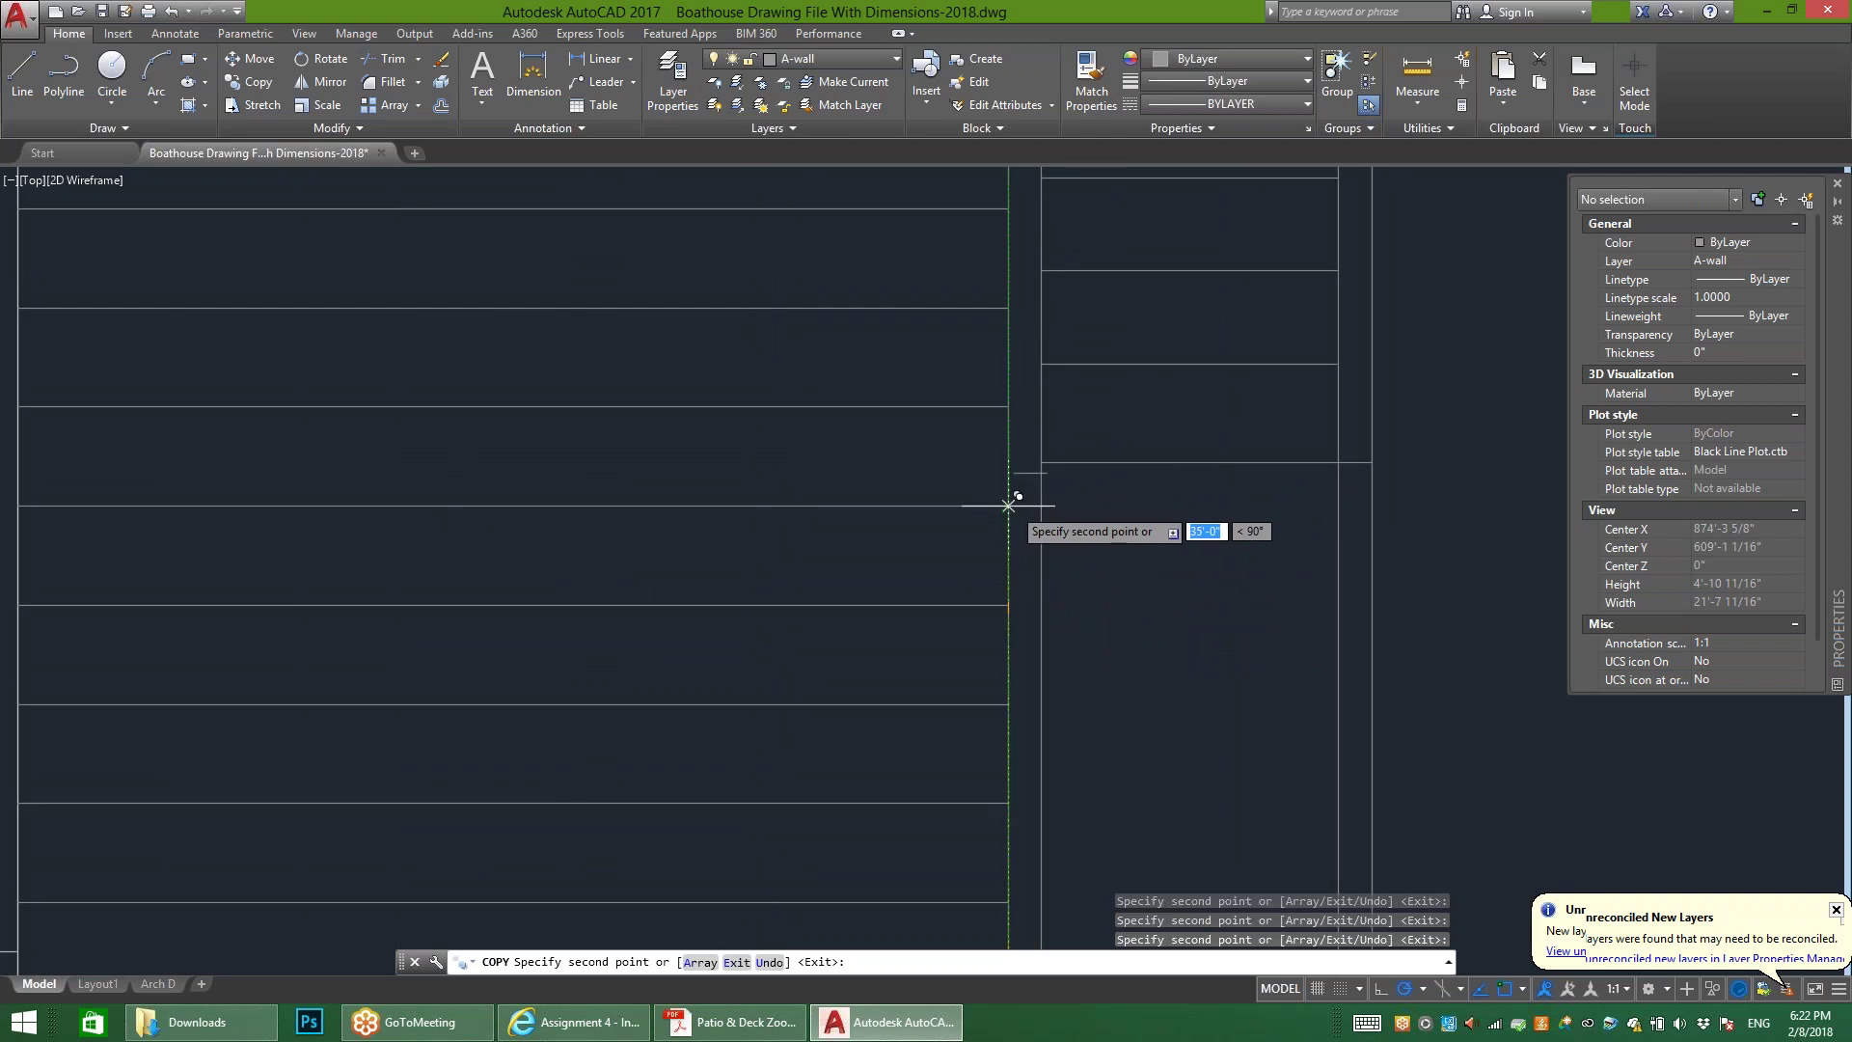
pyautogui.scroll(-2, 1028, 600)
pyautogui.scroll(-4, 1029, 600)
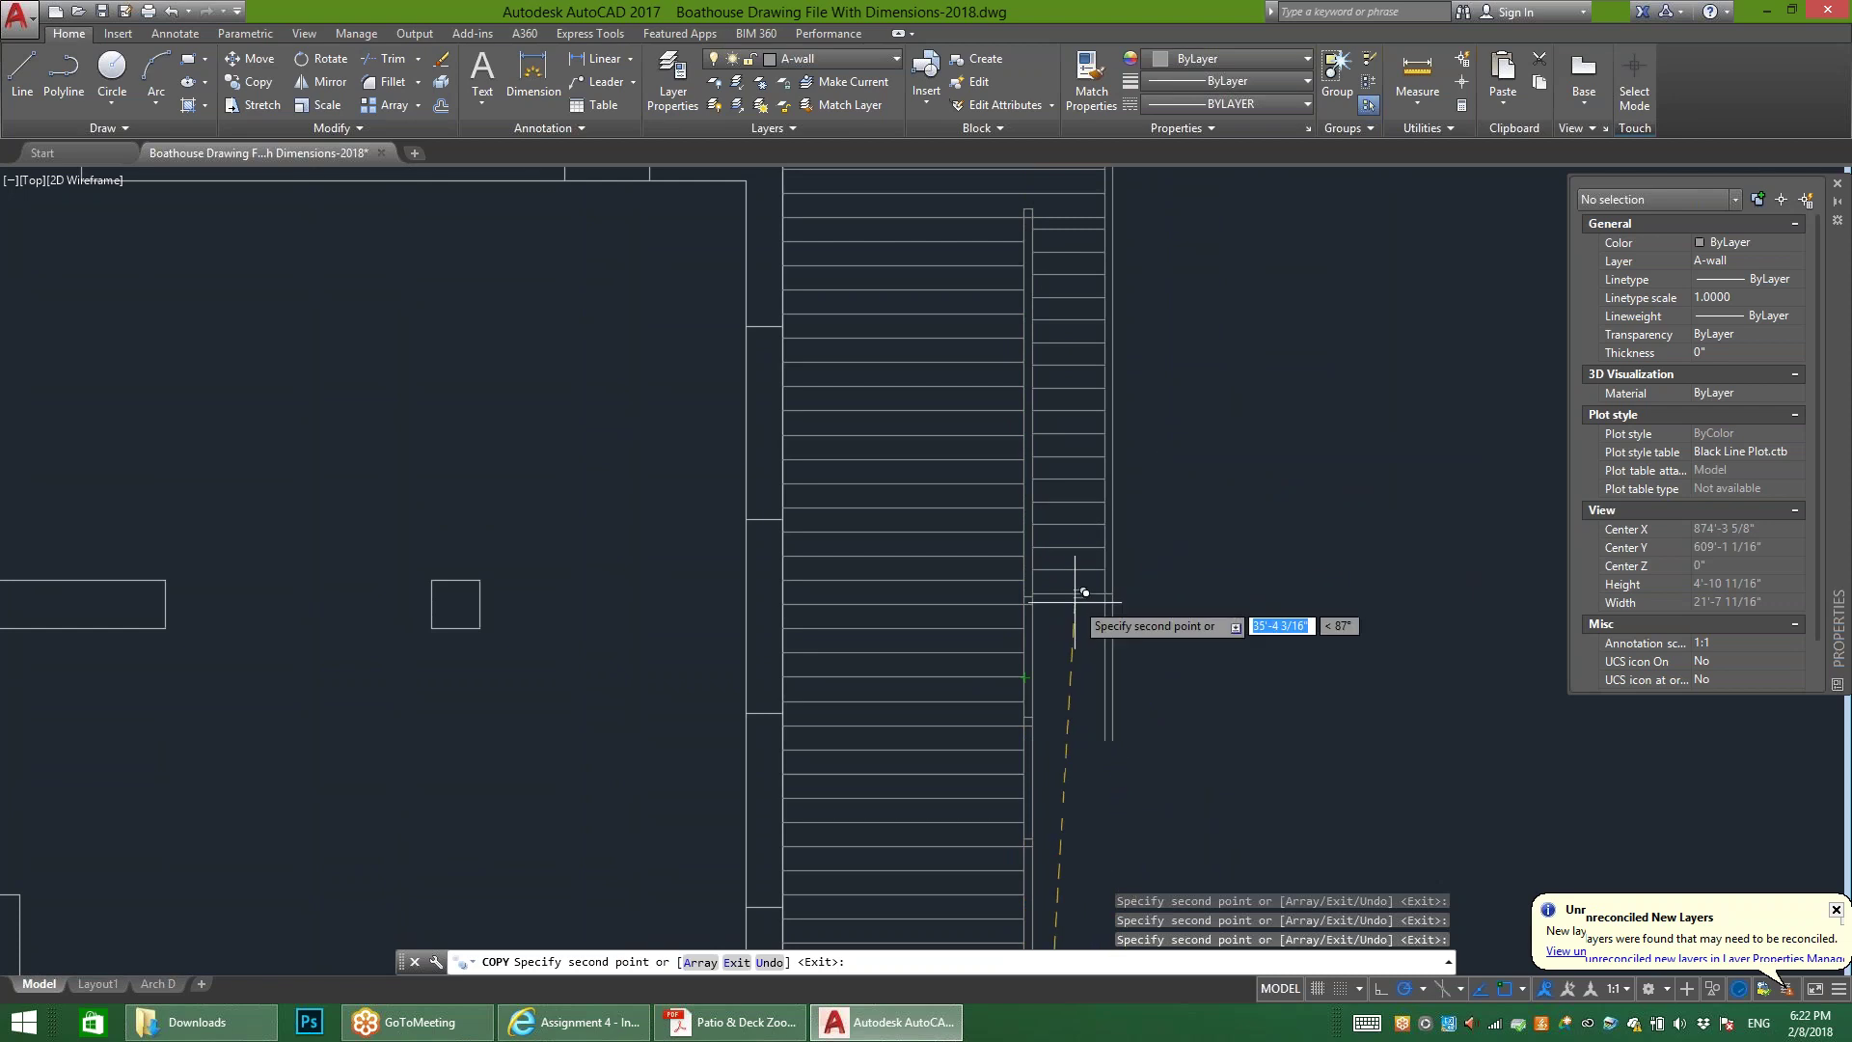
pyautogui.scroll(-3, 1071, 598)
pyautogui.press('Escape')
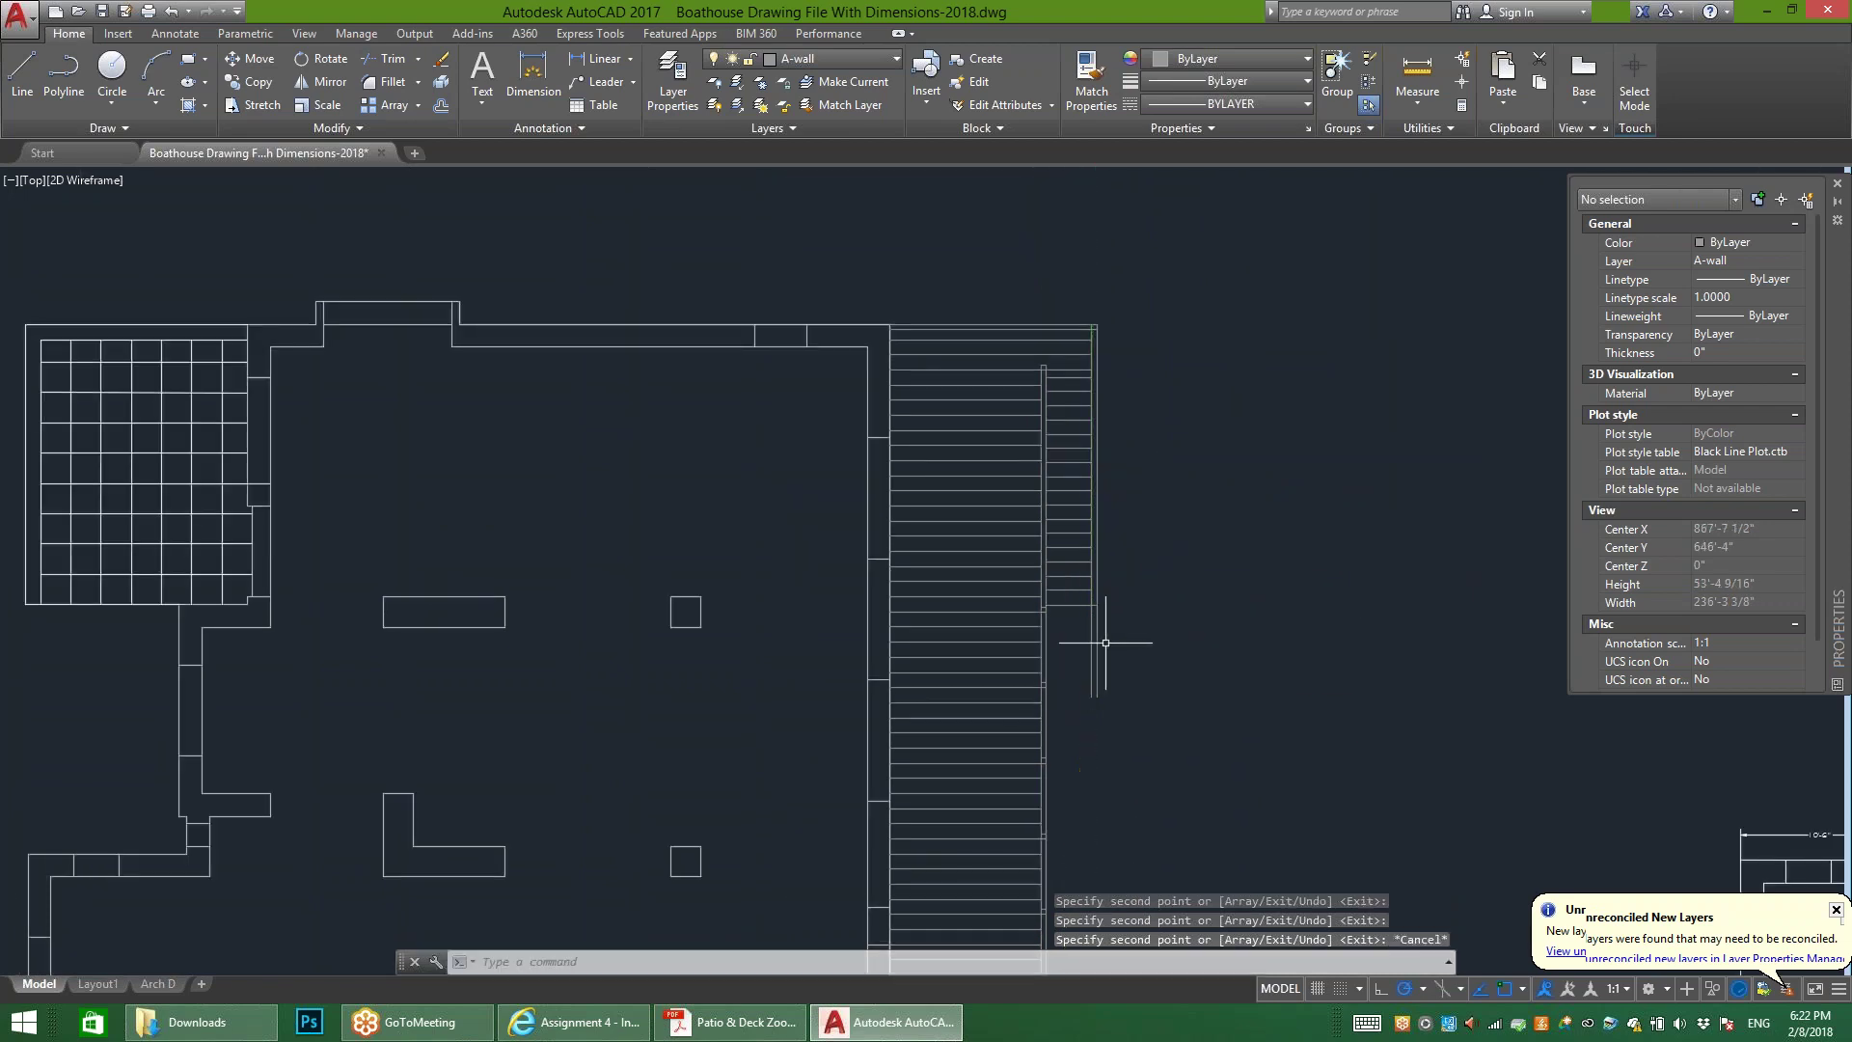
pyautogui.scroll(2, 1061, 603)
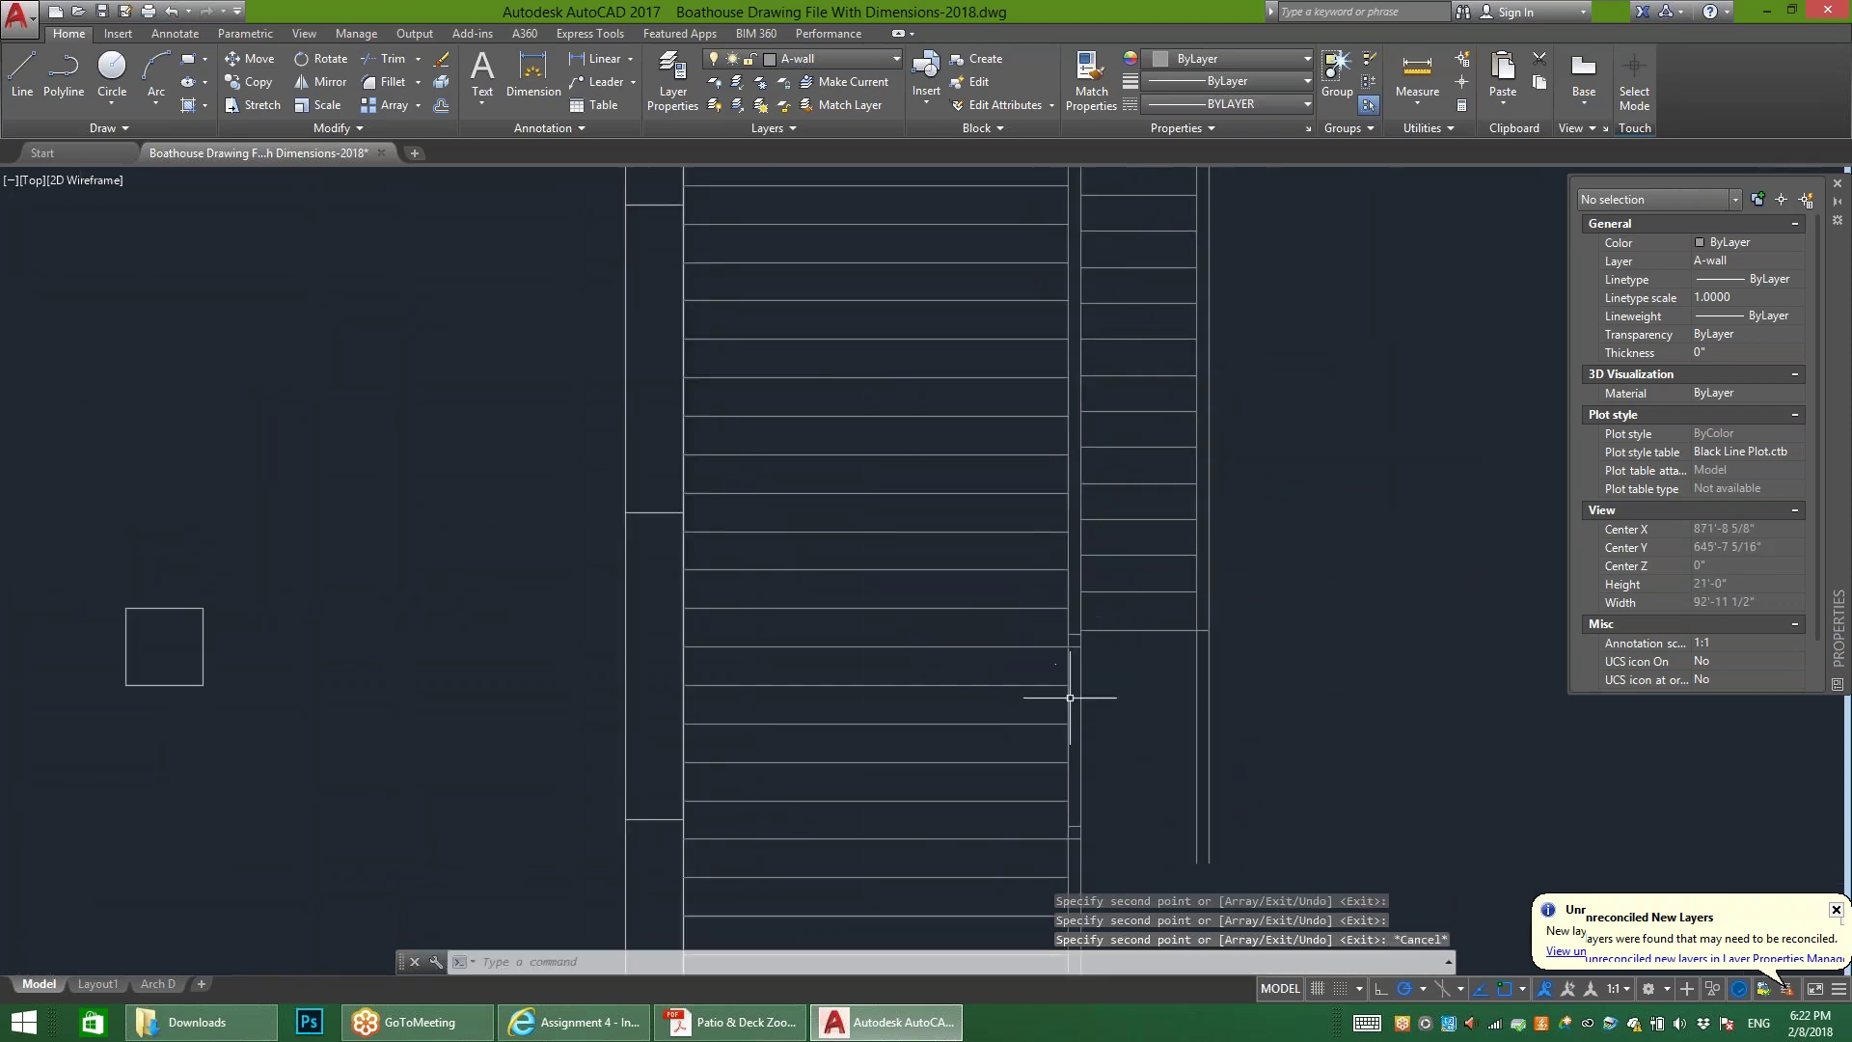
pyautogui.scroll(2, 1067, 689)
pyautogui.scroll(4, 1224, 668)
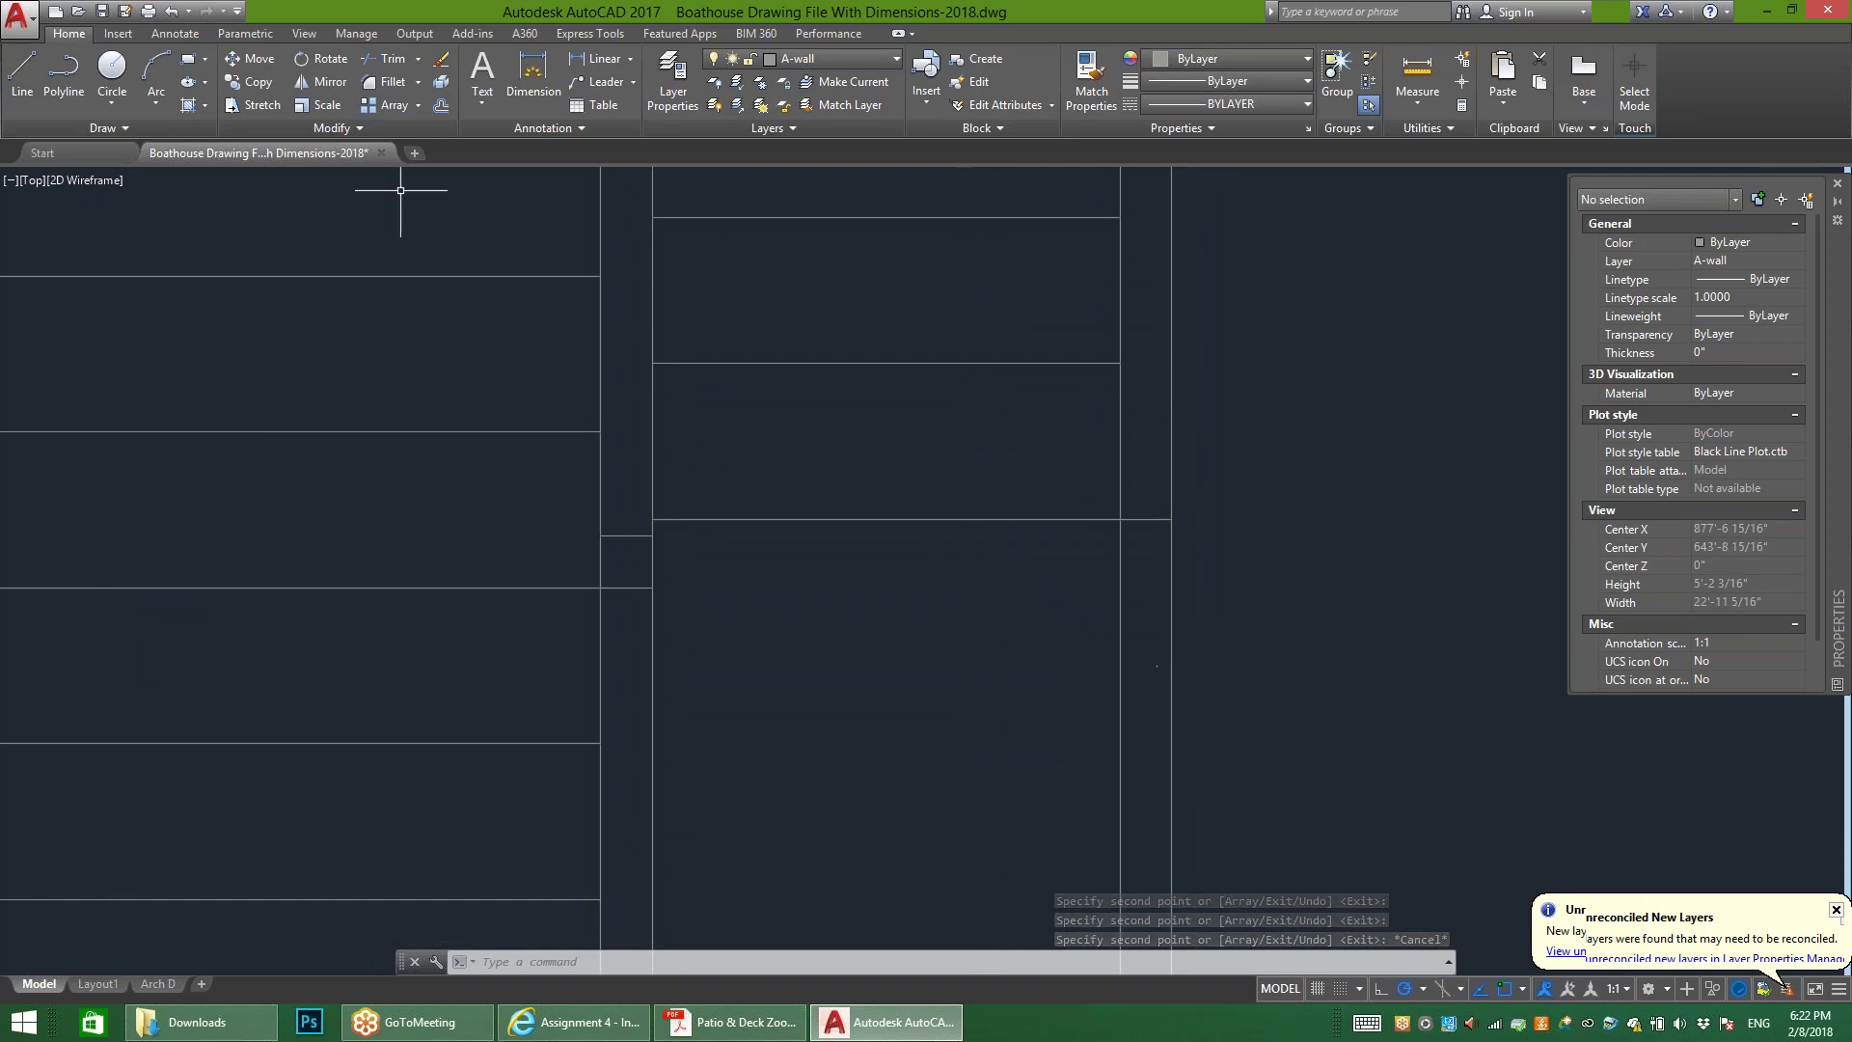
pyautogui.click(633, 597)
pyautogui.click(618, 510)
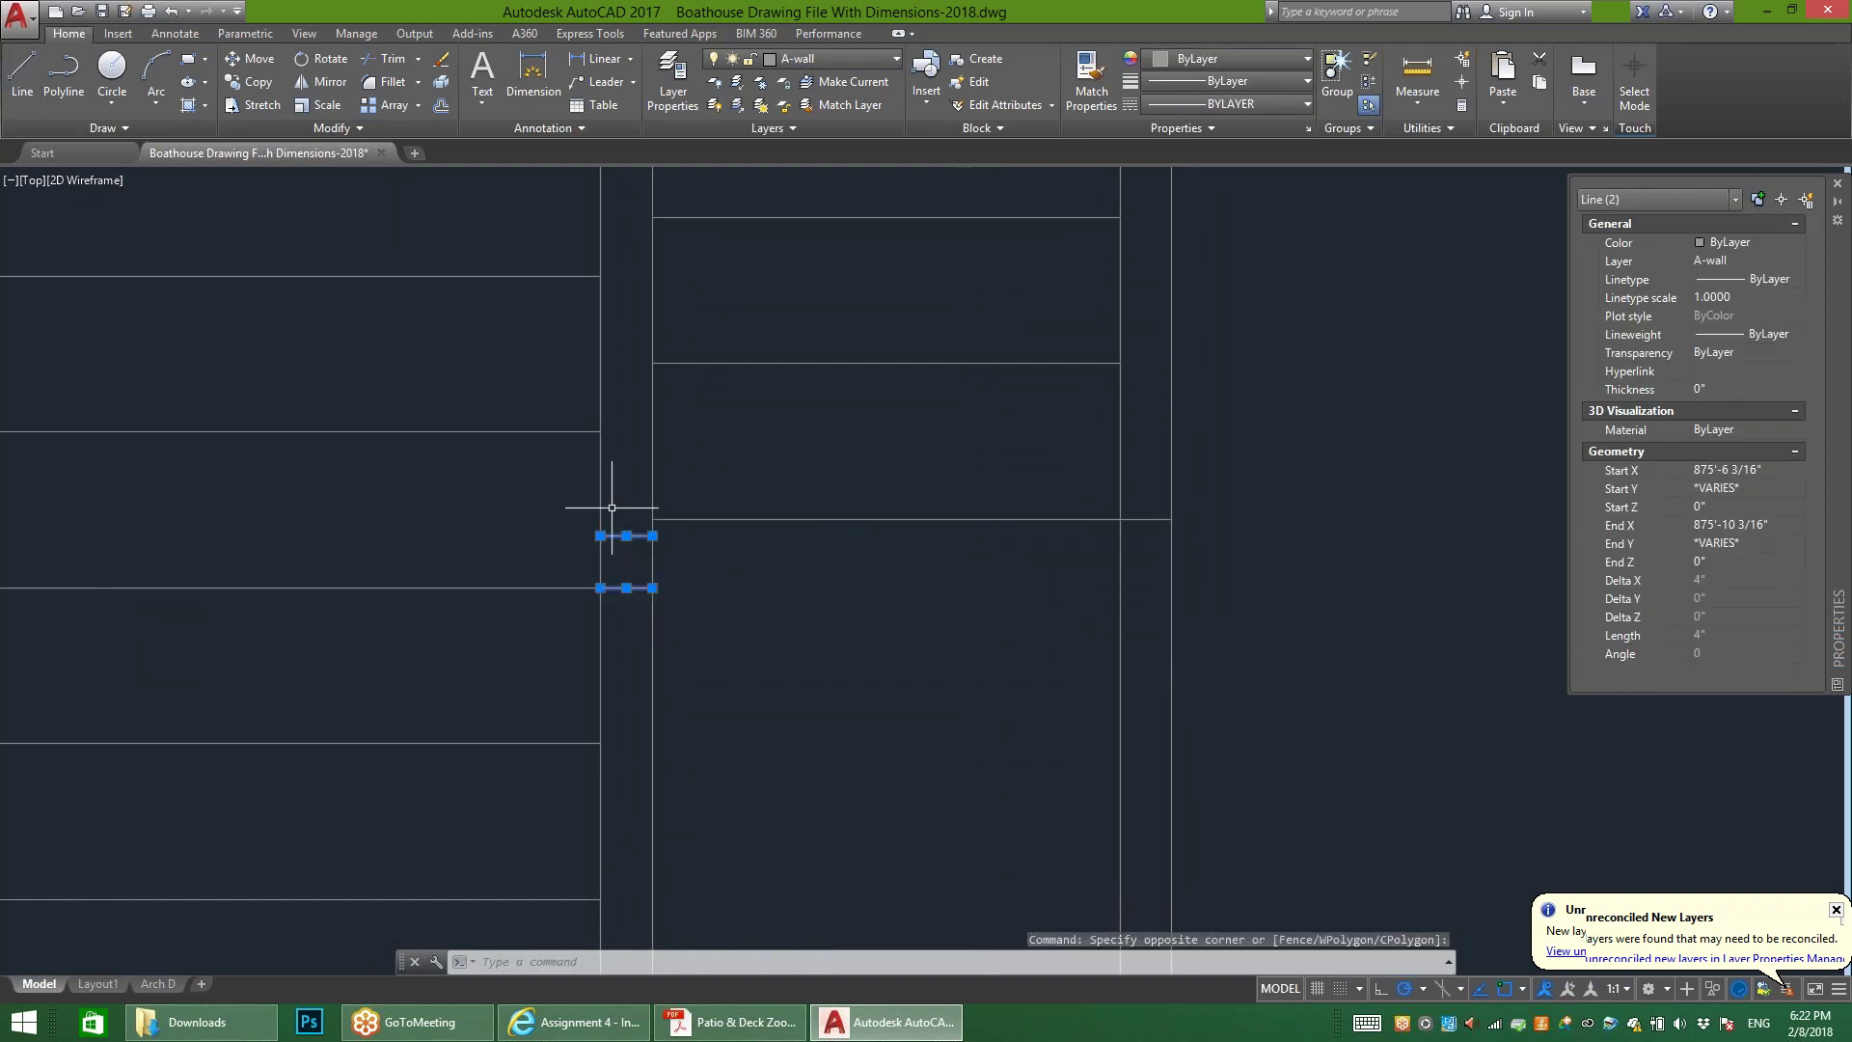
pyautogui.press('Escape')
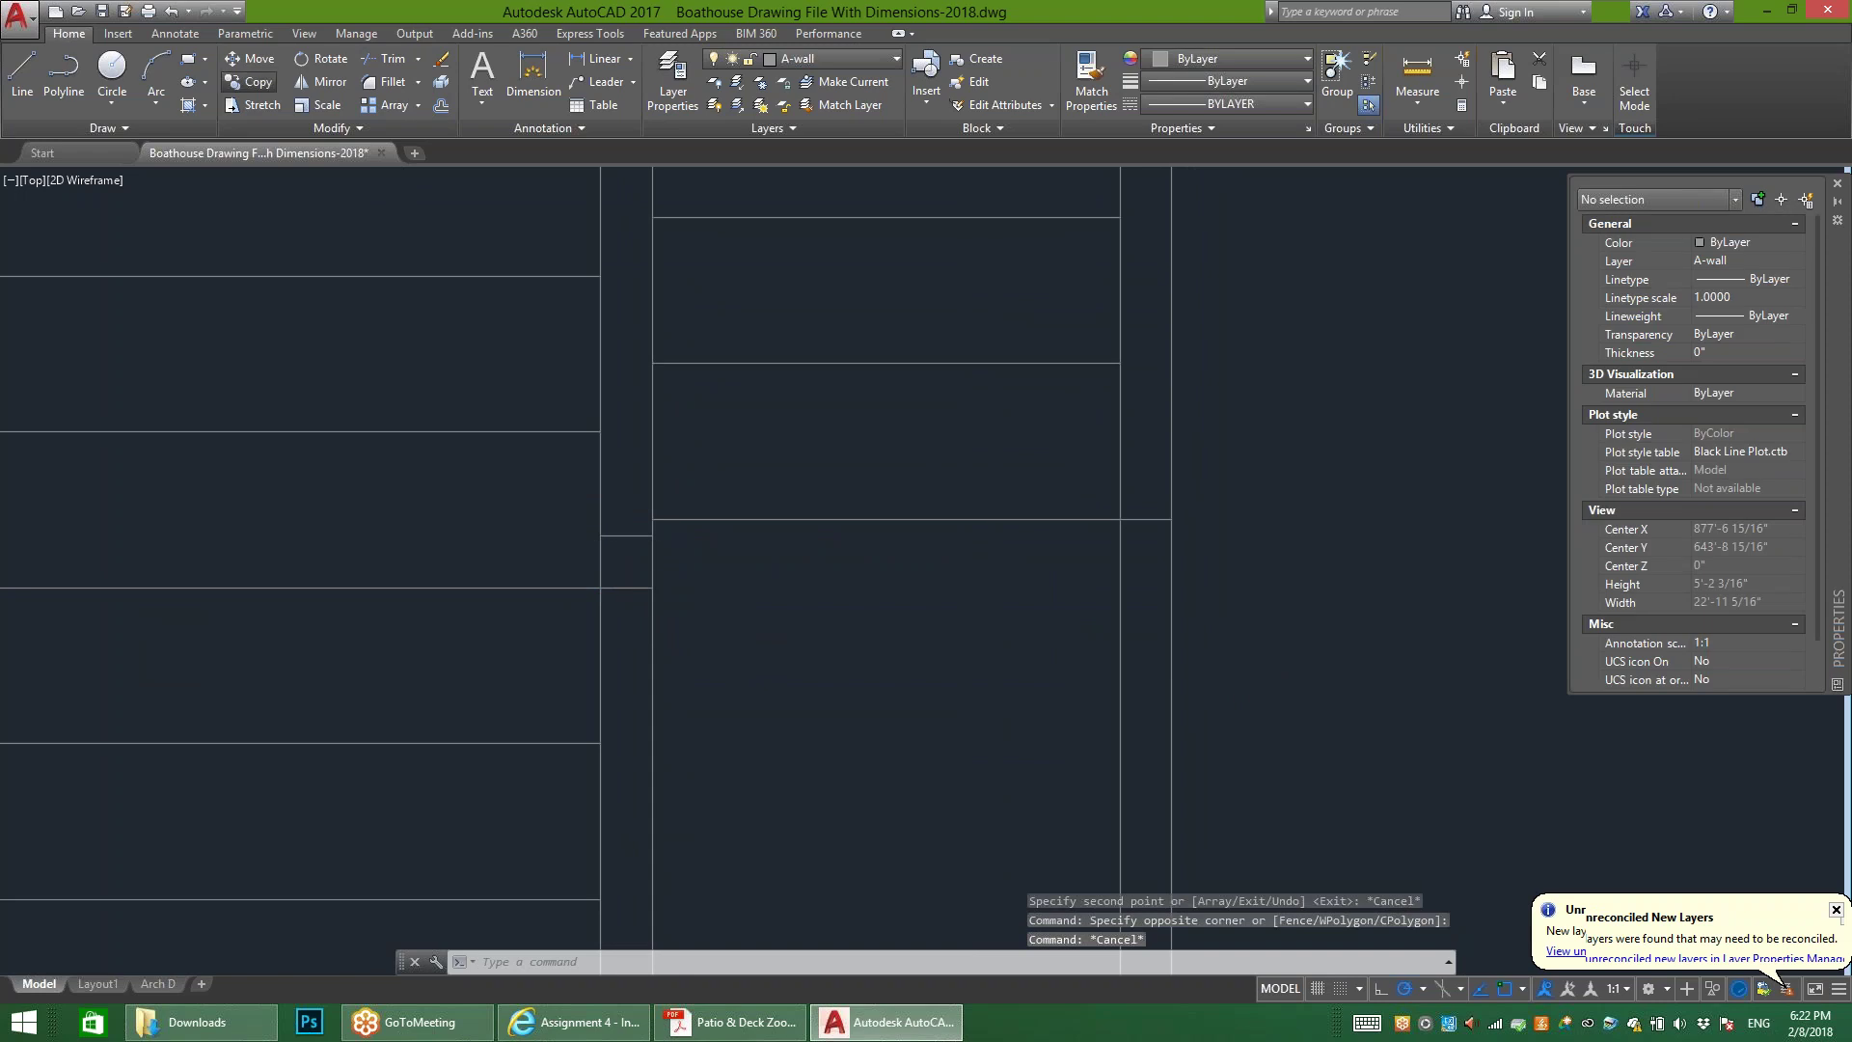
# Step: Copy the two railing crosslines nearest the stairs' lower end horizontally across to the inner line of the stairs' outer railing
pyautogui.click(251, 81)
pyautogui.click(633, 598)
pyautogui.click(613, 499)
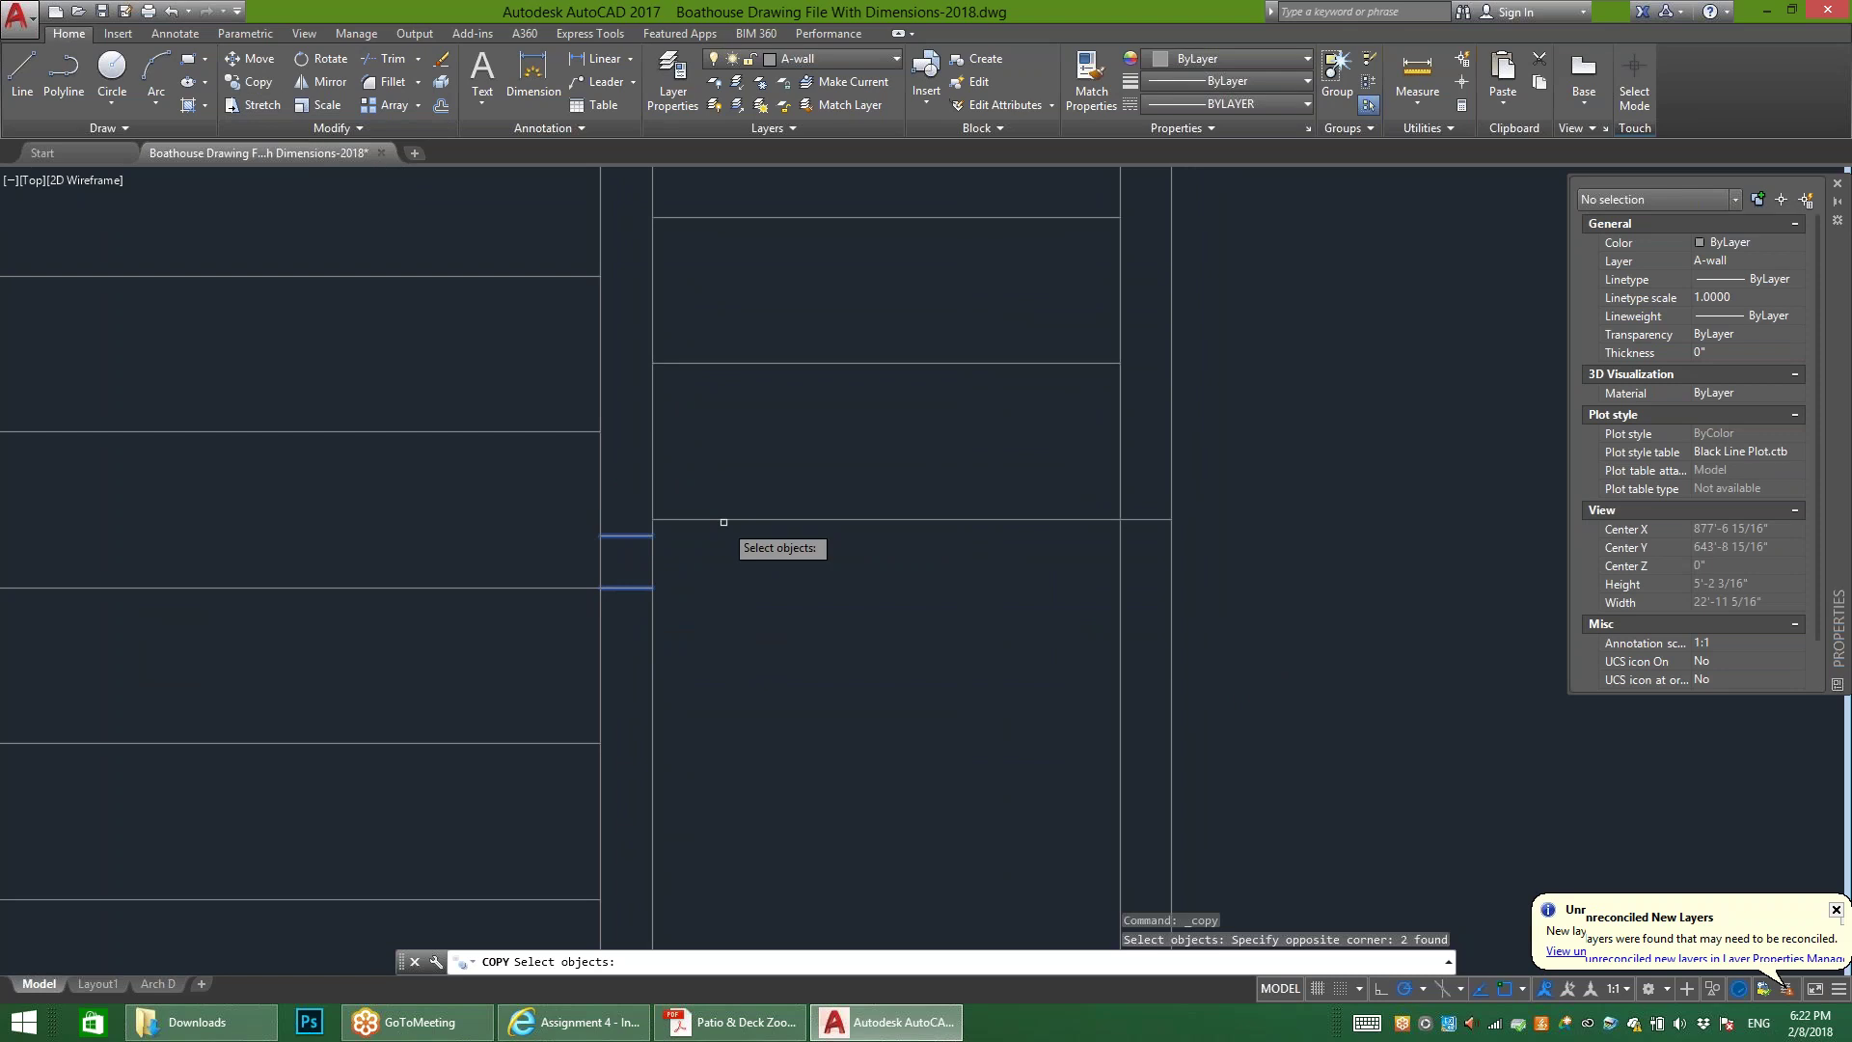
pyautogui.press('Return')
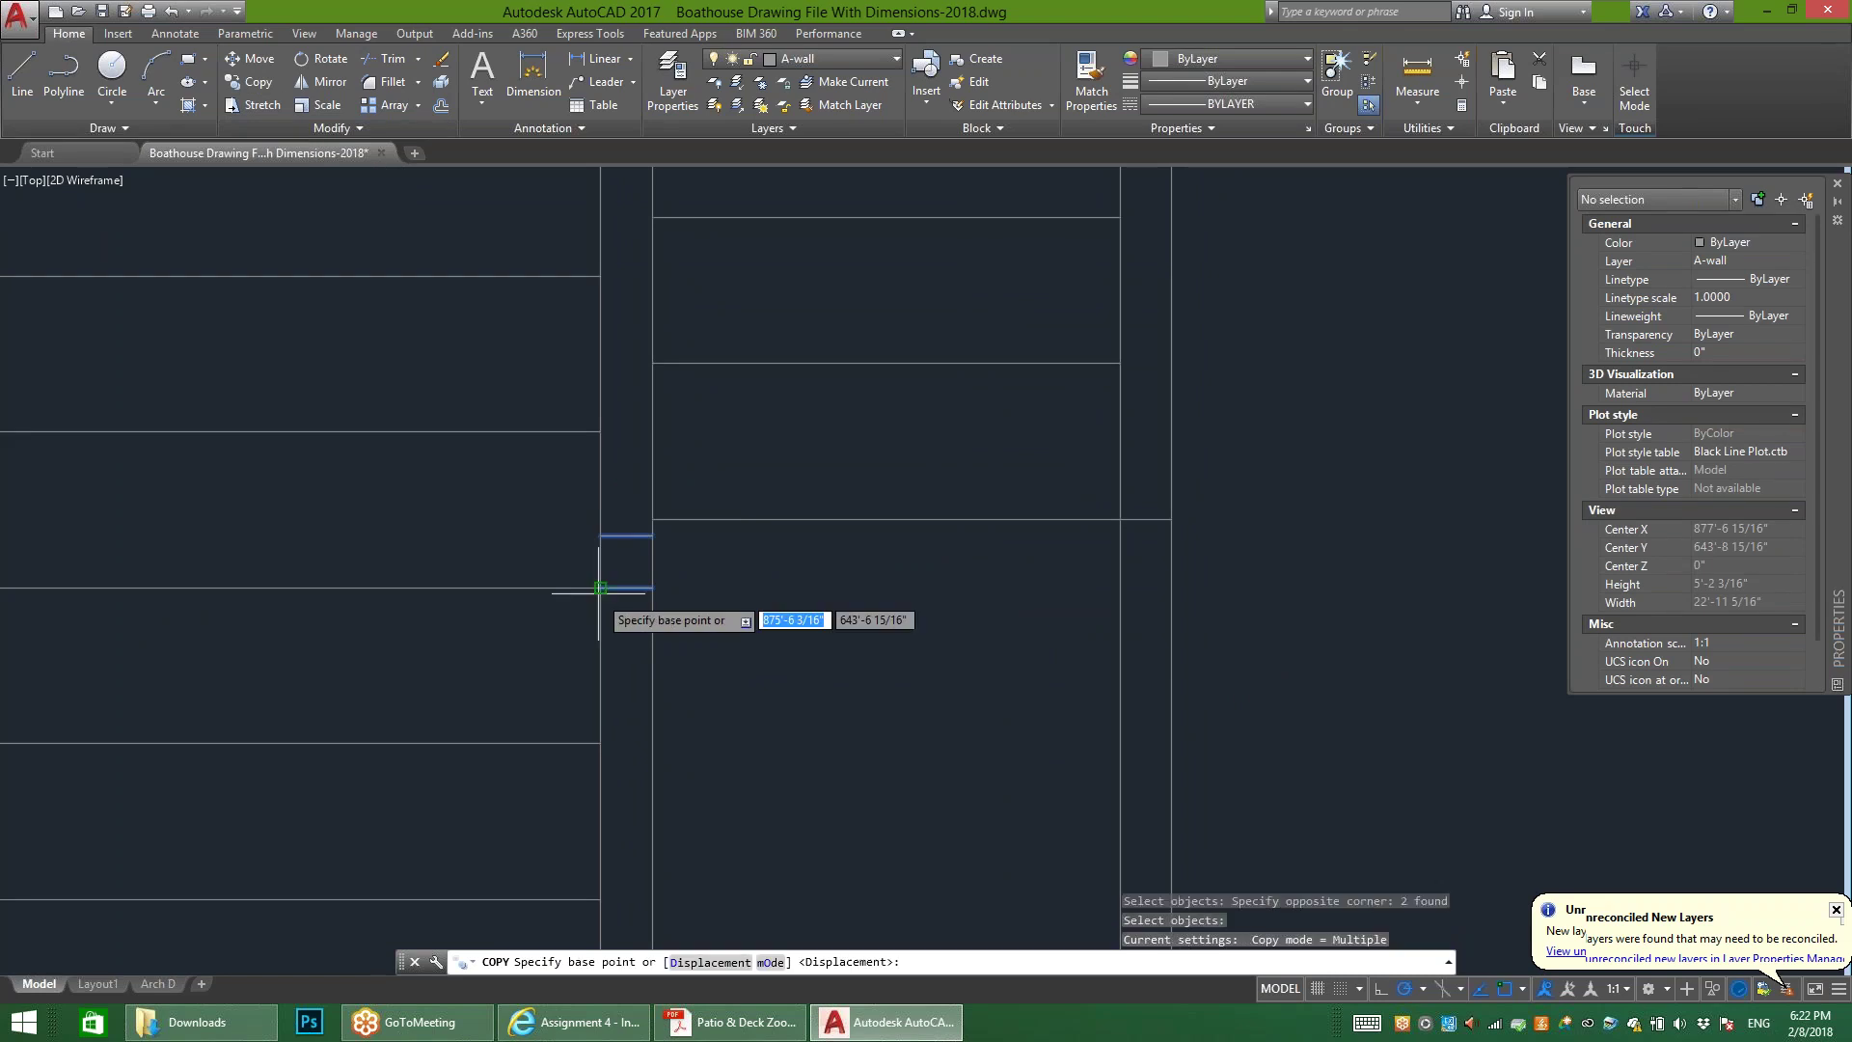
pyautogui.click(600, 588)
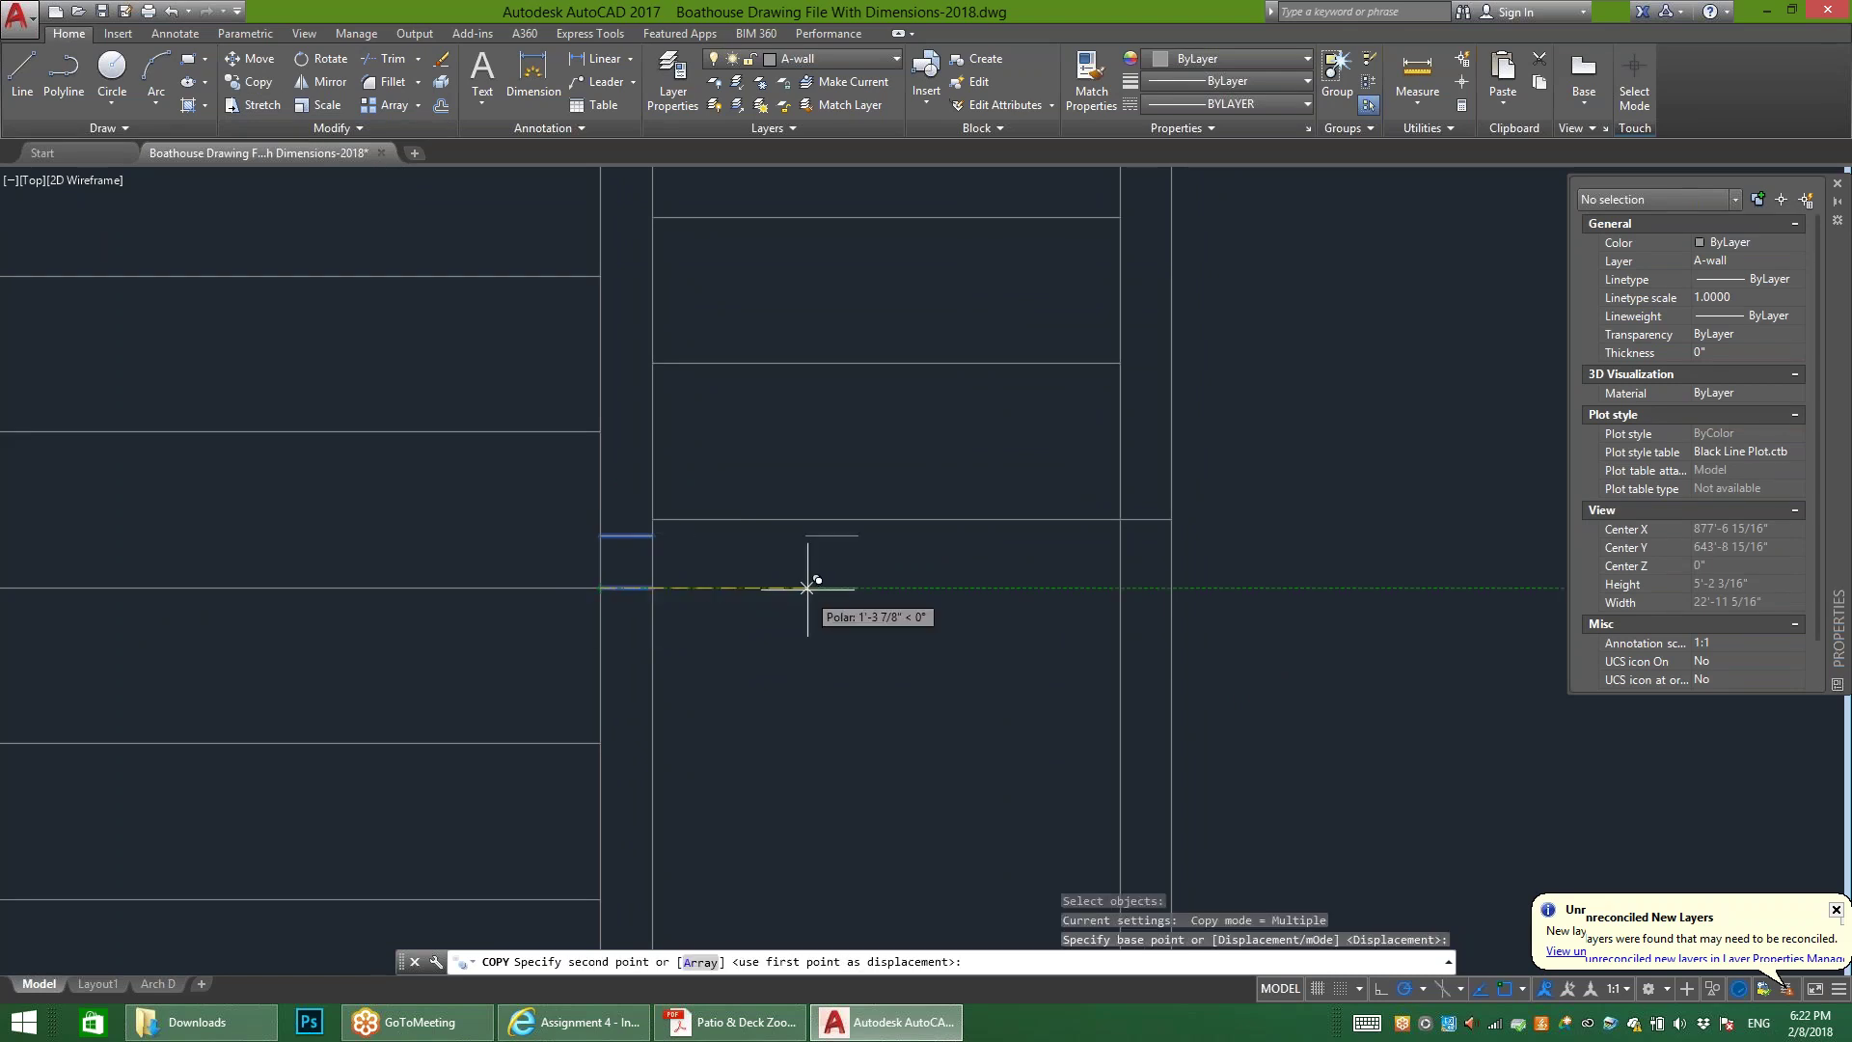
pyautogui.click(1120, 587)
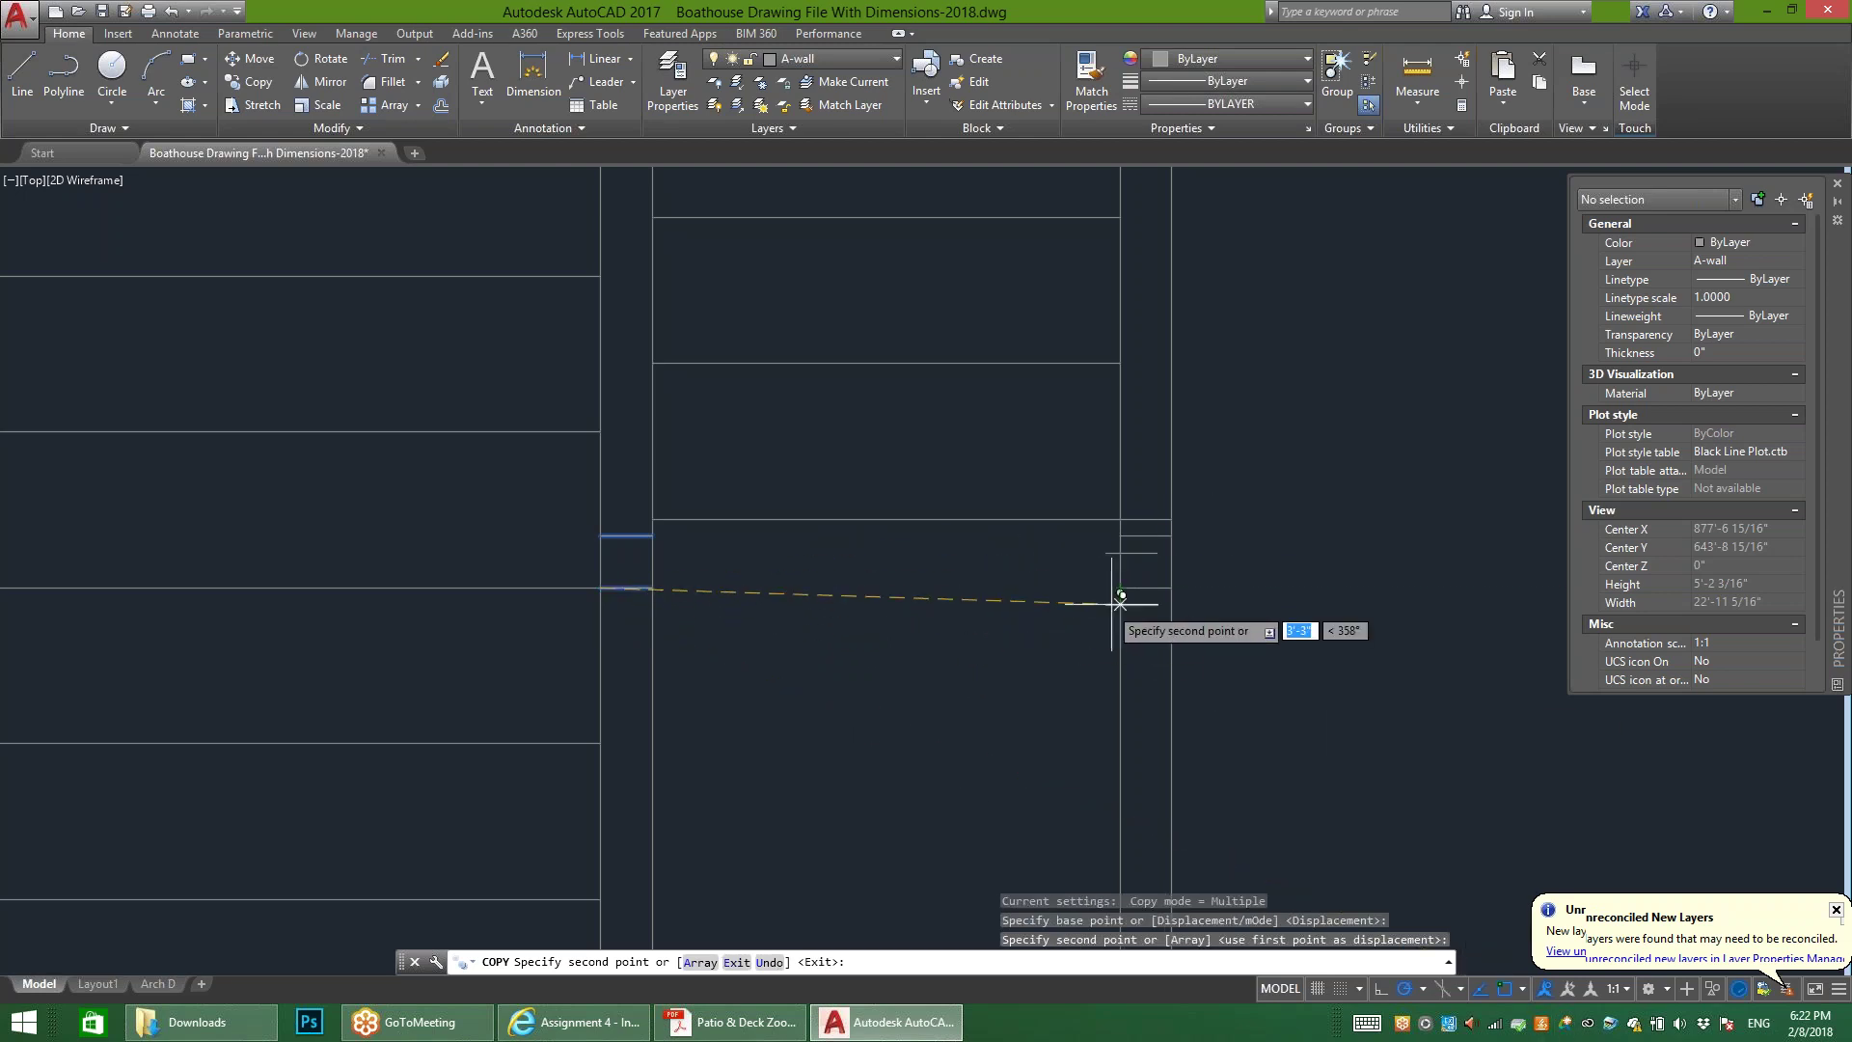
pyautogui.scroll(-2, 883, 588)
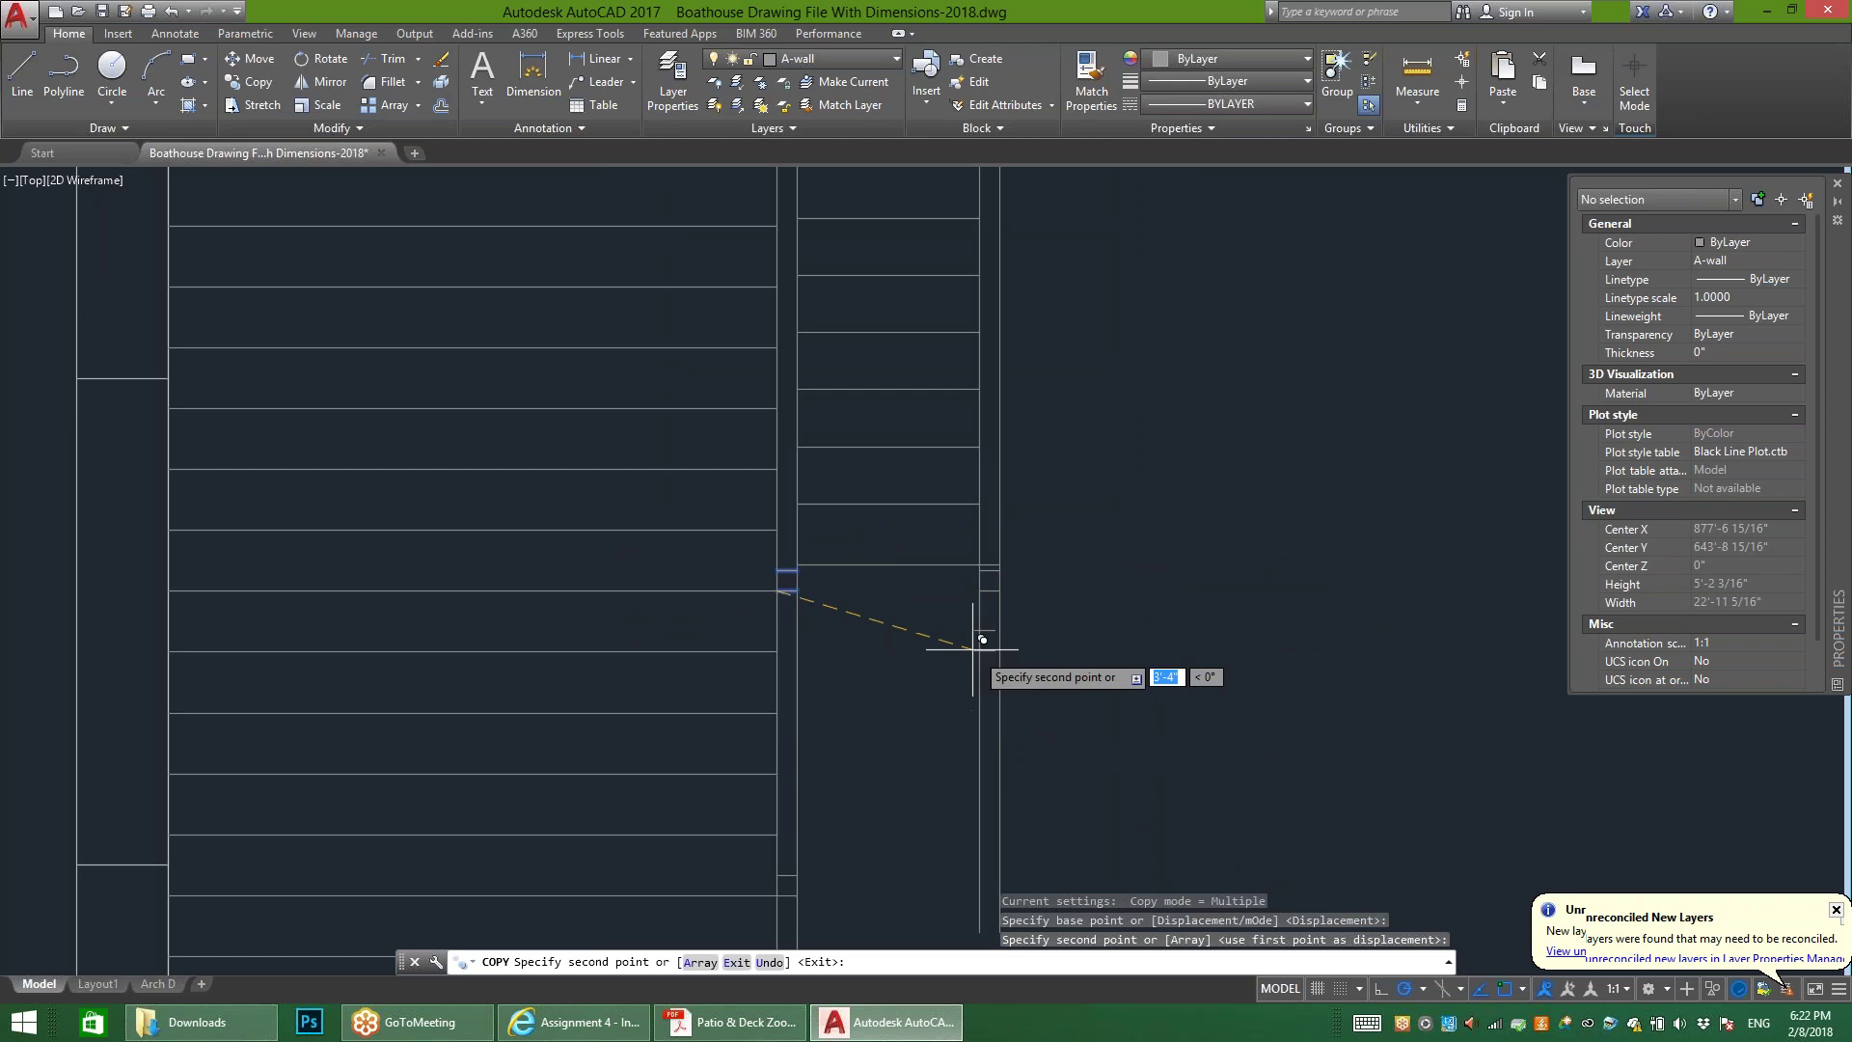
pyautogui.scroll(3, 952, 583)
pyautogui.press('Escape')
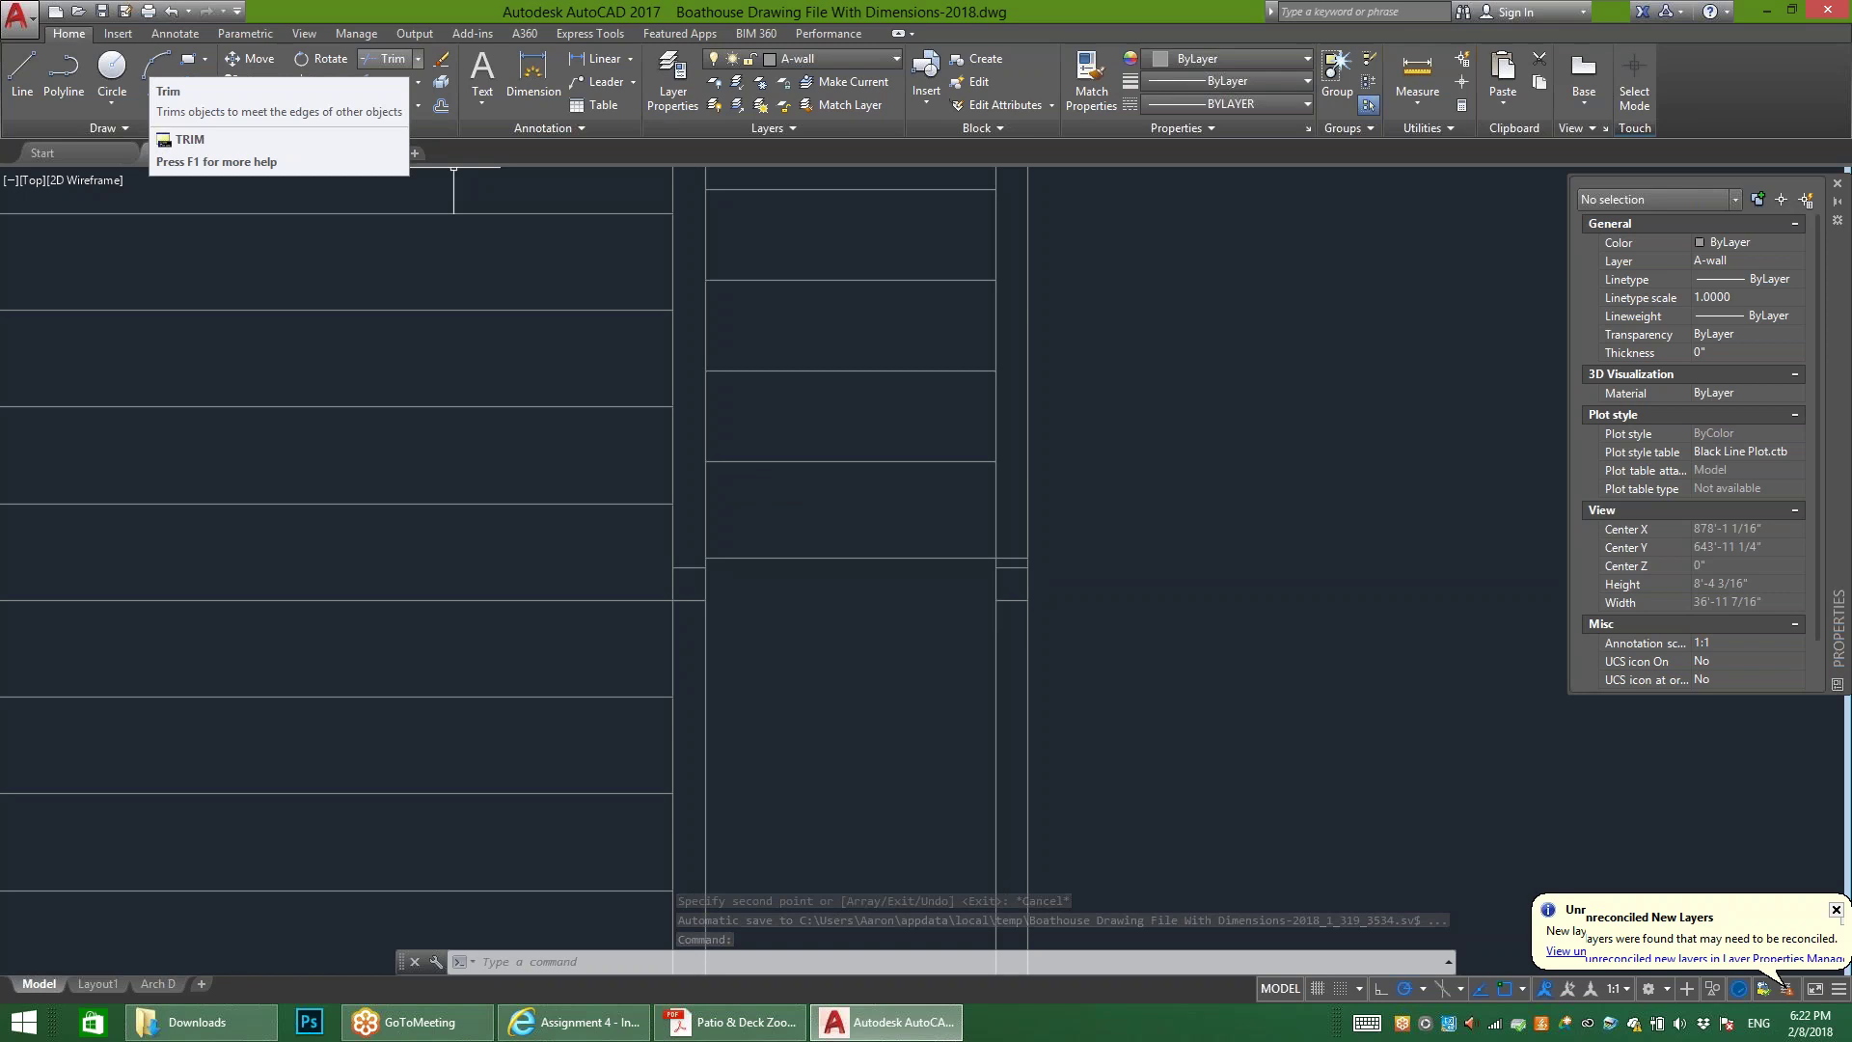
# Step: Trim the part of the stairs' bottom line that crosses the outer railing, using the railing's inner line as cutting edge
pyautogui.click(386, 59)
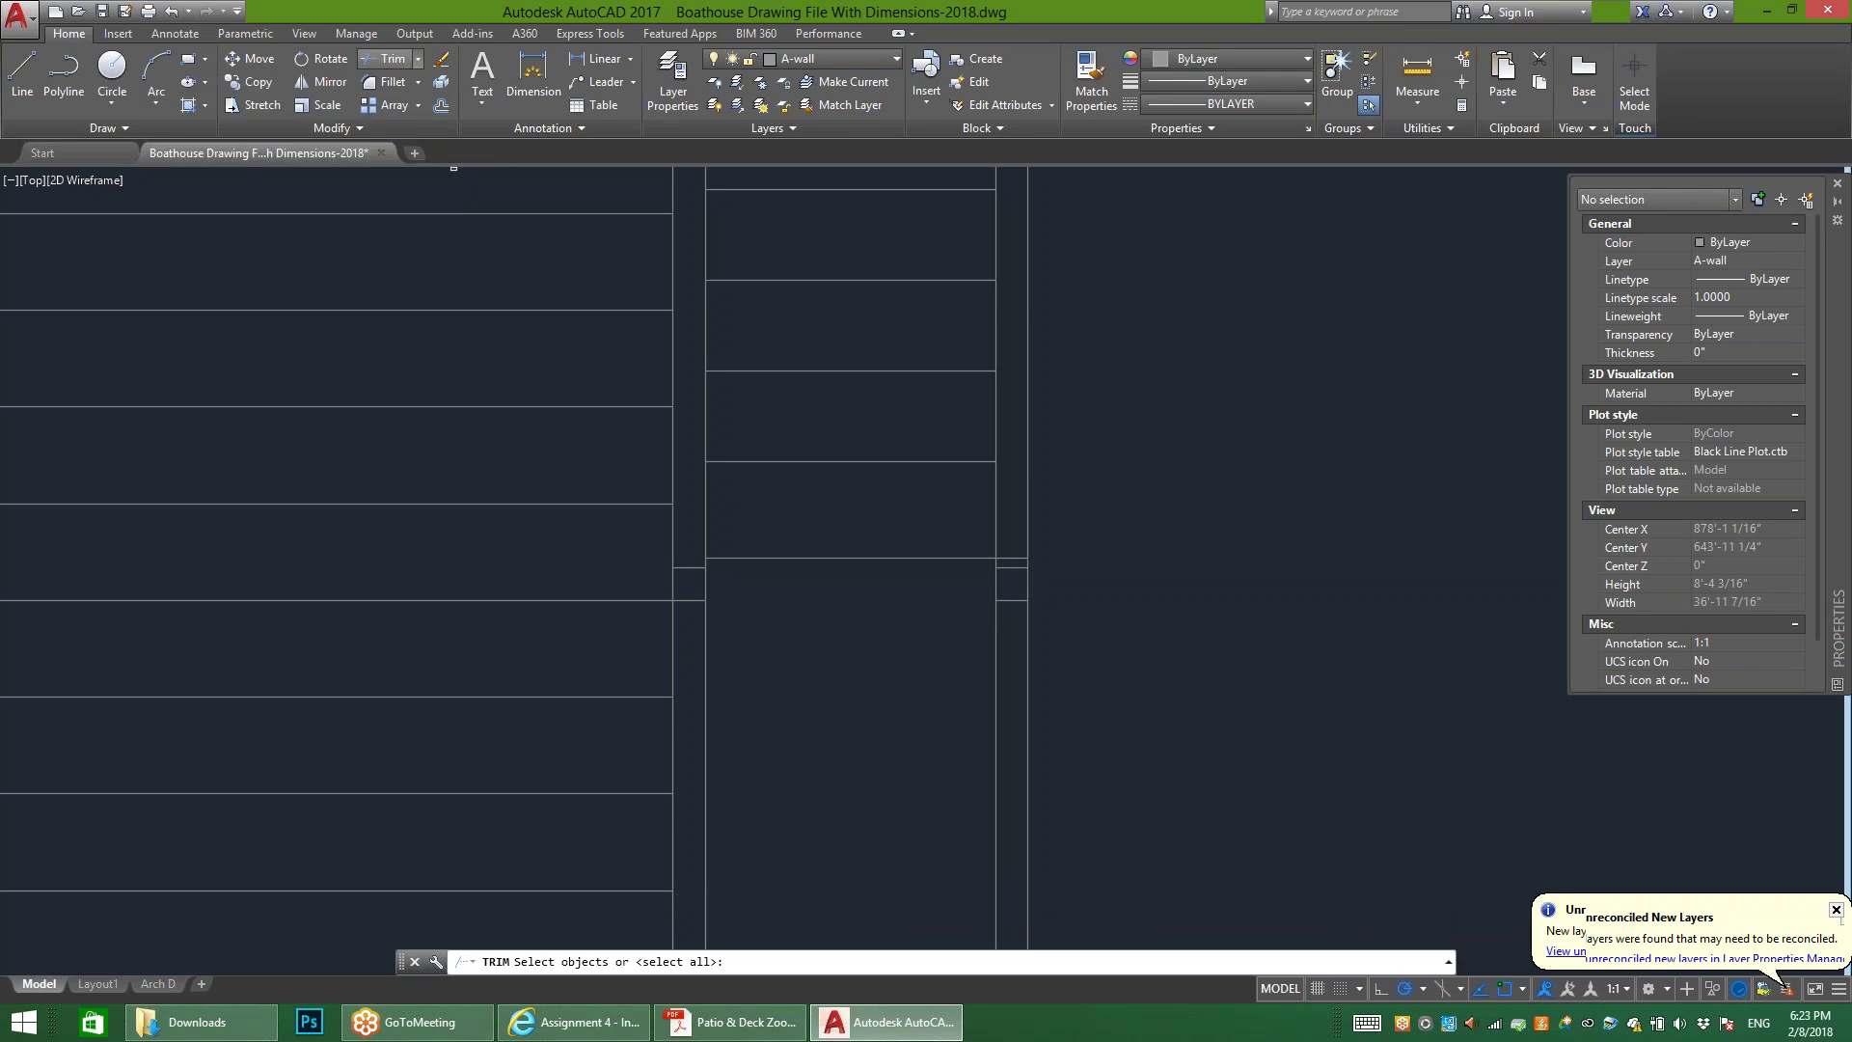
pyautogui.scroll(2, 1027, 603)
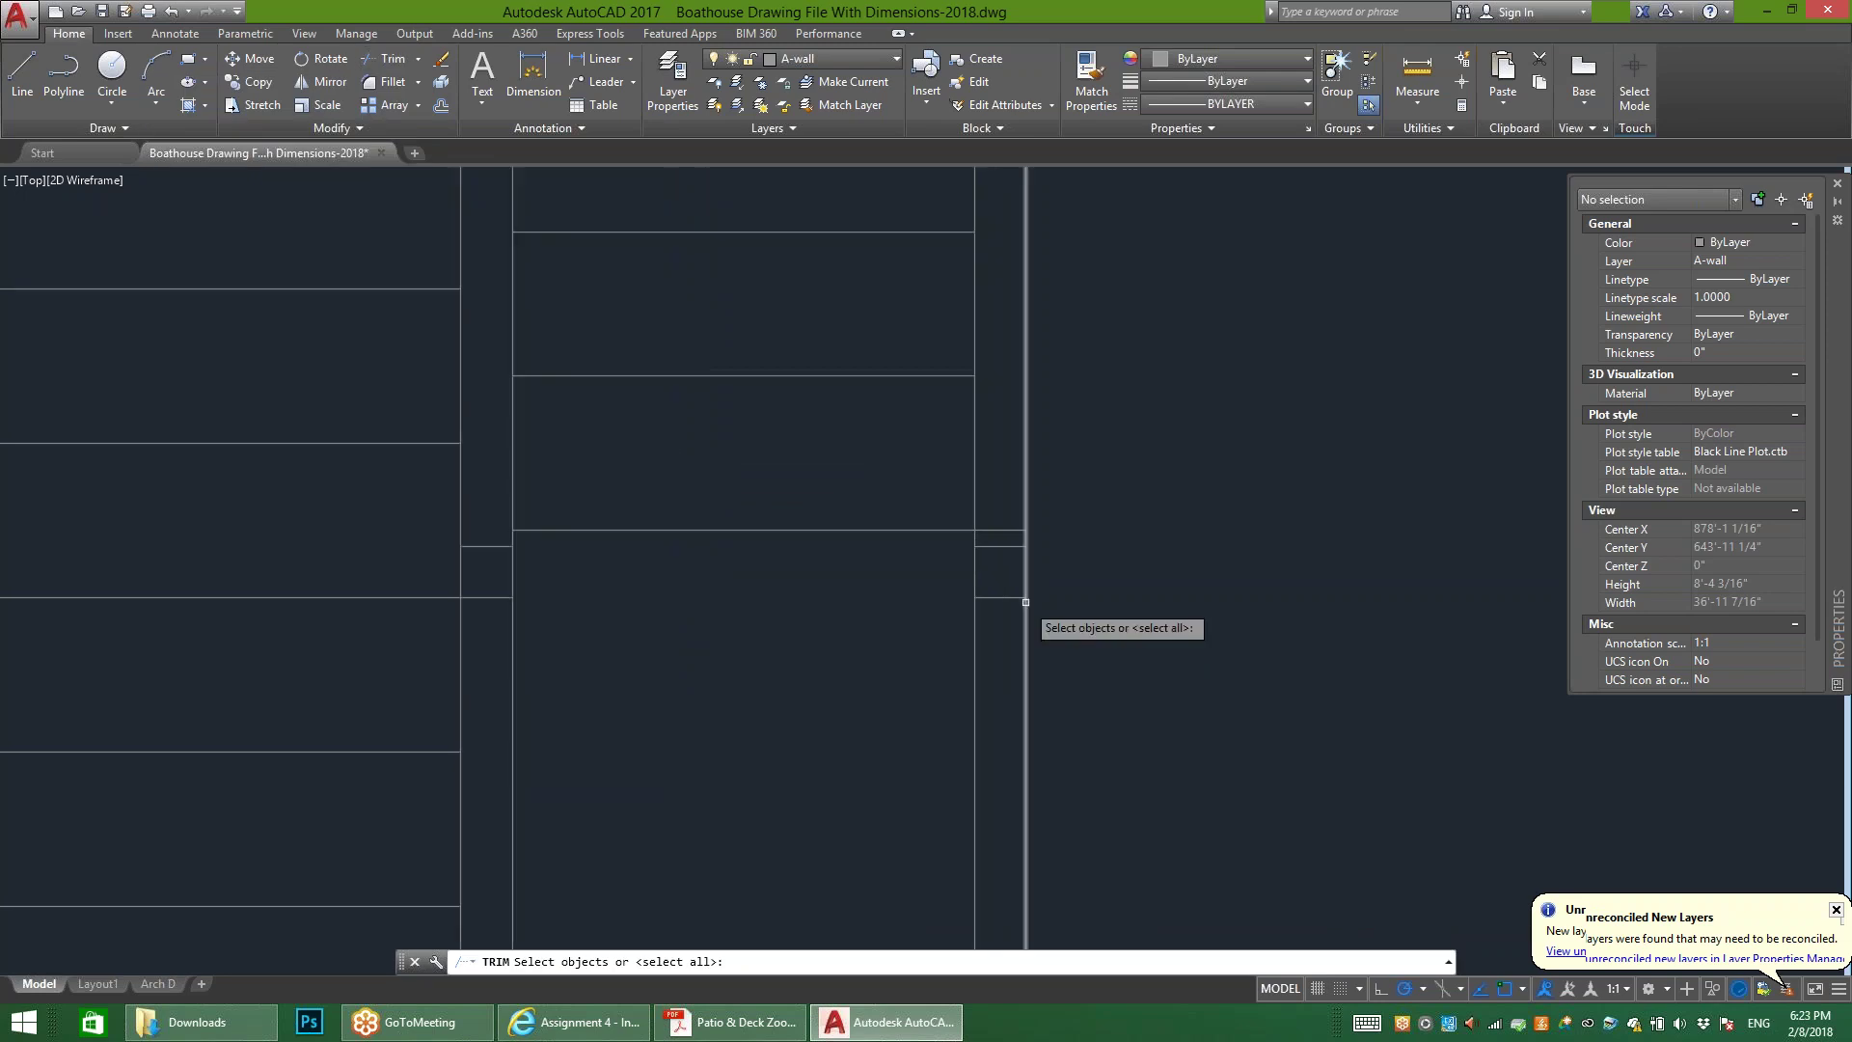
pyautogui.click(976, 566)
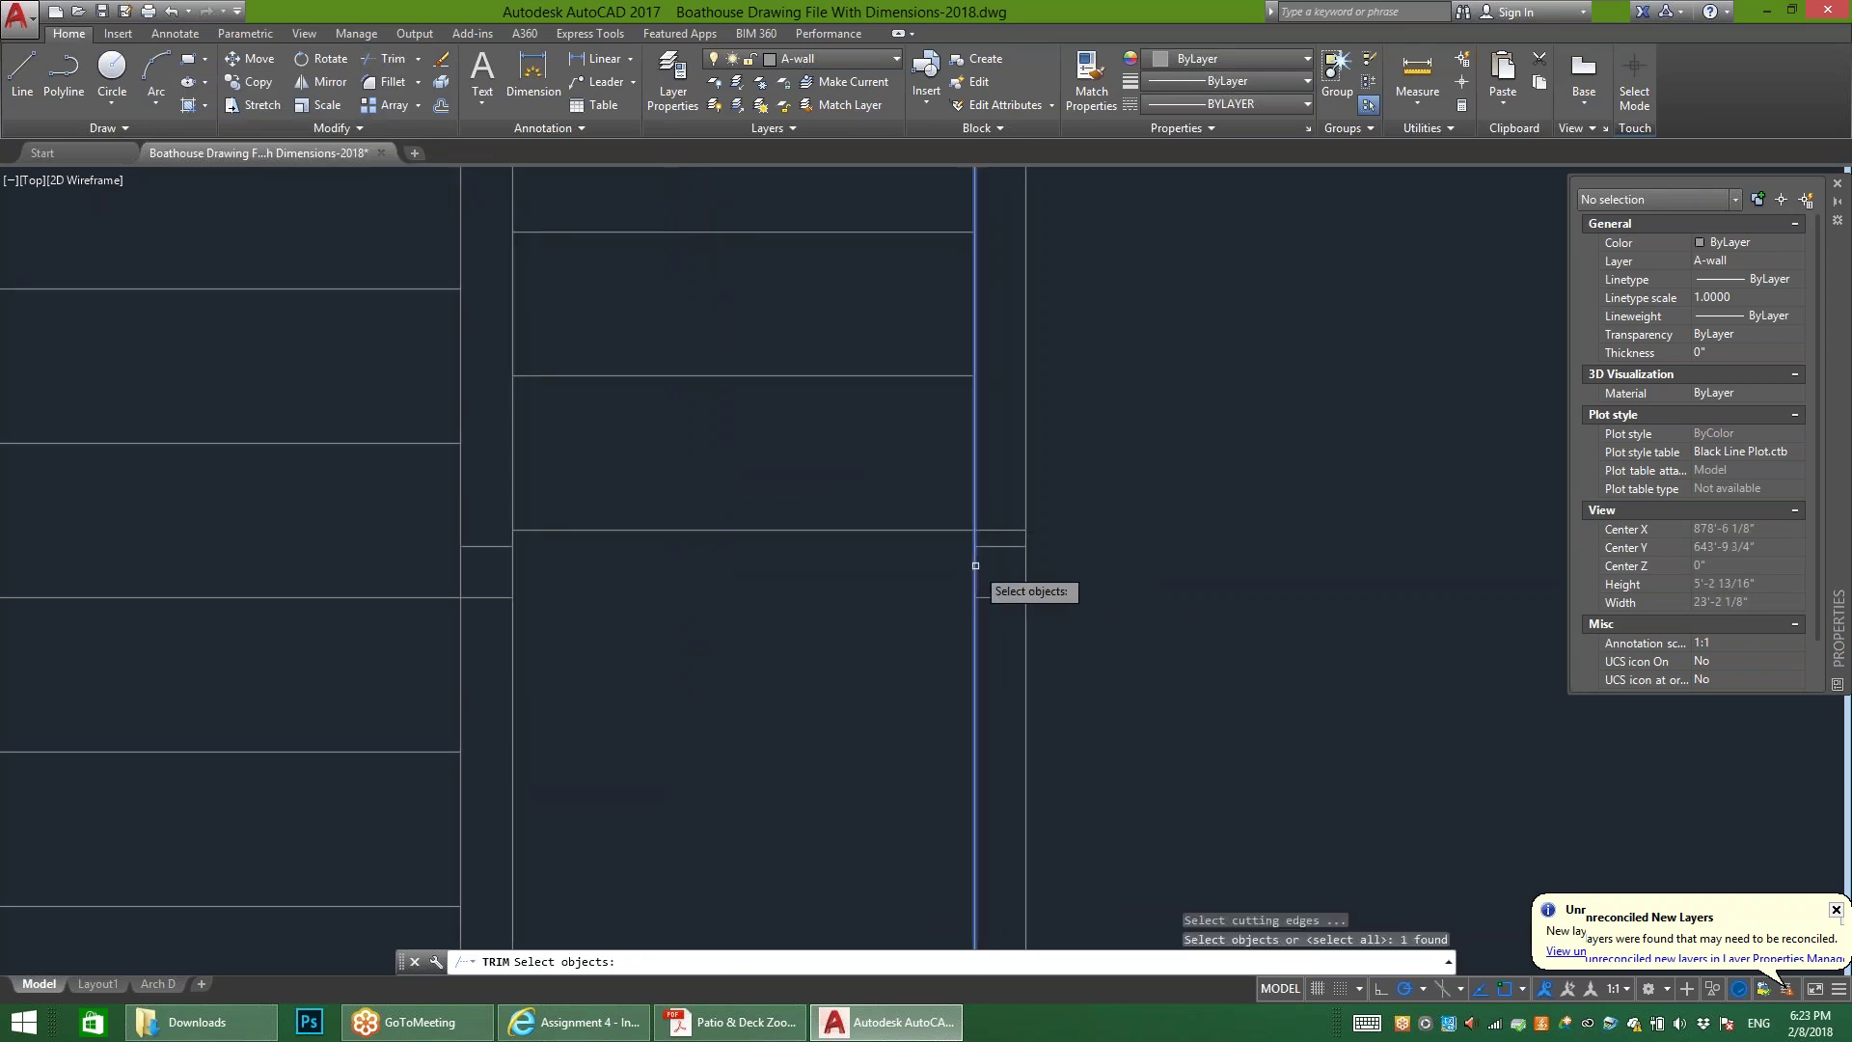
pyautogui.press('Return')
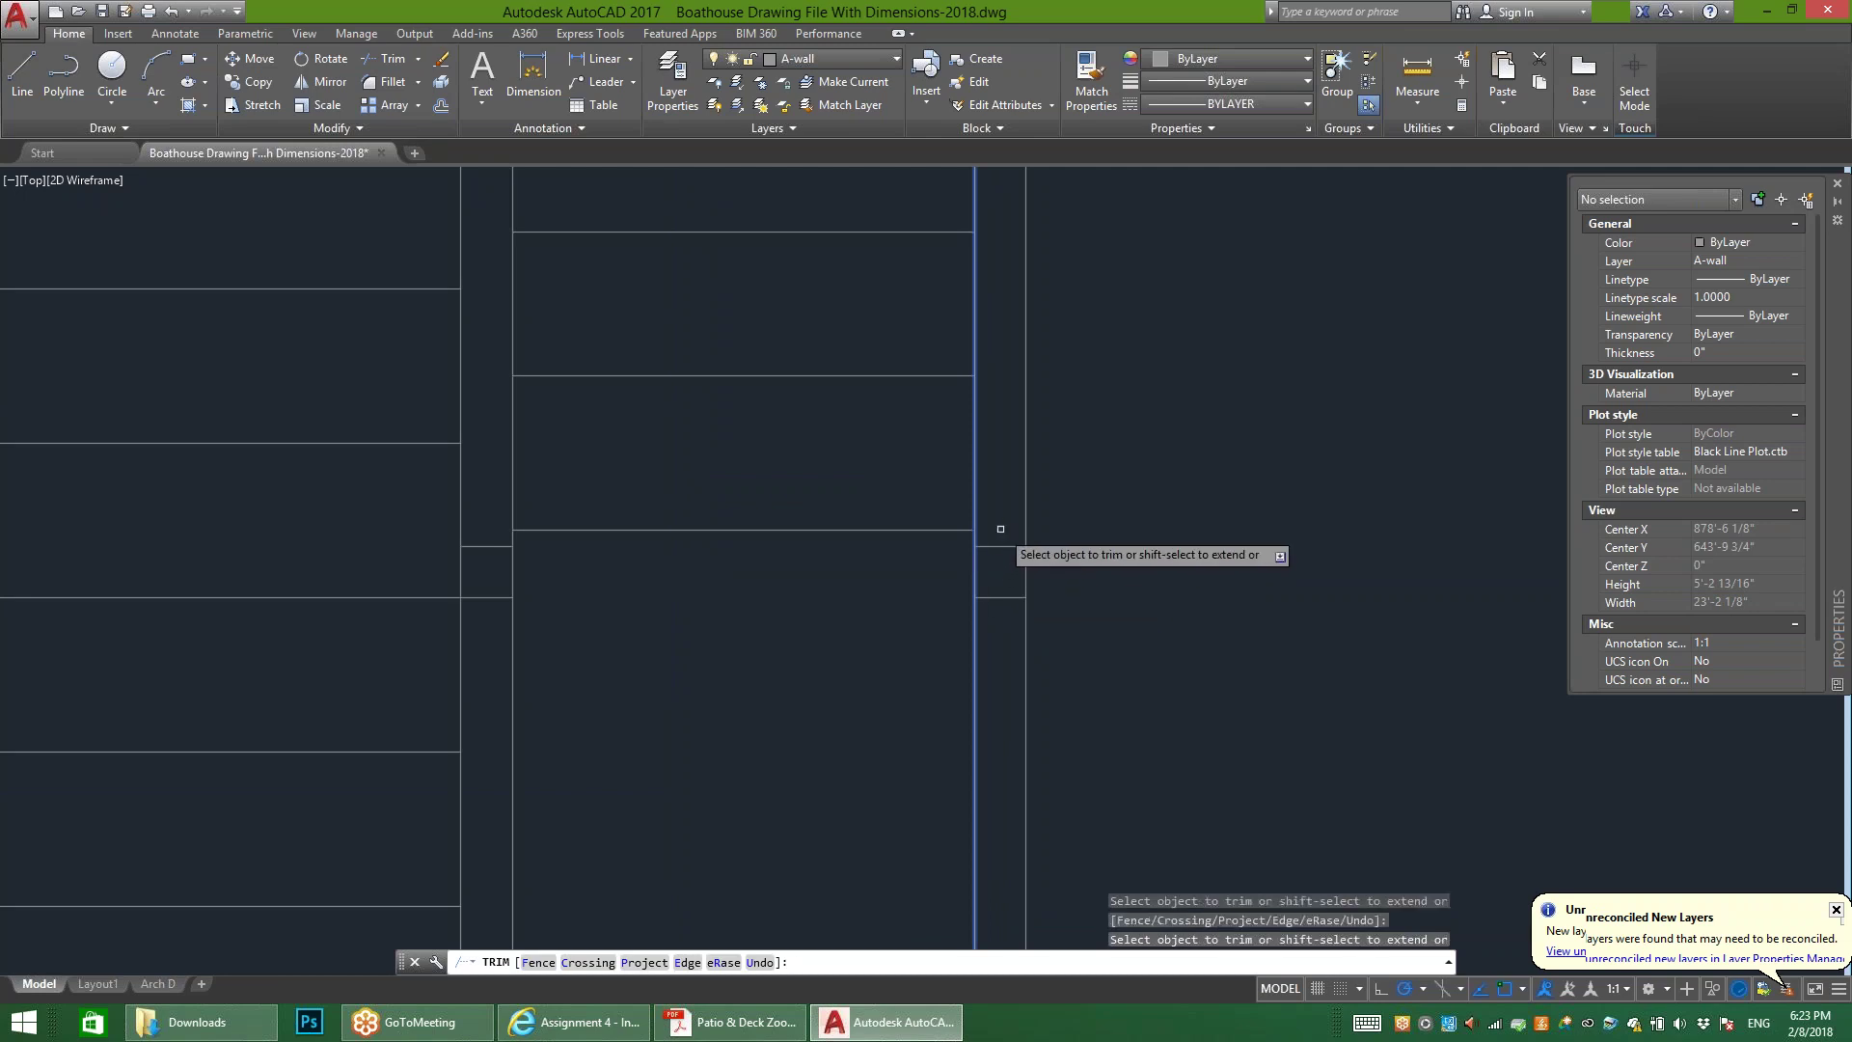
pyautogui.scroll(-2, 1008, 524)
pyautogui.press('Escape')
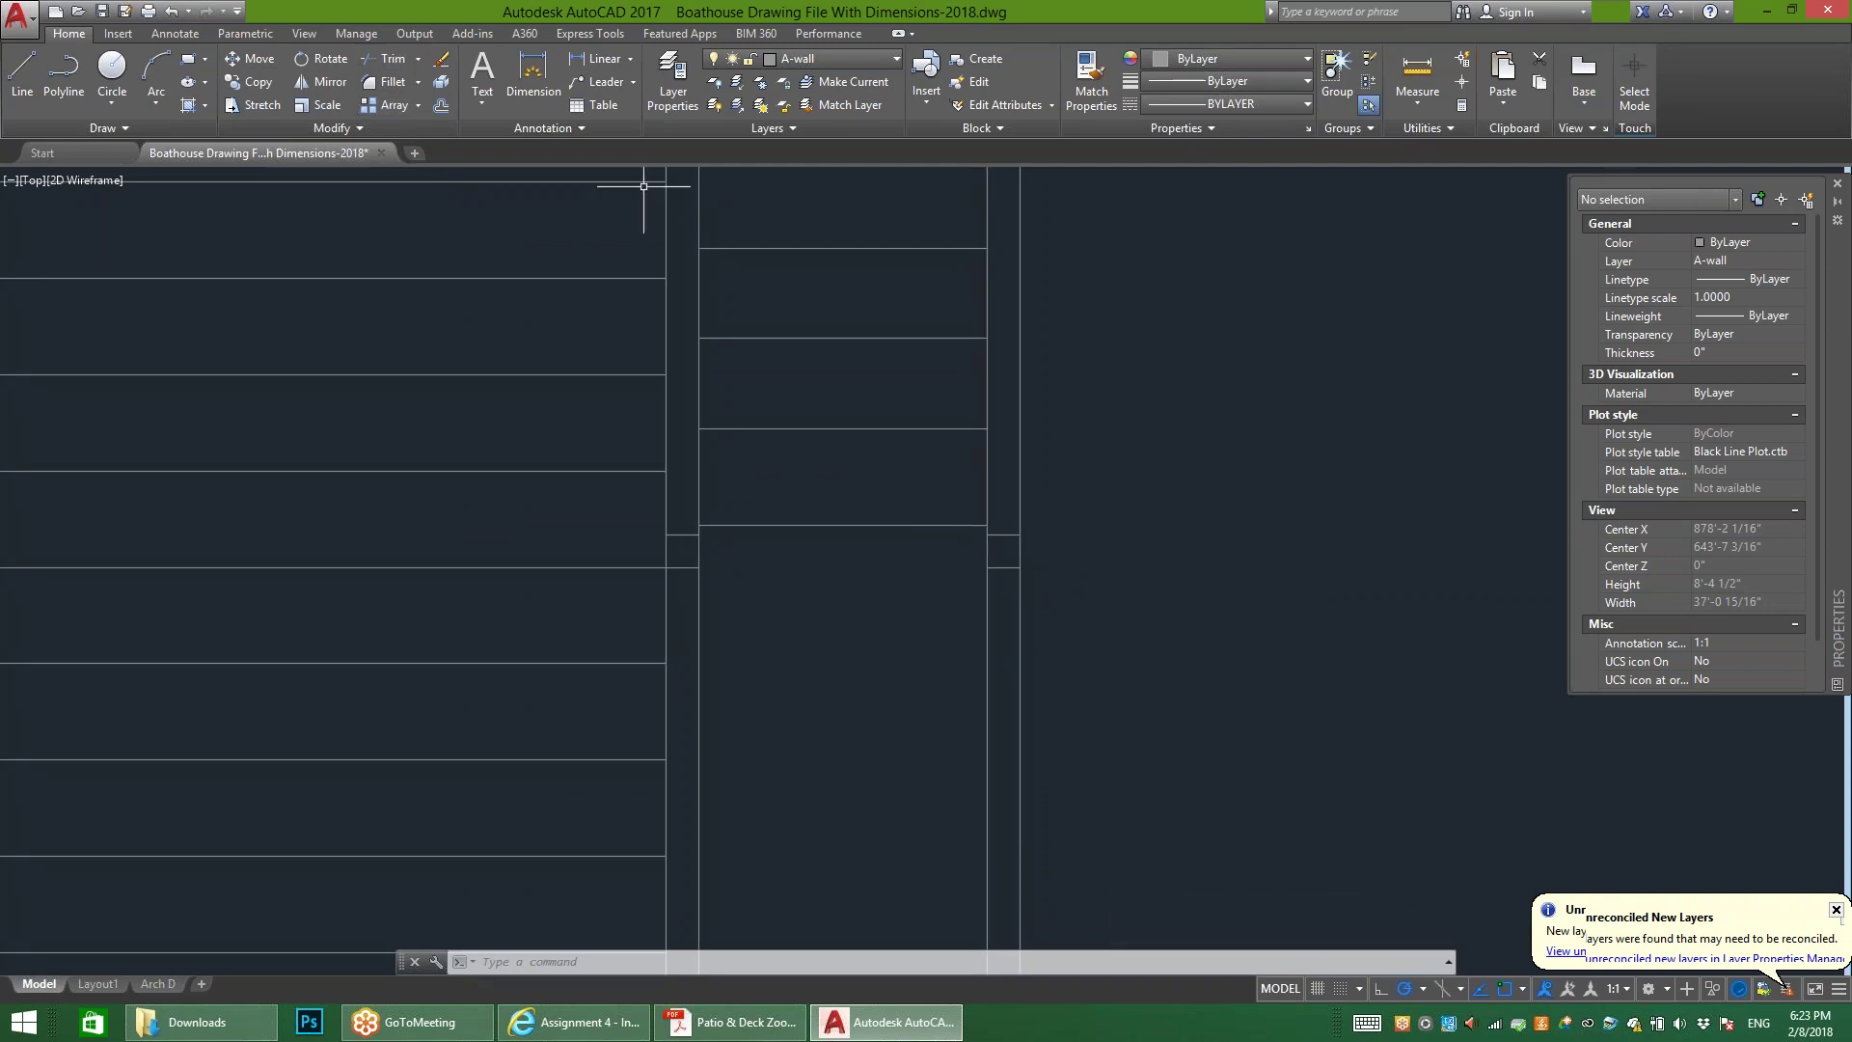
# Step: Fillet the outer stair railing's two long lines with its lower crossline to form square corners at the railing end
pyautogui.scroll(2, 999, 579)
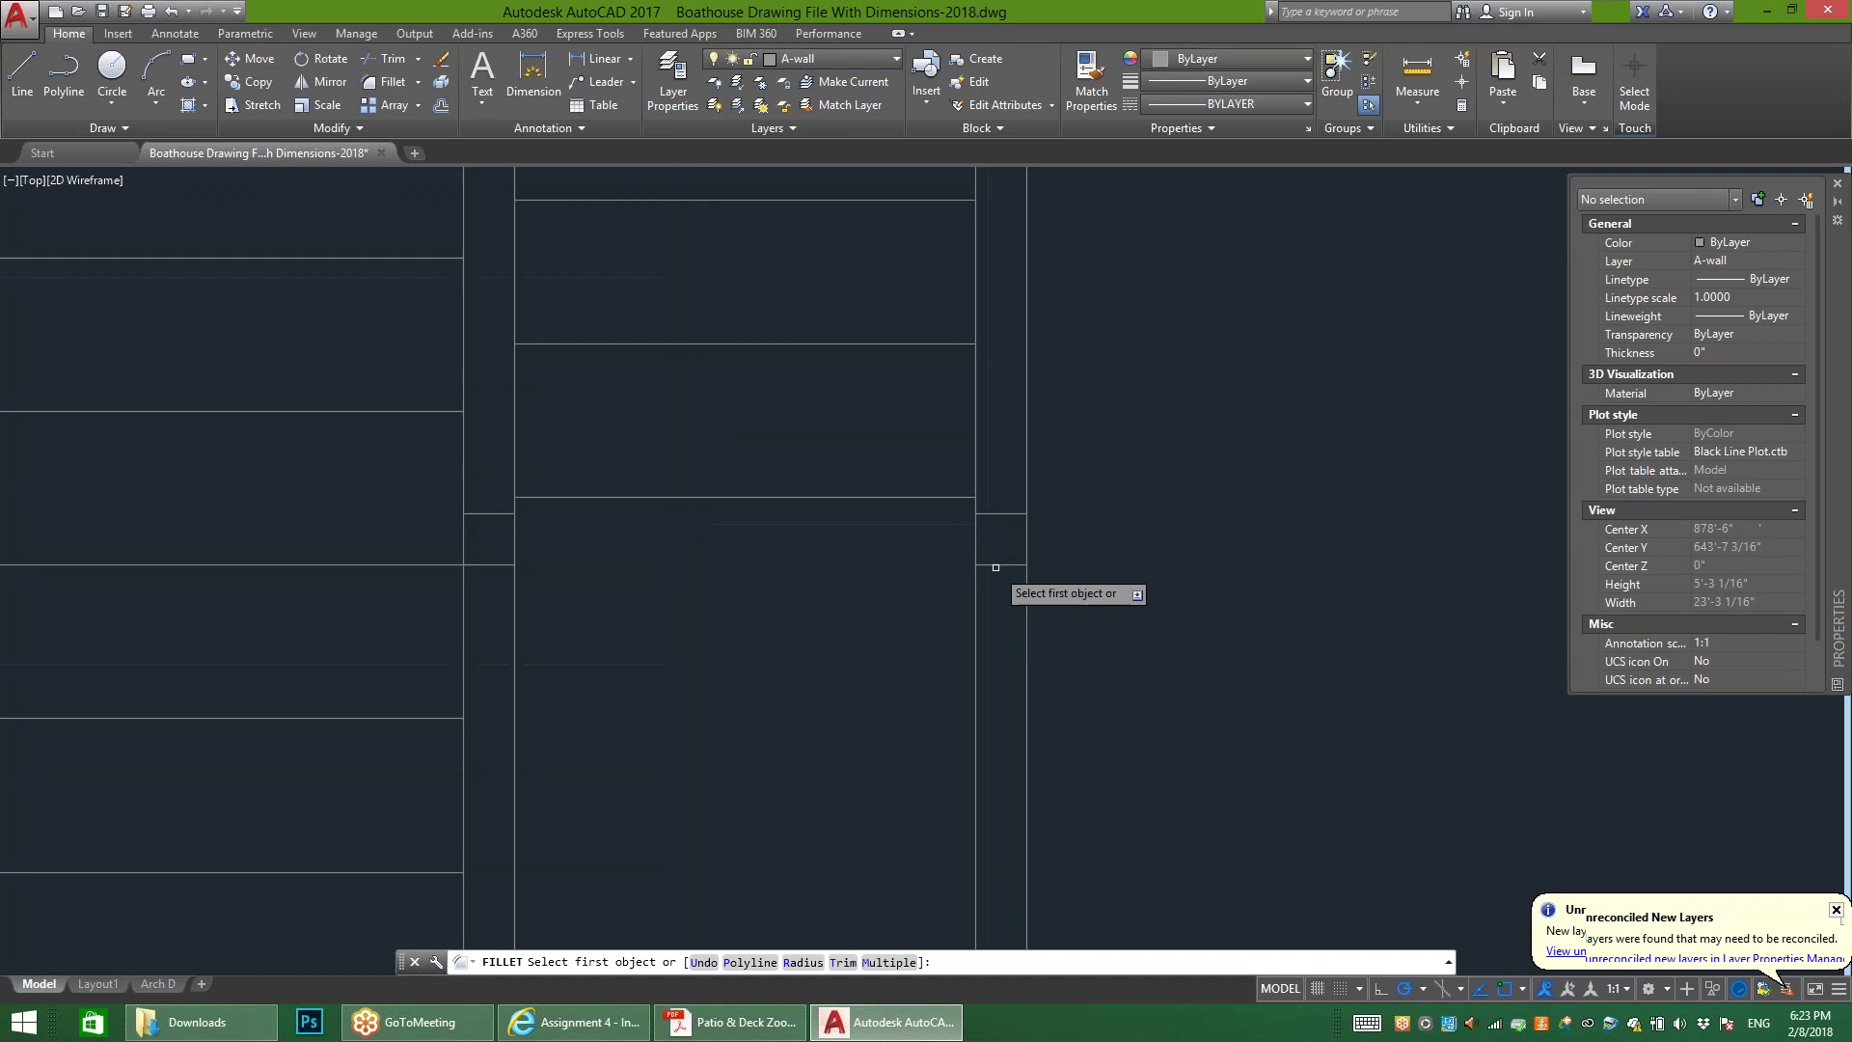
pyautogui.click(995, 565)
pyautogui.click(978, 541)
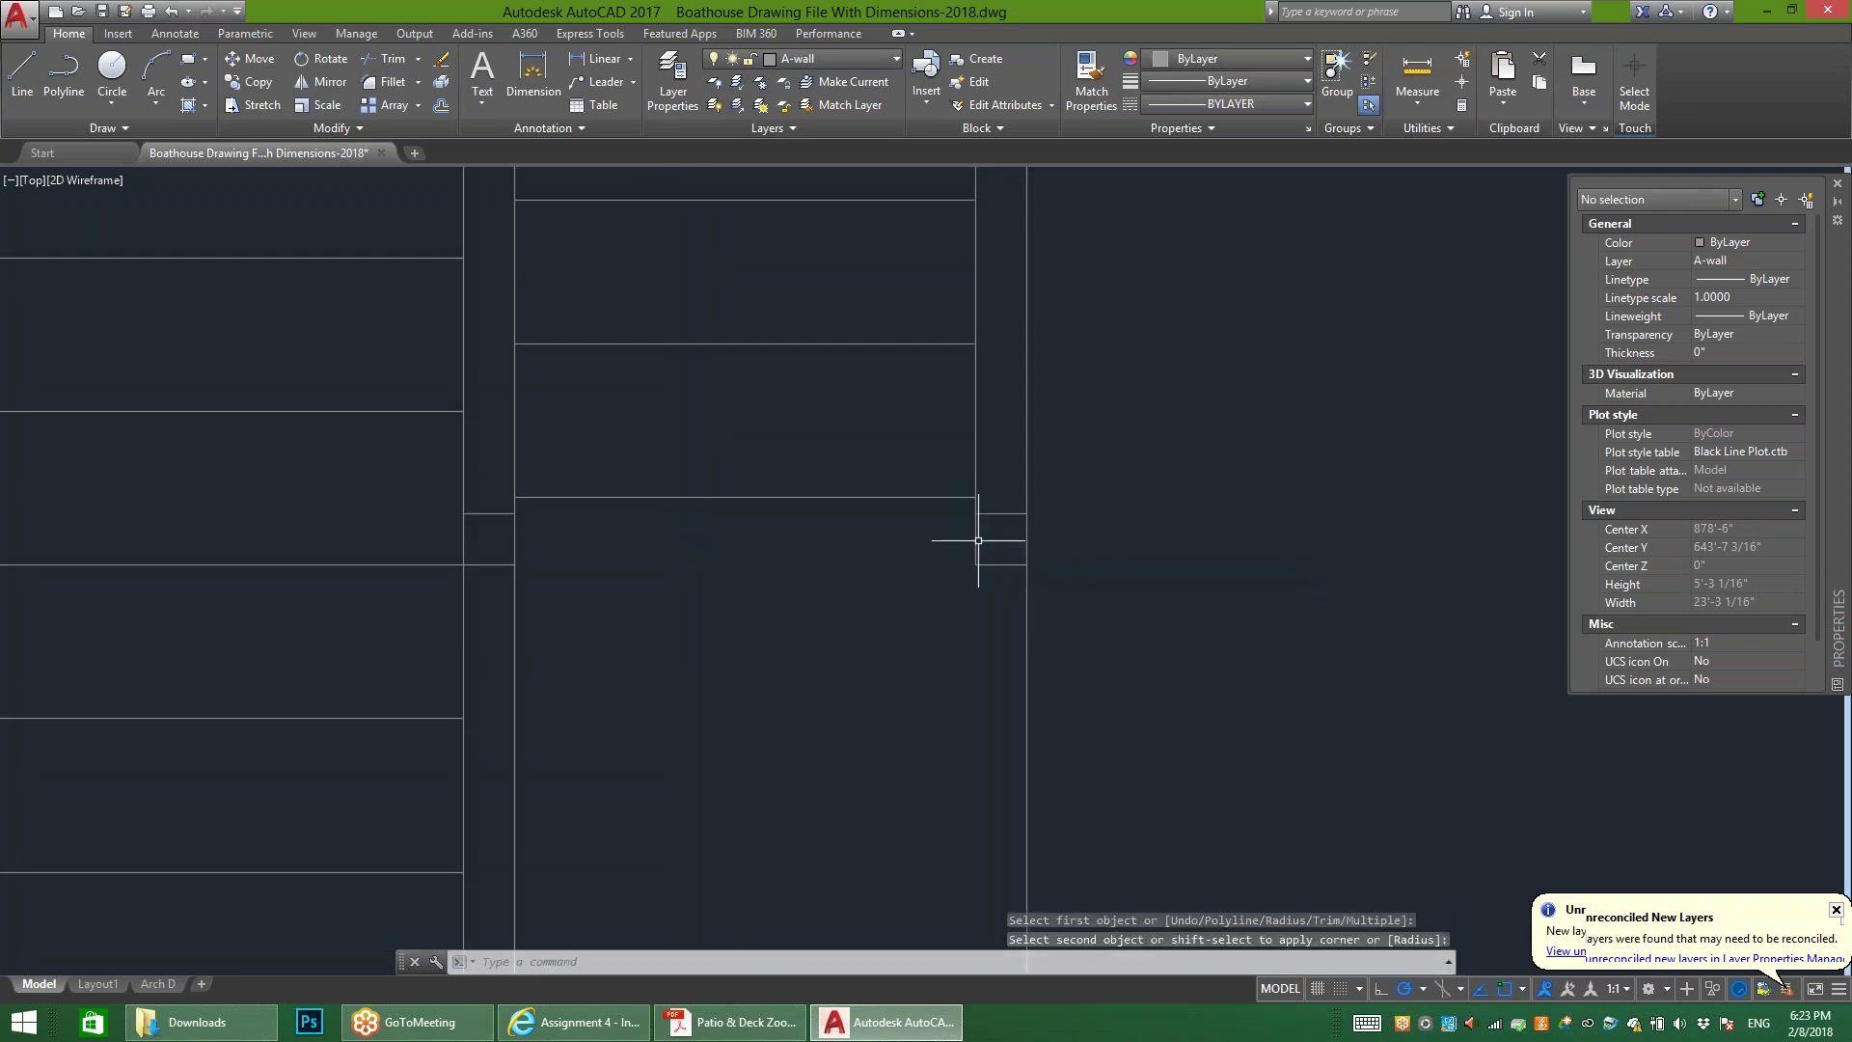
pyautogui.press('Return')
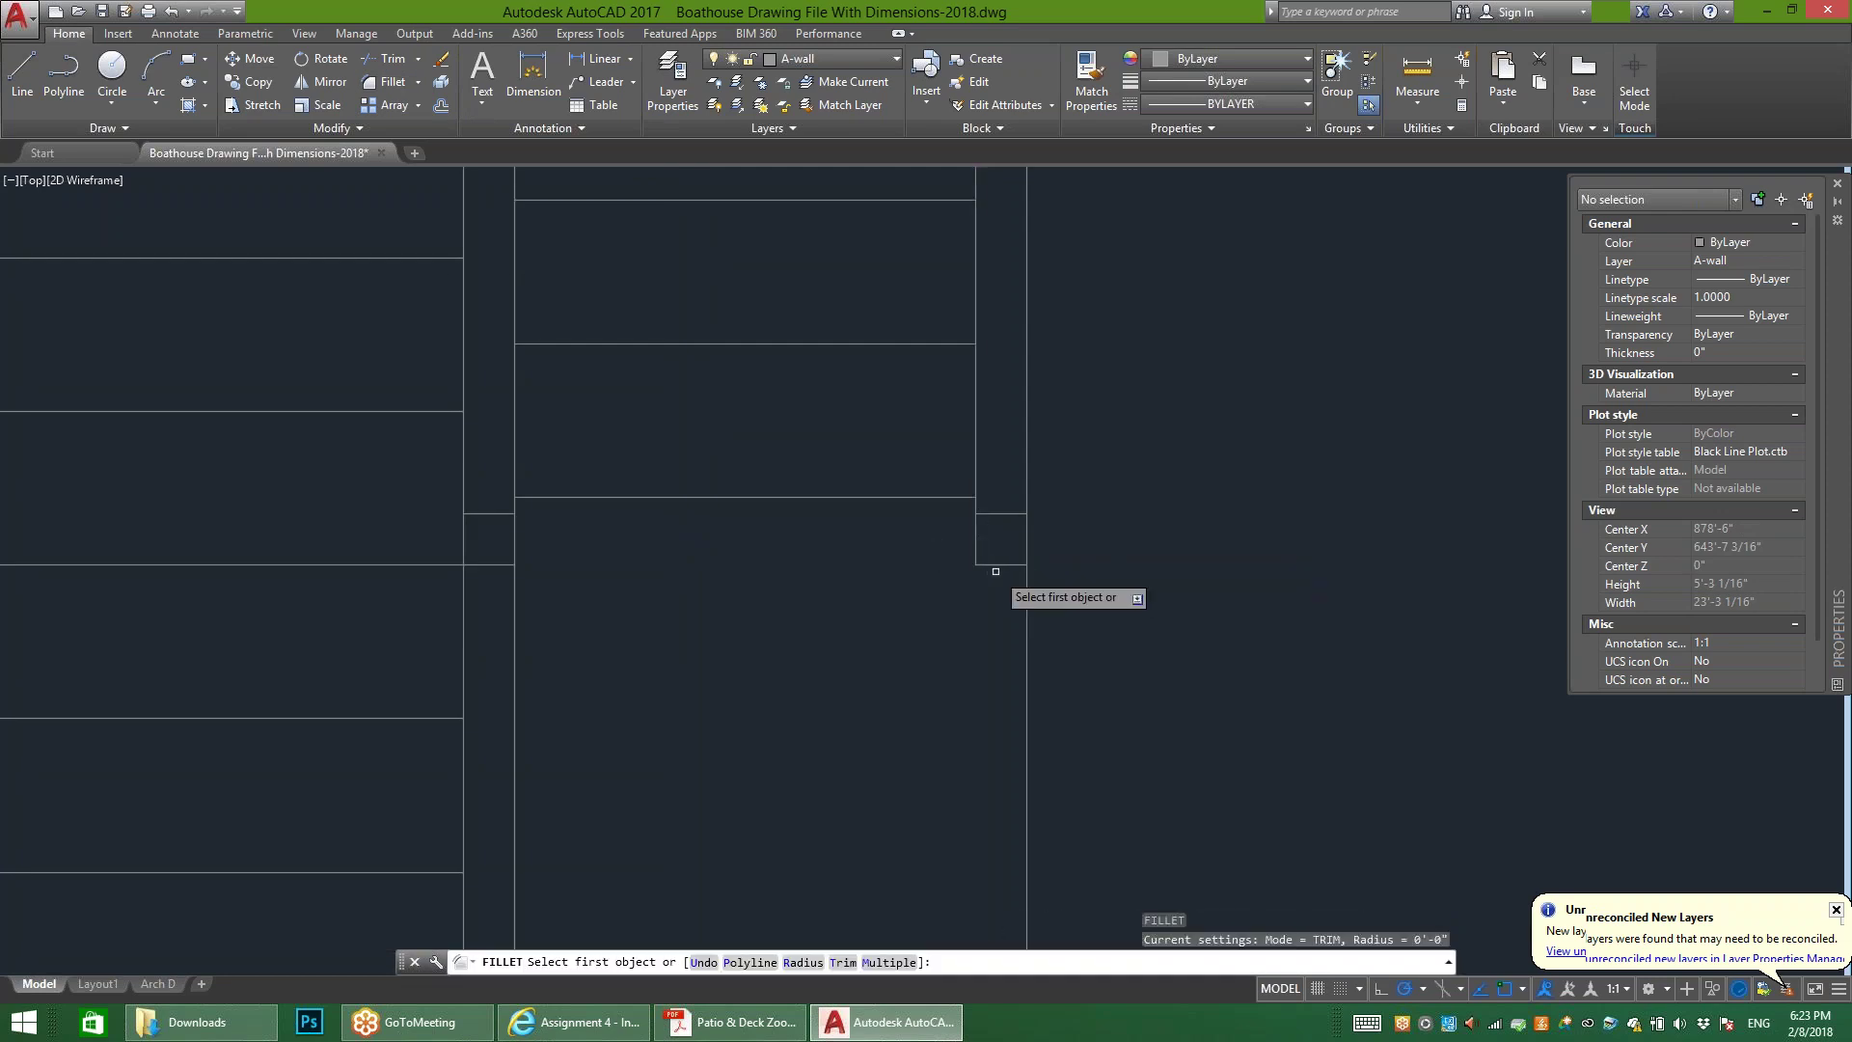
pyautogui.click(1003, 563)
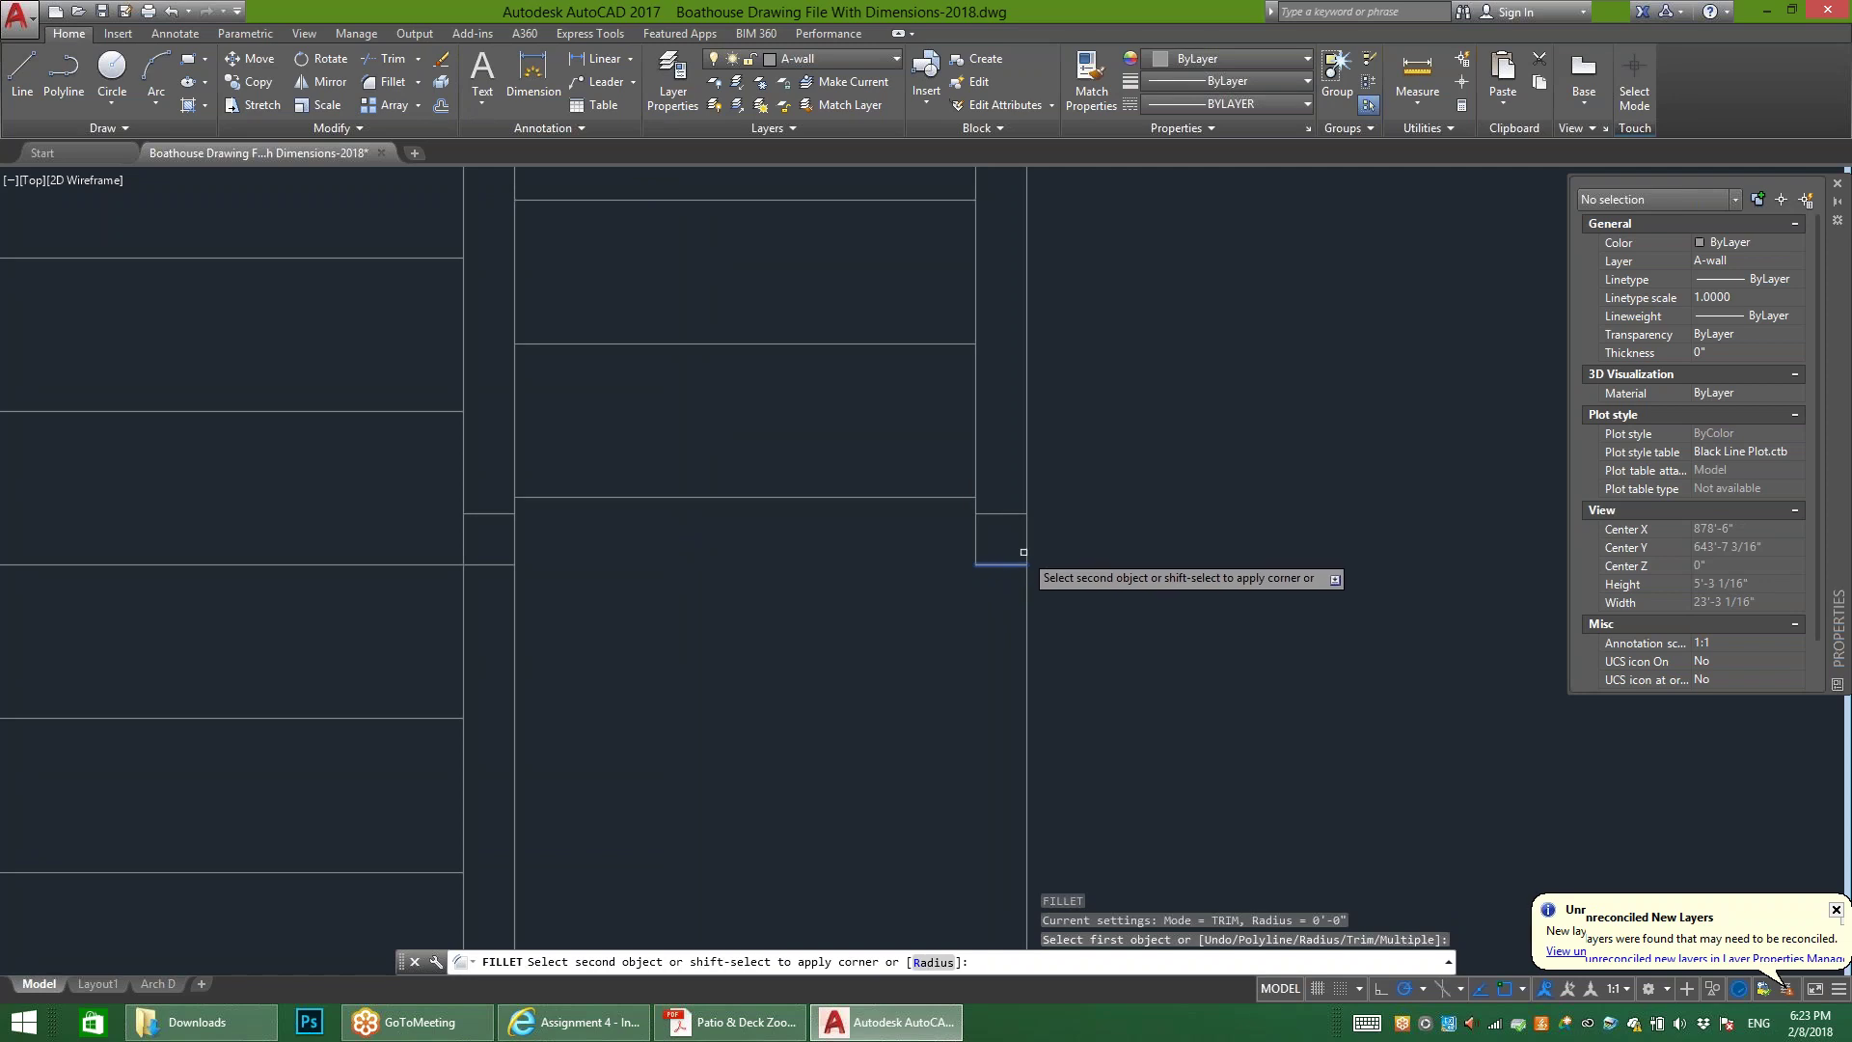
pyautogui.click(1027, 549)
pyautogui.scroll(-4, 1028, 656)
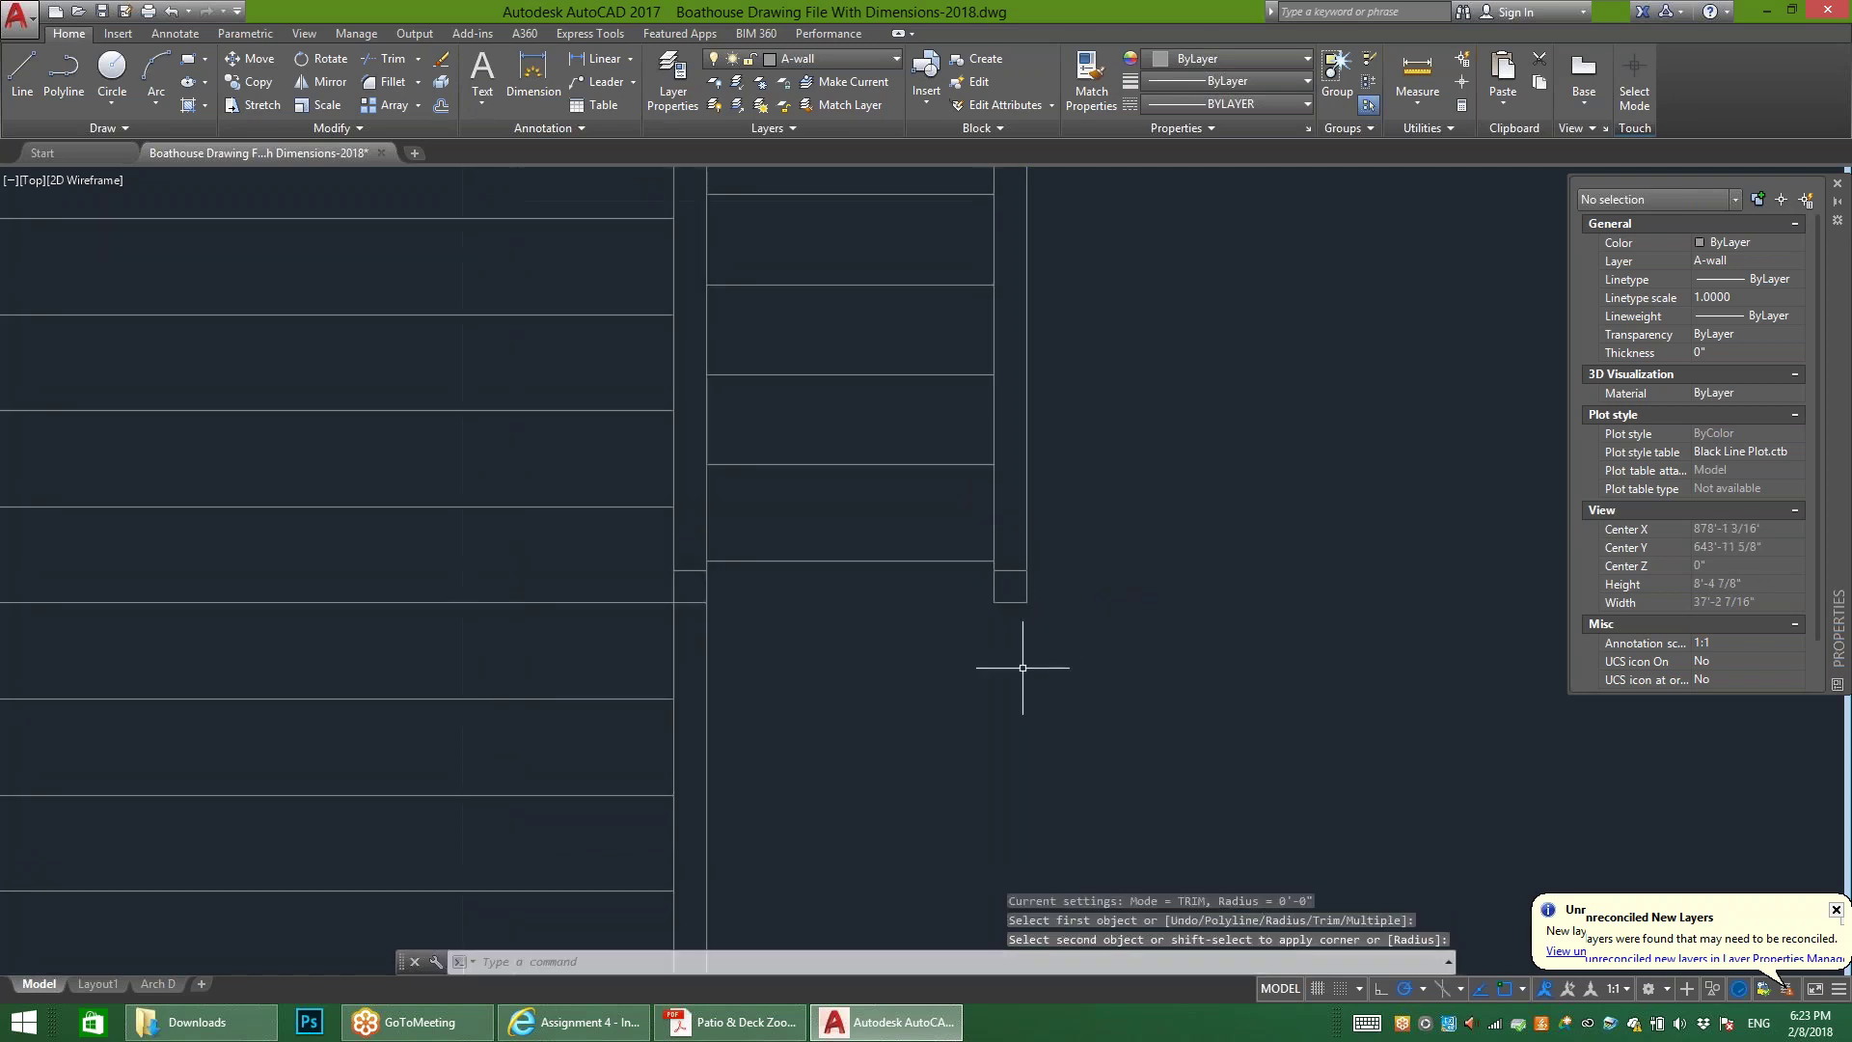
pyautogui.scroll(-4, 1021, 668)
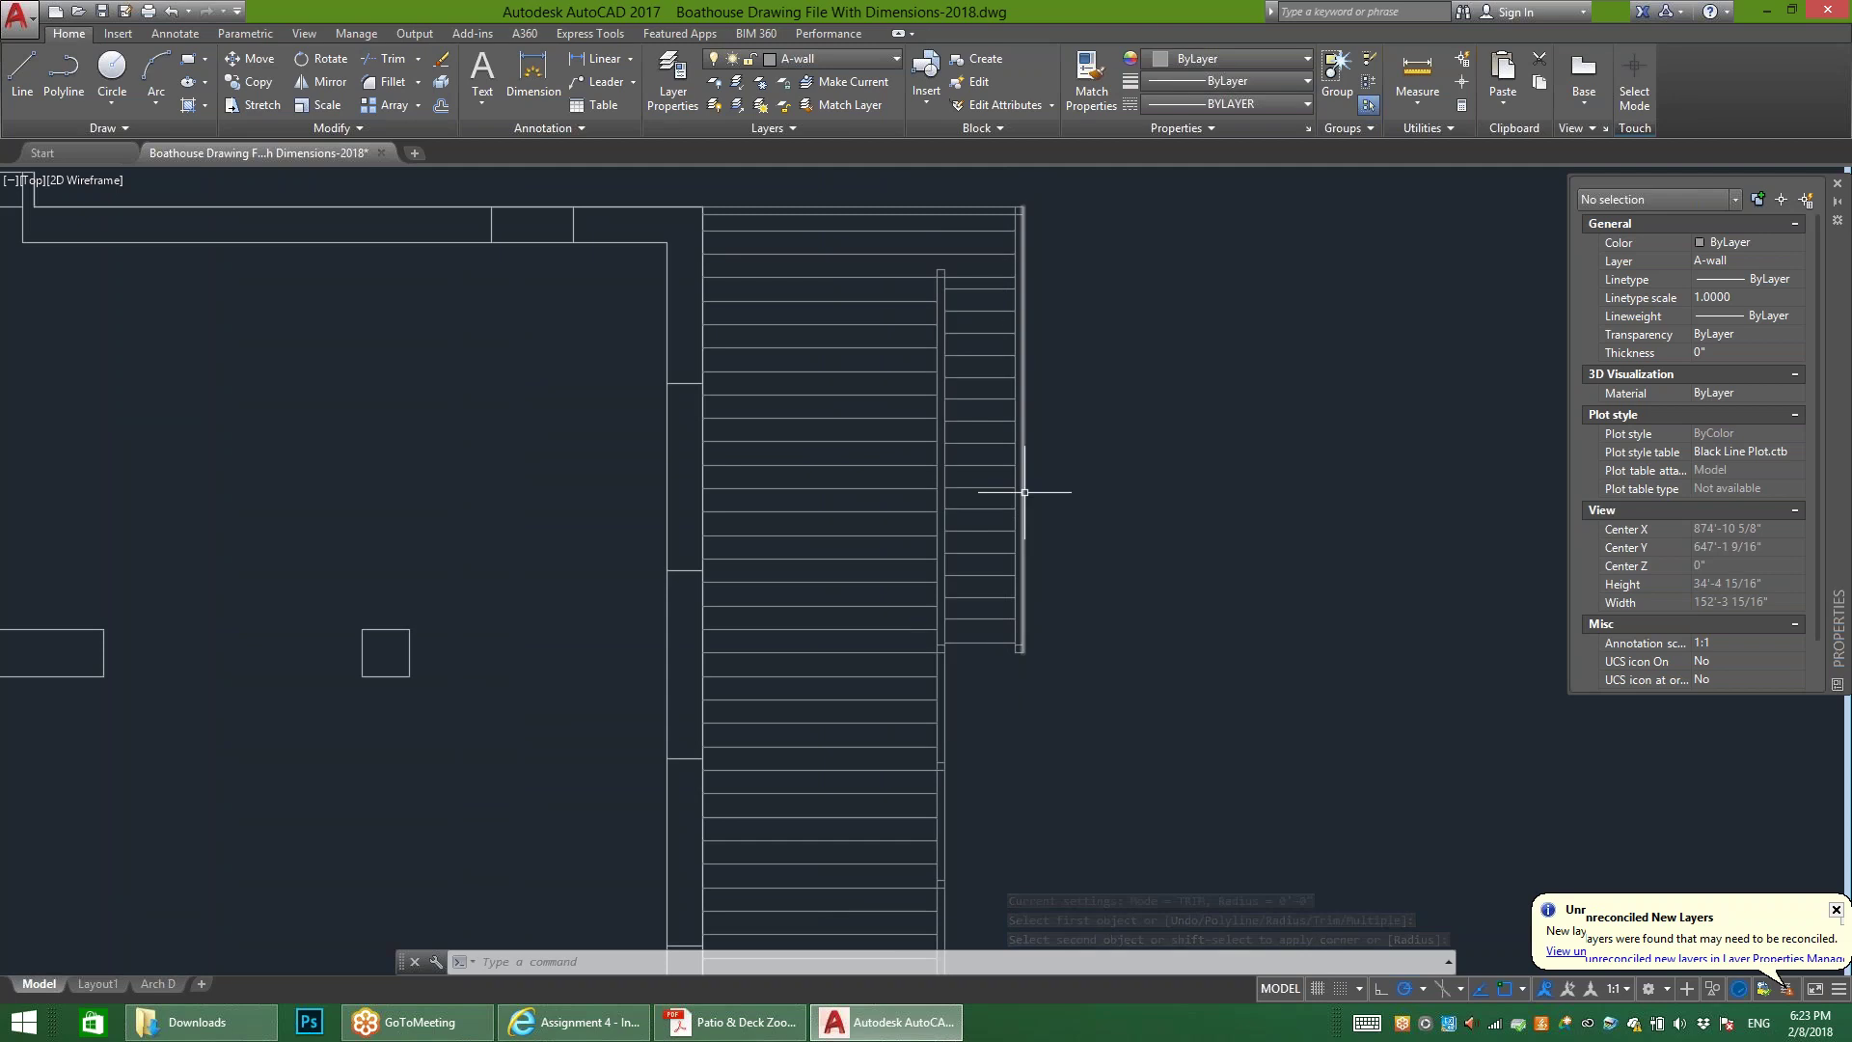
pyautogui.scroll(-2, 976, 540)
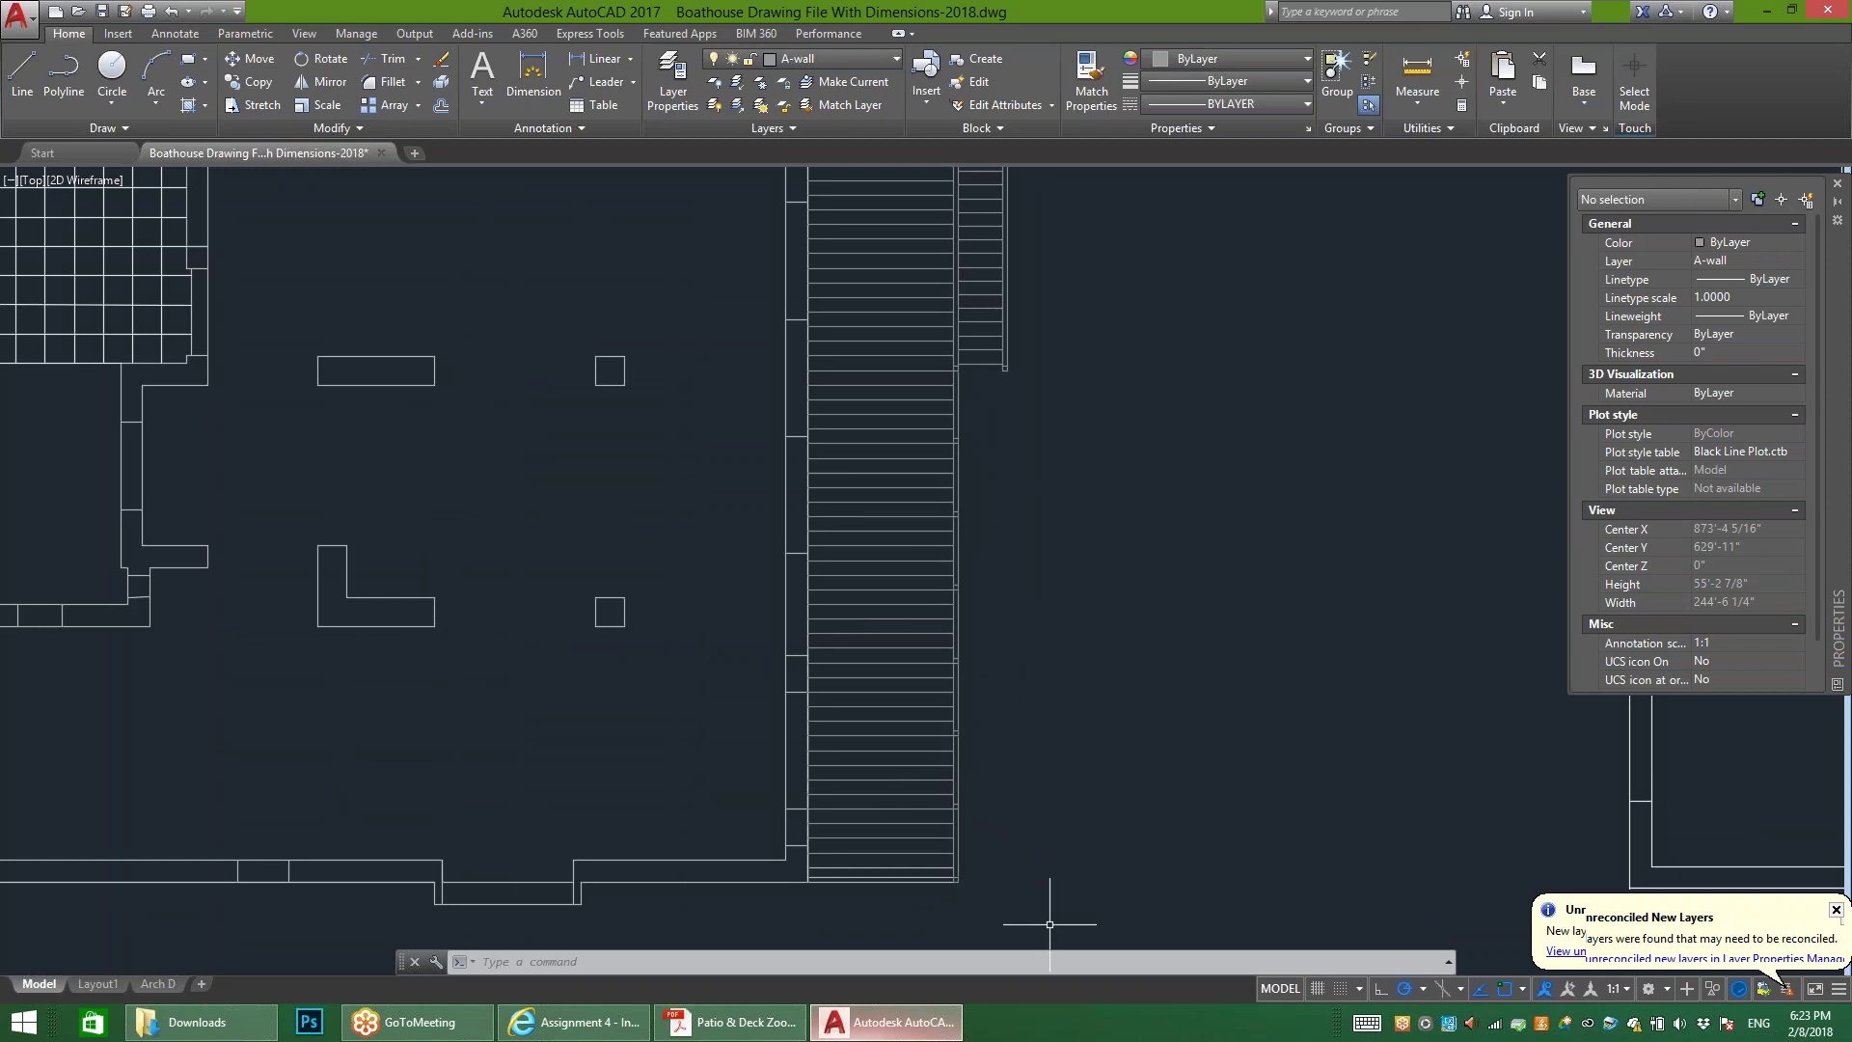
# Step: Examine the railing posts and dimensions at both ends of the deck in the boathouse core drawing PDF, and return to AutoCAD
pyautogui.moveTo(733, 1023)
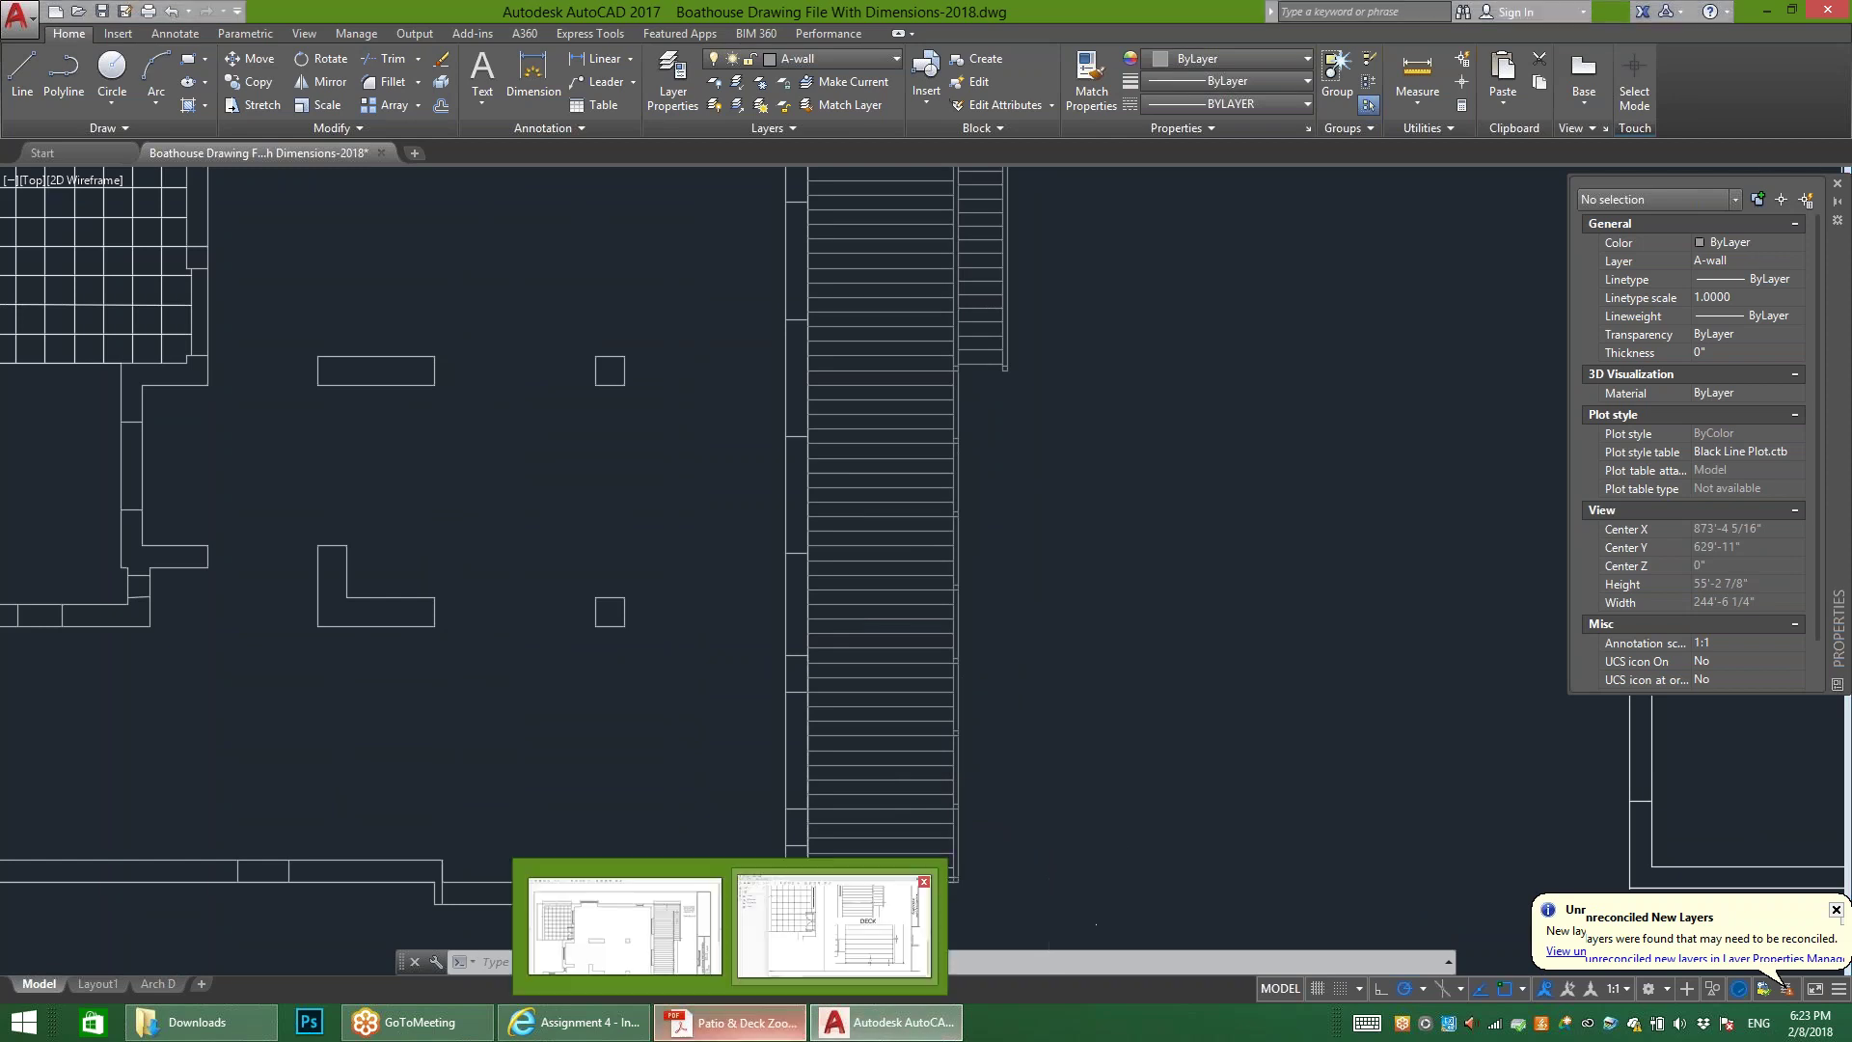
pyautogui.click(834, 924)
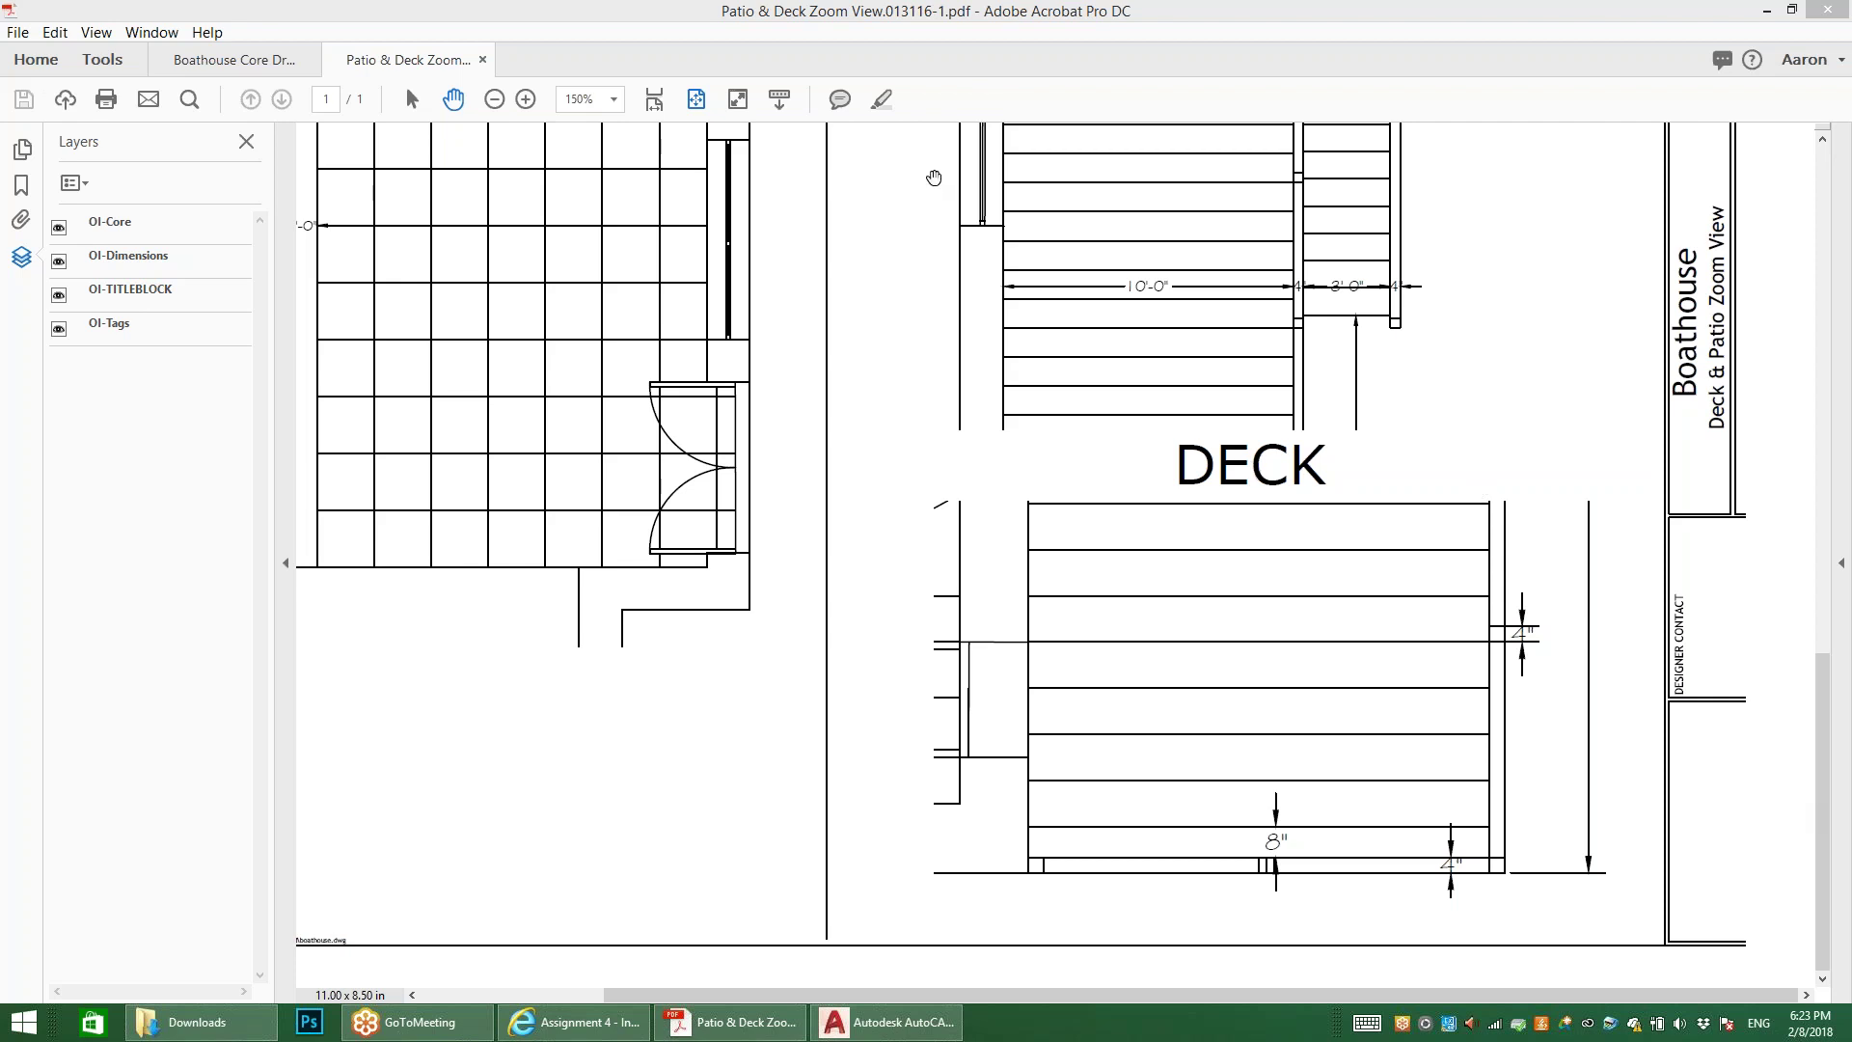
pyautogui.click(235, 59)
pyautogui.scroll(-3, 1259, 560)
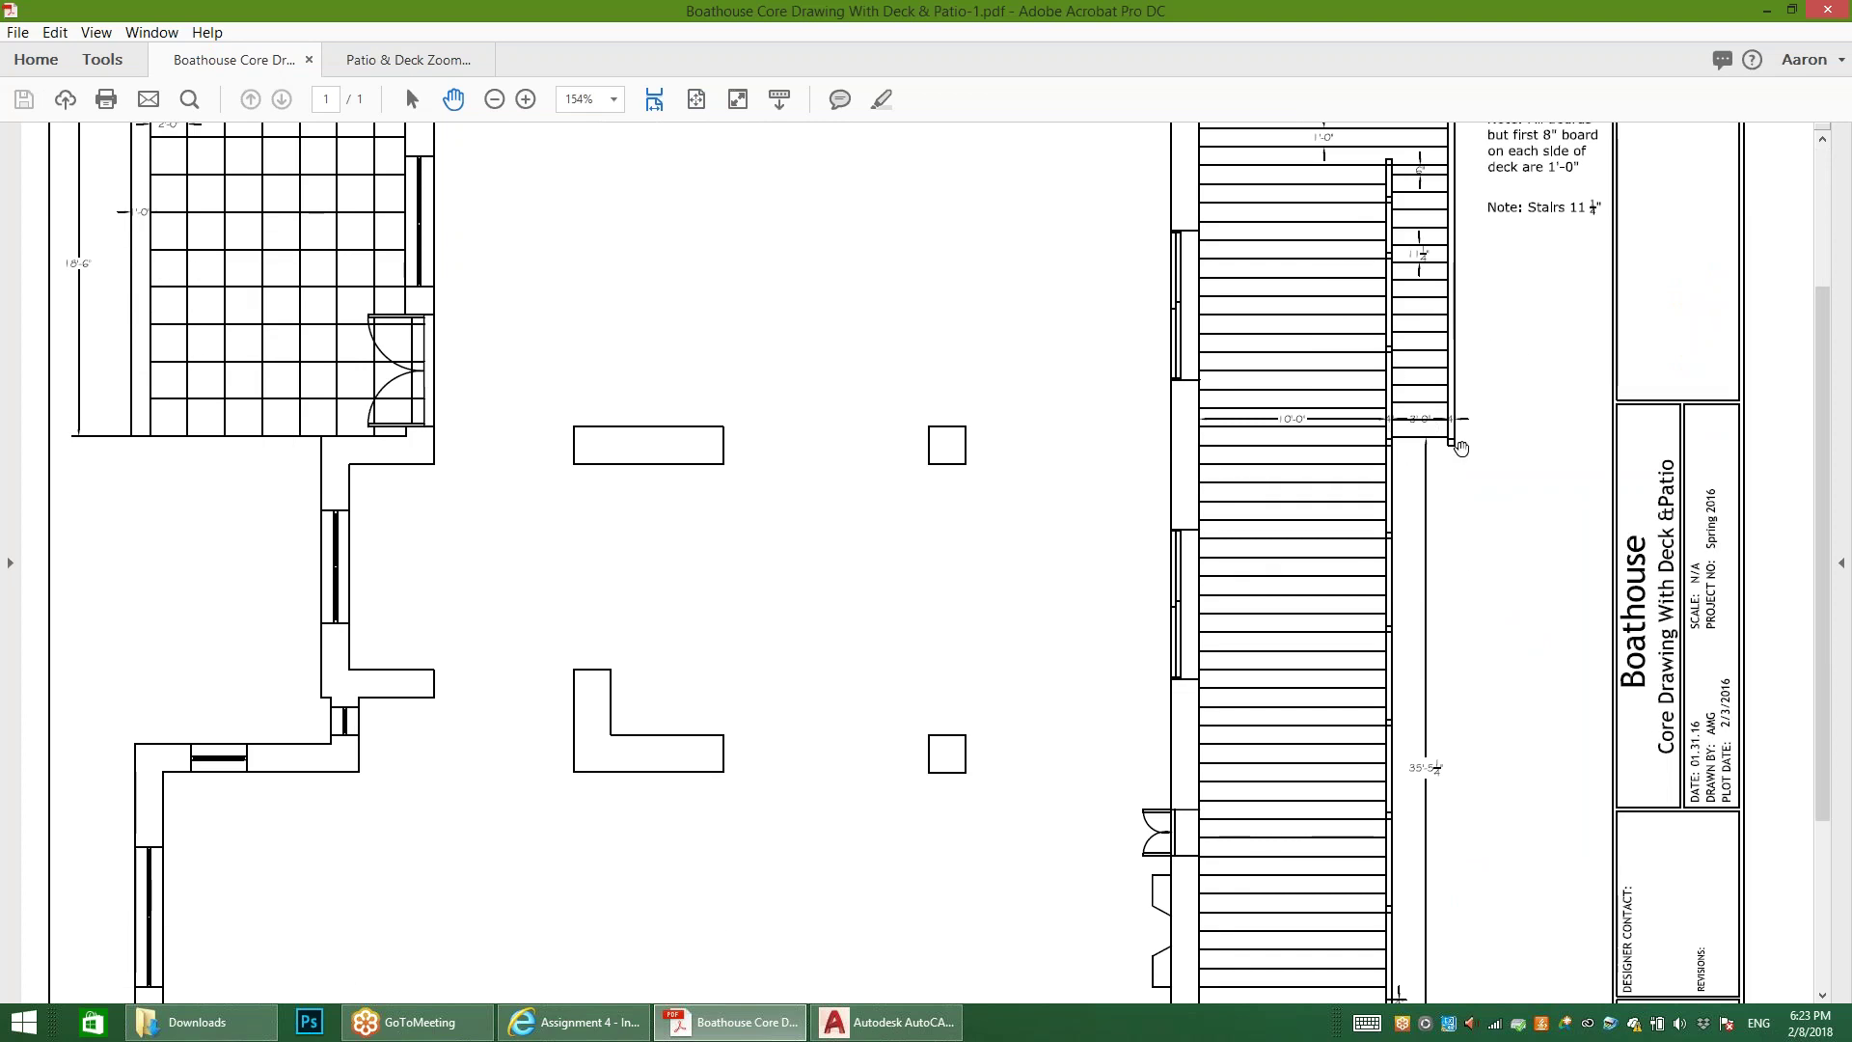
pyautogui.scroll(2, 1462, 449)
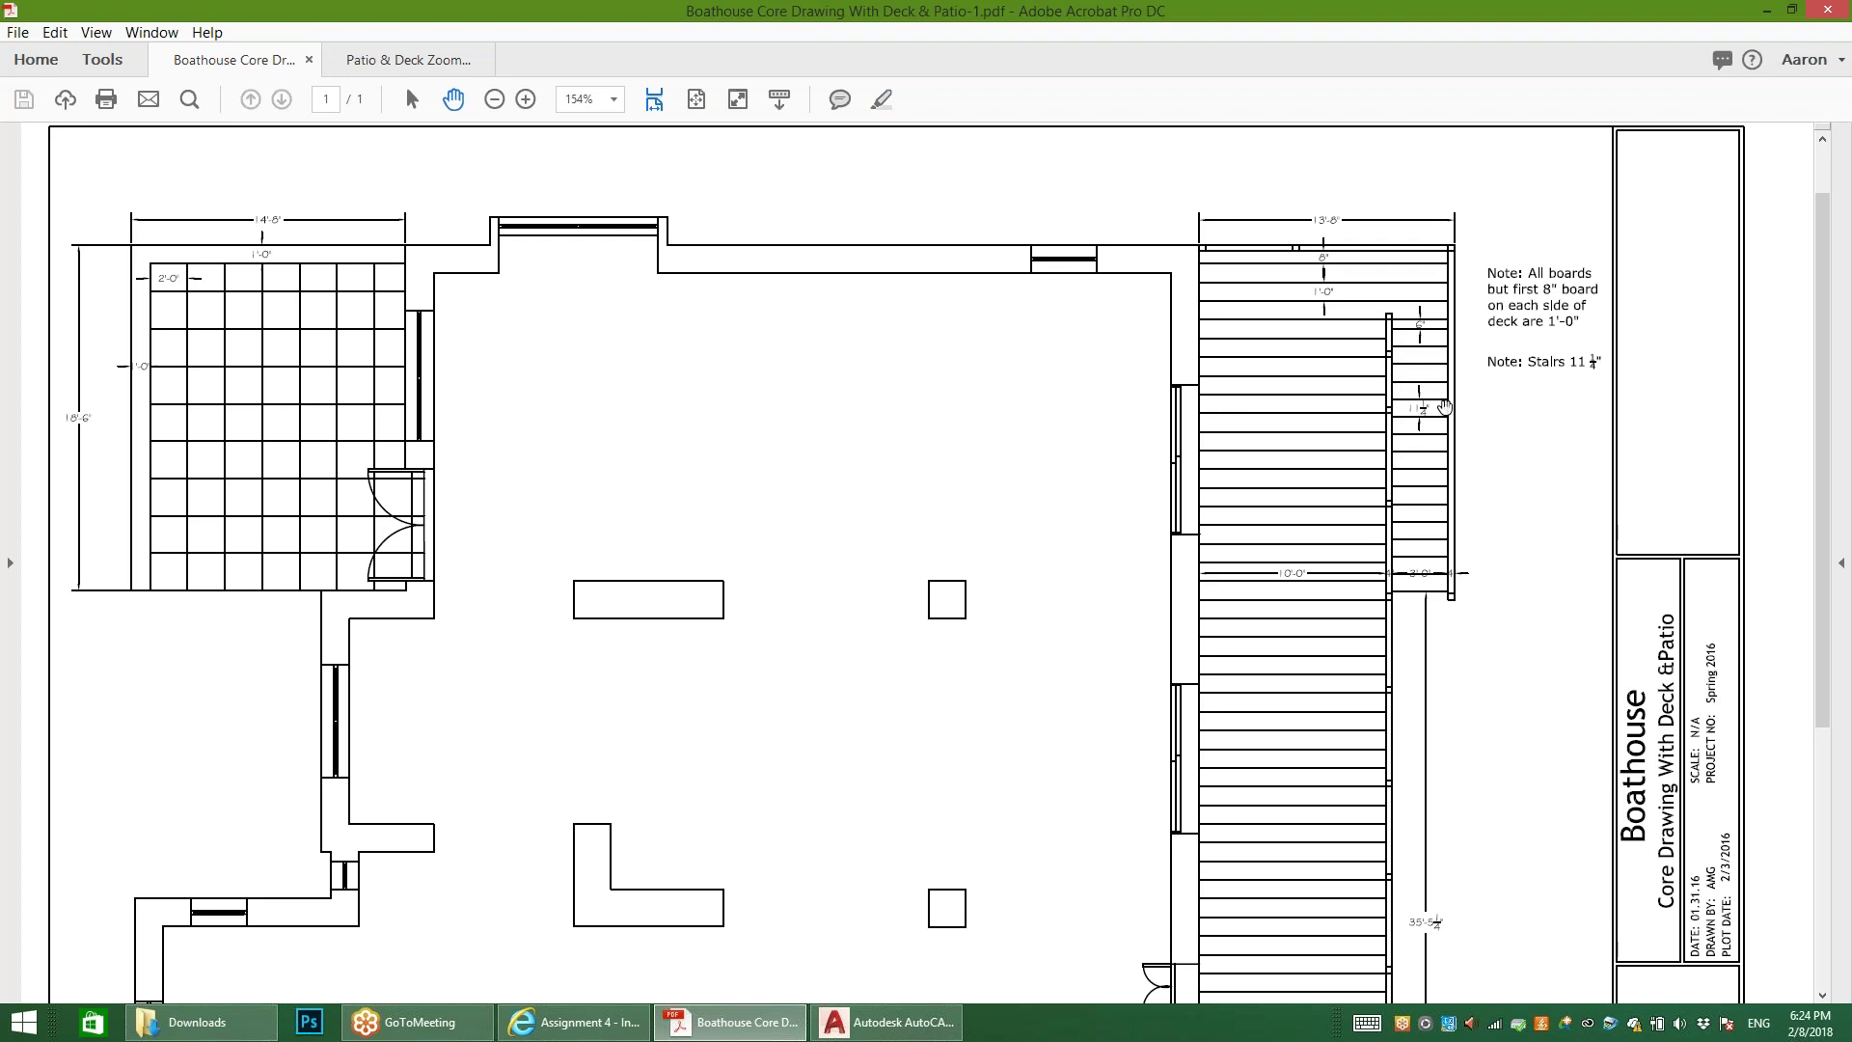
pyautogui.scroll(-4, 1274, 332)
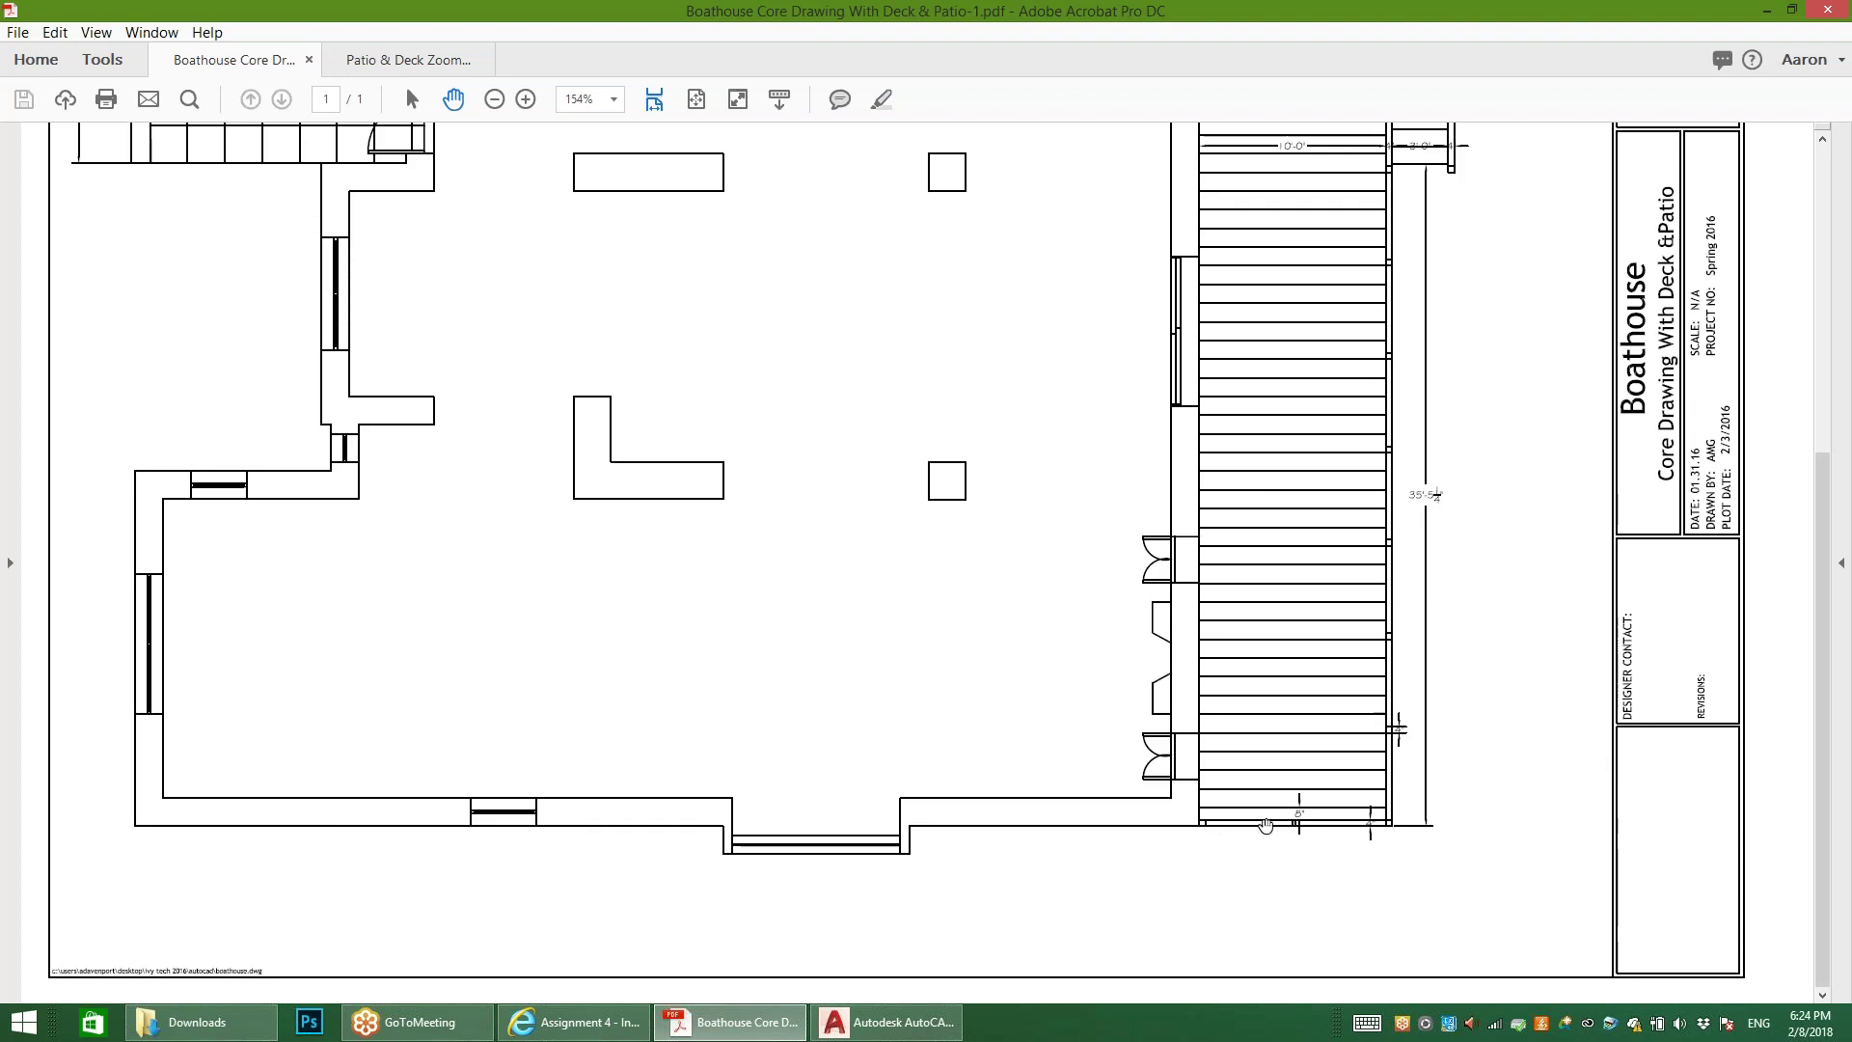
pyautogui.scroll(4, 1299, 825)
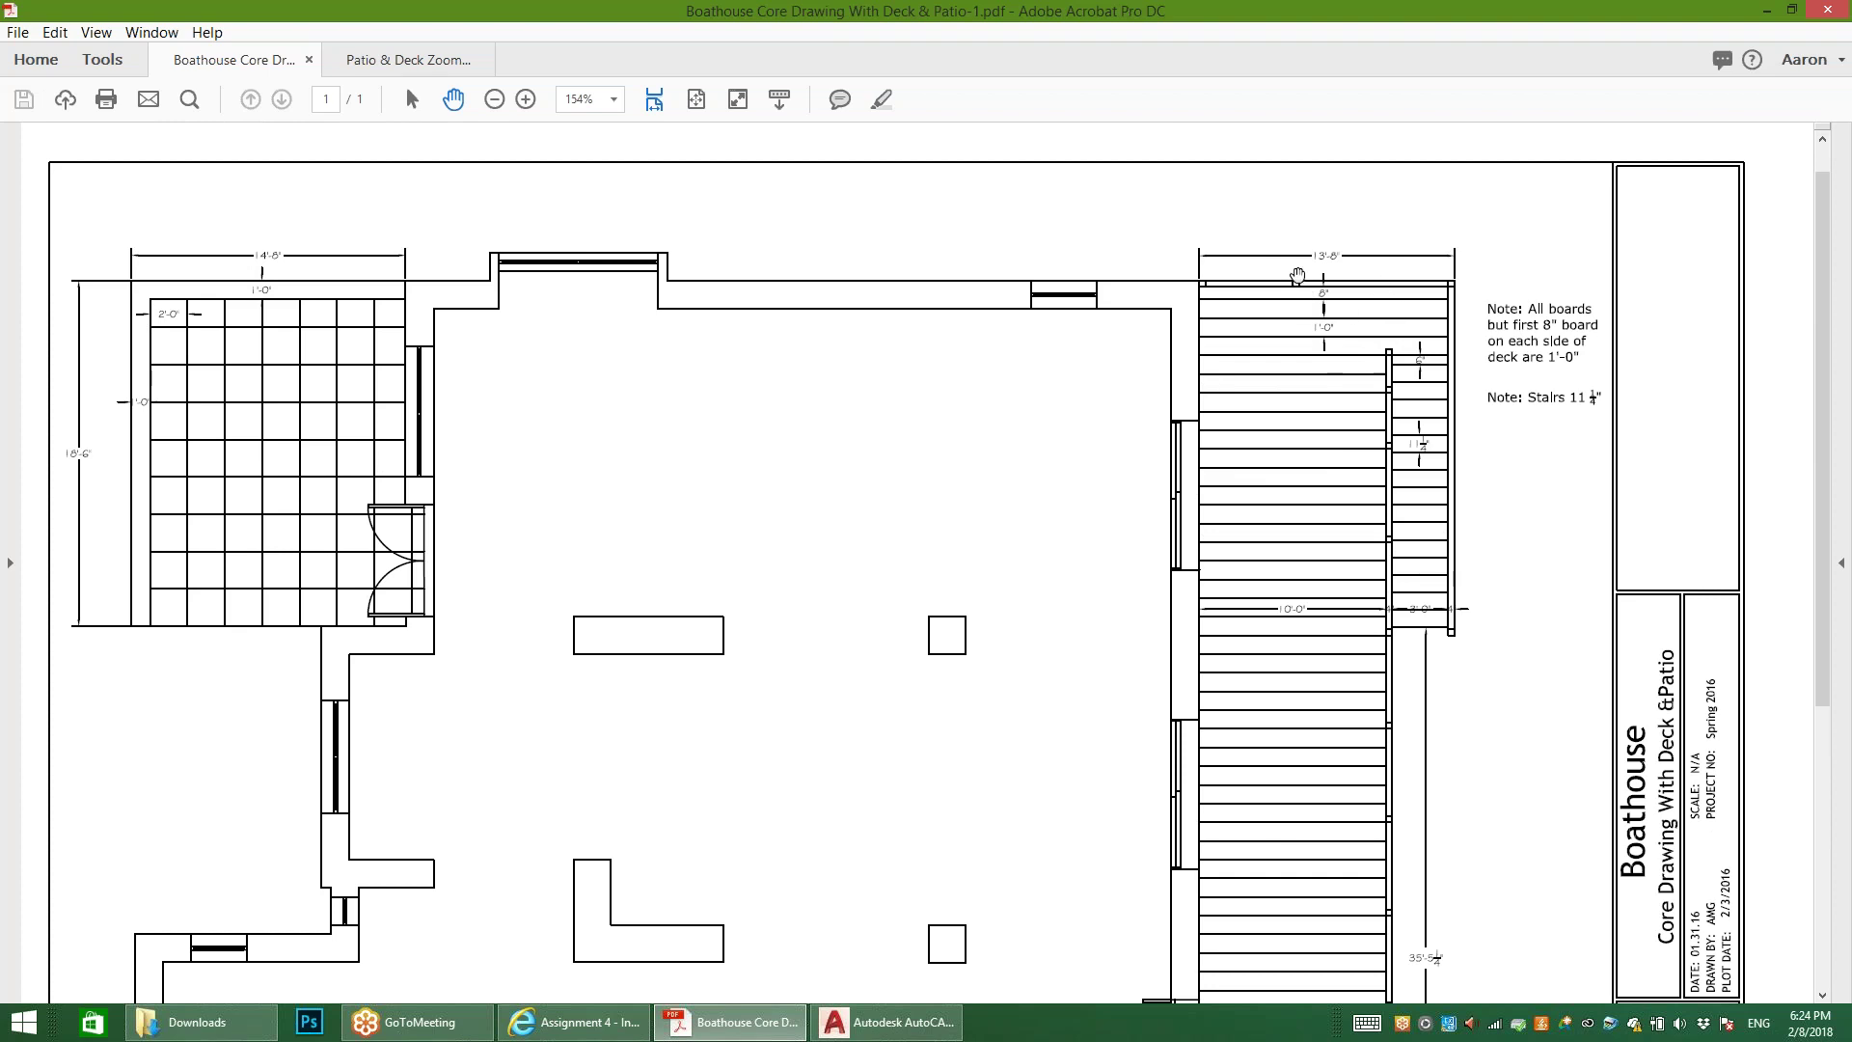
pyautogui.scroll(-4, 1273, 660)
pyautogui.scroll(4, 1309, 813)
pyautogui.scroll(-4, 1302, 819)
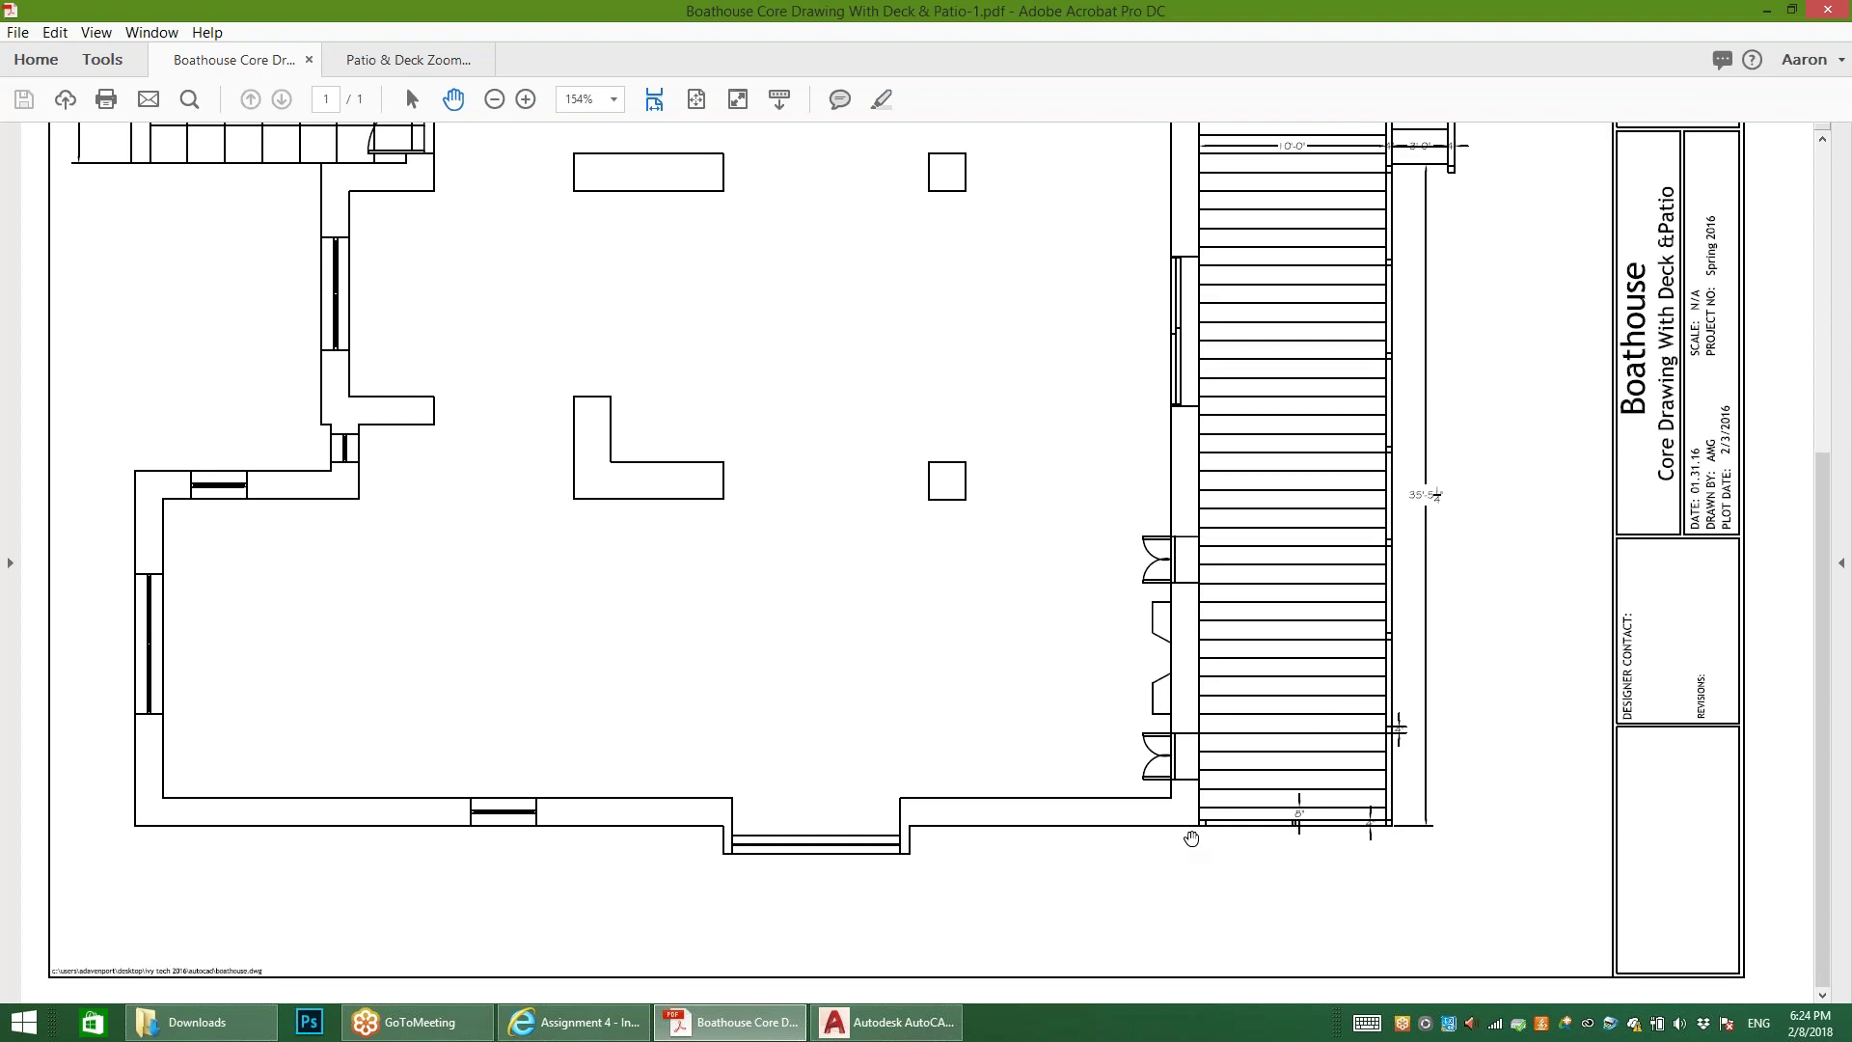
pyautogui.scroll(3, 1428, 218)
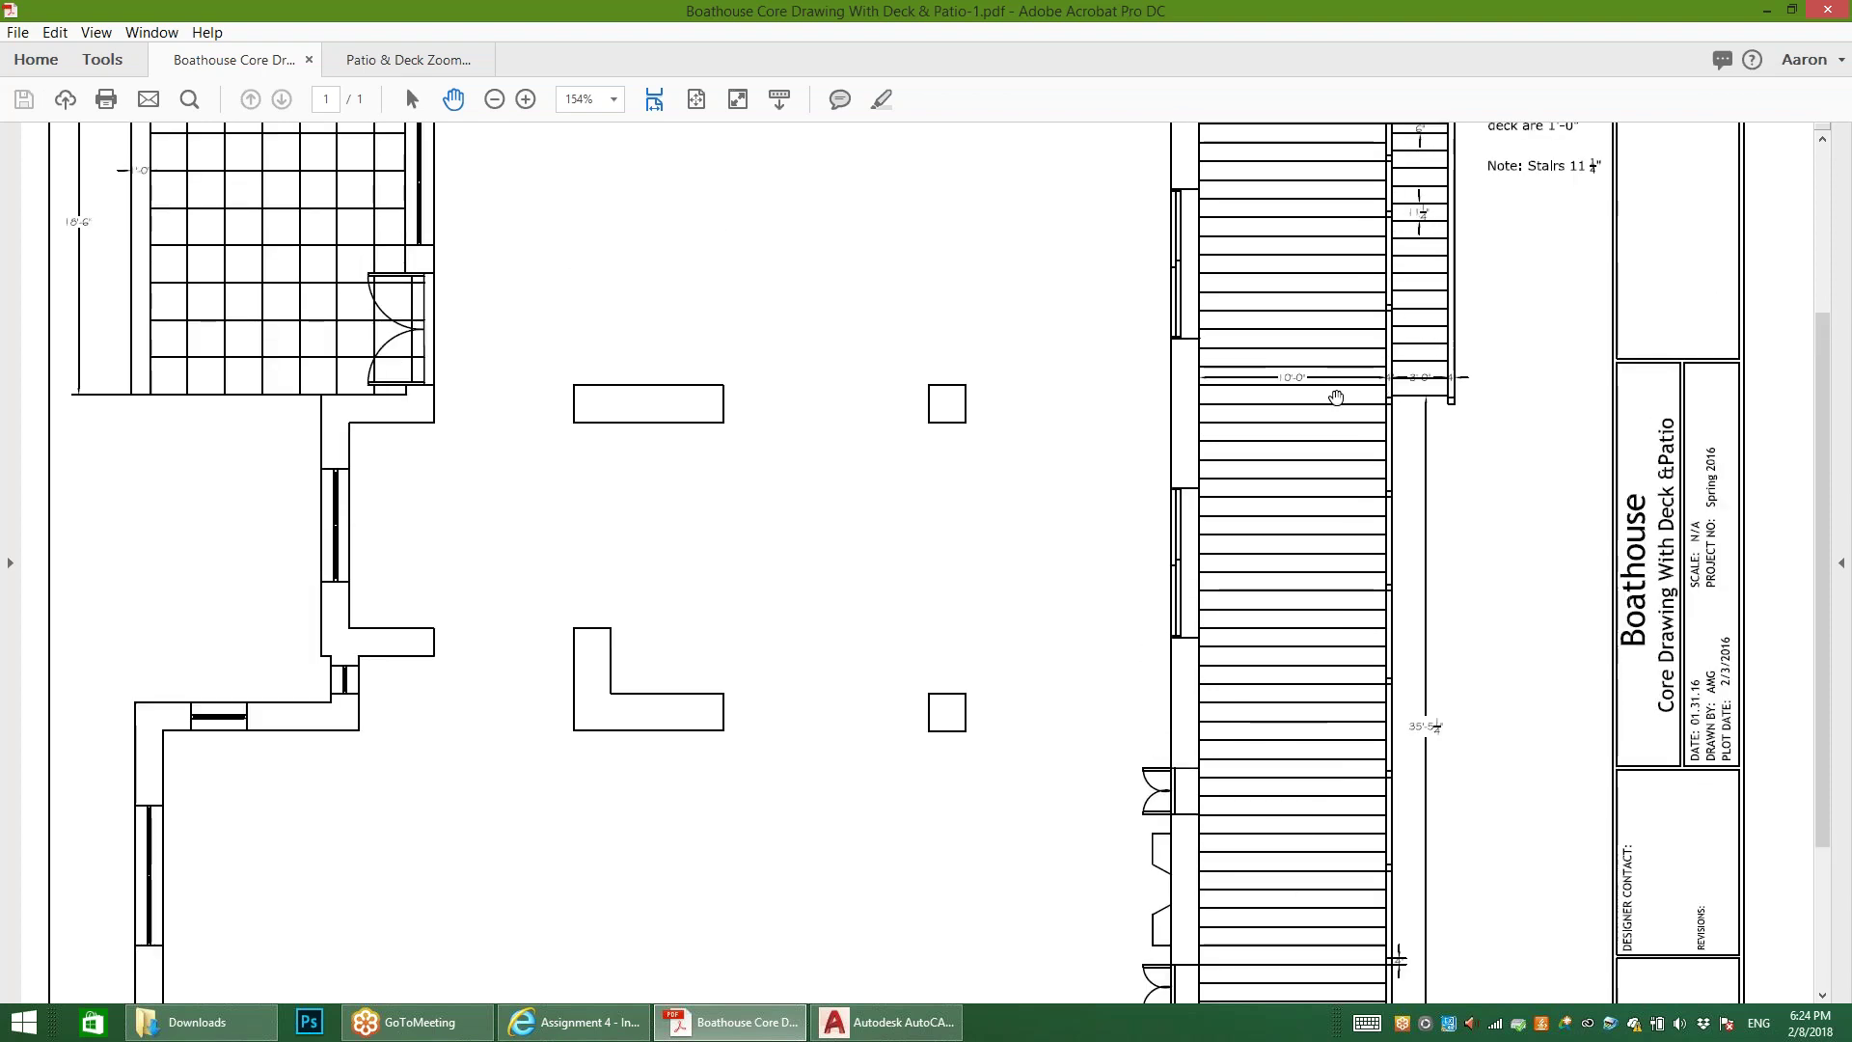
pyautogui.click(887, 1021)
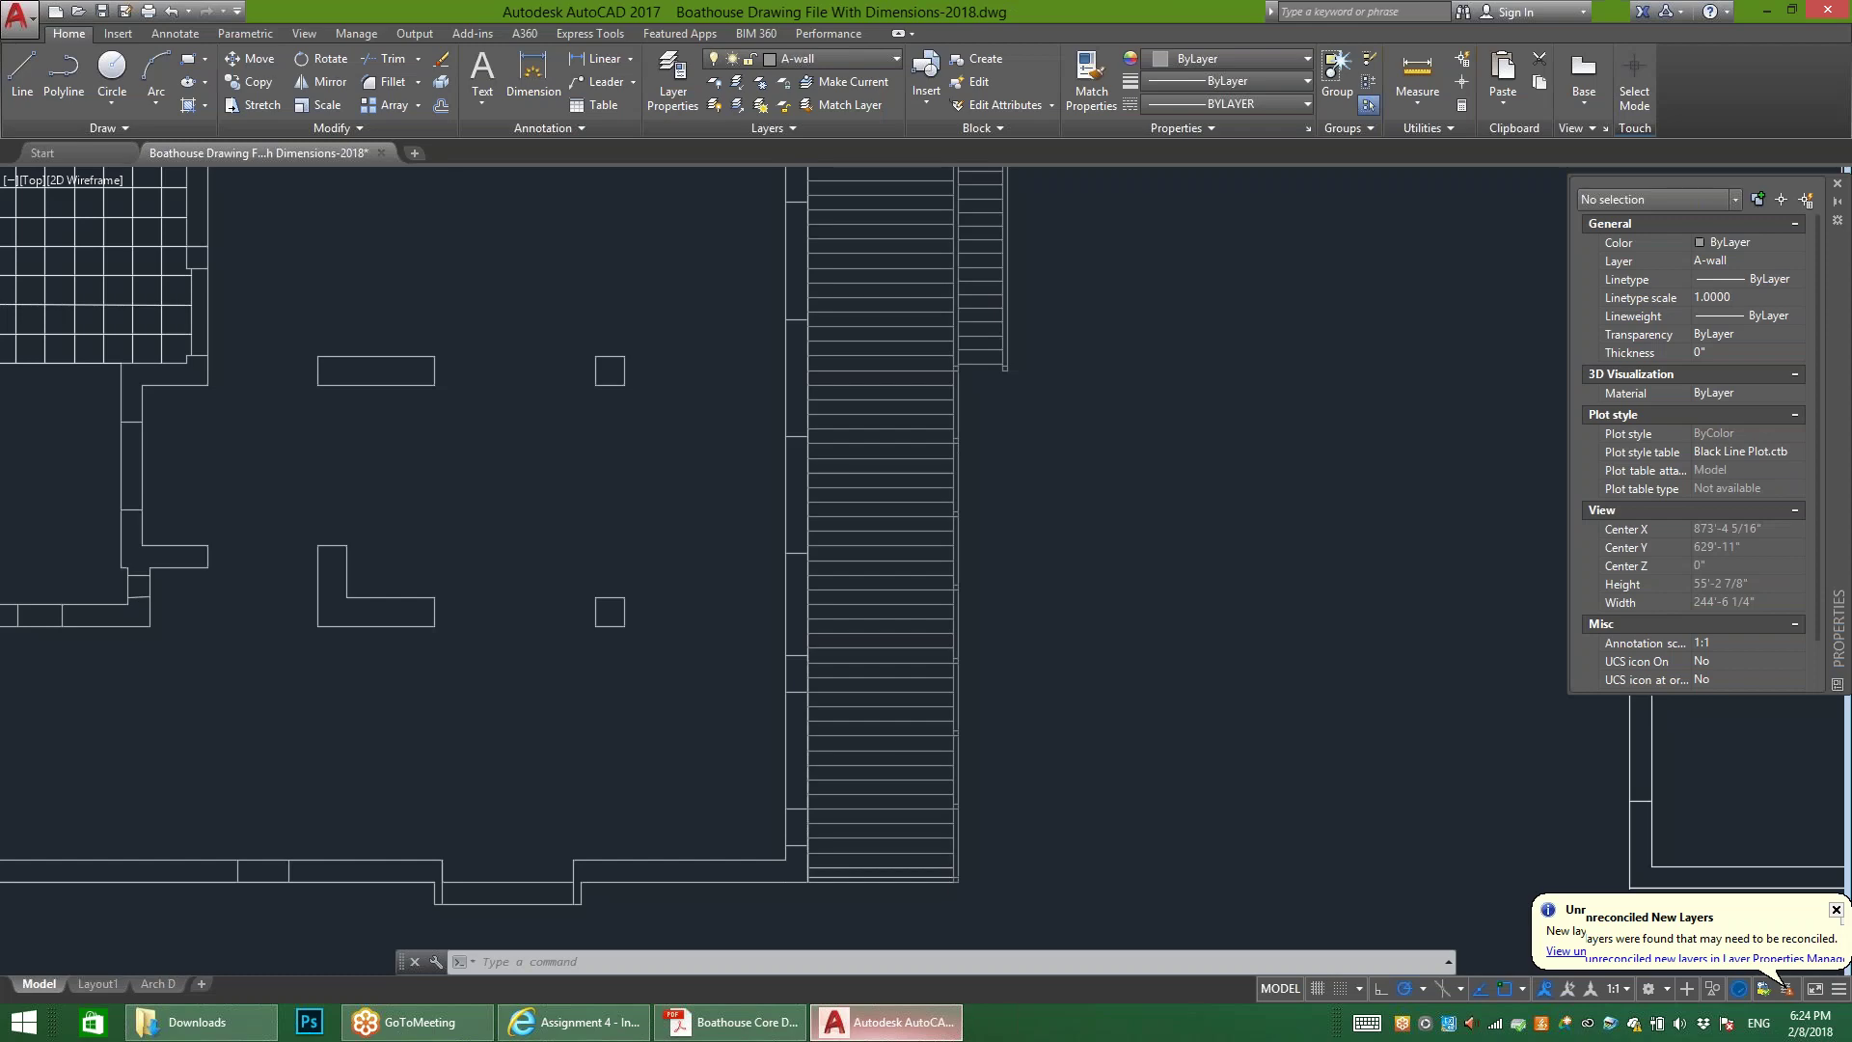
# Step: Try to draw a vertical post line across the deck's lower railing, with its start offset 4" from the house wall corner
pyautogui.scroll(8, 889, 876)
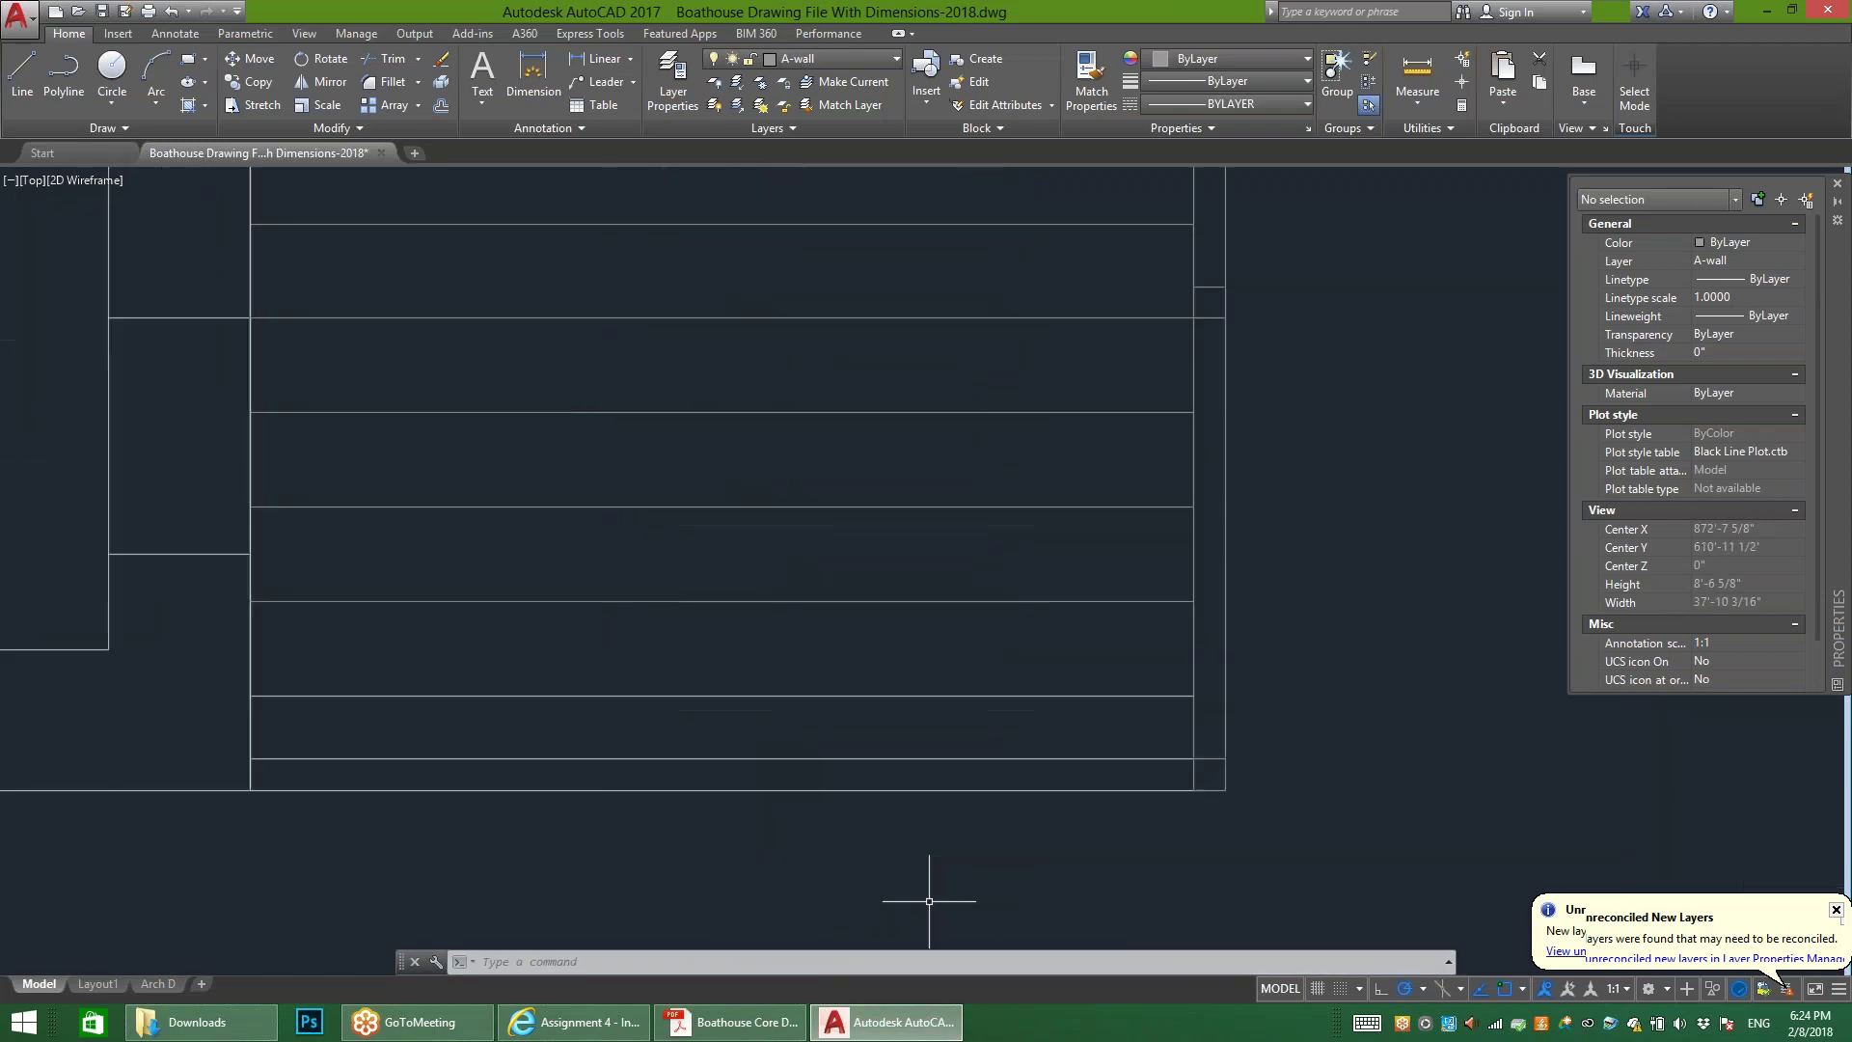
pyautogui.scroll(-2, 1141, 769)
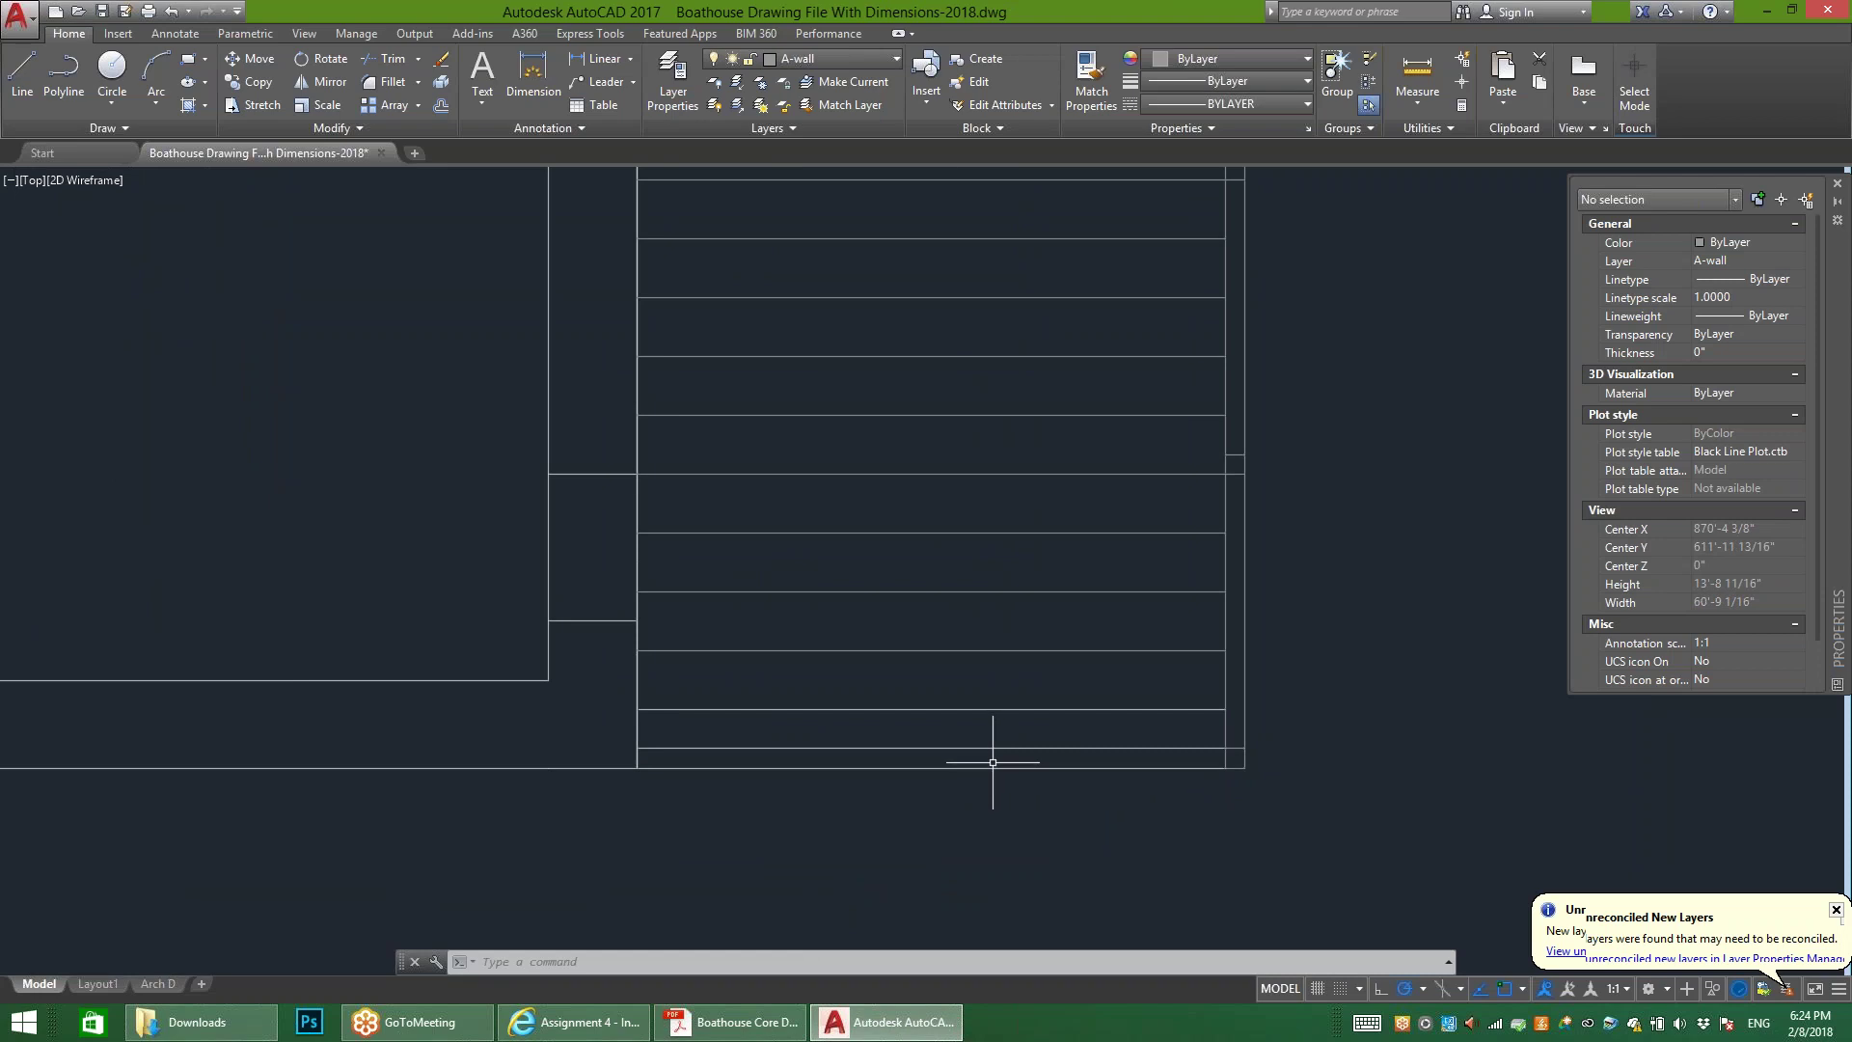
pyautogui.moveTo(649, 744)
pyautogui.mouseDown(button='middle')
pyautogui.moveTo(930, 709)
pyautogui.moveTo(741, 690)
pyautogui.mouseUp(button='middle')
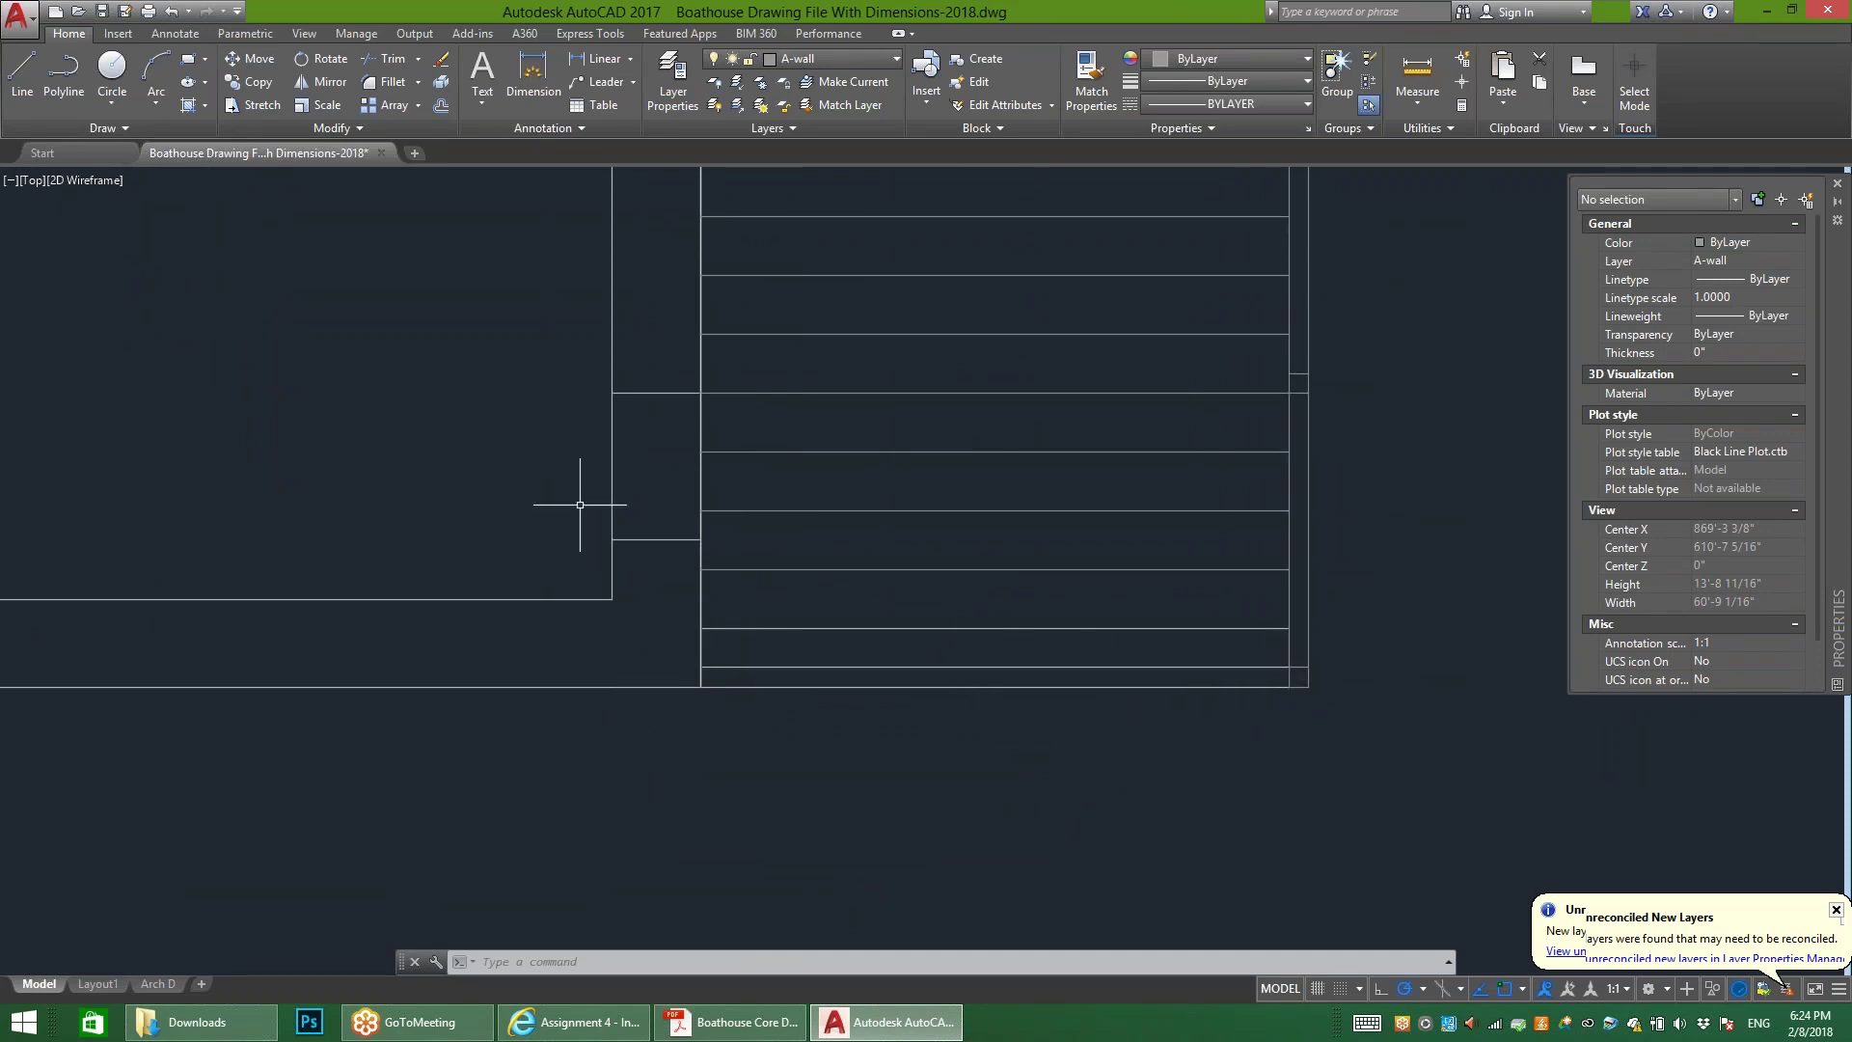
pyautogui.press('l')
pyautogui.press('Return')
pyautogui.scroll(2, 786, 906)
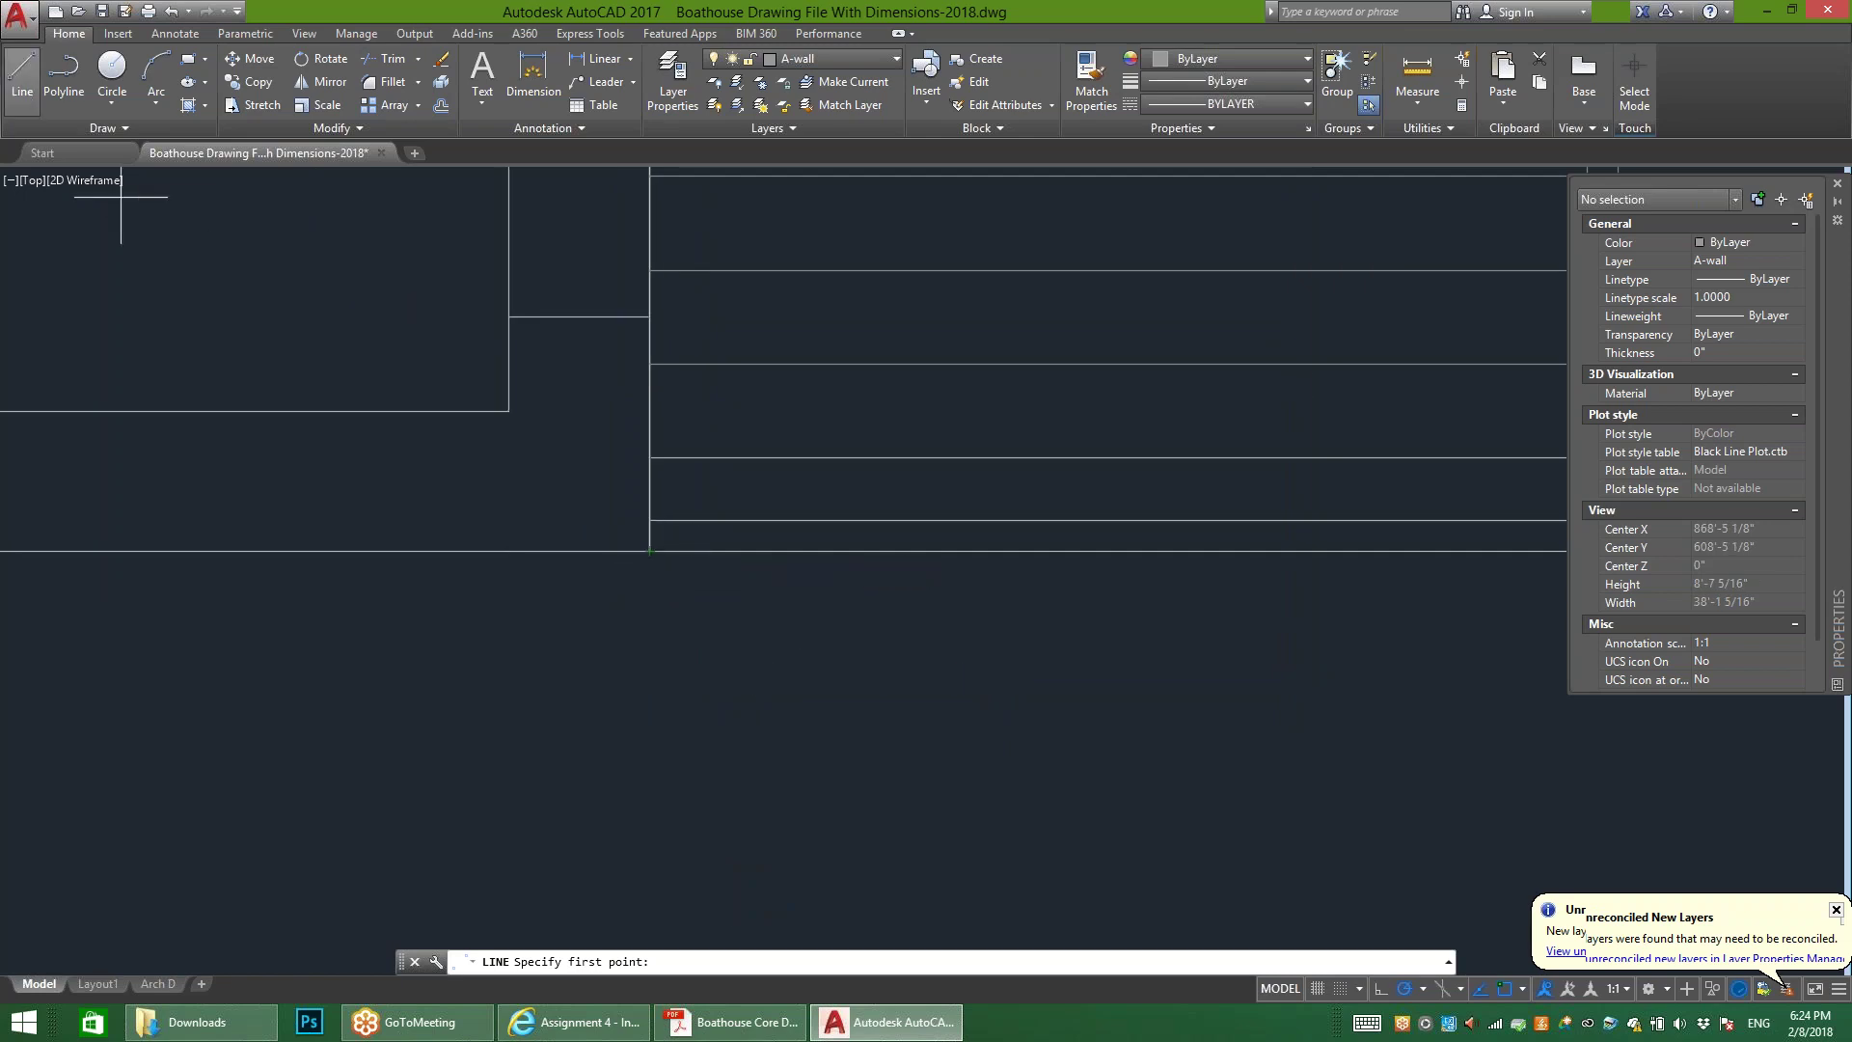
pyautogui.click(22, 69)
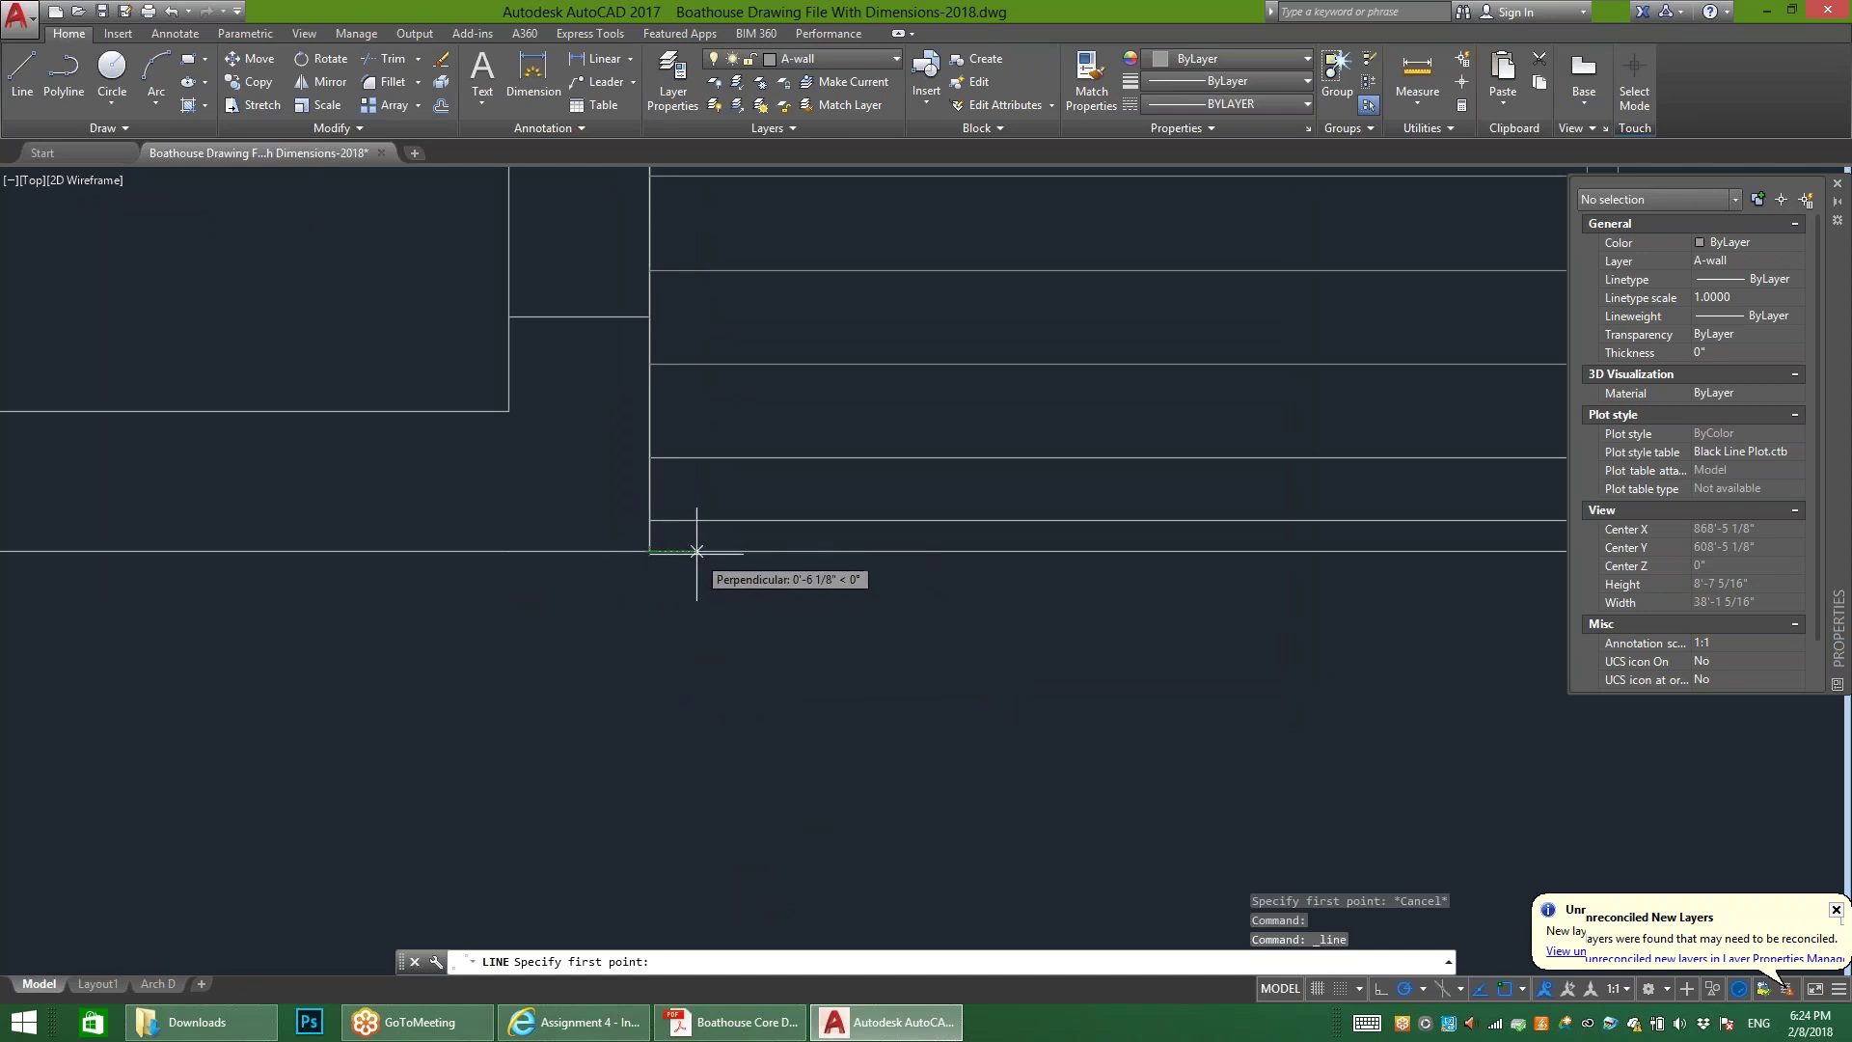
pyautogui.write('4')
pyautogui.press('Return')
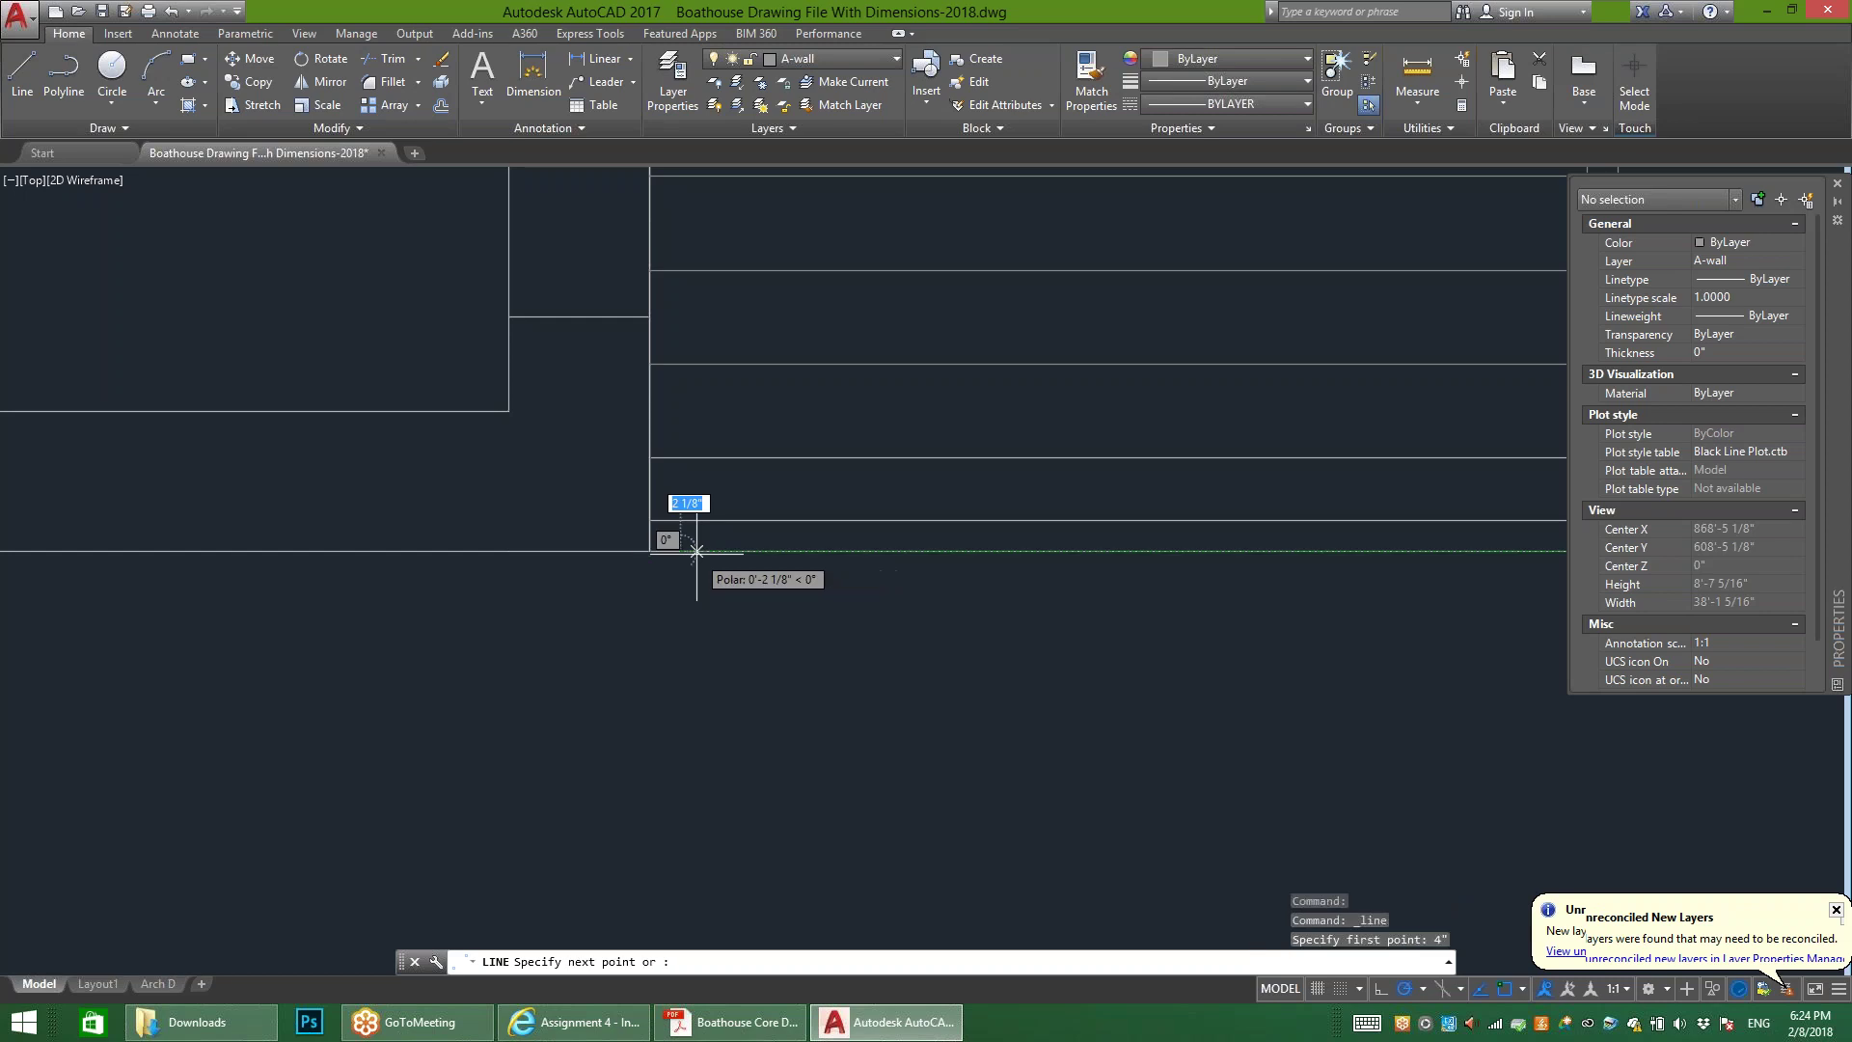
pyautogui.click(697, 550)
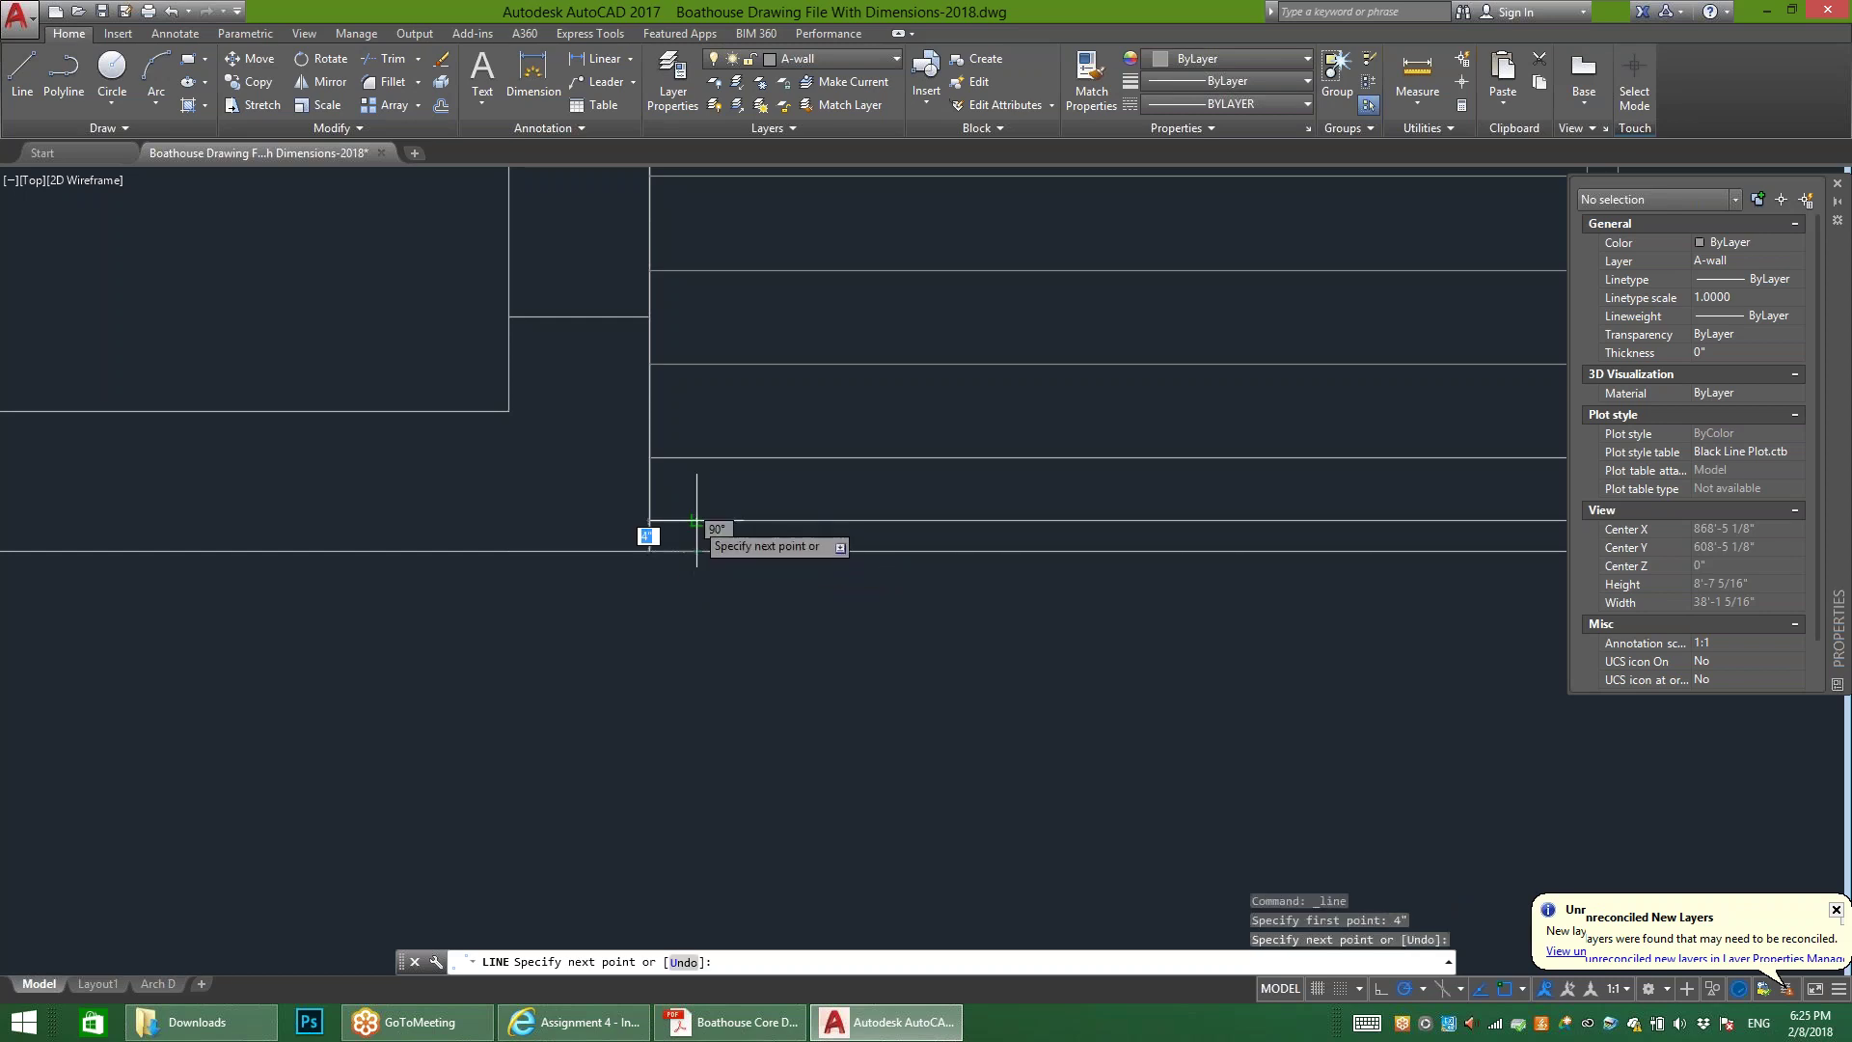
pyautogui.click(696, 487)
pyautogui.press('Escape')
# Step: Erase the misplaced vertical post line in the deck's lower railing
pyautogui.scroll(-1, 832, 644)
pyautogui.scroll(-2, 819, 619)
pyautogui.scroll(5, 777, 584)
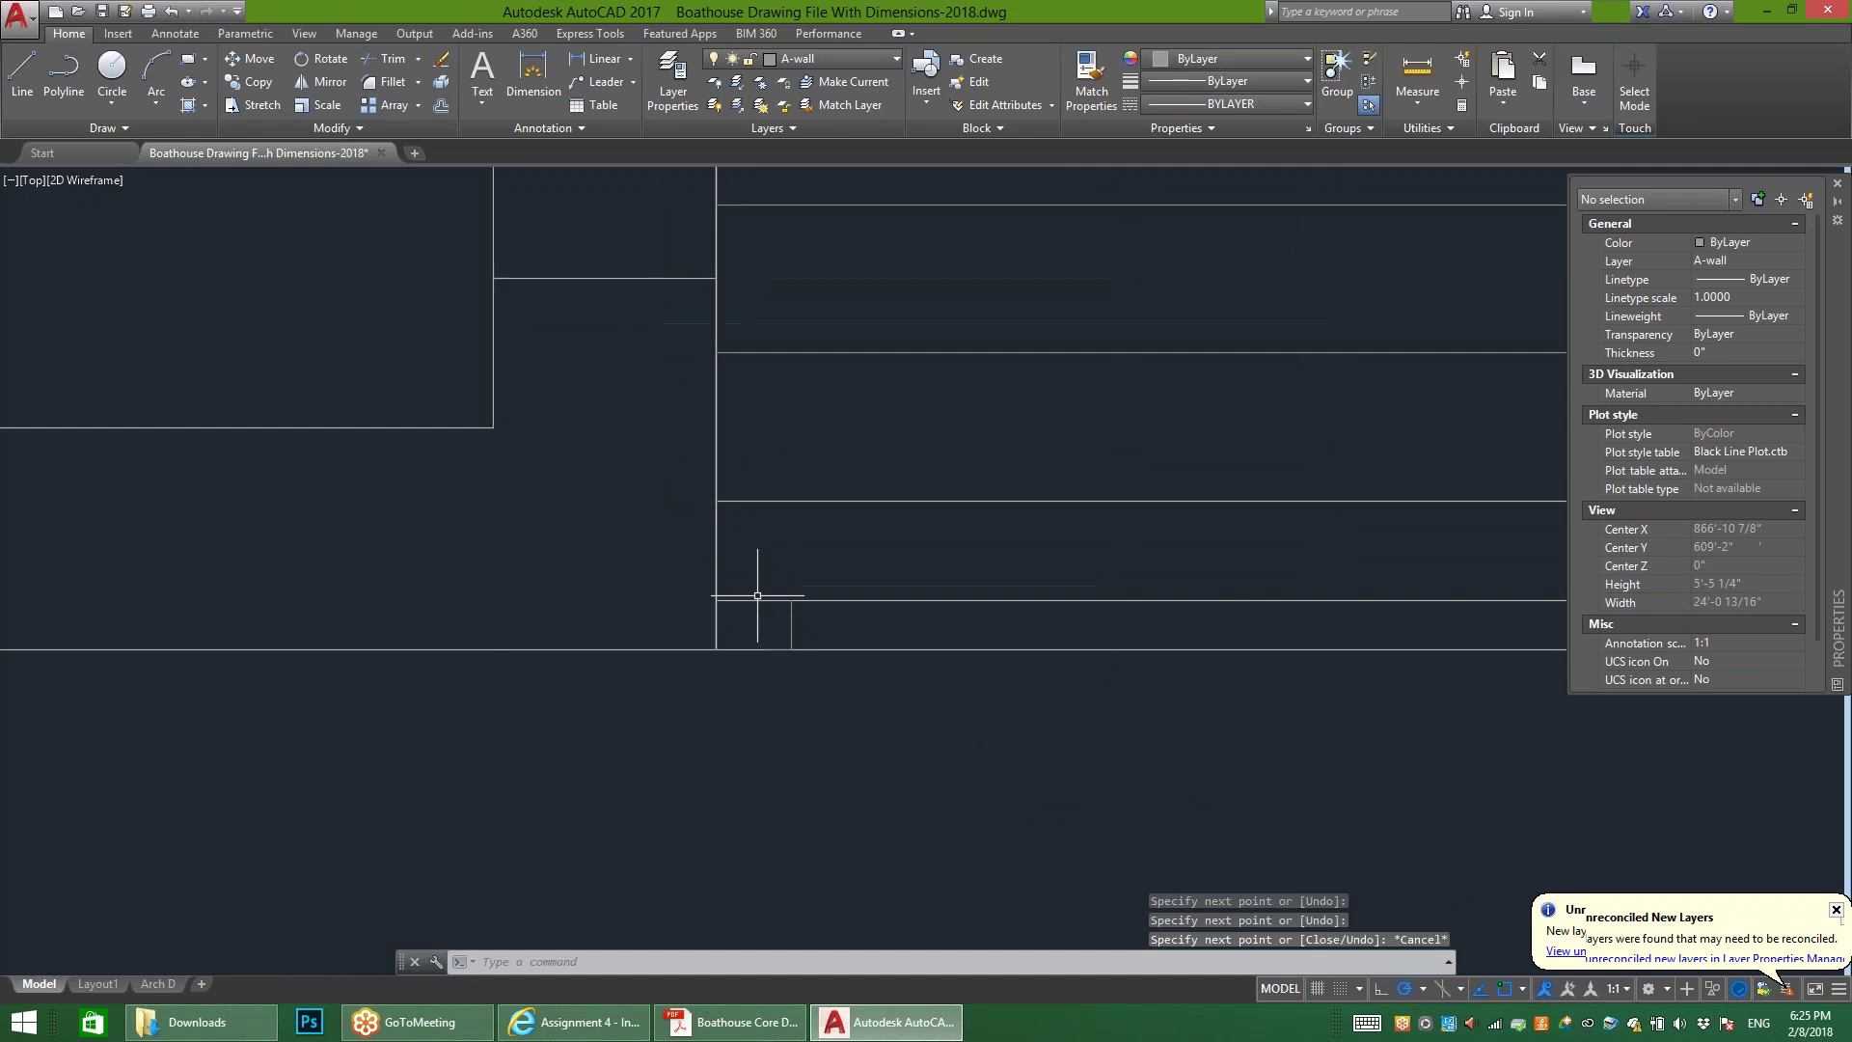
pyautogui.click(835, 633)
pyautogui.click(761, 640)
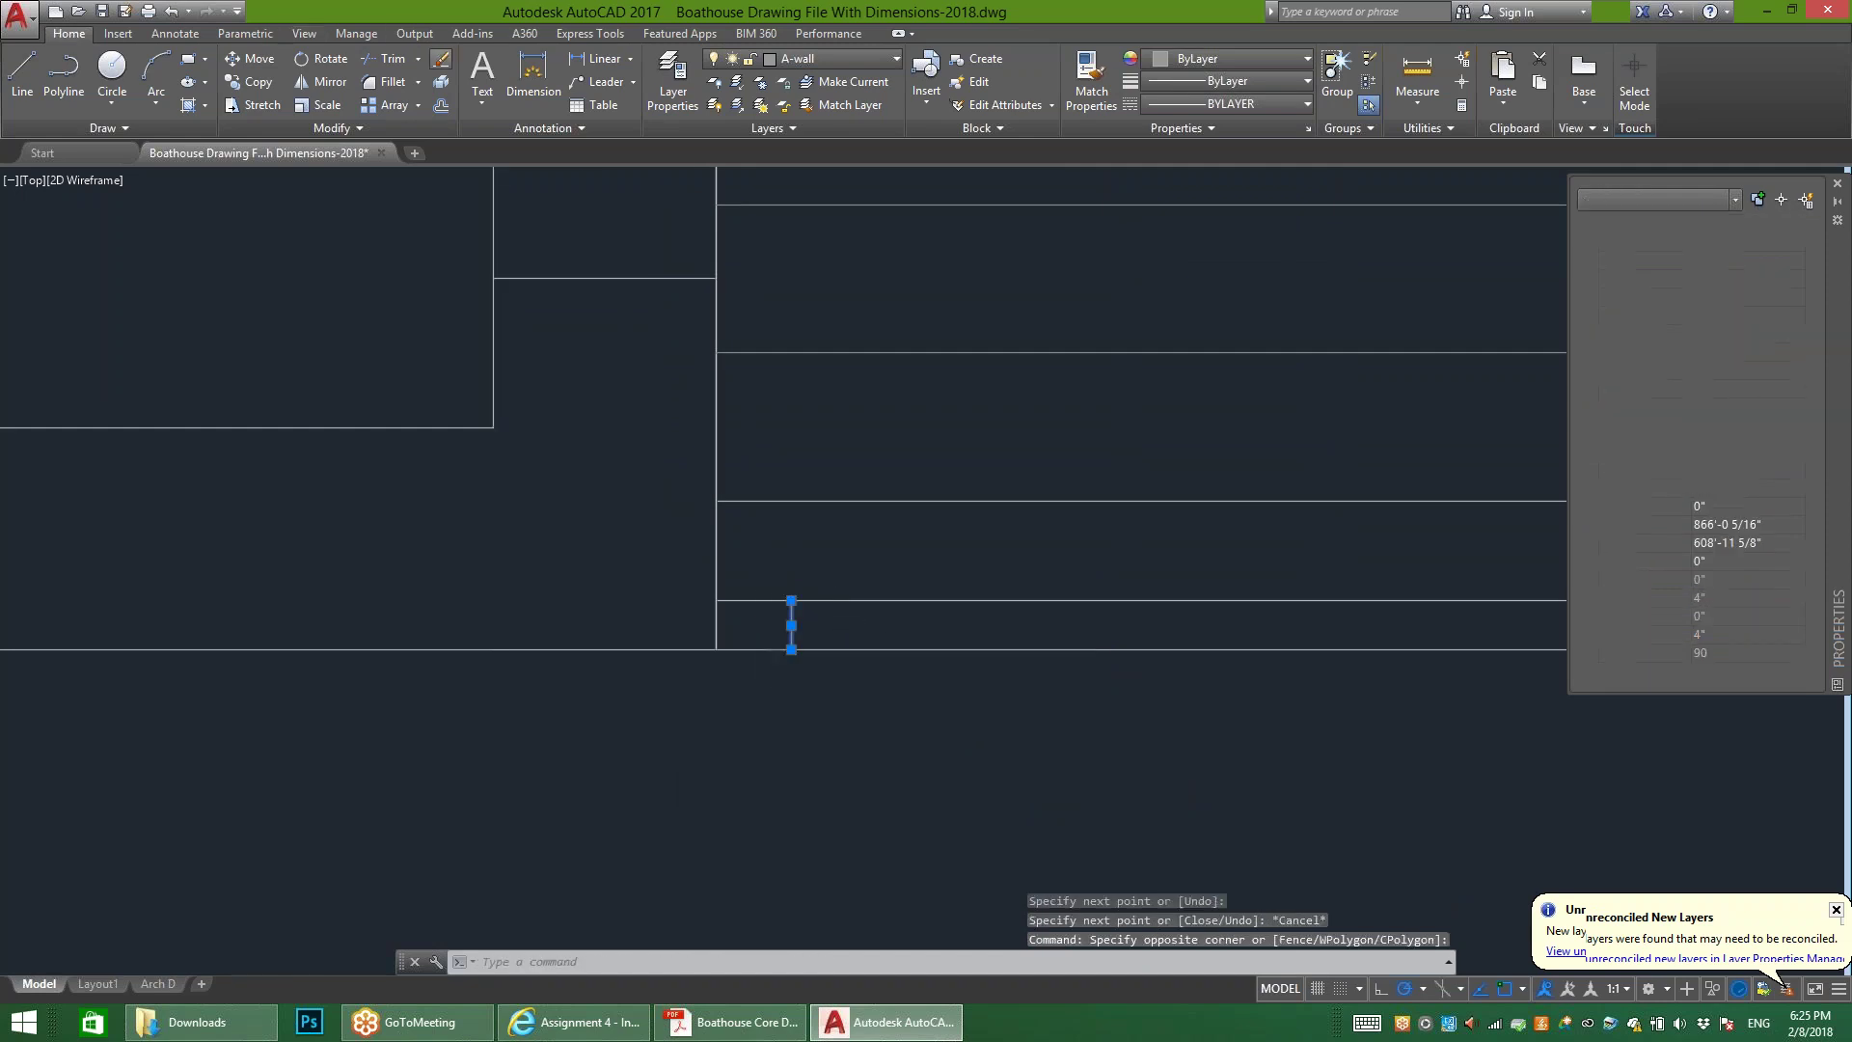
pyautogui.press('Delete')
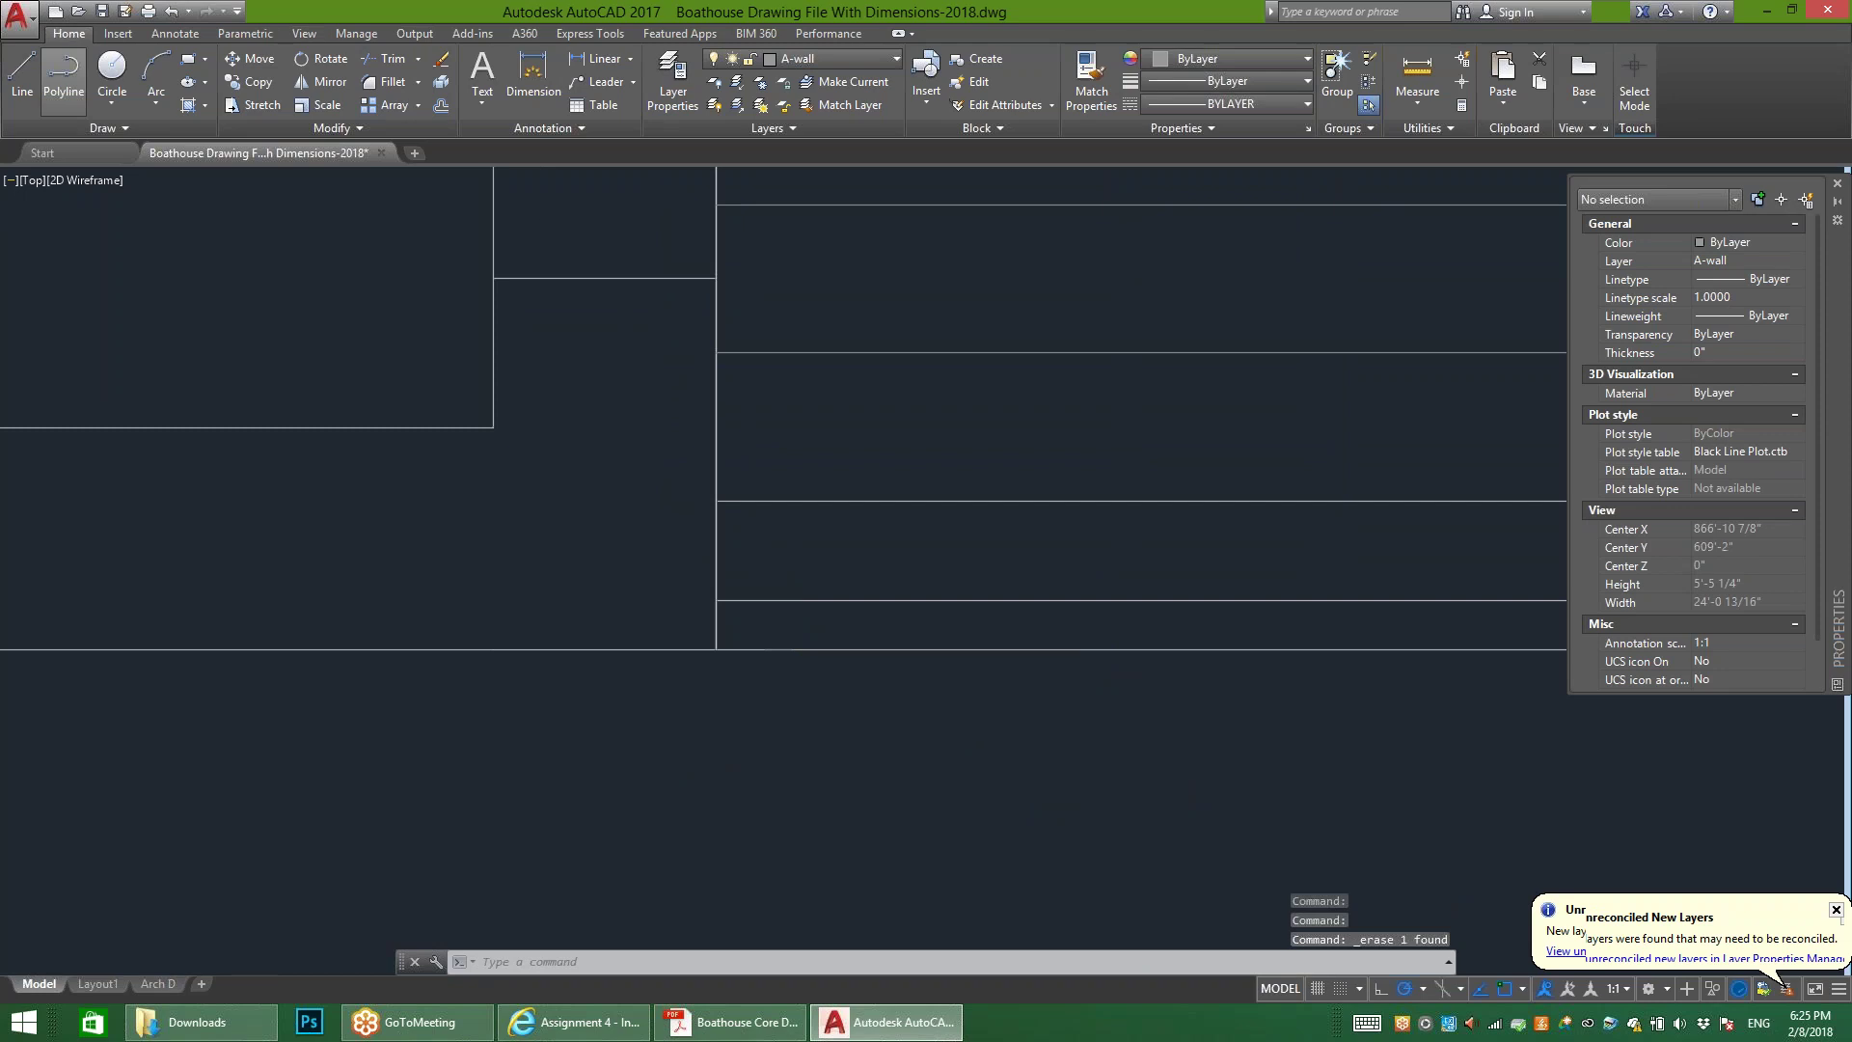
# Step: Try to redraw the post line with a 4' start offset, ending it on the lower railing's inner line
pyautogui.click(21, 75)
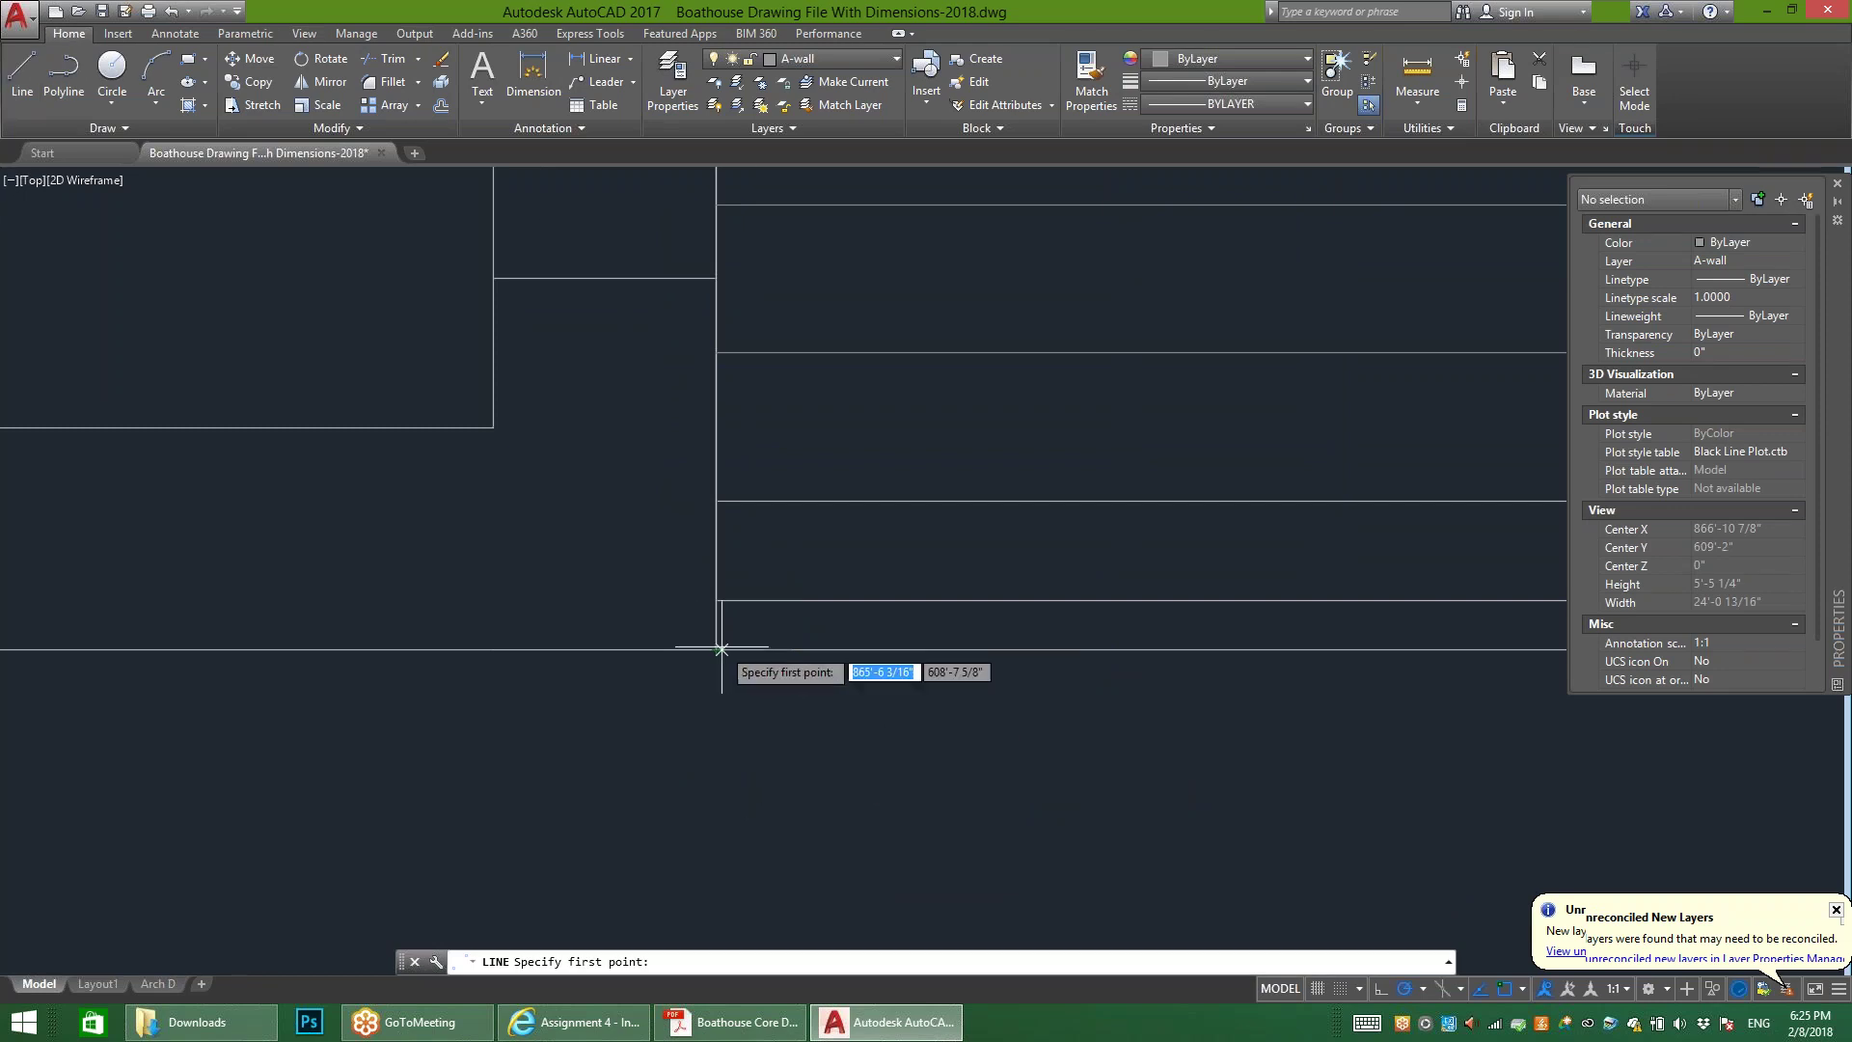
pyautogui.write("4'")
pyautogui.press('Return')
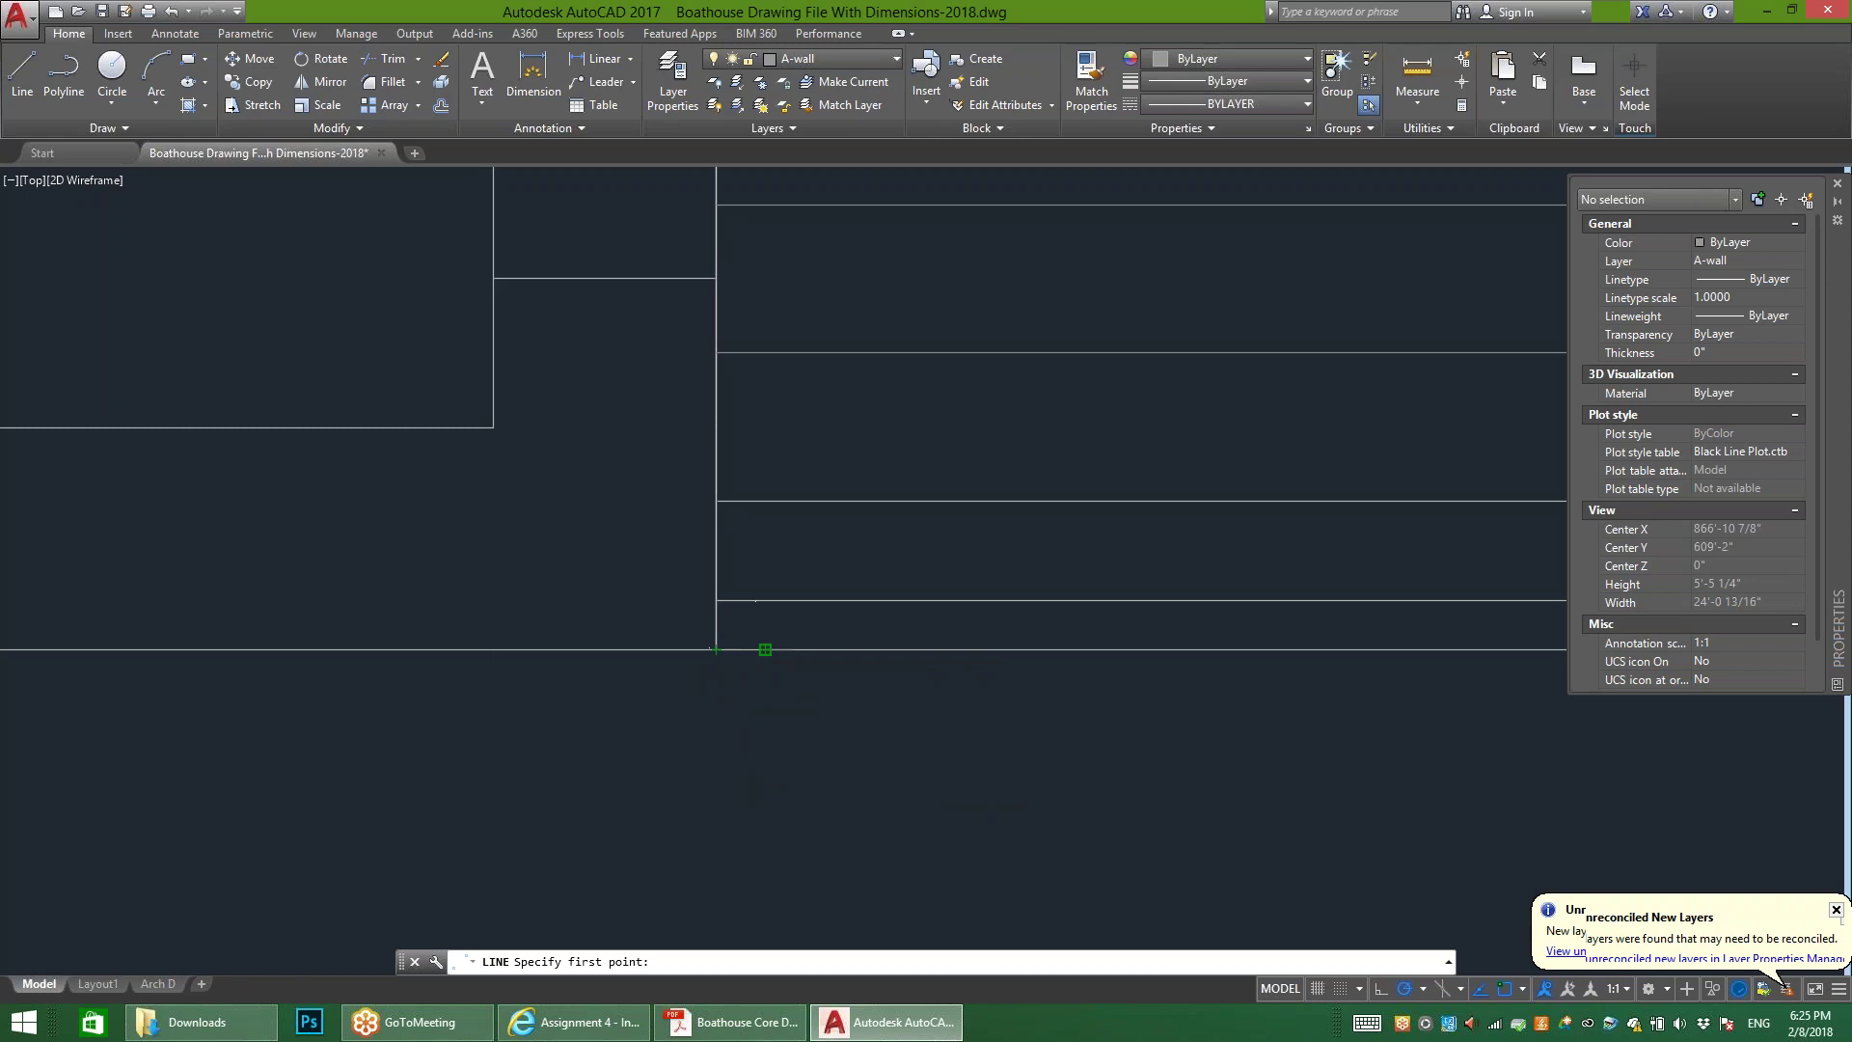
pyautogui.click(765, 600)
pyautogui.press('Escape')
# Step: Erase the slanted line that crosses the wall corner at the deck's lower railing
pyautogui.click(594, 658)
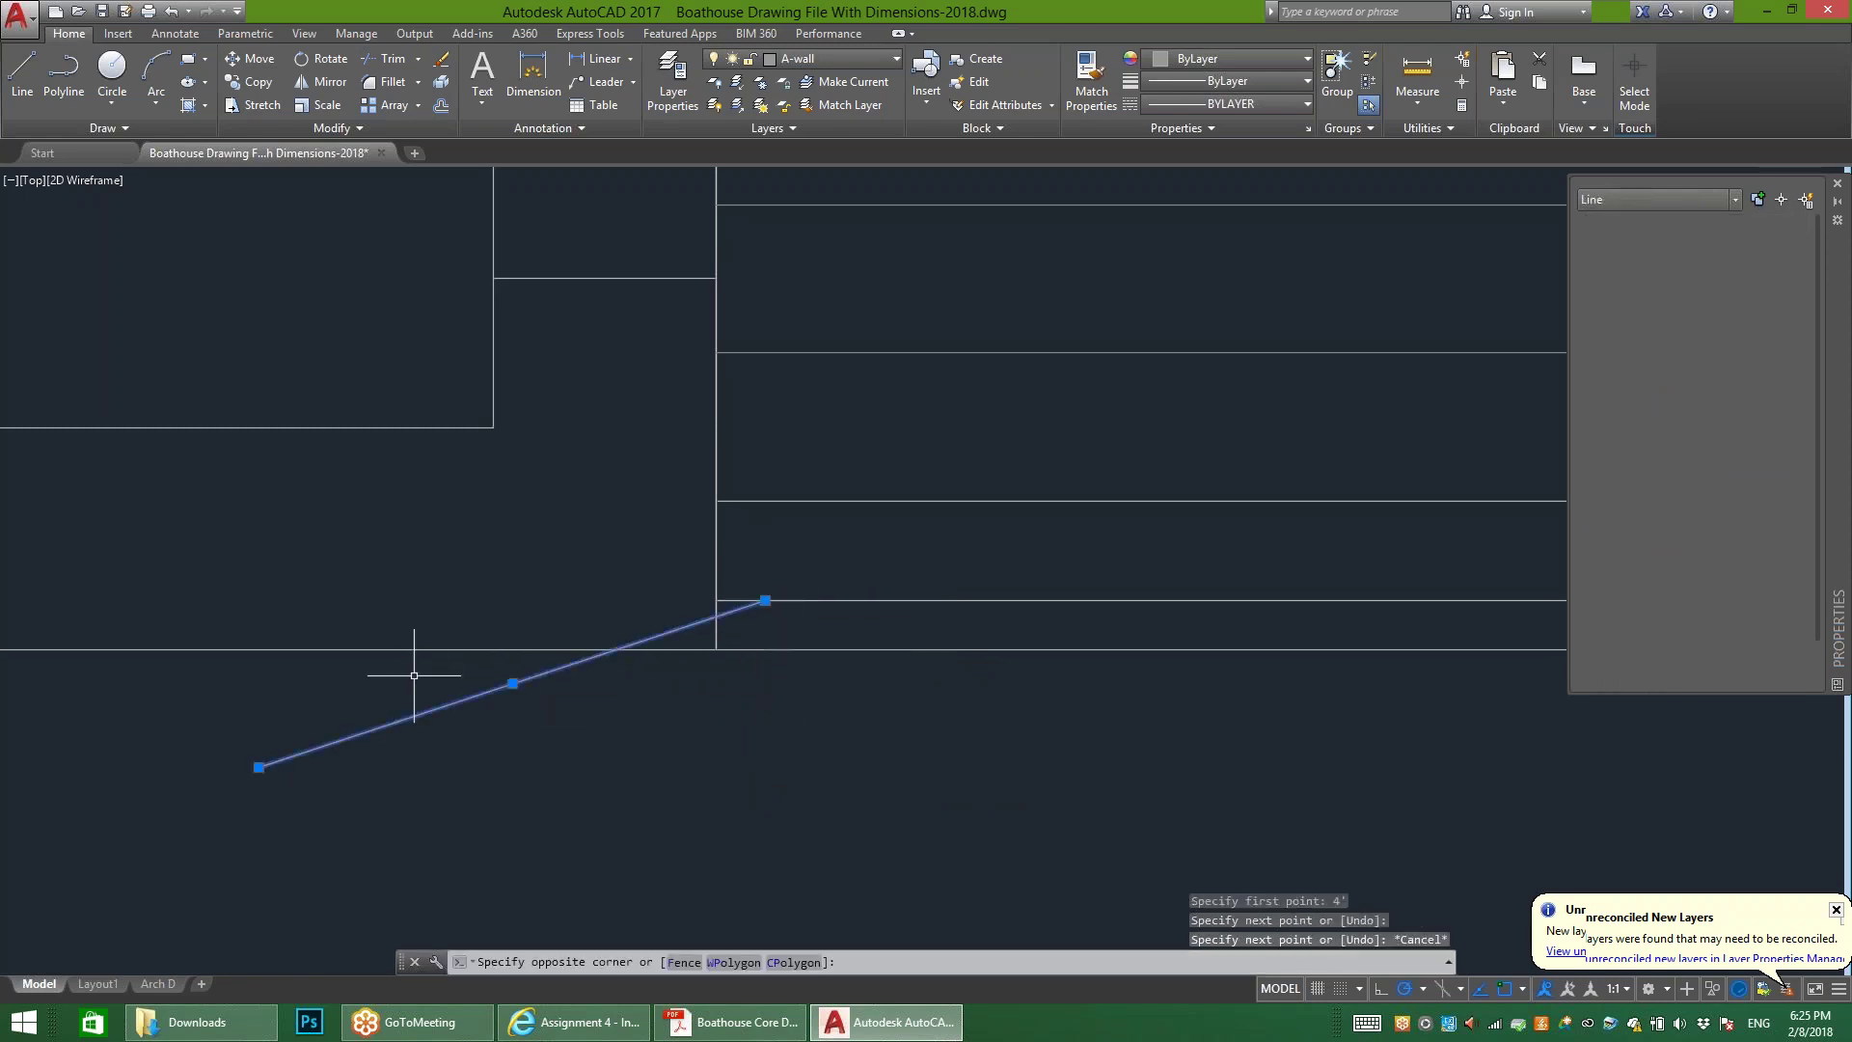
pyautogui.click(570, 727)
pyautogui.click(612, 736)
pyautogui.press('Delete')
pyautogui.click(22, 73)
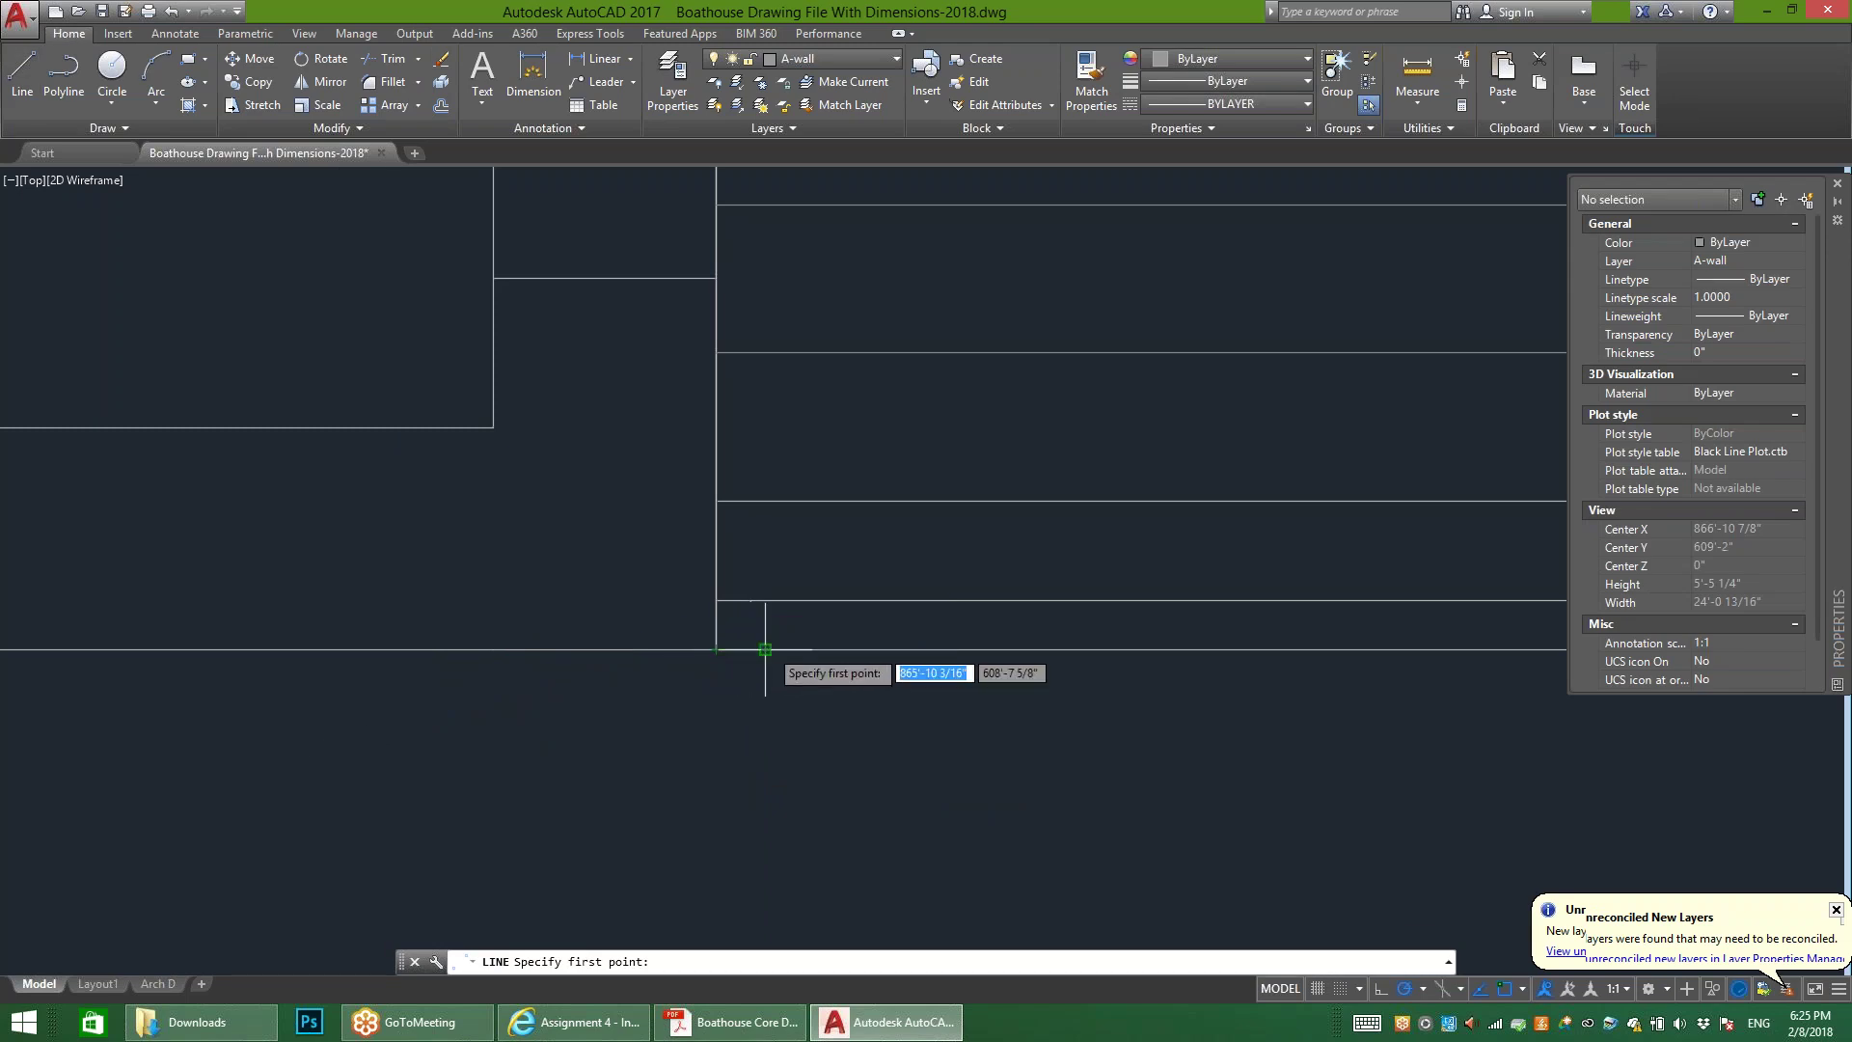
pyautogui.write('4"')
pyautogui.press('Return')
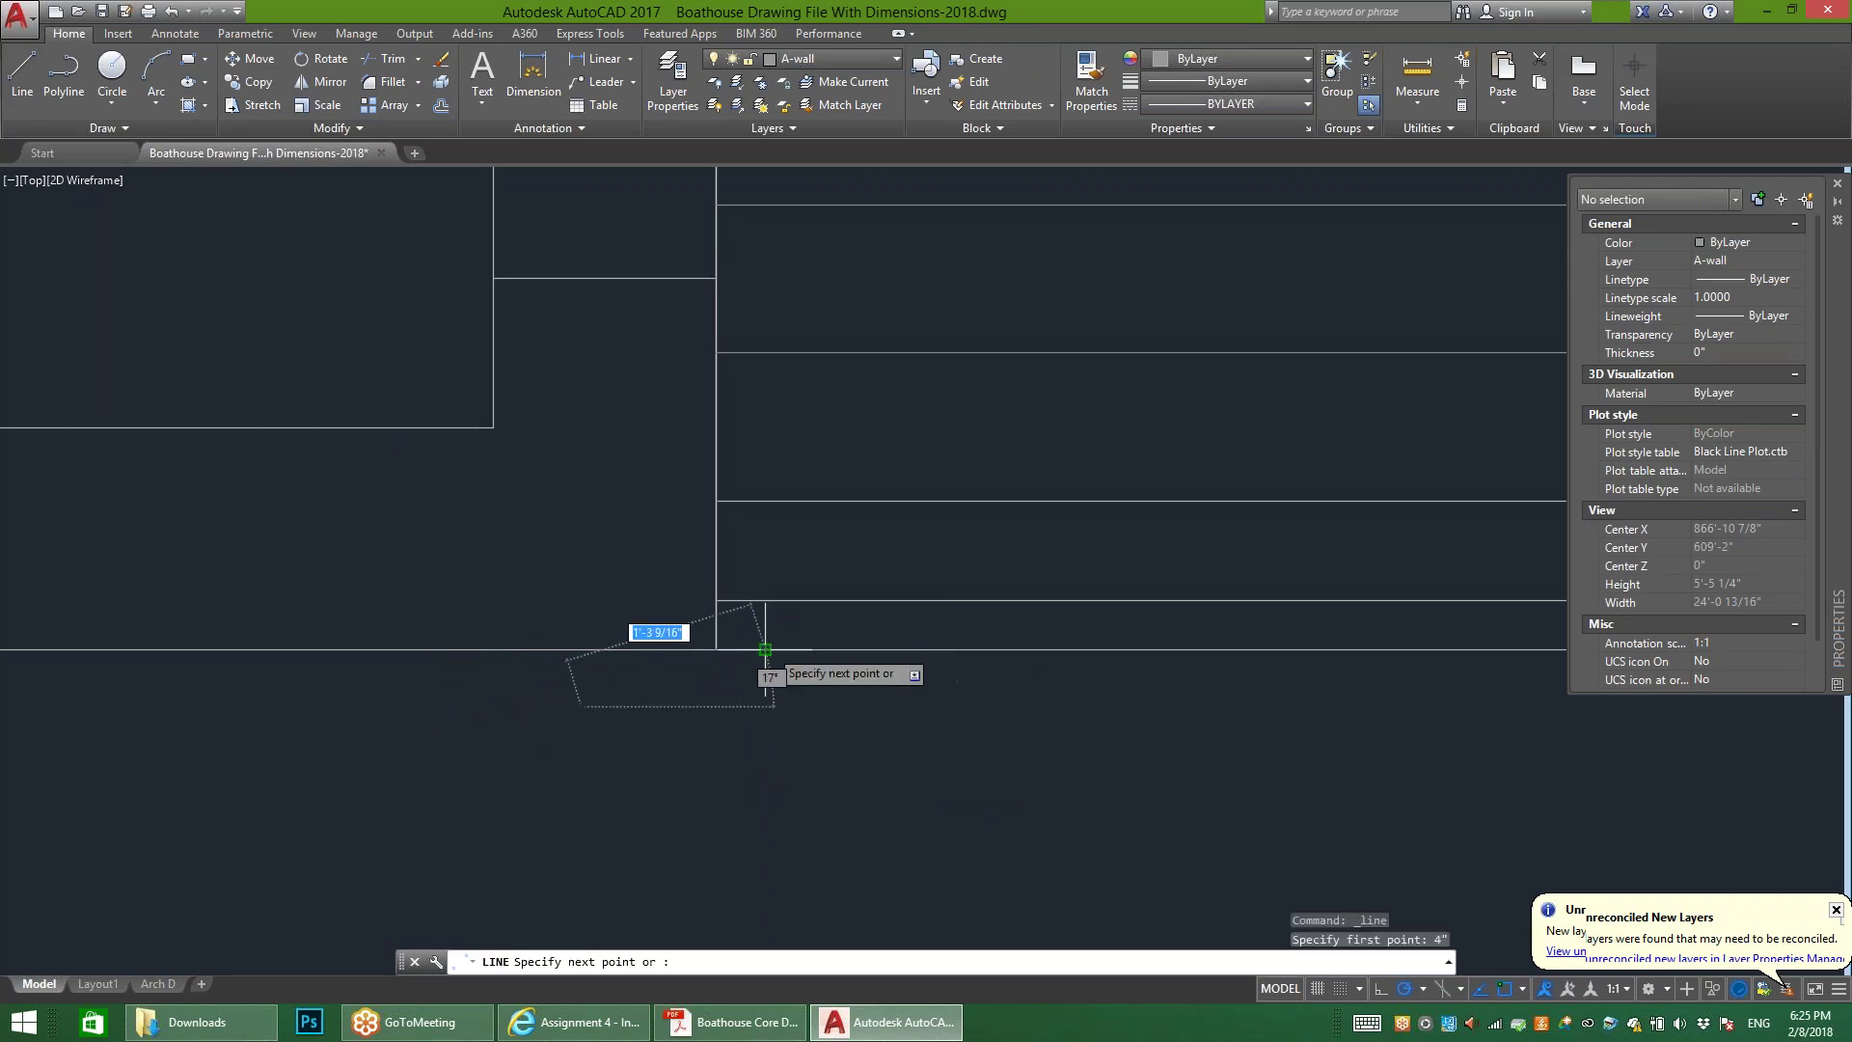
pyautogui.press('Escape')
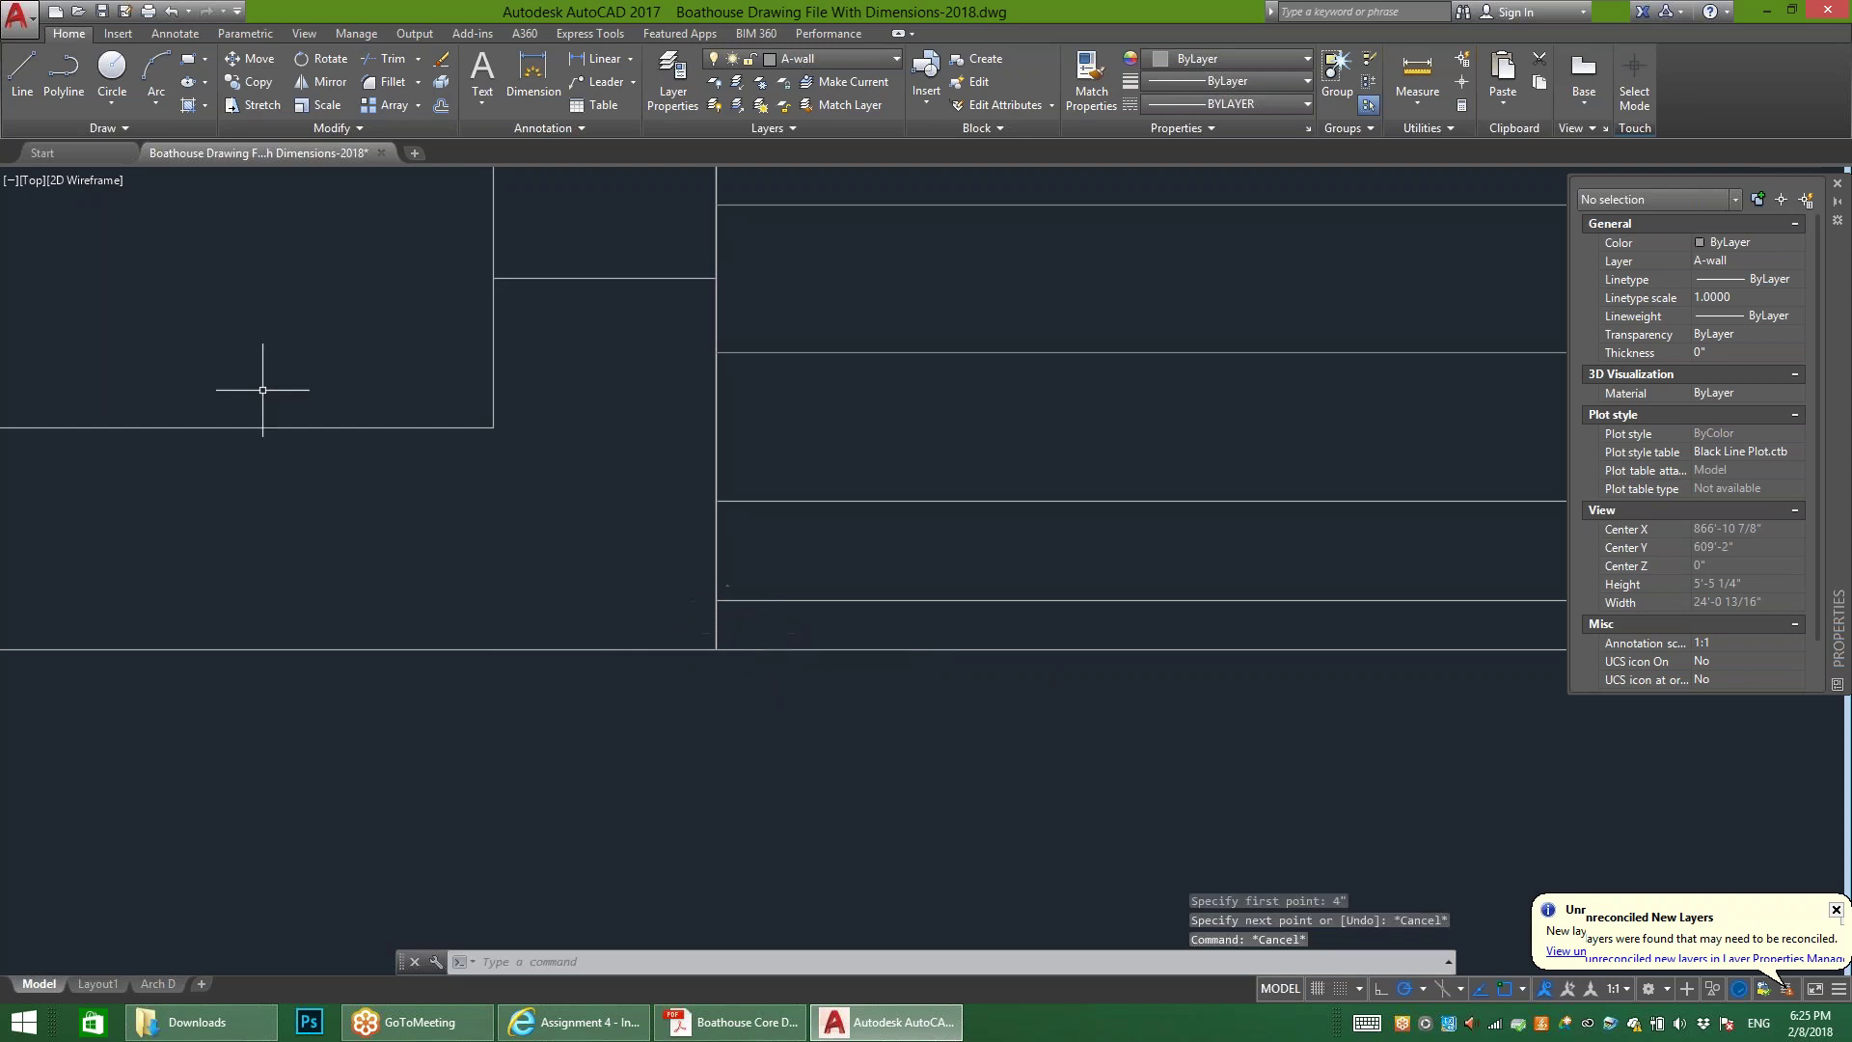
# Step: Draw a line 4" along the deck's bottom edge from the wall corner and continue it up to the railing's inner line
pyautogui.click(21, 73)
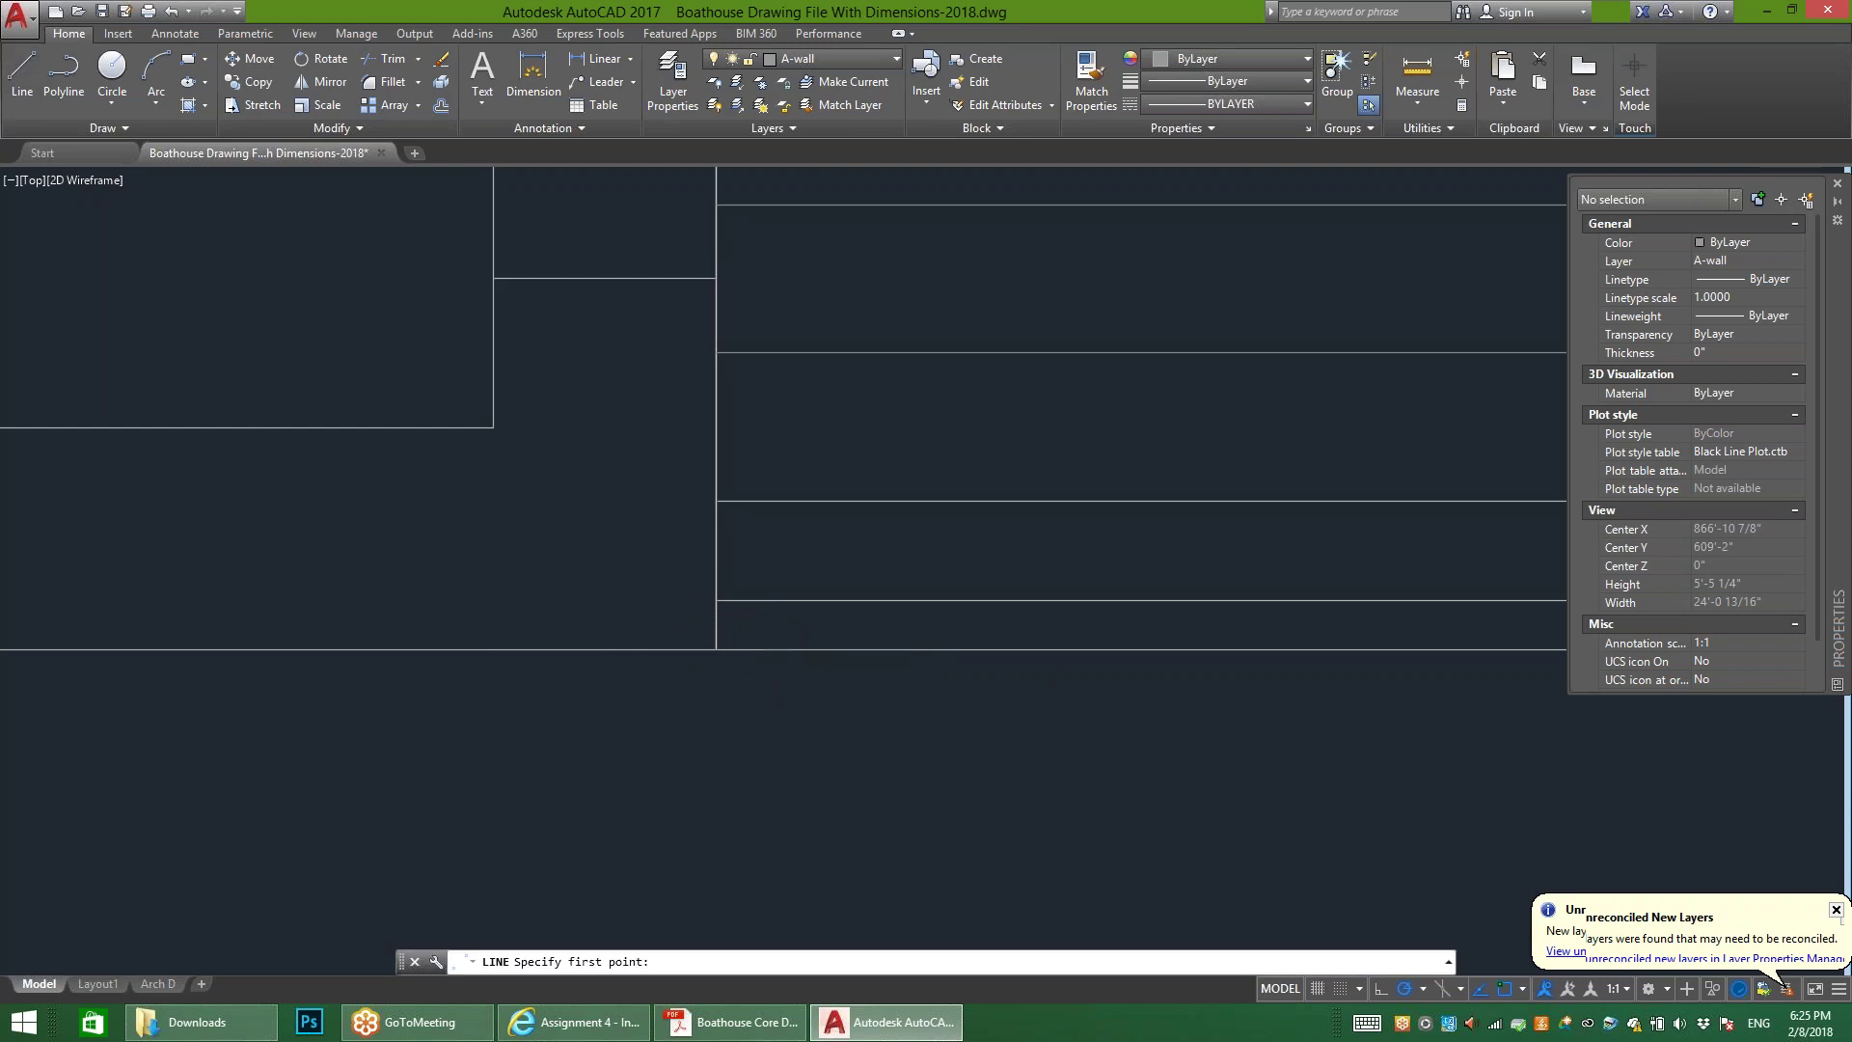
pyautogui.click(716, 650)
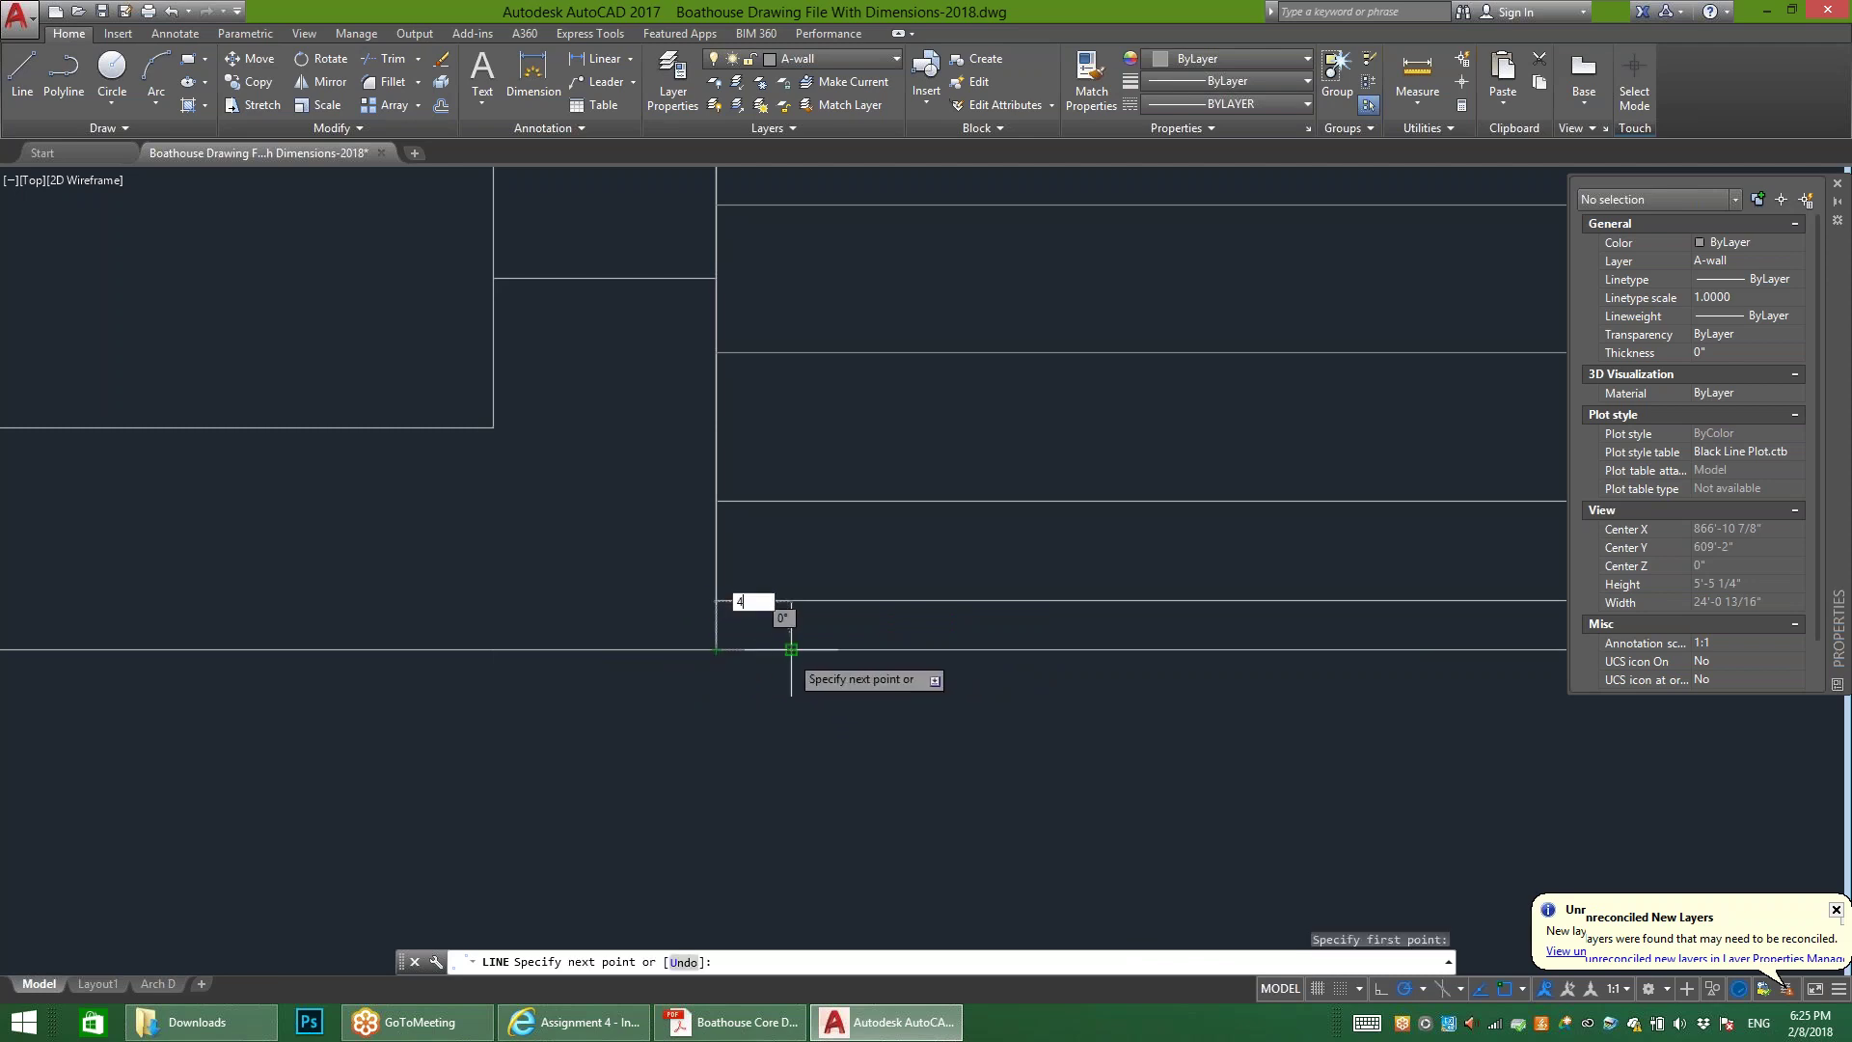
pyautogui.press('Return')
pyautogui.click(766, 602)
pyautogui.press('Escape')
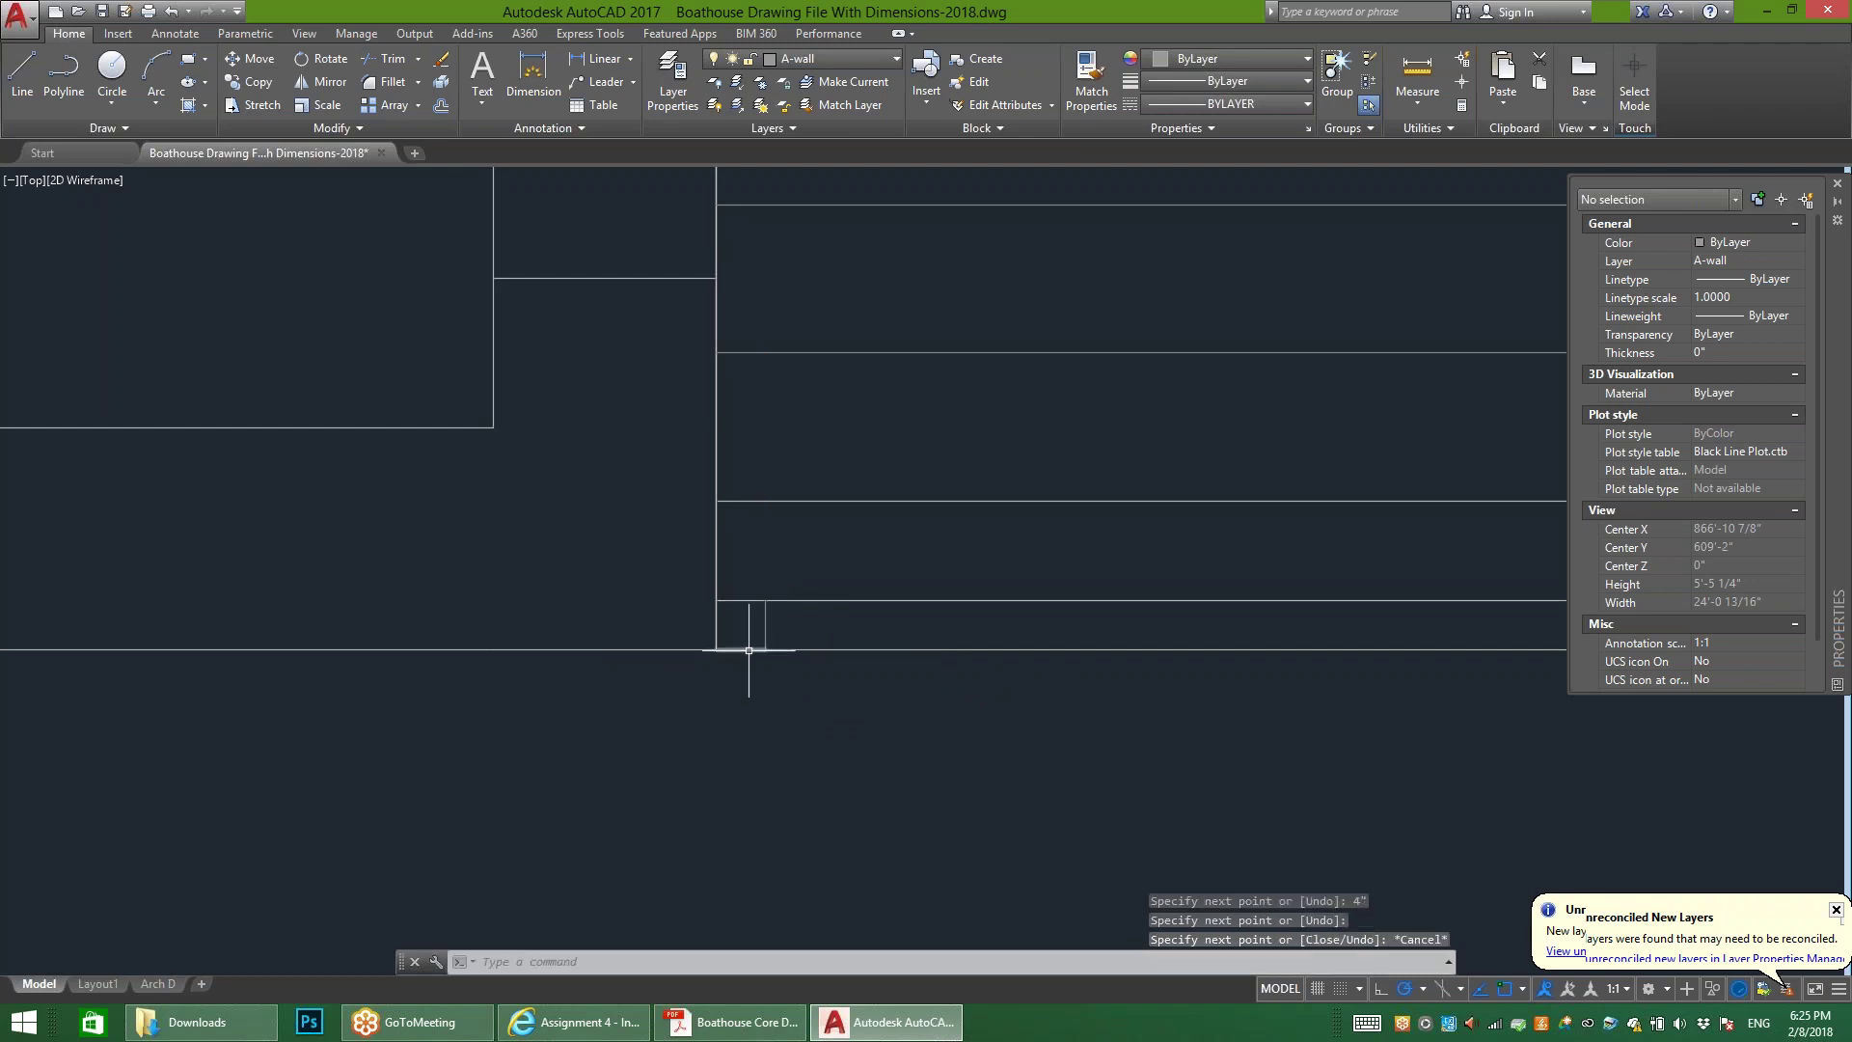
# Step: Erase the 4" horizontal construction segment on the deck's bottom edge, keeping the vertical post line
pyautogui.click(748, 652)
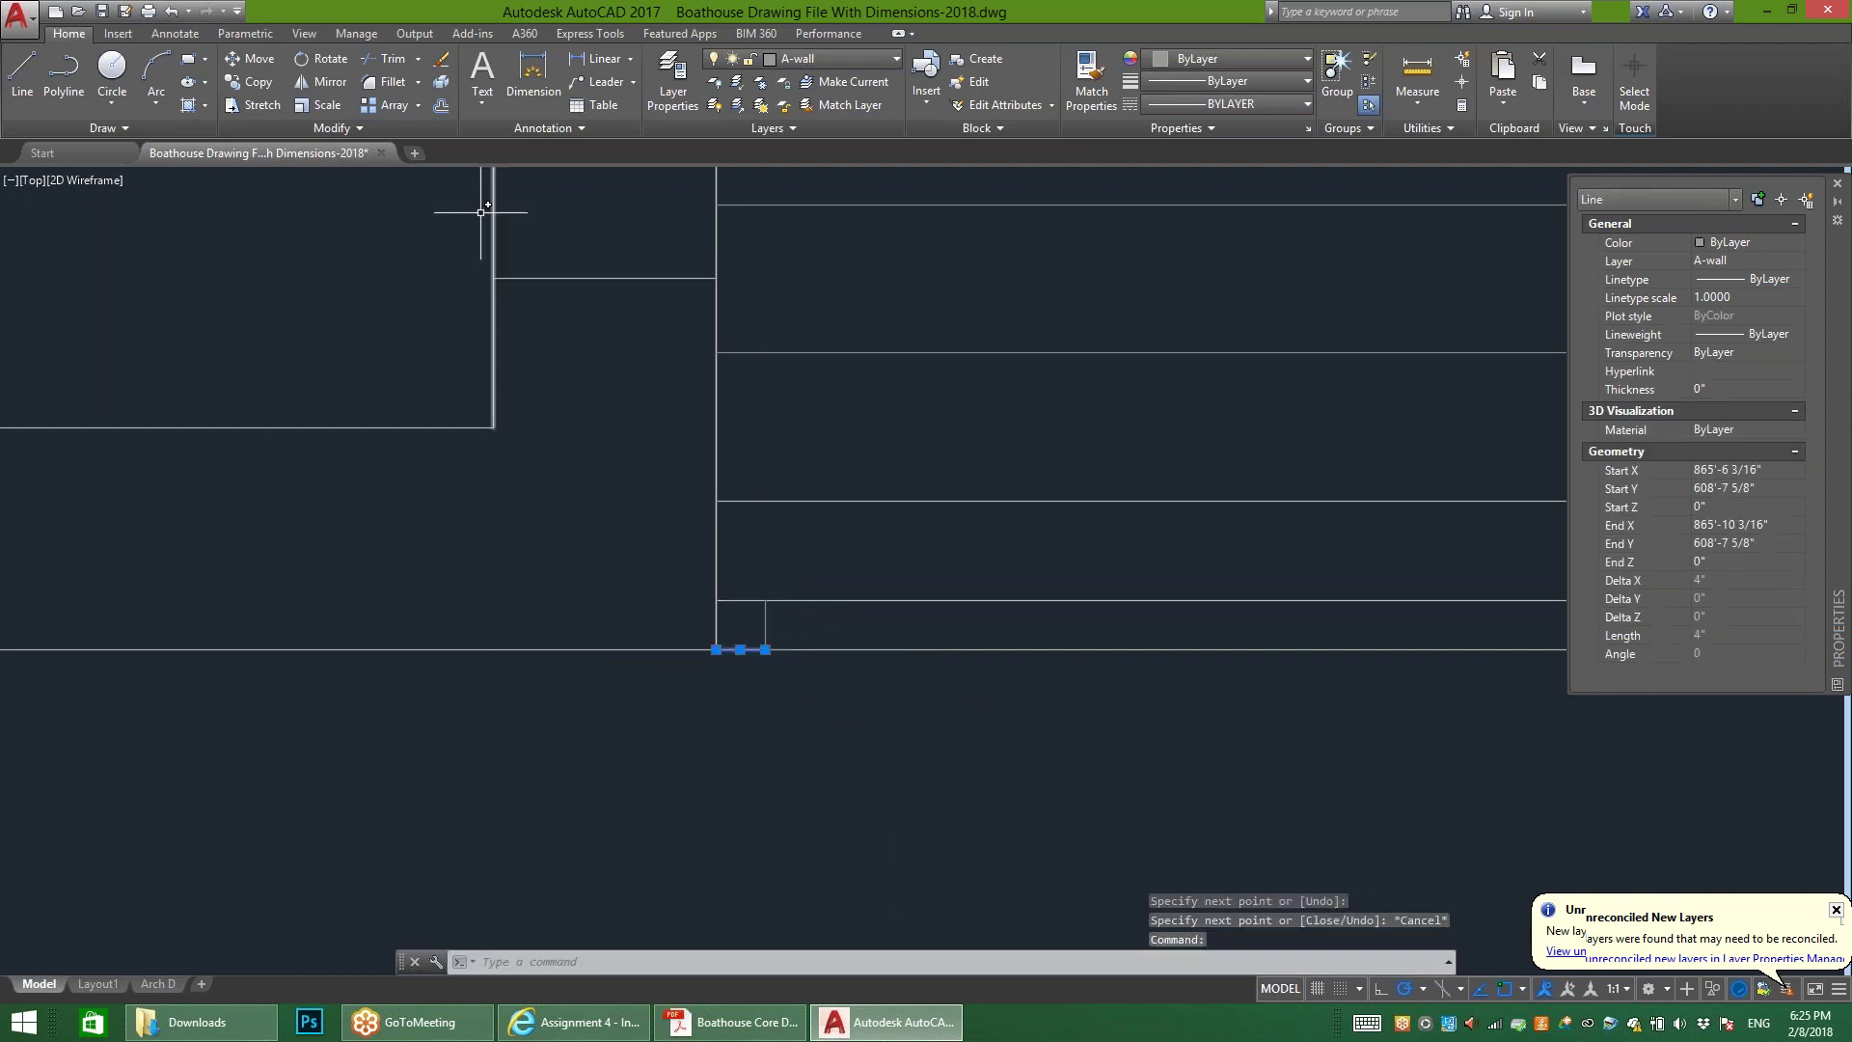
pyautogui.click(441, 58)
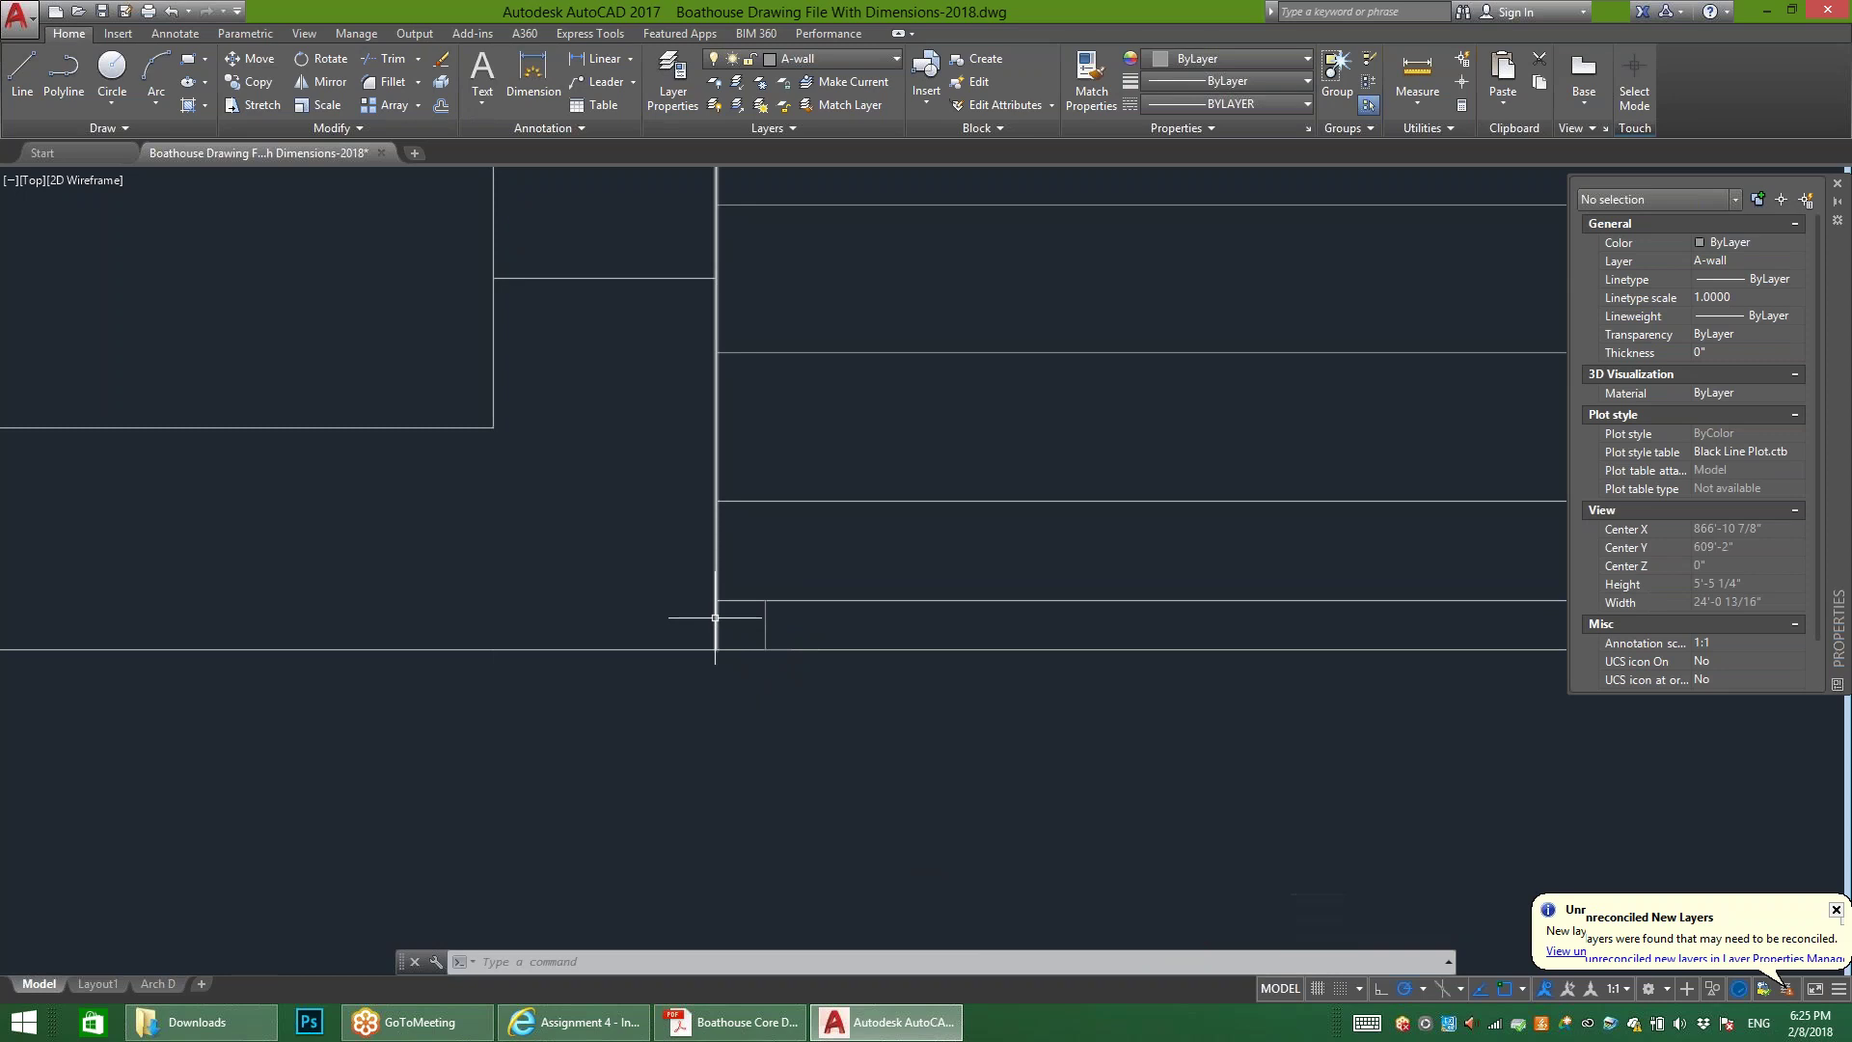
pyautogui.click(726, 593)
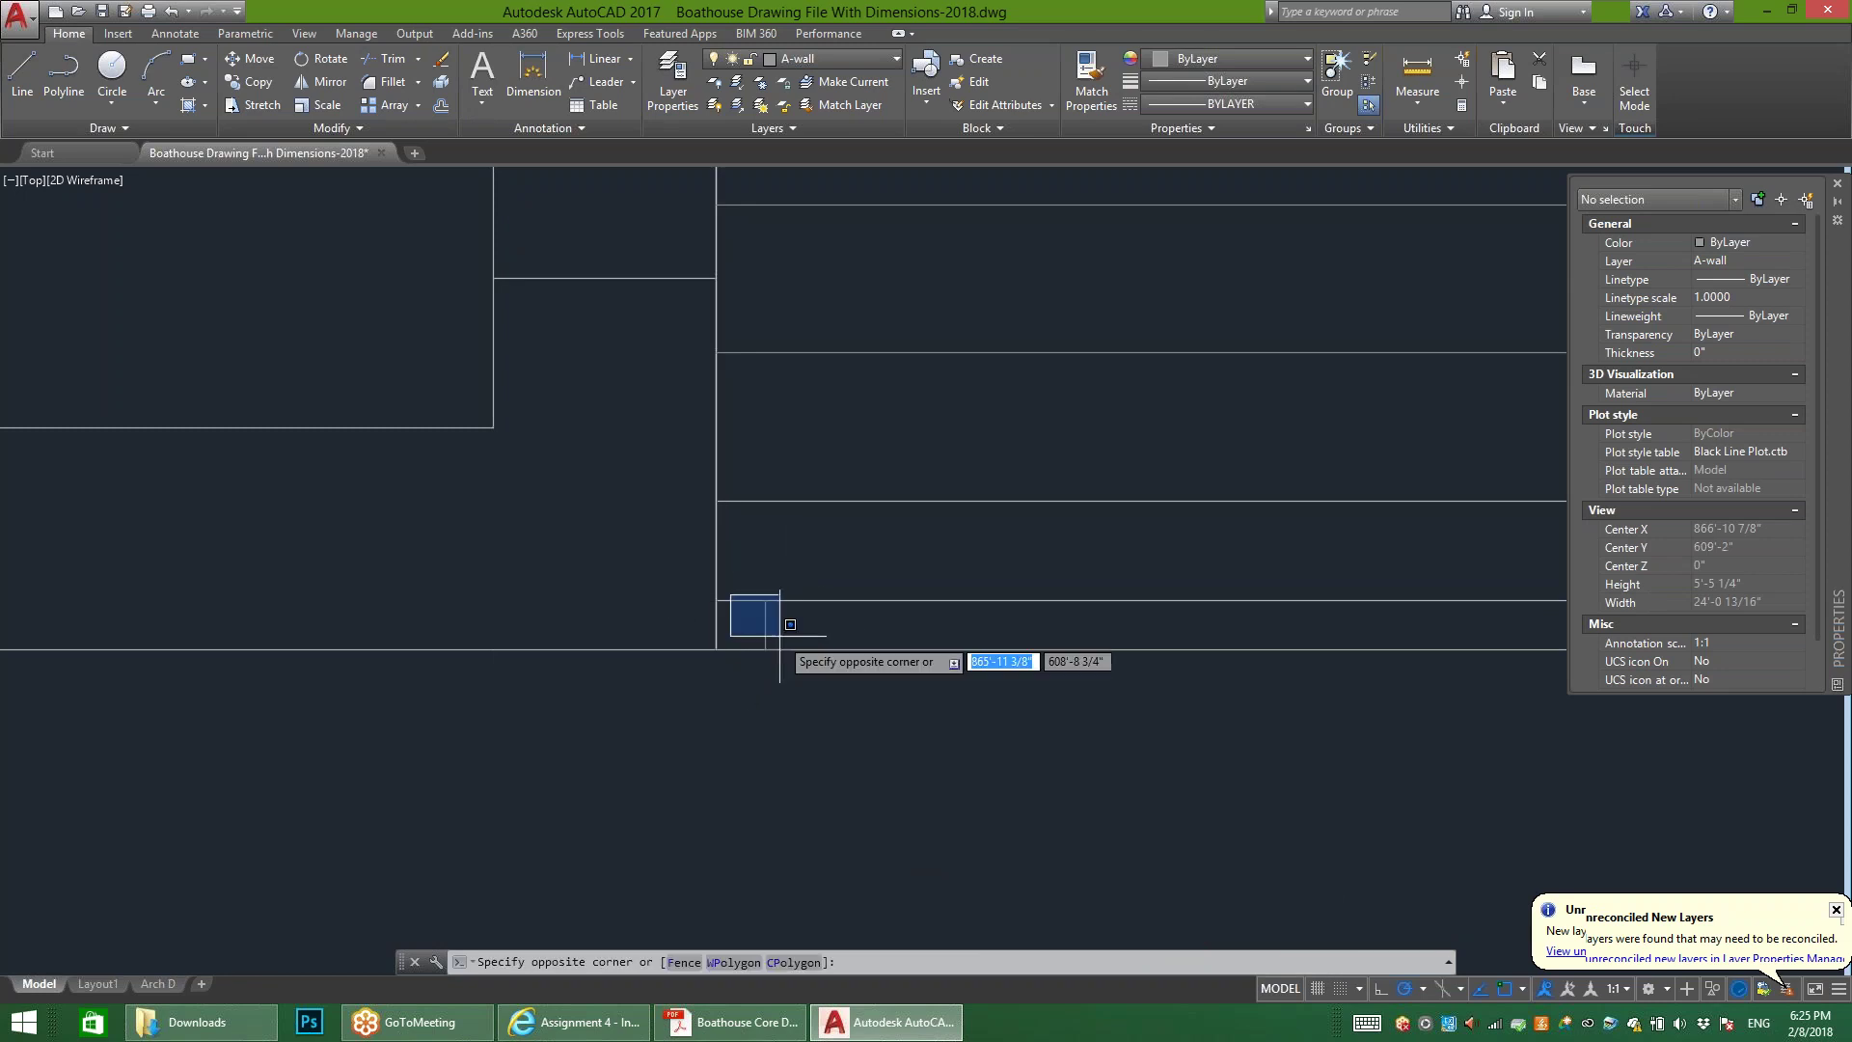
pyautogui.press('Escape')
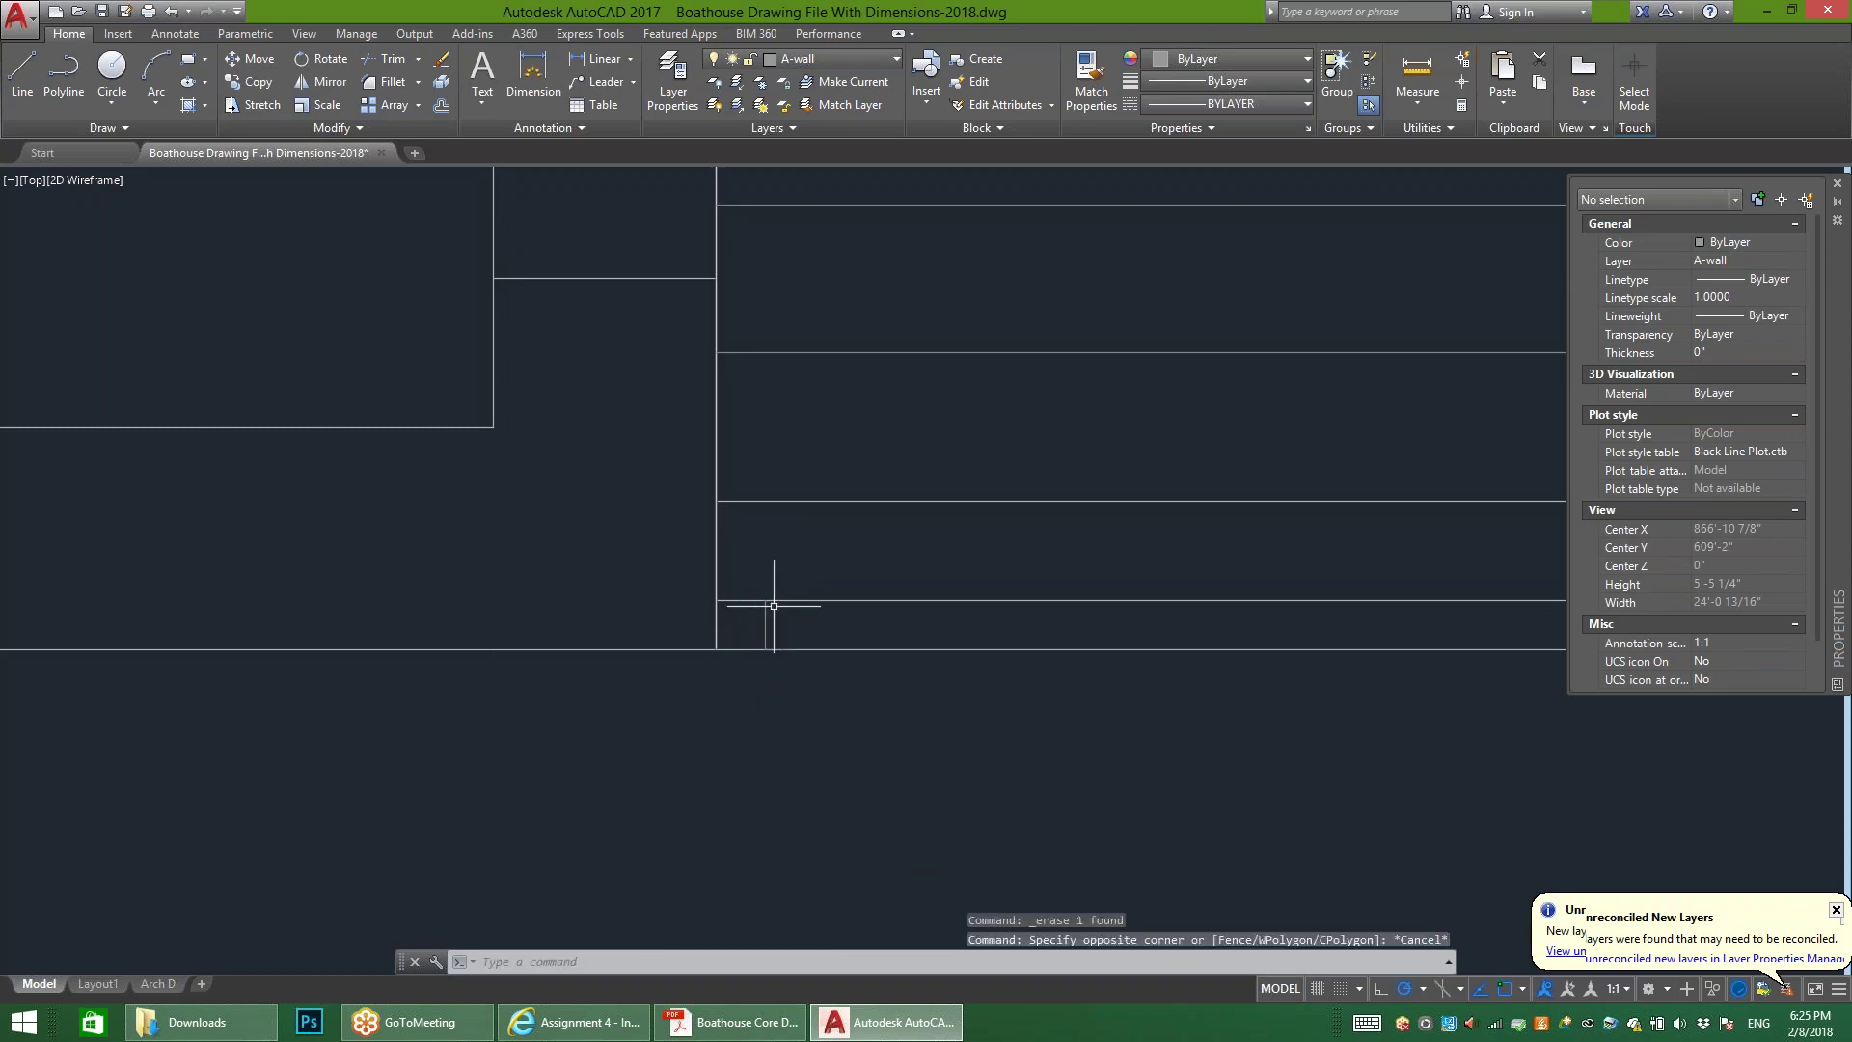
# Step: Draw a horizontal line through the lower railing from the post line's midpoint to the inner line of the side railing
pyautogui.scroll(-2, 749, 663)
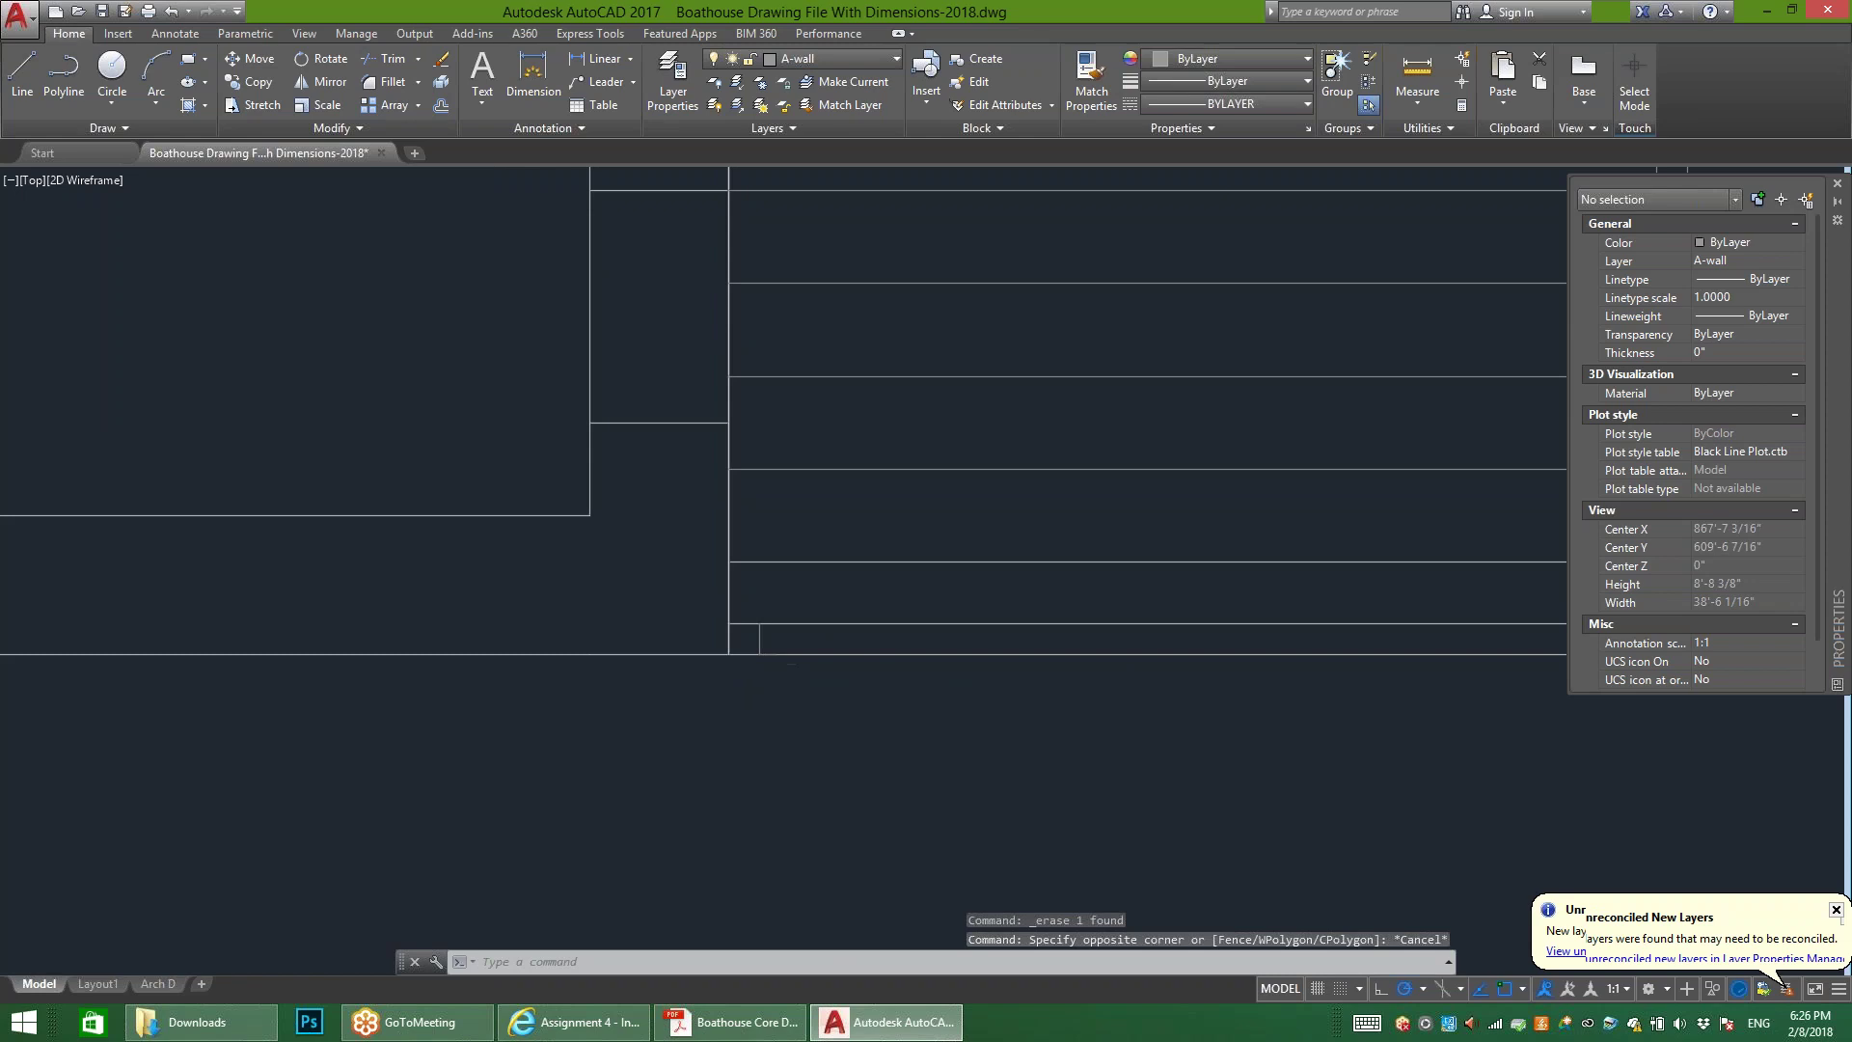
pyautogui.moveTo(772, 707); pyautogui.dragTo(364, 720, button='middle')
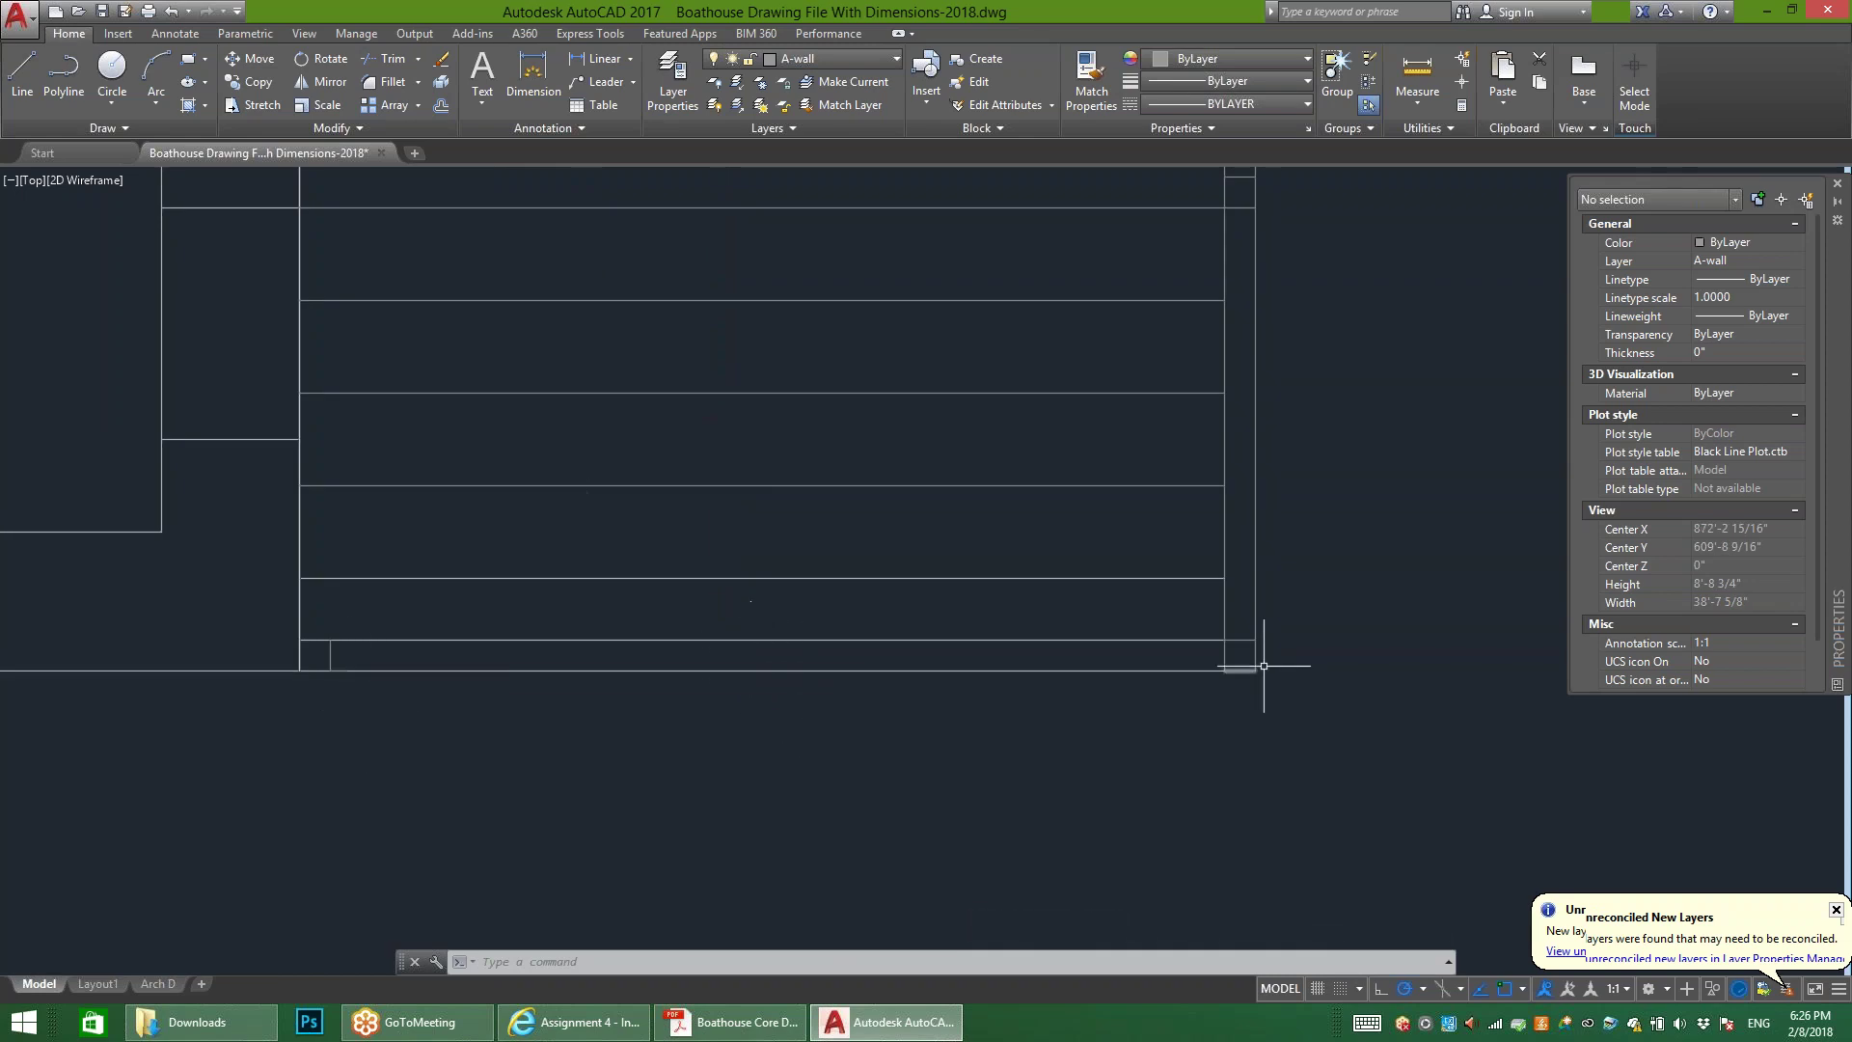
pyautogui.write('l')
pyautogui.press('Return')
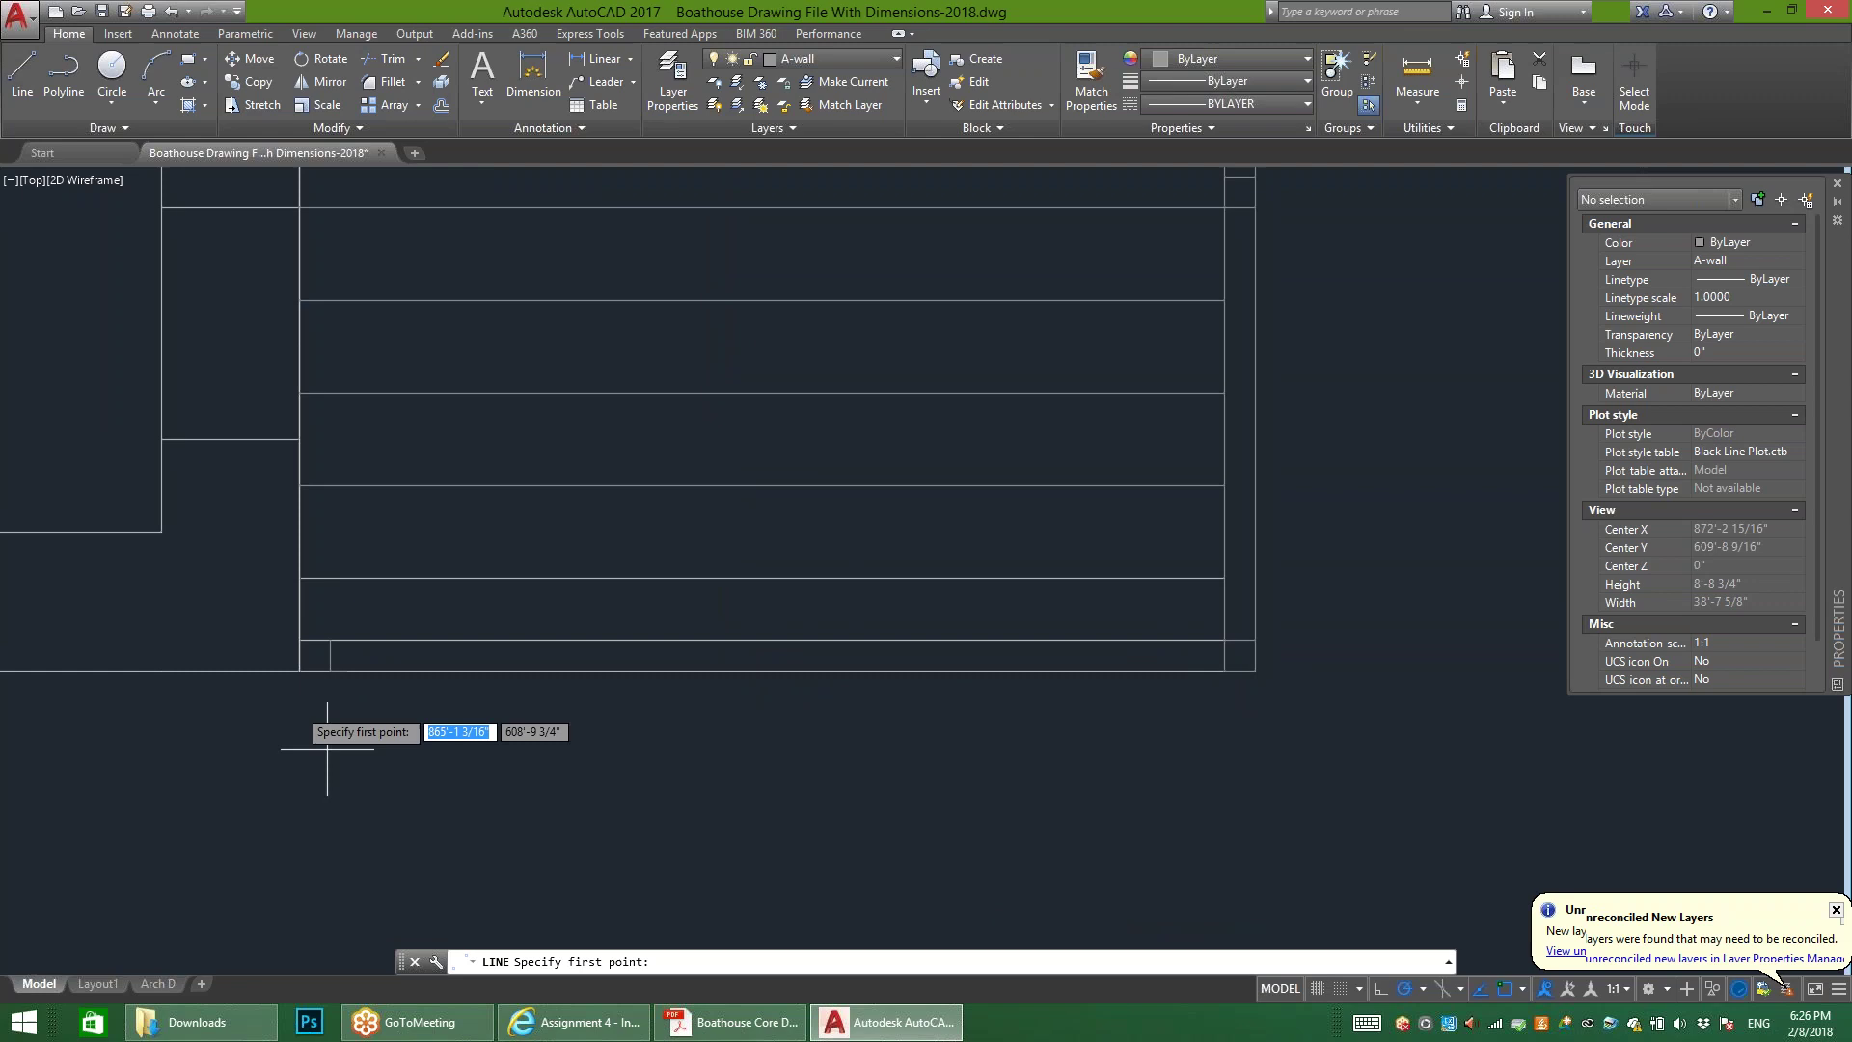
pyautogui.click(330, 654)
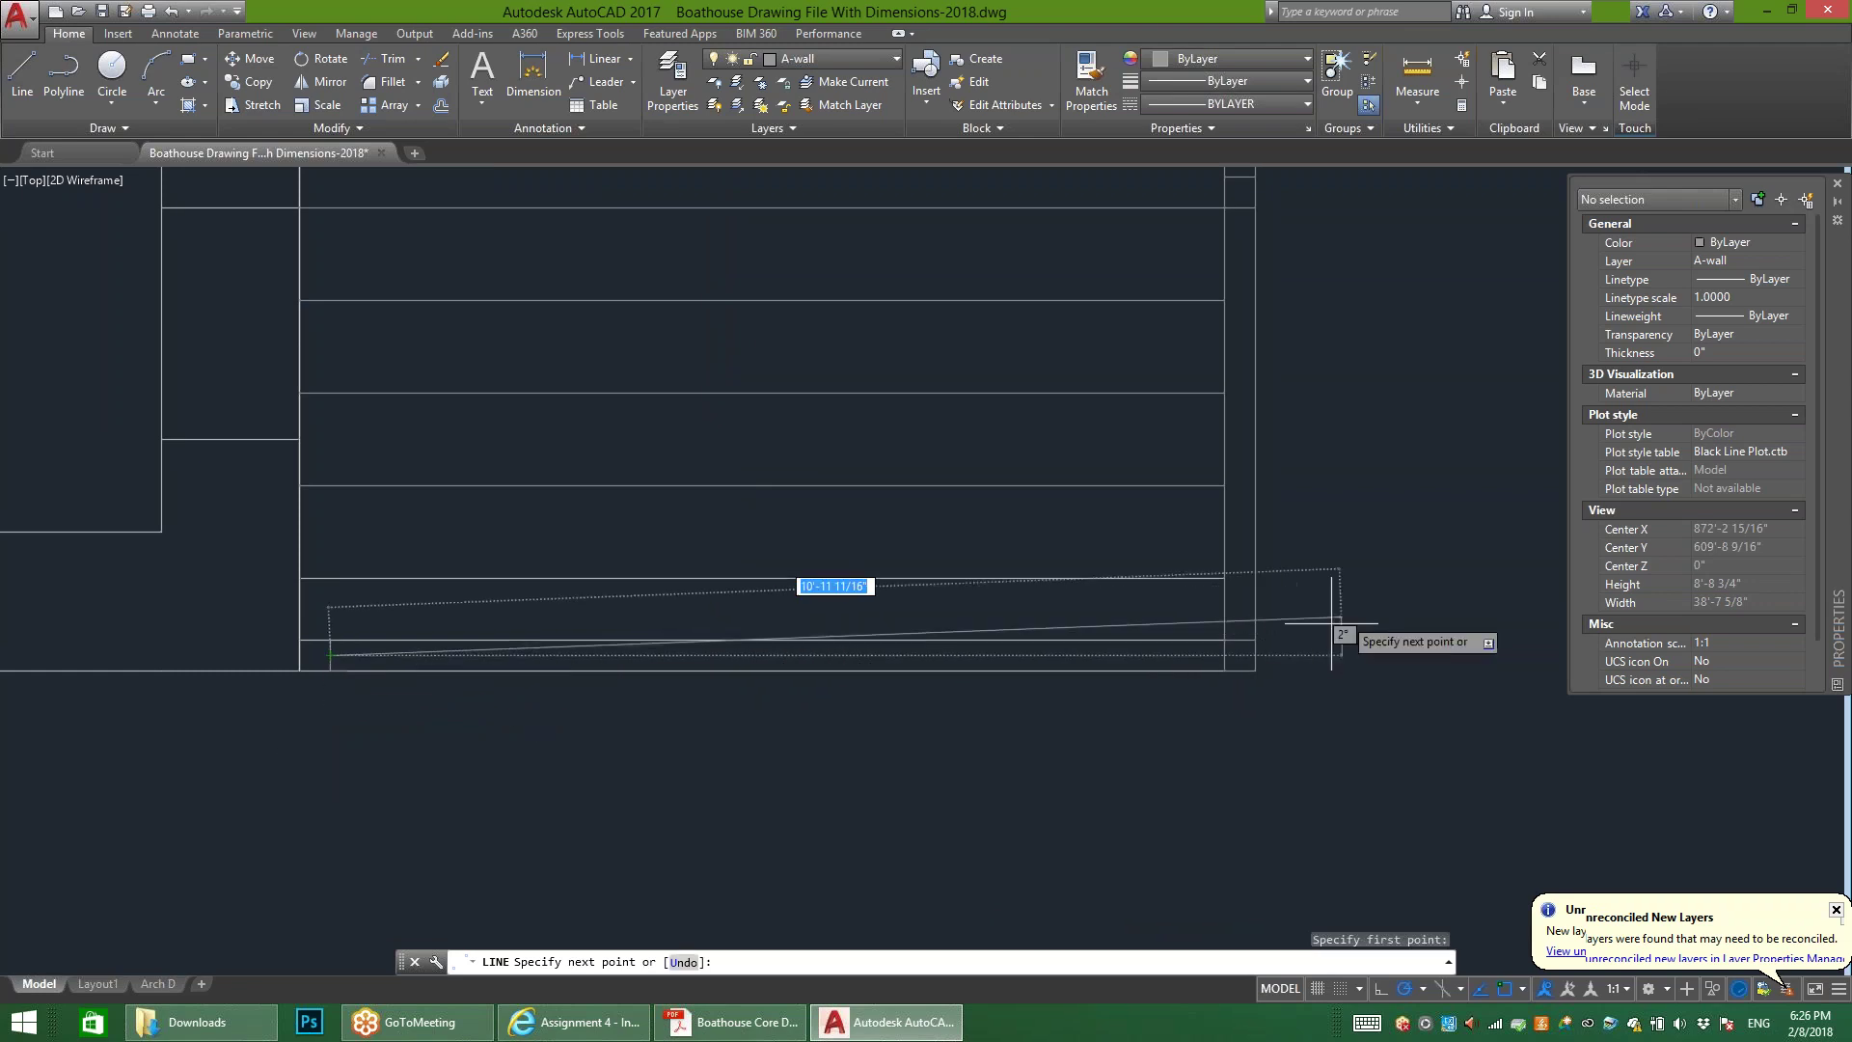
pyautogui.click(1225, 656)
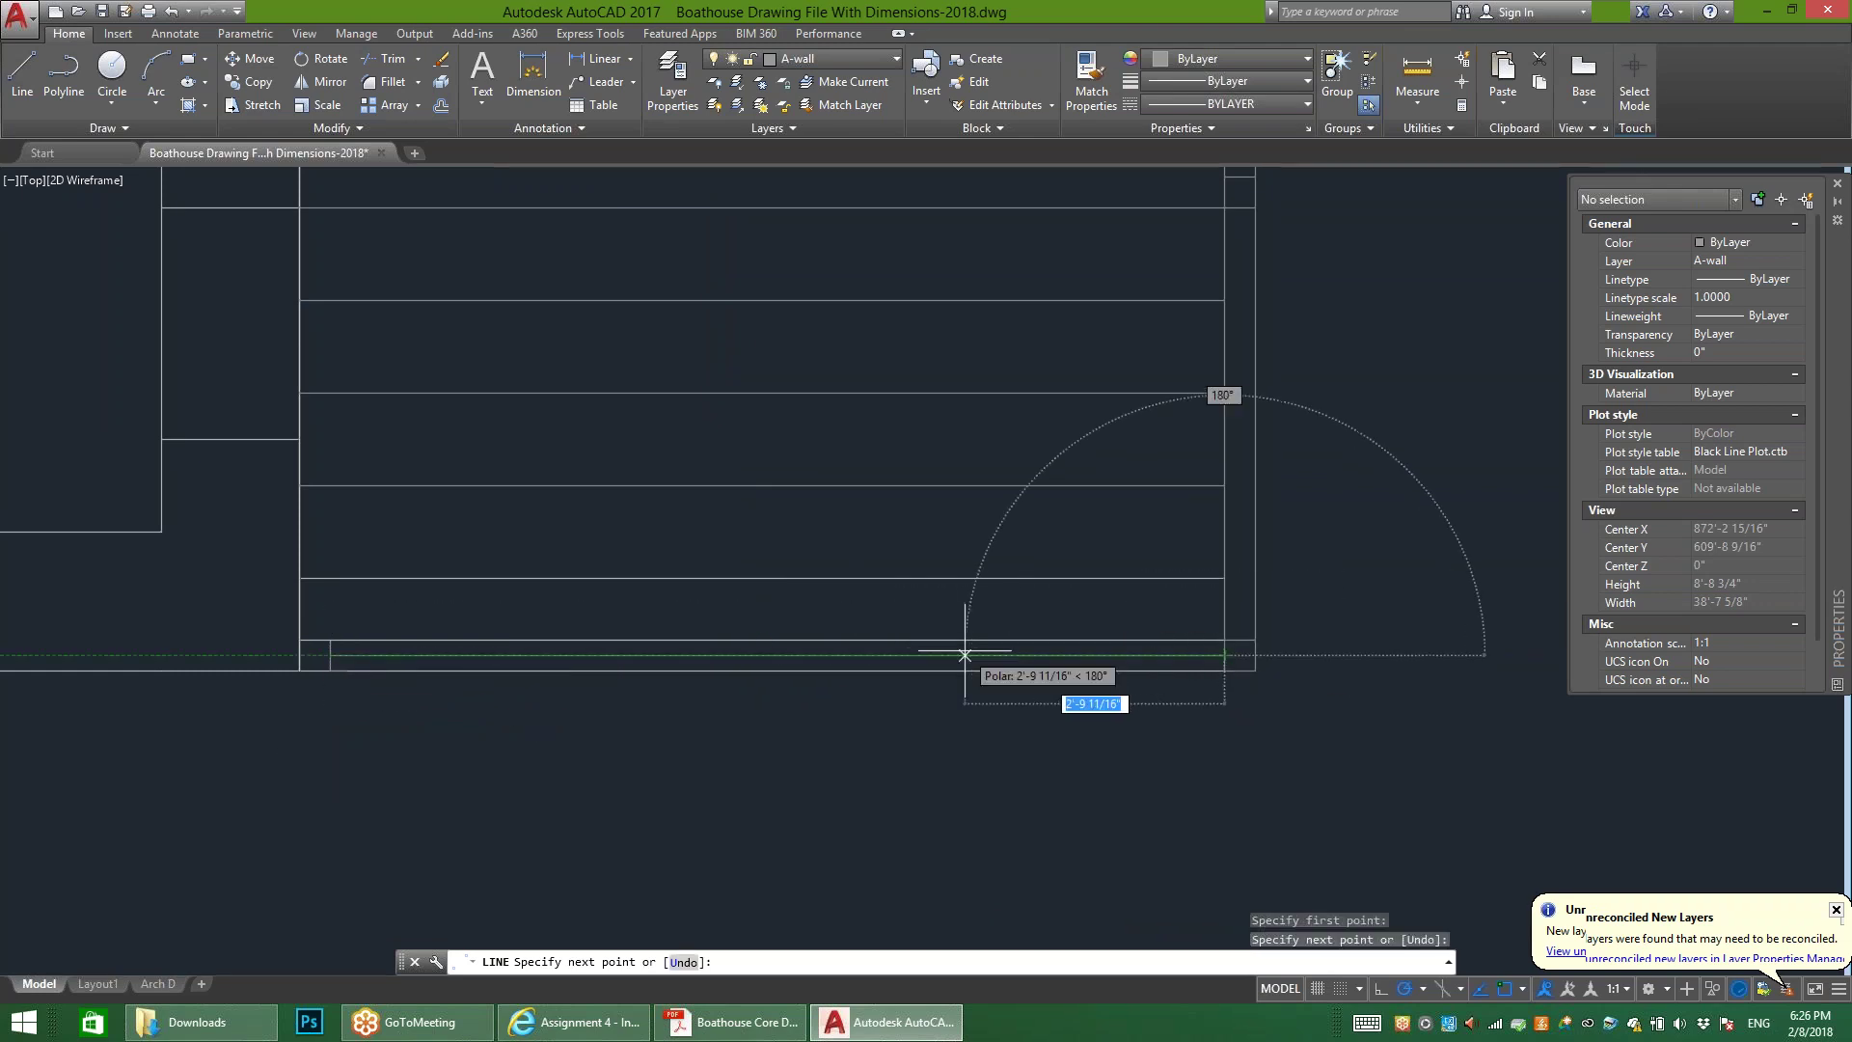
pyautogui.press('Escape')
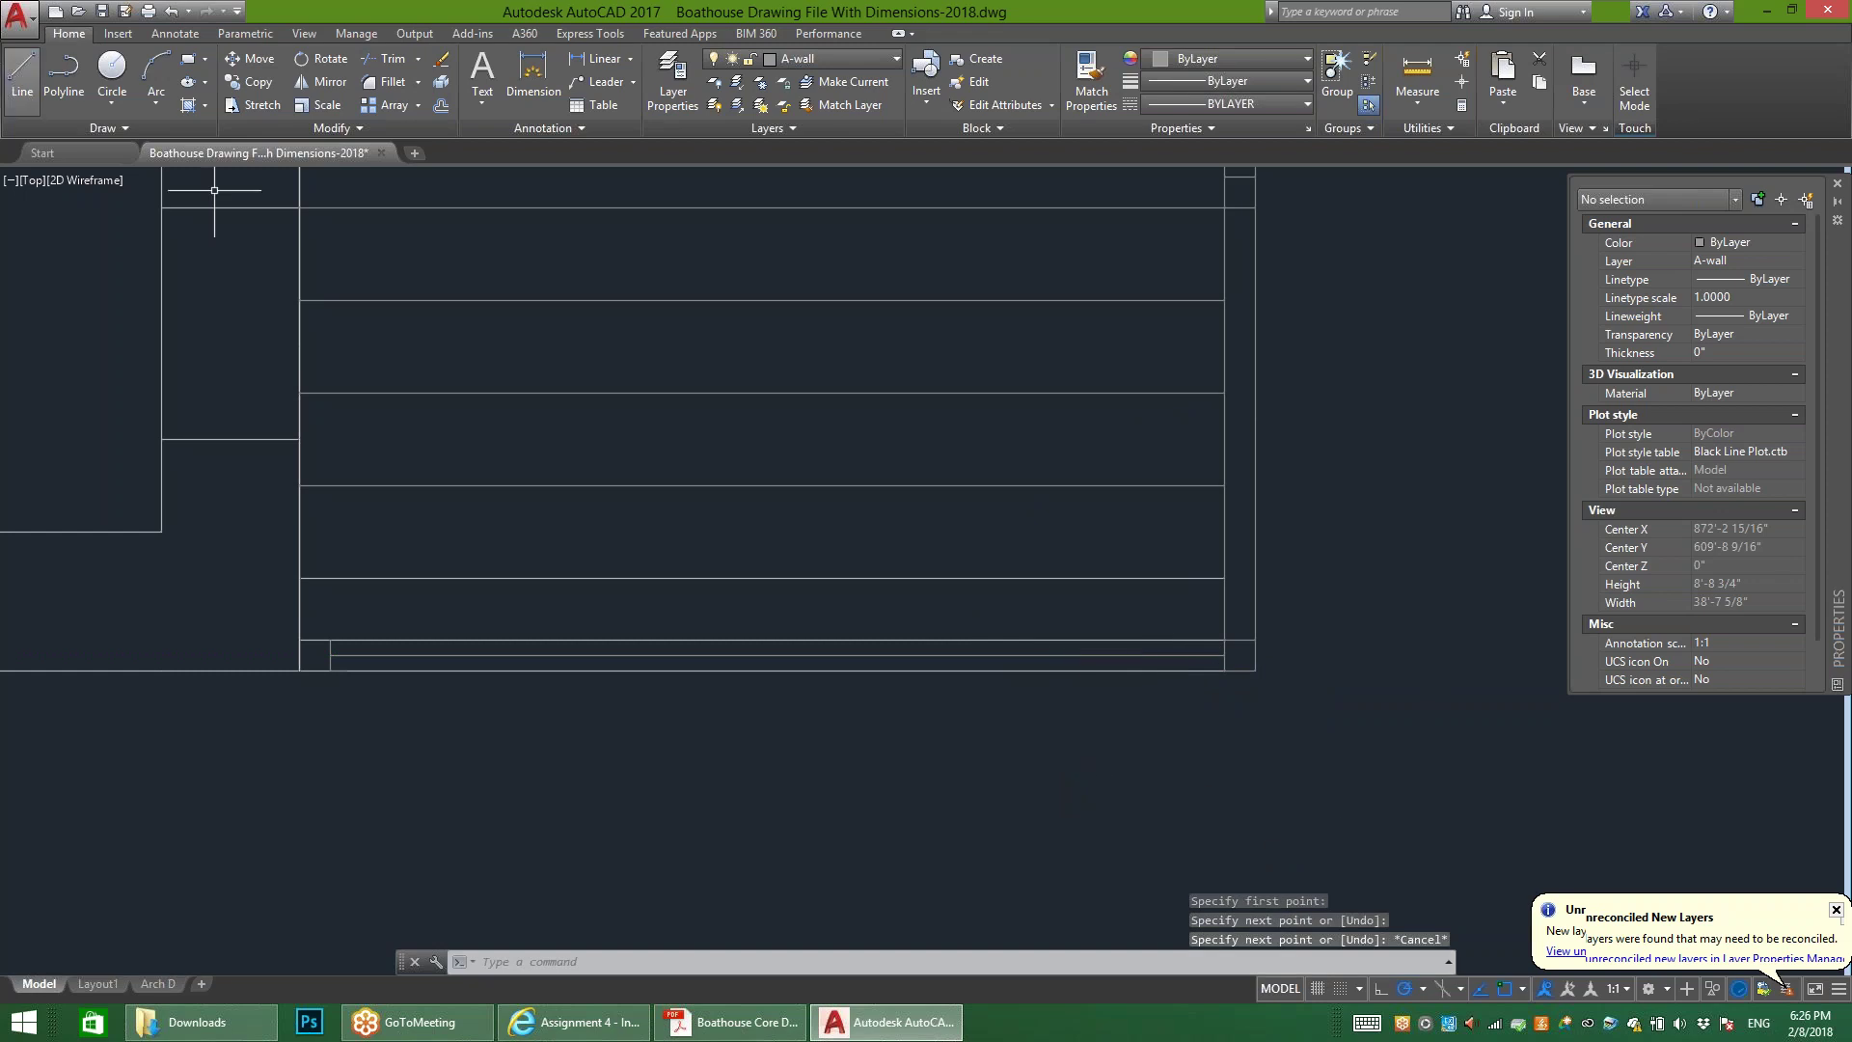
# Step: Draw a vertical line across the lower railing from the midpoint of its inner line to the deck's bottom edge
pyautogui.press('Return')
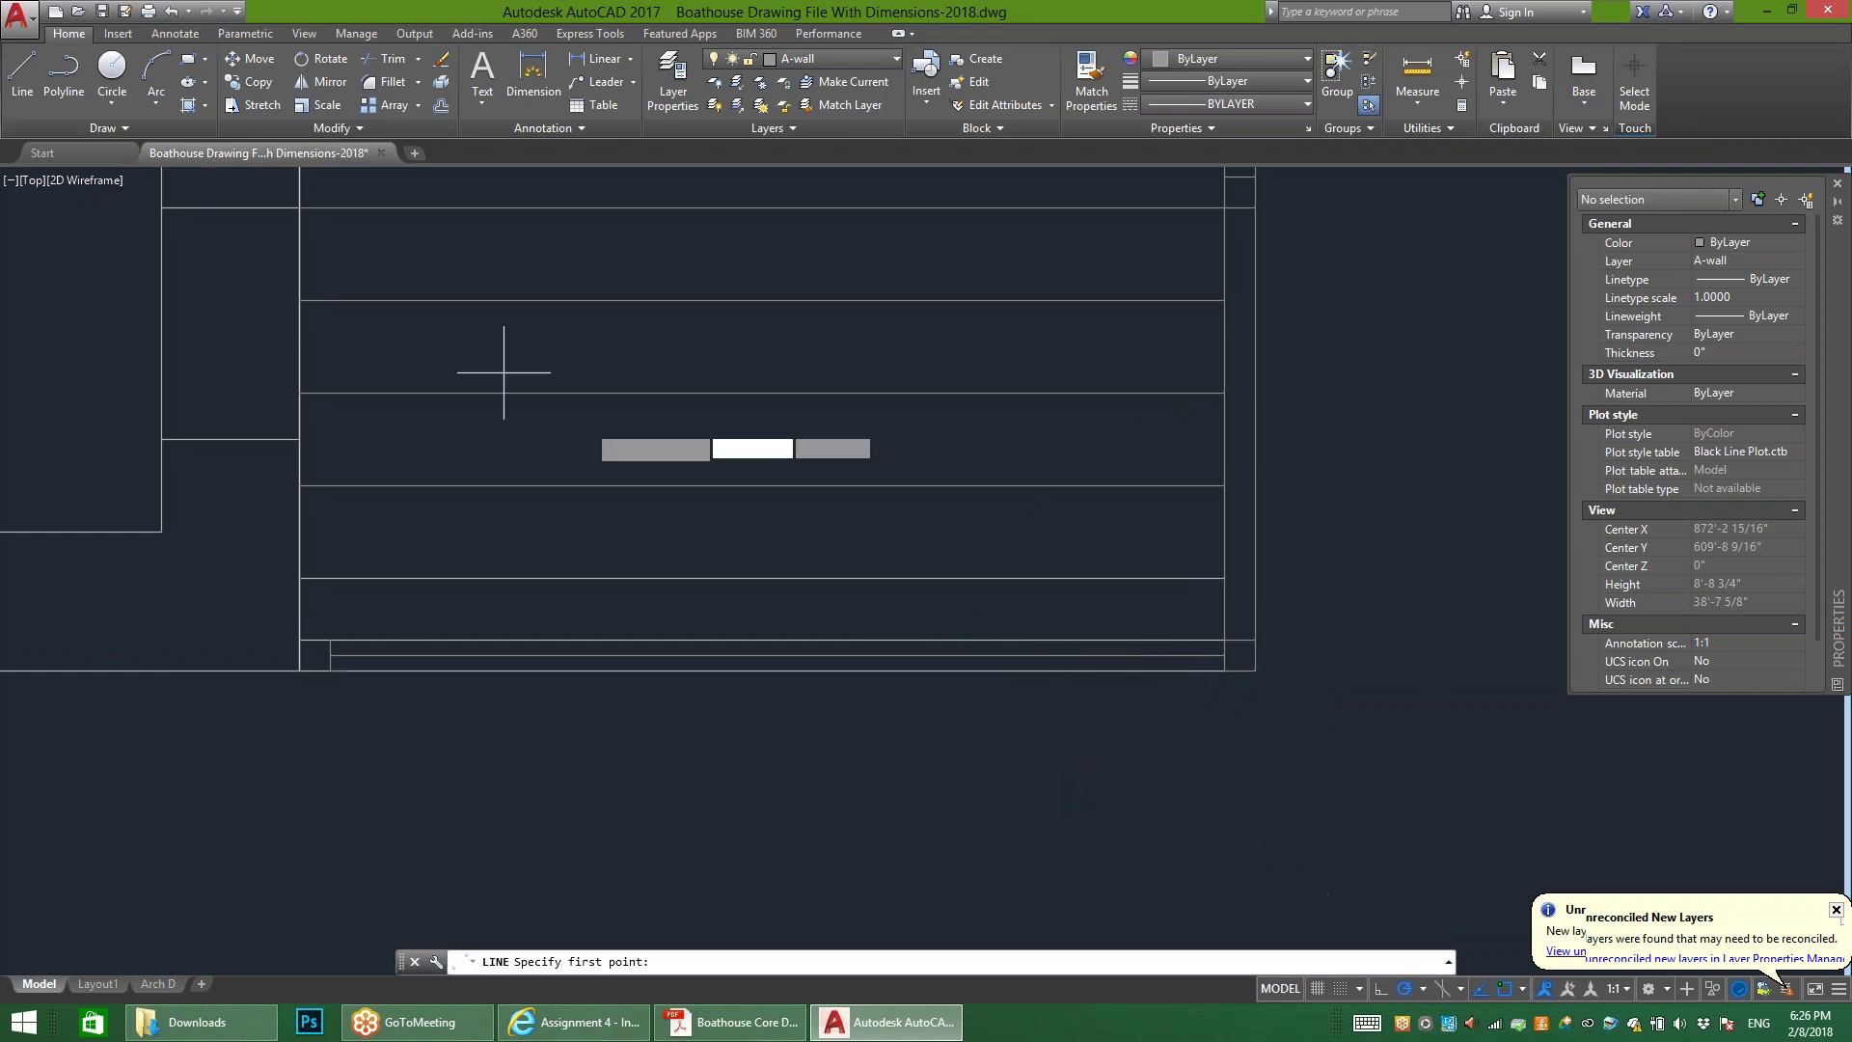
pyautogui.click(763, 640)
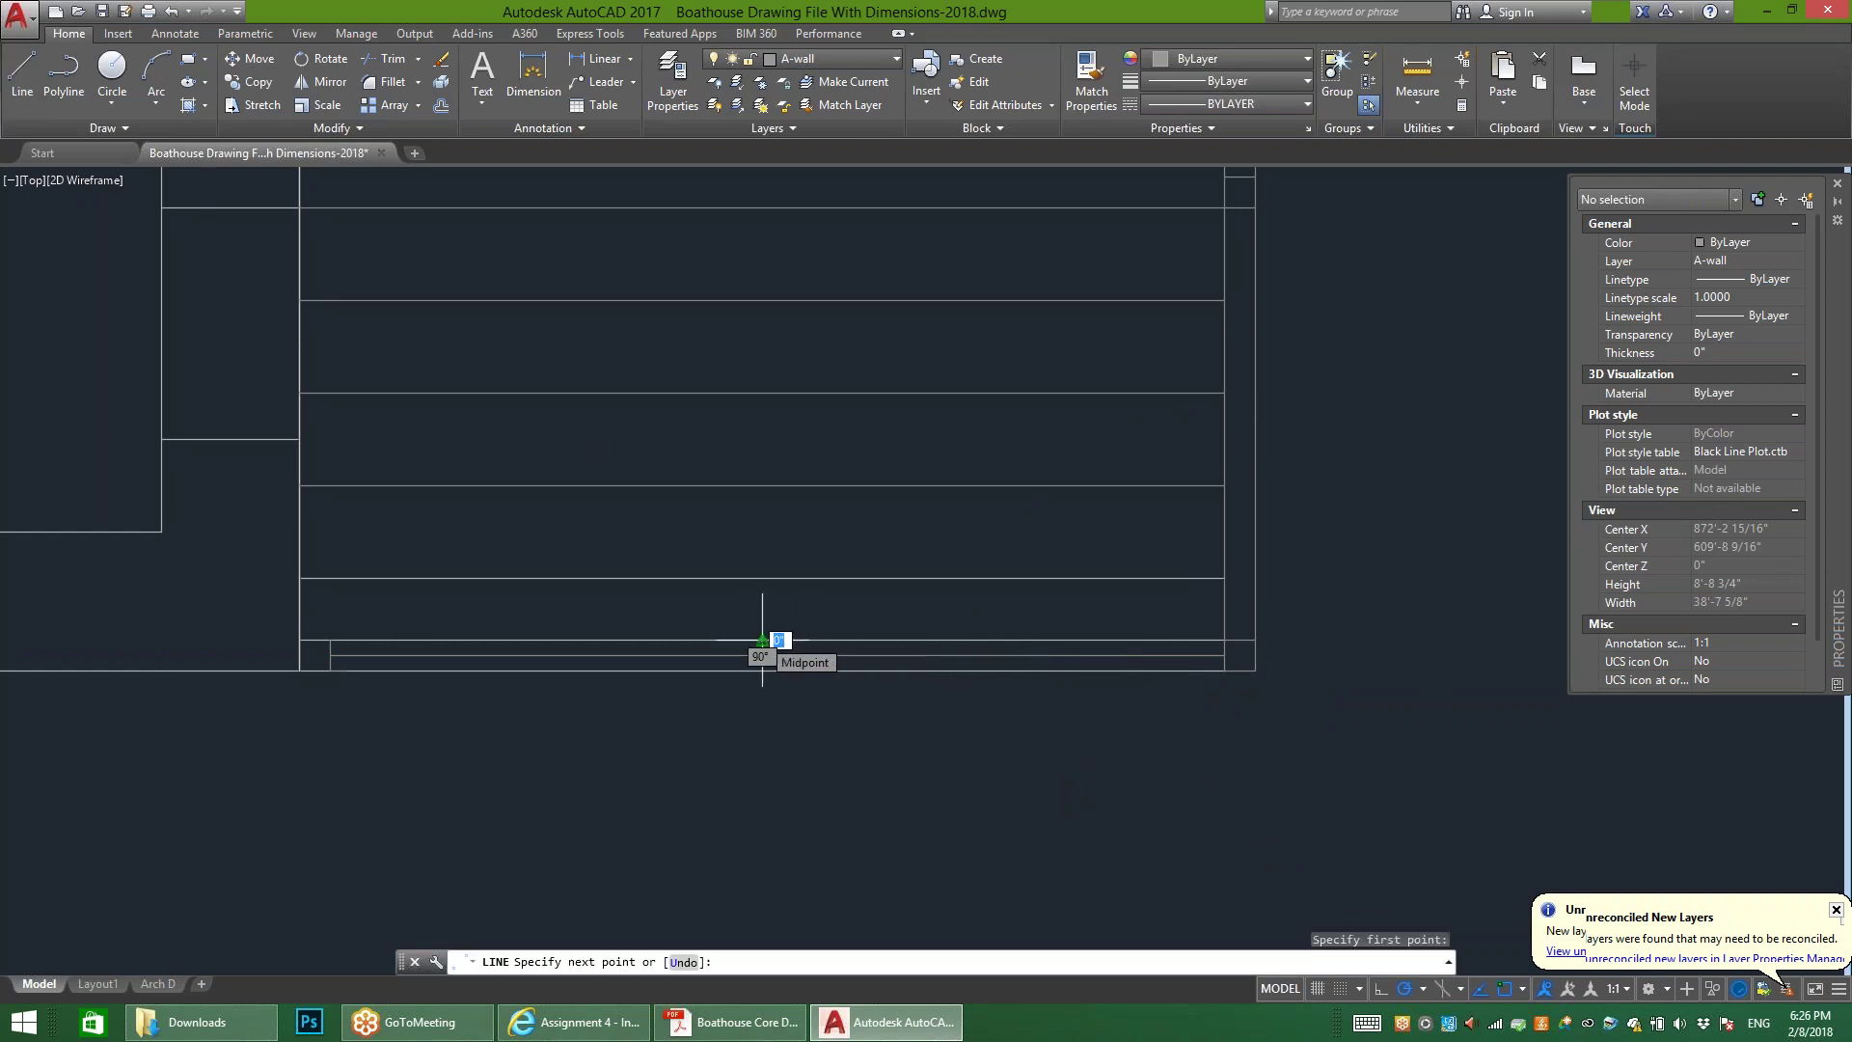
pyautogui.press('Escape')
pyautogui.press('Return')
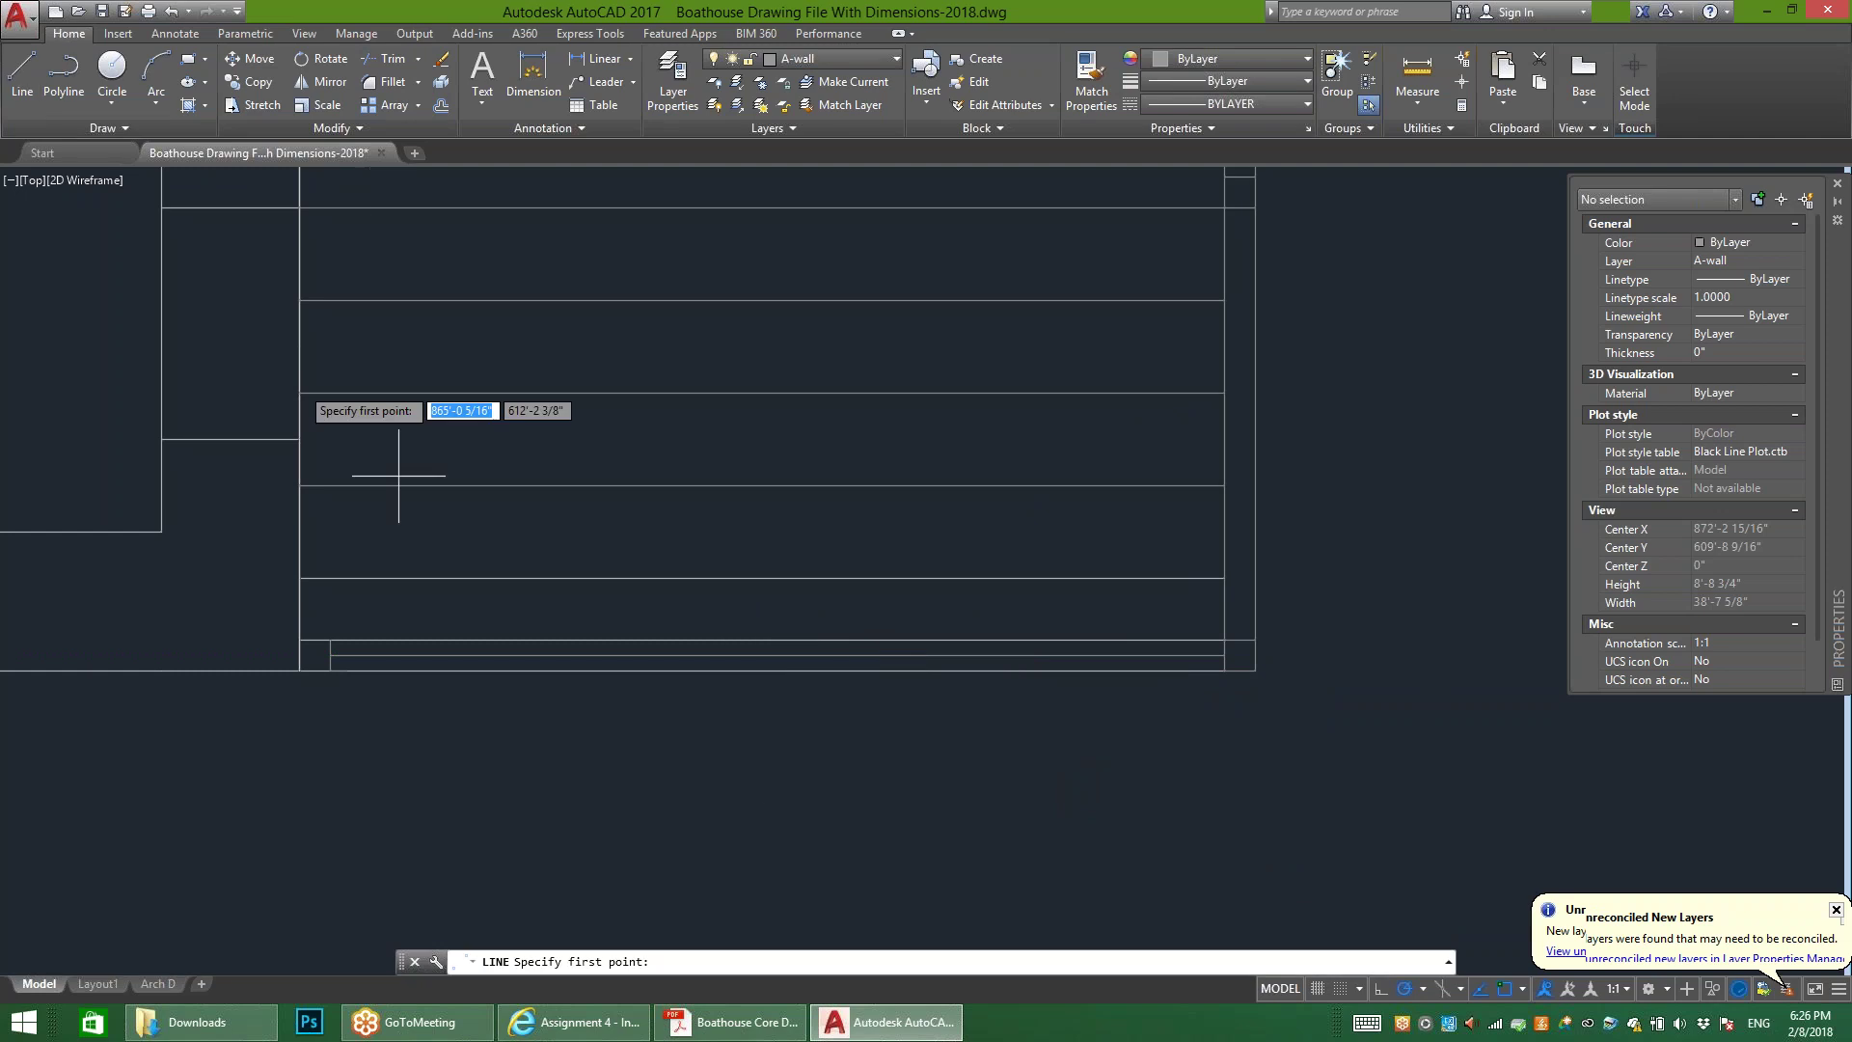
pyautogui.click(762, 671)
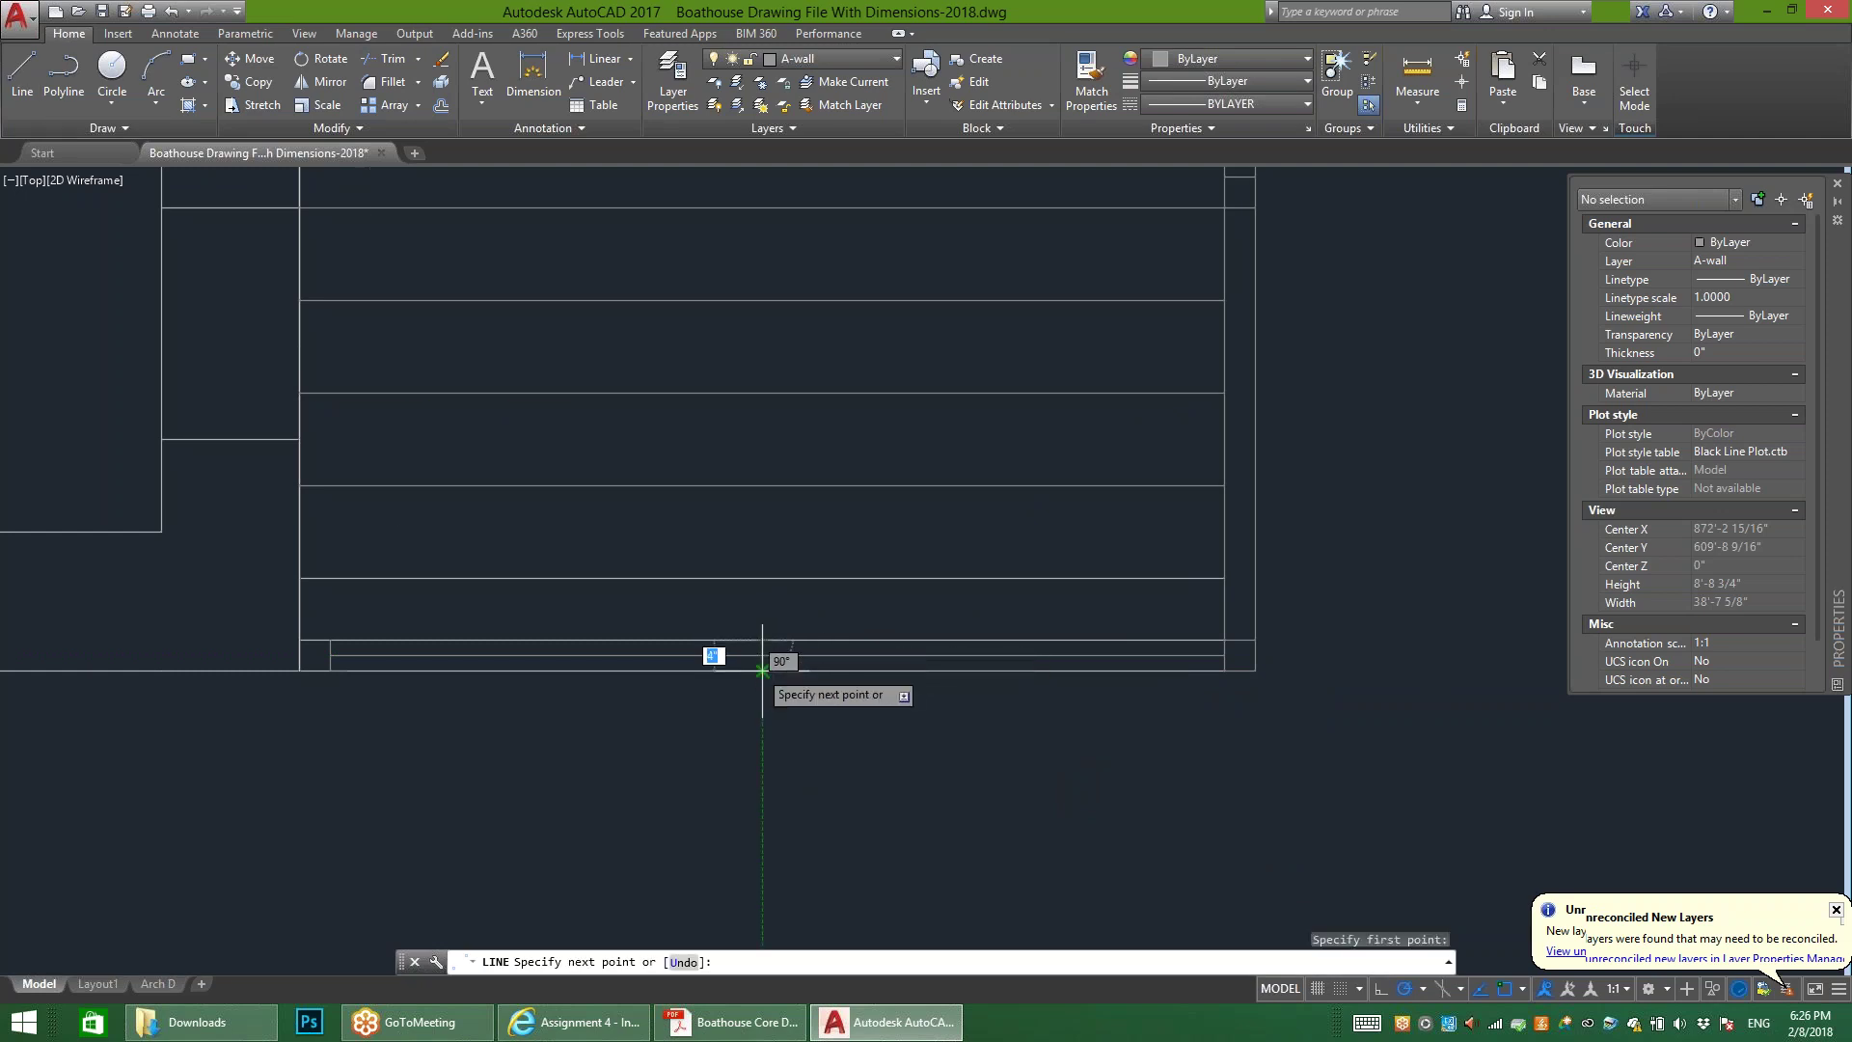
pyautogui.press('Escape')
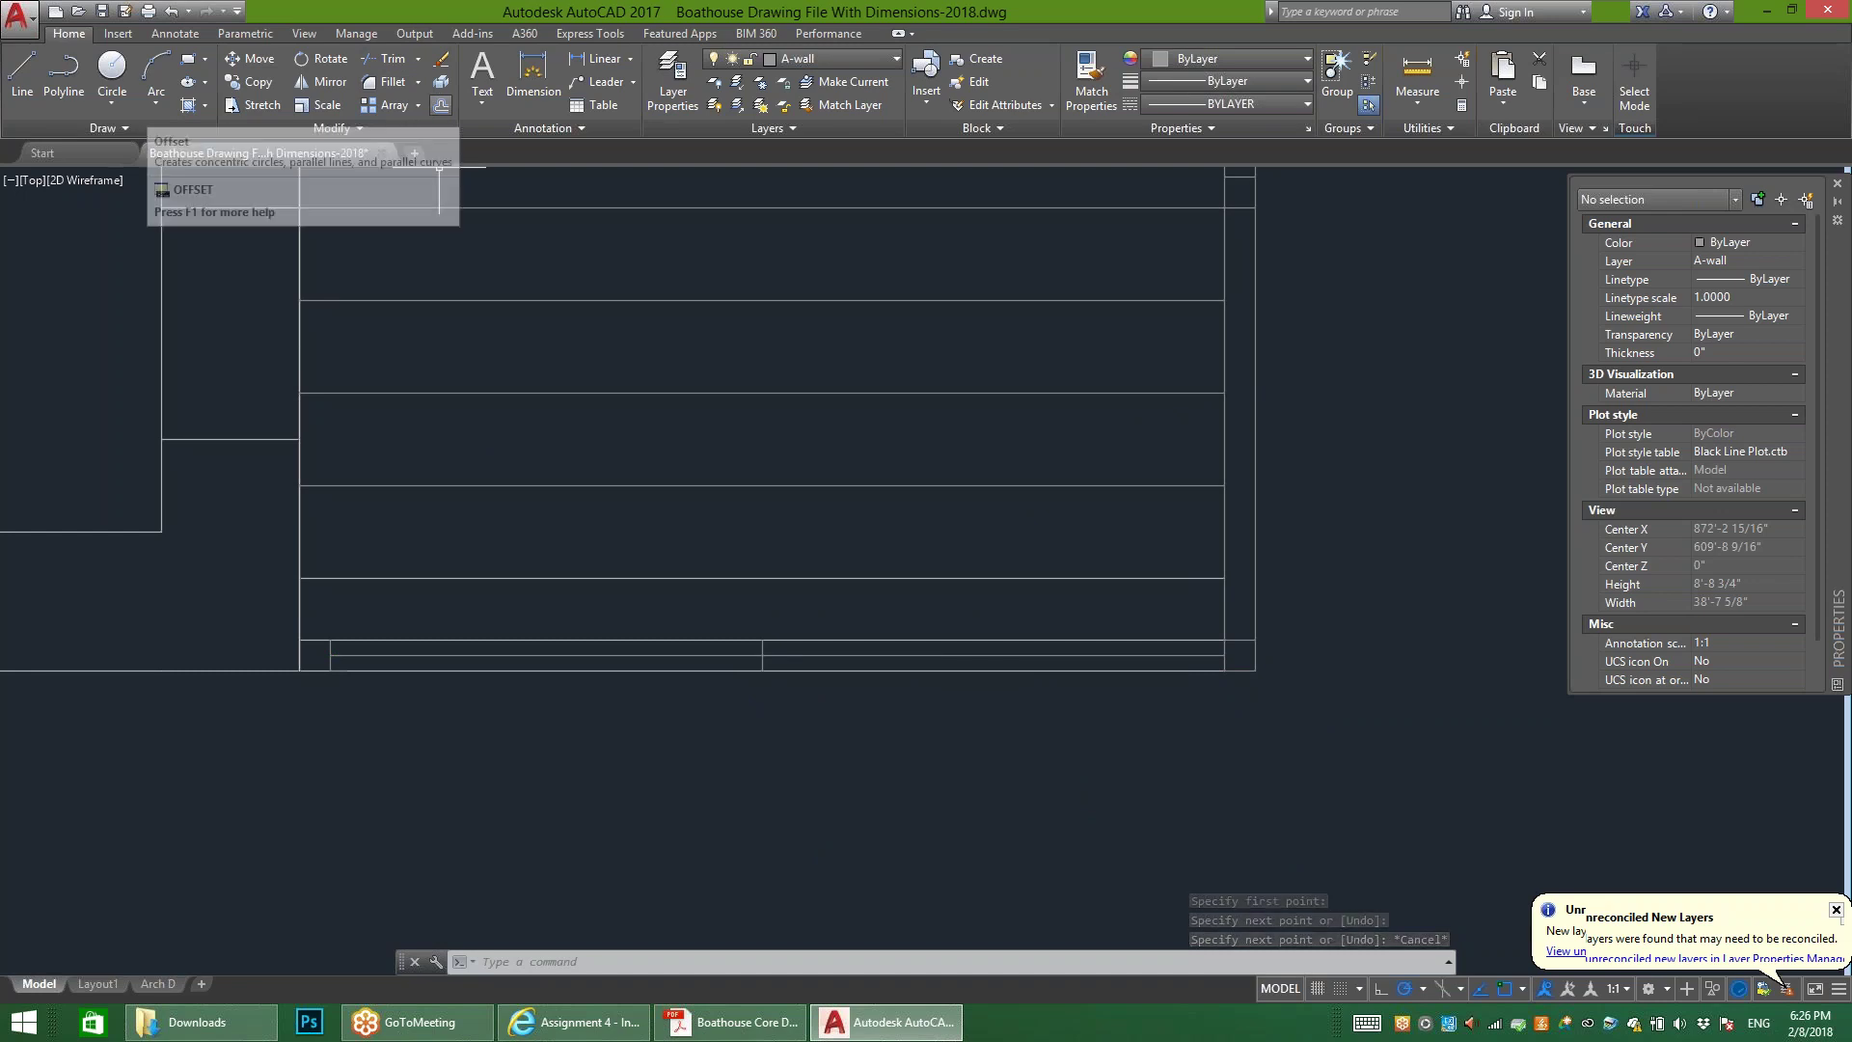
# Step: Offset the vertical line at the lower railing's midpoint by 2" to both sides
pyautogui.click(441, 105)
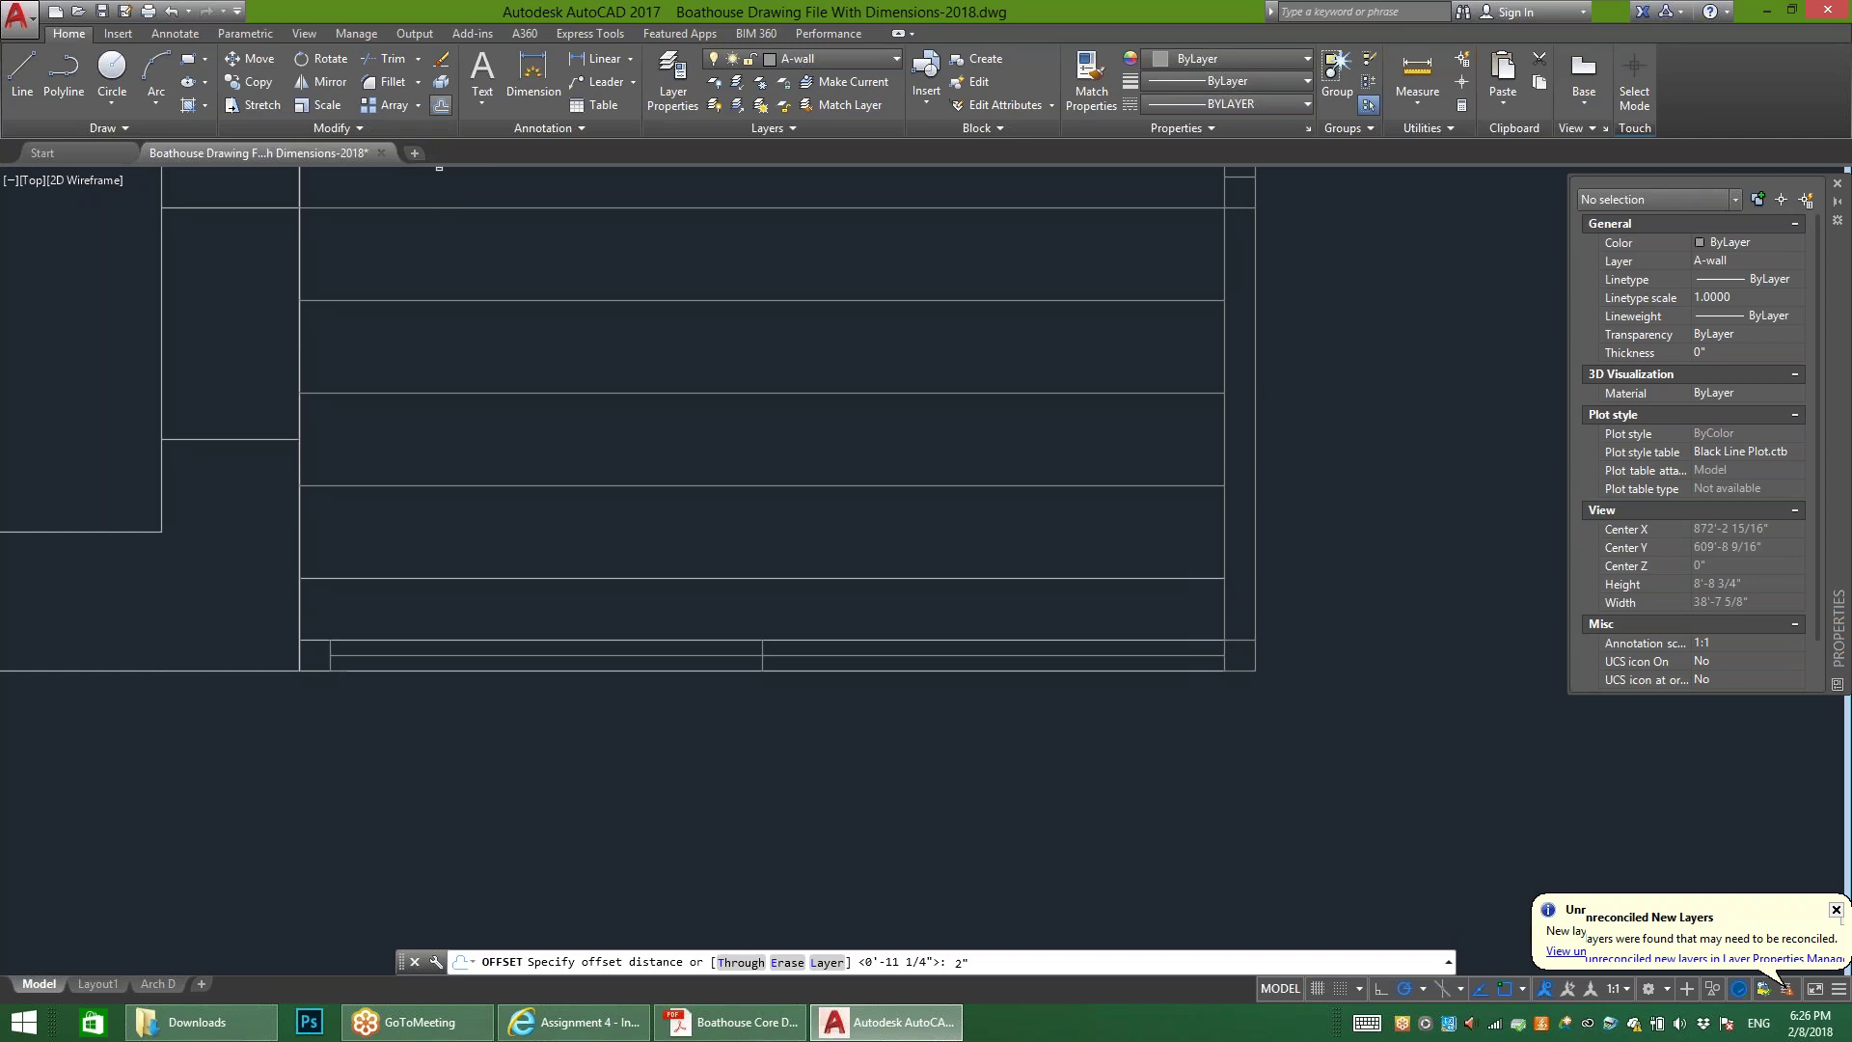
pyautogui.write('2"')
pyautogui.press('Return')
pyautogui.scroll(4, 742, 660)
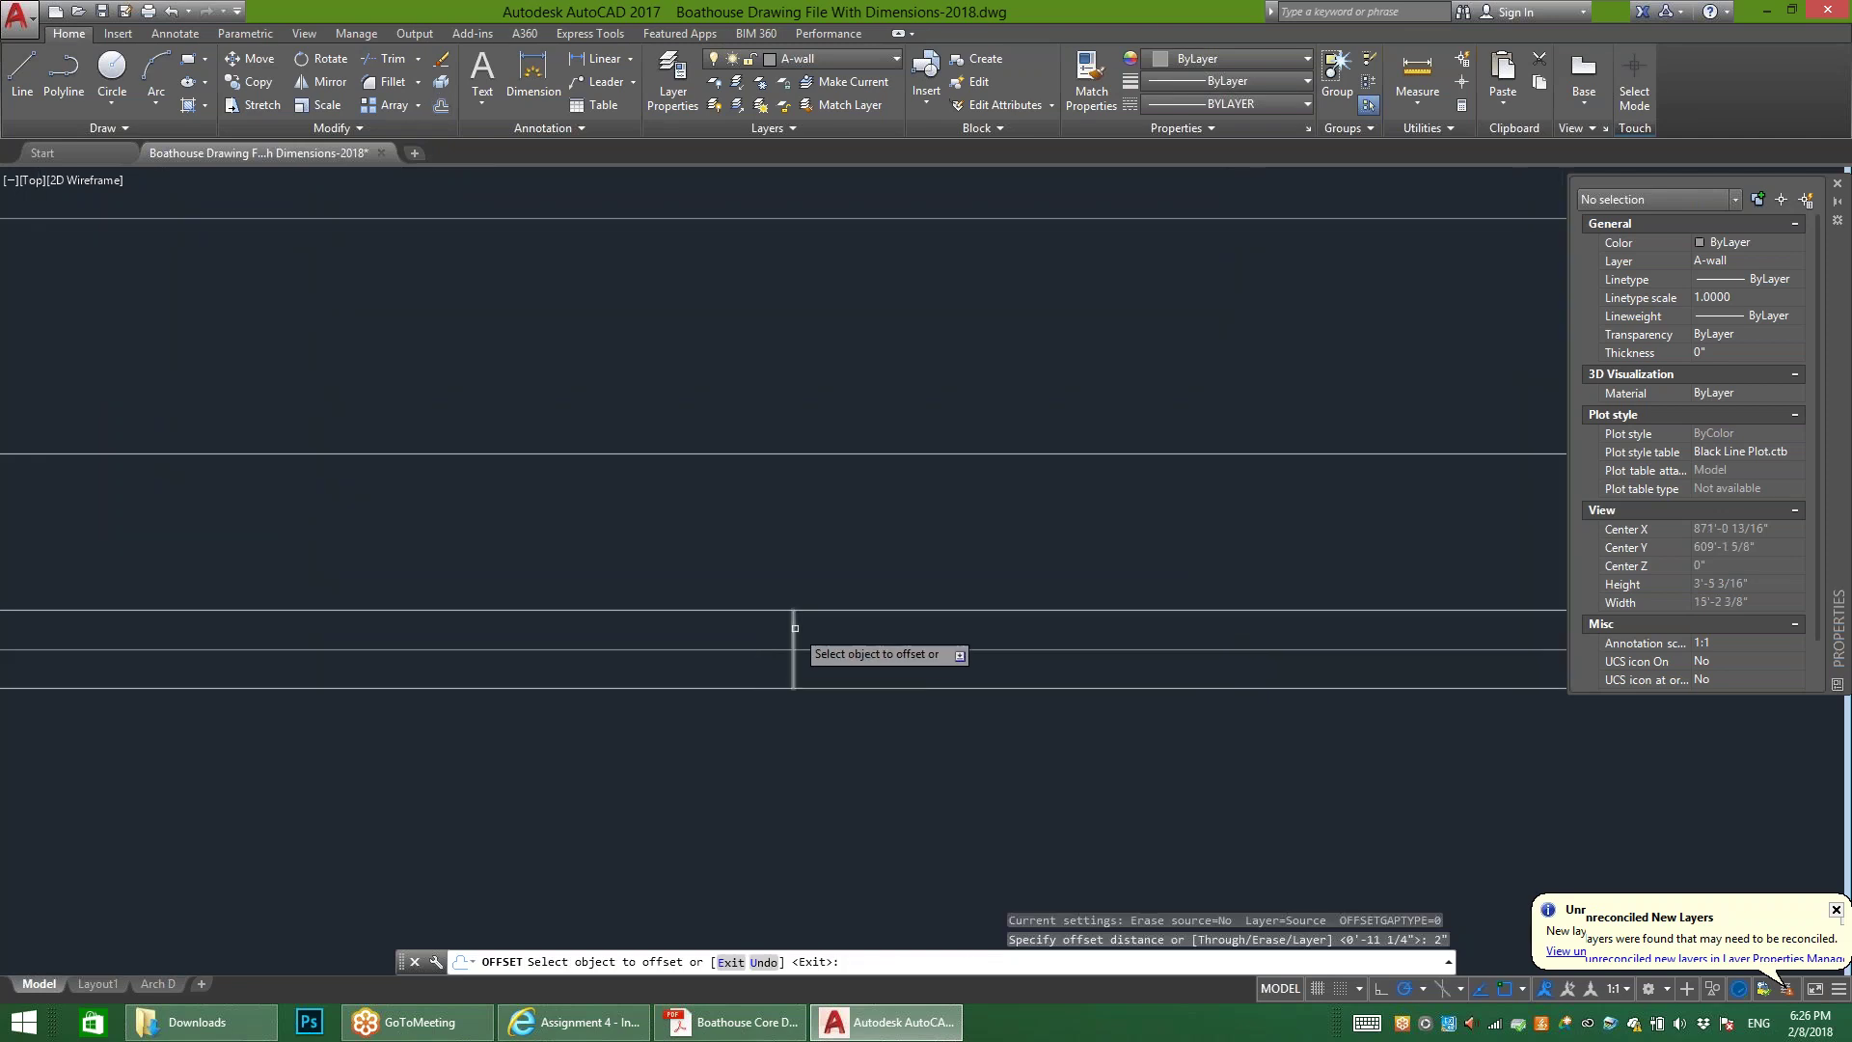
pyautogui.click(793, 628)
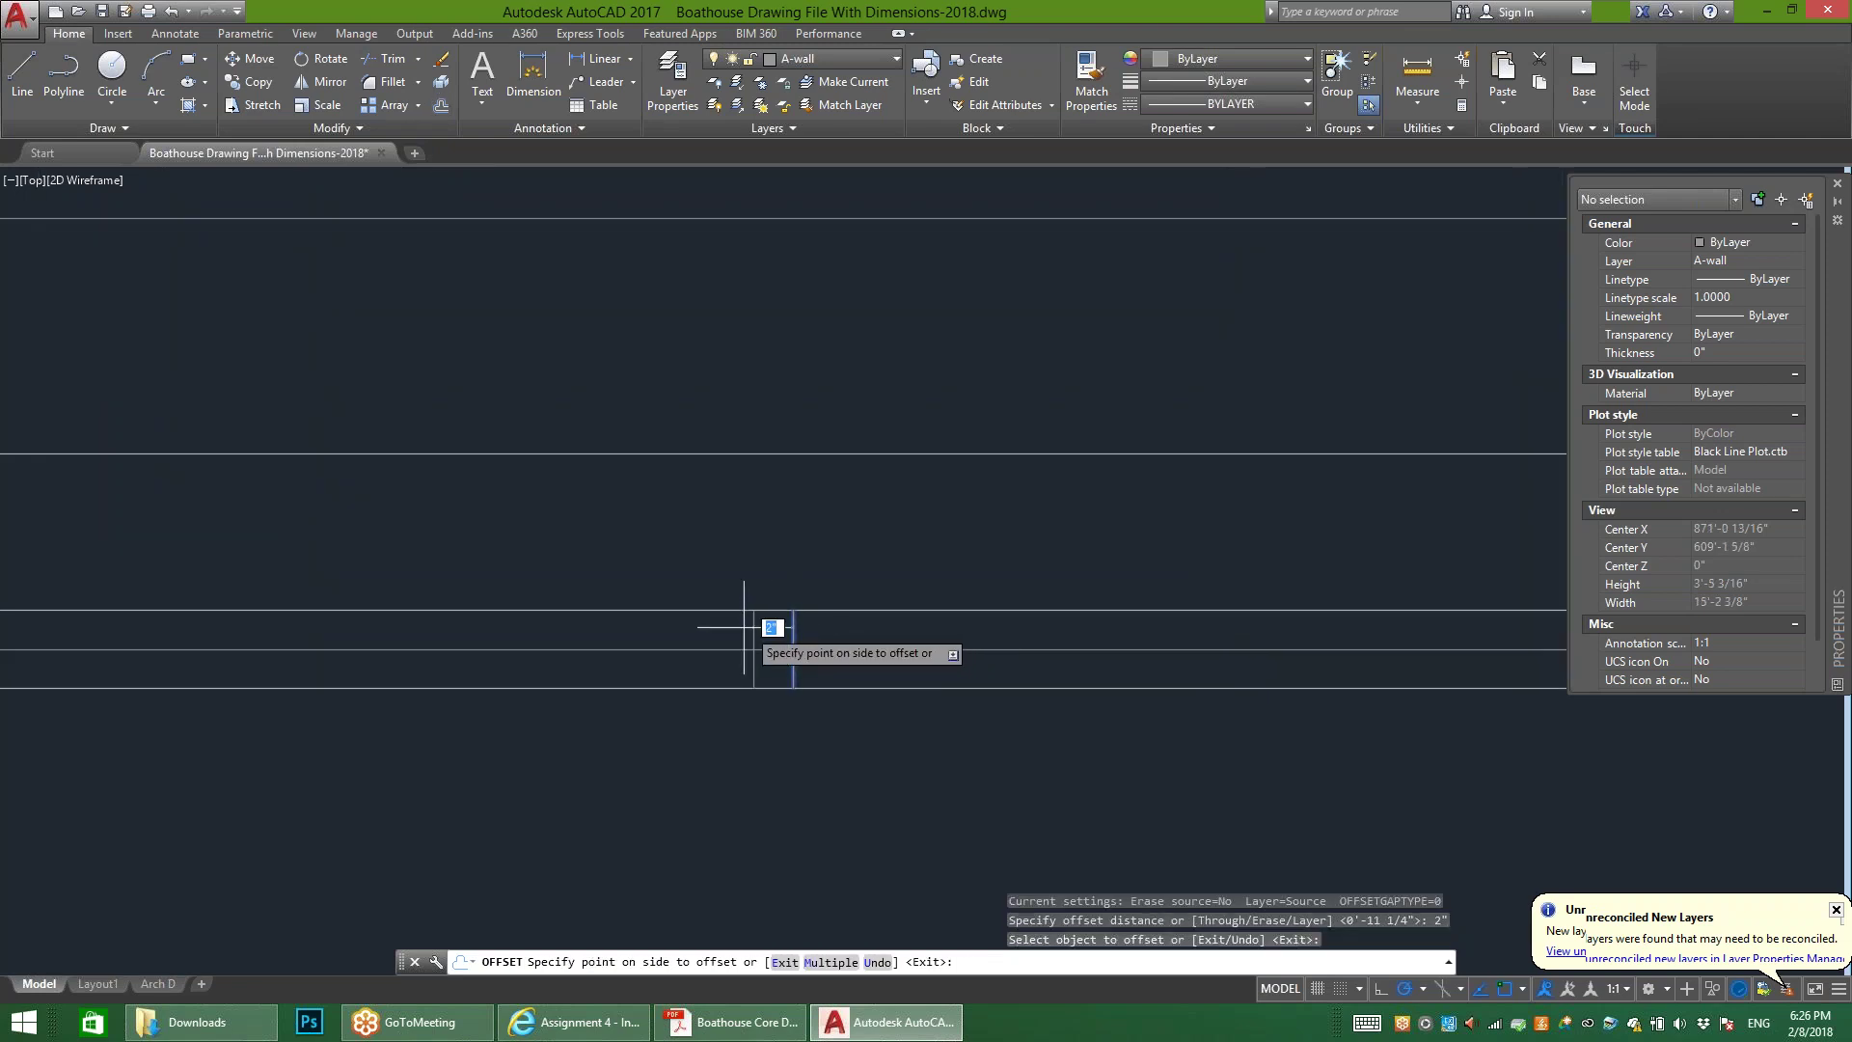
pyautogui.click(676, 627)
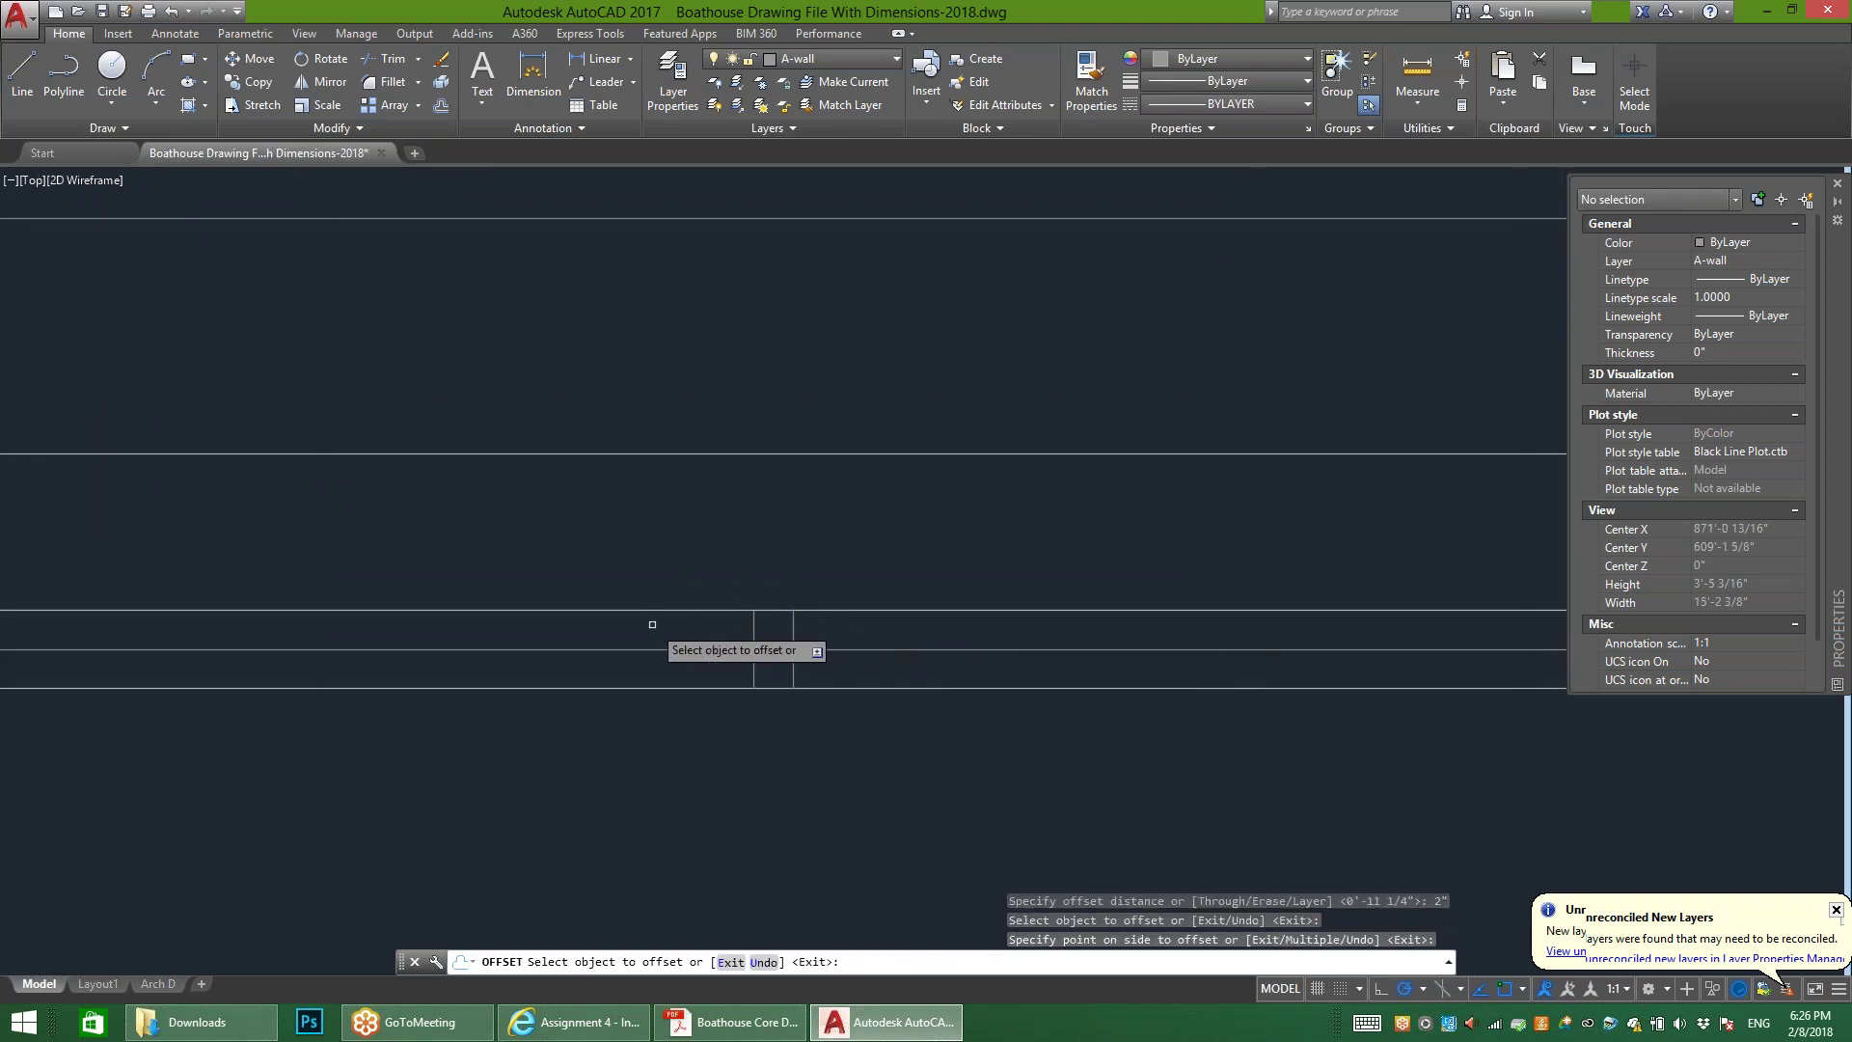
pyautogui.click(793, 629)
pyautogui.click(931, 646)
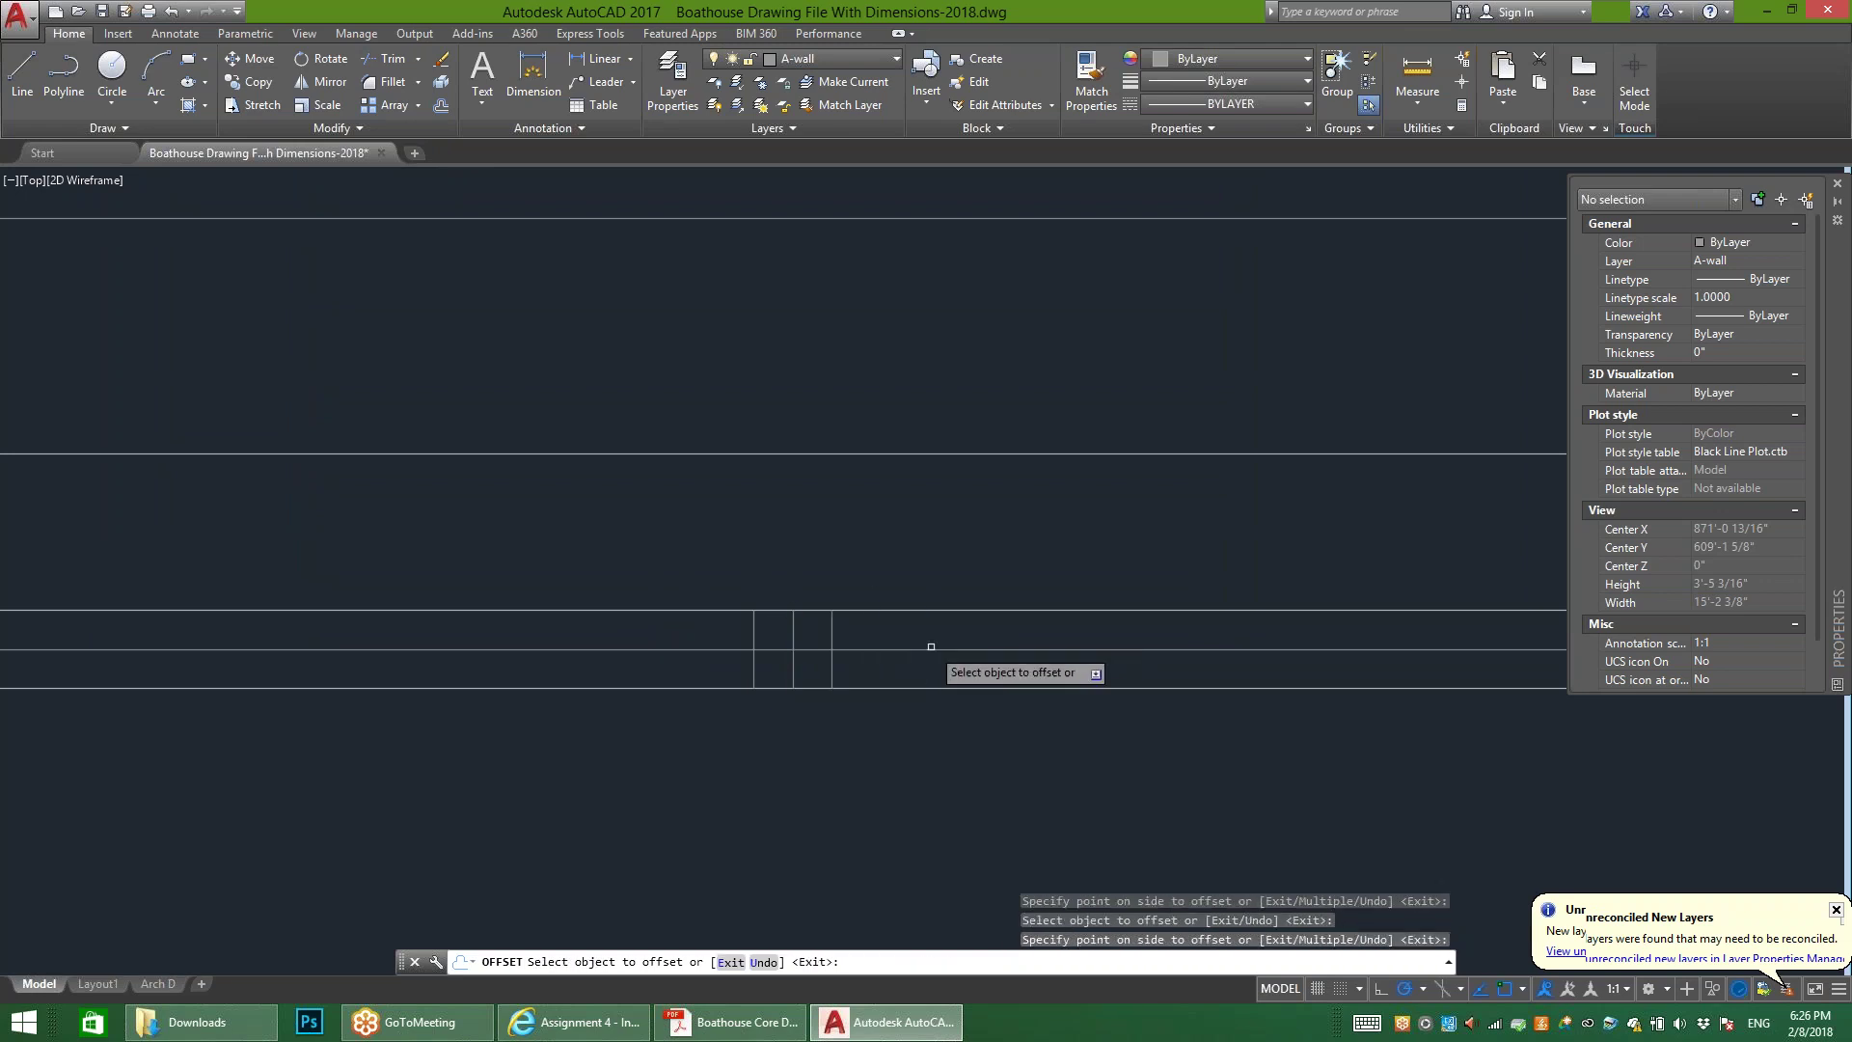
pyautogui.press('Escape')
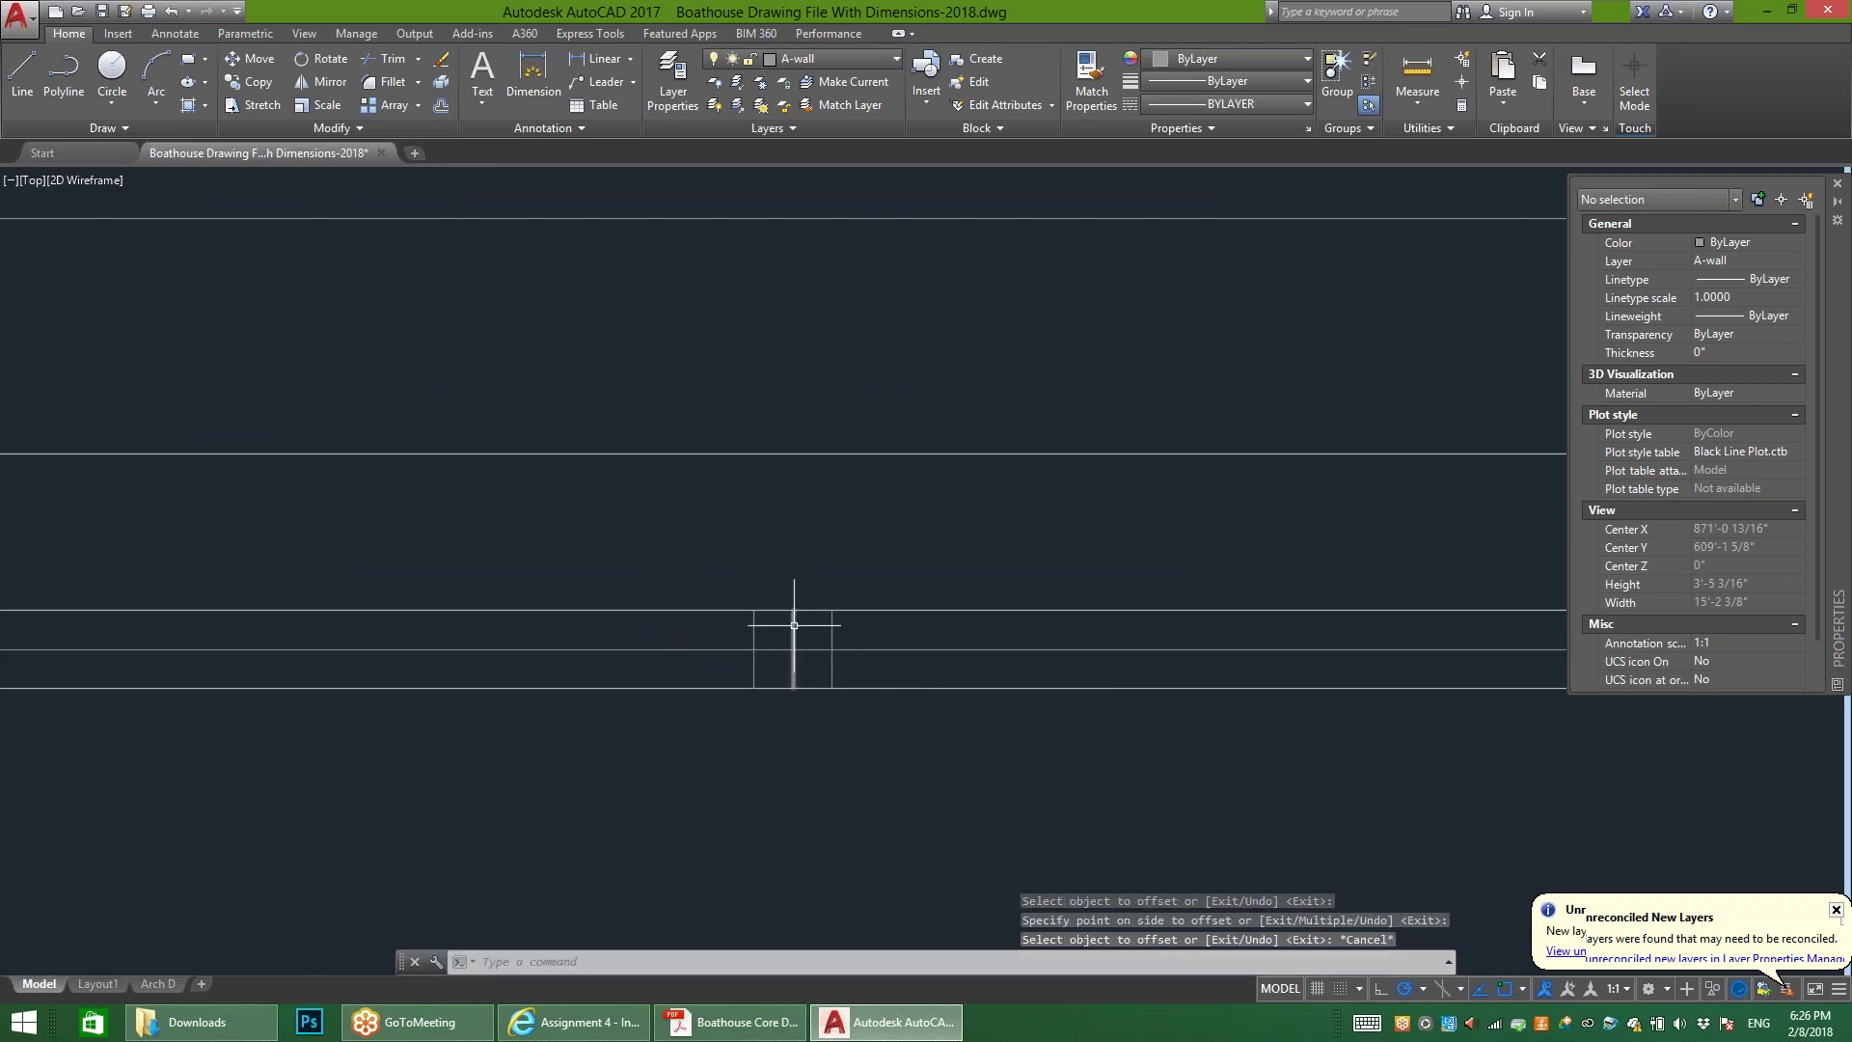
# Step: Erase the original vertical line between the two offsets and the horizontal construction line inside the lower railing
pyautogui.click(793, 625)
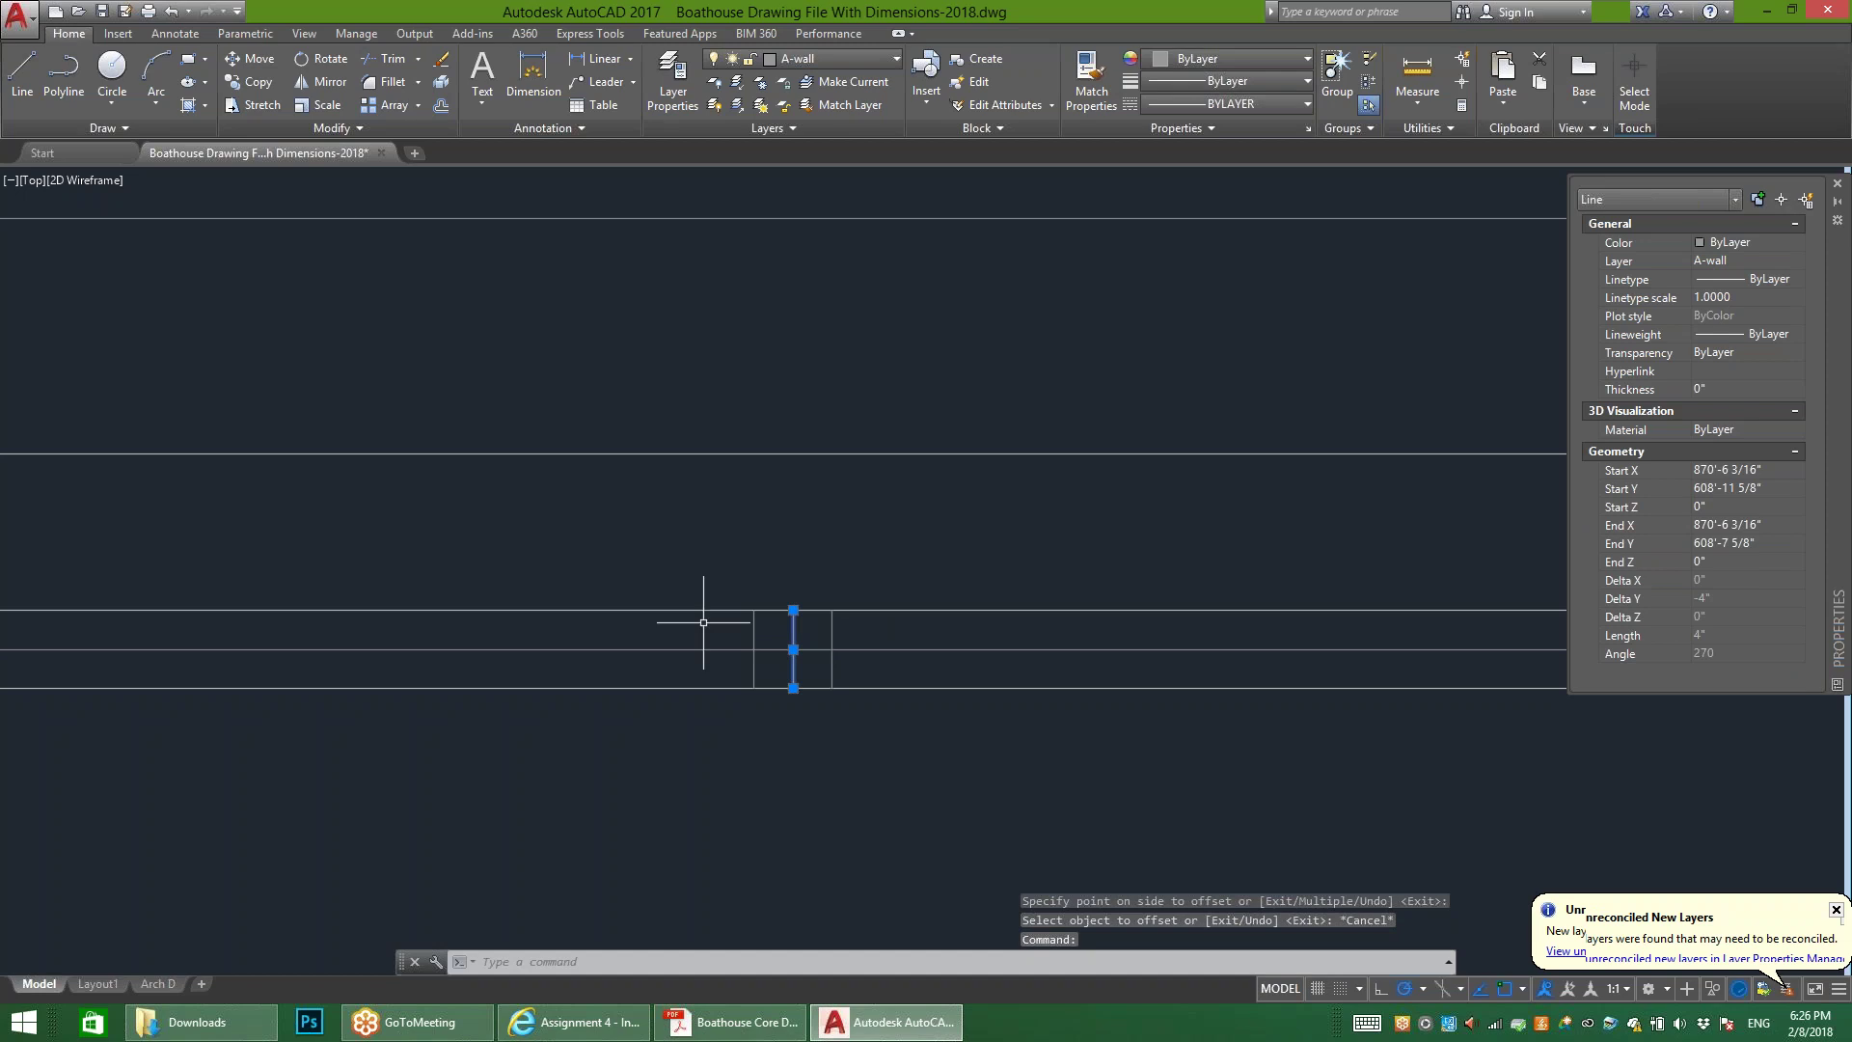
pyautogui.press('Delete')
pyautogui.scroll(-3, 670, 550)
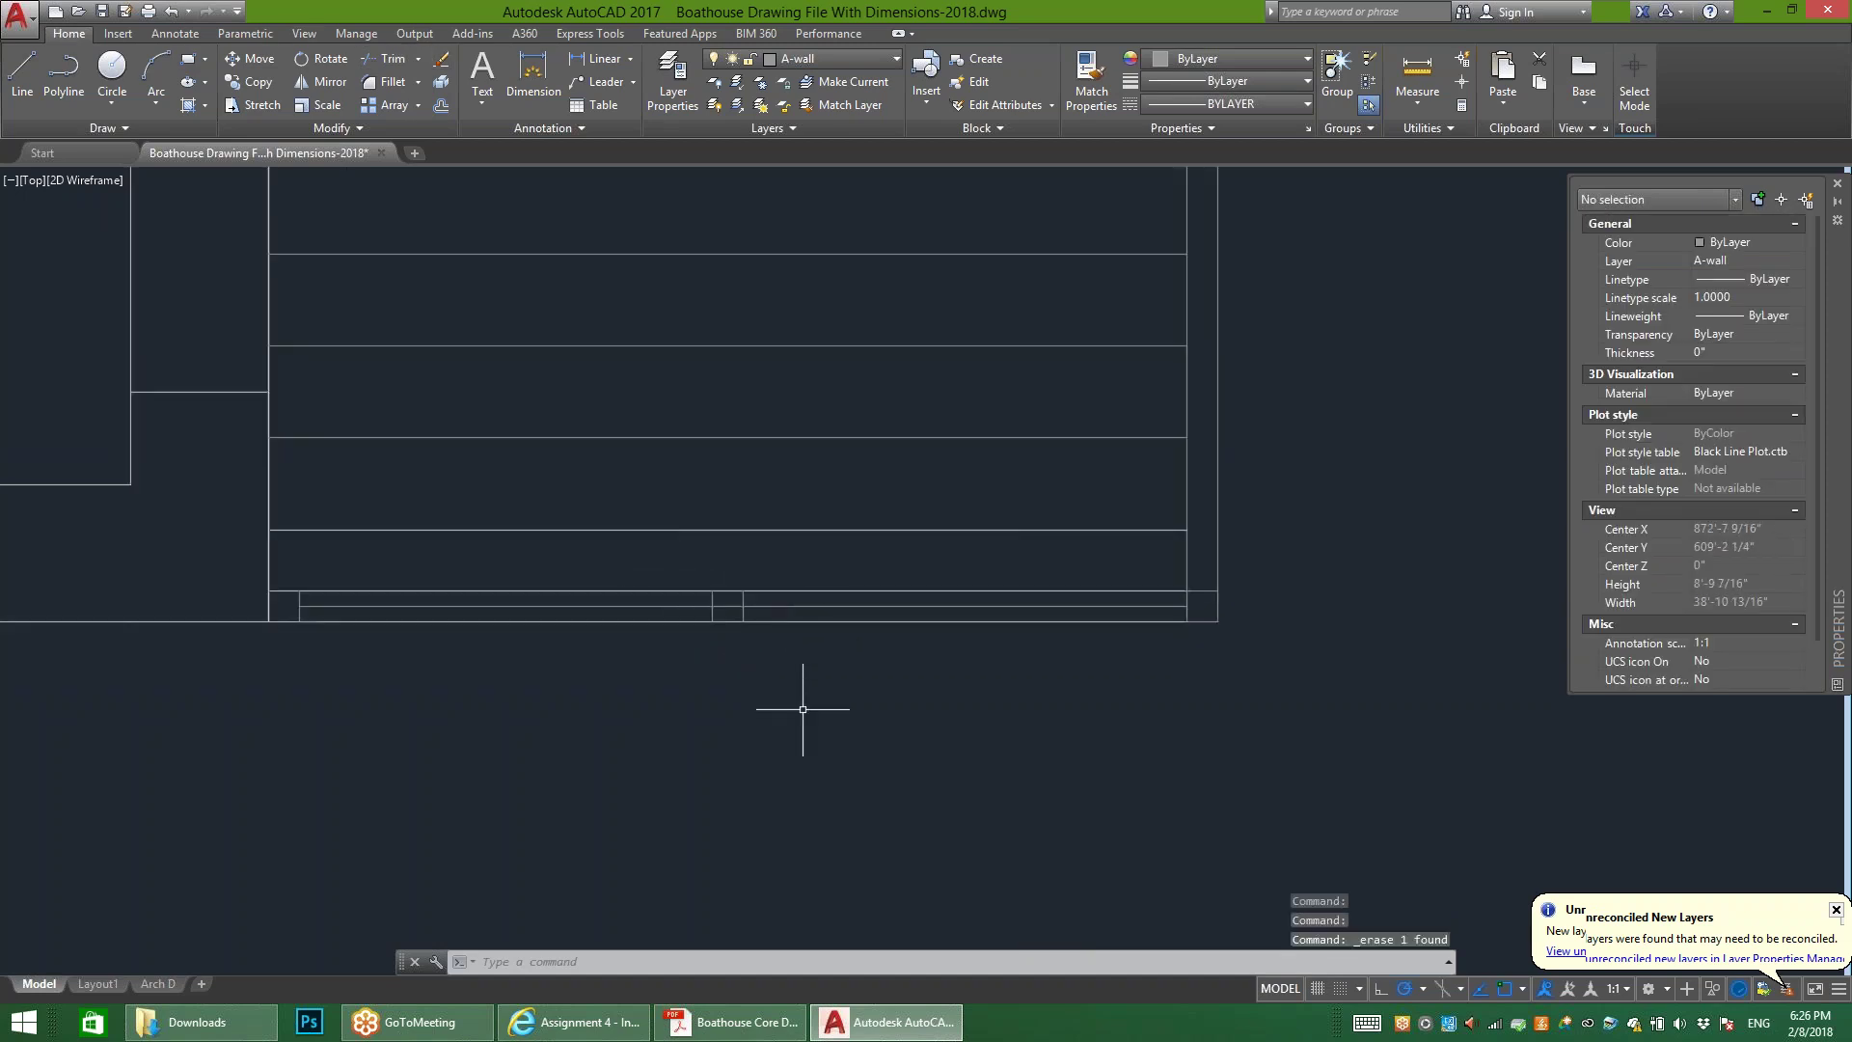
pyautogui.press('Escape')
pyautogui.click(821, 608)
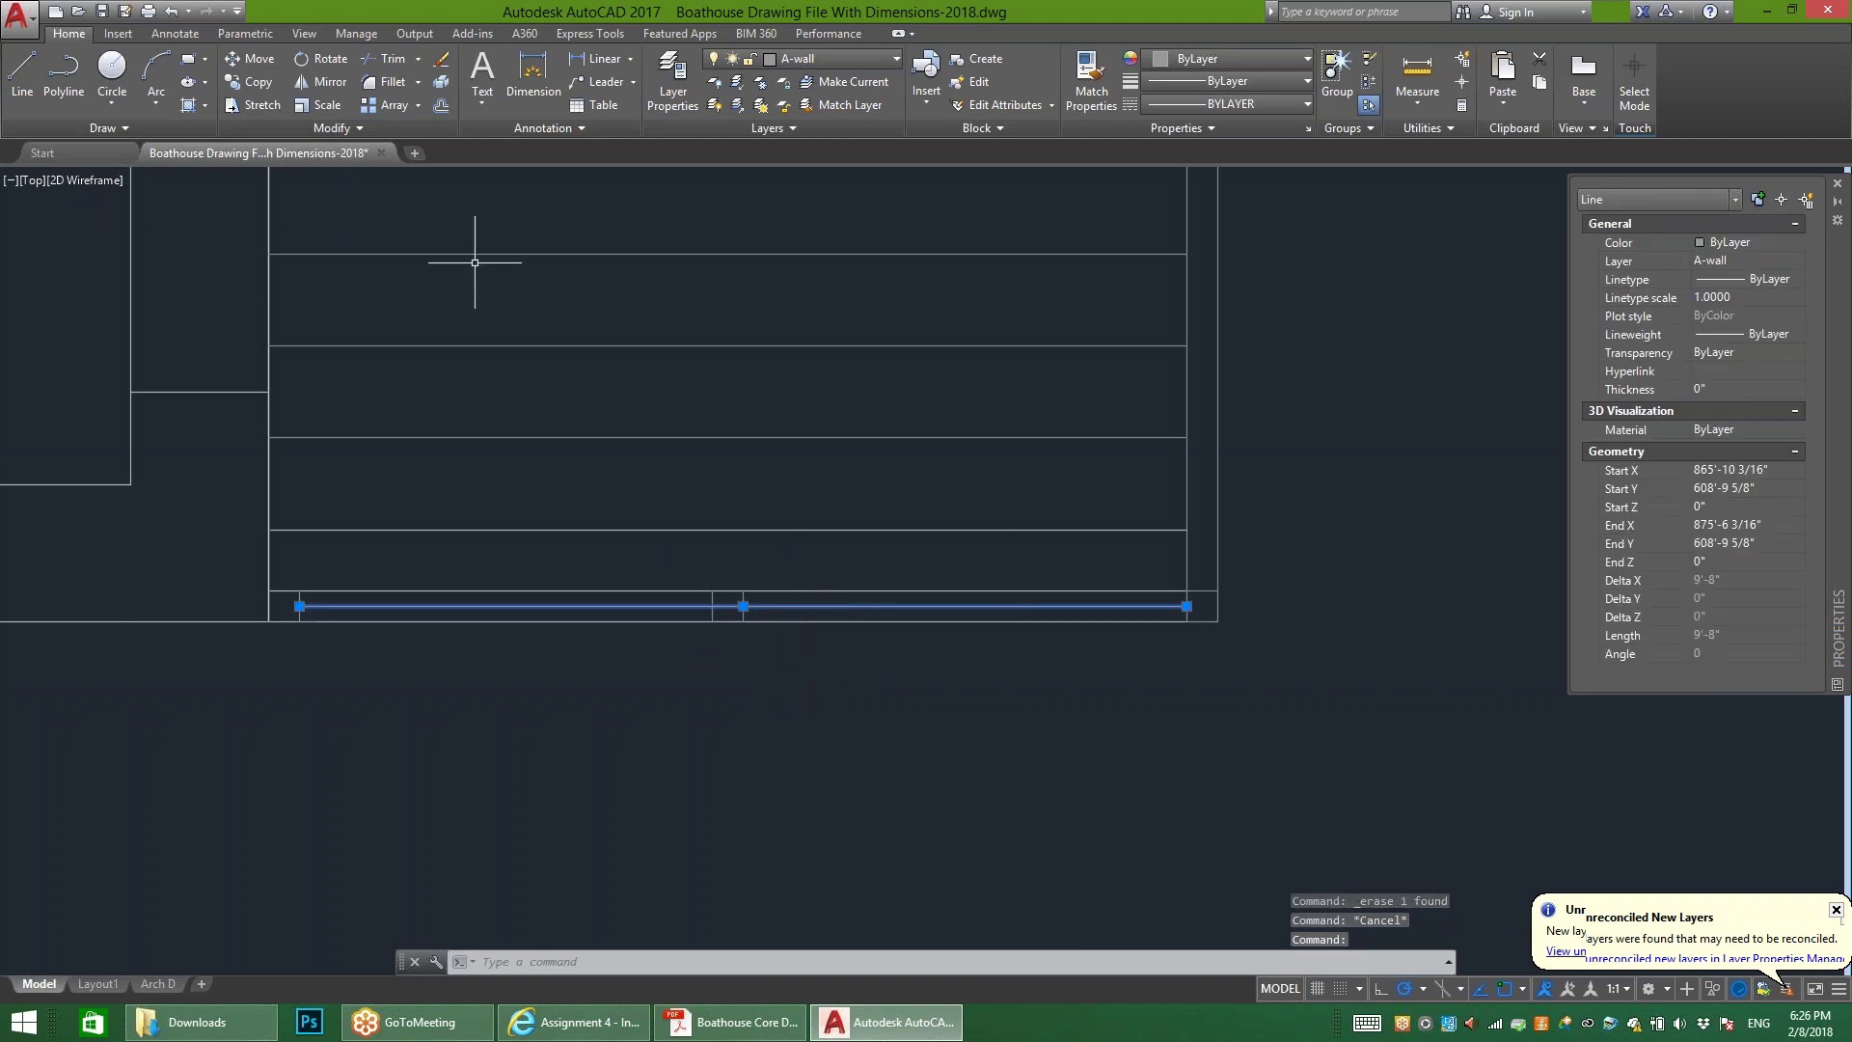
pyautogui.press('Delete')
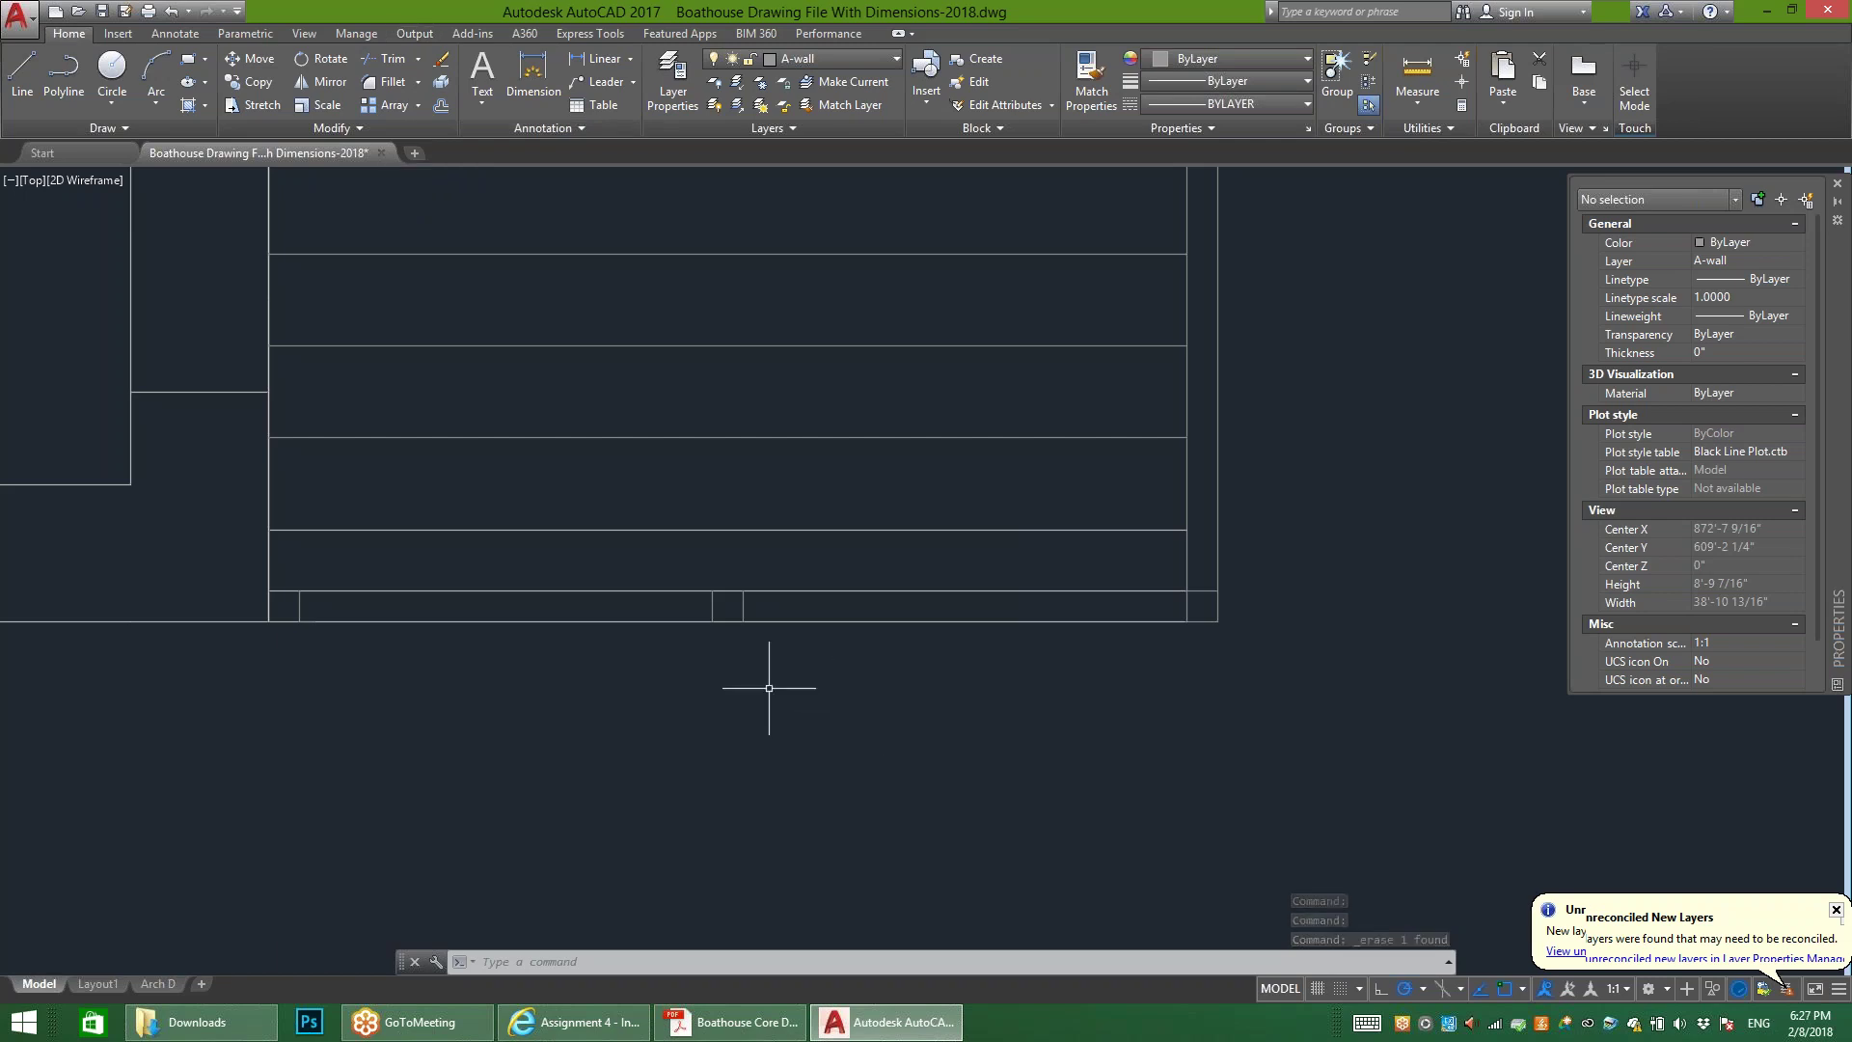
pyautogui.click(761, 612)
pyautogui.click(703, 613)
pyautogui.scroll(-4, 833, 735)
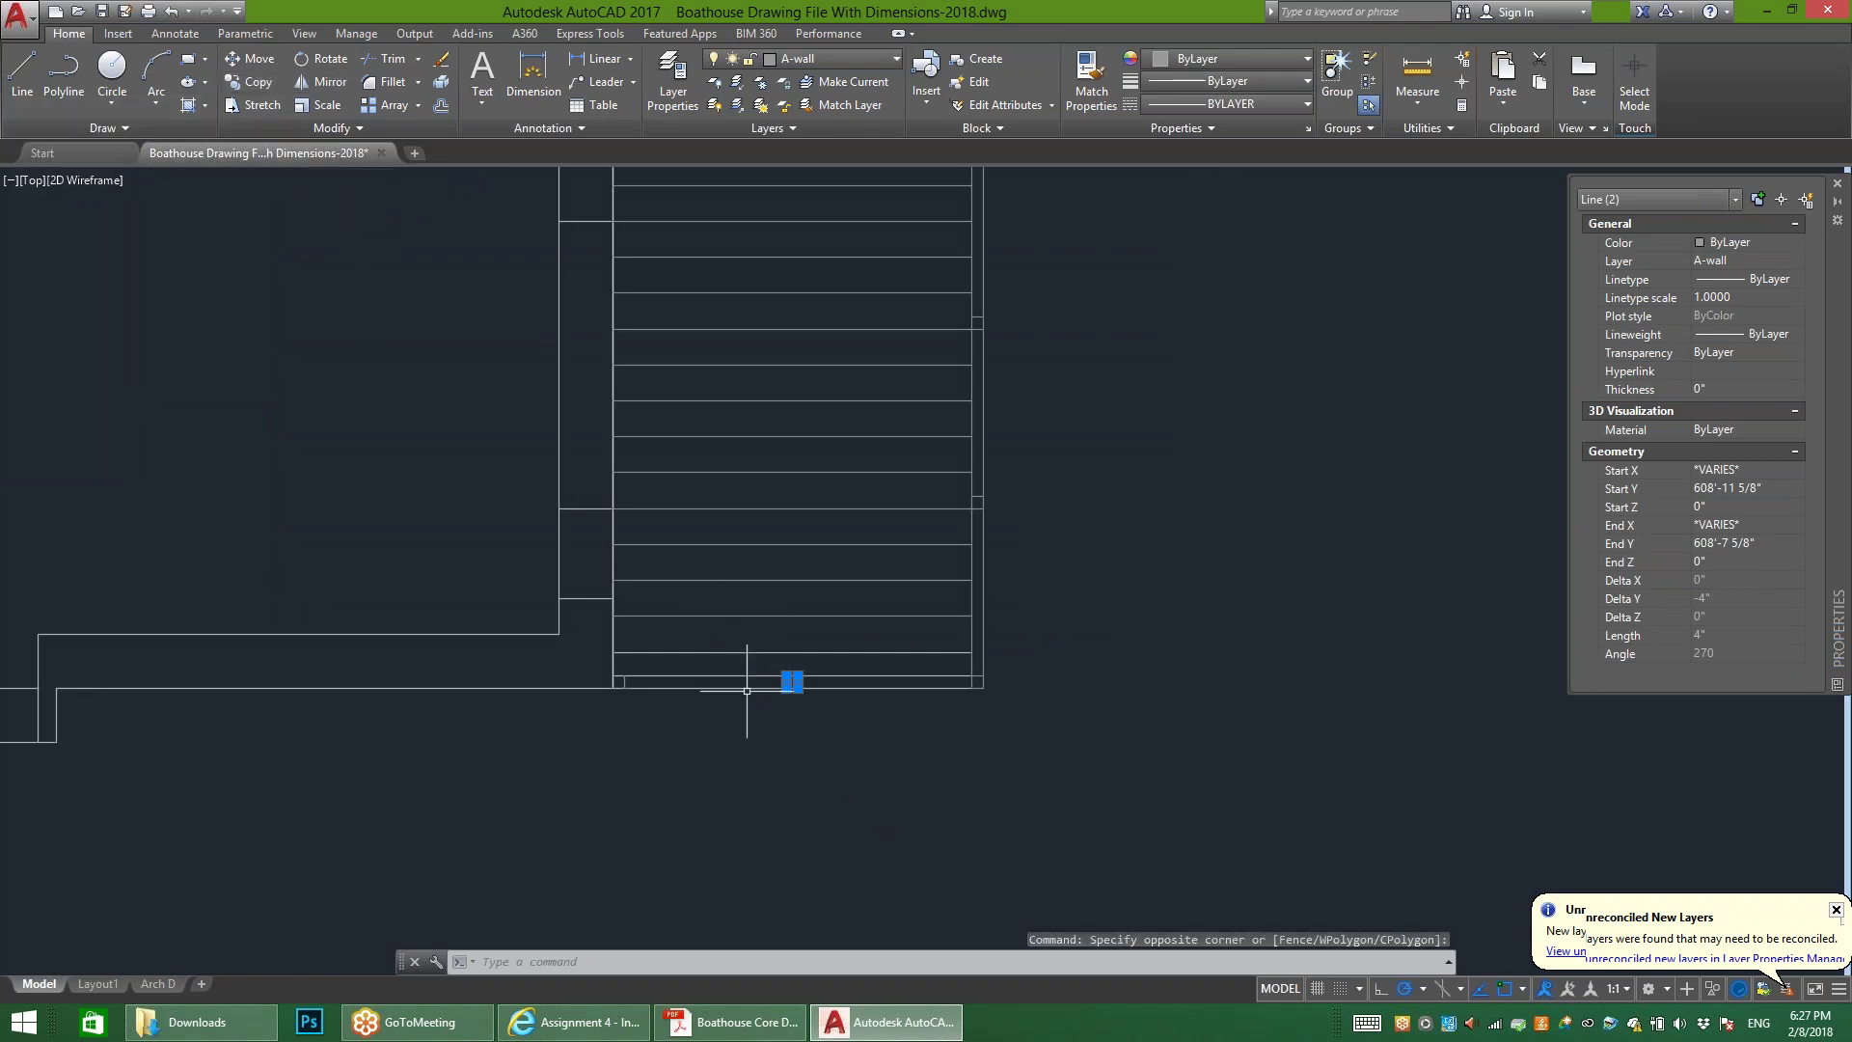
pyautogui.scroll(5, 747, 691)
pyautogui.press('Escape')
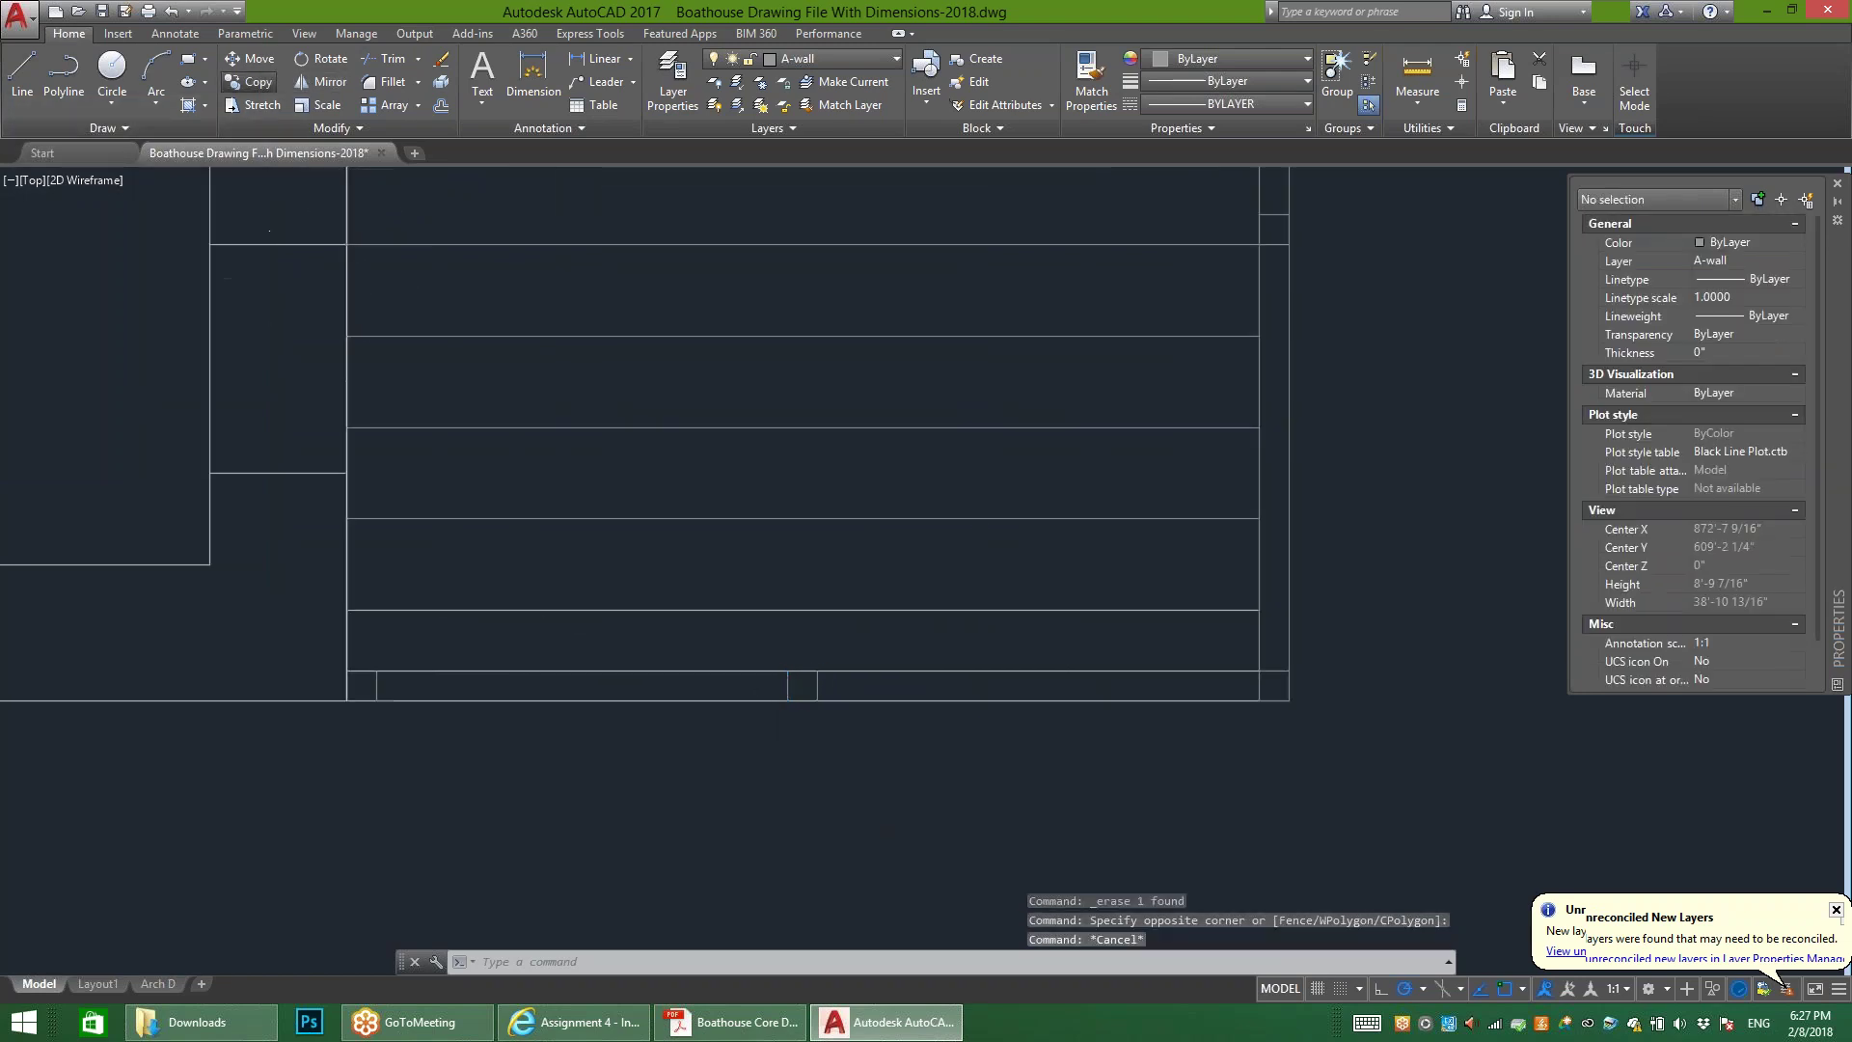
# Step: Copy the middle post's two lines from their top midpoint on the lower railing straight up to the deck's top edge
pyautogui.click(847, 683)
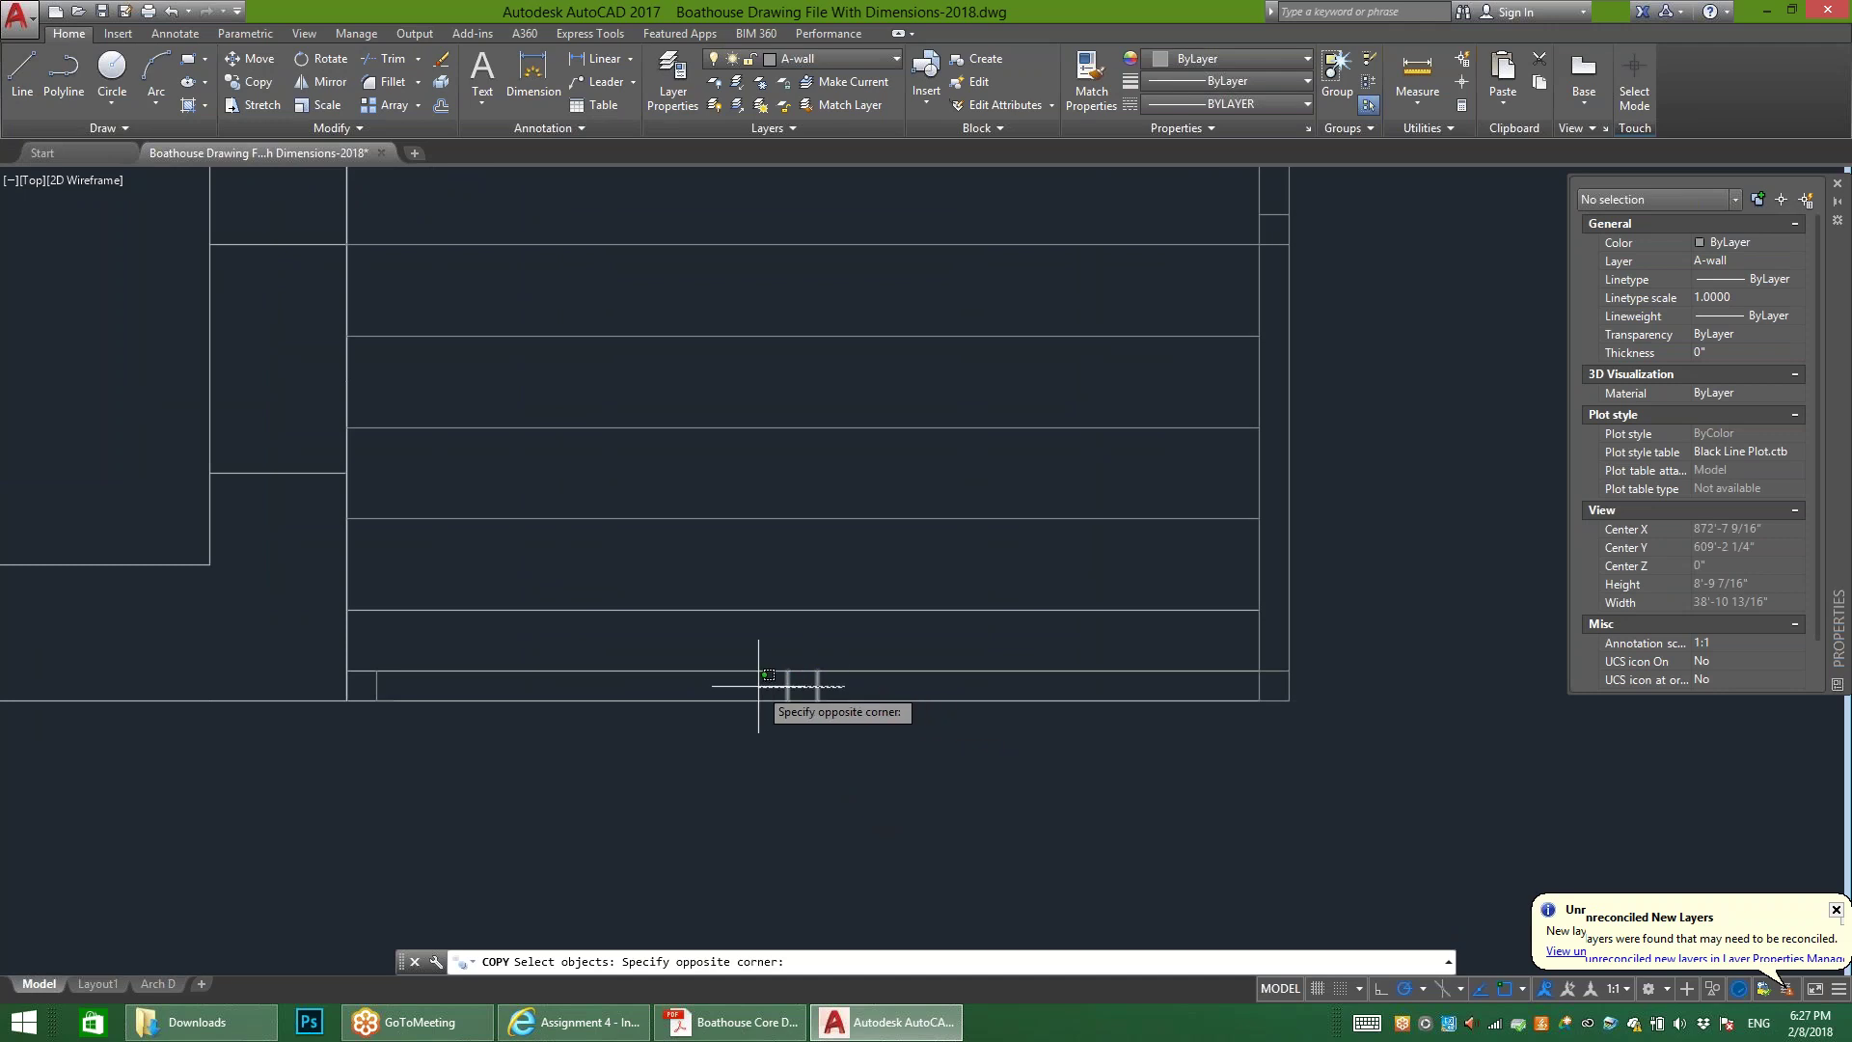
pyautogui.click(767, 686)
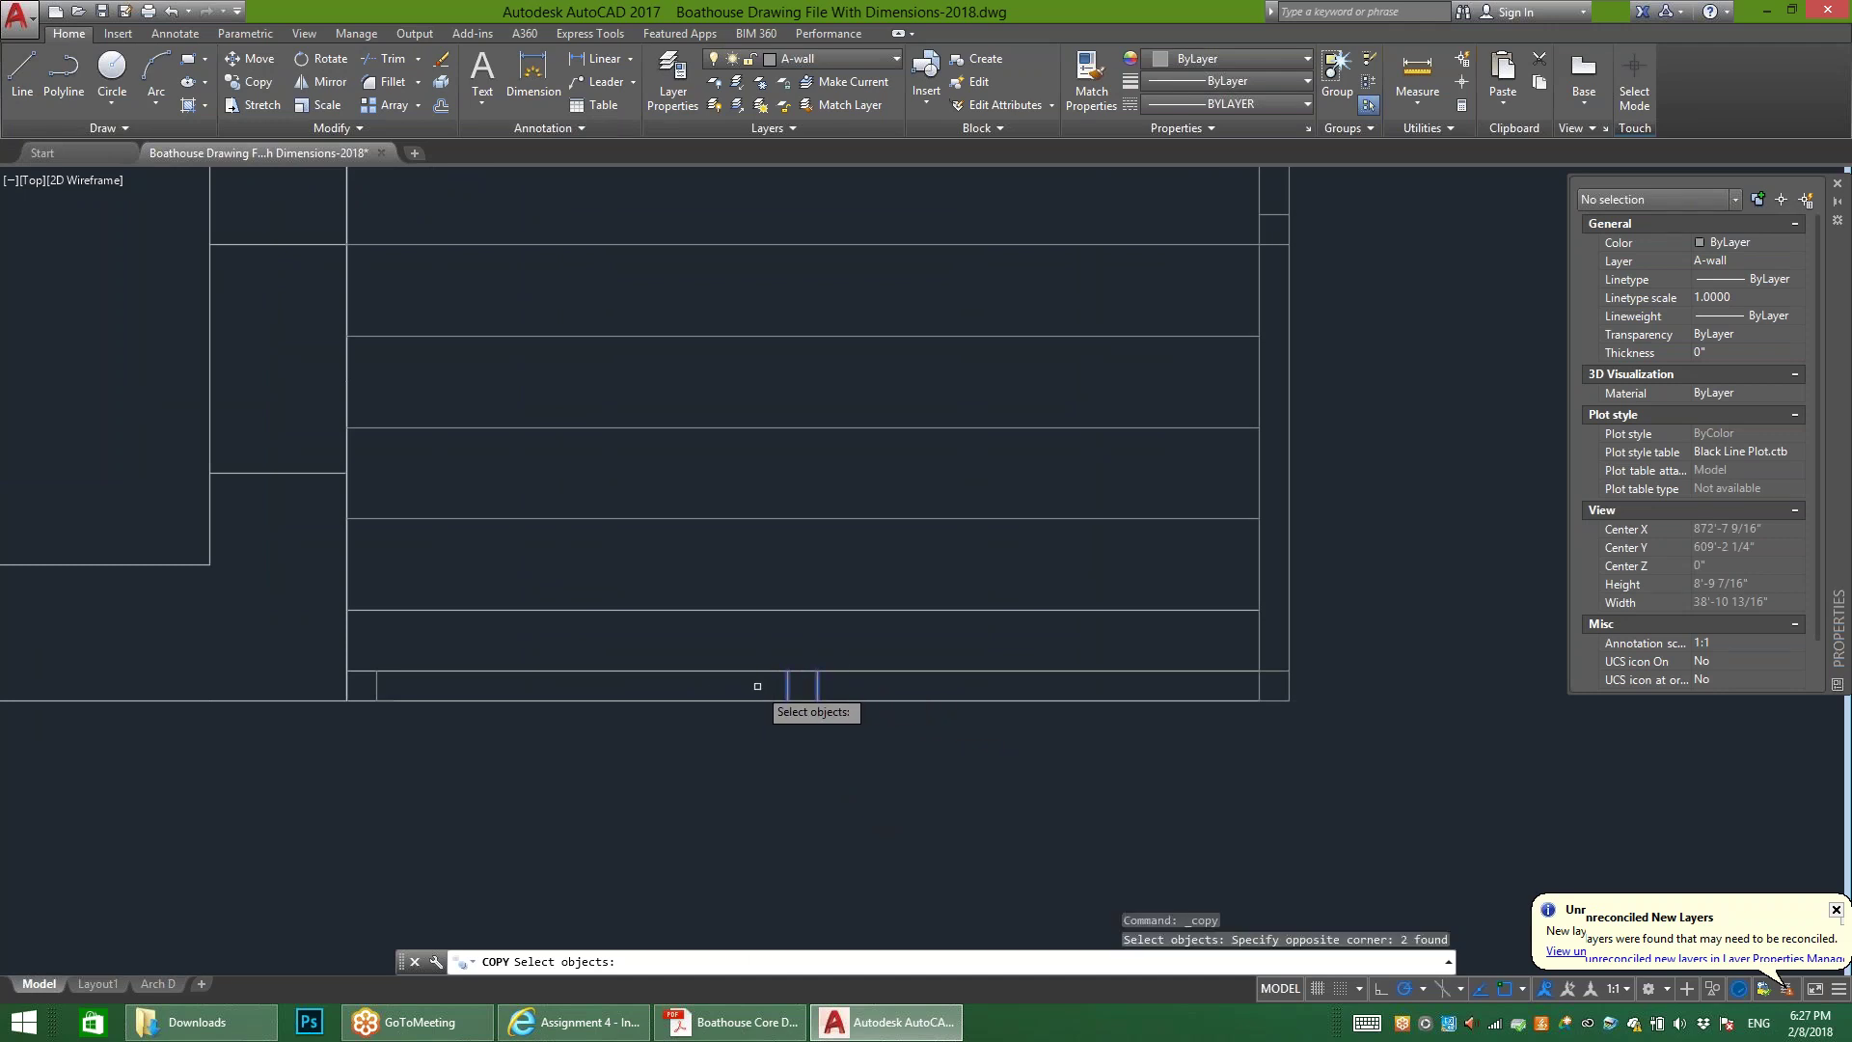
pyautogui.press('Return')
pyautogui.click(803, 671)
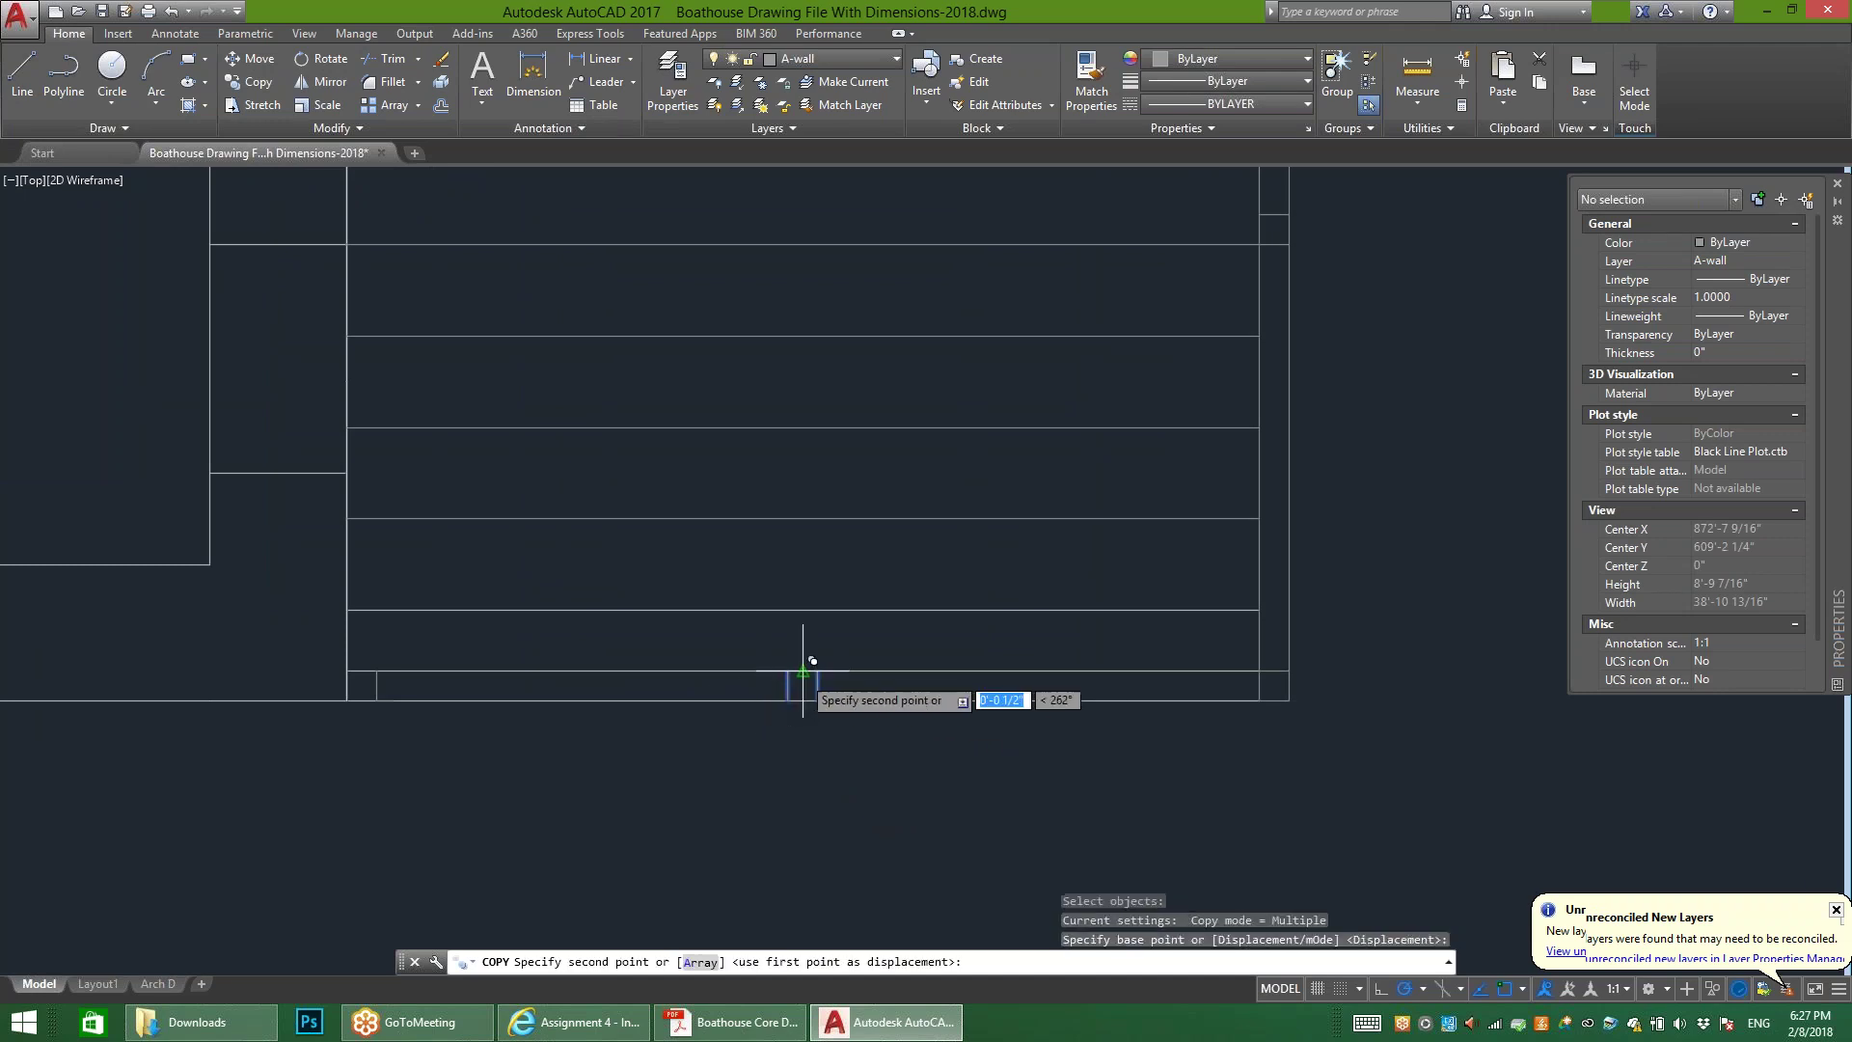
pyautogui.scroll(-5, 803, 671)
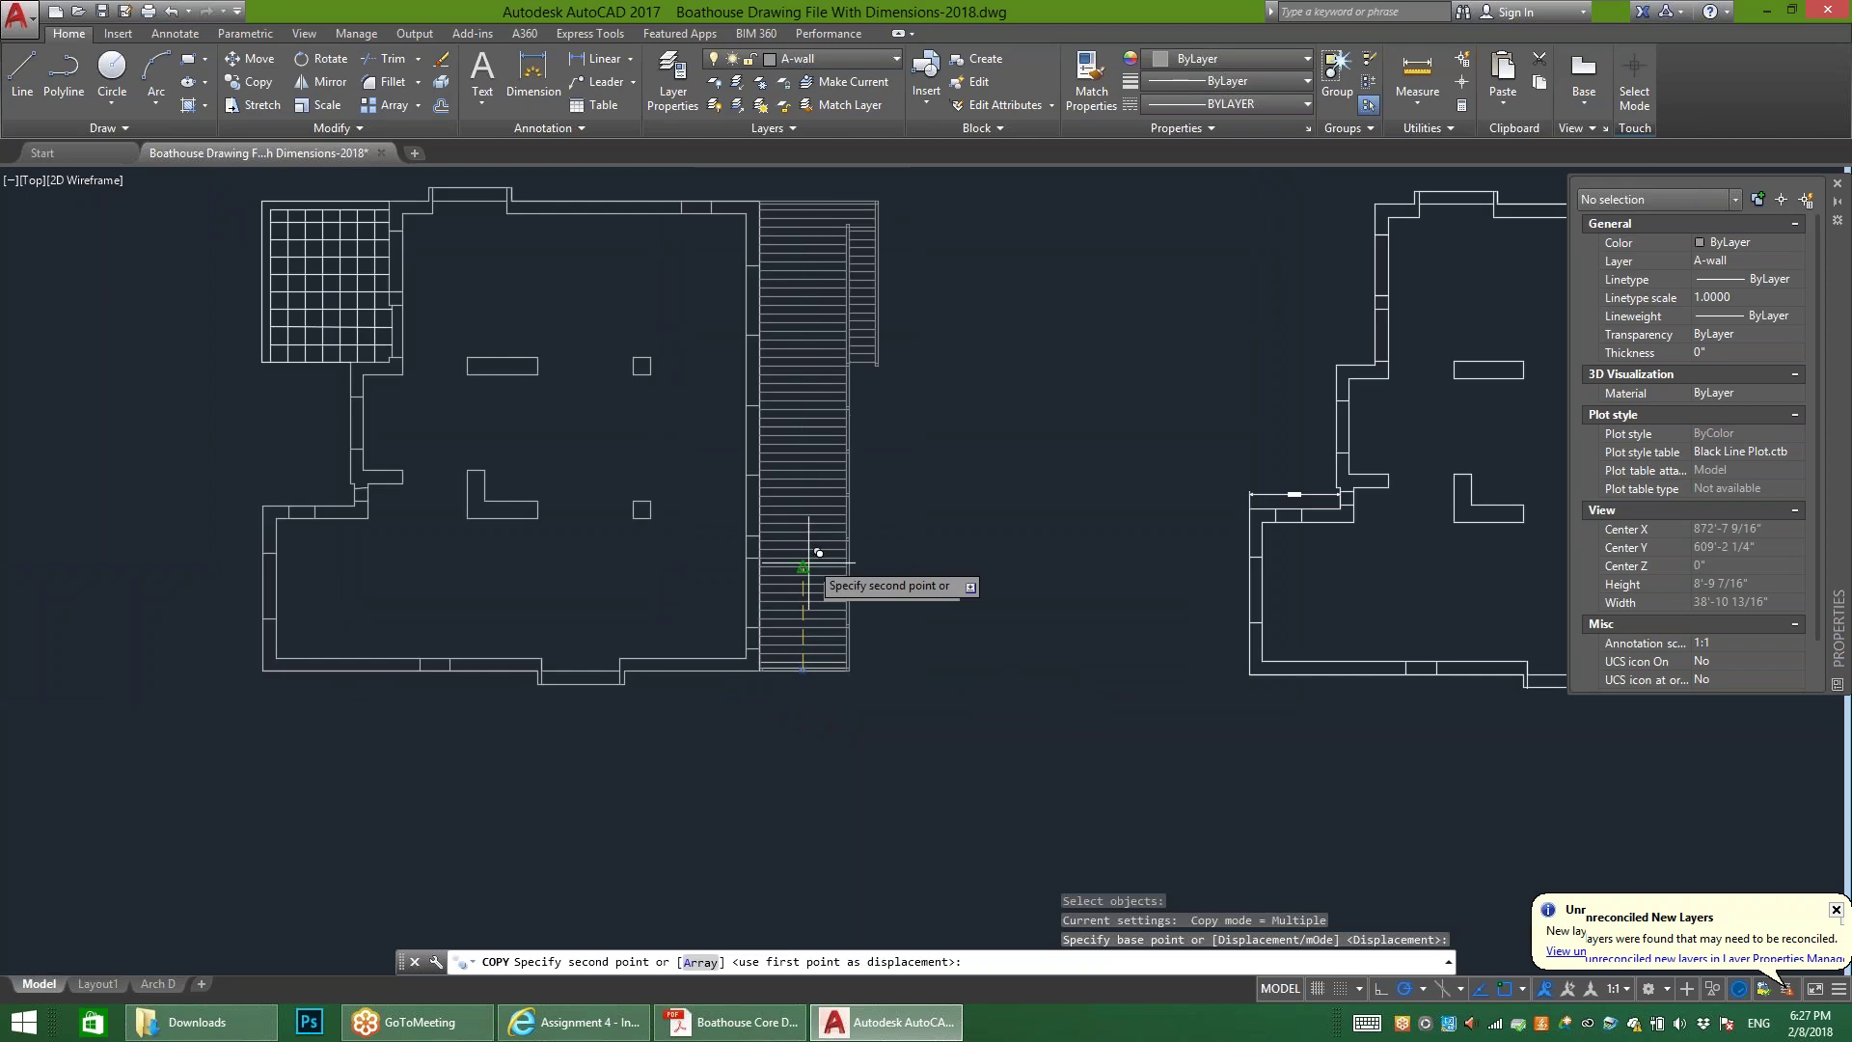
pyautogui.scroll(4, 802, 183)
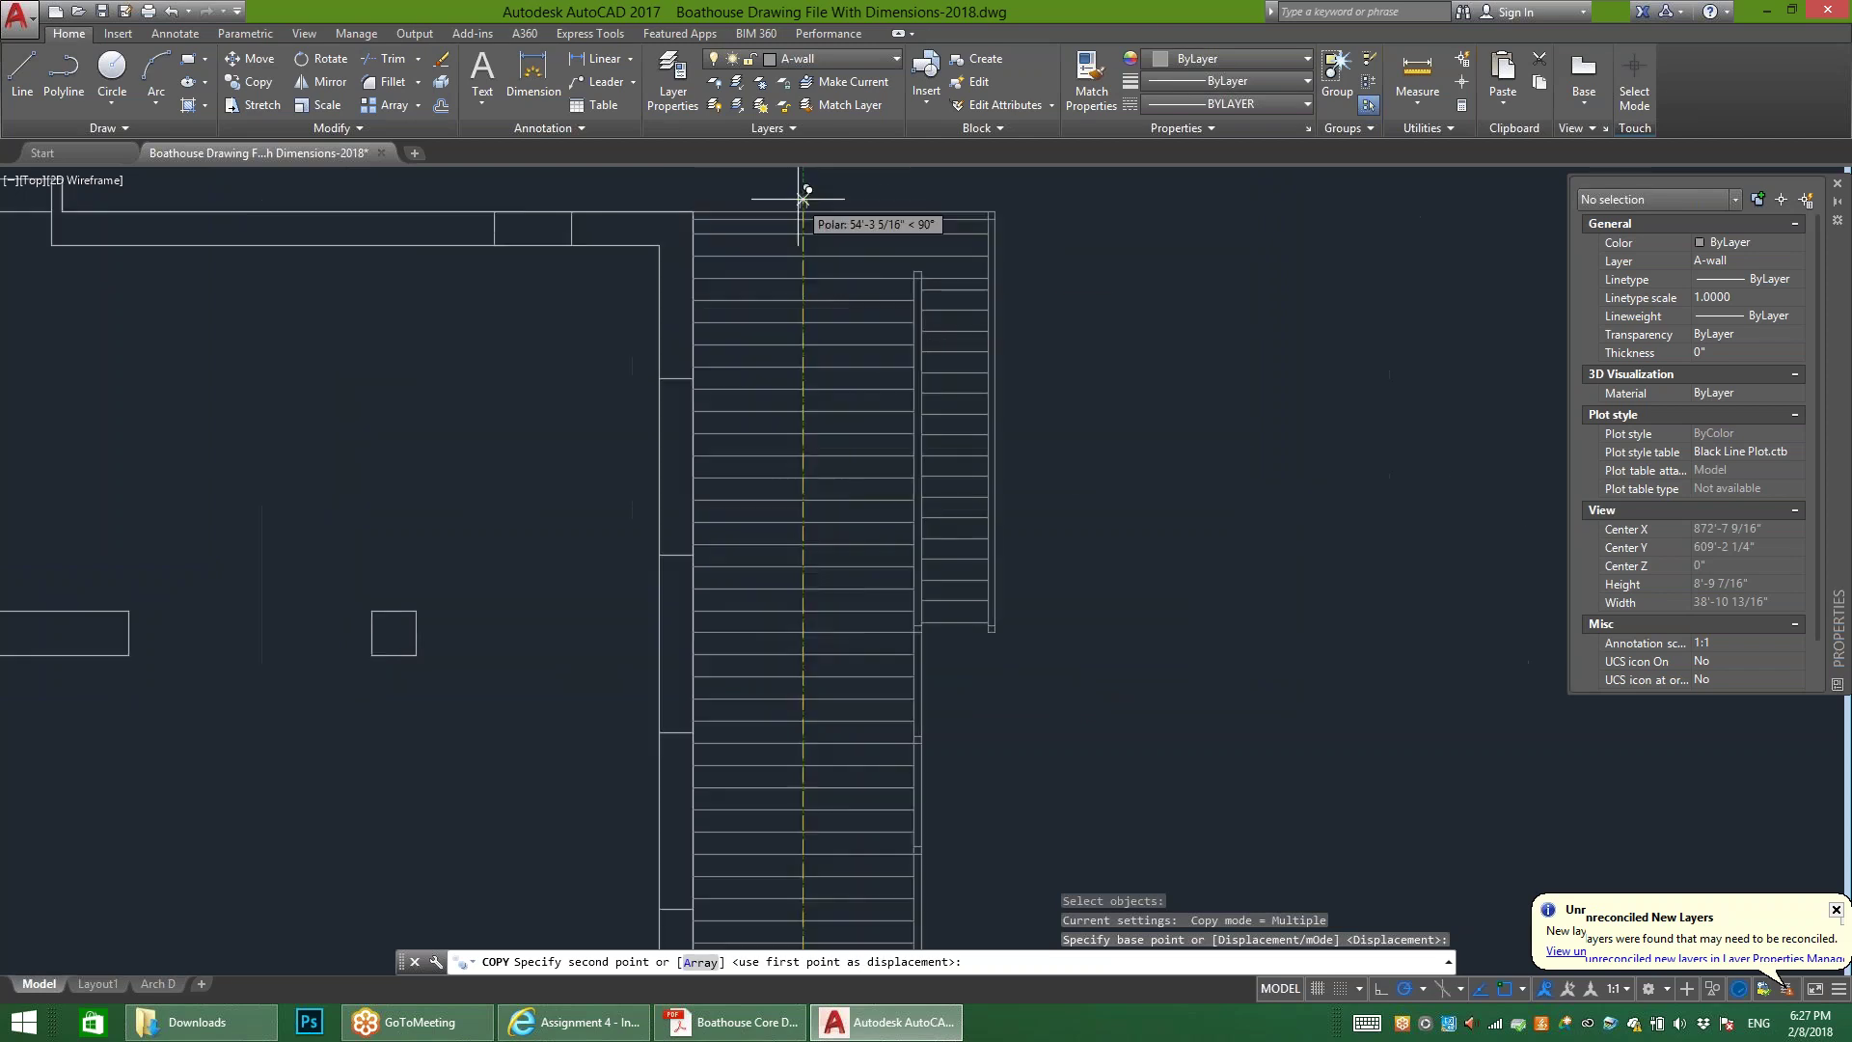
pyautogui.scroll(3, 803, 199)
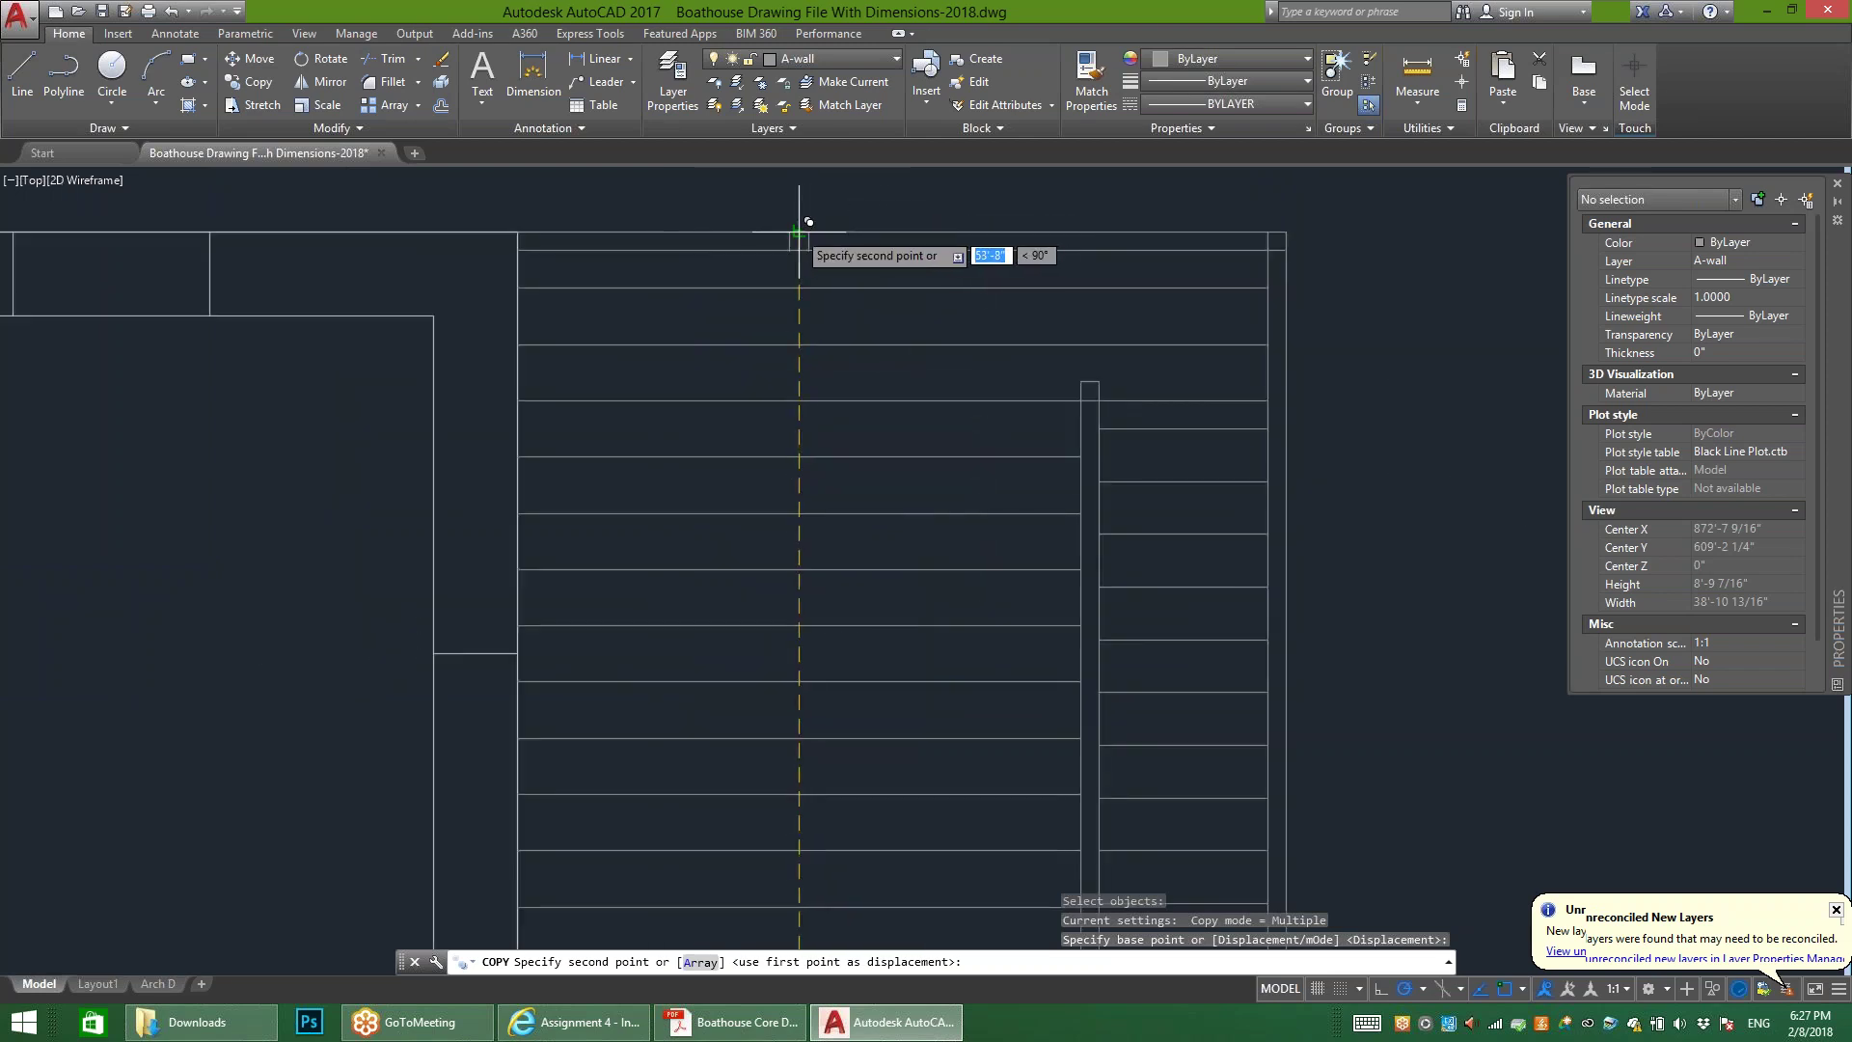
pyautogui.click(843, 392)
pyautogui.scroll(-4, 831, 391)
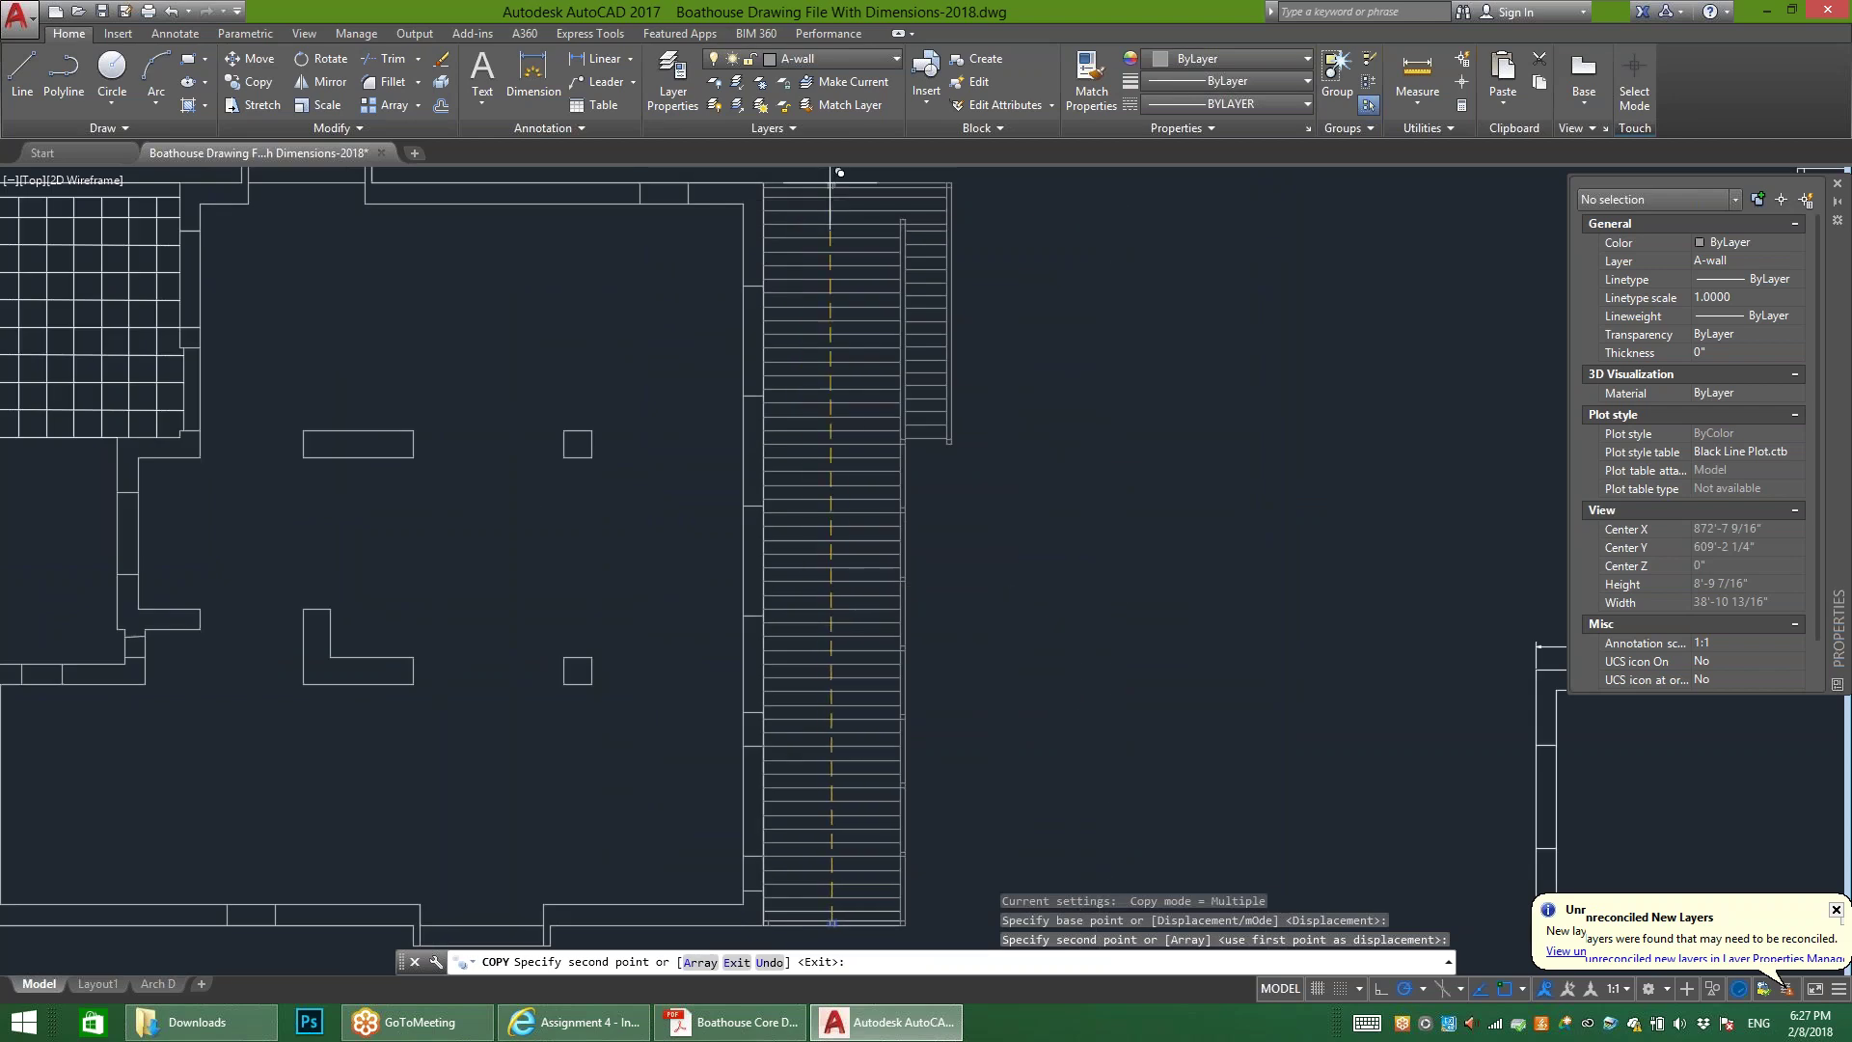
pyautogui.scroll(2, 799, 191)
pyautogui.scroll(-2, 886, 205)
pyautogui.scroll(-3, 868, 251)
pyautogui.press('Escape')
# Step: Copy the short post line at the lower railing's house-side end straight up to the same end of the upper railing
pyautogui.scroll(6, 848, 641)
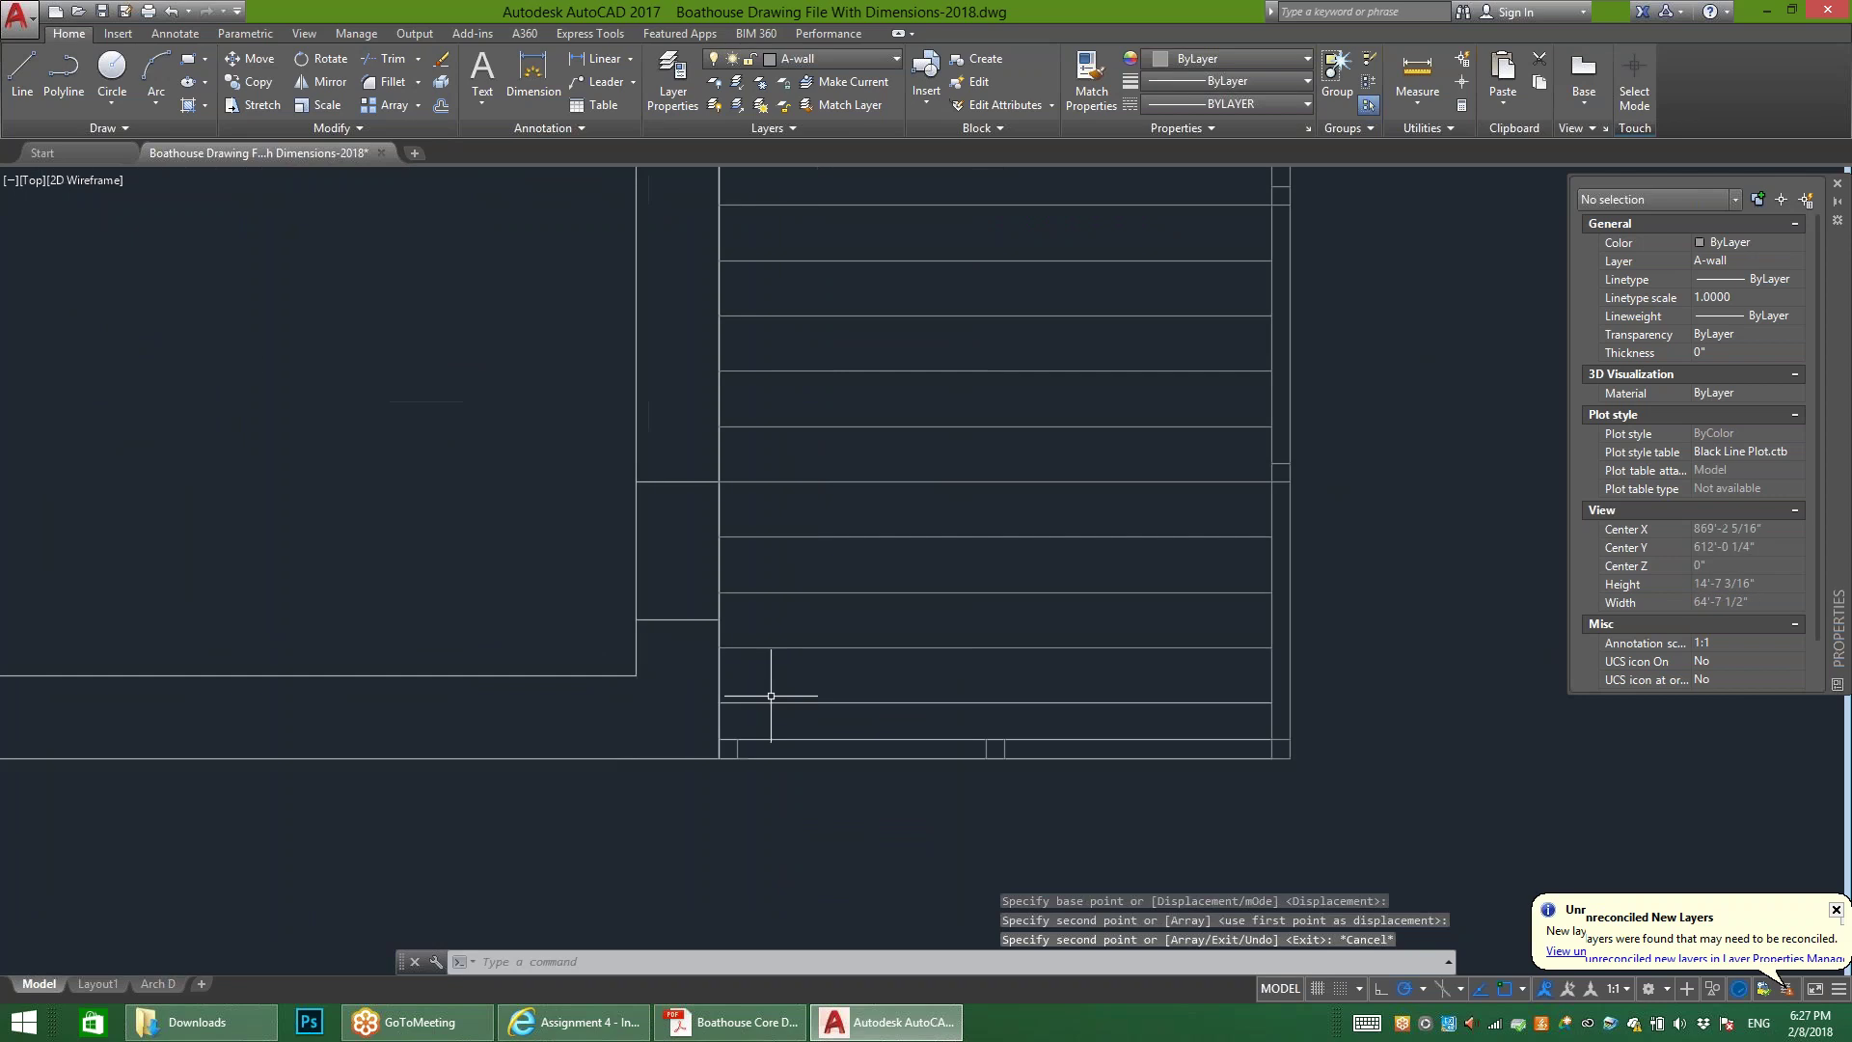
pyautogui.scroll(2, 723, 777)
pyautogui.click(725, 790)
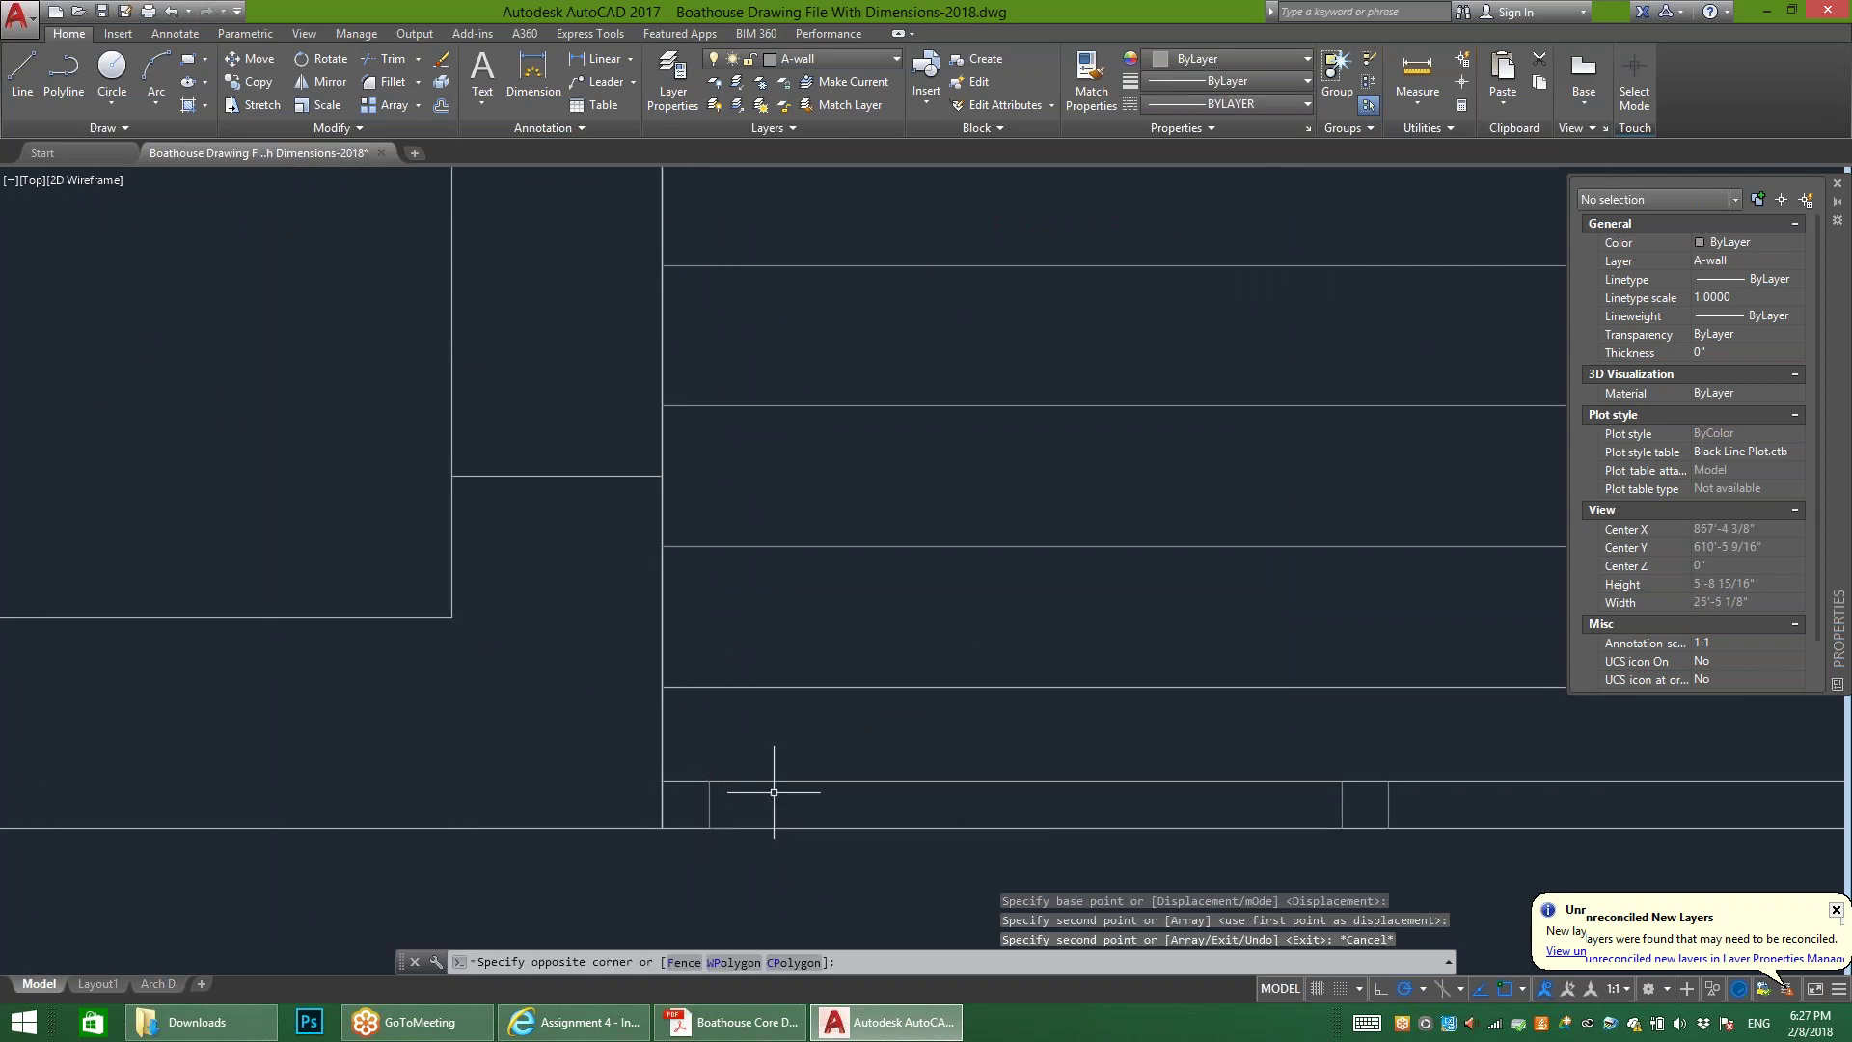
pyautogui.press('Escape')
pyautogui.press('Return')
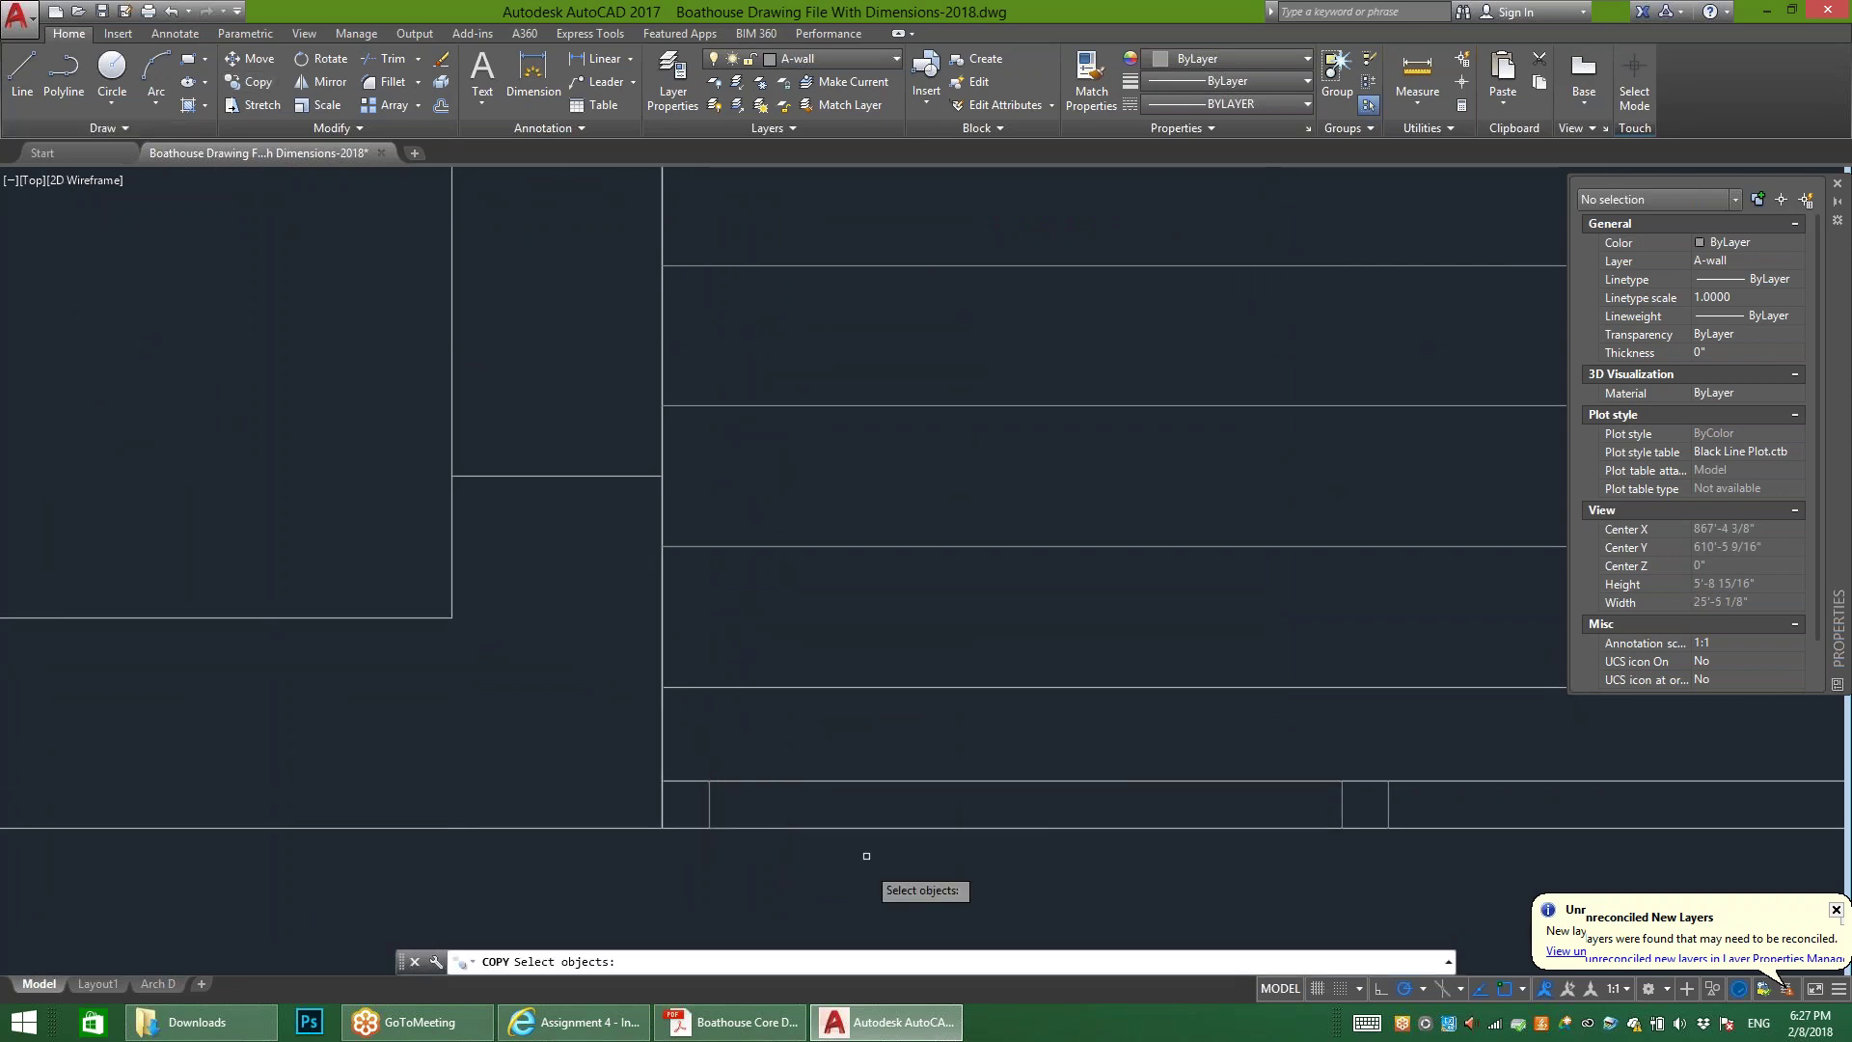
pyautogui.click(689, 807)
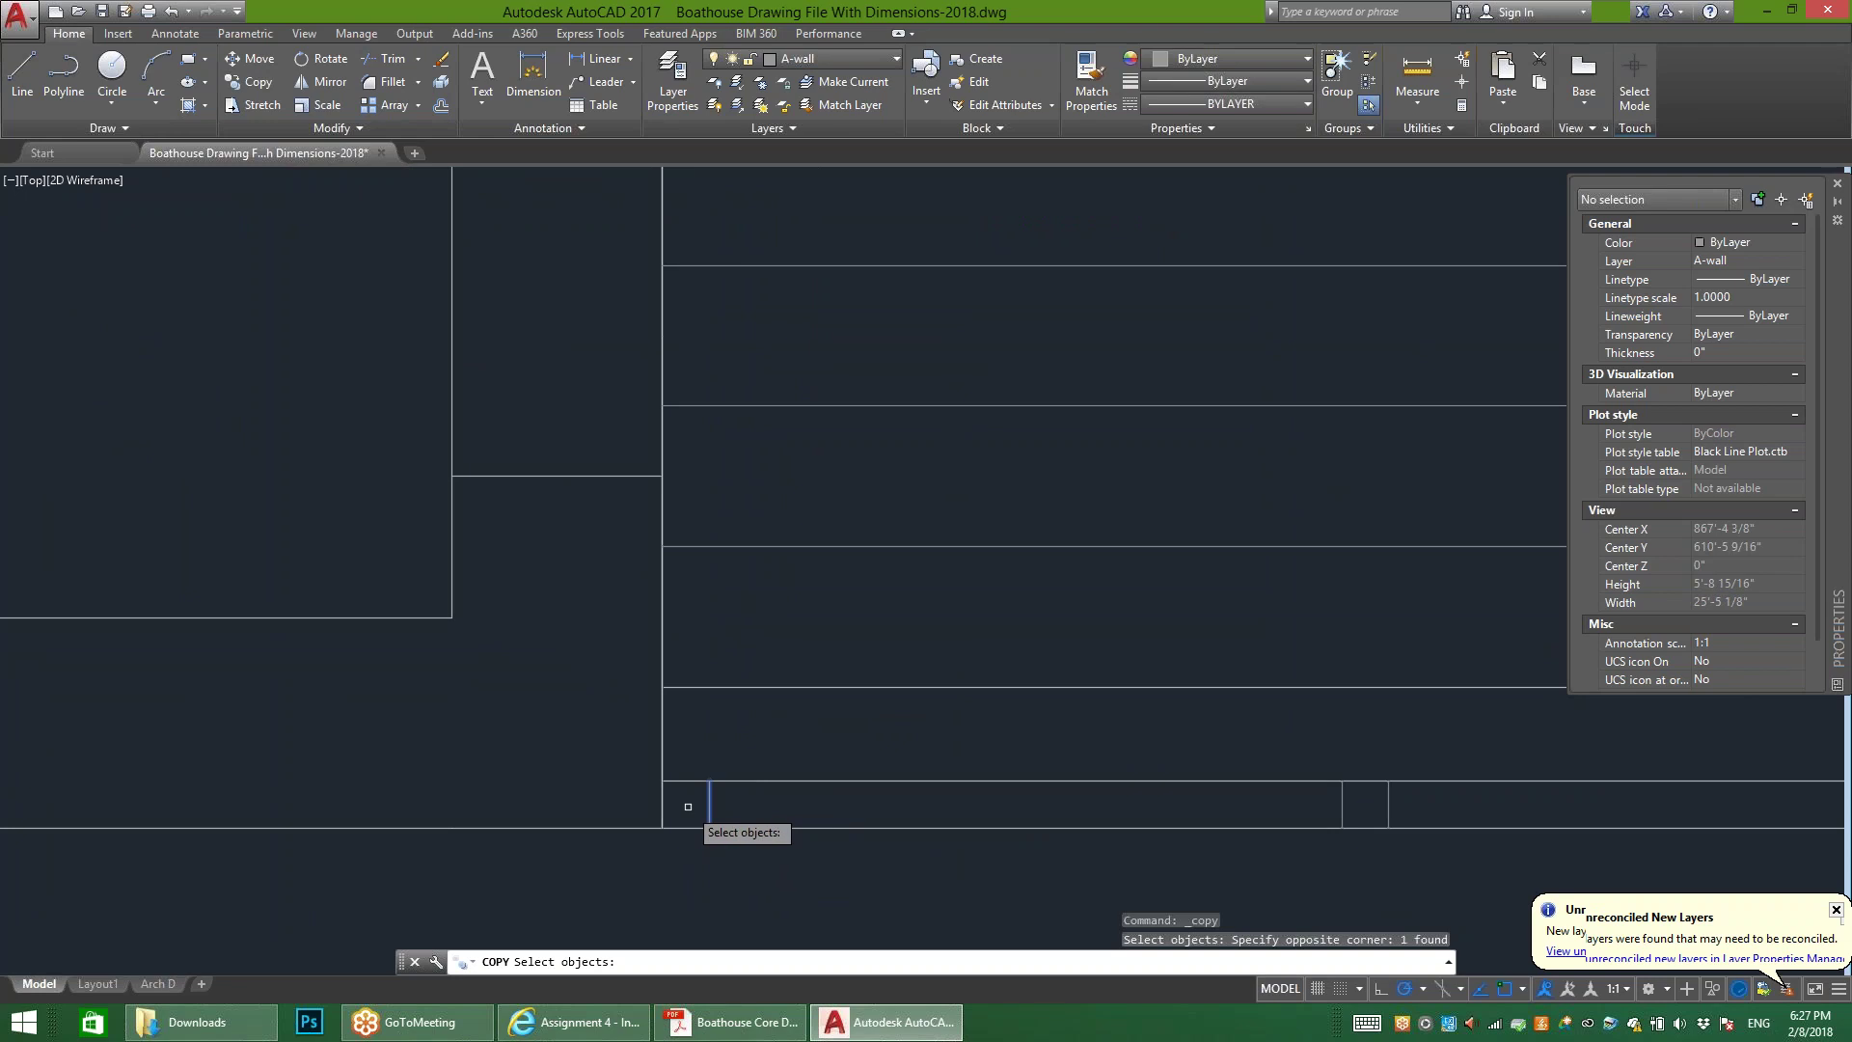
pyautogui.press('Return')
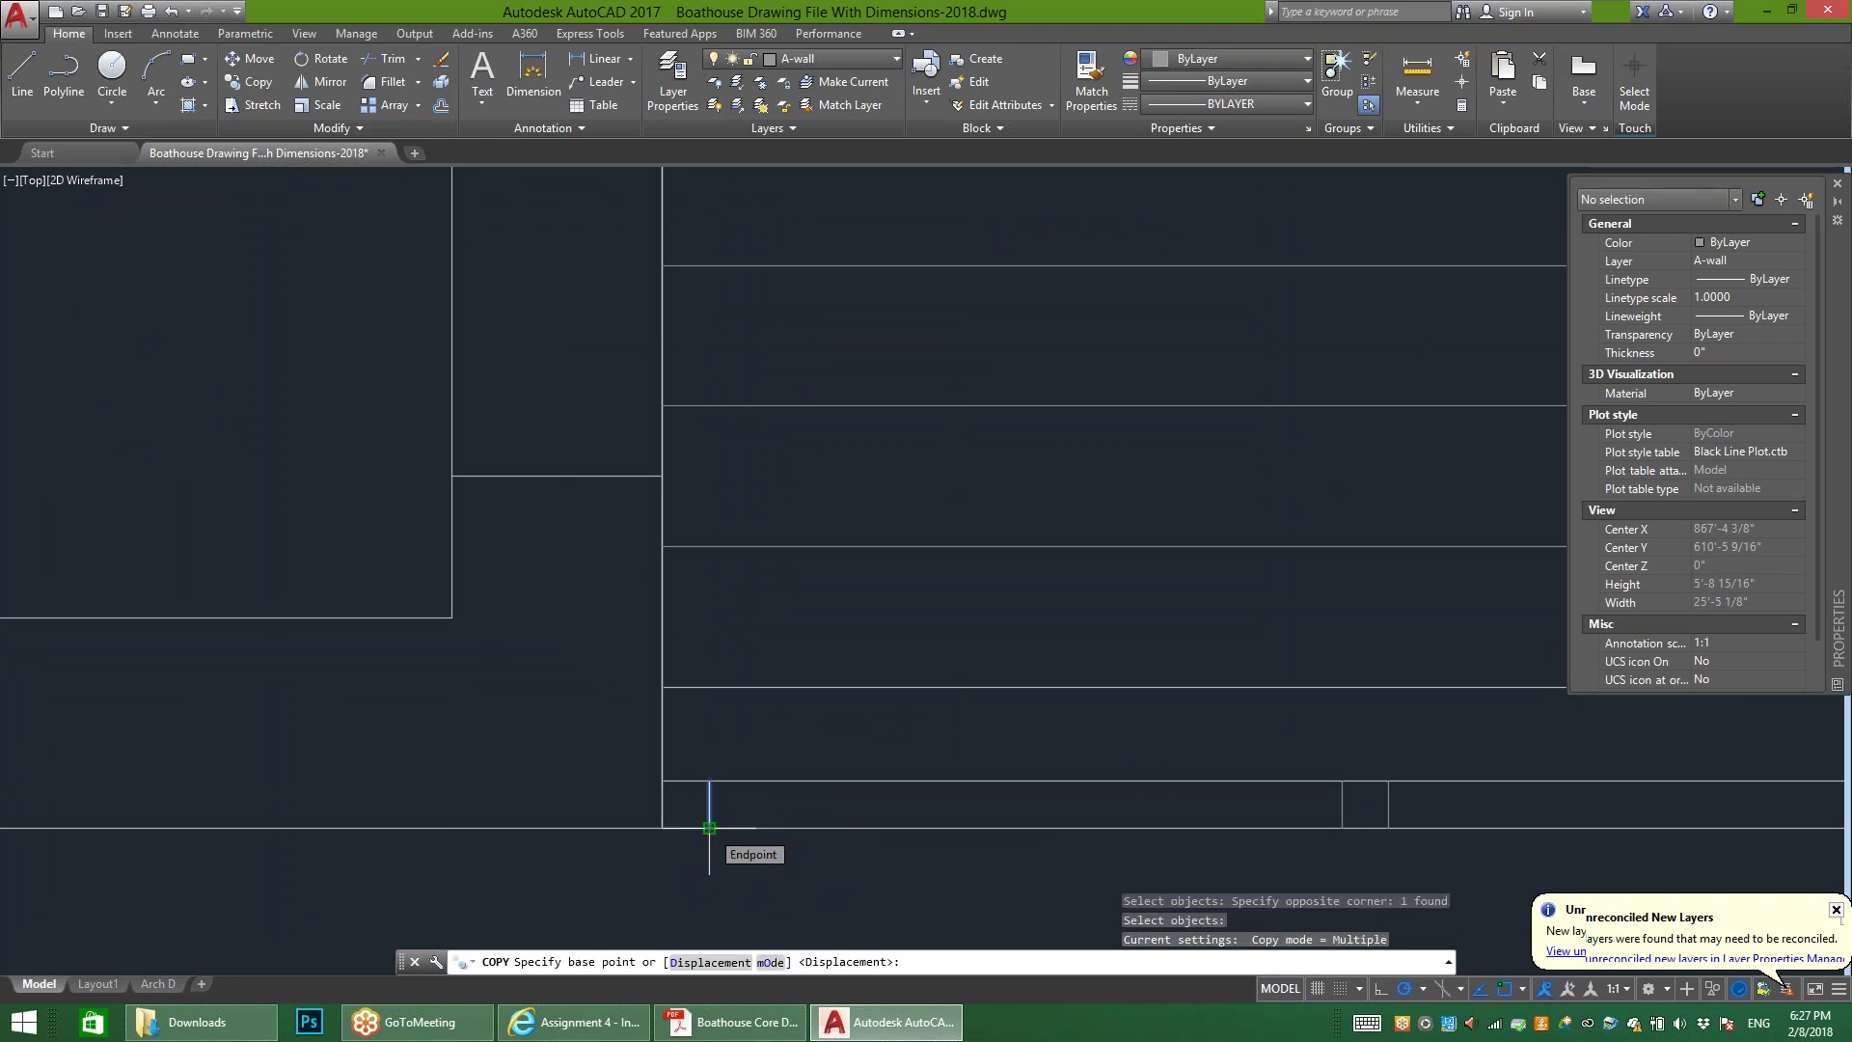
pyautogui.click(709, 827)
pyautogui.scroll(-4, 710, 827)
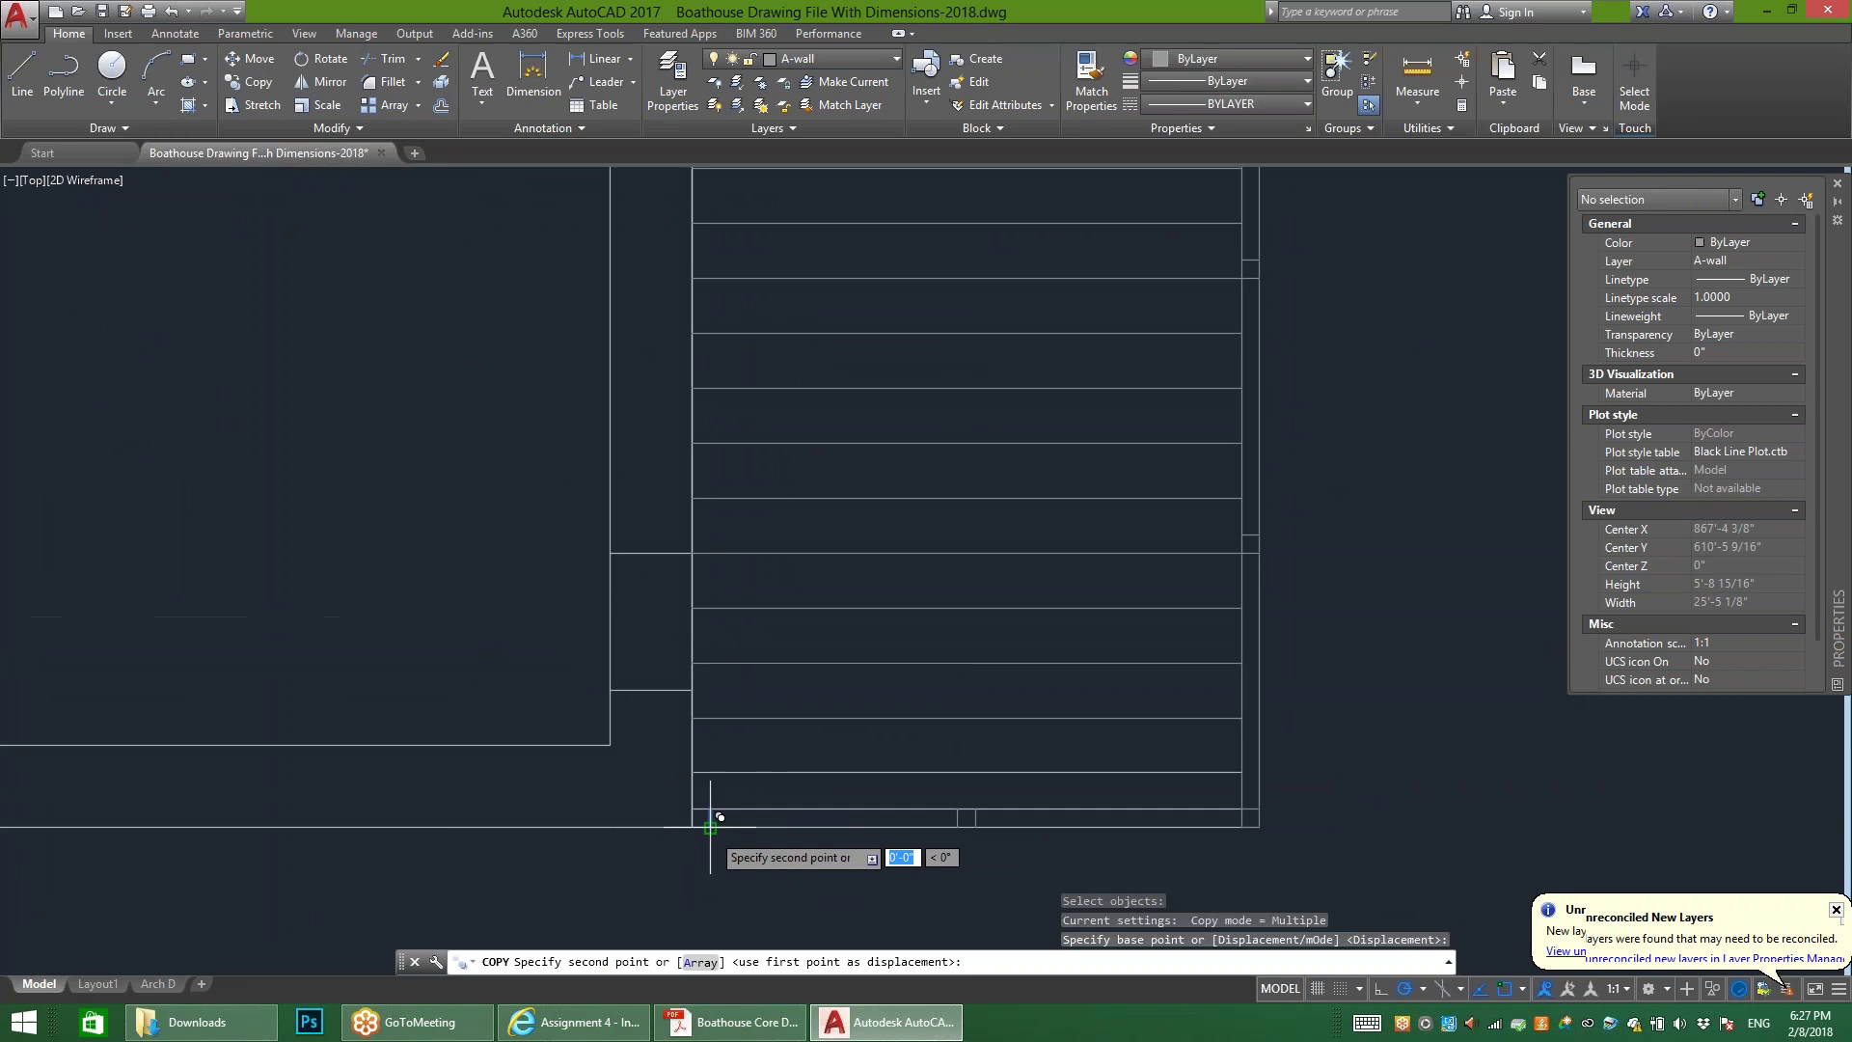
pyautogui.scroll(-3, 710, 827)
pyautogui.scroll(-3, 776, 395)
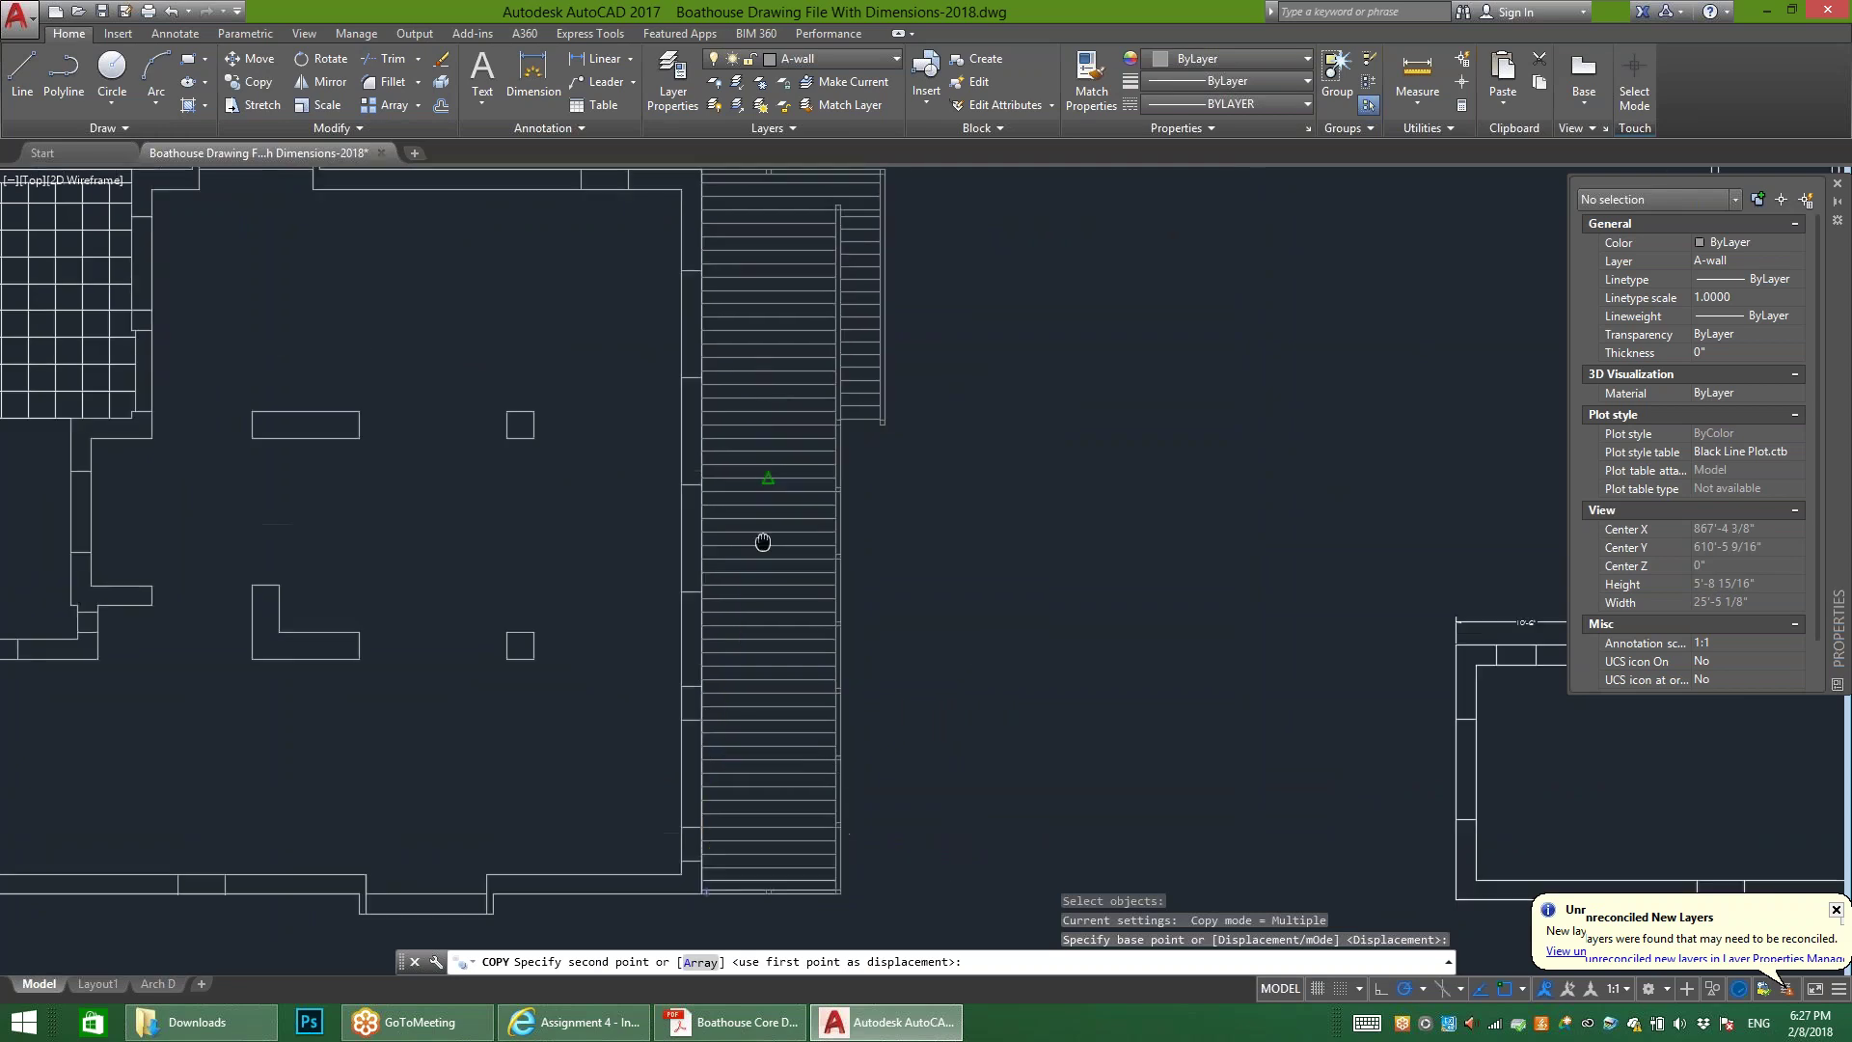
pyautogui.scroll(5, 727, 488)
pyautogui.scroll(4, 715, 493)
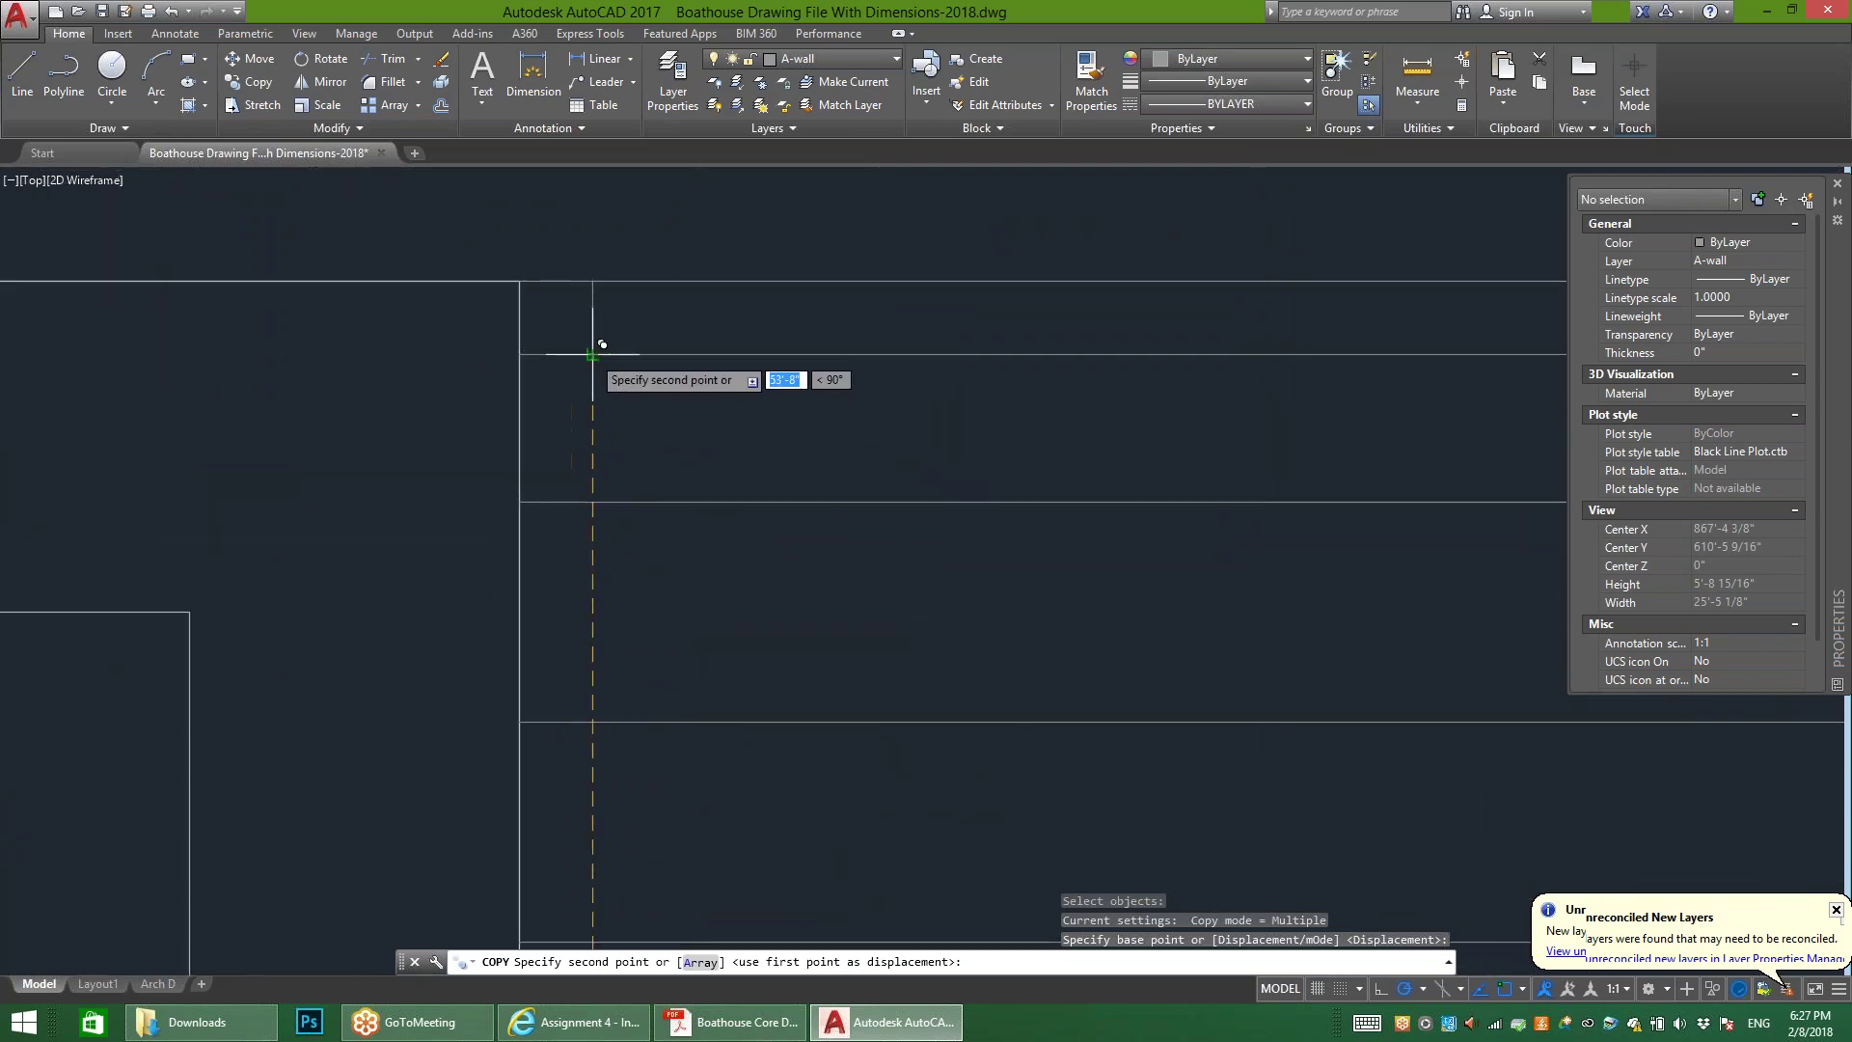
pyautogui.click(584, 343)
pyautogui.scroll(-6, 592, 426)
pyautogui.press('Escape')
pyautogui.scroll(-3, 827, 765)
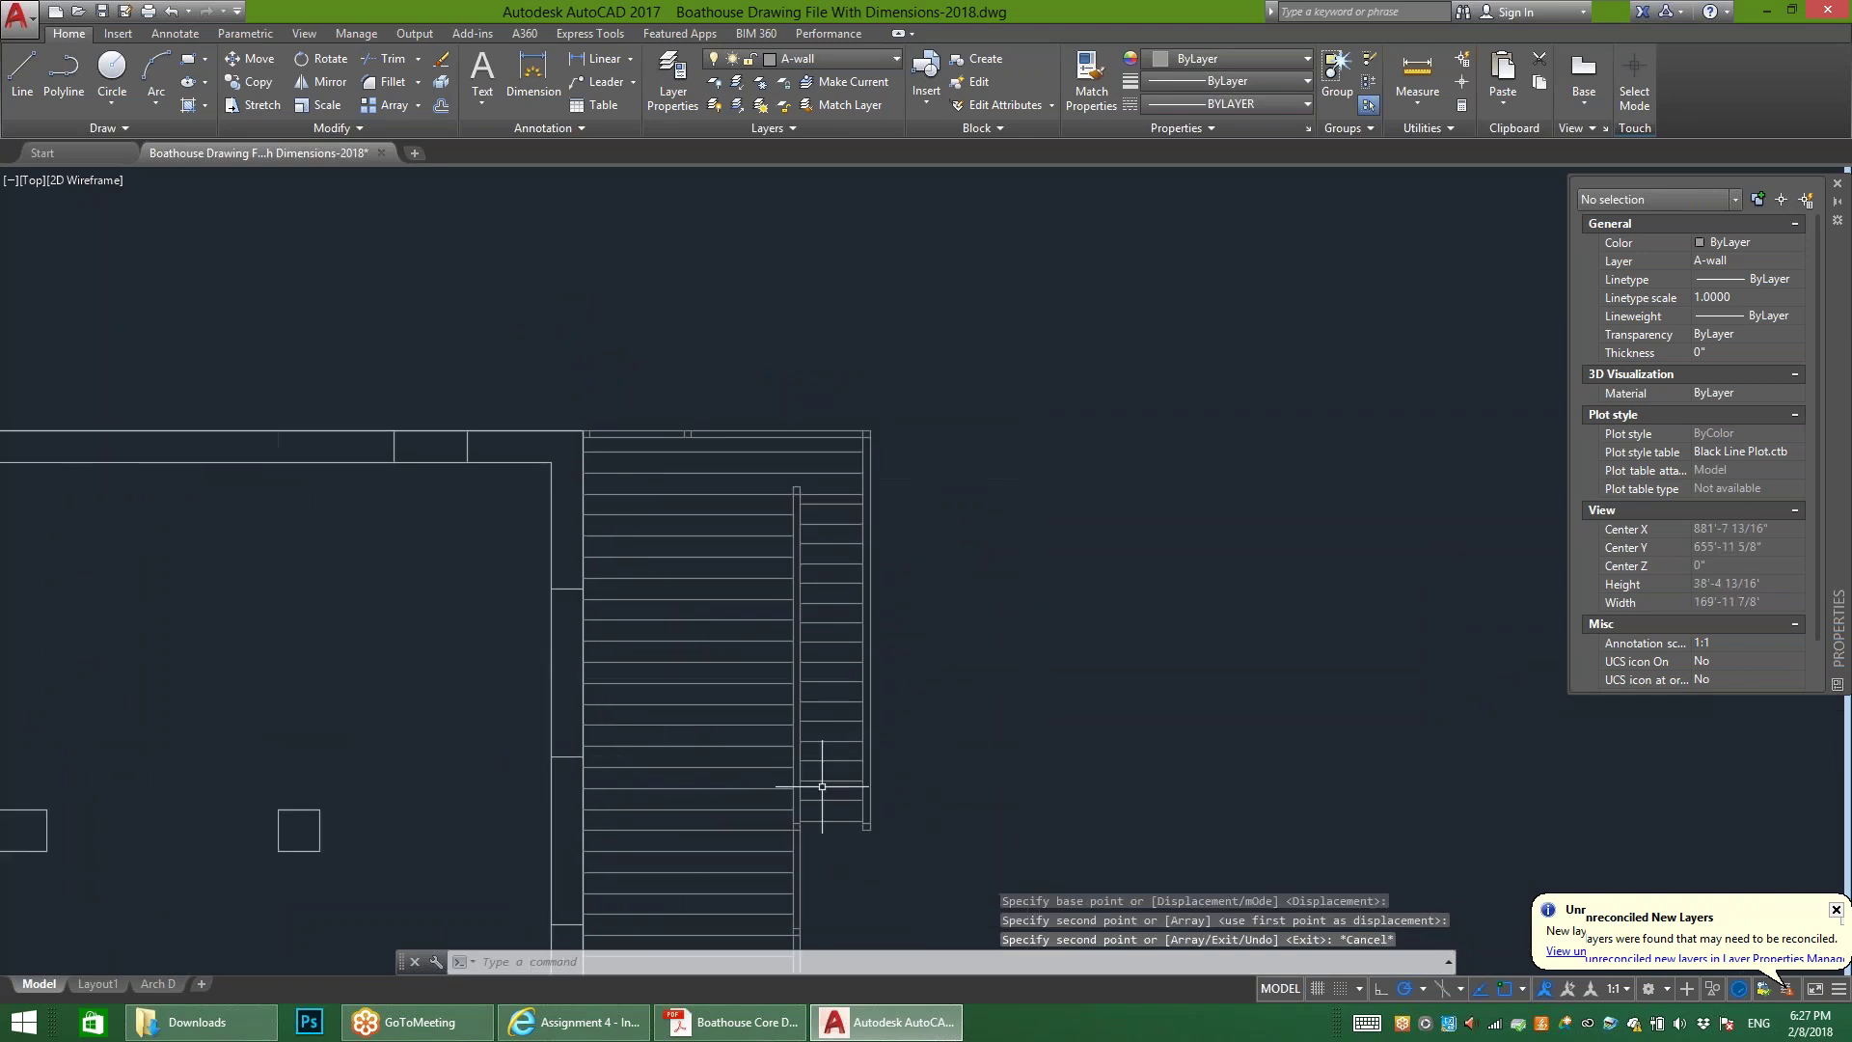
pyautogui.moveTo(736, 814); pyautogui.dragTo(811, 620, button='middle')
pyautogui.scroll(-2, 815, 531)
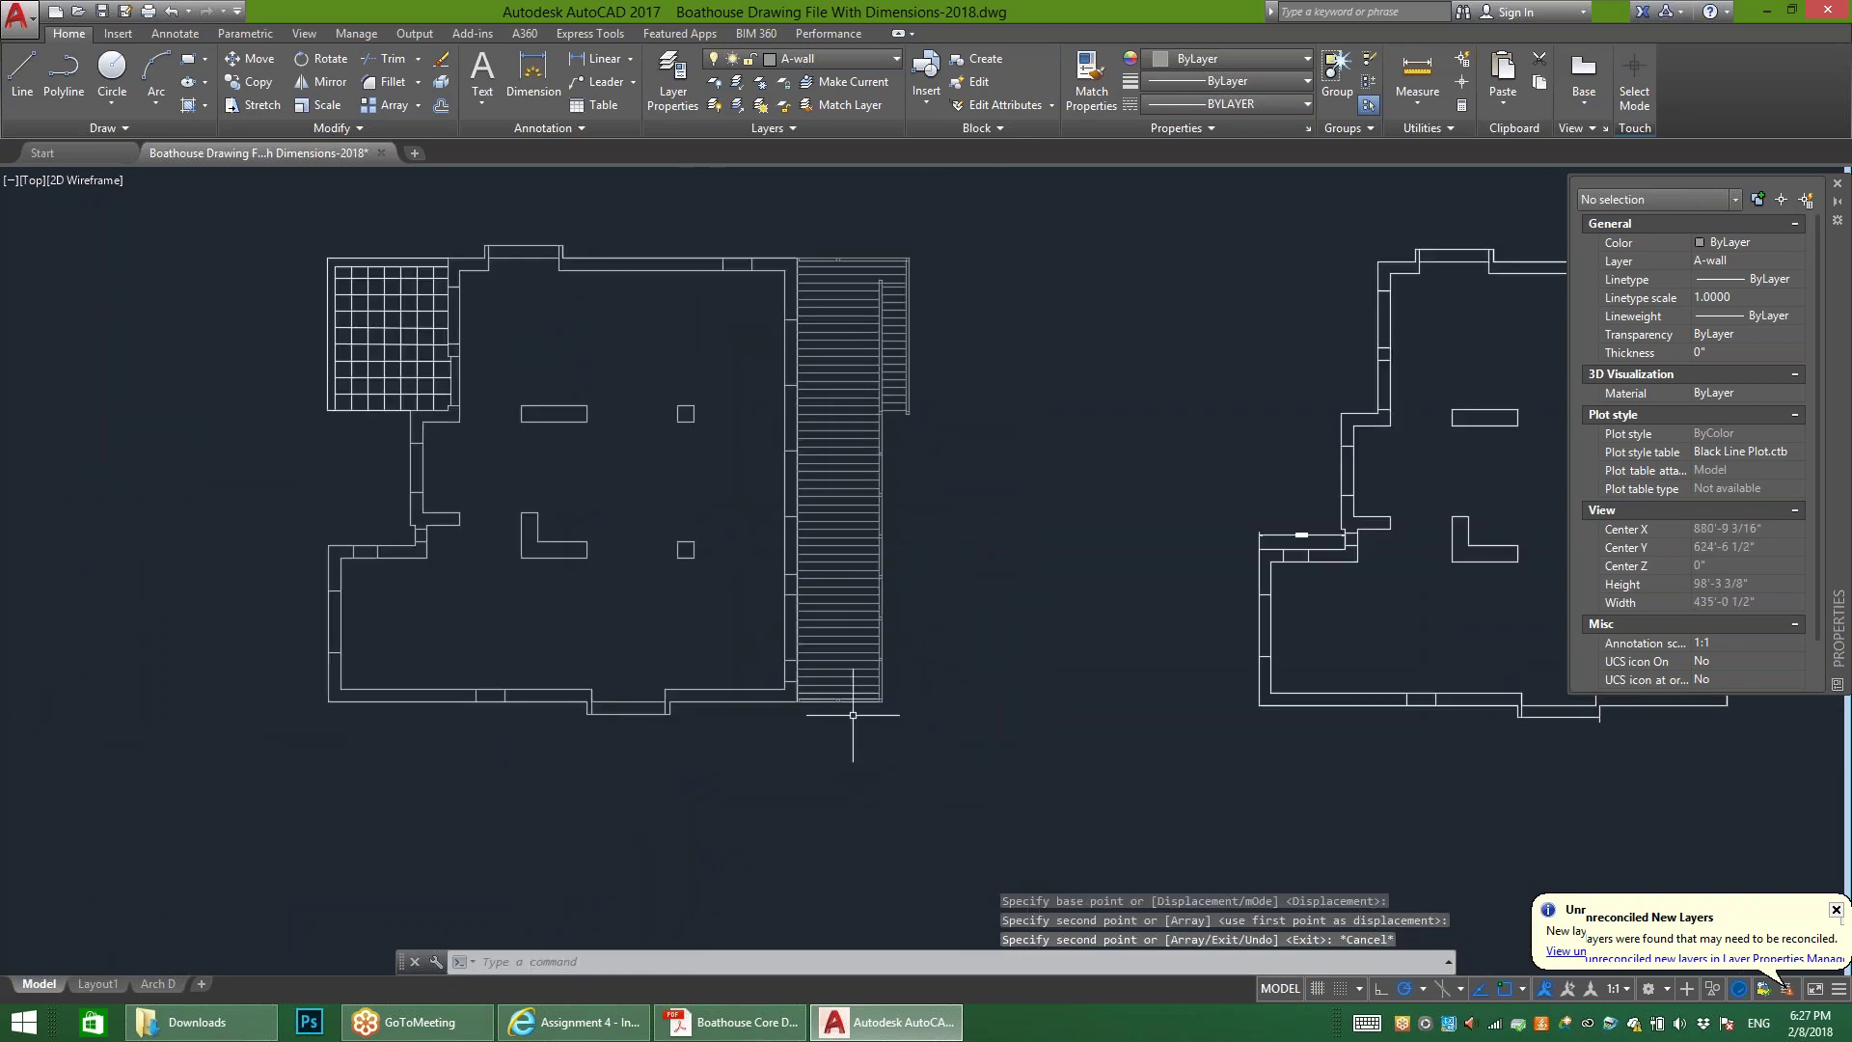
# Step: Copy the two post lines beside the stair's lower end five deck boards up along the railing between deck and stair
pyautogui.scroll(2, 870, 180)
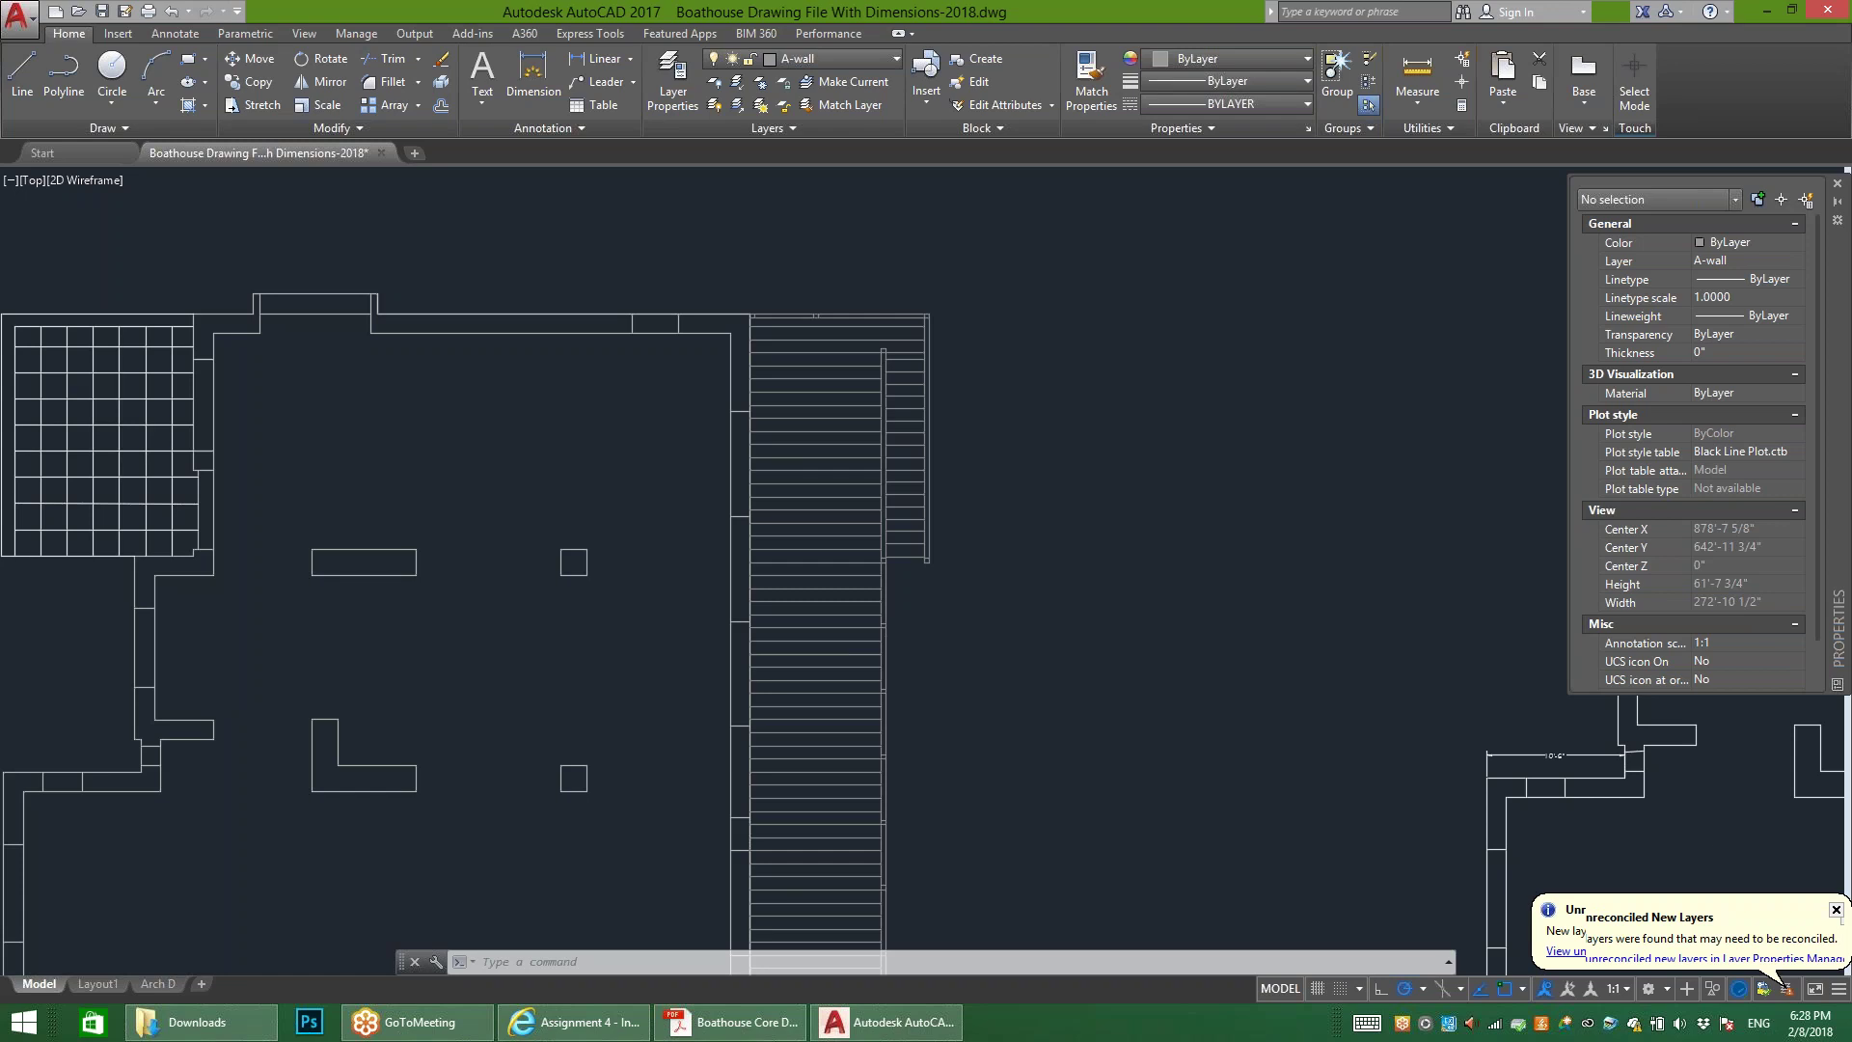
pyautogui.scroll(4, 808, 308)
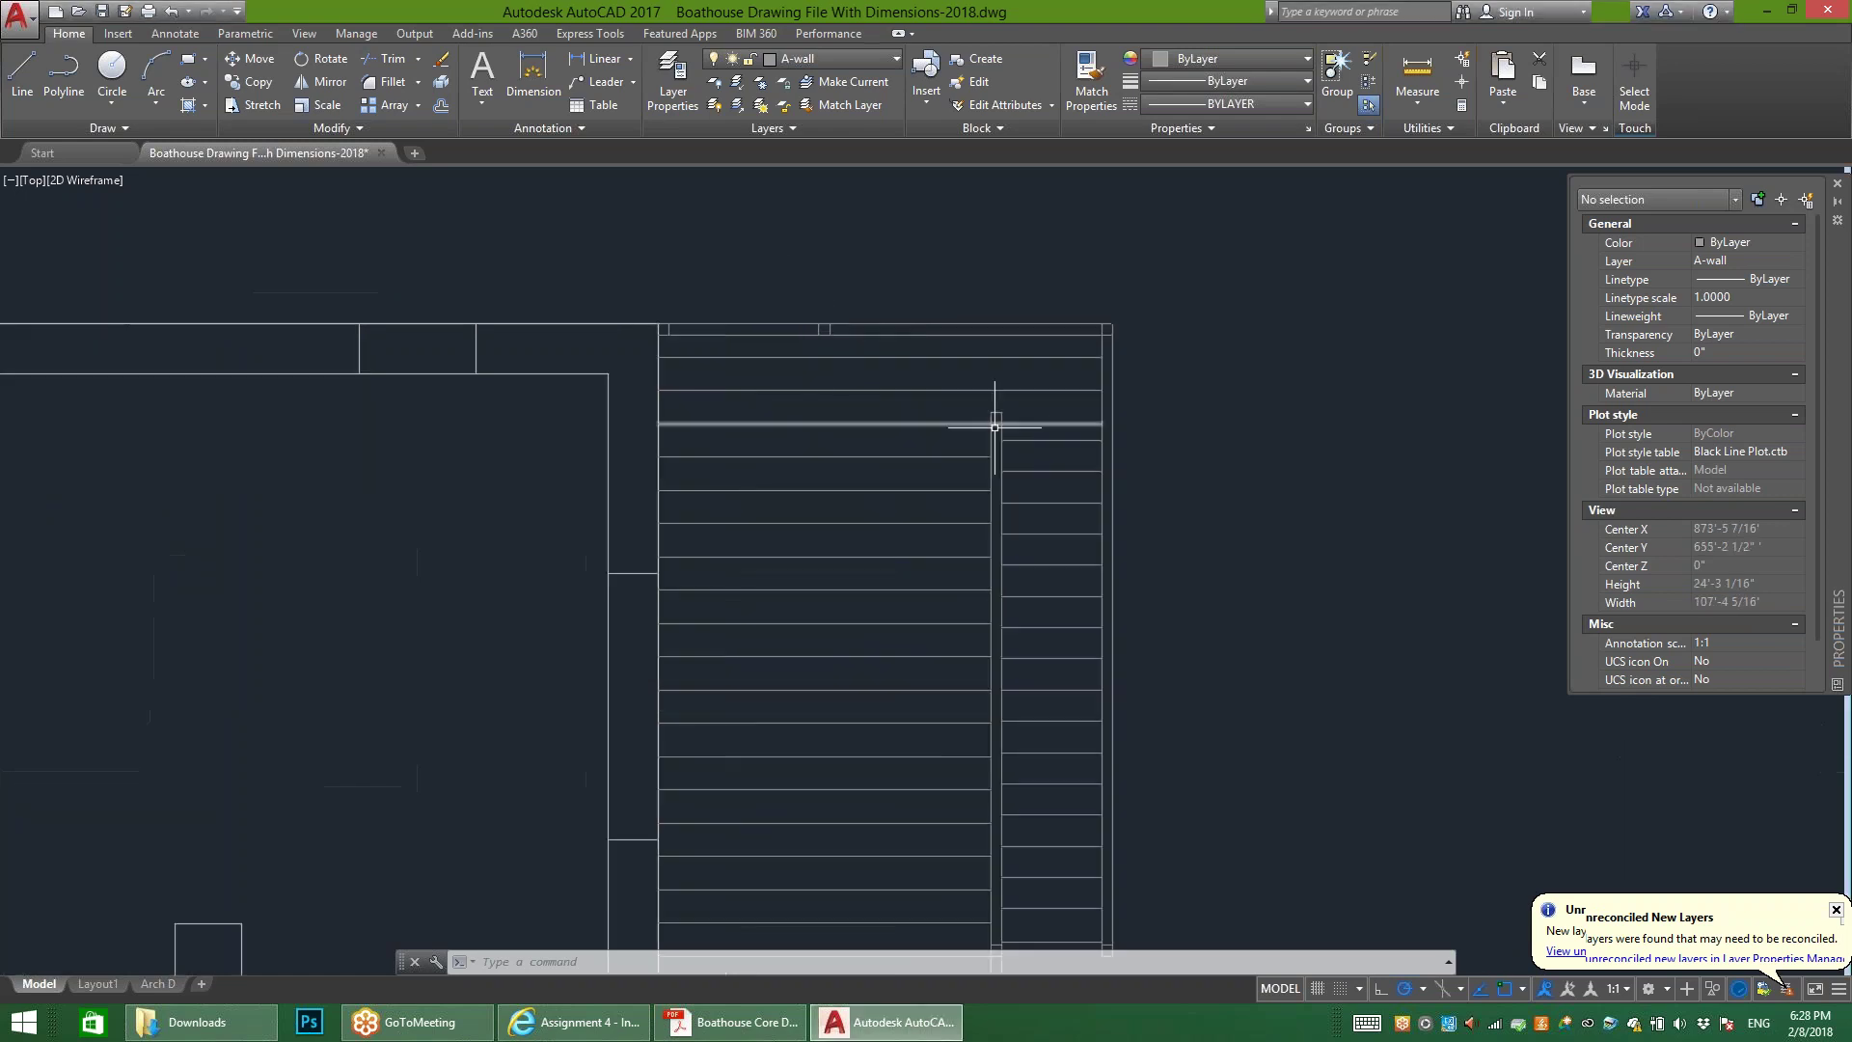
pyautogui.moveTo(1001, 550); pyautogui.dragTo(981, 426, button='middle')
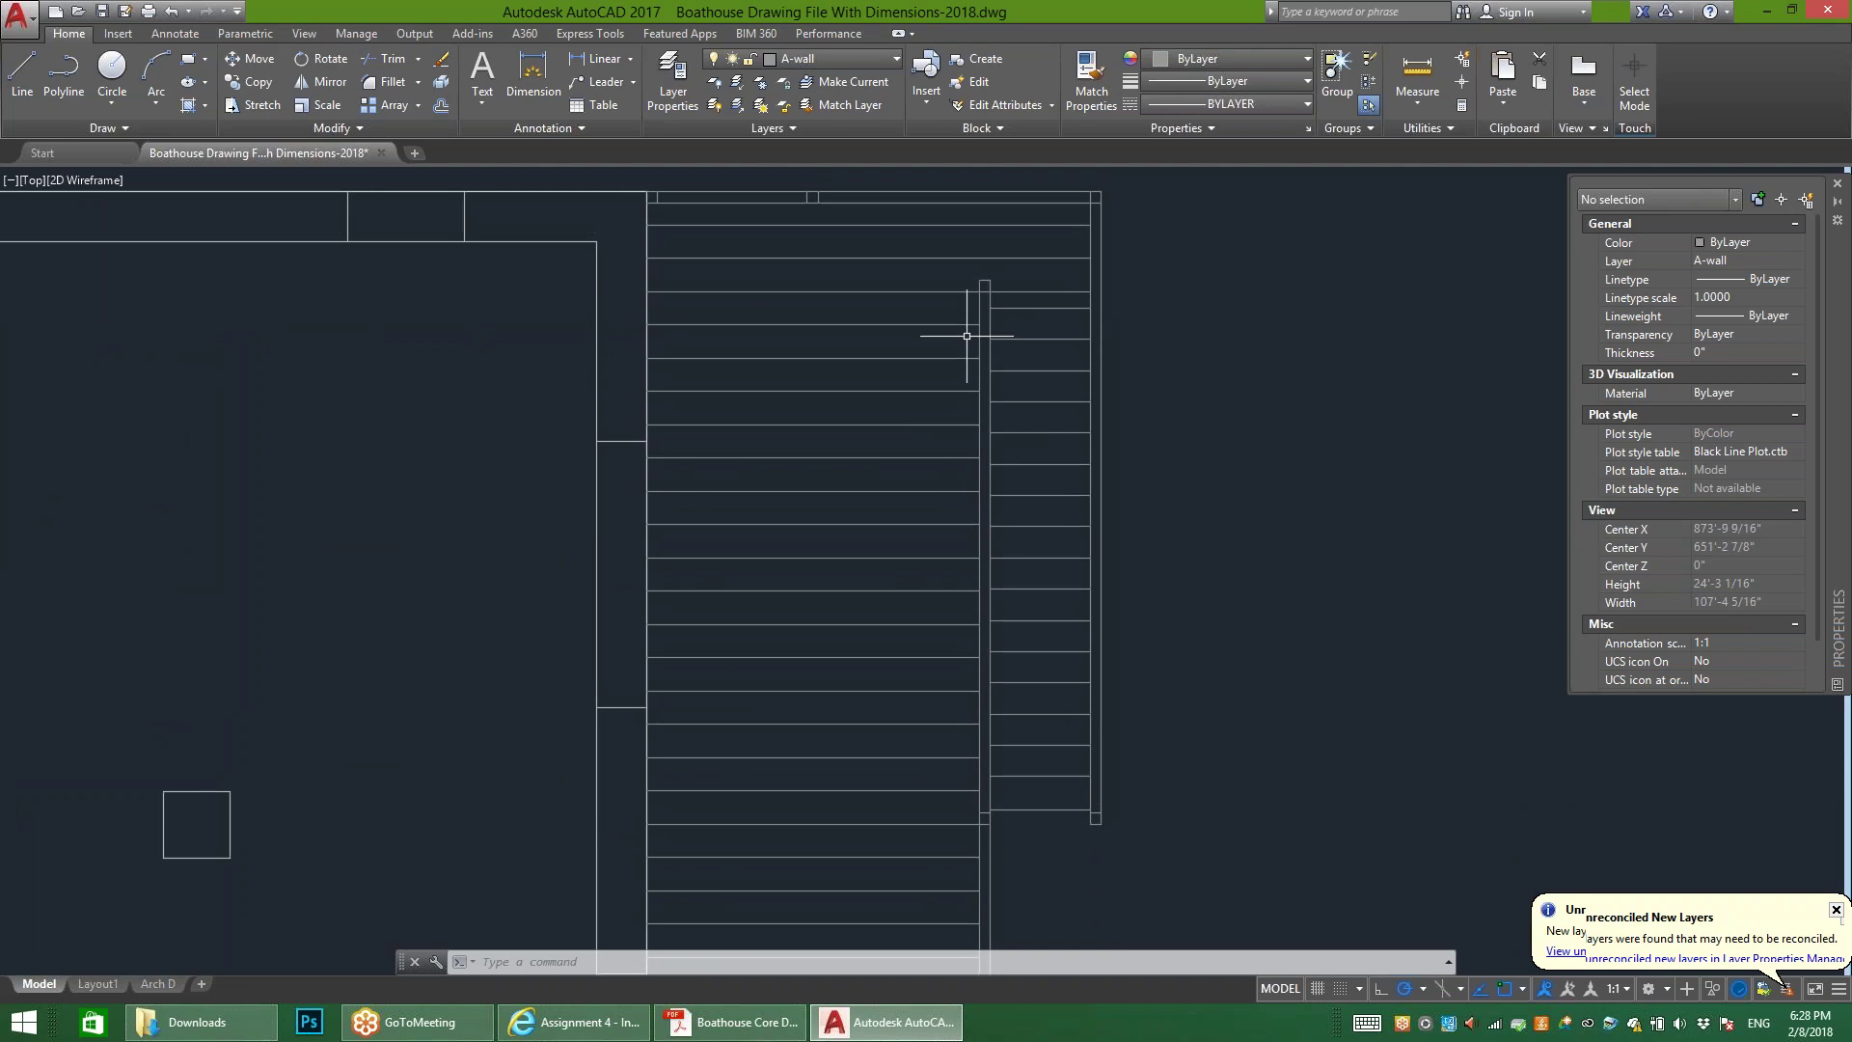
pyautogui.scroll(-2, 994, 466)
pyautogui.scroll(2, 986, 786)
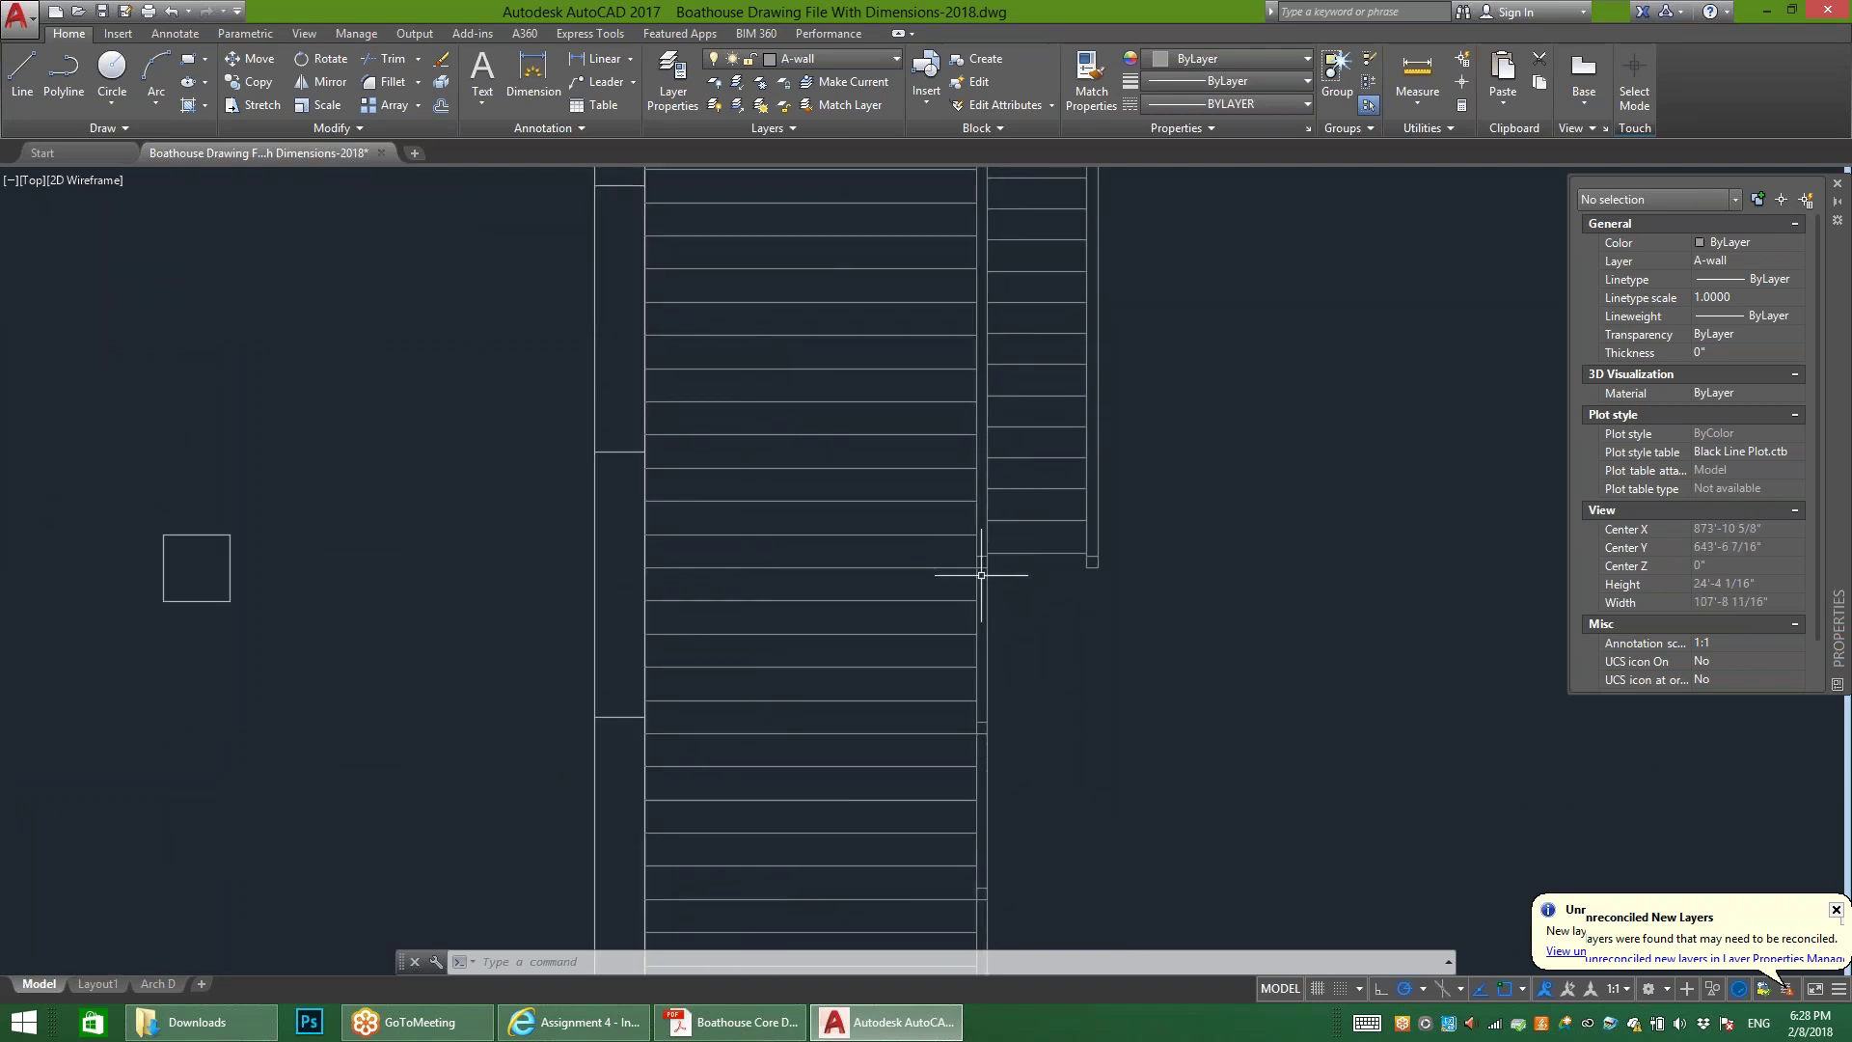
pyautogui.scroll(2, 981, 575)
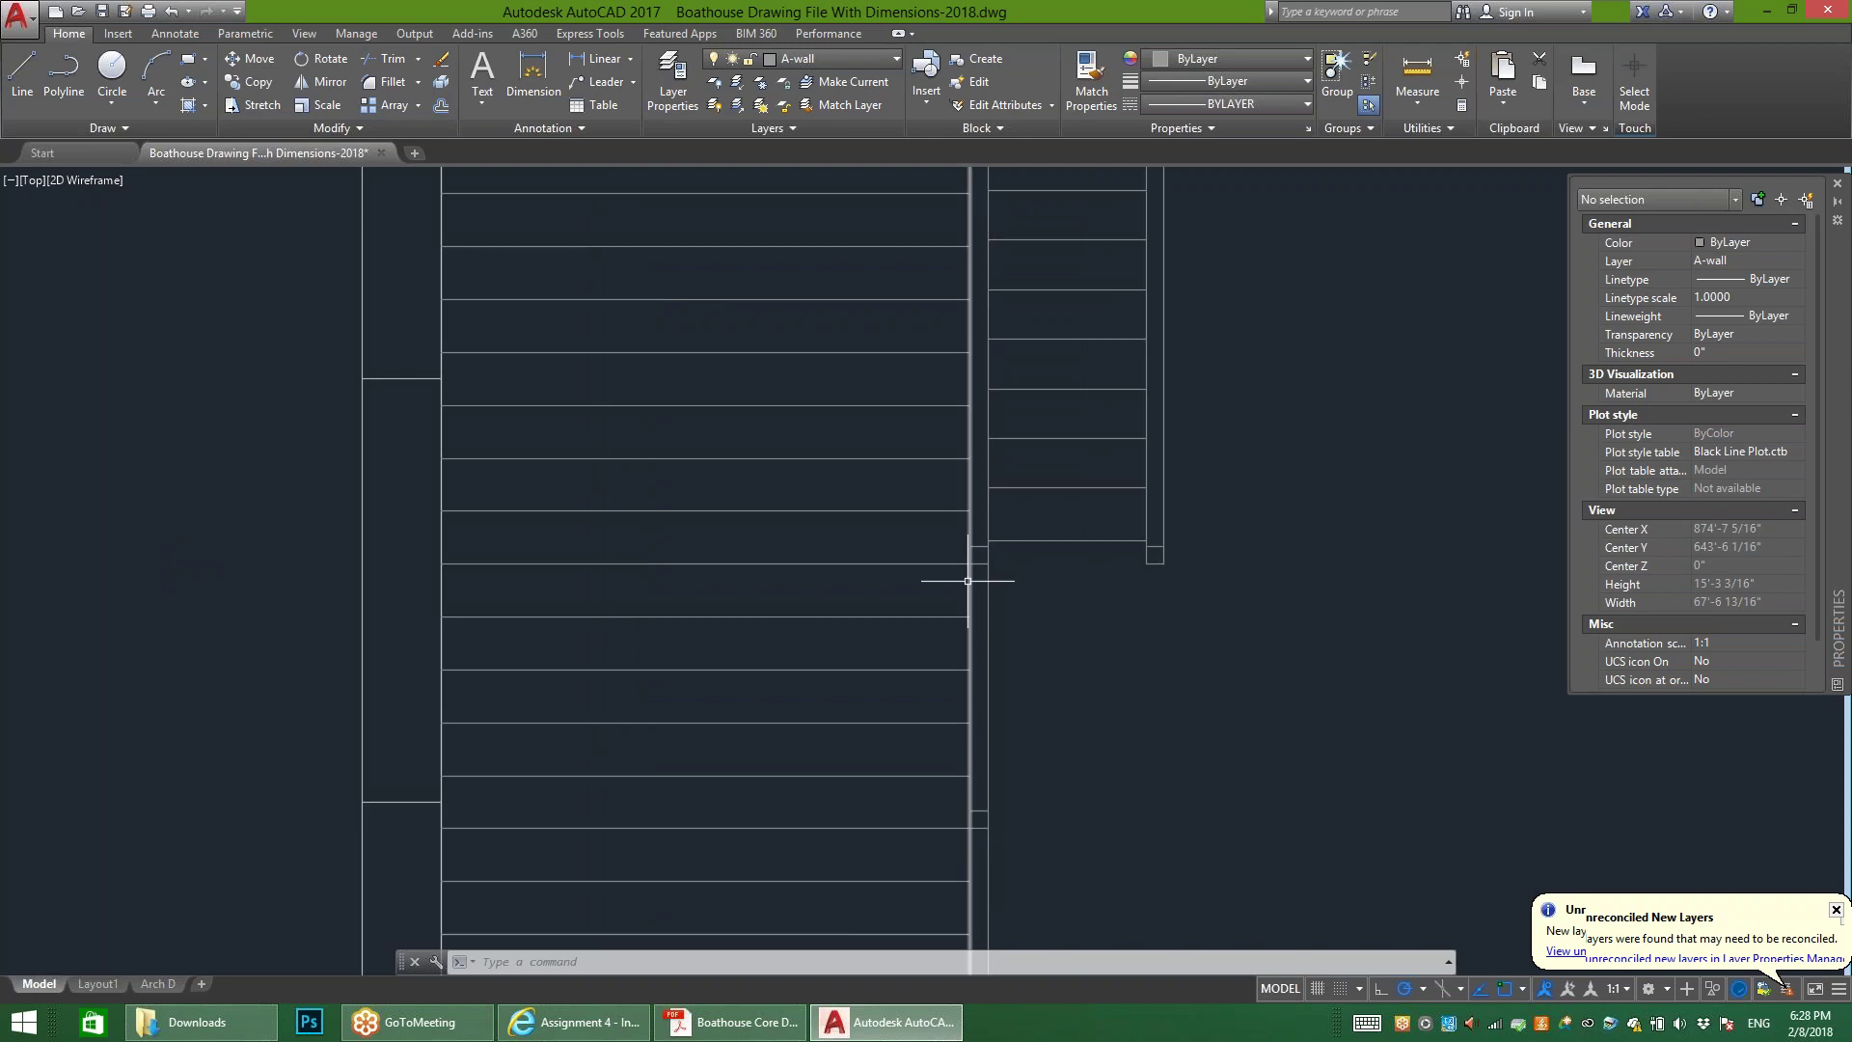
pyautogui.click(984, 581)
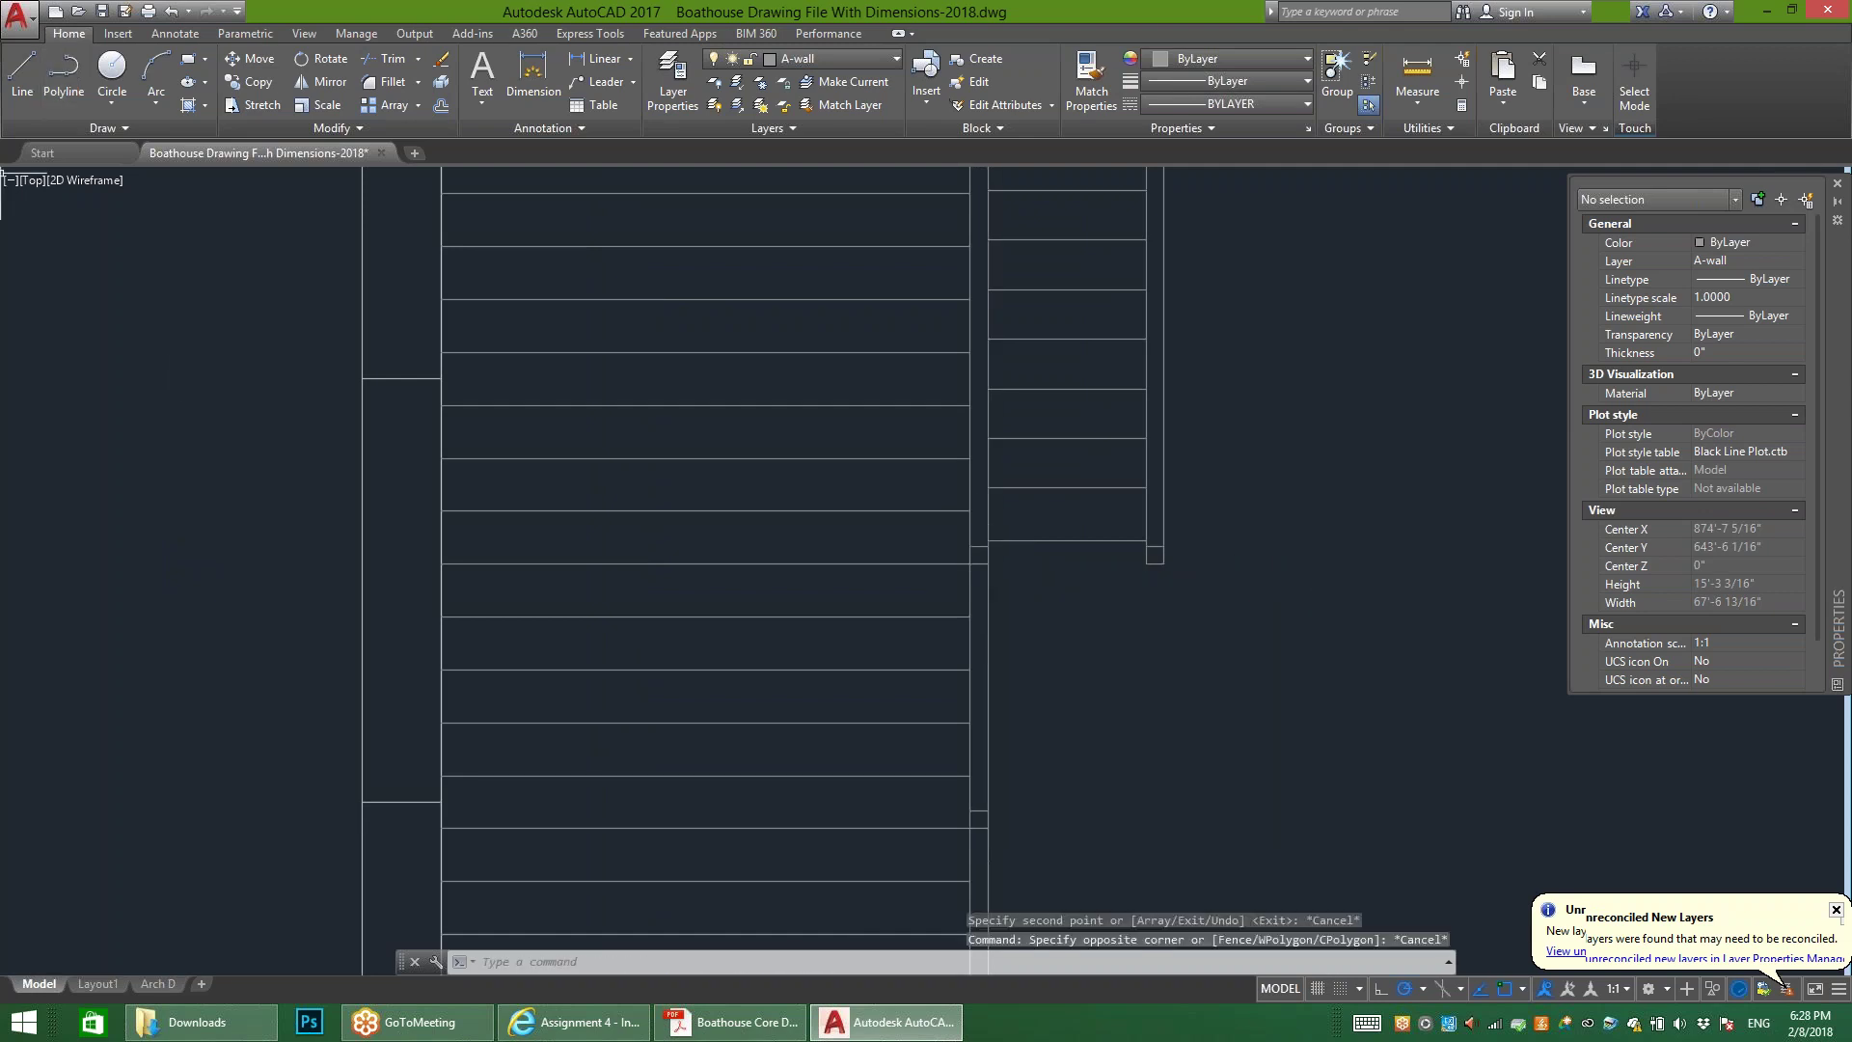
pyautogui.click(249, 81)
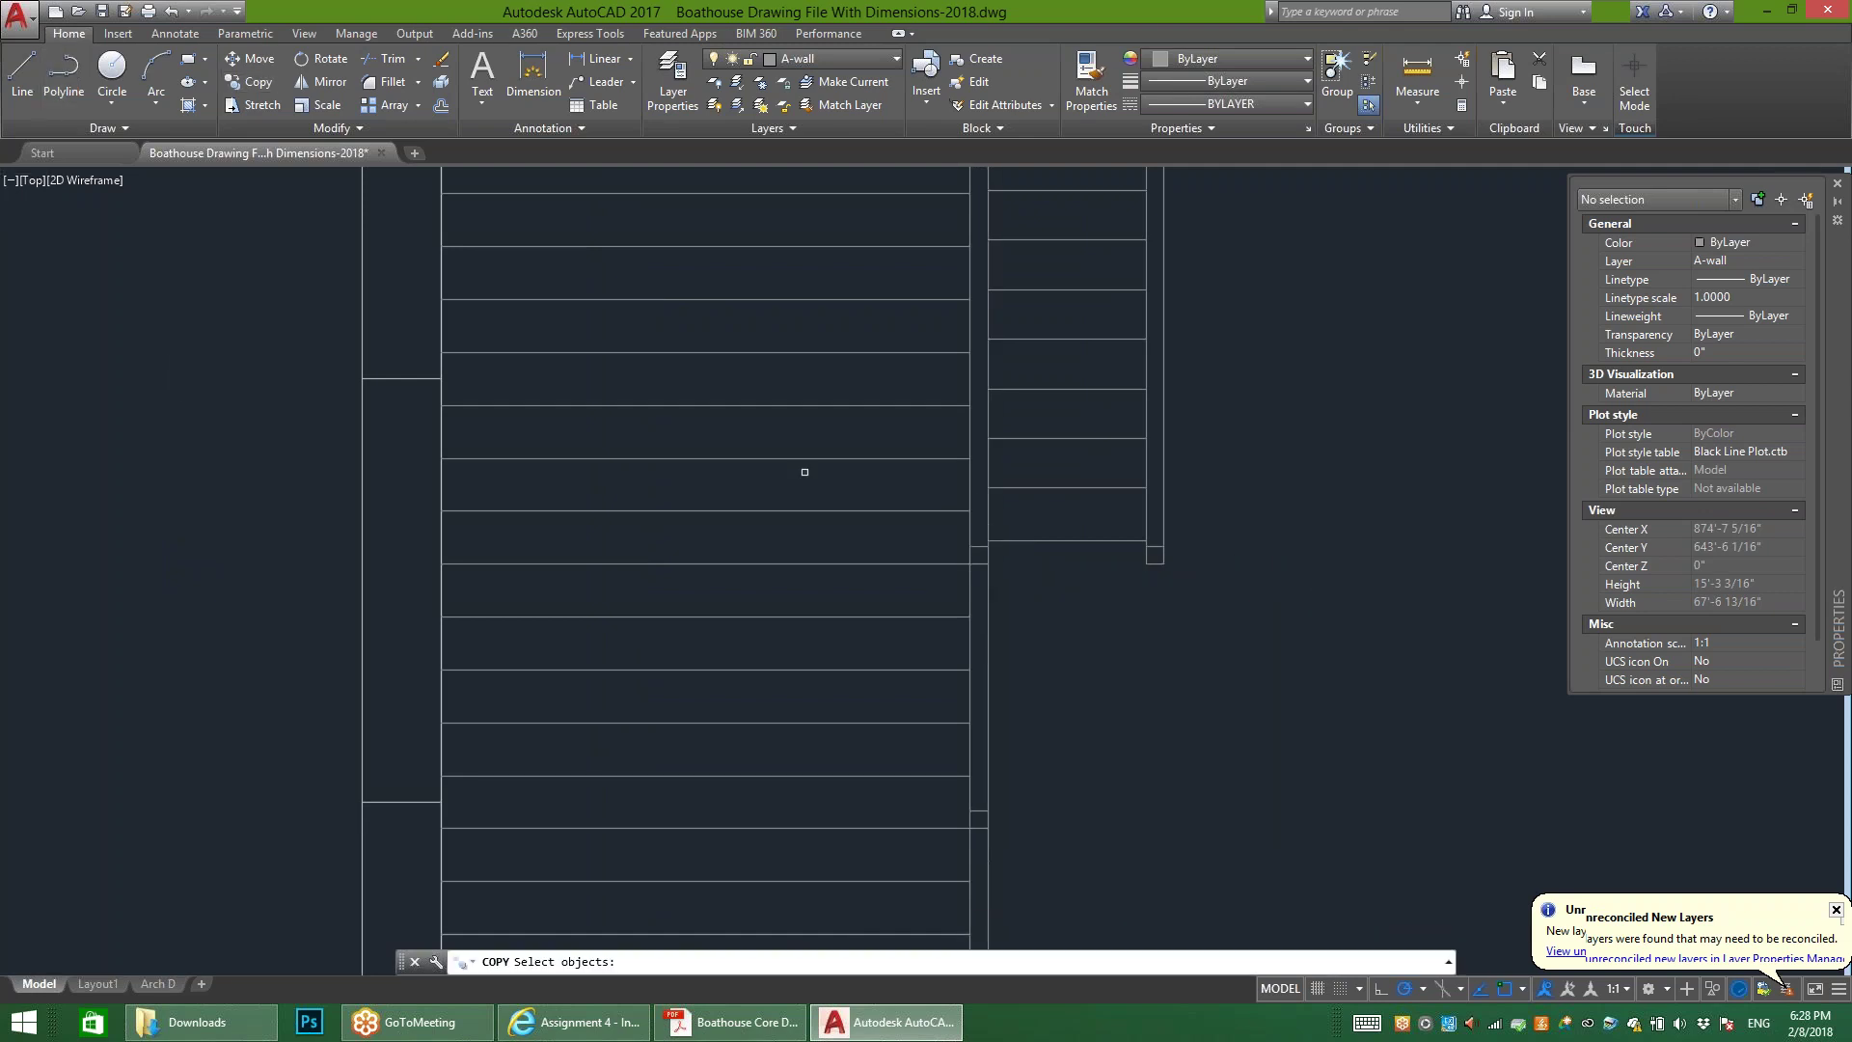
pyautogui.scroll(4, 977, 567)
pyautogui.click(978, 566)
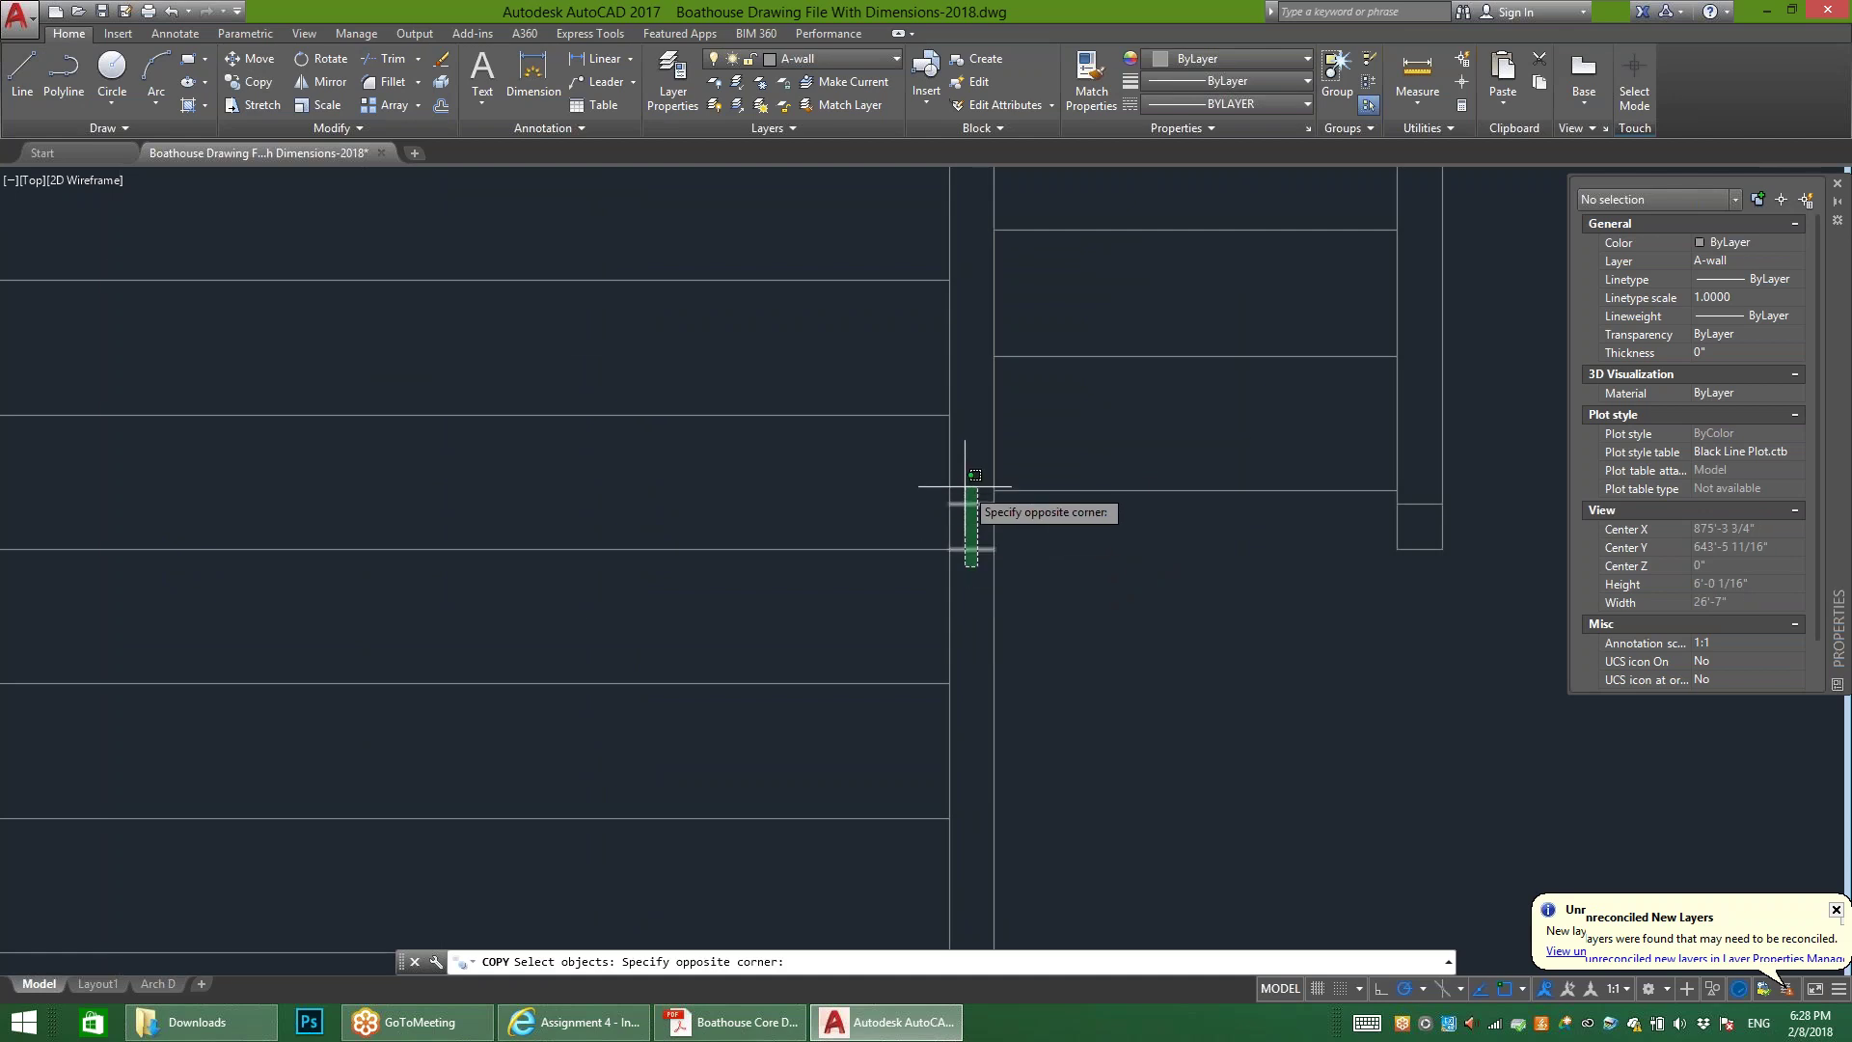
pyautogui.click(965, 486)
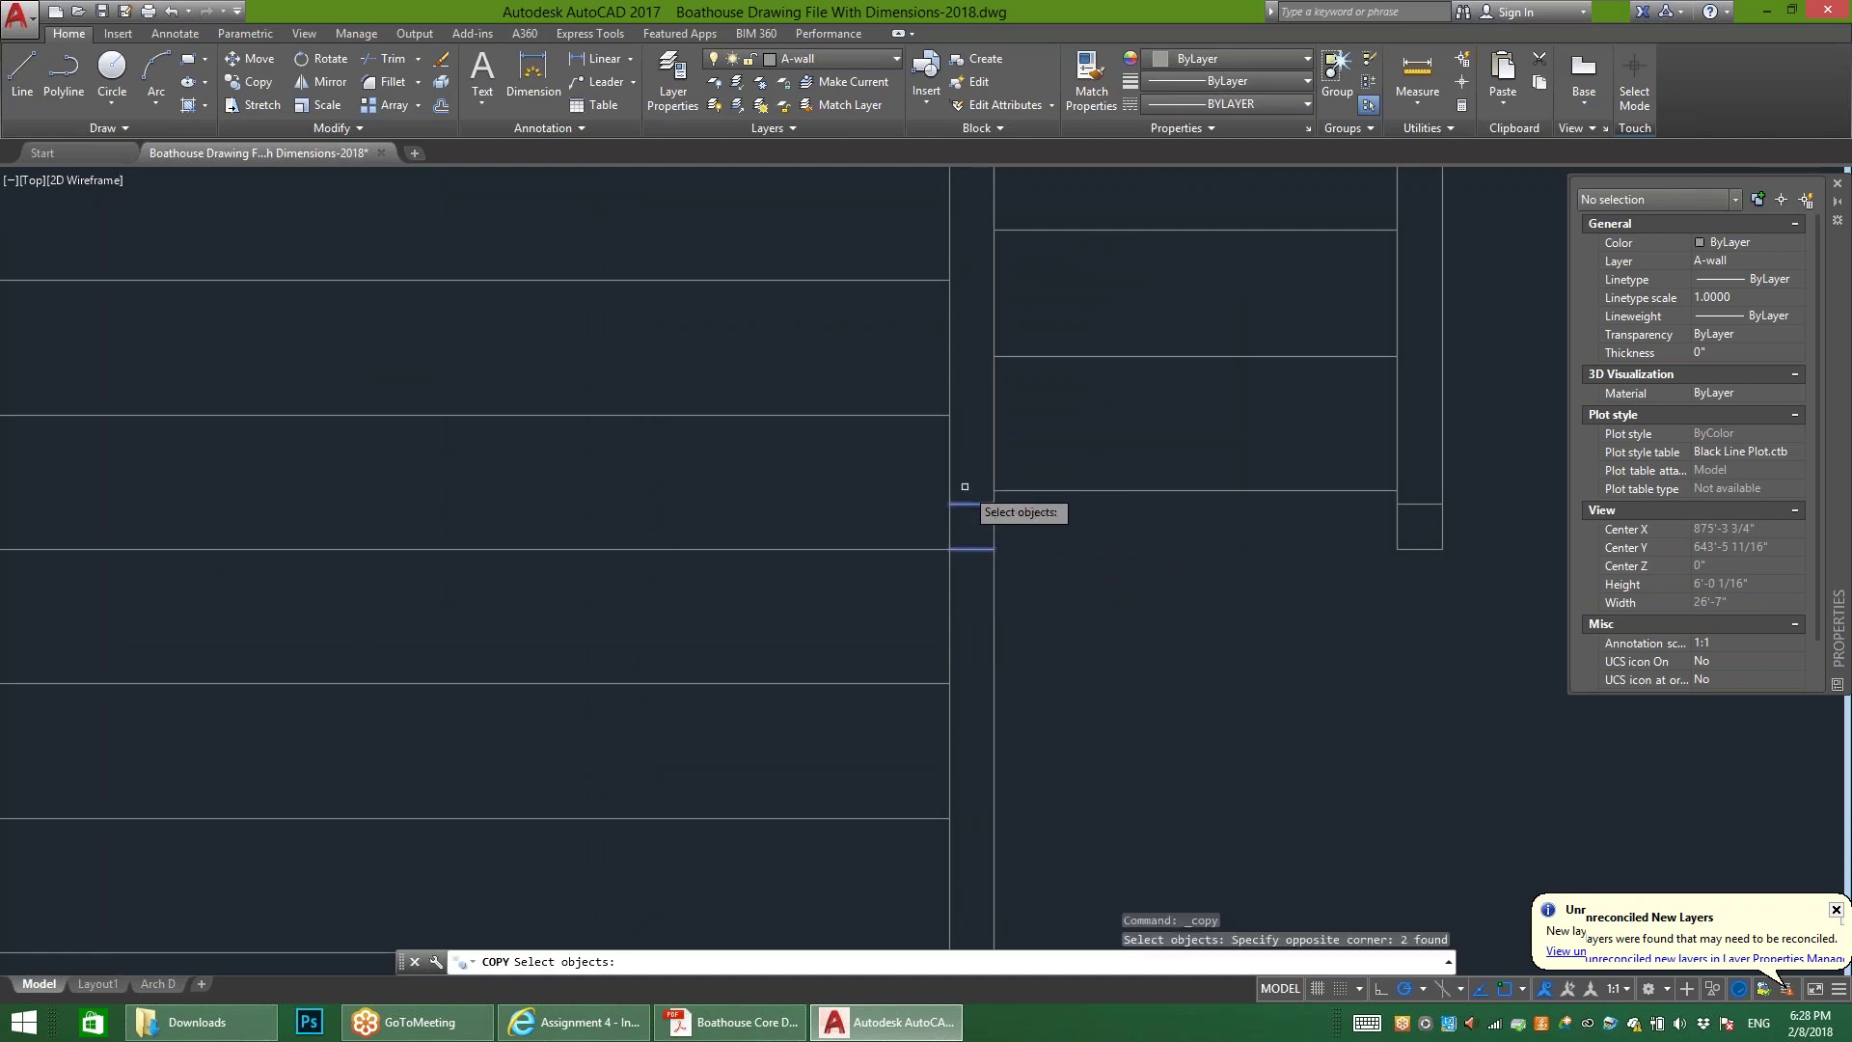
pyautogui.press('Return')
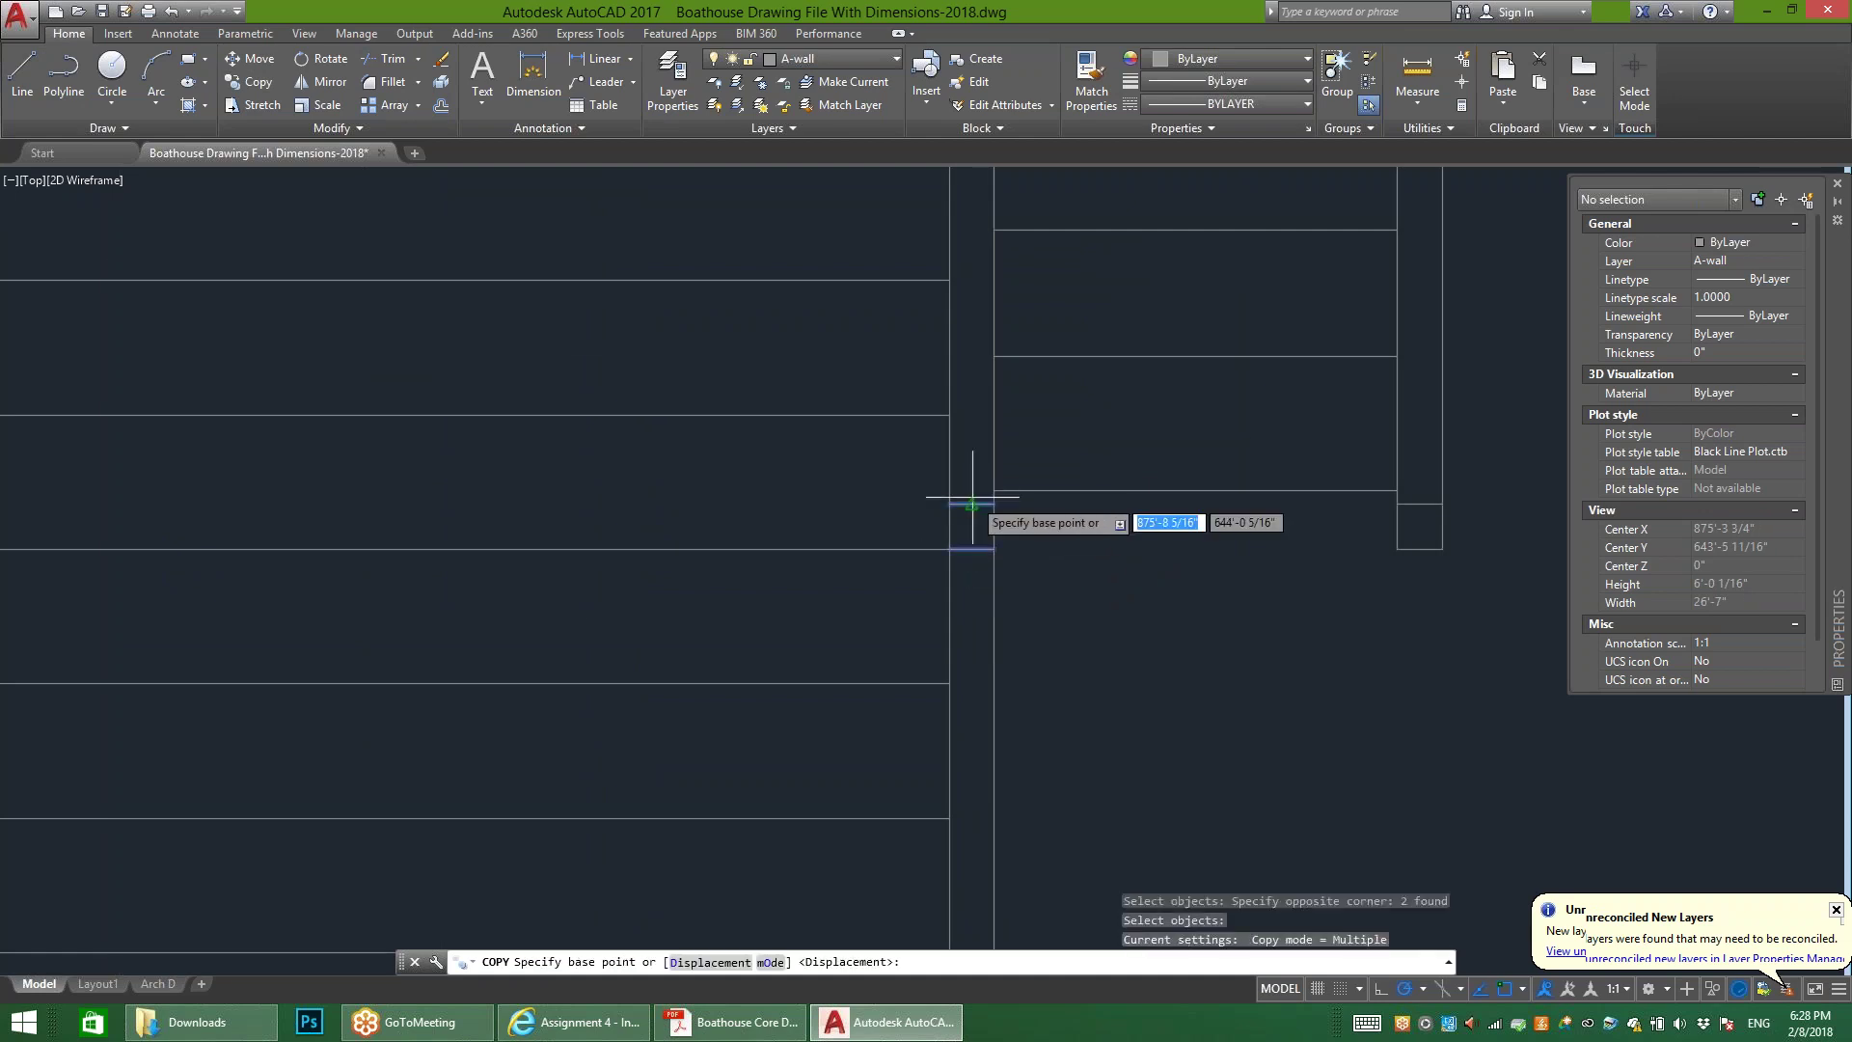
pyautogui.click(950, 549)
pyautogui.scroll(-2, 949, 549)
pyautogui.scroll(-1, 950, 548)
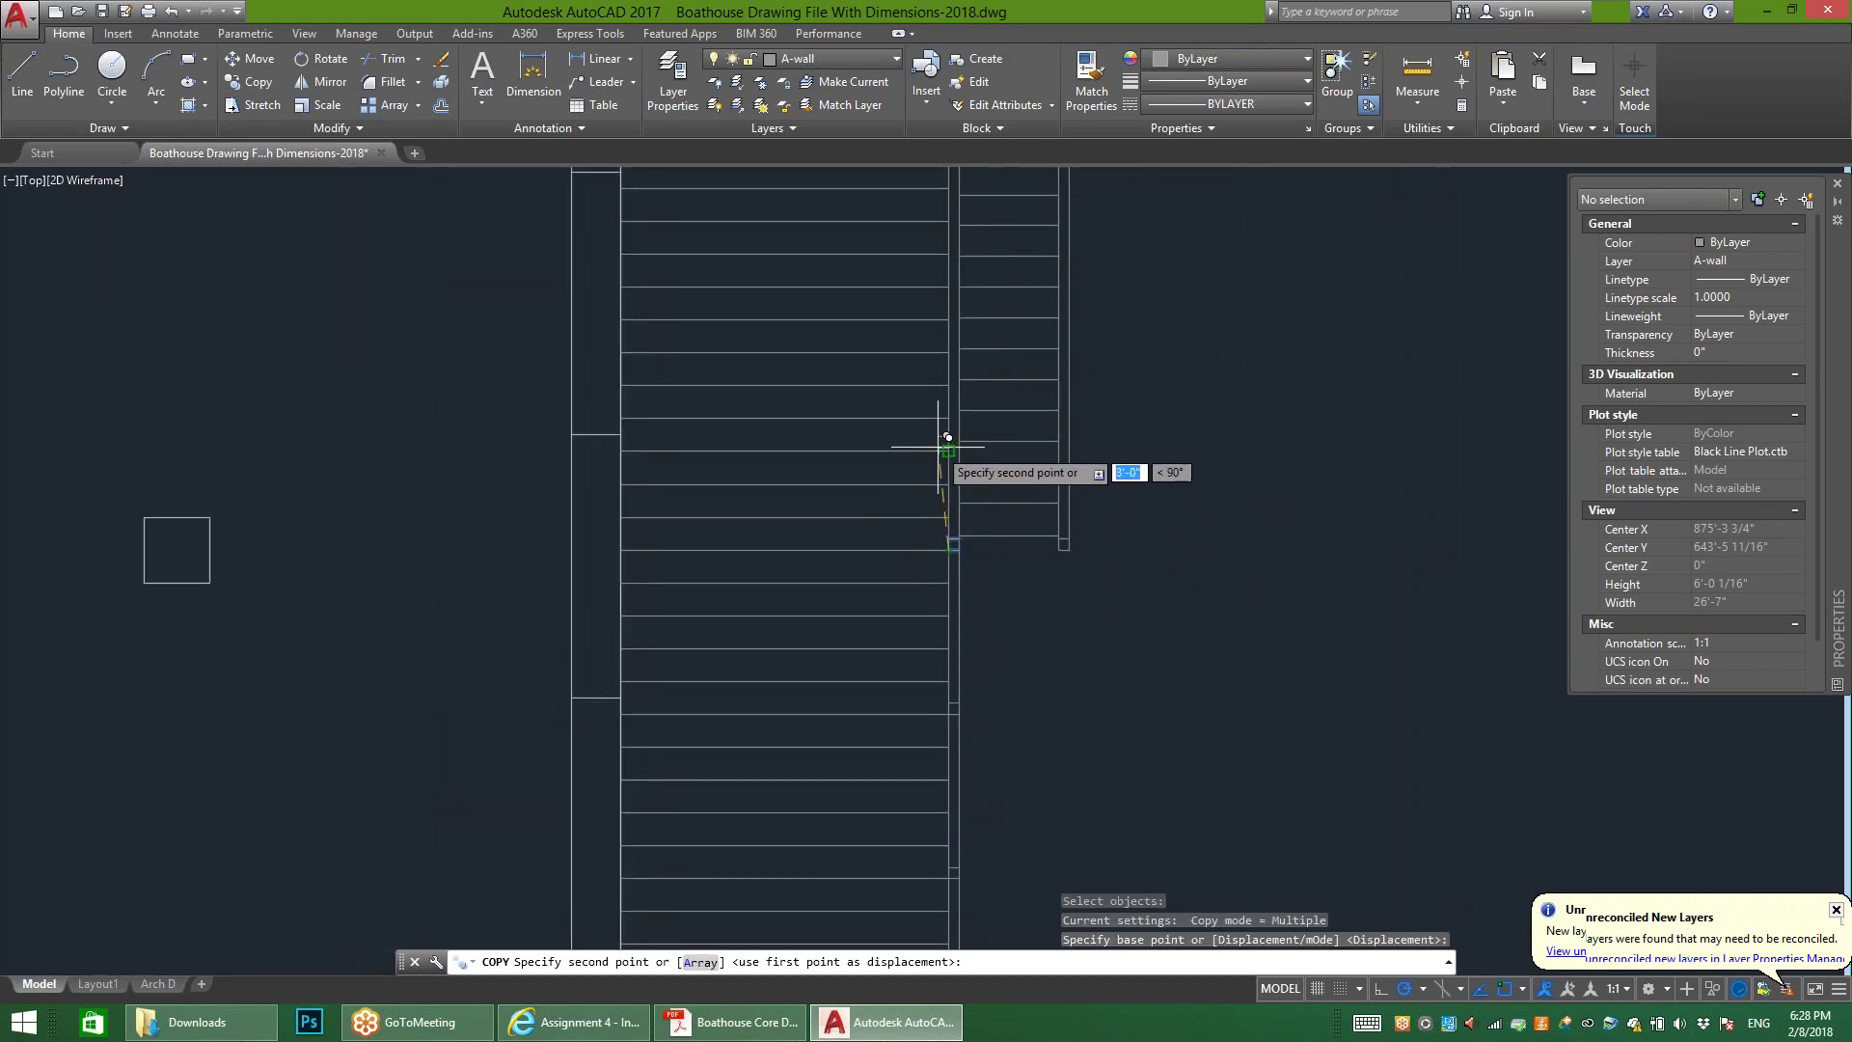
pyautogui.click(949, 384)
# Step: Place a second copy of the post lines another five deck boards up the same railing and end the copying
pyautogui.scroll(2, 941, 328)
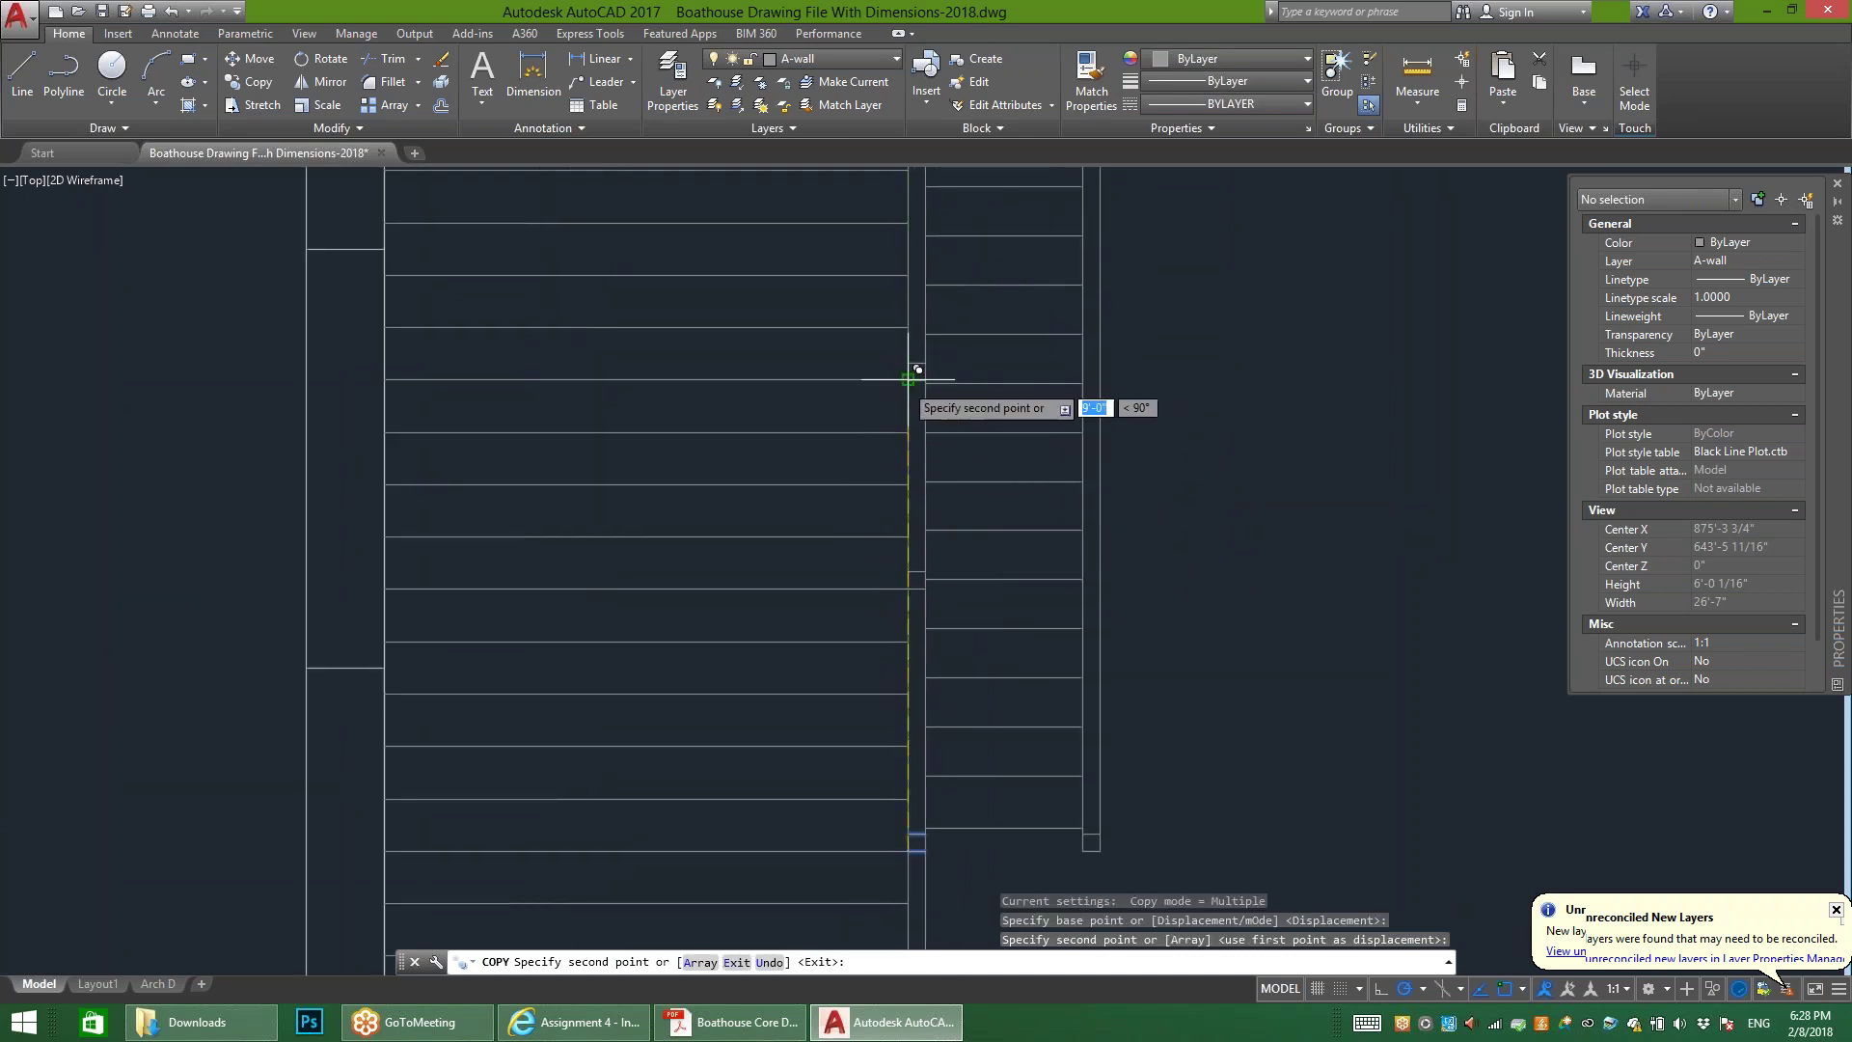
pyautogui.click(912, 313)
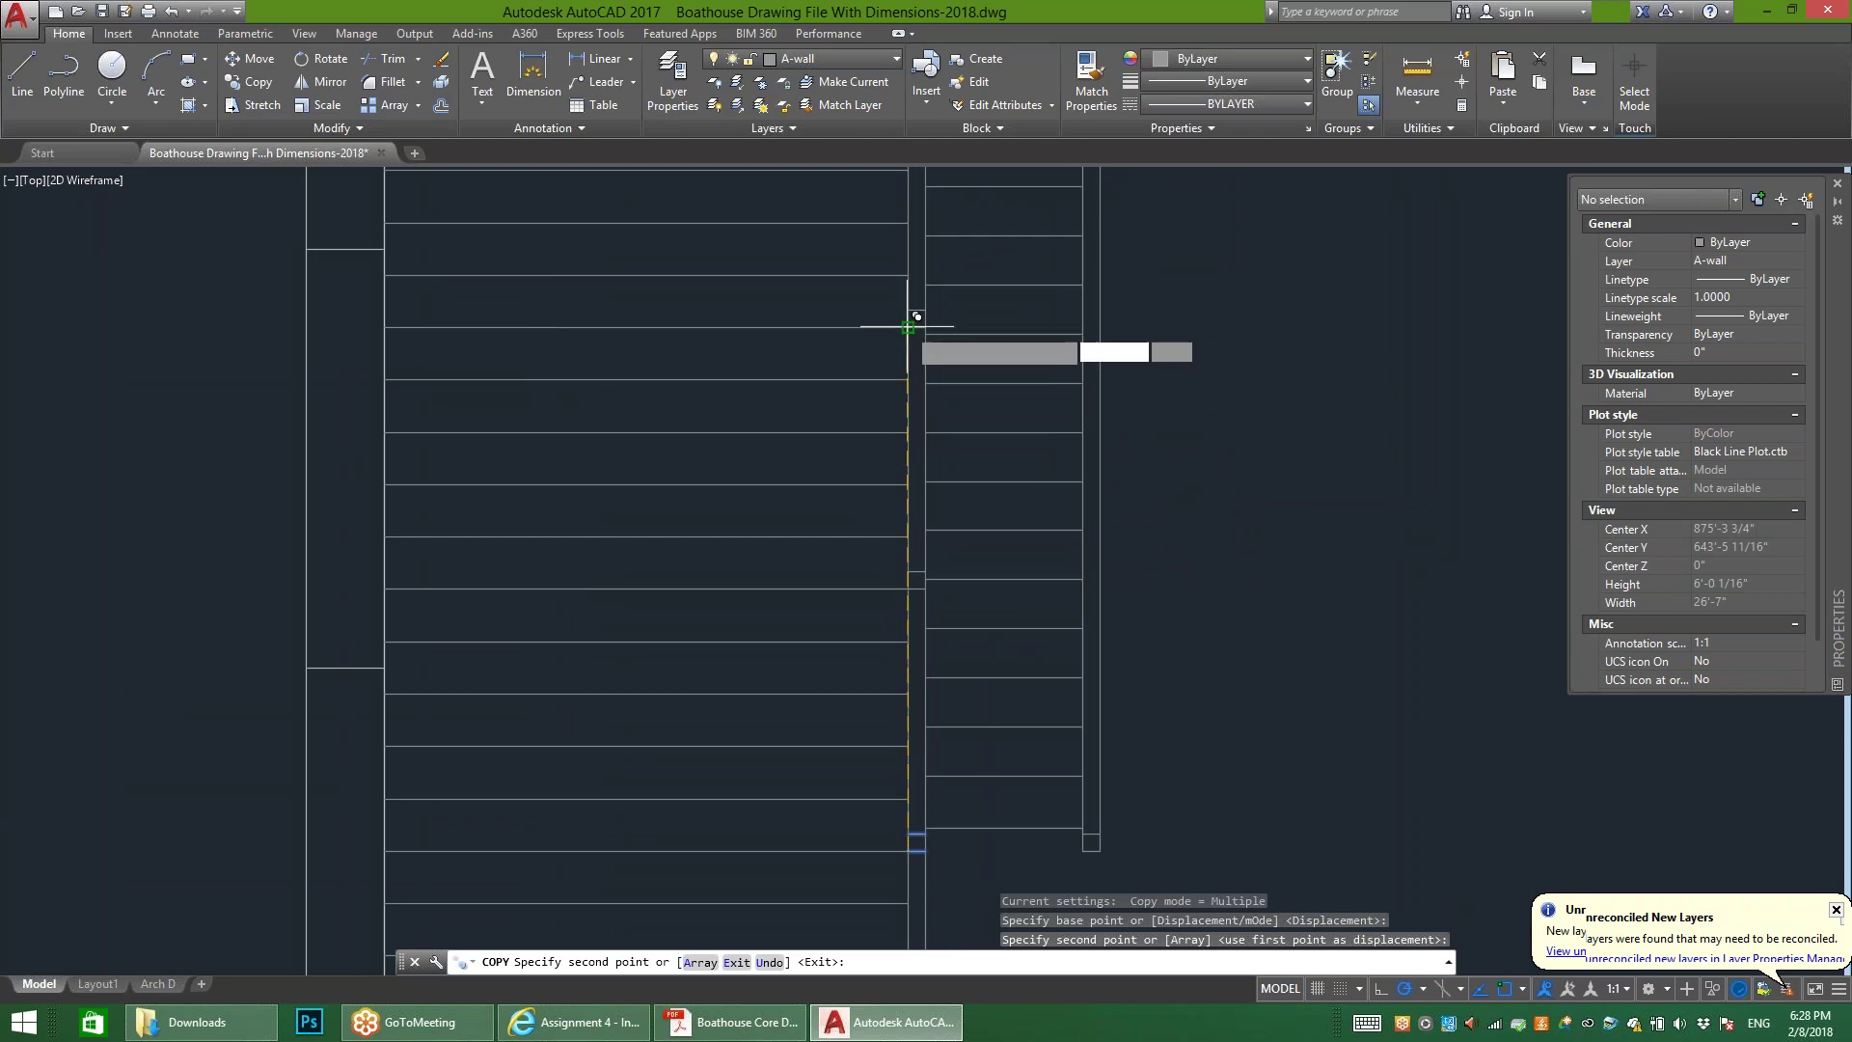
pyautogui.scroll(-1, 1050, 370)
pyautogui.moveTo(1050, 370)
pyautogui.mouseDown(button='middle')
pyautogui.moveTo(962, 593)
pyautogui.moveTo(1018, 526)
pyautogui.mouseUp(button='middle')
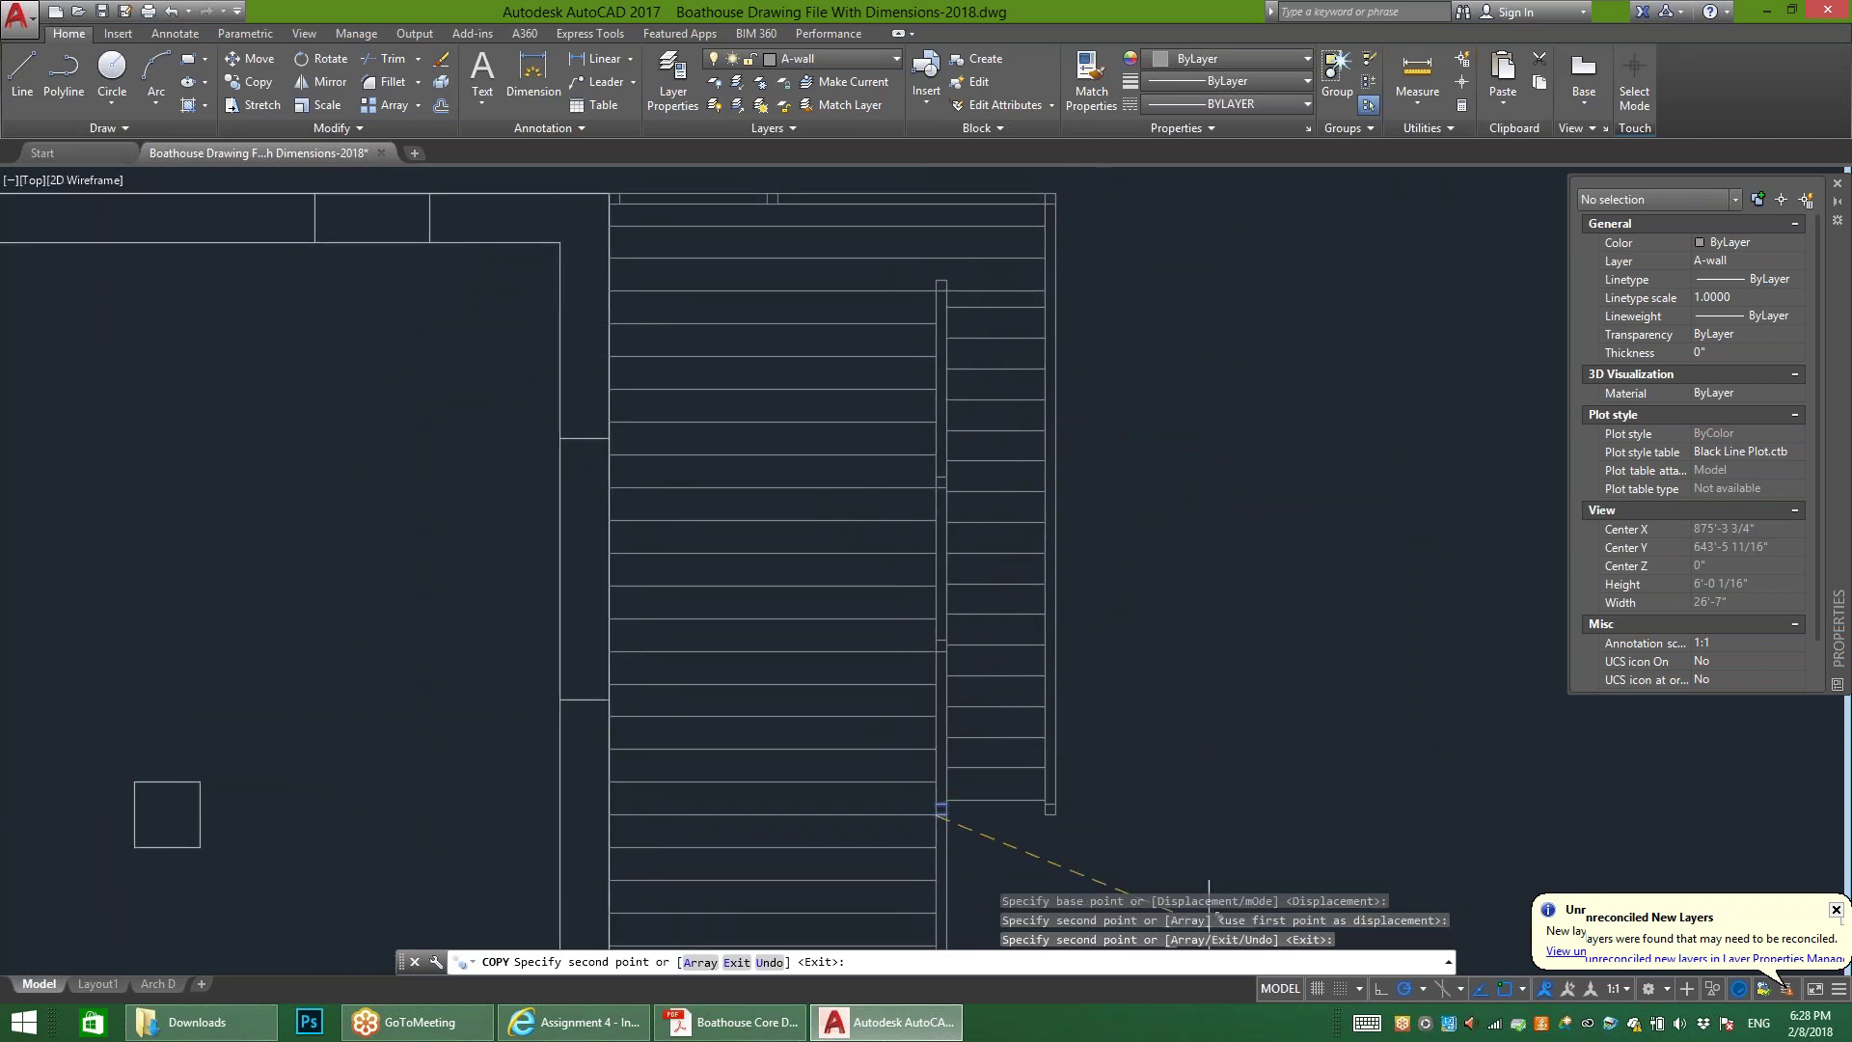
pyautogui.press('Escape')
pyautogui.moveTo(1070, 688); pyautogui.dragTo(1146, 577, button='middle')
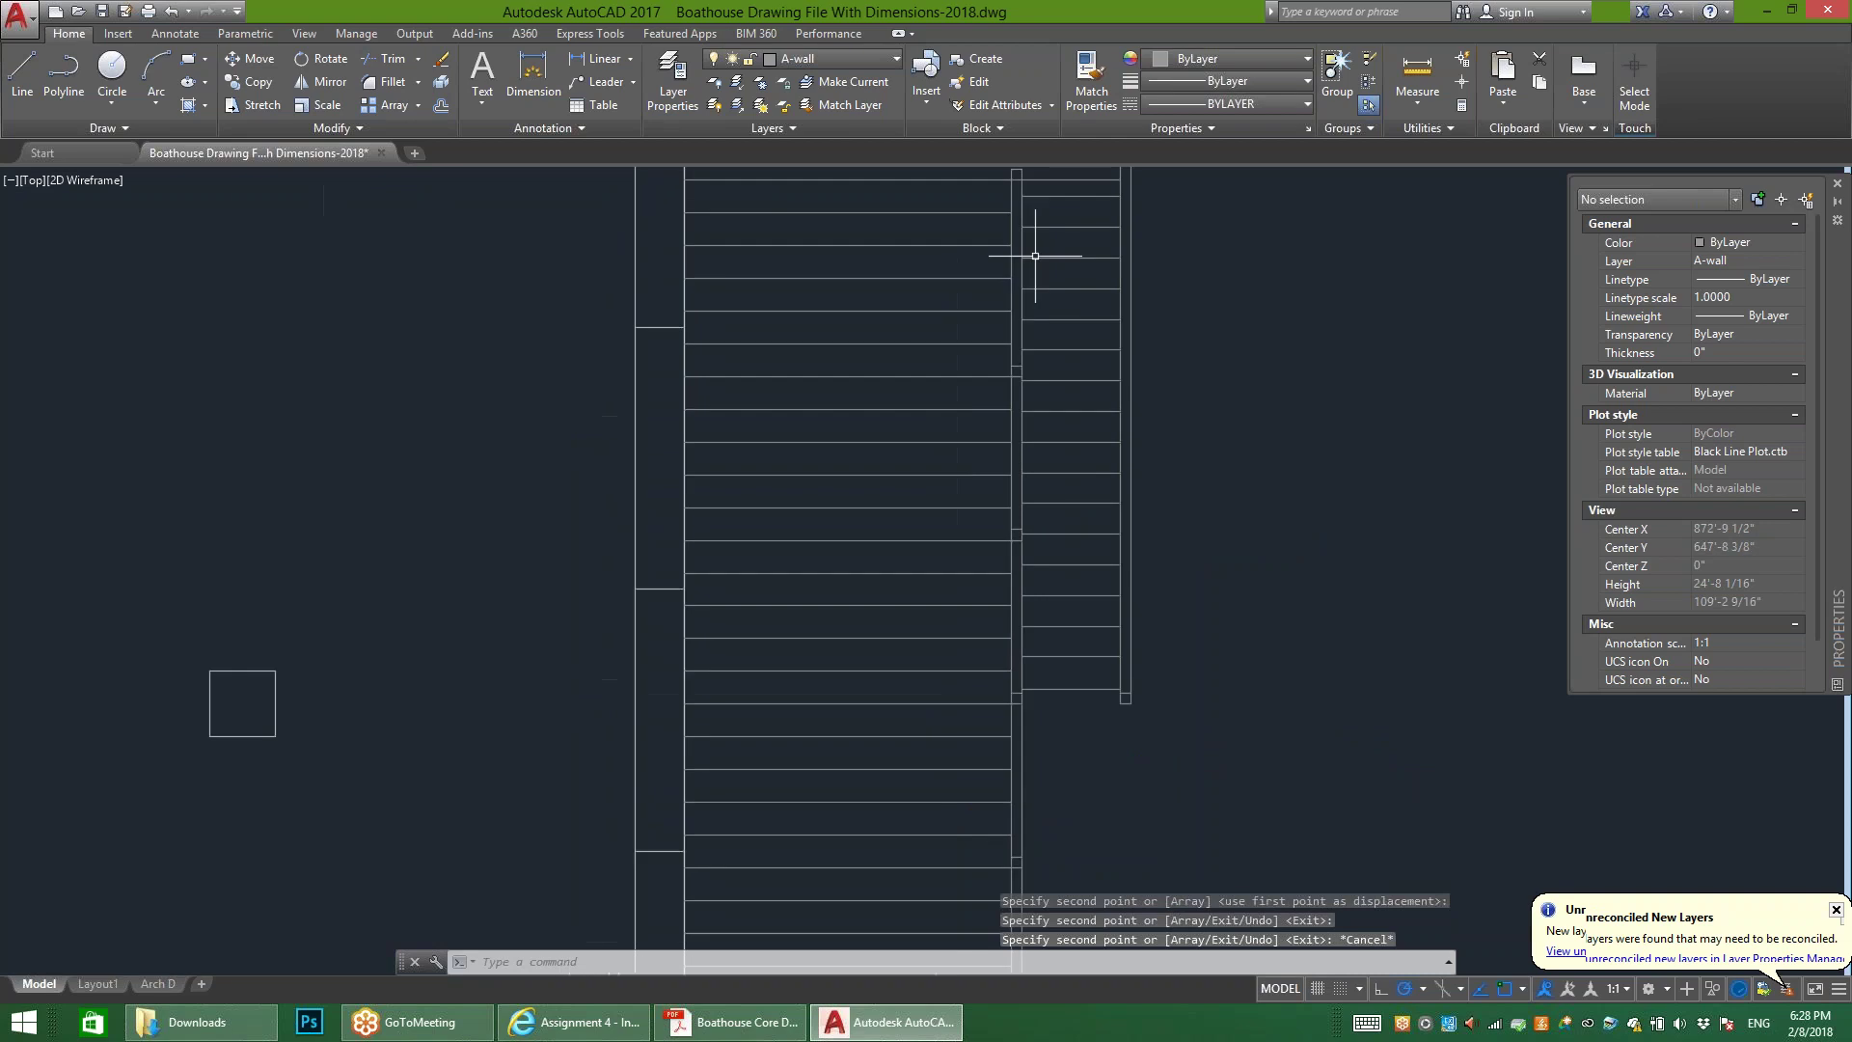
# Step: Copy the two new posts' four lines horizontally from the inner stair railing onto the outer stair railing
pyautogui.scroll(-2, 1224, 364)
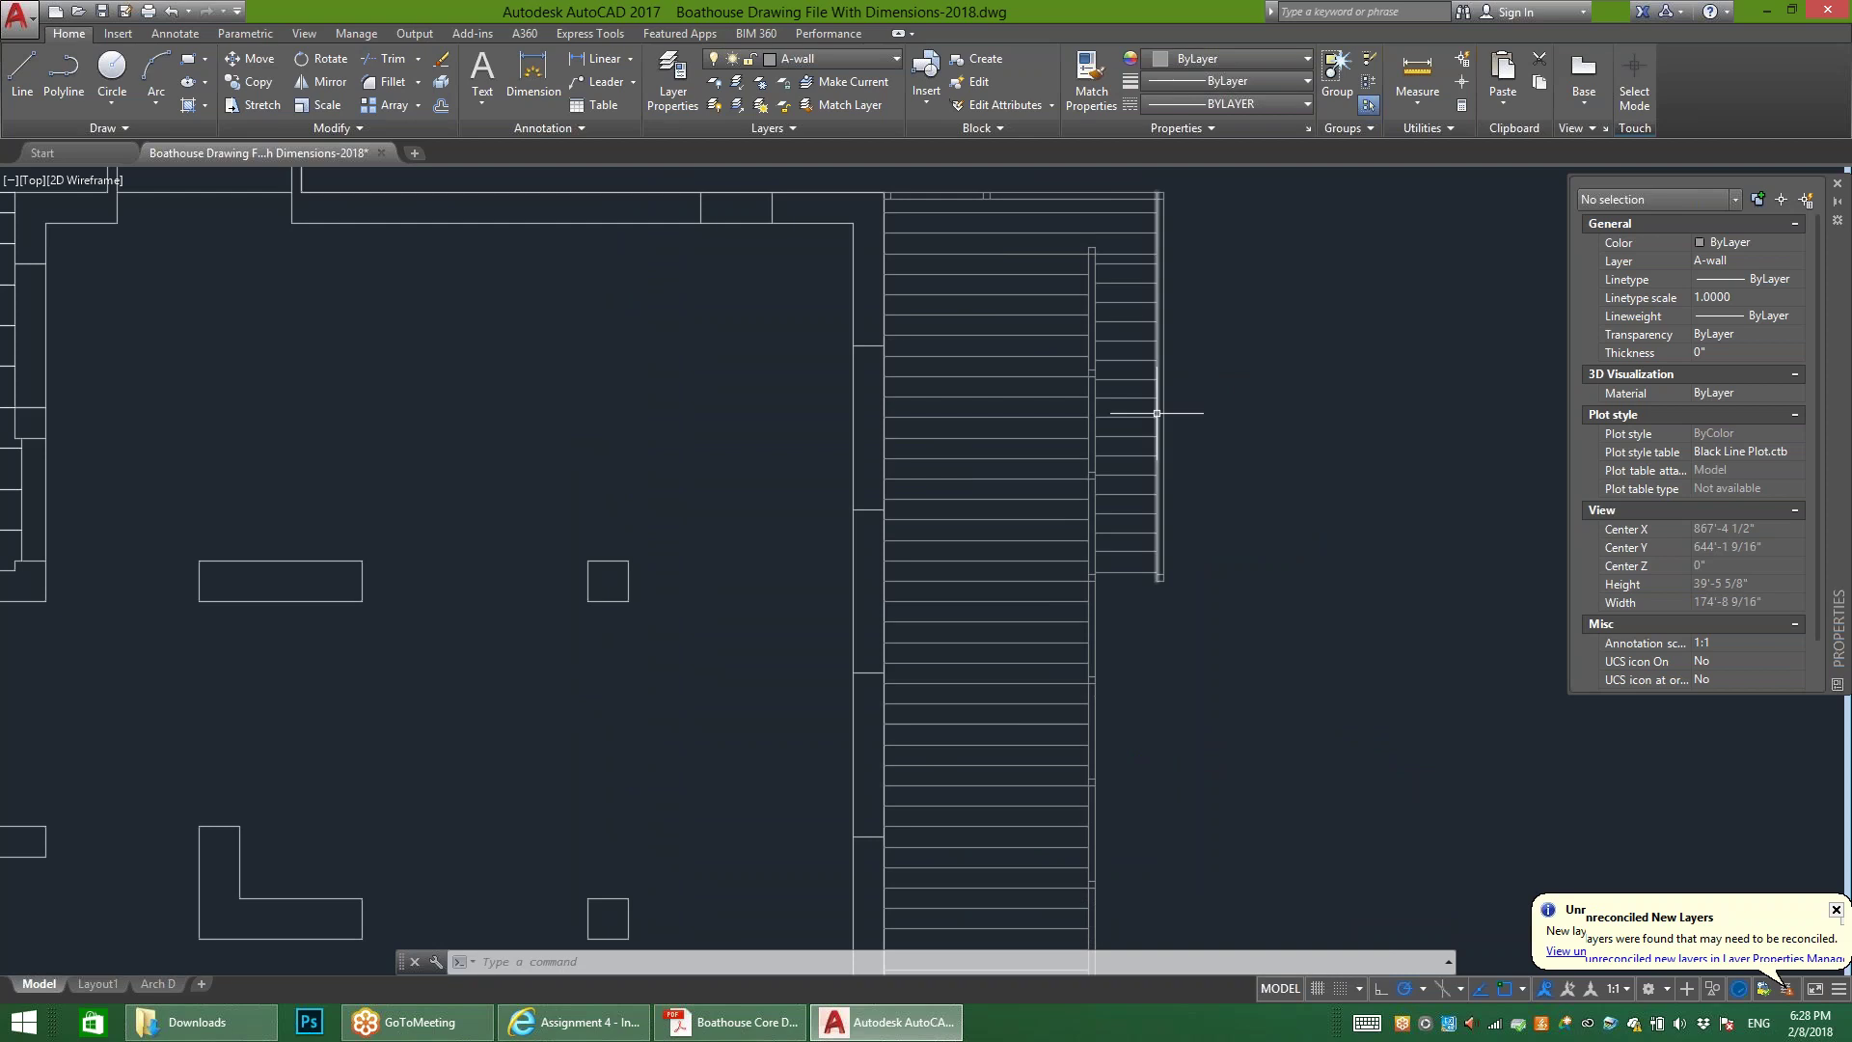
pyautogui.scroll(2, 1129, 368)
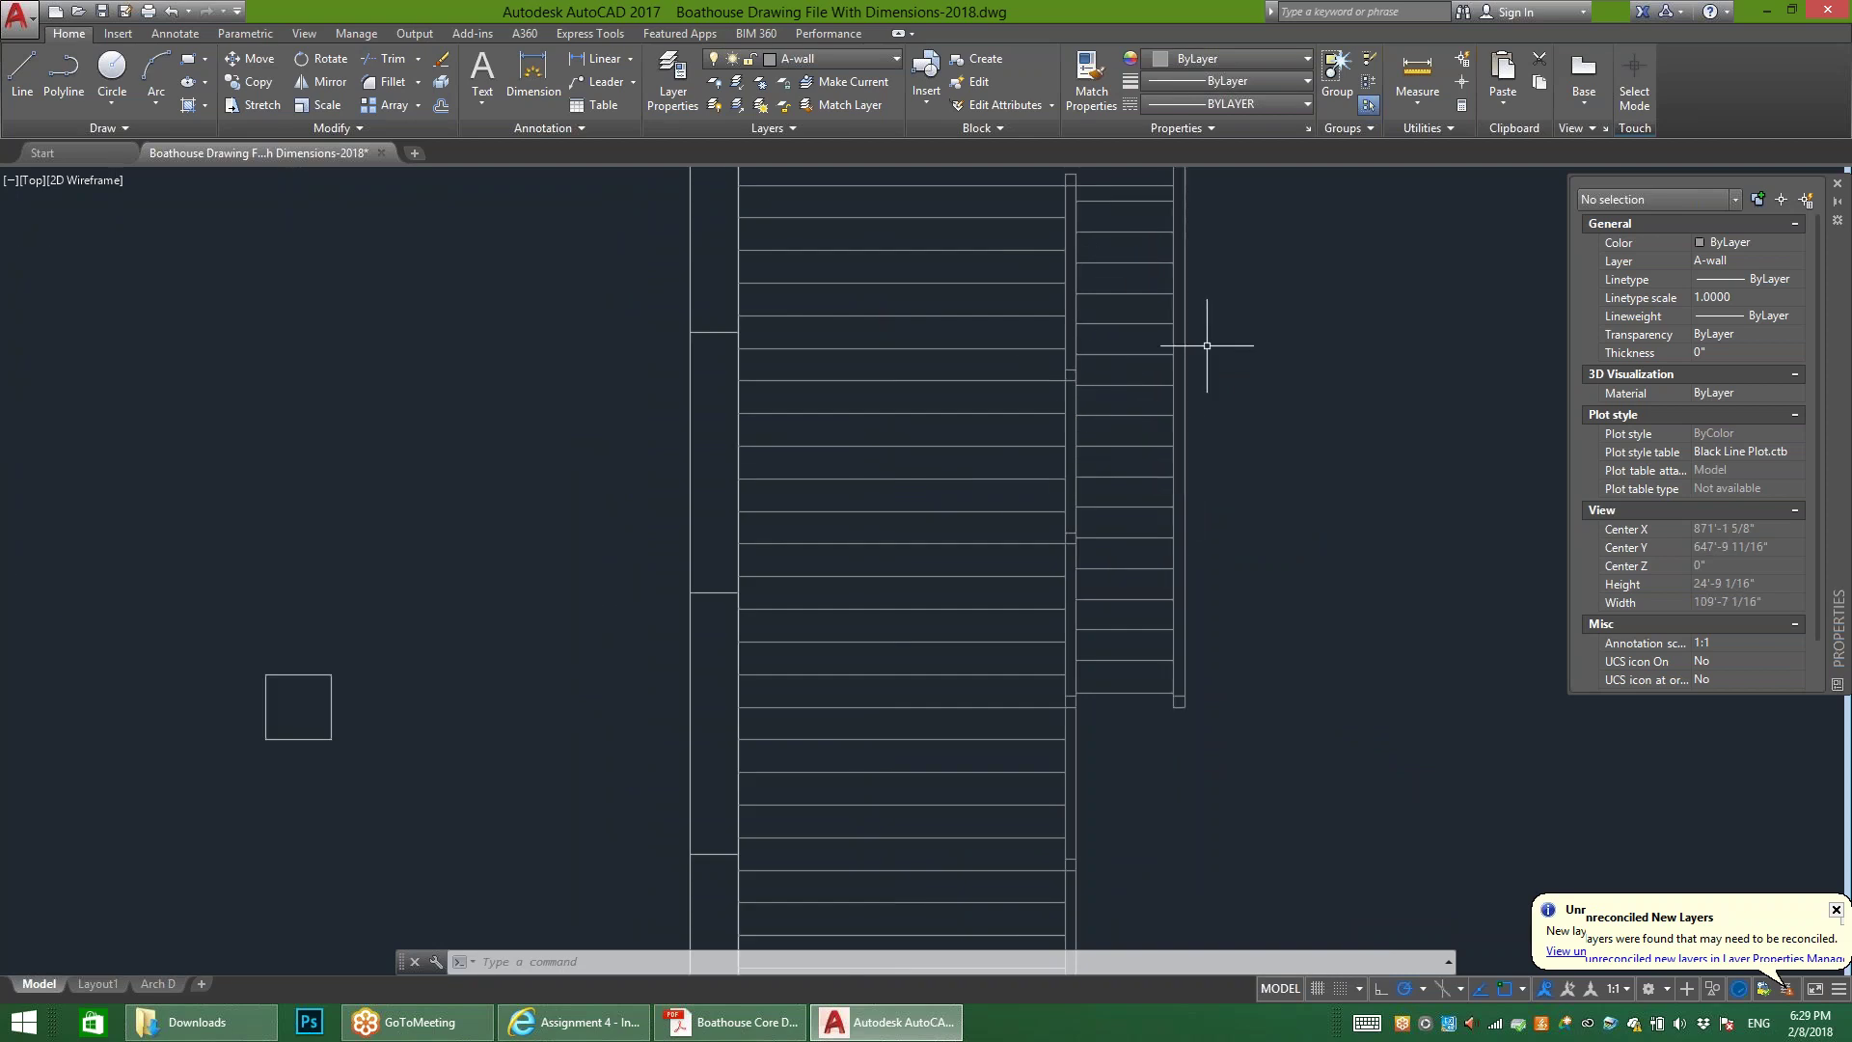
pyautogui.scroll(2, 1073, 434)
pyautogui.click(1066, 598)
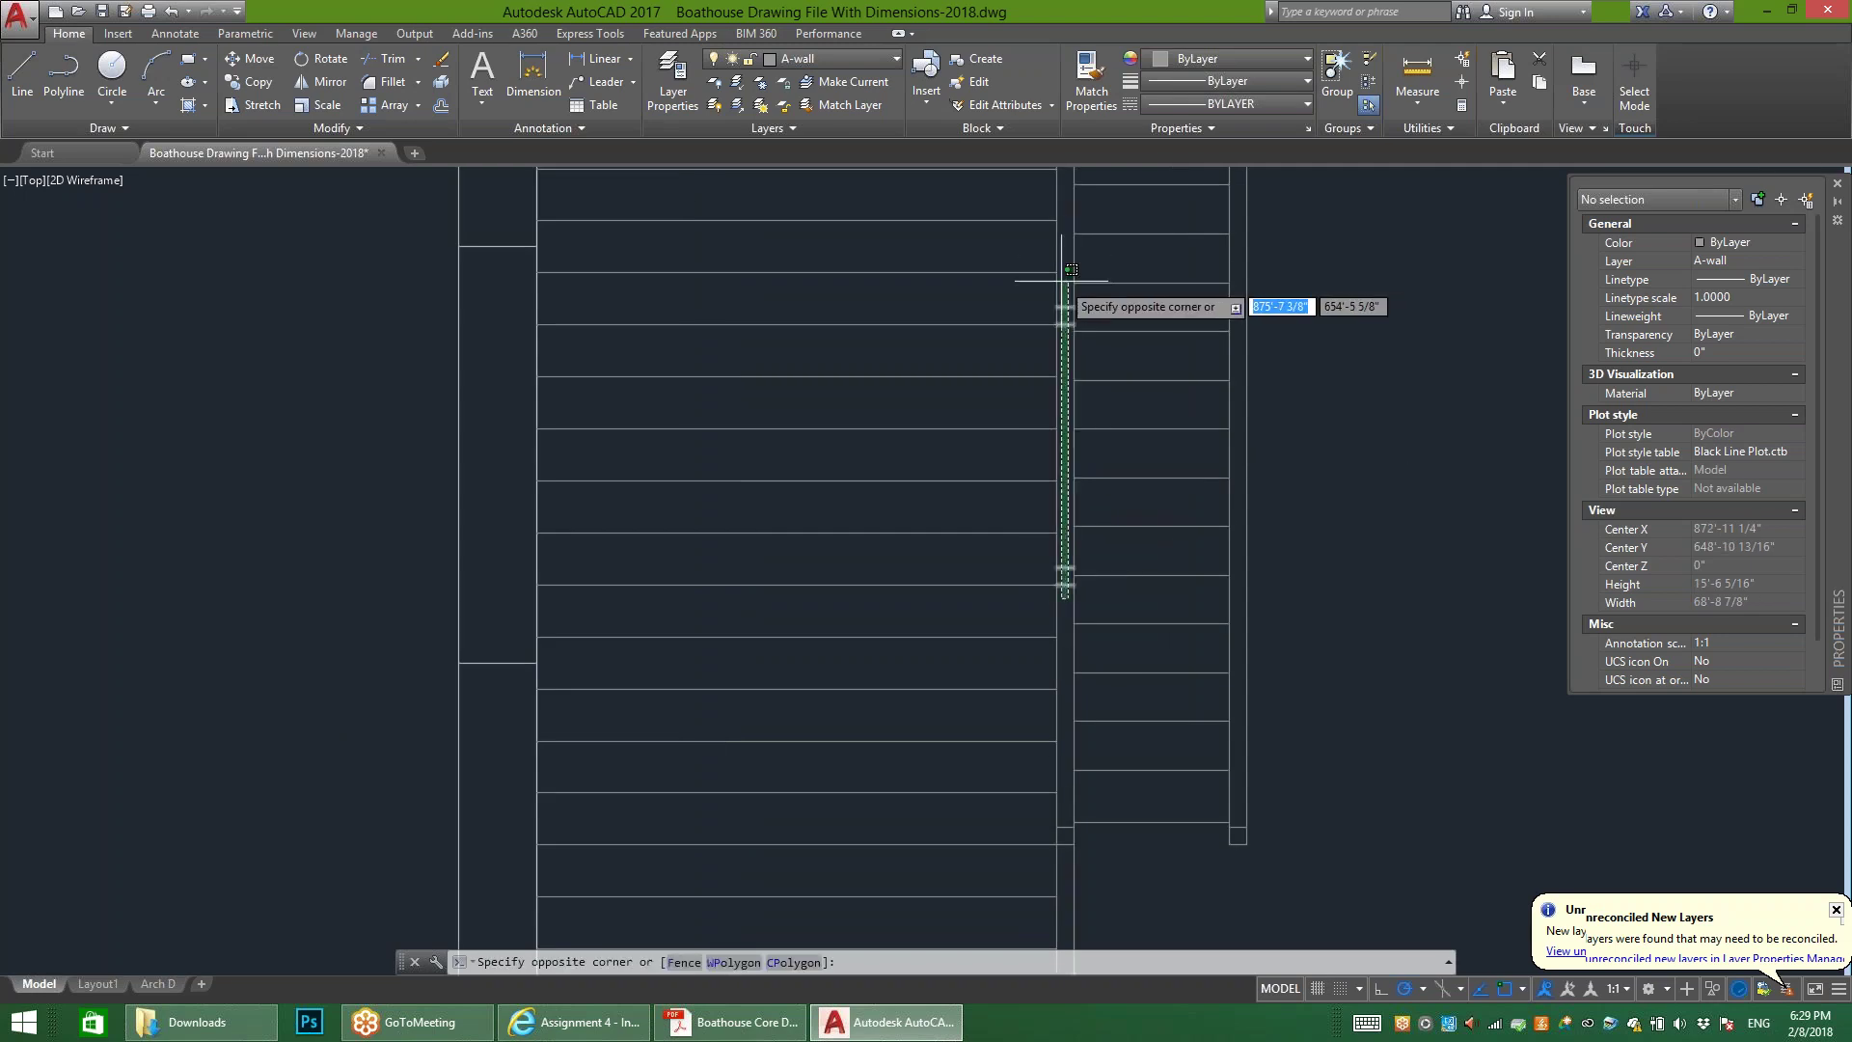
pyautogui.click(1072, 269)
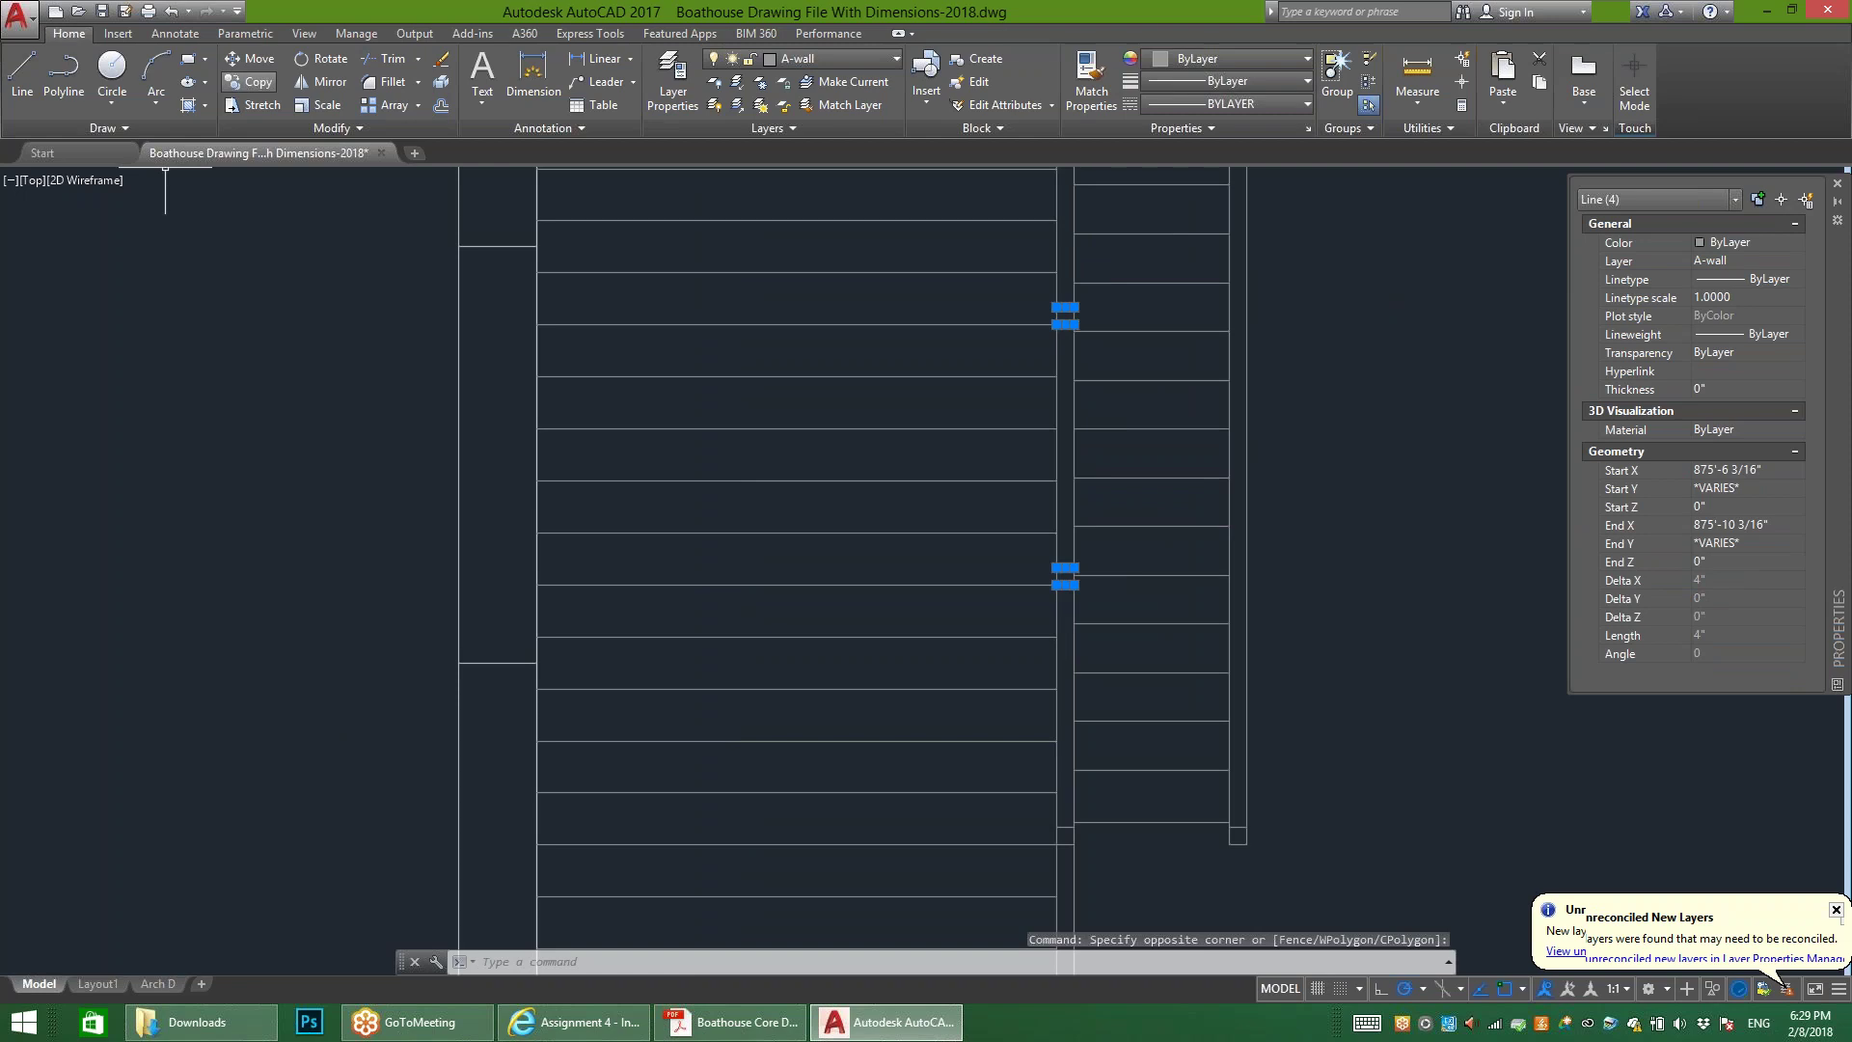
pyautogui.click(251, 81)
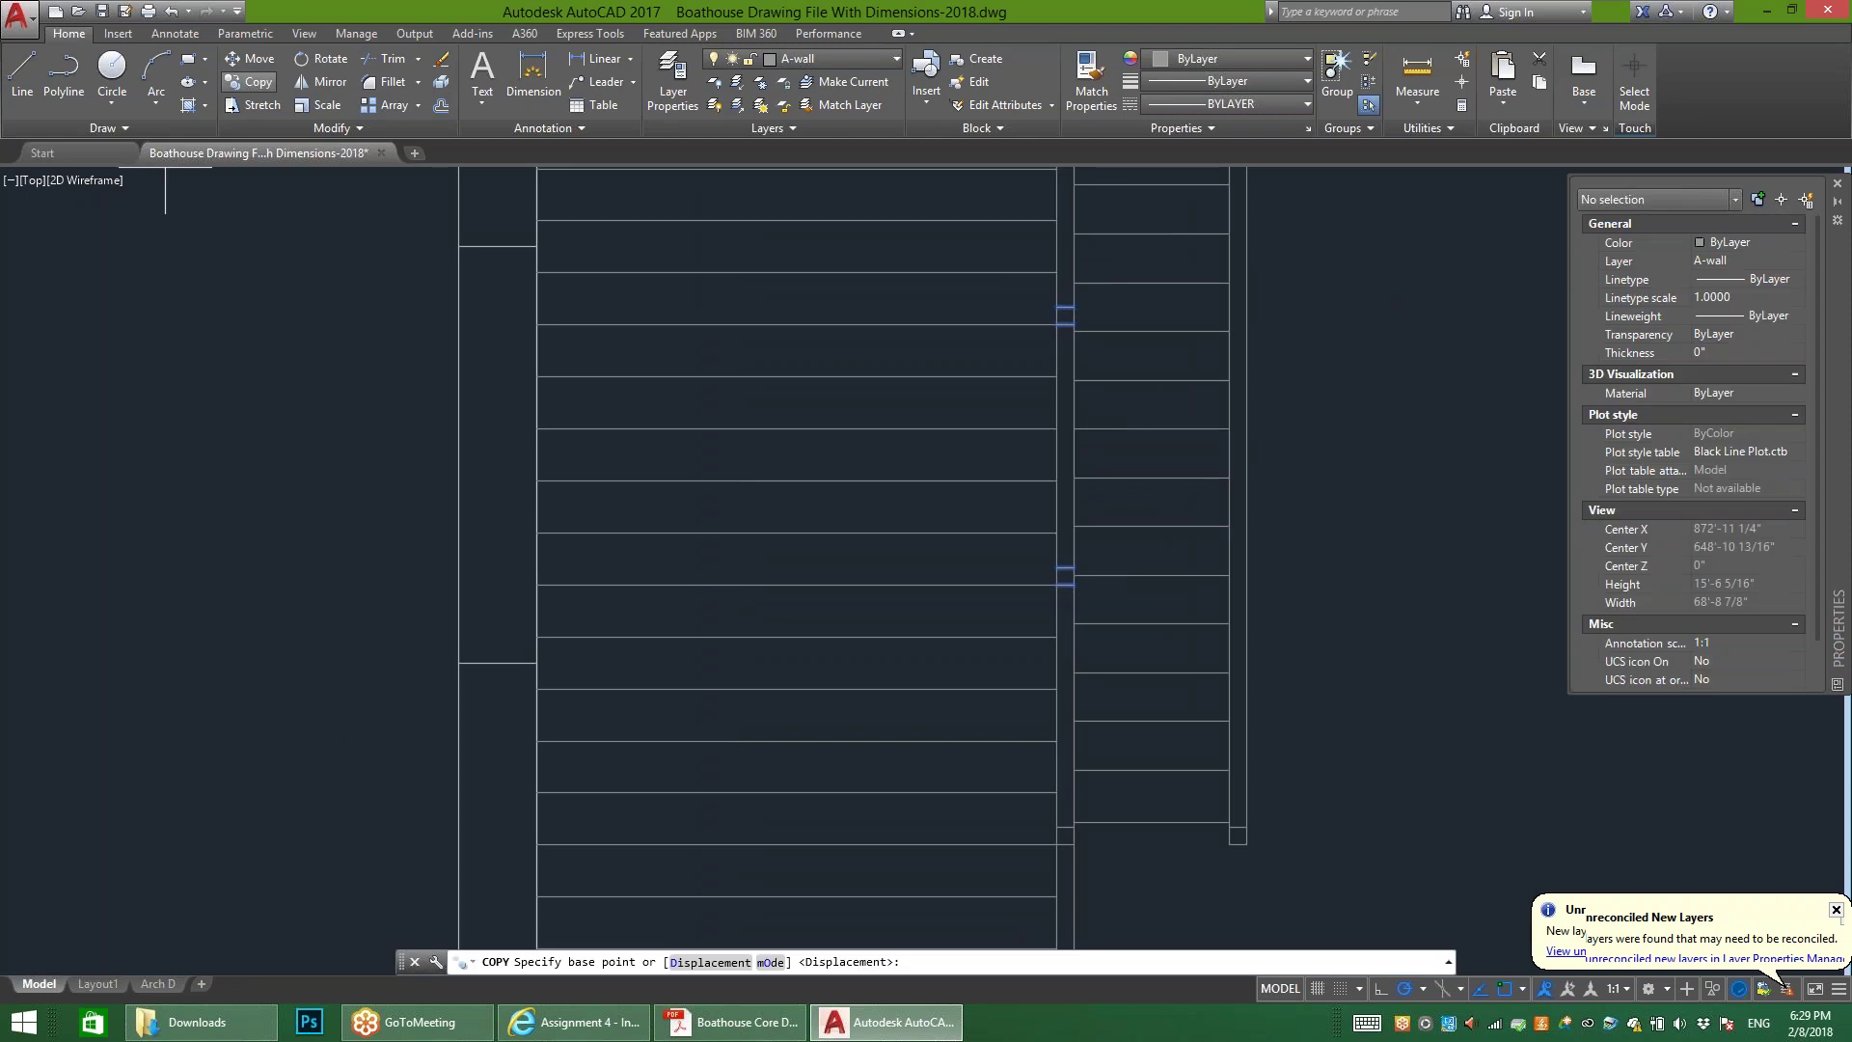
pyautogui.click(1058, 585)
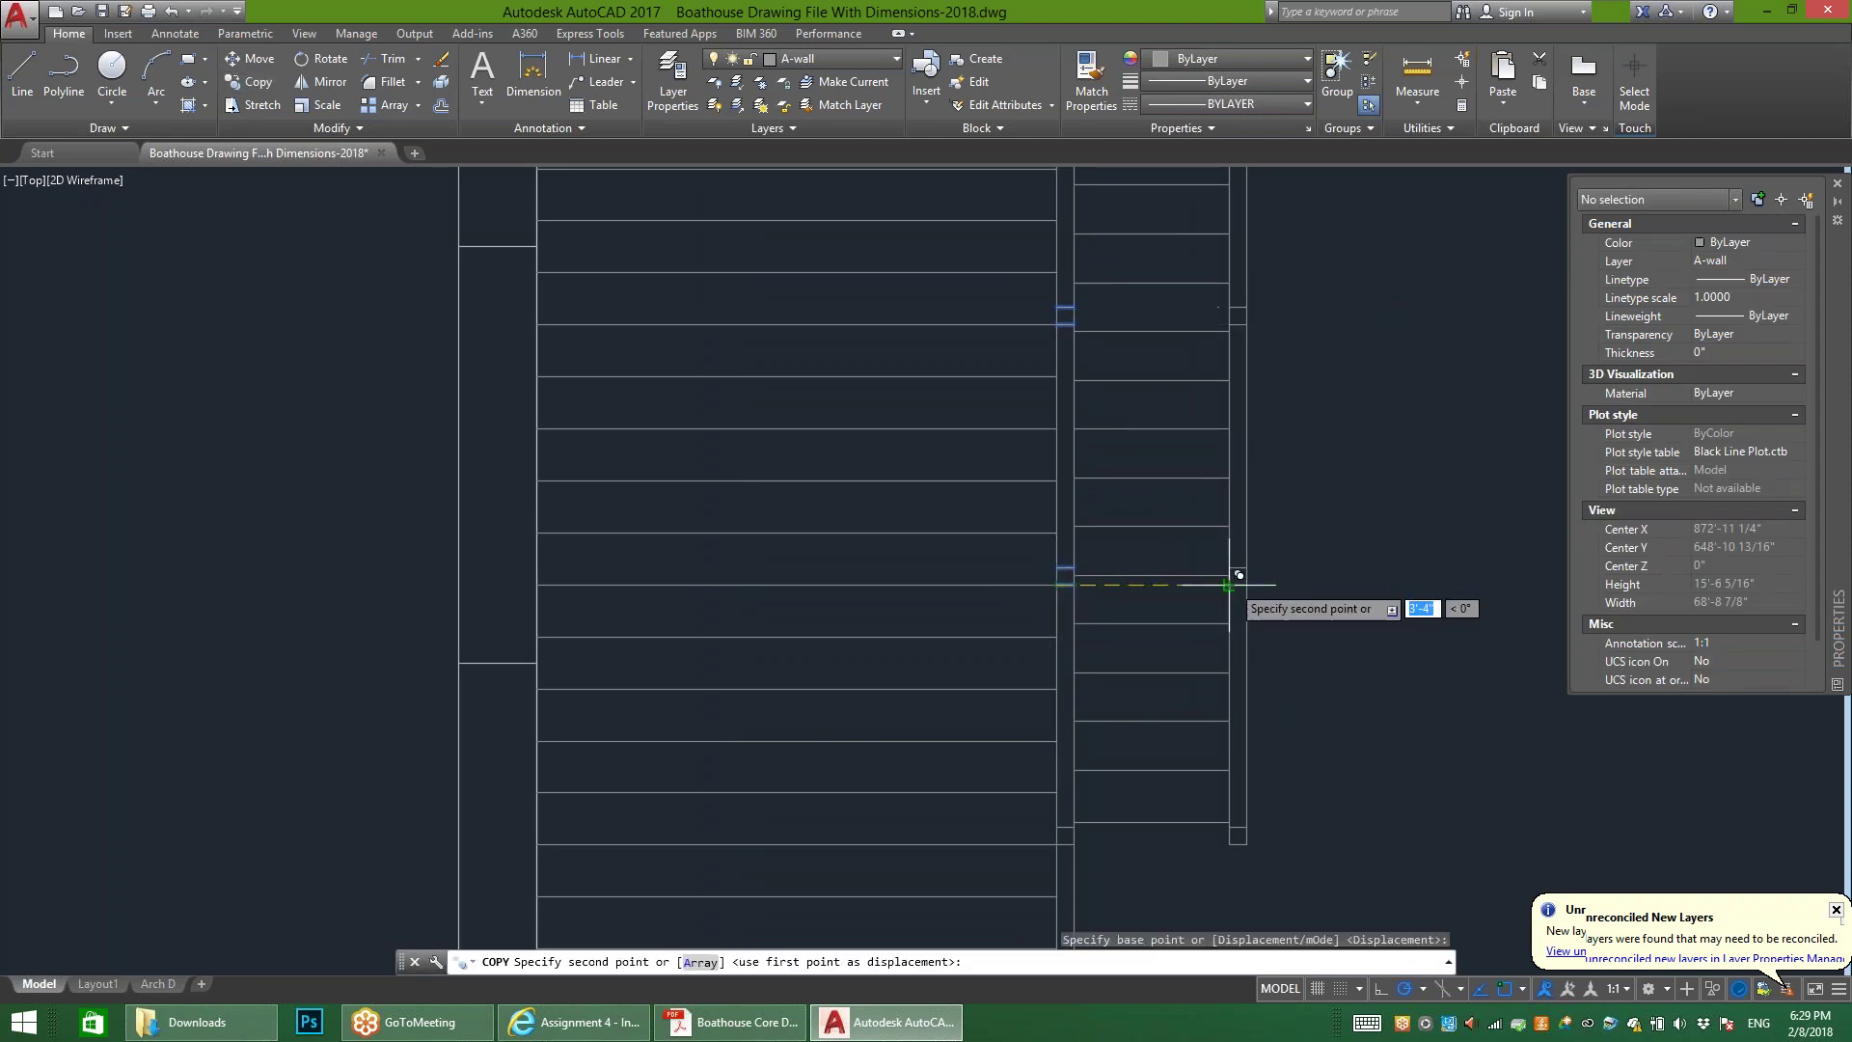
pyautogui.press('Escape')
pyautogui.scroll(-2, 1100, 685)
pyautogui.scroll(-2, 1100, 685)
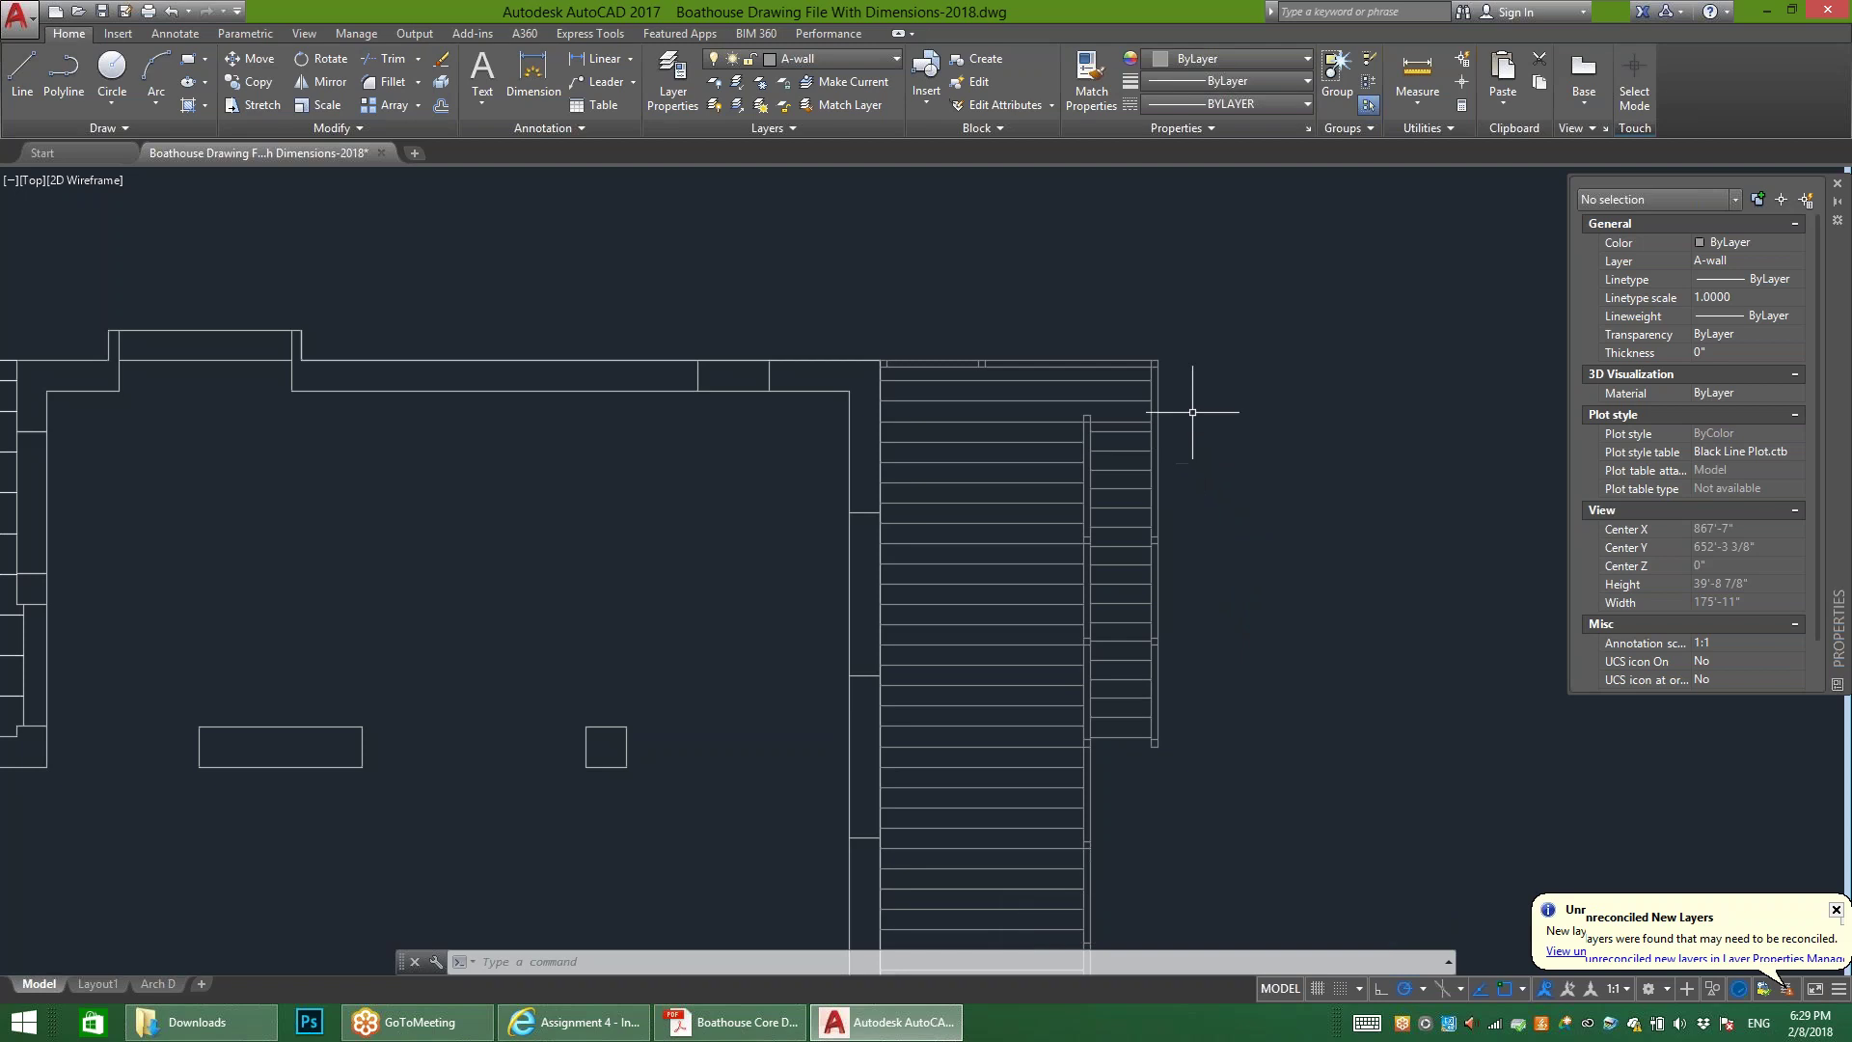
pyautogui.scroll(-2, 1188, 410)
pyautogui.moveTo(1219, 827)
pyautogui.mouseDown(button='middle')
pyautogui.moveTo(1228, 525)
pyautogui.moveTo(1313, 672)
pyautogui.mouseUp(button='middle')
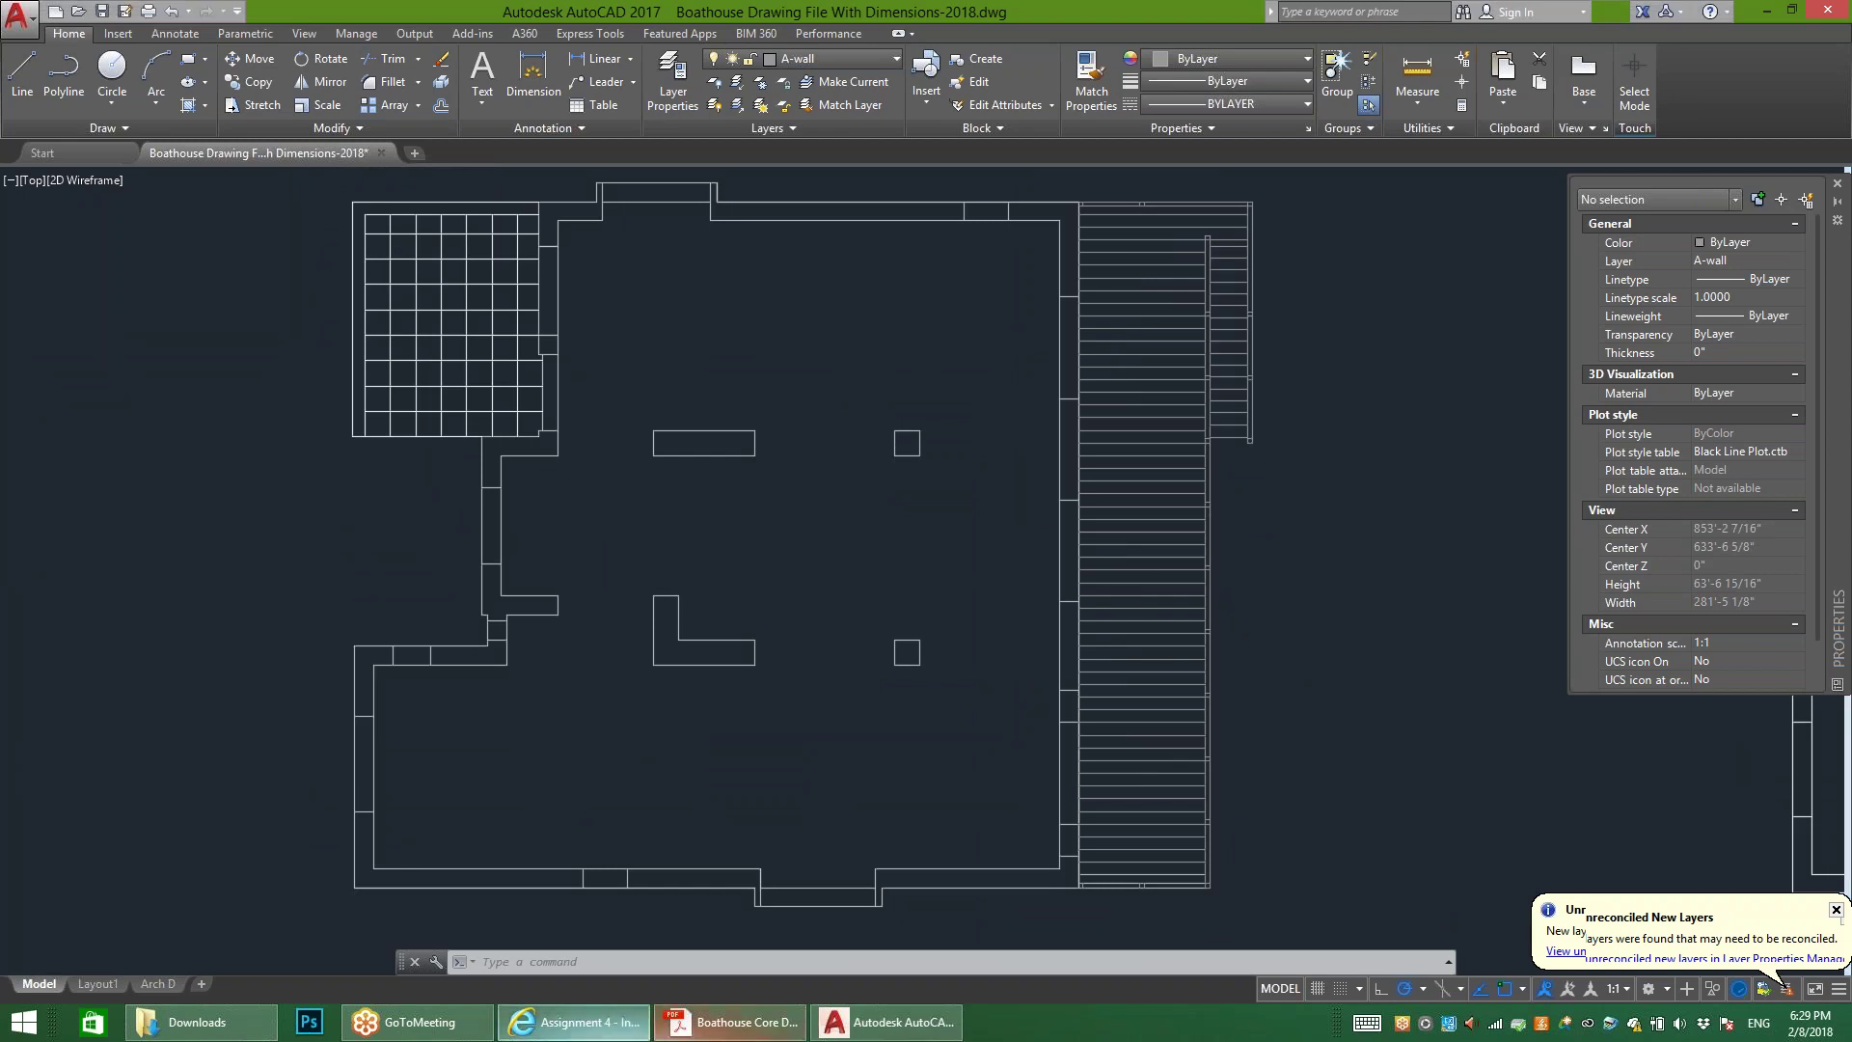
# Step: Review the Assignment 4 requirements in the browser and the Boathouse Core Drawing With Deck & Patio PDF in Acrobat
pyautogui.click(574, 1022)
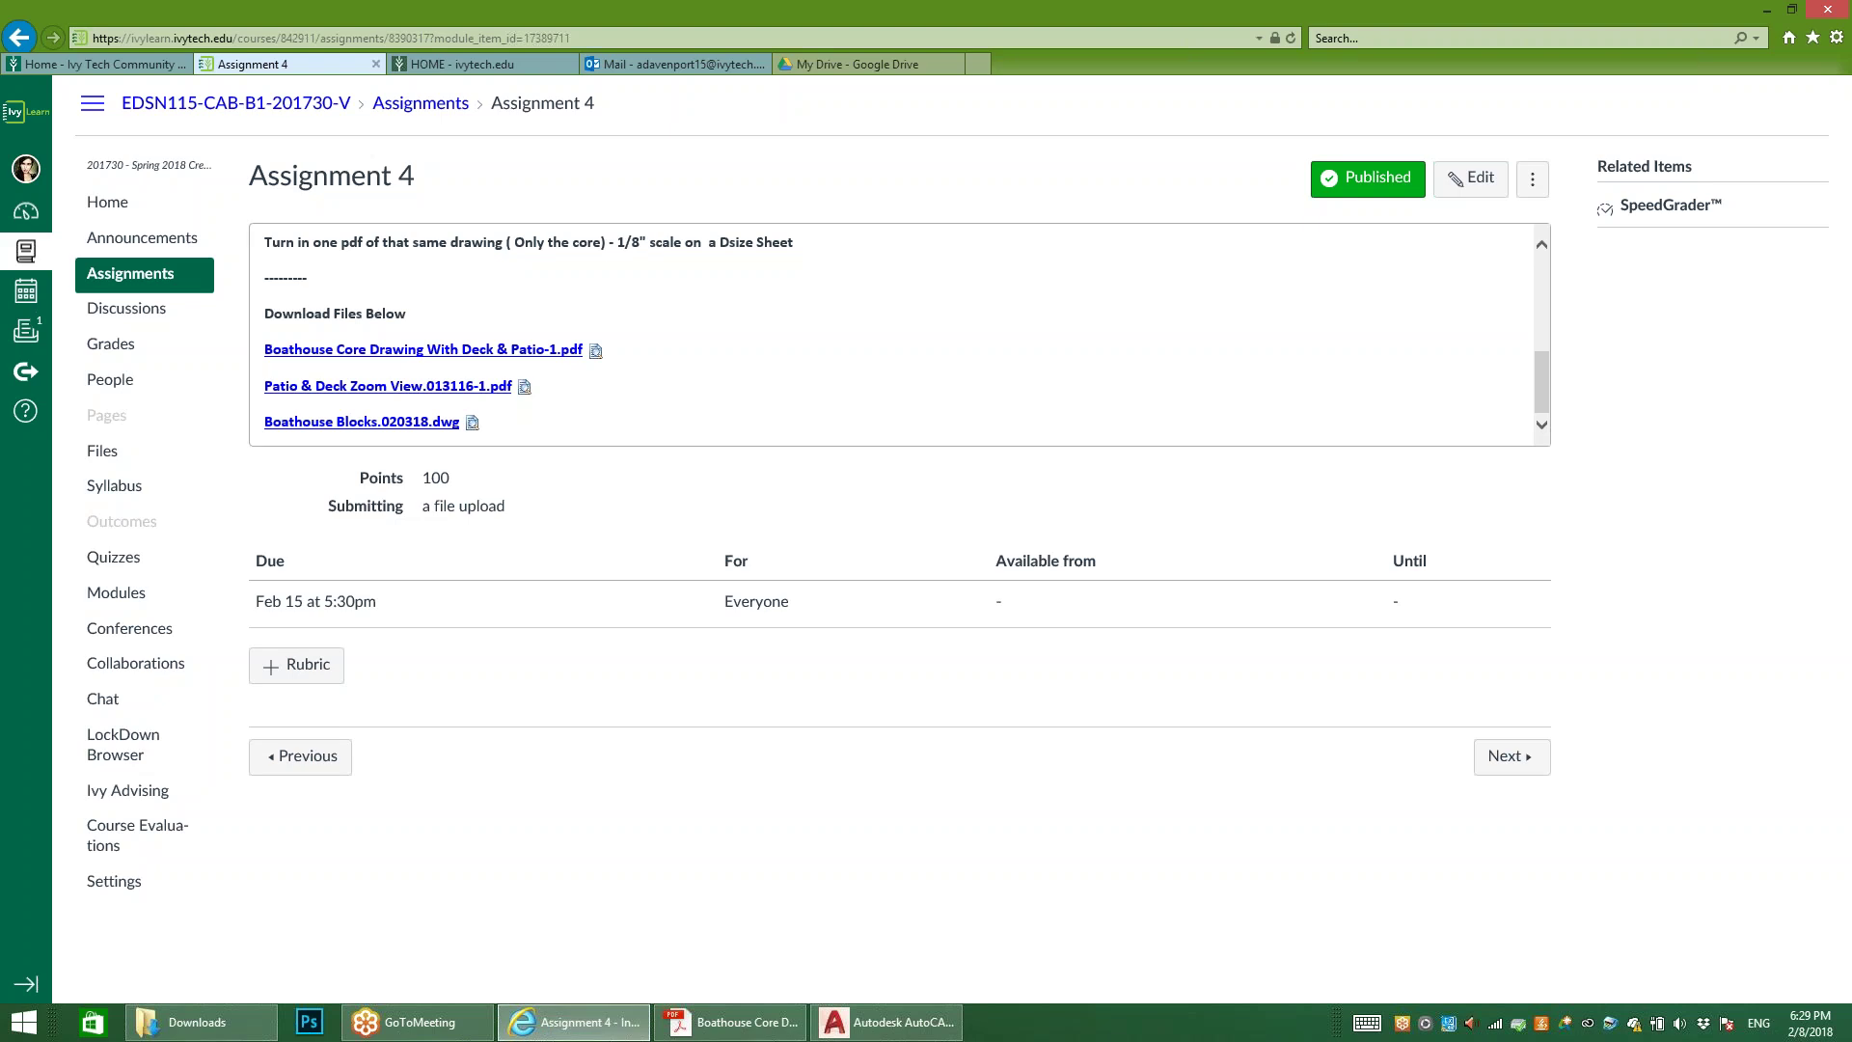
pyautogui.scroll(5, 899, 334)
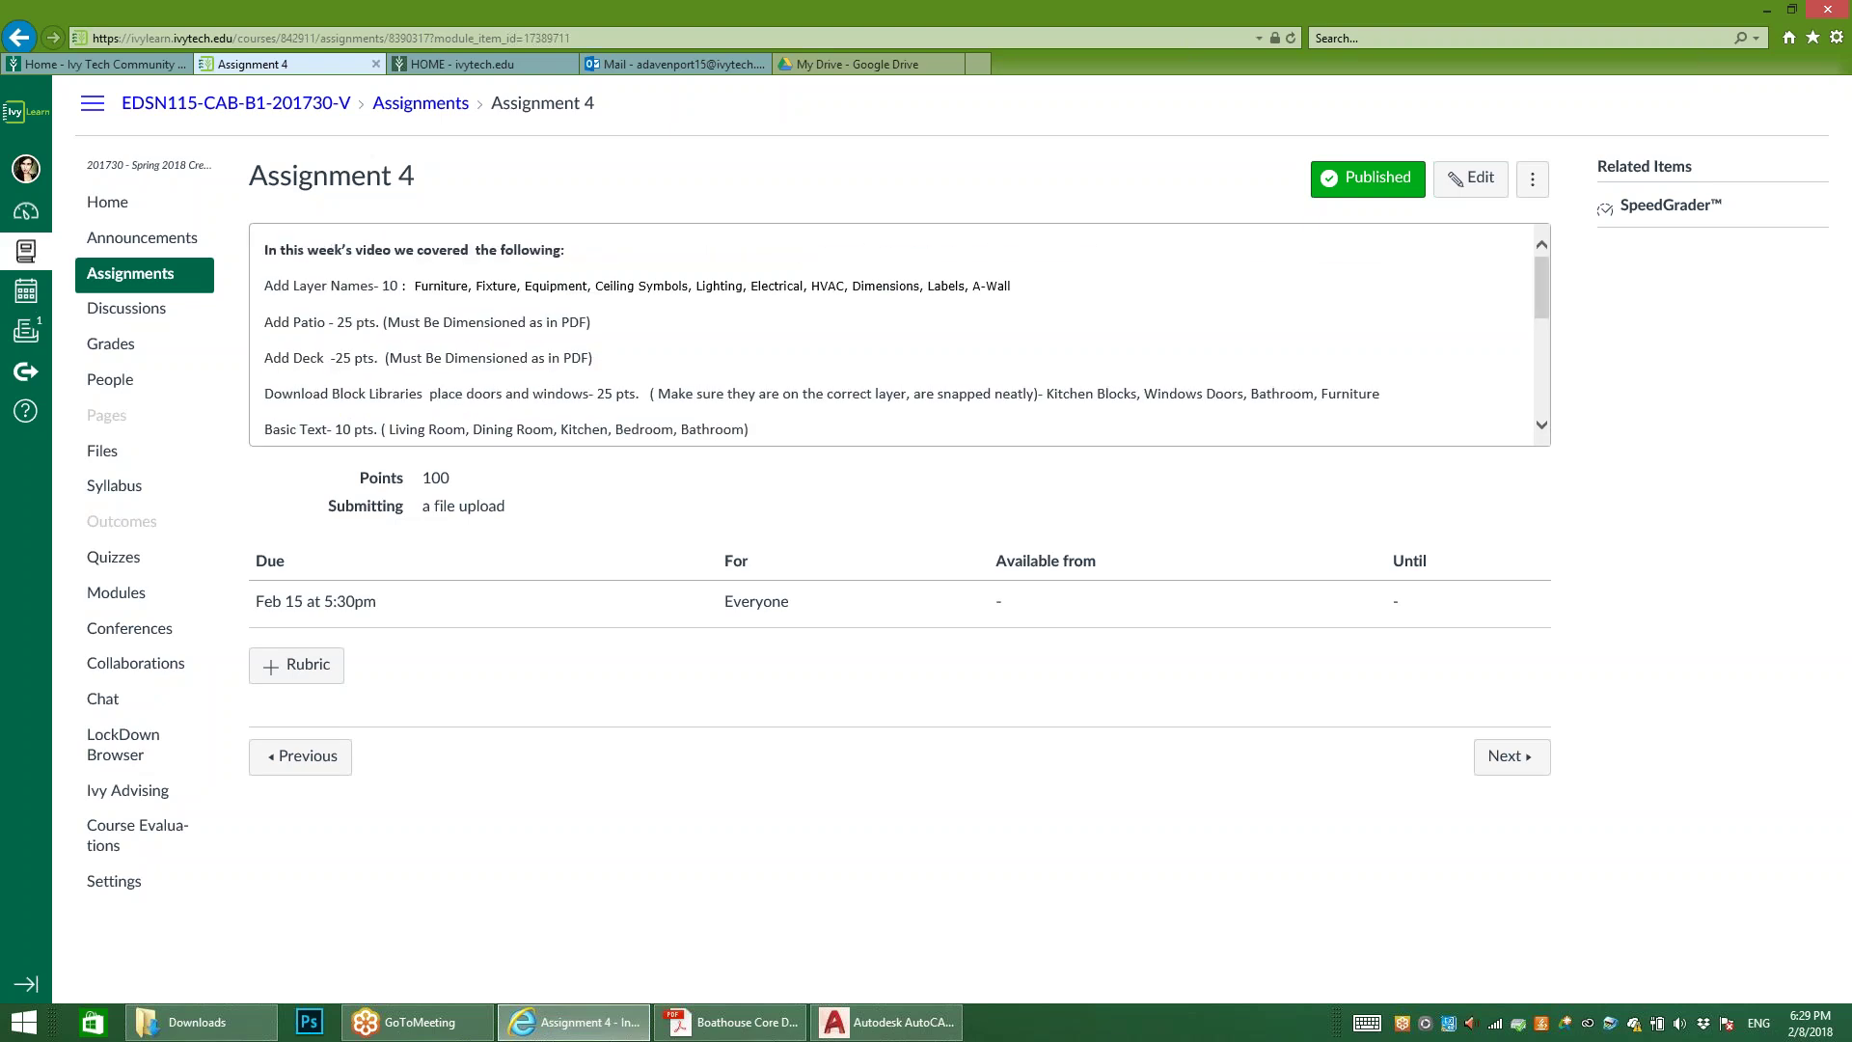
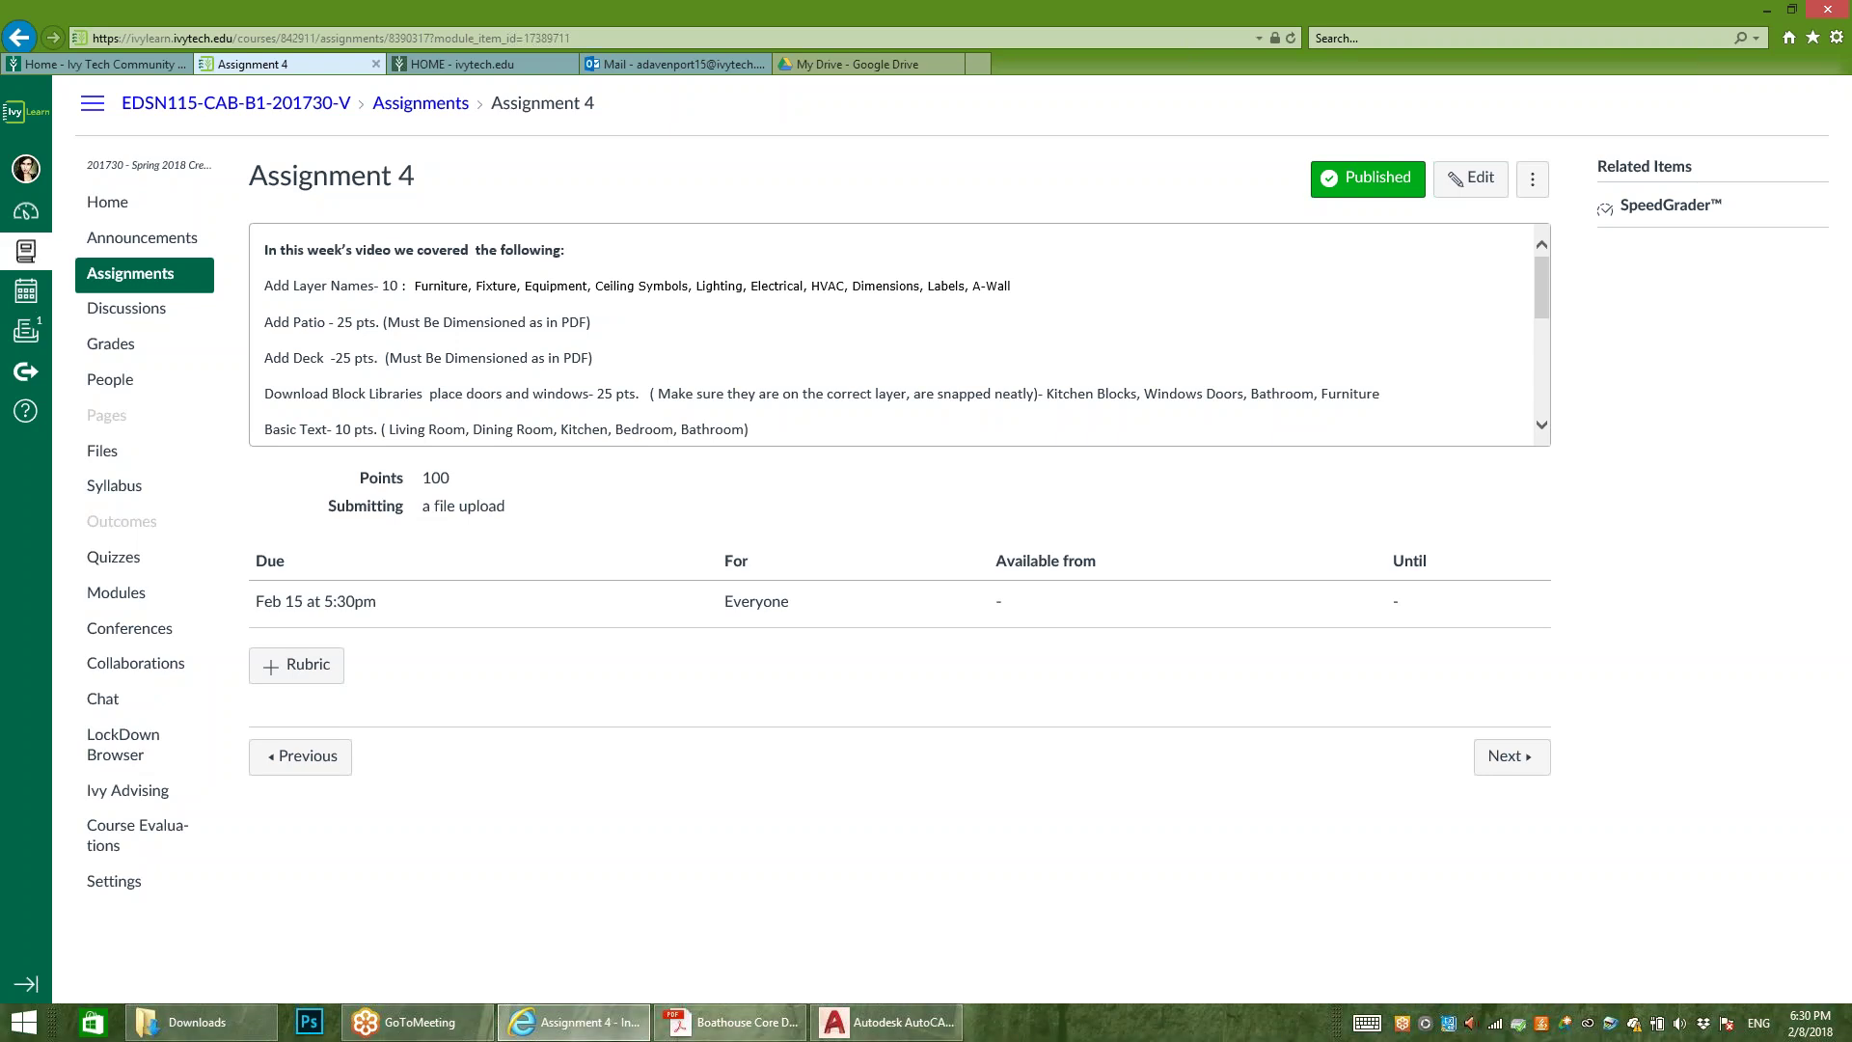
pyautogui.moveTo(730, 1023)
pyautogui.click(598, 926)
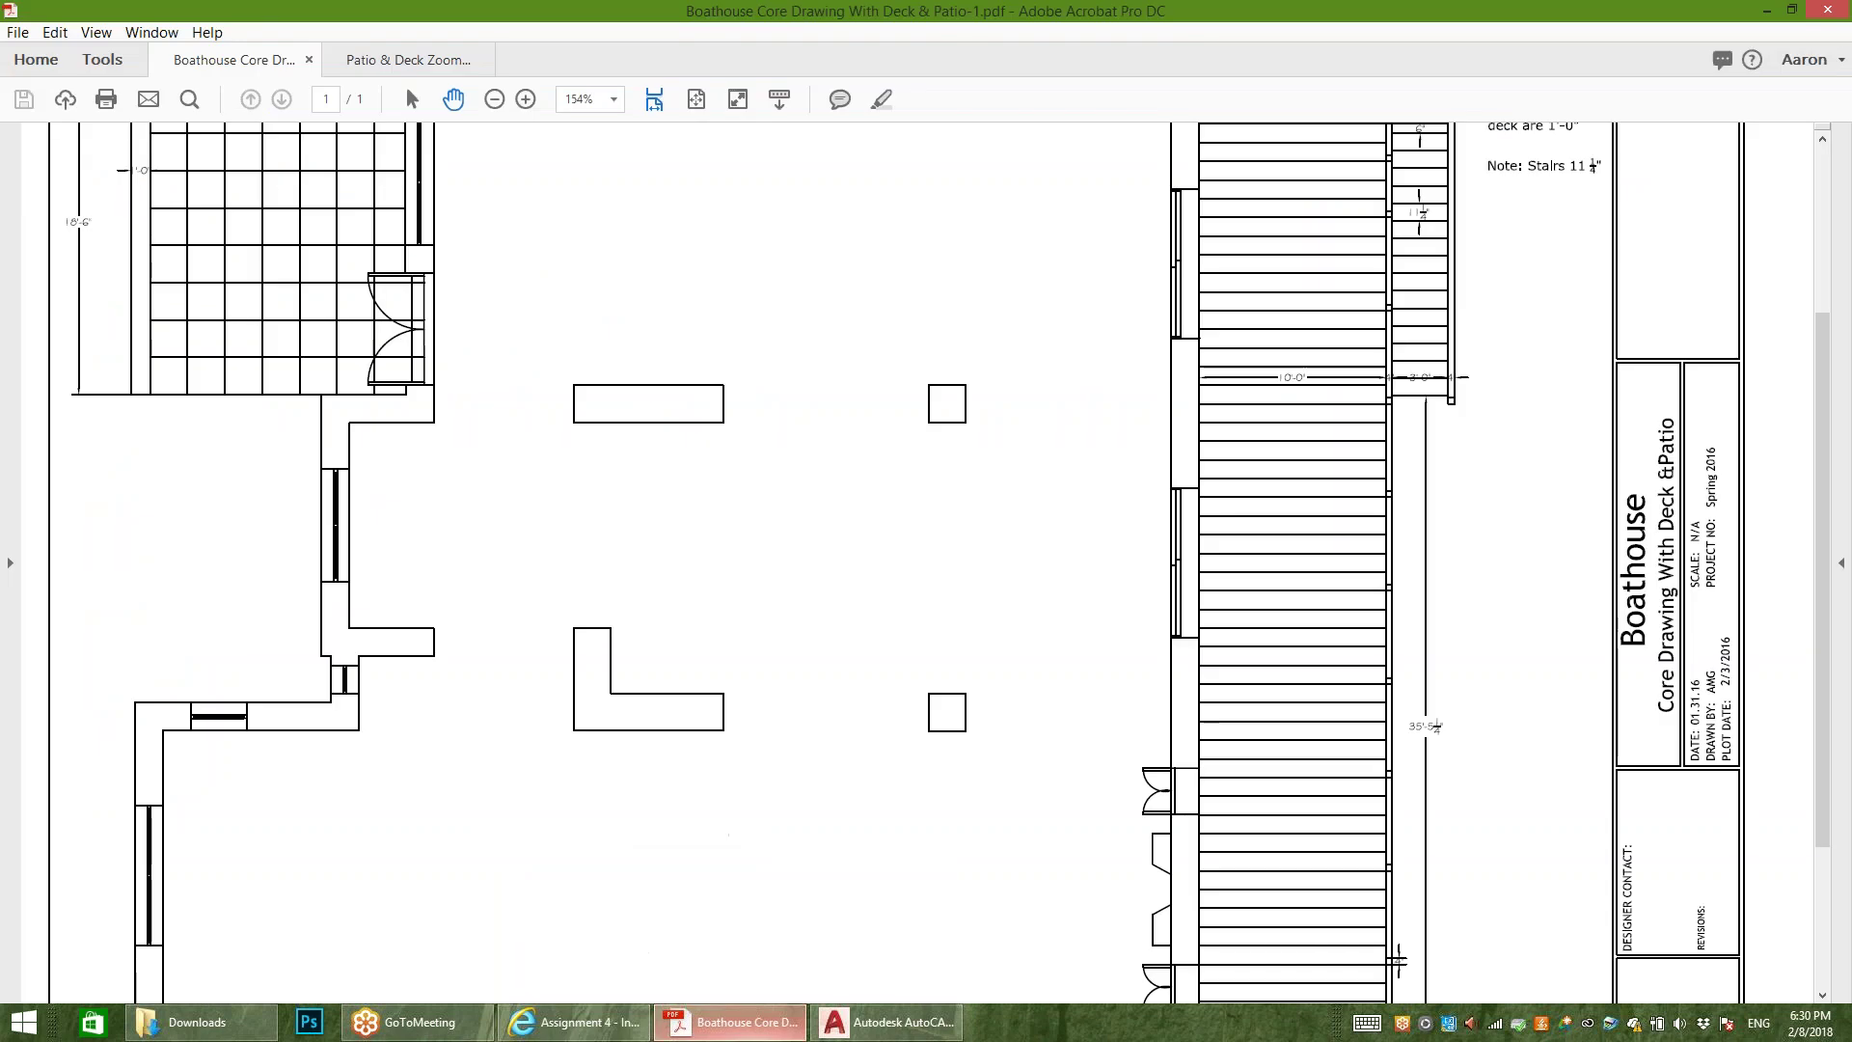
pyautogui.scroll(-2, 380, 538)
pyautogui.scroll(5, 453, 492)
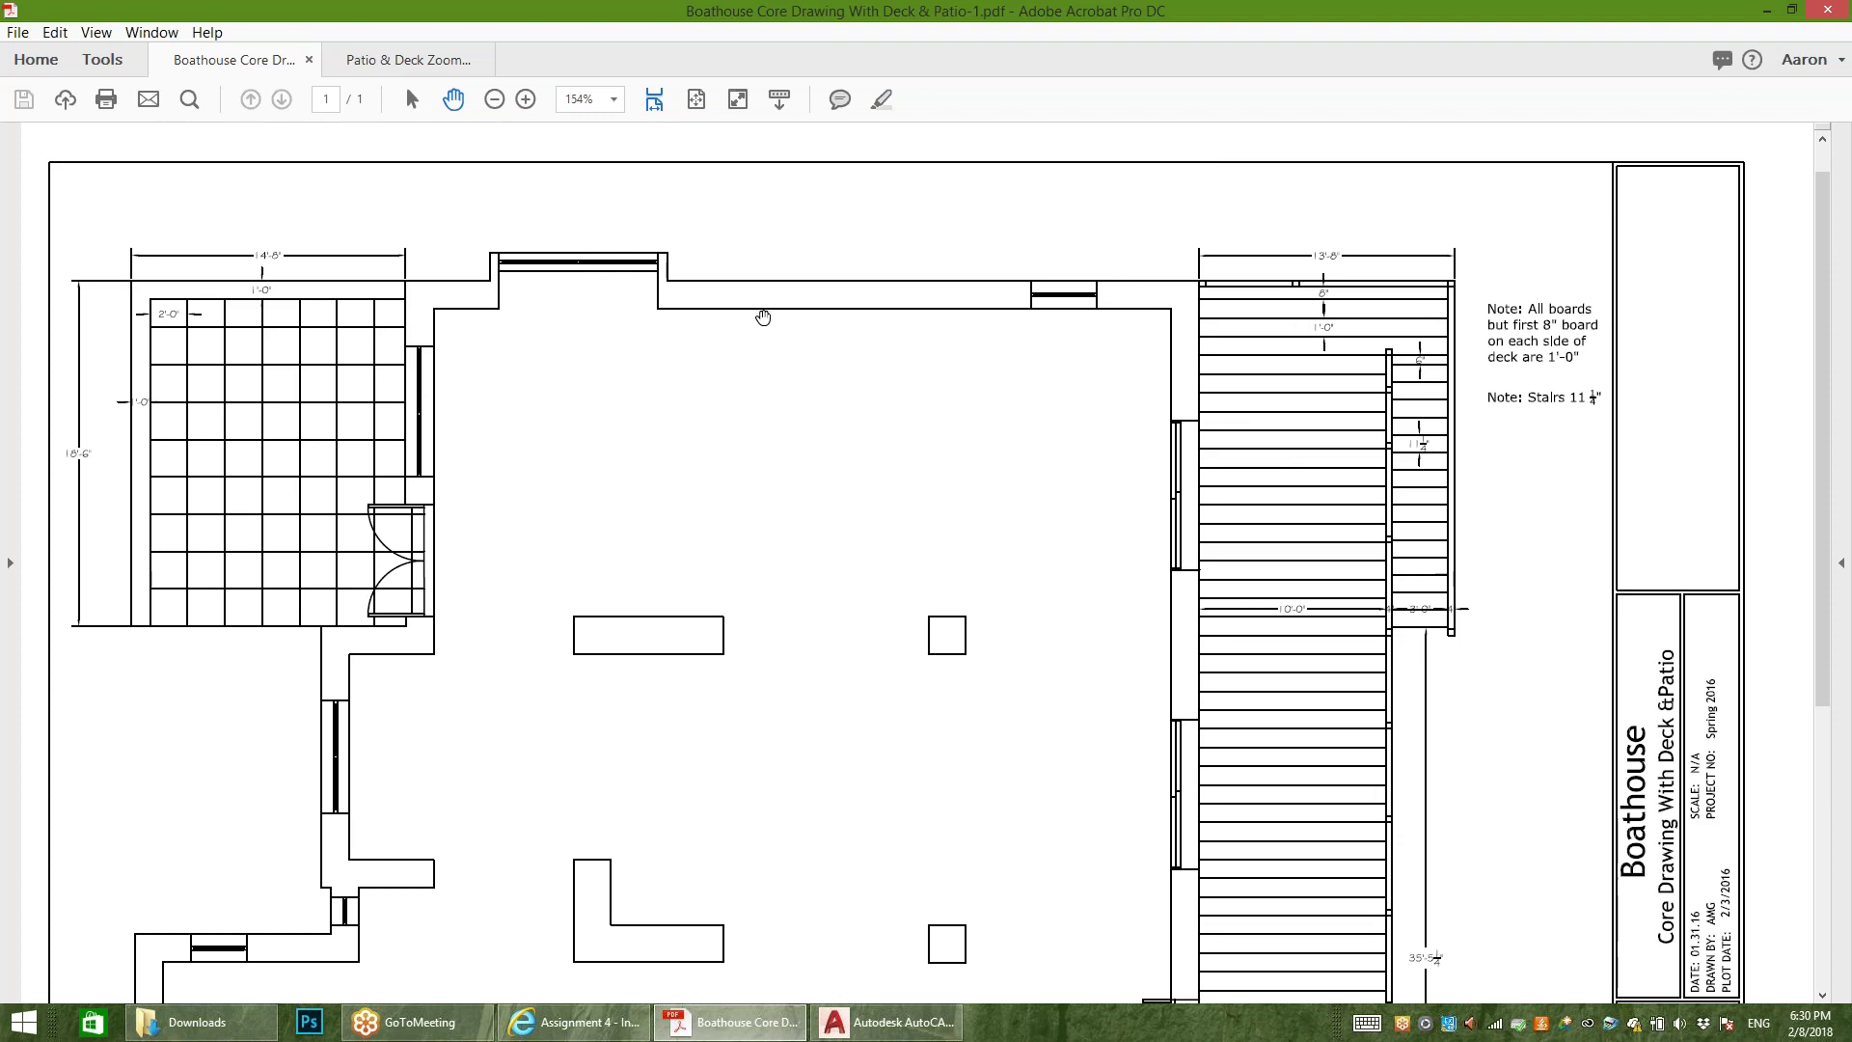
# Step: Switch back to AutoCAD and open the layer properties for the boathouse drawing
pyautogui.click(888, 1022)
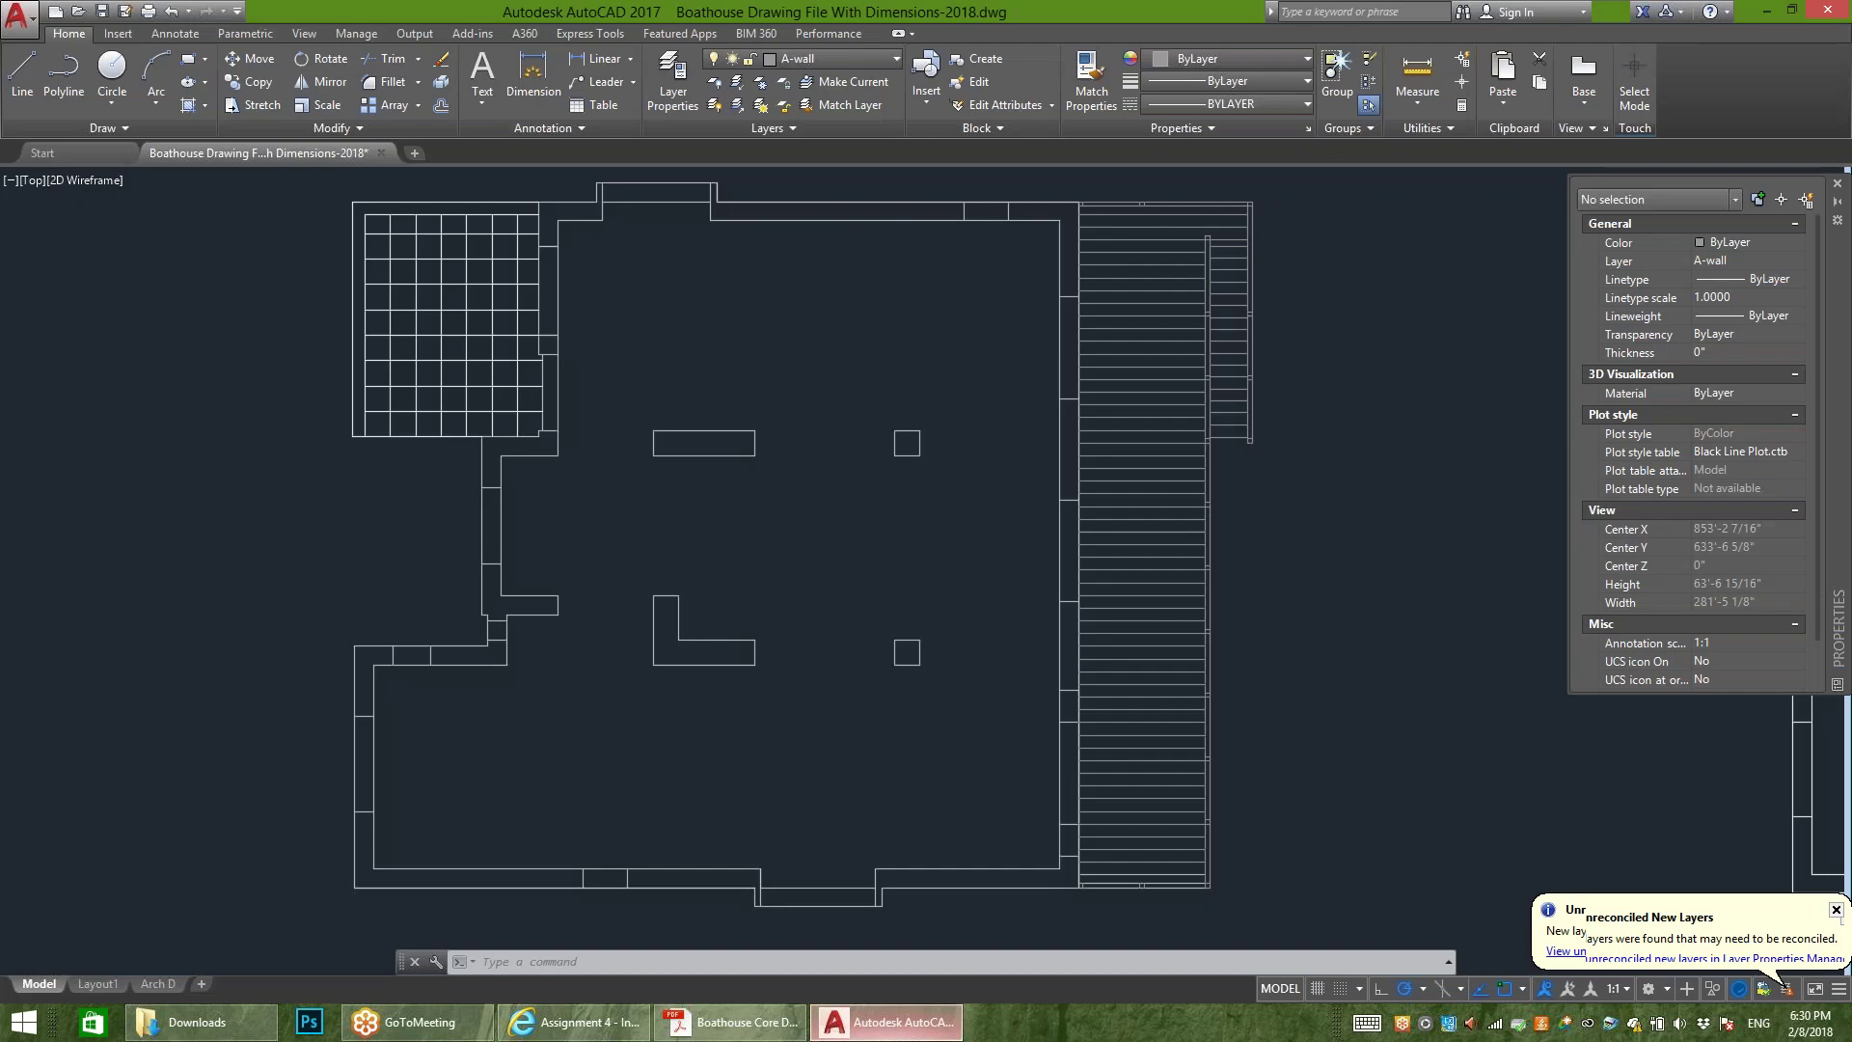
pyautogui.click(673, 82)
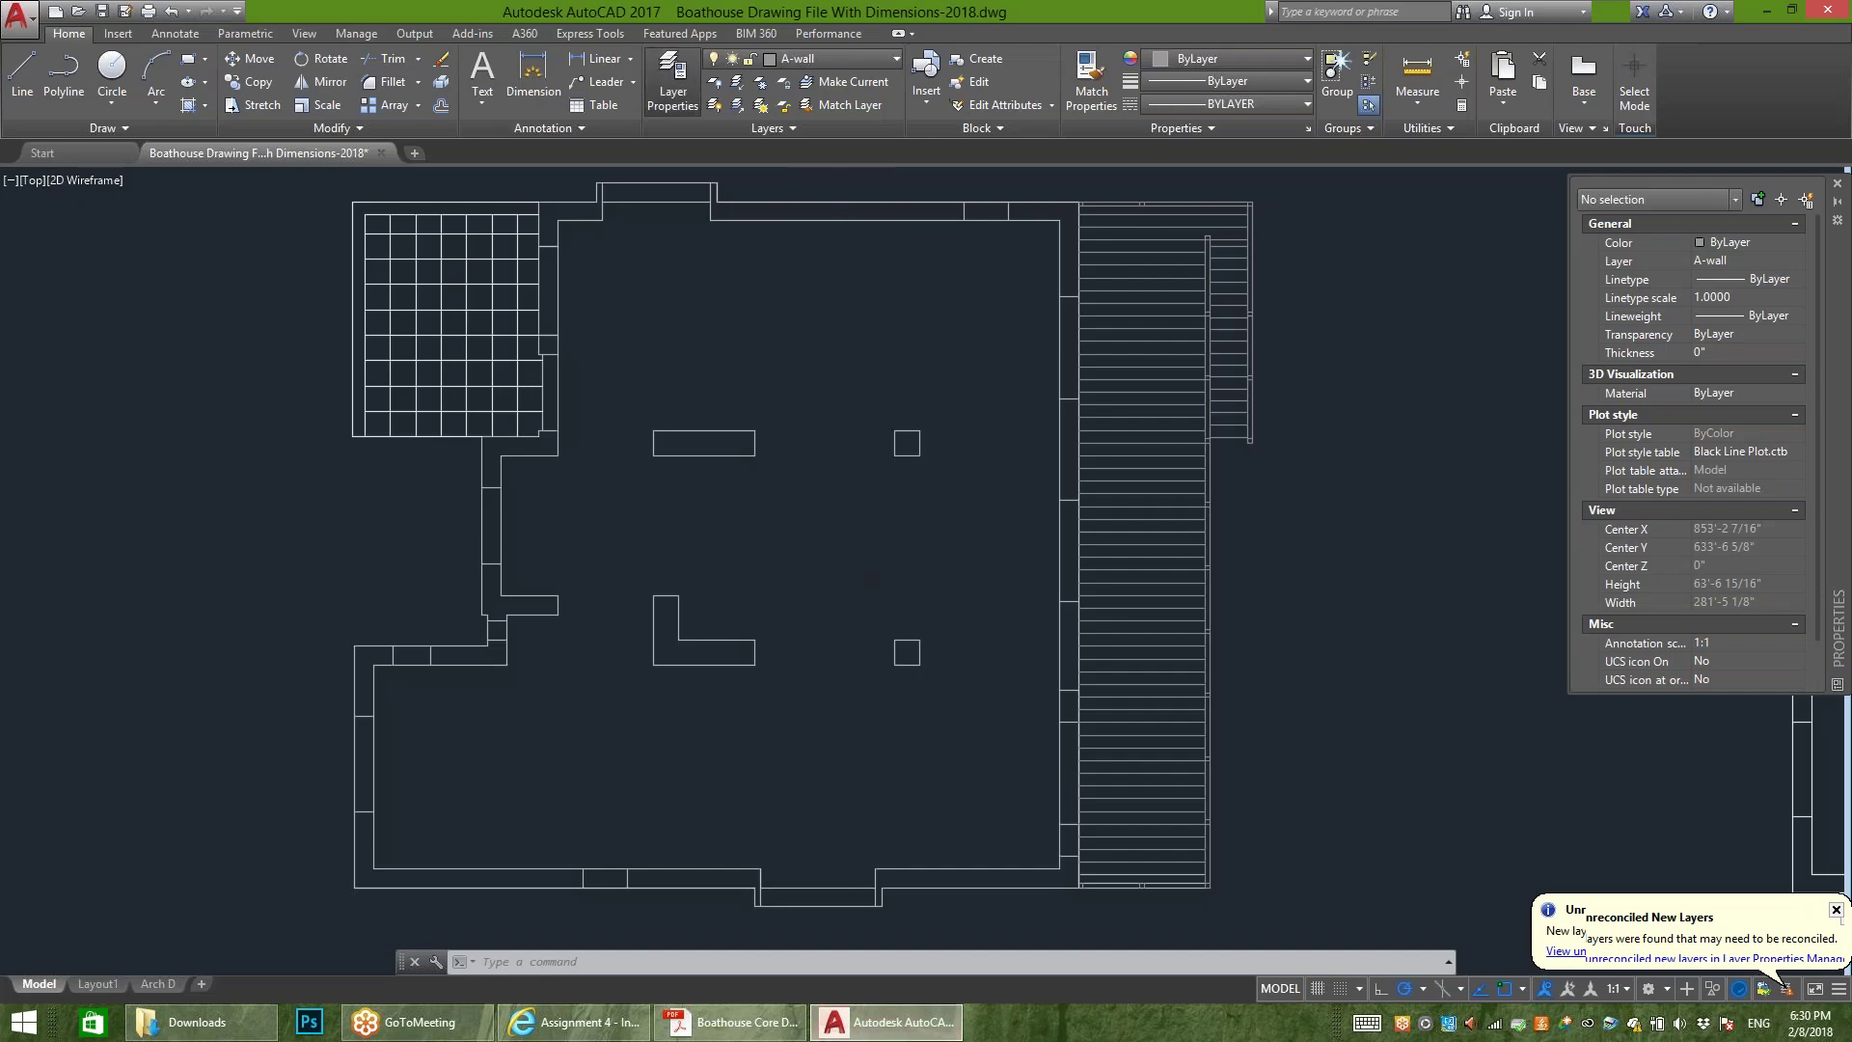
# Step: Create a new layer named Dimension Patio Deck and make it the current layer
pyautogui.click(211, 92)
pyautogui.write('Patio')
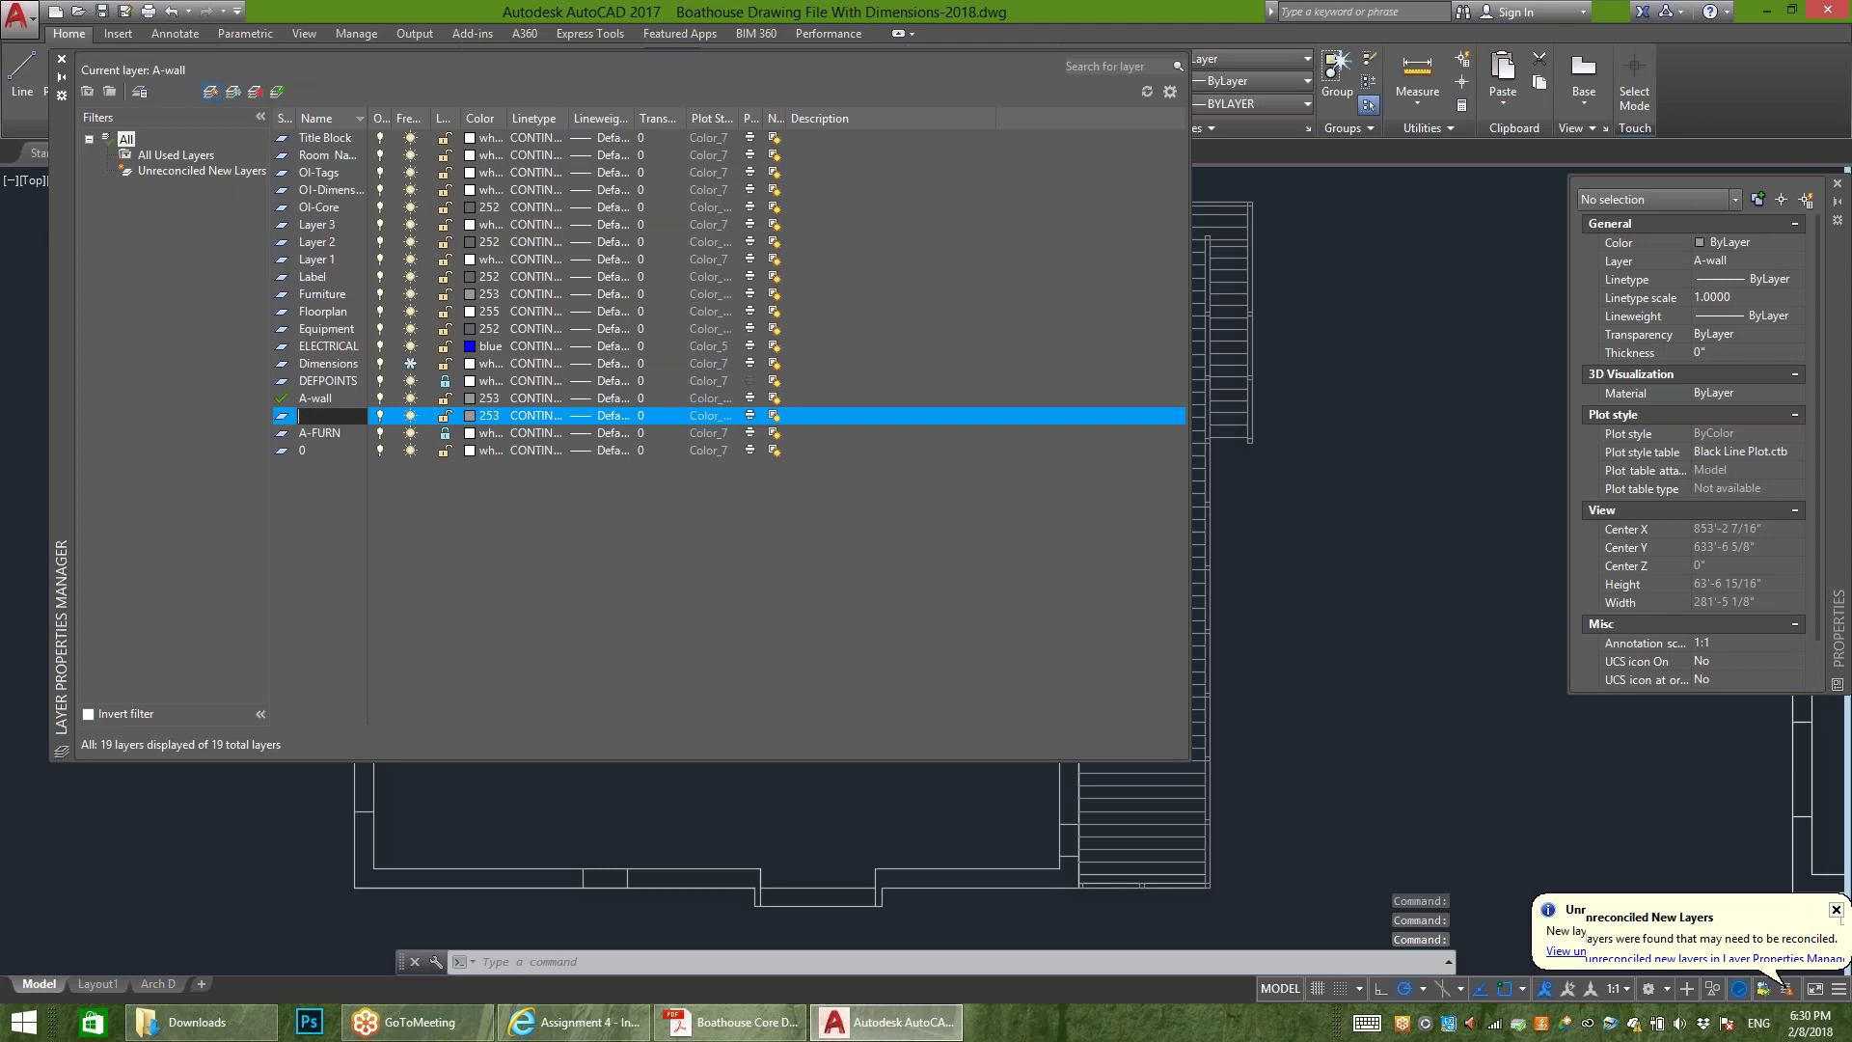
pyautogui.write(' Deck')
pyautogui.write(' Dimensi')
pyautogui.write('ons')
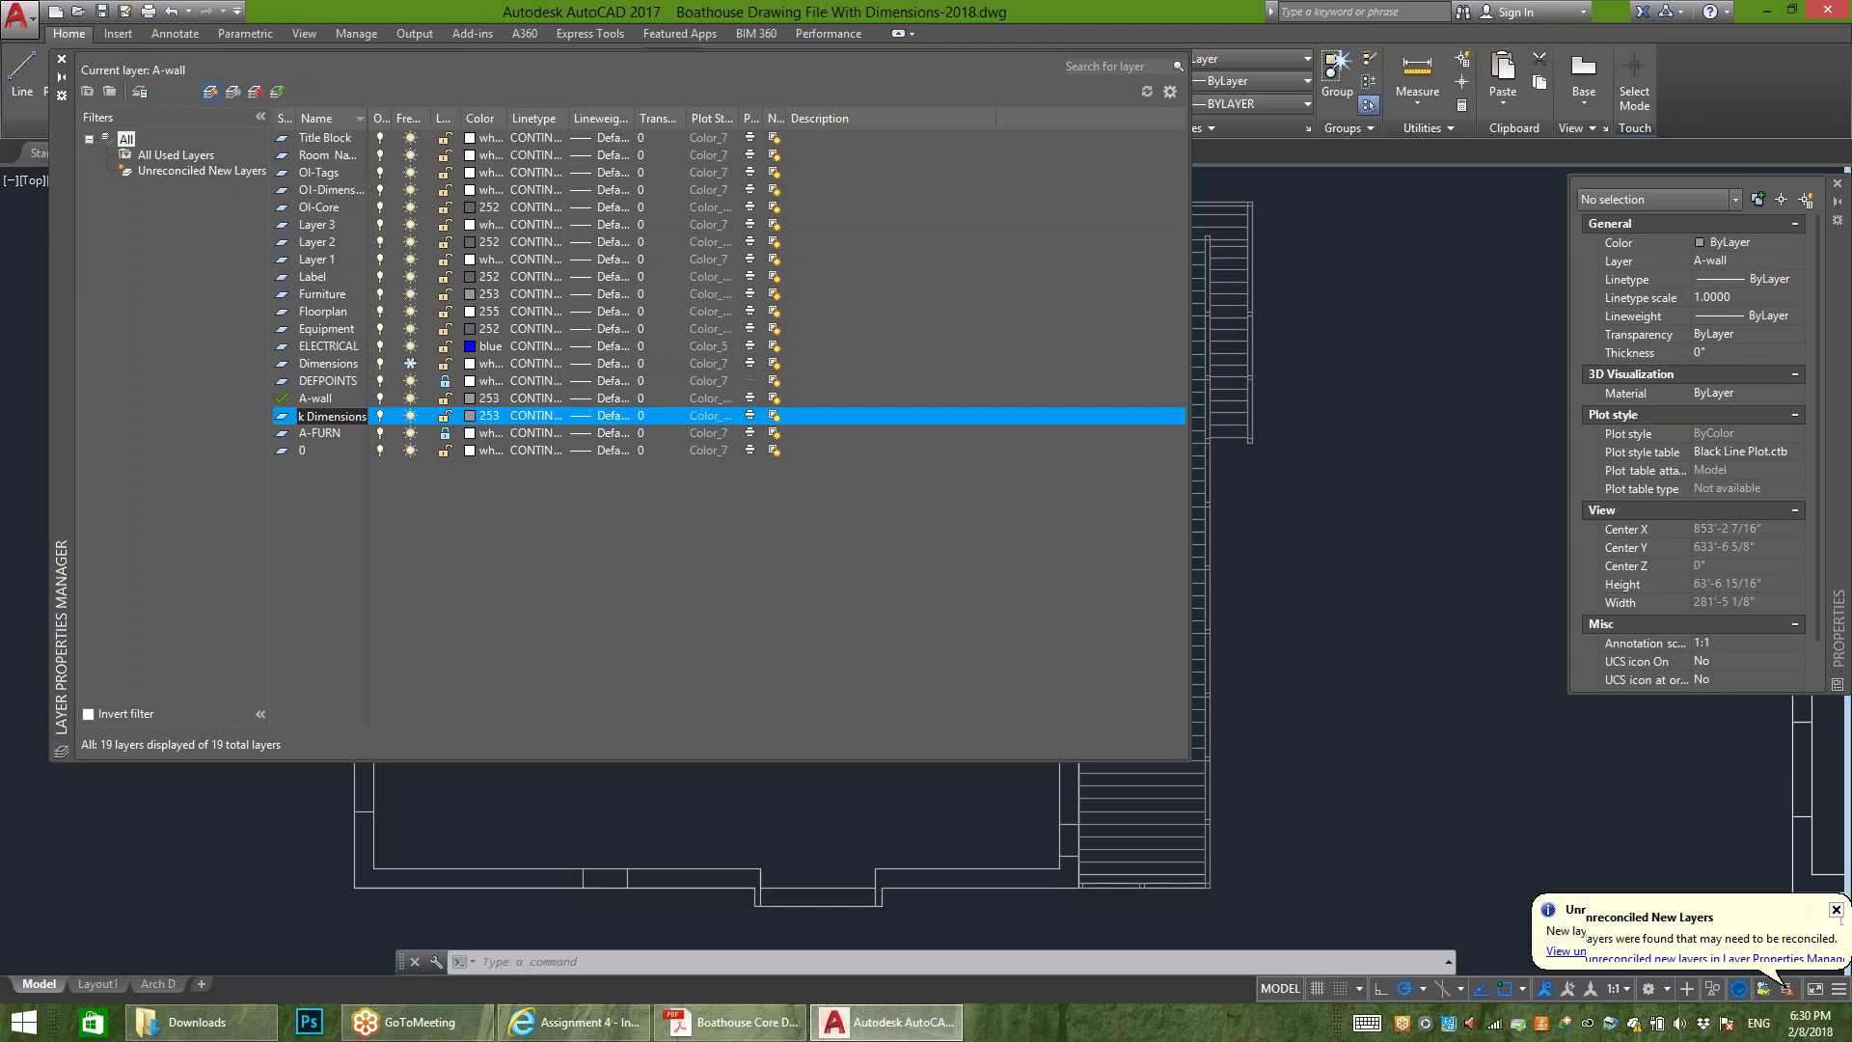
pyautogui.press('BackSpace')
pyautogui.press('BackSpace')
pyautogui.press('BackSpace')
pyautogui.press('BackSpace')
pyautogui.press('BackSpace')
pyautogui.press('BackSpace')
pyautogui.press('BackSpace')
pyautogui.press('BackSpace')
pyautogui.press('BackSpace')
pyautogui.press('BackSpace')
pyautogui.press('BackSpace')
pyautogui.press('BackSpace')
pyautogui.press('BackSpace')
pyautogui.press('BackSpace')
pyautogui.press('BackSpace')
pyautogui.press('BackSpace')
pyautogui.press('BackSpace')
pyautogui.press('BackSpace')
pyautogui.press('BackSpace')
pyautogui.press('BackSpace')
pyautogui.write('Dimension')
pyautogui.write(' Patio')
pyautogui.write(' Deck')
pyautogui.press('Return')
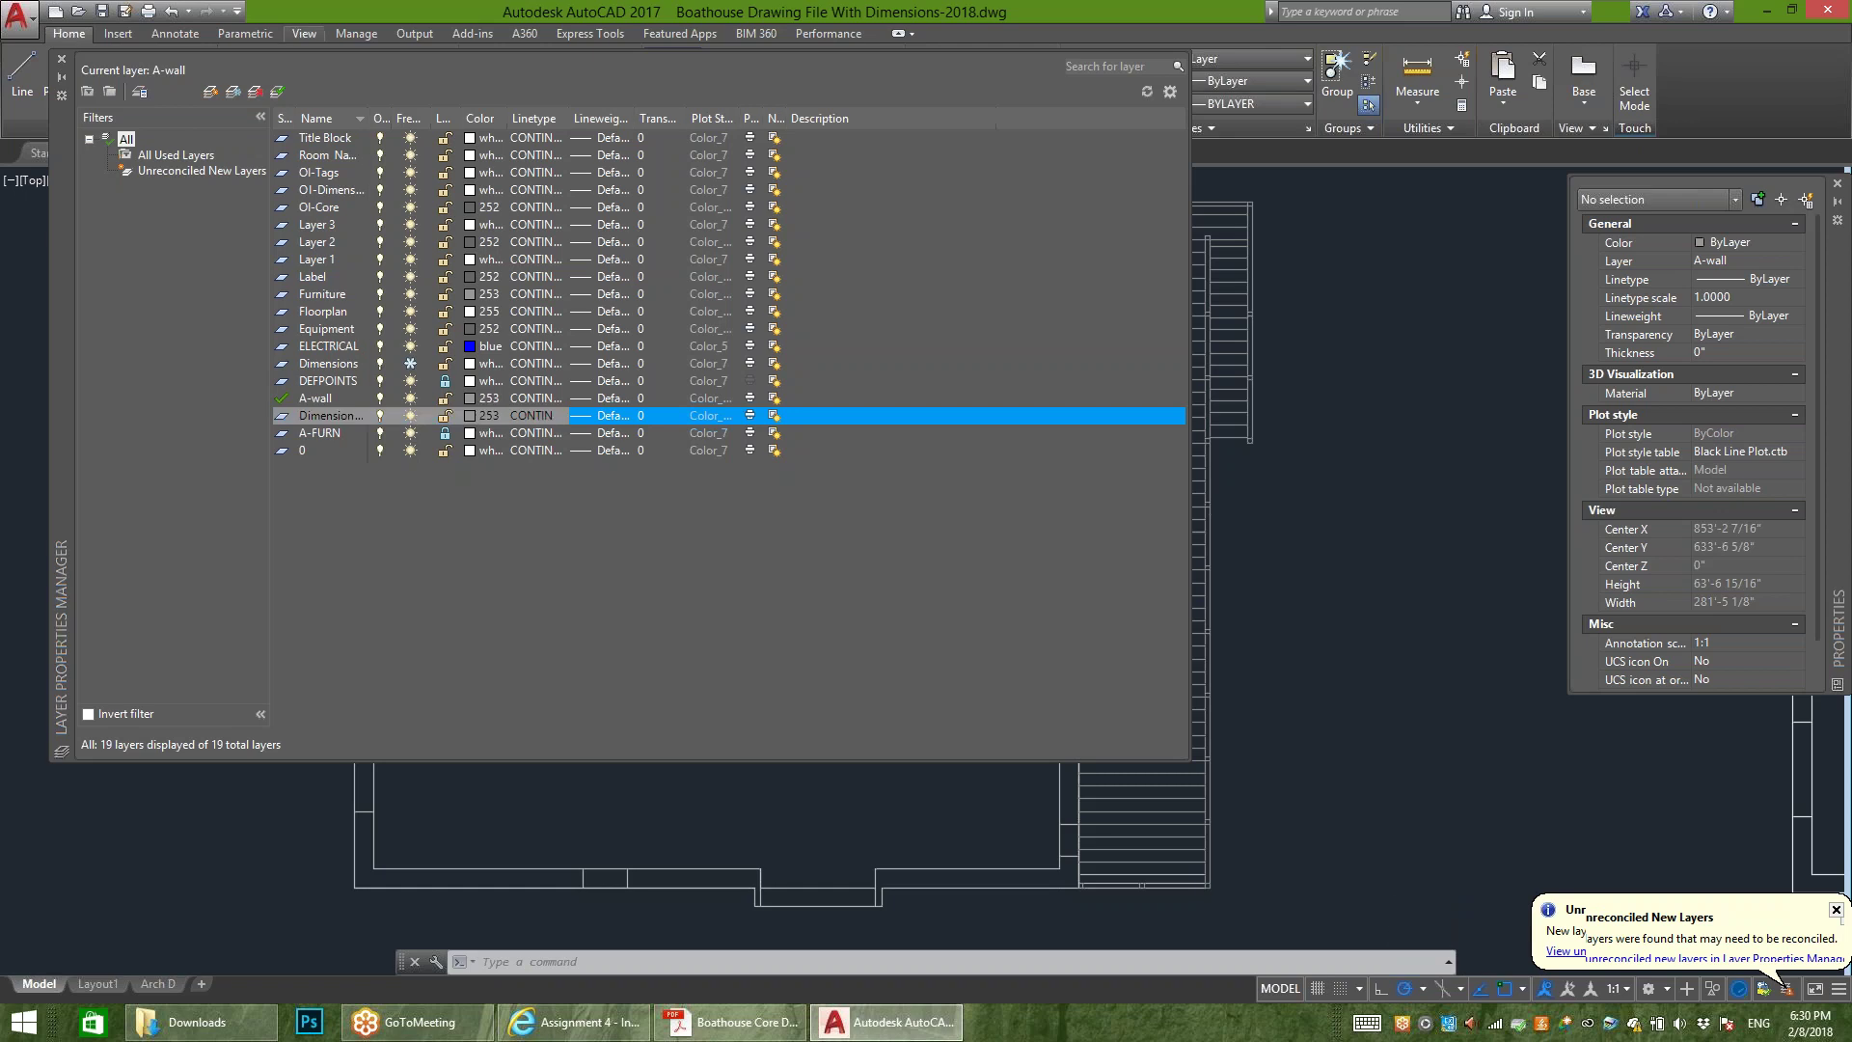
pyautogui.hotkey('alt', 'c')
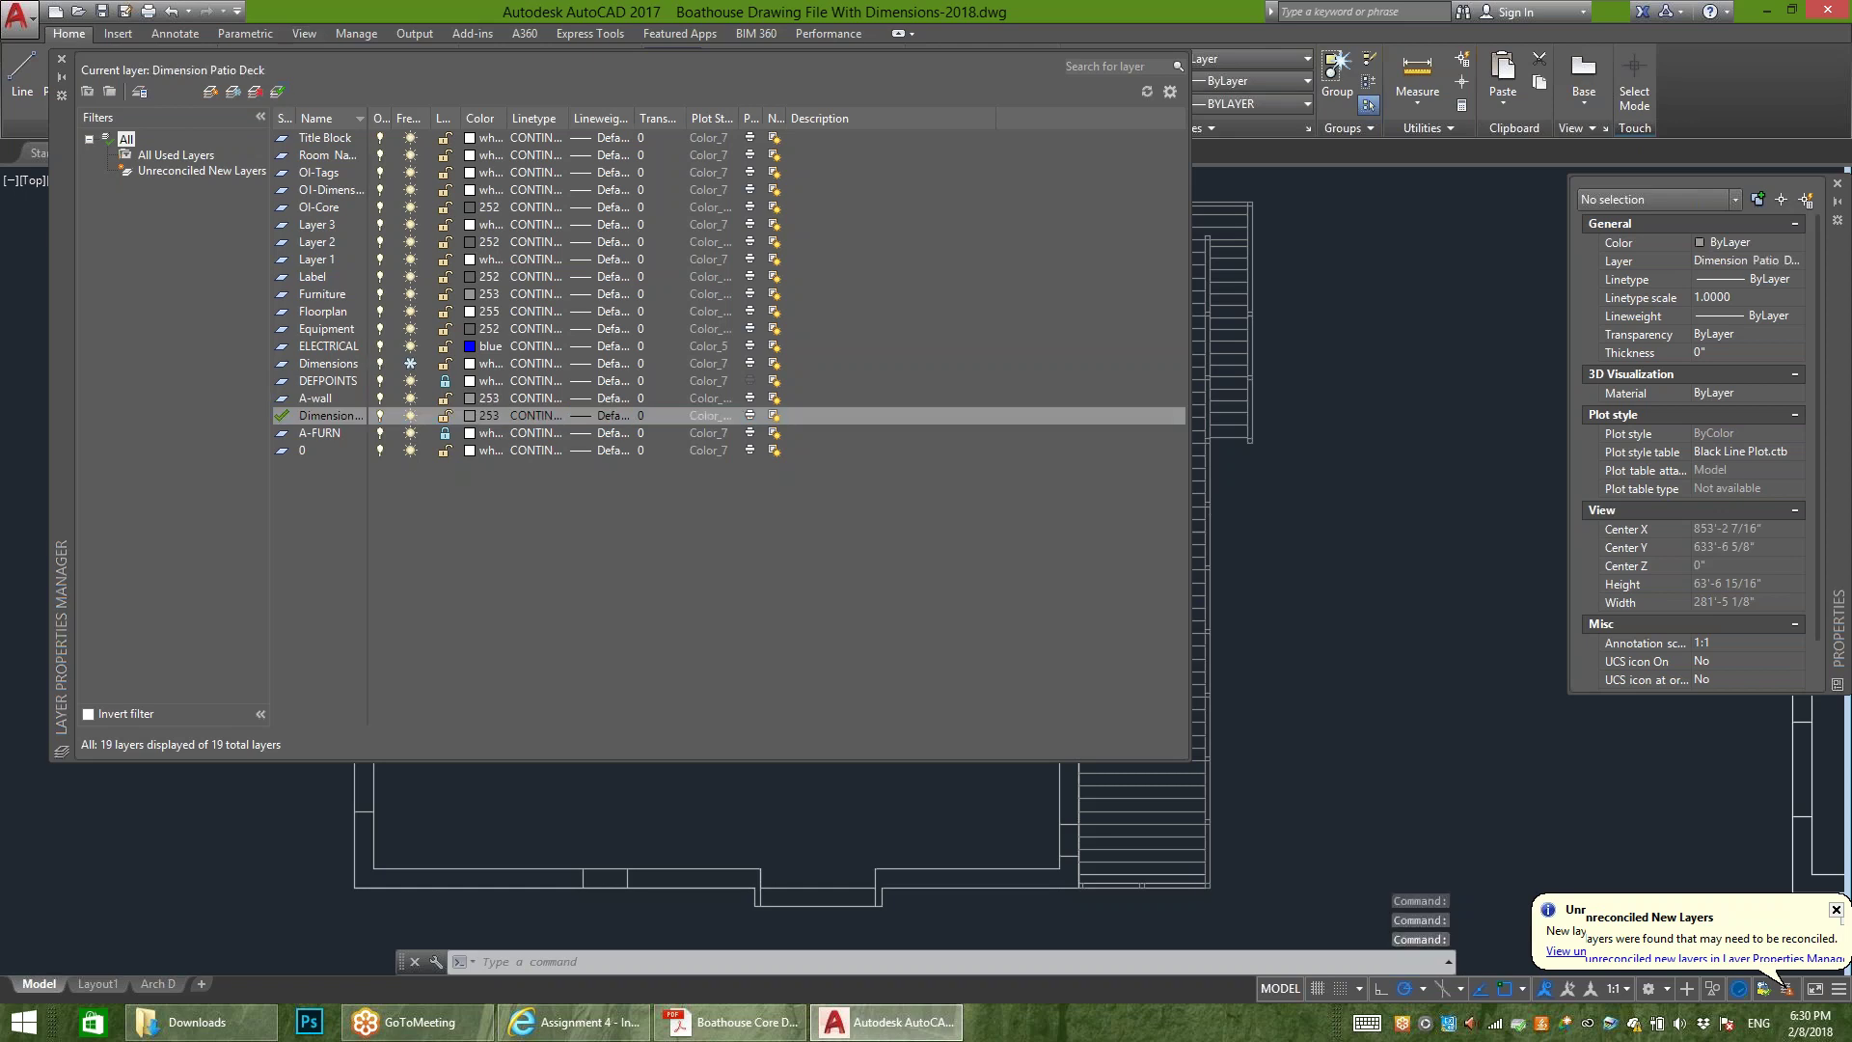
pyautogui.click(62, 59)
# Step: Dimension the vertical gap between the deck board line and the first stair line at the upper end of the deck stairs
pyautogui.moveTo(1373, 364); pyautogui.dragTo(1034, 380, button='middle')
pyautogui.hotkey('alt', 'Tab')
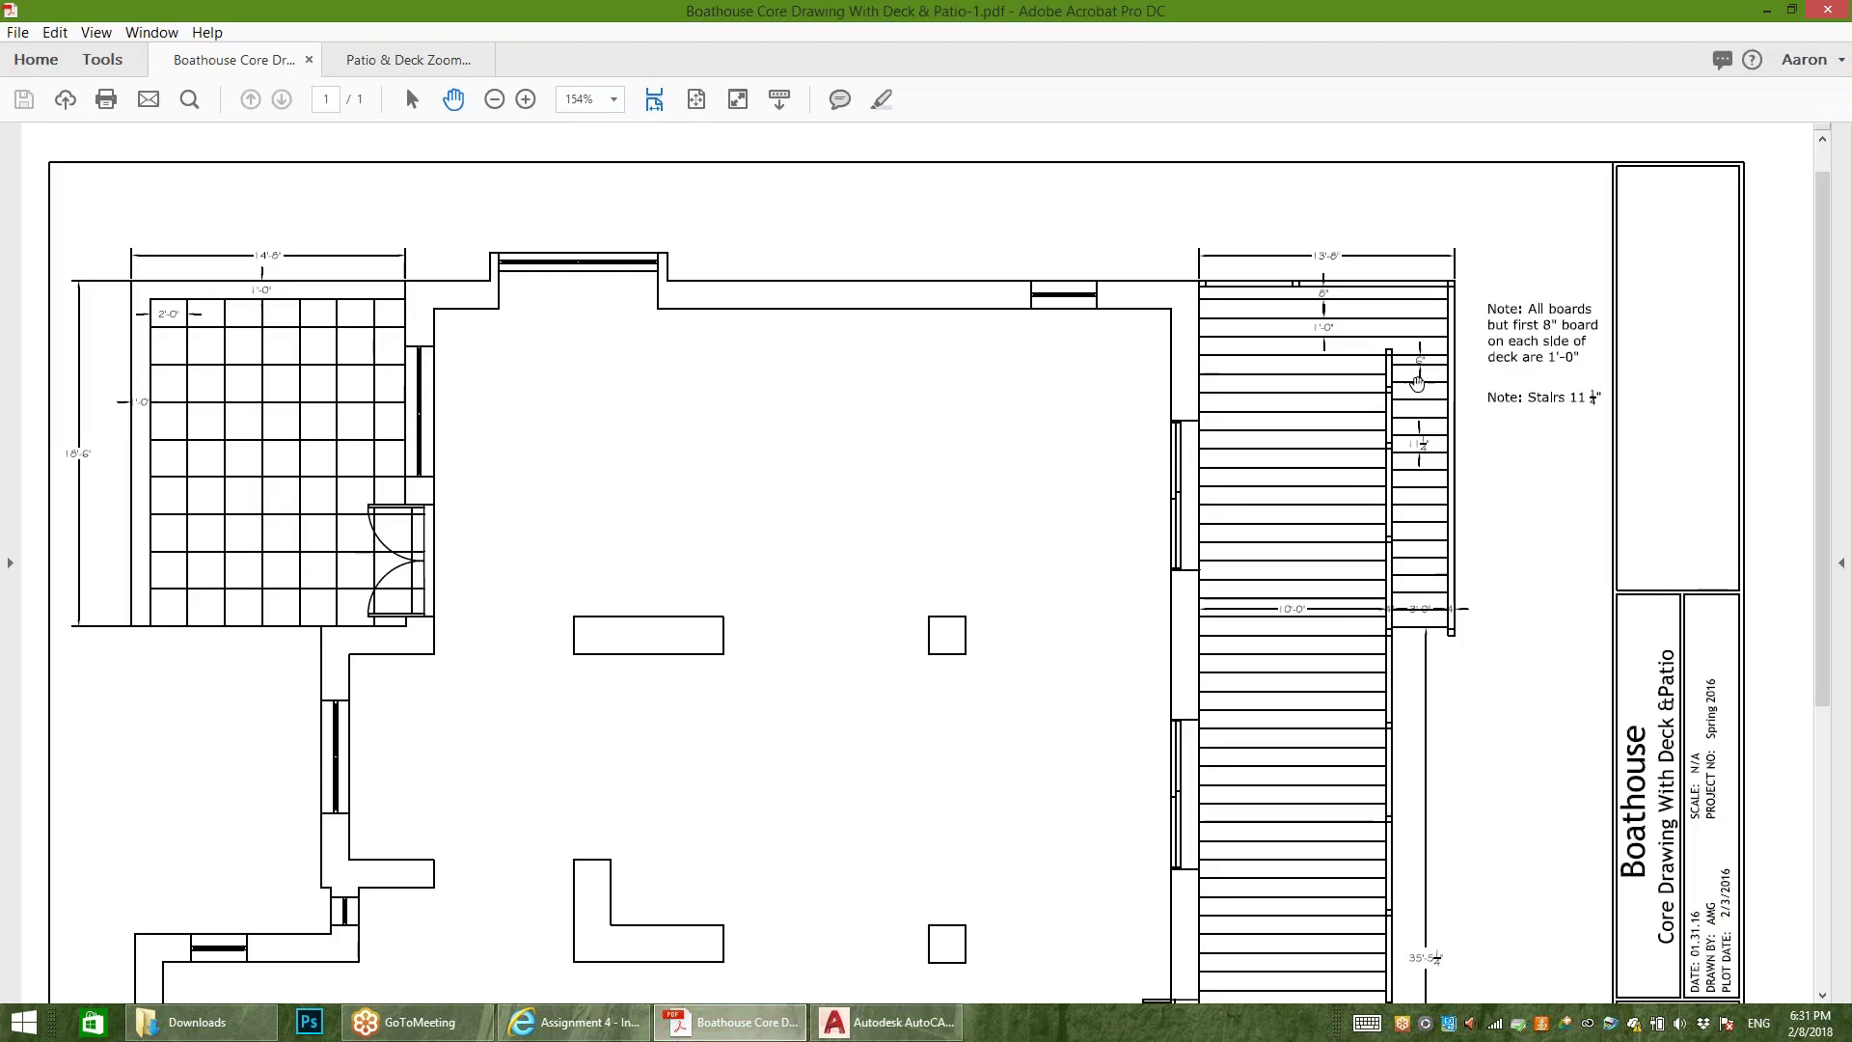
pyautogui.click(888, 1022)
pyautogui.scroll(6, 835, 338)
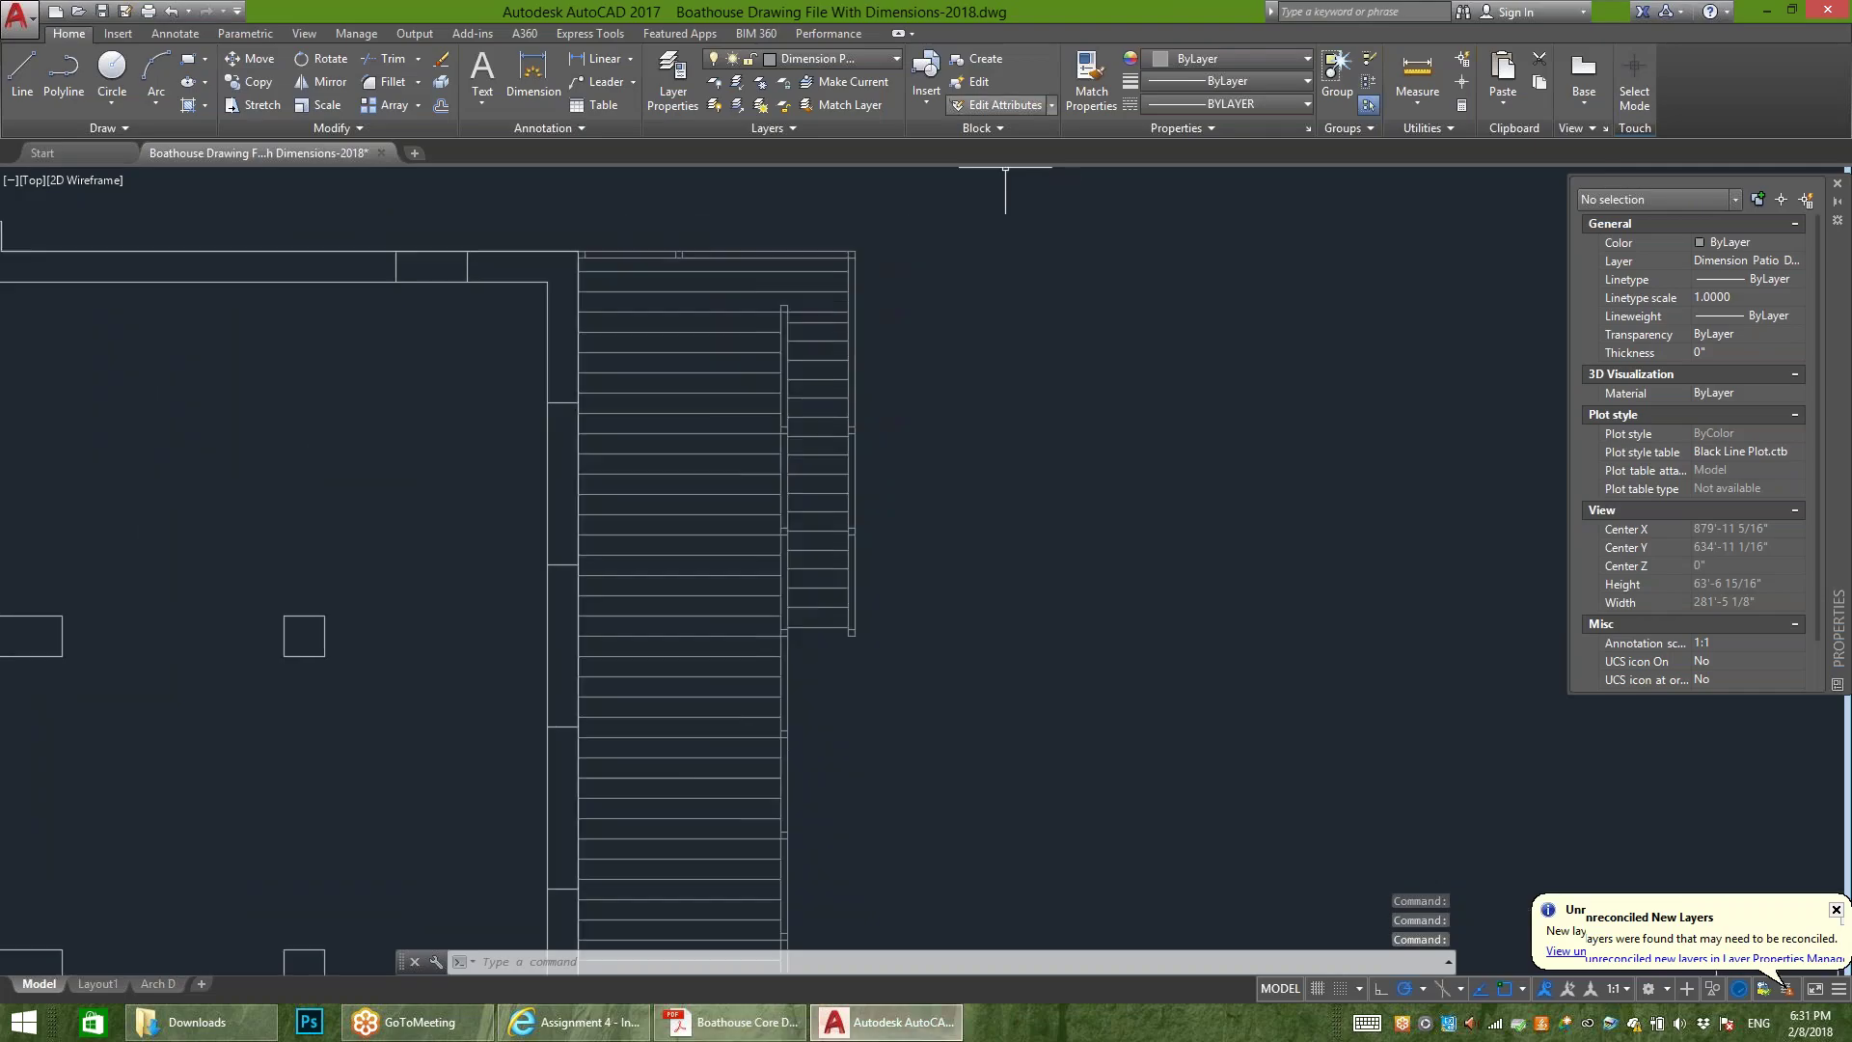
pyautogui.click(534, 77)
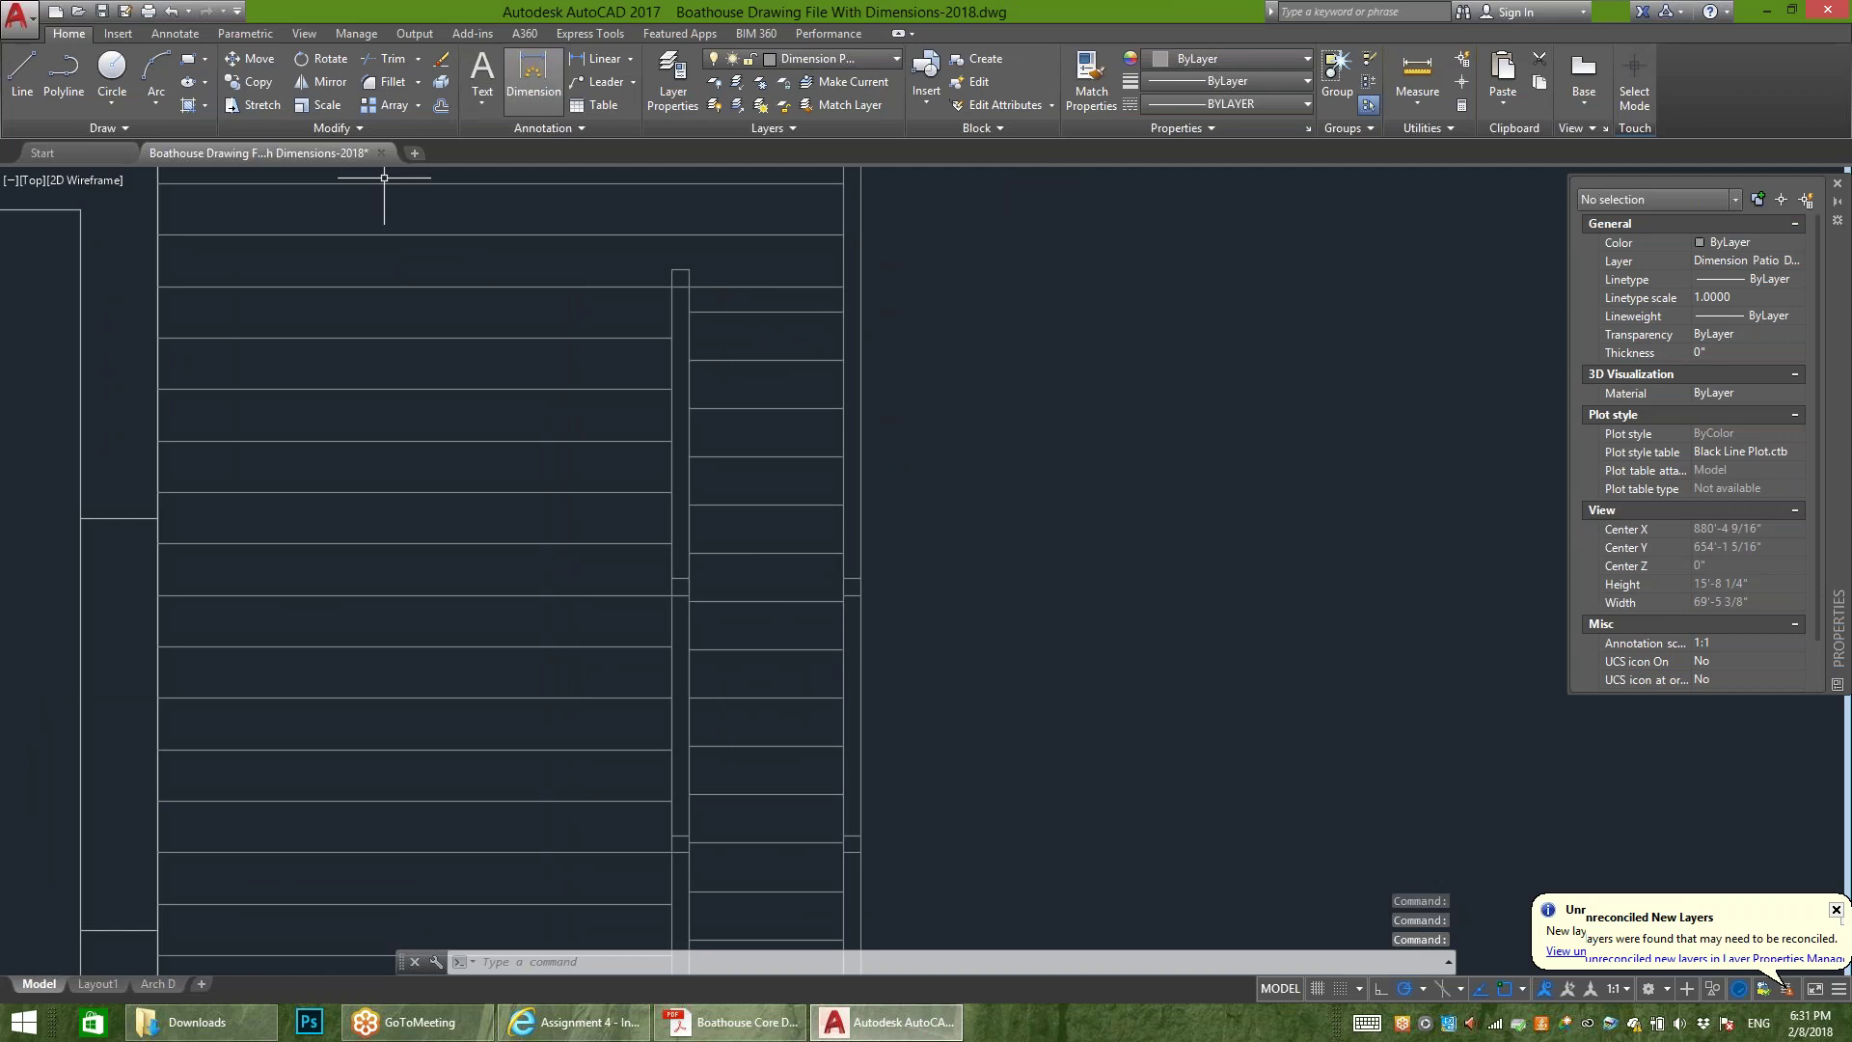
pyautogui.scroll(3, 744, 298)
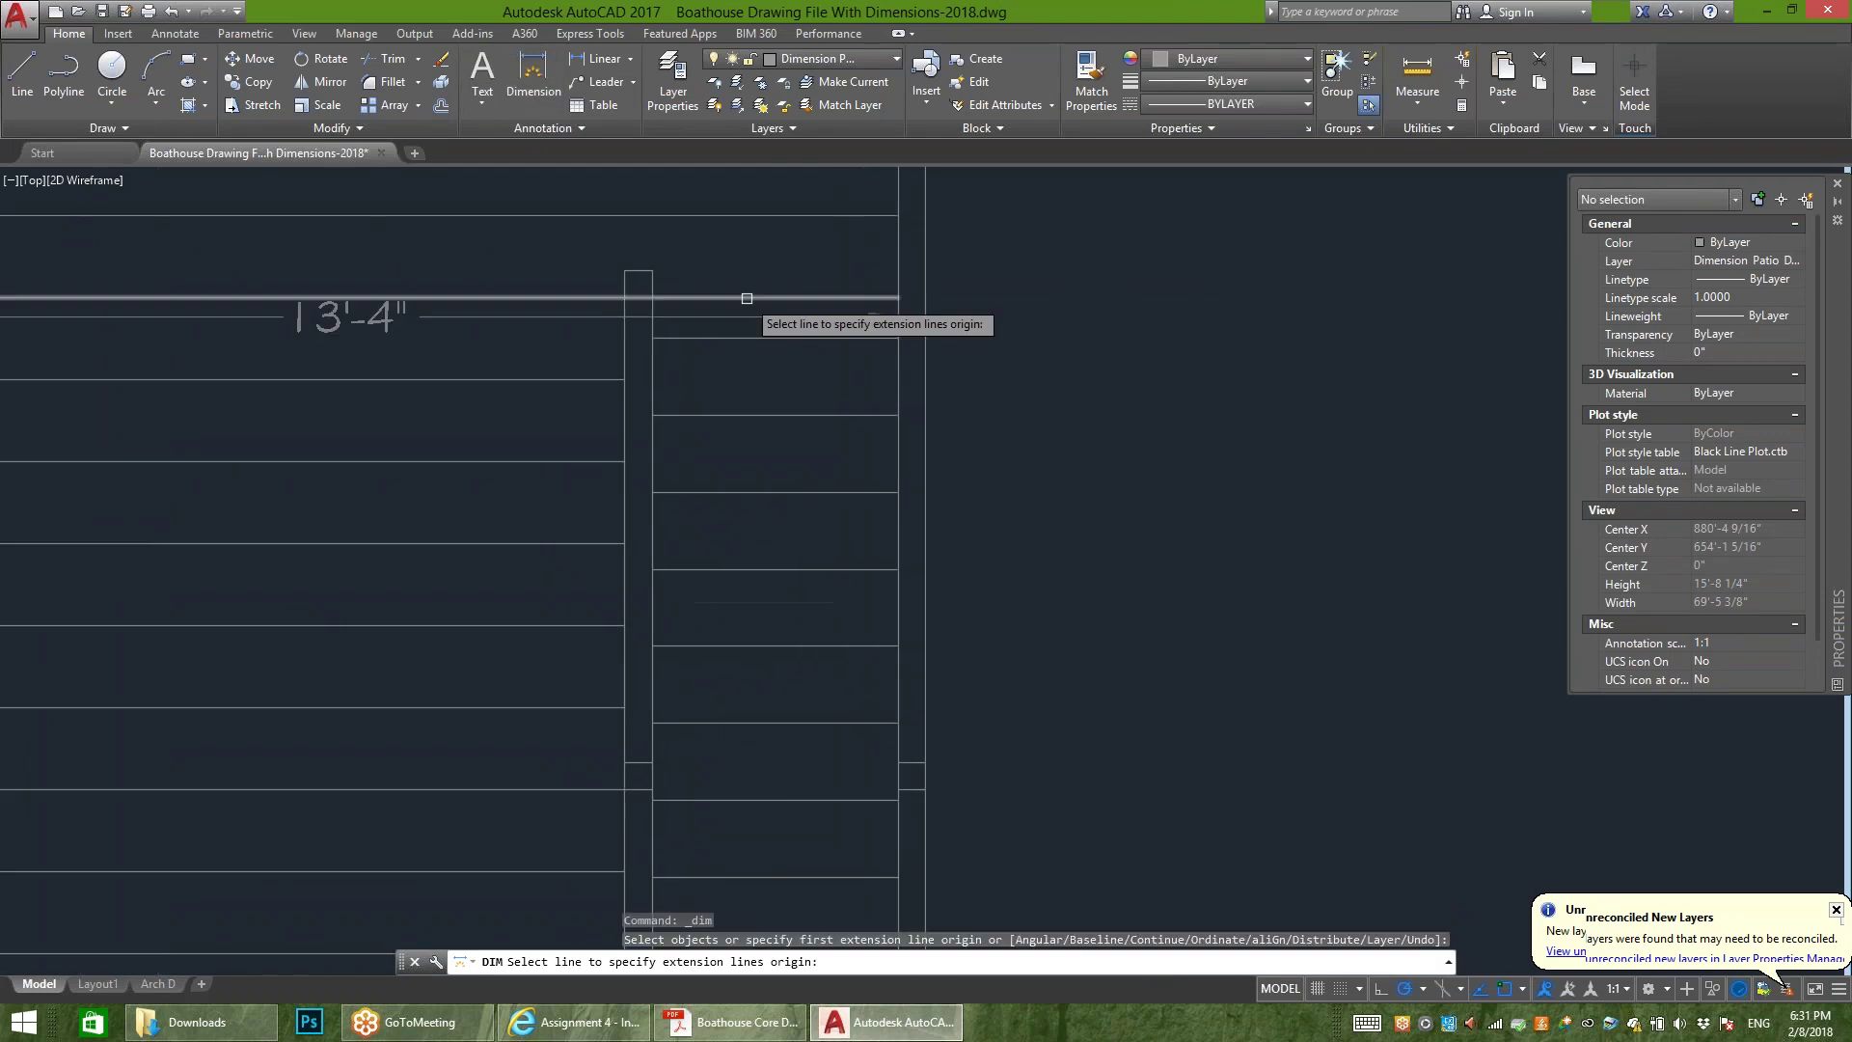
pyautogui.press('Return')
pyautogui.click(895, 337)
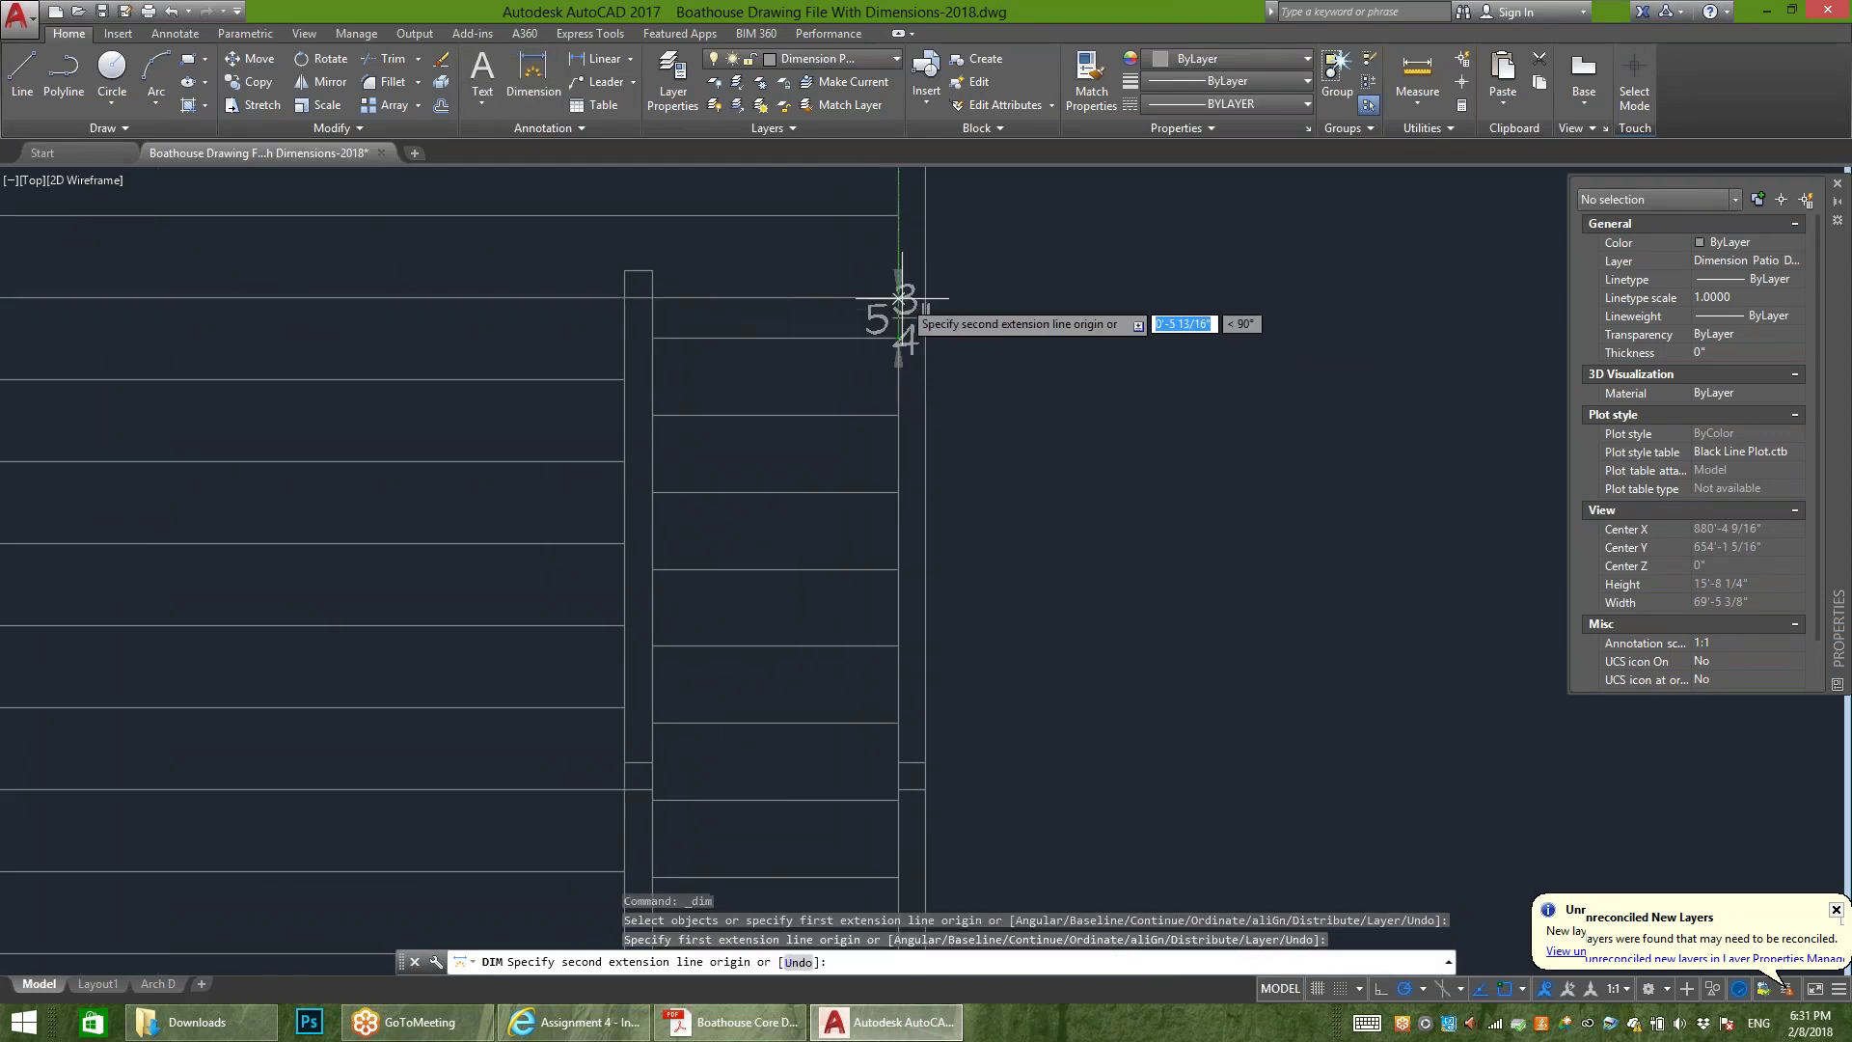
pyautogui.click(898, 298)
pyautogui.click(894, 405)
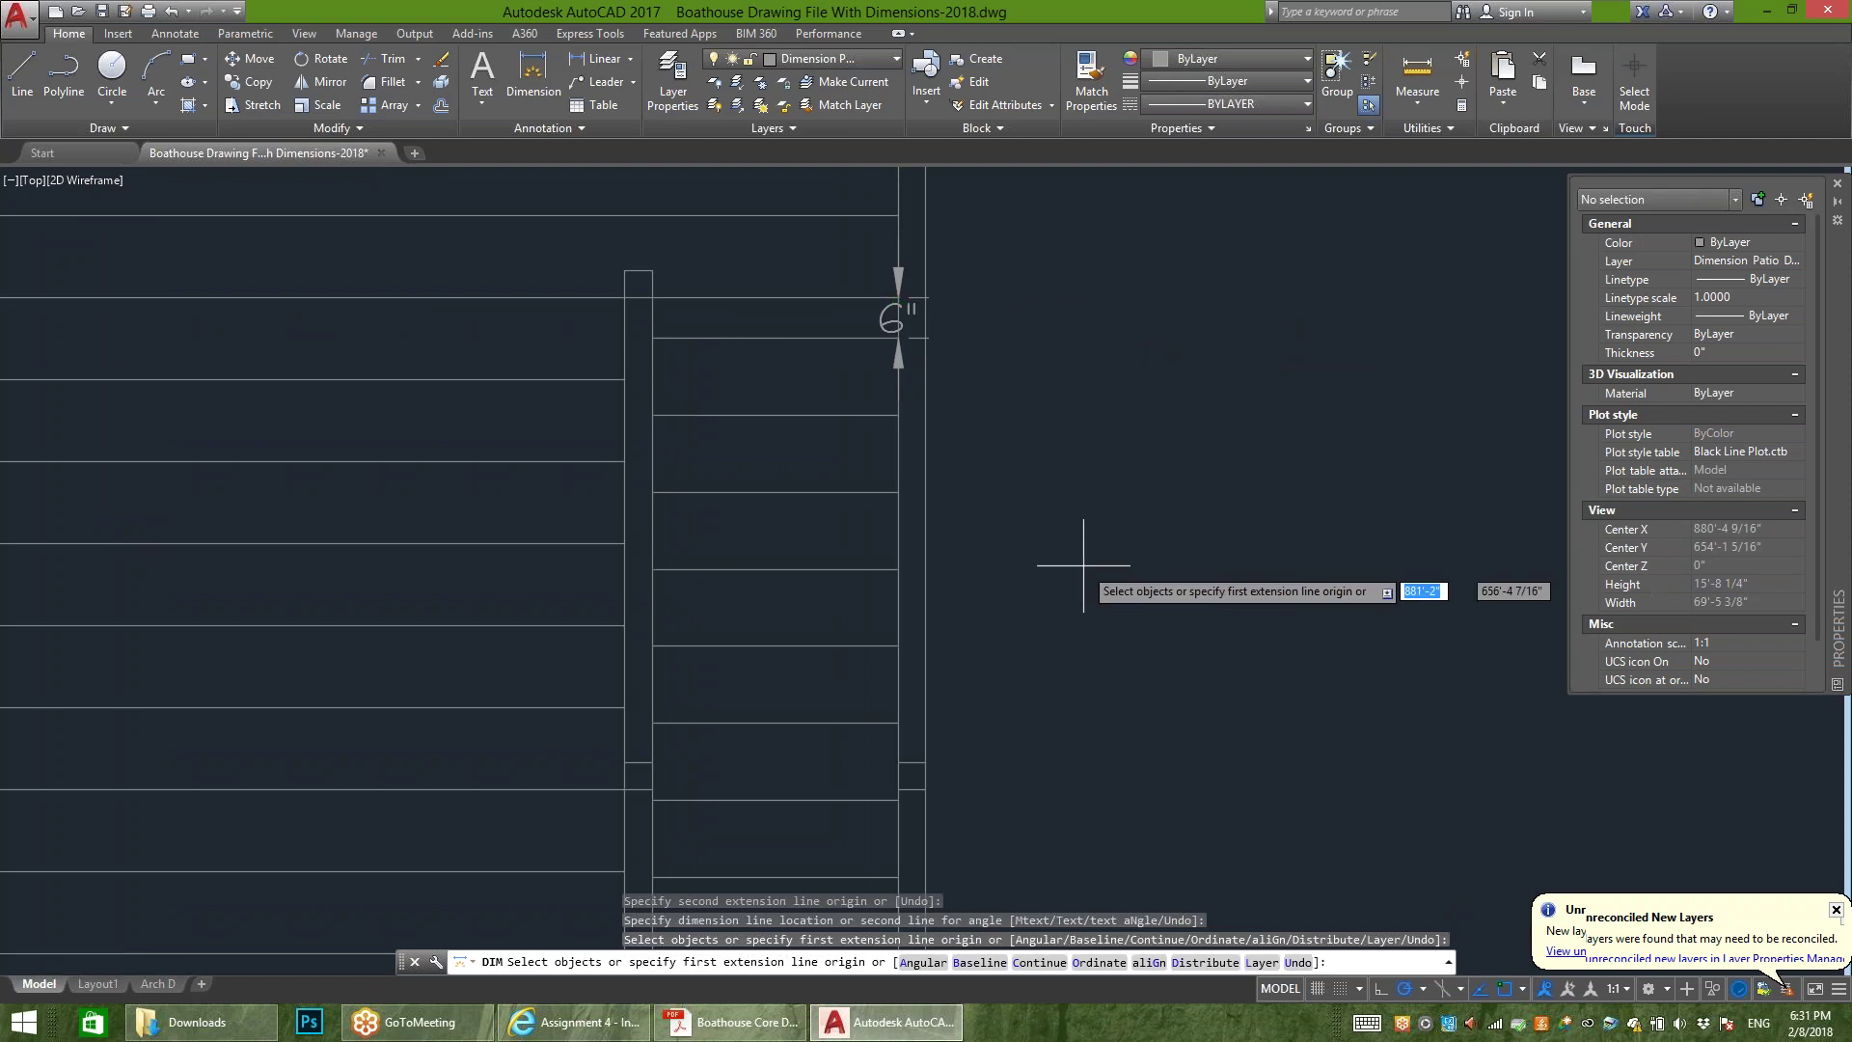
pyautogui.scroll(-4, 945, 512)
pyautogui.scroll(-3, 968, 214)
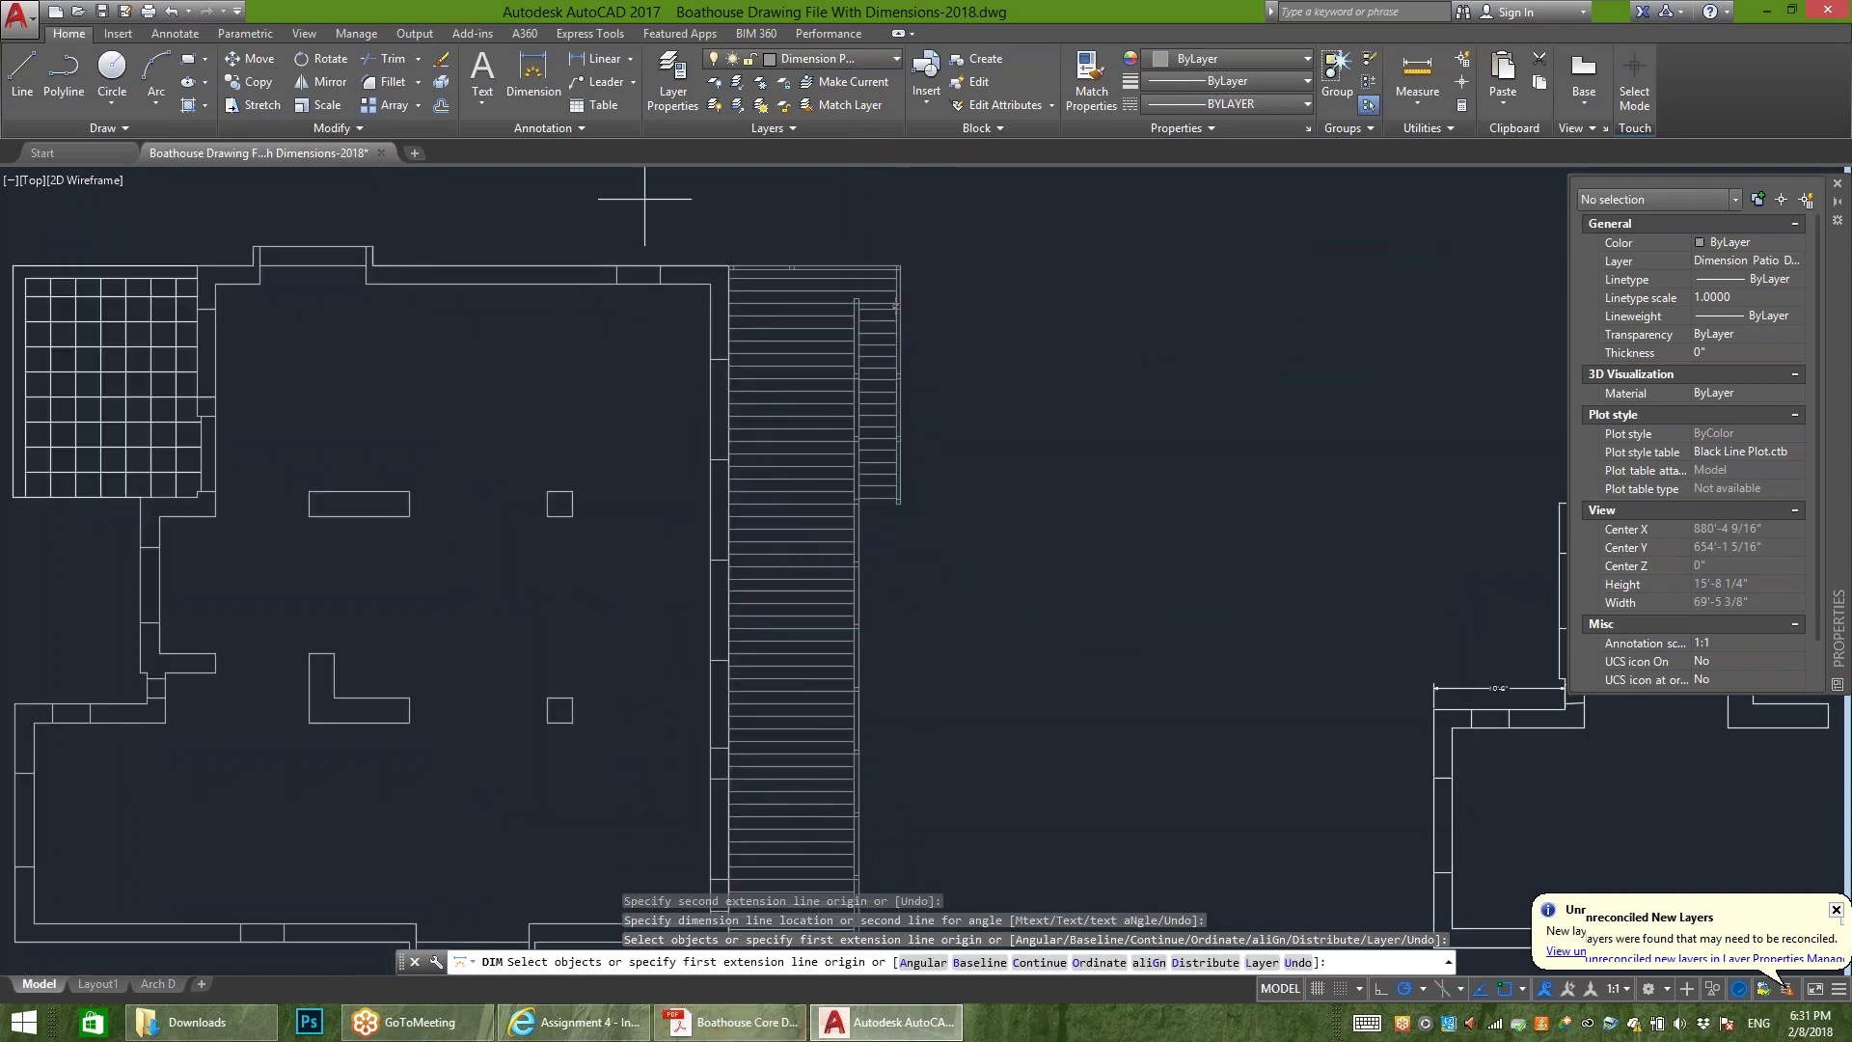
pyautogui.scroll(-4, 1293, 617)
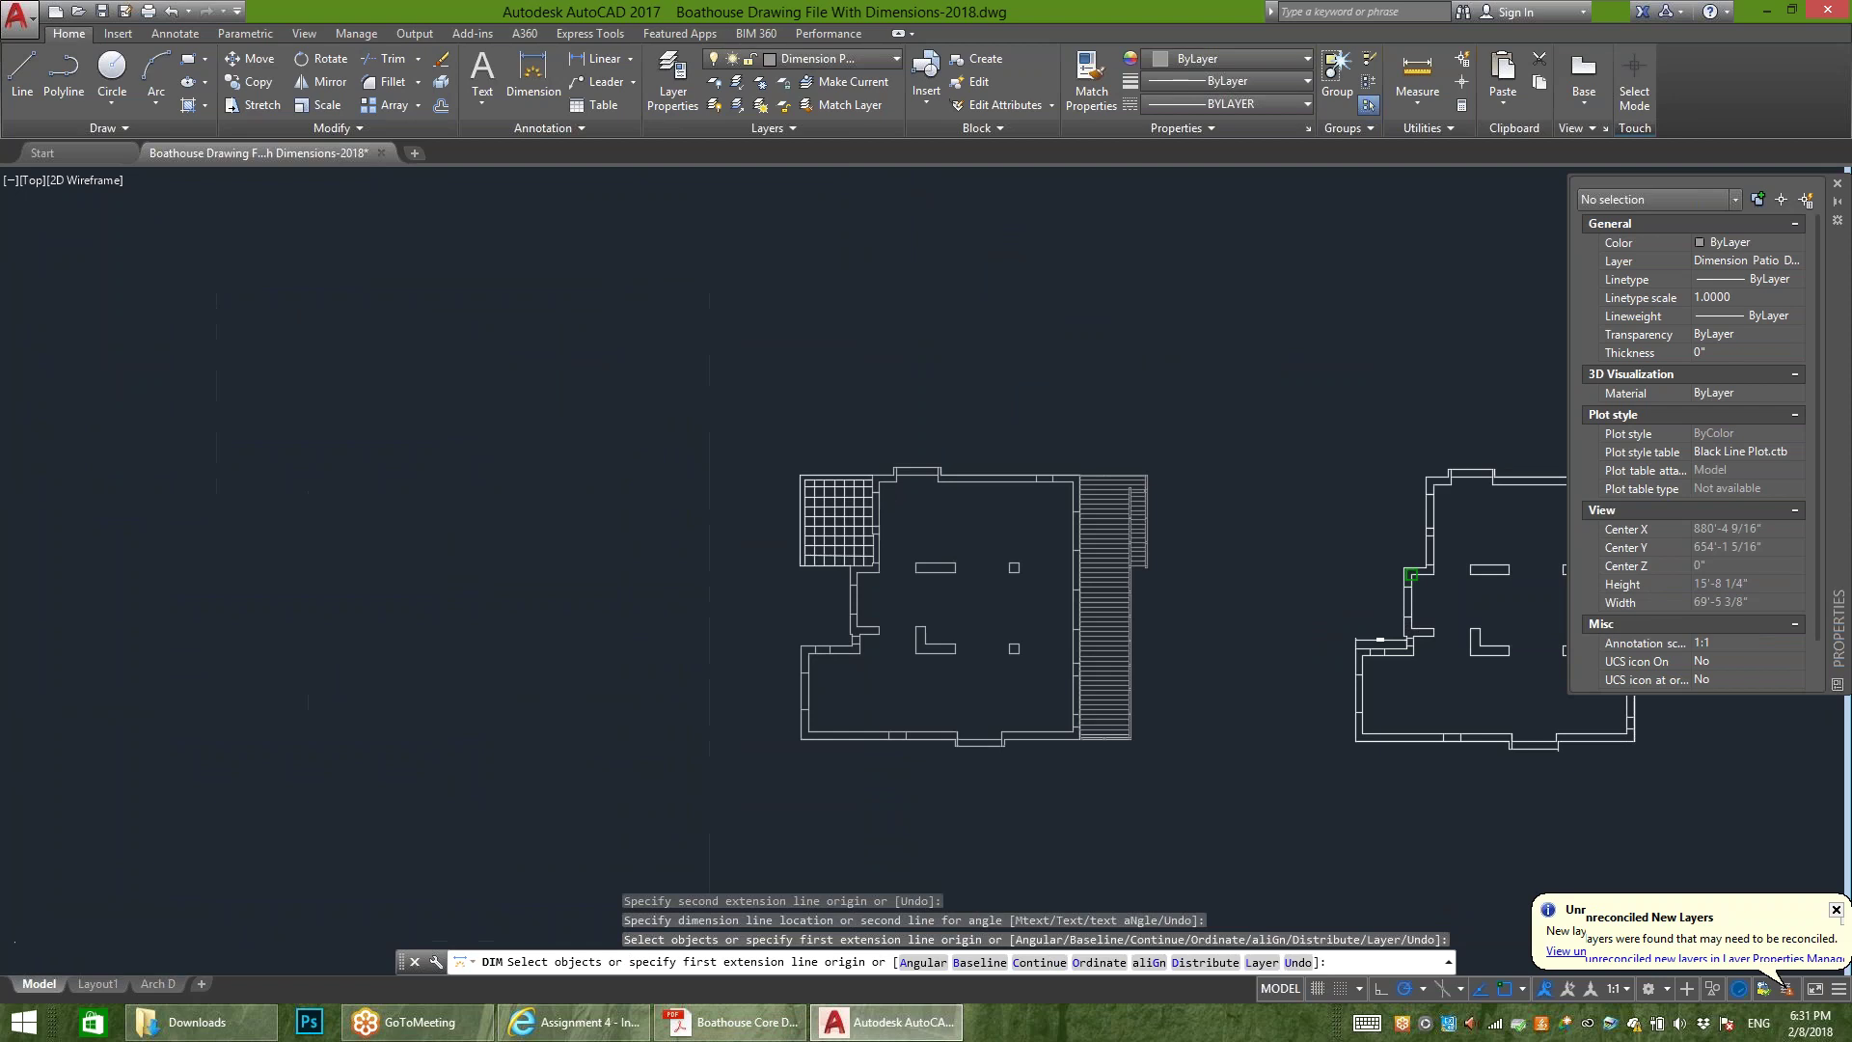
pyautogui.scroll(4, 1216, 541)
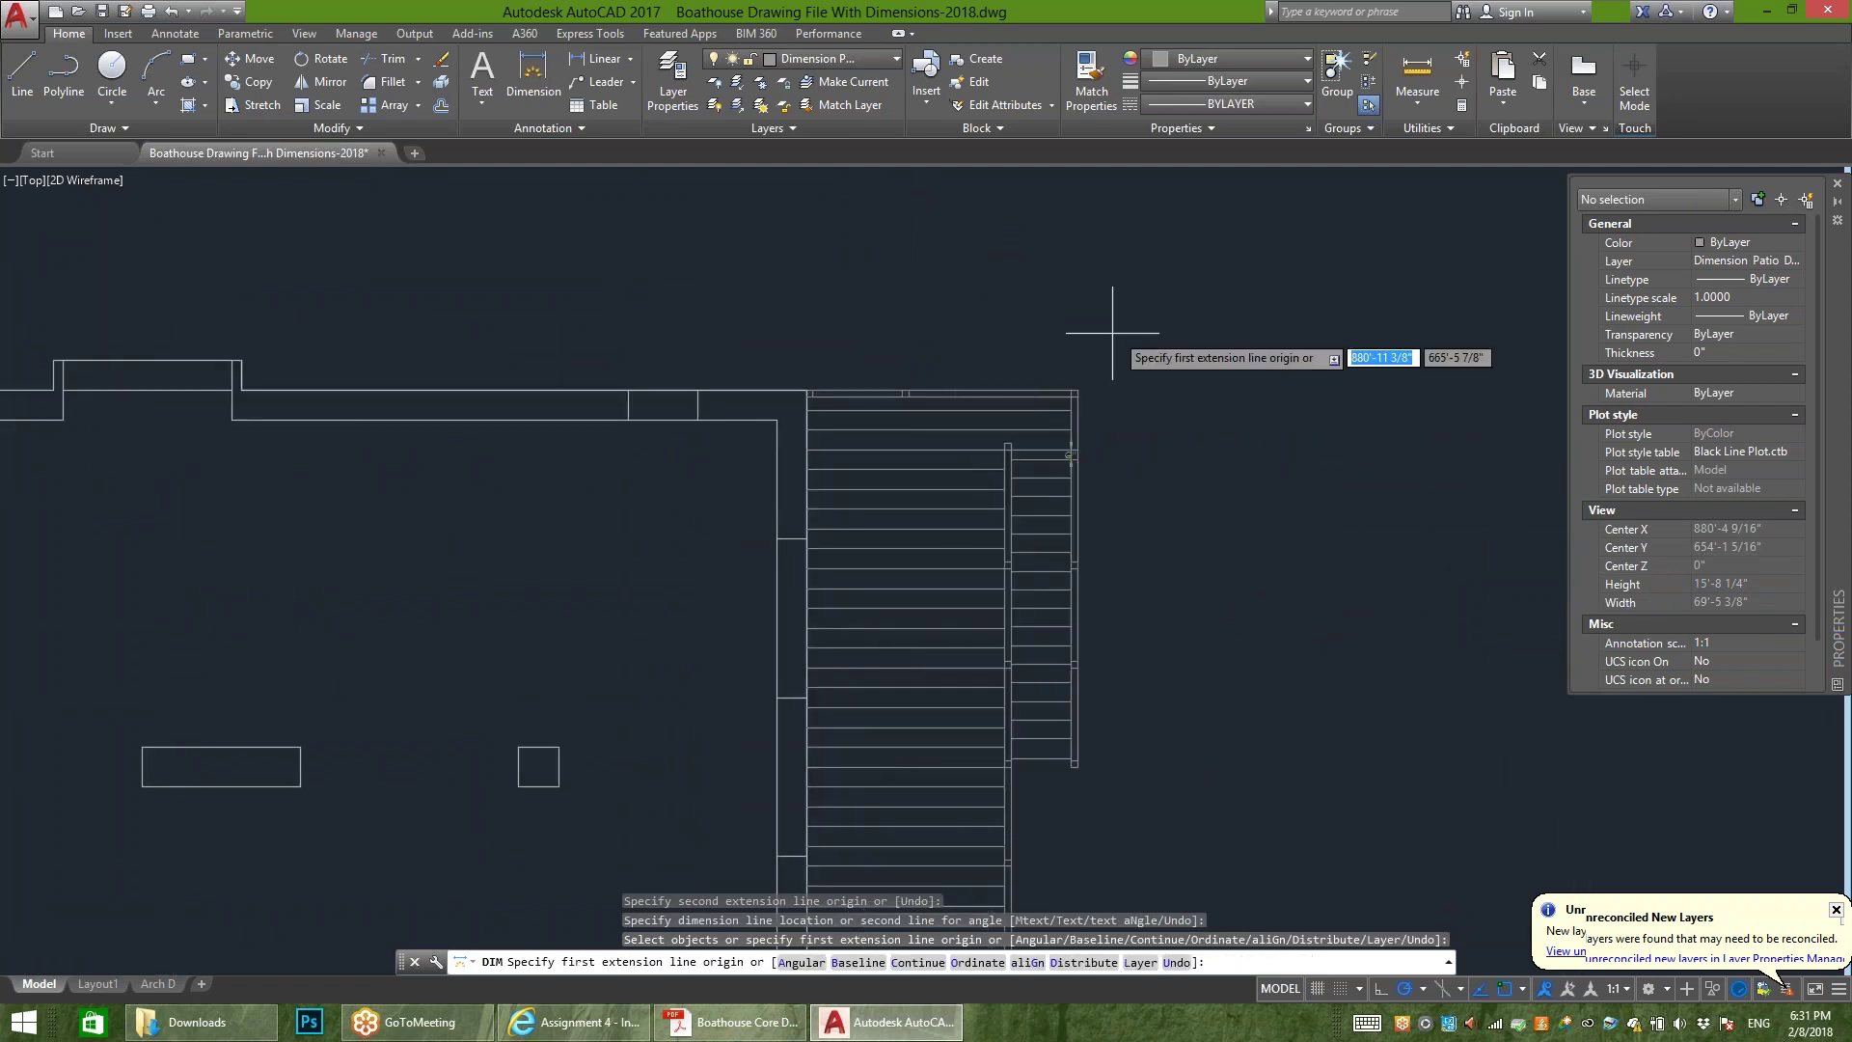
pyautogui.scroll(-2, 1148, 307)
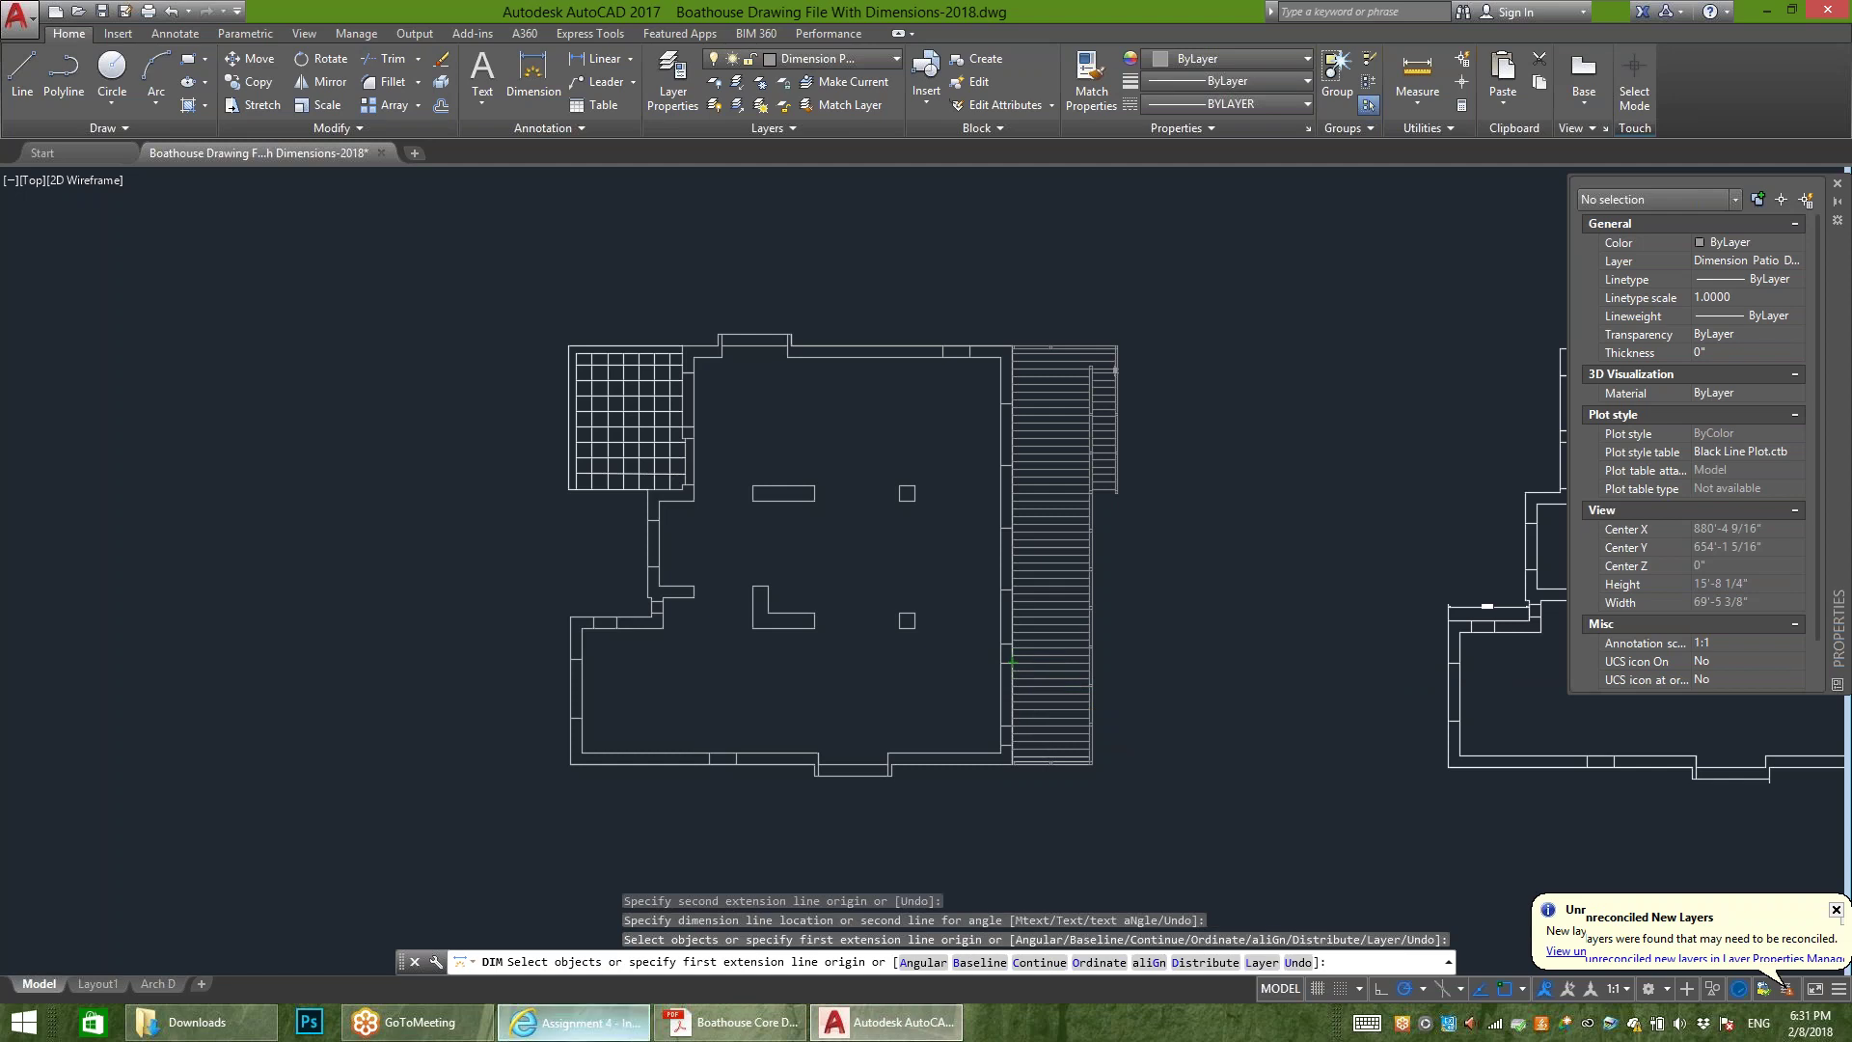
# Step: Switch to the Assignment 4 page in the browser, download Boathouse Blocks.020318.dwg and open it in AutoCAD
pyautogui.click(574, 1022)
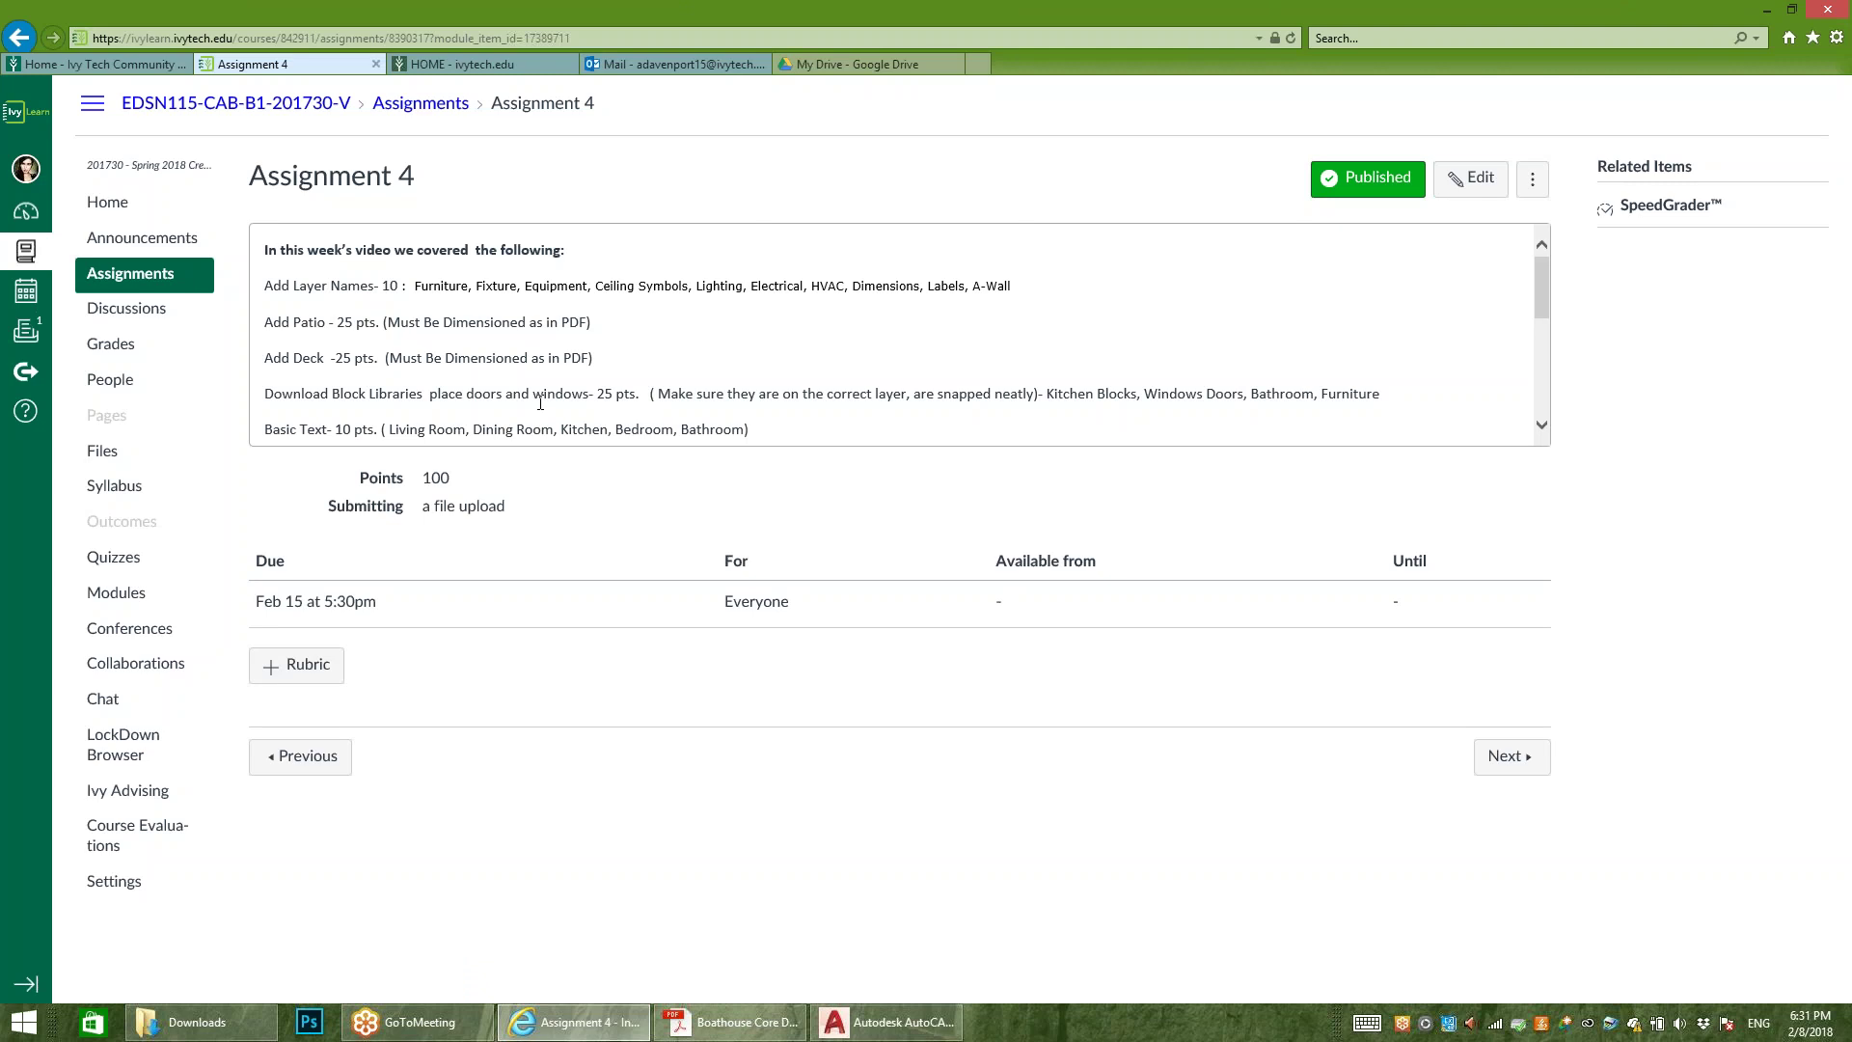
pyautogui.moveTo(1542, 287); pyautogui.dragTo(1542, 382)
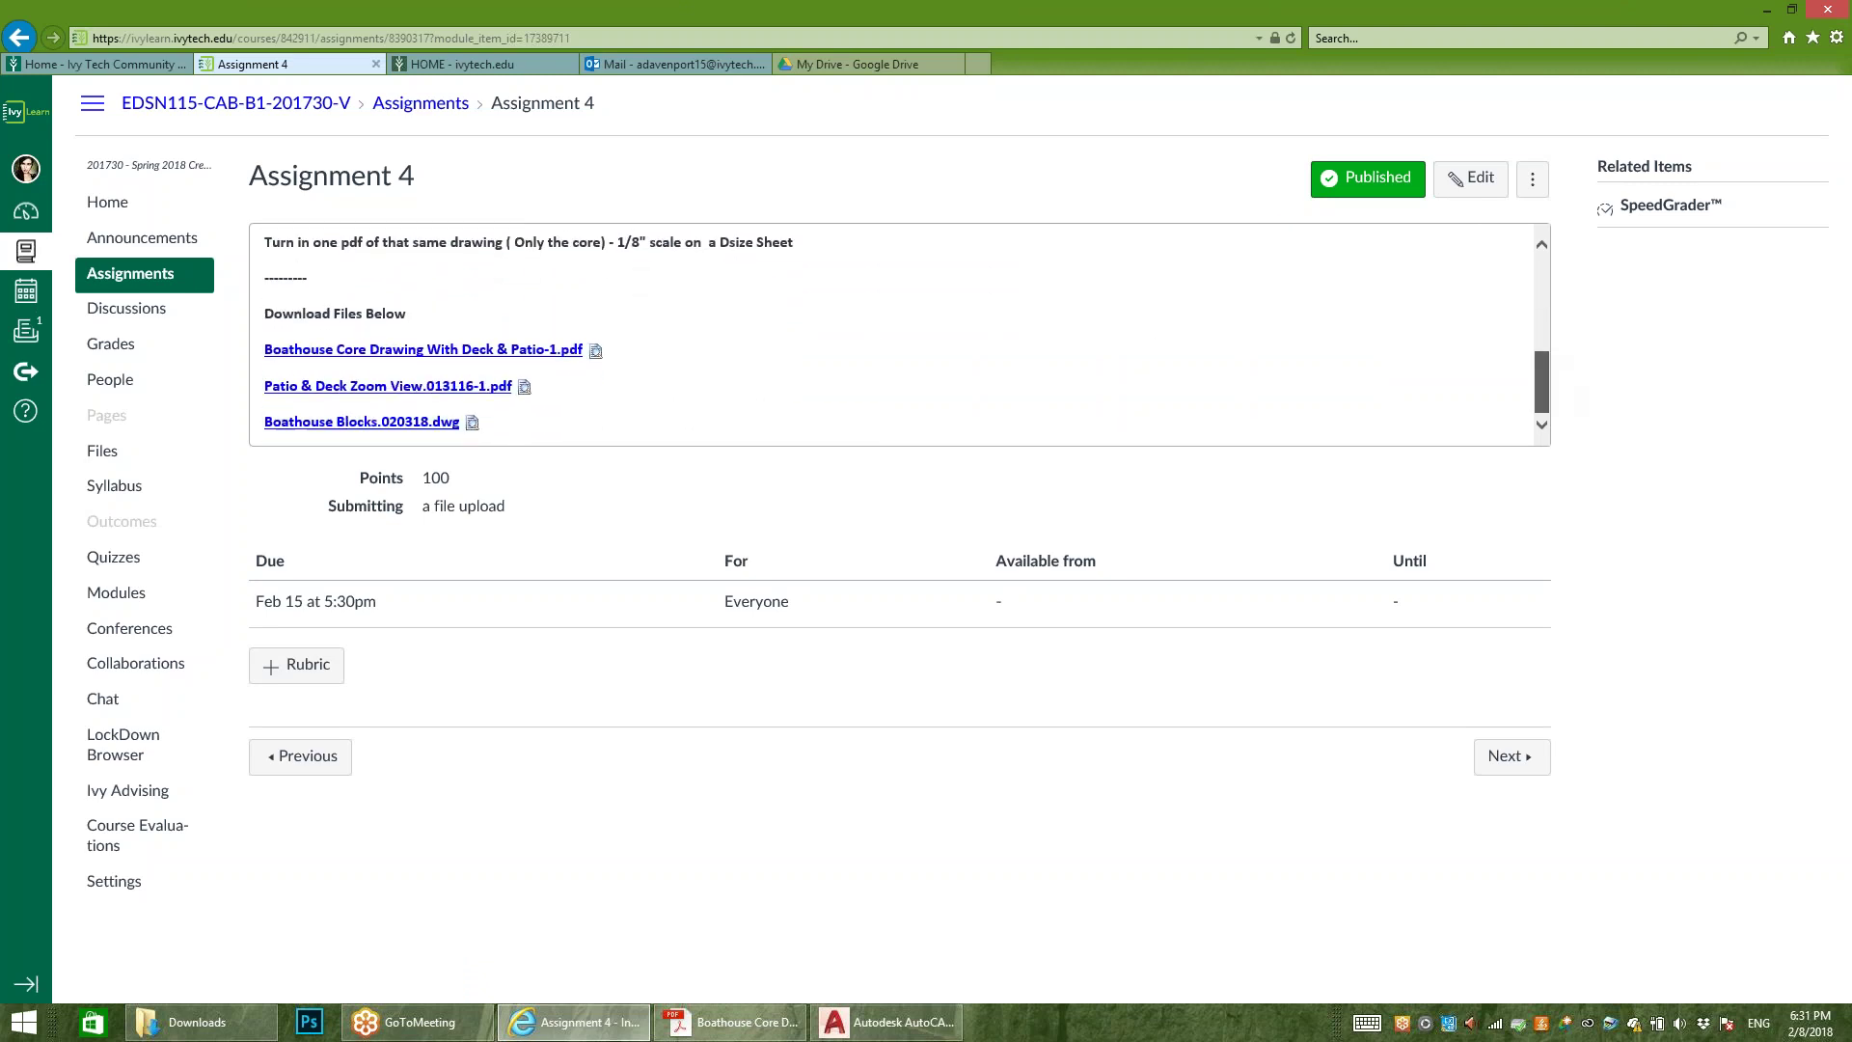
pyautogui.click(372, 422)
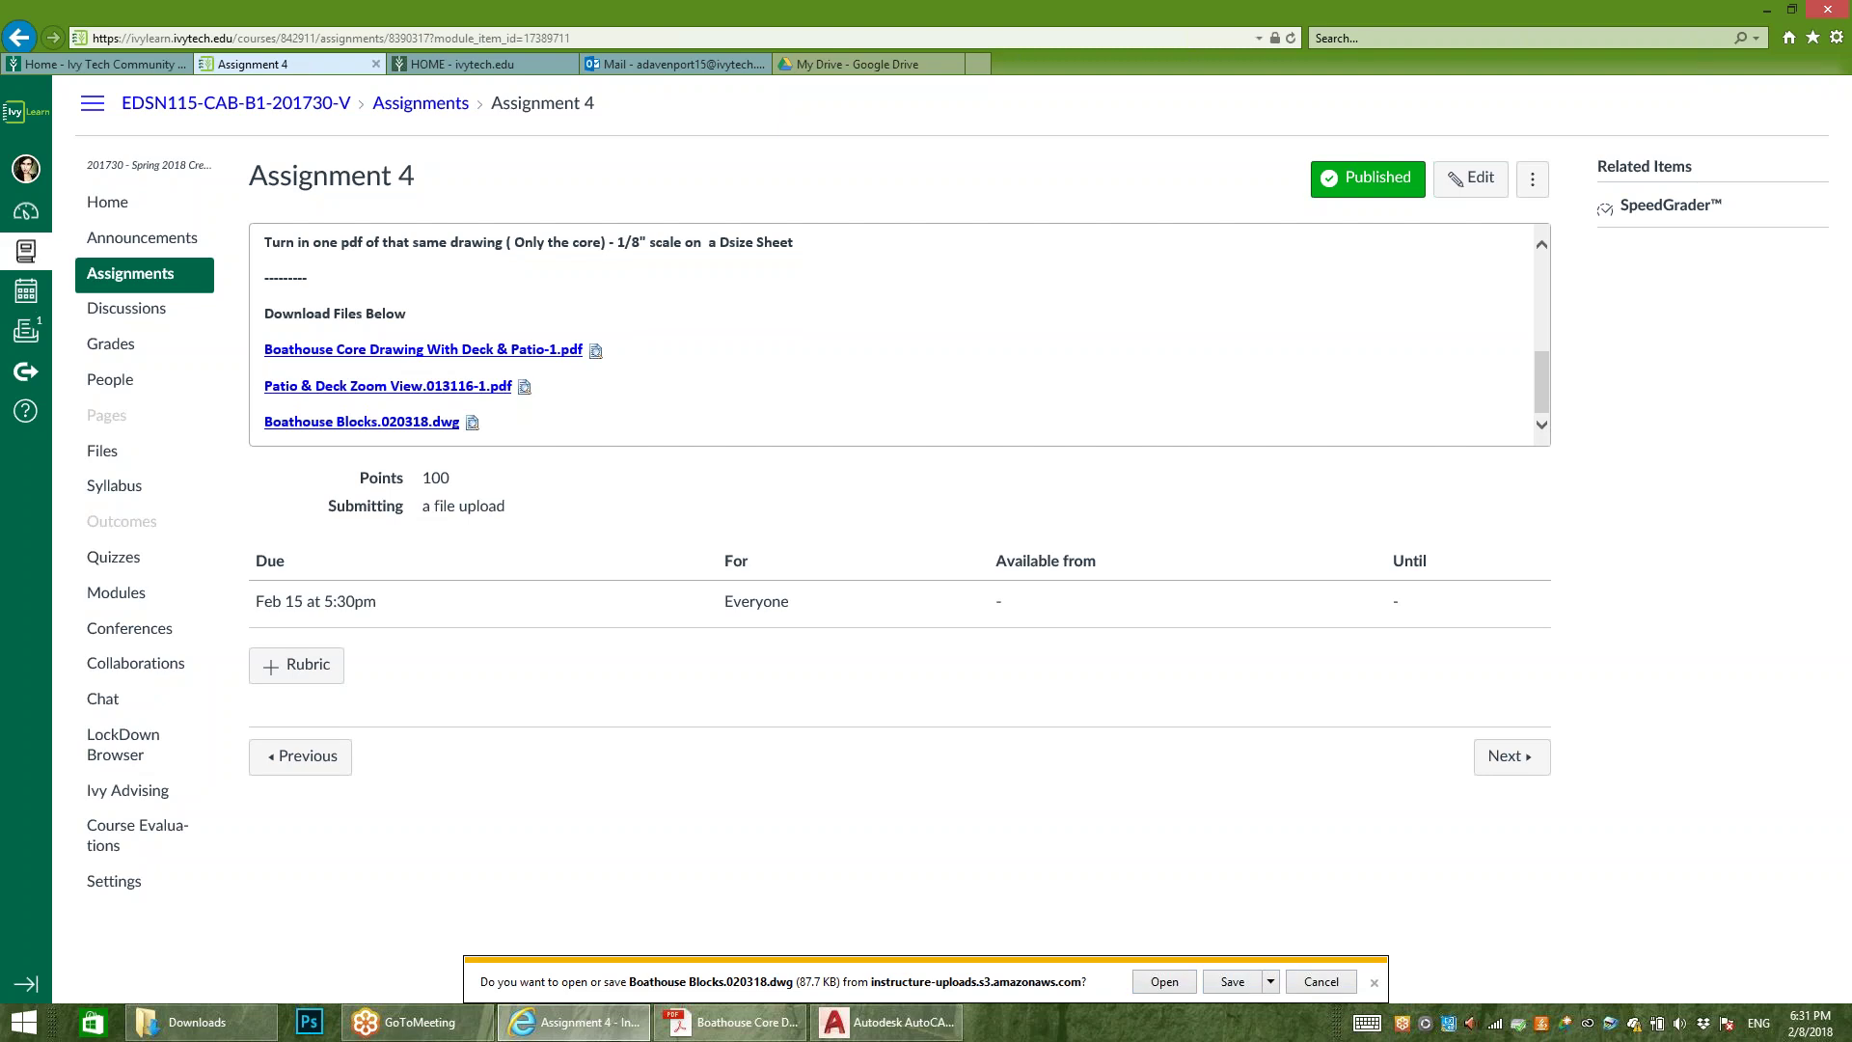
pyautogui.click(1223, 981)
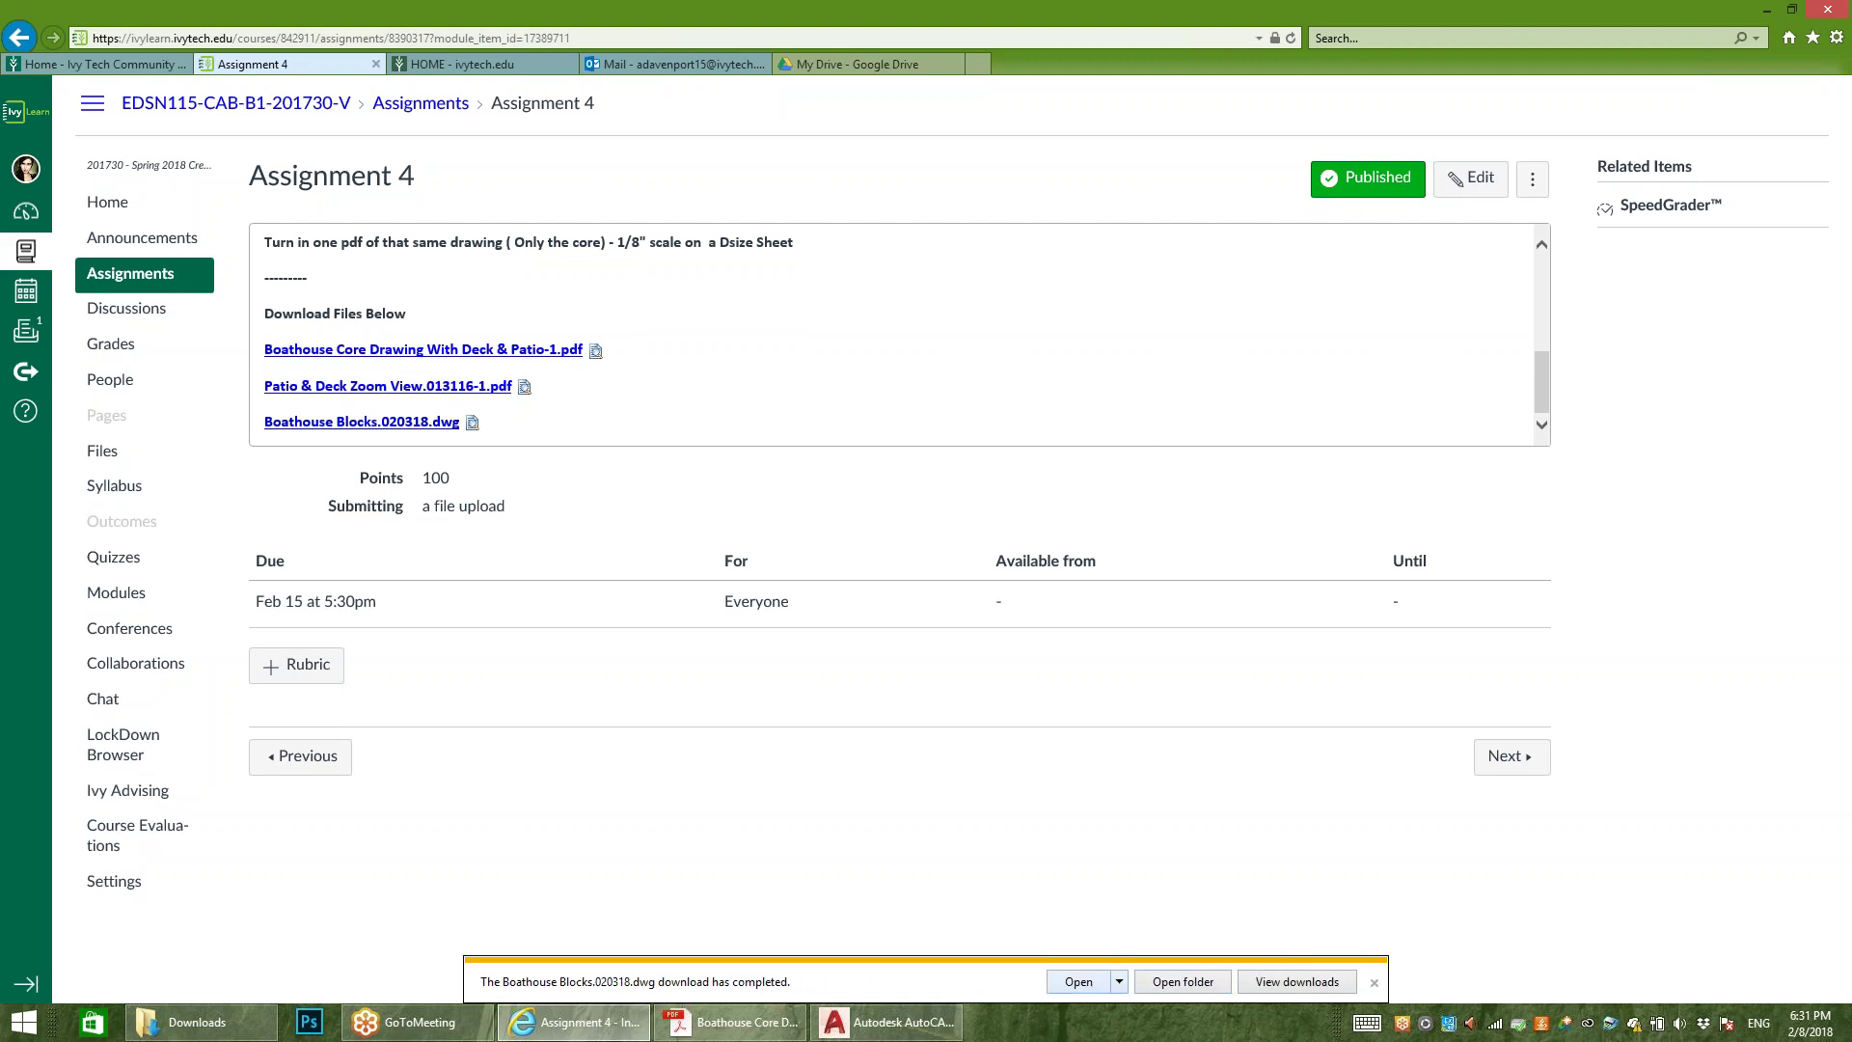
pyautogui.click(1079, 981)
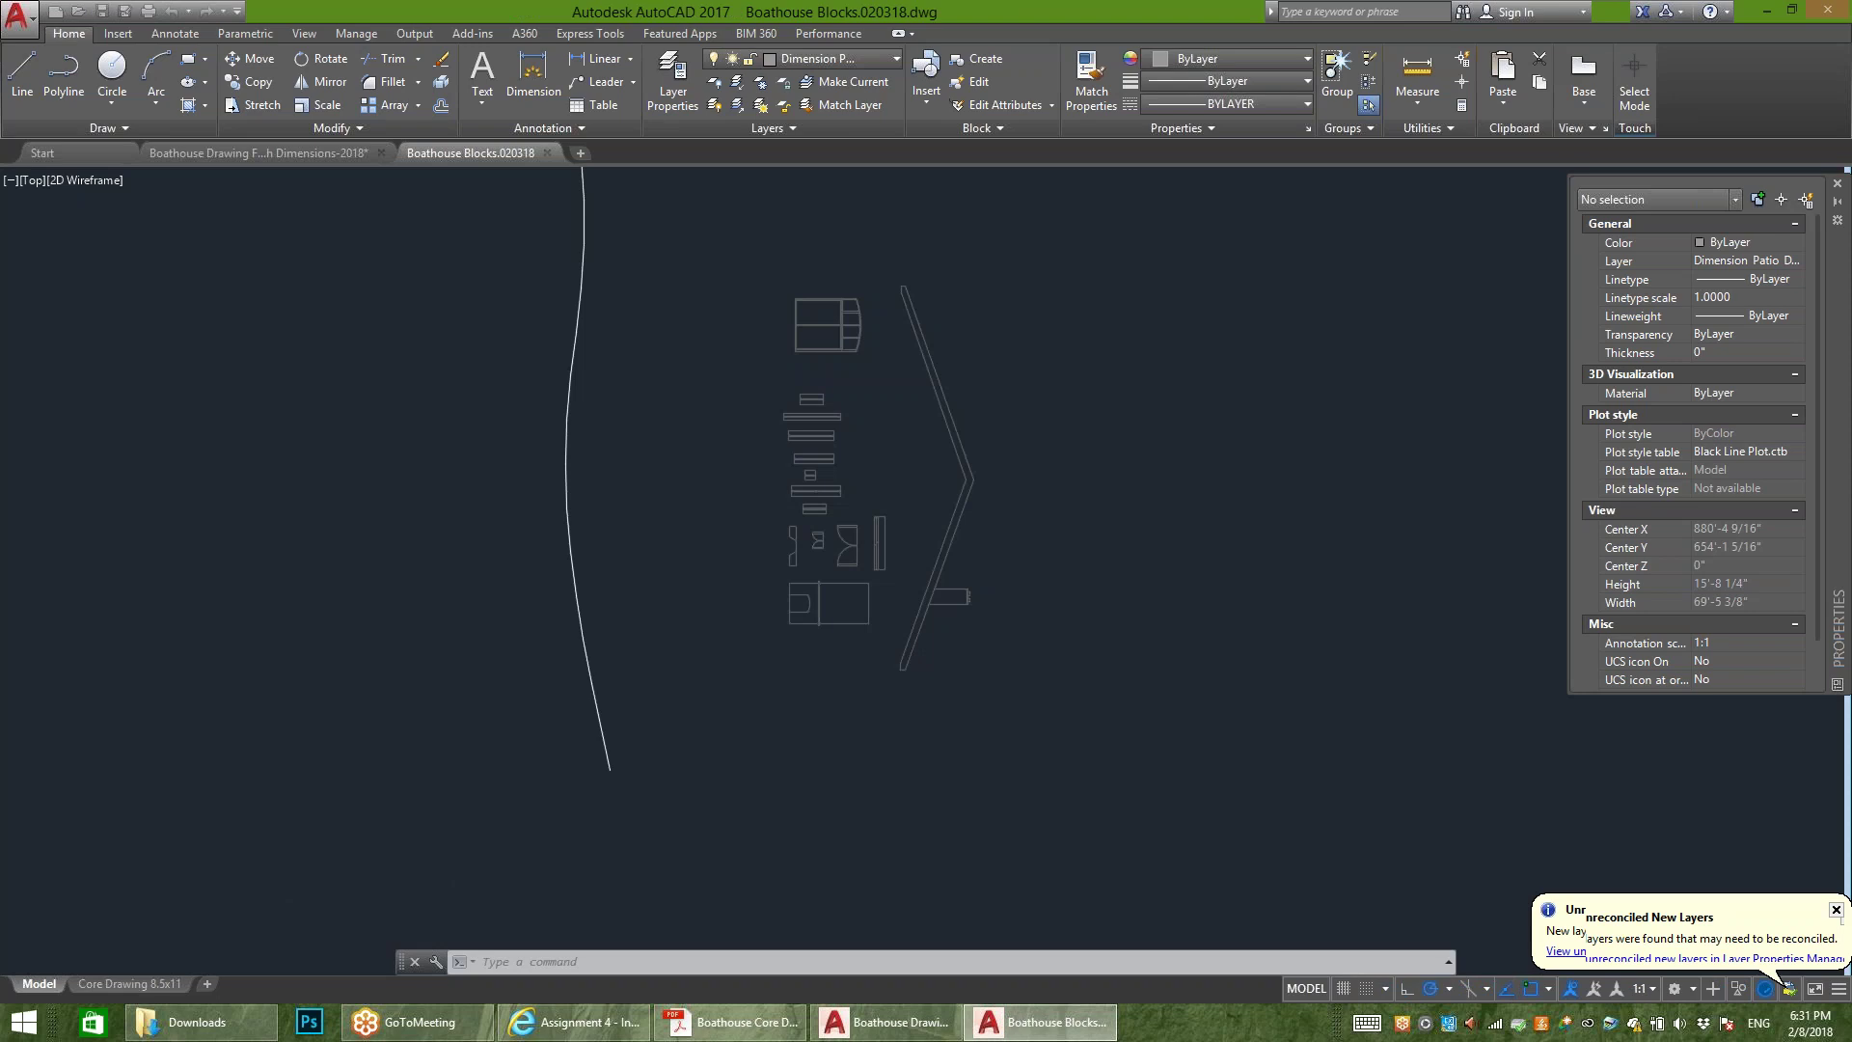
# Step: Exit the Dimension command in the boathouse floor plan drawing and return to the Boathouse Blocks.020318 drawing
pyautogui.click(258, 152)
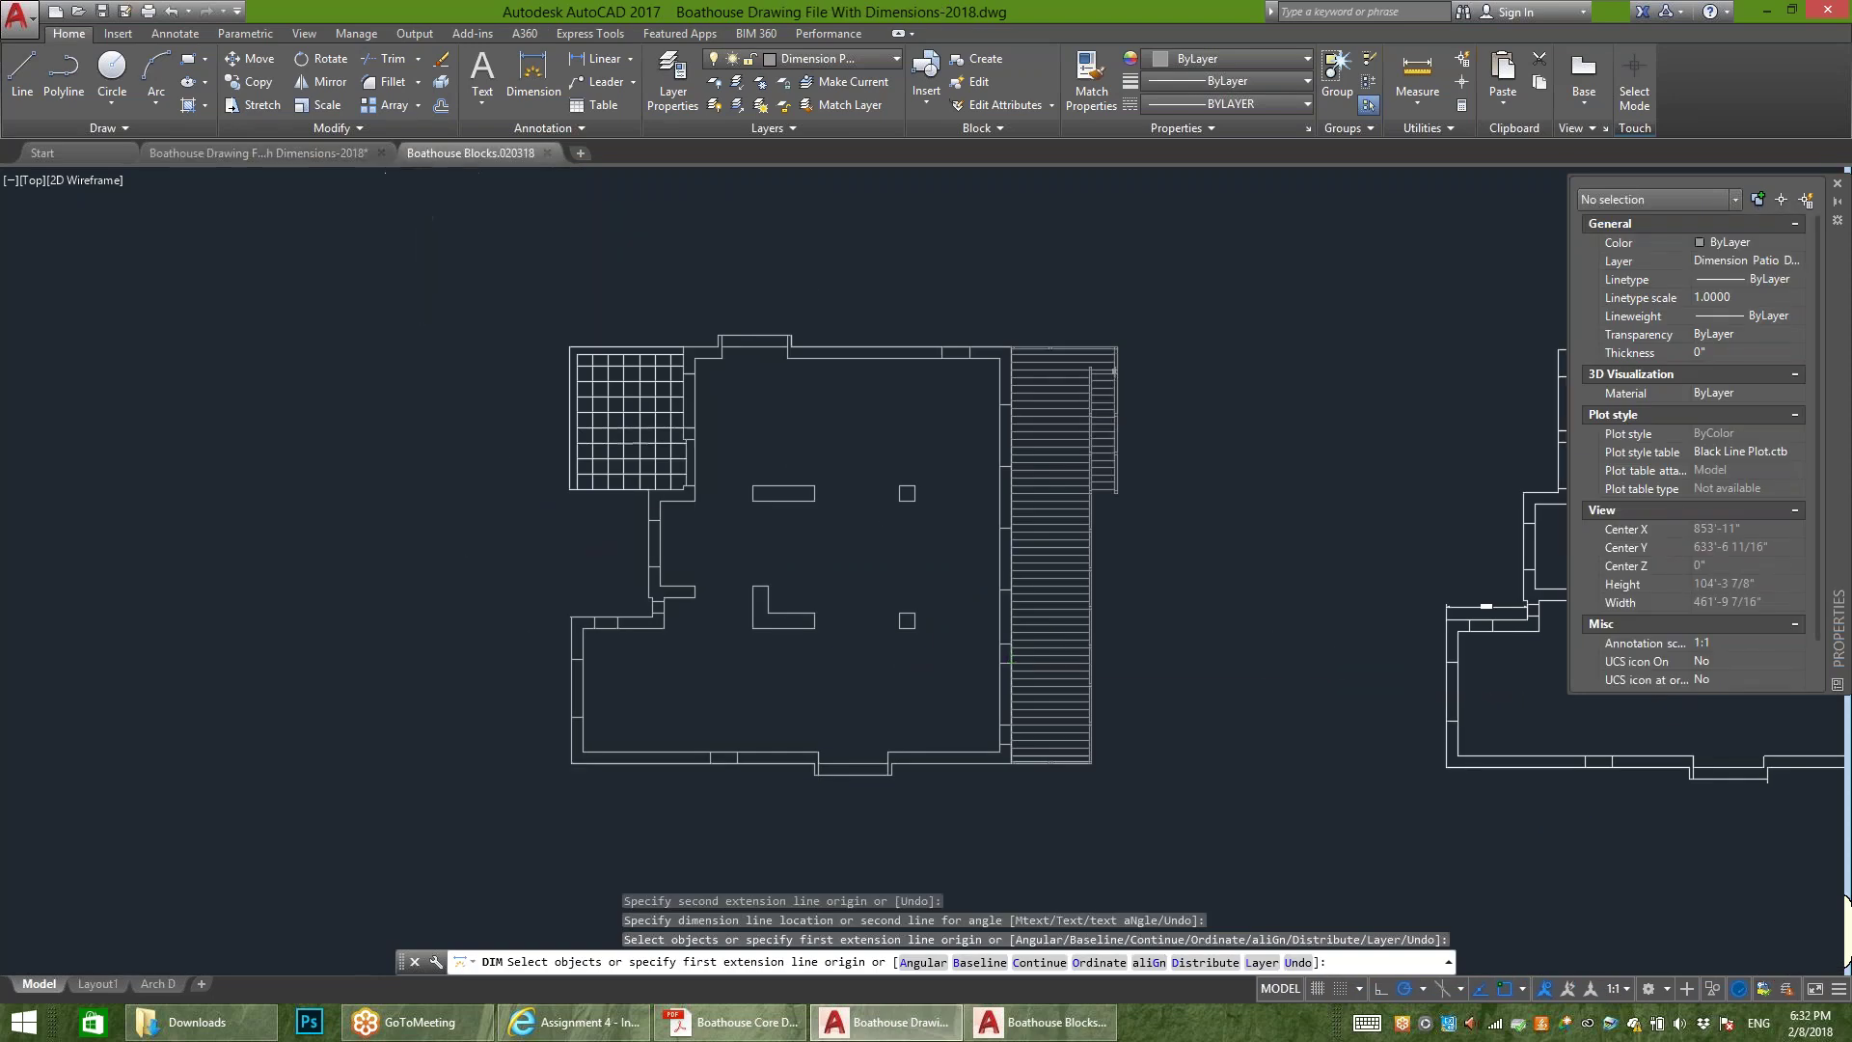
pyautogui.press('Escape')
pyautogui.click(470, 152)
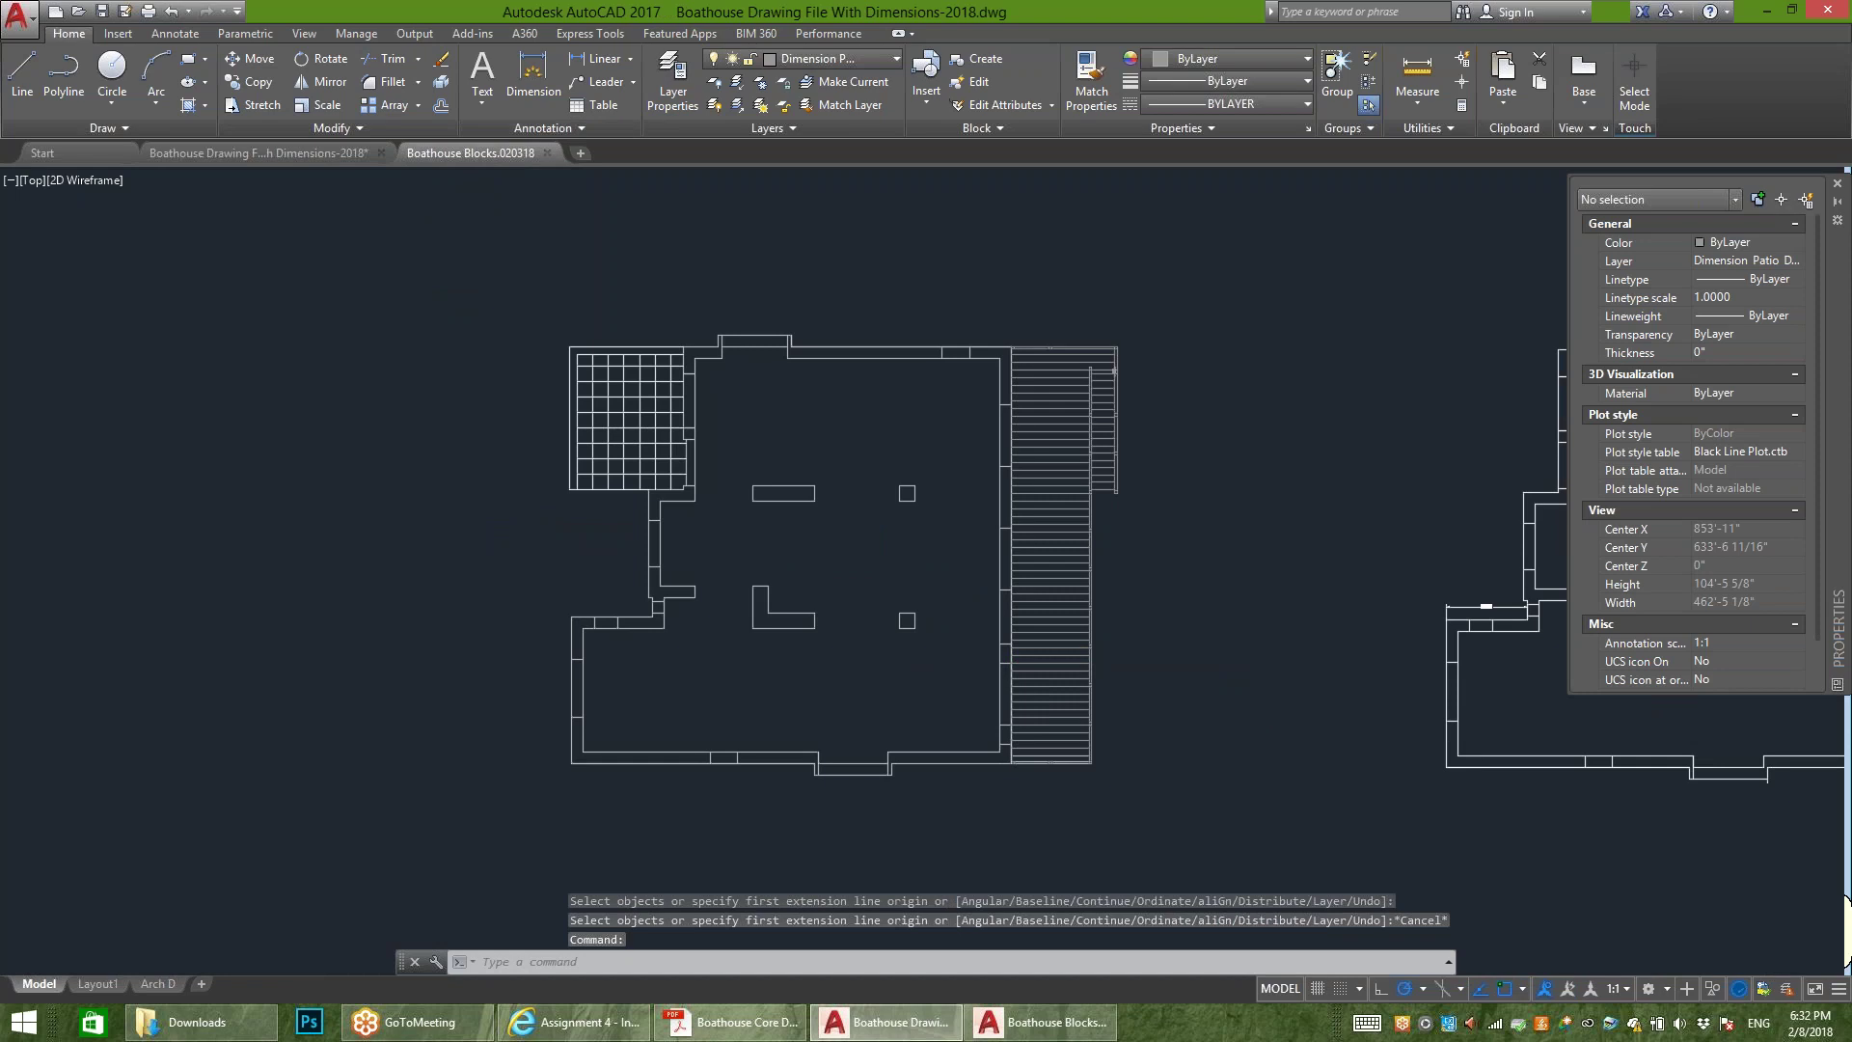
# Step: Move the Roof block horizontally to the right, well clear of the column of window and door blocks
pyautogui.scroll(-1, 538, 454)
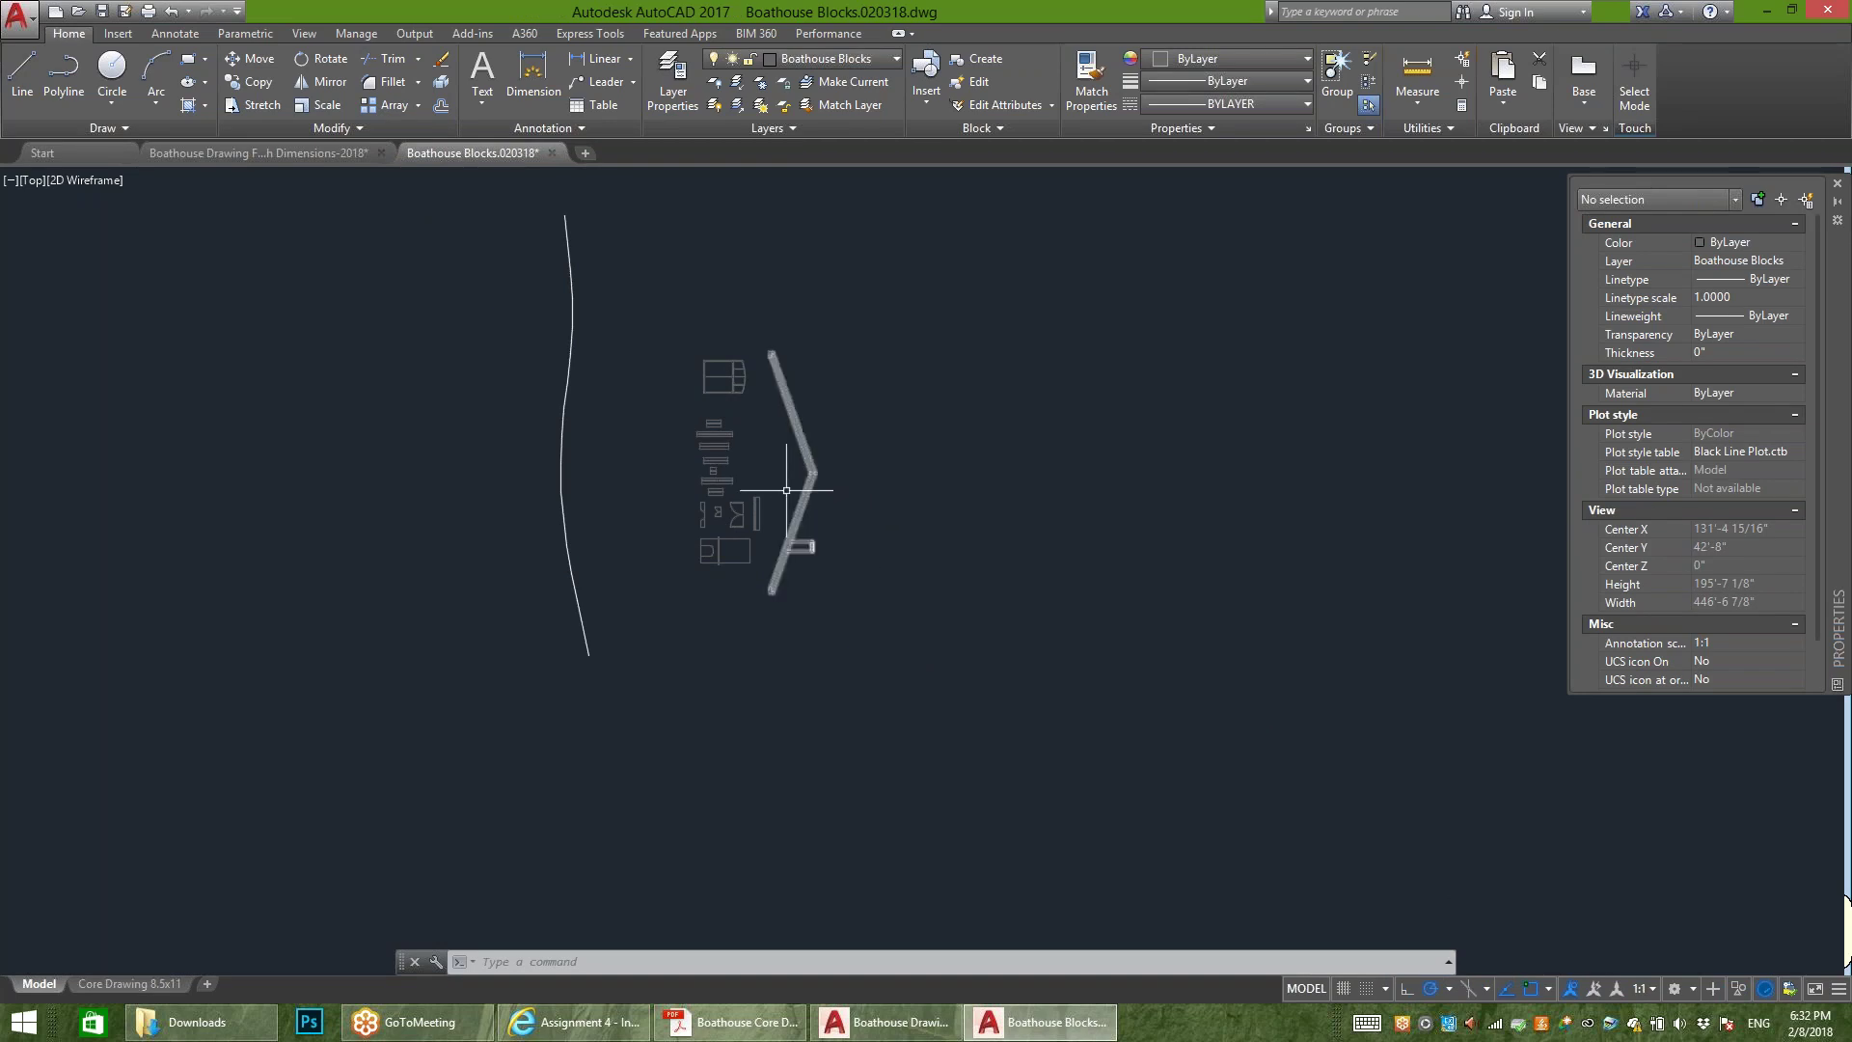
pyautogui.scroll(6, 720, 455)
pyautogui.scroll(-2, 715, 450)
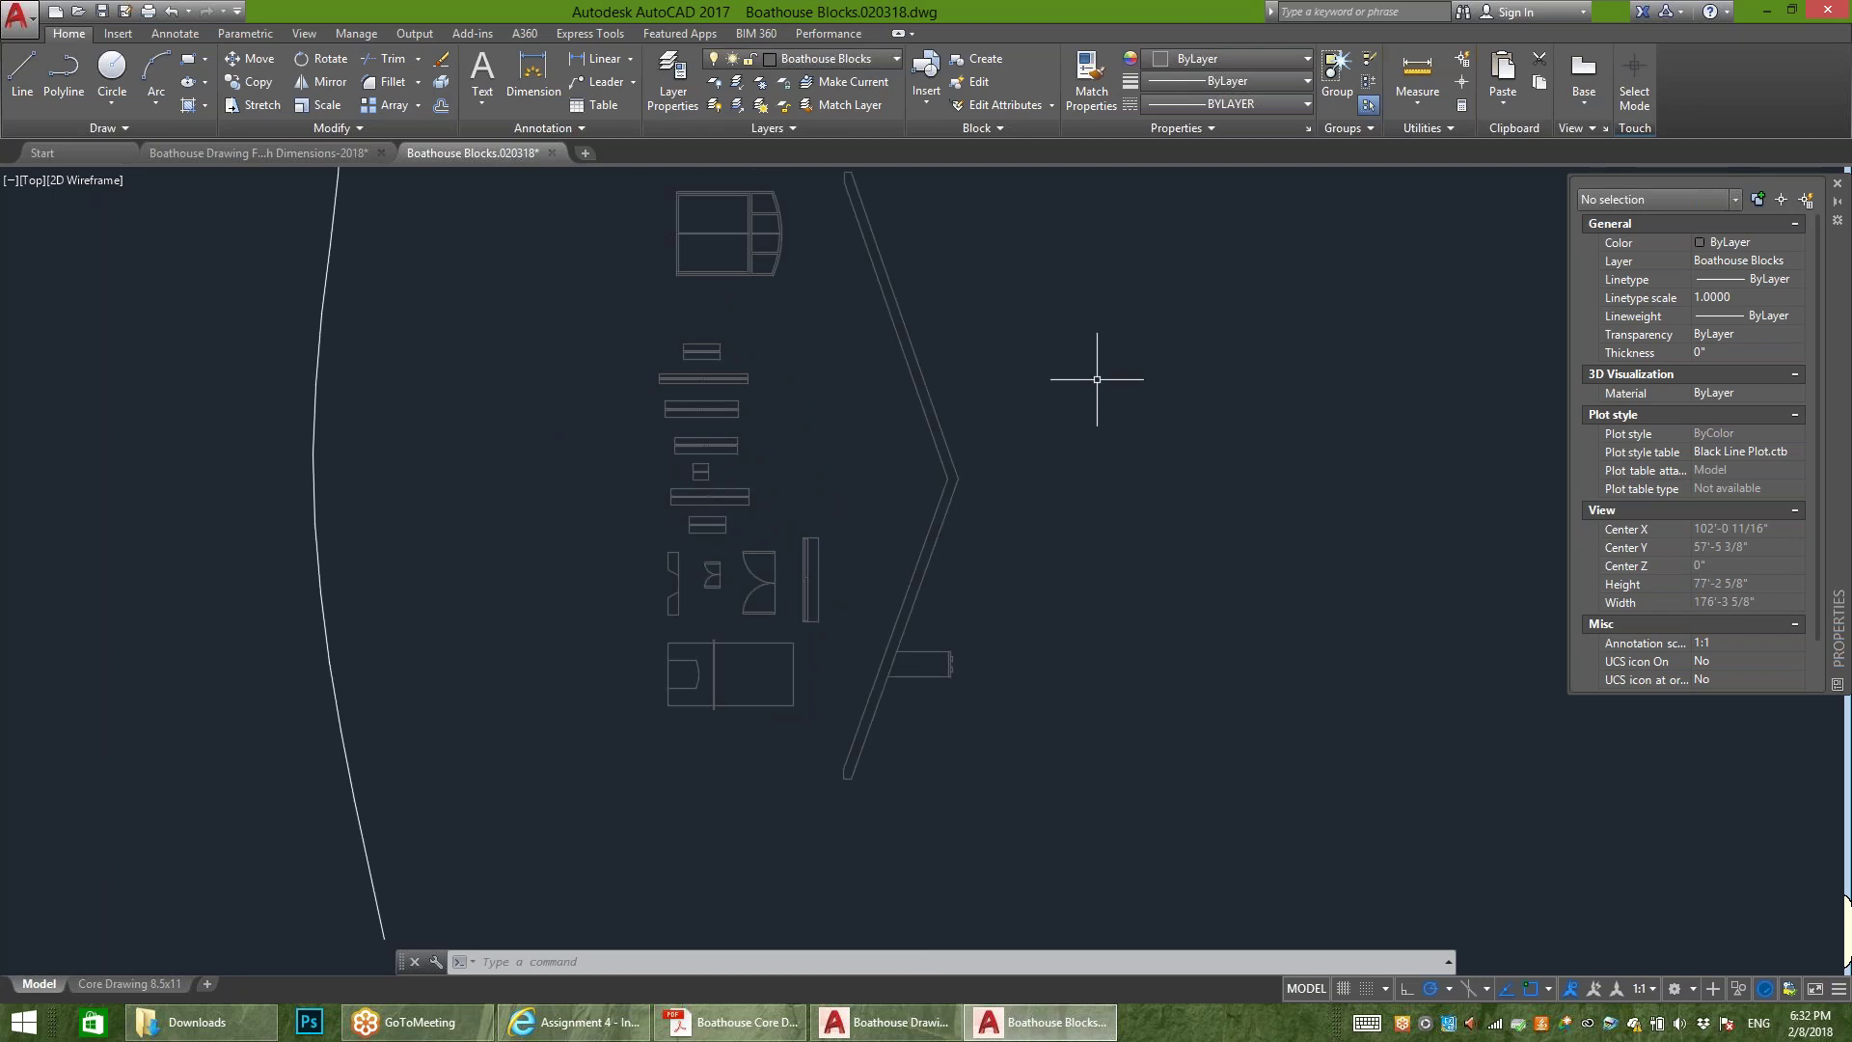
pyautogui.moveTo(1091, 381); pyautogui.dragTo(934, 554)
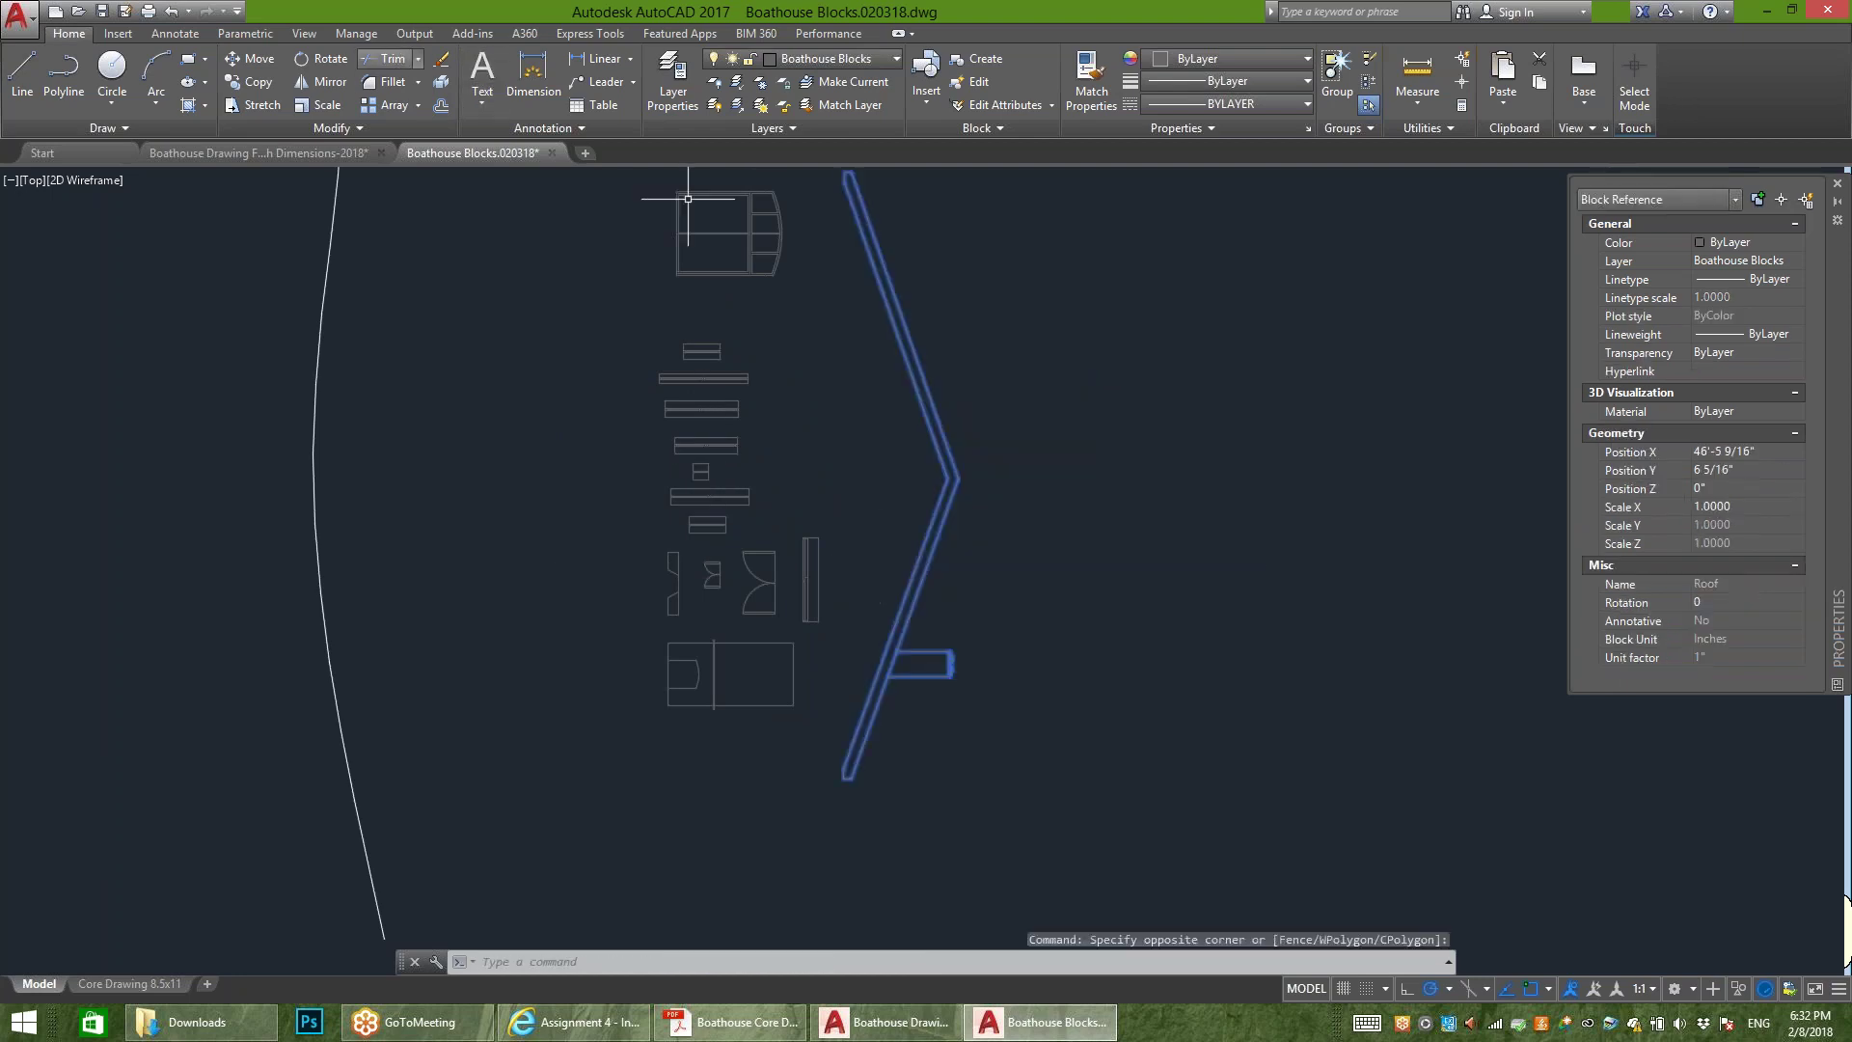
pyautogui.press('m')
pyautogui.press('space')
pyautogui.click(1085, 463)
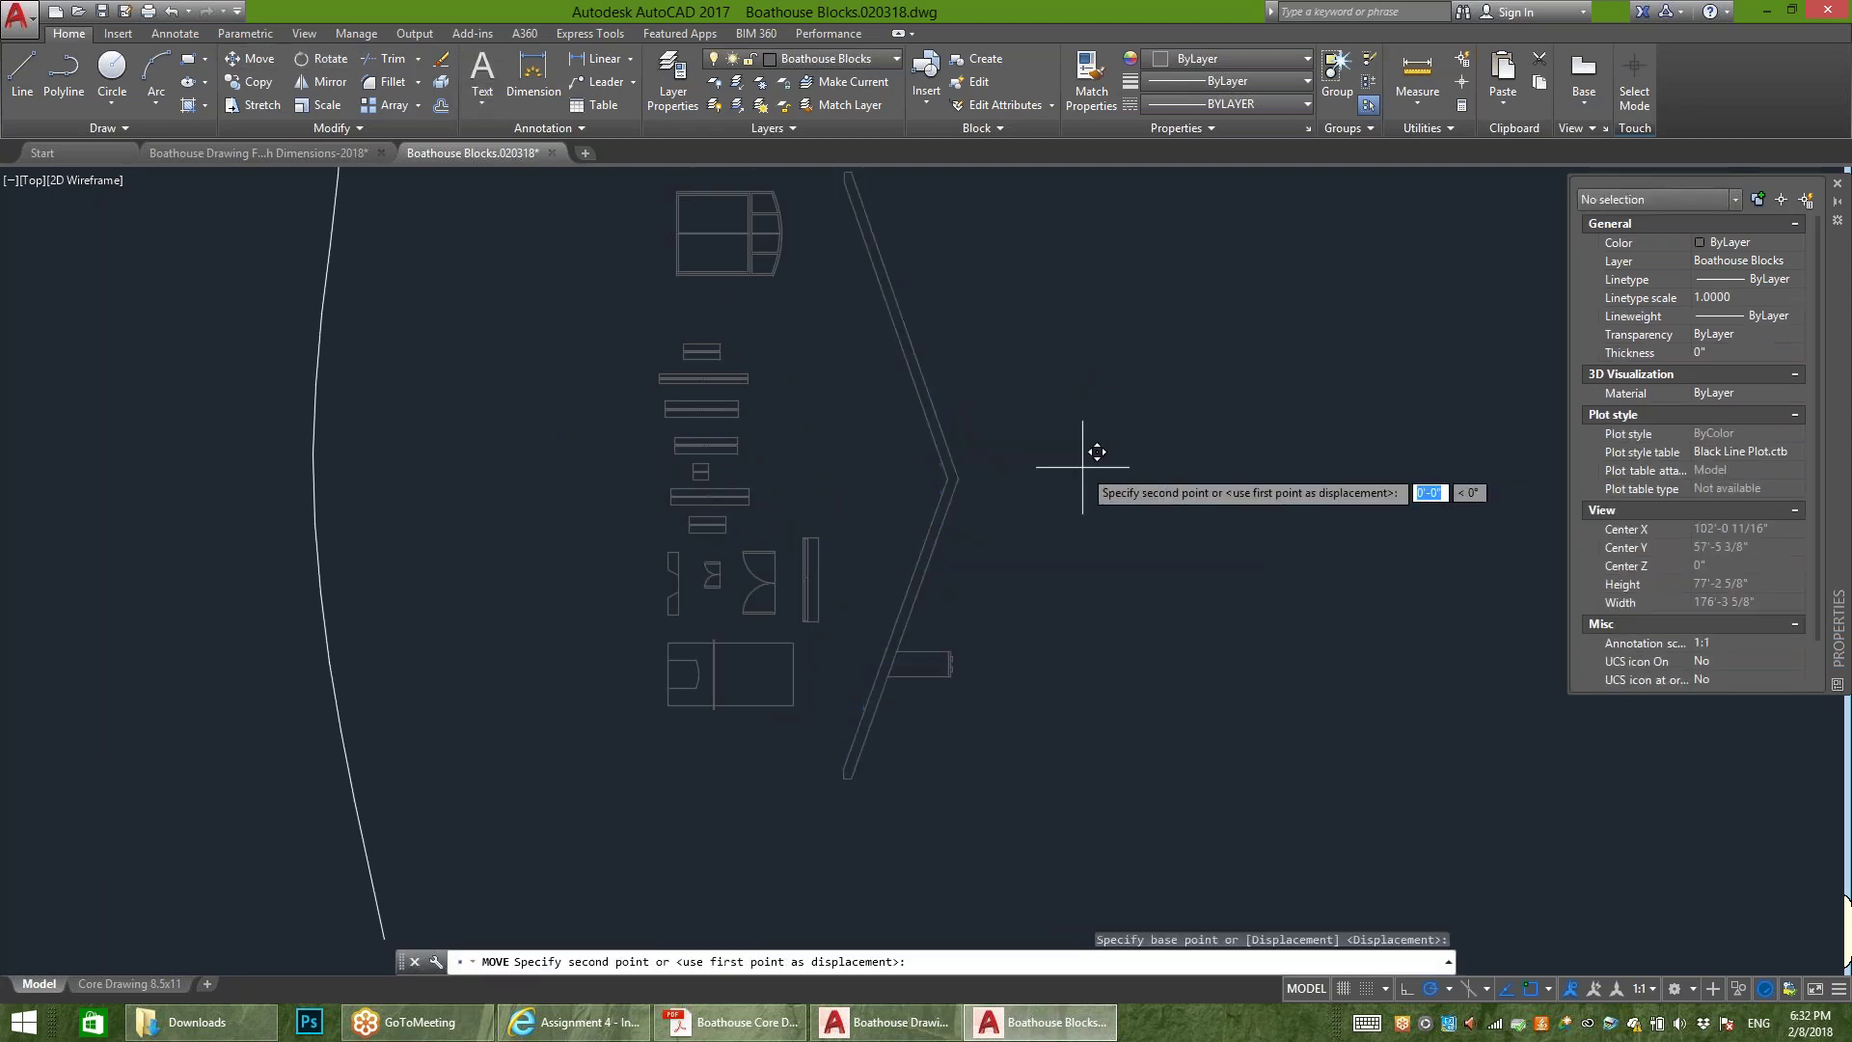
pyautogui.click(1370, 470)
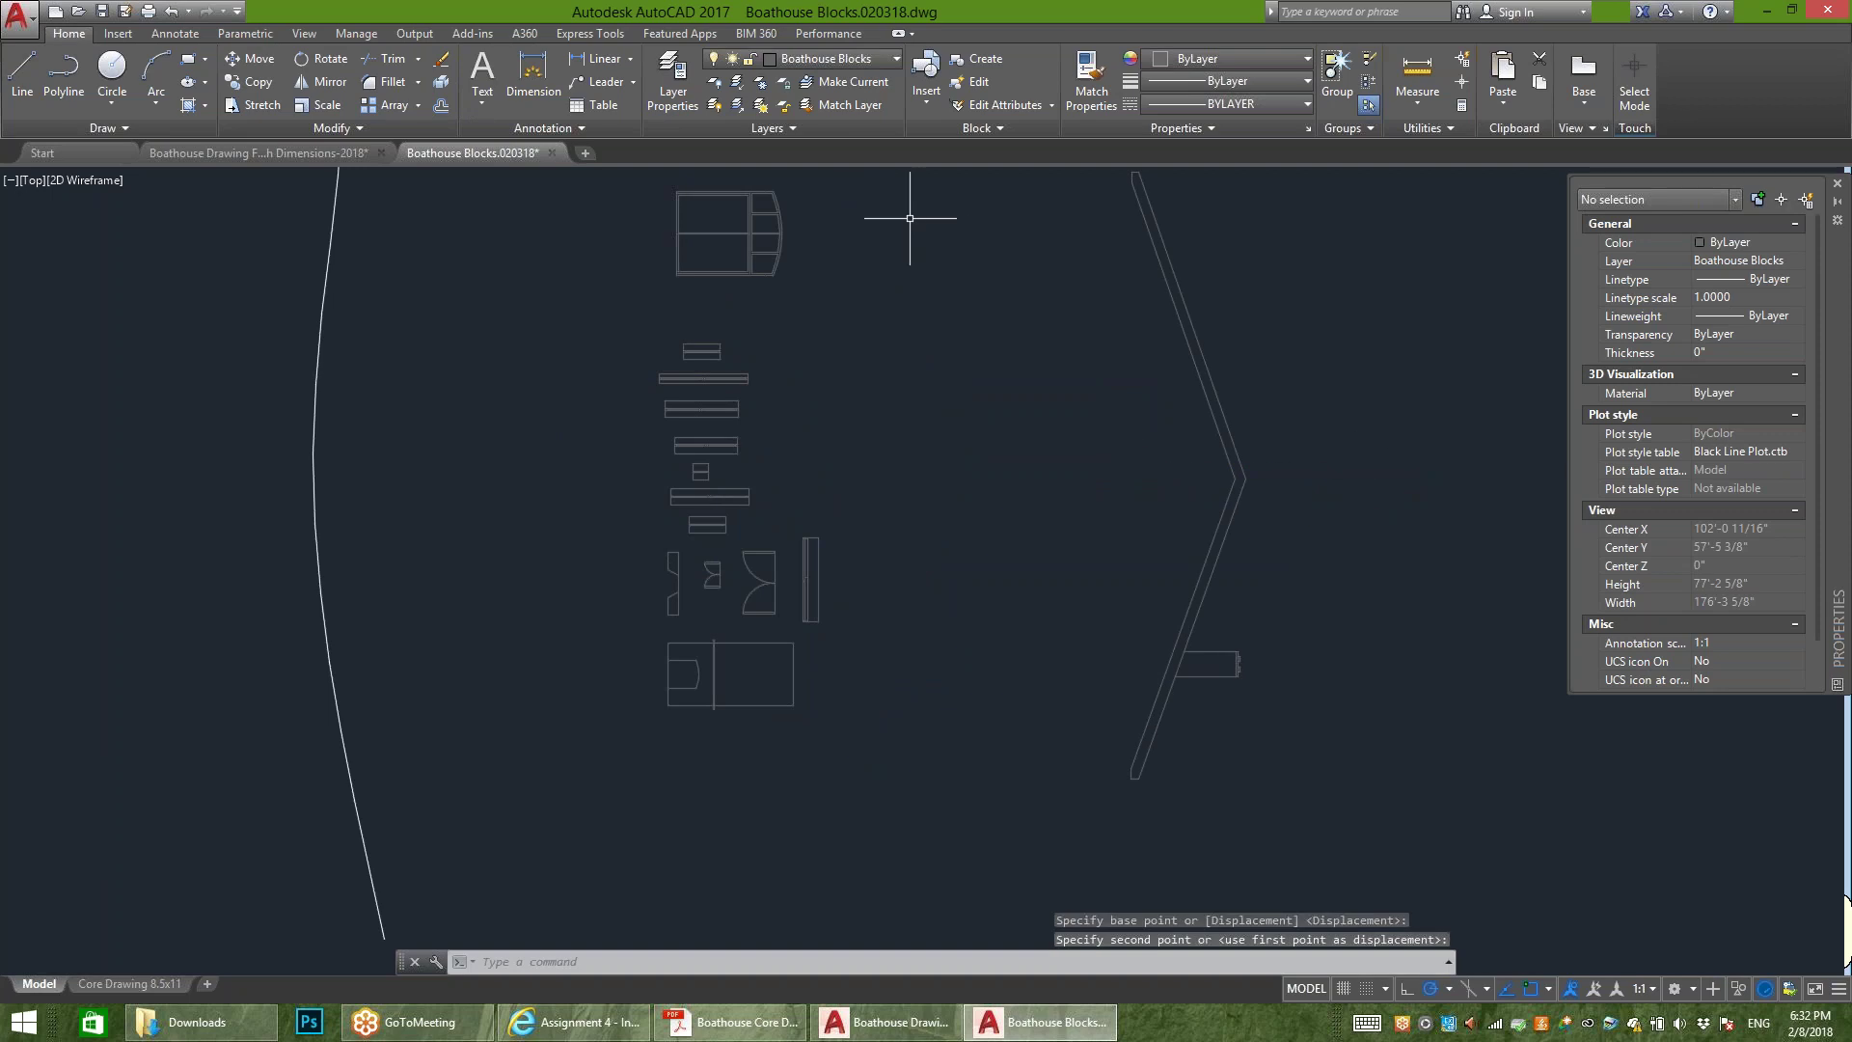
# Step: Move the BH Window 1 block above the small window blocks horizontally toward the roof block
pyautogui.click(856, 314)
pyautogui.click(622, 211)
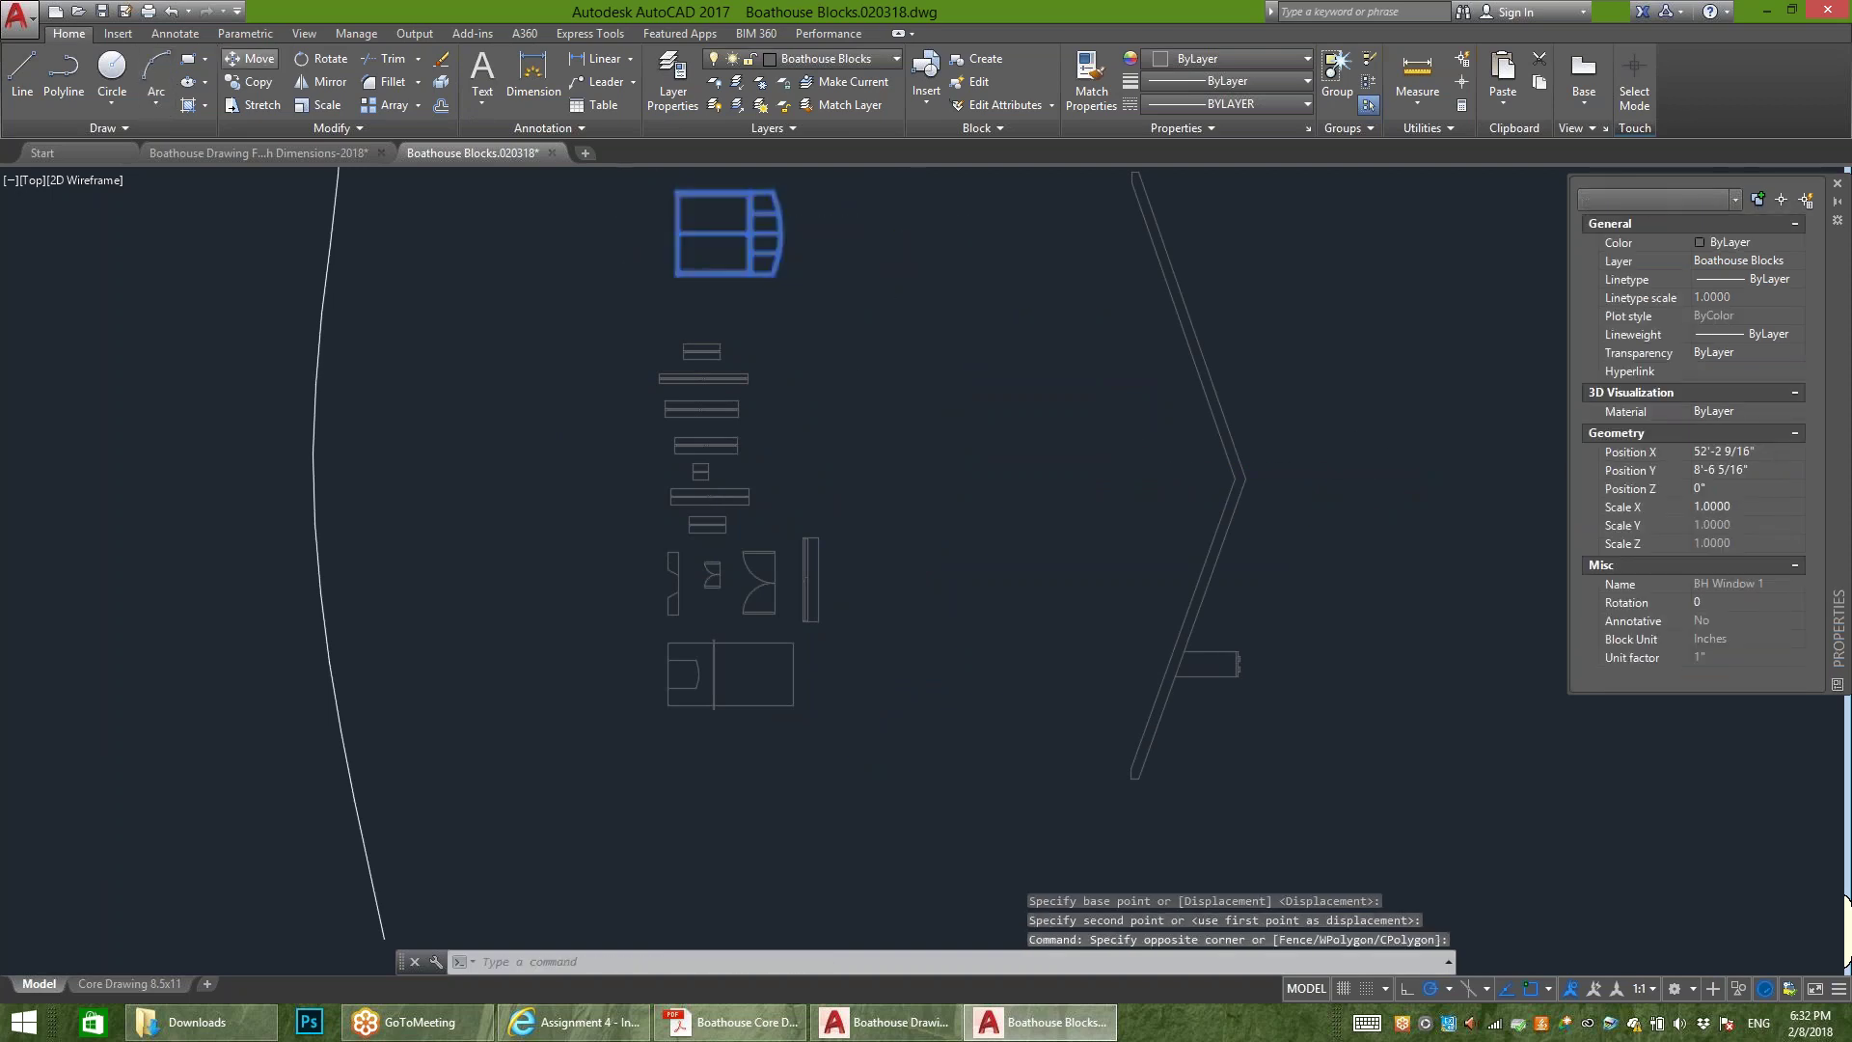
pyautogui.press('m')
pyautogui.press('space')
pyautogui.click(921, 298)
pyautogui.click(1208, 296)
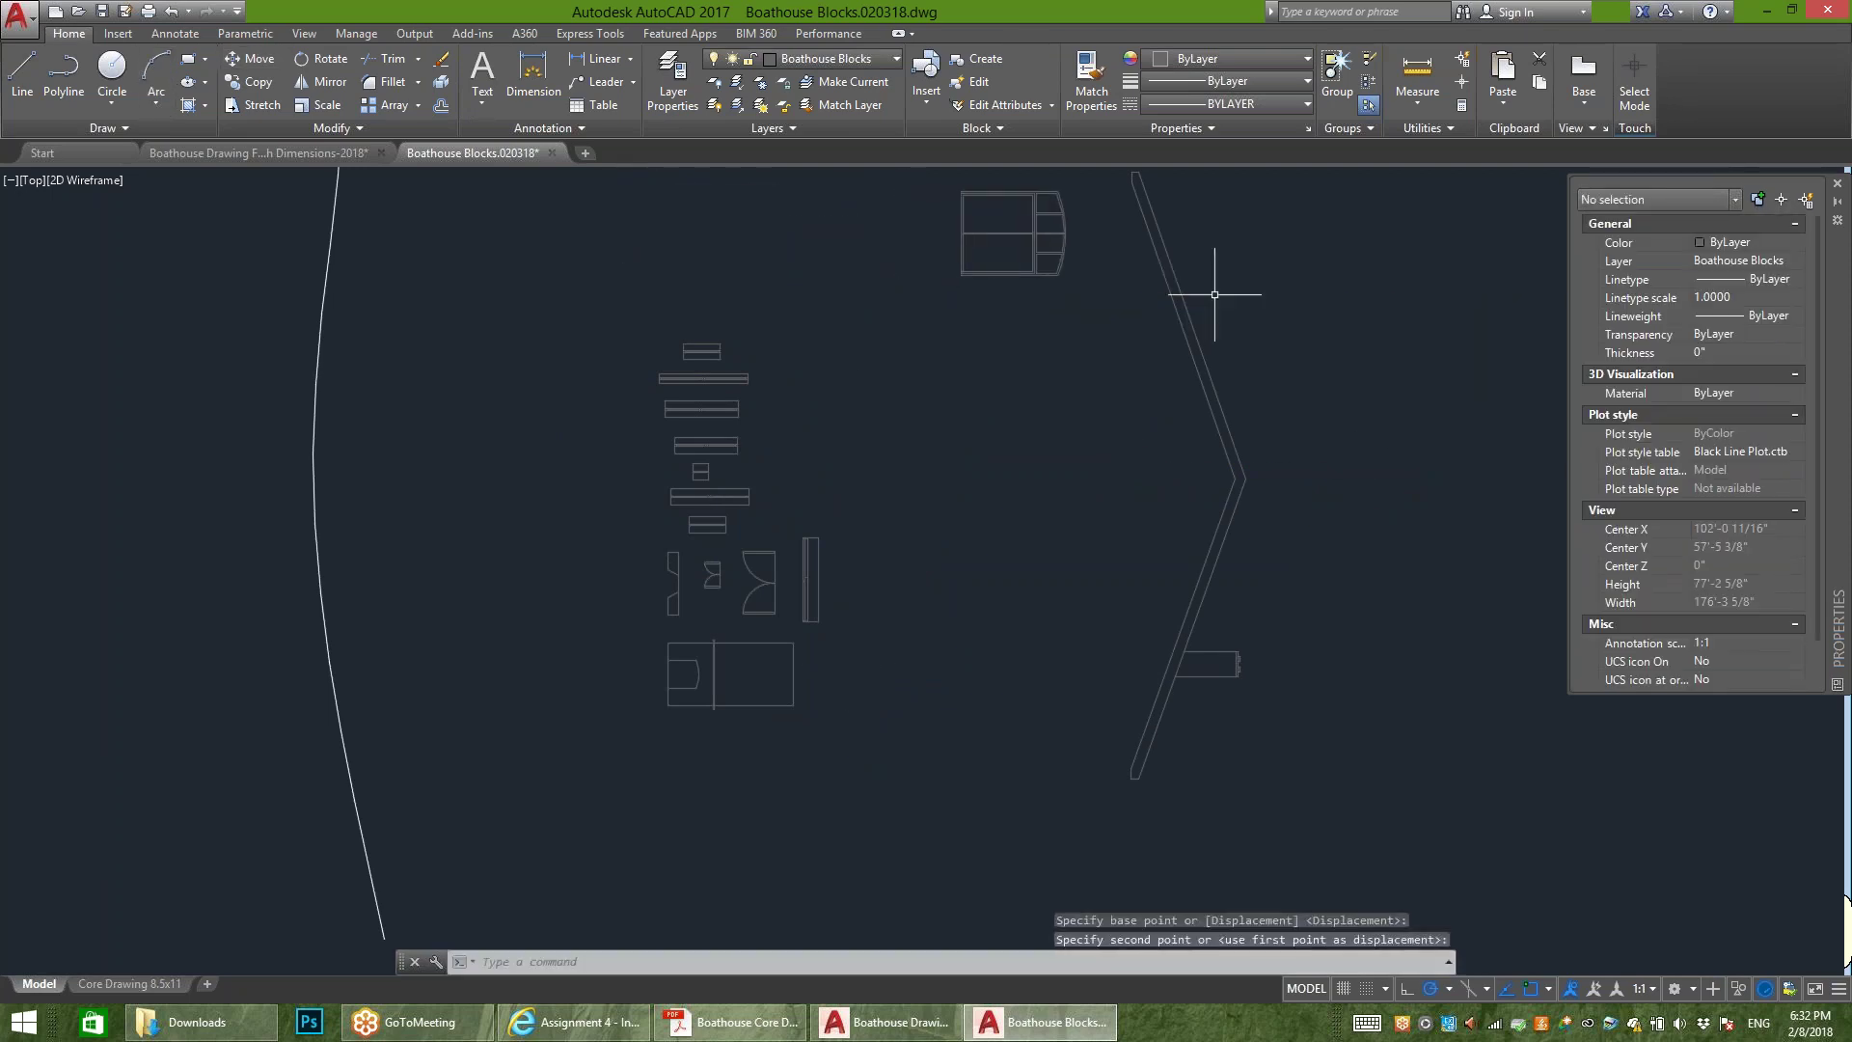
# Step: Move the BH Section Fireplace block from below the door blocks horizontally to the right, into the space before the roof
pyautogui.click(852, 749)
pyautogui.click(603, 632)
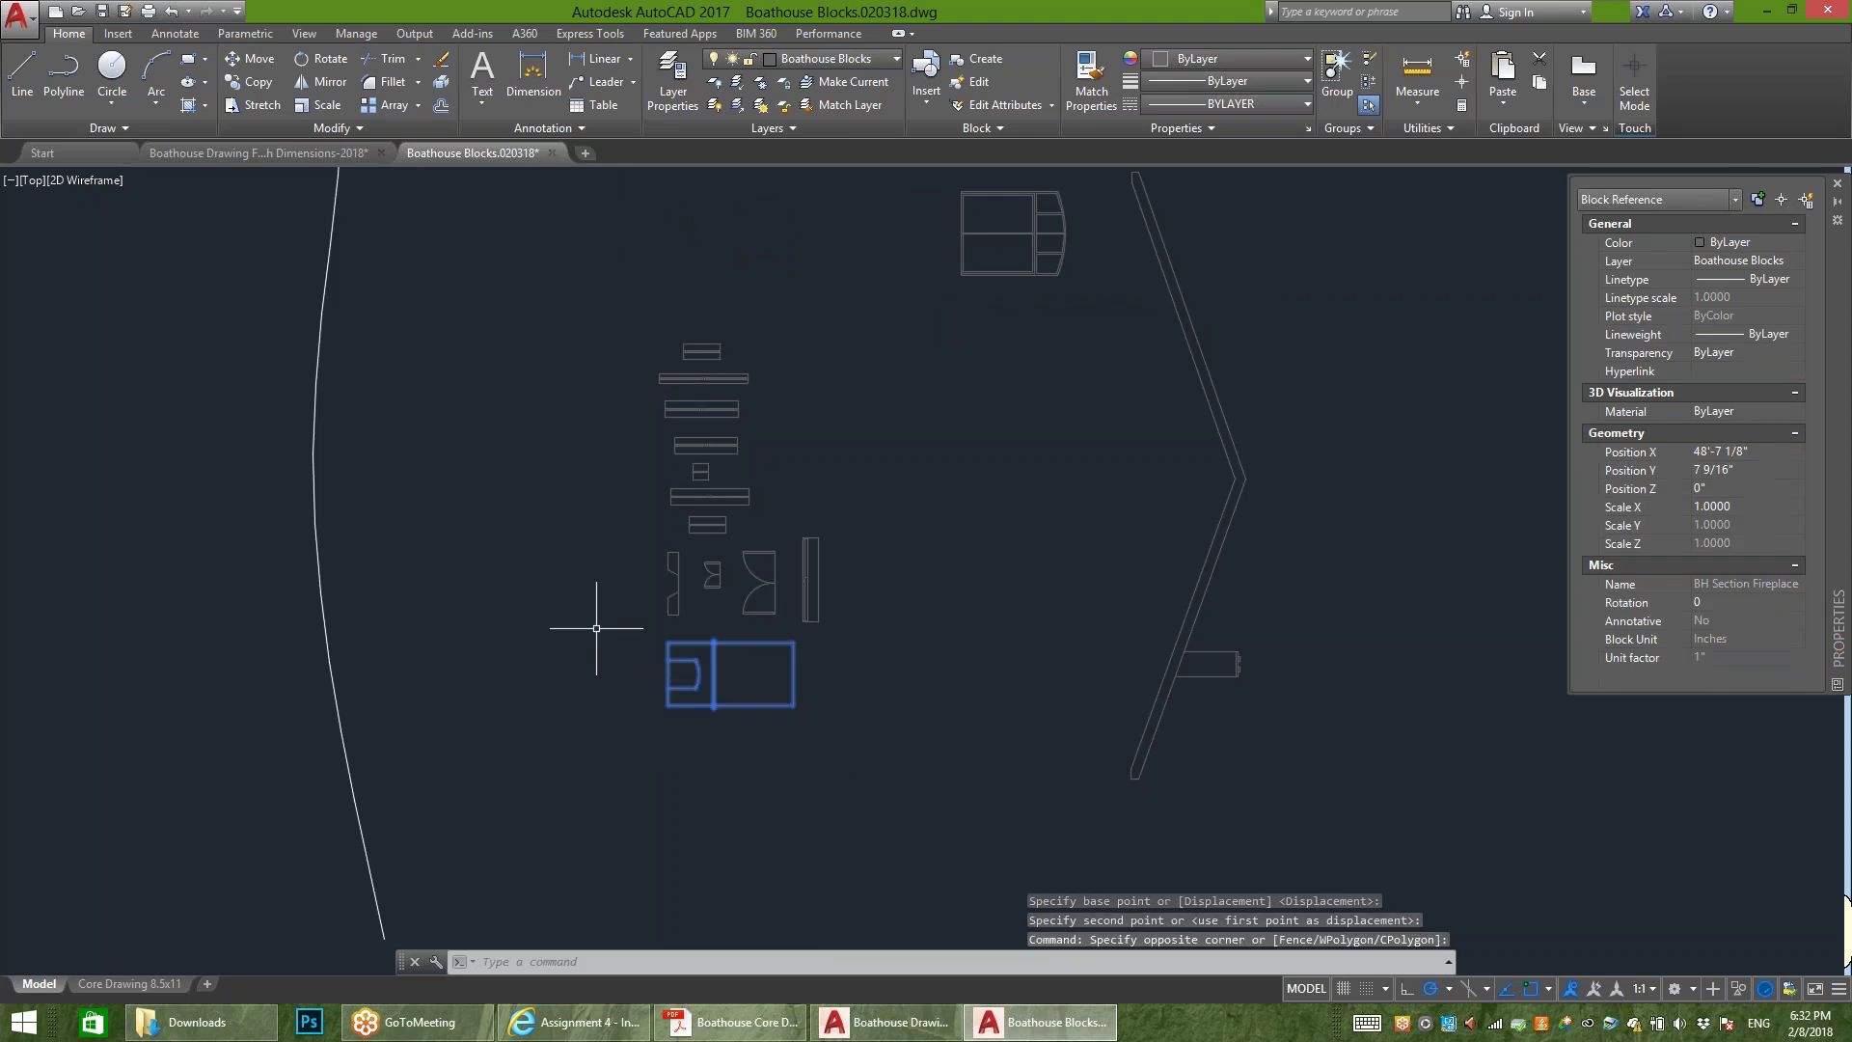
pyautogui.press('m')
pyautogui.press('space')
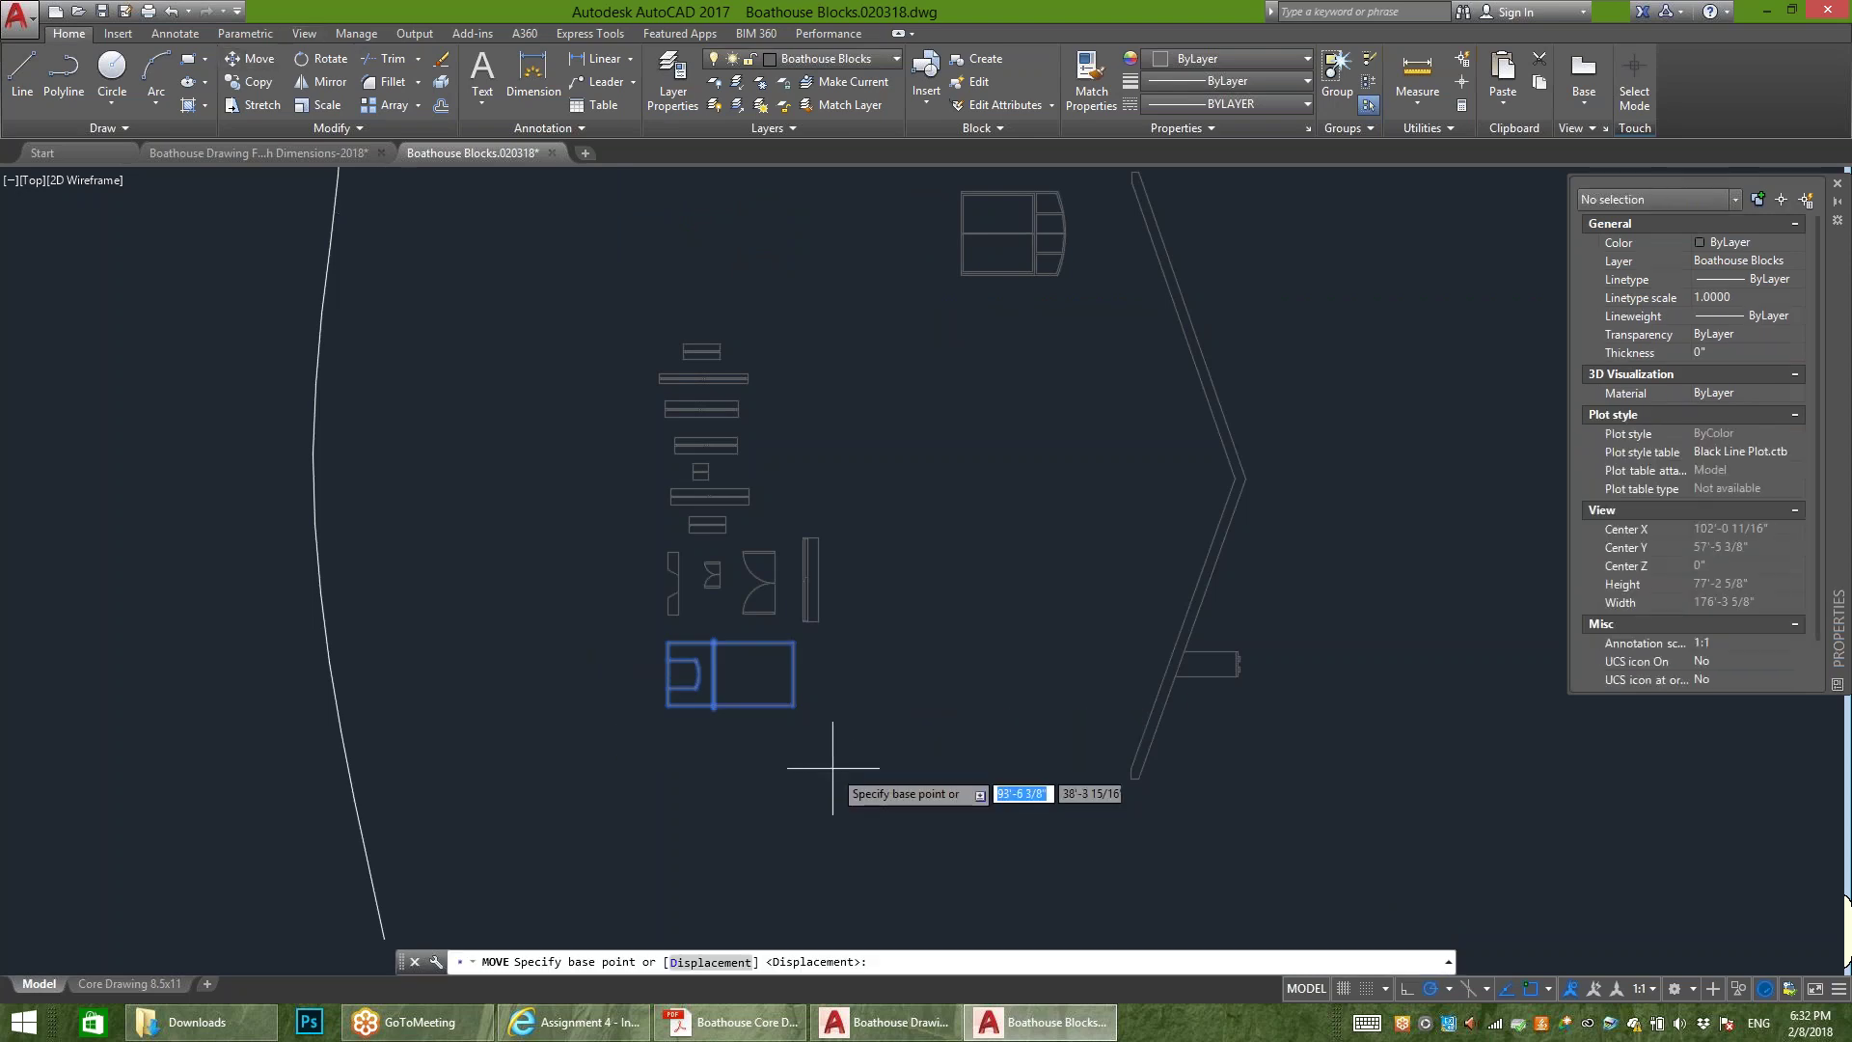
pyautogui.click(831, 762)
pyautogui.click(1075, 759)
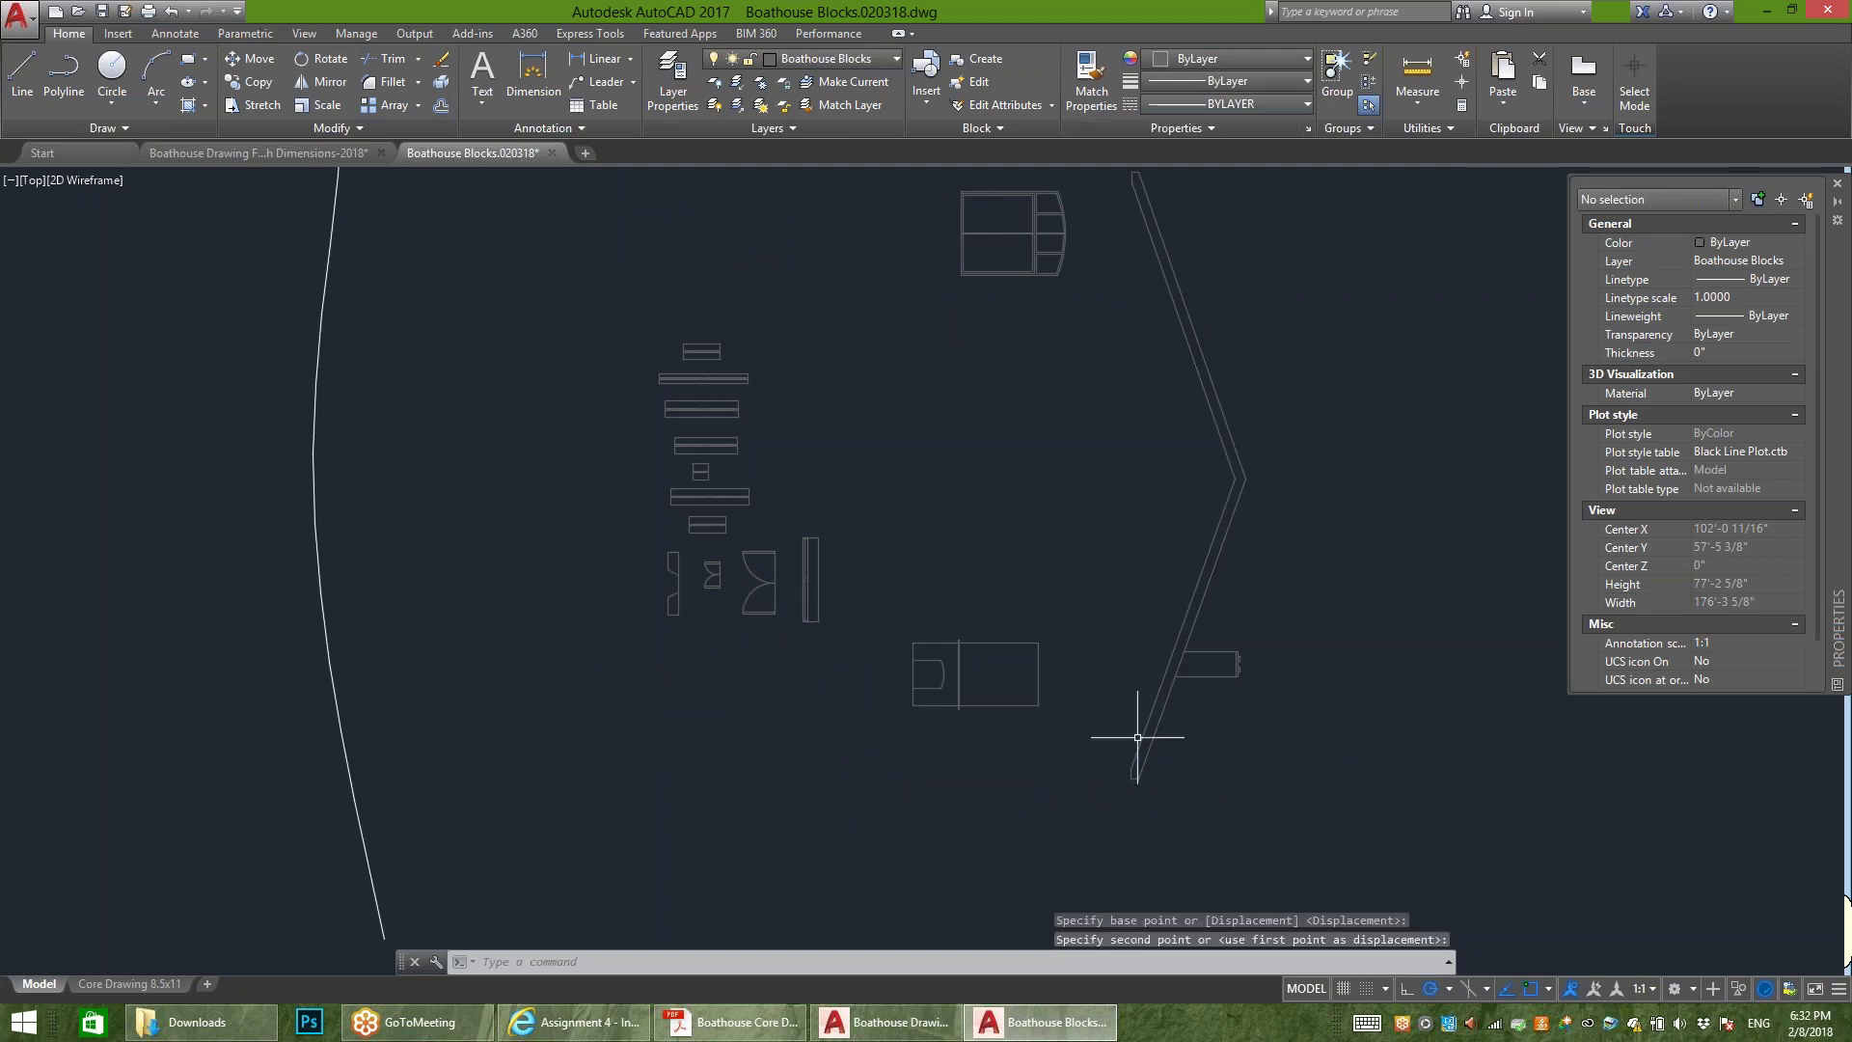
# Step: Switch to the Boathouse Drawing File With Dimensions-2018 drawing and bring both floor plans and the empty space beside them into view
pyautogui.click(1051, 1023)
pyautogui.click(1052, 1023)
pyautogui.click(270, 160)
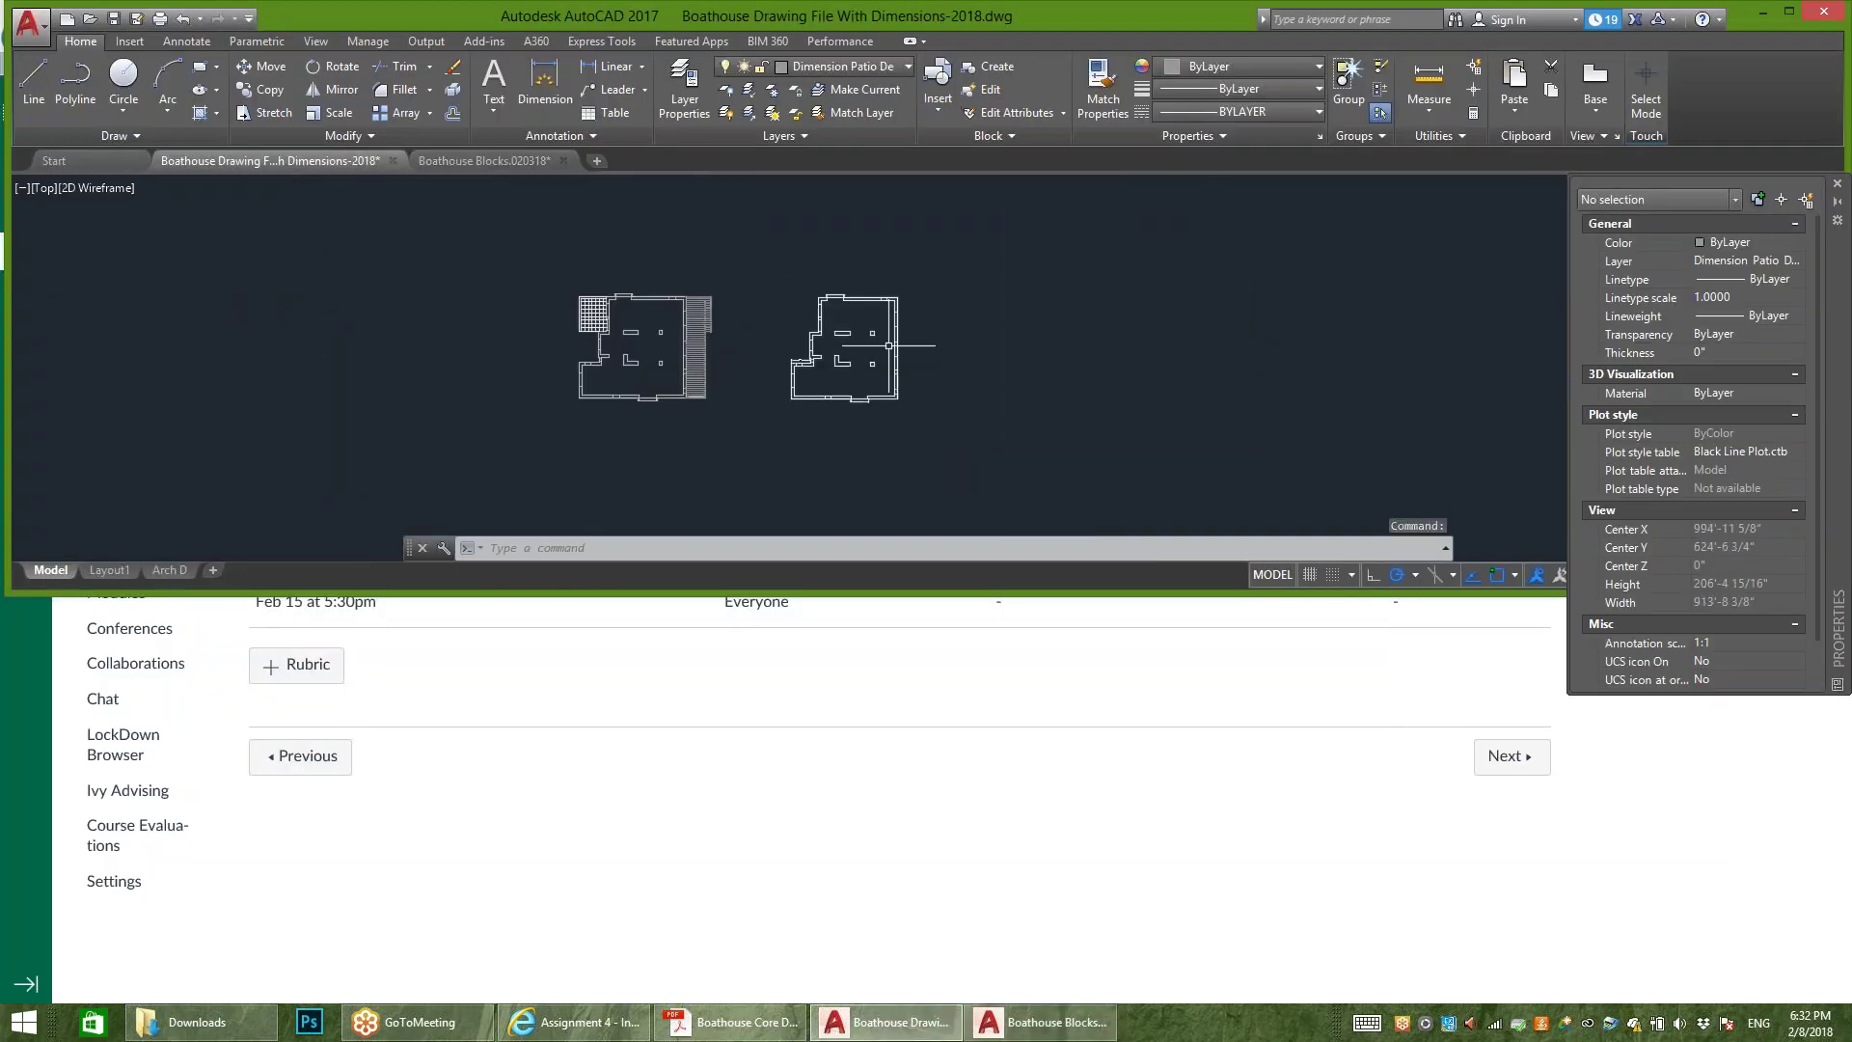
pyautogui.scroll(5, 881, 370)
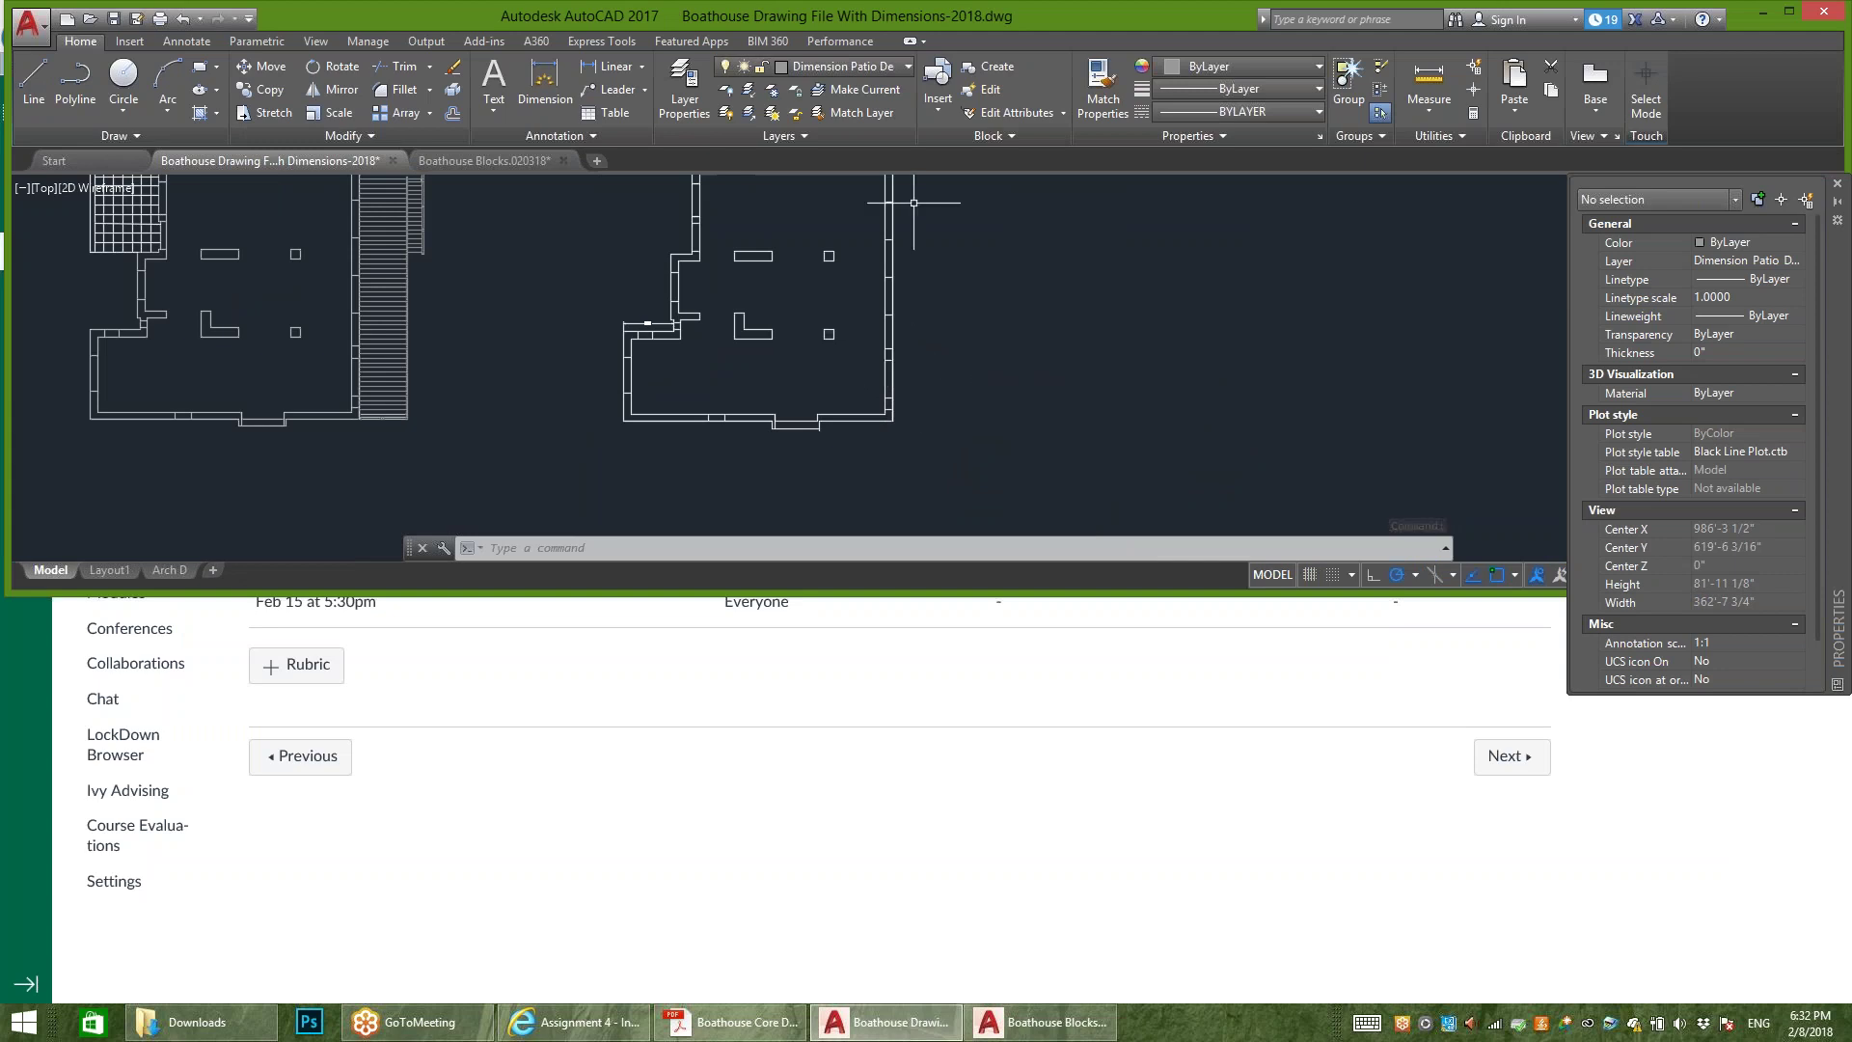
pyautogui.scroll(-2, 902, 360)
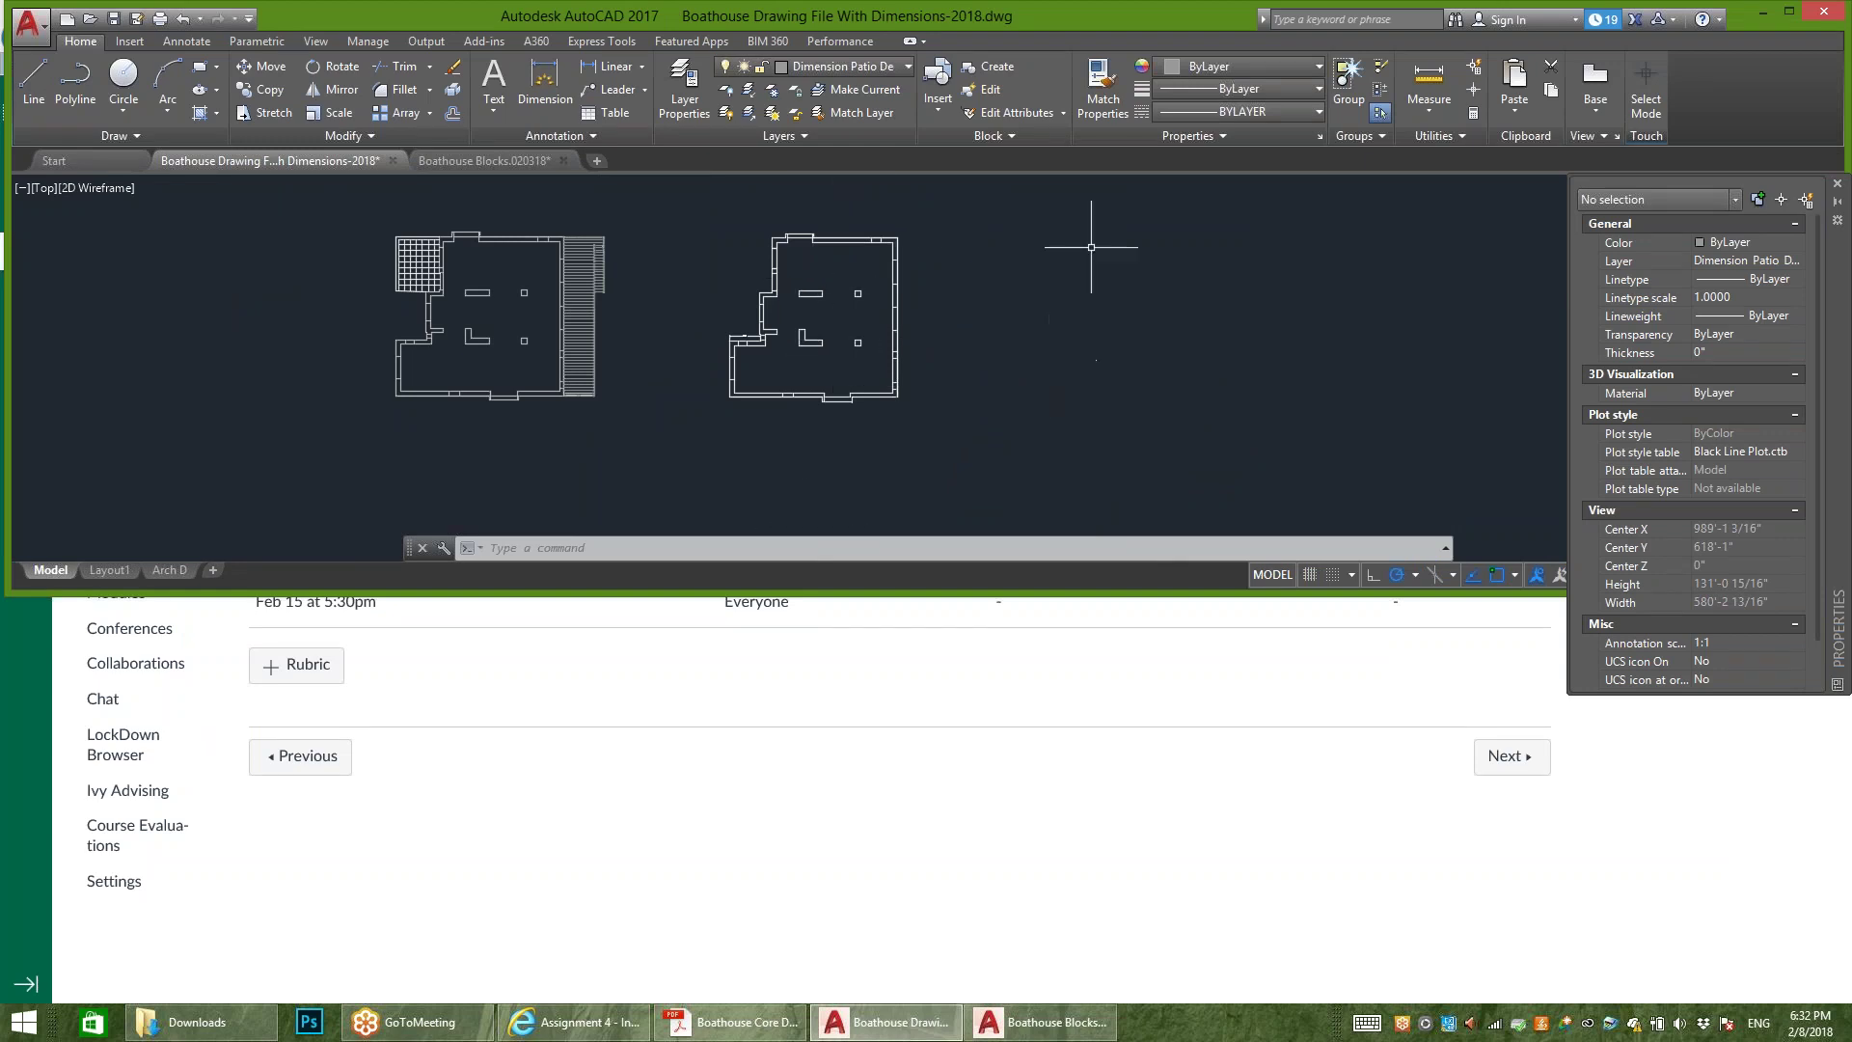
pyautogui.scroll(2, 926, 345)
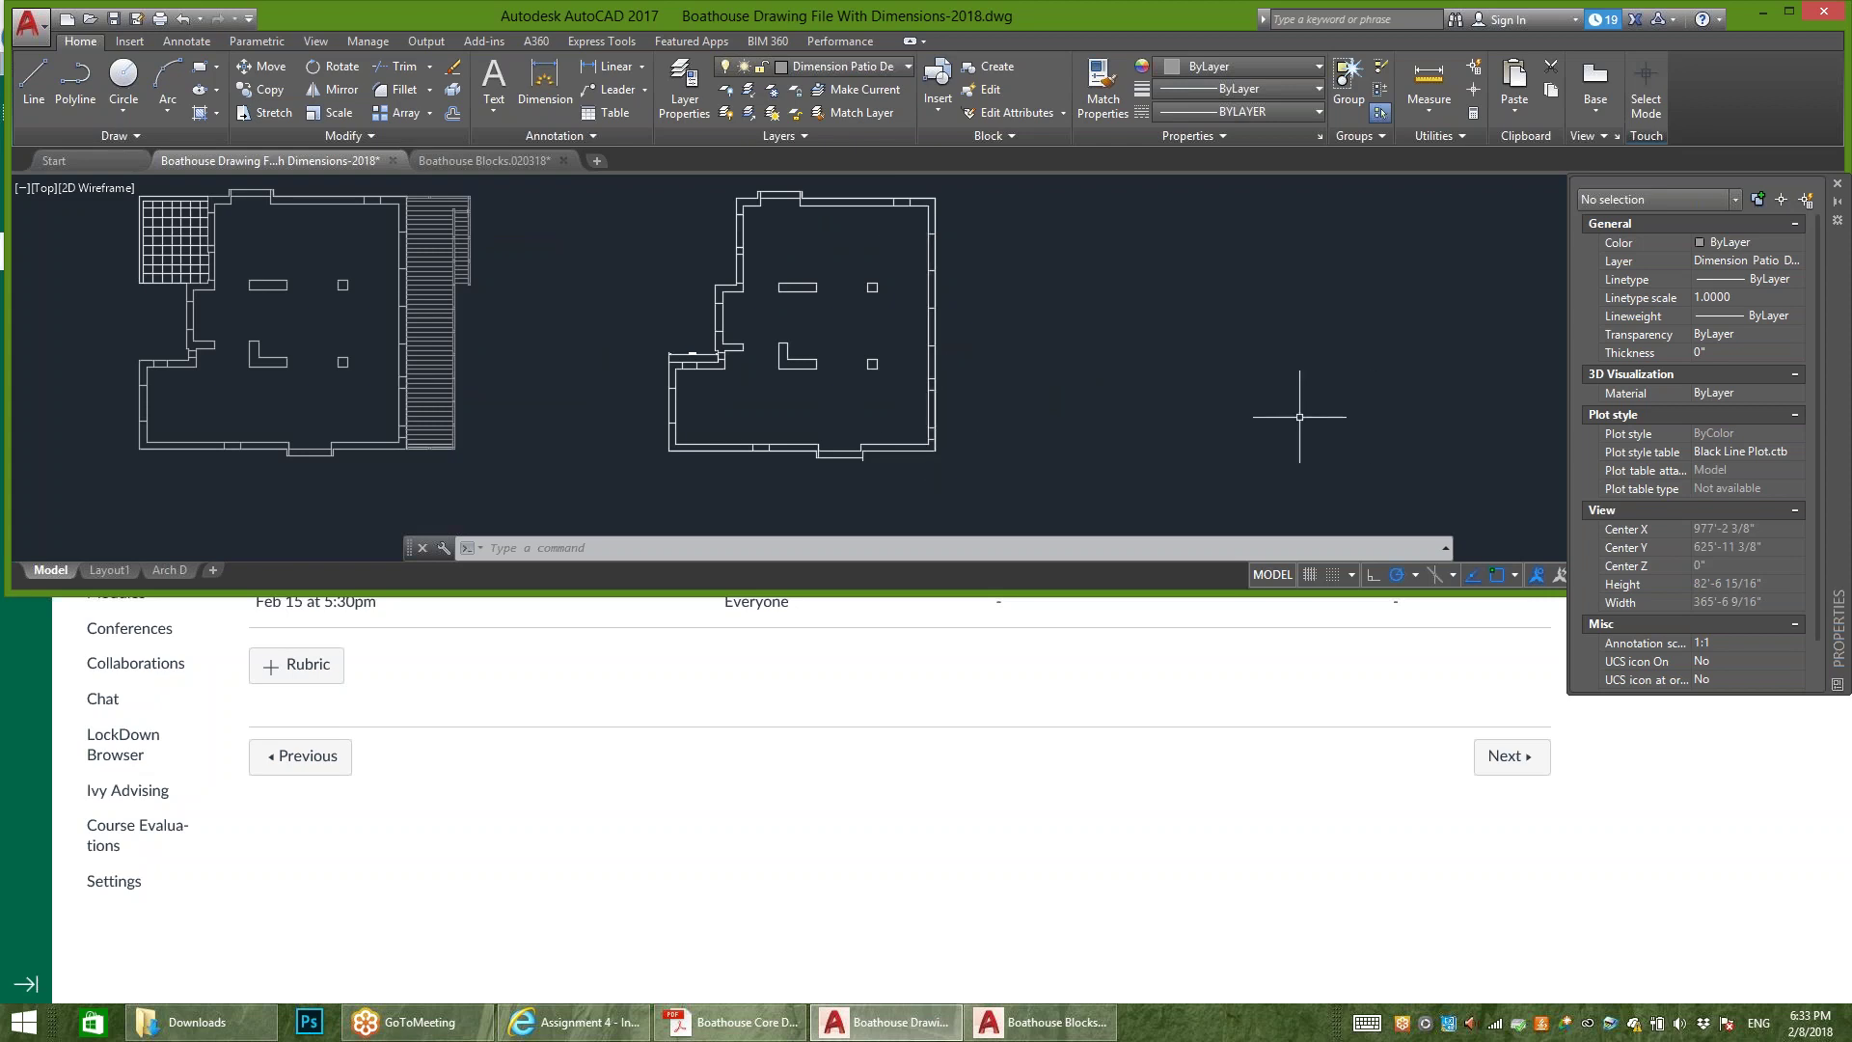
# Step: Switch to the Boathouse Blocks.020318 drawing and select the BH Plan Fireplace, both door blocks and the tall block beside them
pyautogui.click(488, 160)
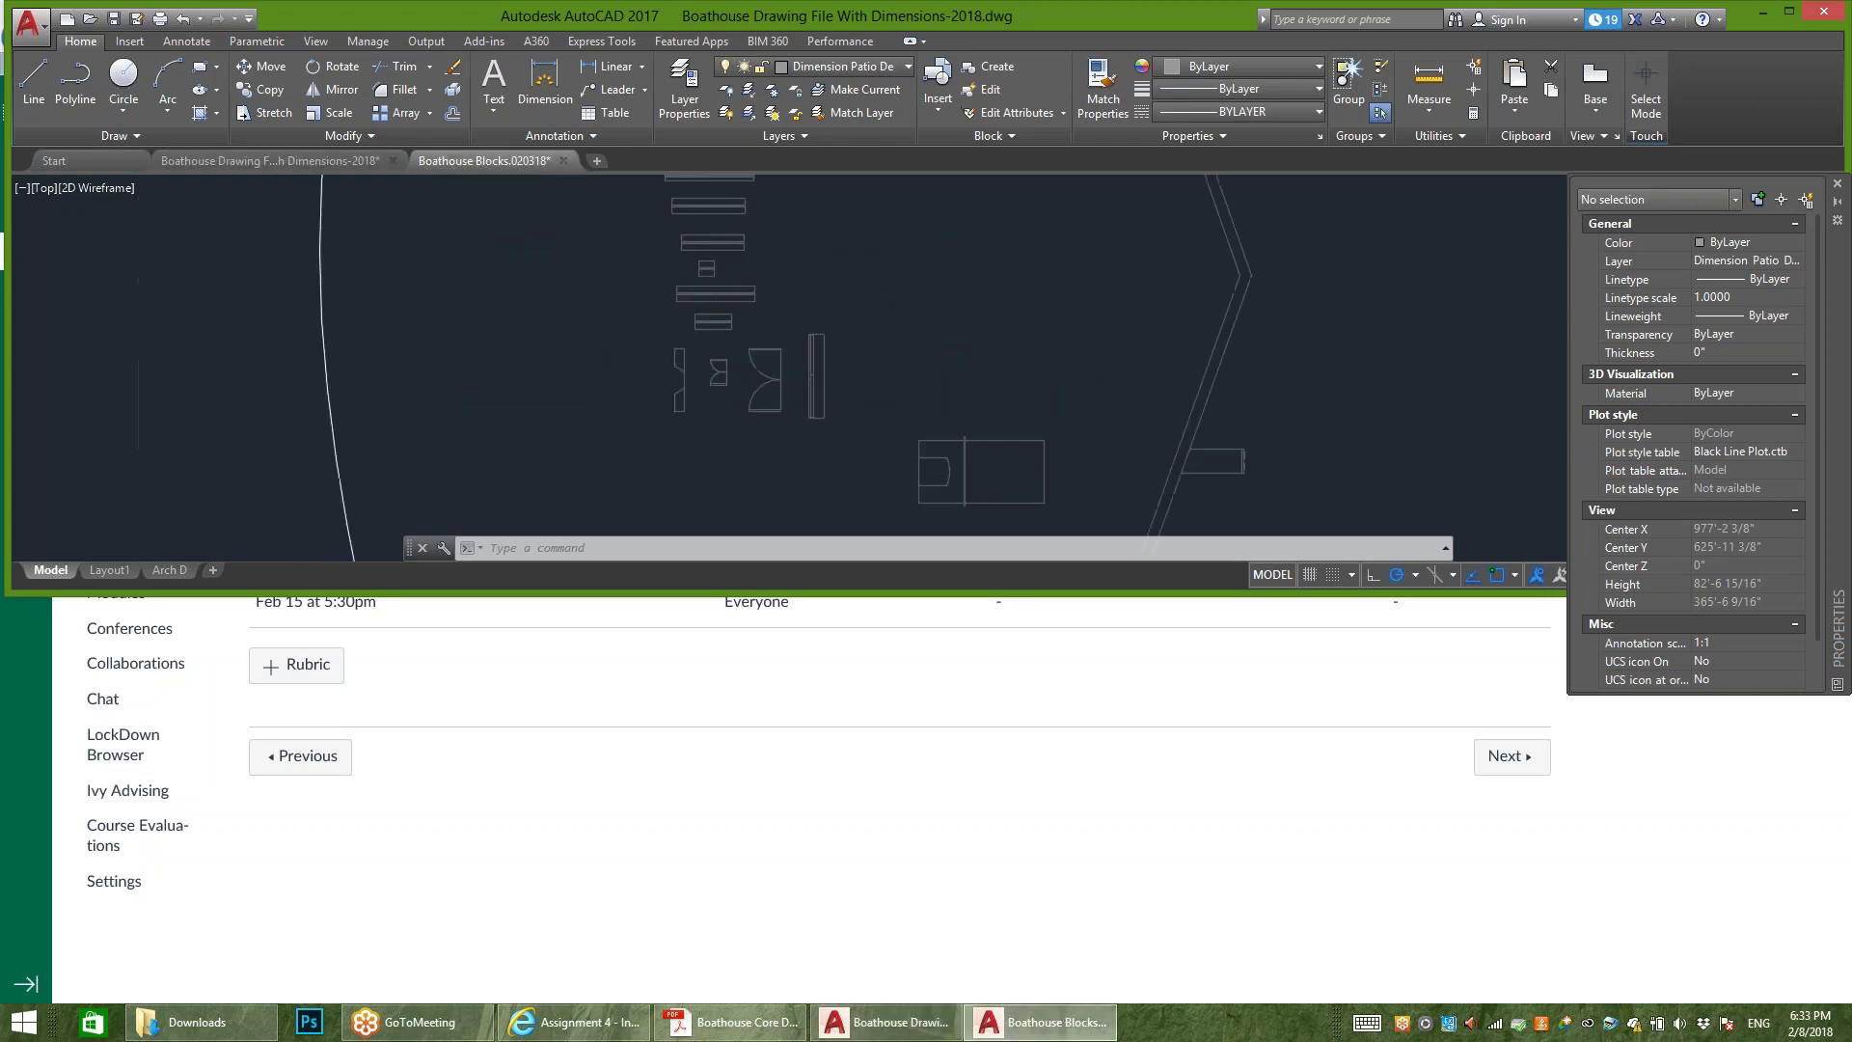
pyautogui.scroll(6, 849, 328)
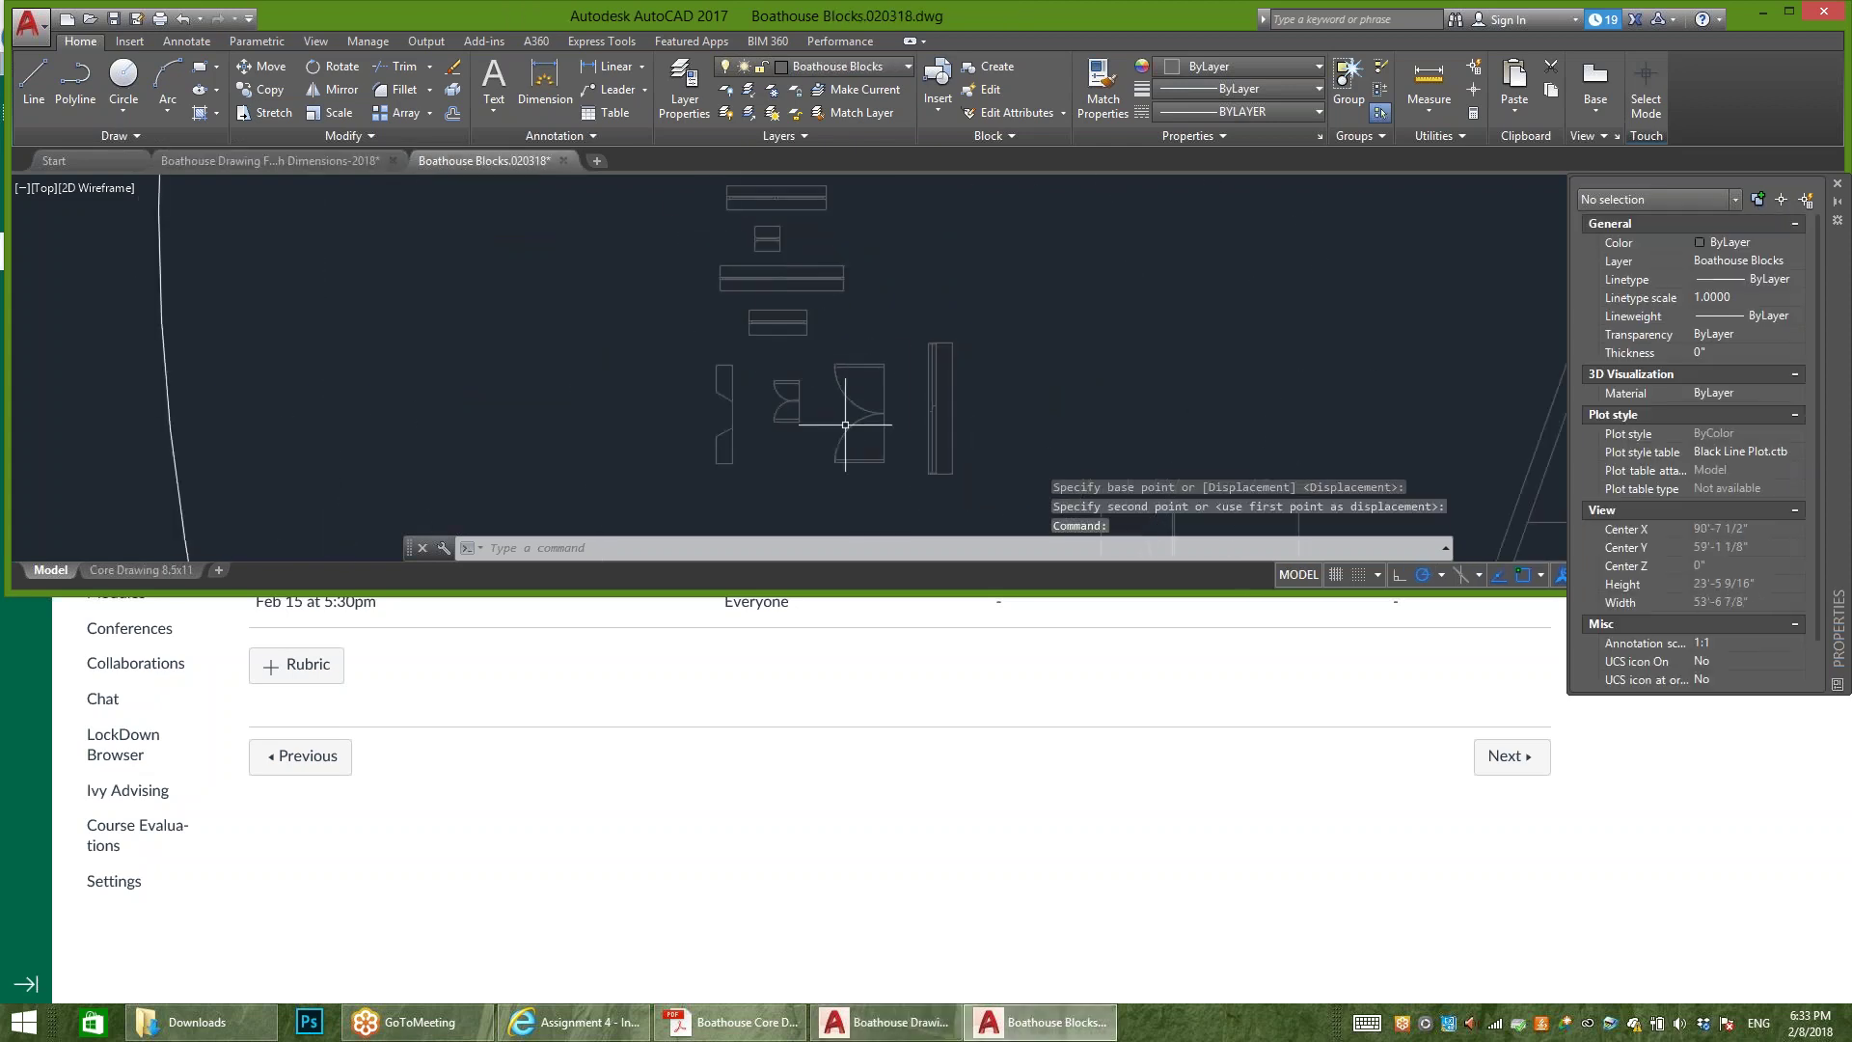
pyautogui.click(635, 415)
pyautogui.scroll(-2, 783, 309)
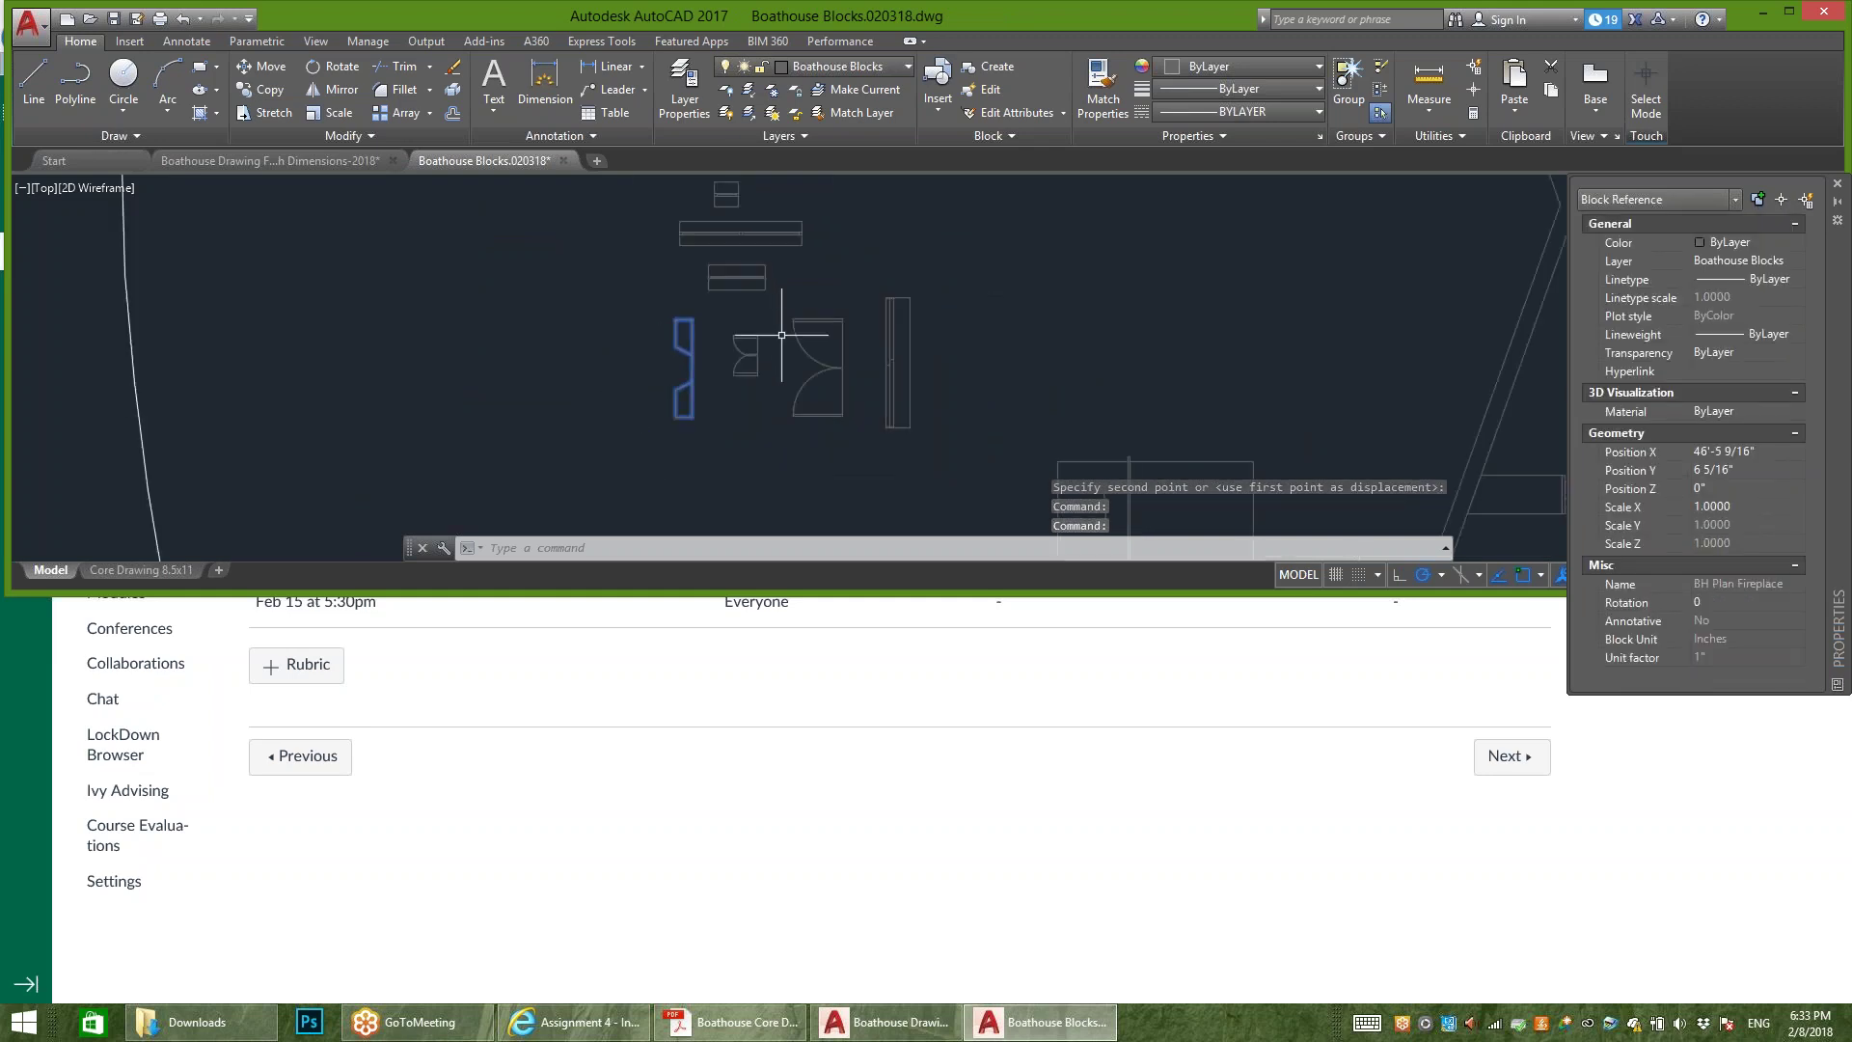
pyautogui.click(744, 355)
pyautogui.click(846, 357)
pyautogui.click(1004, 270)
pyautogui.click(1045, 249)
pyautogui.click(831, 440)
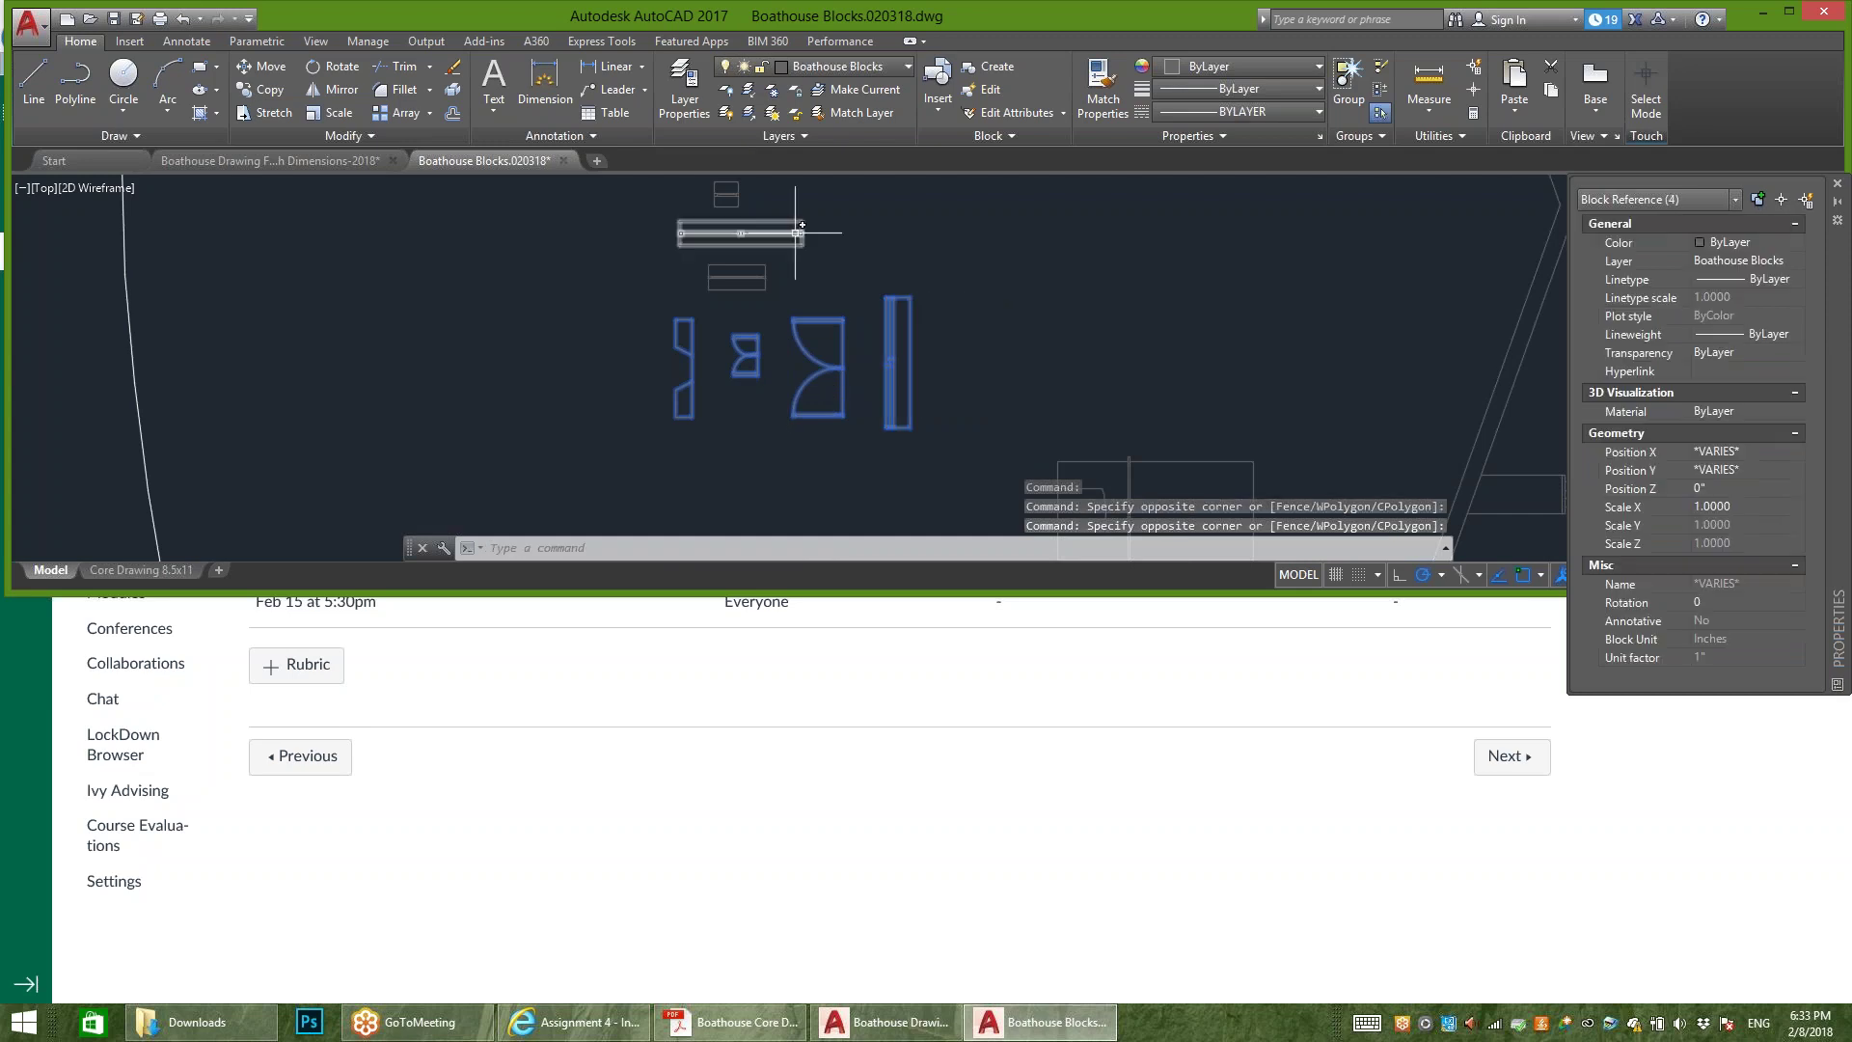
pyautogui.moveTo(803, 234); pyautogui.dragTo(855, 441, button='middle')
pyautogui.scroll(-6, 881, 396)
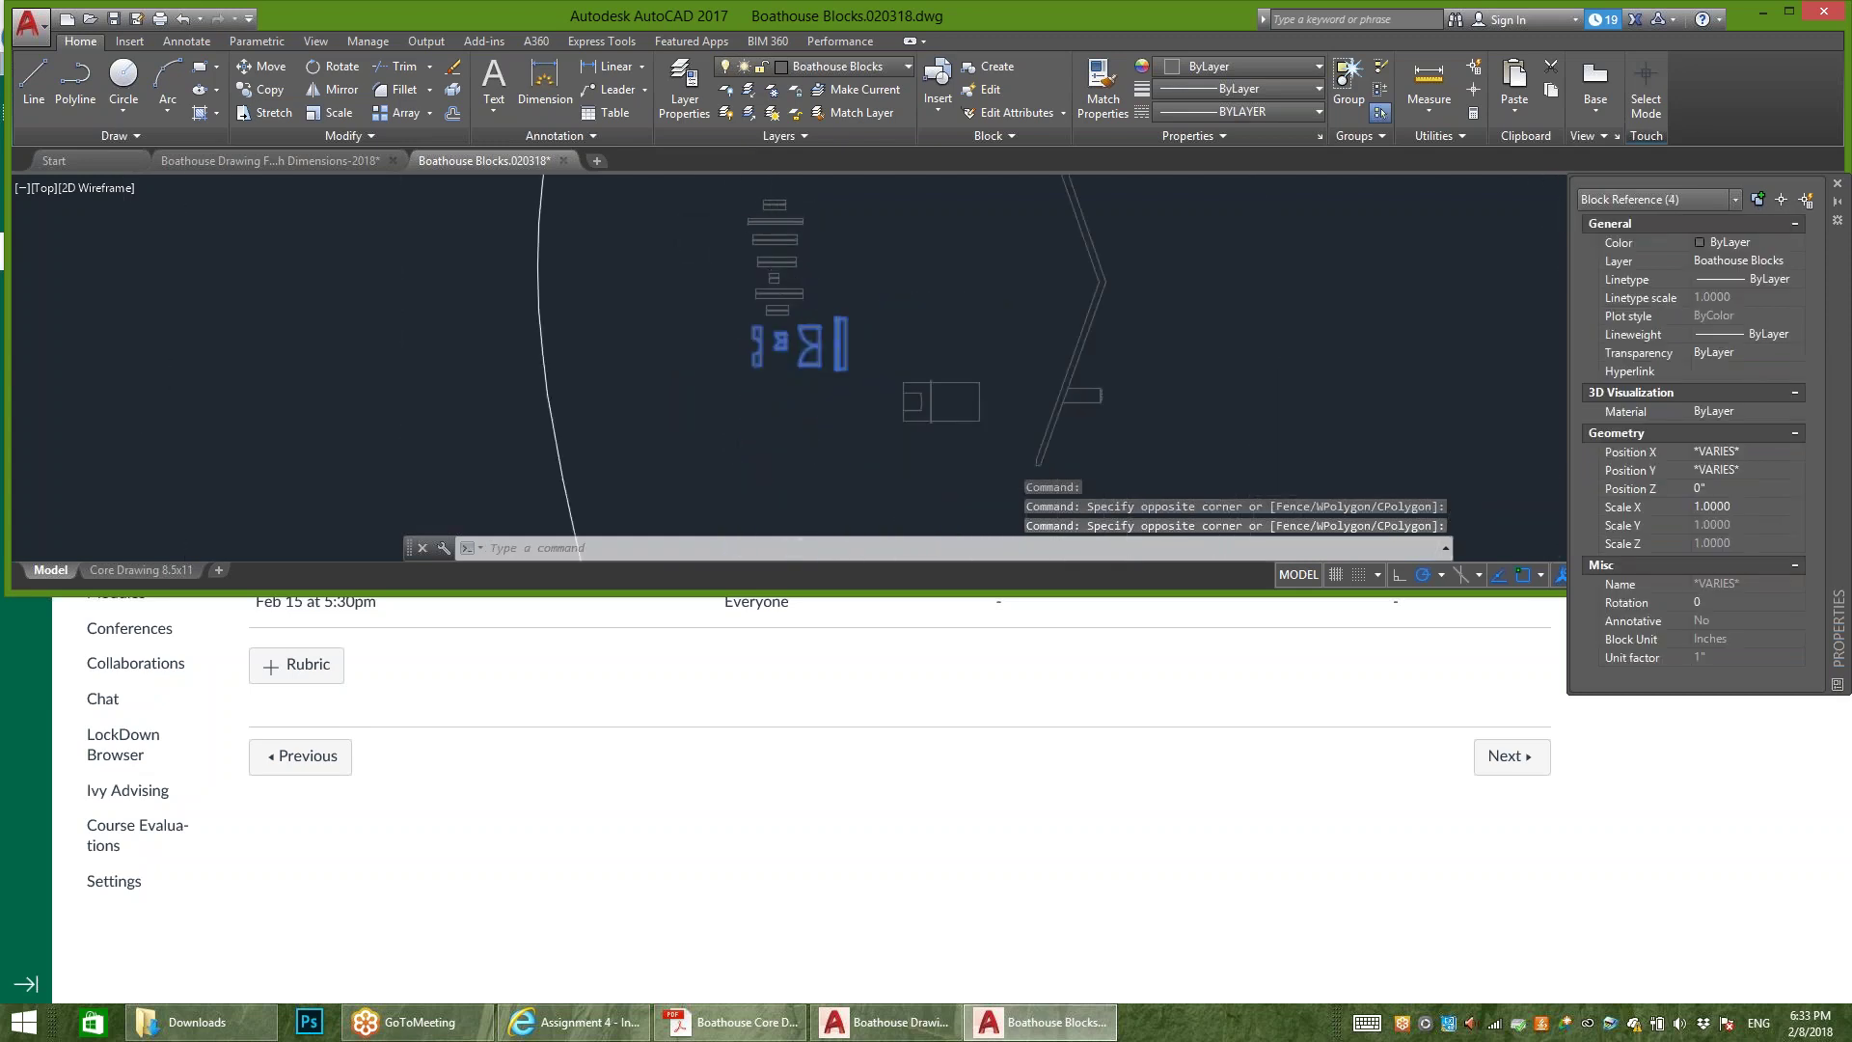
pyautogui.moveTo(809, 274); pyautogui.dragTo(803, 332, button='middle')
pyautogui.press('Escape')
pyautogui.click(854, 260)
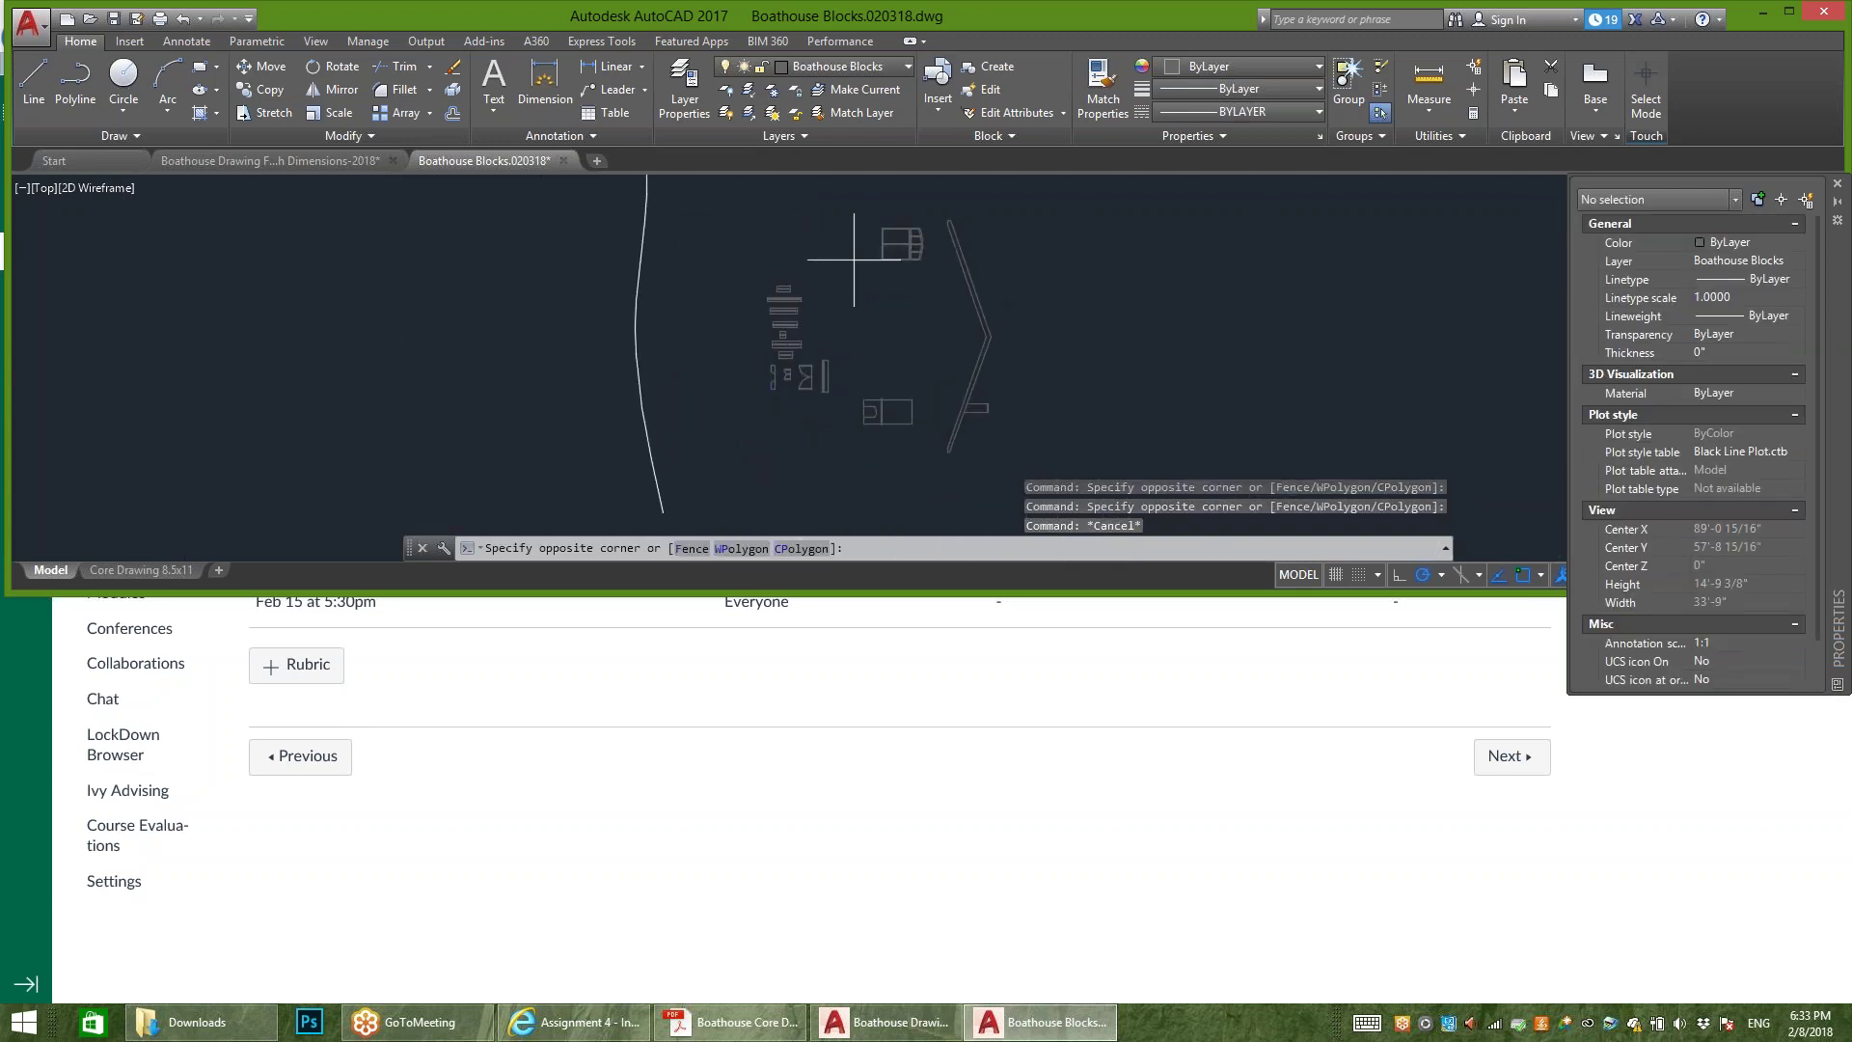
pyautogui.click(764, 386)
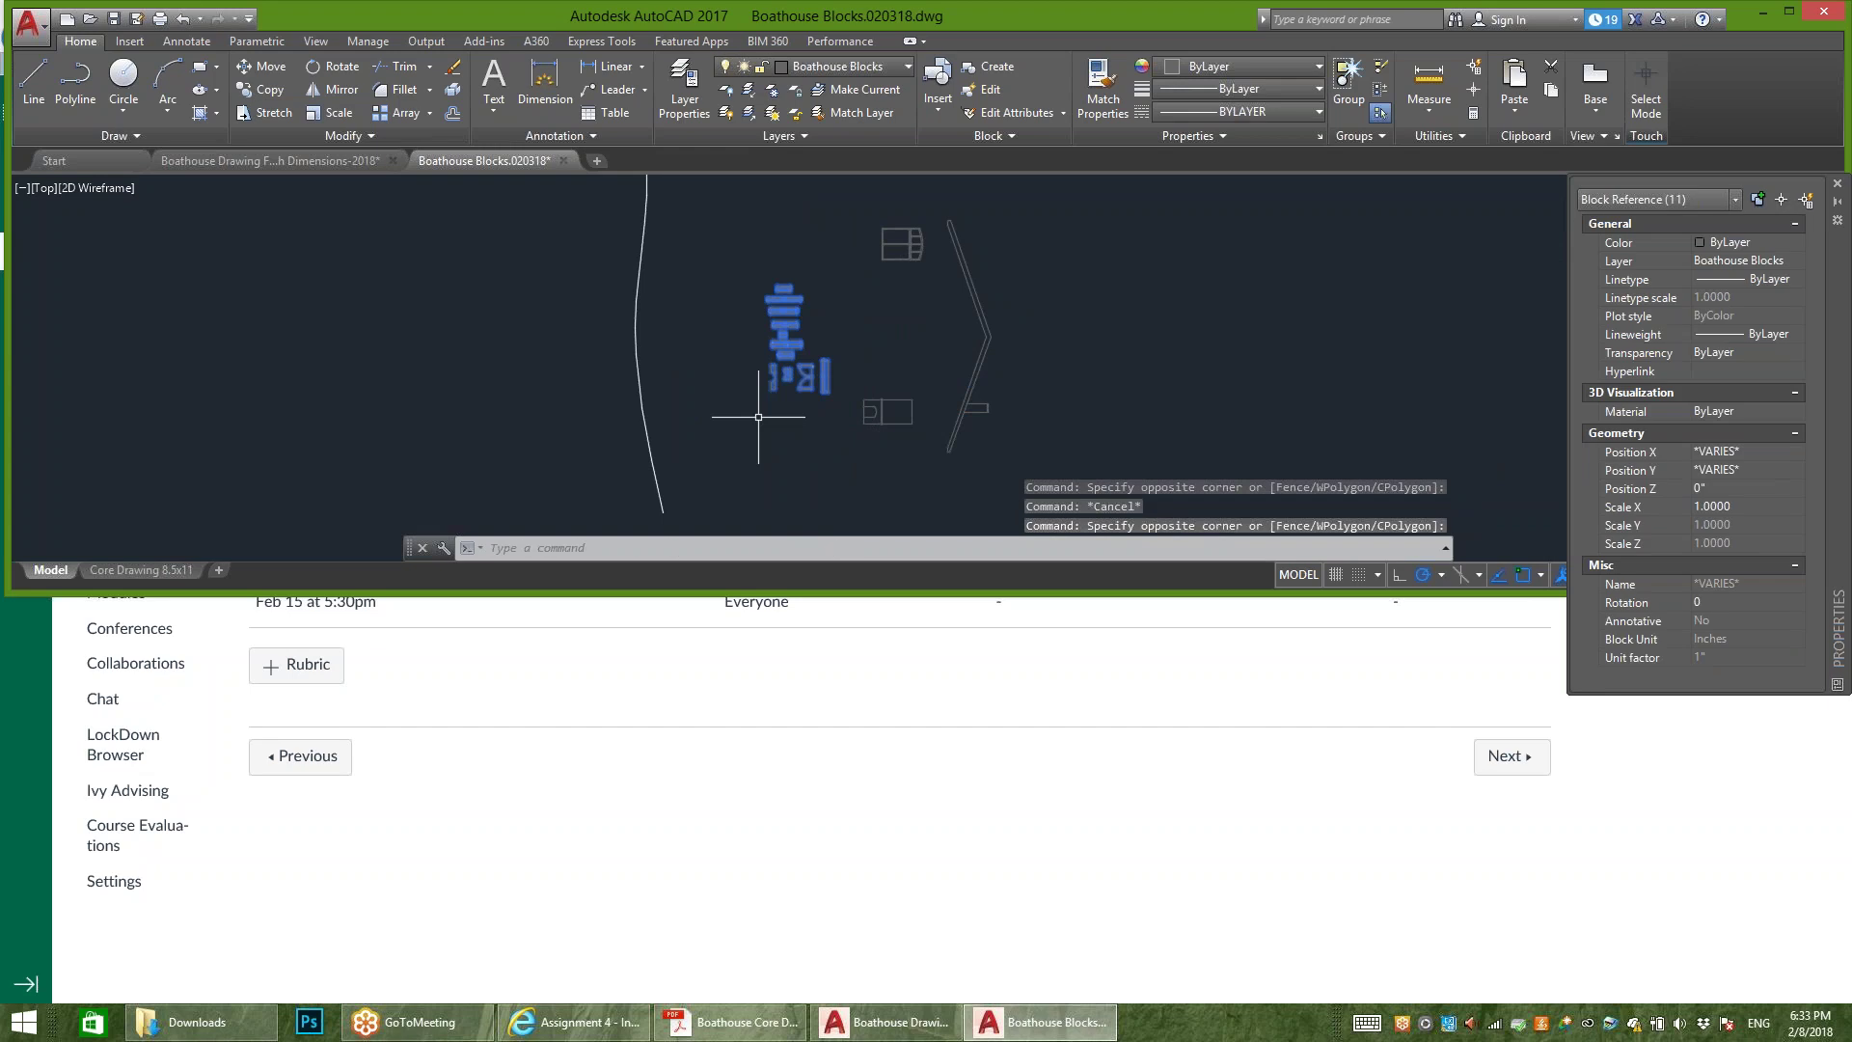
pyautogui.scroll(-3, 956, 371)
pyautogui.press('Escape')
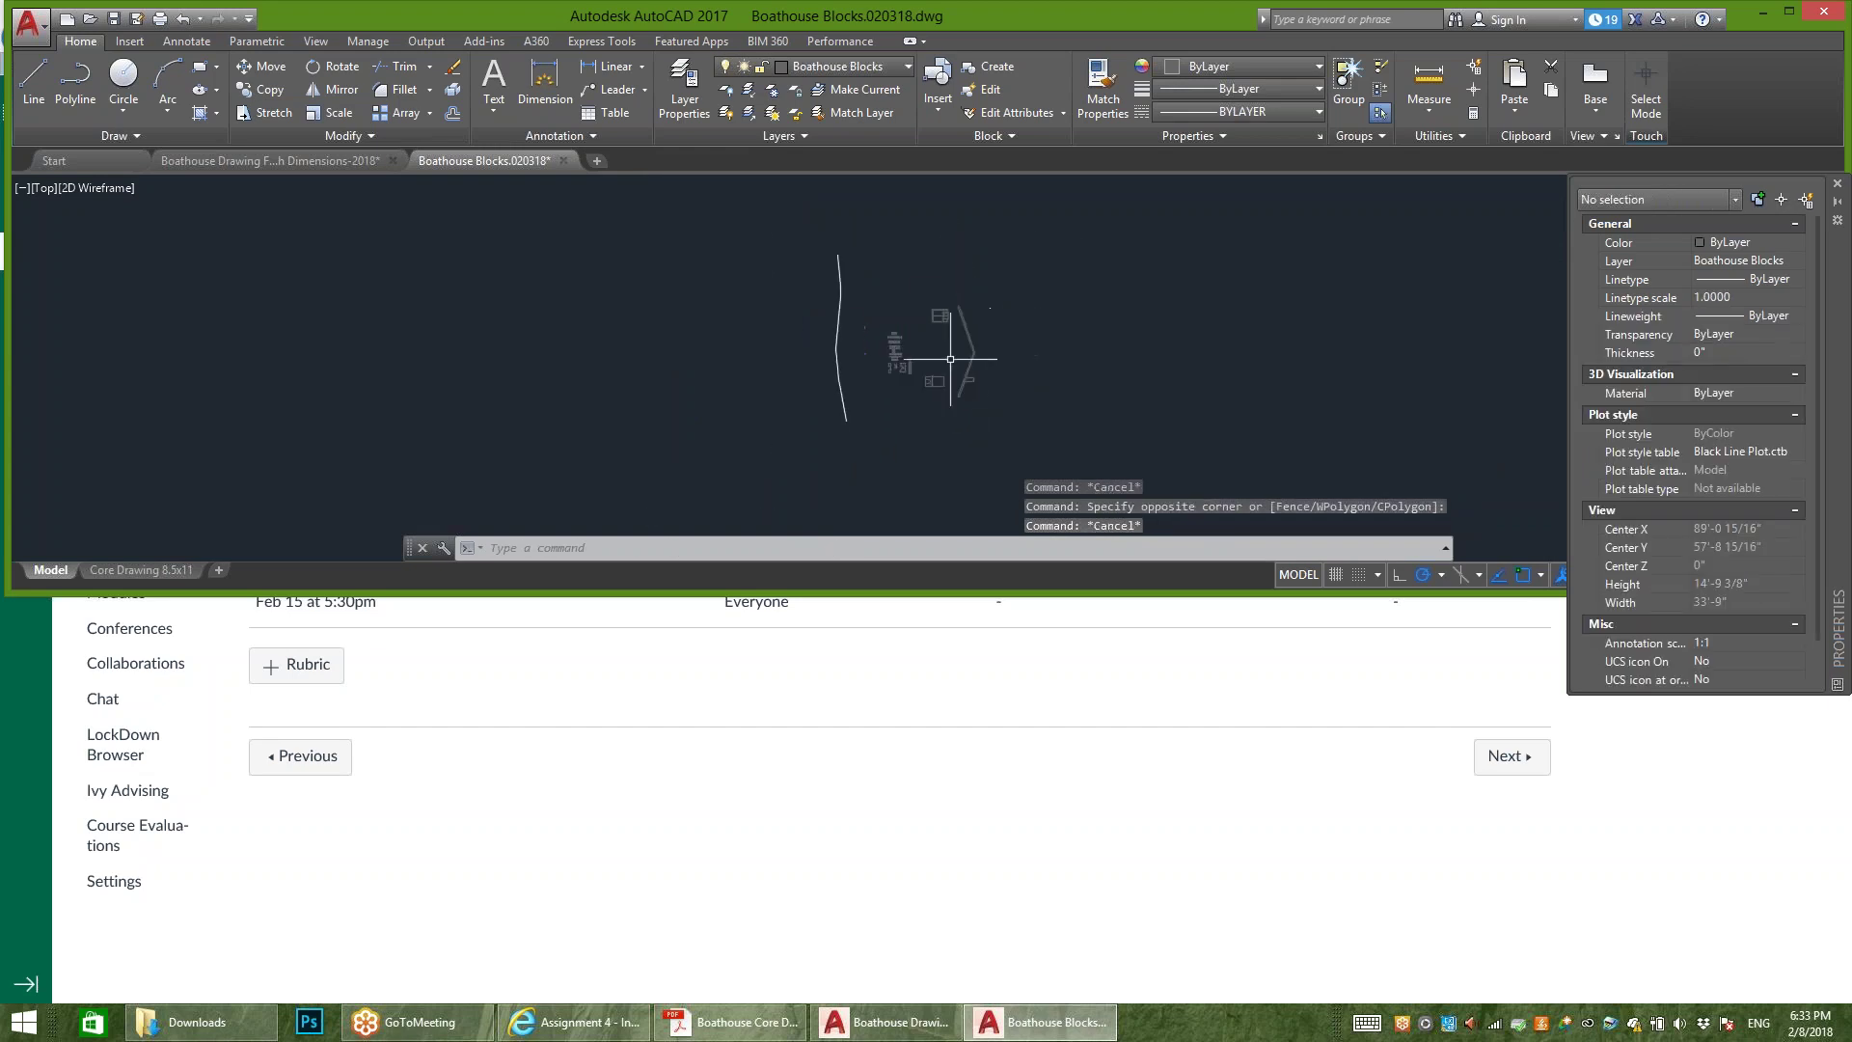
# Step: Try to copy all the blocks, including the long curved line, for use in the floor plan drawing
pyautogui.click(1026, 226)
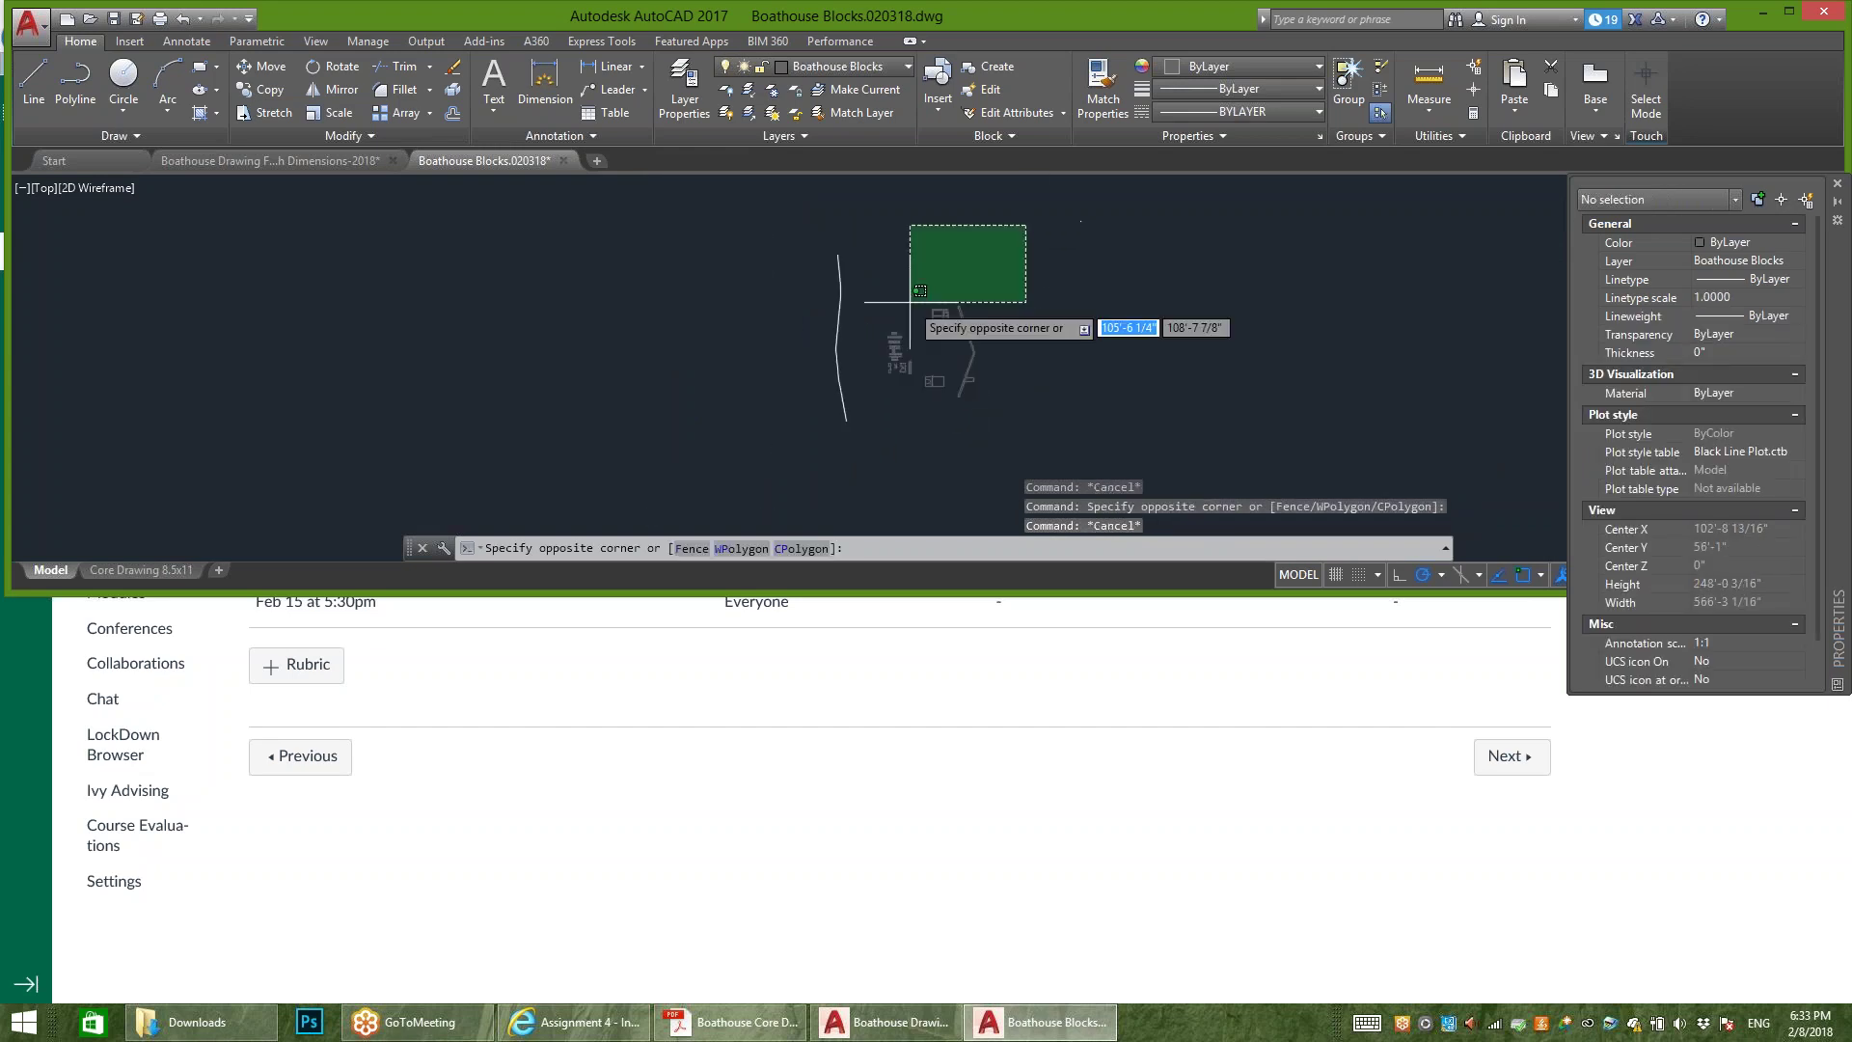
pyautogui.click(728, 446)
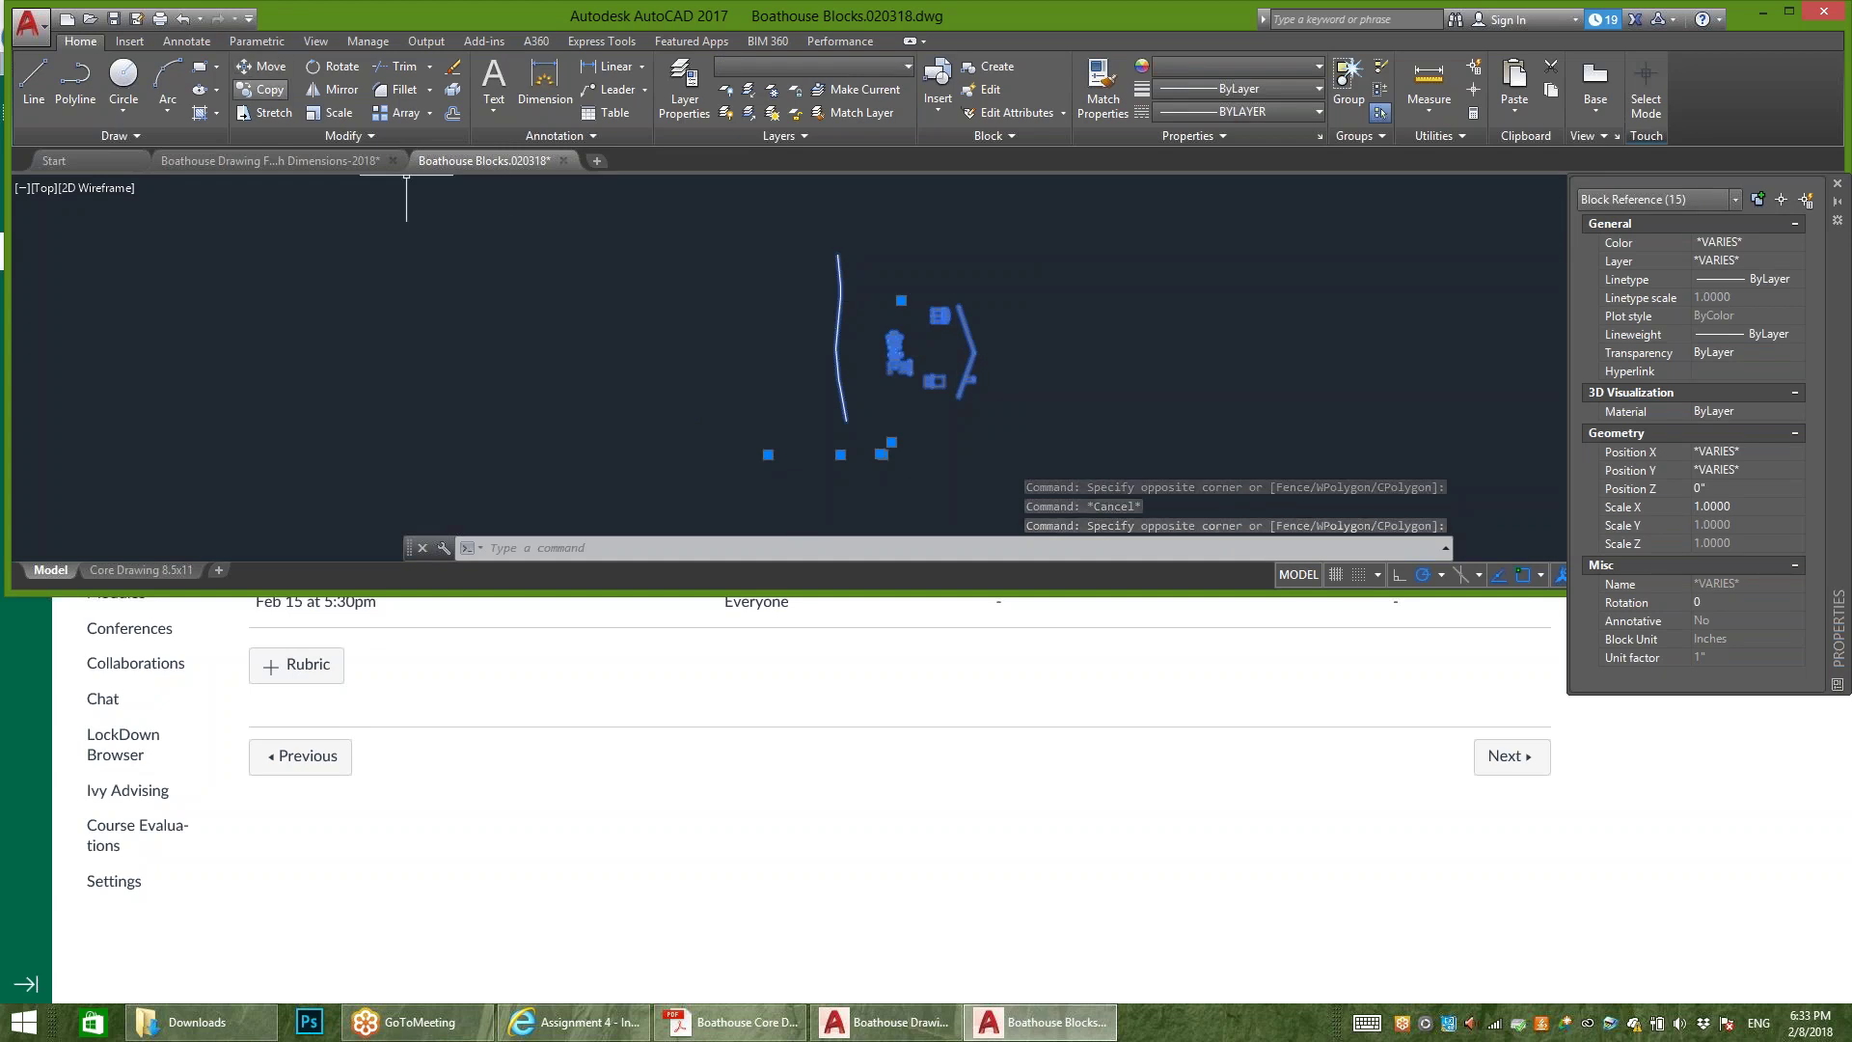
pyautogui.press('Escape')
pyautogui.click(261, 89)
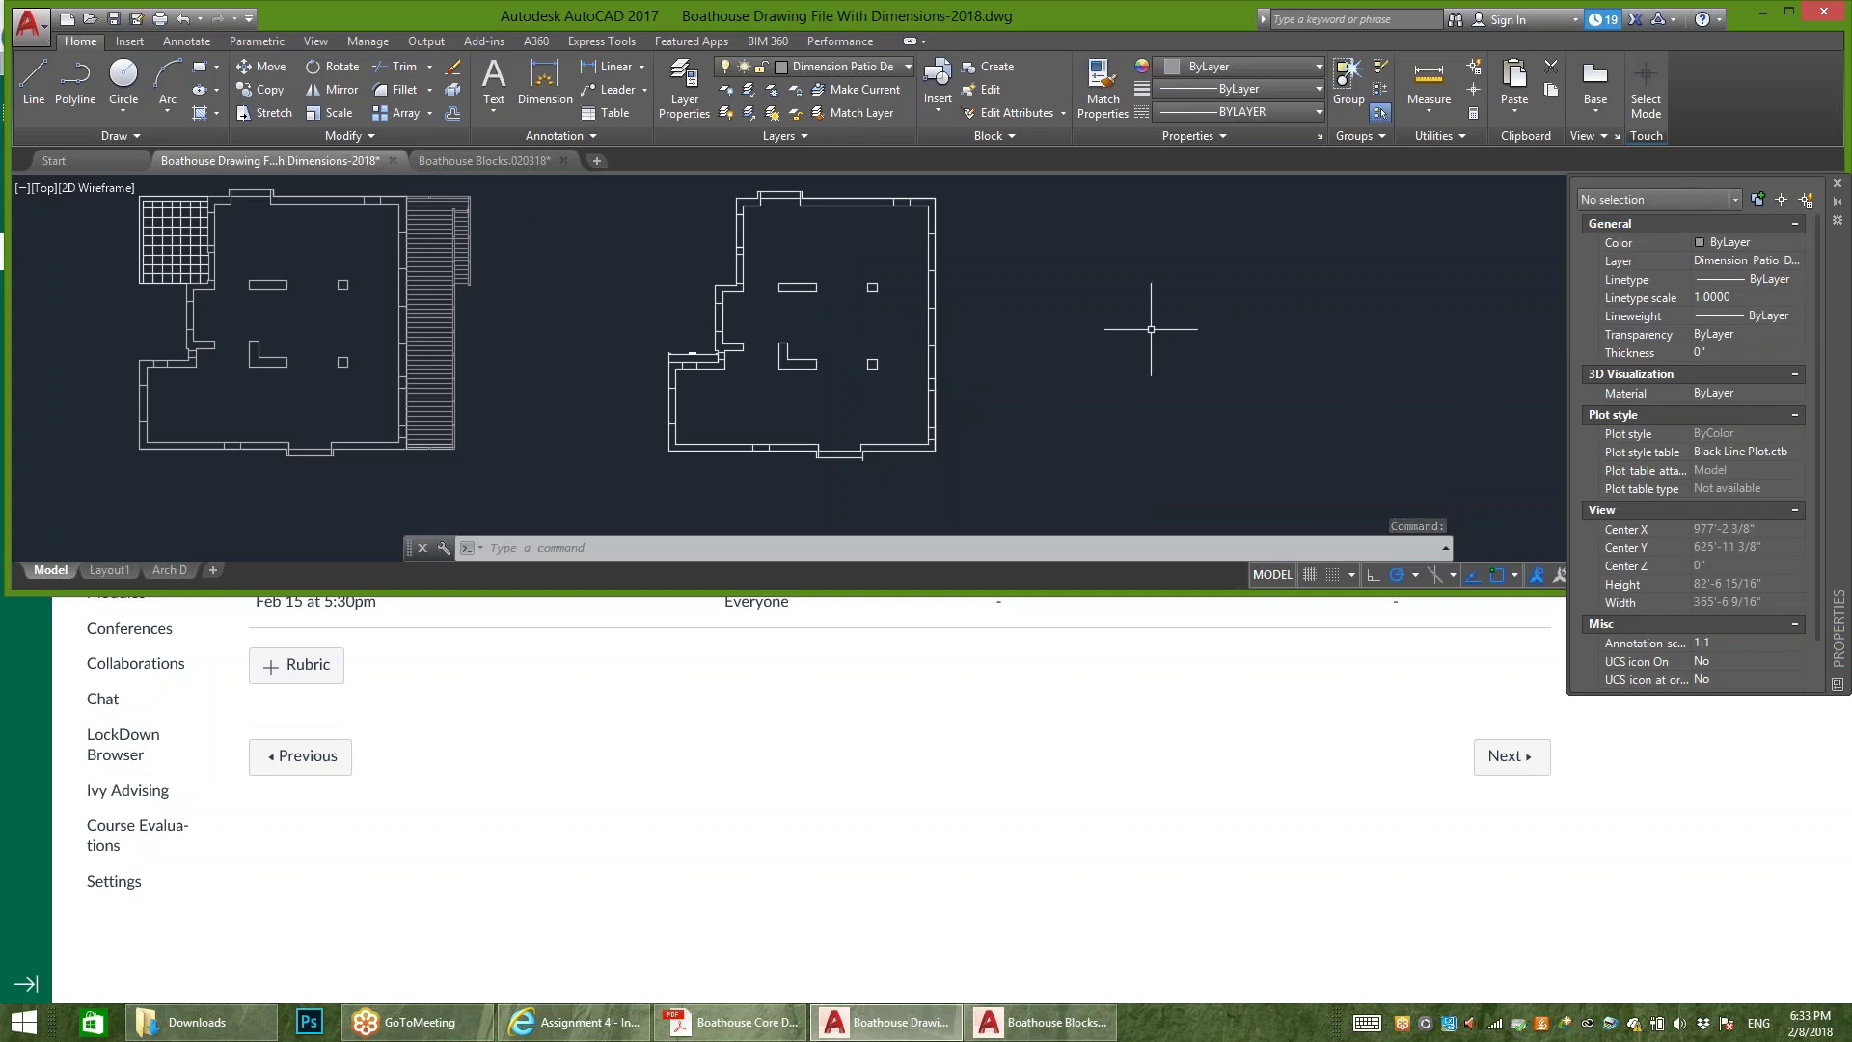
# Step: Paste the clipboard contents beside the floor plans in the dimensioned boathouse drawing and erase the pasted meeting text
pyautogui.hotkey('ctrl', 'v')
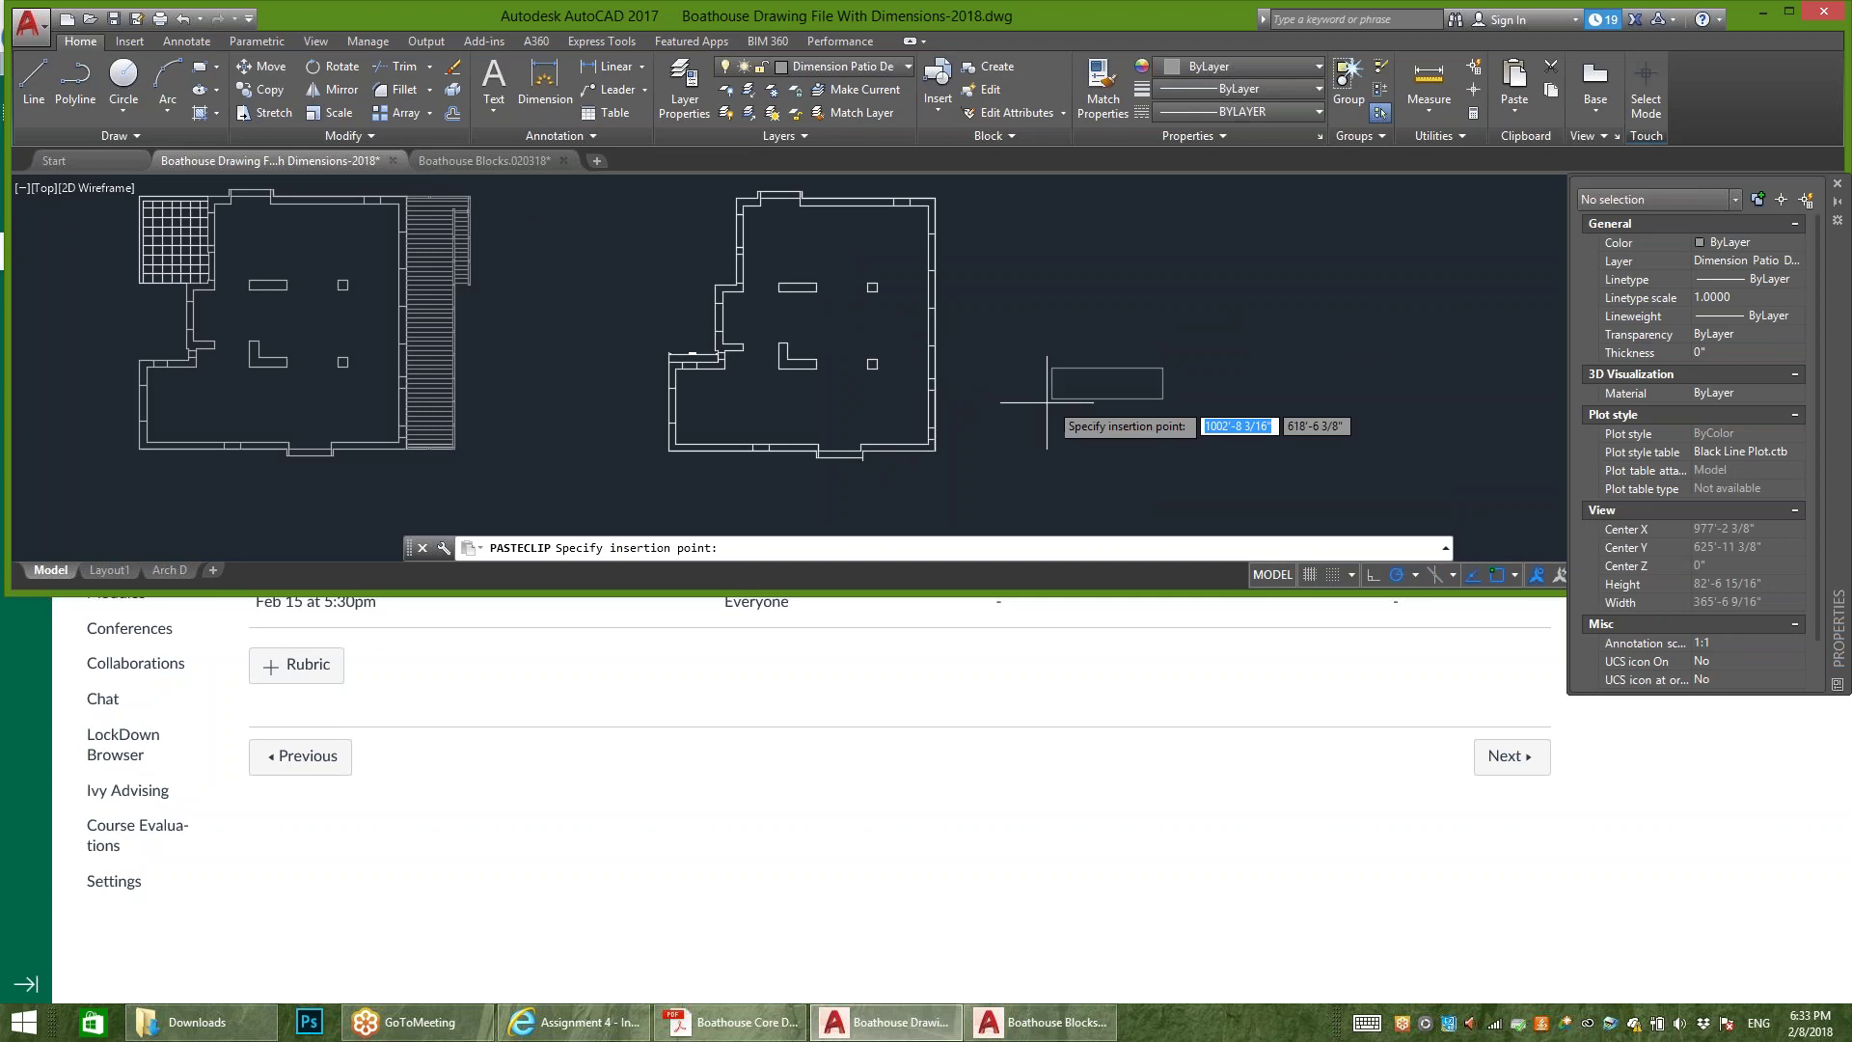
pyautogui.scroll(8, 1192, 442)
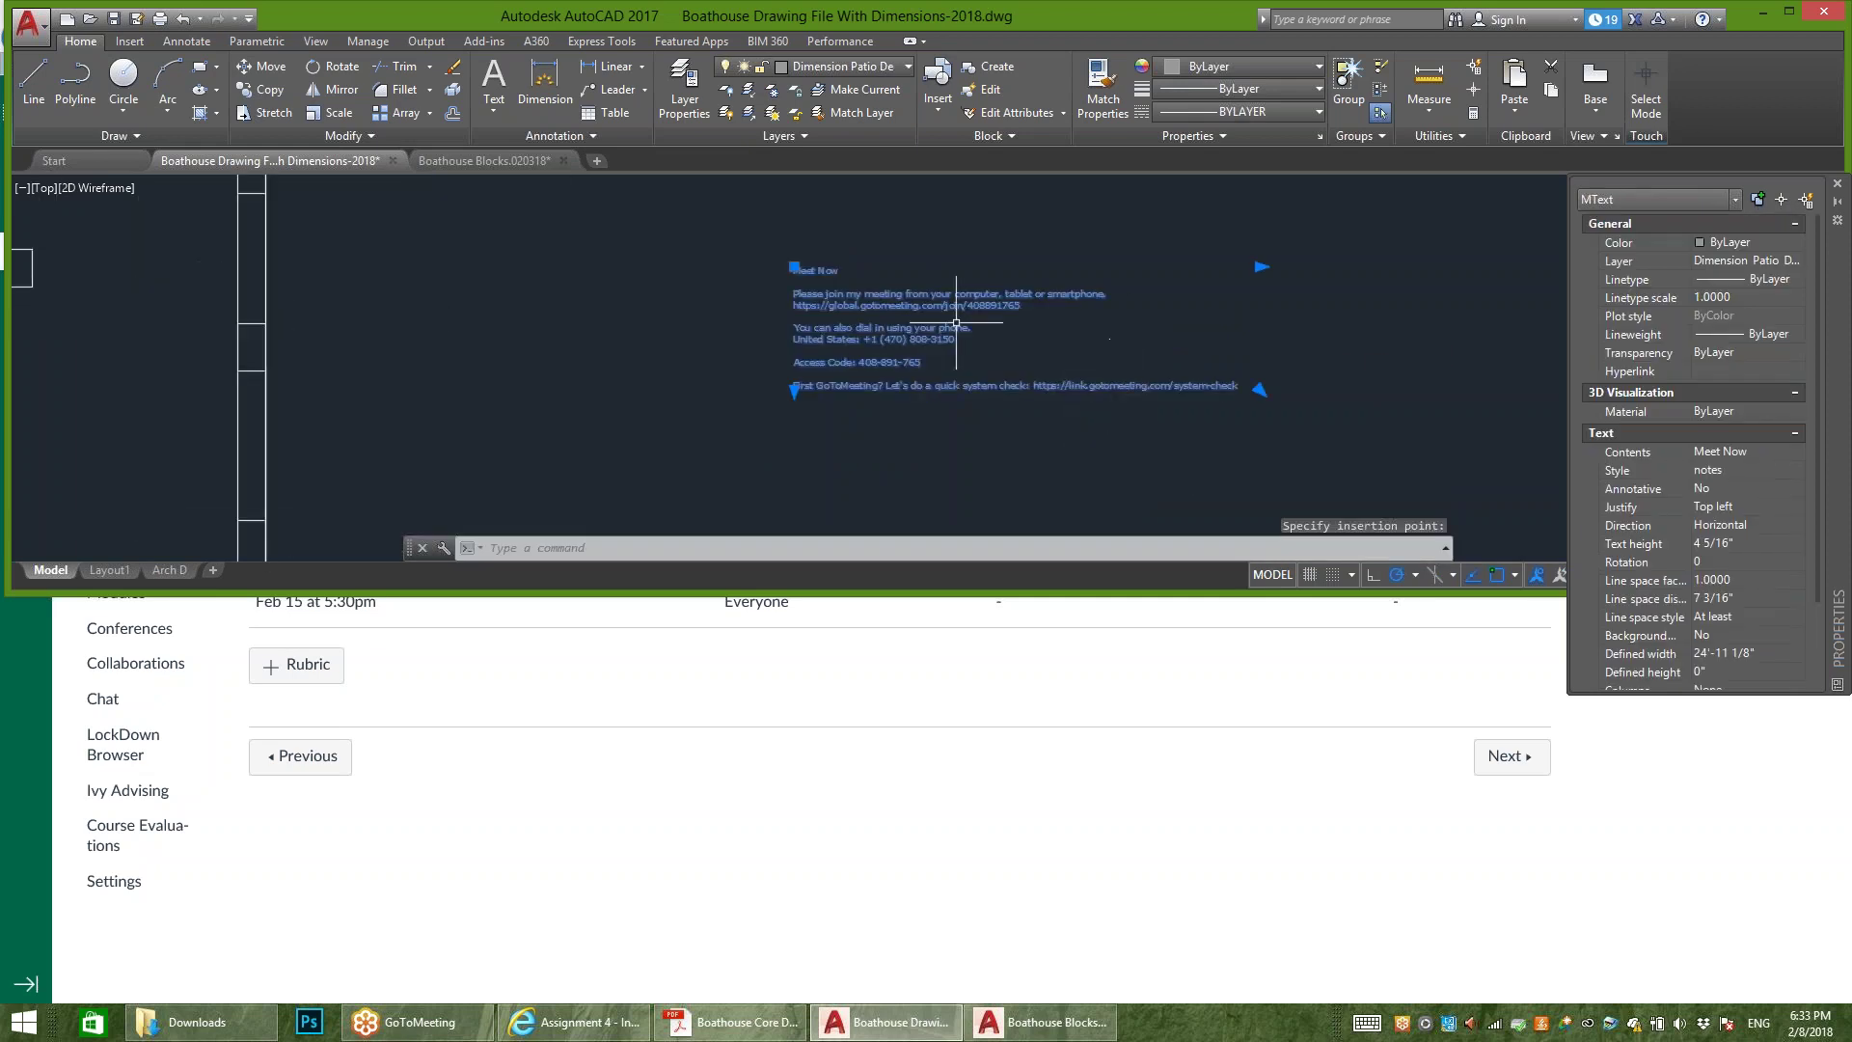
pyautogui.scroll(-5, 917, 307)
pyautogui.press('Escape')
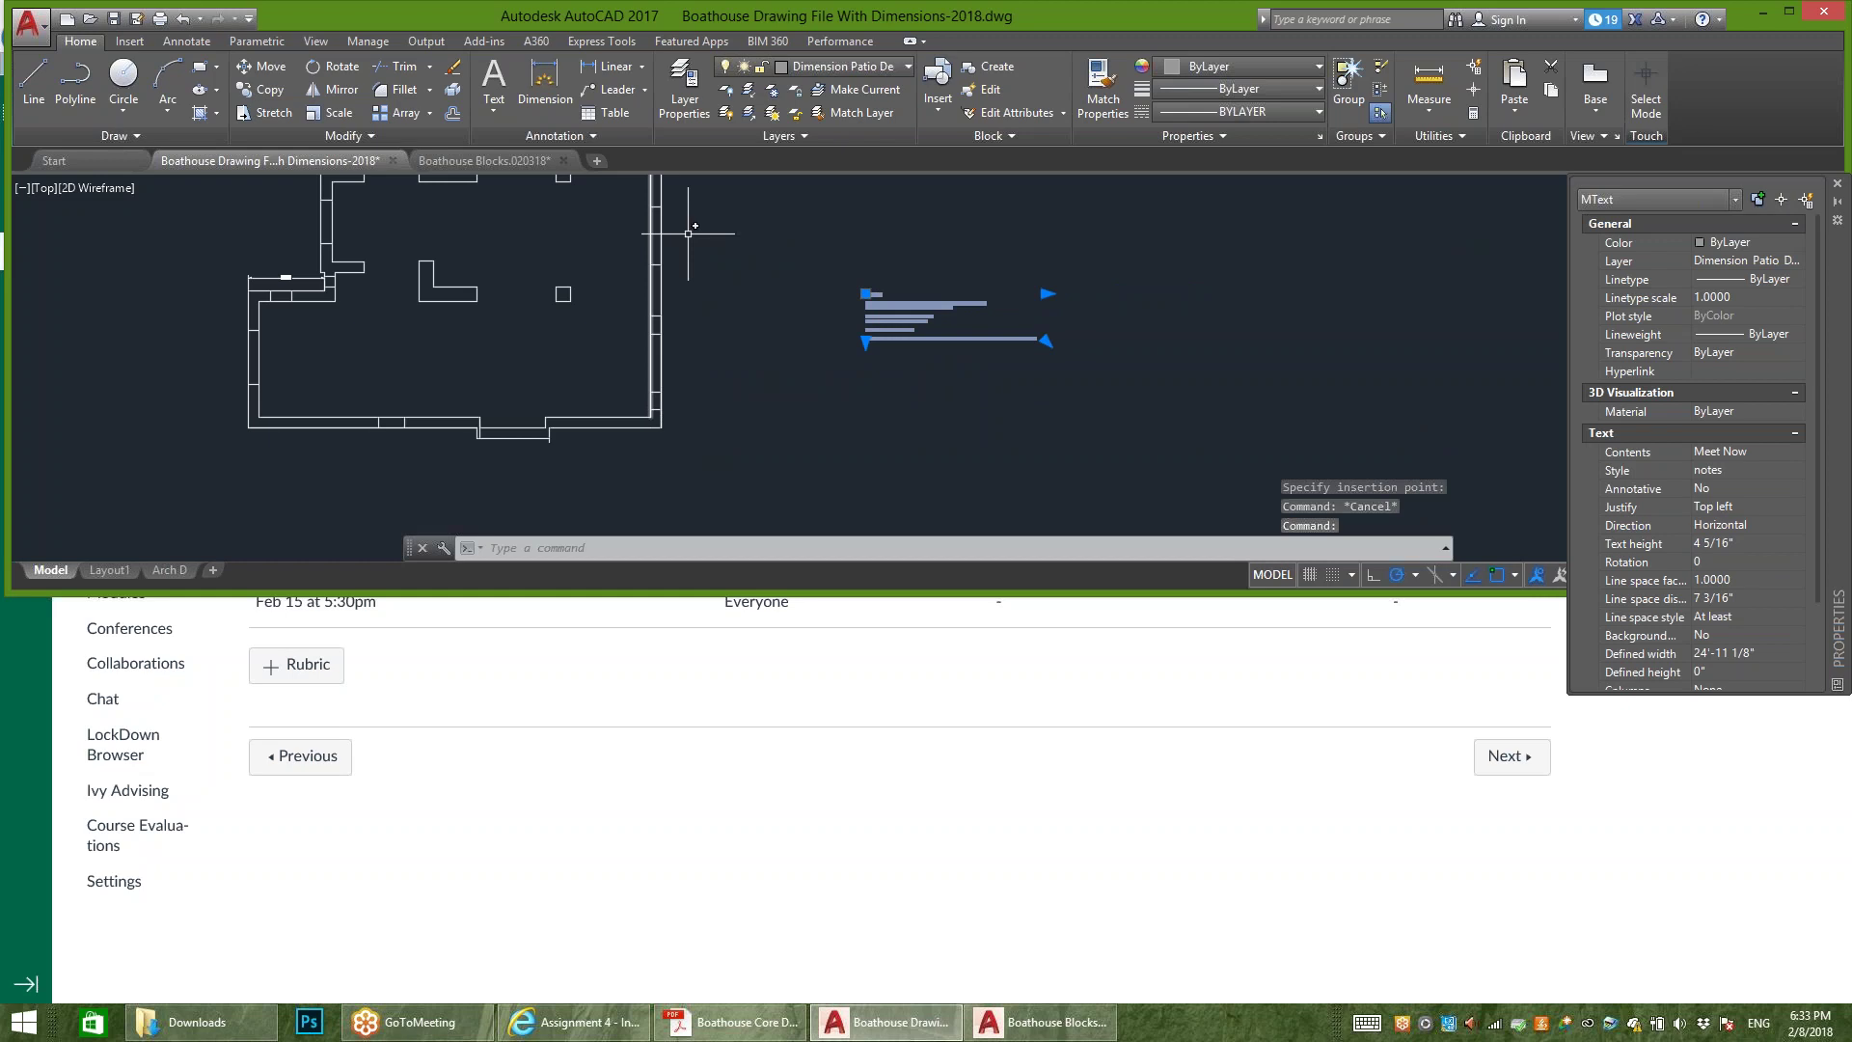
pyautogui.press('Escape')
pyautogui.click(1081, 257)
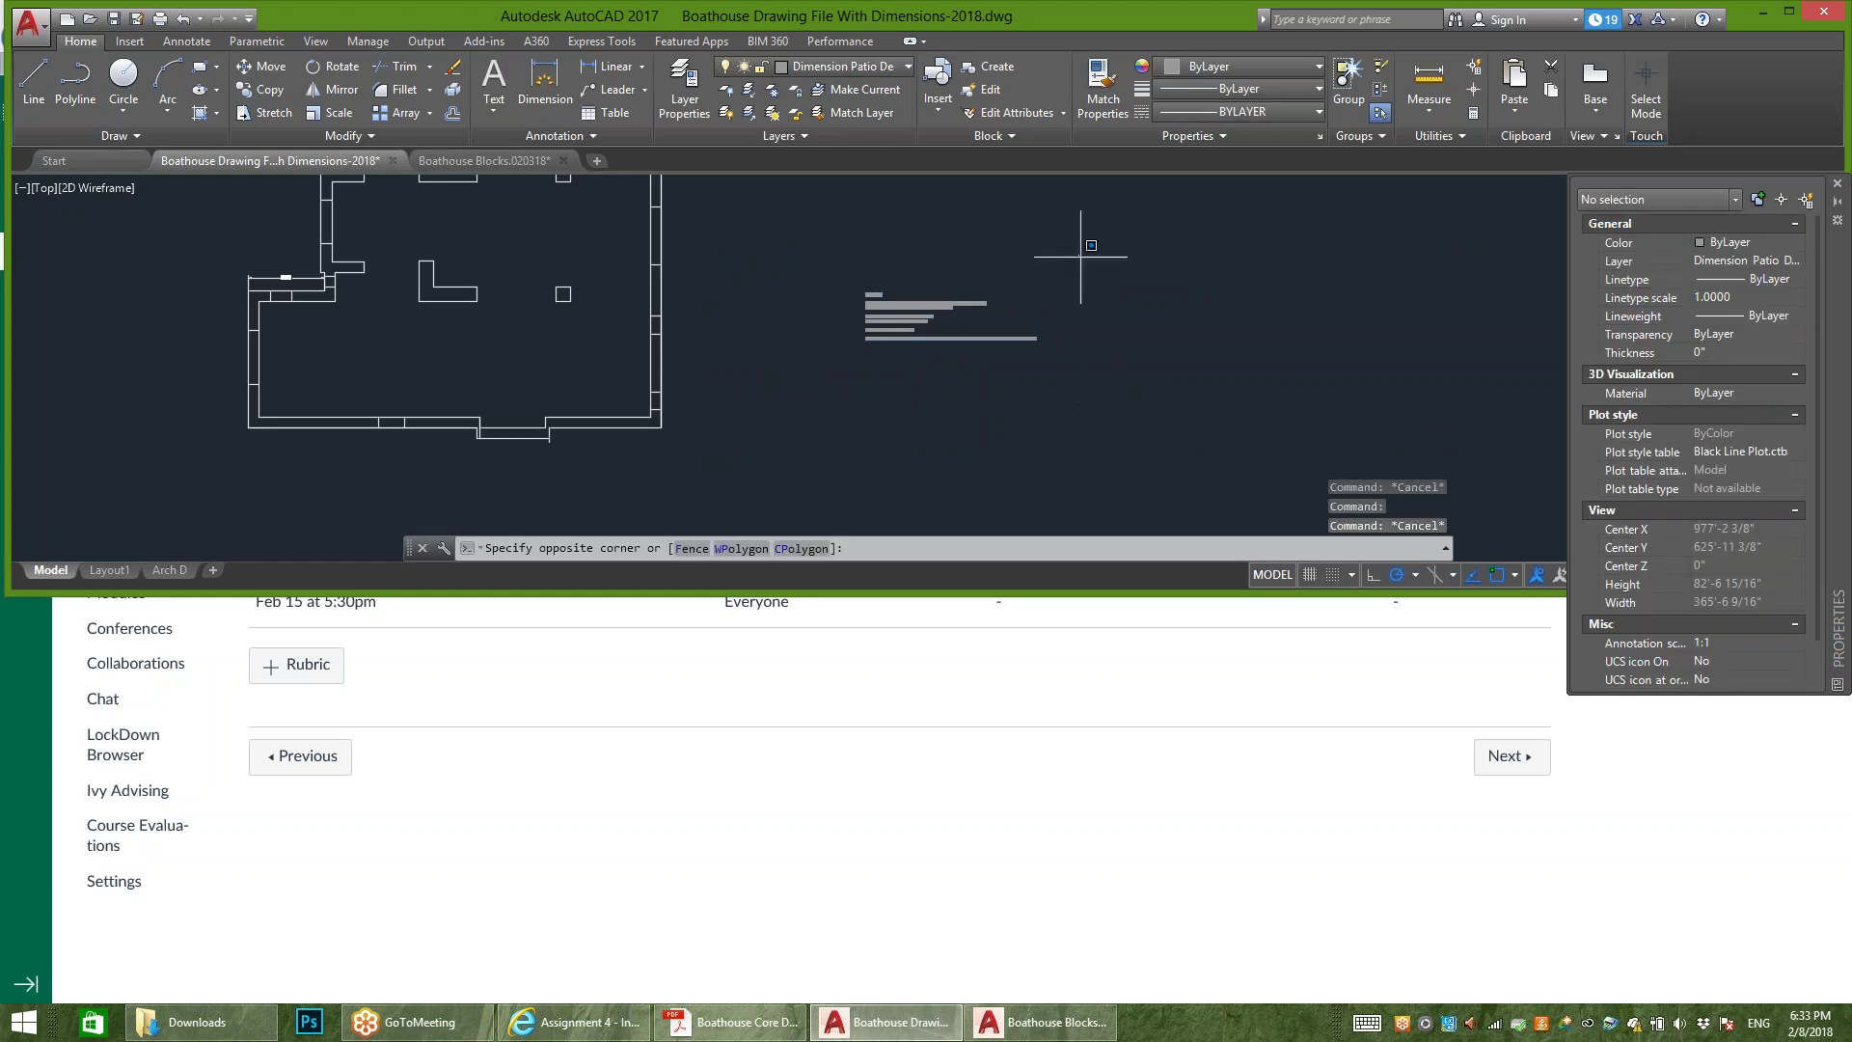
pyautogui.click(826, 442)
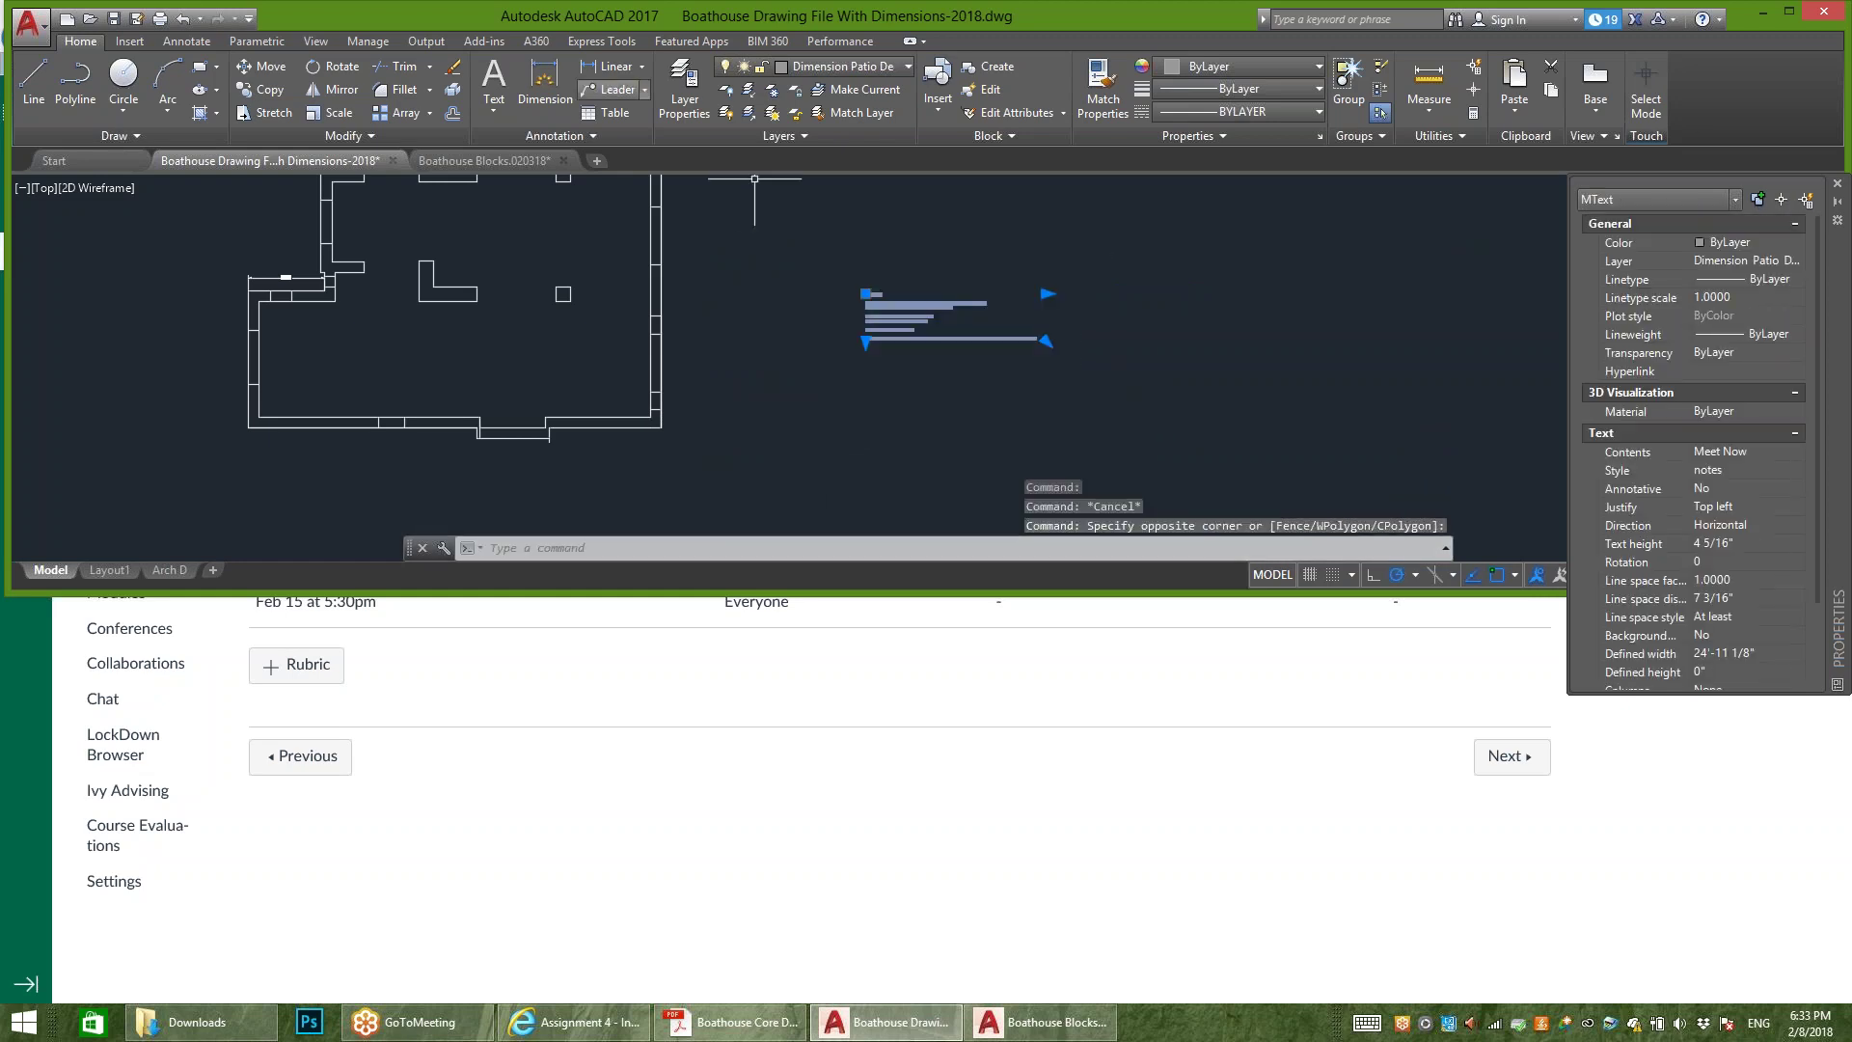
# Step: Return to the Boathouse Blocks.020318 drawing and copy all the blocks, including the long curved line, to the clipboard
pyautogui.hotkey('ctrl', 'Tab')
pyautogui.click(1025, 215)
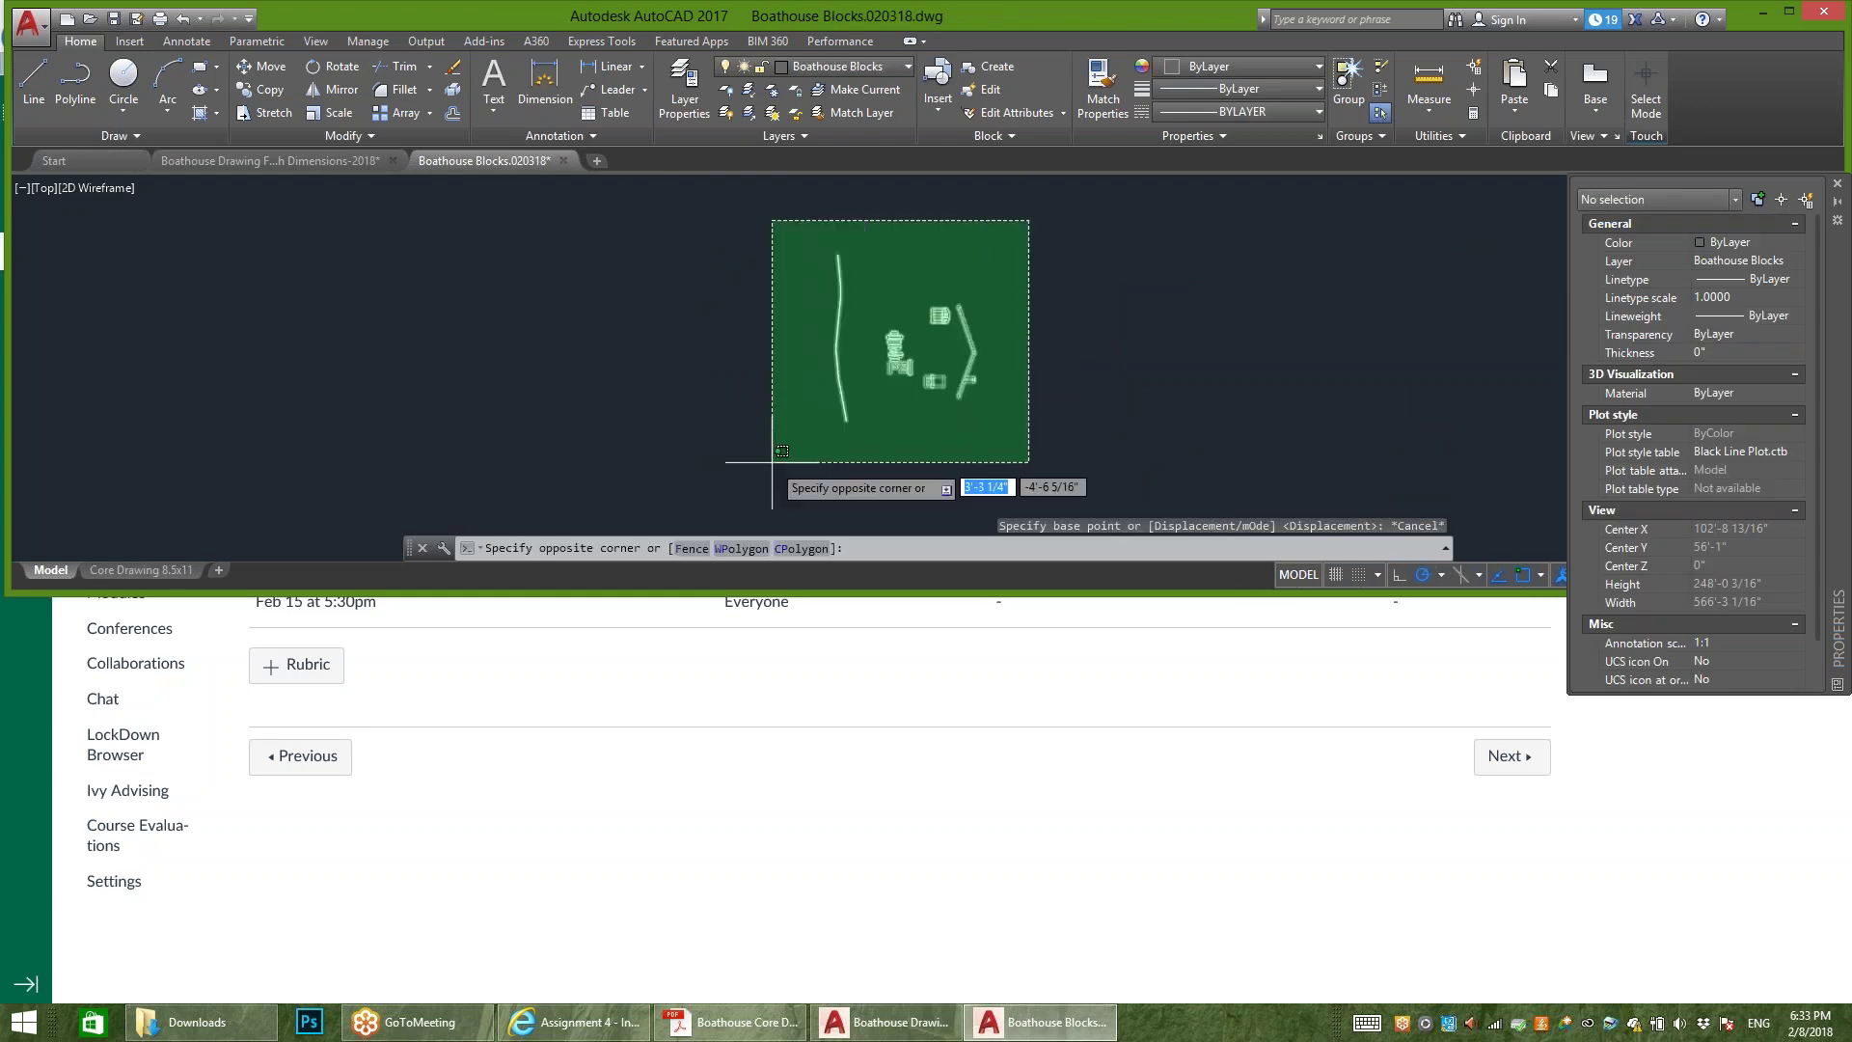
pyautogui.click(769, 464)
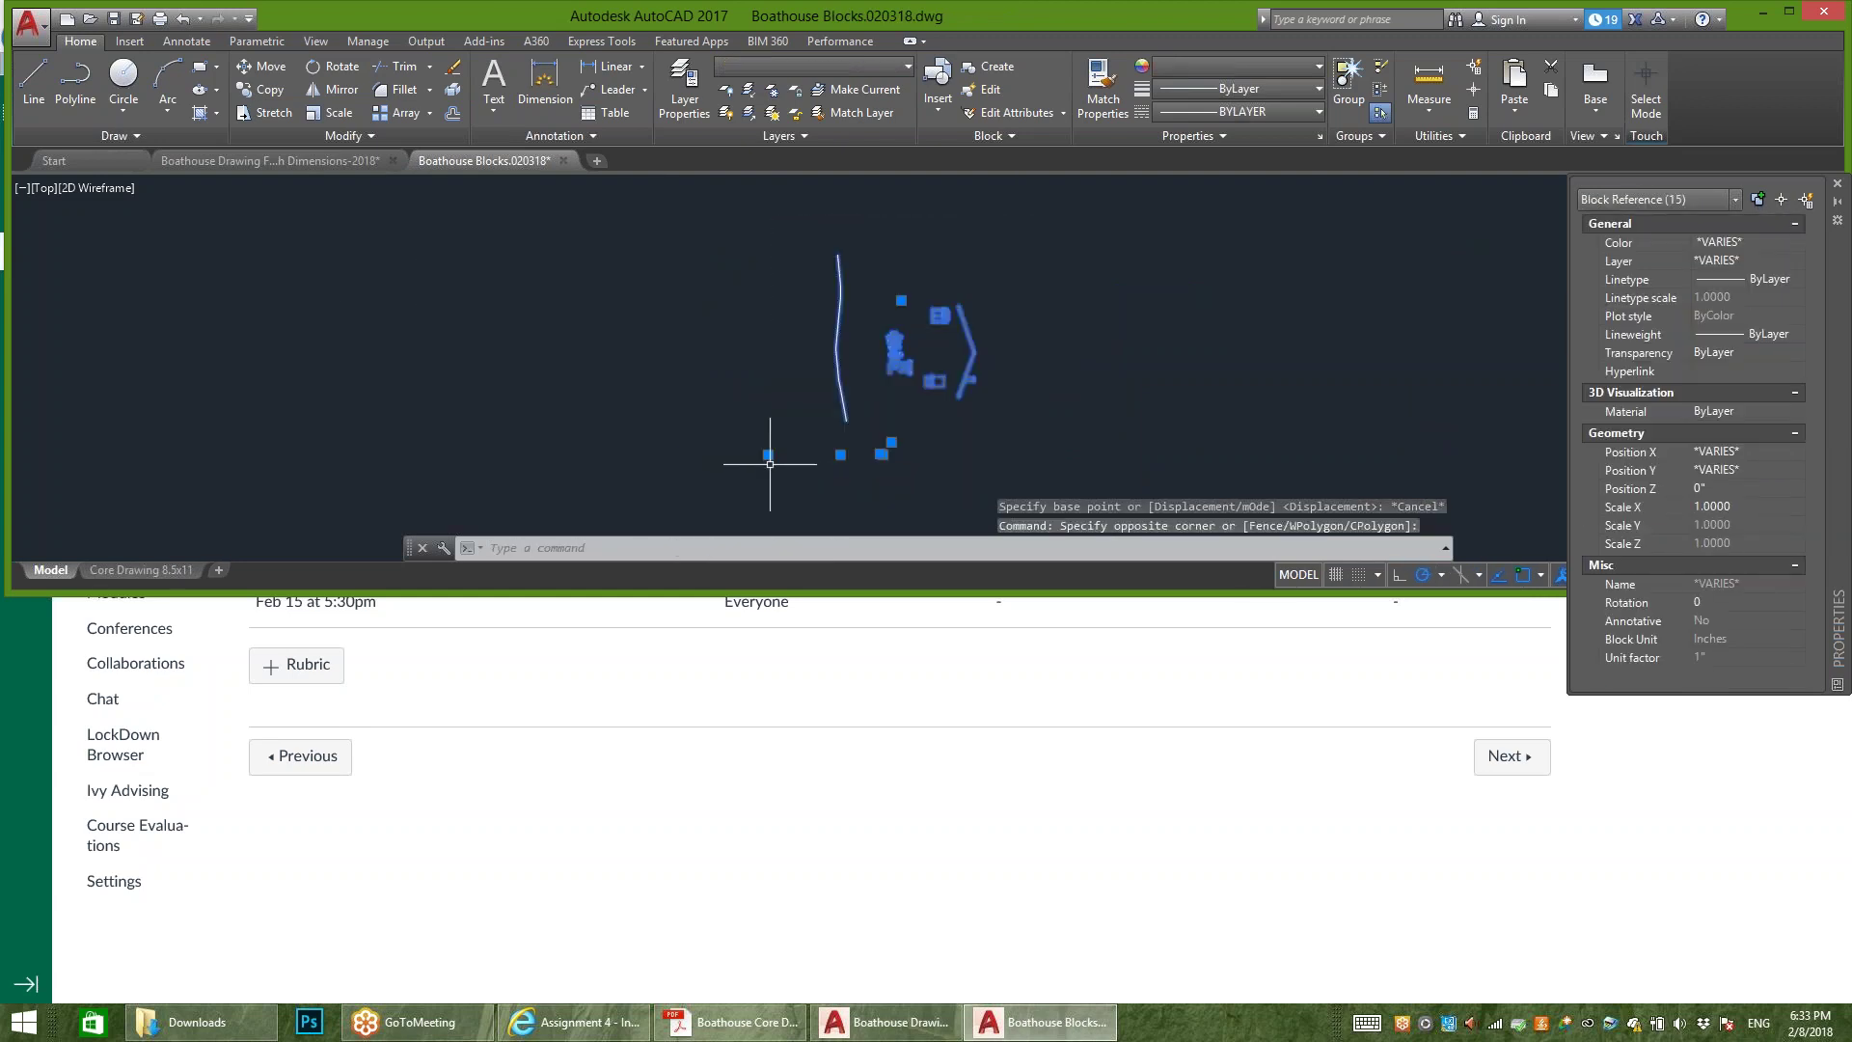
pyautogui.hotkey('ctrl', 'c')
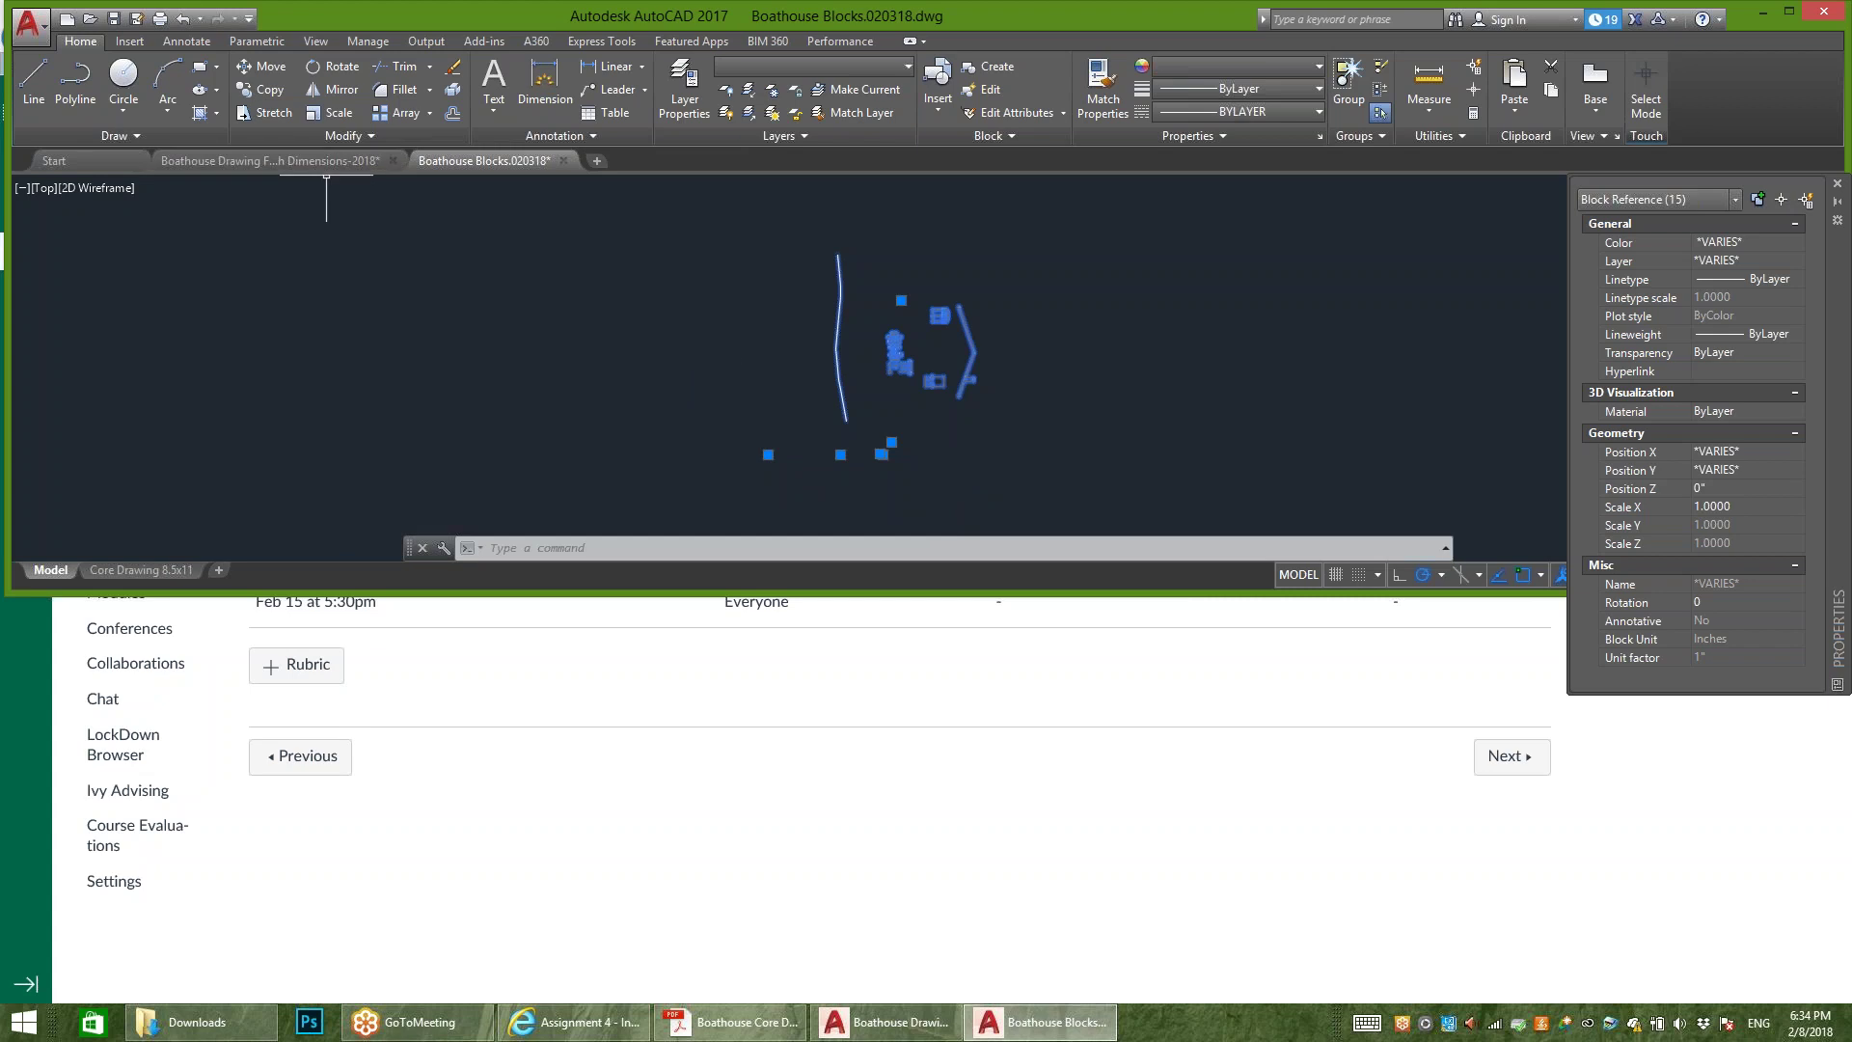
# Step: Paste the copied blocks into the Boathouse Drawing File With Dimensions-2018 drawing, in the empty space left of the patio floor plan
pyautogui.click(318, 161)
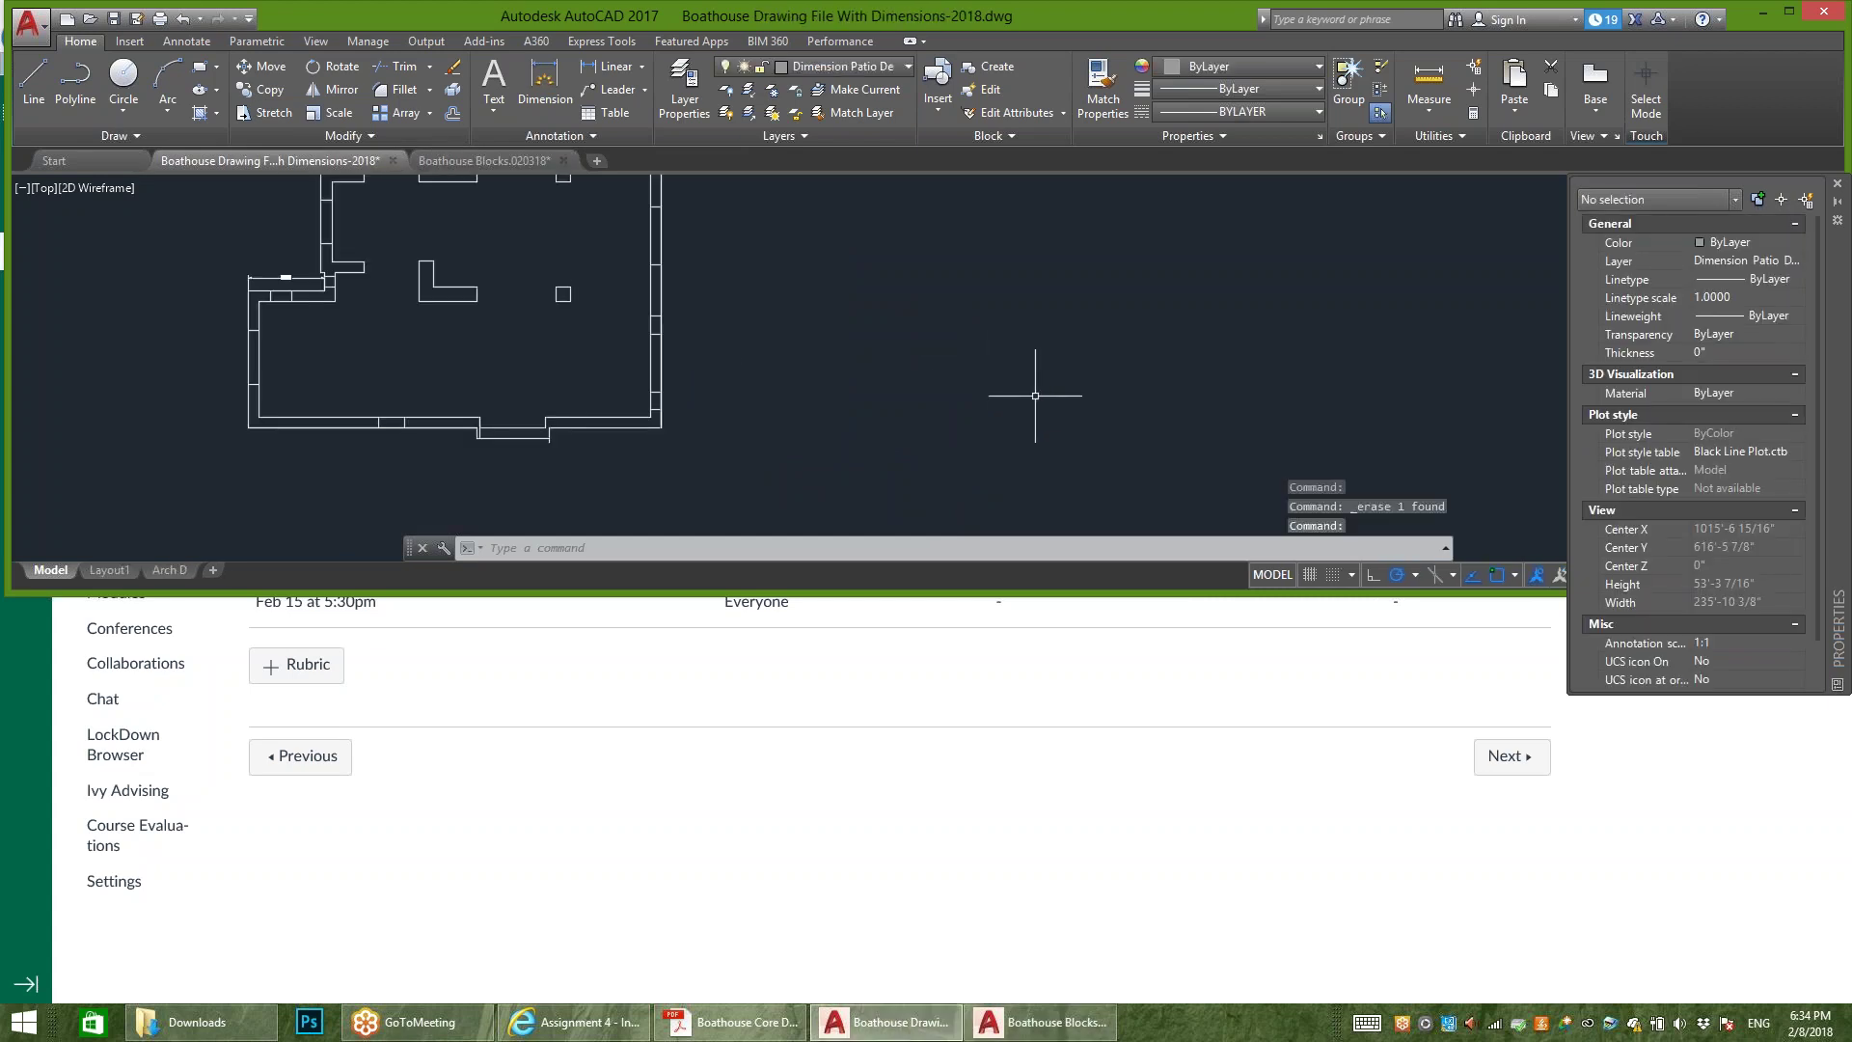
pyautogui.hotkey('ctrl', 'v')
pyautogui.scroll(-3, 849, 453)
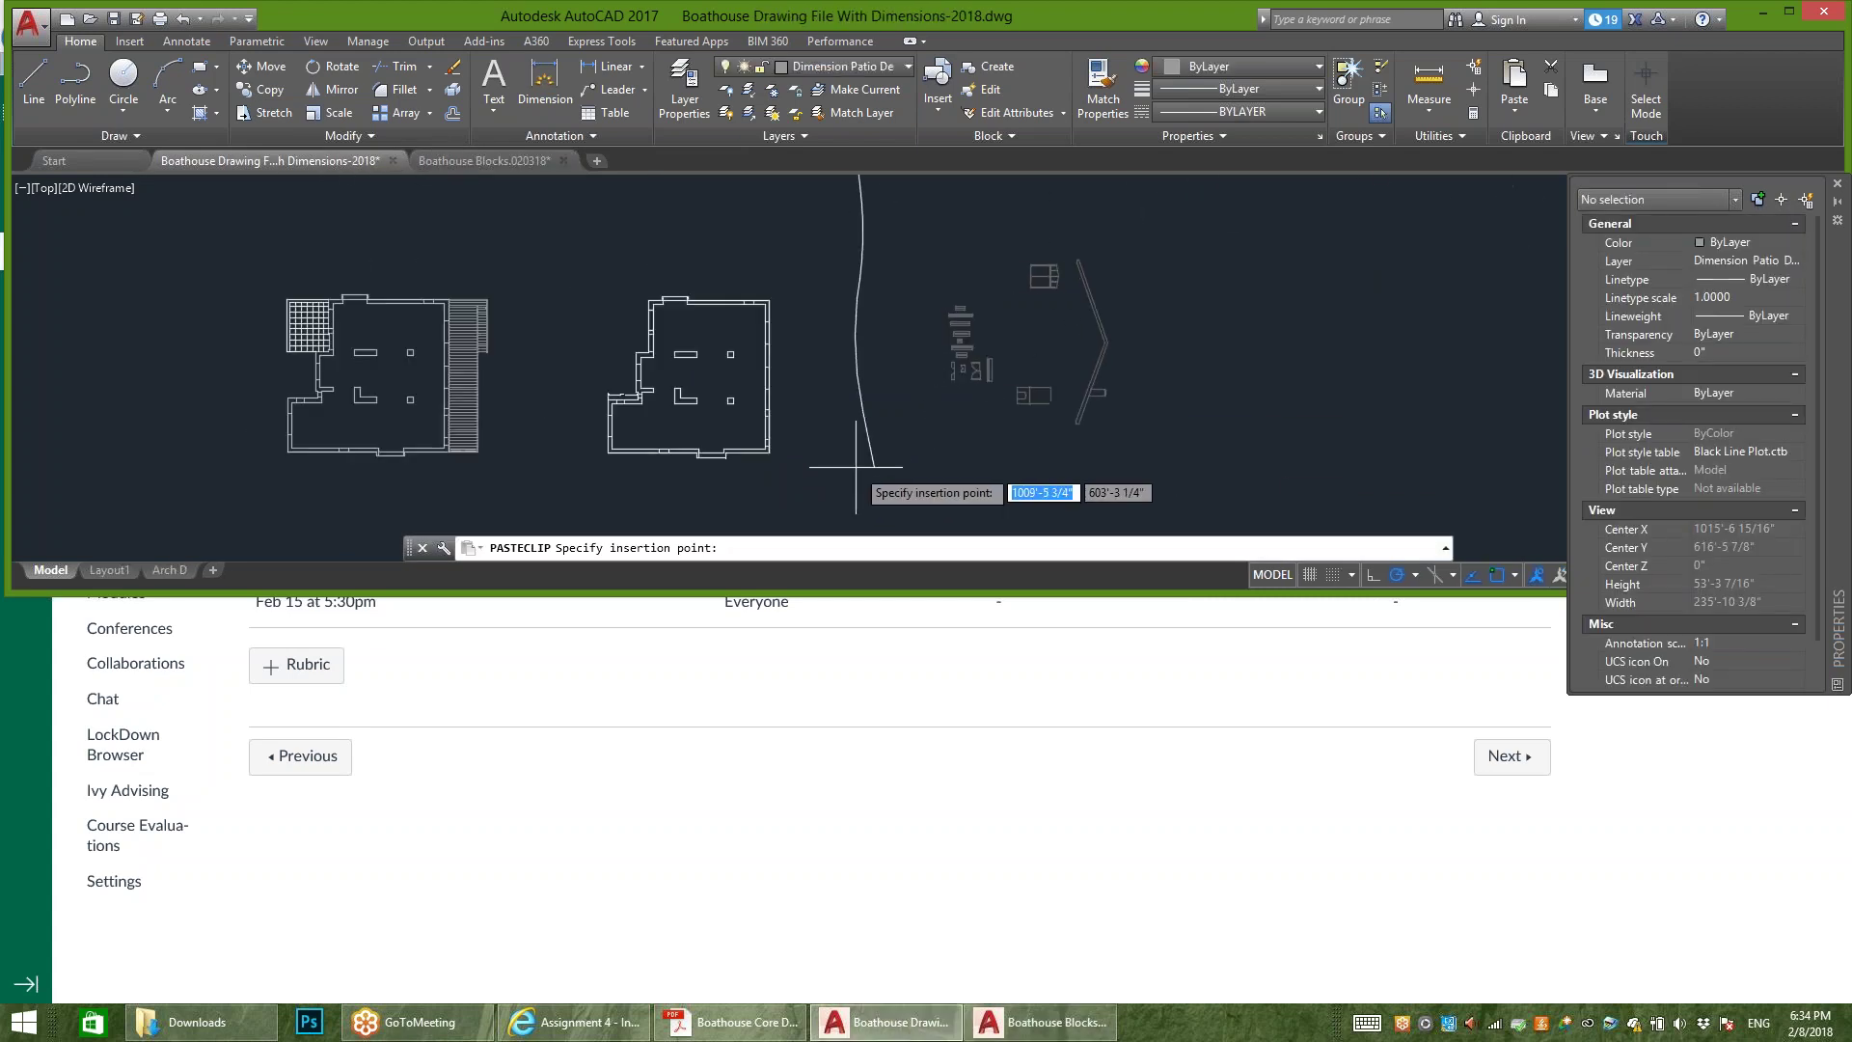
pyautogui.scroll(-2, 921, 460)
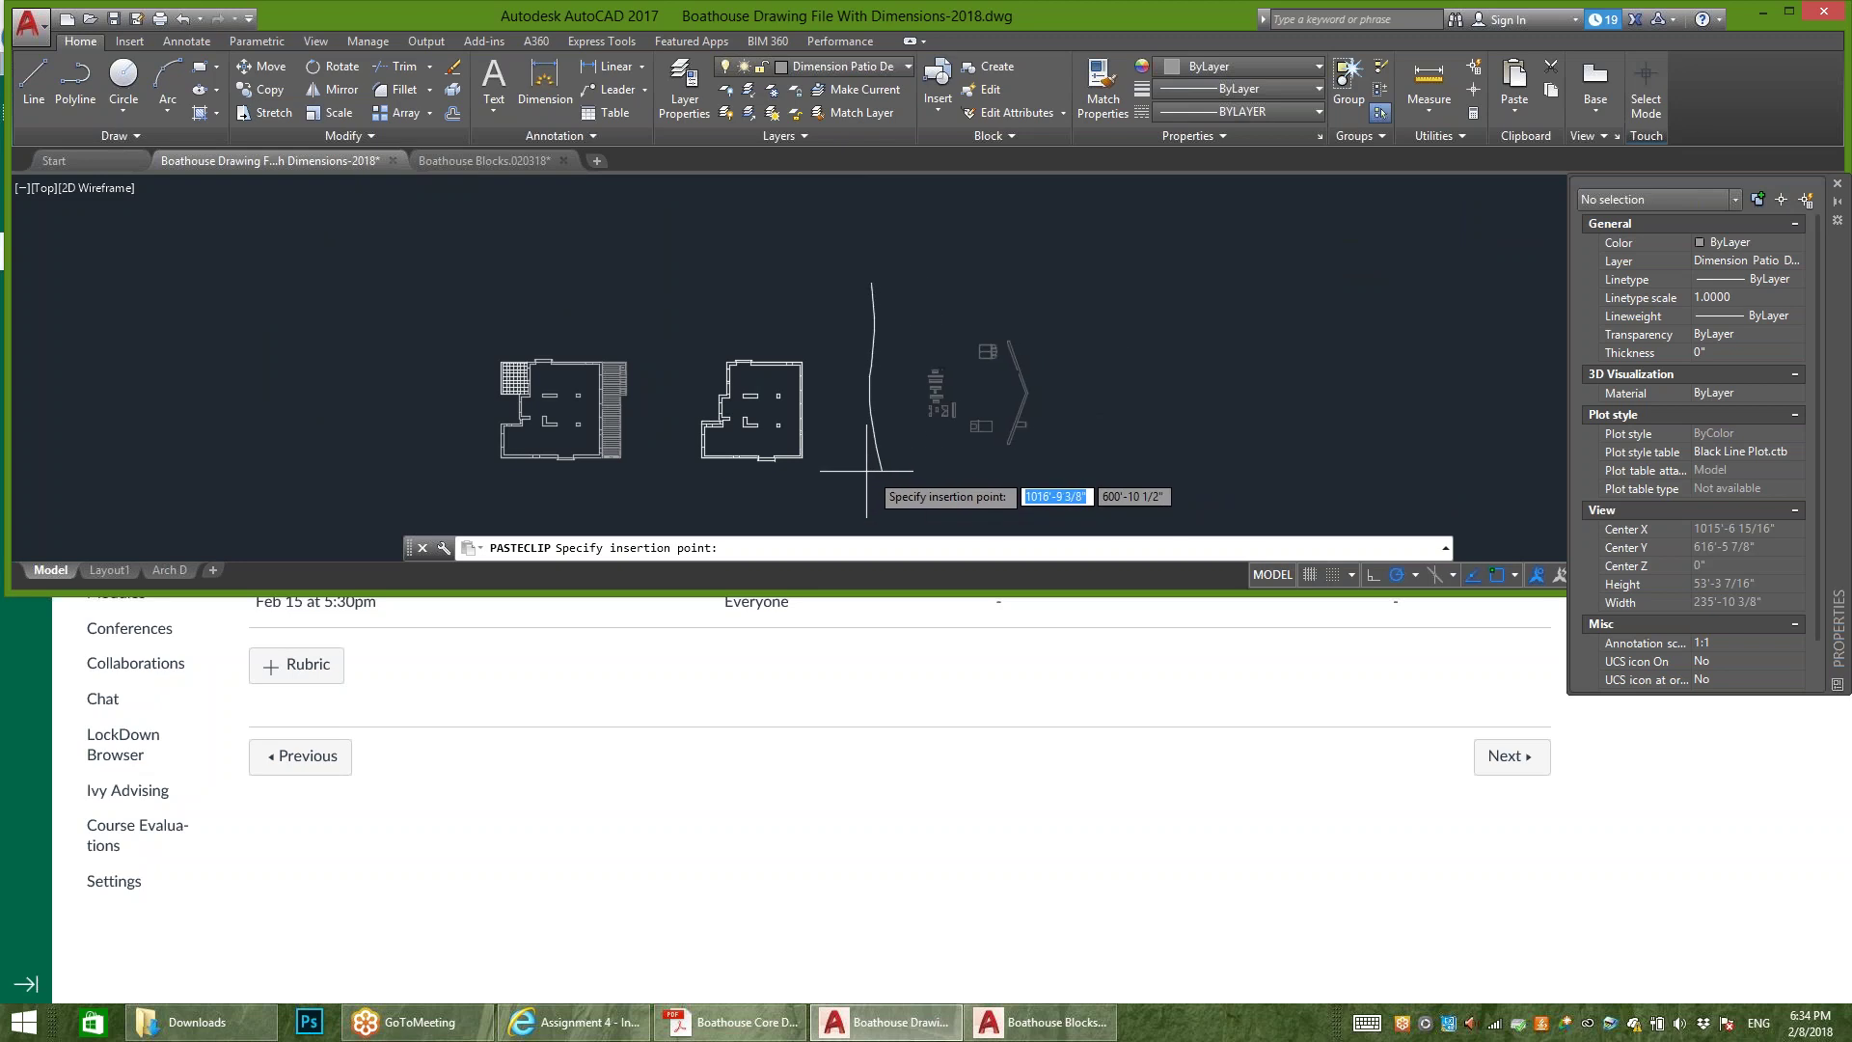
pyautogui.click(323, 487)
pyautogui.scroll(3, 469, 405)
pyautogui.moveTo(663, 410); pyautogui.dragTo(805, 324, button='middle')
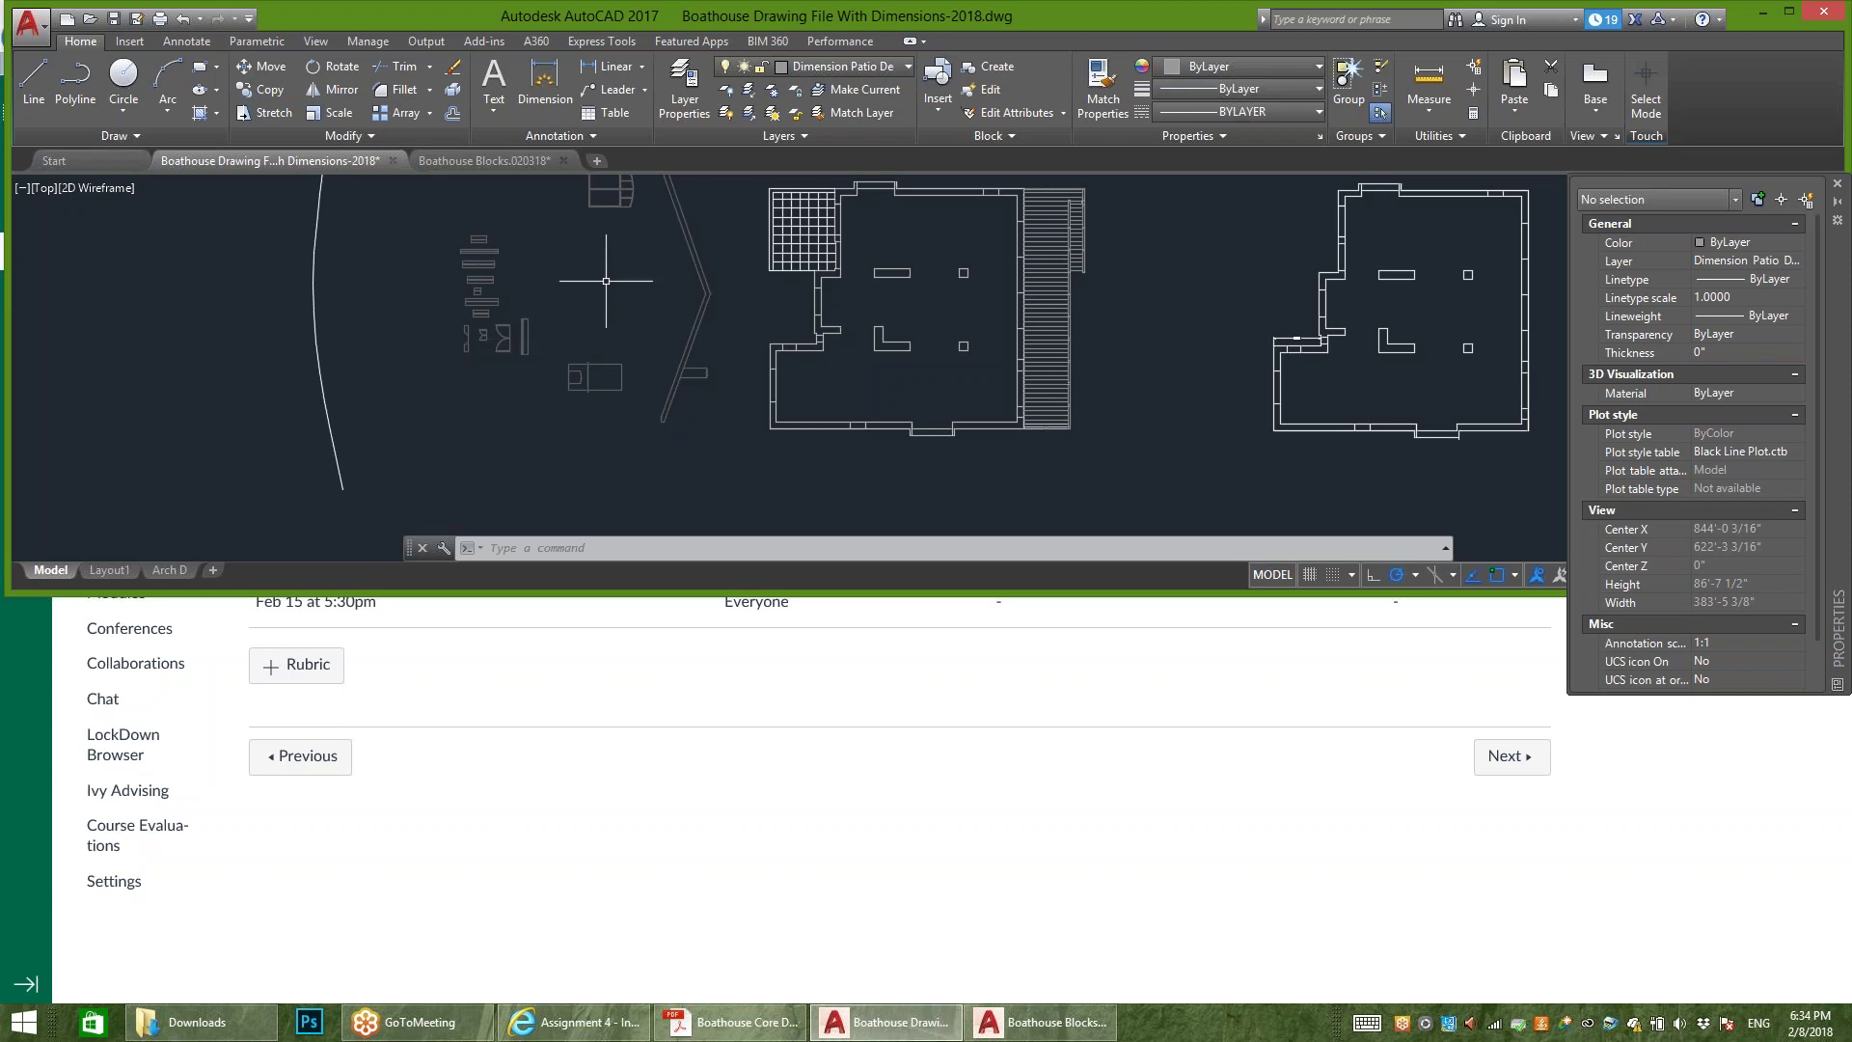
# Step: Move the Roof, BH Window 1 and BH Section Fireplace blocks horizontally to the left, past the long curved line
pyautogui.scroll(-2, 599, 282)
pyautogui.click(668, 186)
pyautogui.click(593, 413)
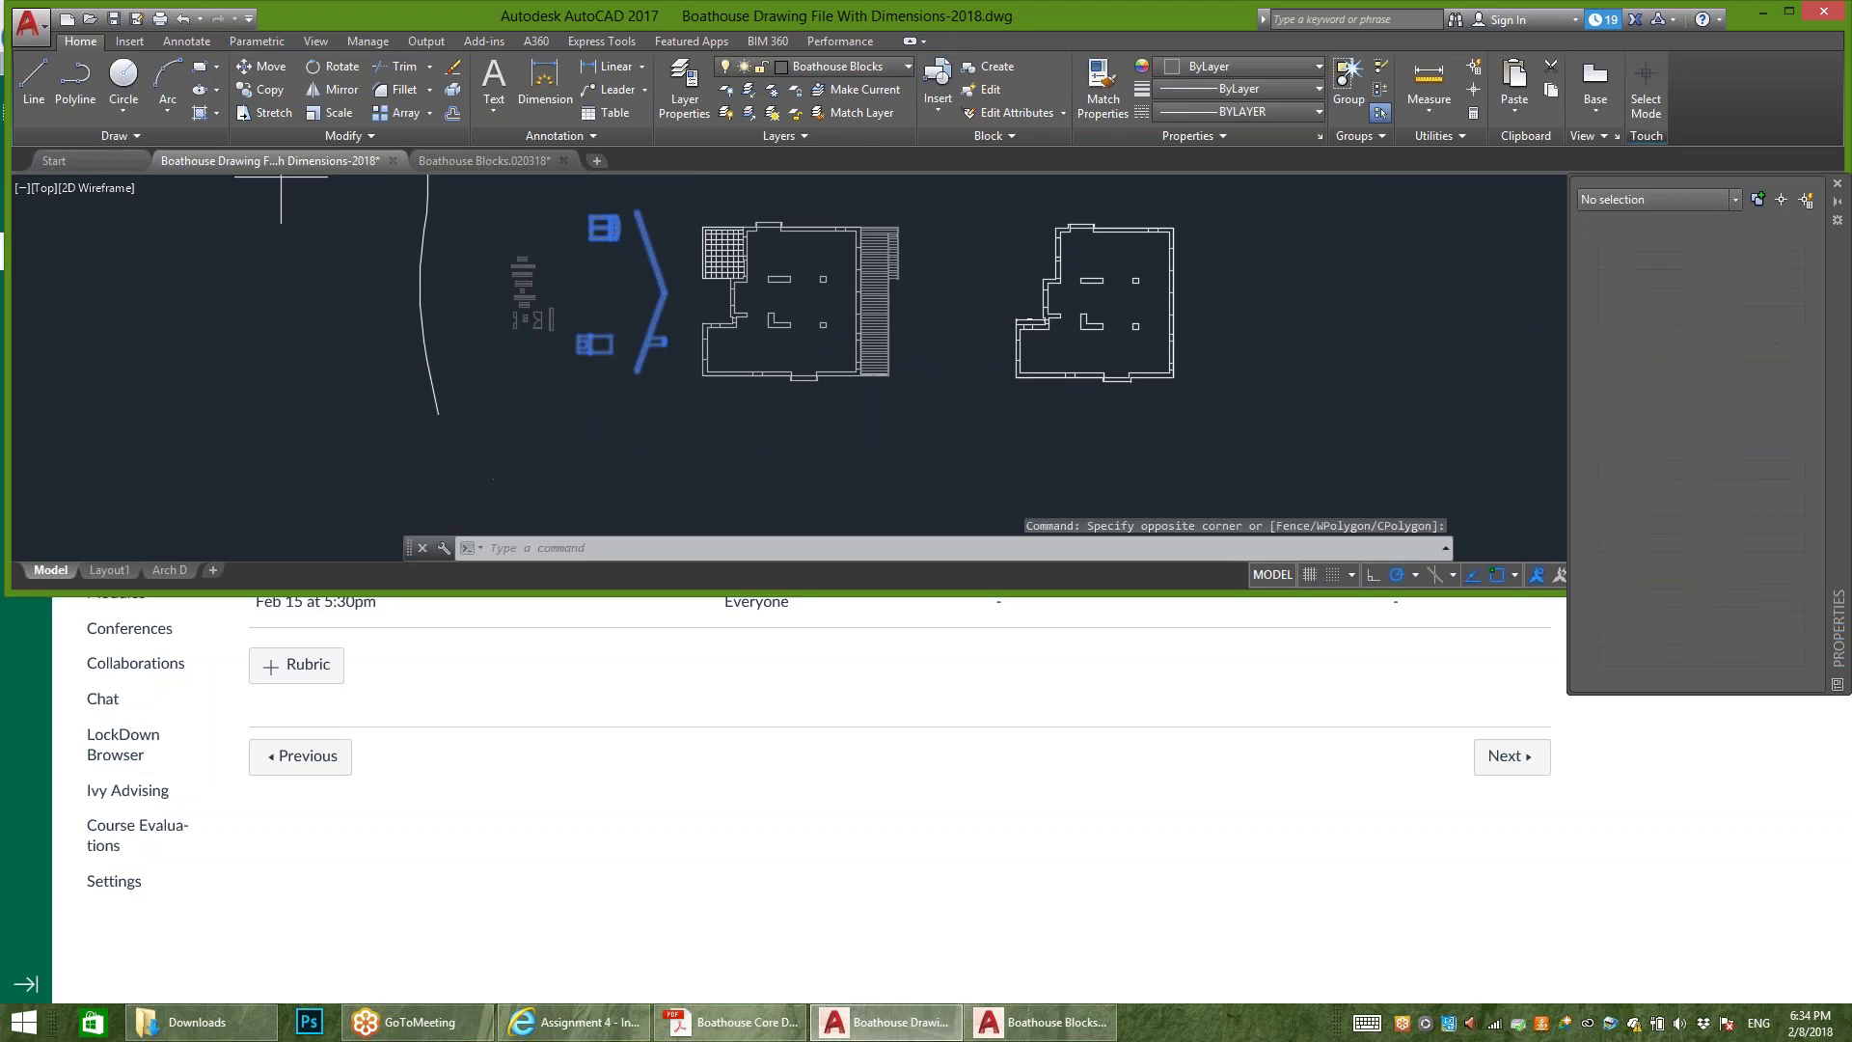
pyautogui.click(263, 66)
pyautogui.click(622, 305)
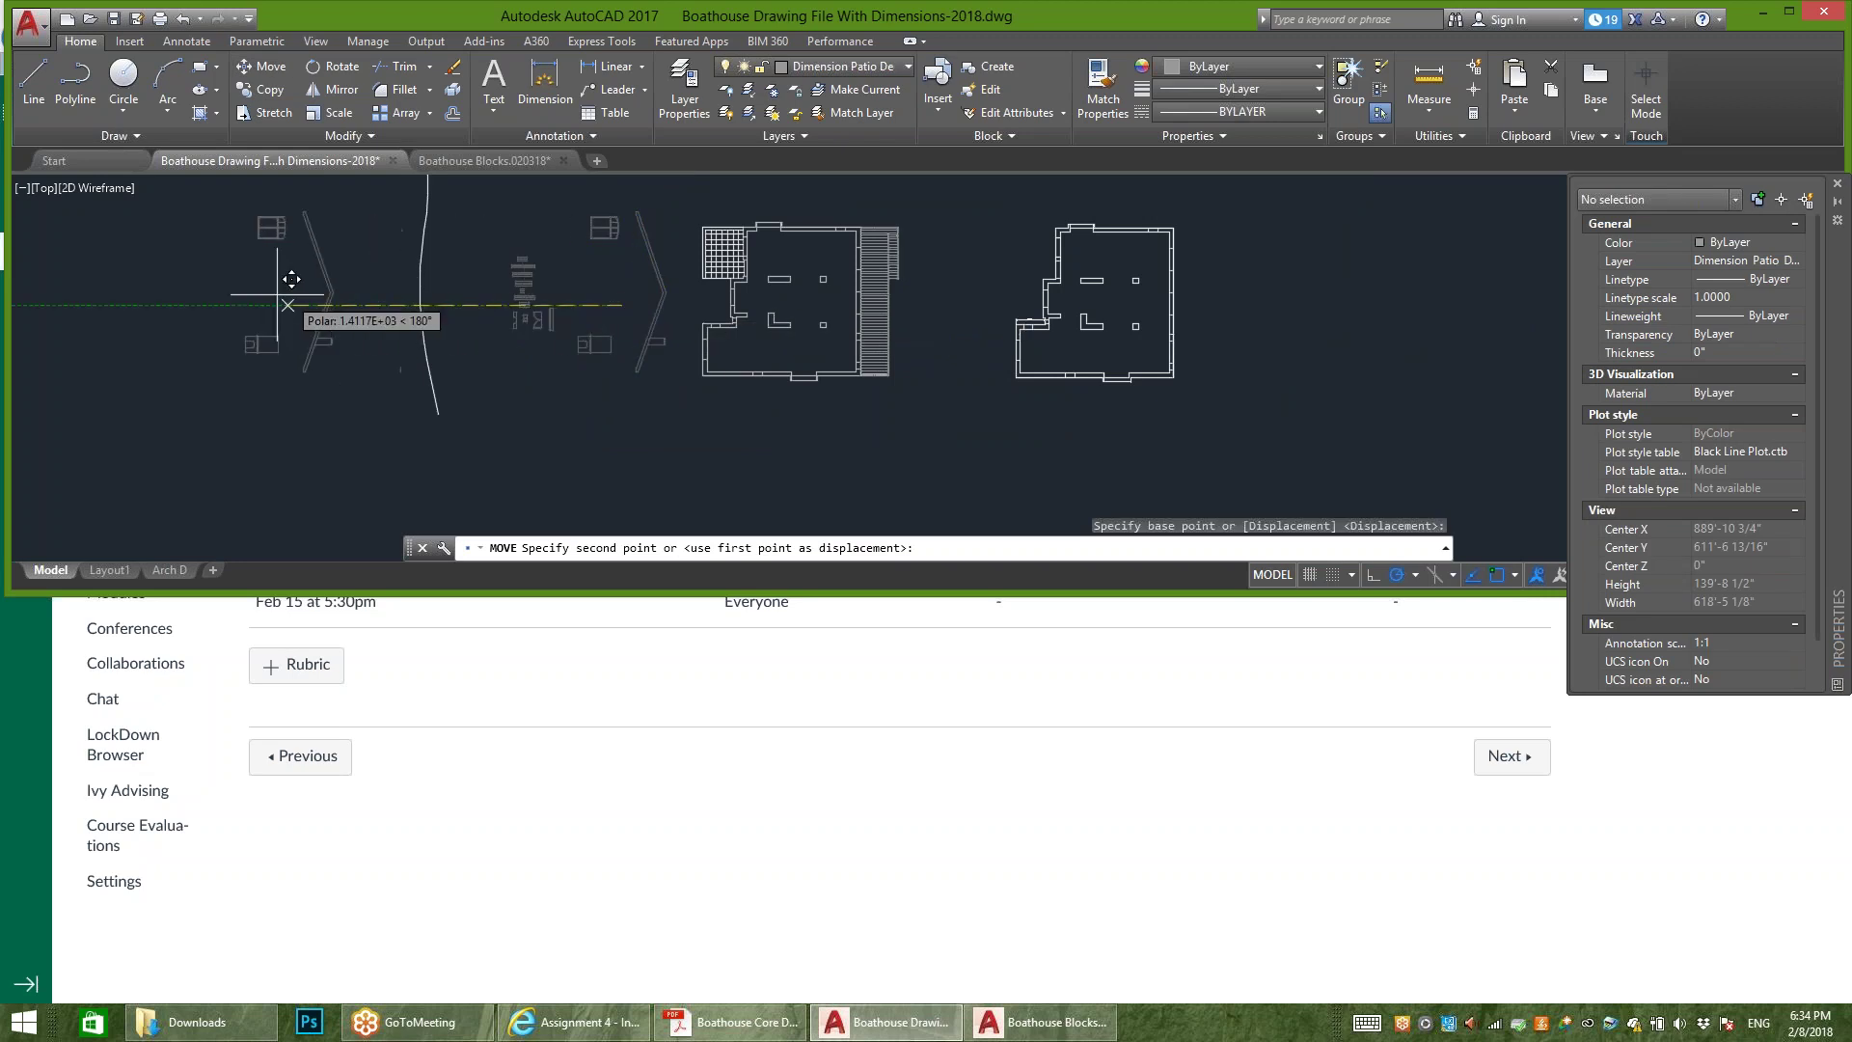
pyautogui.click(143, 305)
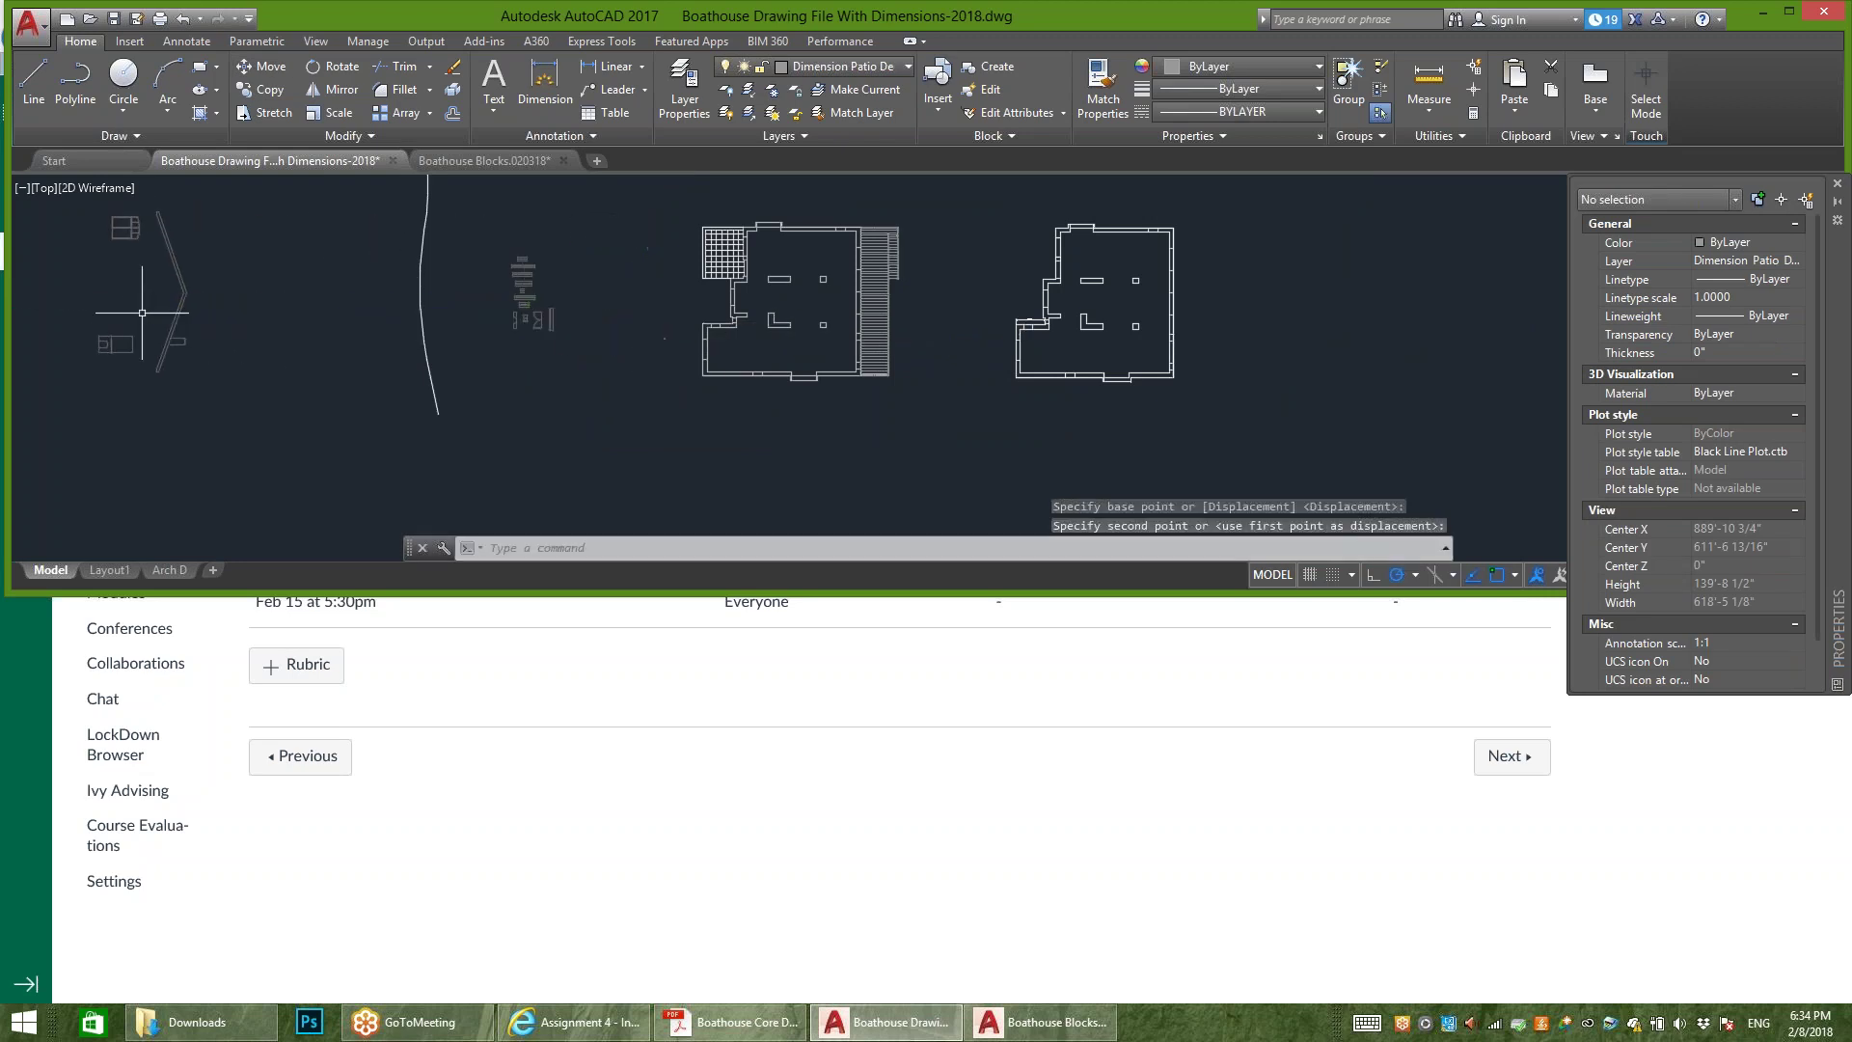
# Step: Move the group of small window, door and plan fireplace blocks to the right, close beside the patio floor plan
pyautogui.scroll(3, 523, 314)
pyautogui.click(612, 383)
pyautogui.click(434, 193)
pyautogui.click(262, 66)
pyautogui.click(538, 310)
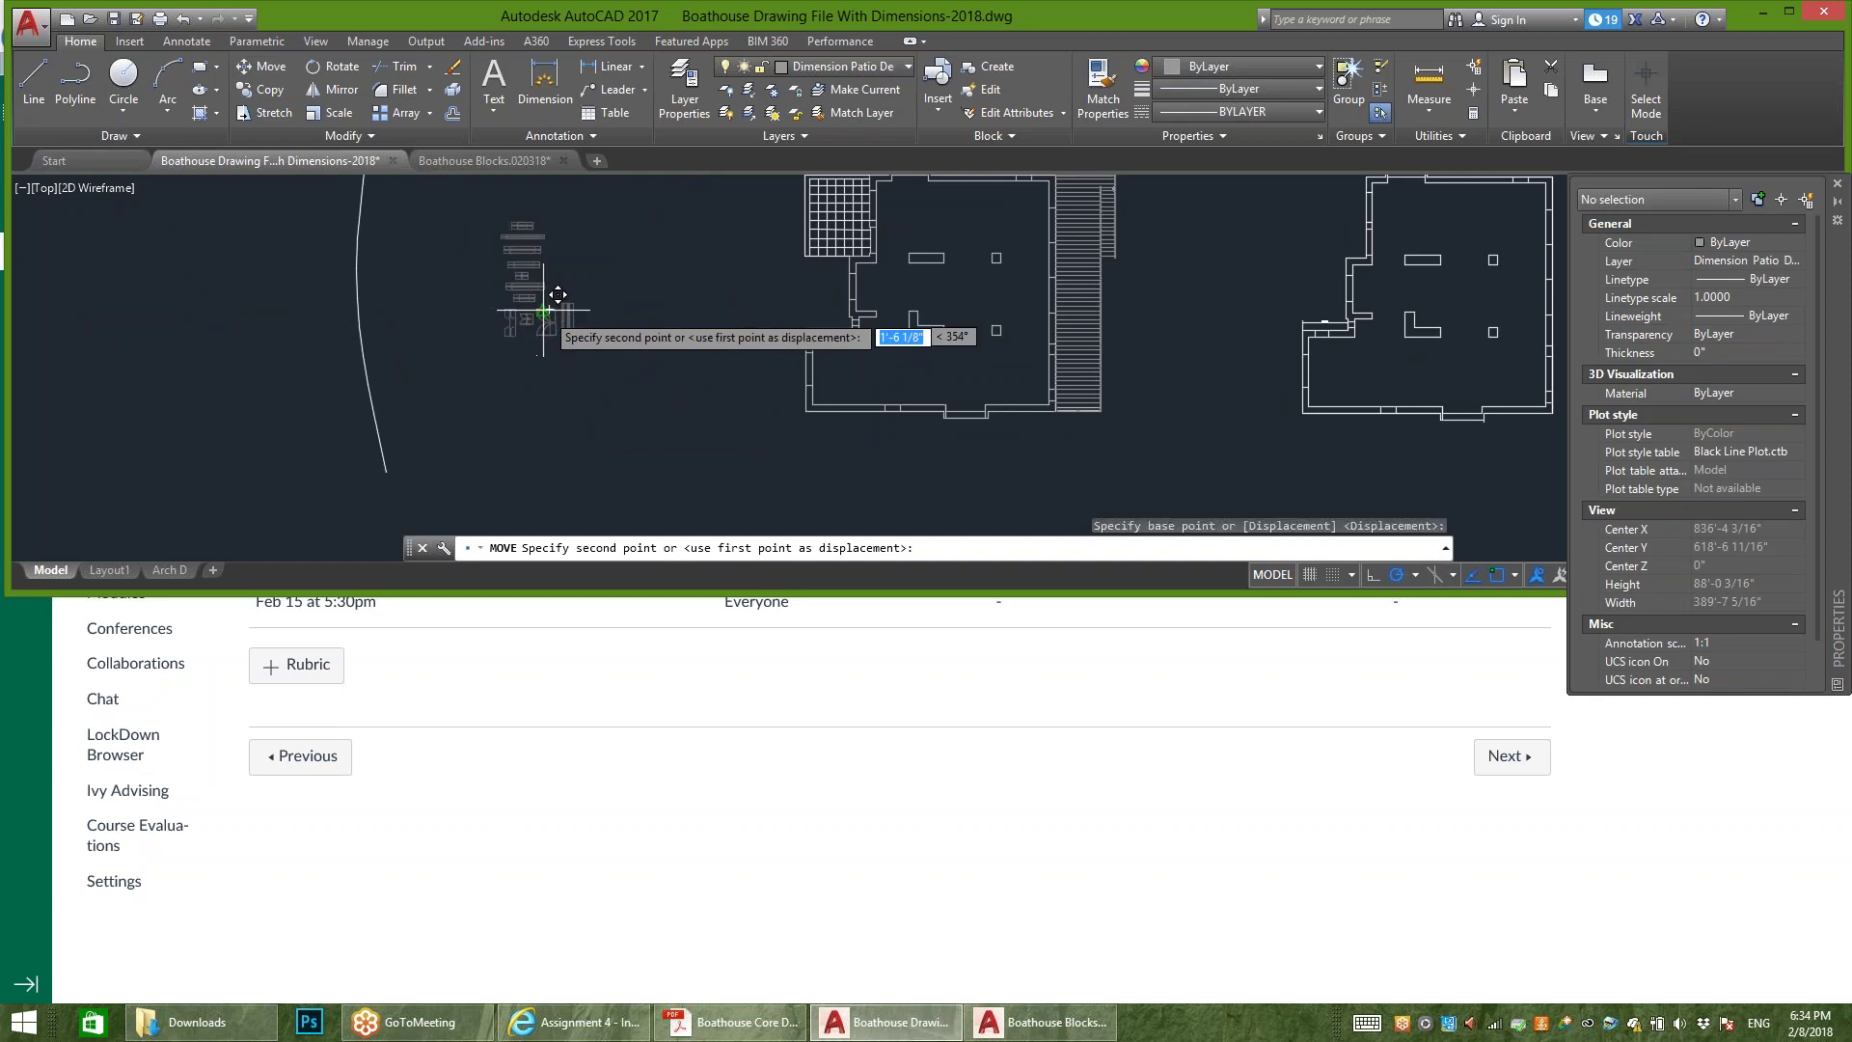
pyautogui.click(709, 309)
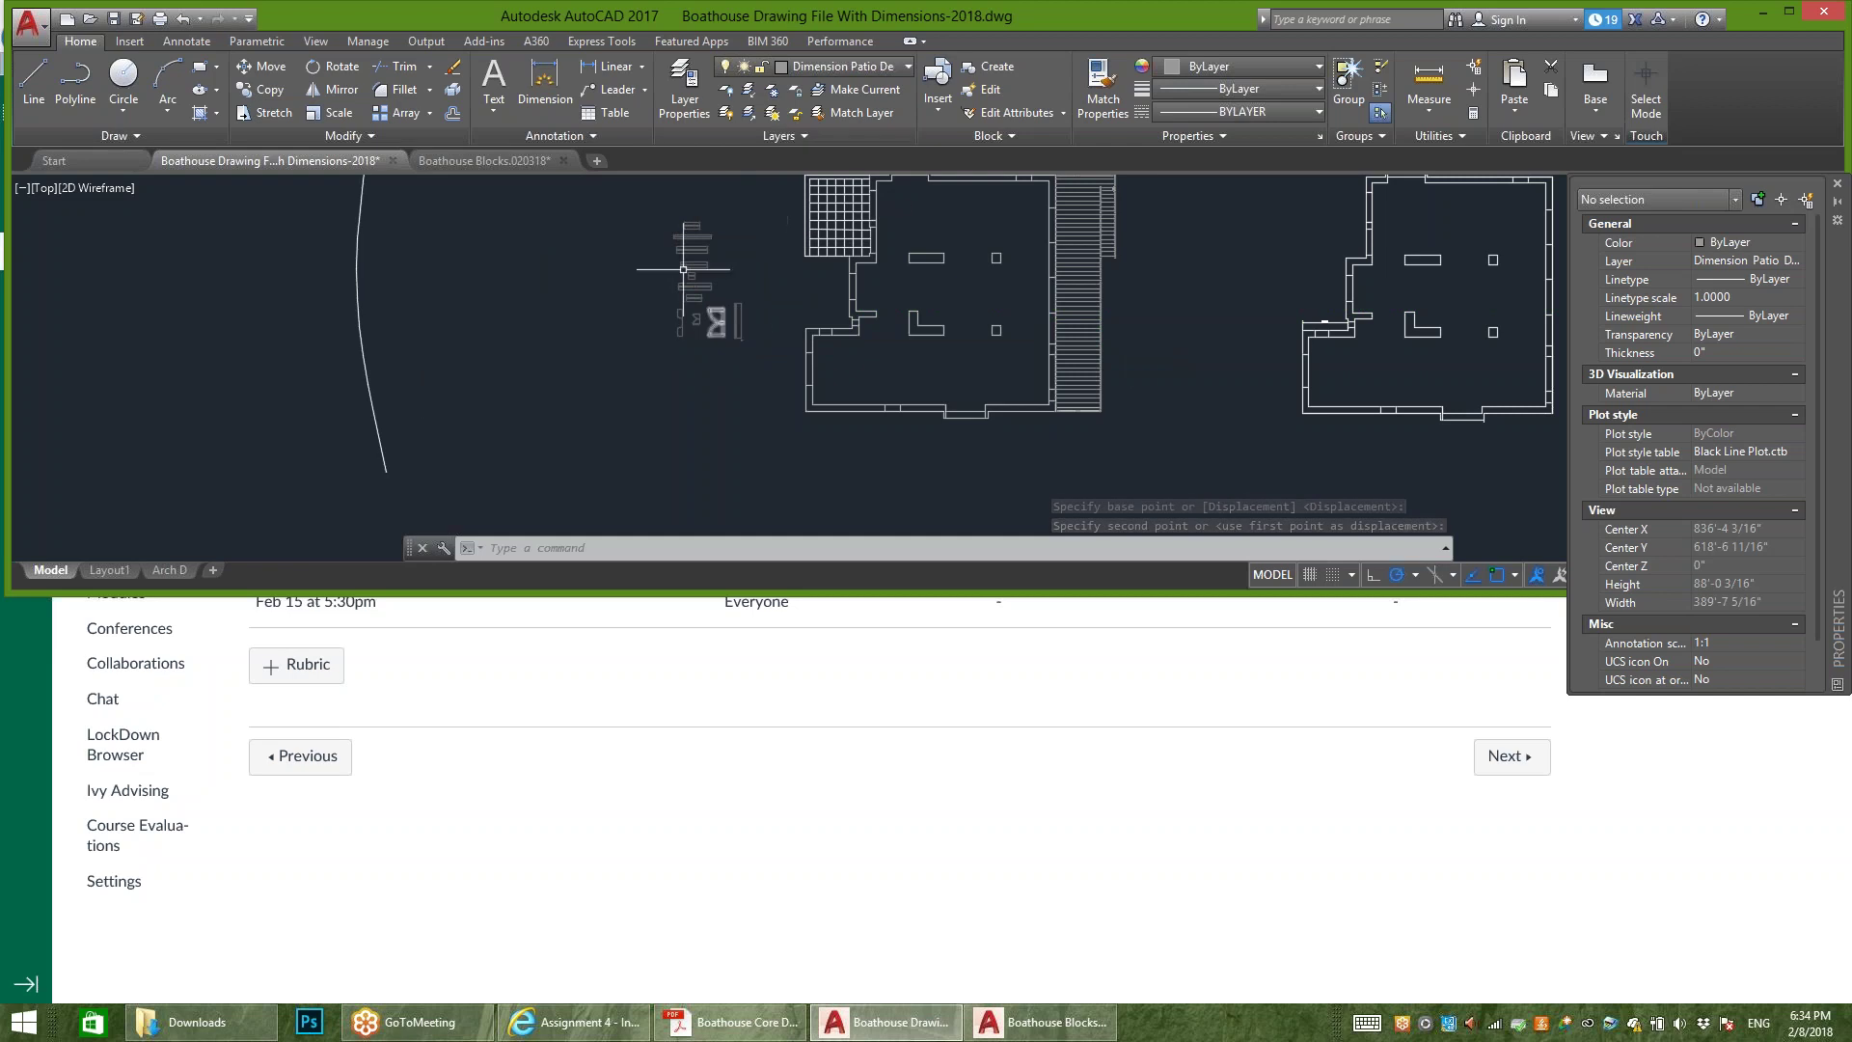
pyautogui.scroll(-3, 678, 332)
pyautogui.scroll(3, 709, 269)
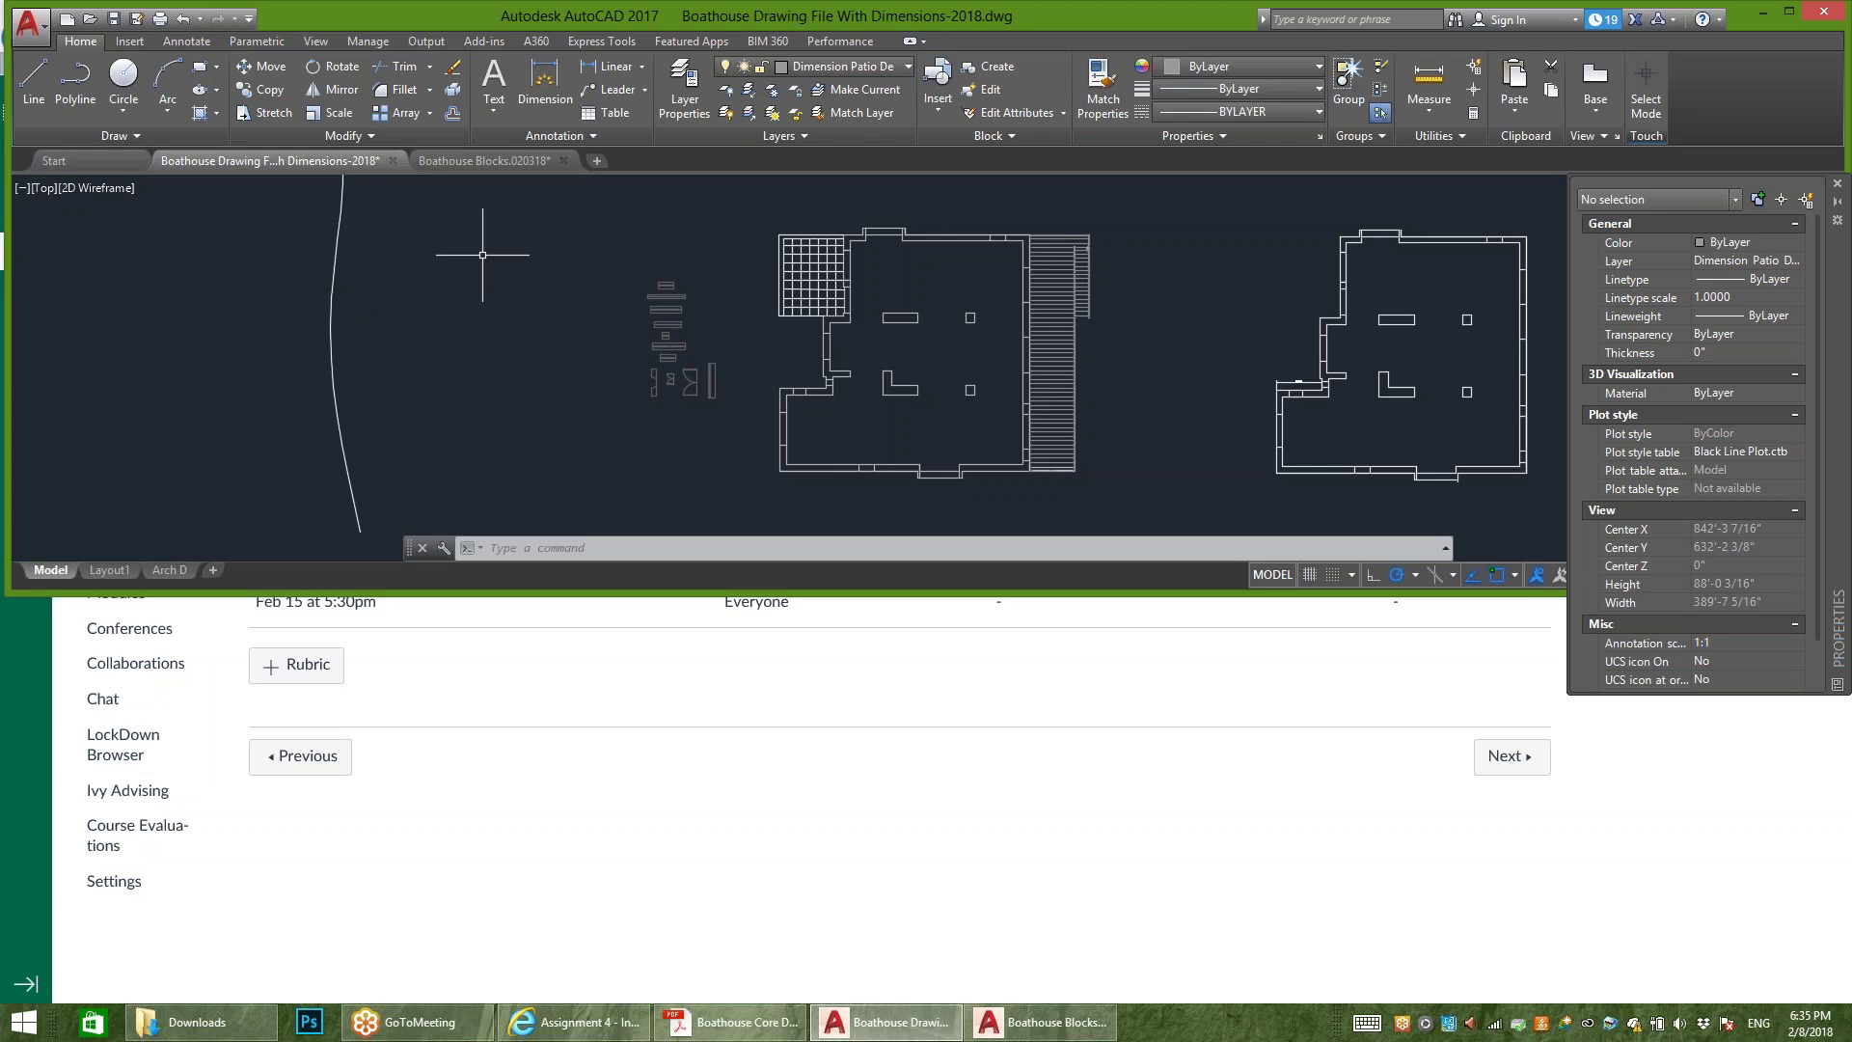
# Step: Try to copy the blocks without the long curved line from the Boathouse Blocks drawing, and locate the Paste command in the floor plan drawing
pyautogui.click(483, 160)
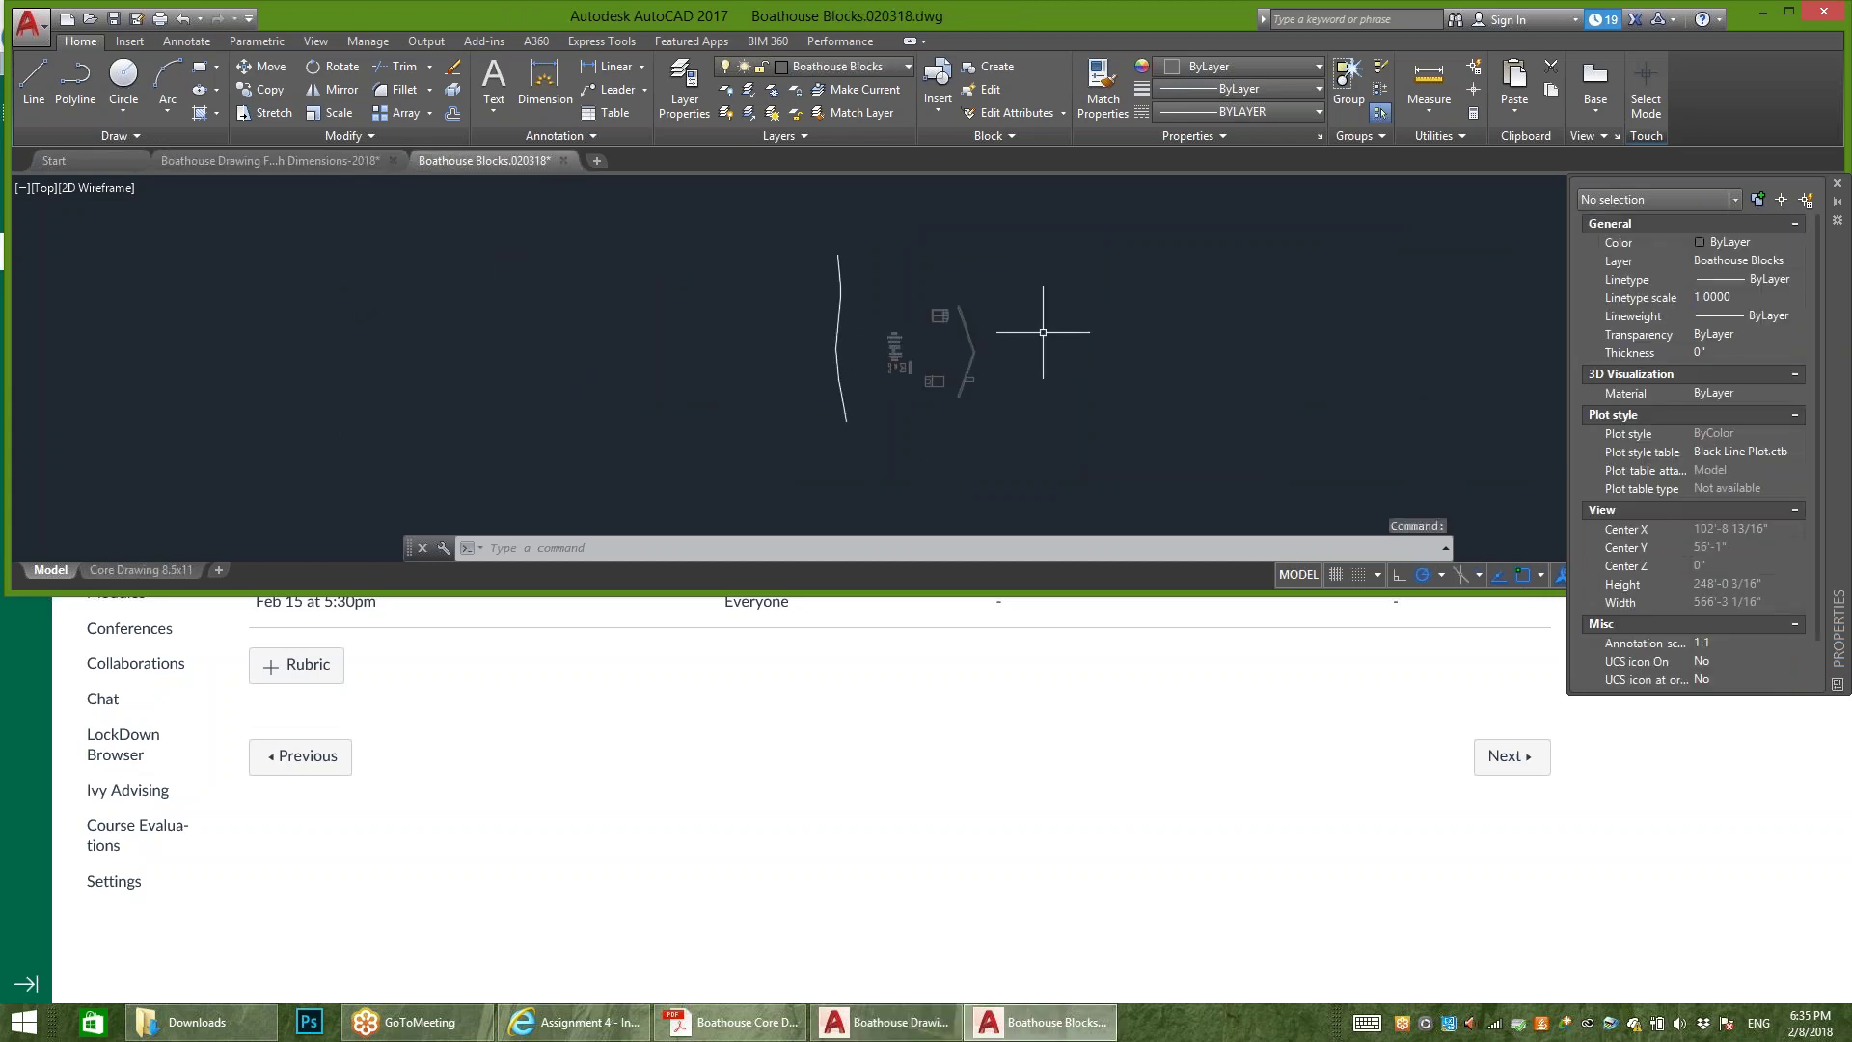
pyautogui.click(999, 281)
pyautogui.click(838, 423)
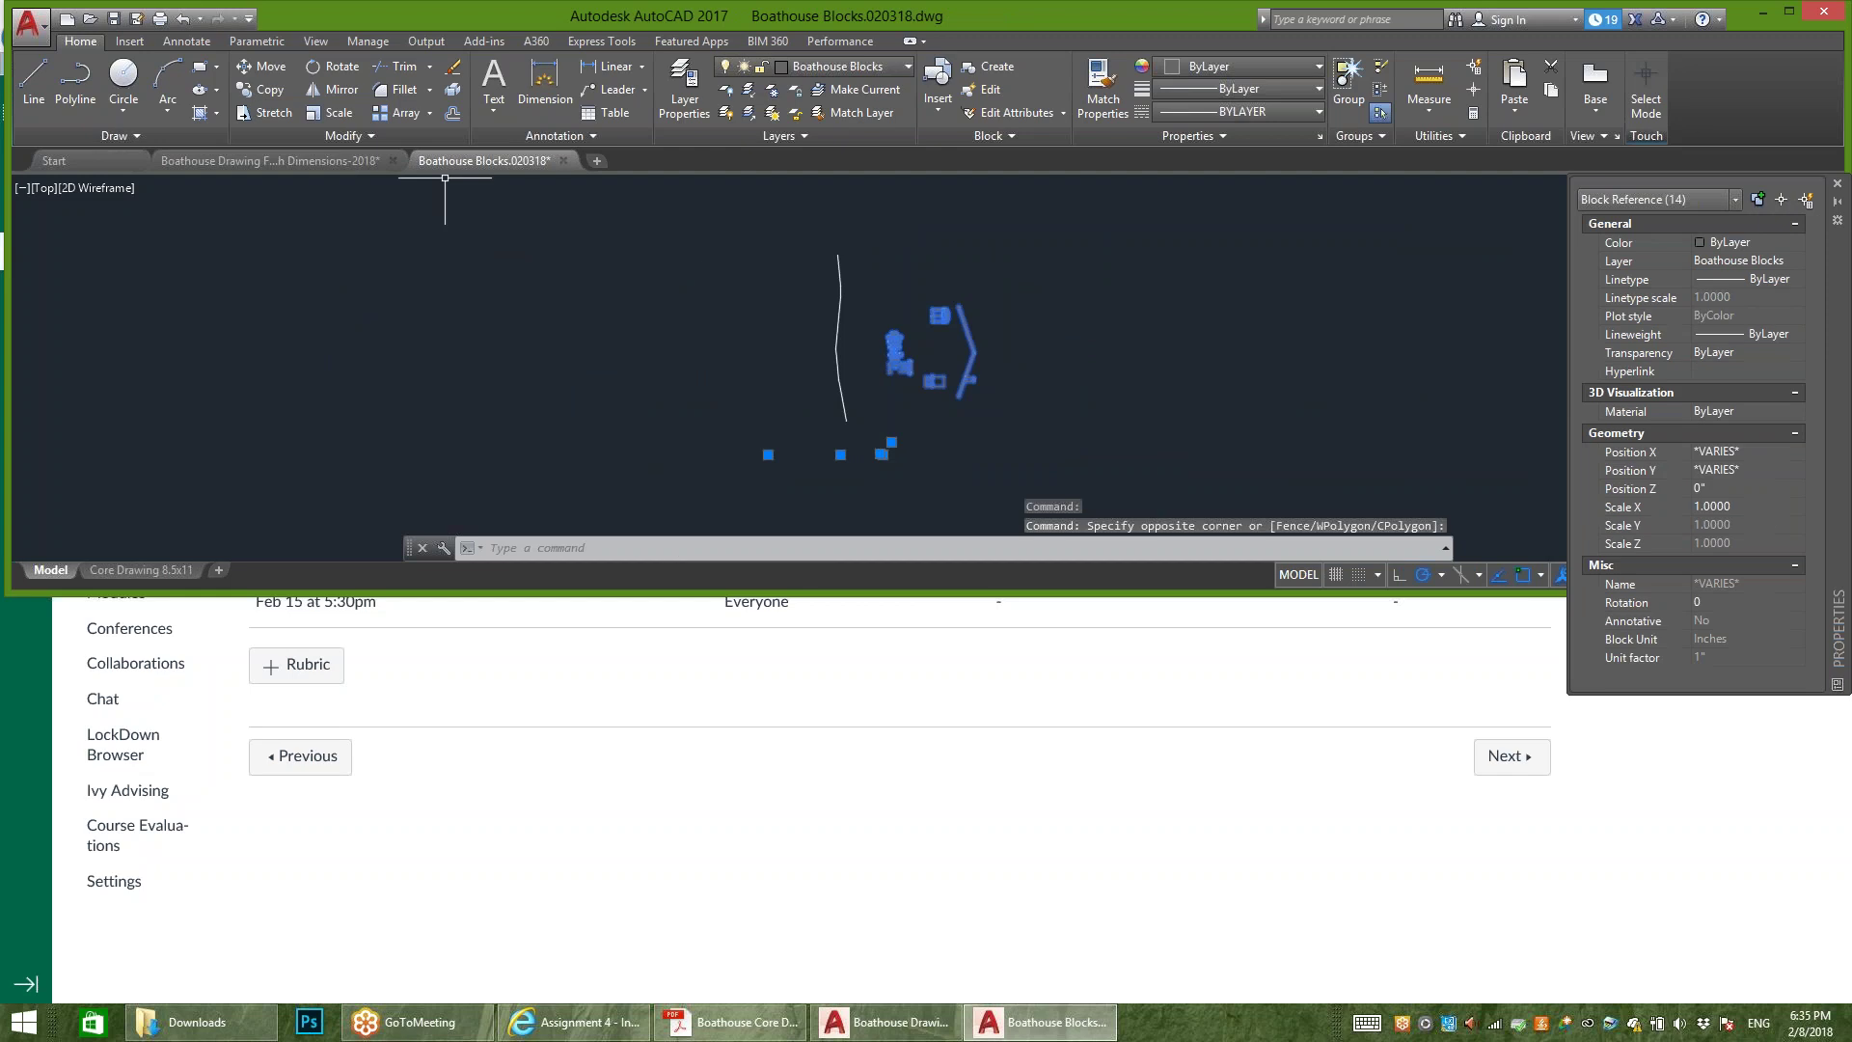
pyautogui.click(262, 89)
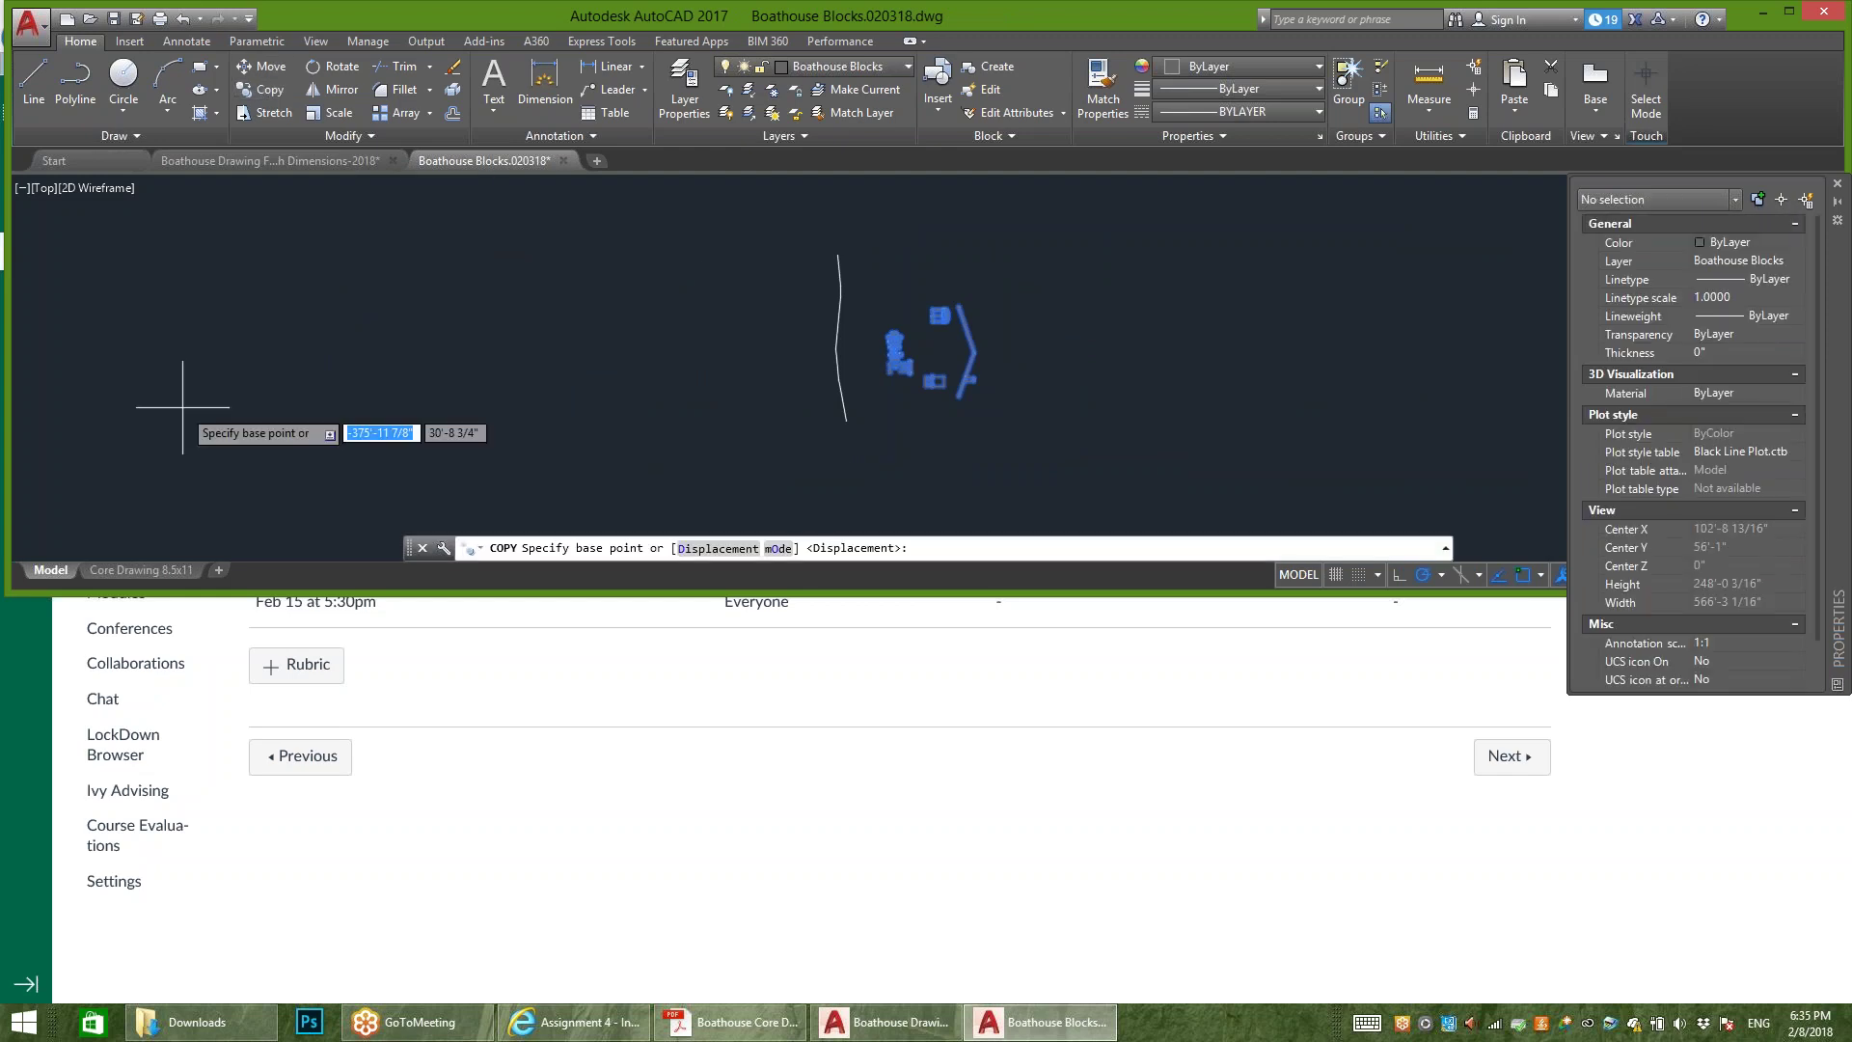
pyautogui.click(268, 161)
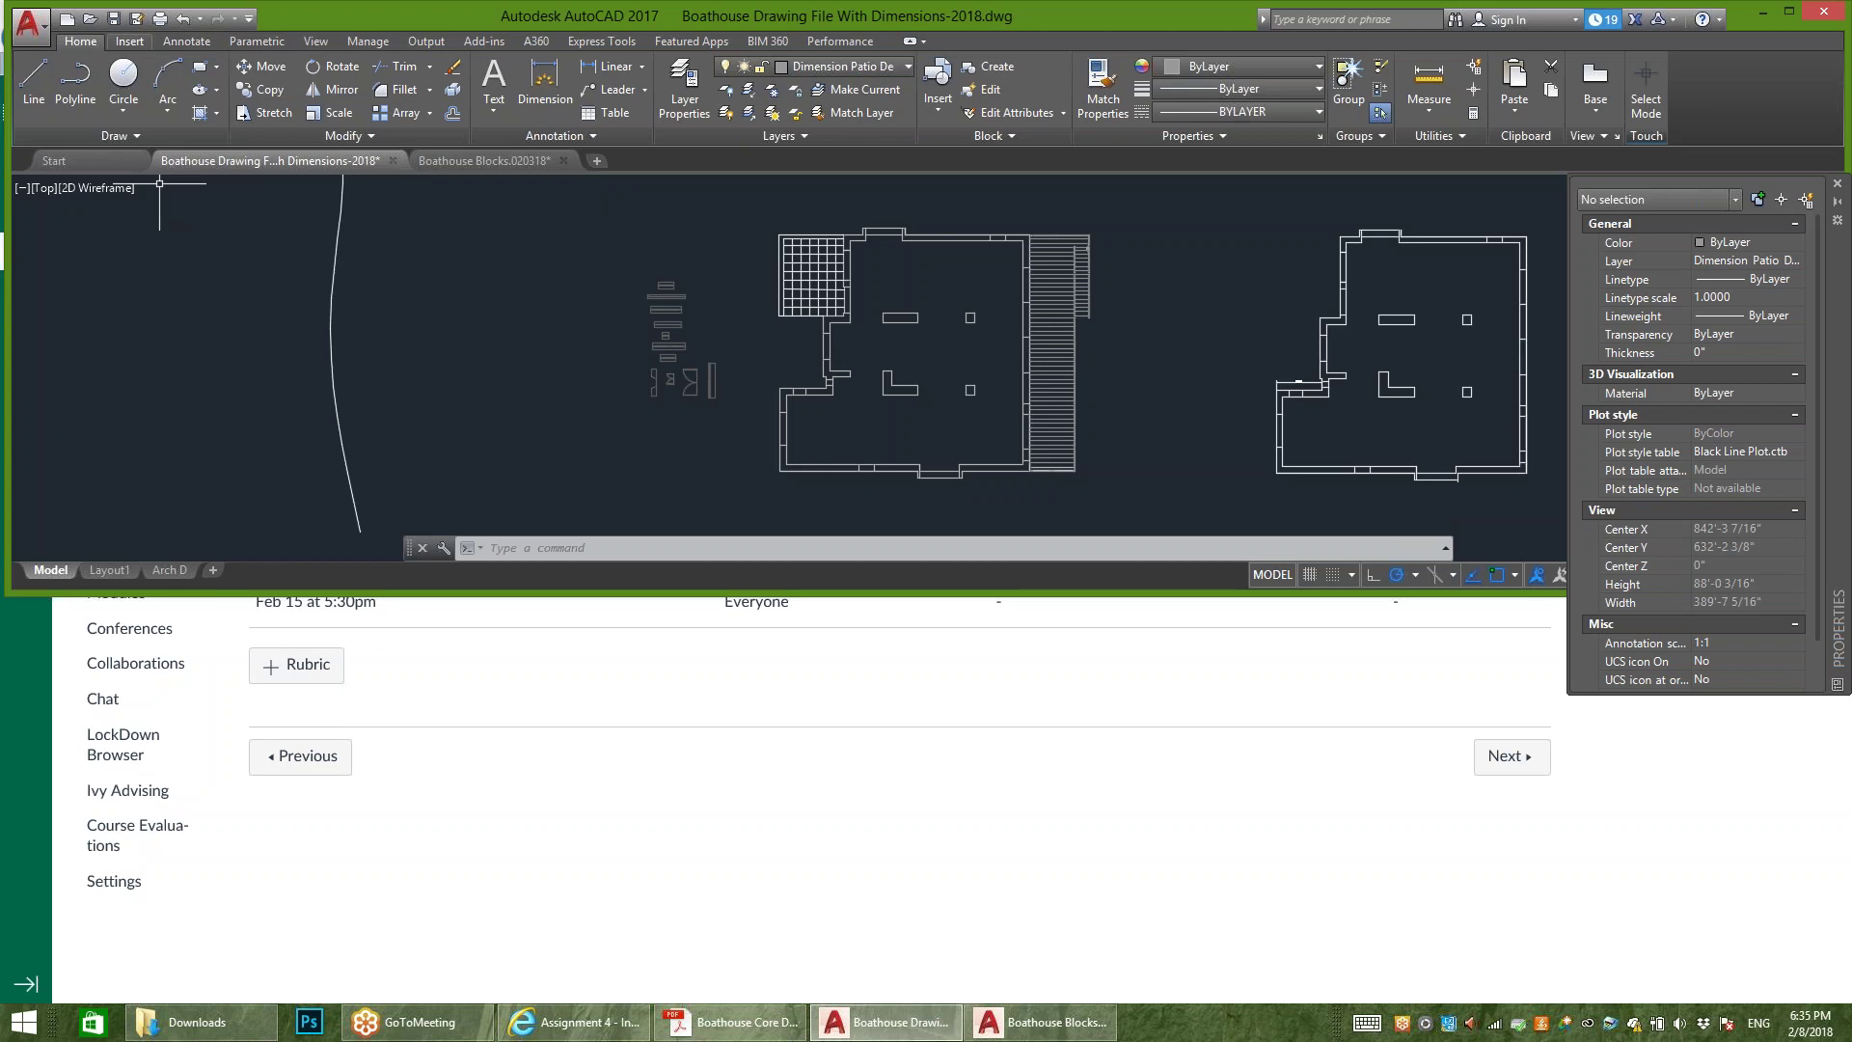
pyautogui.click(130, 40)
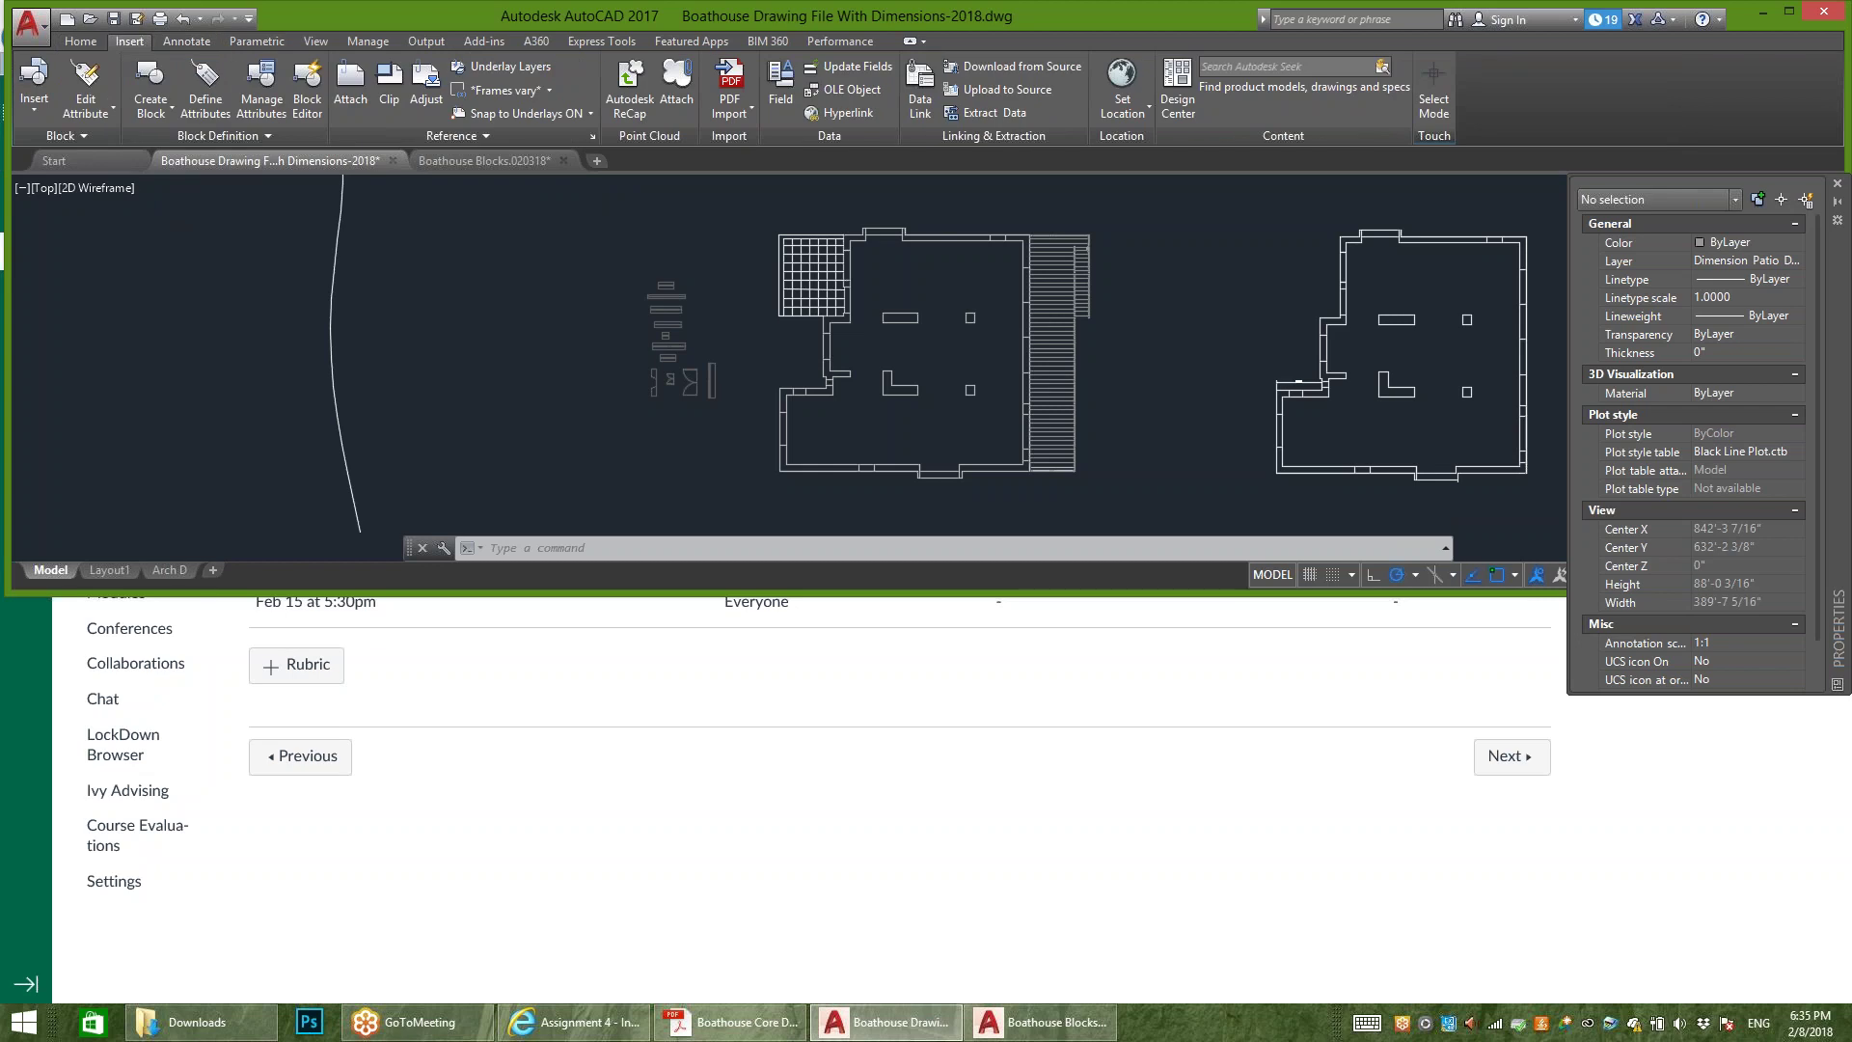
pyautogui.click(81, 41)
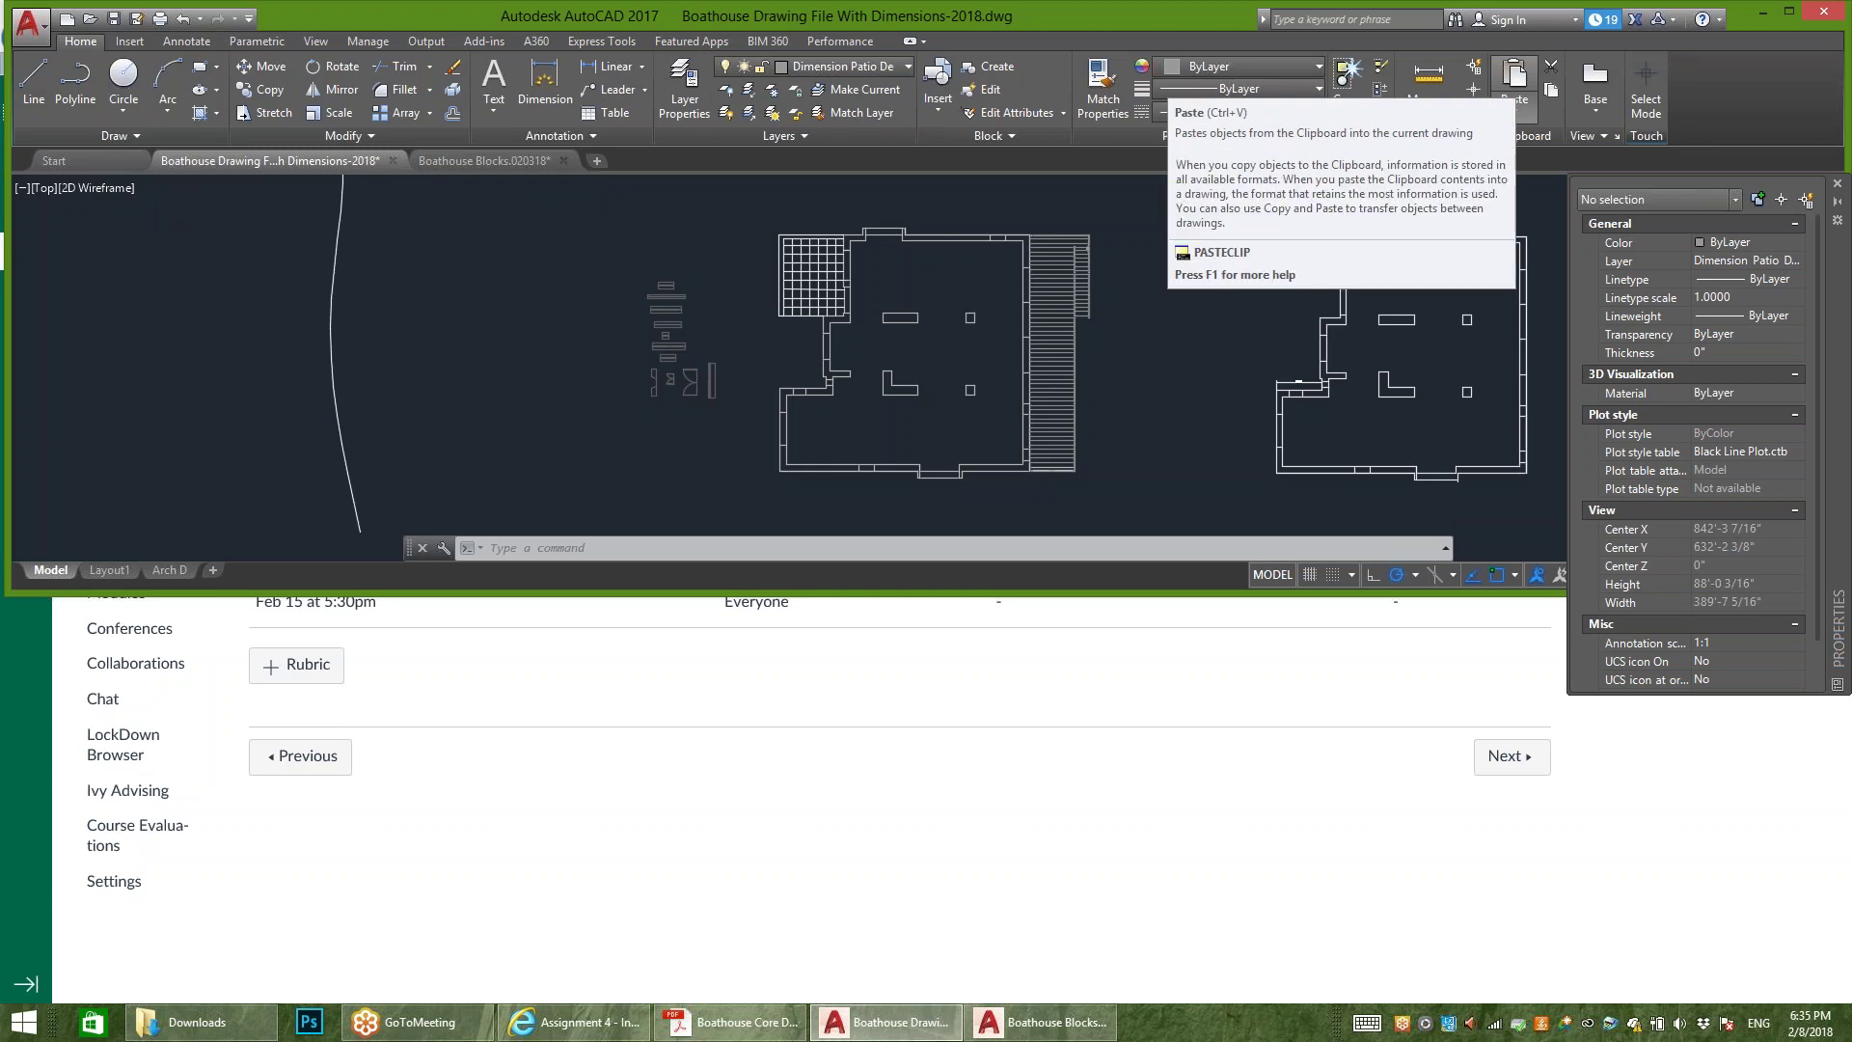
pyautogui.click(1514, 79)
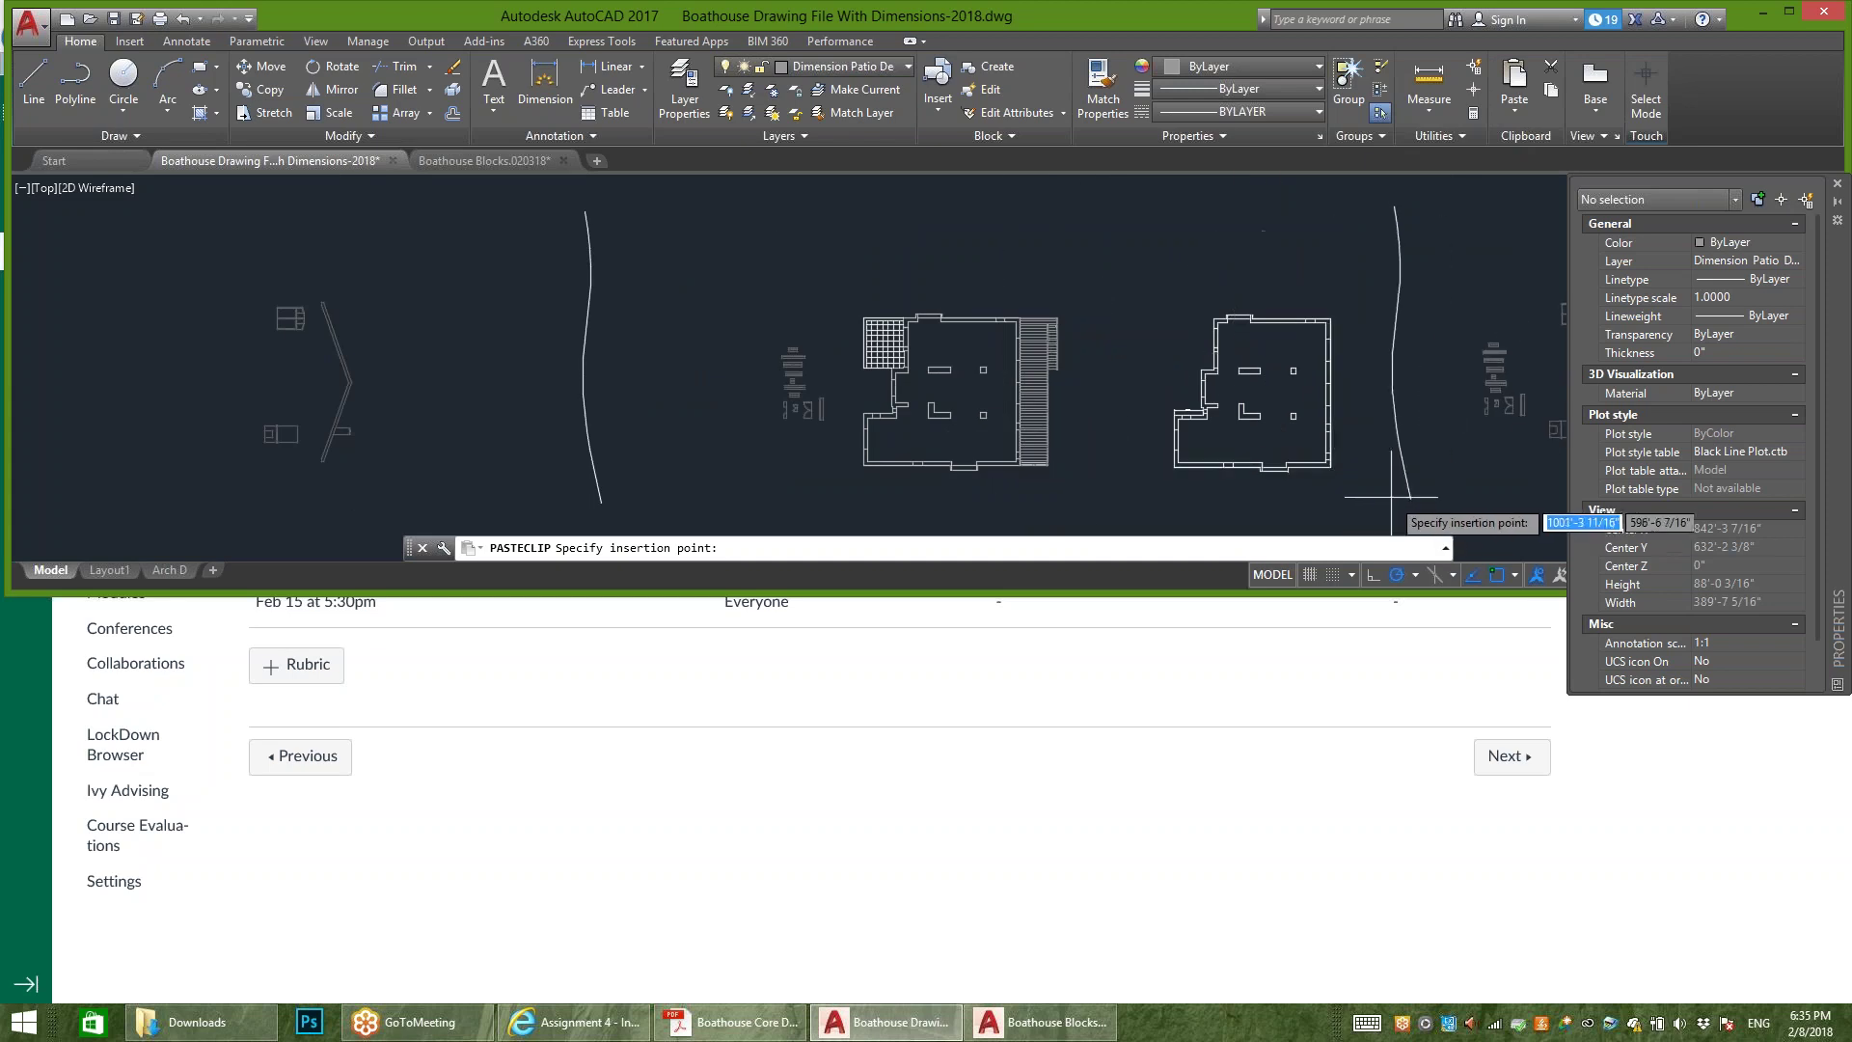
pyautogui.press('Escape')
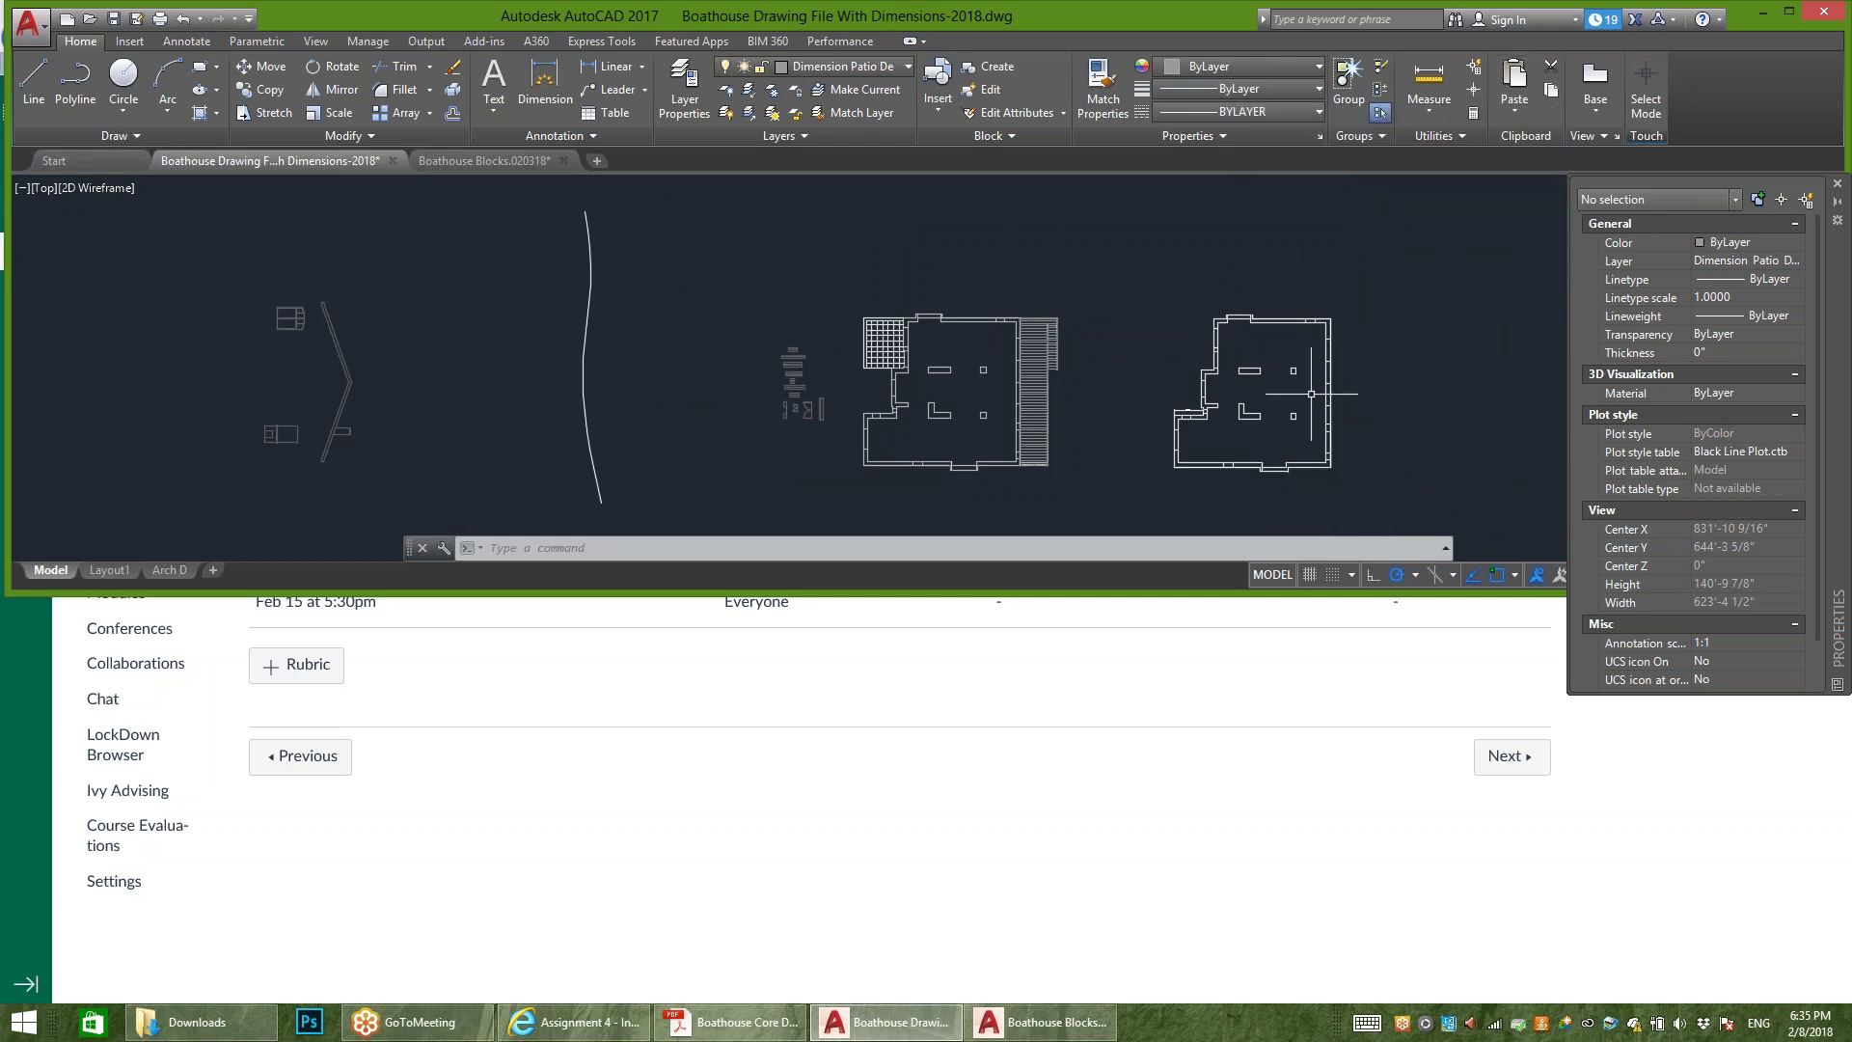
pyautogui.scroll(-2, 1168, 336)
pyautogui.scroll(2, 1313, 371)
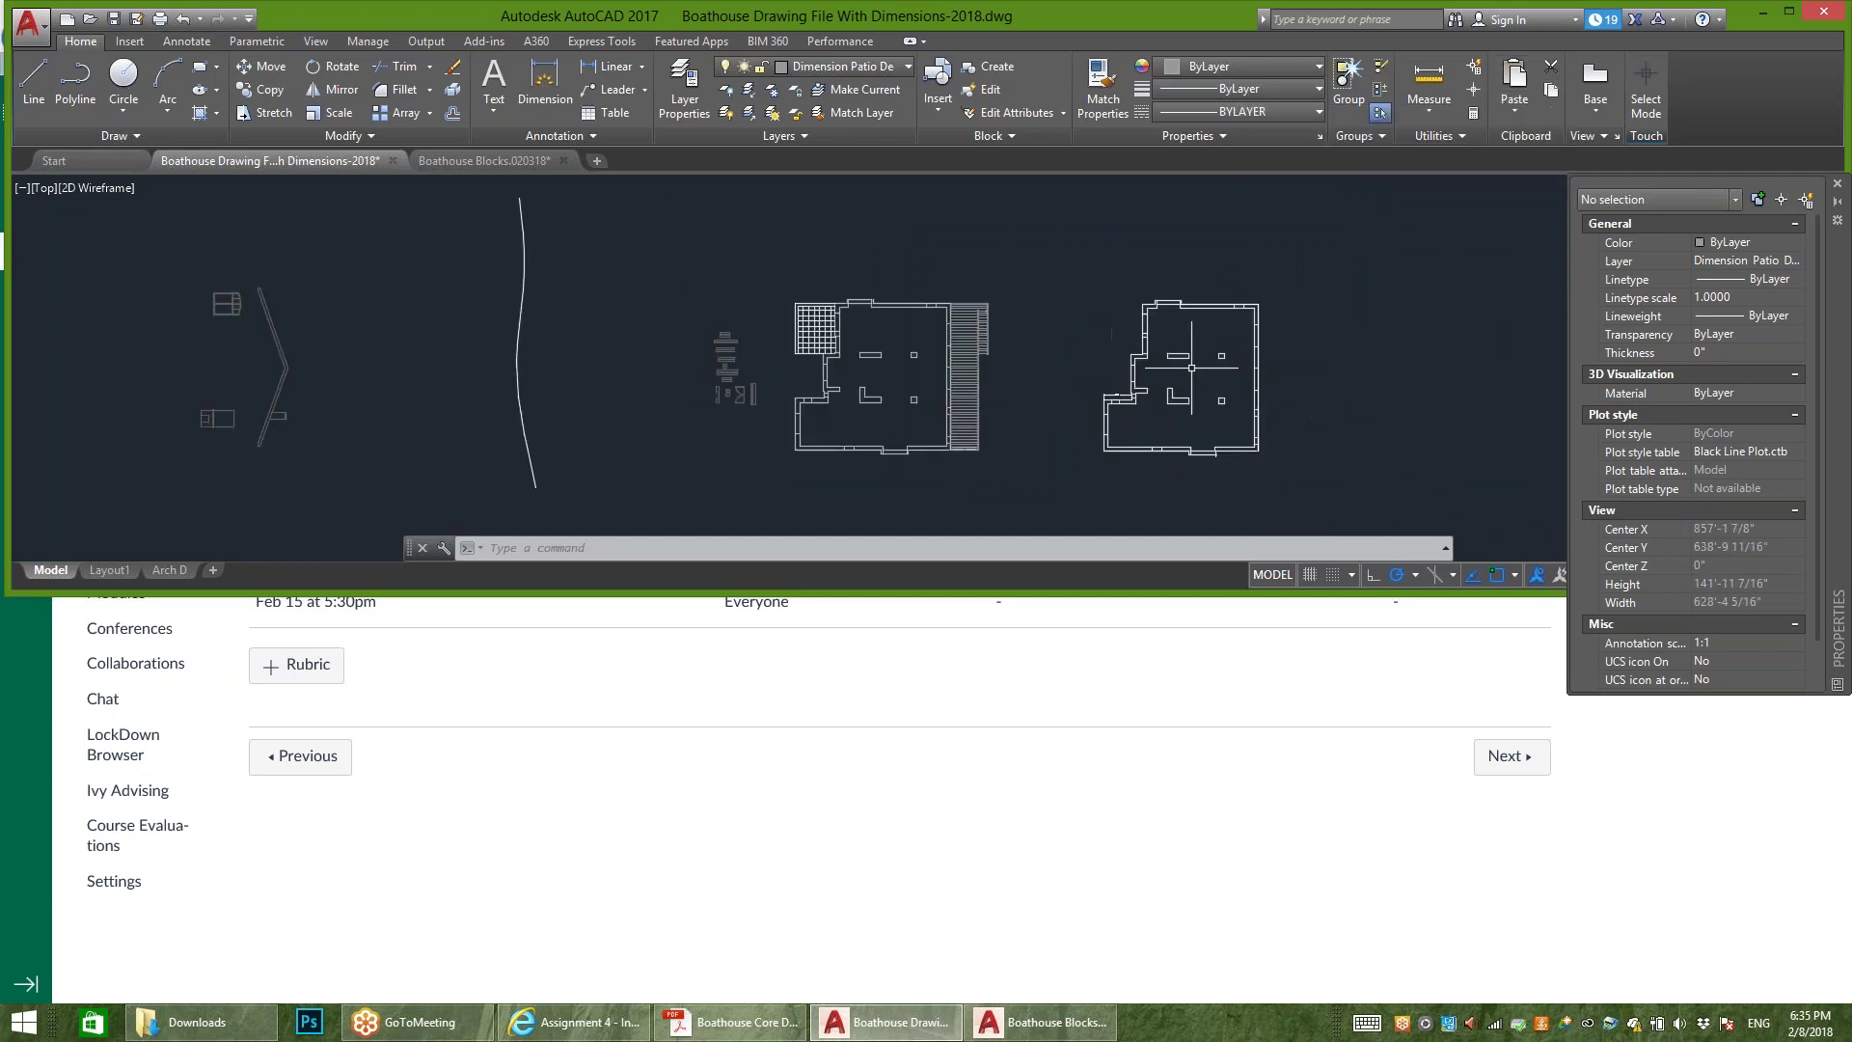
pyautogui.hotkey('ctrl', 'v')
pyautogui.press('Escape')
# Step: Move the Large Double Door block by its upper wall-side corner to the upper corner of the patio door opening
pyautogui.scroll(8, 804, 352)
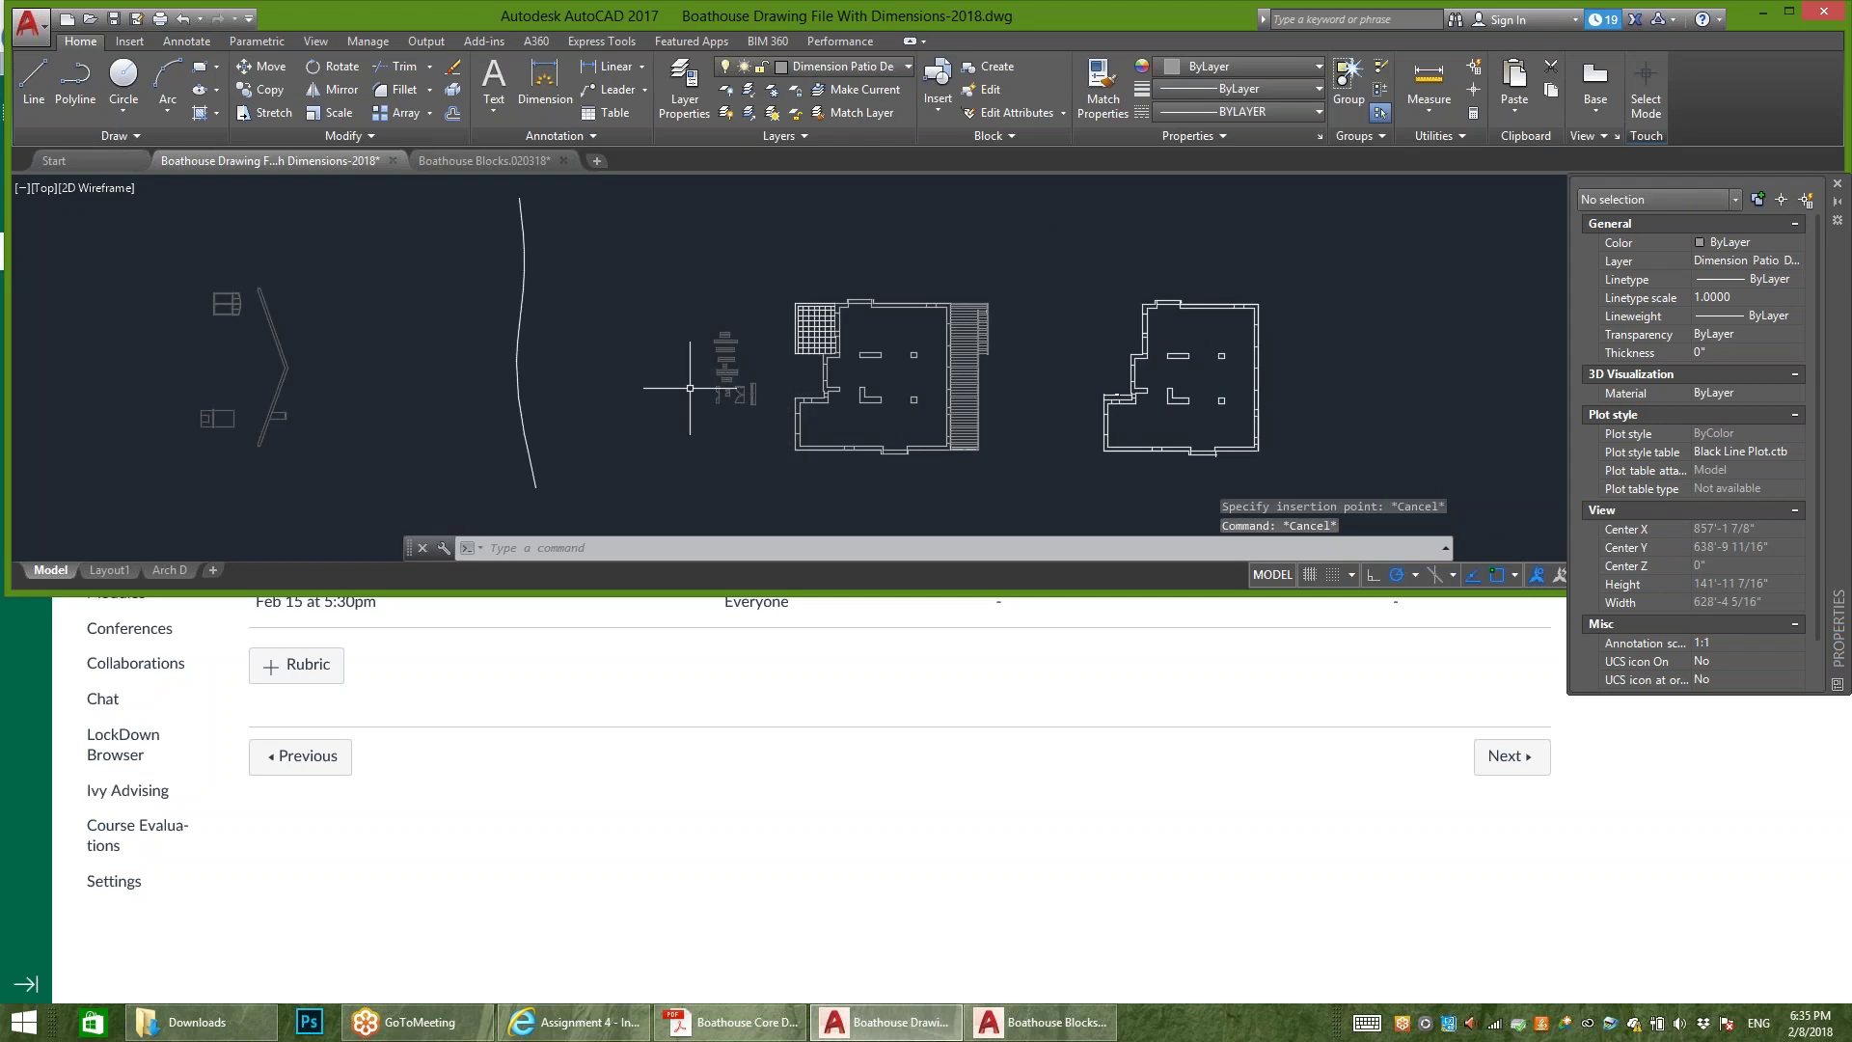
pyautogui.moveTo(641, 373); pyautogui.dragTo(743, 215, button='middle')
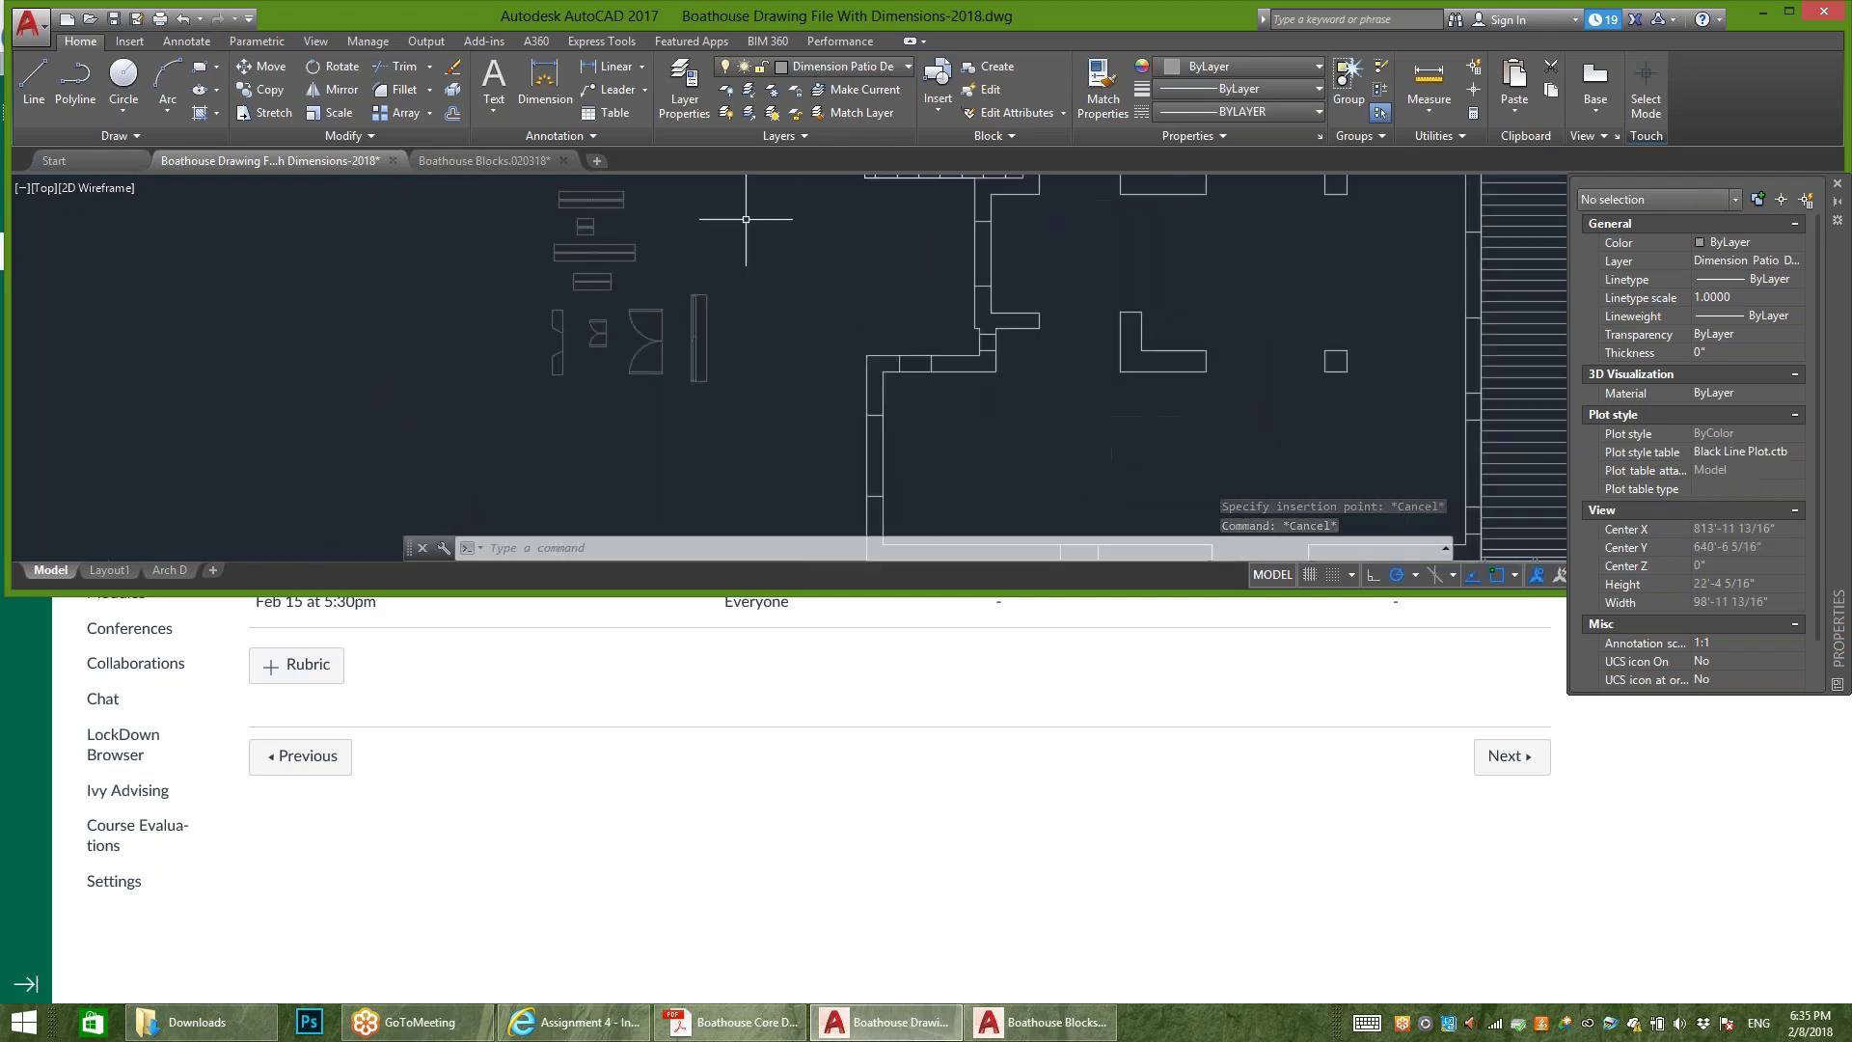
pyautogui.click(687, 306)
pyautogui.click(601, 425)
pyautogui.scroll(-4, 501, 408)
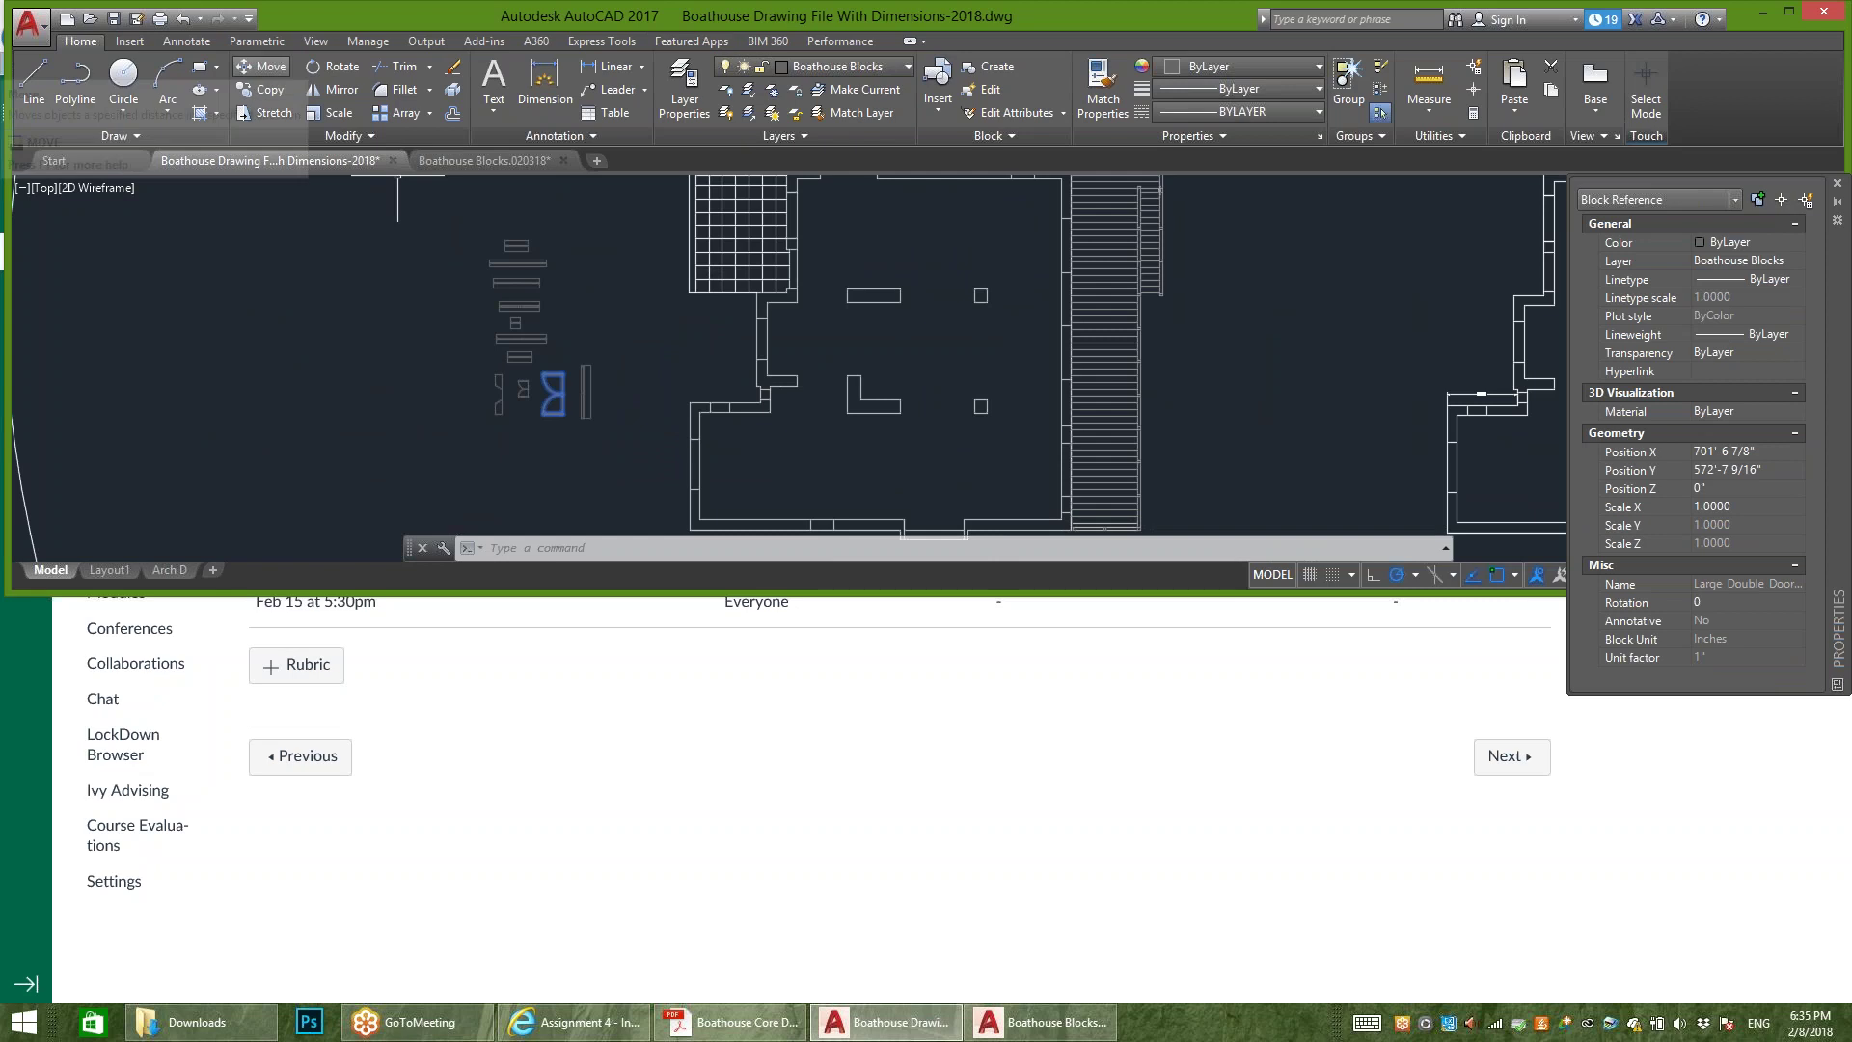
pyautogui.click(256, 66)
pyautogui.scroll(5, 544, 375)
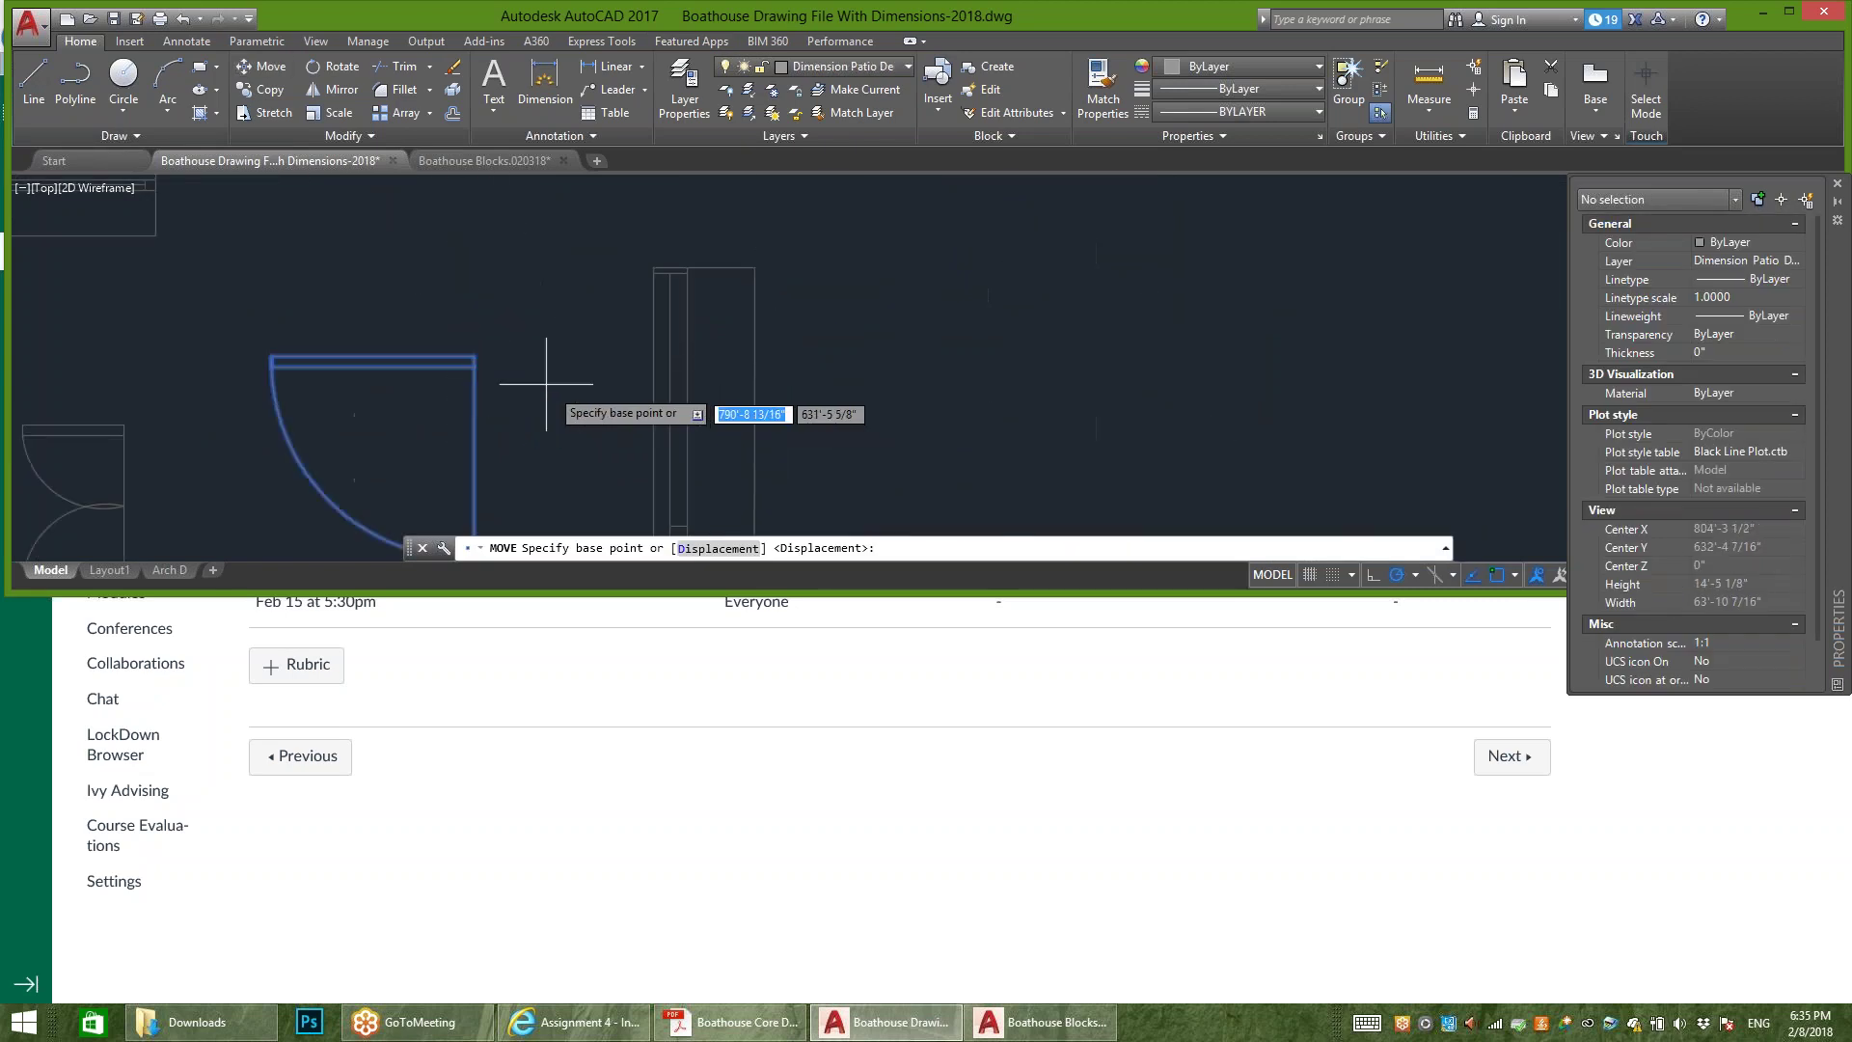
pyautogui.click(472, 356)
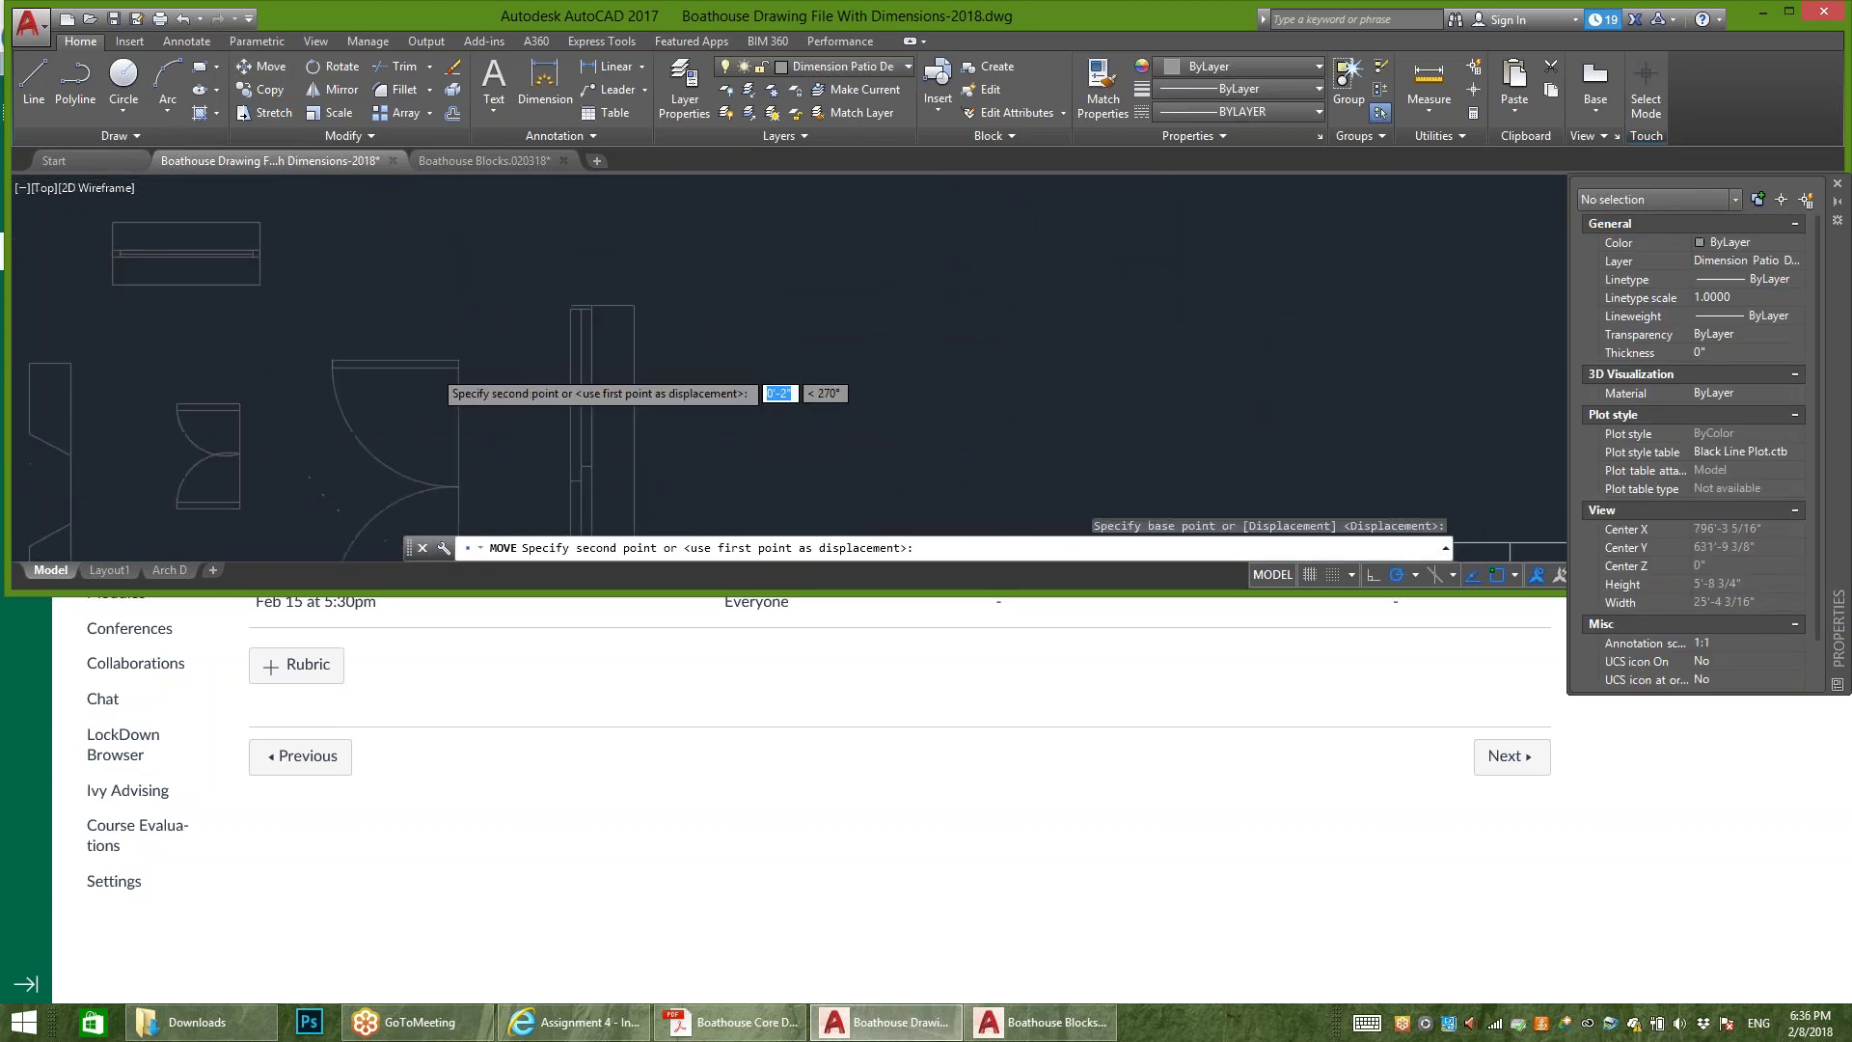
pyautogui.scroll(-5, 521, 406)
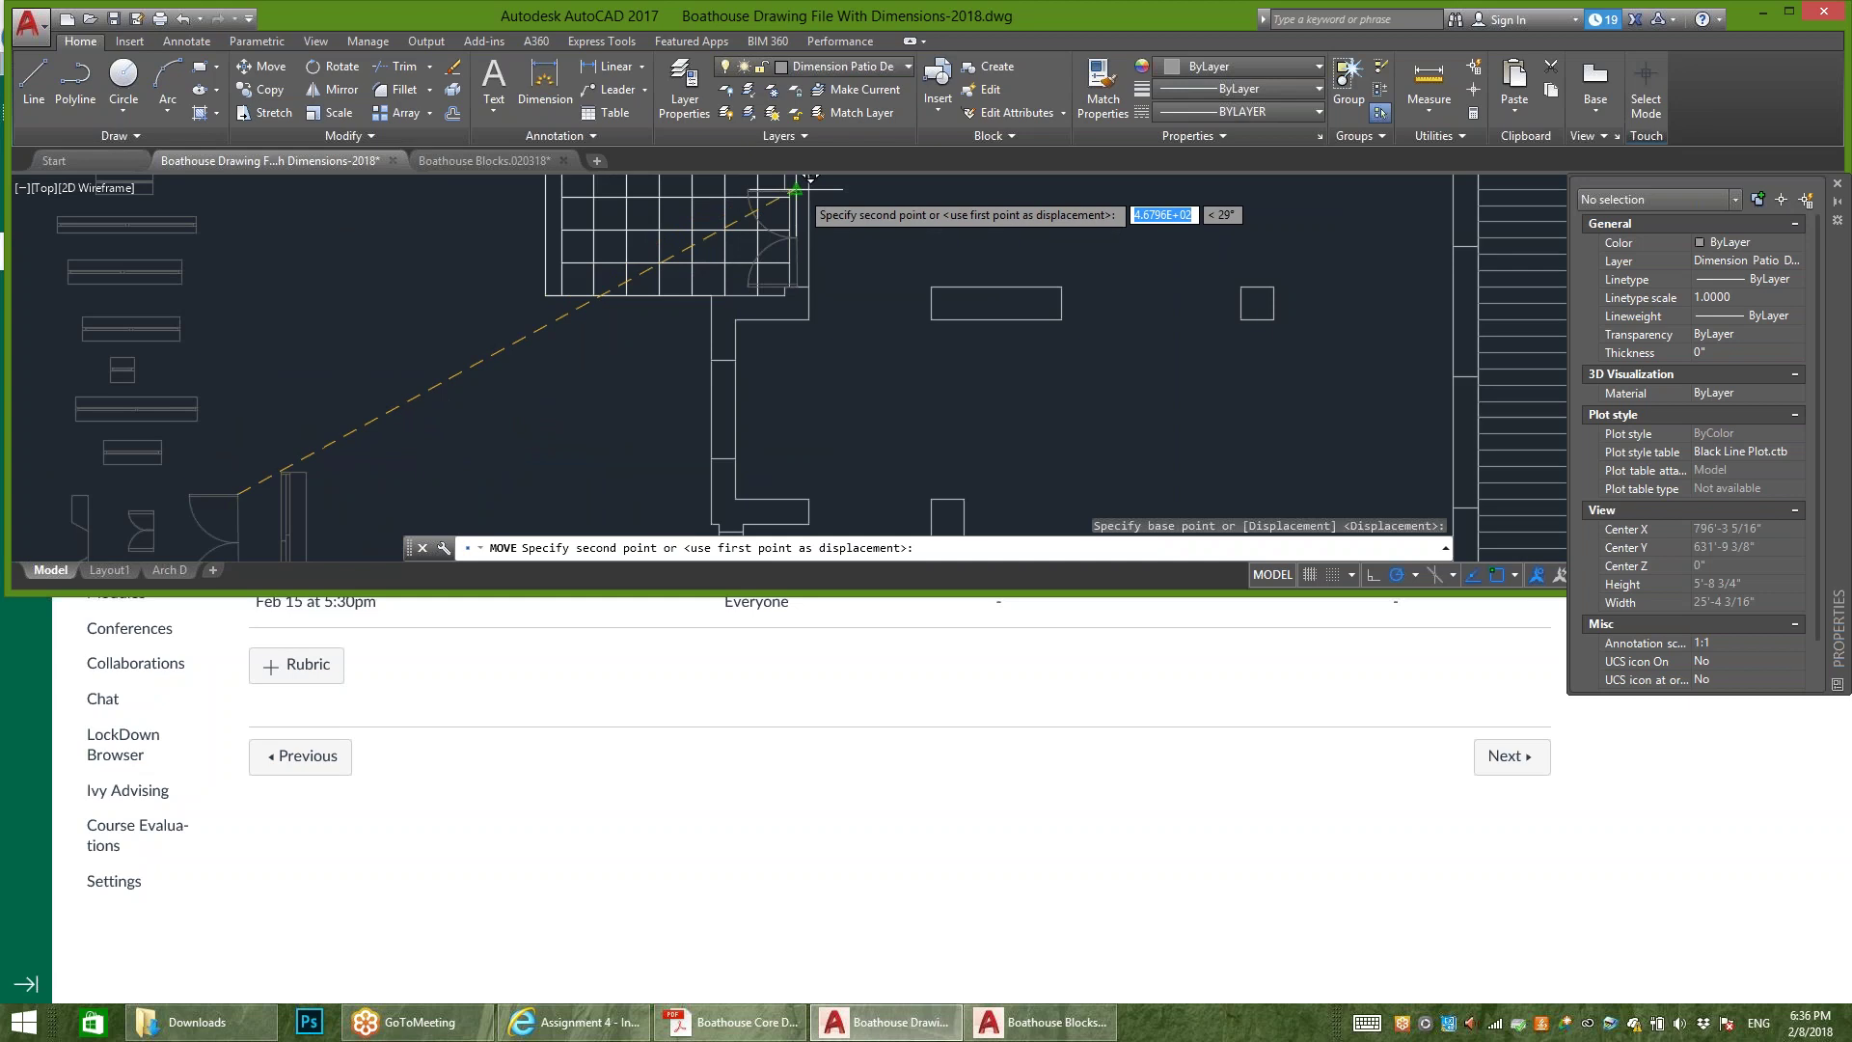
pyautogui.moveTo(793, 206)
pyautogui.mouseDown(button='middle')
pyautogui.moveTo(777, 330)
pyautogui.moveTo(813, 413)
pyautogui.mouseUp(button='middle')
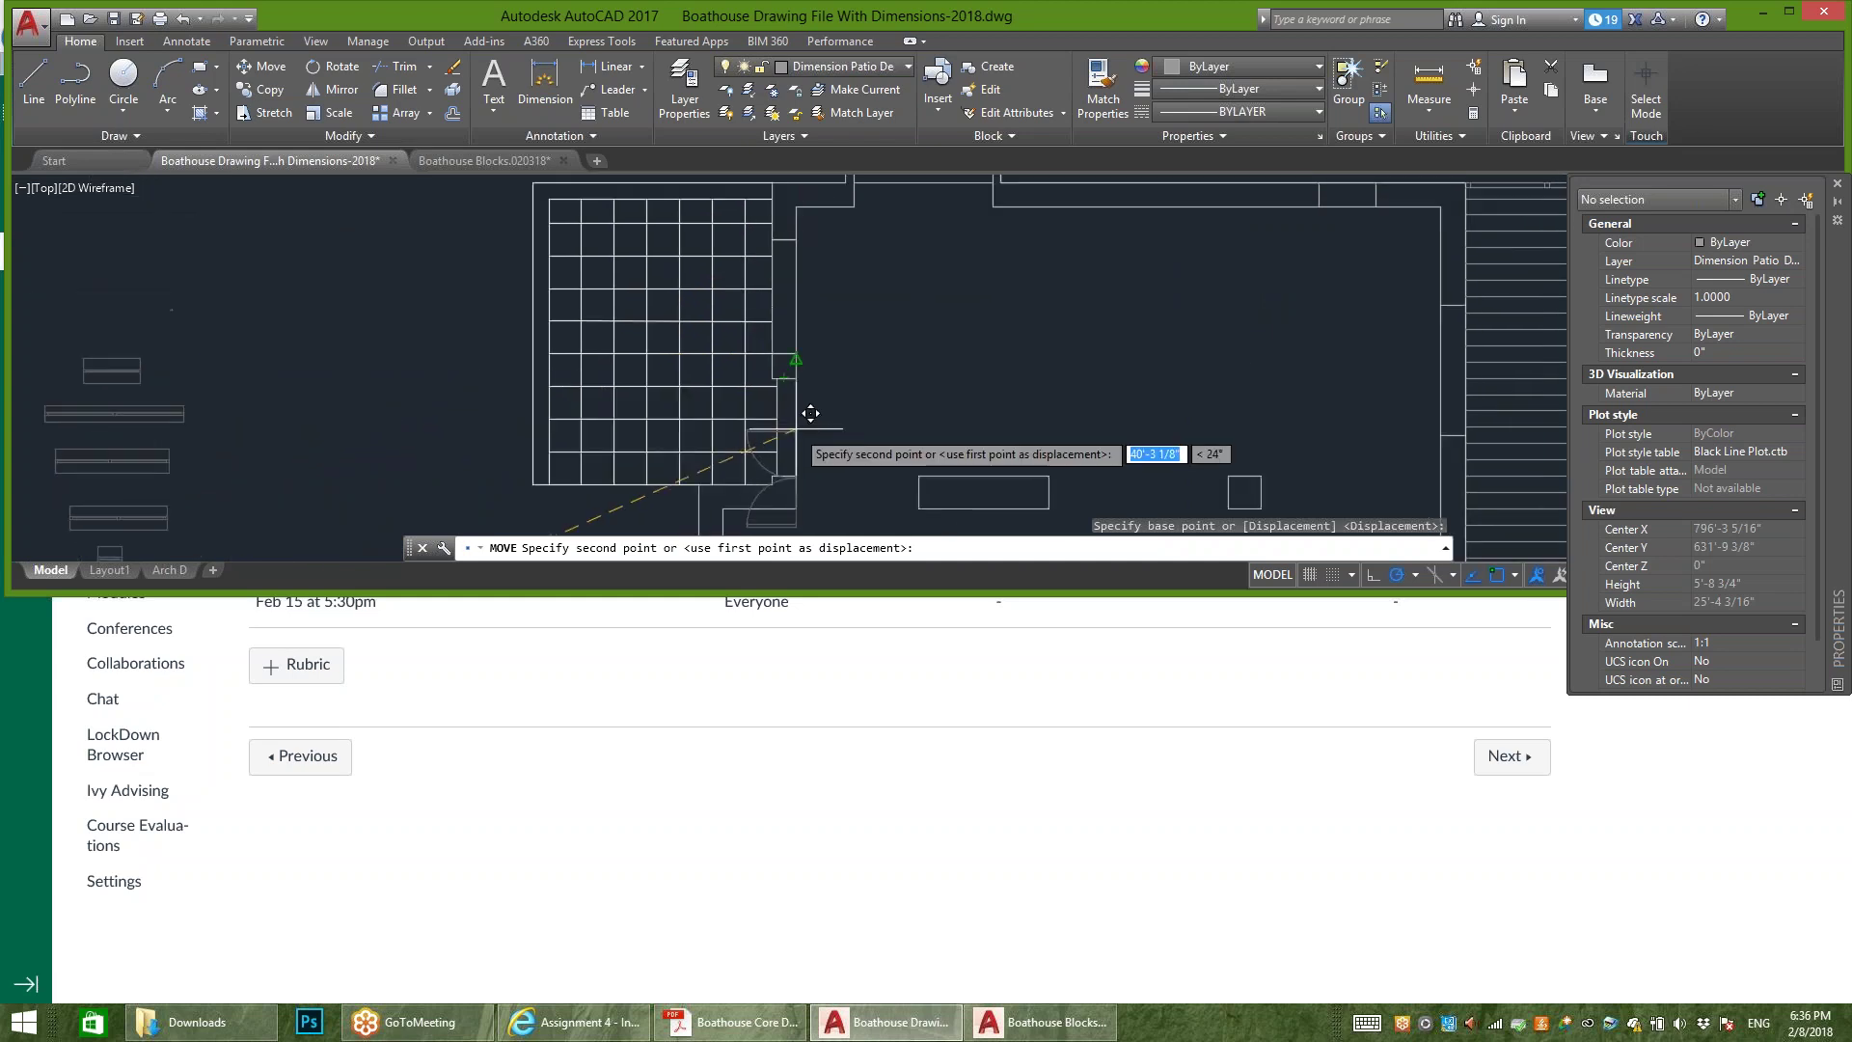
pyautogui.scroll(4, 798, 386)
pyautogui.moveTo(798, 338)
pyautogui.mouseDown(button='middle')
pyautogui.moveTo(857, 179)
pyautogui.moveTo(811, 239)
pyautogui.mouseUp(button='middle')
pyautogui.scroll(2, 810, 239)
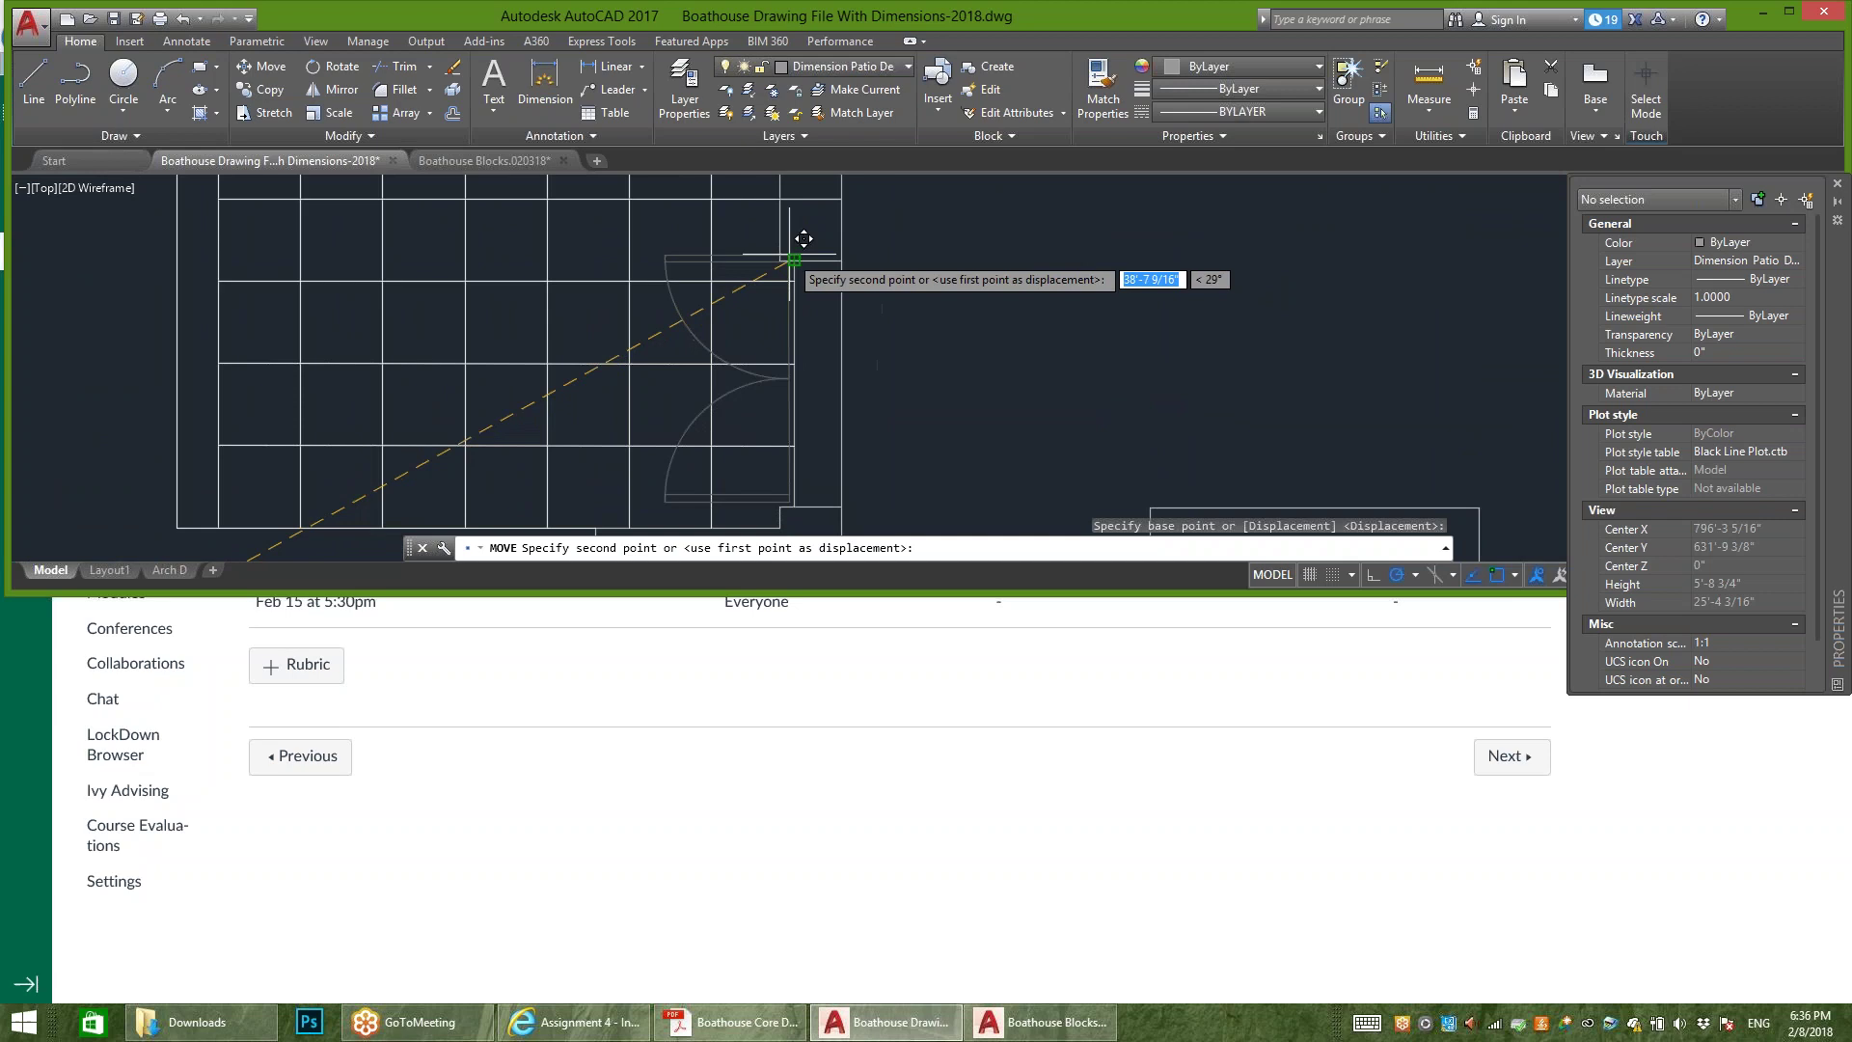
pyautogui.scroll(2, 801, 246)
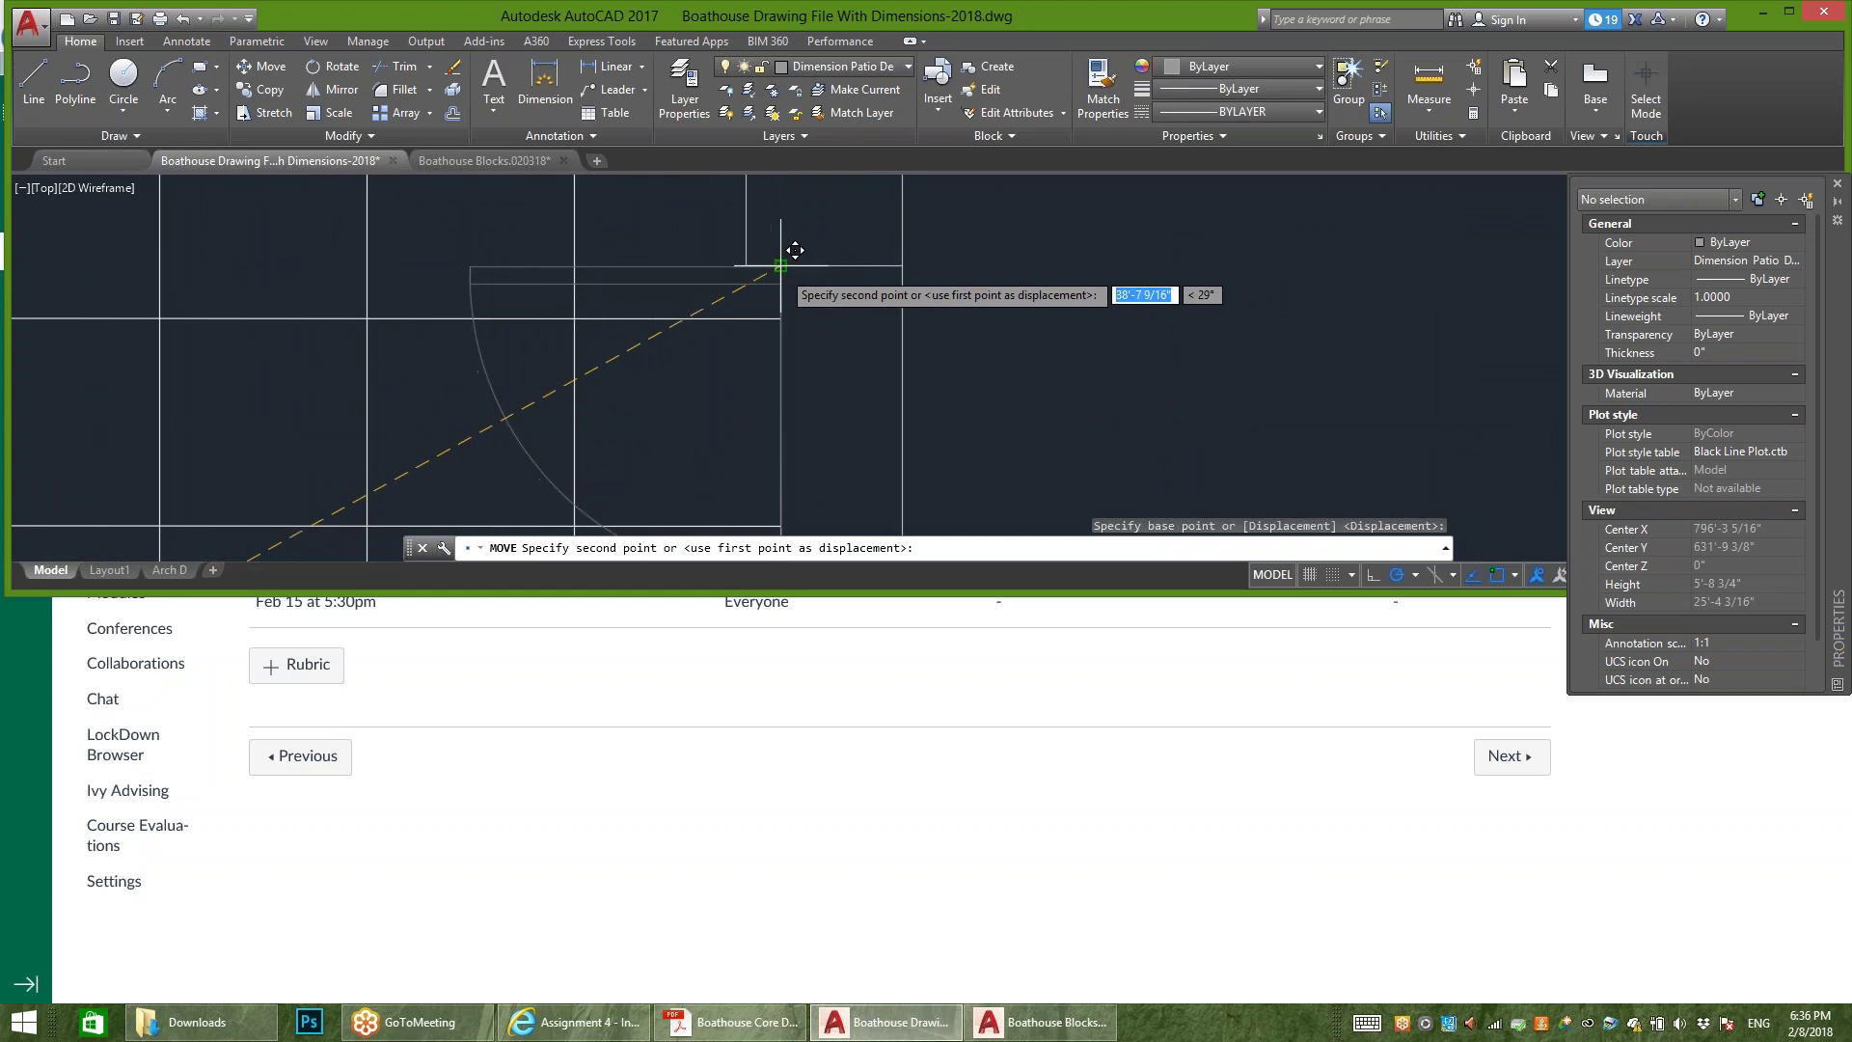
pyautogui.click(780, 264)
pyautogui.scroll(-2, 783, 263)
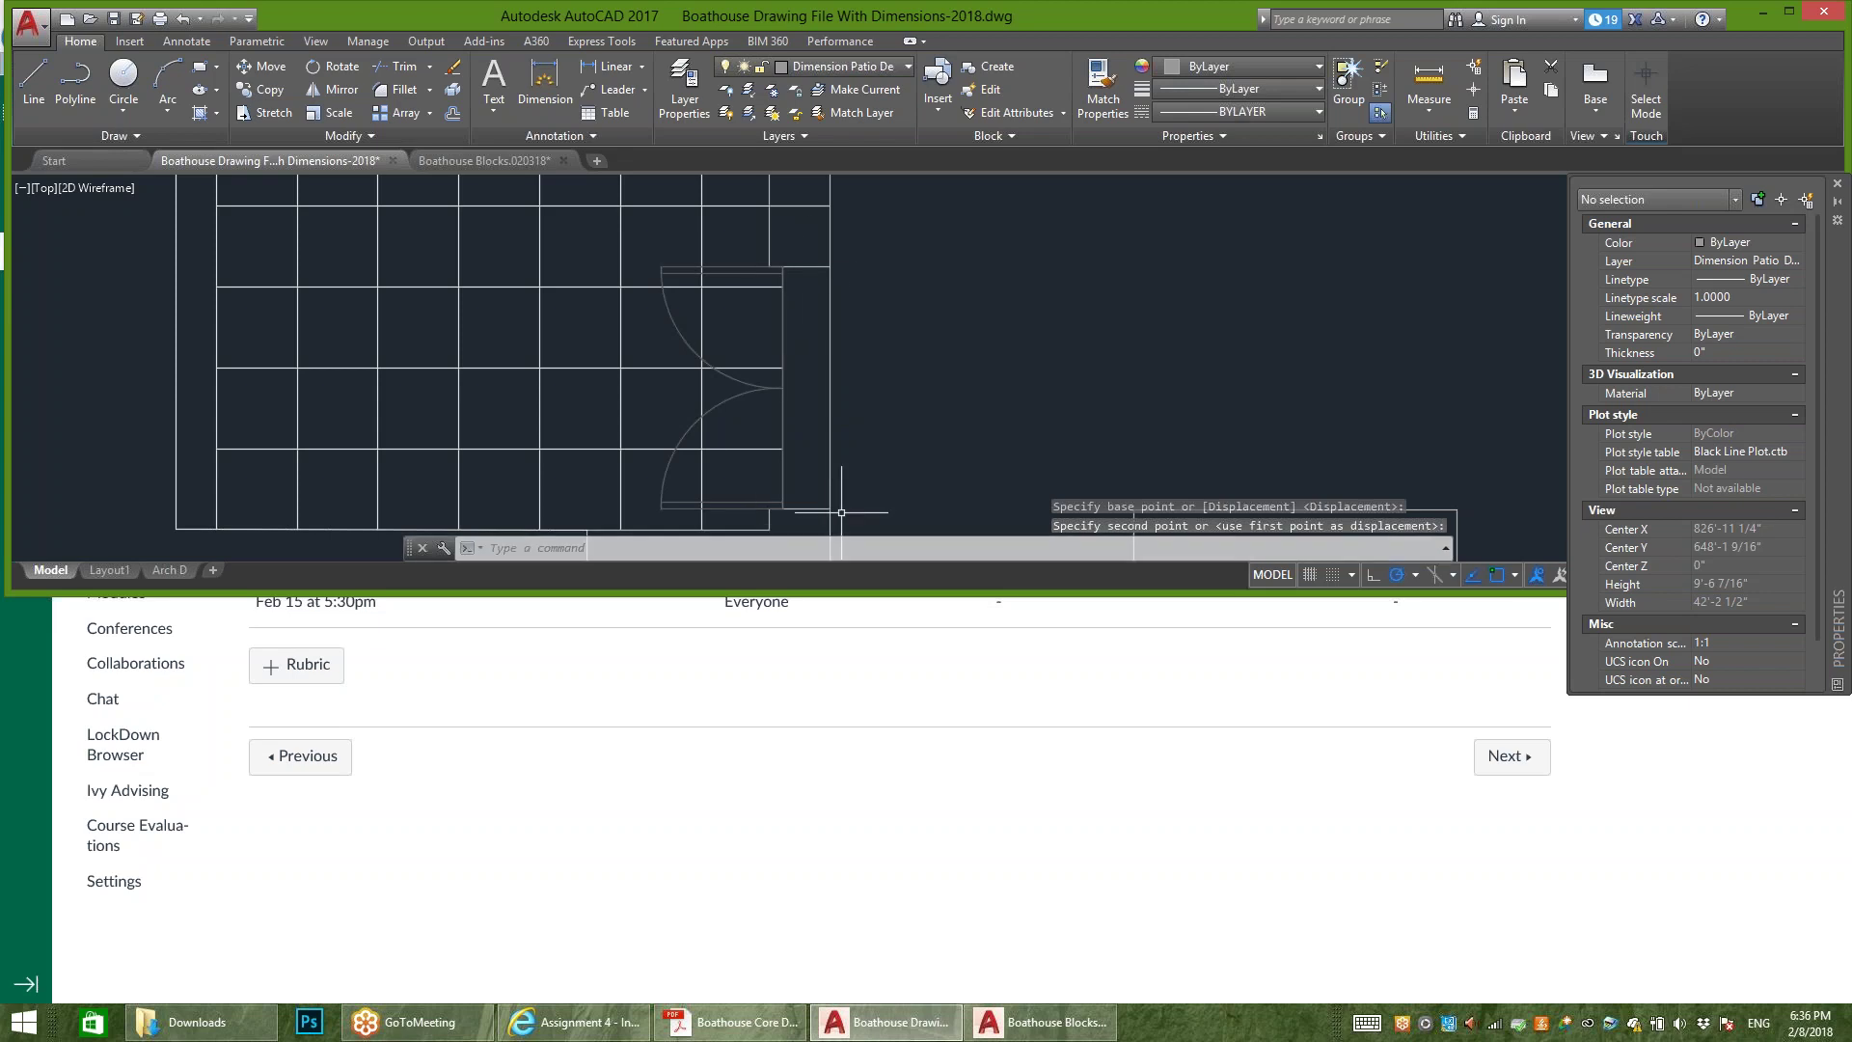
# Step: Check the PDF floor plan, and move the double door block 5" horizontally into the wall, to the midpoint of the opening's jamb
pyautogui.scroll(-2, 782, 278)
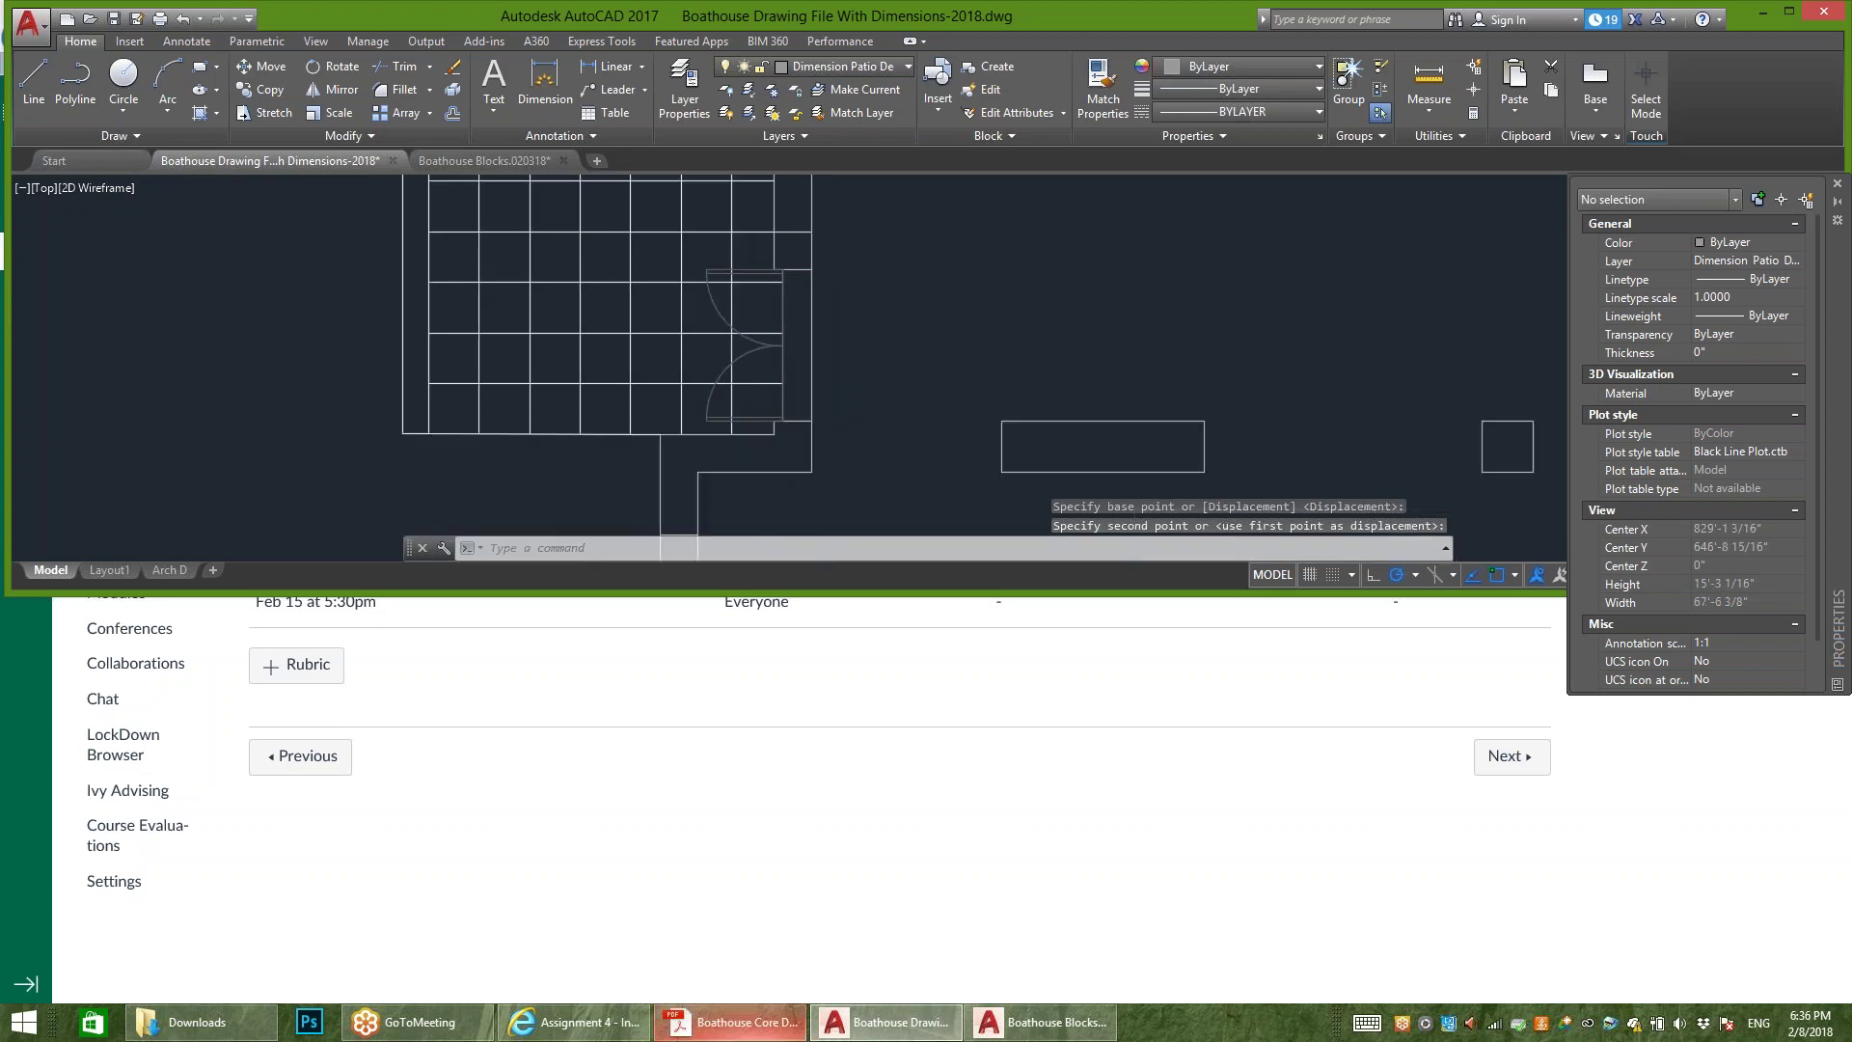
pyautogui.click(733, 1023)
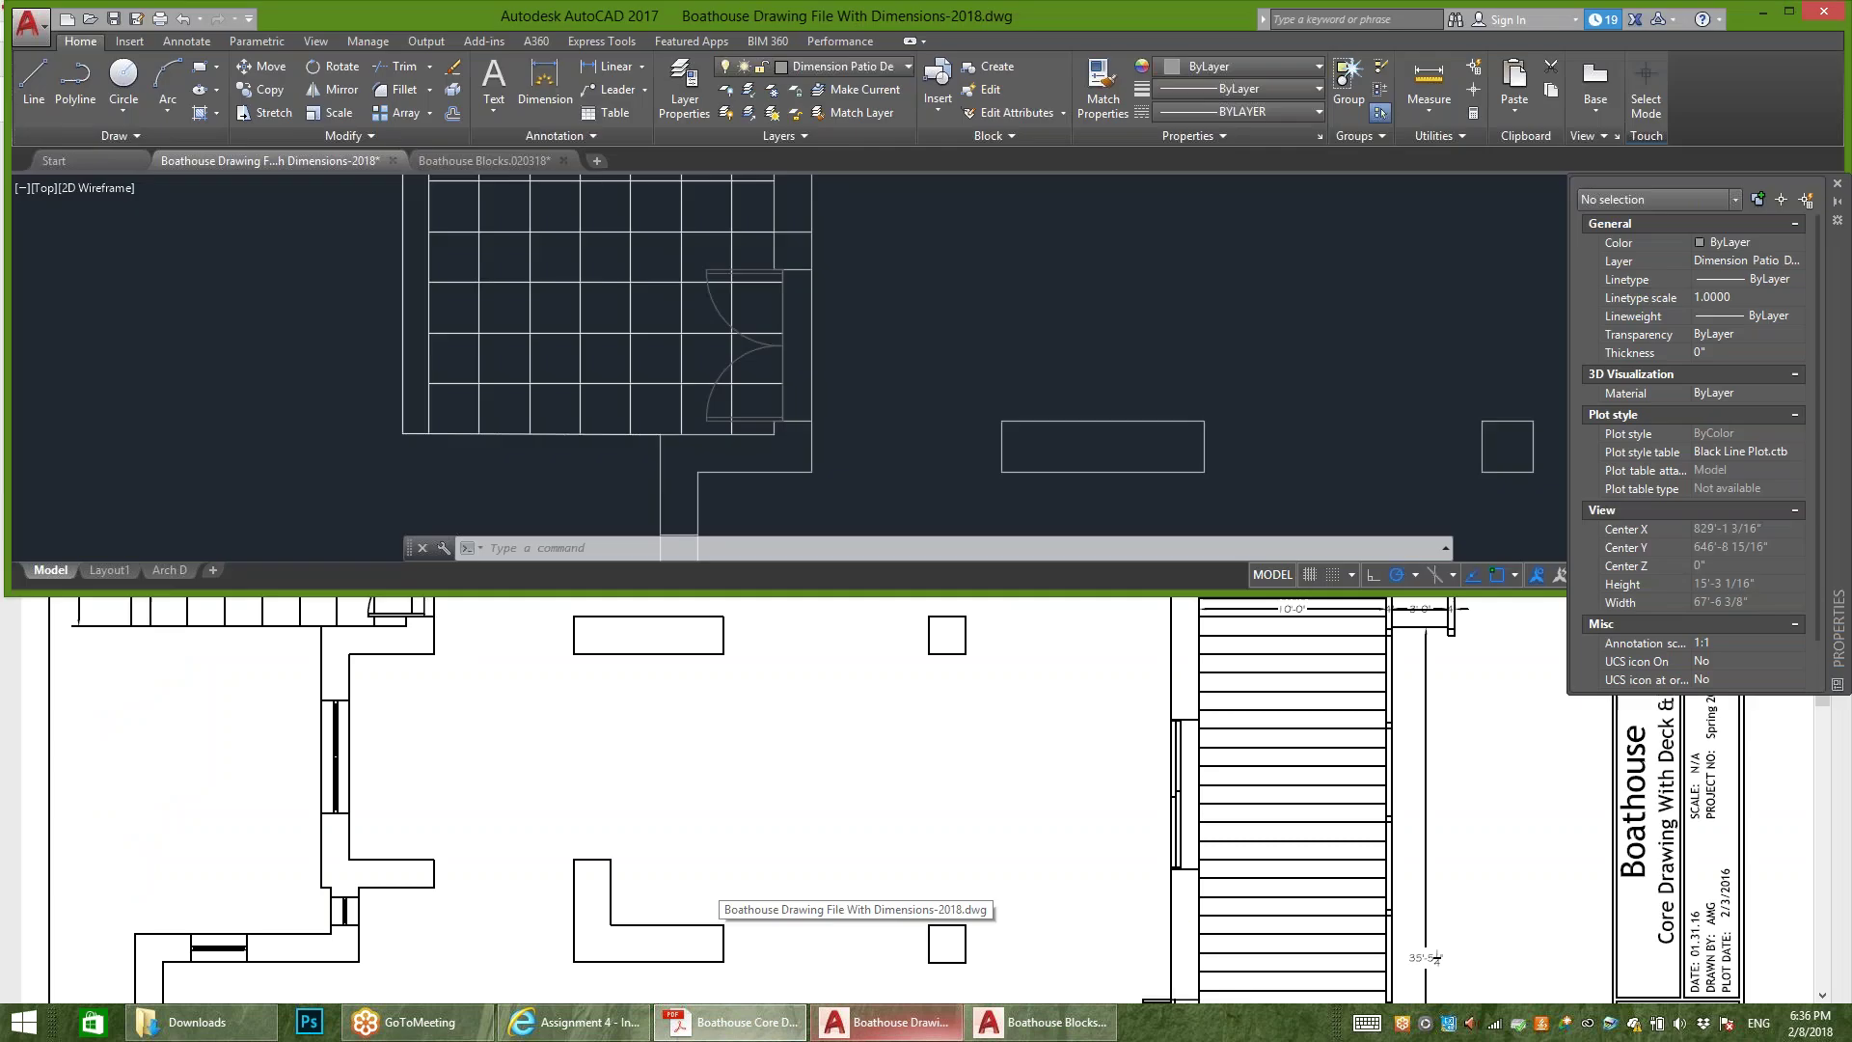
pyautogui.click(849, 955)
pyautogui.scroll(2, 772, 270)
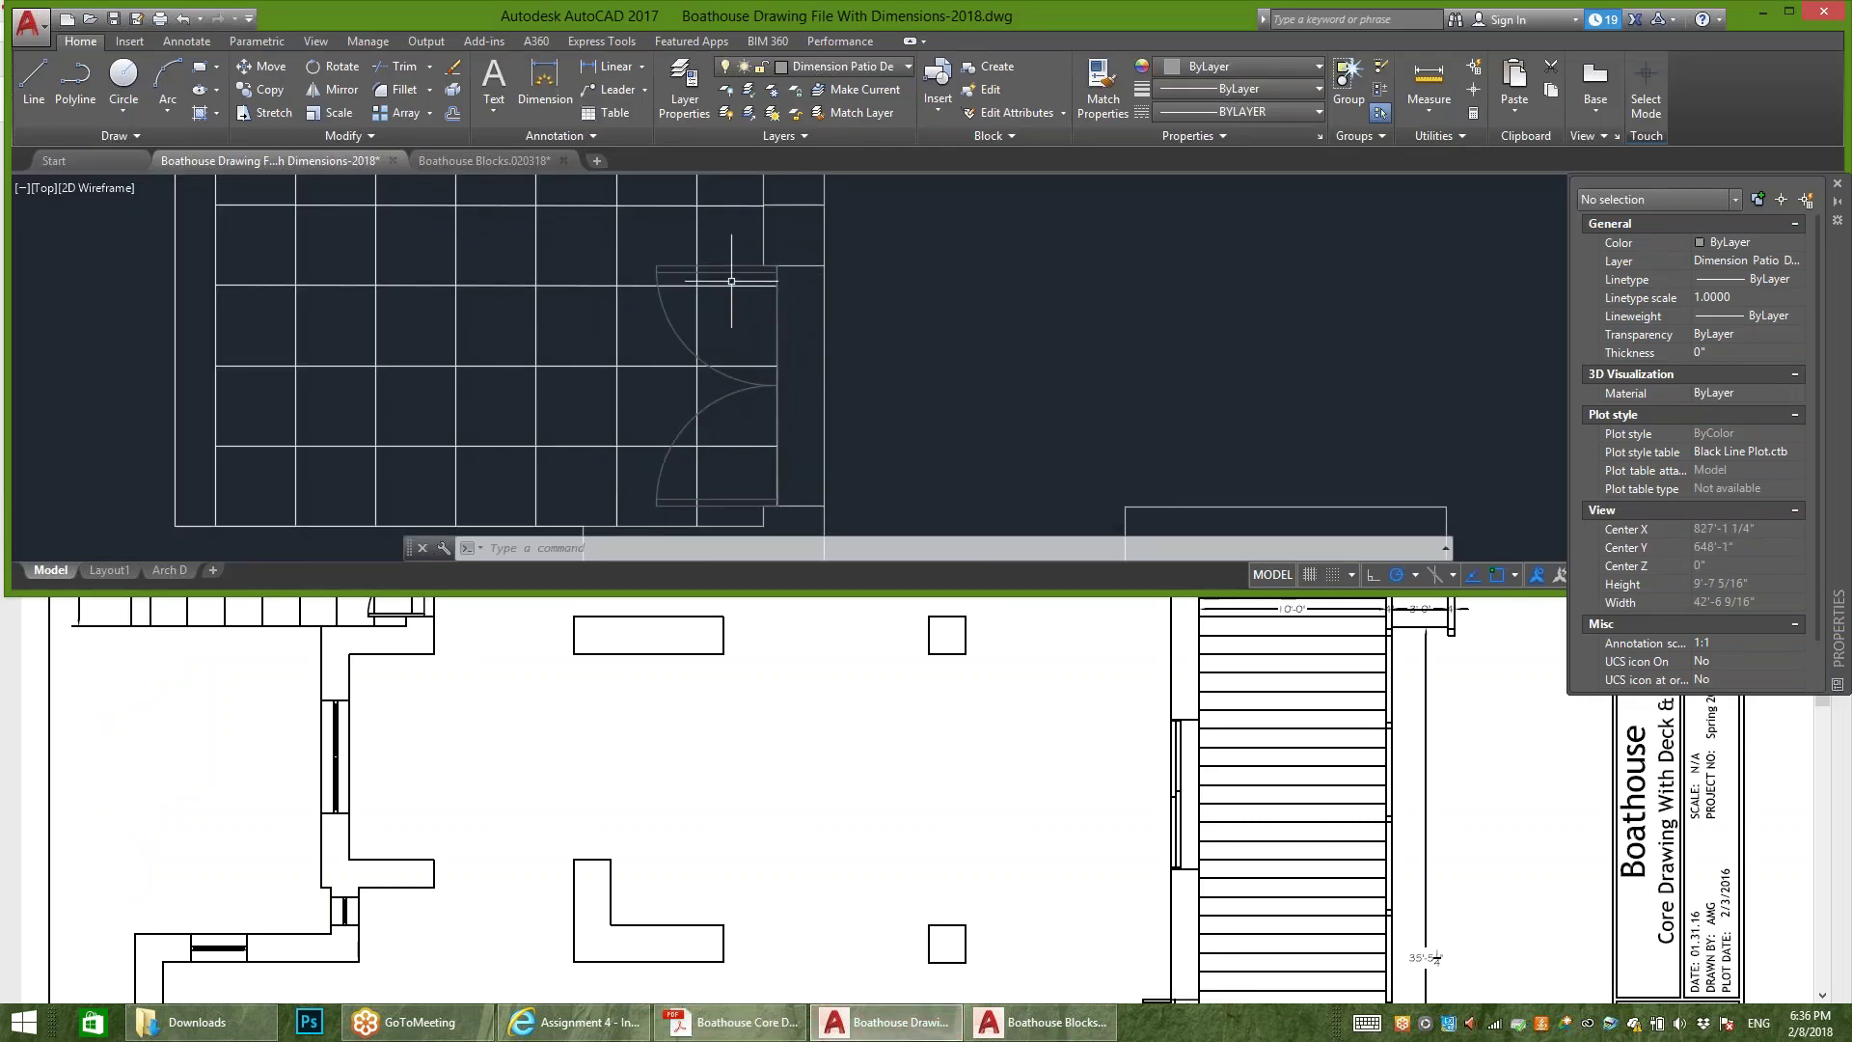
pyautogui.click(728, 275)
pyautogui.click(666, 256)
pyautogui.scroll(2, 781, 265)
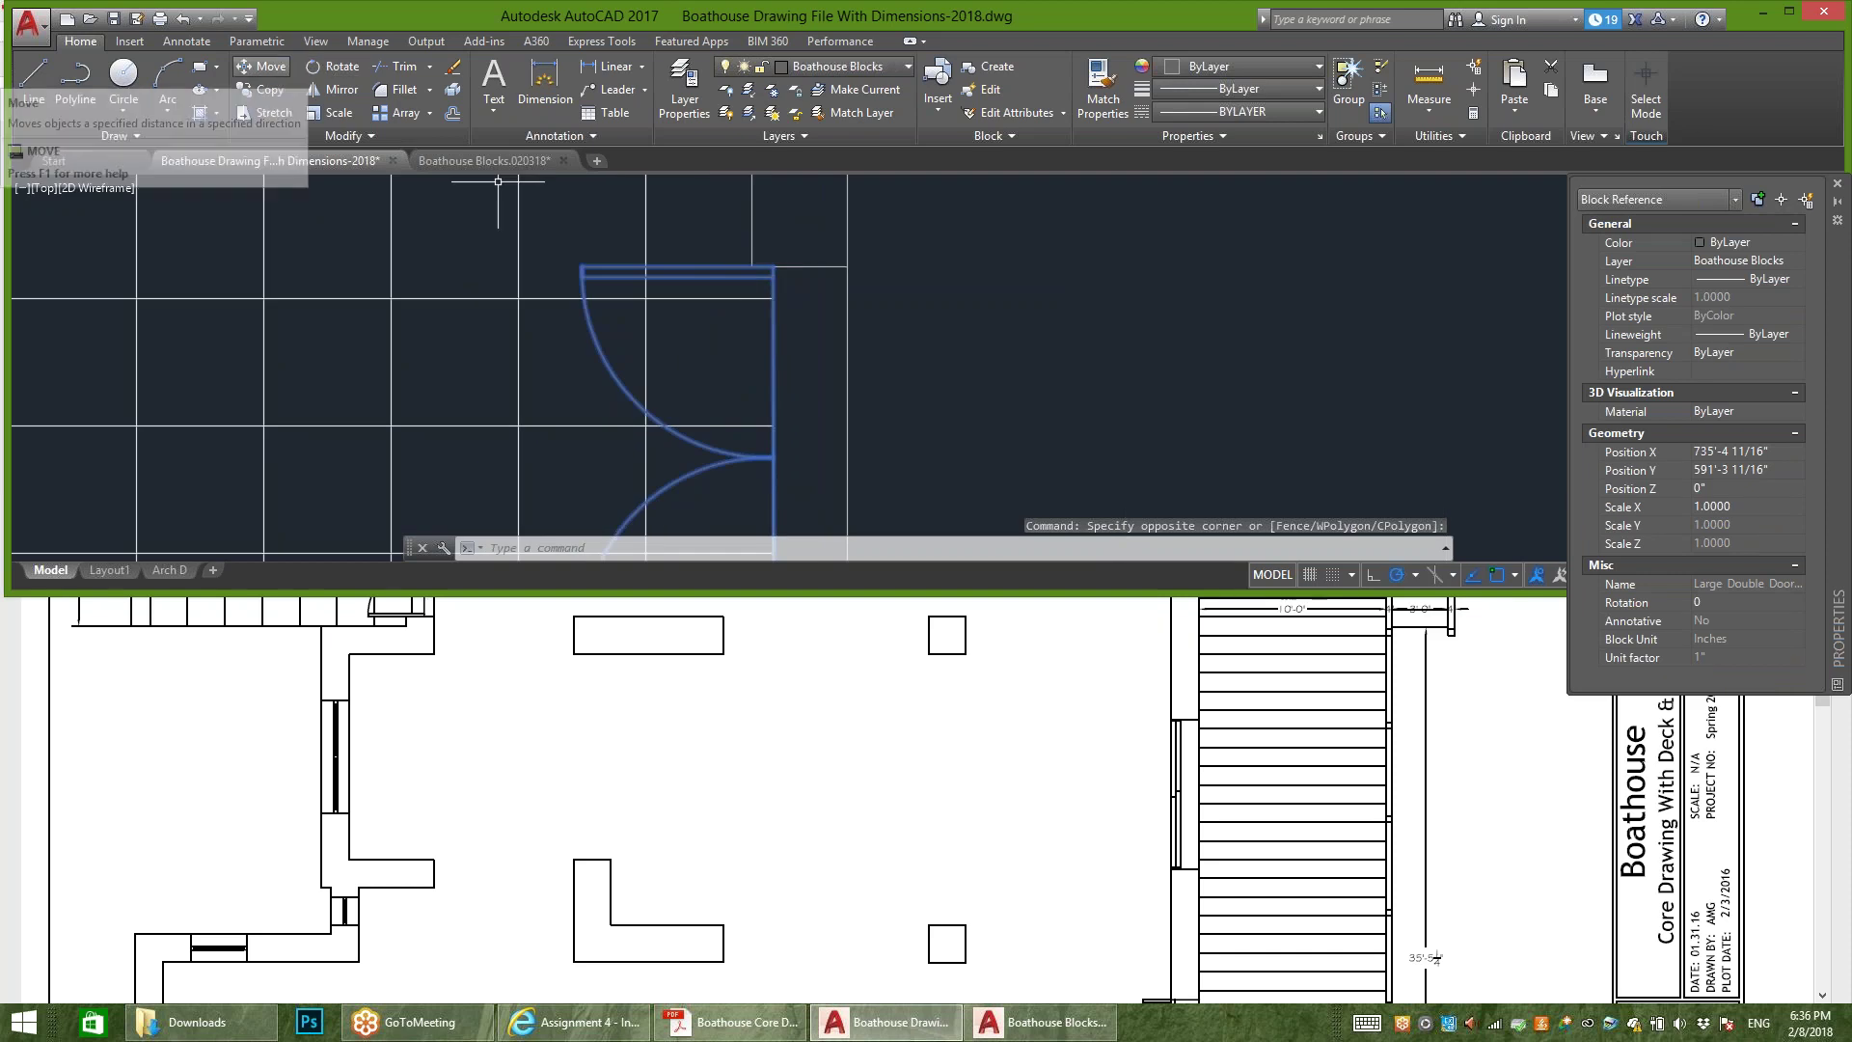
pyautogui.click(261, 66)
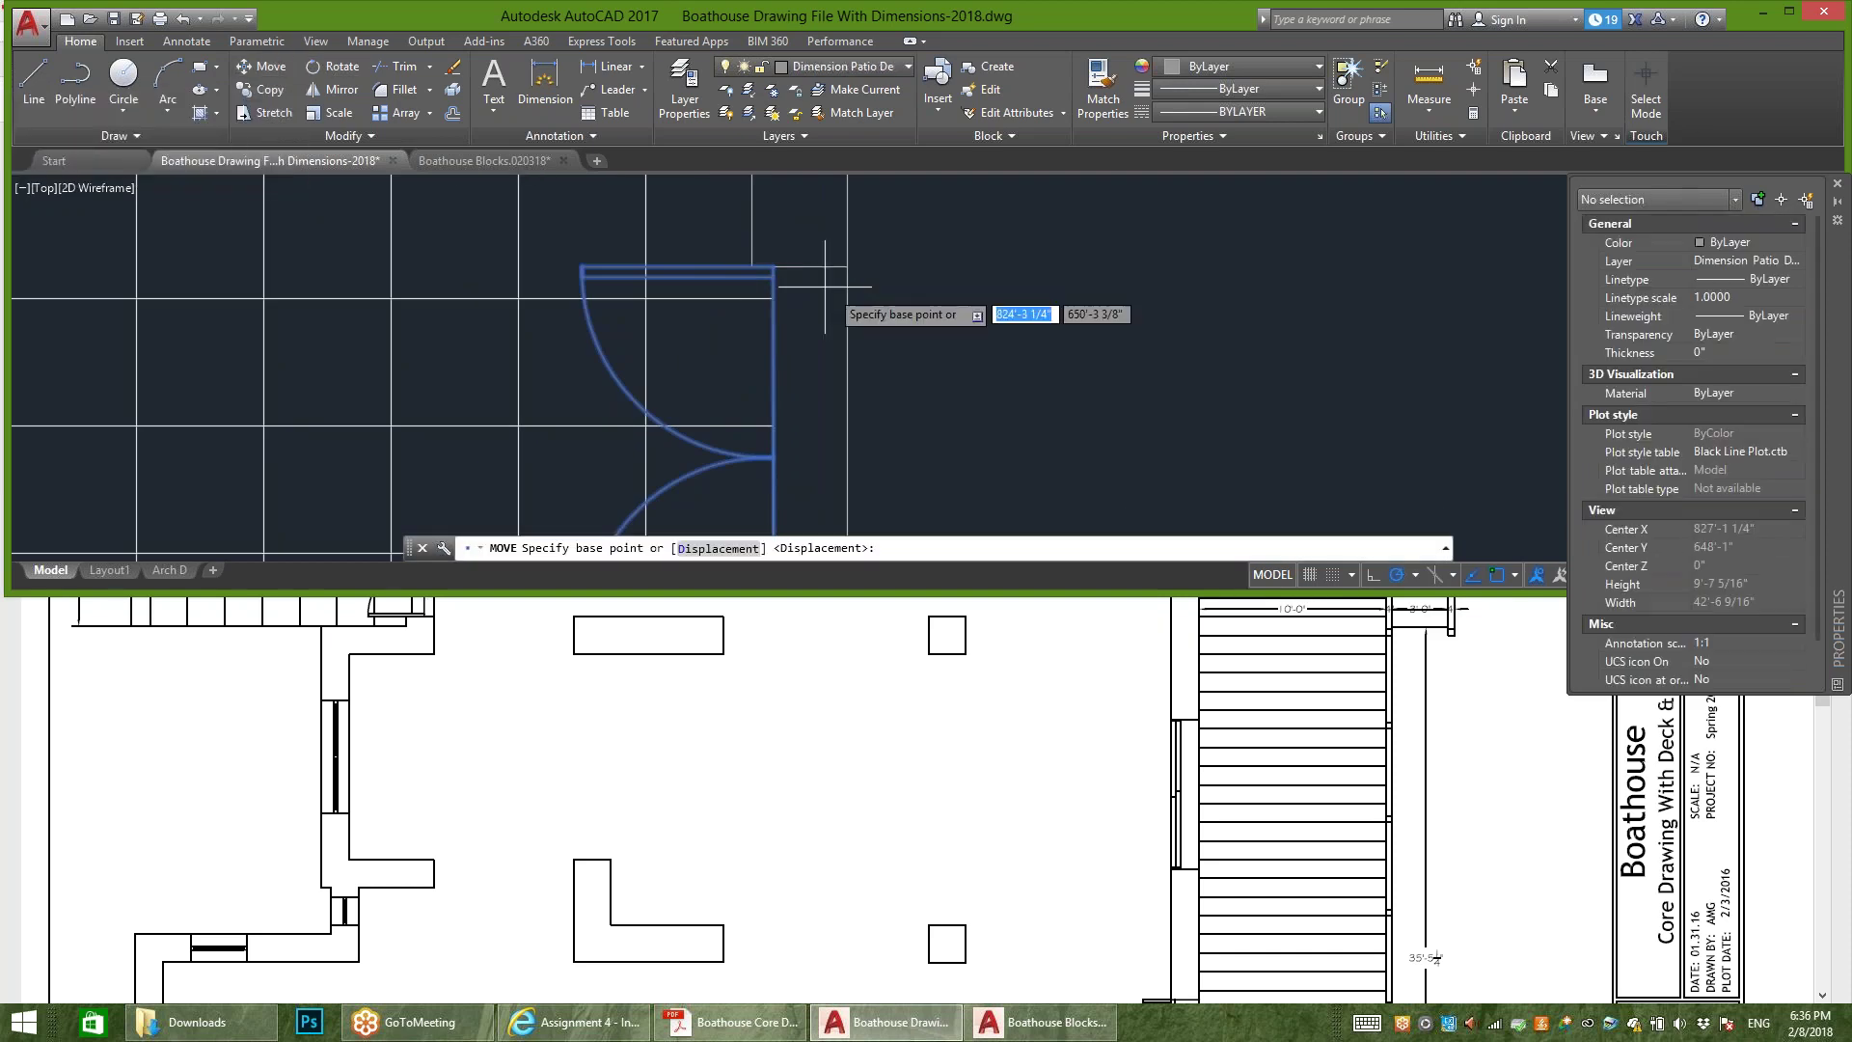
pyautogui.click(773, 266)
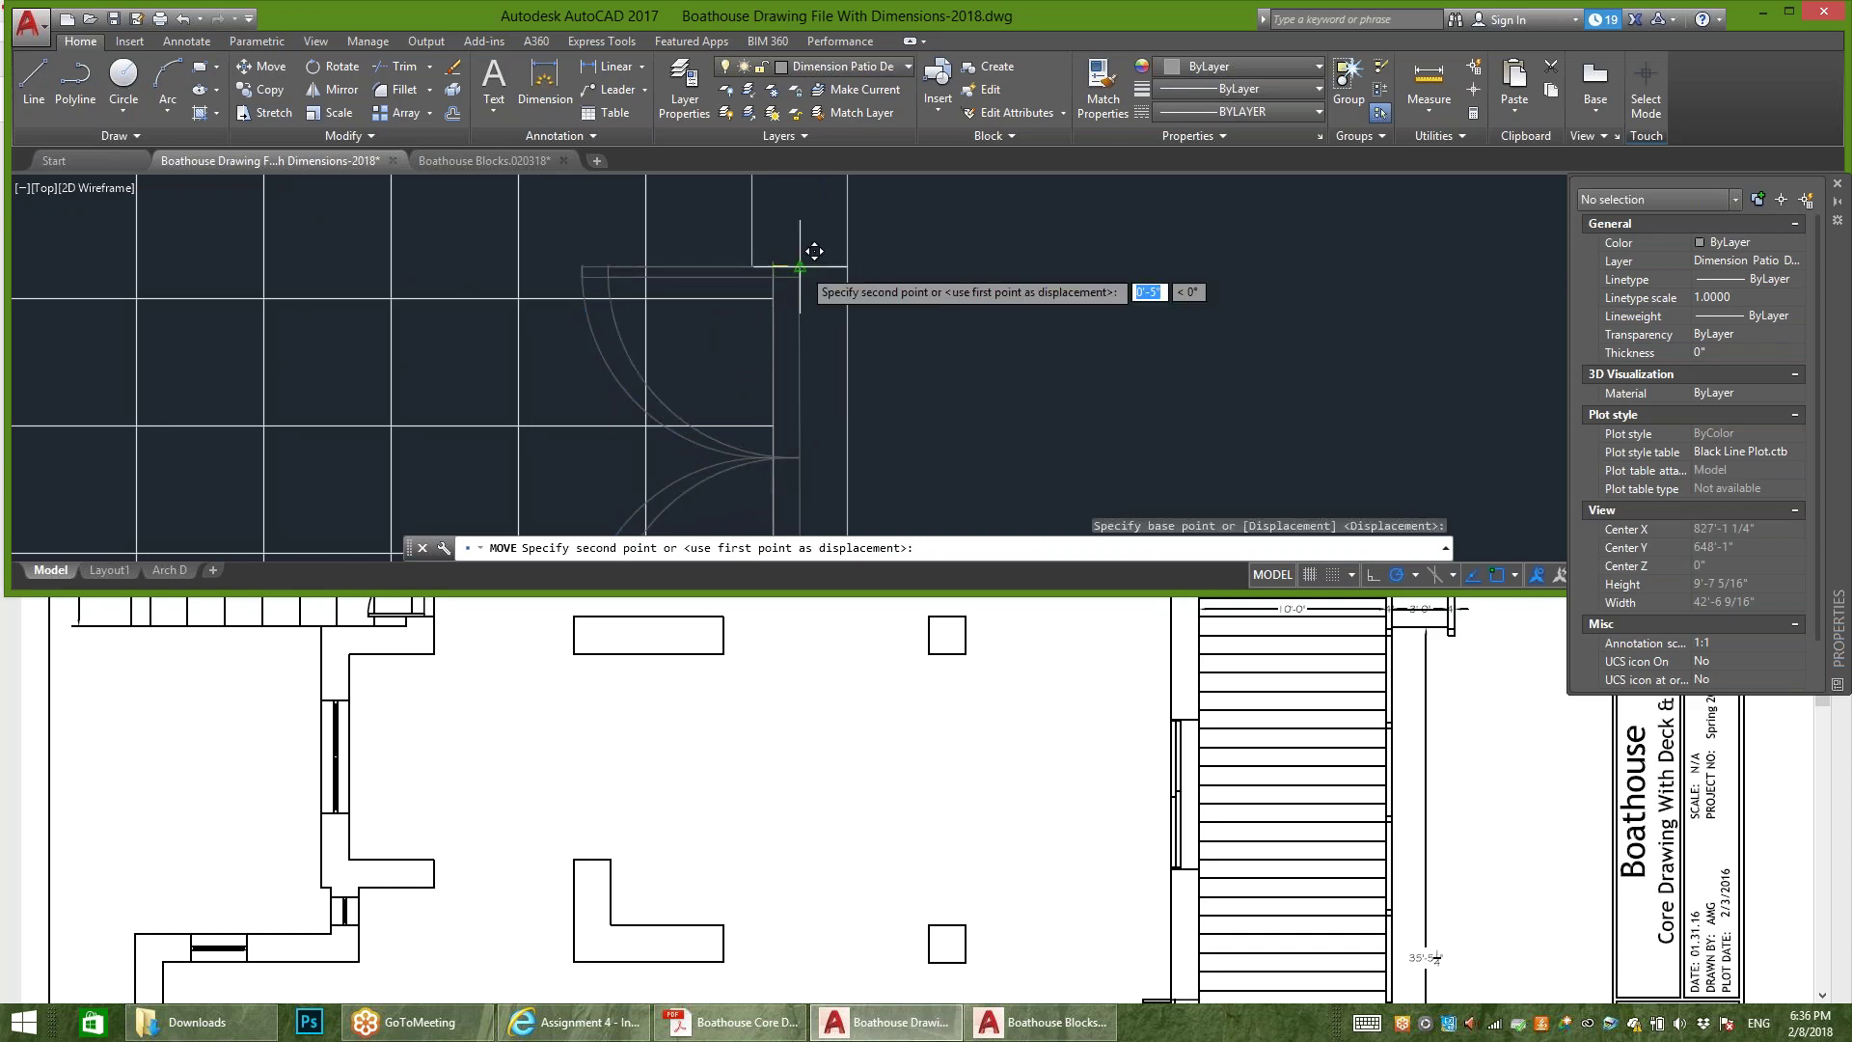
pyautogui.click(822, 271)
# Step: Examine how the double door block sits in the patio wall opening, at its lower corner and within the whole plan
pyautogui.scroll(-4, 834, 253)
pyautogui.scroll(4, 826, 395)
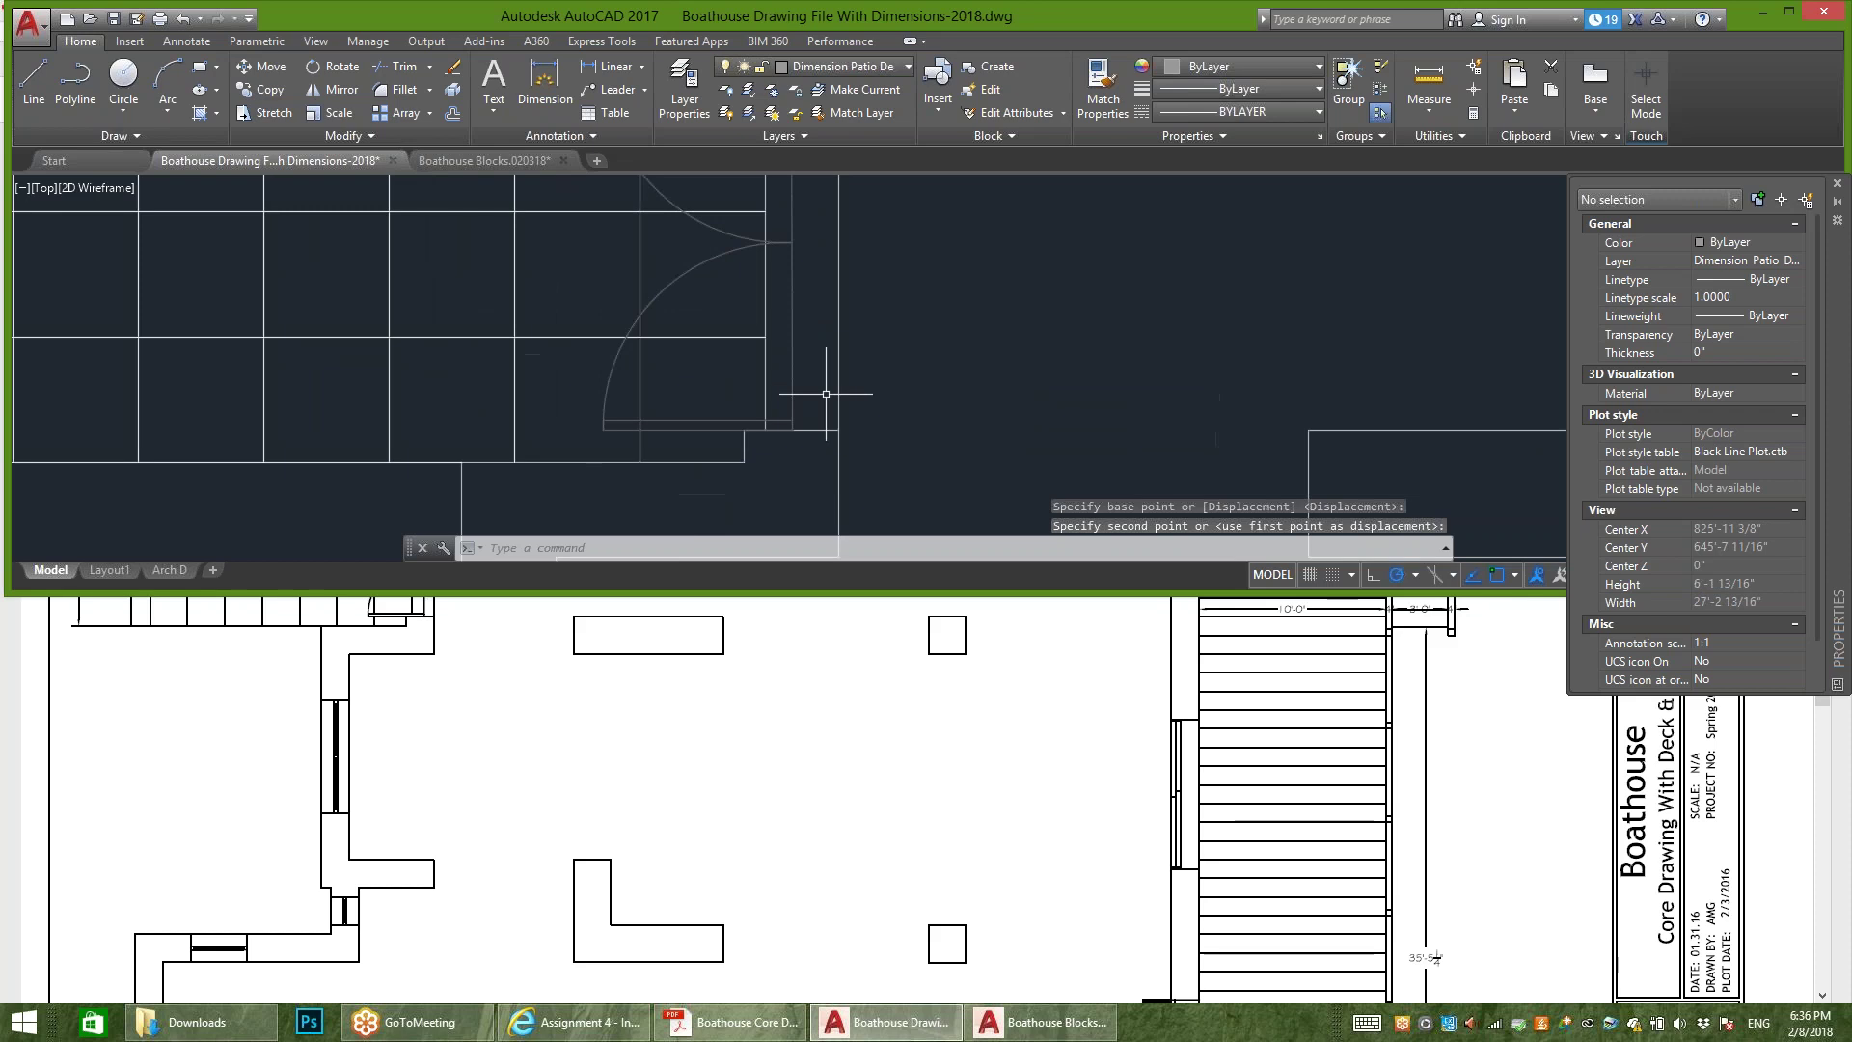
pyautogui.scroll(2, 822, 405)
pyautogui.scroll(-3, 792, 415)
pyautogui.press('Escape')
pyautogui.click(806, 365)
pyautogui.click(769, 414)
pyautogui.scroll(-2, 881, 306)
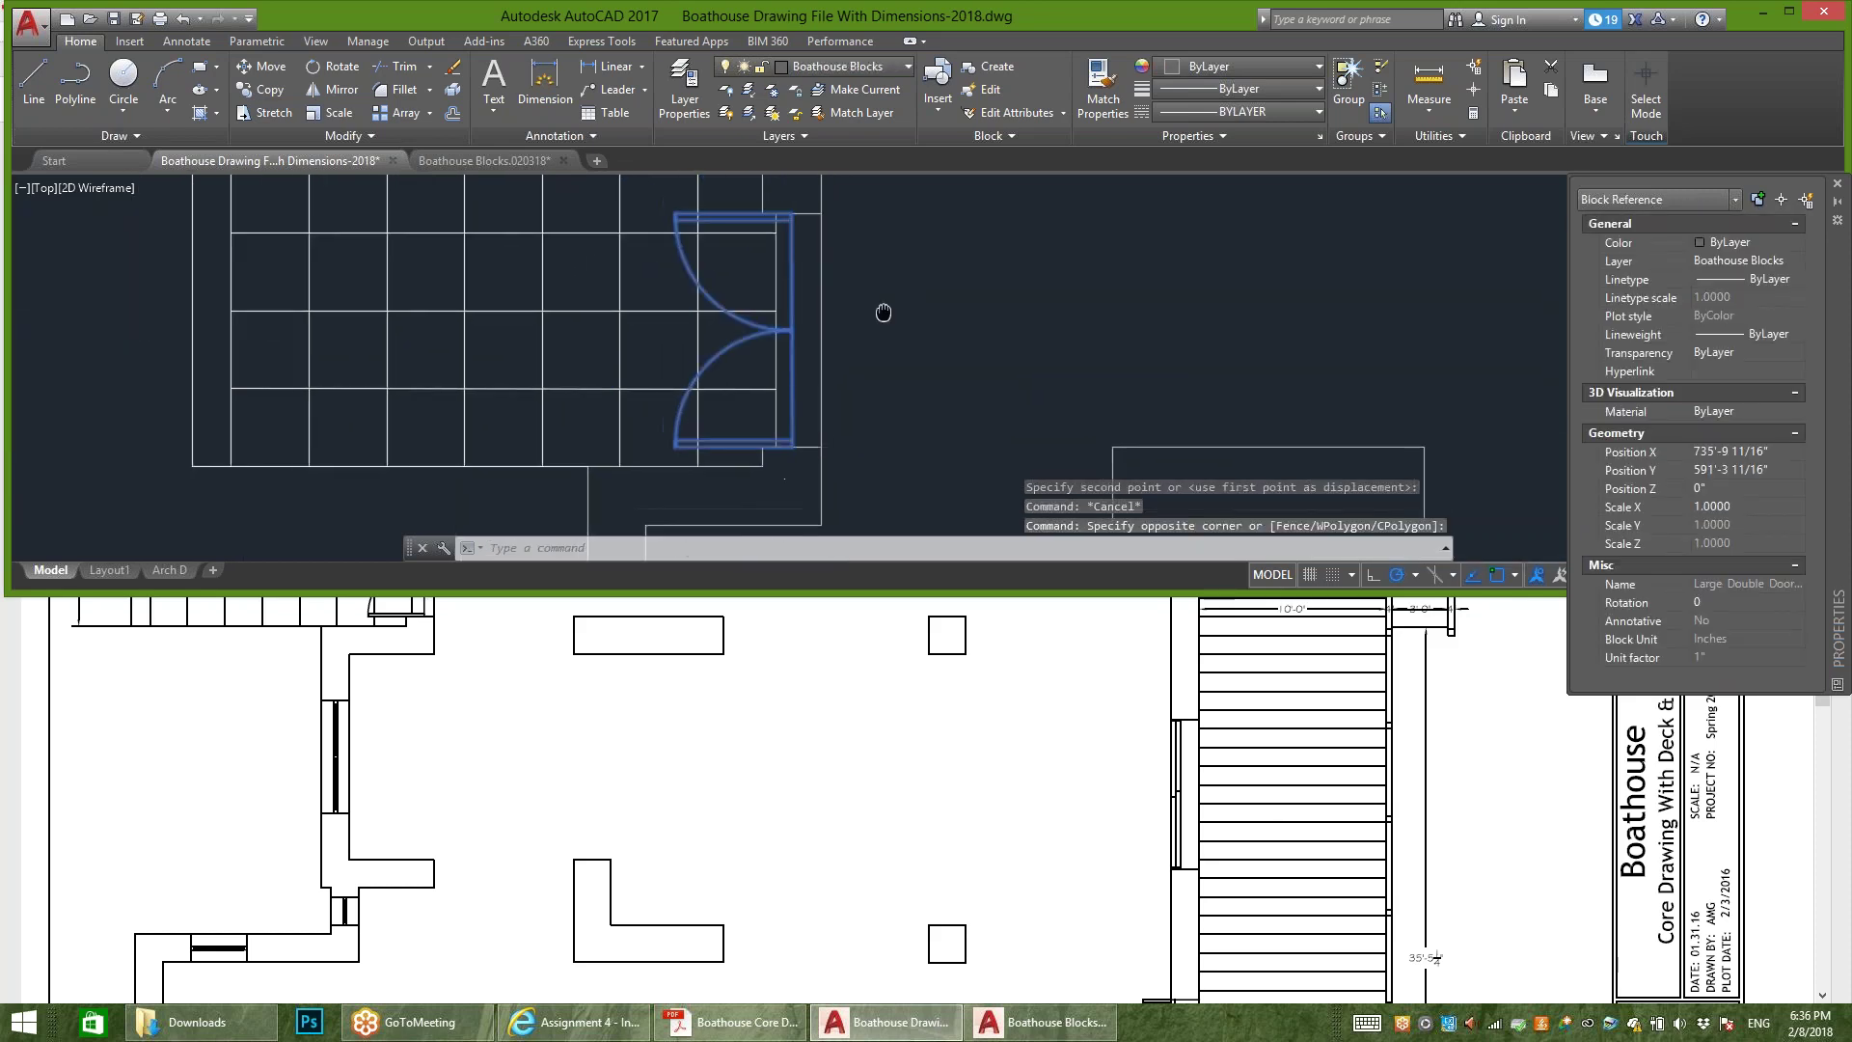
pyautogui.middleClick(919, 326)
pyautogui.middleClick(918, 326)
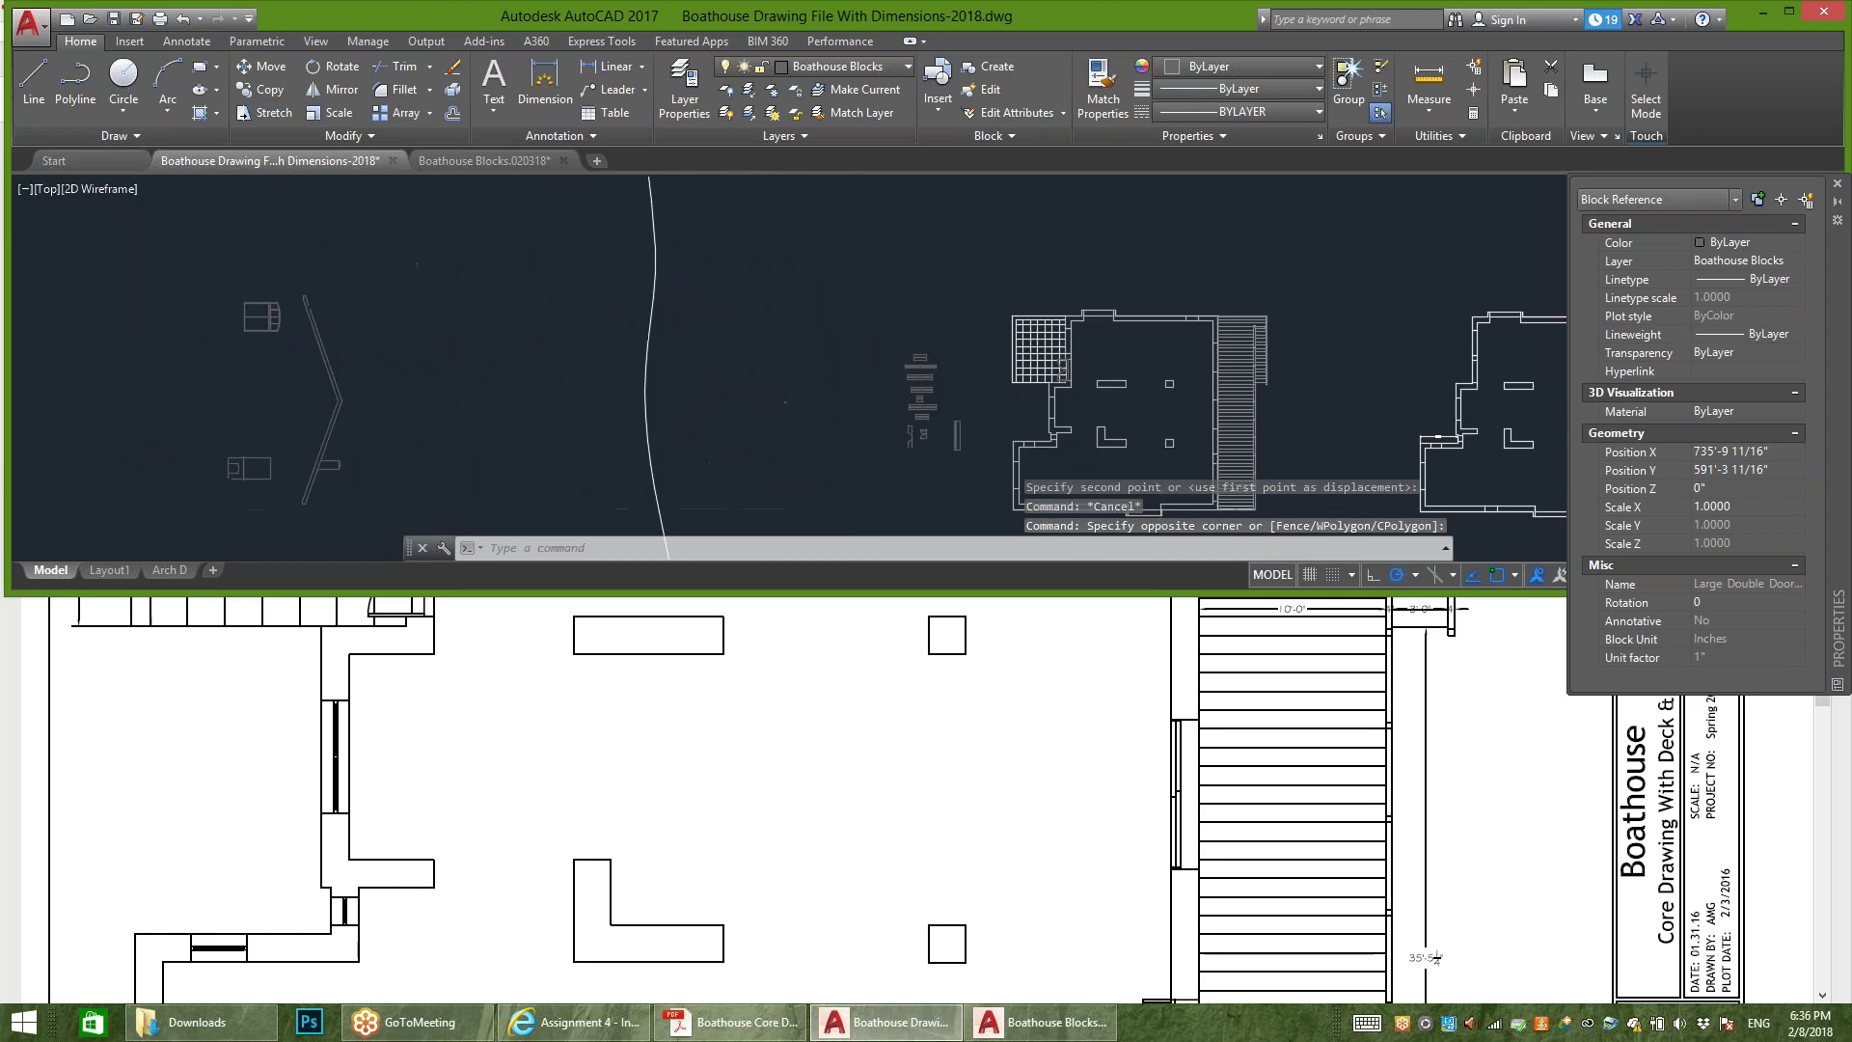
pyautogui.scroll(5, 919, 327)
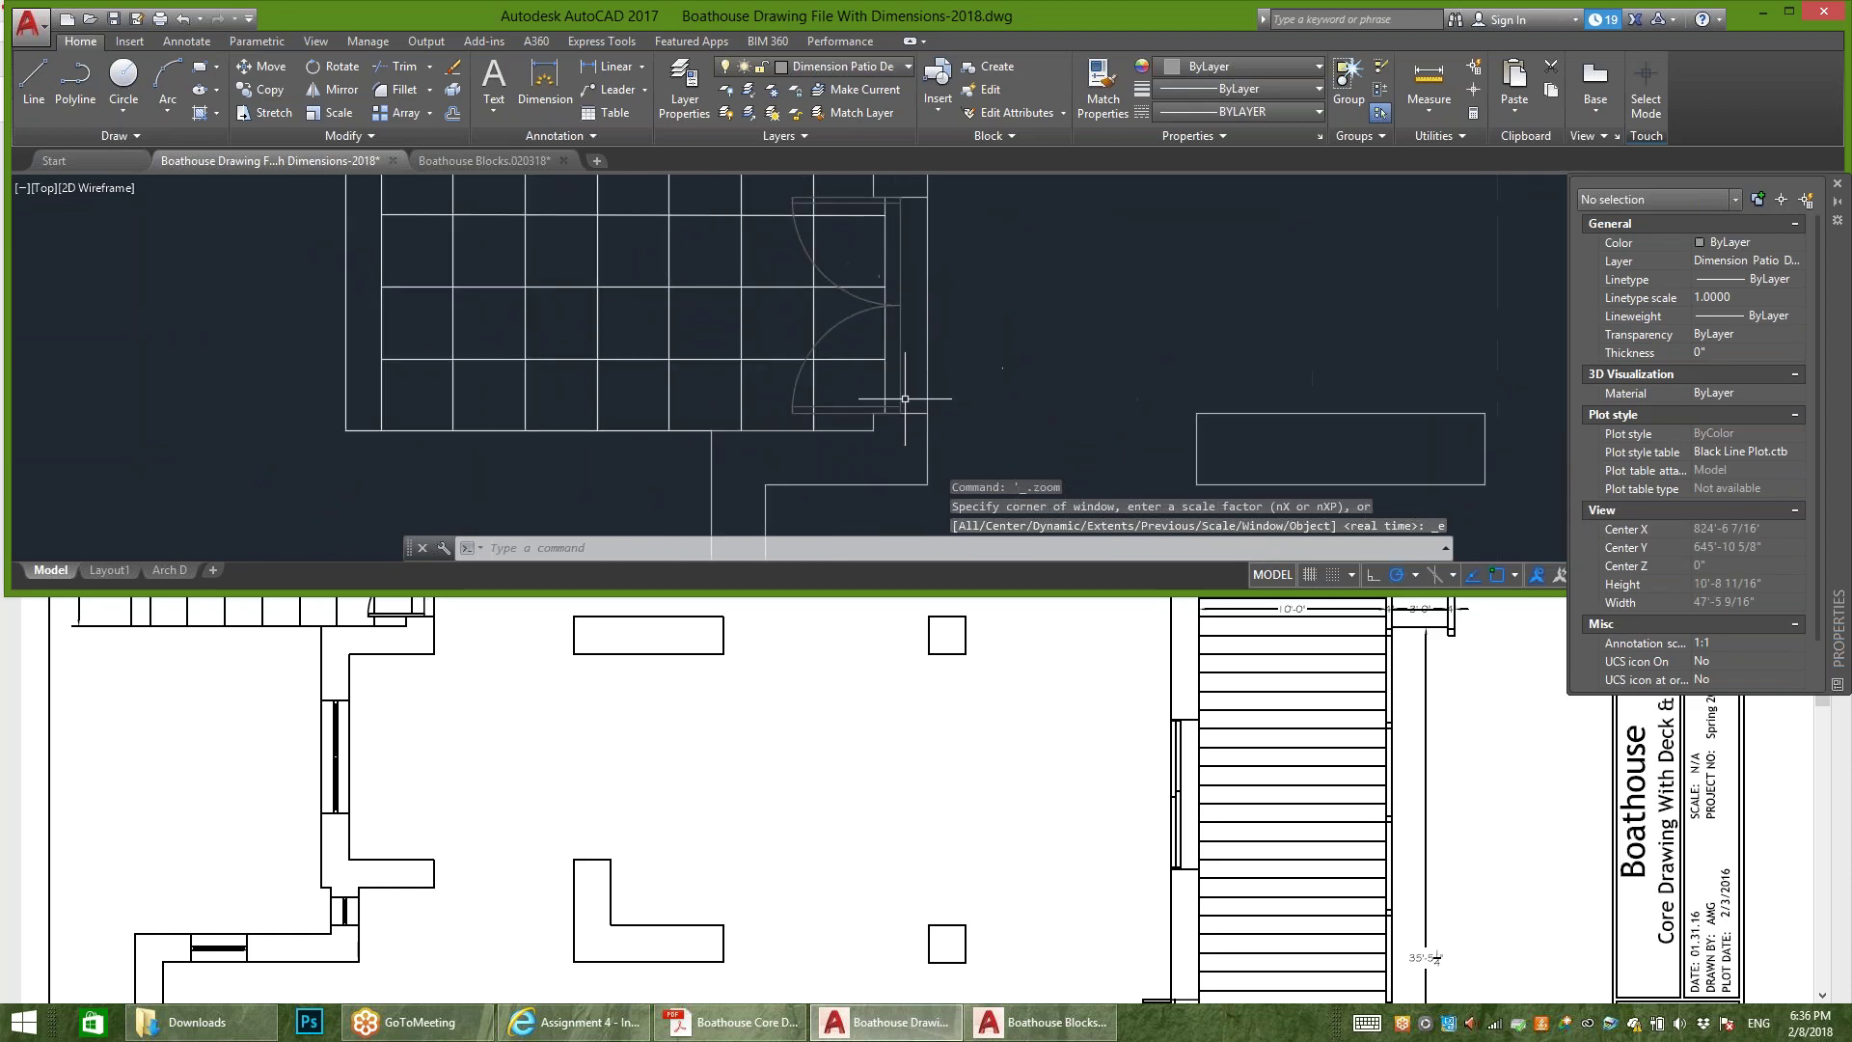
pyautogui.moveTo(905, 333)
pyautogui.mouseDown(button='middle')
pyautogui.moveTo(843, 392)
pyautogui.moveTo(771, 397)
pyautogui.mouseUp(button='middle')
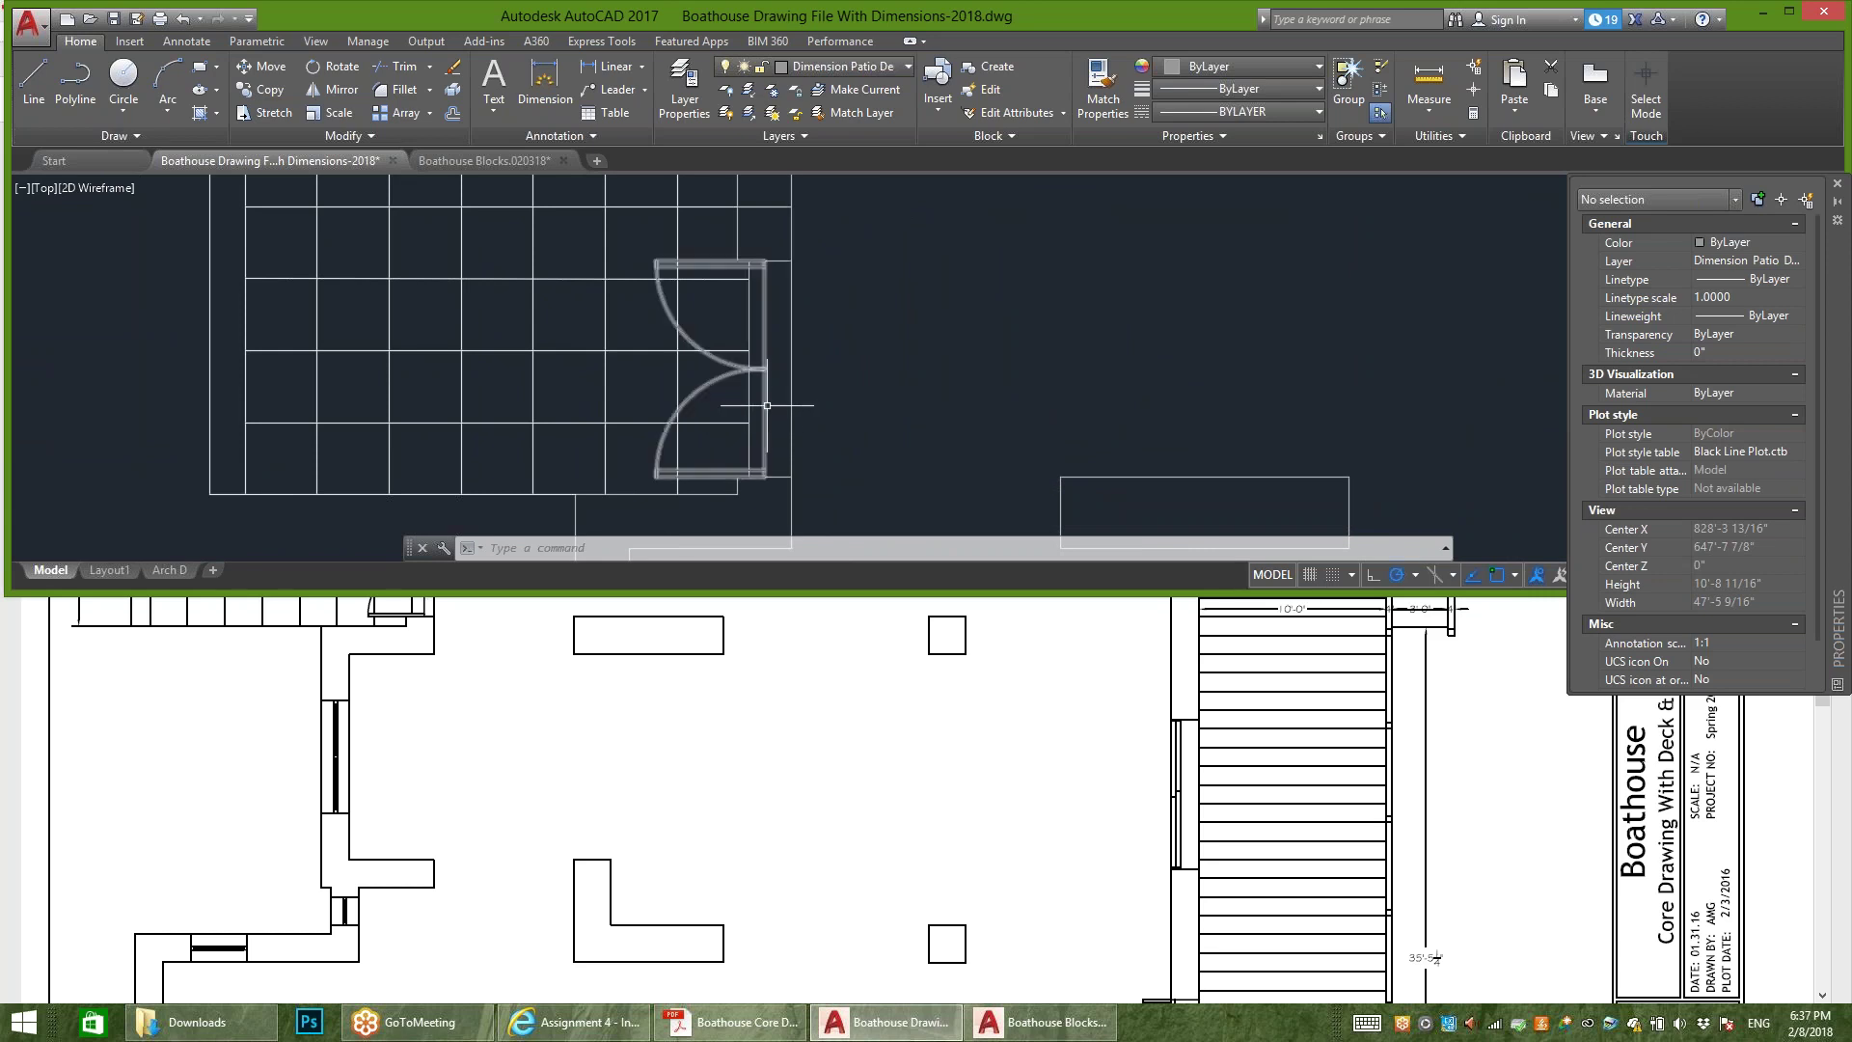
# Step: Compare the double door's placement at the patio with the Boathouse Core Drawing With Deck & Patio-1 PDF
pyautogui.scroll(-2, 752, 427)
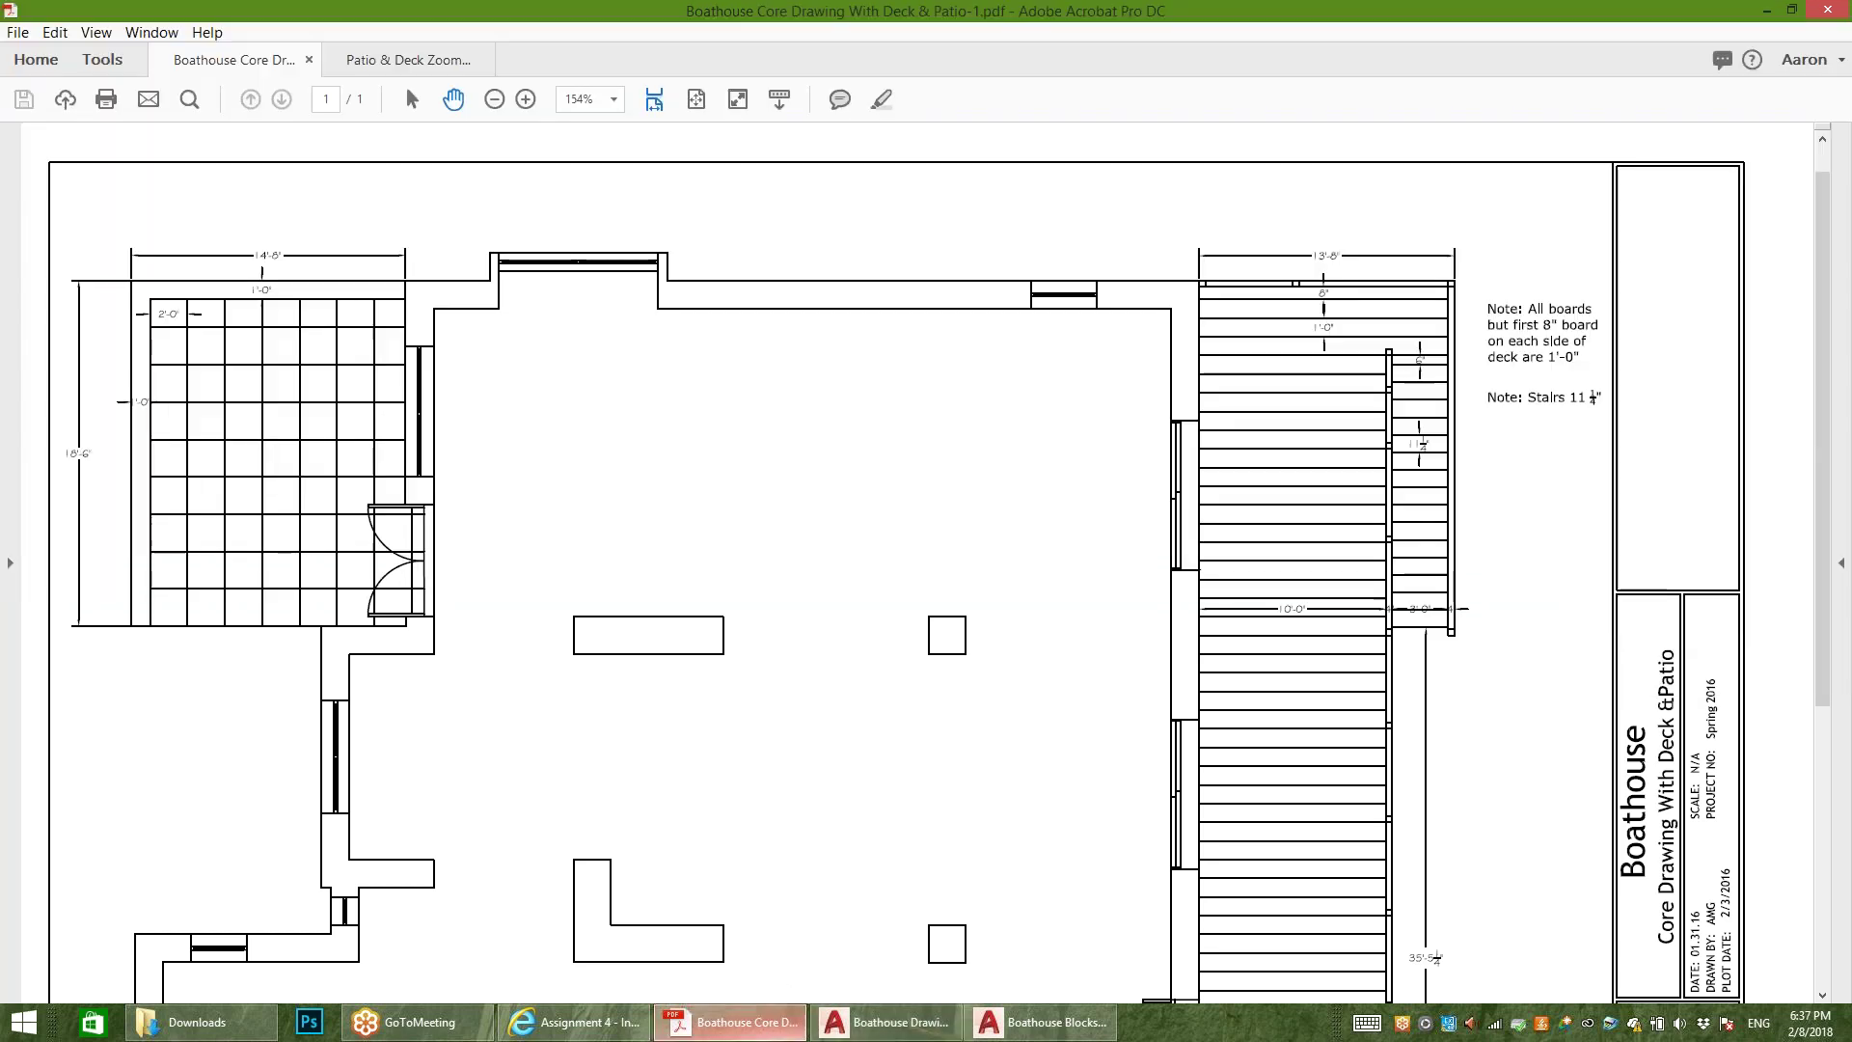
pyautogui.click(742, 1022)
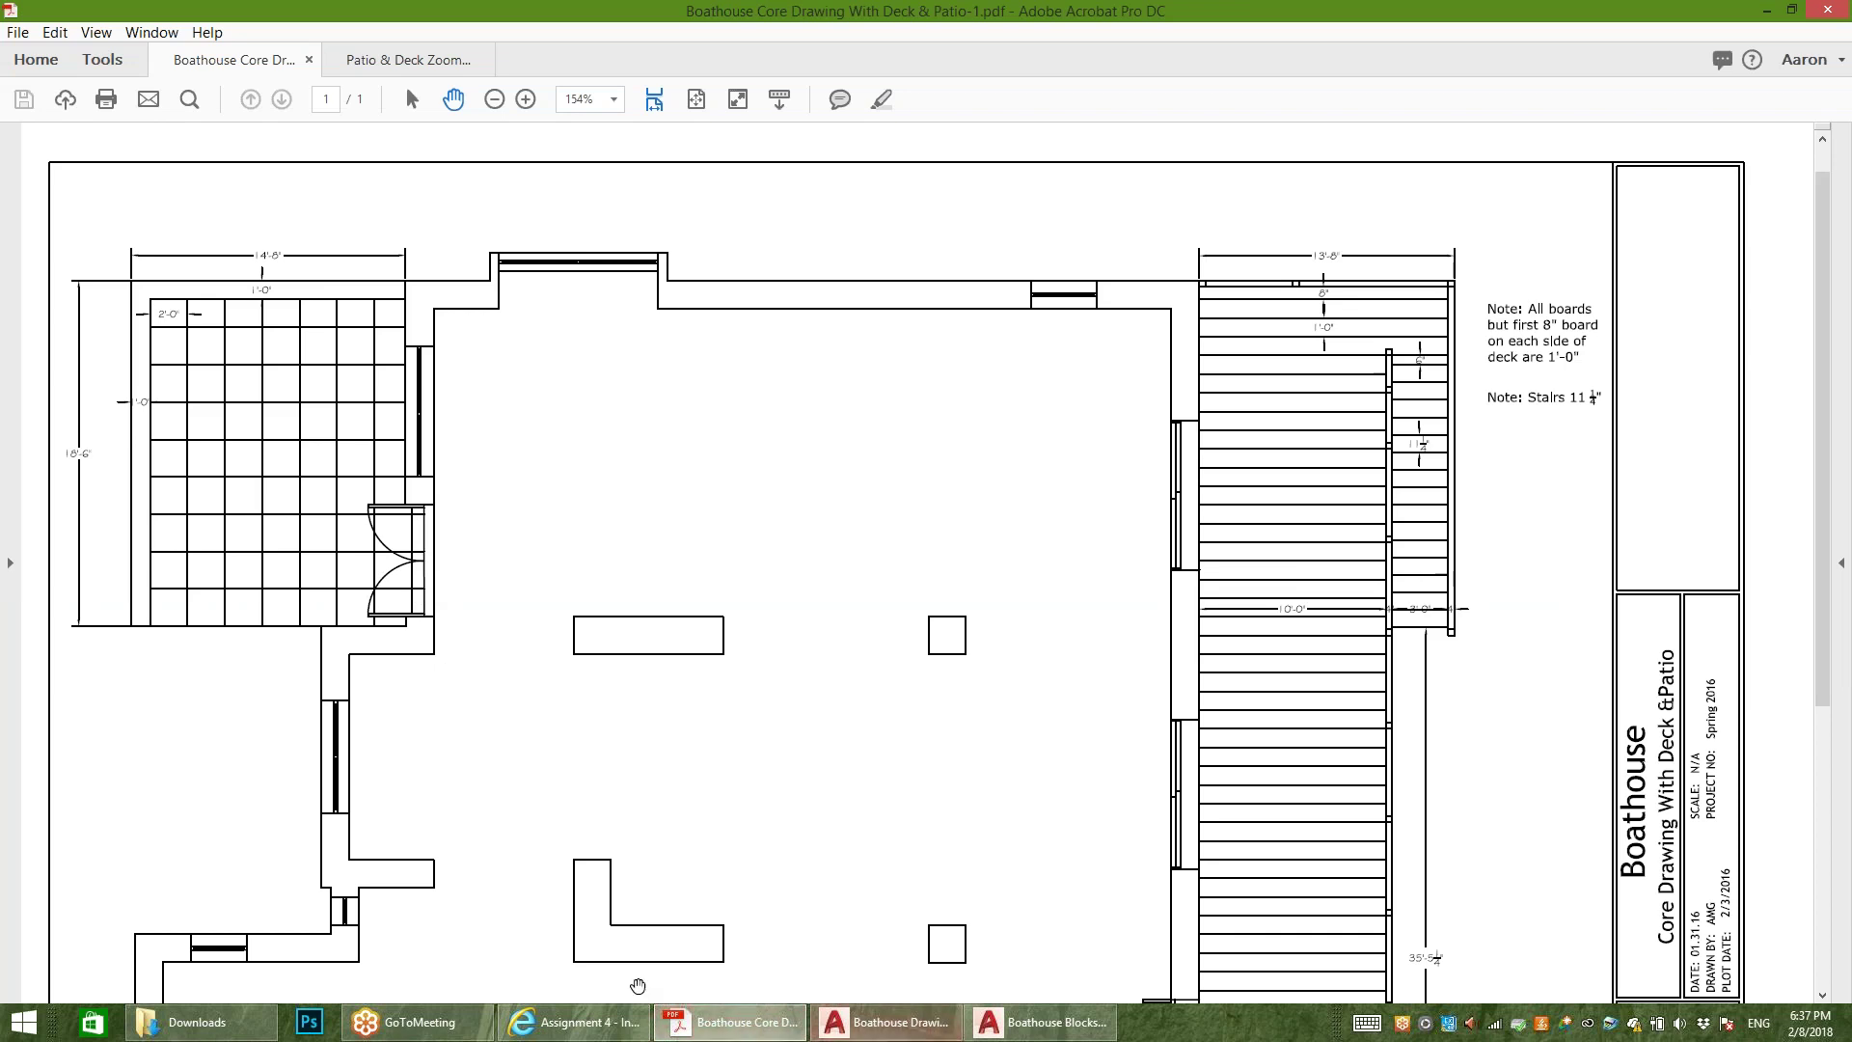
pyautogui.moveTo(887, 1021)
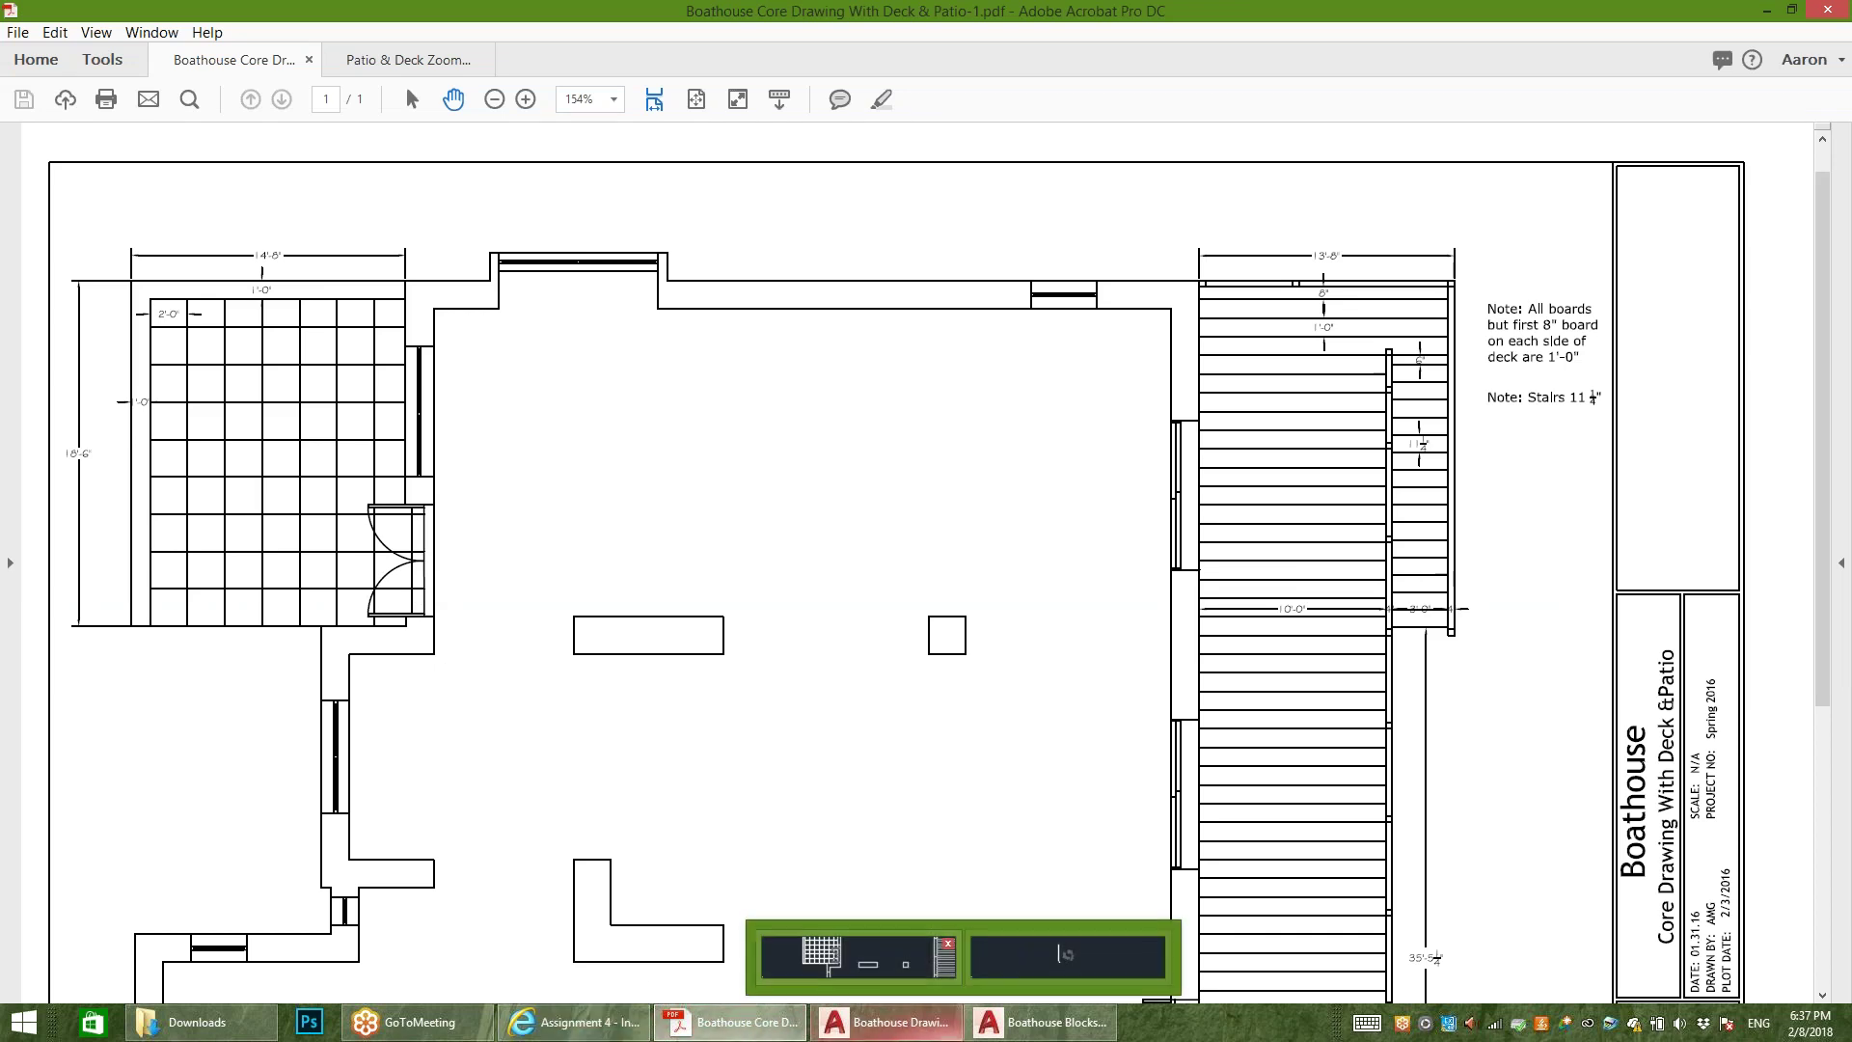
pyautogui.click(849, 960)
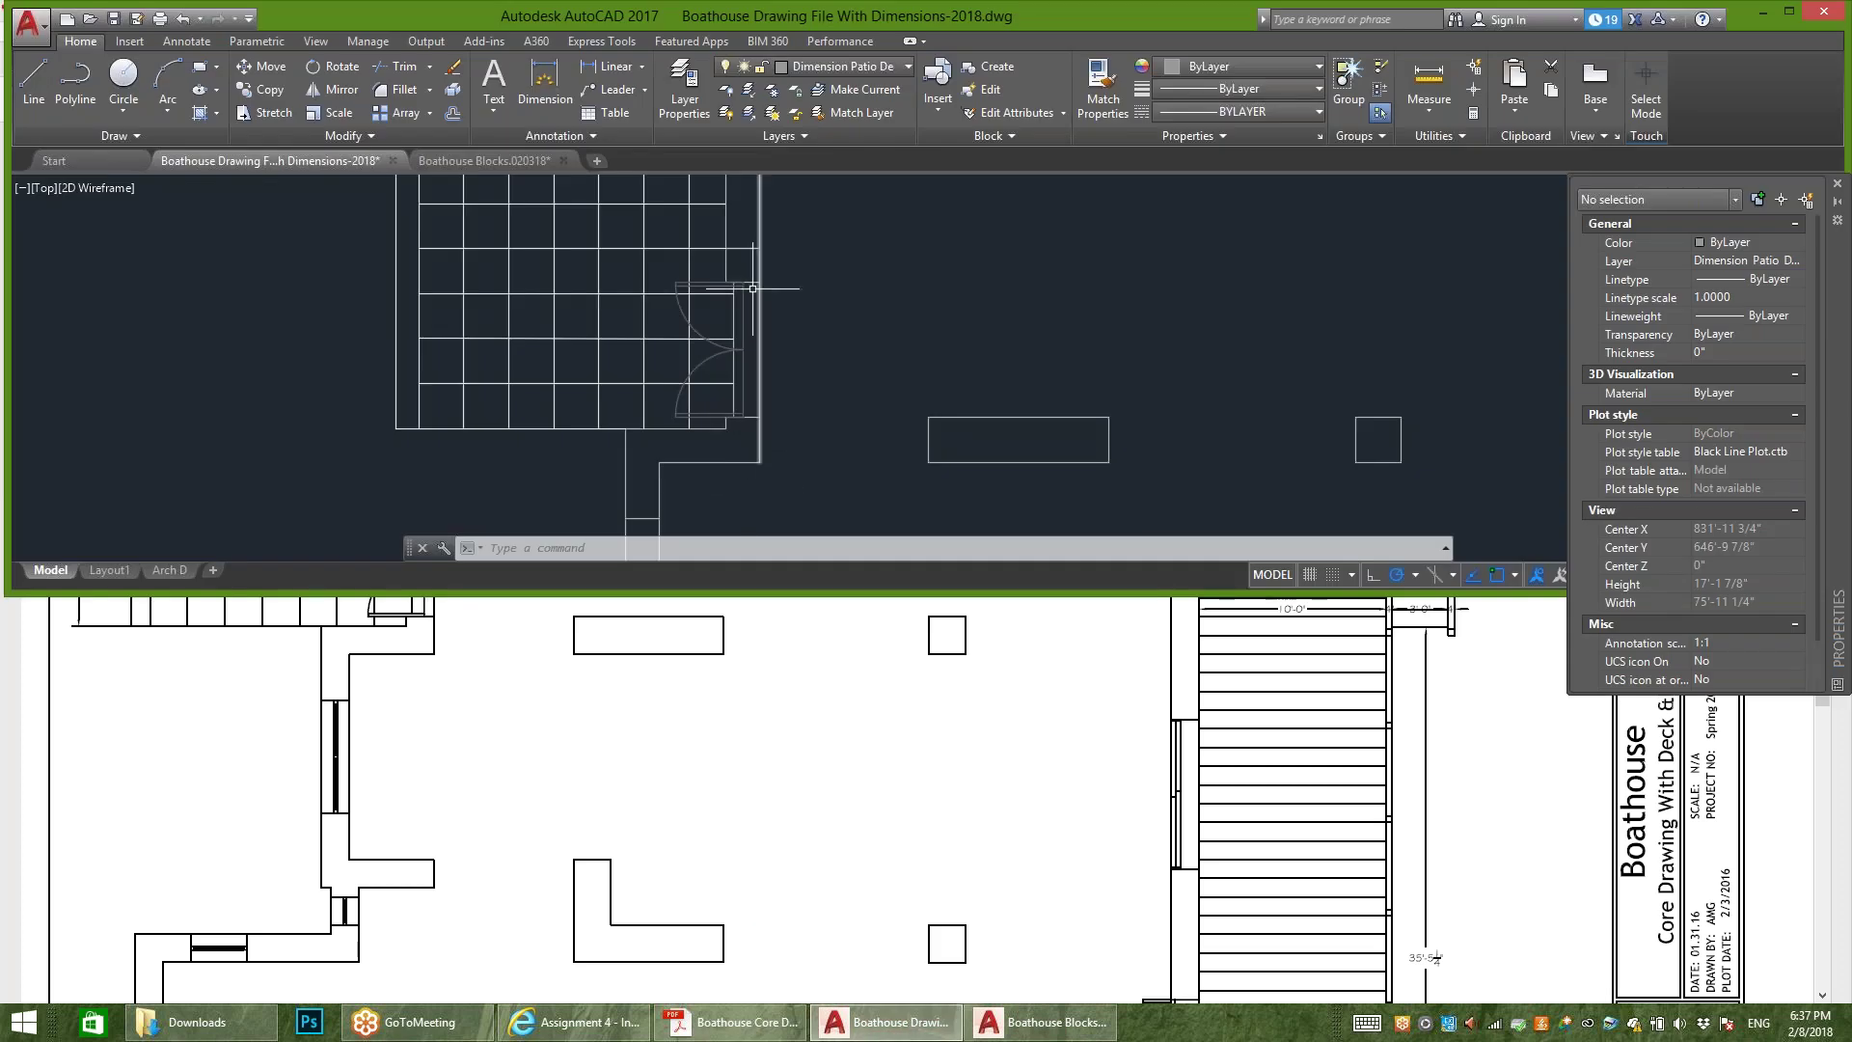
pyautogui.scroll(2, 733, 273)
pyautogui.moveTo(733, 264); pyautogui.dragTo(735, 280, button='middle')
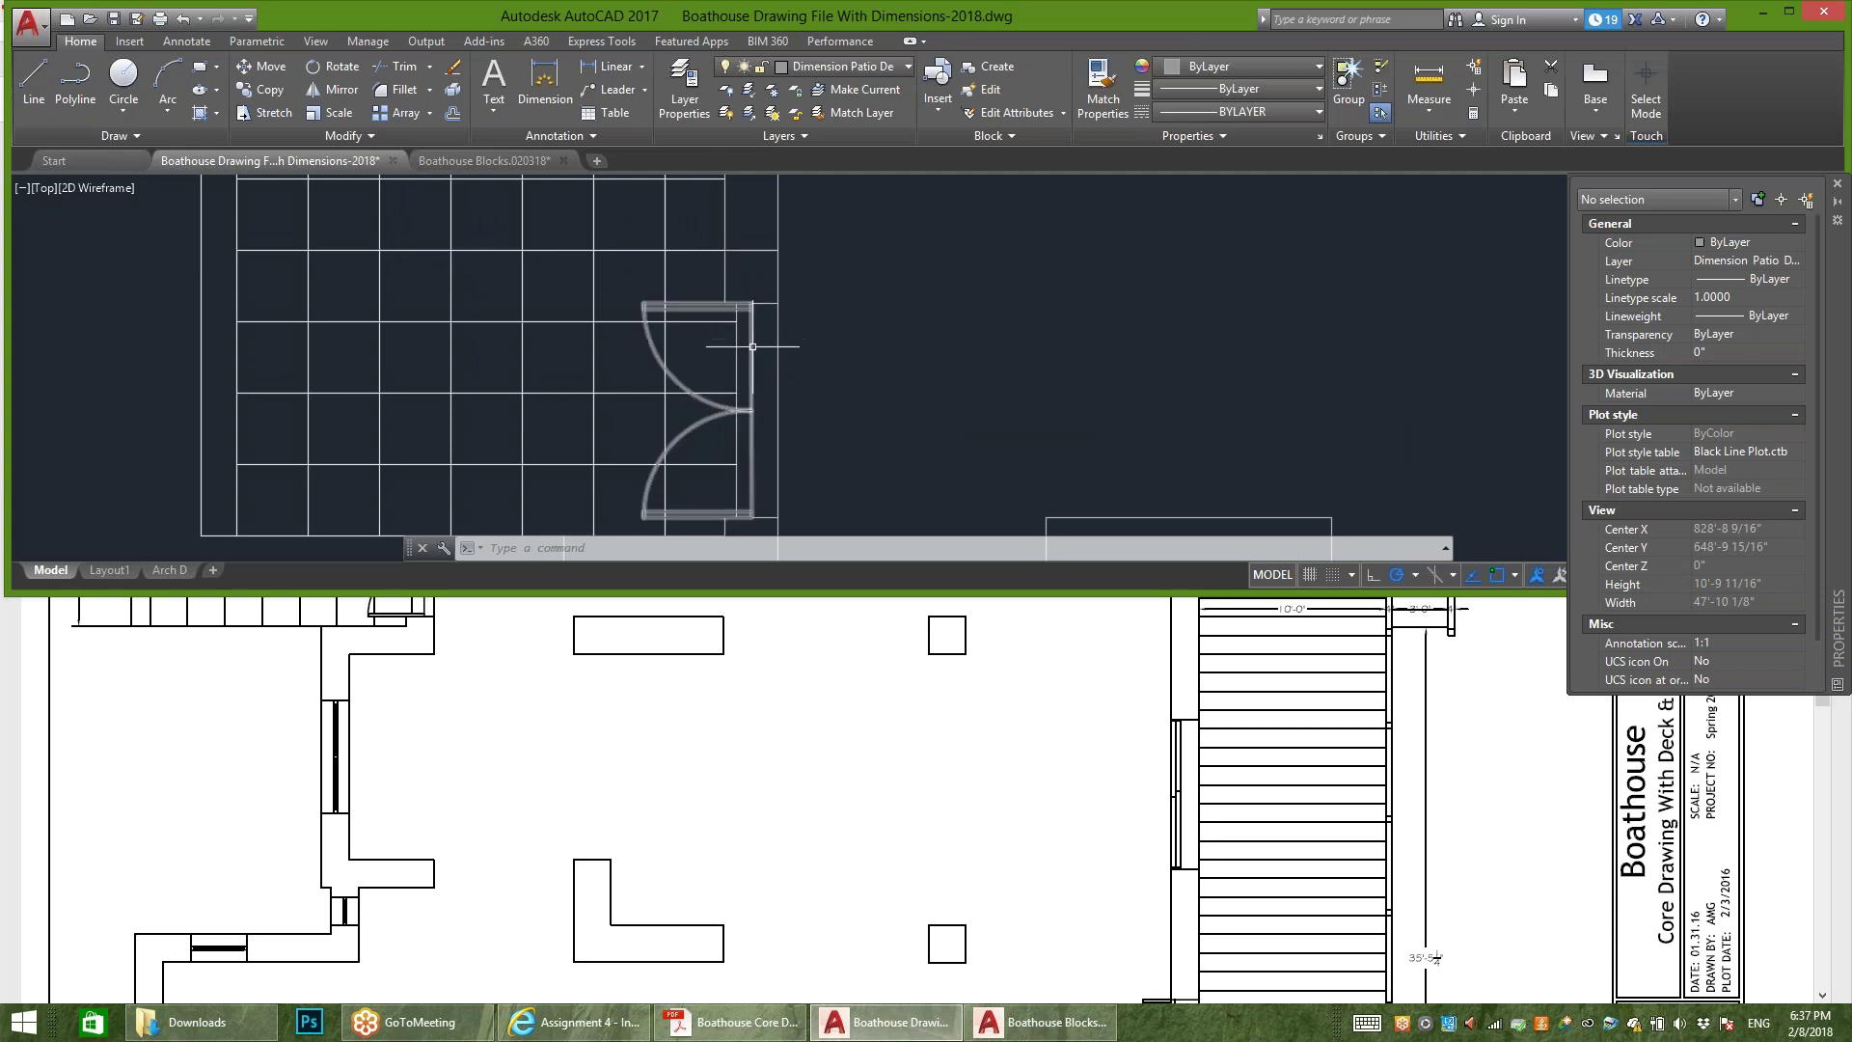
pyautogui.scroll(-2, 753, 345)
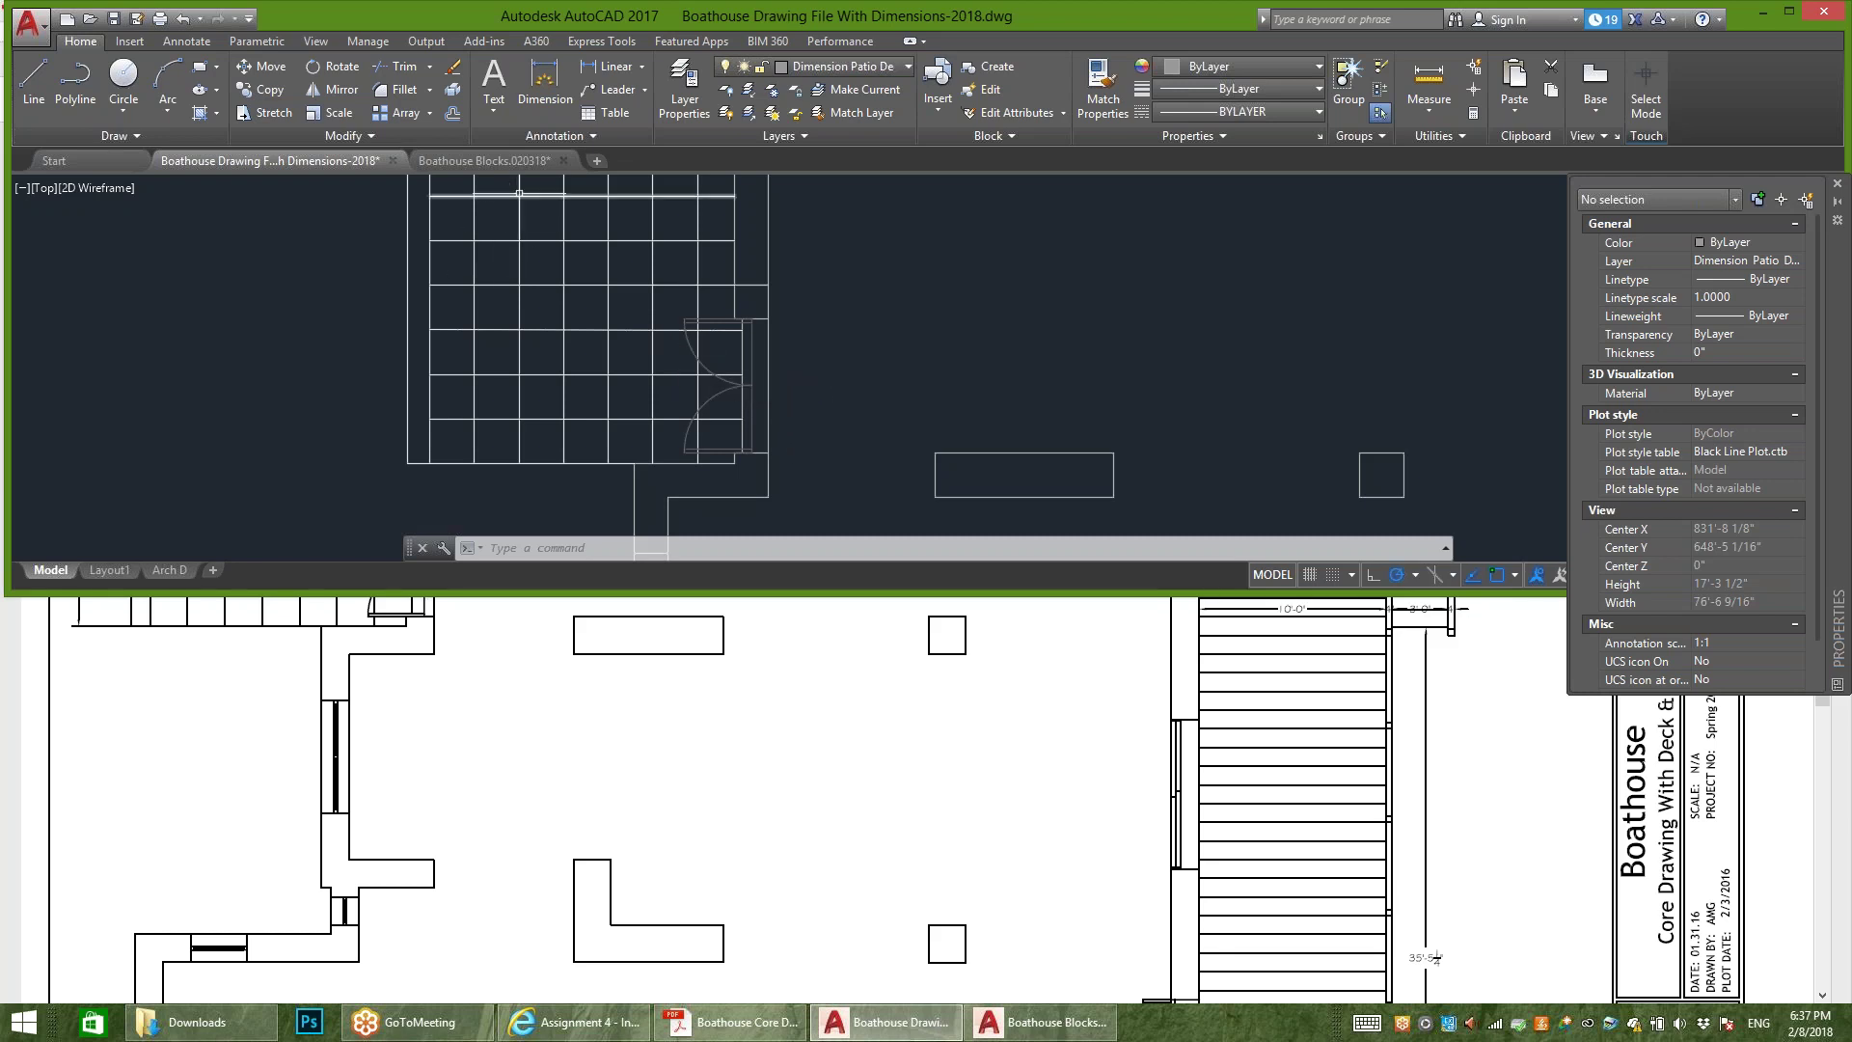
# Step: Select the group of small window, door and plan fireplace blocks in the Boathouse Blocks drawing, and return to the floor plan drawing
pyautogui.click(483, 160)
pyautogui.scroll(6, 912, 357)
pyautogui.click(897, 219)
pyautogui.click(767, 426)
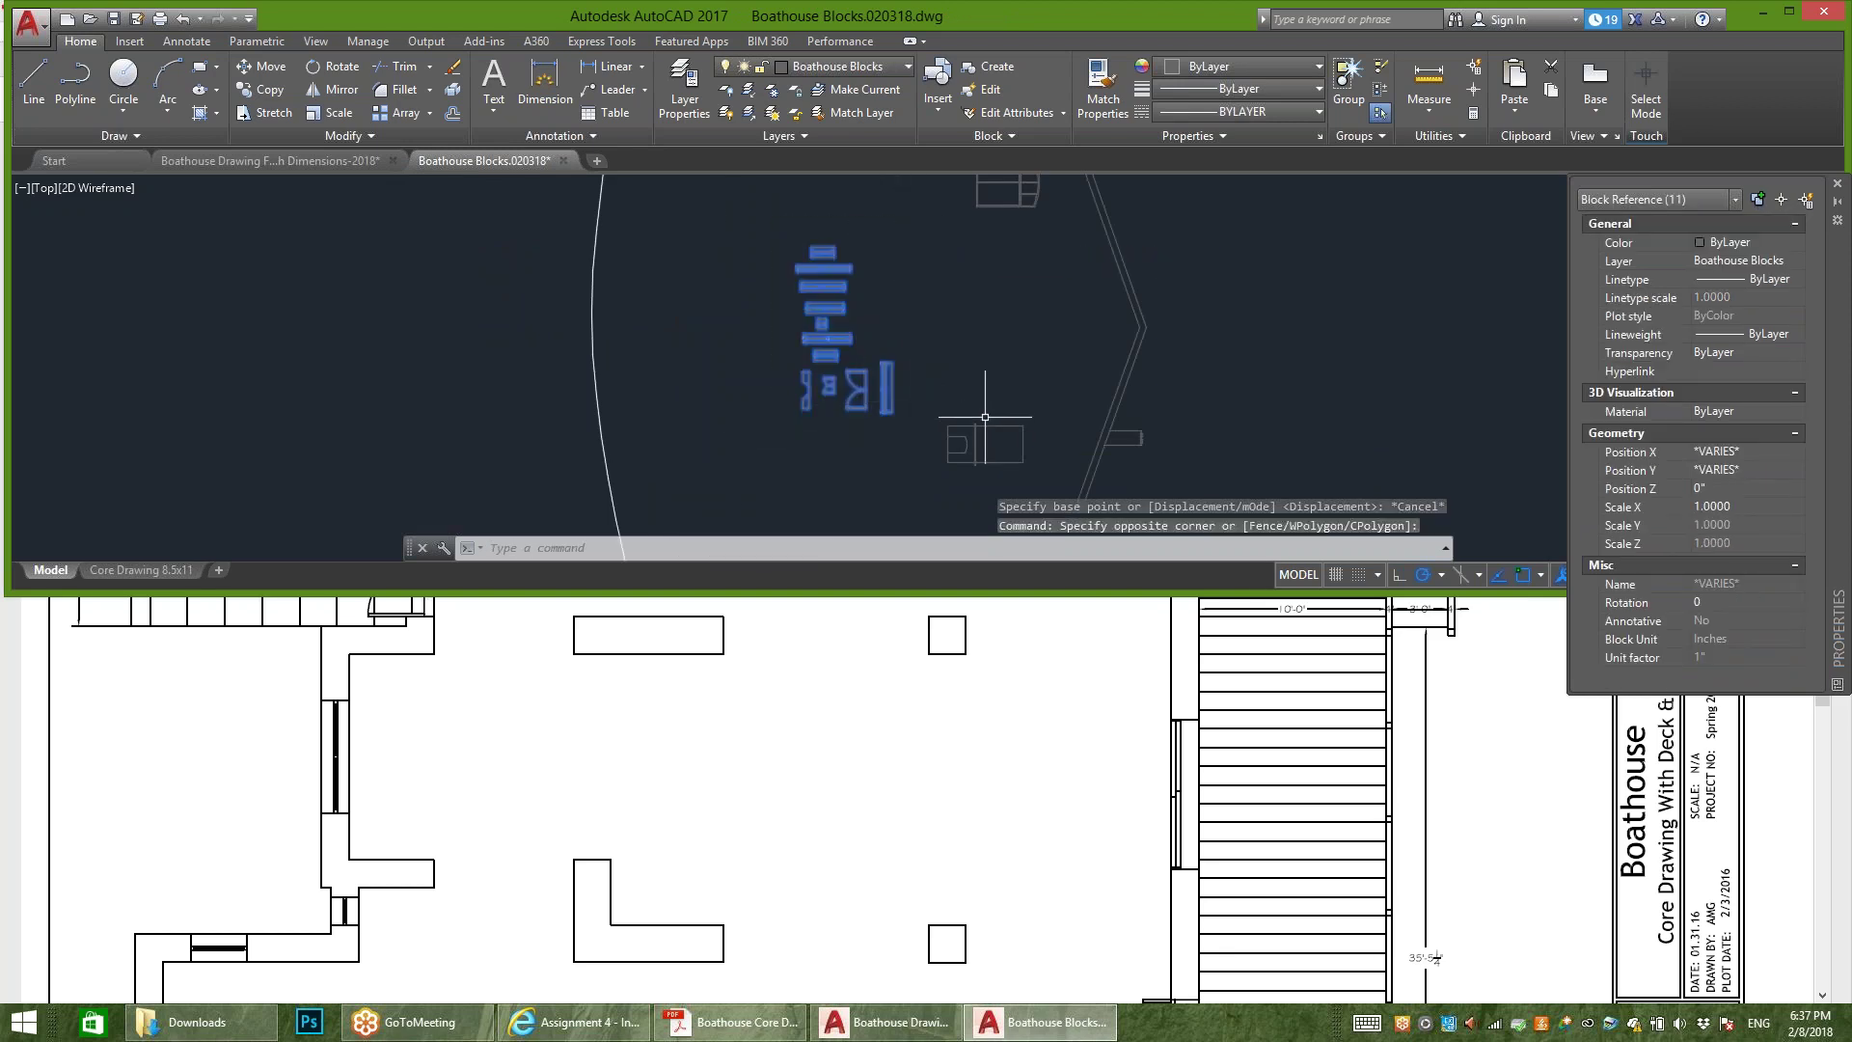
pyautogui.click(270, 160)
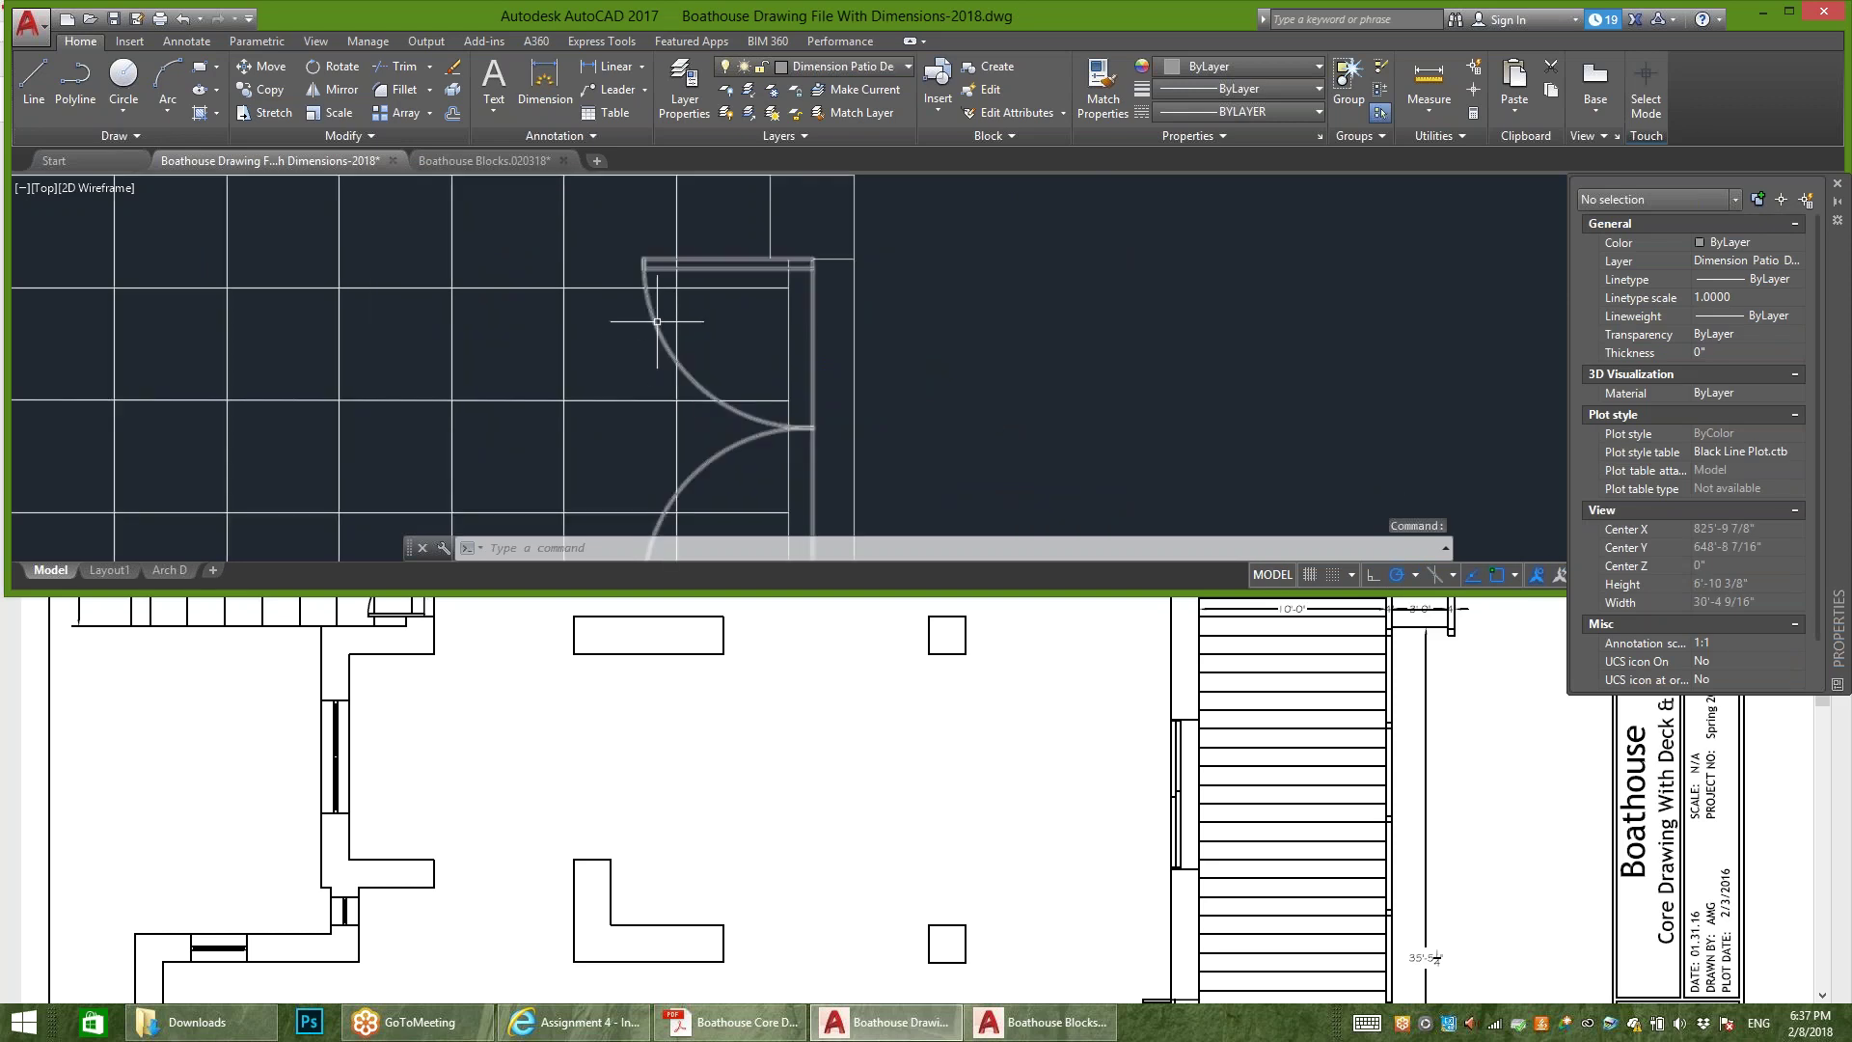
# Step: Open the patio opening's double door block for editing in the Block Editor
pyautogui.click(665, 323)
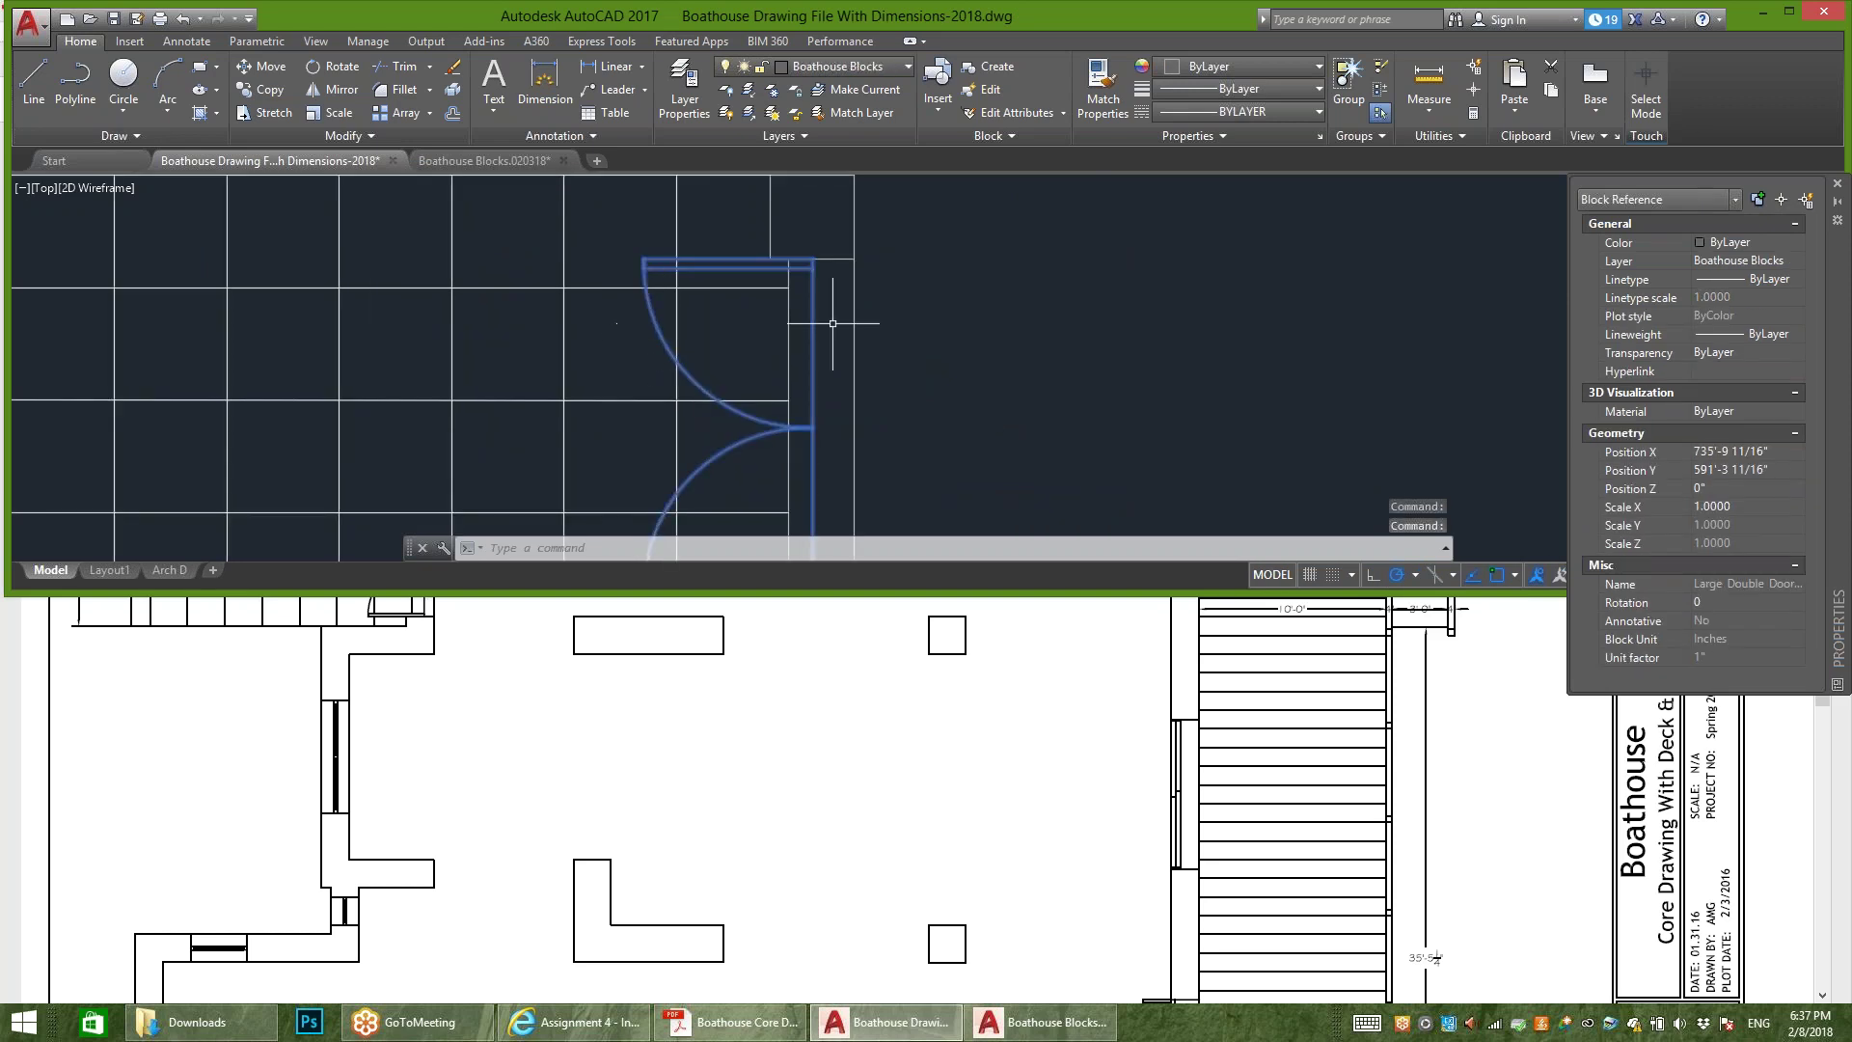
pyautogui.scroll(-4, 918, 286)
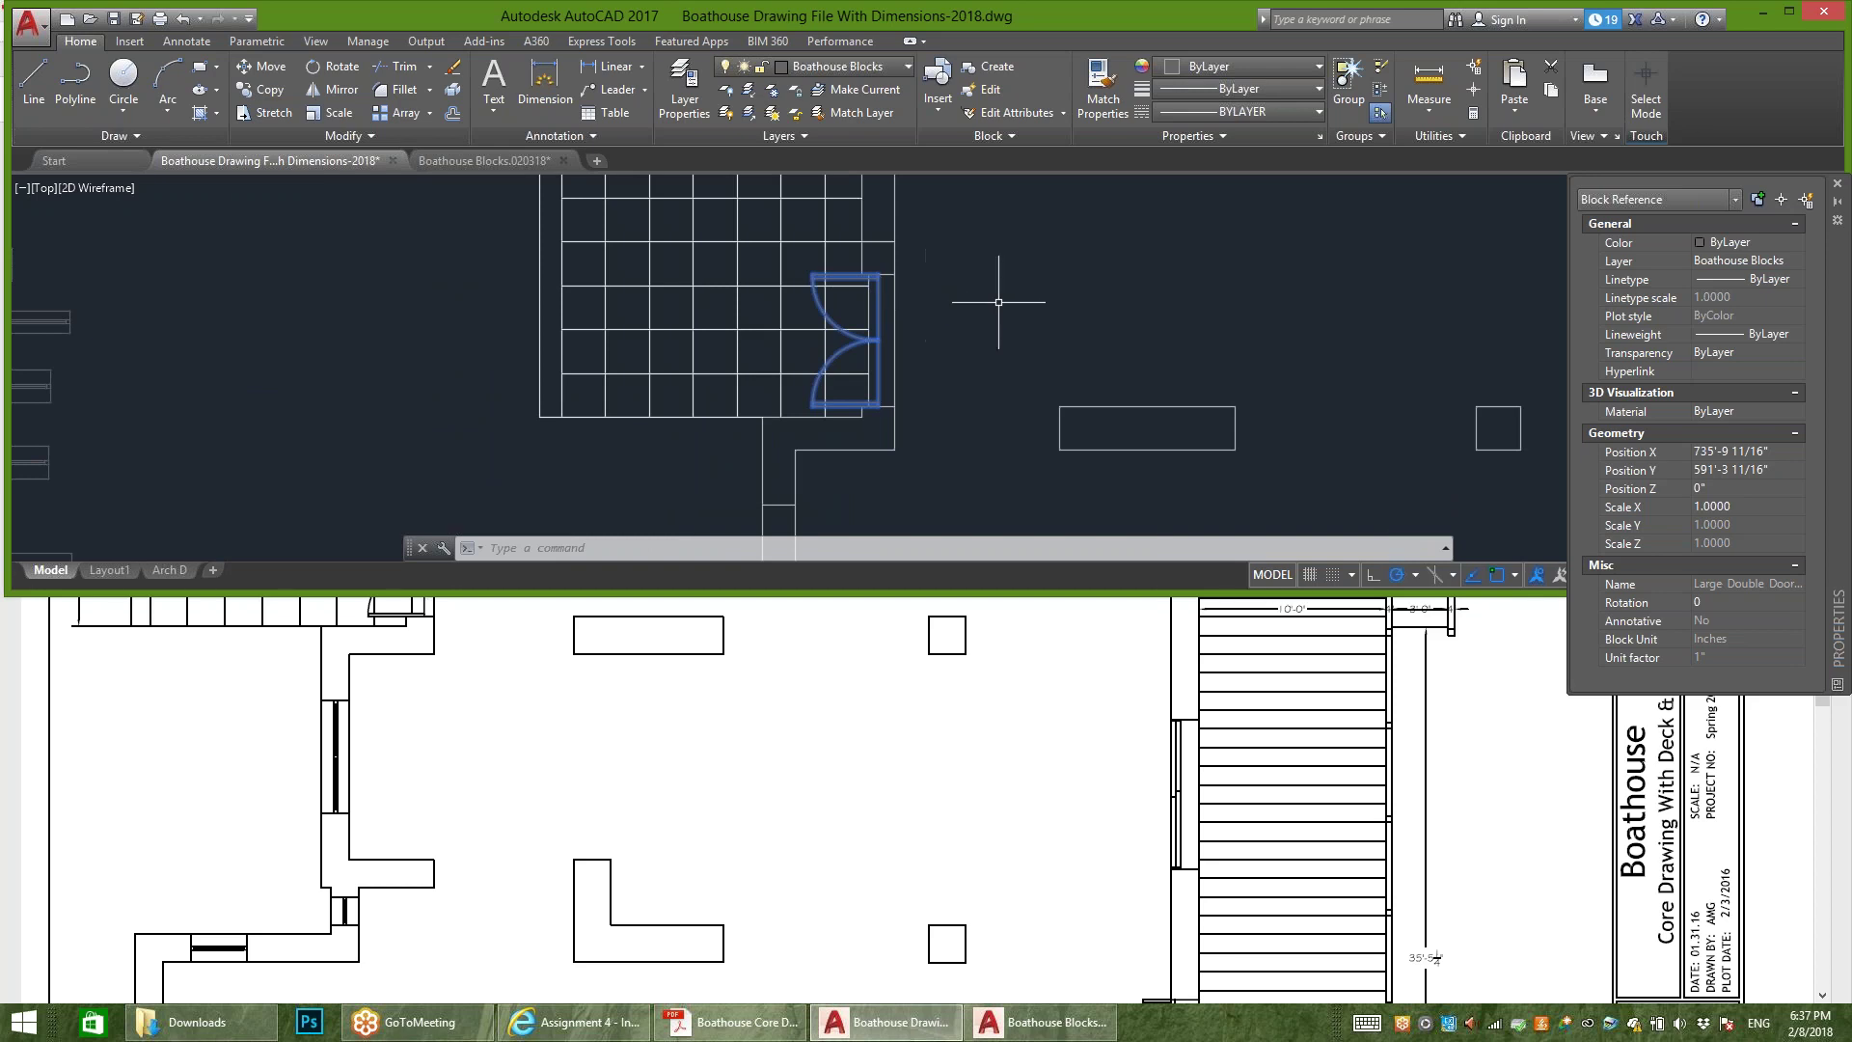
pyautogui.scroll(-4, 1045, 352)
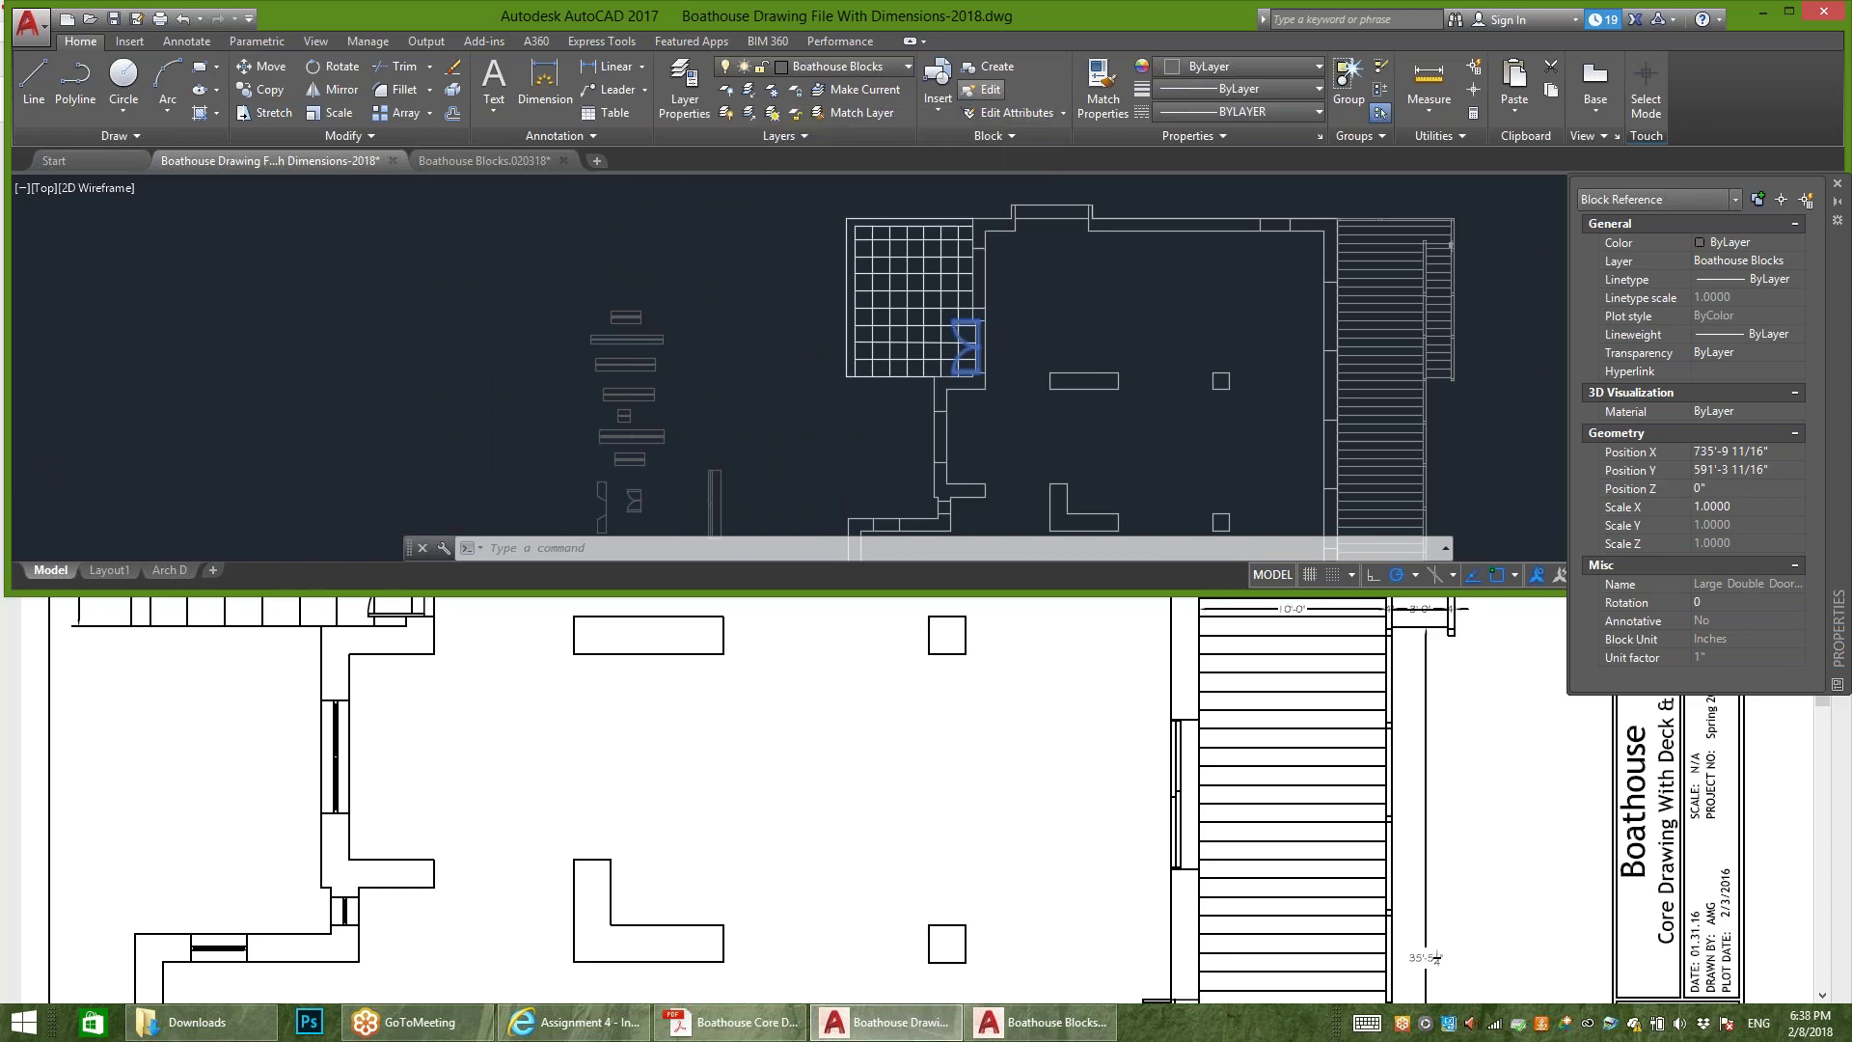
pyautogui.click(986, 90)
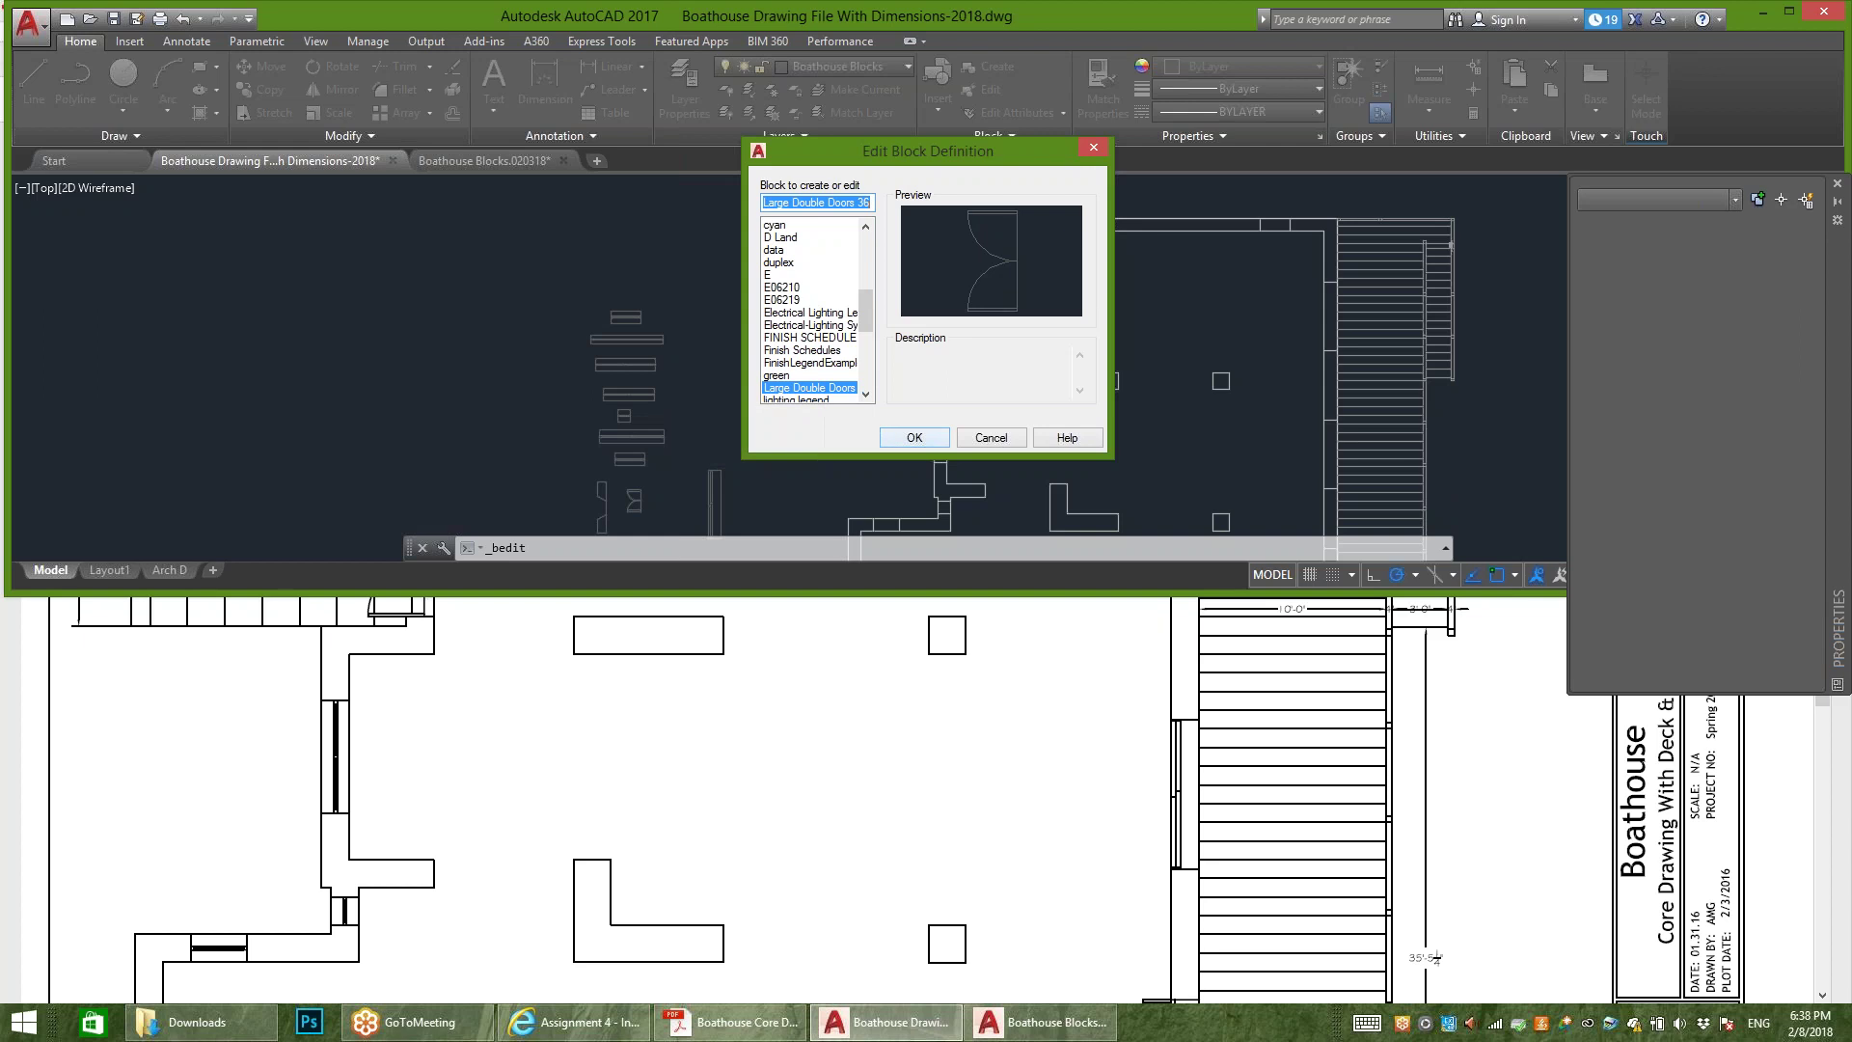
pyautogui.press('Return')
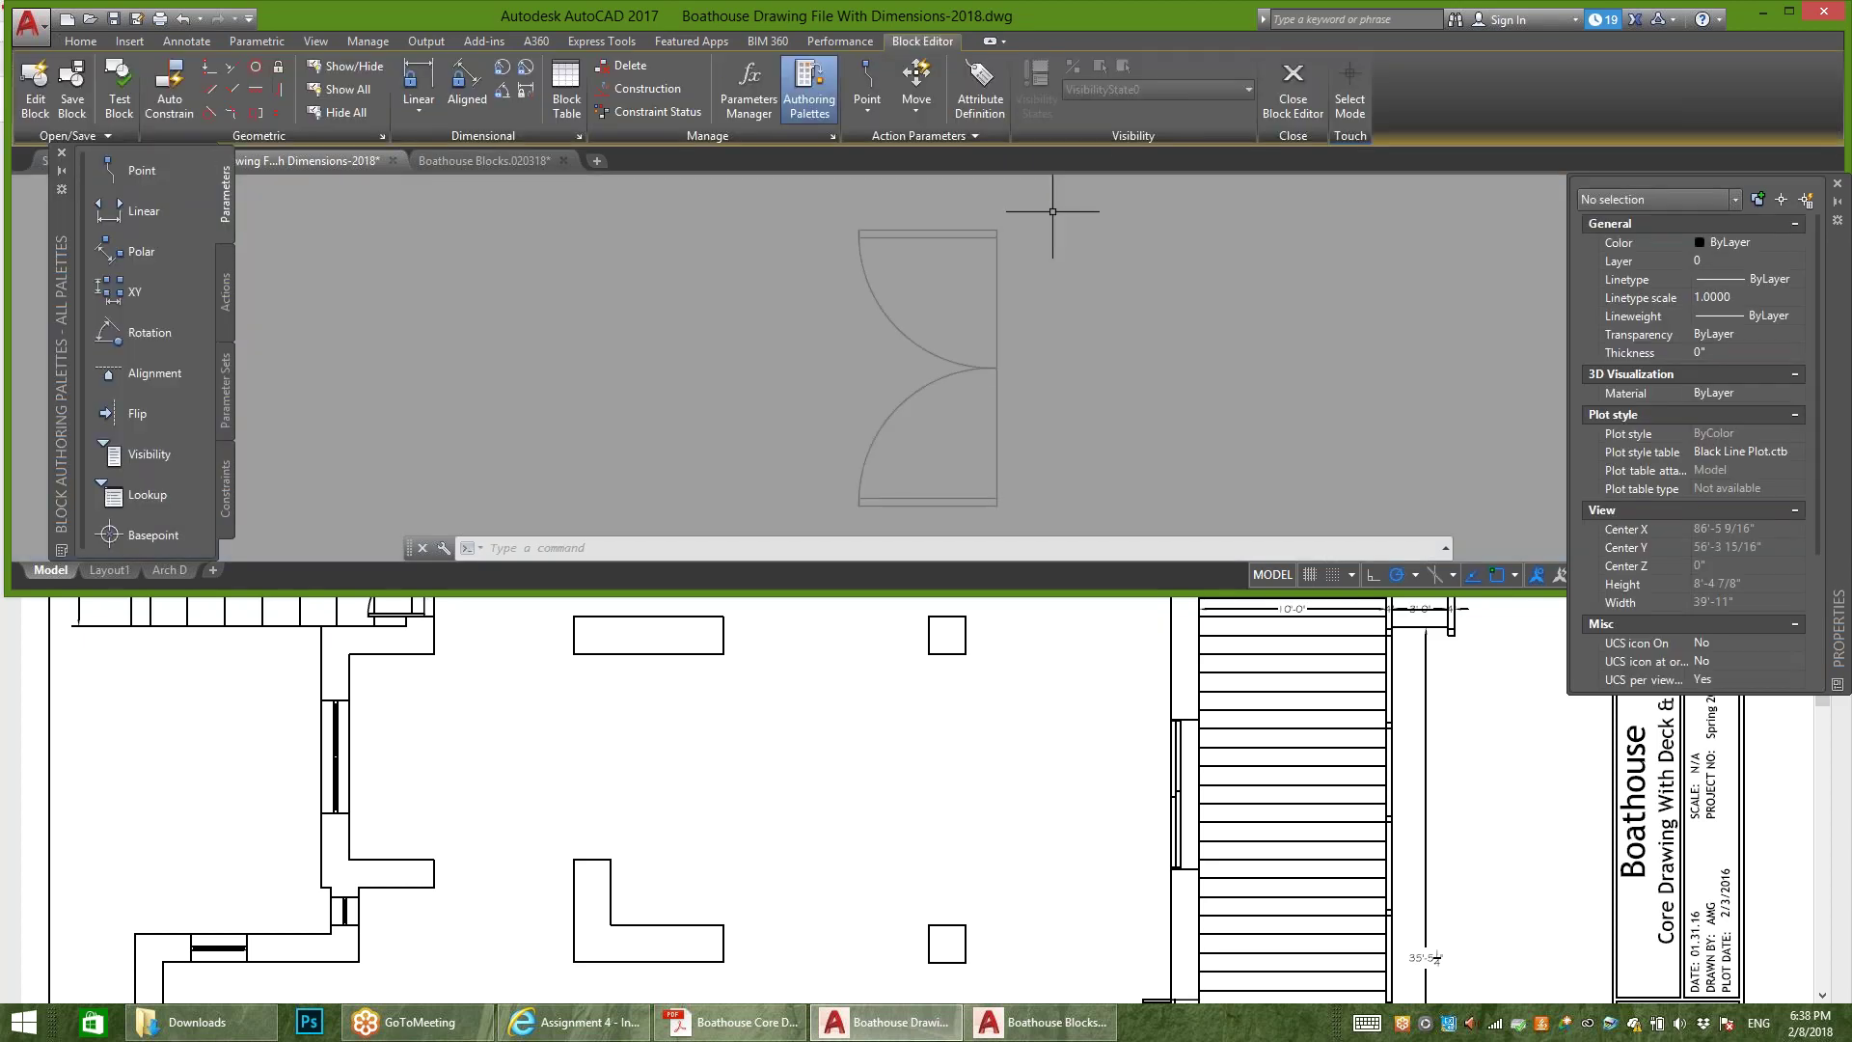
pyautogui.click(1038, 204)
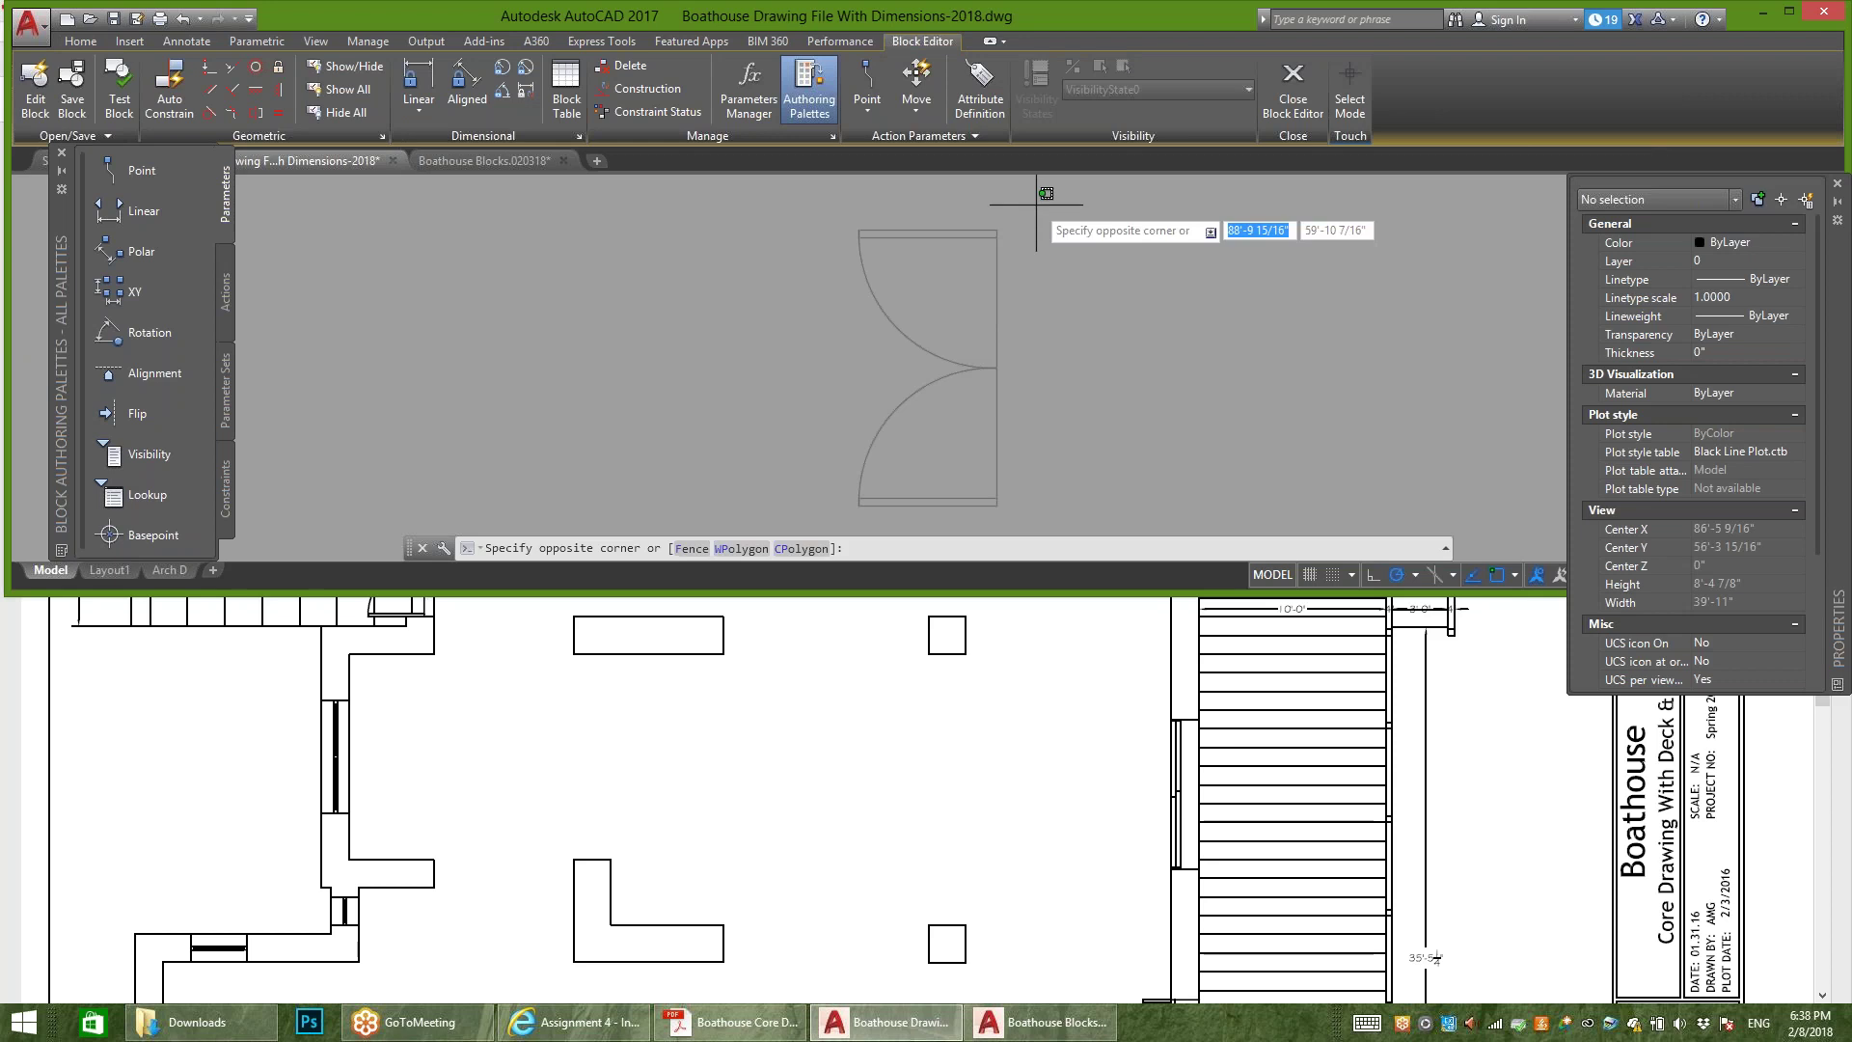
pyautogui.click(796, 512)
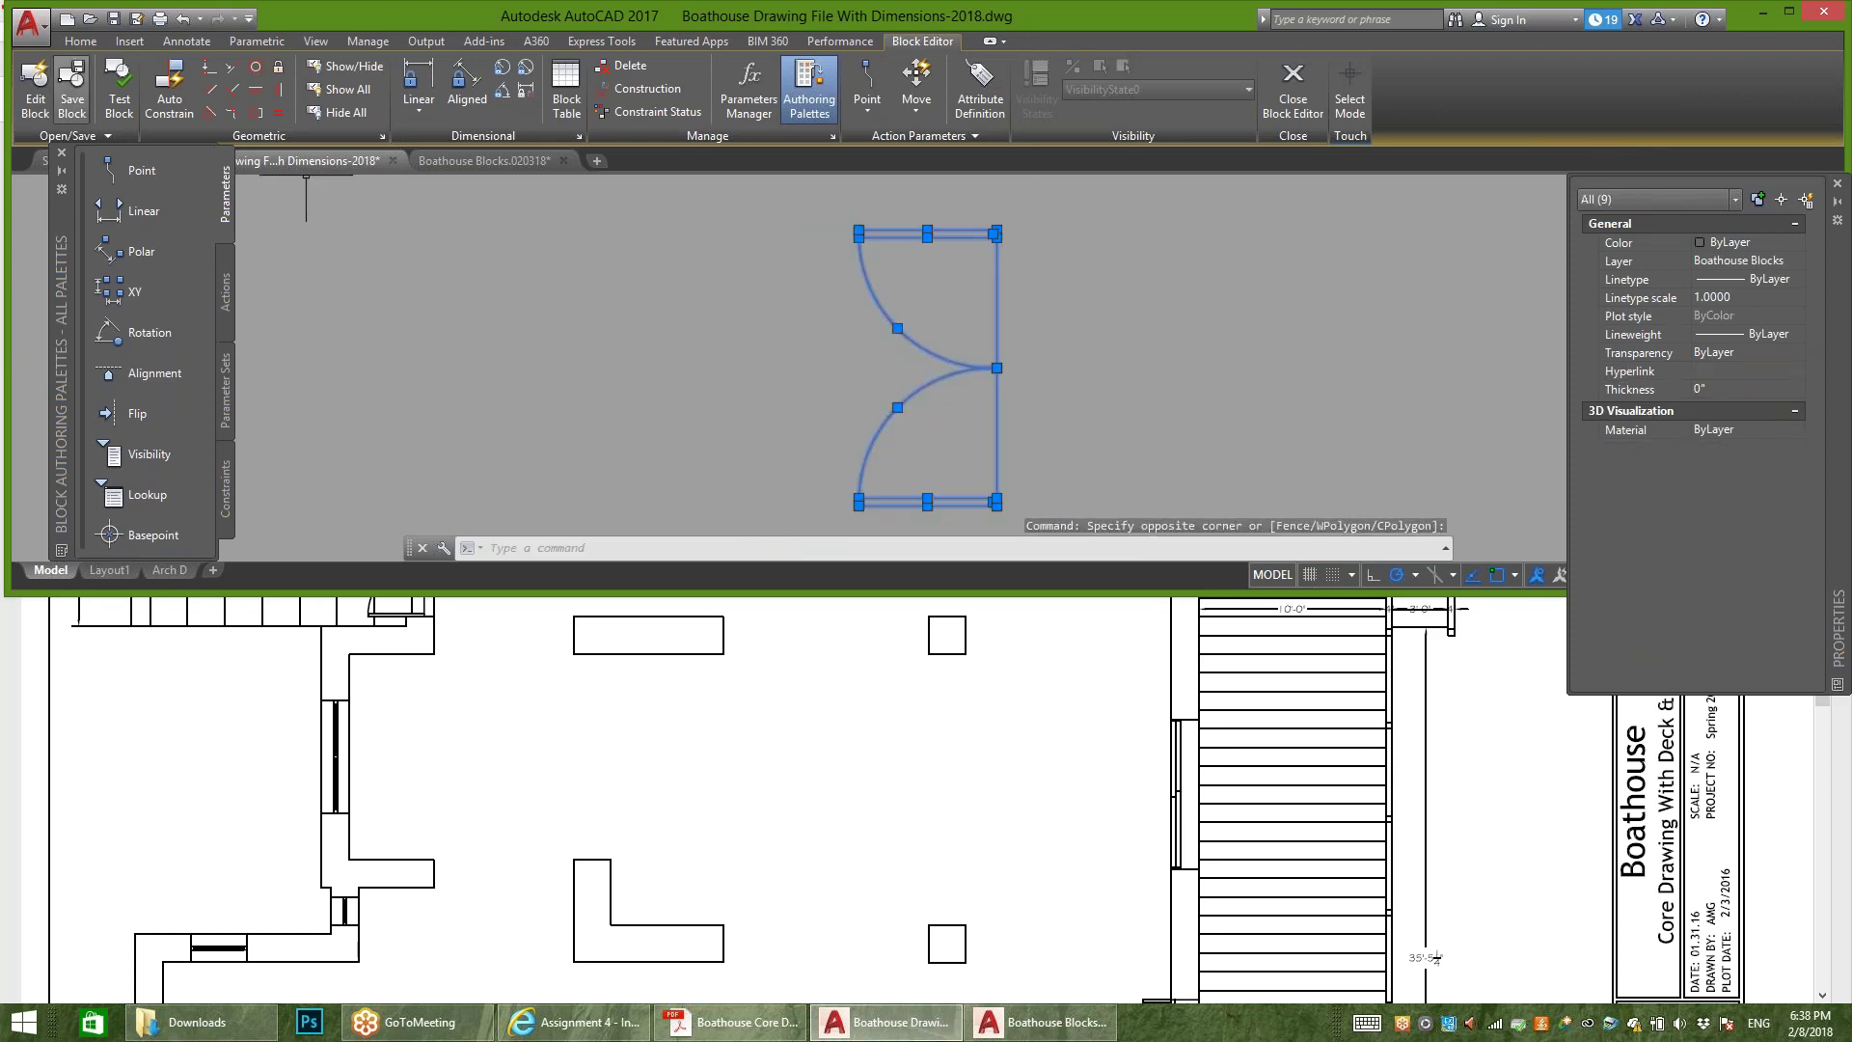
pyautogui.click(80, 40)
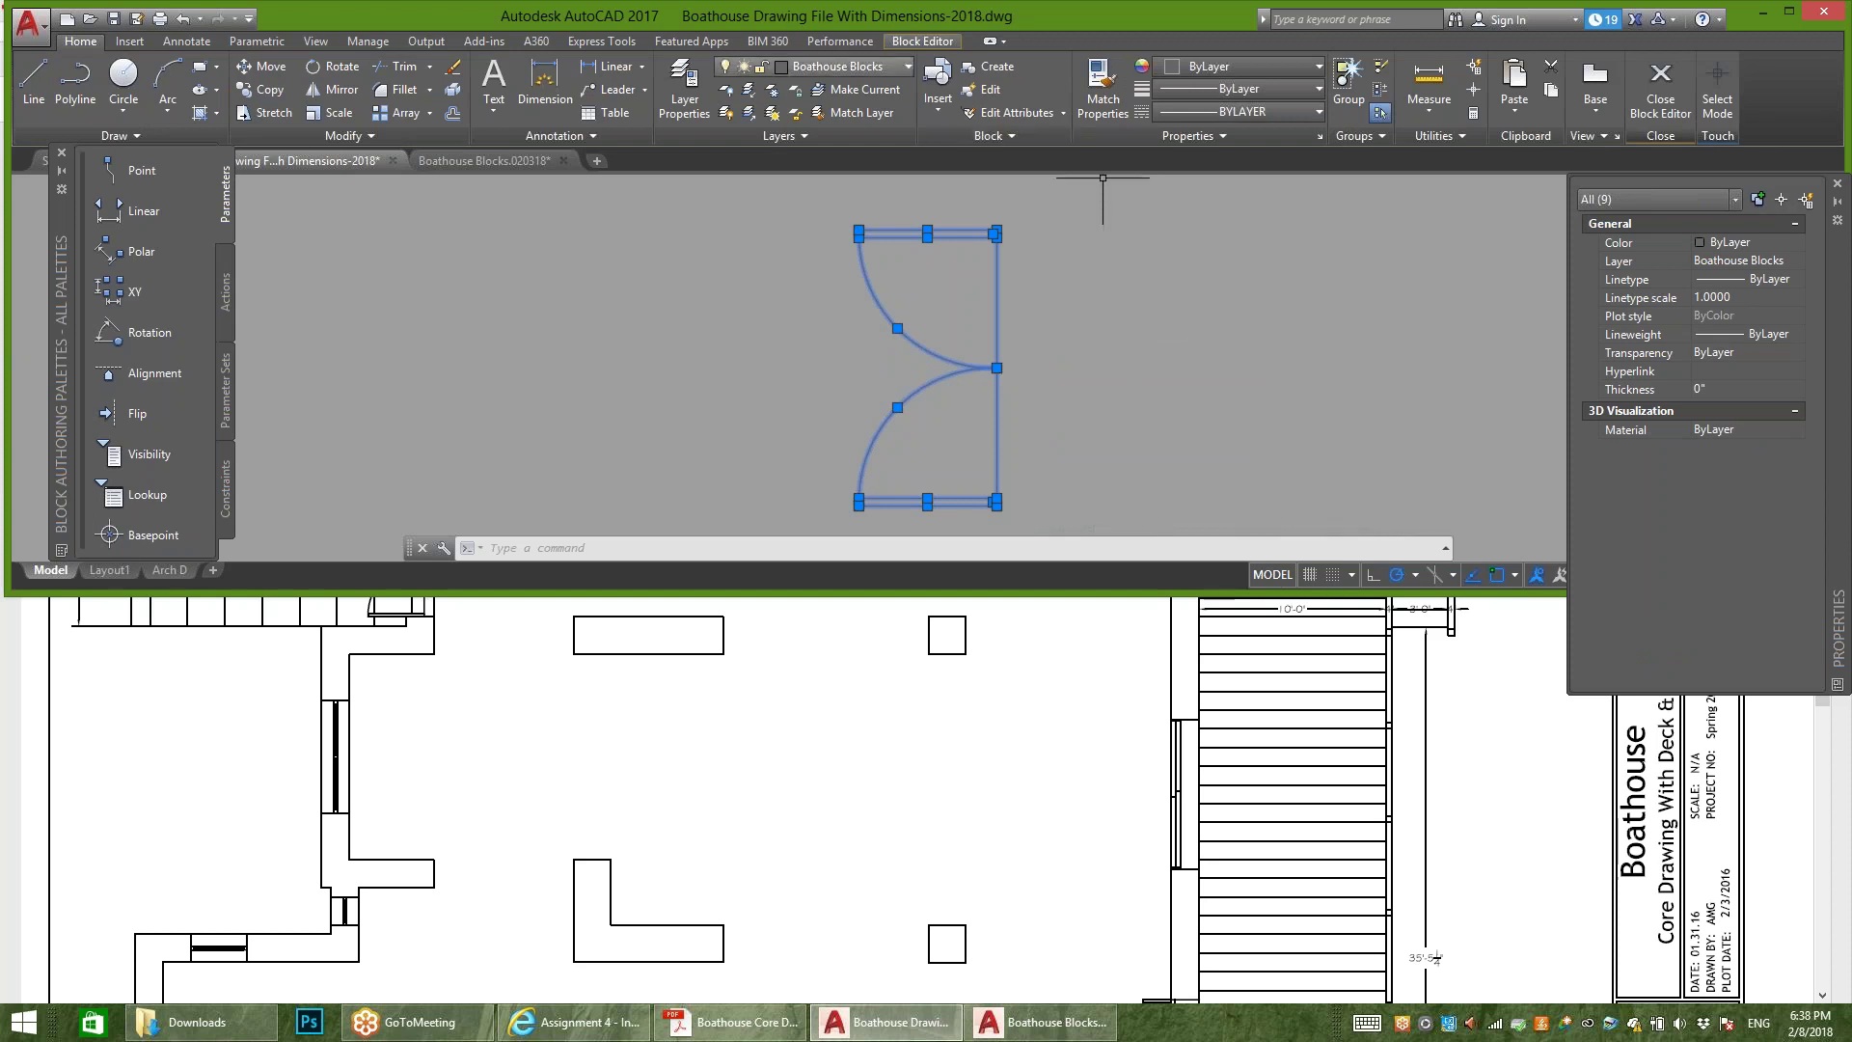
pyautogui.click(839, 66)
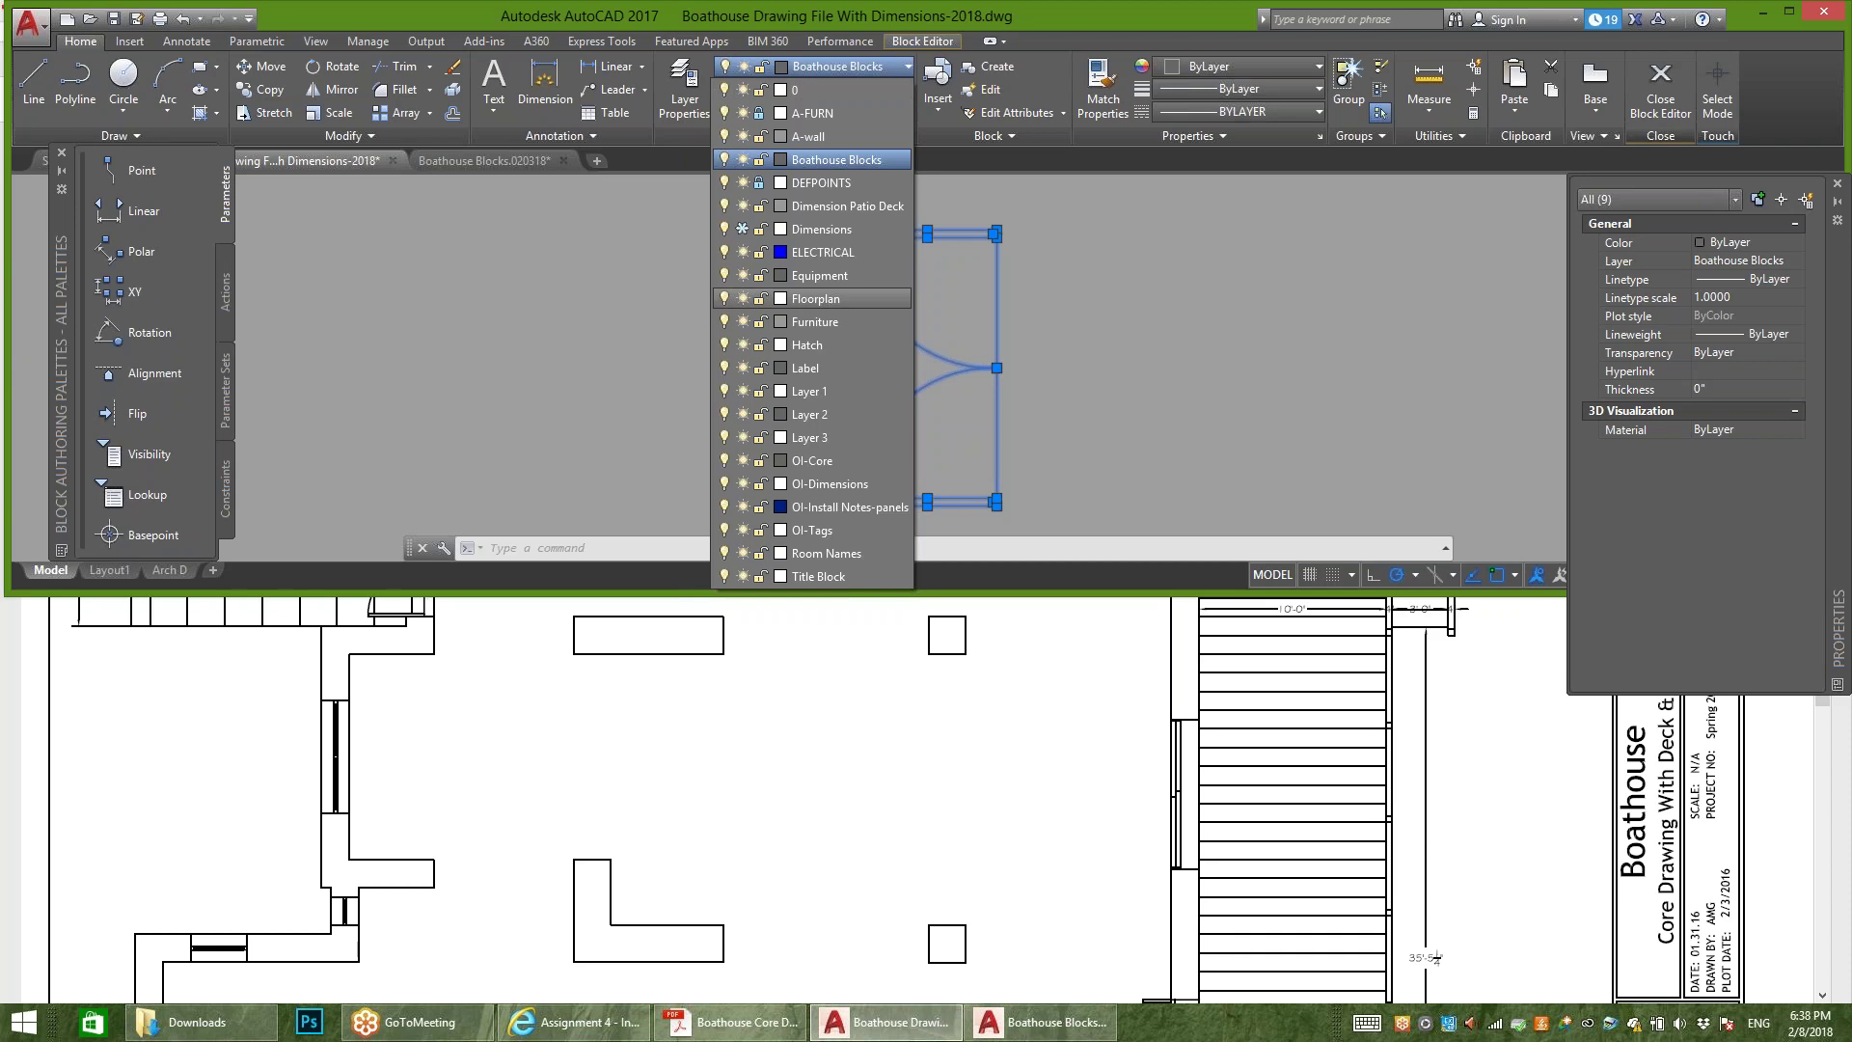
pyautogui.click(1033, 276)
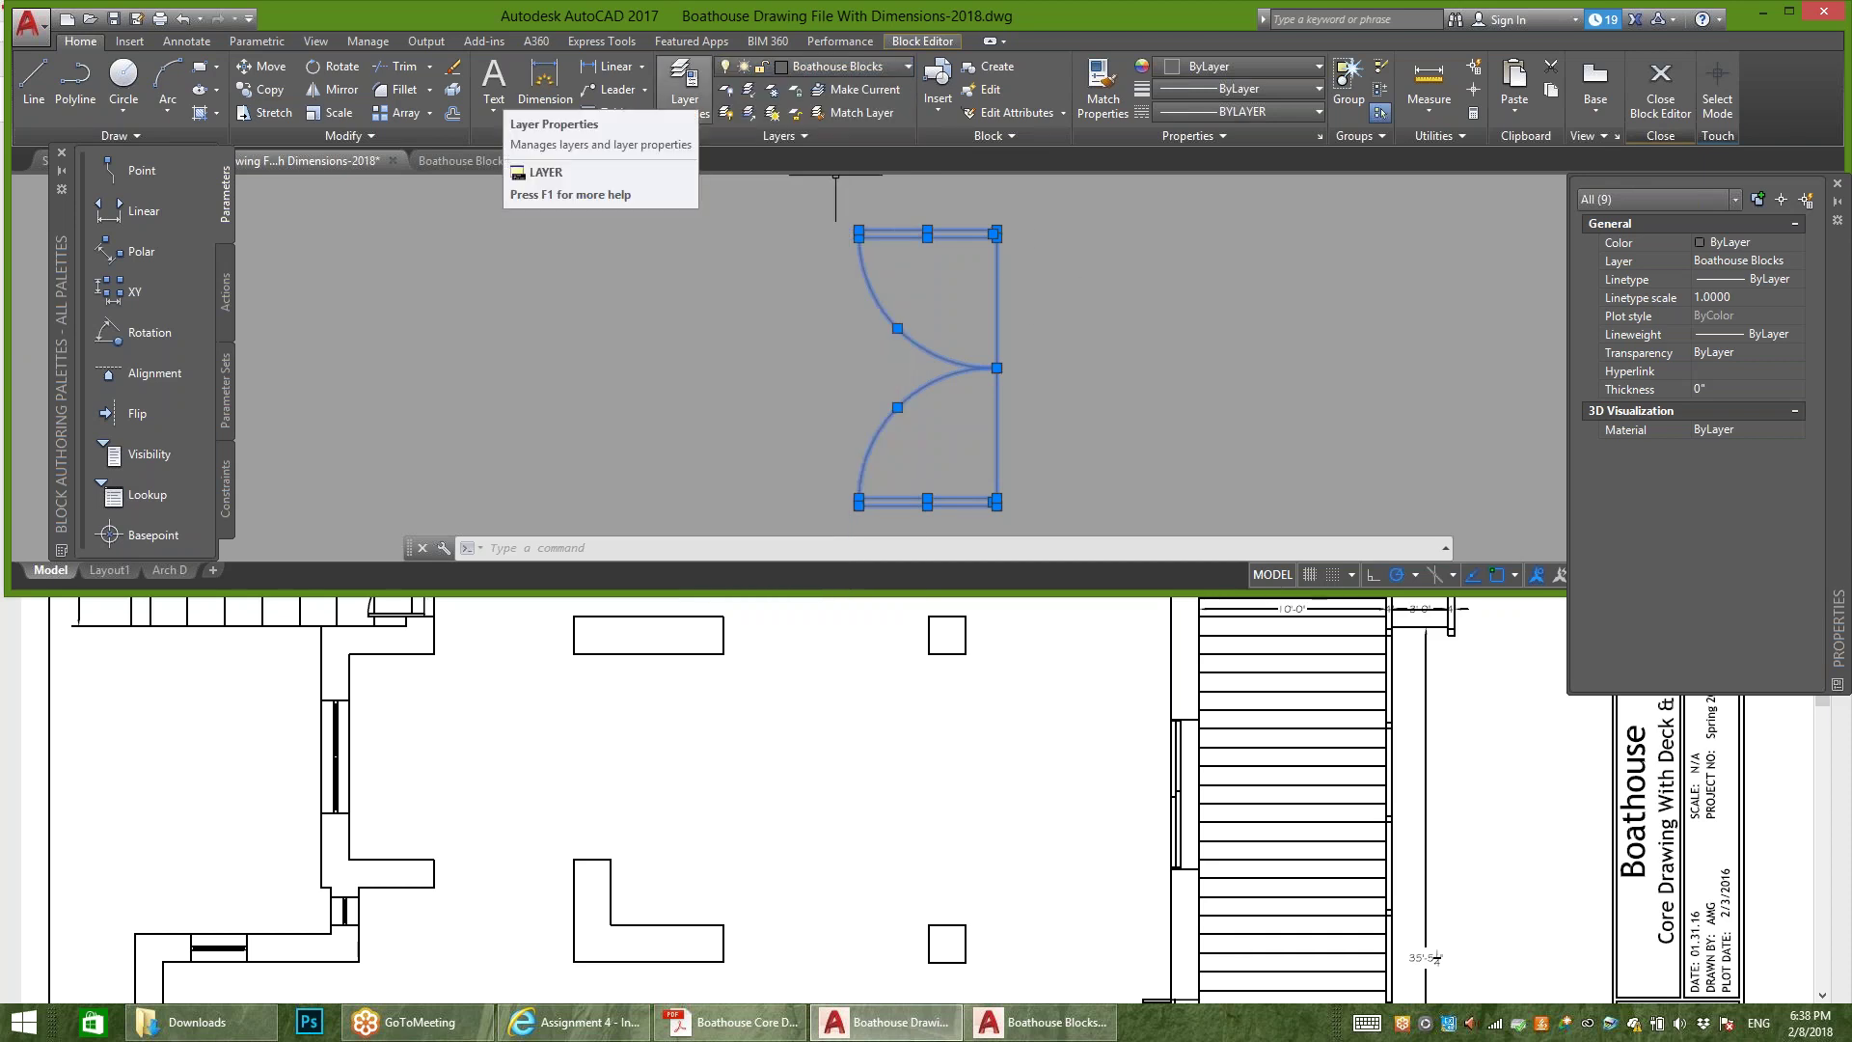
# Step: Create a new layer named Windows and Doors and set its color to index 254
pyautogui.click(684, 80)
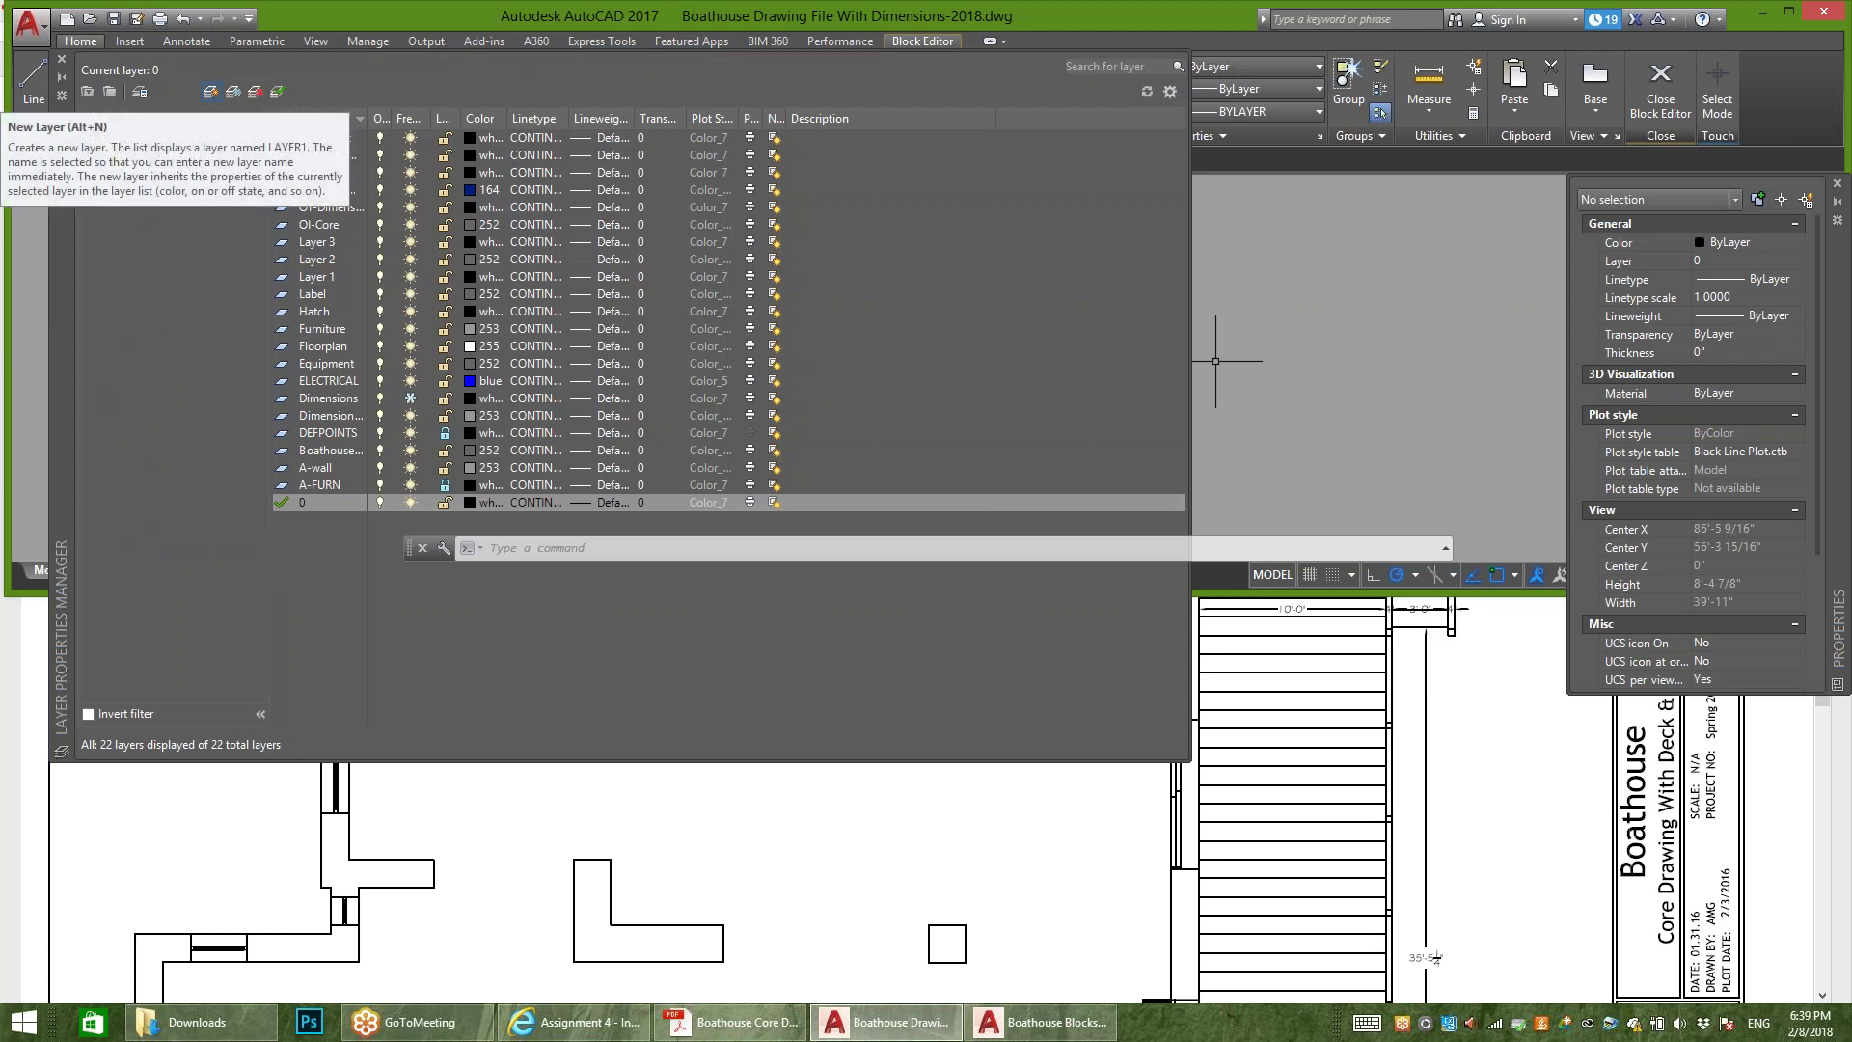
pyautogui.click(86, 91)
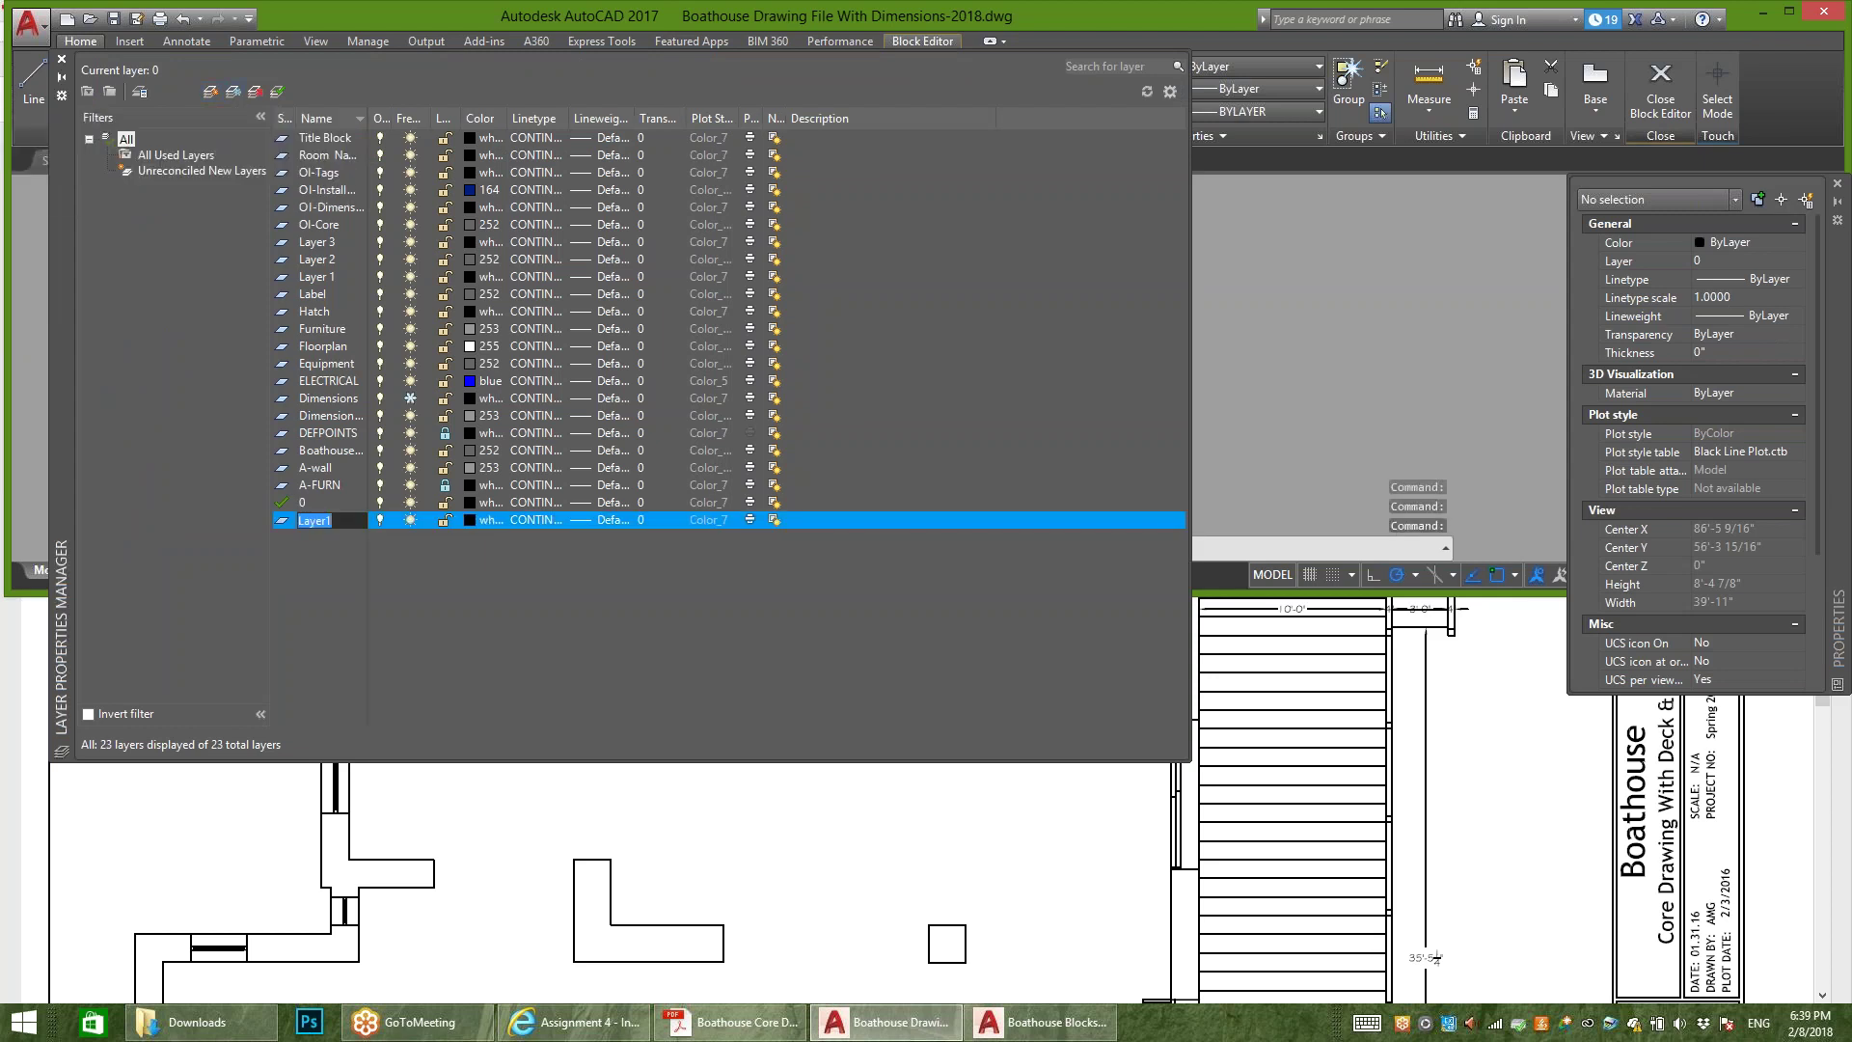
pyautogui.write('Windows')
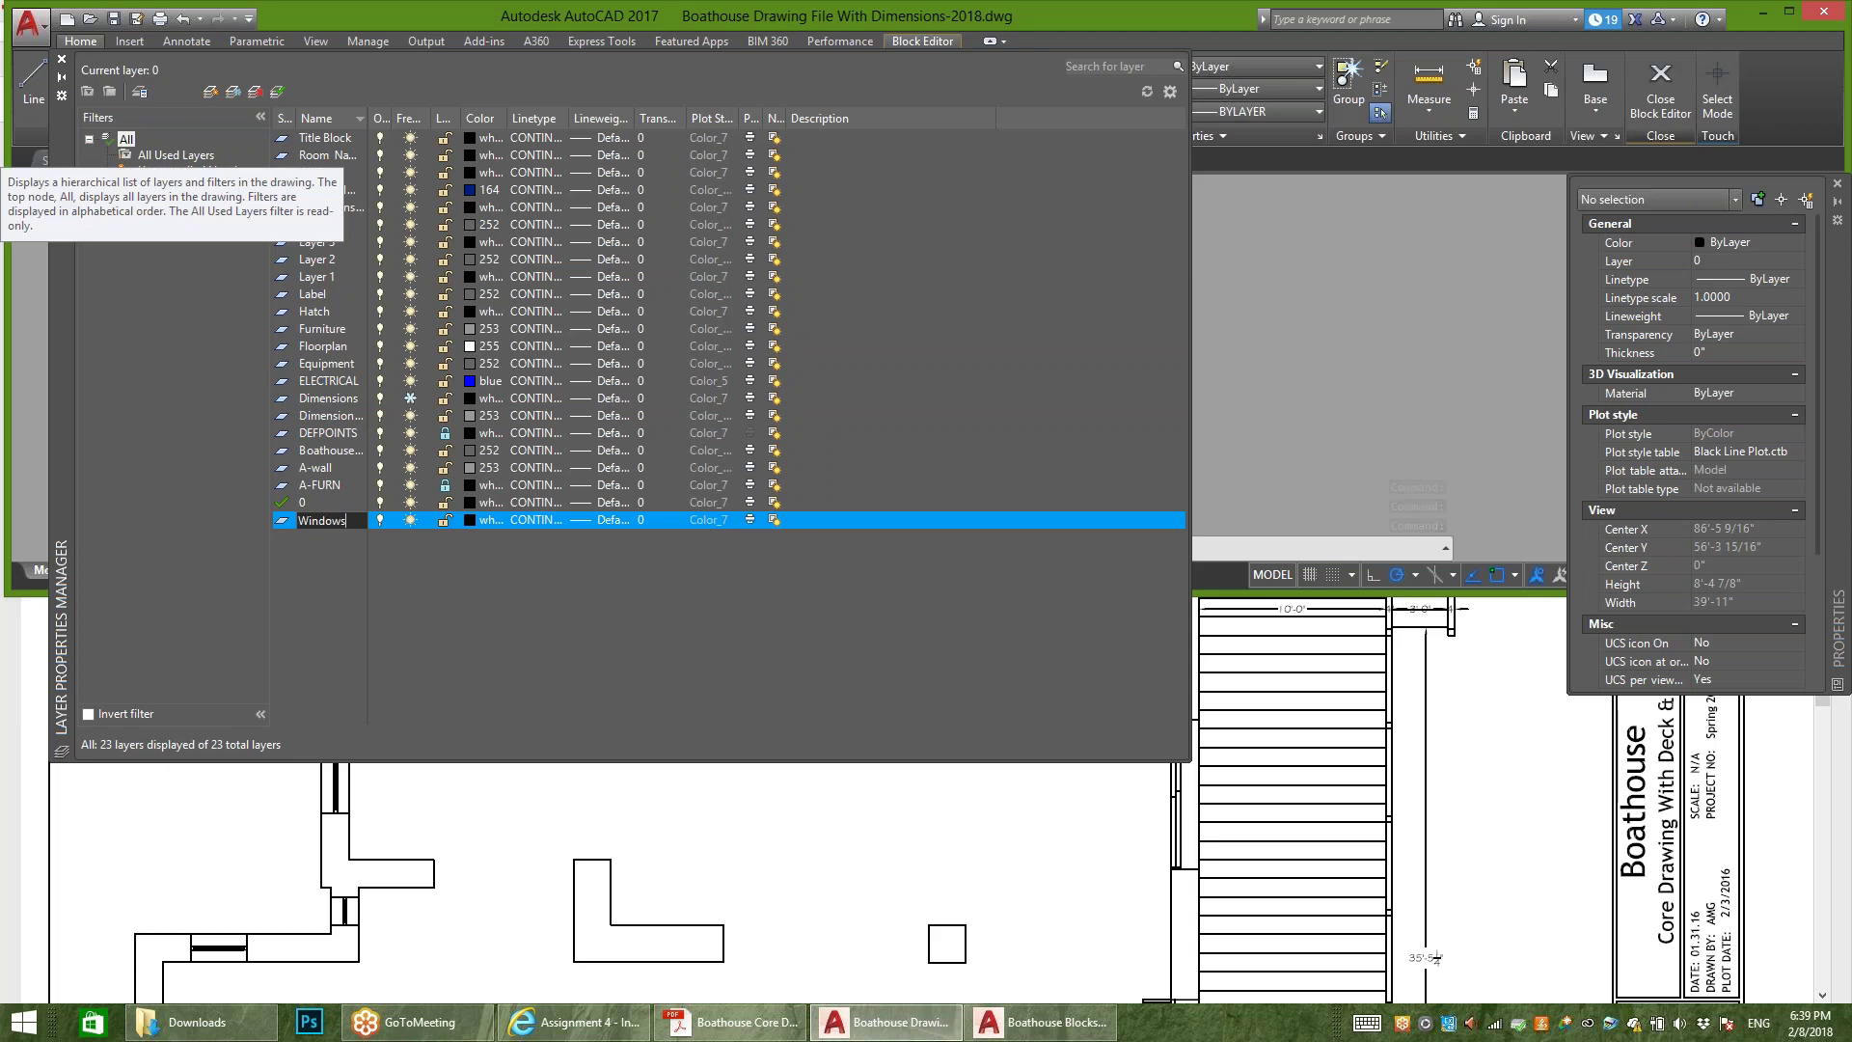
pyautogui.write(' and Doo')
pyautogui.write('rs')
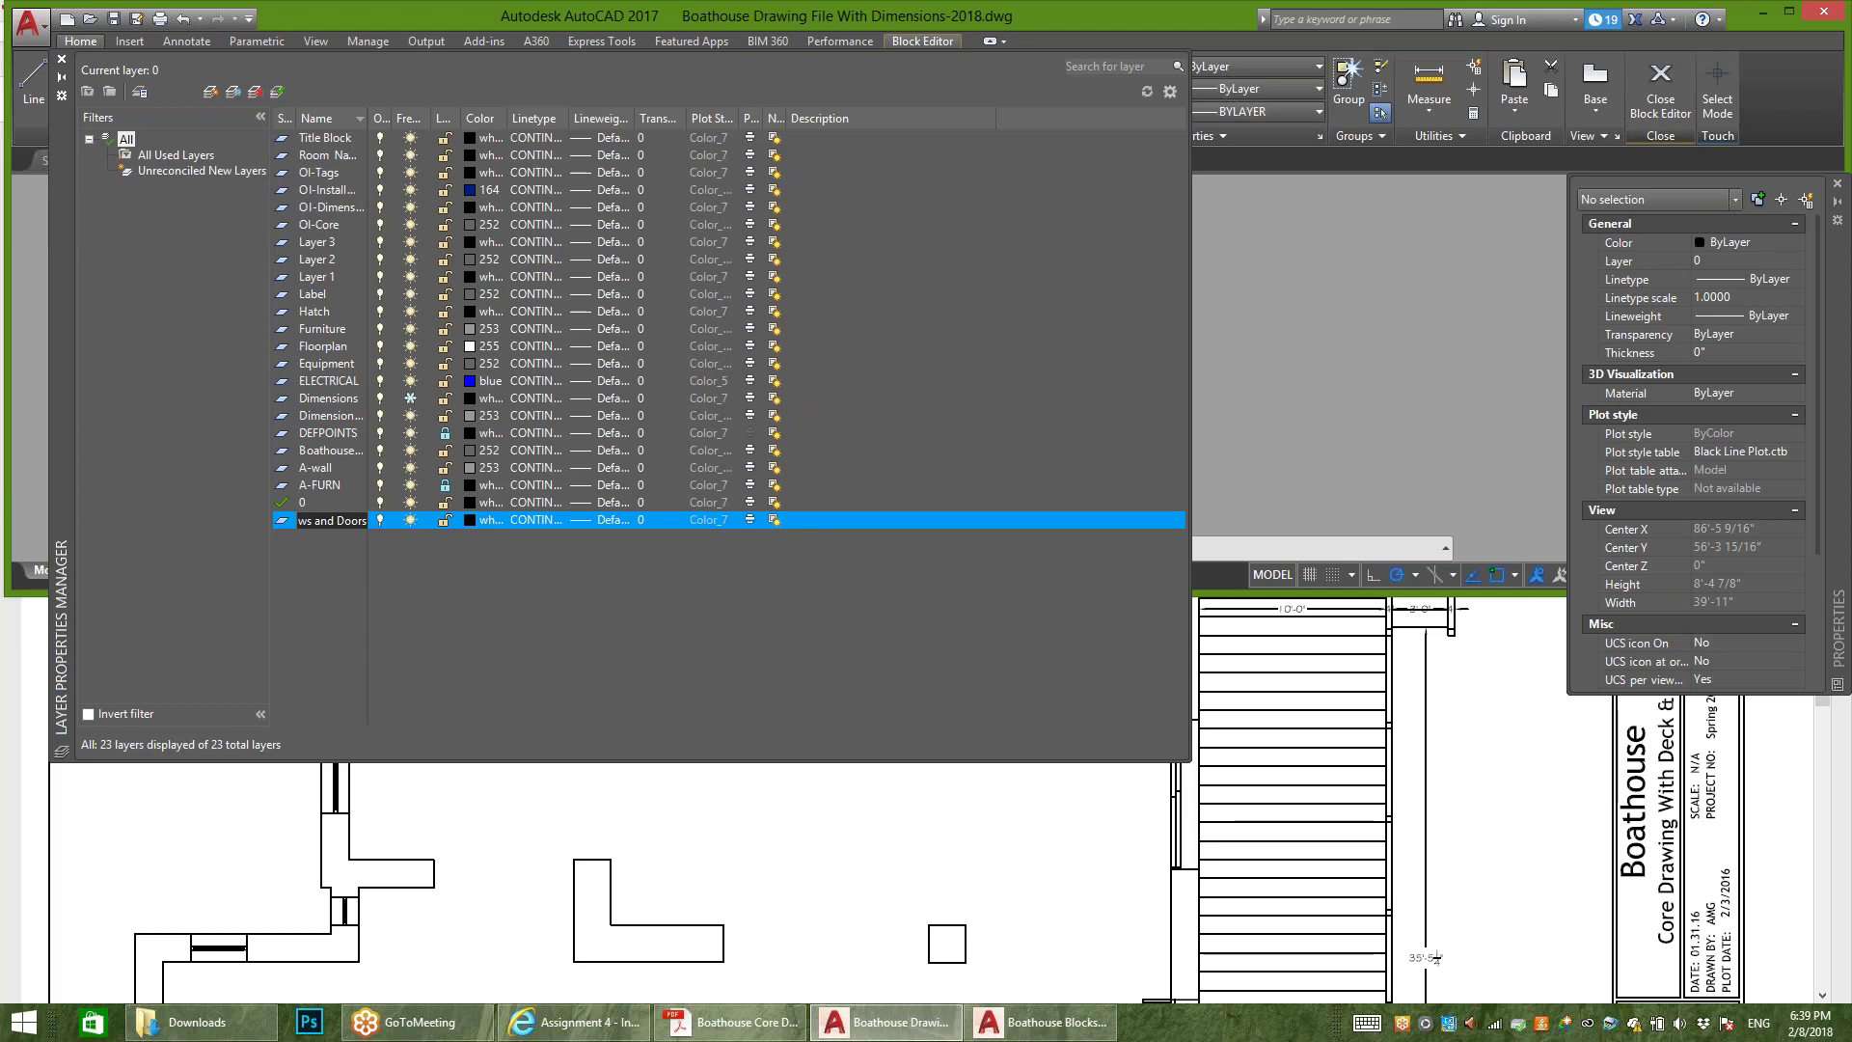
pyautogui.press('Return')
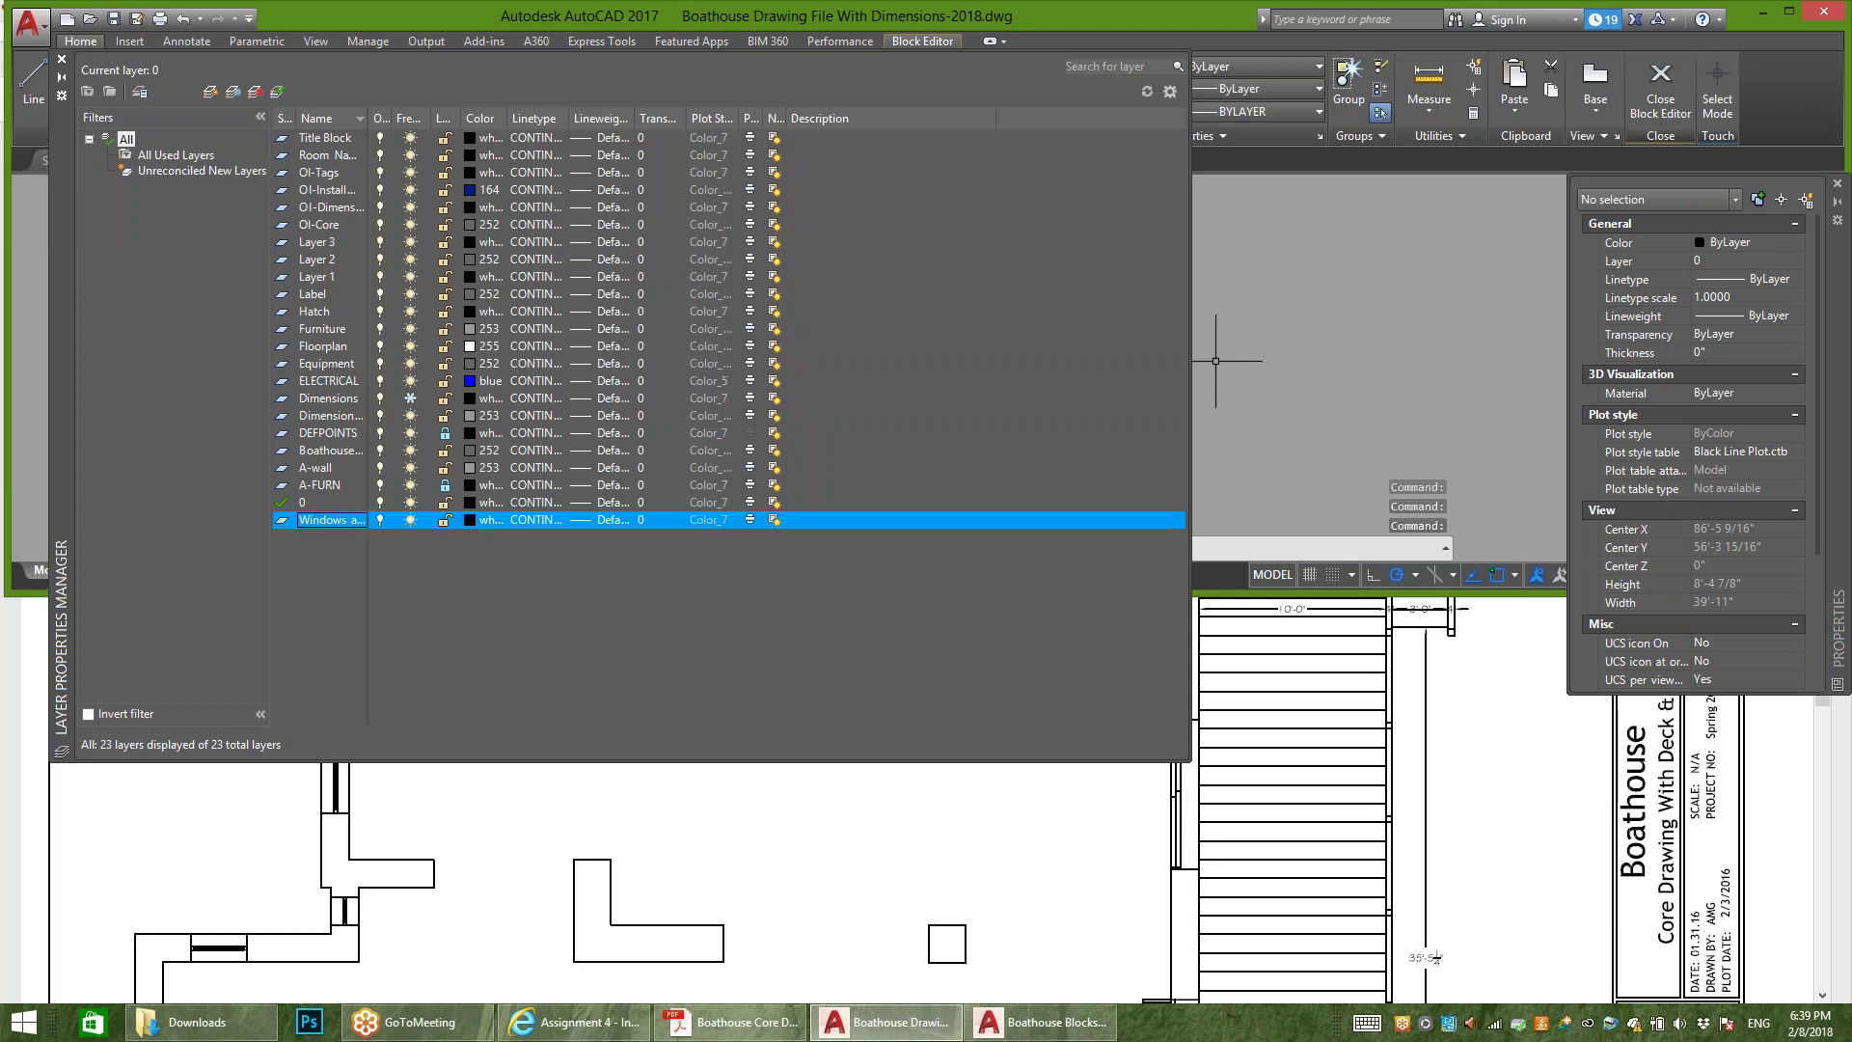
pyautogui.click(469, 520)
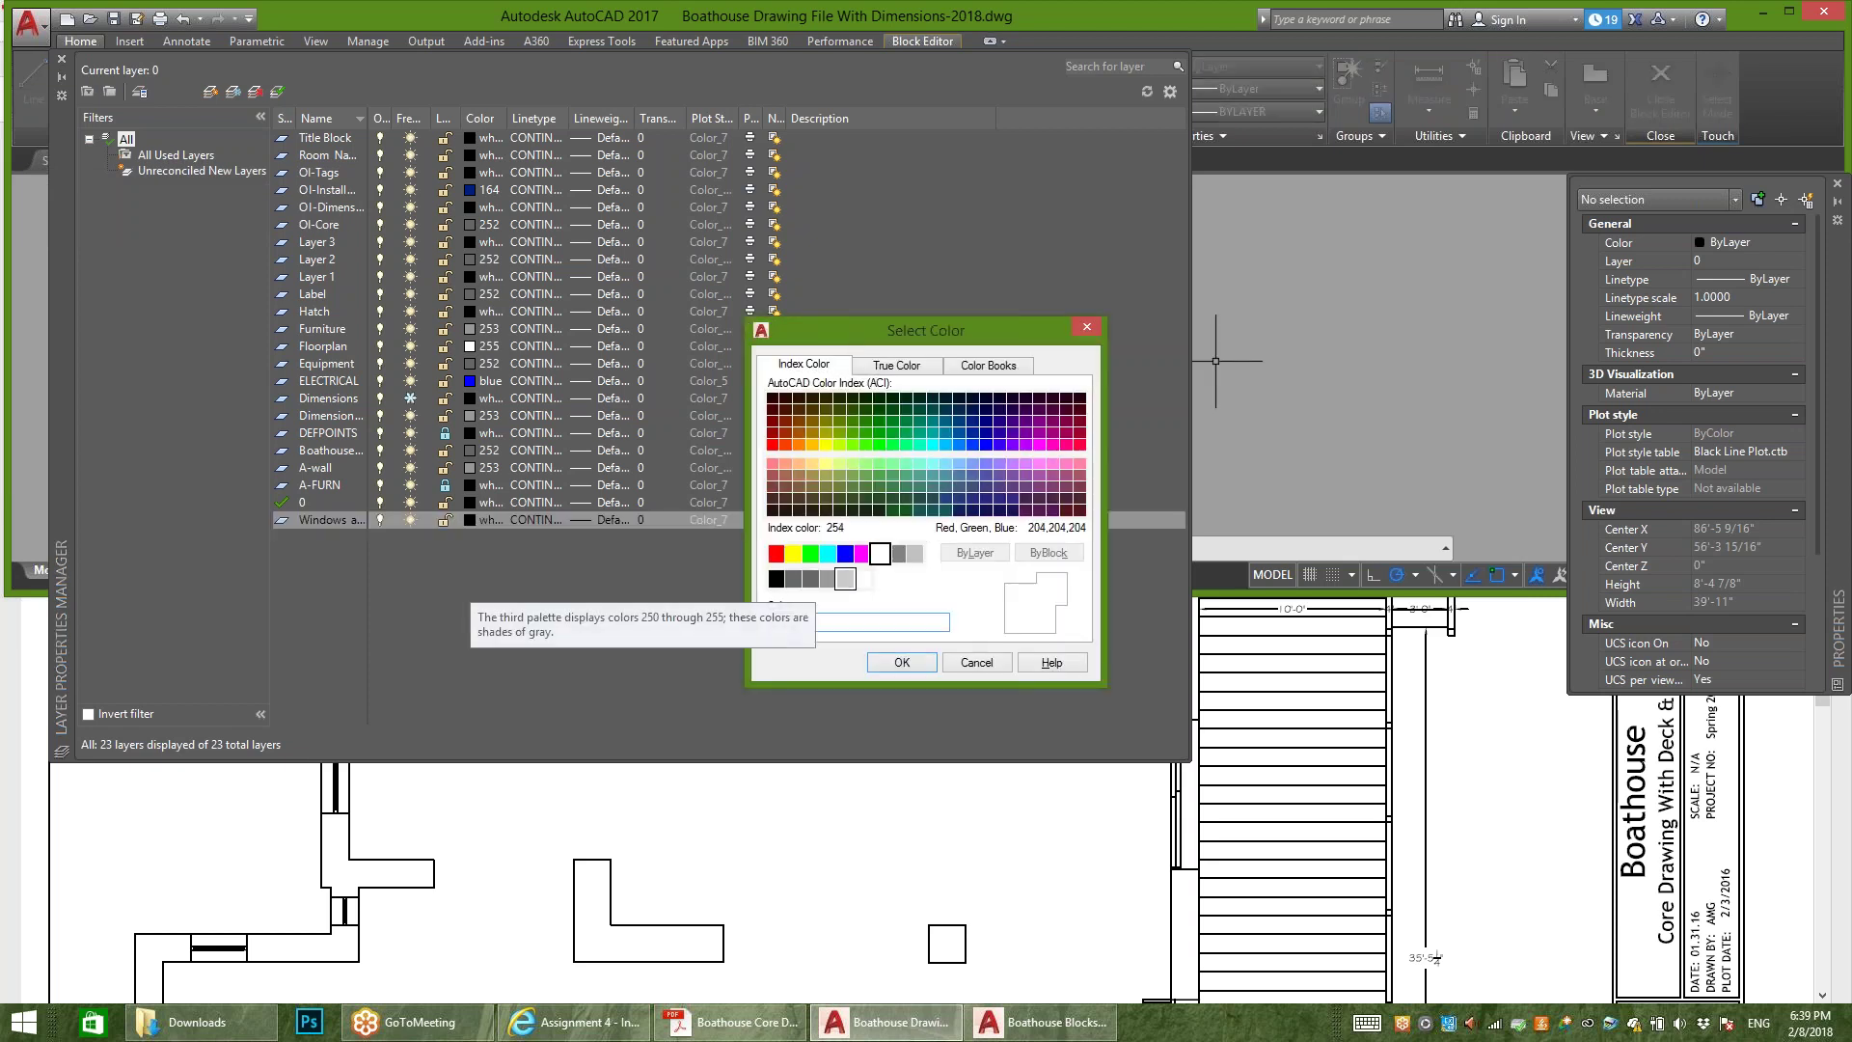
pyautogui.click(845, 579)
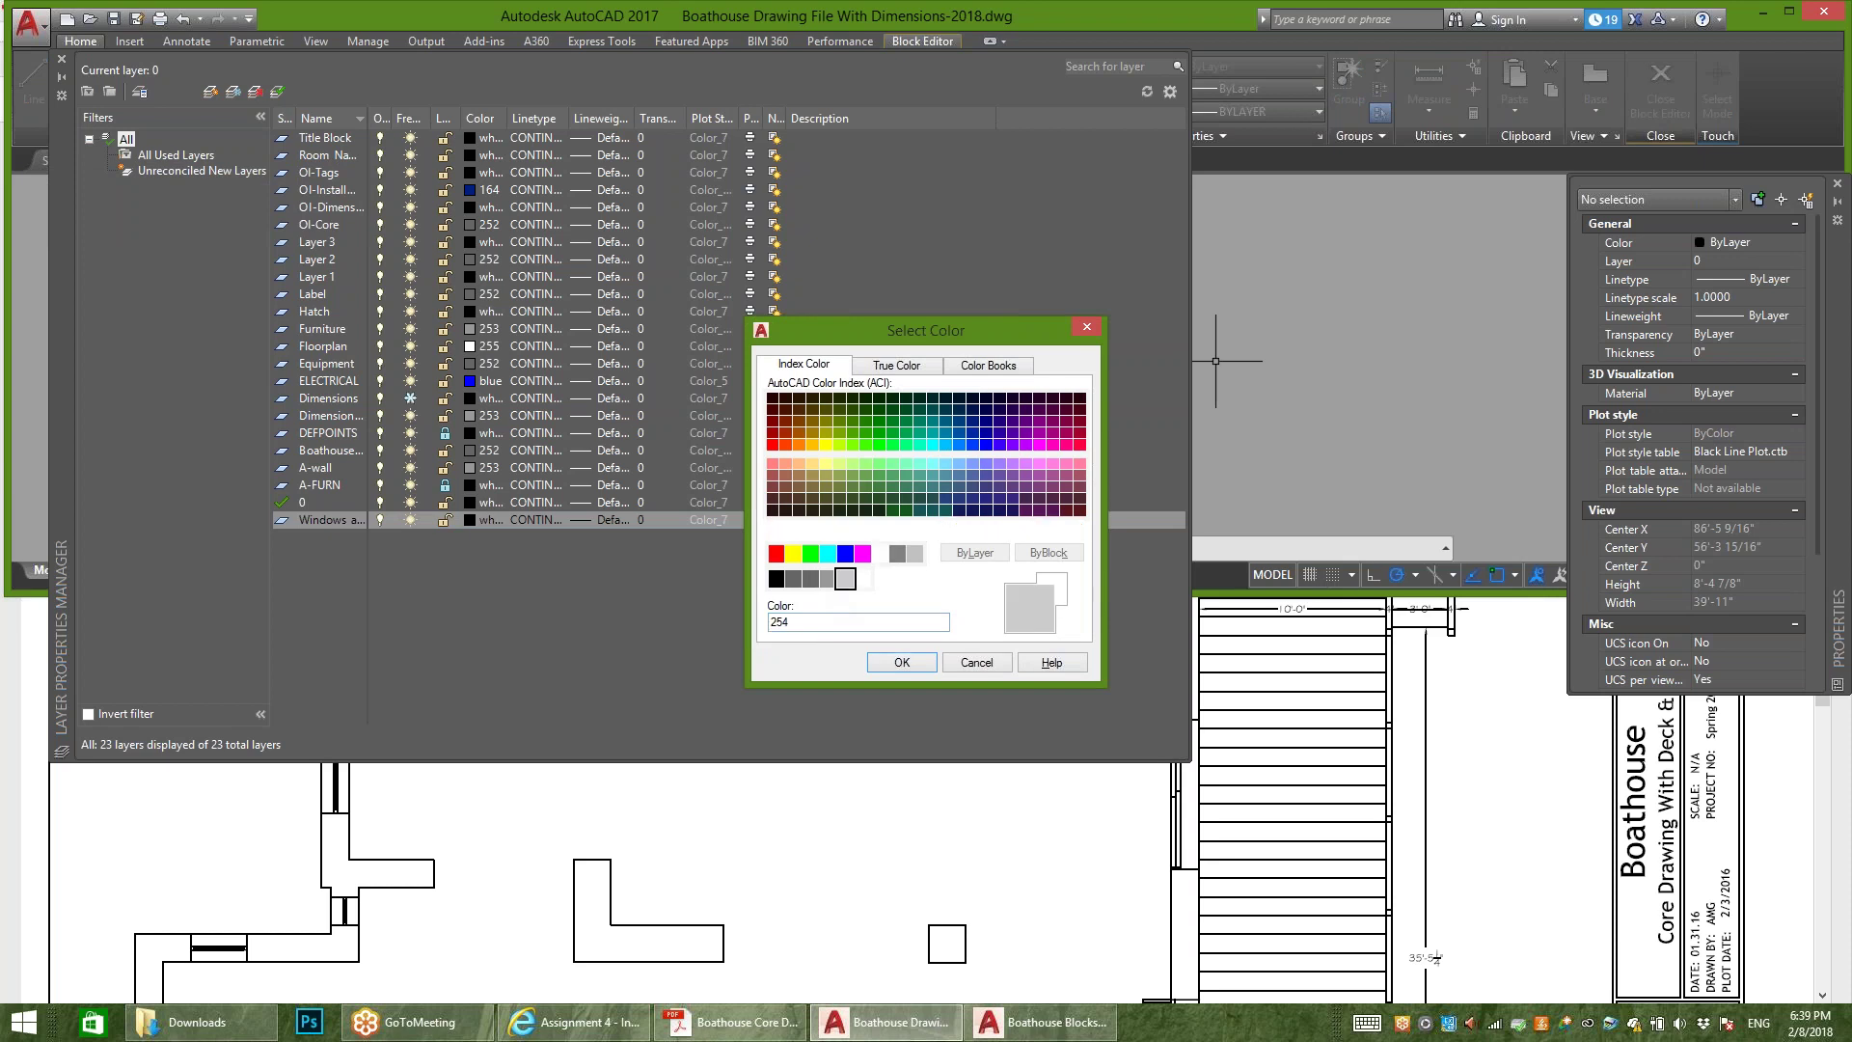
pyautogui.click(902, 662)
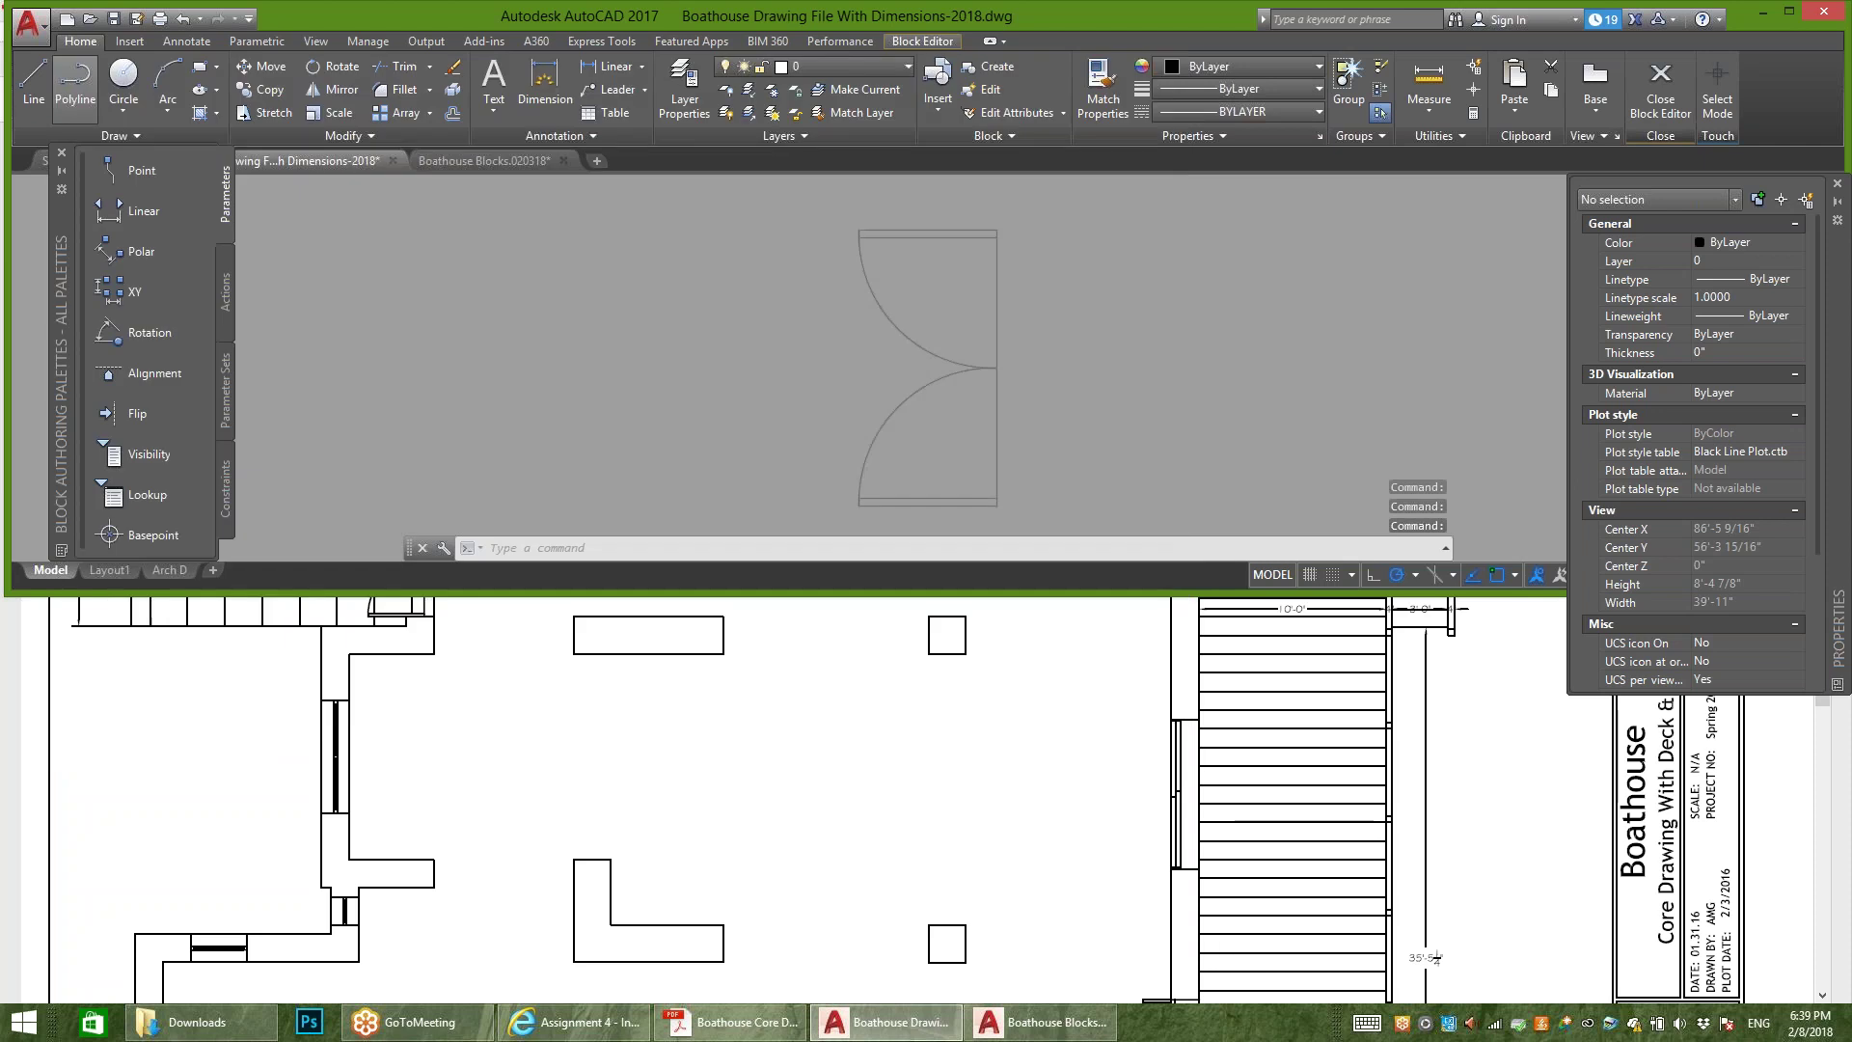
# Step: Assign all of the double door's geometry inside the block to the Windows and Doors layer
pyautogui.click(1047, 190)
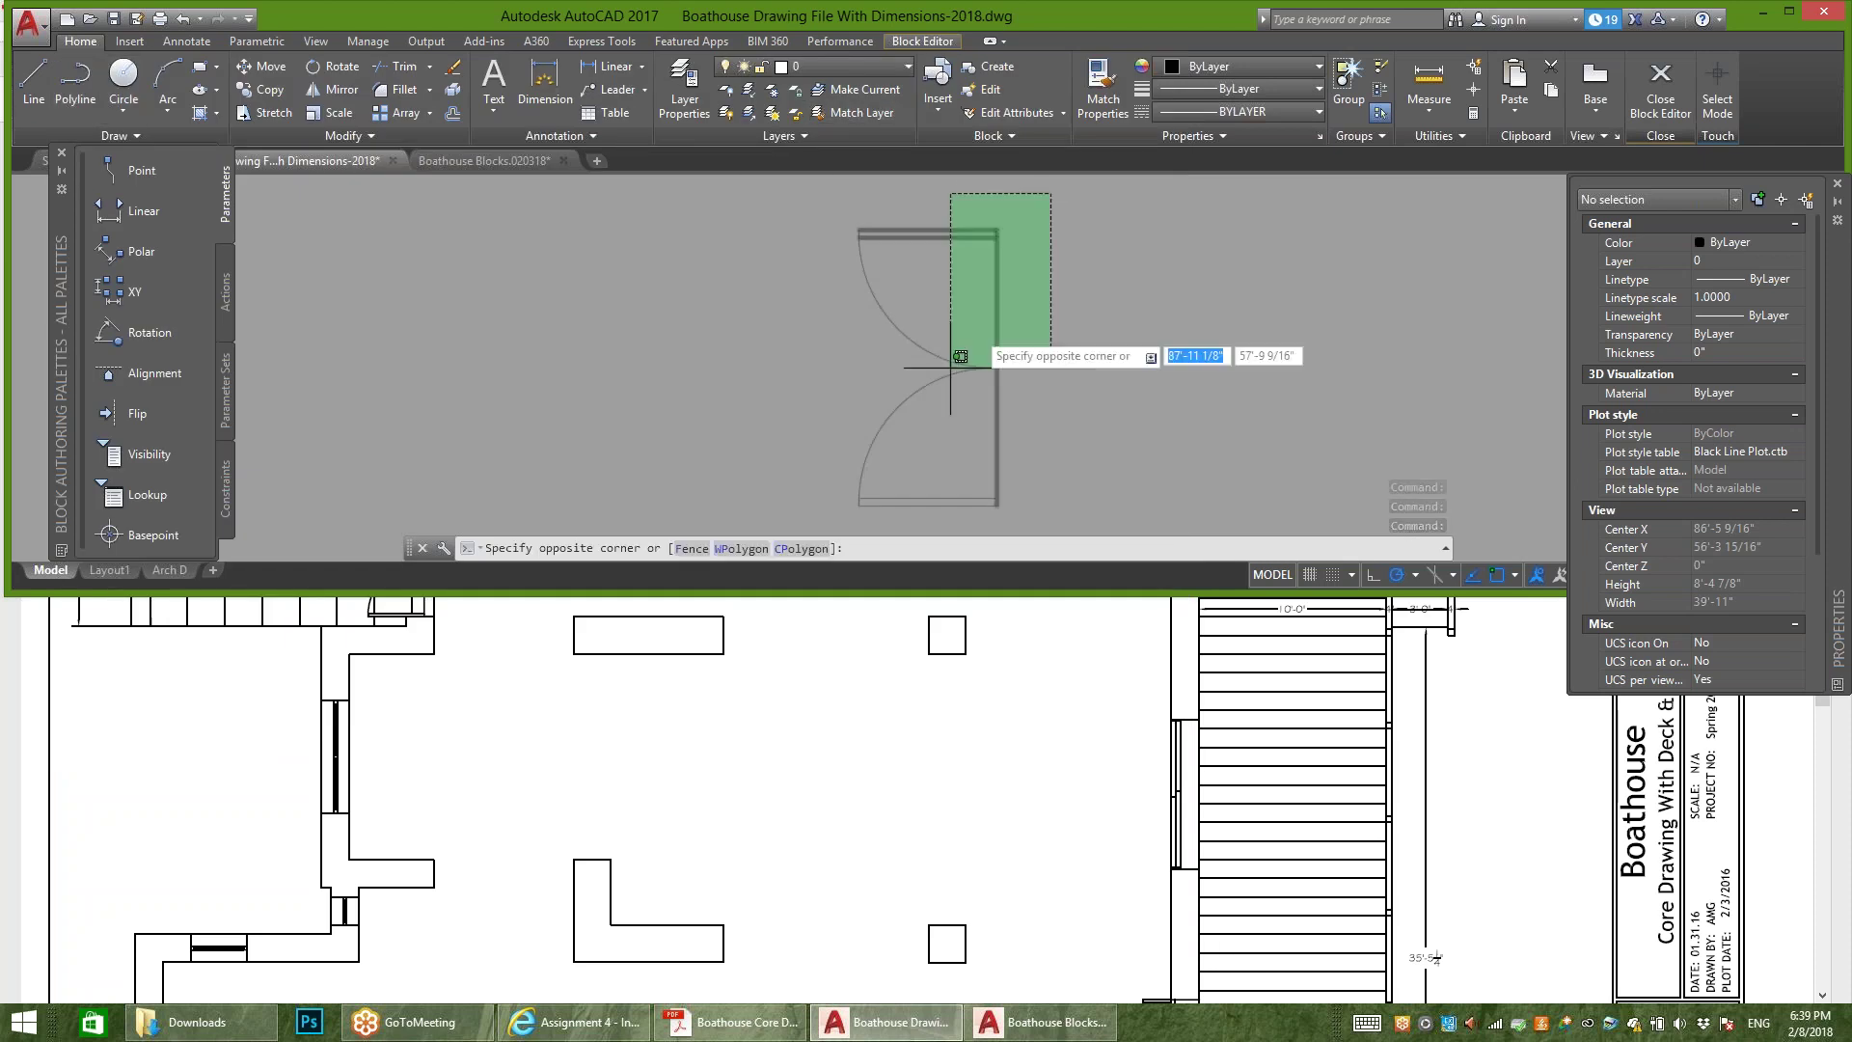
pyautogui.click(816, 510)
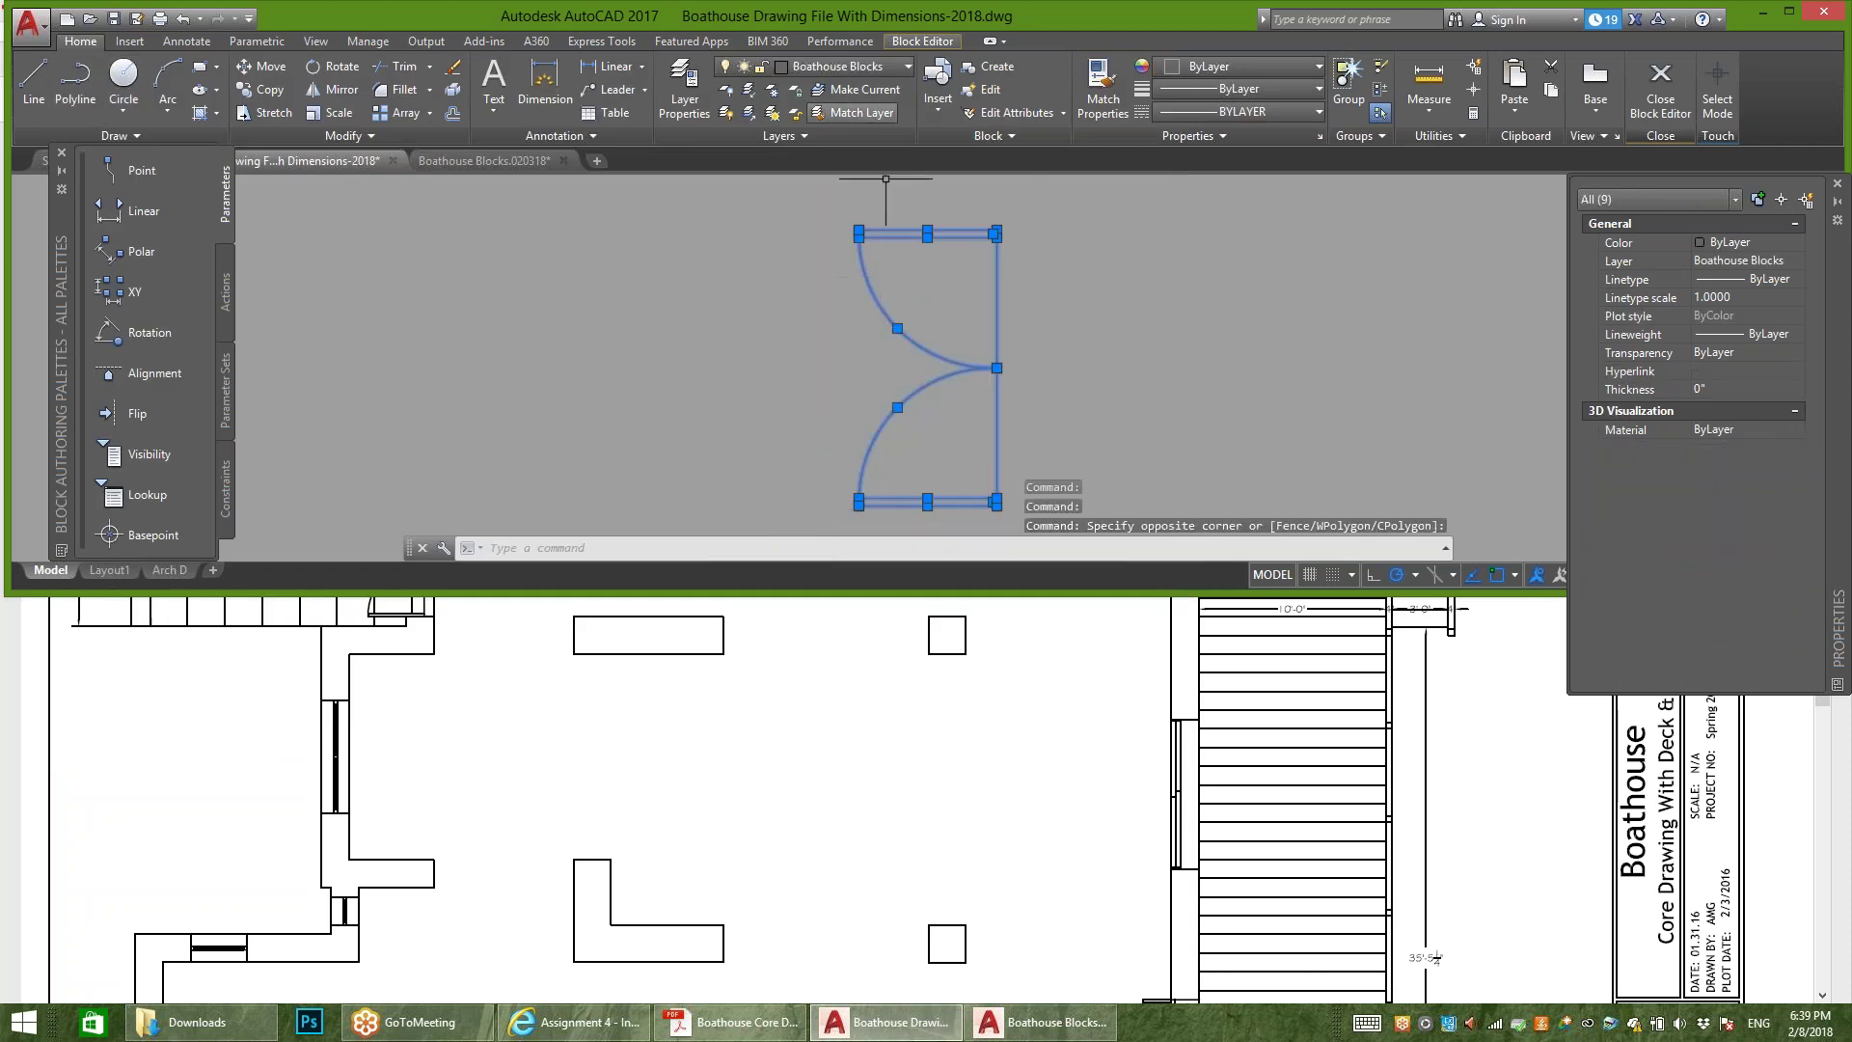
pyautogui.click(839, 66)
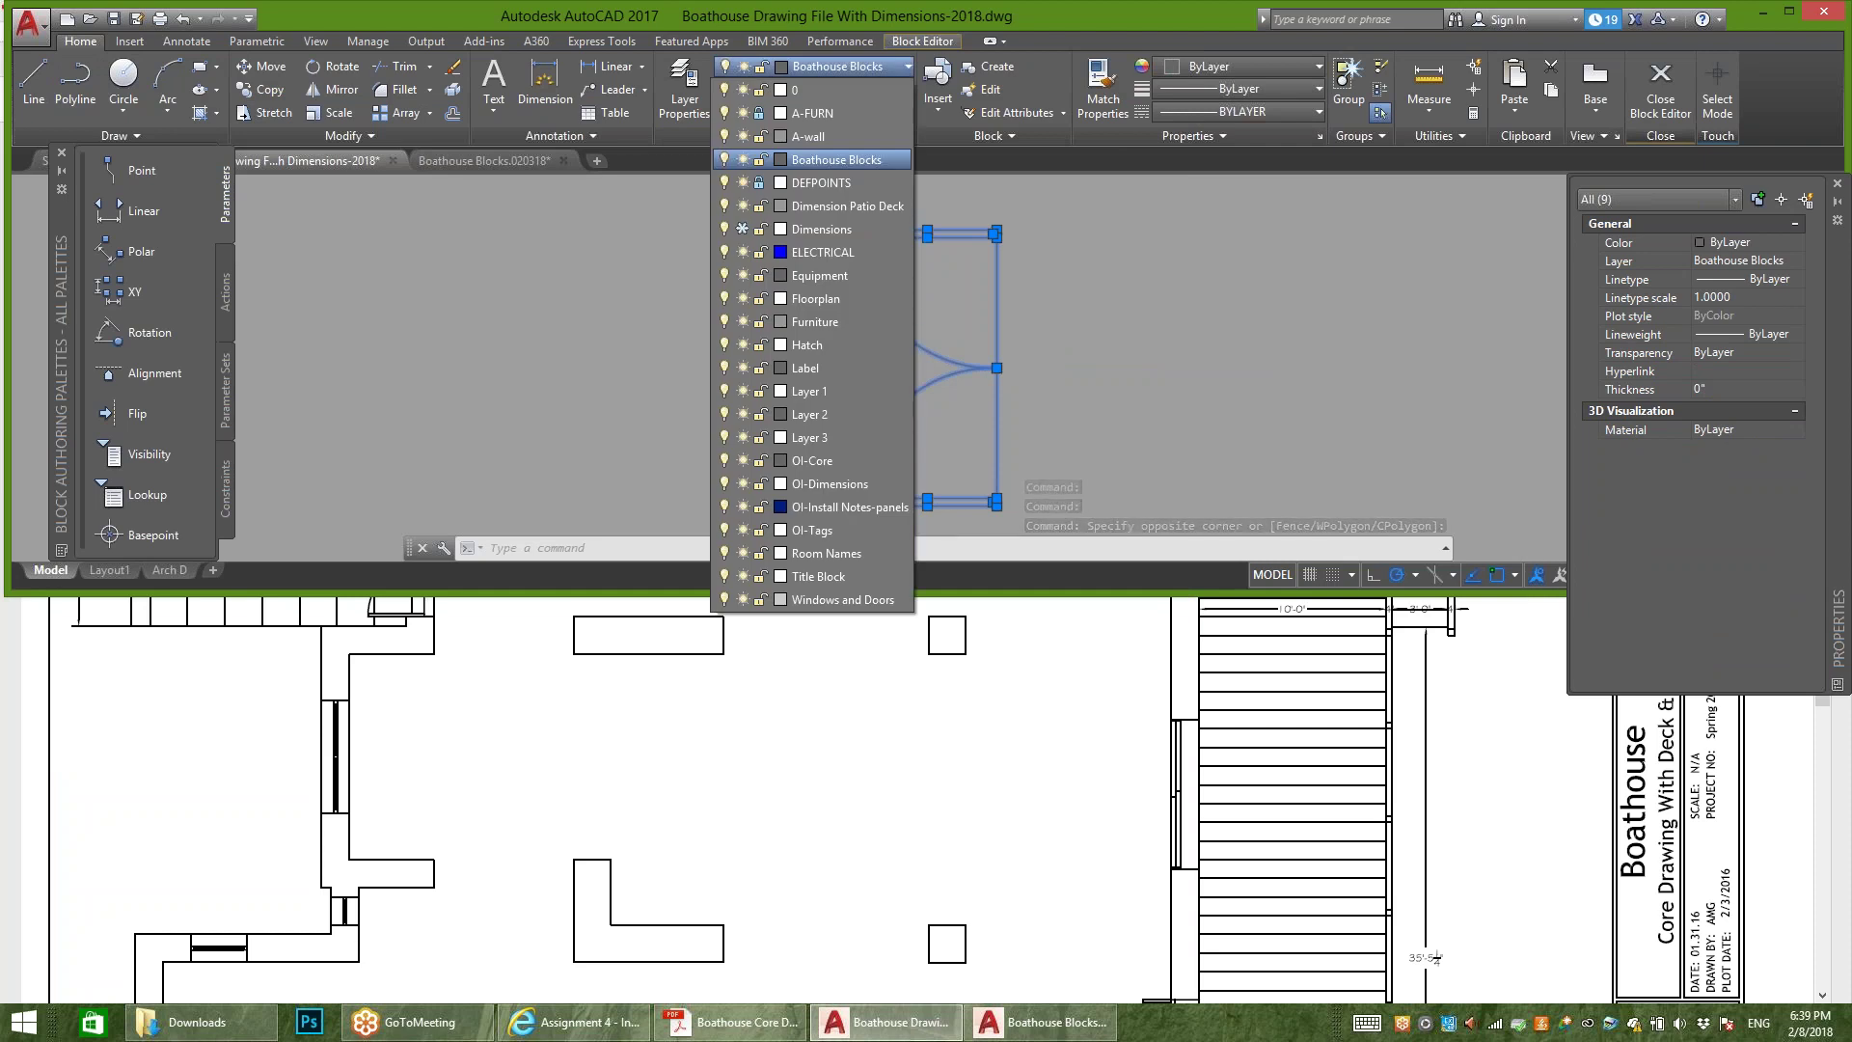
pyautogui.click(842, 599)
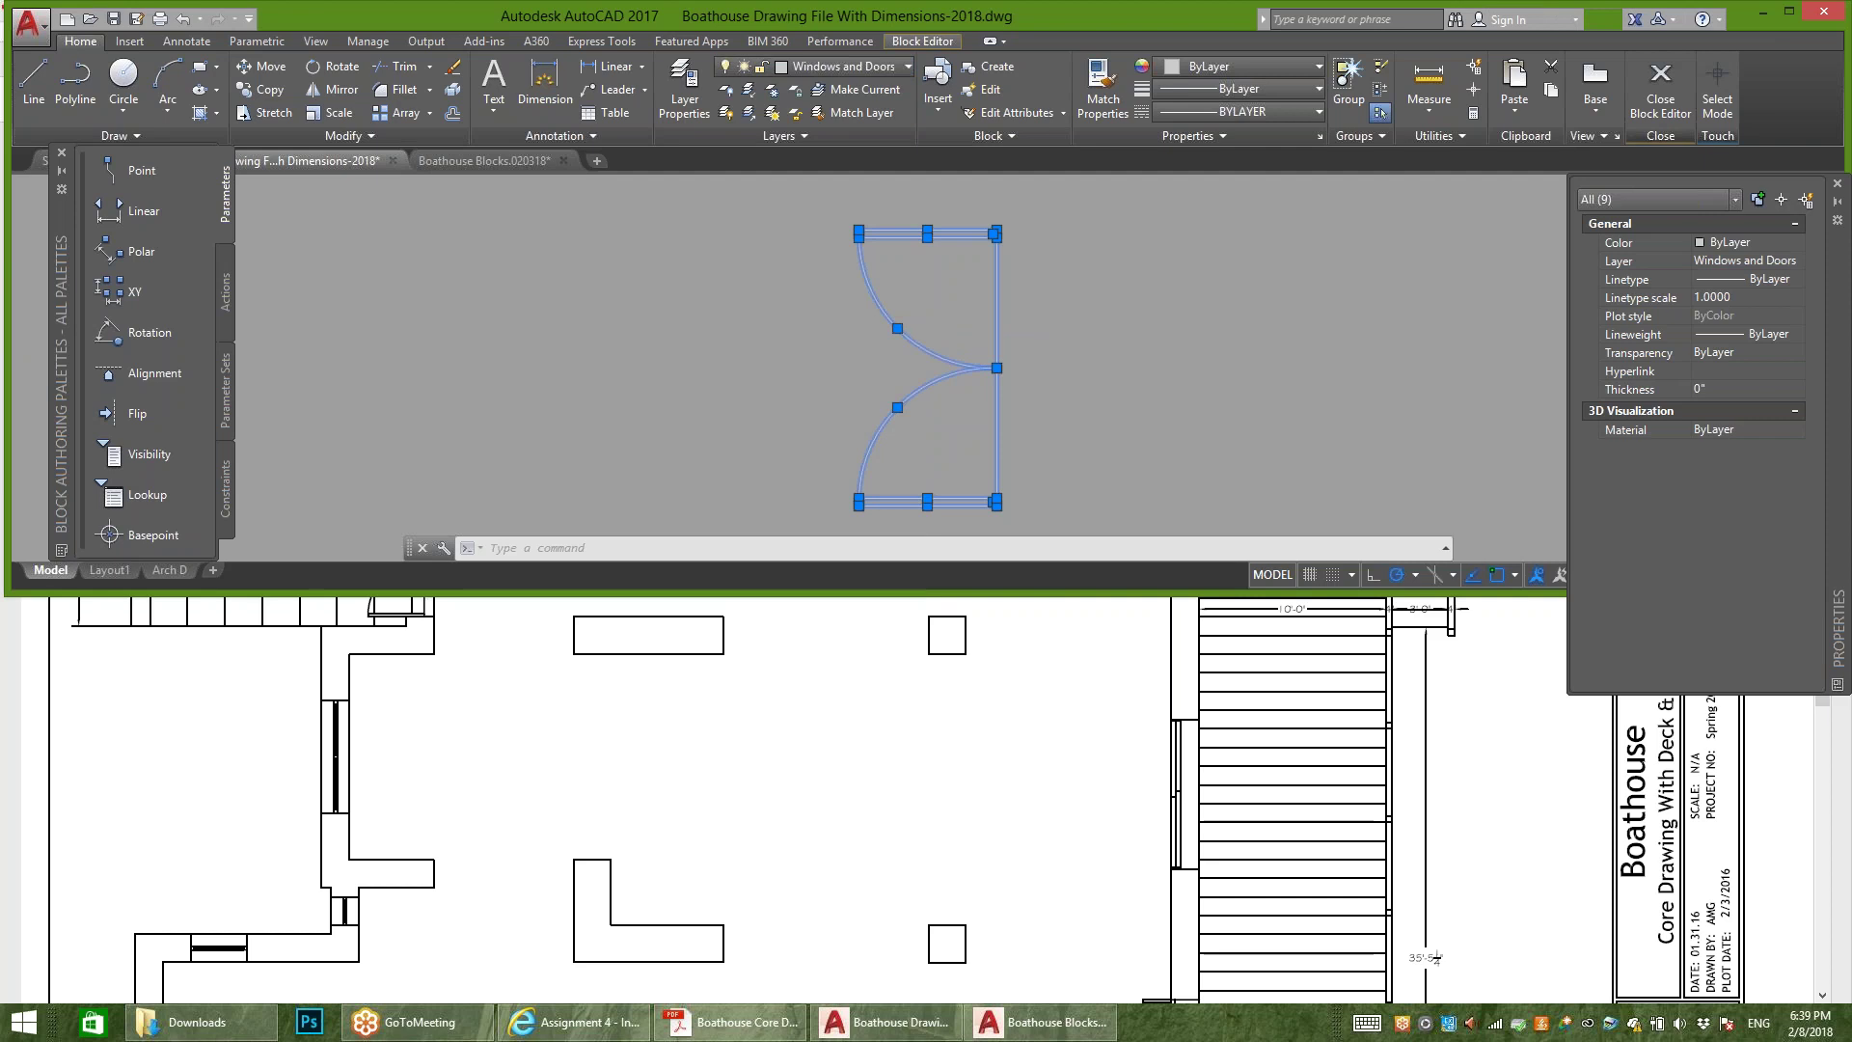
# Step: Close the Block Editor, saving the changes to the Large Double Doors 36 block
pyautogui.hotkey('ctrl', '1')
pyautogui.hotkey('ctrl', '1')
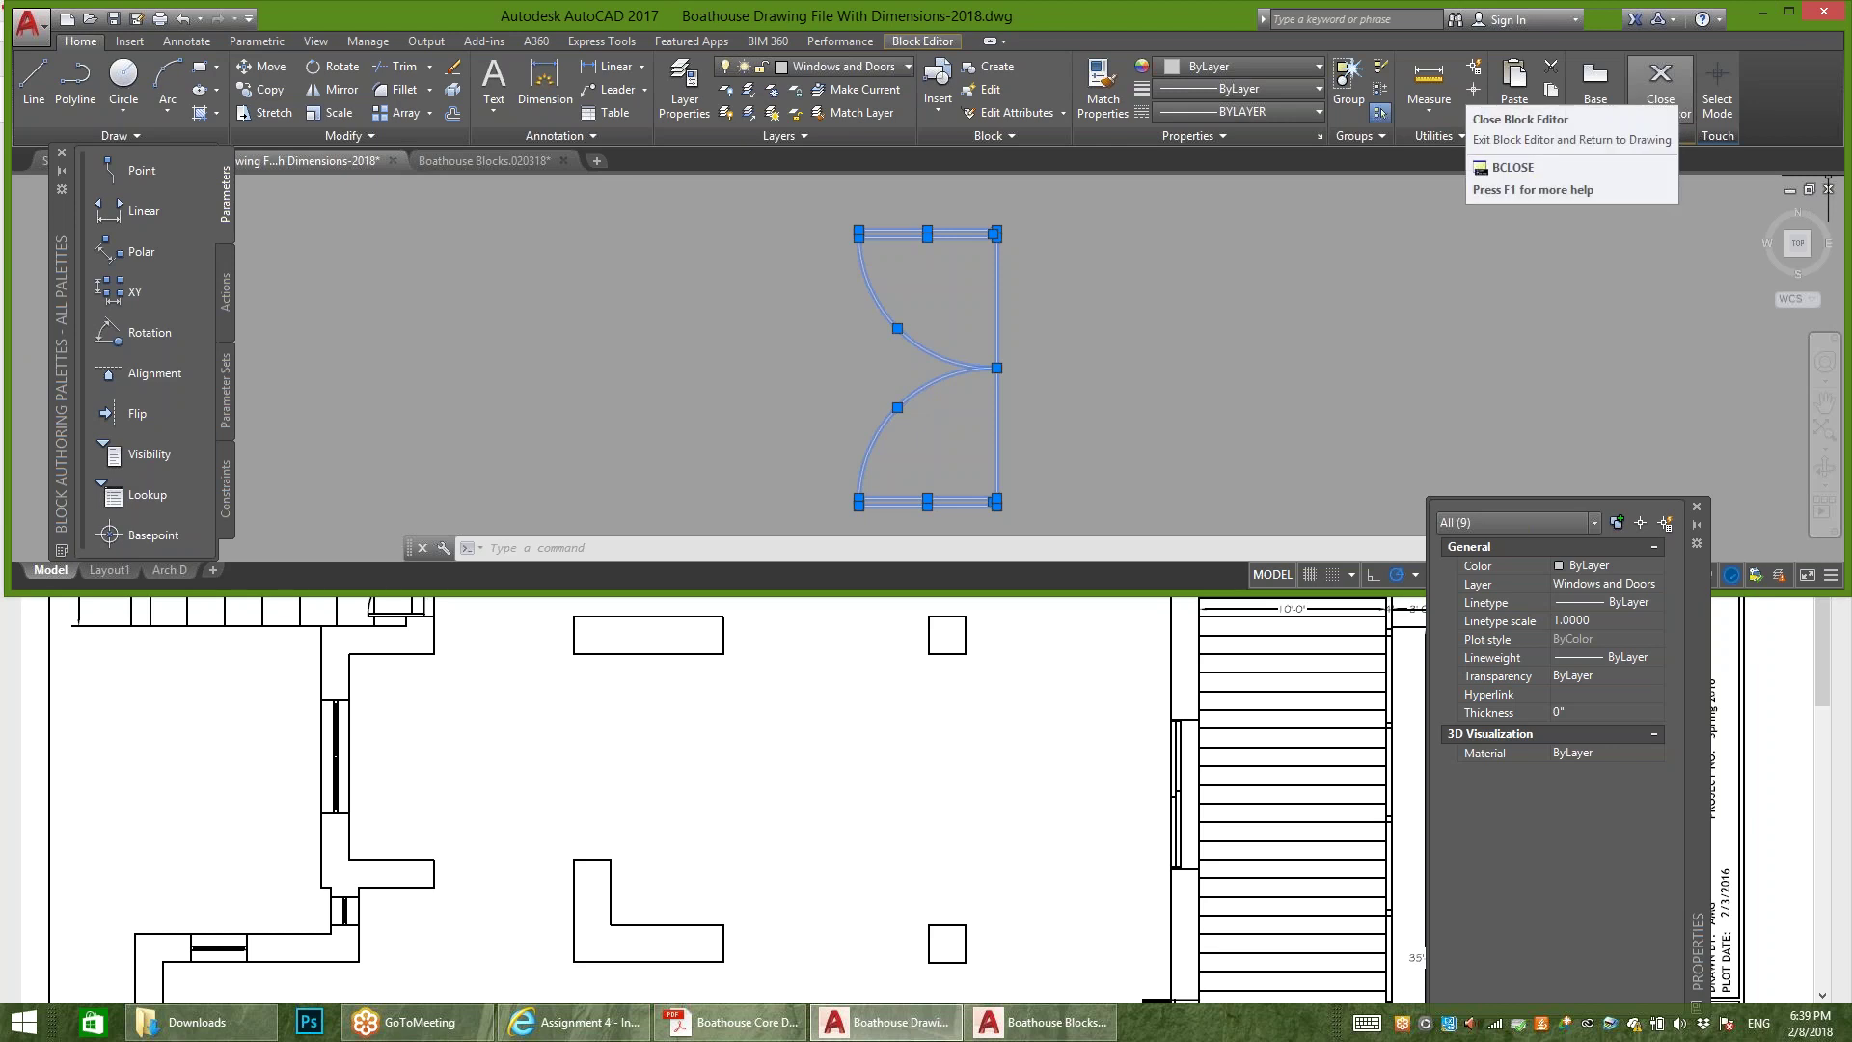
pyautogui.click(1660, 77)
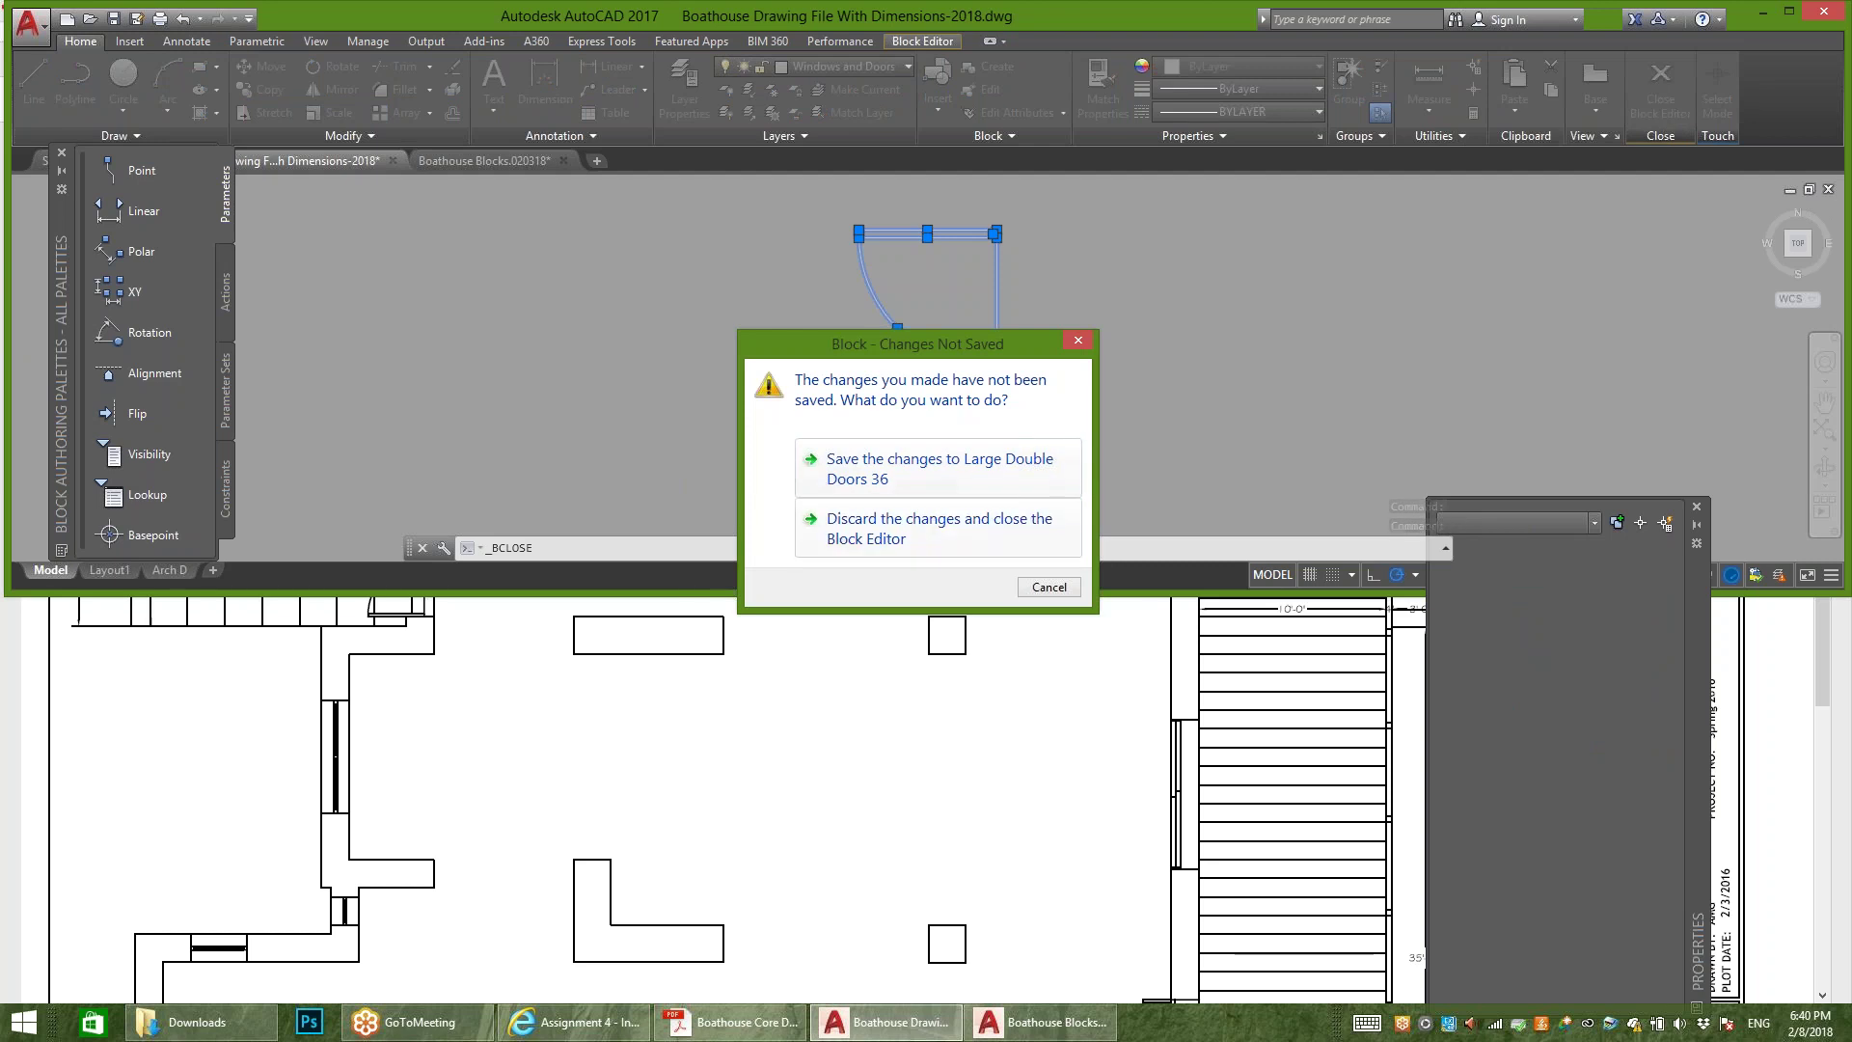
pyautogui.click(955, 462)
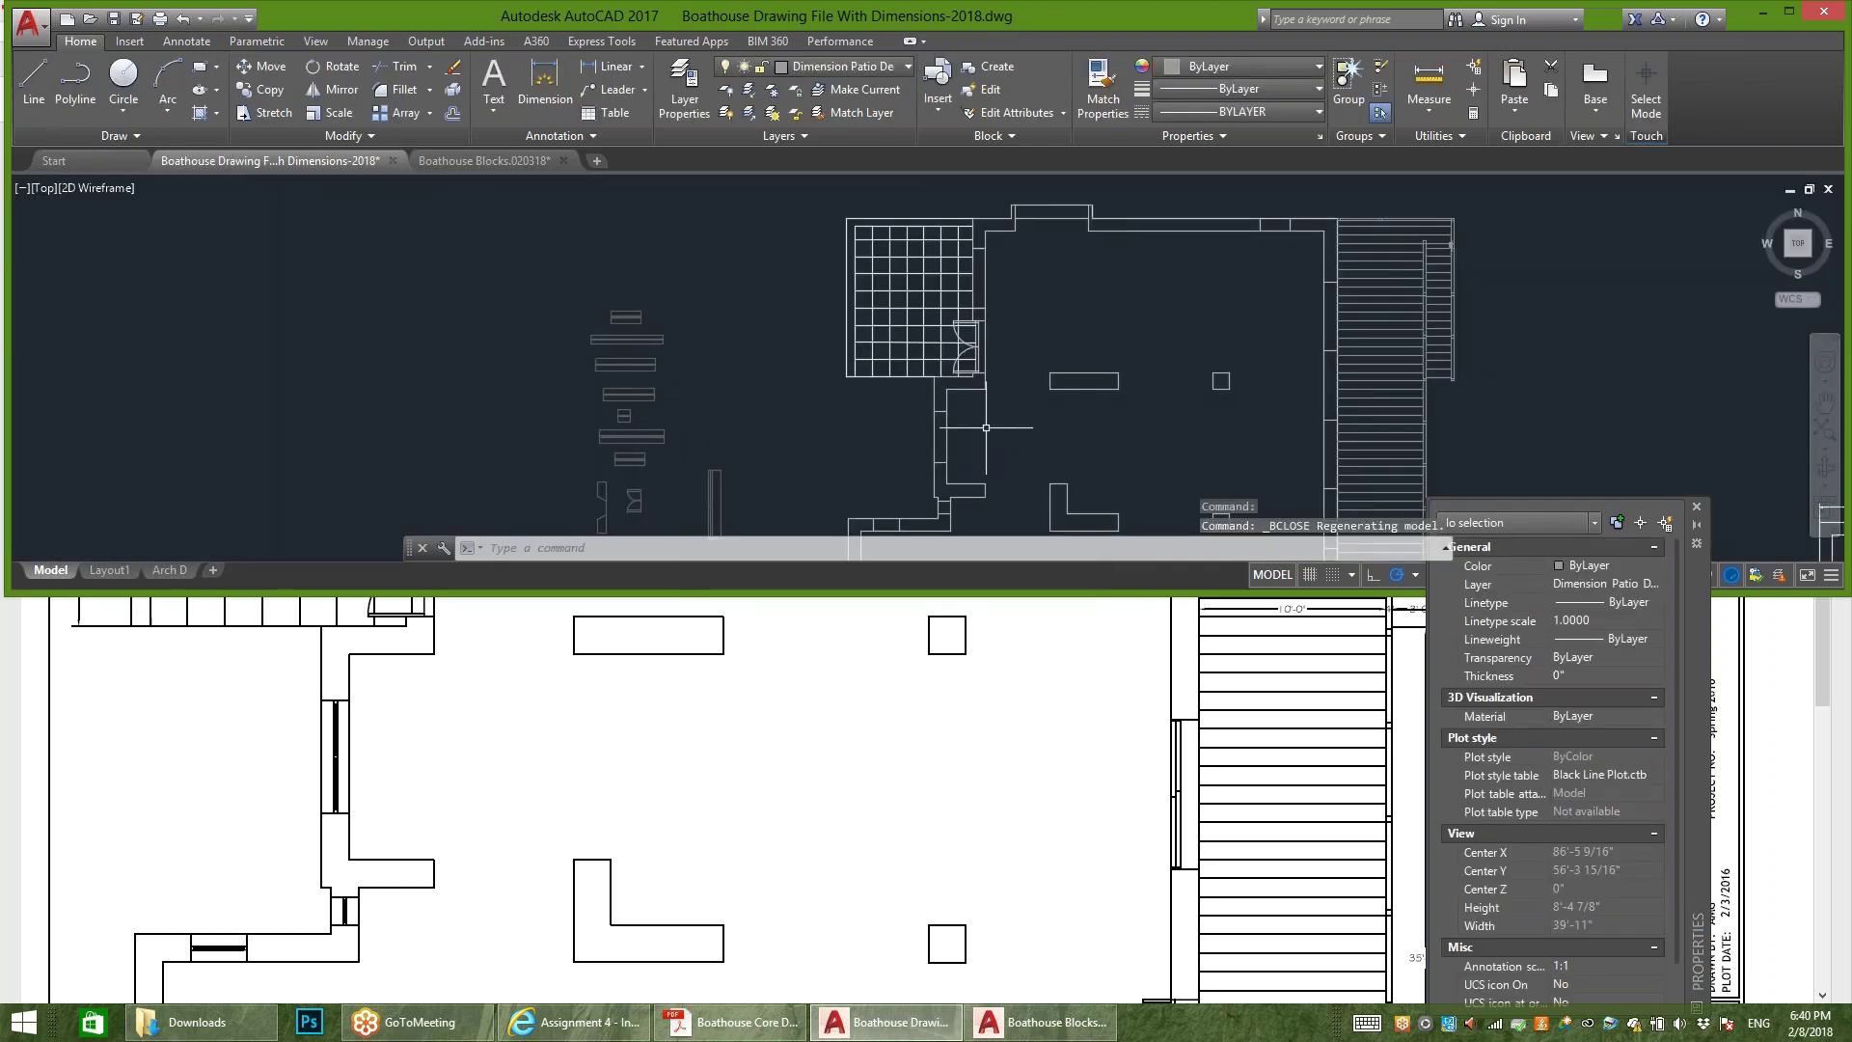
# Step: Put the double door block reference at the patio wall opening on the Windows and Doors layer
pyautogui.scroll(6, 955, 415)
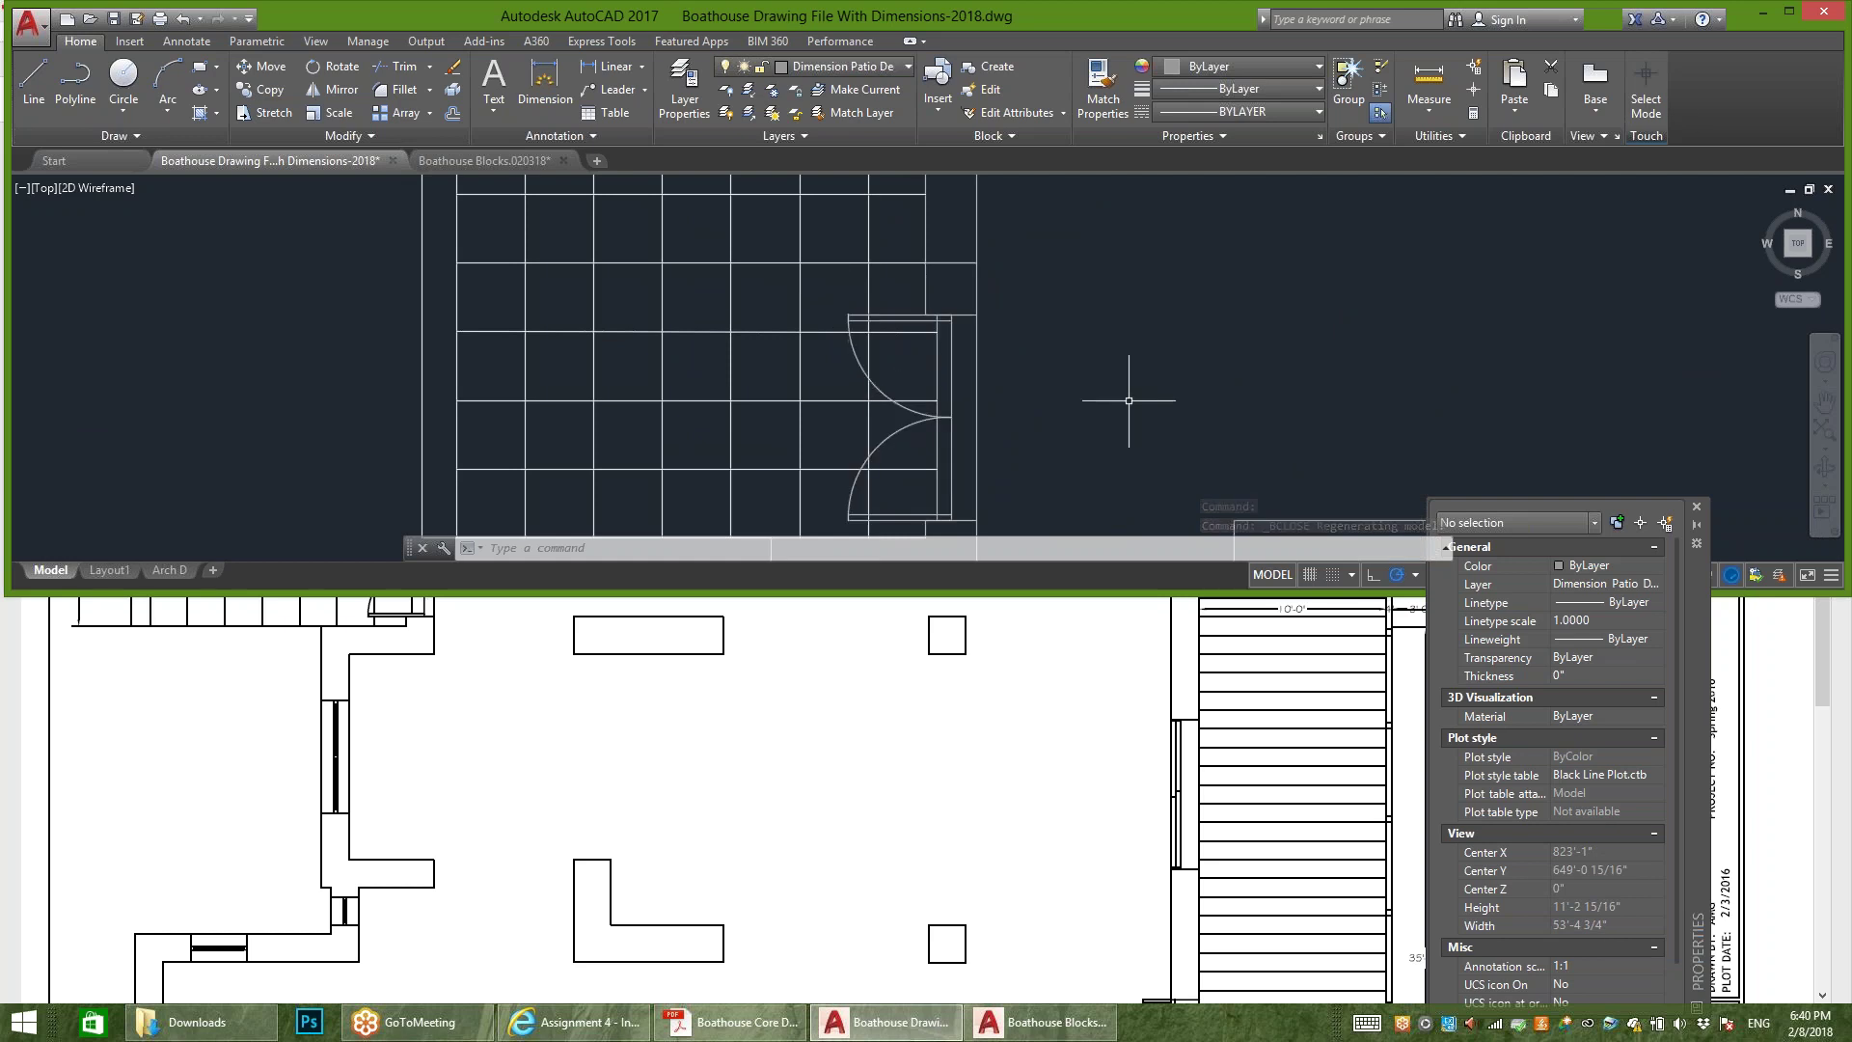
pyautogui.scroll(-2, 1038, 335)
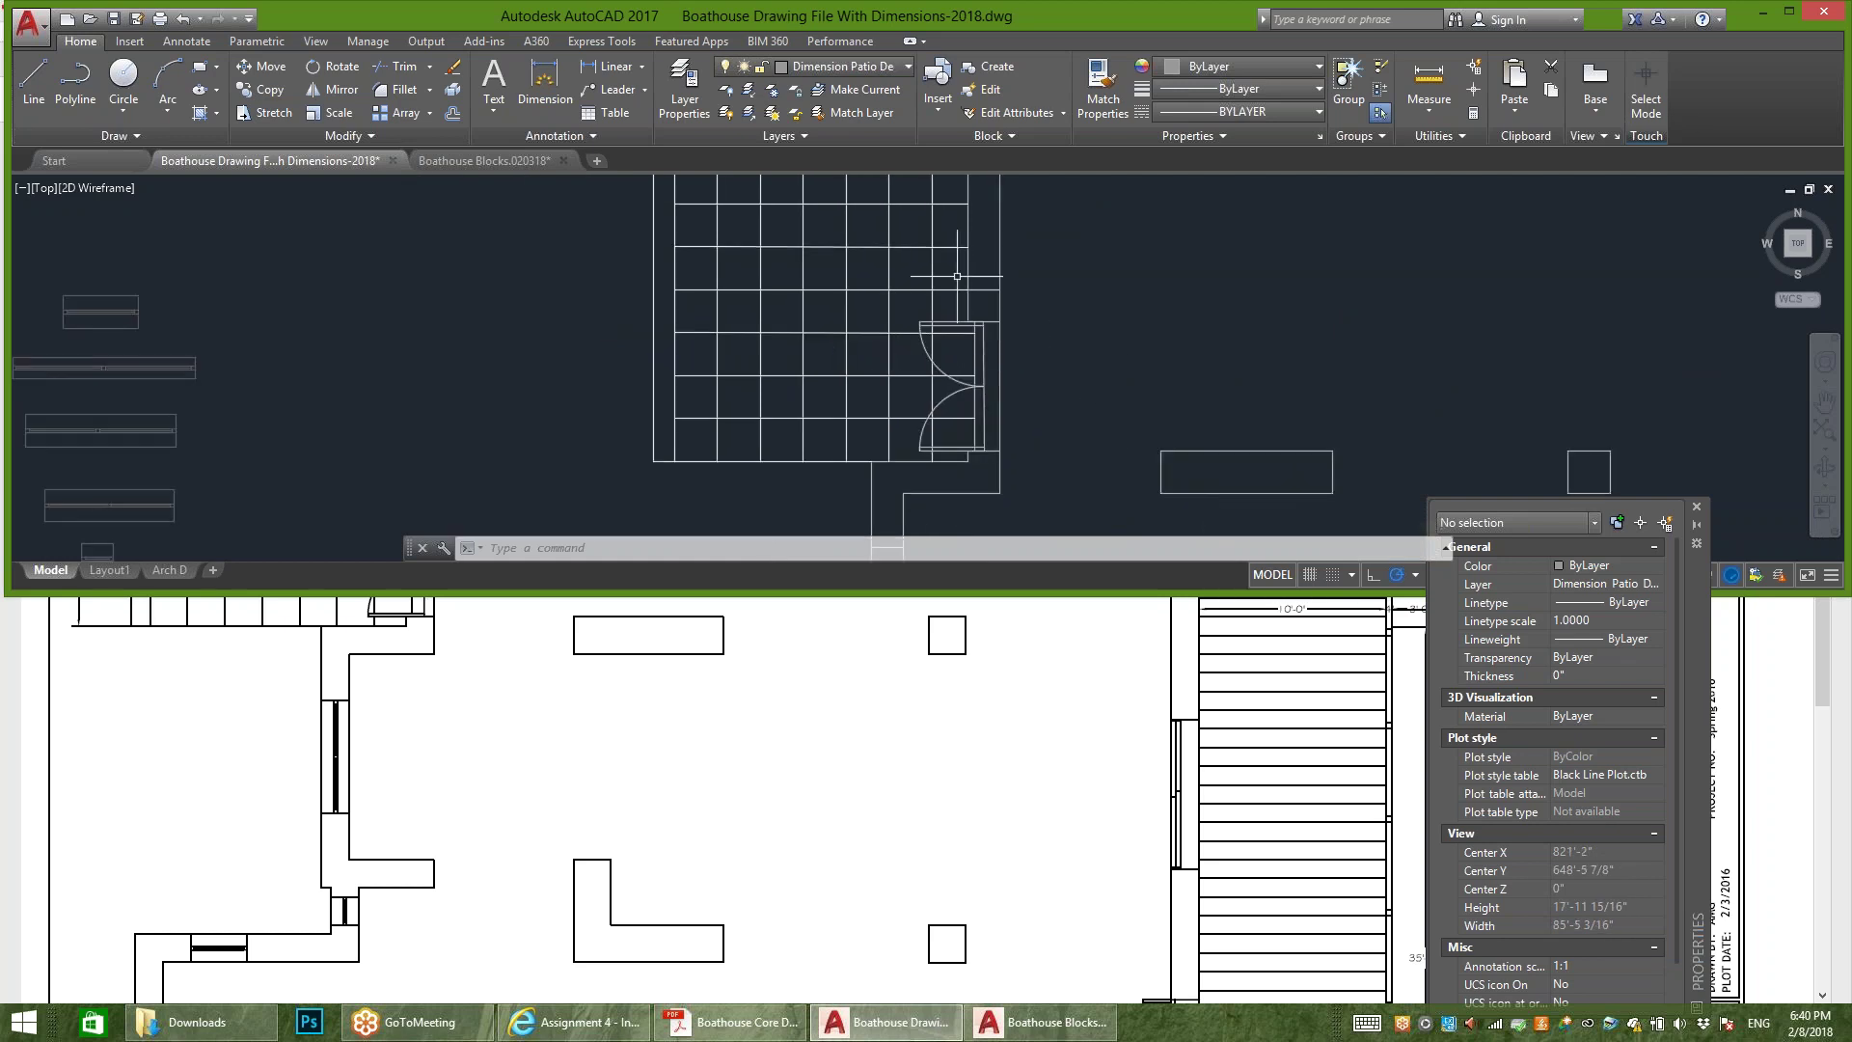
pyautogui.scroll(2, 960, 301)
pyautogui.click(934, 340)
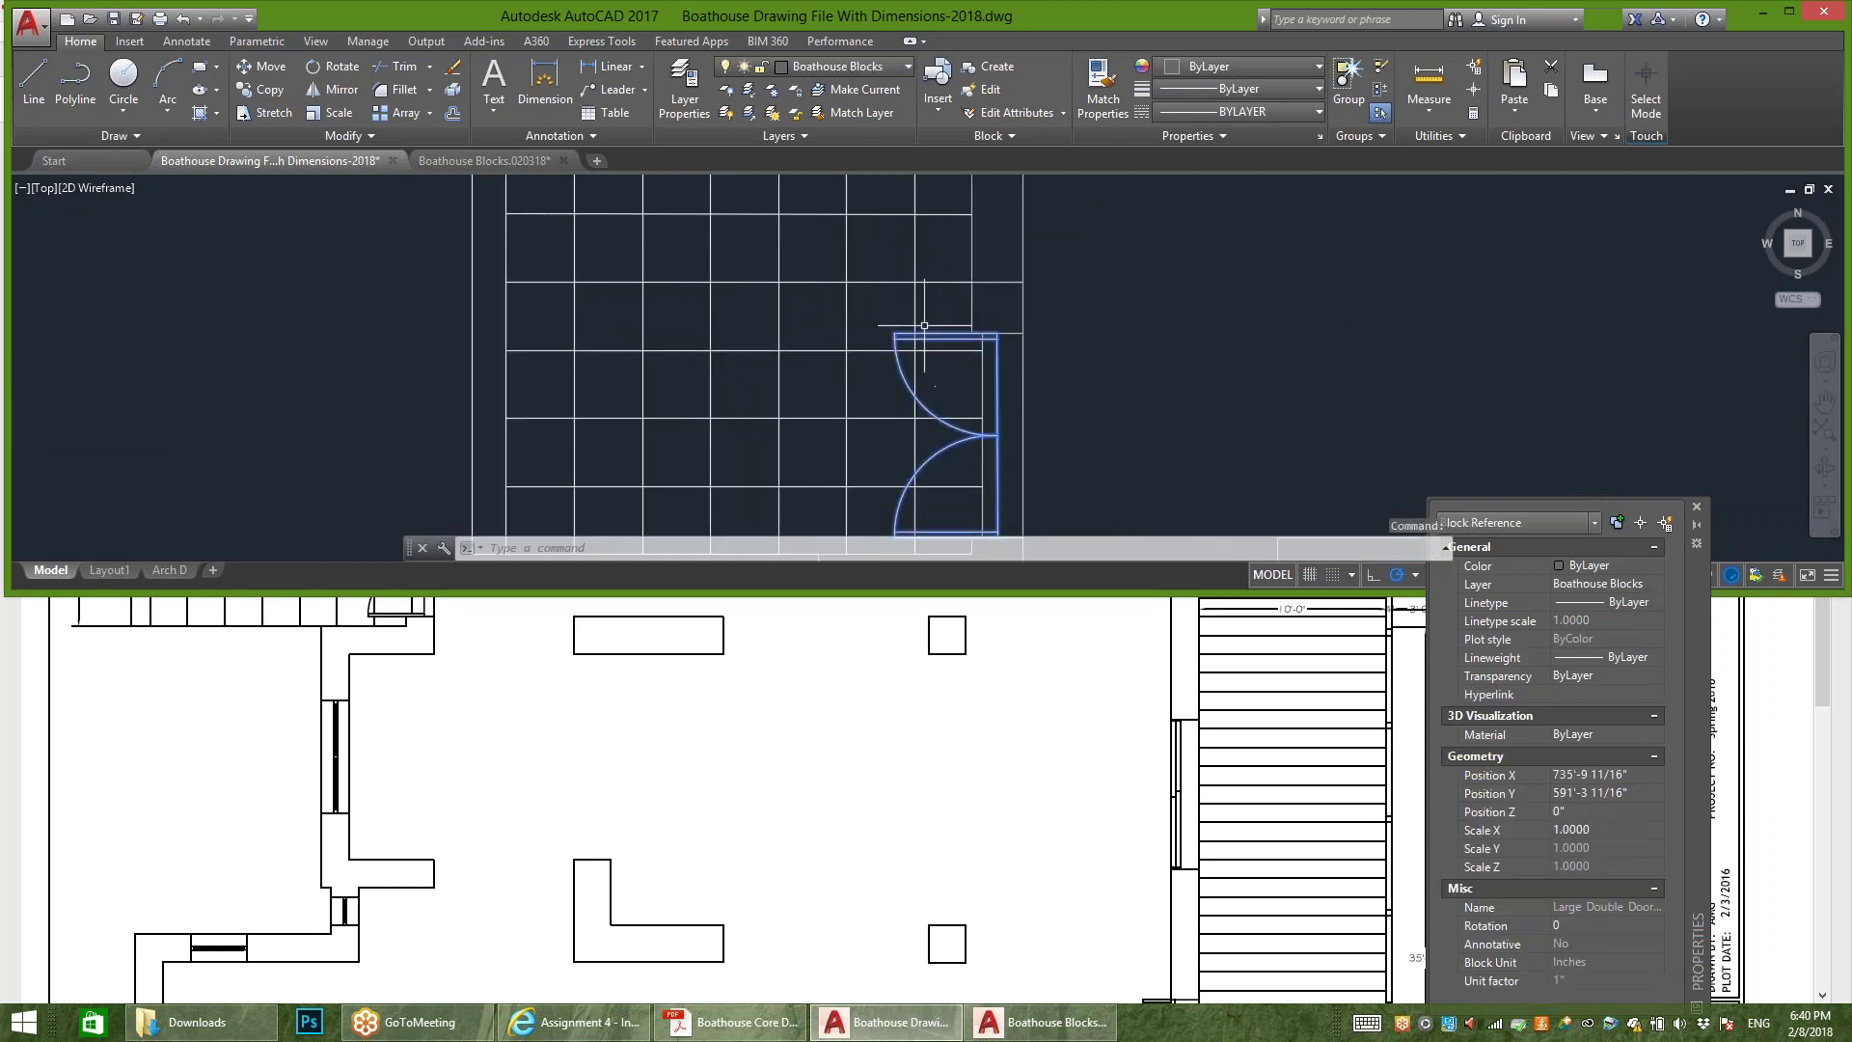
pyautogui.scroll(2, 945, 329)
pyautogui.scroll(2, 946, 329)
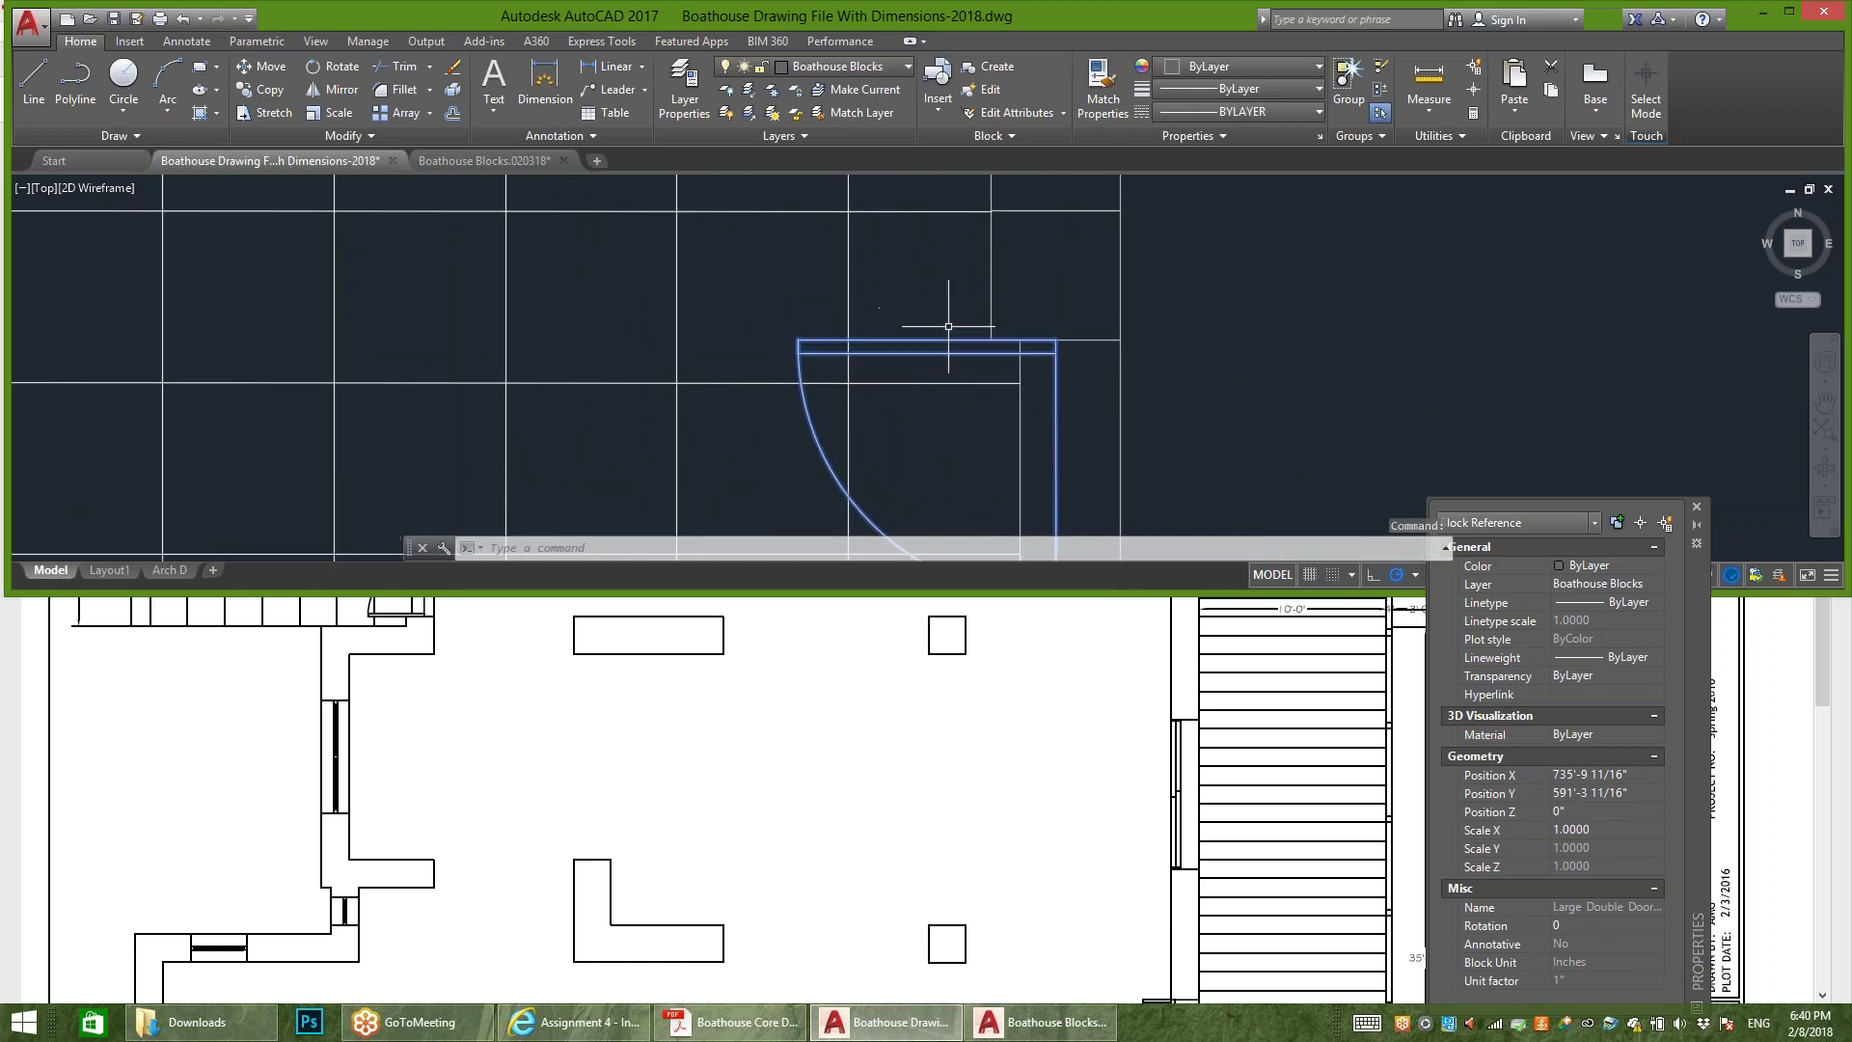
pyautogui.click(849, 65)
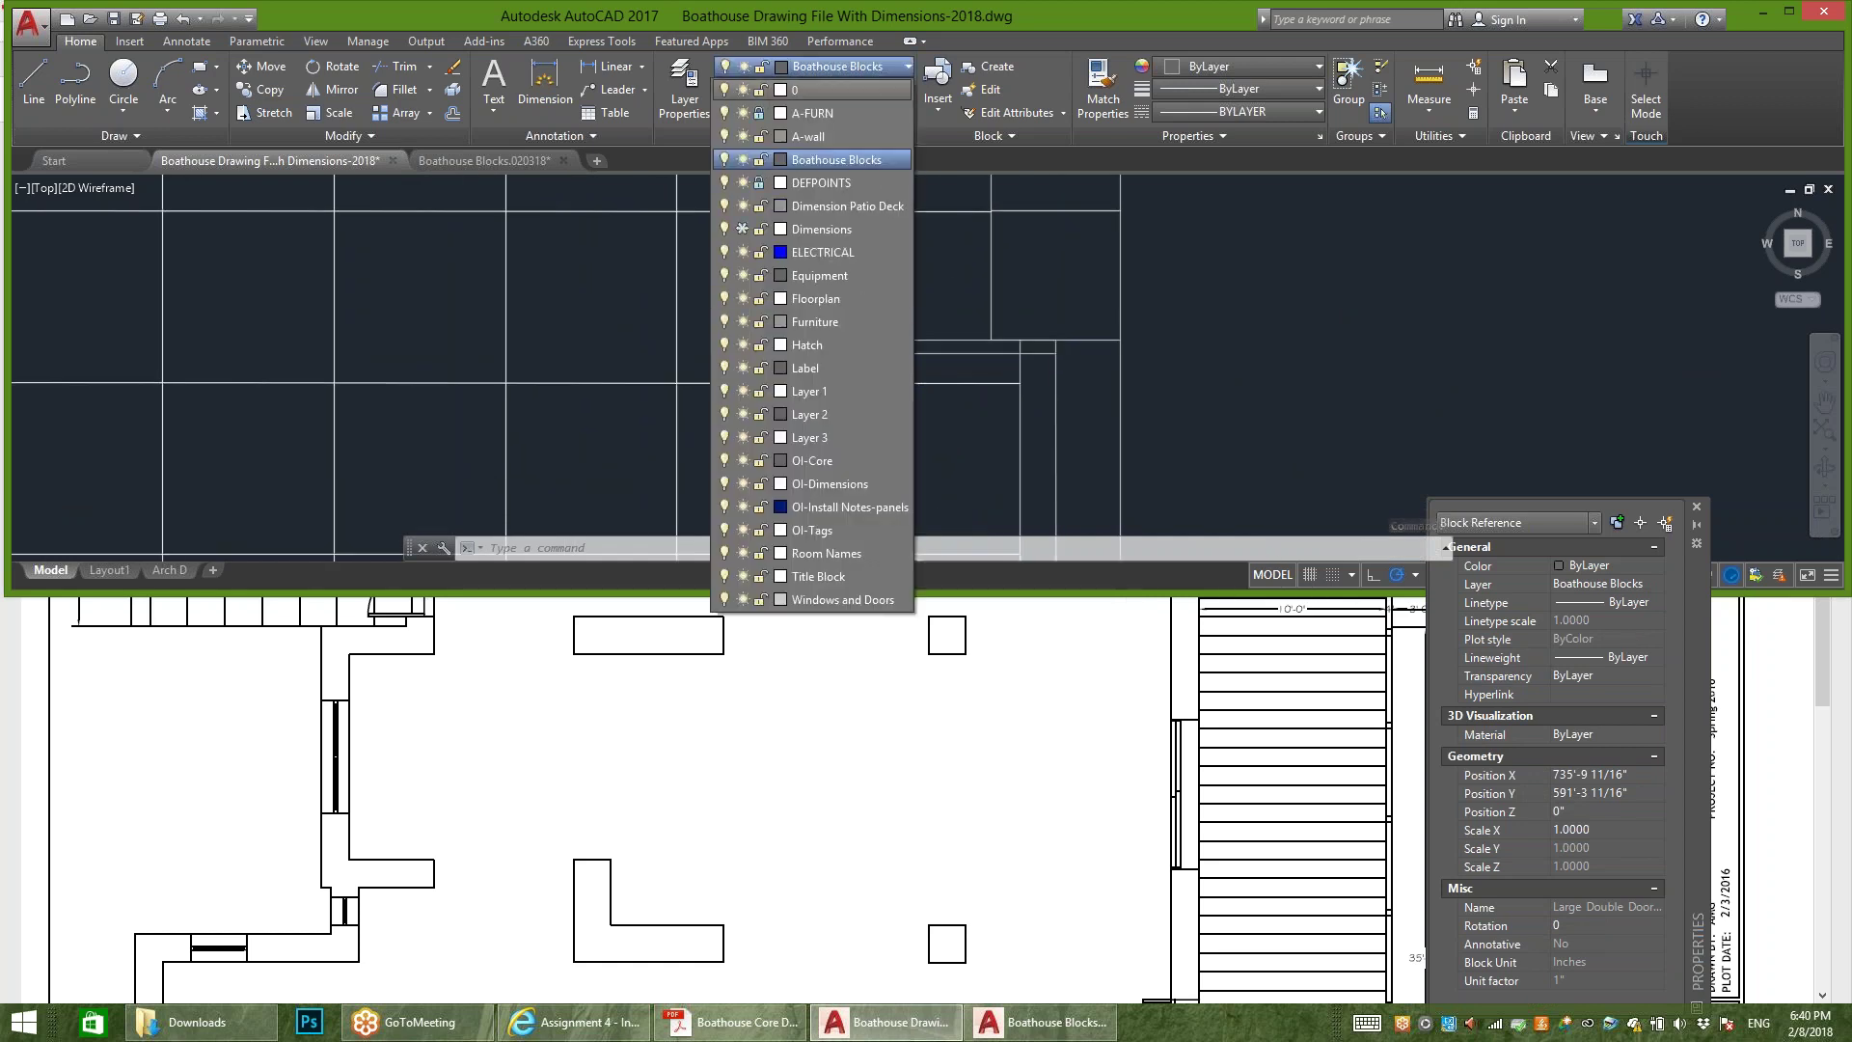
pyautogui.click(839, 599)
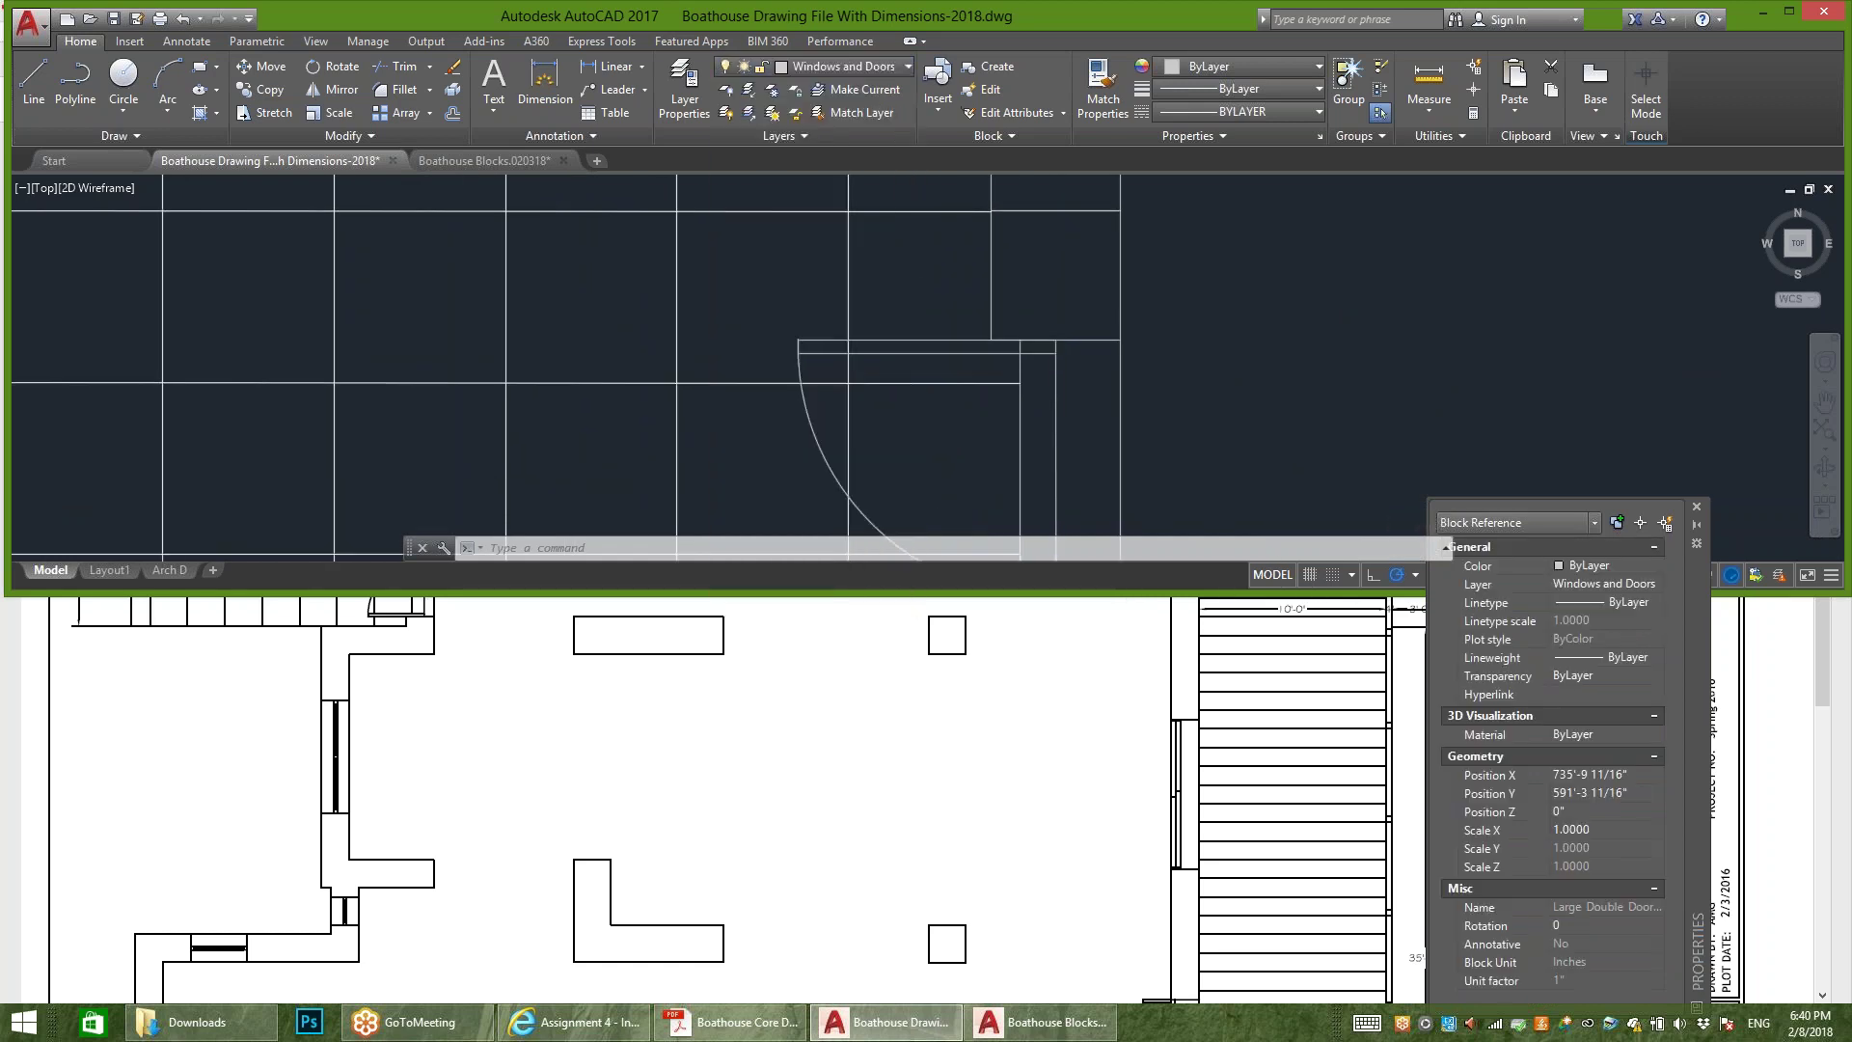
pyautogui.scroll(-5, 954, 337)
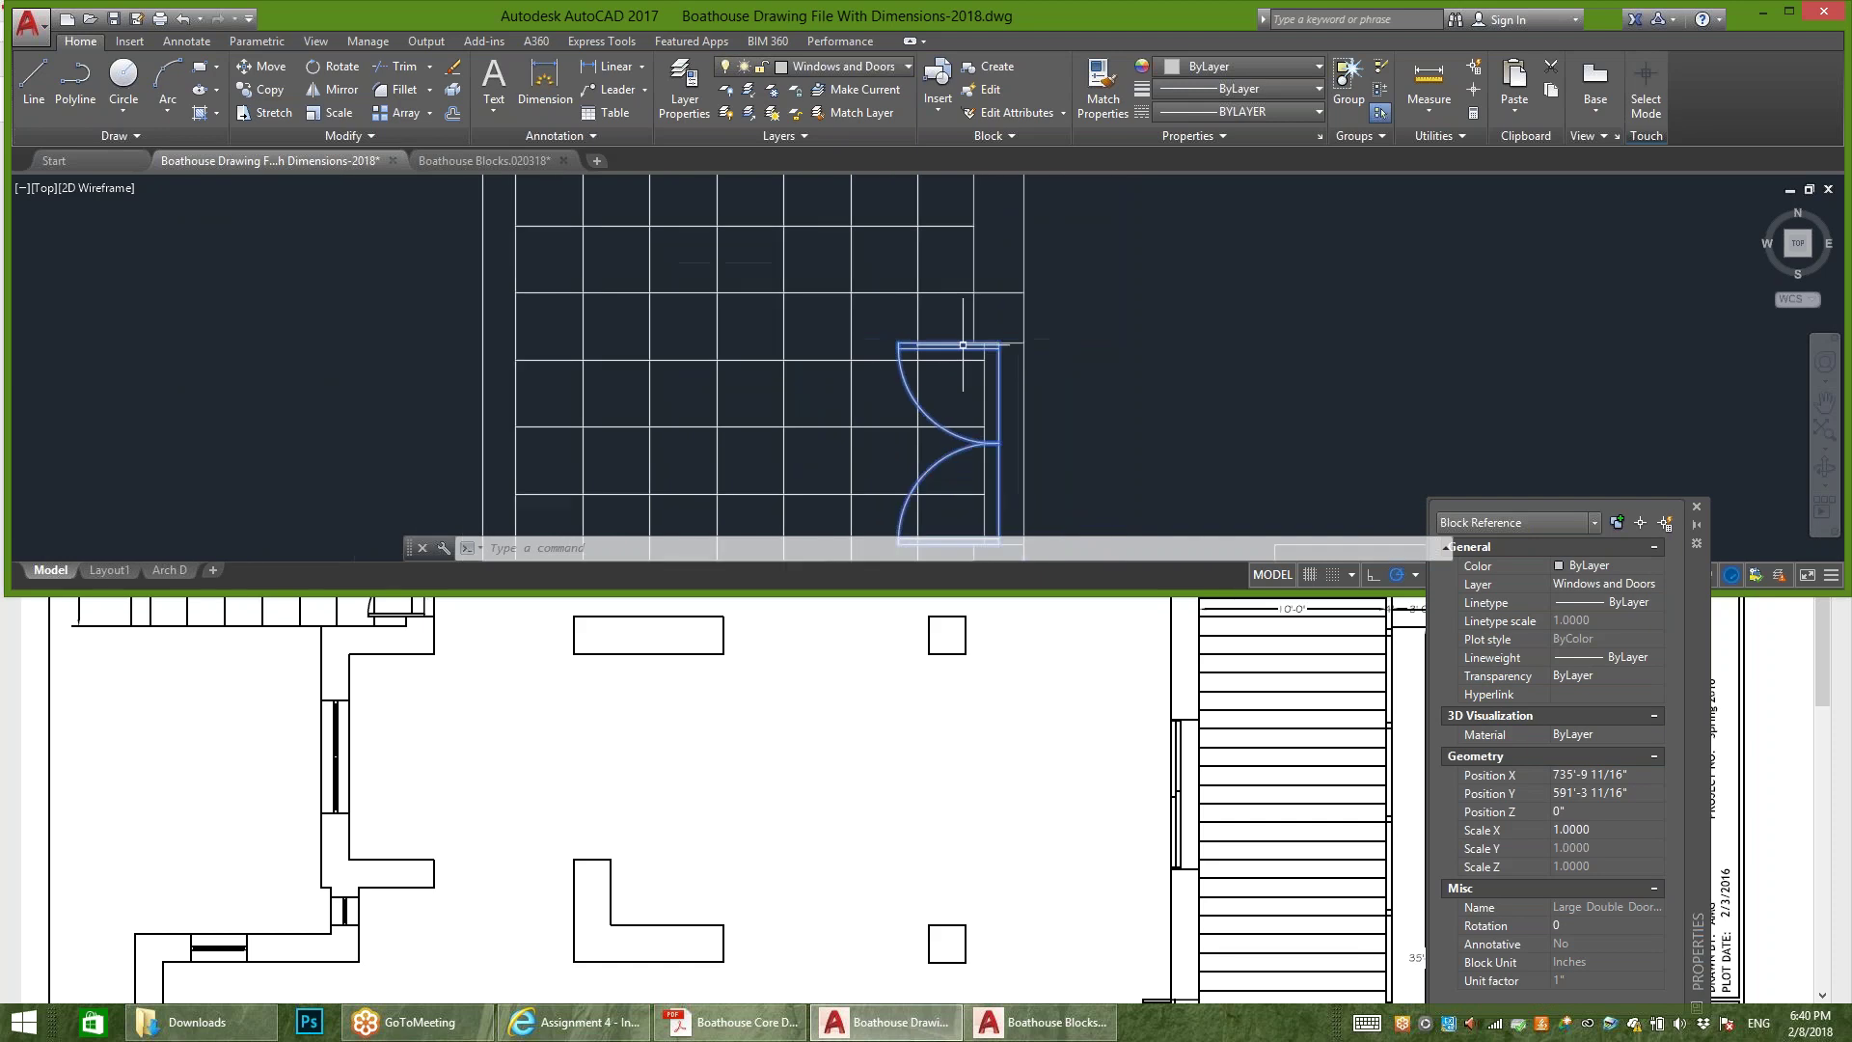
pyautogui.scroll(3, 964, 345)
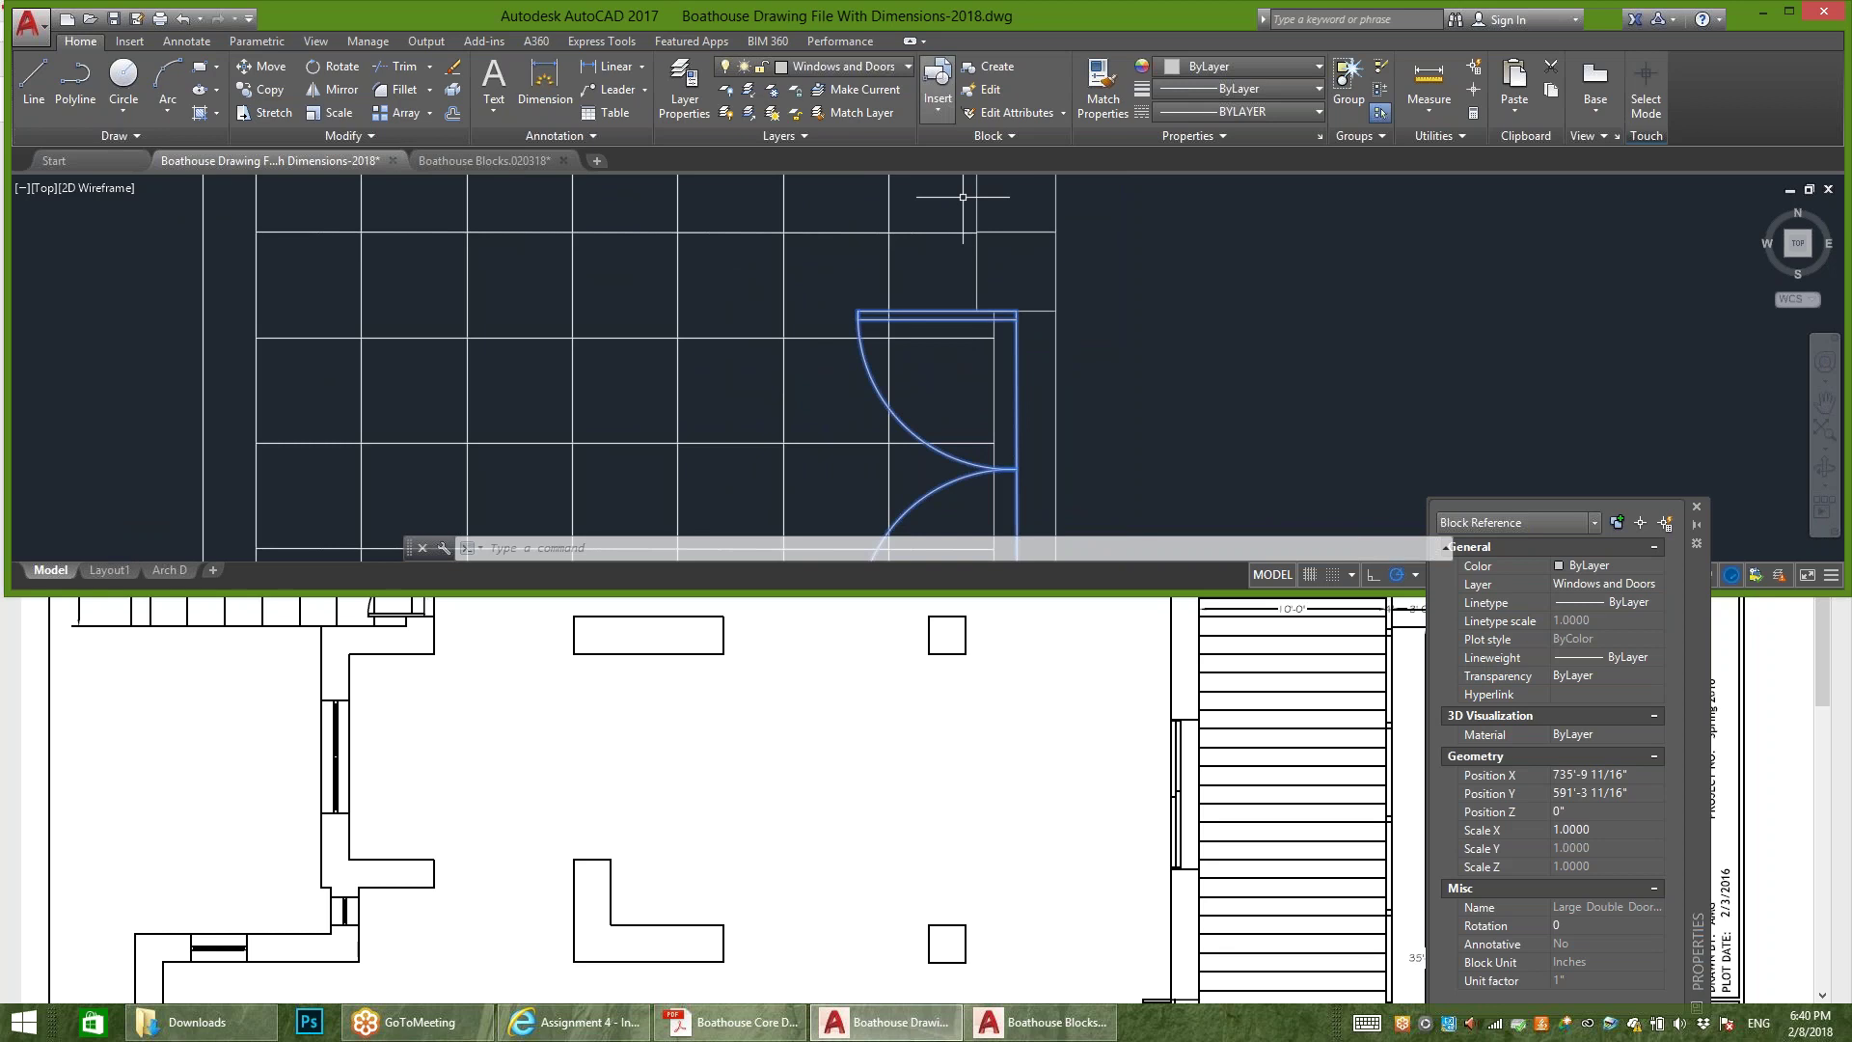
pyautogui.click(830, 66)
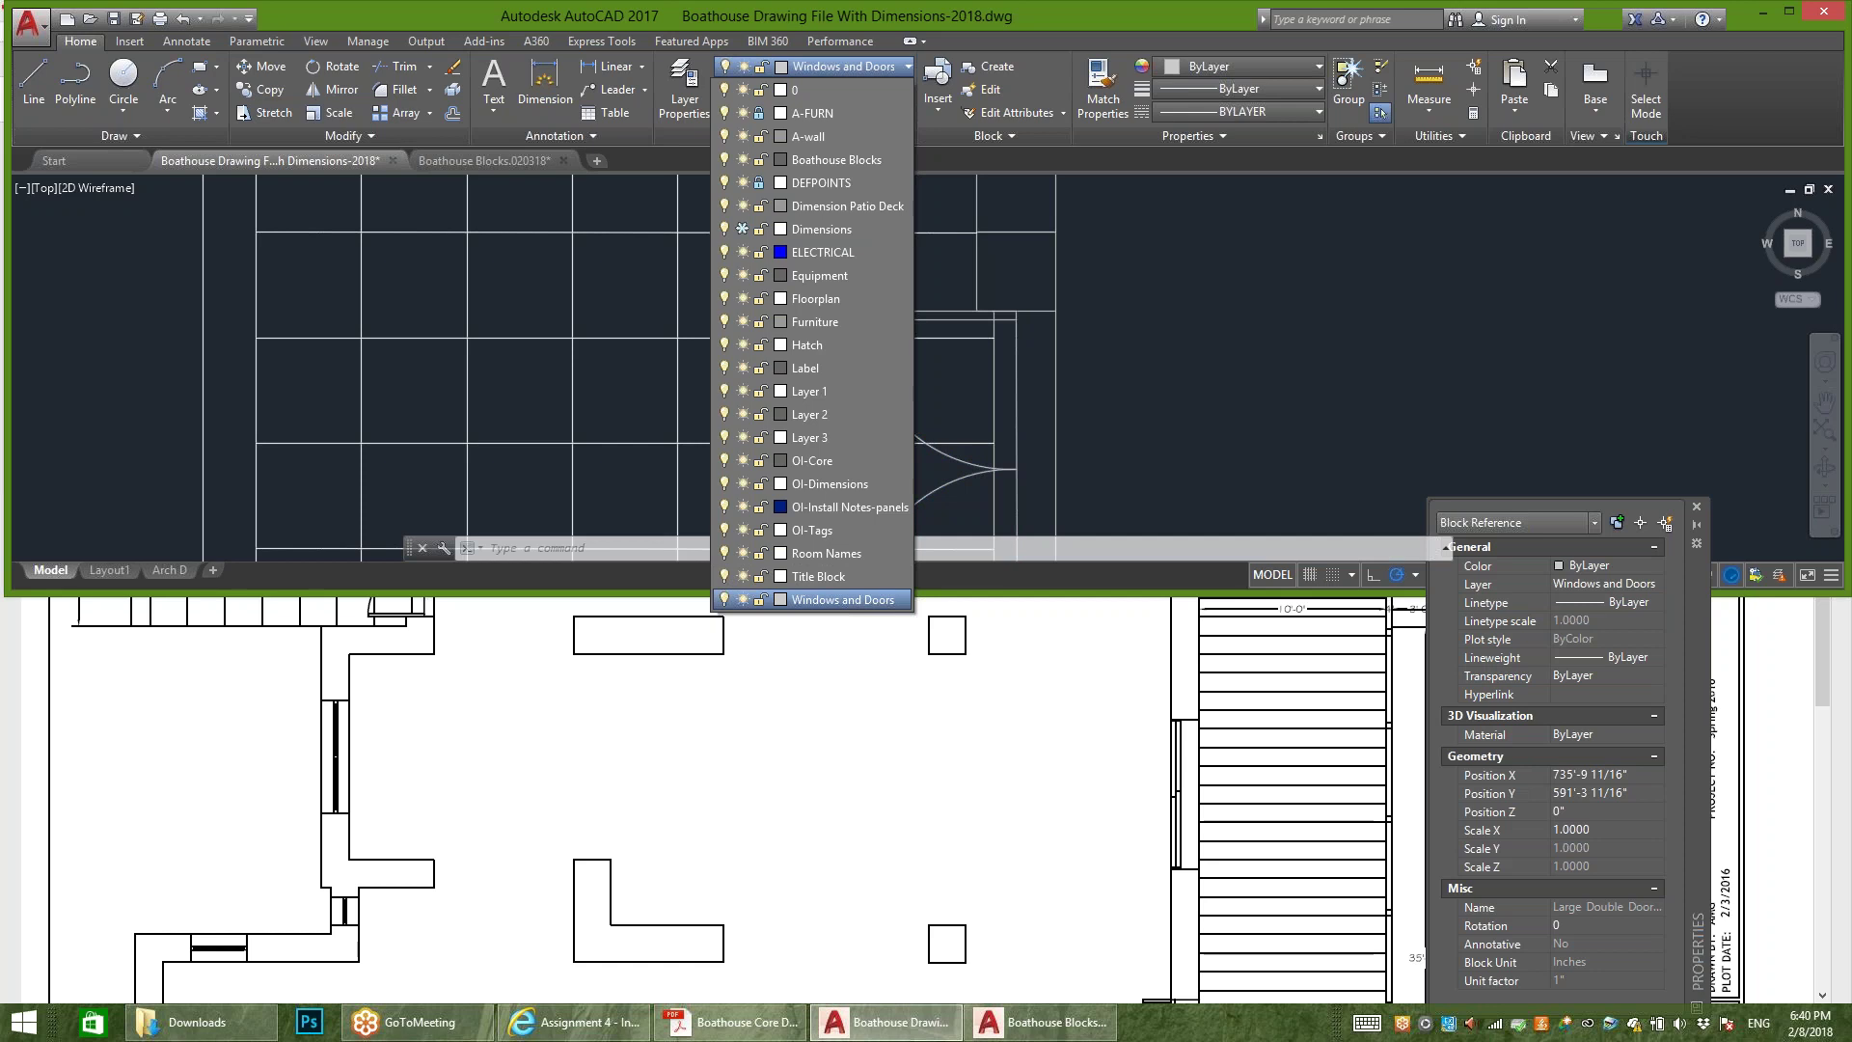
pyautogui.press('Escape')
pyautogui.scroll(-2, 1083, 179)
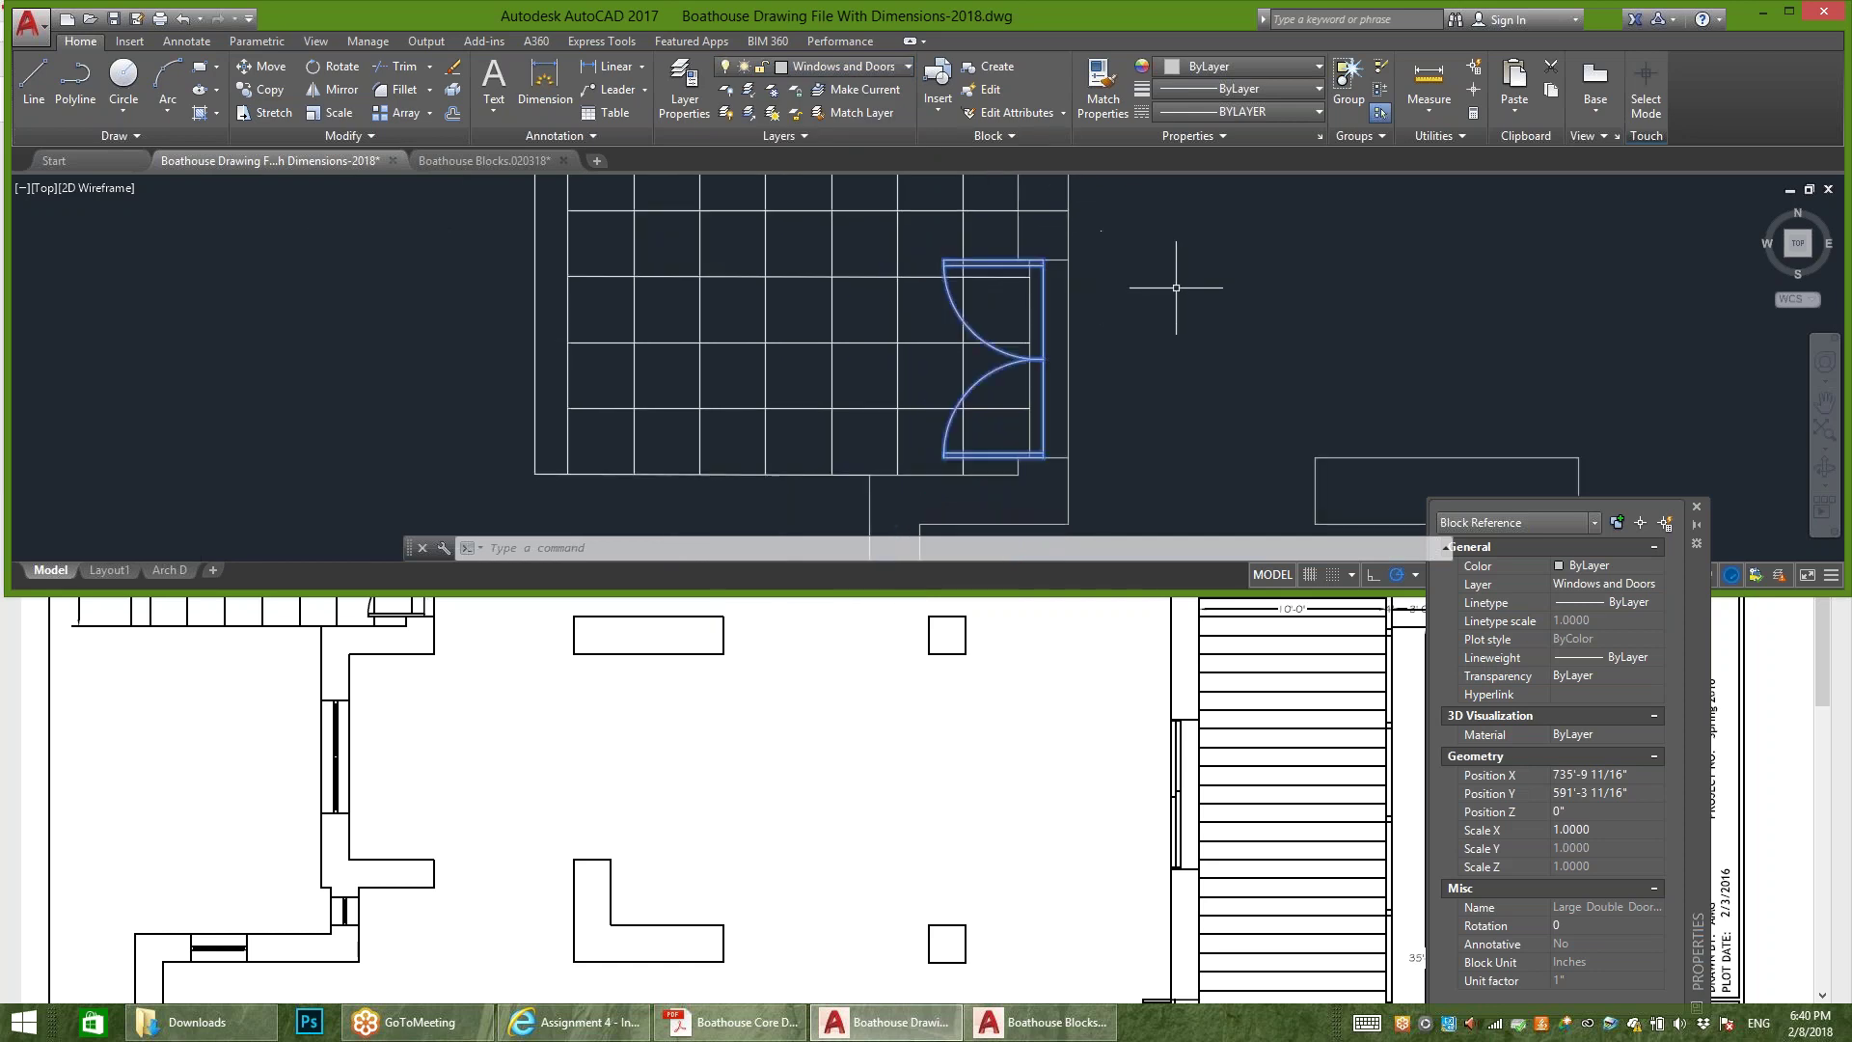
# Step: Assign one horizontal and one vertical grid line of the patio floor to the Dimension Patio Deck layer
pyautogui.press('Escape')
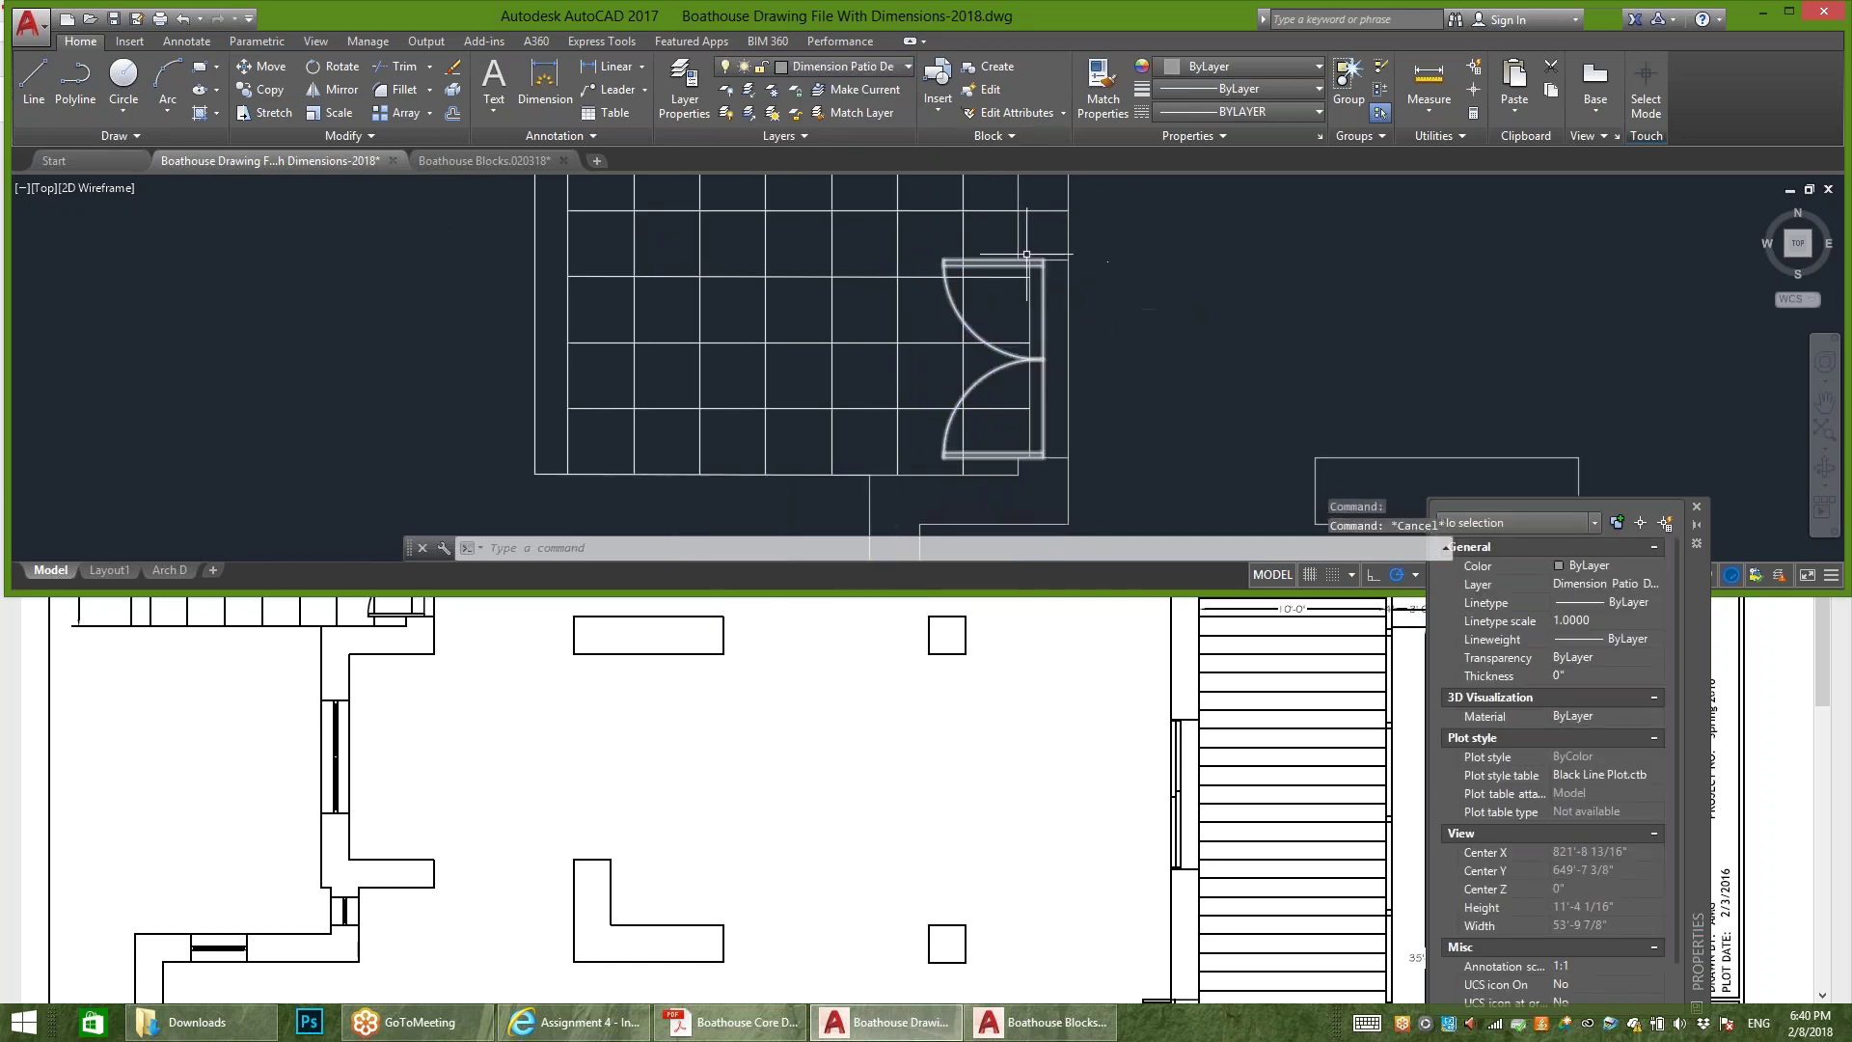
pyautogui.click(997, 259)
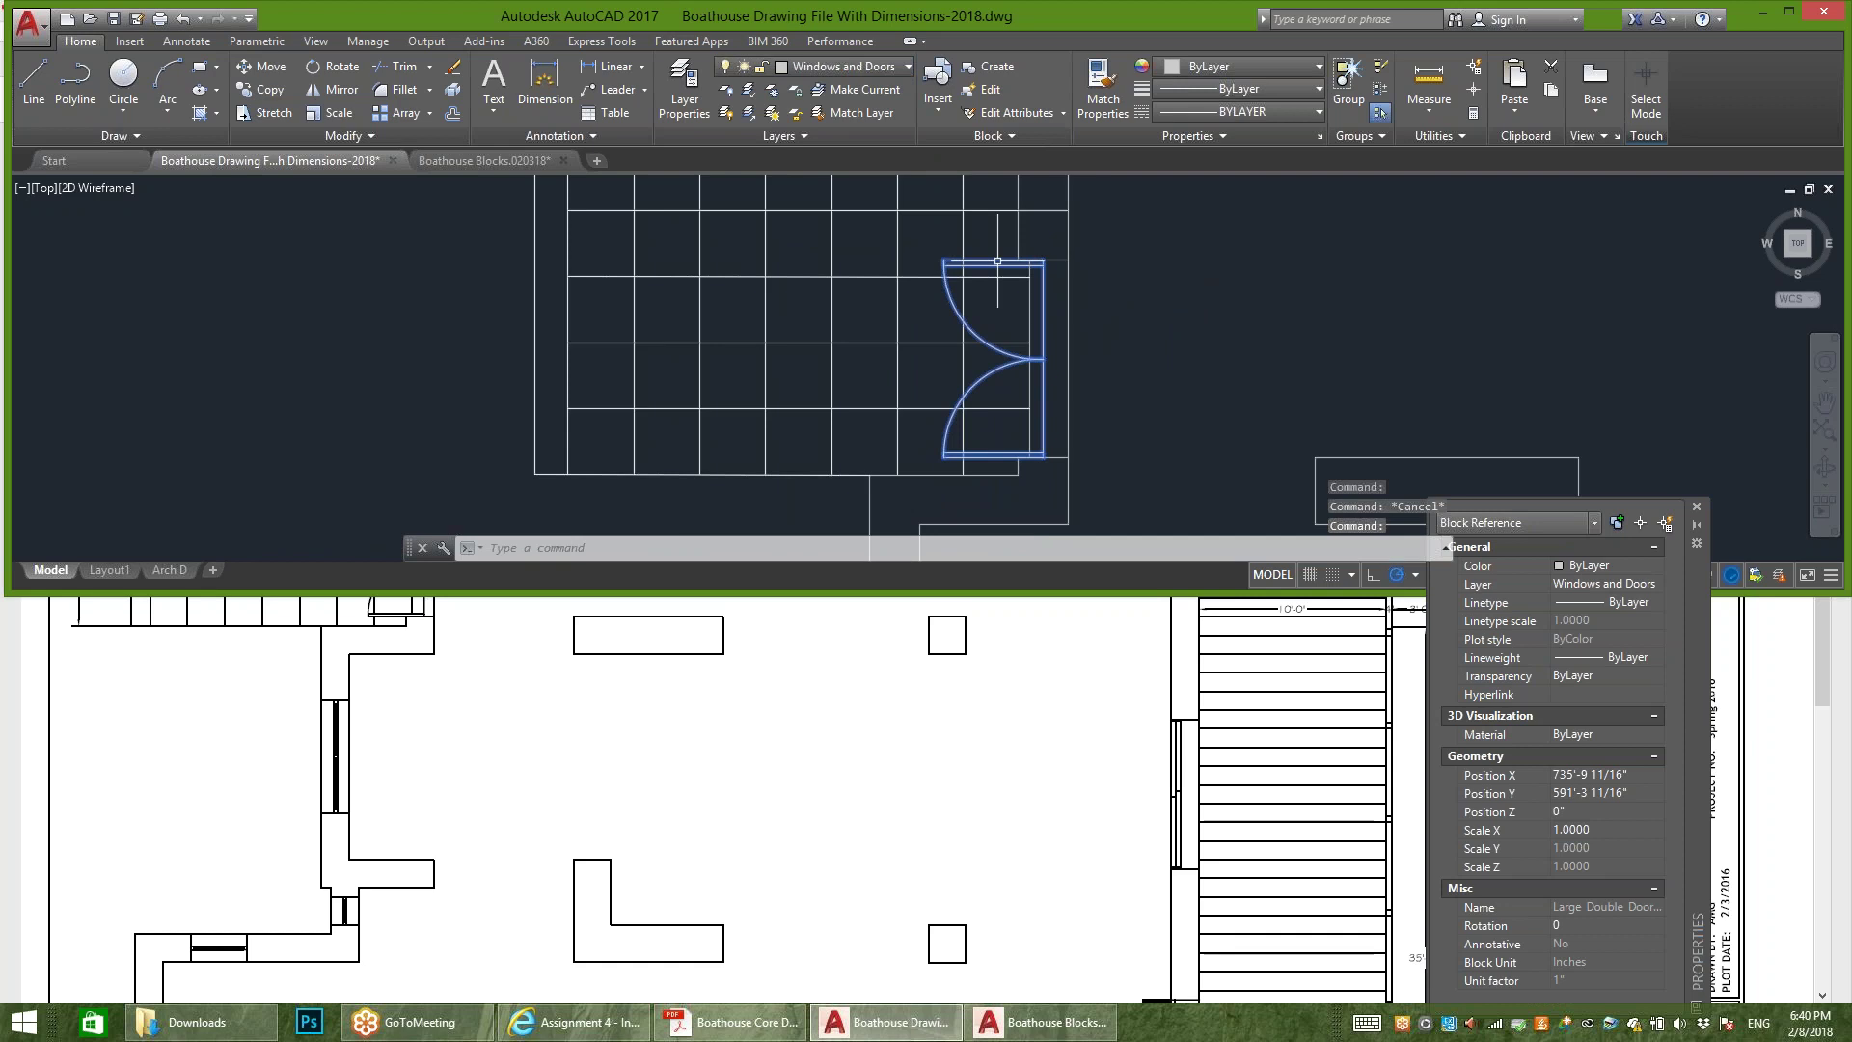
pyautogui.press('Escape')
pyautogui.click(894, 281)
pyautogui.click(821, 241)
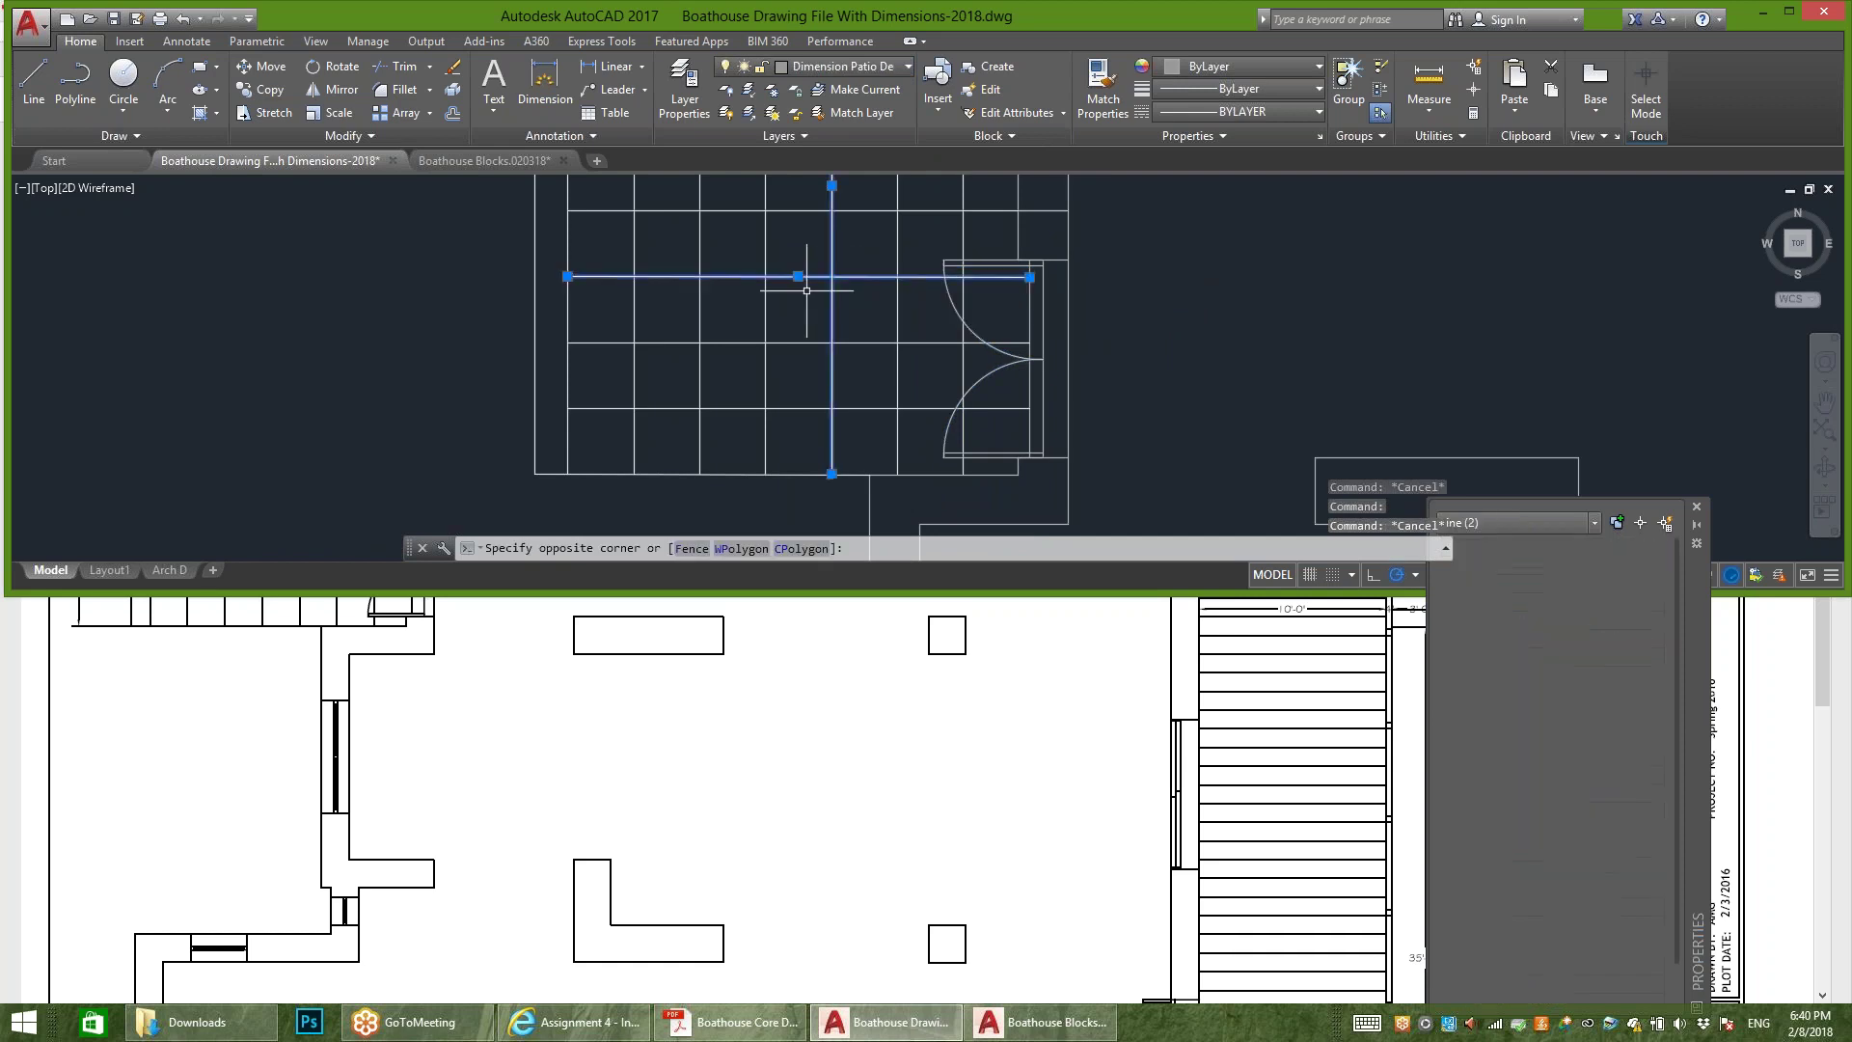
pyautogui.click(869, 65)
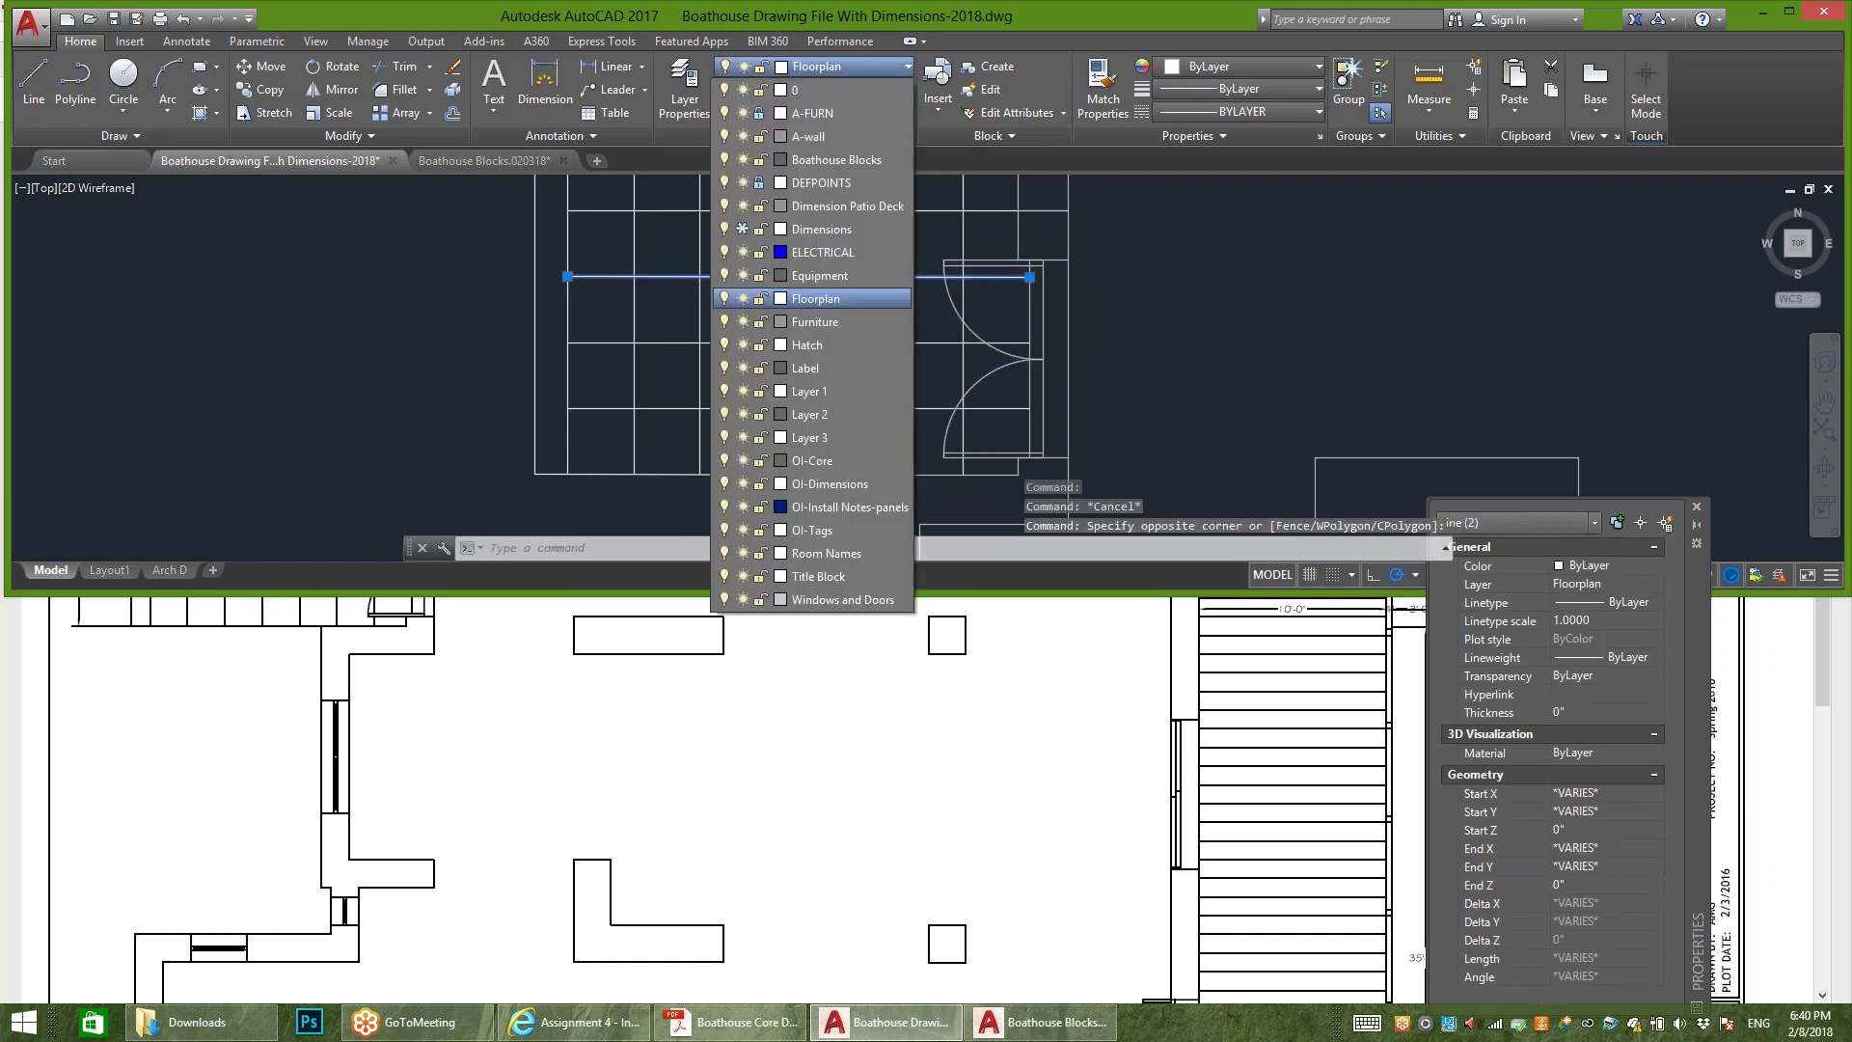
pyautogui.click(848, 206)
pyautogui.press('Escape')
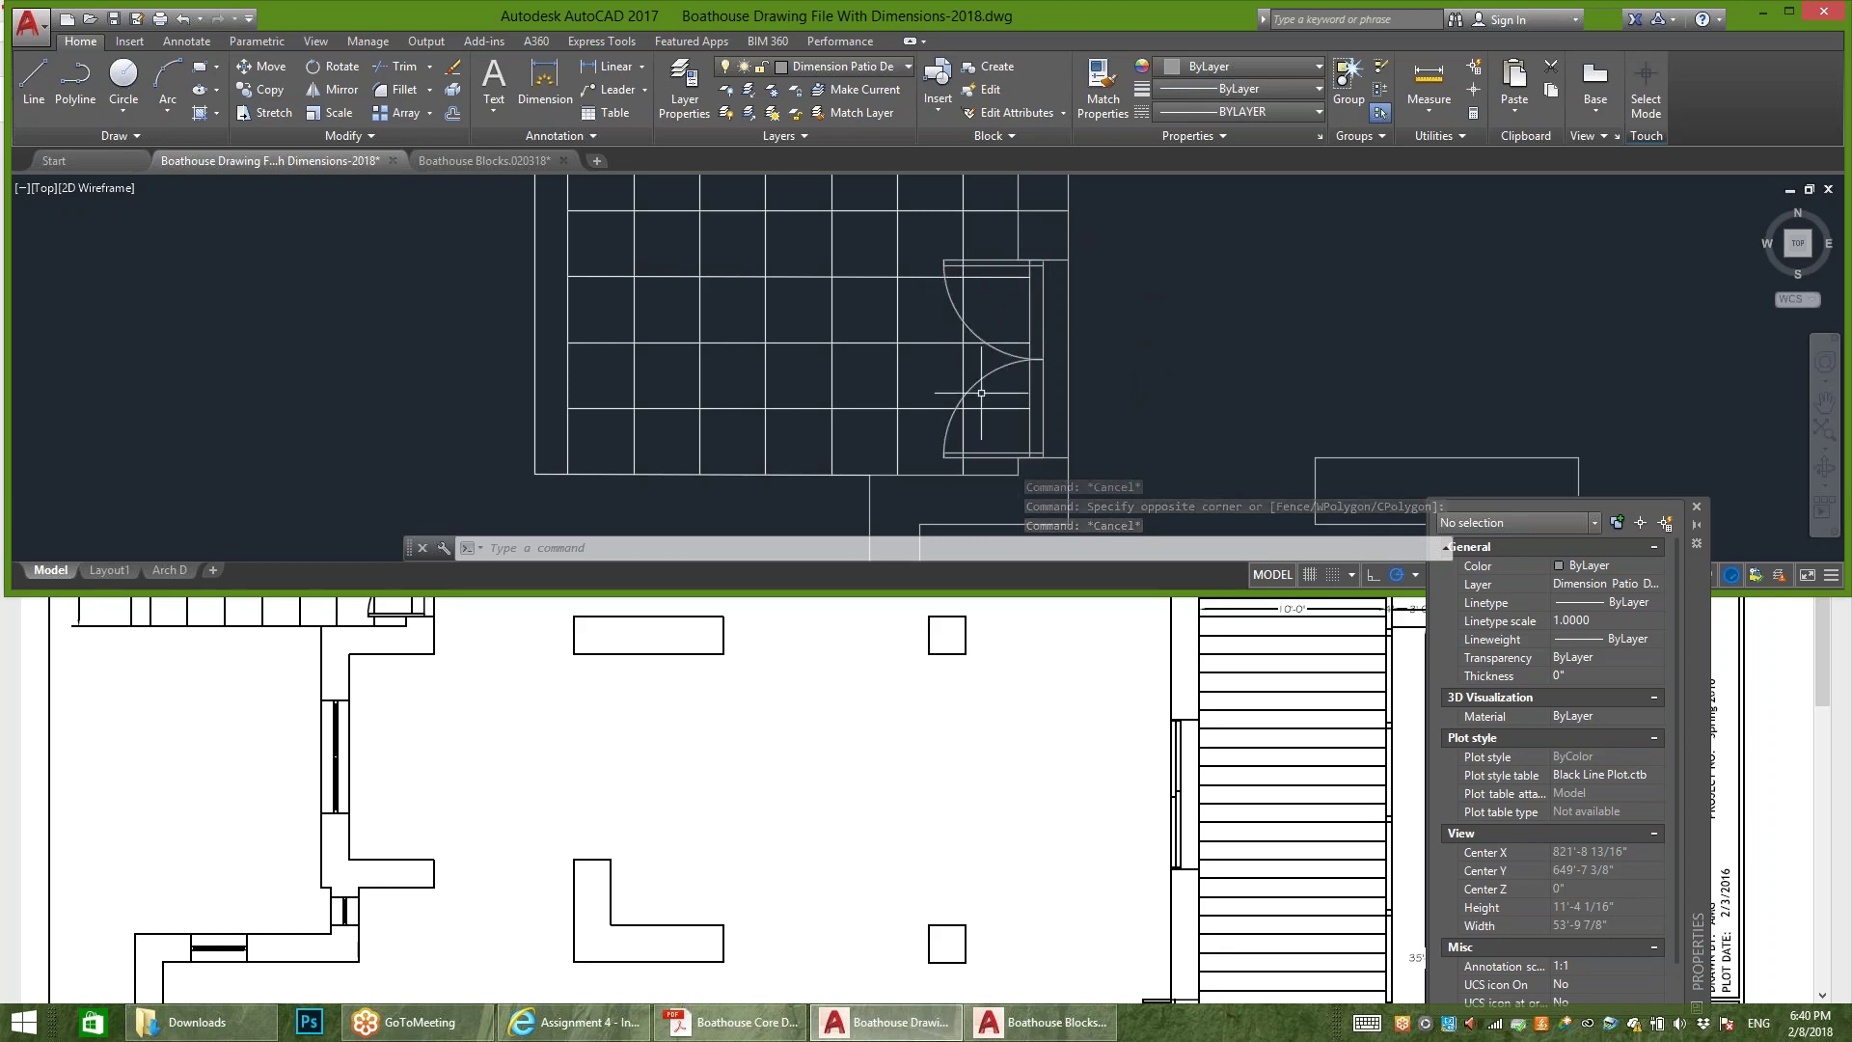
# Step: Trim the vertical grid line out of the upper door leaf, using the long edges of both leaves as cutting edges
pyautogui.moveTo(1033, 406); pyautogui.dragTo(907, 424, button='middle')
pyautogui.scroll(5, 849, 434)
pyautogui.scroll(-3, 840, 425)
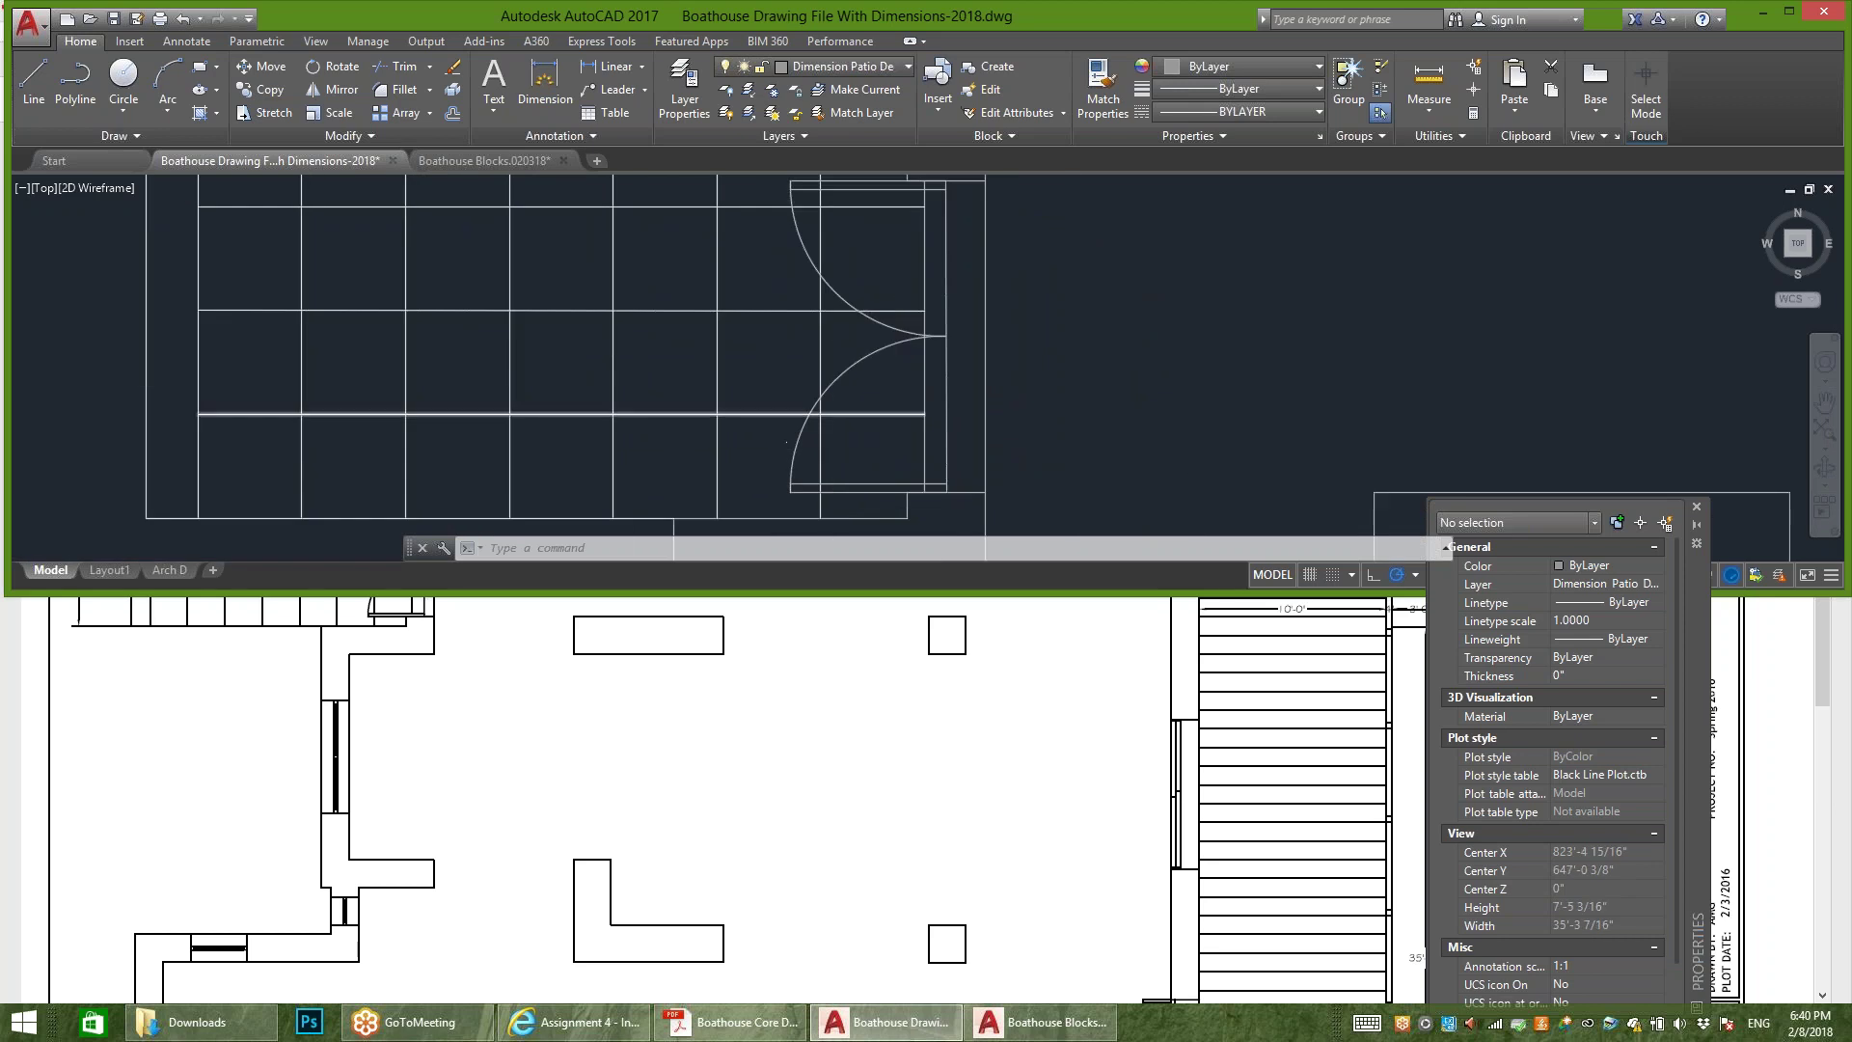
pyautogui.scroll(-3, 827, 410)
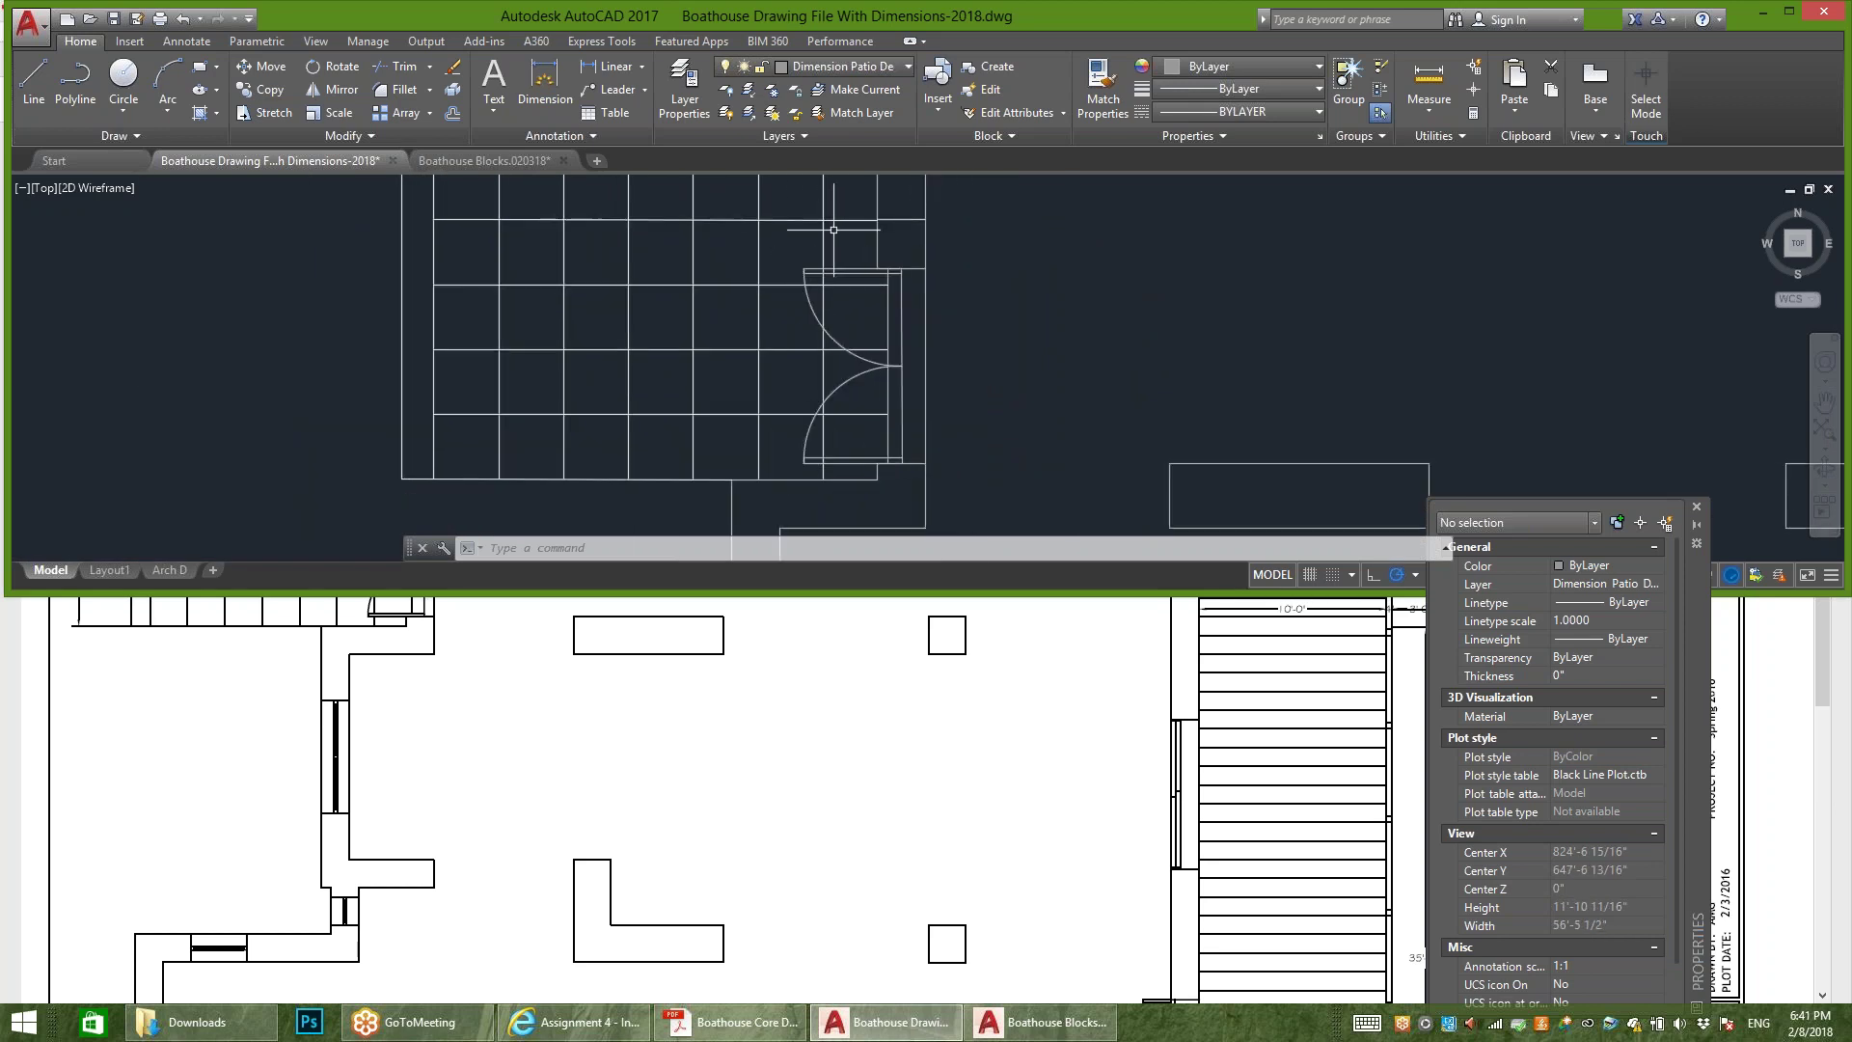
pyautogui.scroll(4, 832, 456)
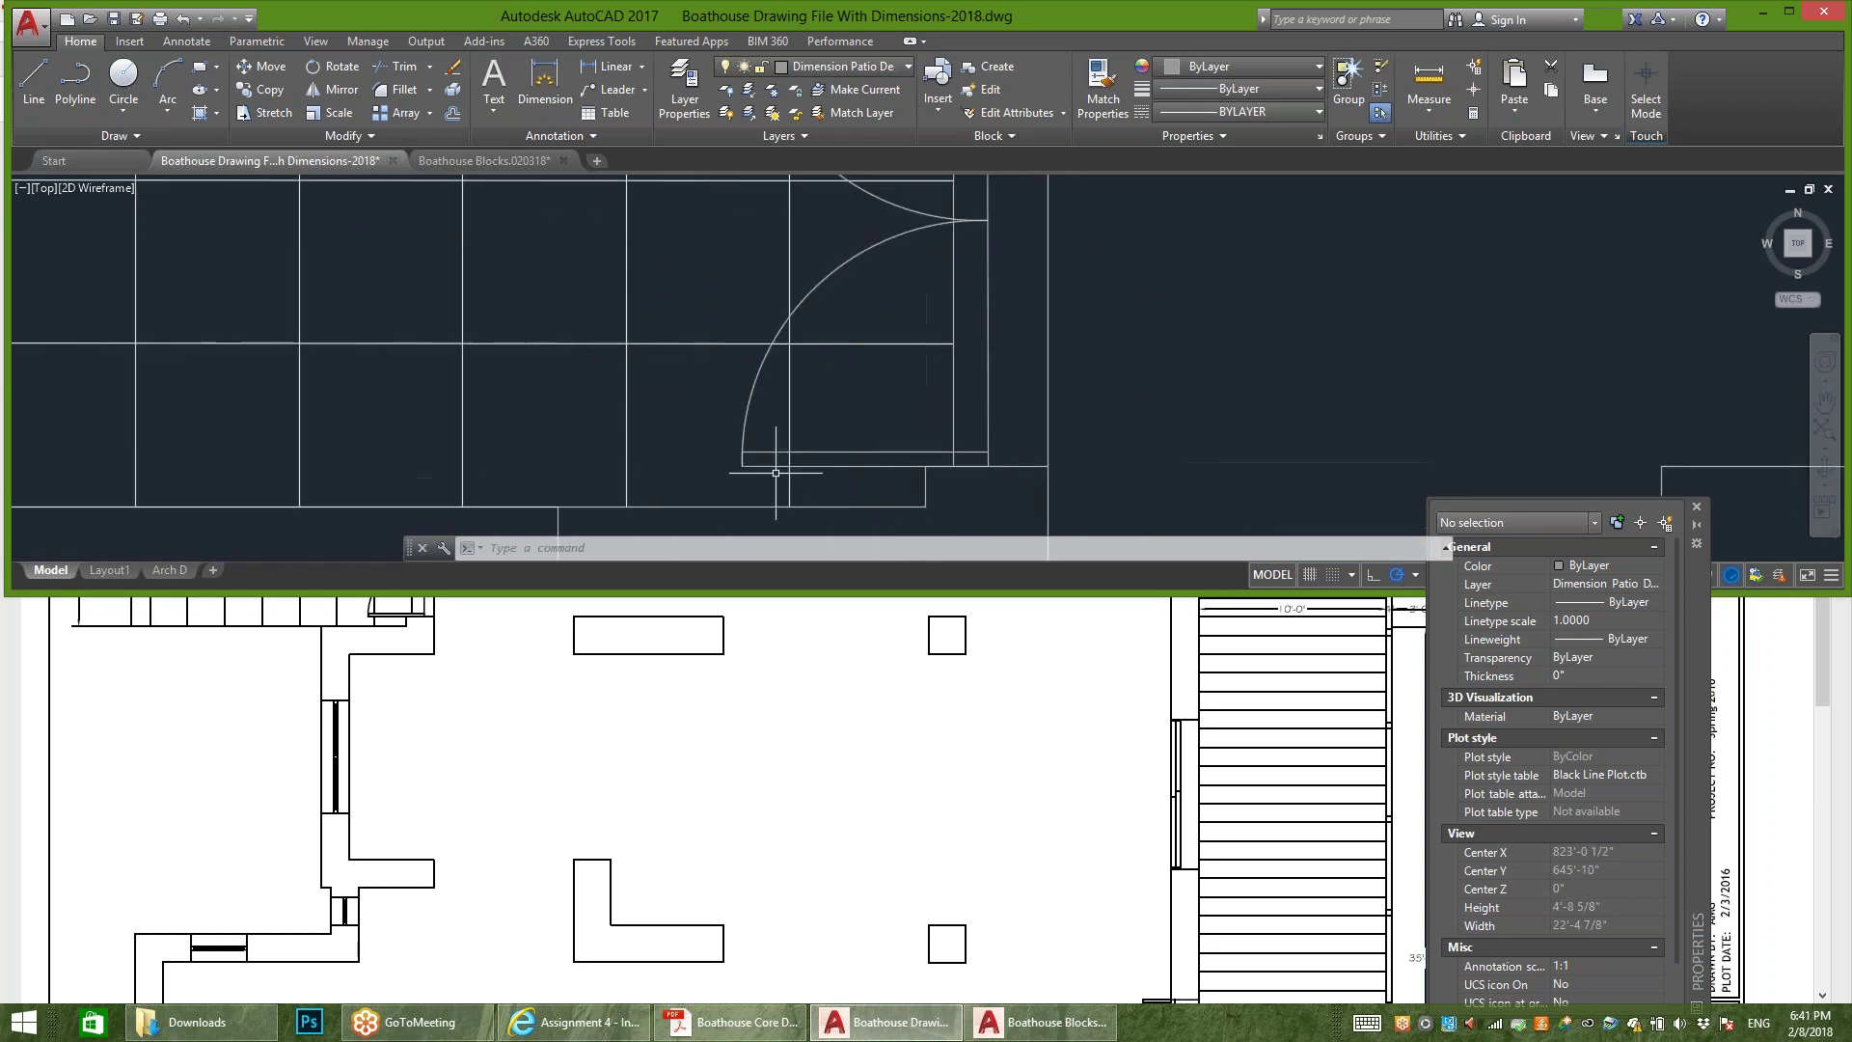
pyautogui.scroll(-2, 820, 460)
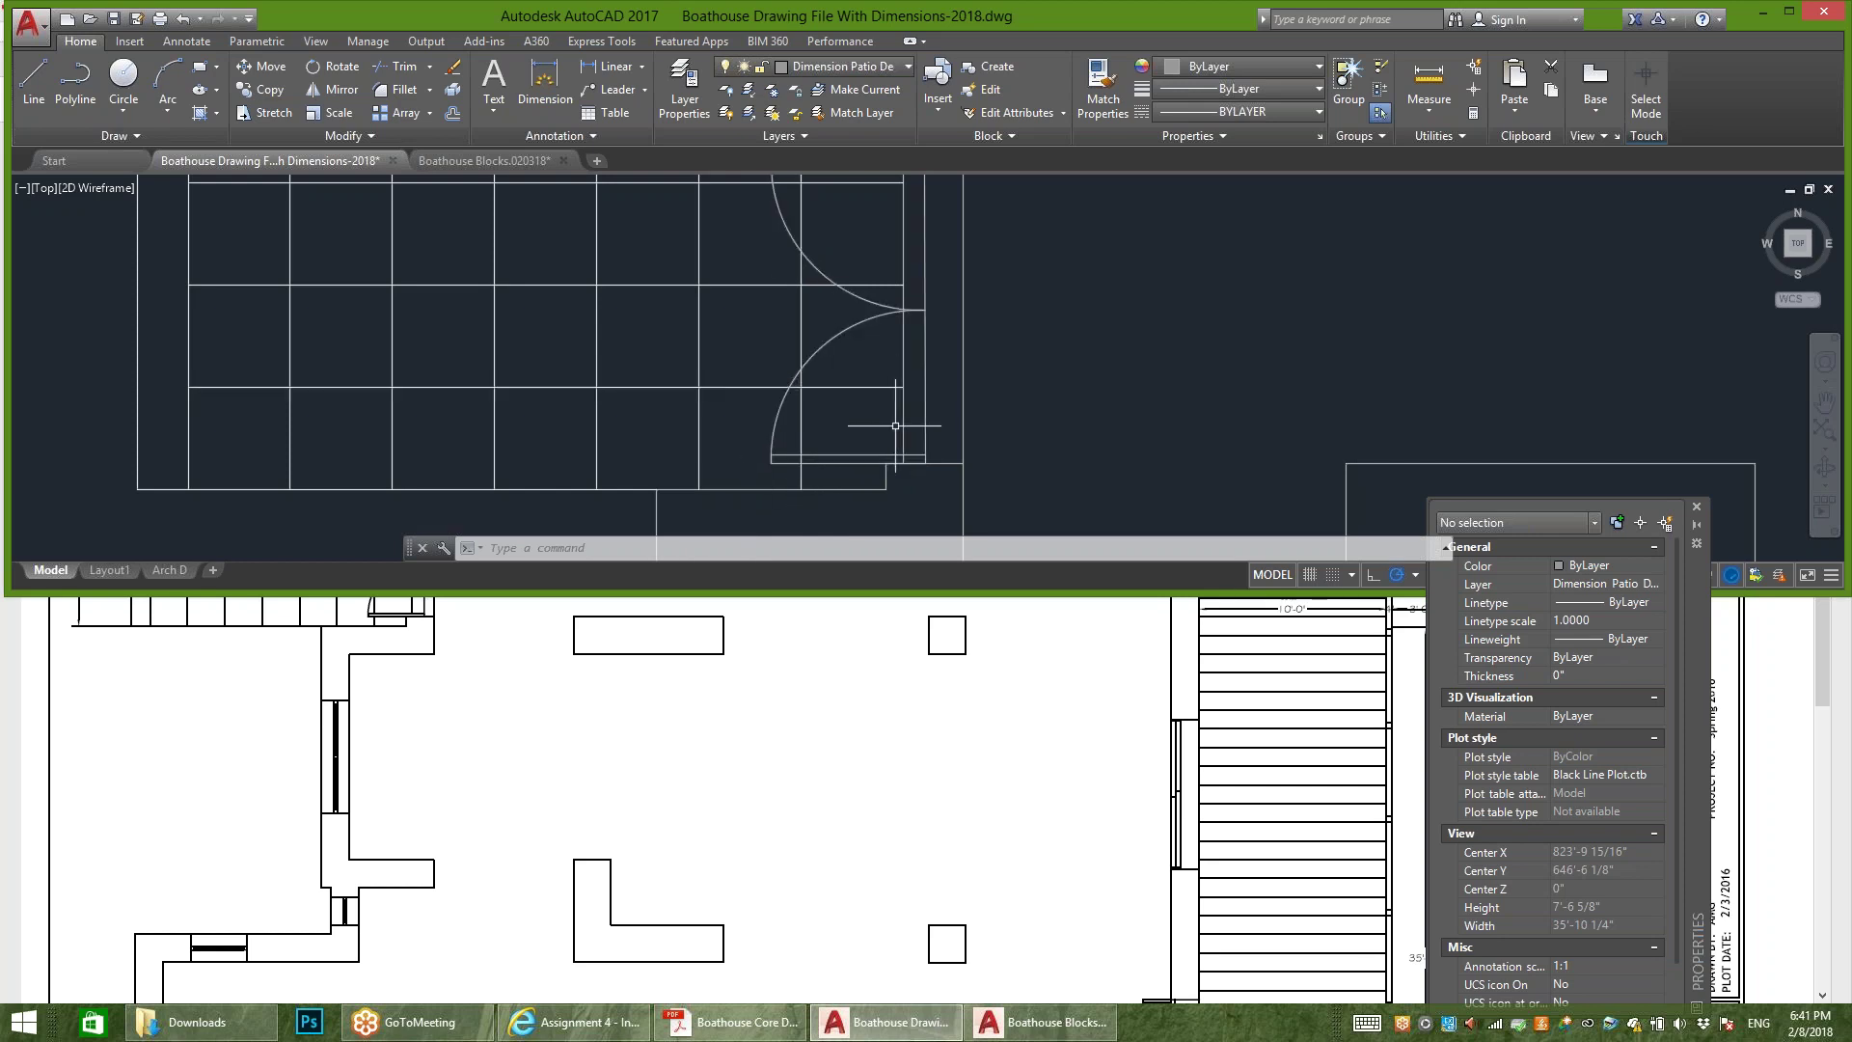
pyautogui.scroll(-2, 869, 473)
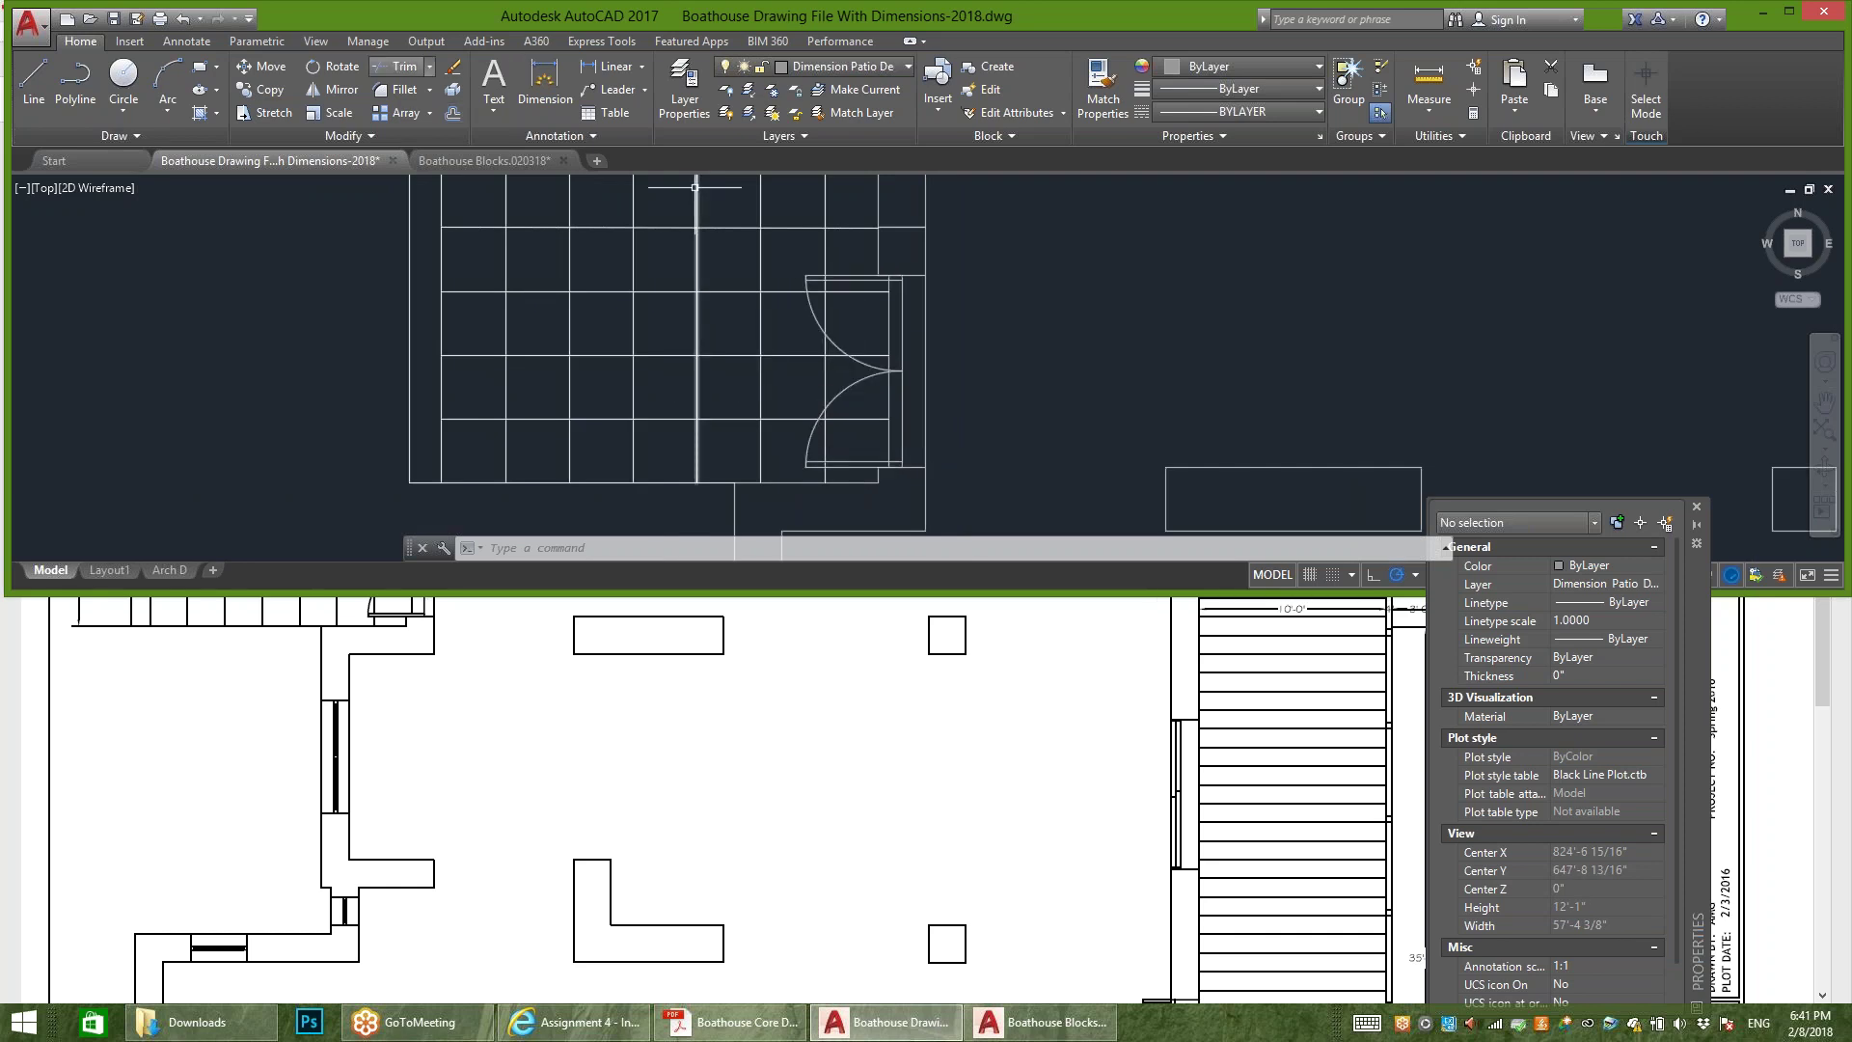
pyautogui.click(404, 66)
pyautogui.scroll(2, 829, 290)
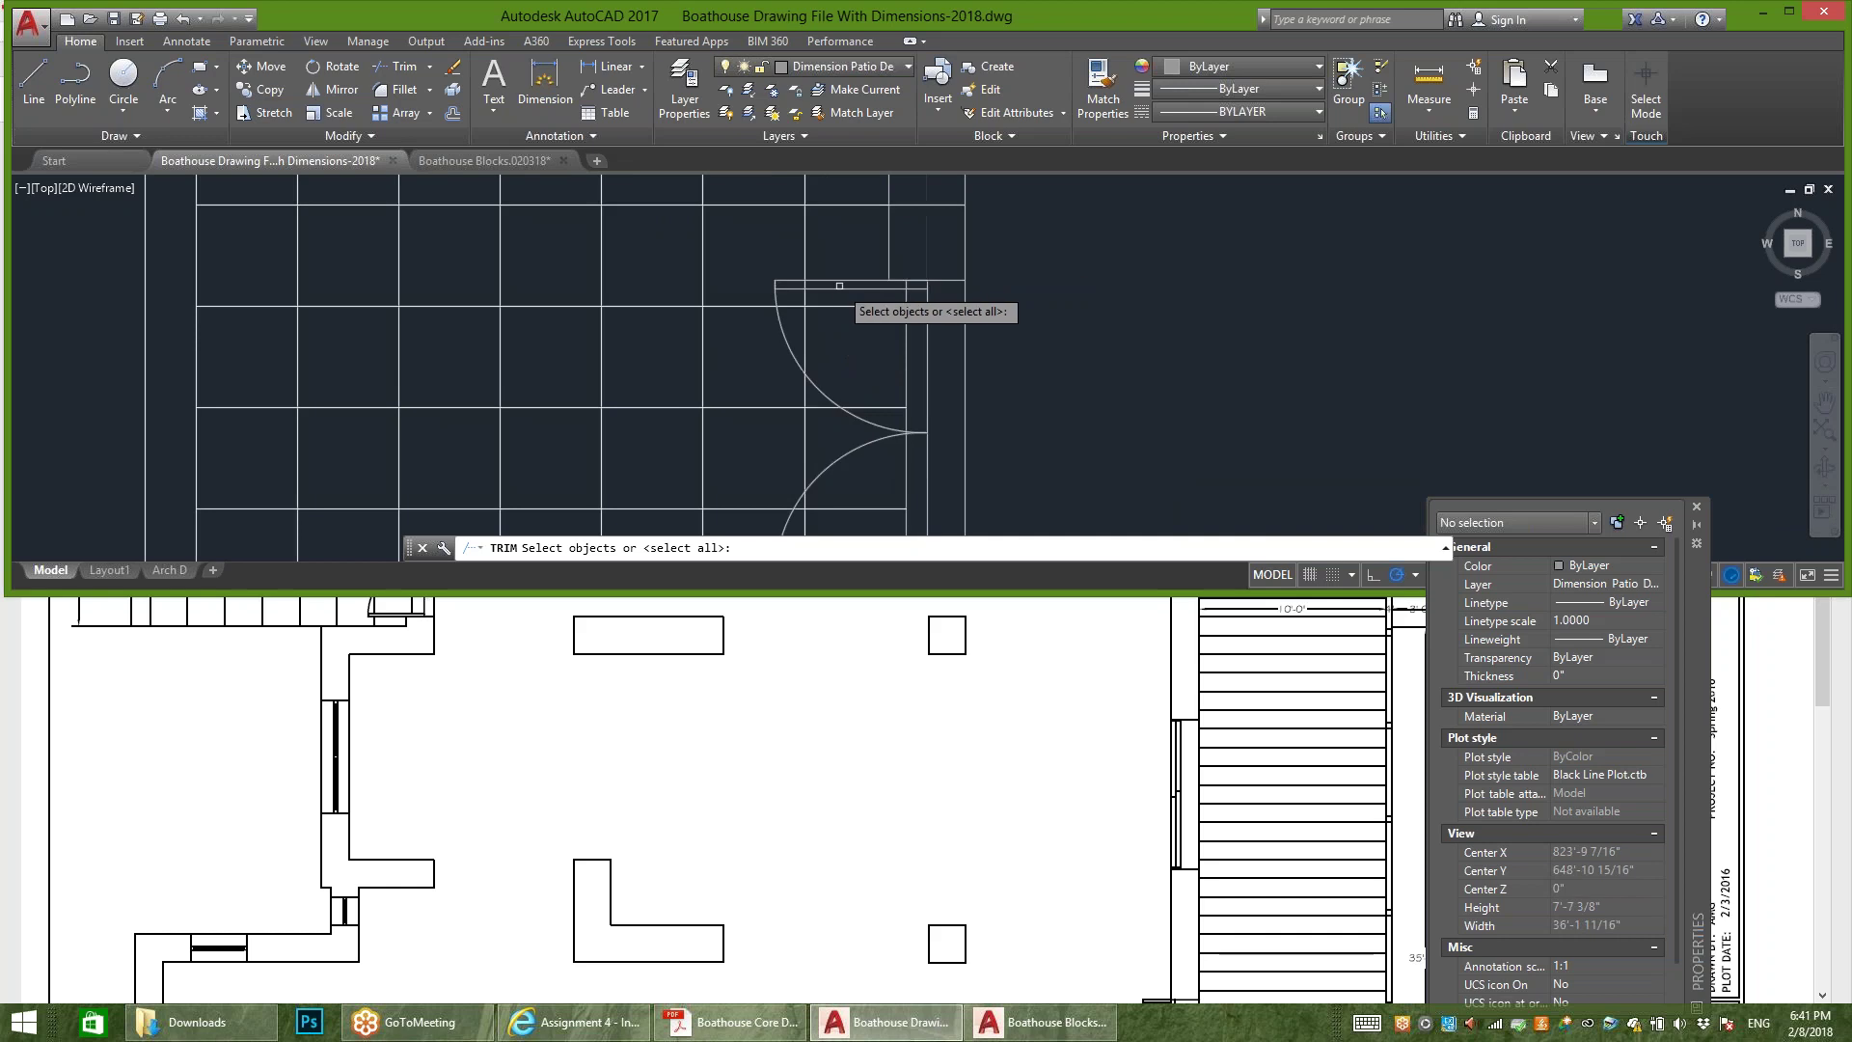
pyautogui.click(844, 290)
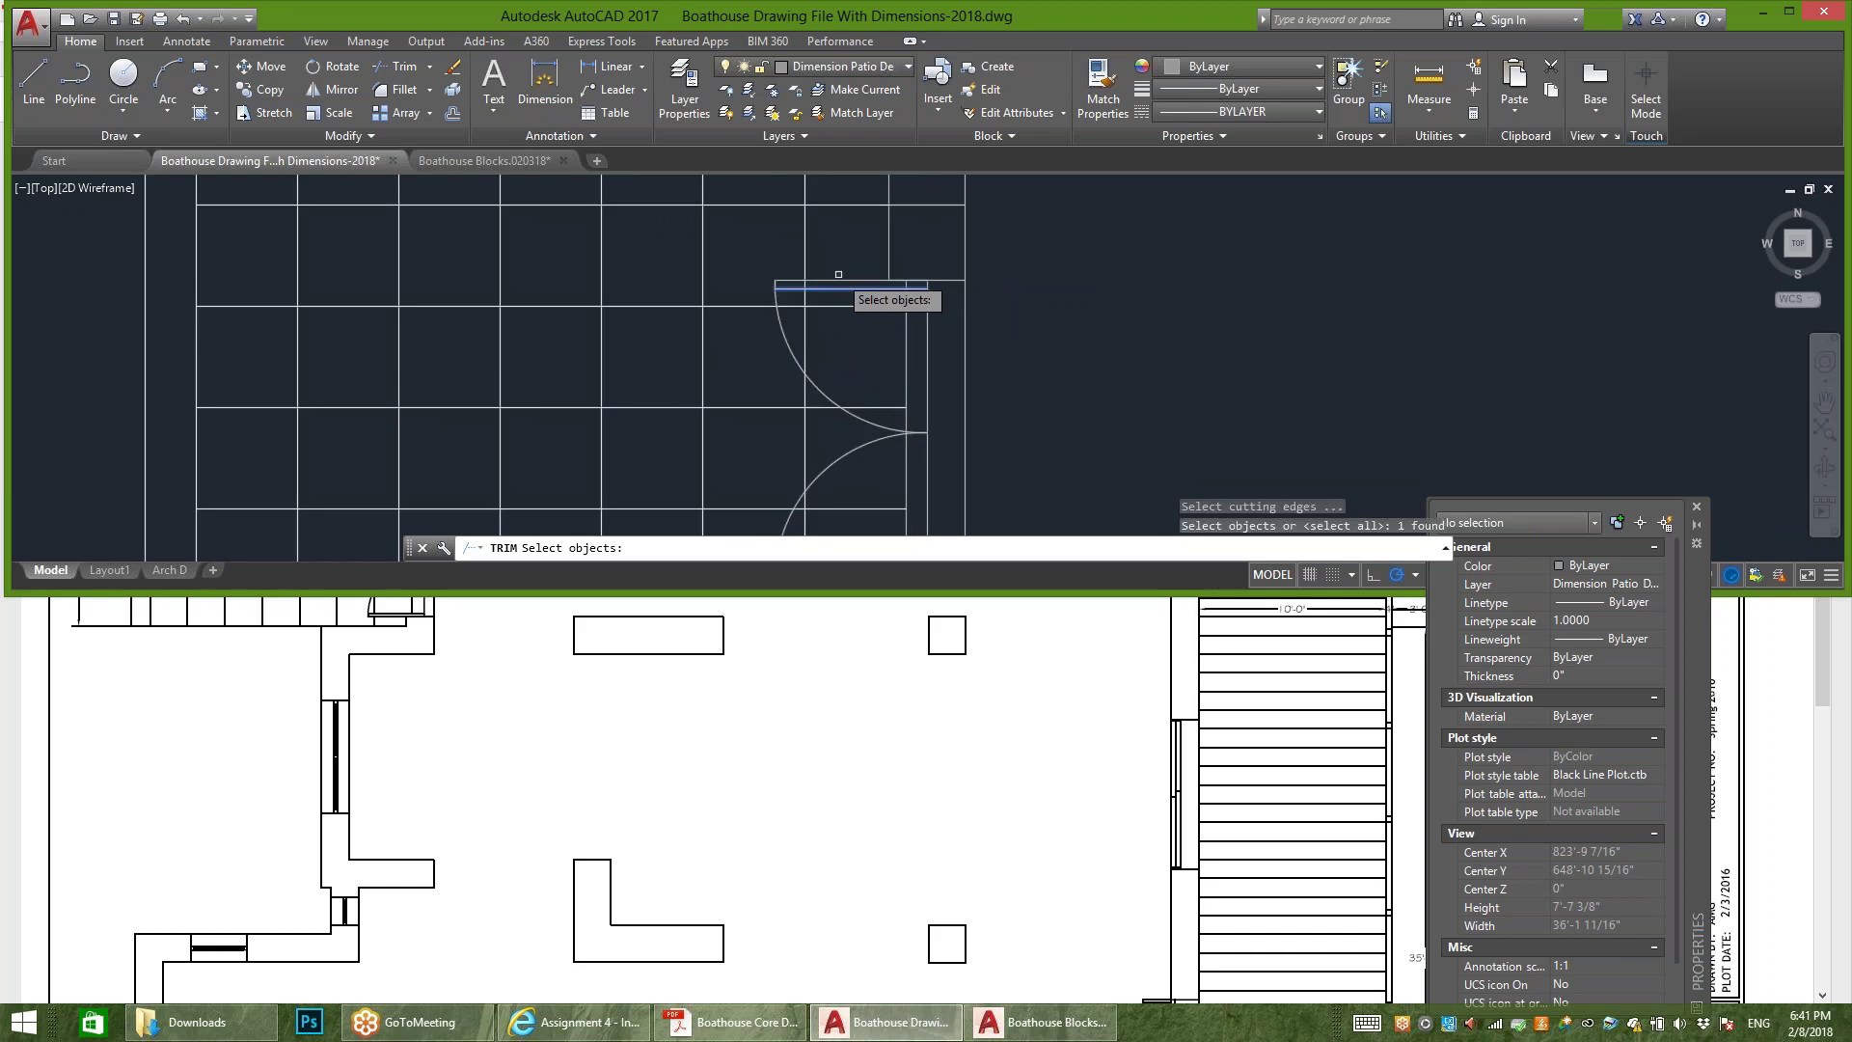
pyautogui.click(831, 282)
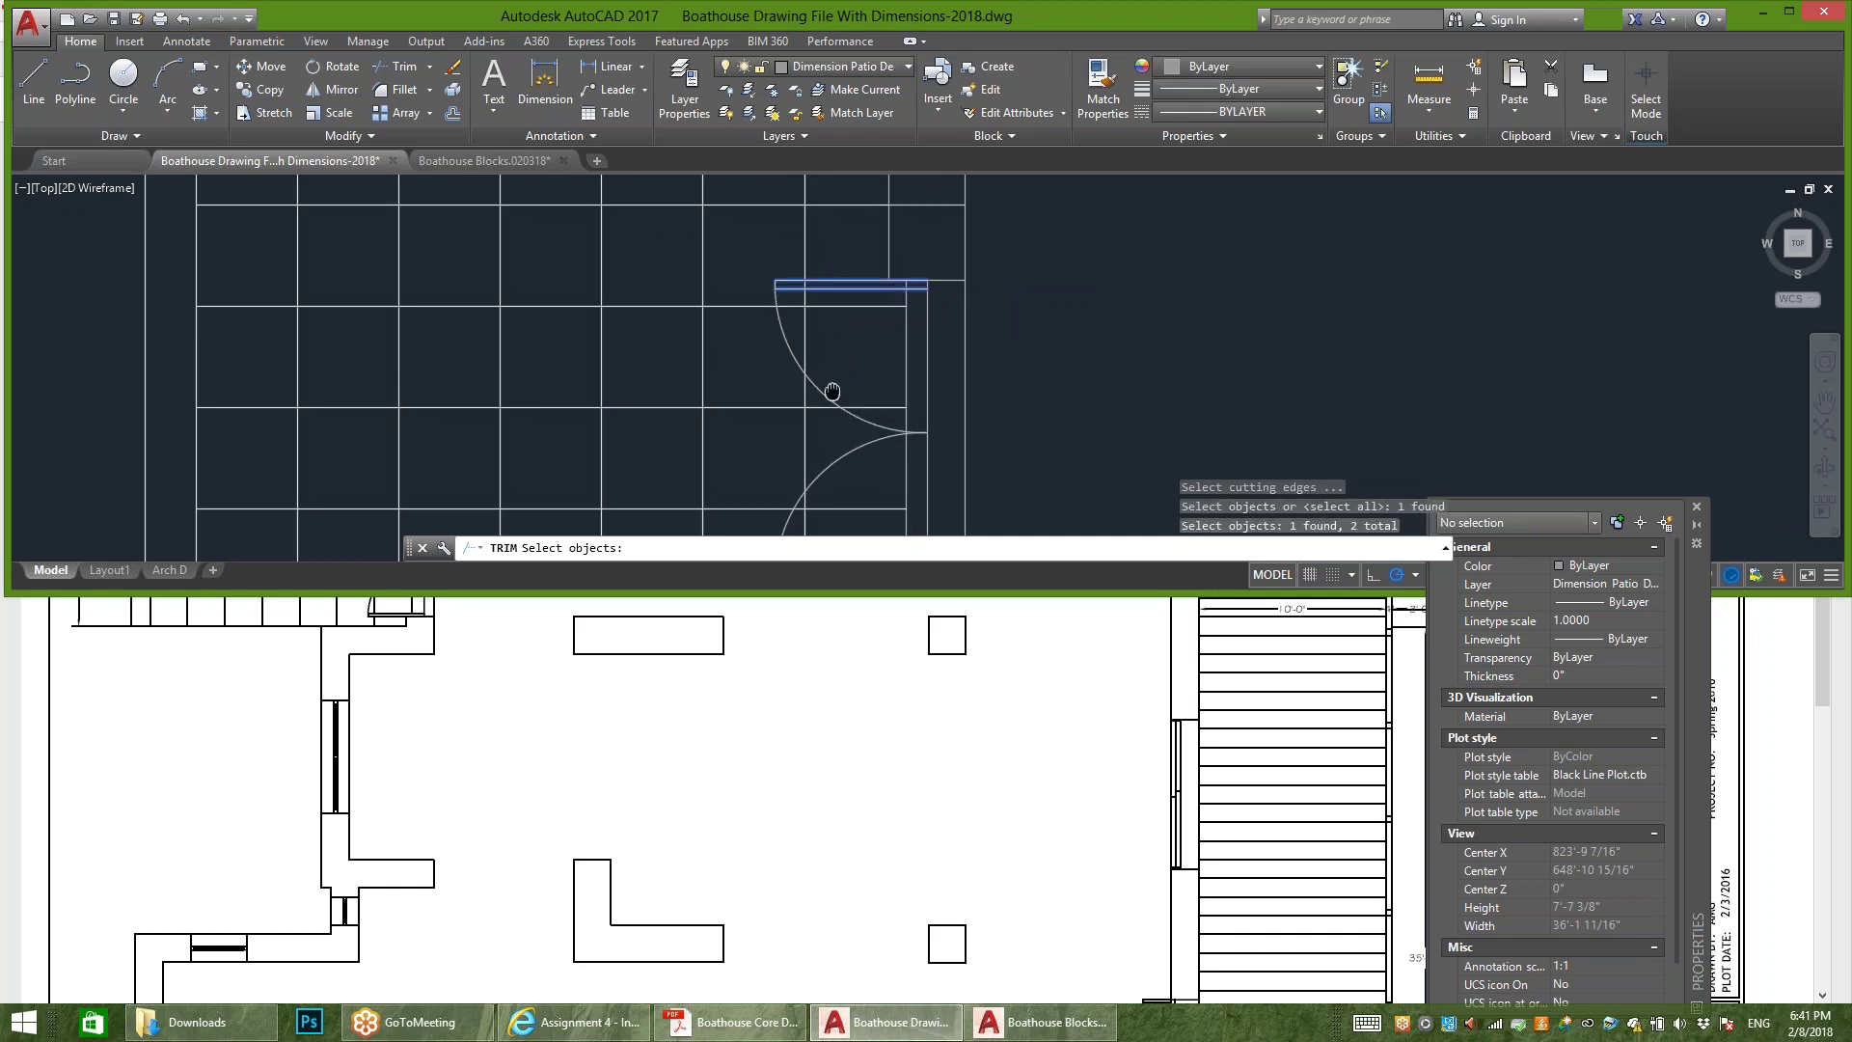
pyautogui.moveTo(830, 390); pyautogui.dragTo(900, 200, button='middle')
pyautogui.click(914, 393)
pyautogui.click(916, 397)
pyautogui.click(896, 396)
pyautogui.click(891, 393)
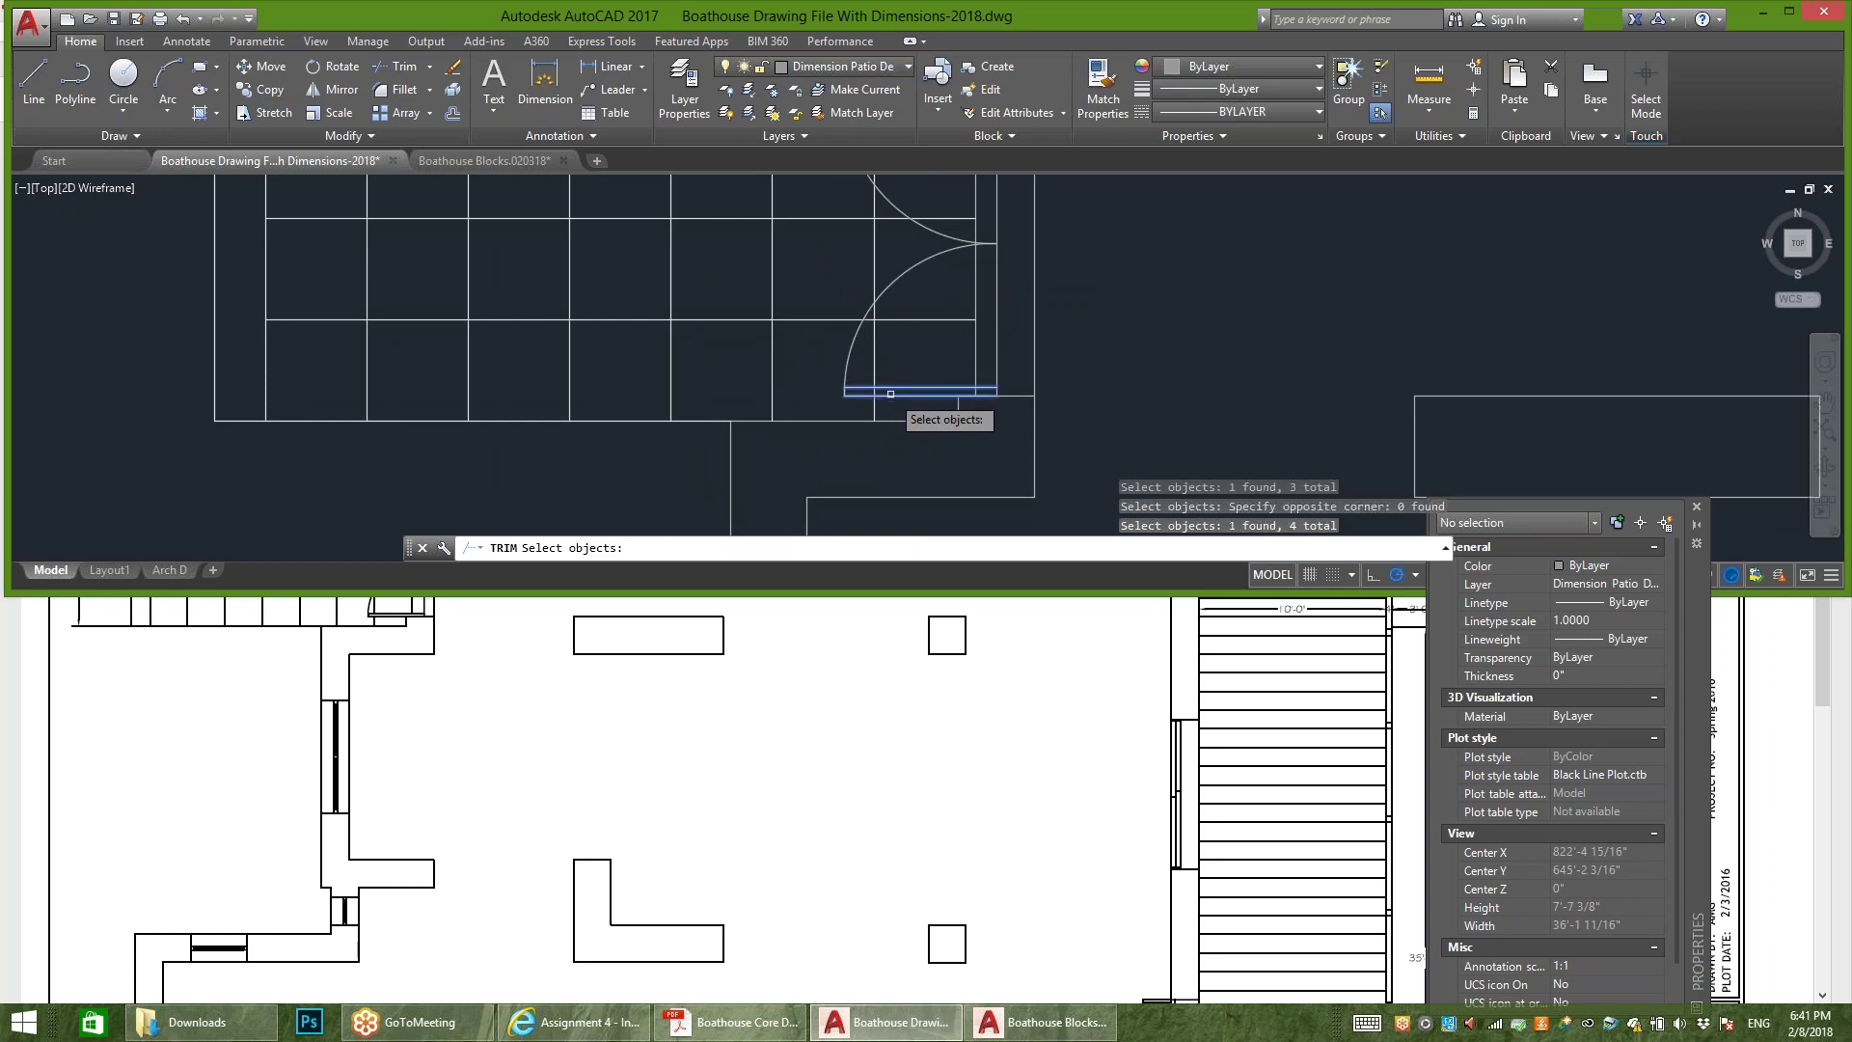
pyautogui.scroll(-2, 889, 439)
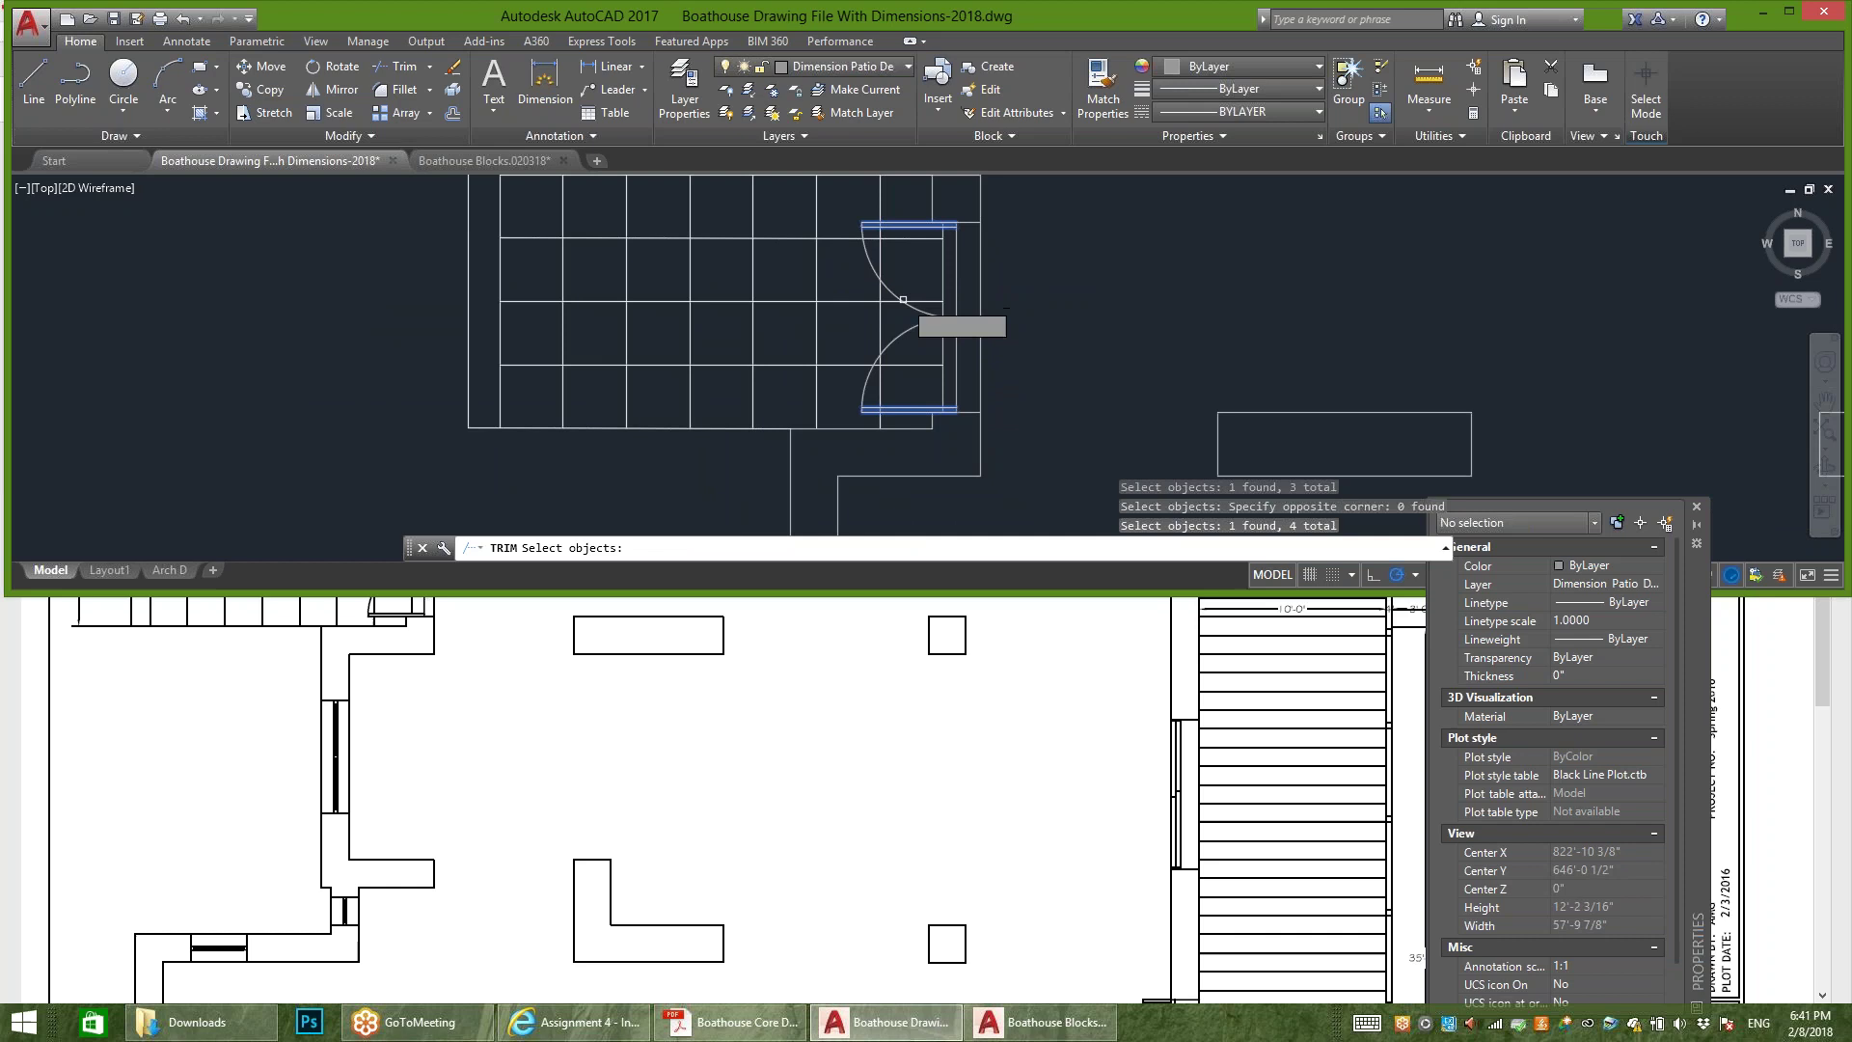
pyautogui.press('Return')
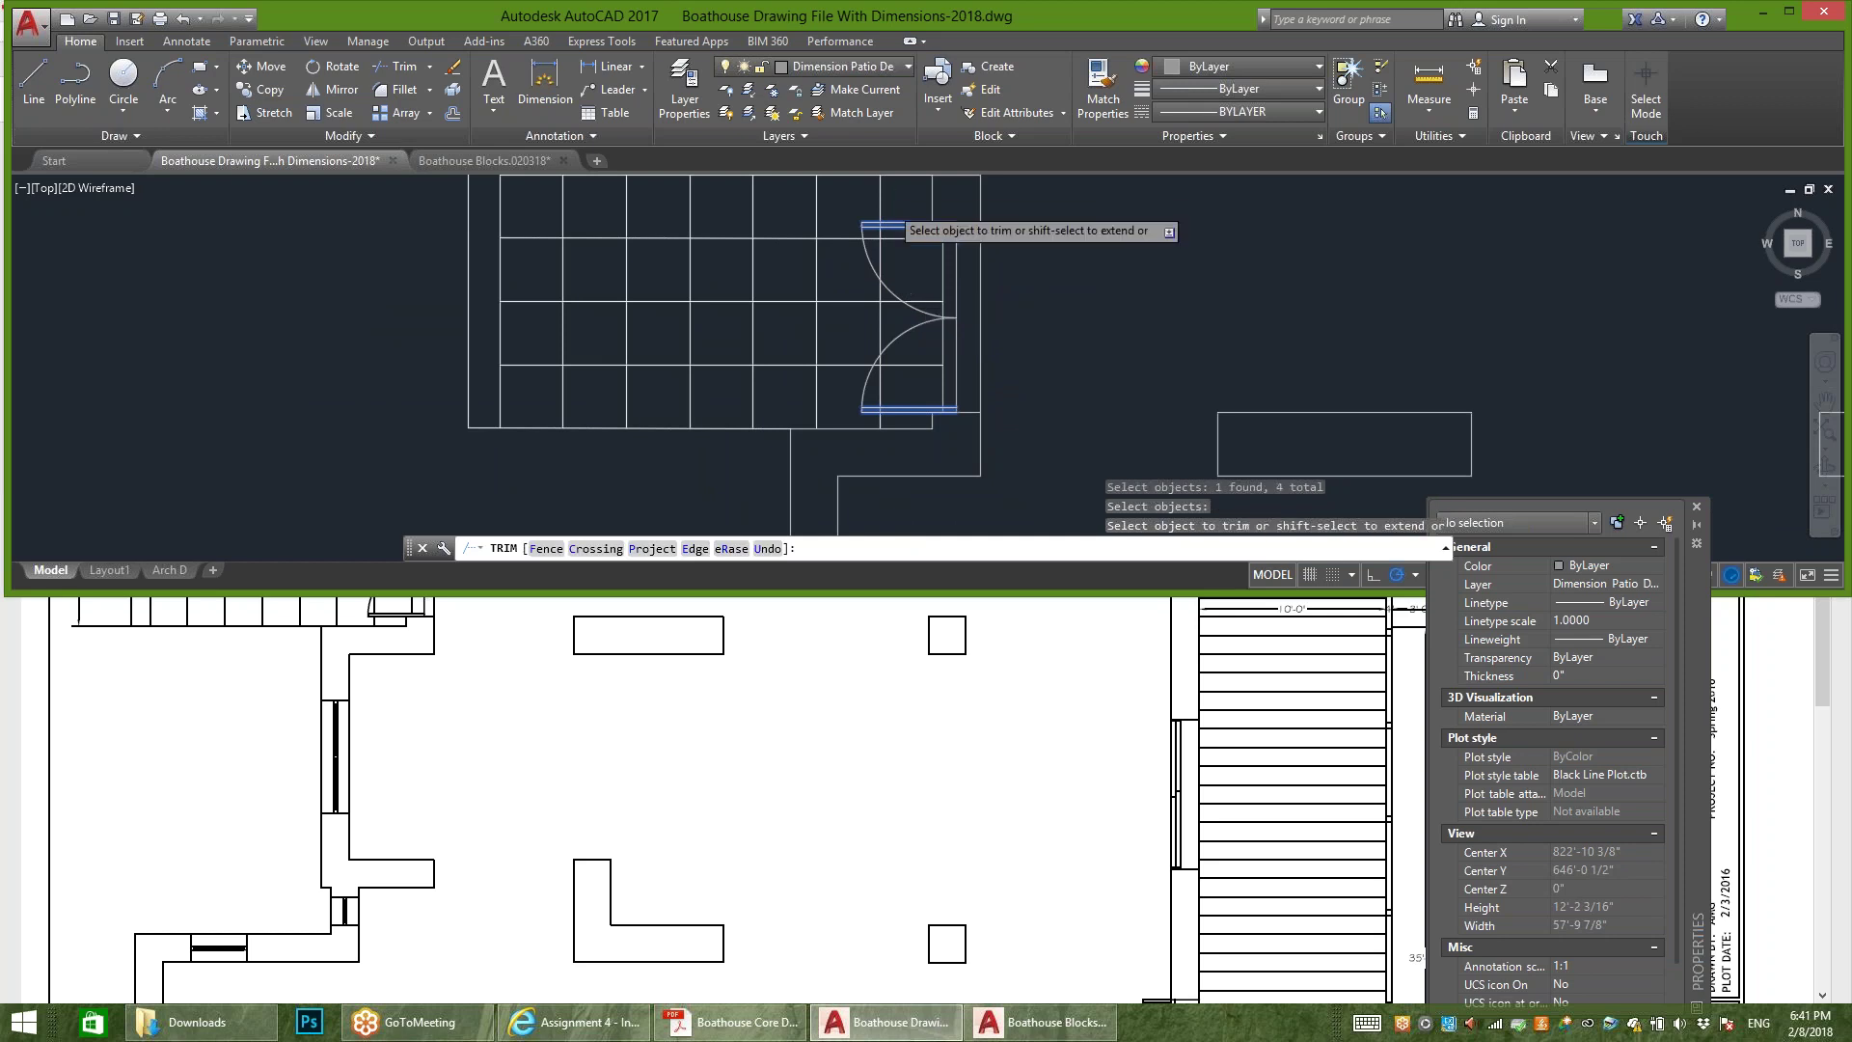
pyautogui.scroll(6, 883, 227)
pyautogui.scroll(-4, 781, 328)
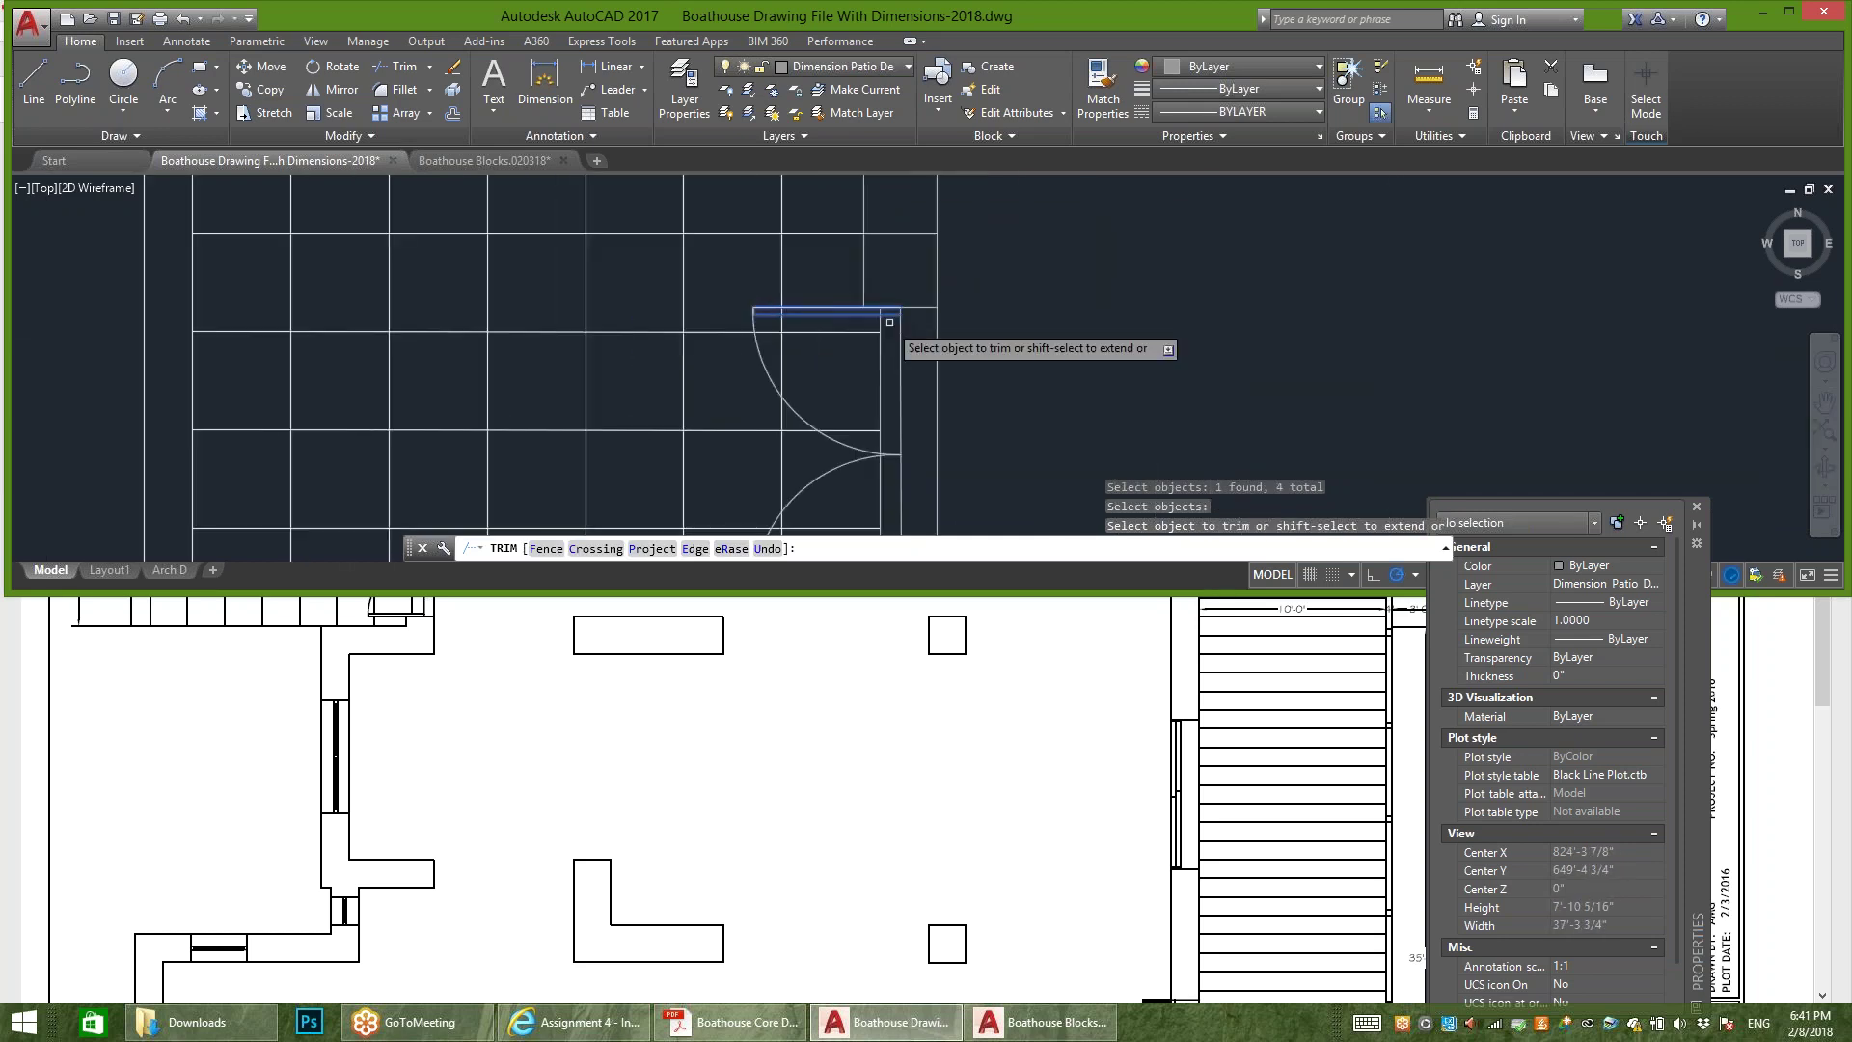
pyautogui.scroll(5, 757, 309)
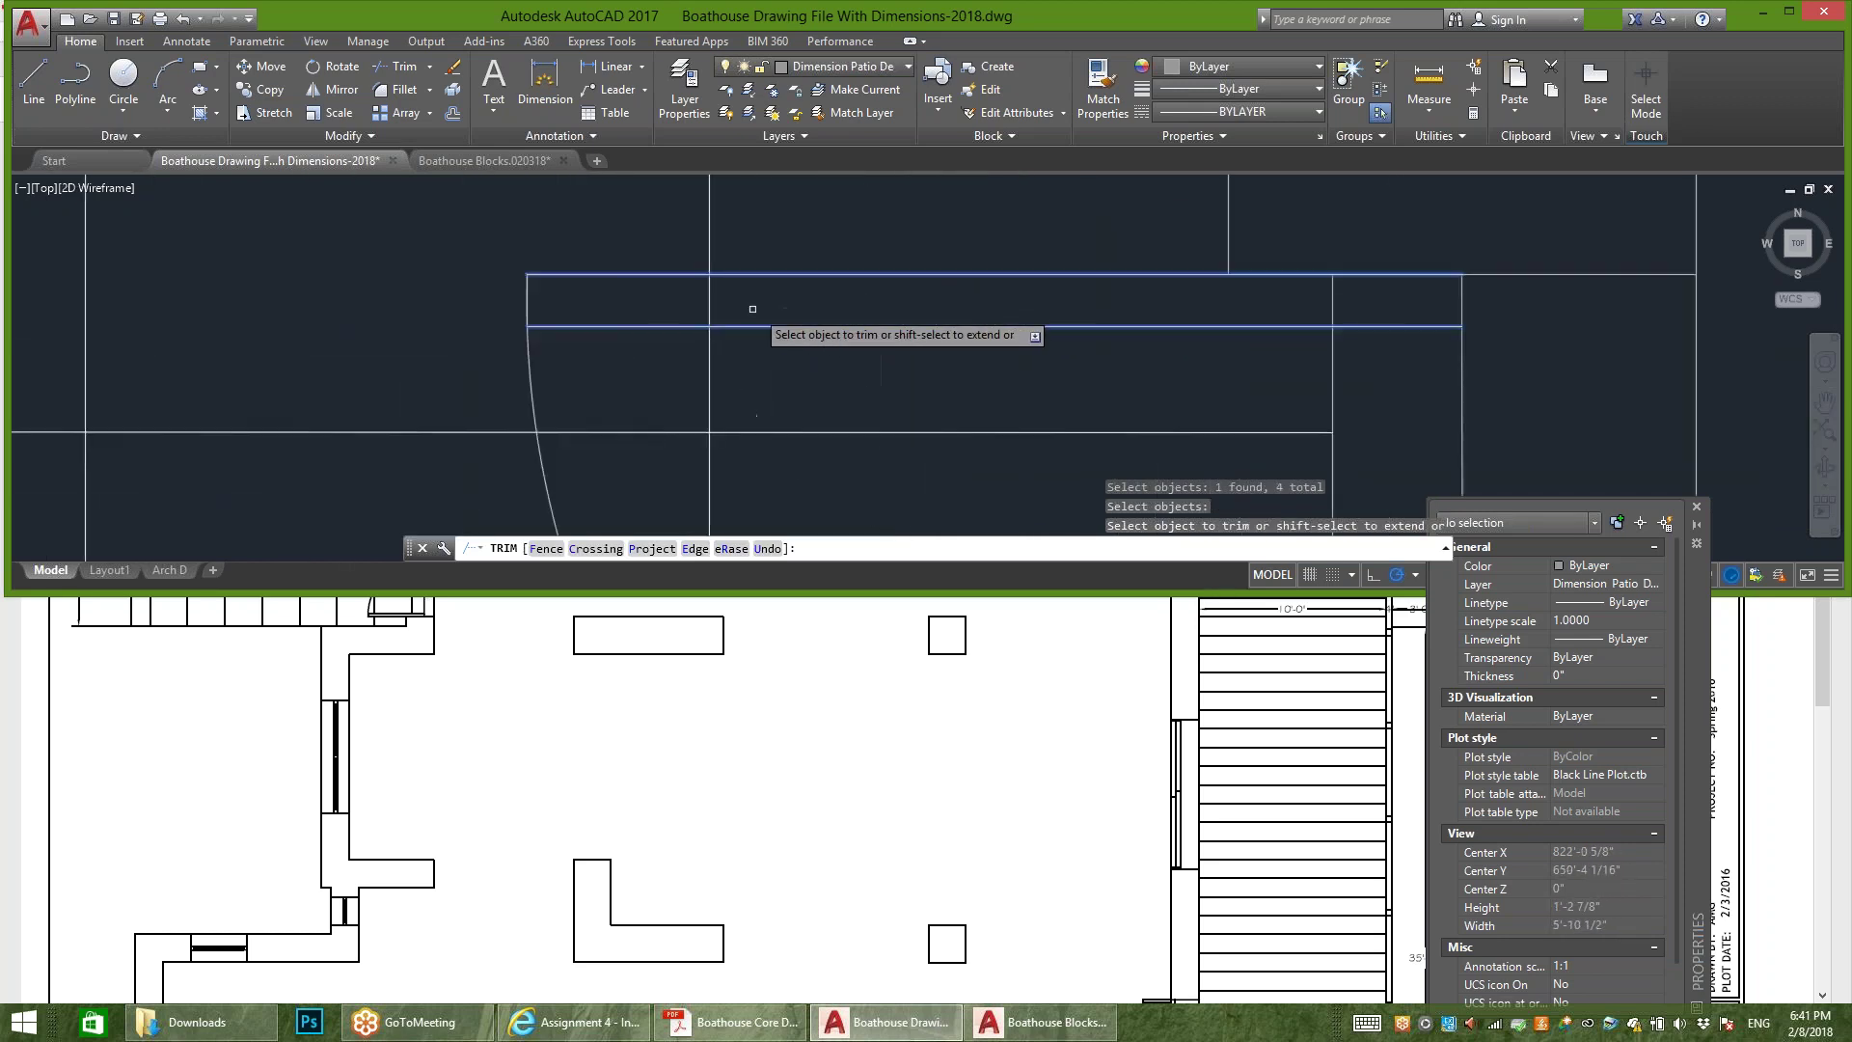
pyautogui.click(710, 294)
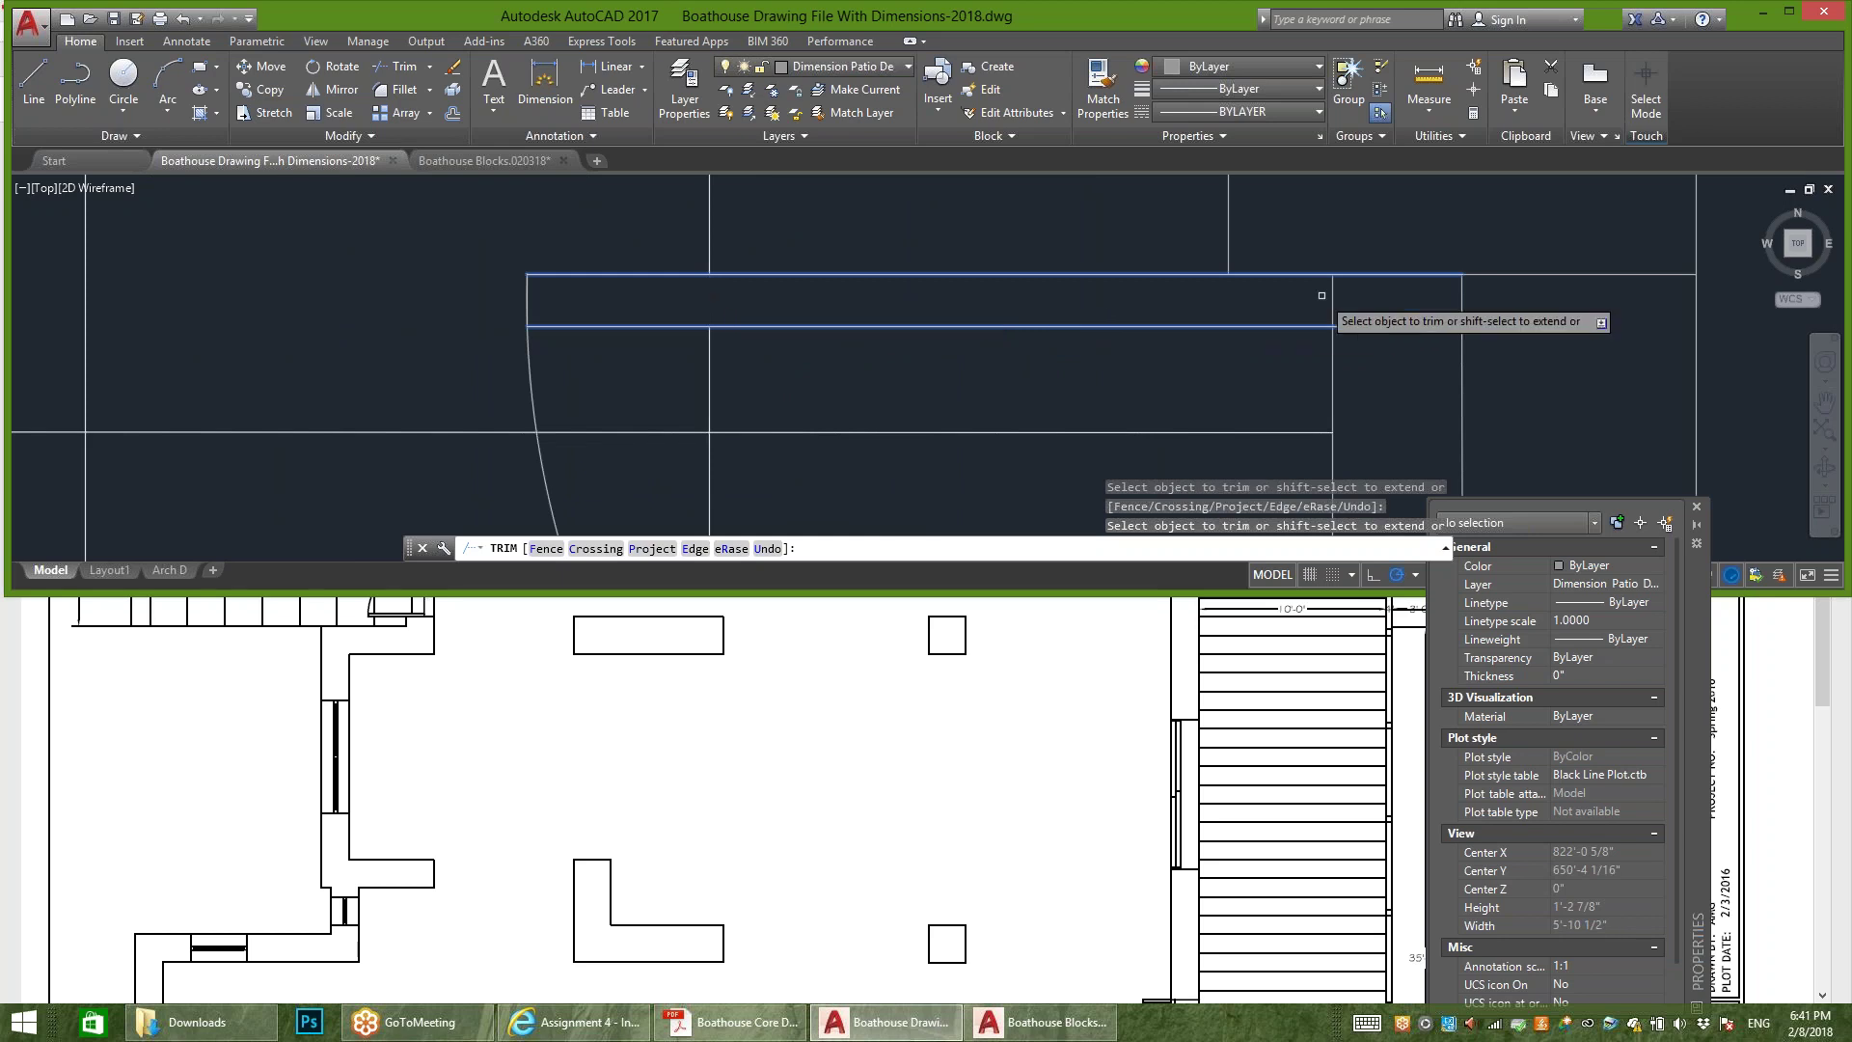
# Step: Trim the same vertical grid line out of the lower door leaf and finish trimming
pyautogui.scroll(-4, 1196, 318)
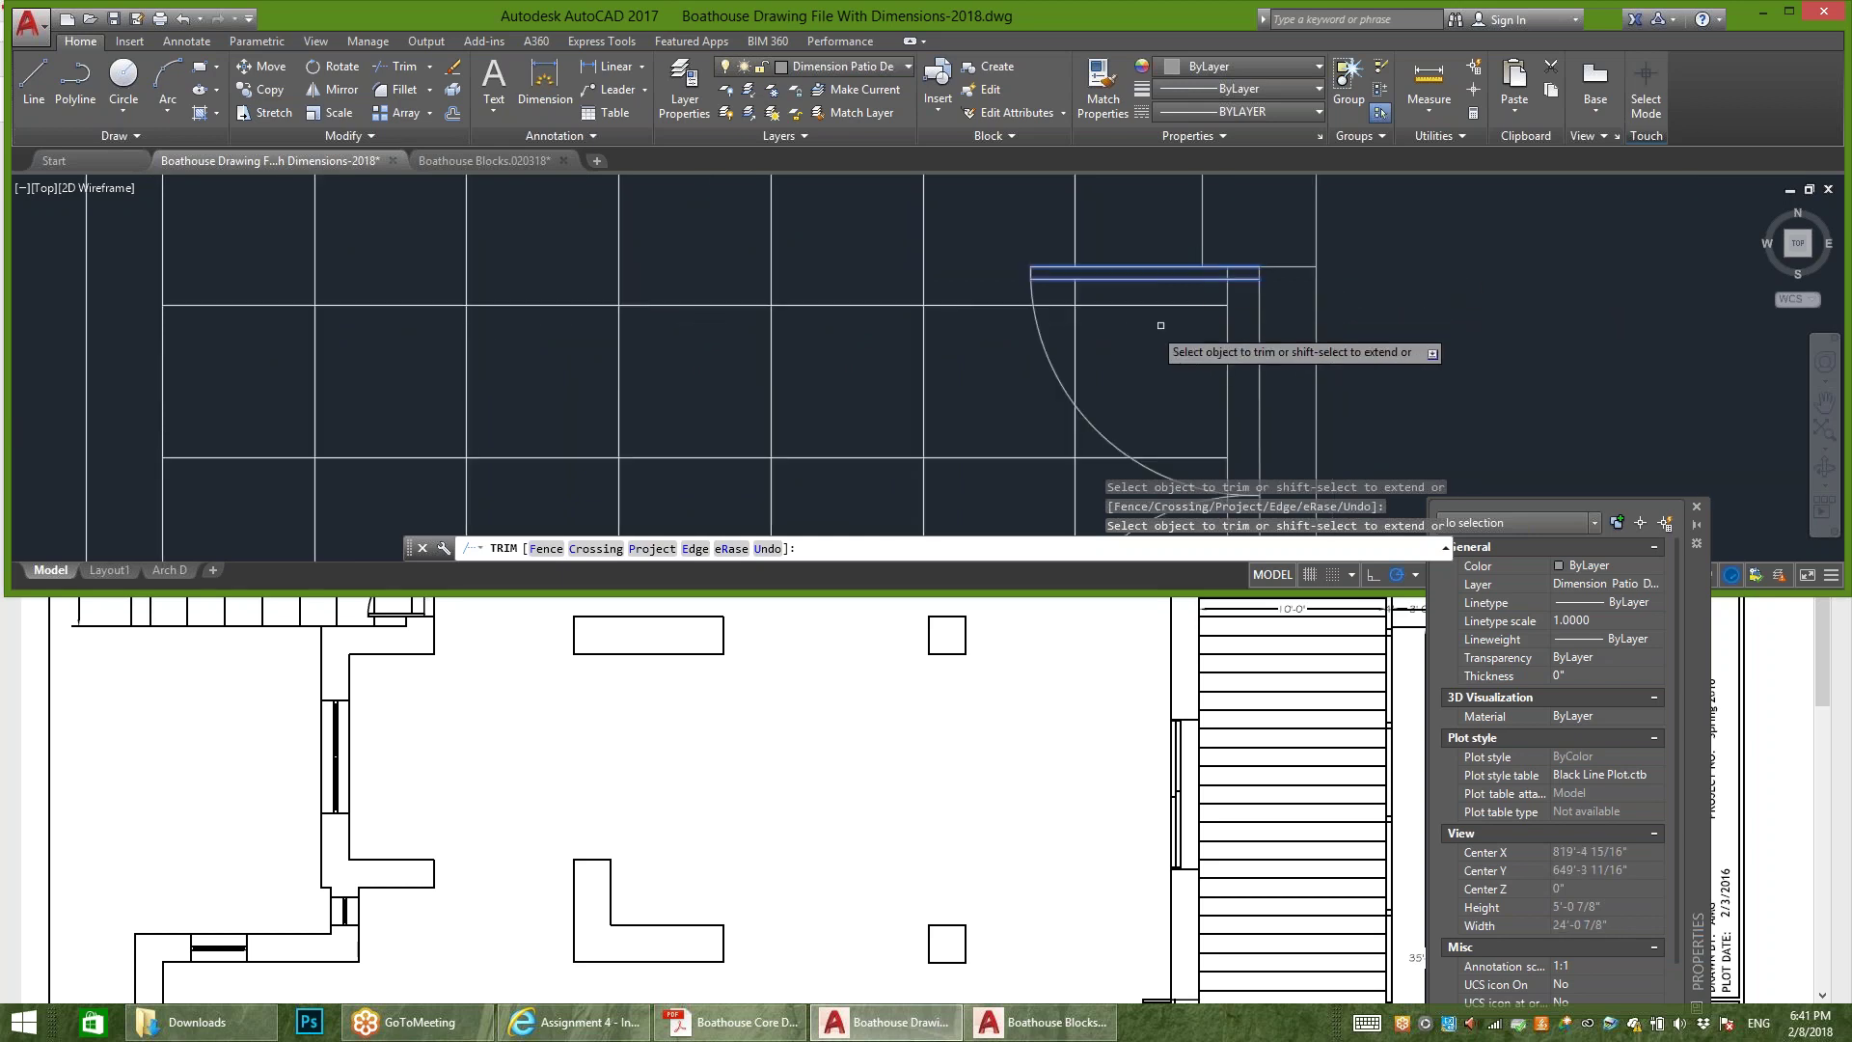
pyautogui.scroll(-3, 1160, 326)
pyautogui.scroll(3, 1213, 304)
pyautogui.scroll(2, 1213, 304)
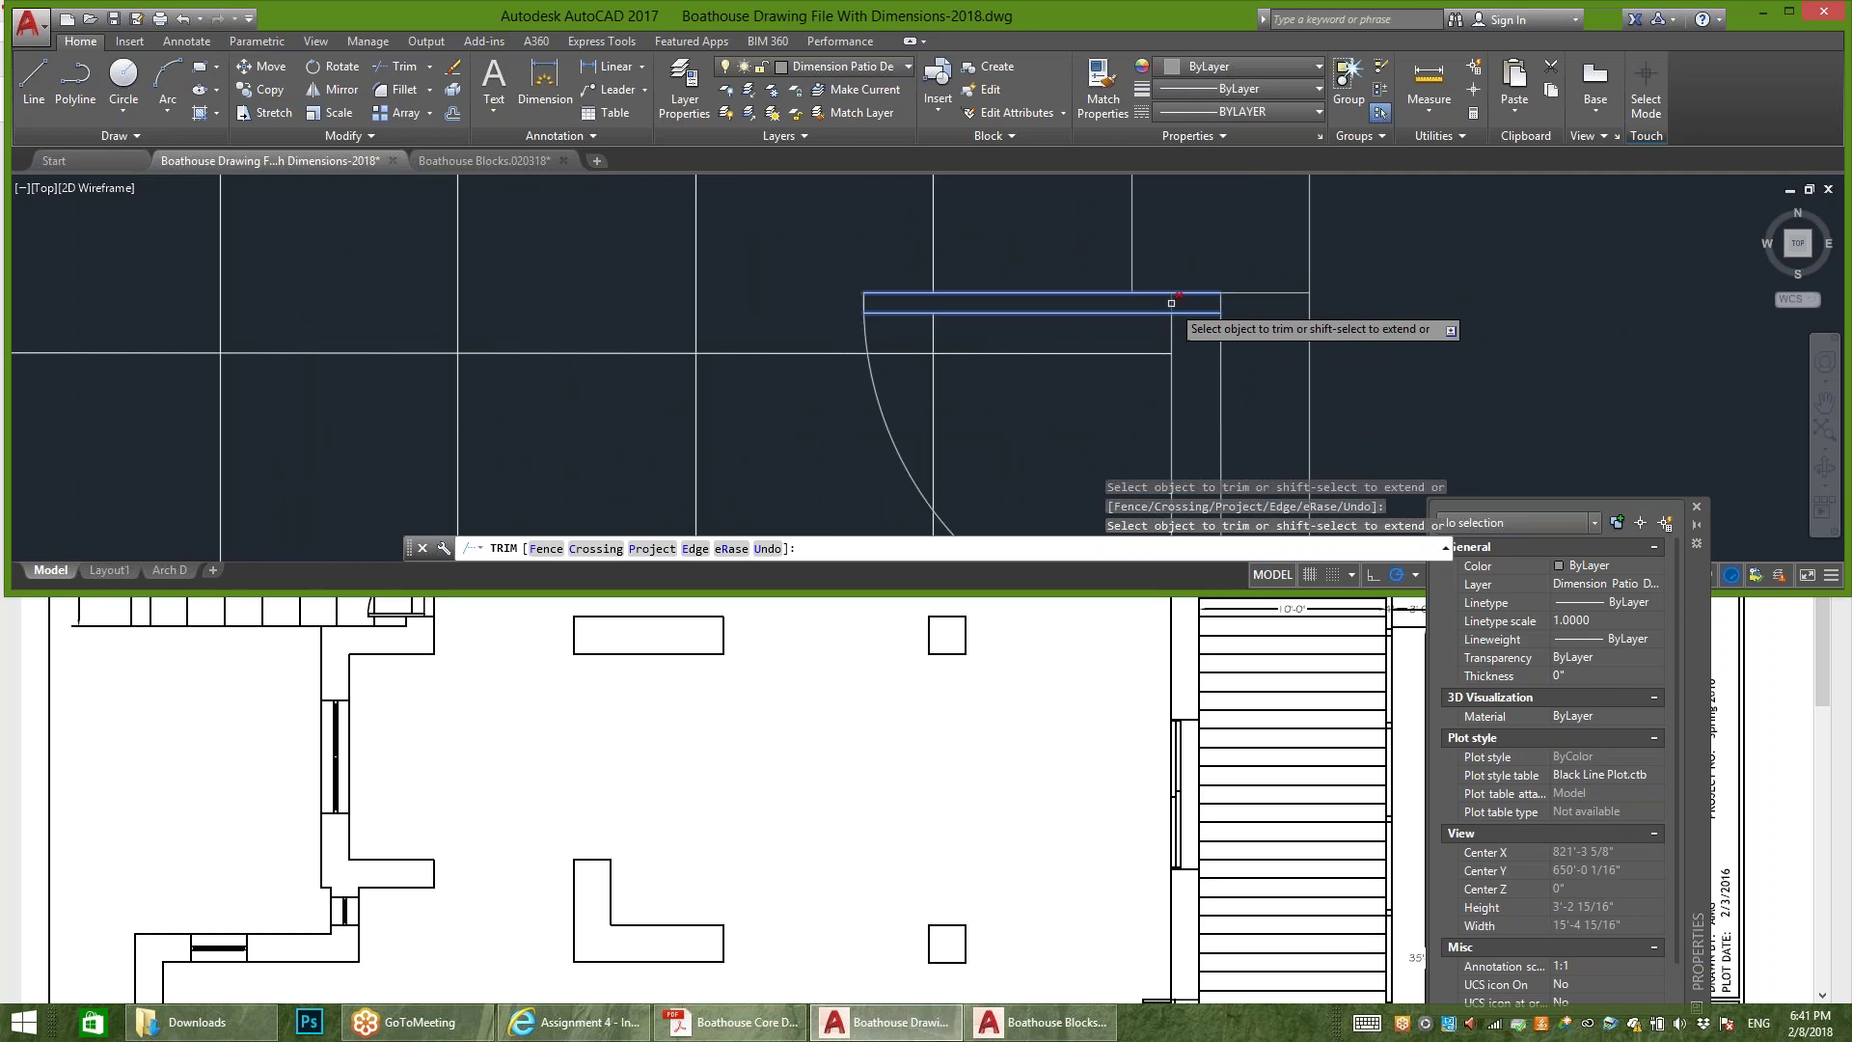
pyautogui.scroll(-3, 1172, 303)
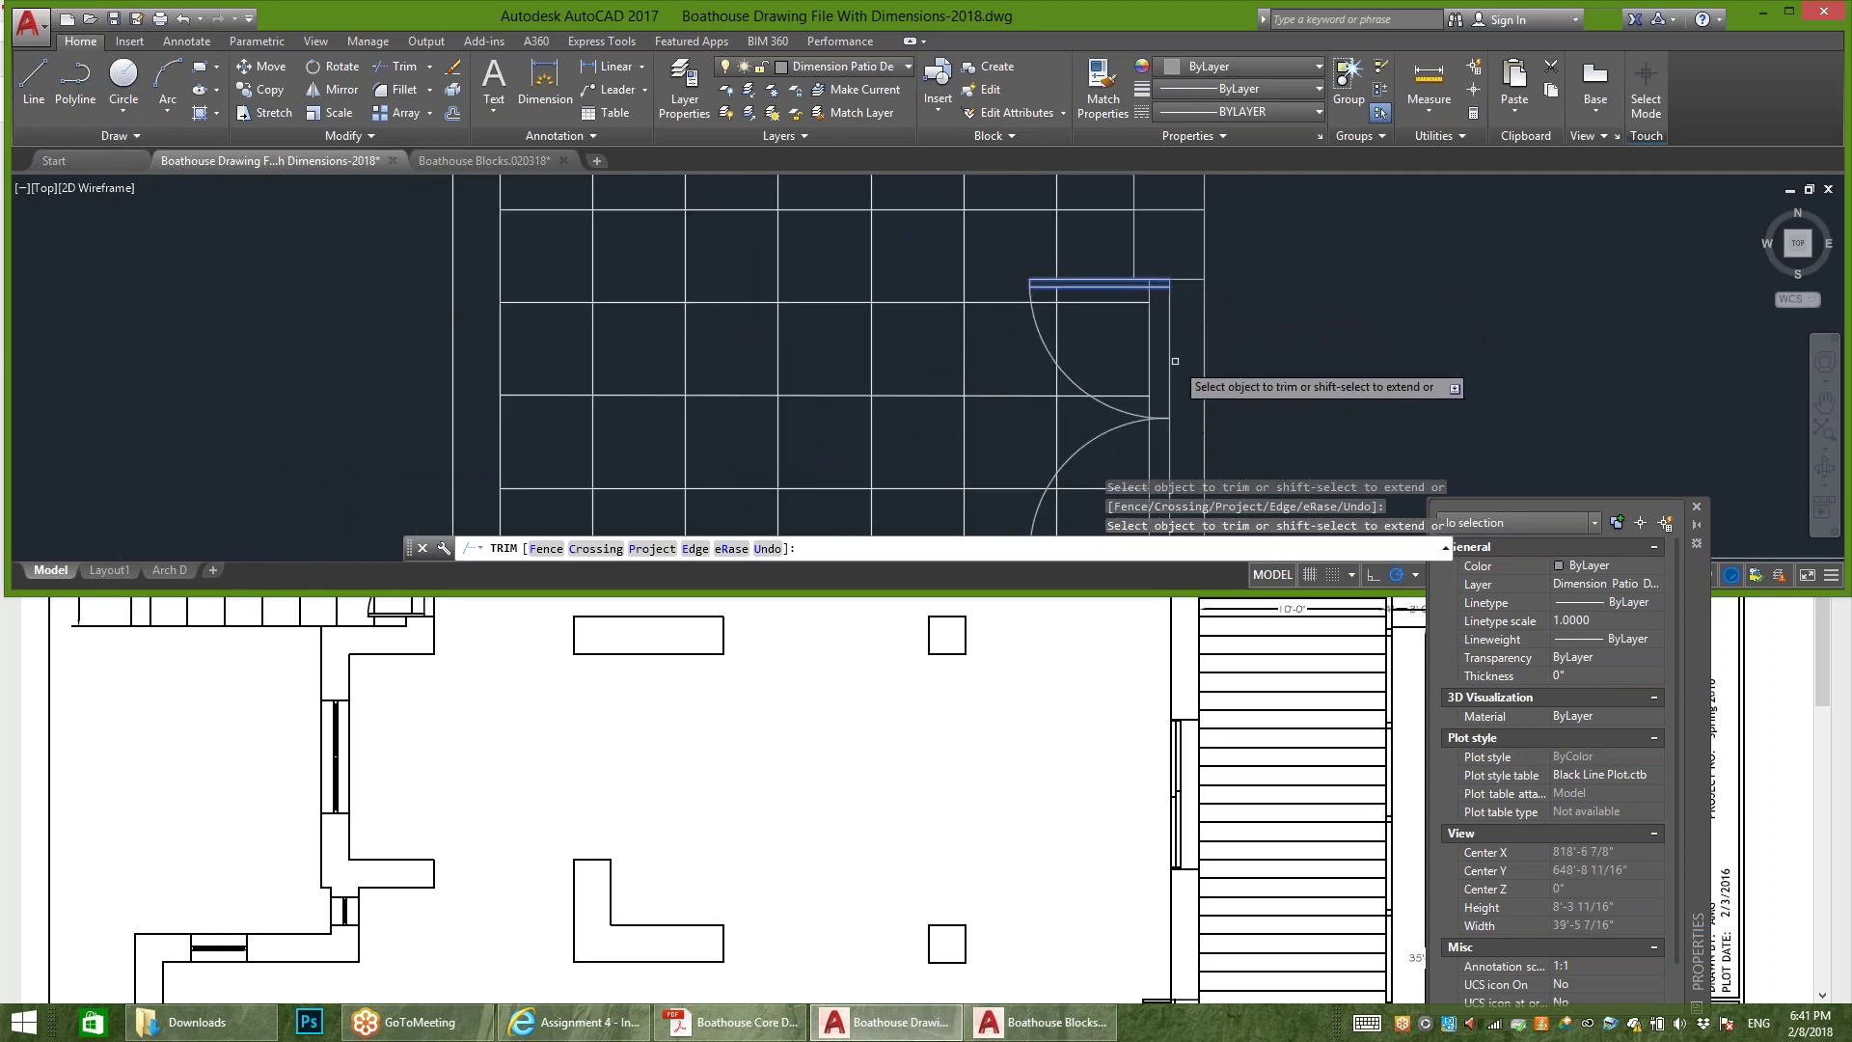
pyautogui.scroll(2, 1150, 287)
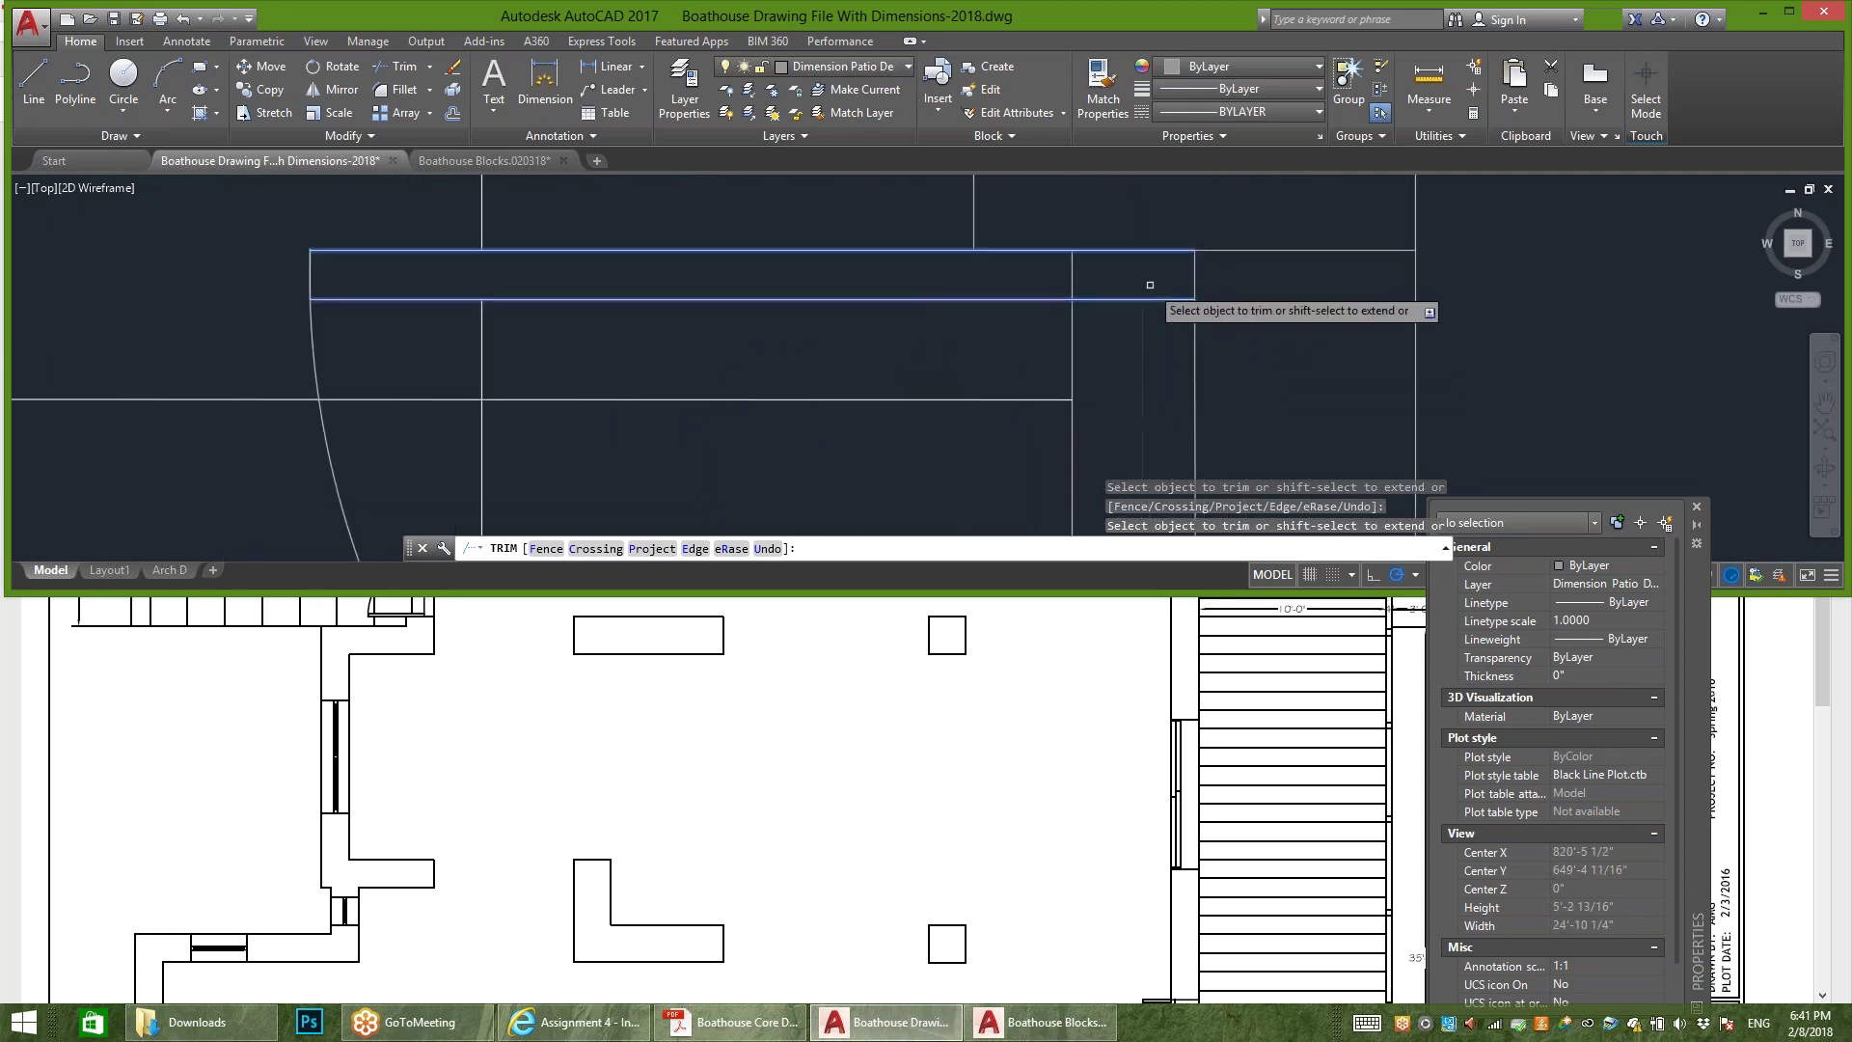
pyautogui.scroll(-4, 1074, 265)
pyautogui.scroll(-2, 1083, 319)
pyautogui.moveTo(1084, 346)
pyautogui.mouseDown(button='middle')
pyautogui.moveTo(1120, 310)
pyautogui.moveTo(1121, 215)
pyautogui.mouseUp(button='middle')
pyautogui.scroll(5, 1057, 396)
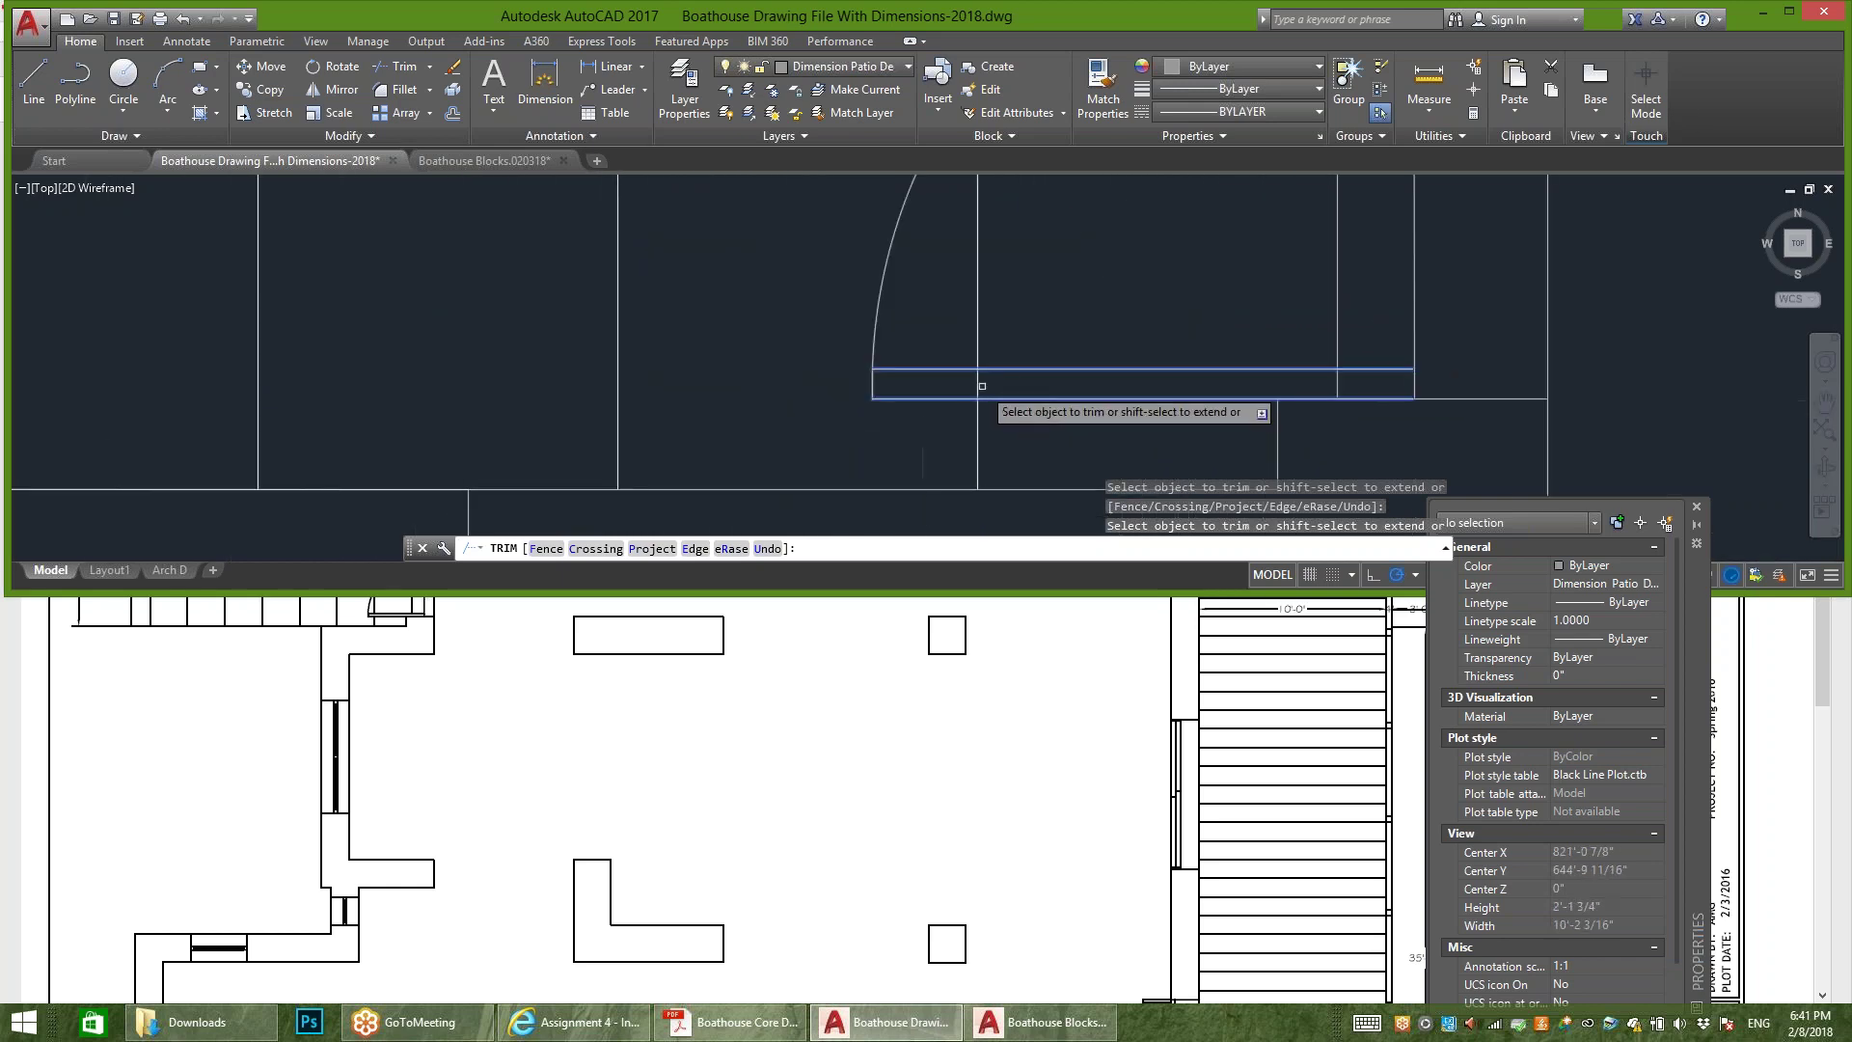
pyautogui.click(977, 384)
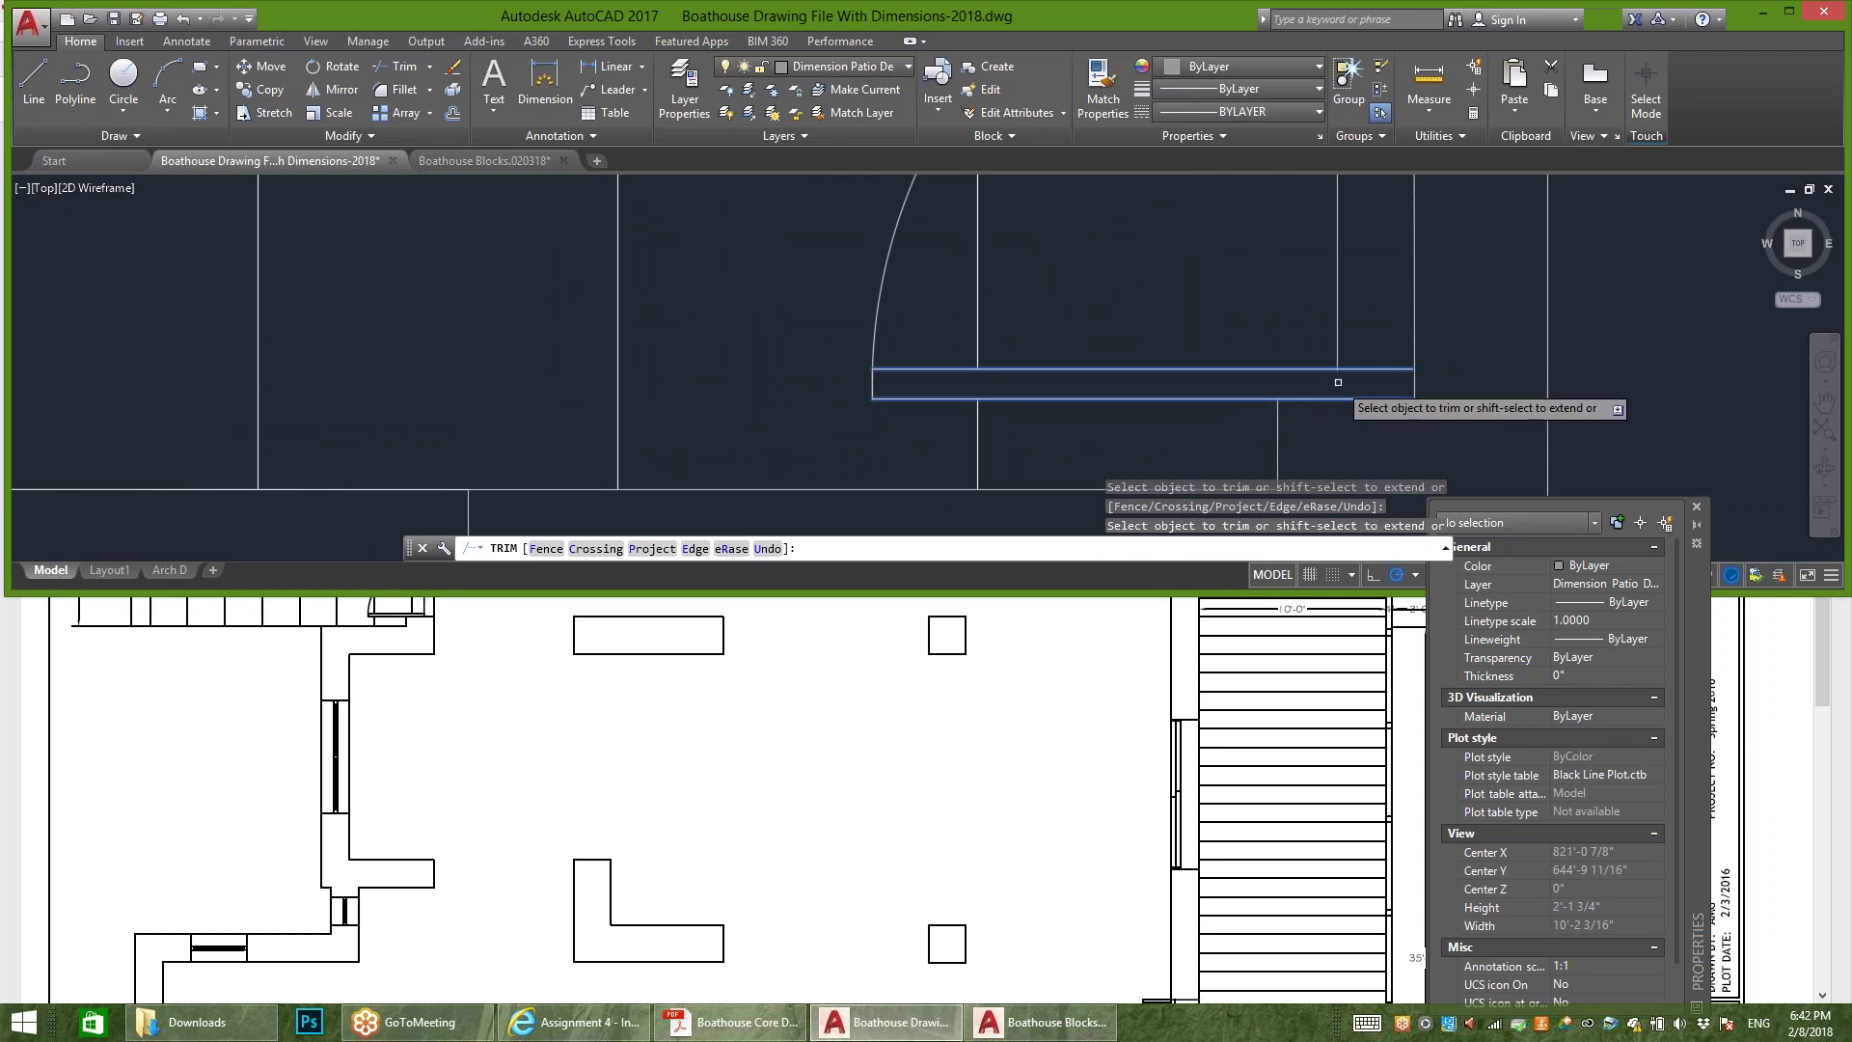
pyautogui.scroll(-5, 1338, 382)
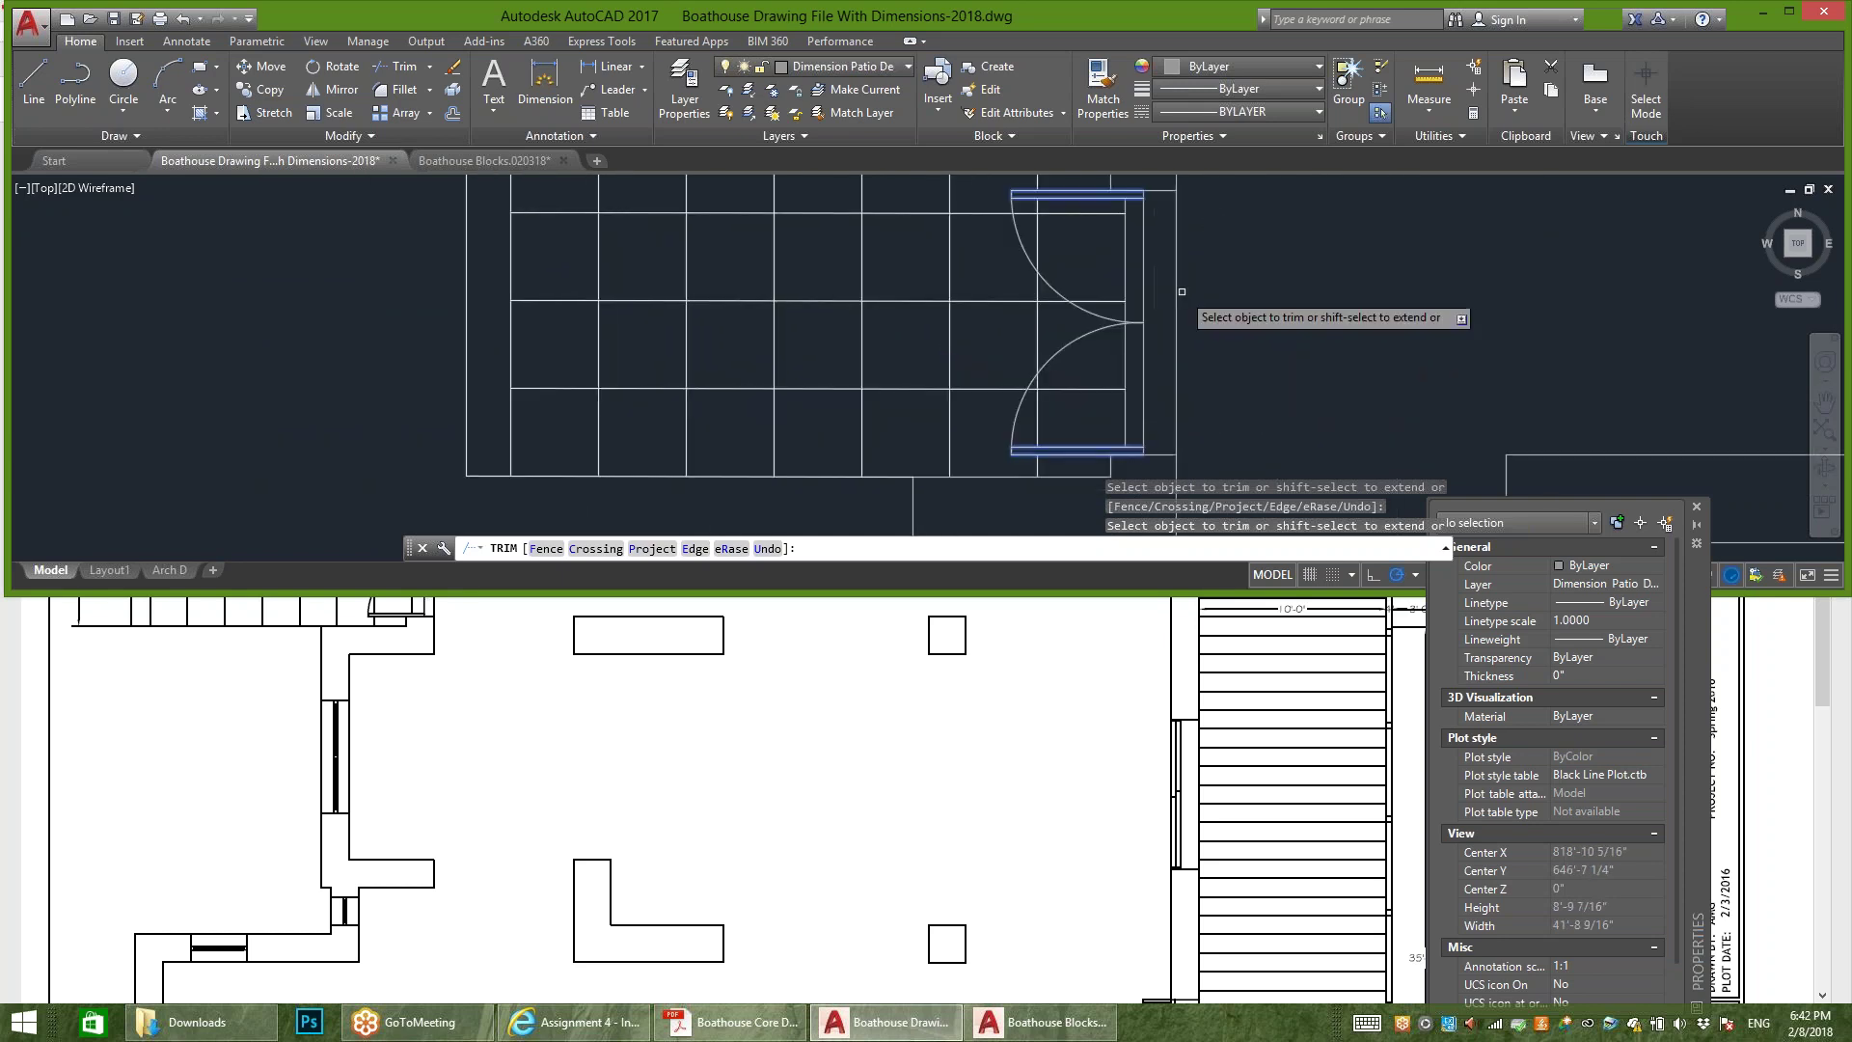
pyautogui.press('Return')
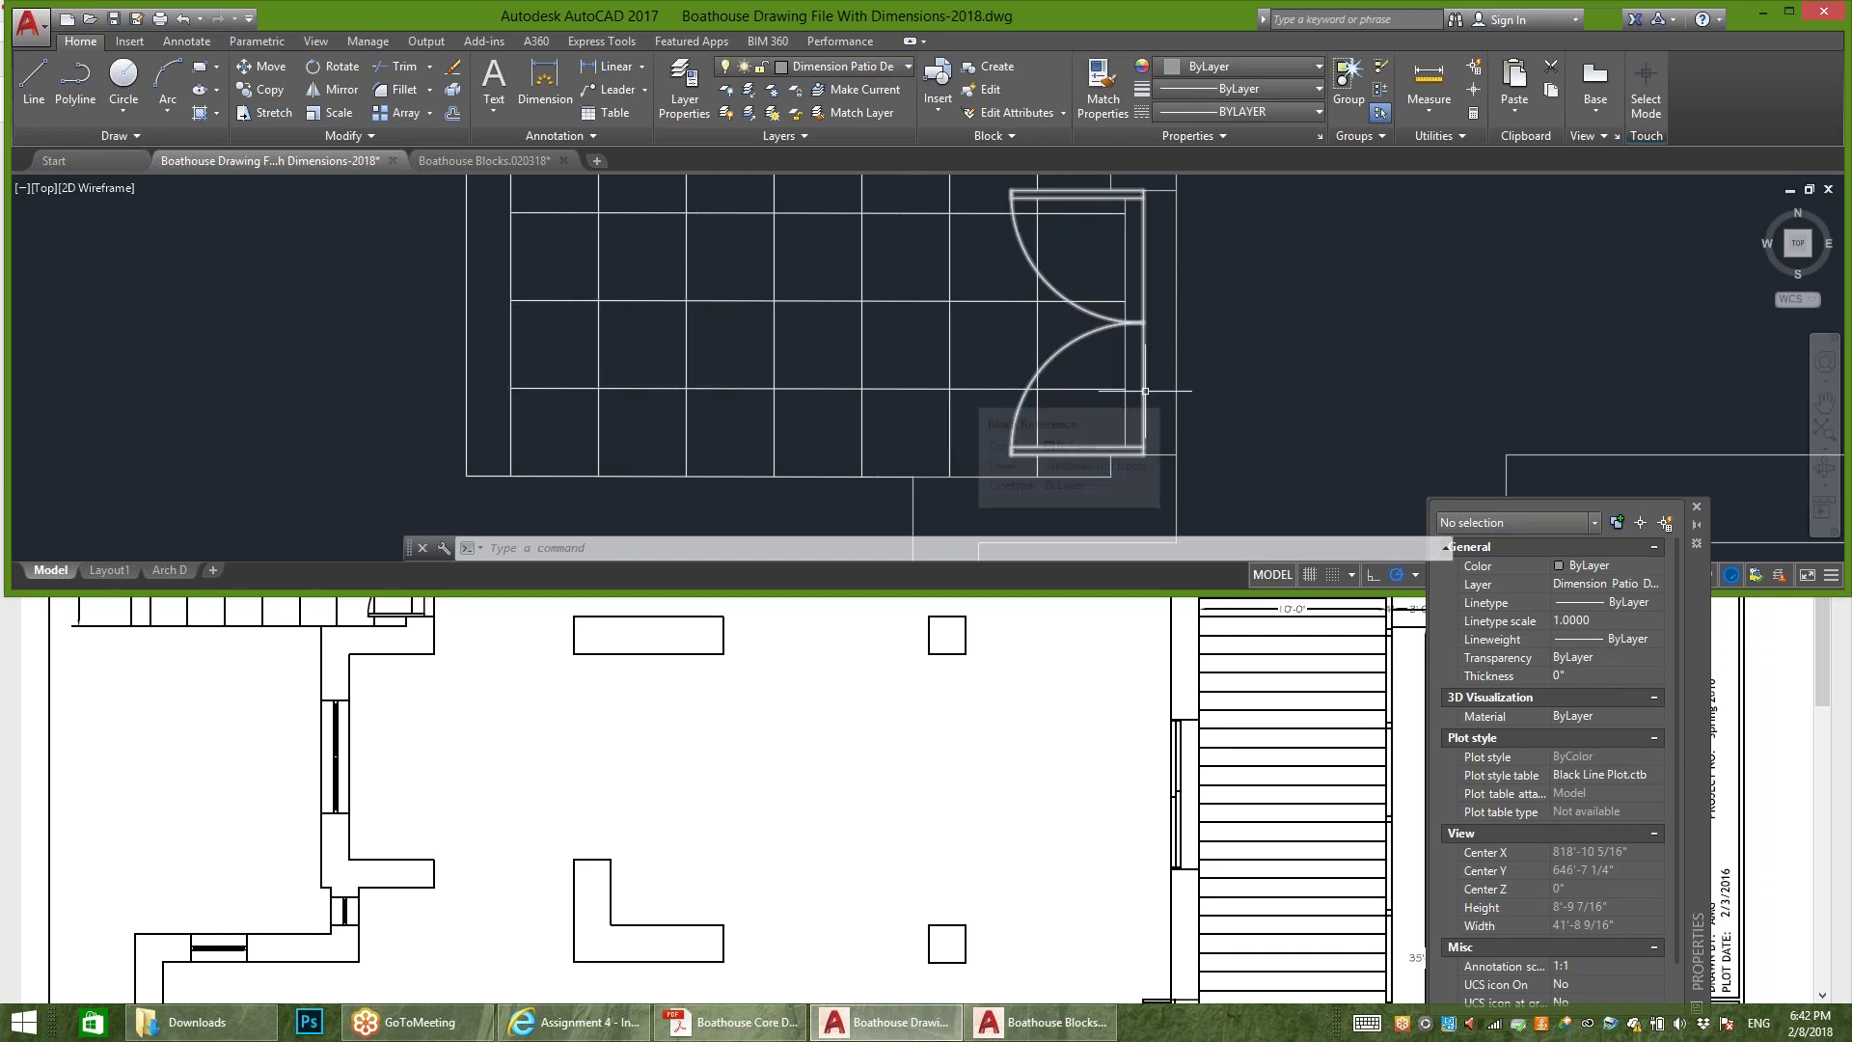
# Step: Extend the three horizontal grid lines in the double door opening to the door's outer vertical line
pyautogui.moveTo(425, 161)
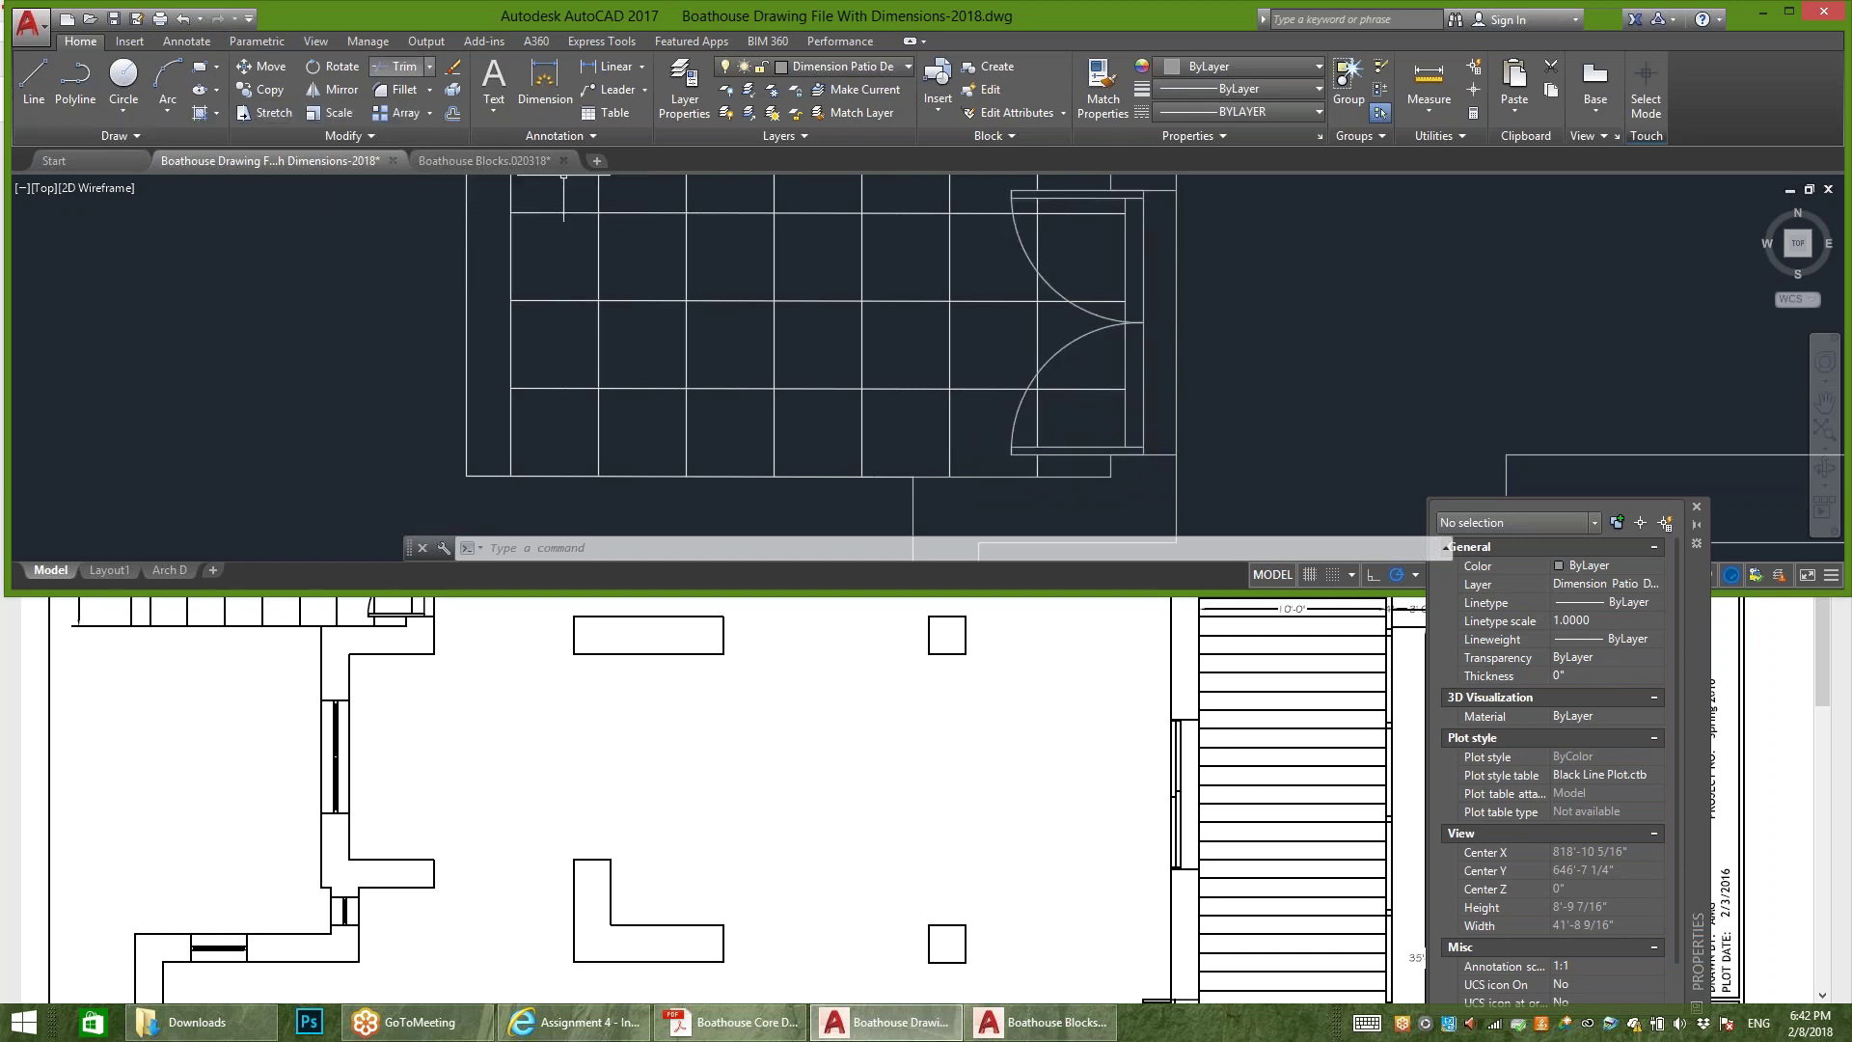
pyautogui.click(430, 65)
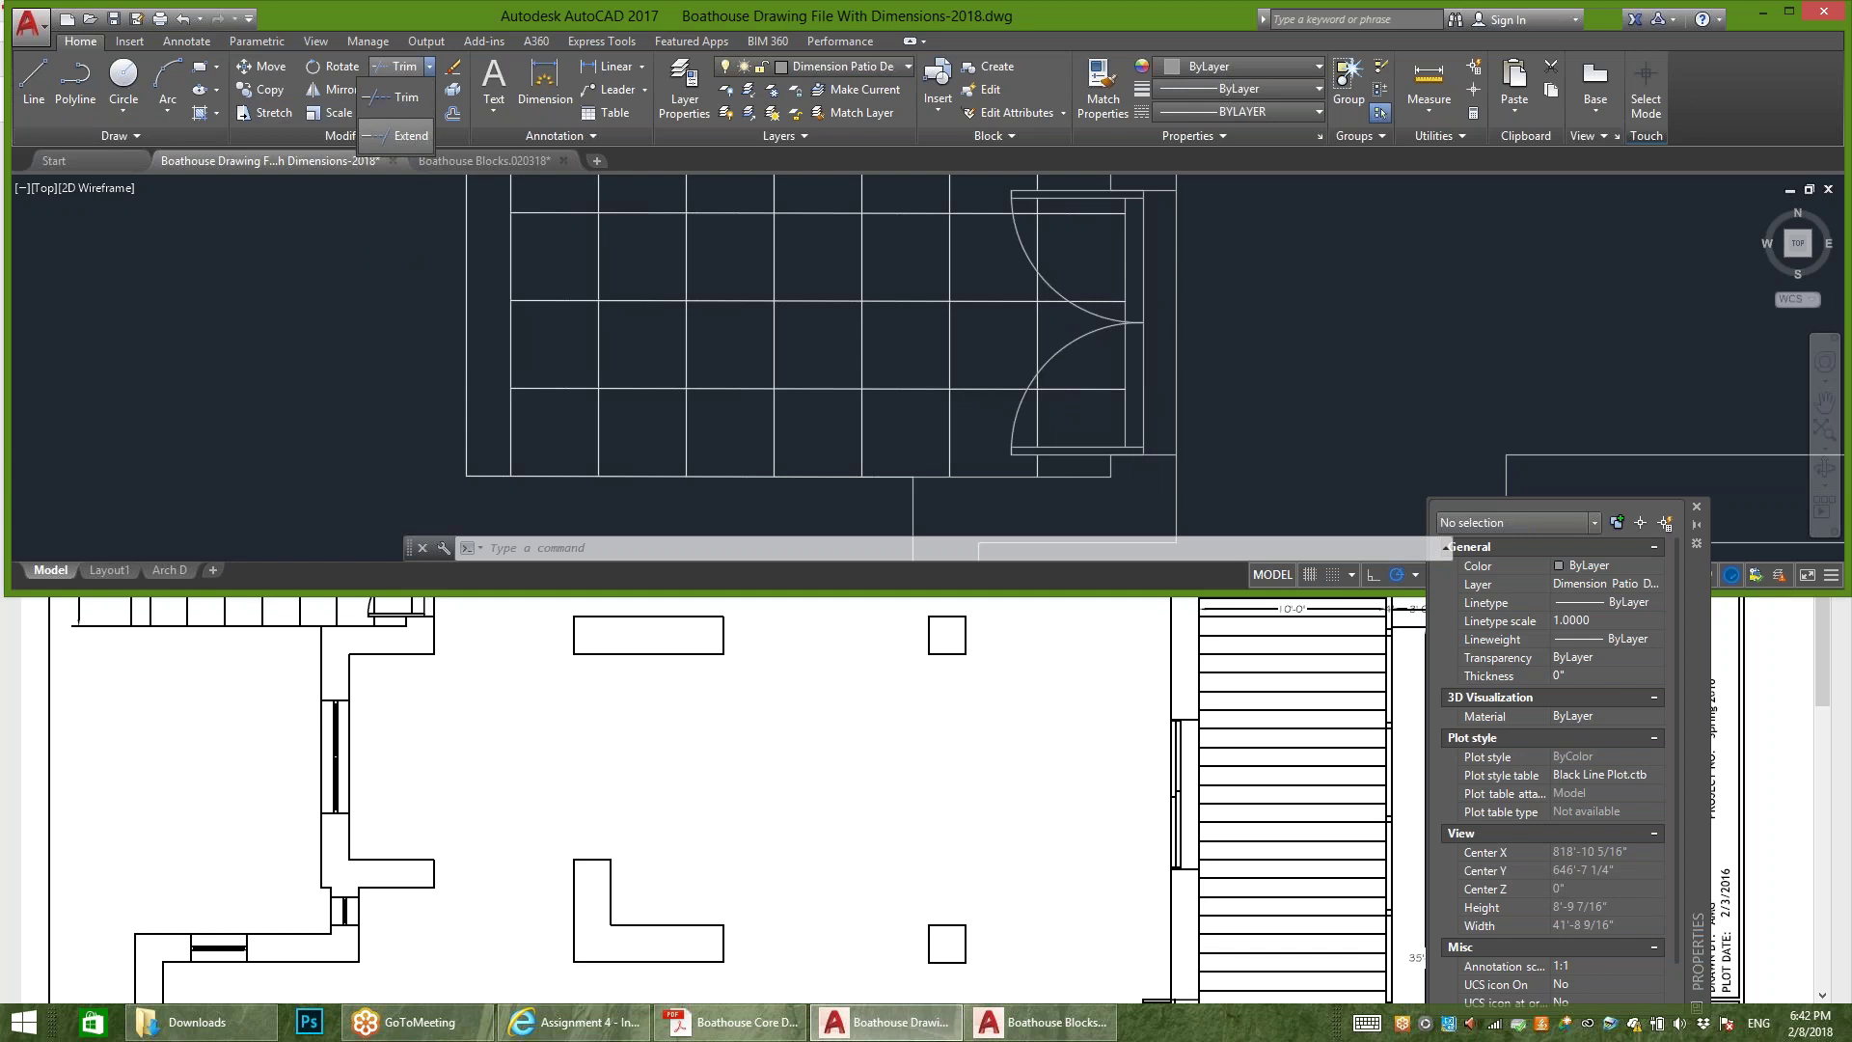
pyautogui.click(403, 135)
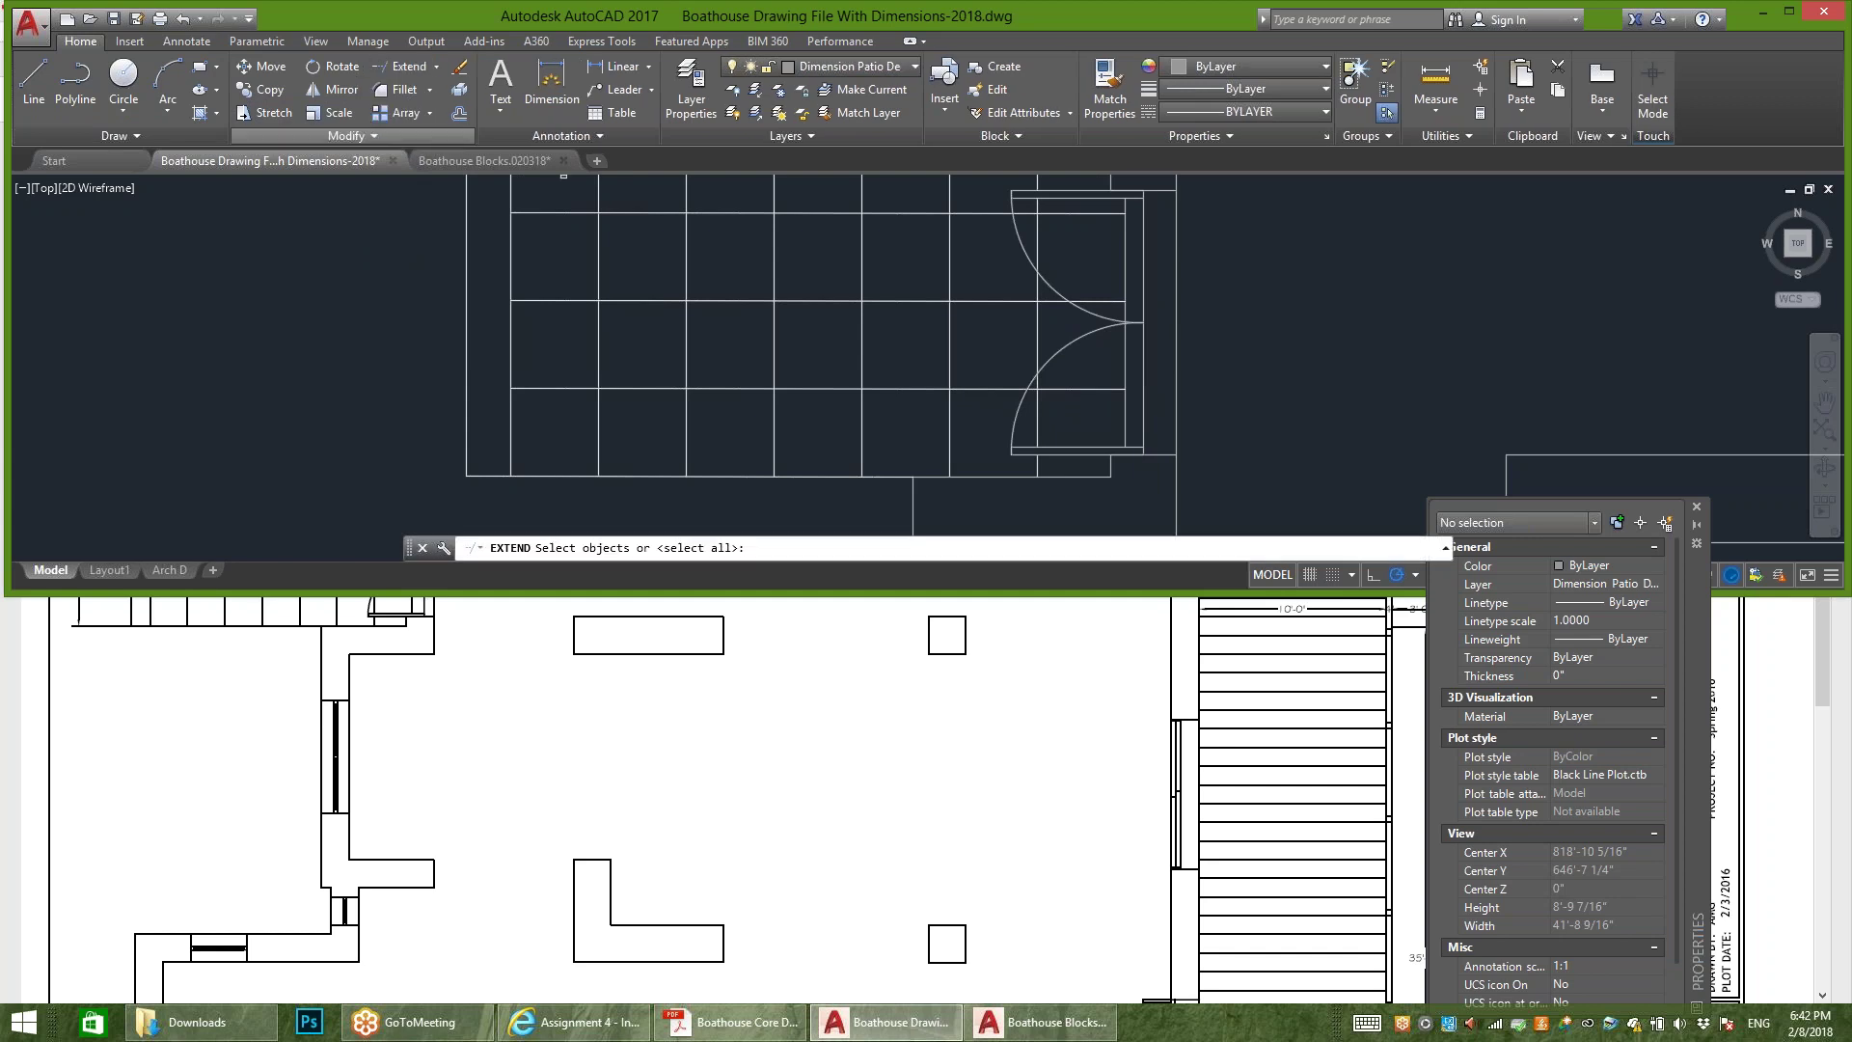
pyautogui.click(1144, 224)
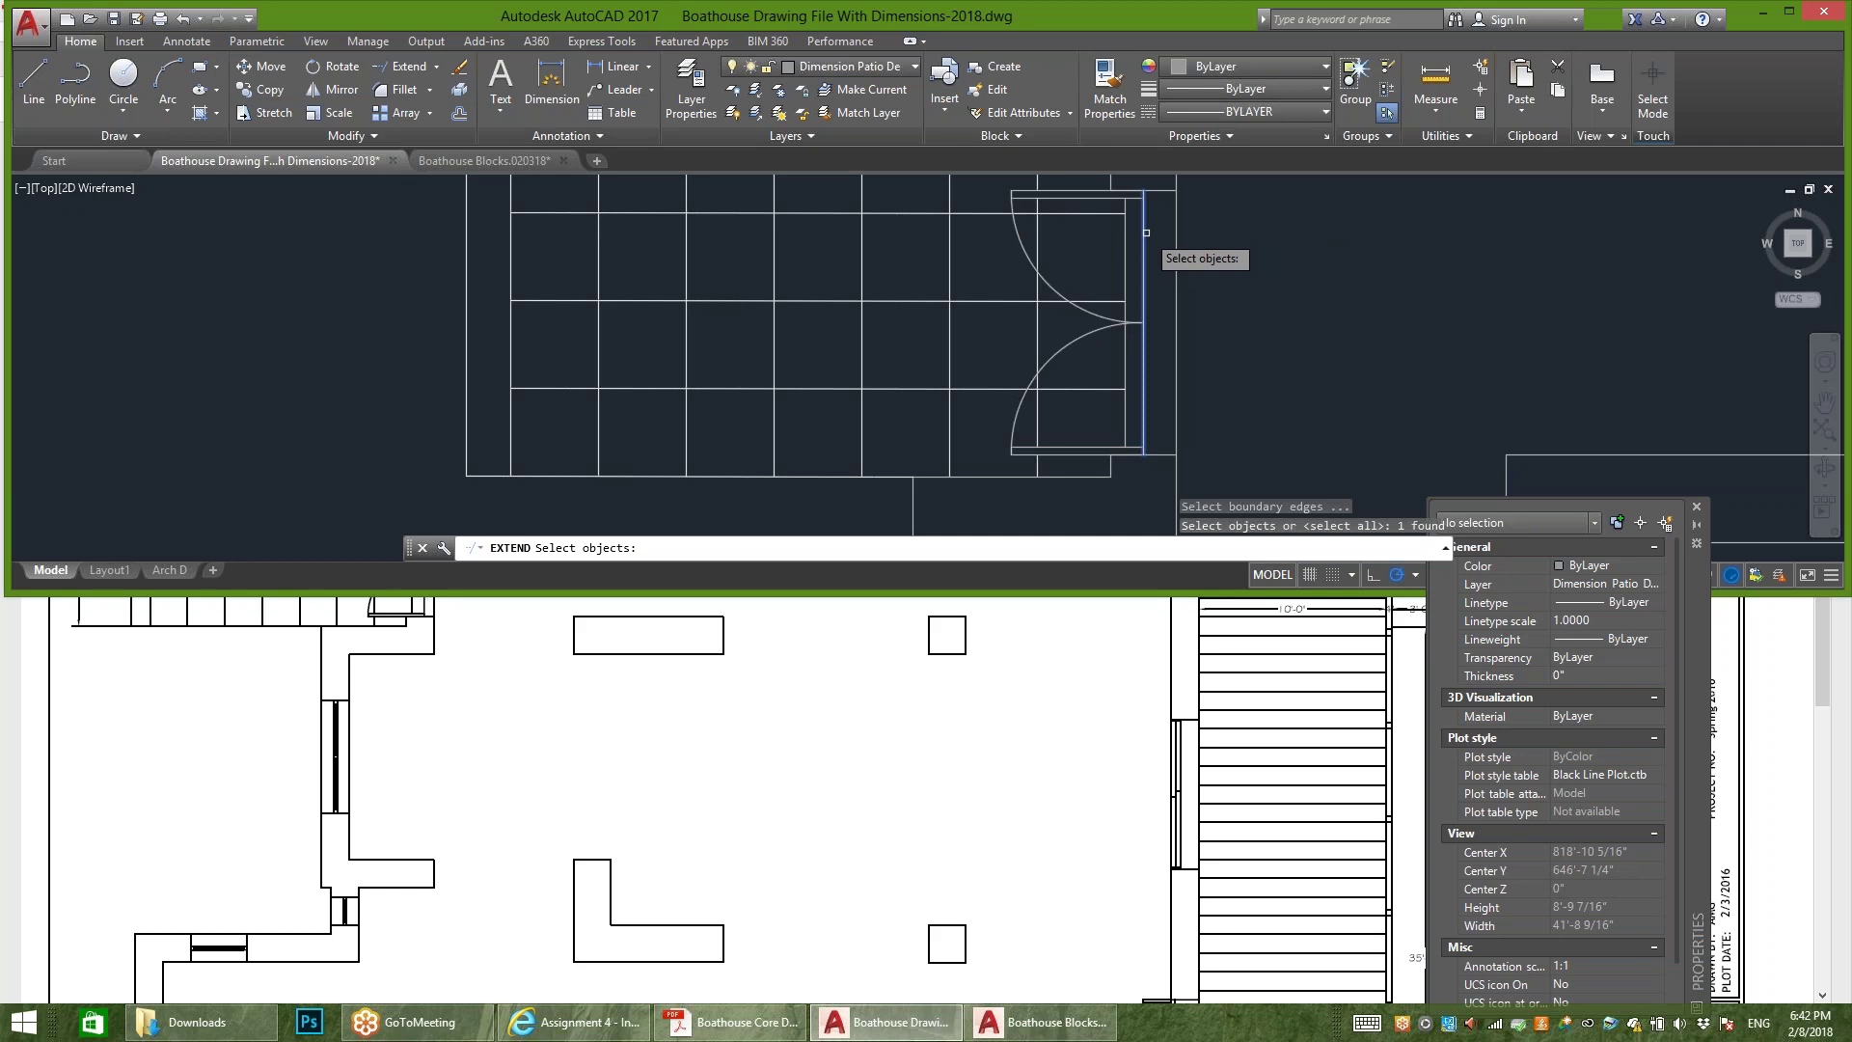
pyautogui.press('Return')
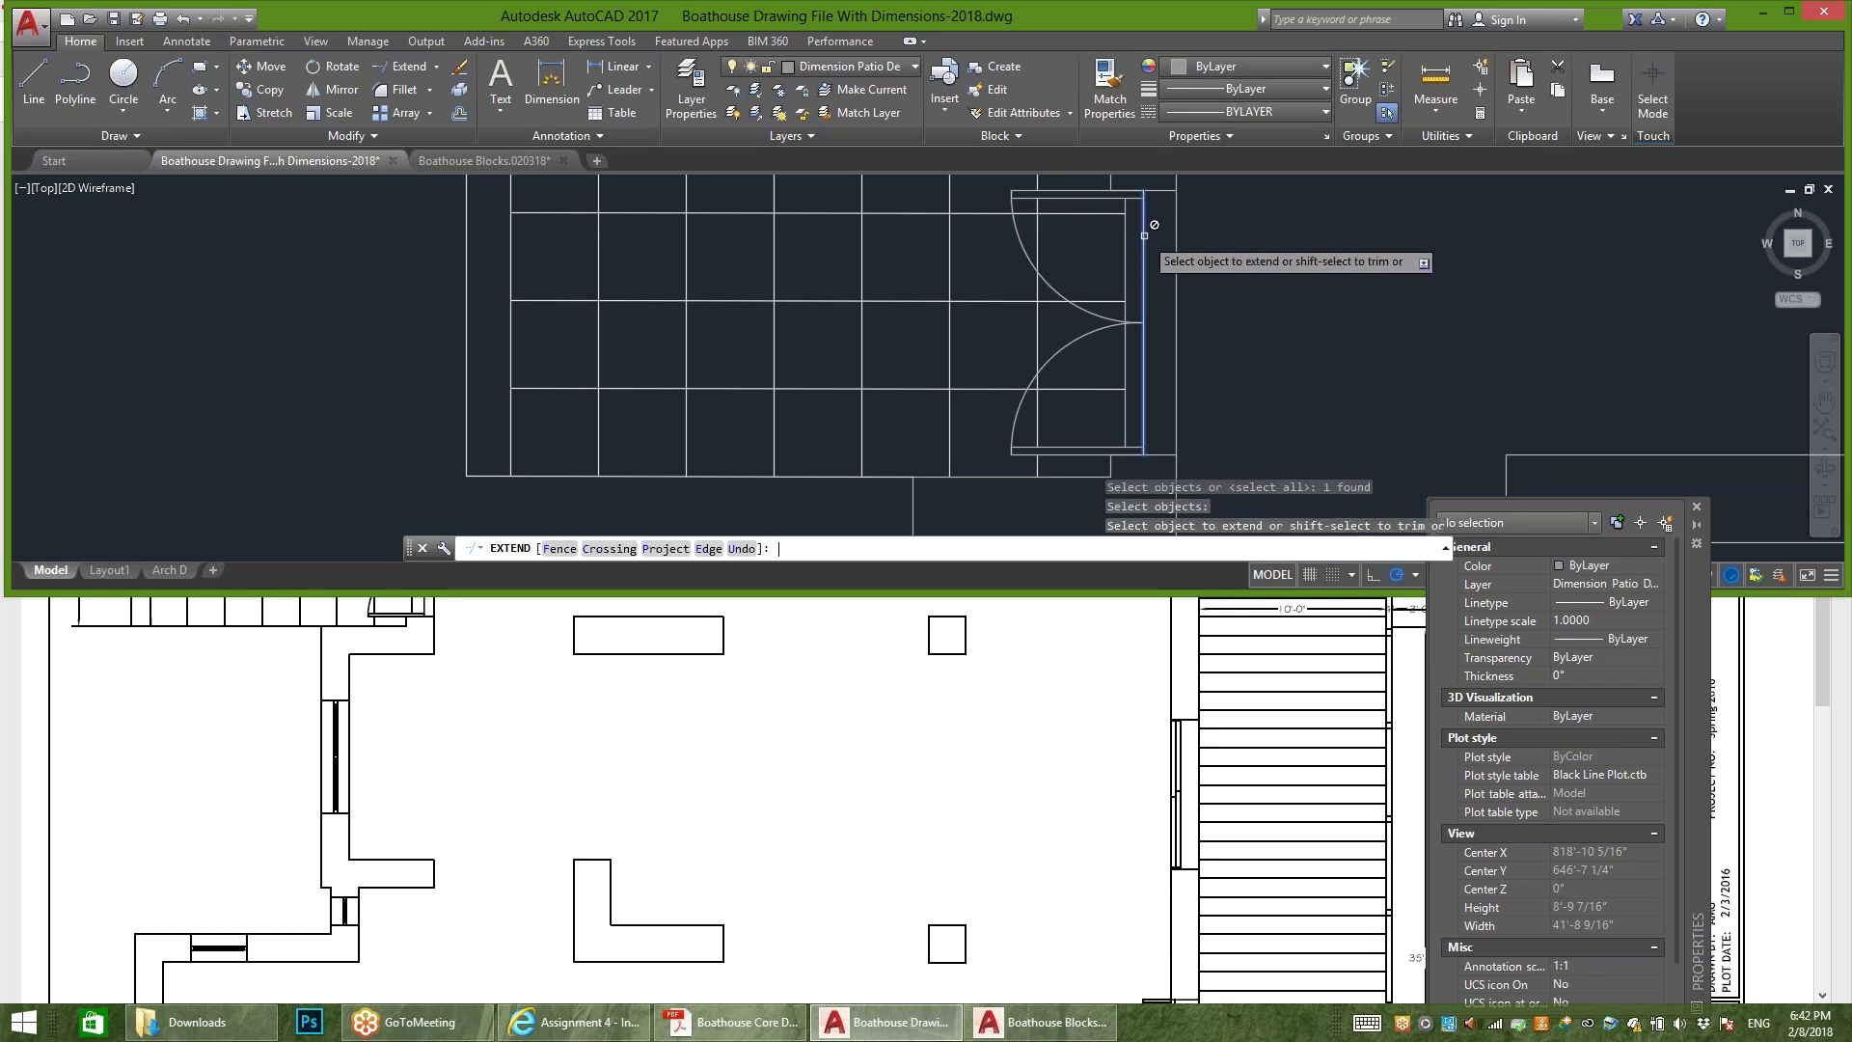
pyautogui.click(1083, 215)
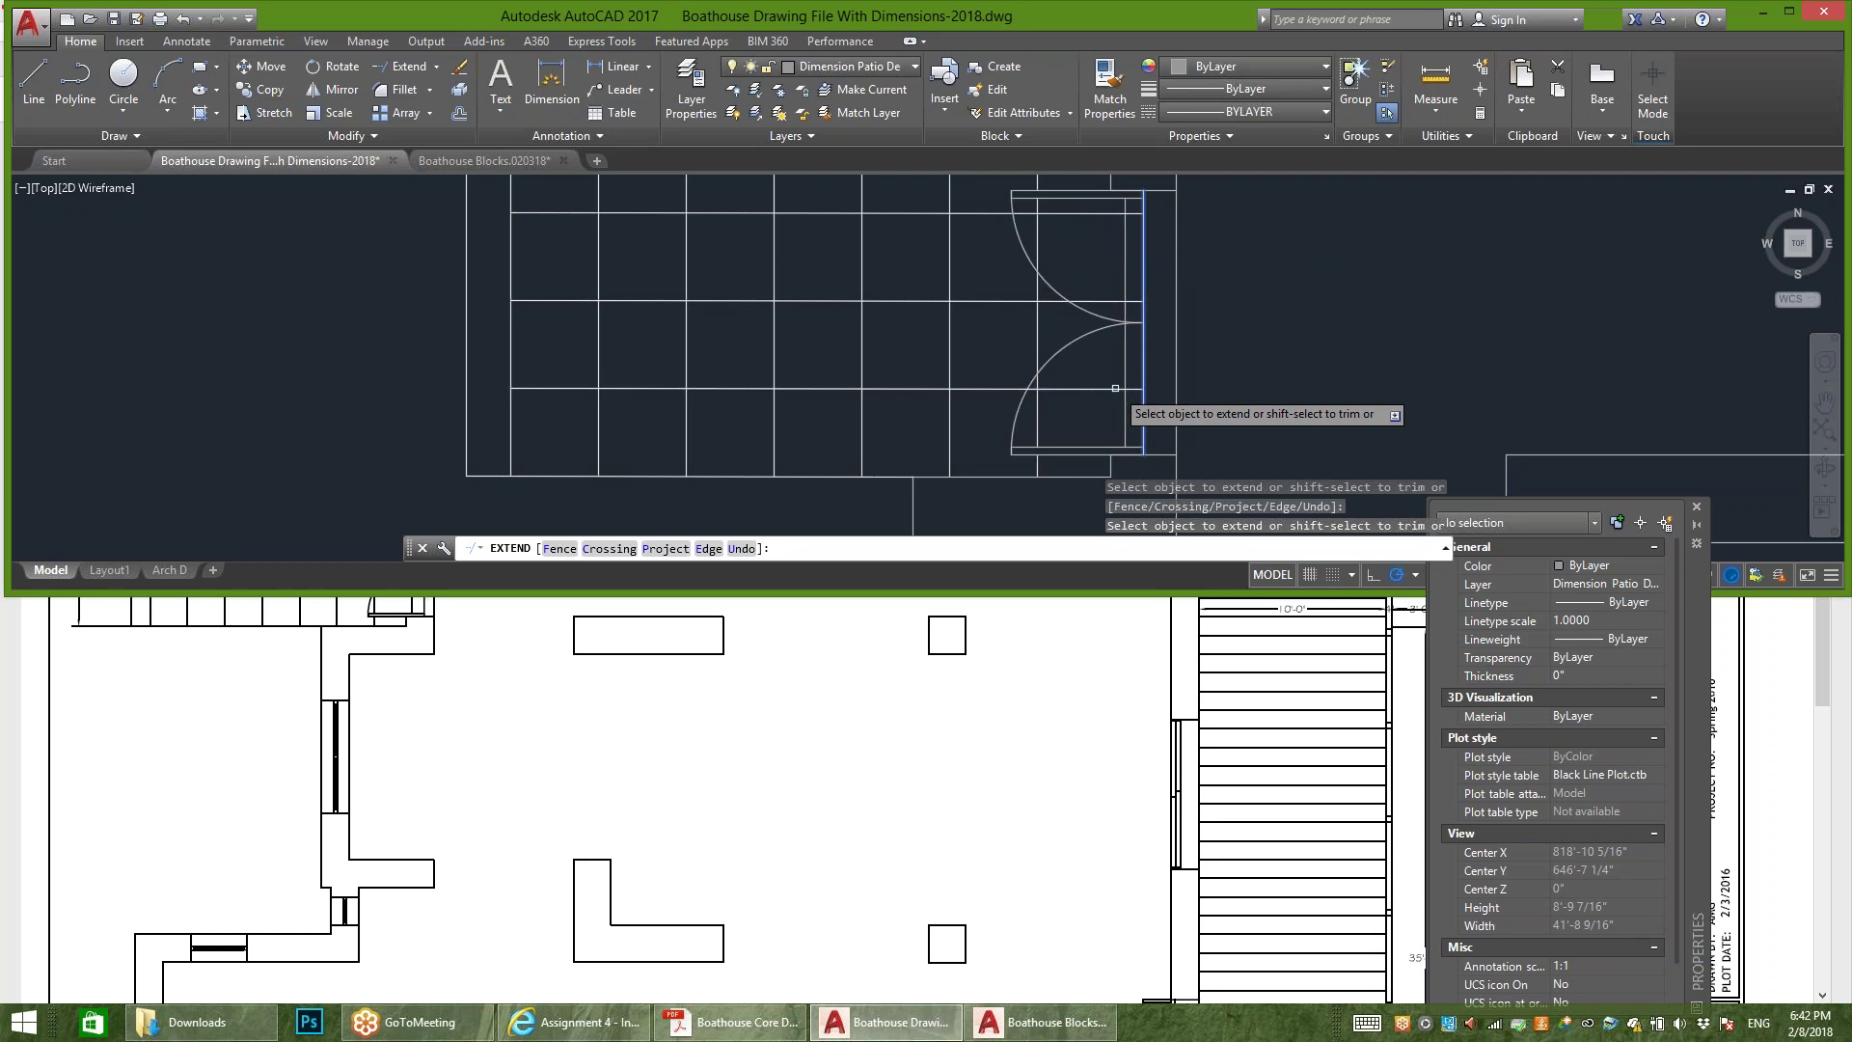
pyautogui.press('Escape')
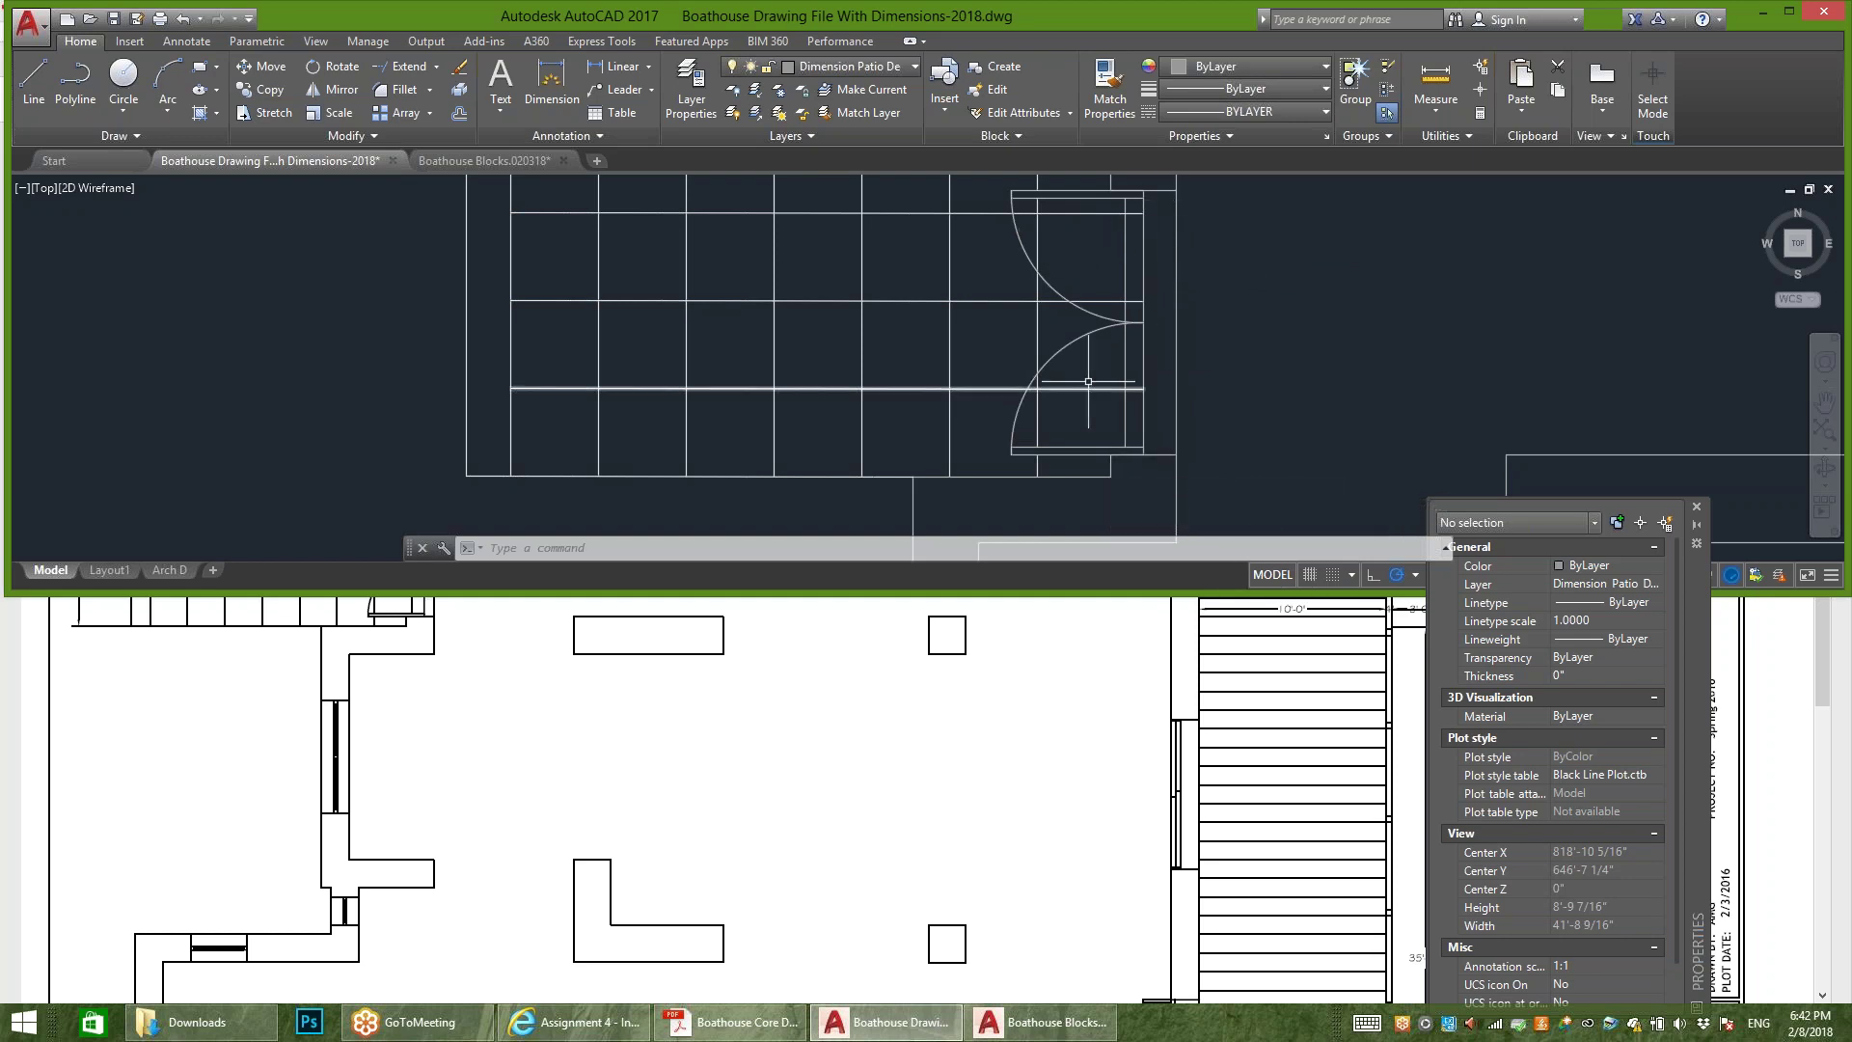
pyautogui.press('Escape')
pyautogui.scroll(-2, 1174, 355)
pyautogui.scroll(-1, 1212, 281)
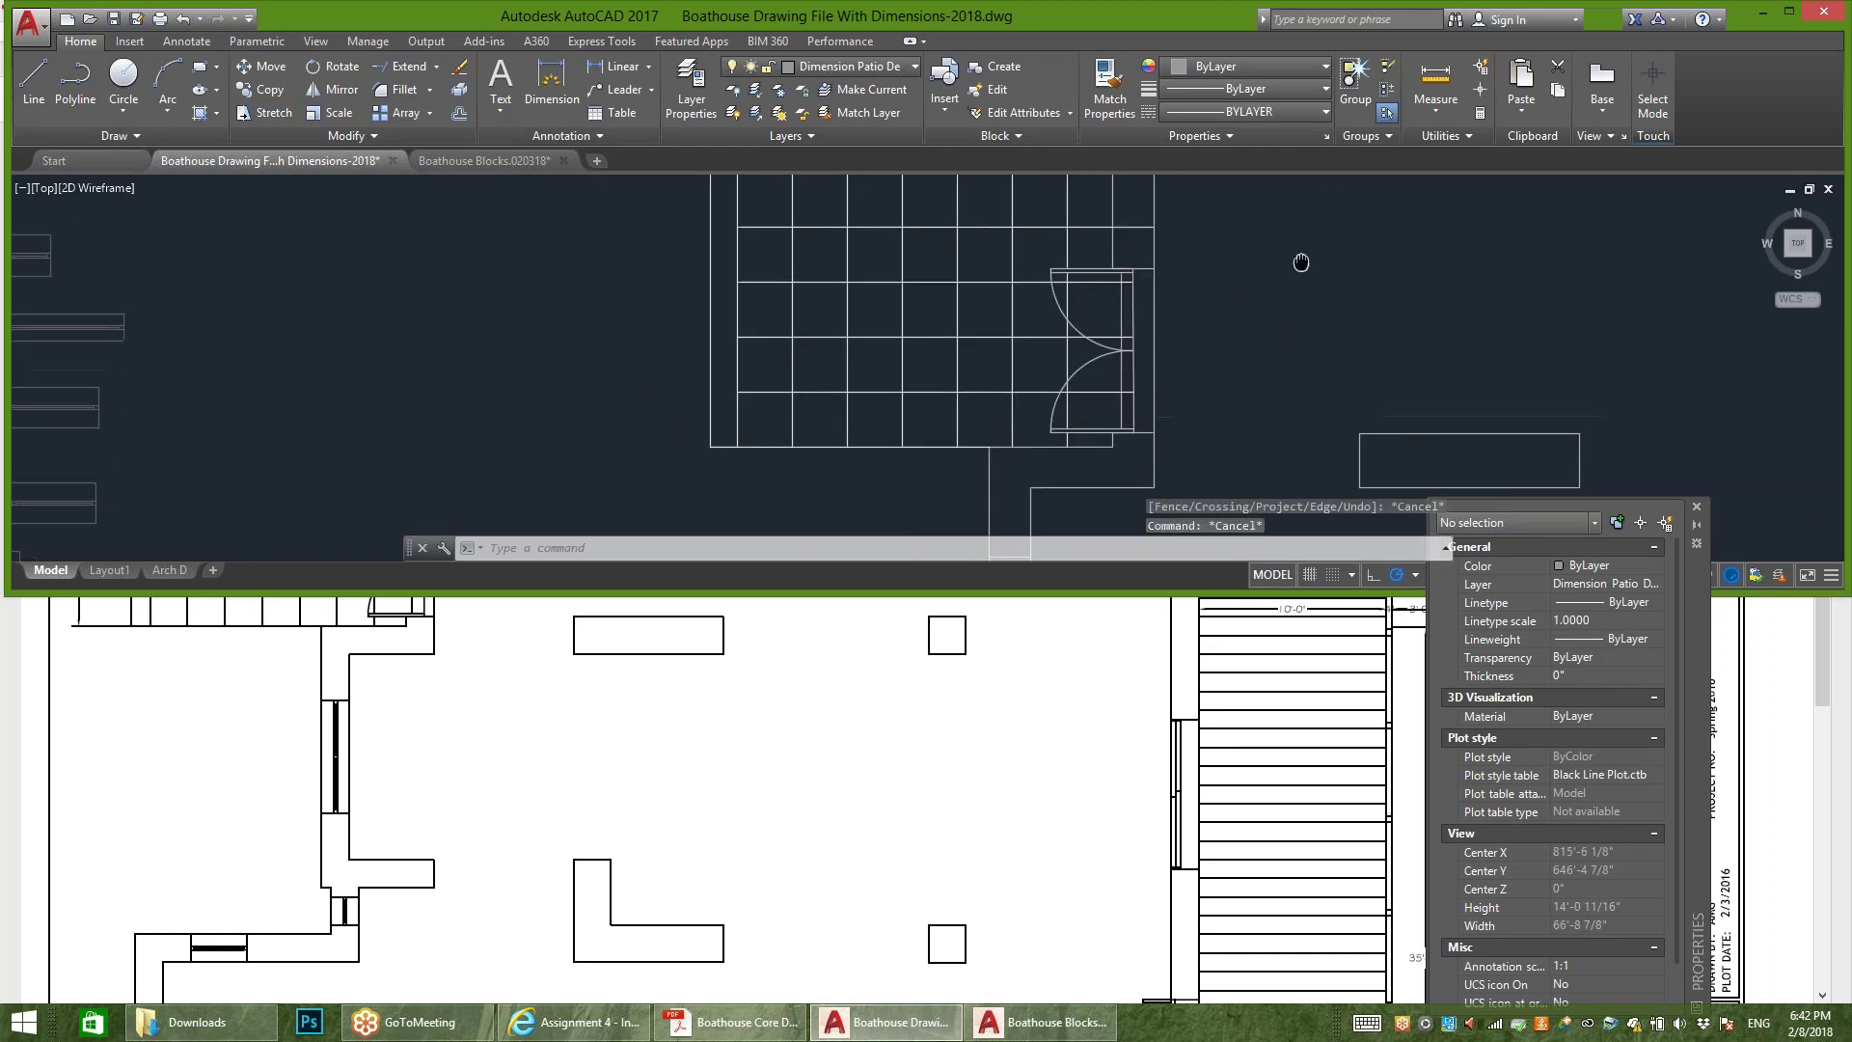
# Step: Examine the window and door blocks beside the floor plan and the wall openings that are still empty
pyautogui.scroll(-1, 1145, 366)
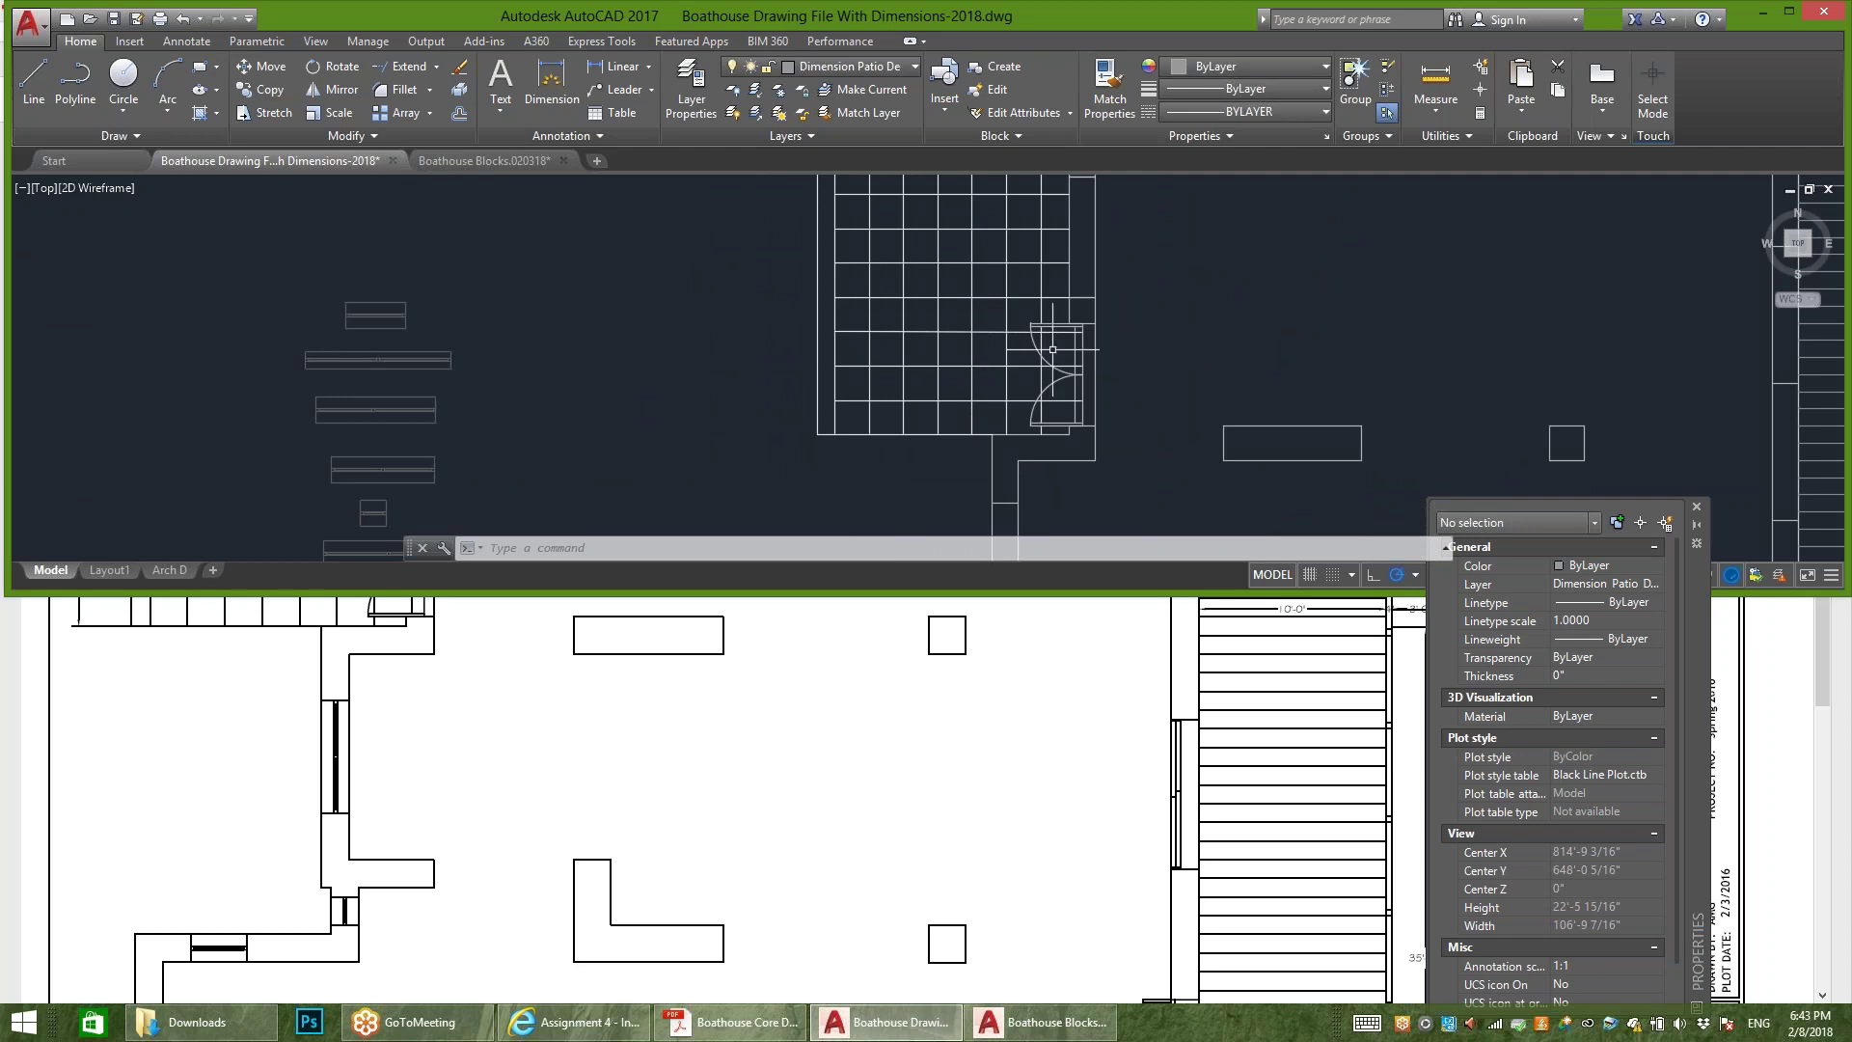
pyautogui.scroll(-2, 897, 286)
pyautogui.moveTo(1003, 477)
pyautogui.mouseDown(button='middle')
pyautogui.moveTo(984, 430)
pyautogui.moveTo(918, 385)
pyautogui.mouseUp(button='middle')
pyautogui.scroll(1, 736, 297)
pyautogui.scroll(1, 455, 269)
pyautogui.scroll(6, 752, 330)
pyautogui.scroll(-2, 756, 342)
pyautogui.scroll(-2, 785, 401)
pyautogui.scroll(4, 807, 313)
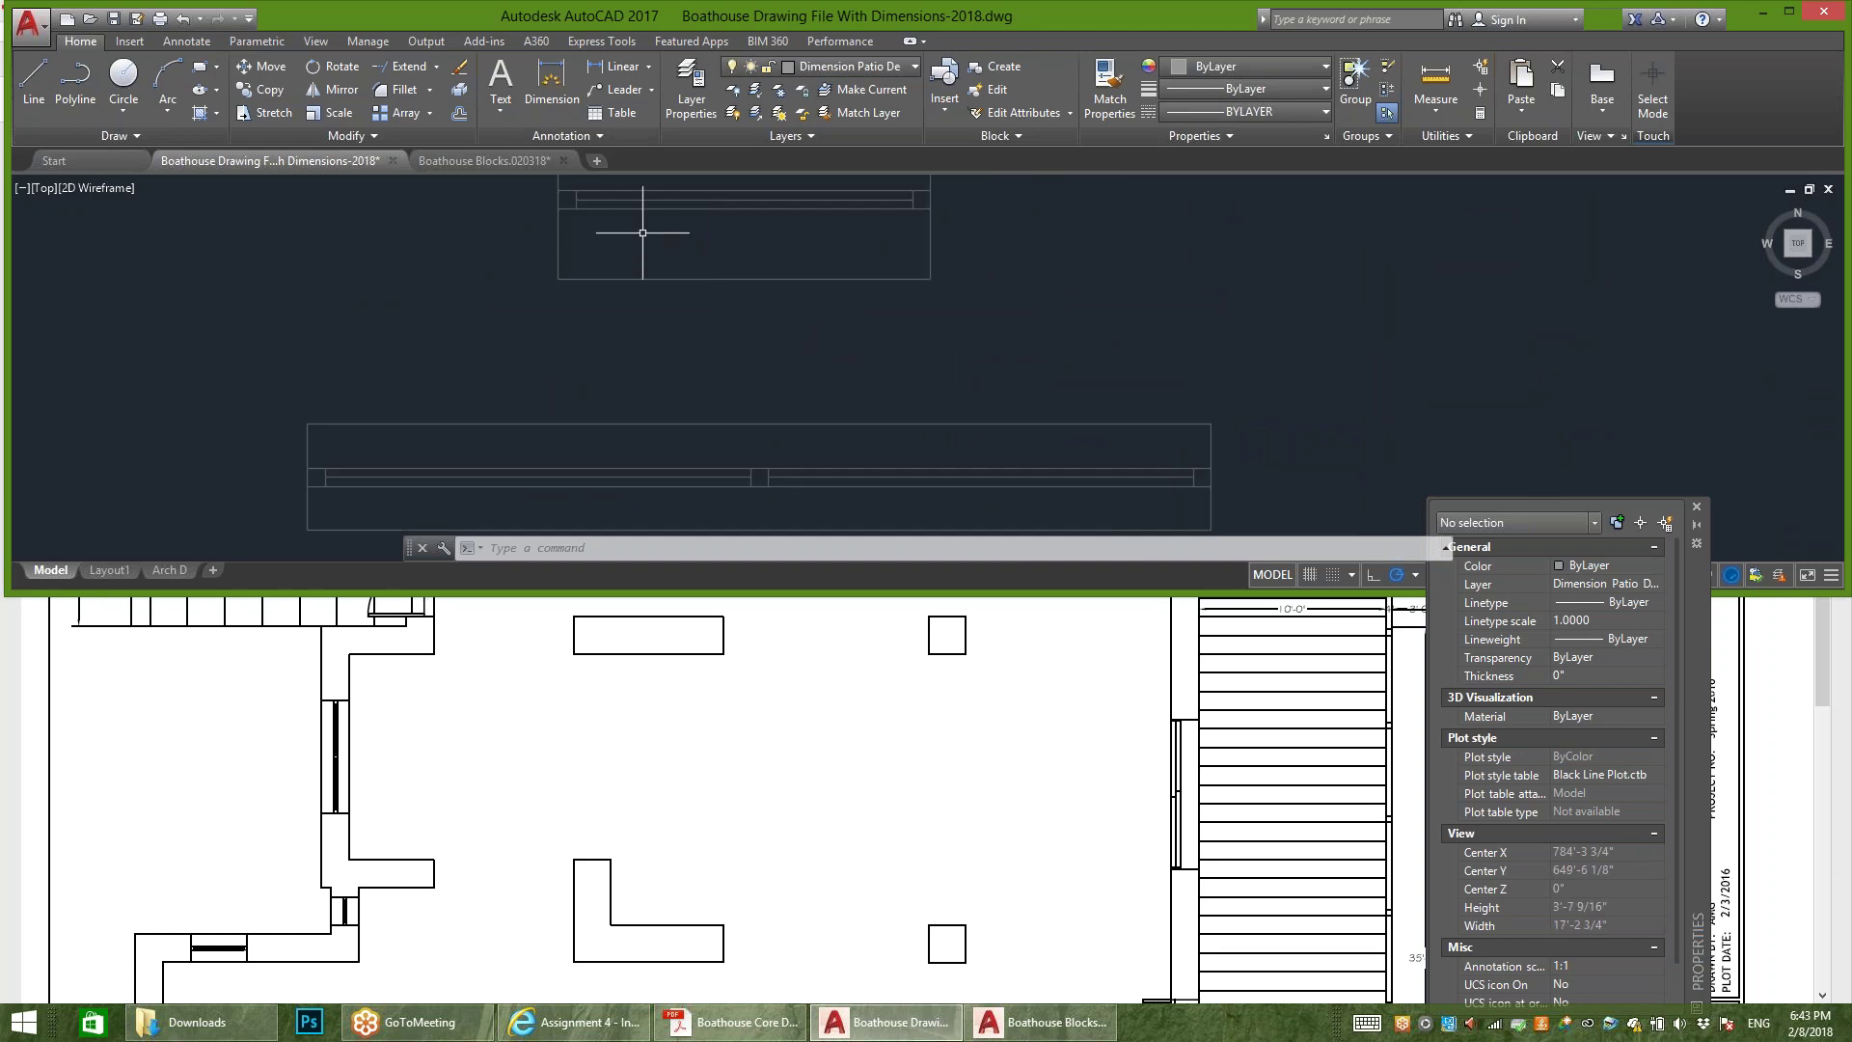
pyautogui.scroll(-4, 779, 500)
pyautogui.moveTo(778, 500); pyautogui.dragTo(797, 309, button='middle')
pyautogui.scroll(-4, 802, 484)
pyautogui.scroll(2, 802, 483)
pyautogui.moveTo(879, 506)
pyautogui.mouseDown(button='middle')
pyautogui.moveTo(885, 182)
pyautogui.moveTo(847, 467)
pyautogui.moveTo(827, 431)
pyautogui.moveTo(839, 298)
pyautogui.moveTo(835, 353)
pyautogui.moveTo(790, 228)
pyautogui.mouseUp(button='middle')
pyautogui.moveTo(1021, 525); pyautogui.dragTo(886, 423, button='middle')
pyautogui.scroll(4, 886, 425)
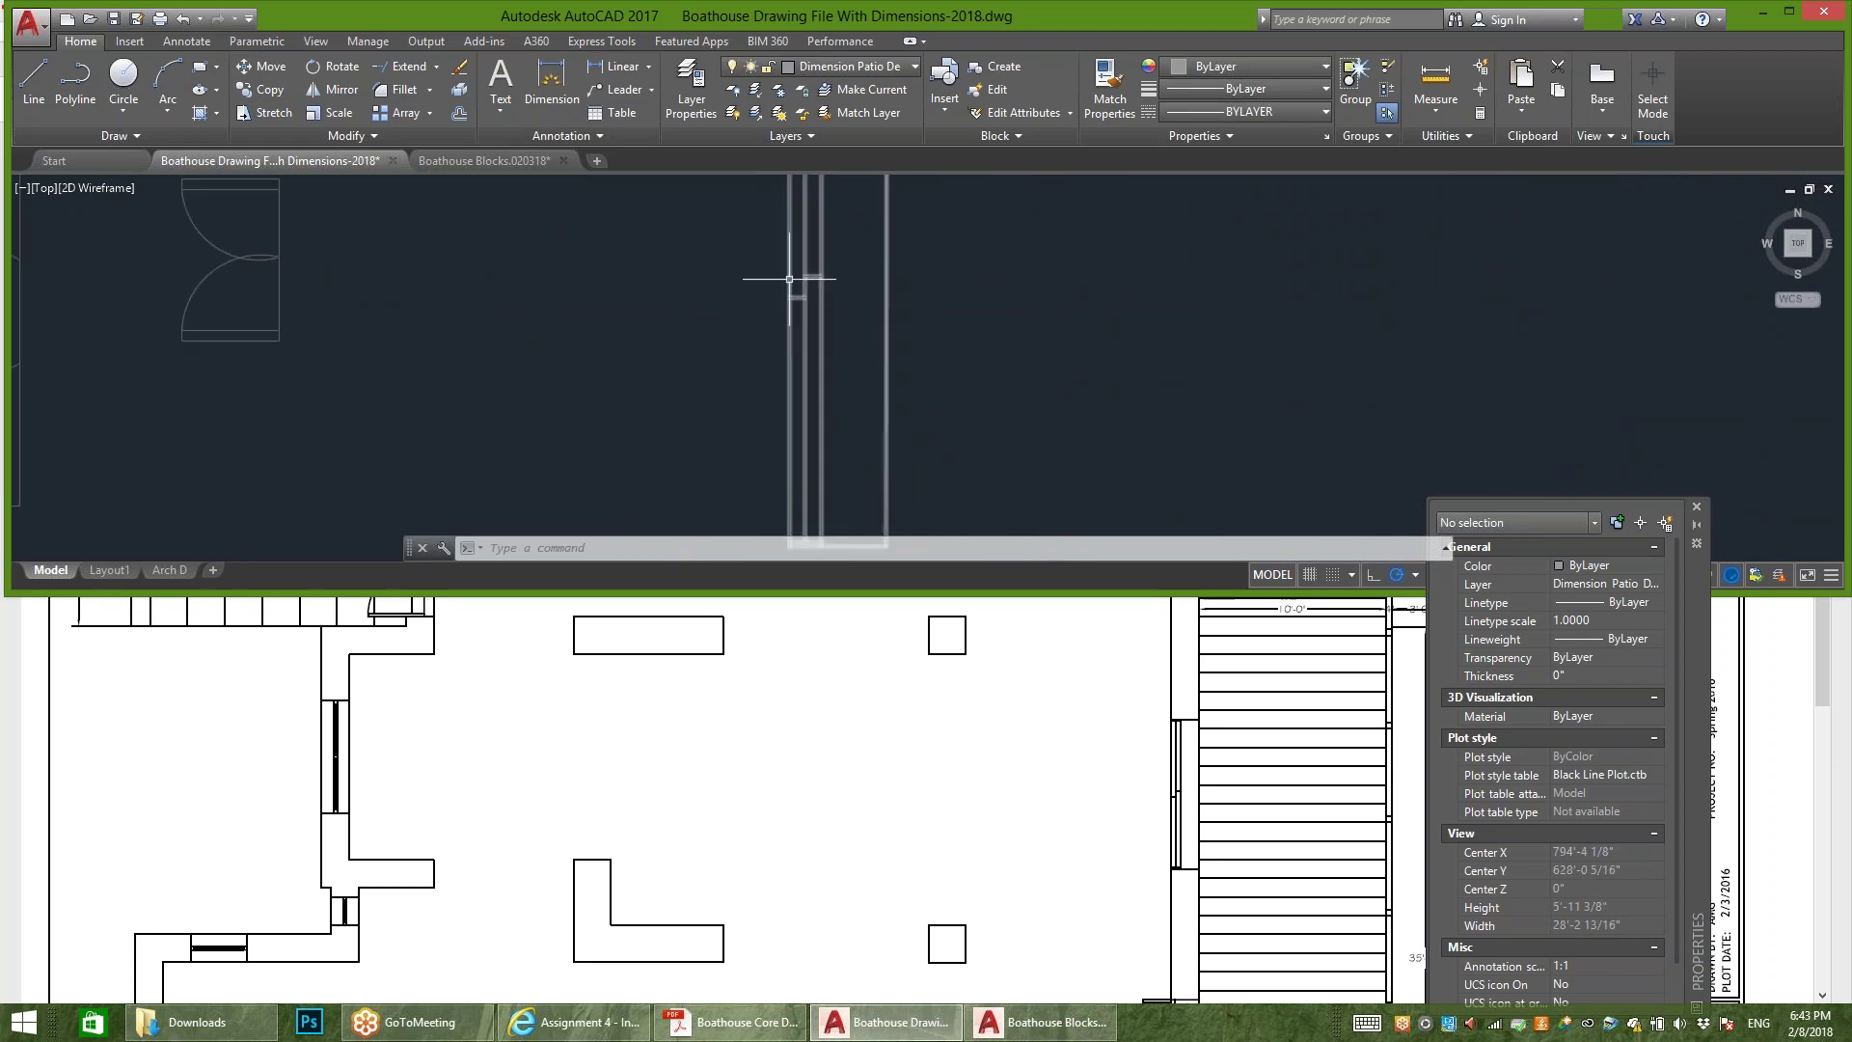
pyautogui.scroll(-6, 743, 326)
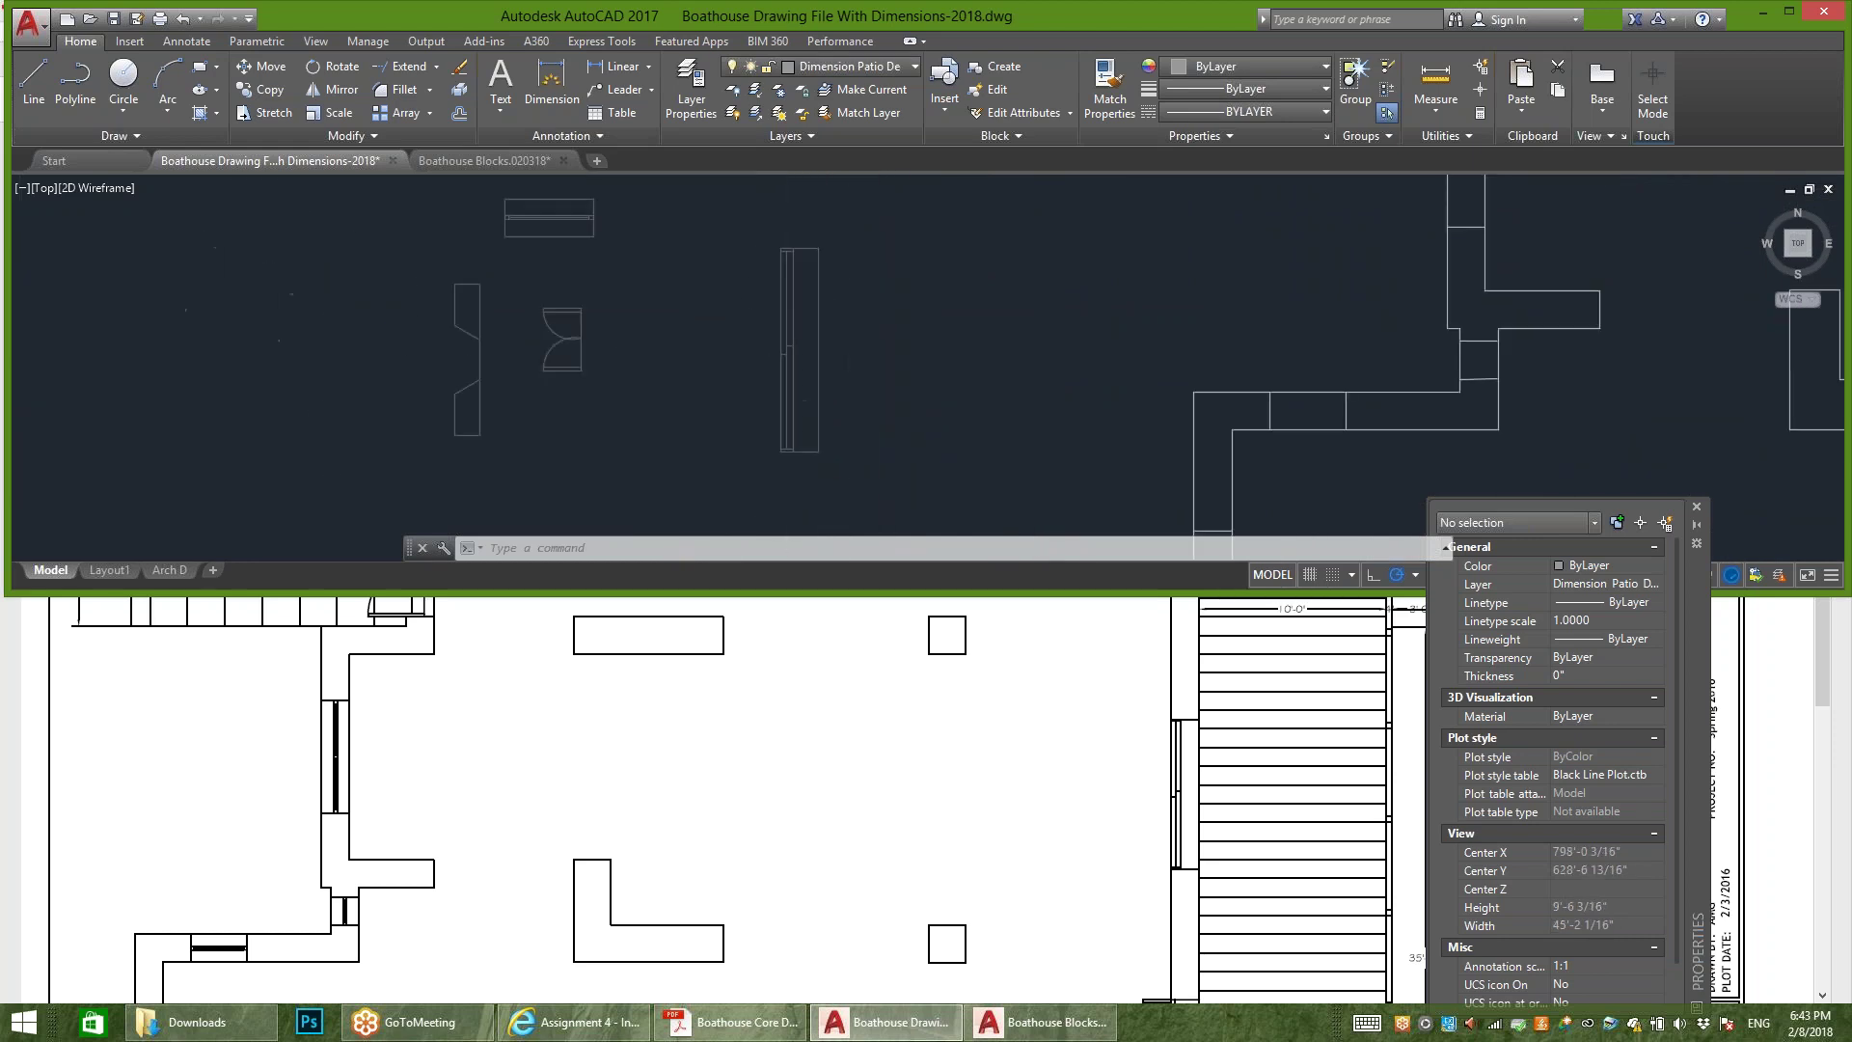
pyautogui.moveTo(711, 298)
pyautogui.mouseDown(button='middle')
pyautogui.moveTo(785, 414)
pyautogui.moveTo(738, 469)
pyautogui.moveTo(724, 301)
pyautogui.mouseUp(button='middle')
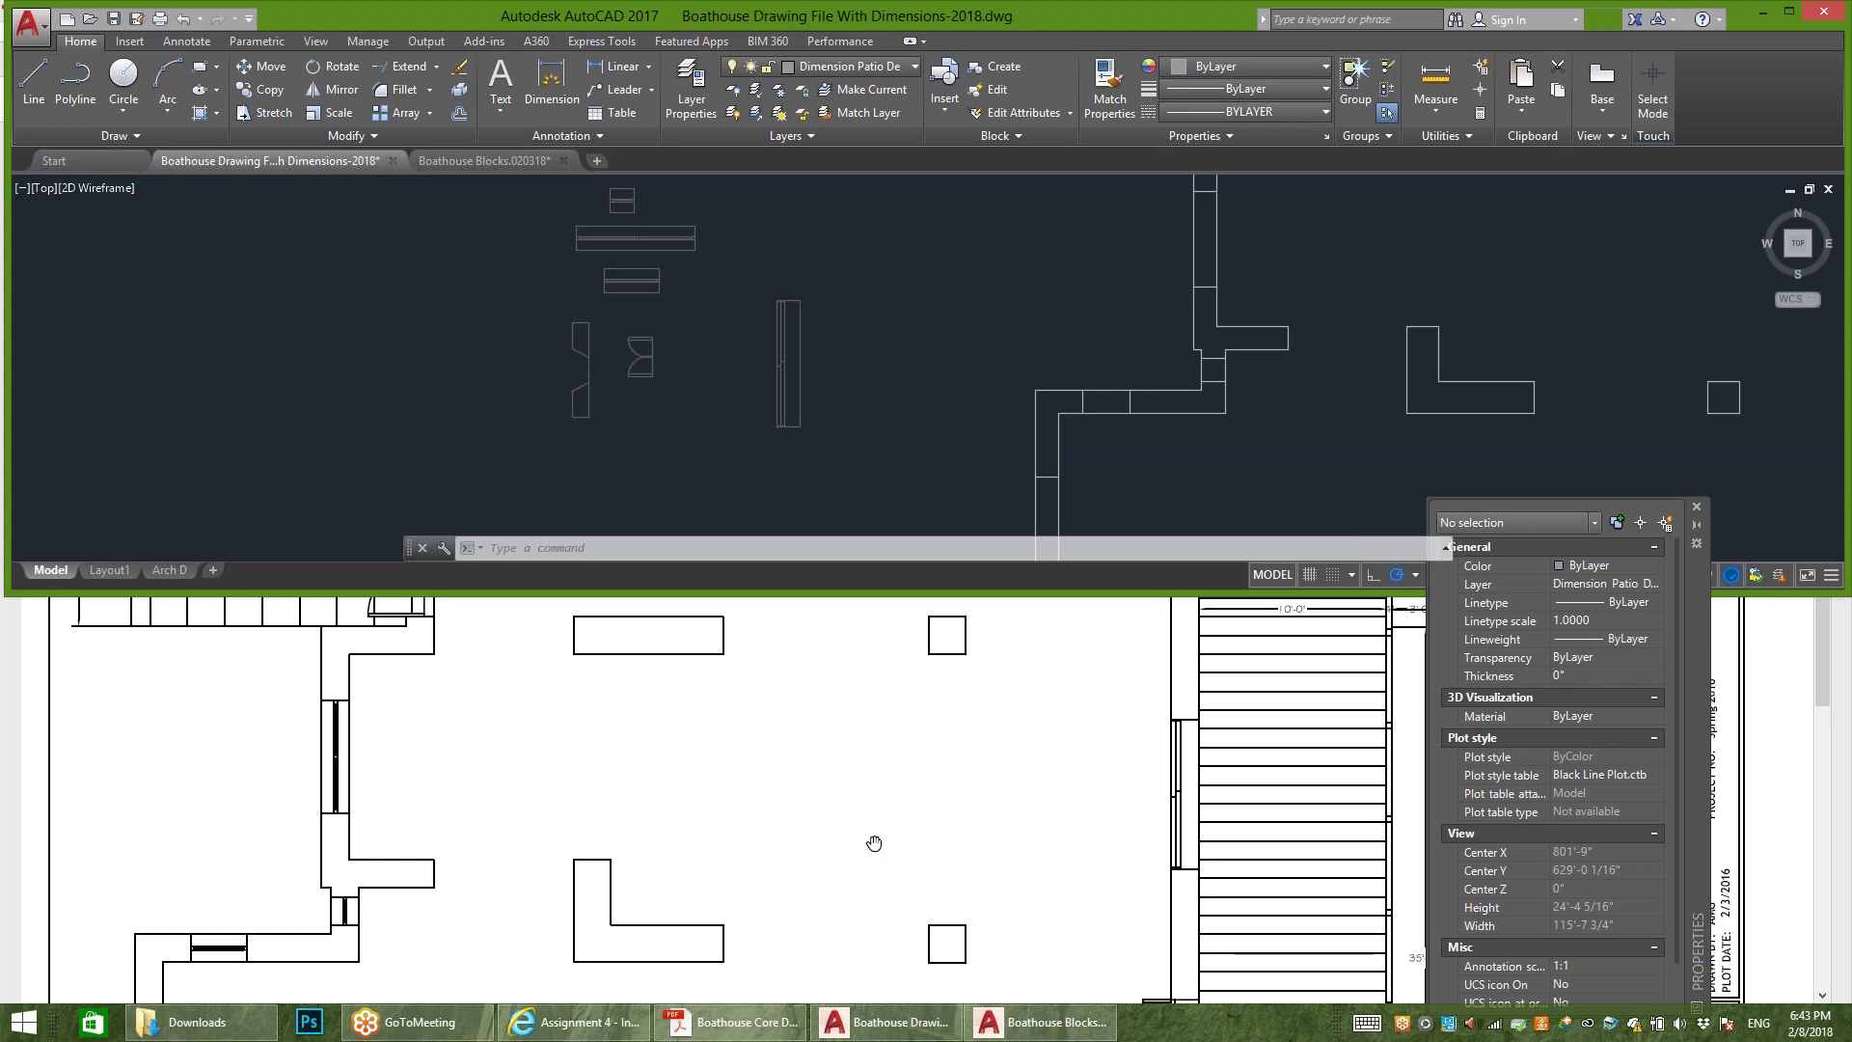
pyautogui.scroll(4, 1312, 360)
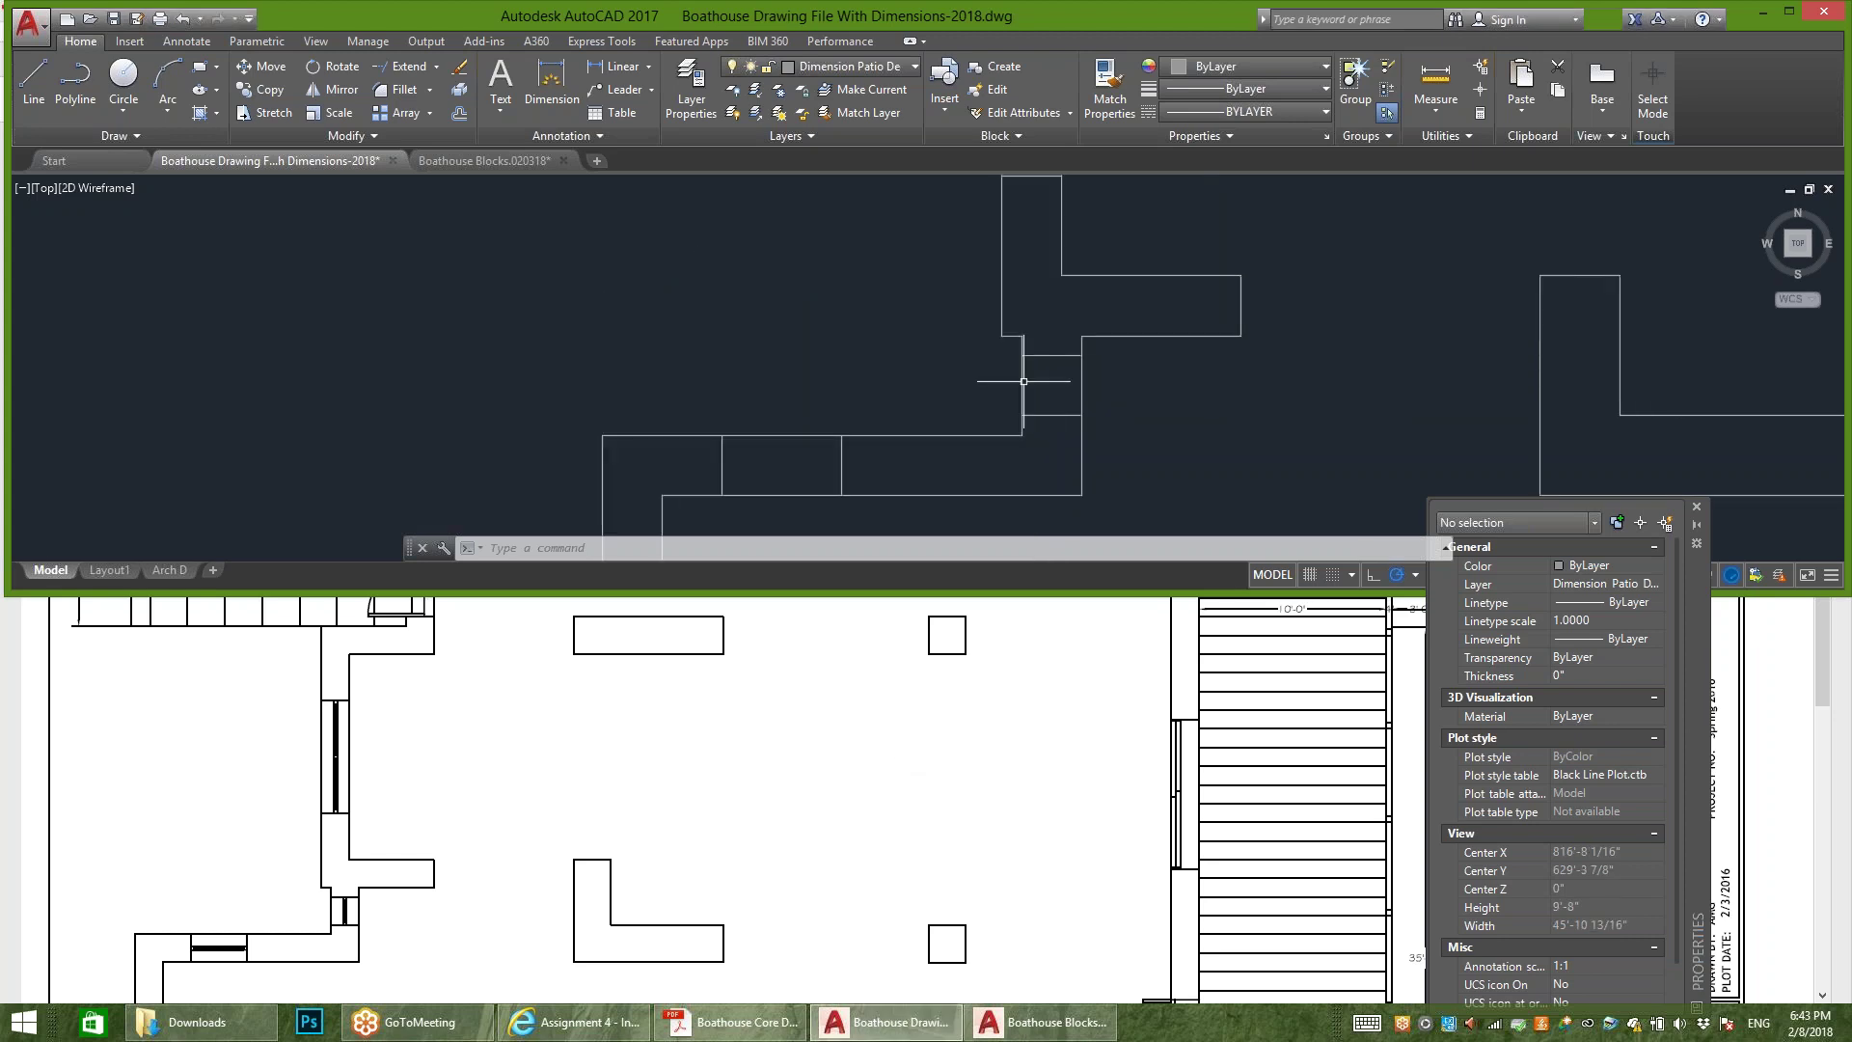
# Step: Dimension the height of the small opening in the short wall below the L-shaped wall return, placing the dimension outside the opening
pyautogui.click(552, 85)
pyautogui.scroll(2, 1204, 409)
pyautogui.click(1005, 322)
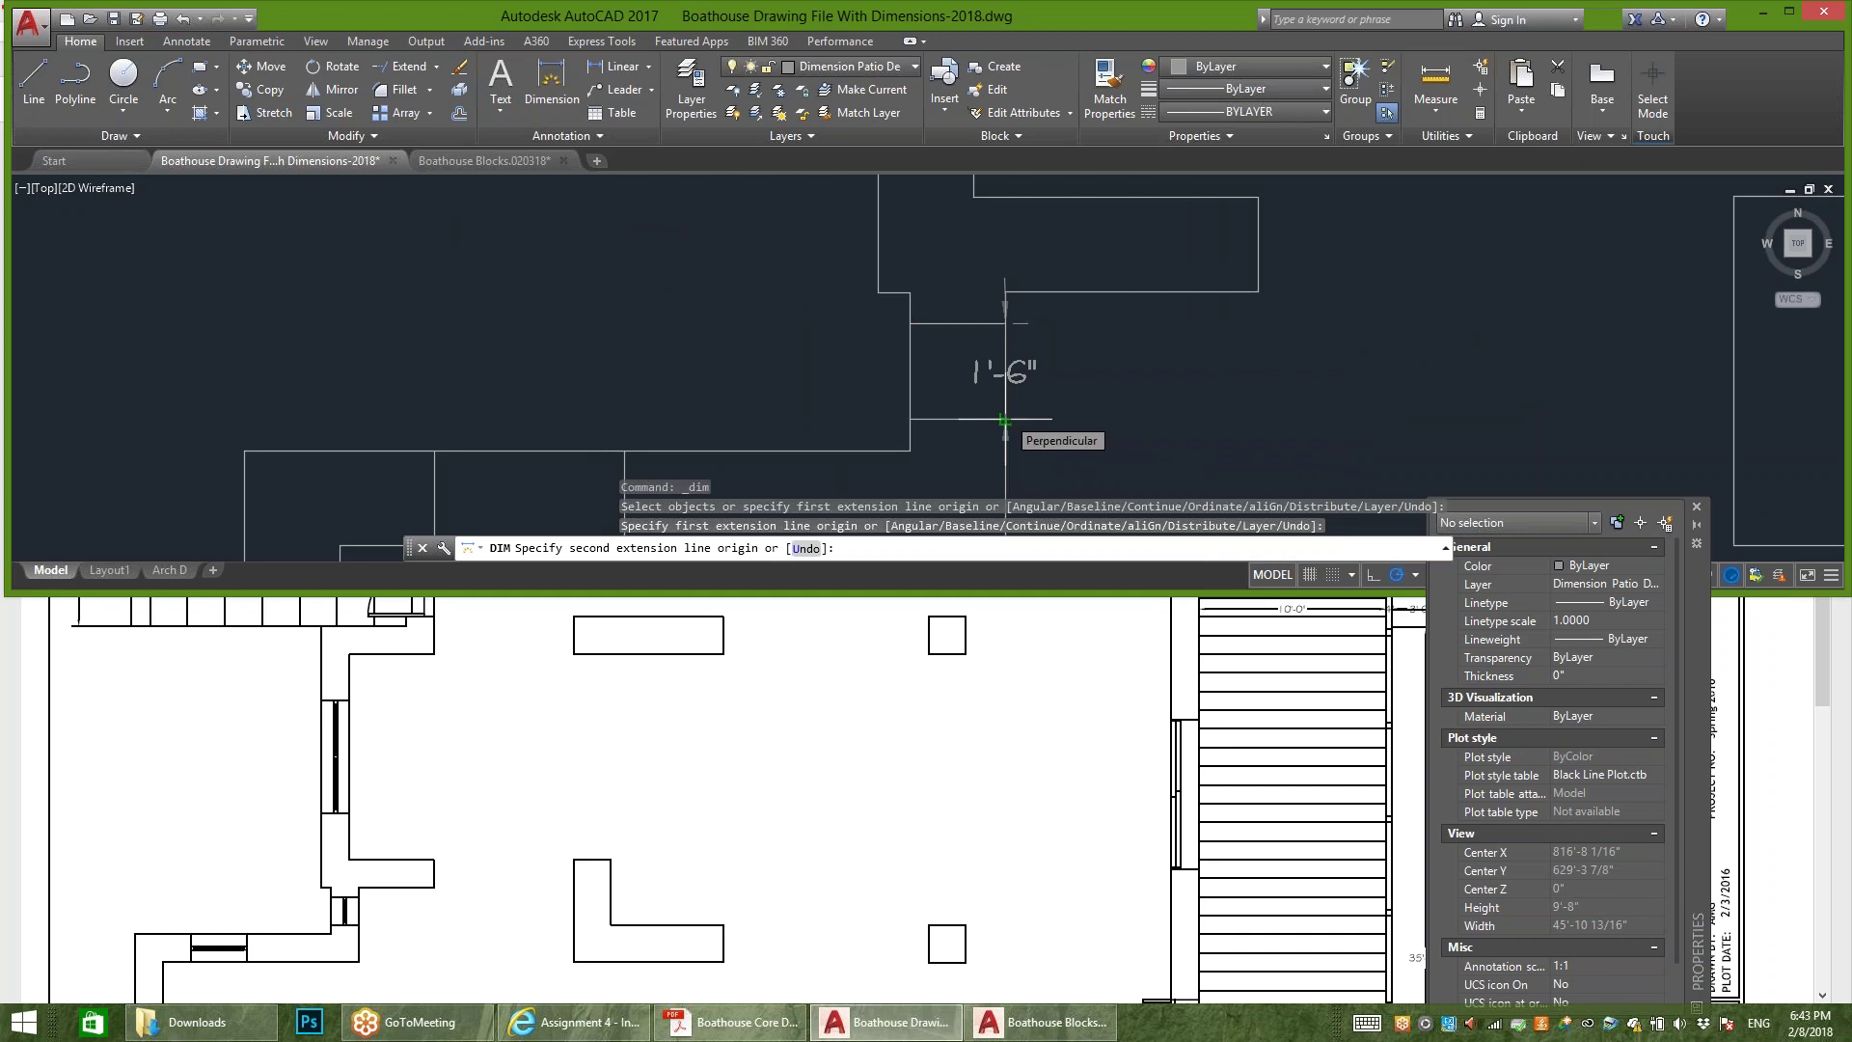
pyautogui.click(1005, 420)
pyautogui.click(1070, 367)
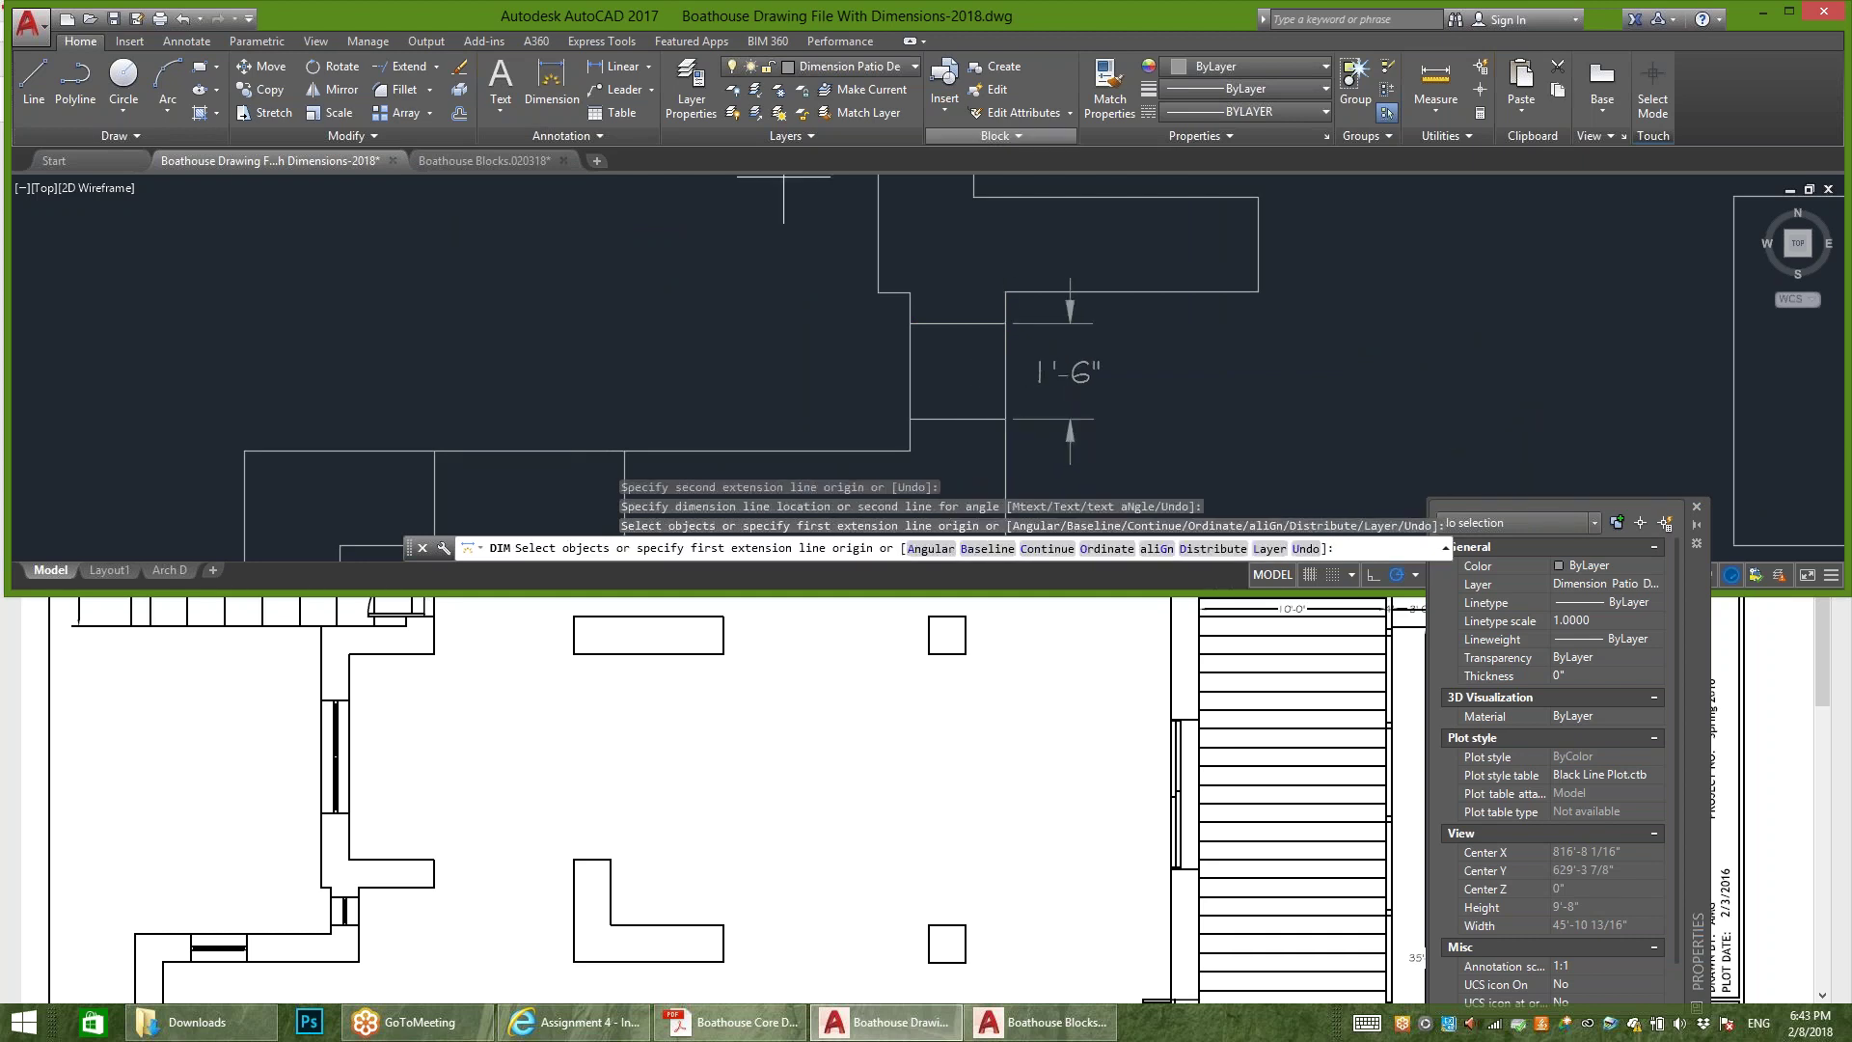
# Step: Dimension the distance from the inner wall corner up to the small opening's lower edge and end the dimensioning
pyautogui.click(551, 85)
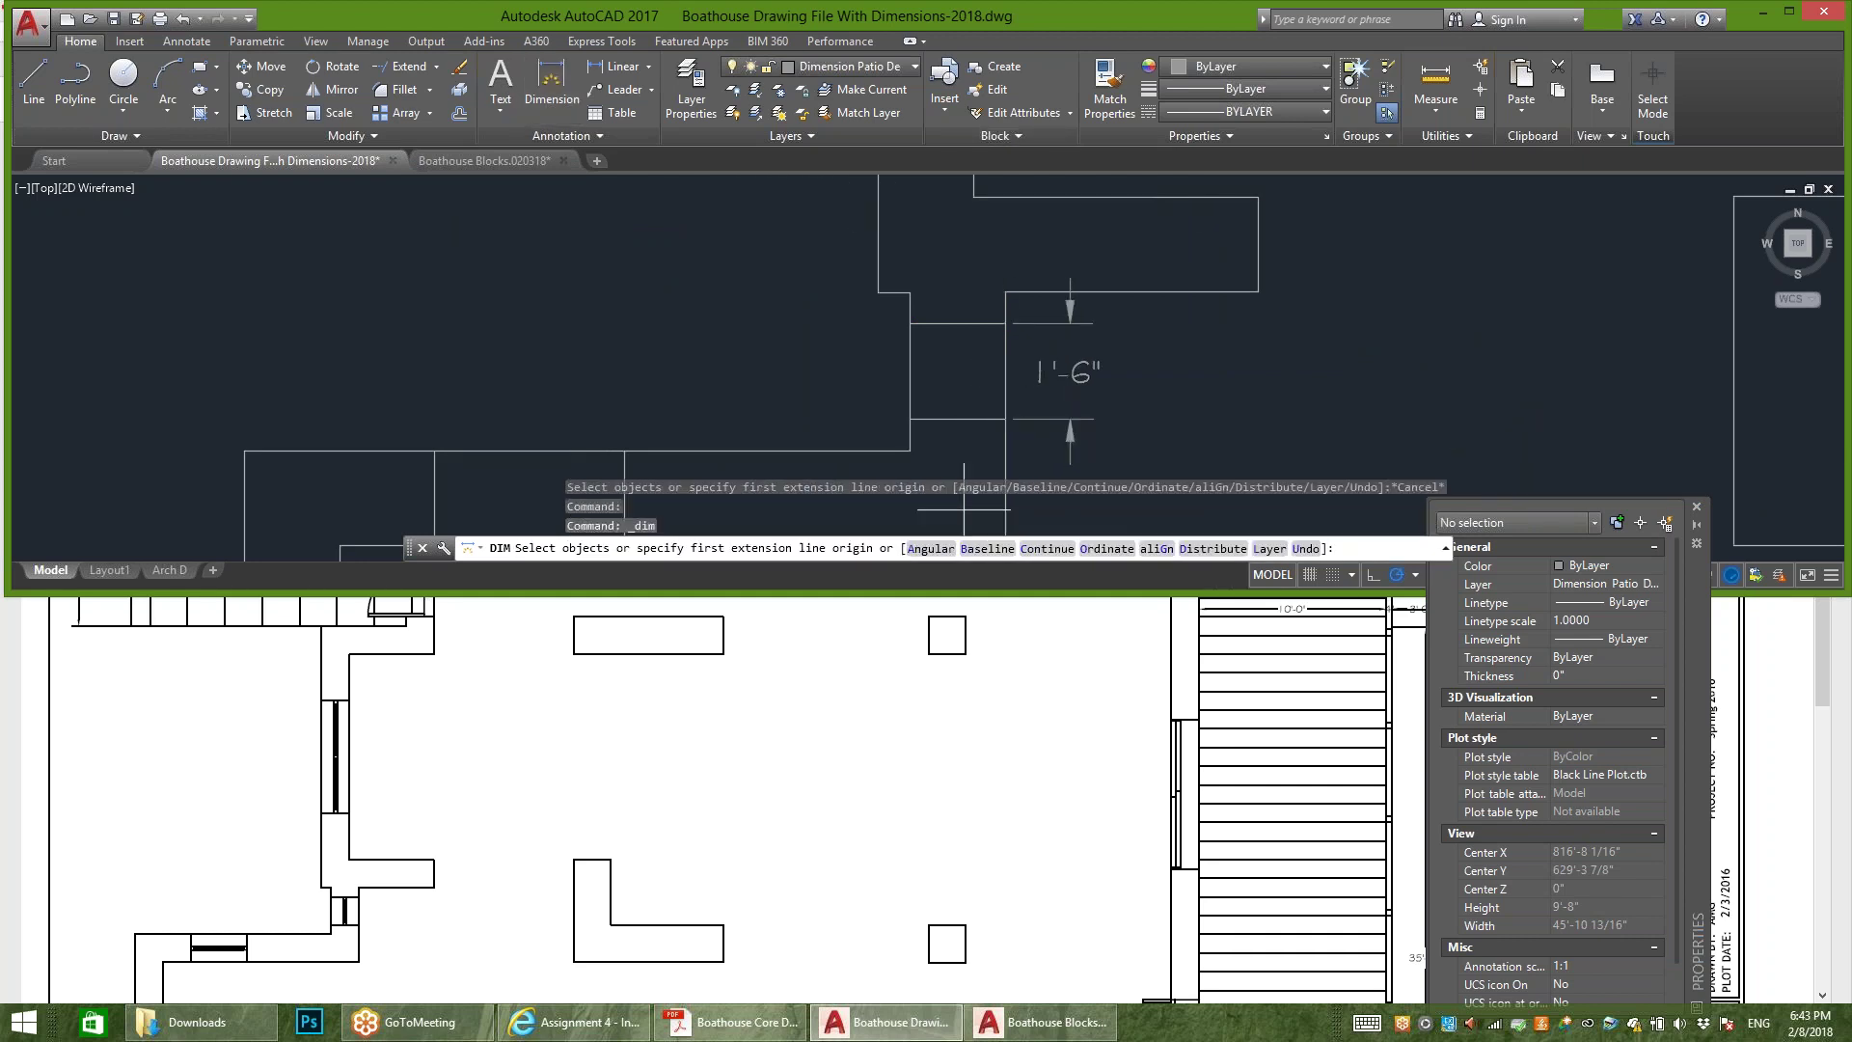
pyautogui.scroll(2, 964, 509)
pyautogui.click(846, 409)
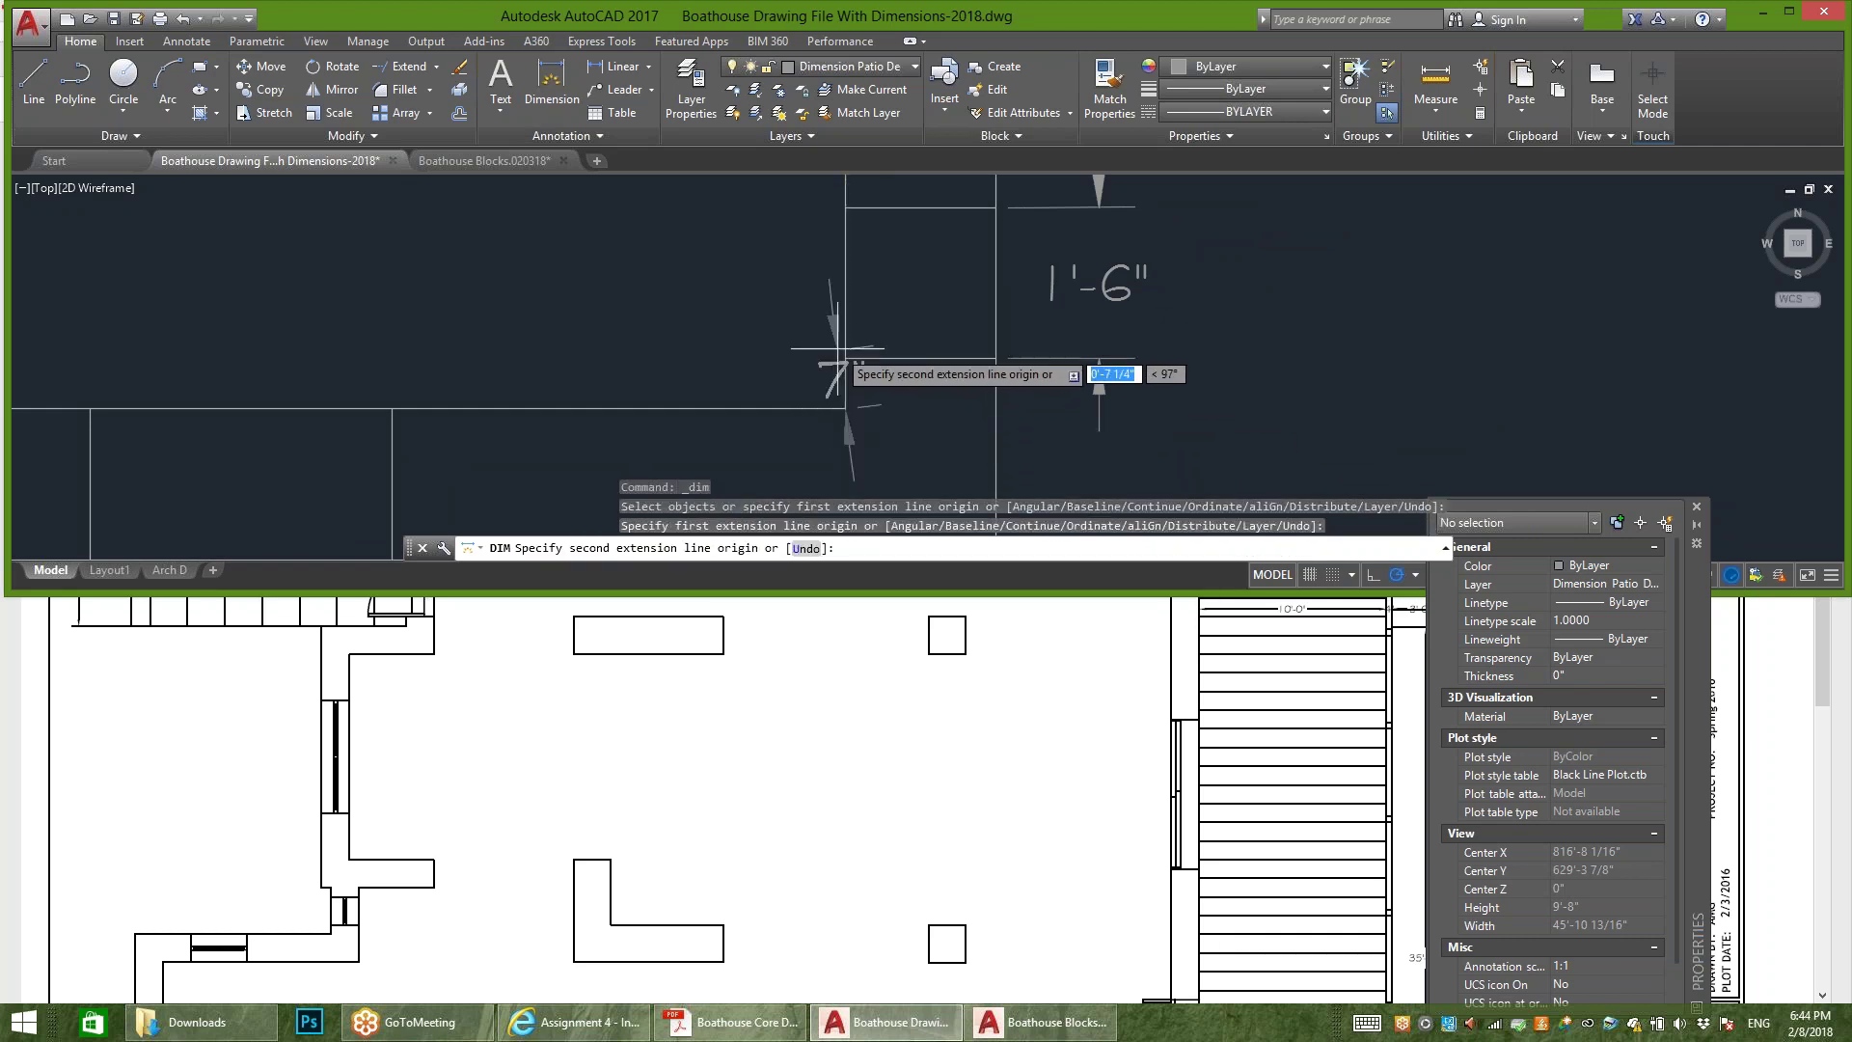
pyautogui.click(845, 358)
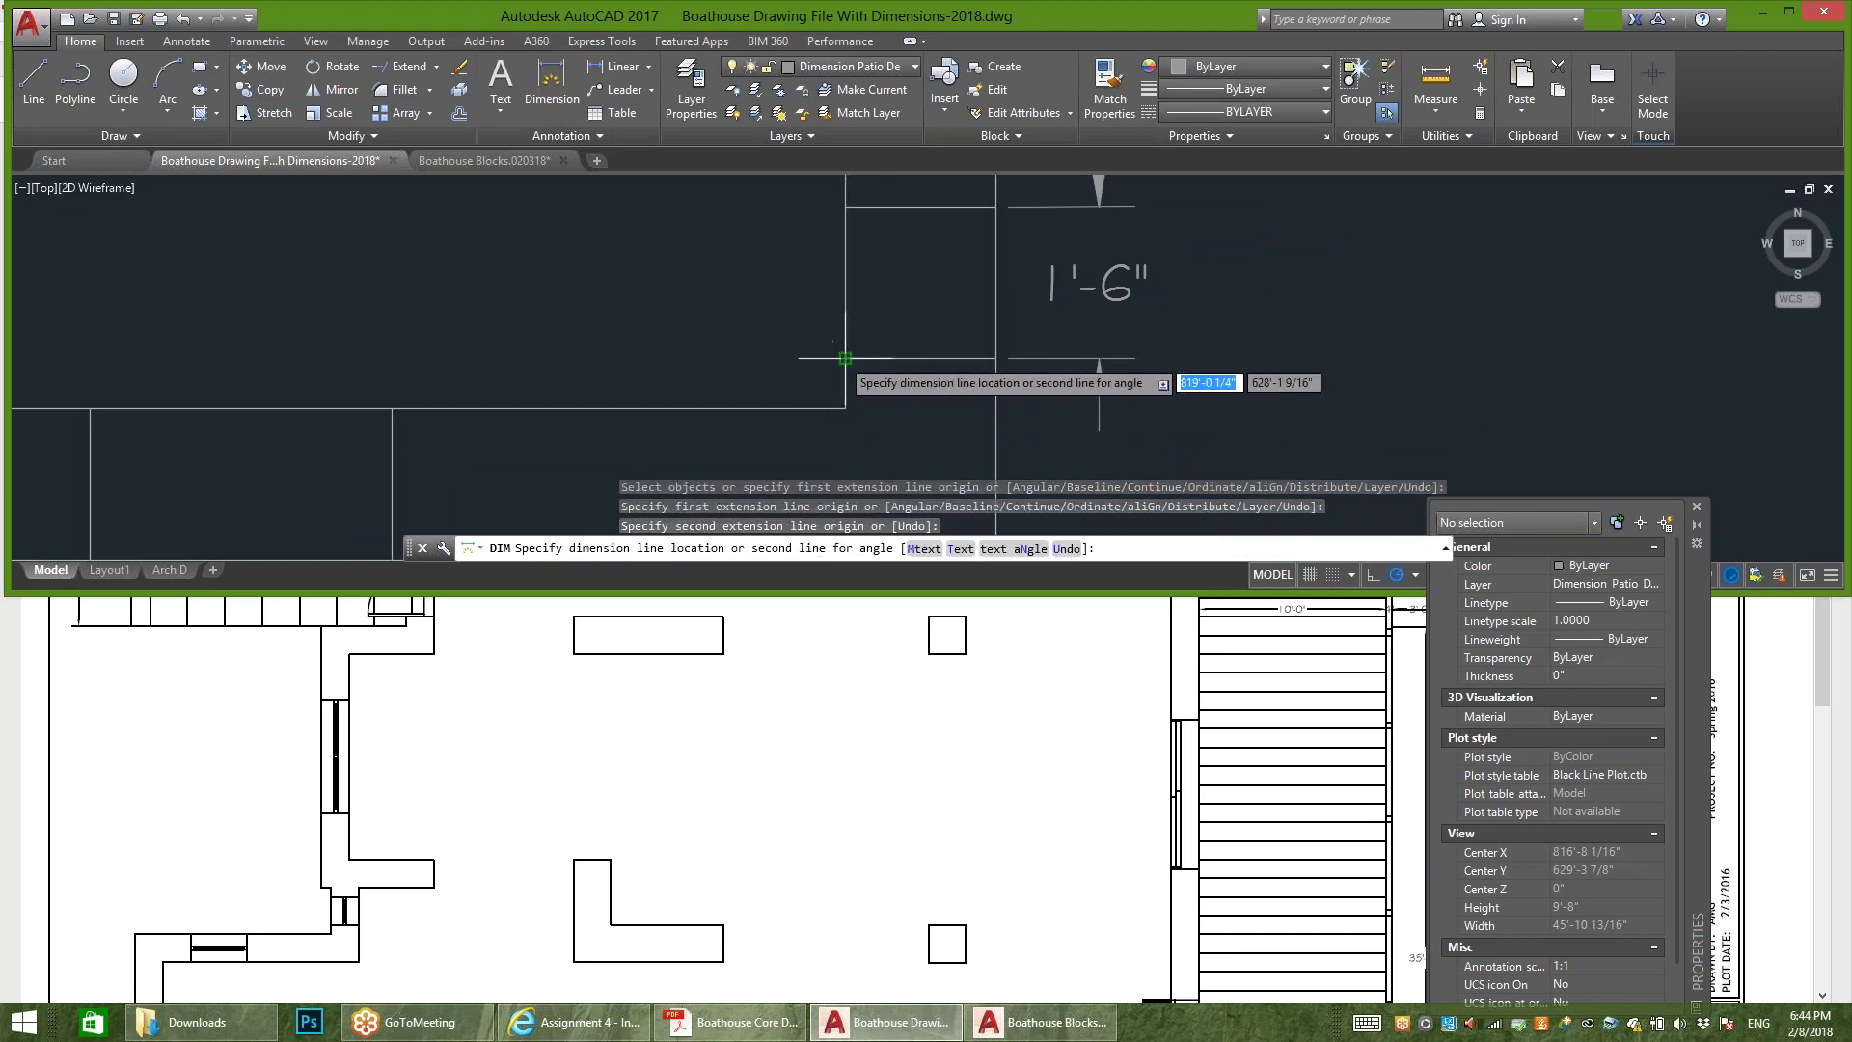
pyautogui.click(801, 381)
pyautogui.scroll(-3, 918, 395)
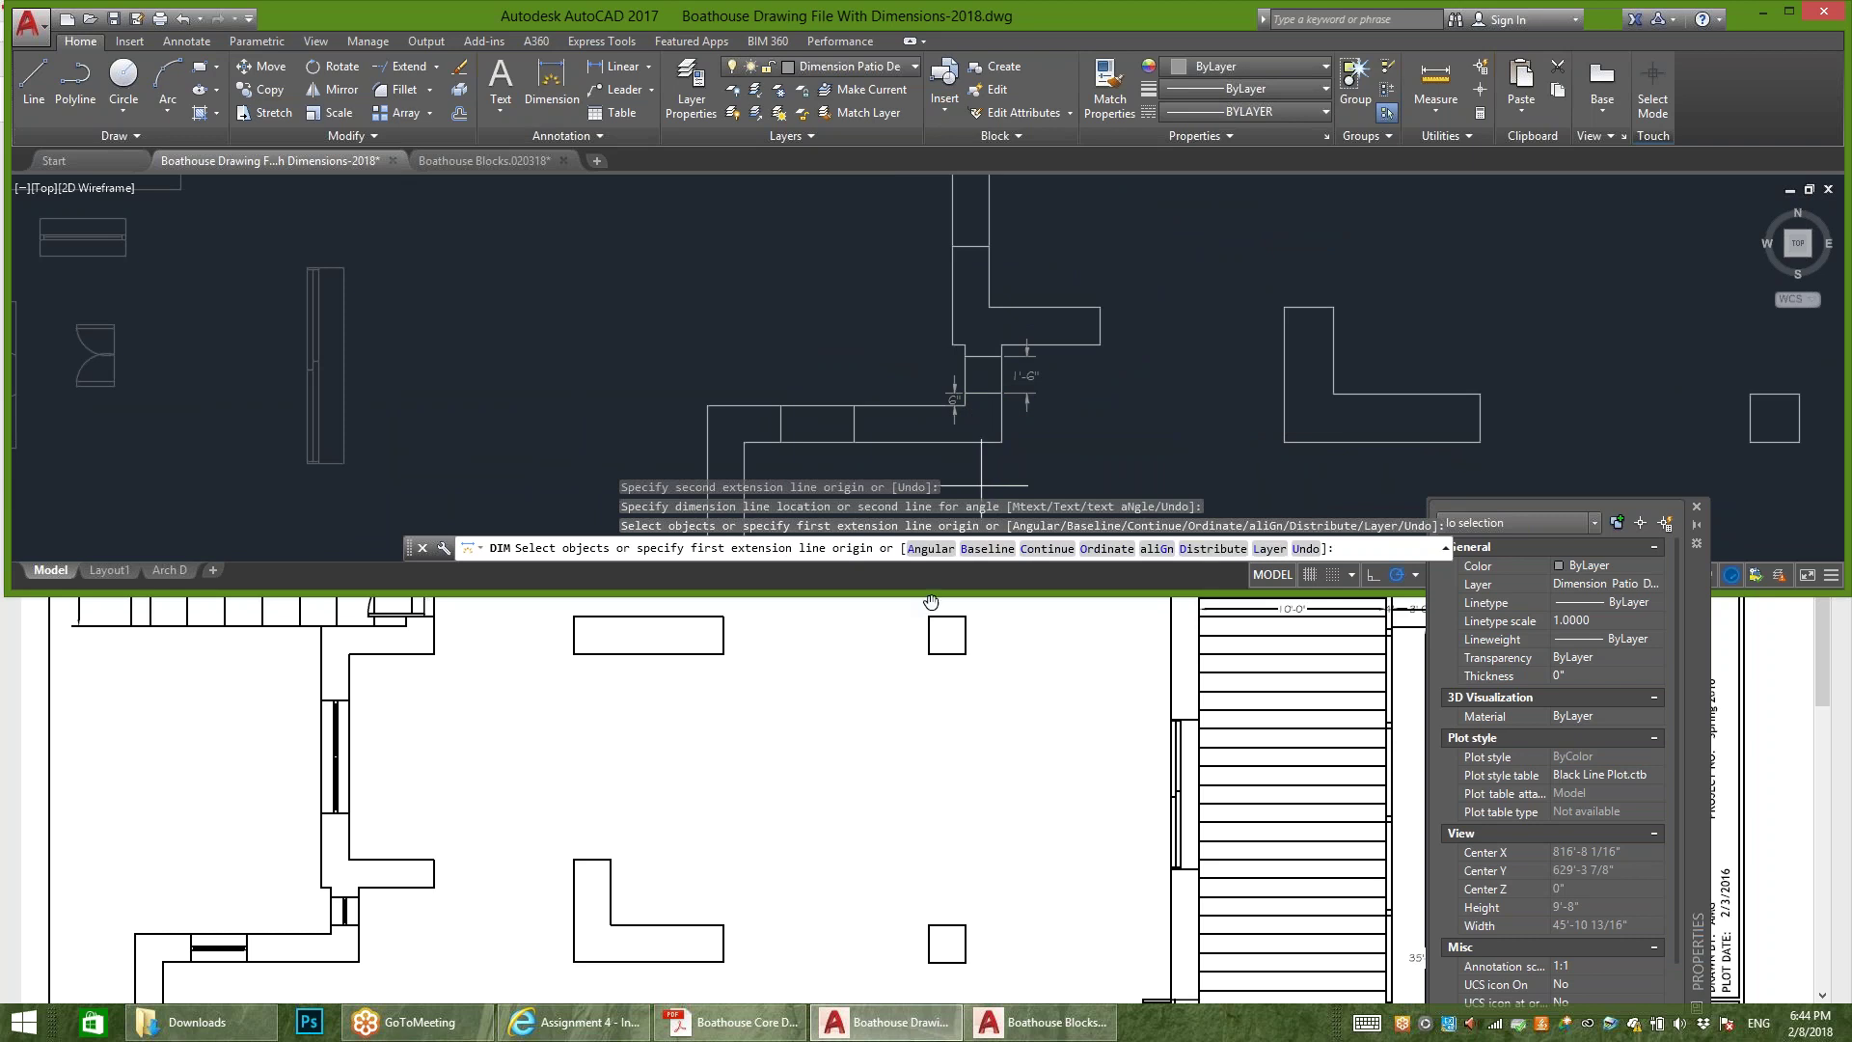
pyautogui.scroll(-2, 1015, 337)
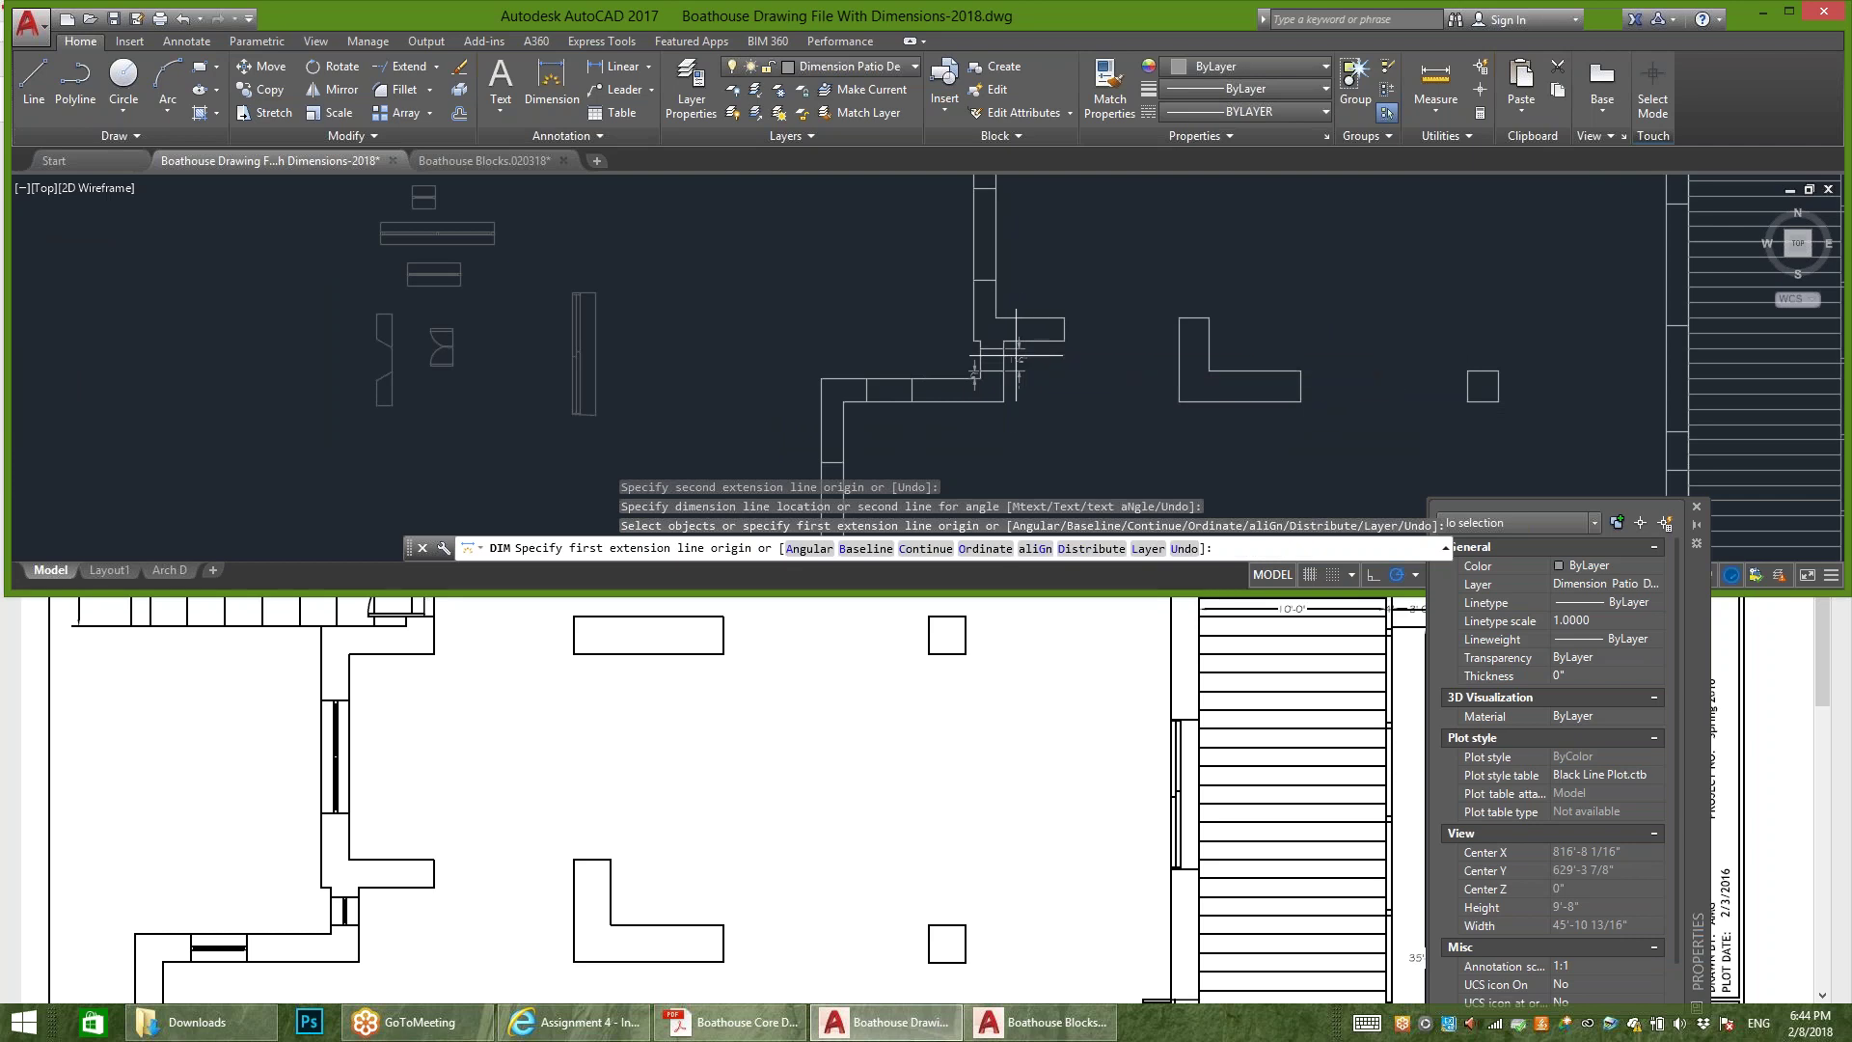
pyautogui.scroll(2, 972, 373)
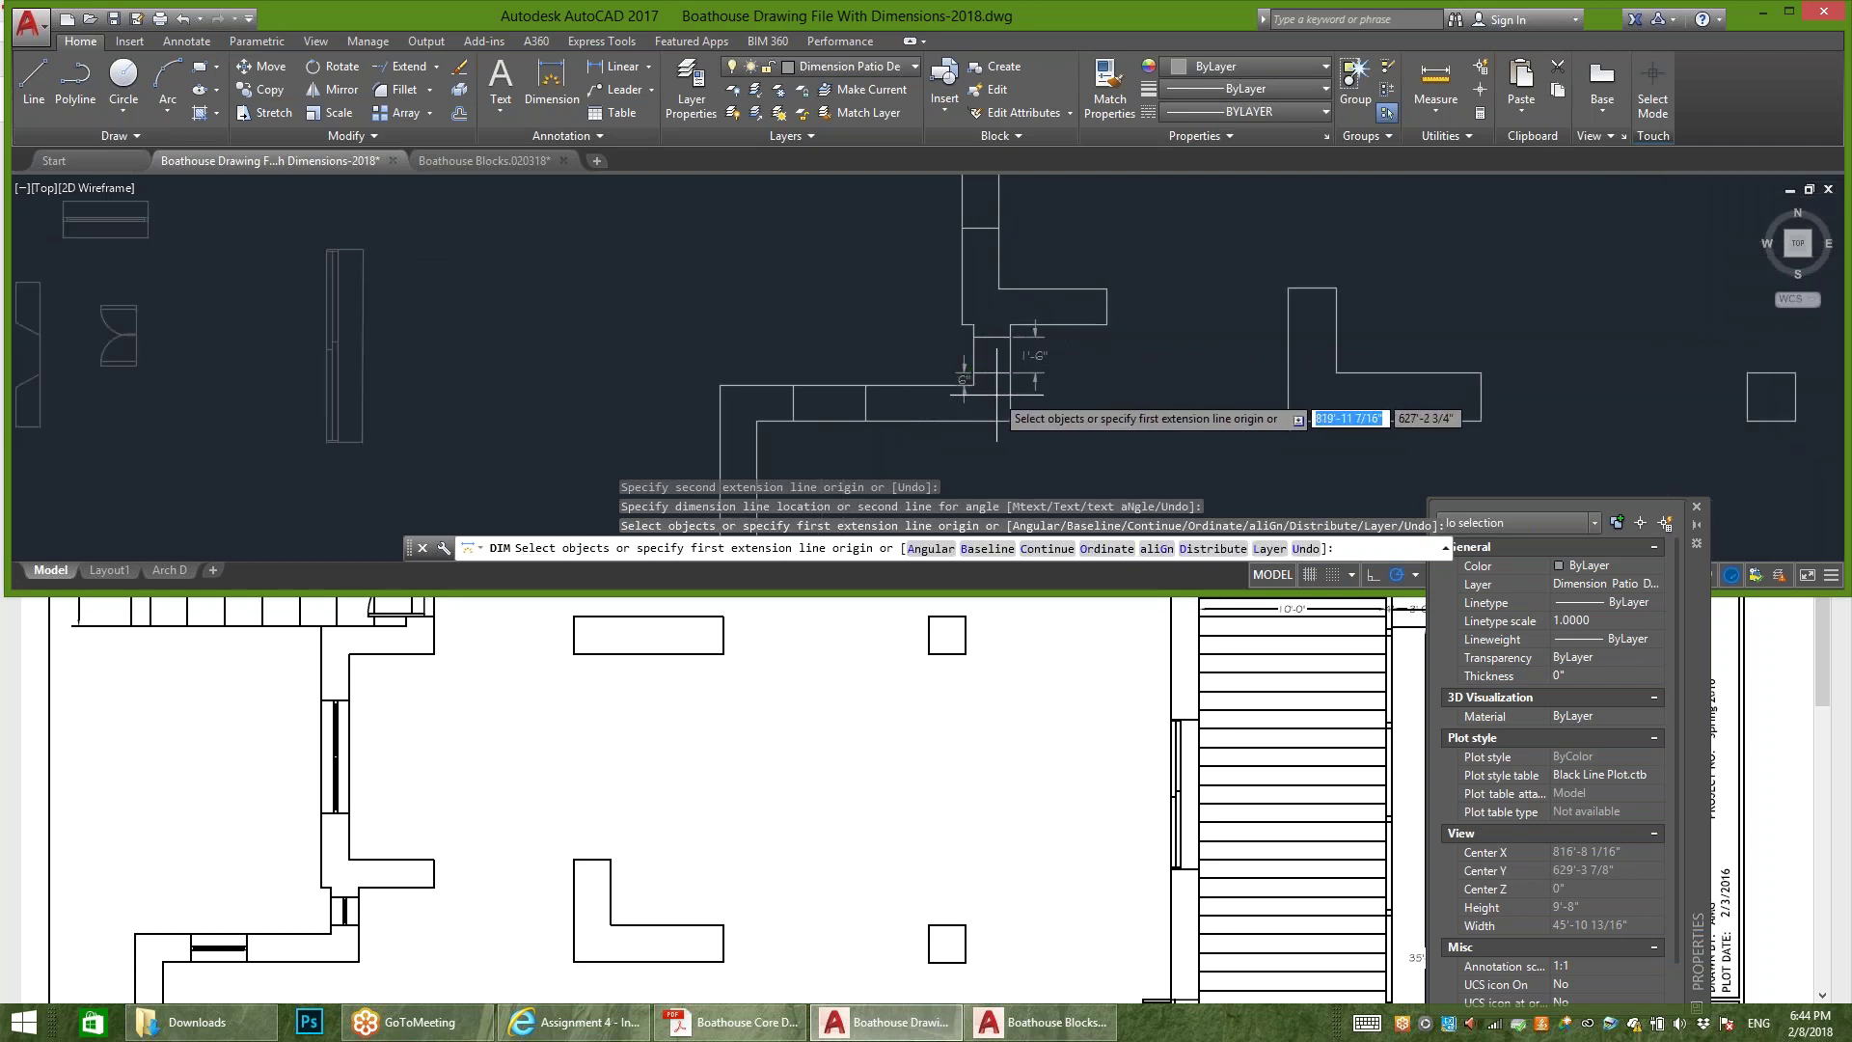
pyautogui.scroll(-2, 962, 379)
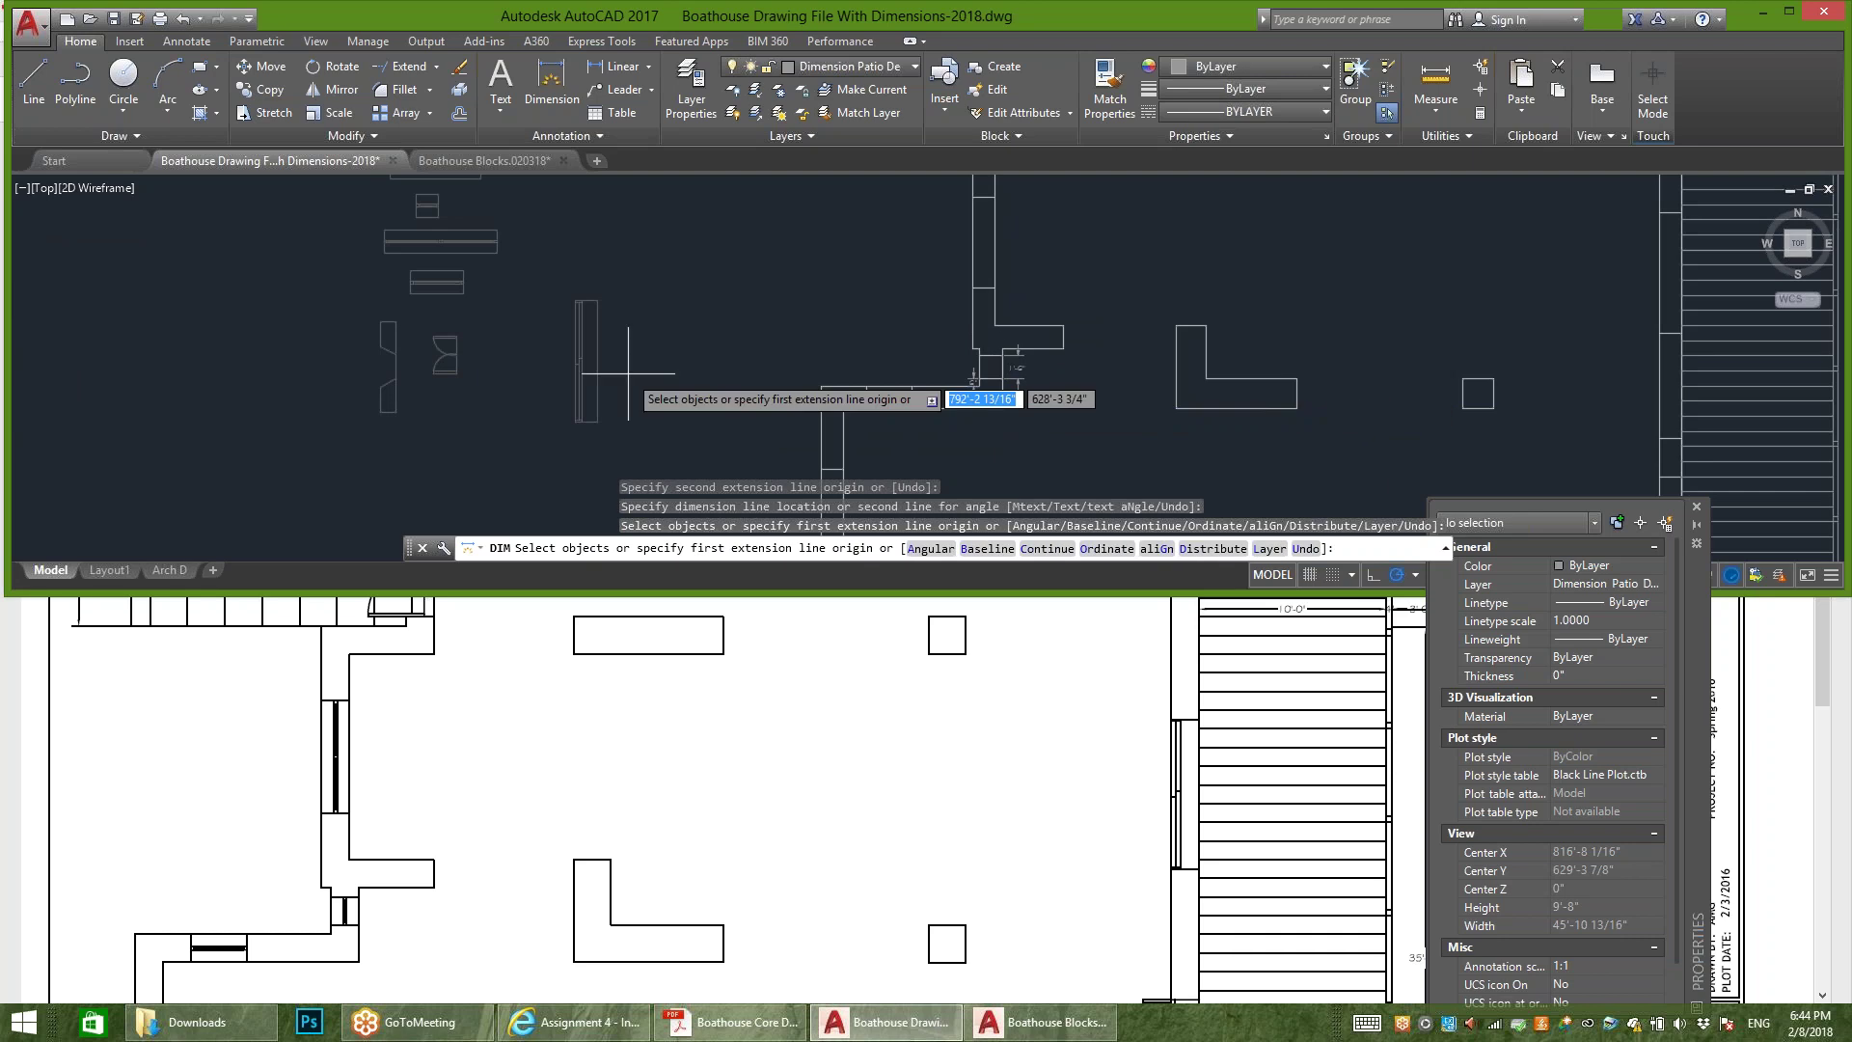
pyautogui.moveTo(754, 387); pyautogui.dragTo(797, 470, button='middle')
pyautogui.scroll(2, 1156, 467)
pyautogui.press('Escape')
# Step: Delete both temporary dimensions at the small wall opening
pyautogui.click(1036, 465)
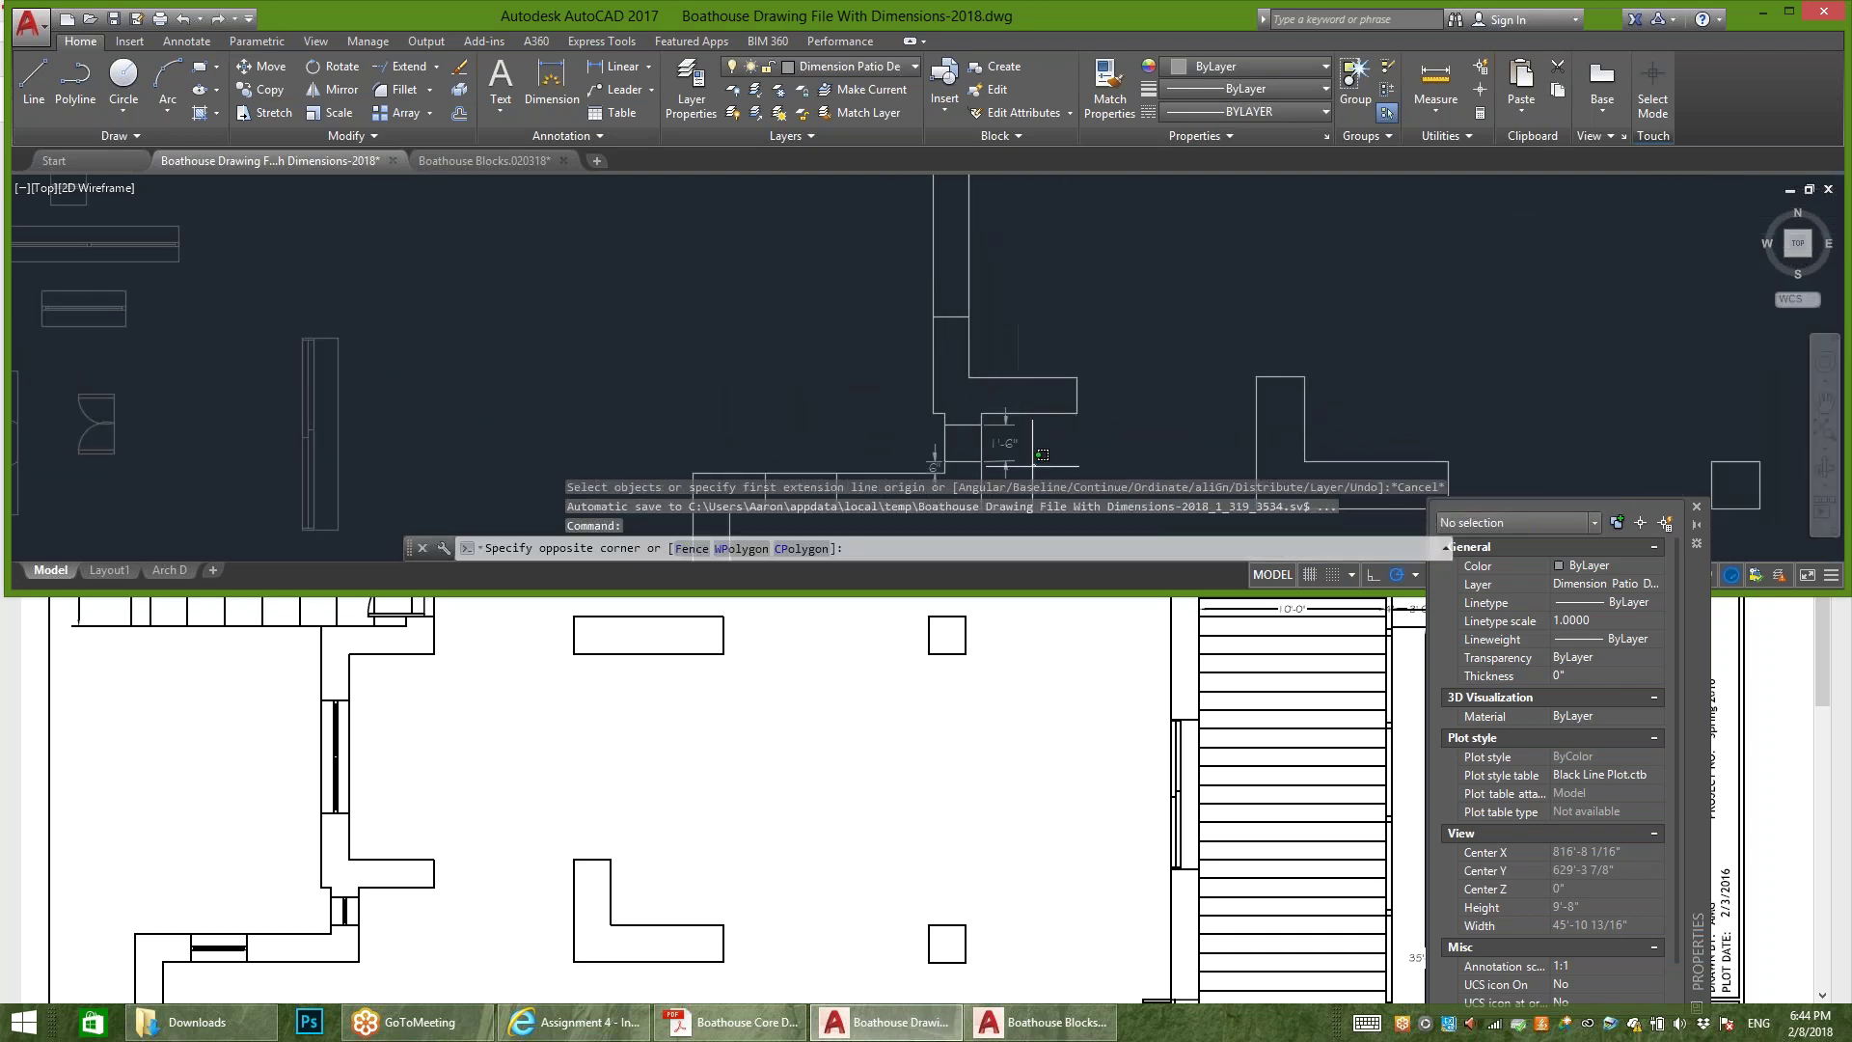
pyautogui.click(1006, 442)
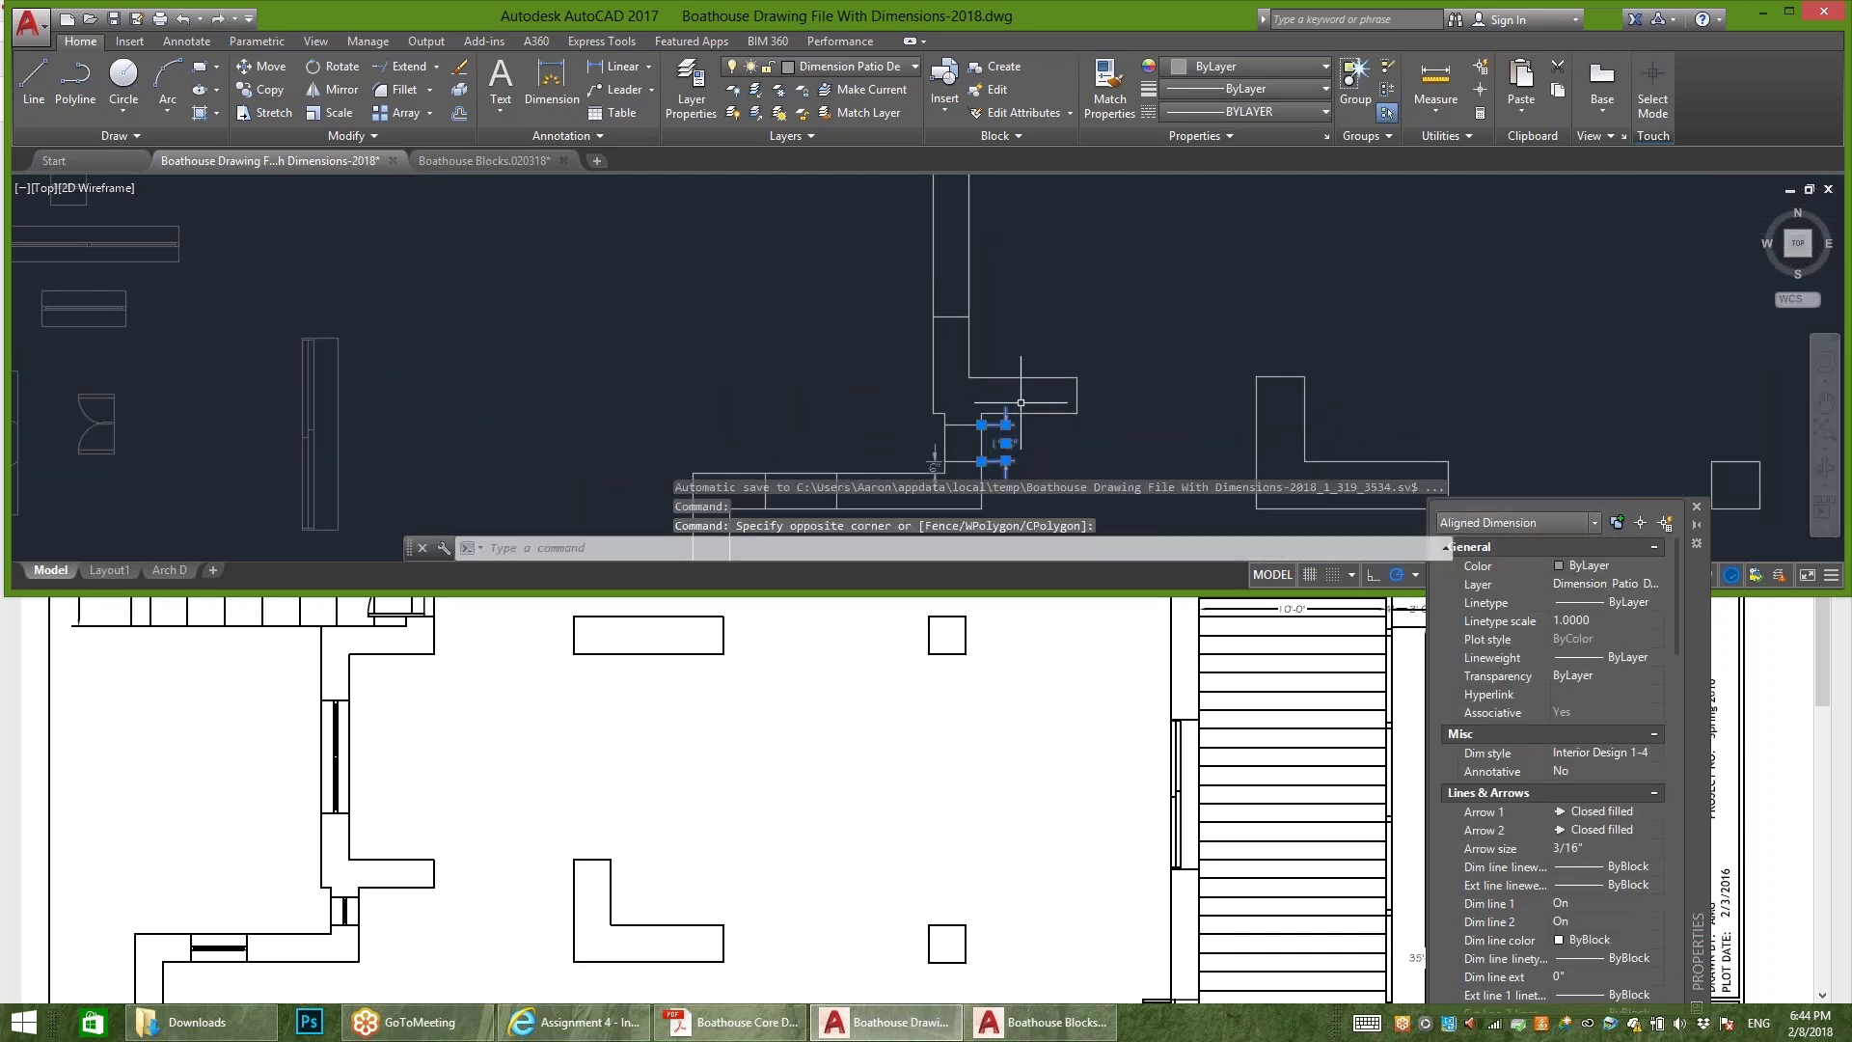
pyautogui.moveTo(999, 430); pyautogui.dragTo(1005, 261, button='middle')
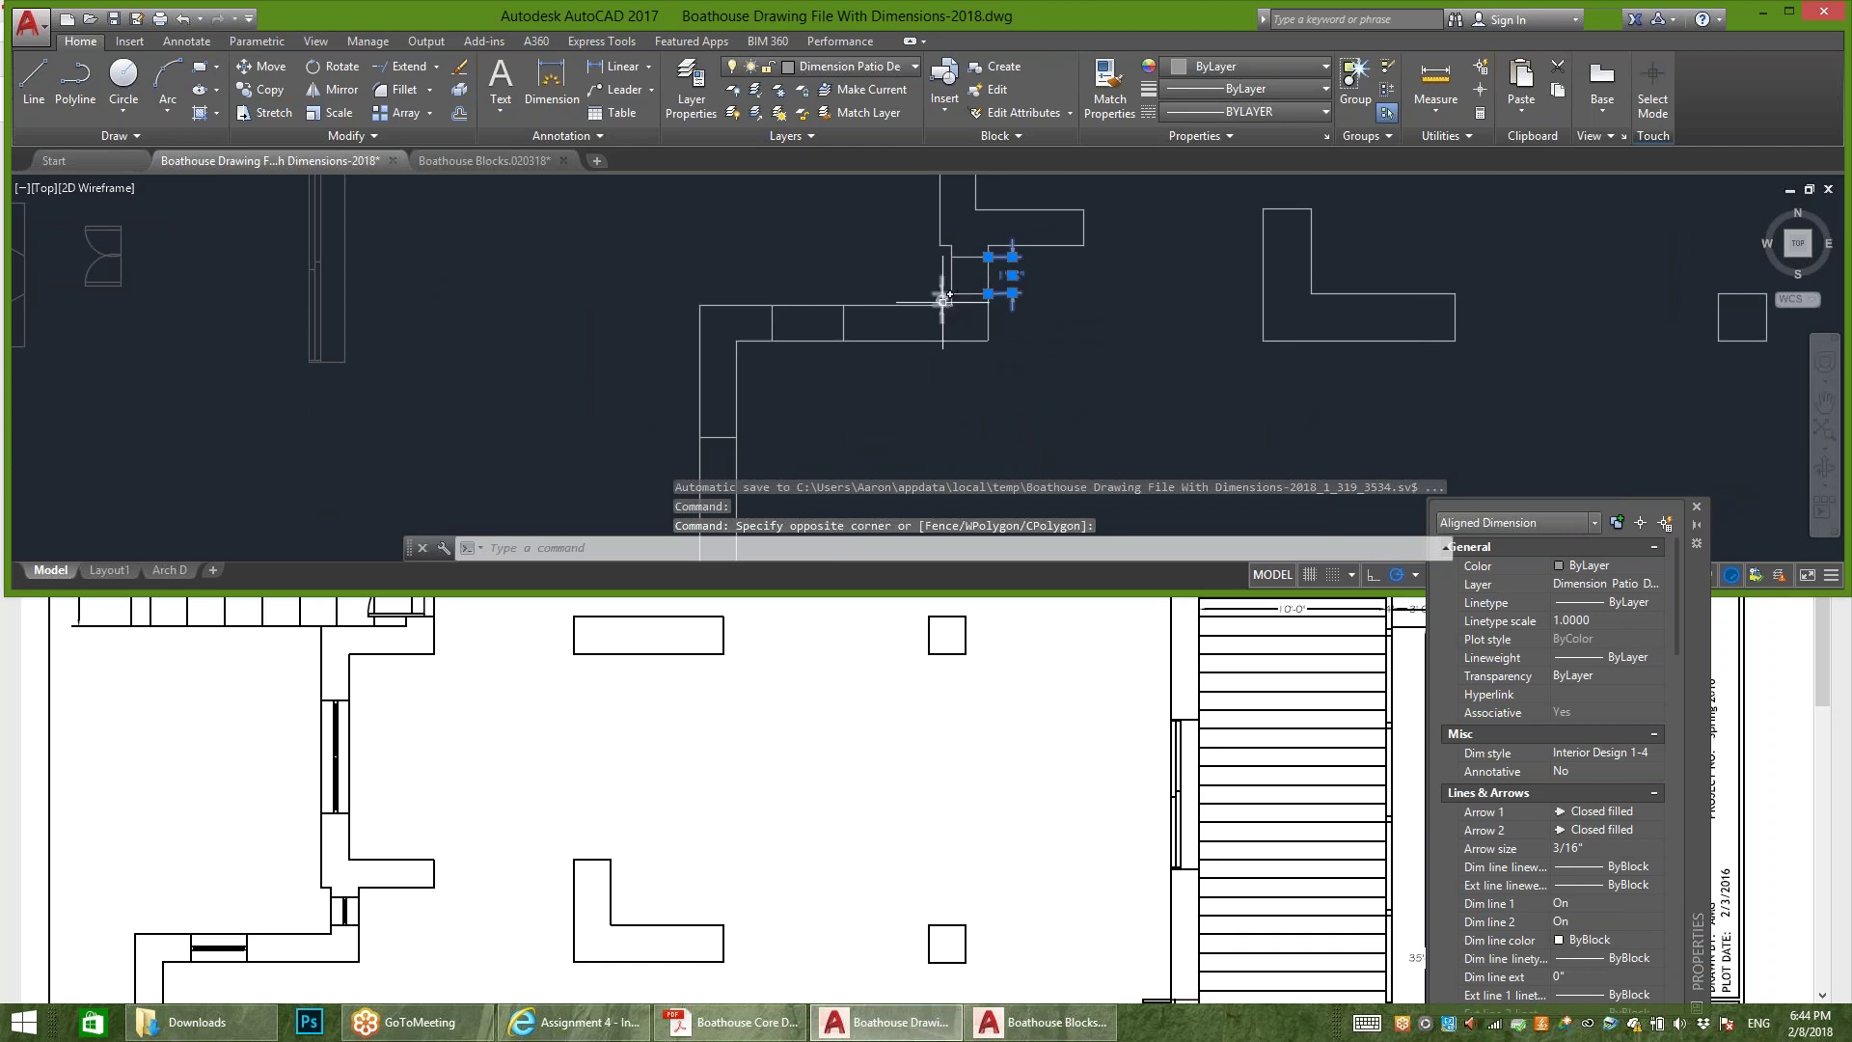
pyautogui.click(941, 305)
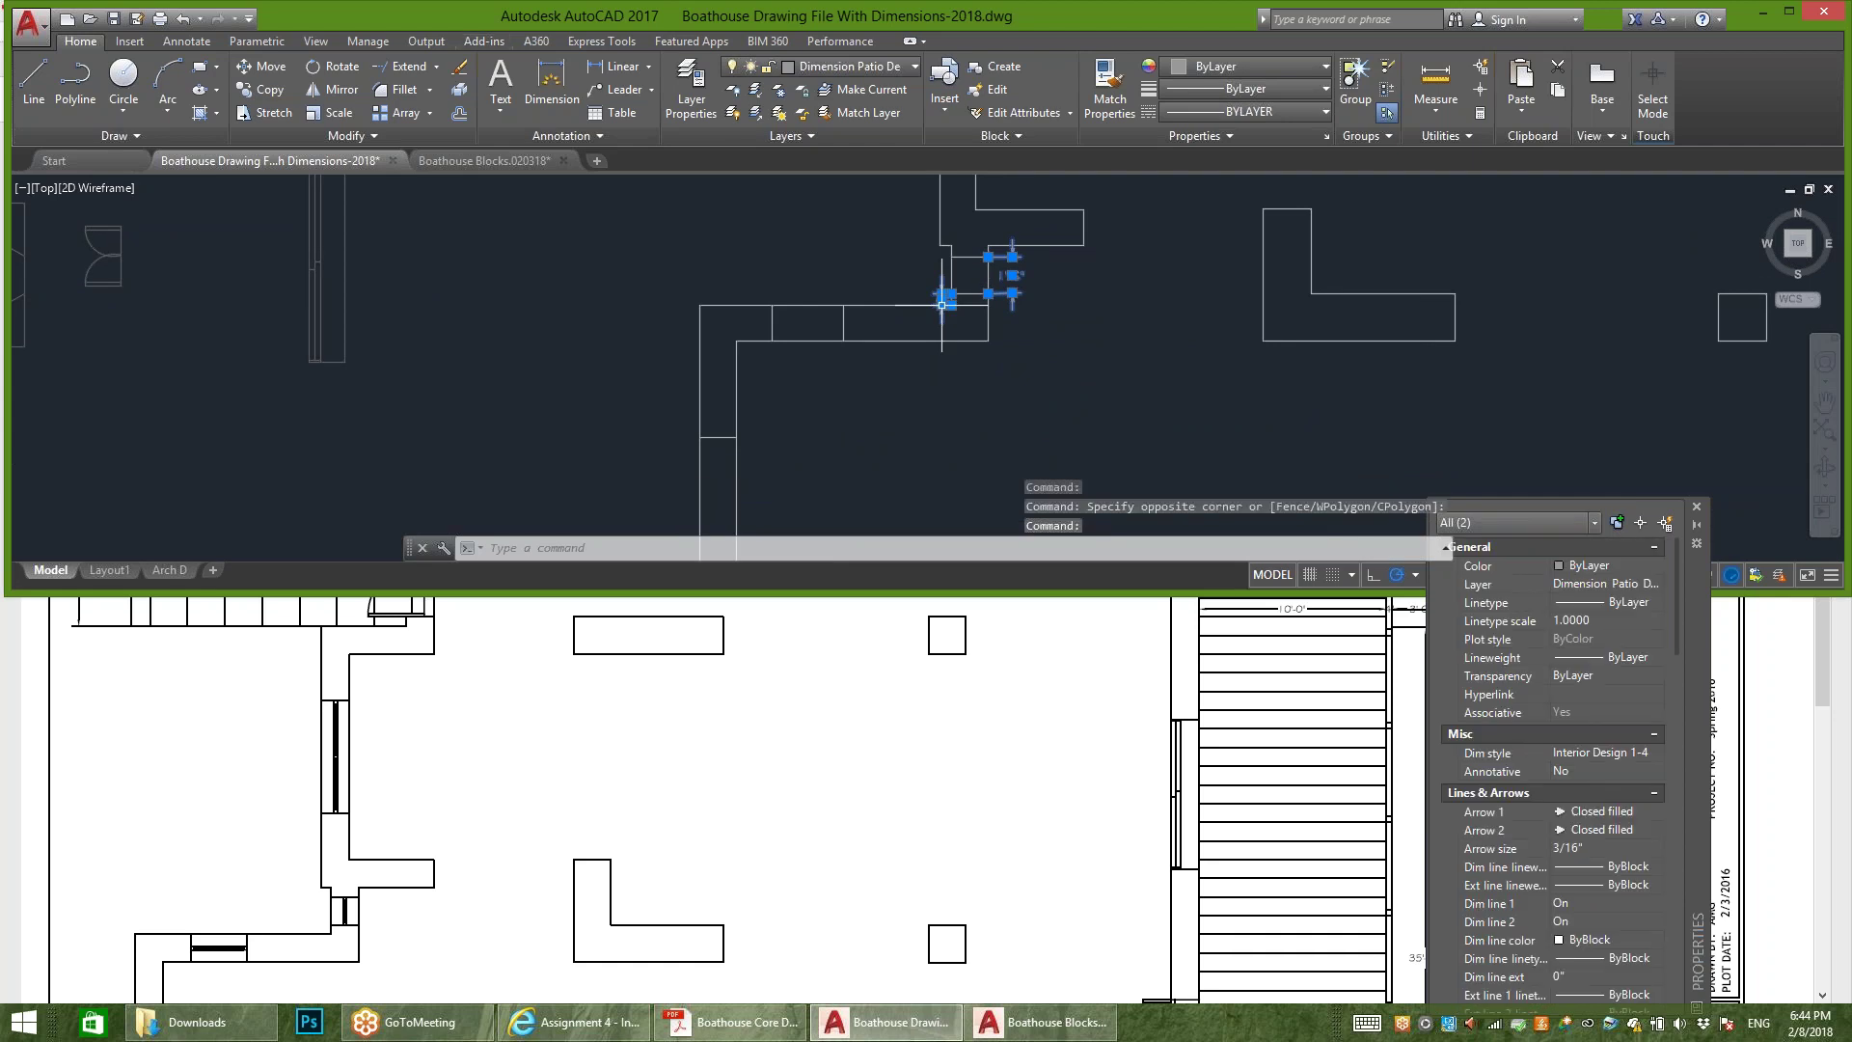
pyautogui.press('Delete')
pyautogui.moveTo(1147, 337); pyautogui.dragTo(1356, 482, button='middle')
pyautogui.scroll(-3, 414, 364)
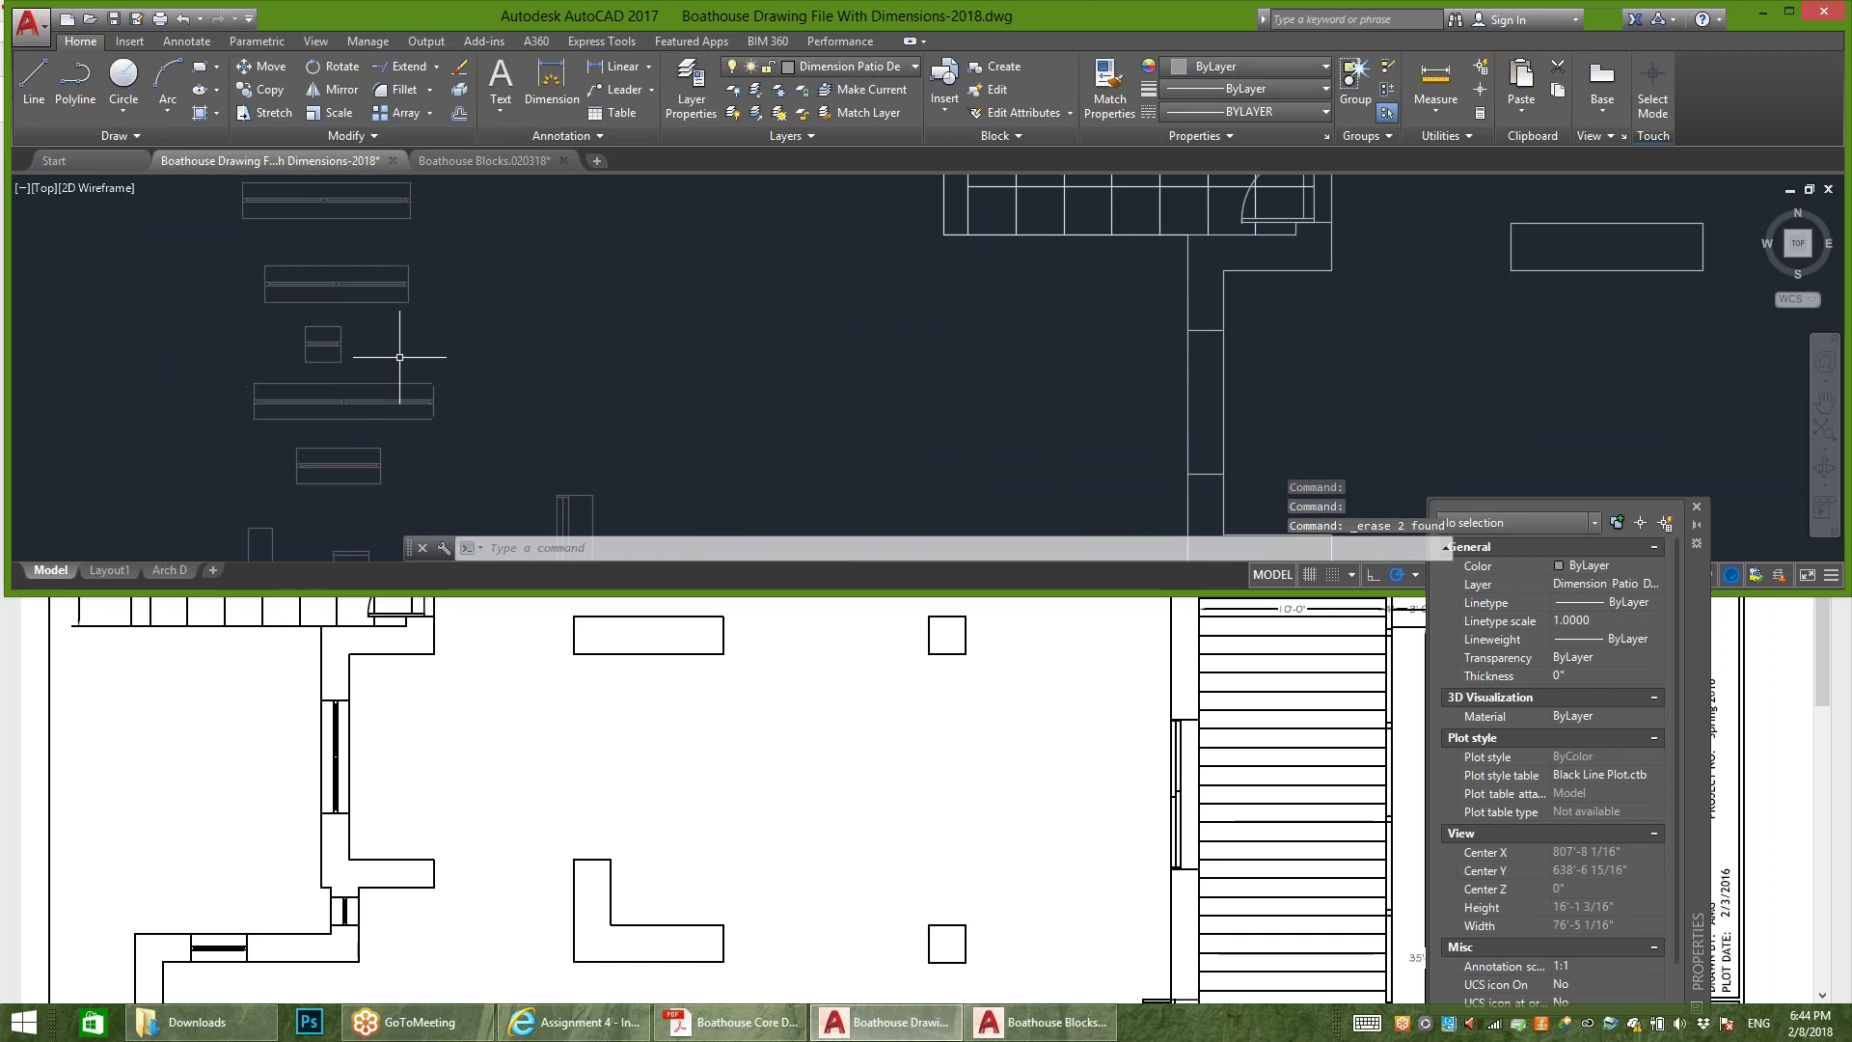
pyautogui.click(371, 347)
pyautogui.click(324, 332)
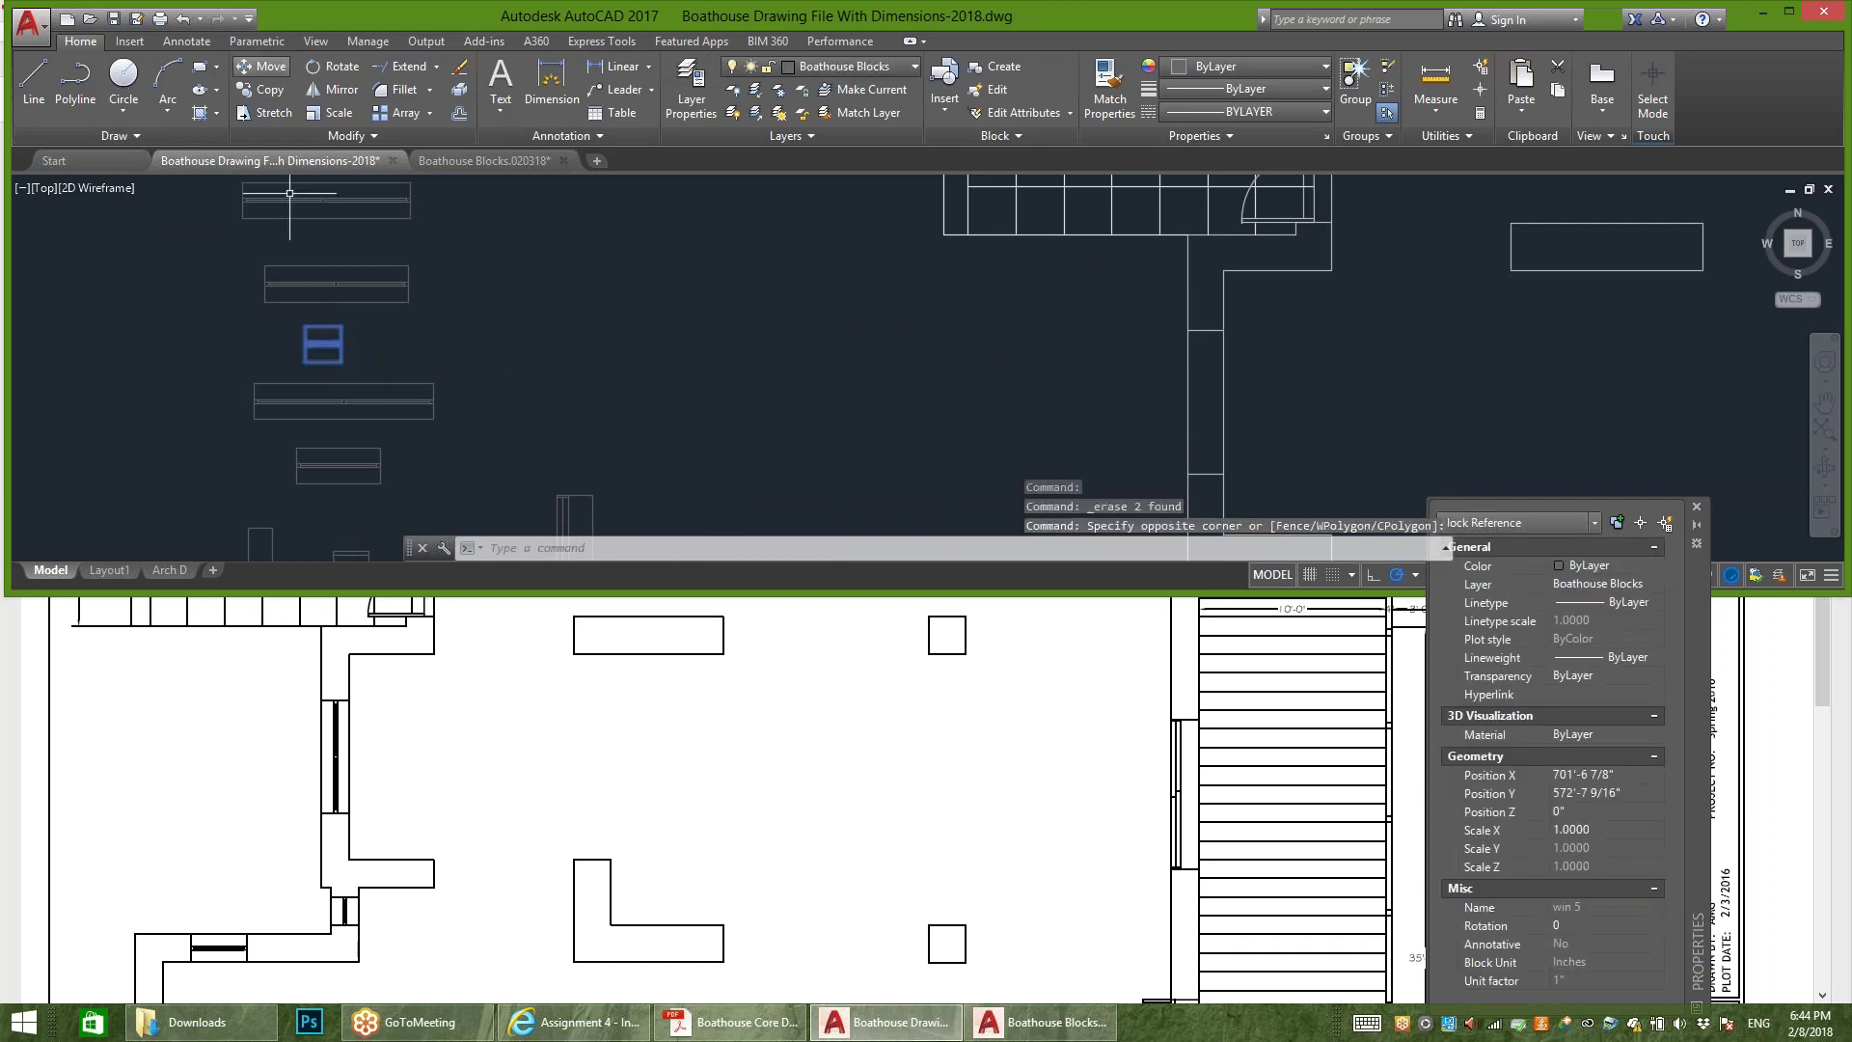
pyautogui.press('Escape')
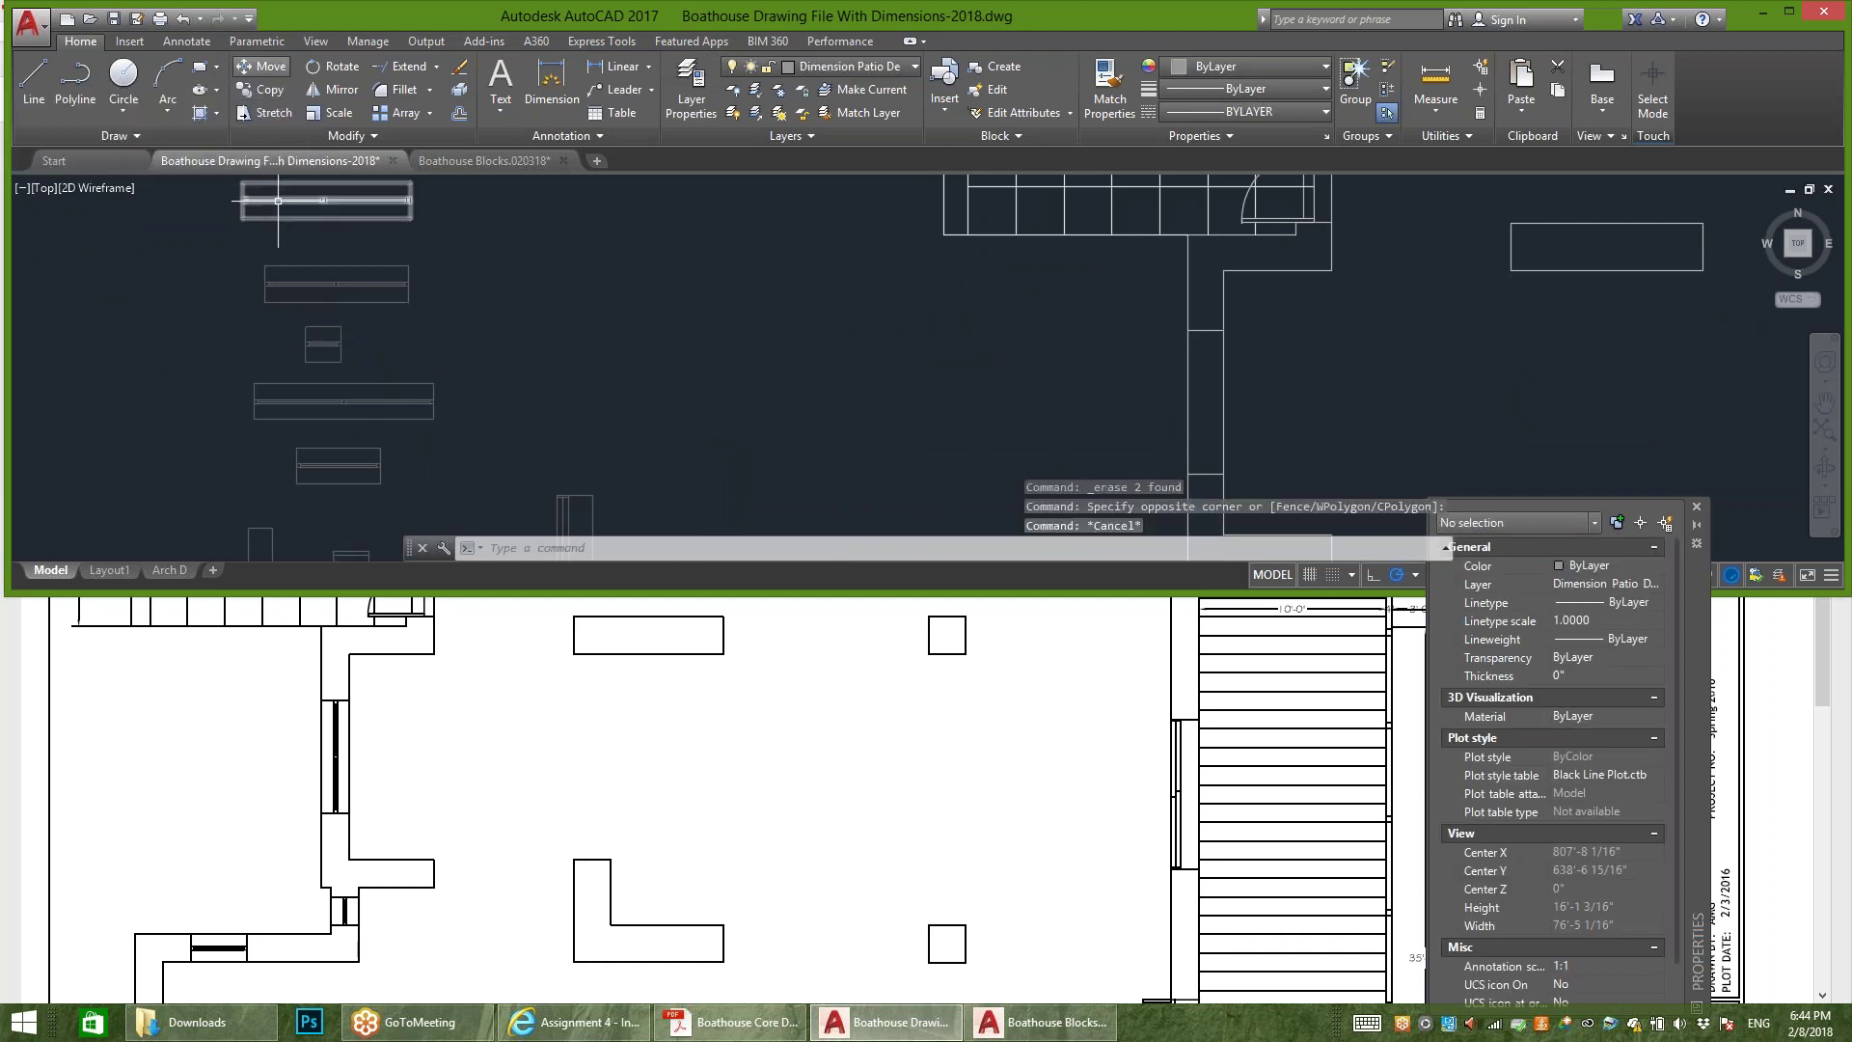
# Step: Move the small square win 5 block by its lower-left corner to the lower-right corner of the small wall opening
pyautogui.click(261, 66)
pyautogui.click(317, 342)
pyautogui.scroll(-3, 343, 273)
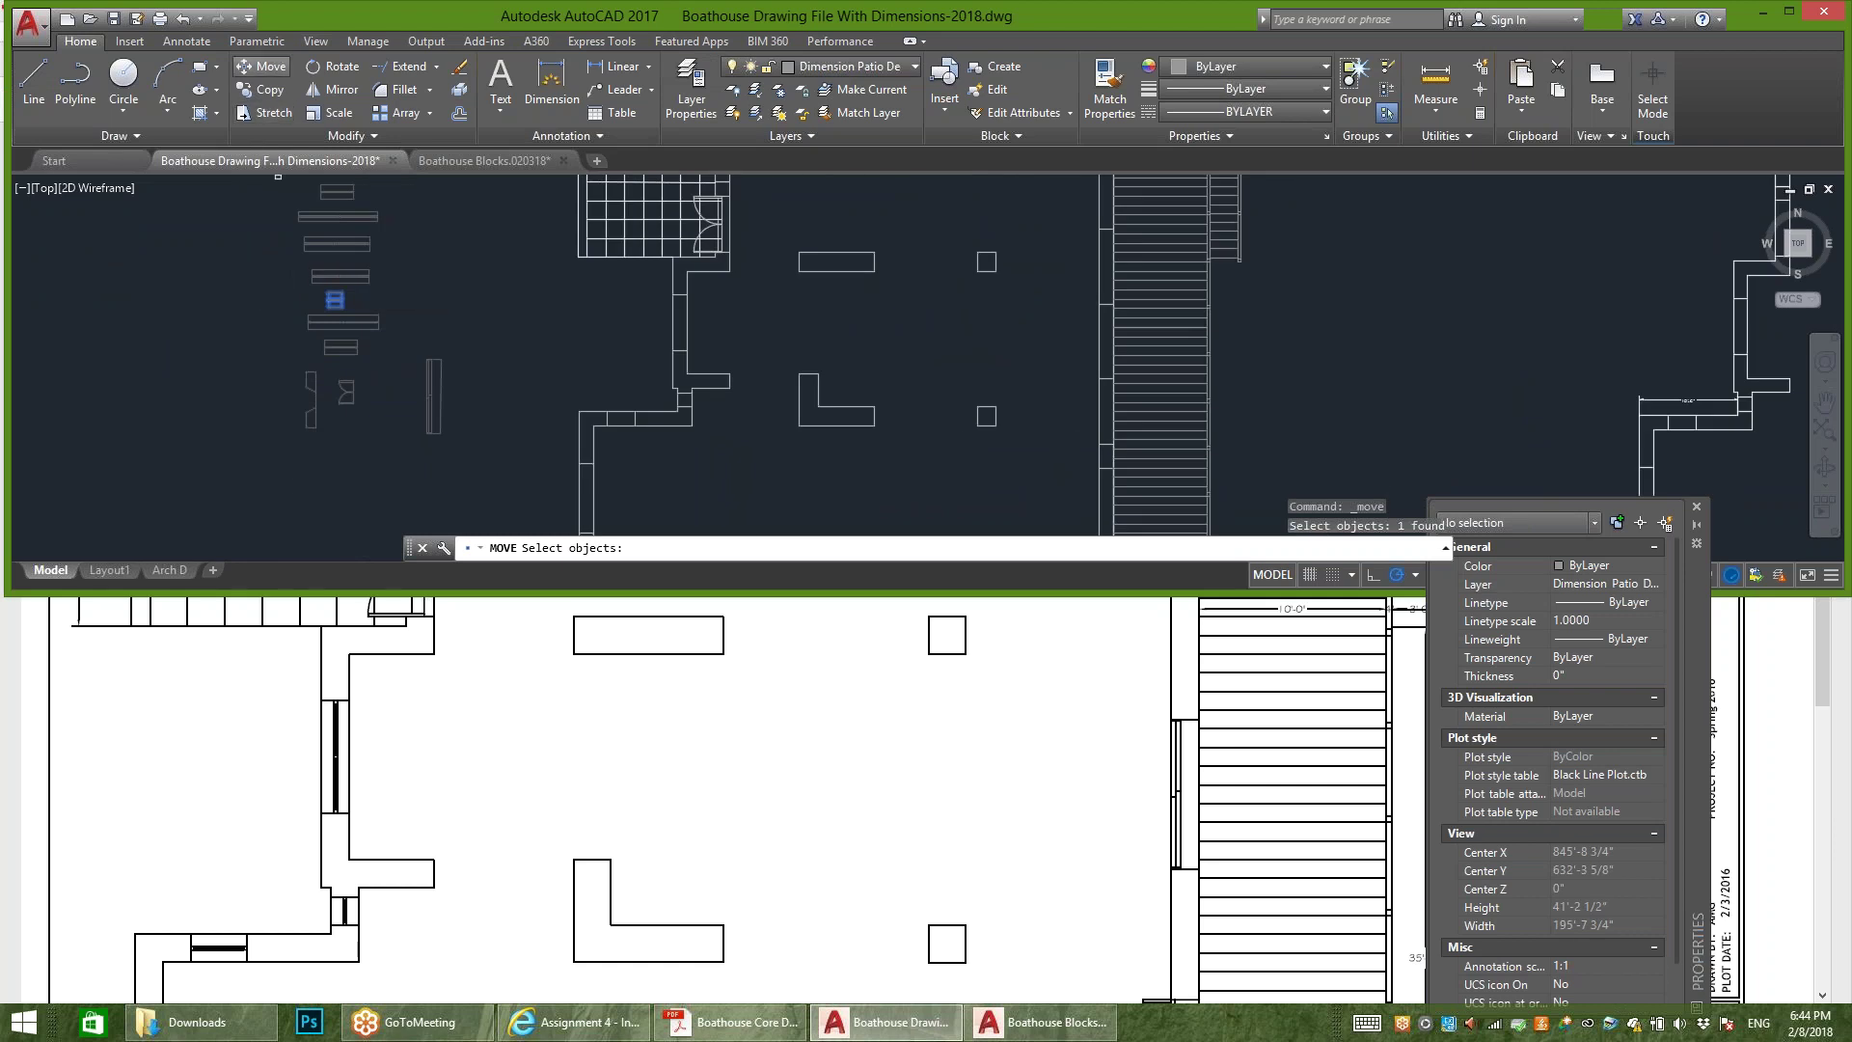
pyautogui.press('Return')
pyautogui.scroll(4, 343, 326)
pyautogui.scroll(-3, 342, 327)
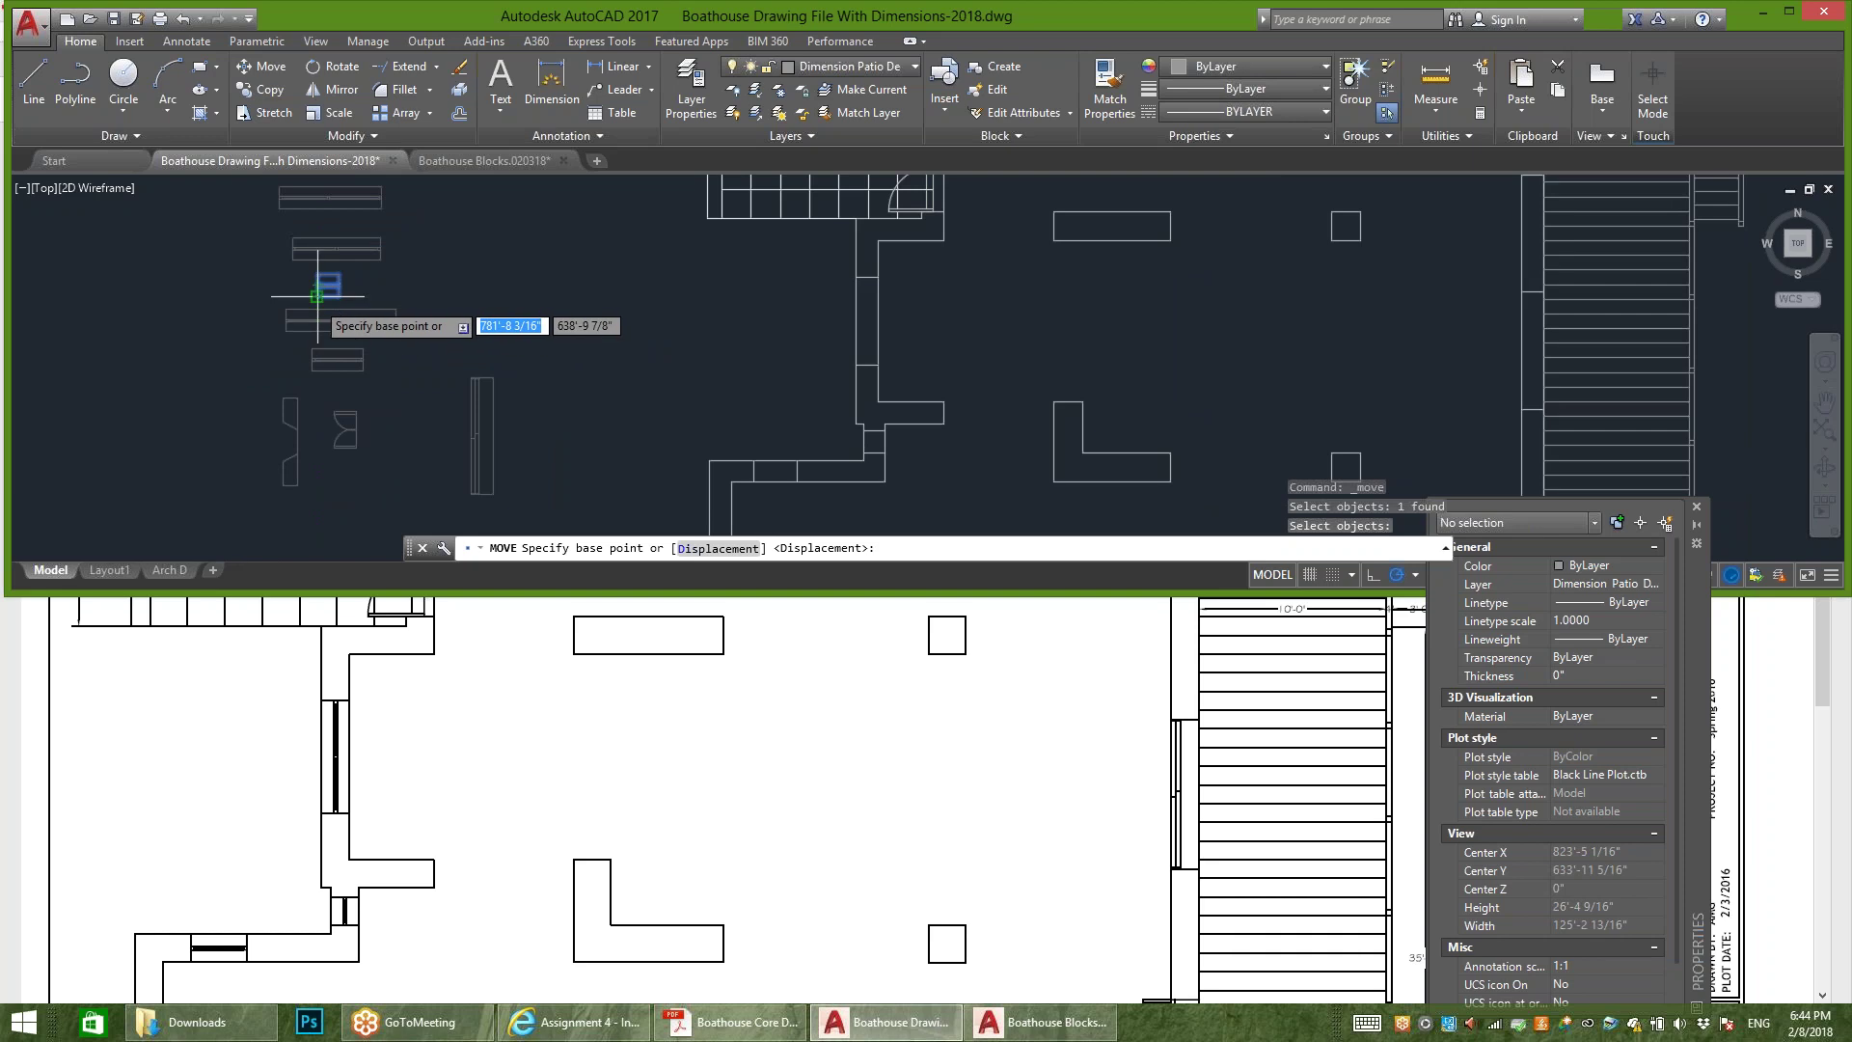
pyautogui.click(317, 295)
pyautogui.scroll(5, 882, 440)
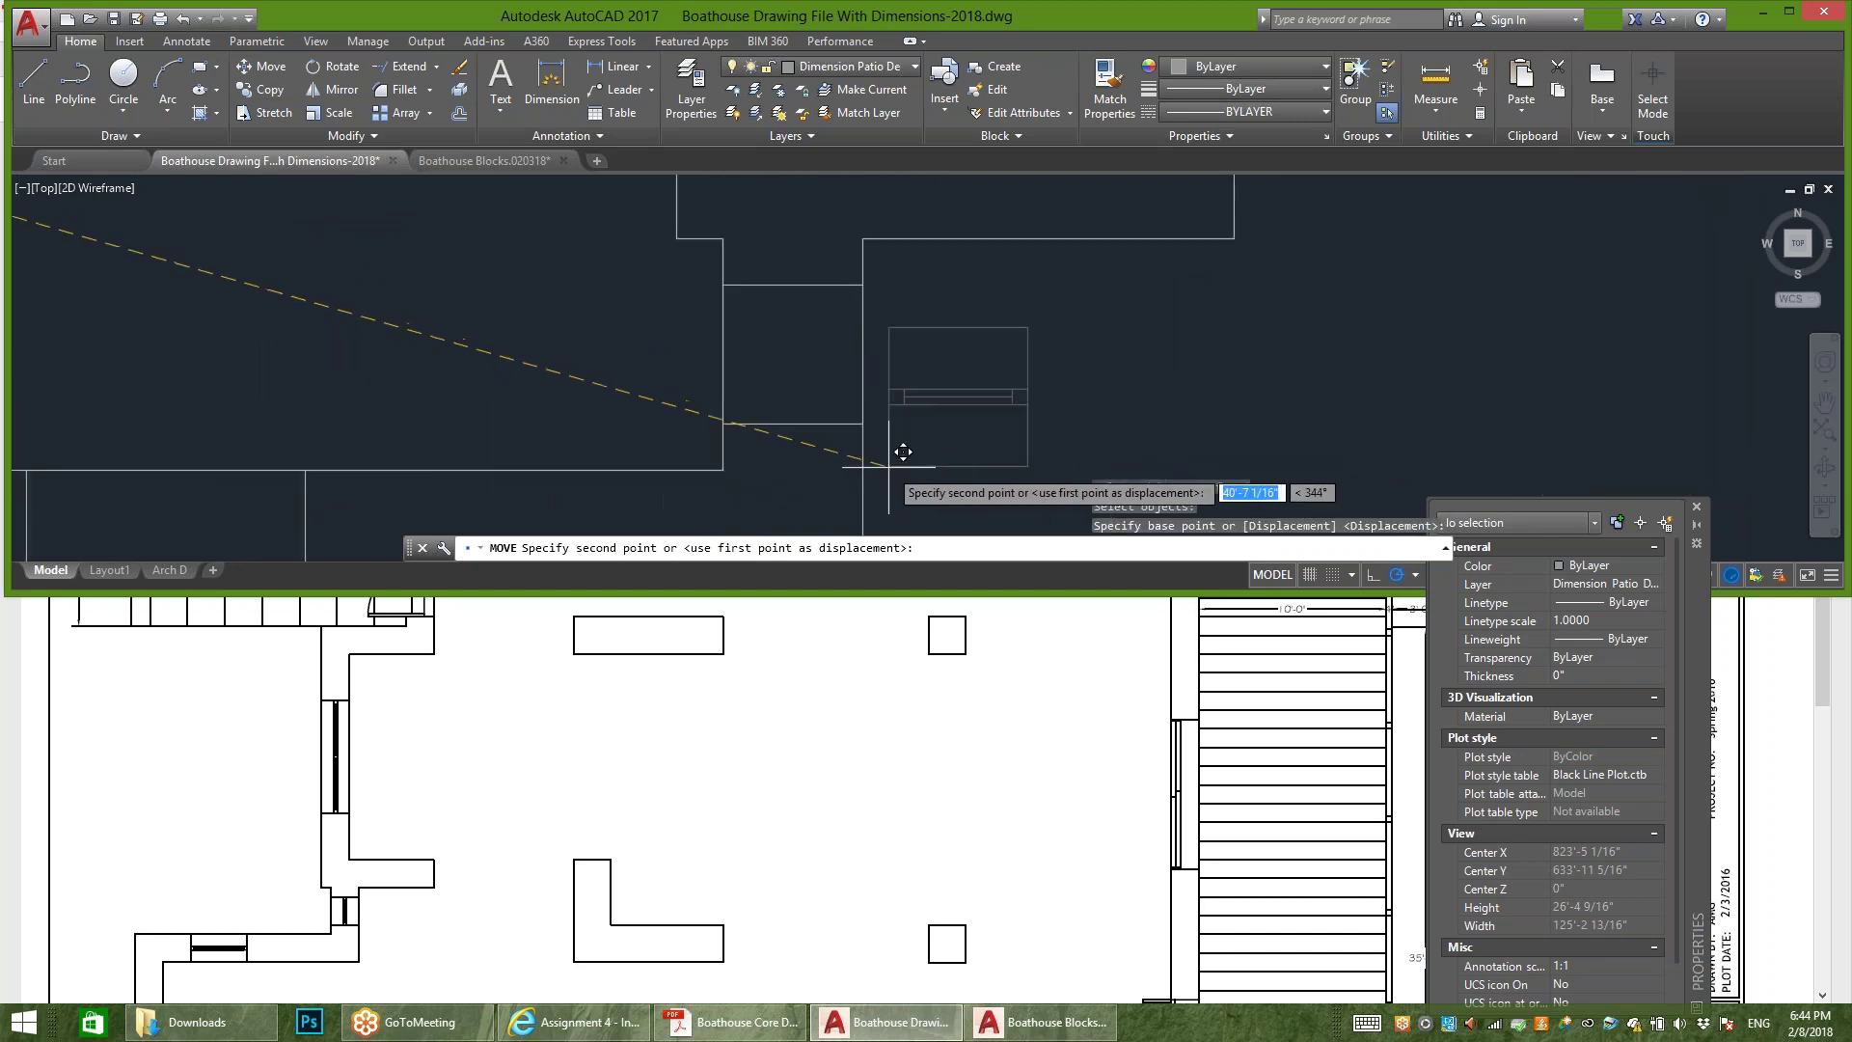
pyautogui.click(859, 424)
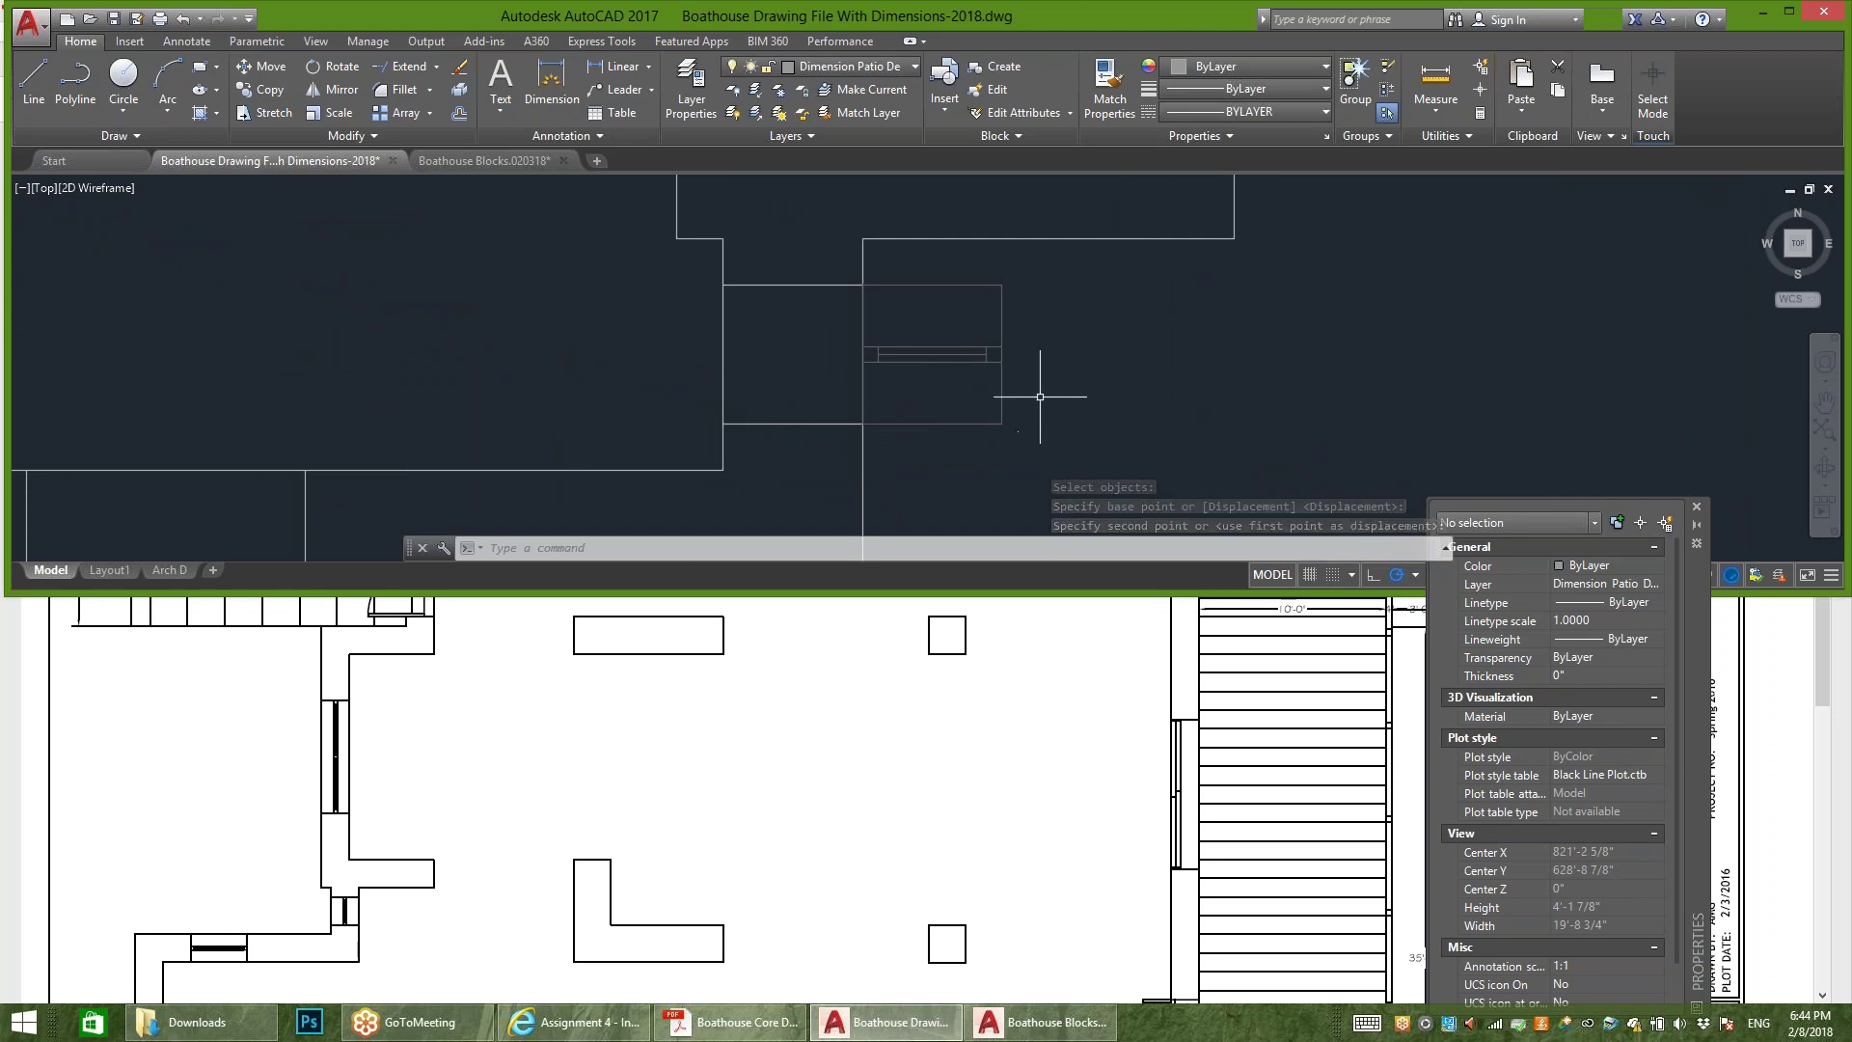
# Step: Rotate the win 5 block 90 degrees about its lower-left corner so that it fills the small opening
pyautogui.click(1061, 323)
pyautogui.click(931, 439)
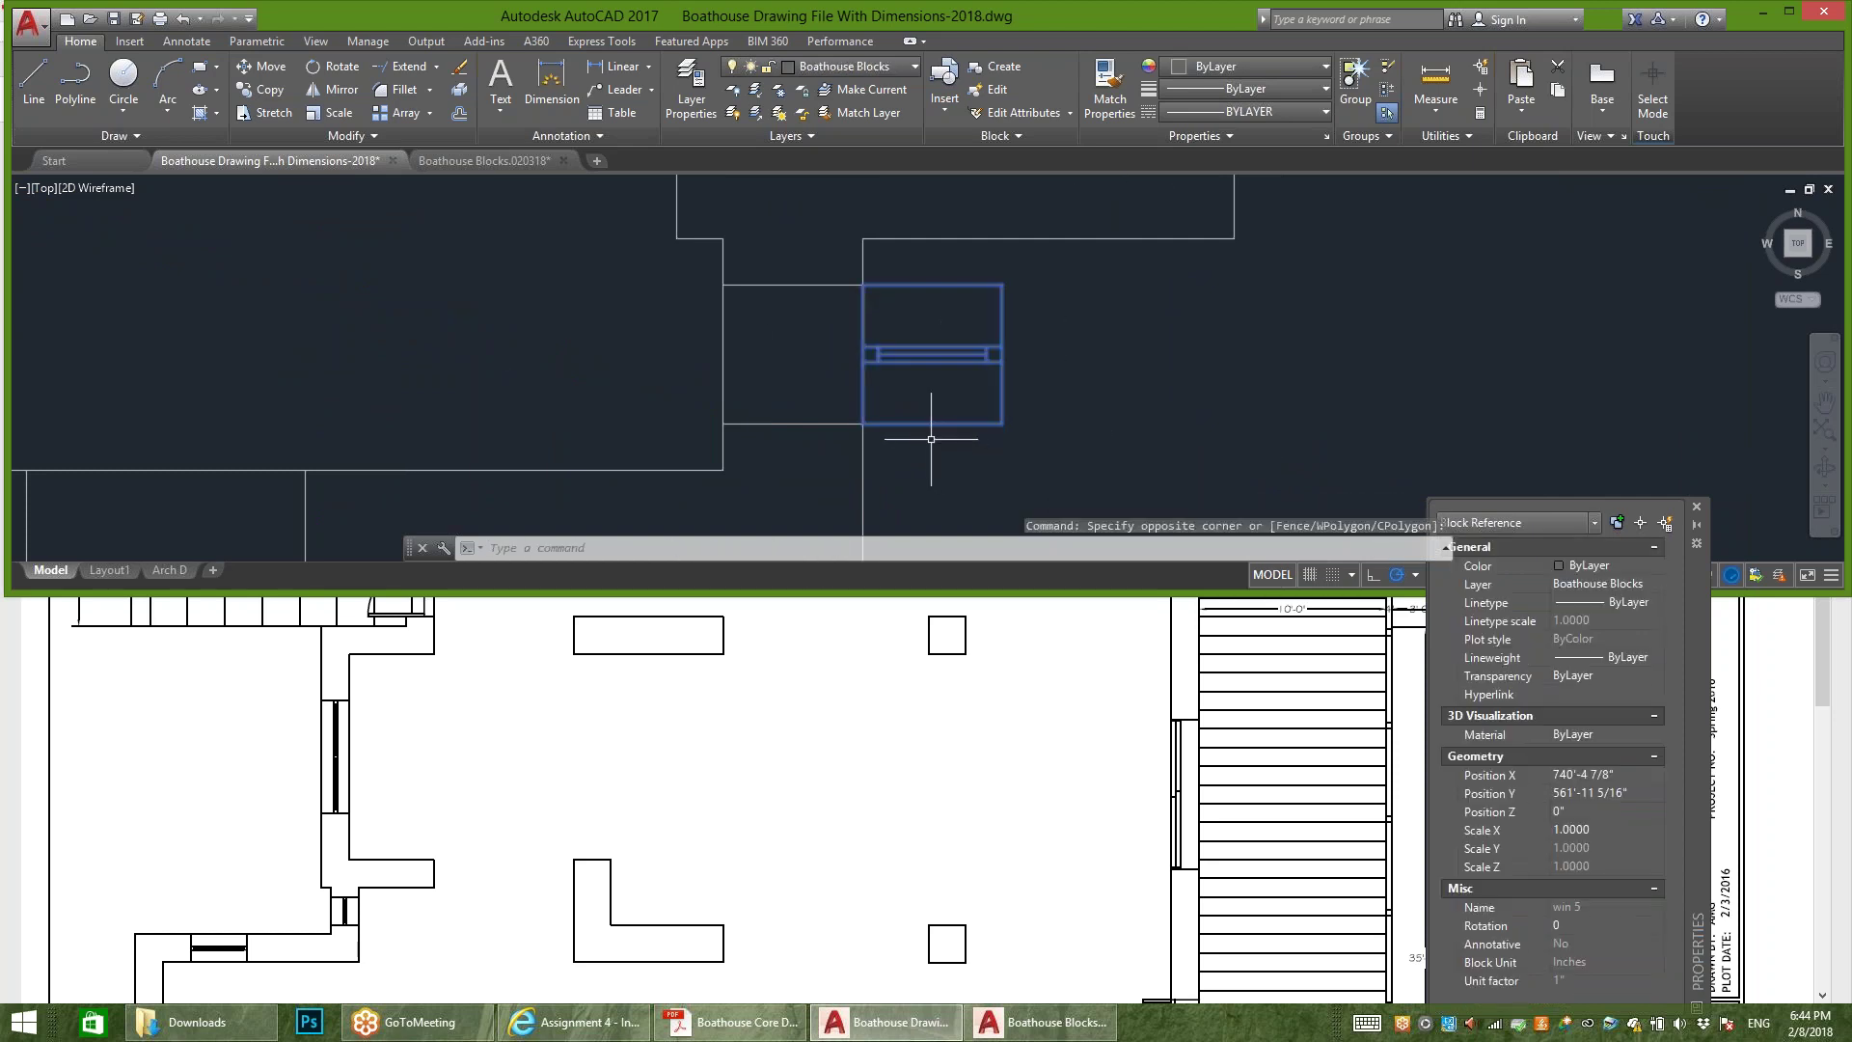
pyautogui.click(333, 65)
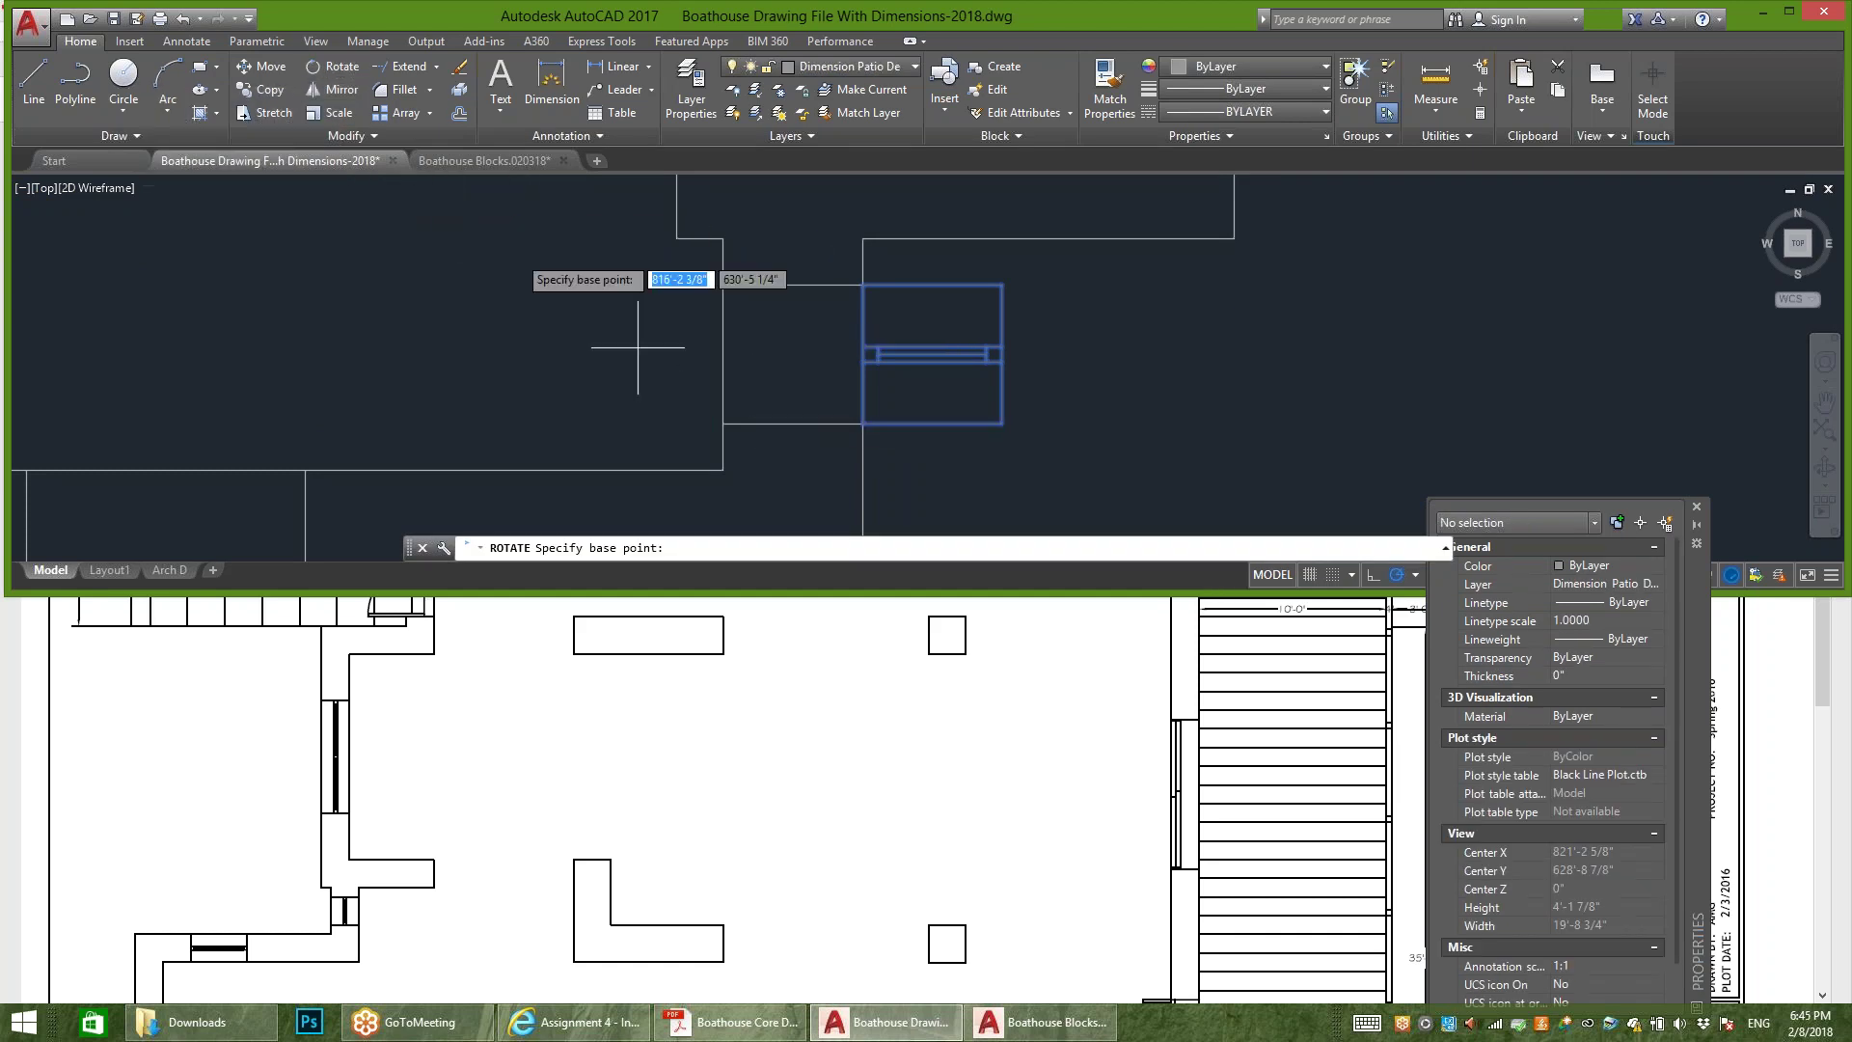
pyautogui.click(863, 423)
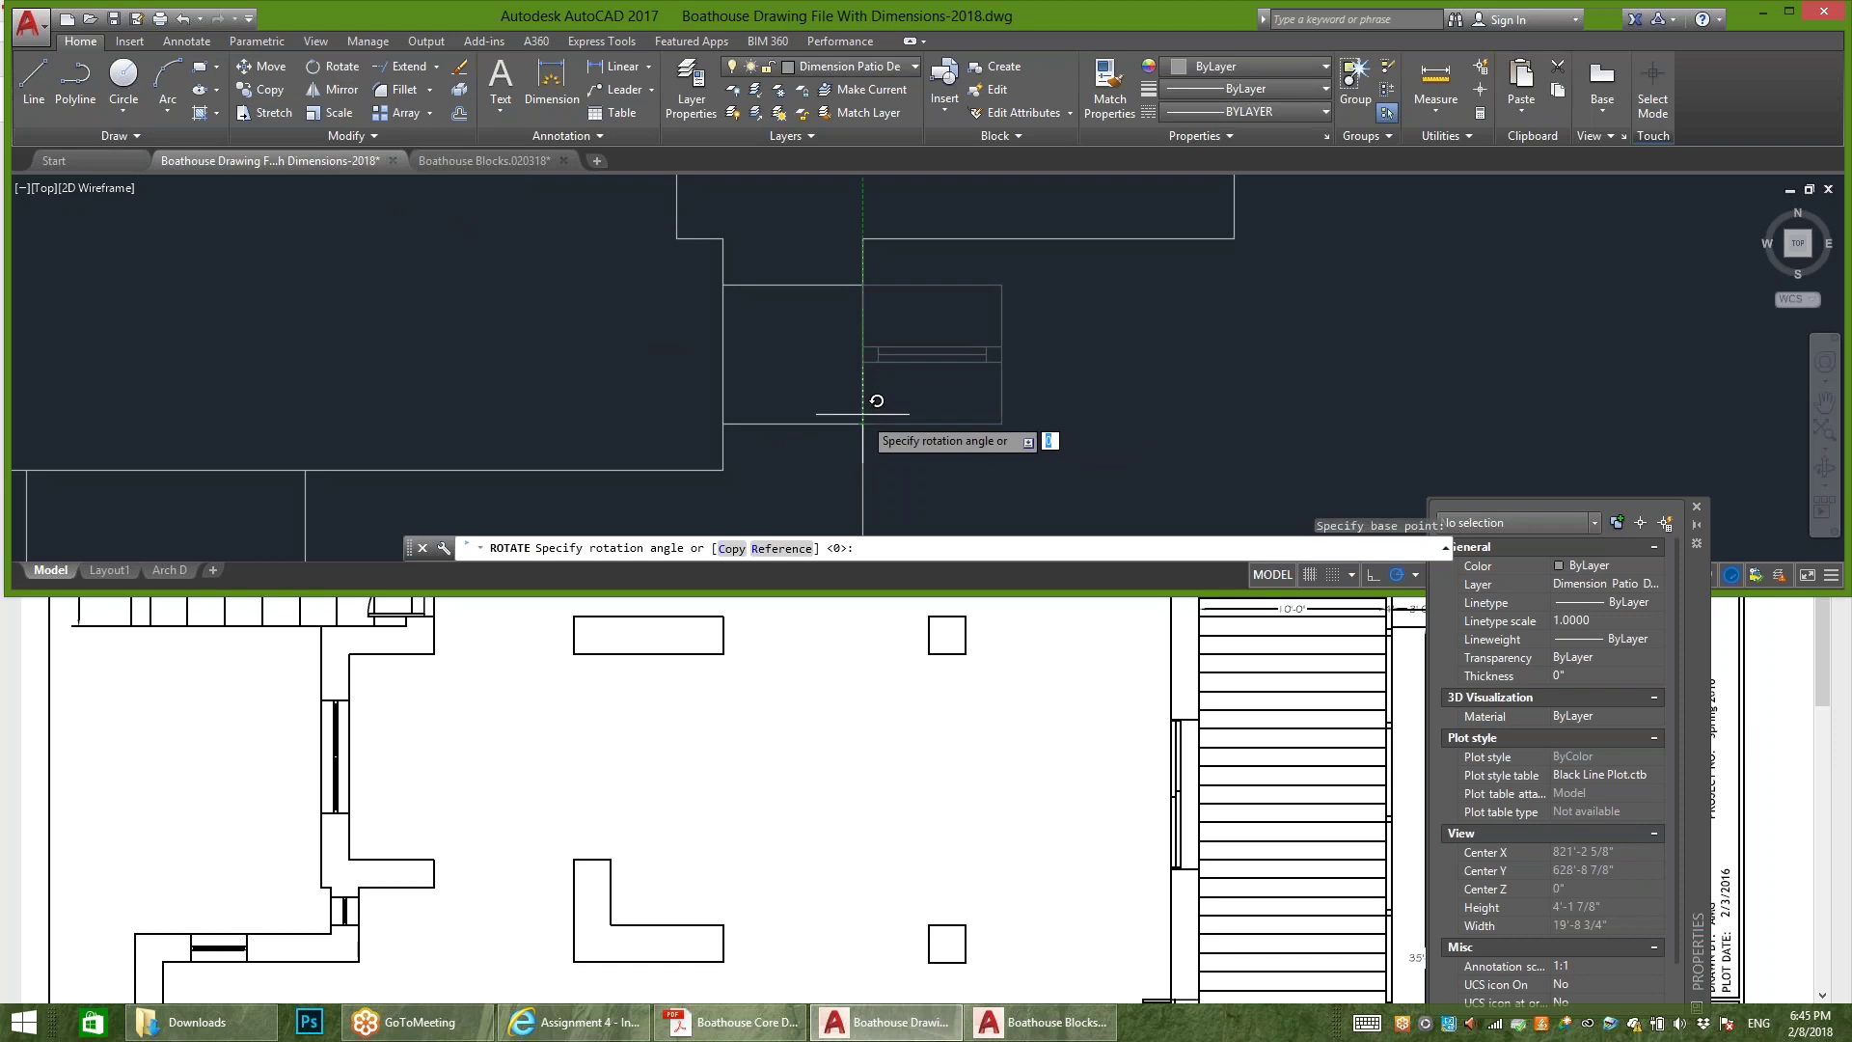
pyautogui.click(864, 194)
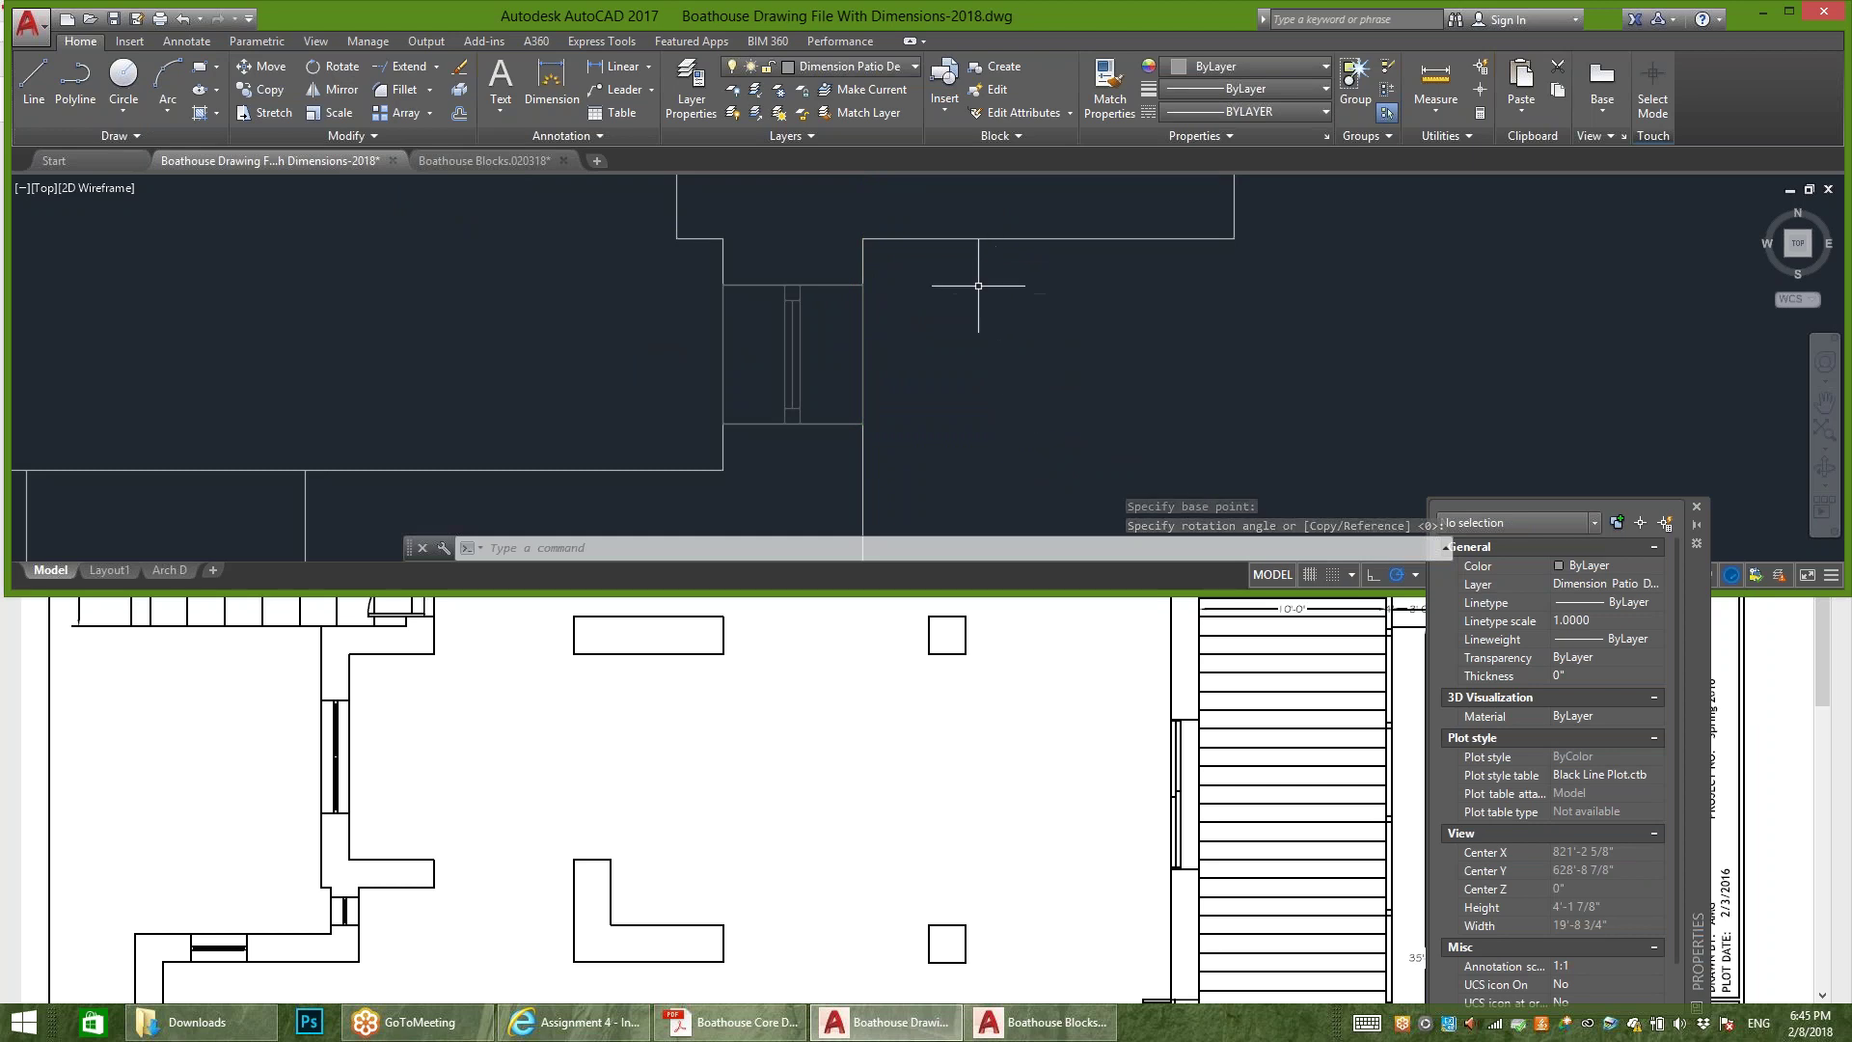
pyautogui.press('Escape')
# Step: Assign the rotated win 5 block to the Windows and Doors layer and reselect it to check its layer
pyautogui.click(845, 304)
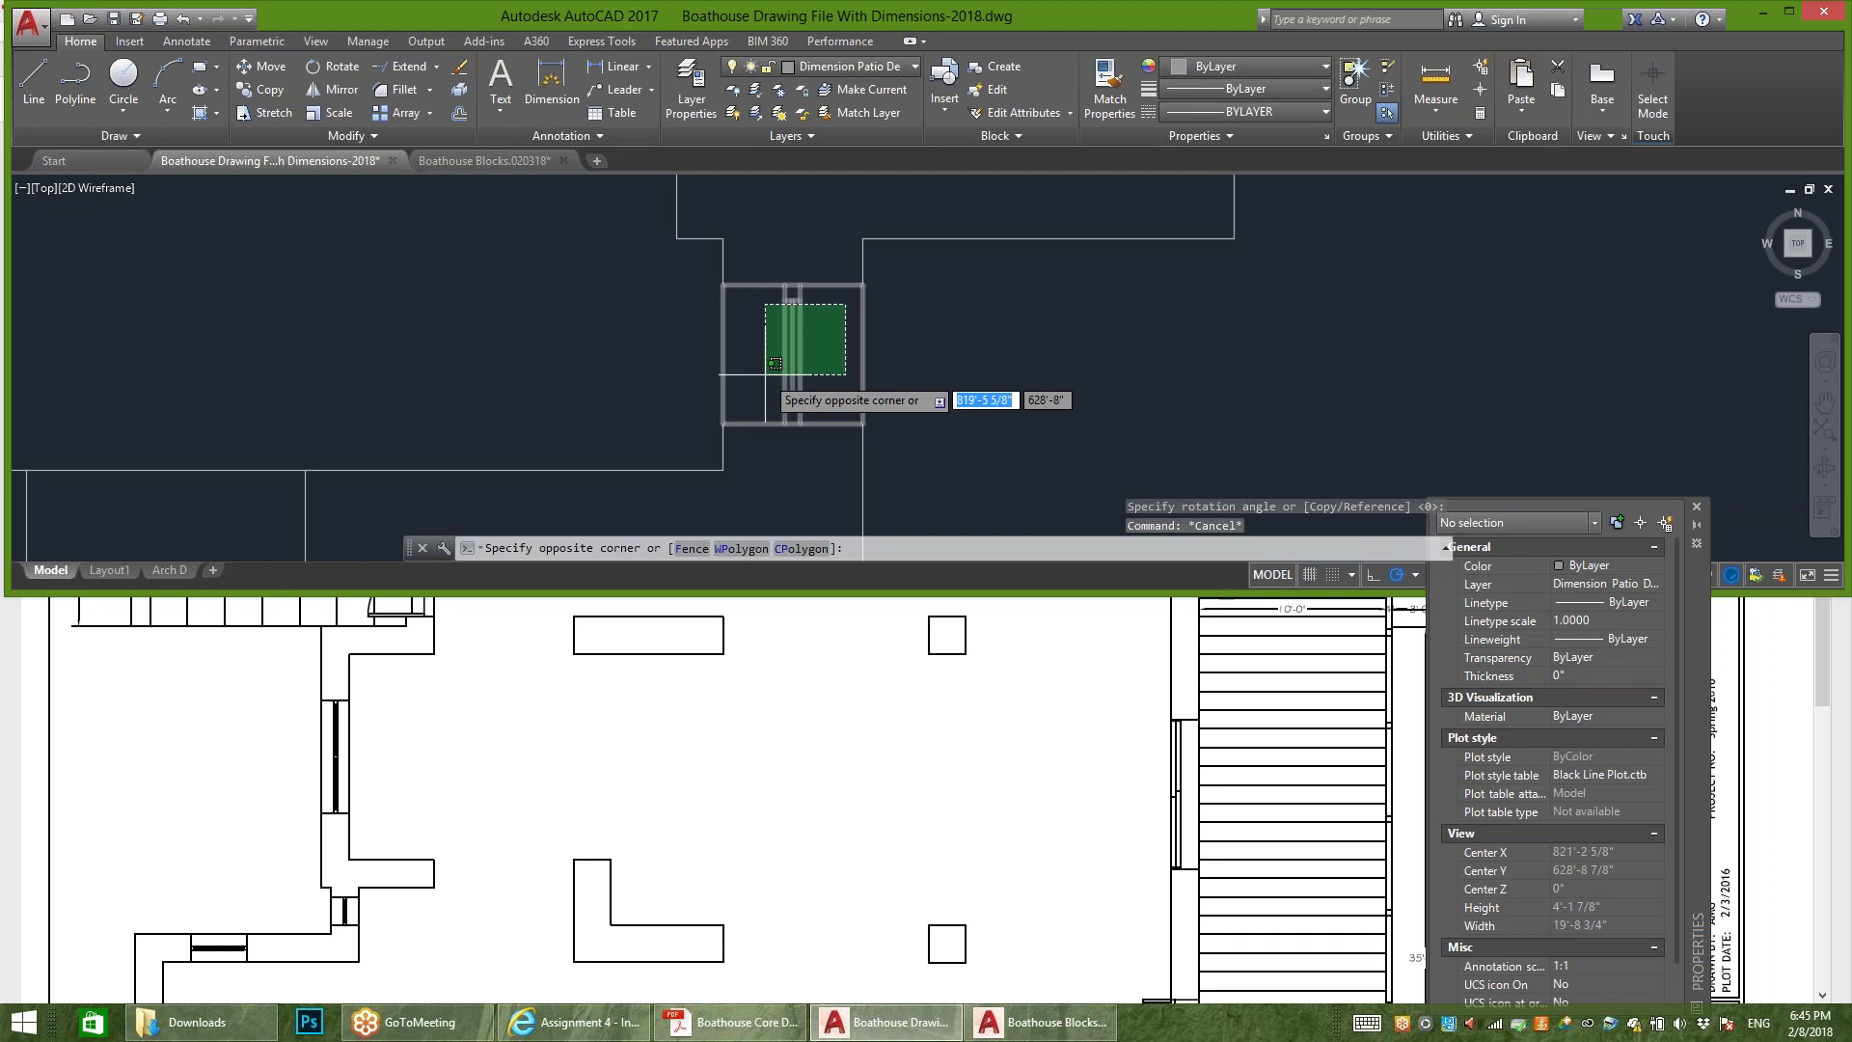
pyautogui.click(765, 375)
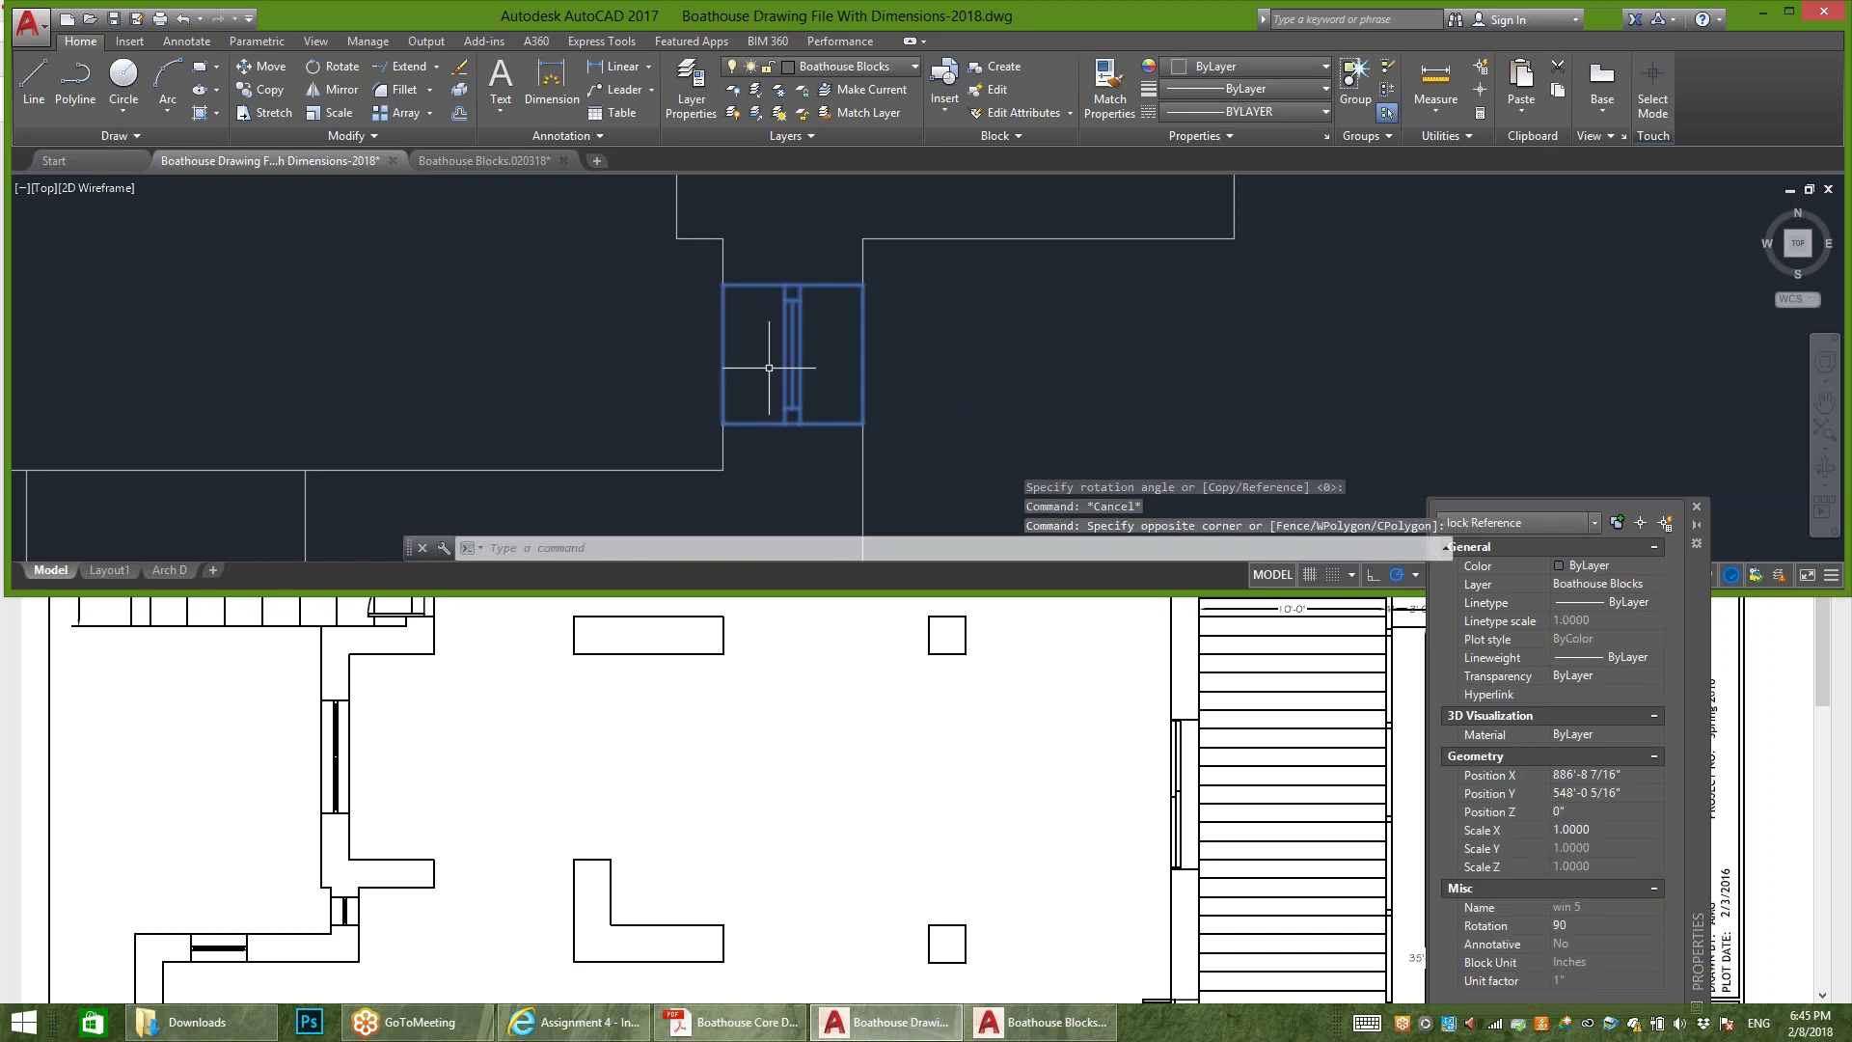
pyautogui.click(844, 65)
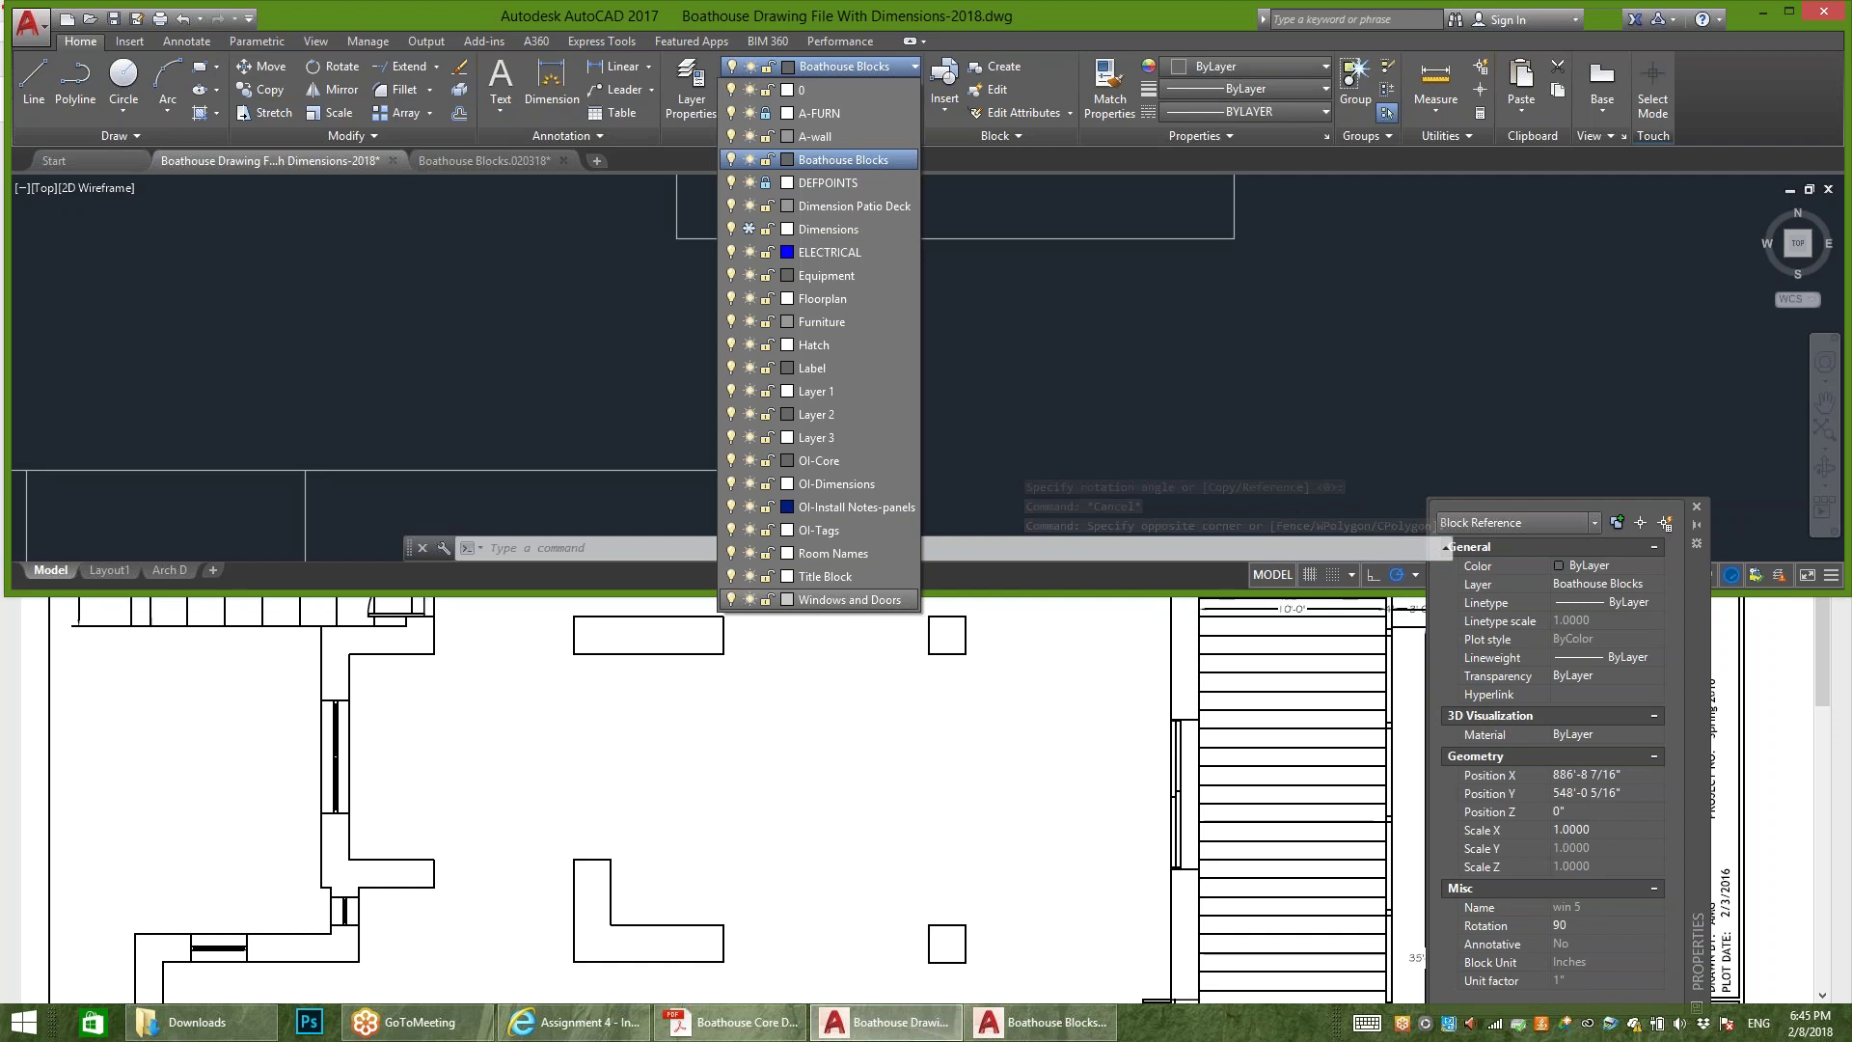
pyautogui.click(849, 599)
pyautogui.click(909, 196)
pyautogui.press('Escape')
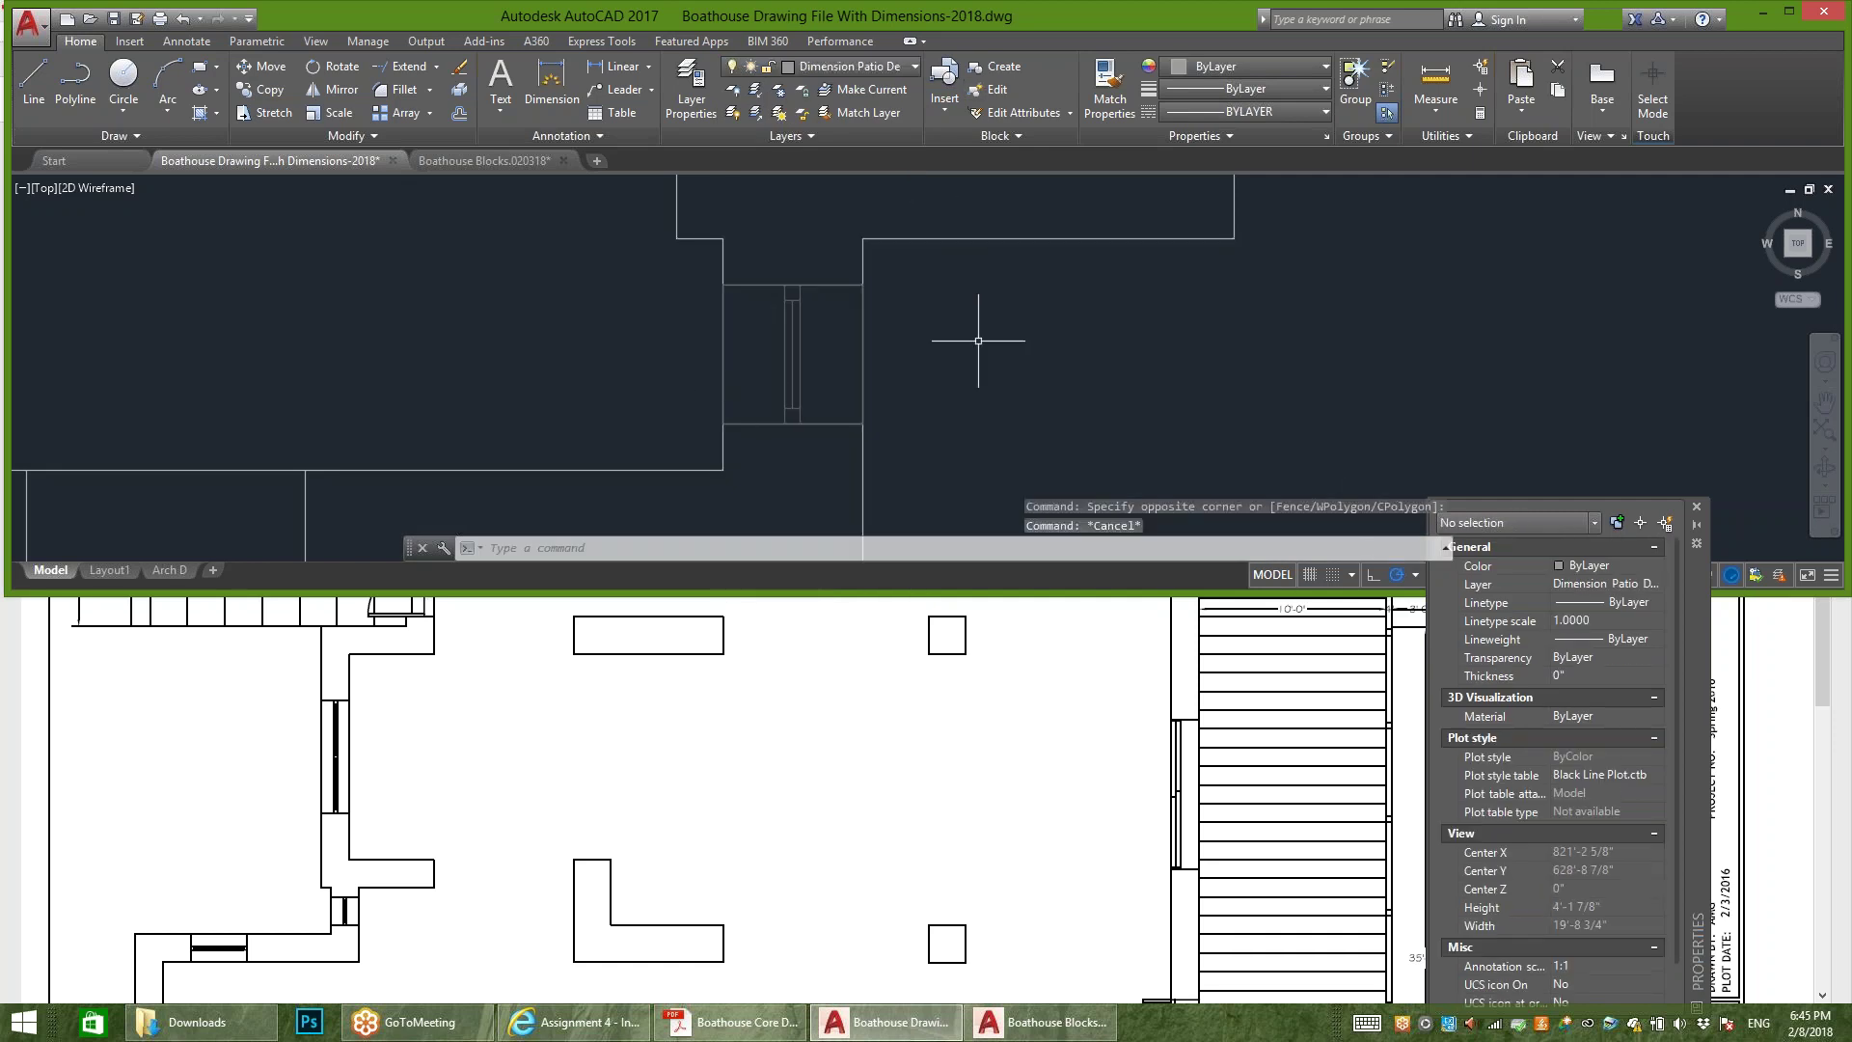
pyautogui.click(794, 334)
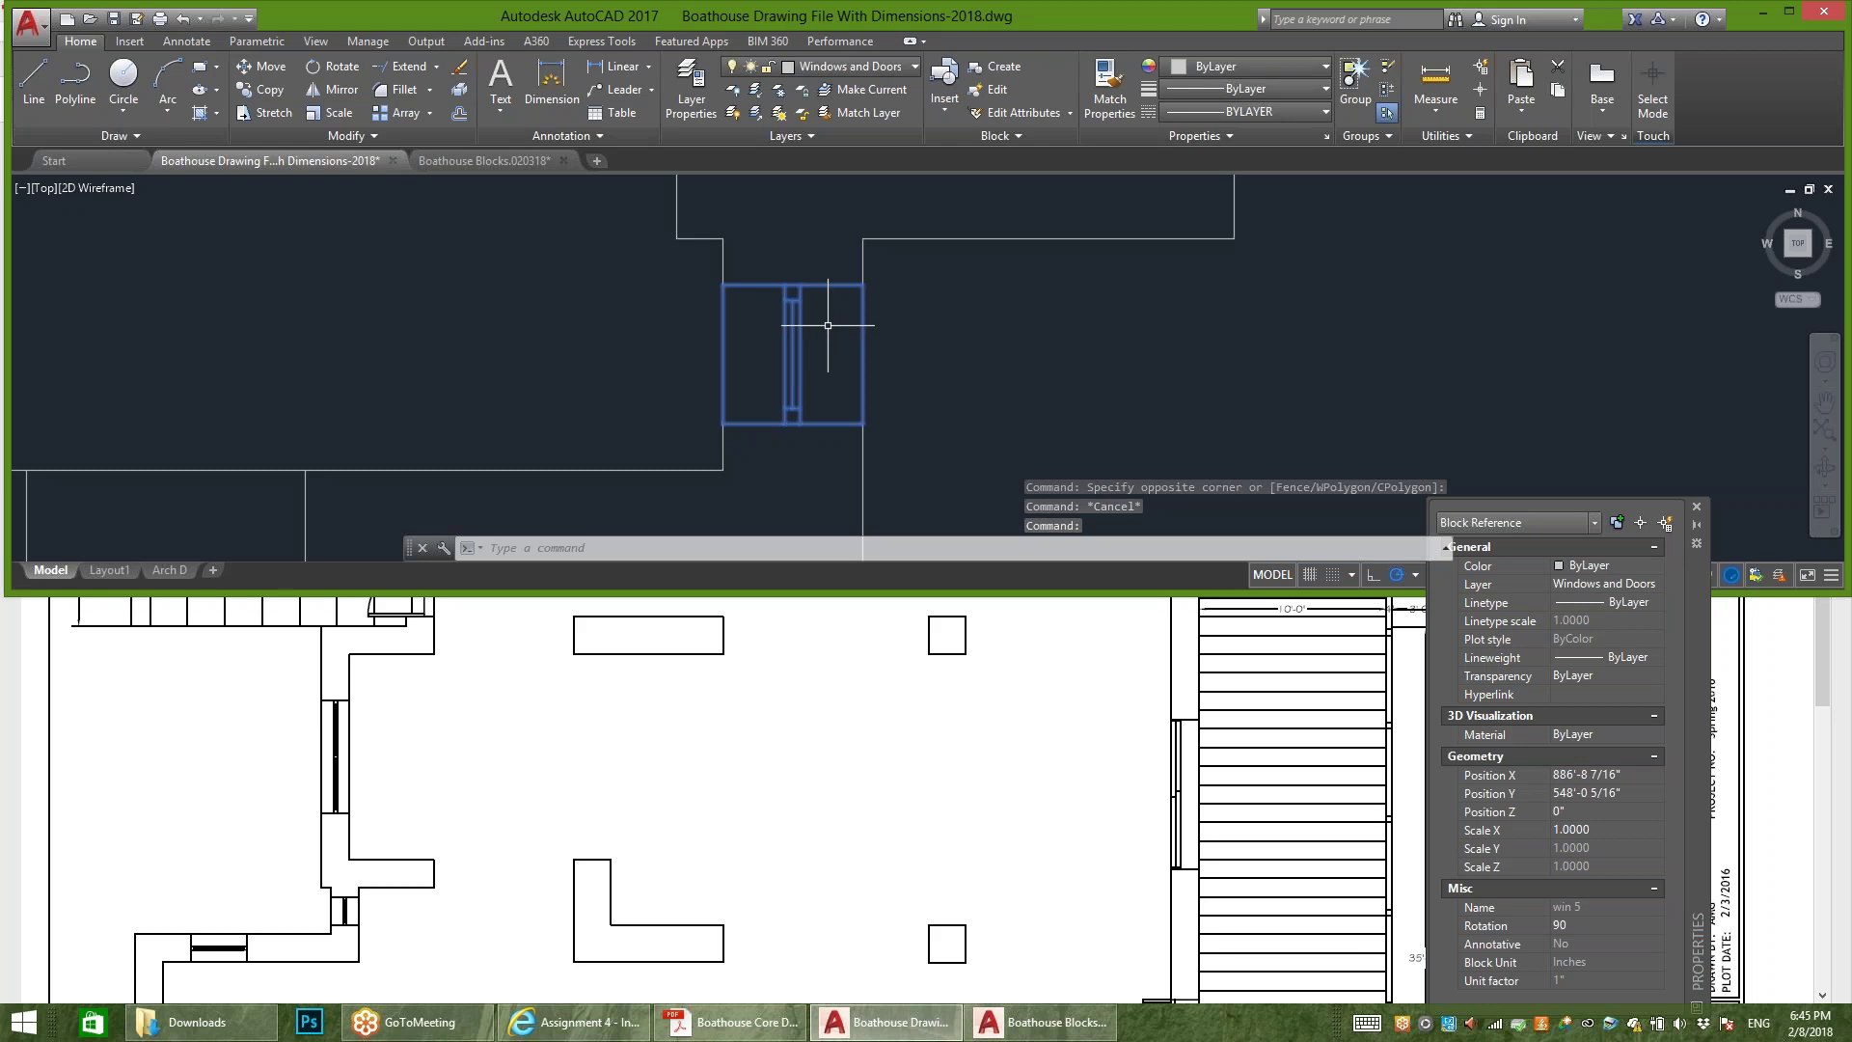
# Step: Edit the win 5 block definition to put all its lines on the Windows and Doors layer, and save the changes
pyautogui.click(996, 89)
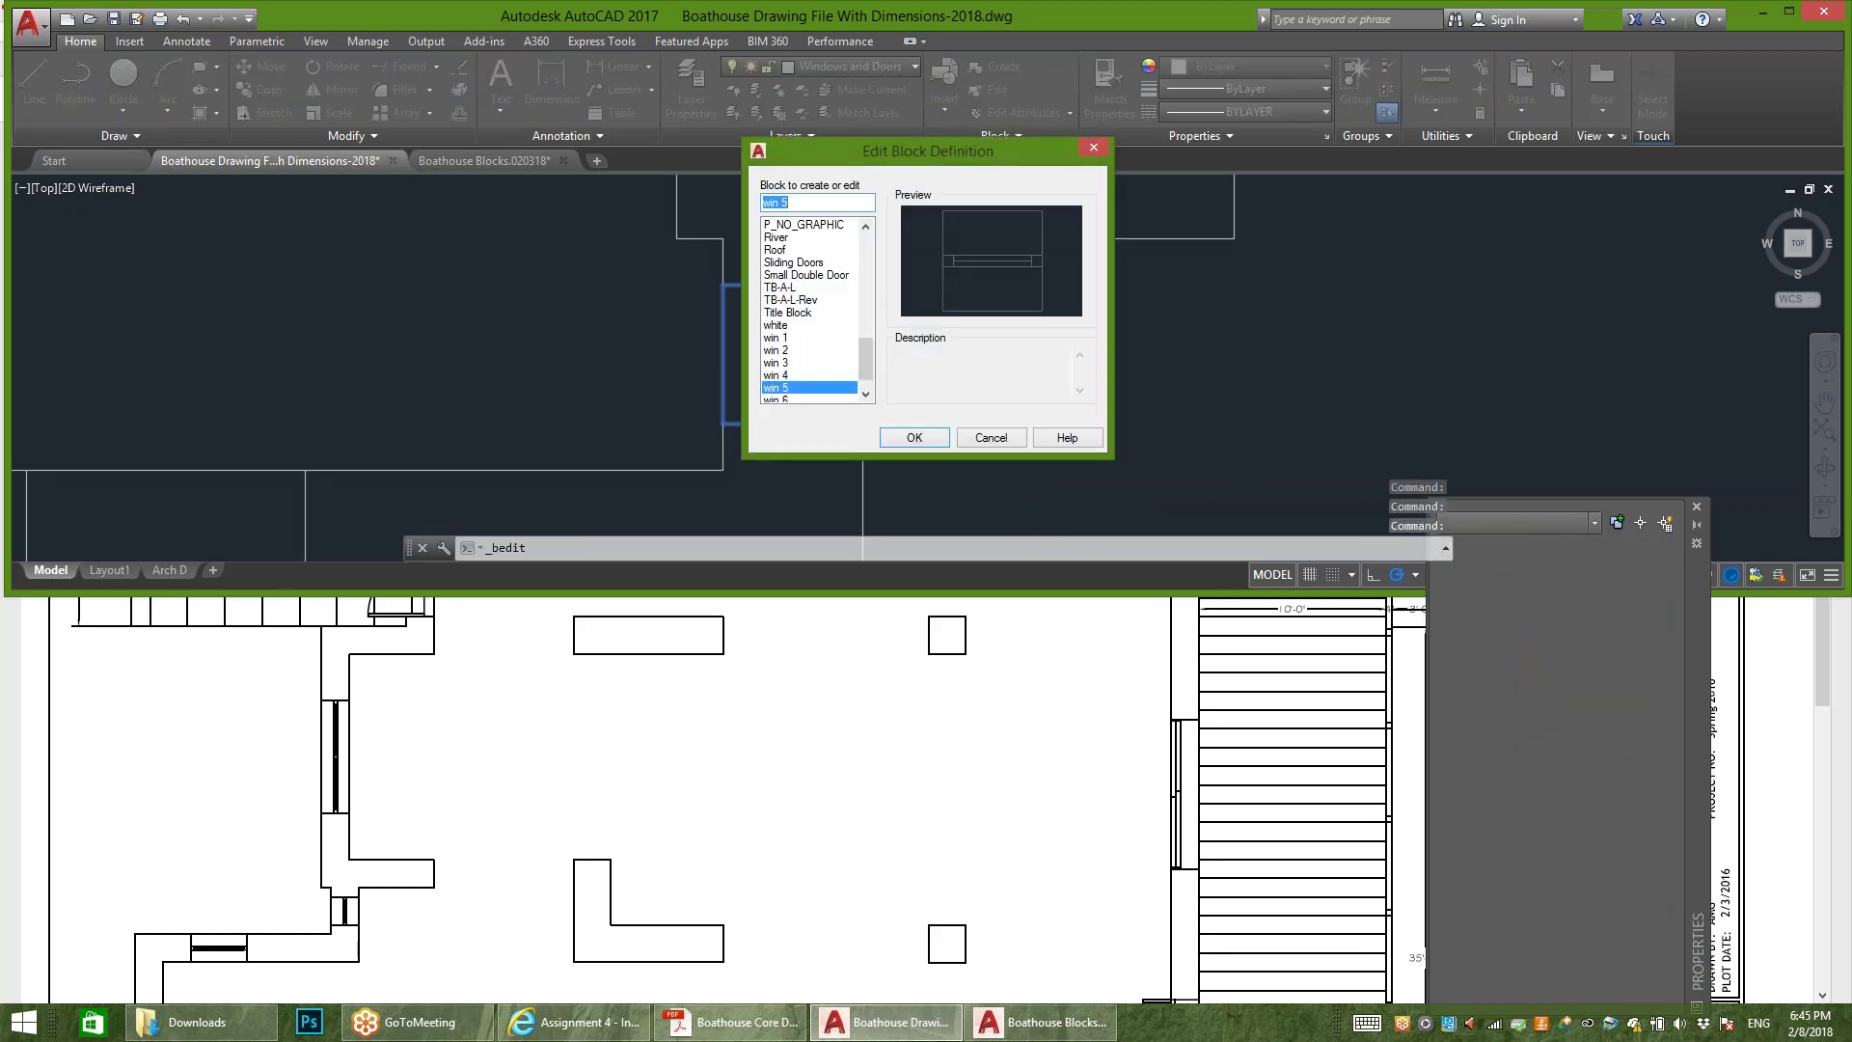
pyautogui.click(915, 437)
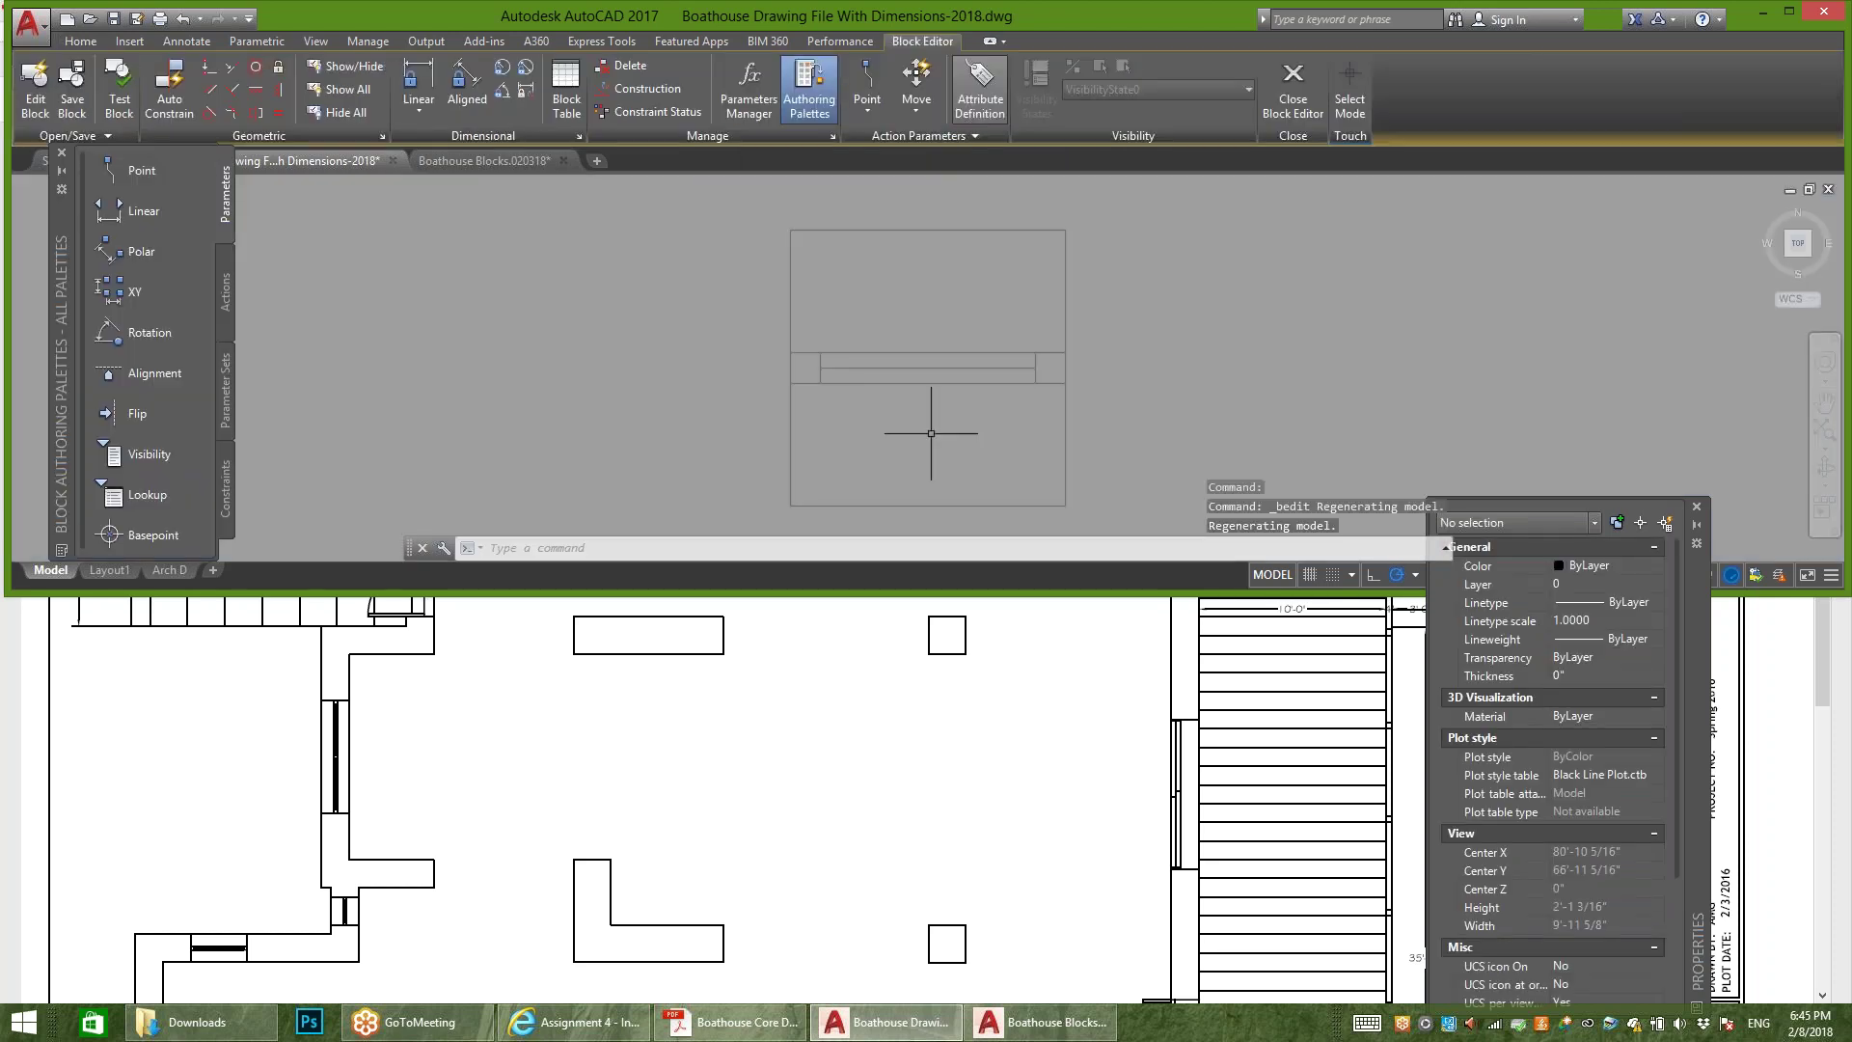
pyautogui.click(1136, 199)
pyautogui.click(721, 515)
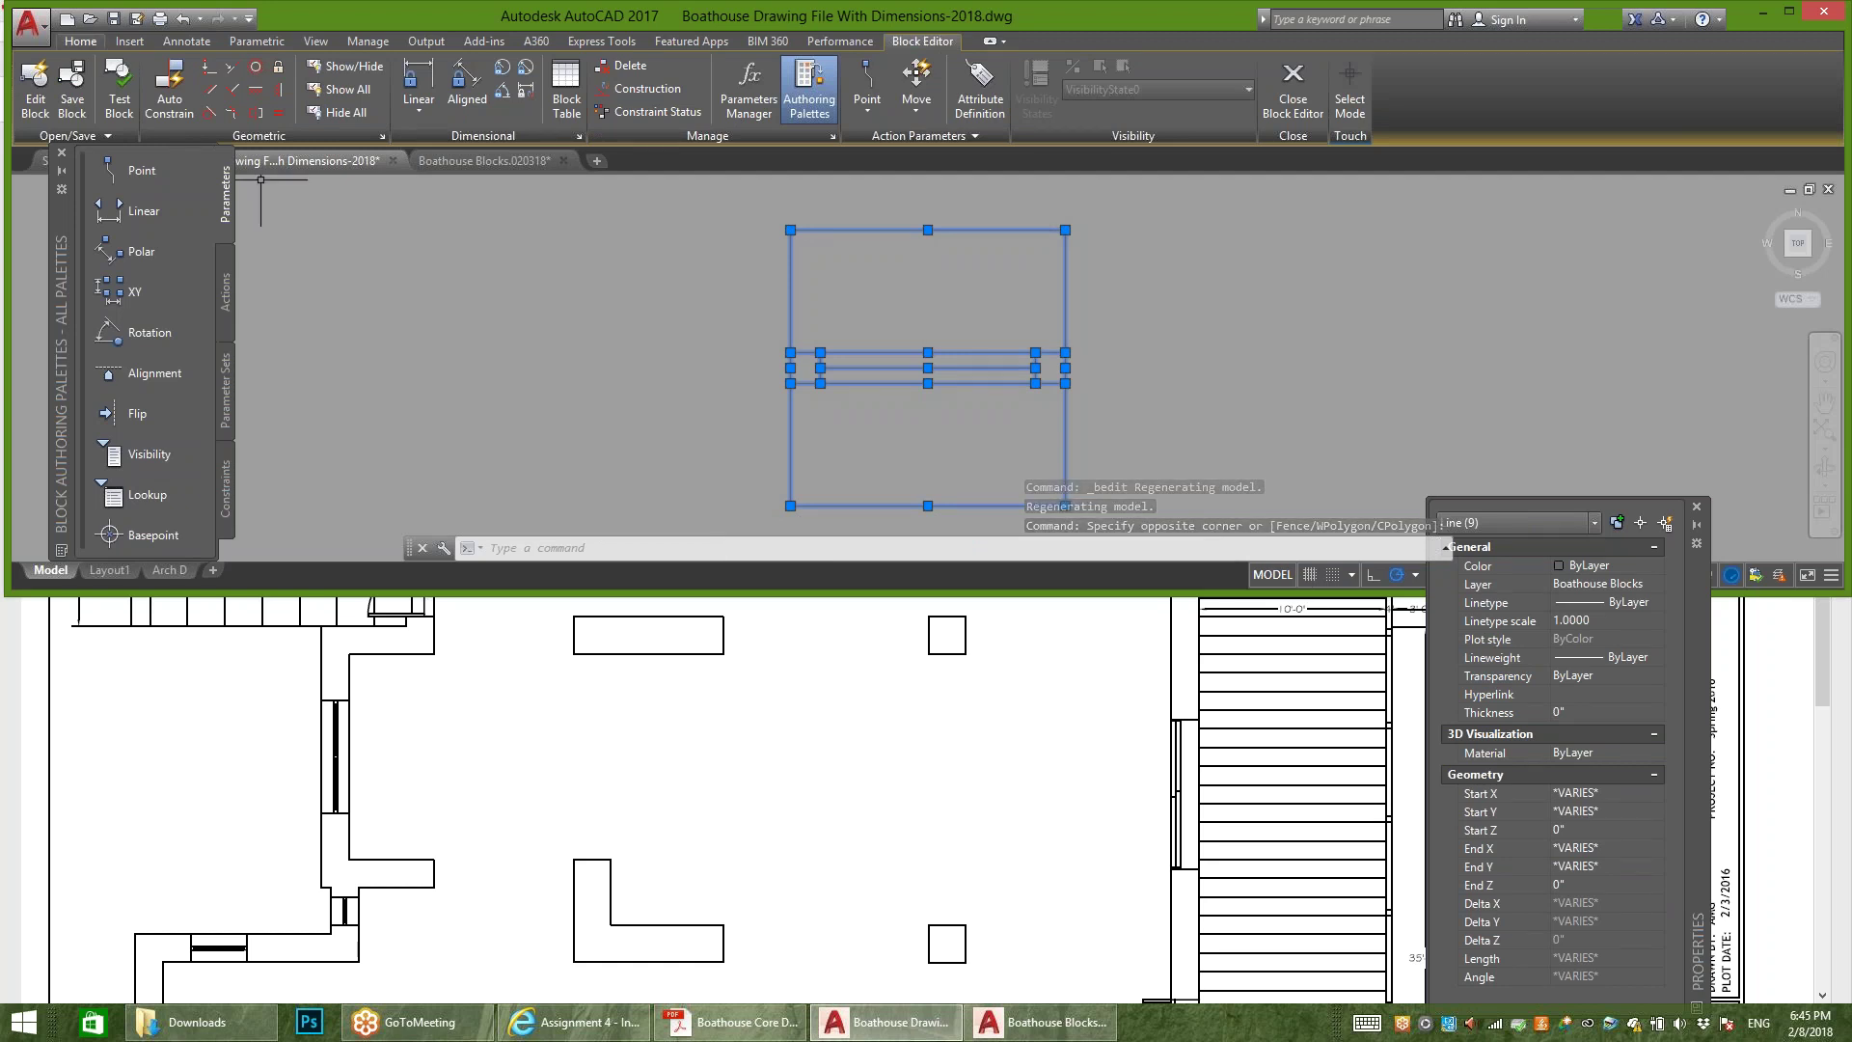
pyautogui.click(80, 41)
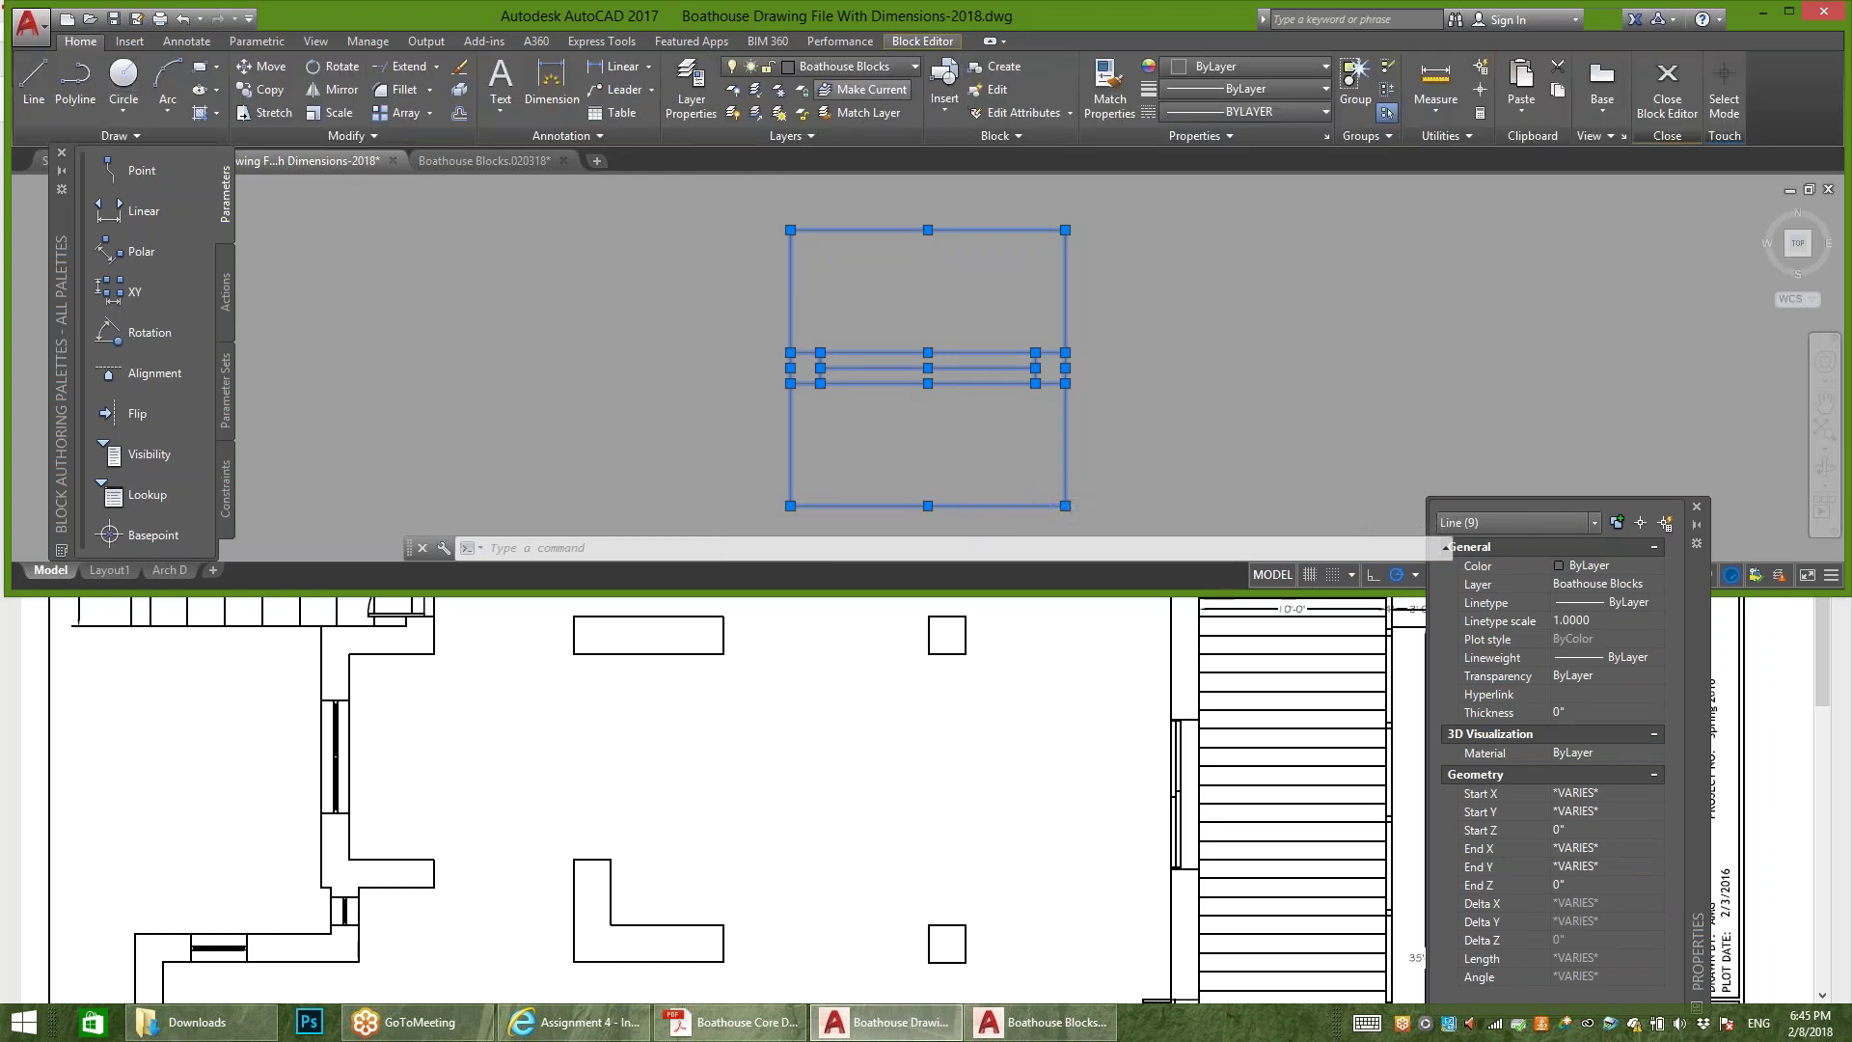
pyautogui.click(840, 65)
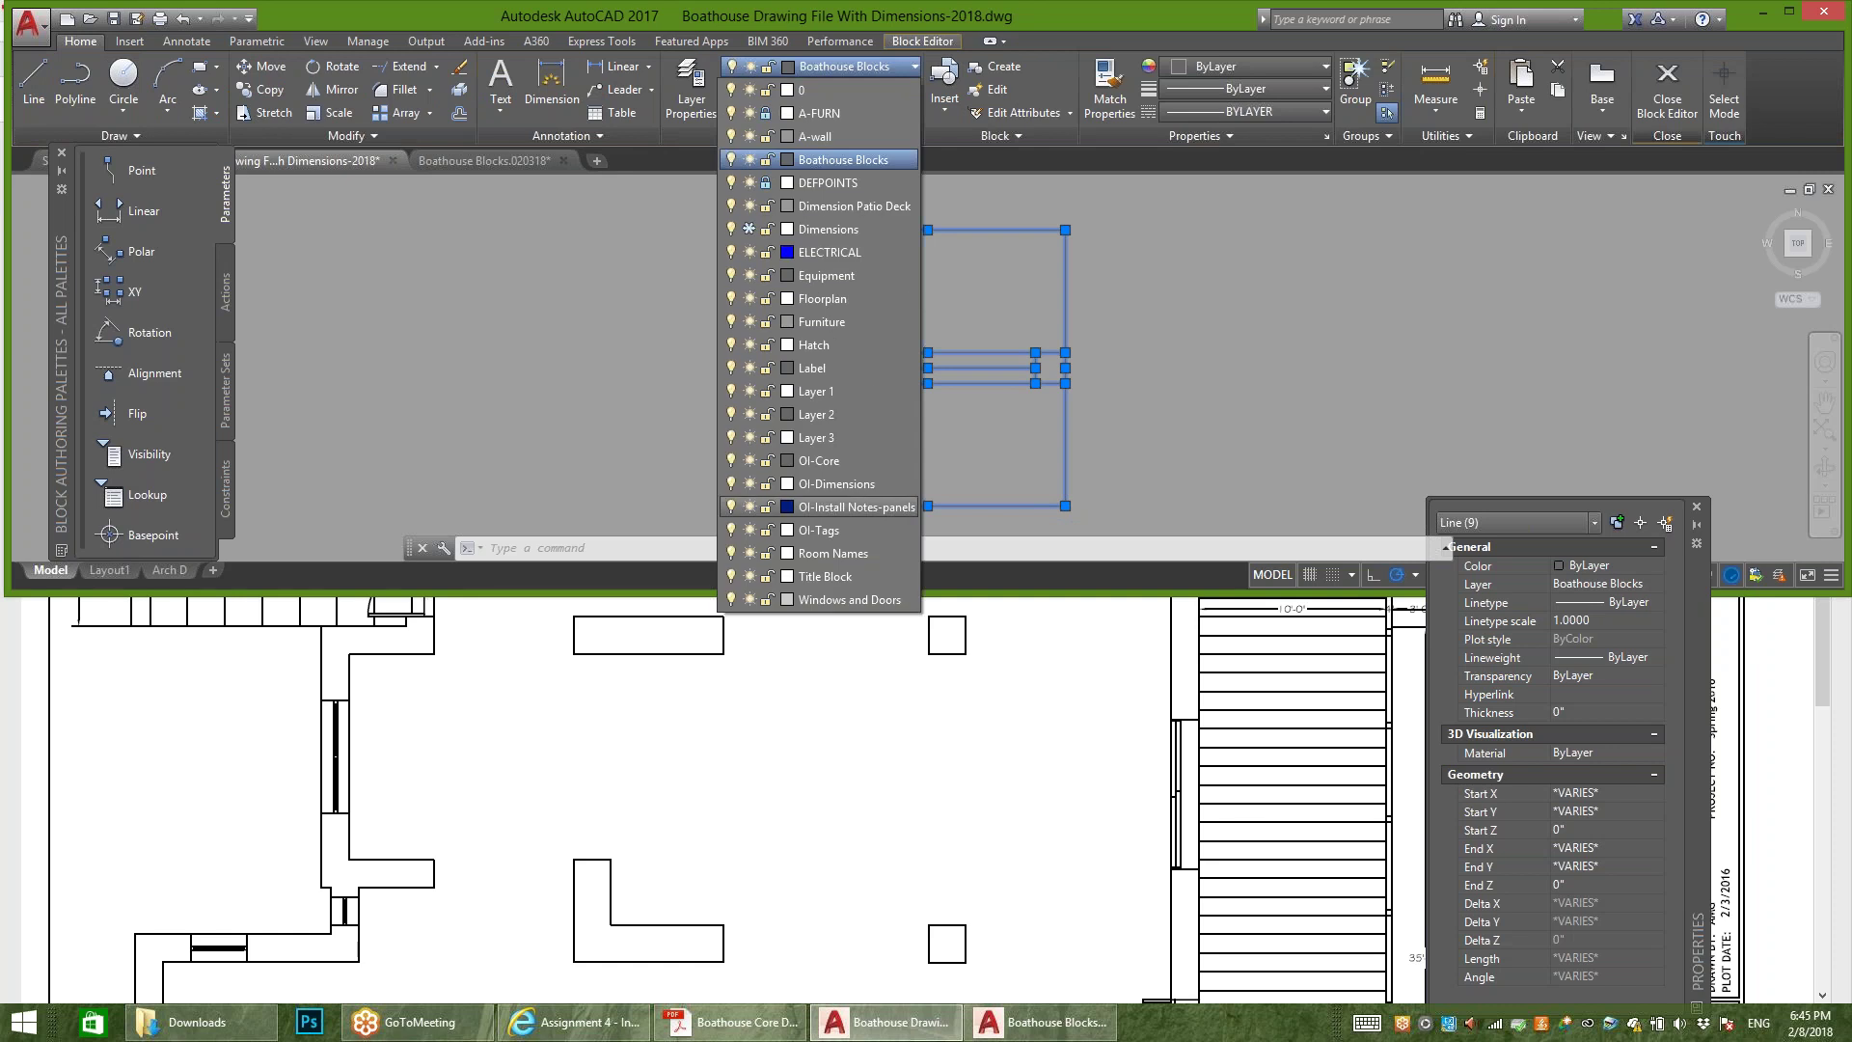
pyautogui.click(850, 599)
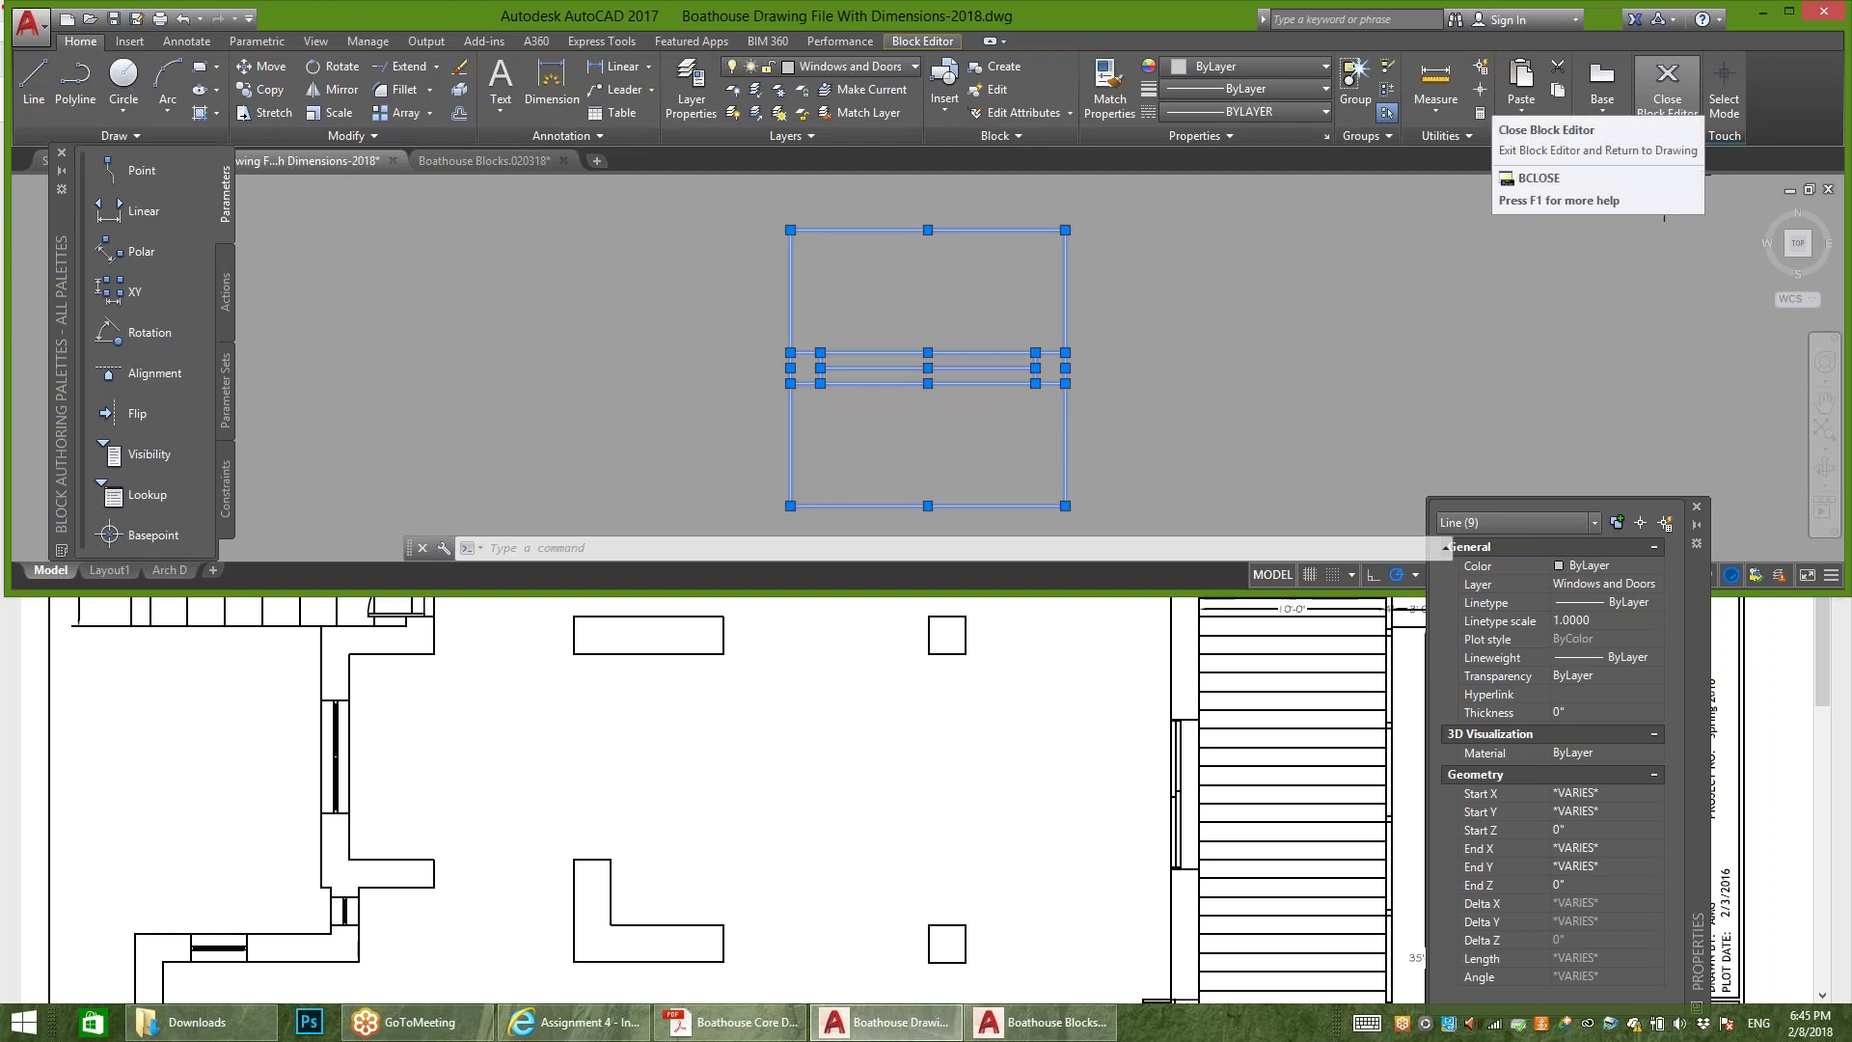
pyautogui.click(1667, 85)
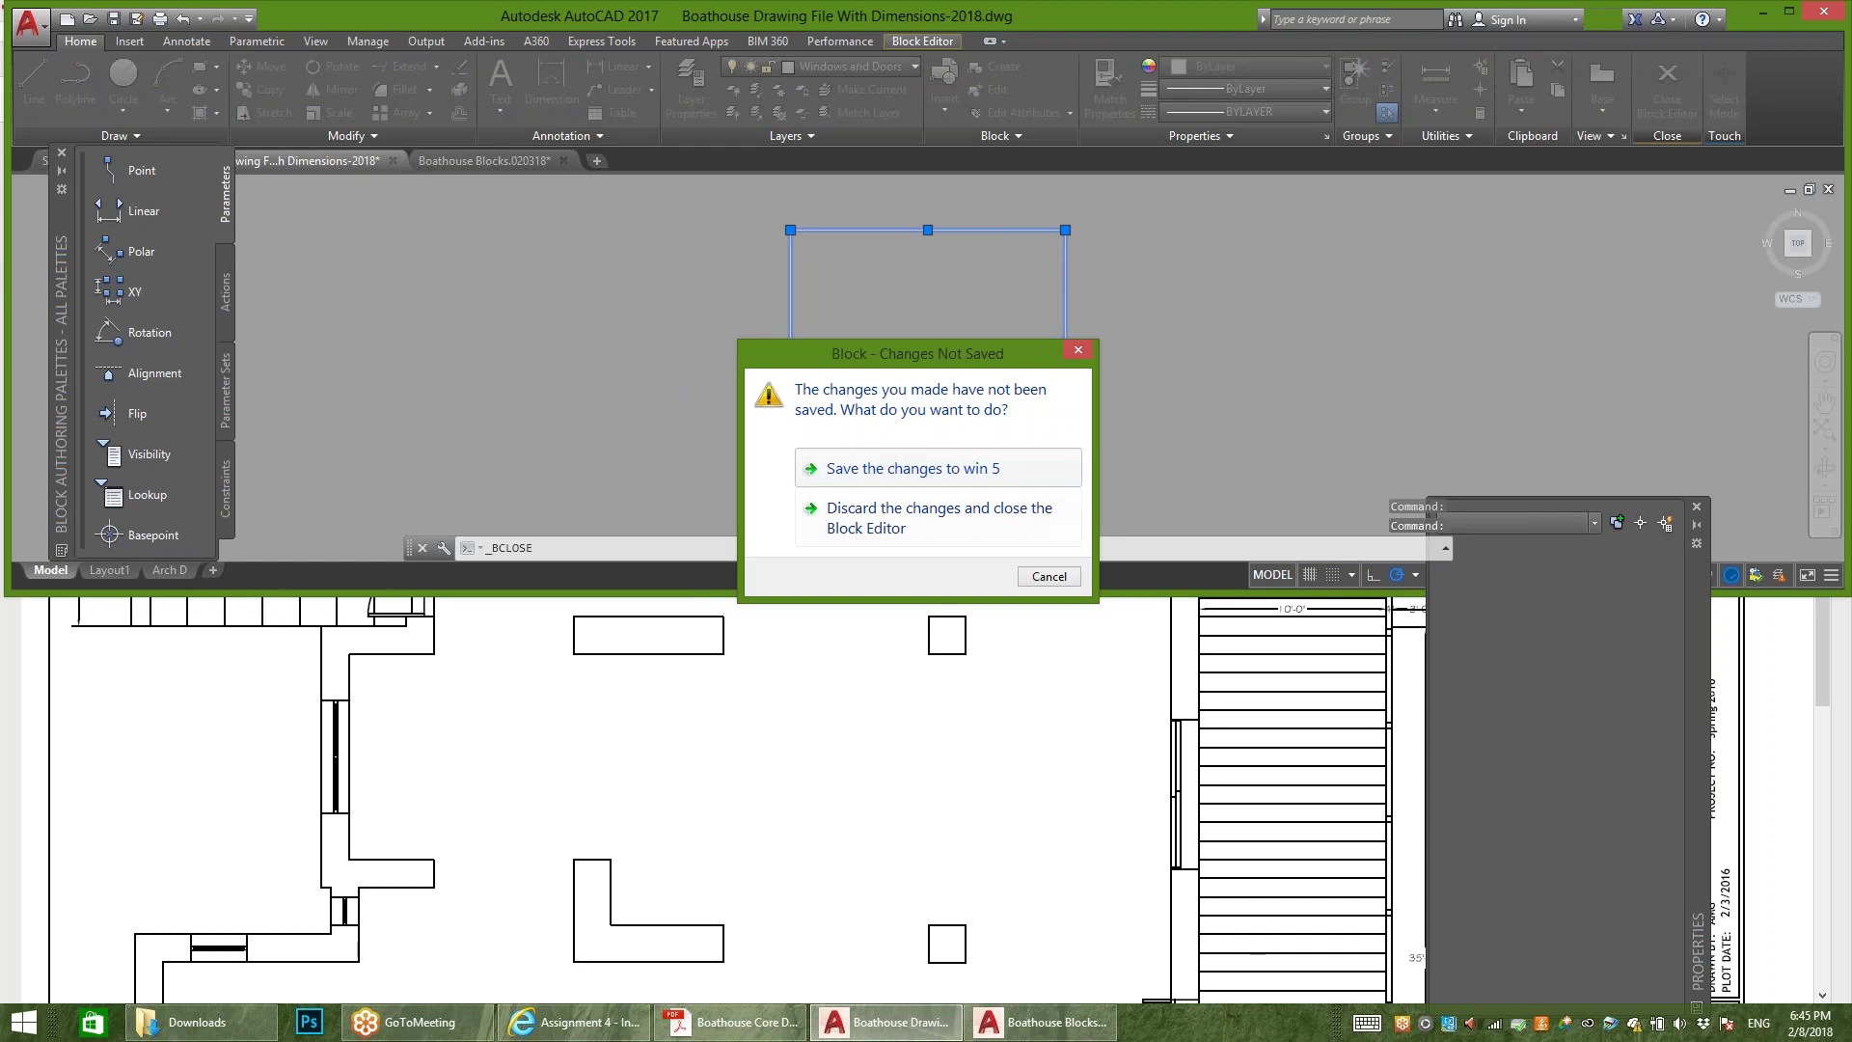
pyautogui.click(913, 467)
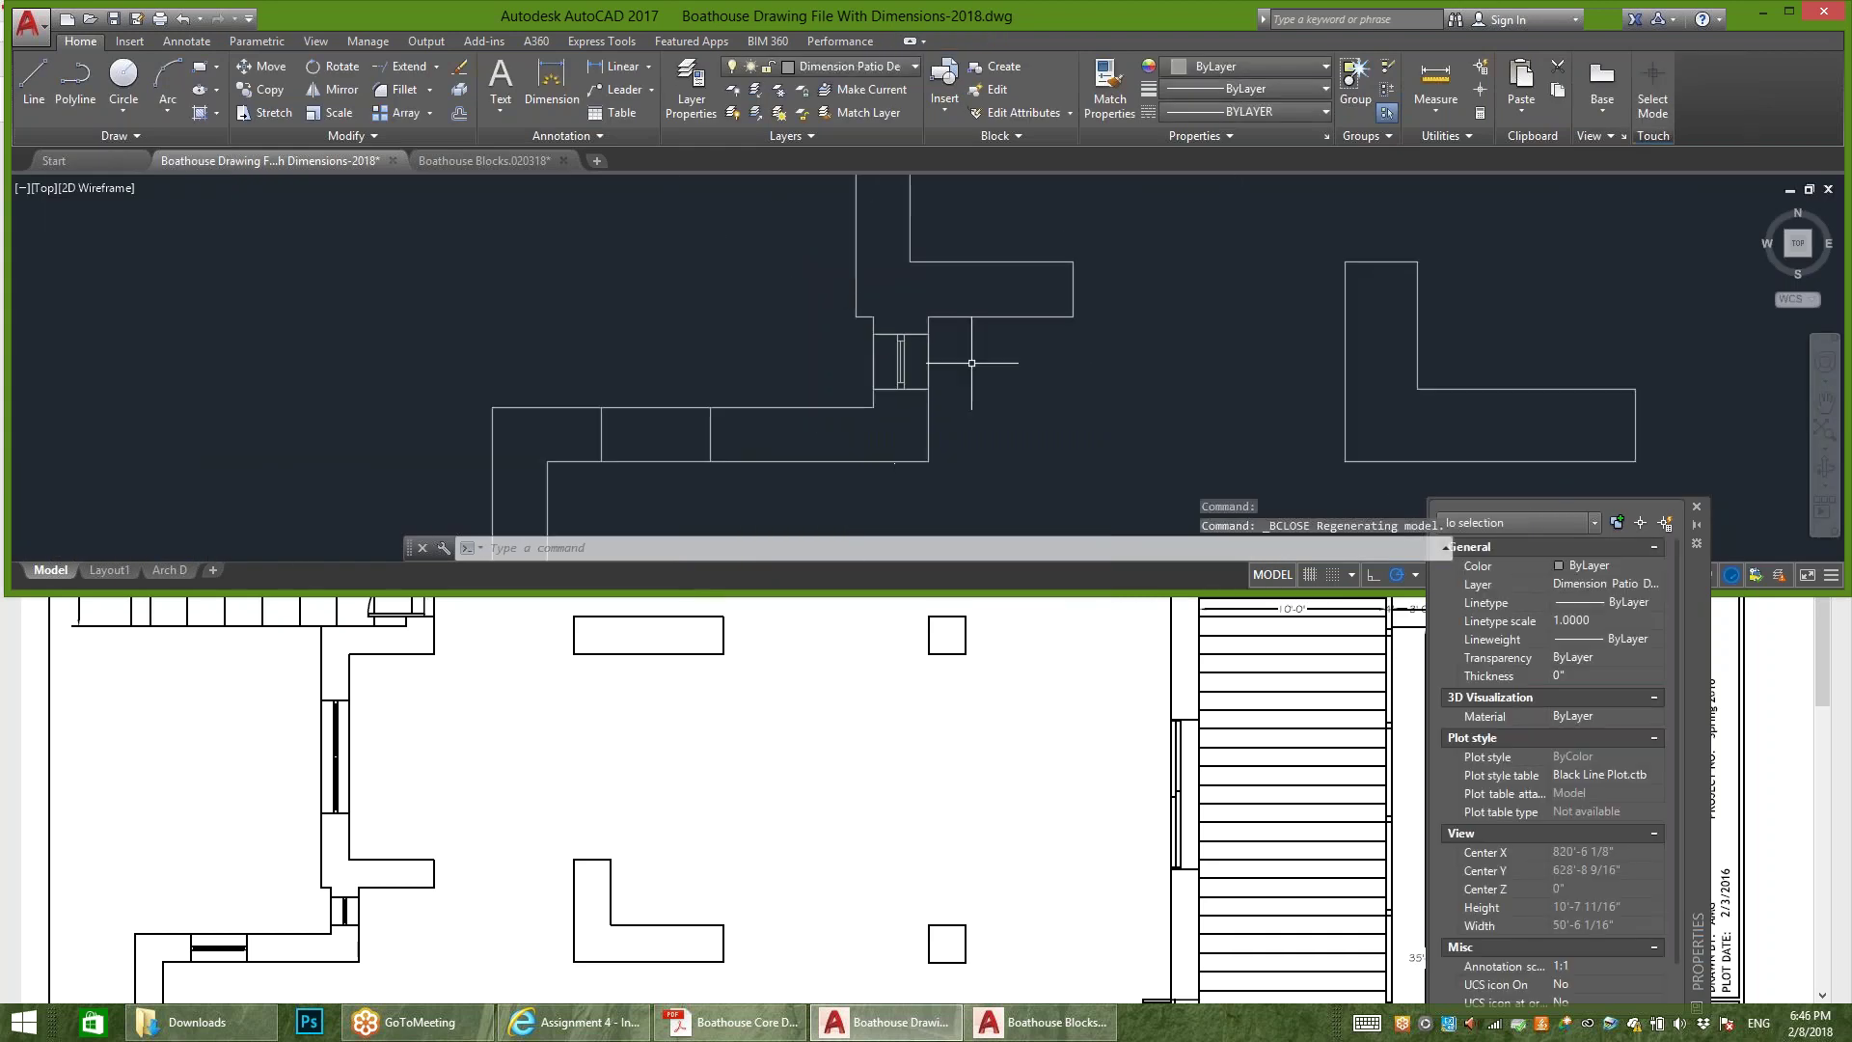
# Step: Examine the remaining unplaced blocks beside the floor plan and the wall openings still to fill
pyautogui.scroll(-4, 751, 390)
pyautogui.scroll(-2, 751, 390)
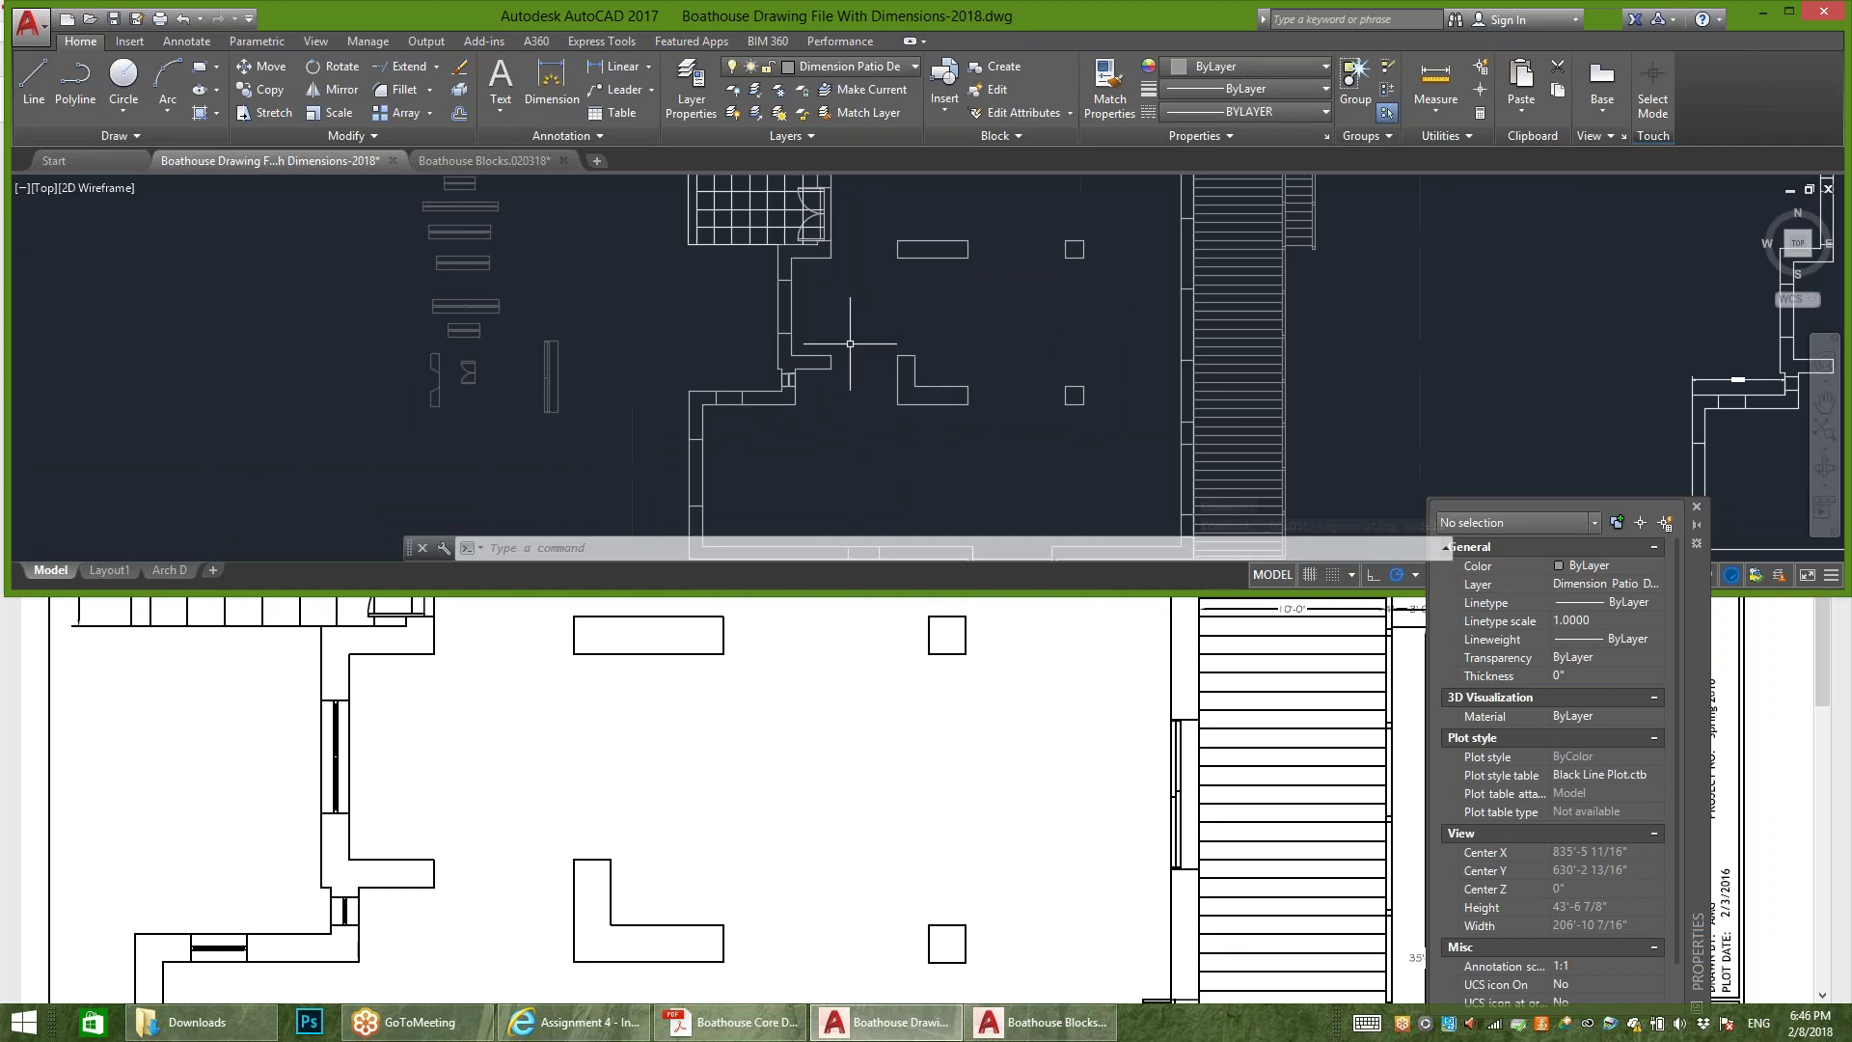
pyautogui.moveTo(960, 274); pyautogui.dragTo(992, 256, button='middle')
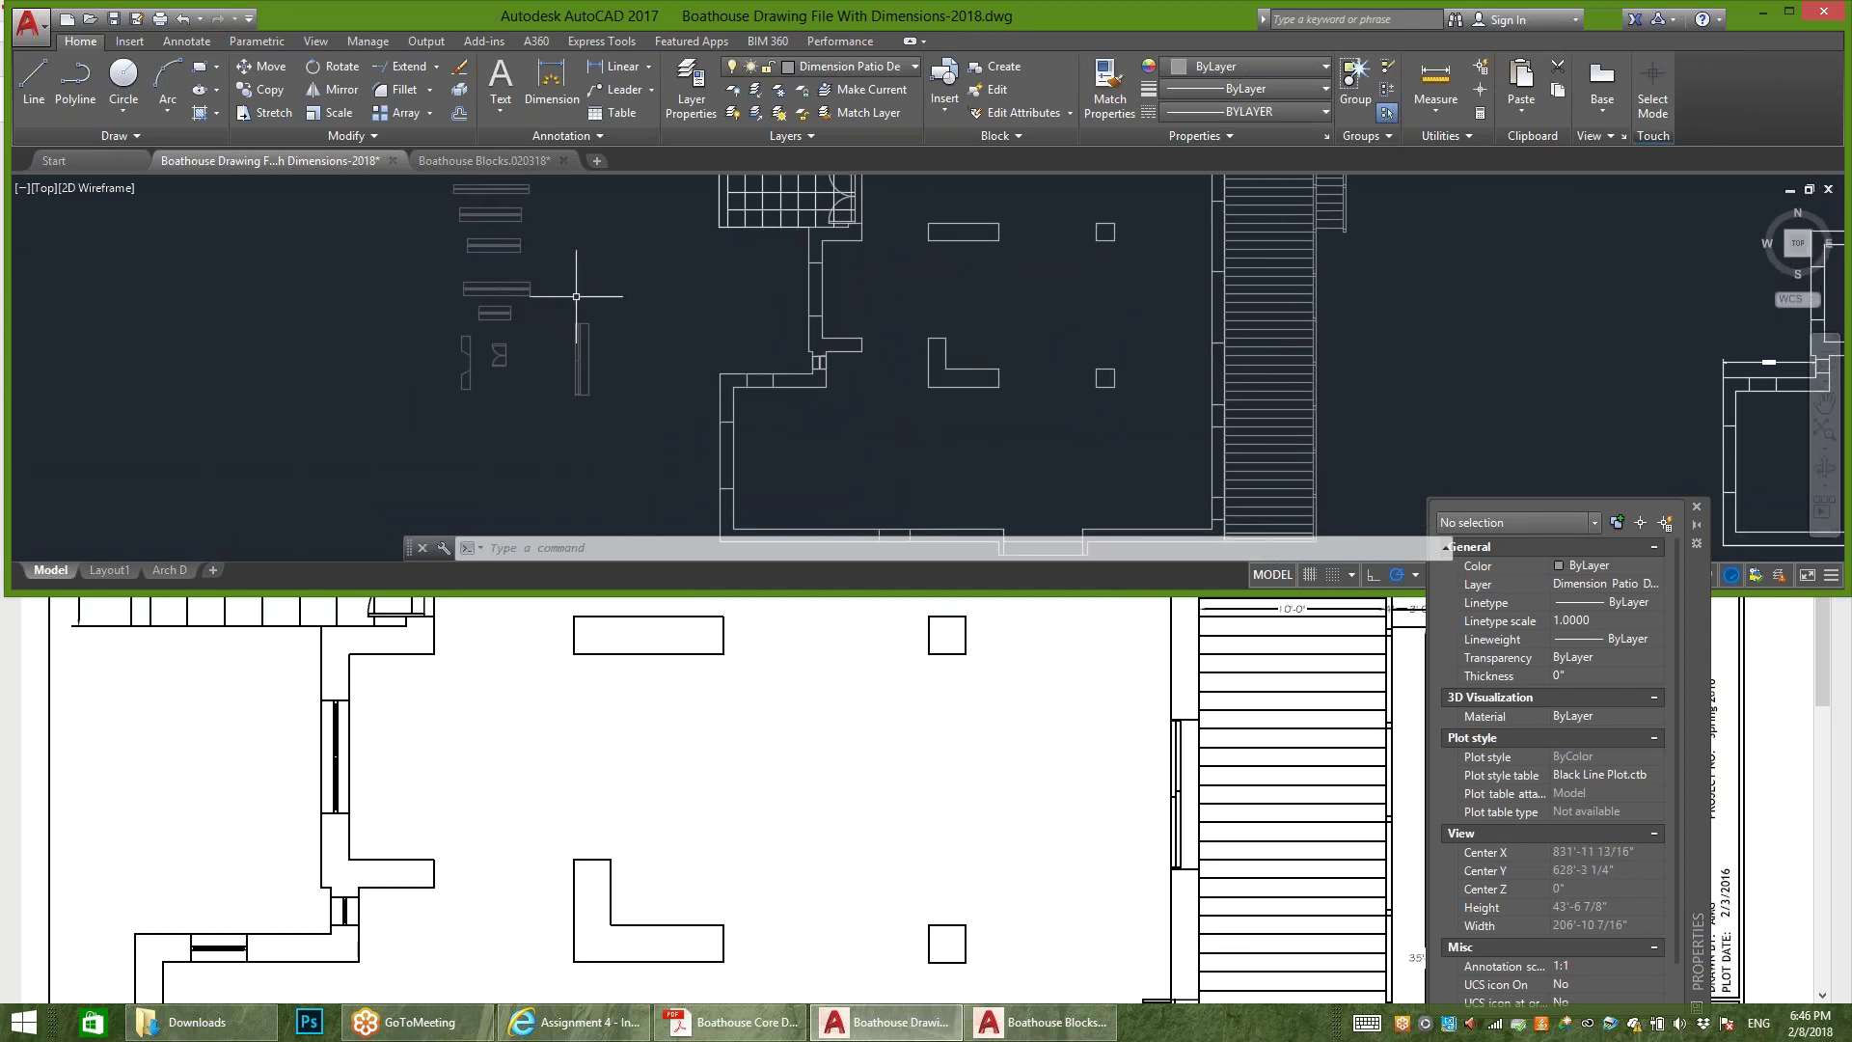
pyautogui.scroll(4, 476, 262)
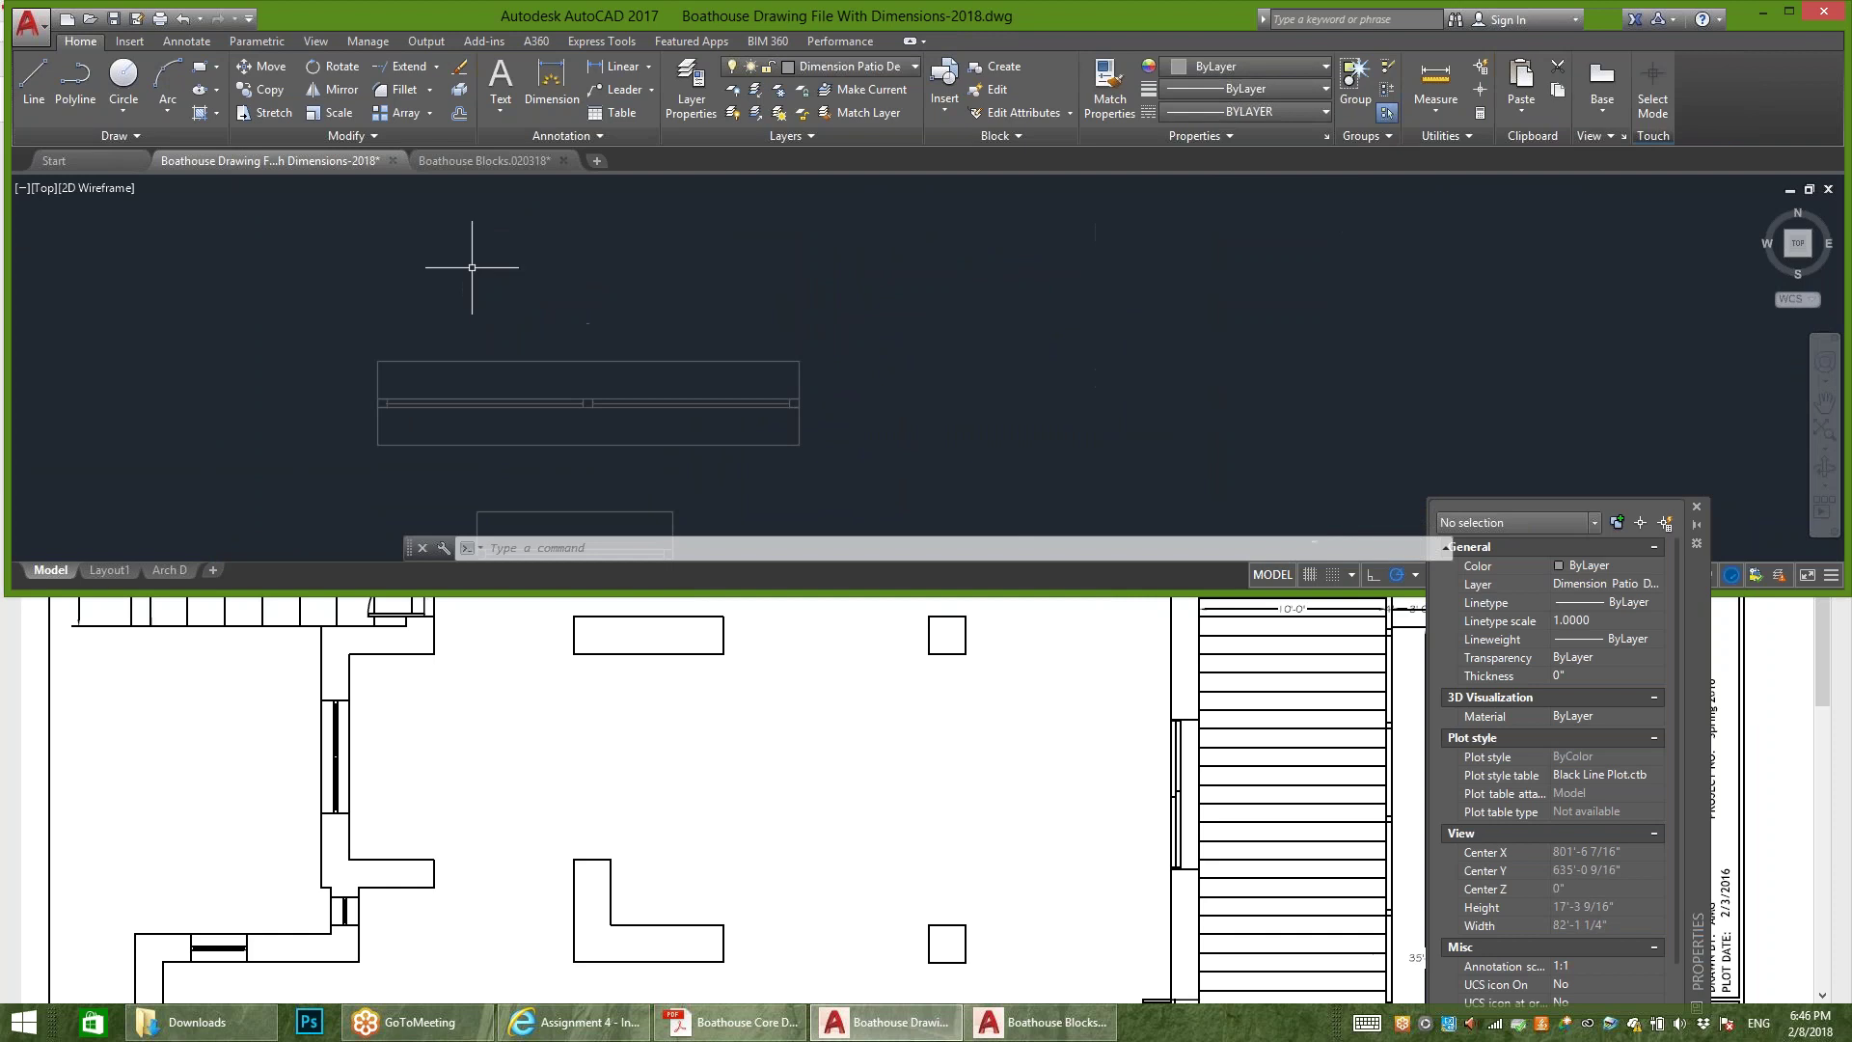
pyautogui.scroll(2, 727, 364)
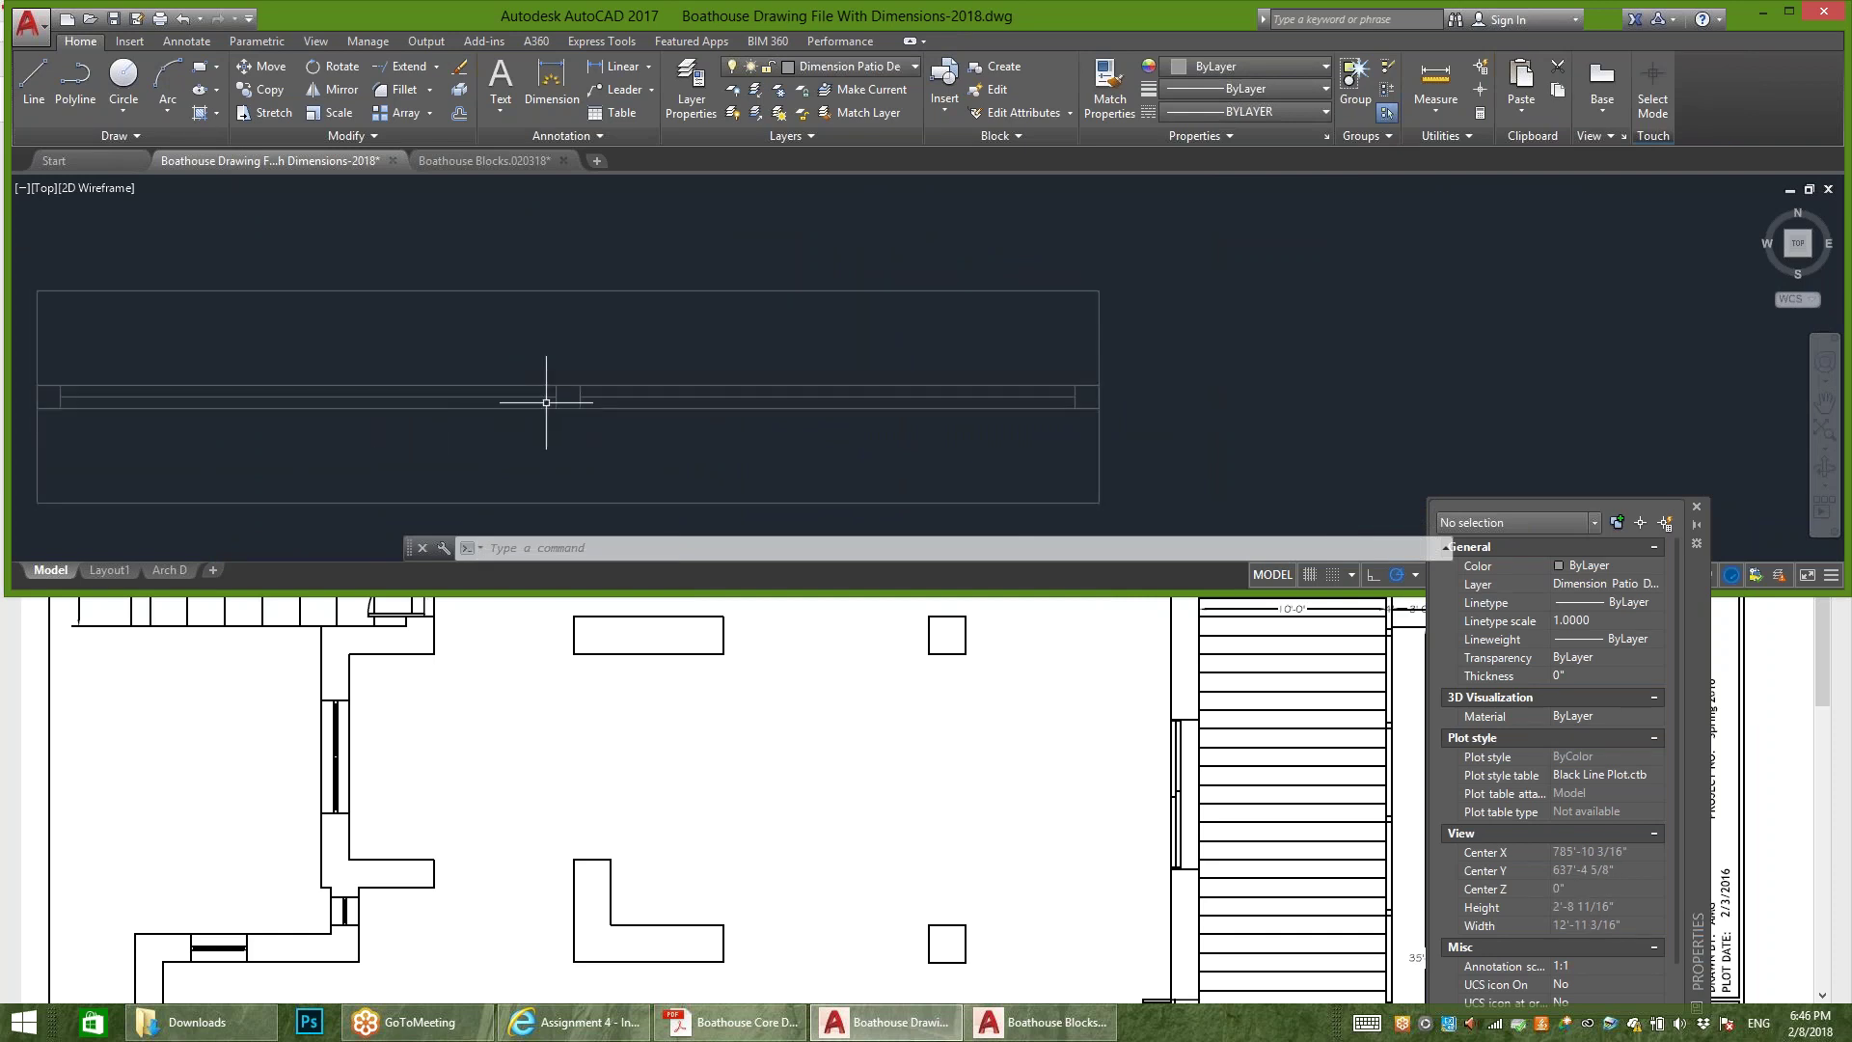
pyautogui.scroll(-2, 537, 331)
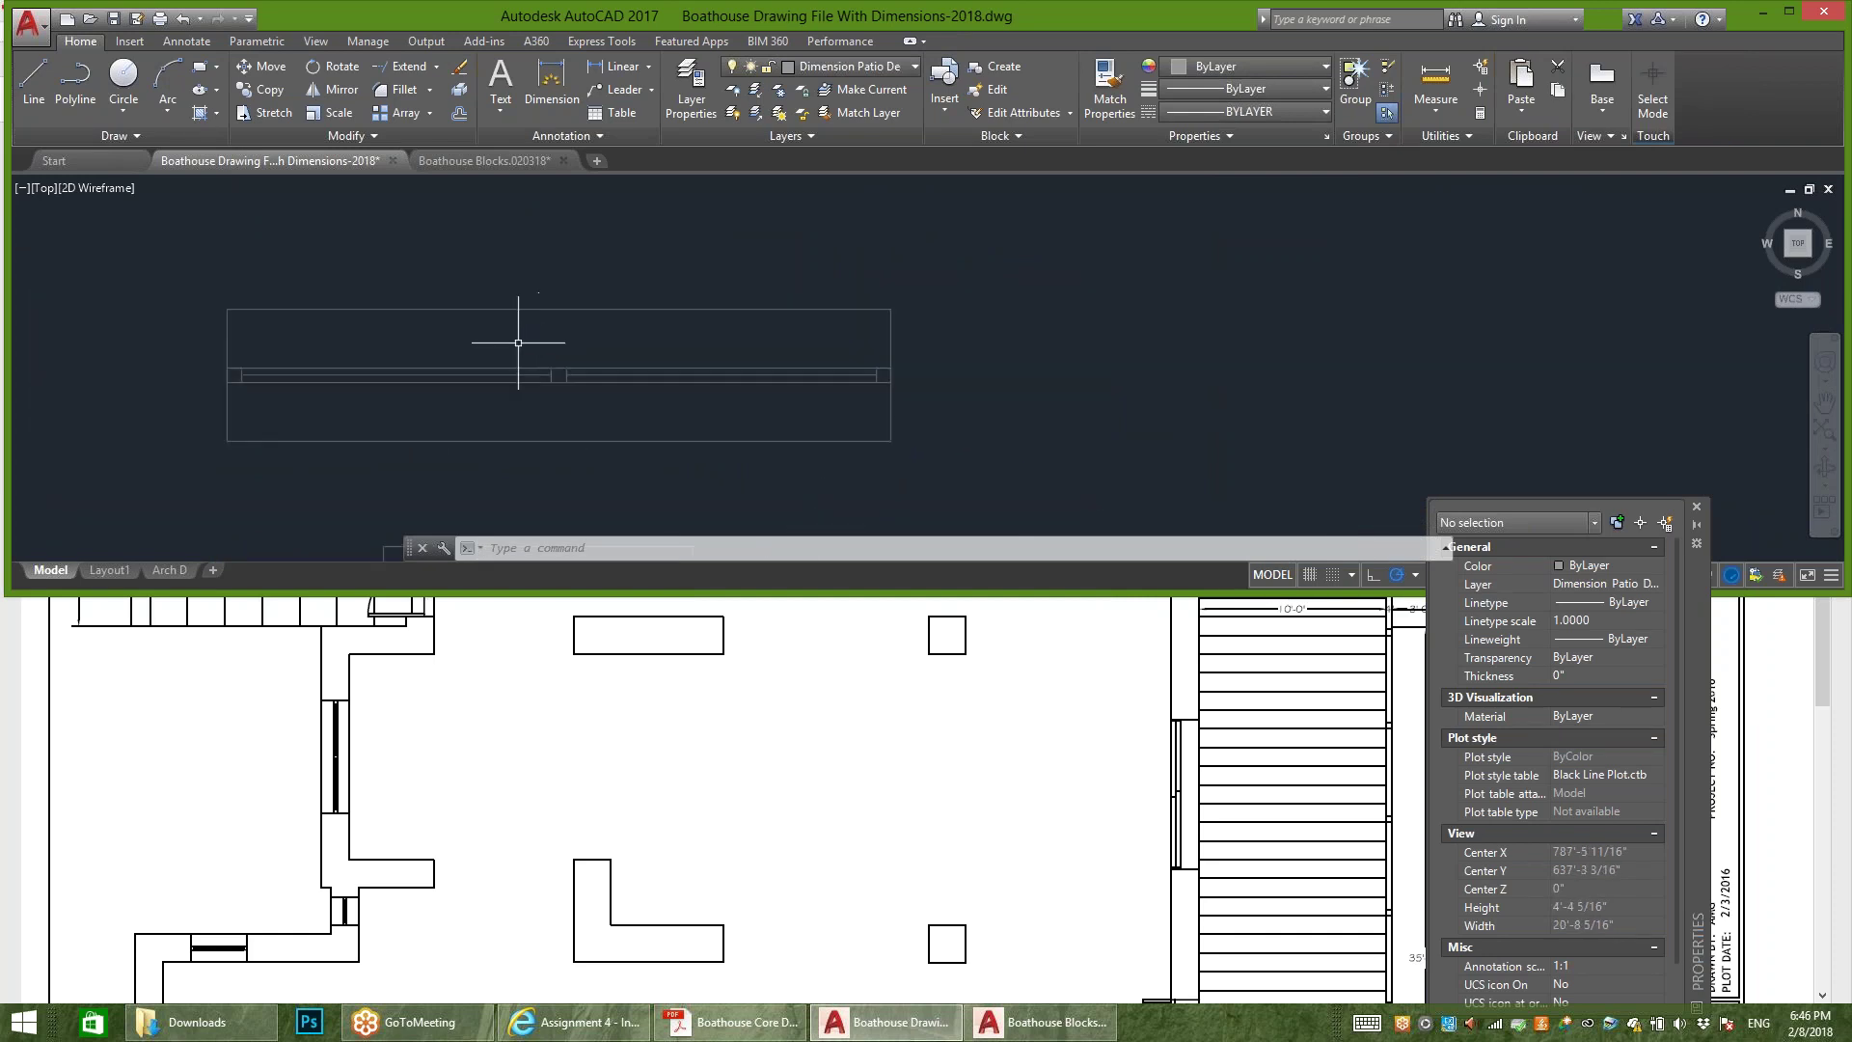
pyautogui.scroll(-6, 518, 342)
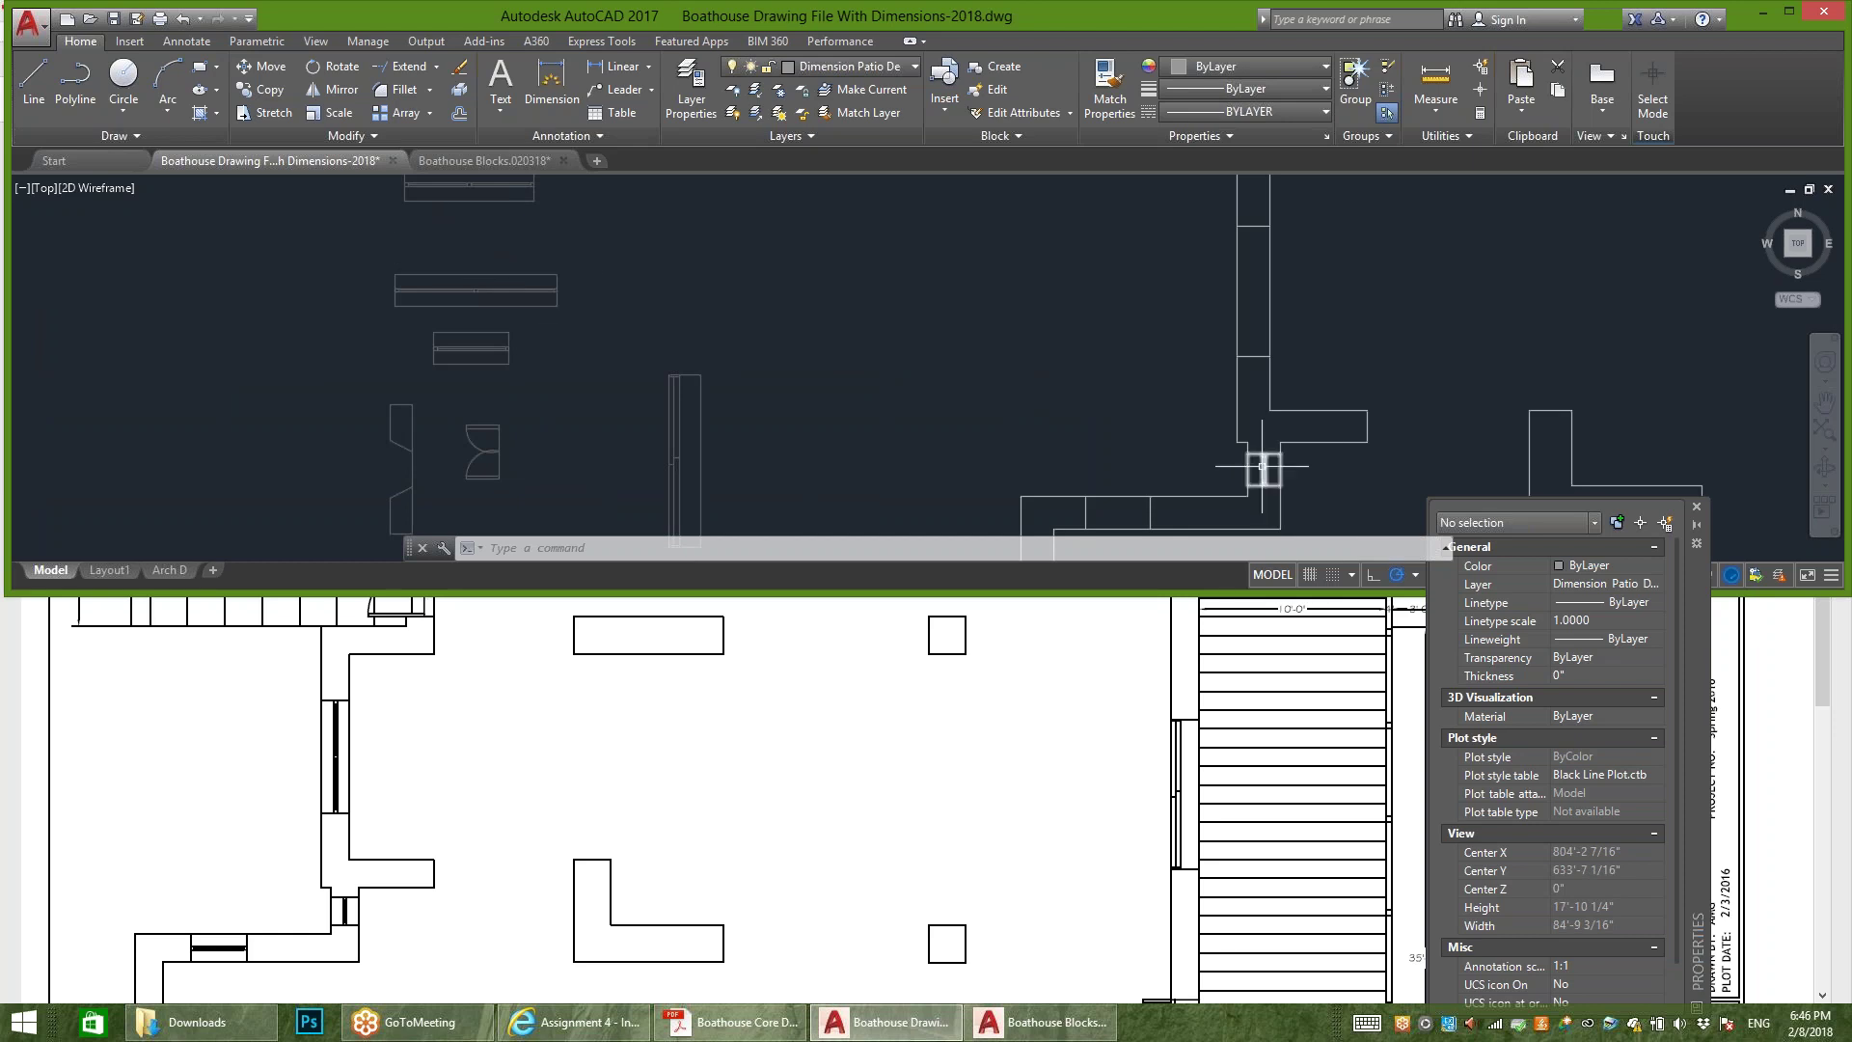
pyautogui.scroll(-2, 559, 299)
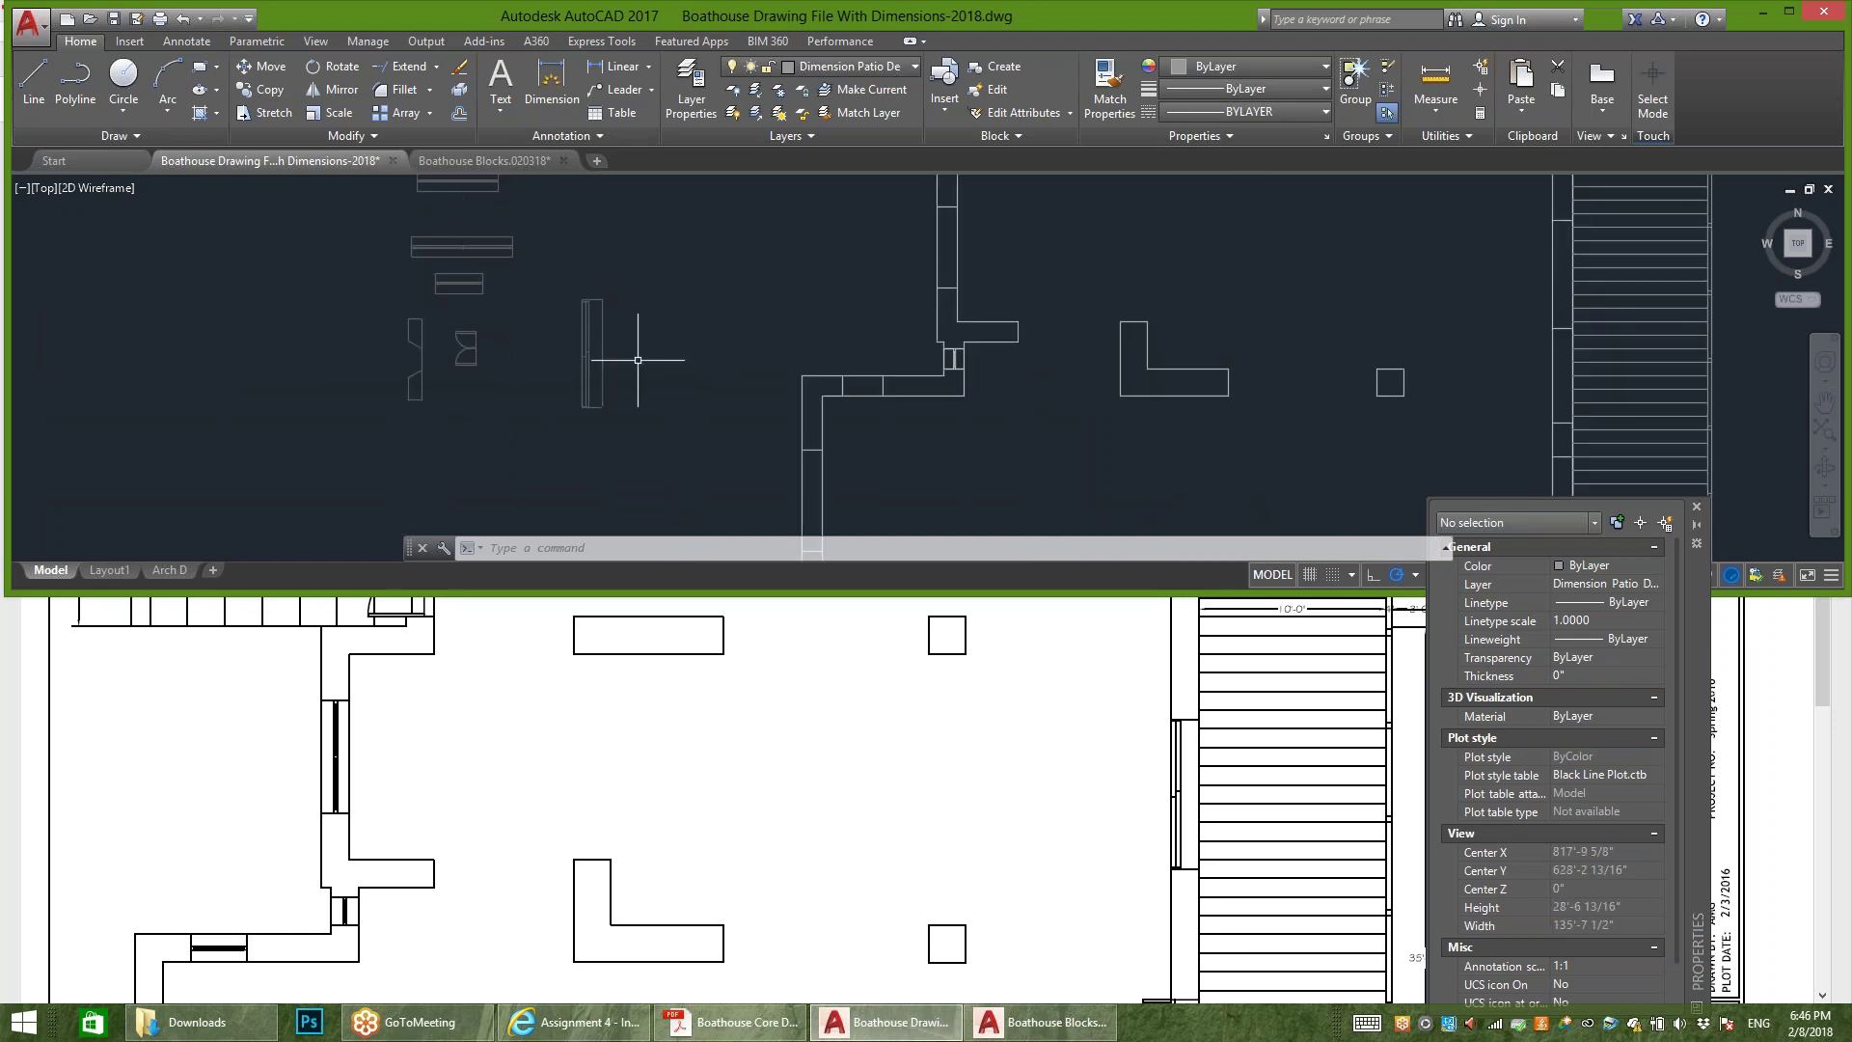
pyautogui.moveTo(1311, 462)
pyautogui.mouseDown(button='middle')
pyautogui.moveTo(980, 281)
pyautogui.moveTo(1032, 355)
pyautogui.mouseUp(button='middle')
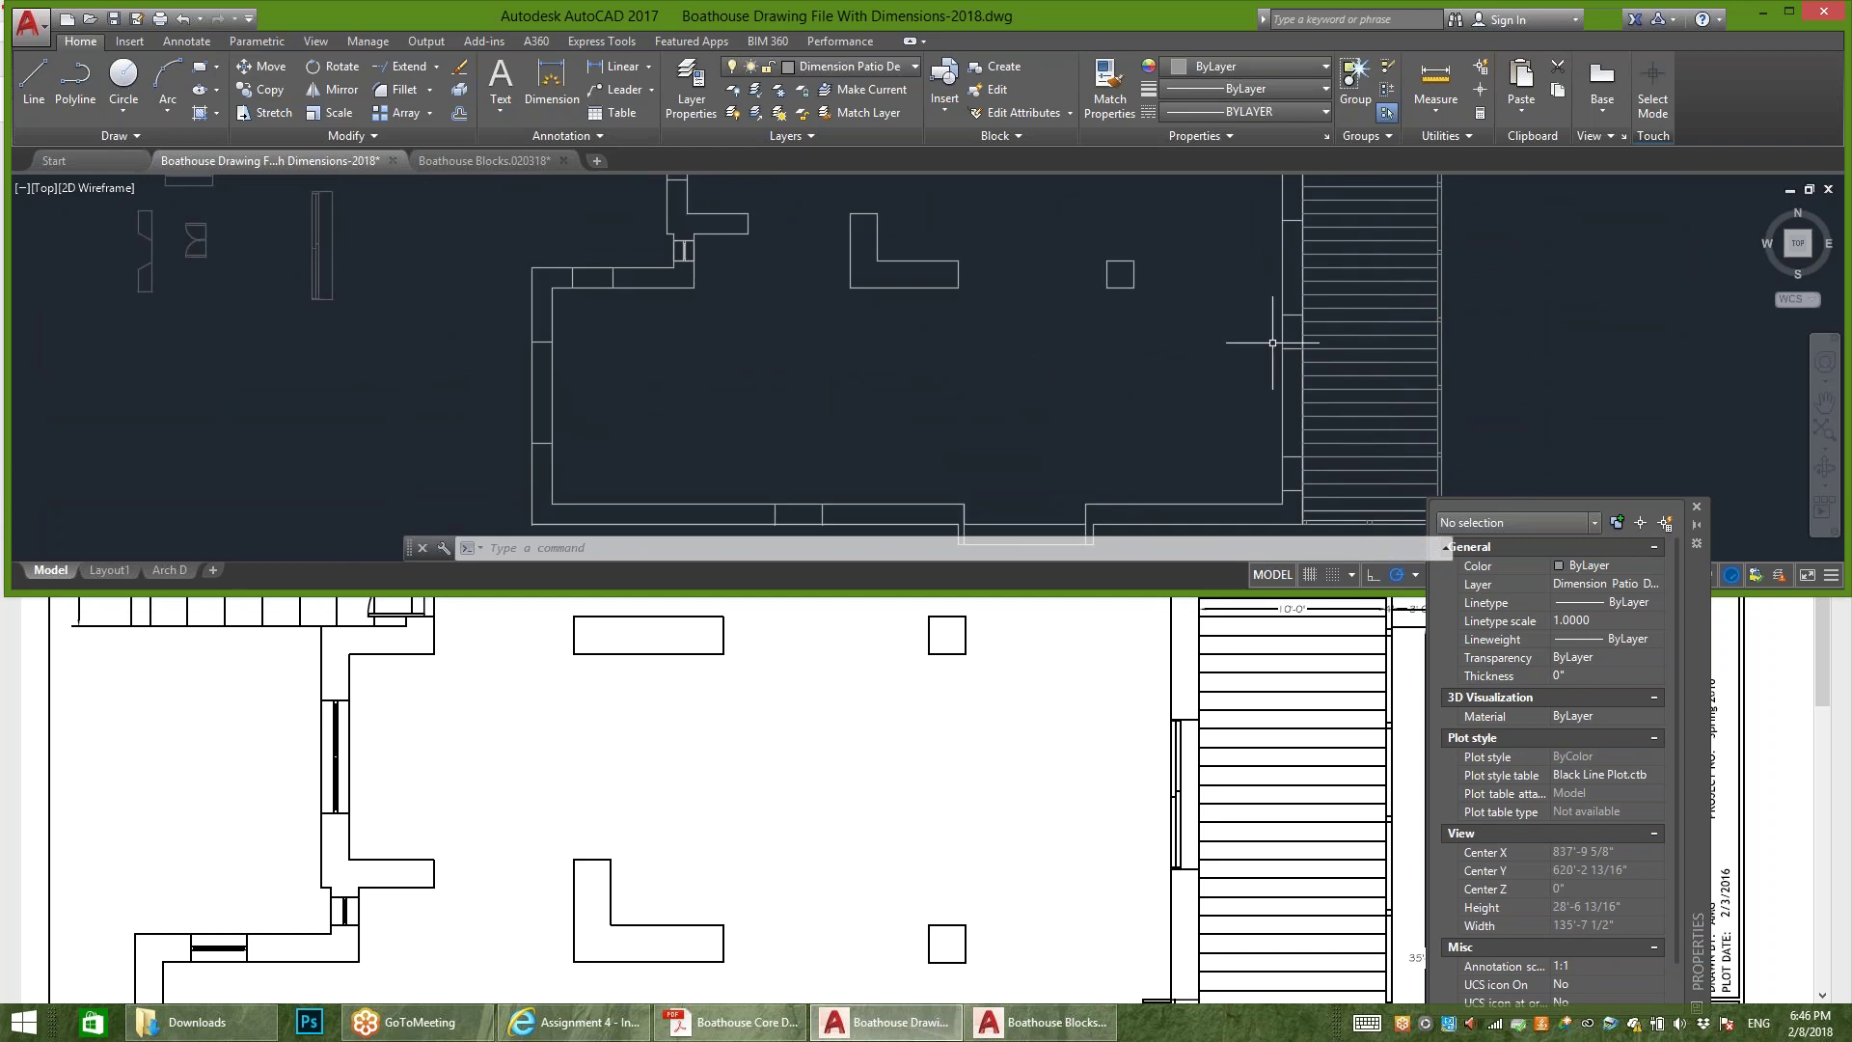
pyautogui.moveTo(1194, 384); pyautogui.dragTo(1370, 499, button='middle')
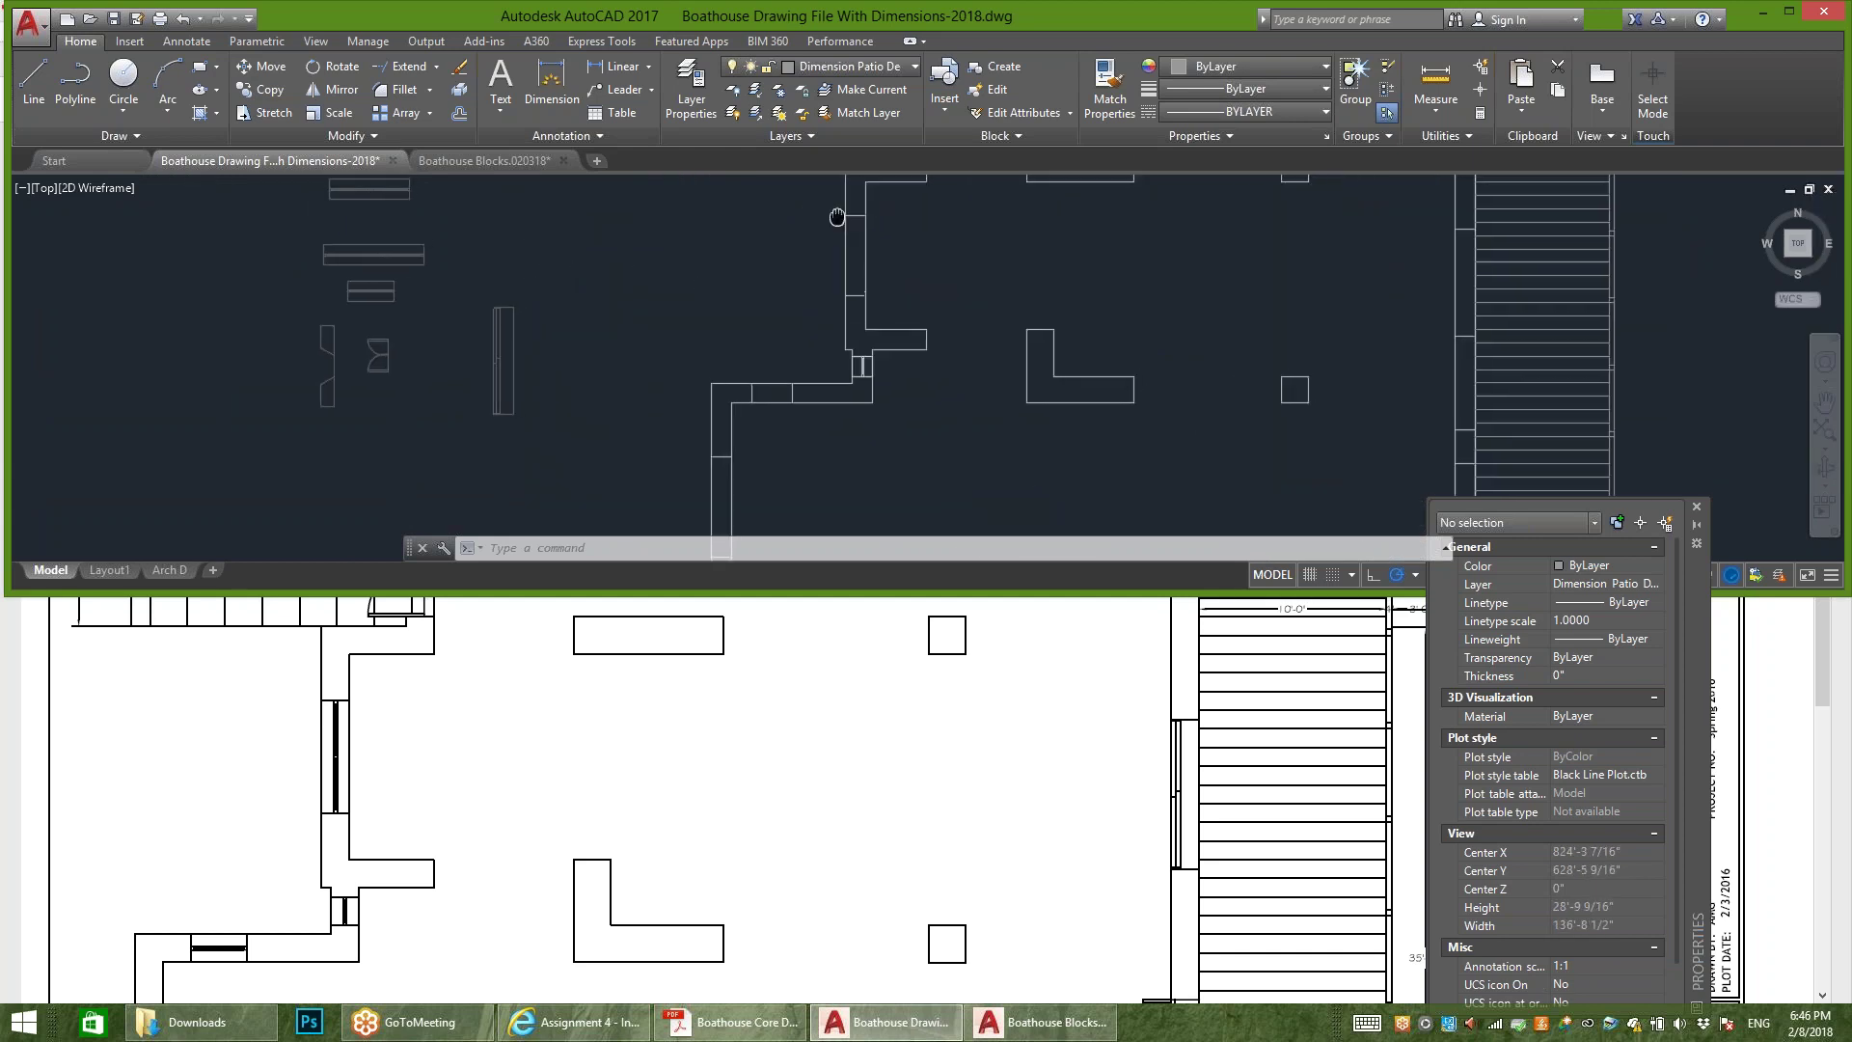
# Step: Move the Small Double Door block by its lower-right corner to the inner face of the deck-side wall, near the upper door opening
pyautogui.click(375, 352)
pyautogui.scroll(-2, 318, 242)
pyautogui.click(319, 222)
pyautogui.click(258, 65)
pyautogui.scroll(5, 305, 306)
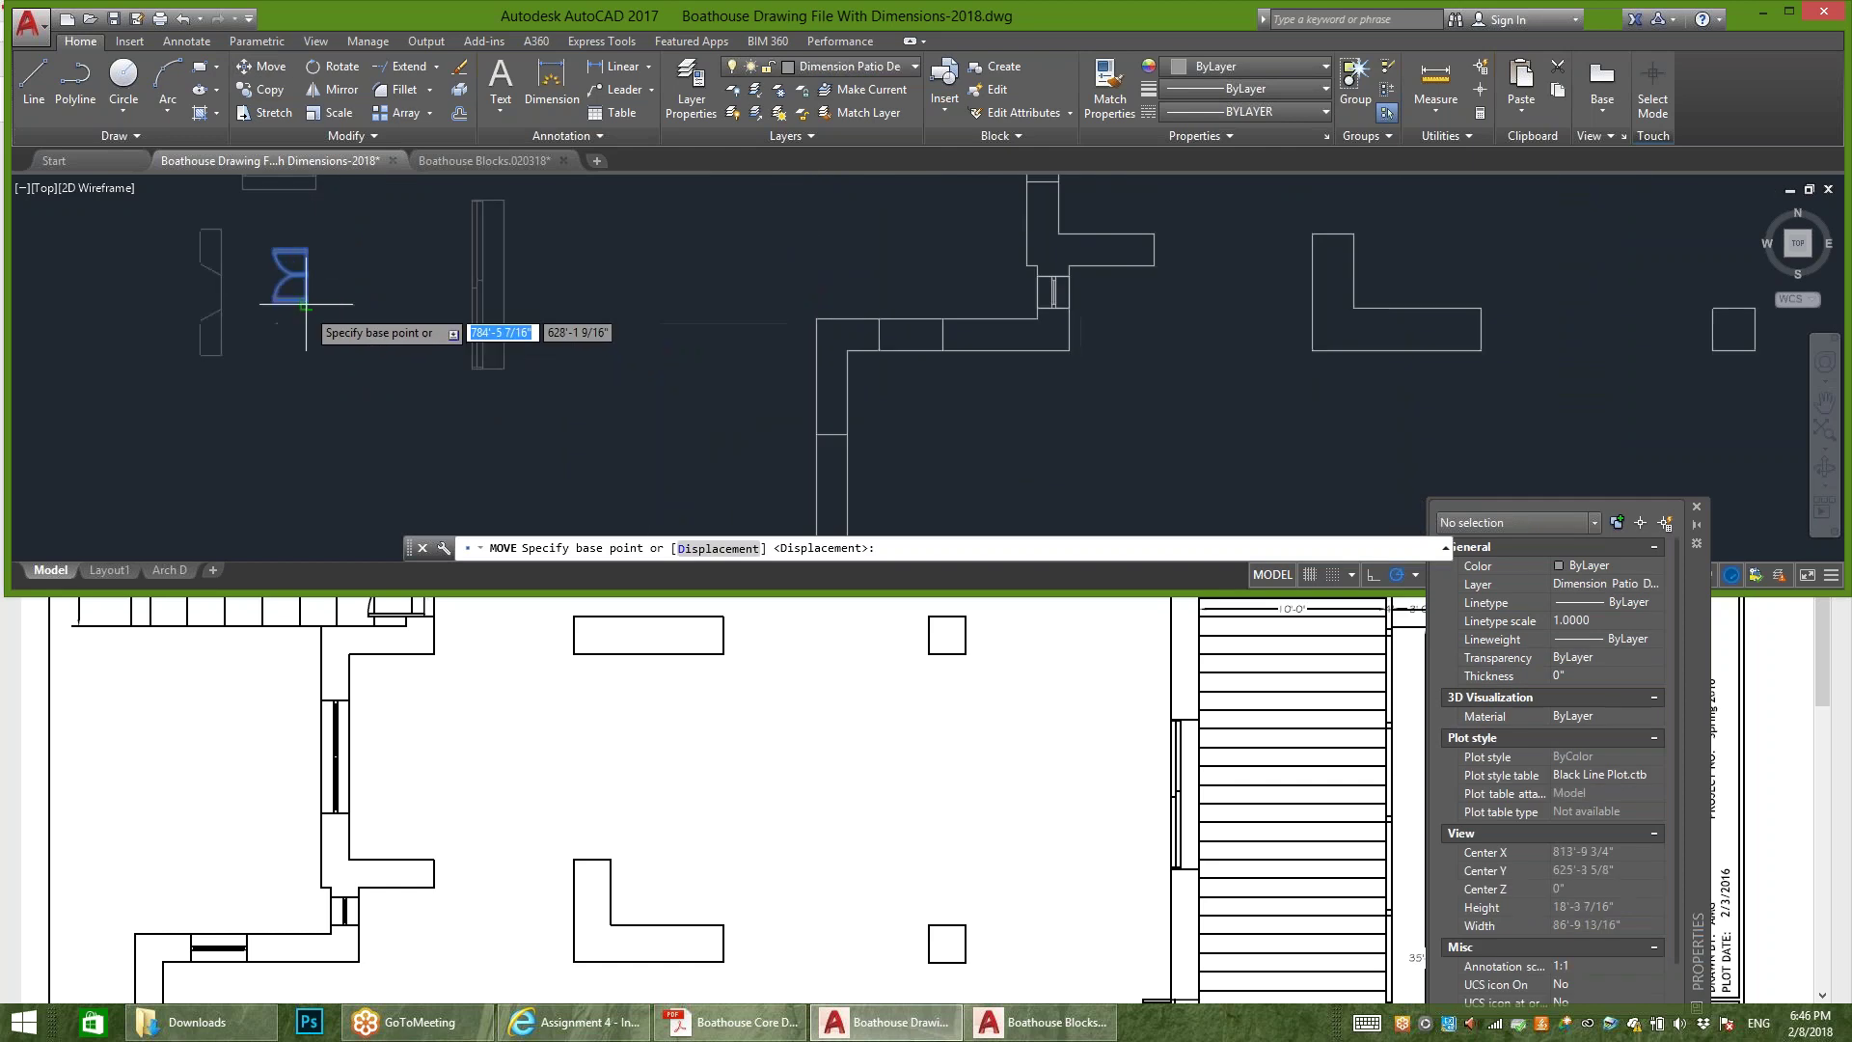
pyautogui.click(305, 307)
pyautogui.scroll(-3, 289, 290)
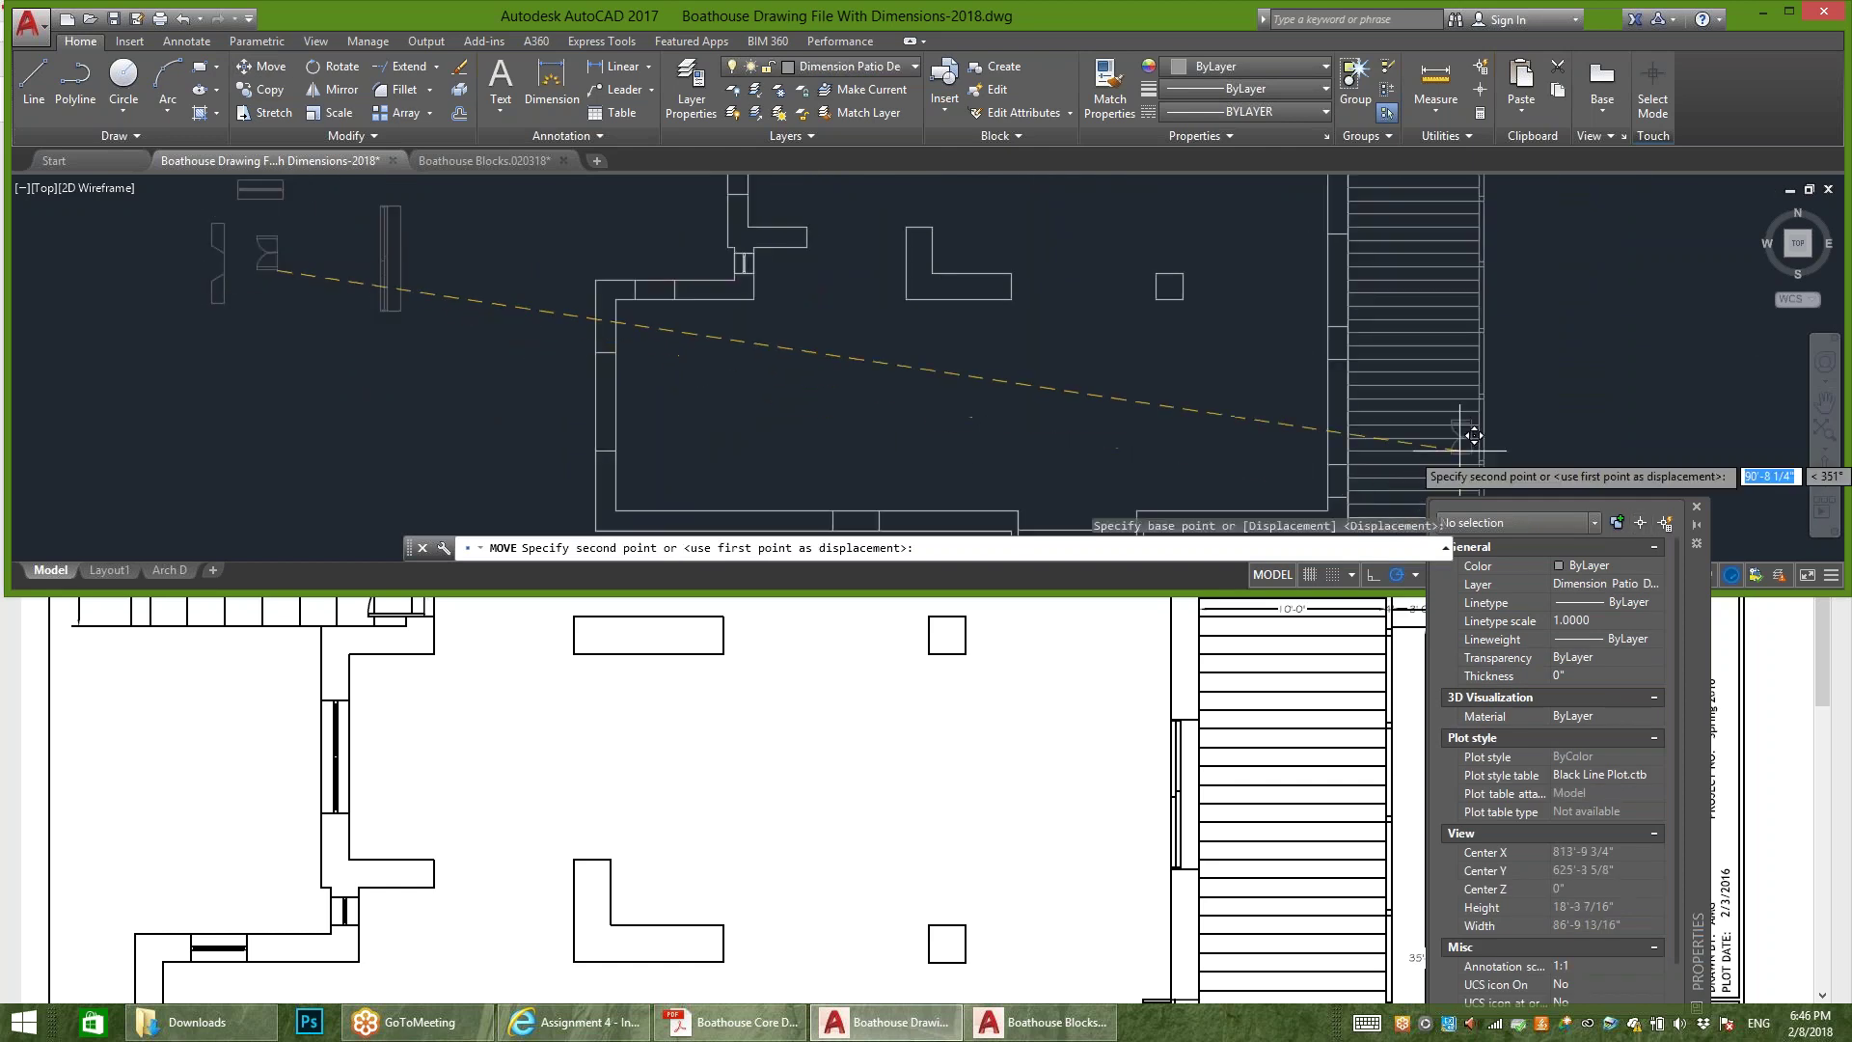
pyautogui.scroll(3, 1331, 346)
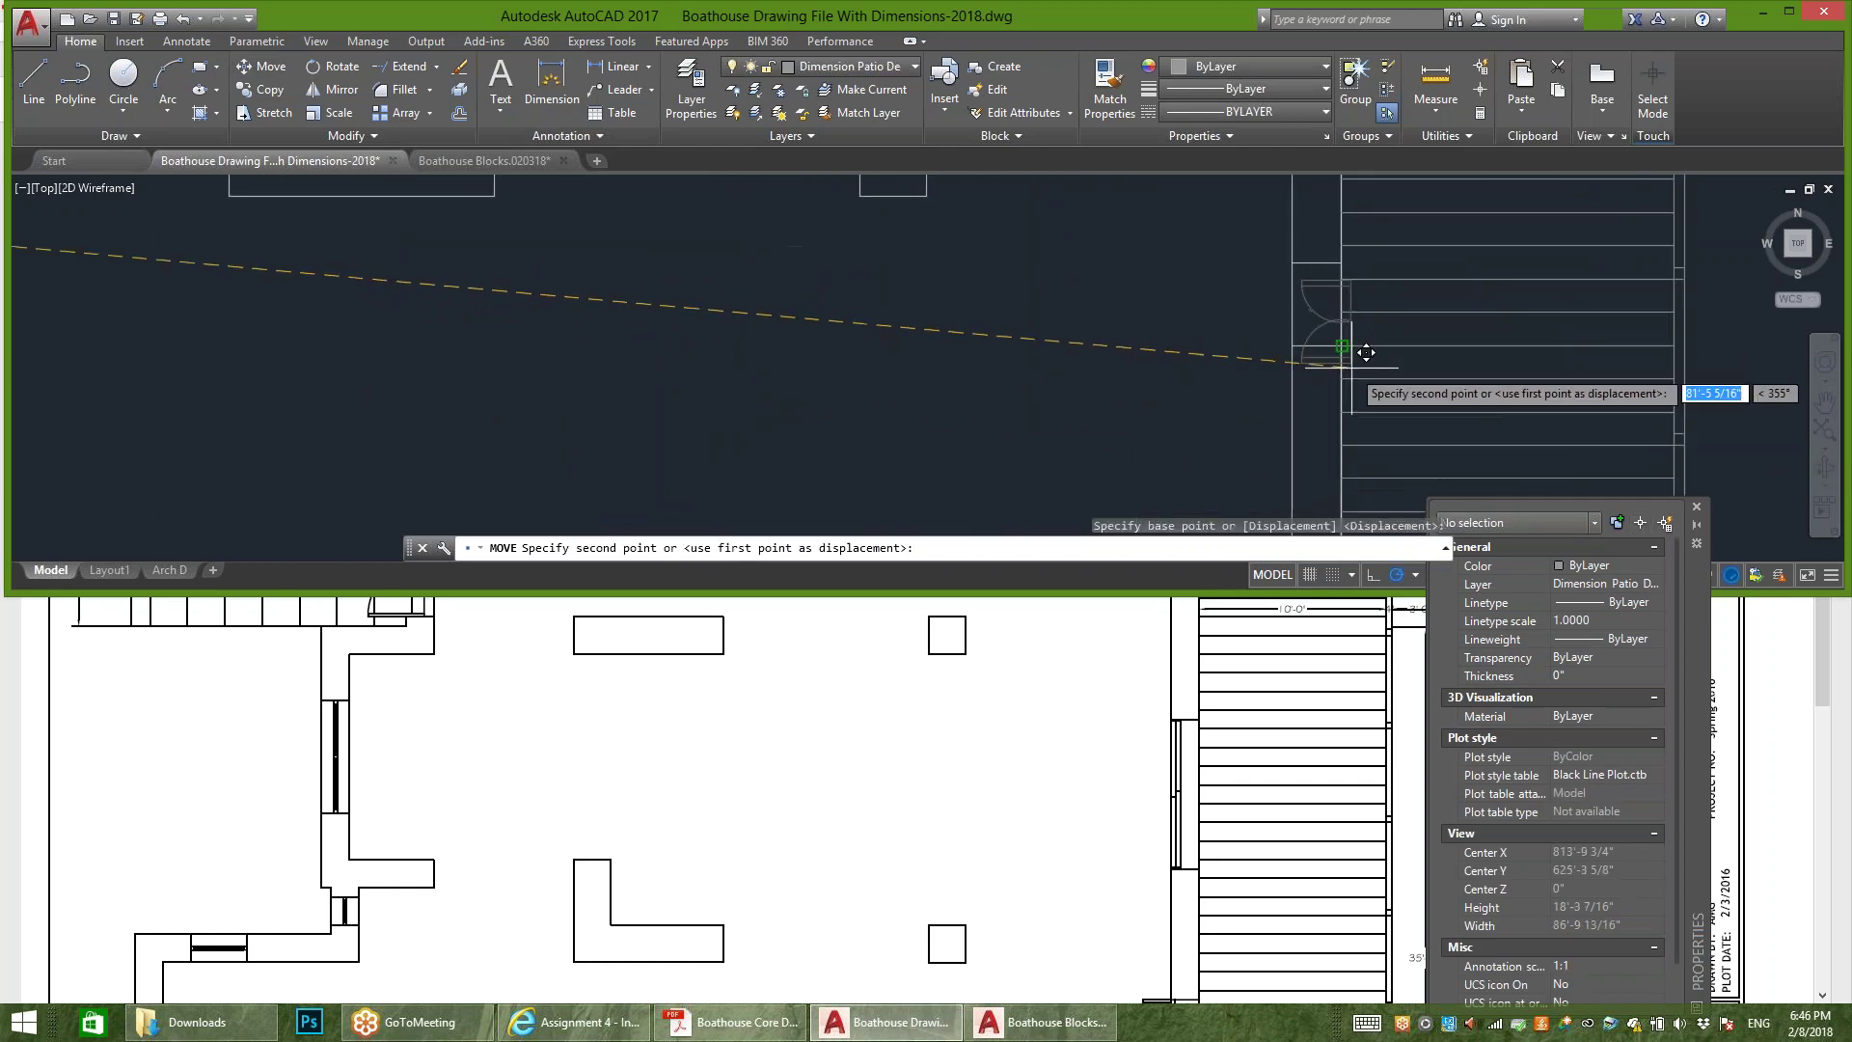
pyautogui.click(1293, 350)
pyautogui.scroll(4, 1409, 367)
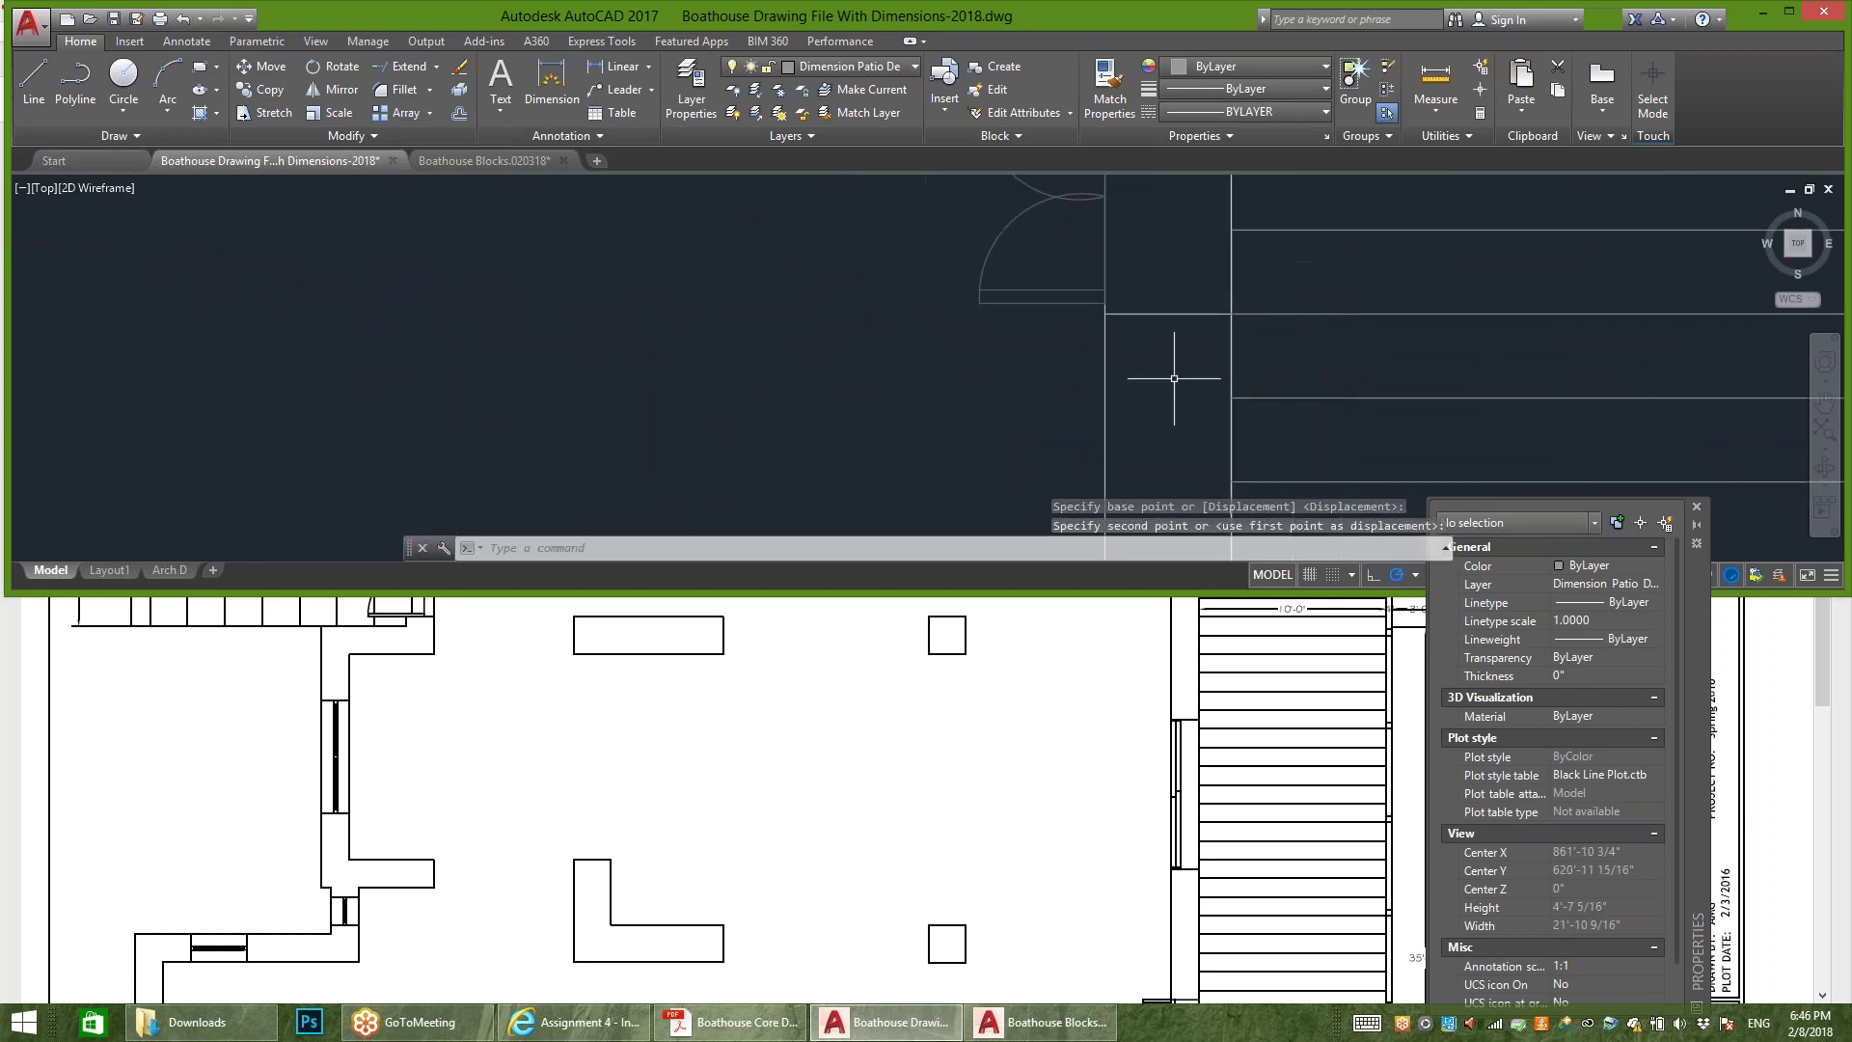
# Step: Move the Small Double Door block by its lower-right corner exactly onto the lower inner corner of the door opening
pyautogui.click(1079, 351)
pyautogui.click(1023, 281)
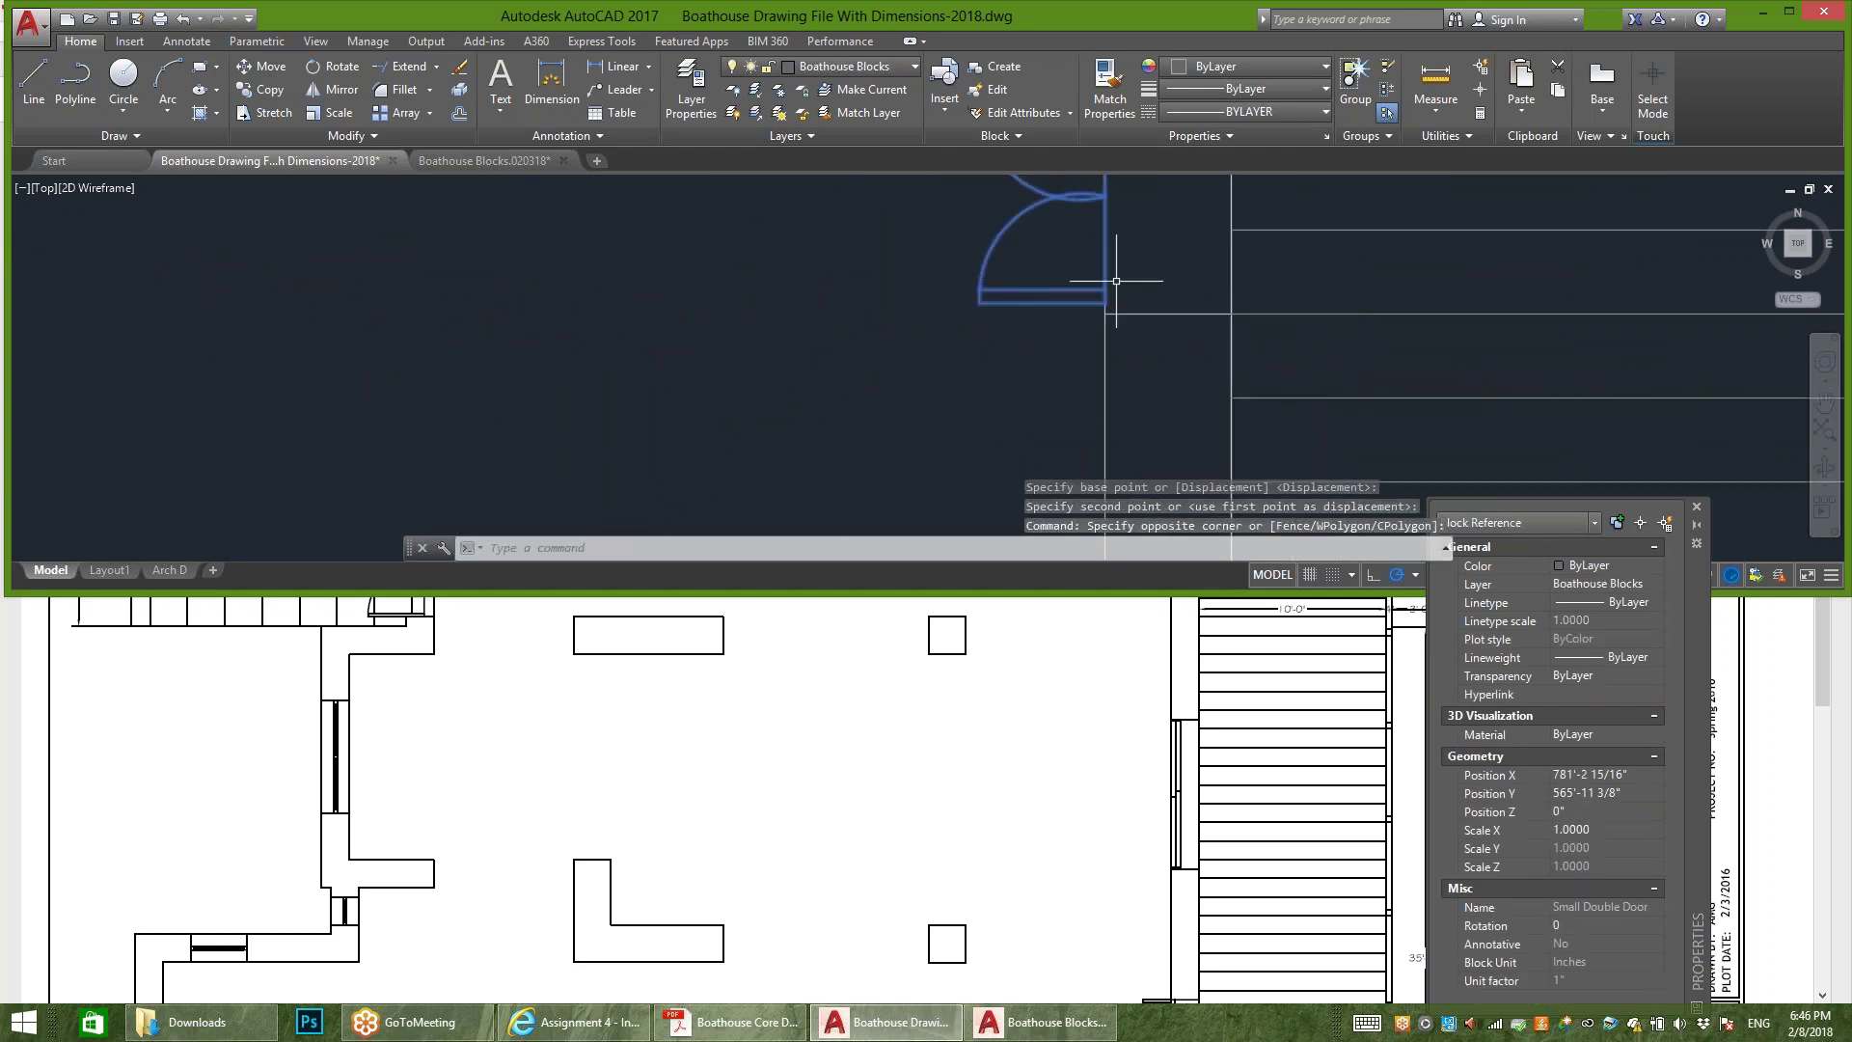
pyautogui.click(260, 65)
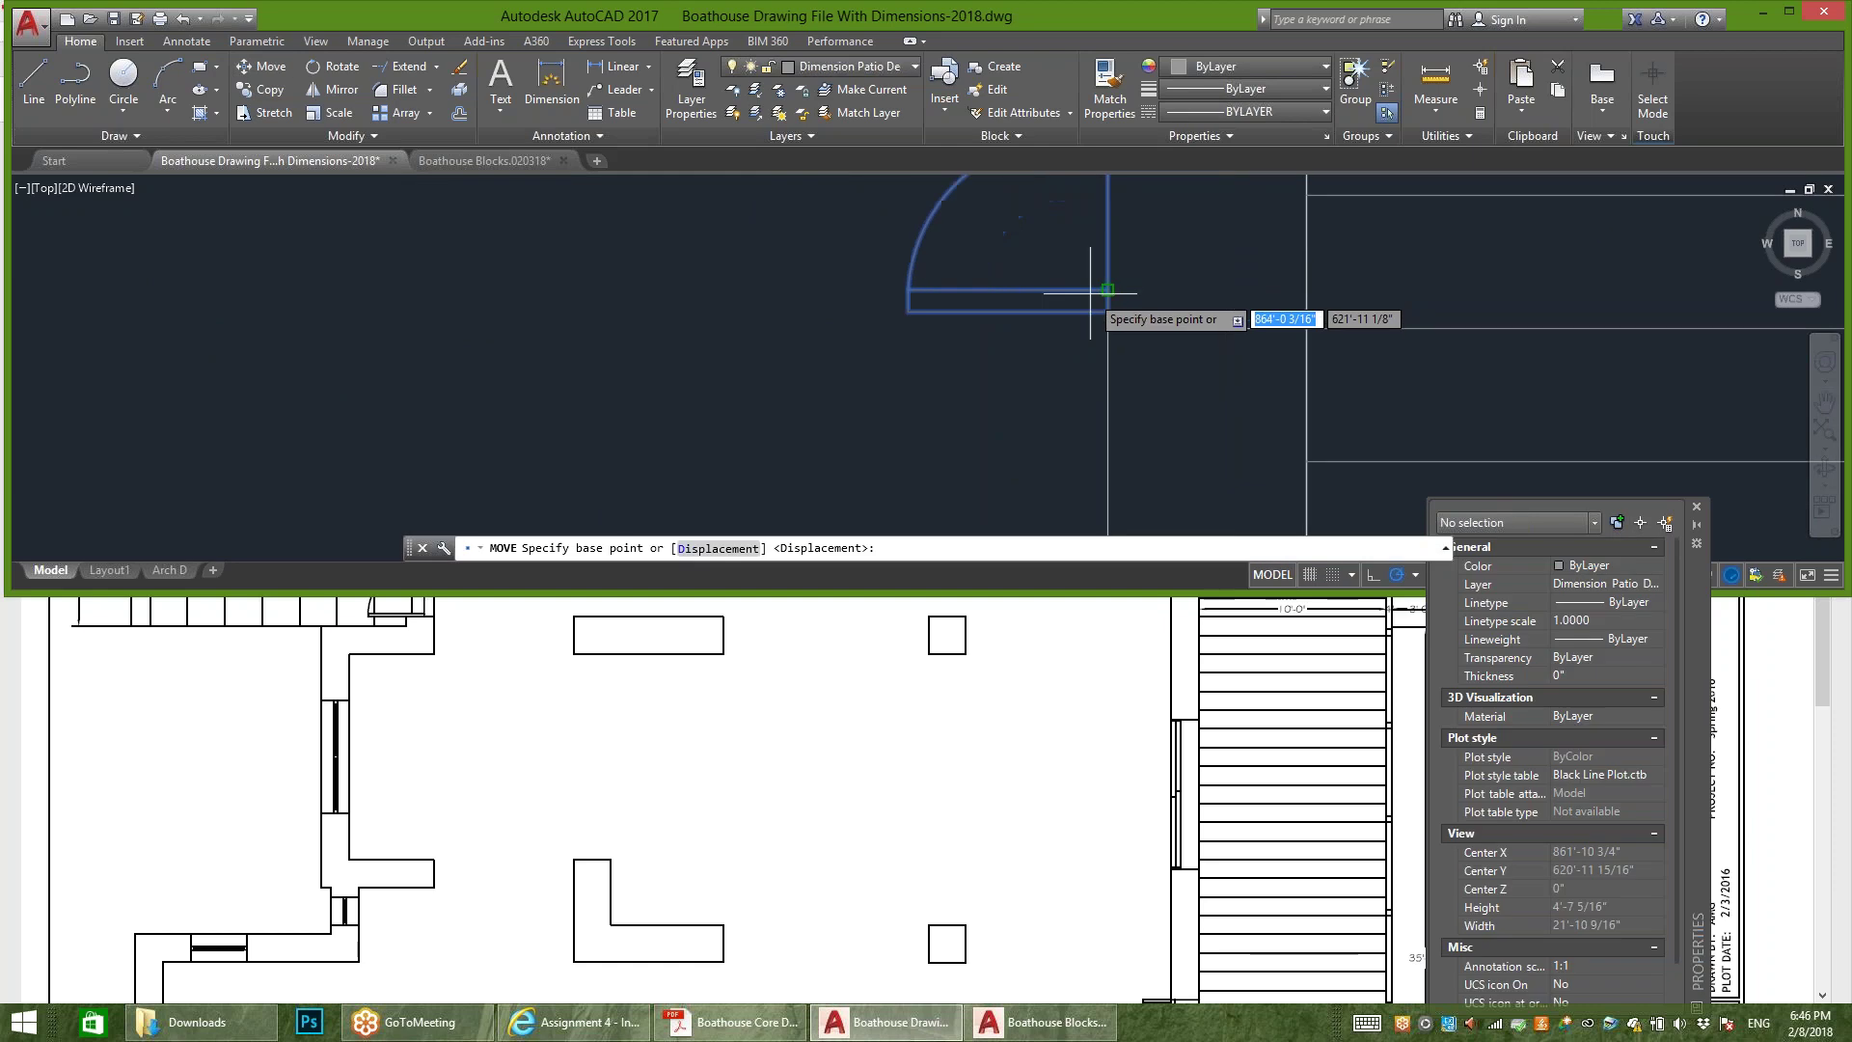
pyautogui.scroll(6, 1109, 308)
pyautogui.click(1109, 337)
pyautogui.click(1109, 356)
pyautogui.scroll(-8, 1061, 367)
pyautogui.scroll(10, 1037, 369)
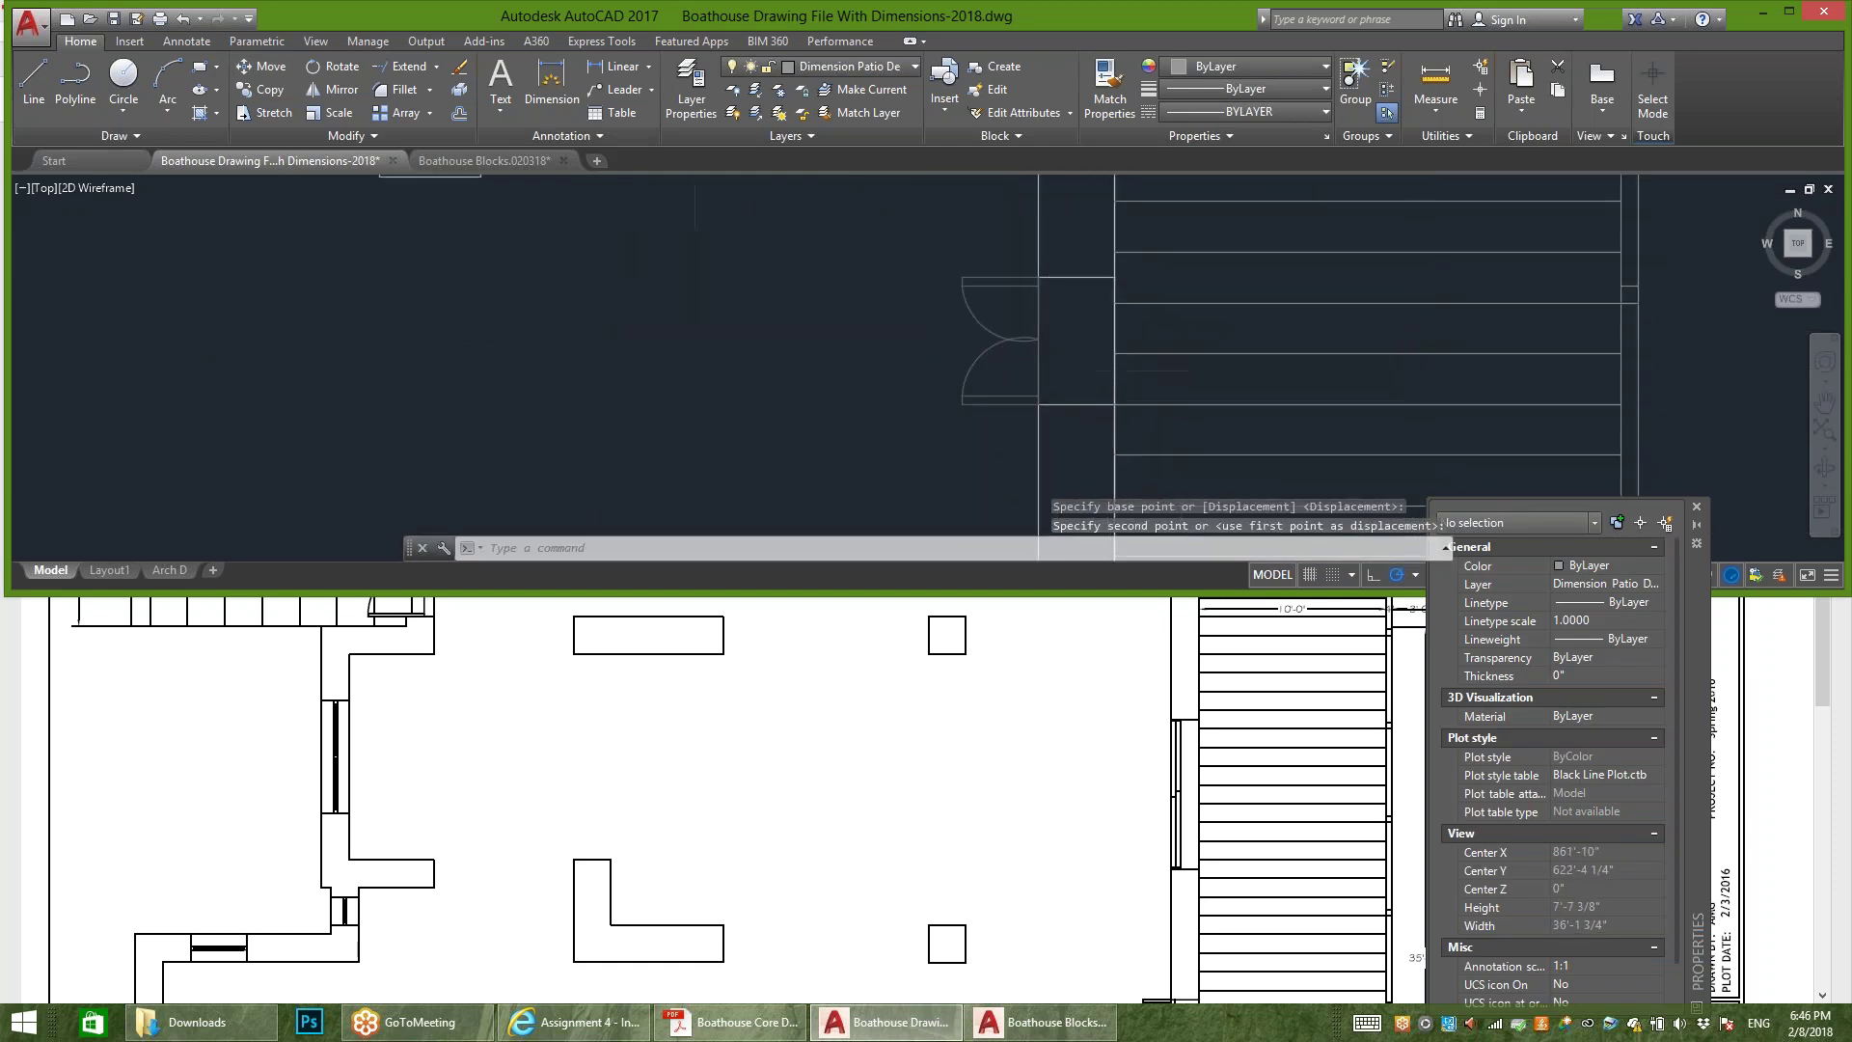
pyautogui.scroll(-14, 1029, 248)
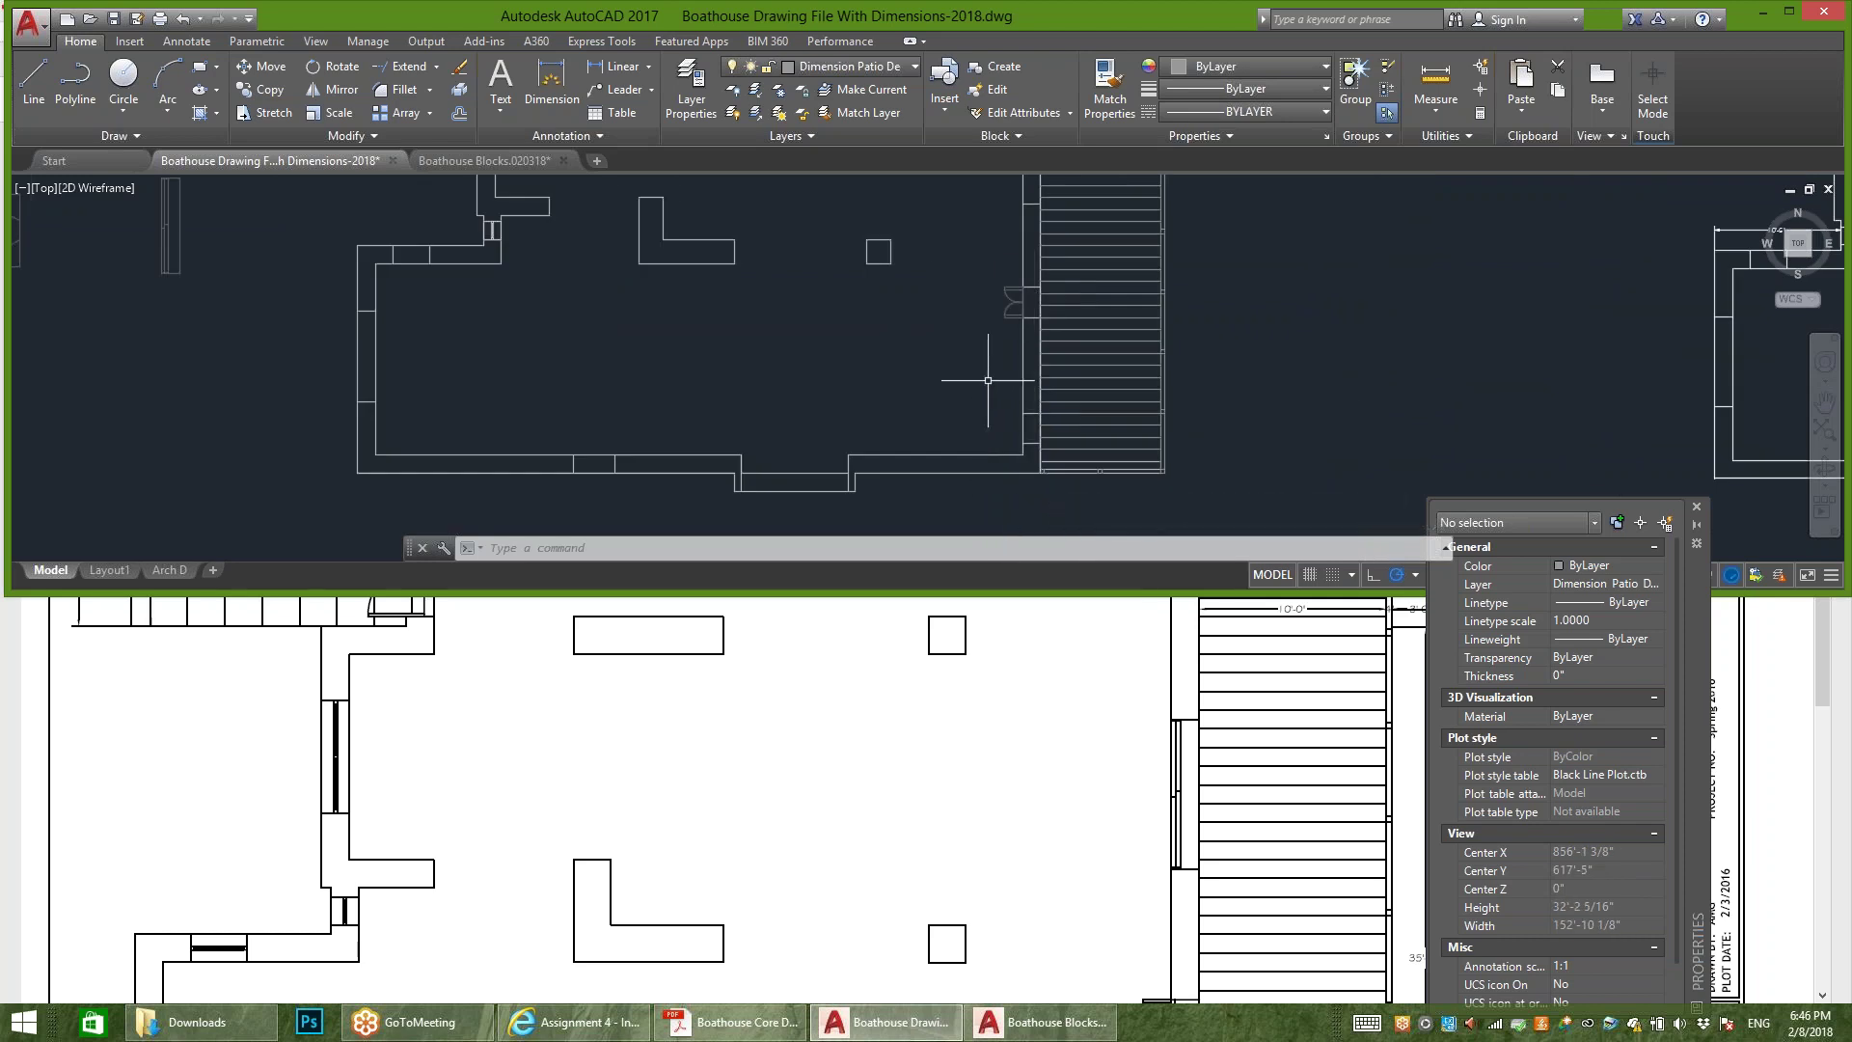
# Step: Check the door and fireplace positions along the deck-side wall in the Boathouse Core Drawing PDF, and return to the AutoCAD drawing
pyautogui.moveTo(669, 644); pyautogui.dragTo(669, 567)
pyautogui.scroll(-5, 670, 568)
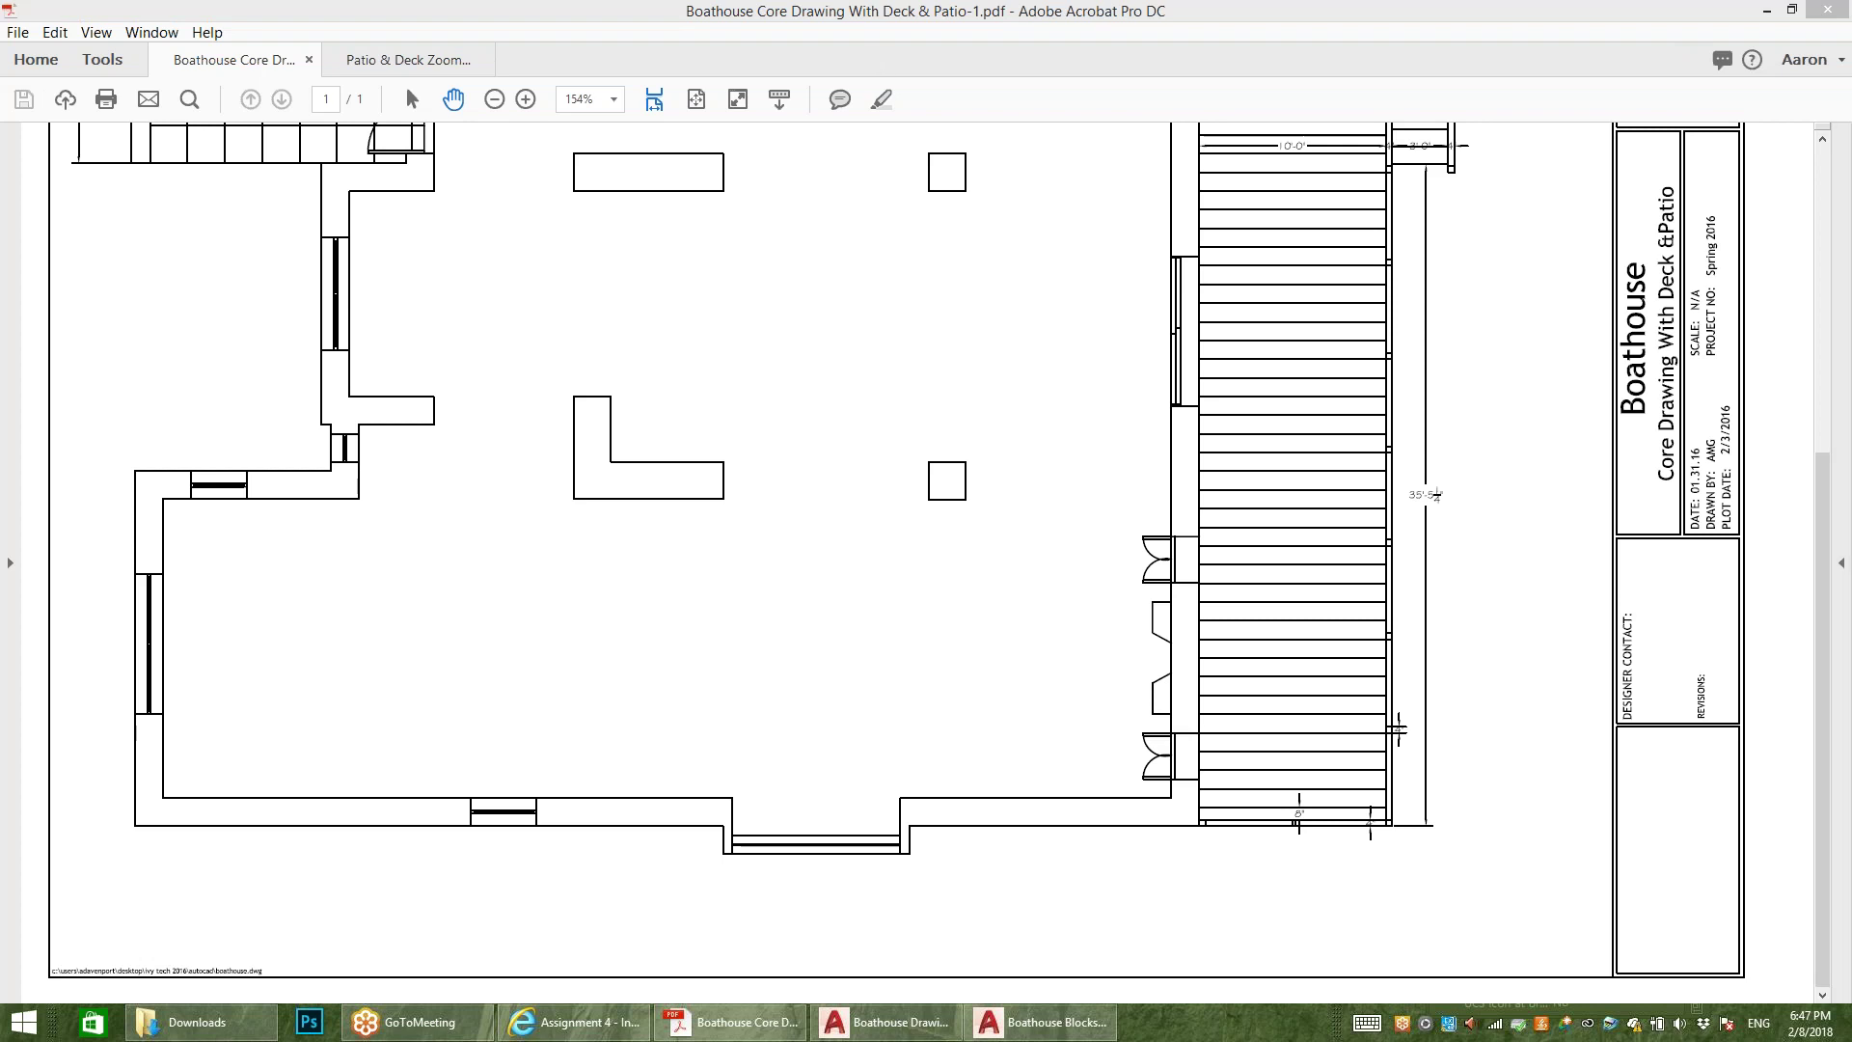
pyautogui.hotkey('alt', 'Tab')
# Step: Move the BH Plan Fireplace block by the middle of its back edge to just inside the deck-side wall, below the double door
pyautogui.moveTo(796, 351)
pyautogui.mouseDown(button='middle')
pyautogui.moveTo(948, 427)
pyautogui.moveTo(1056, 533)
pyautogui.mouseUp(button='middle')
pyautogui.click(307, 450)
pyautogui.click(257, 405)
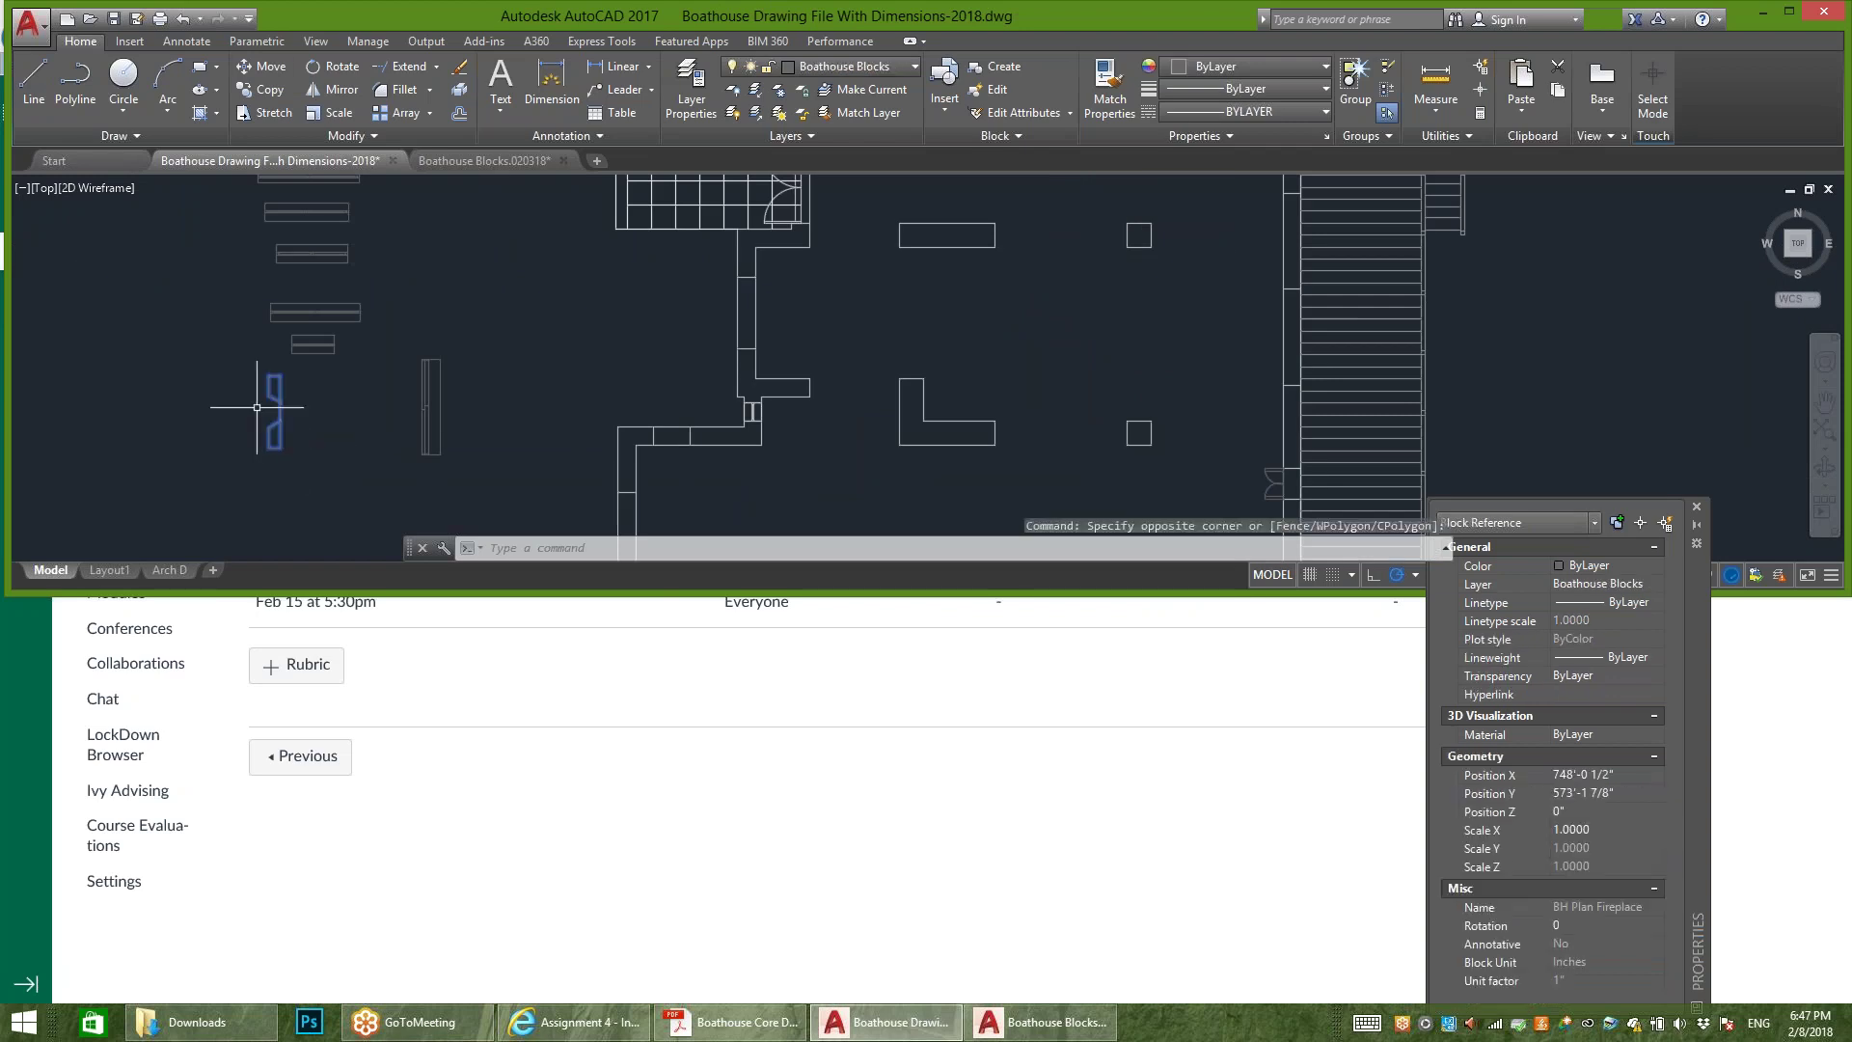
pyautogui.write('m')
pyautogui.press('Return')
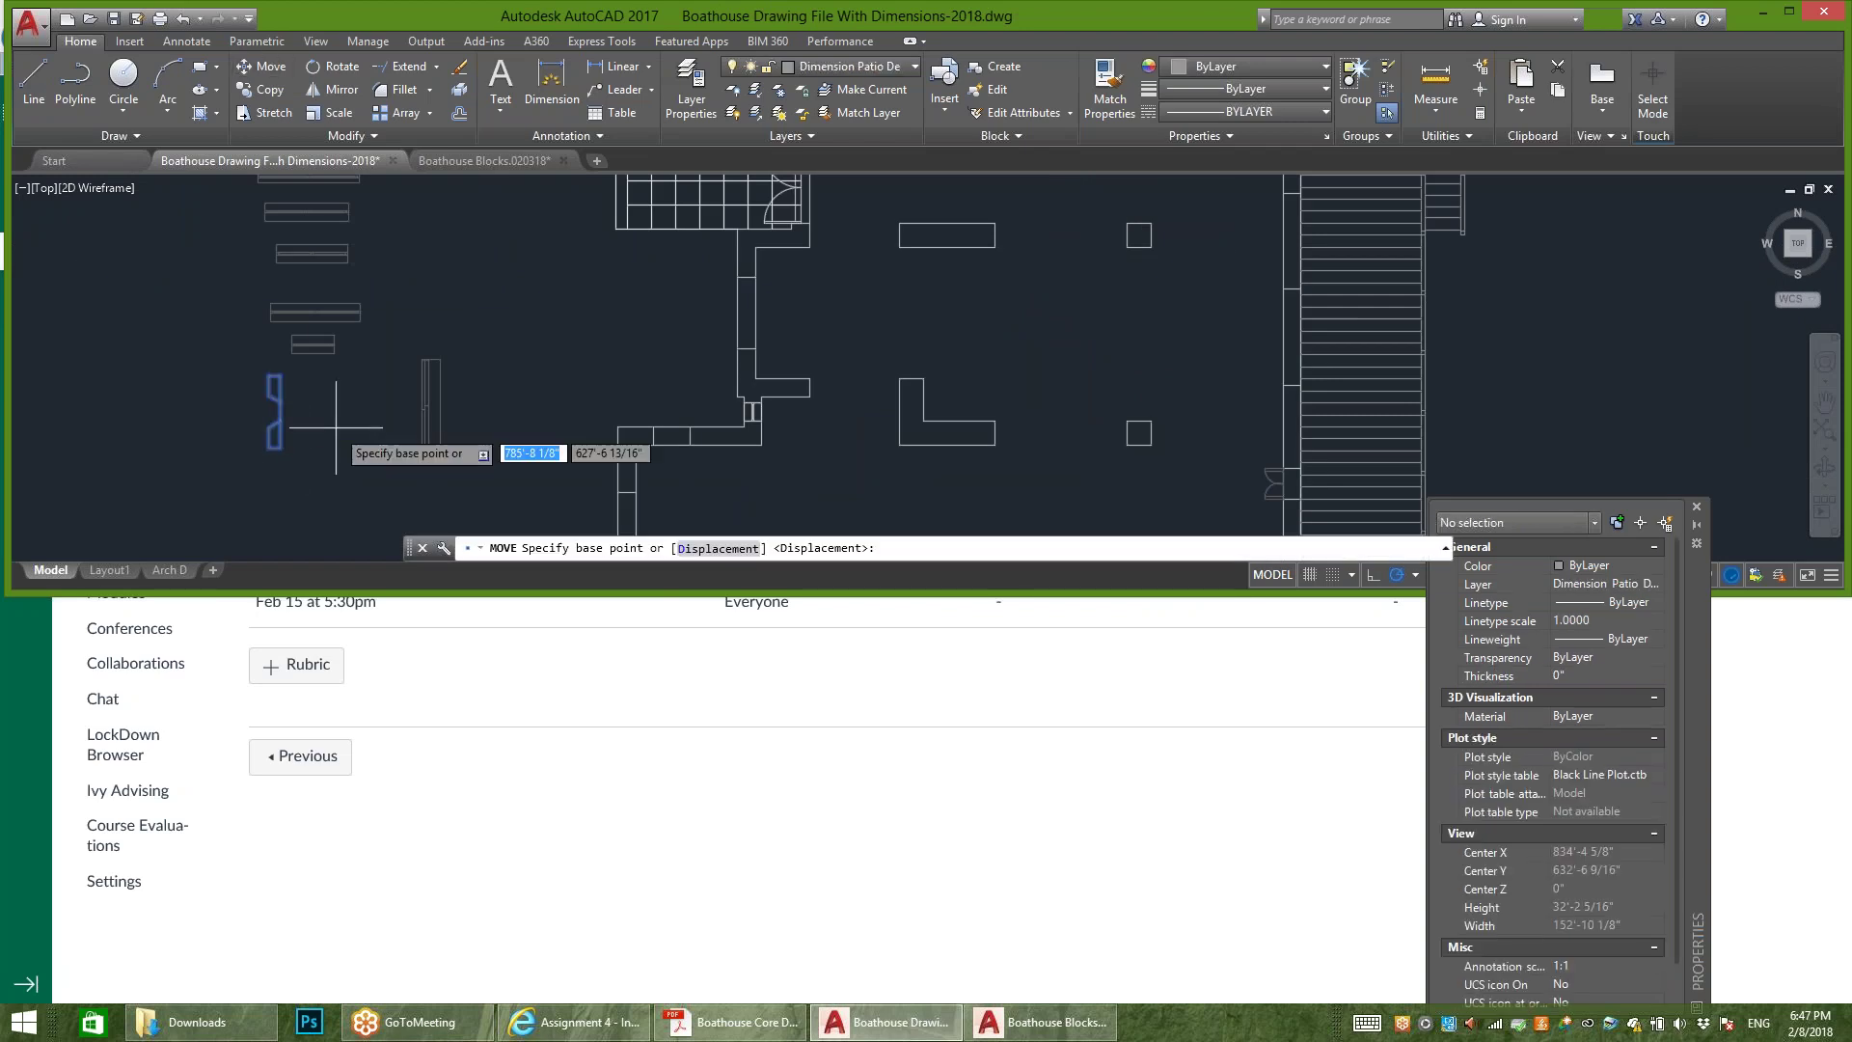
pyautogui.click(280, 411)
pyautogui.scroll(-4, 241, 322)
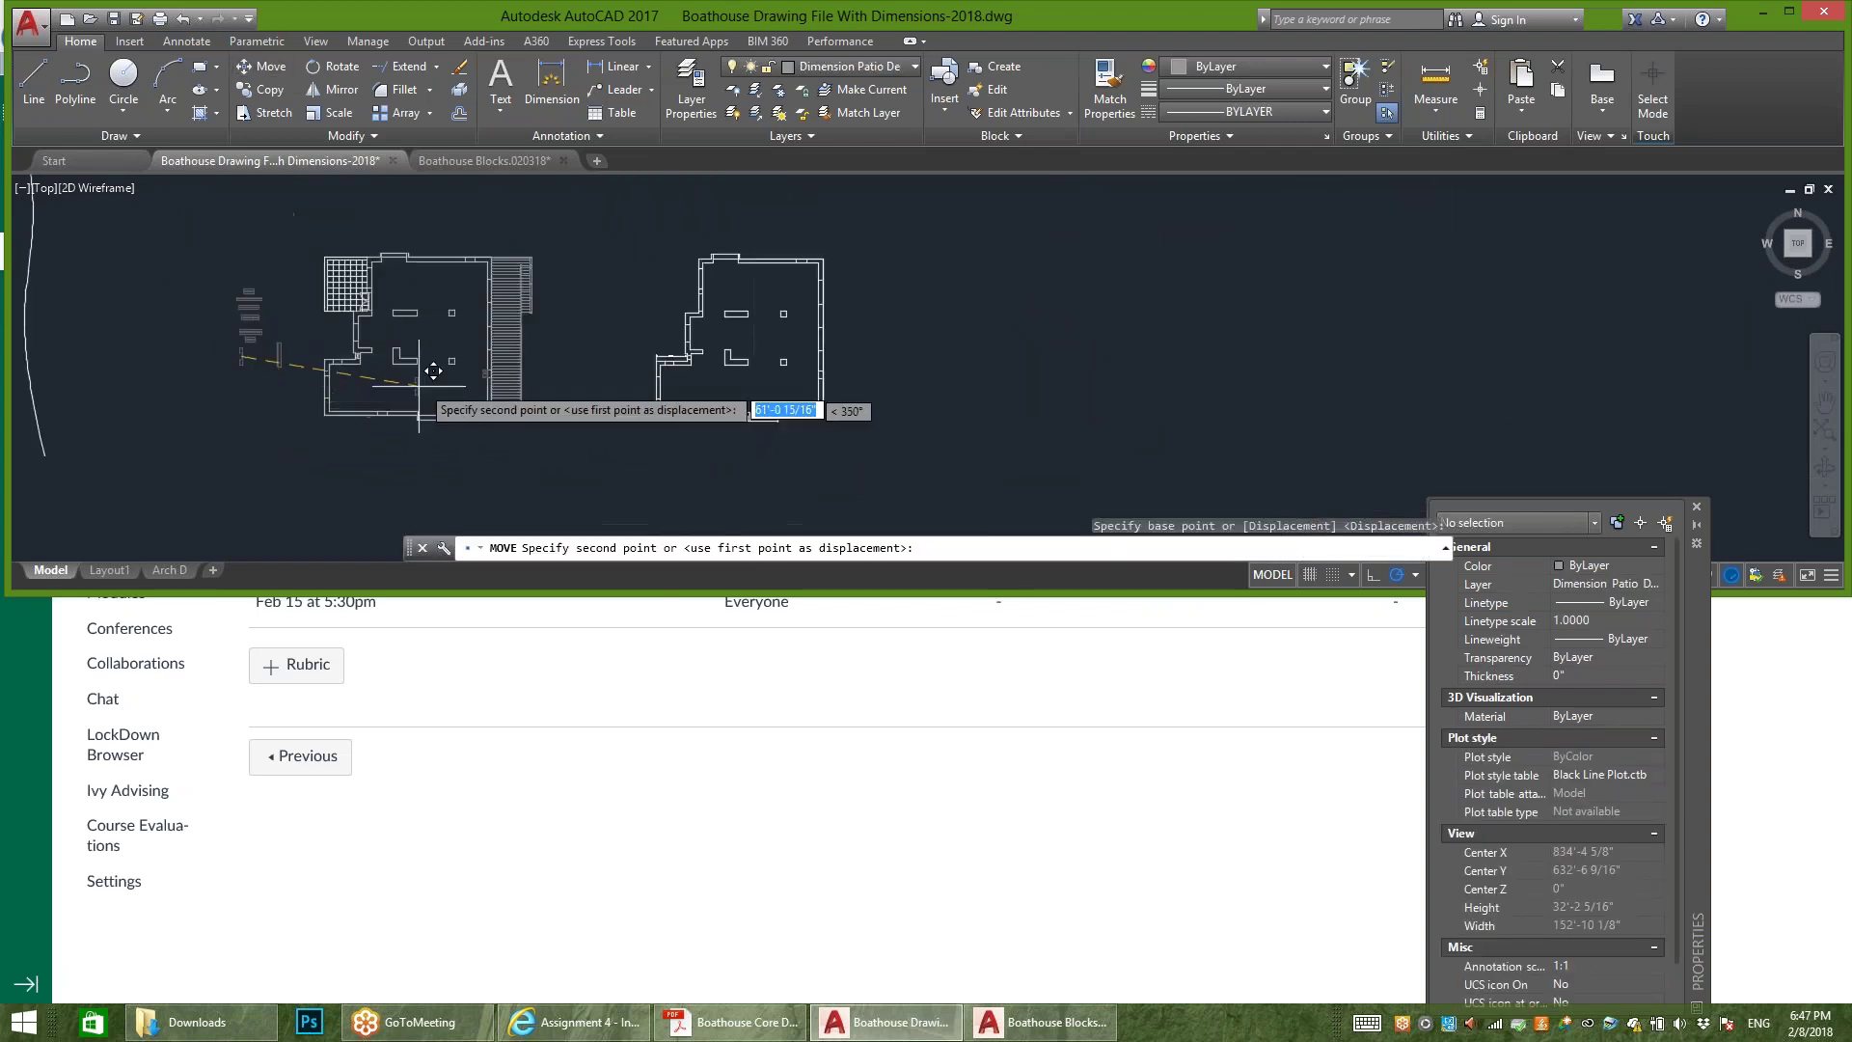
pyautogui.scroll(2, 453, 386)
pyautogui.scroll(7, 496, 382)
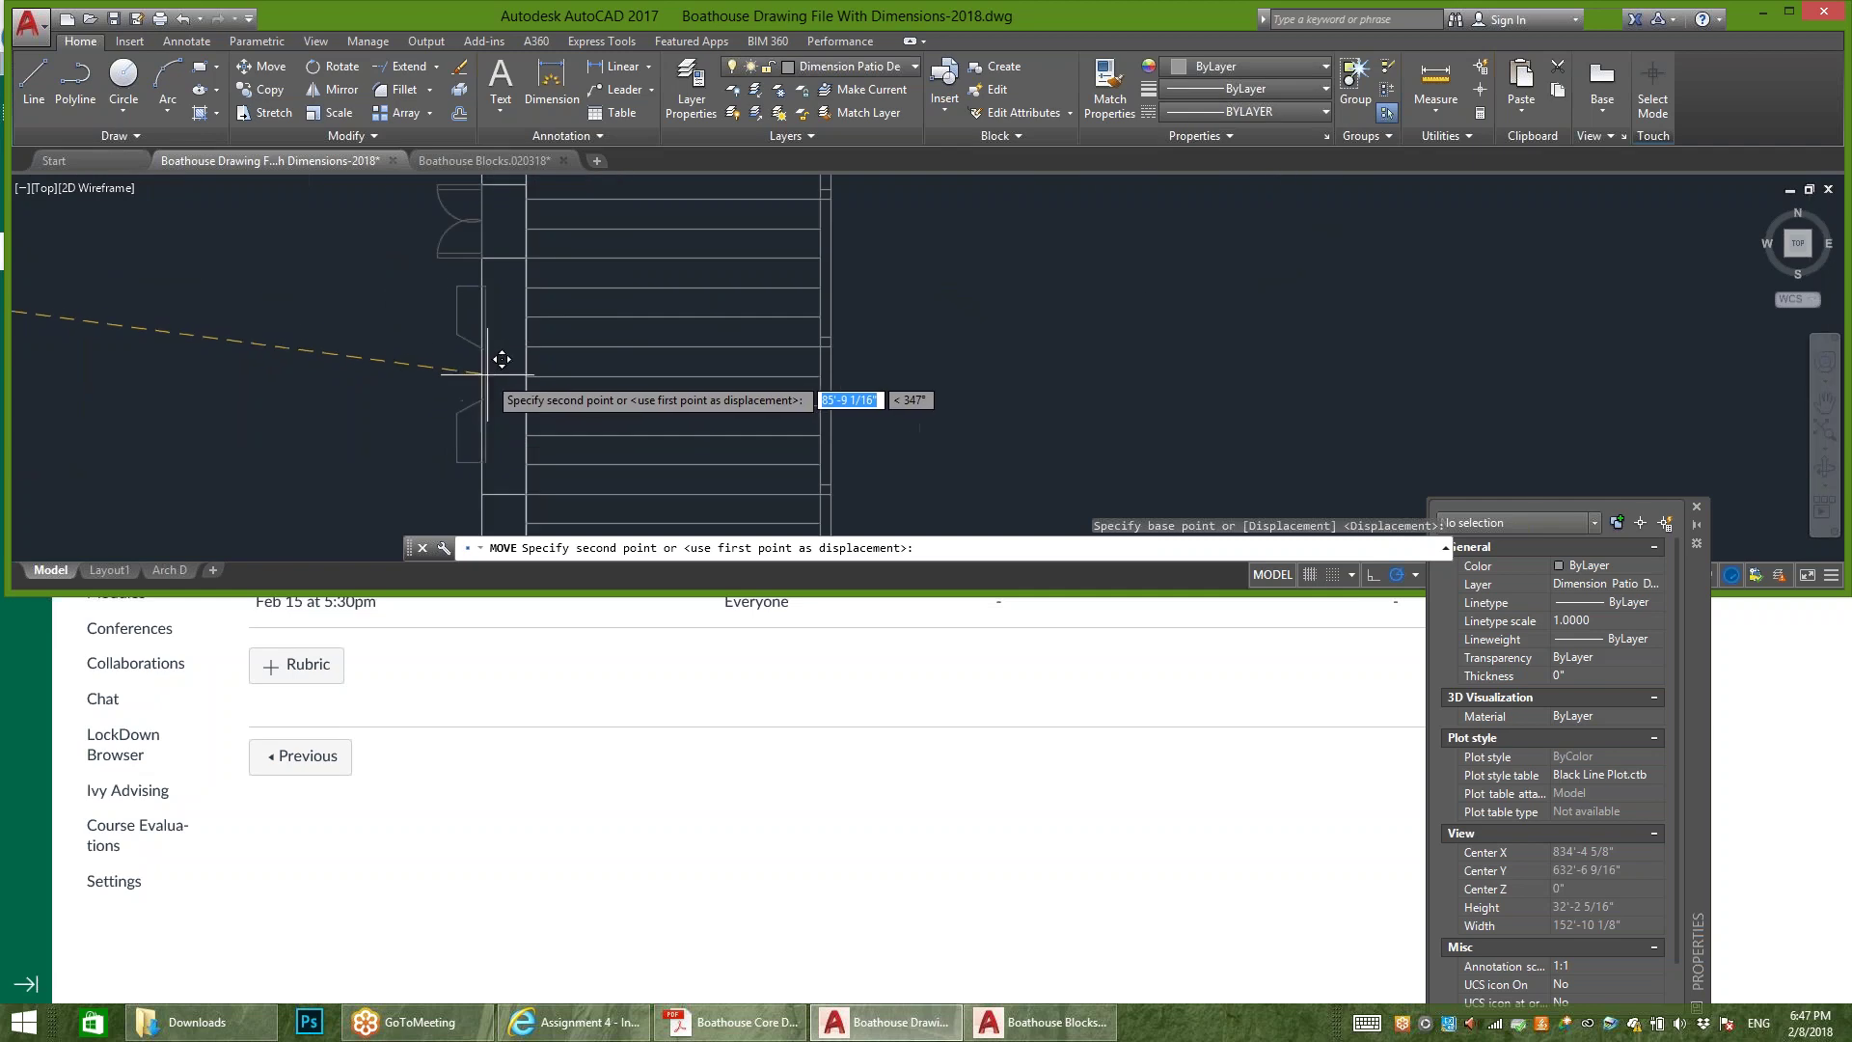
pyautogui.click(475, 373)
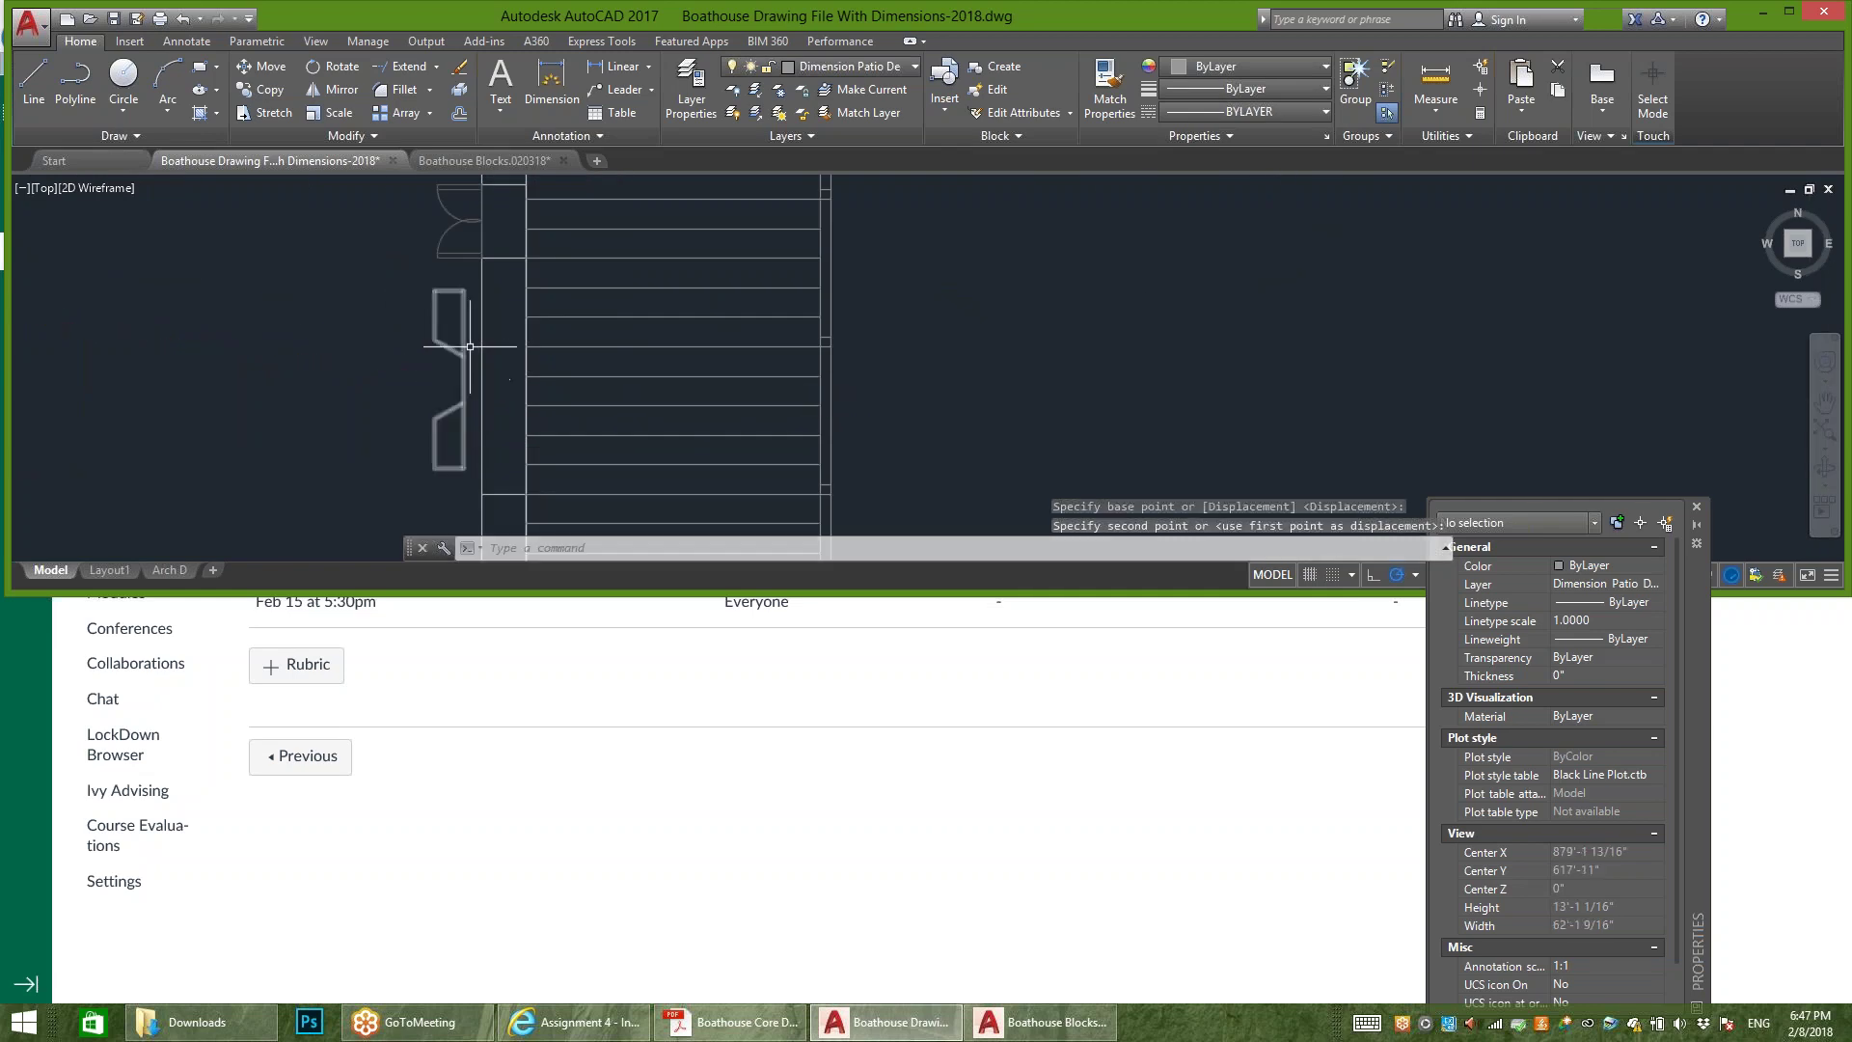
# Step: Shorten the inner face line of the deck-side wall so its lower end meets the upper inner corner of the double-door opening
pyautogui.scroll(-3, 484, 328)
pyautogui.click(480, 367)
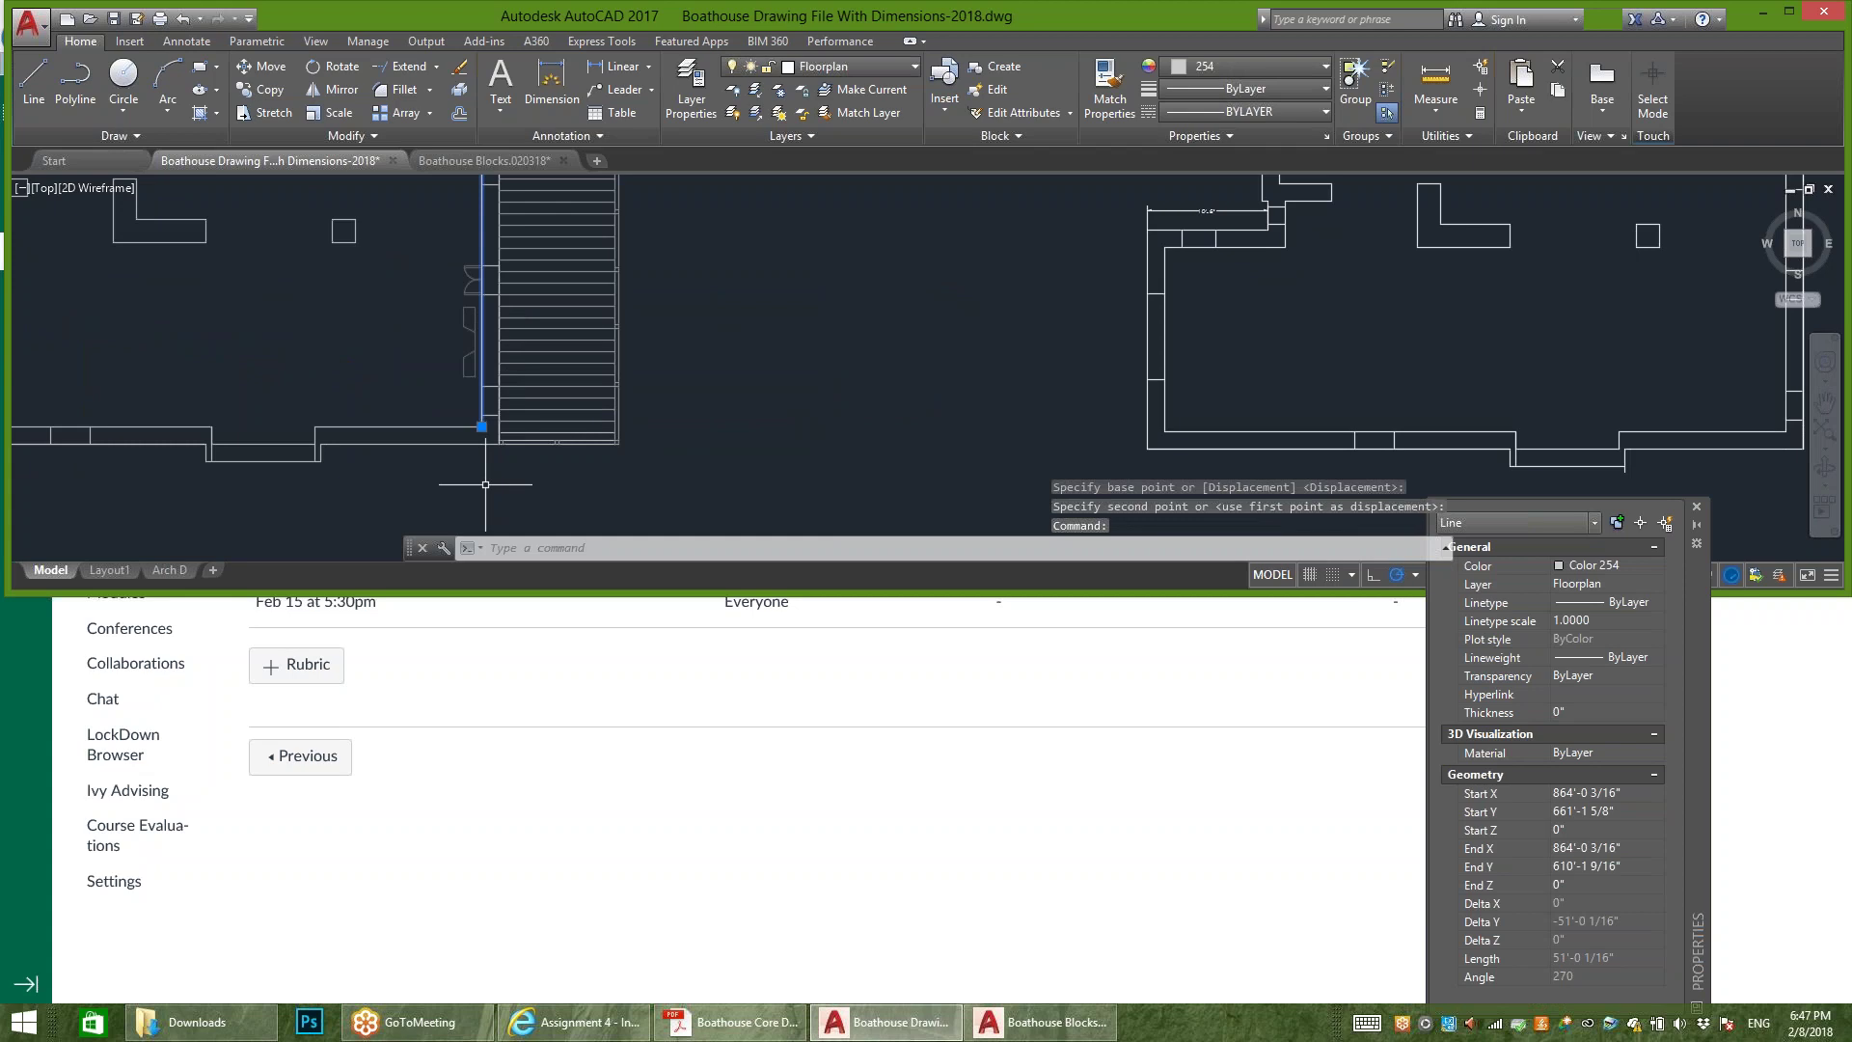
pyautogui.scroll(-4, 503, 542)
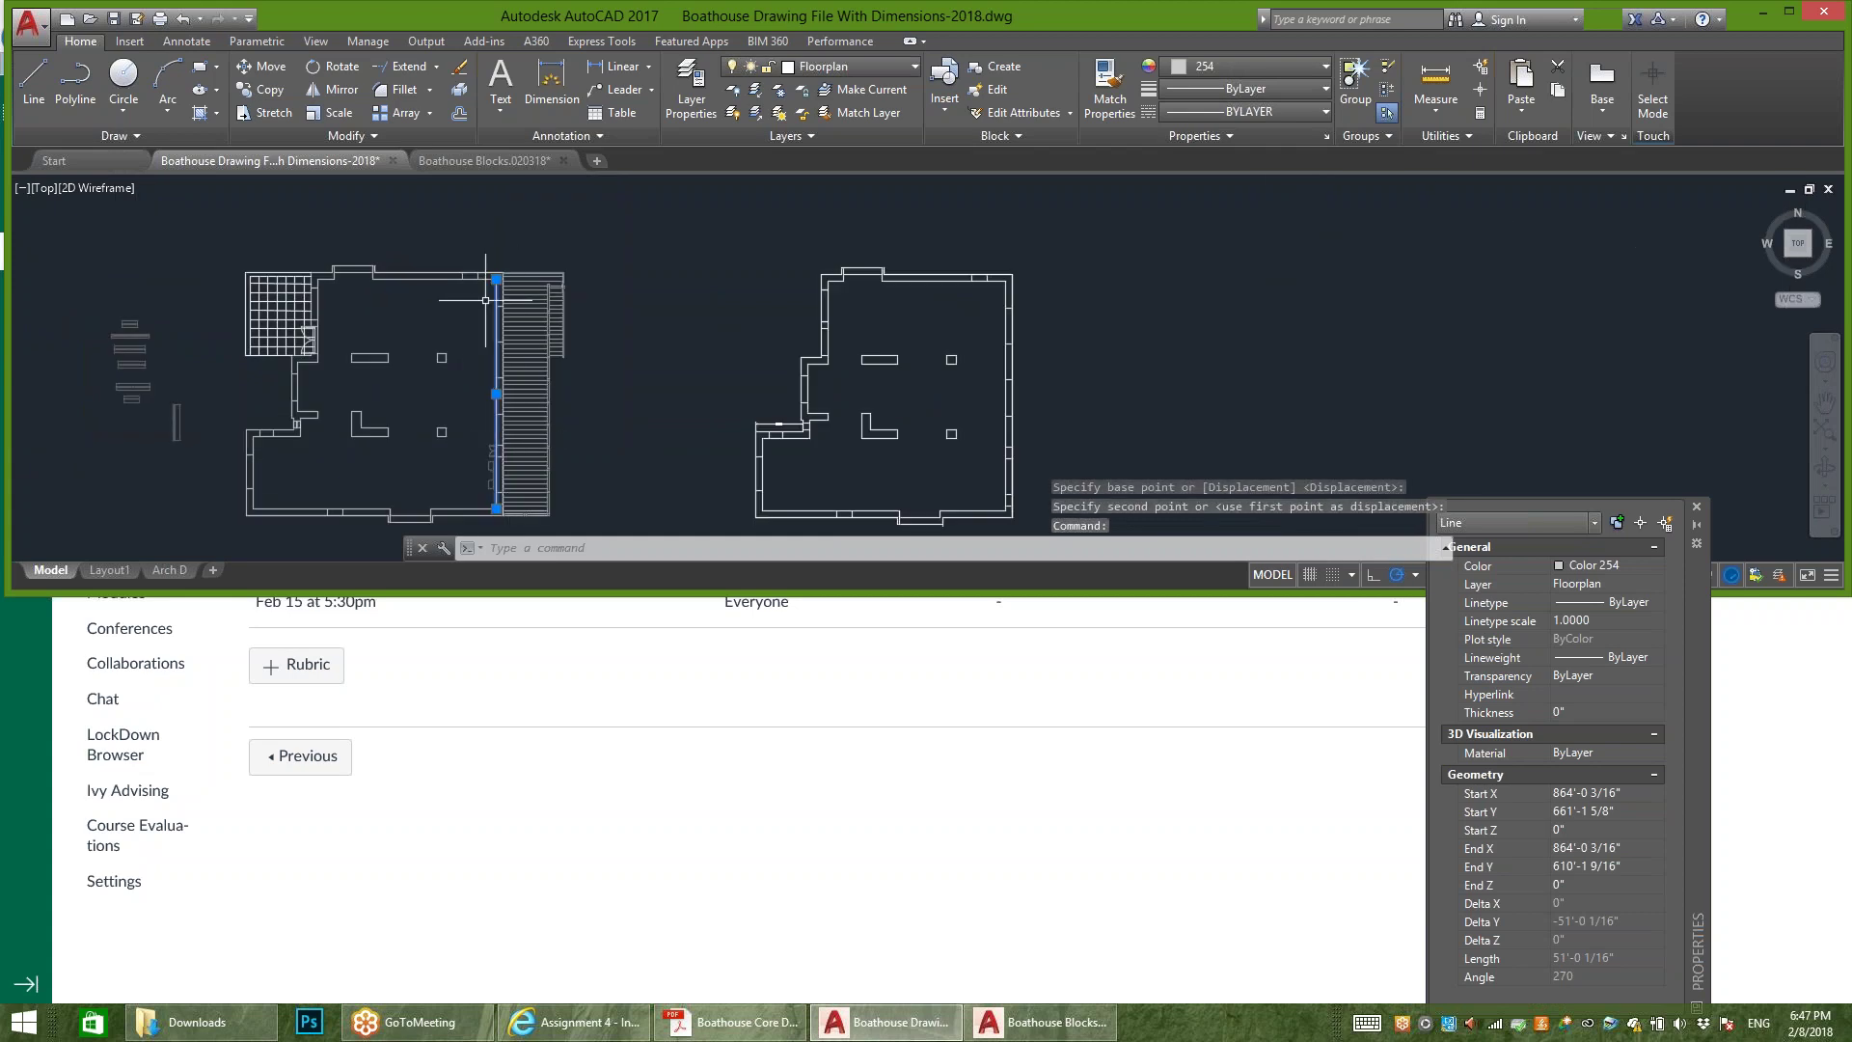
pyautogui.scroll(3, 459, 442)
pyautogui.moveTo(515, 318)
pyautogui.mouseDown(button='middle')
pyautogui.moveTo(630, 318)
pyautogui.moveTo(713, 394)
pyautogui.mouseUp(button='middle')
pyautogui.scroll(2, 713, 394)
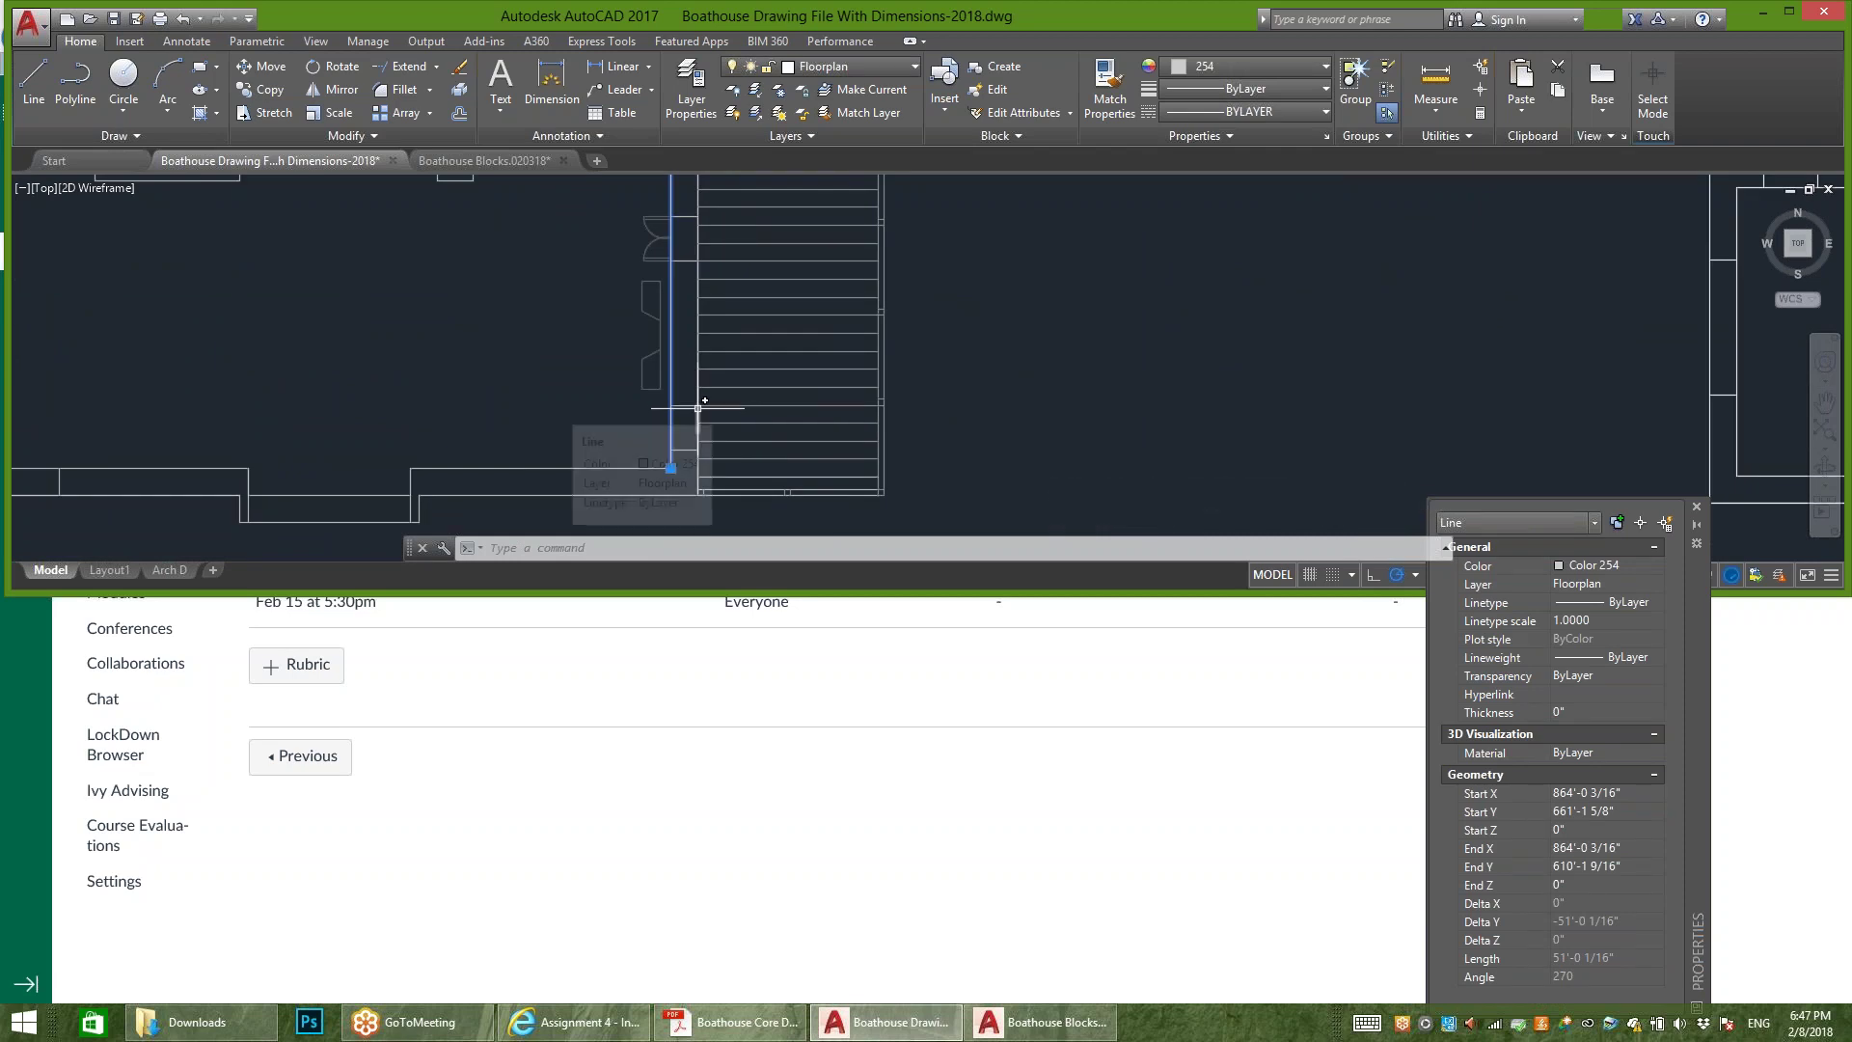
pyautogui.moveTo(670, 467)
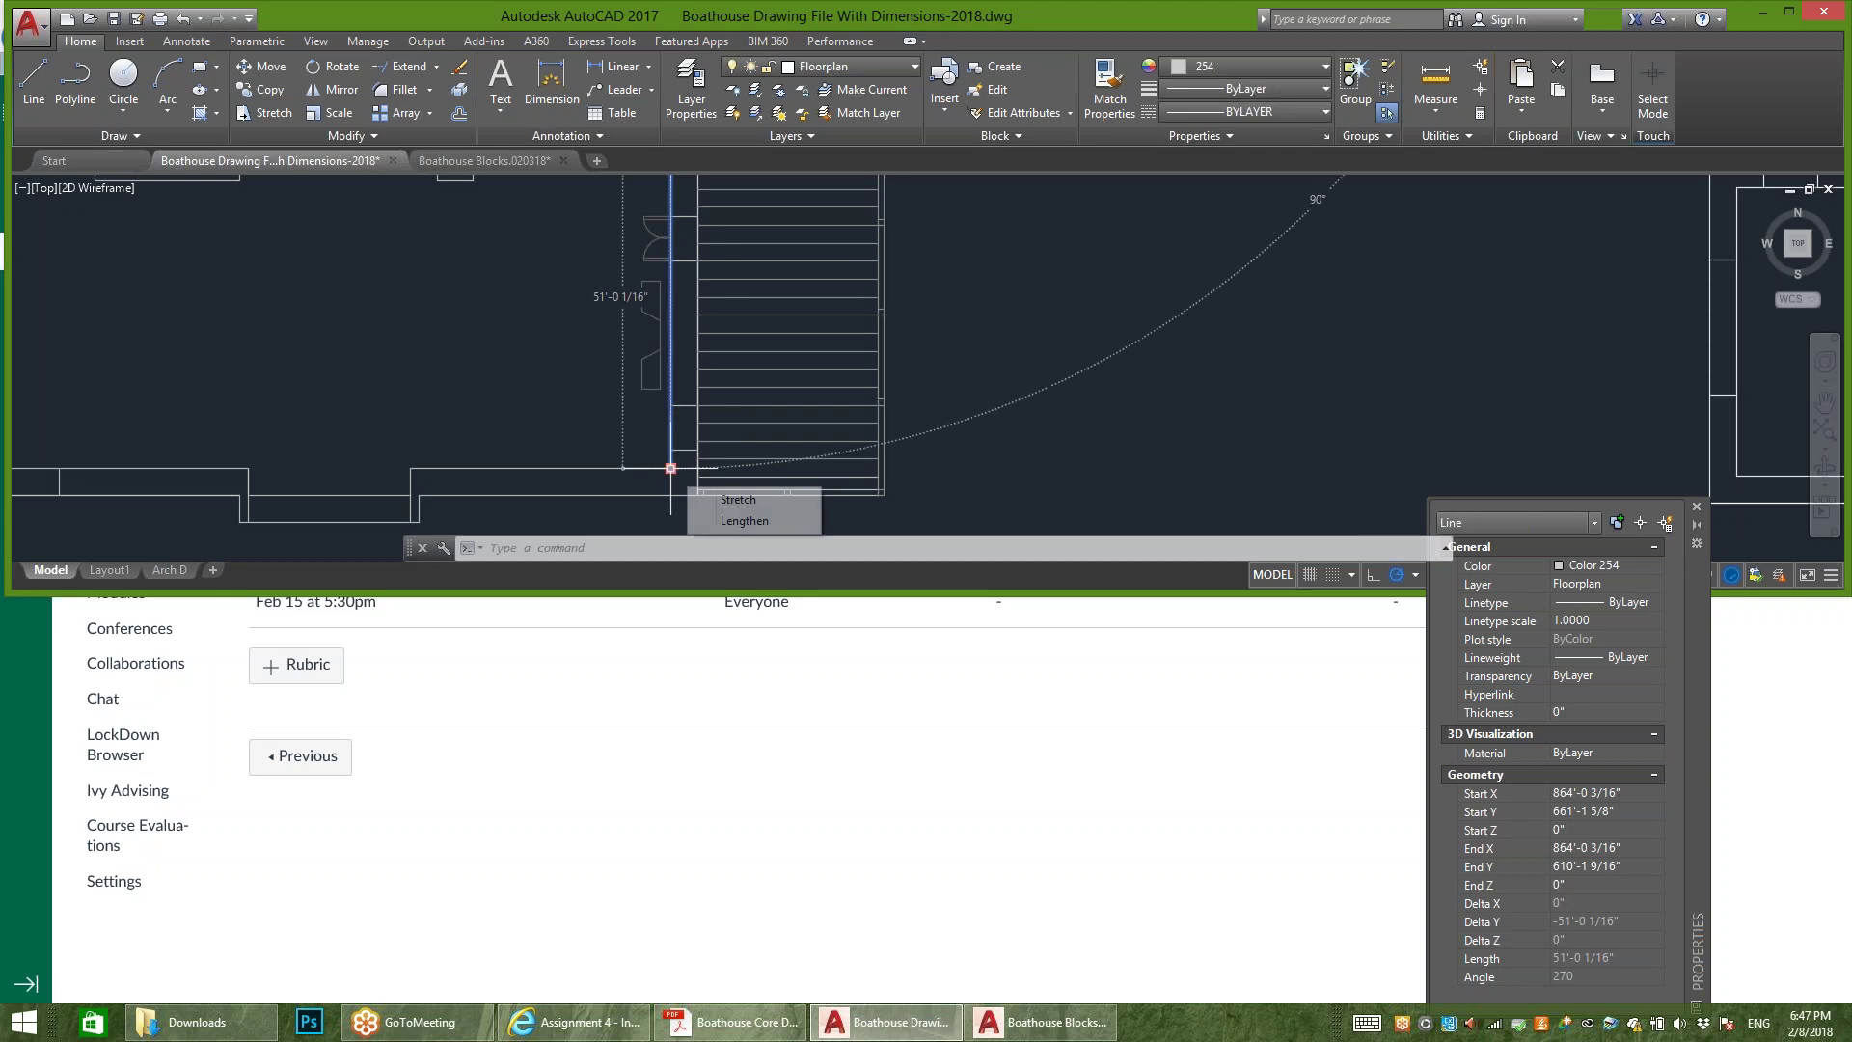
pyautogui.click(671, 467)
pyautogui.scroll(6, 680, 266)
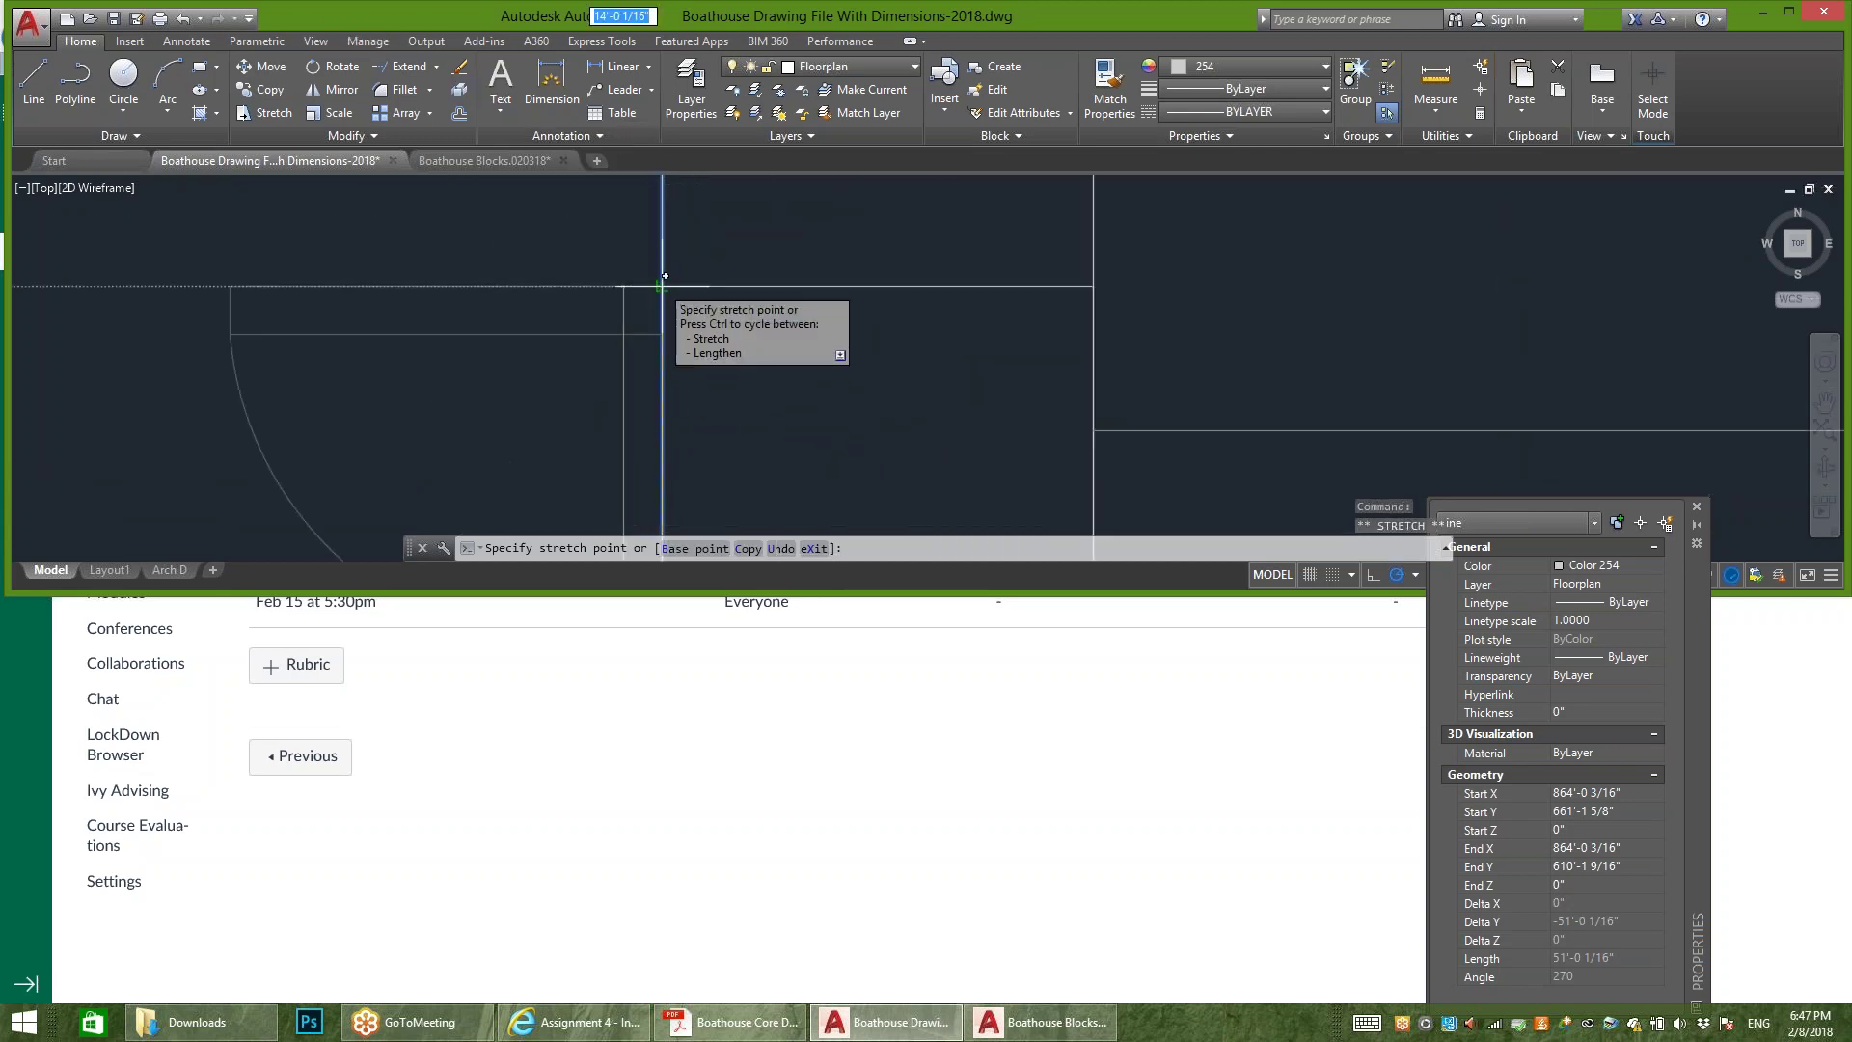
pyautogui.click(662, 286)
pyautogui.scroll(-6, 662, 286)
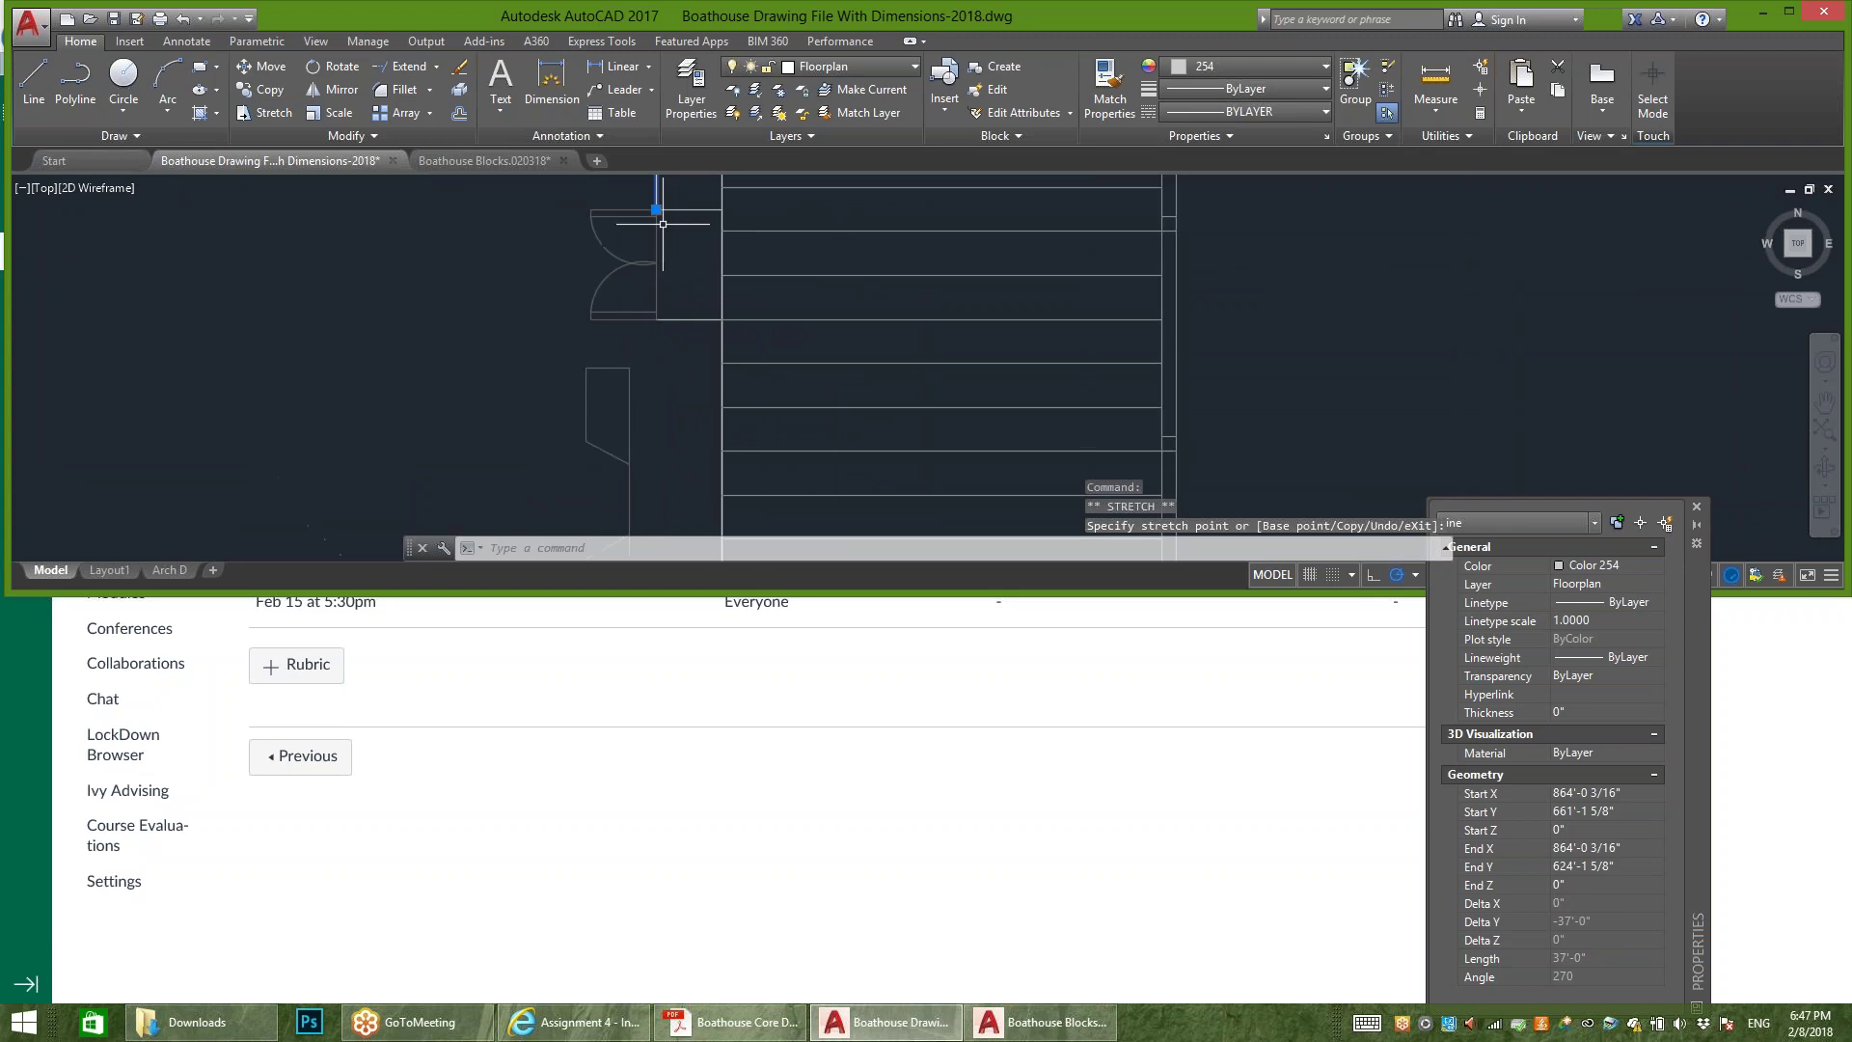
pyautogui.scroll(2, 629, 314)
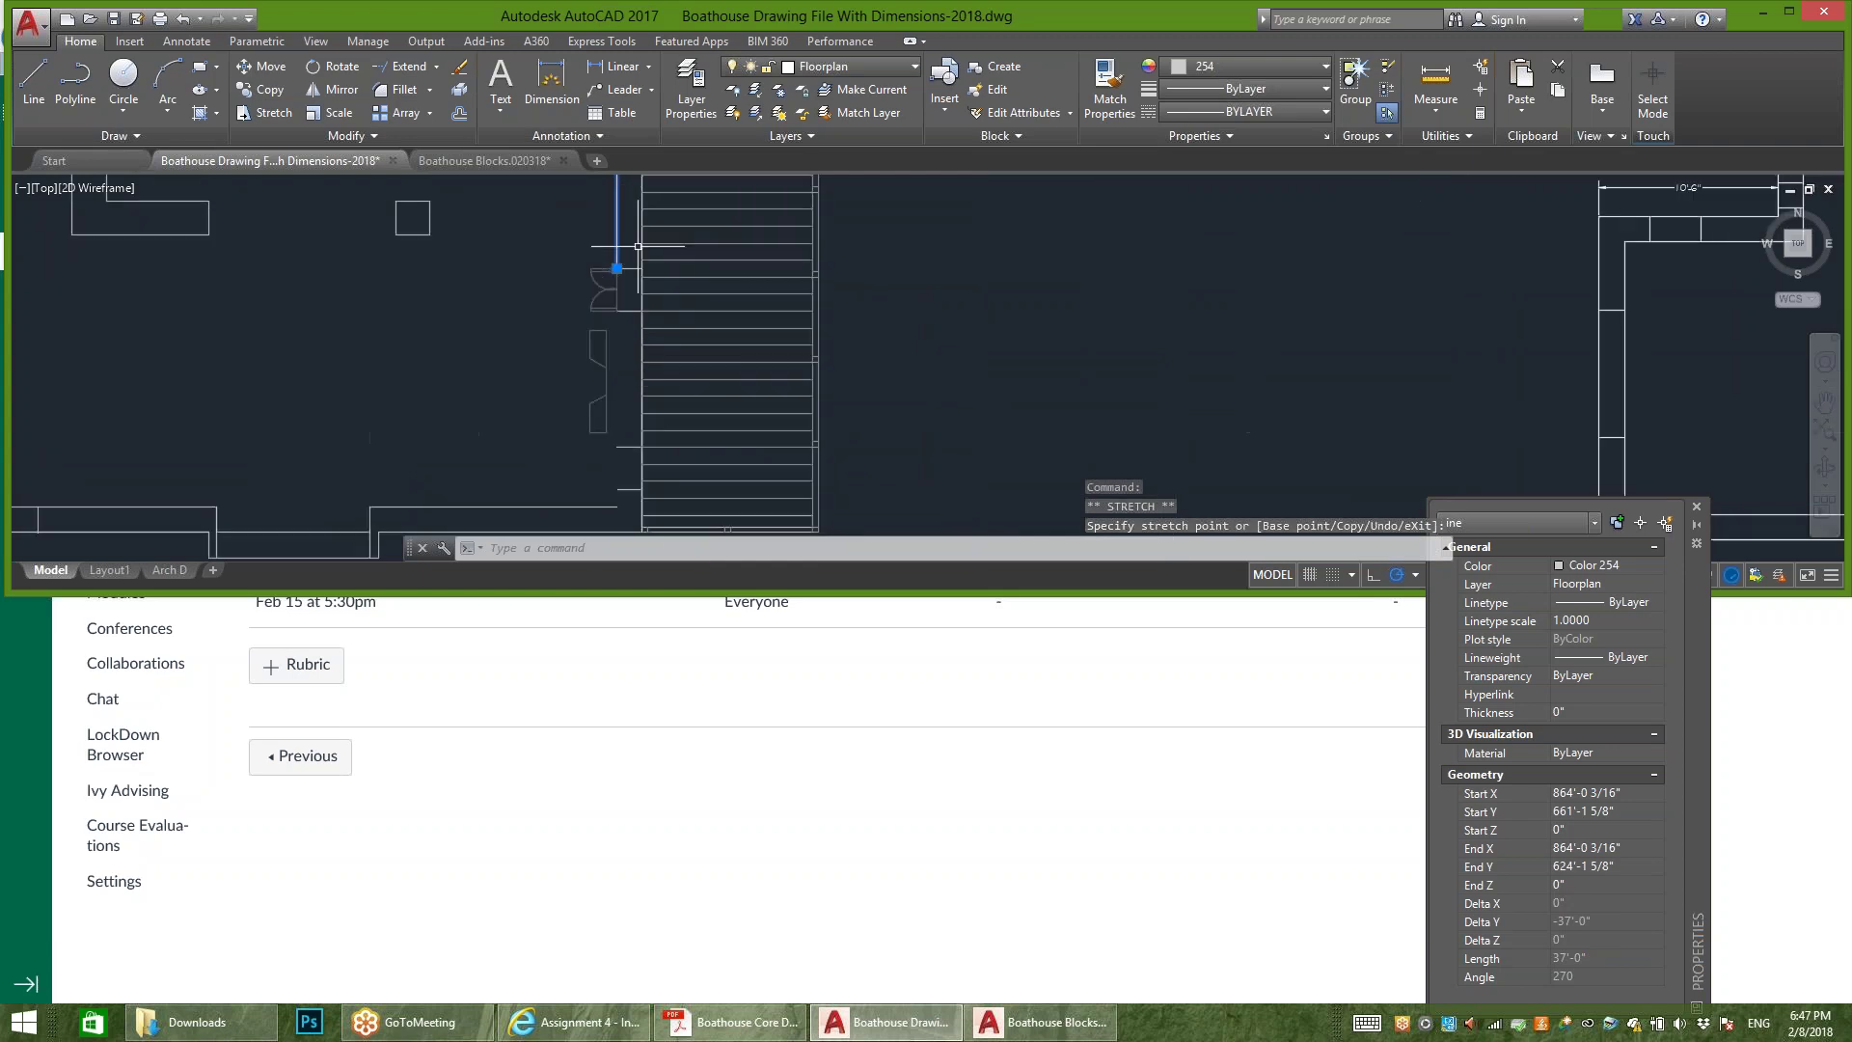
pyautogui.press('Escape')
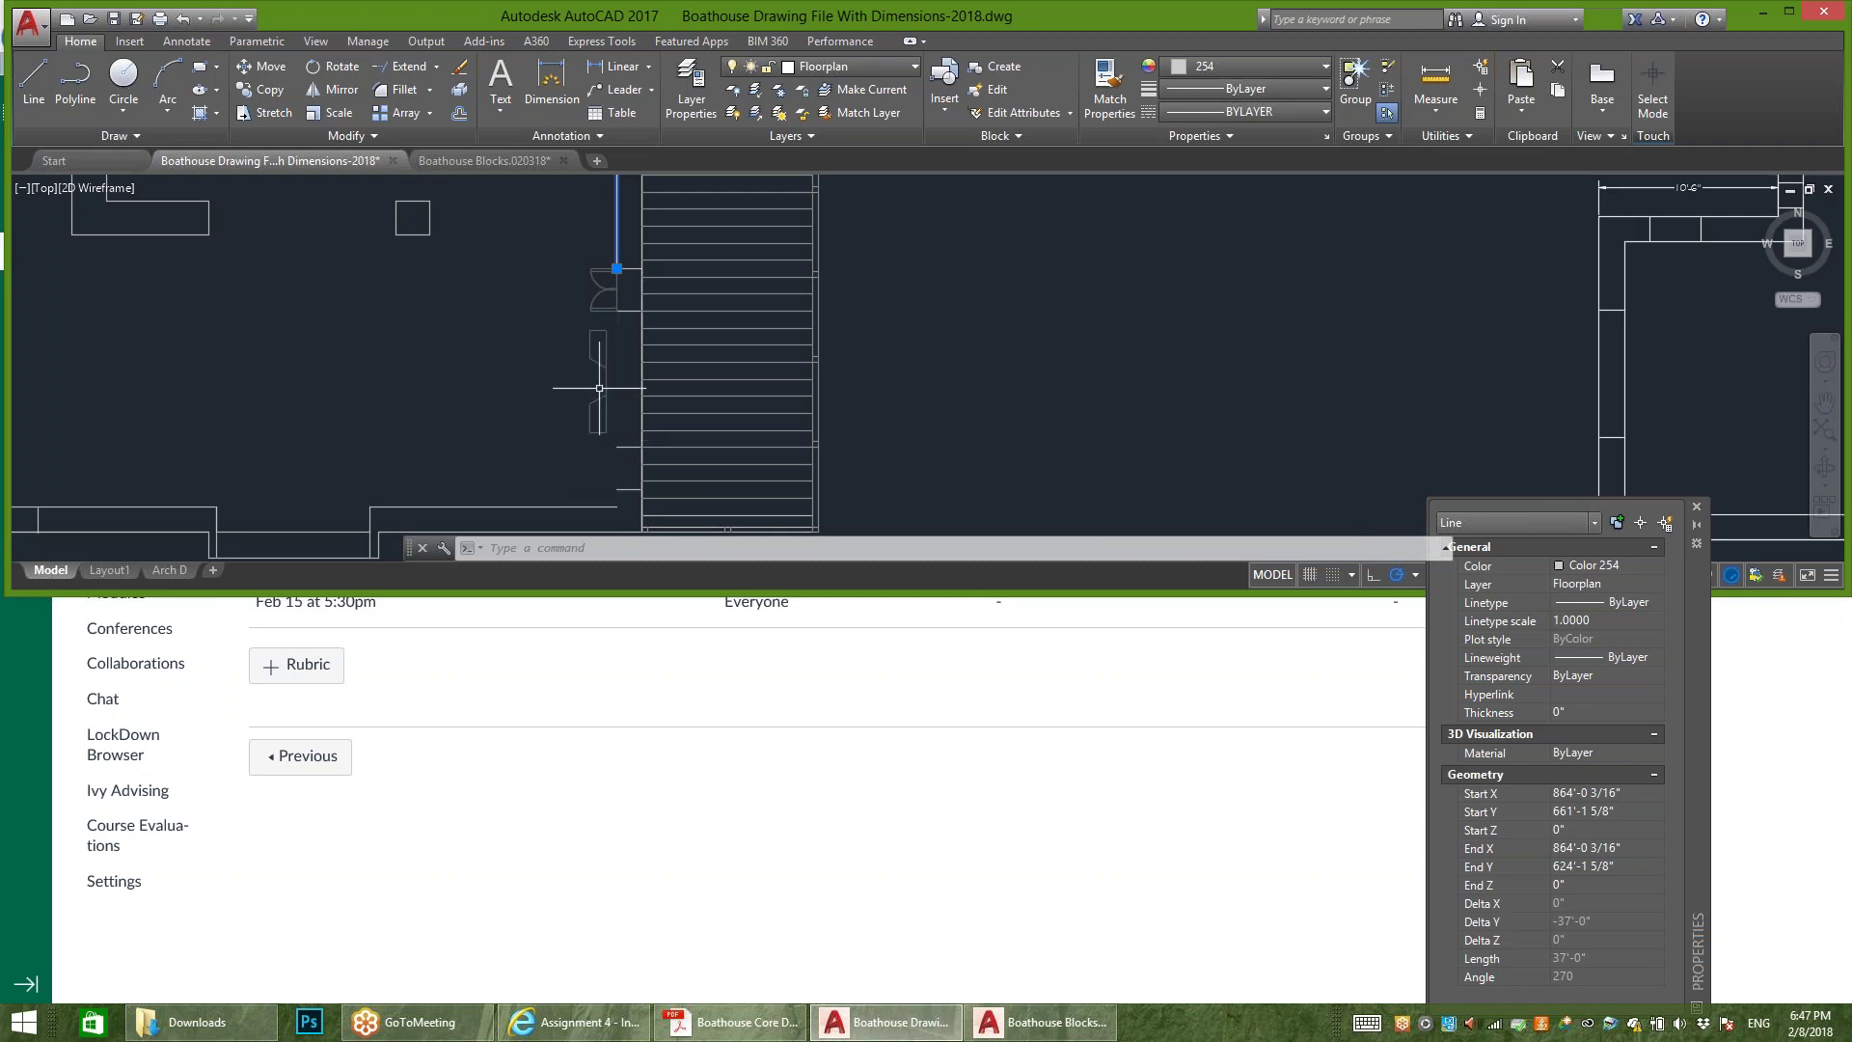
# Step: Draw a 13'-0" vertical line on the A-wall layer from the double-door opening's upper inner corner to the lower opening's bottom inner corner
pyautogui.click(34, 77)
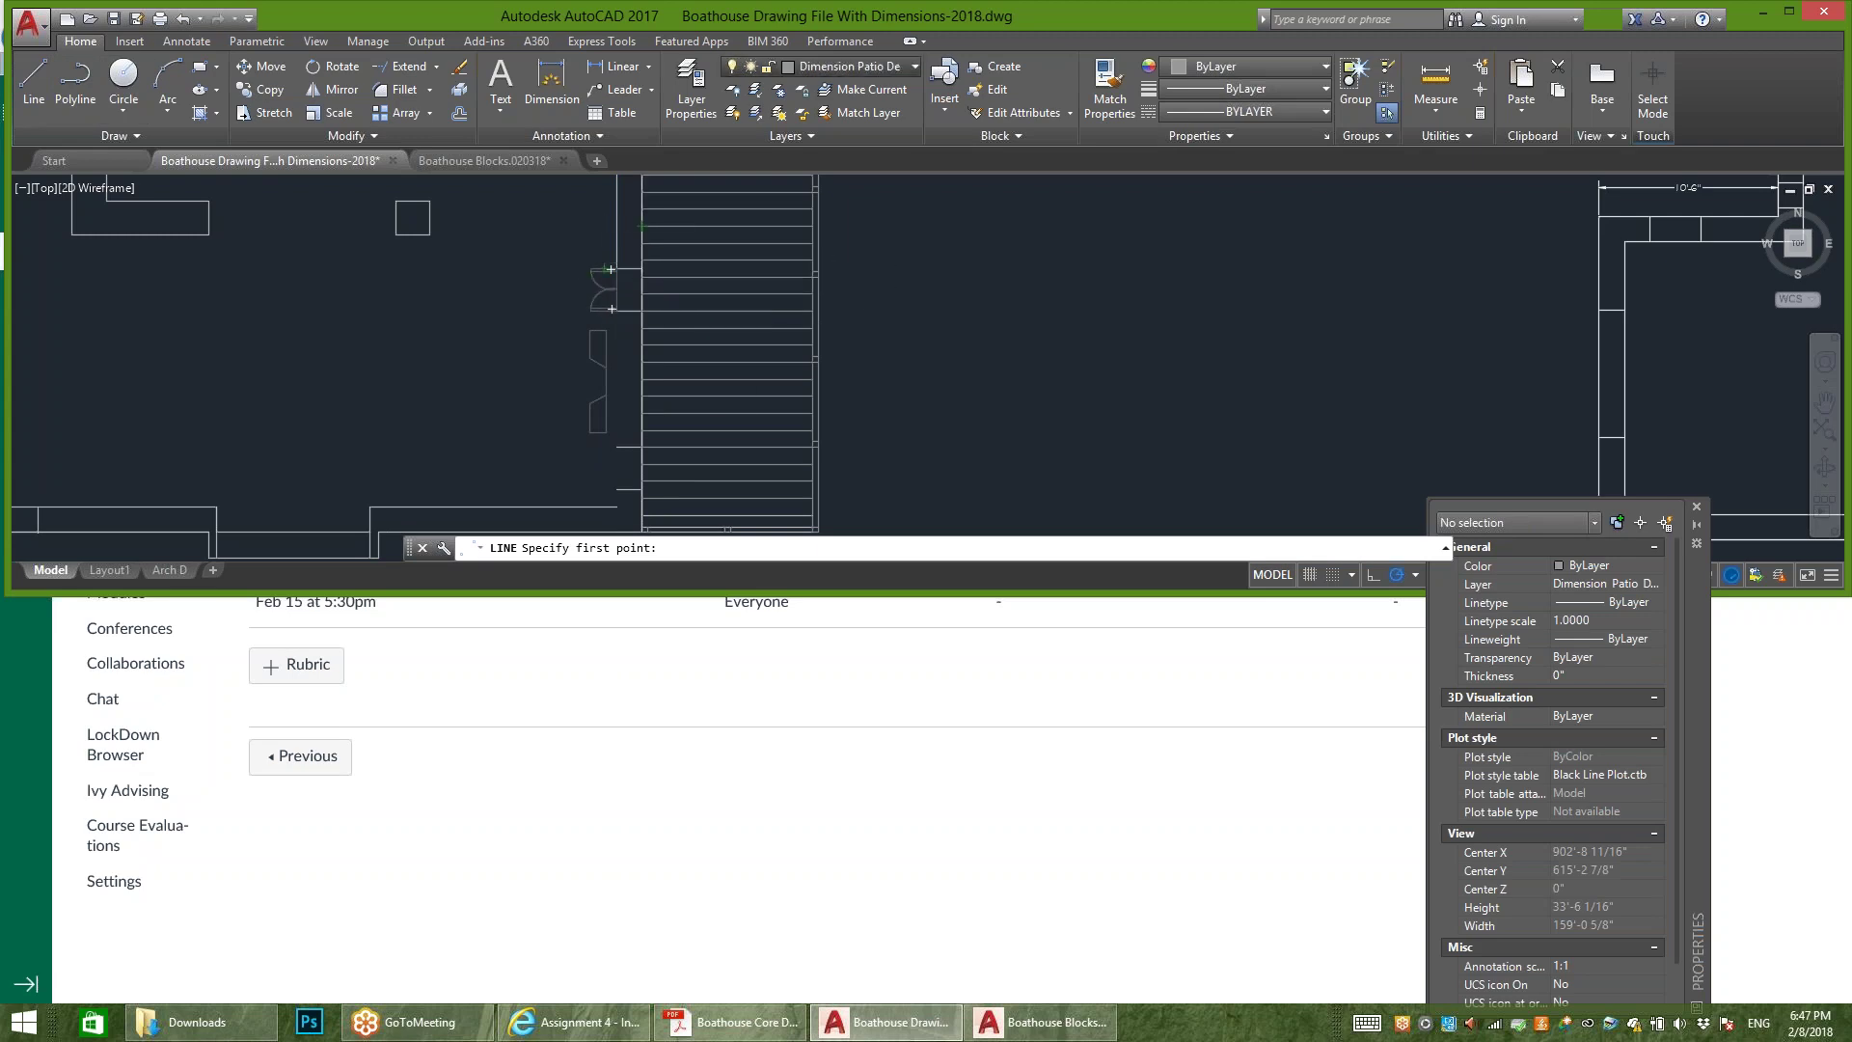
pyautogui.click(850, 65)
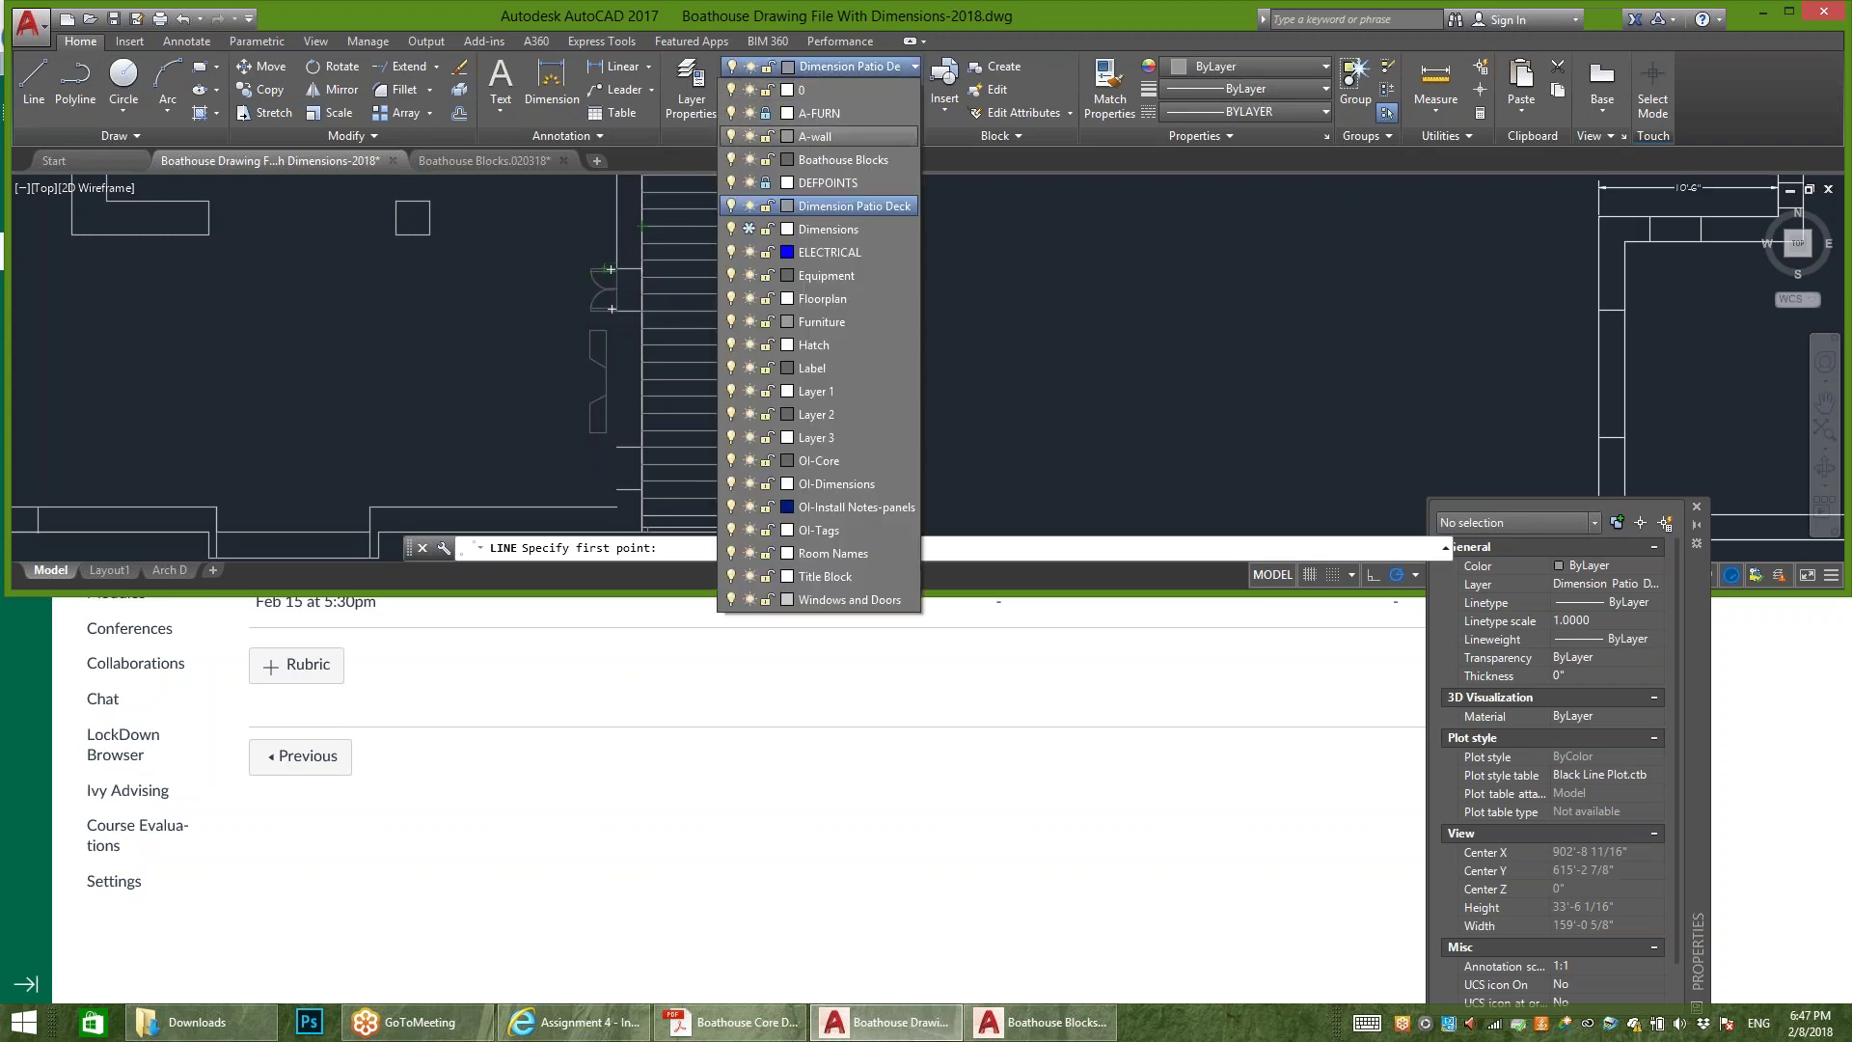
pyautogui.click(820, 136)
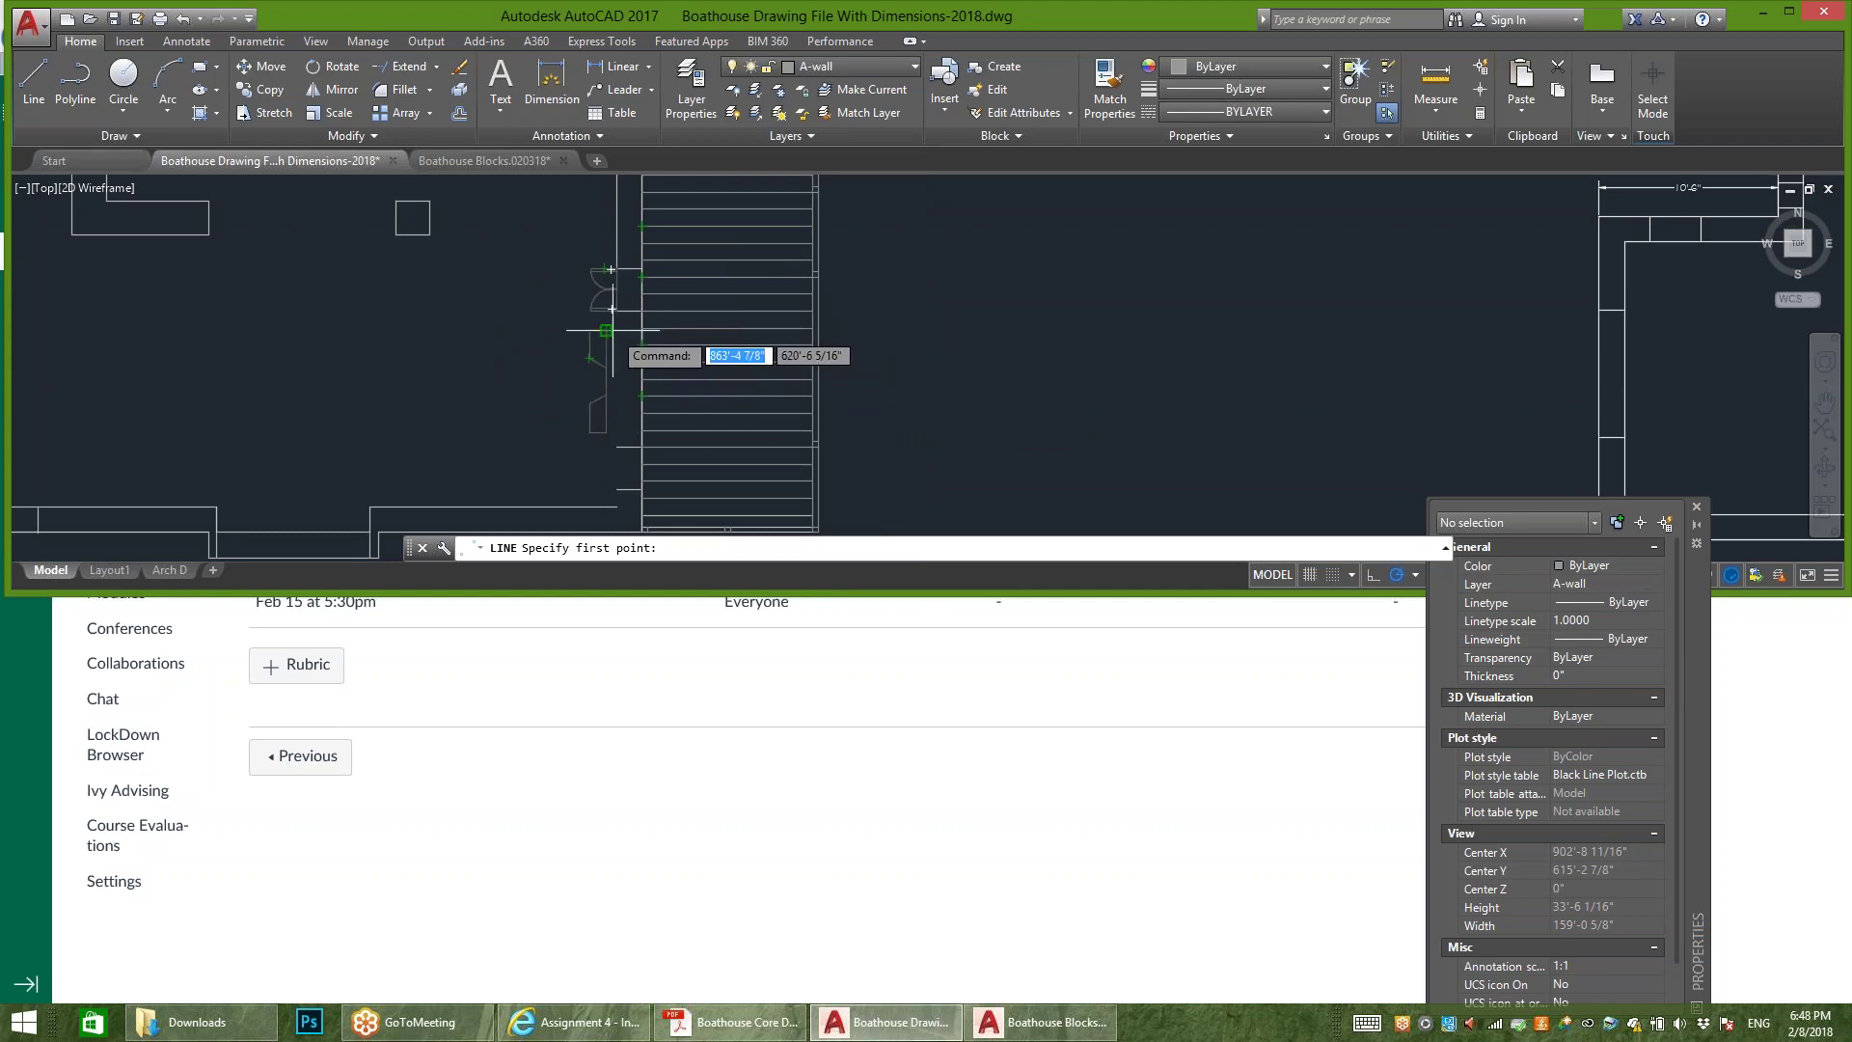
pyautogui.click(616, 269)
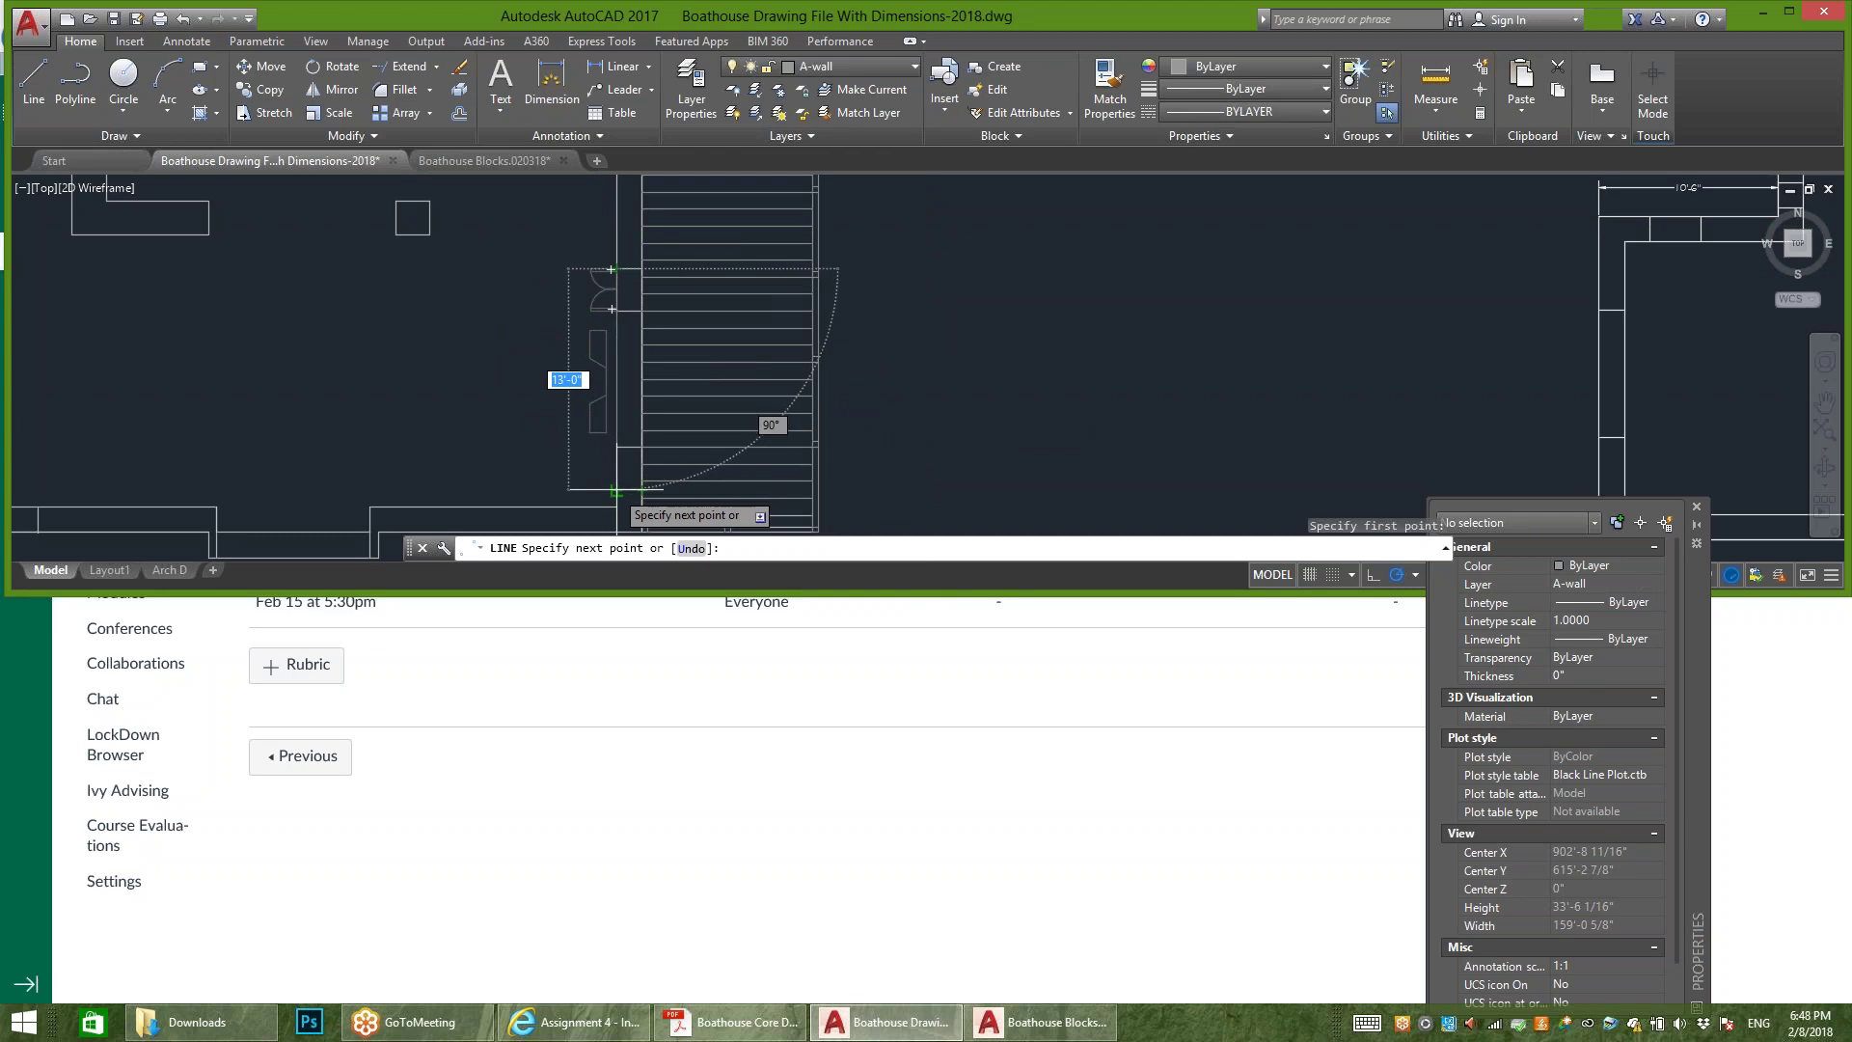
pyautogui.press('Return')
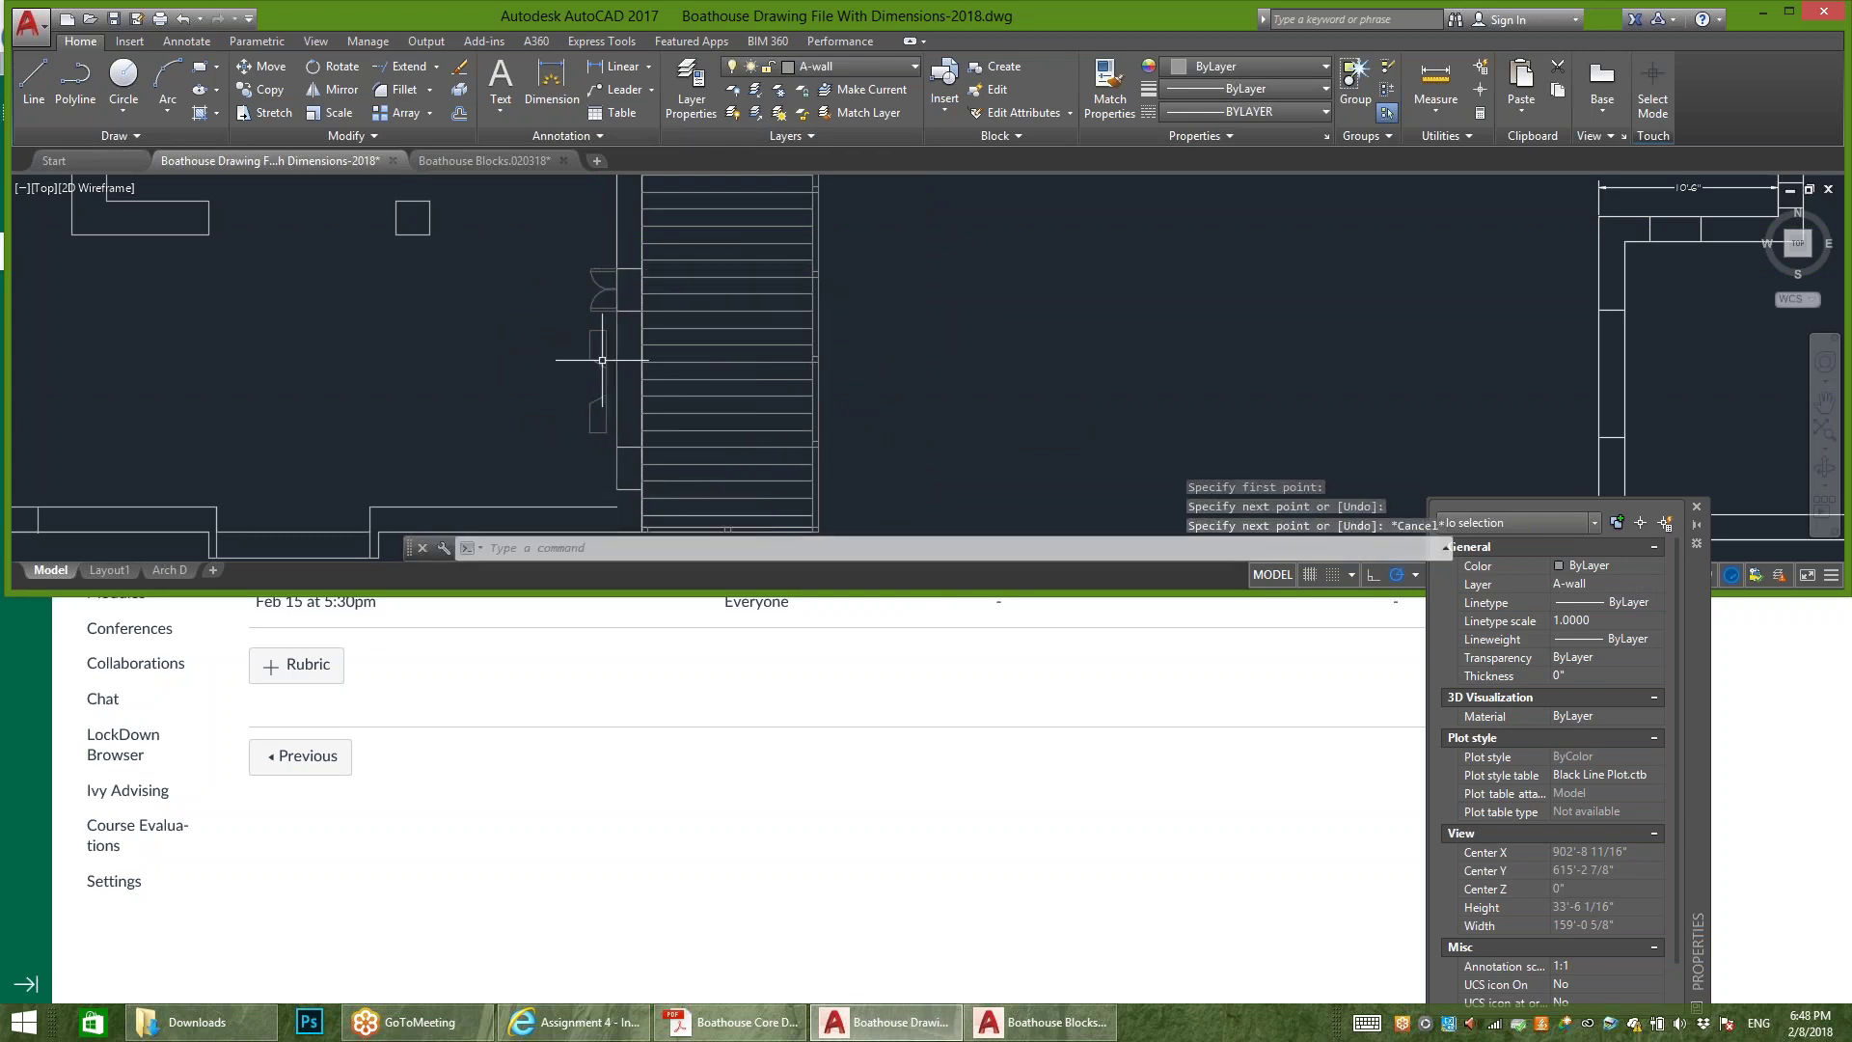
pyautogui.press('Escape')
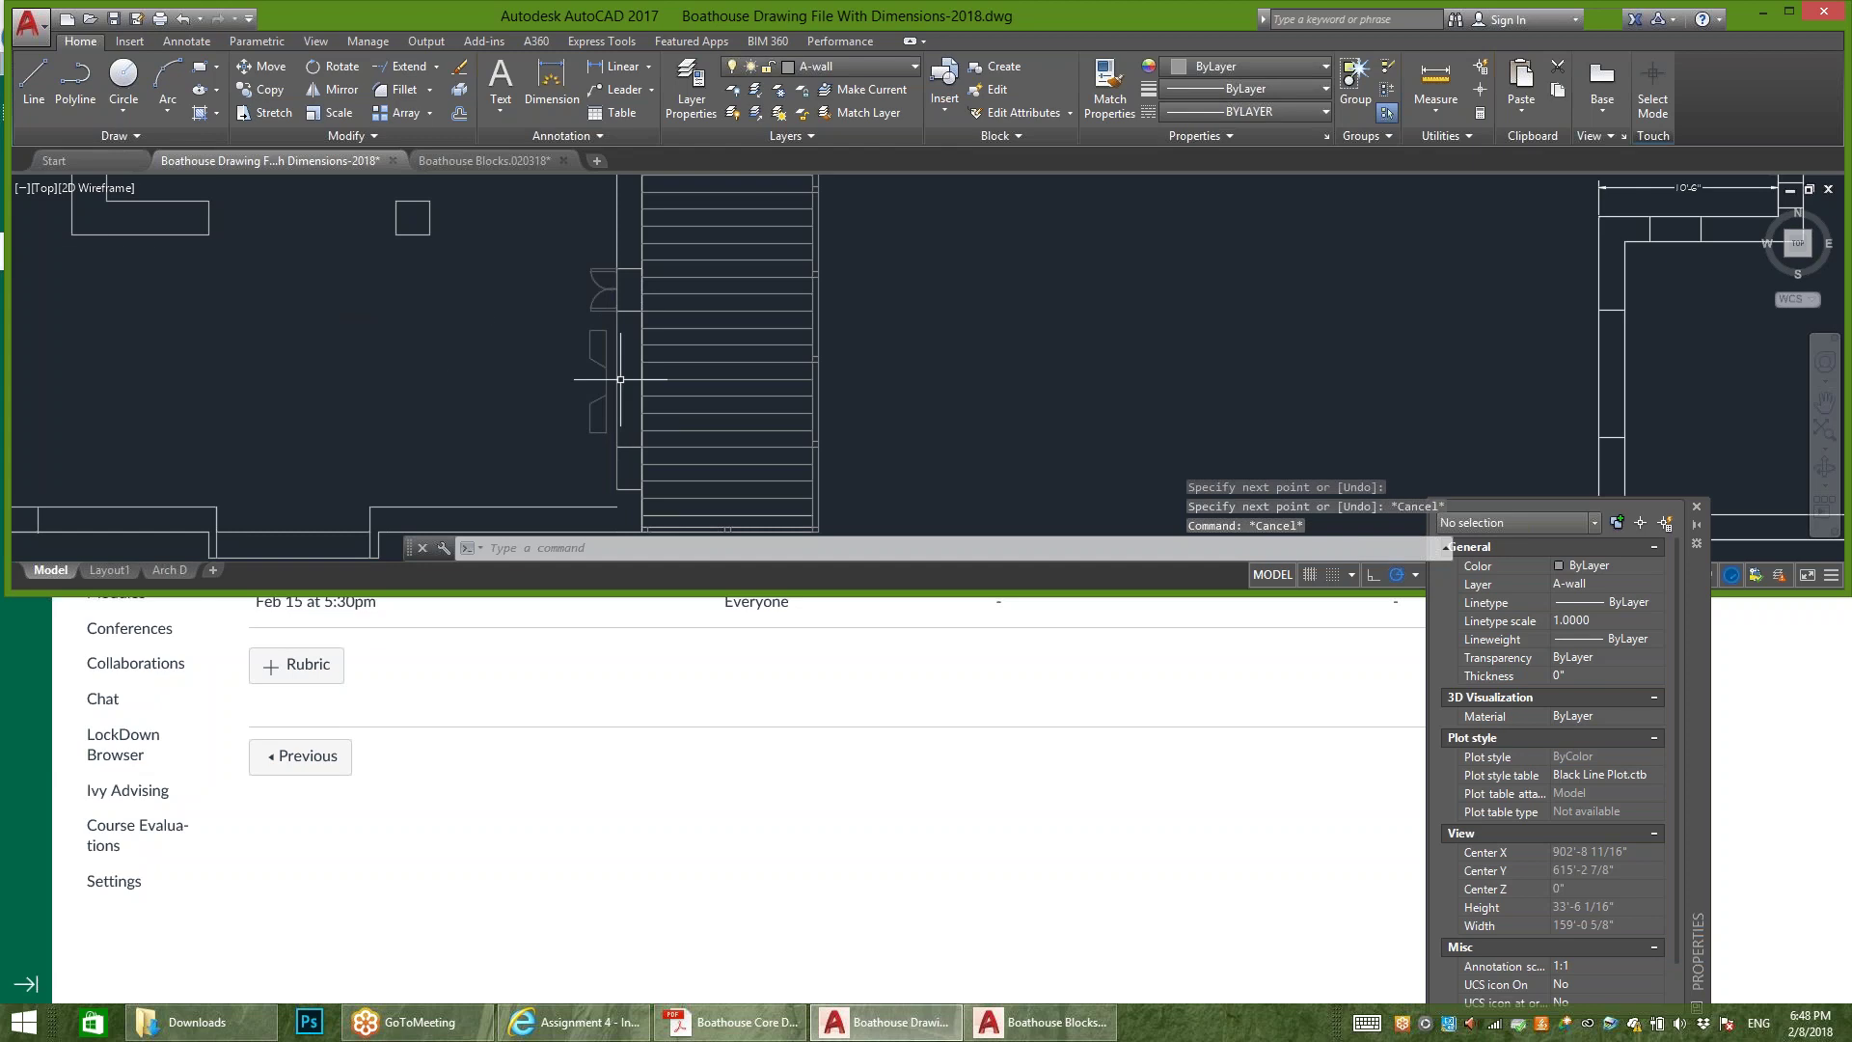
# Step: Move the BH Plan Fireplace block by the middle of its back edge onto the inner face of the deck-side wall
pyautogui.click(263, 66)
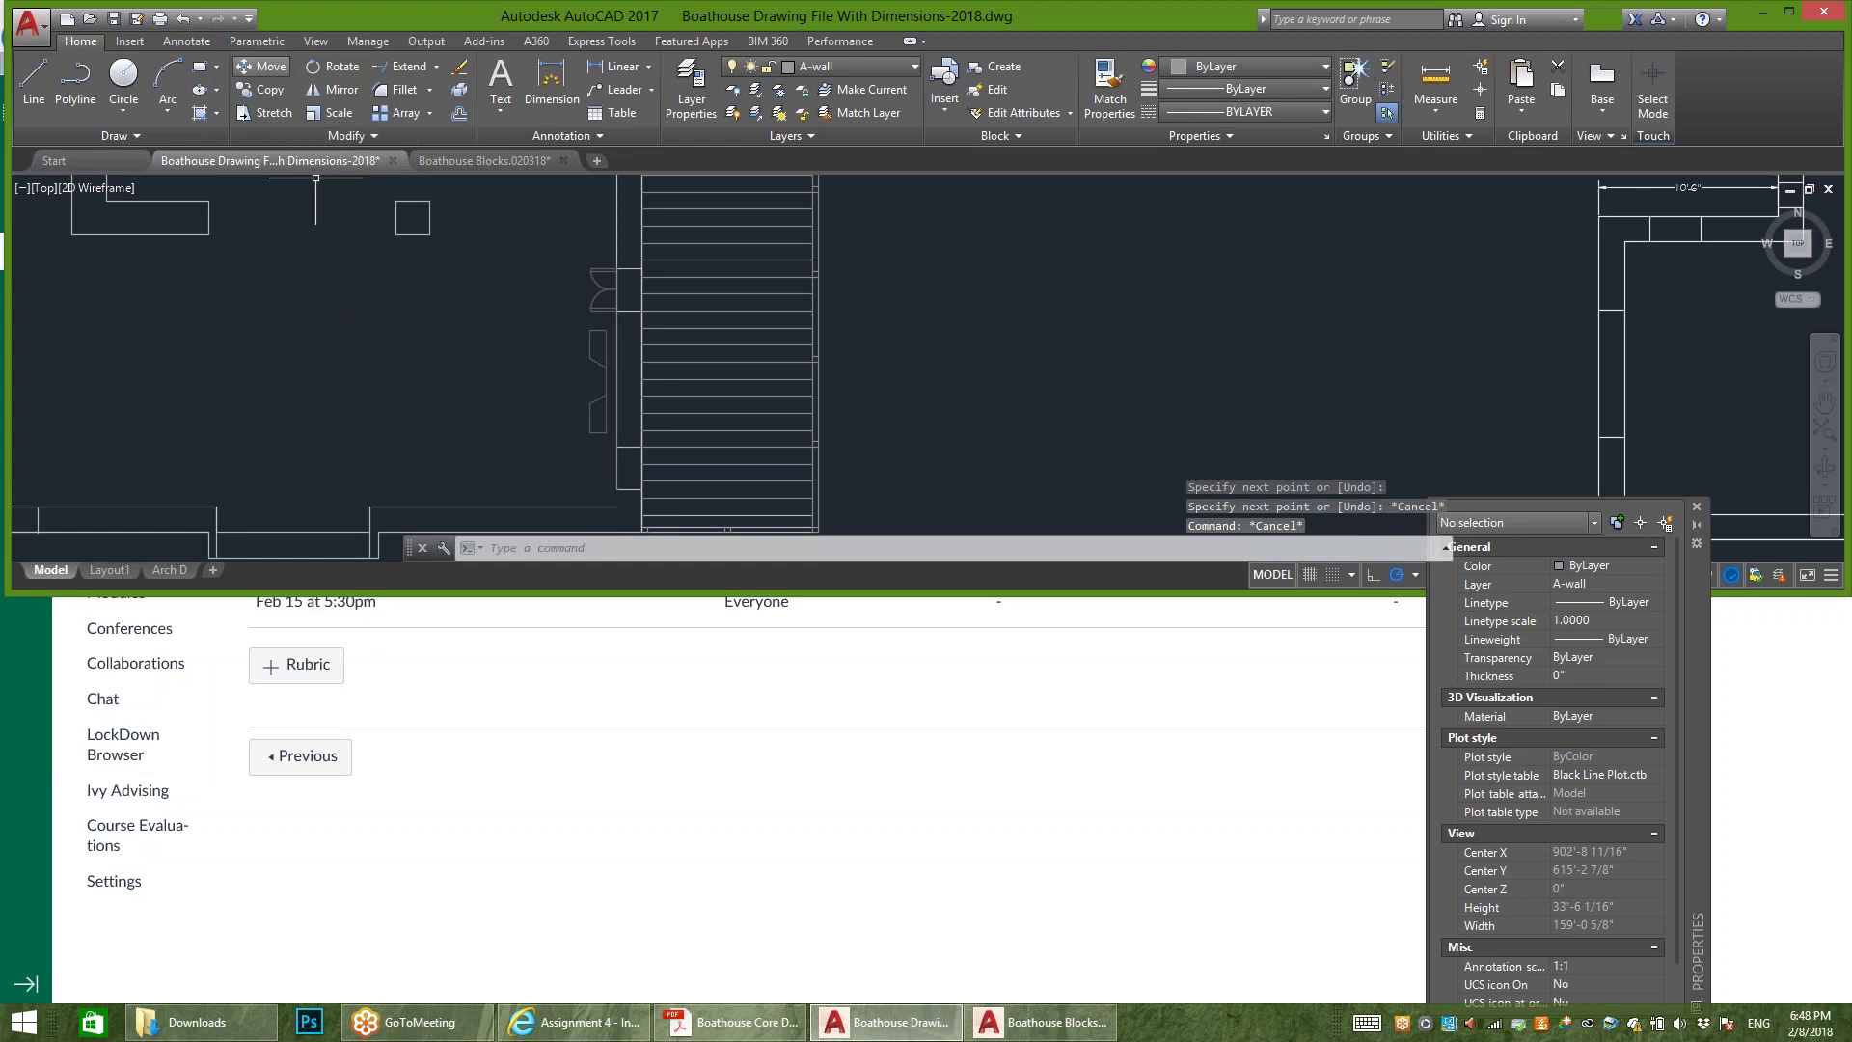
pyautogui.click(629, 369)
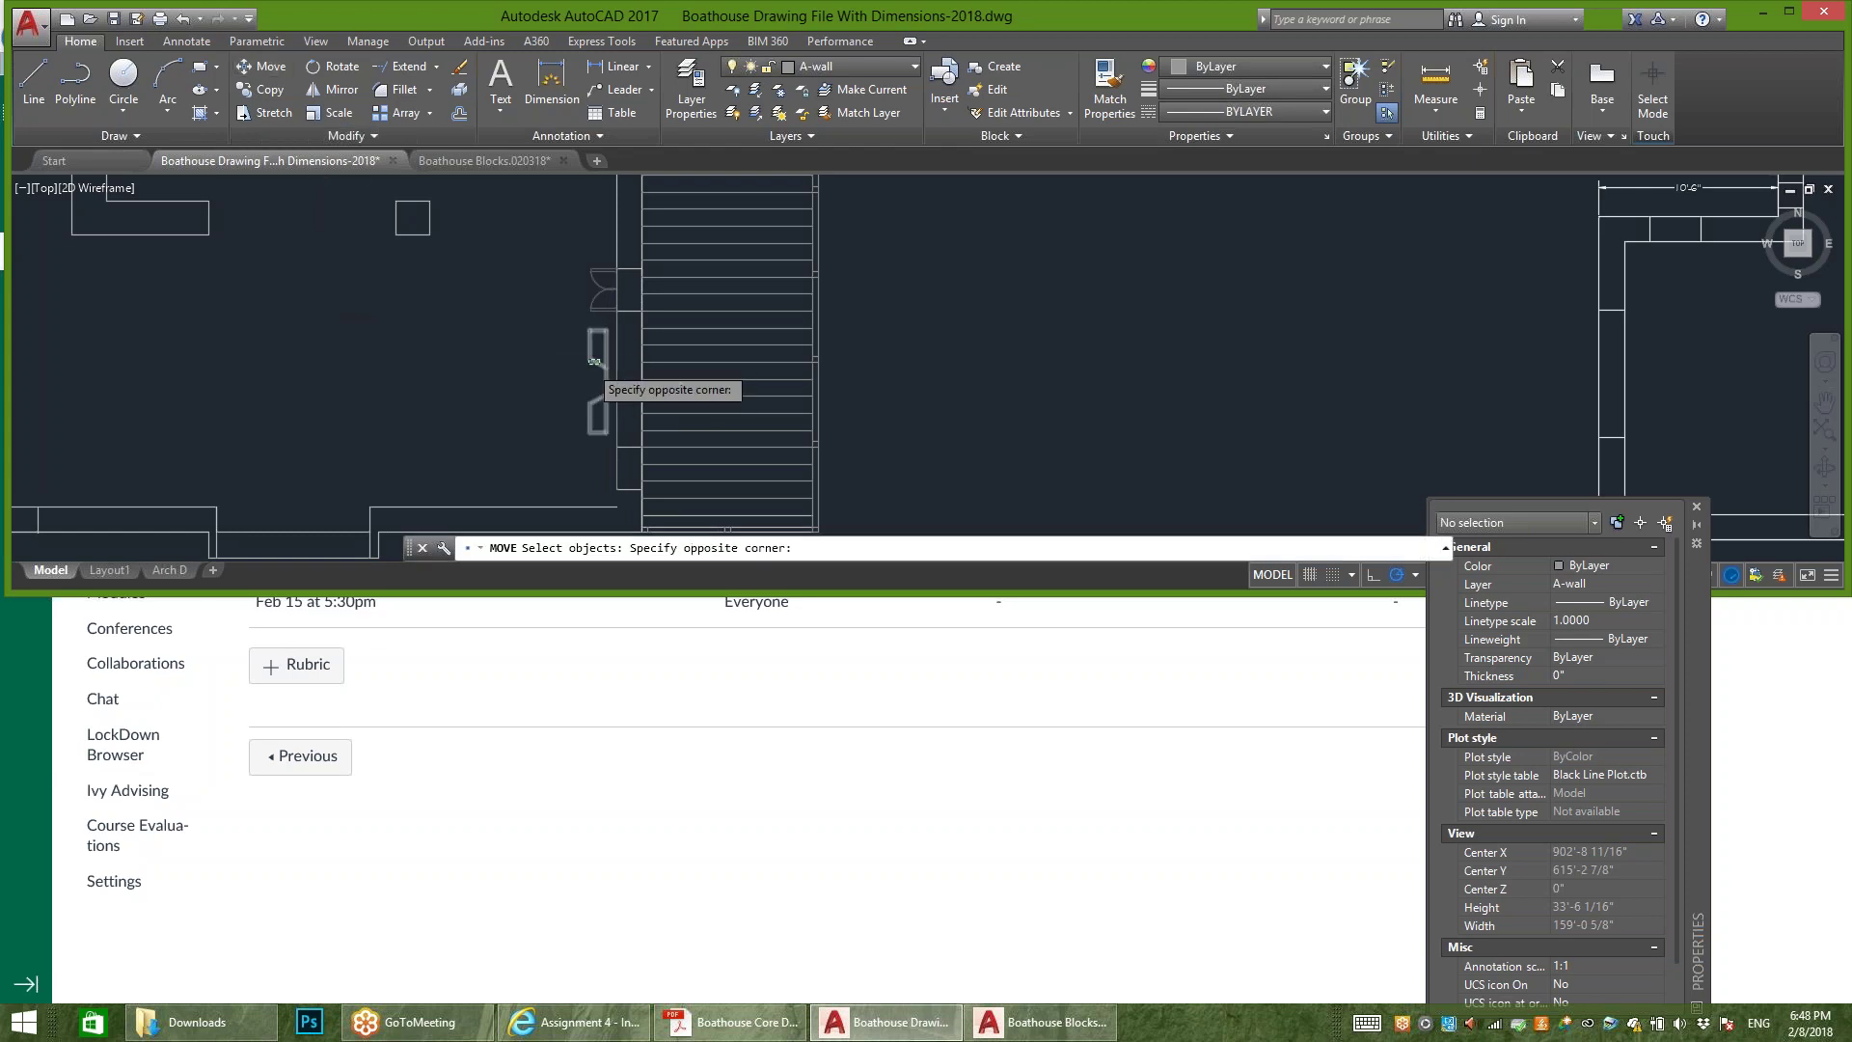
pyautogui.click(589, 364)
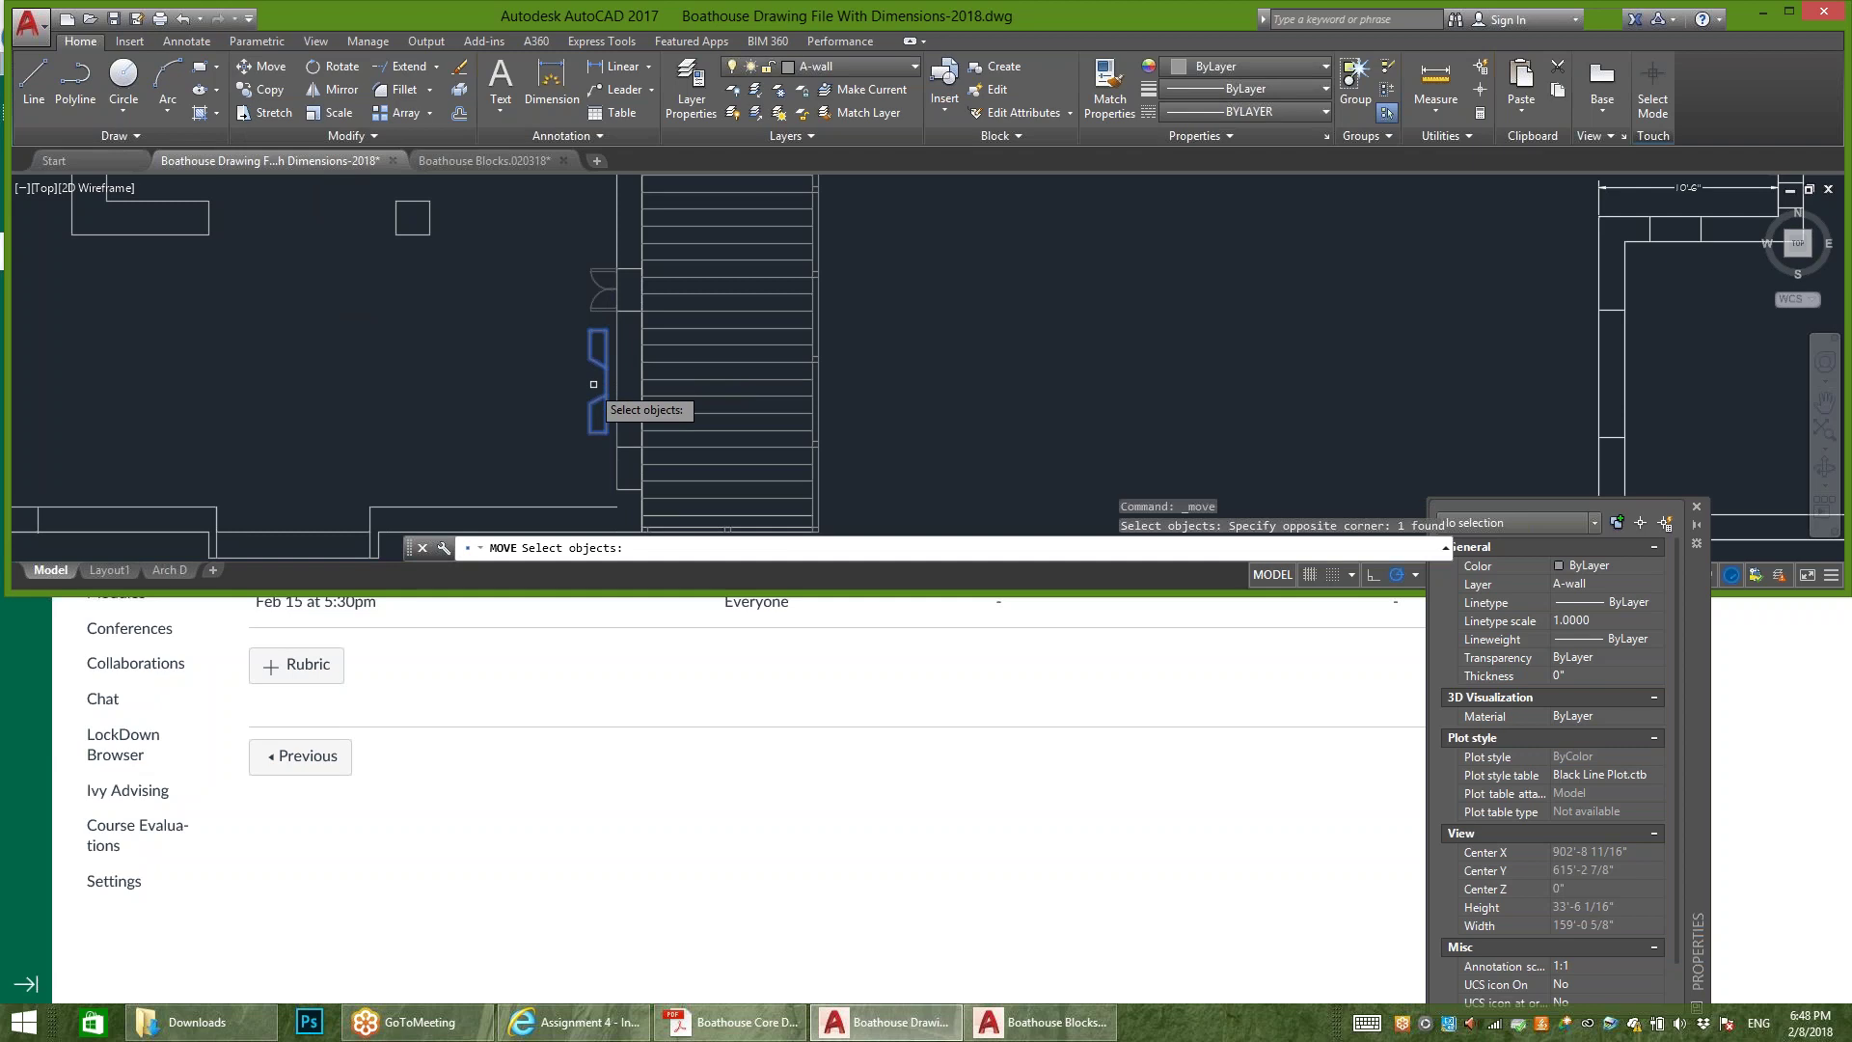
pyautogui.press('Return')
pyautogui.click(606, 383)
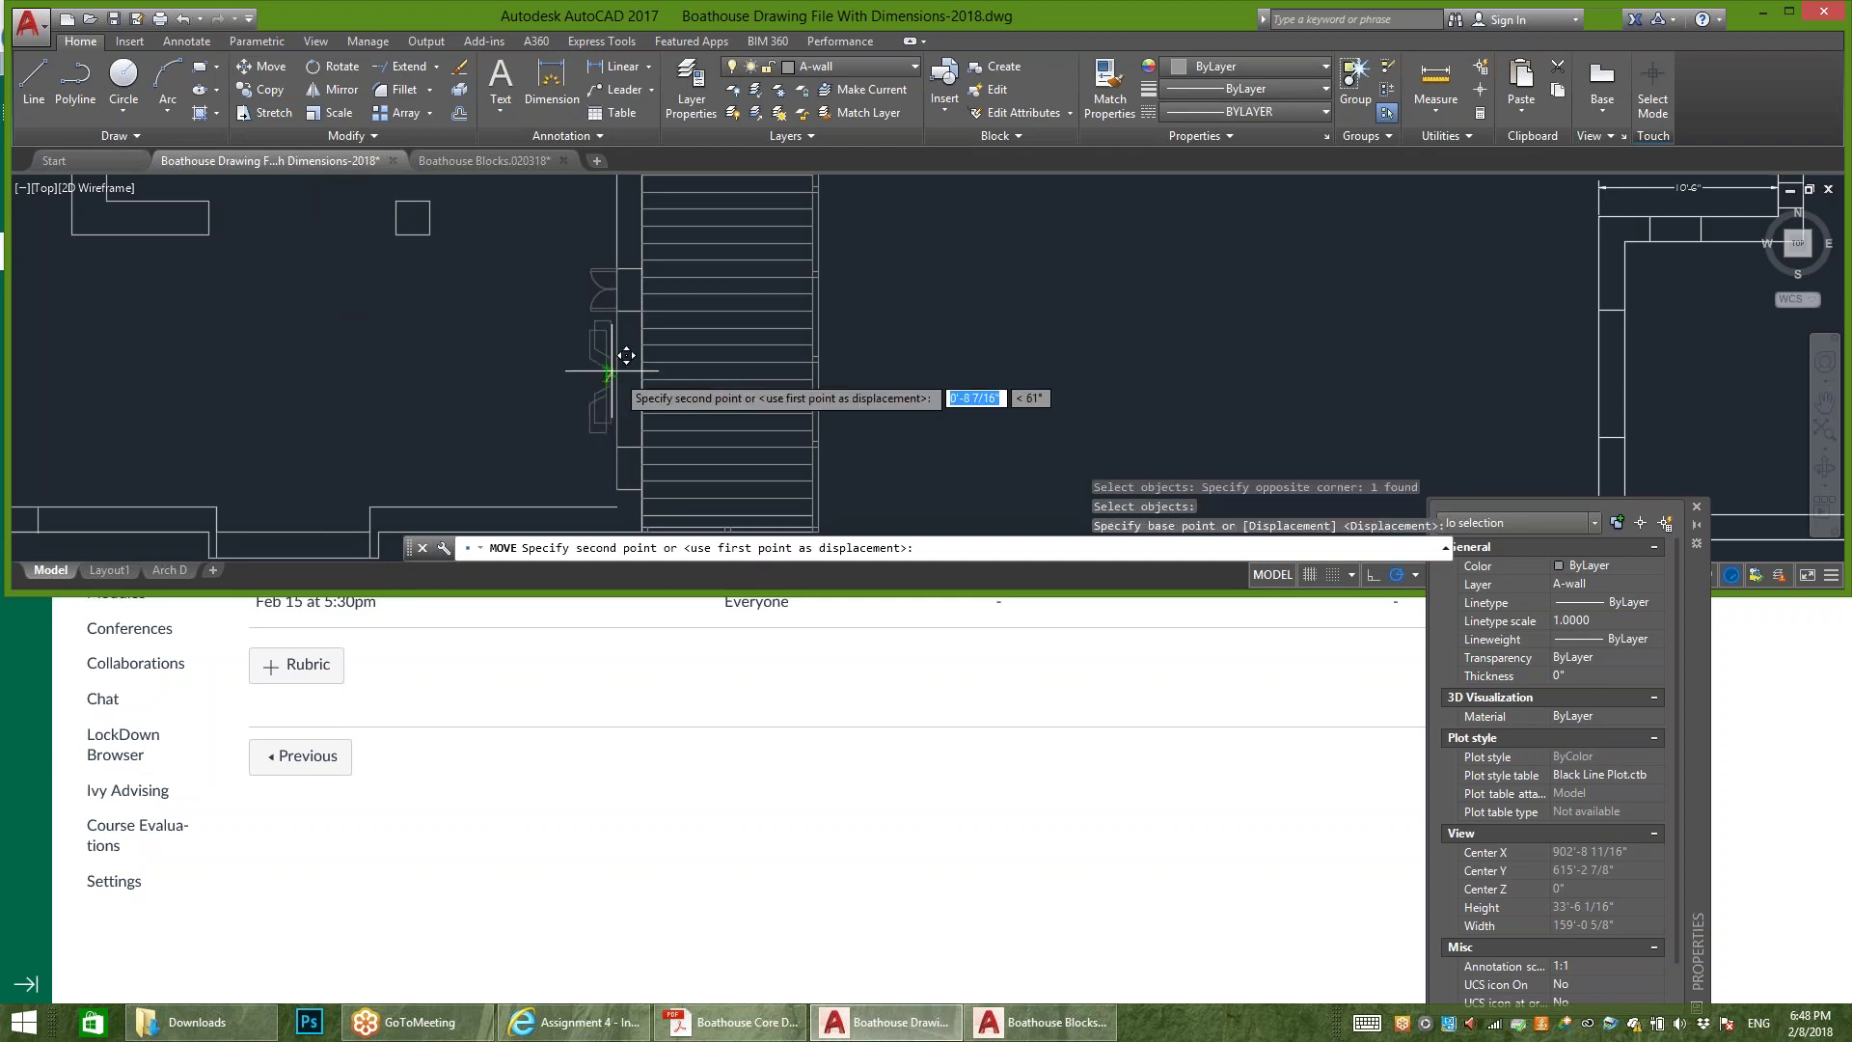
pyautogui.scroll(5, 617, 379)
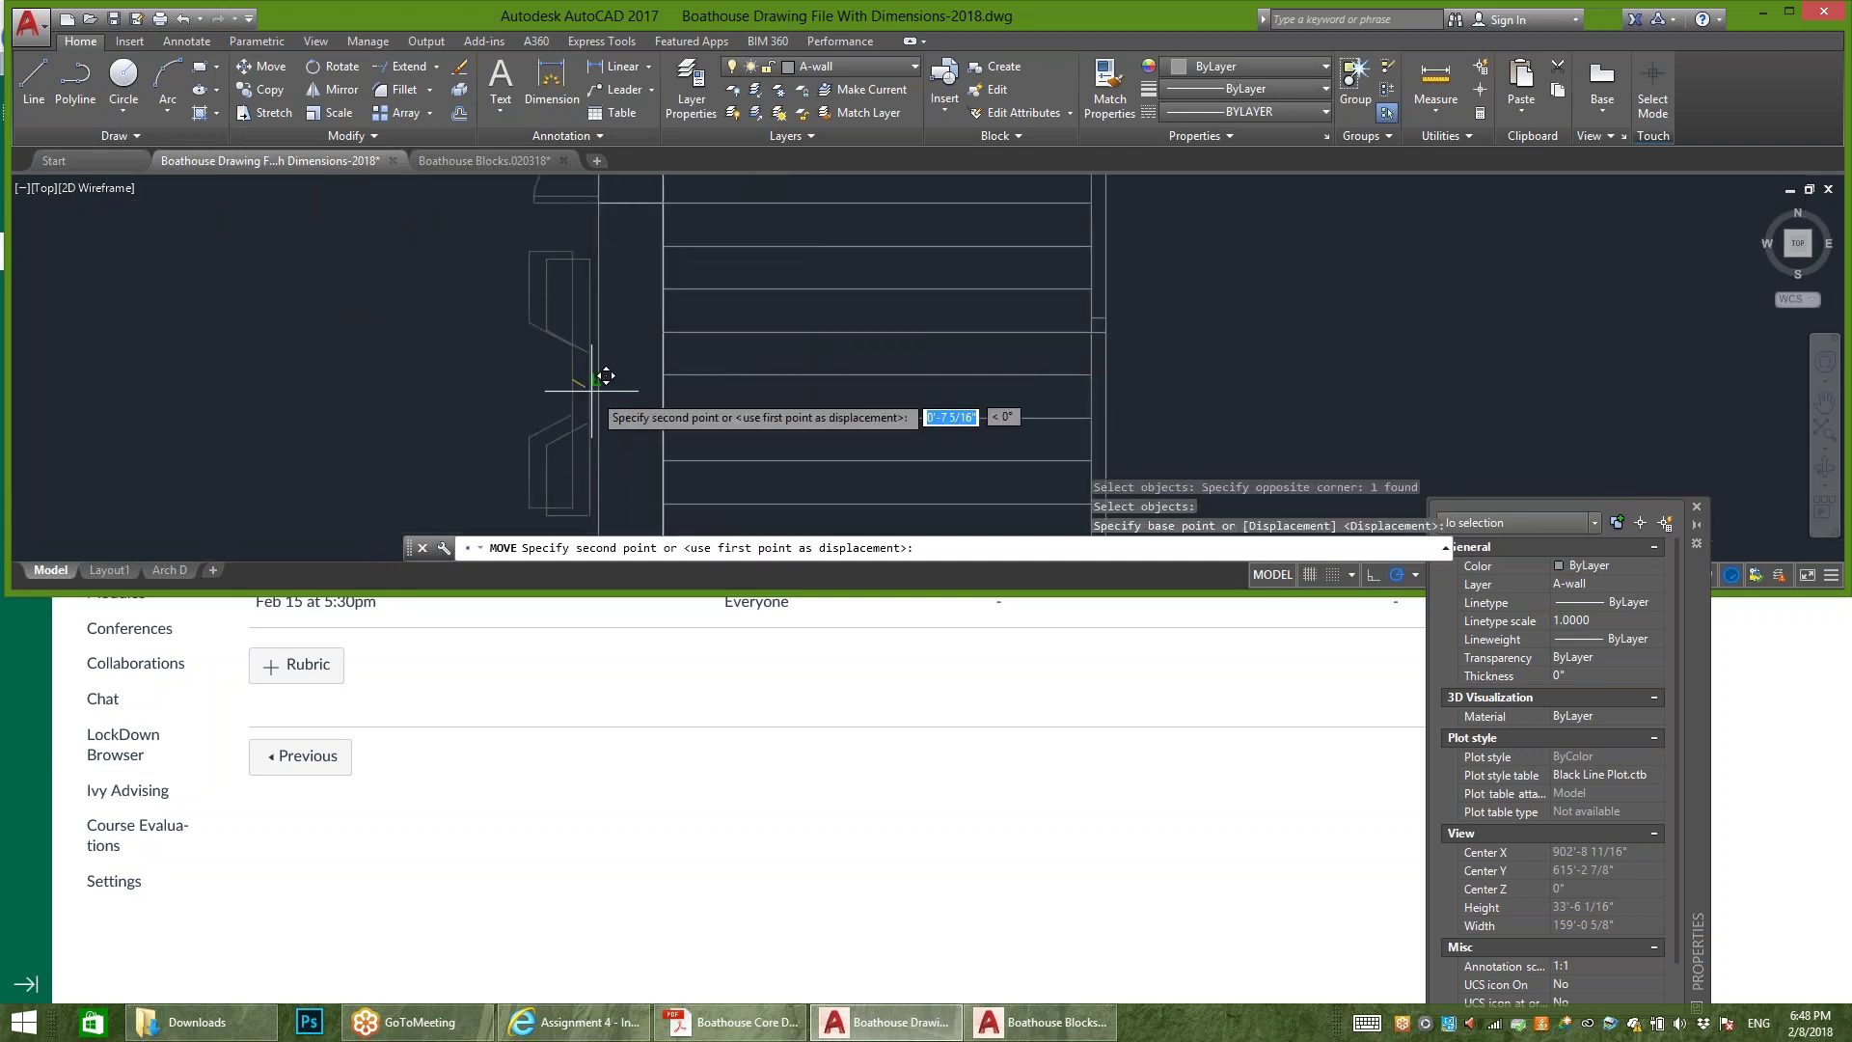
pyautogui.scroll(-4, 646, 340)
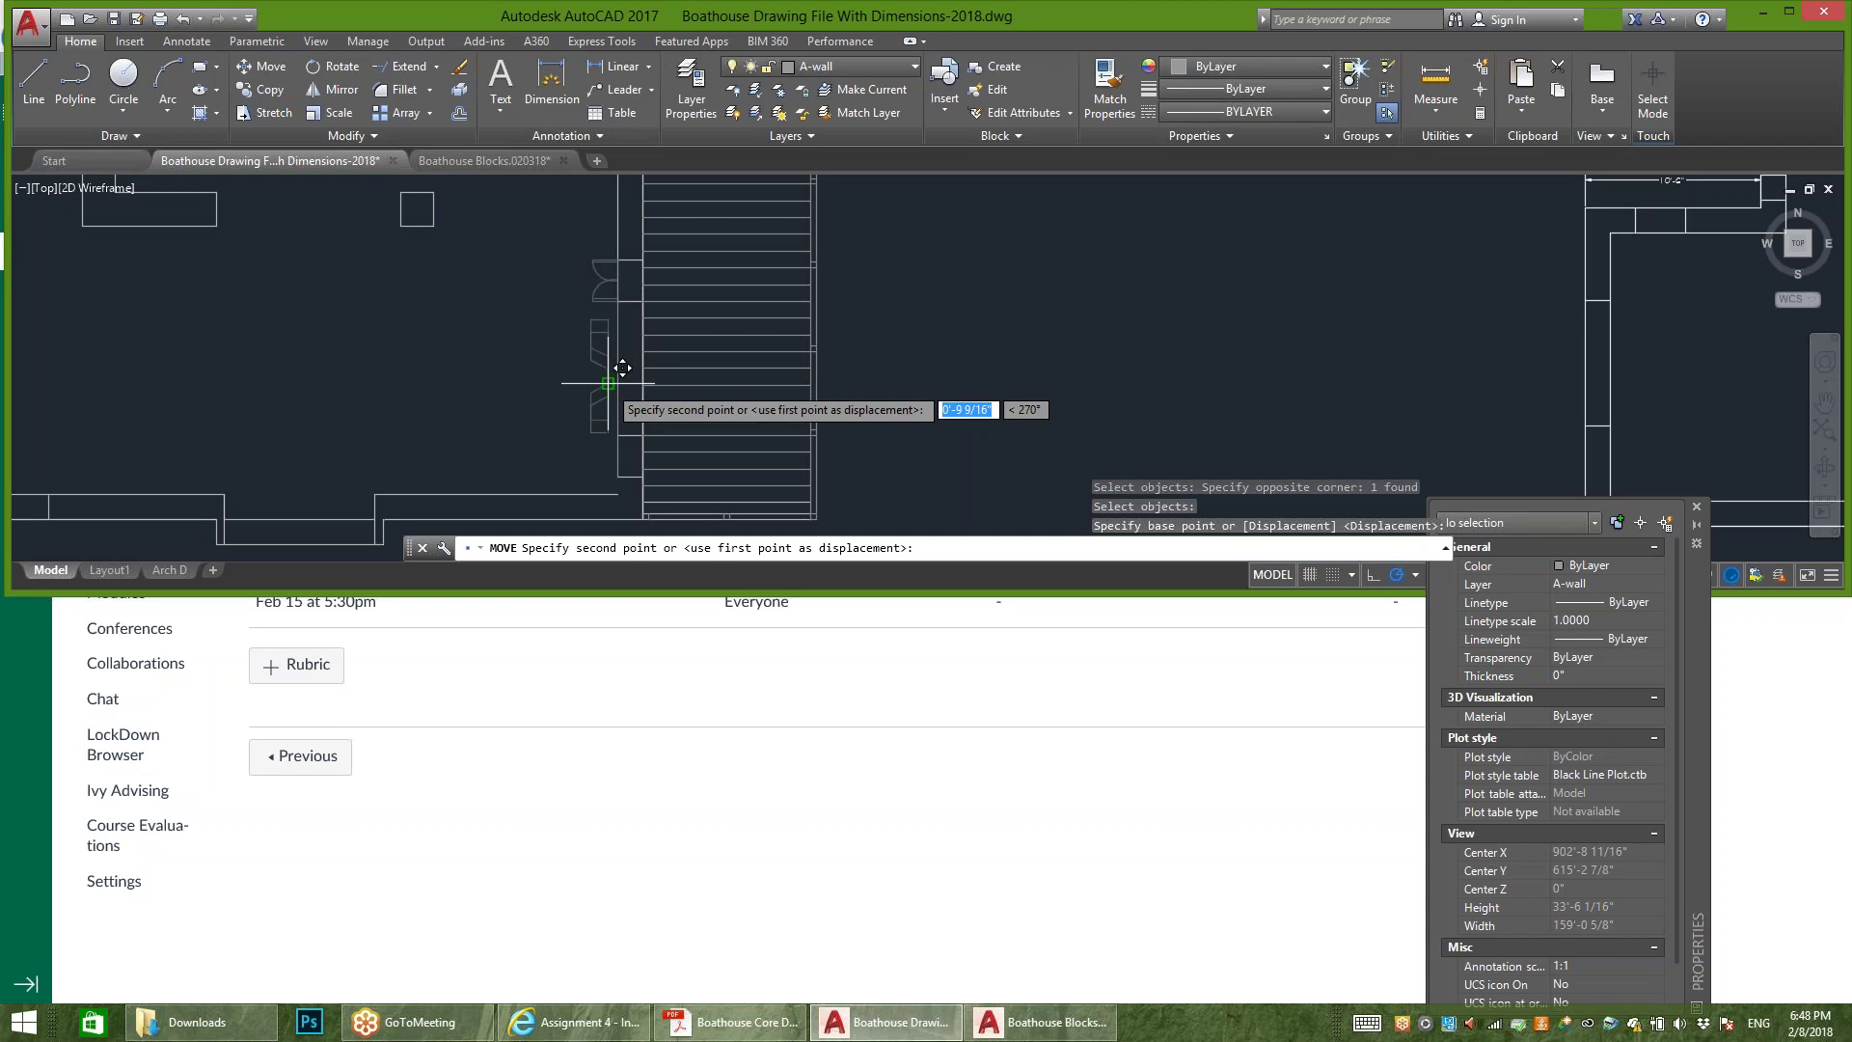
pyautogui.click(622, 367)
# Step: Move the BH Plan Fireplace block up along the wall's inner face, about midway between the double door and the lower opening
pyautogui.click(549, 306)
pyautogui.click(709, 442)
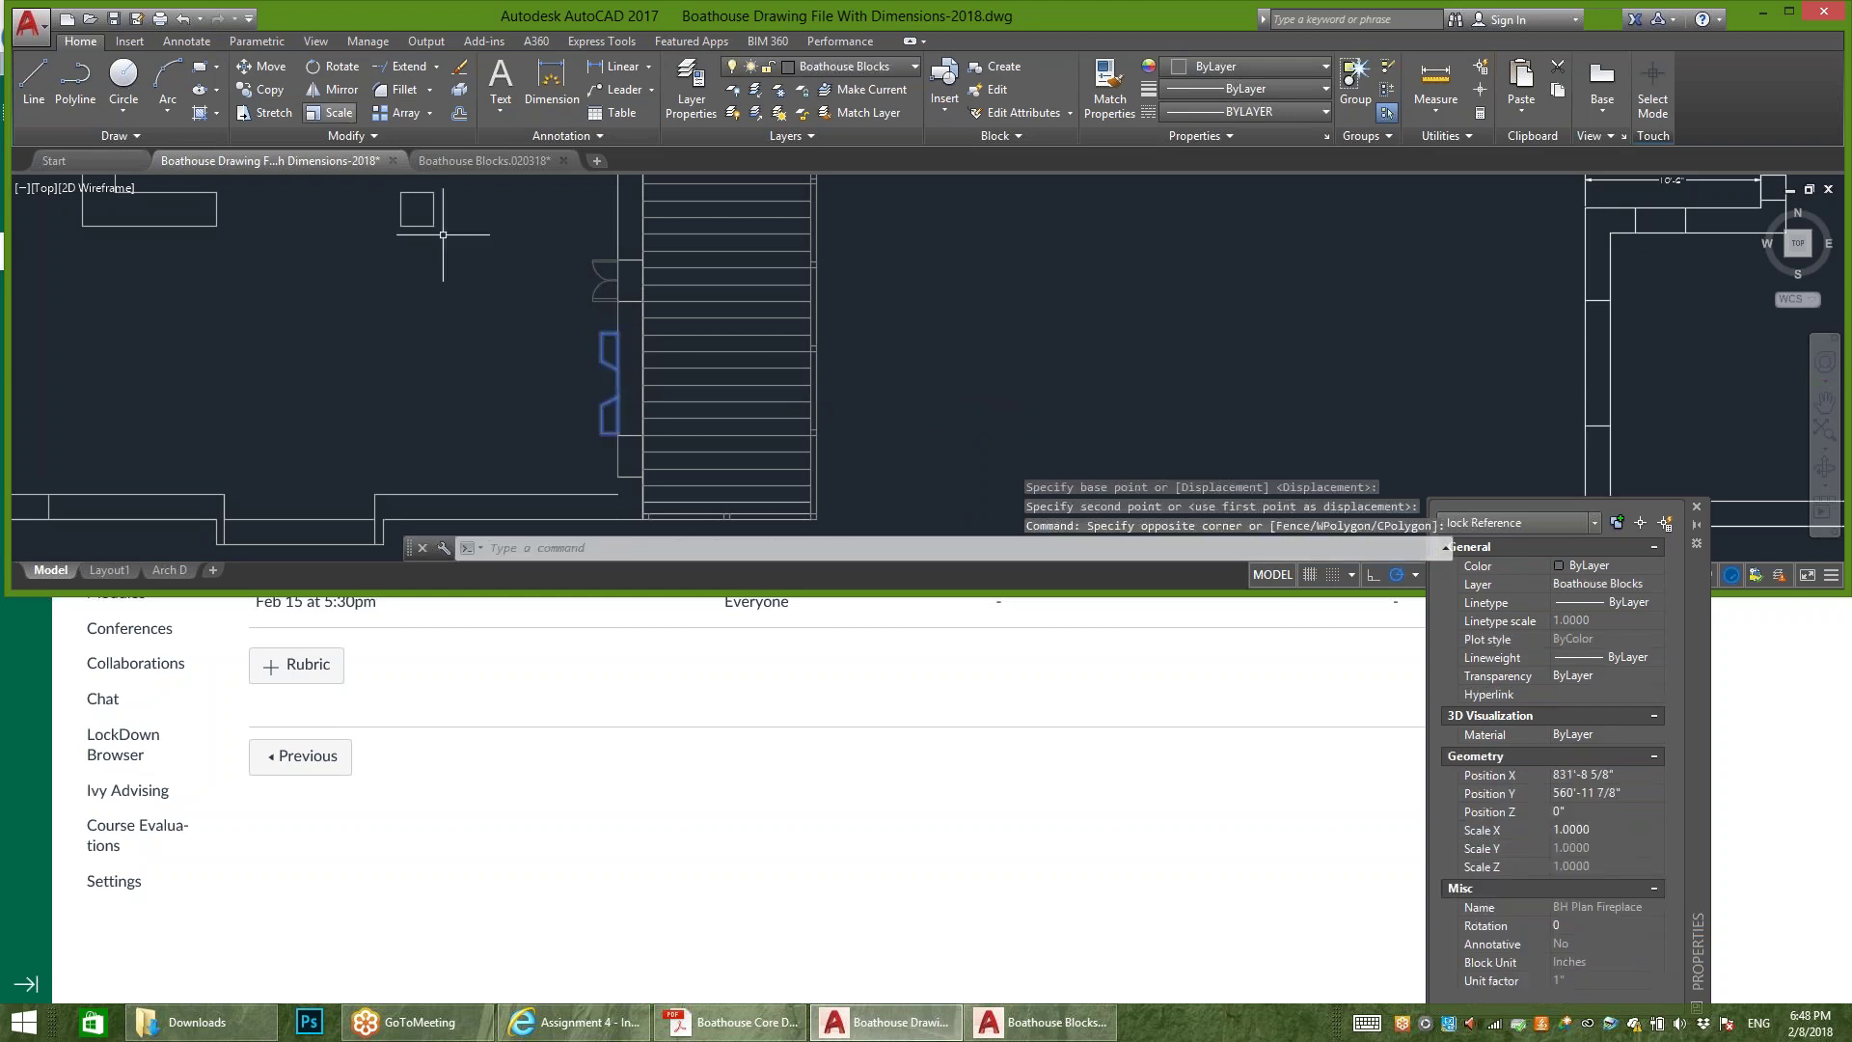
pyautogui.press('space')
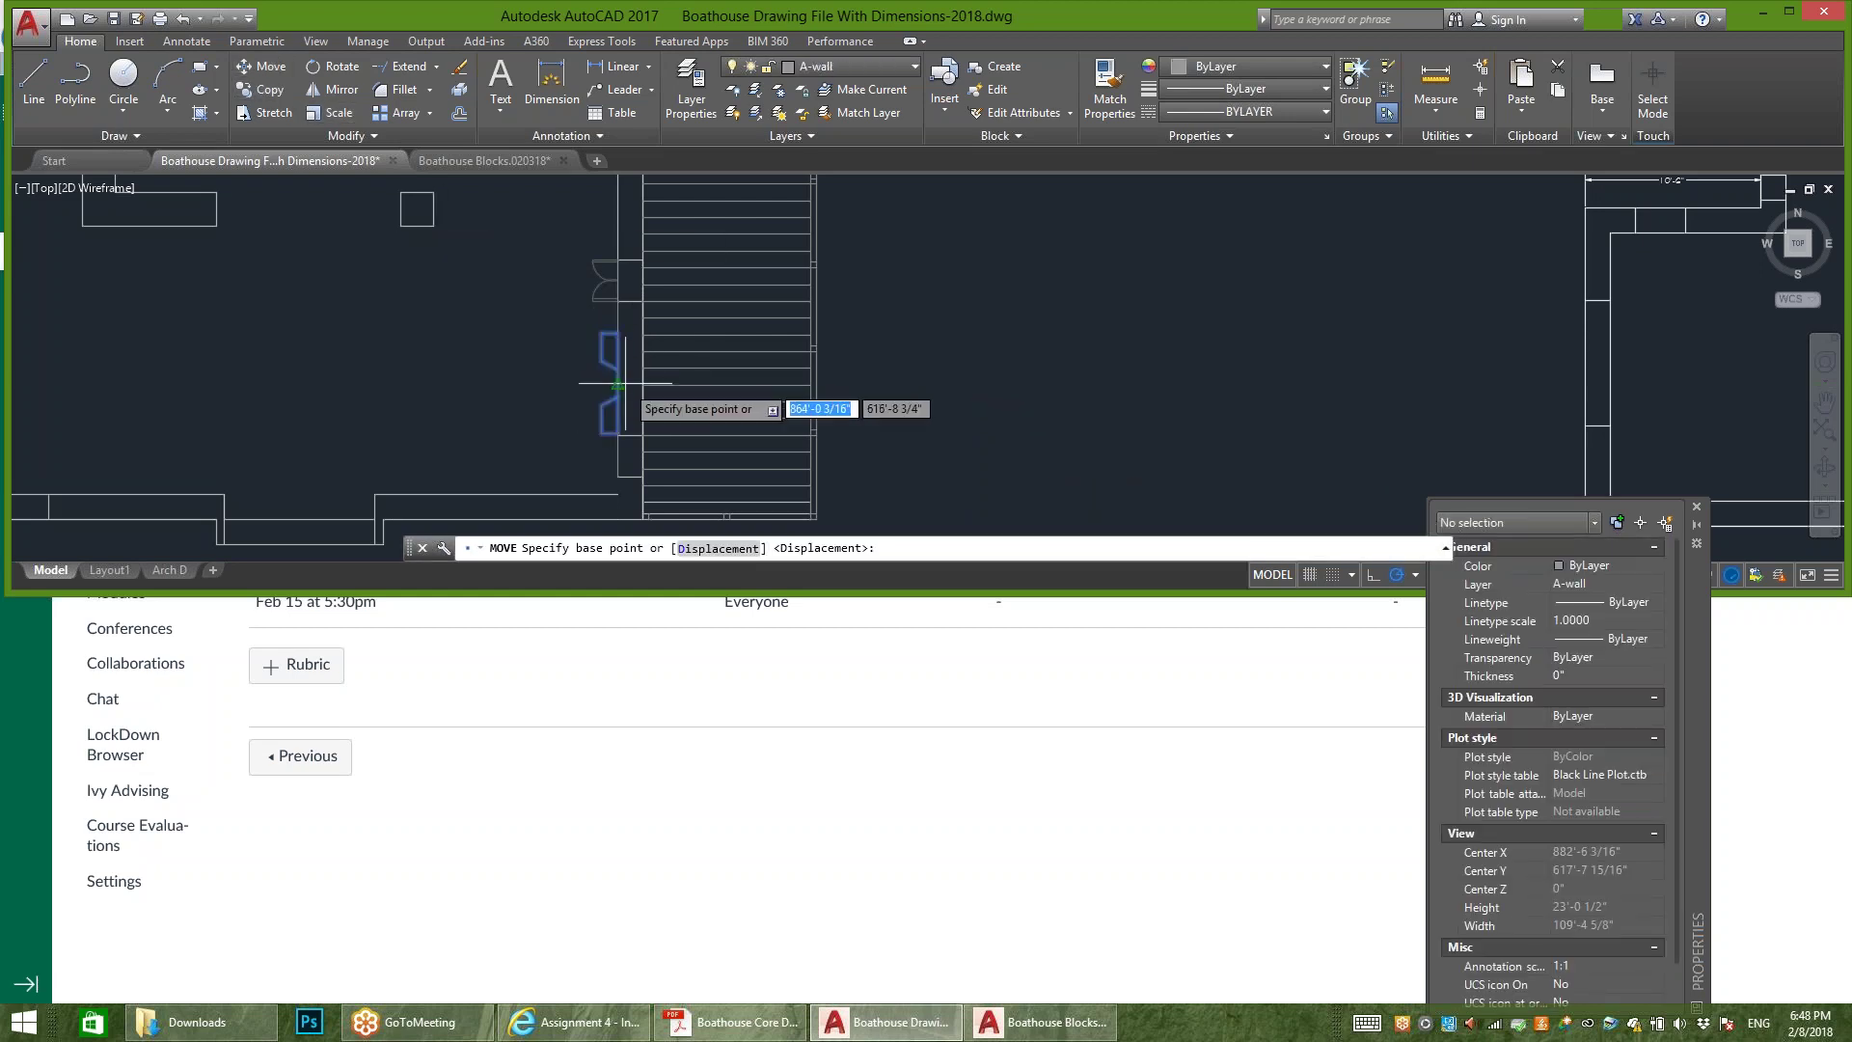
pyautogui.click(618, 383)
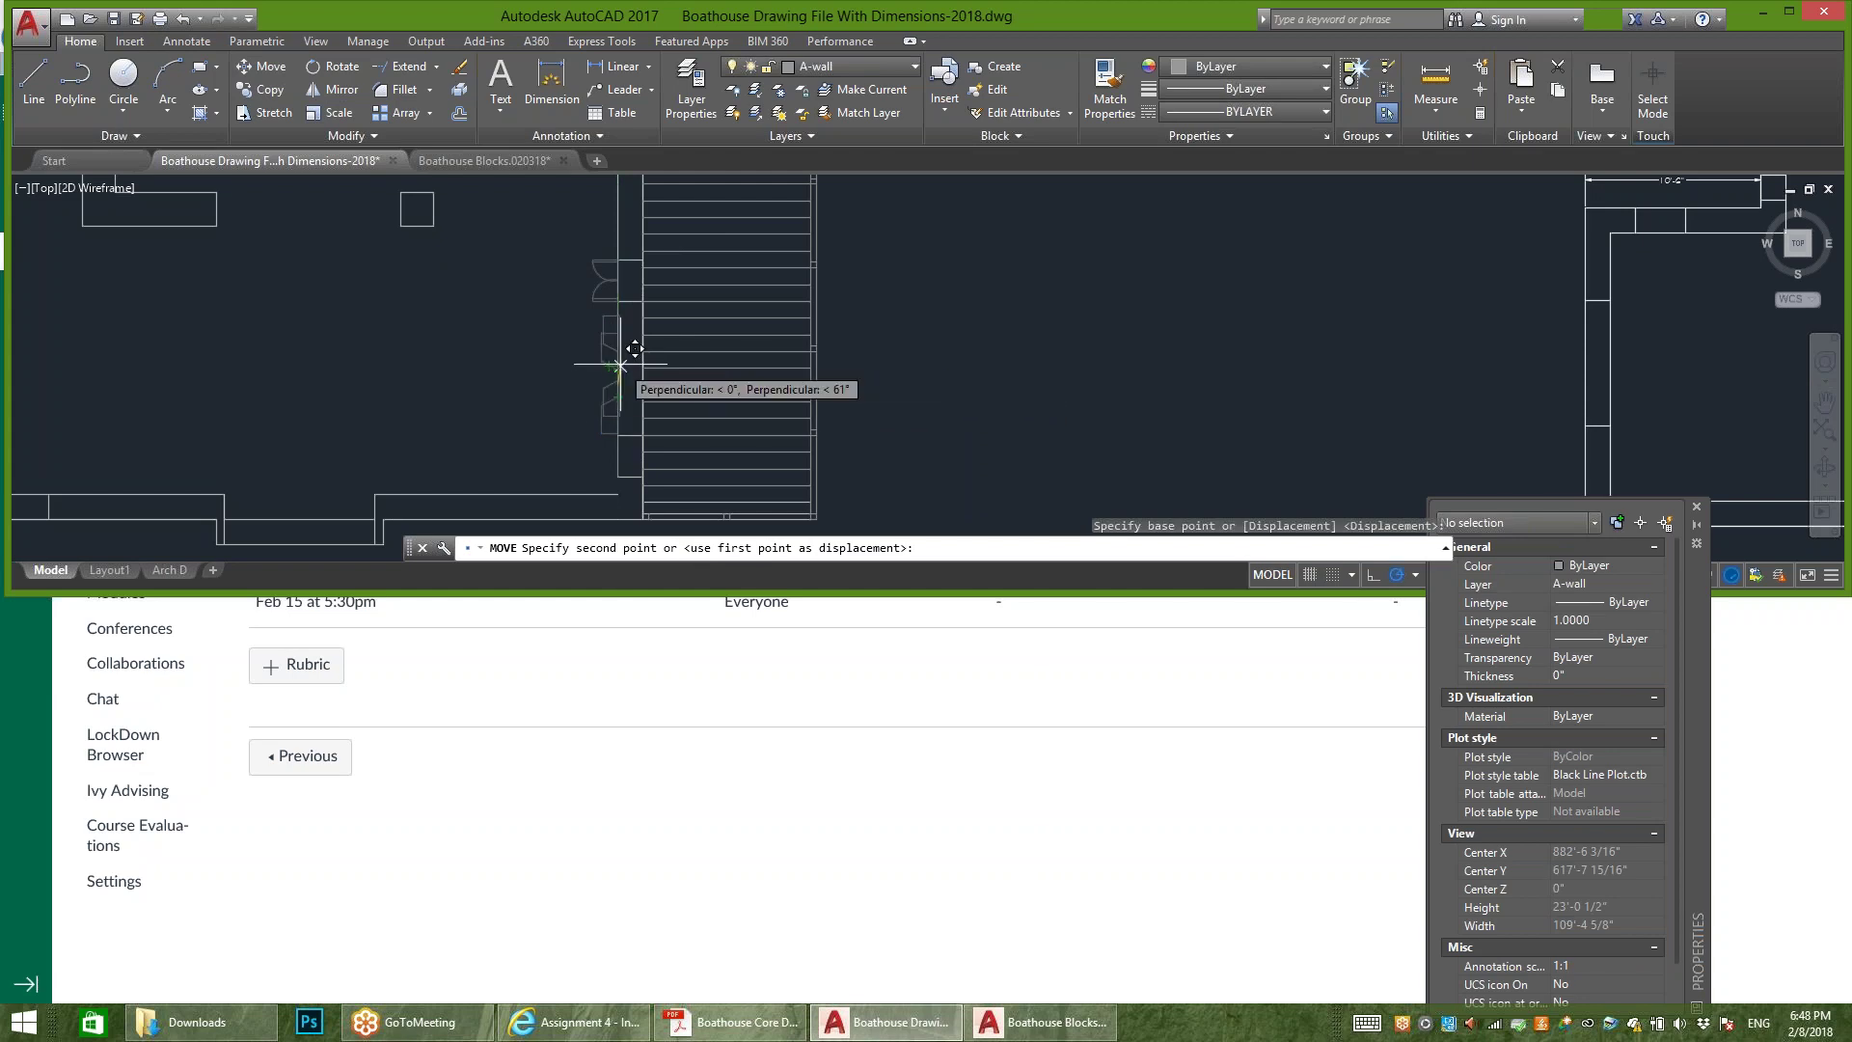
pyautogui.click(617, 368)
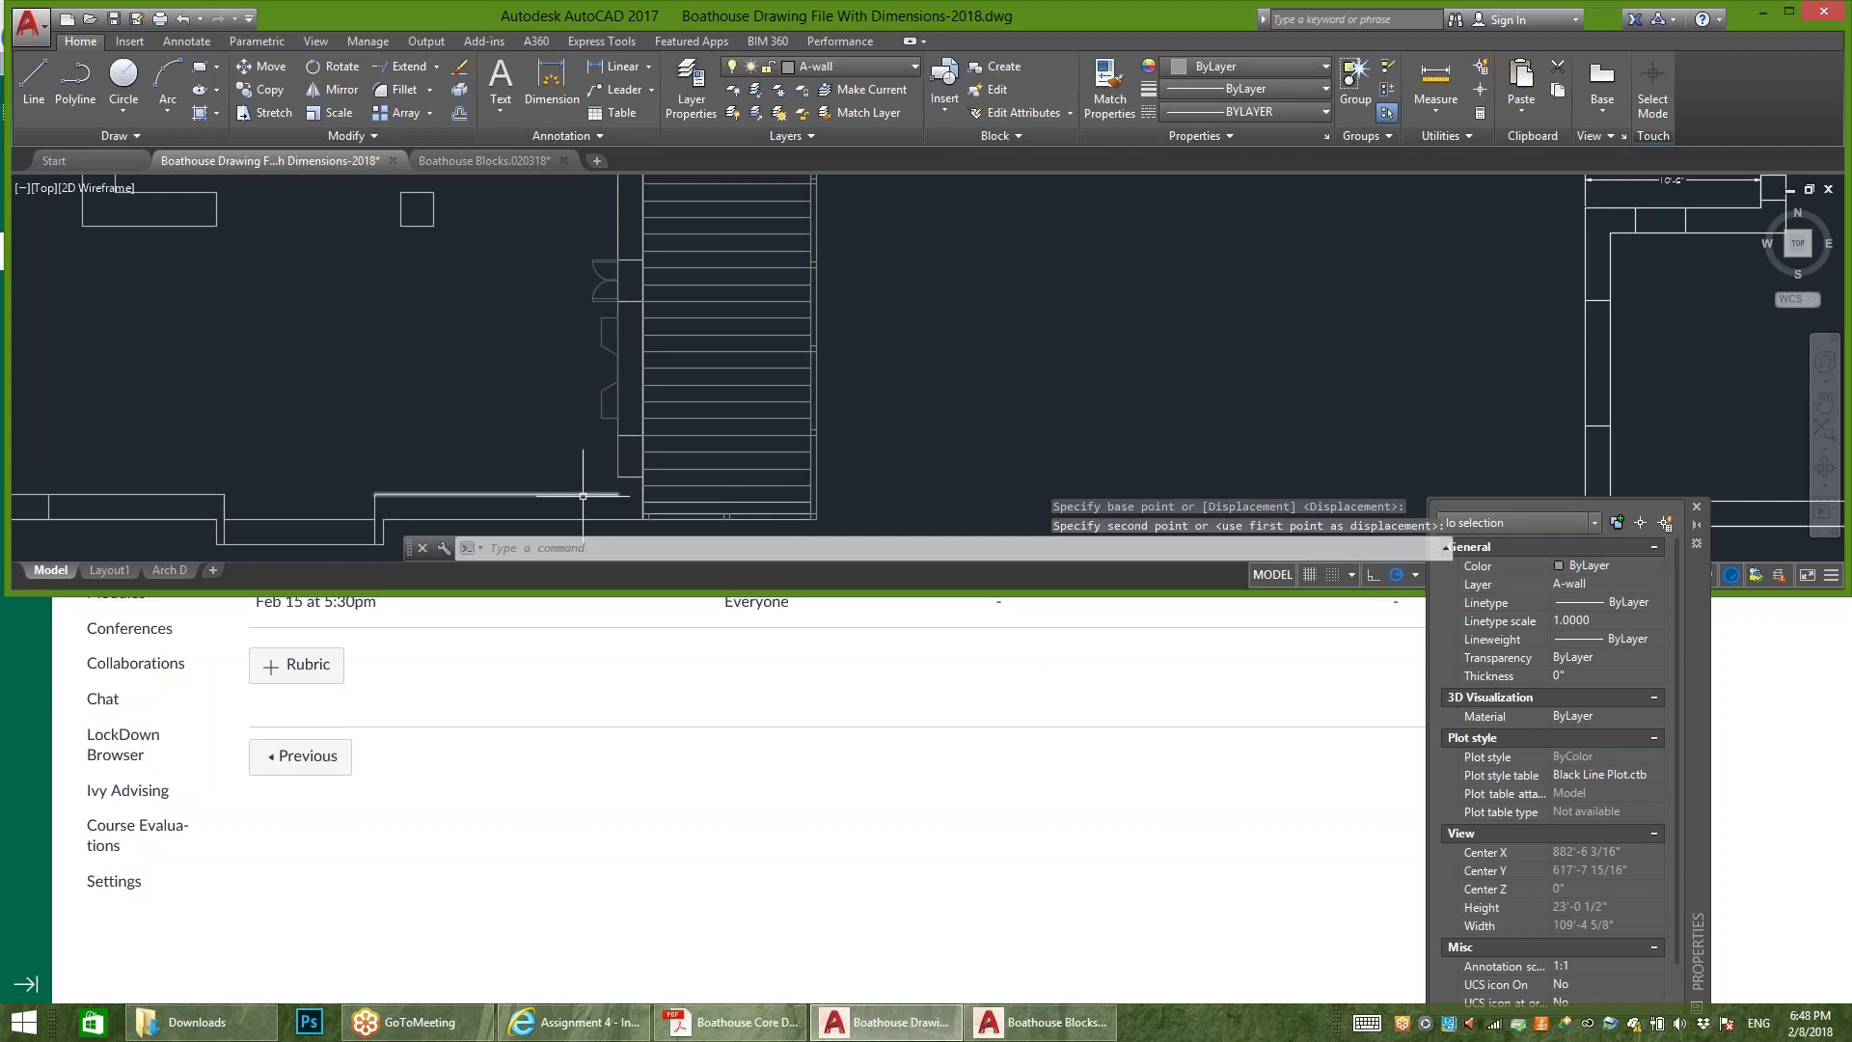
pyautogui.press('Escape')
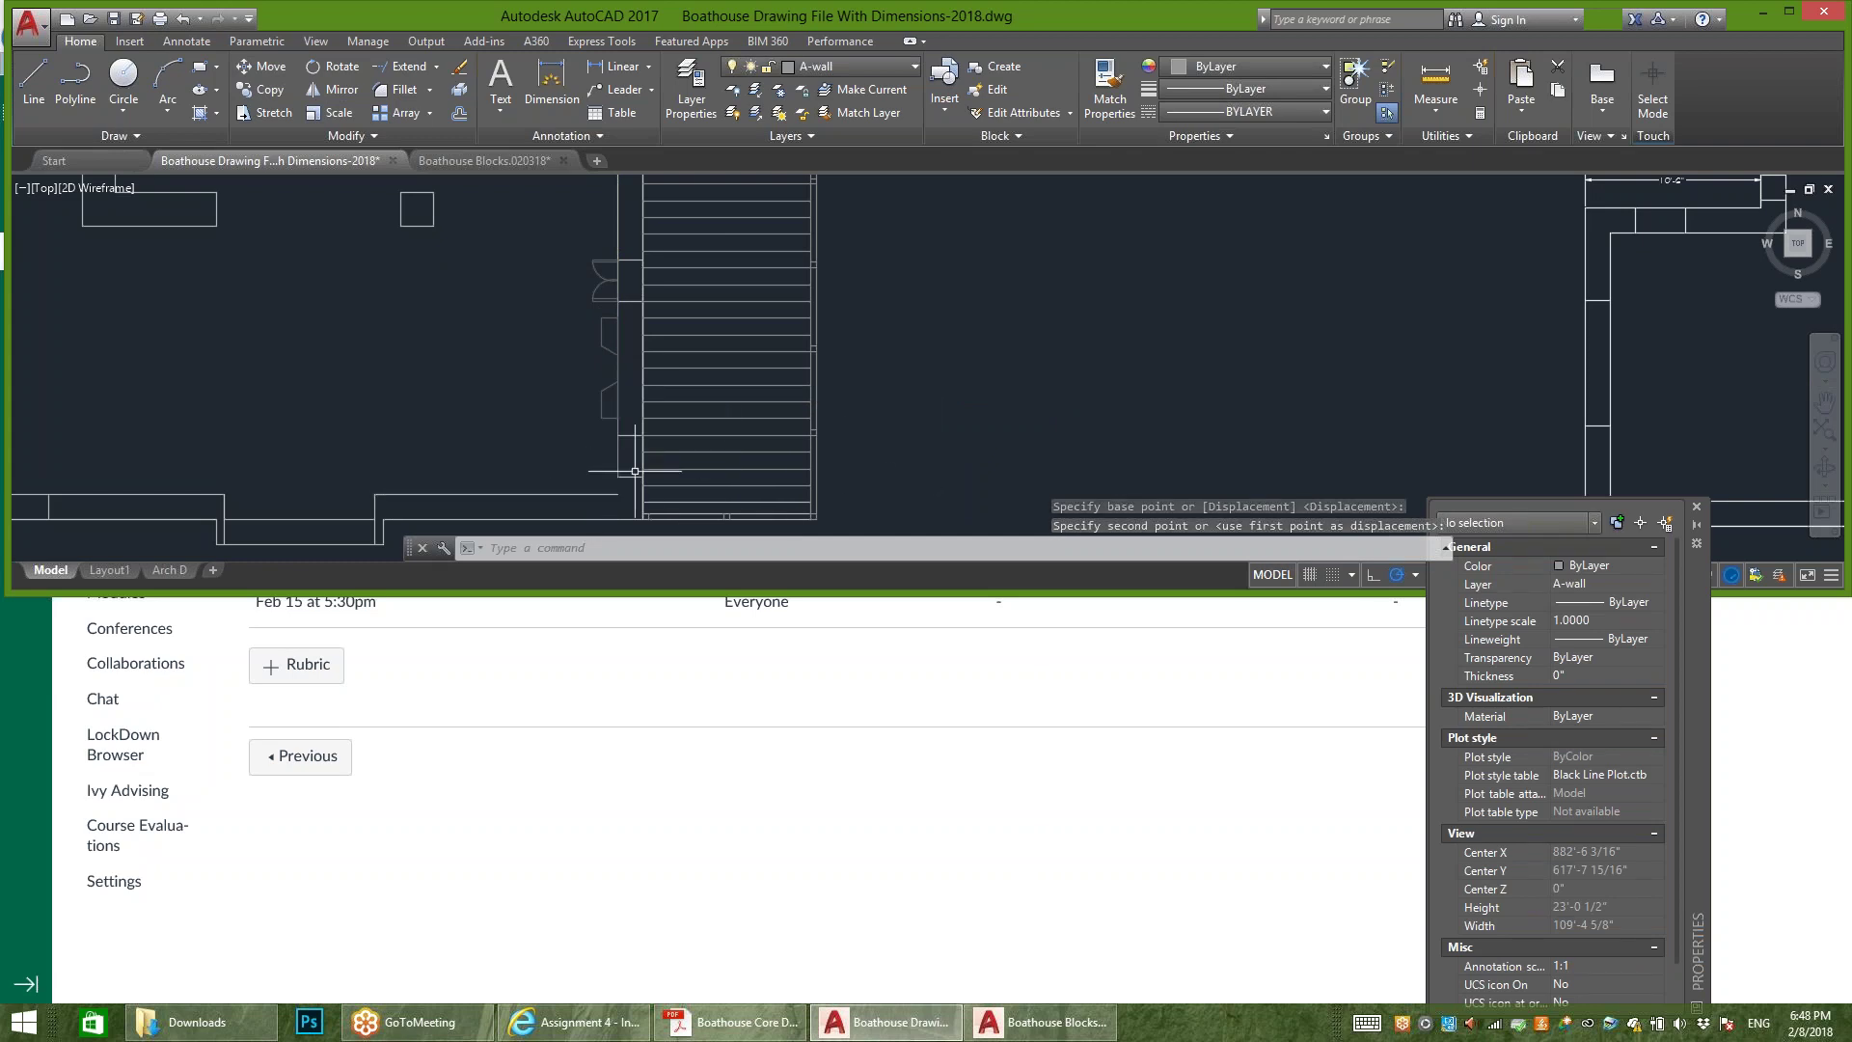
# Step: Stretch the lower end of the A-wall inner face line down to the room's lower inner corner
pyautogui.scroll(2, 614, 429)
pyautogui.click(619, 434)
pyautogui.click(598, 463)
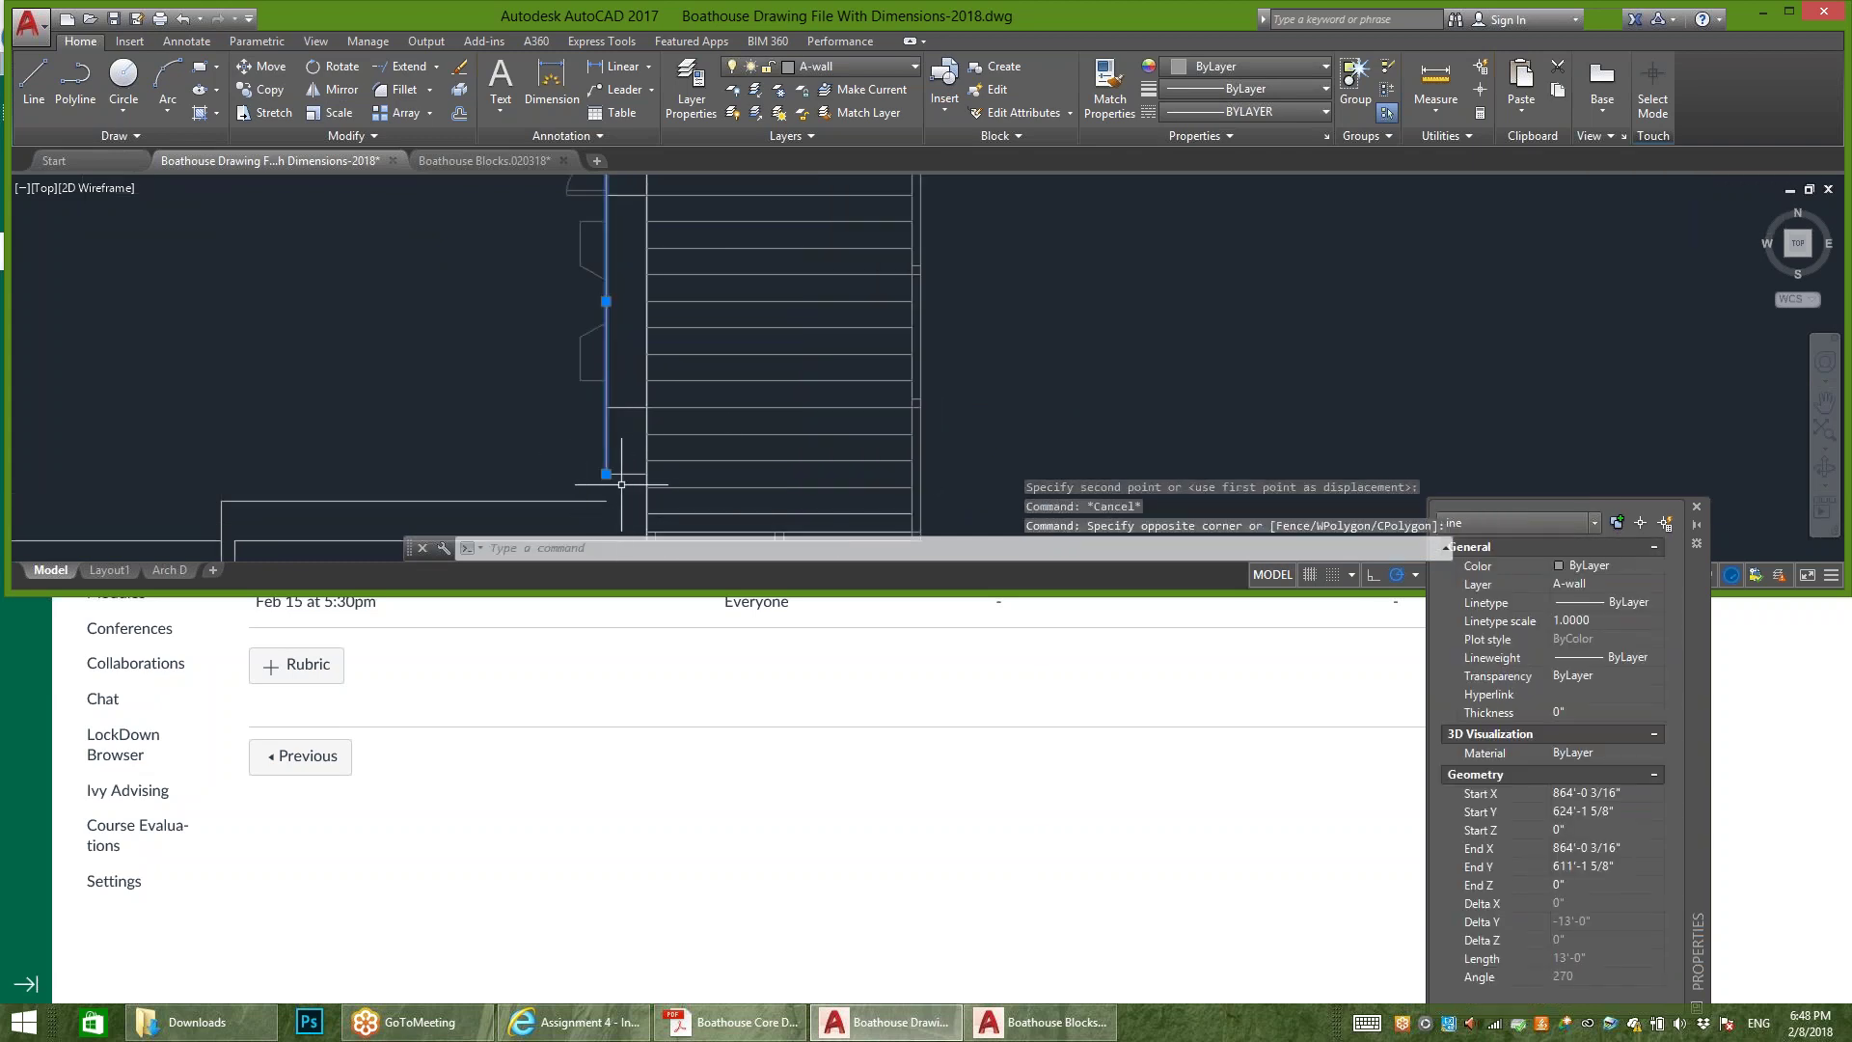
pyautogui.click(606, 475)
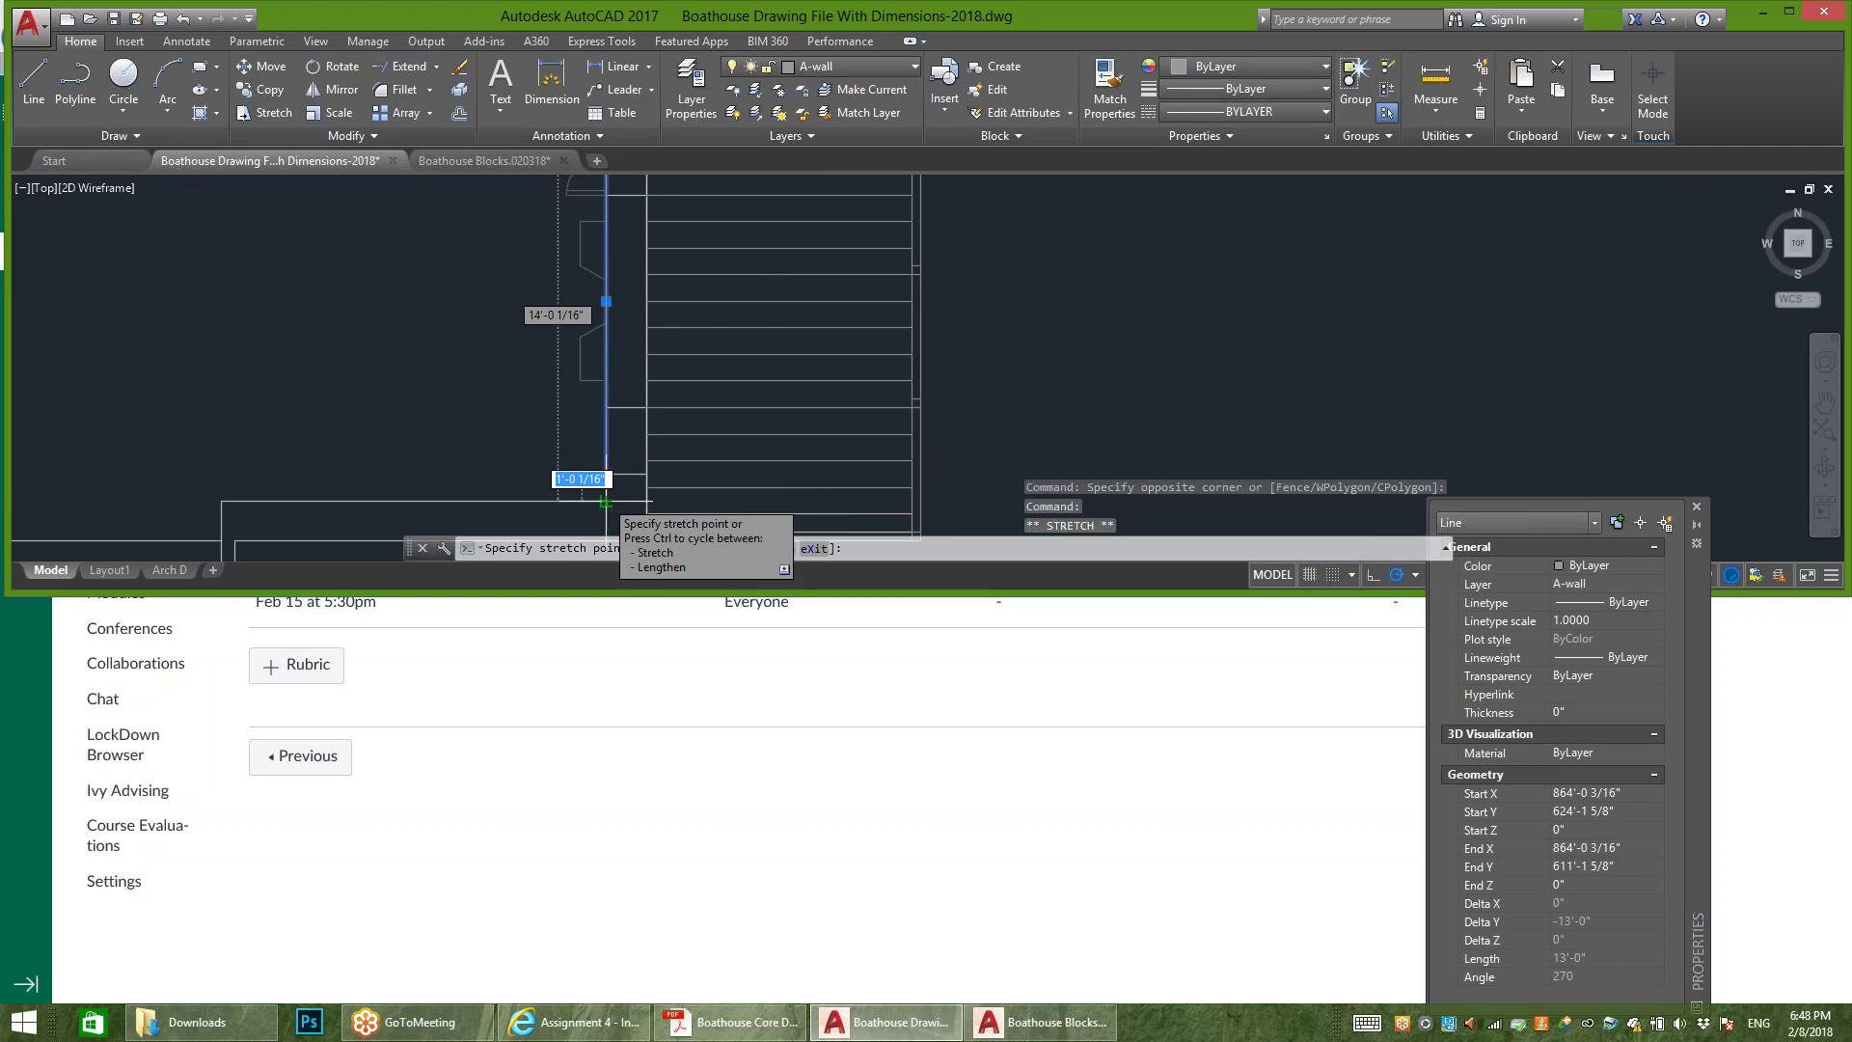
pyautogui.click(606, 501)
pyautogui.press('Escape')
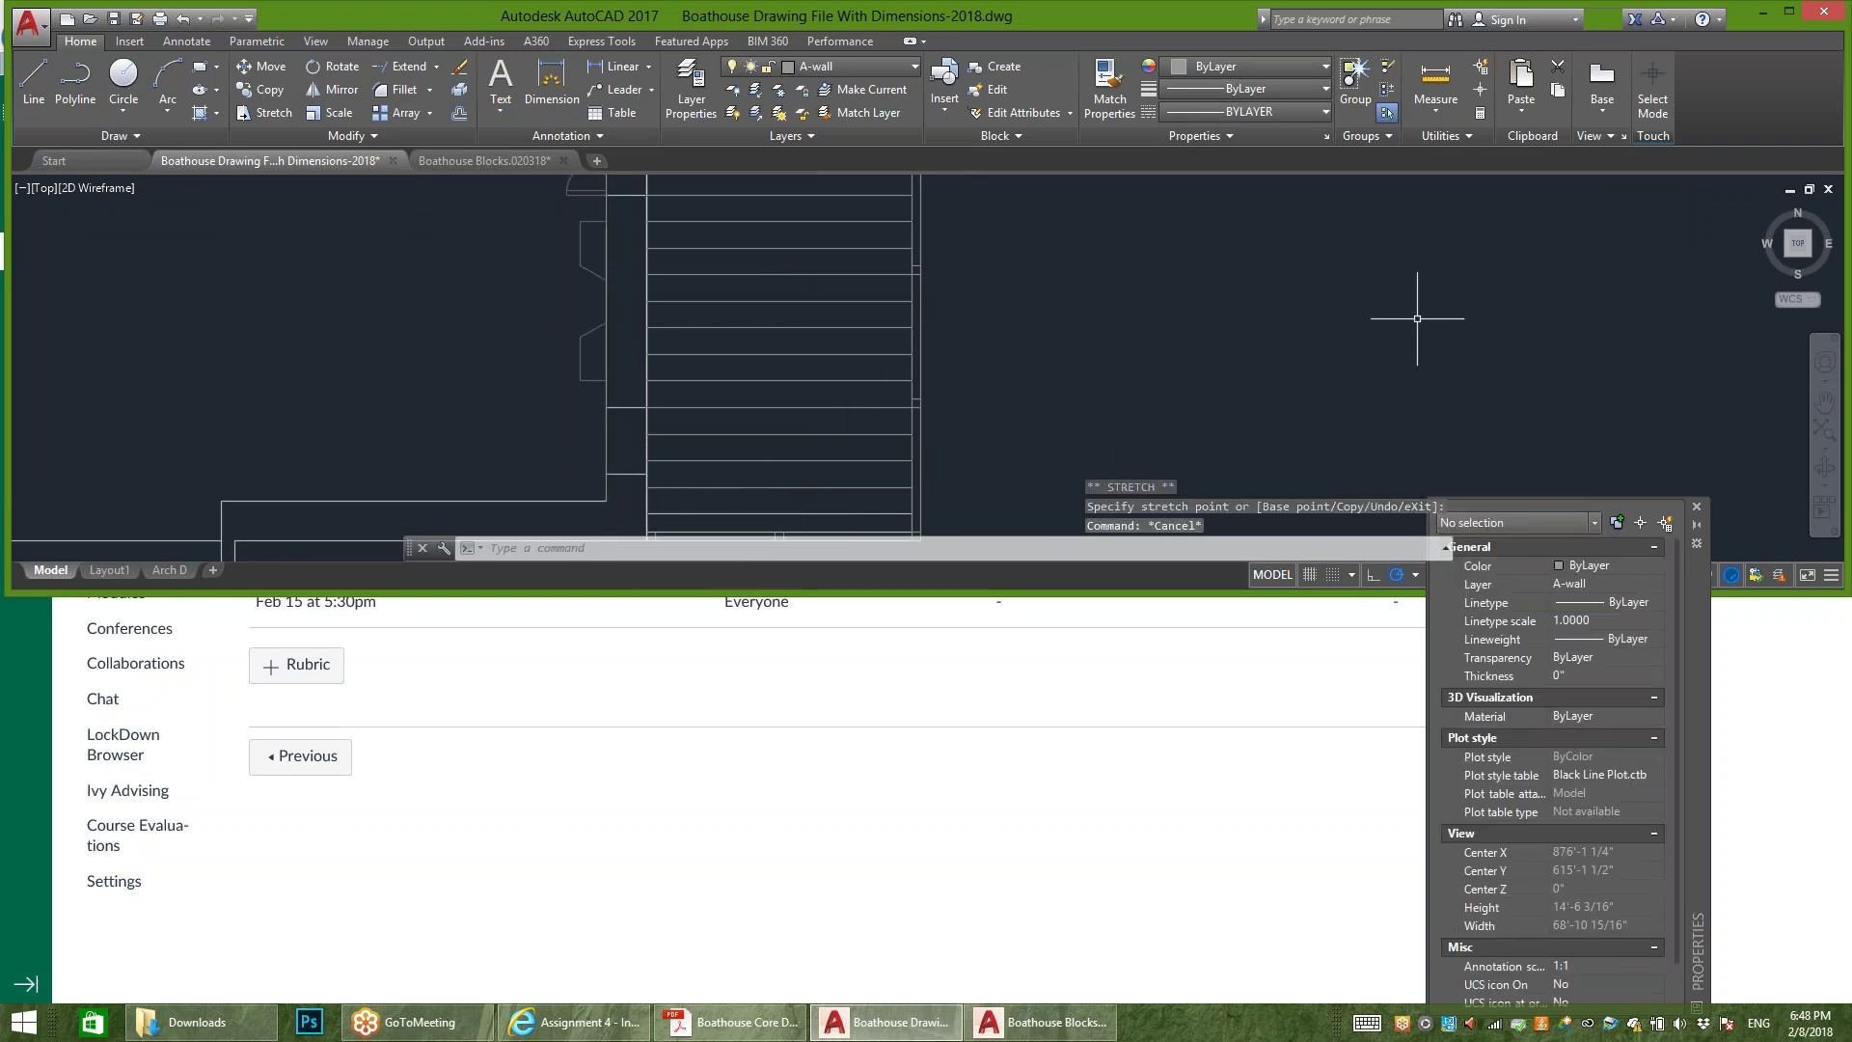
pyautogui.scroll(-4, 1336, 319)
pyautogui.moveTo(1213, 275)
pyautogui.mouseDown(button='middle')
pyautogui.moveTo(1146, 275)
pyautogui.moveTo(1114, 312)
pyautogui.mouseUp(button='middle')
pyautogui.scroll(4, 1090, 308)
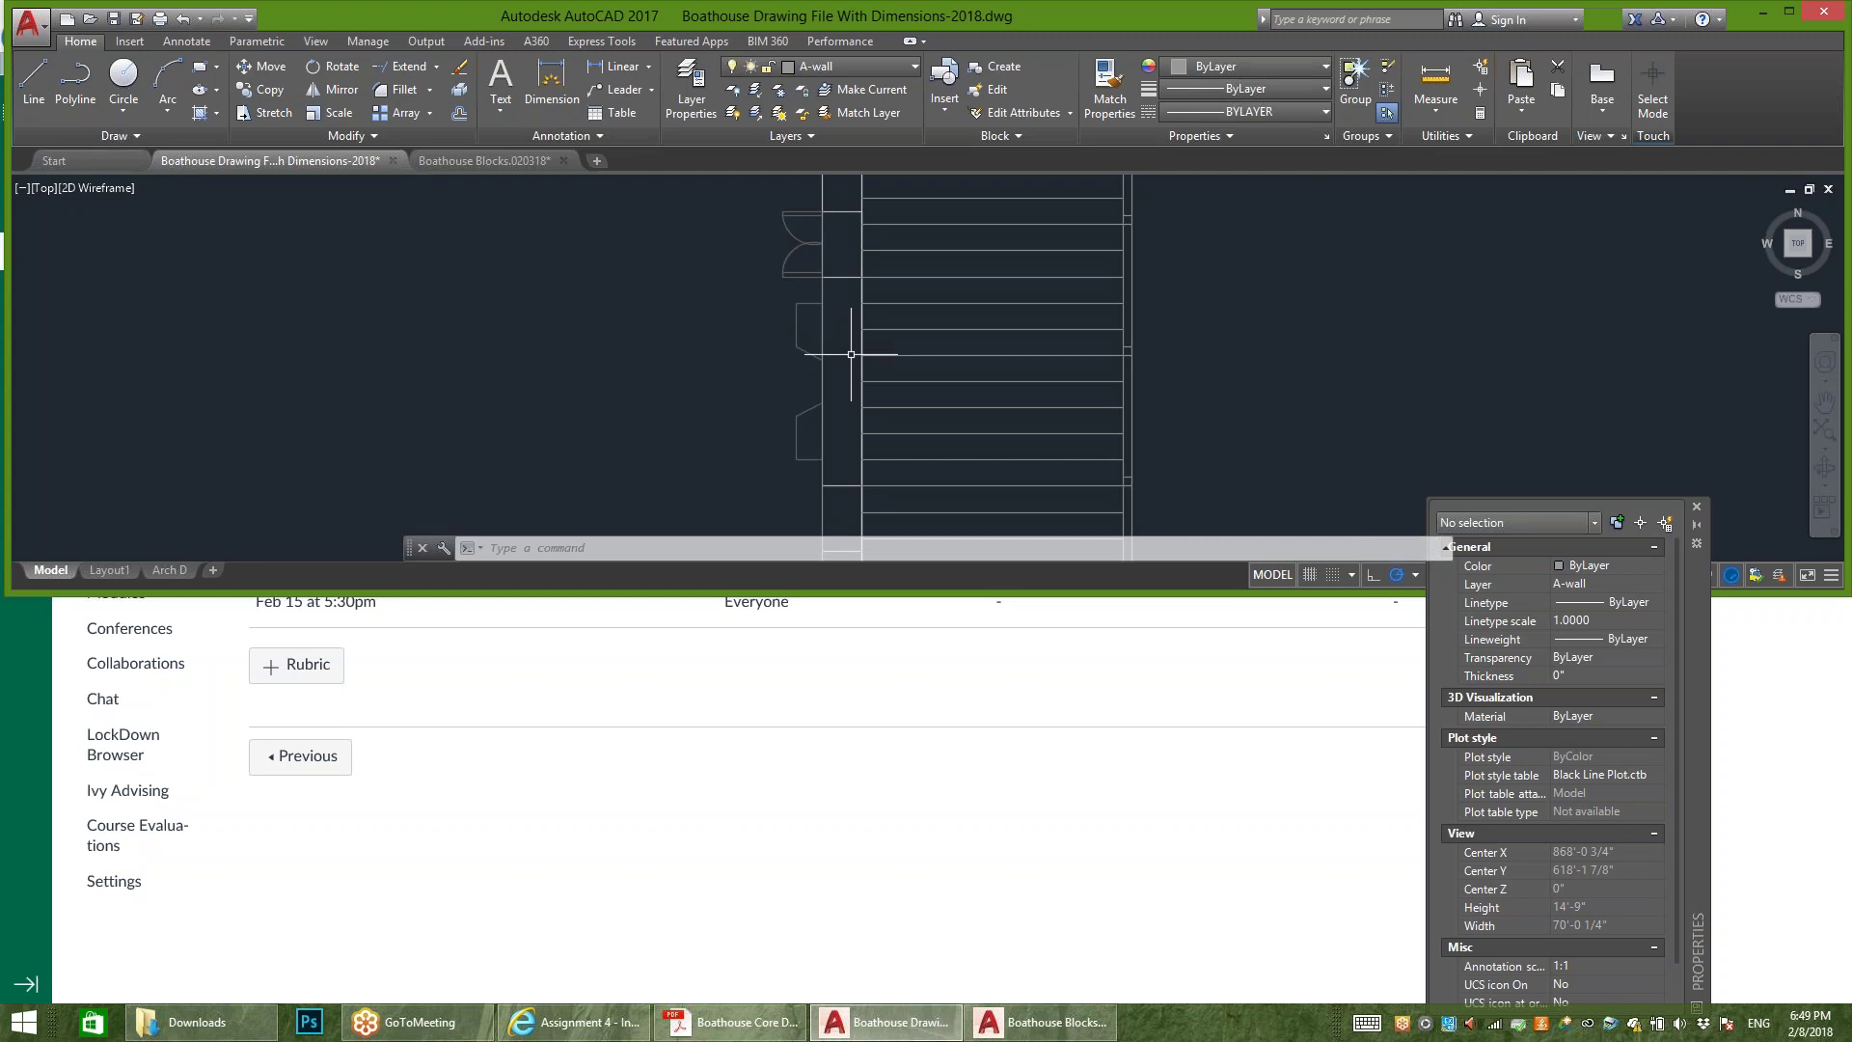
pyautogui.scroll(-4, 870, 356)
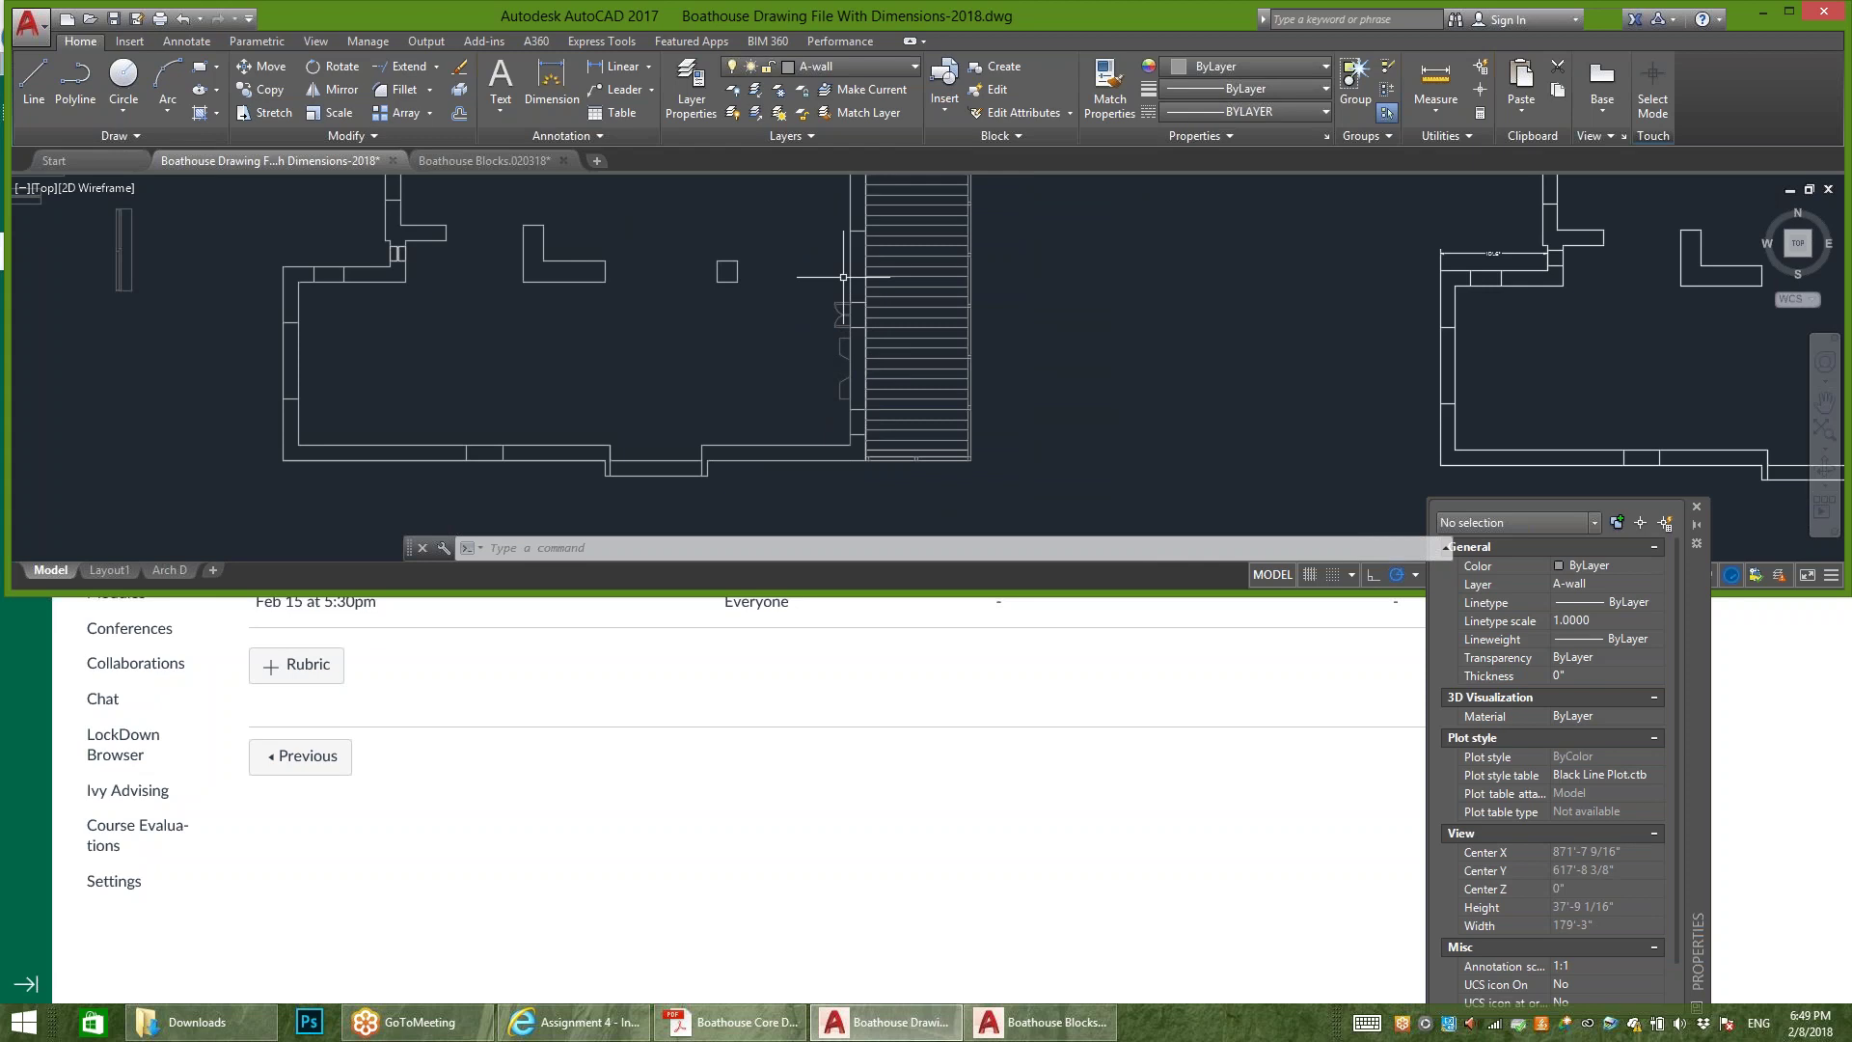
pyautogui.click(844, 277)
pyautogui.click(793, 422)
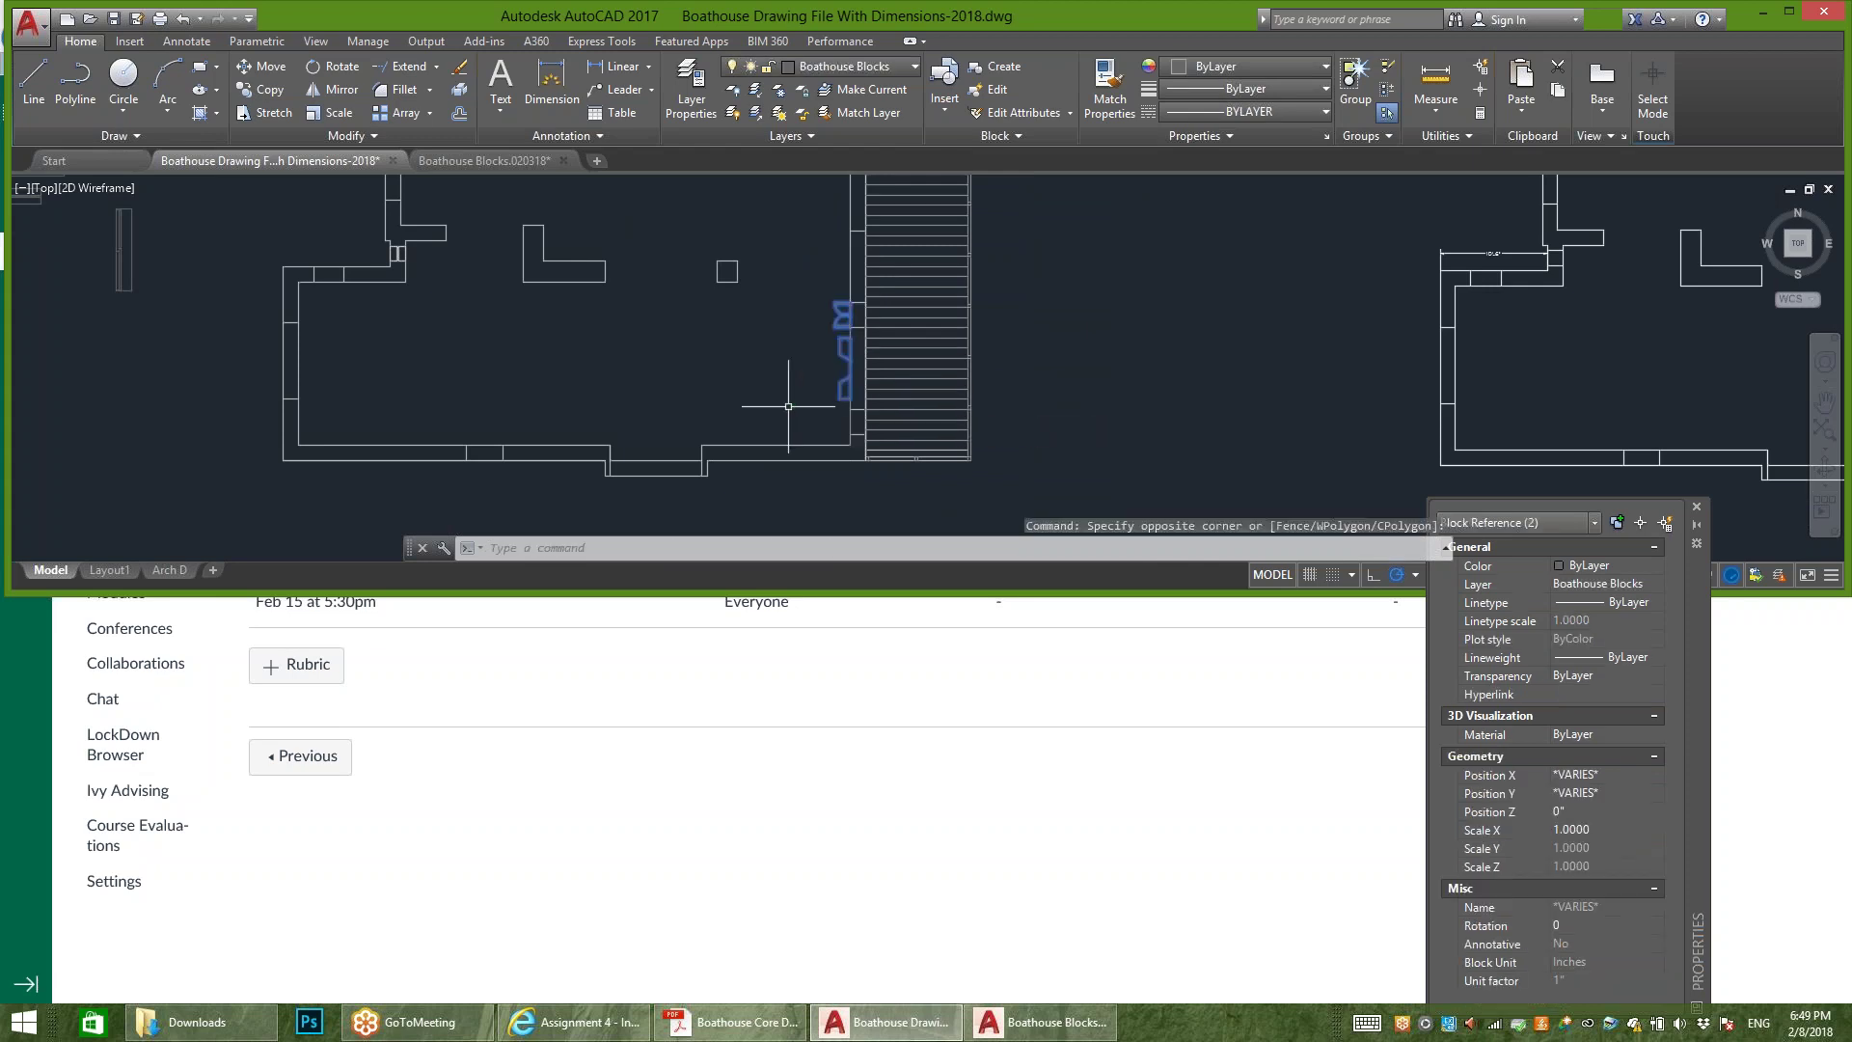
pyautogui.click(994, 89)
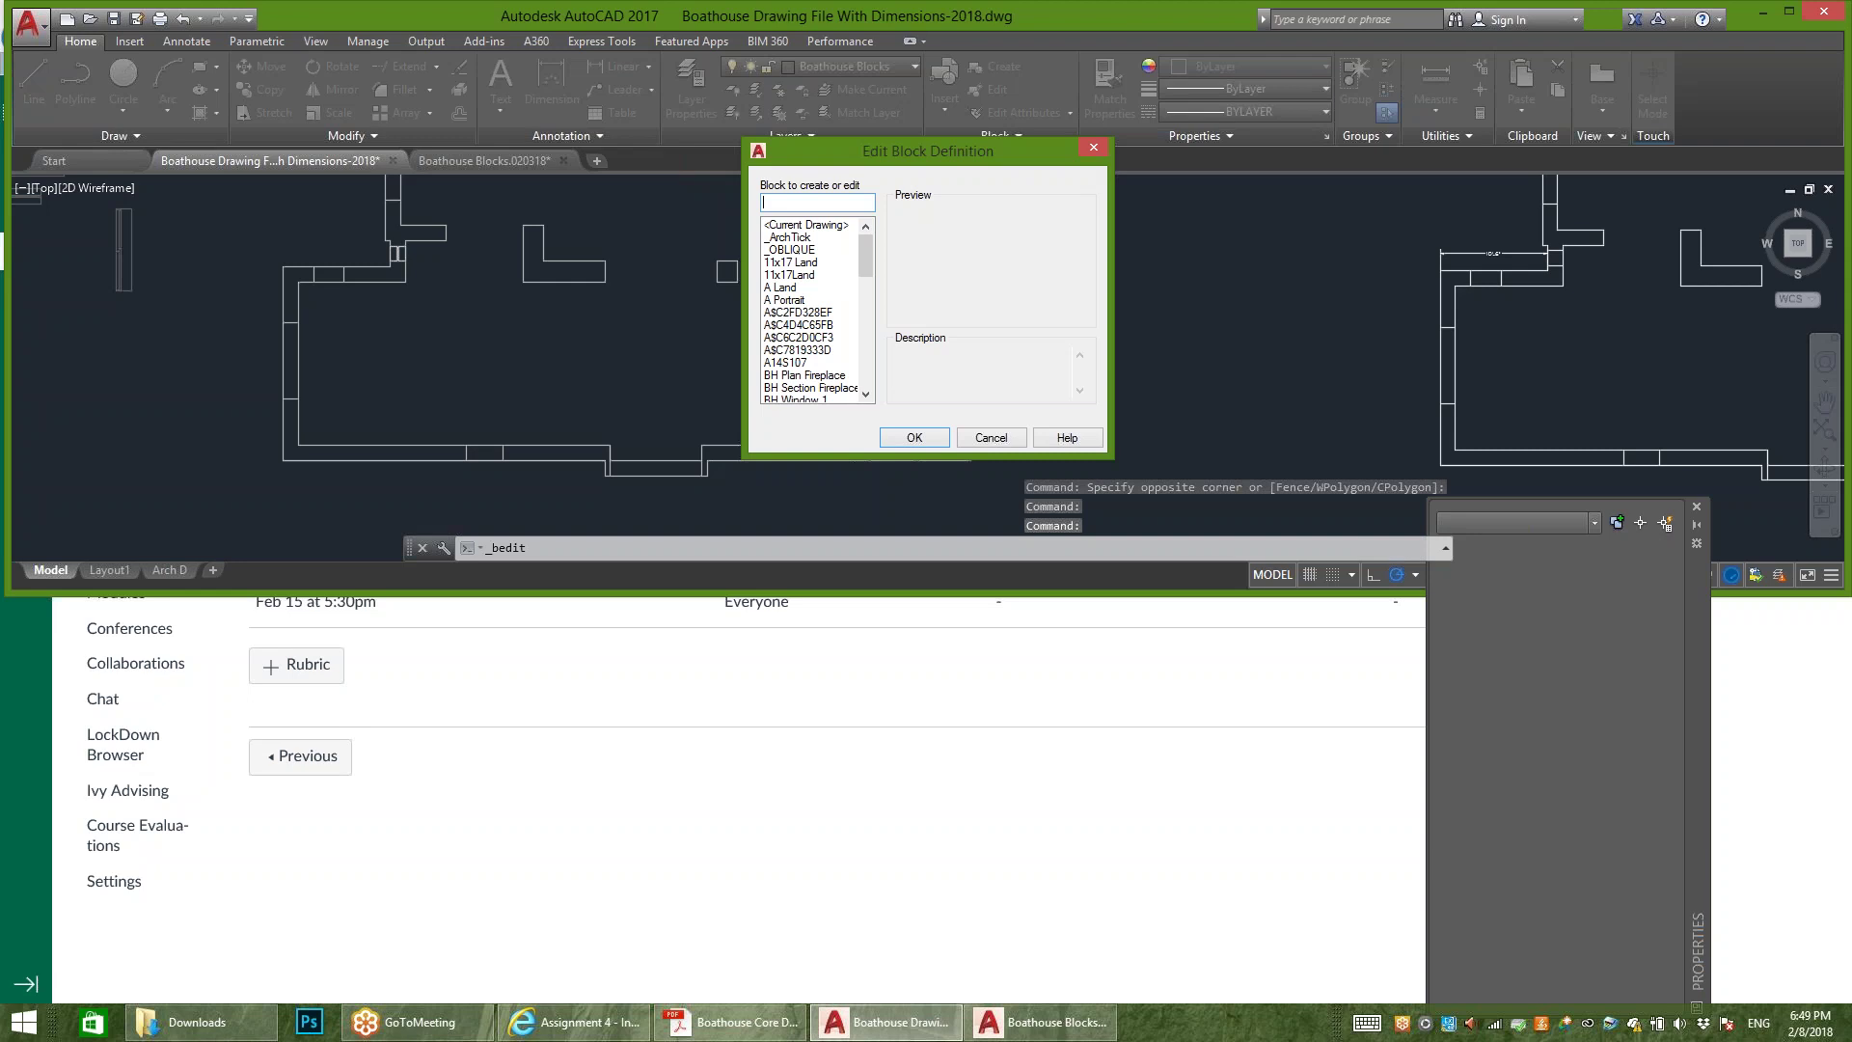
pyautogui.click(1094, 147)
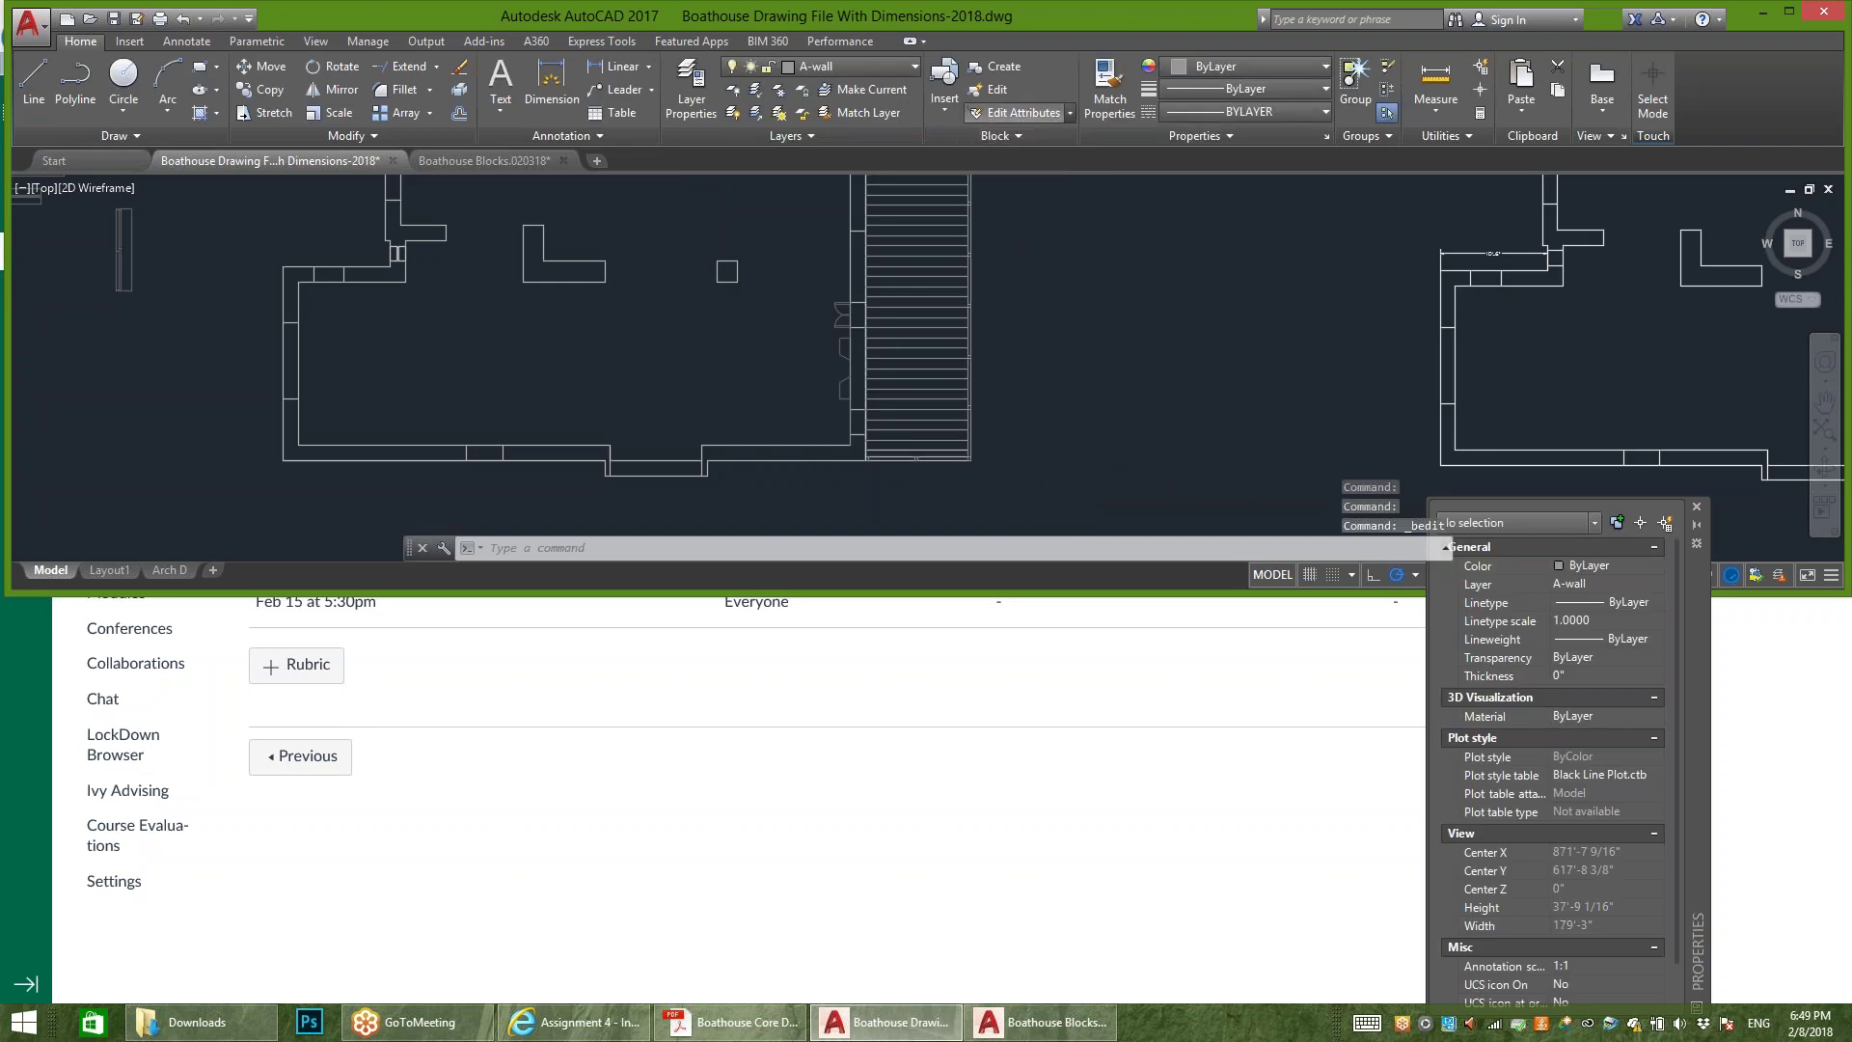
pyautogui.click(1070, 113)
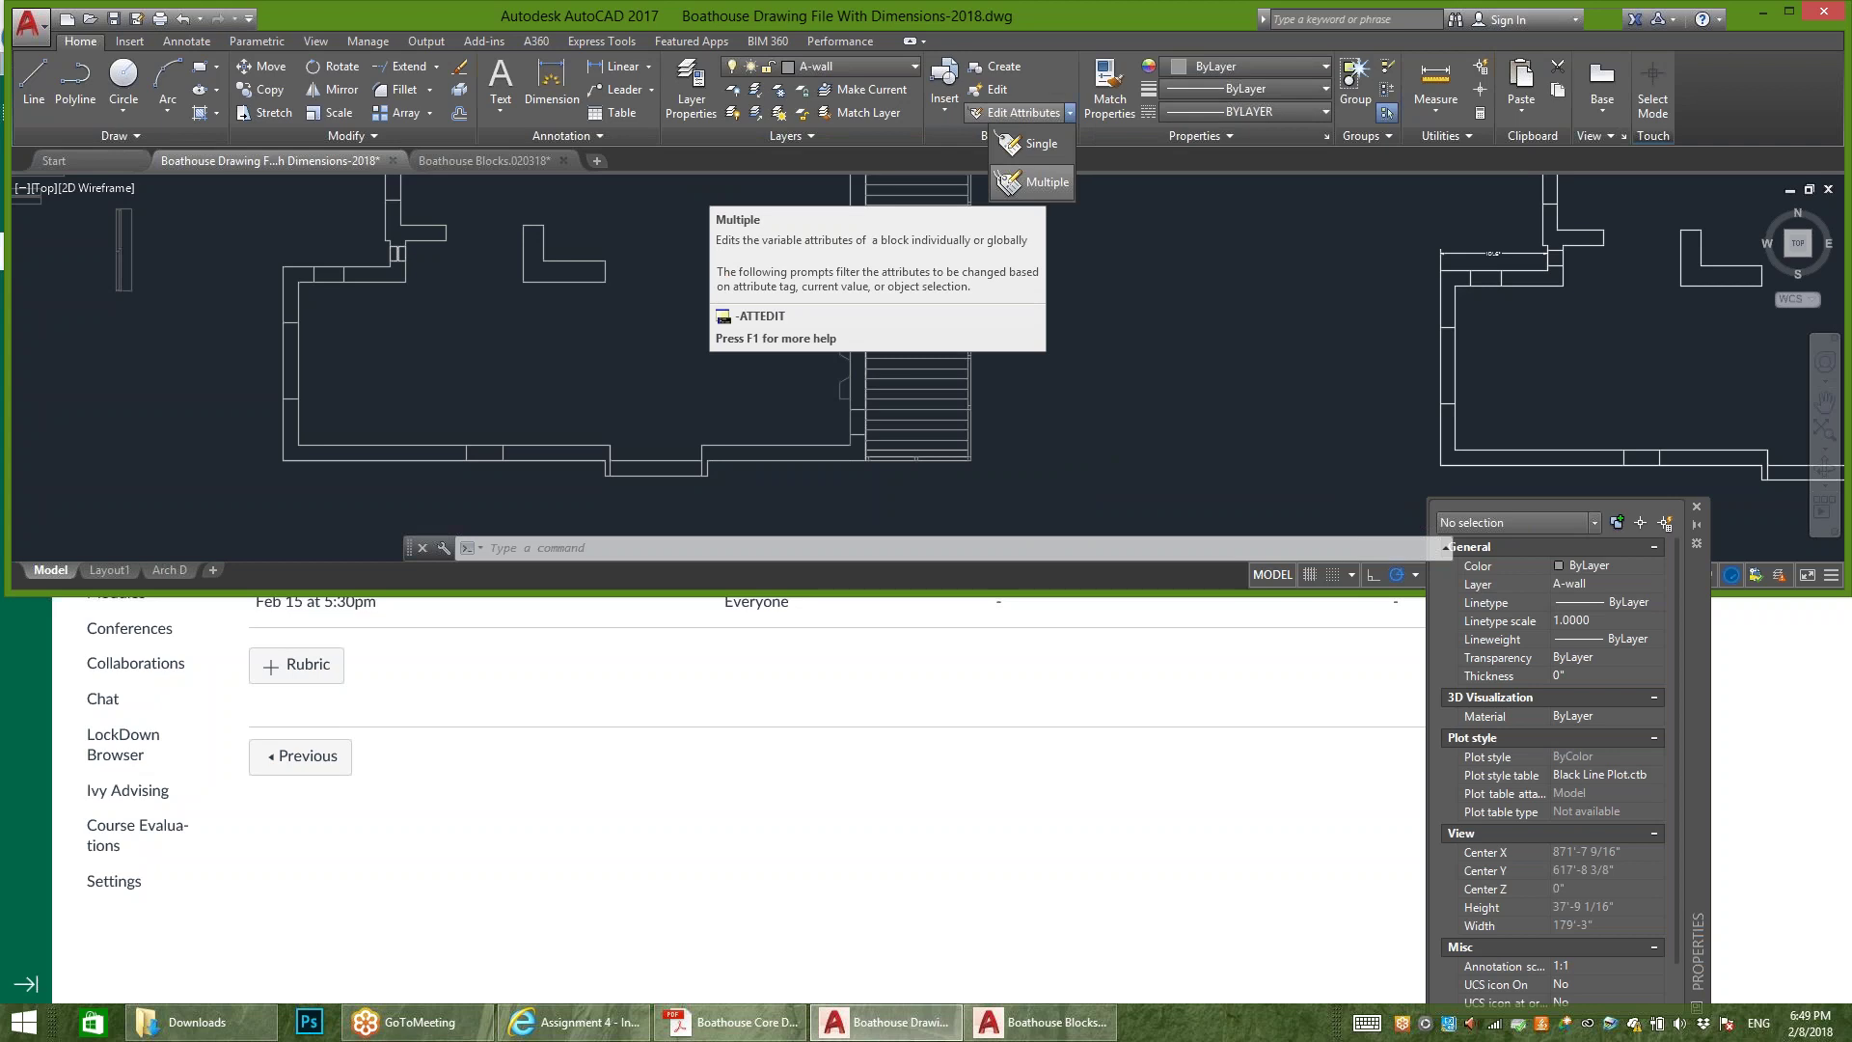
pyautogui.click(1033, 183)
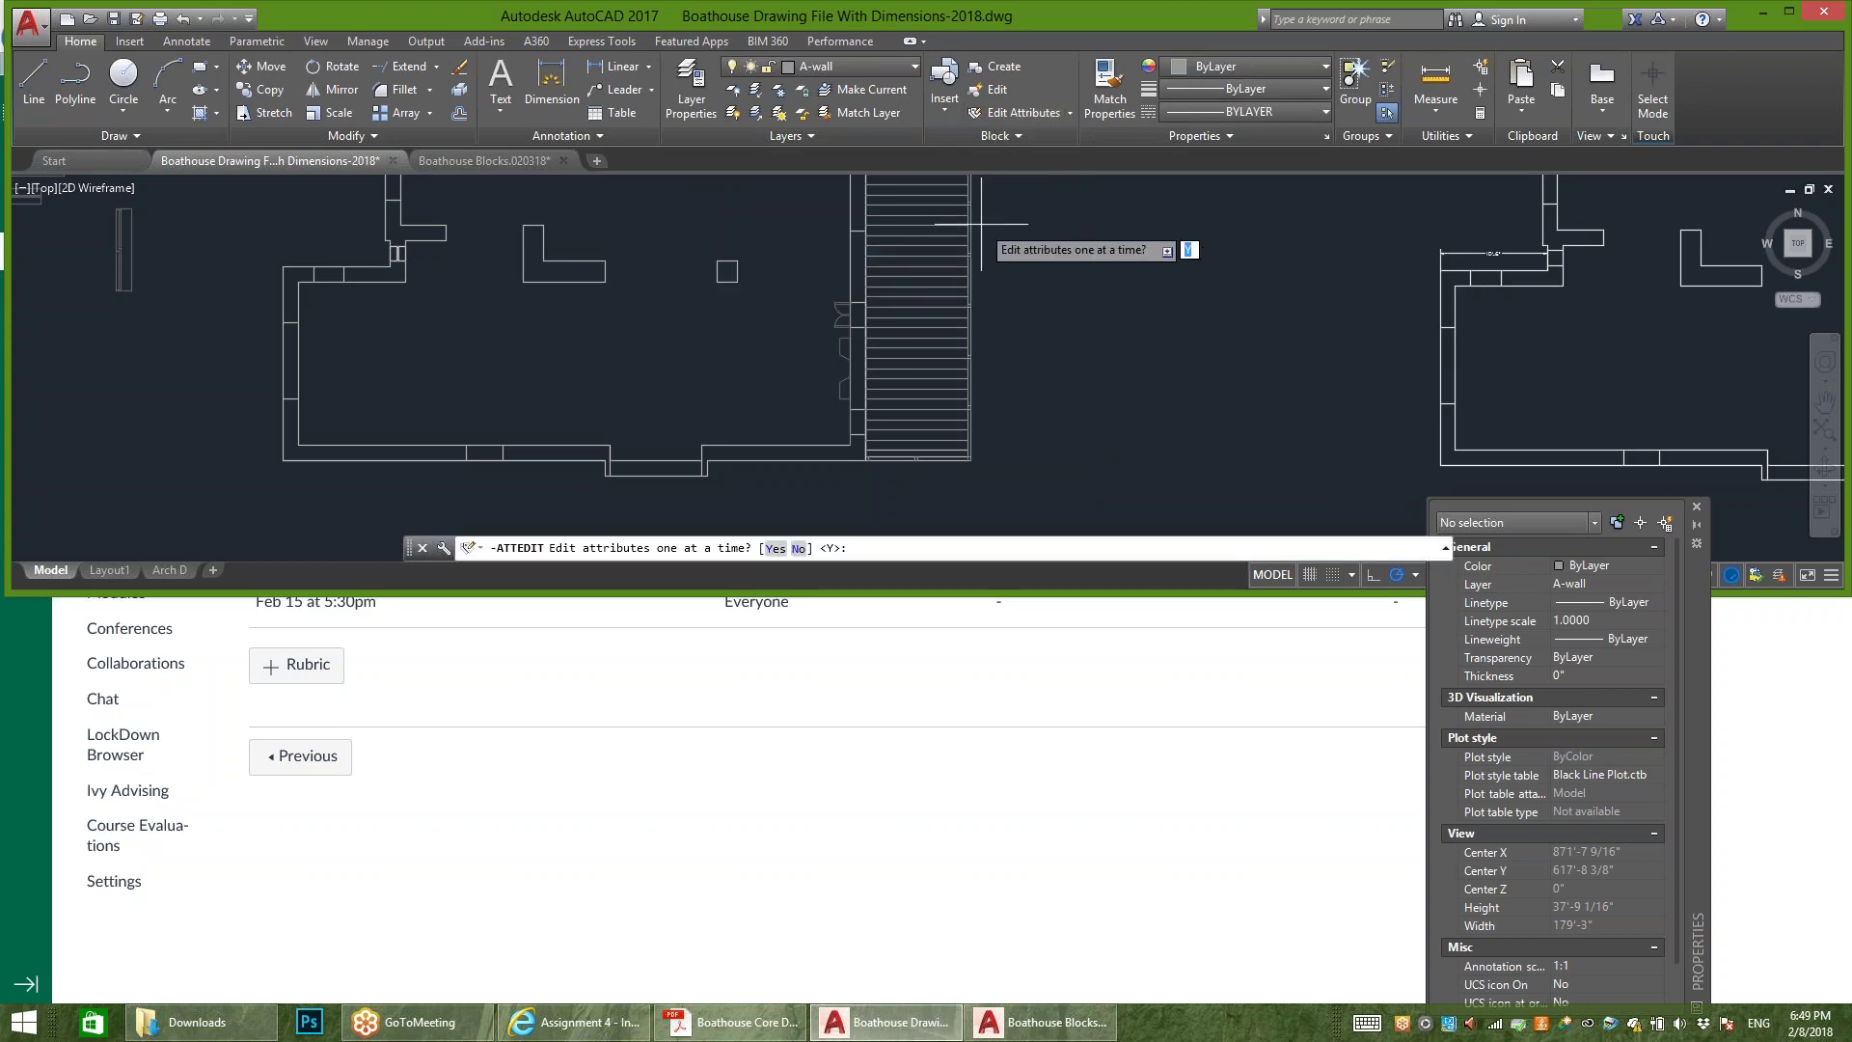
pyautogui.press('Escape')
pyautogui.press('Escape')
pyautogui.press('Escape')
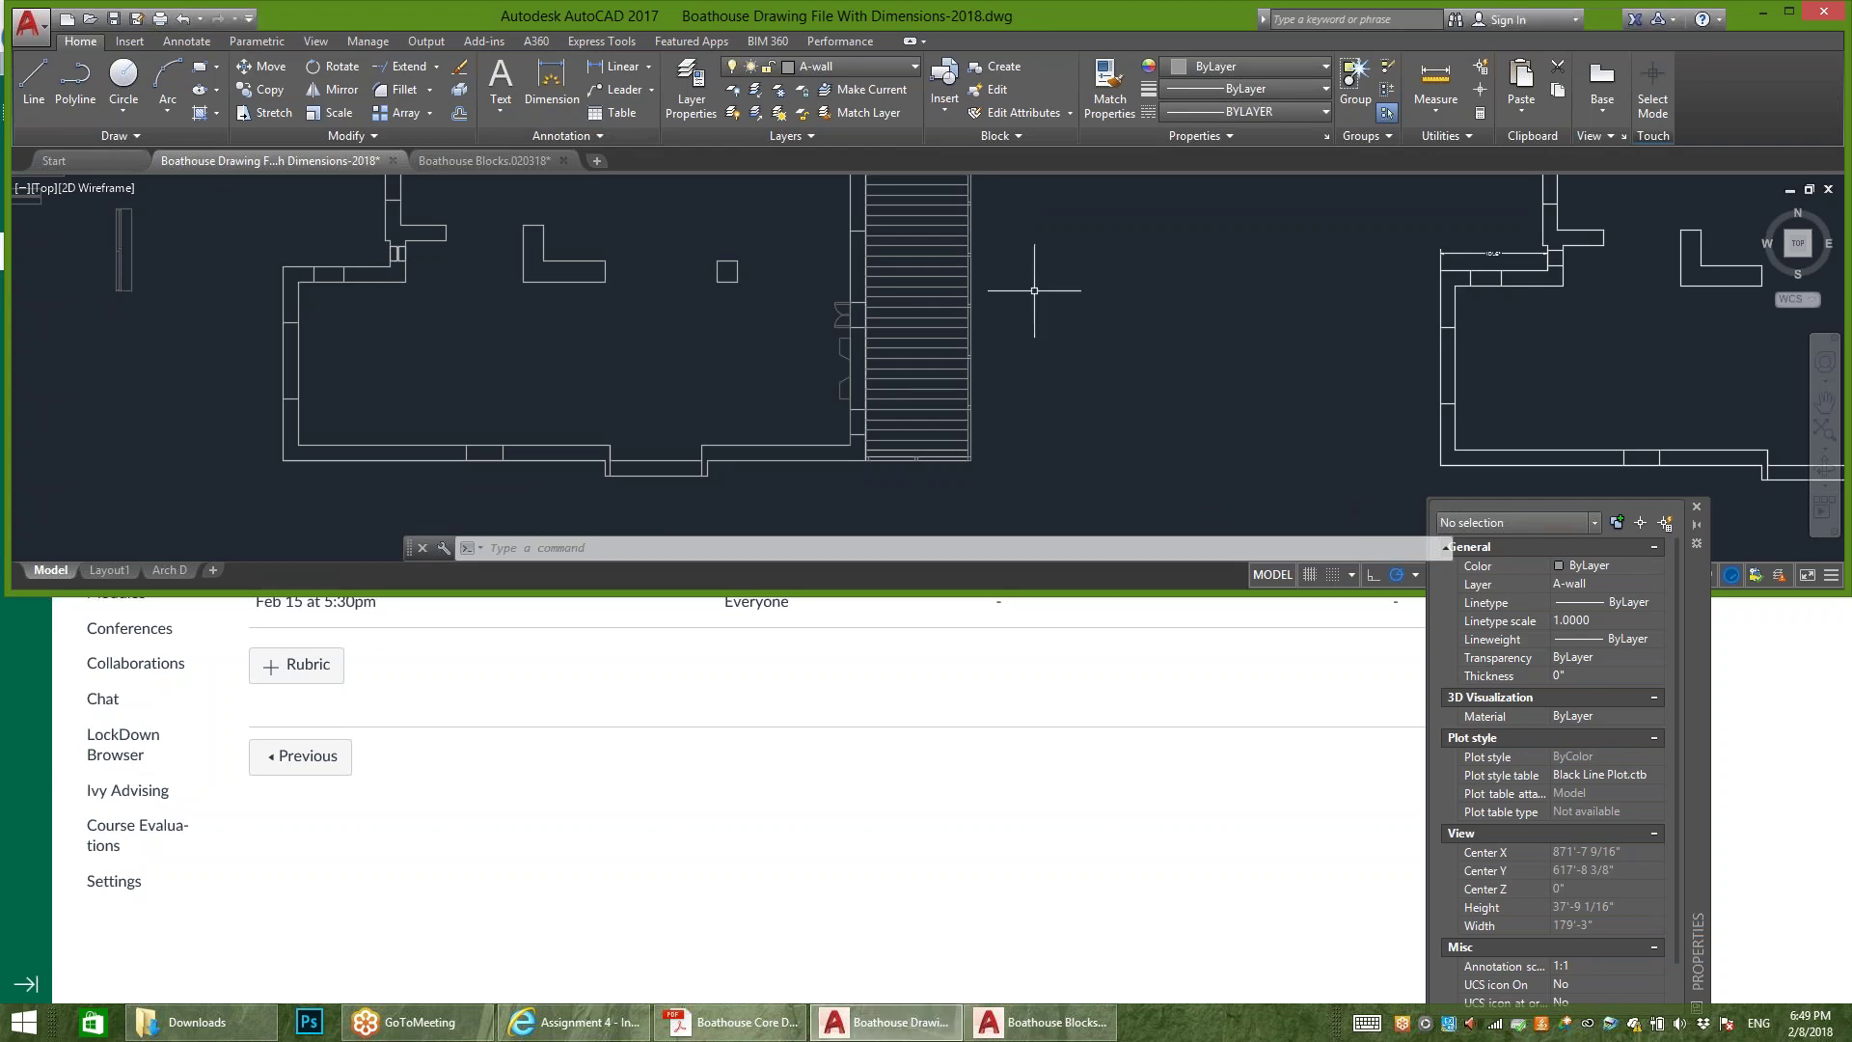
# Step: Maximize the drawing window and check the floor plan's doors, windows and fireplace against the Boathouse Core Drawing PDF
pyautogui.scroll(4, 762, 291)
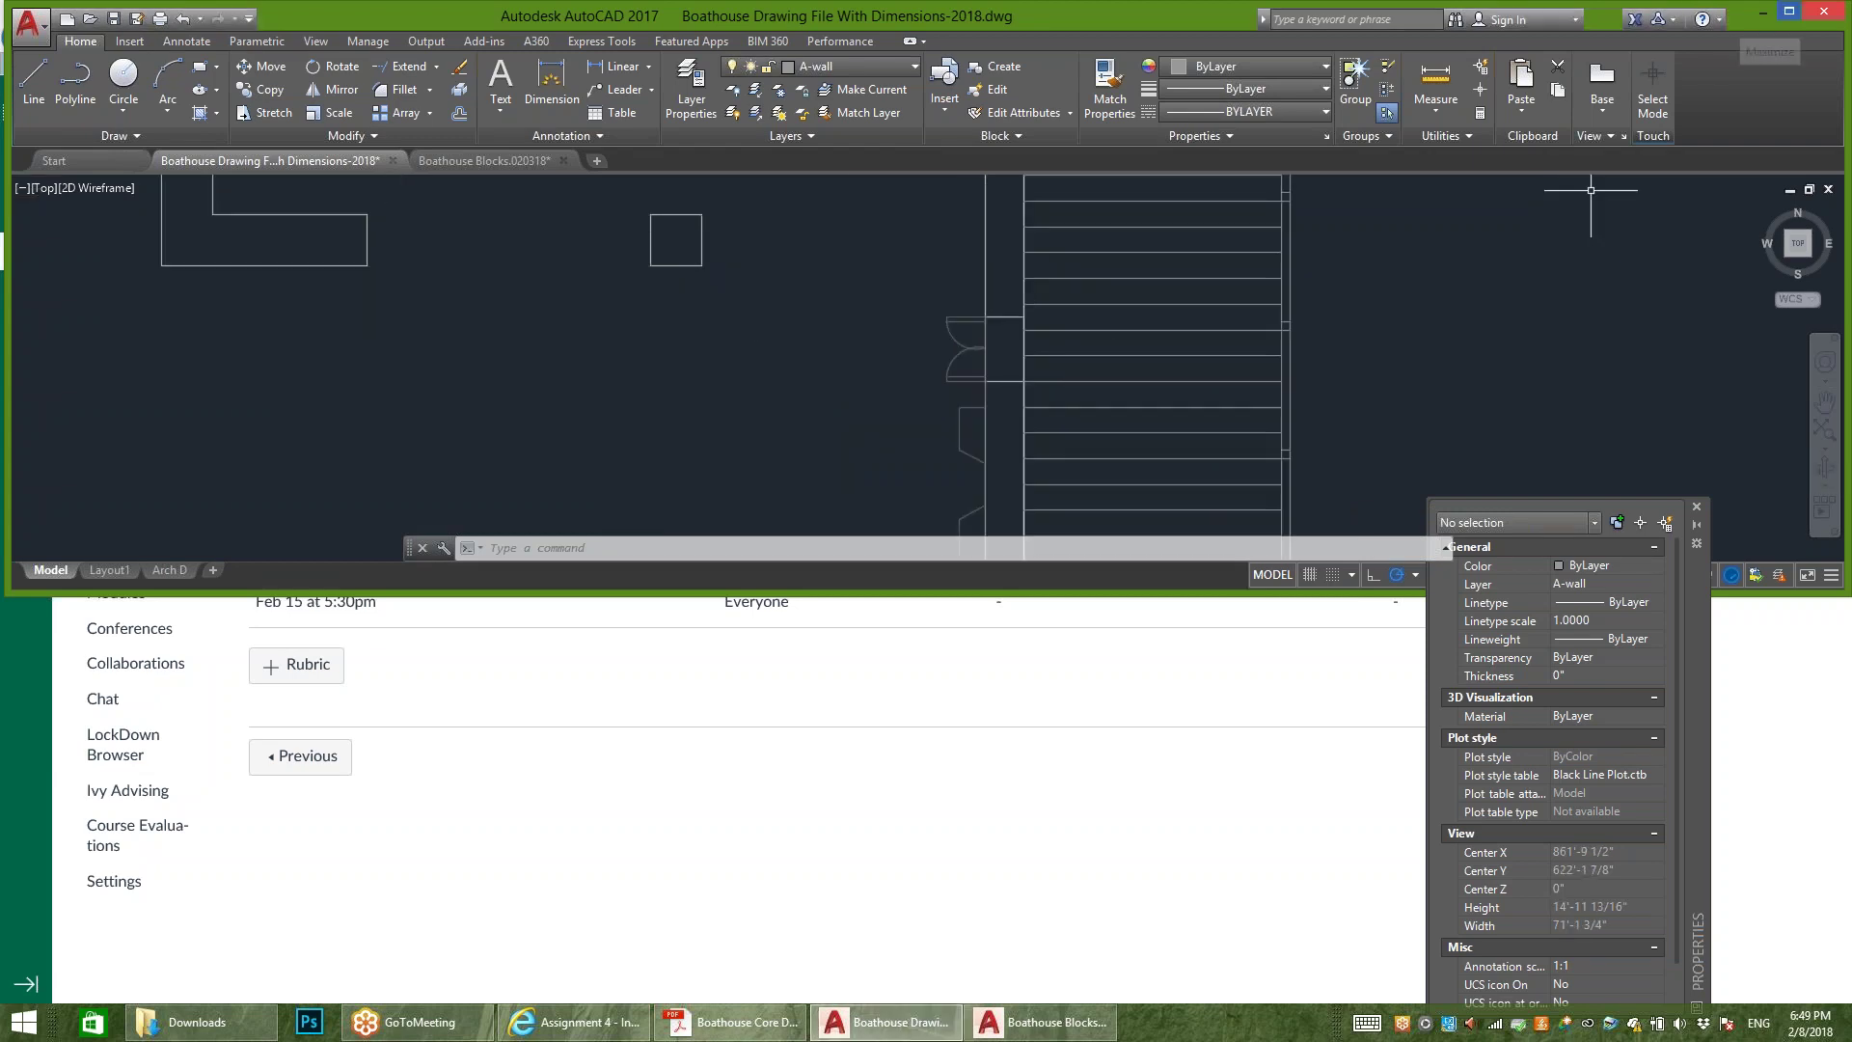
pyautogui.click(1790, 11)
pyautogui.scroll(-4, 974, 617)
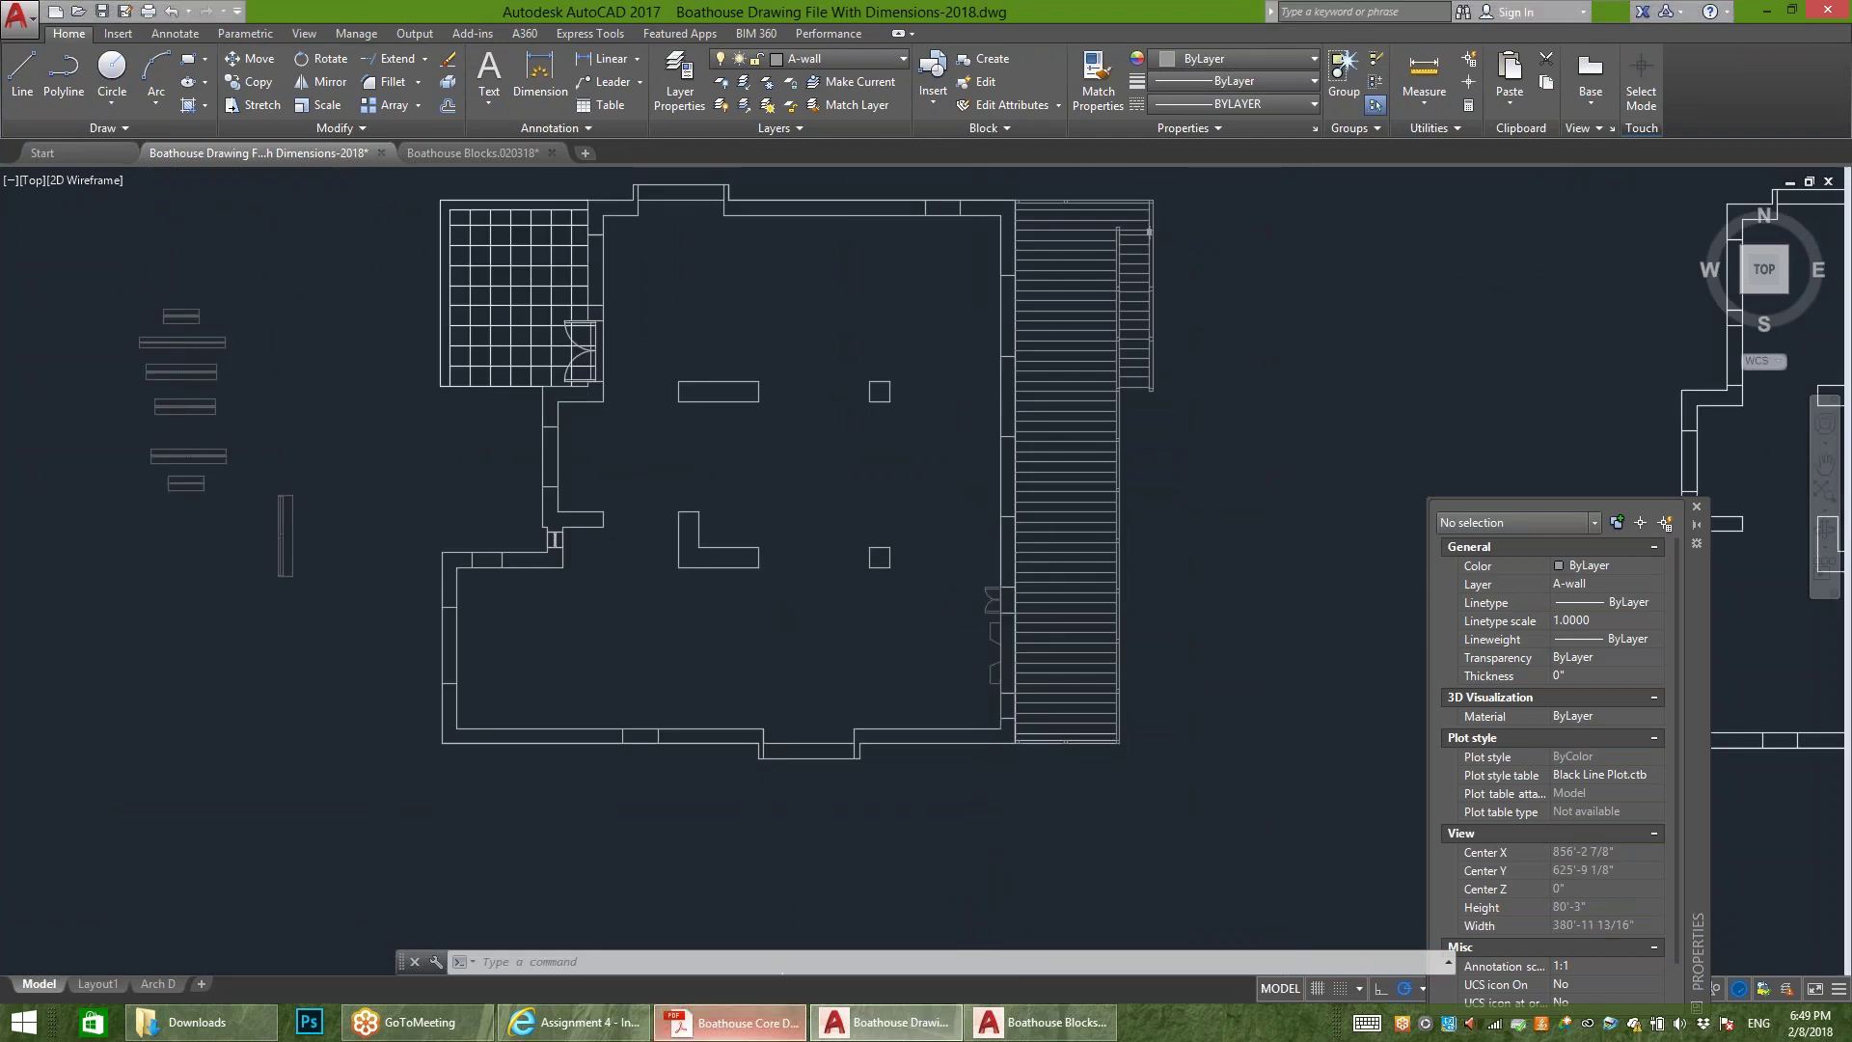
pyautogui.click(730, 1022)
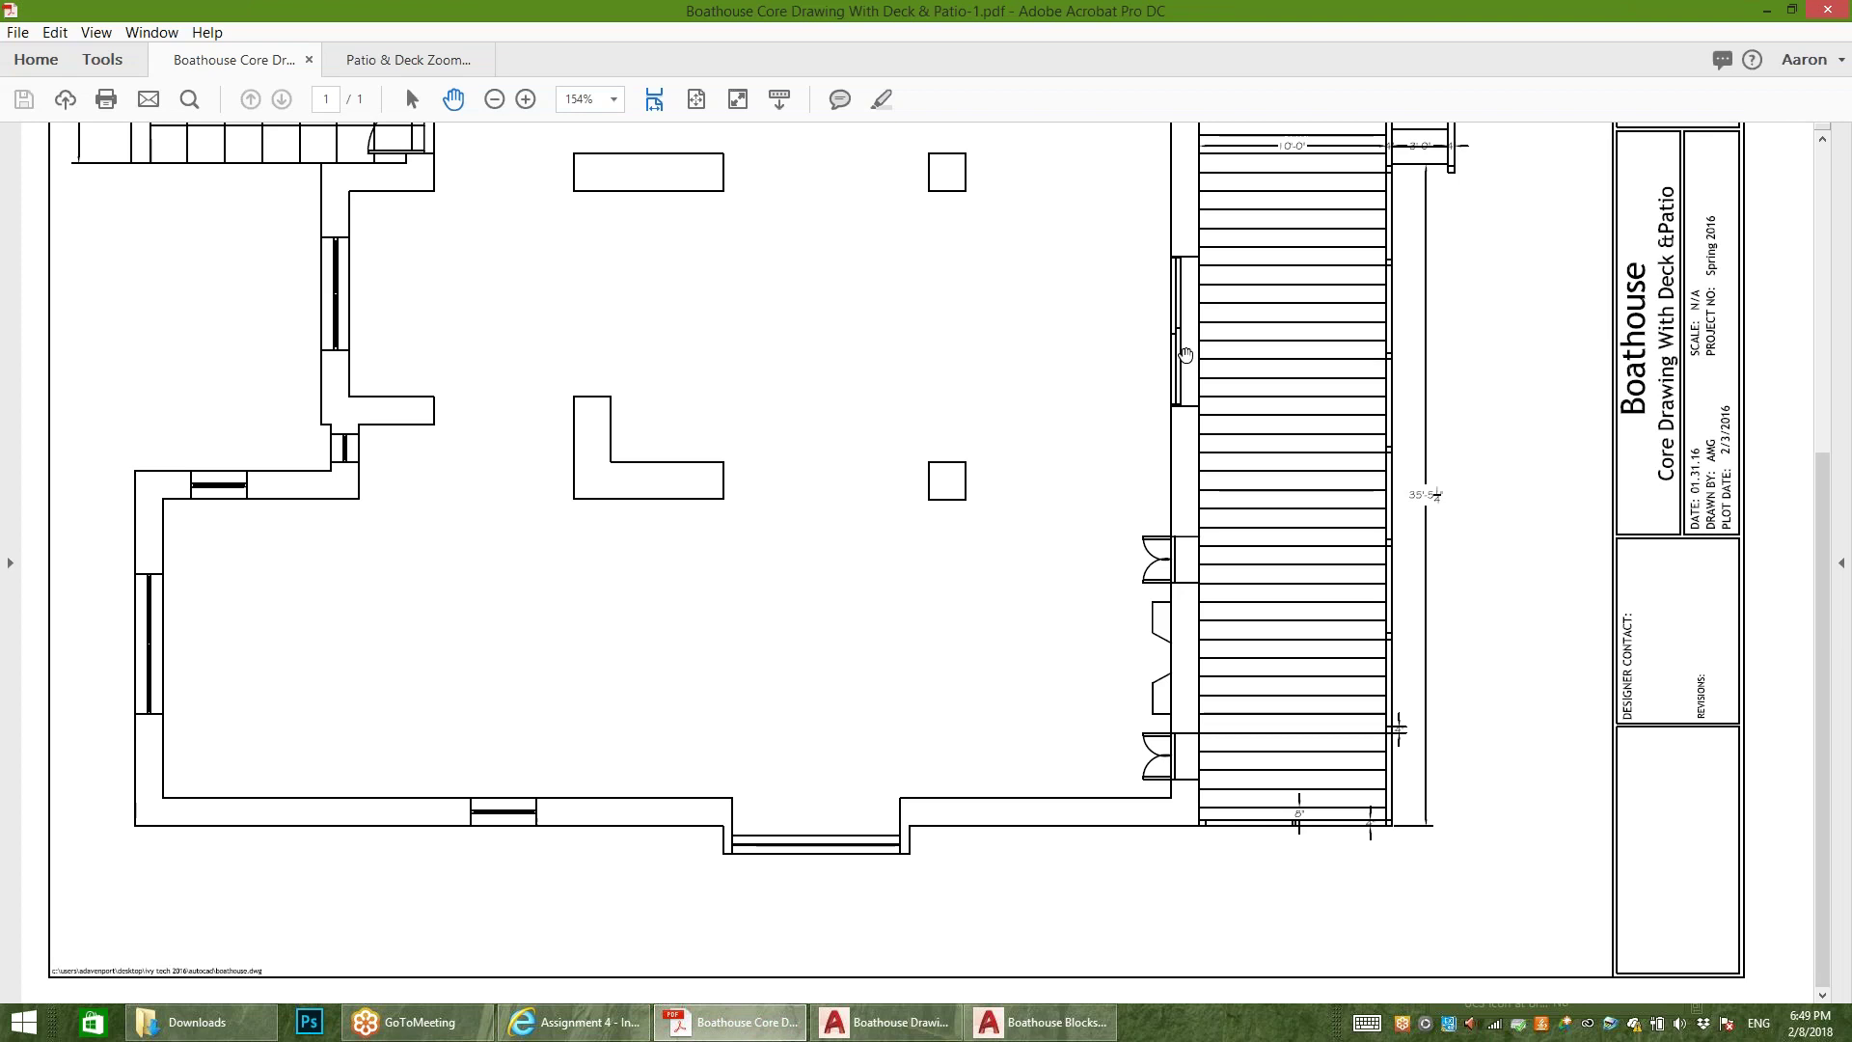
pyautogui.scroll(5, 1177, 319)
pyautogui.scroll(1, 1192, 325)
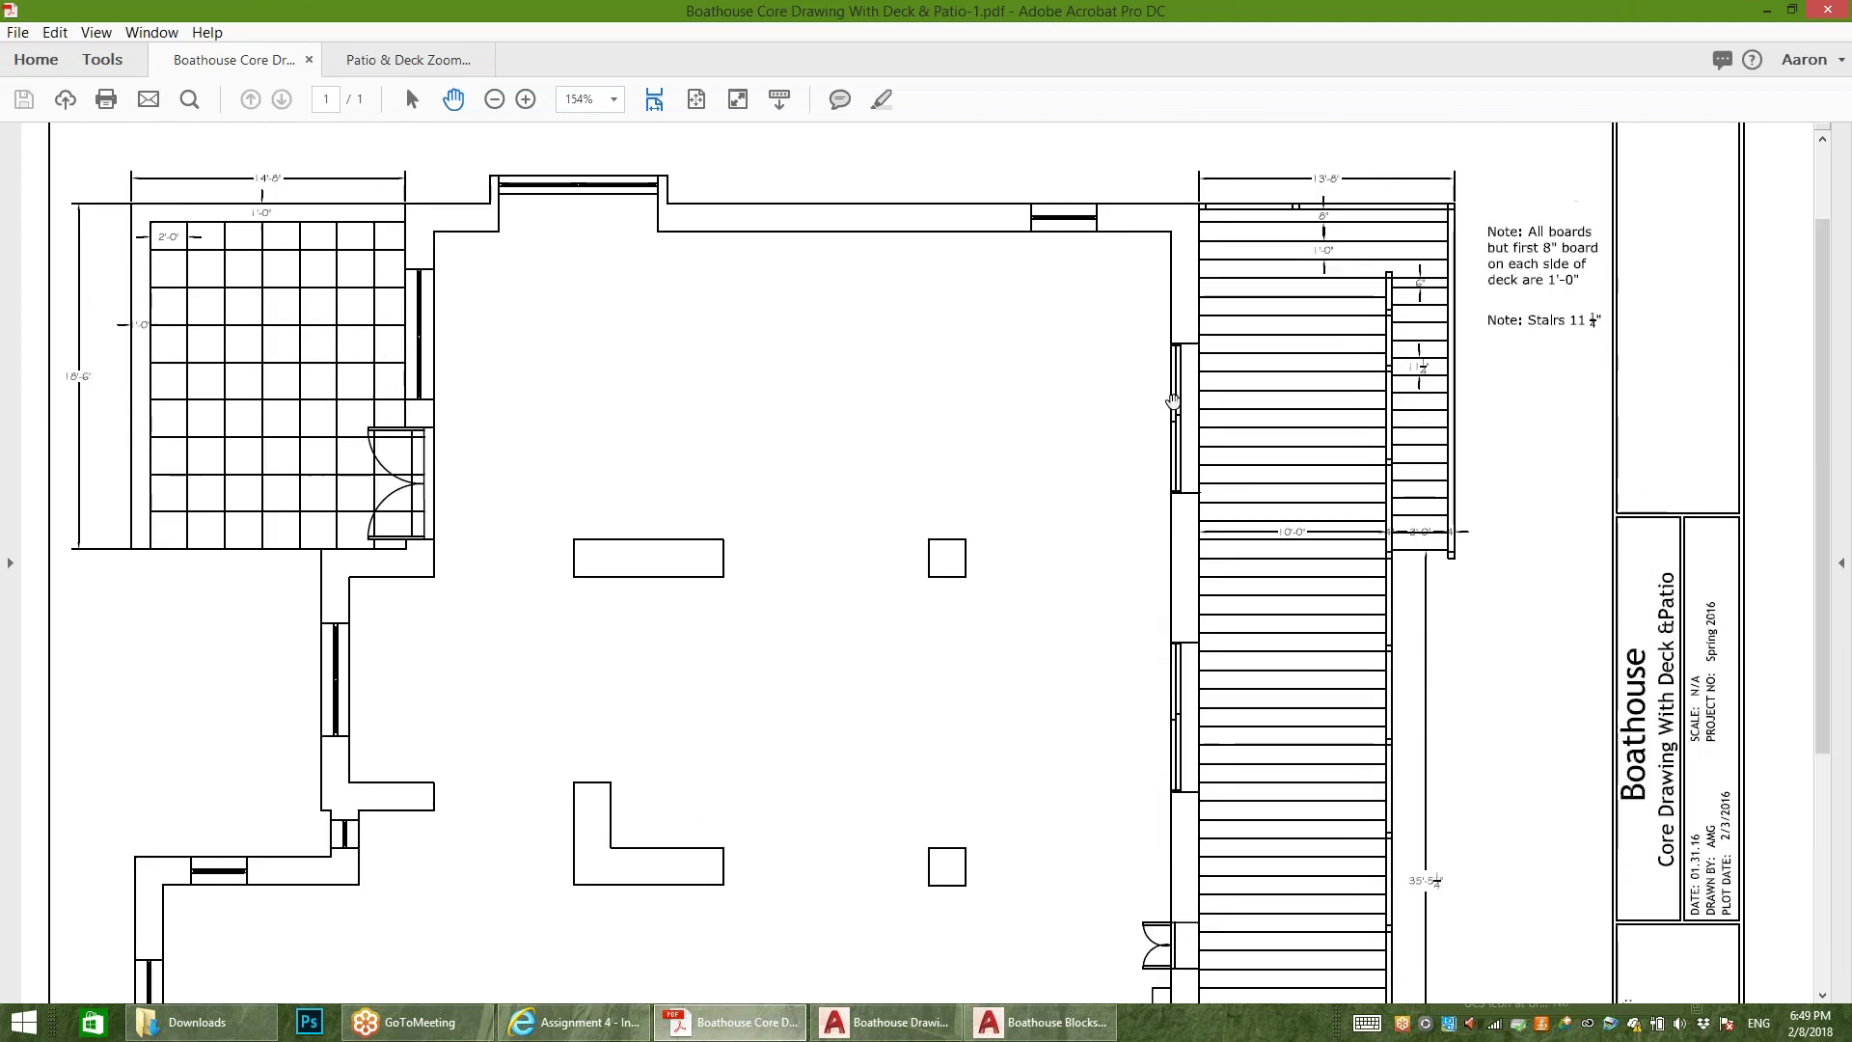
pyautogui.scroll(-5, 1106, 268)
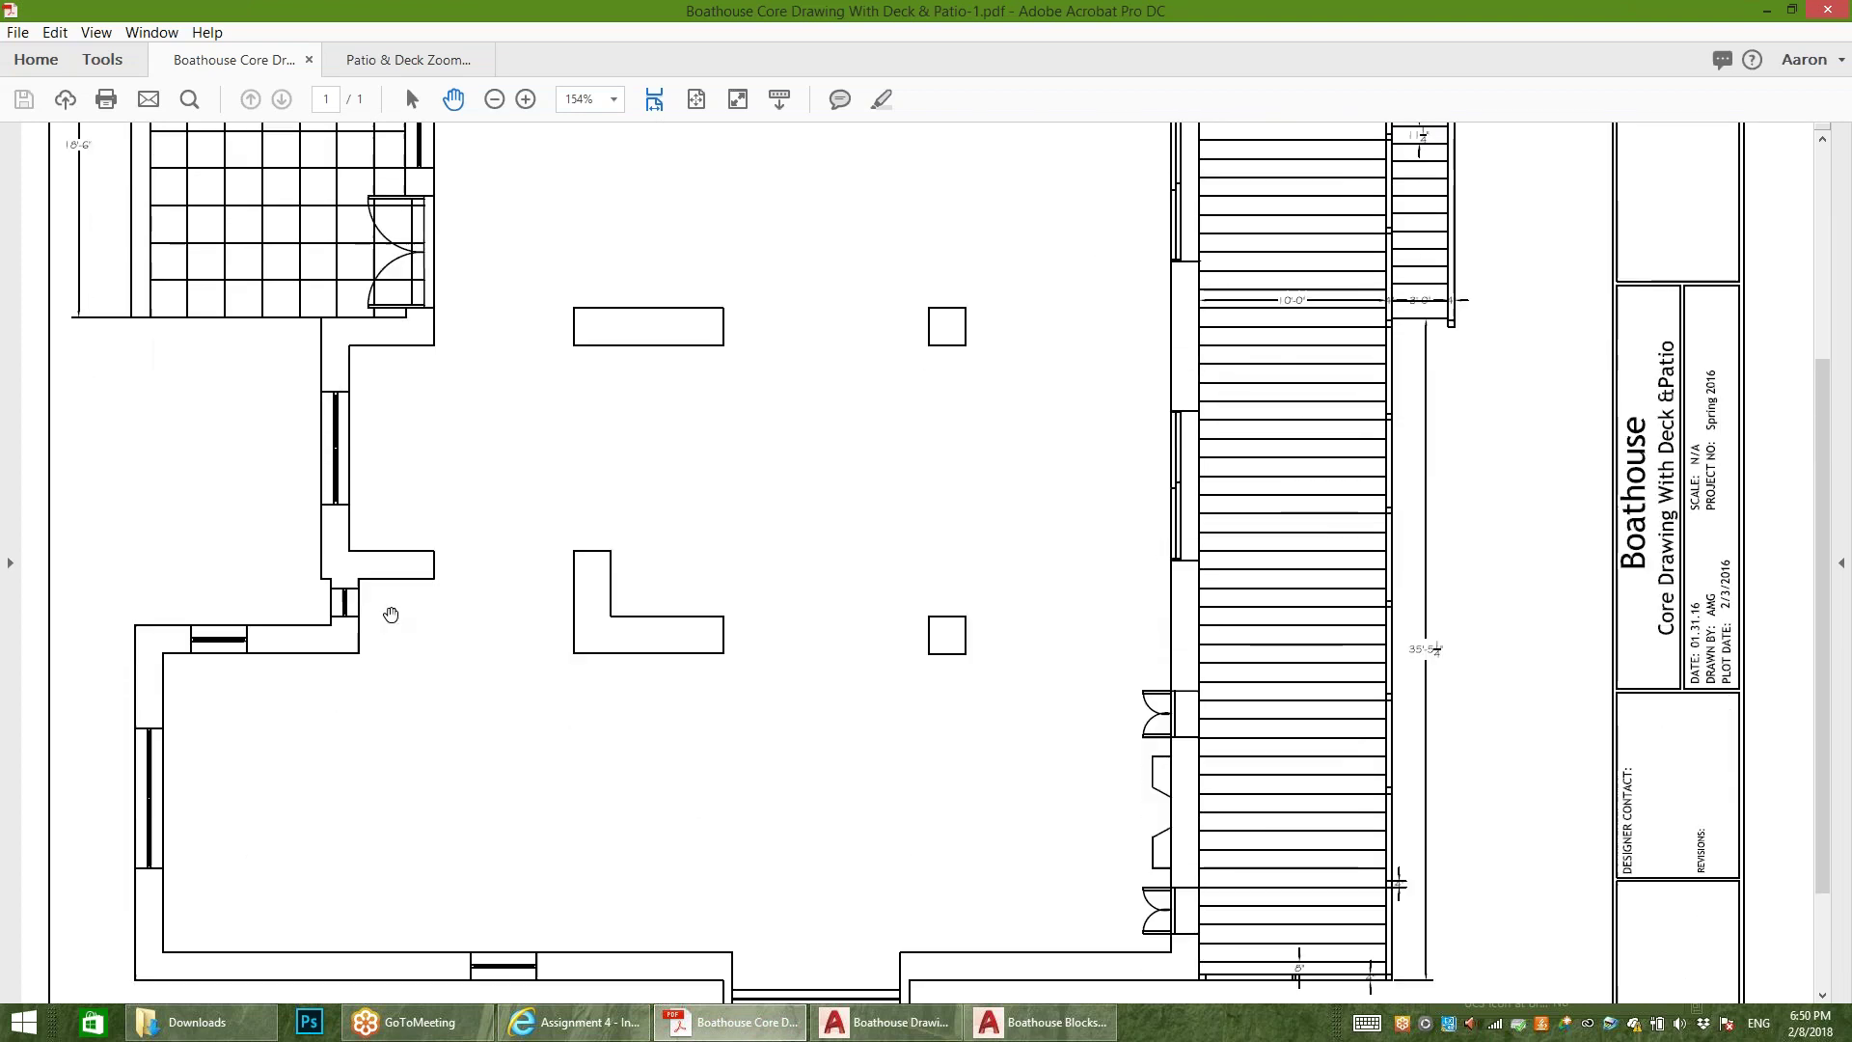
pyautogui.scroll(5, 878, 728)
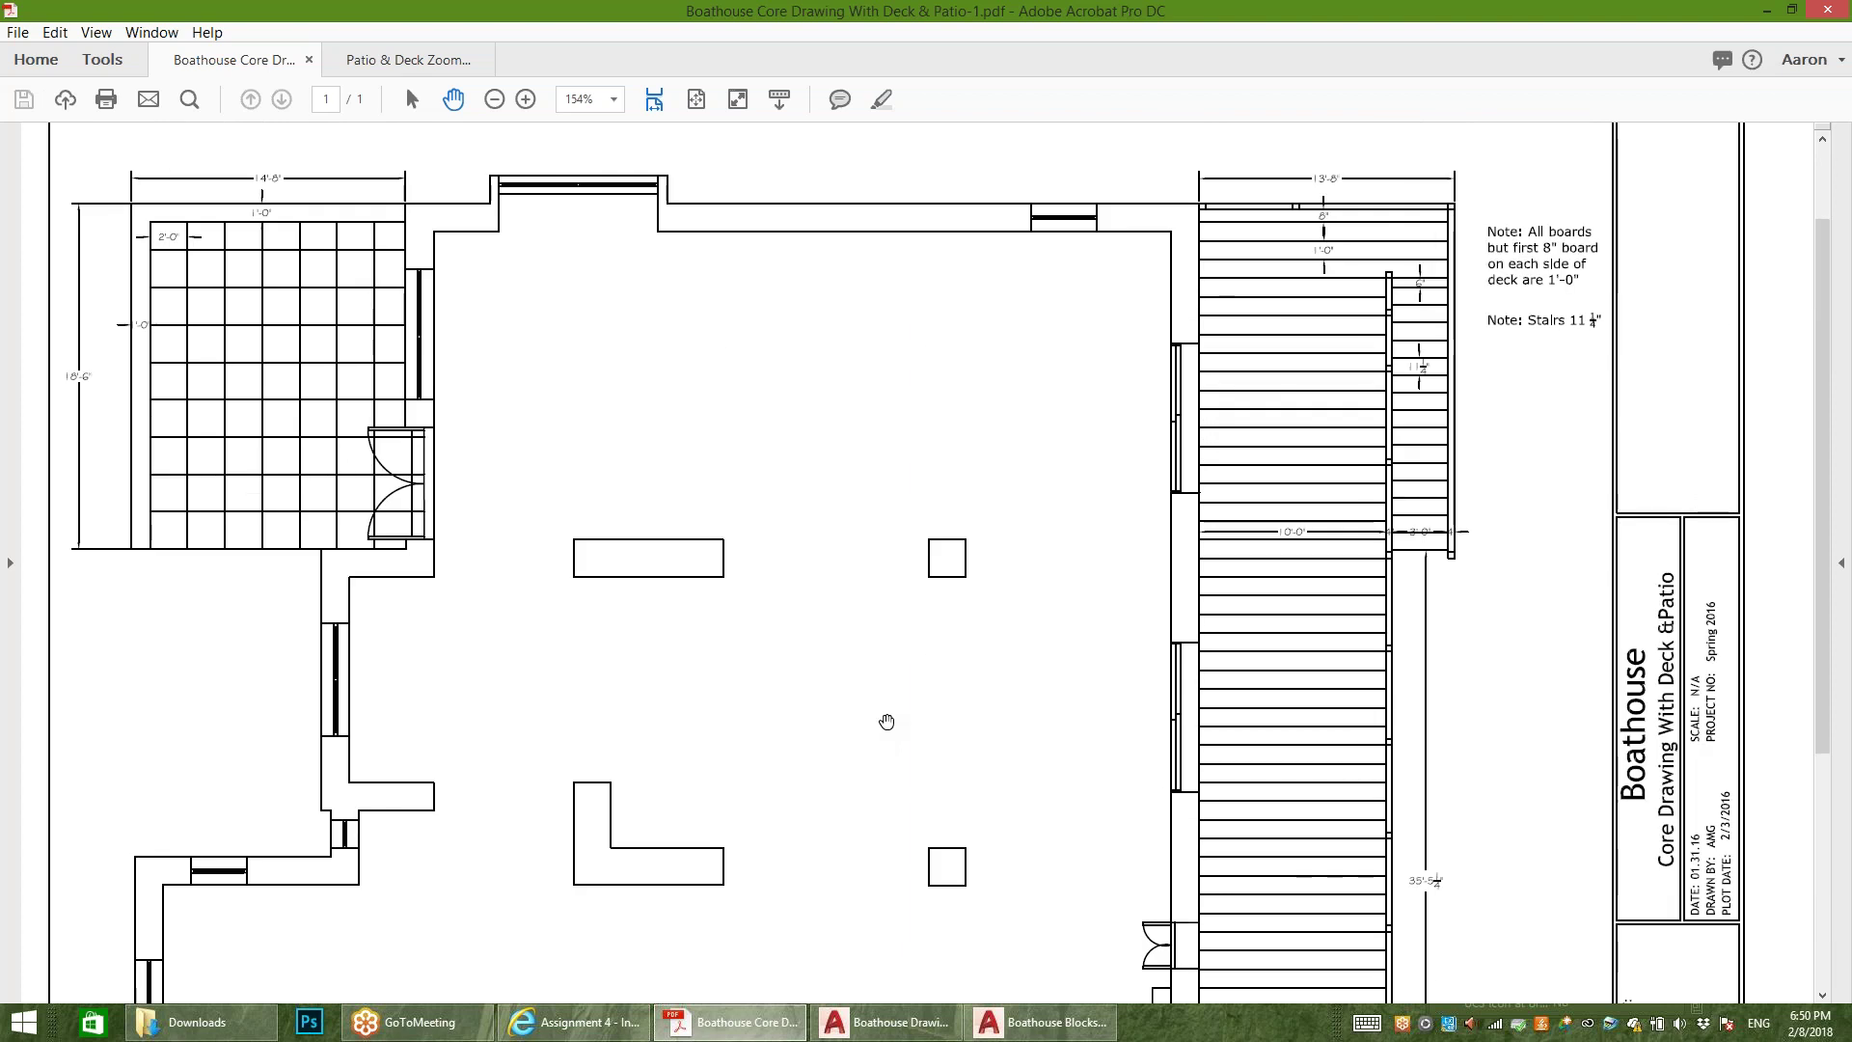
pyautogui.scroll(-1, 894, 709)
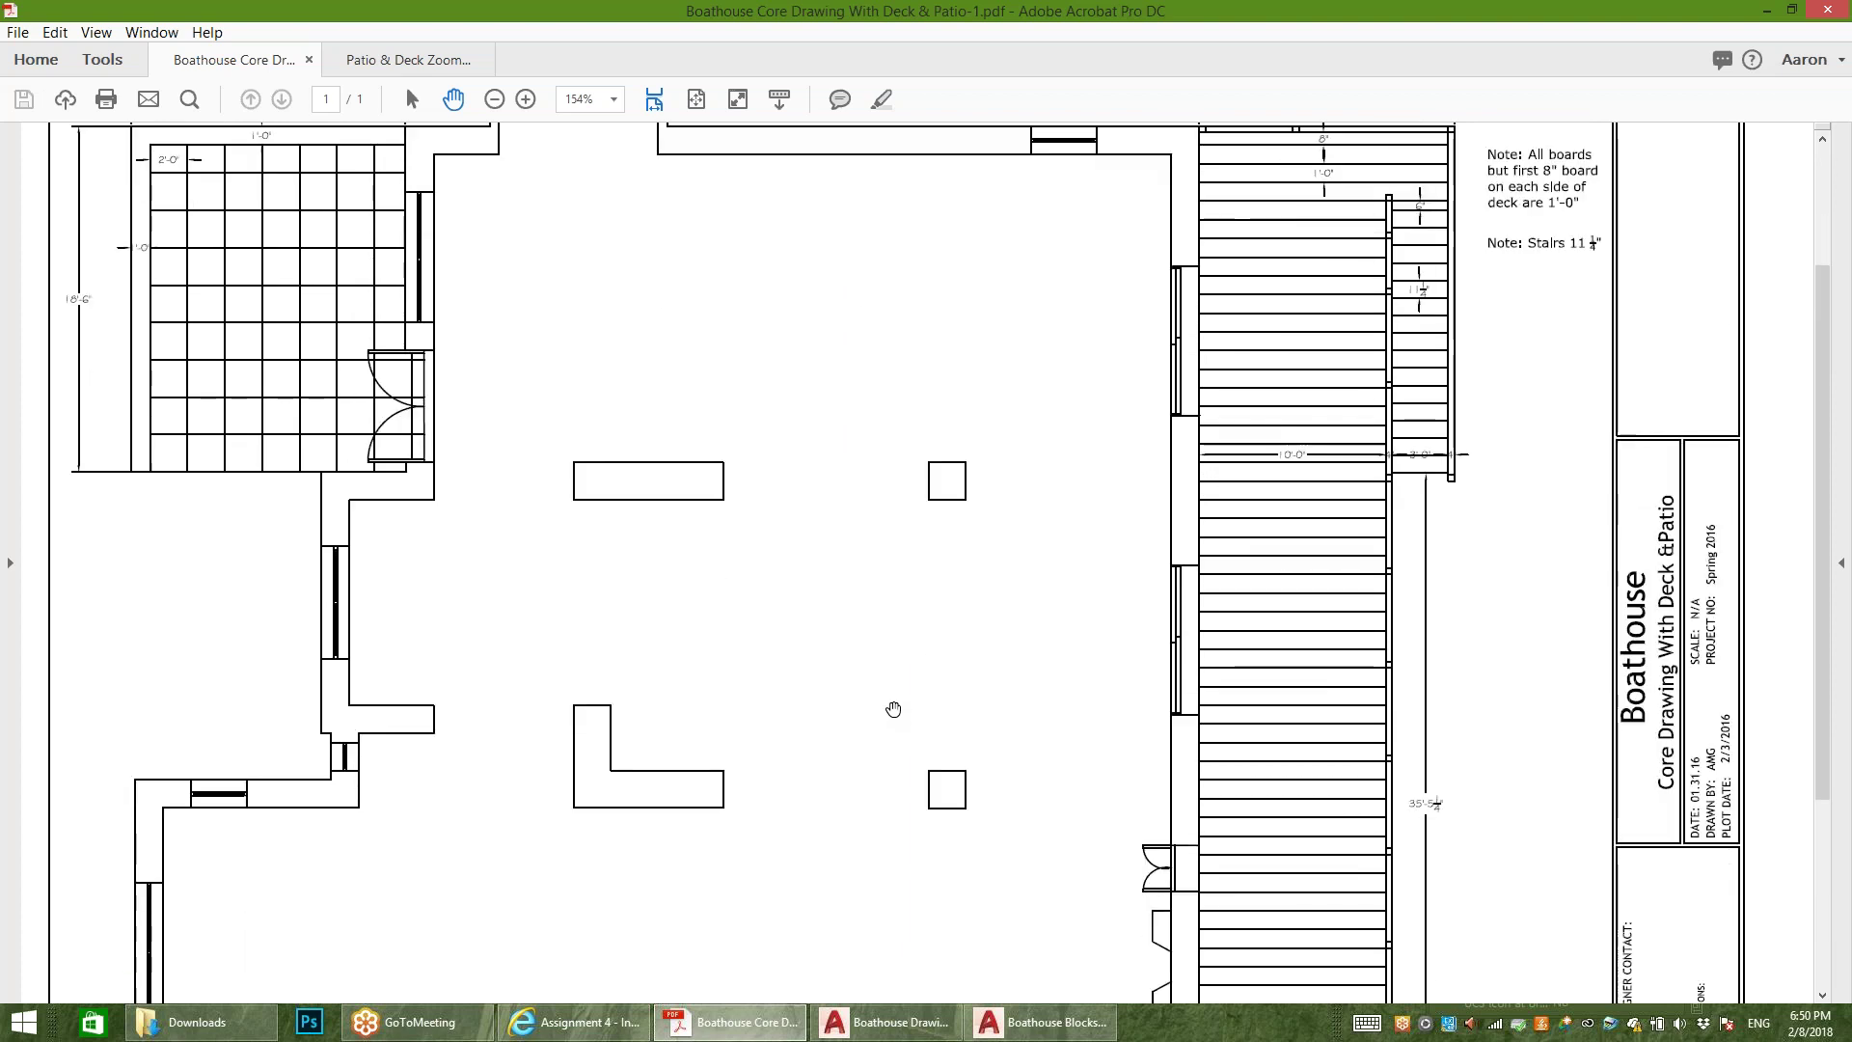
# Step: Switch to the browser and review the Assignment 4 instructions from the beginning
pyautogui.click(576, 1021)
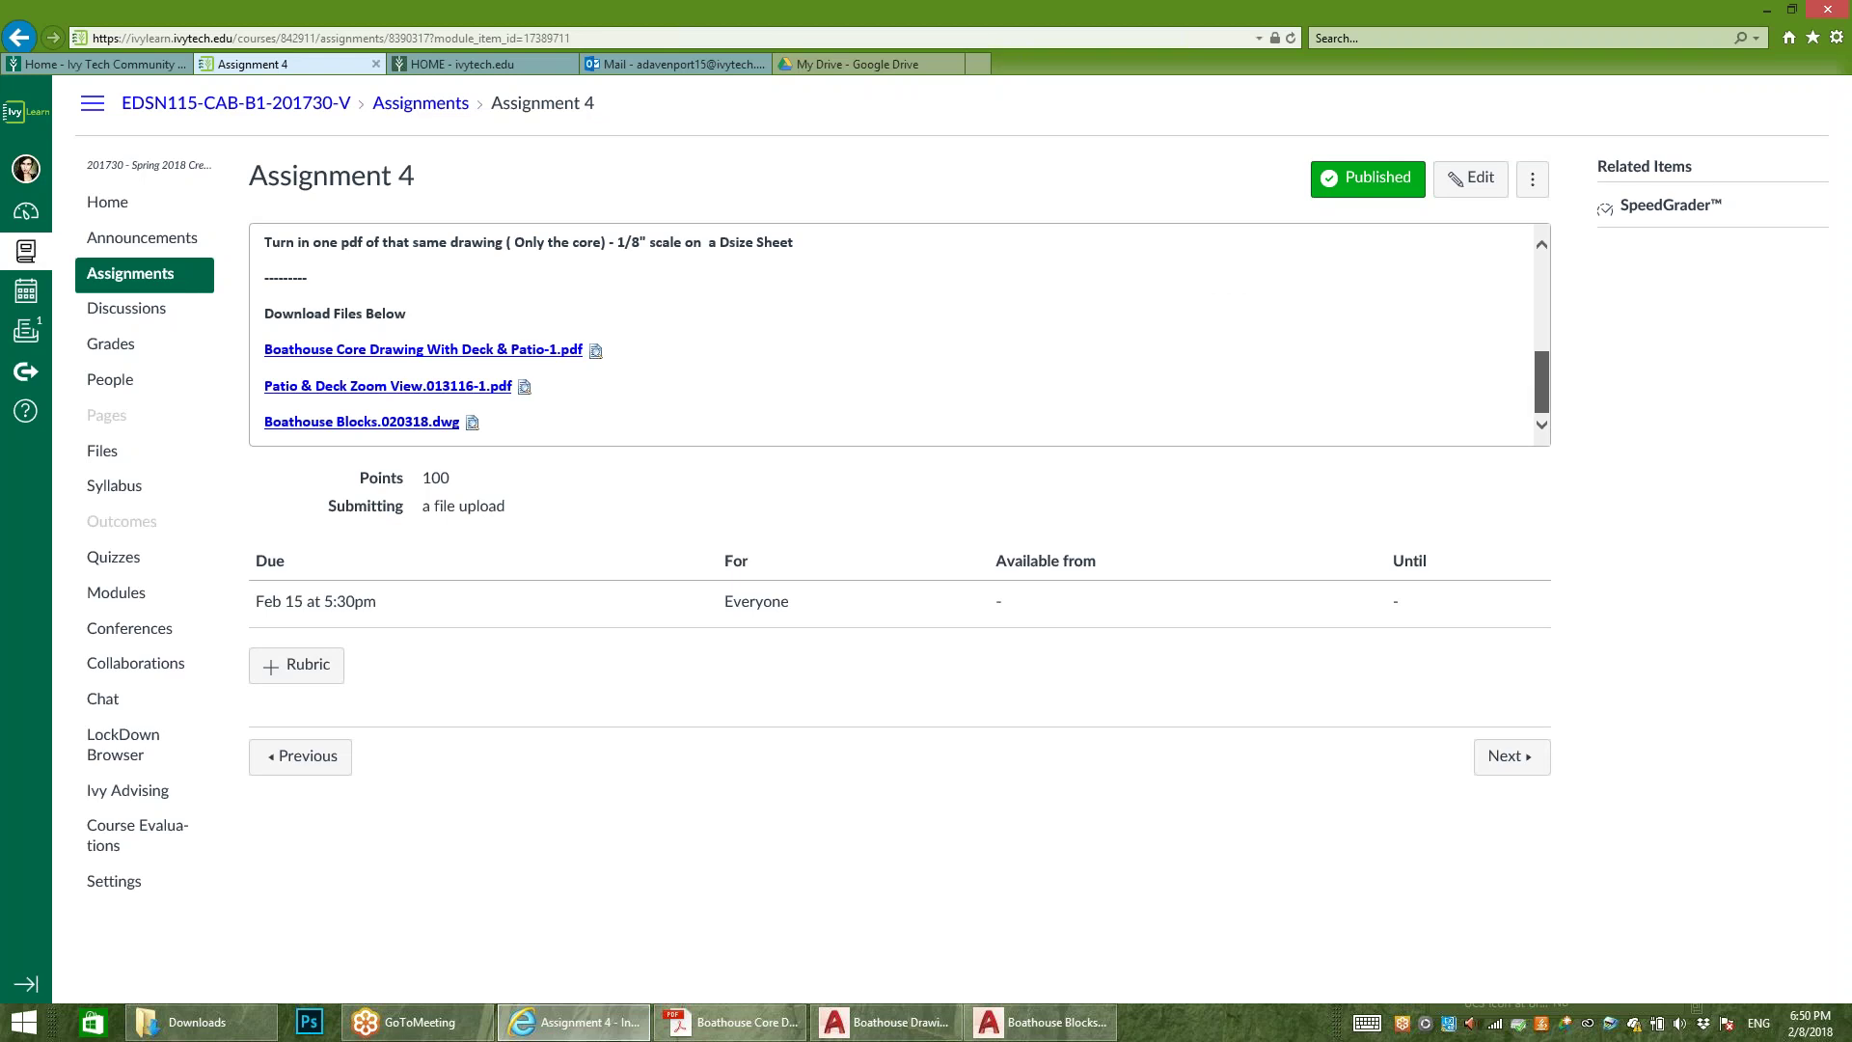
pyautogui.scroll(5, 899, 333)
pyautogui.scroll(2, 899, 334)
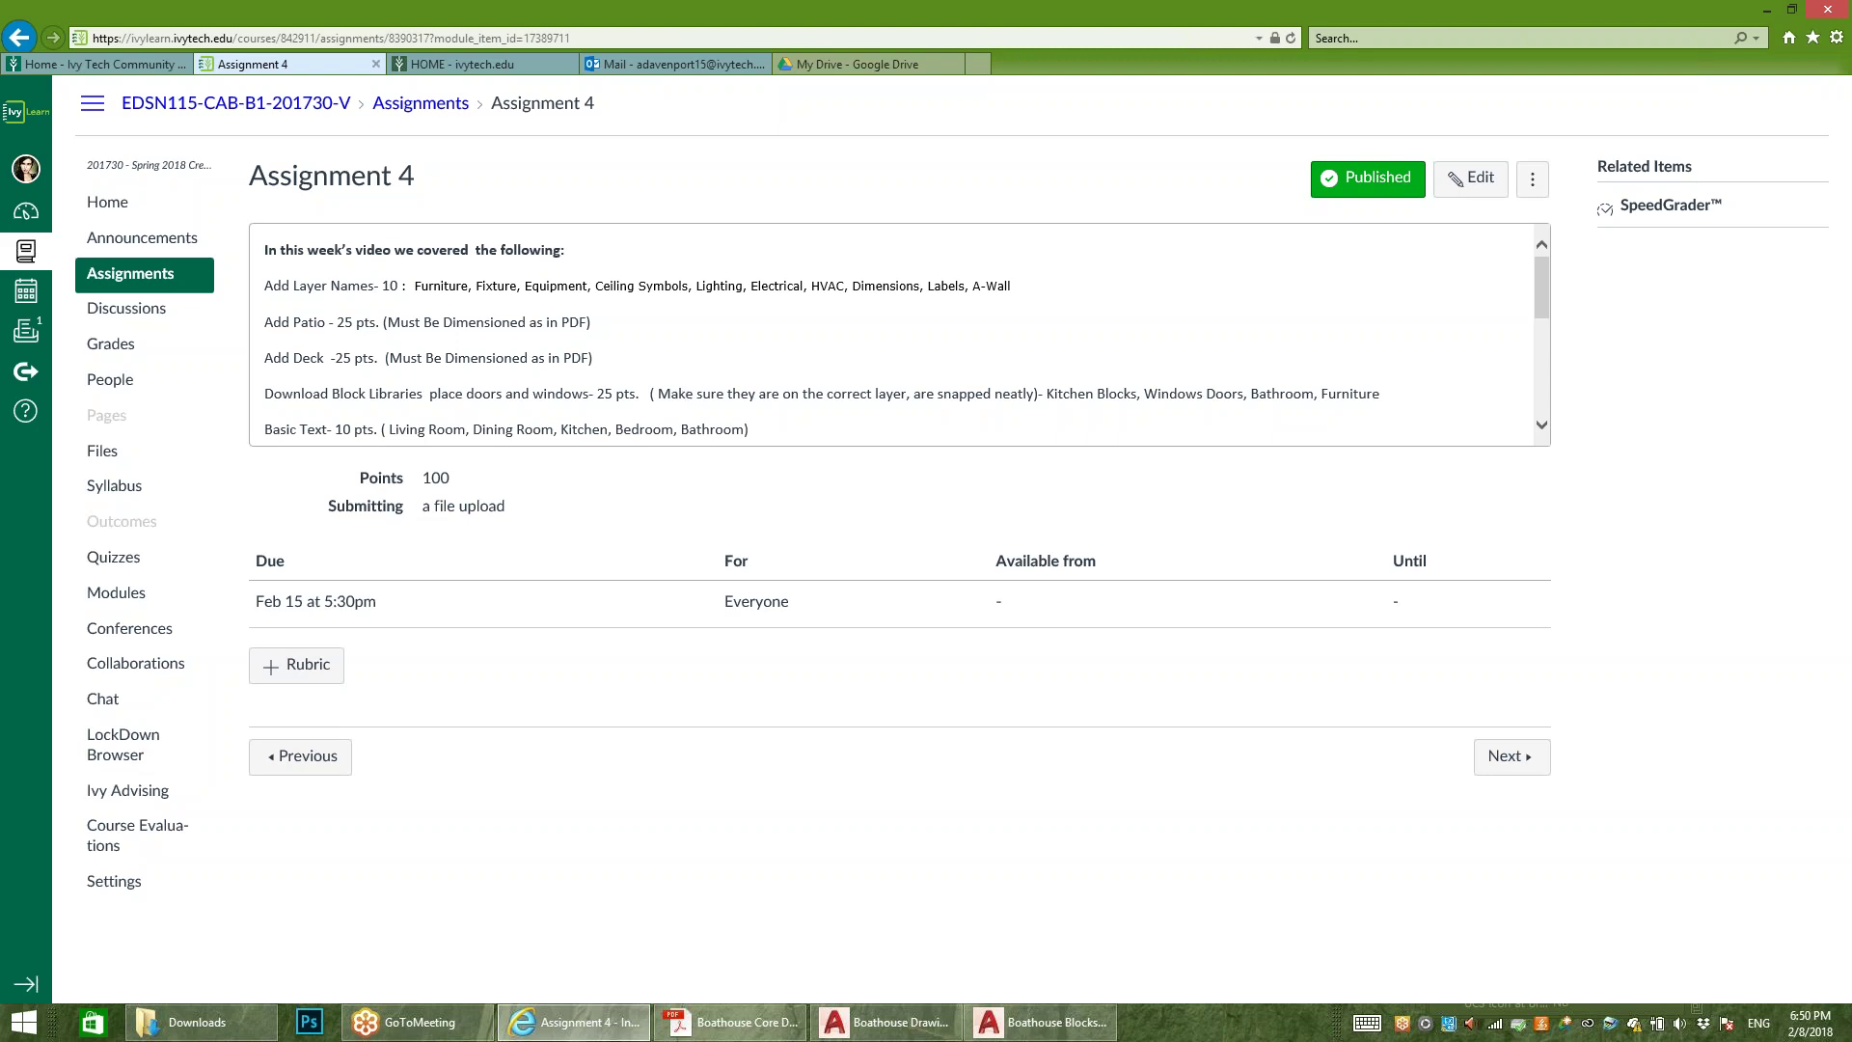
# Step: Open the Cad Blocks-Kitchen link from the Week 4 course module and launch its external download page
pyautogui.click(110, 594)
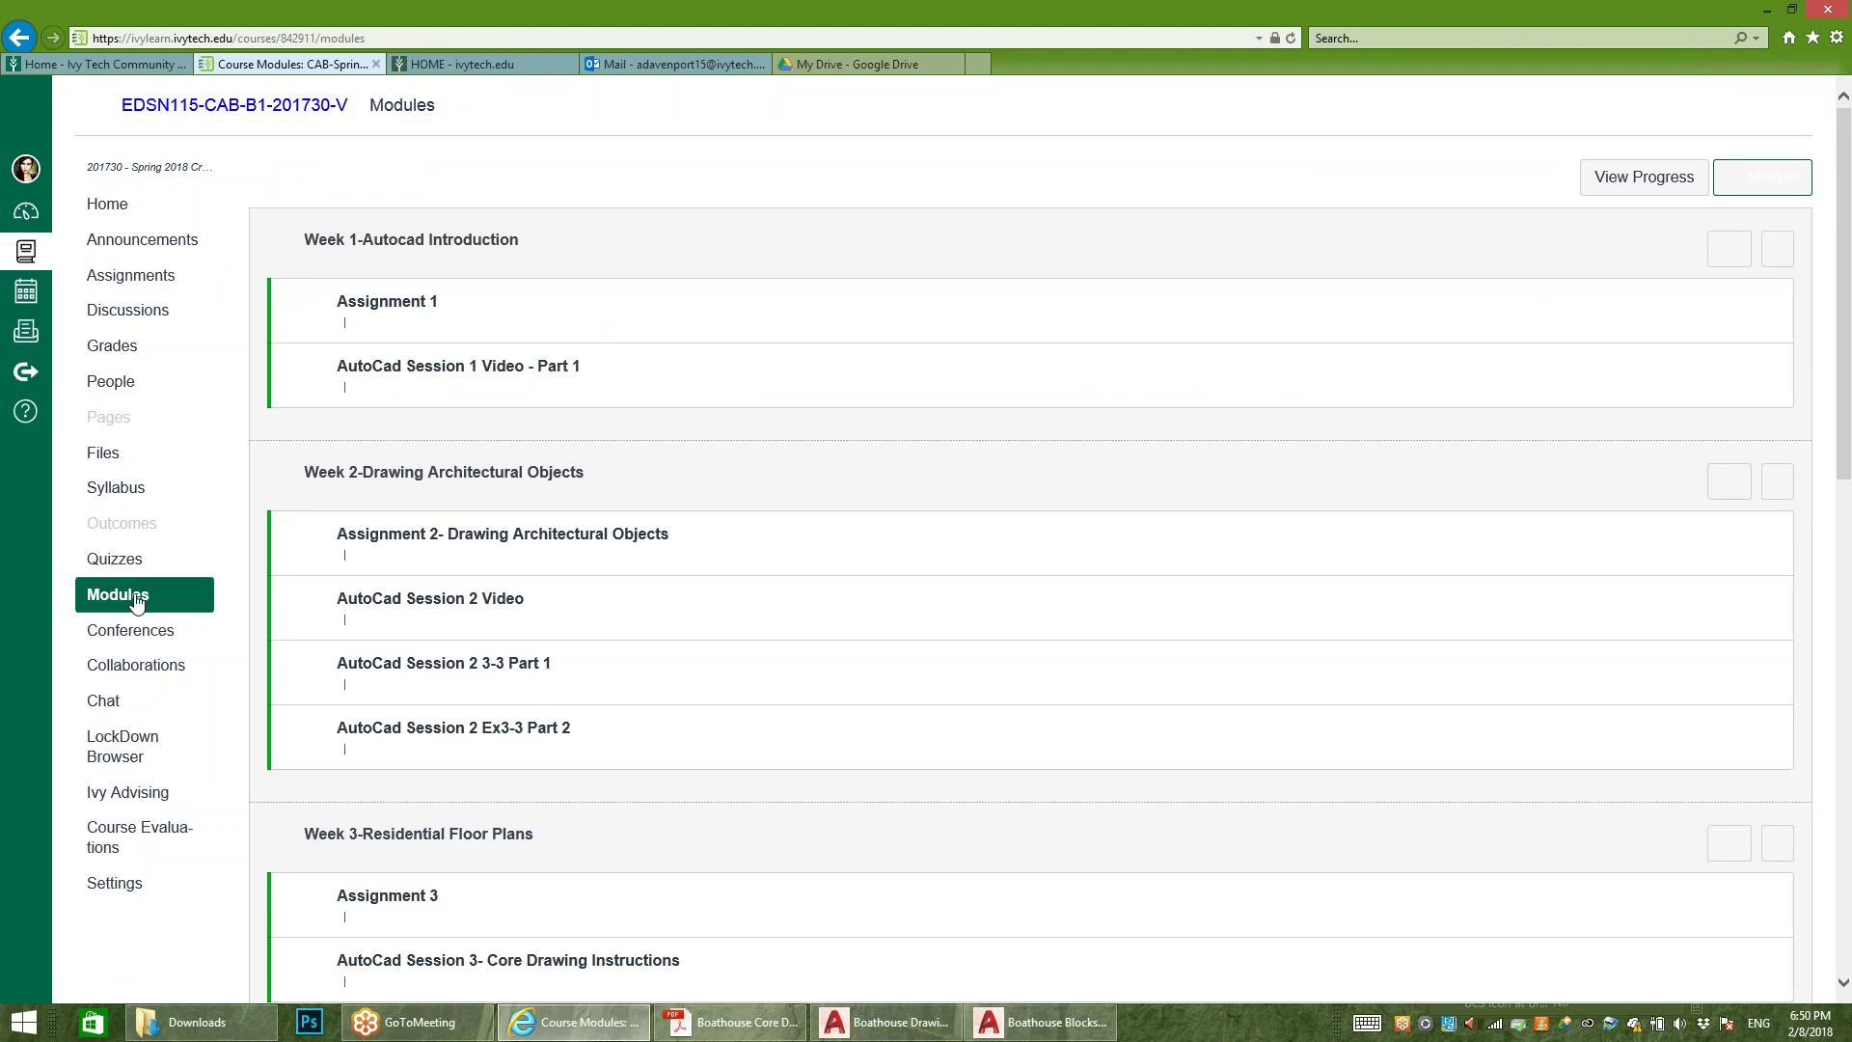
pyautogui.scroll(-5, 217, 623)
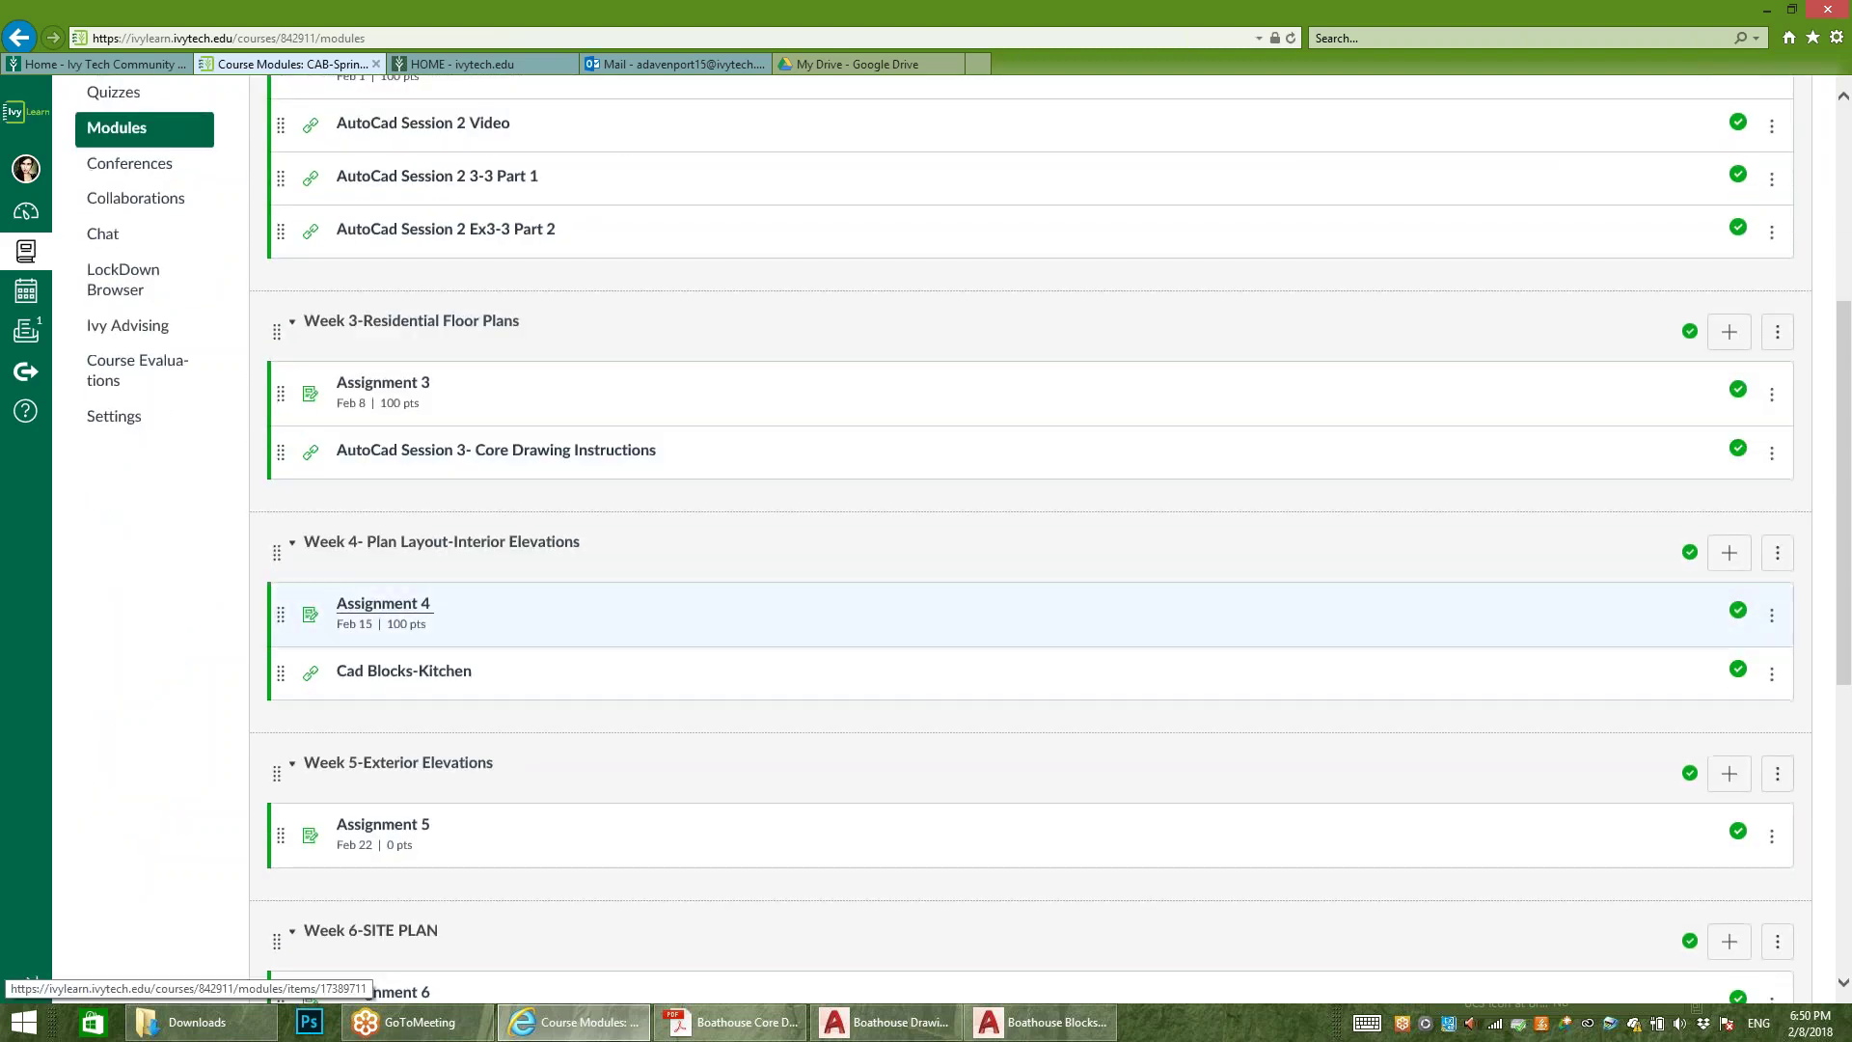
pyautogui.scroll(-2, 405, 439)
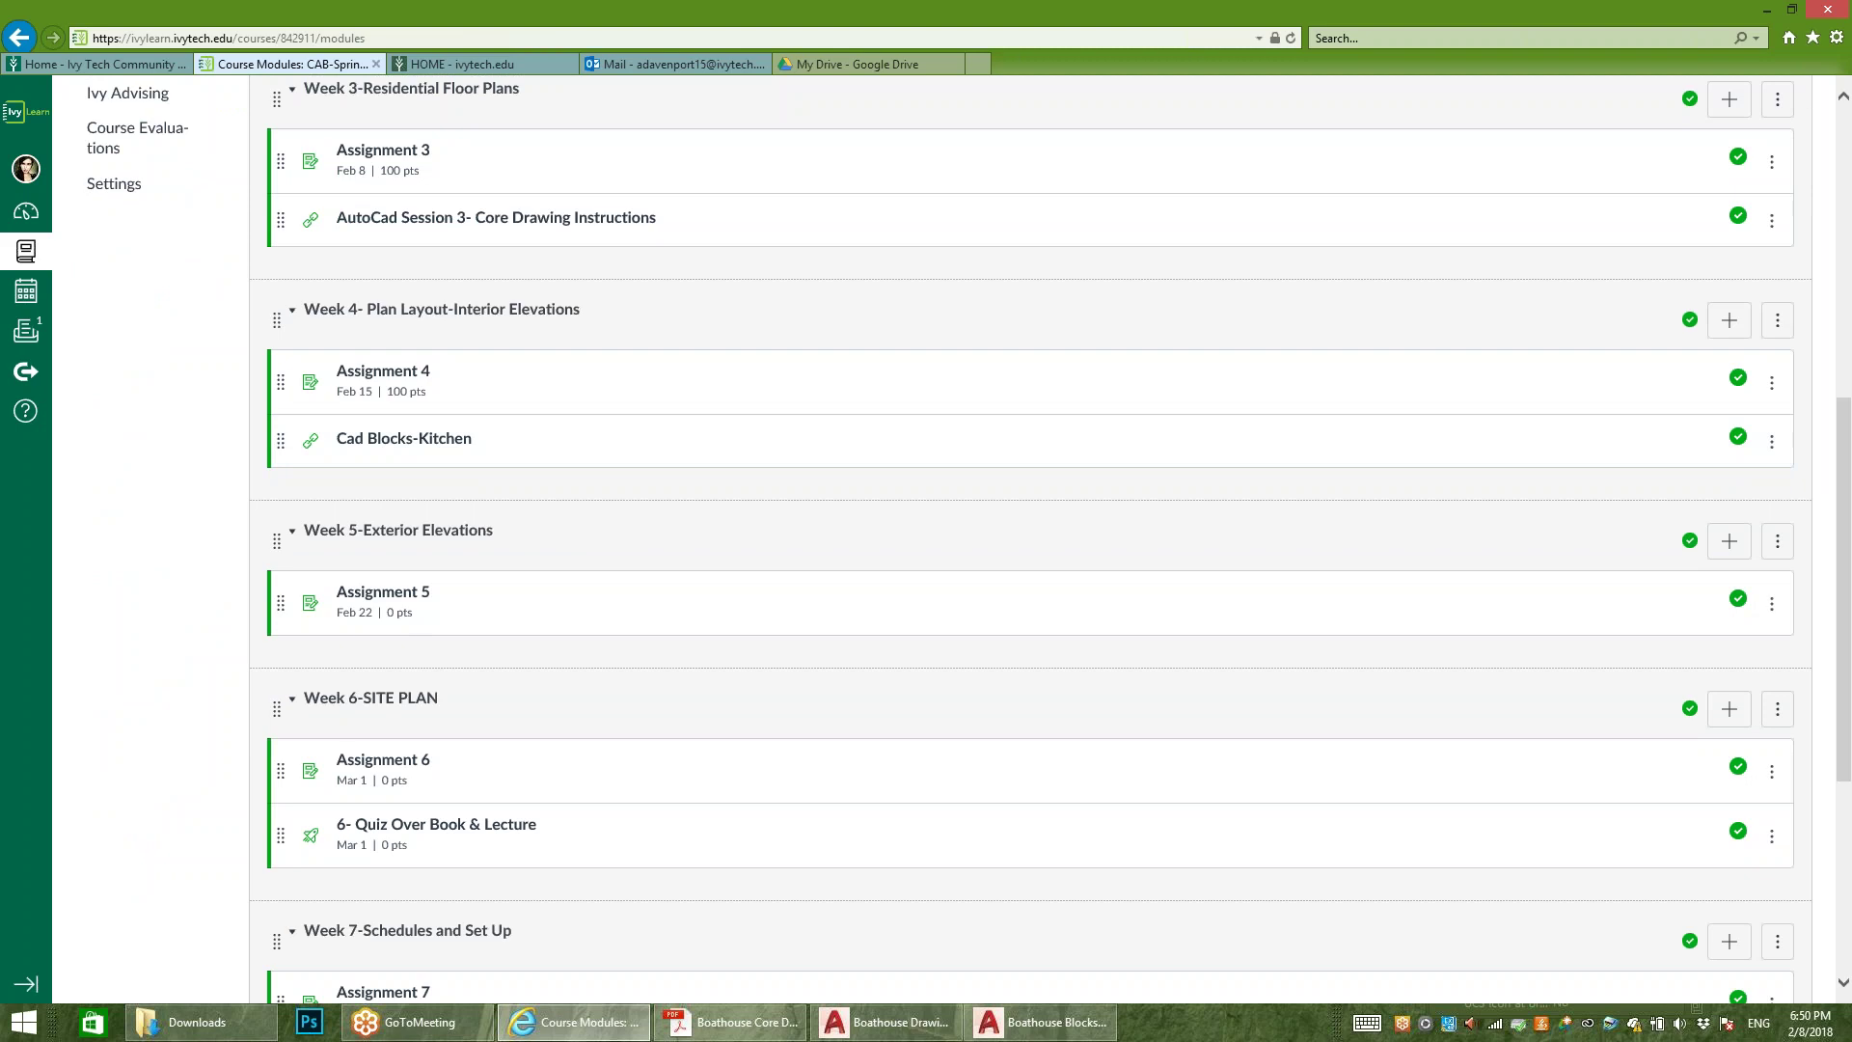
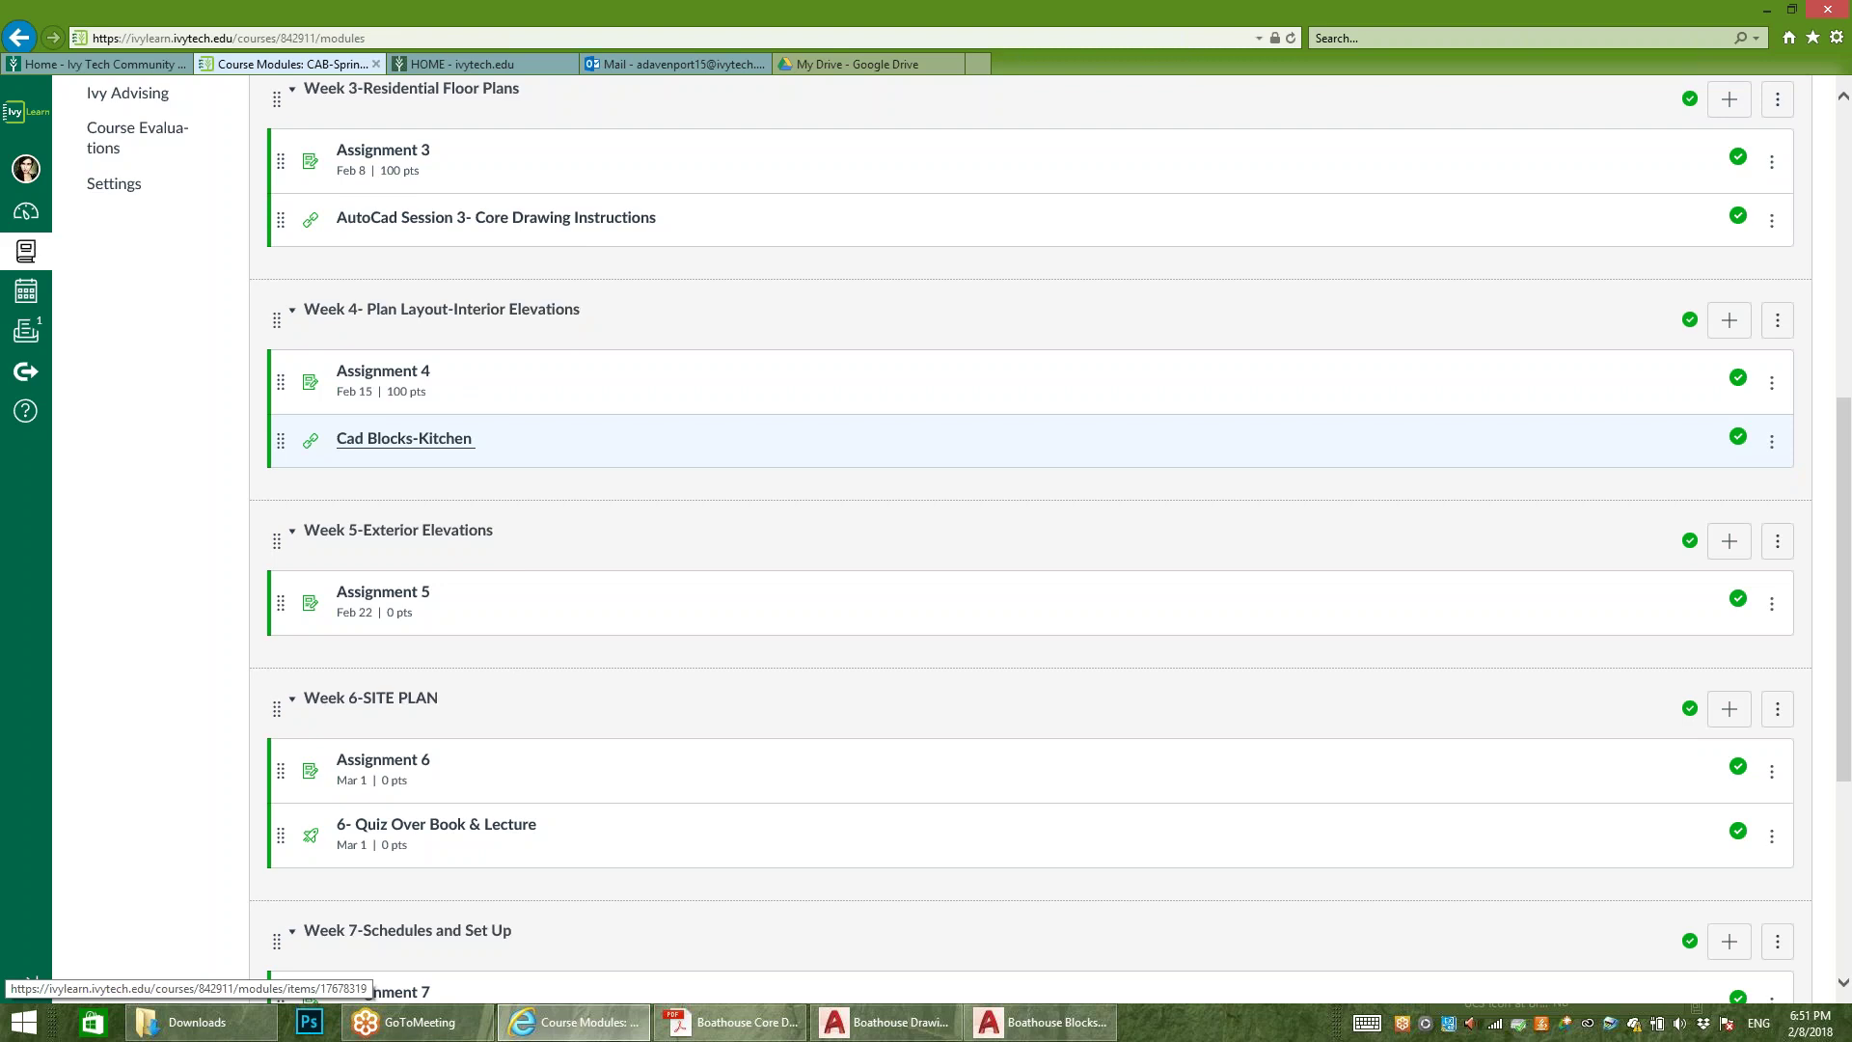
pyautogui.click(405, 439)
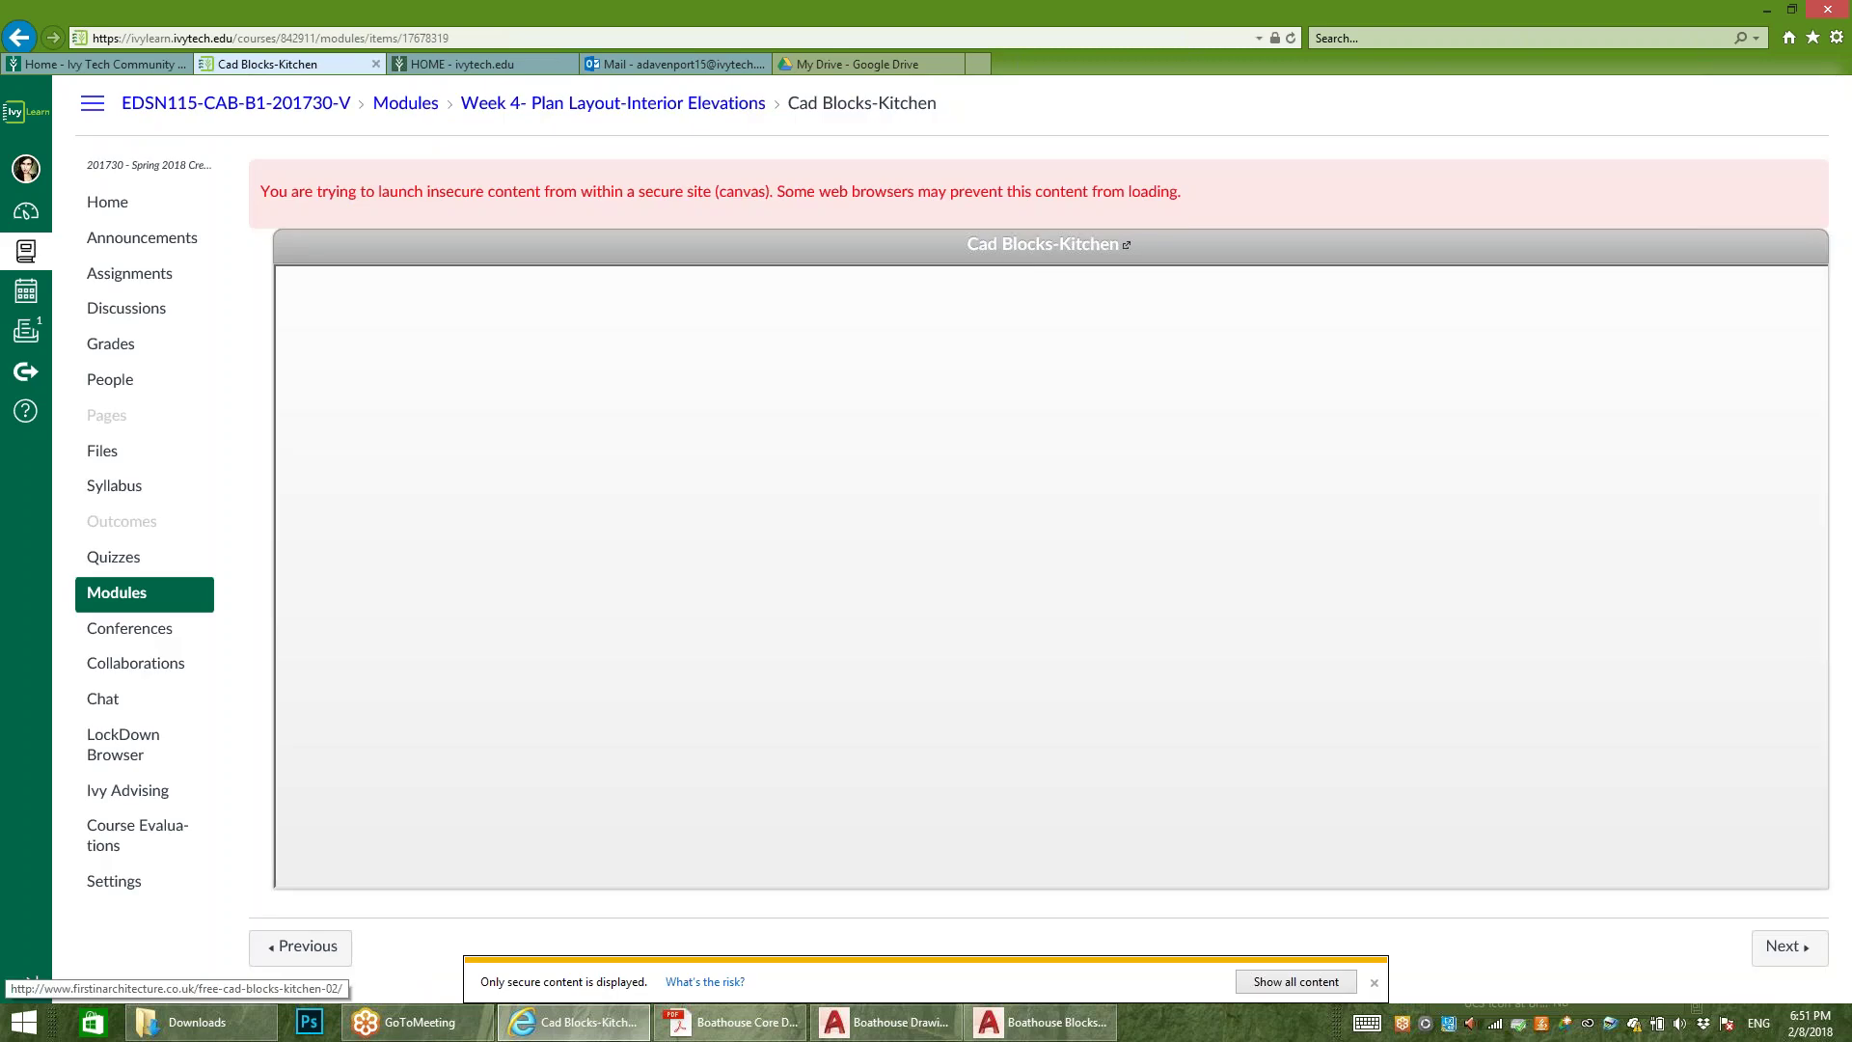
pyautogui.click(1051, 248)
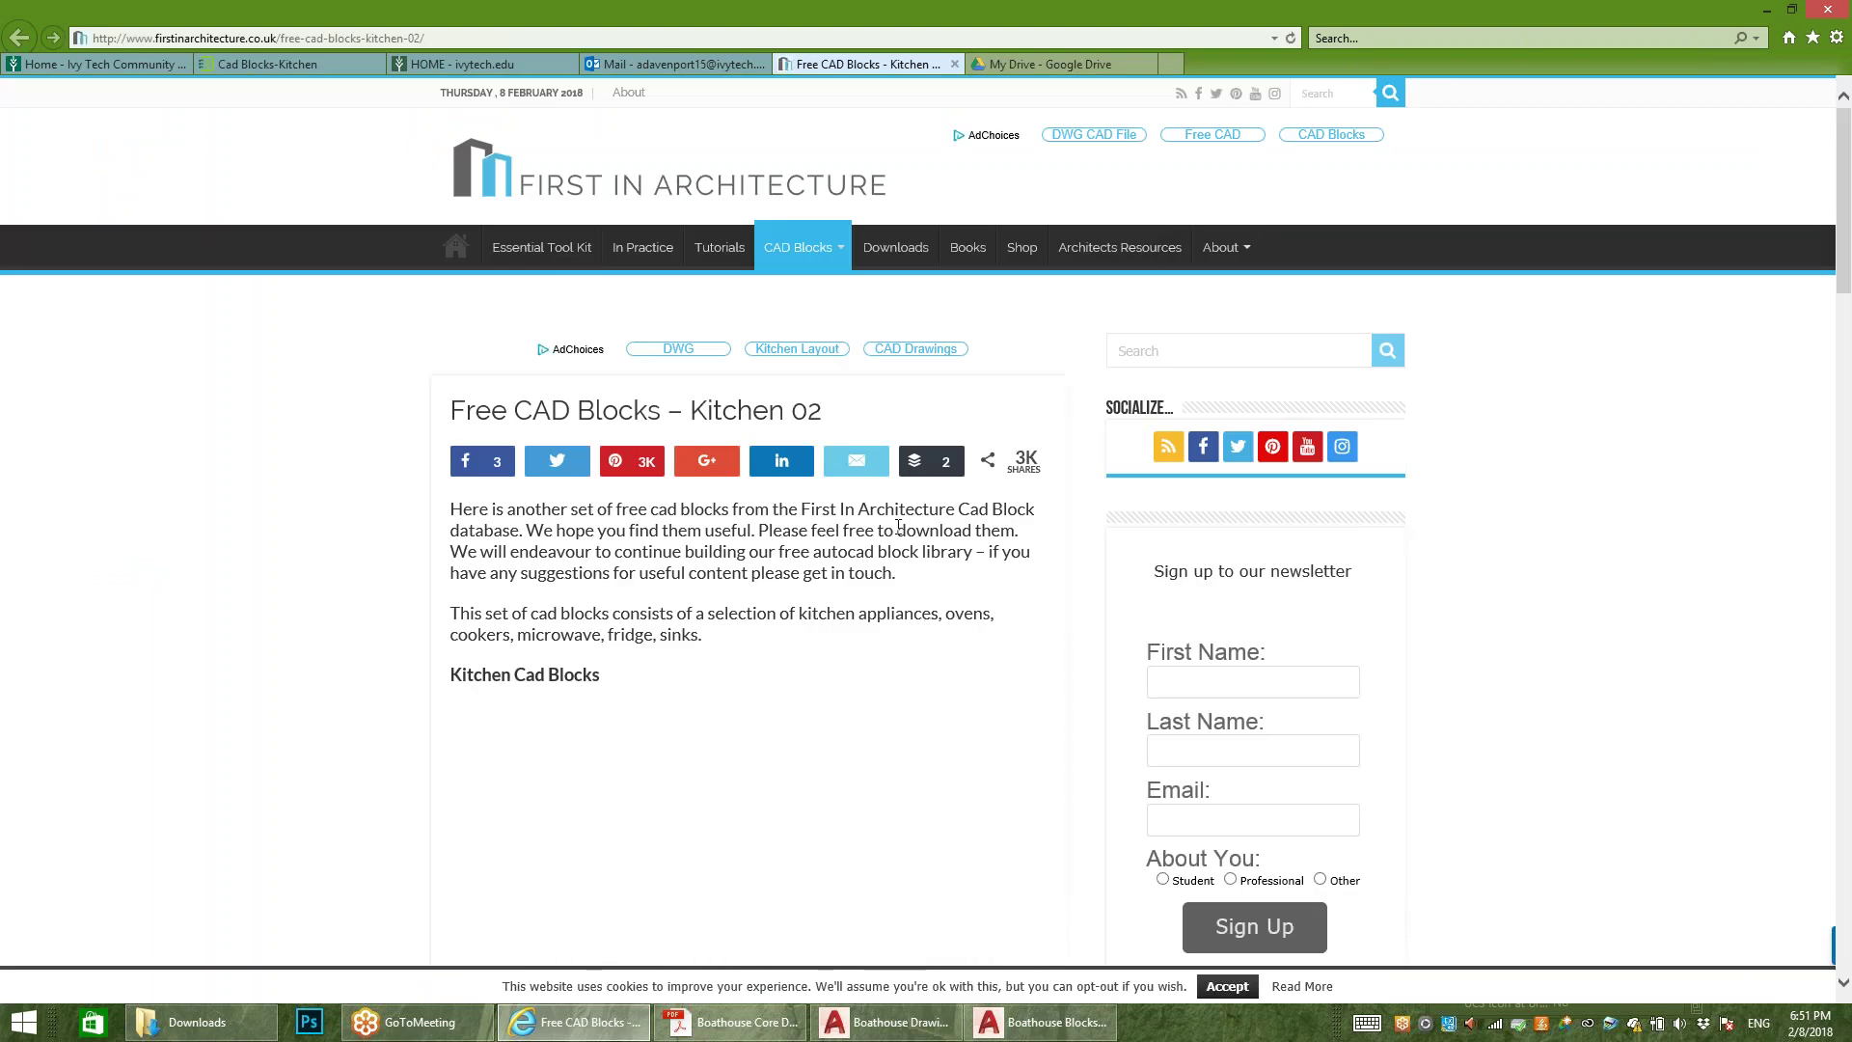
# Step: Download the Imperial version of the Kitchen 02 CAD blocks and save the zip file to the Desktop
pyautogui.scroll(-7, 897, 525)
pyautogui.scroll(2, 817, 514)
pyautogui.scroll(1, 816, 514)
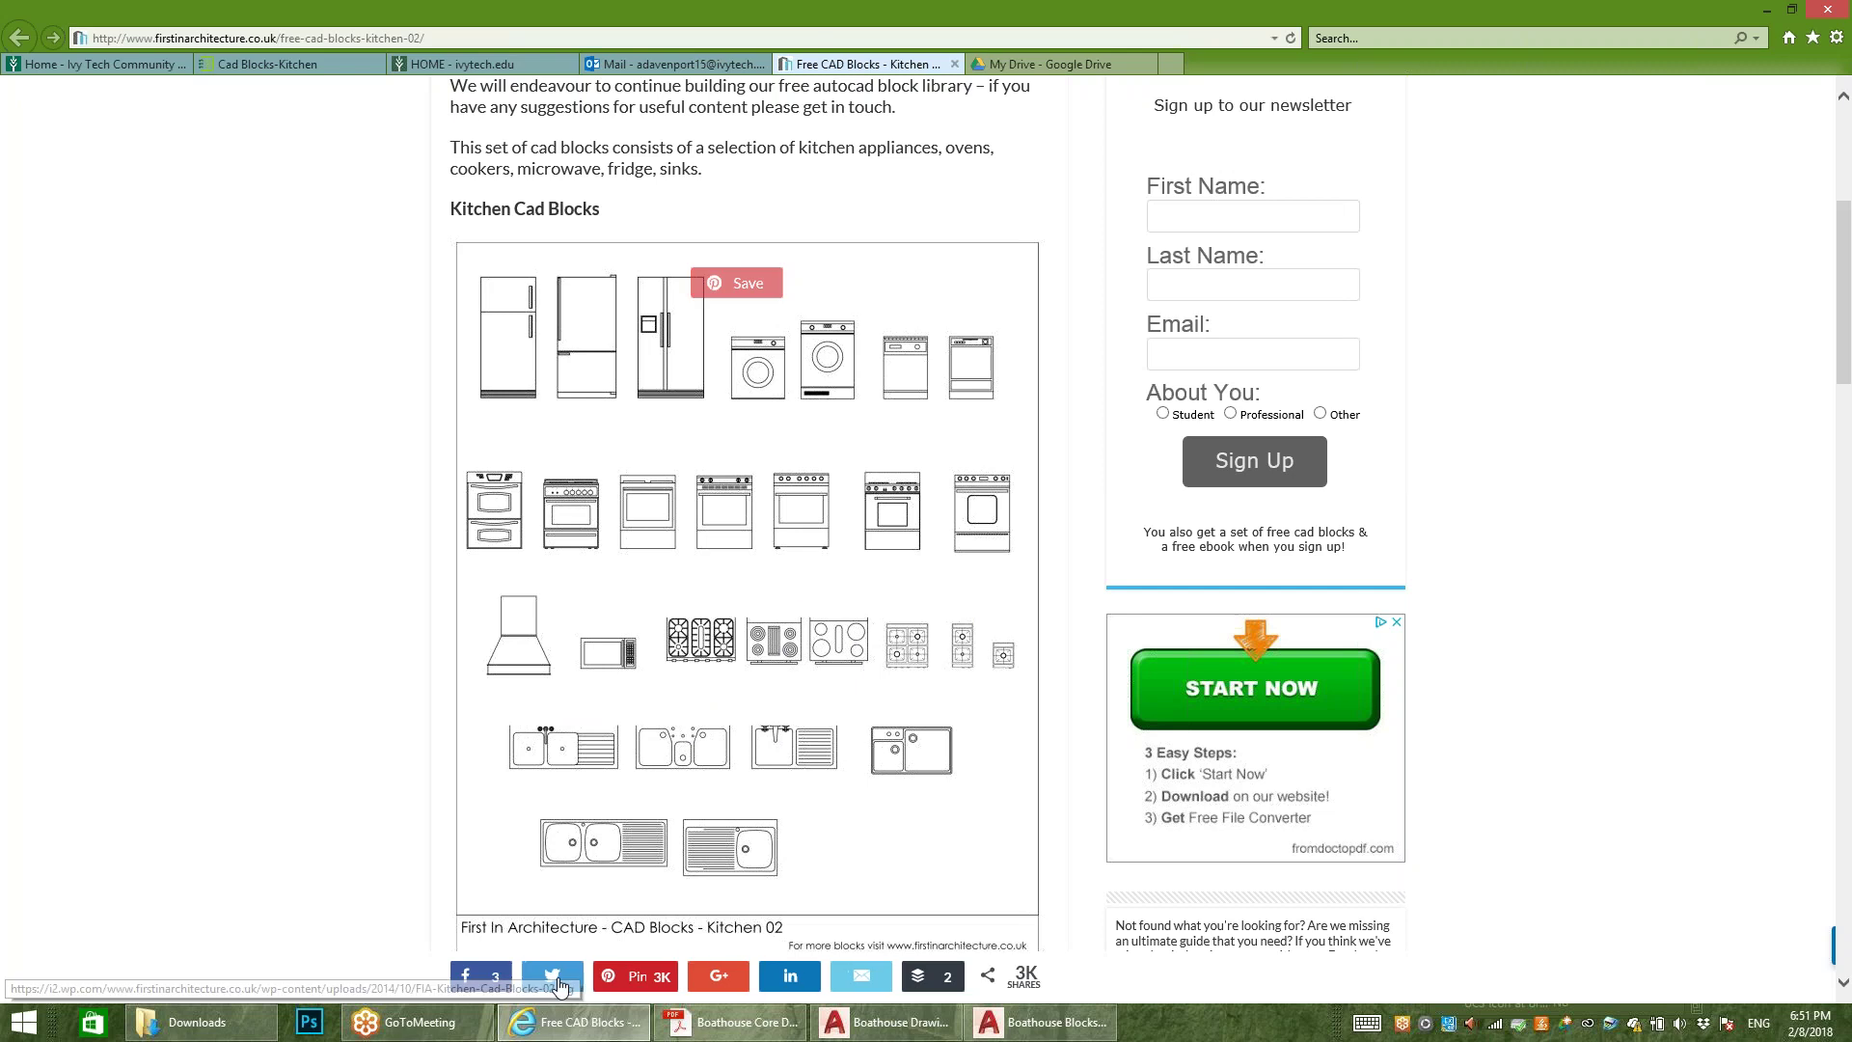
pyautogui.scroll(-2, 888, 767)
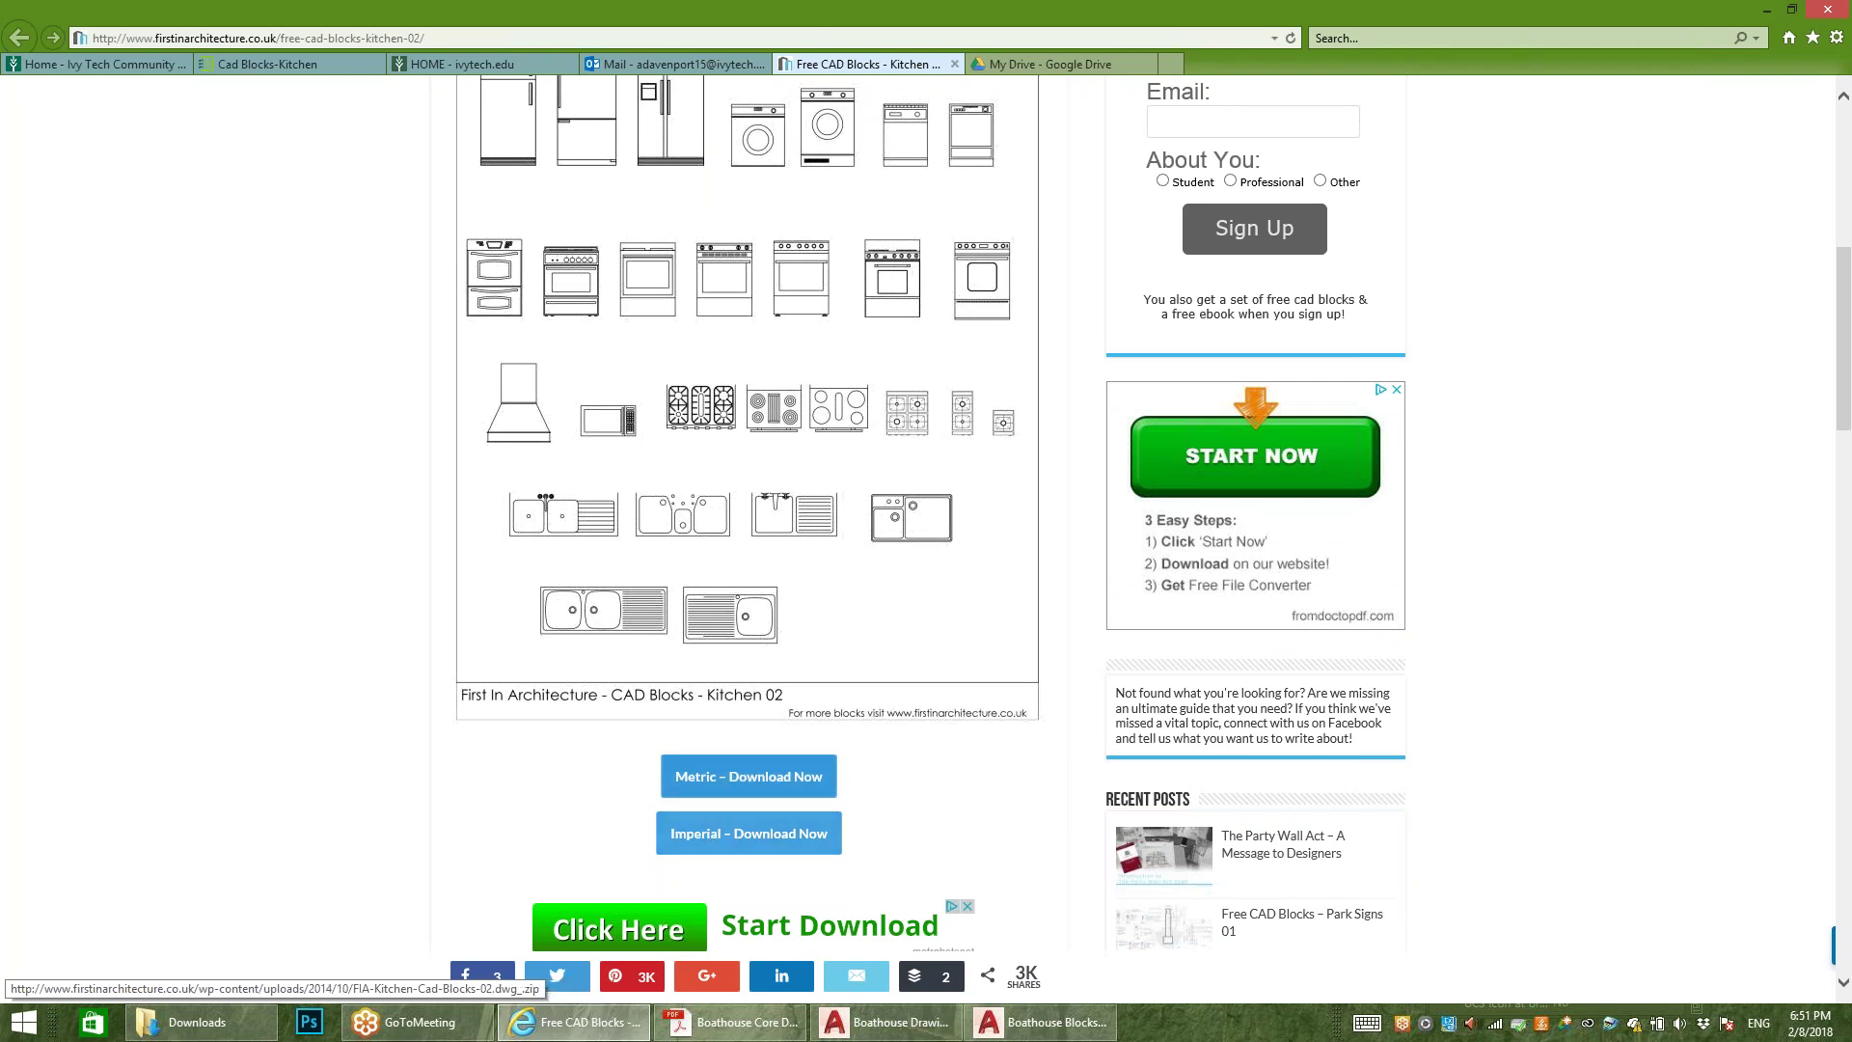
pyautogui.click(743, 846)
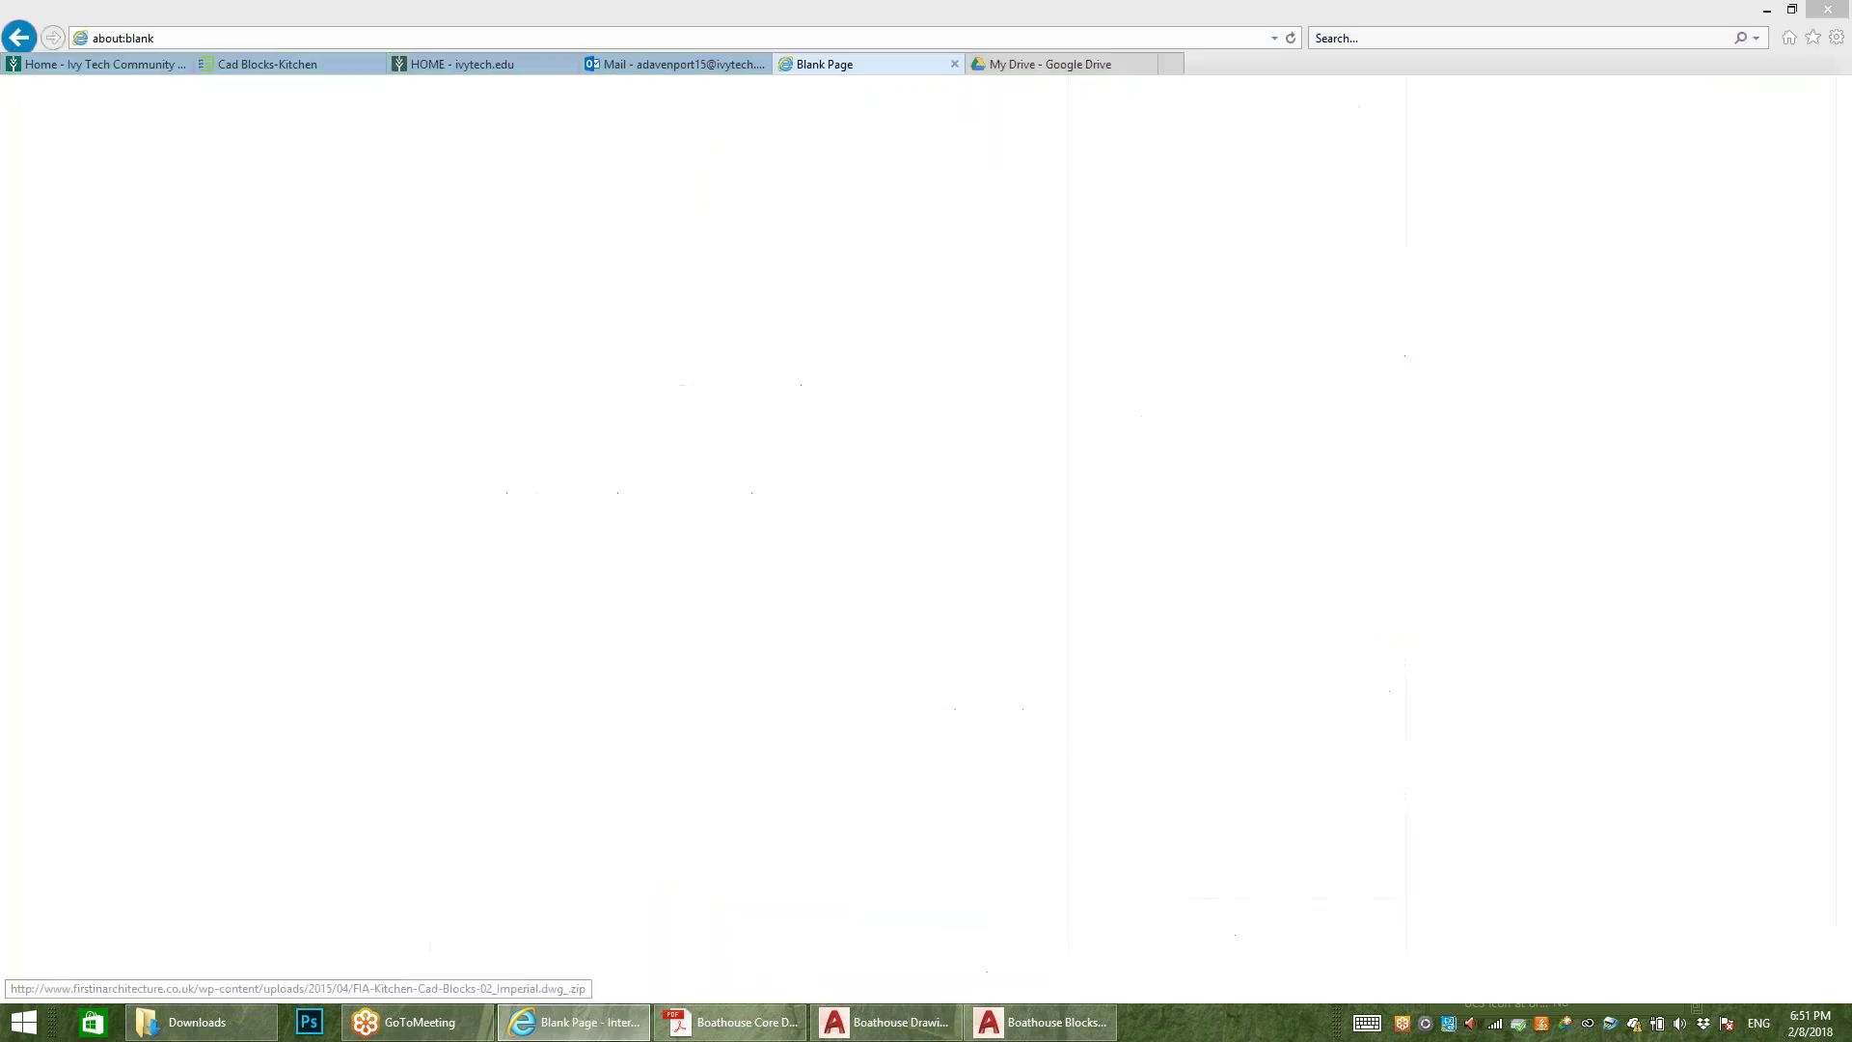
pyautogui.click(794, 553)
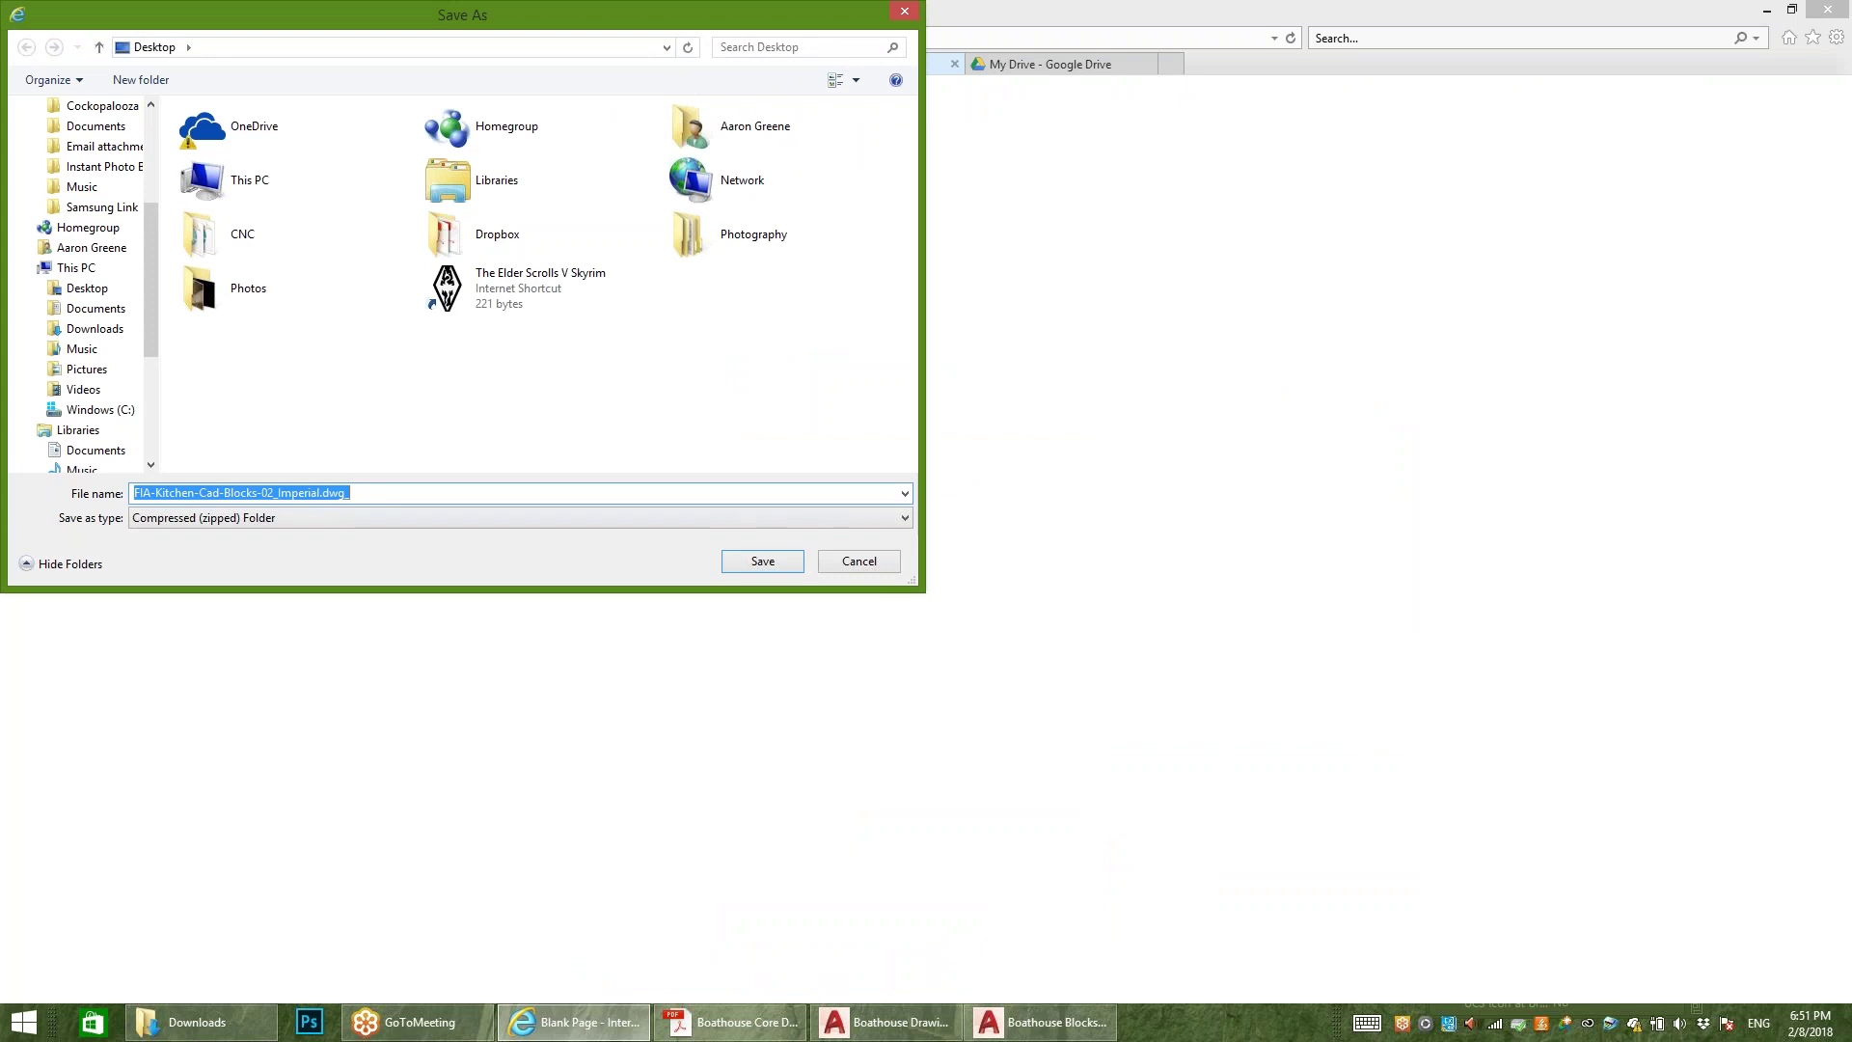
pyautogui.press('Return')
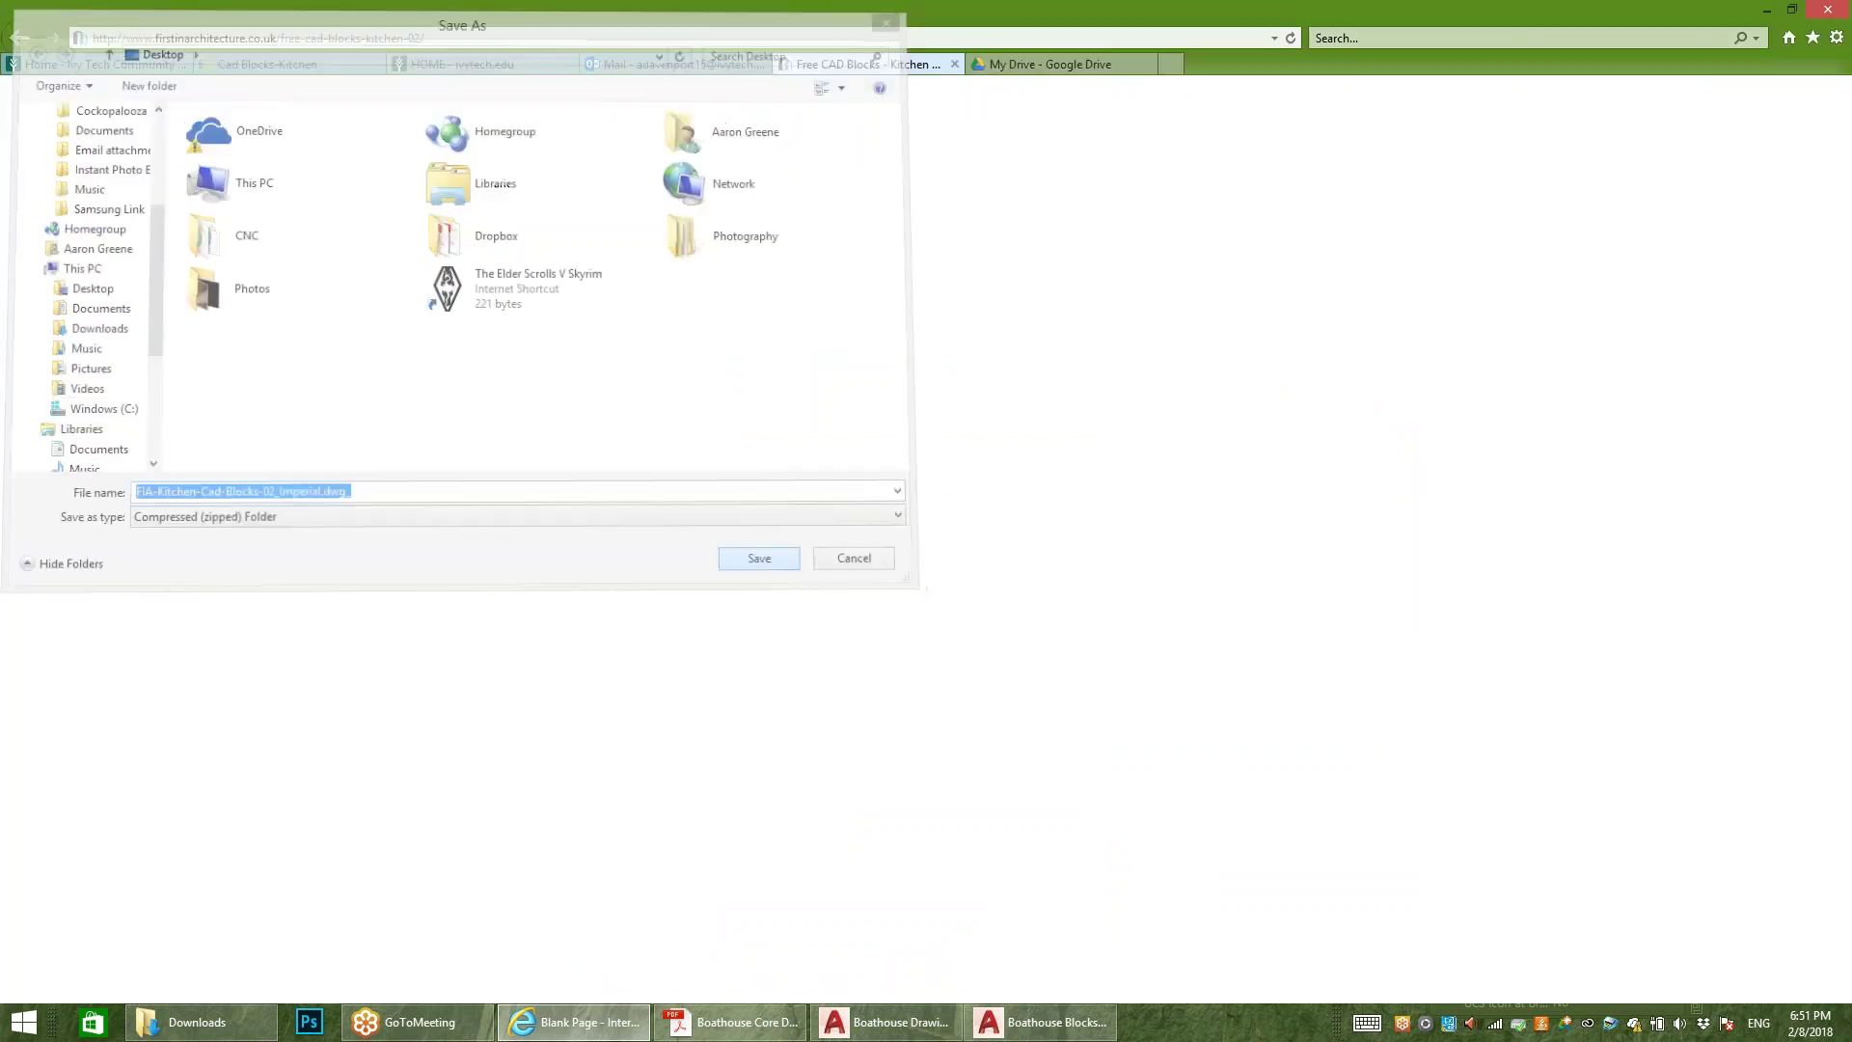
# Step: Open the downloaded zip and load the FIA Kitchen Cad Blocks 02_Imperial drawing in AutoCAD as read-only
pyautogui.press('Return')
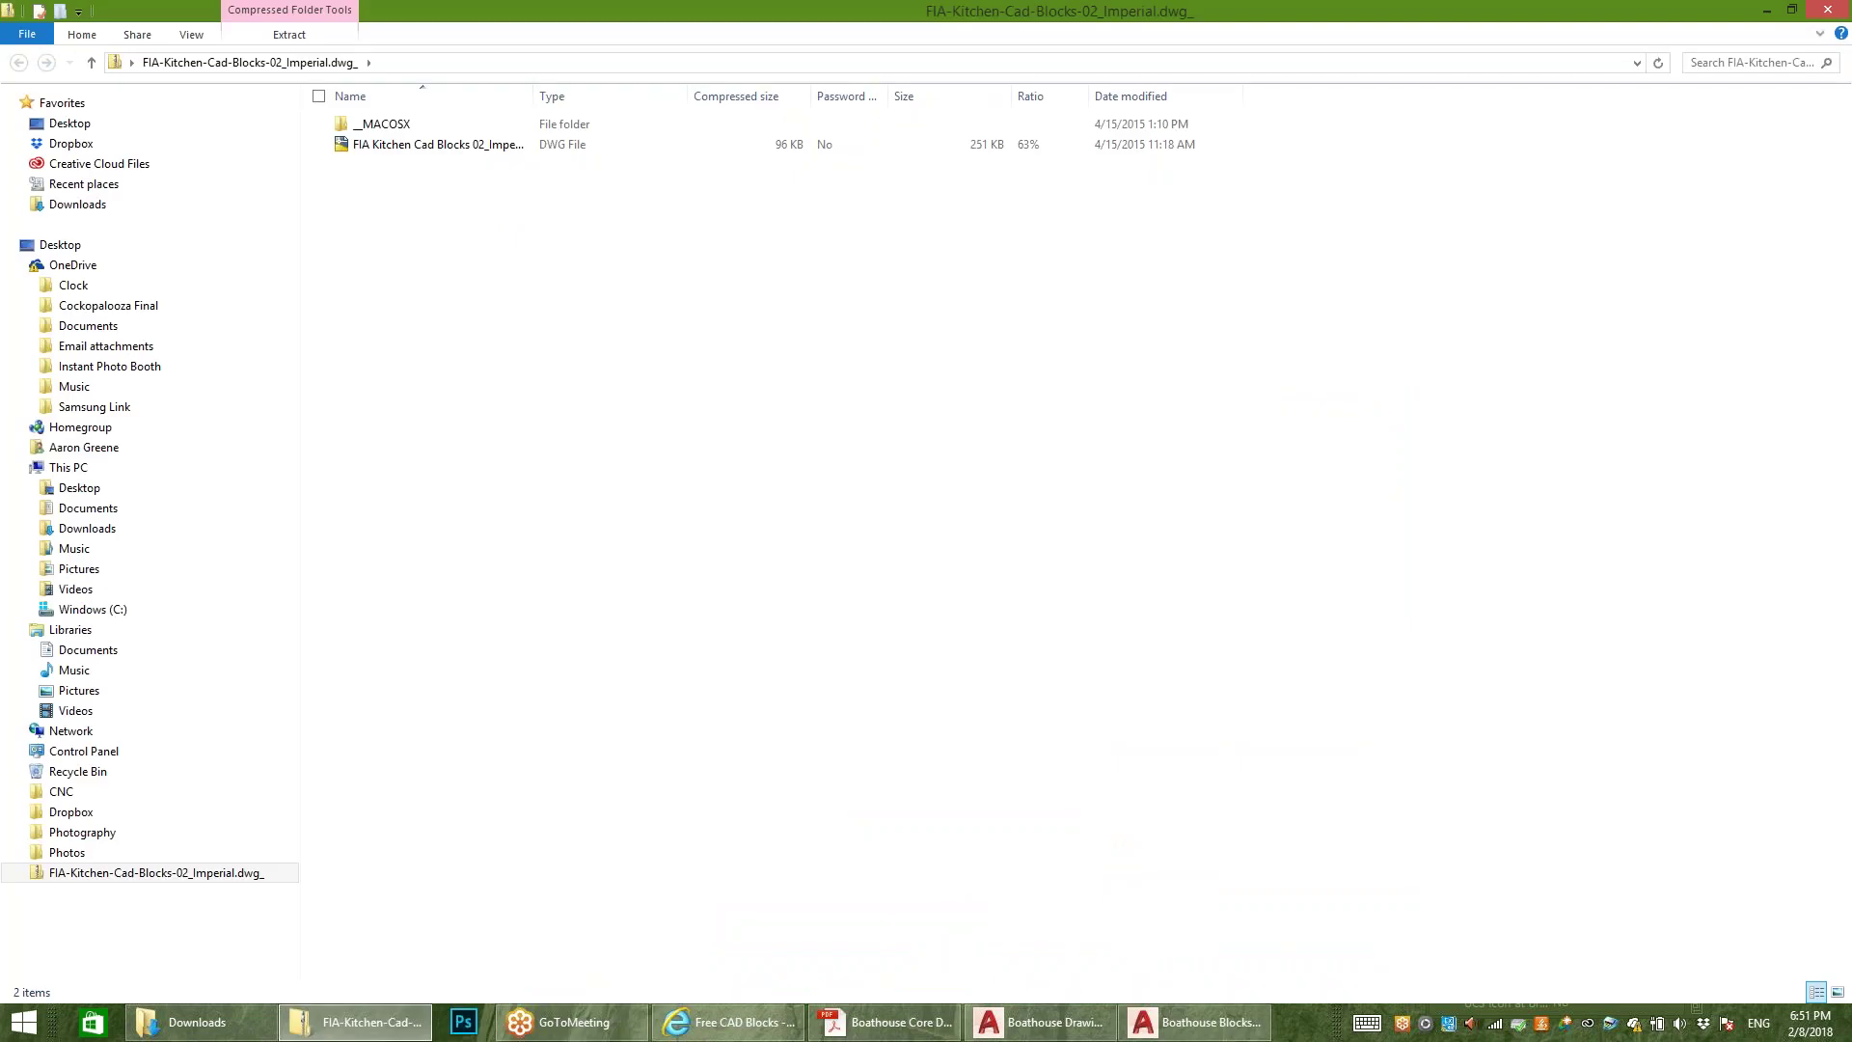
pyautogui.press('Down')
pyautogui.press('Return')
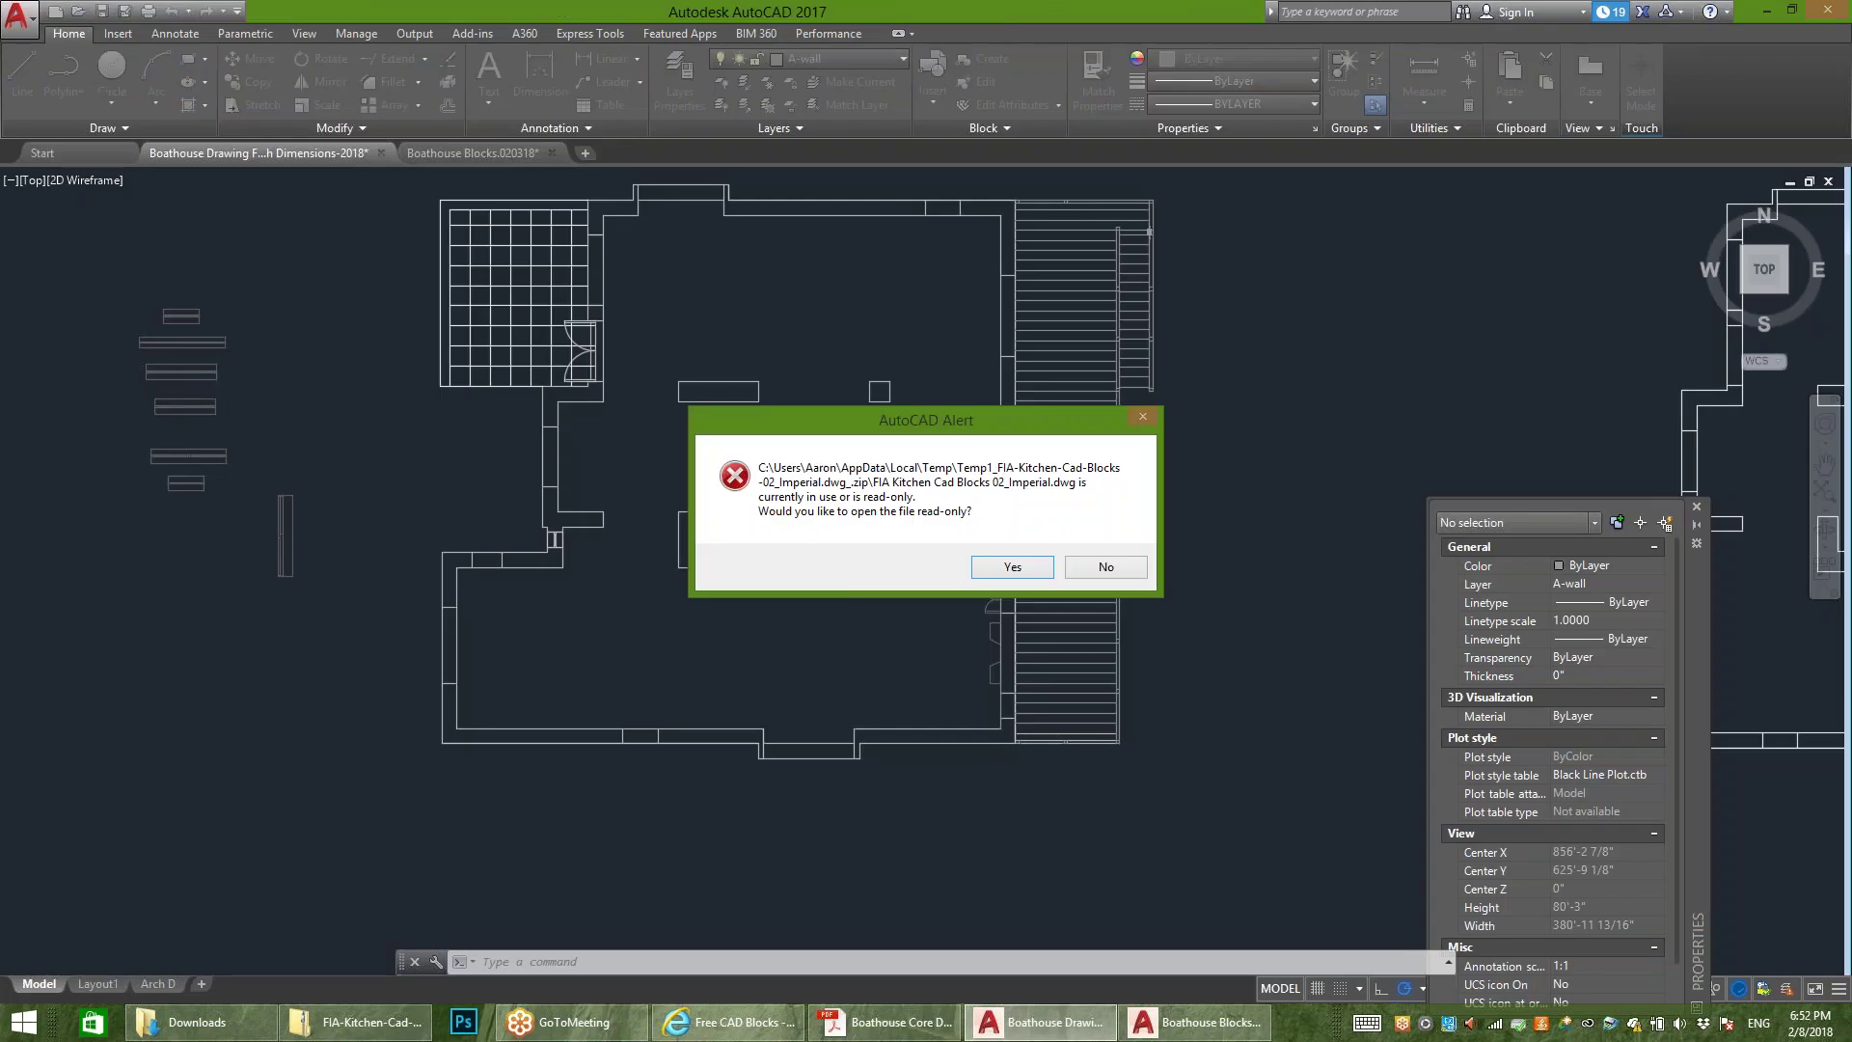
pyautogui.press('Return')
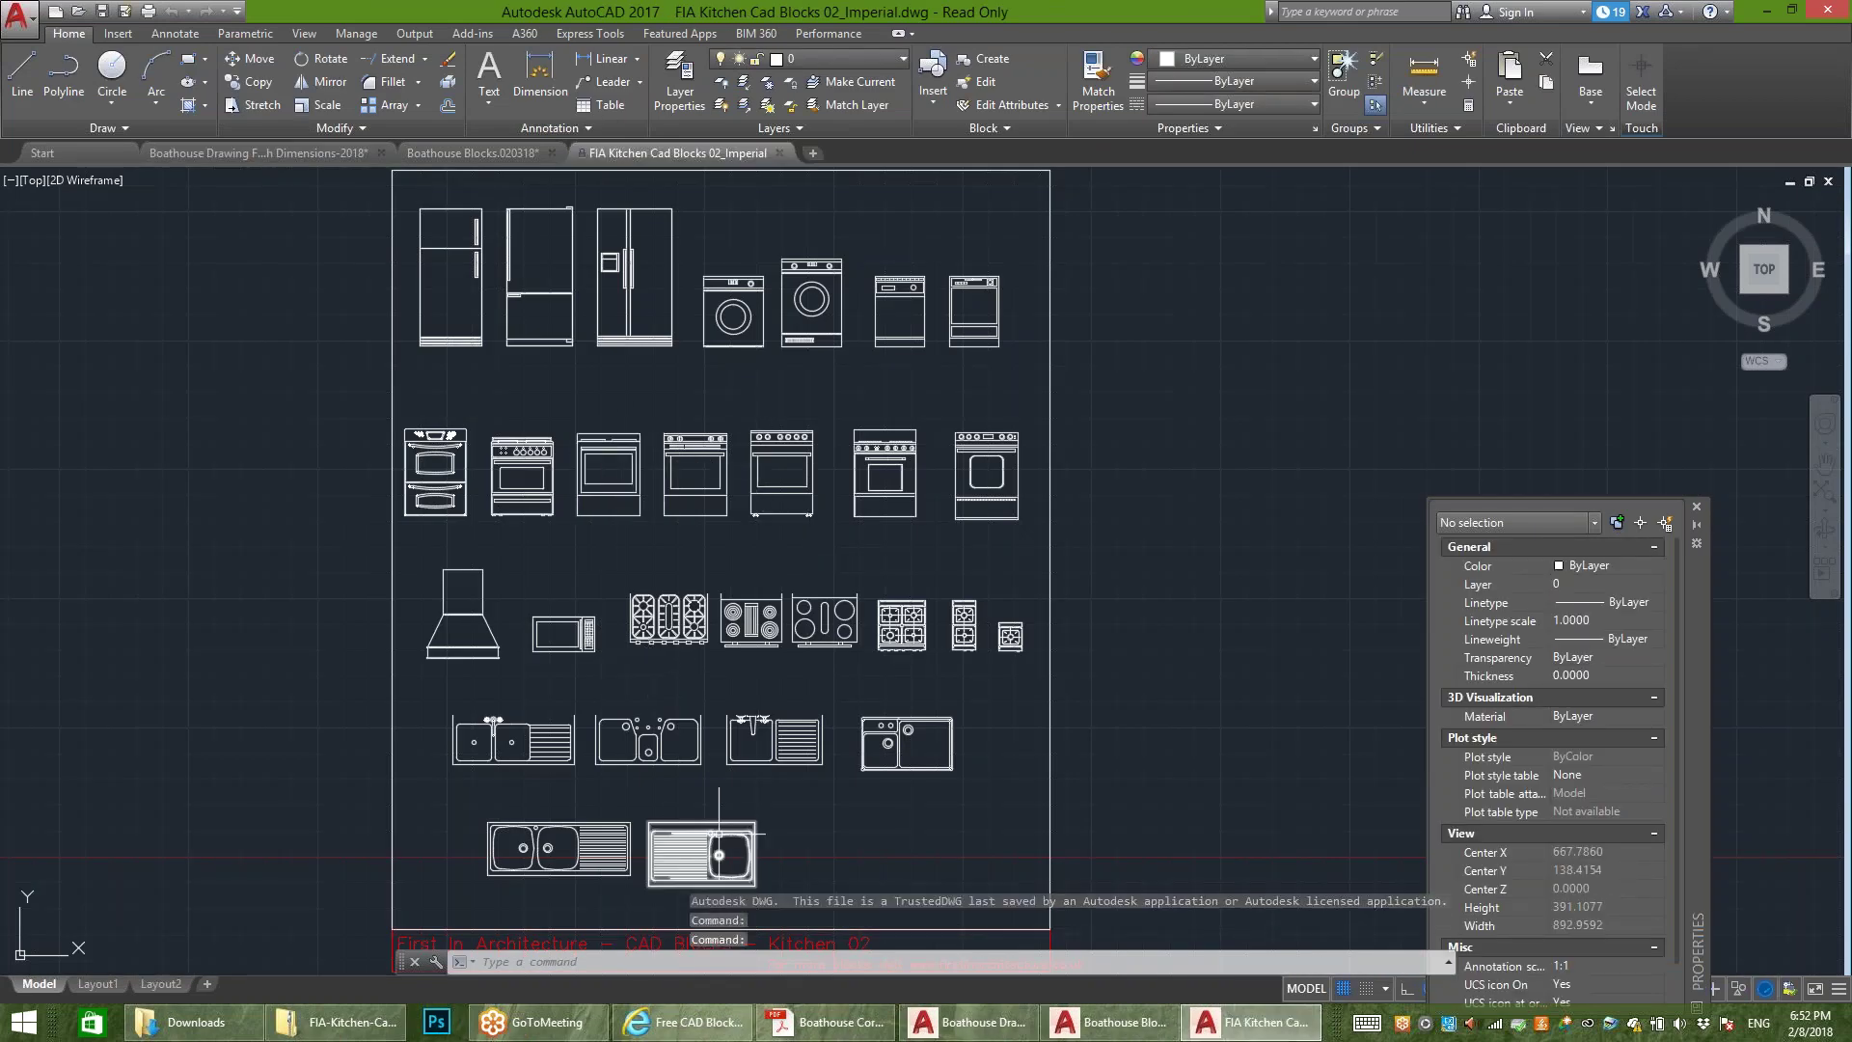
pyautogui.scroll(-4, 560, 530)
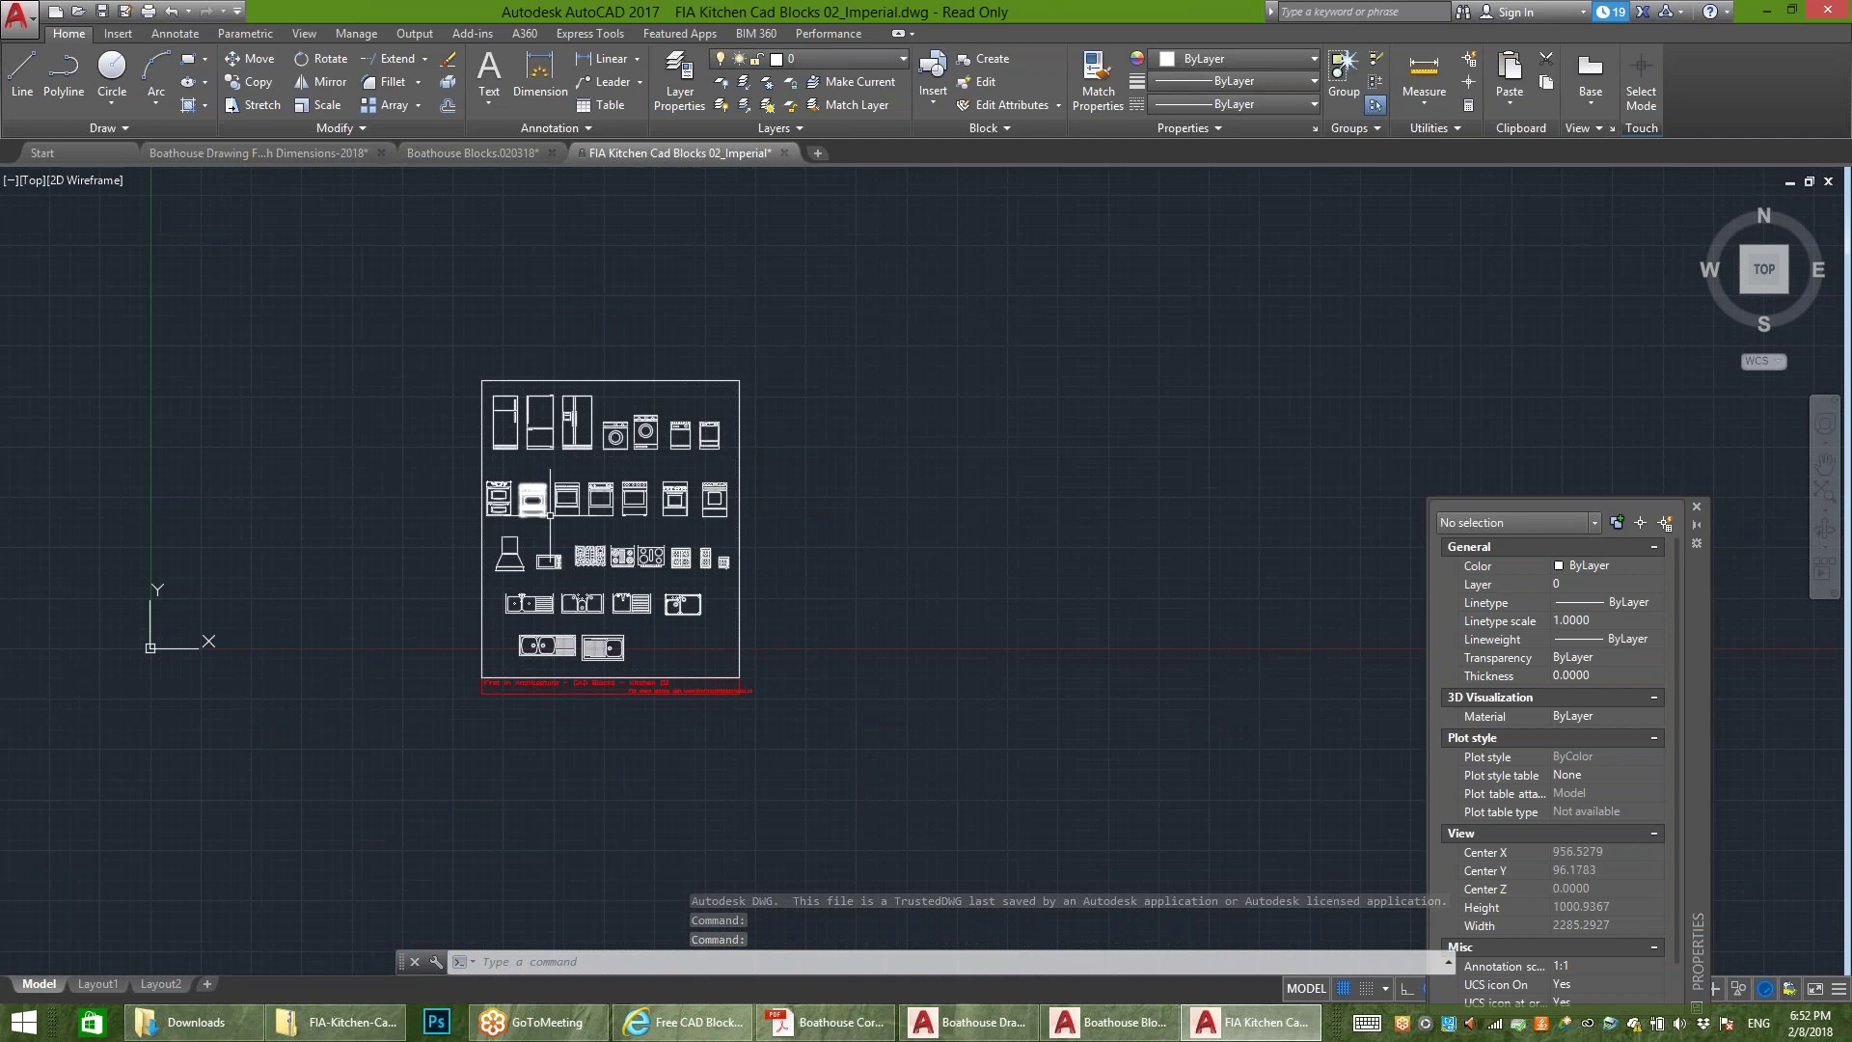
pyautogui.scroll(2, 652, 576)
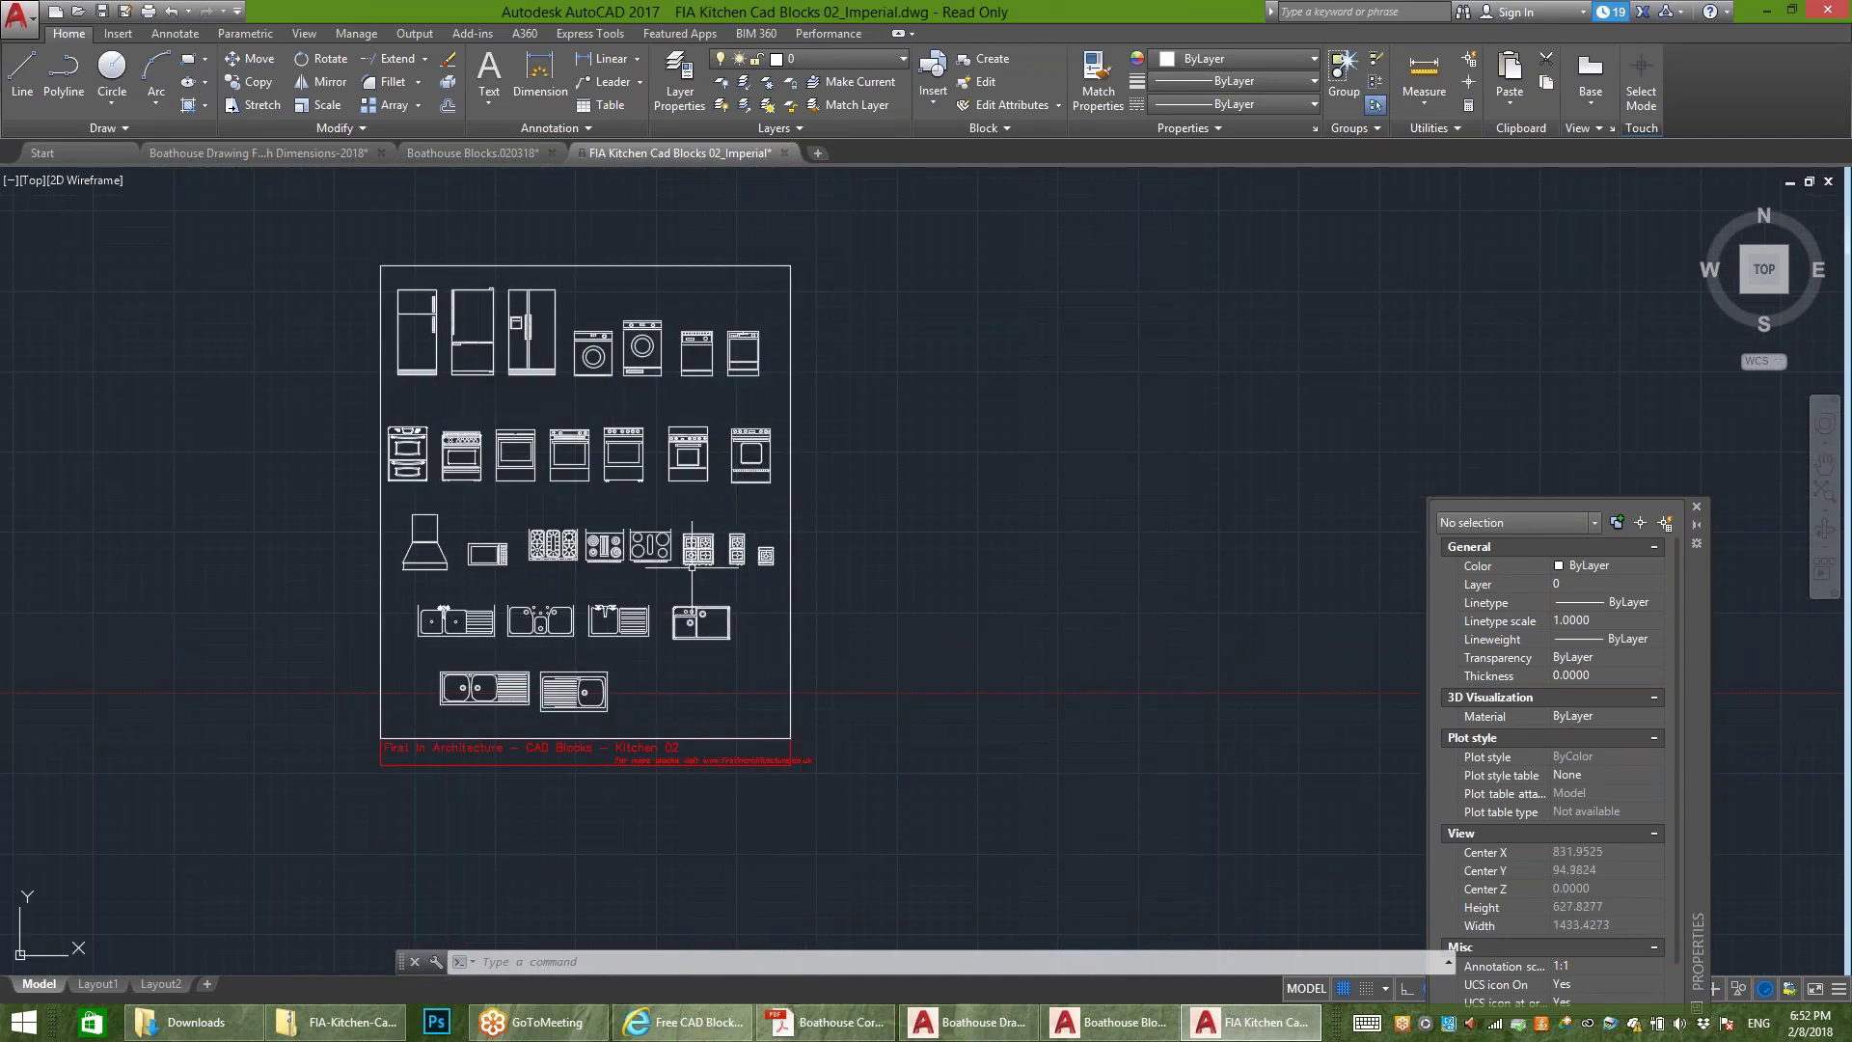
pyautogui.scroll(2, 696, 564)
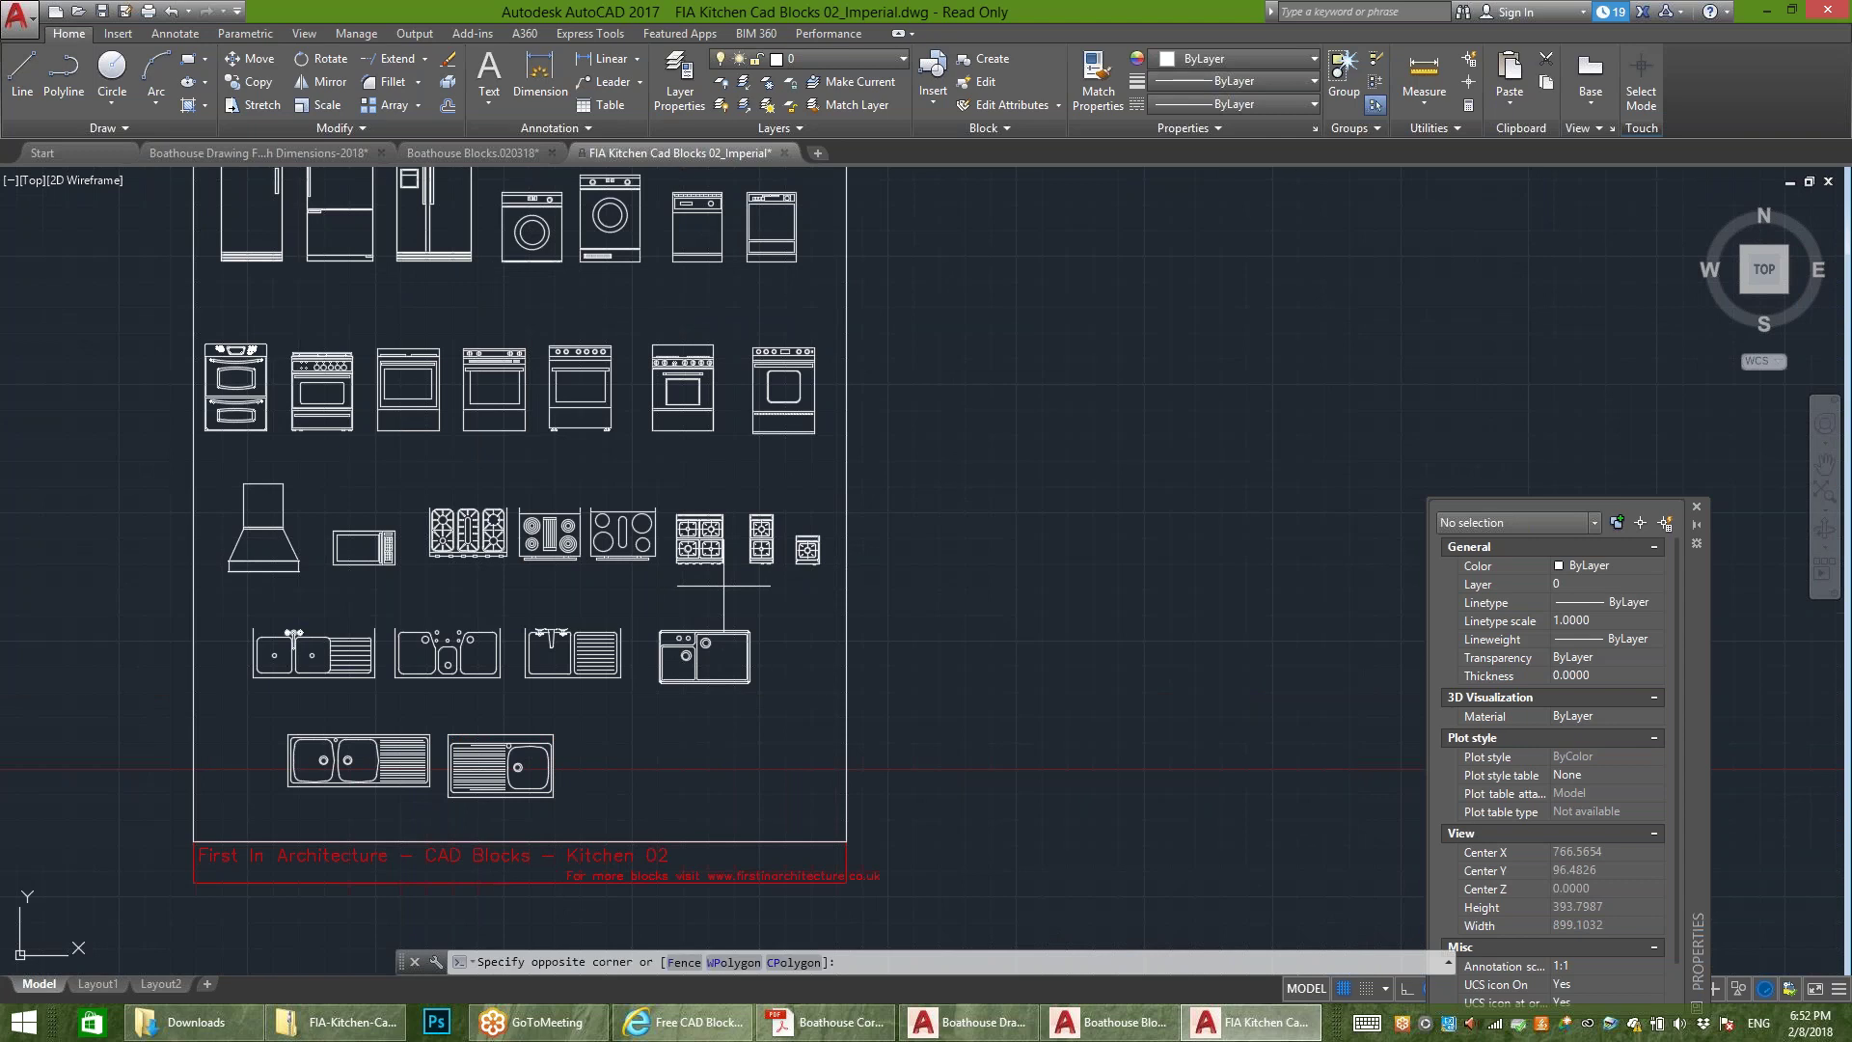
pyautogui.click(724, 585)
pyautogui.scroll(-4, 719, 656)
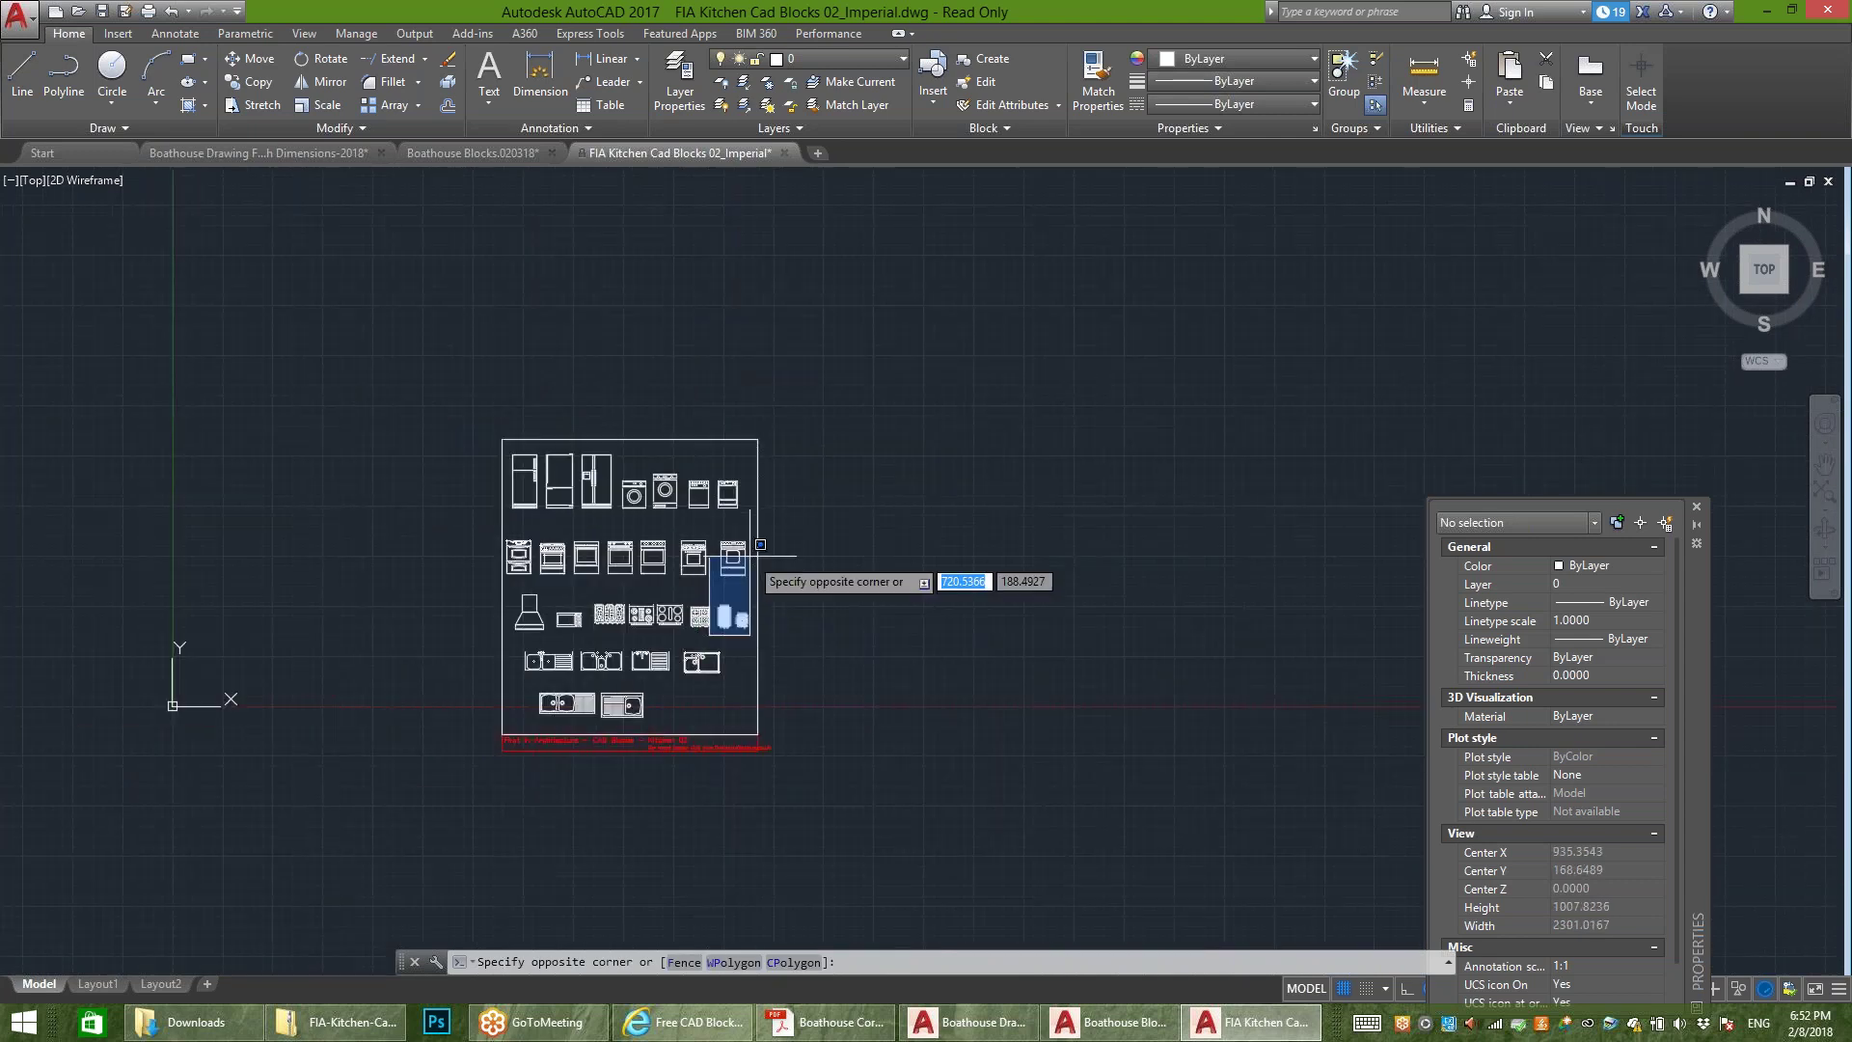
pyautogui.click(806, 579)
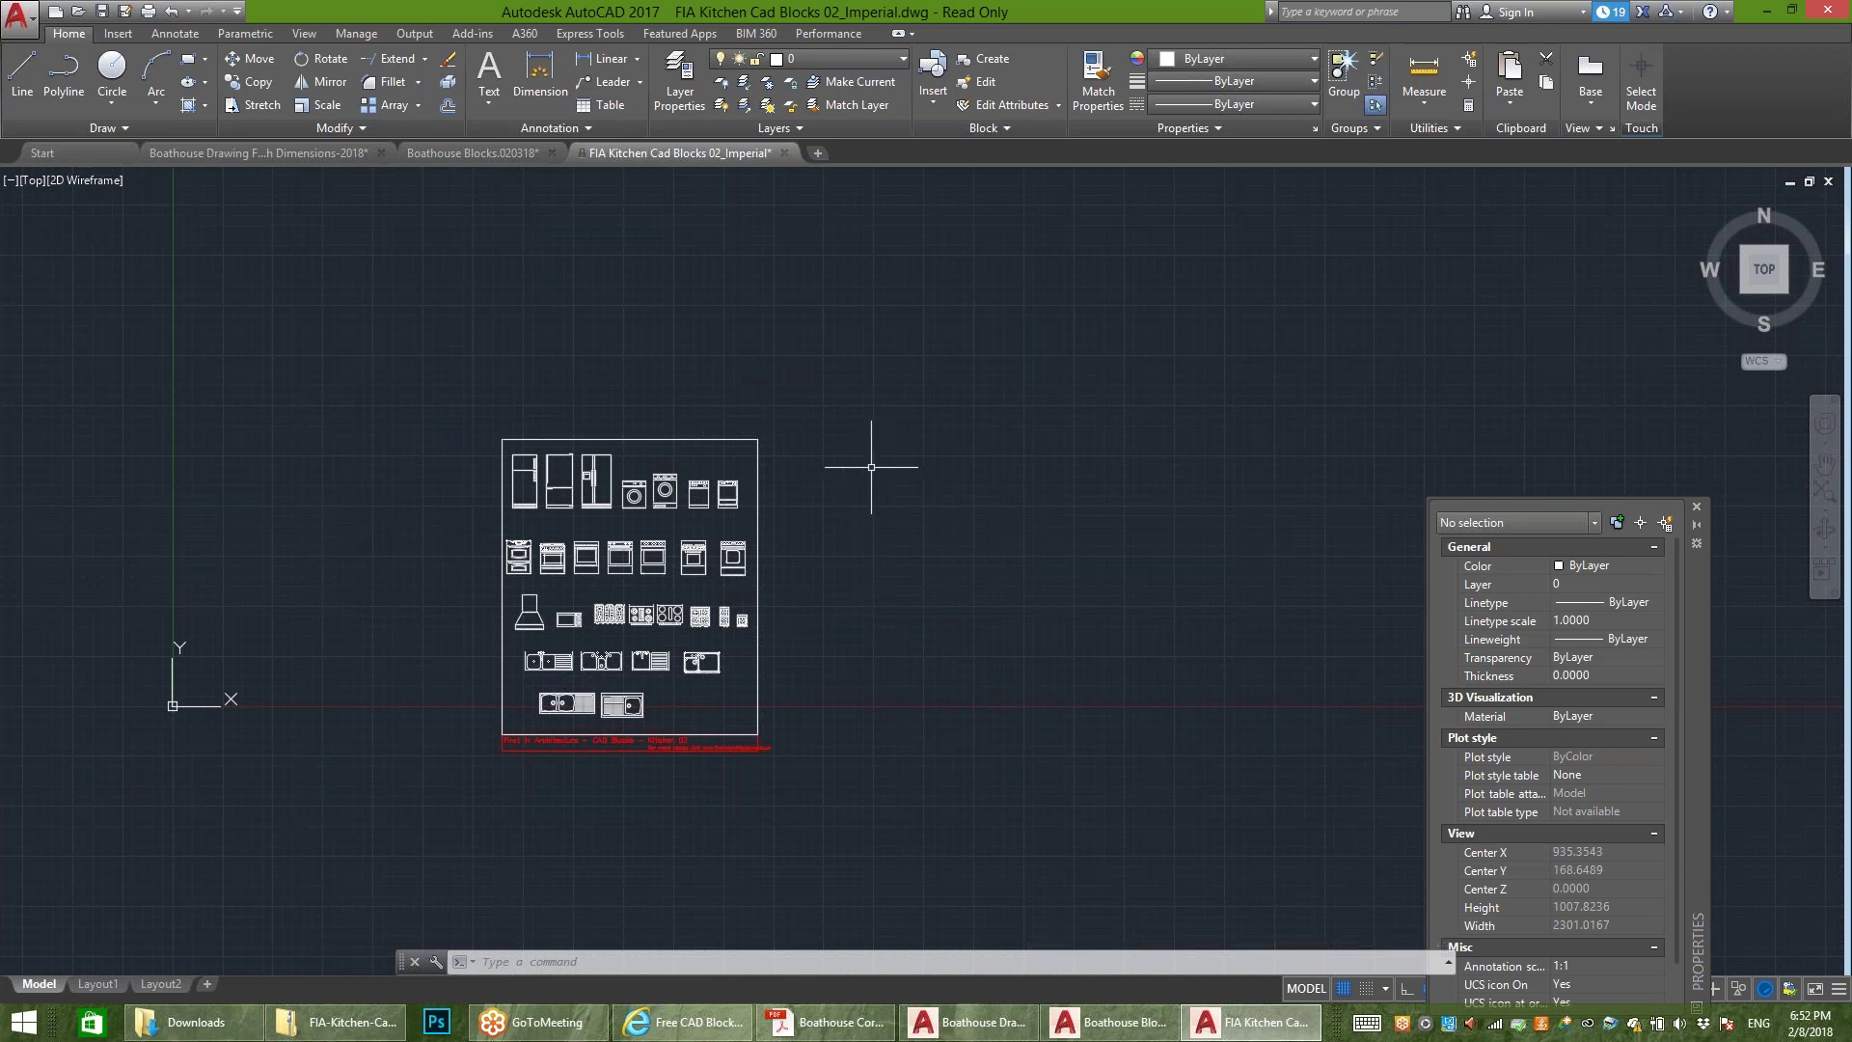
# Step: Copy the six cooktop blocks and five sink blocks in the lower rows of the kitchen drawing to the clipboard
pyautogui.scroll(2, 606, 661)
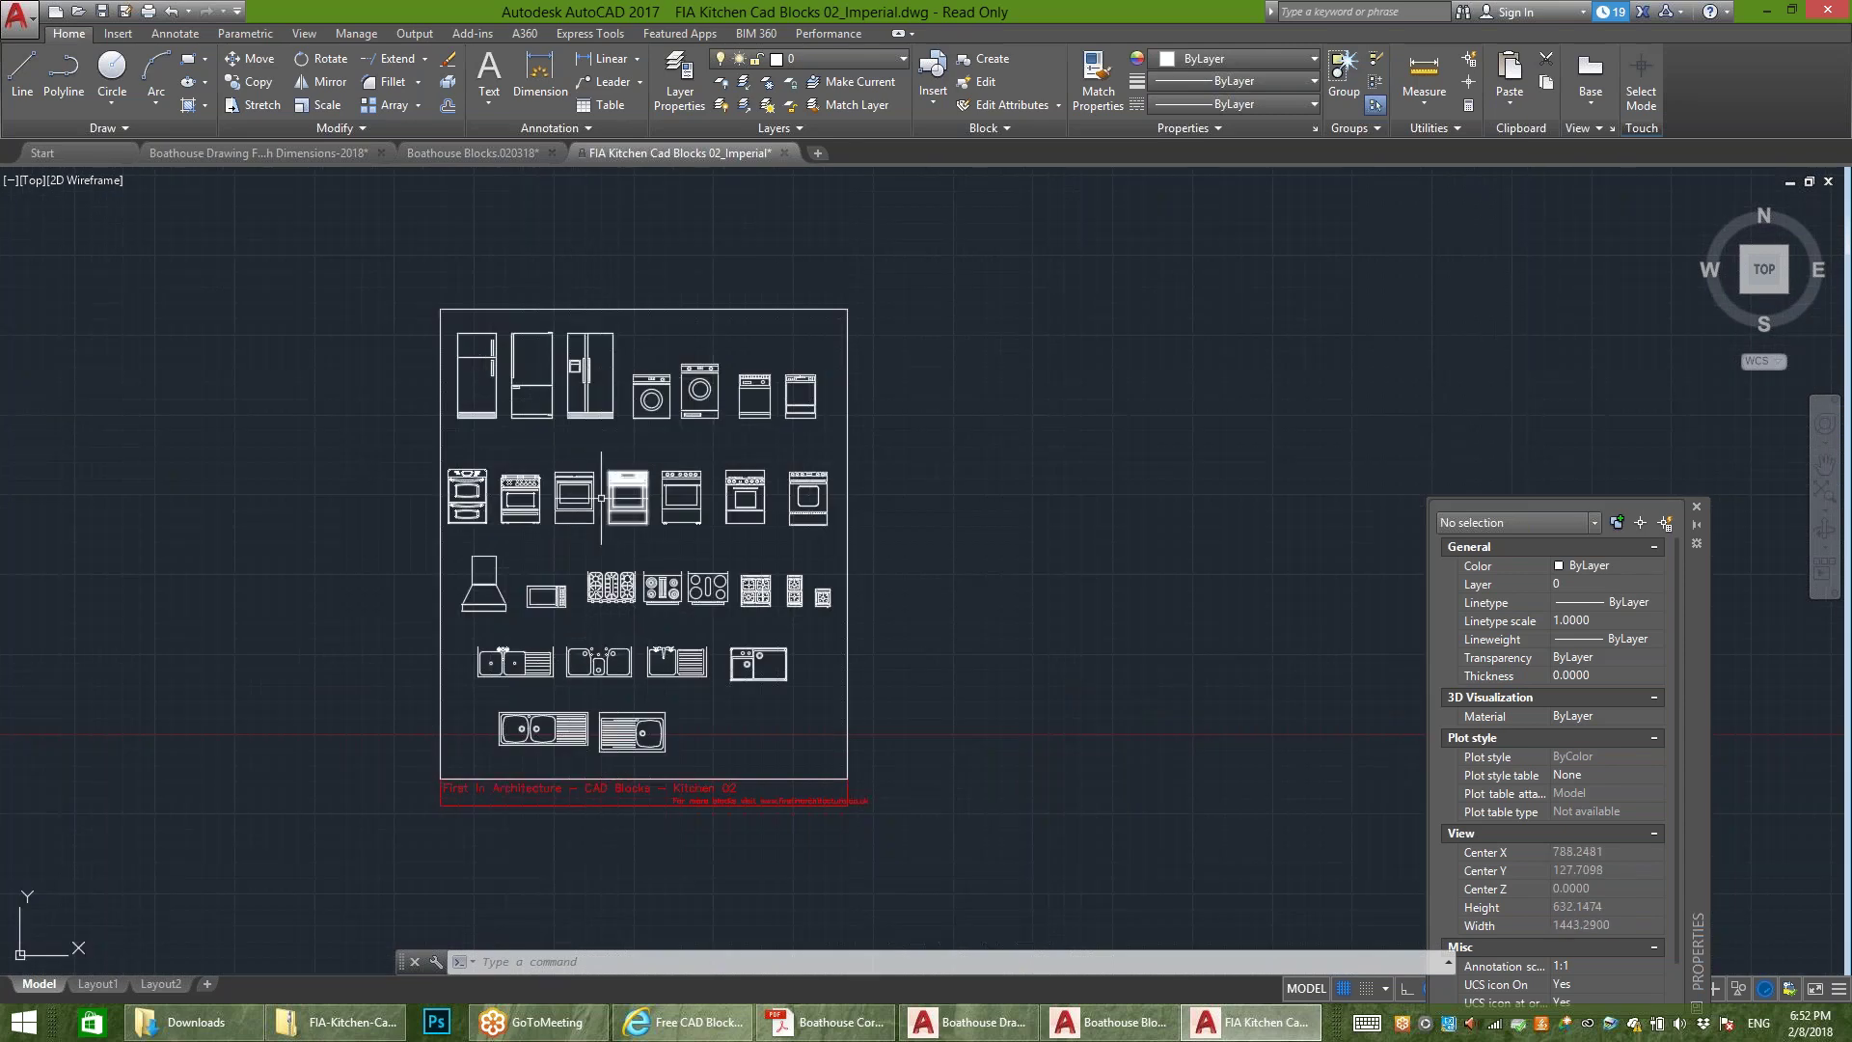
pyautogui.scroll(4, 583, 680)
pyautogui.scroll(-2, 673, 627)
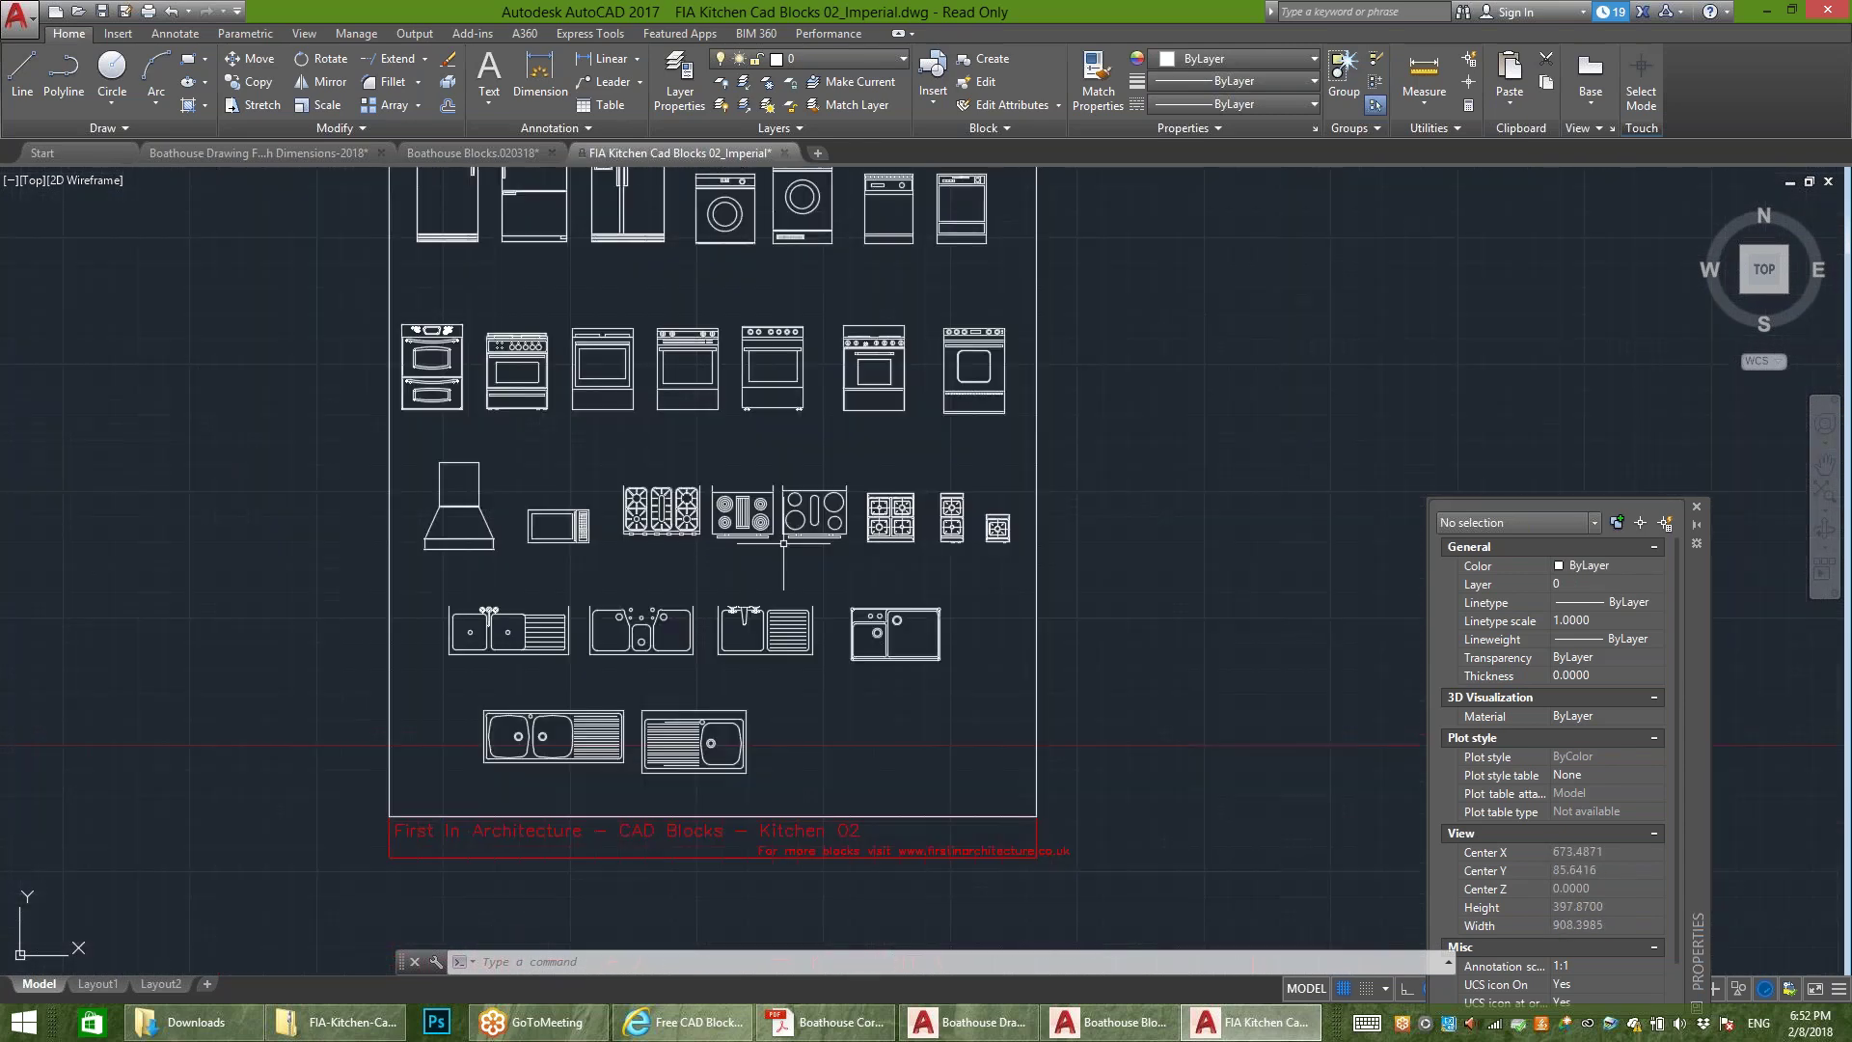
pyautogui.click(1024, 430)
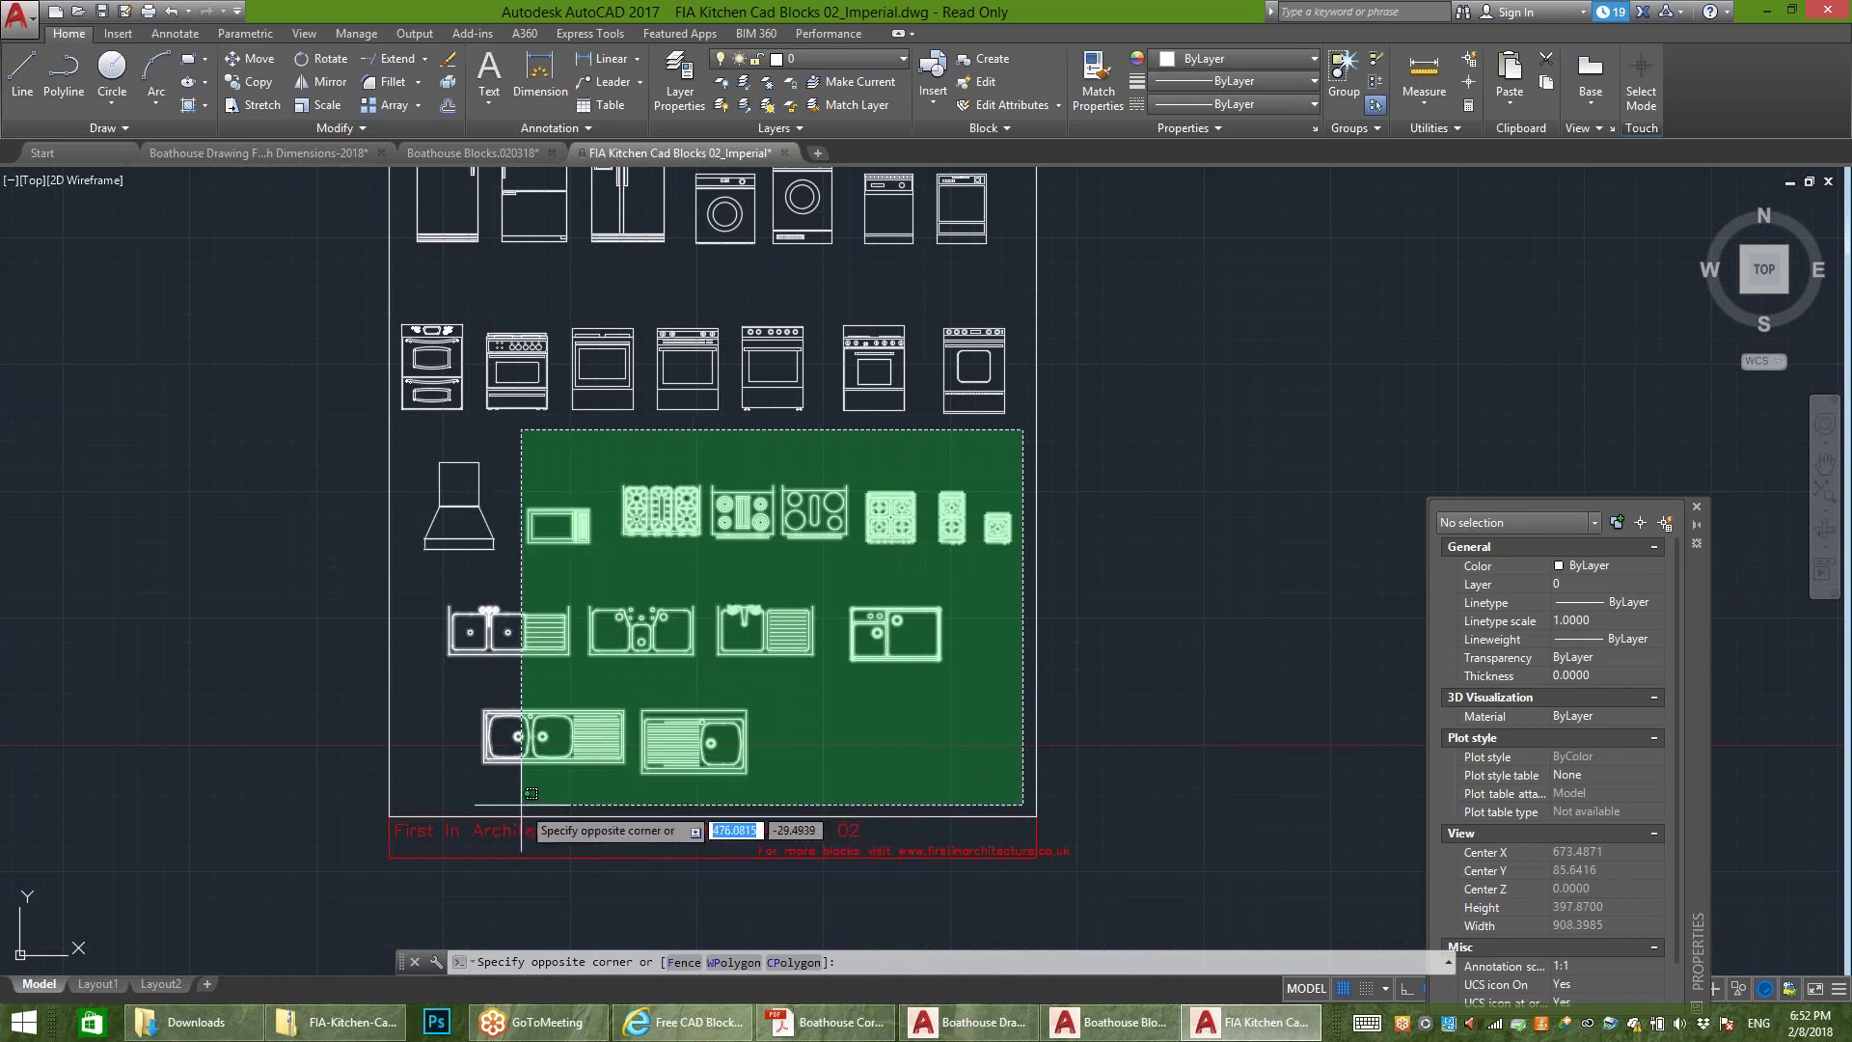
pyautogui.click(610, 791)
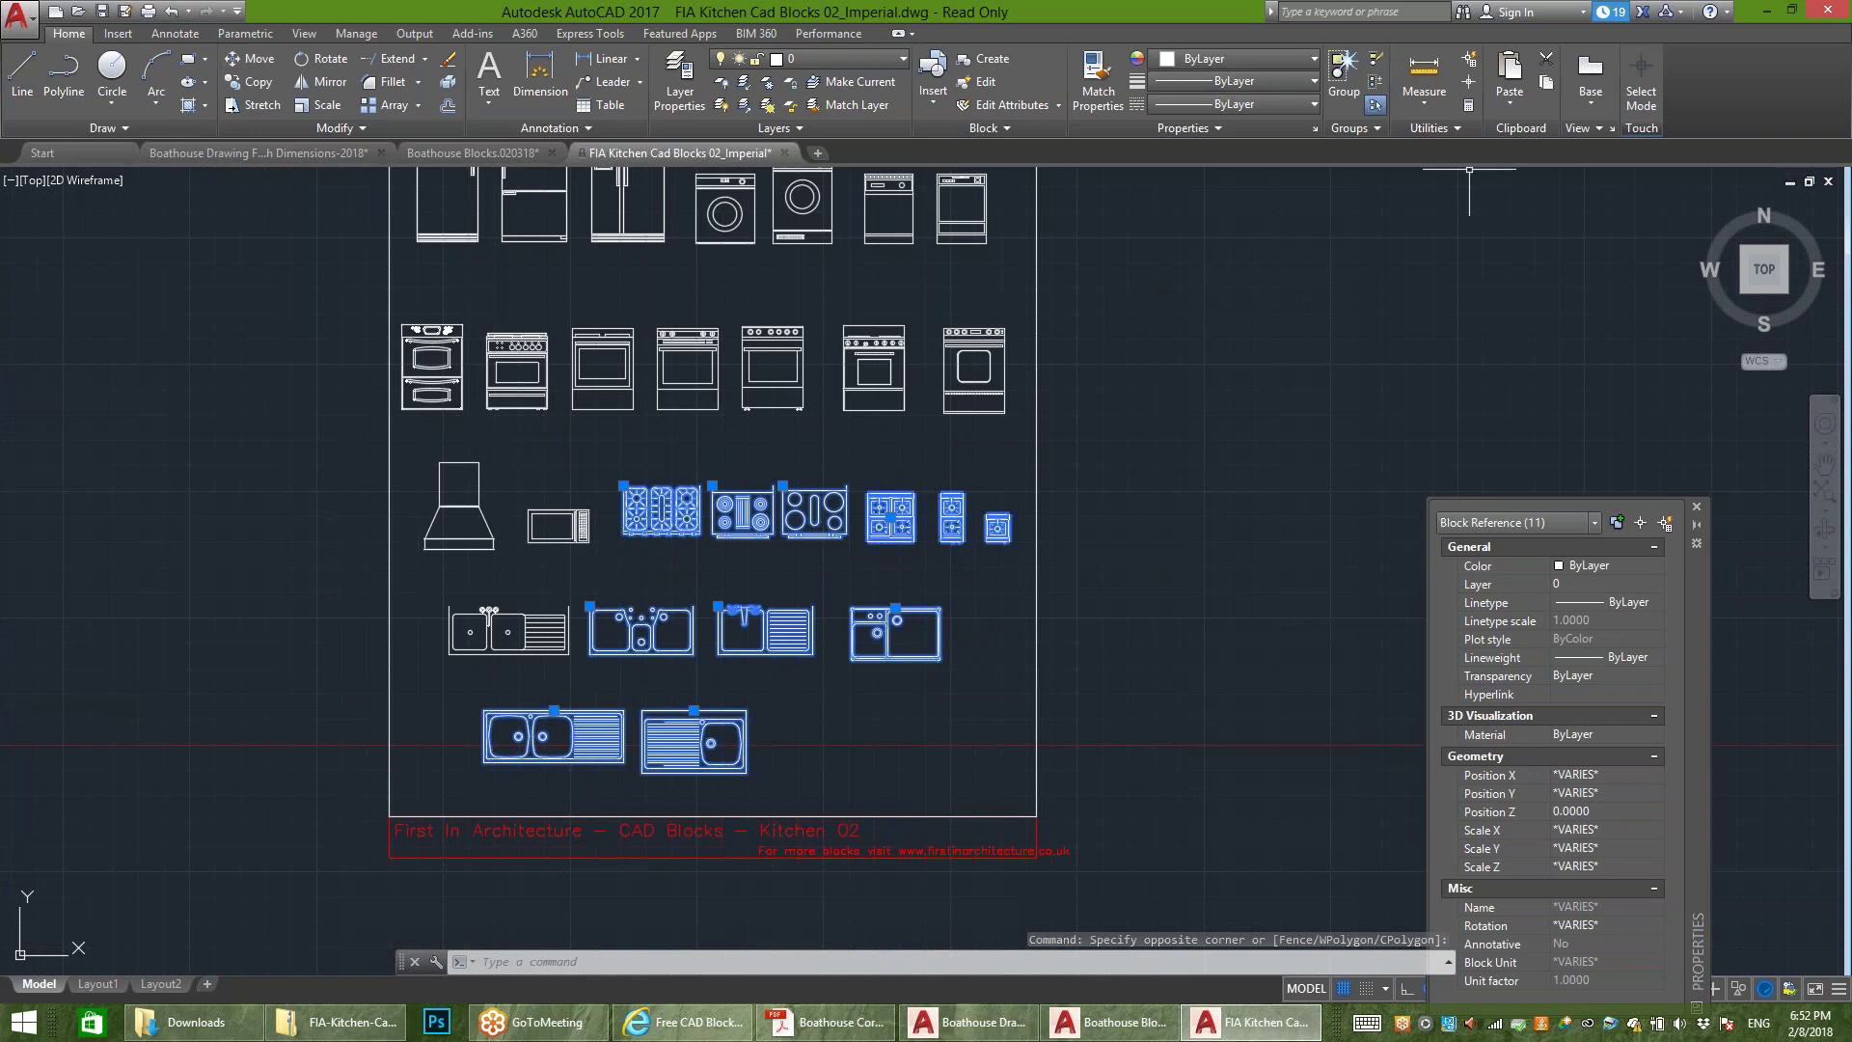
pyautogui.hotkey('ctrl', 'c')
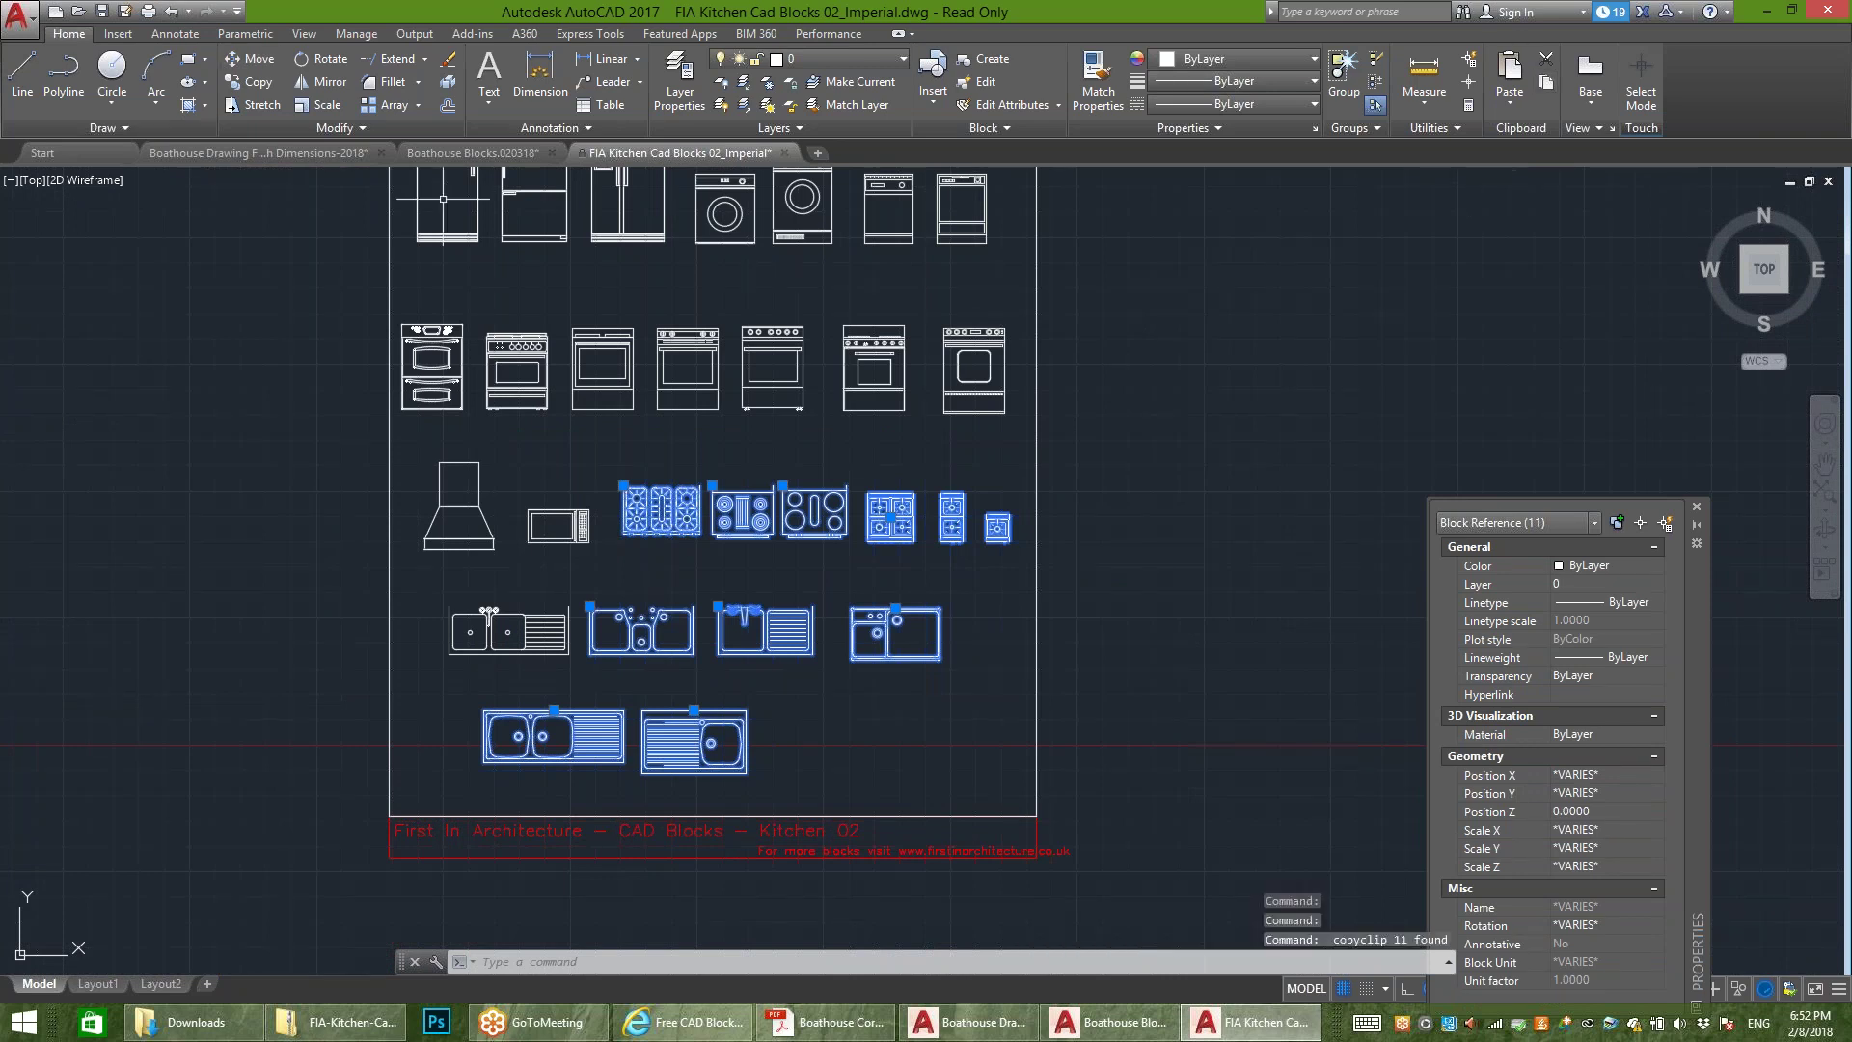
# Step: Paste the copied kitchen blocks into the Boathouse Drawing file, in the empty space below the left floor plan
pyautogui.click(258, 153)
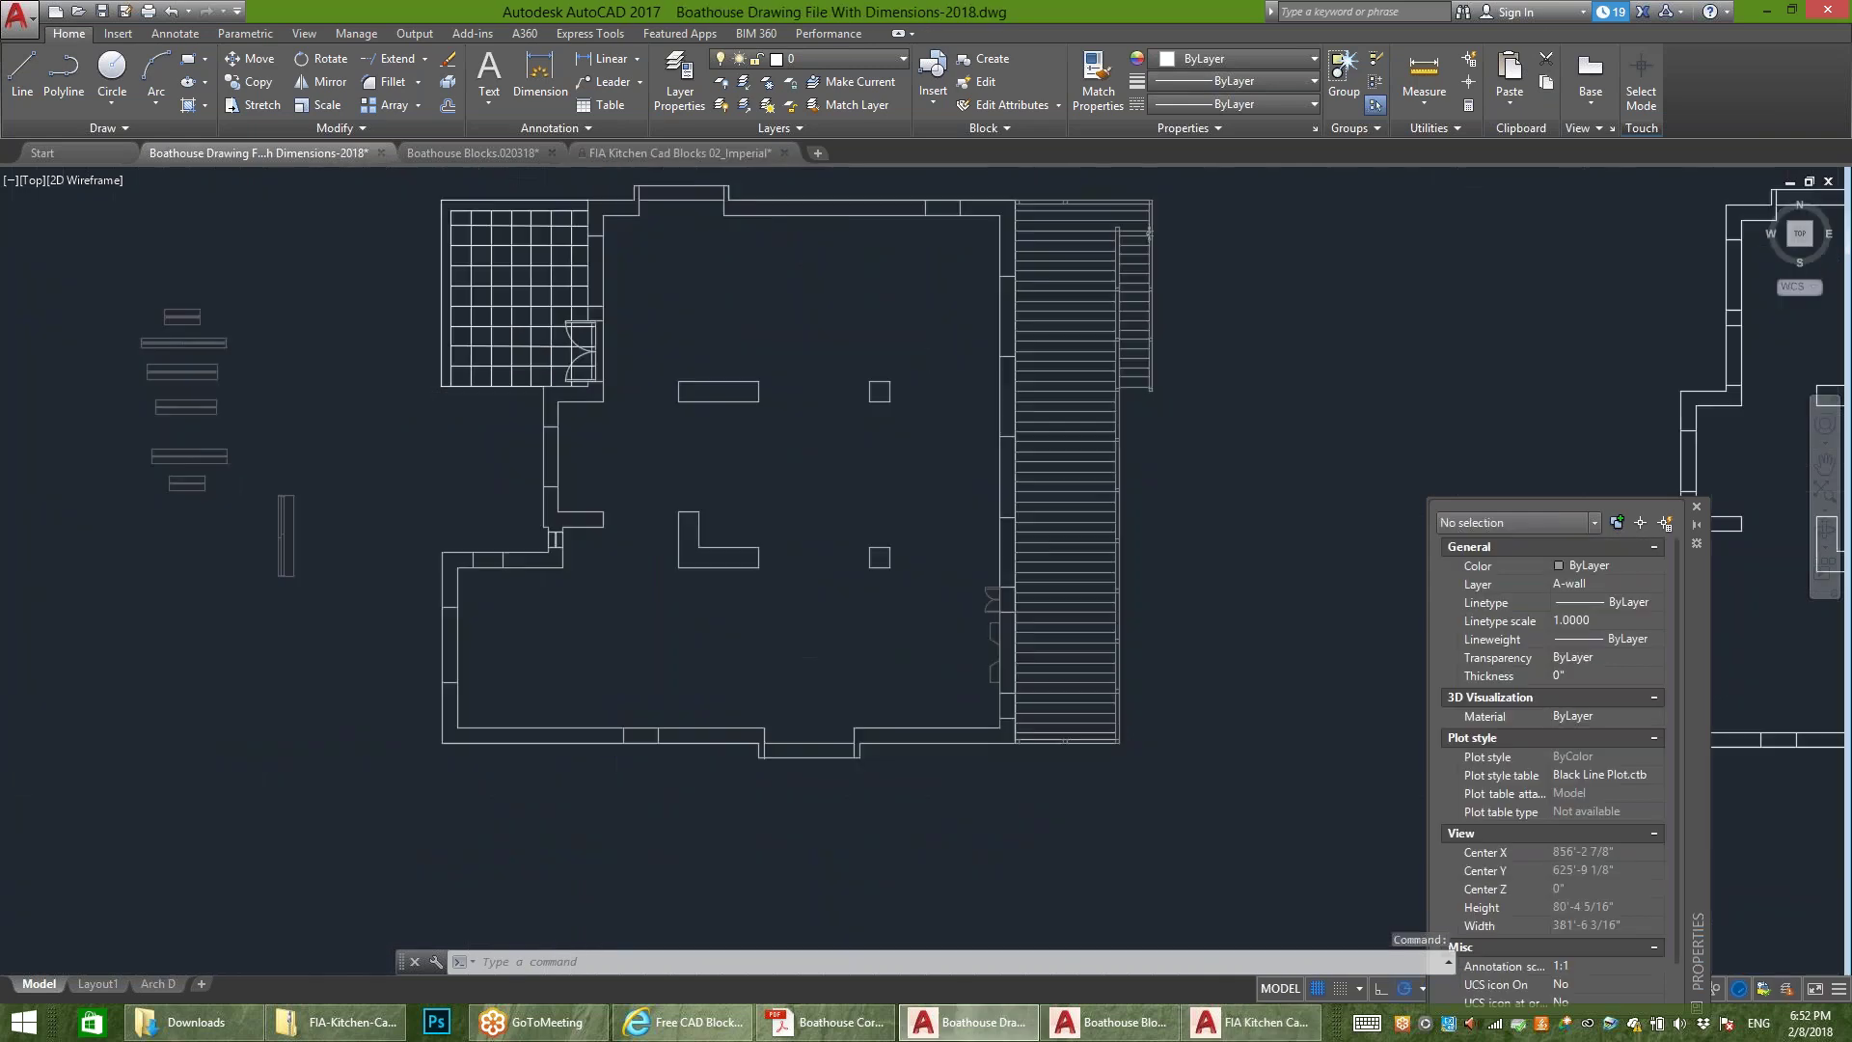
pyautogui.scroll(-4, 480, 323)
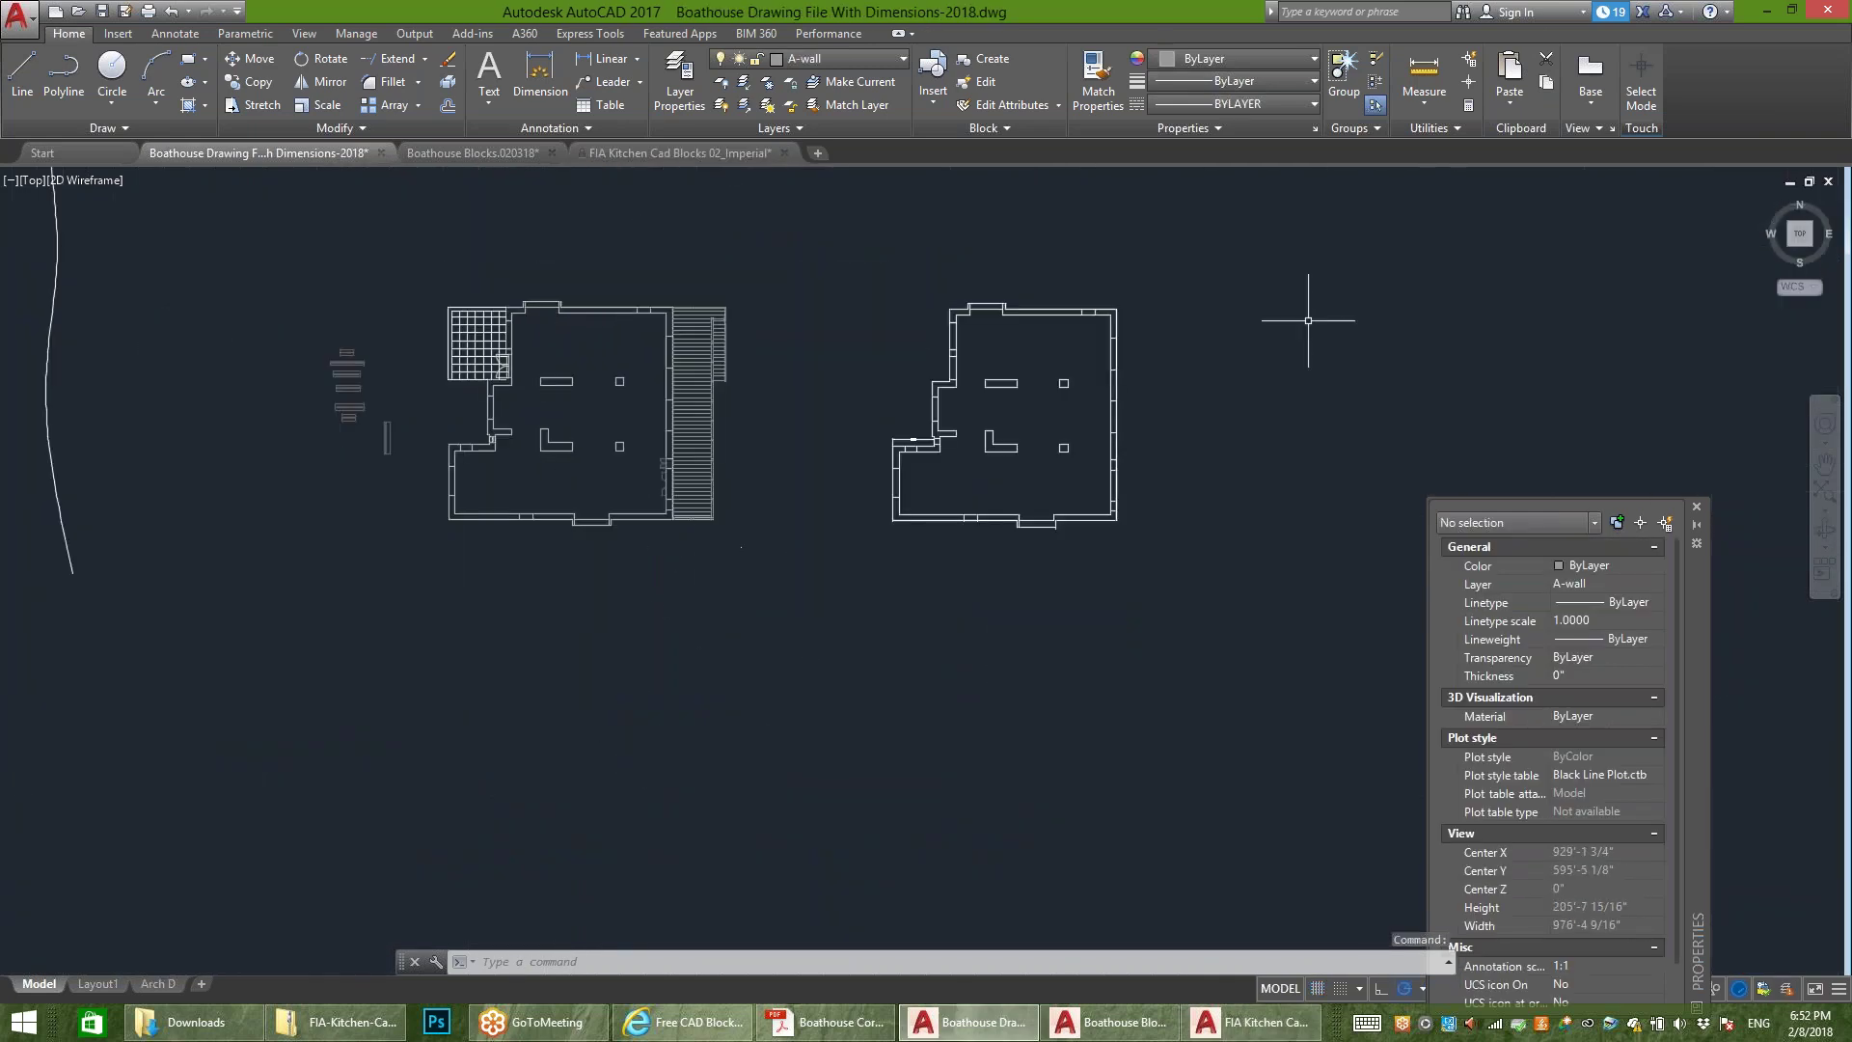
pyautogui.click(1510, 91)
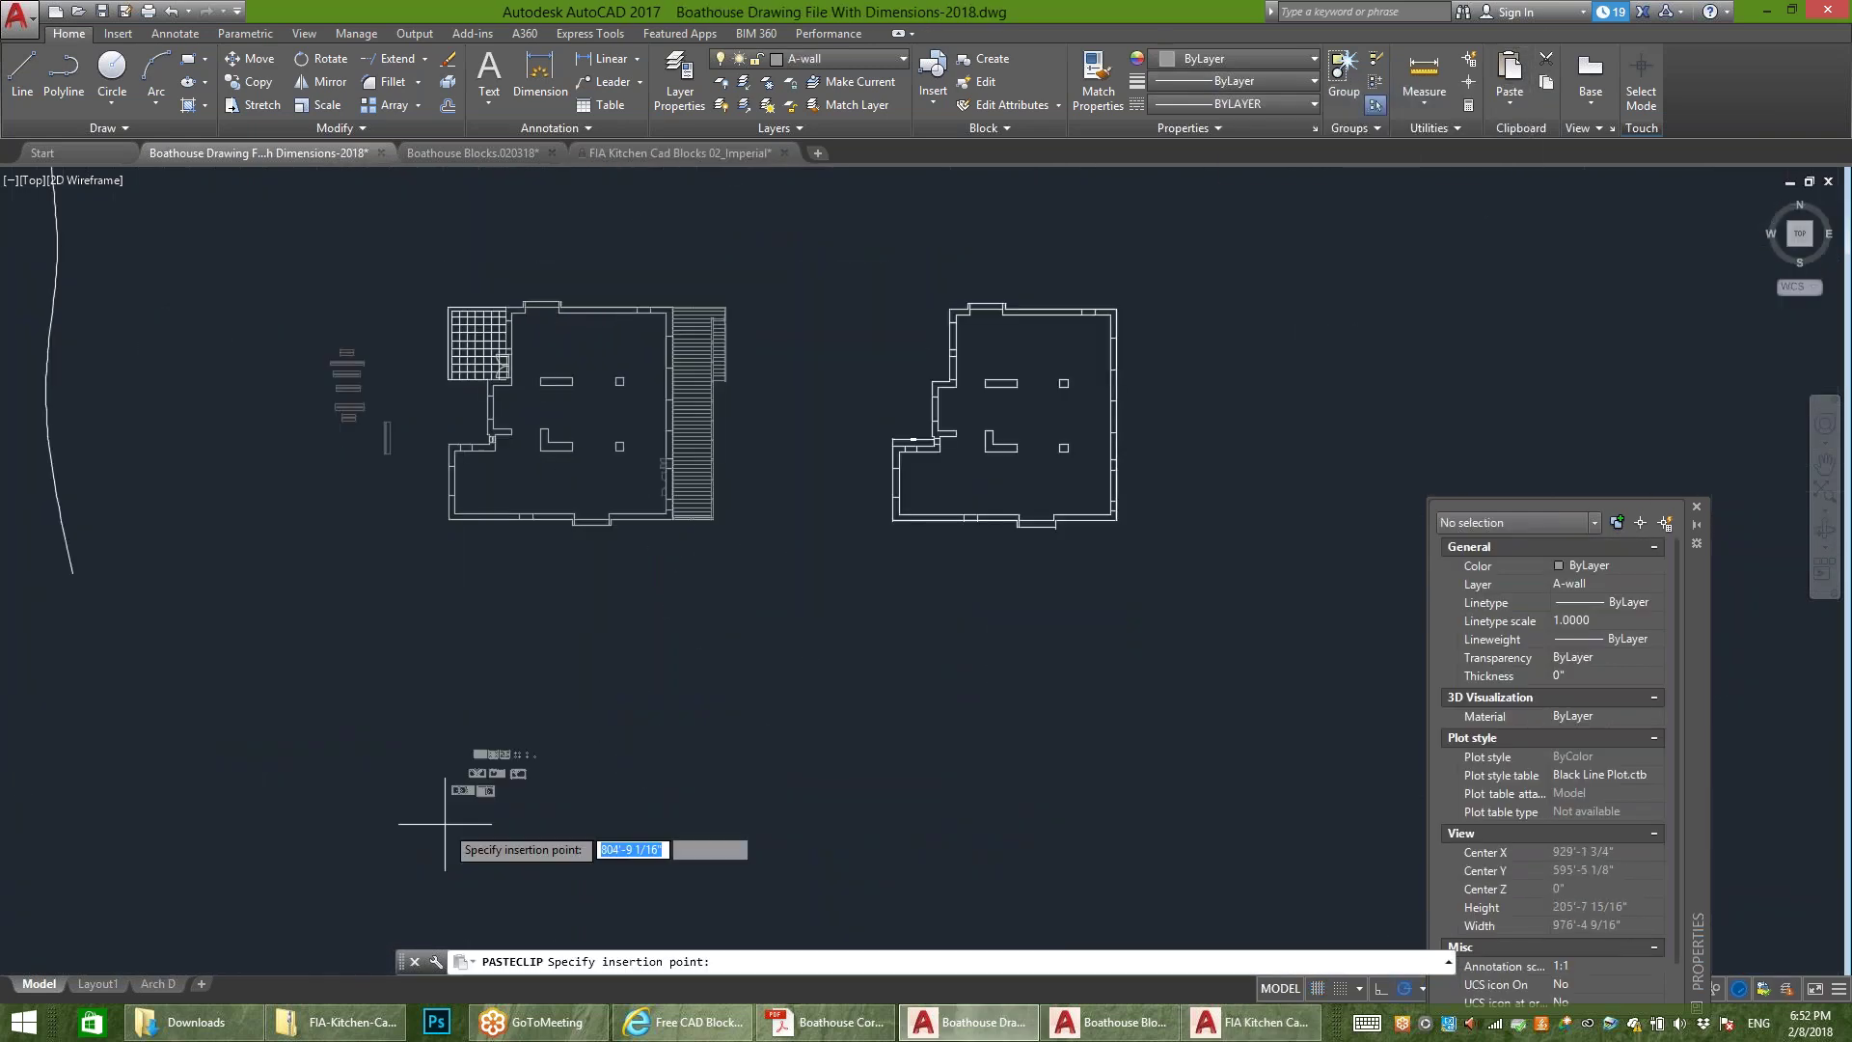
pyautogui.click(463, 658)
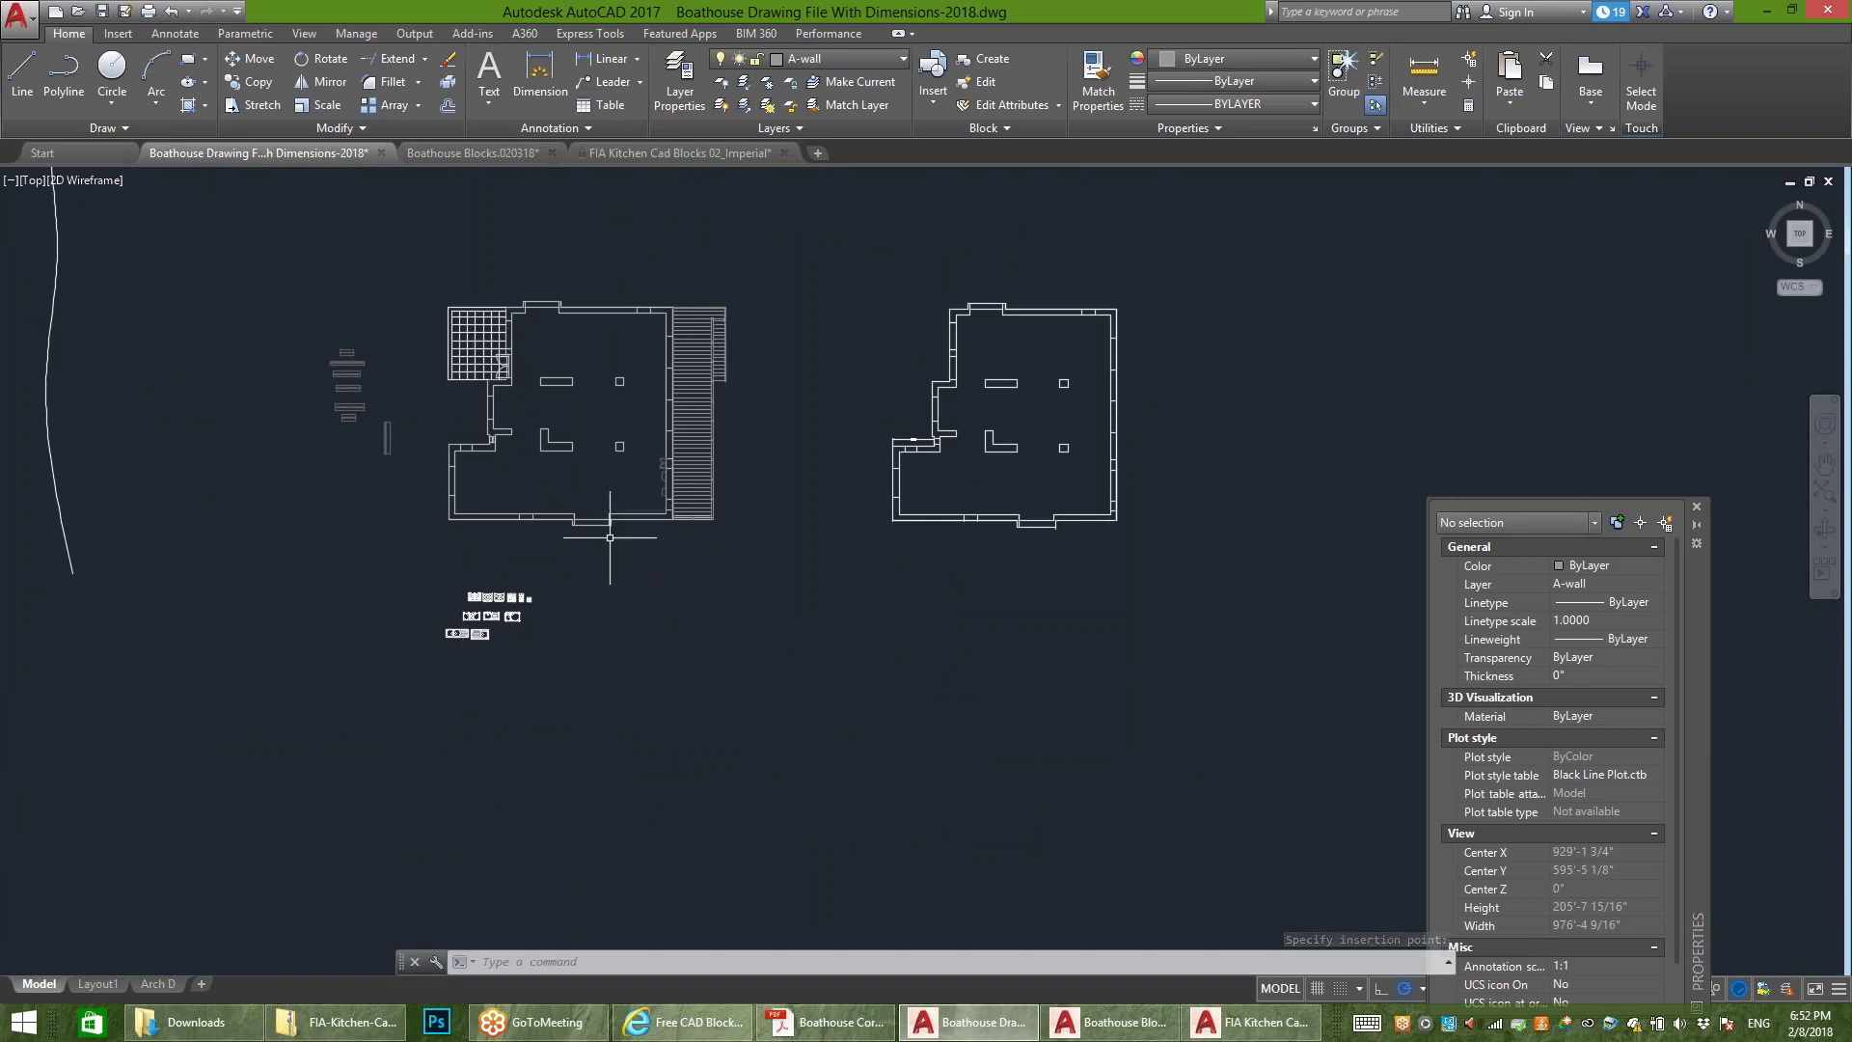
pyautogui.scroll(8, 489, 610)
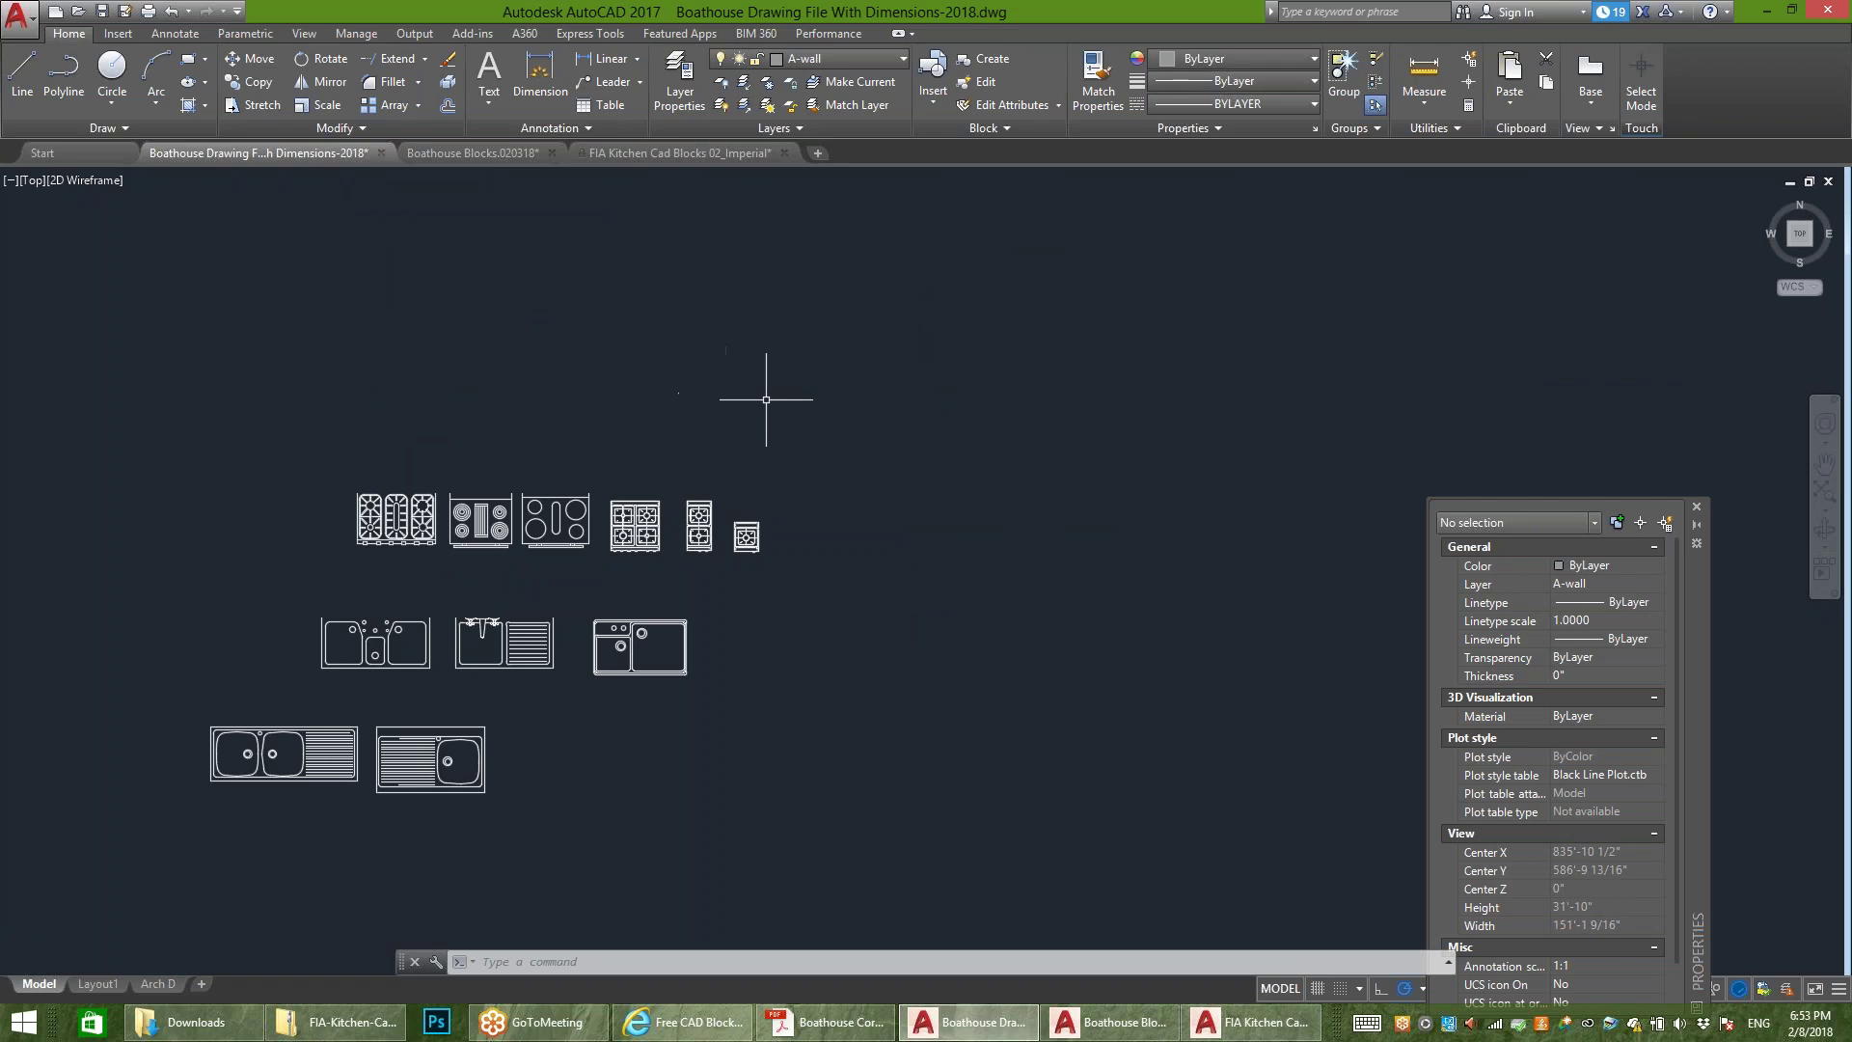
# Step: Open the sink-5 block, the single-basin sink with one drainboard, in the Block Editor
pyautogui.scroll(-2, 767, 432)
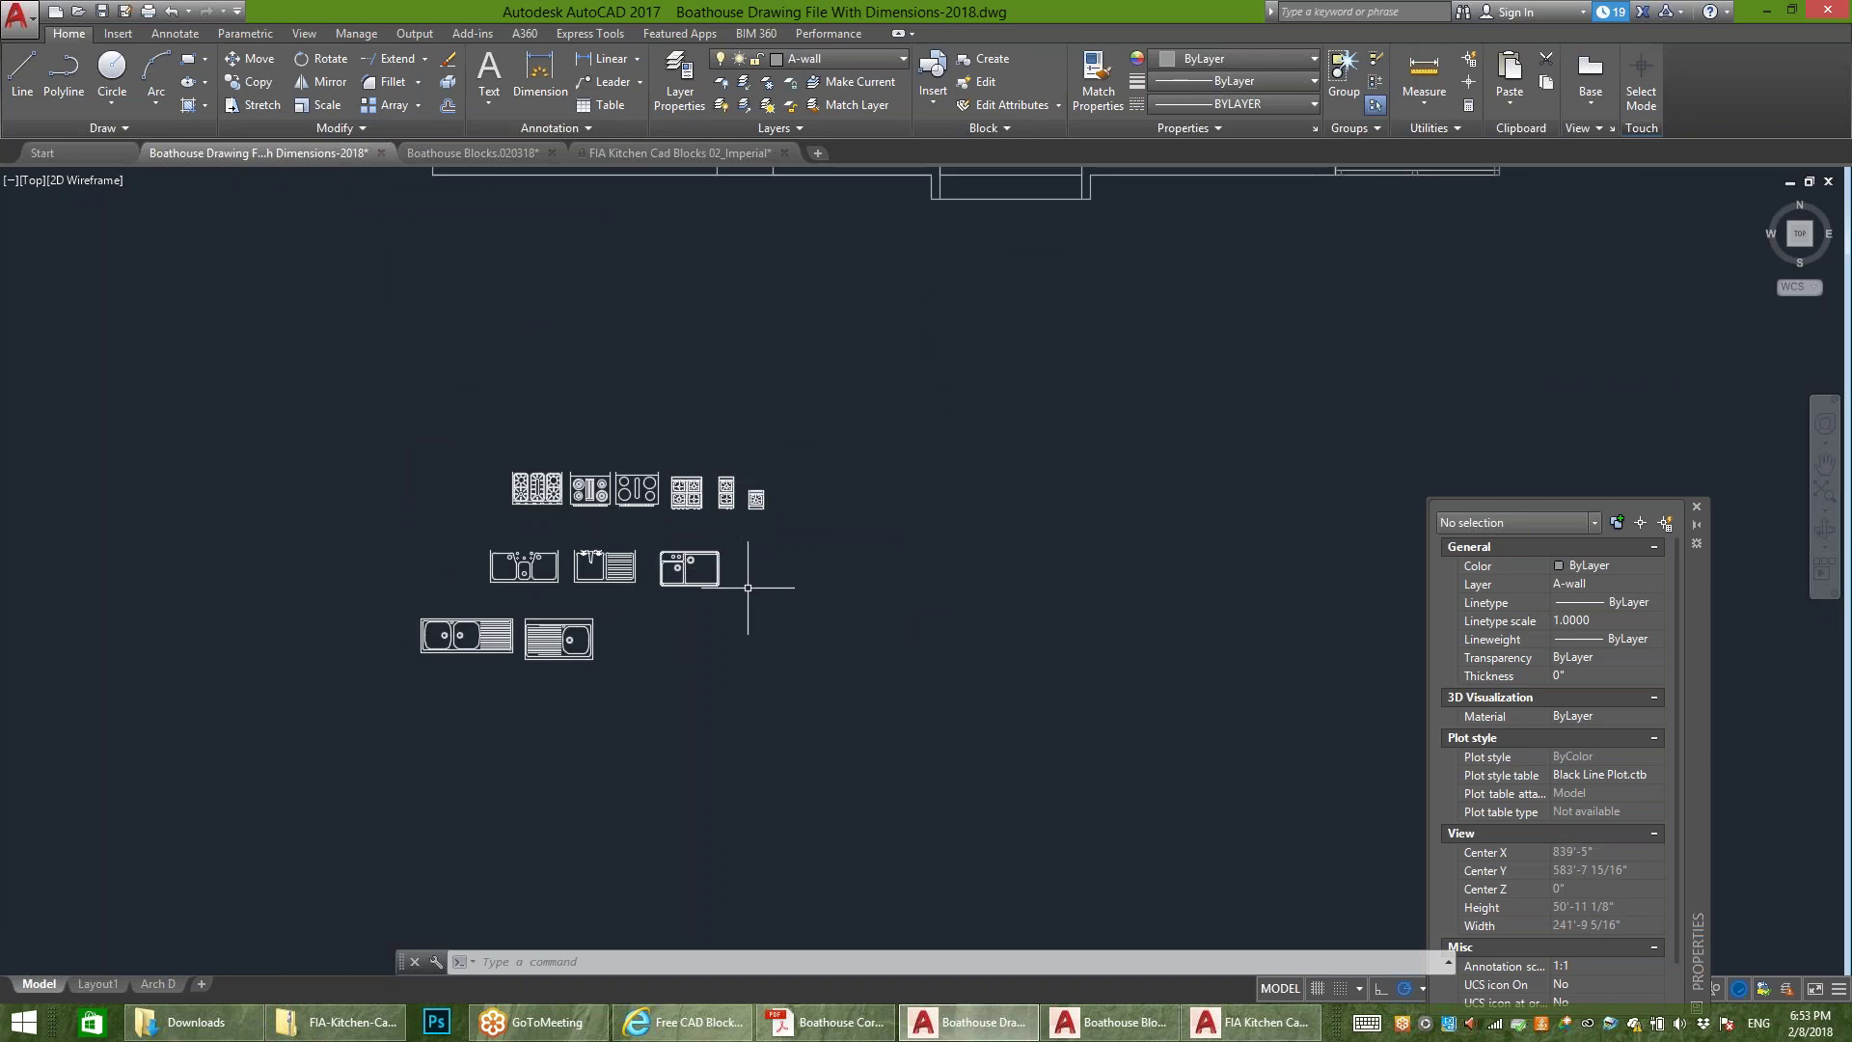
pyautogui.scroll(-2, 719, 569)
pyautogui.scroll(6, 652, 538)
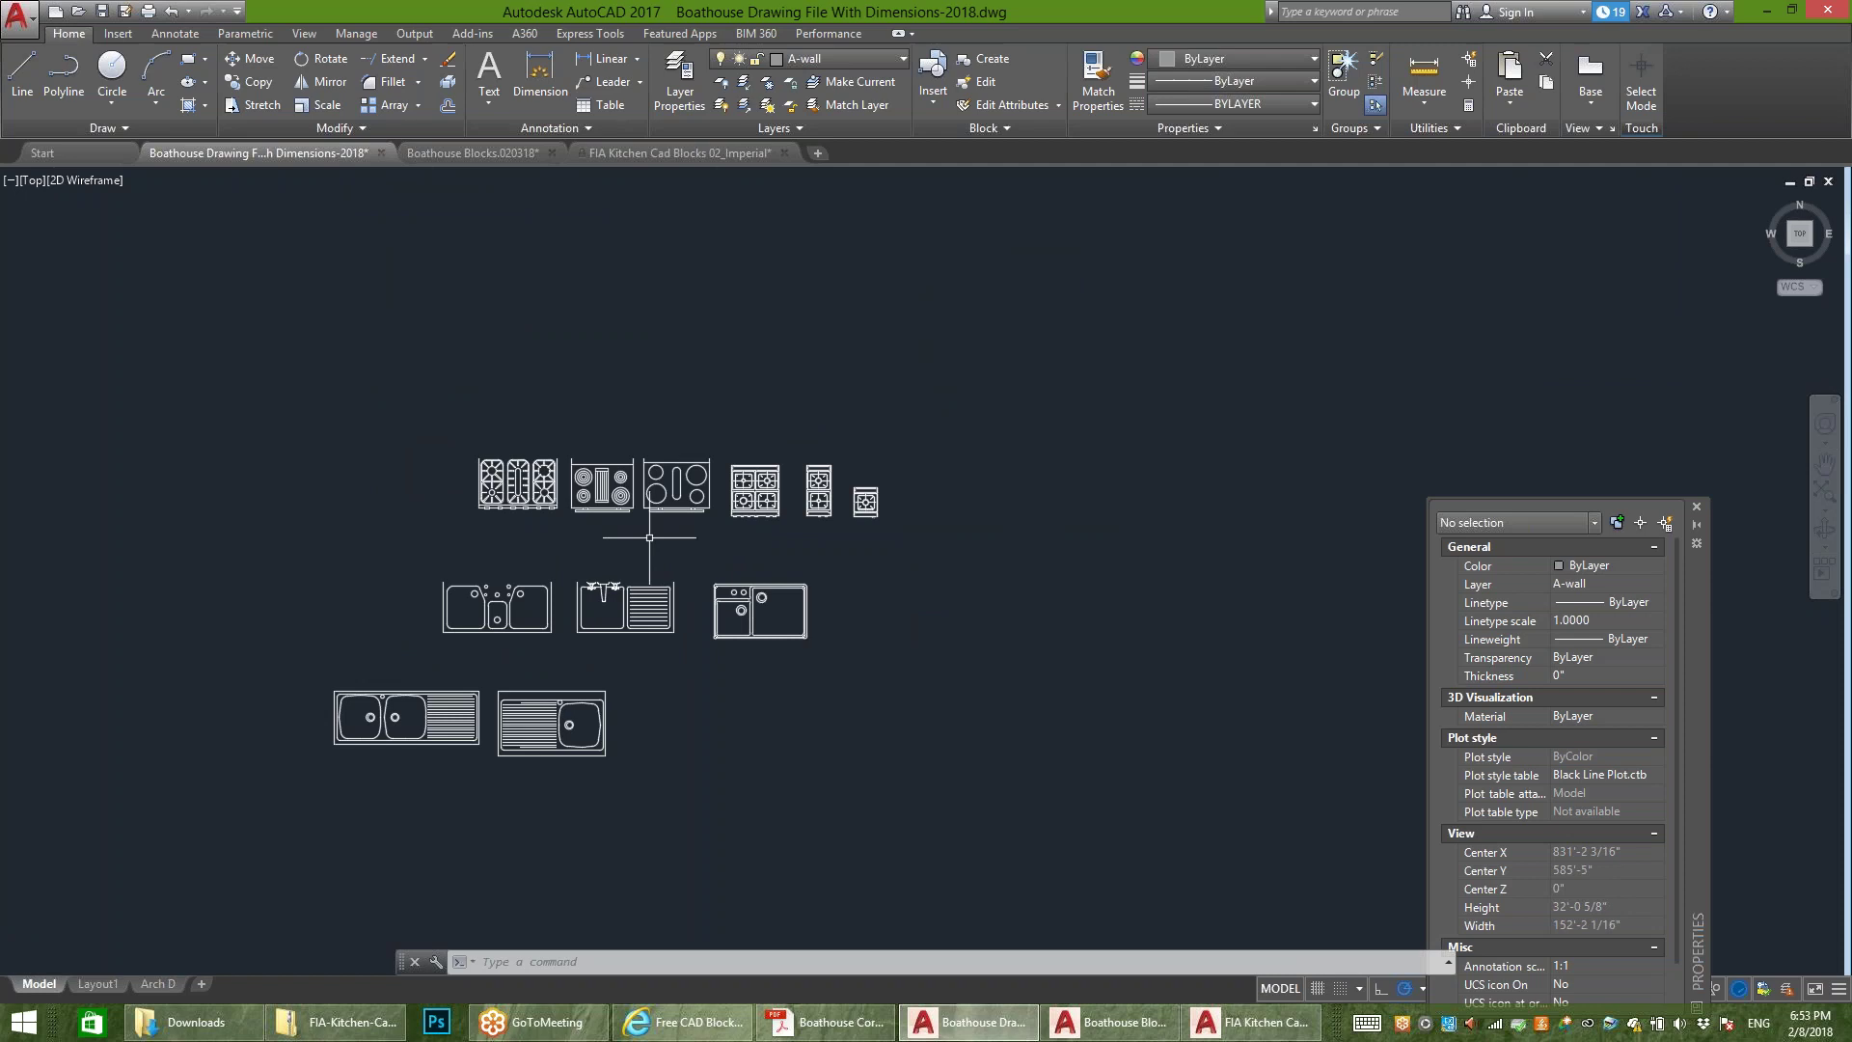
pyautogui.click(579, 603)
pyautogui.click(980, 81)
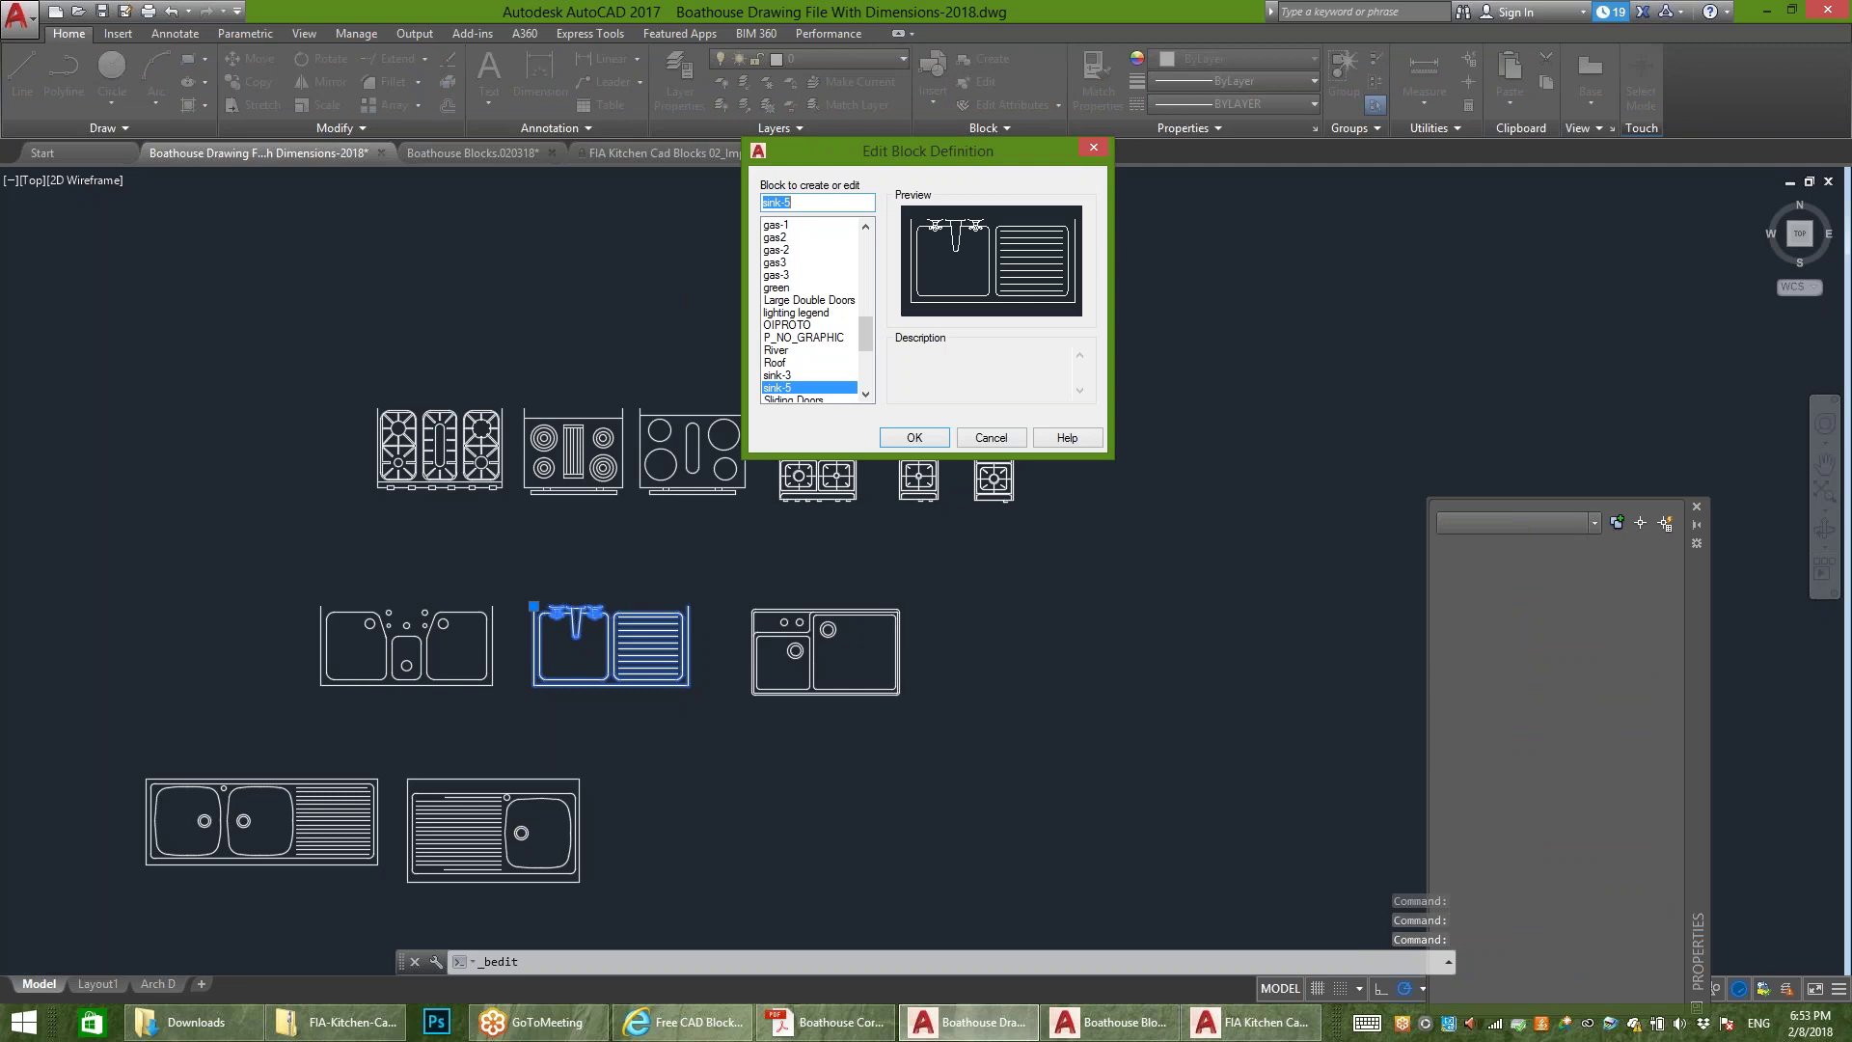
pyautogui.click(914, 437)
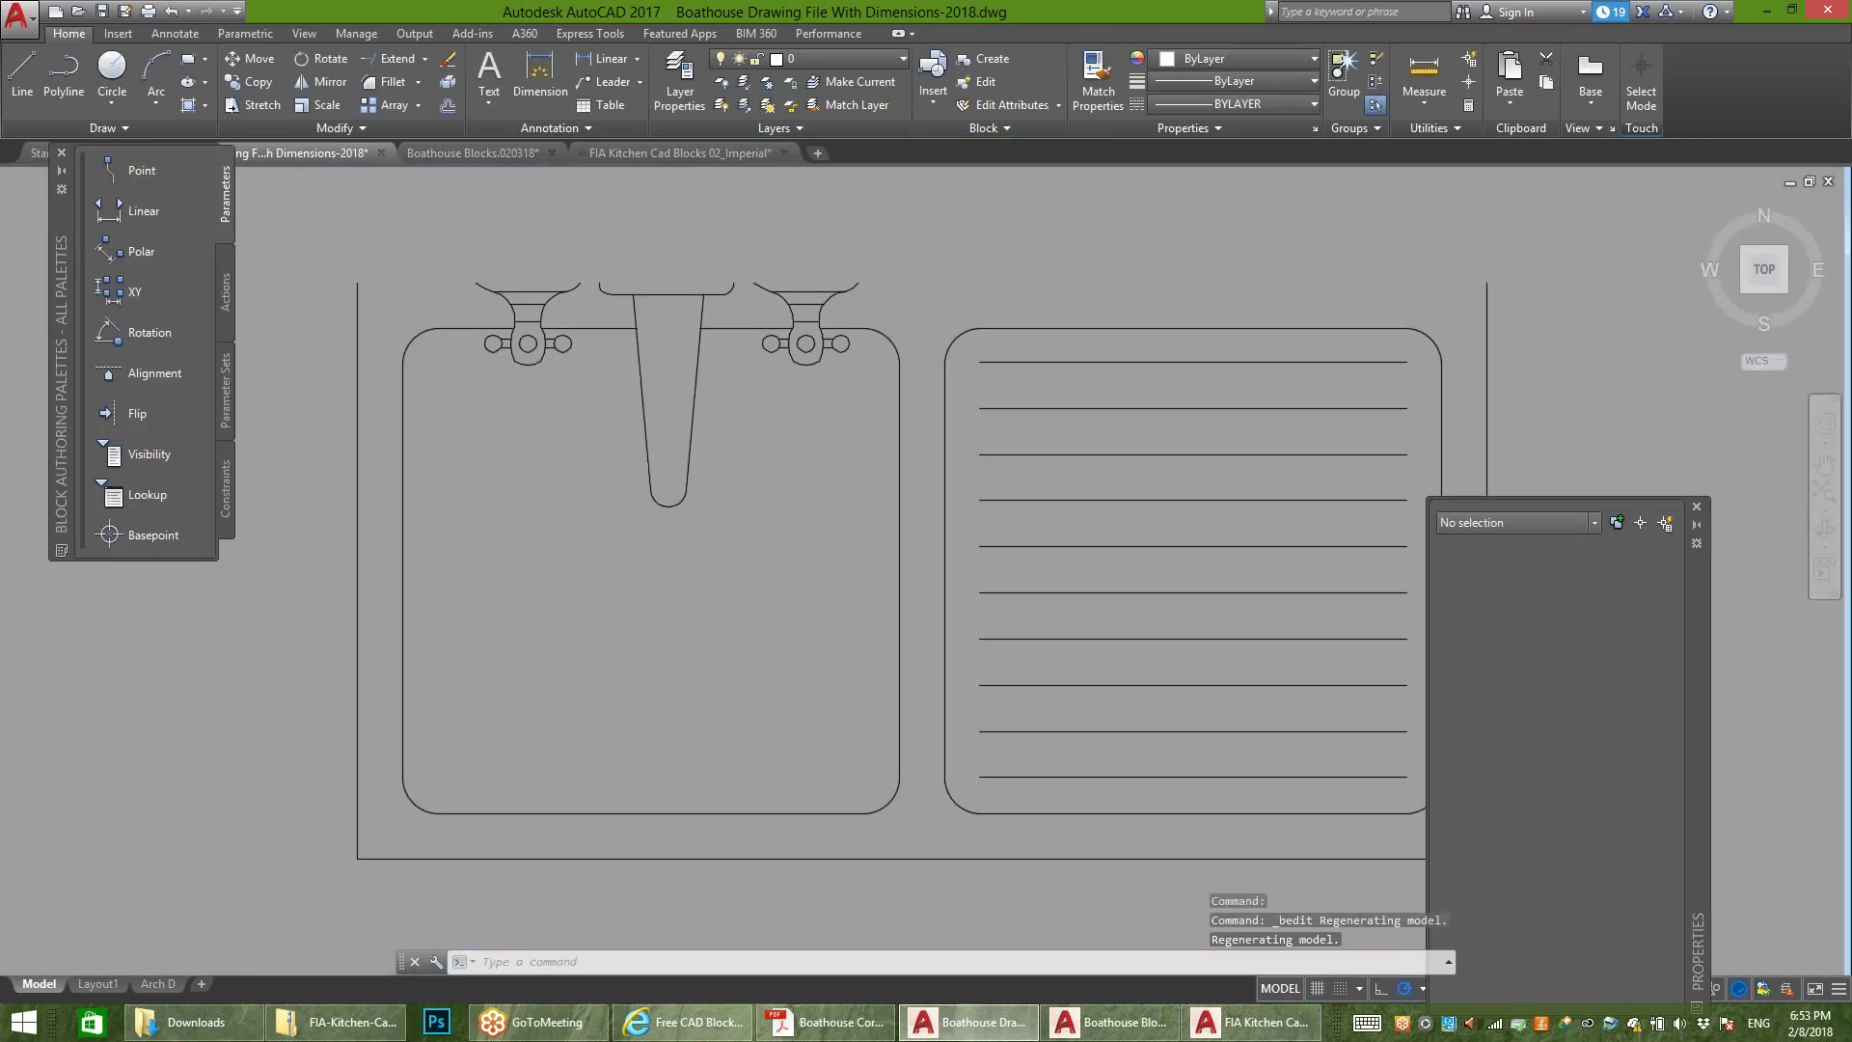
pyautogui.scroll(4, 868, 395)
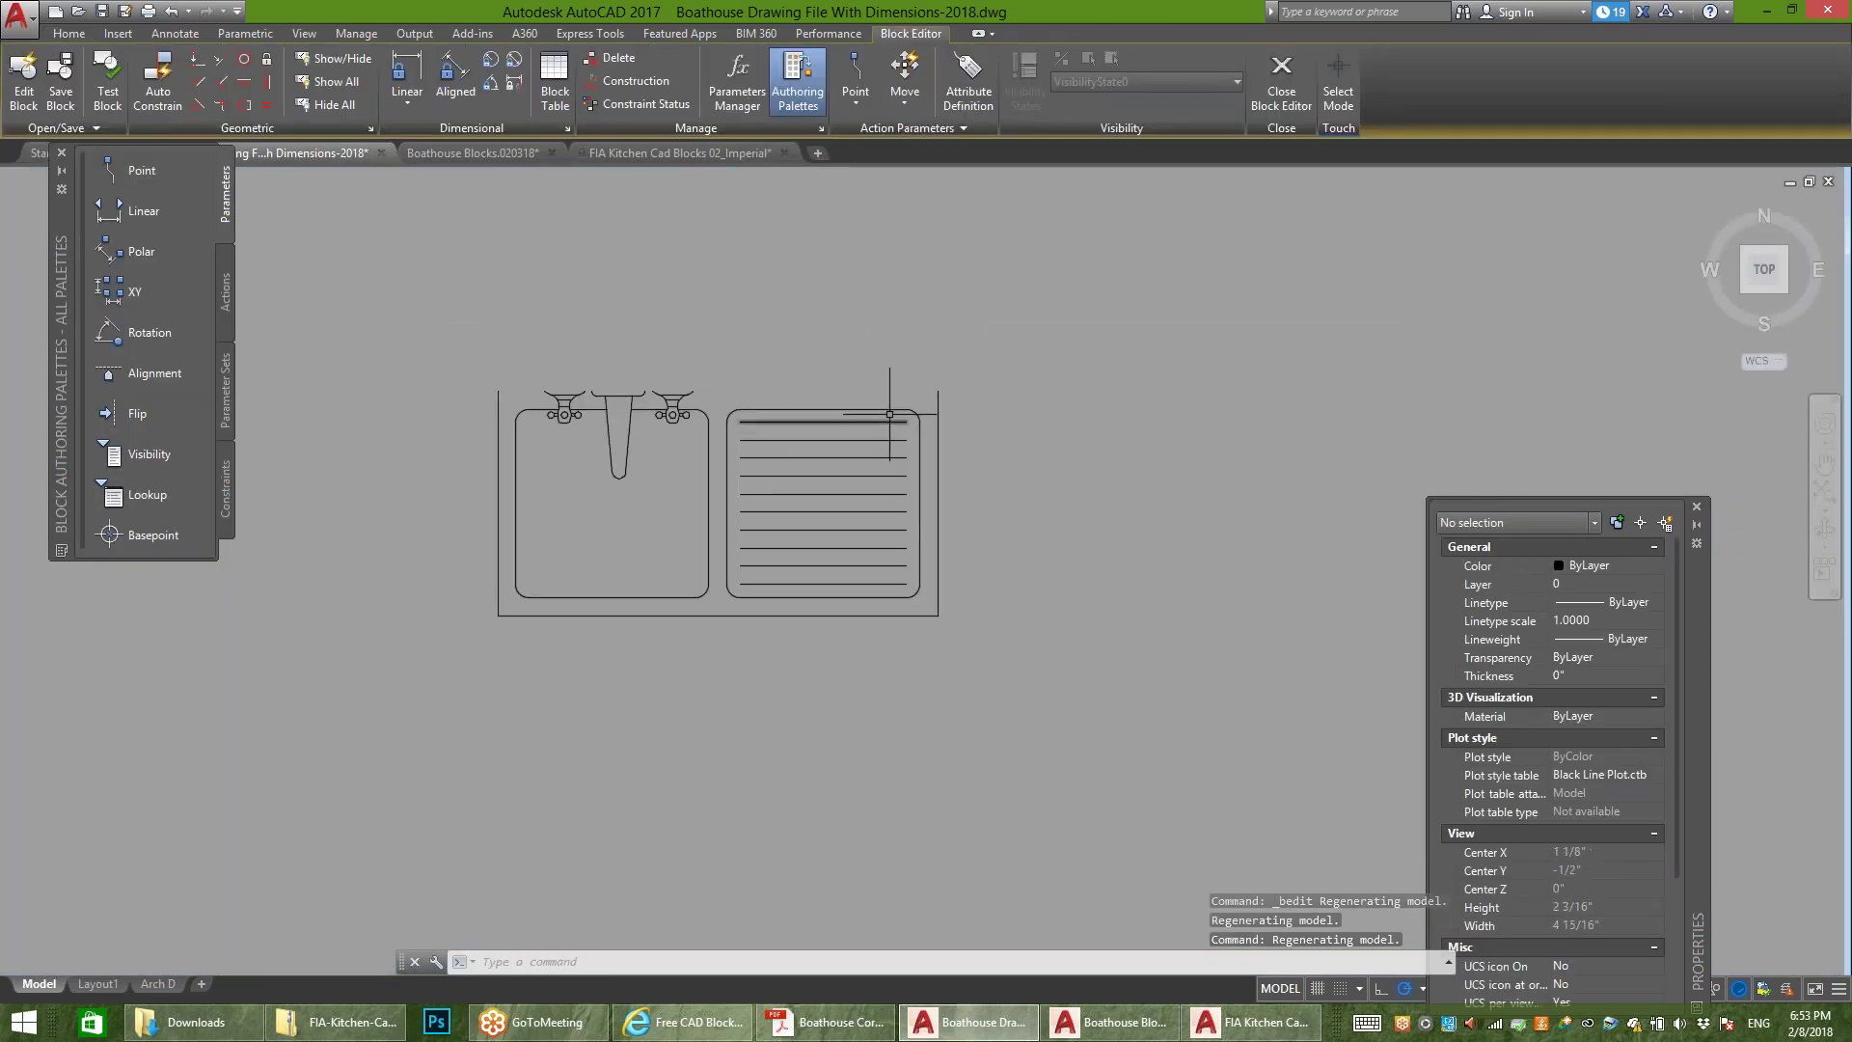
# Step: Copy the ribbed drainboard with its rounded outline to the opposite side of the sink basin
pyautogui.click(928, 384)
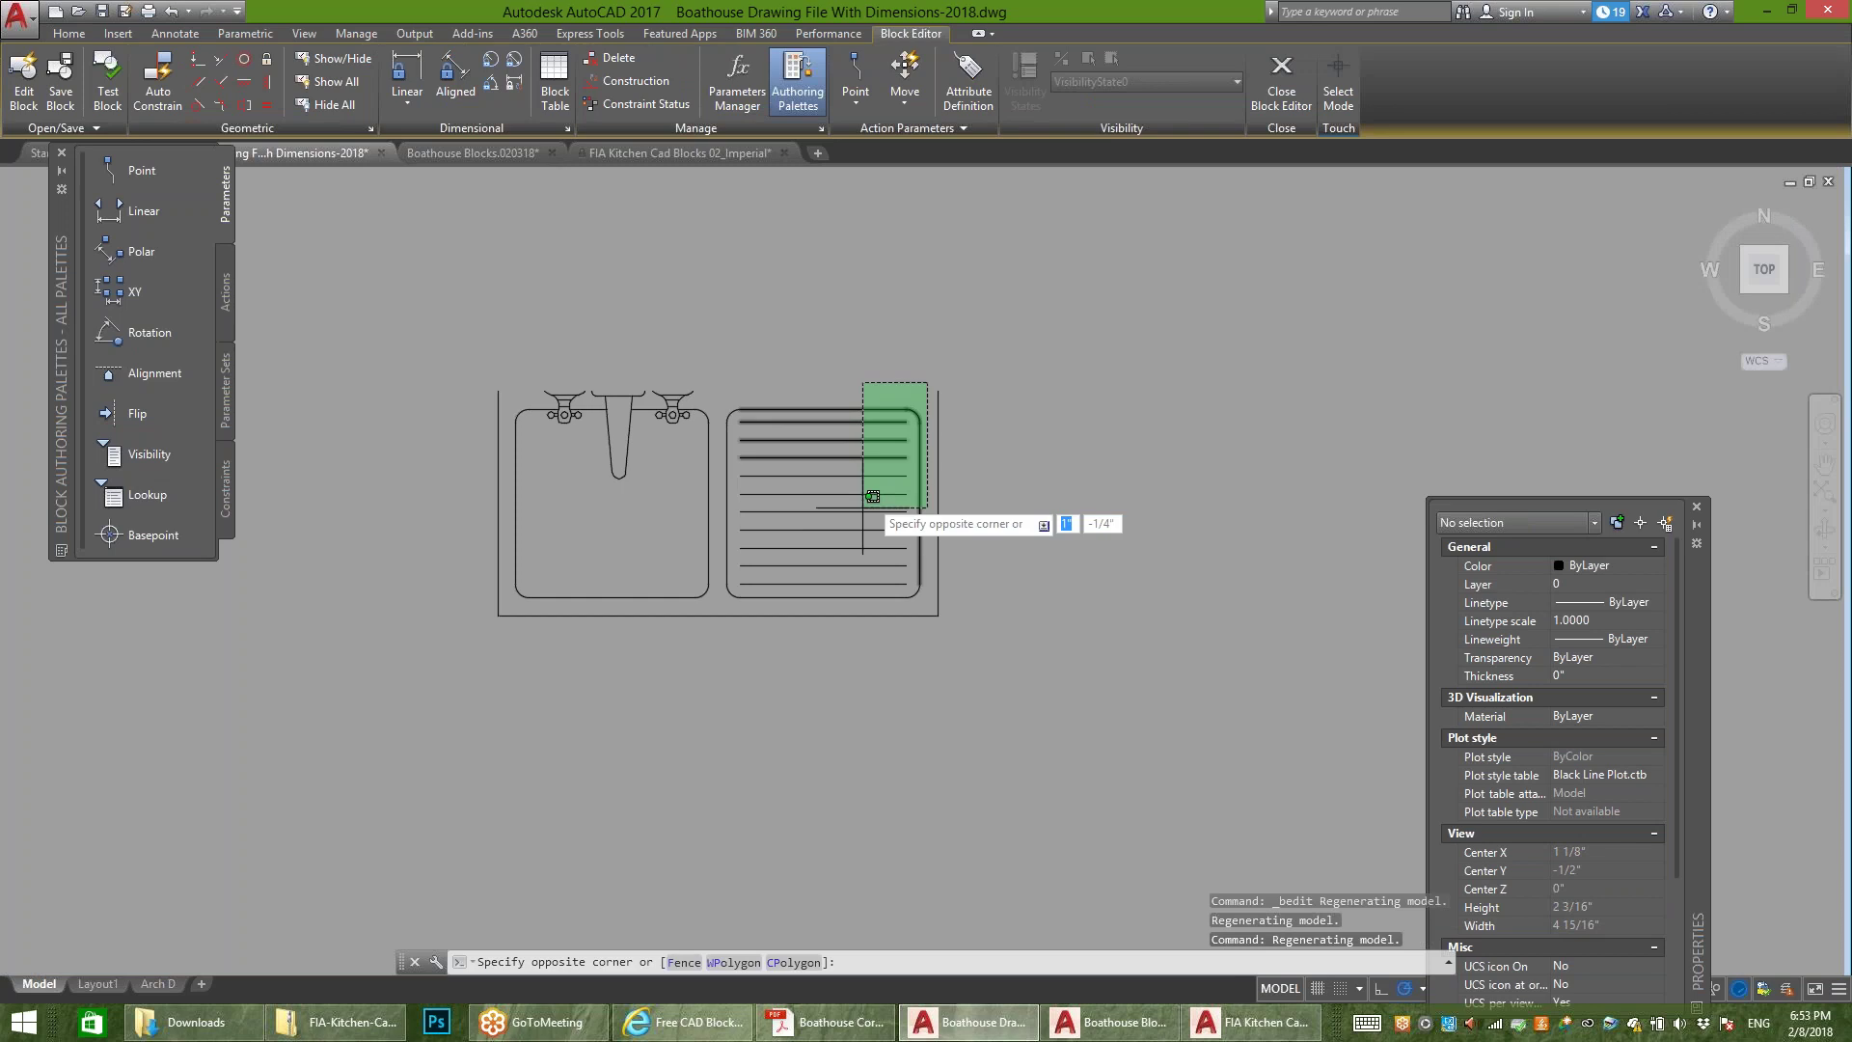
pyautogui.click(712, 611)
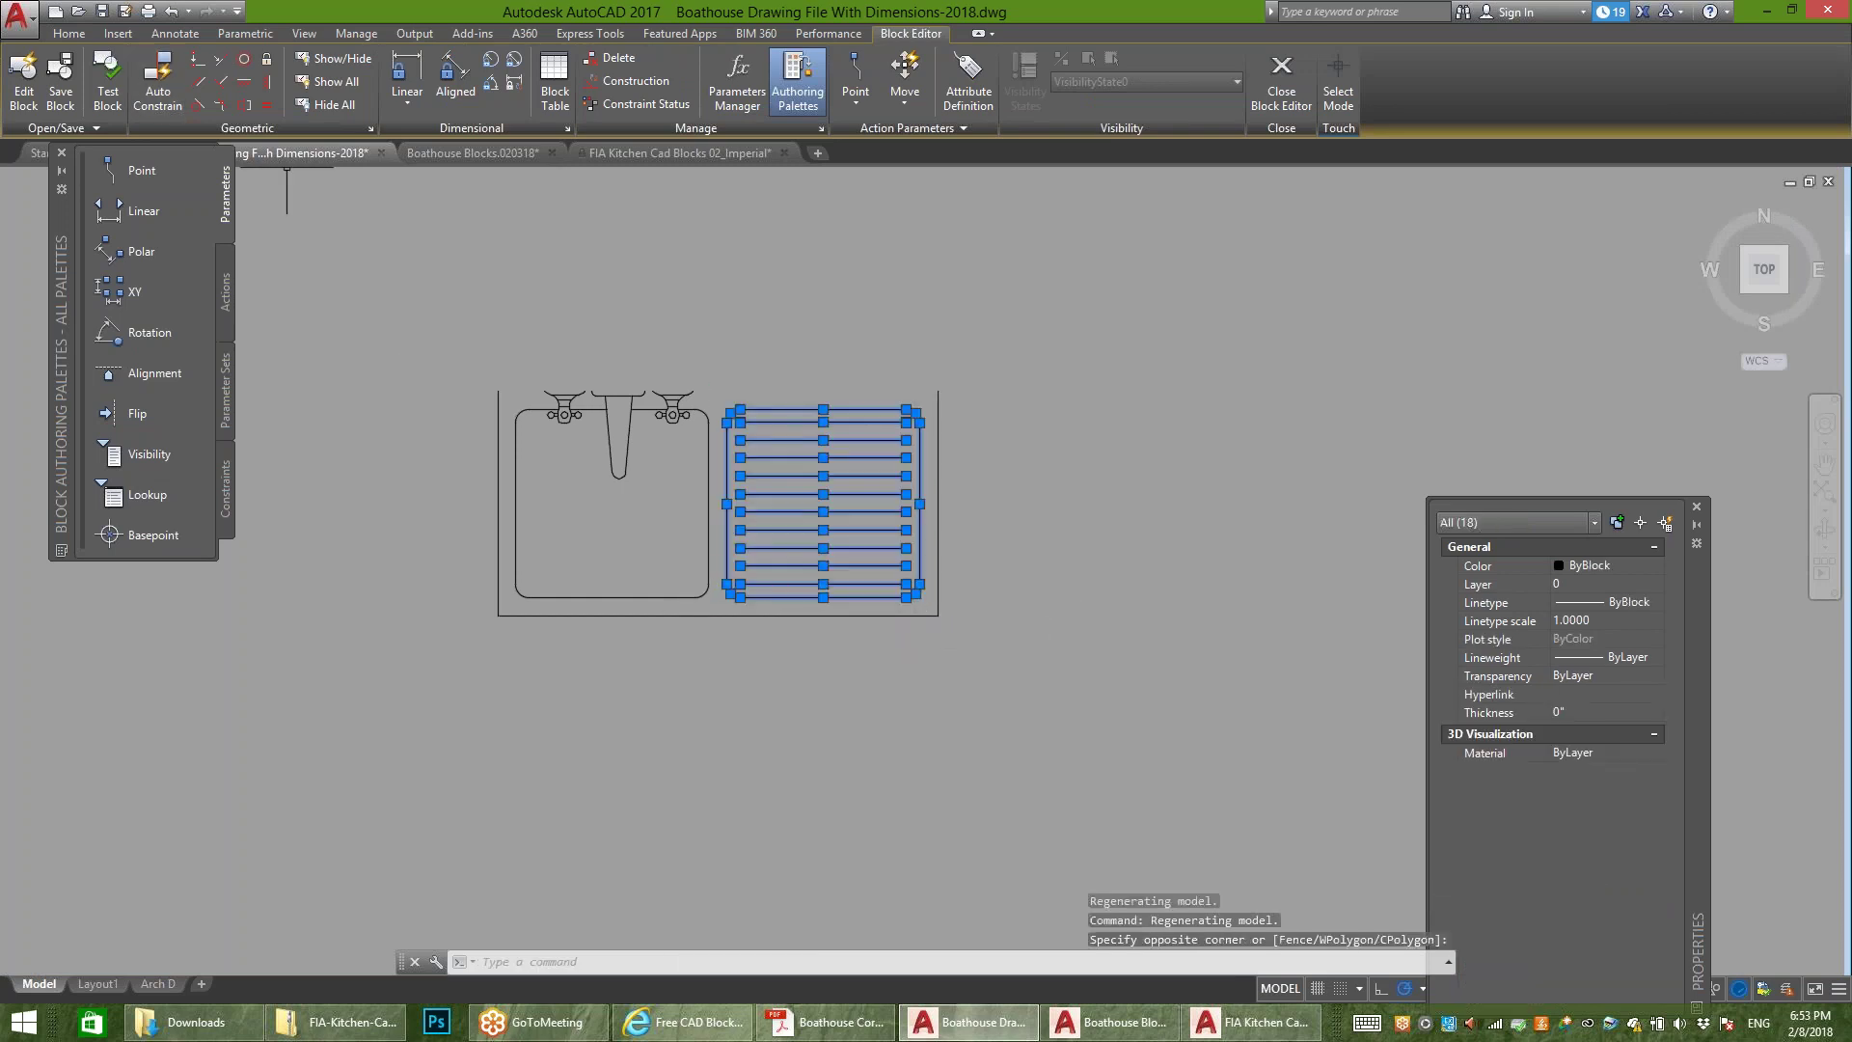
pyautogui.click(69, 33)
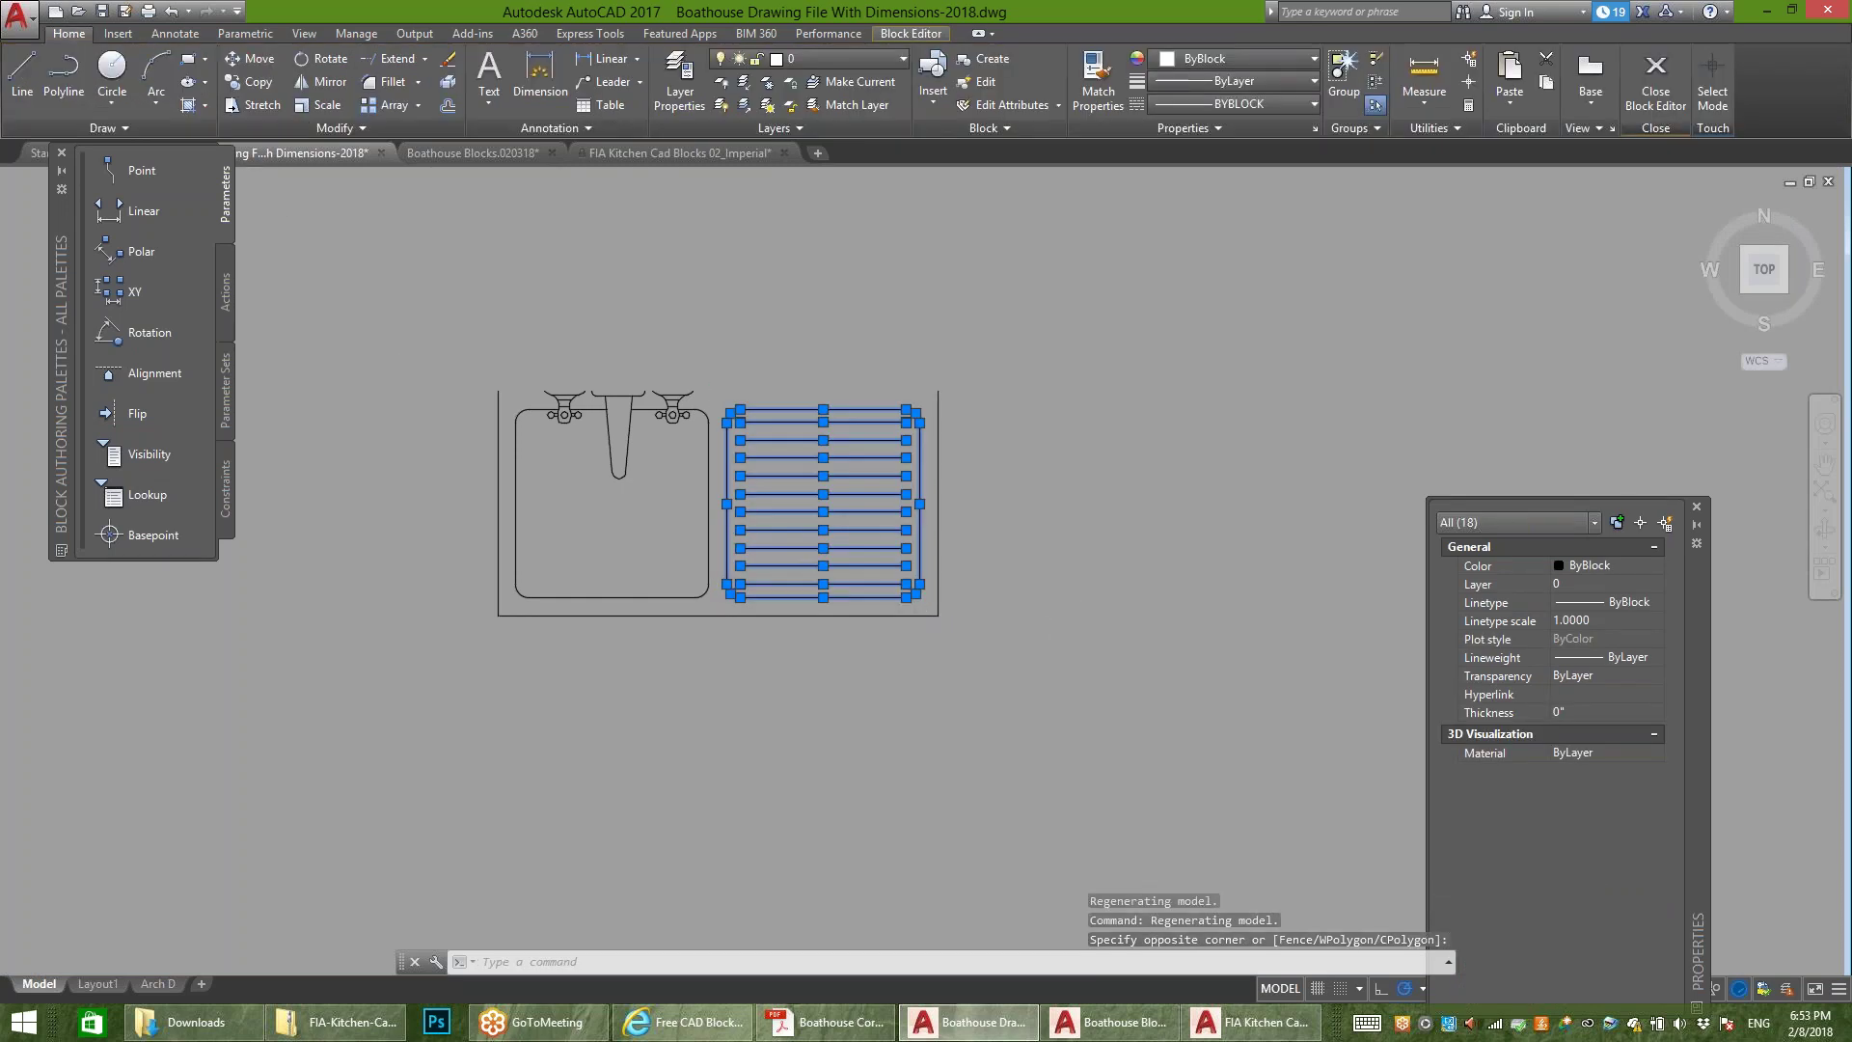
pyautogui.click(249, 81)
pyautogui.click(822, 493)
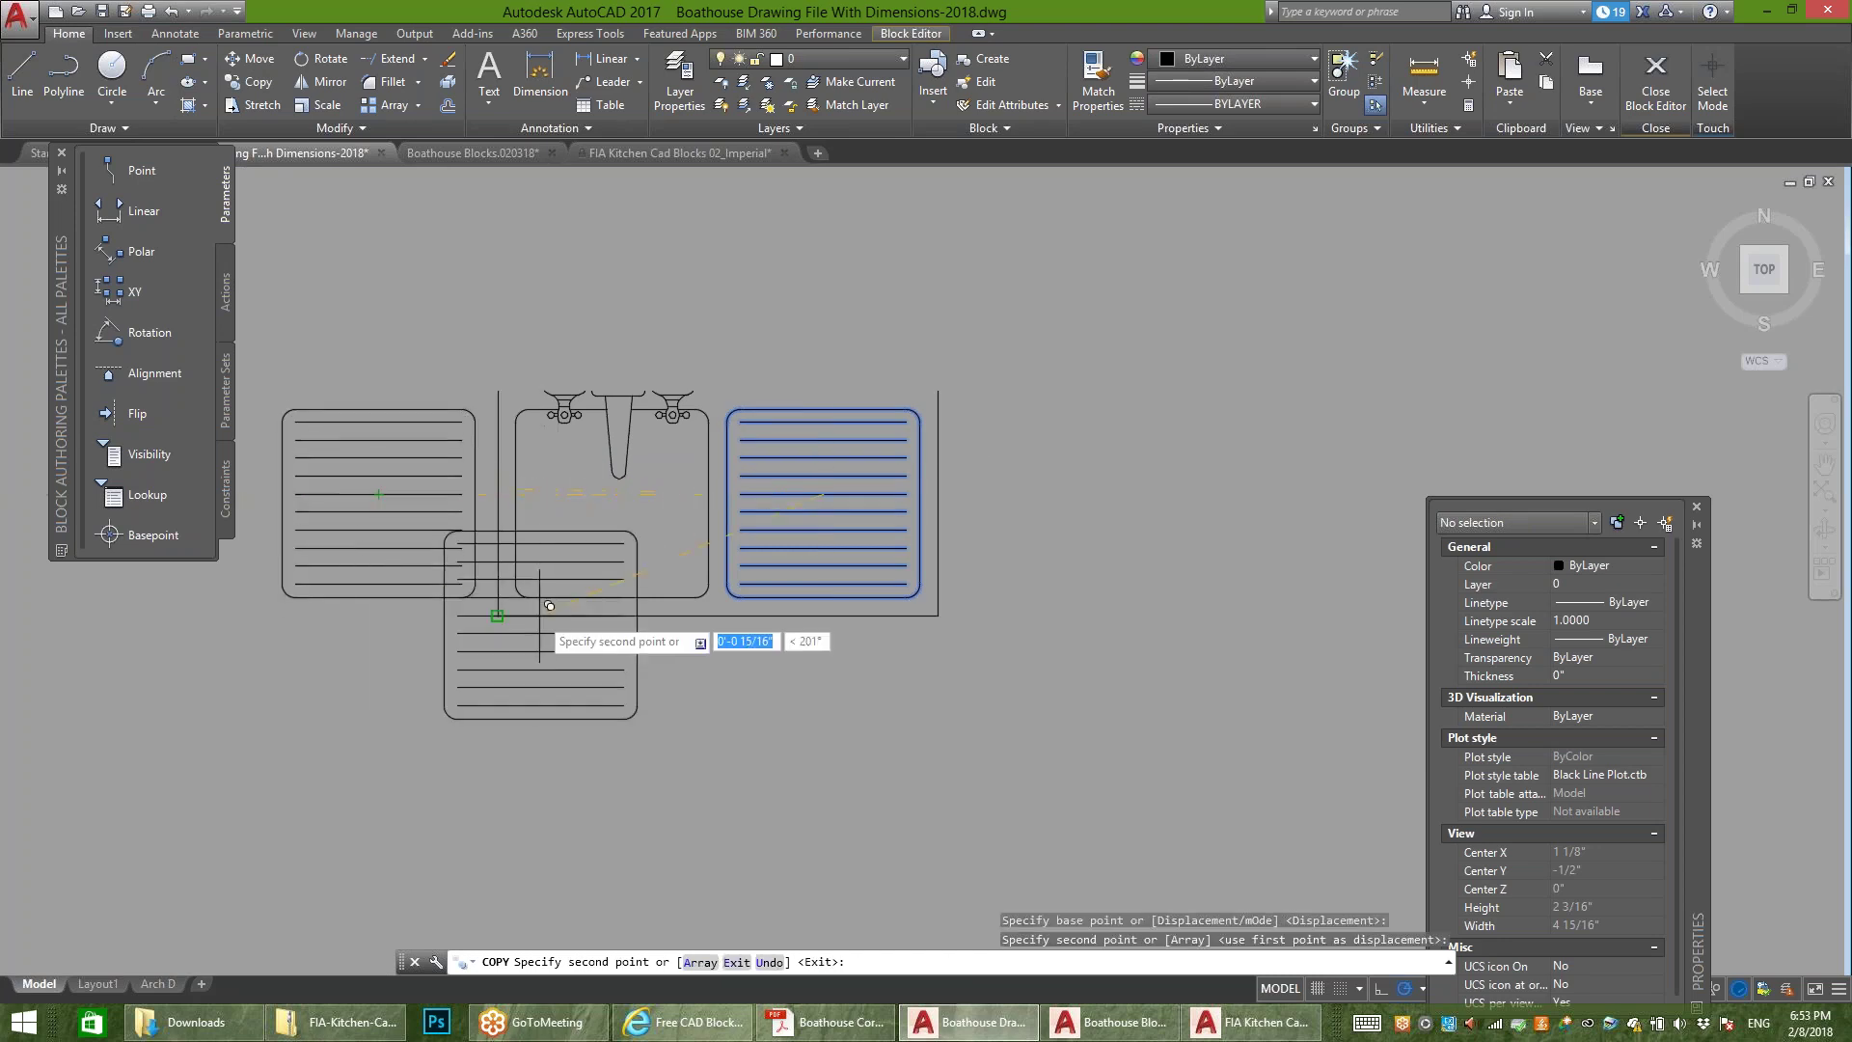
pyautogui.press('Escape')
# Step: Move the sink's left vertical edge line outward, past the copied drainboard
pyautogui.click(499, 516)
pyautogui.scroll(-4, 546, 508)
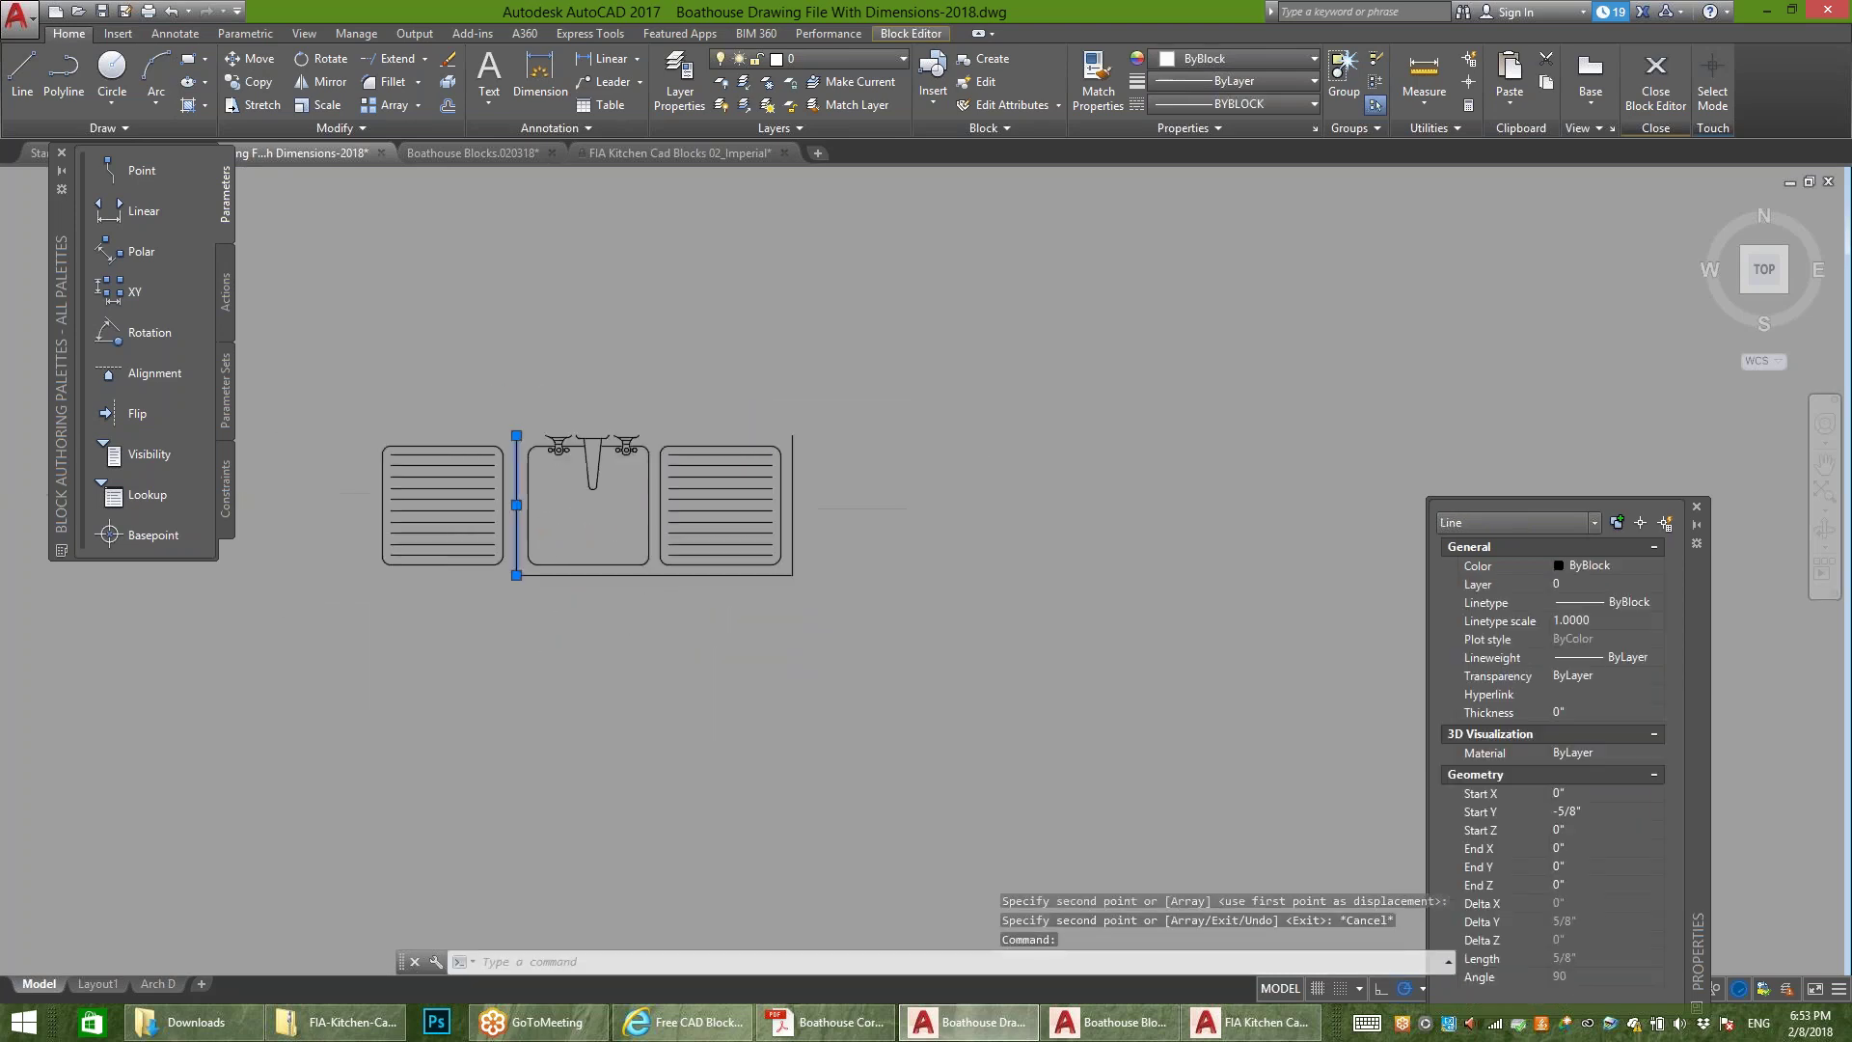
pyautogui.click(251, 58)
pyautogui.scroll(4, 429, 440)
pyautogui.click(681, 446)
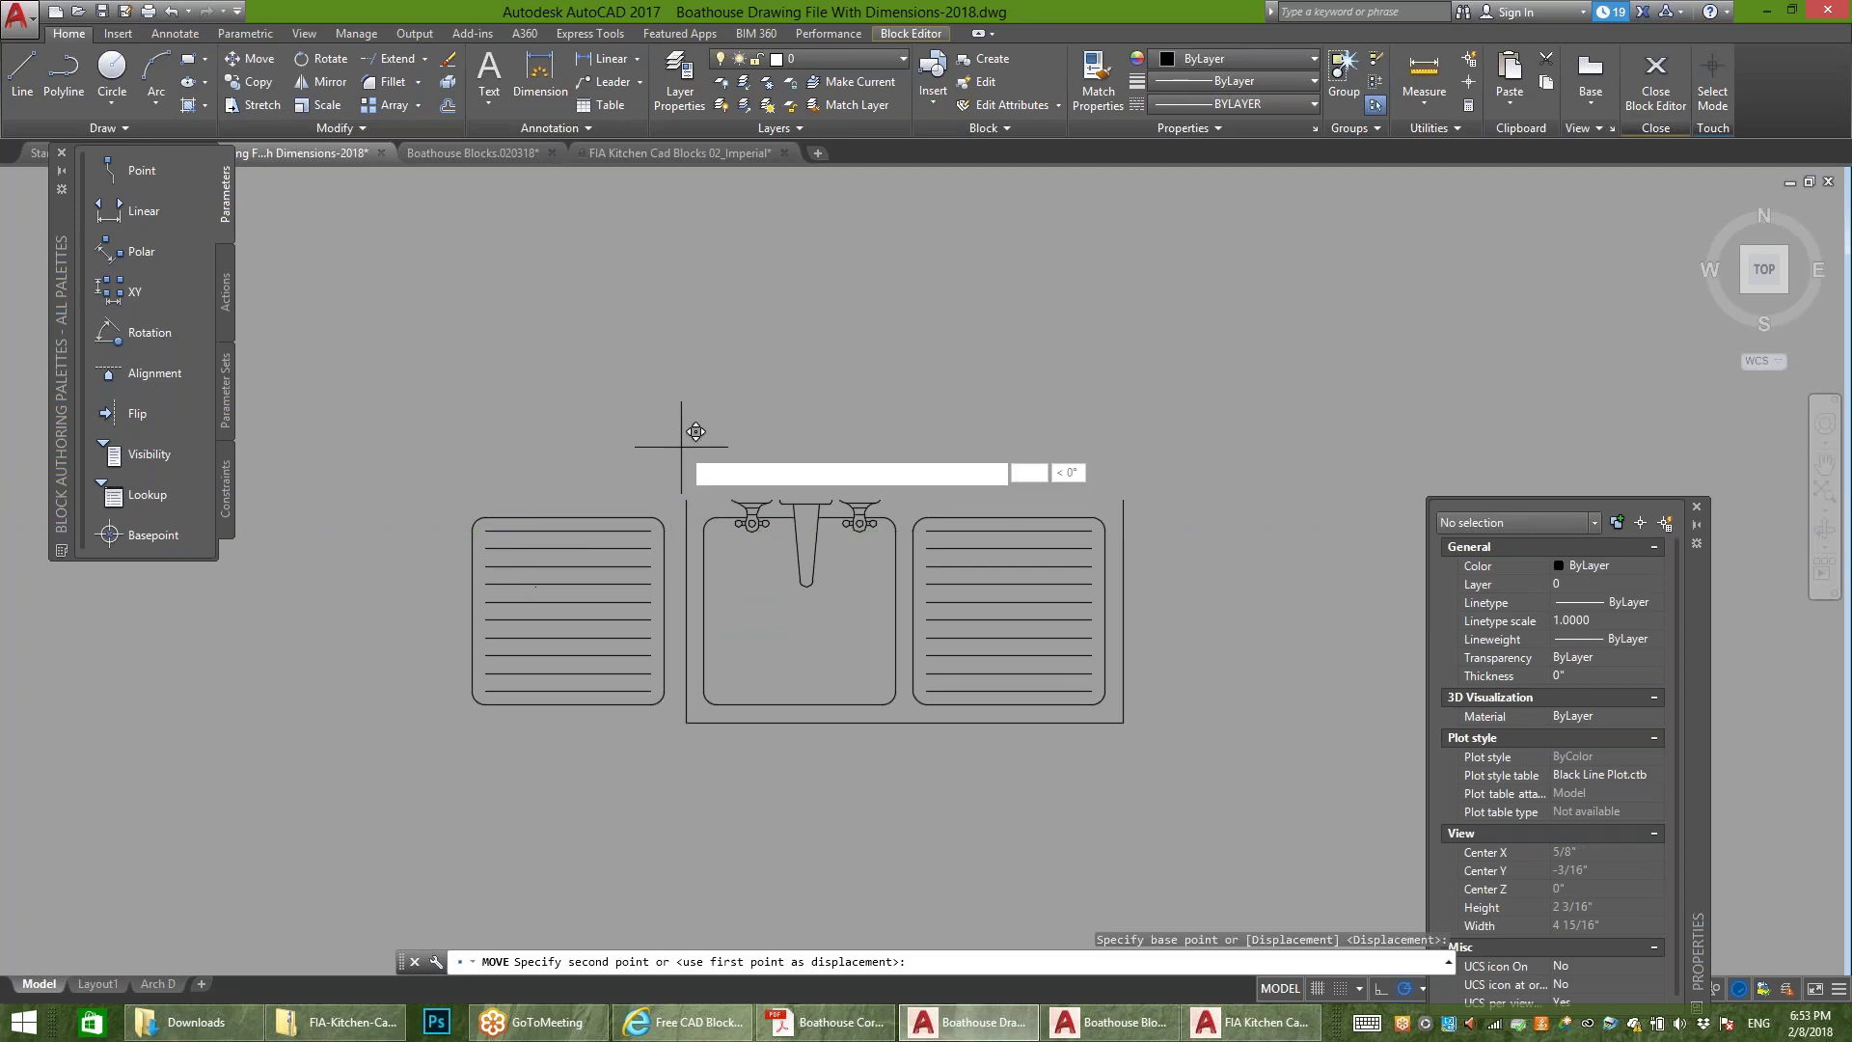
pyautogui.click(447, 448)
pyautogui.press('Escape')
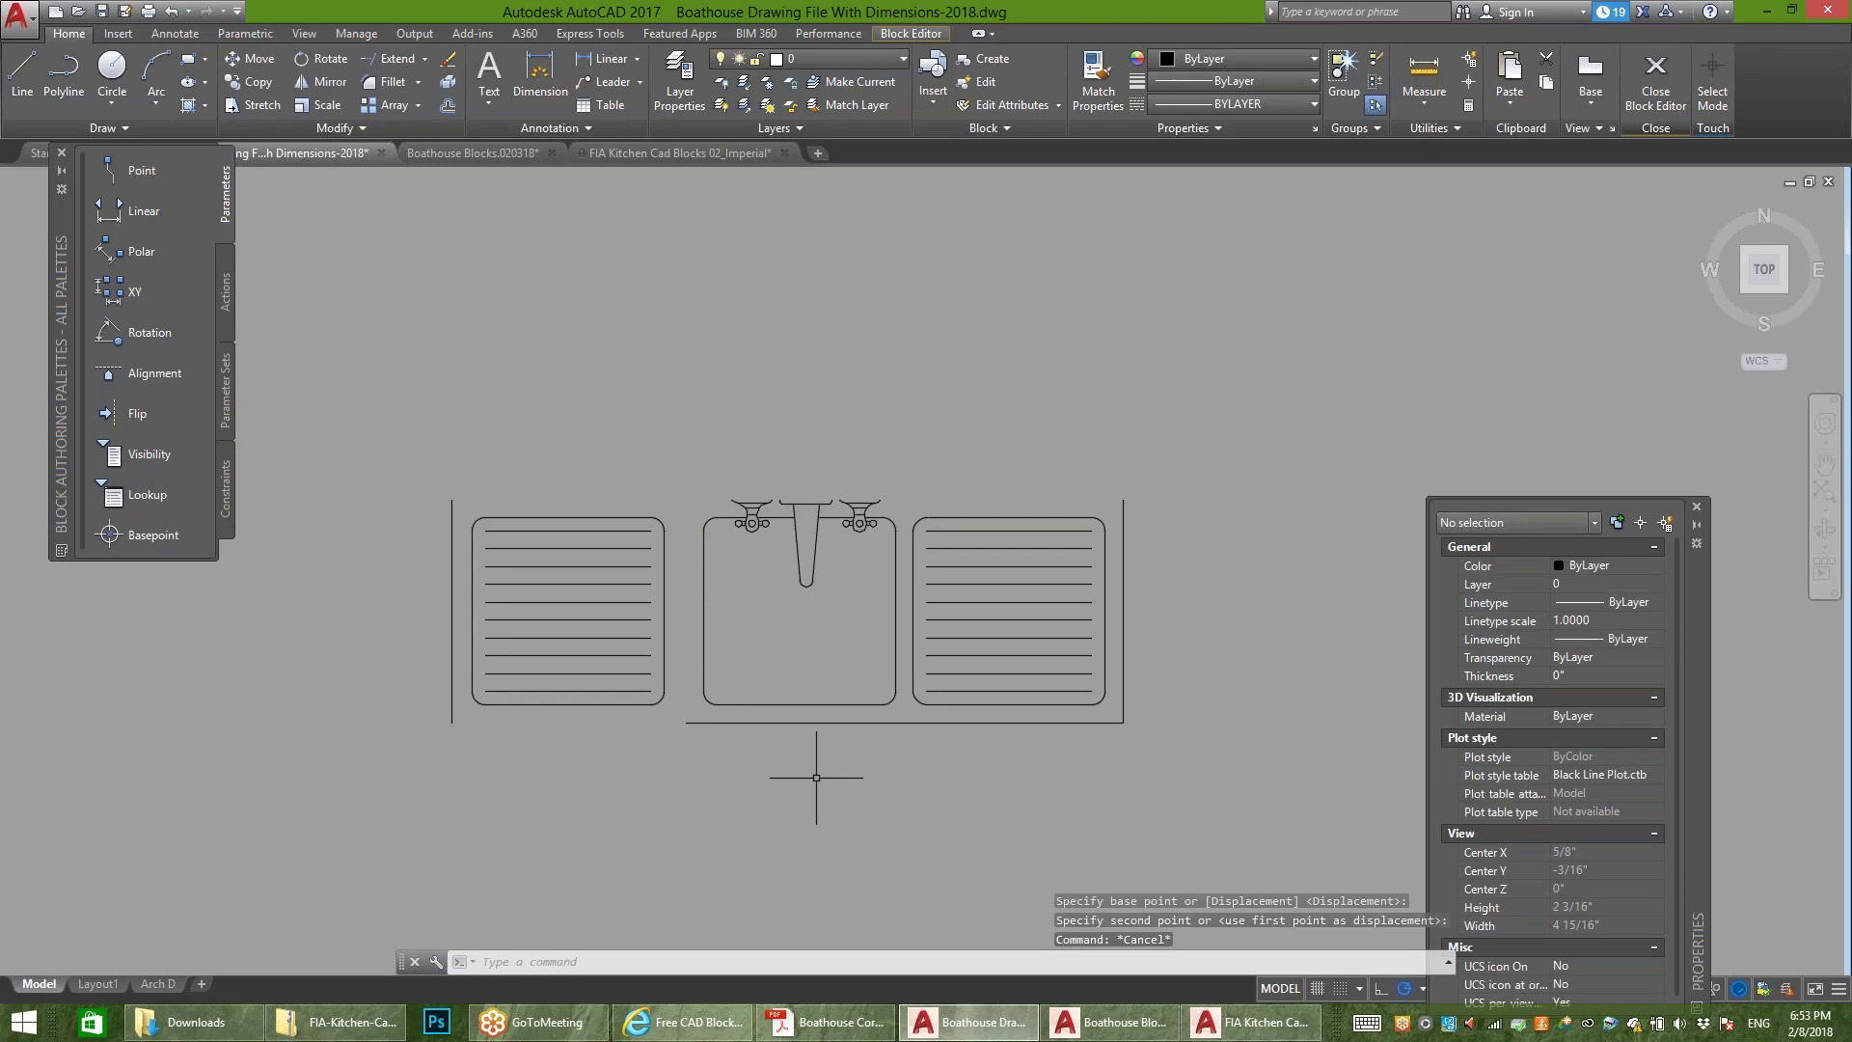
# Step: Stretch the sink's bottom edge line to meet the moved left edge, and close the Block Editor saving the changes to sink-5
pyautogui.click(738, 748)
pyautogui.click(686, 723)
pyautogui.click(686, 722)
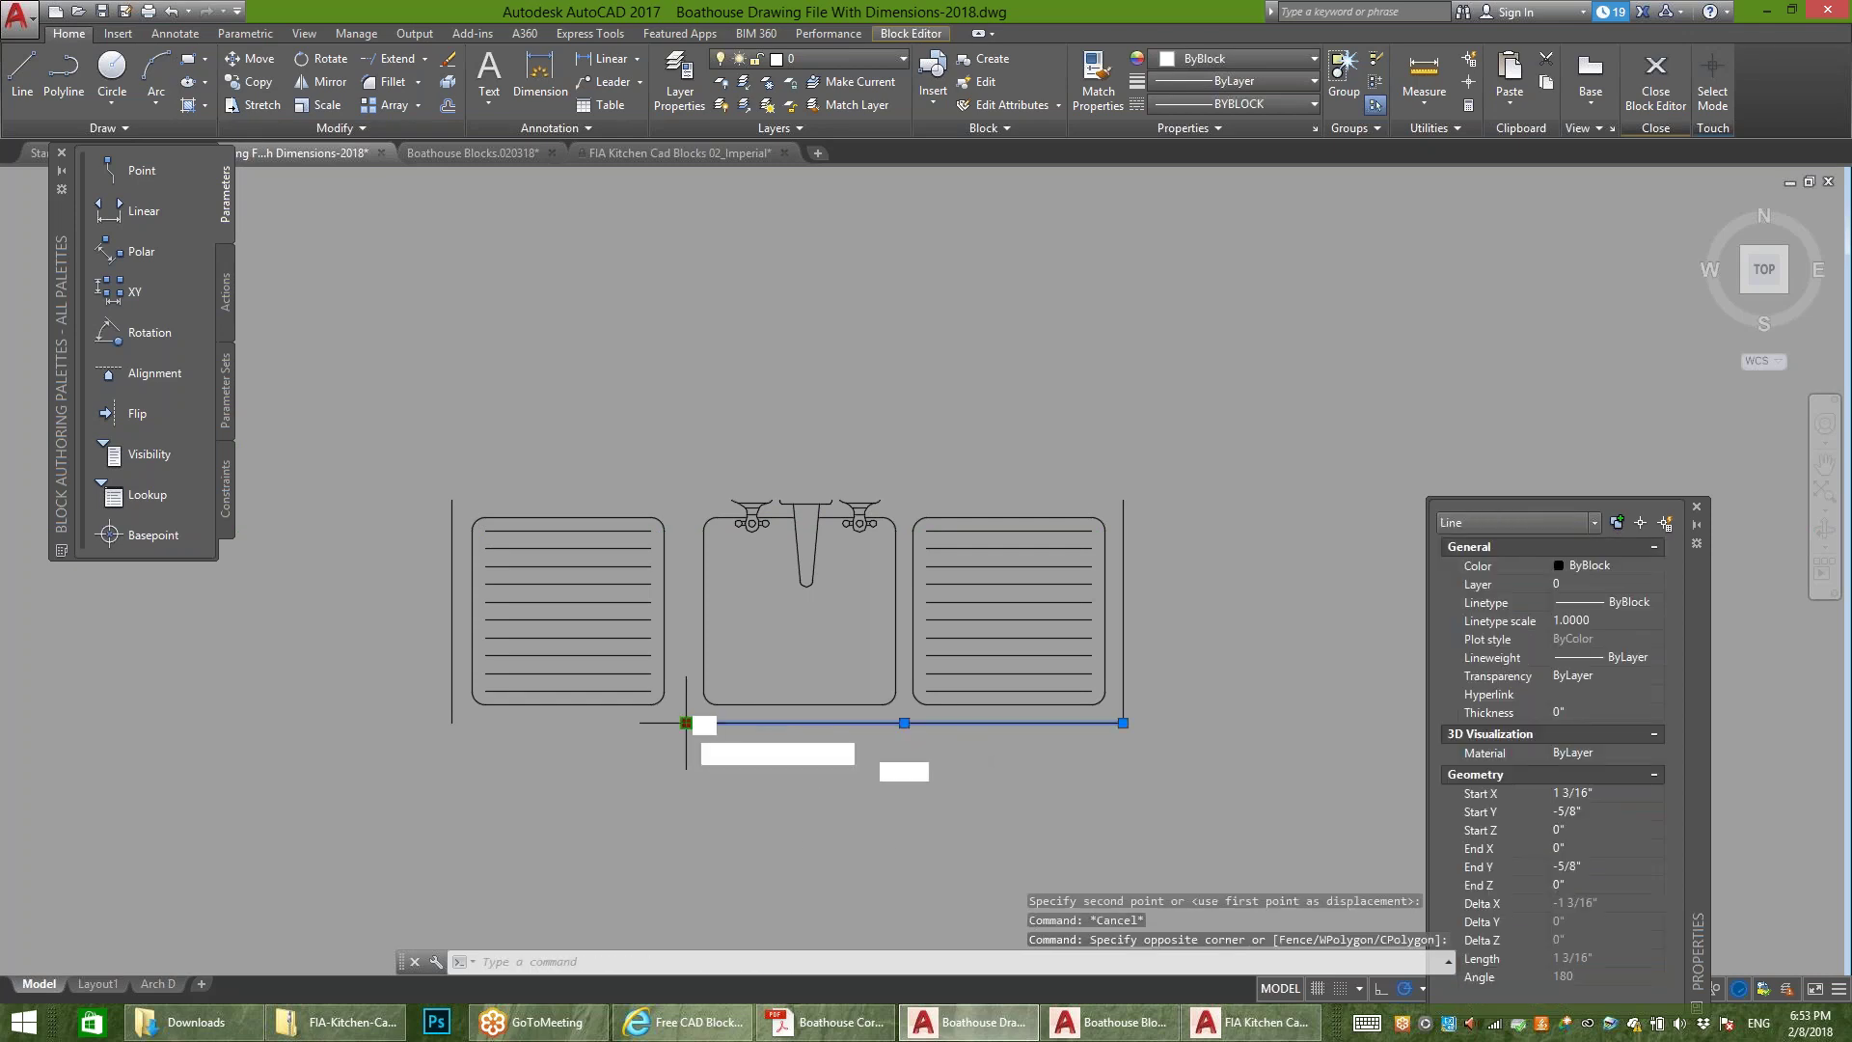
pyautogui.press('Escape')
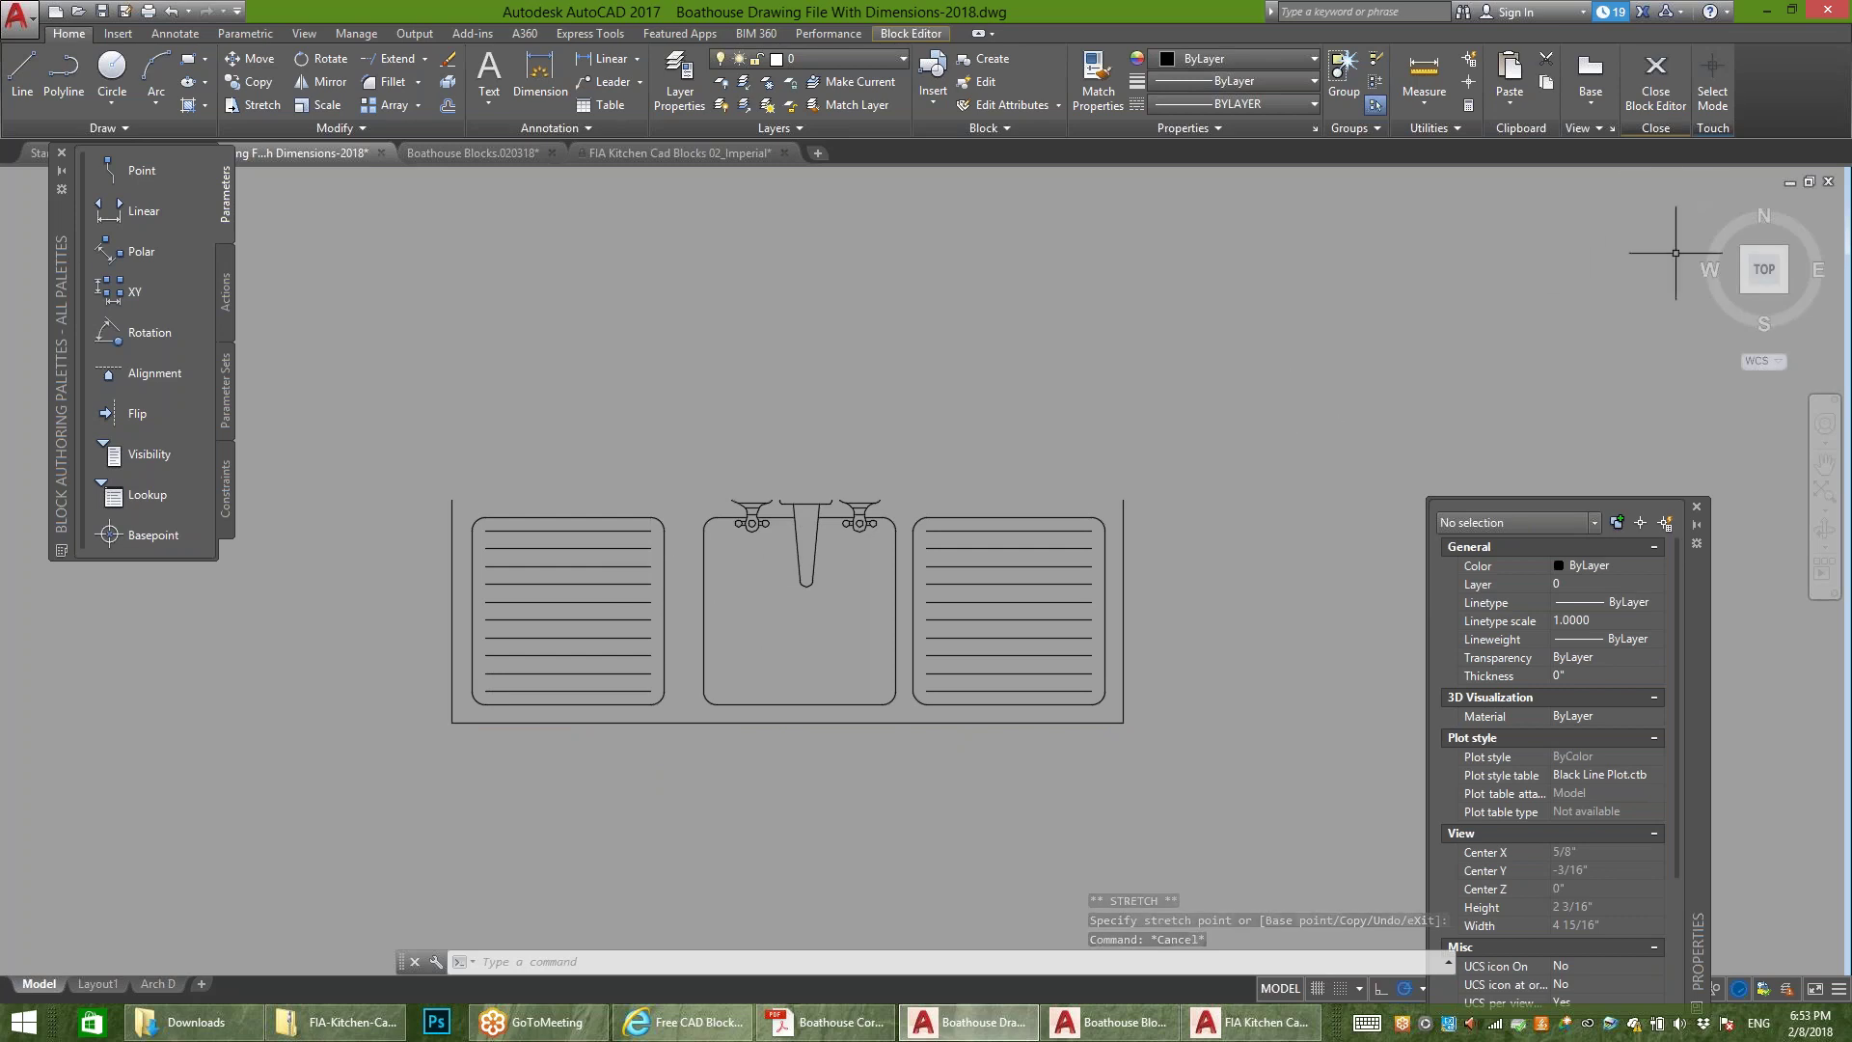
pyautogui.click(1656, 82)
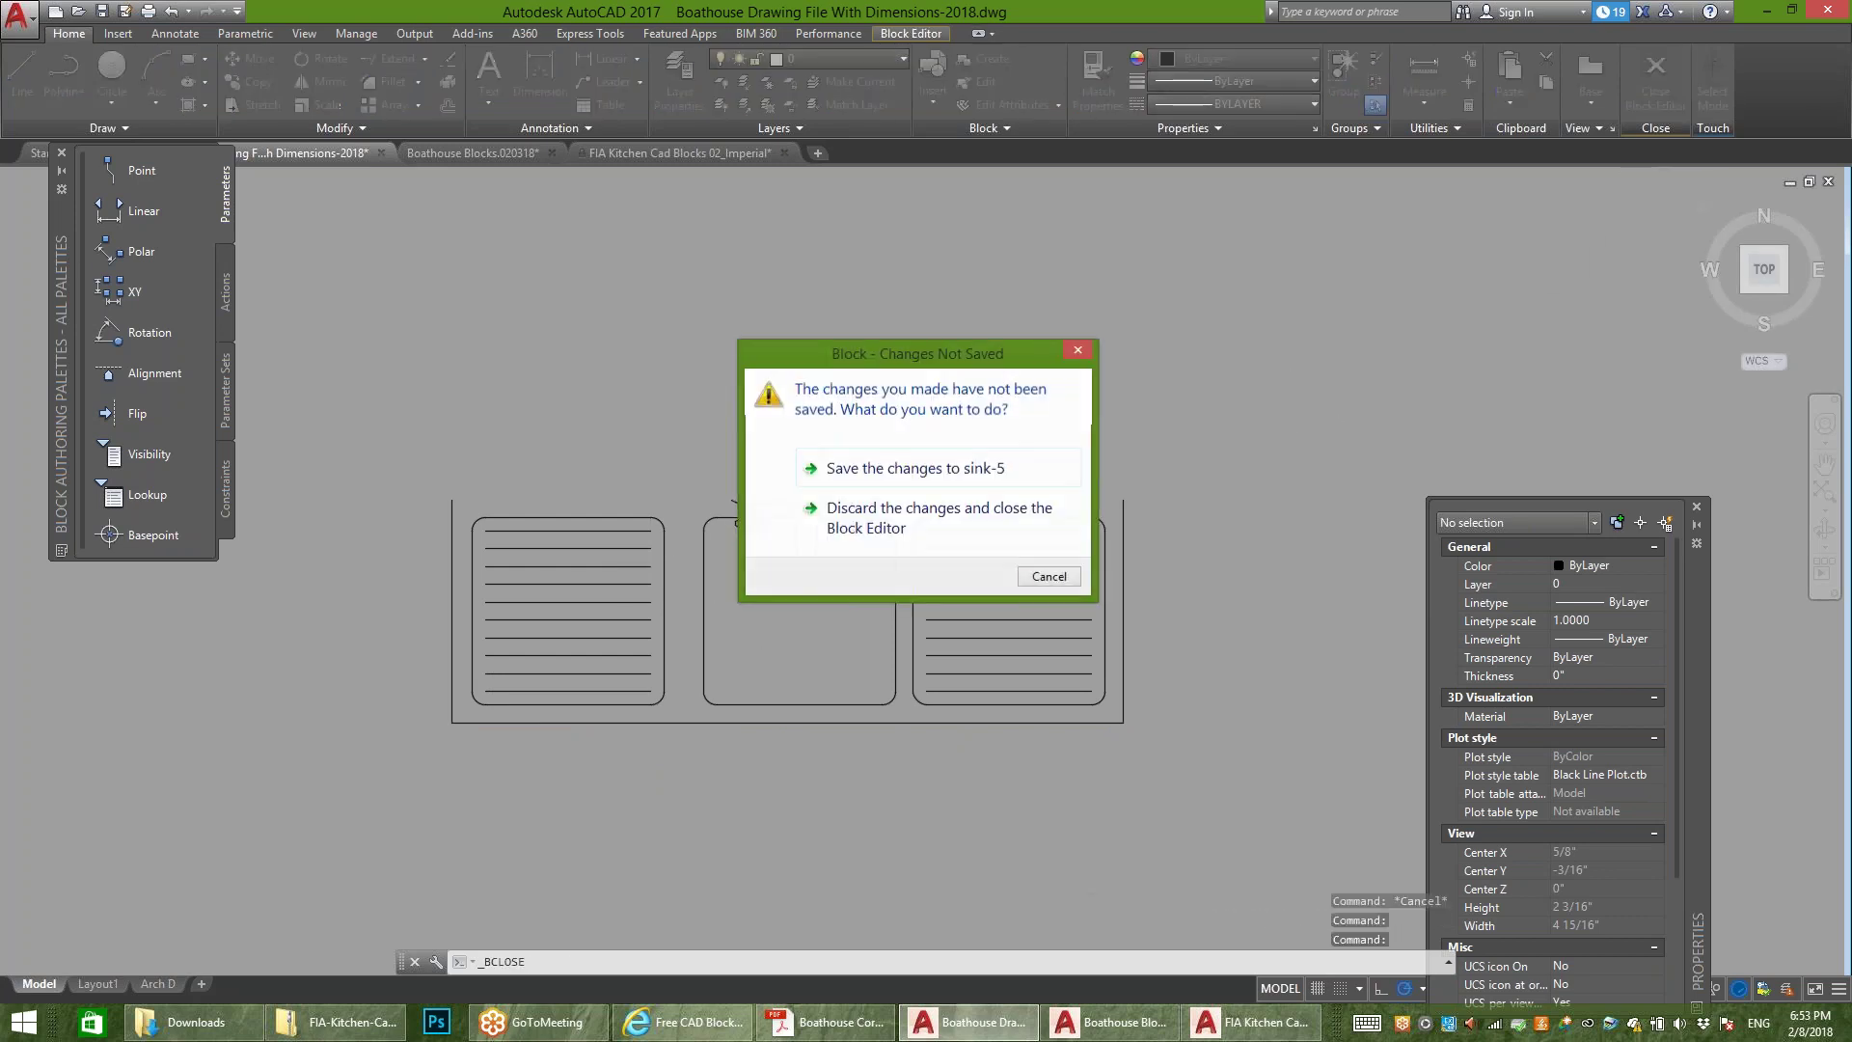
pyautogui.click(916, 468)
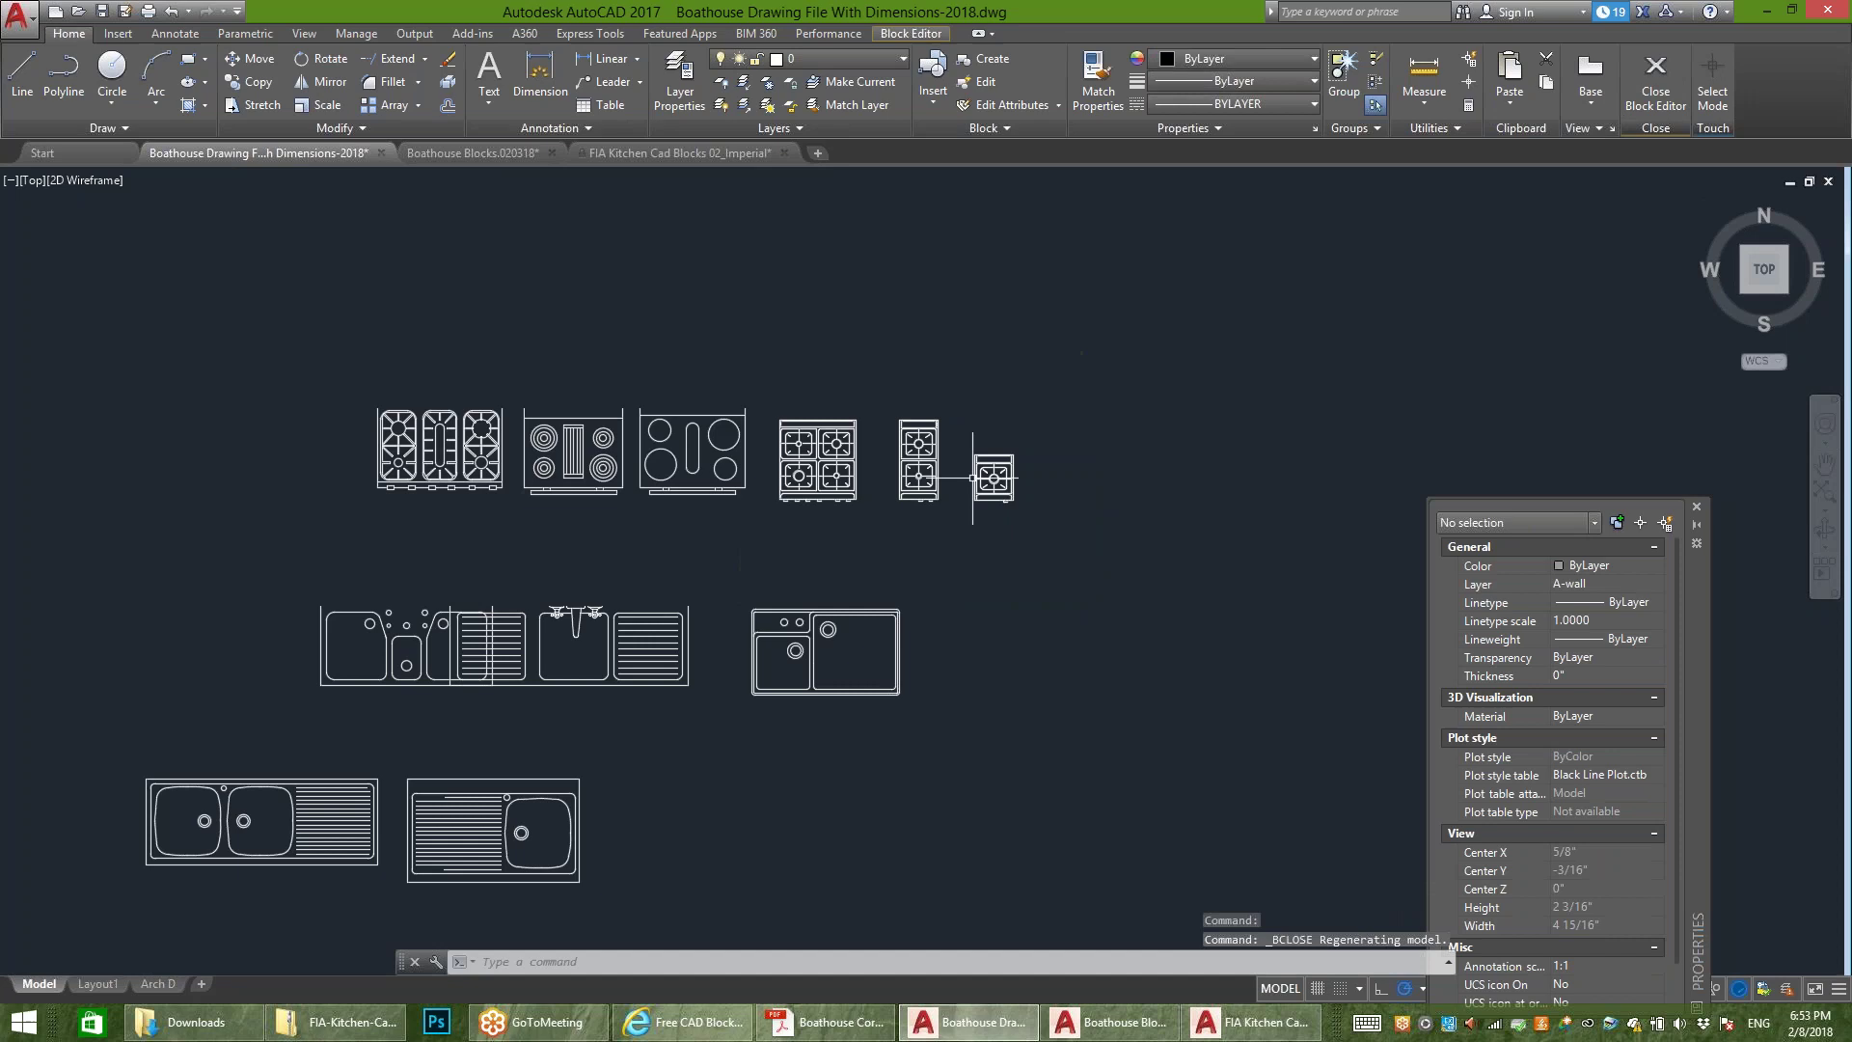
# Step: Move the widened sink-5 block away from the neighbouring double sink it overlaps
pyautogui.click(674, 592)
pyautogui.click(540, 719)
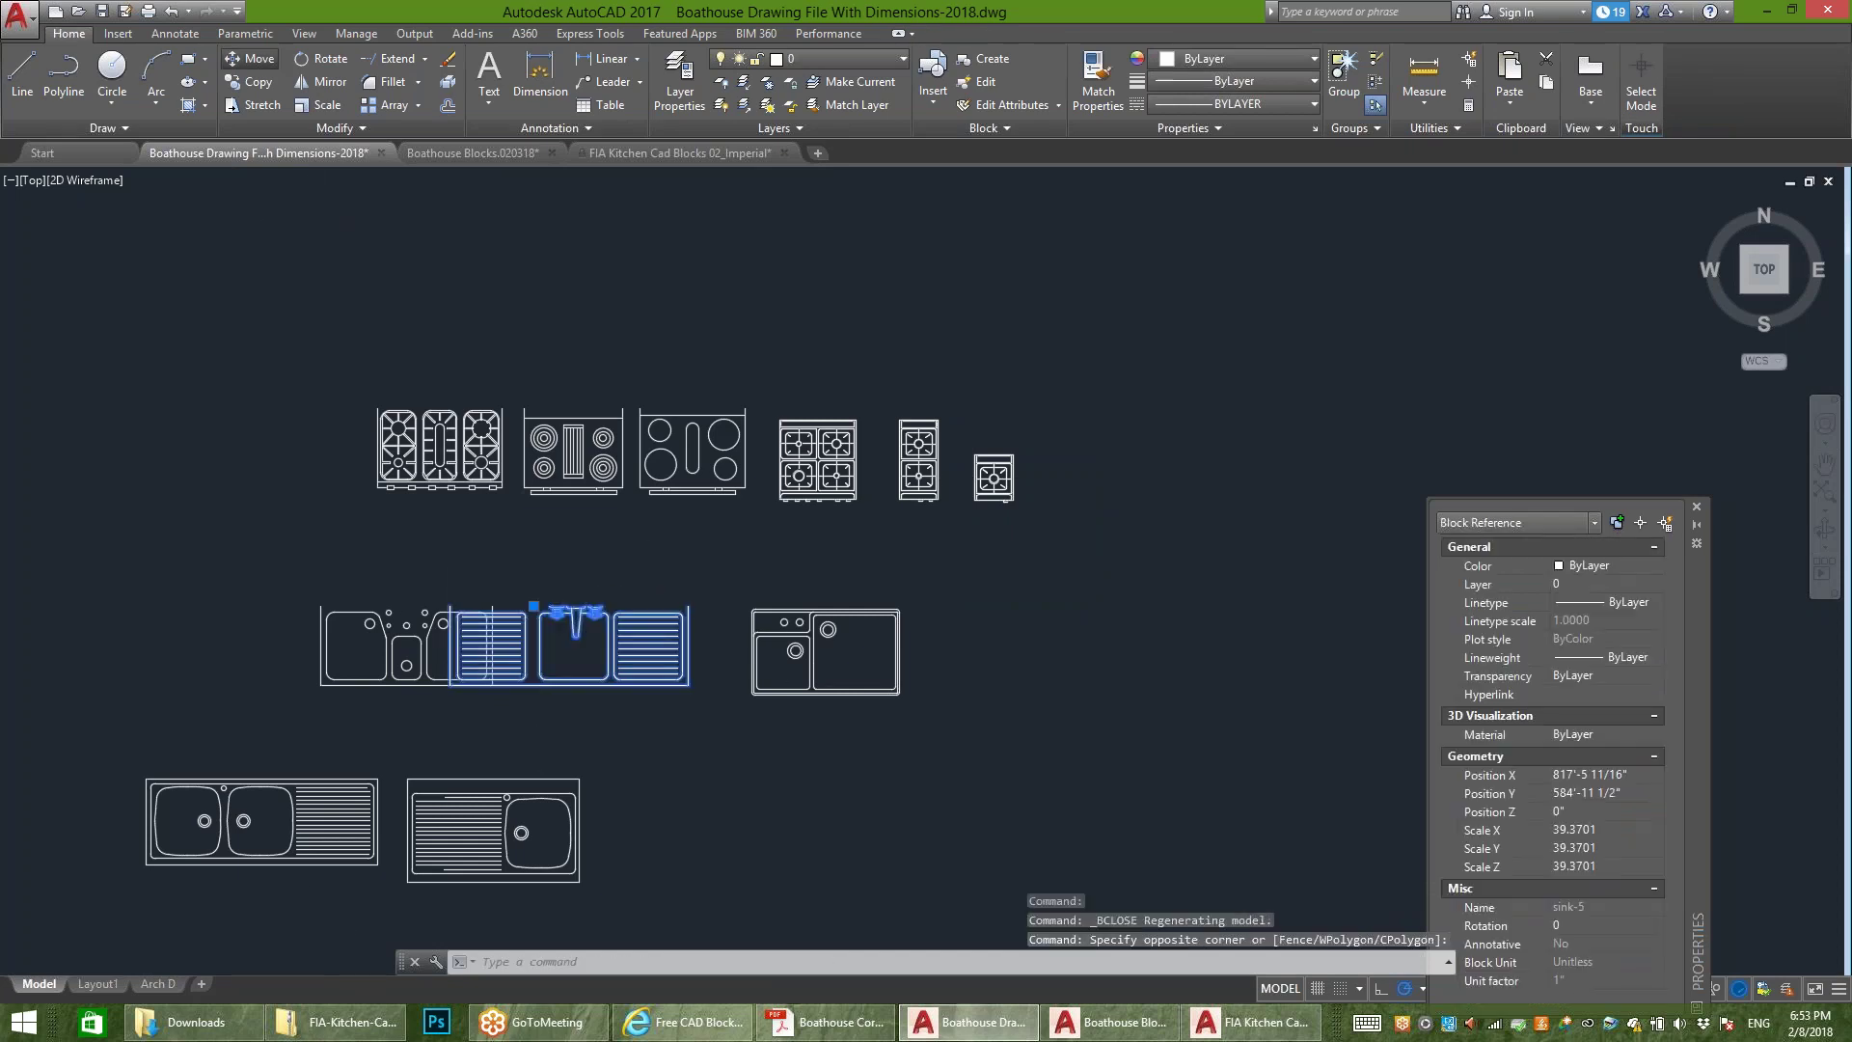
# Step: Move the sink-5 block off the overlapping sink to the empty space right of the square-cornered double-bowl sink
pyautogui.write('m')
pyautogui.press('Return')
pyautogui.click(595, 661)
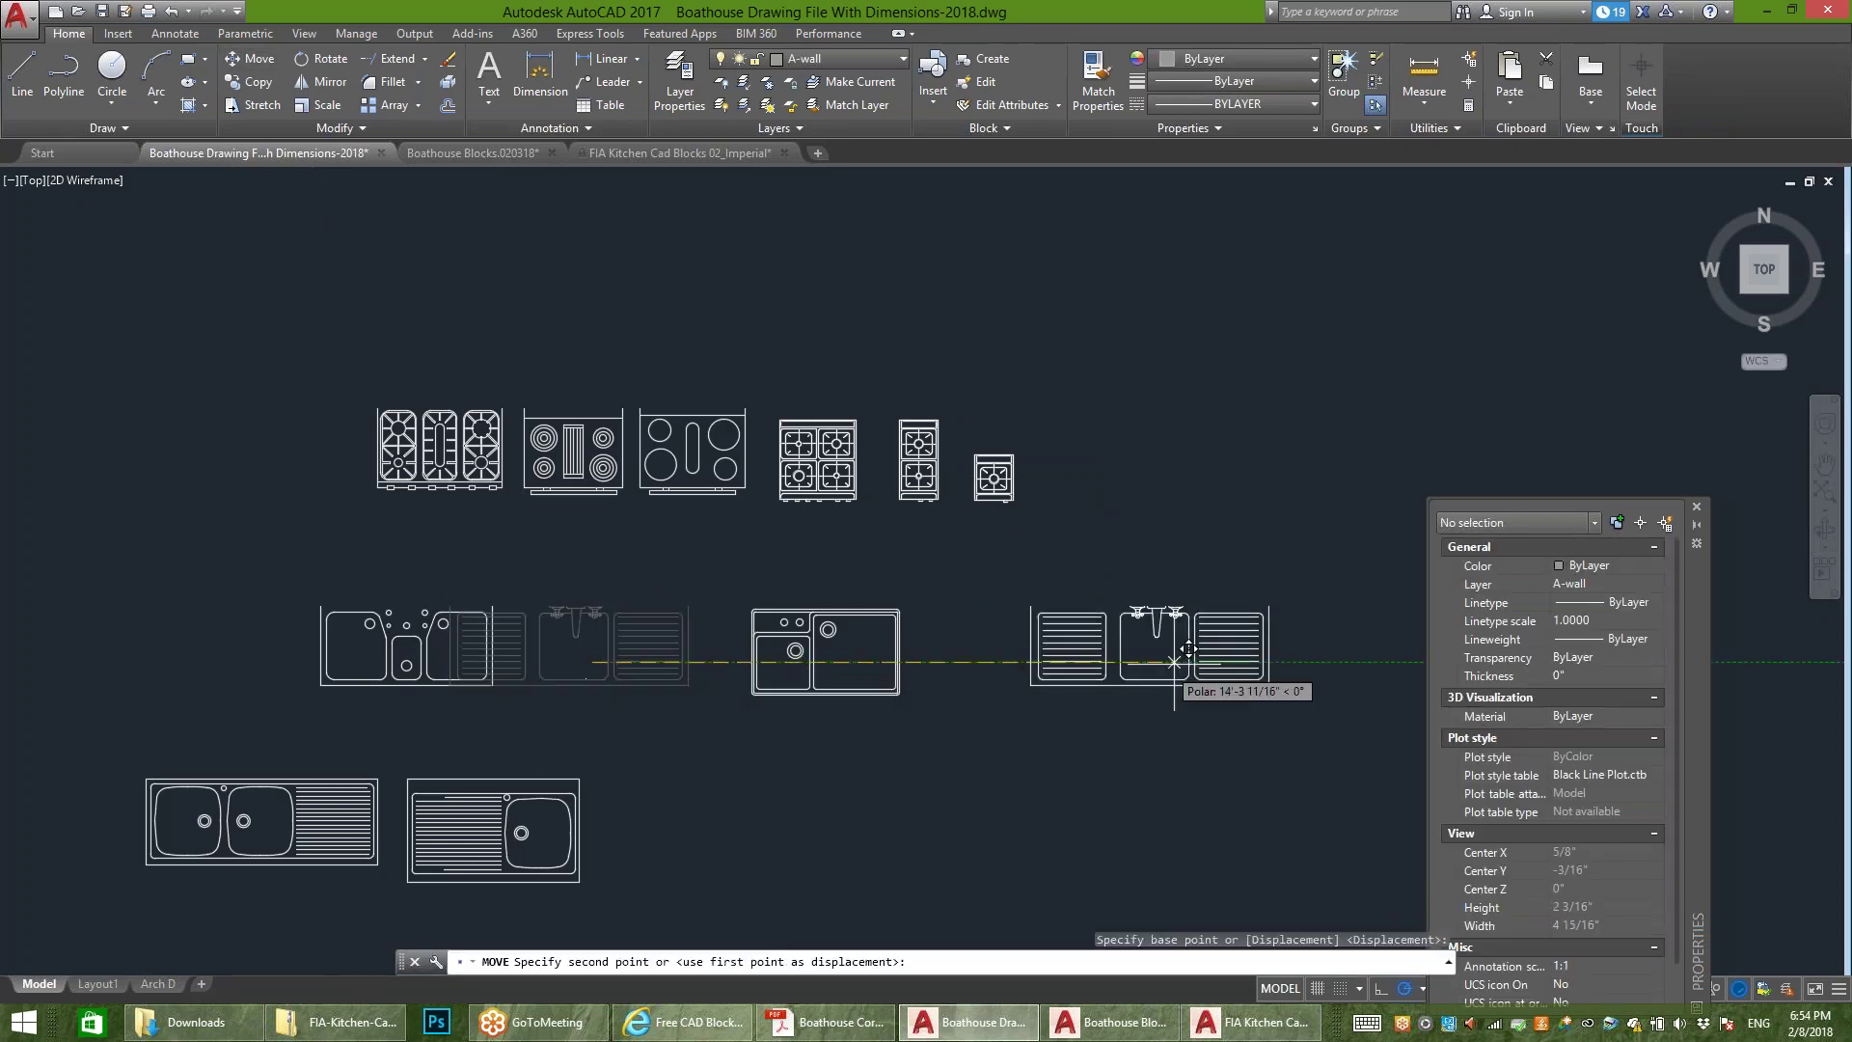
pyautogui.click(1090, 666)
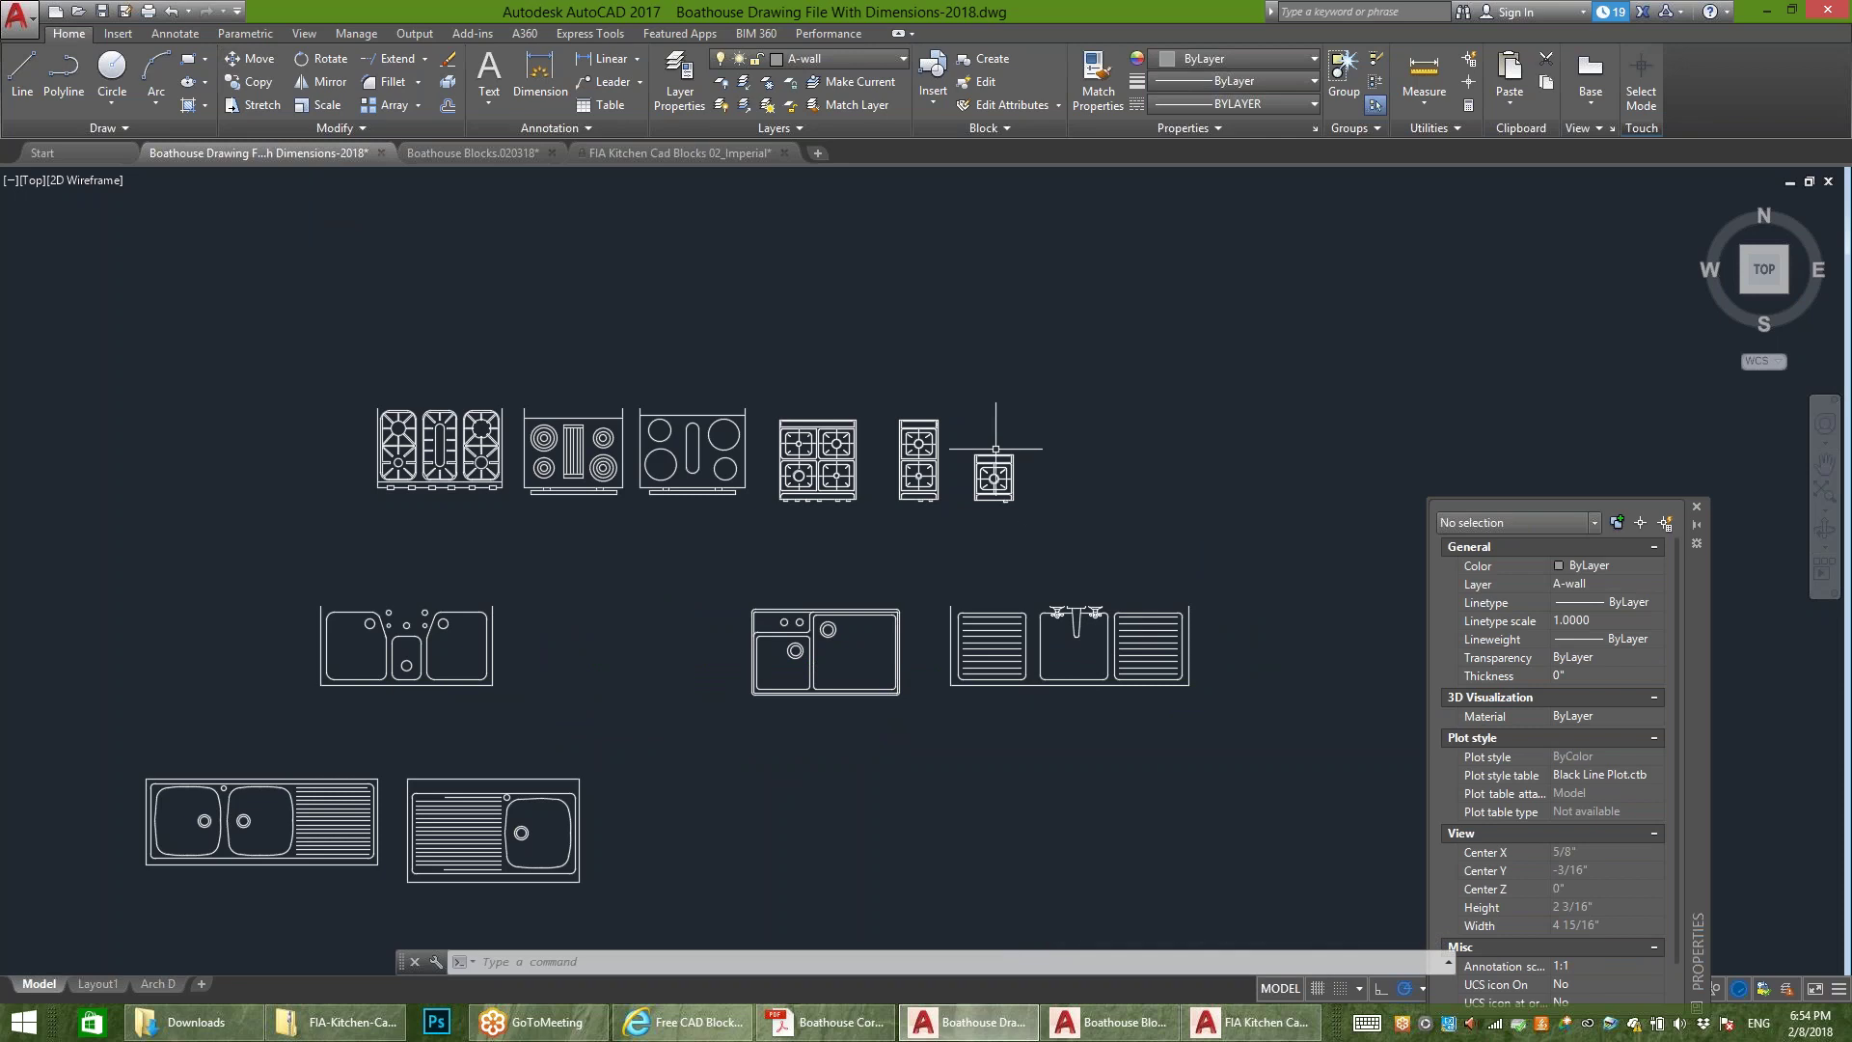
# Step: Copy the sink-5 block once to the empty area above it, right of the stove row
pyautogui.scroll(-1, 970, 492)
pyautogui.scroll(1, 1155, 681)
pyautogui.click(1133, 628)
pyautogui.click(1029, 480)
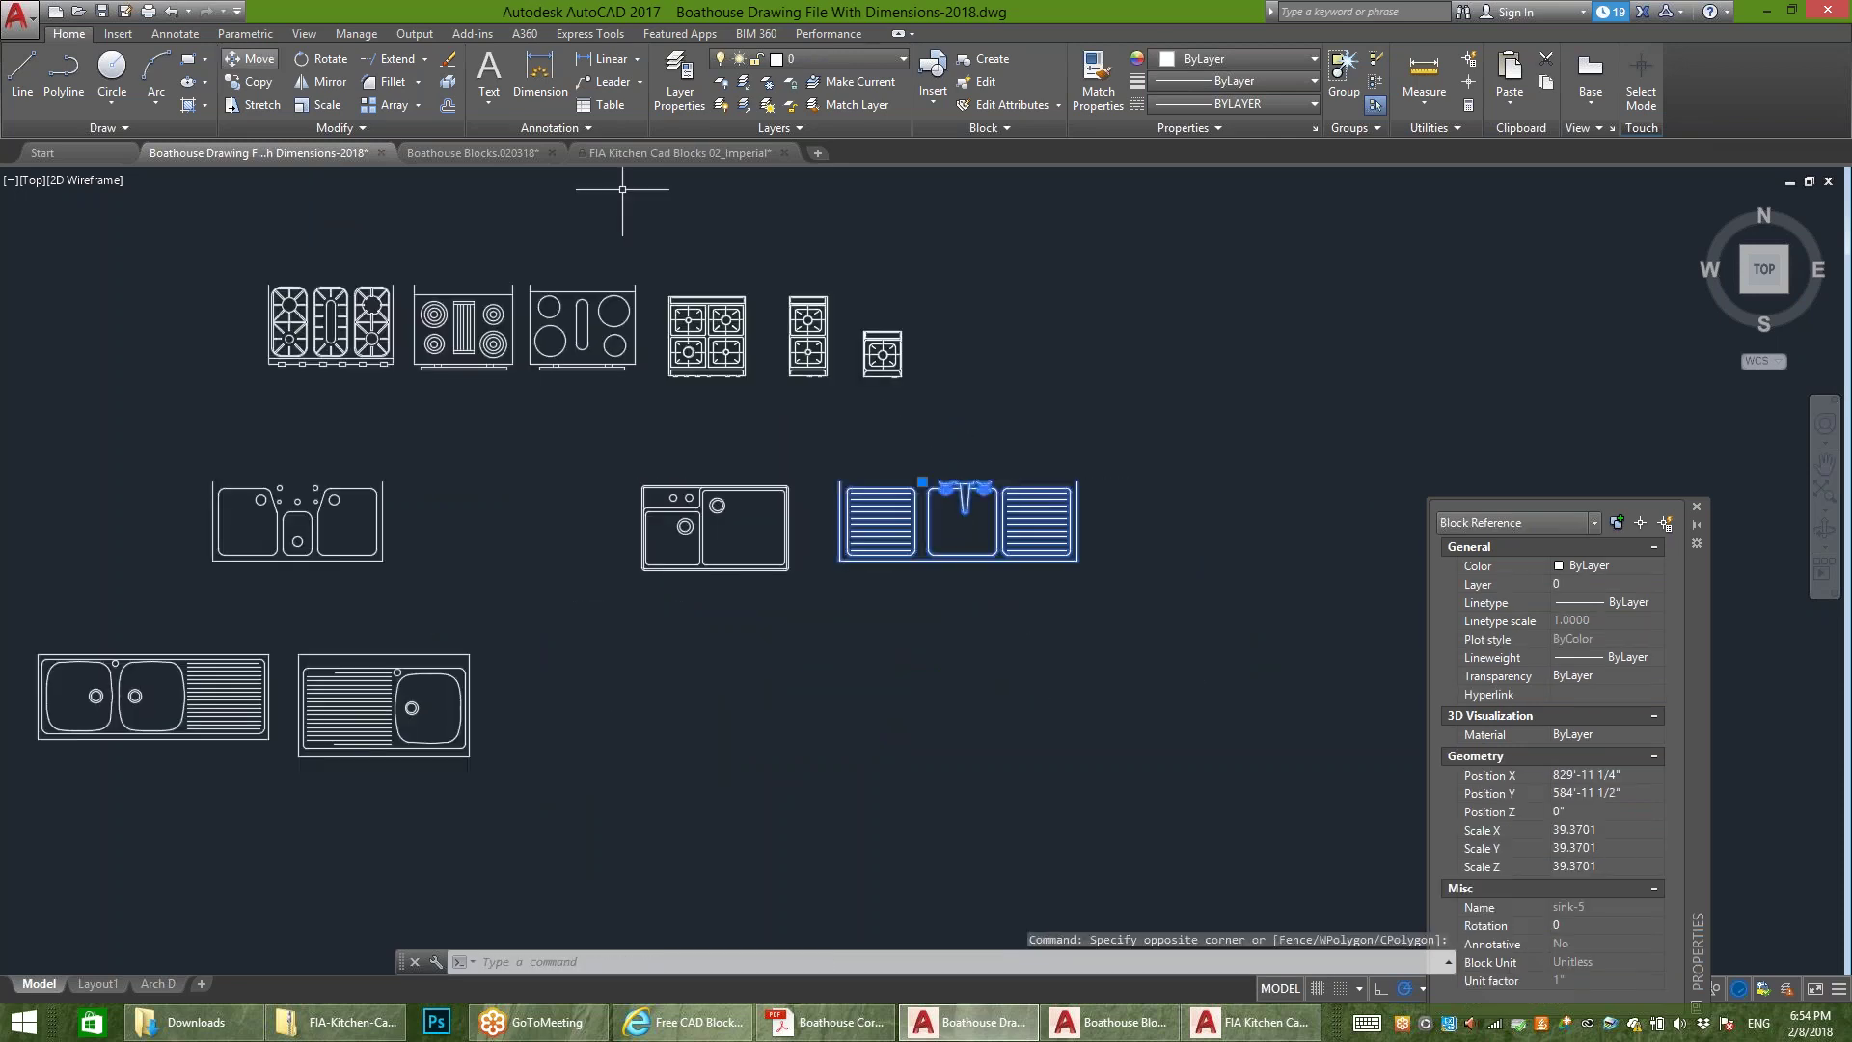
pyautogui.click(251, 83)
pyautogui.click(941, 522)
pyautogui.click(1179, 325)
pyautogui.press('Escape')
# Step: Explode the copied sink block right of the stove row into its component objects
pyautogui.click(1340, 257)
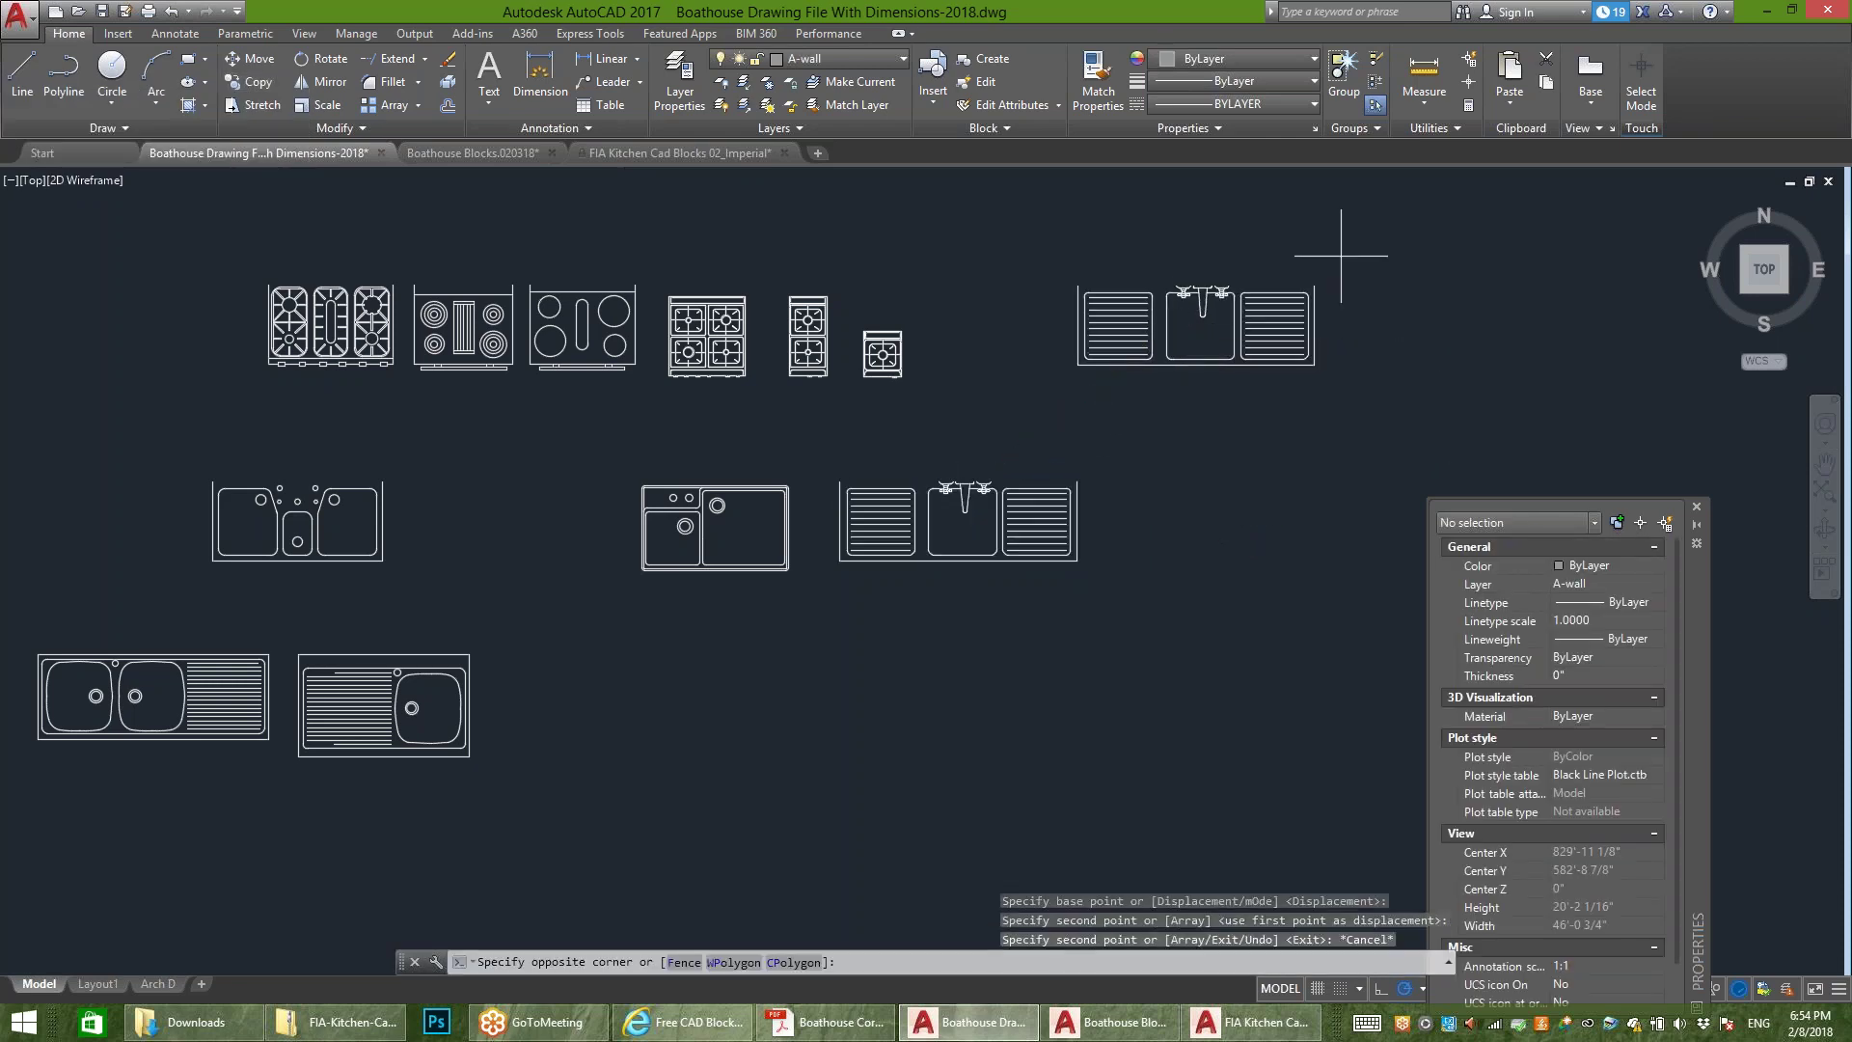
pyautogui.click(1055, 423)
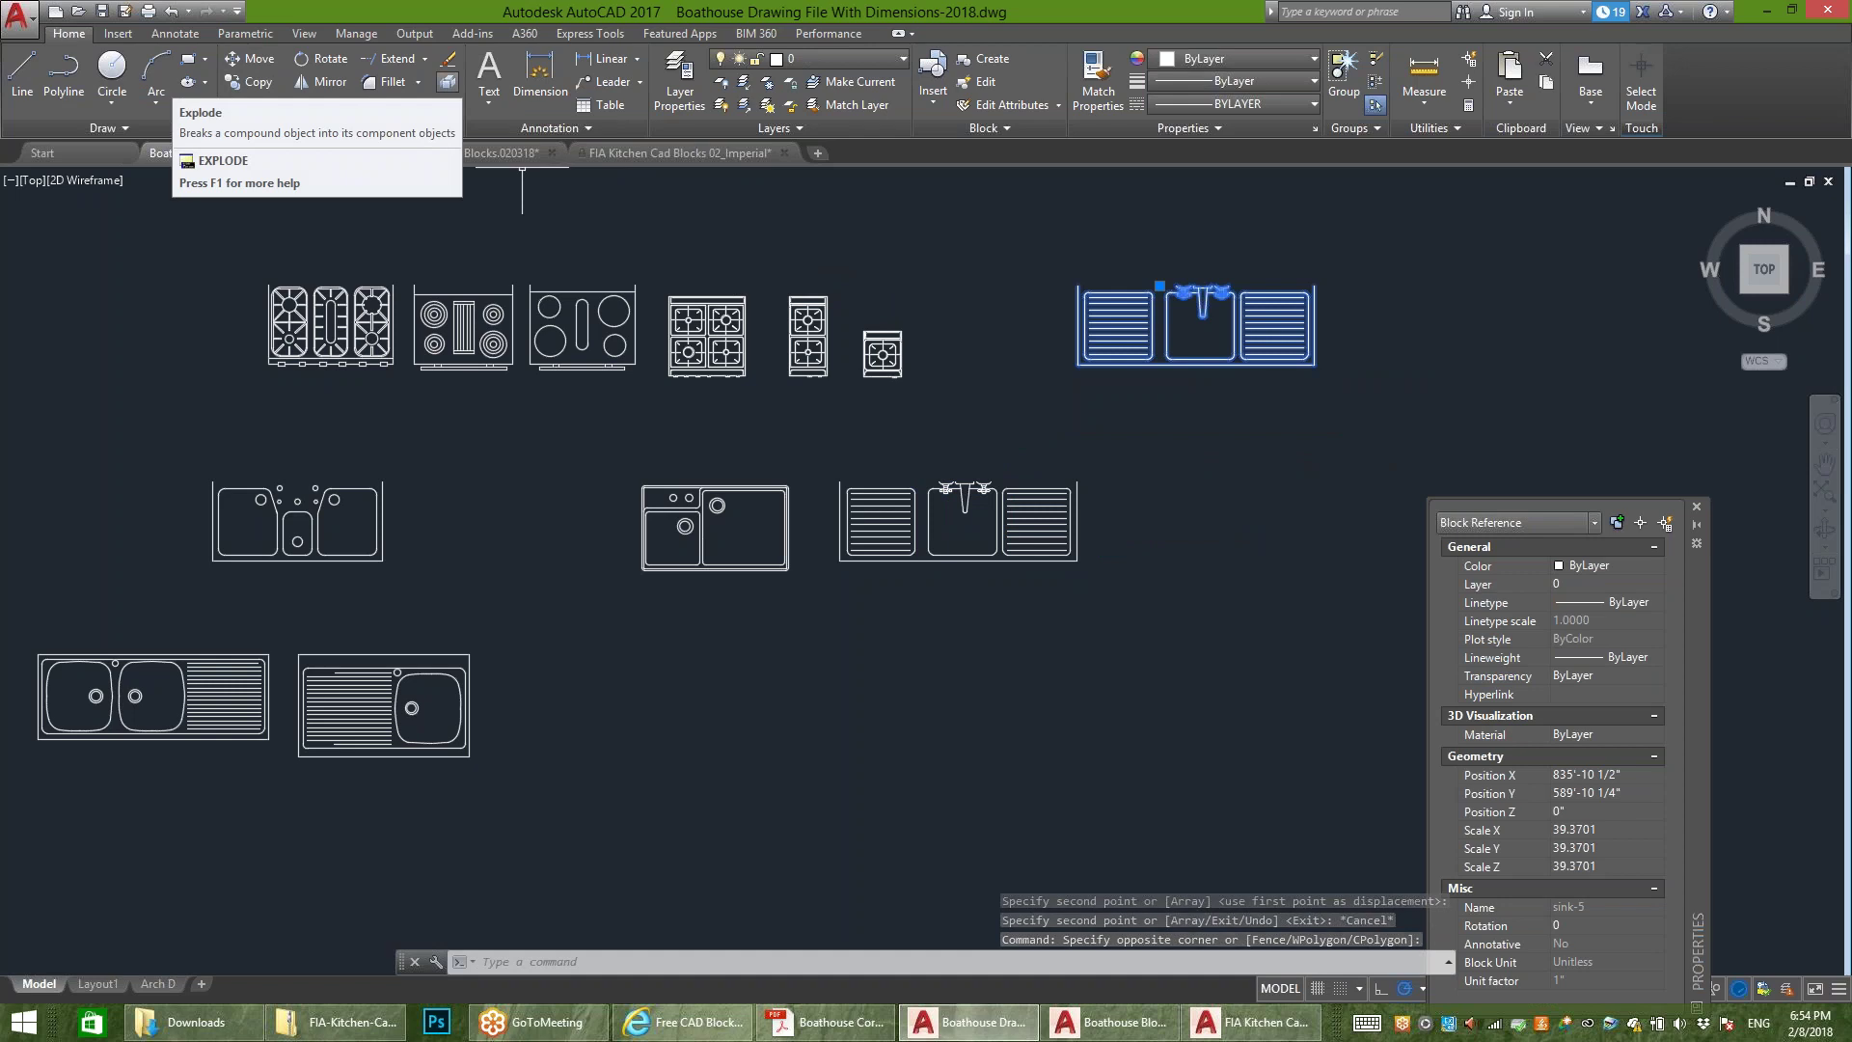
pyautogui.click(448, 81)
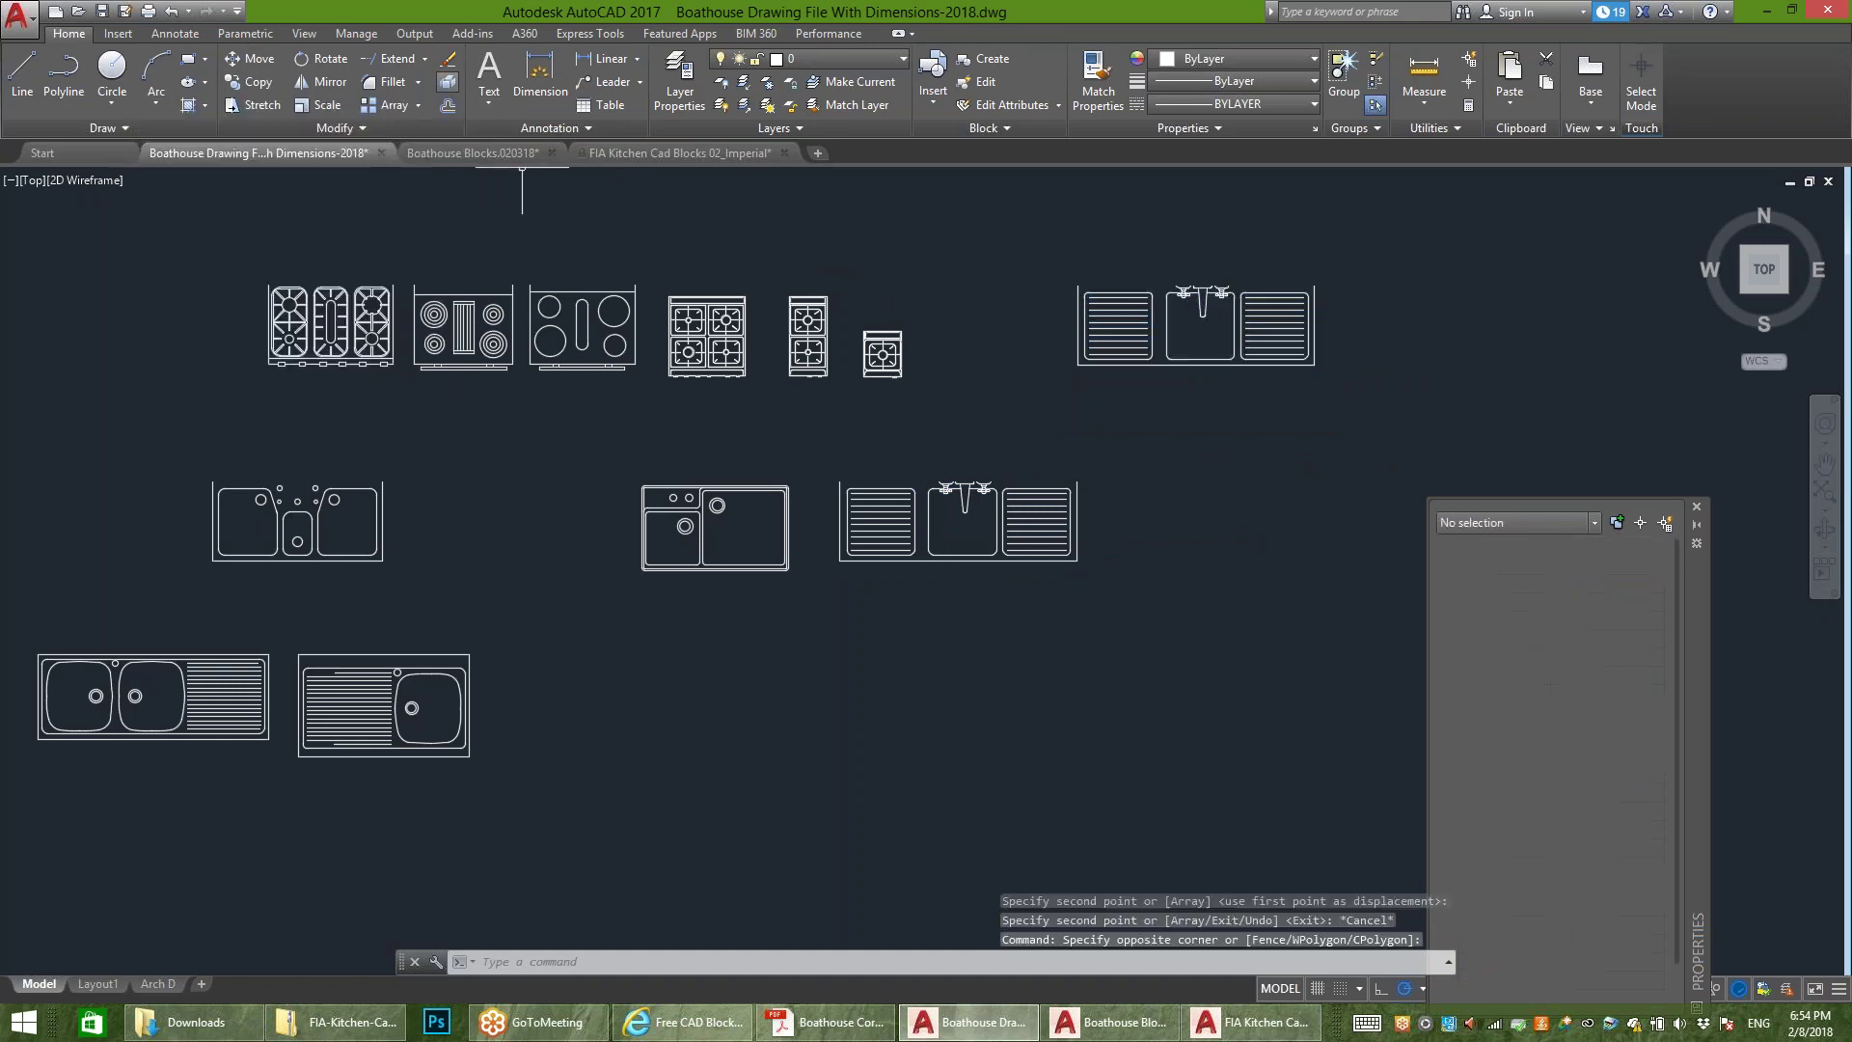
pyautogui.click(1218, 239)
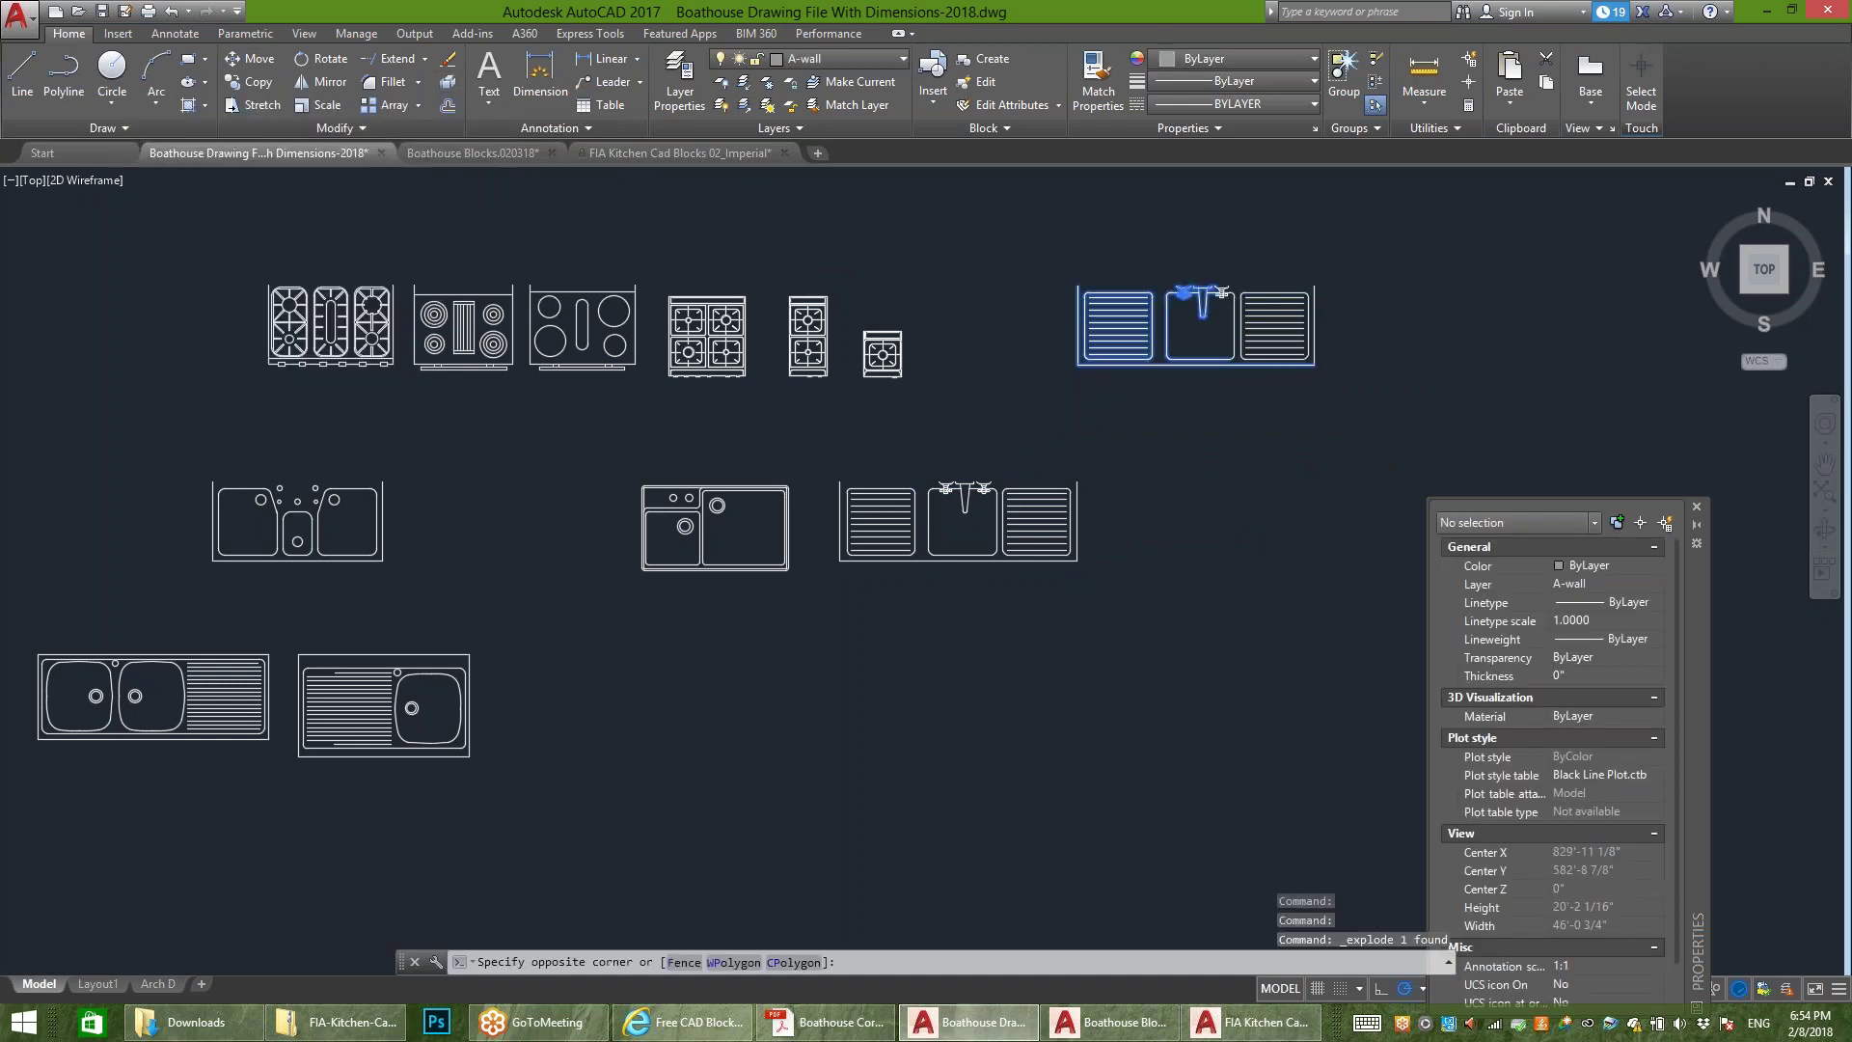
pyautogui.press('Escape')
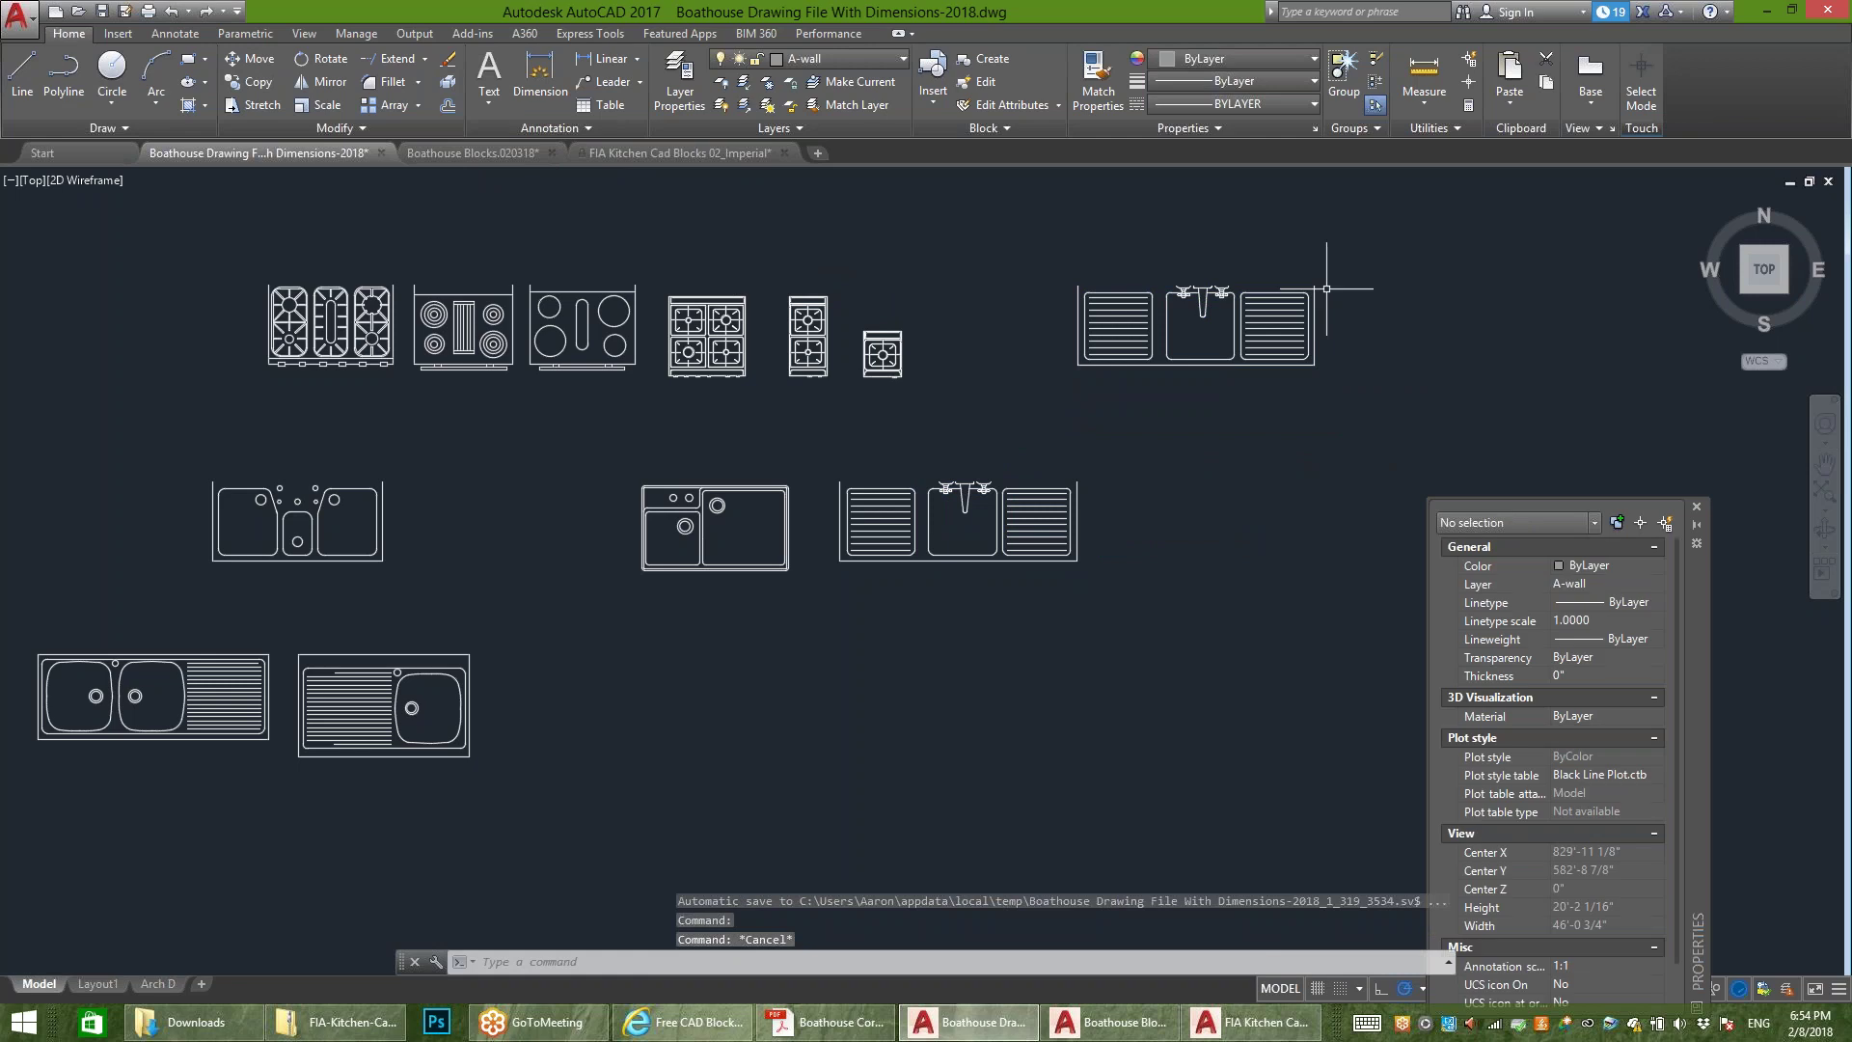
# Step: Move the right drainboard lines and outer edges of the exploded sink horizontally to the right, away from the bowl
pyautogui.click(1364, 278)
pyautogui.click(1240, 401)
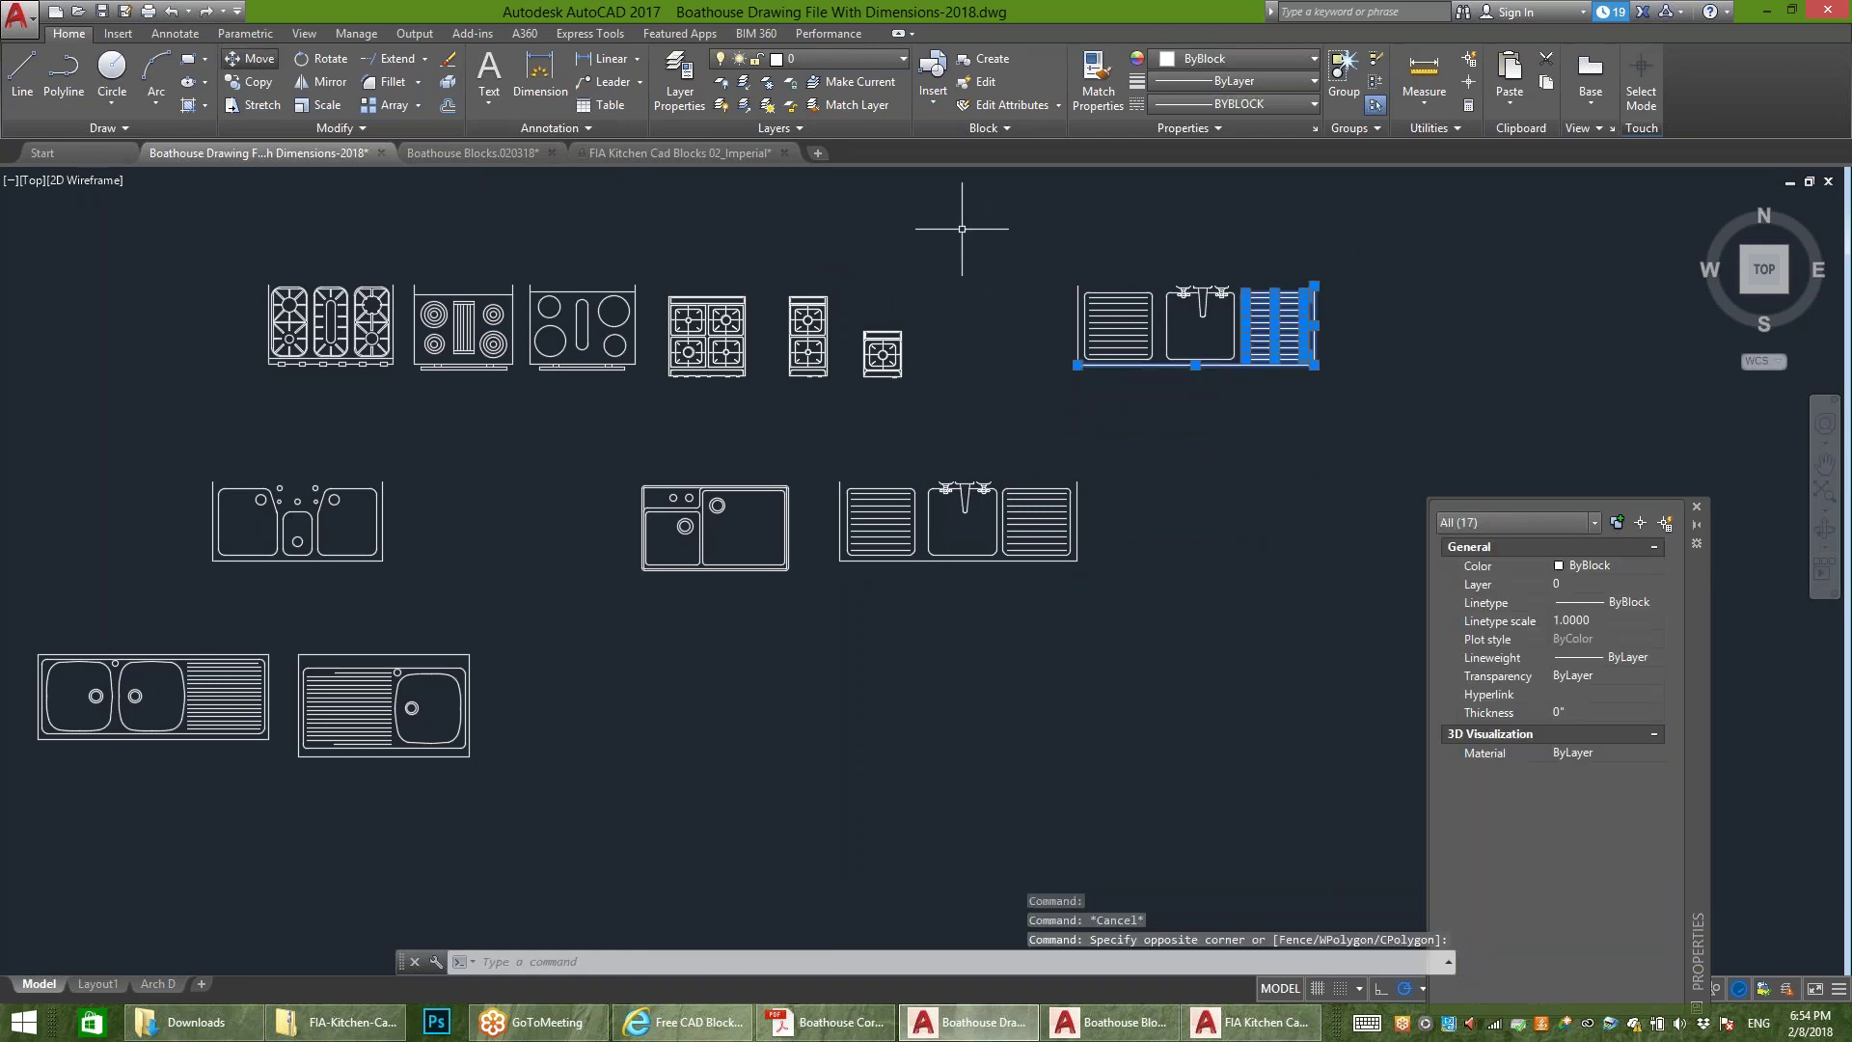
pyautogui.write('m')
pyautogui.press('Return')
pyautogui.click(1261, 414)
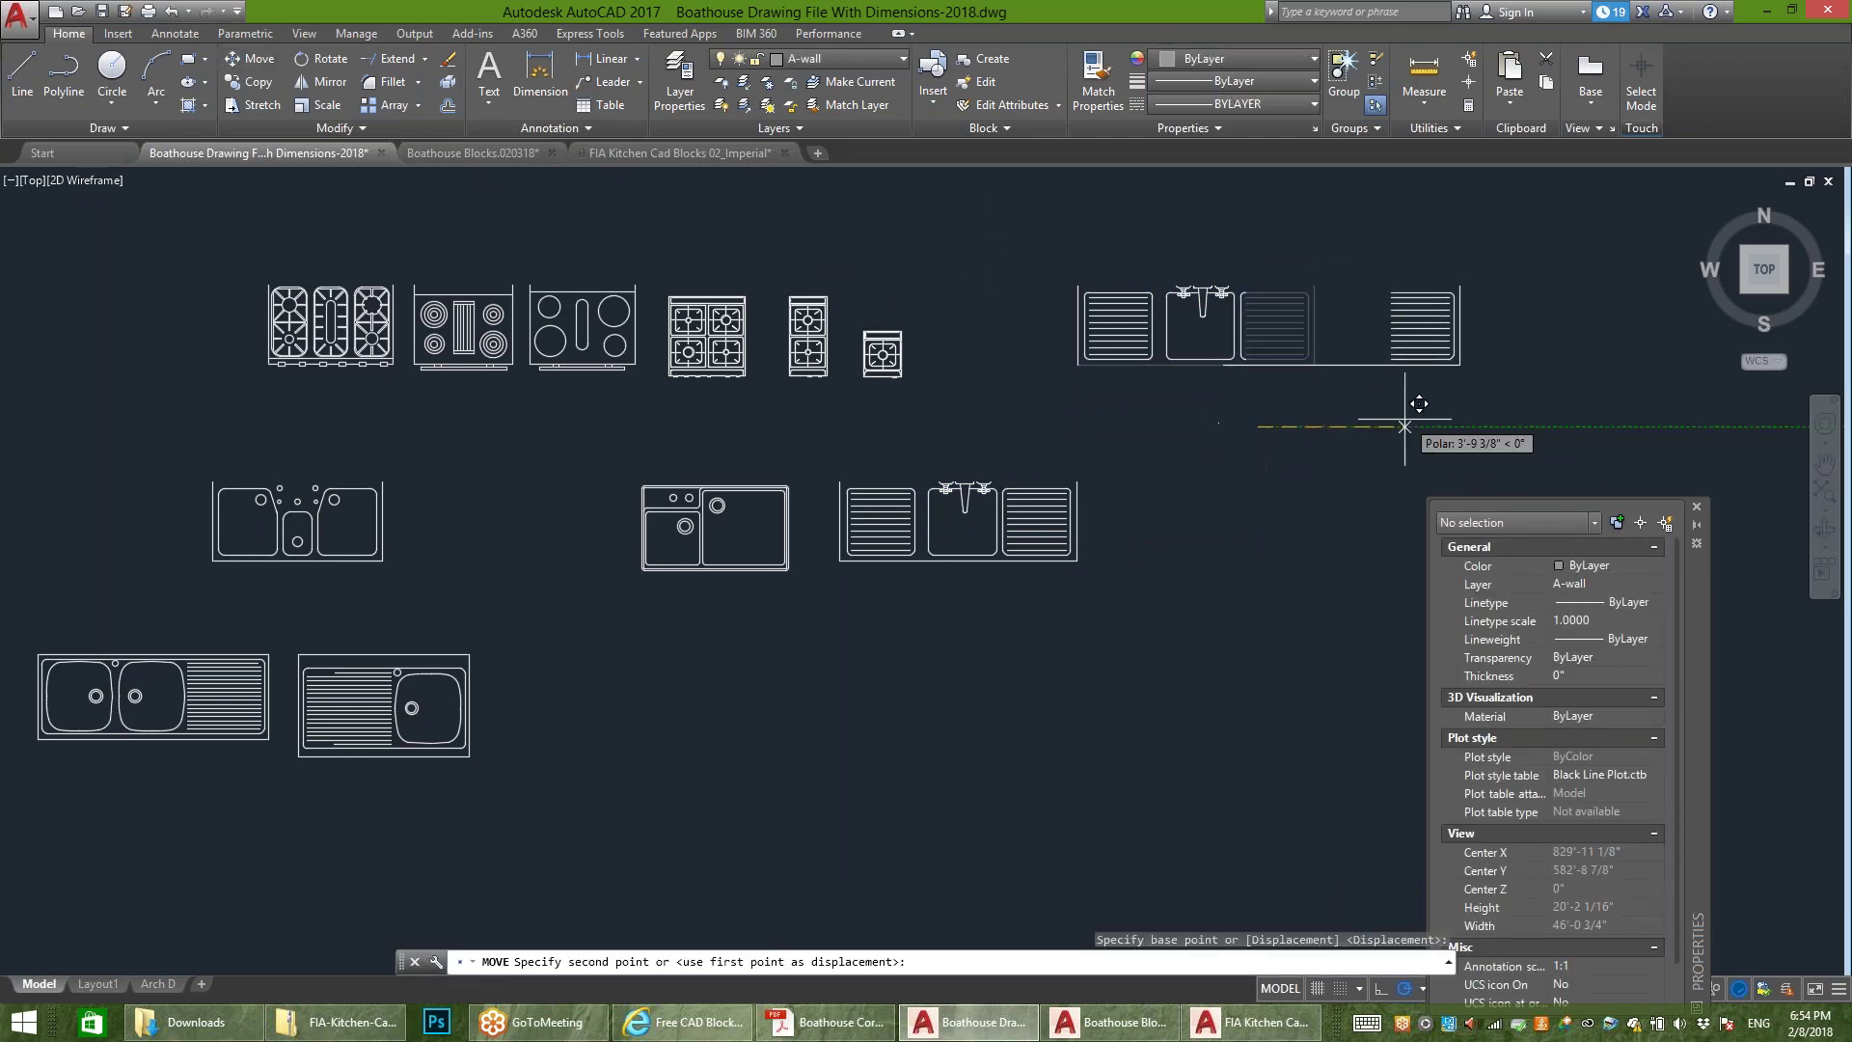
pyautogui.click(1369, 425)
pyautogui.press('Escape')
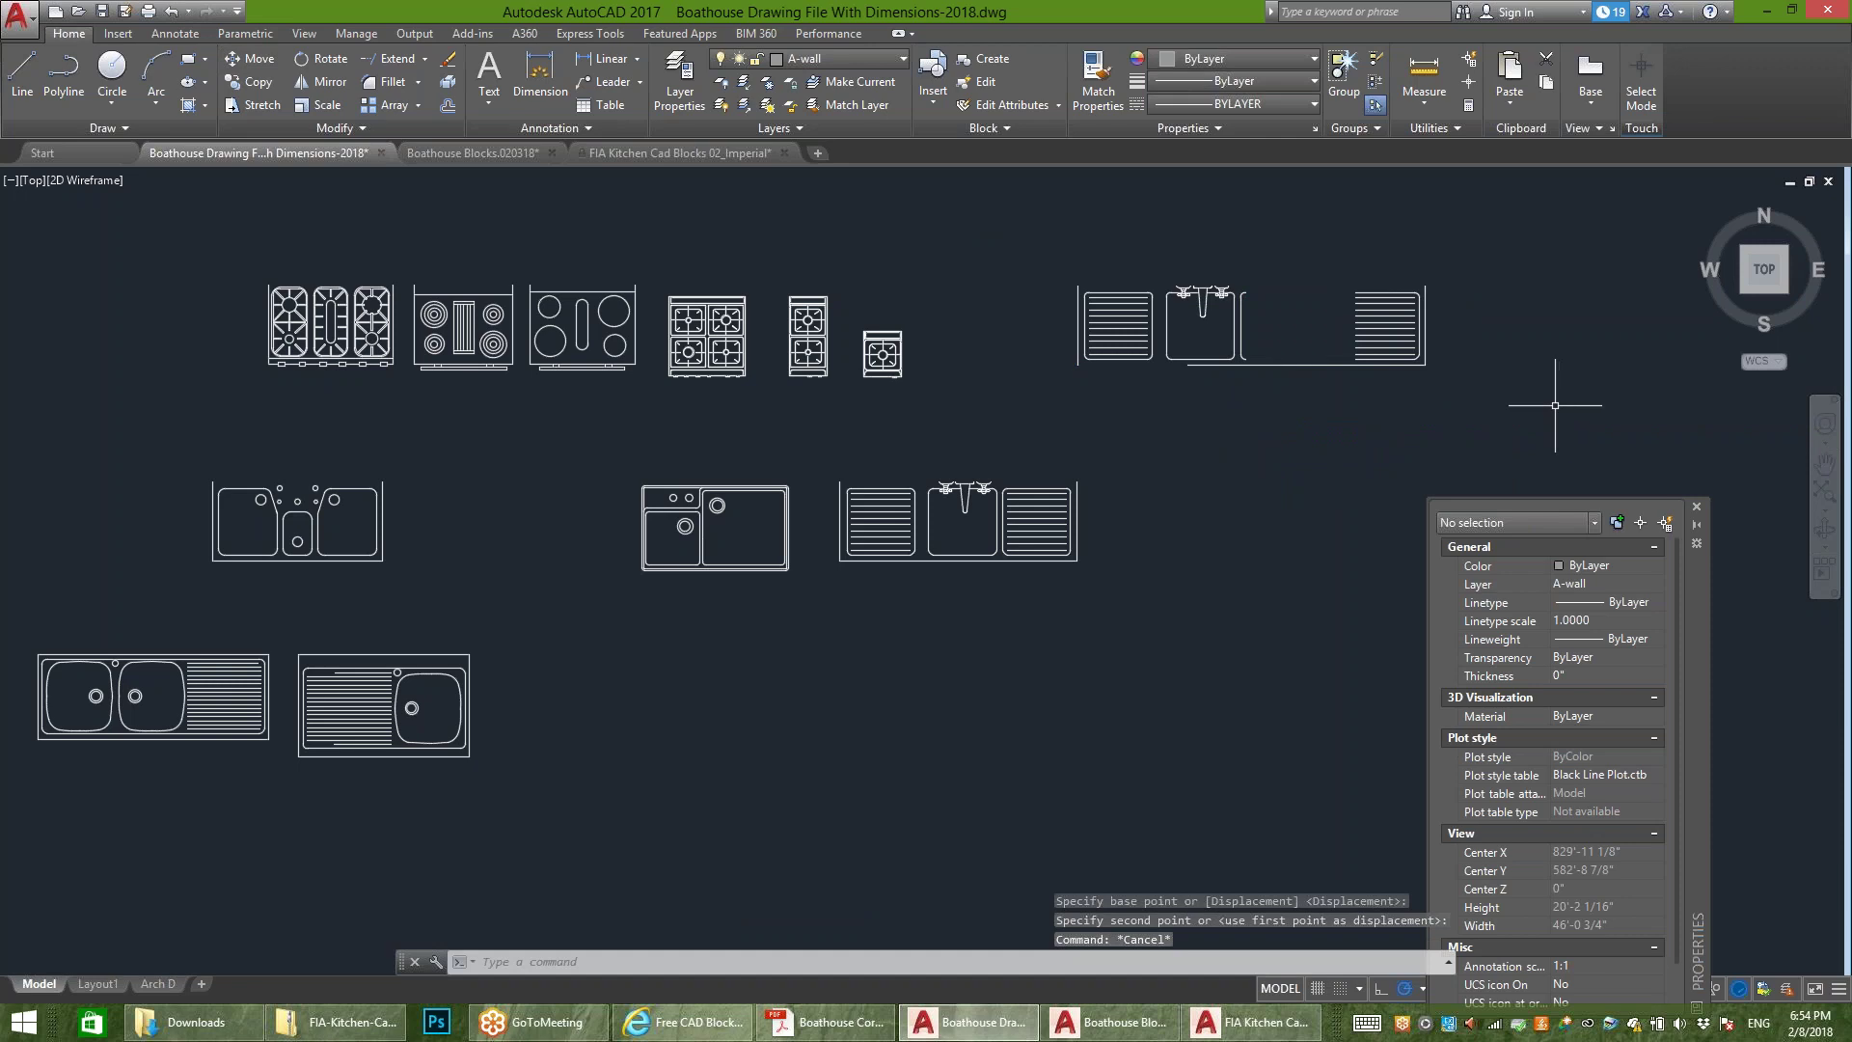
# Step: Define all linework of the exploded, widened sink as a block named newsinkthink
pyautogui.click(1515, 237)
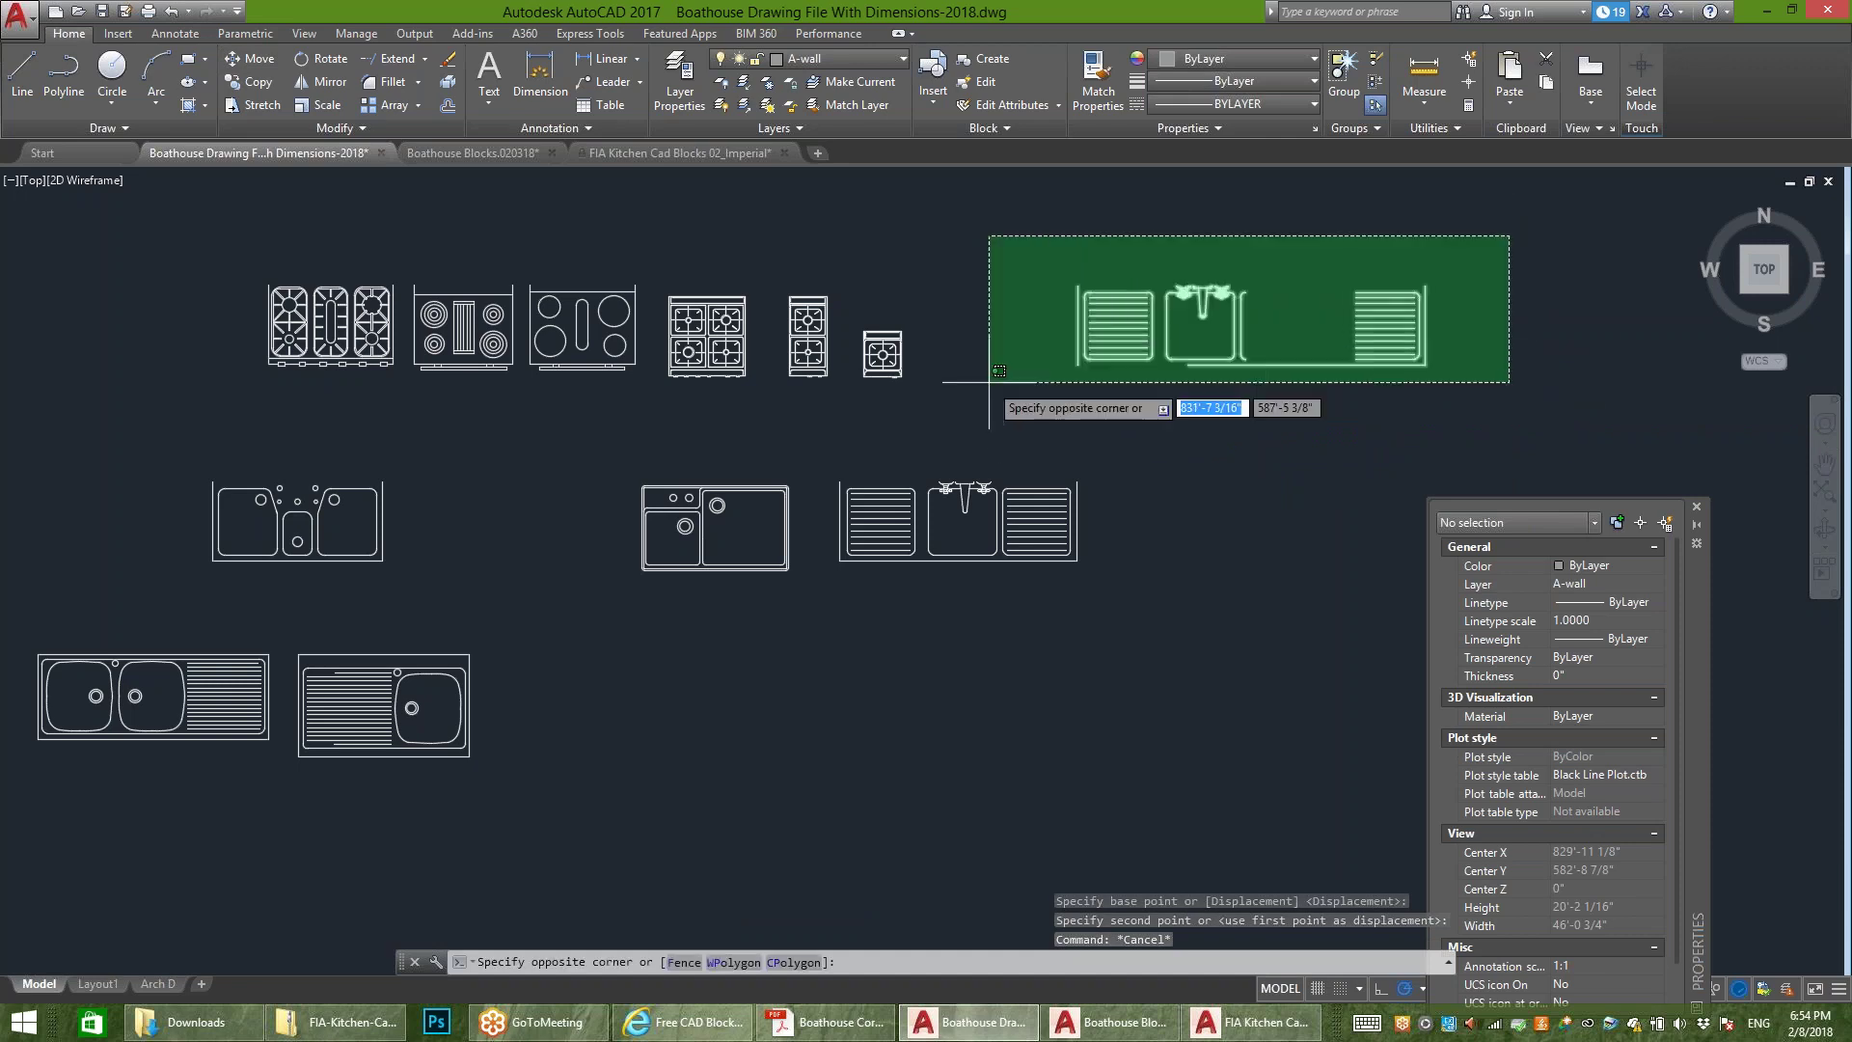
pyautogui.click(1000, 416)
pyautogui.write('BLOCK')
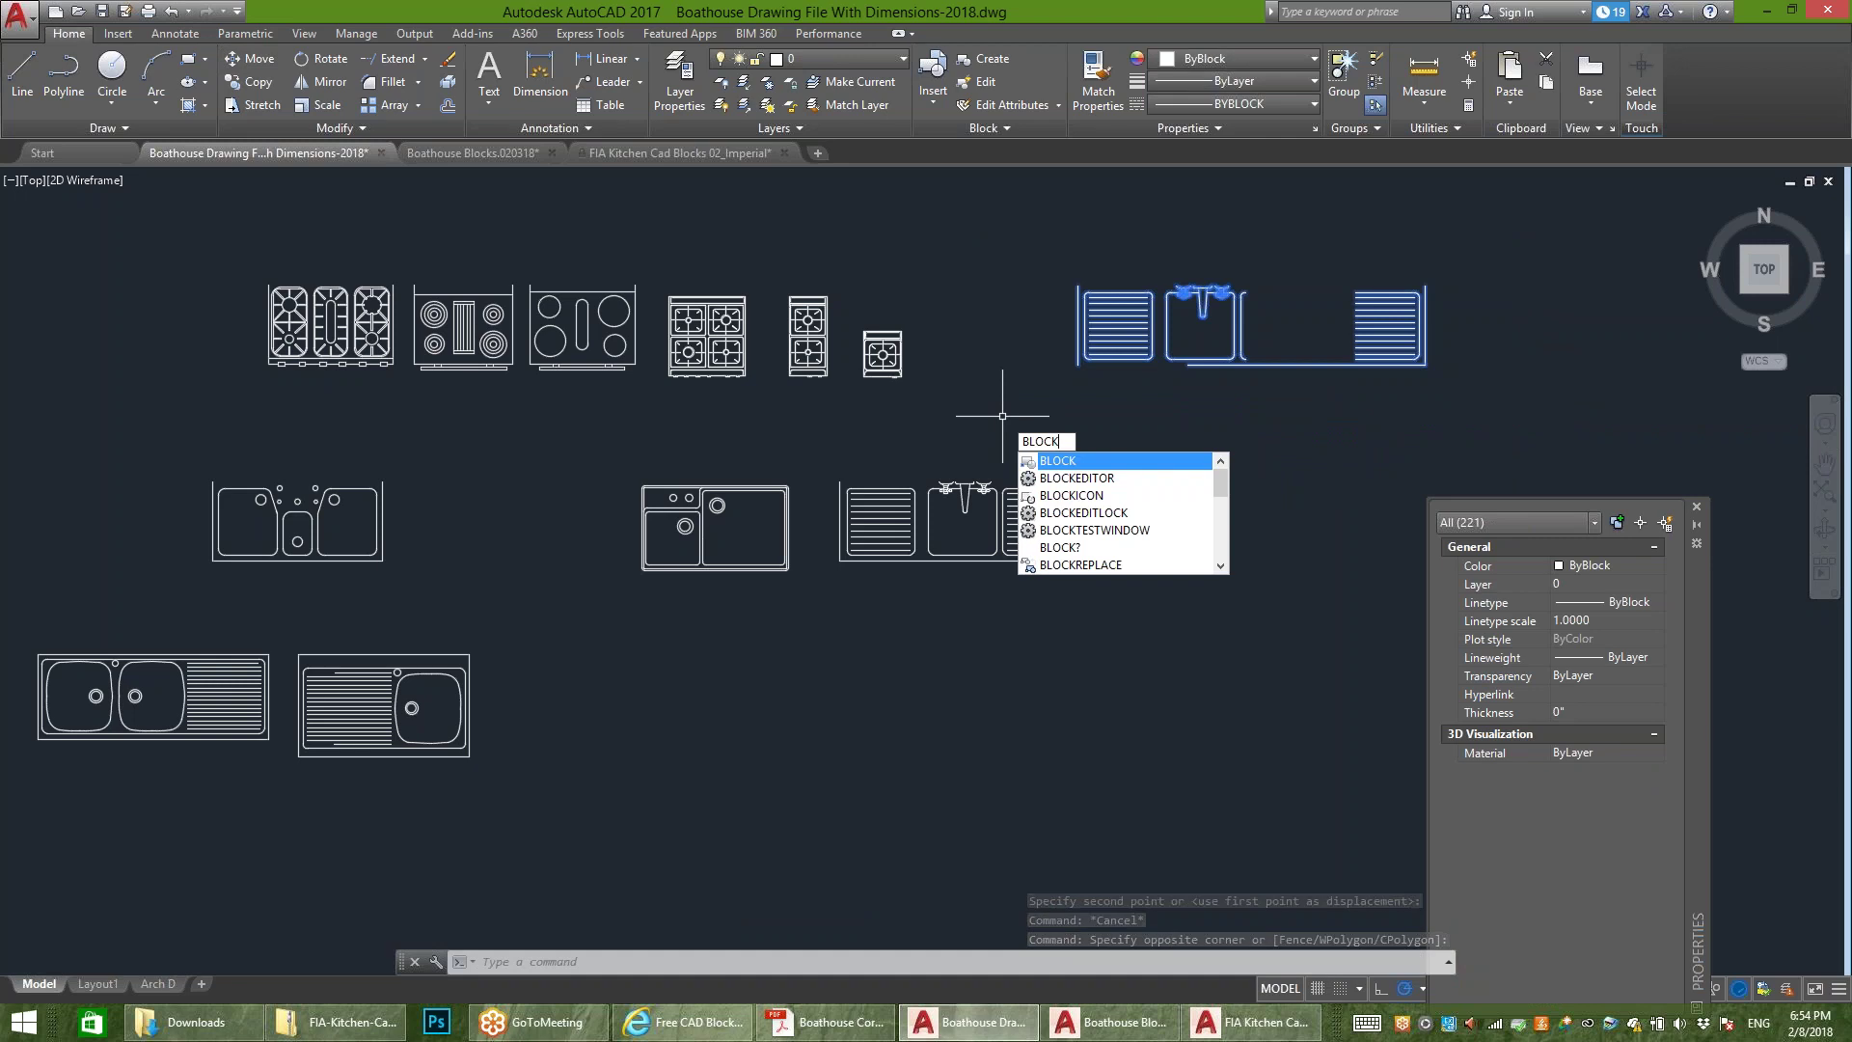
pyautogui.press('Return')
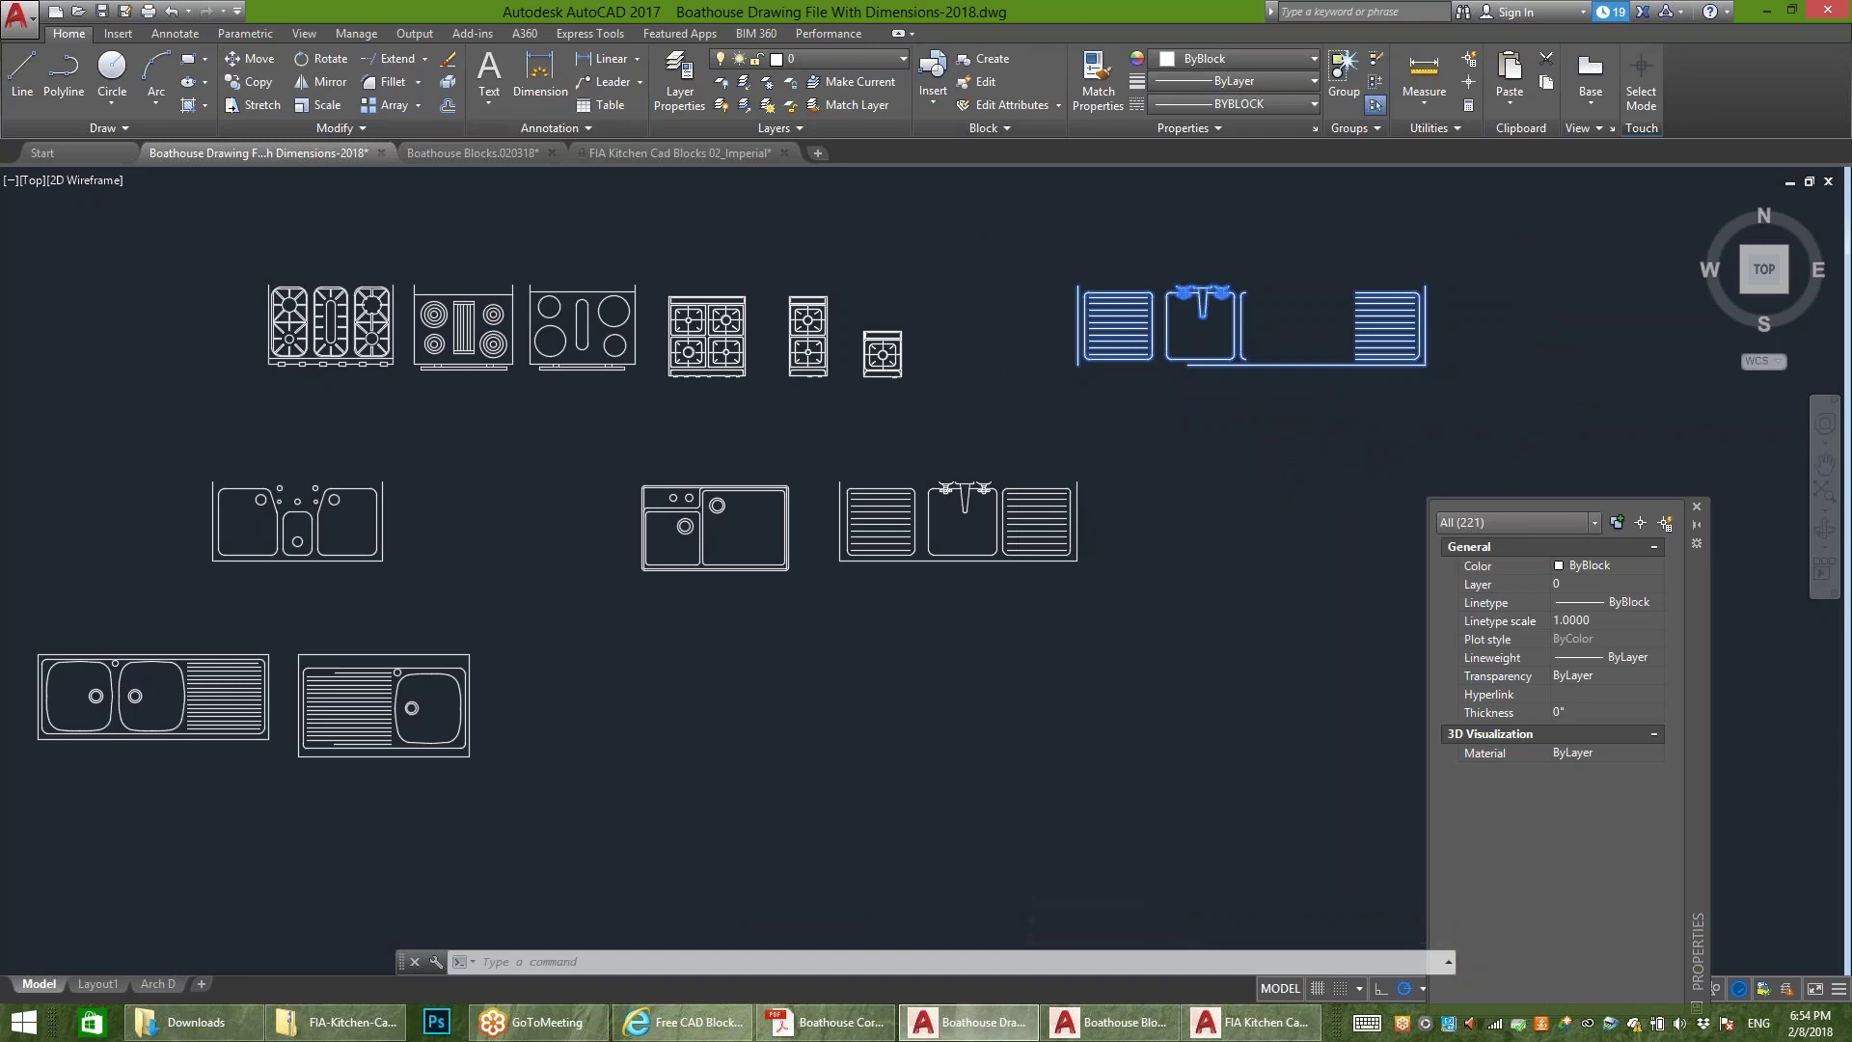
pyautogui.write('newsinkthung')
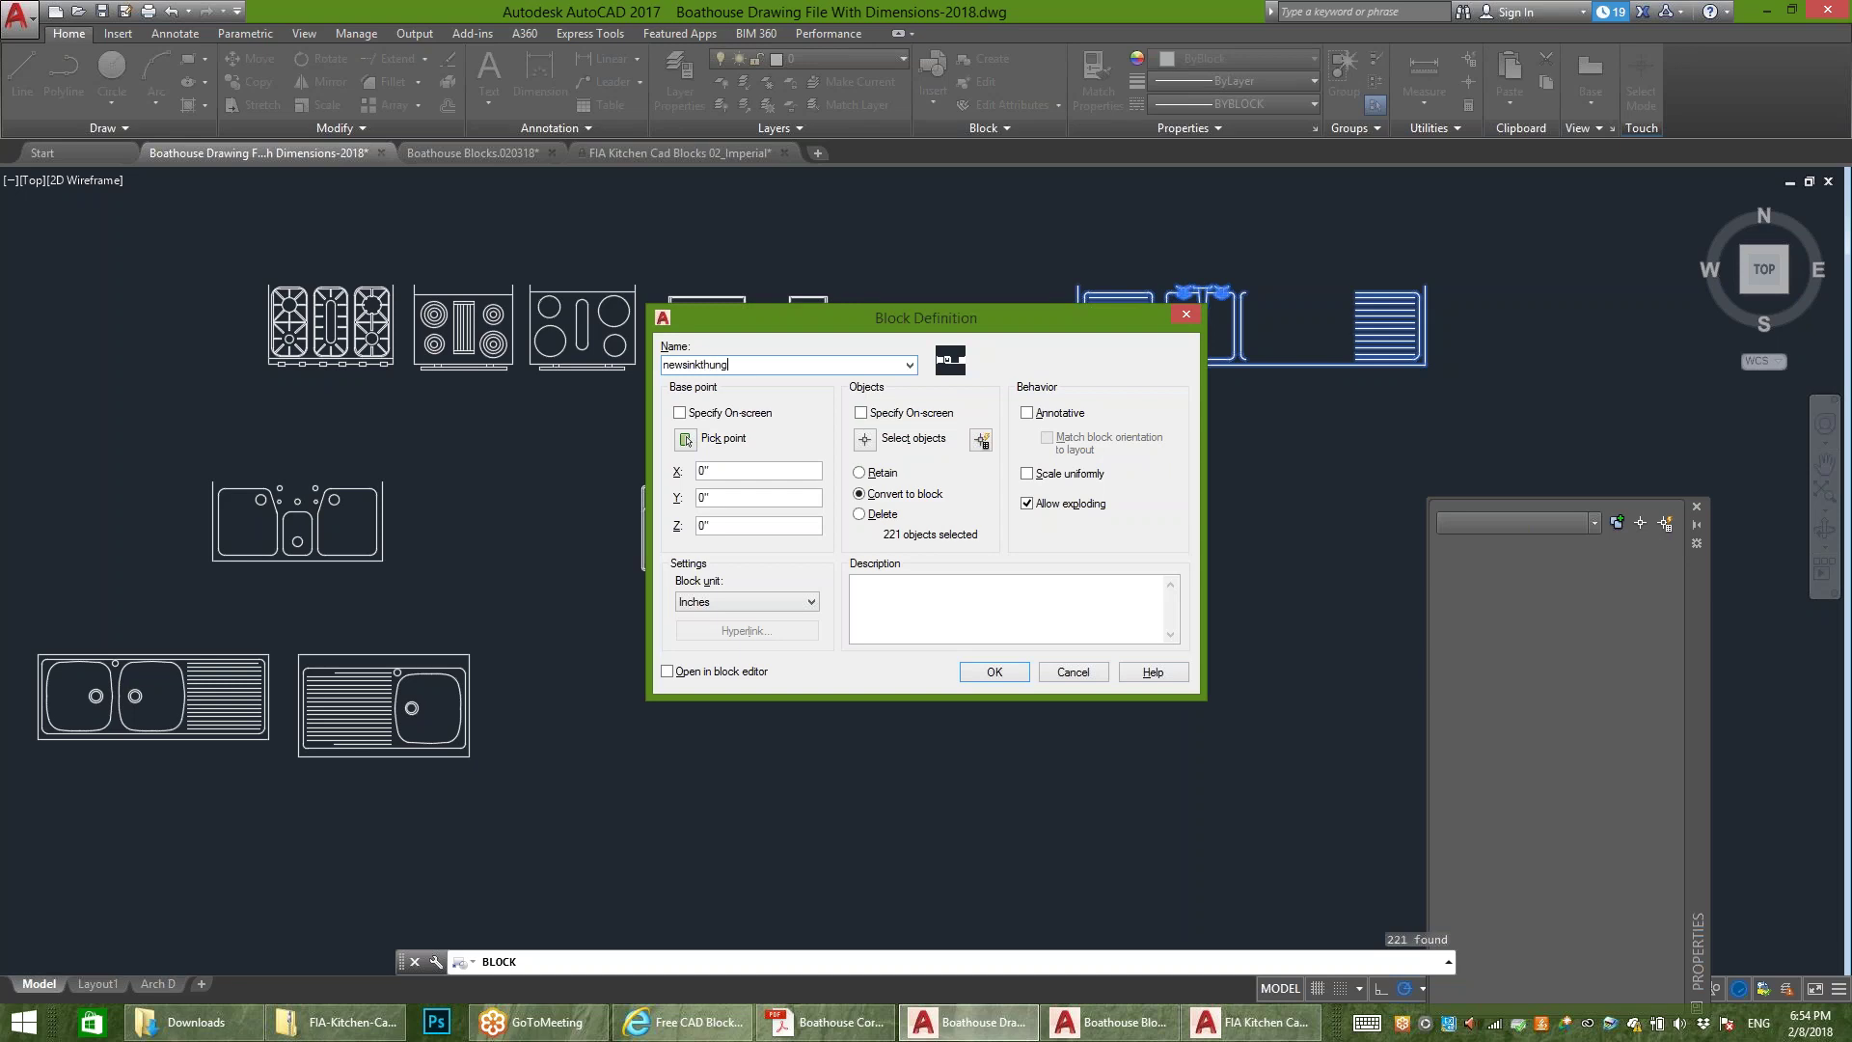
pyautogui.press('BackSpace')
pyautogui.press('BackSpace')
pyautogui.write('ink')
pyautogui.click(994, 672)
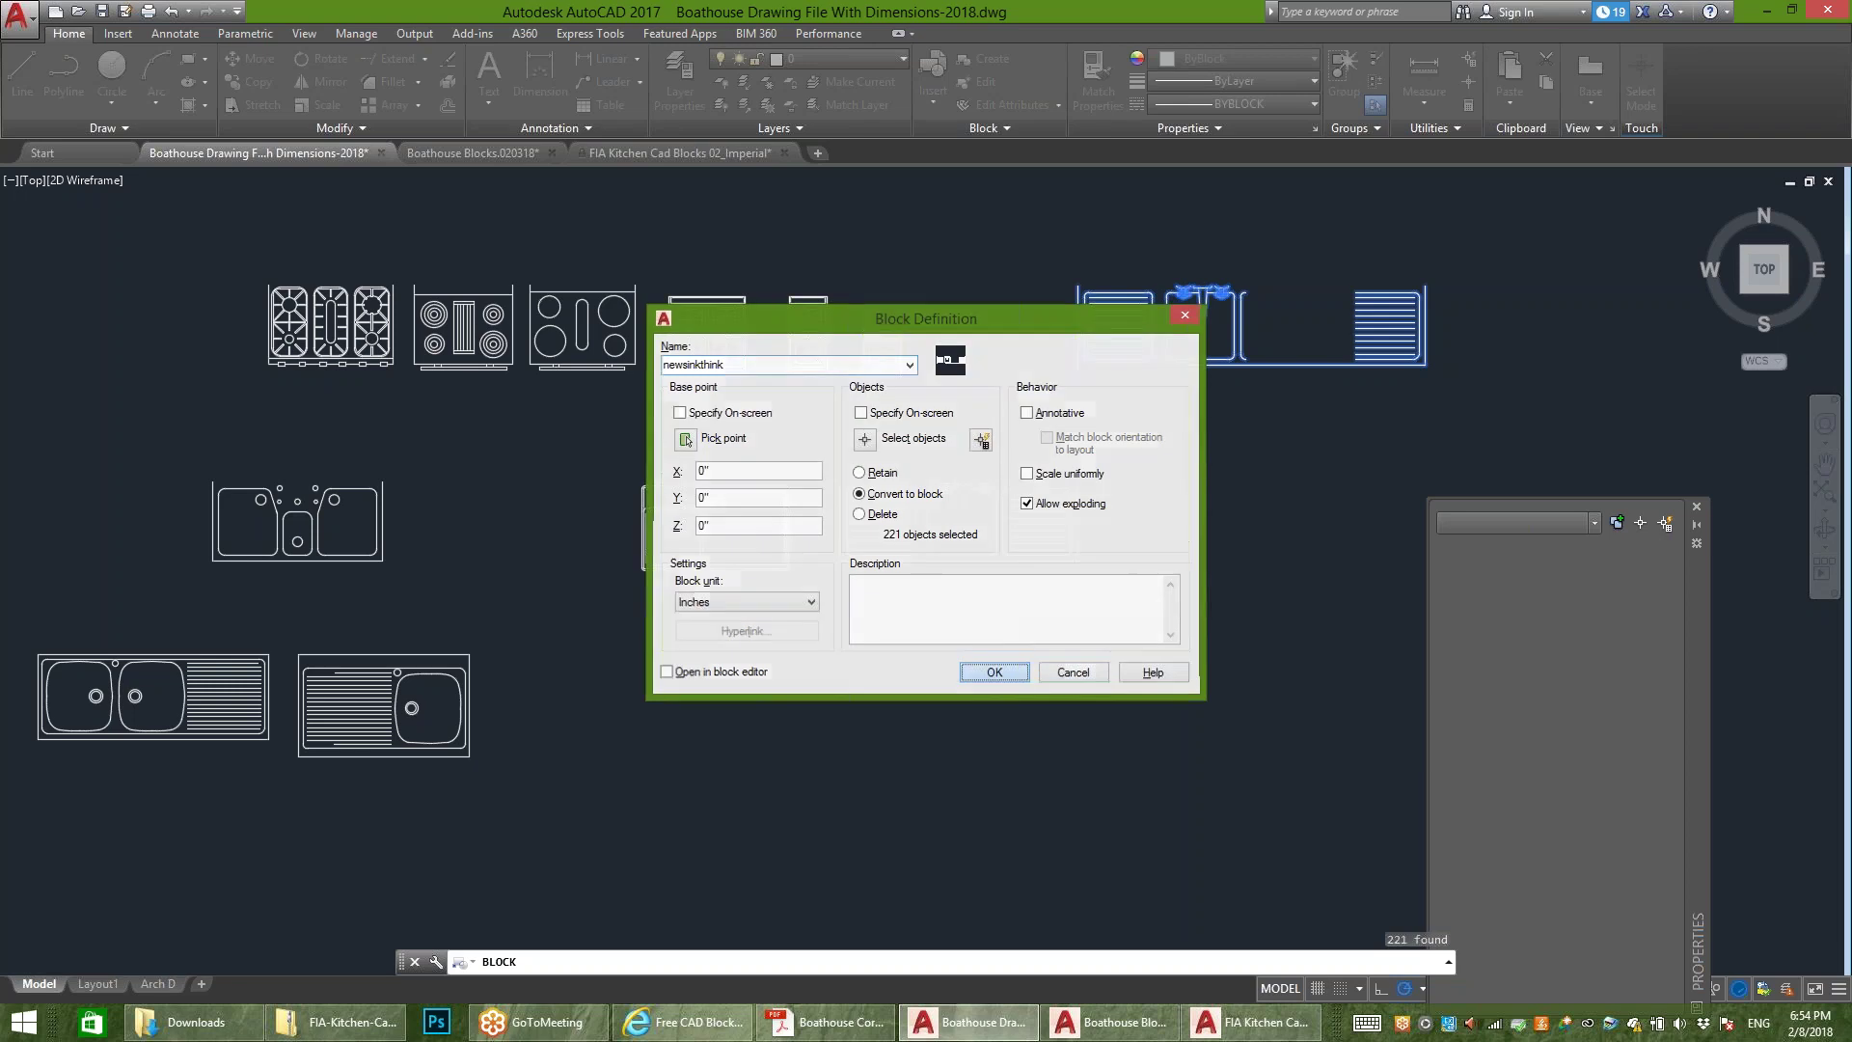
# Step: Move the newsinkthink block about 1'-8" to the left and 1'-2" up
pyautogui.click(1225, 289)
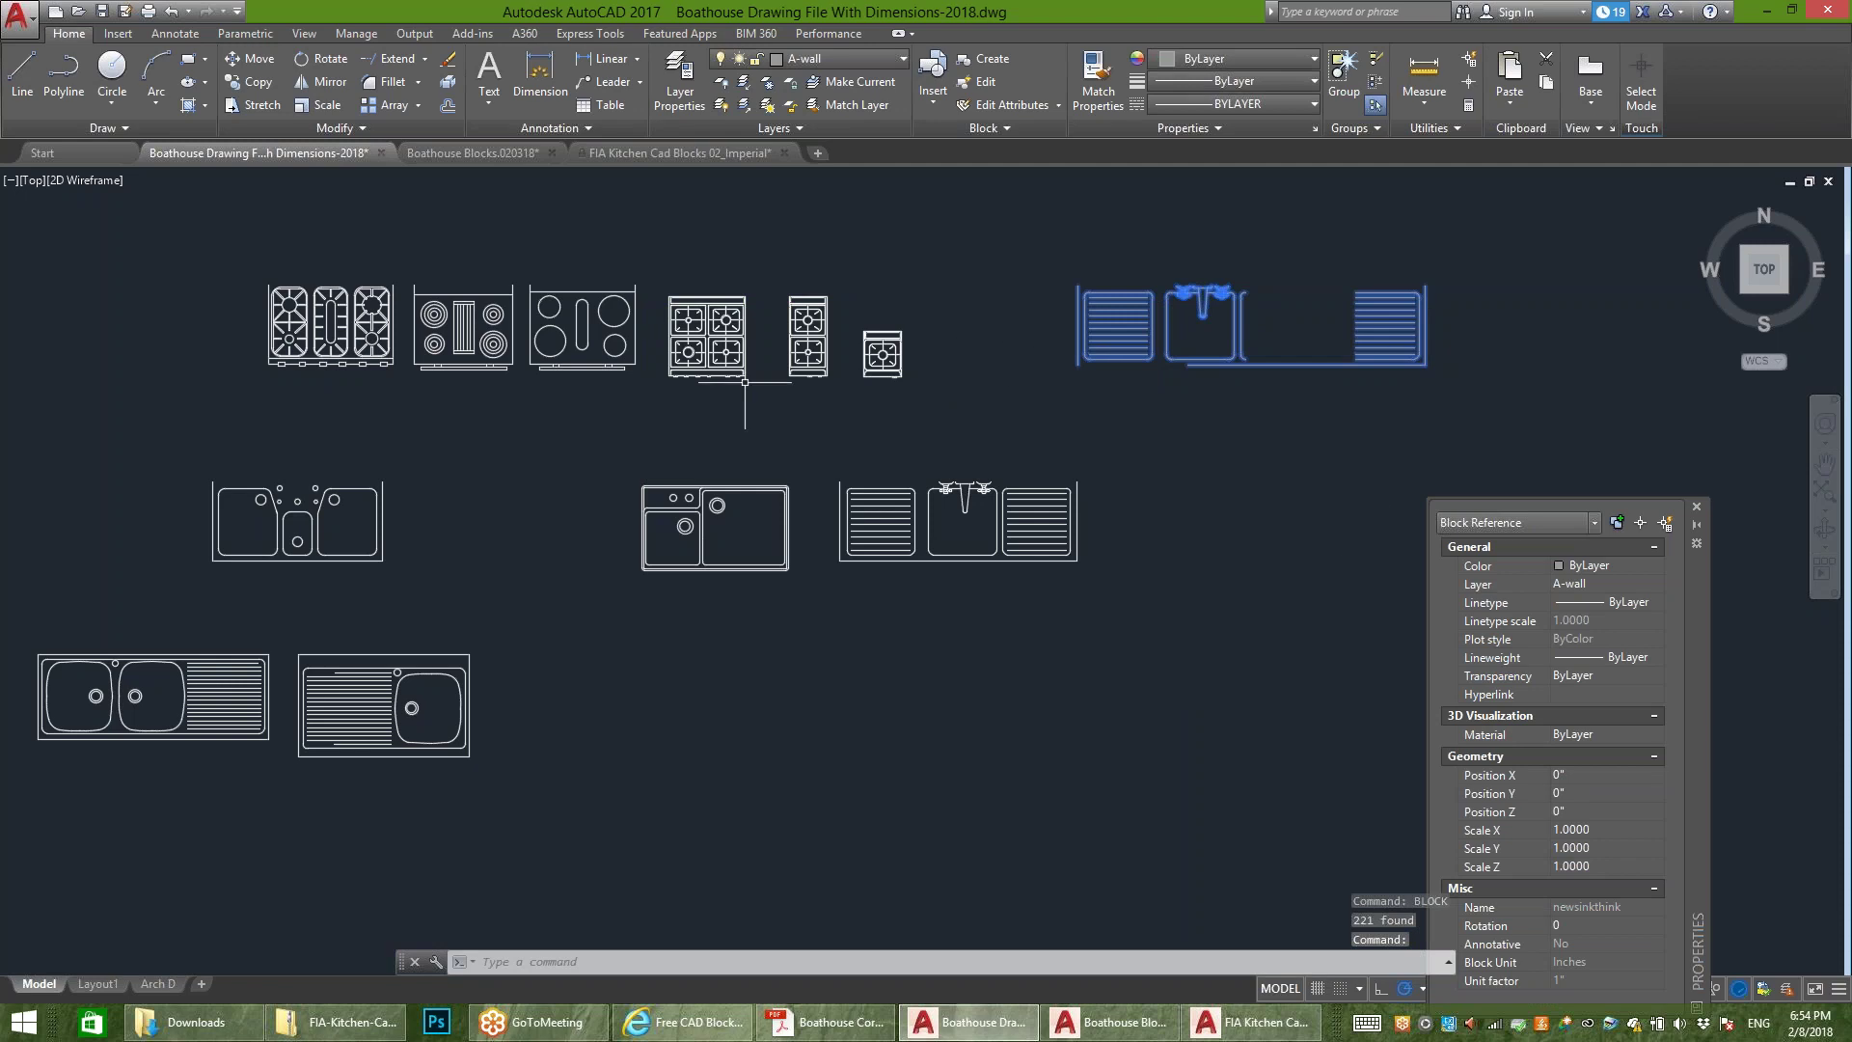
pyautogui.write('m')
pyautogui.press('Return')
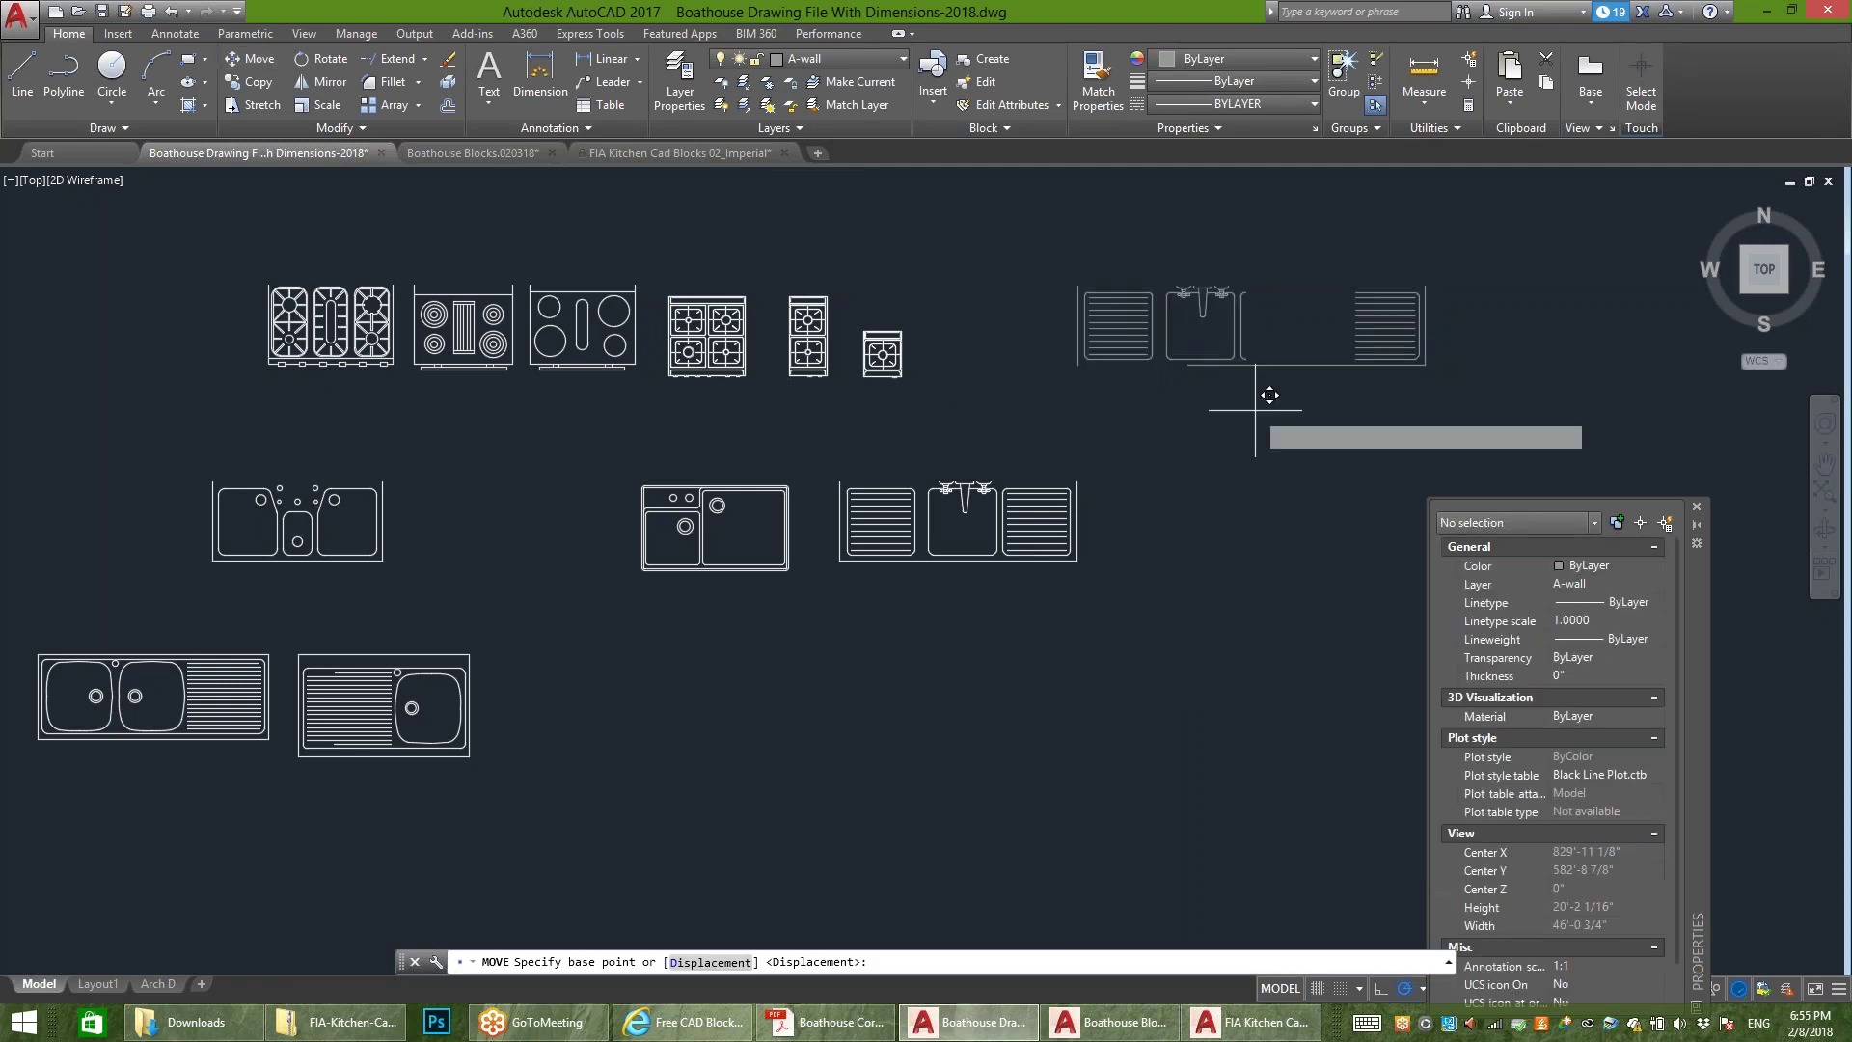
pyautogui.click(1256, 405)
pyautogui.click(1237, 305)
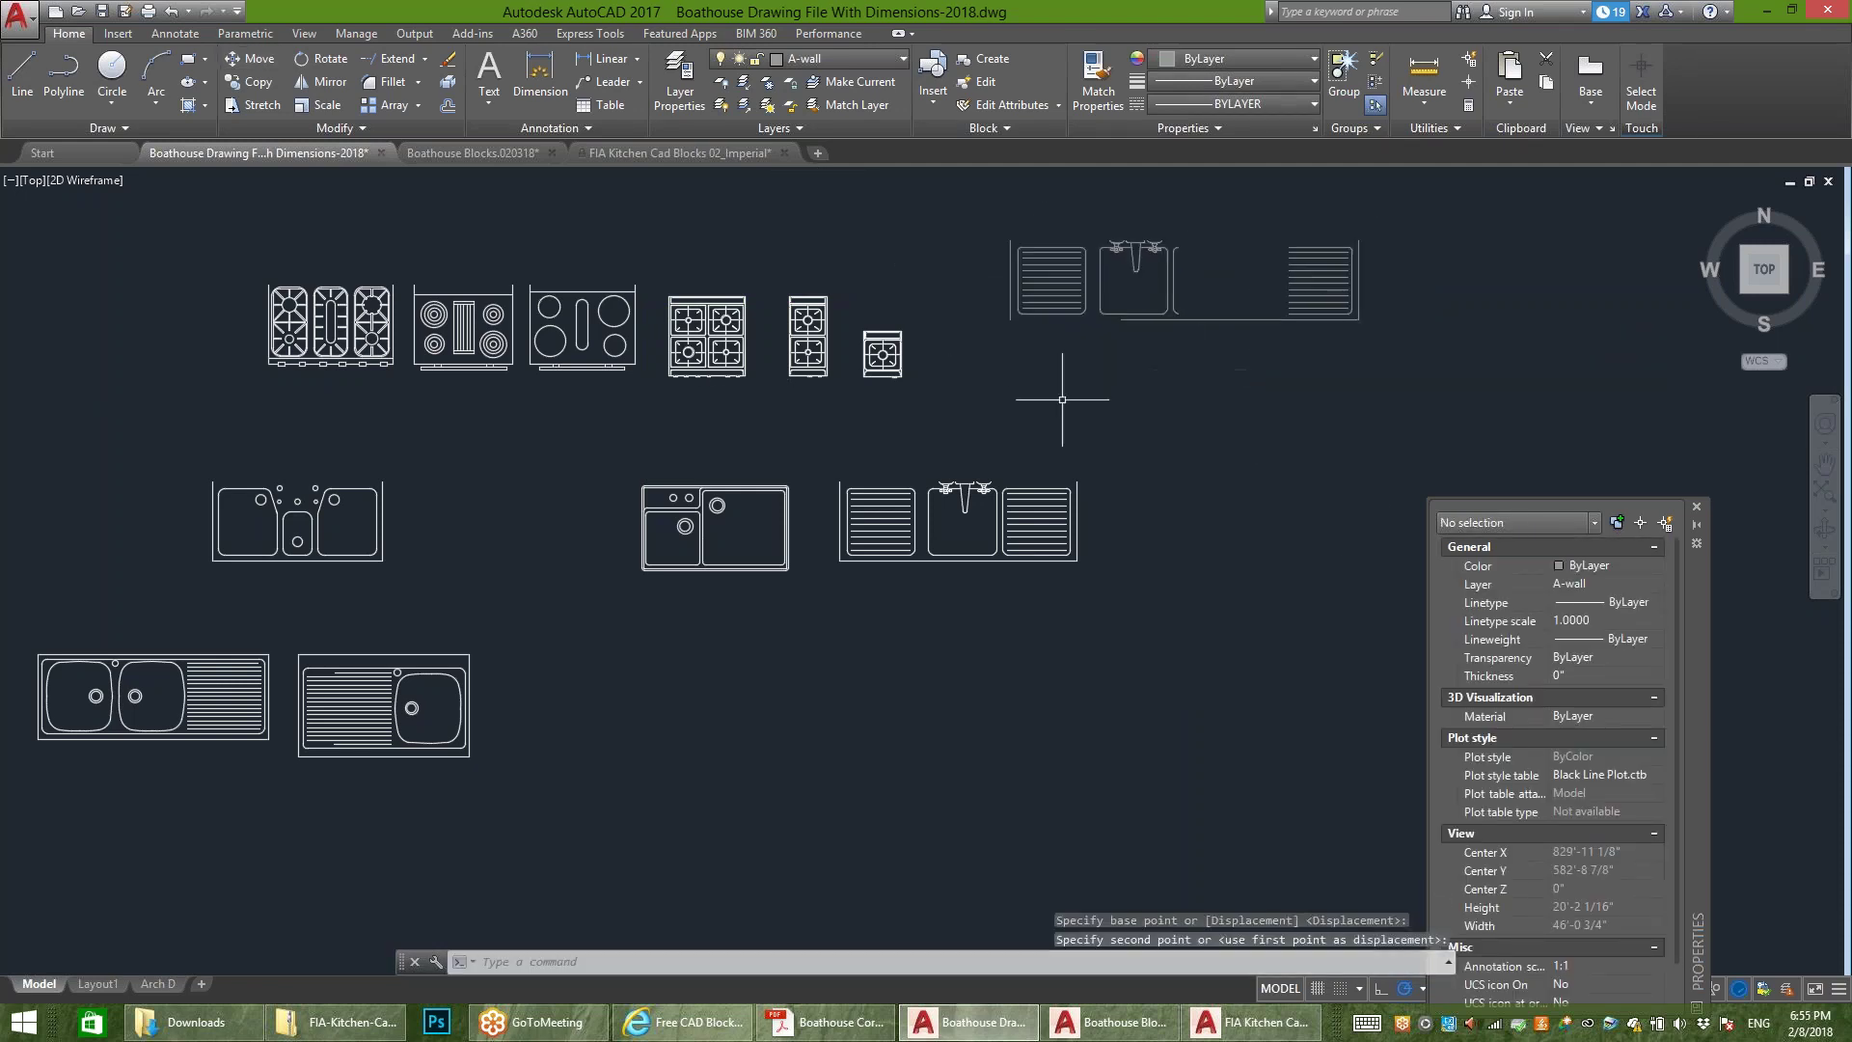
pyautogui.scroll(-2, 1129, 393)
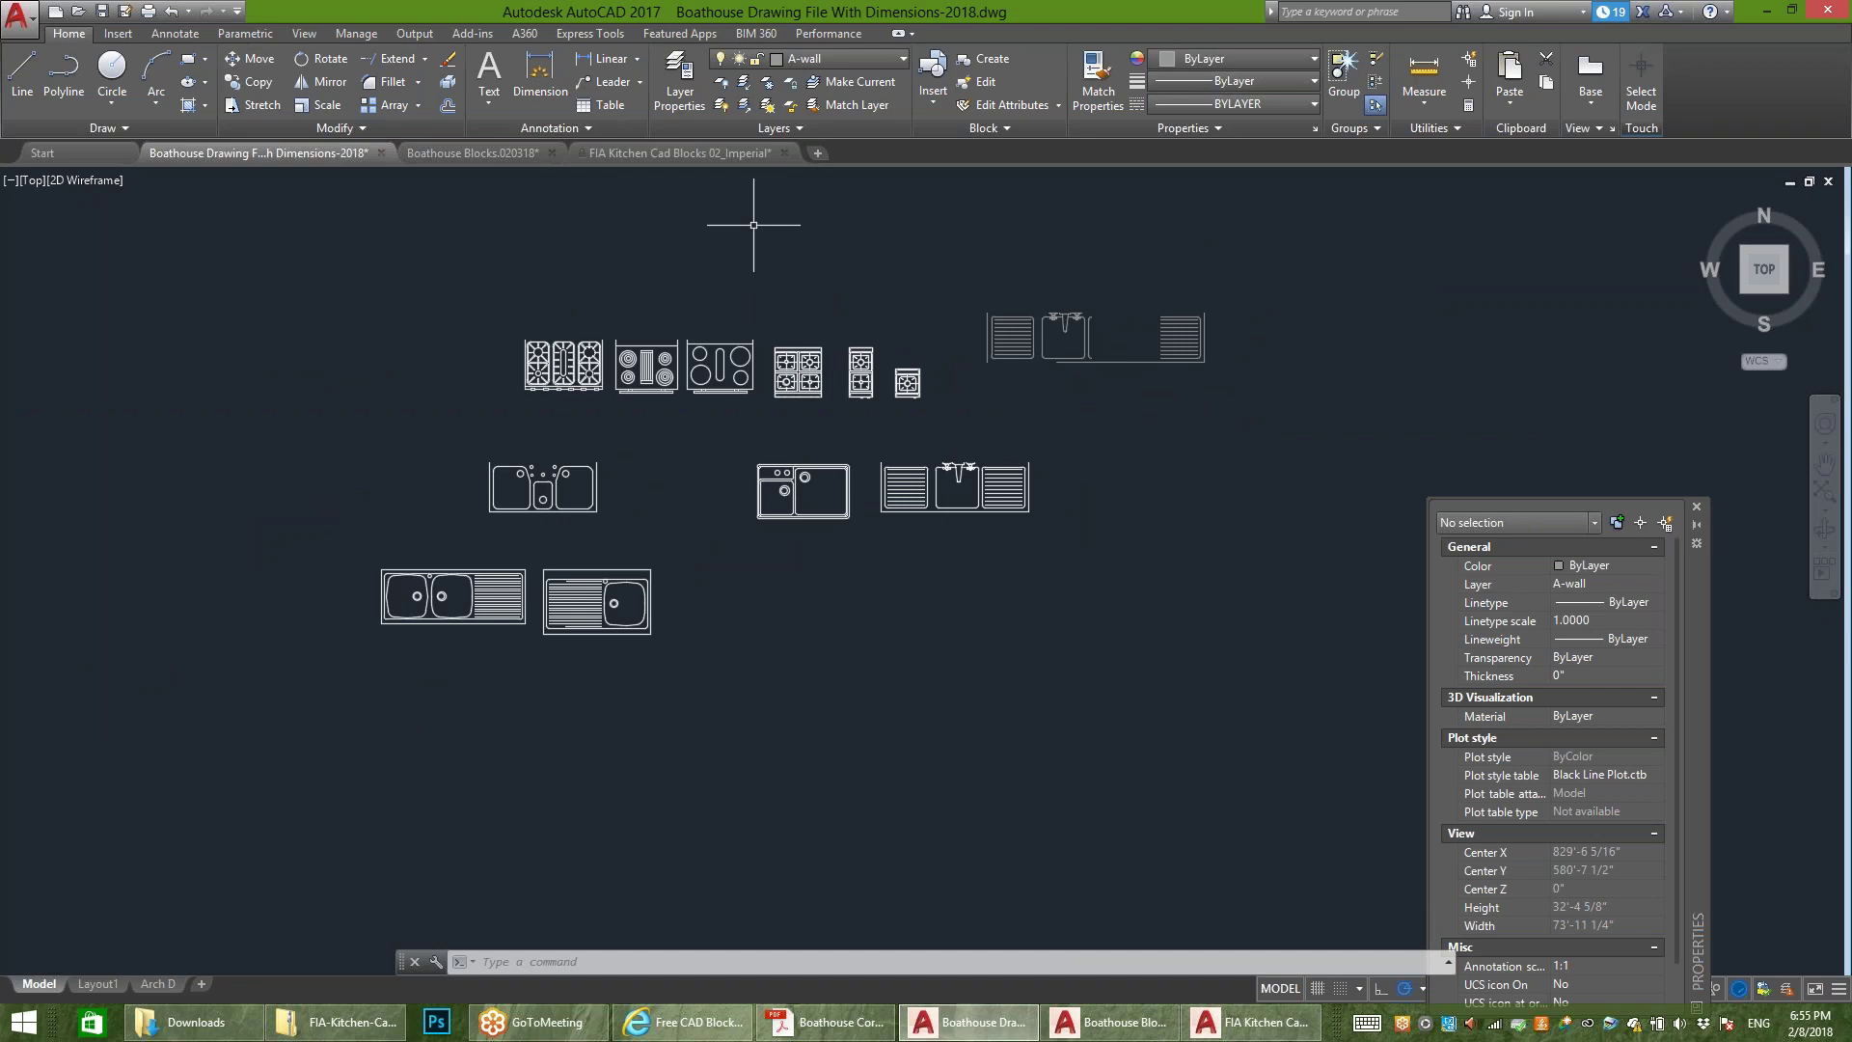
pyautogui.click(1253, 261)
pyautogui.click(980, 402)
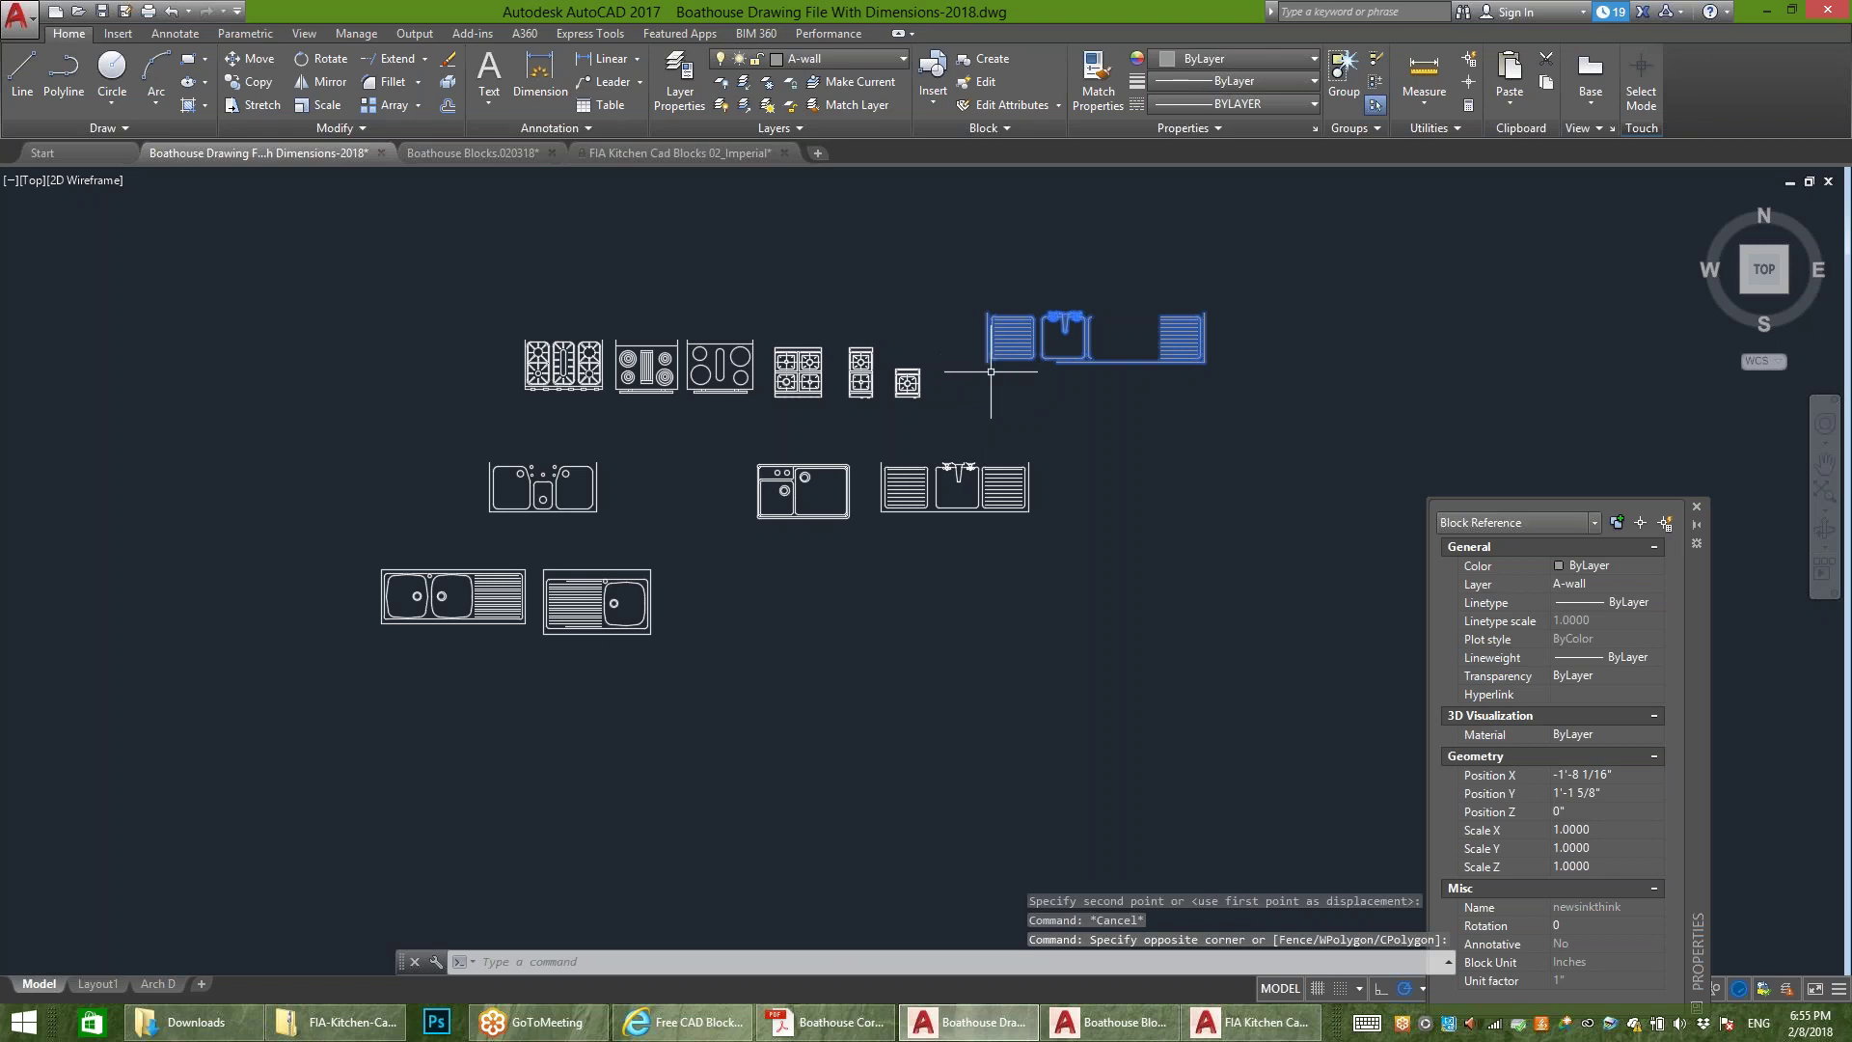
pyautogui.click(250, 58)
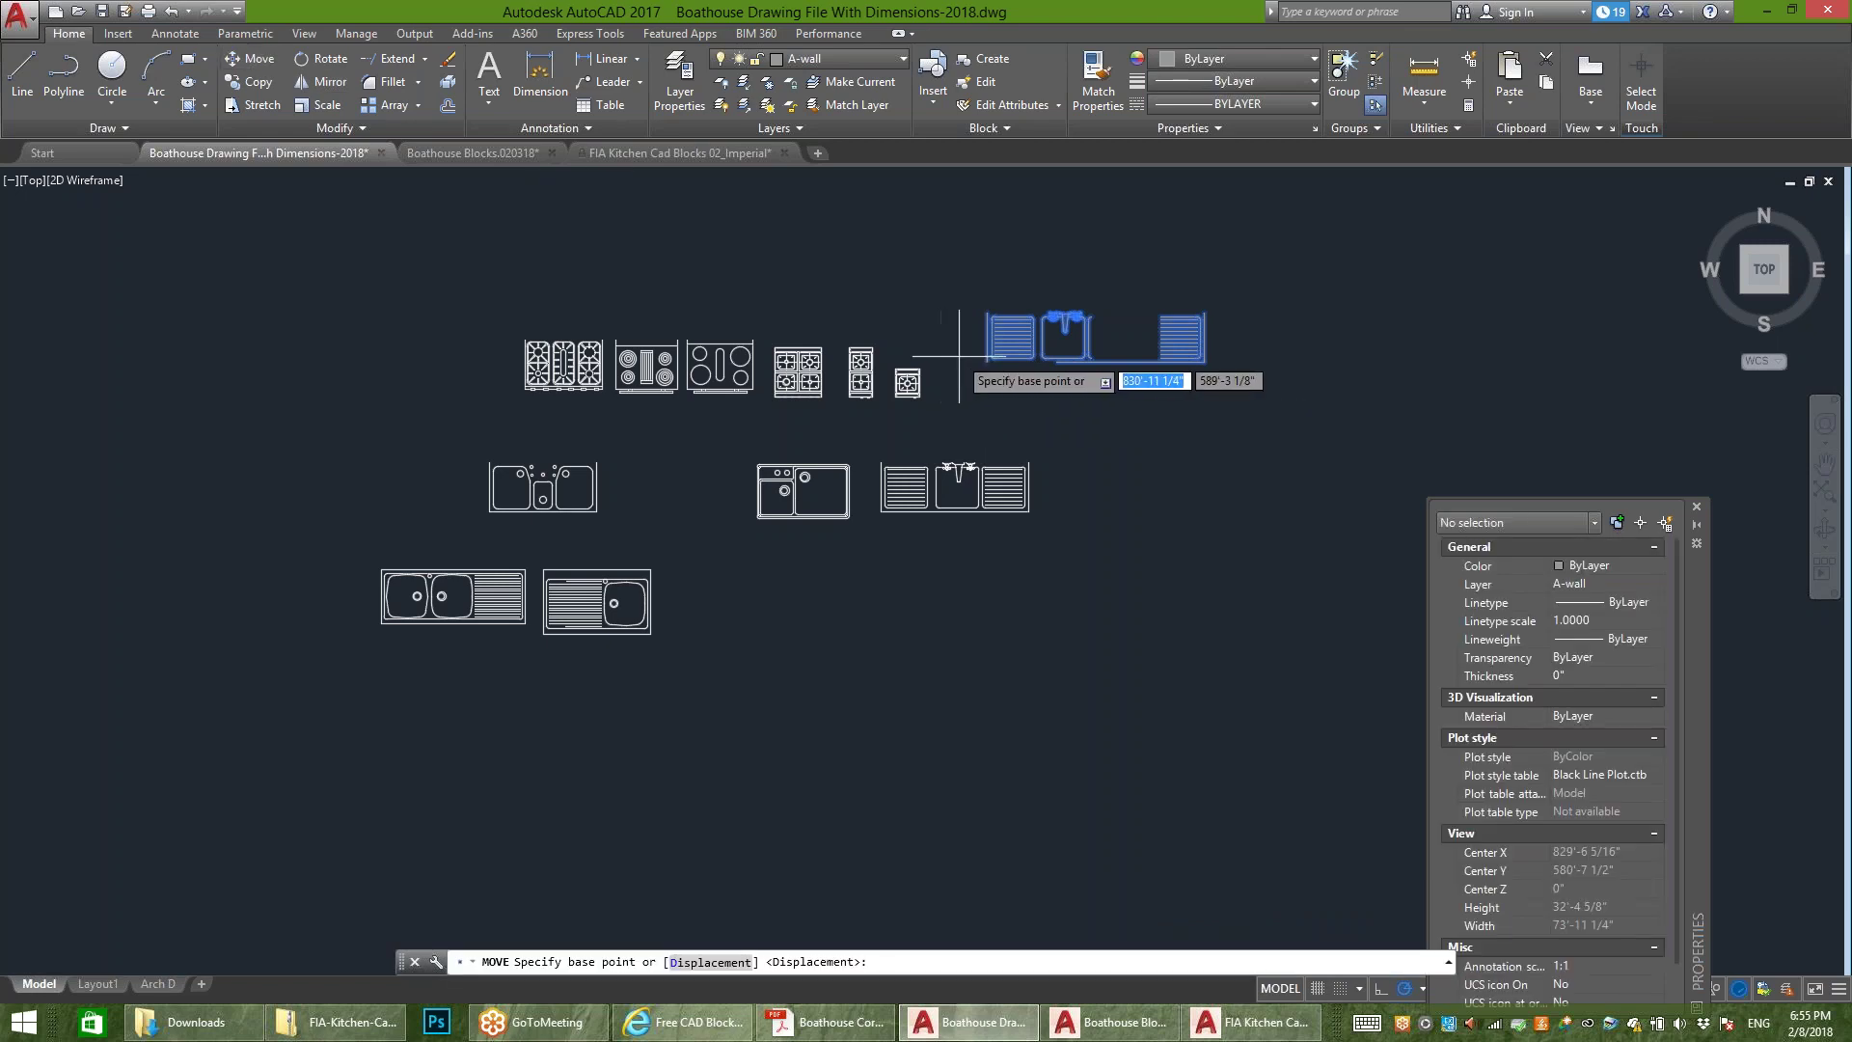
pyautogui.click(988, 361)
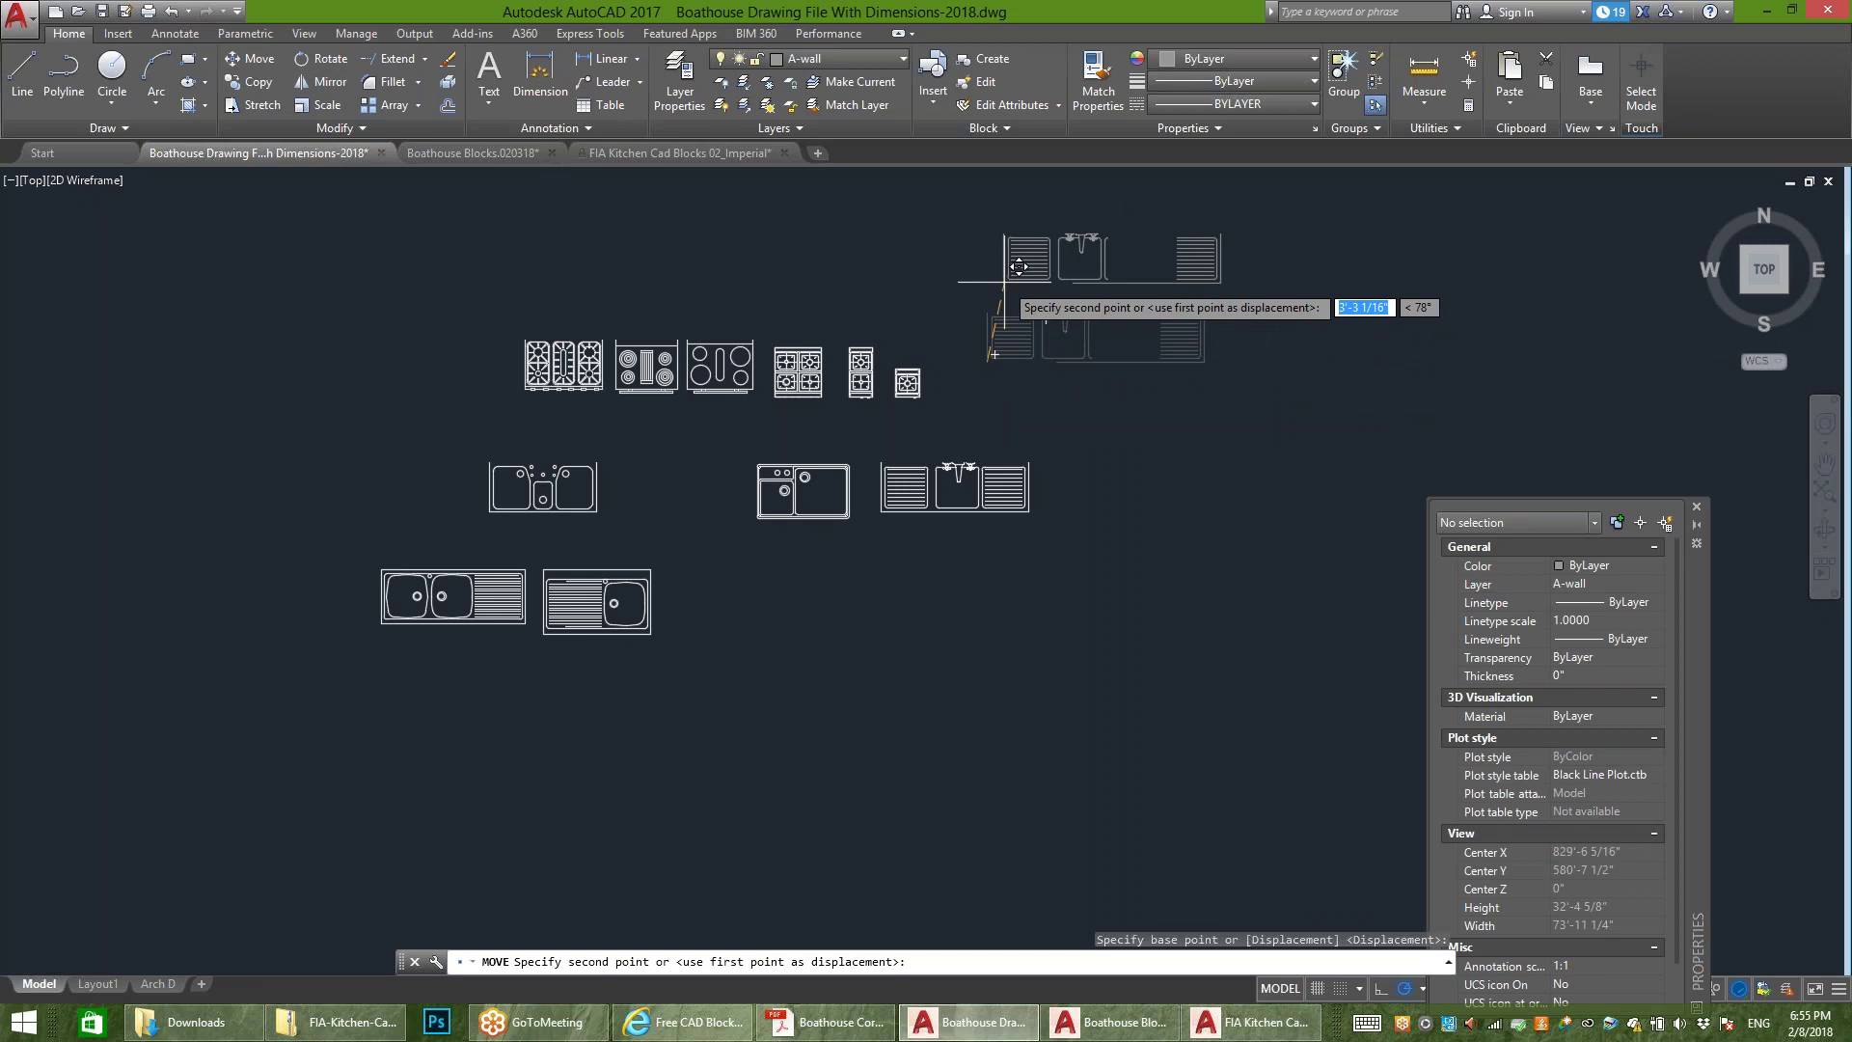
pyautogui.press('Escape')
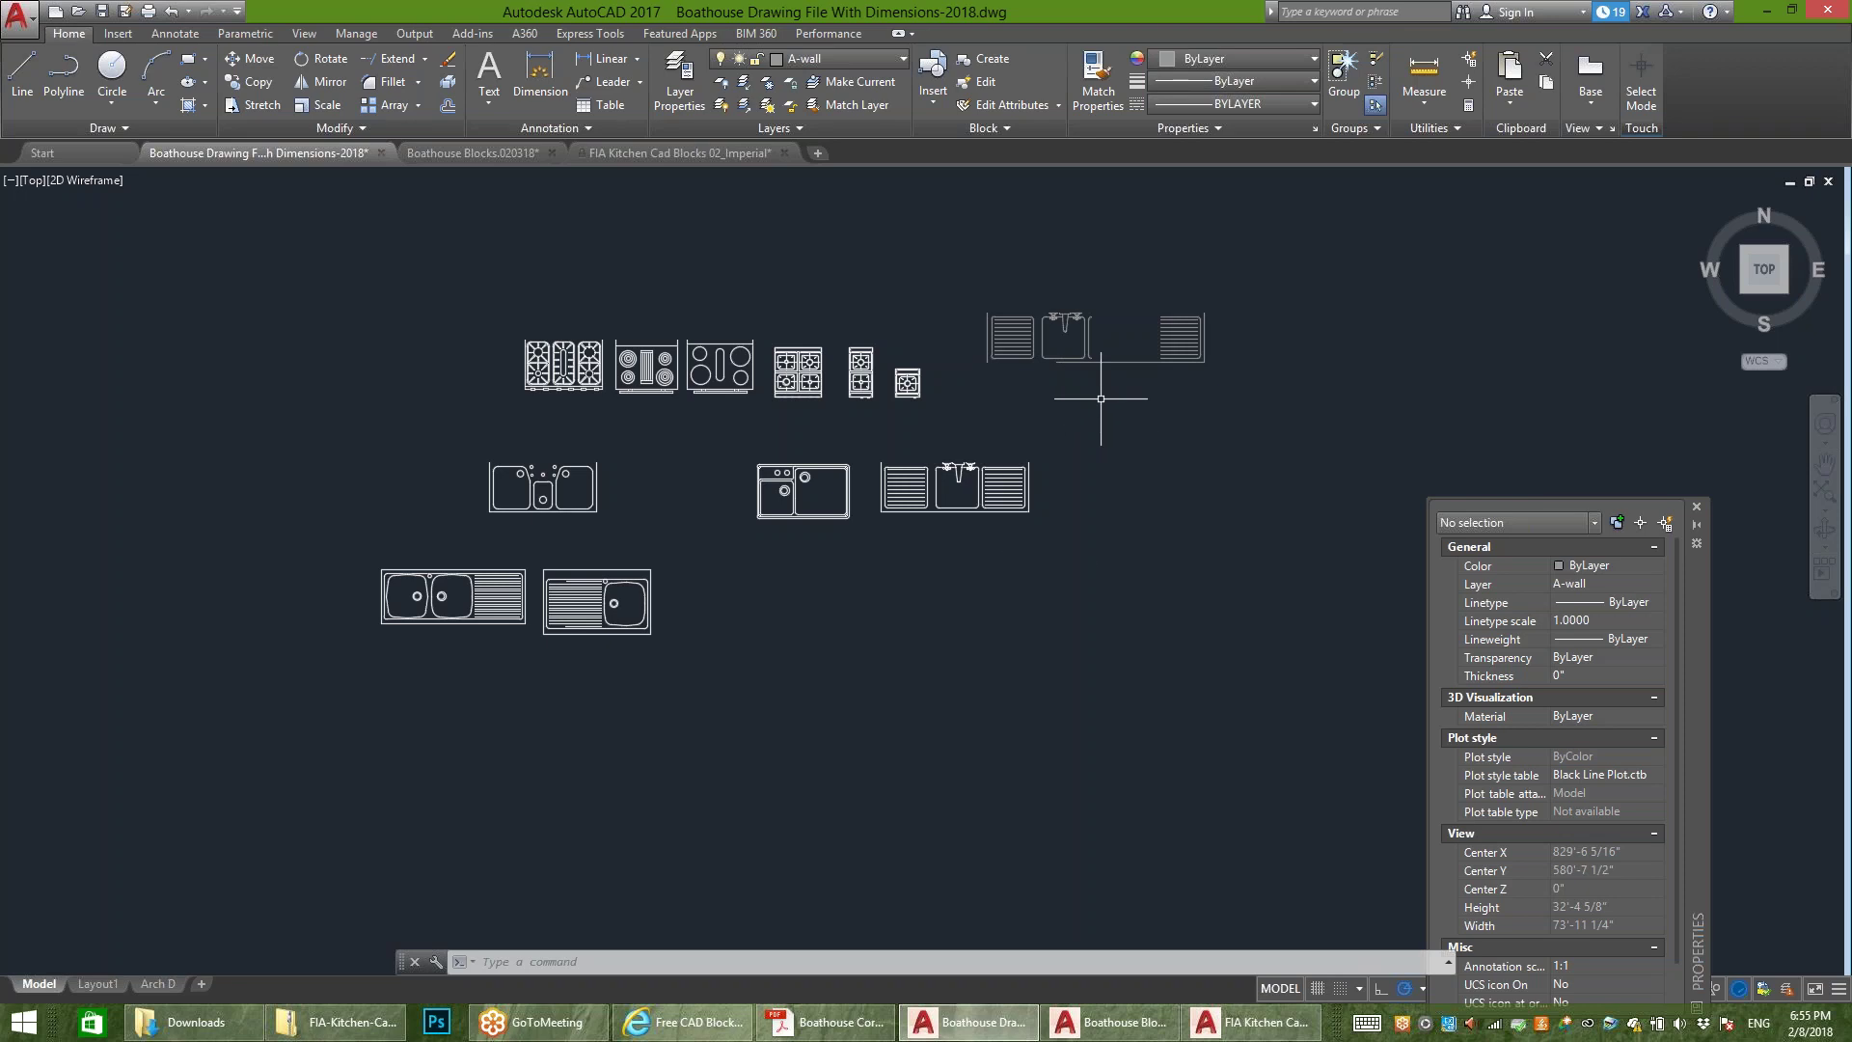
pyautogui.scroll(-5, 1083, 559)
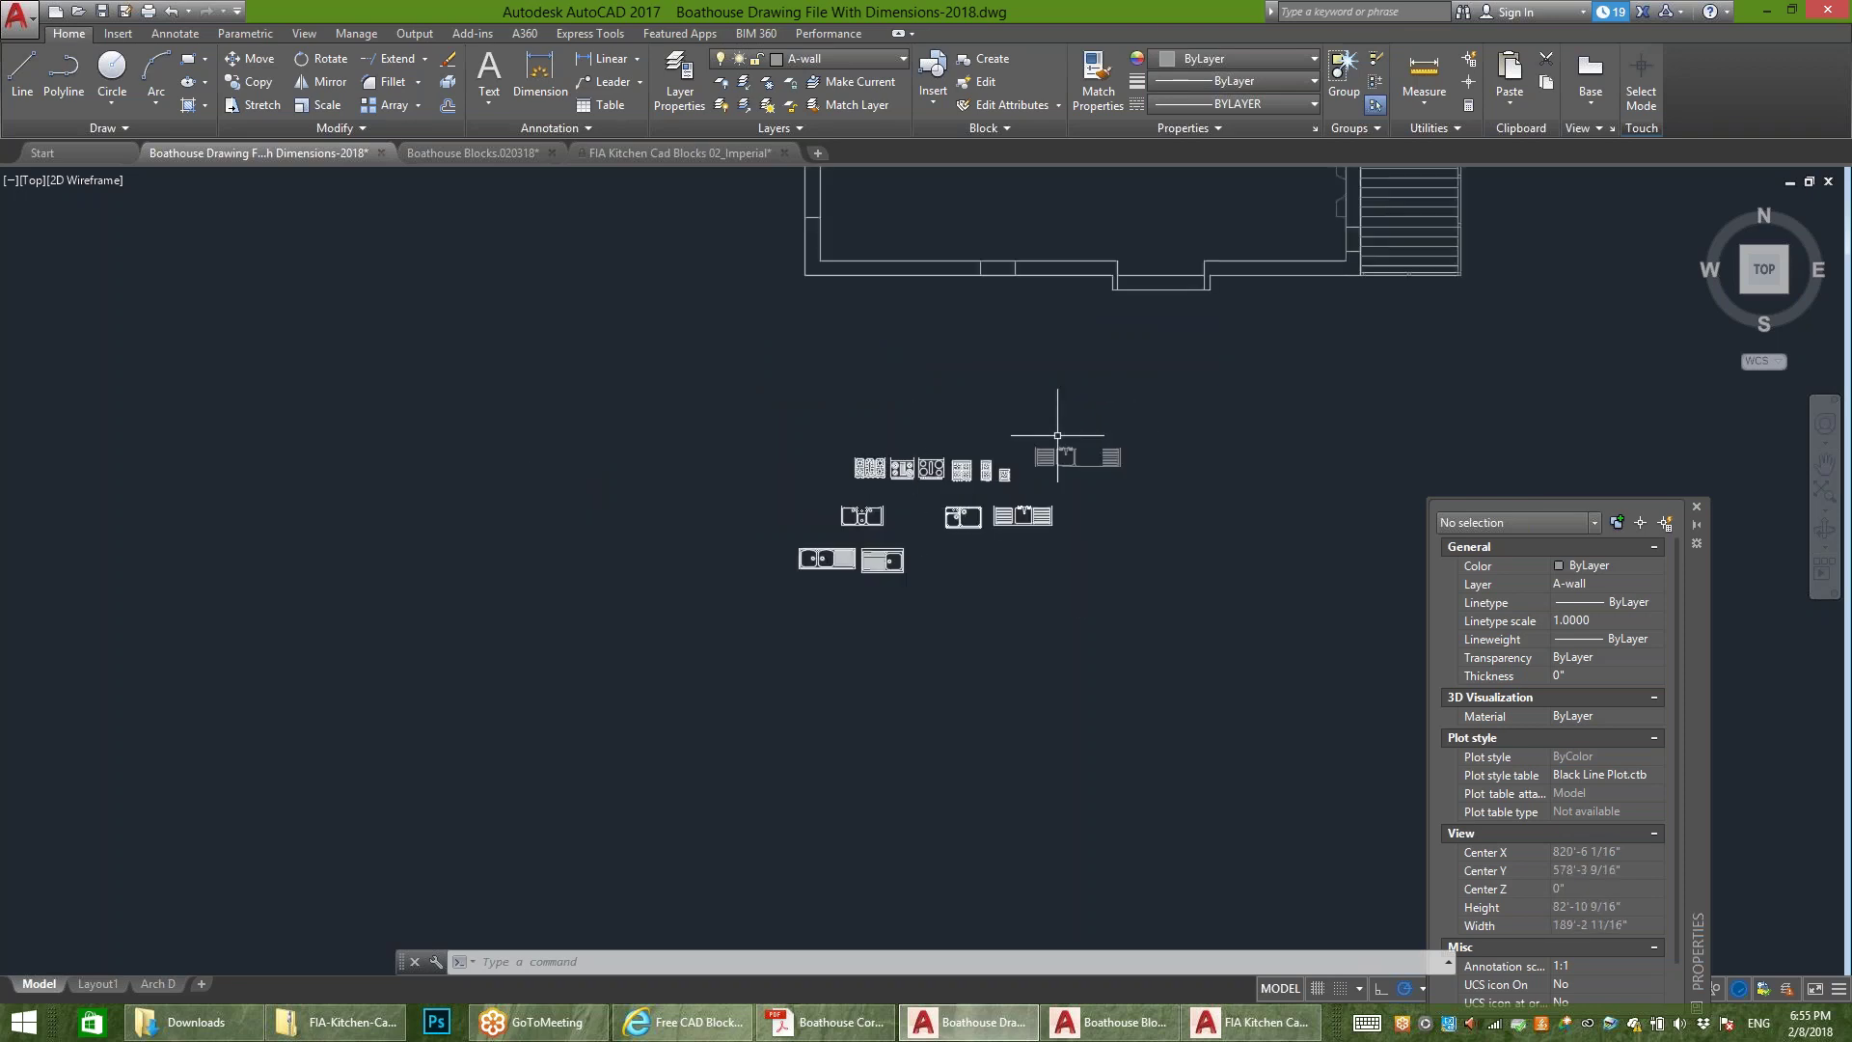
pyautogui.scroll(2, 1104, 463)
pyautogui.scroll(2, 1084, 472)
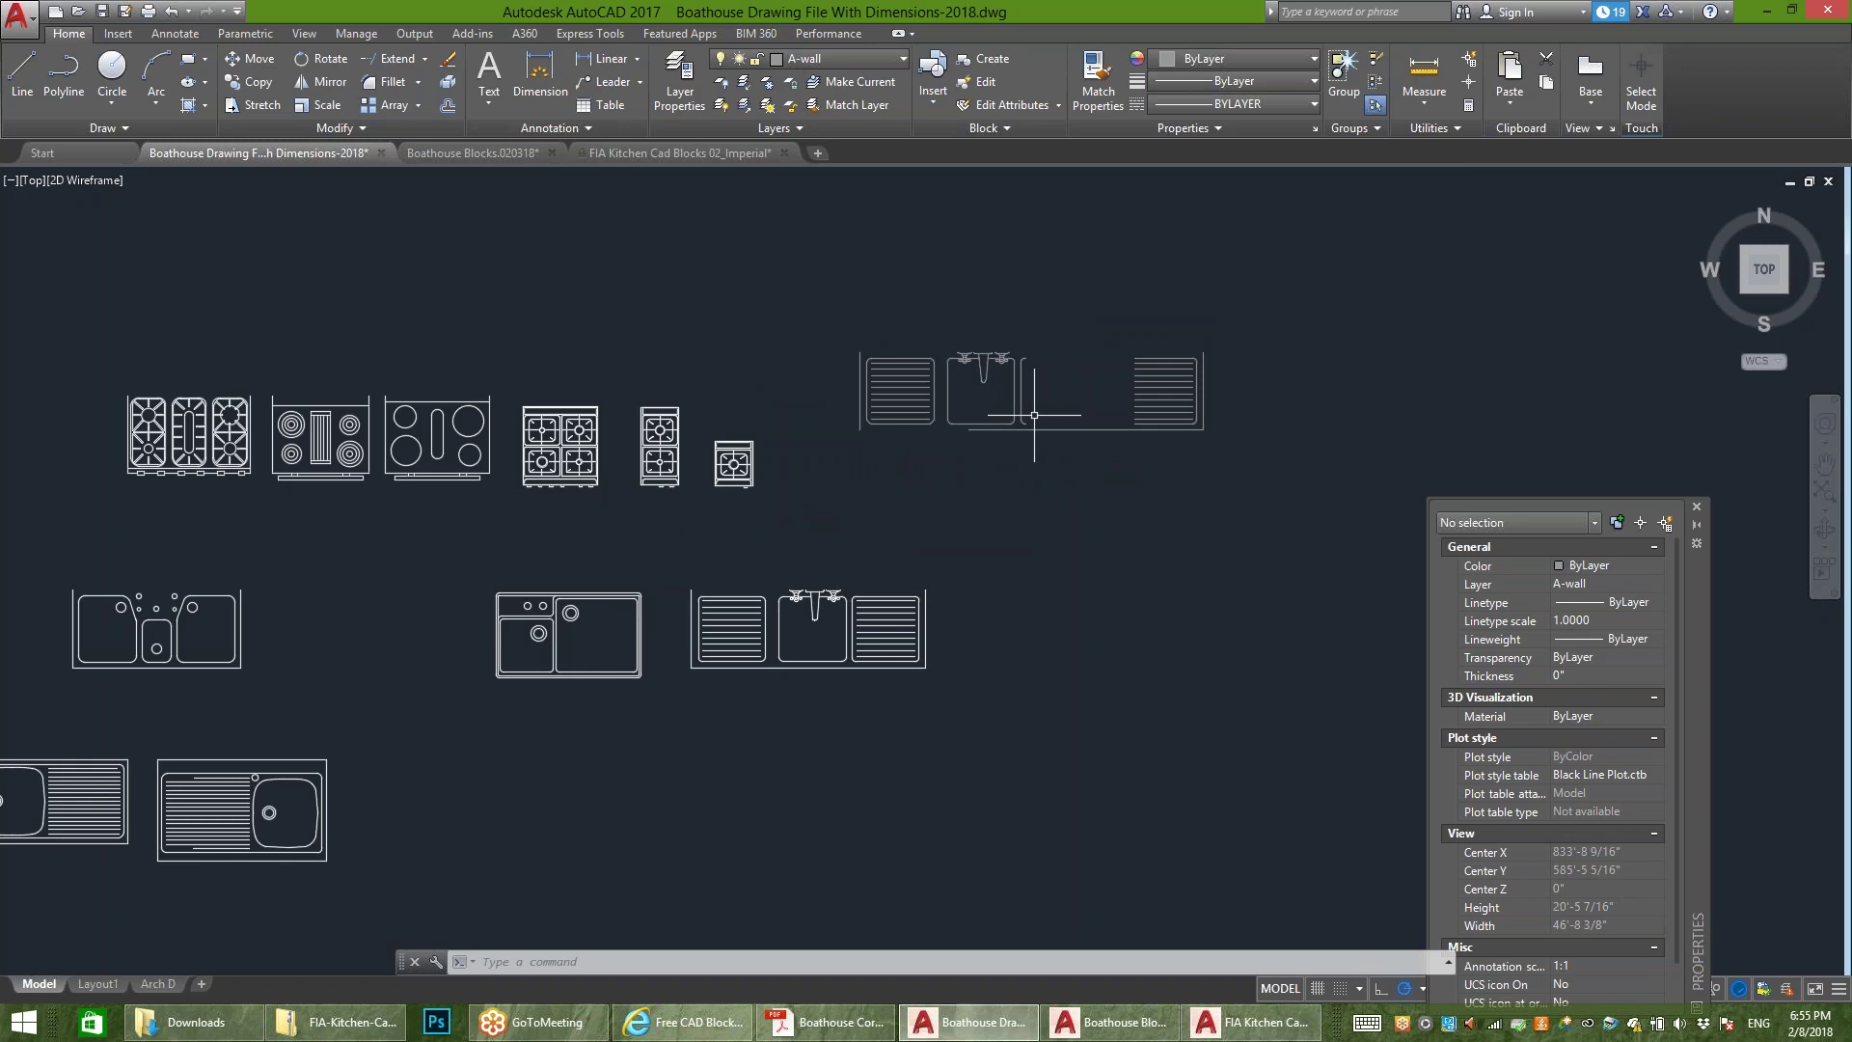
pyautogui.click(963, 388)
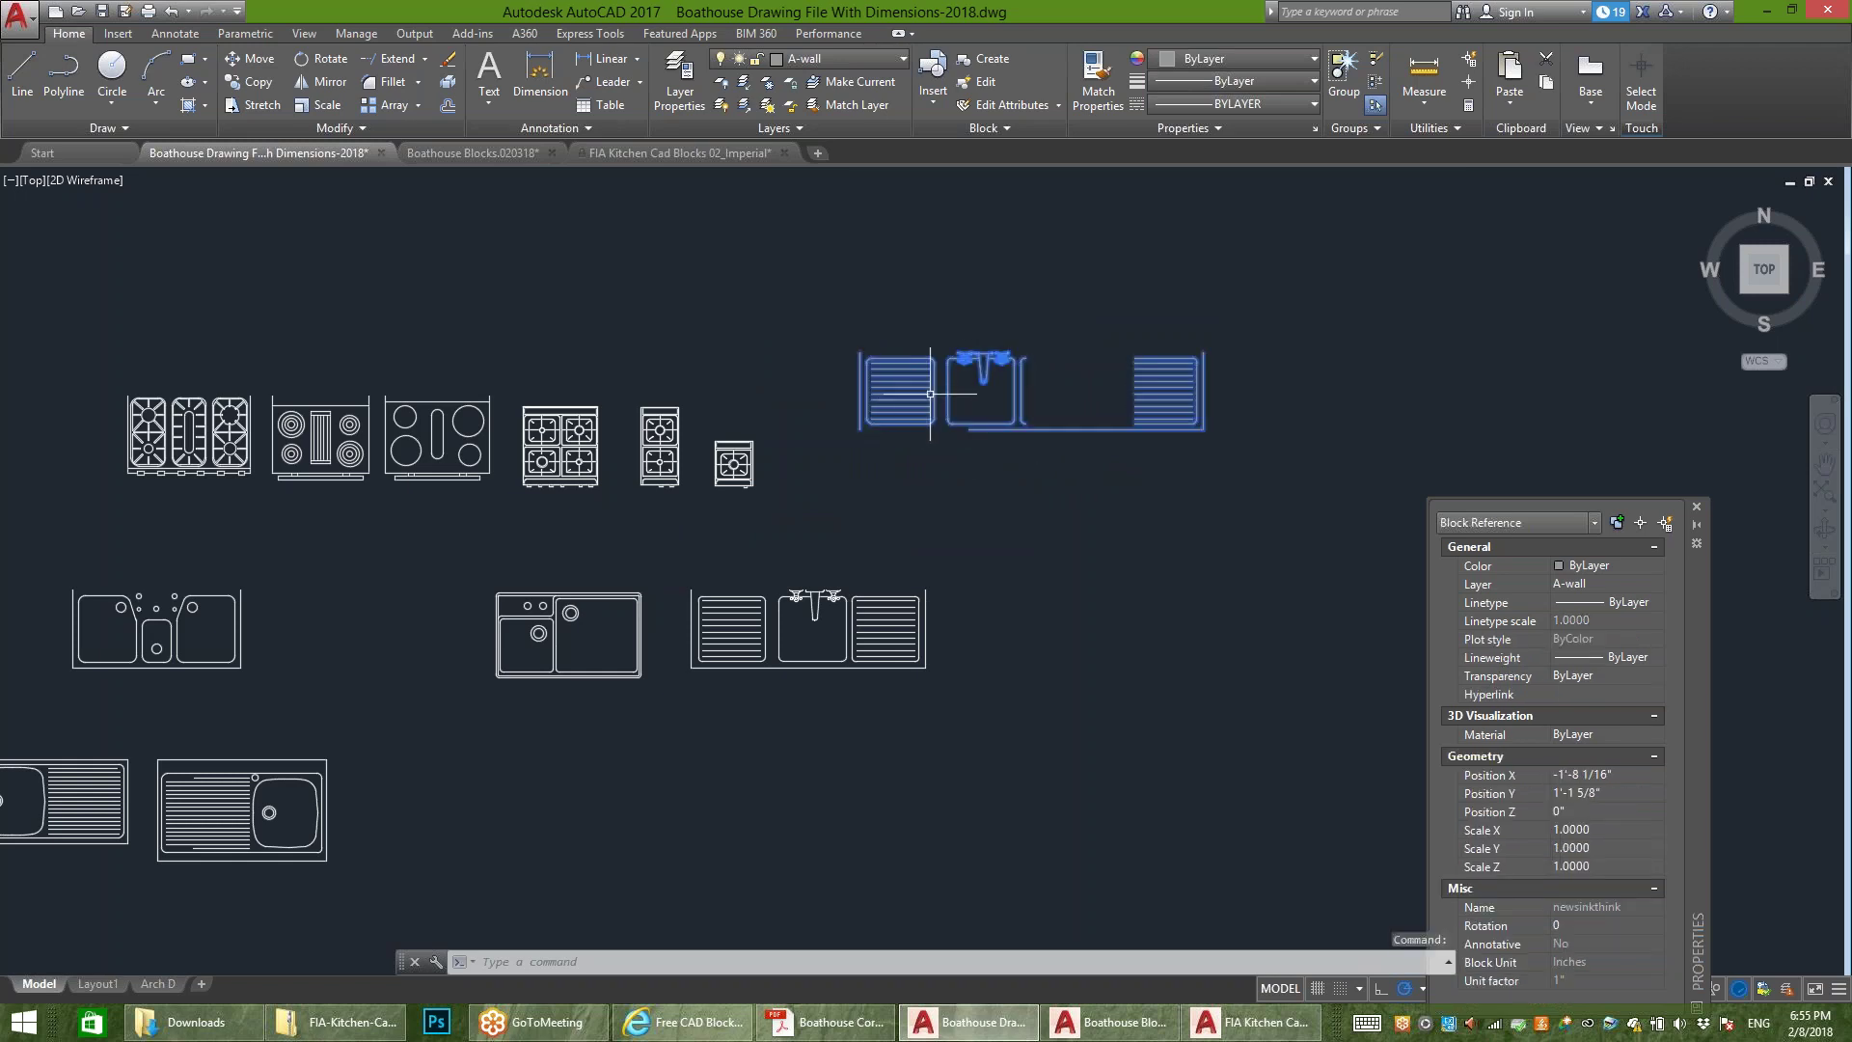
pyautogui.scroll(-6, 936, 386)
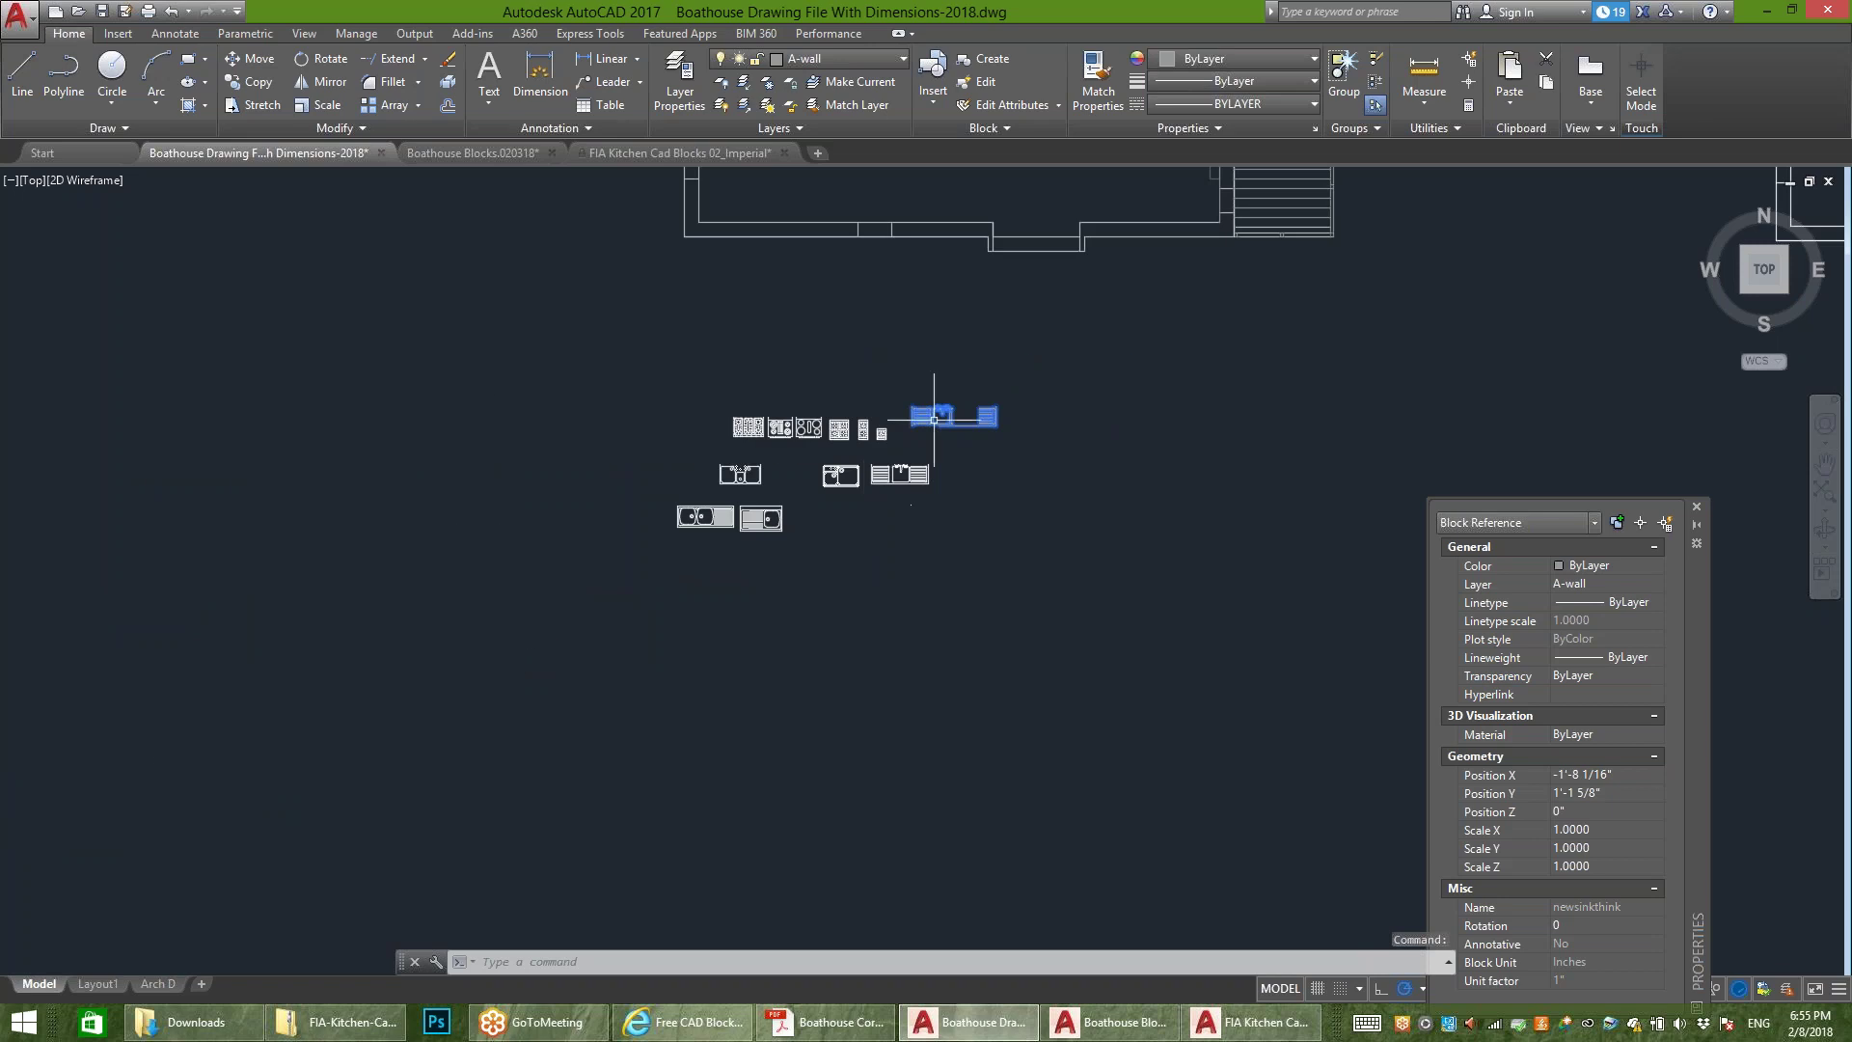
pyautogui.scroll(2, 930, 415)
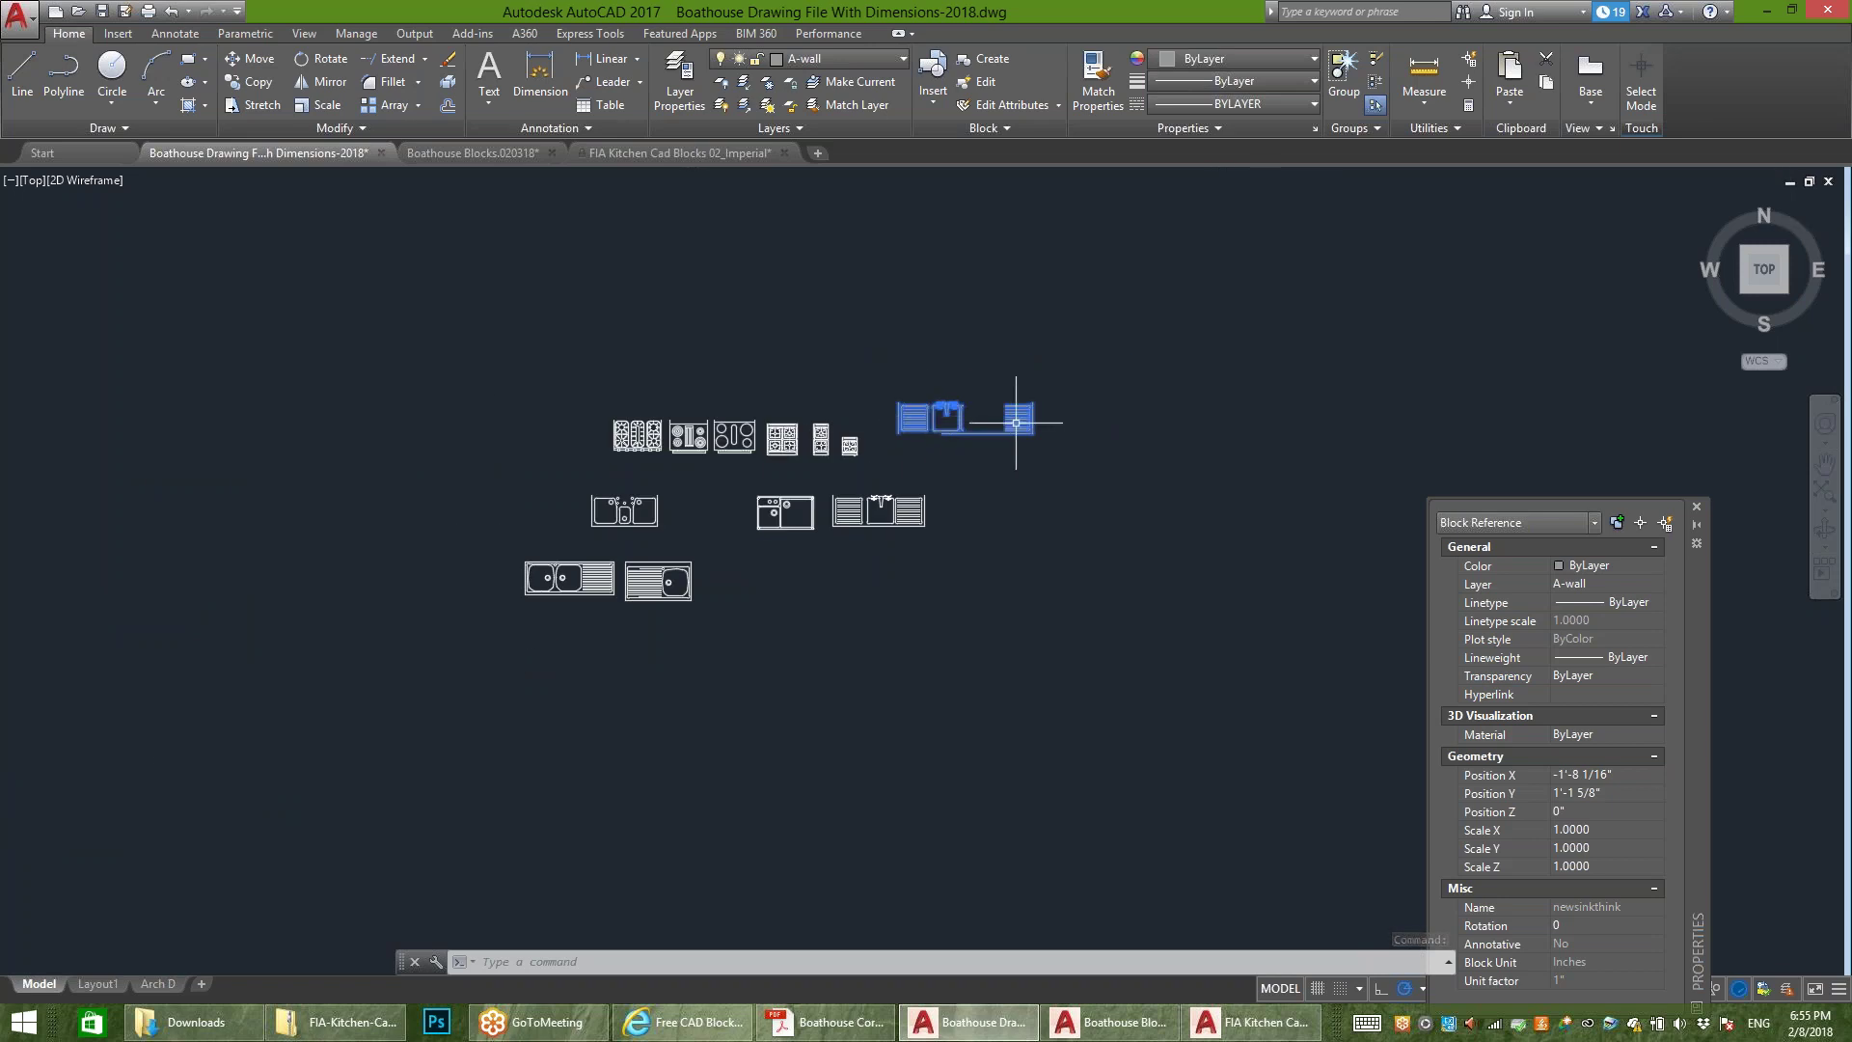
pyautogui.press('Escape')
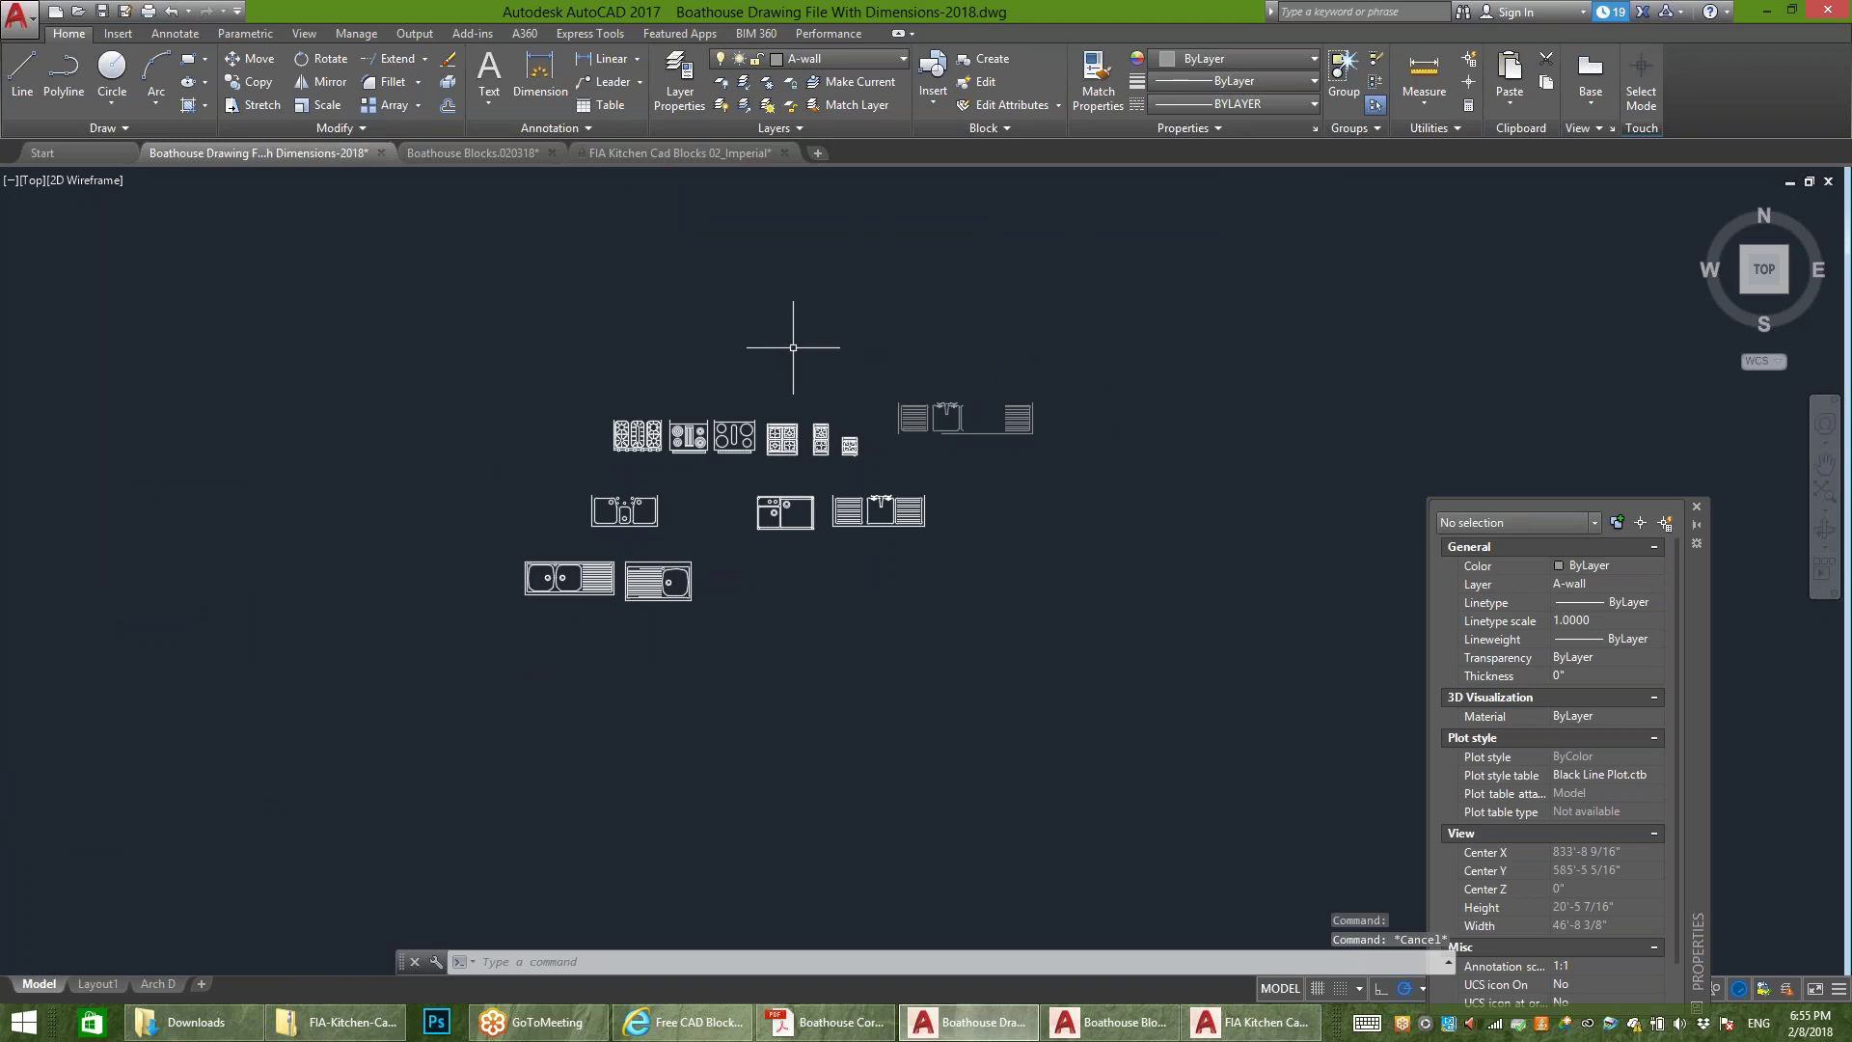
# Step: Explode the newsinkthink block into its component objects
pyautogui.click(1125, 314)
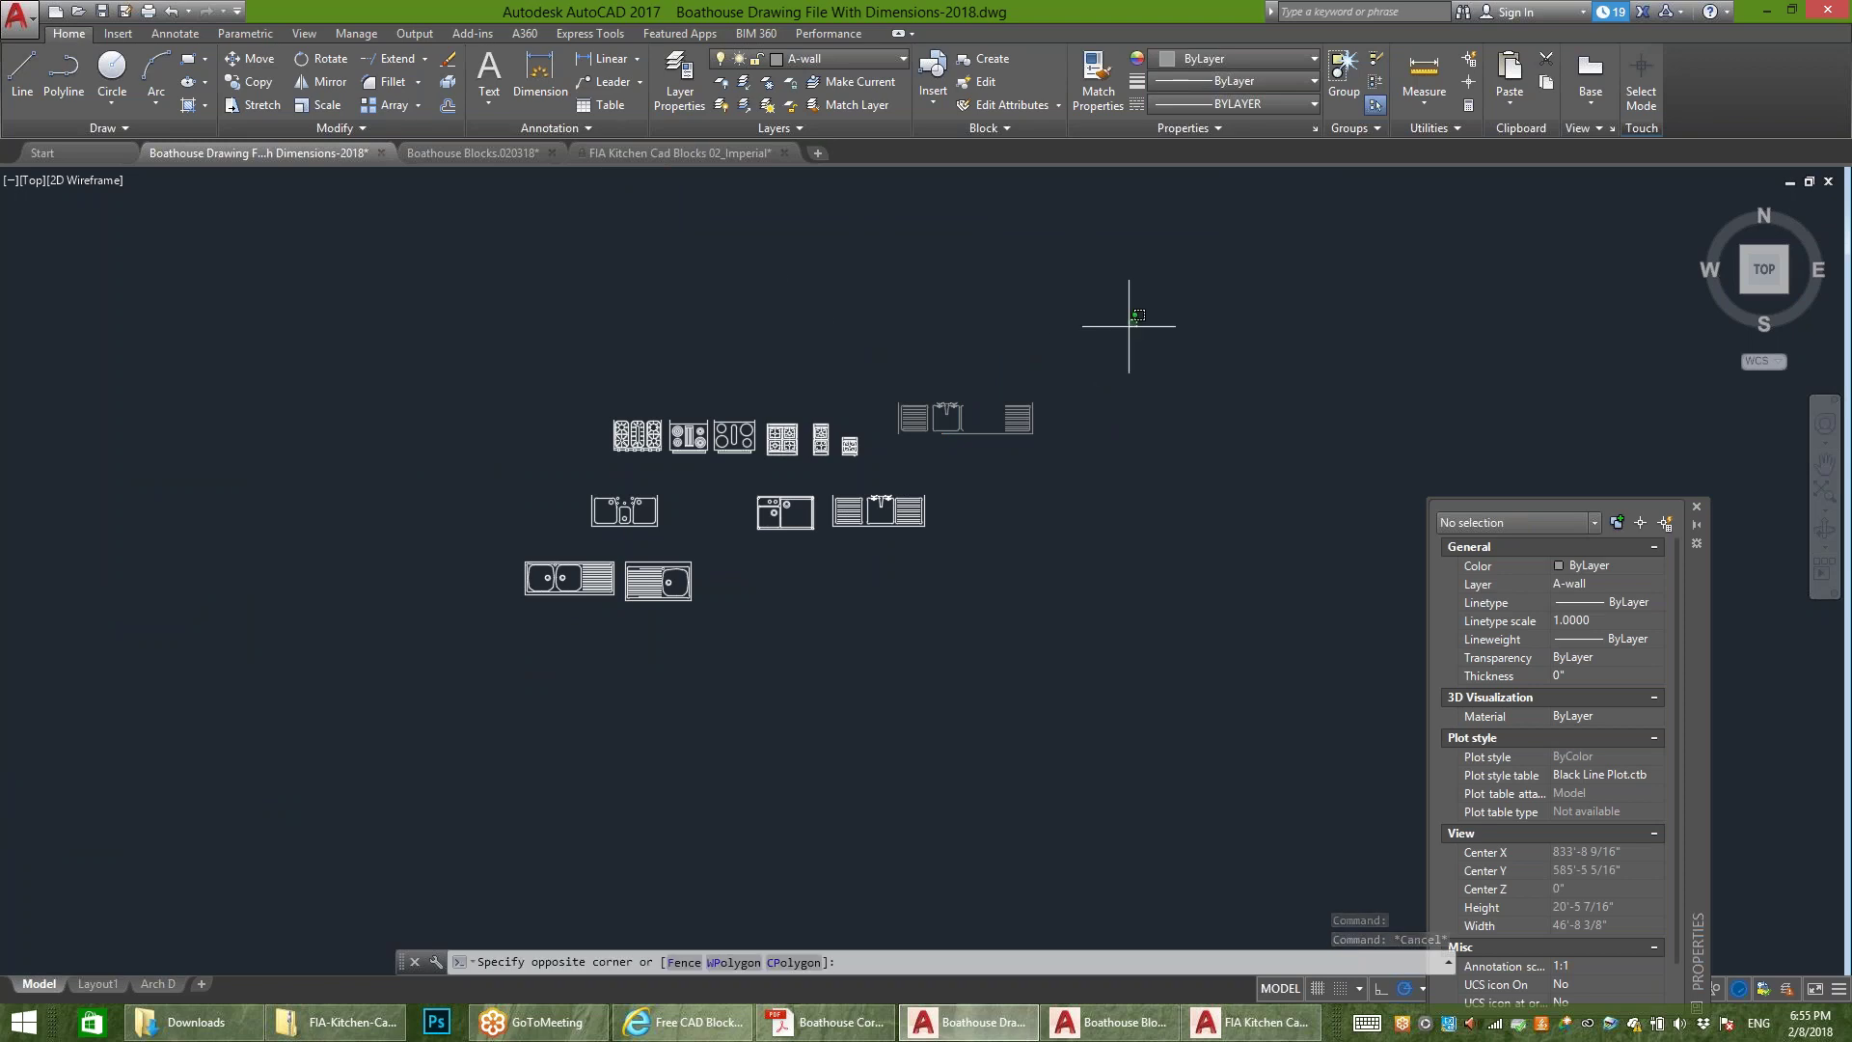
pyautogui.click(943, 468)
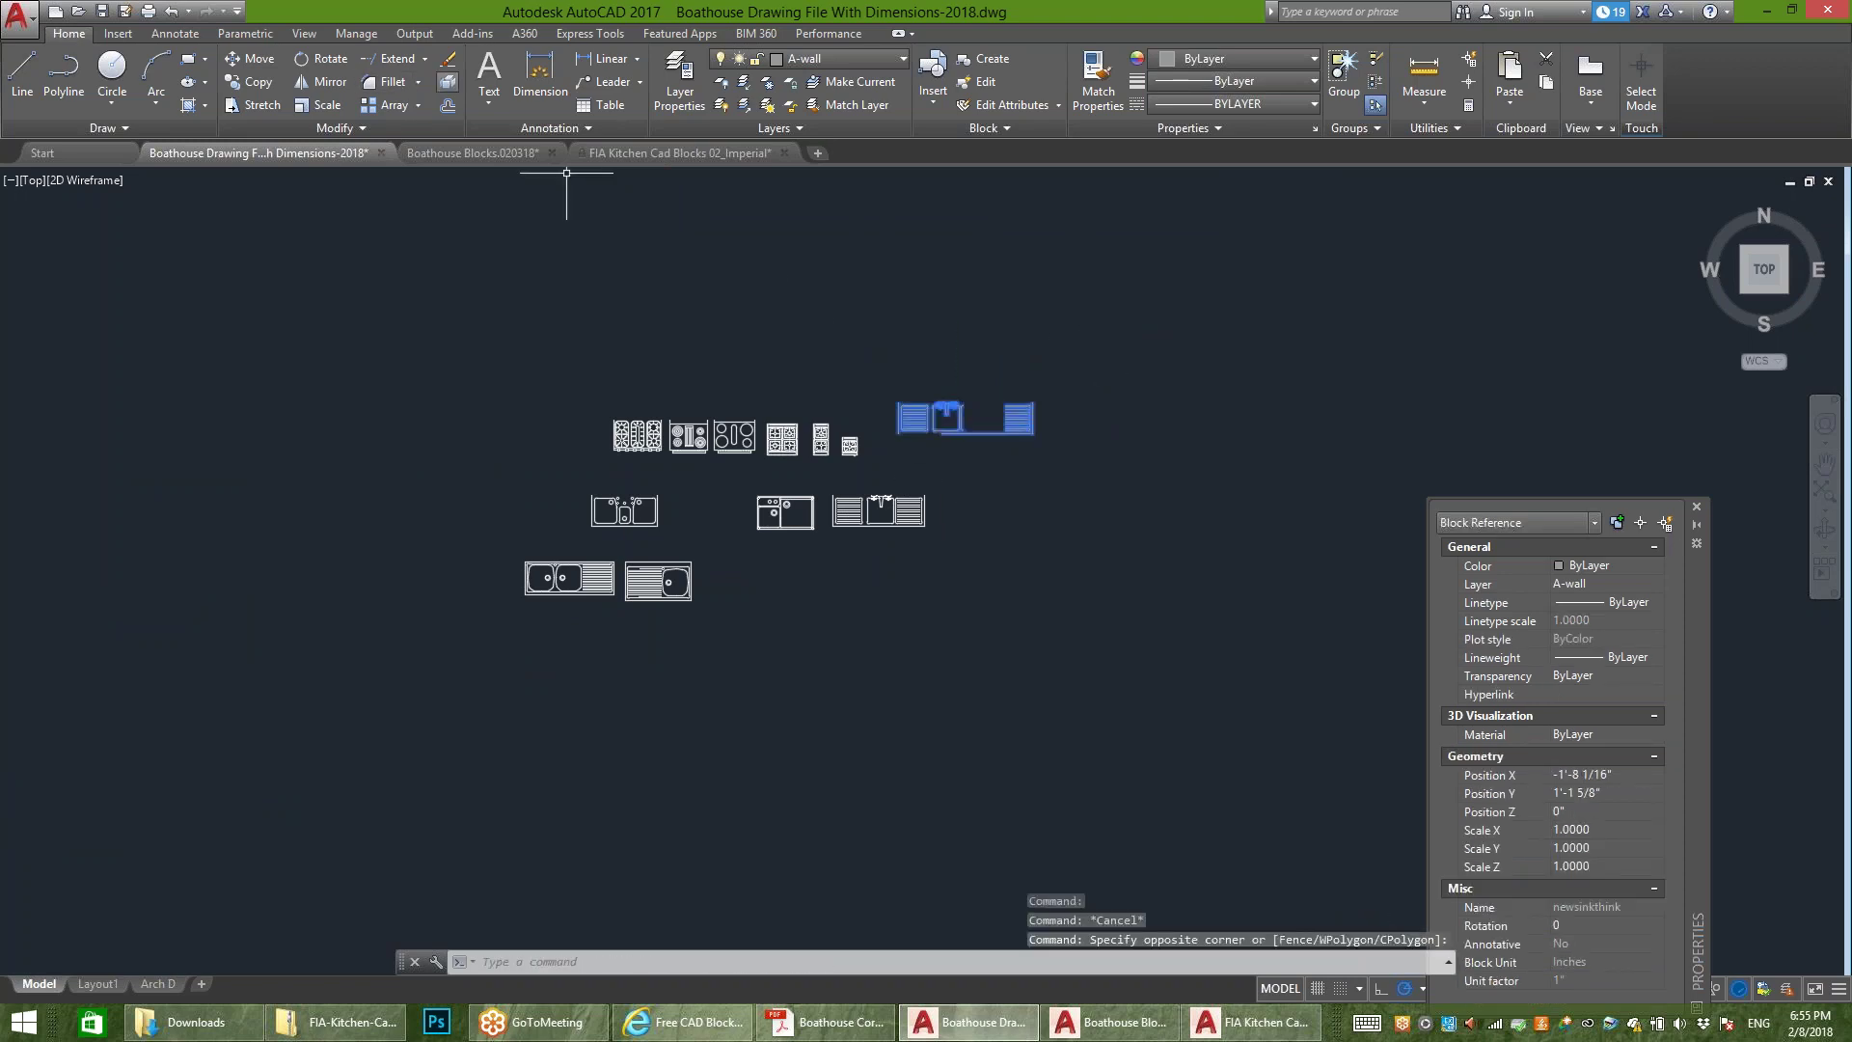
pyautogui.click(448, 81)
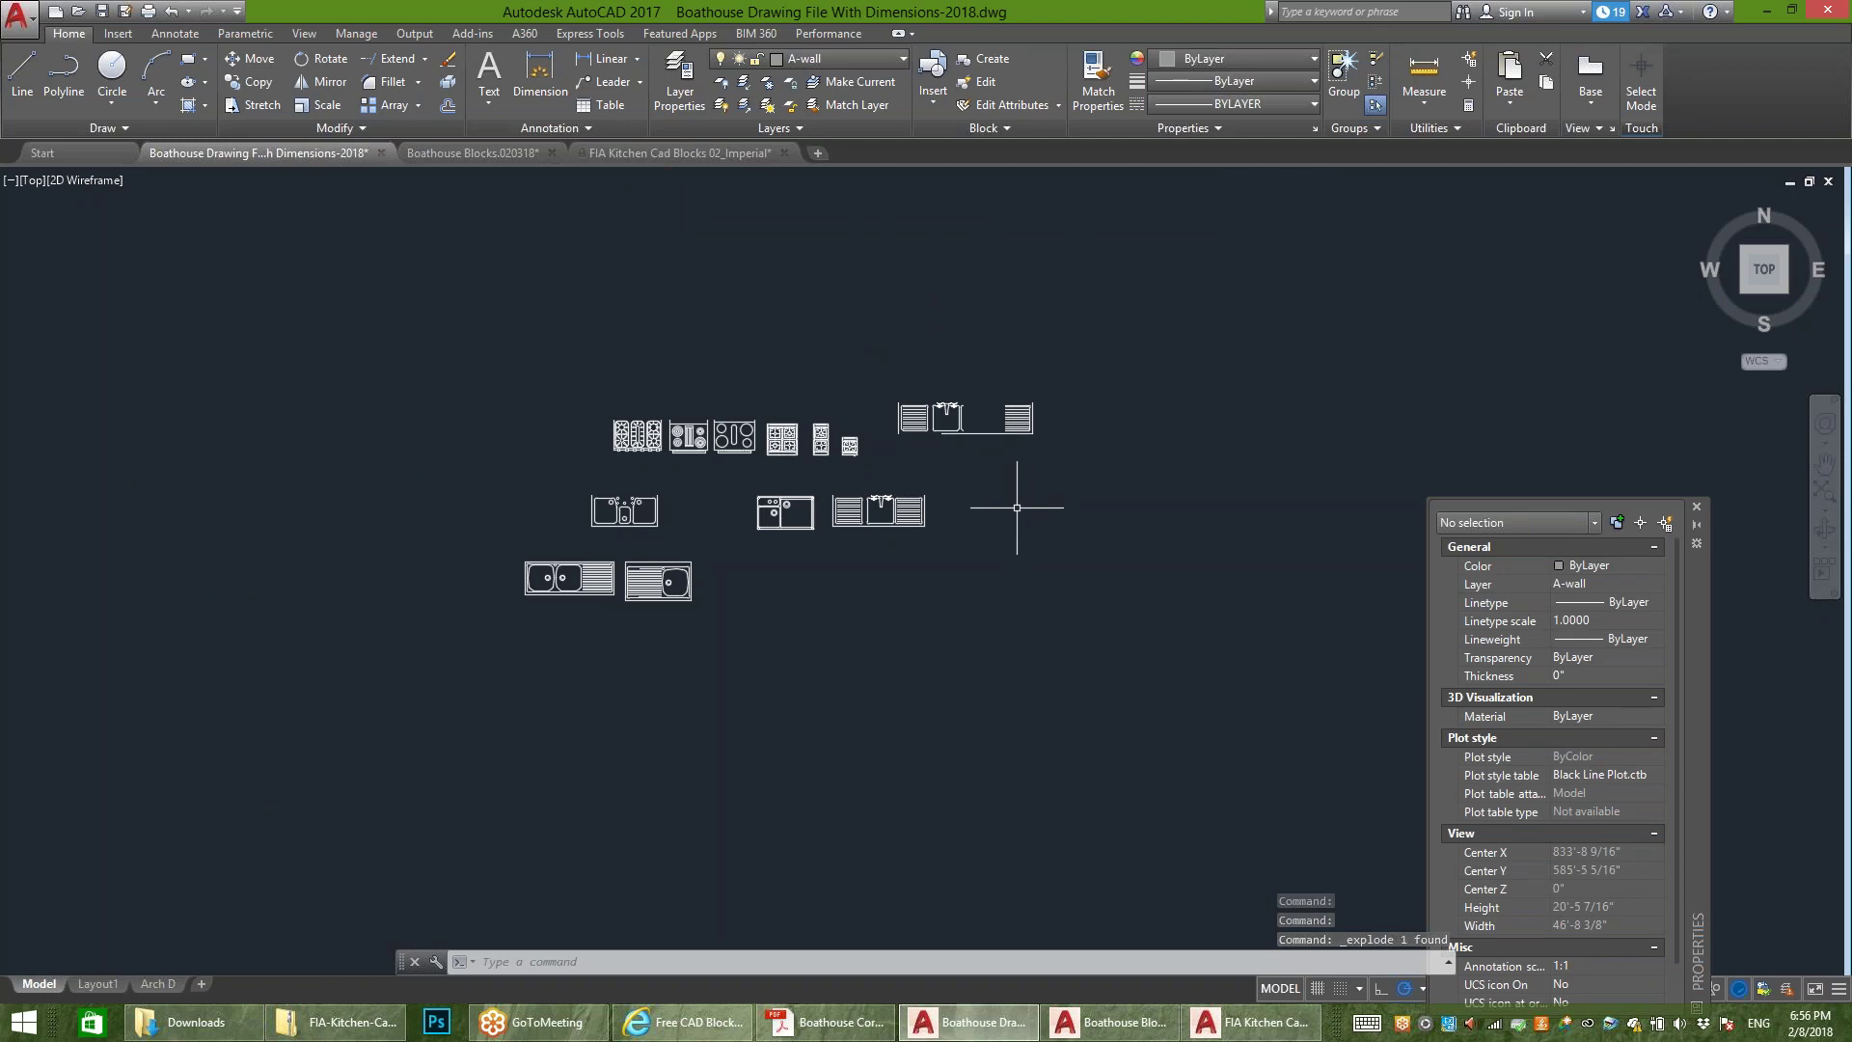
# Step: Start a block definition named take2 and pick the top centre of the exploded sink's faucet as its base point
pyautogui.write('BLOCK')
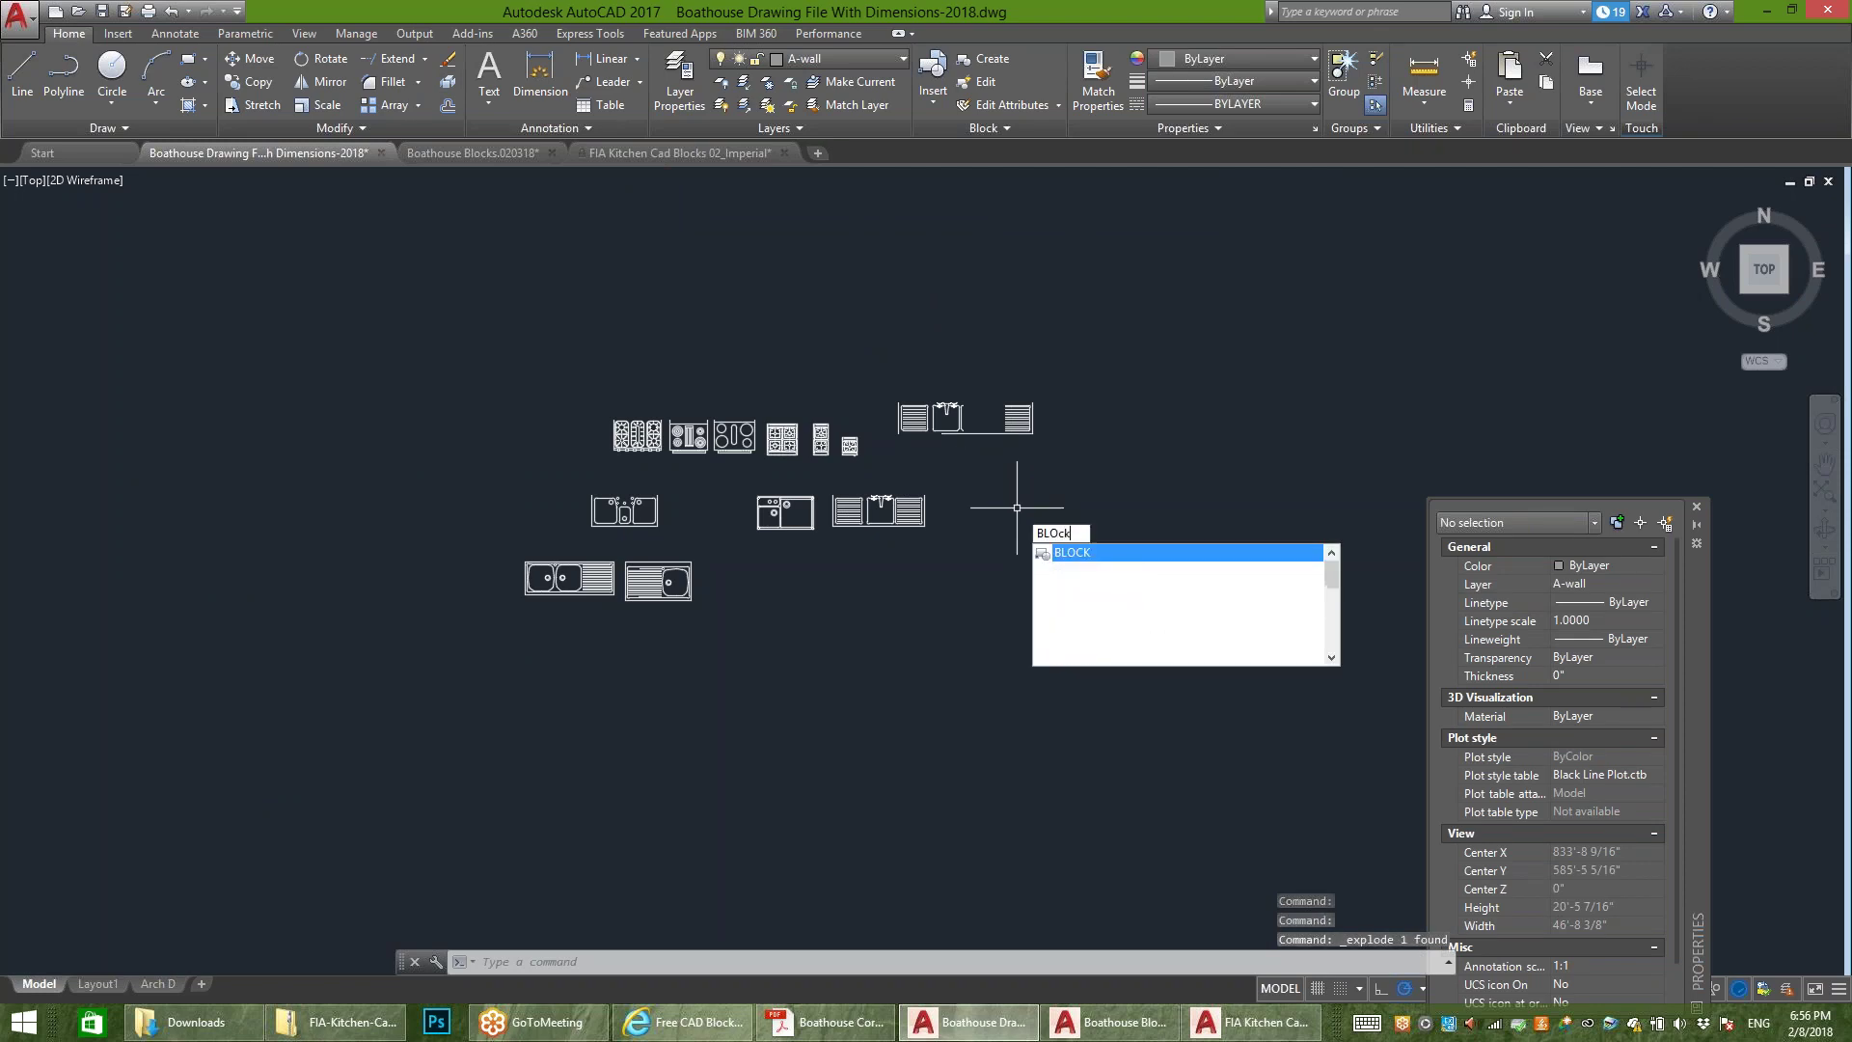
pyautogui.press('Return')
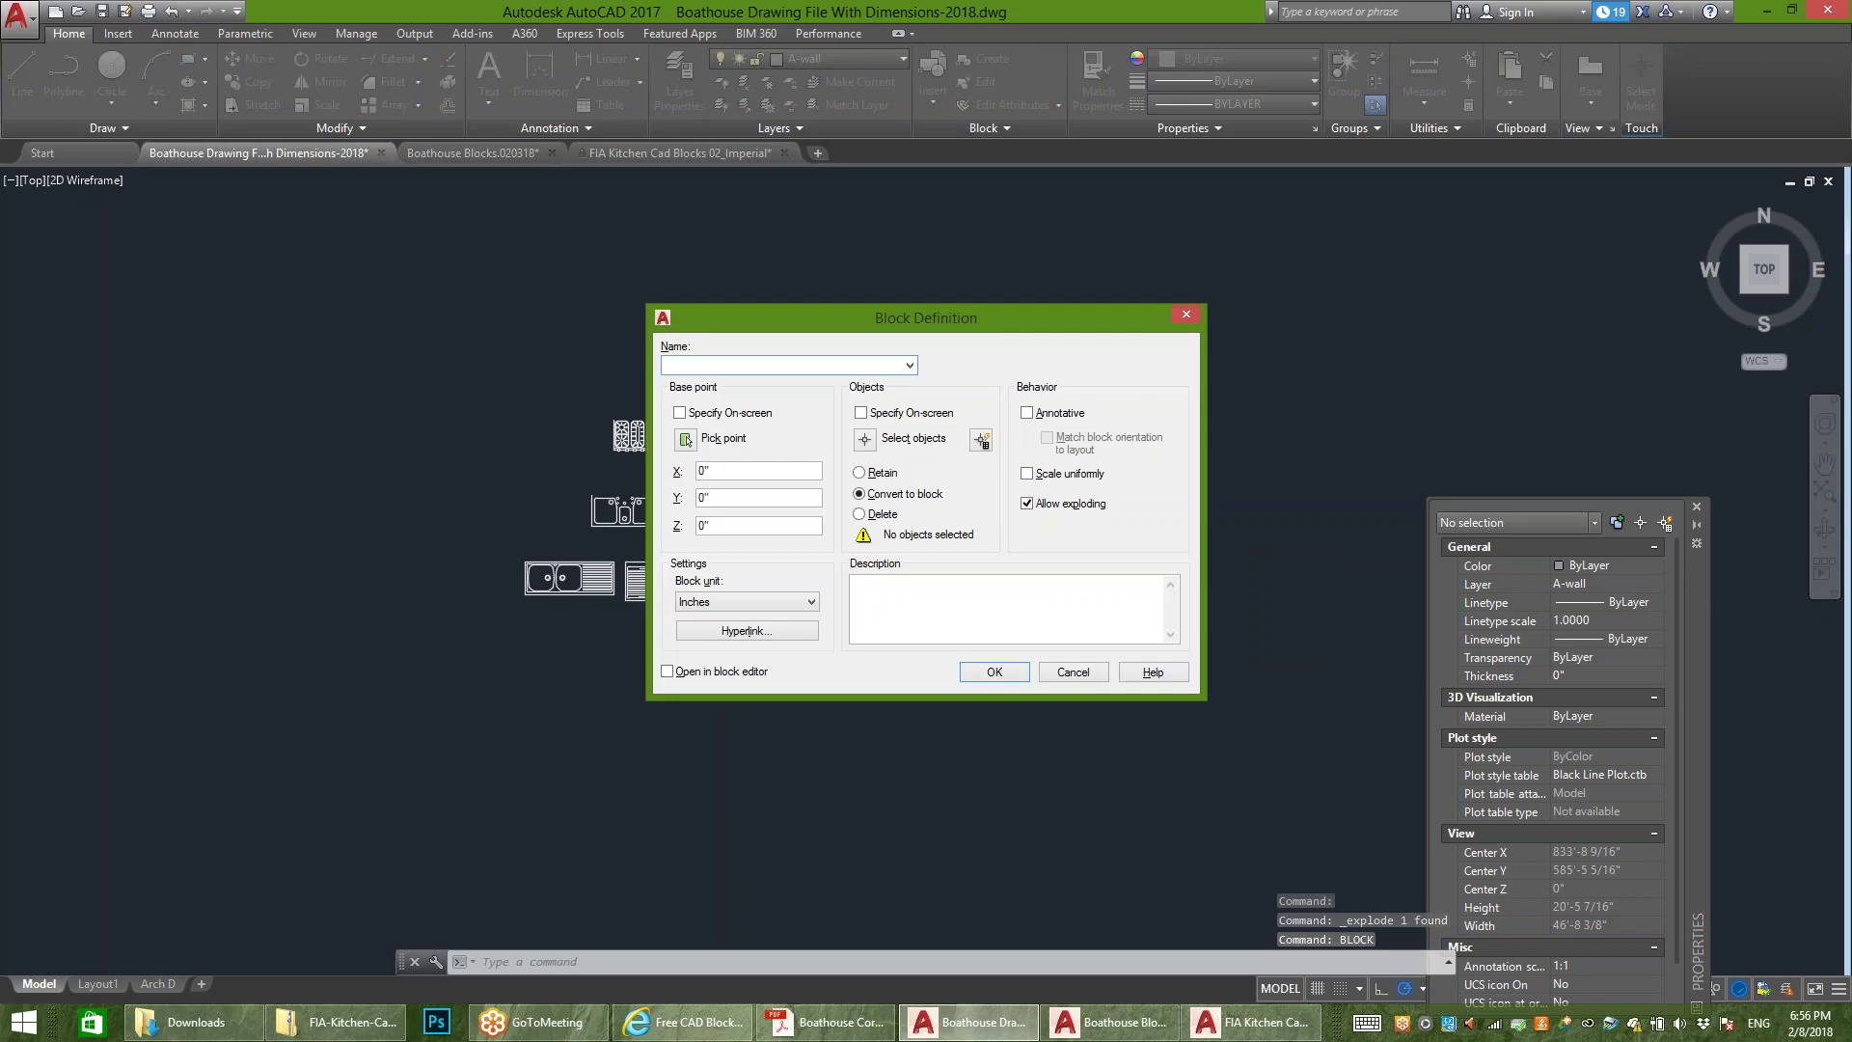
pyautogui.write('take2')
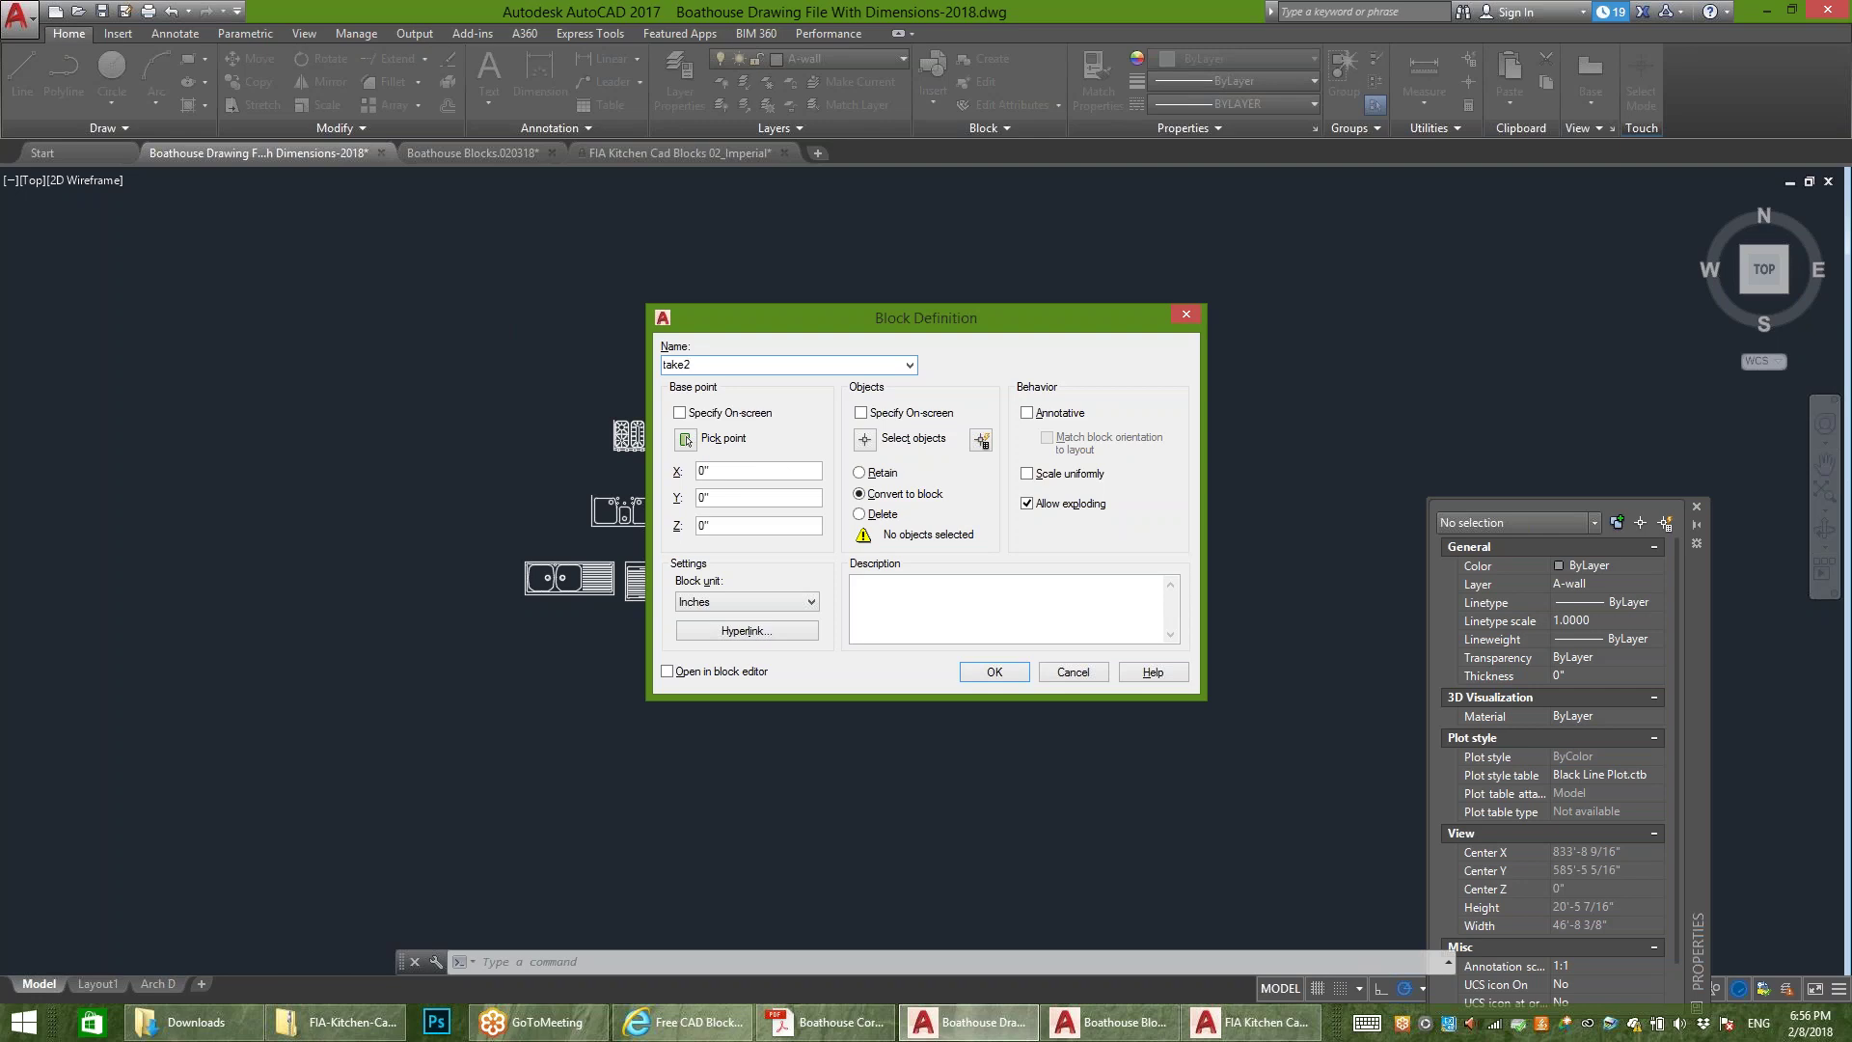
pyautogui.click(686, 440)
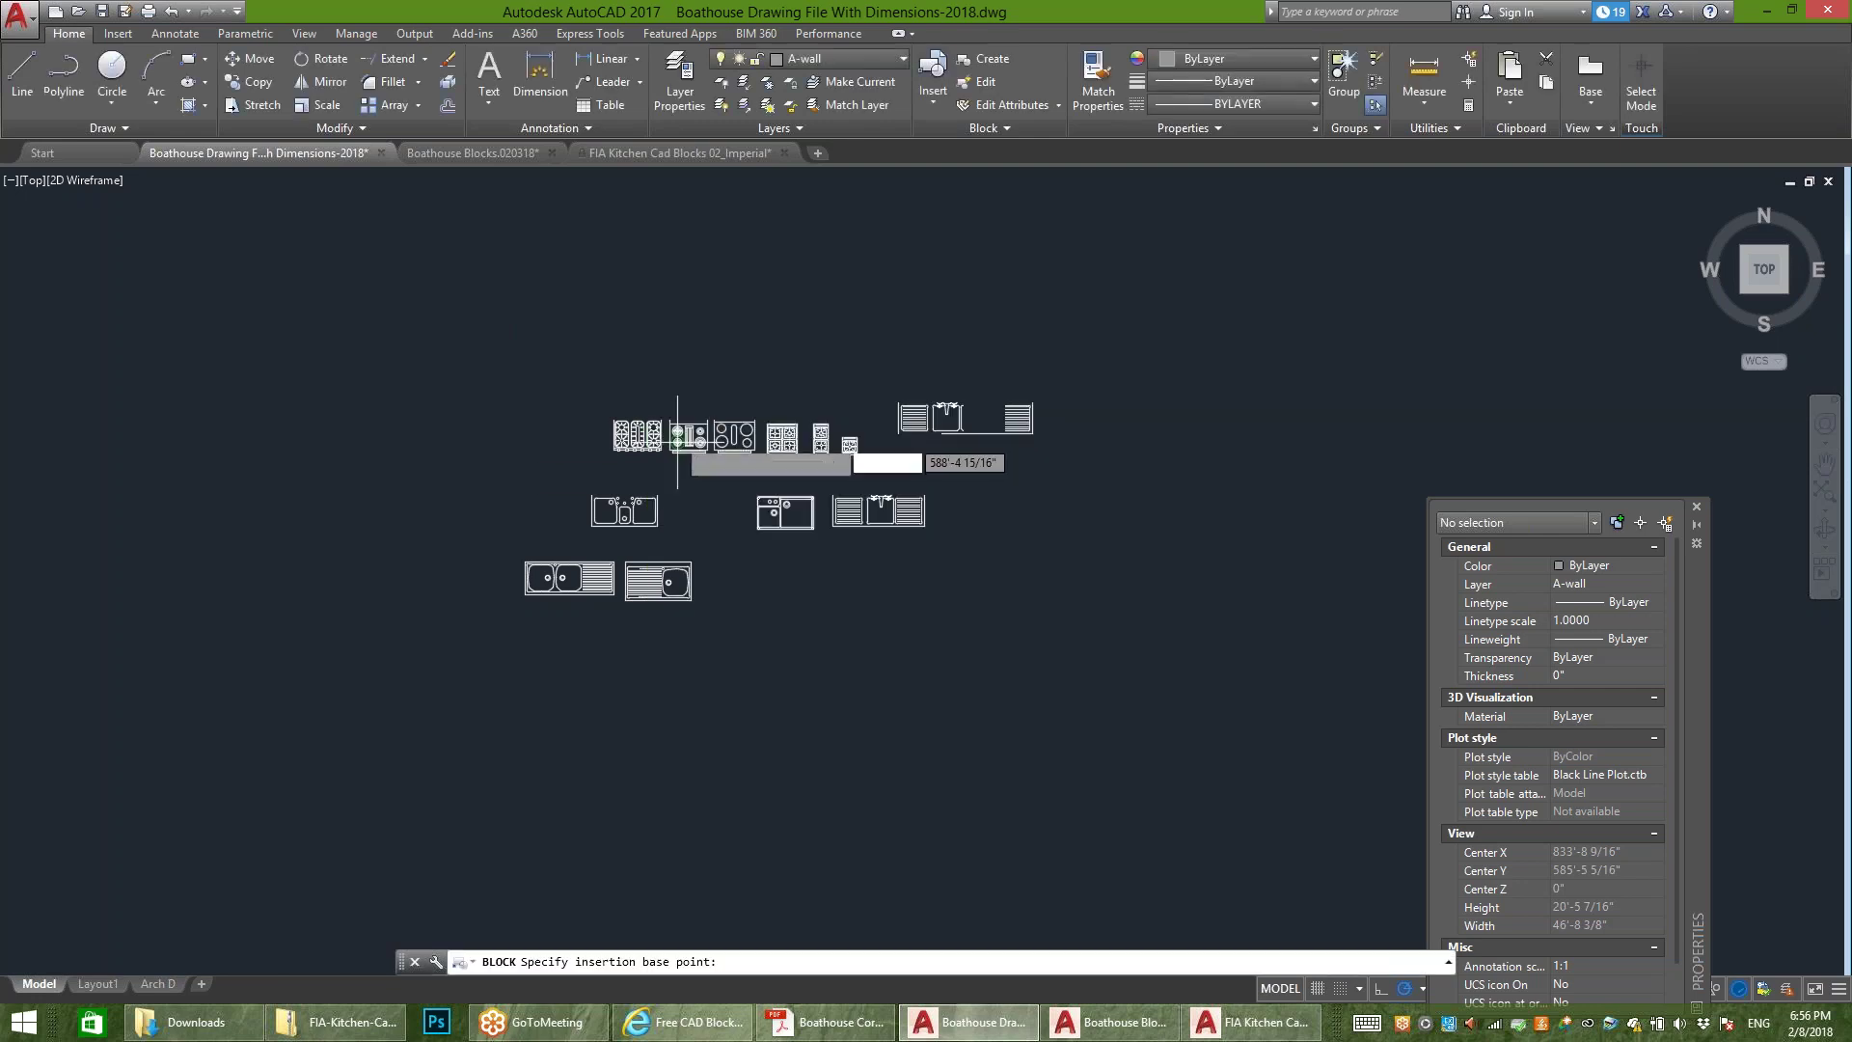
pyautogui.scroll(2, 902, 426)
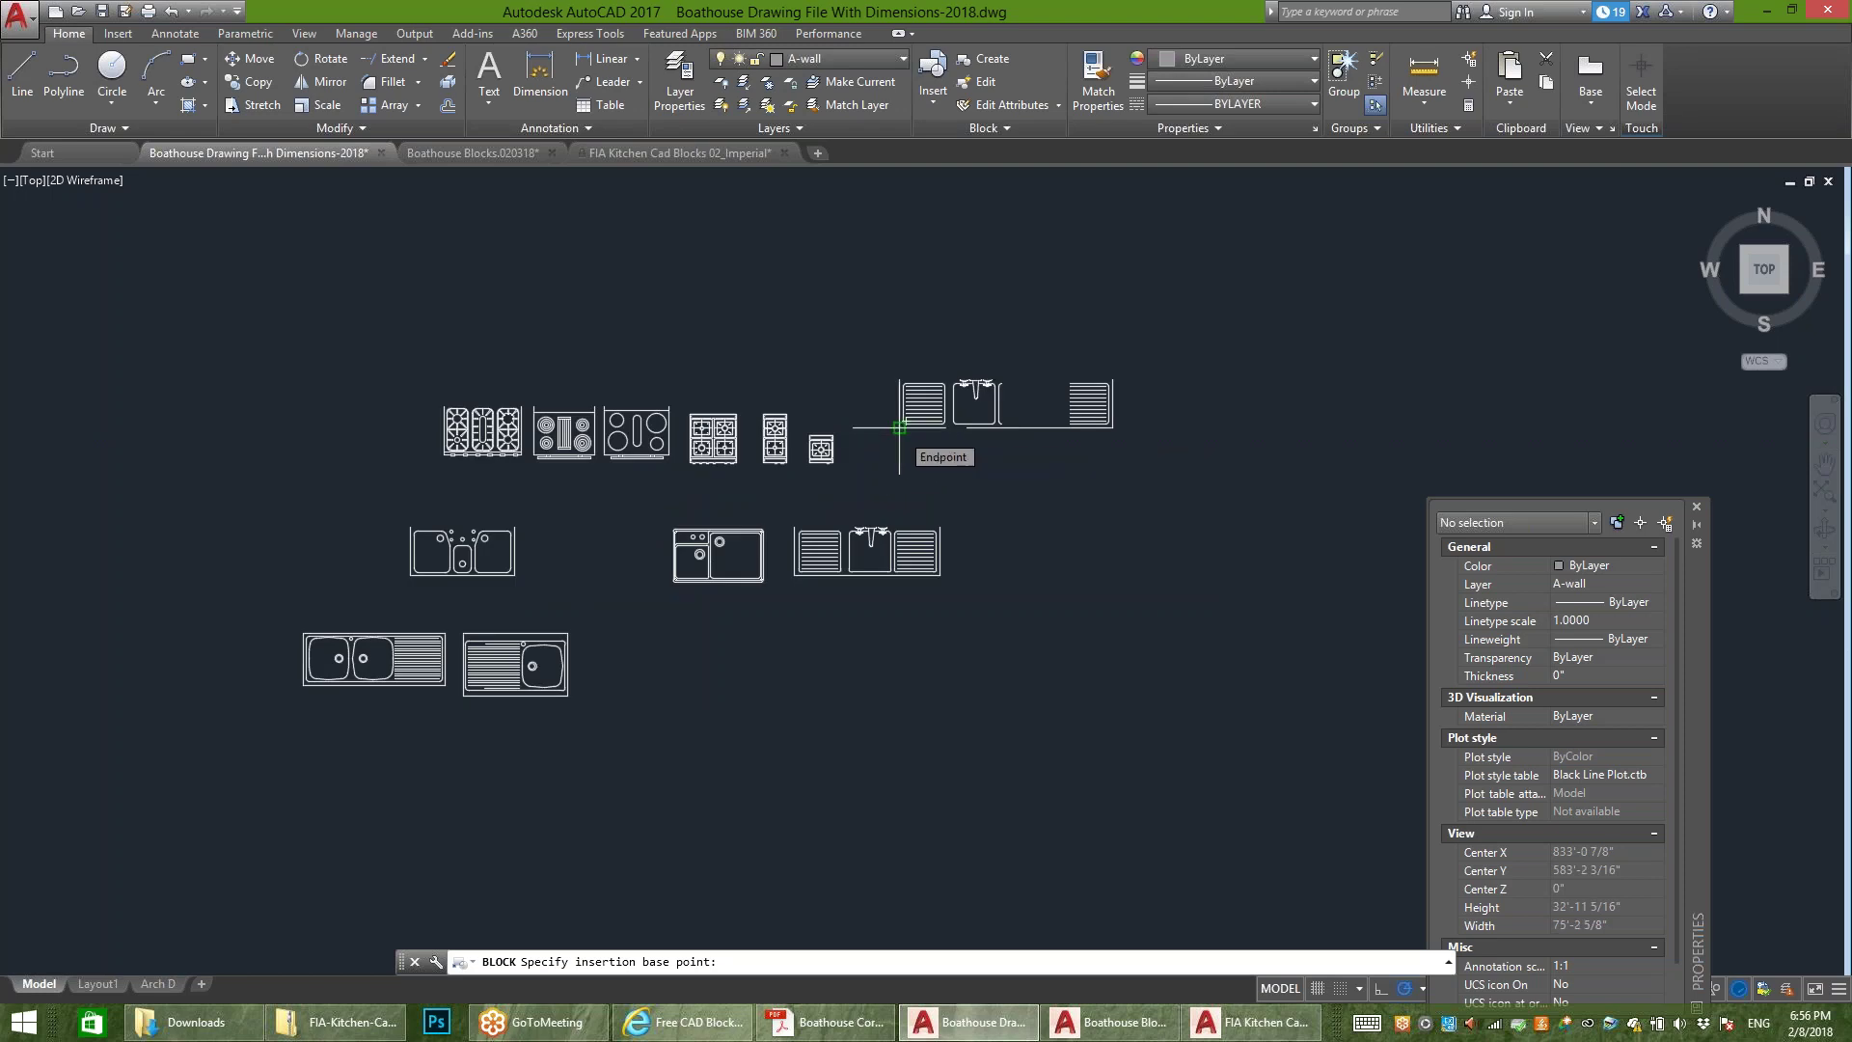
pyautogui.scroll(-4, 900, 426)
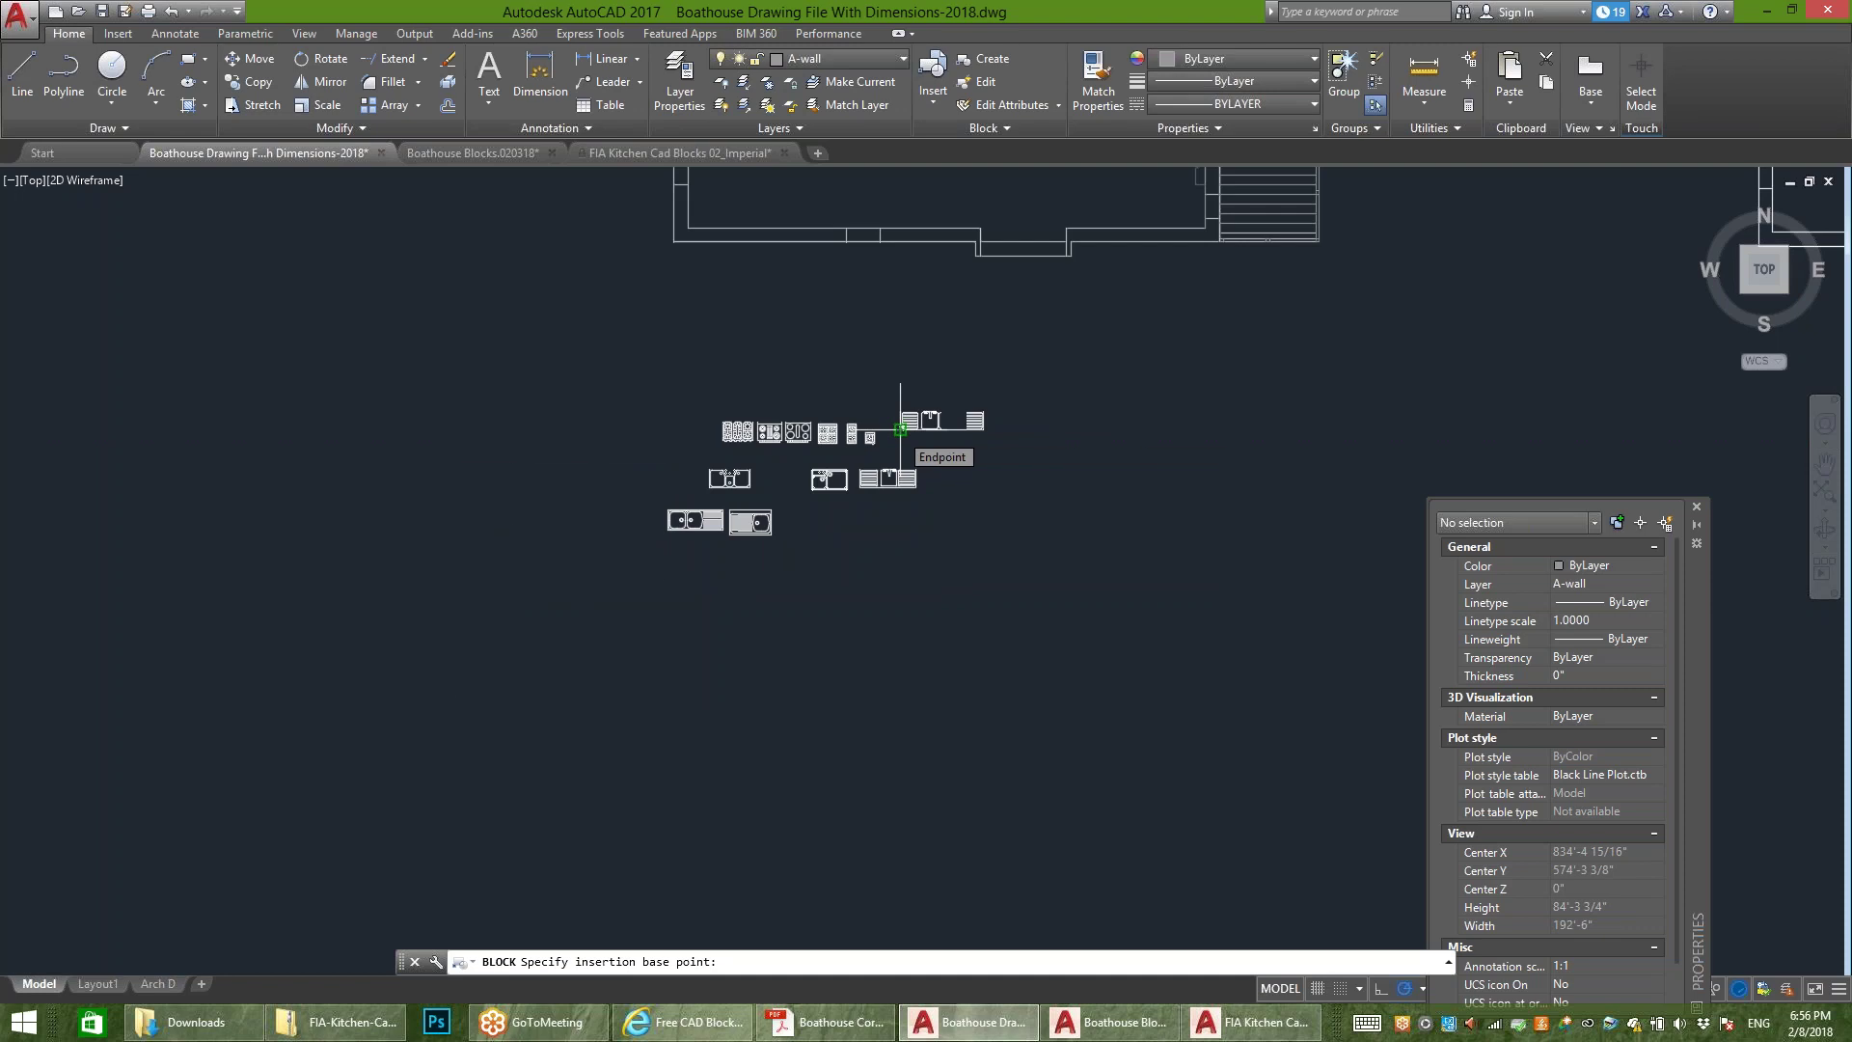
pyautogui.scroll(4, 900, 428)
pyautogui.scroll(4, 899, 427)
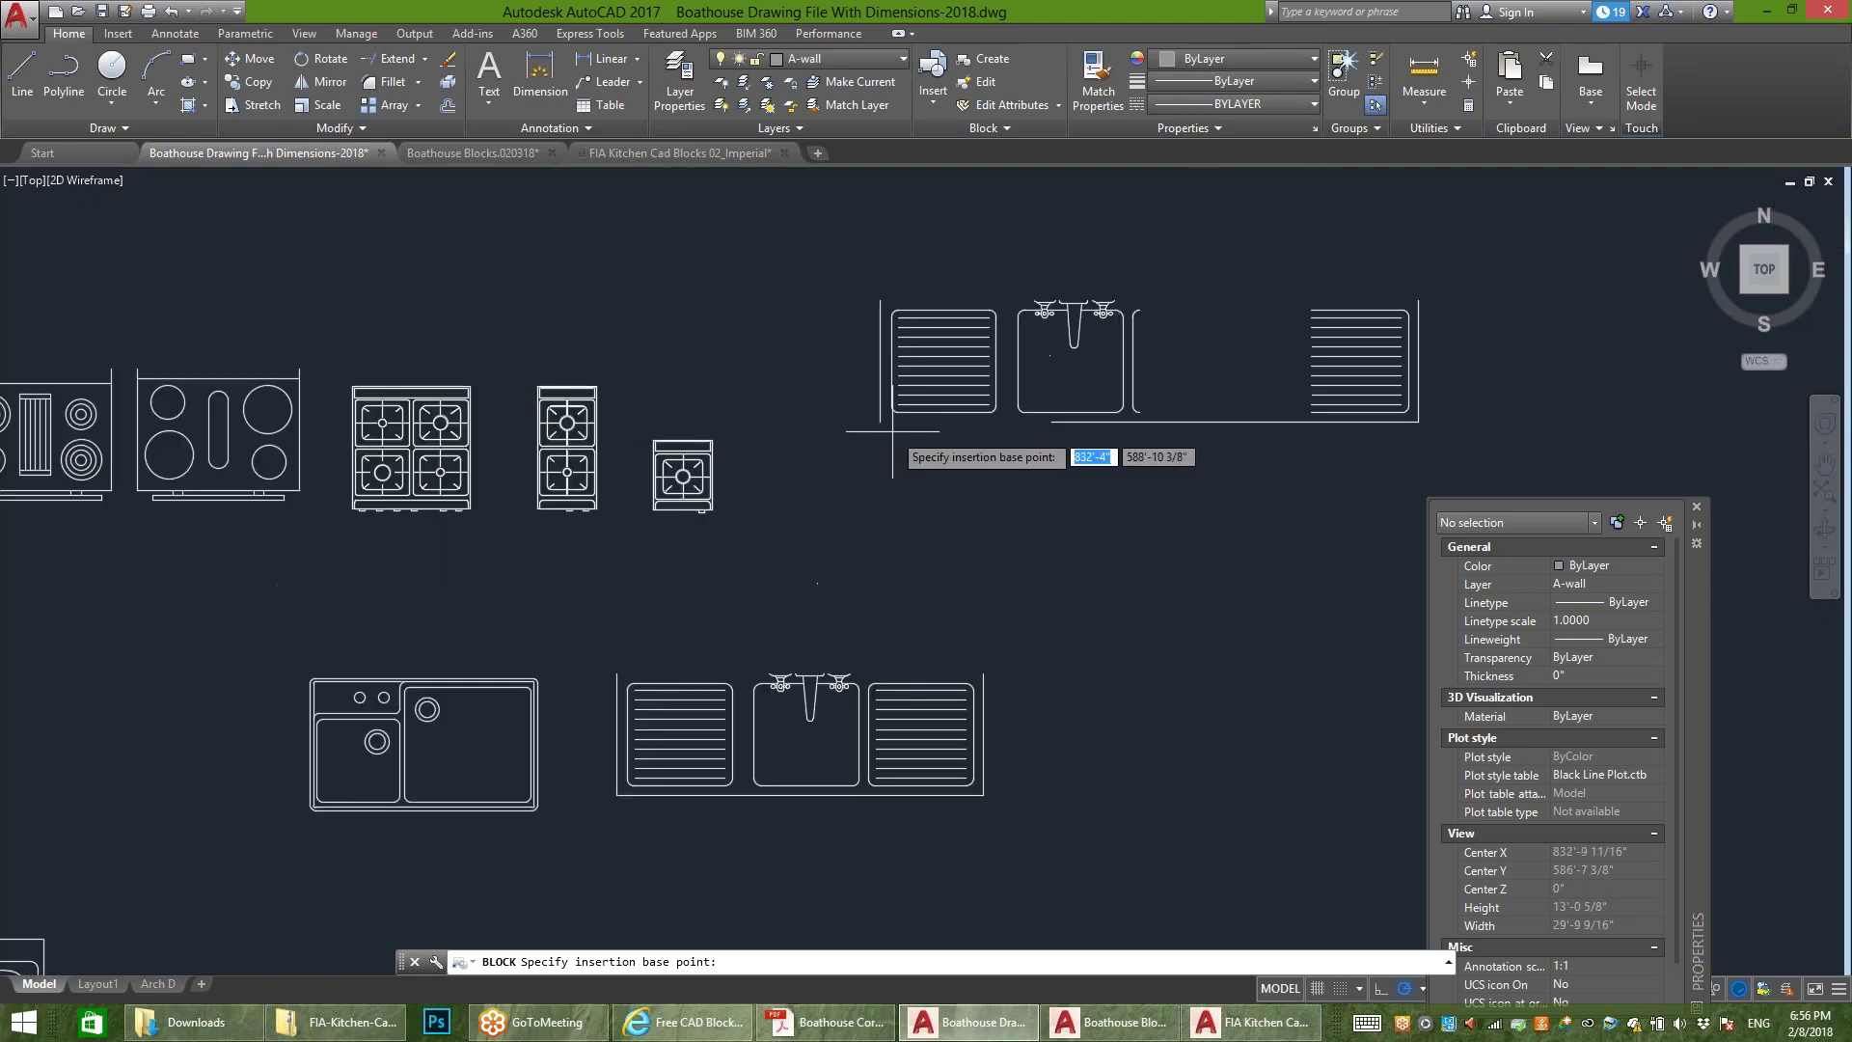
pyautogui.scroll(4, 1061, 309)
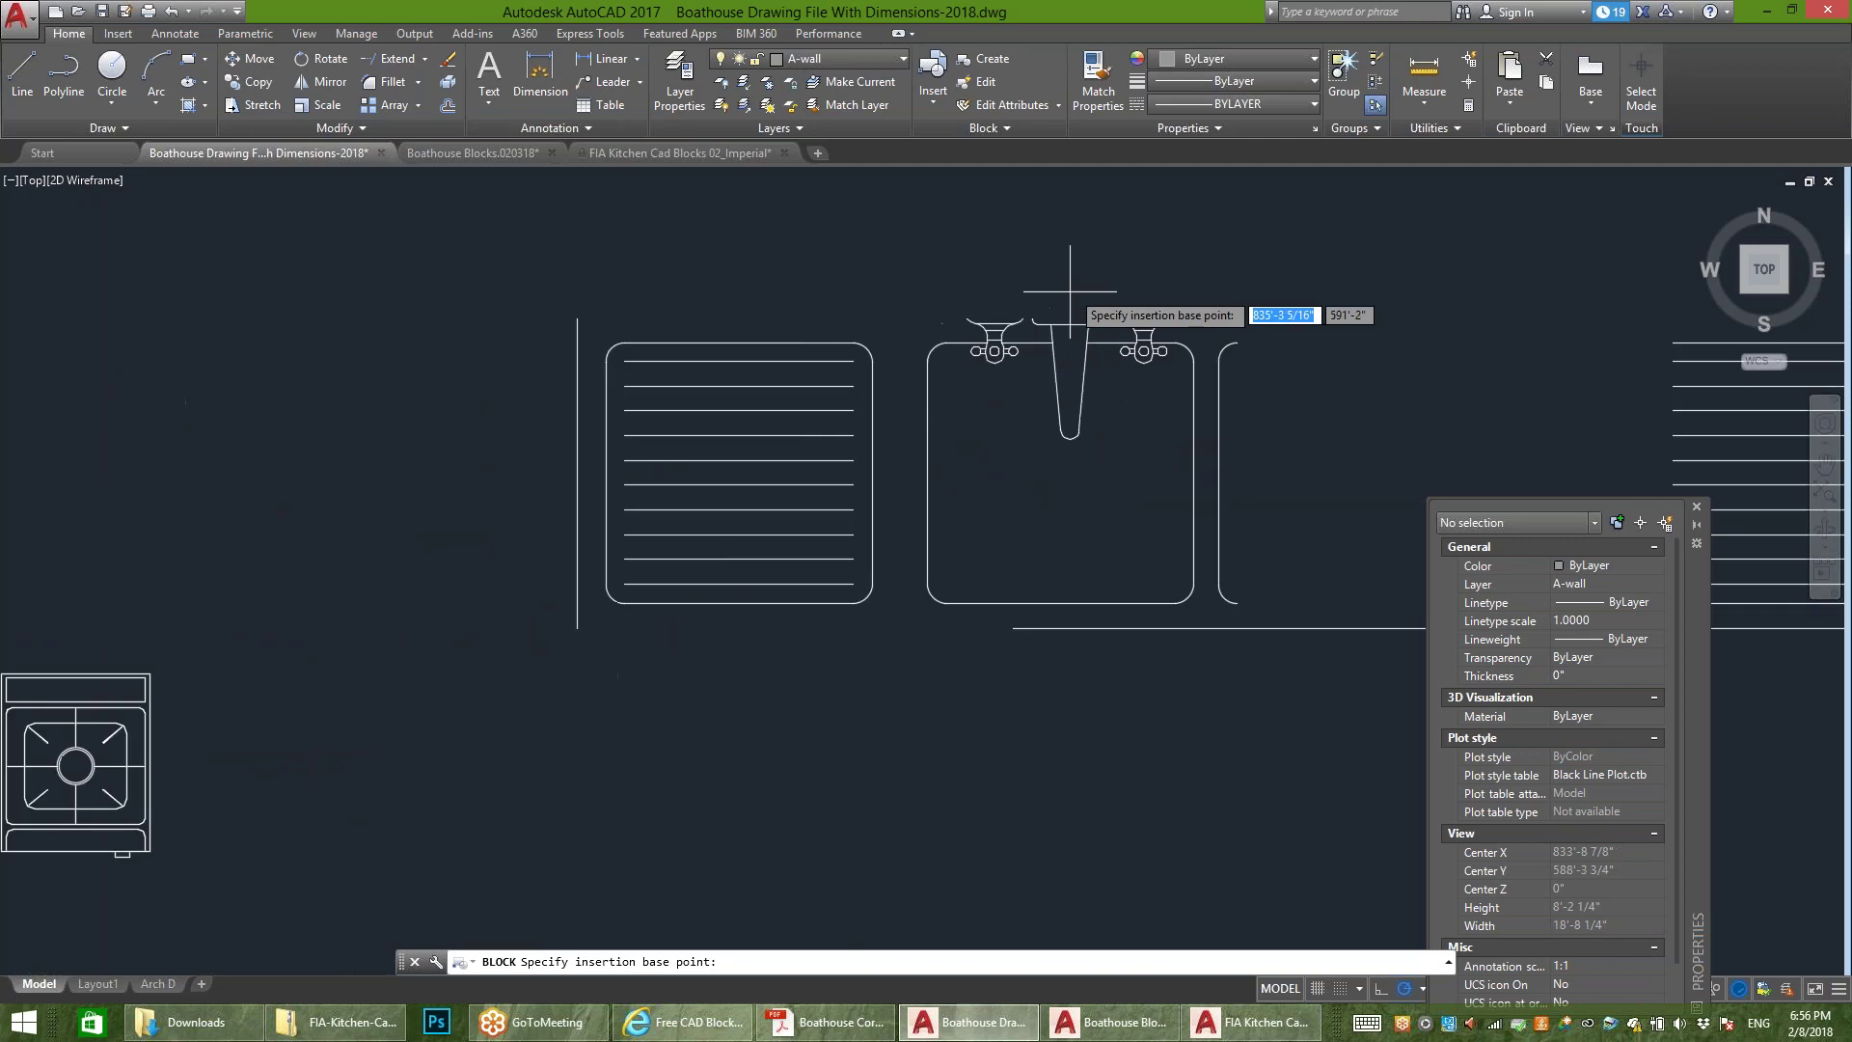
pyautogui.click(1070, 304)
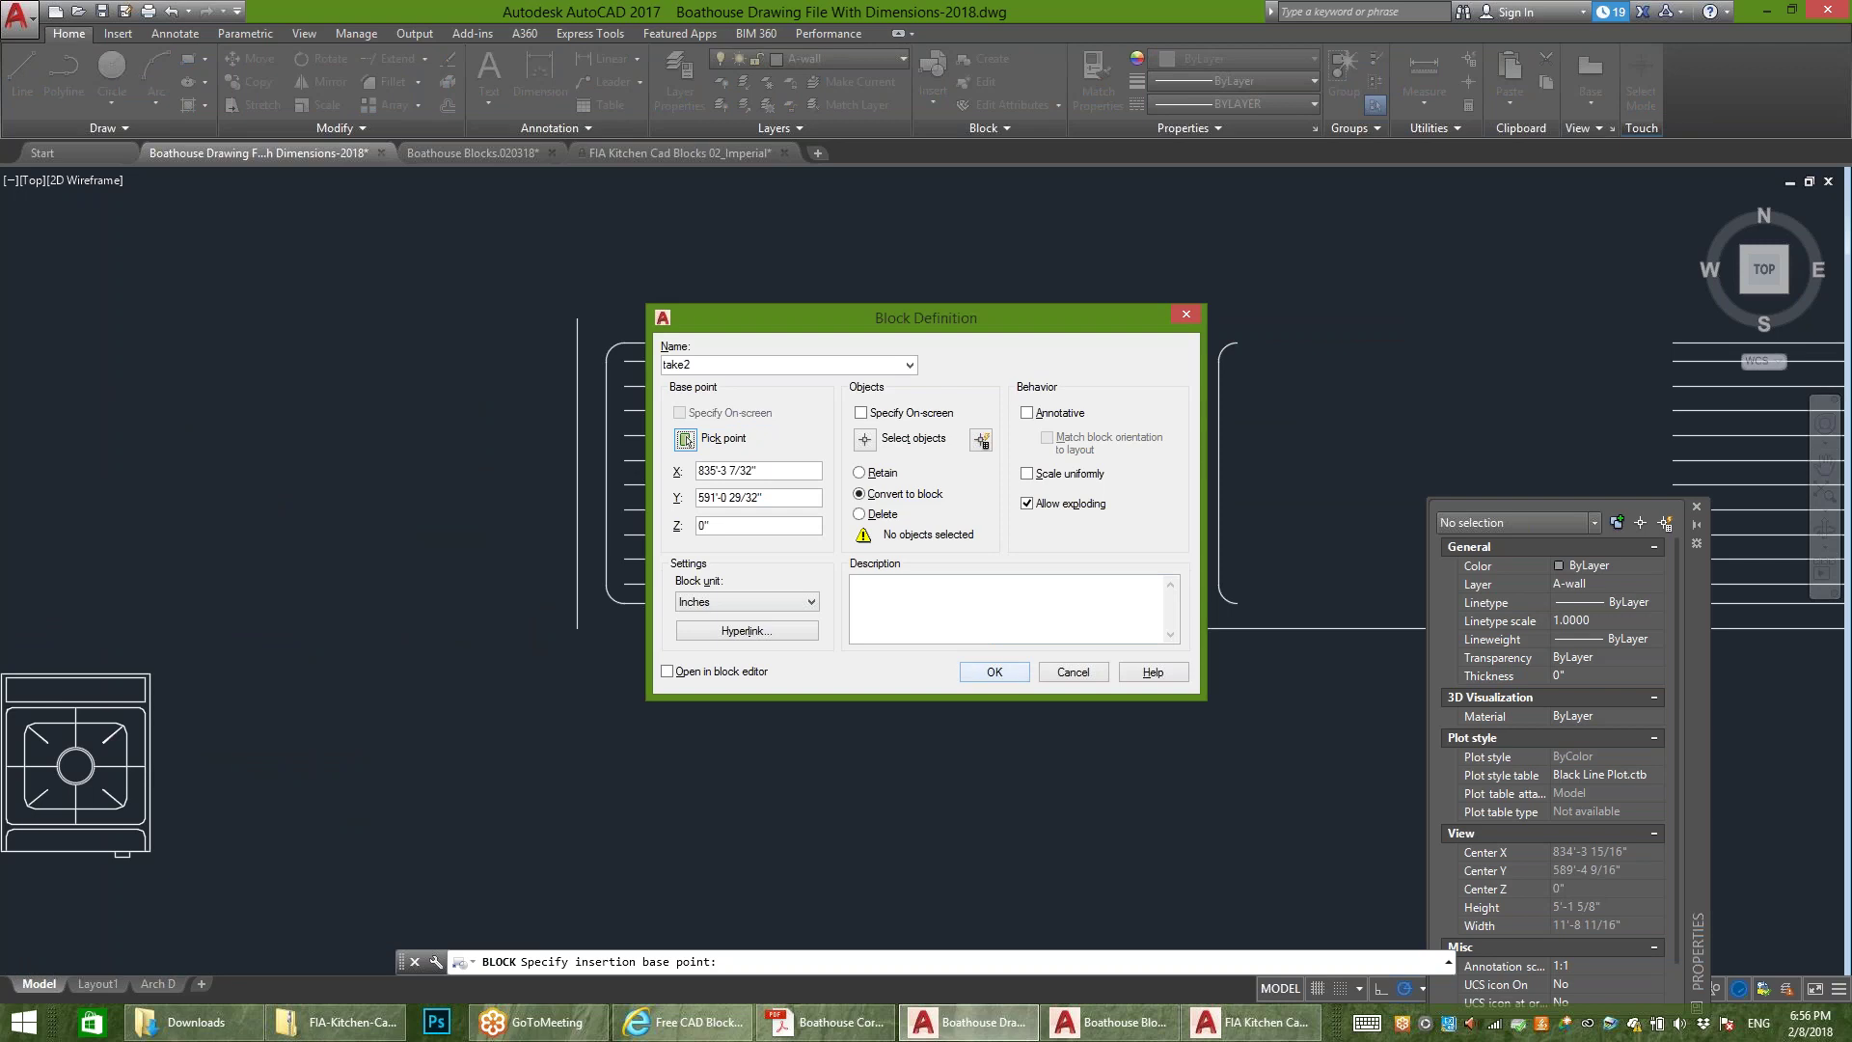
# Step: Select all linework of the exploded, widened sink as the objects of the take2 block and create the block
pyautogui.press('Return')
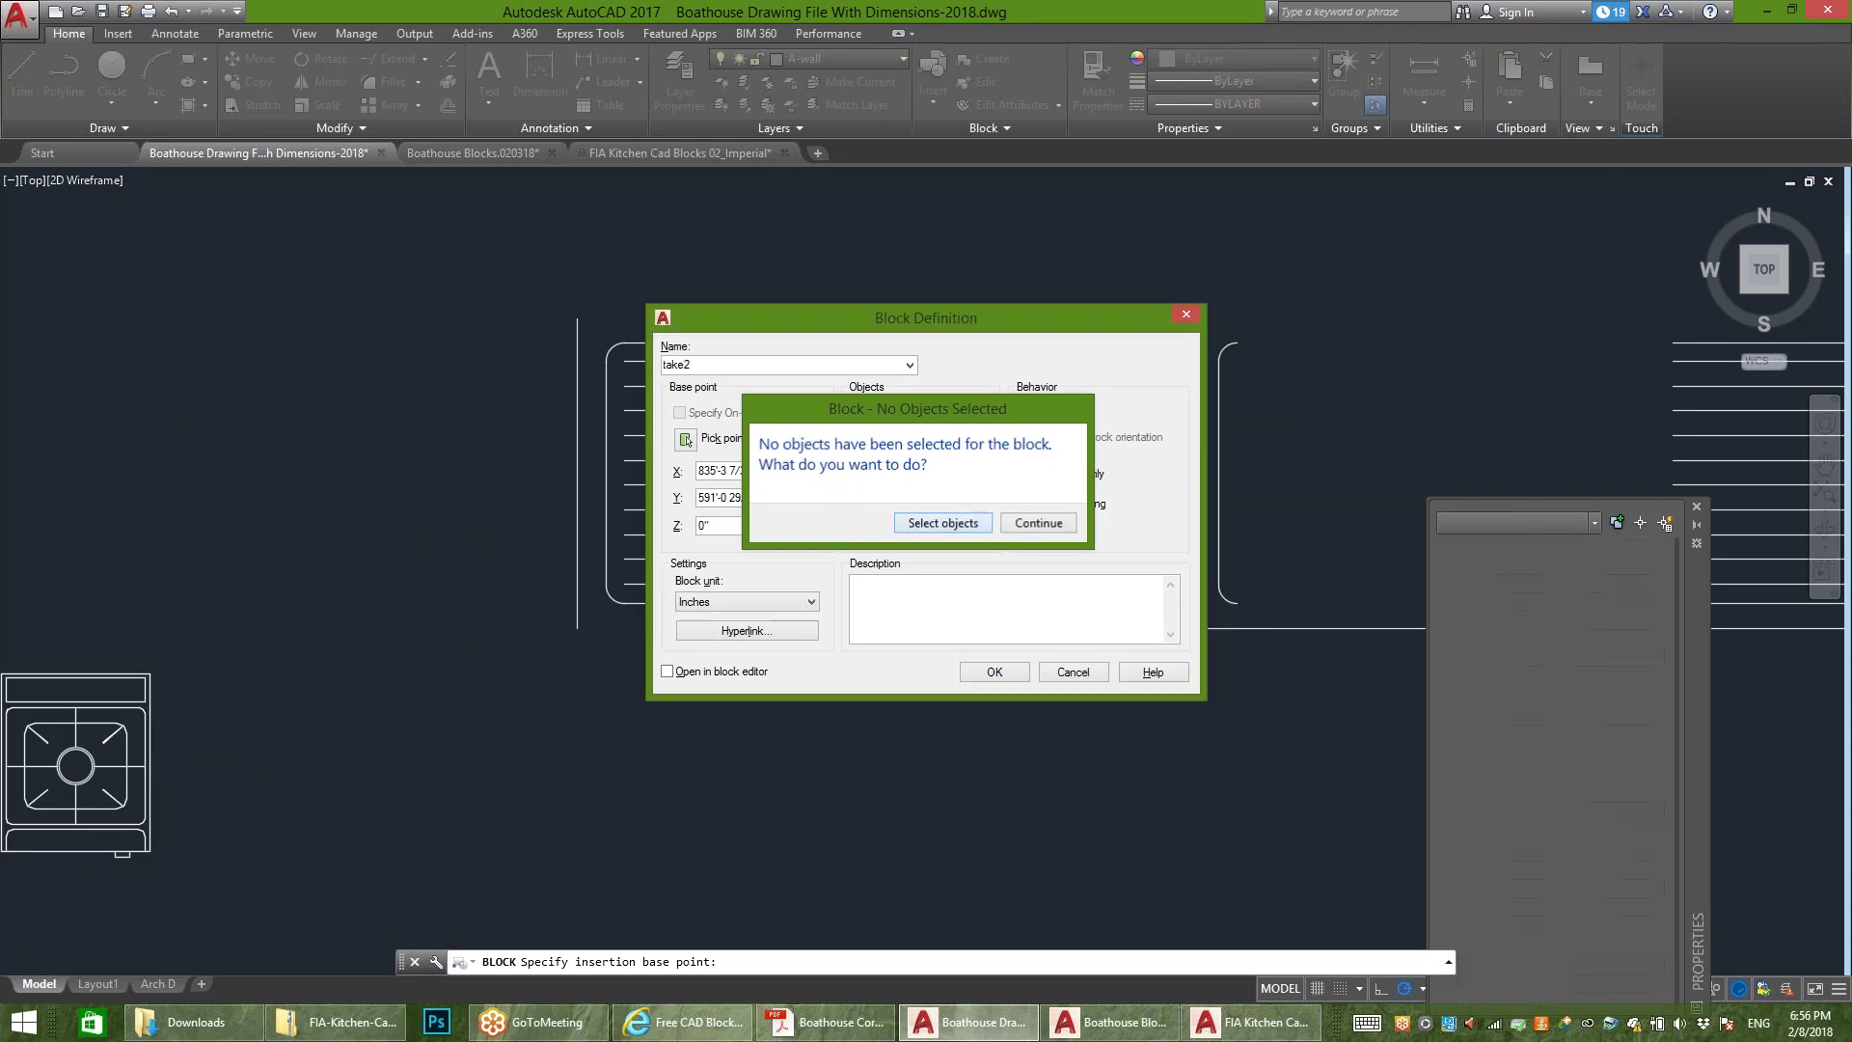
pyautogui.click(943, 522)
pyautogui.scroll(-3, 786, 488)
pyautogui.click(1414, 312)
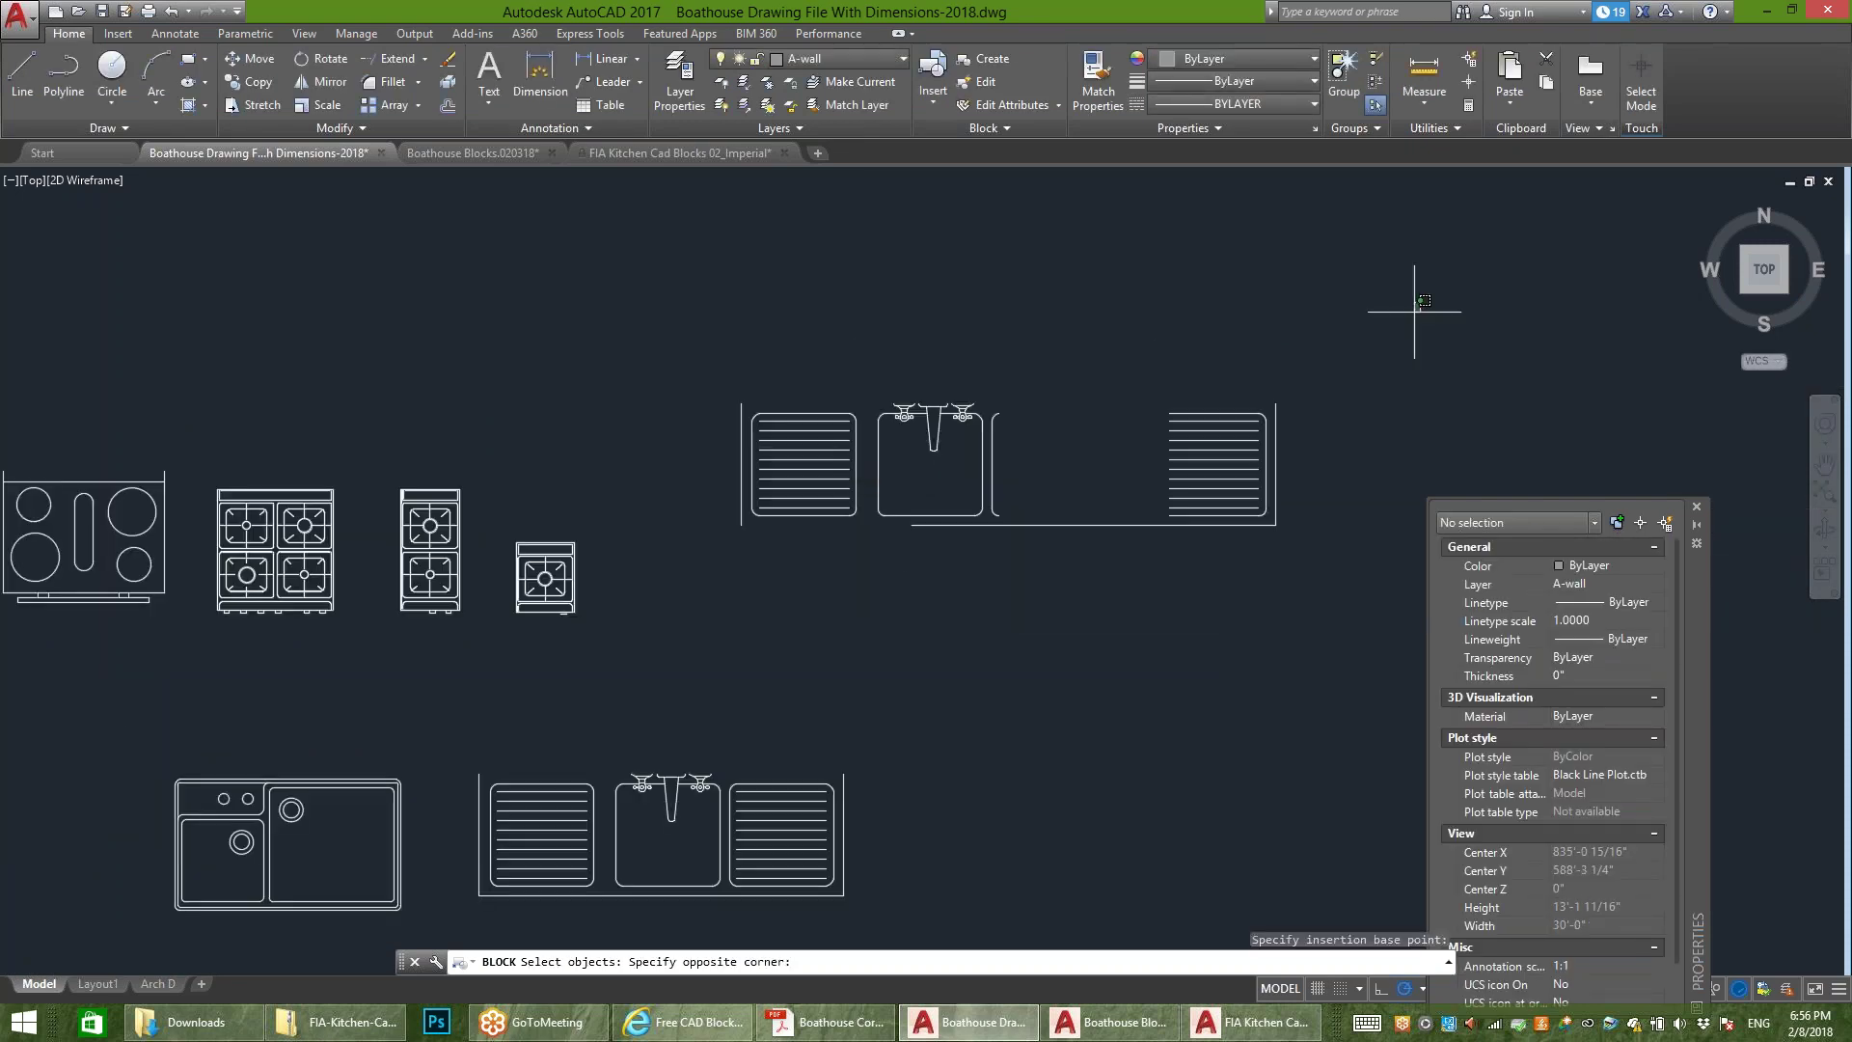
pyautogui.click(676, 548)
pyautogui.press('Return')
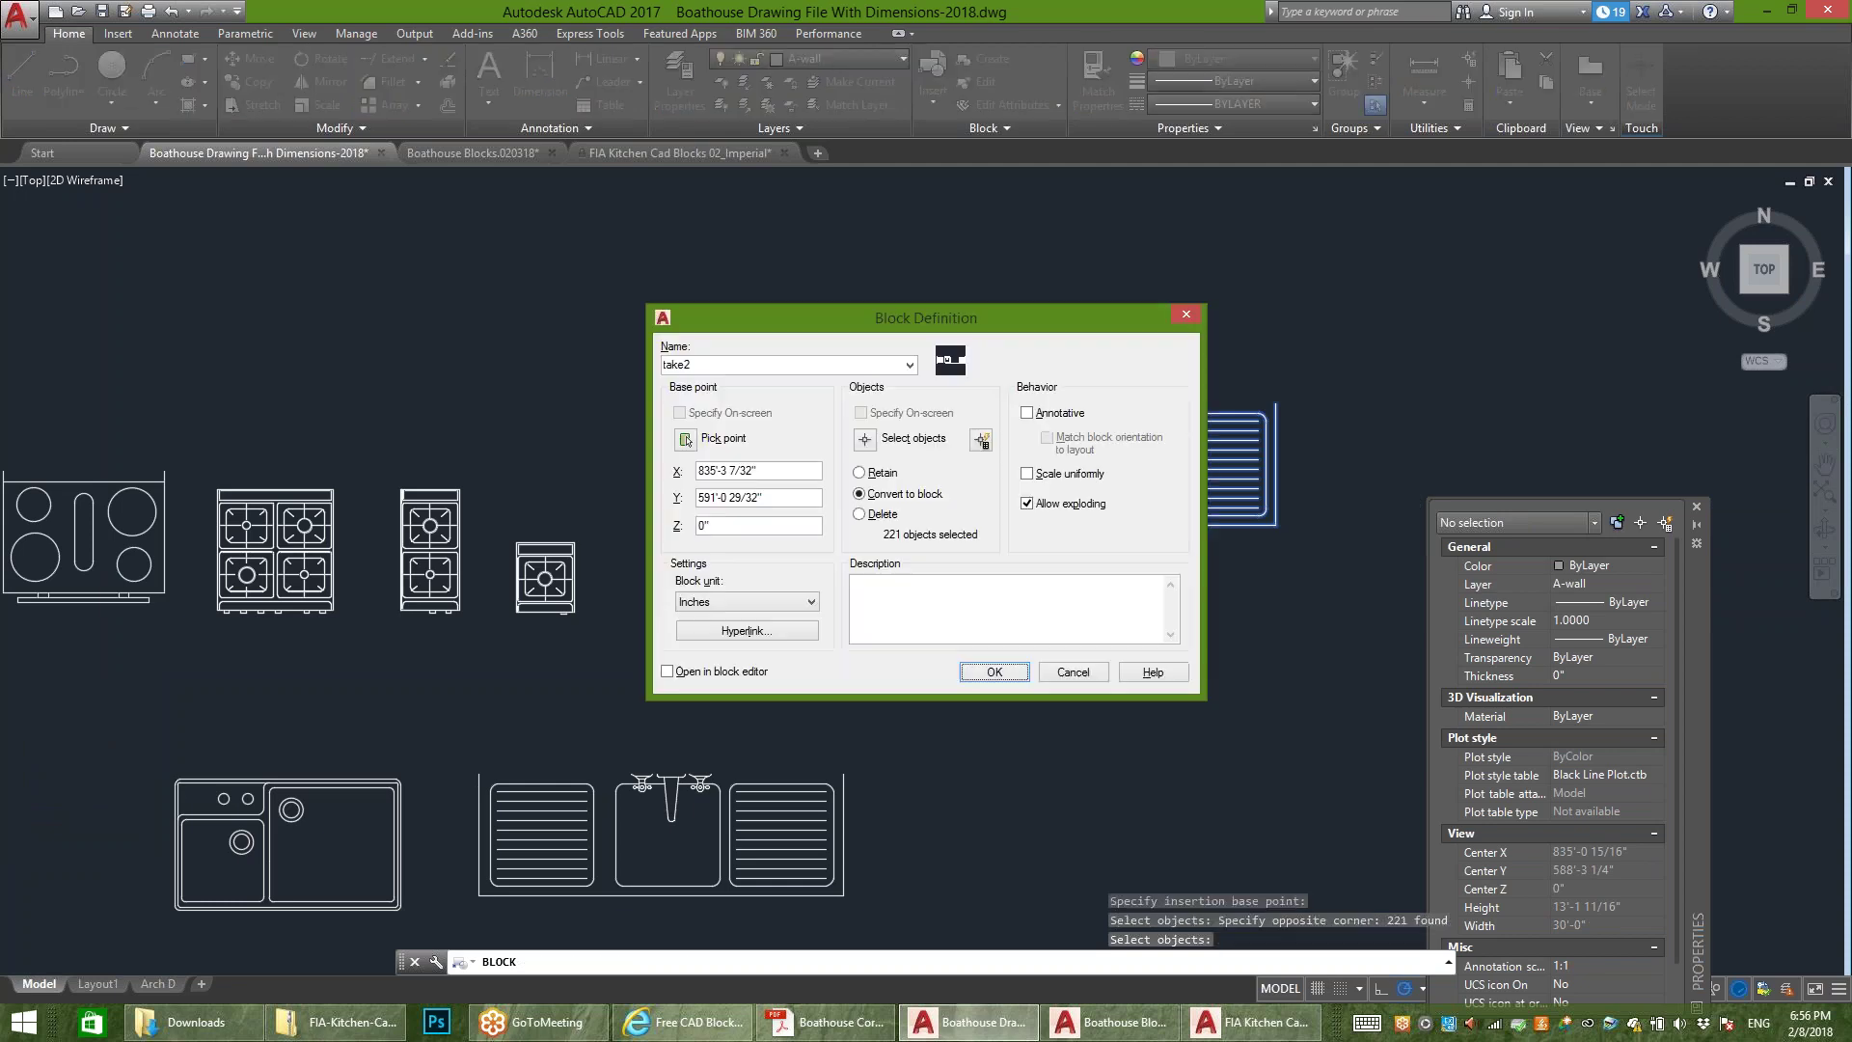
pyautogui.click(994, 671)
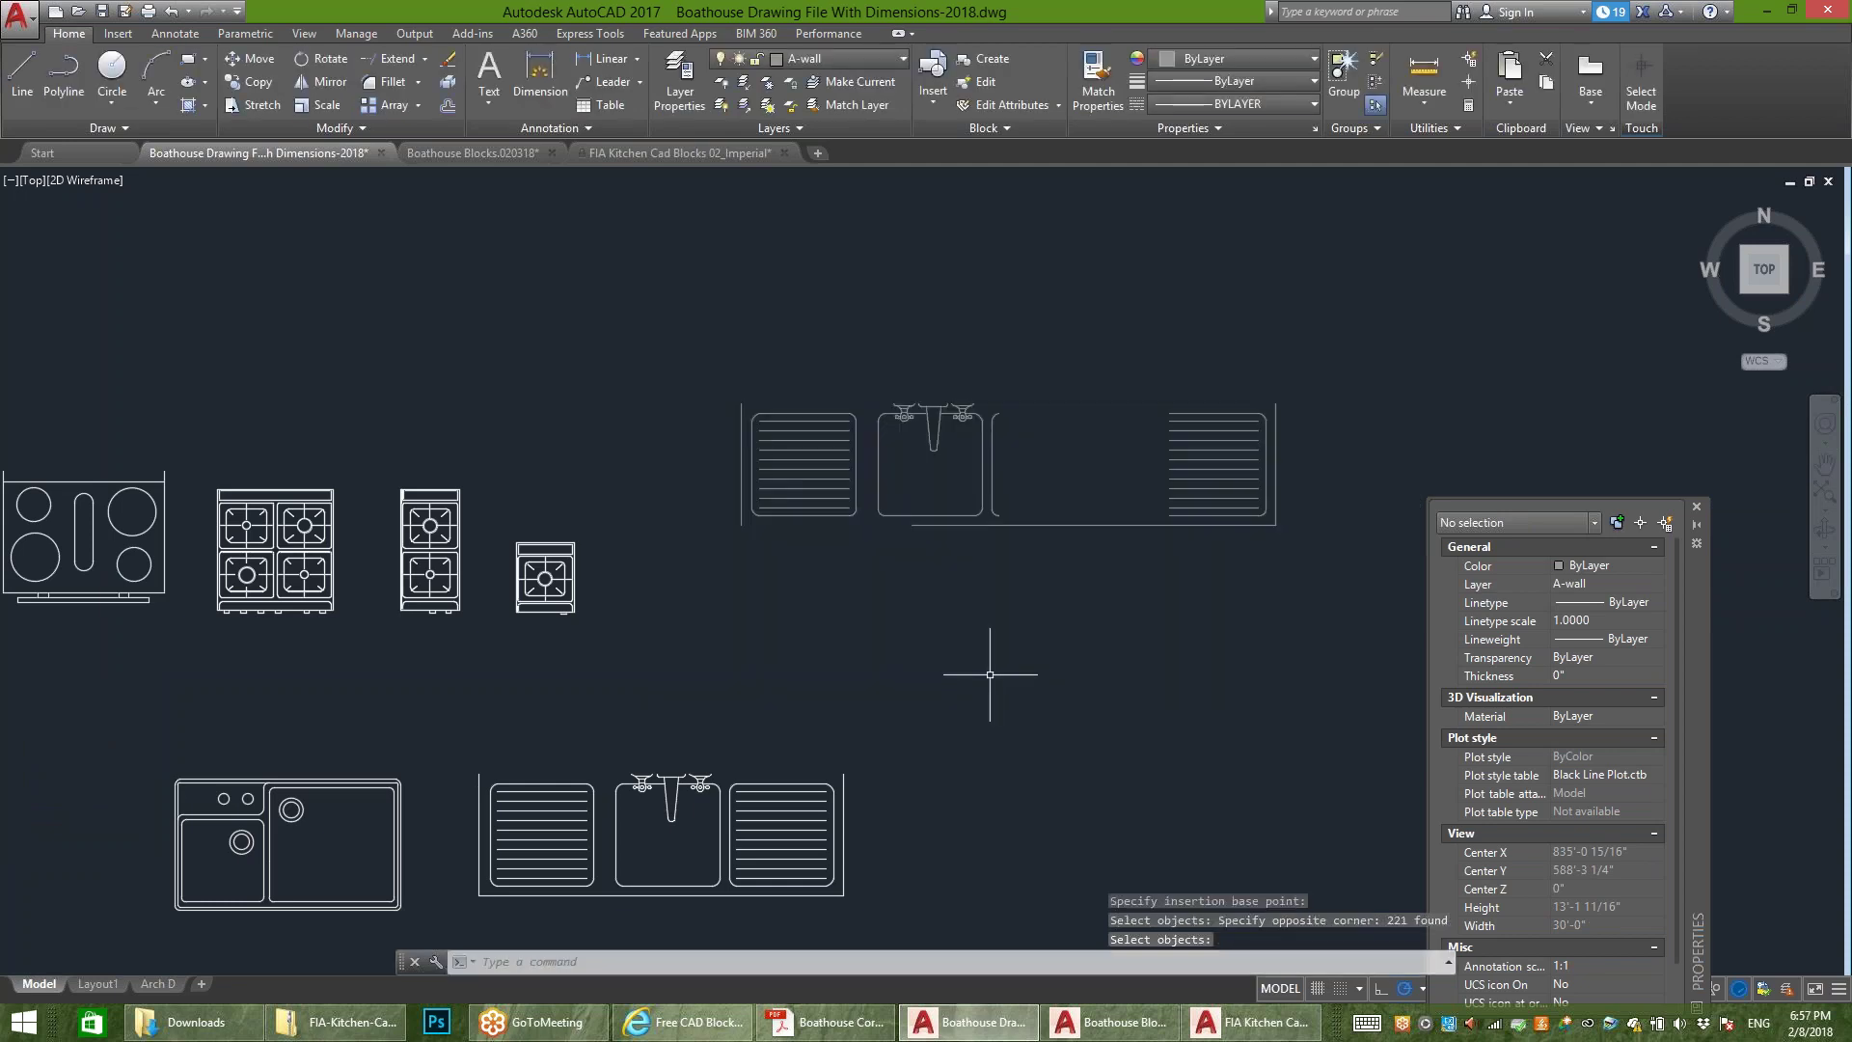
pyautogui.scroll(-4, 949, 416)
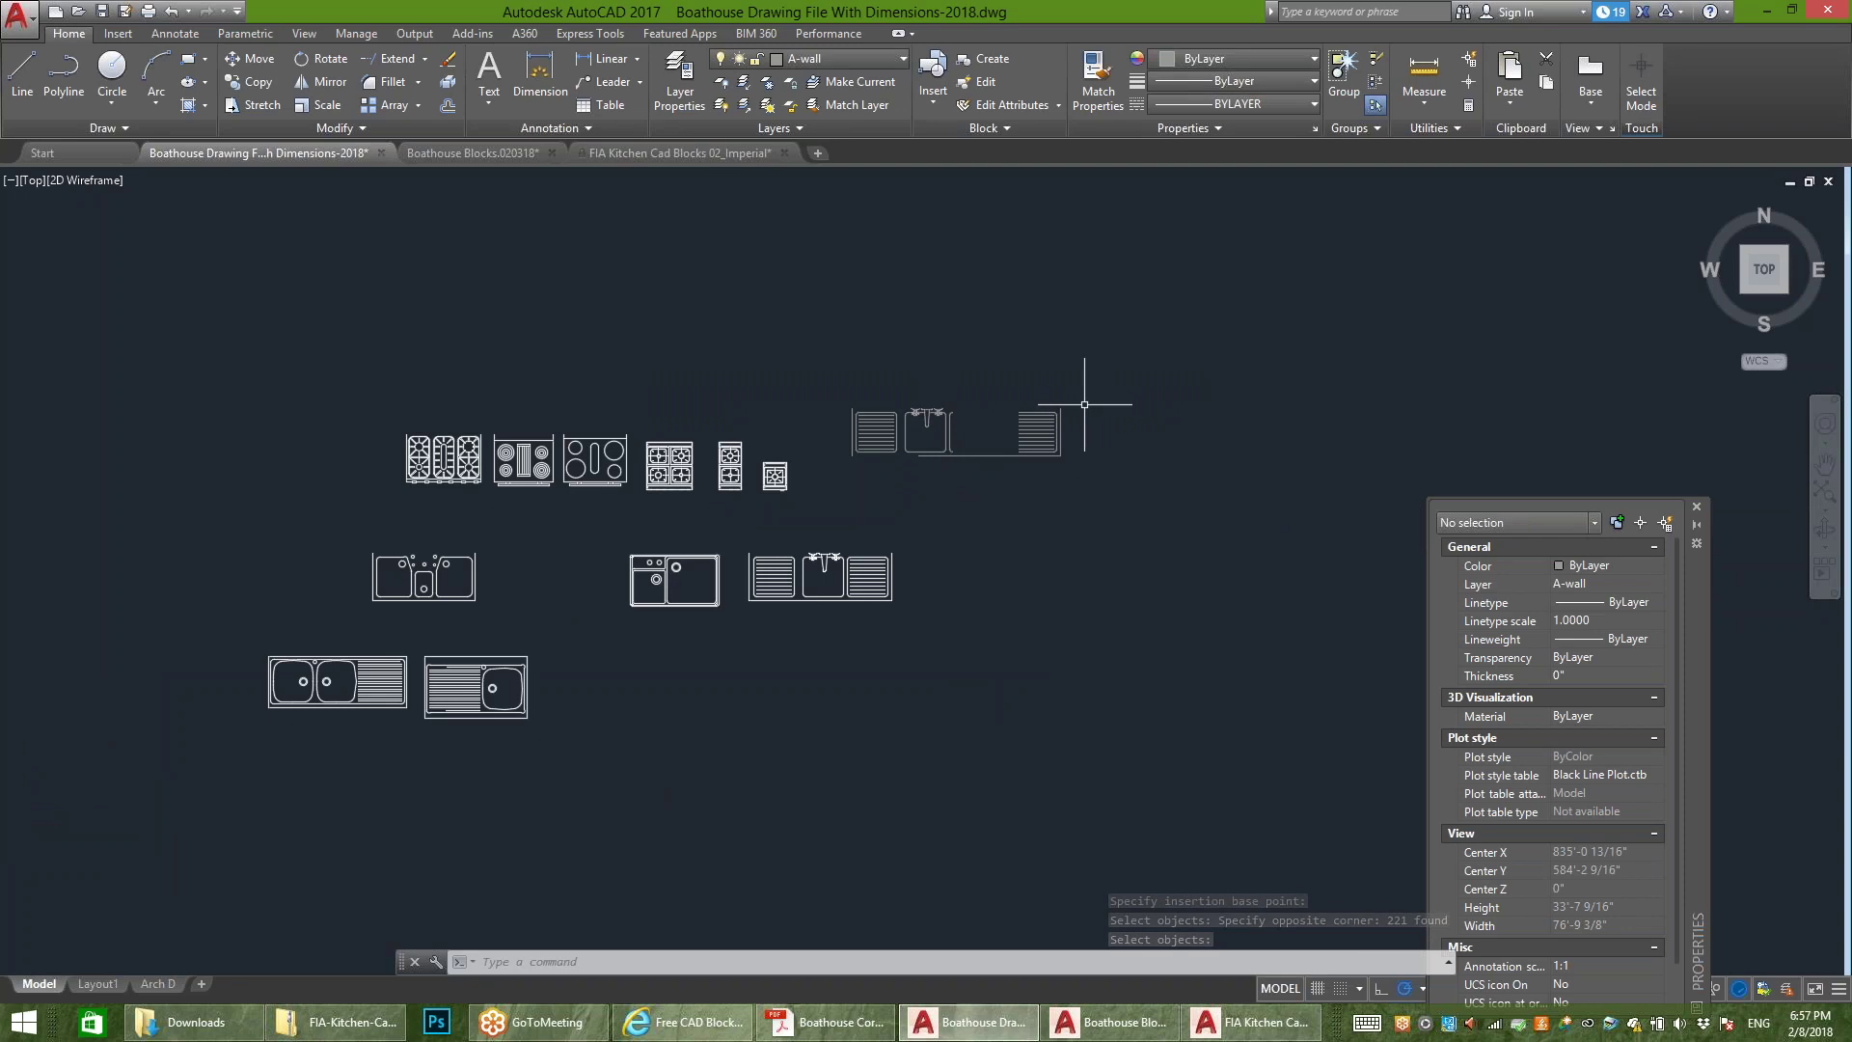
# Step: Switch to the Boathouse Blocks.020318 drawing and look through the blocks available to insert there
pyautogui.click(473, 152)
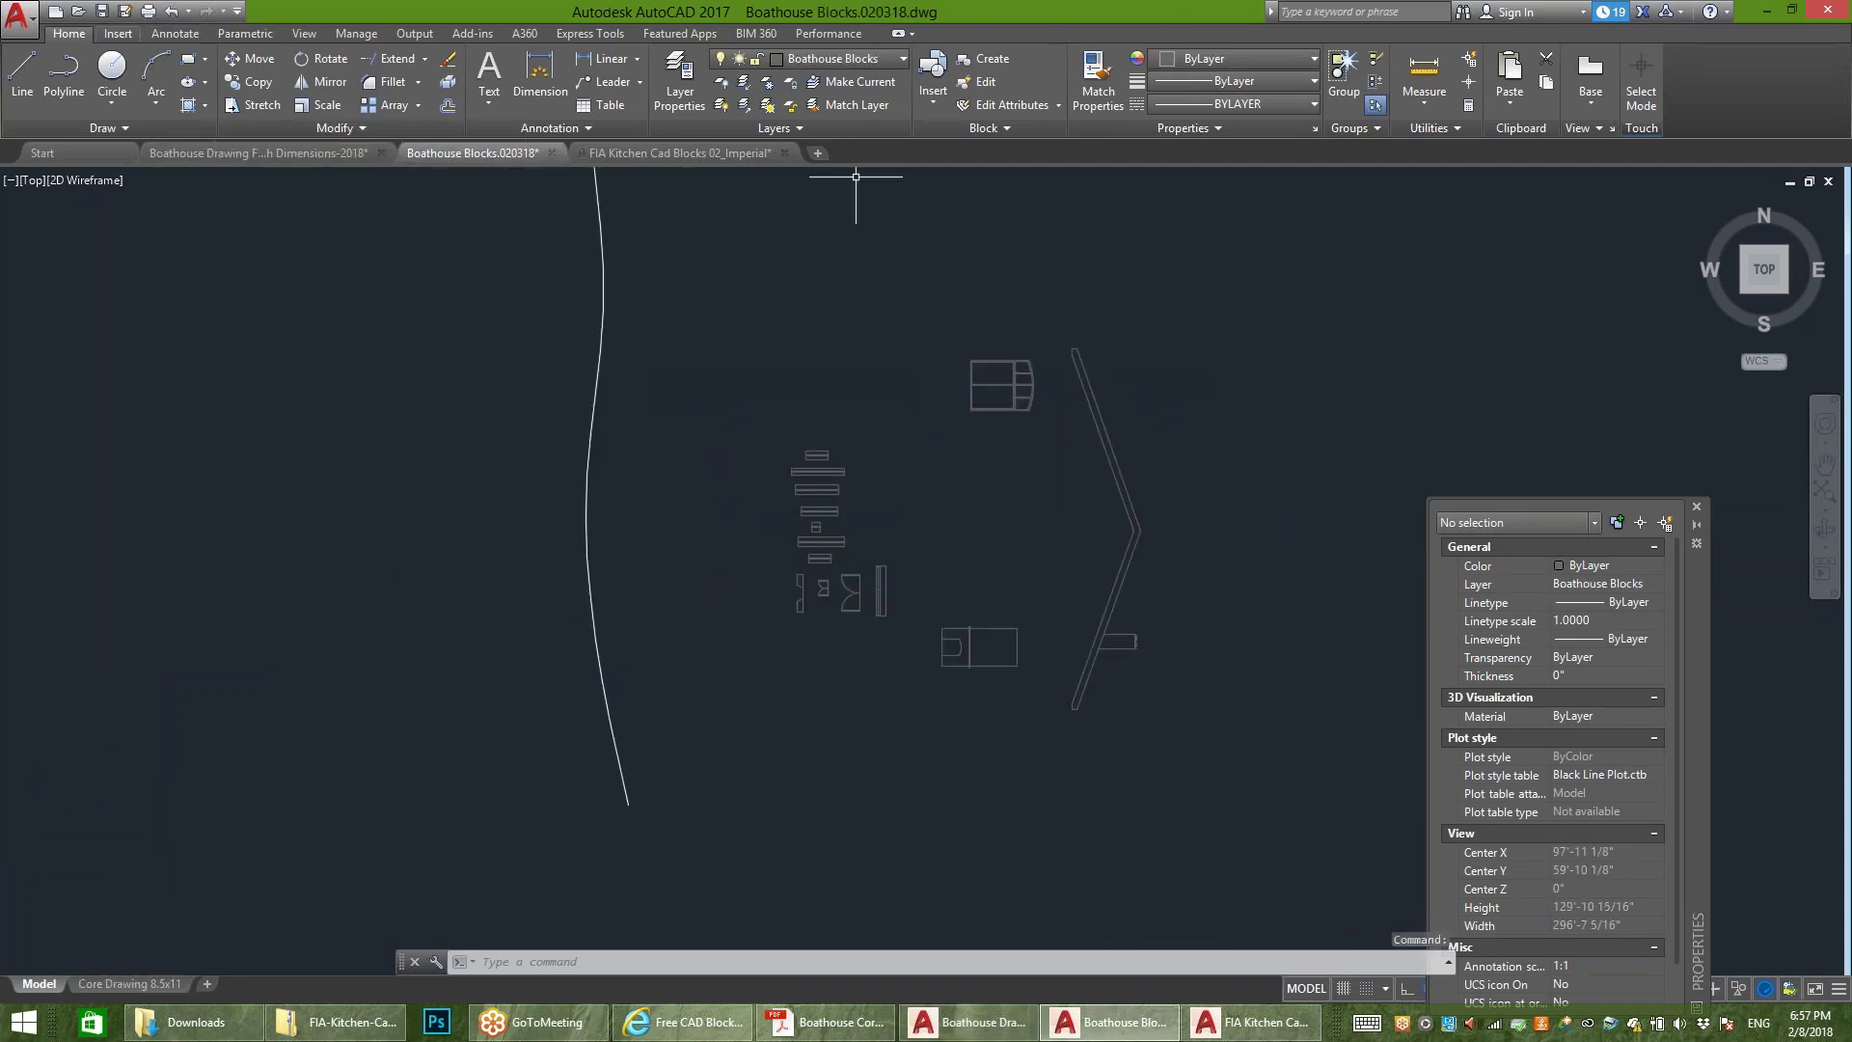
pyautogui.click(118, 33)
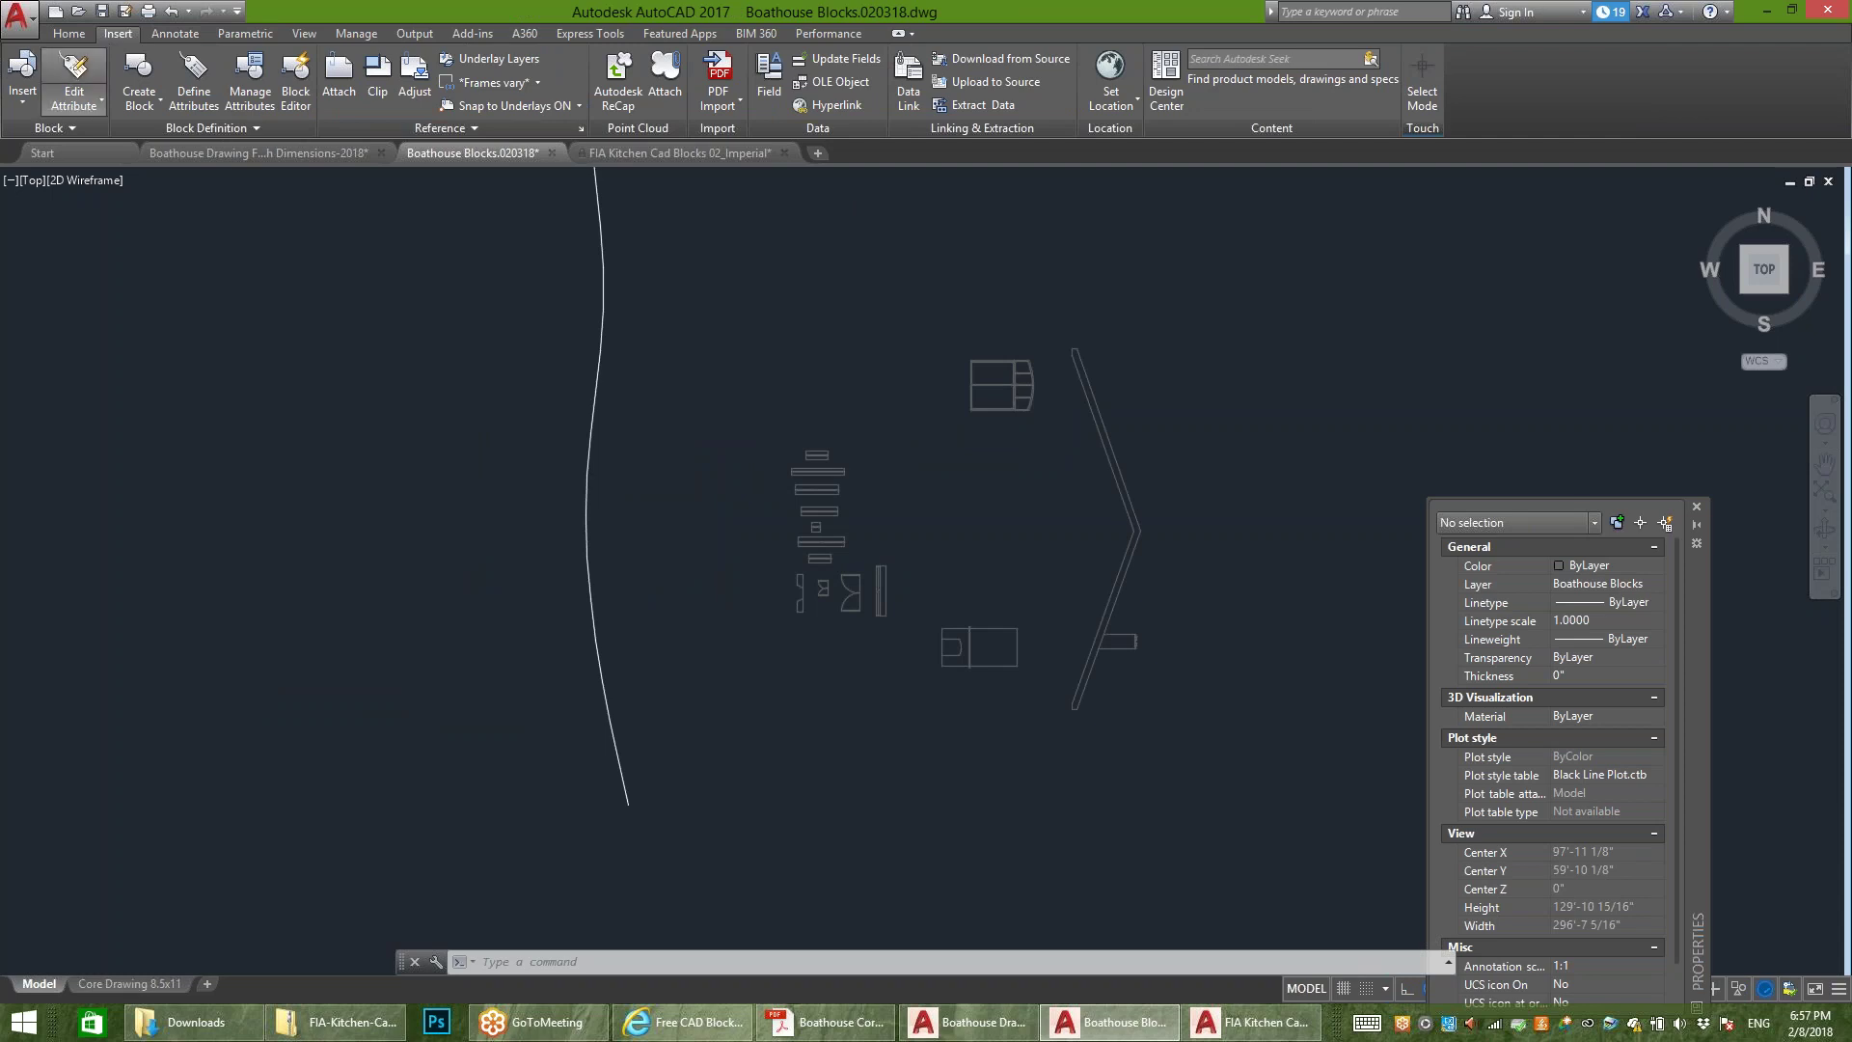
pyautogui.click(23, 77)
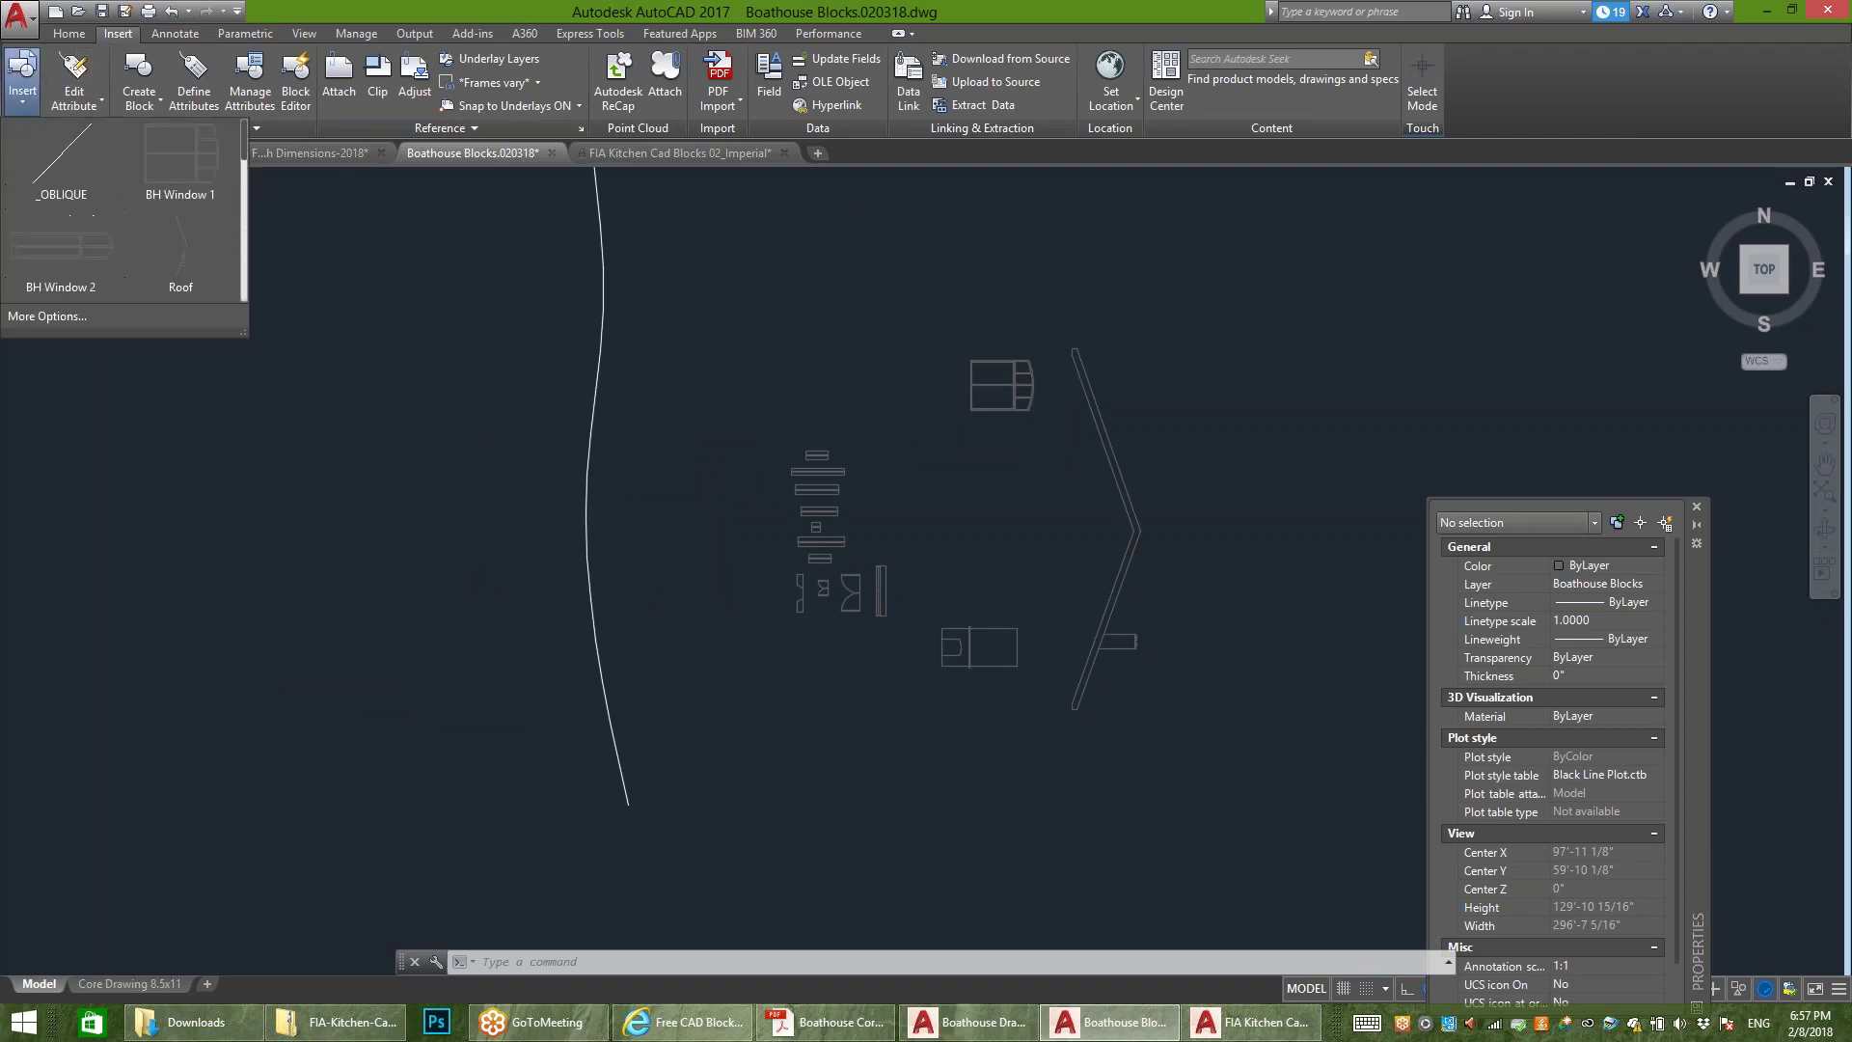
pyautogui.scroll(-3, 126, 222)
pyautogui.scroll(-4, 125, 222)
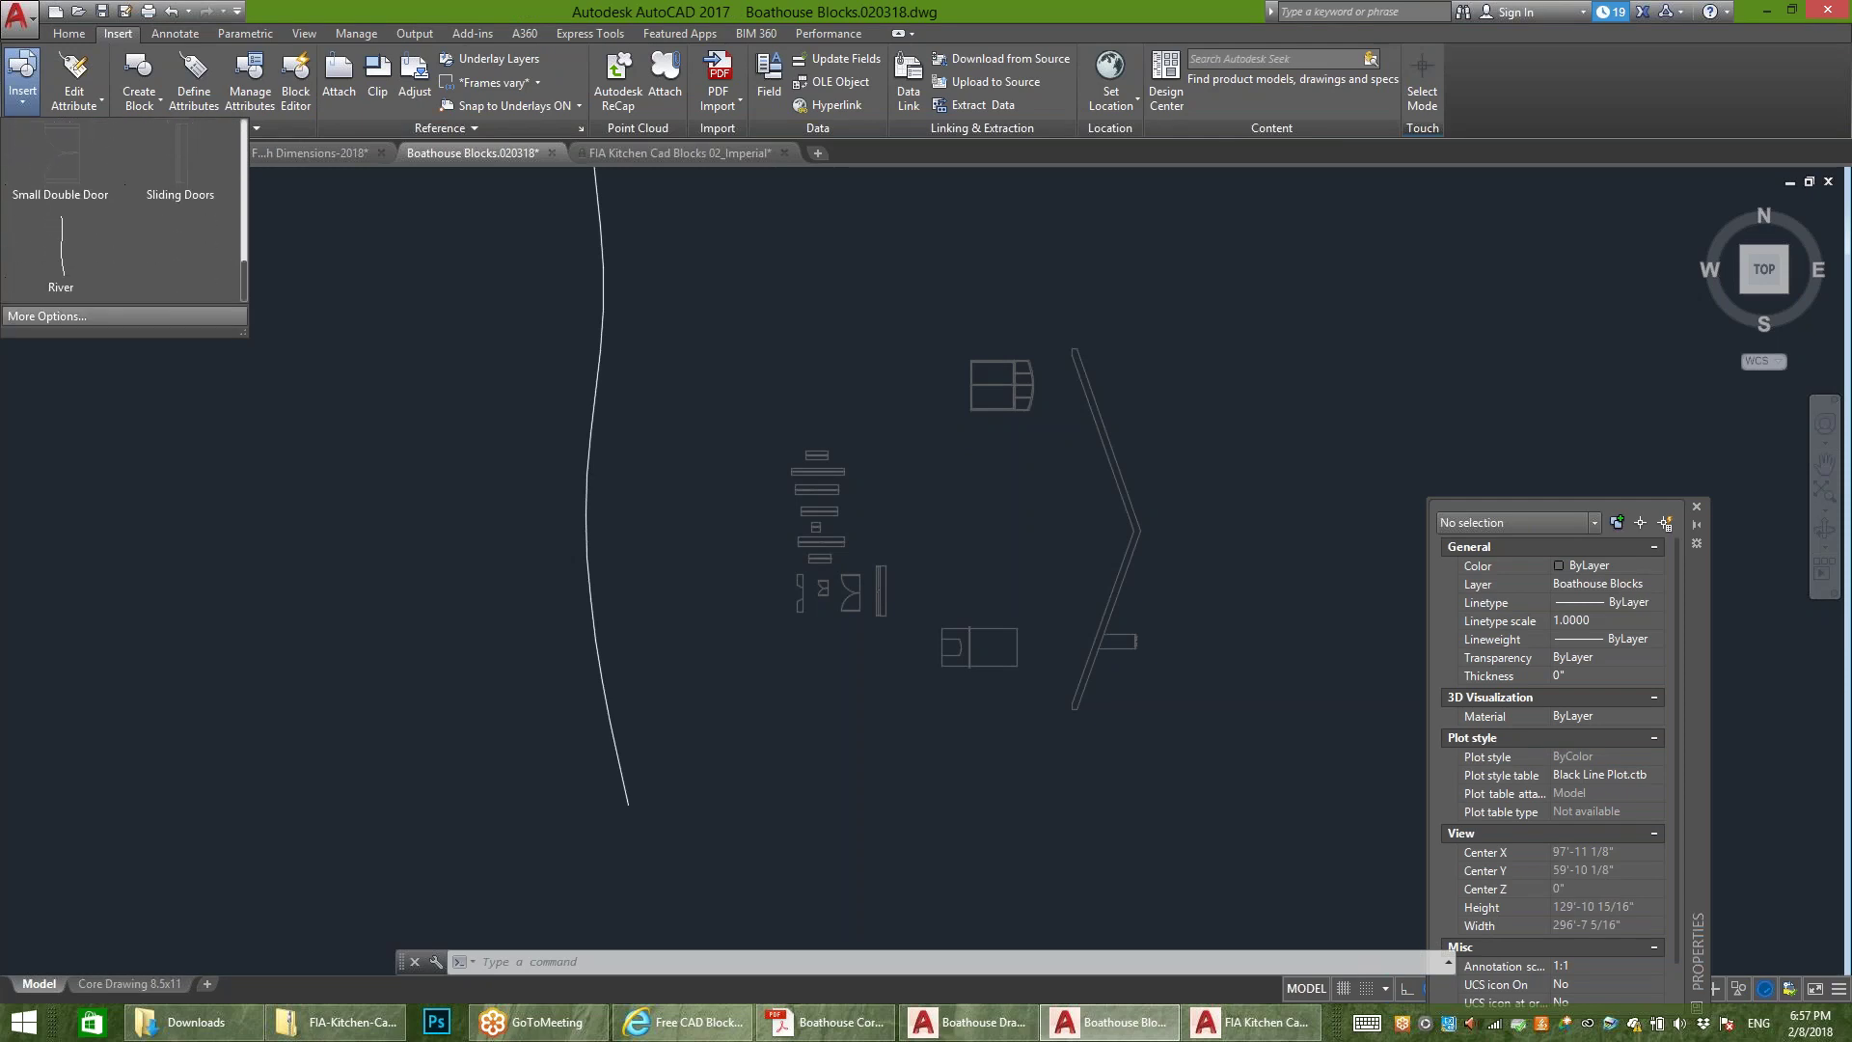
# Step: Examine how an external drawing file can be chosen for block insertion, and close the dialogs without inserting anything
pyautogui.click(46, 315)
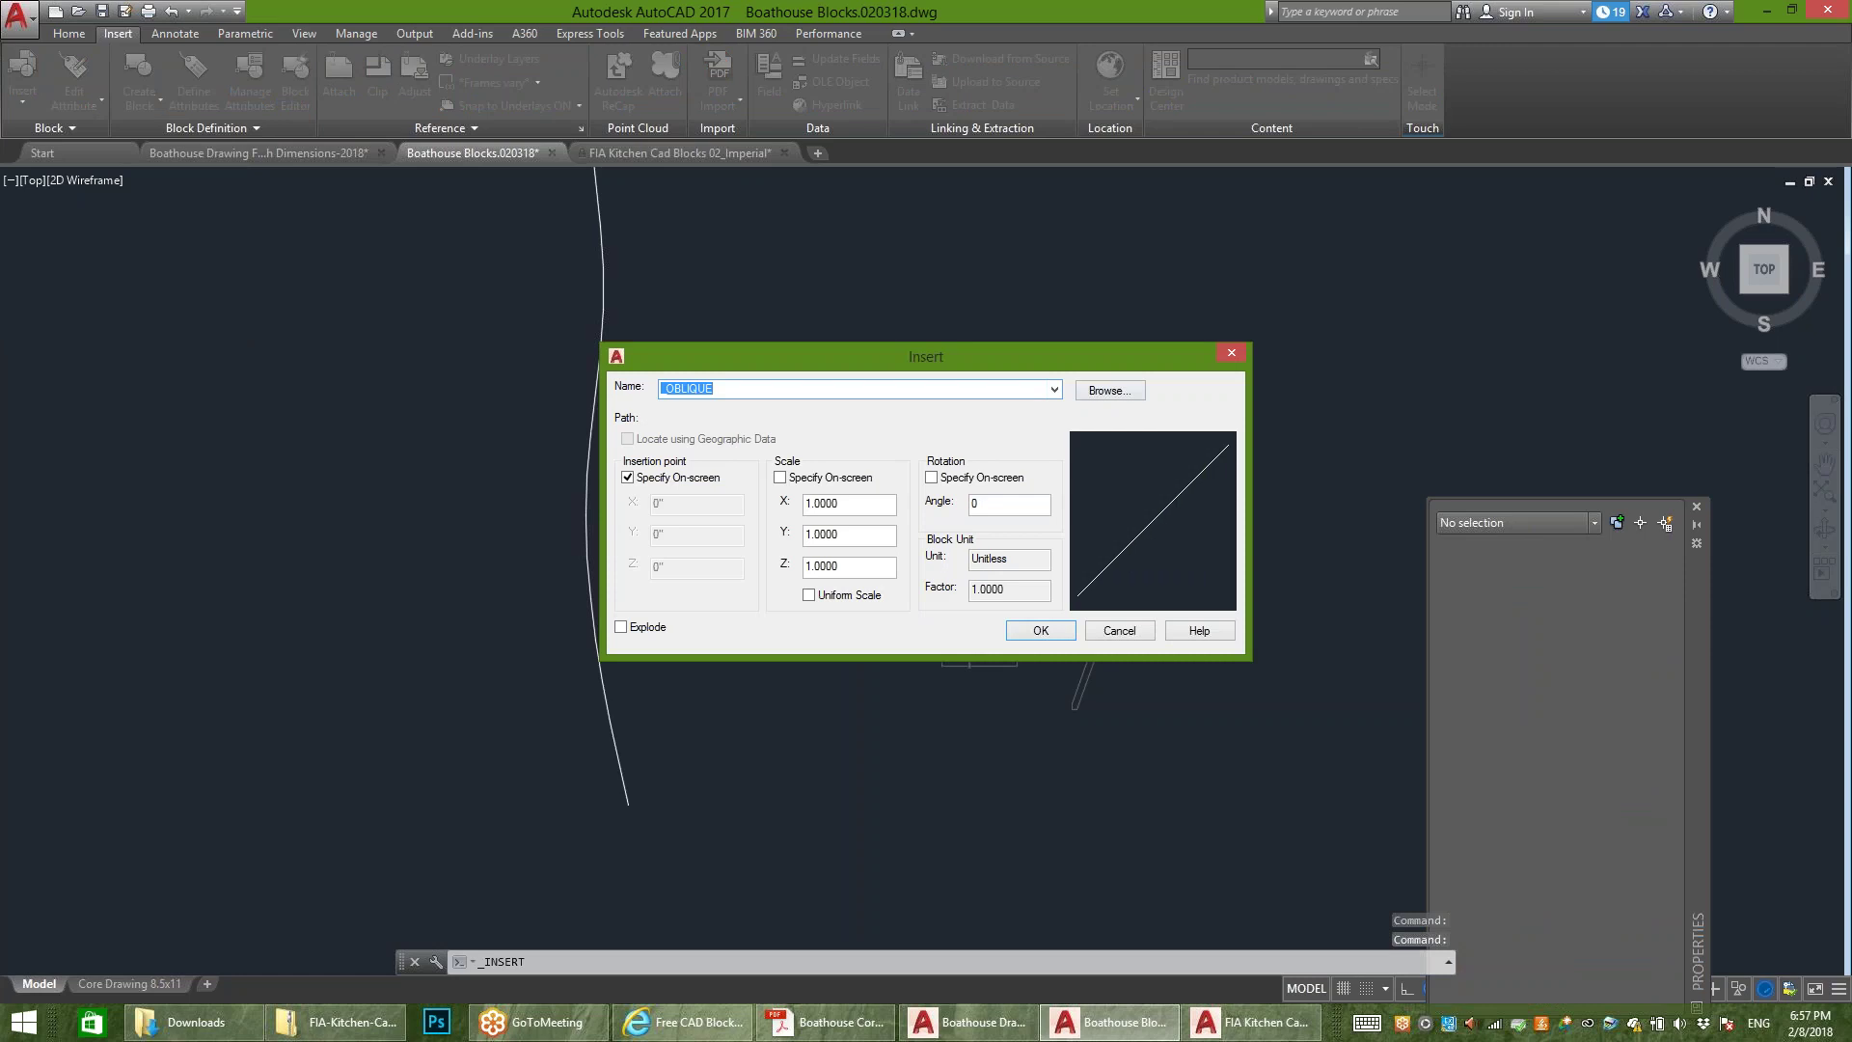
pyautogui.click(1110, 389)
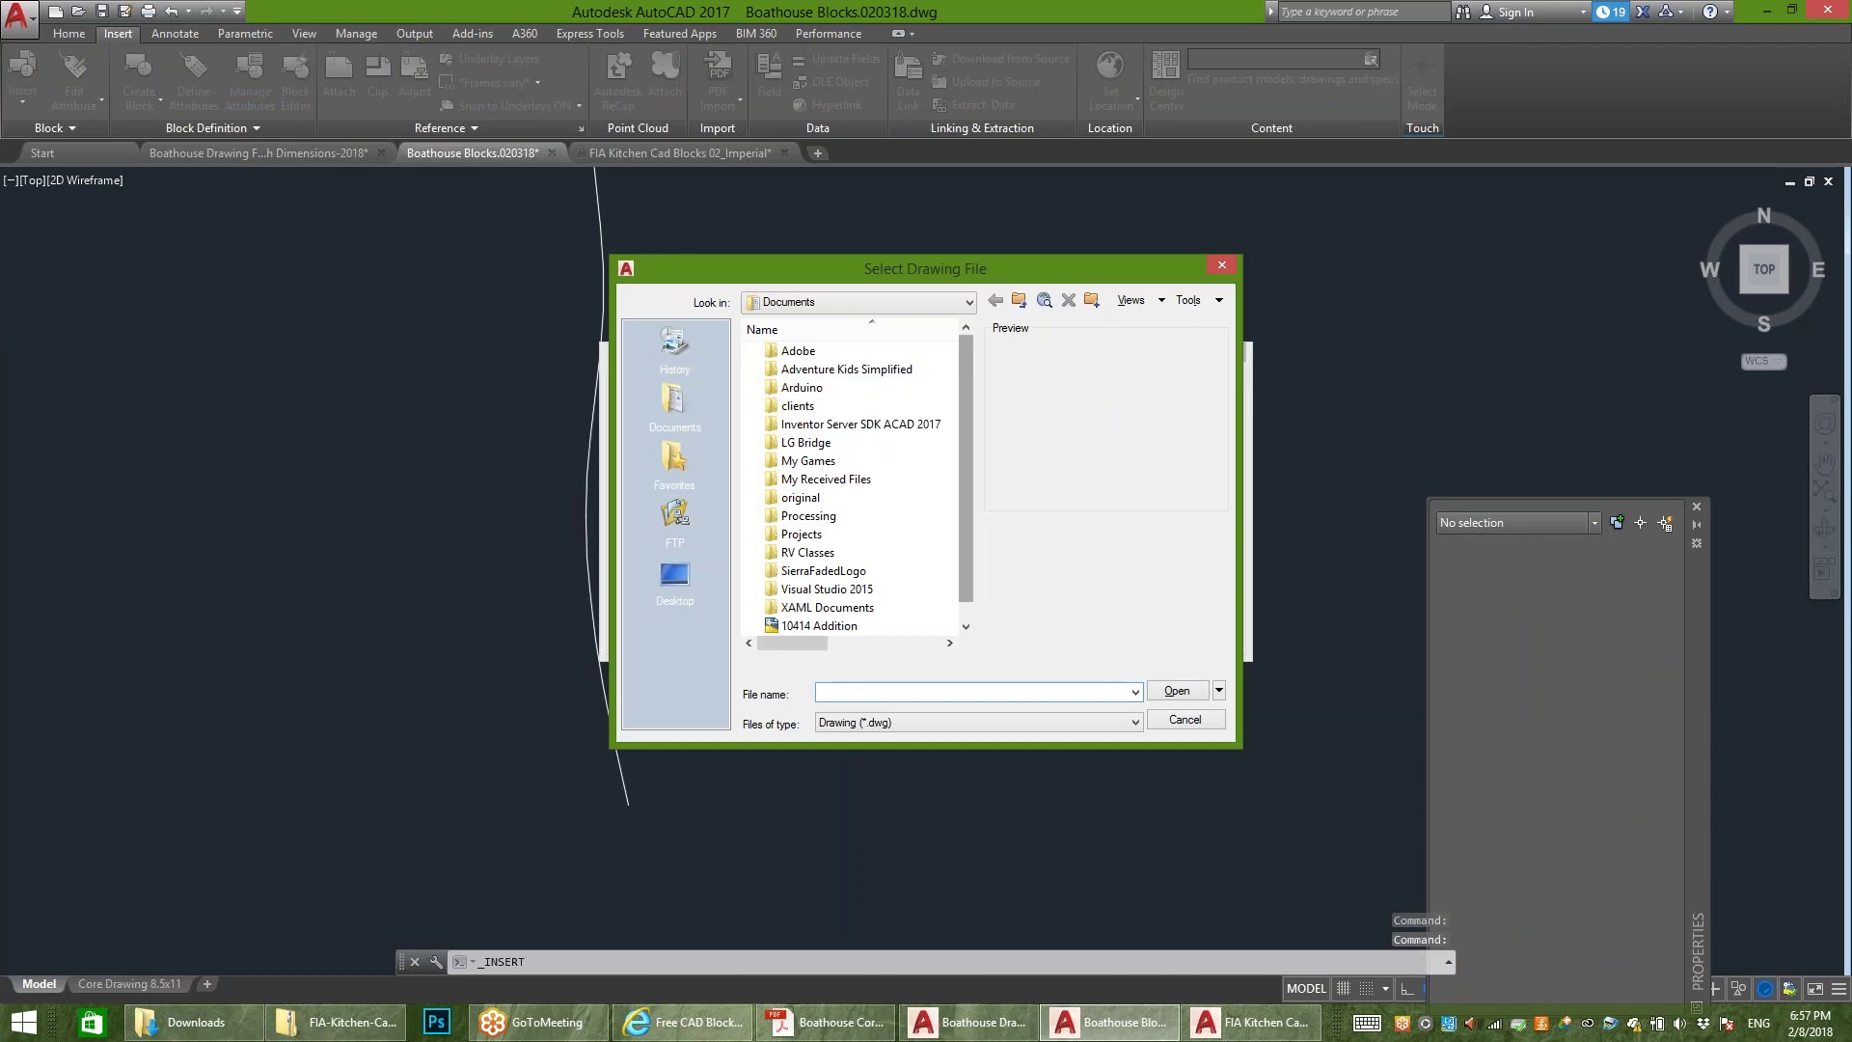
pyautogui.scroll(-1, 849, 483)
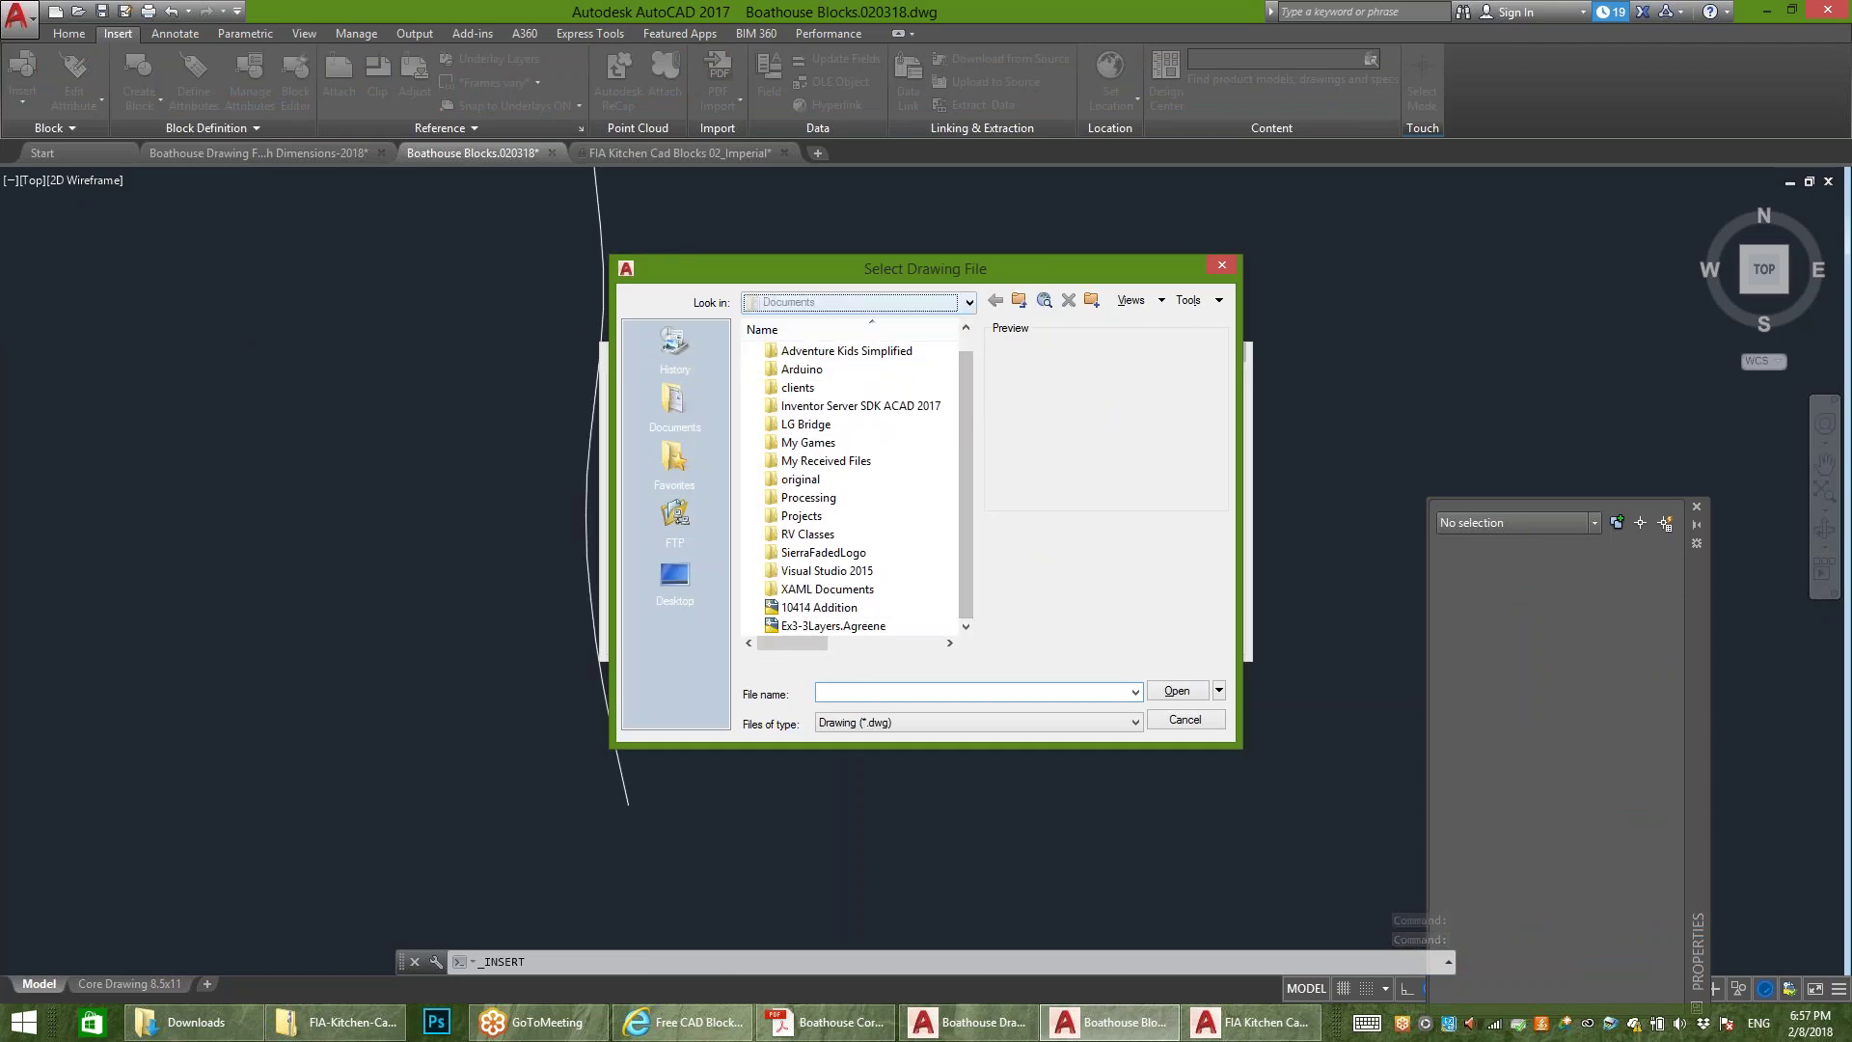
pyautogui.click(968, 302)
pyautogui.press('Escape')
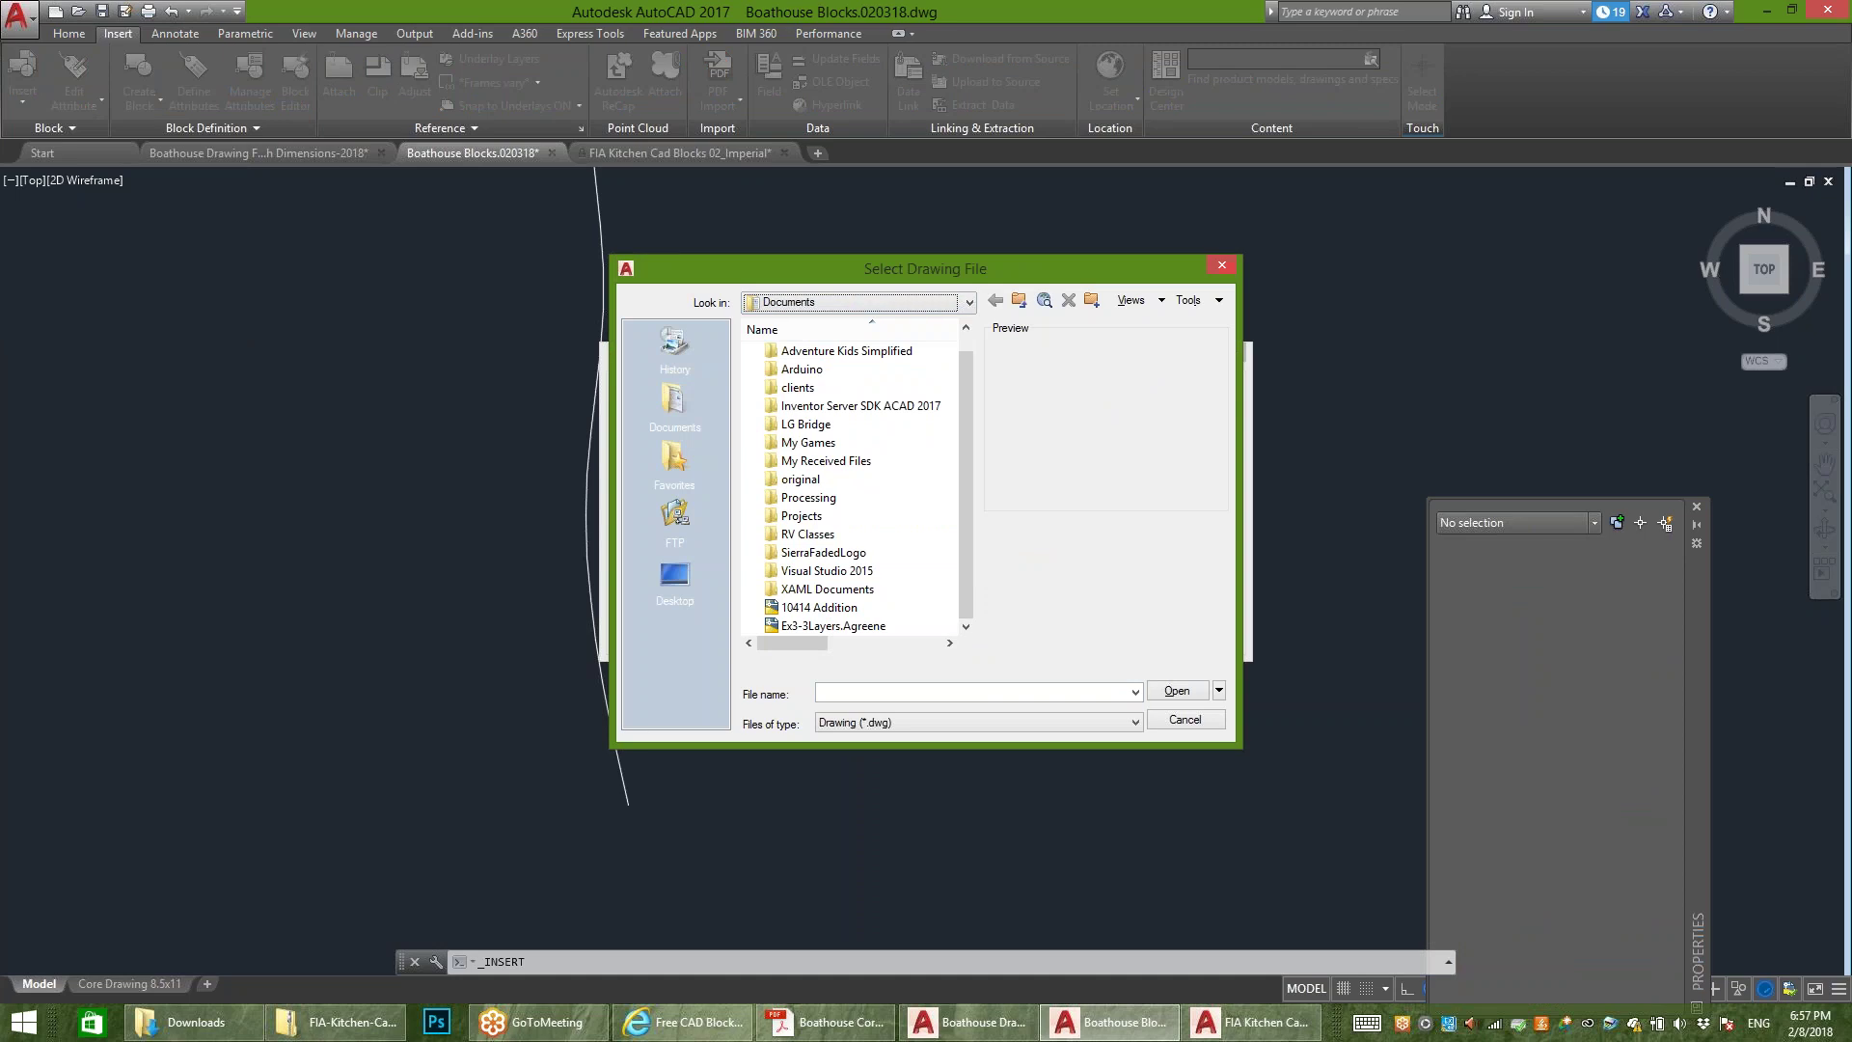
pyautogui.press('Escape')
pyautogui.click(1231, 352)
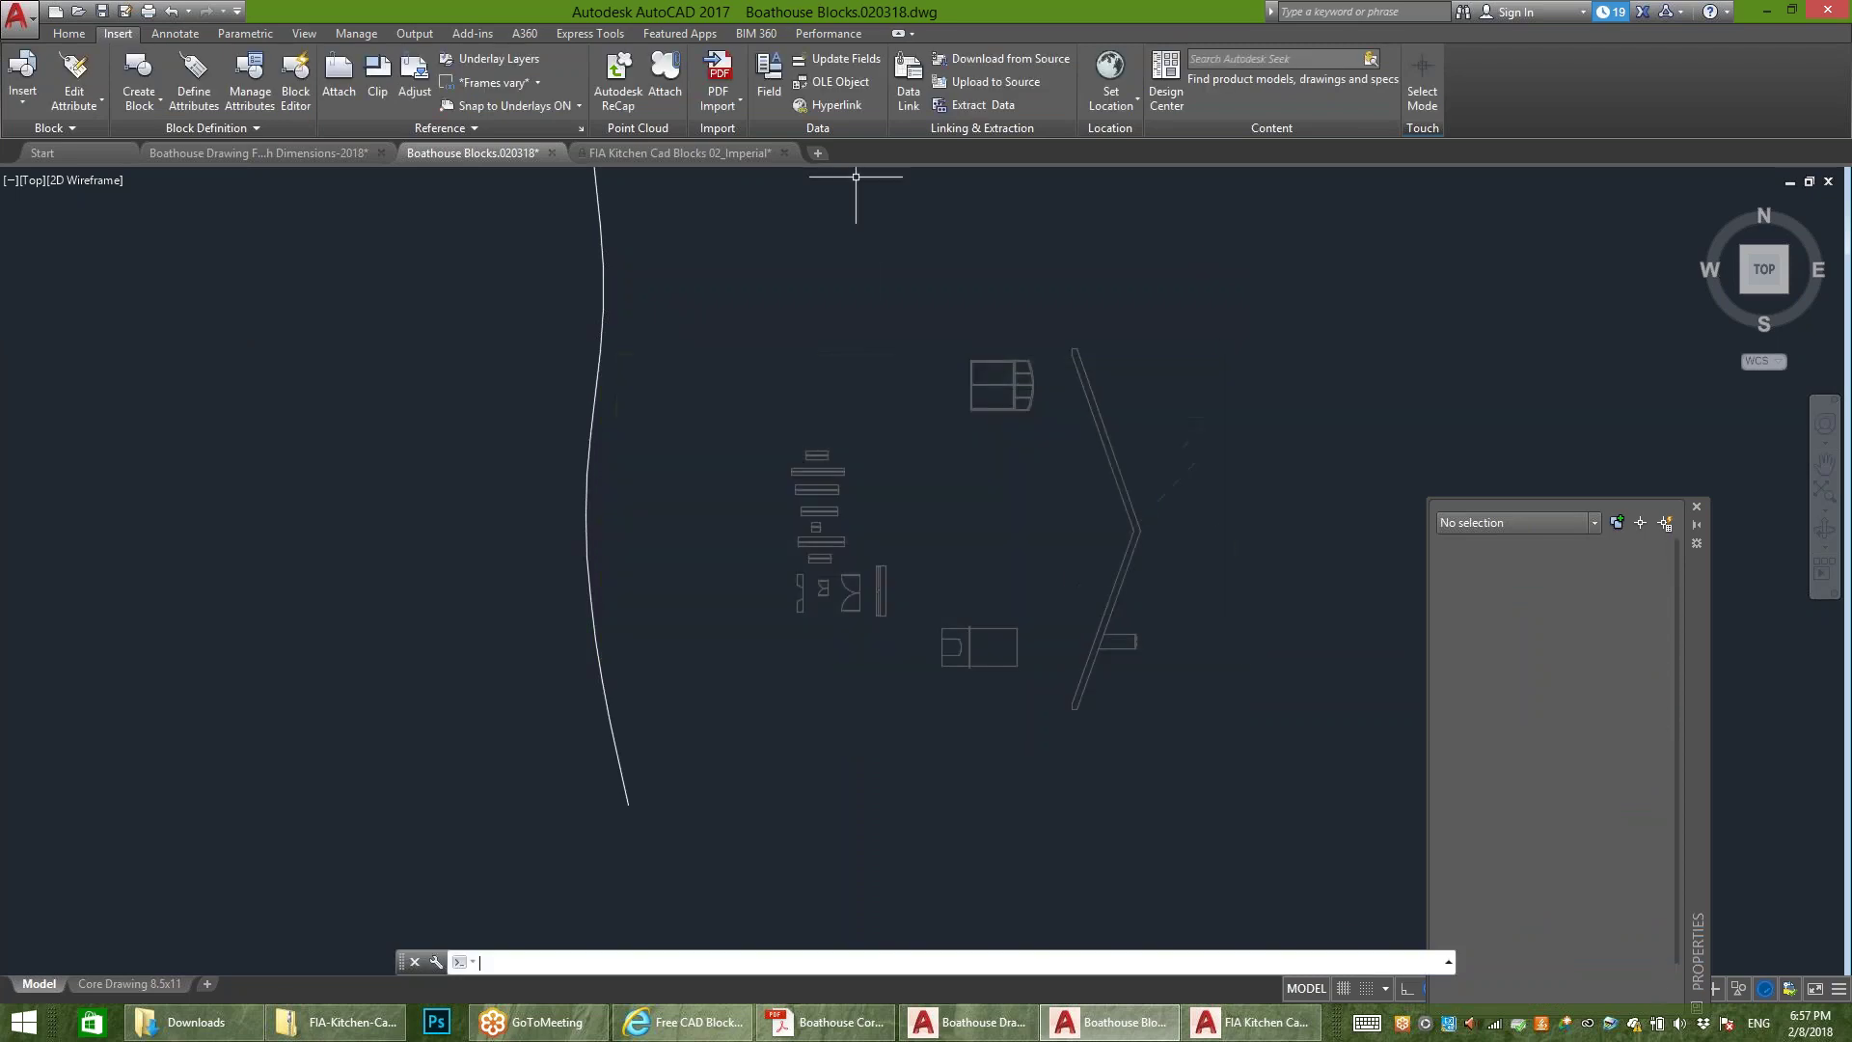
# Step: Return to the Boathouse Drawing File With Dimensions-2018 drawing and select the take2 sink block to inspect its properties
pyautogui.click(258, 153)
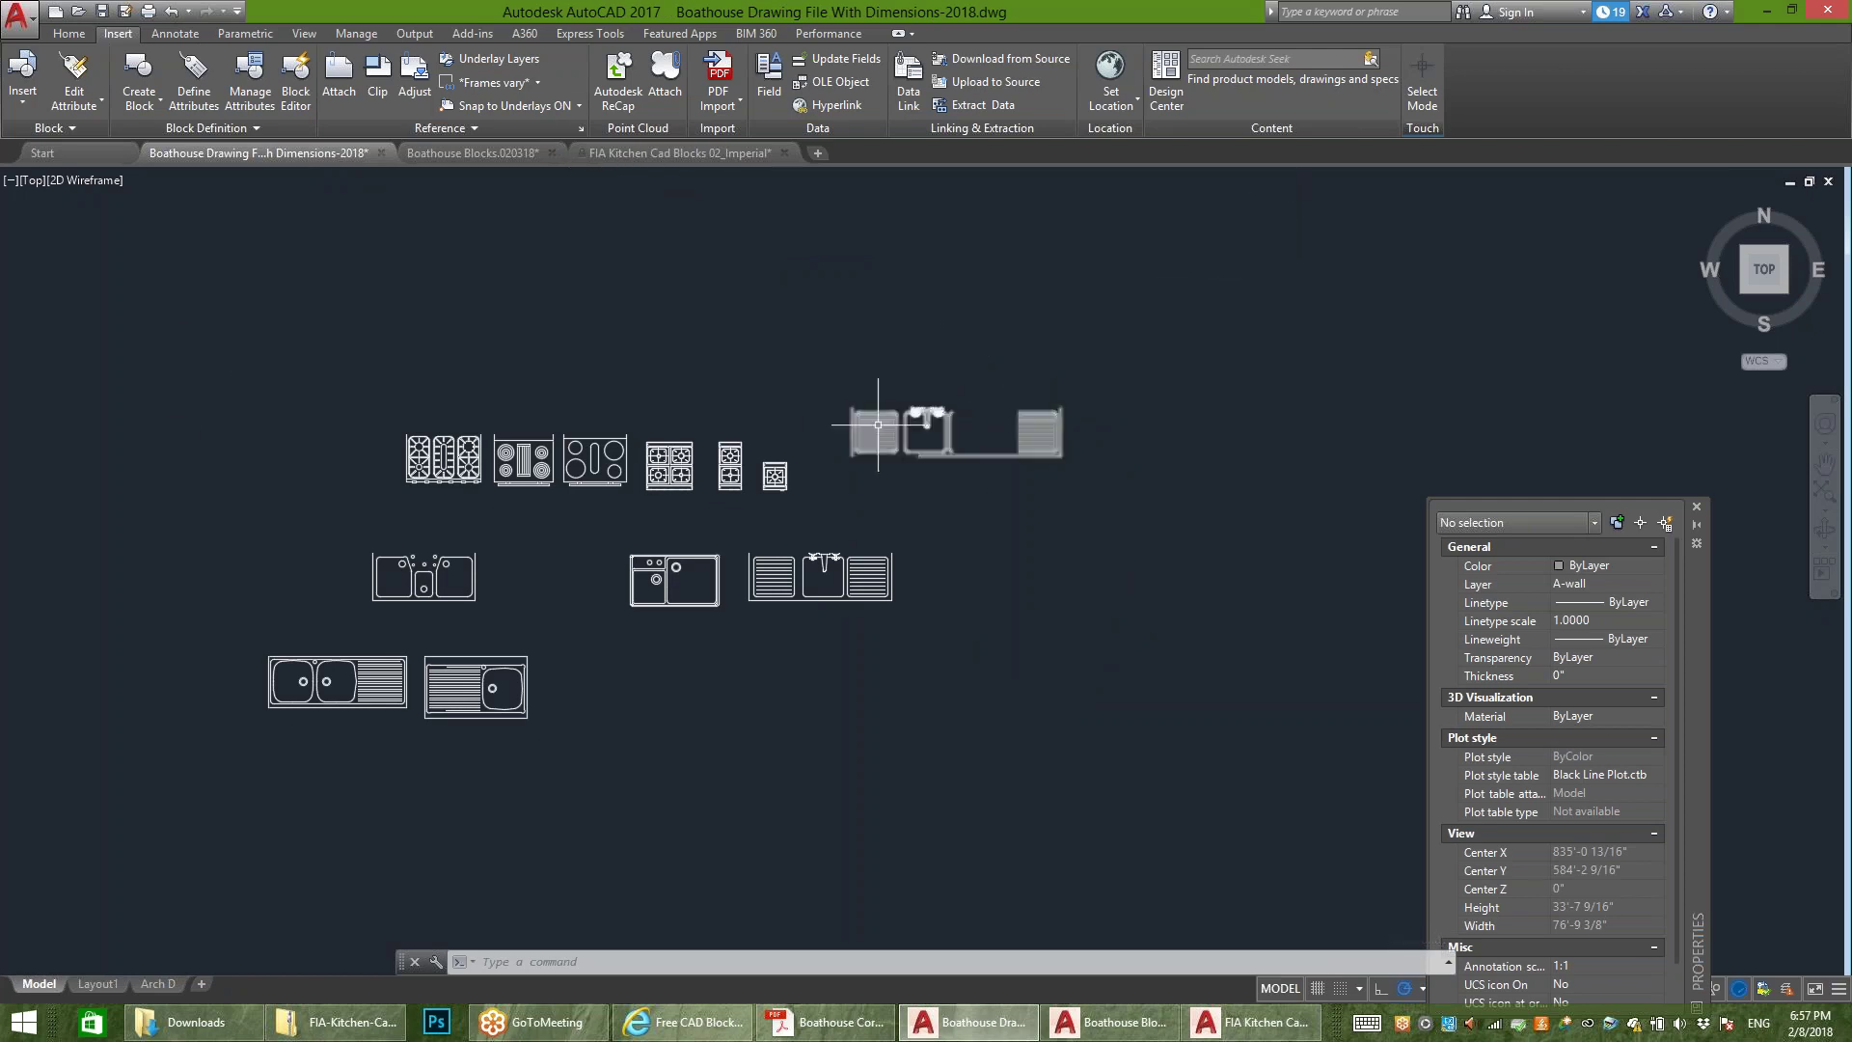
pyautogui.scroll(-15, 888, 426)
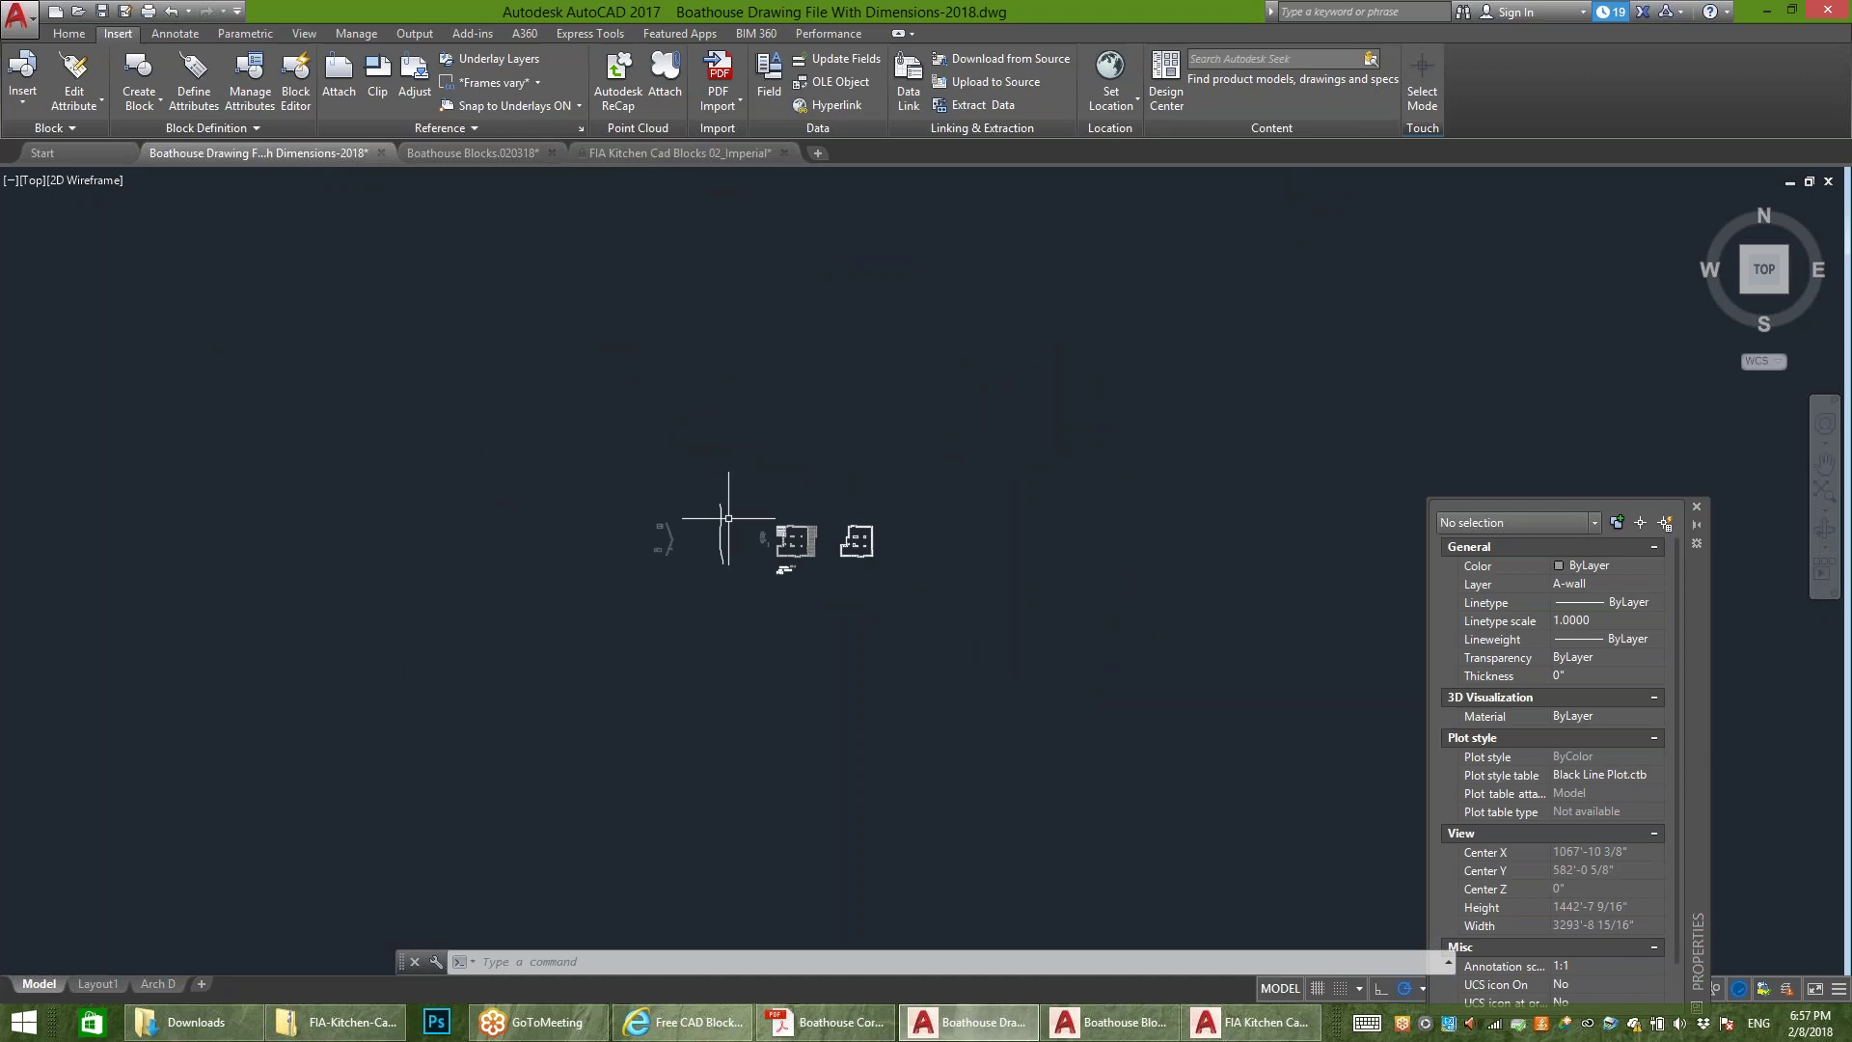
pyautogui.scroll(6, 762, 593)
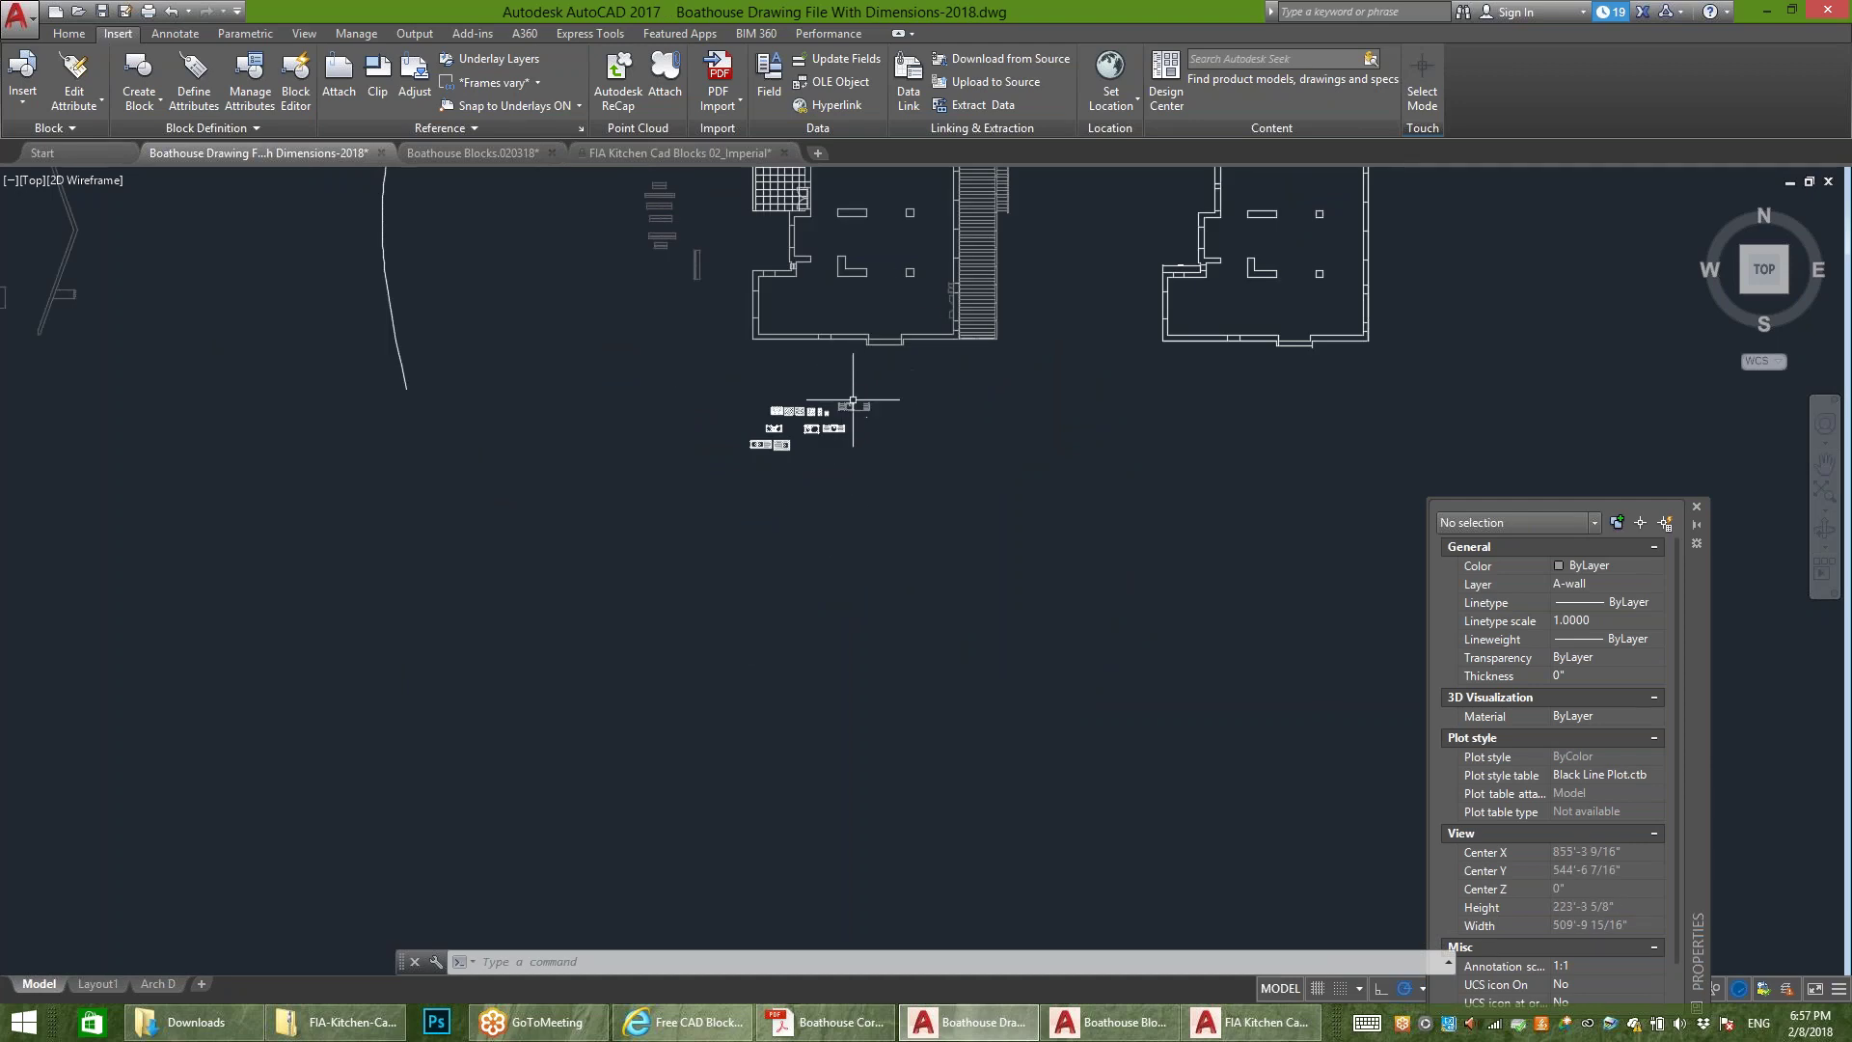
pyautogui.scroll(2, 854, 403)
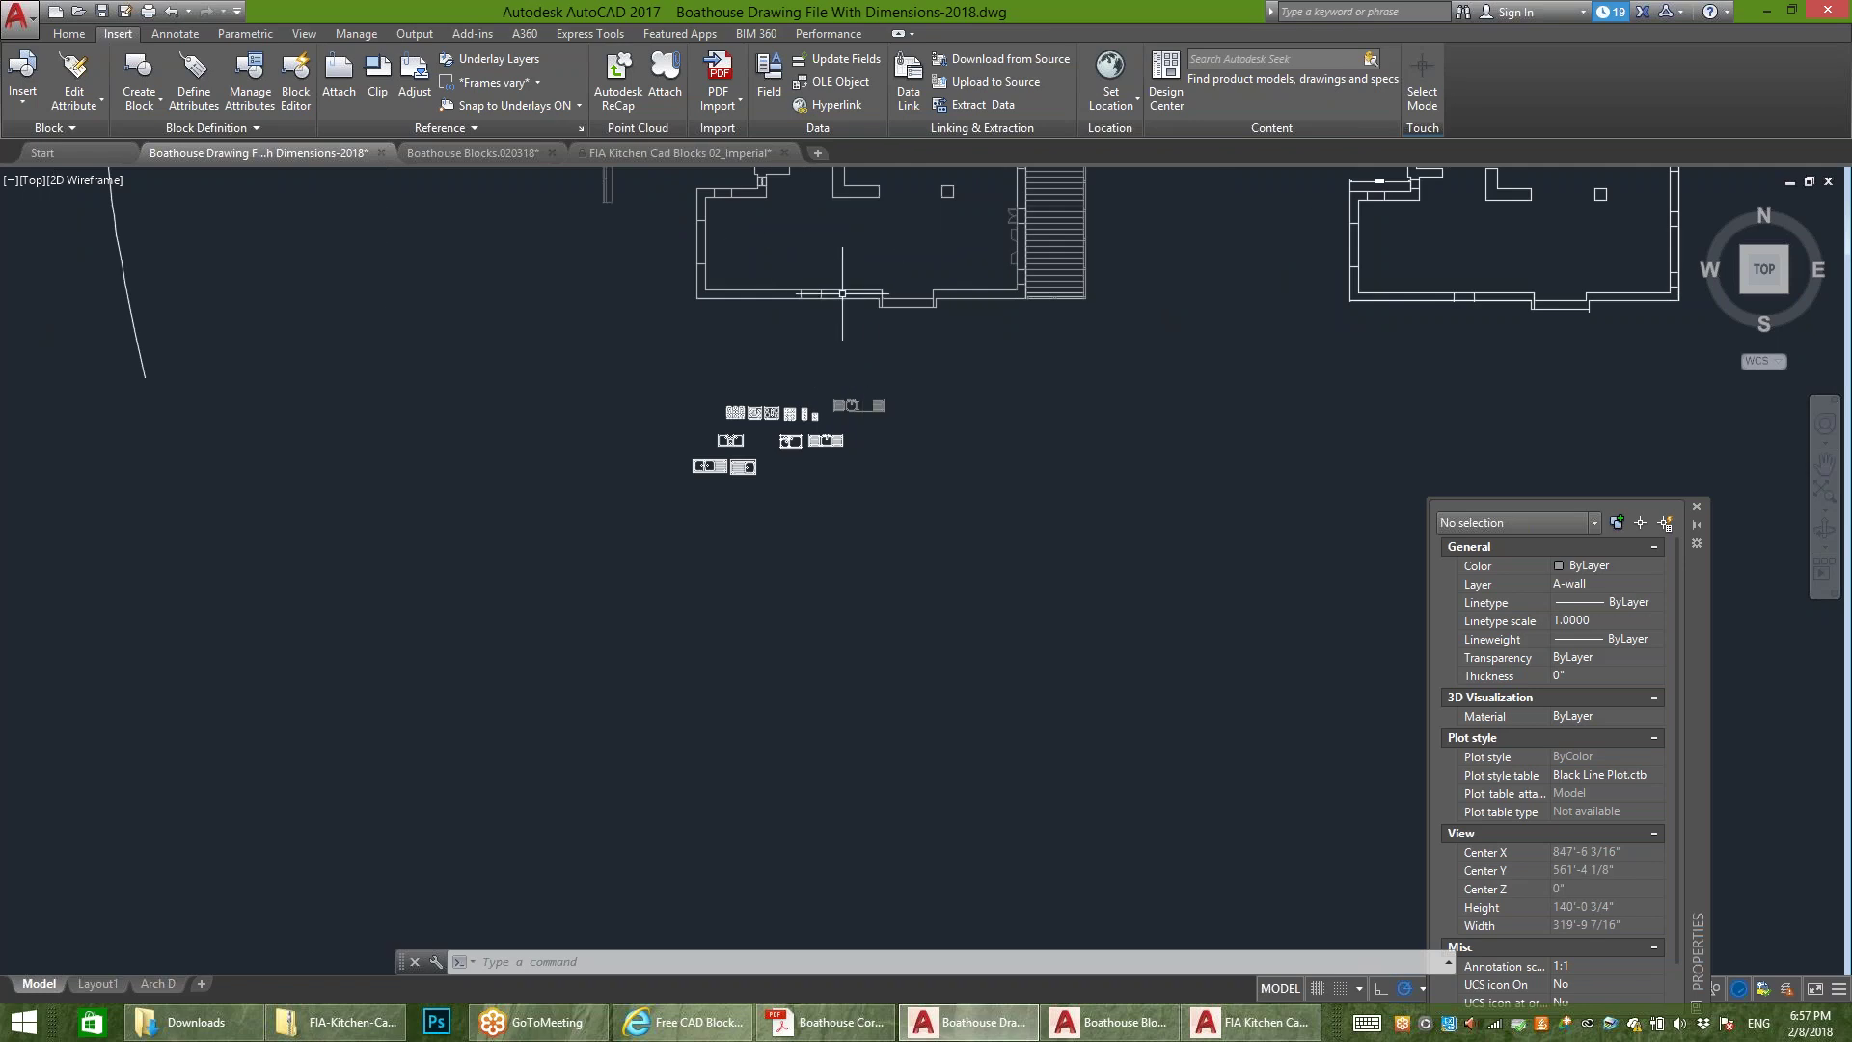
pyautogui.scroll(2, 959, 302)
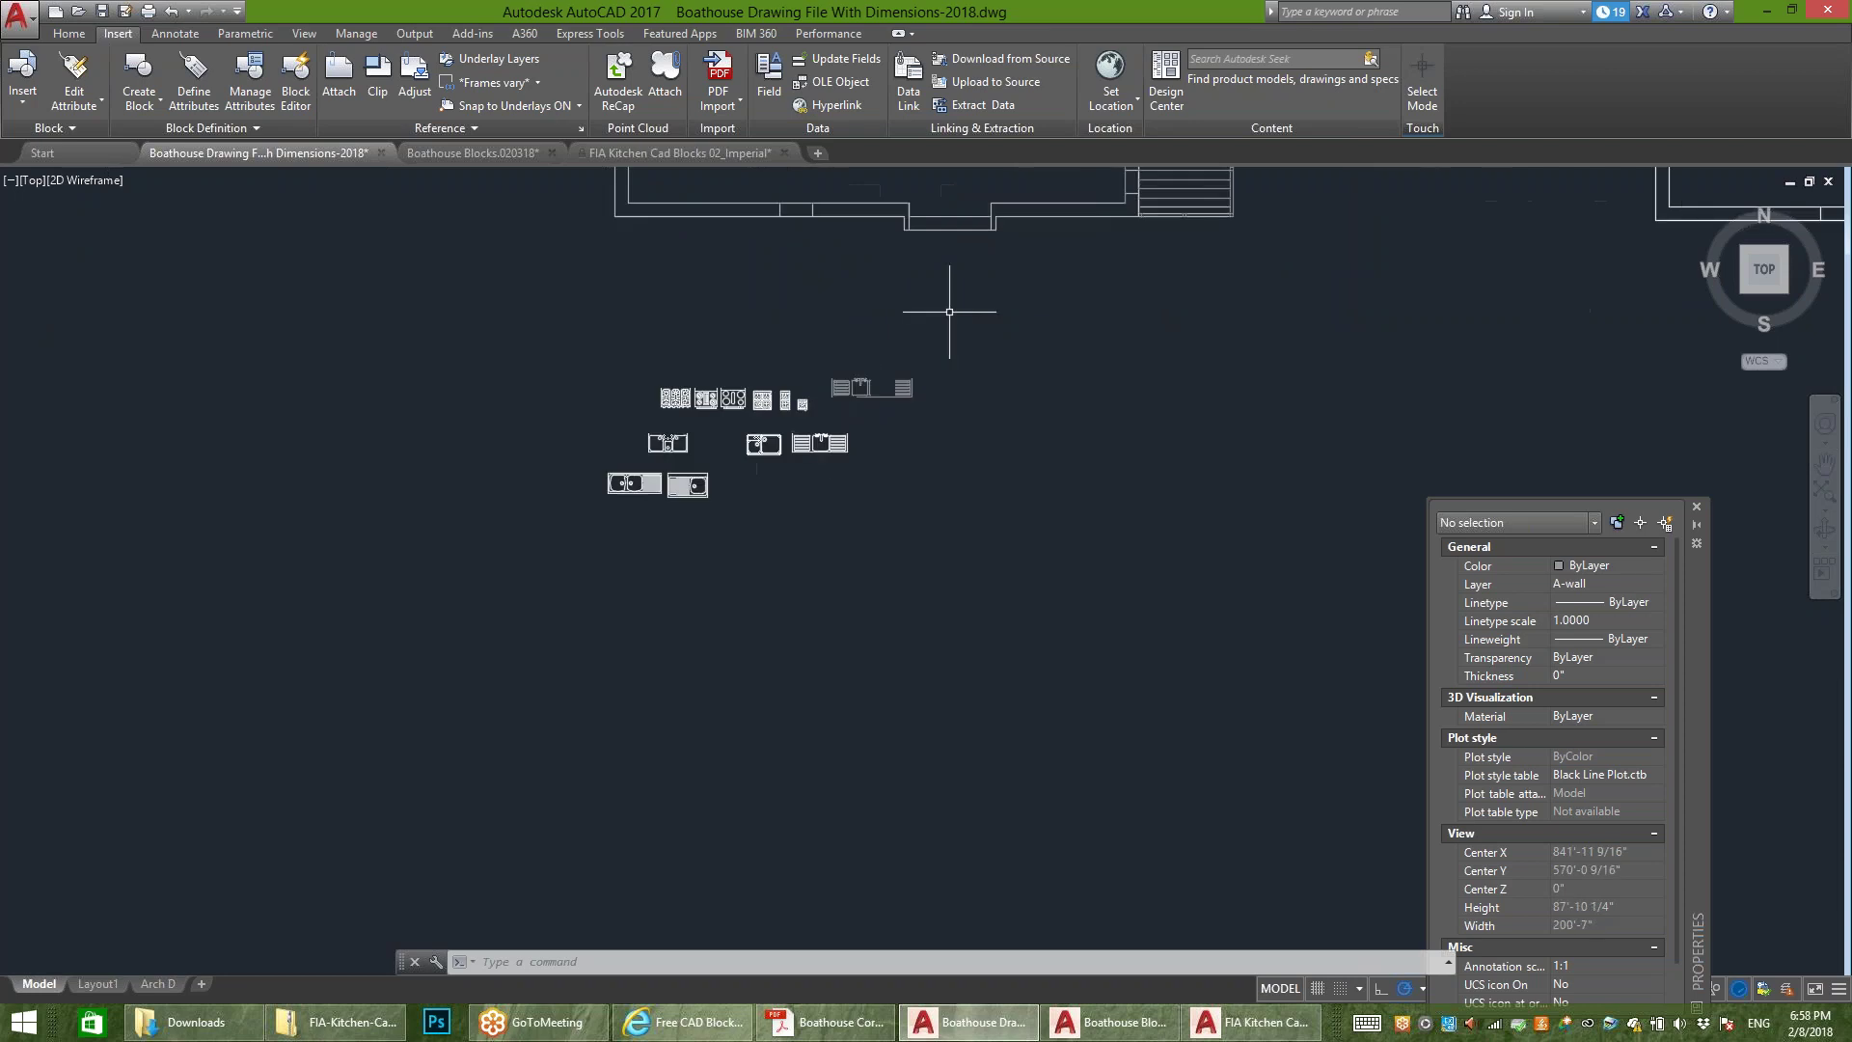
pyautogui.scroll(4, 1051, 343)
pyautogui.click(1191, 338)
pyautogui.click(848, 461)
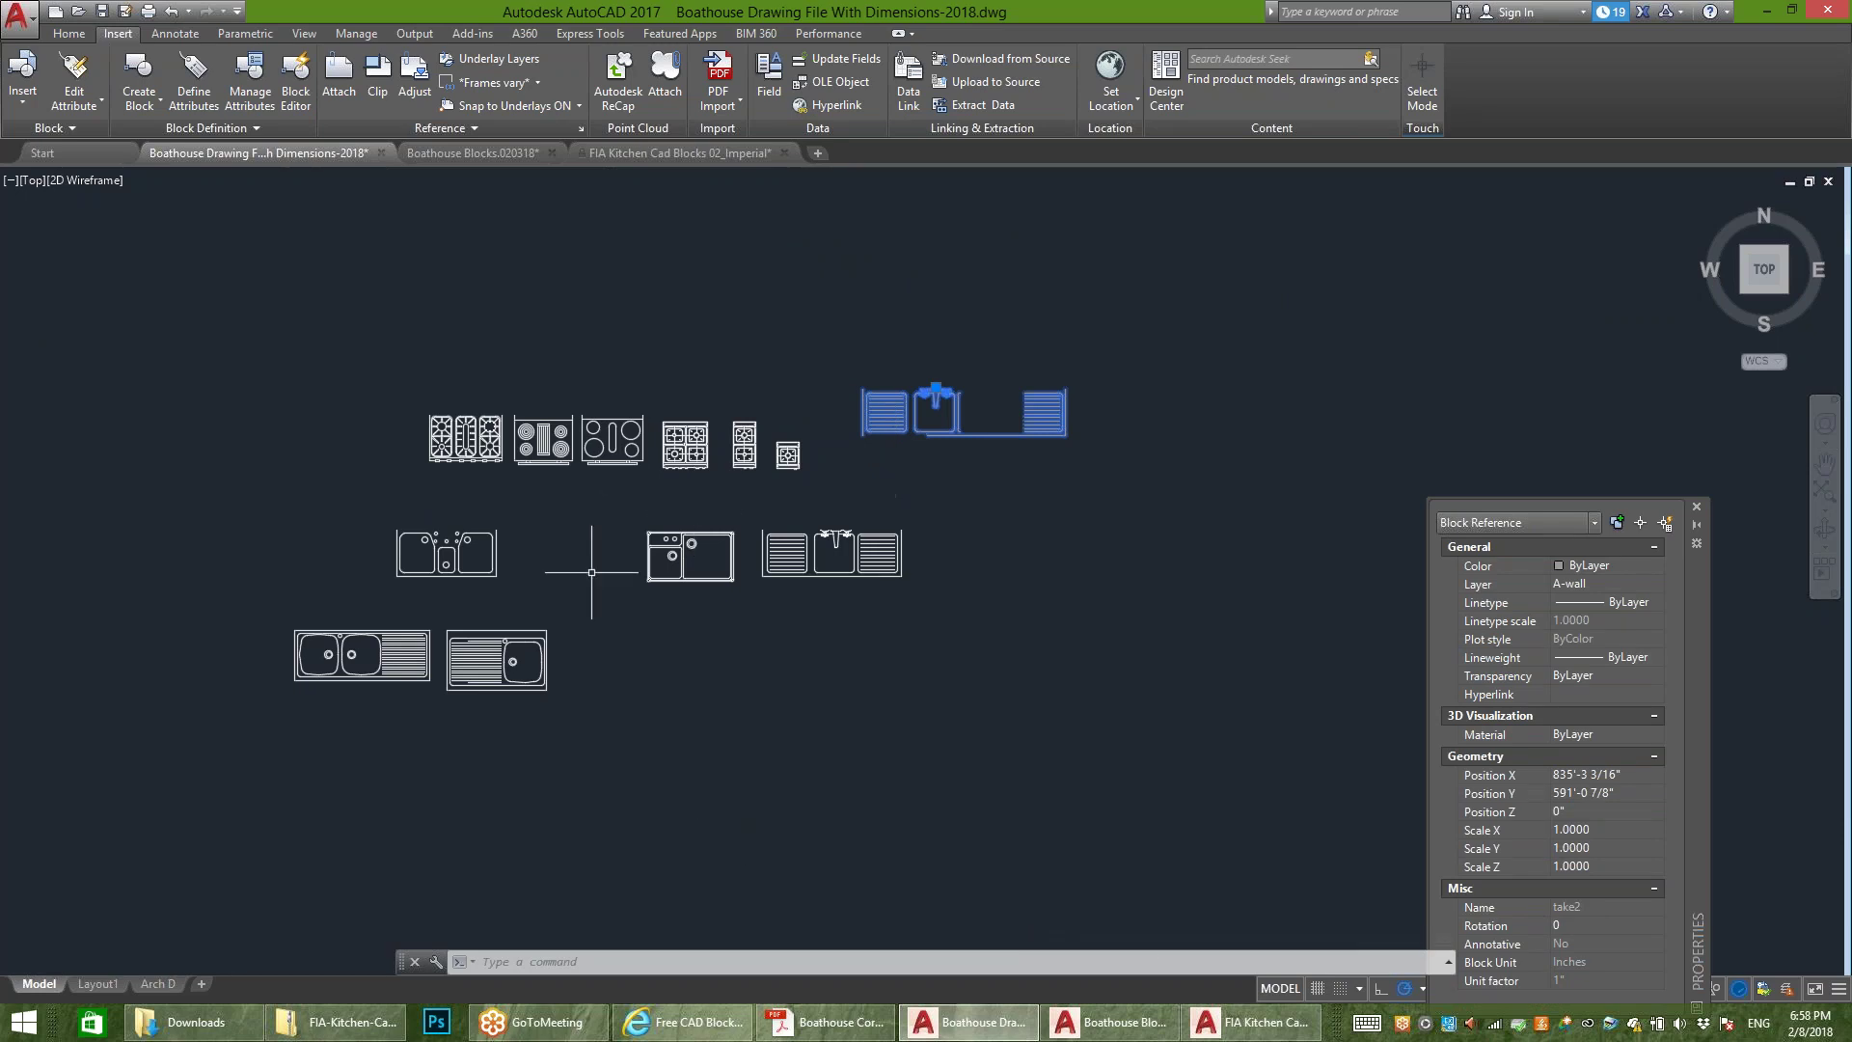
# Step: Go from the FIA Kitchen Cad Blocks 02 drawing to the First In Architecture website and browse its CAD Blocks – Furniture category
pyautogui.click(676, 153)
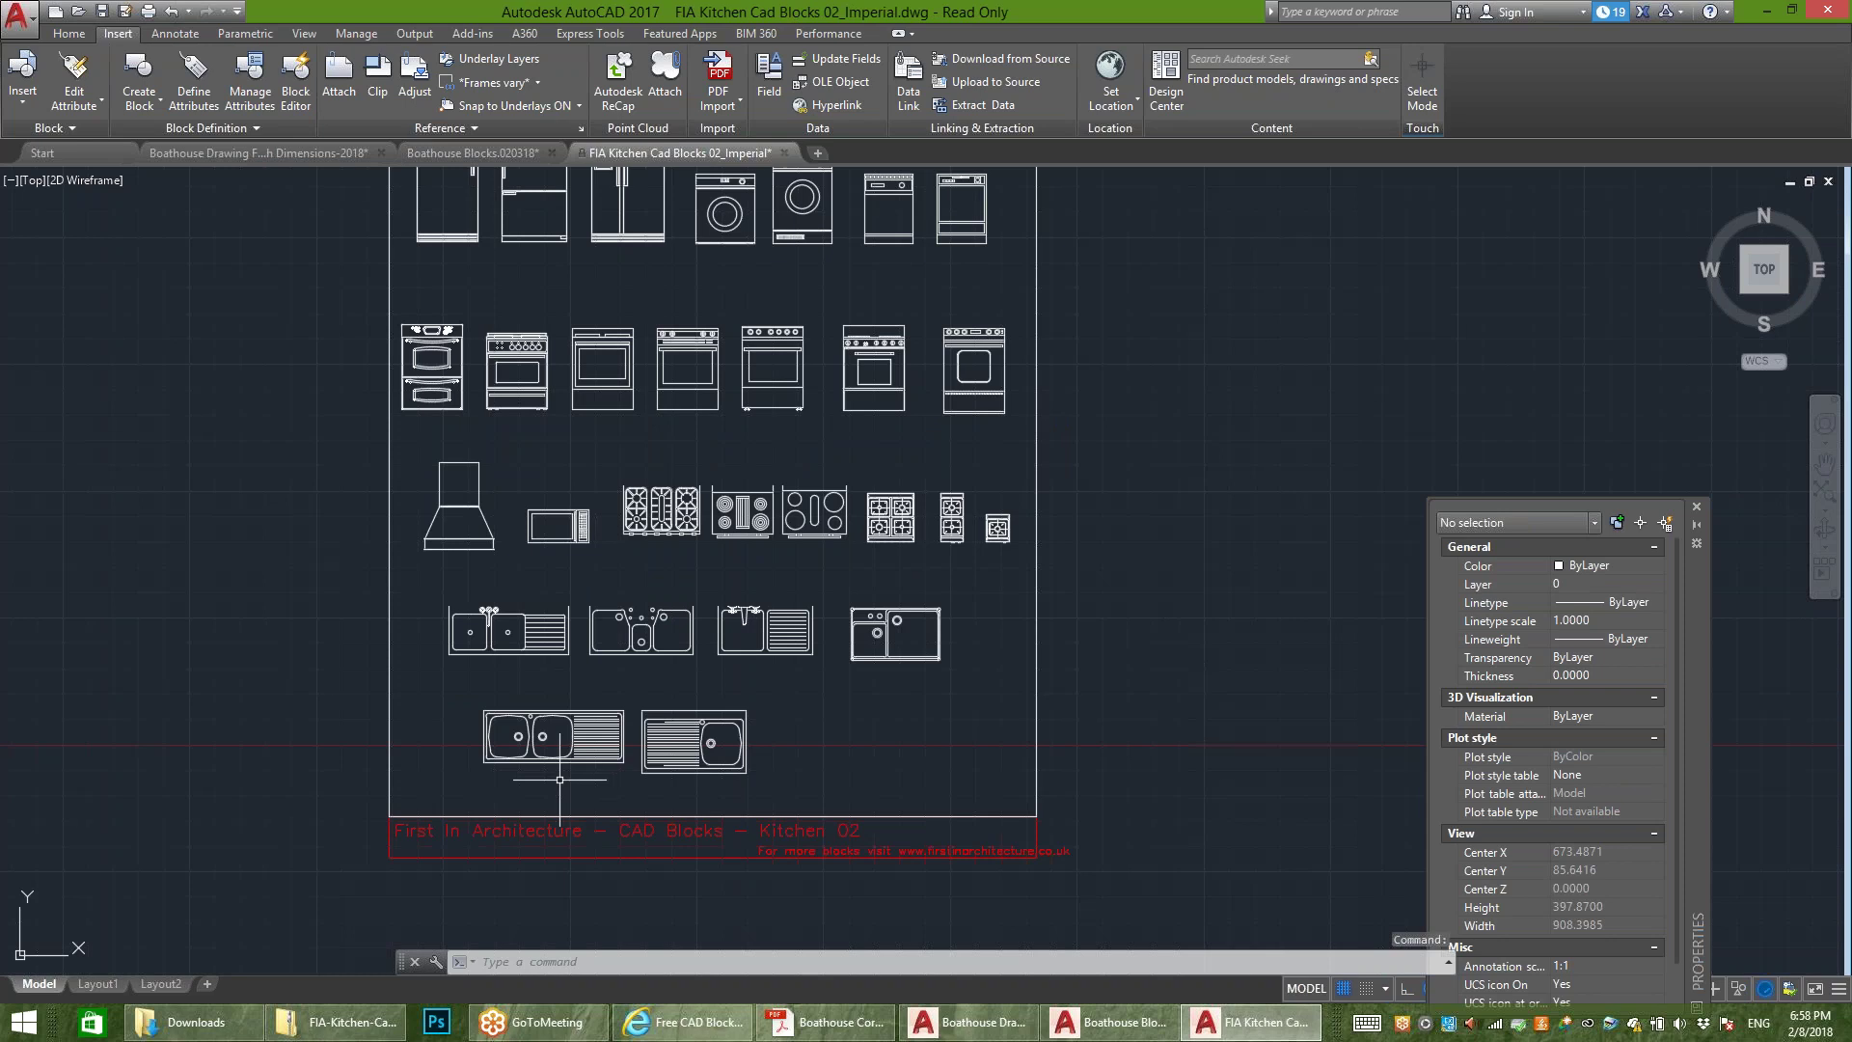
pyautogui.click(681, 1022)
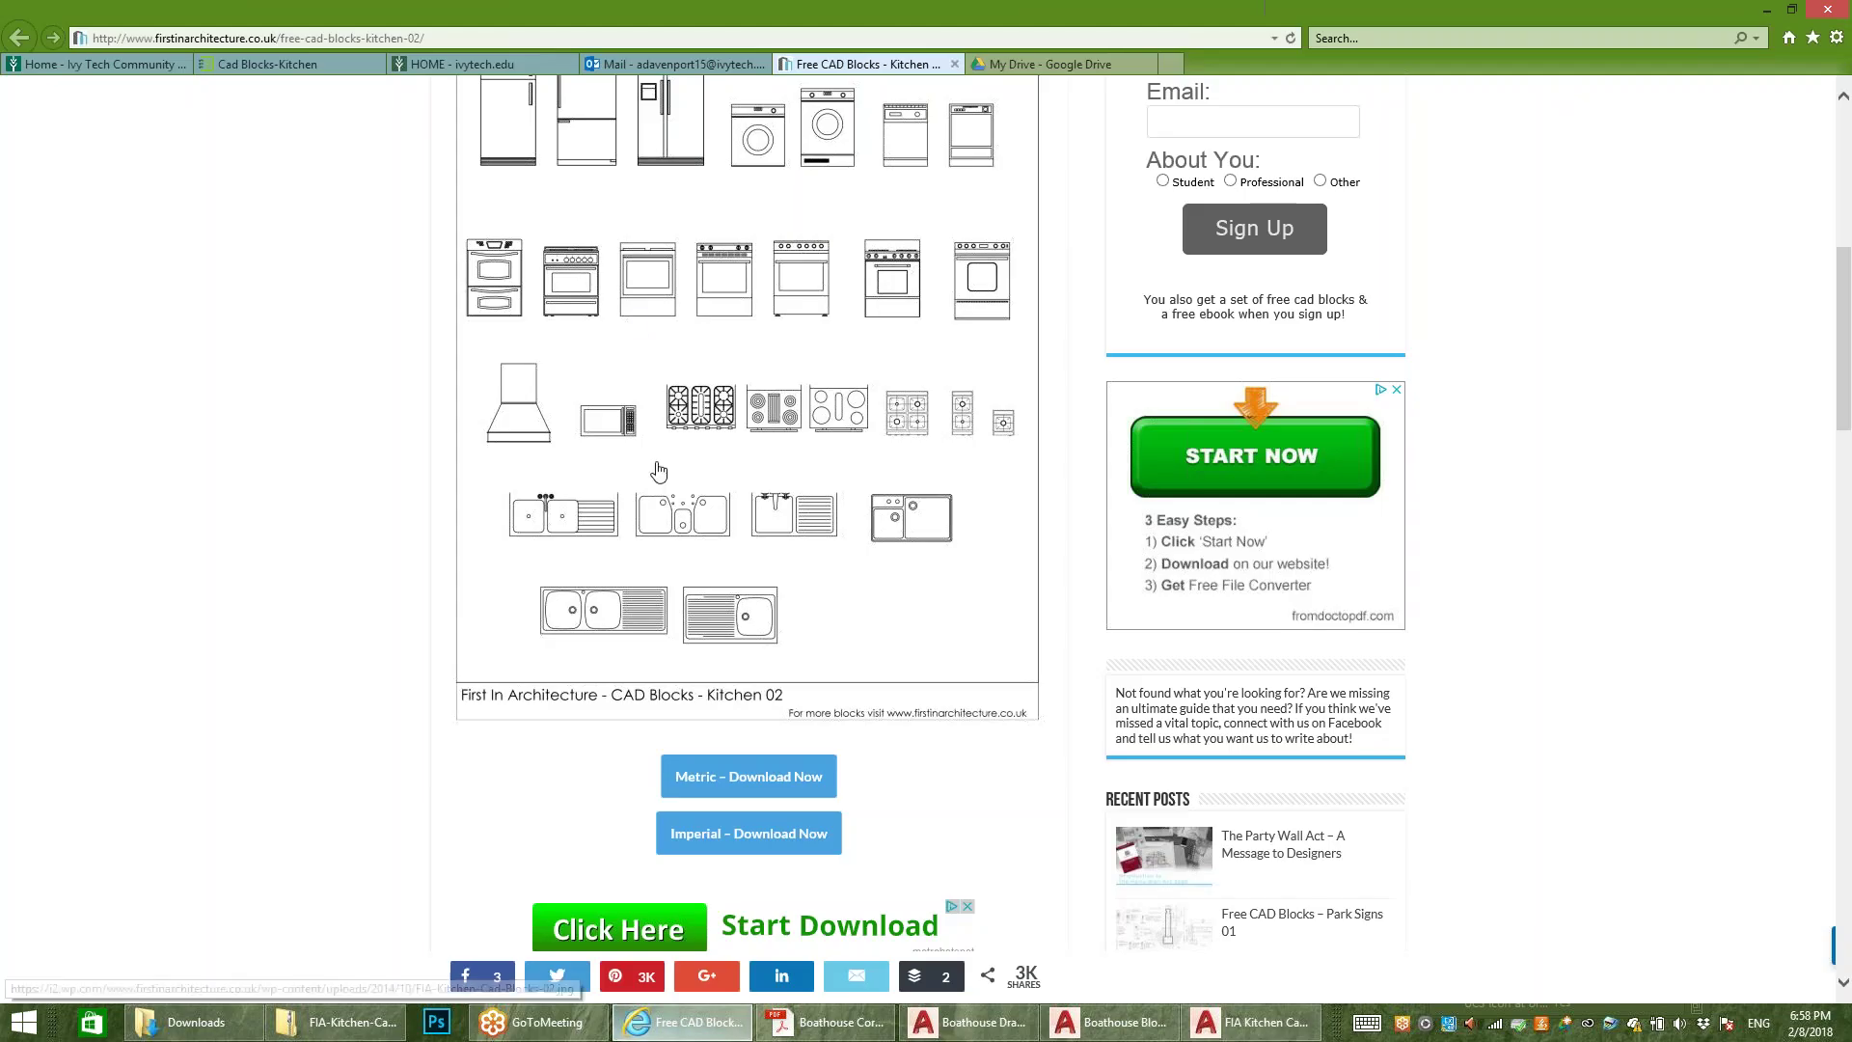
pyautogui.scroll(5, 633, 322)
pyautogui.moveTo(834, 259)
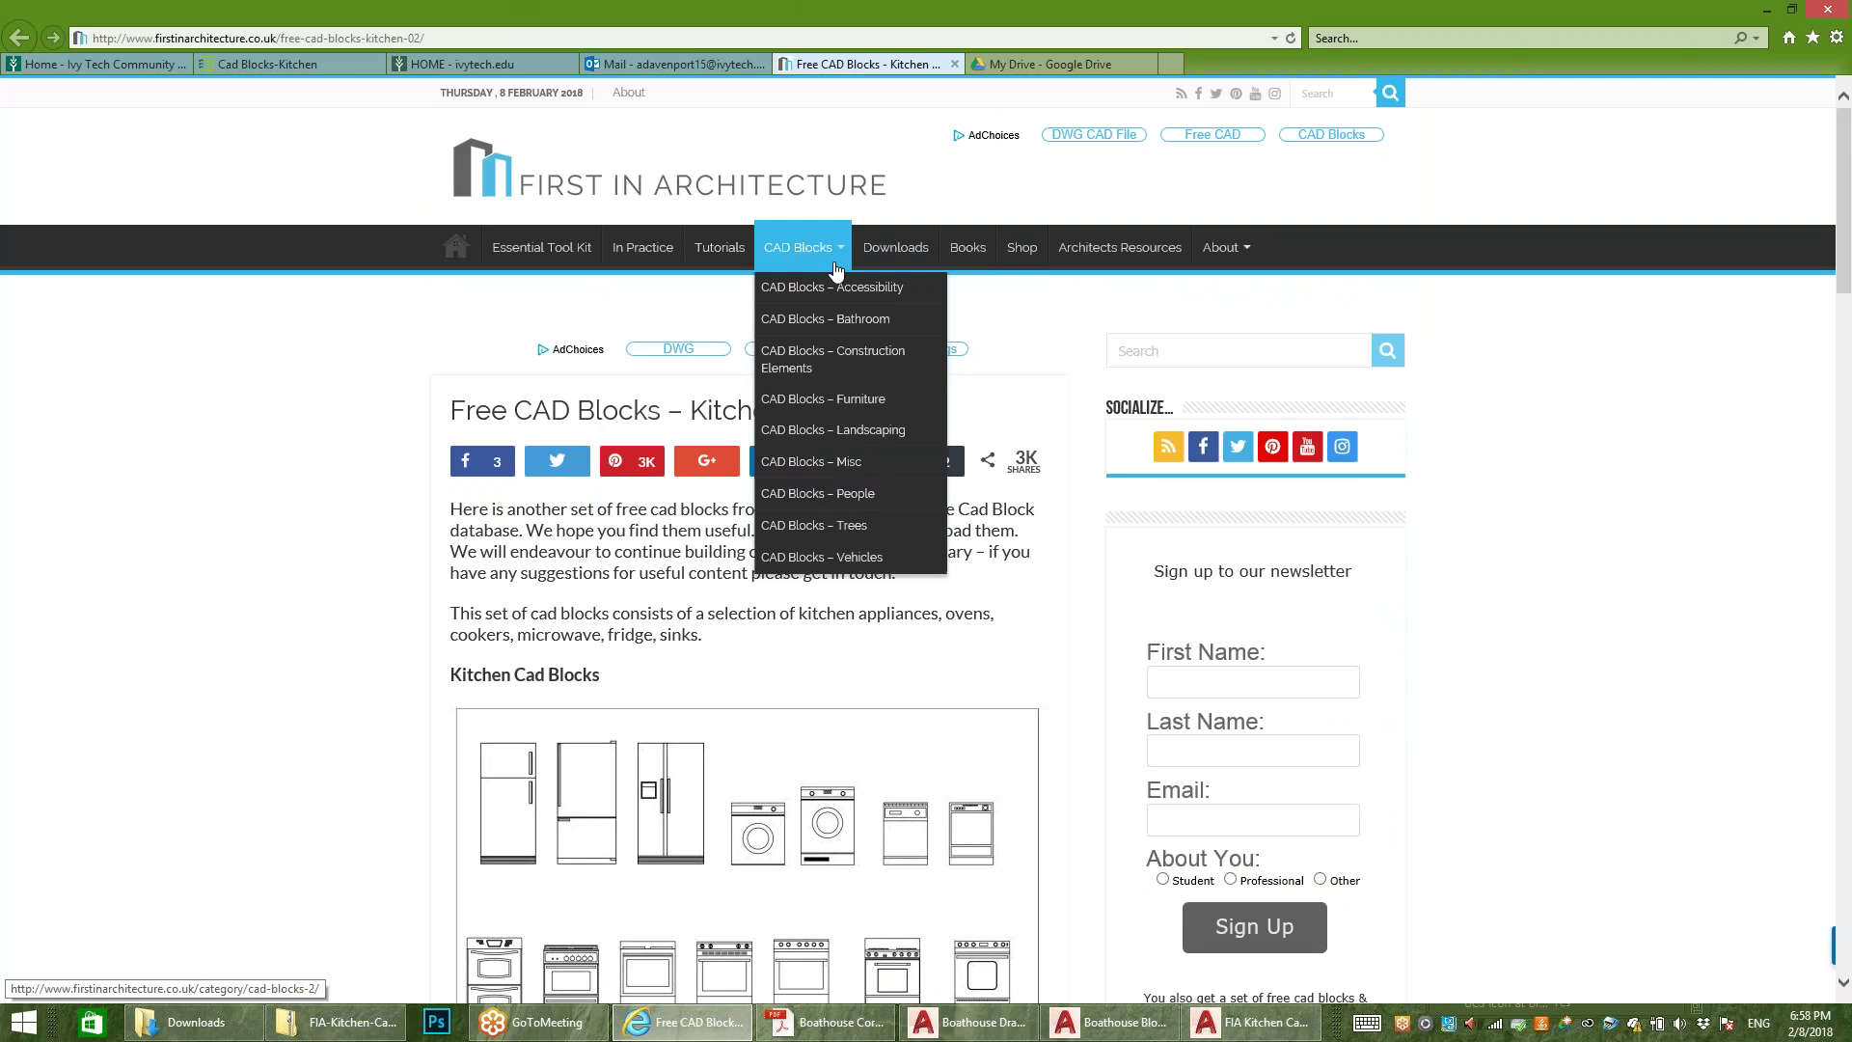
pyautogui.click(831, 410)
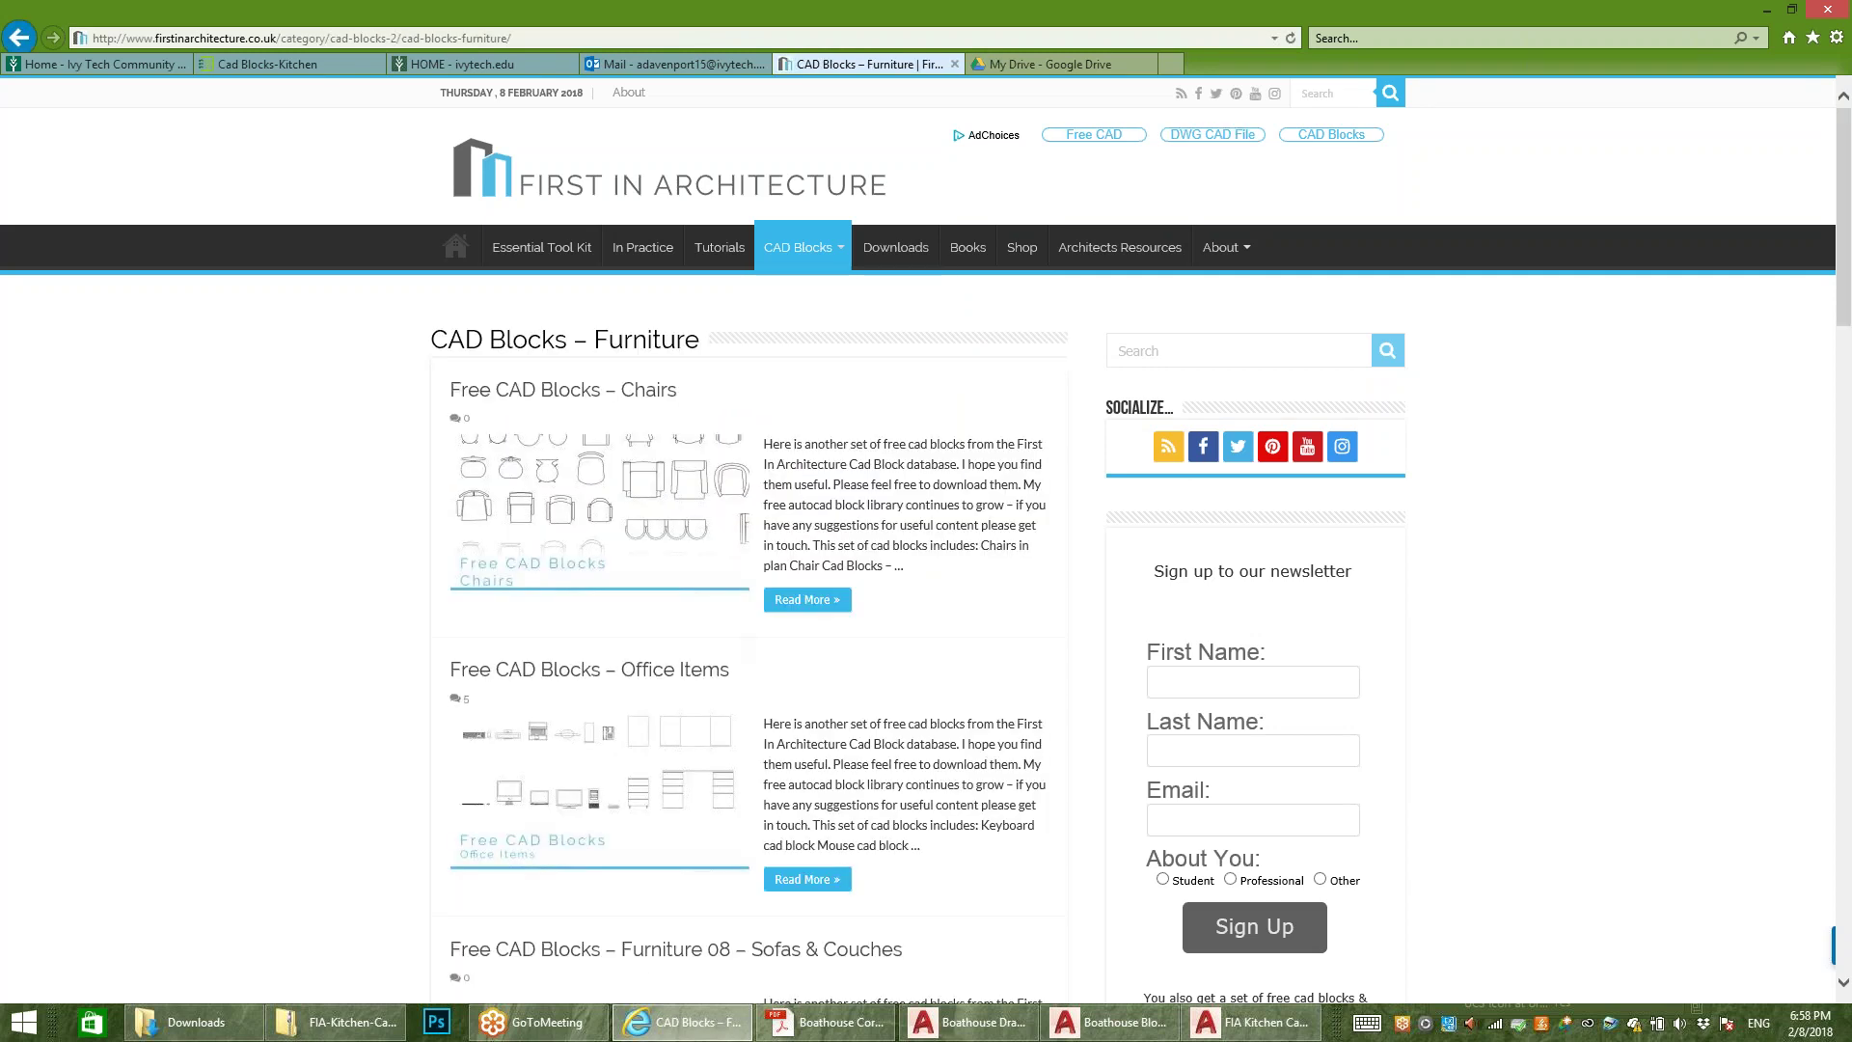
pyautogui.scroll(-5, 671, 739)
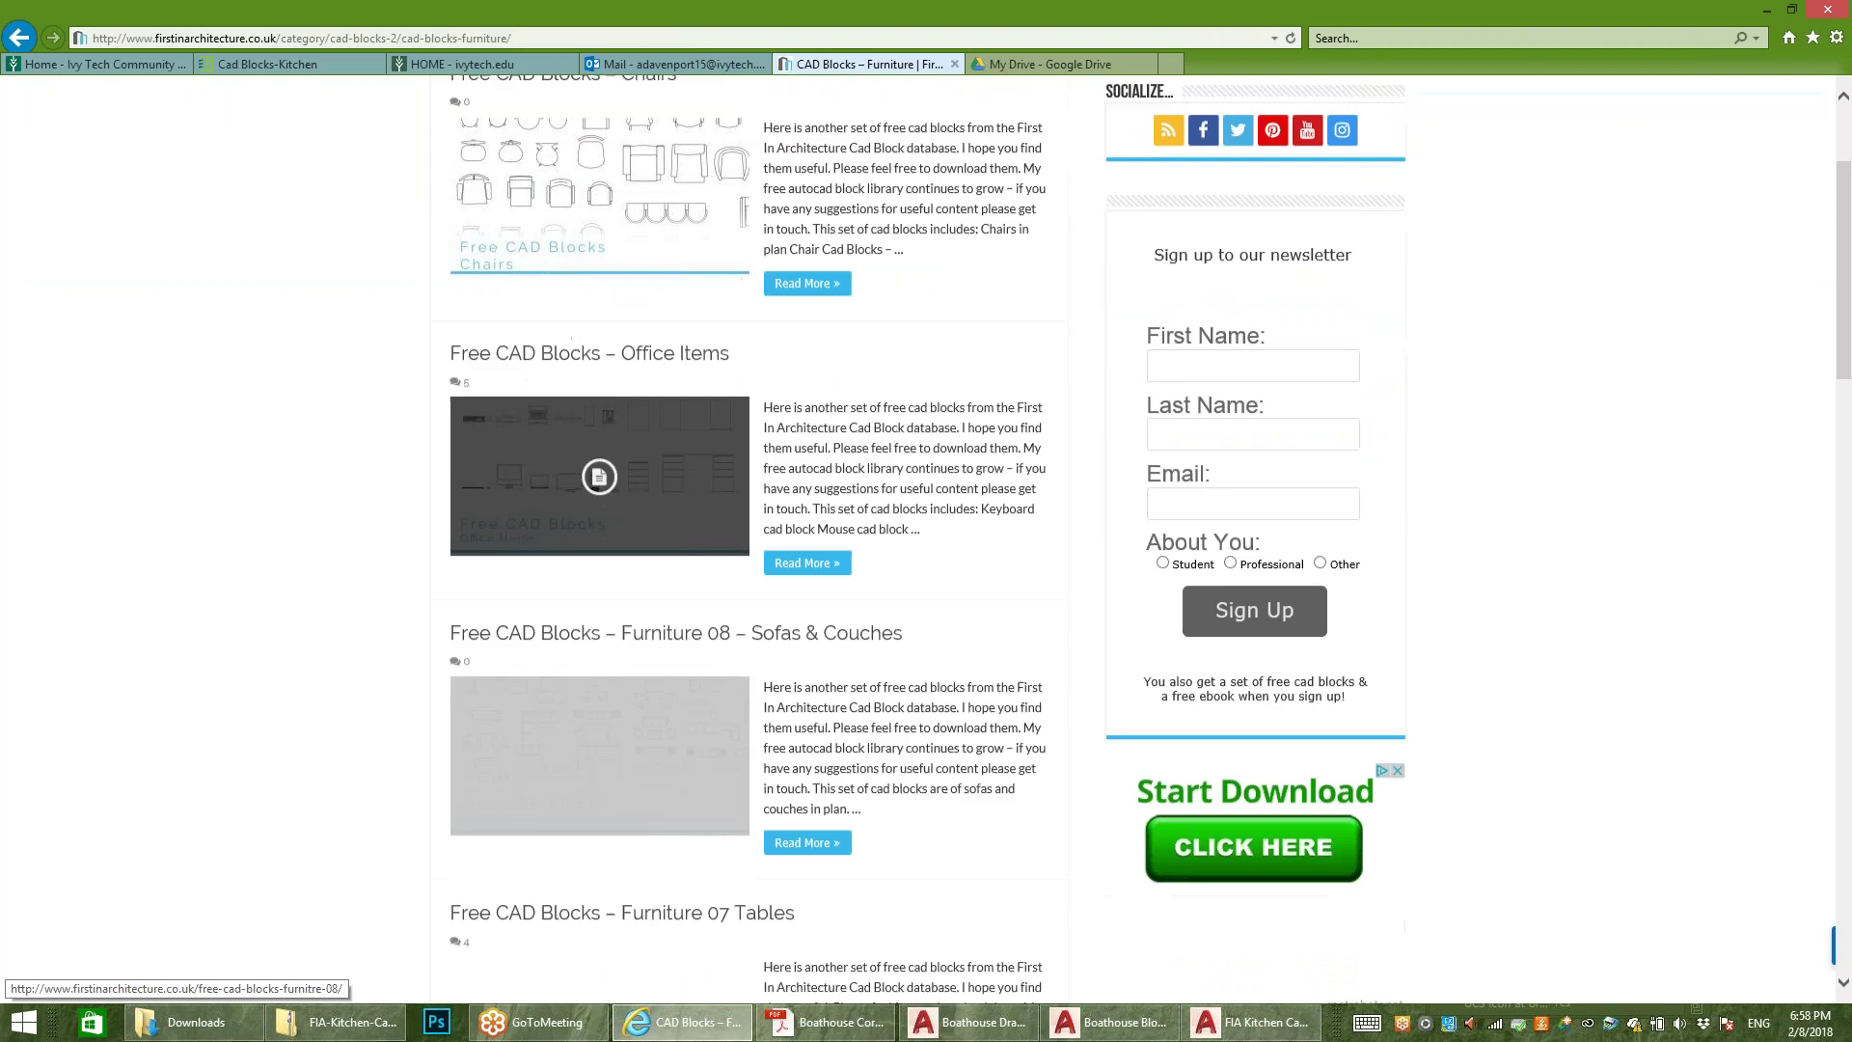
pyautogui.scroll(-3, 599, 328)
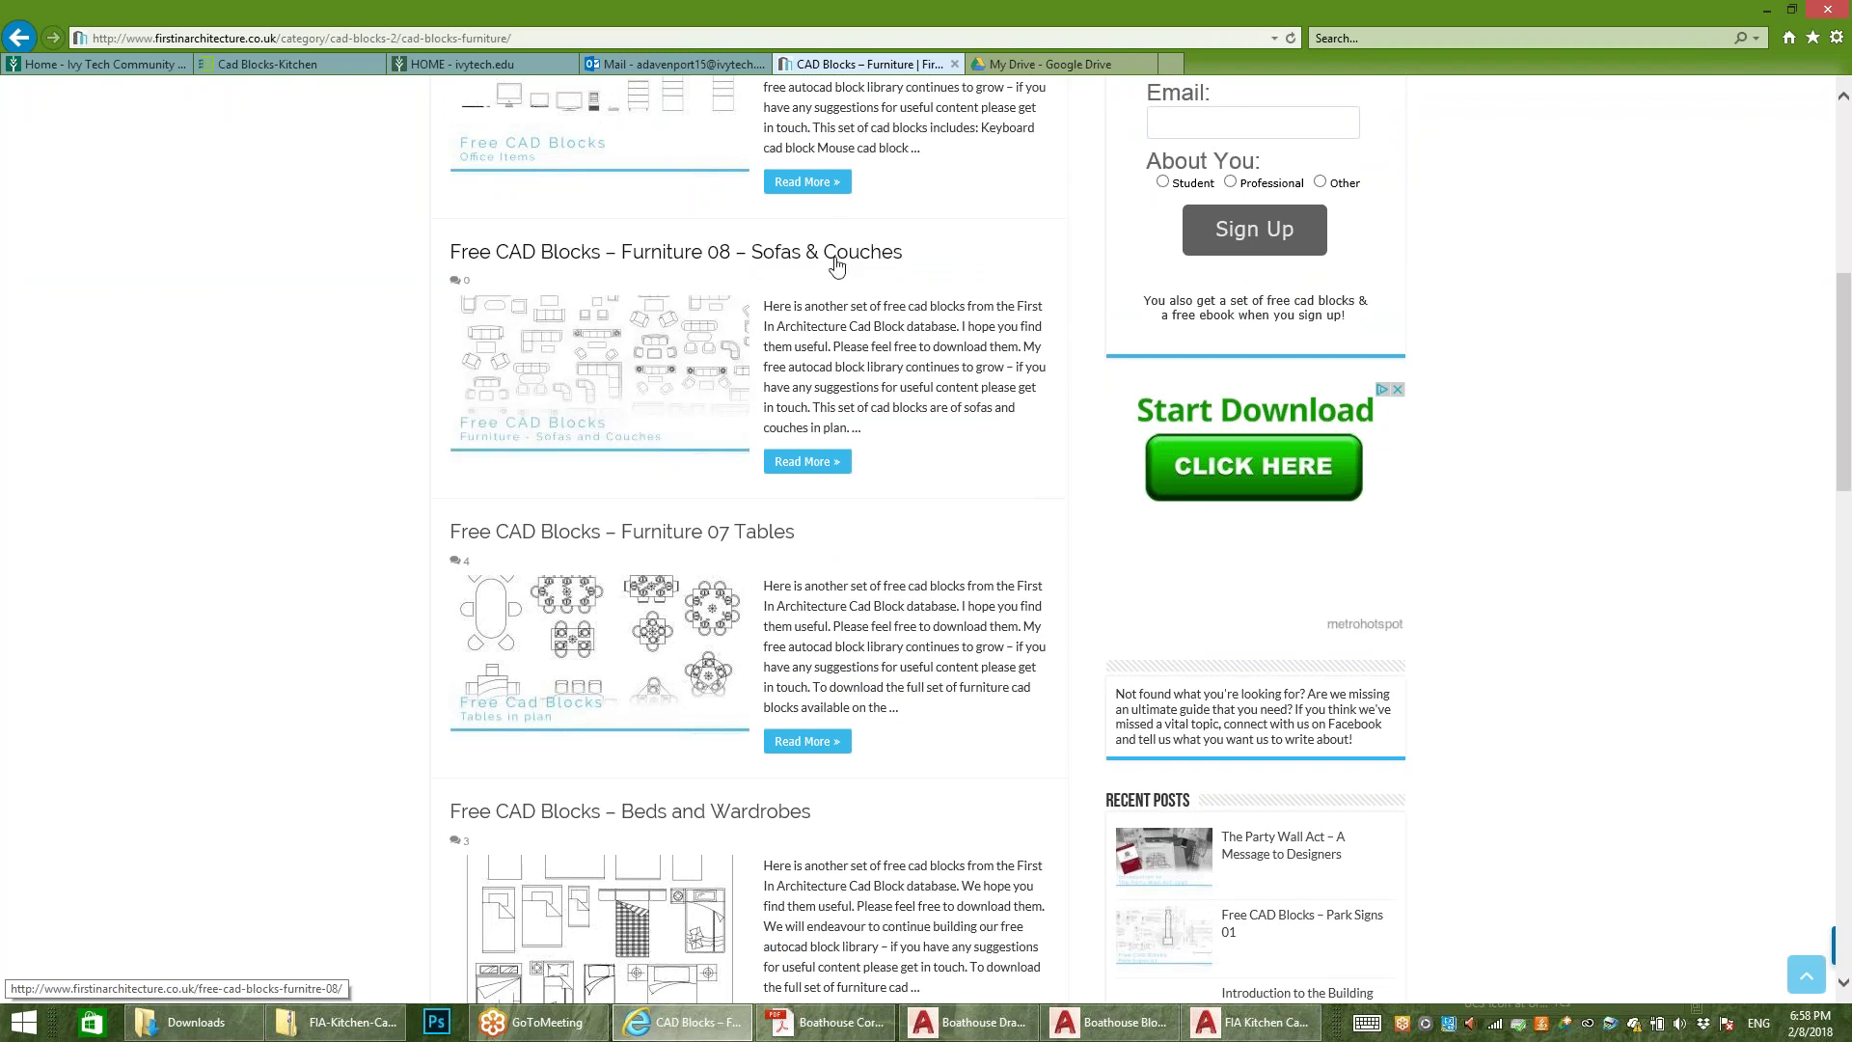
# Step: Open the Free CAD Blocks – Furniture 08 – Sofas & Couches page and examine its plan blocks and metric and imperial download options
pyautogui.click(830, 253)
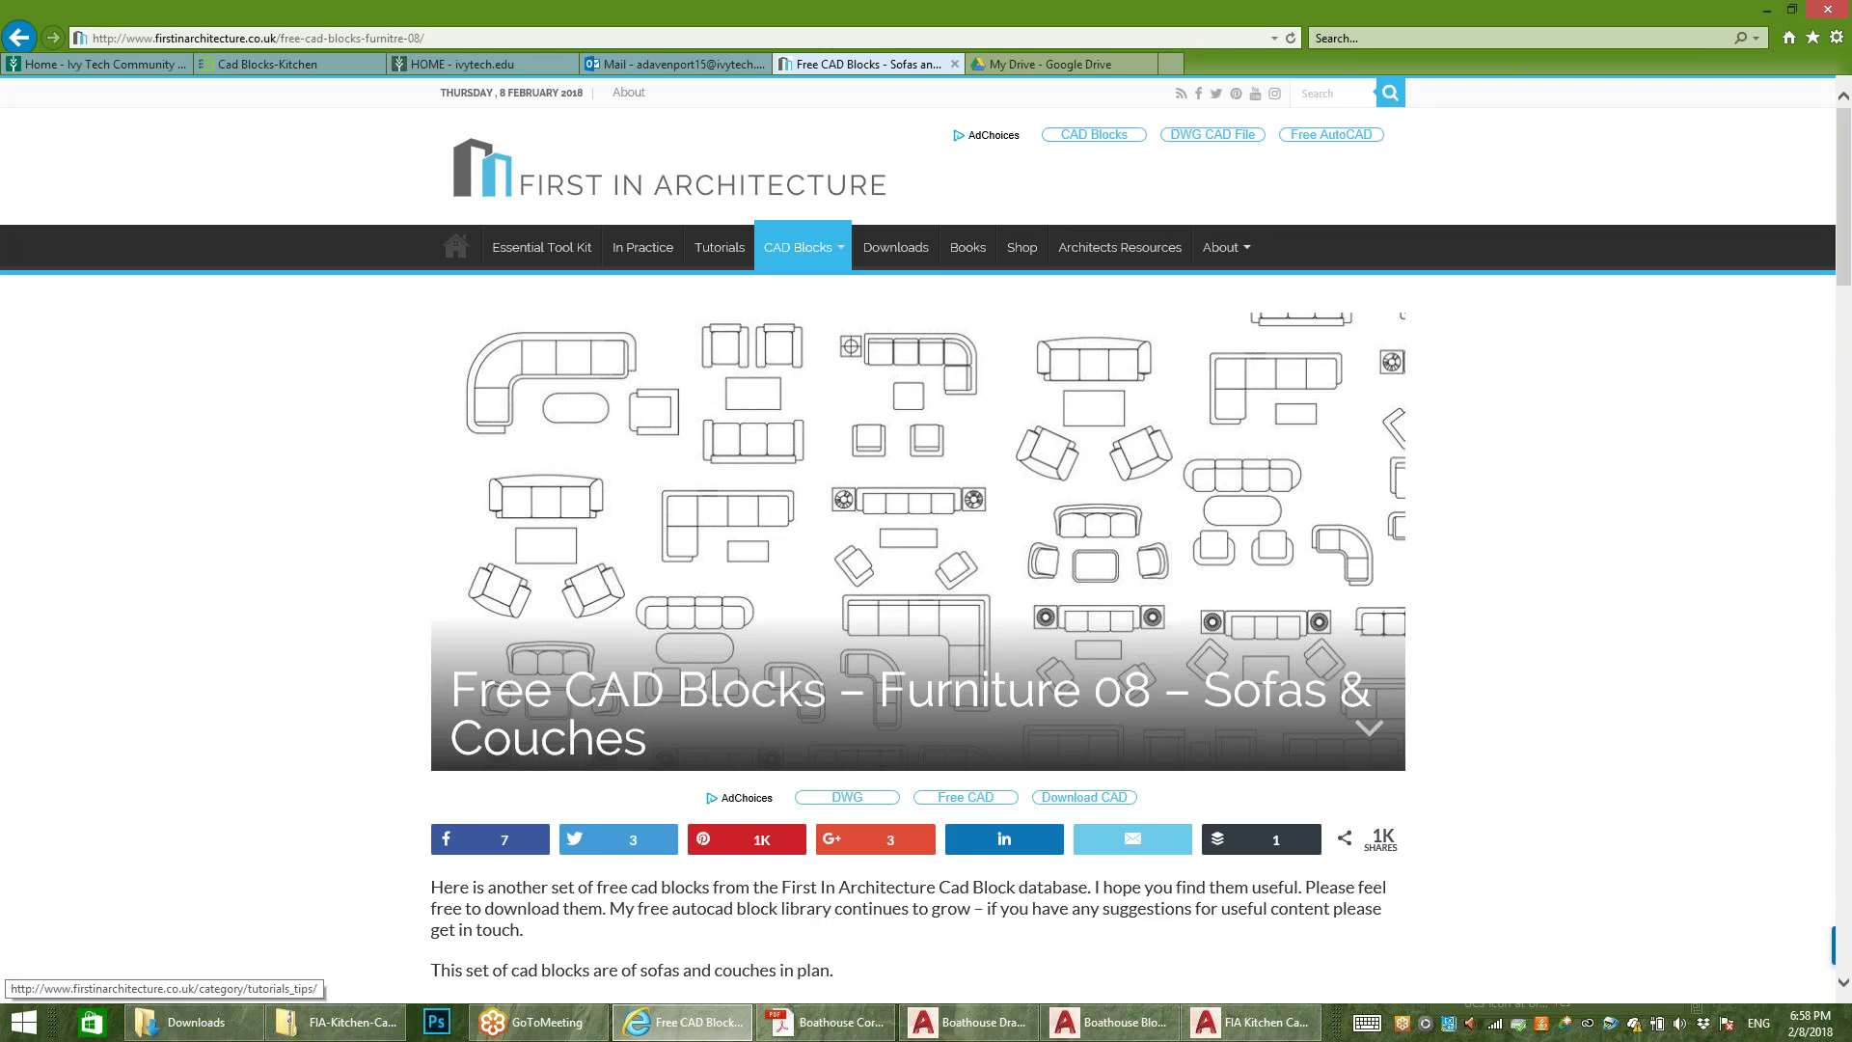
pyautogui.scroll(-4, 918, 540)
pyautogui.scroll(-10, 918, 540)
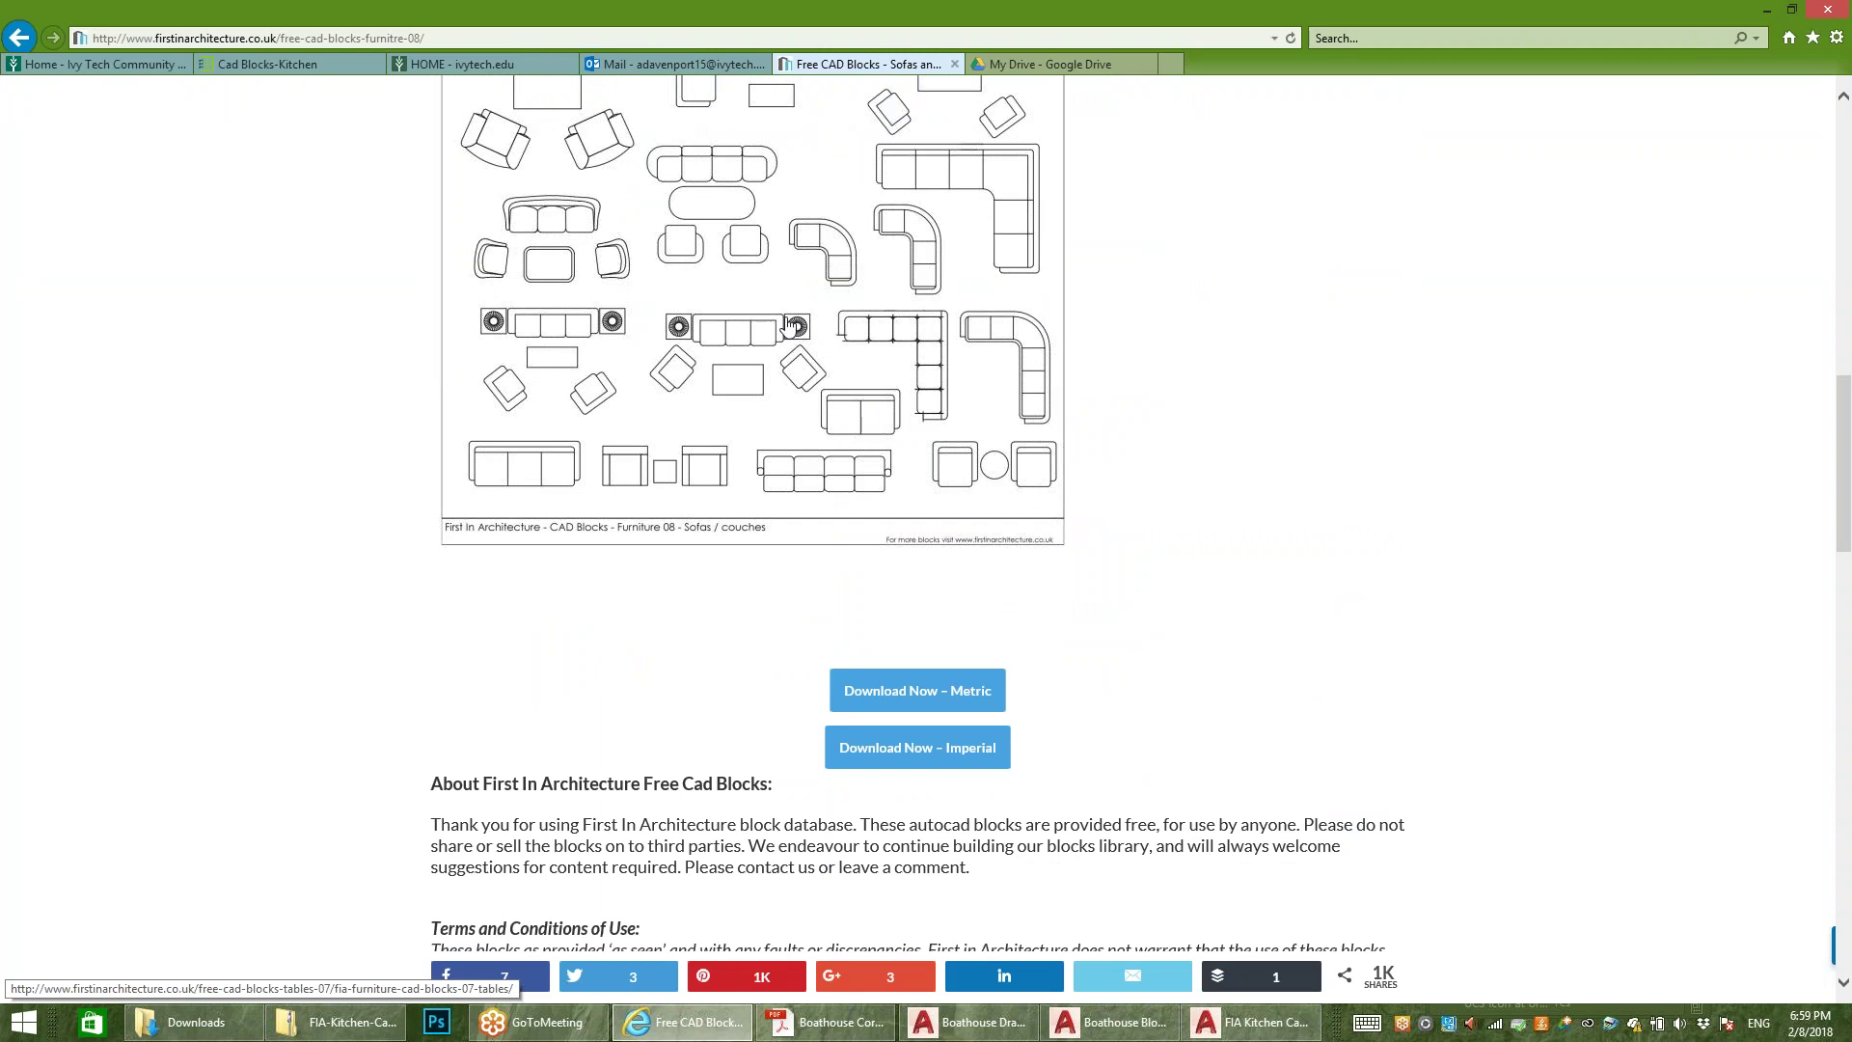
pyautogui.scroll(5, 918, 540)
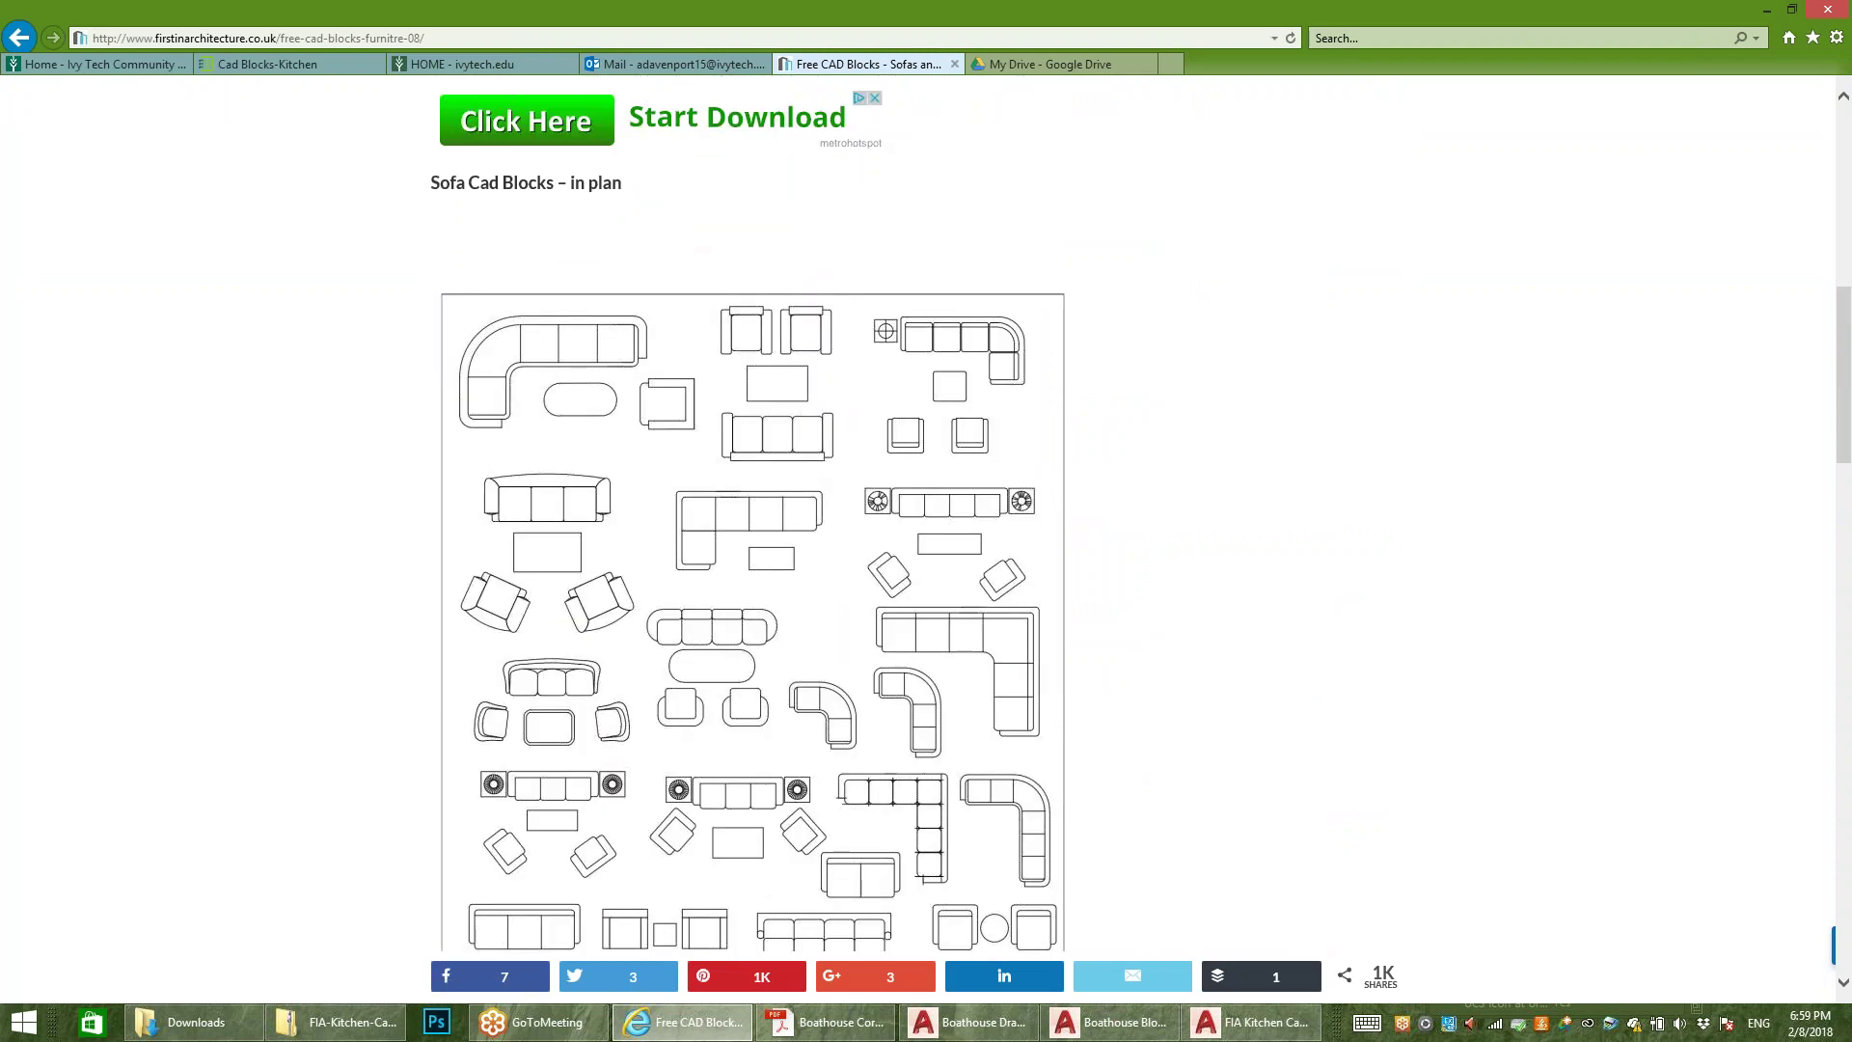
pyautogui.scroll(-4, 787, 409)
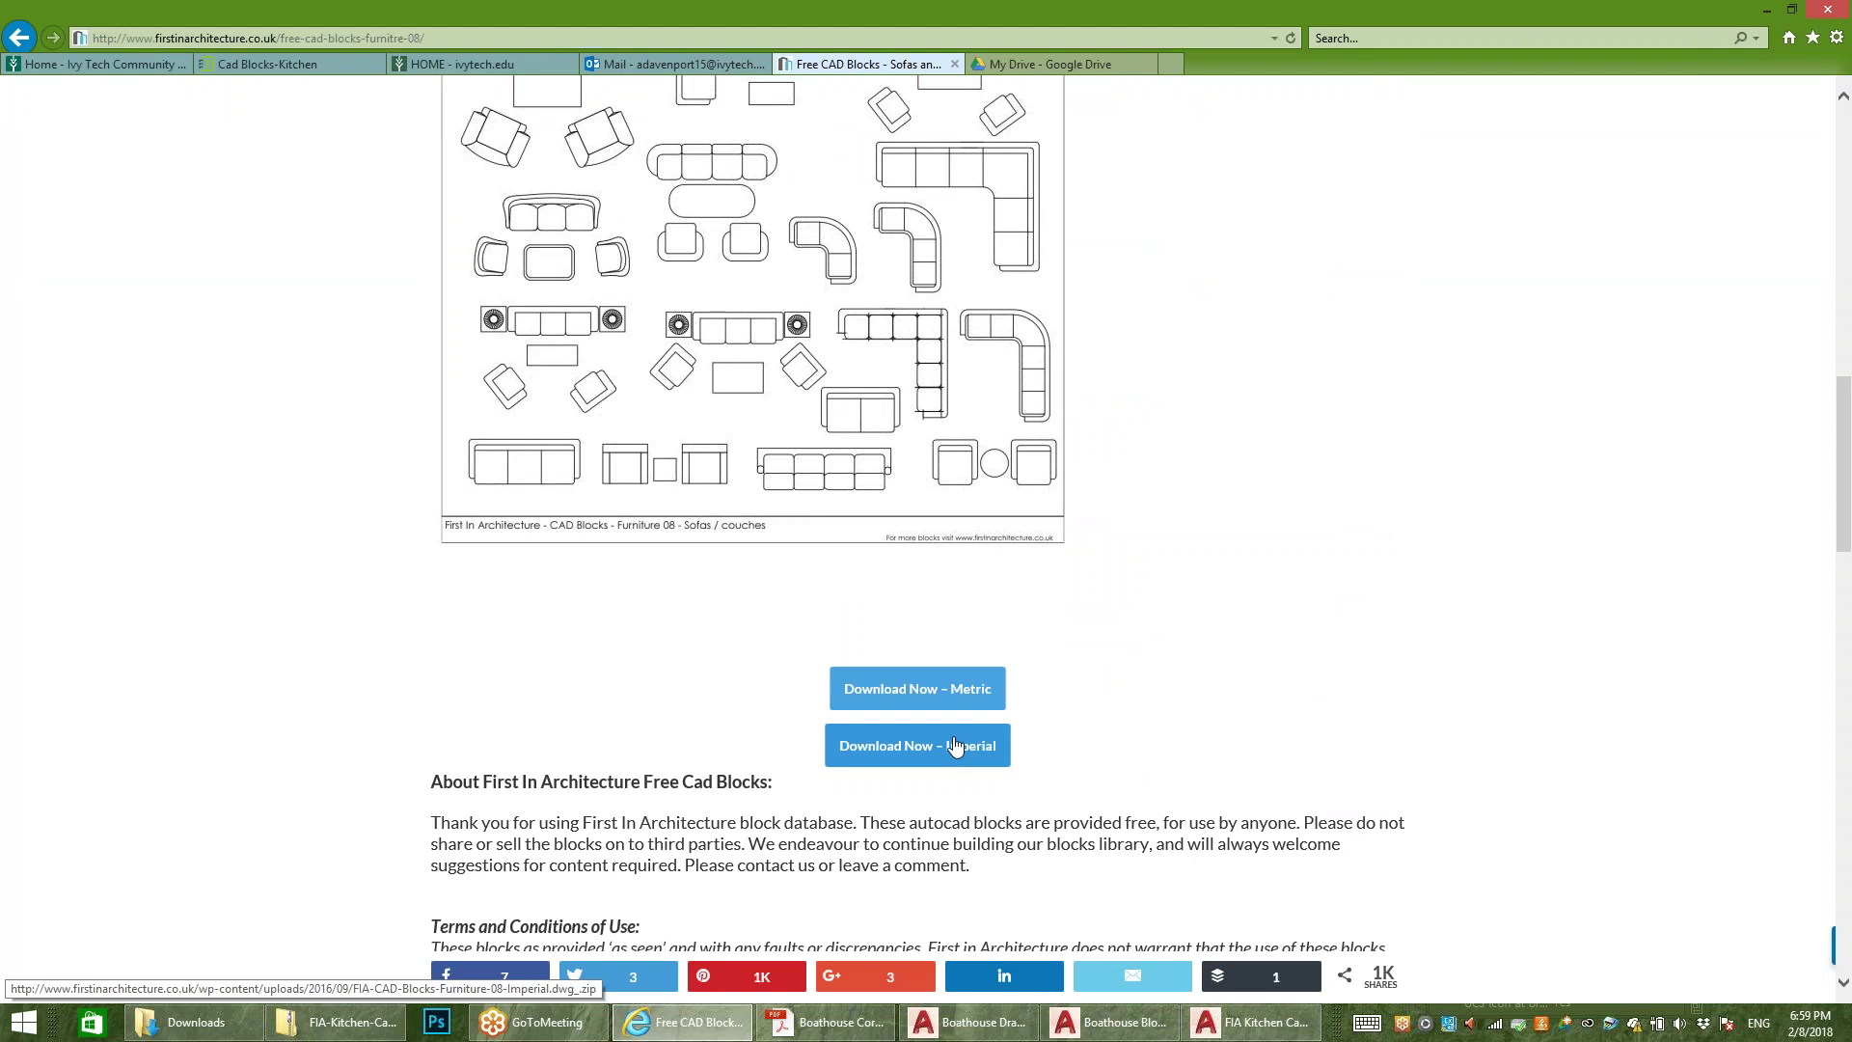
# Step: Switch to the Boathouse Drawing File With Dimensions-2018 drawing in AutoCAD and view the kitchen blocks together with the floor plans
pyautogui.moveTo(970, 1023)
pyautogui.click(984, 931)
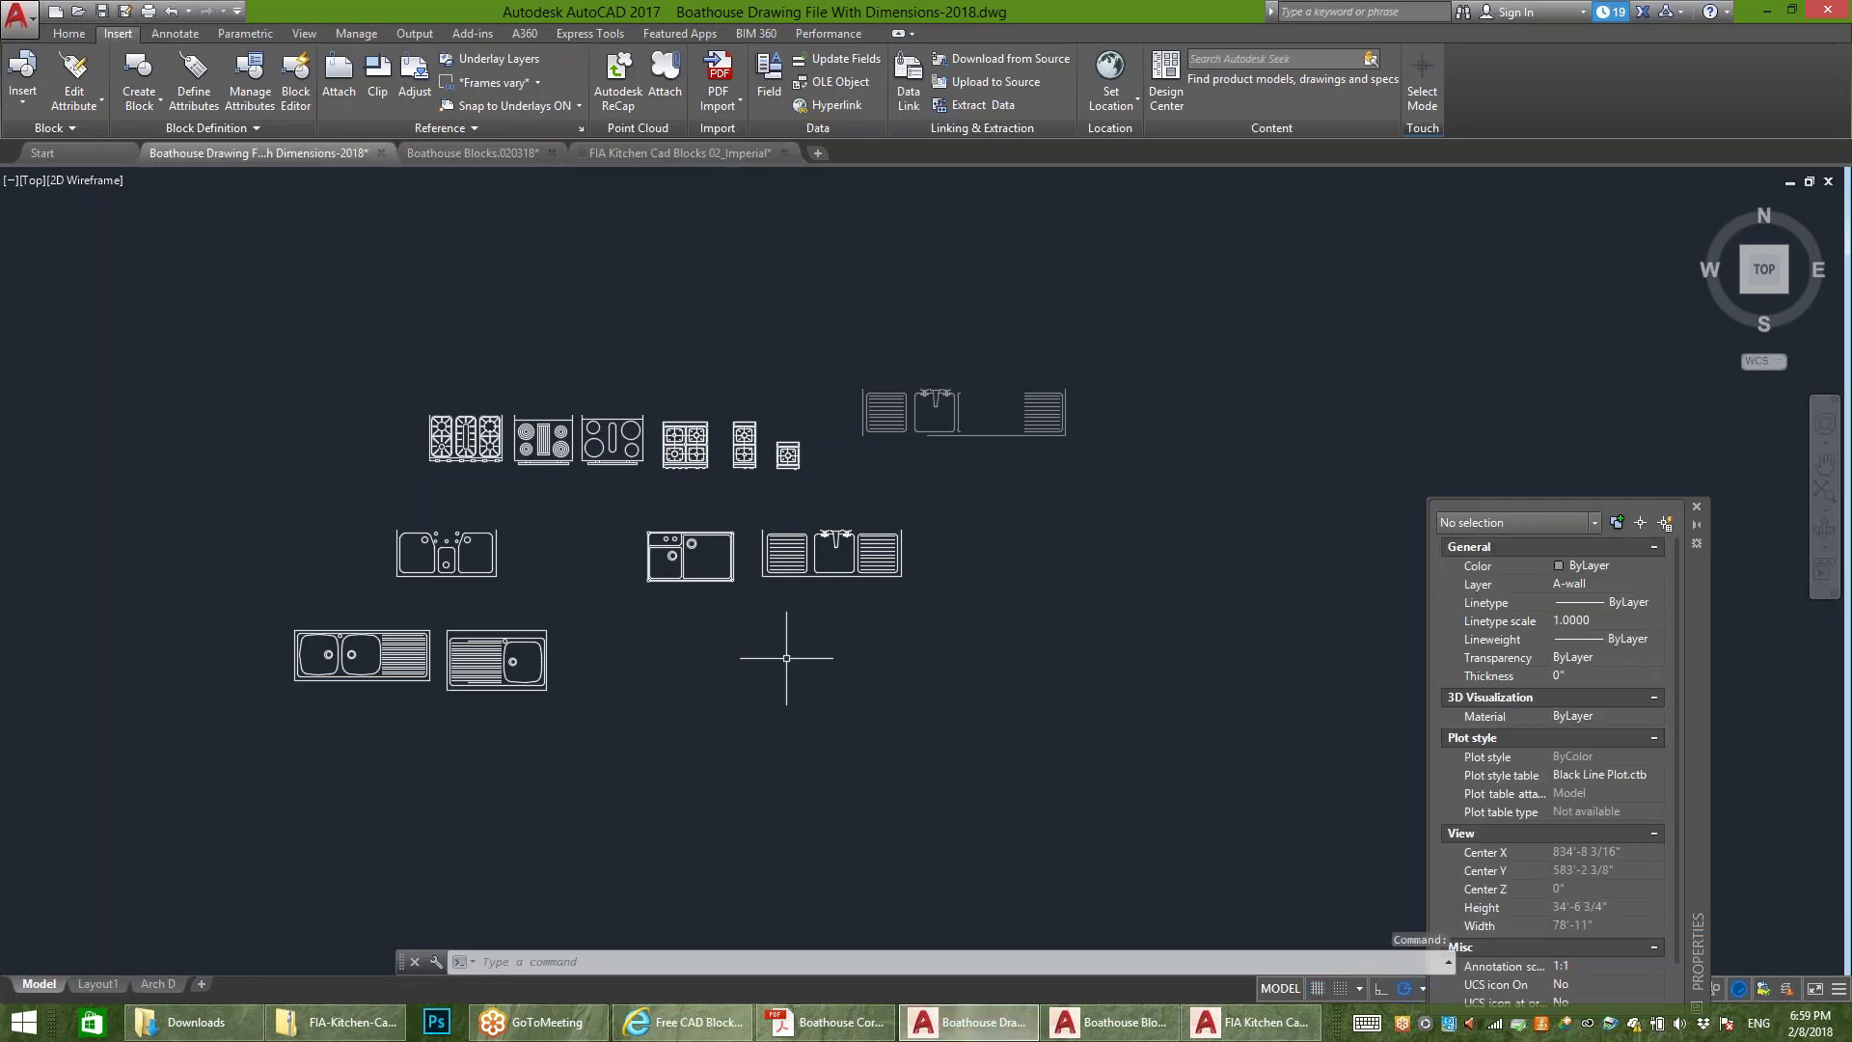
pyautogui.click(844, 698)
pyautogui.click(768, 756)
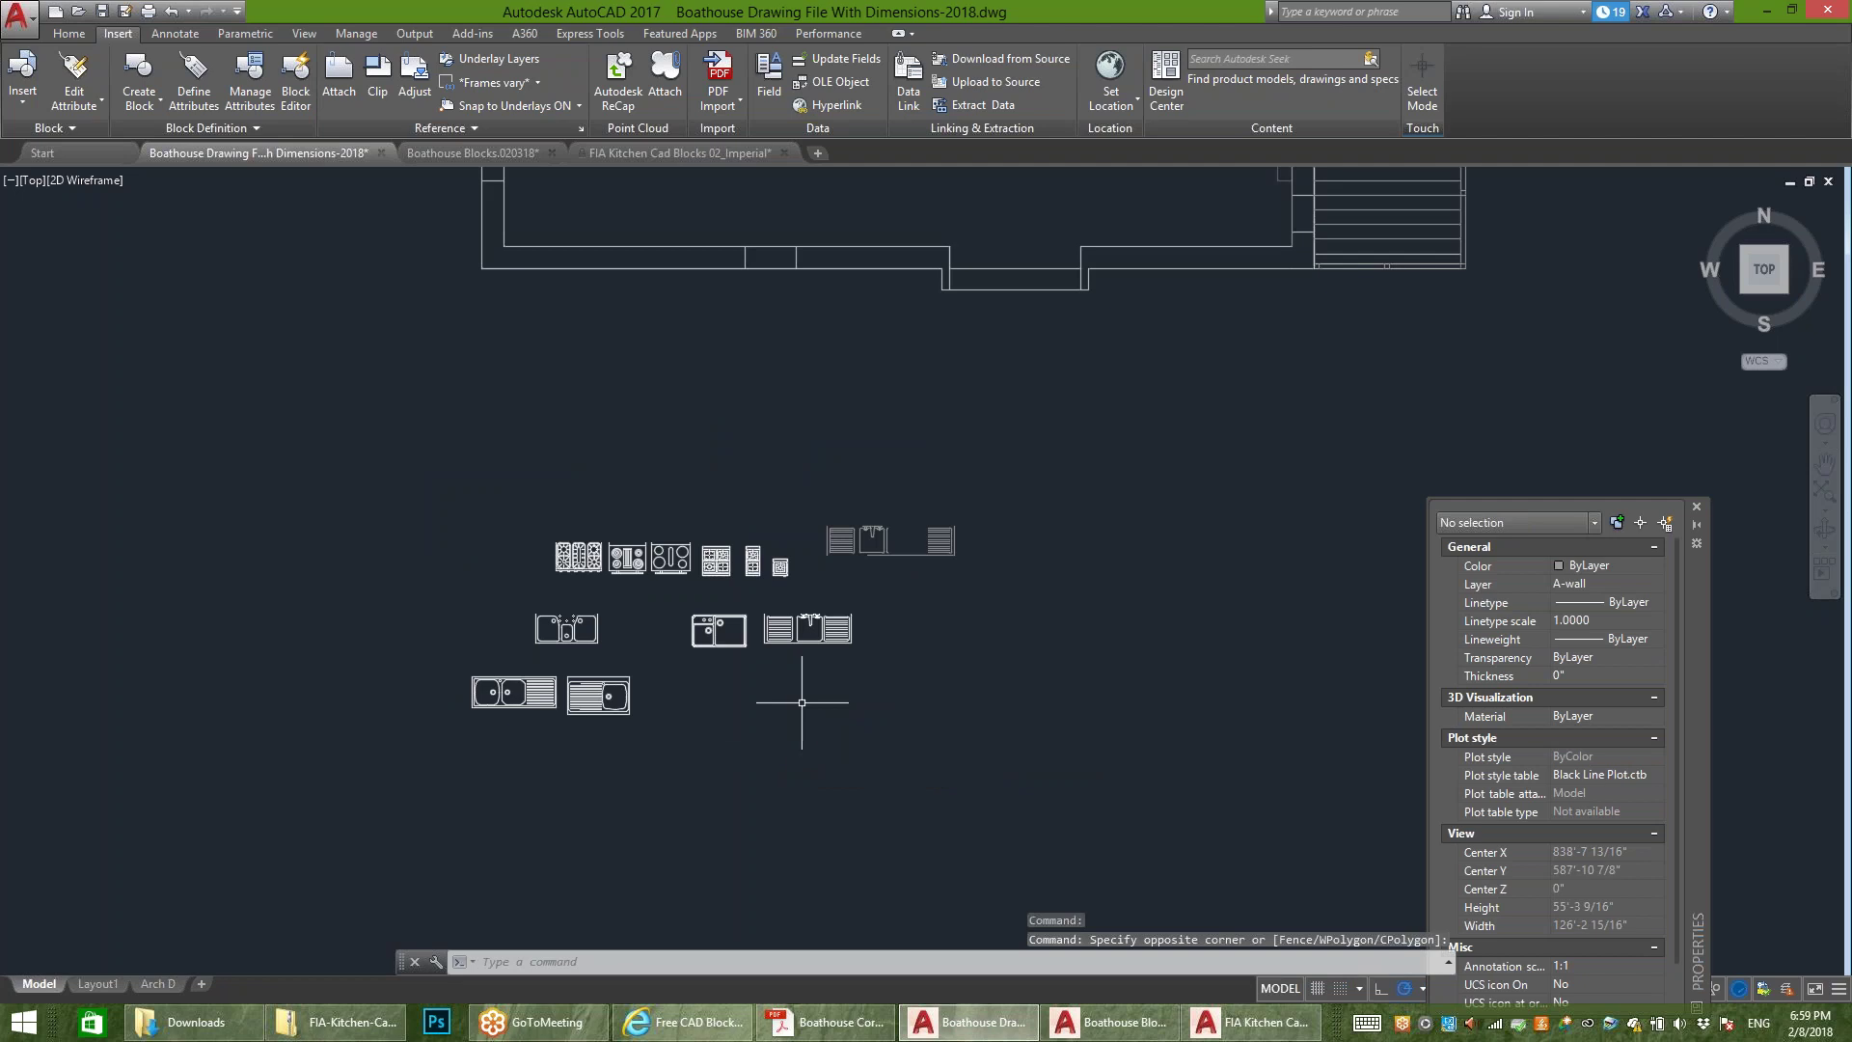
pyautogui.scroll(-6, 791, 697)
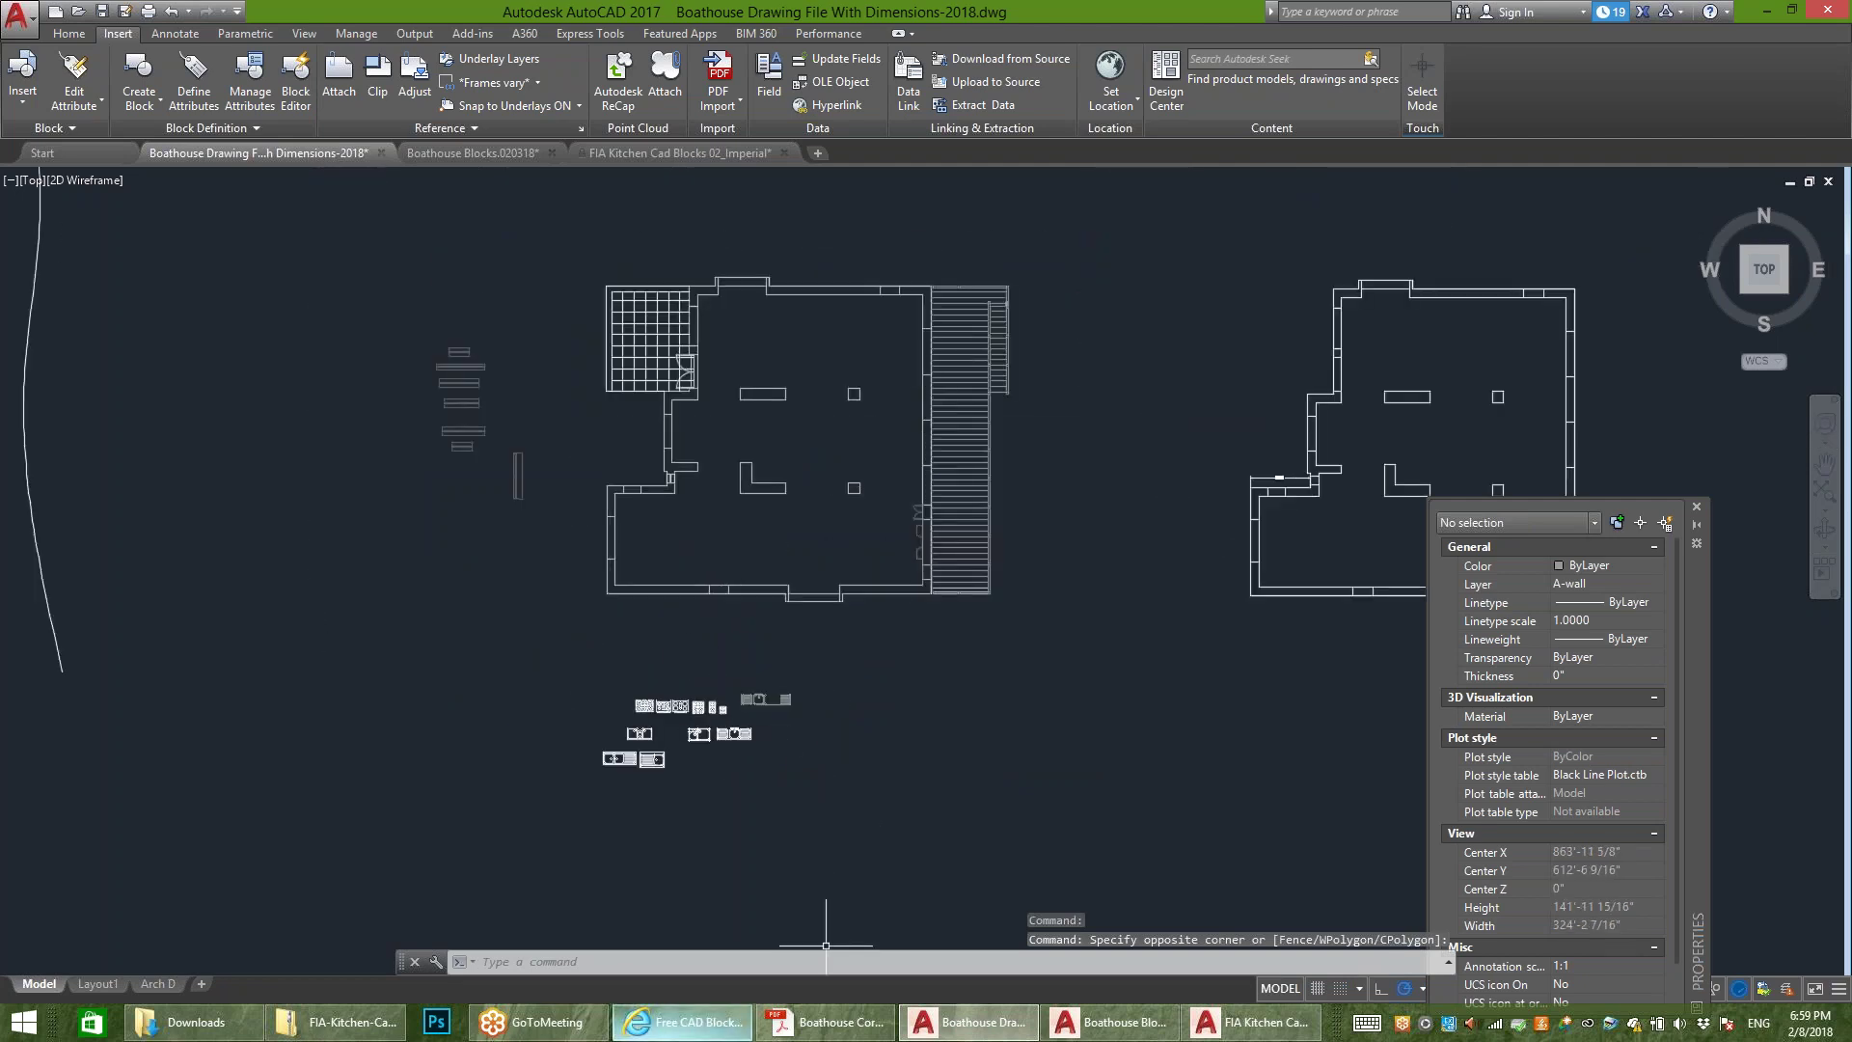
# Step: Switch to the Internet Explorer browser and open the Assignments list of the EDSN115 course
pyautogui.hotkey('alt', 'Tab')
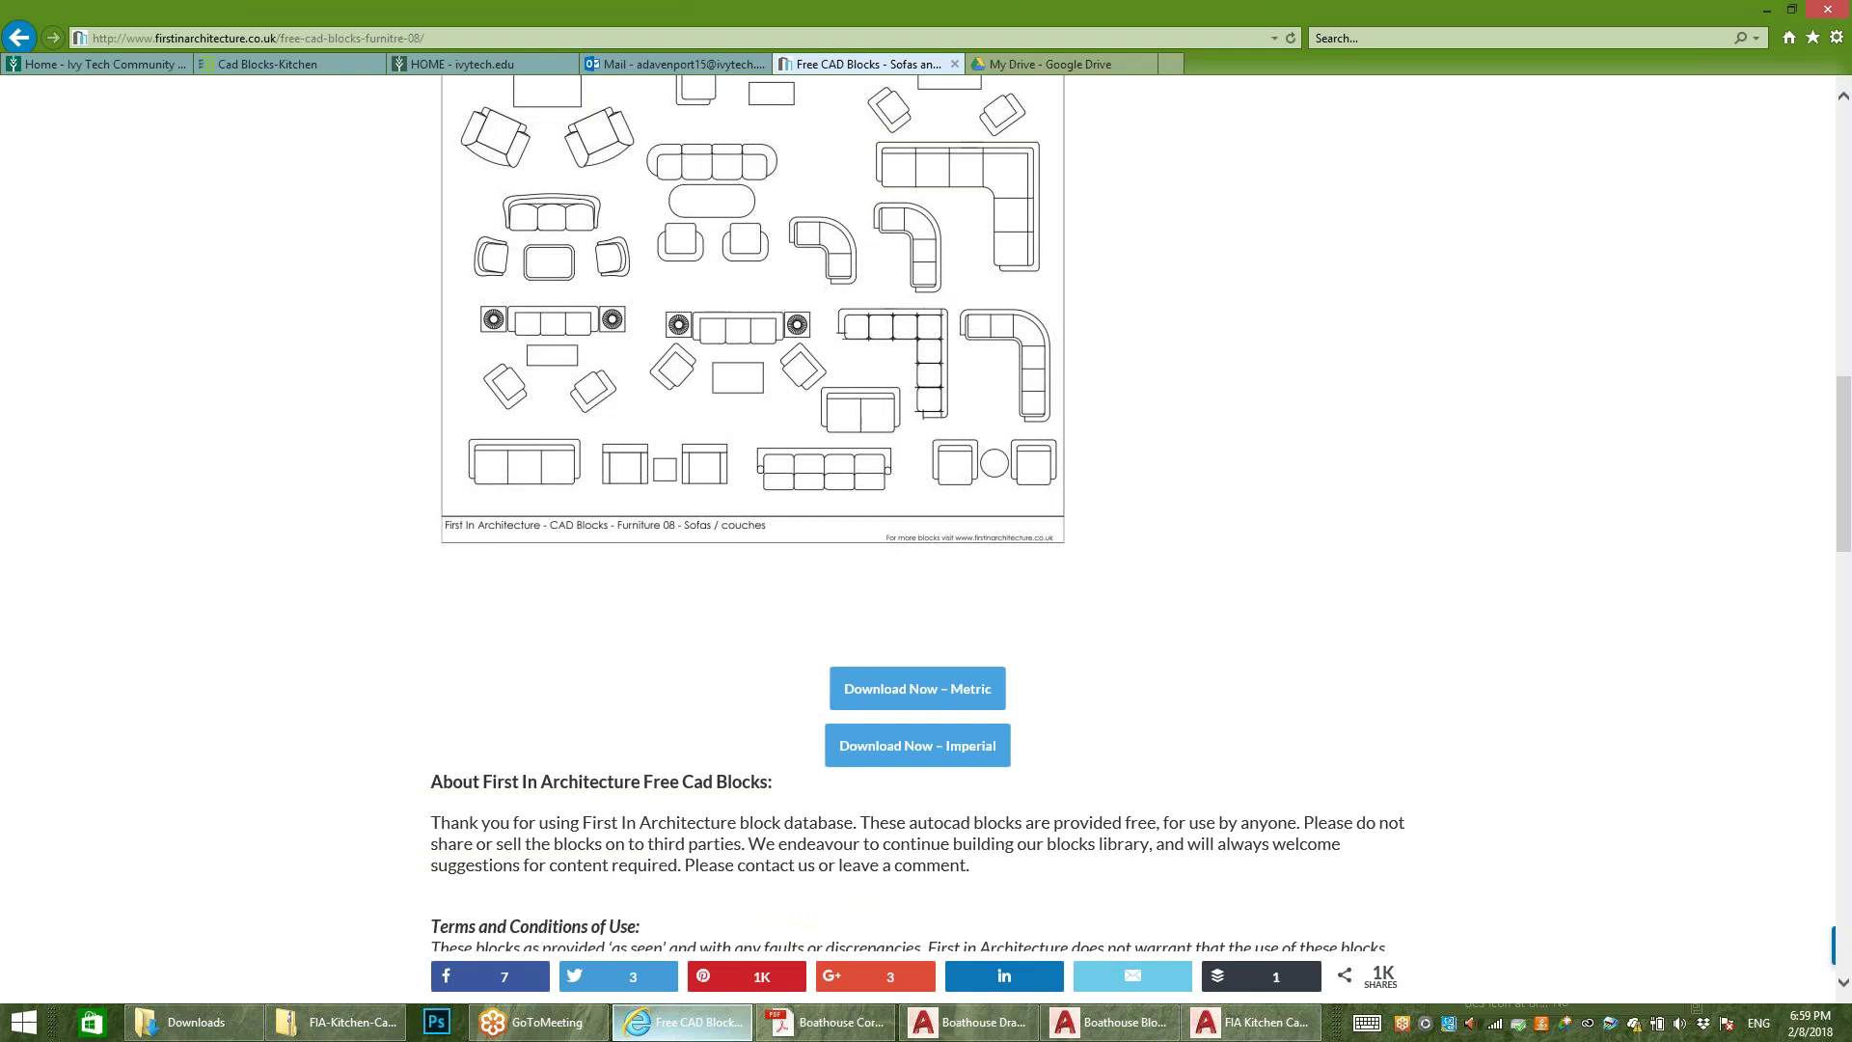
pyautogui.click(268, 64)
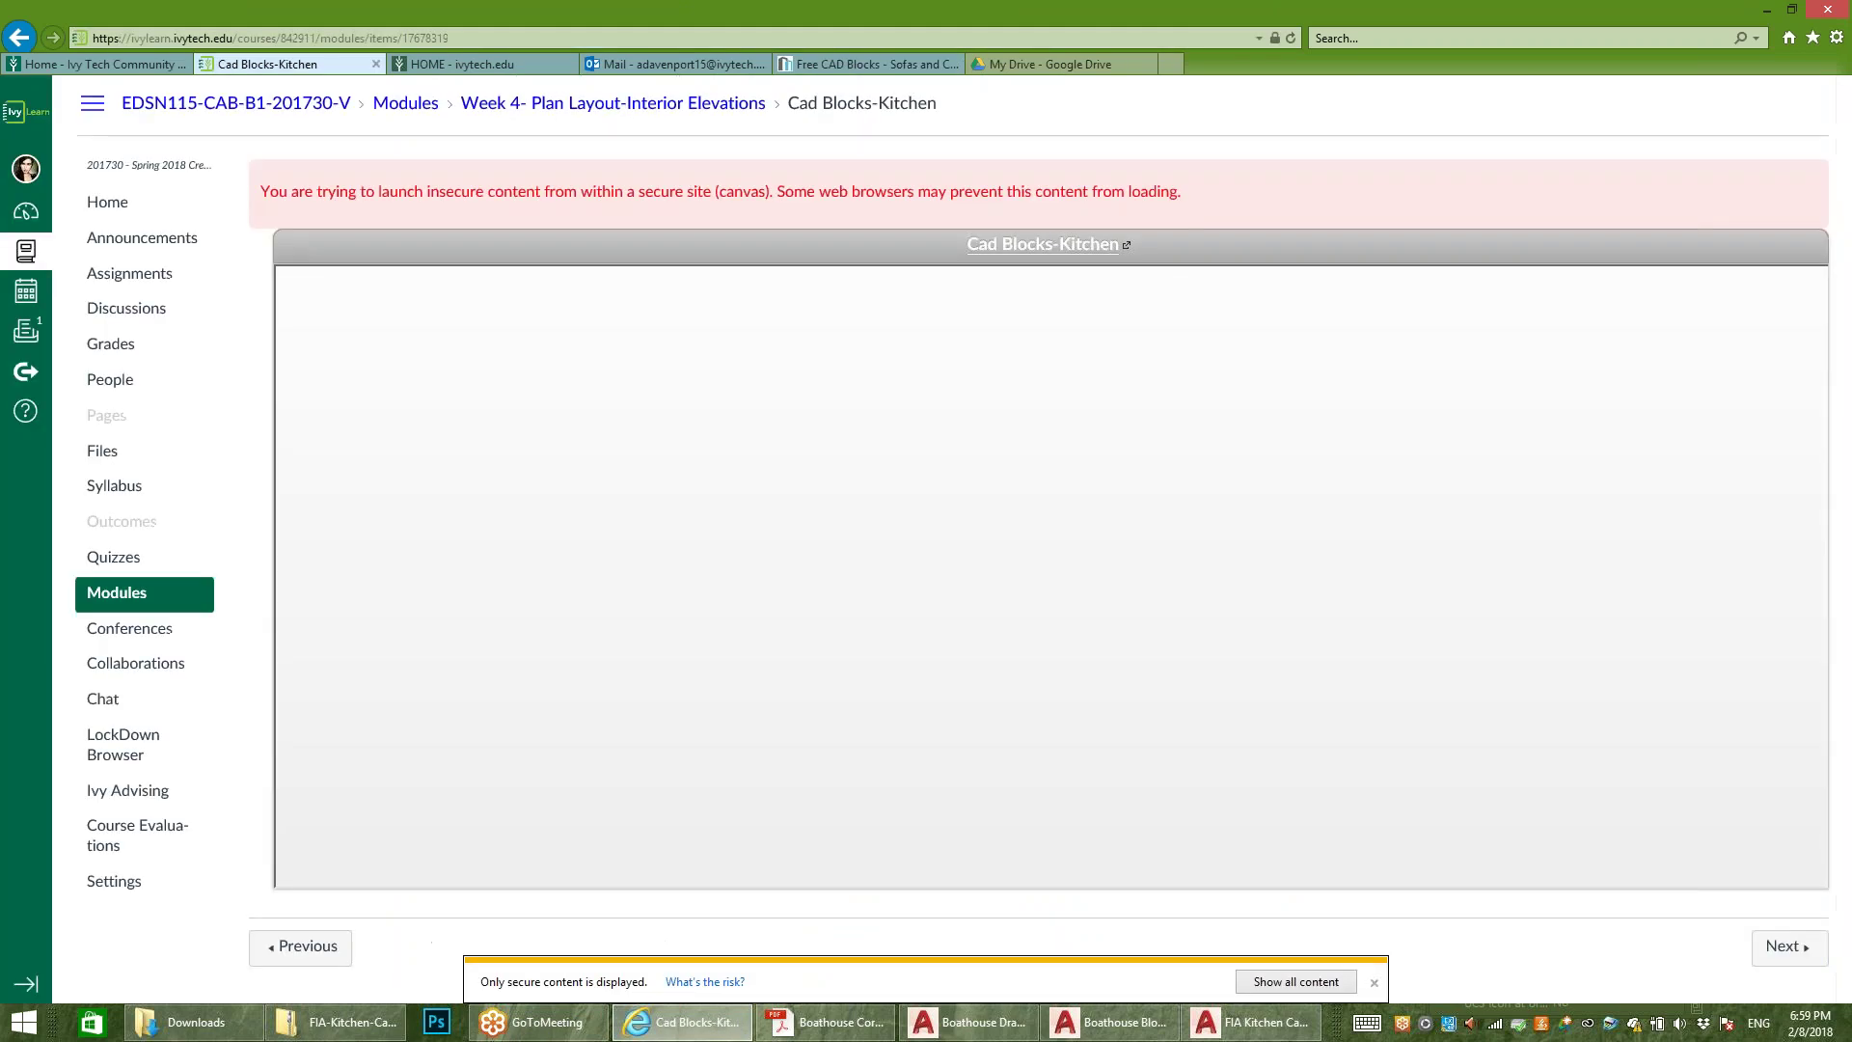
pyautogui.click(128, 282)
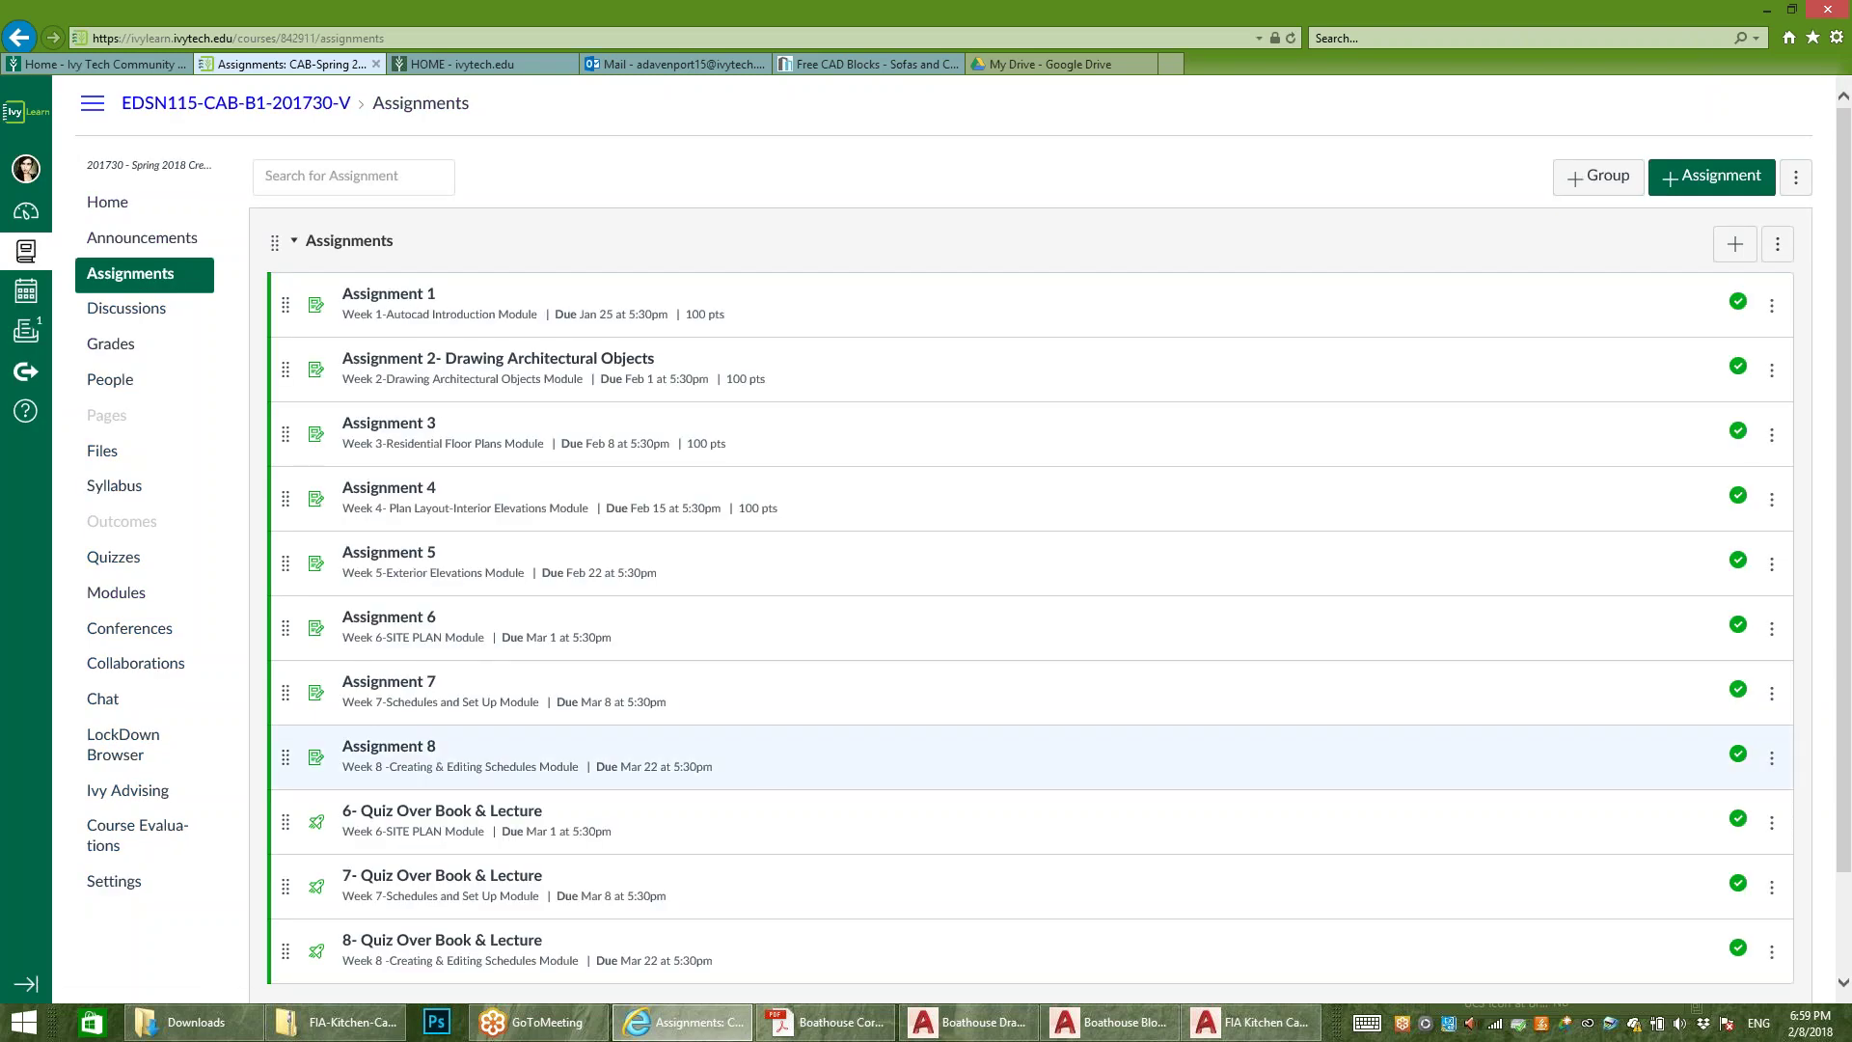
# Step: Return to the First In Architecture website and browse the block sets in its CAD Blocks – Bathroom category
pyautogui.click(868, 64)
pyautogui.scroll(2, 902, 424)
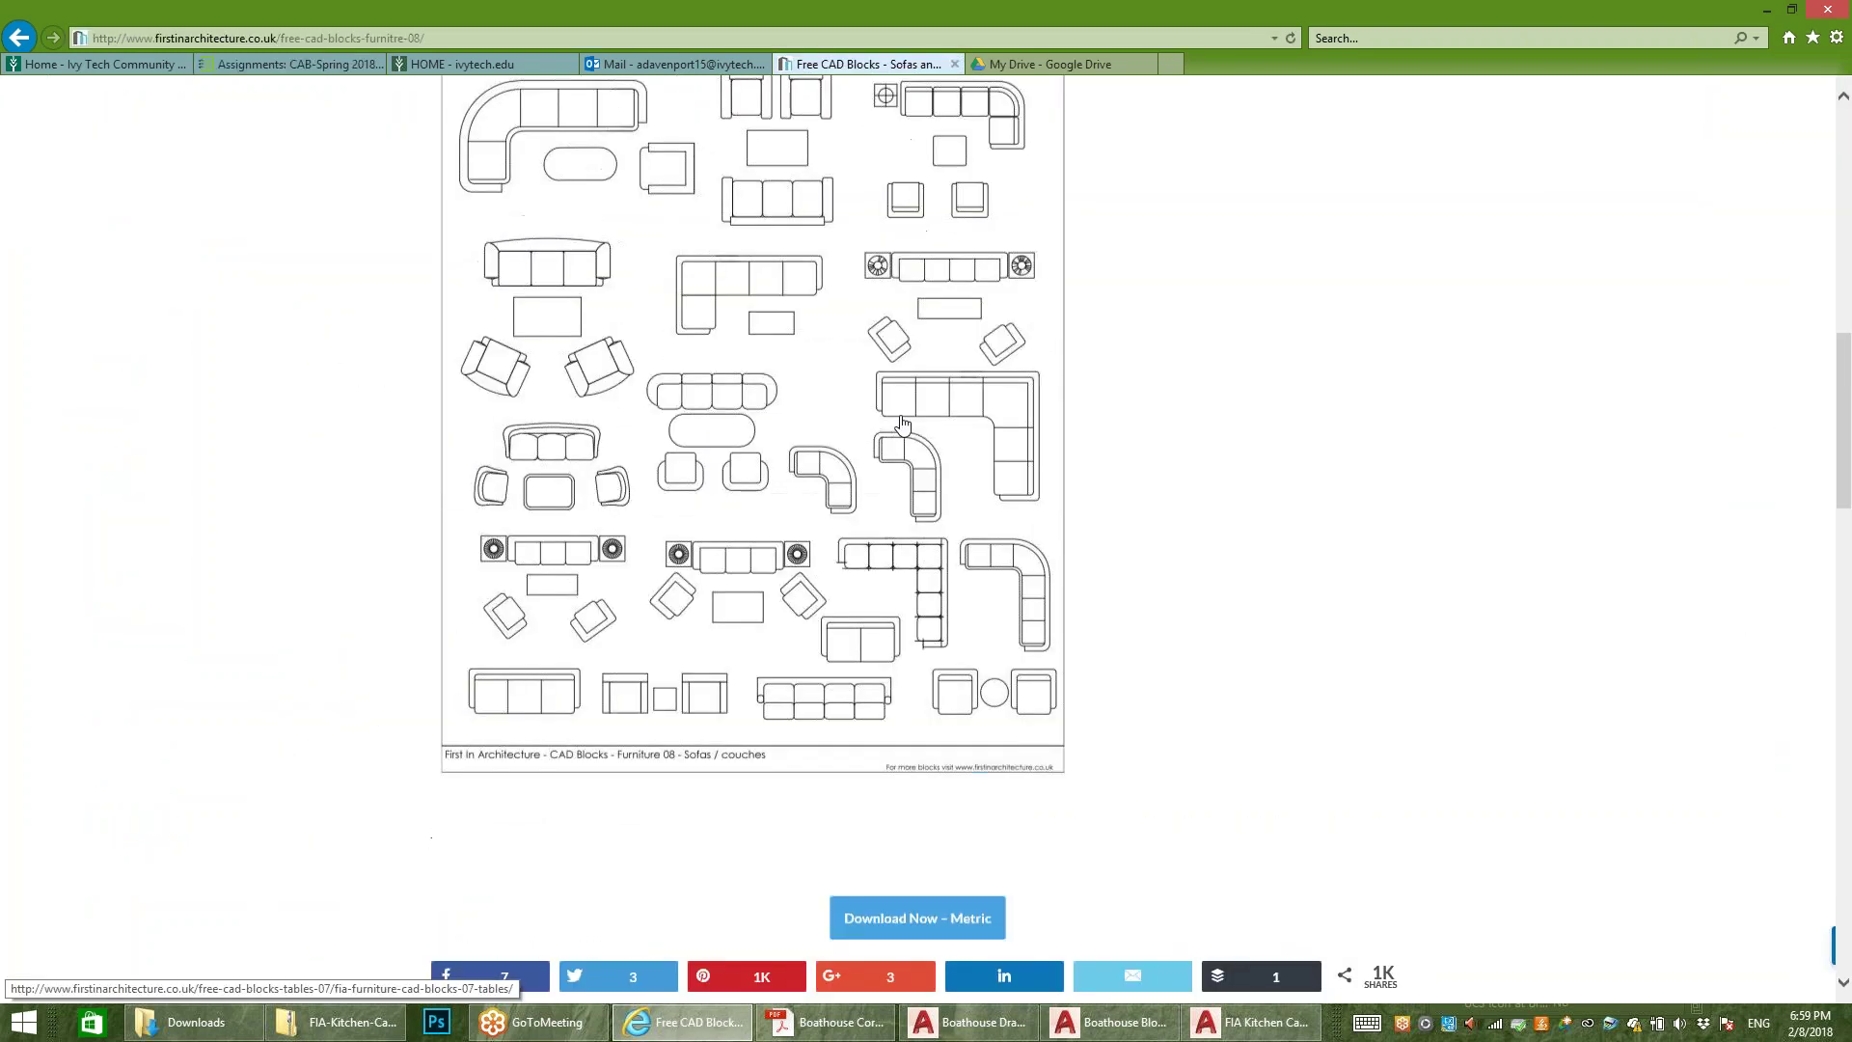
pyautogui.scroll(10, 902, 424)
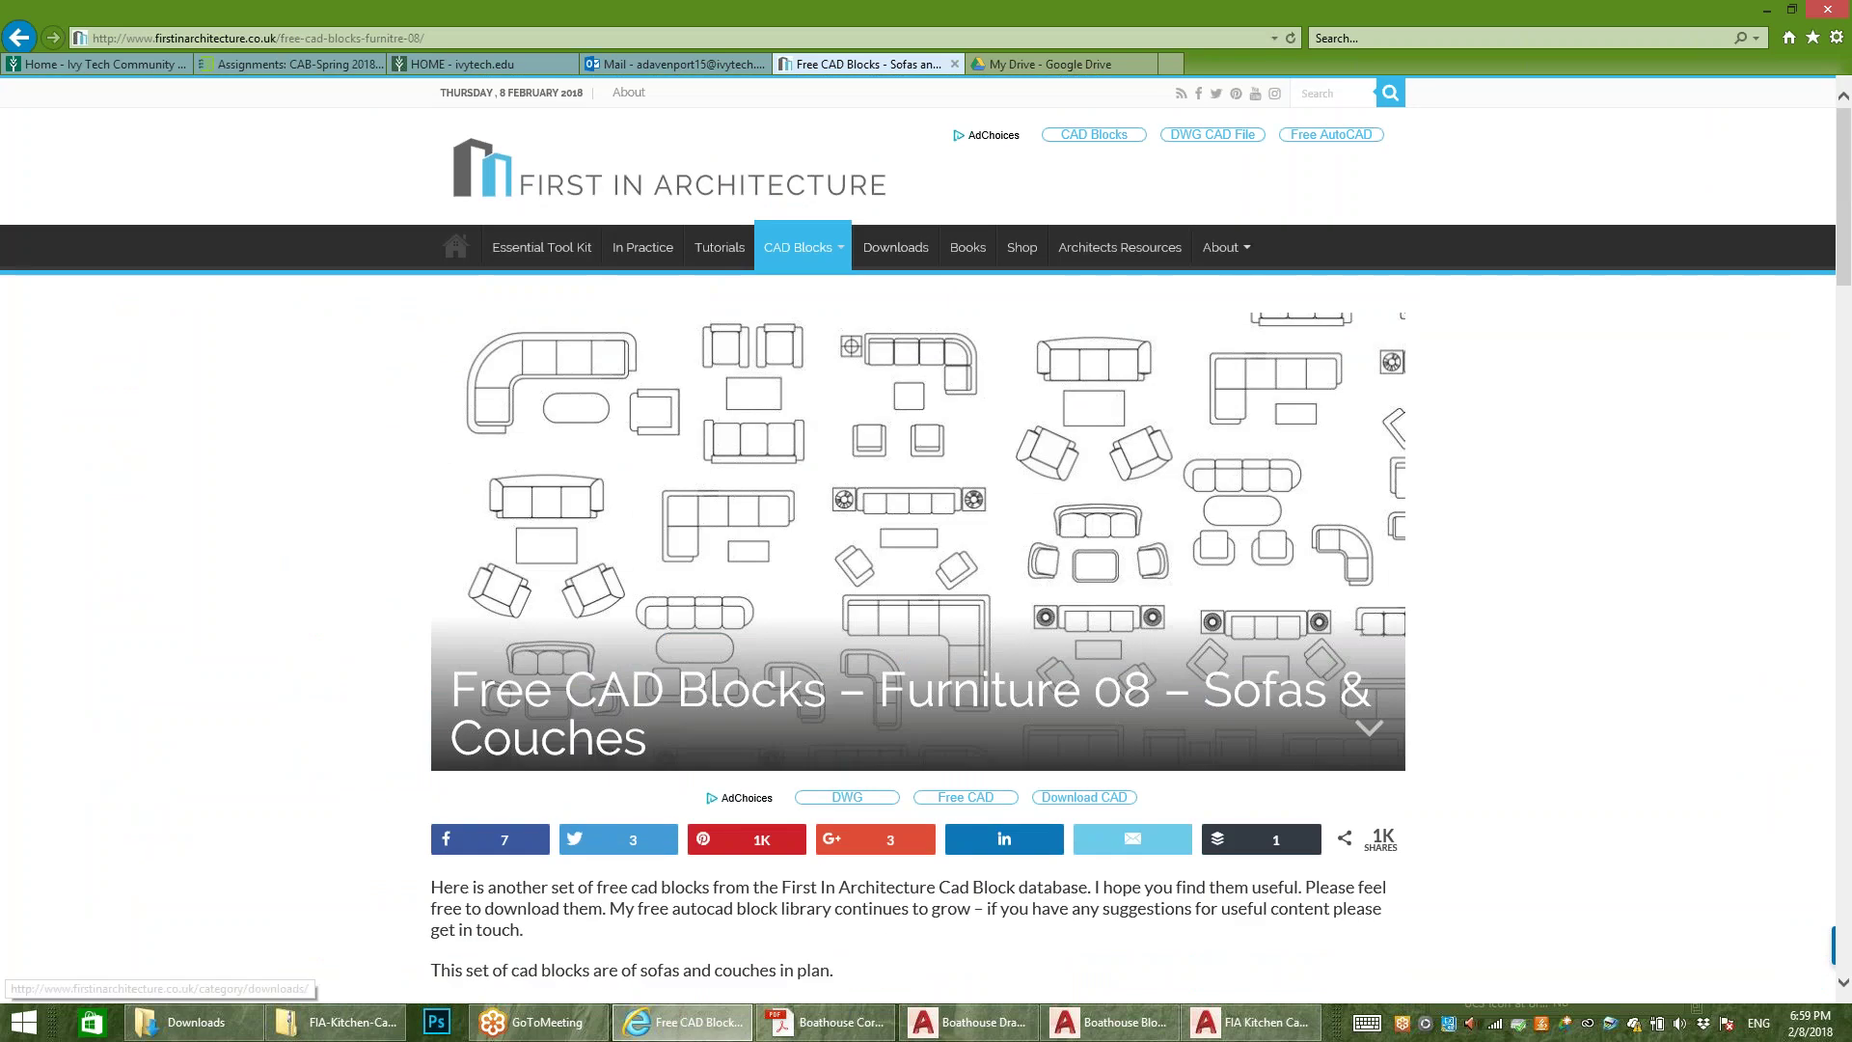
pyautogui.moveTo(799, 249)
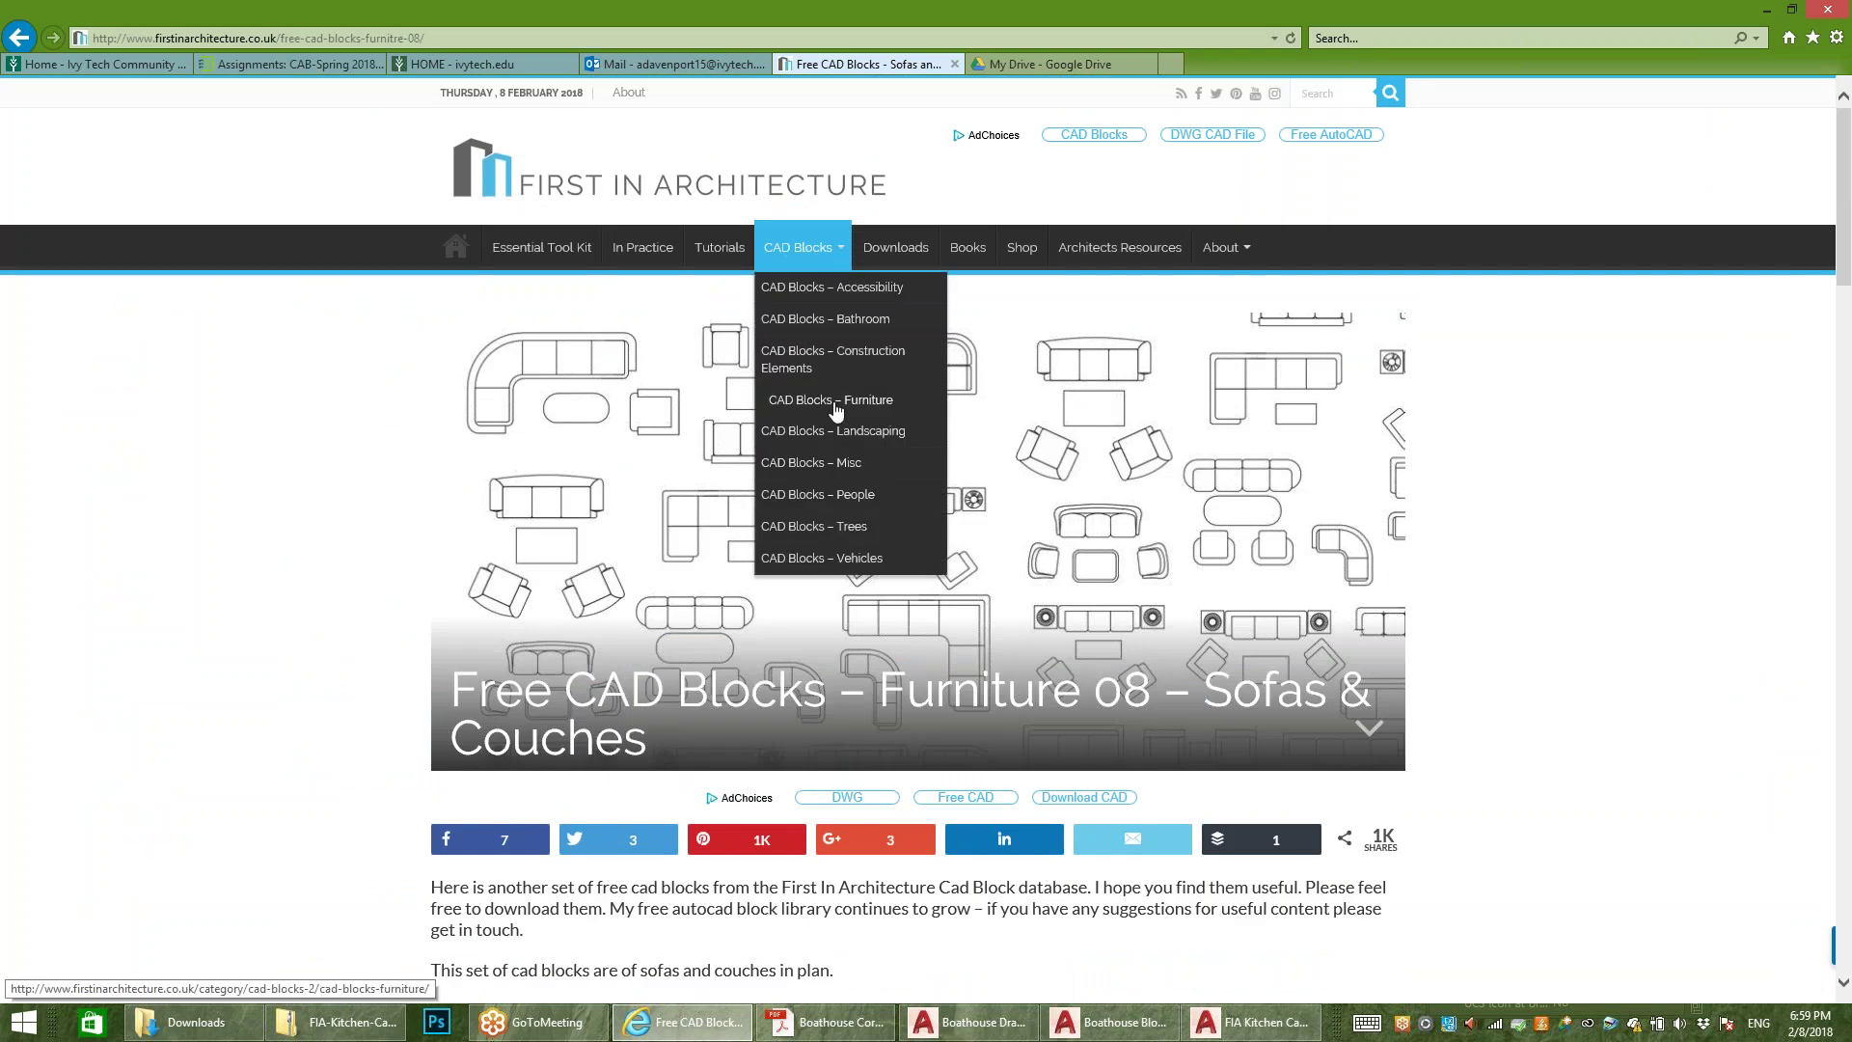
pyautogui.click(850, 318)
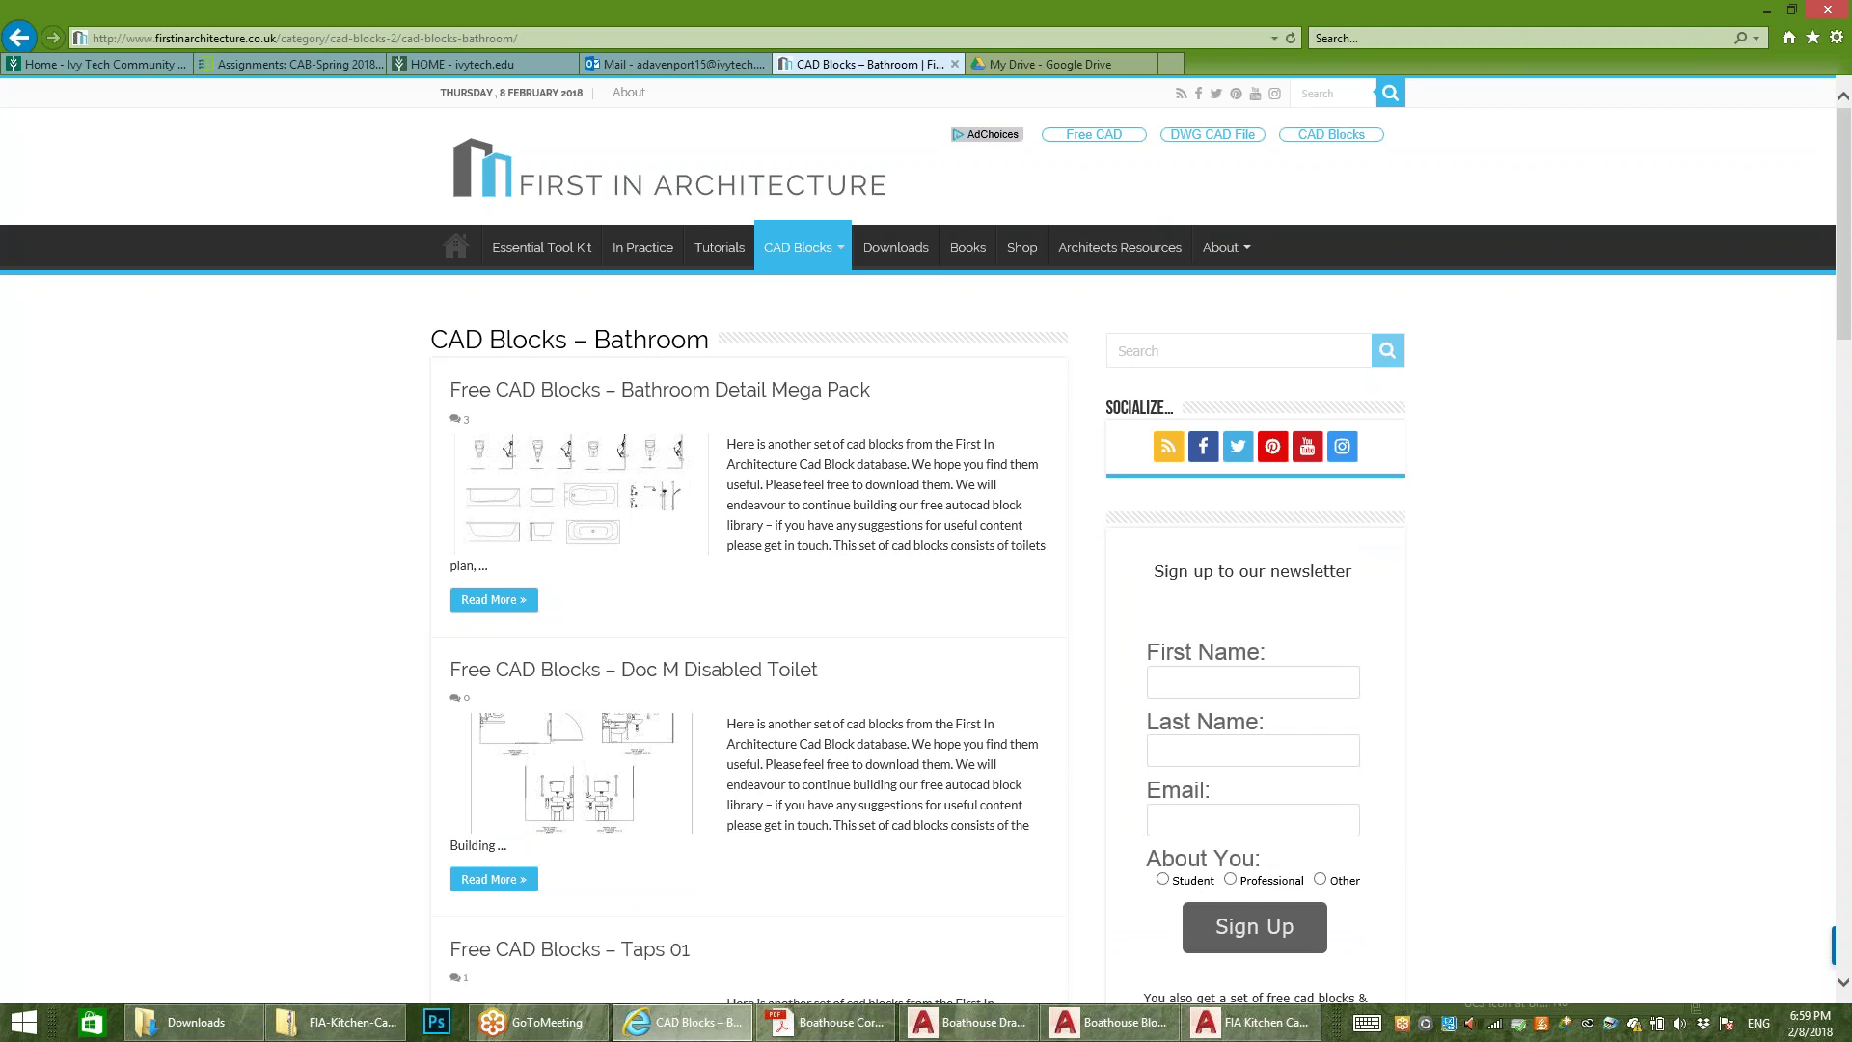
pyautogui.scroll(-3, 926, 540)
pyautogui.scroll(-1, 578, 270)
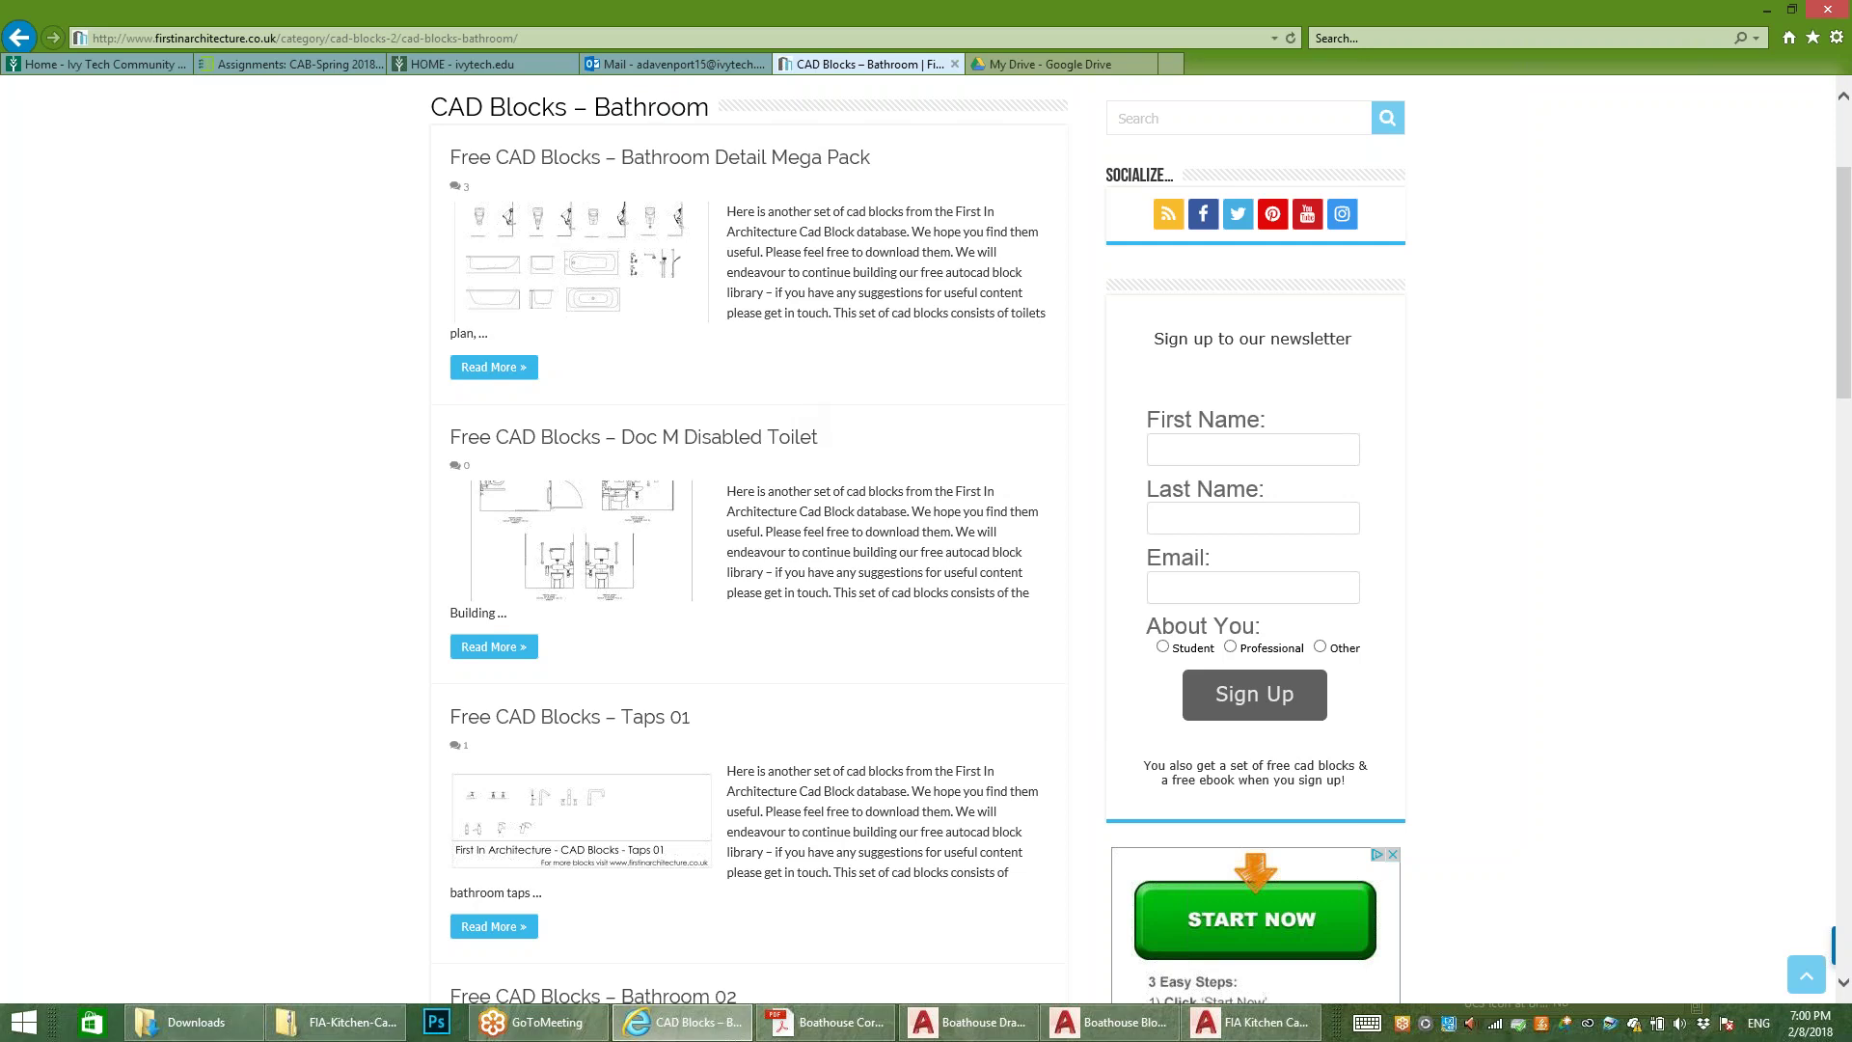
pyautogui.scroll(-8, 845, 864)
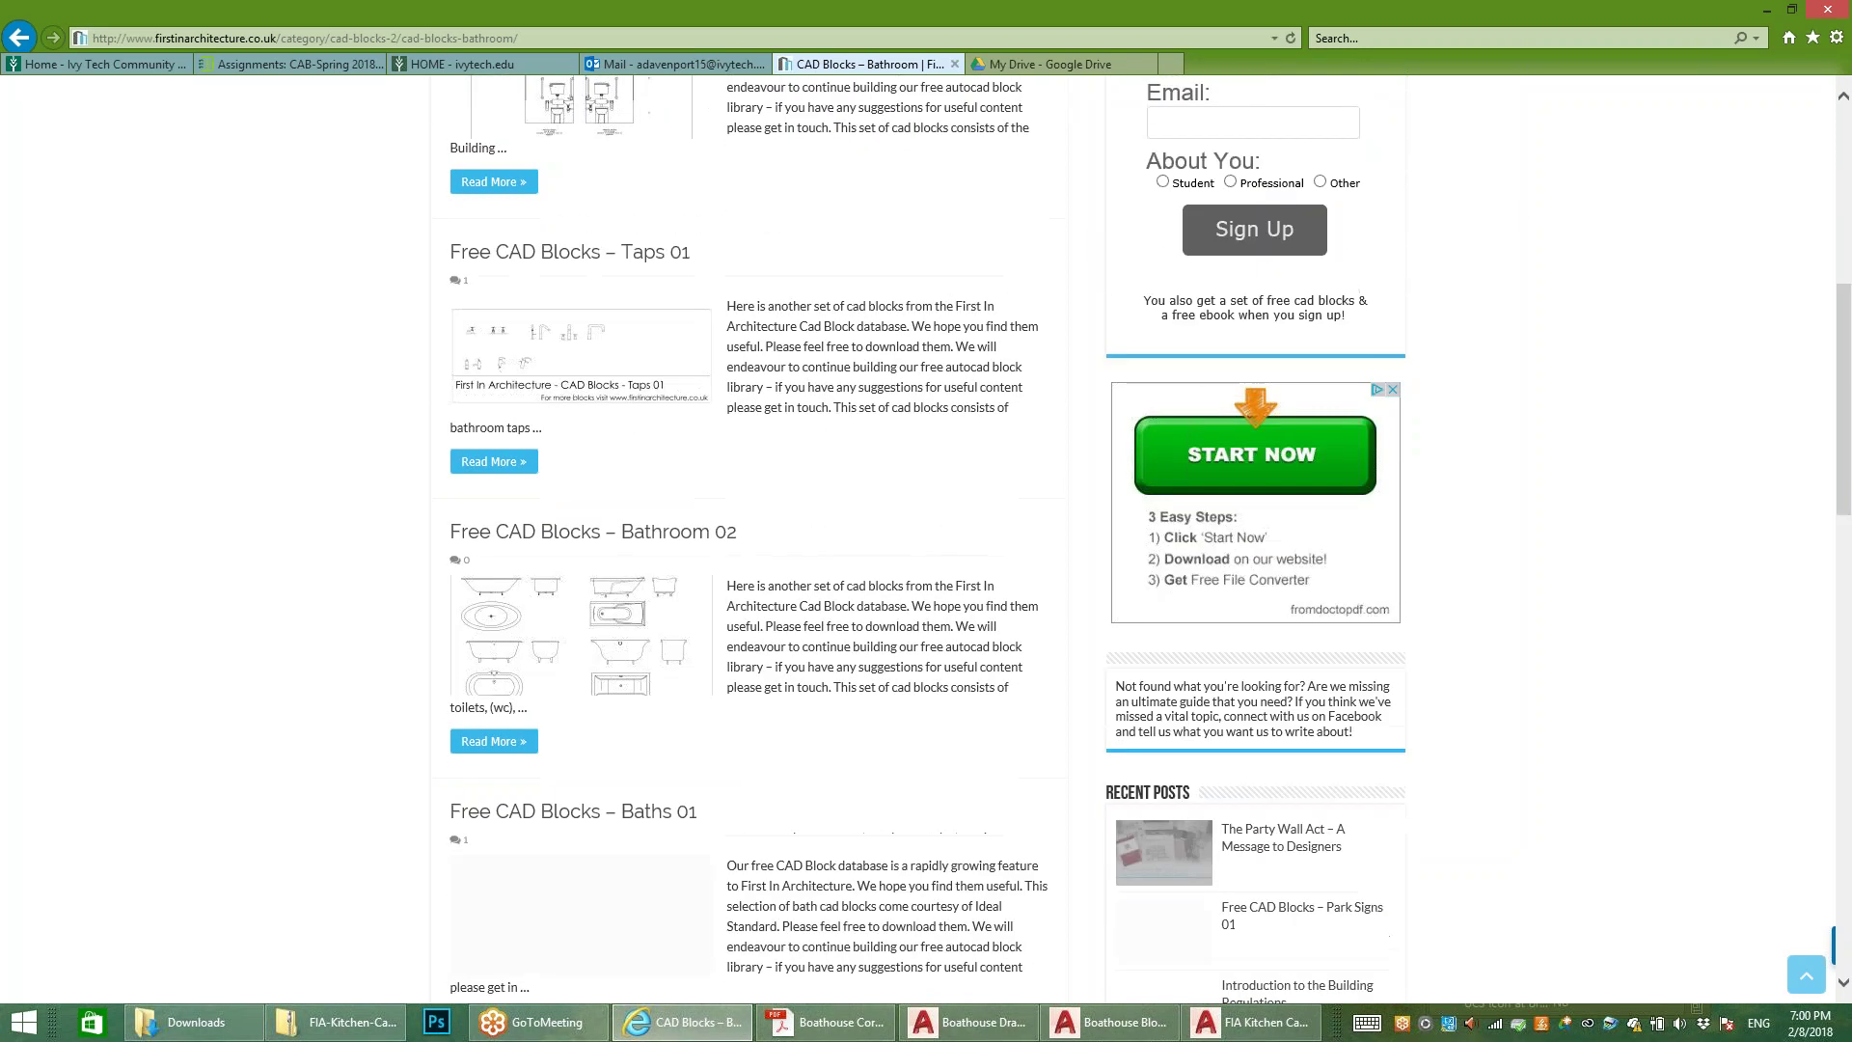
pyautogui.scroll(-4, 926, 541)
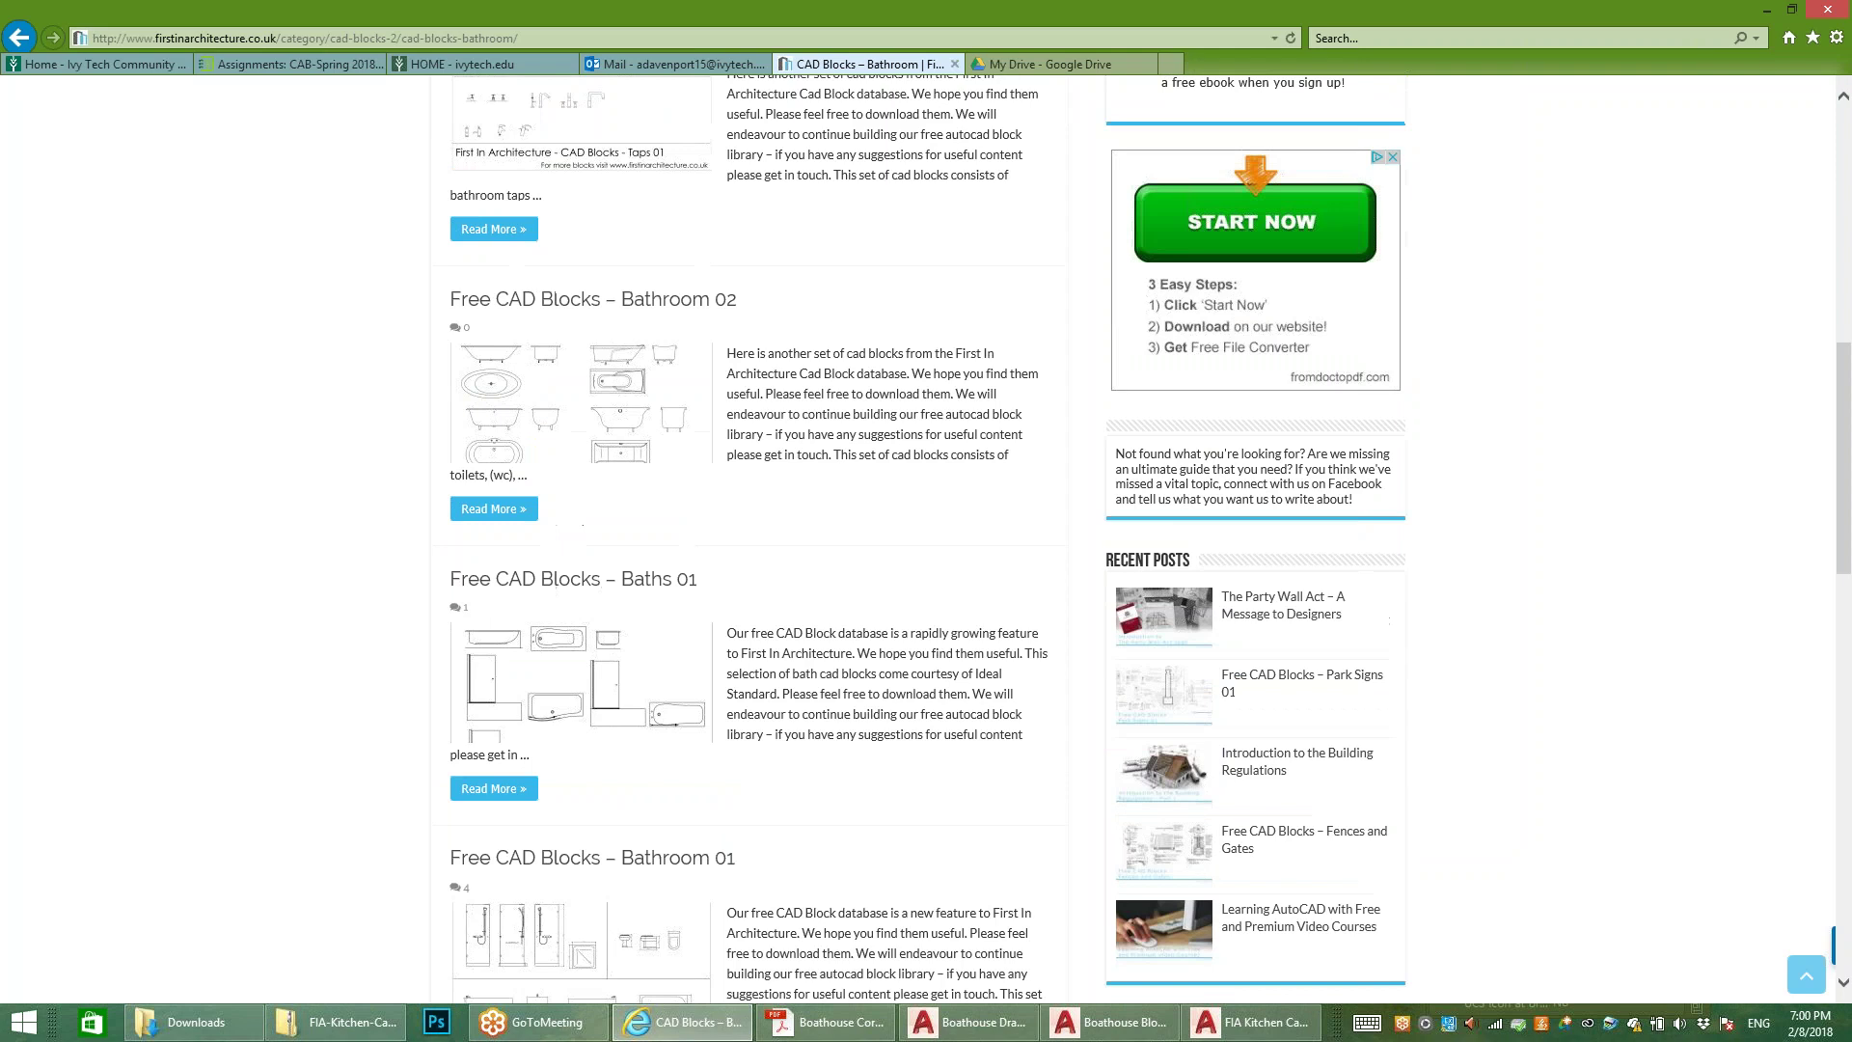
pyautogui.scroll(-3, 927, 540)
pyautogui.scroll(-5, 926, 540)
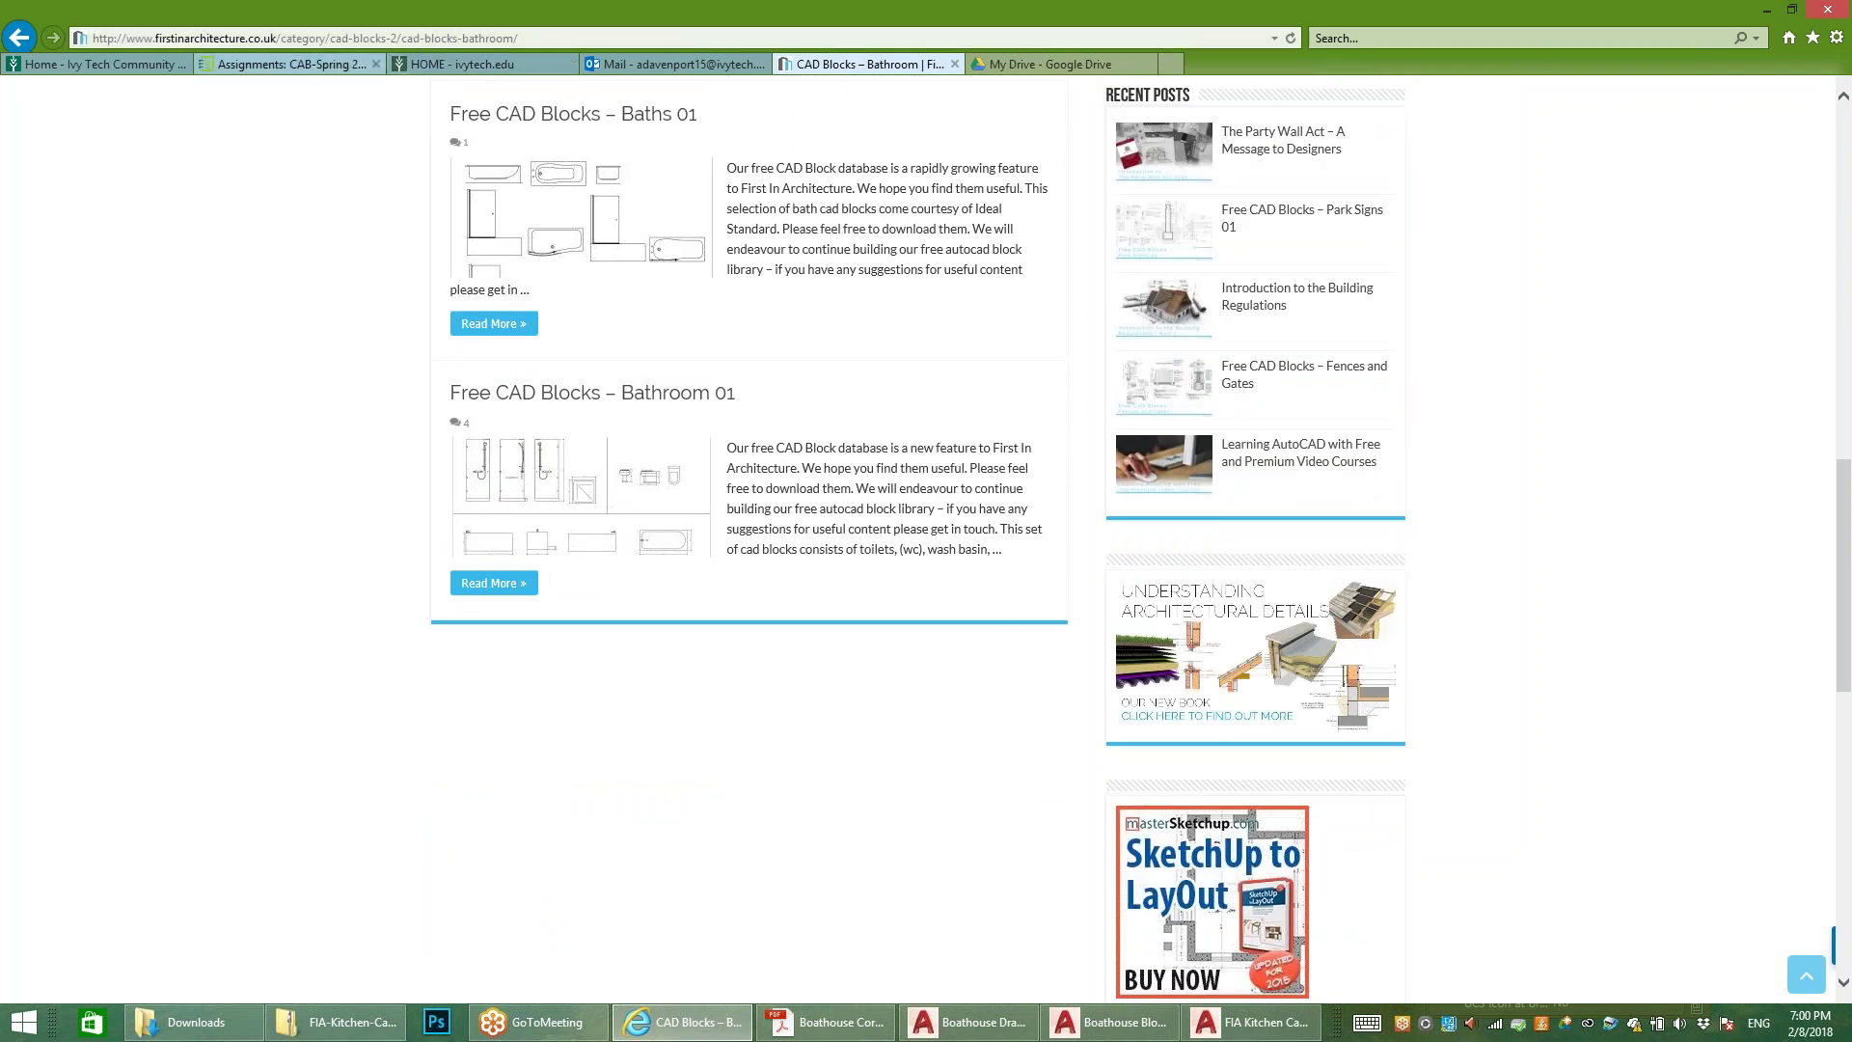
# Step: Open Assignment 4 in the course's assignments and review its layer, block, text and PDF requirements and its downloadable files
pyautogui.click(289, 63)
pyautogui.click(389, 488)
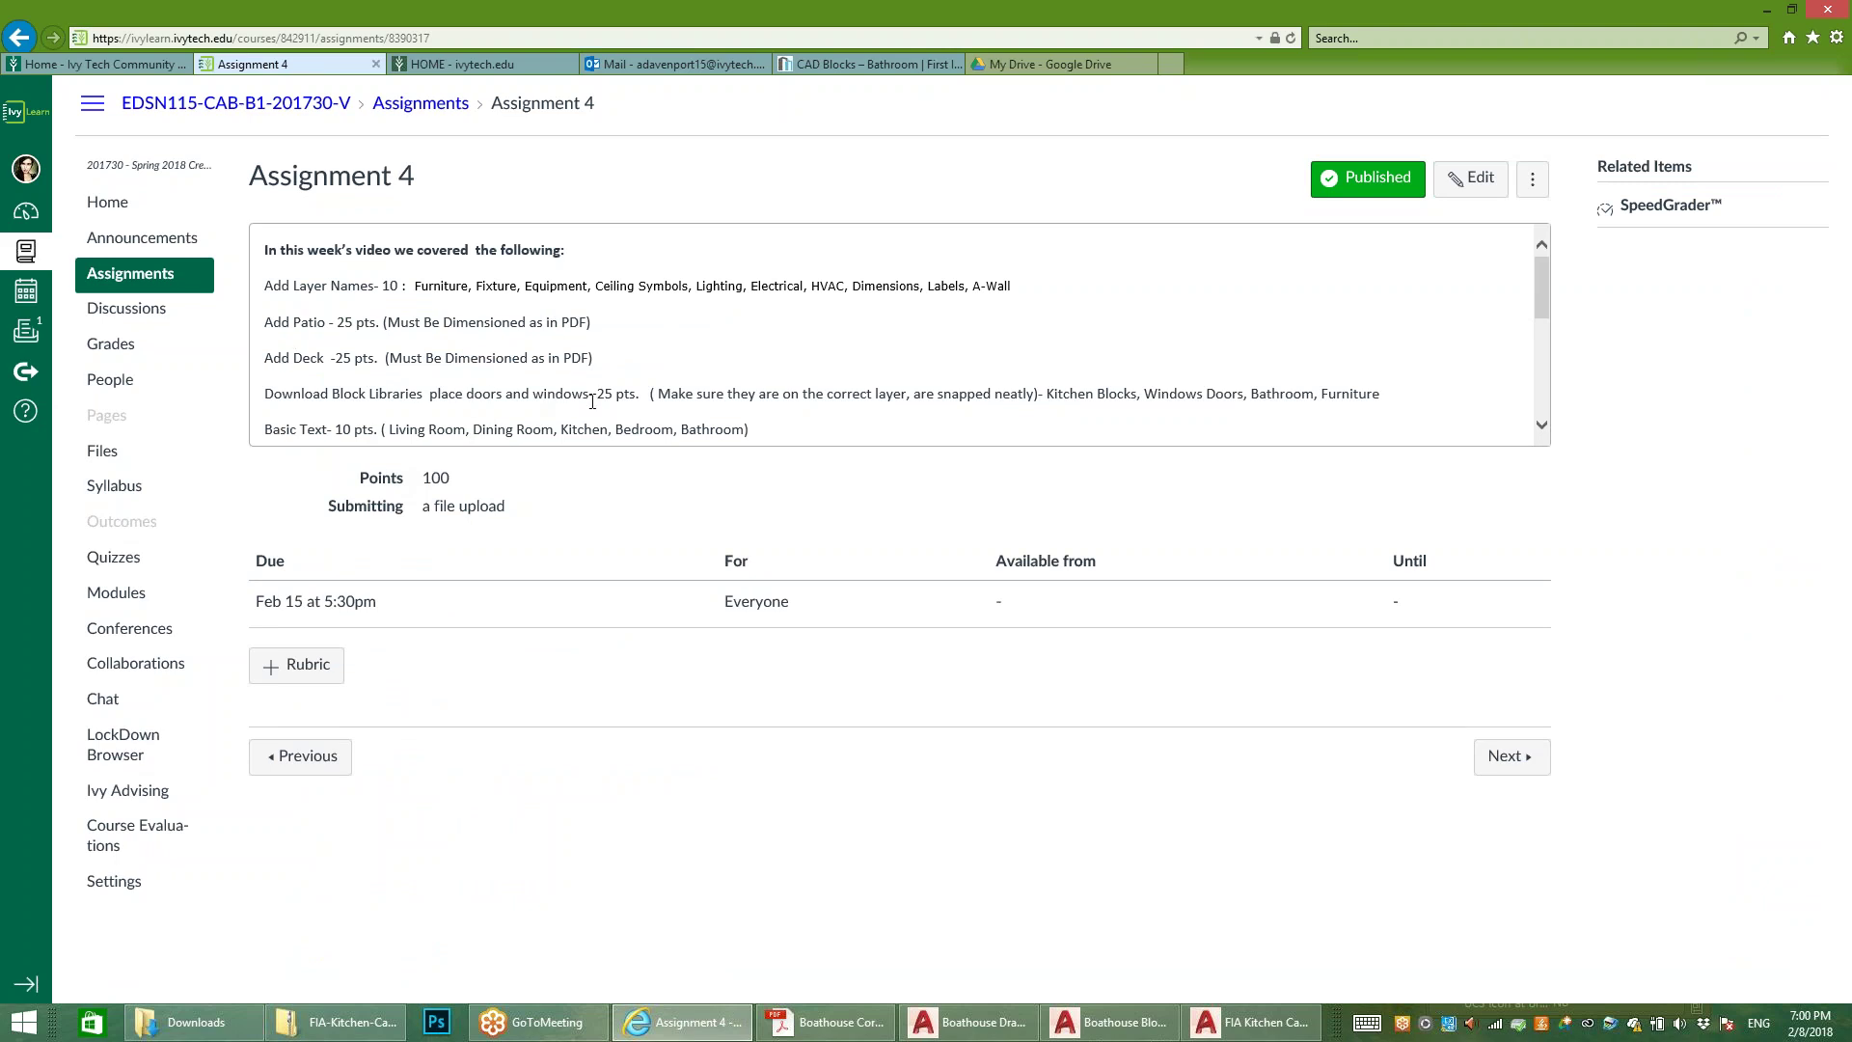
pyautogui.scroll(-5, 396, 425)
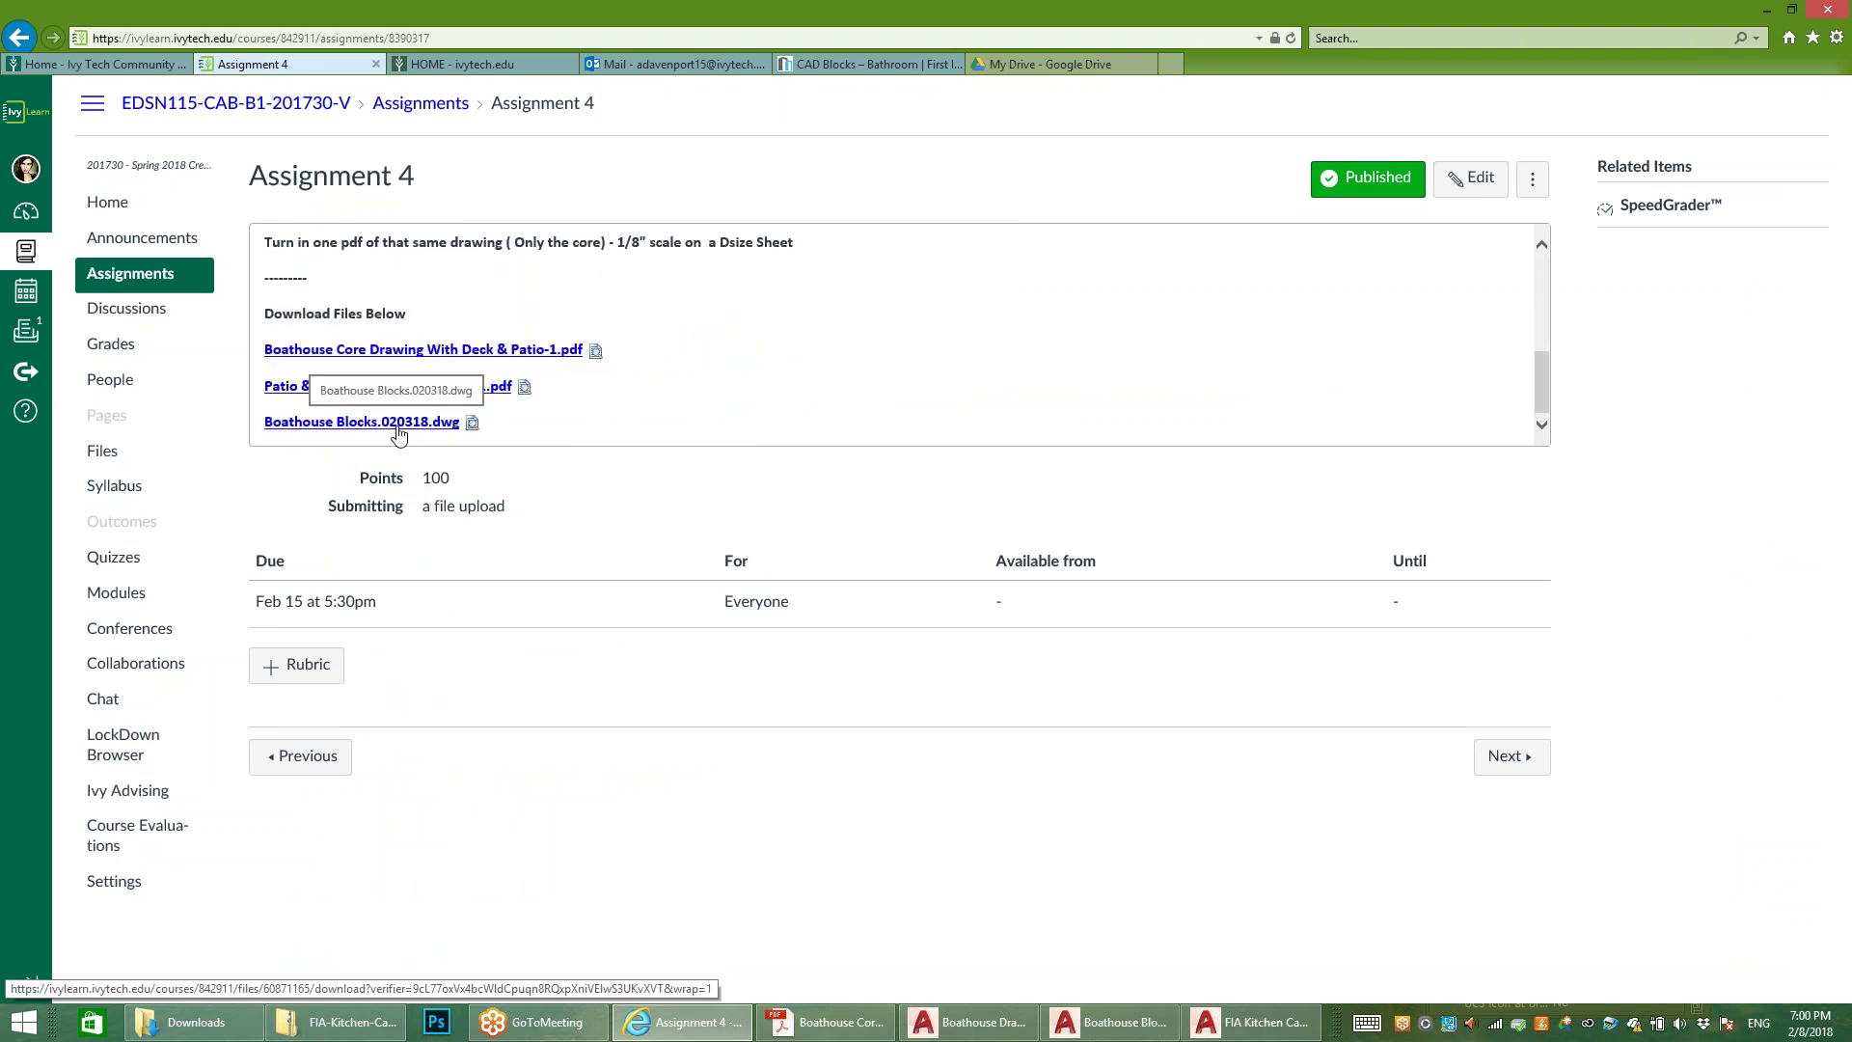
pyautogui.scroll(3, 397, 429)
pyautogui.scroll(3, 691, 371)
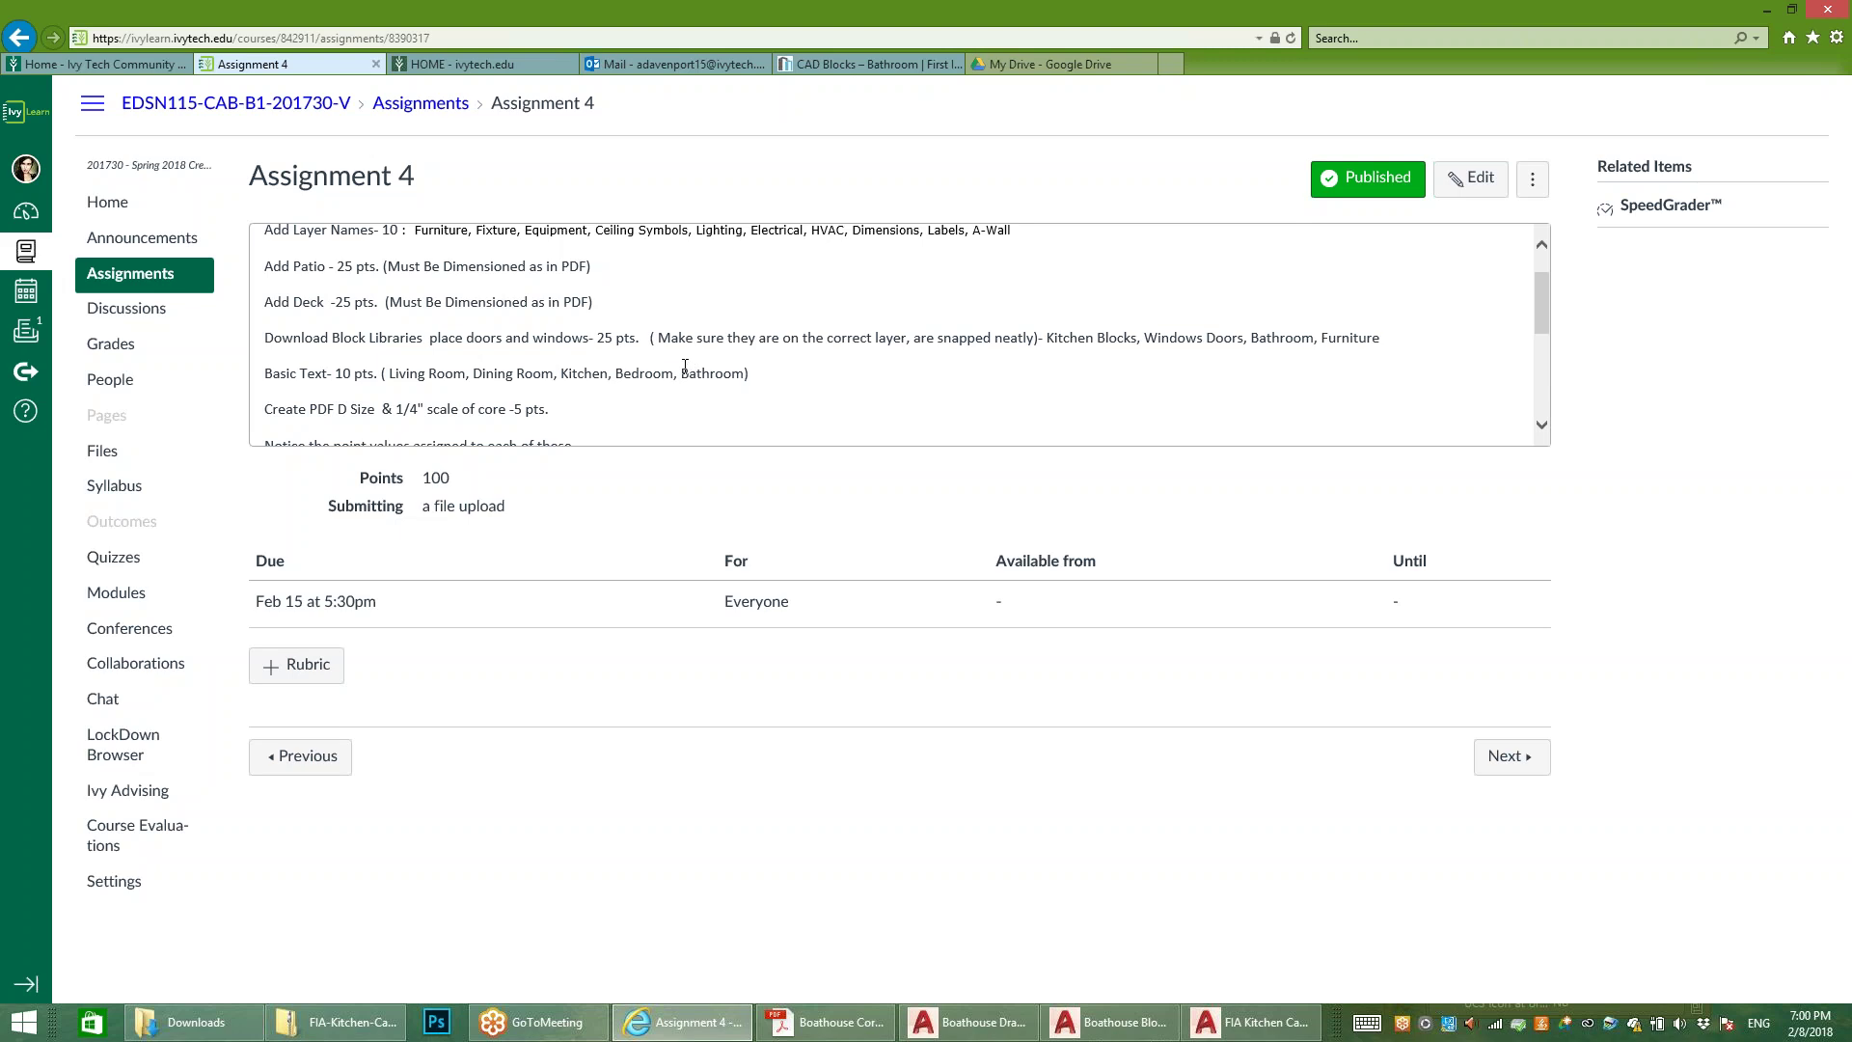
pyautogui.scroll(1, 897, 333)
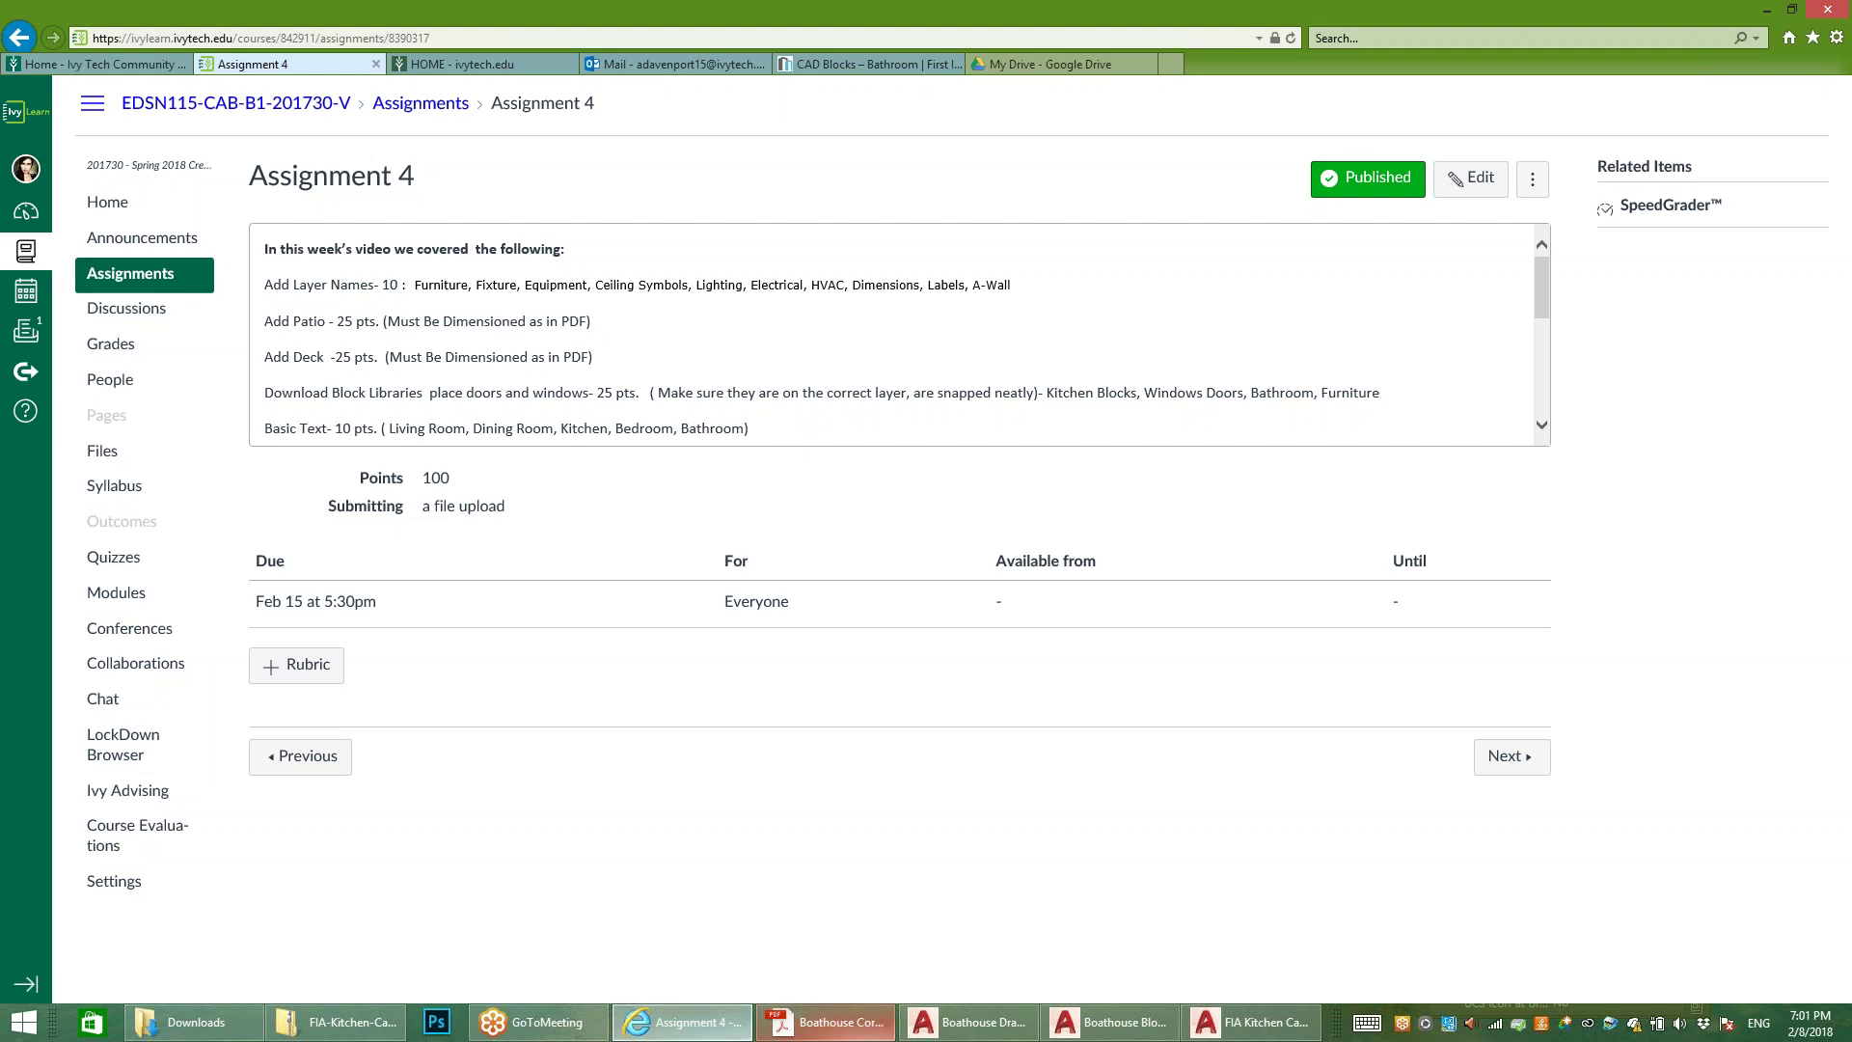
# Step: Switch to the Boathouse Drawing File With Dimensions-2018 drawing in AutoCAD and look through its existing layers
pyautogui.click(967, 1022)
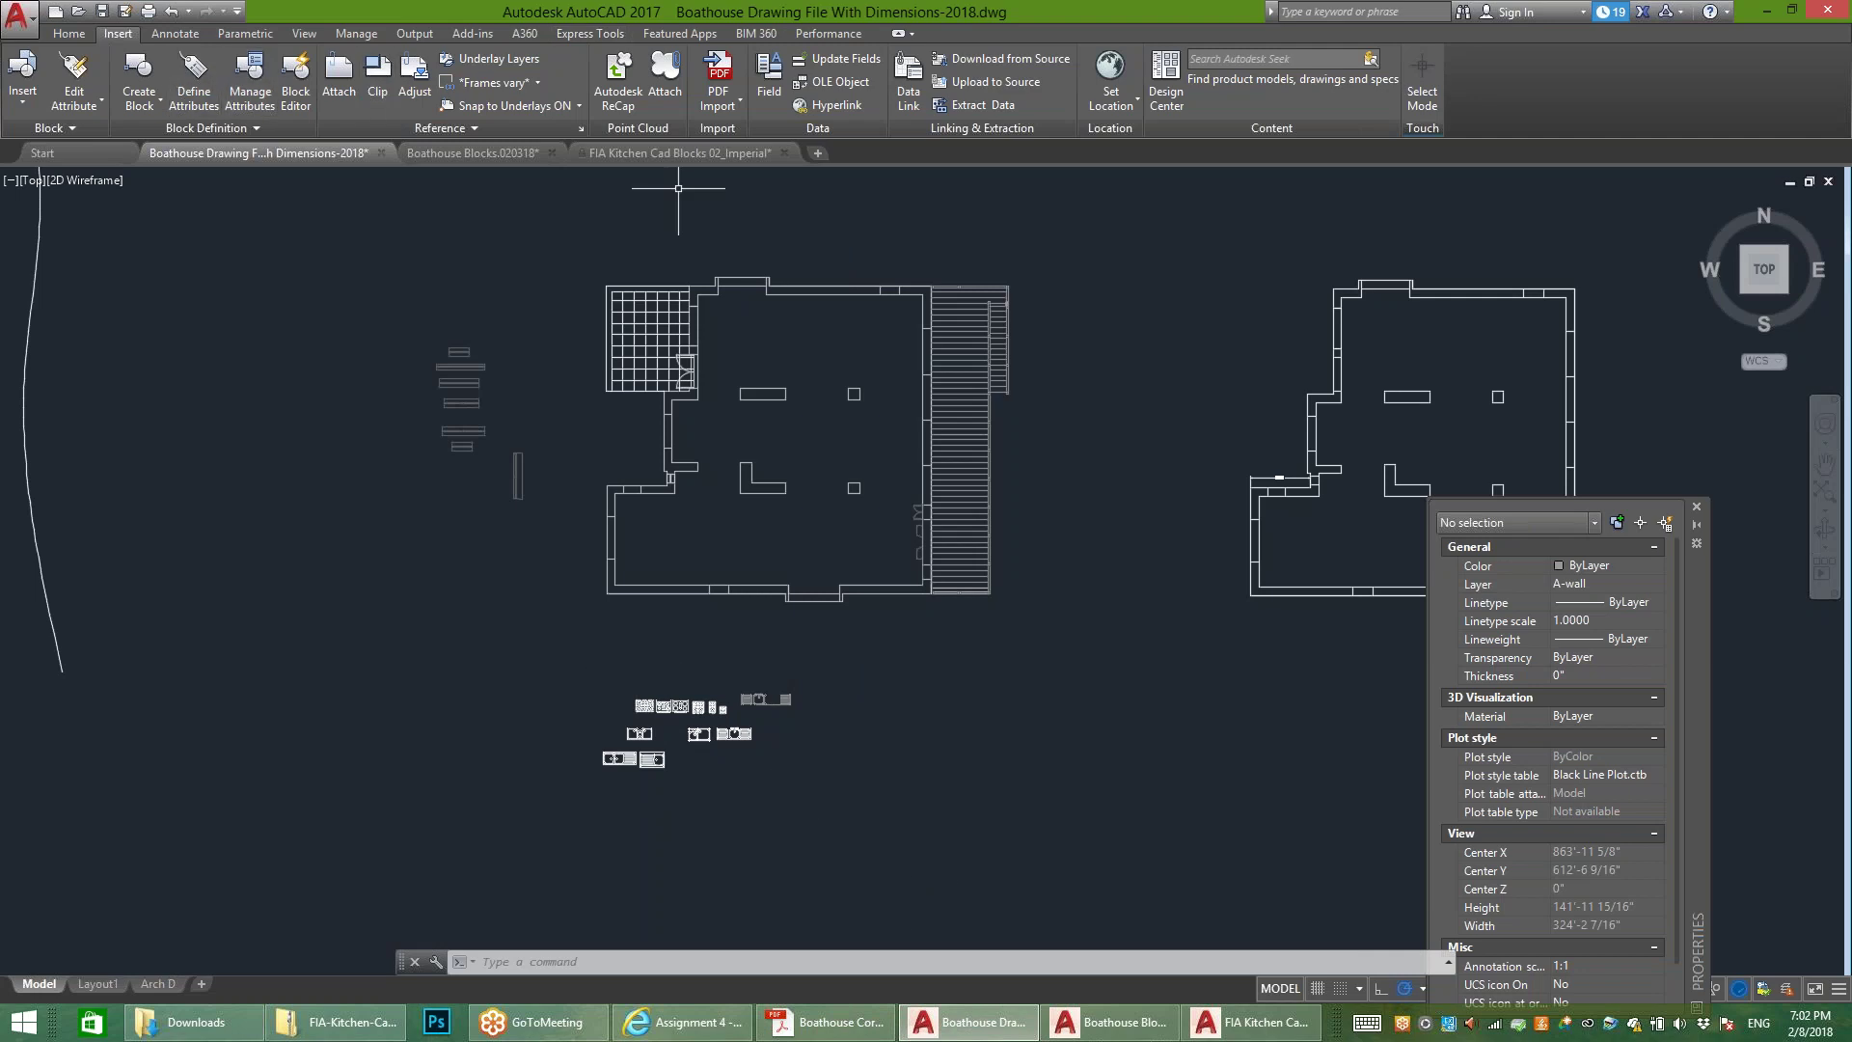
pyautogui.click(68, 32)
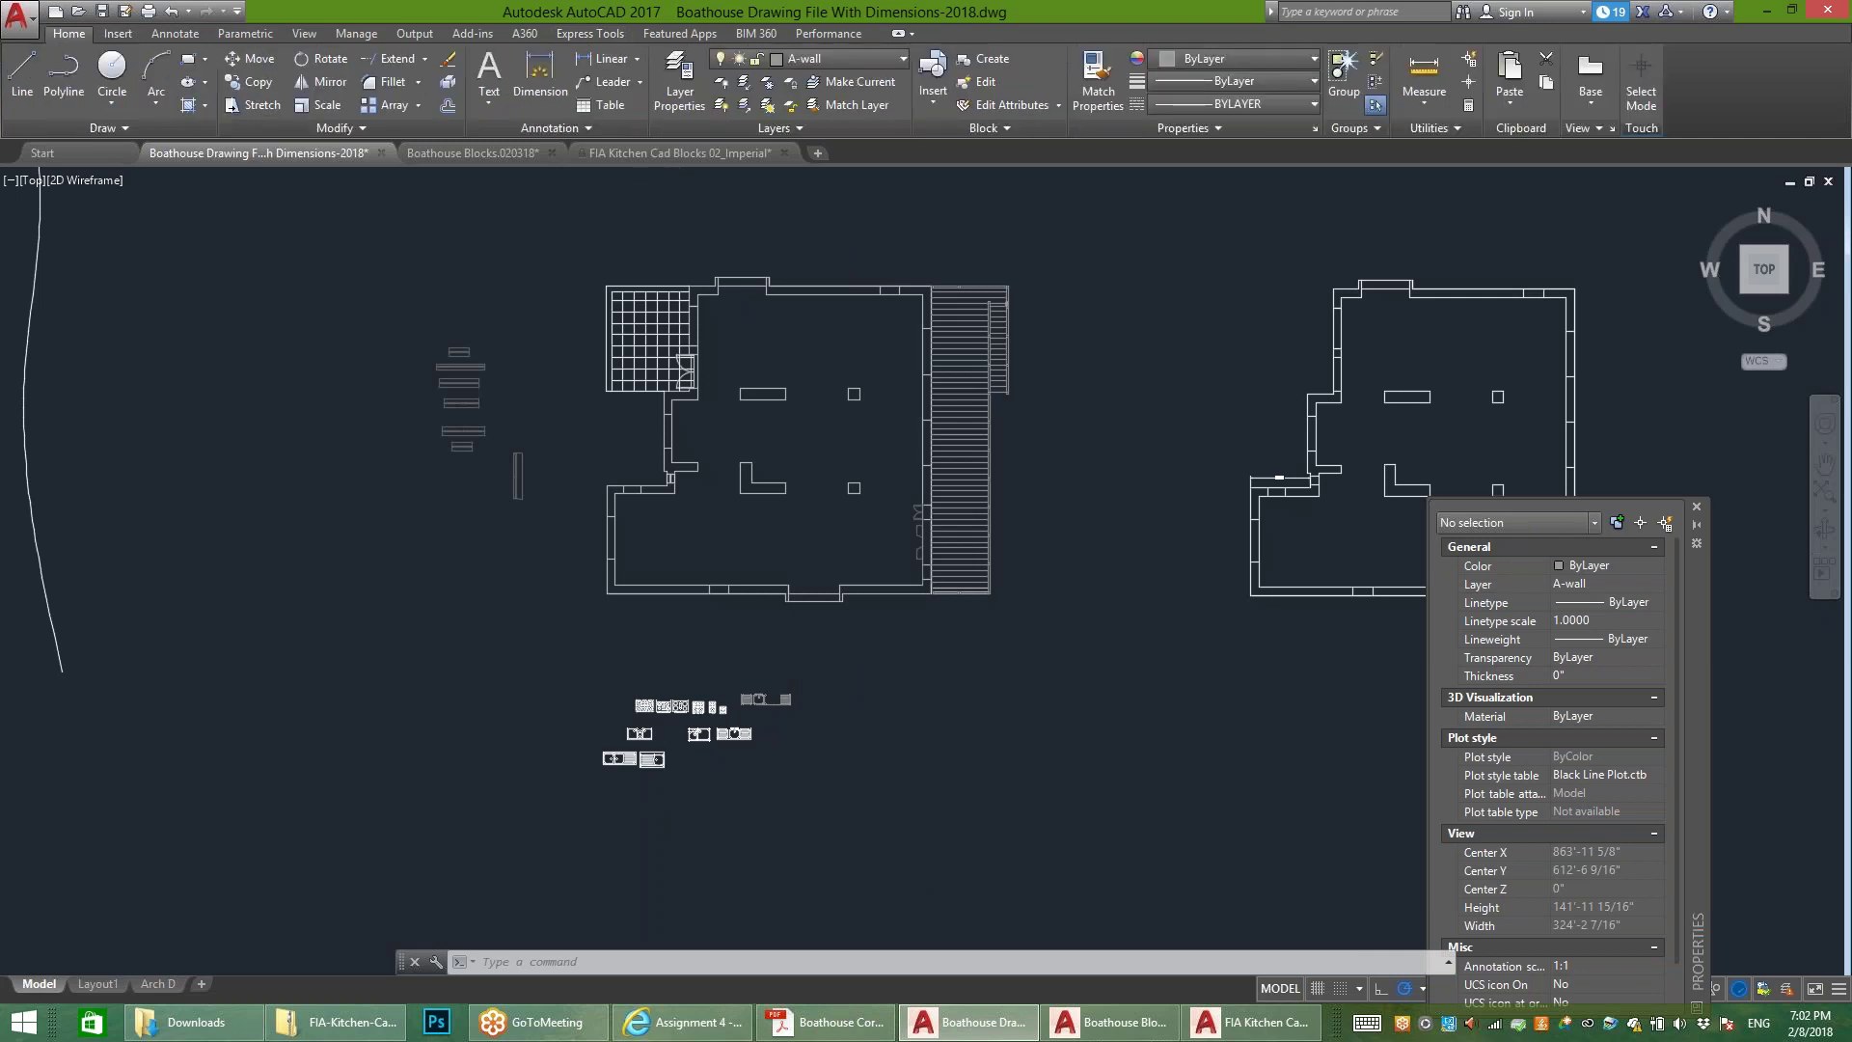
pyautogui.click(849, 59)
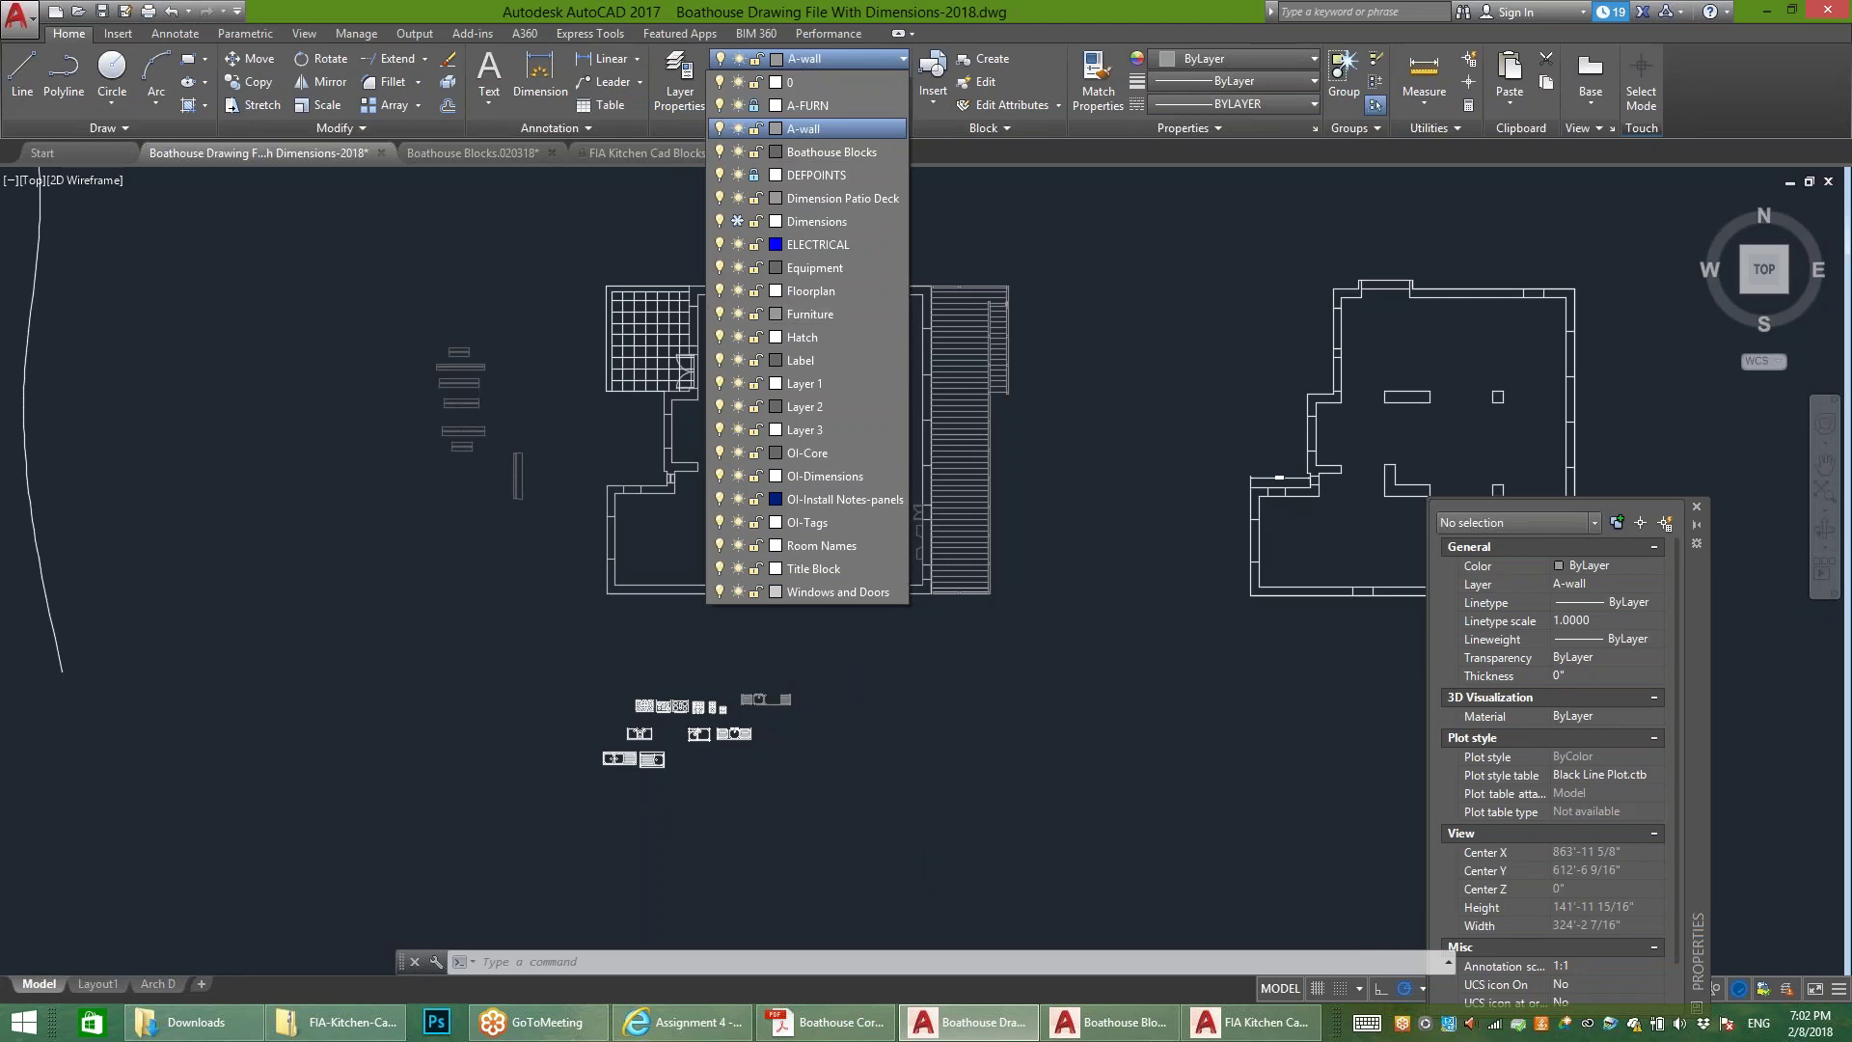
pyautogui.press('Escape')
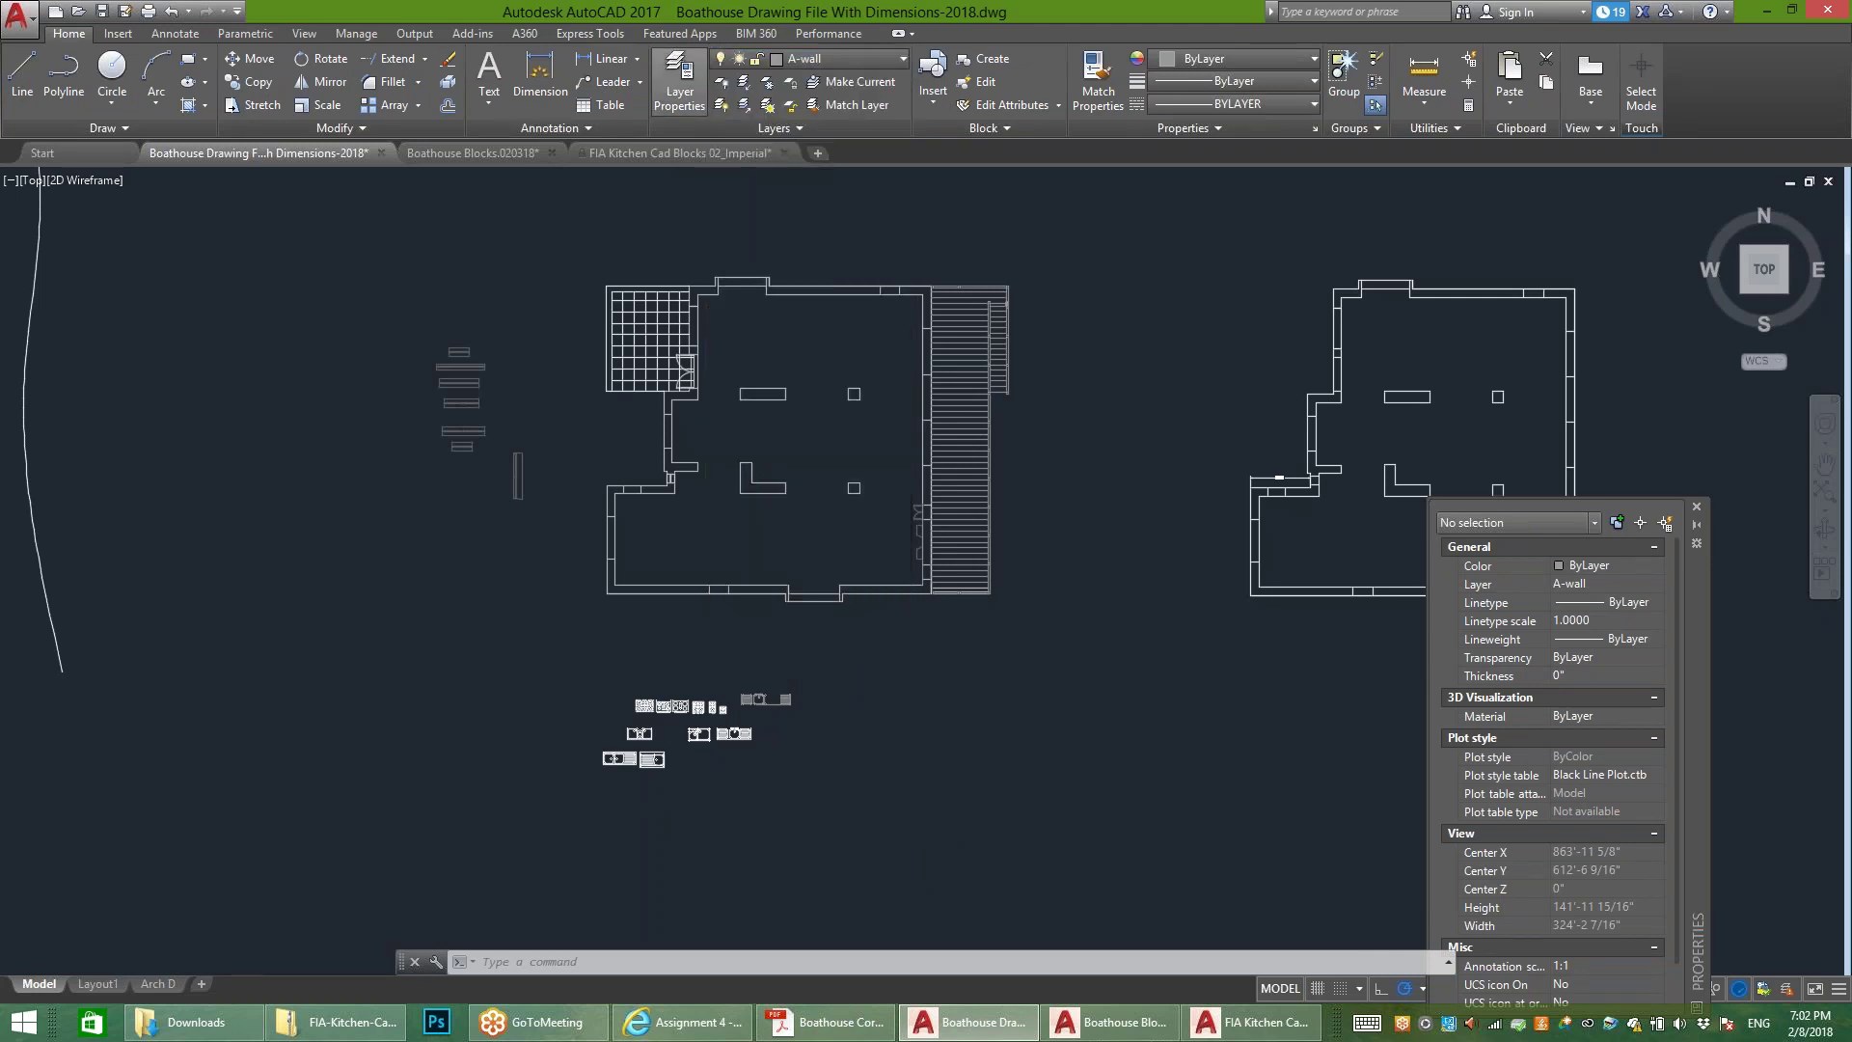
# Step: Create a new layer in the Layer Properties Manager and try to name it Furniture
pyautogui.write('la')
pyautogui.press('Return')
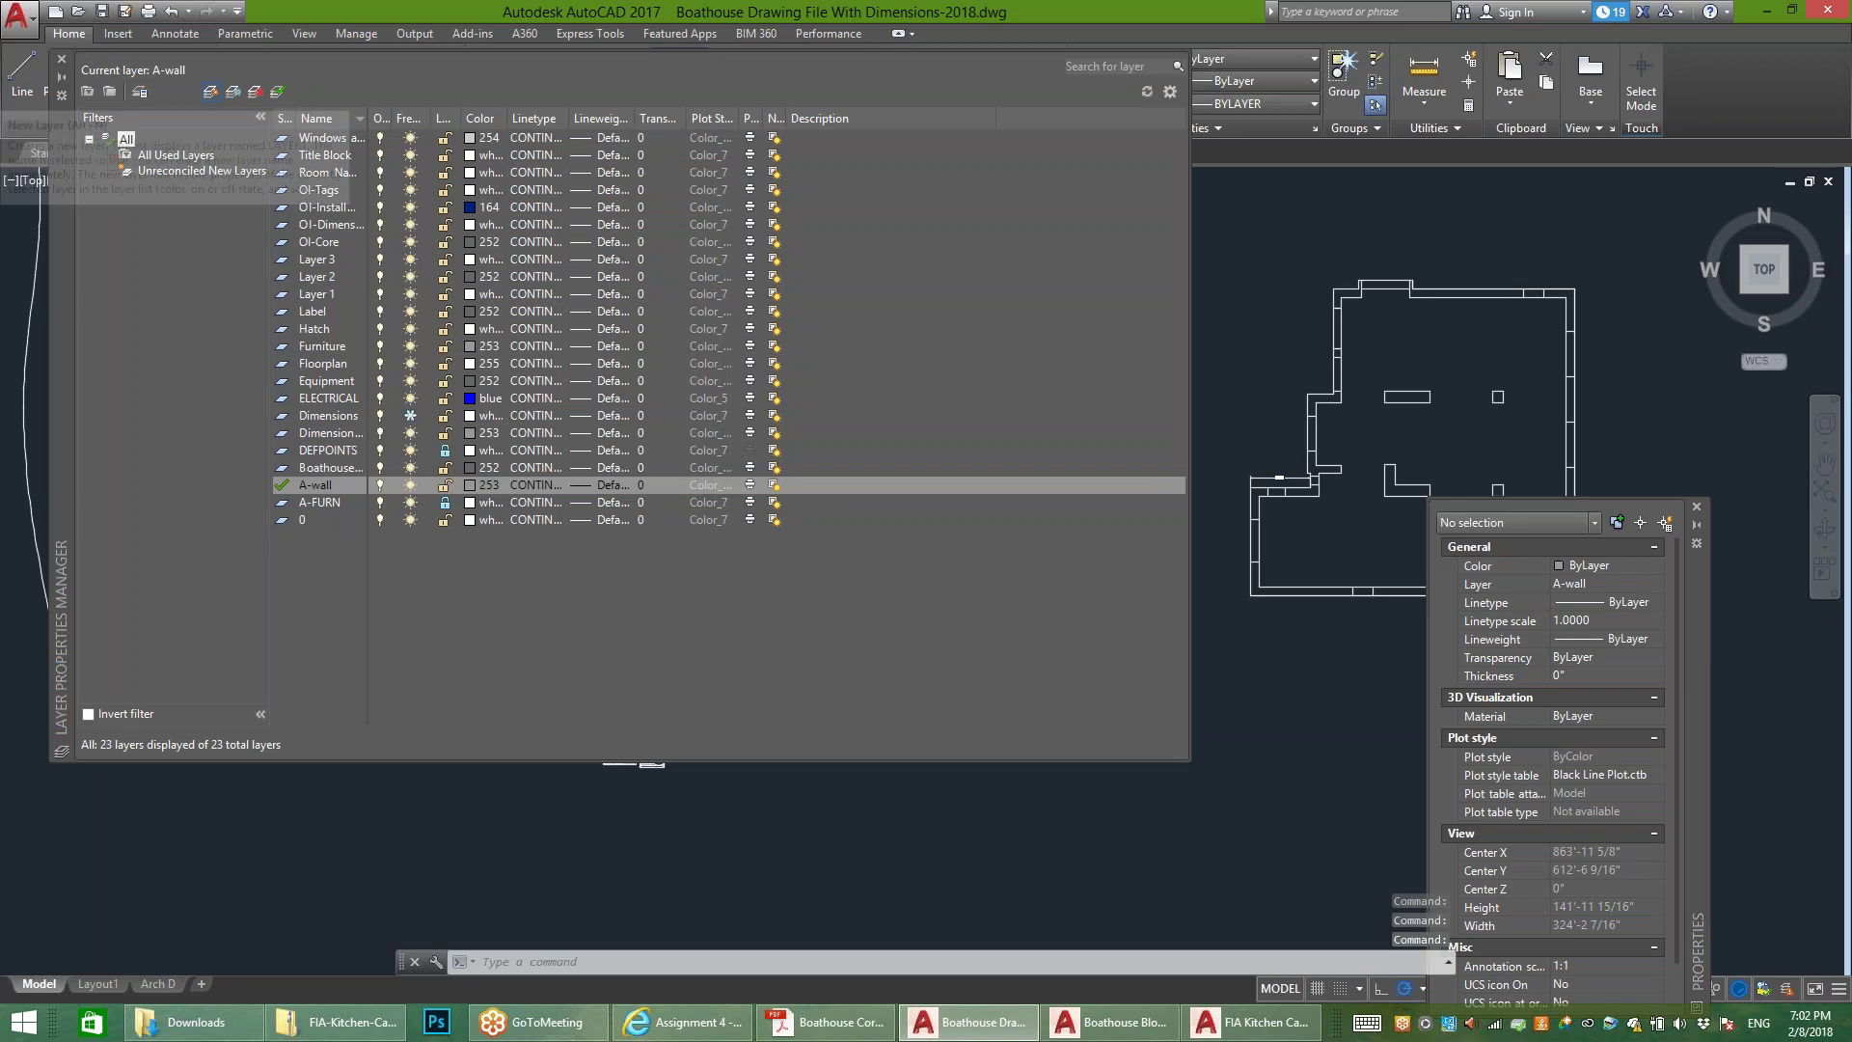
pyautogui.click(210, 92)
pyautogui.press('BackSpace')
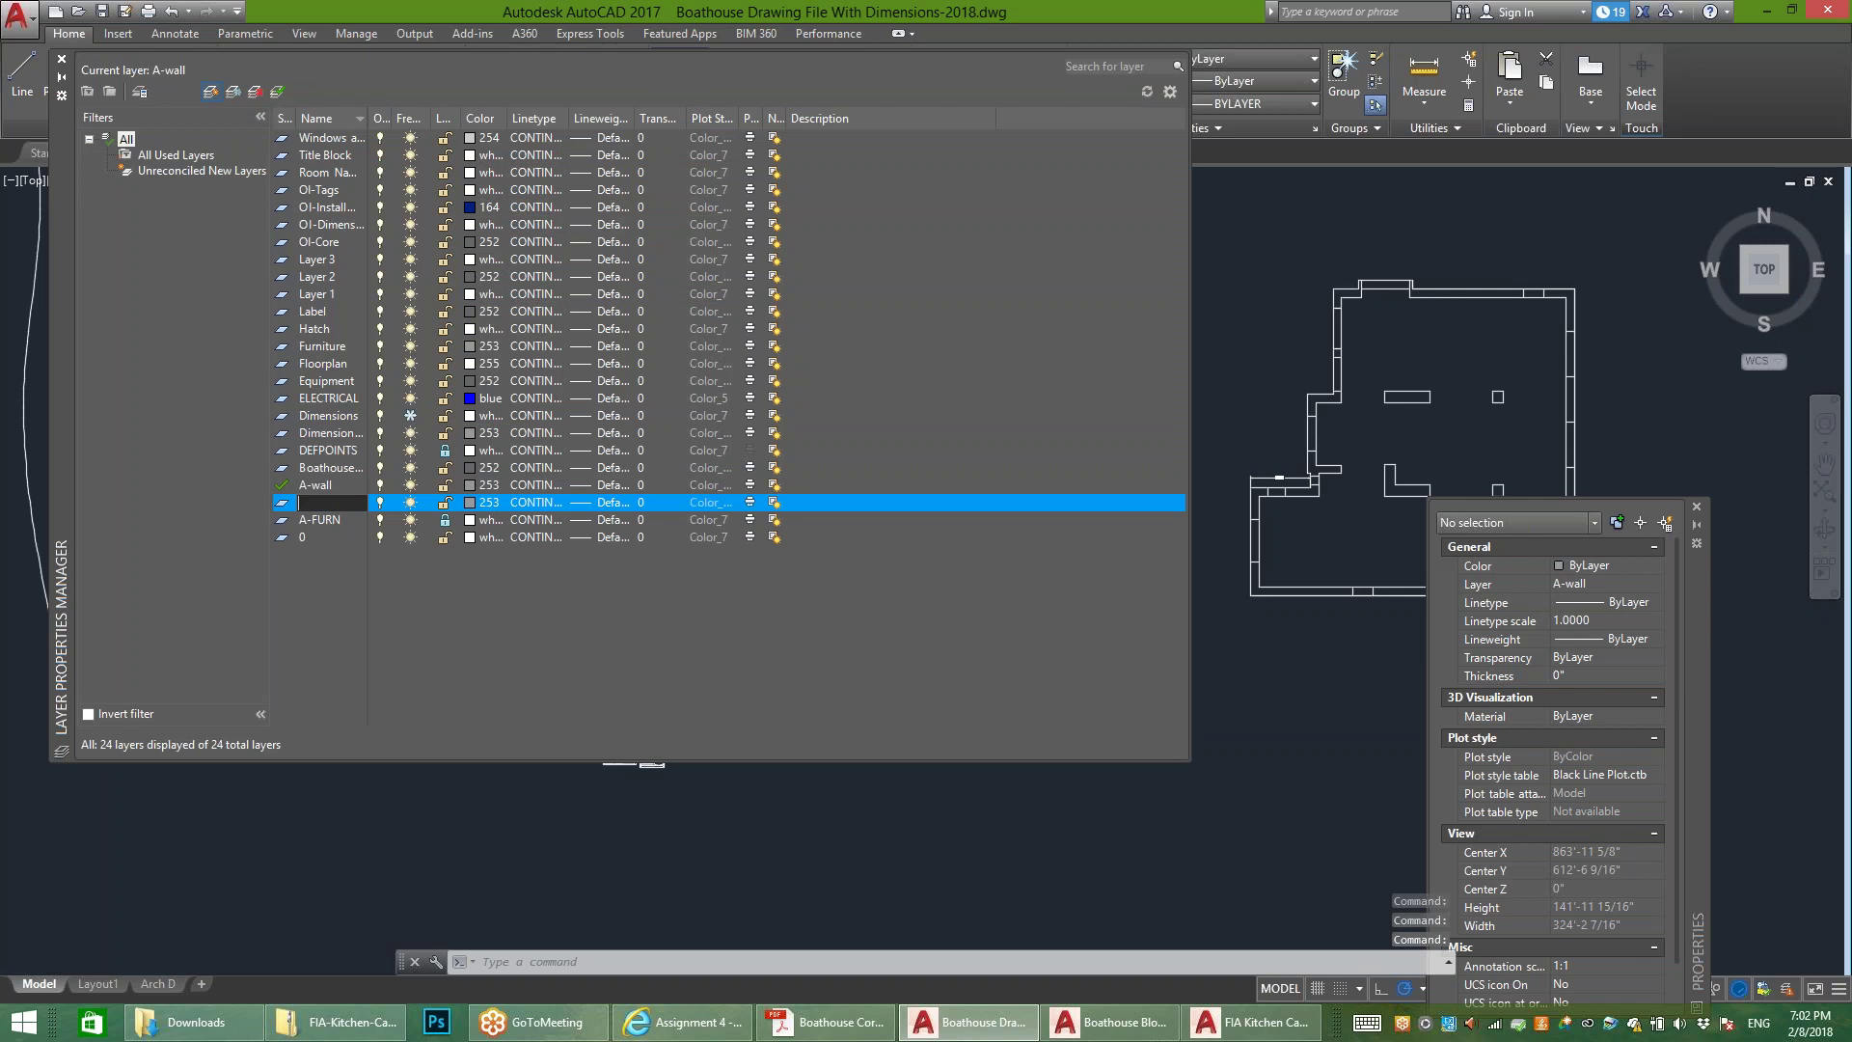
pyautogui.write('Furnitu')
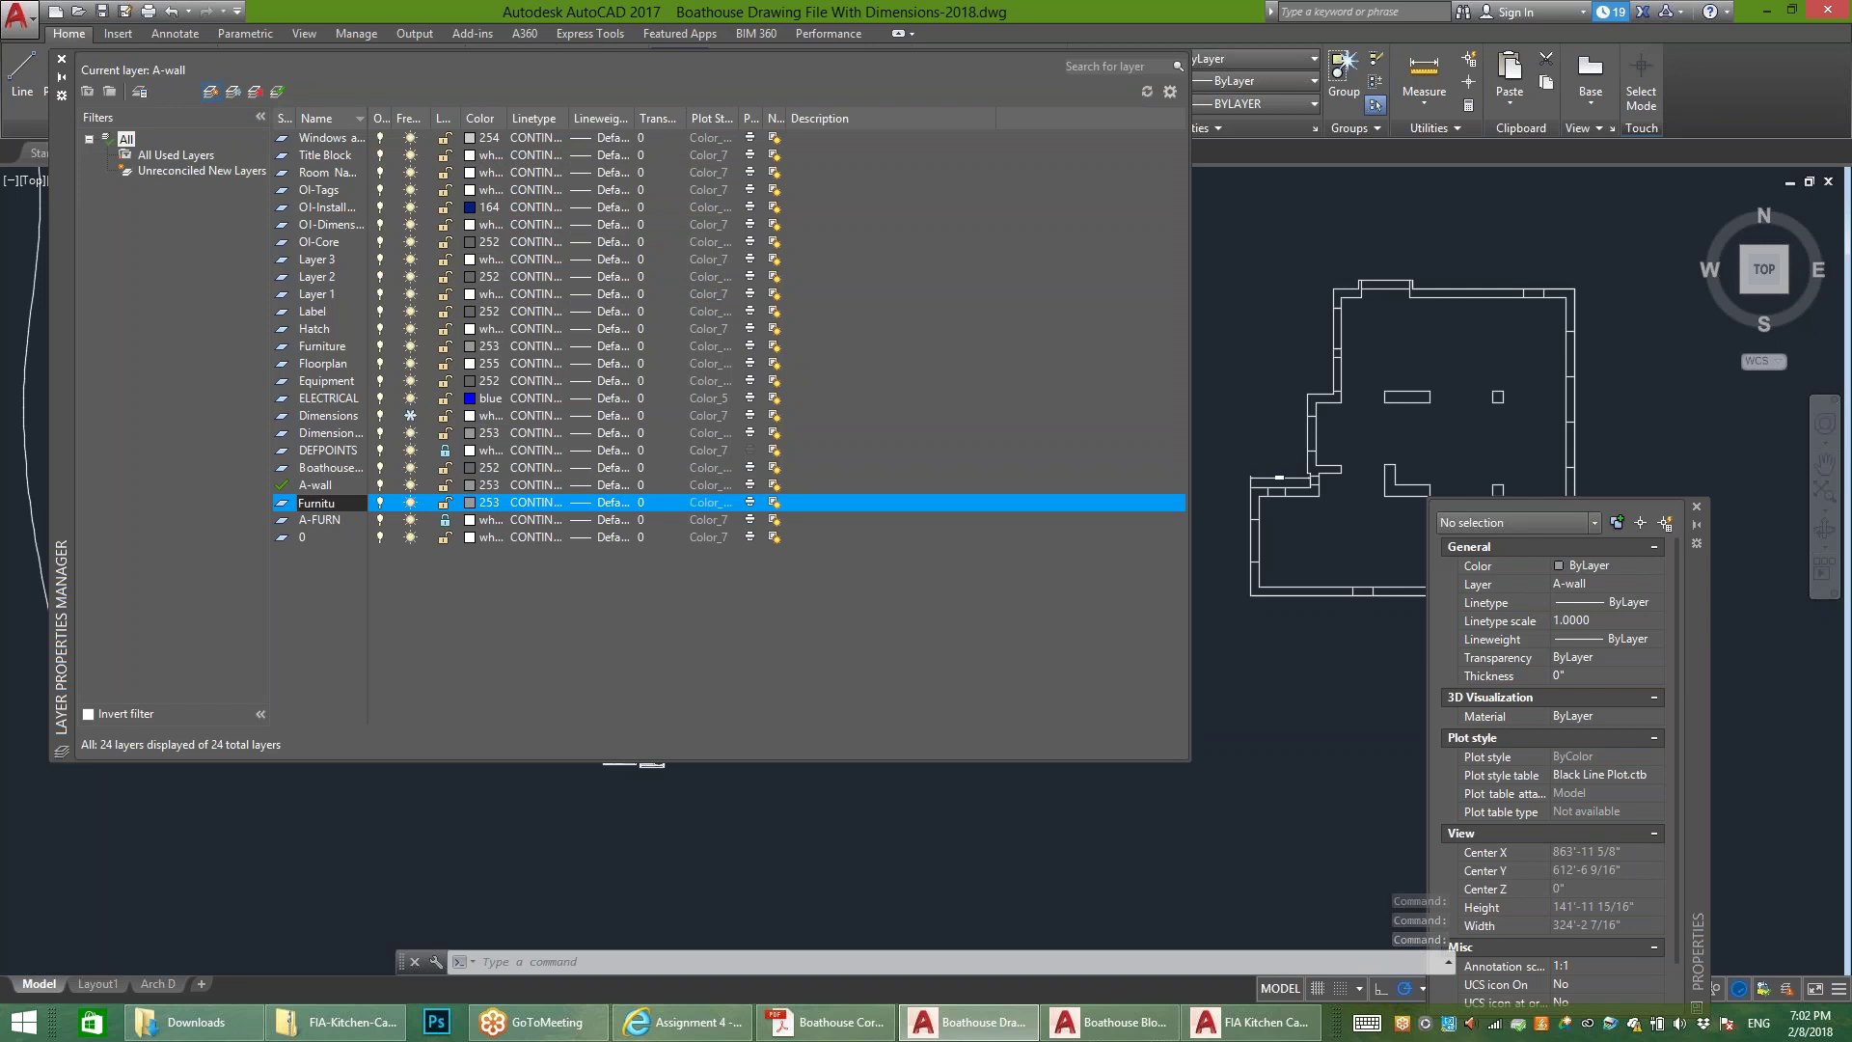
pyautogui.write('re')
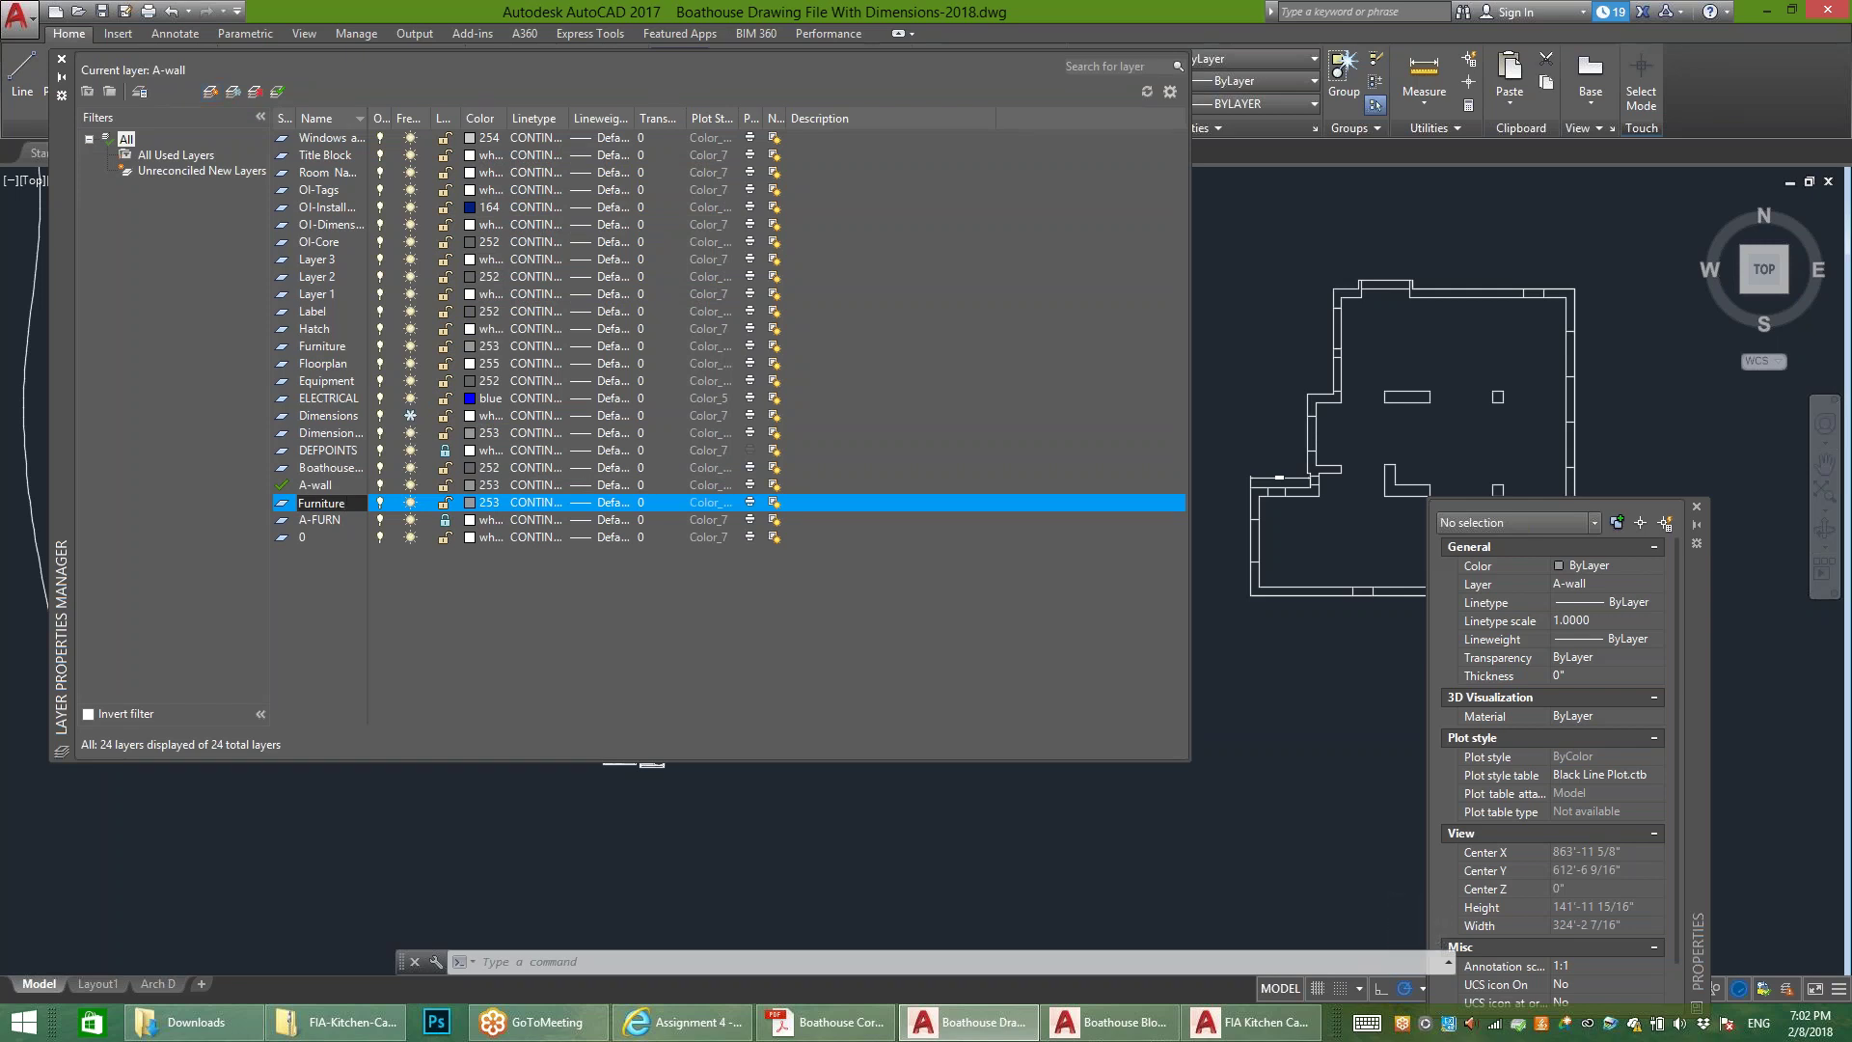
pyautogui.press('Escape')
# Step: Inspect the color choices for the existing Furniture layer and accept its current color
pyautogui.click(322, 346)
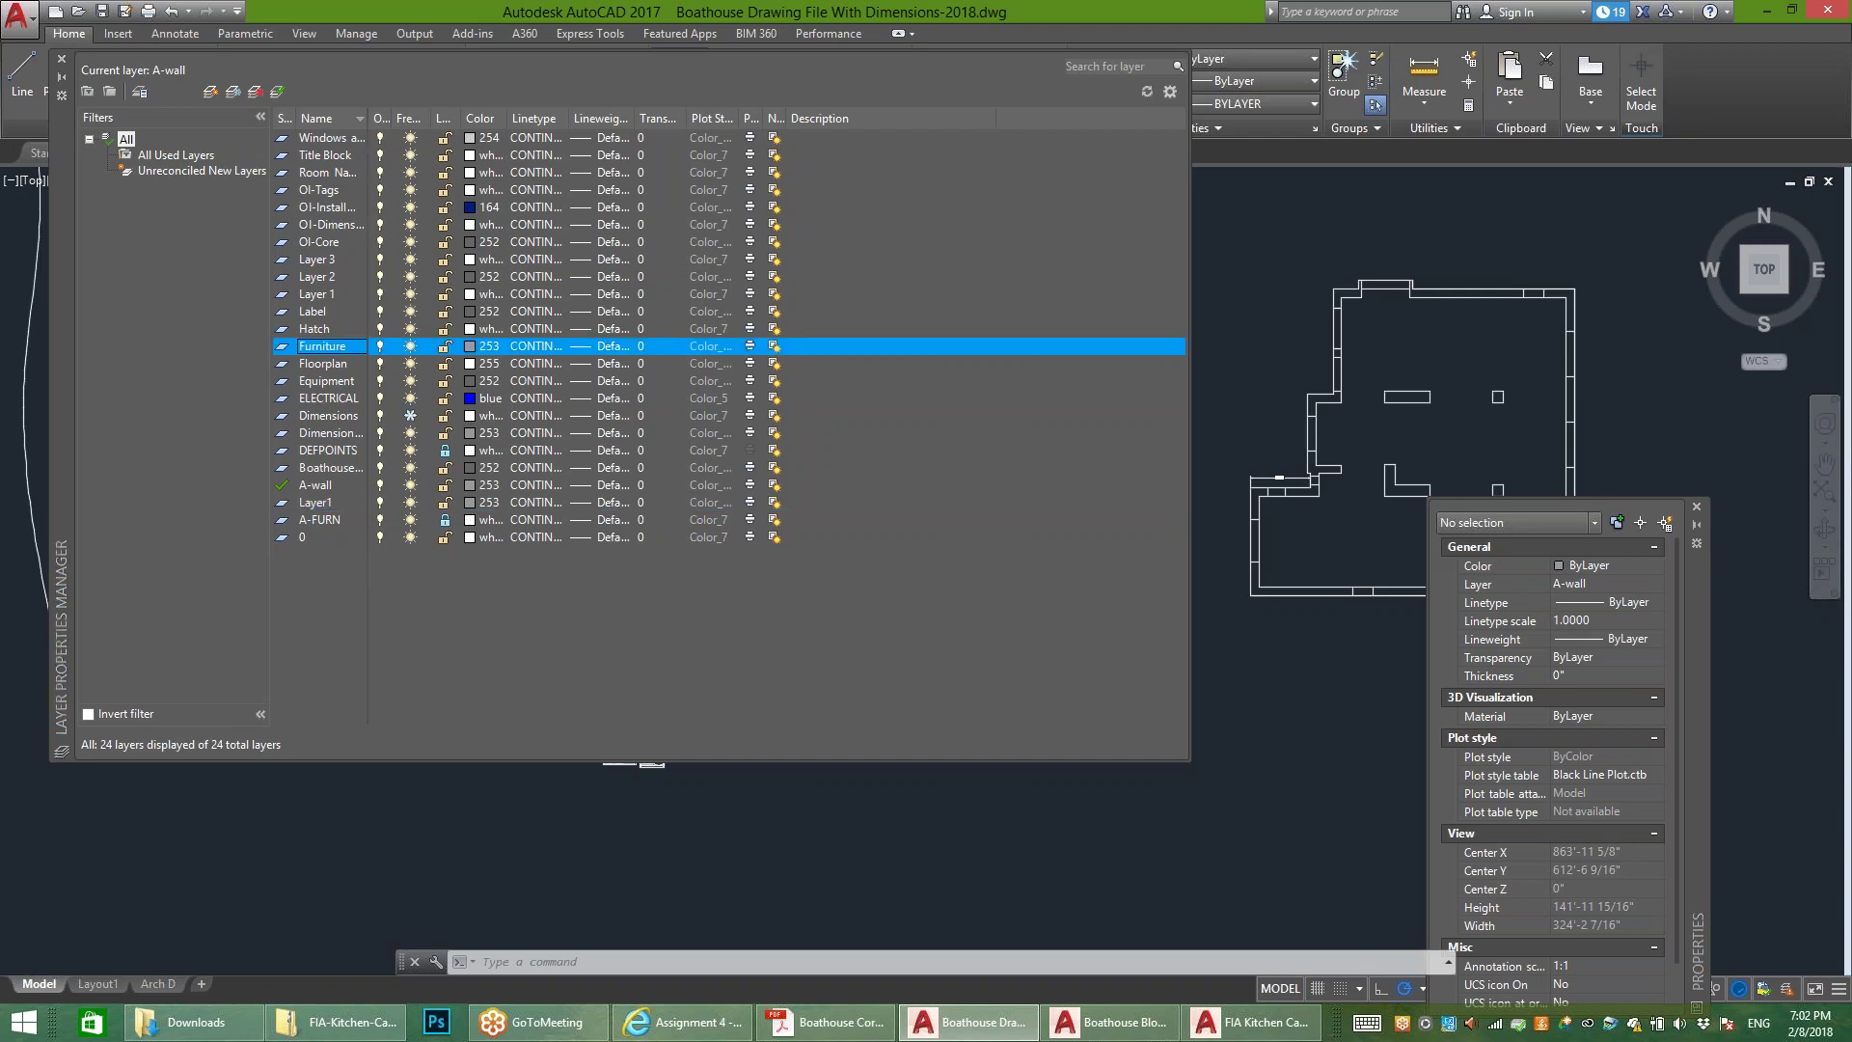
pyautogui.click(482, 346)
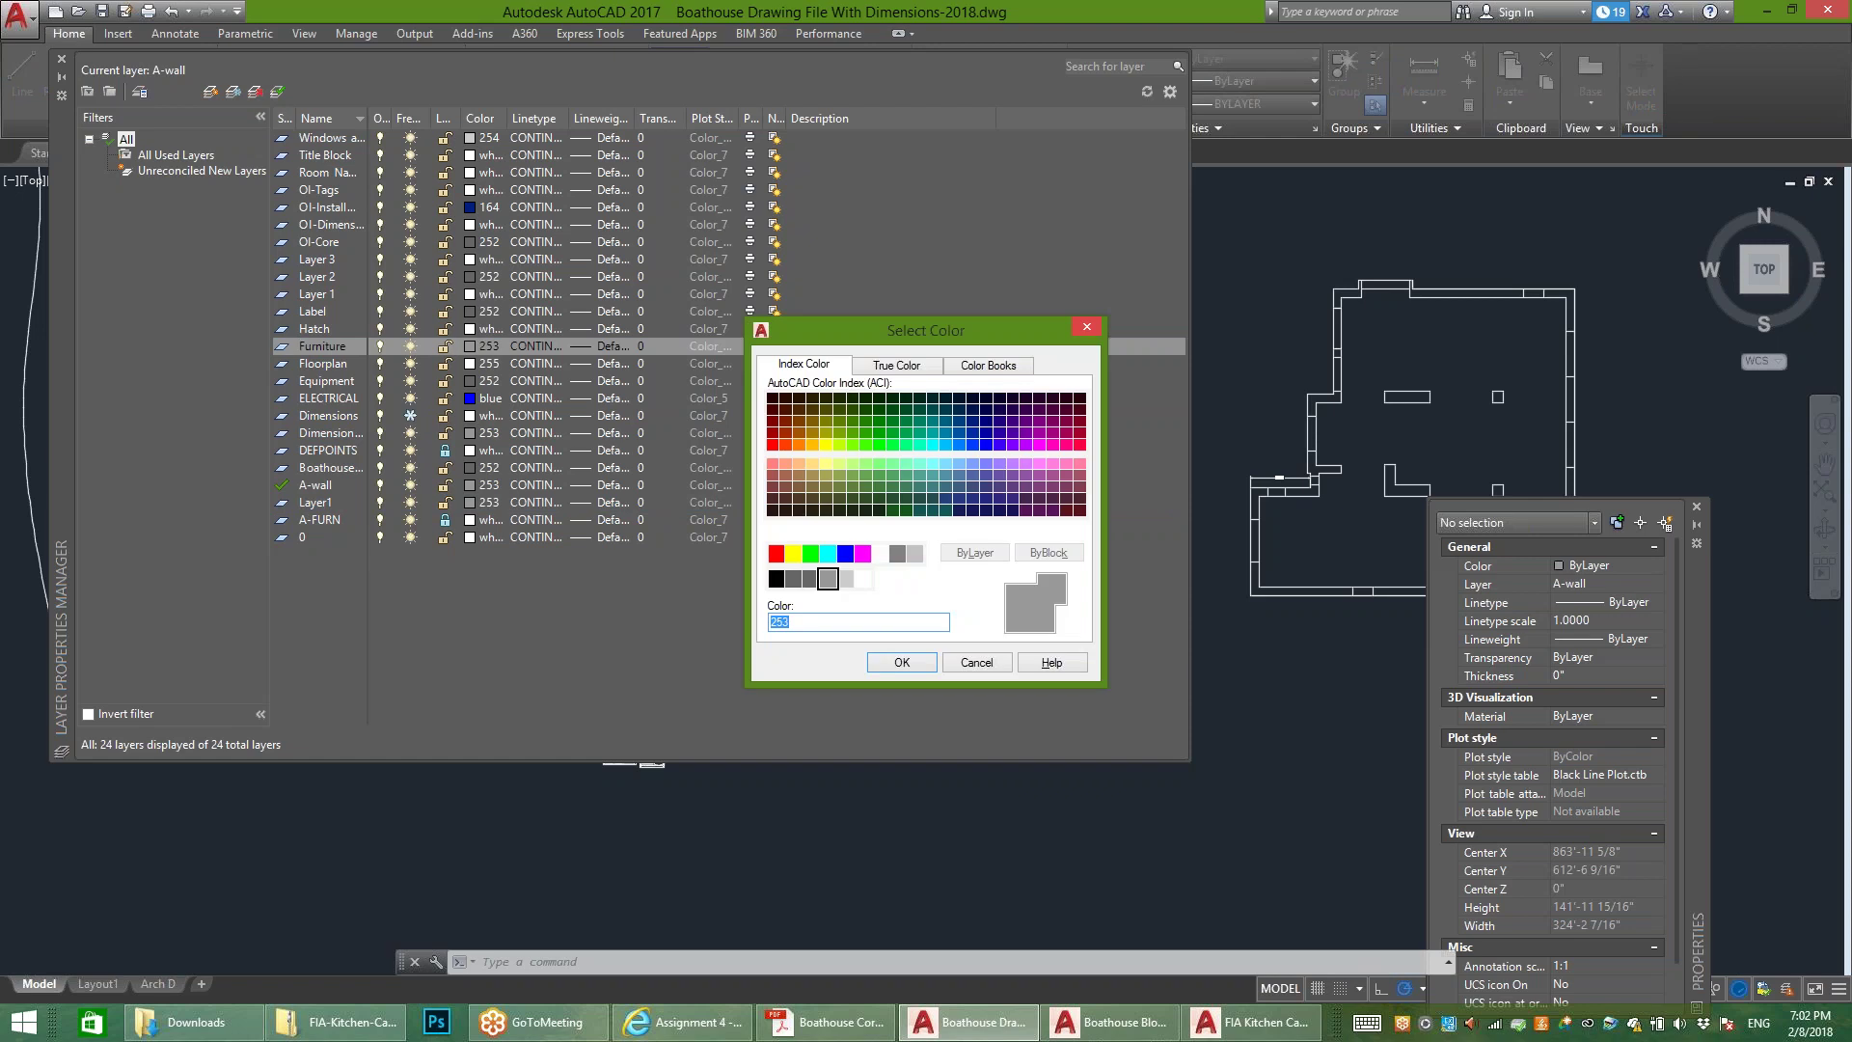
pyautogui.press('Return')
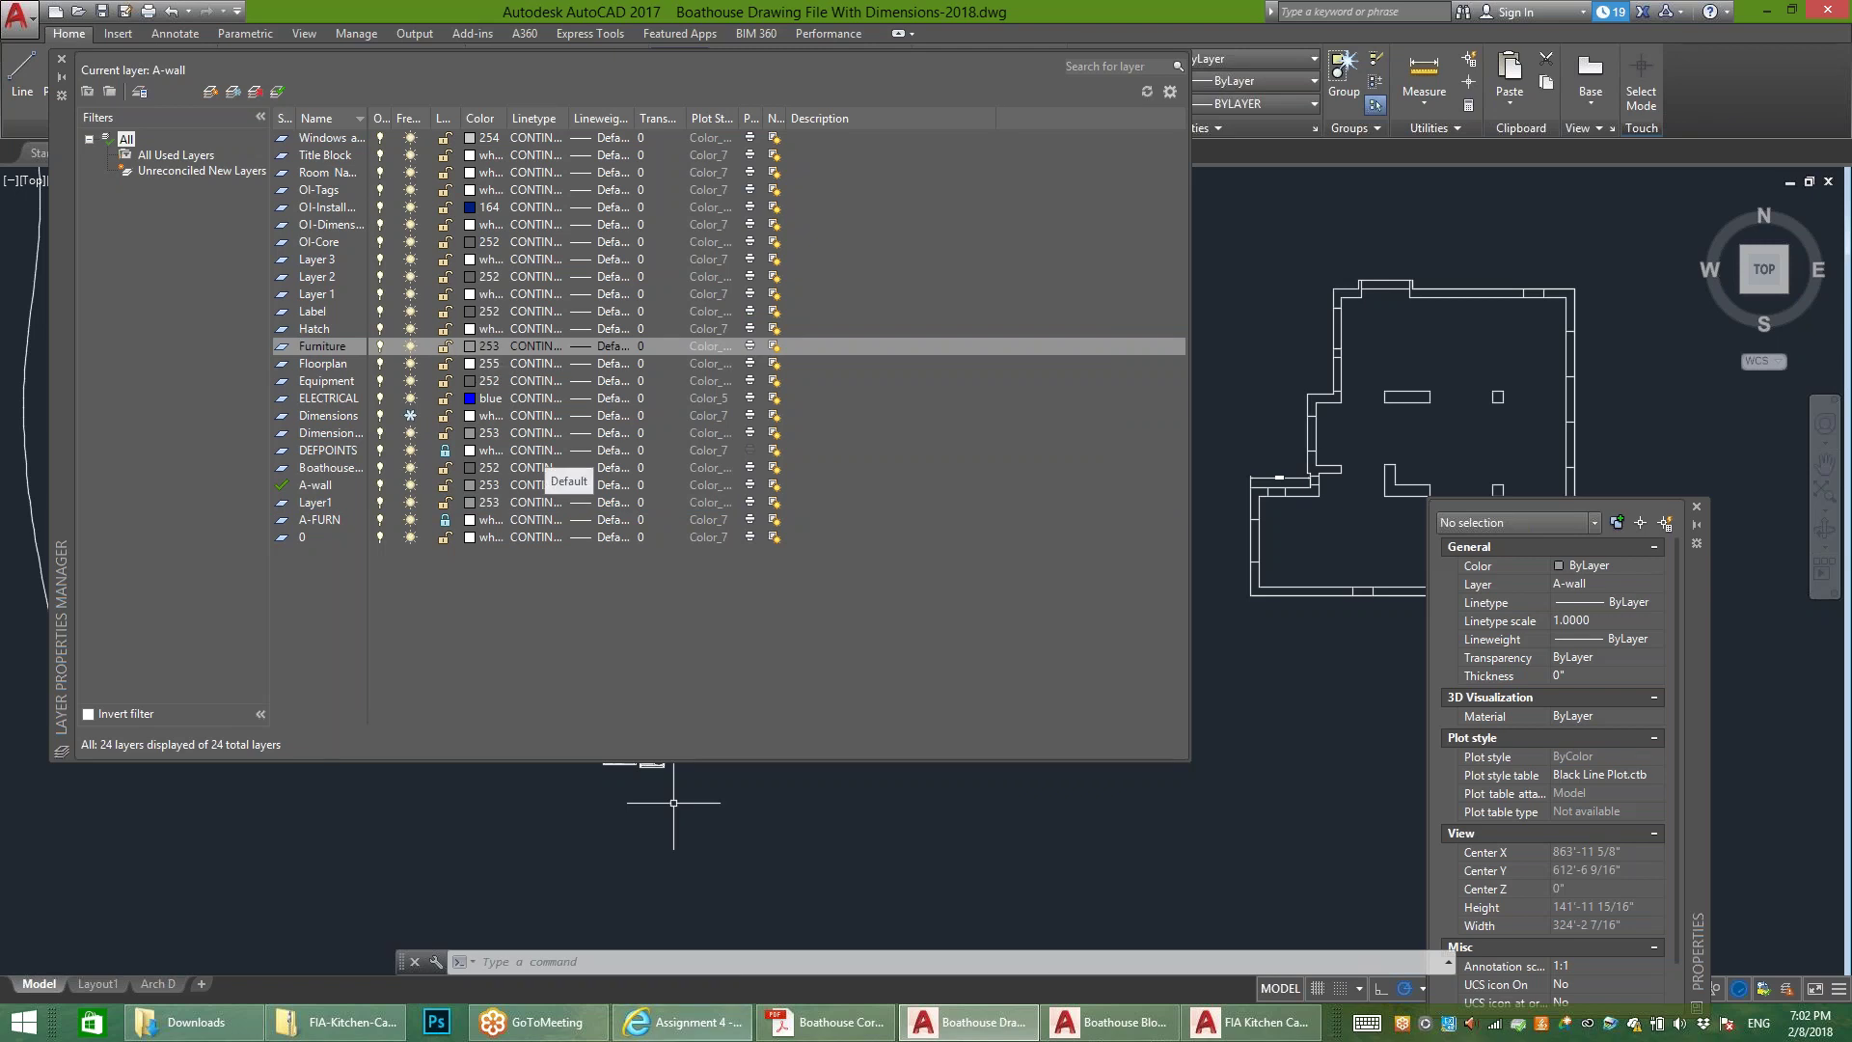
pyautogui.click(714, 856)
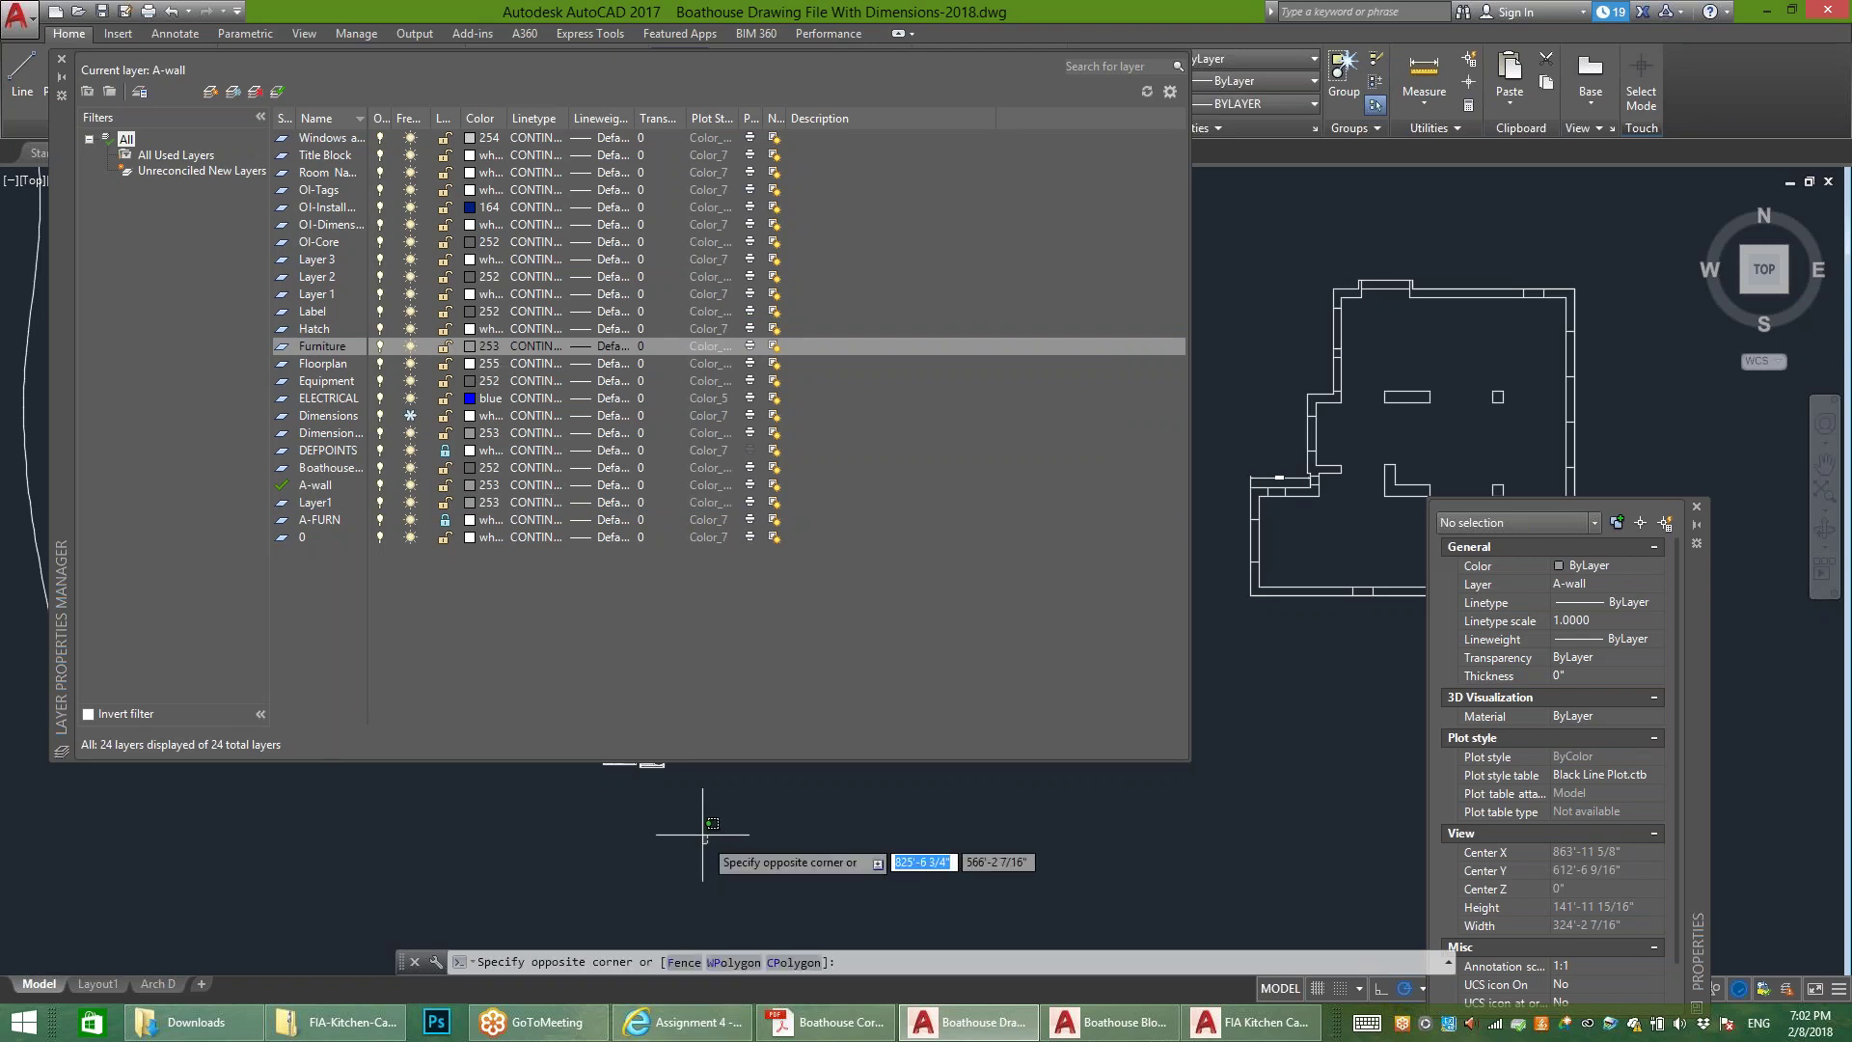
pyautogui.click(644, 772)
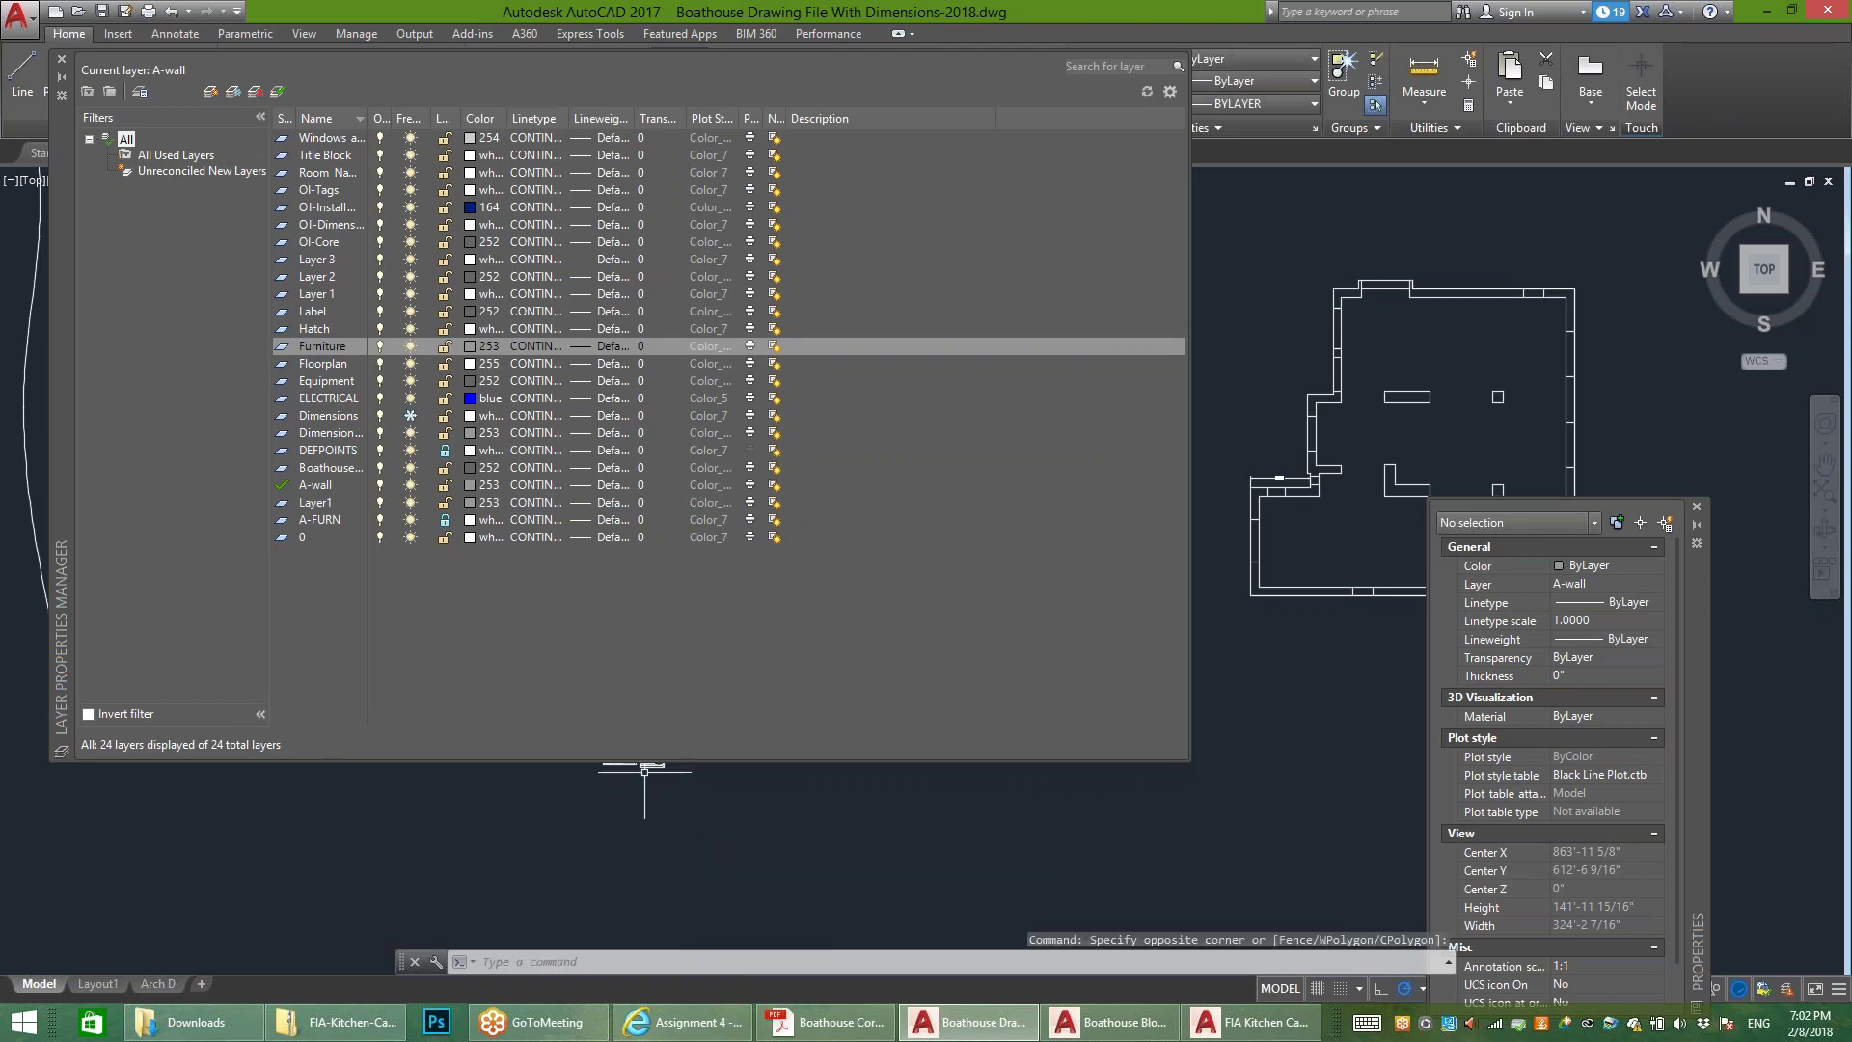
# Step: Close the layer manager and draw a circle of about 2'-11" radius outside the lower-left corner of the floor plan
pyautogui.press('Escape')
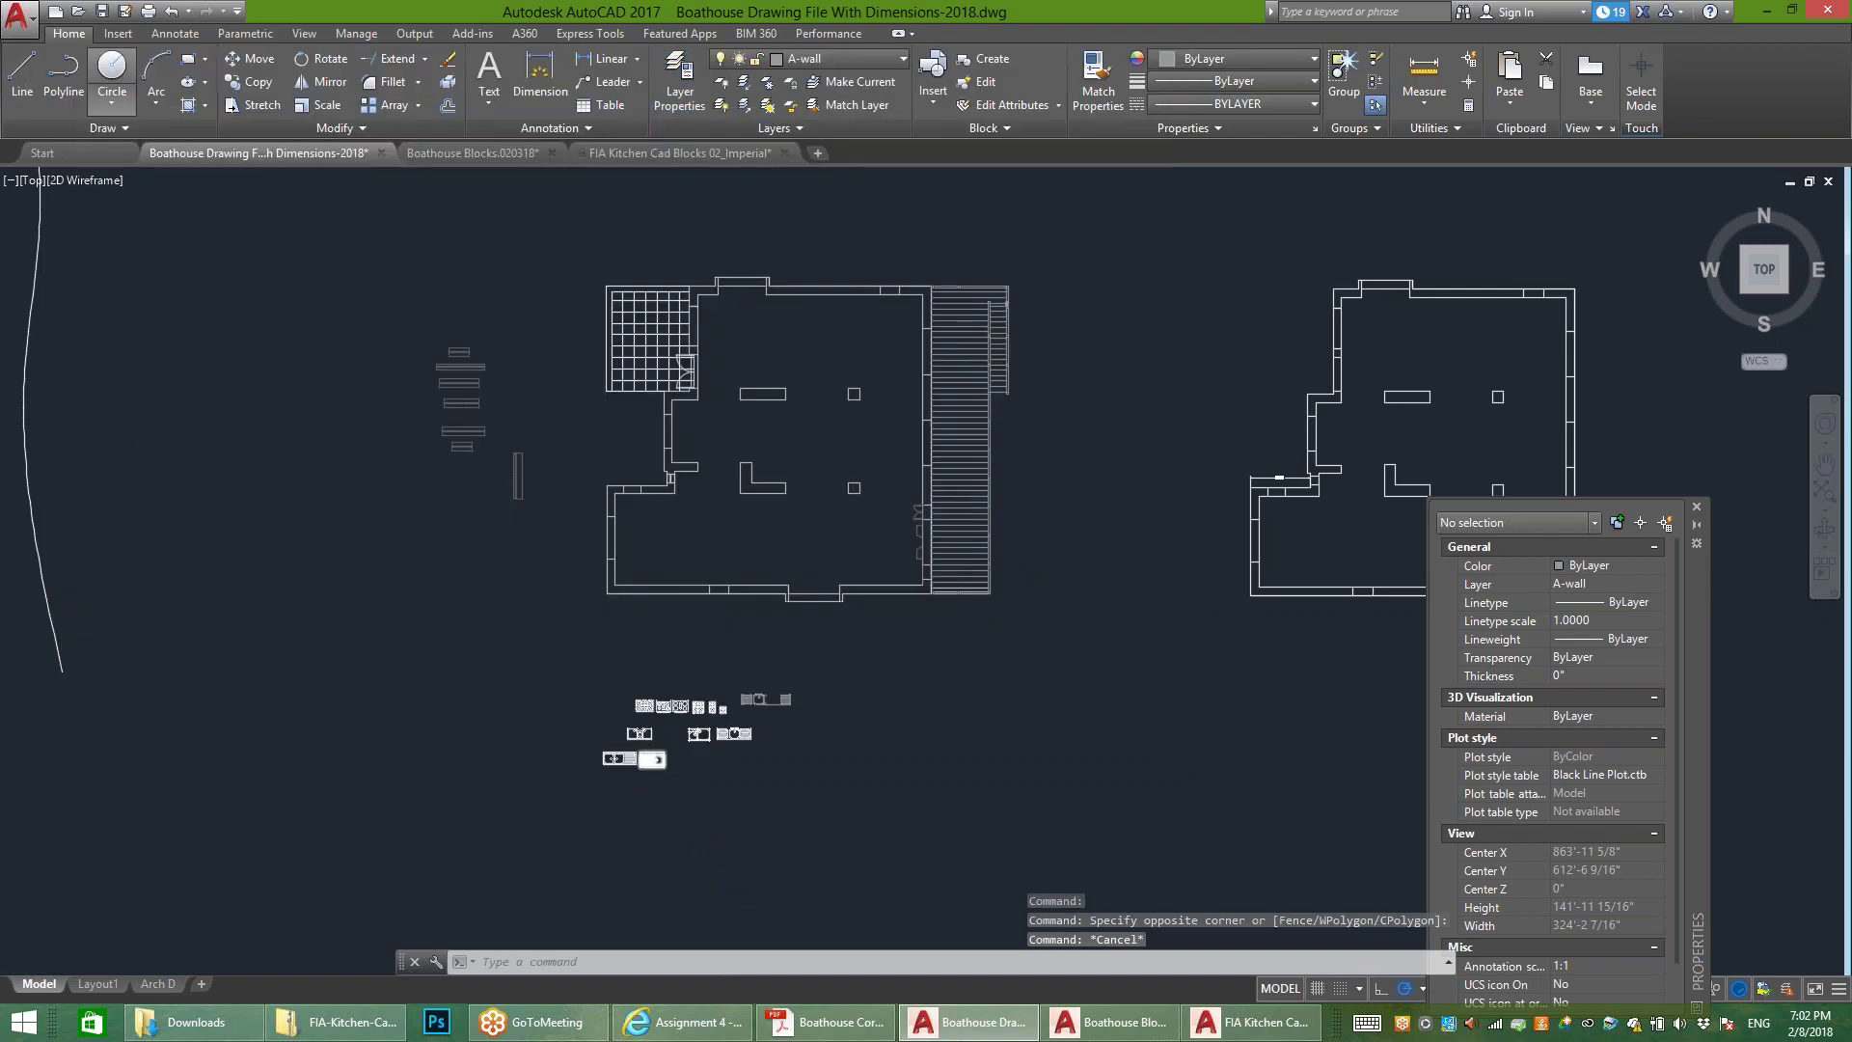
pyautogui.click(112, 67)
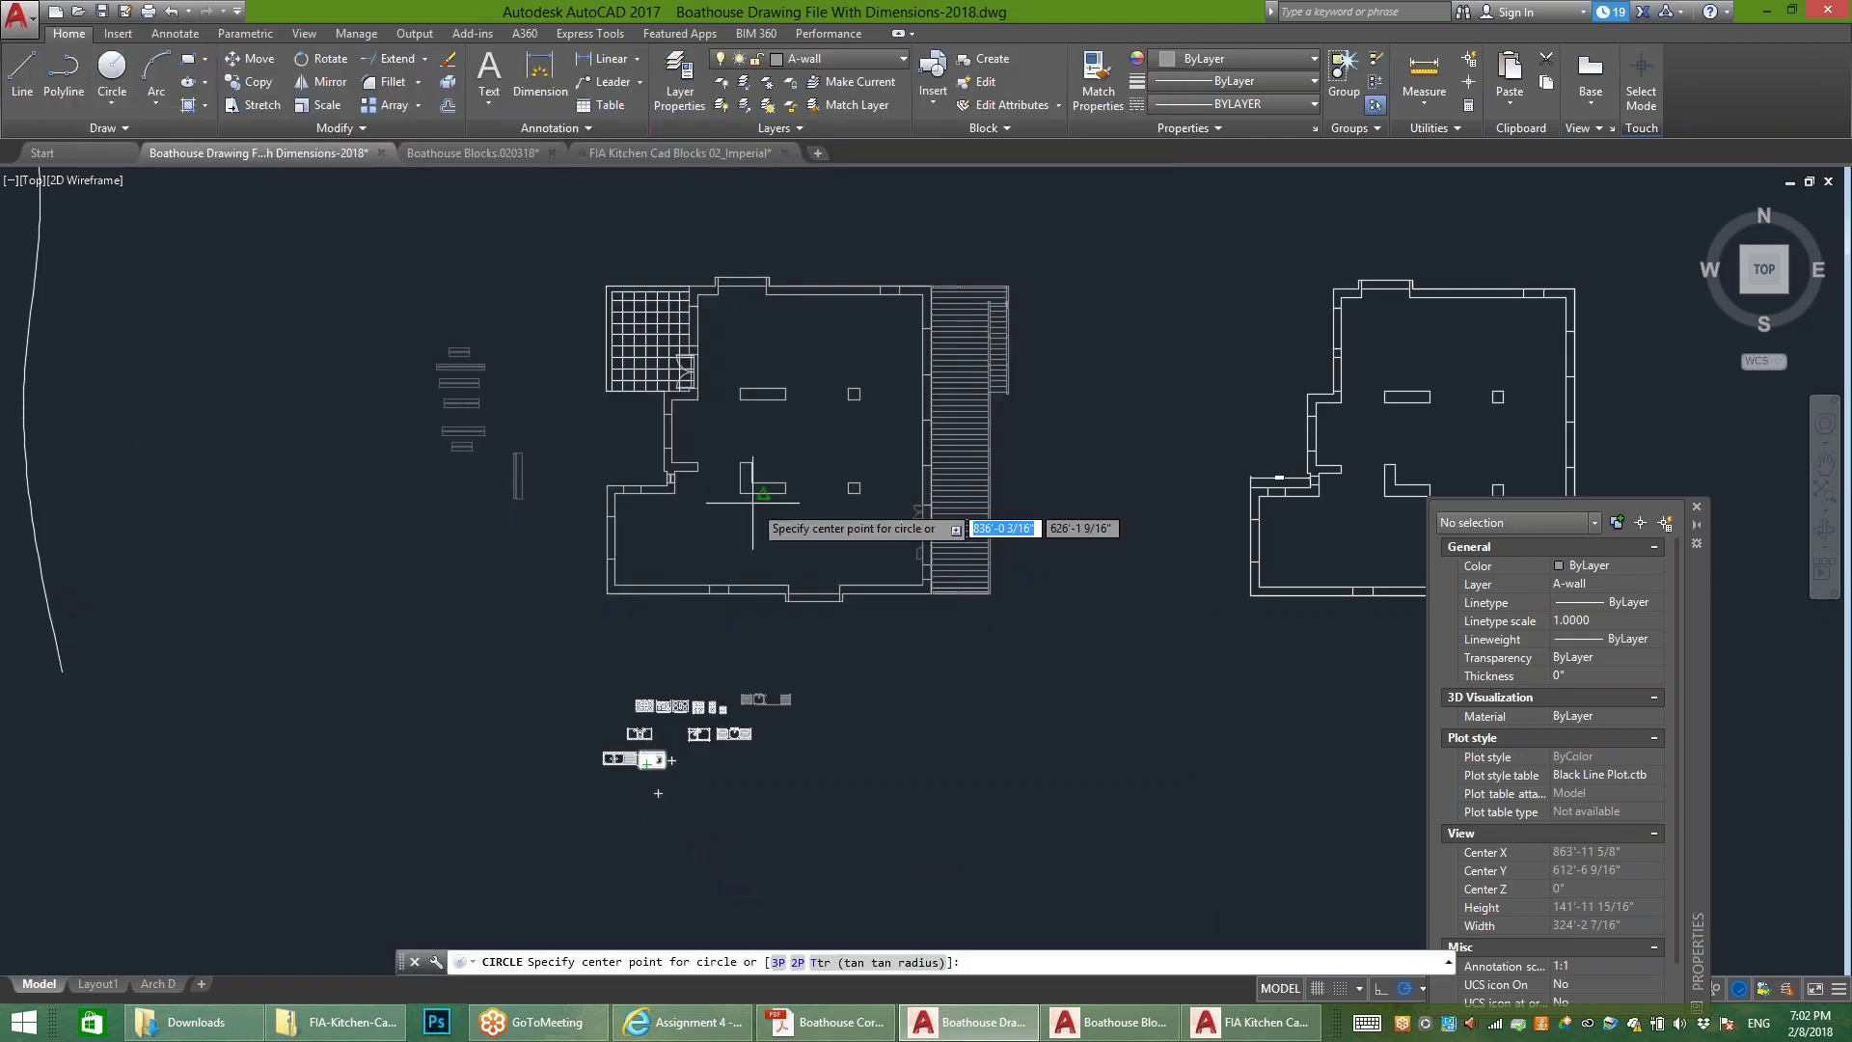
pyautogui.click(551, 622)
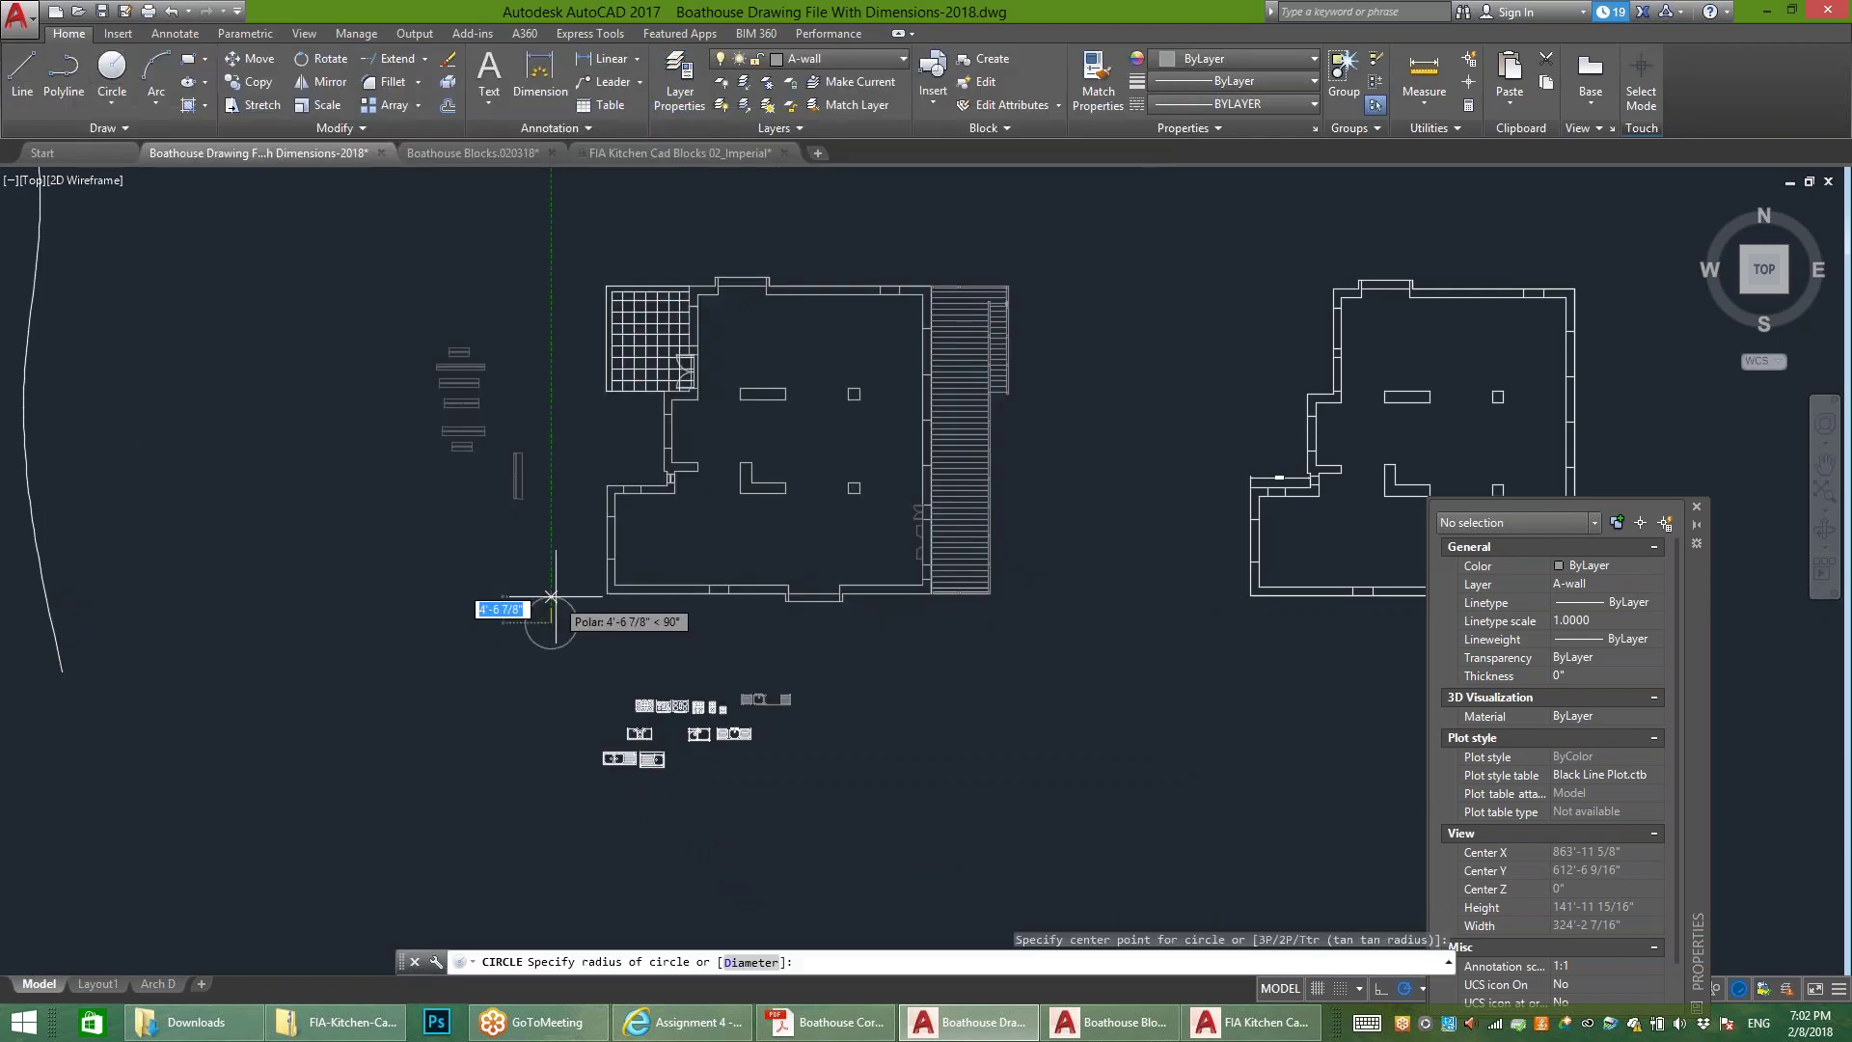
pyautogui.click(551, 607)
pyautogui.scroll(1, 545, 608)
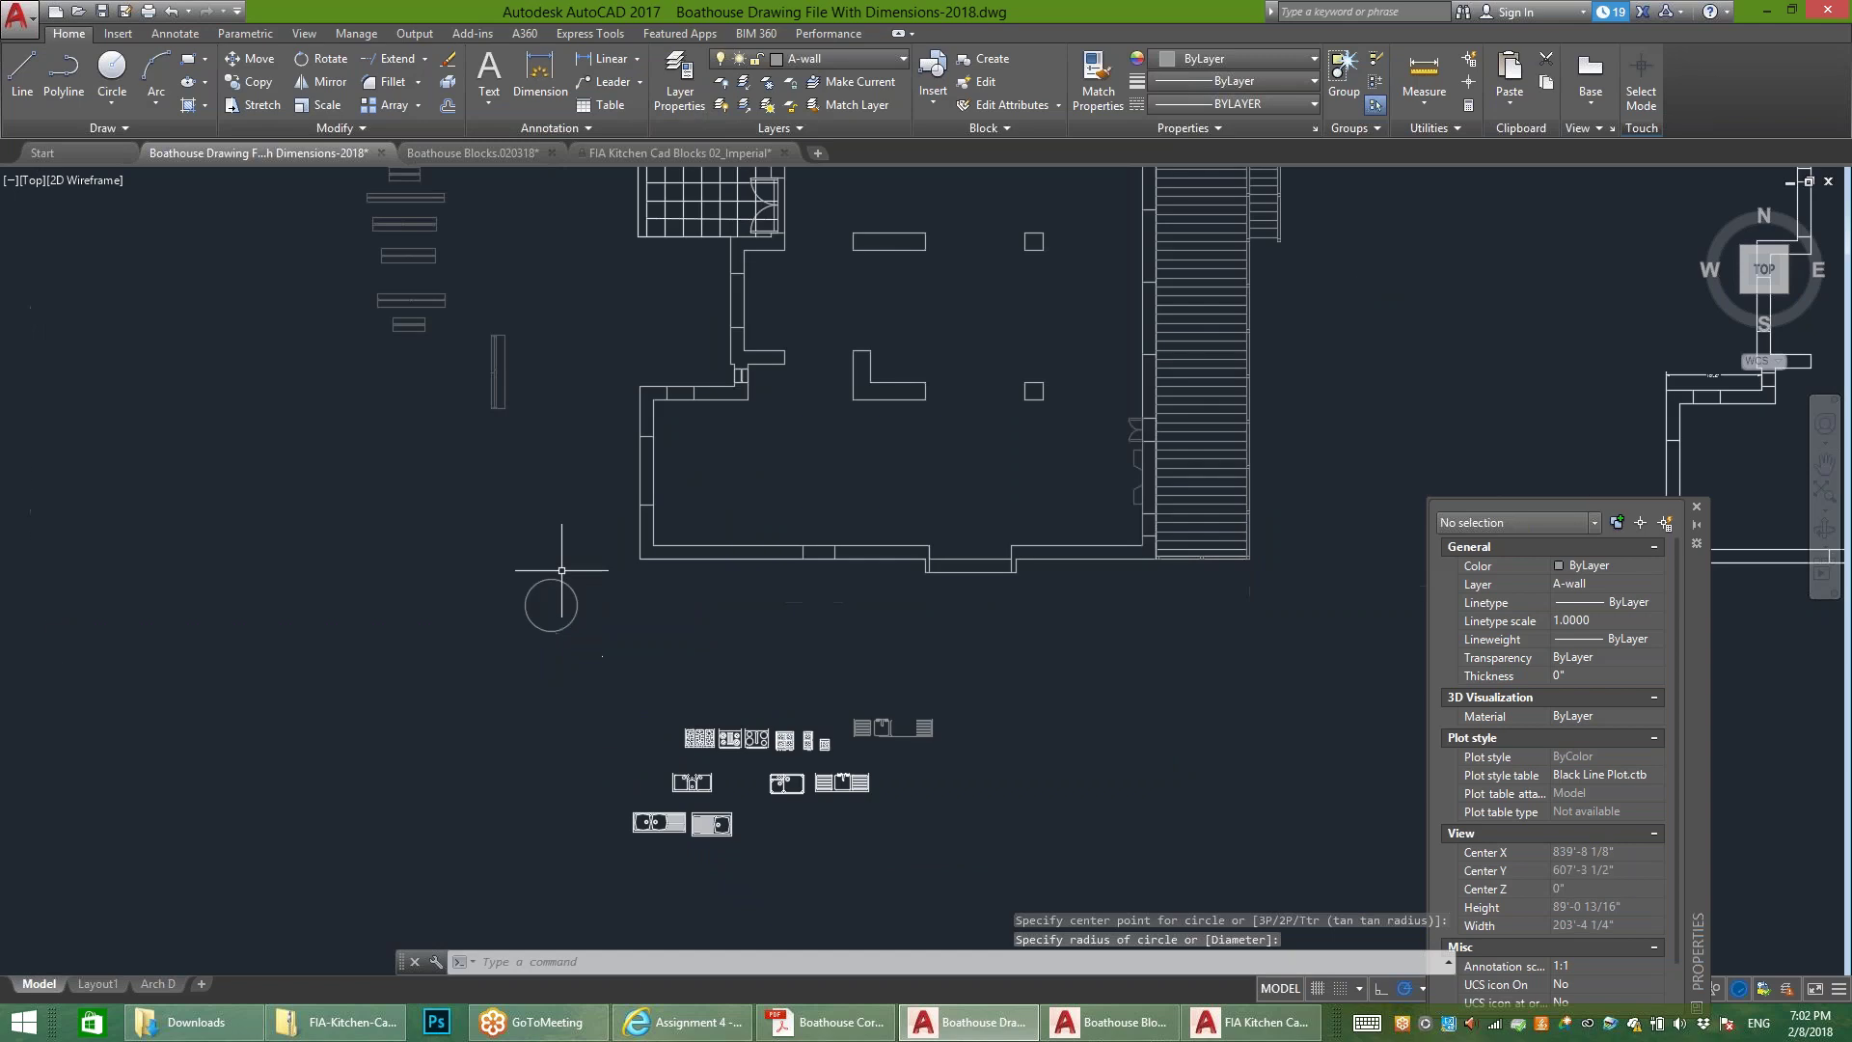
pyautogui.scroll(-1, 550, 588)
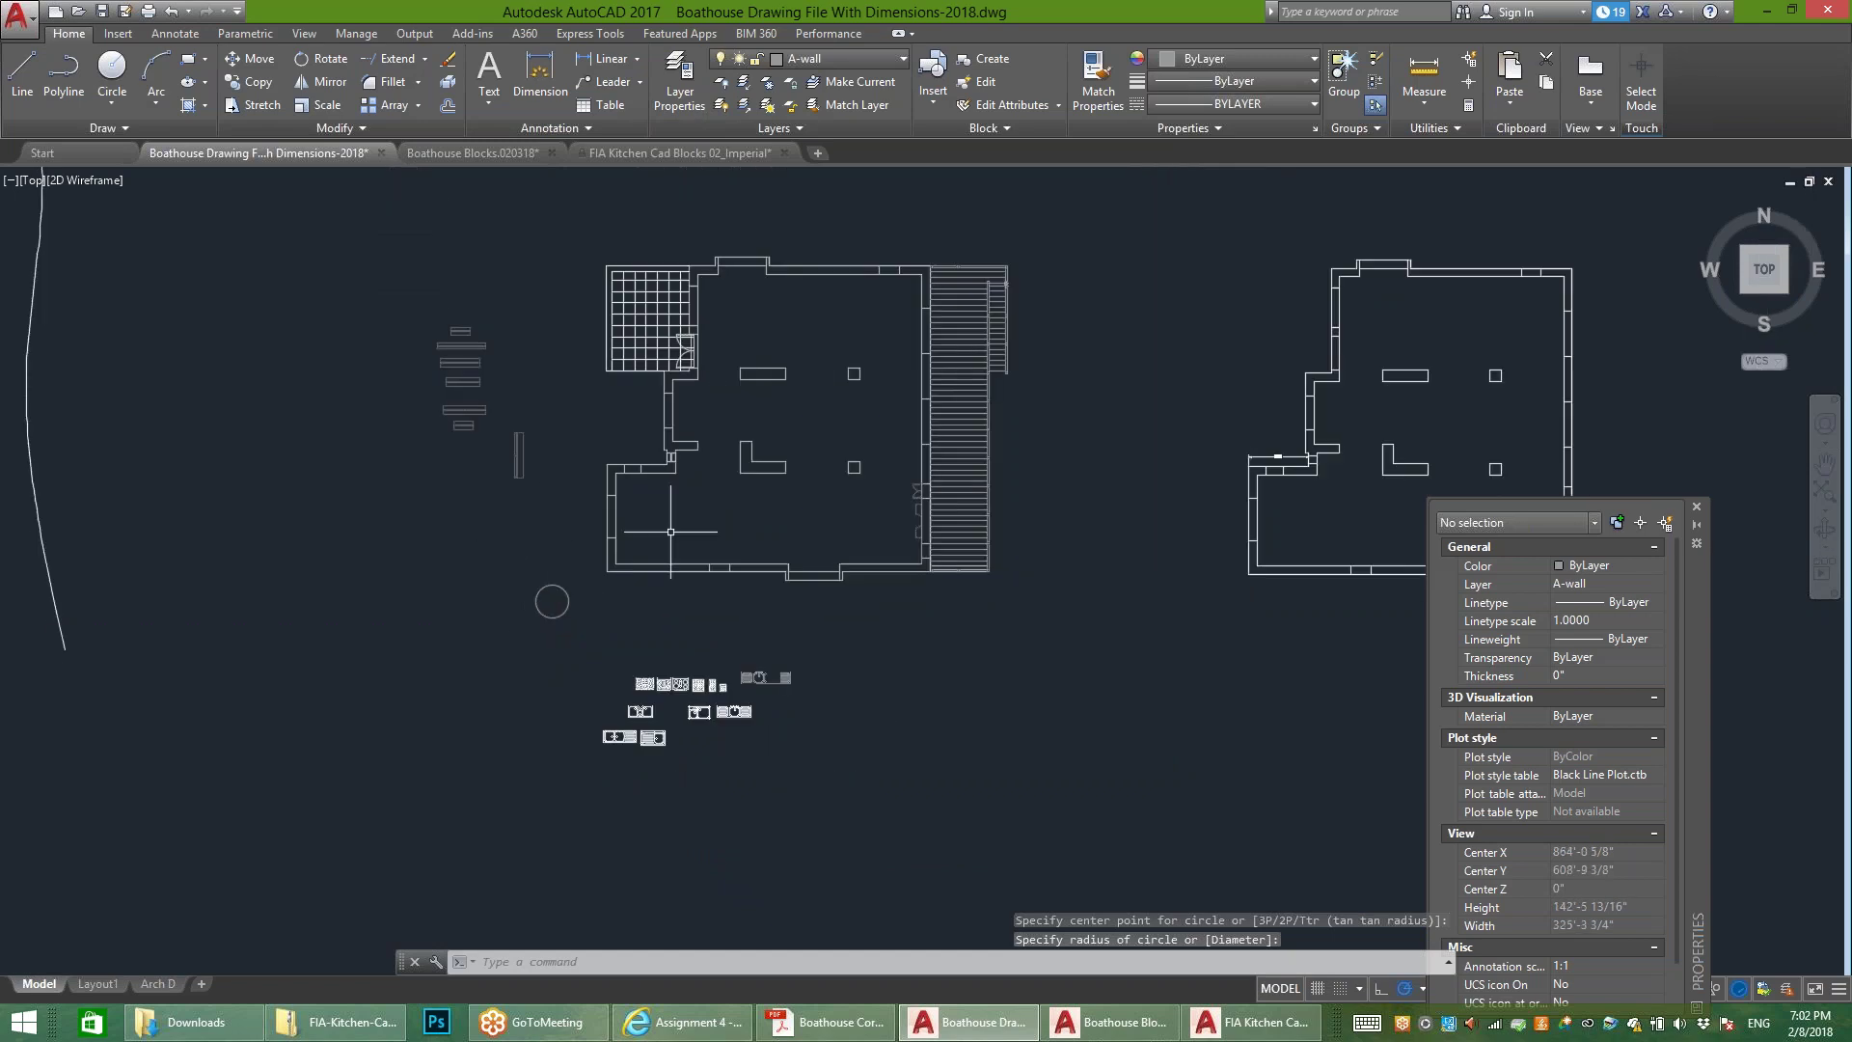
# Step: Assign the circle outside the floor plan to the Furniture layer
pyautogui.click(541, 583)
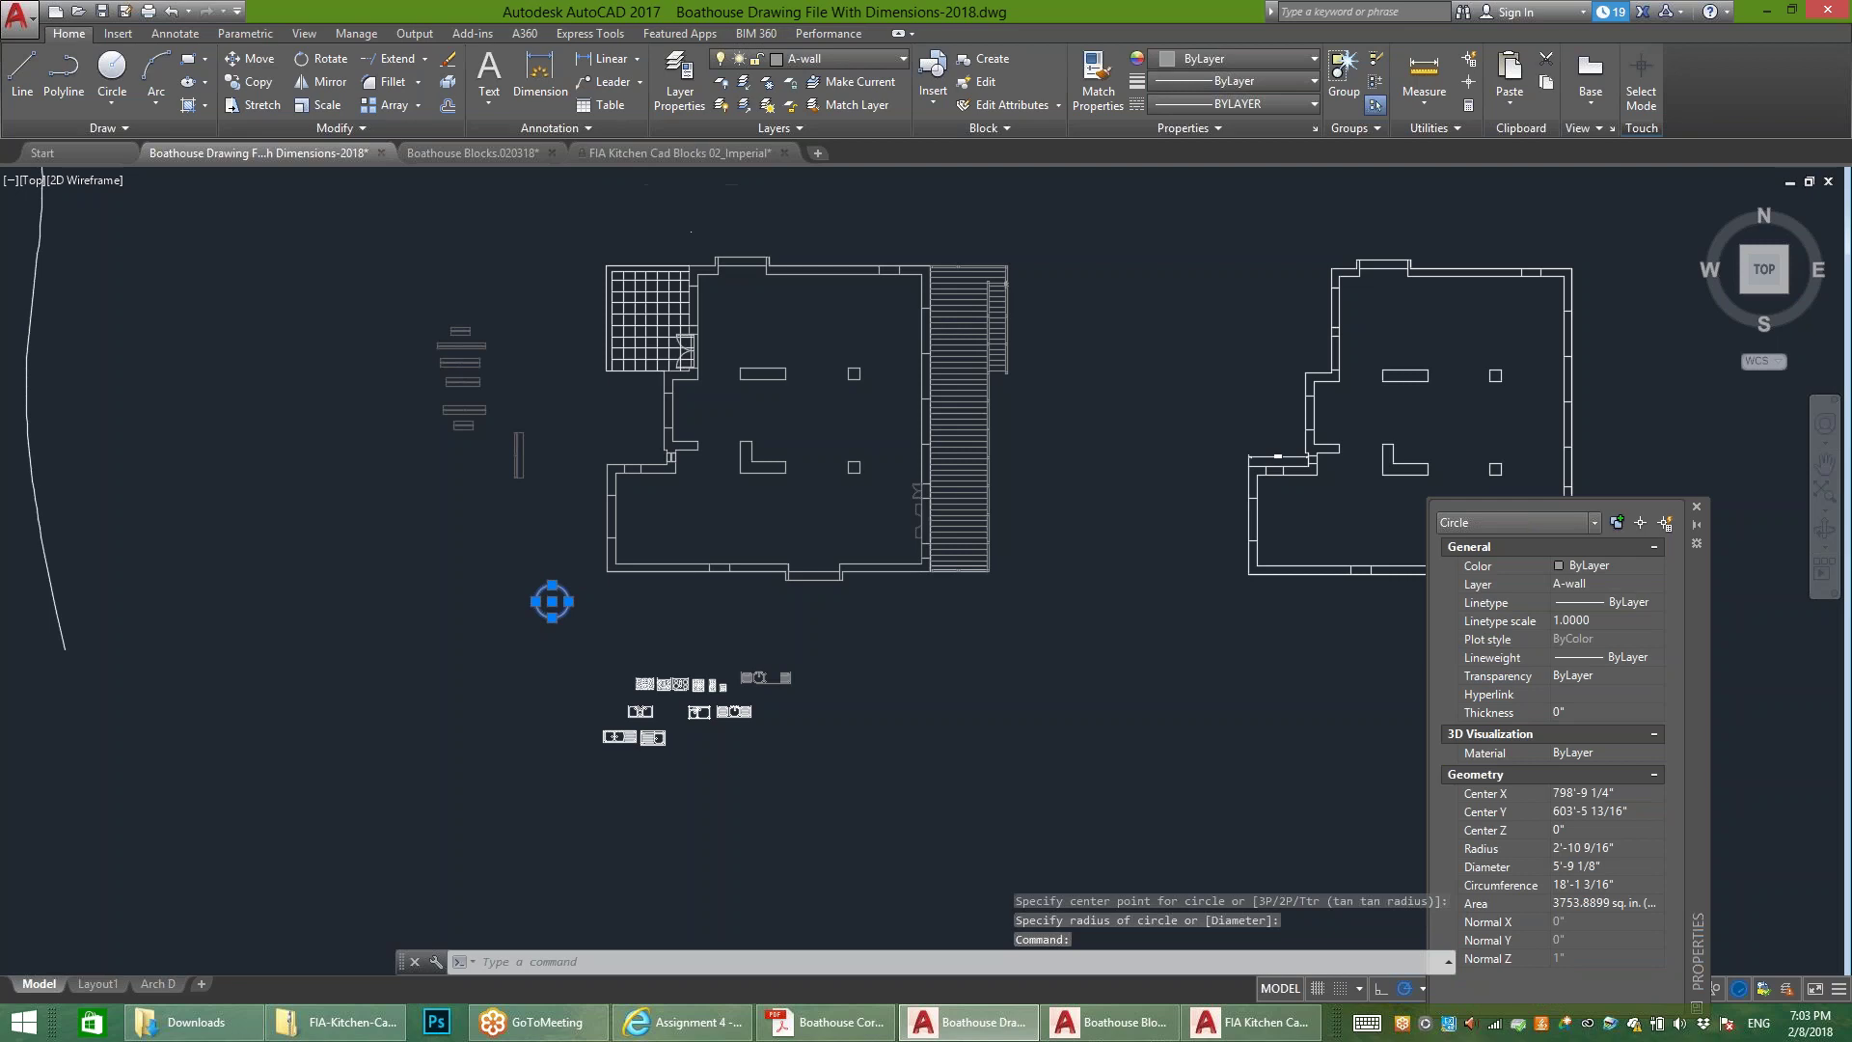
pyautogui.click(839, 59)
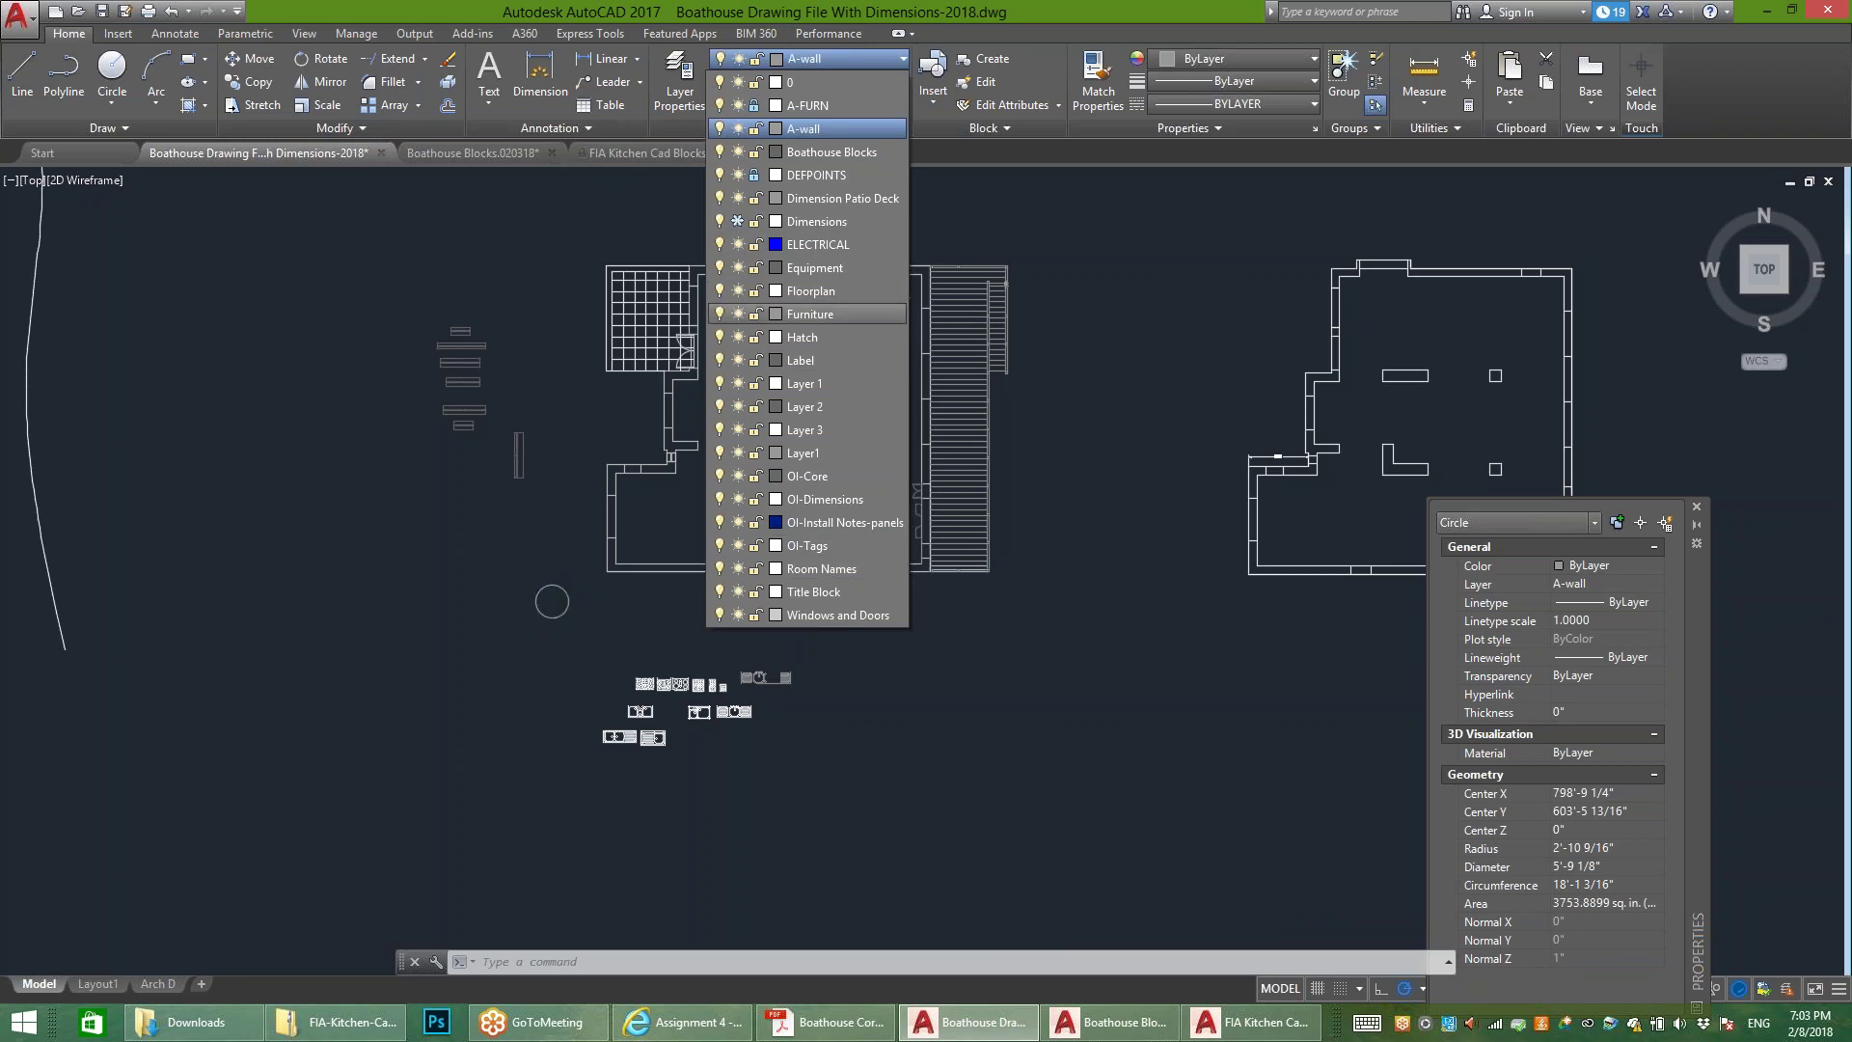
pyautogui.click(811, 314)
pyautogui.press('Escape')
# Step: Check which layer the wall lines at the plan's lower-left corner are on, and check the circle's layer
pyautogui.click(656, 417)
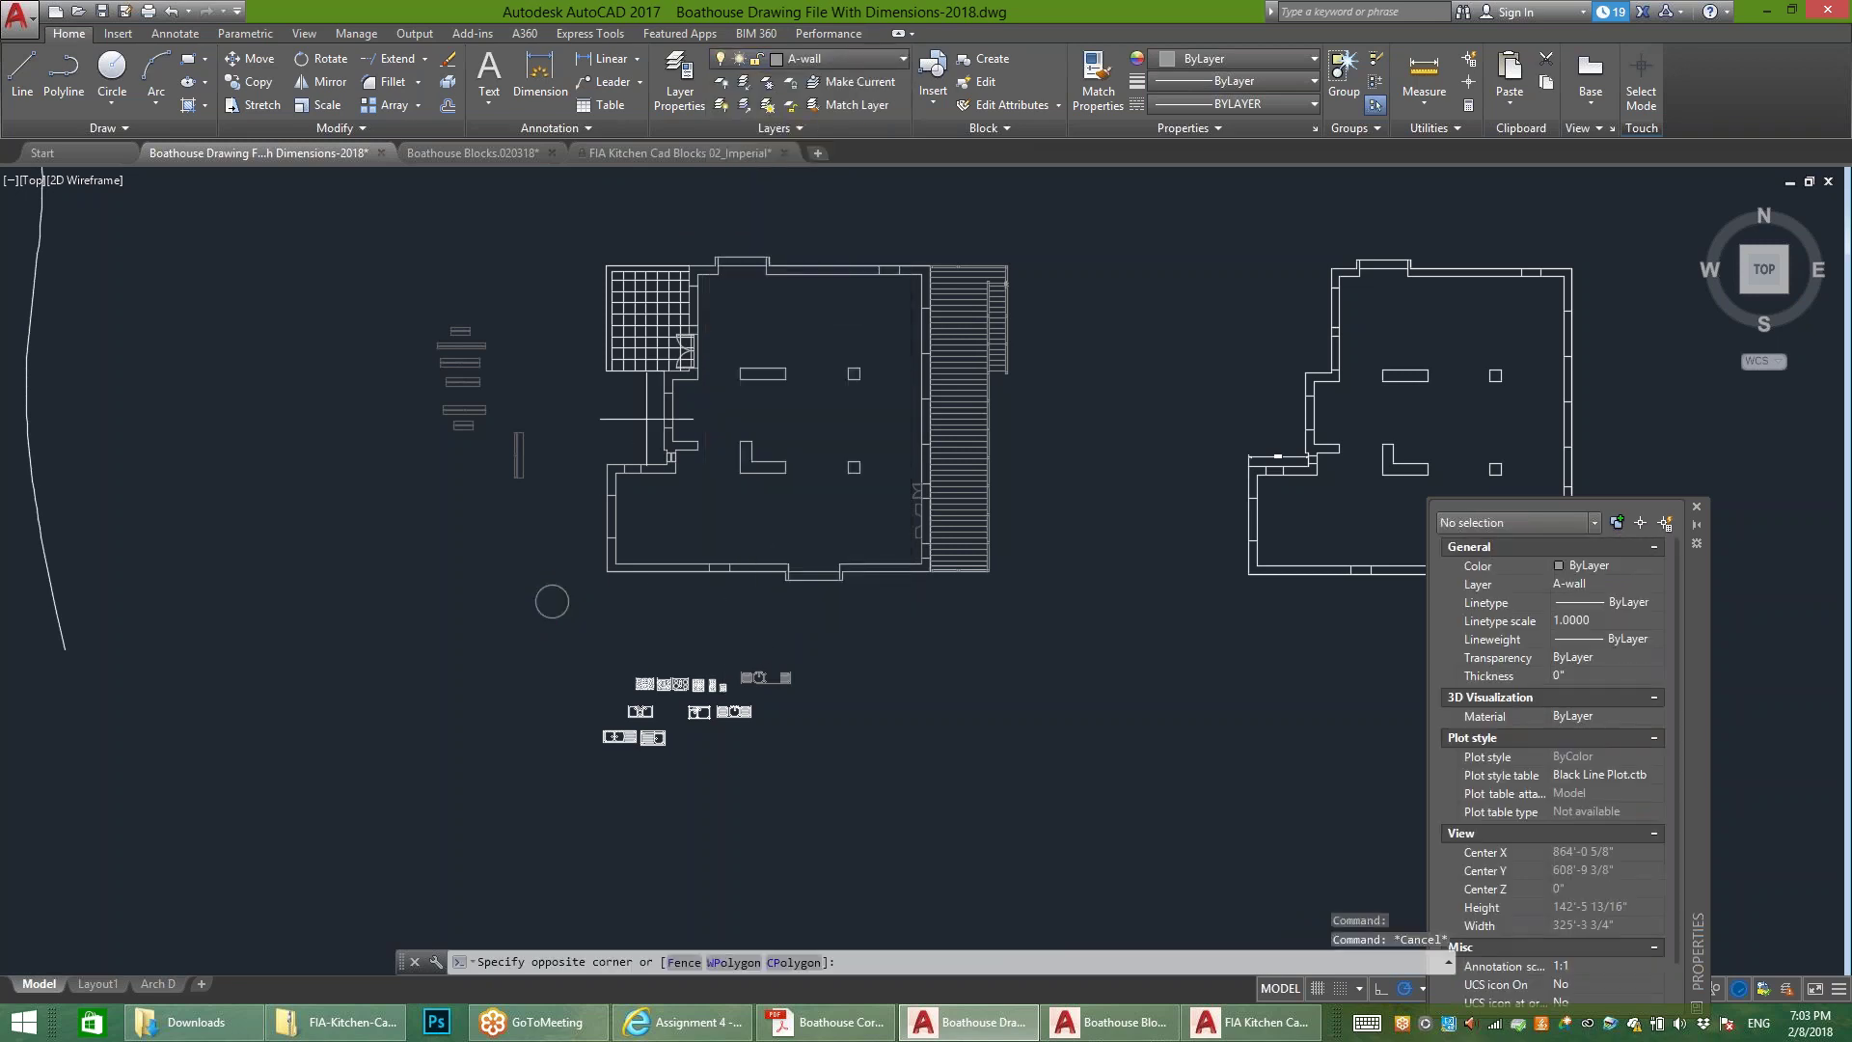
pyautogui.click(600, 490)
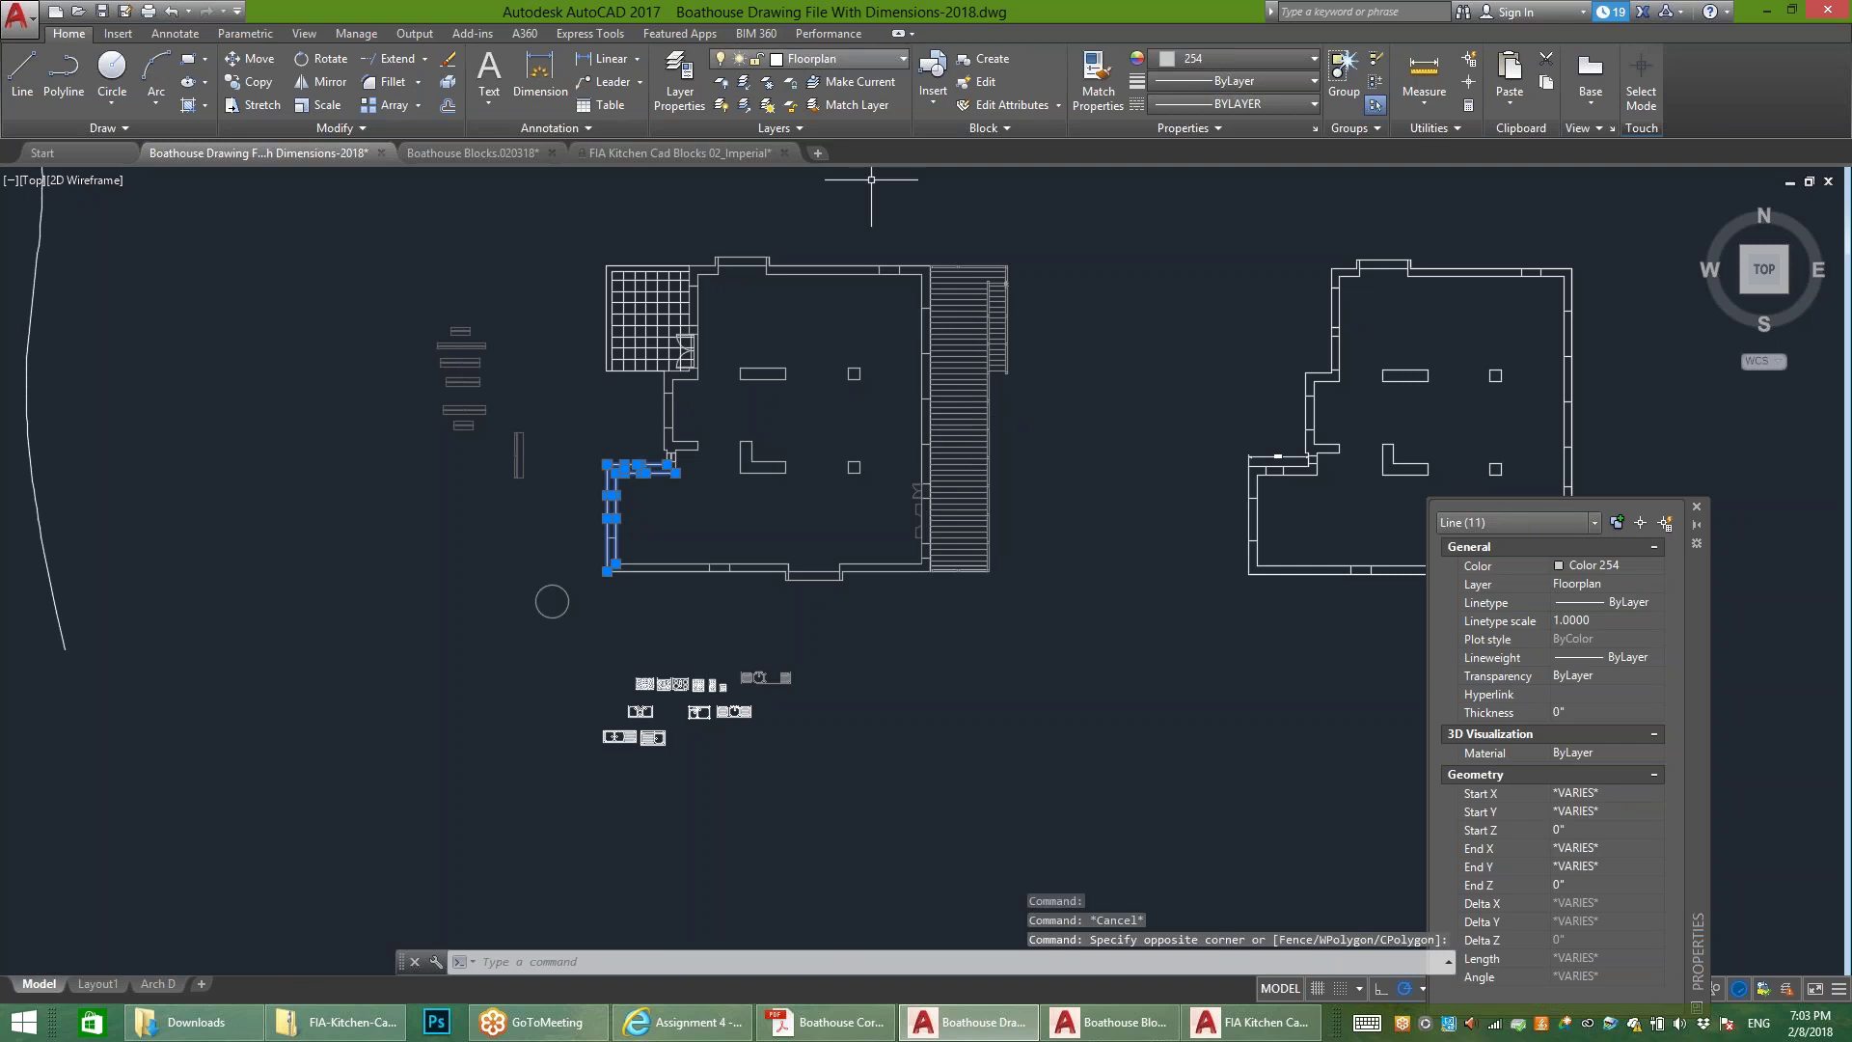
pyautogui.press('Escape')
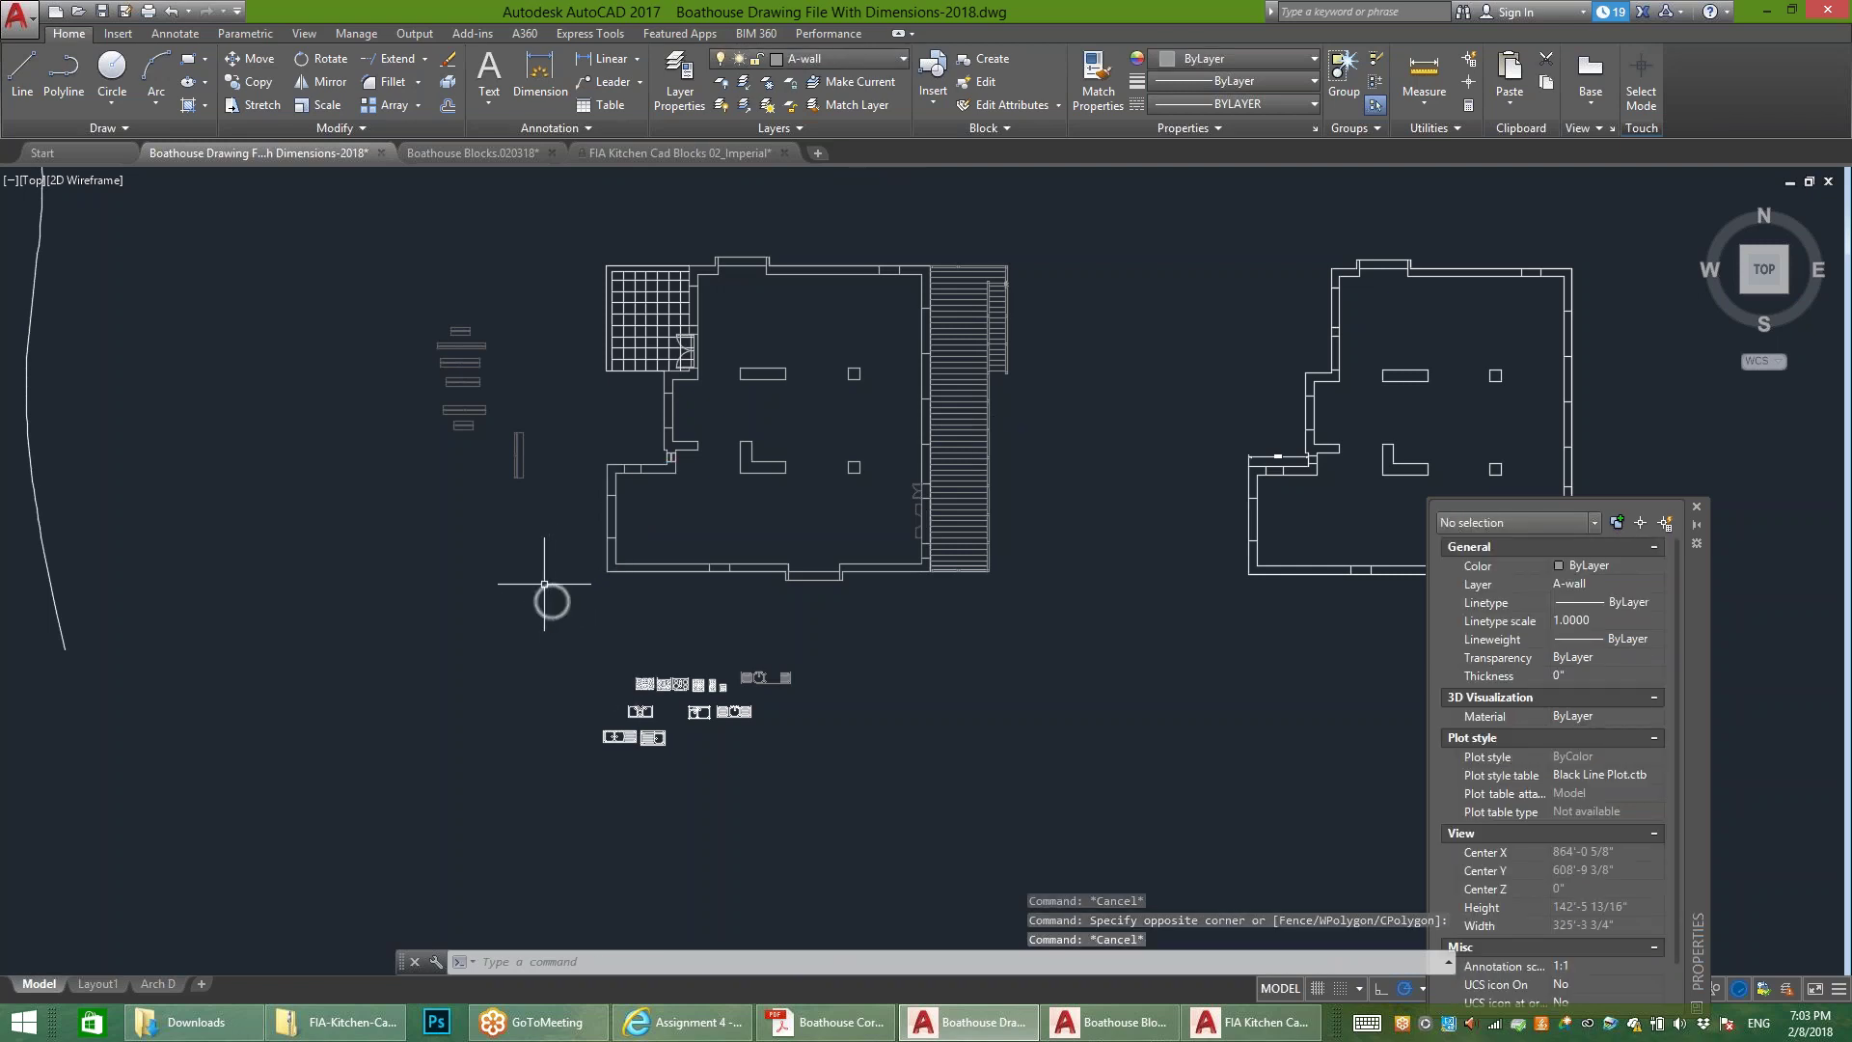
pyautogui.click(544, 584)
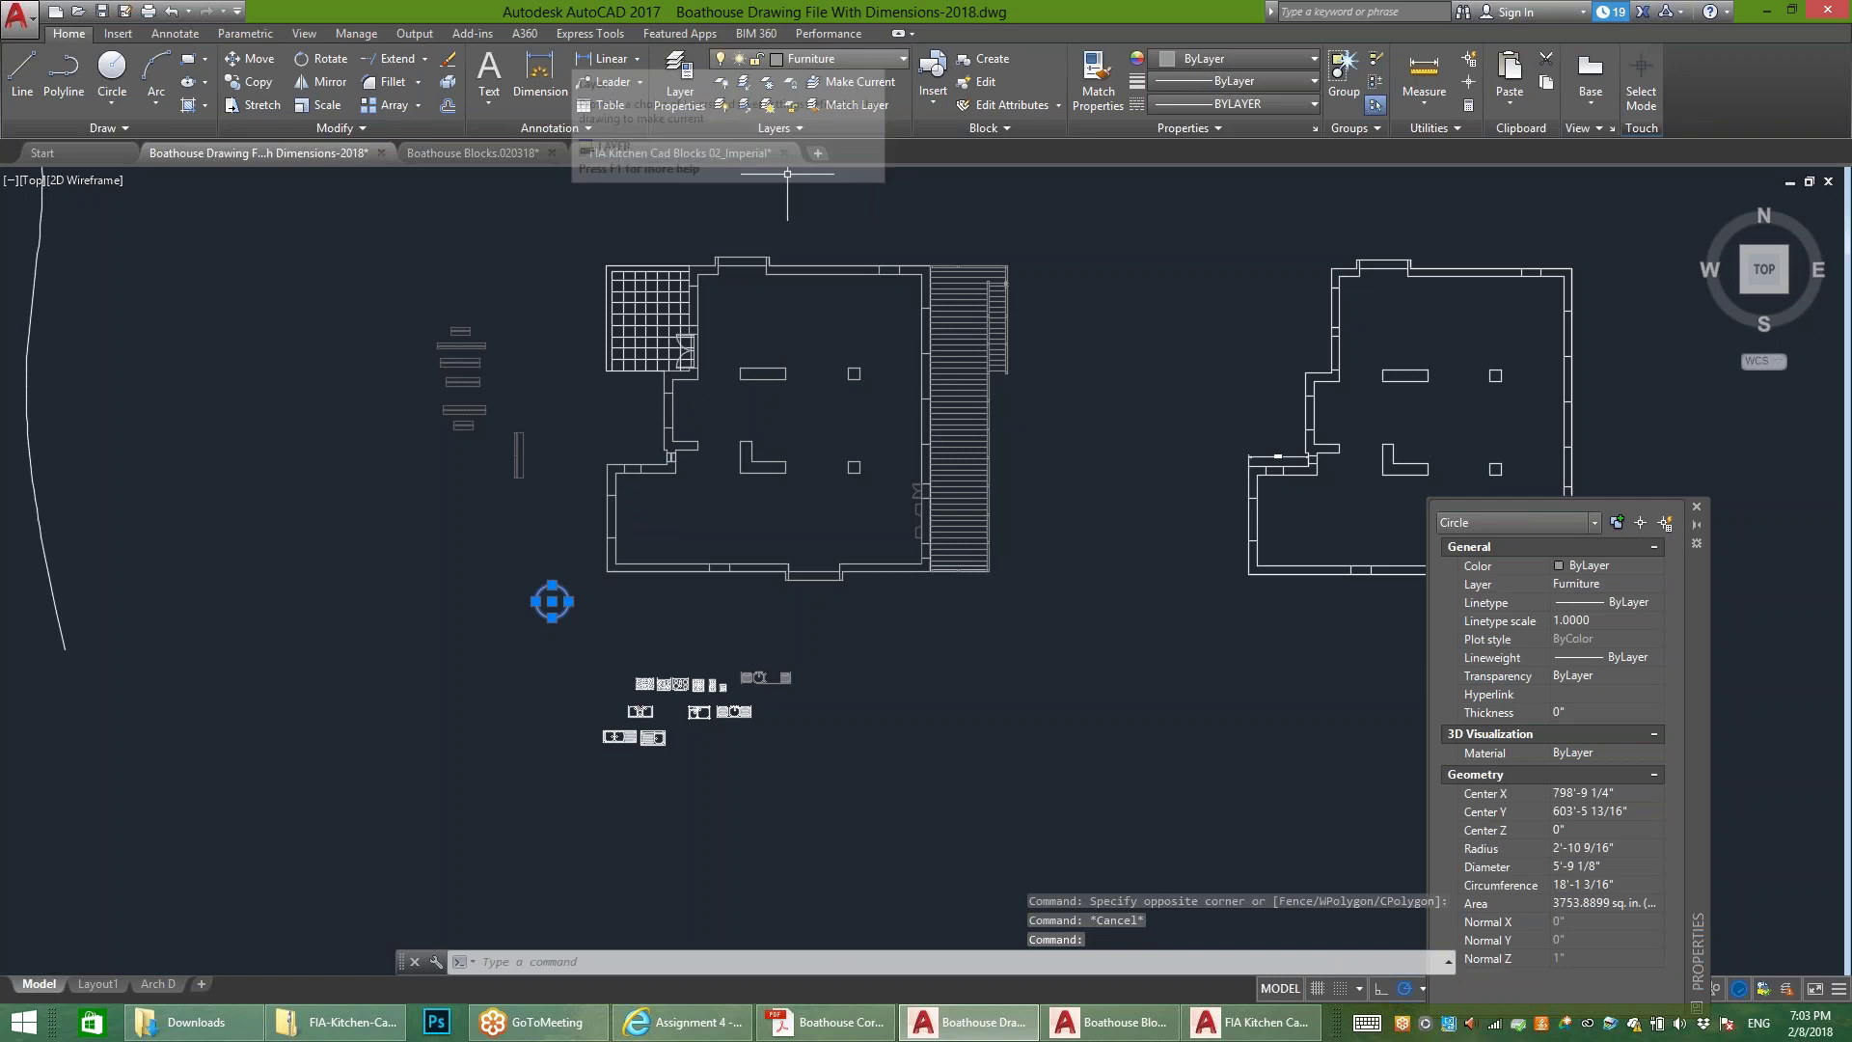
pyautogui.click(840, 58)
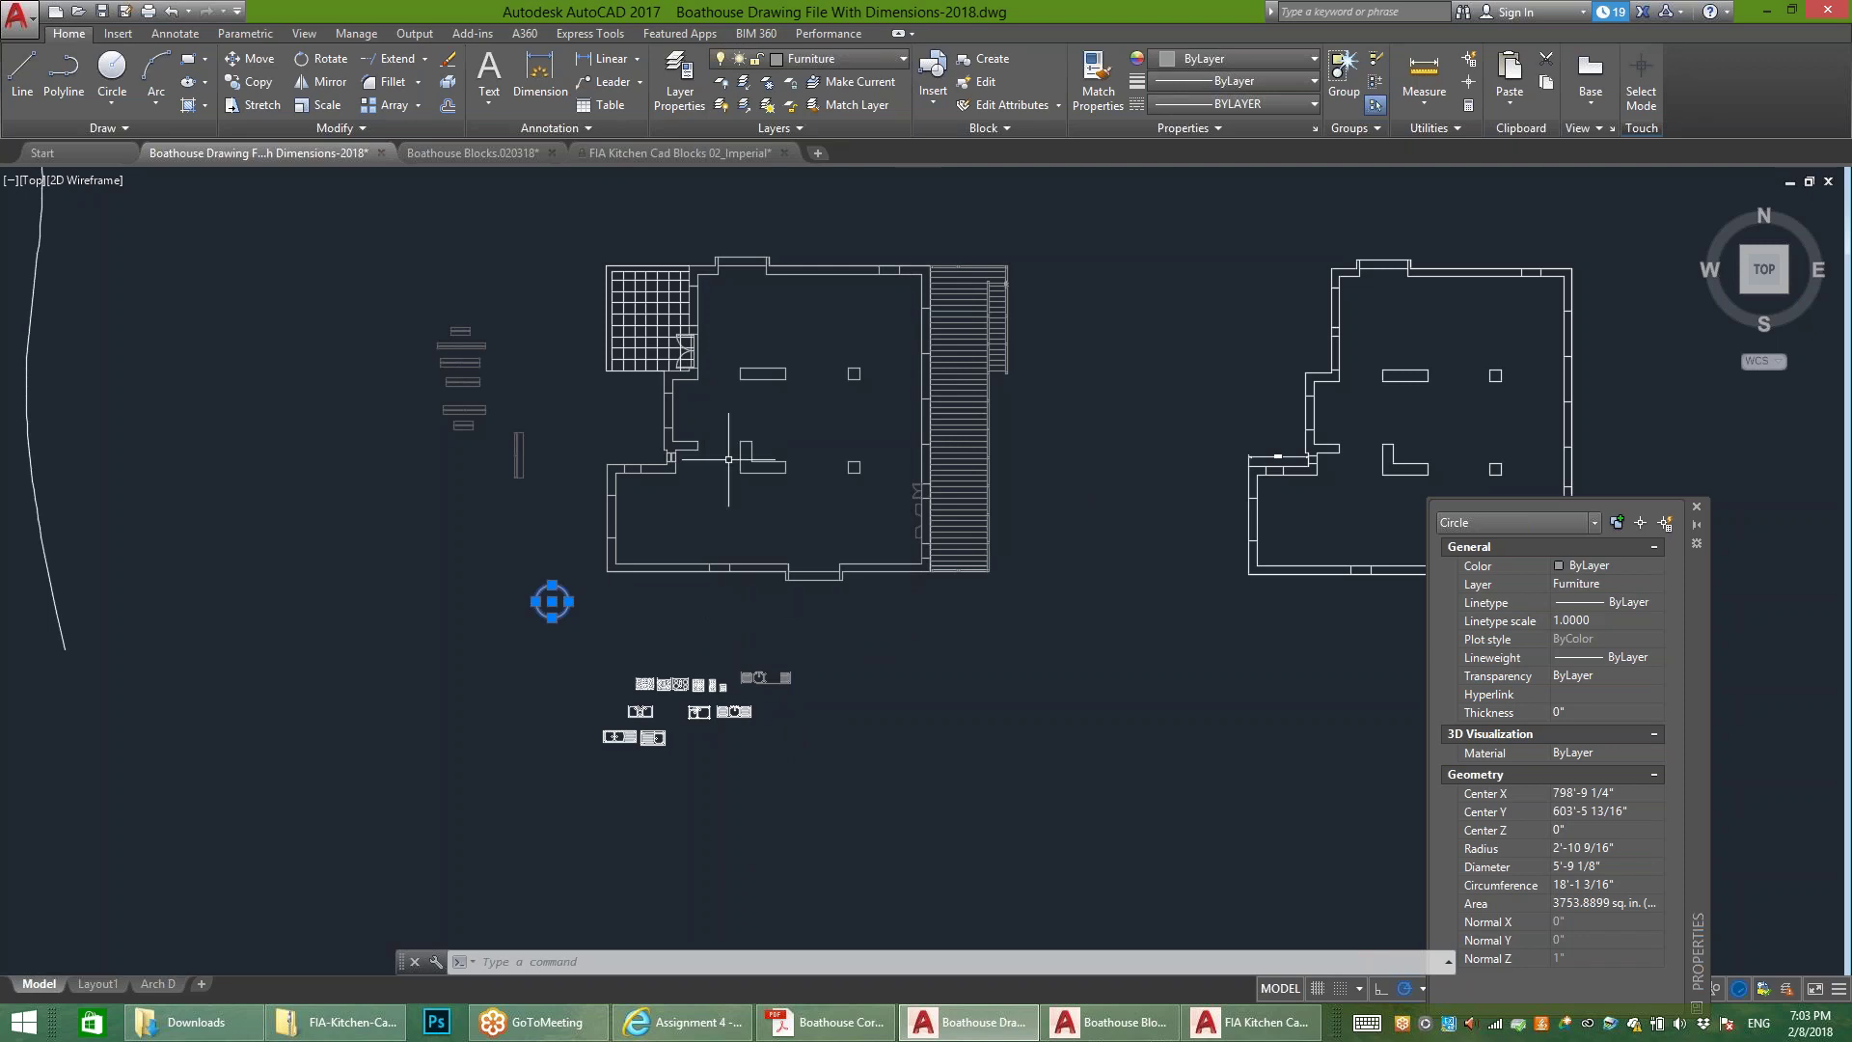
pyautogui.scroll(2, 648, 471)
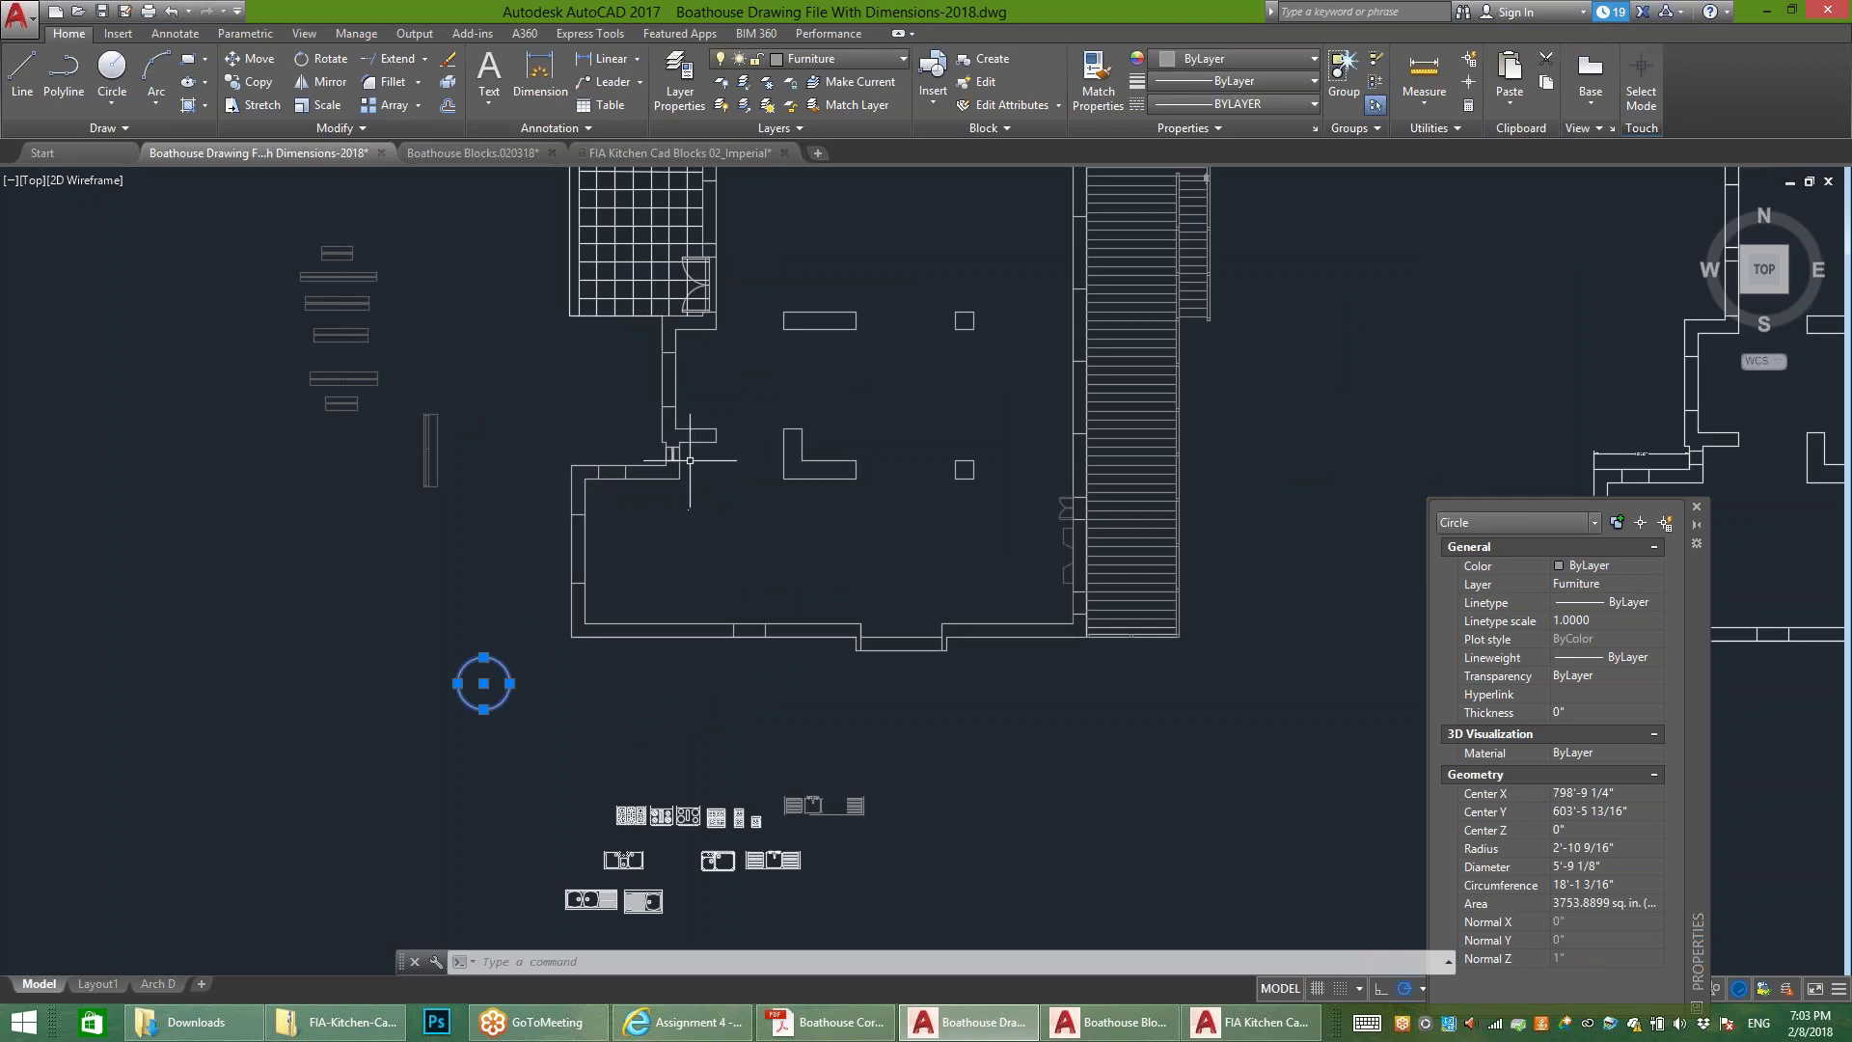
pyautogui.scroll(-2, 743, 438)
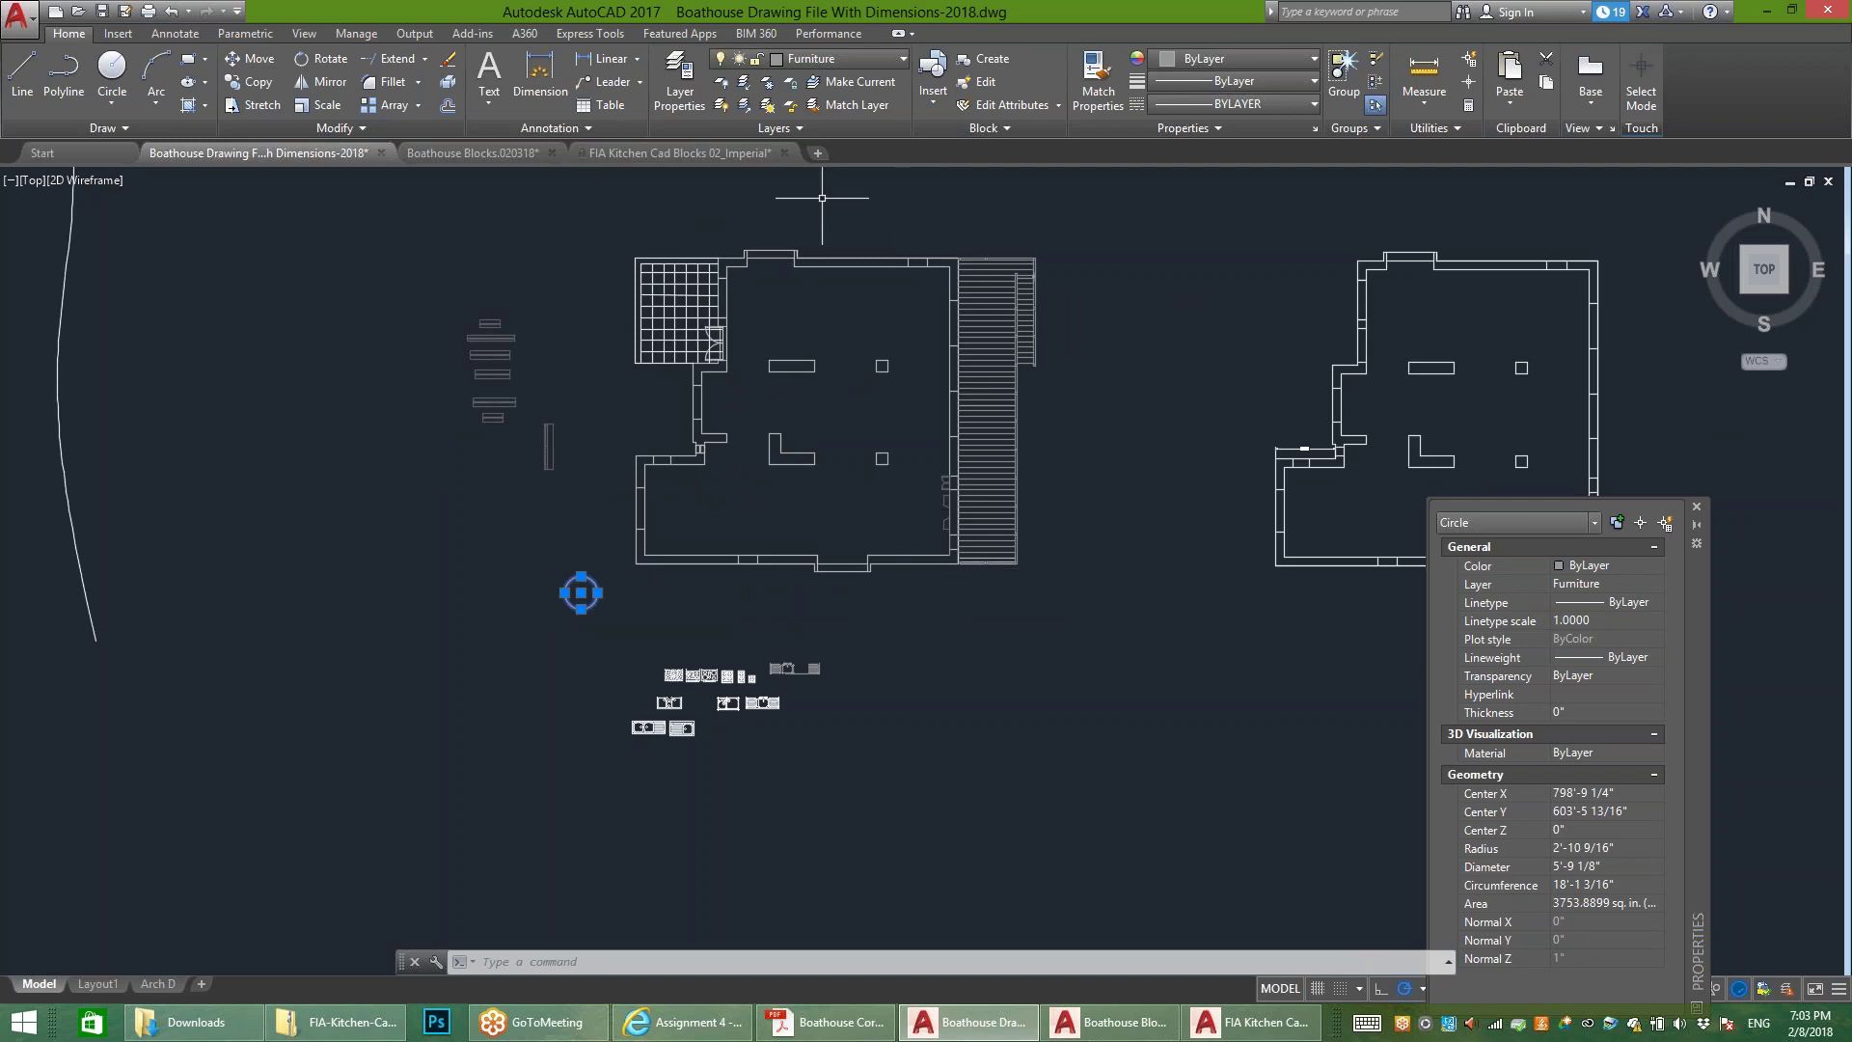
pyautogui.scroll(3, 693, 461)
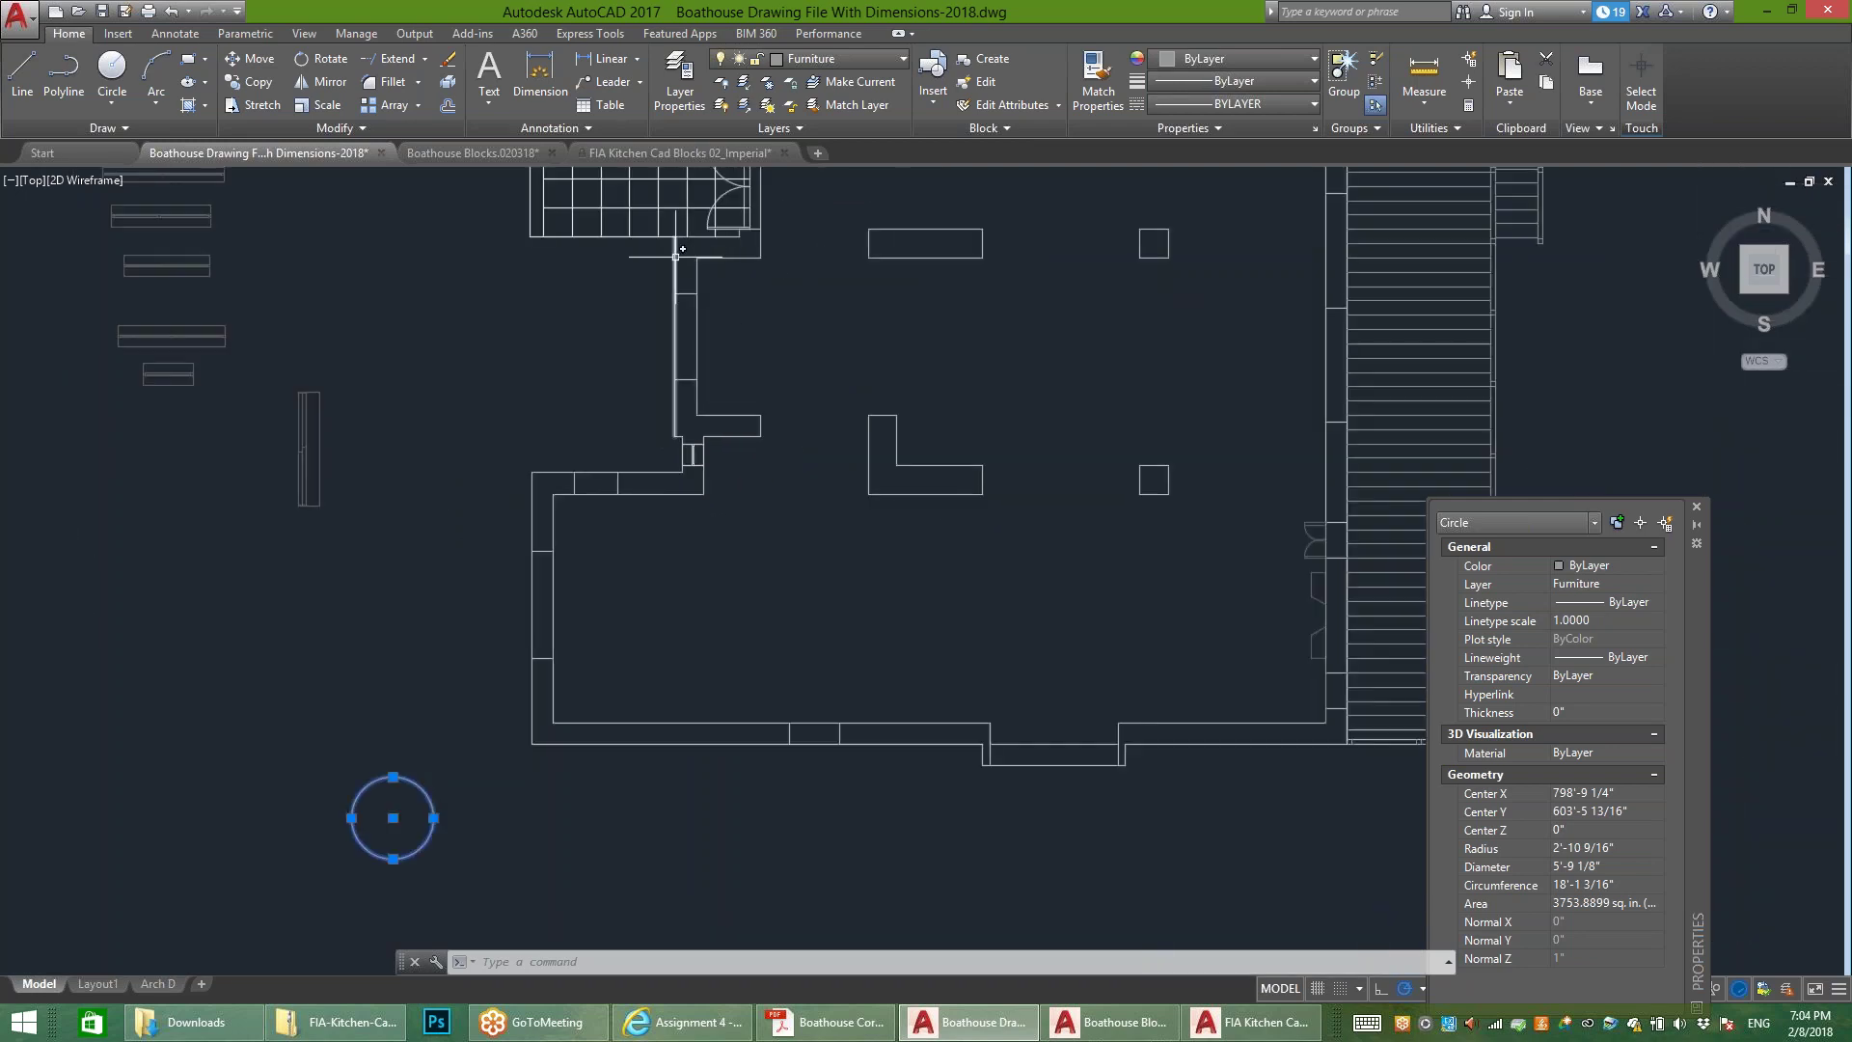
pyautogui.moveTo(713, 228)
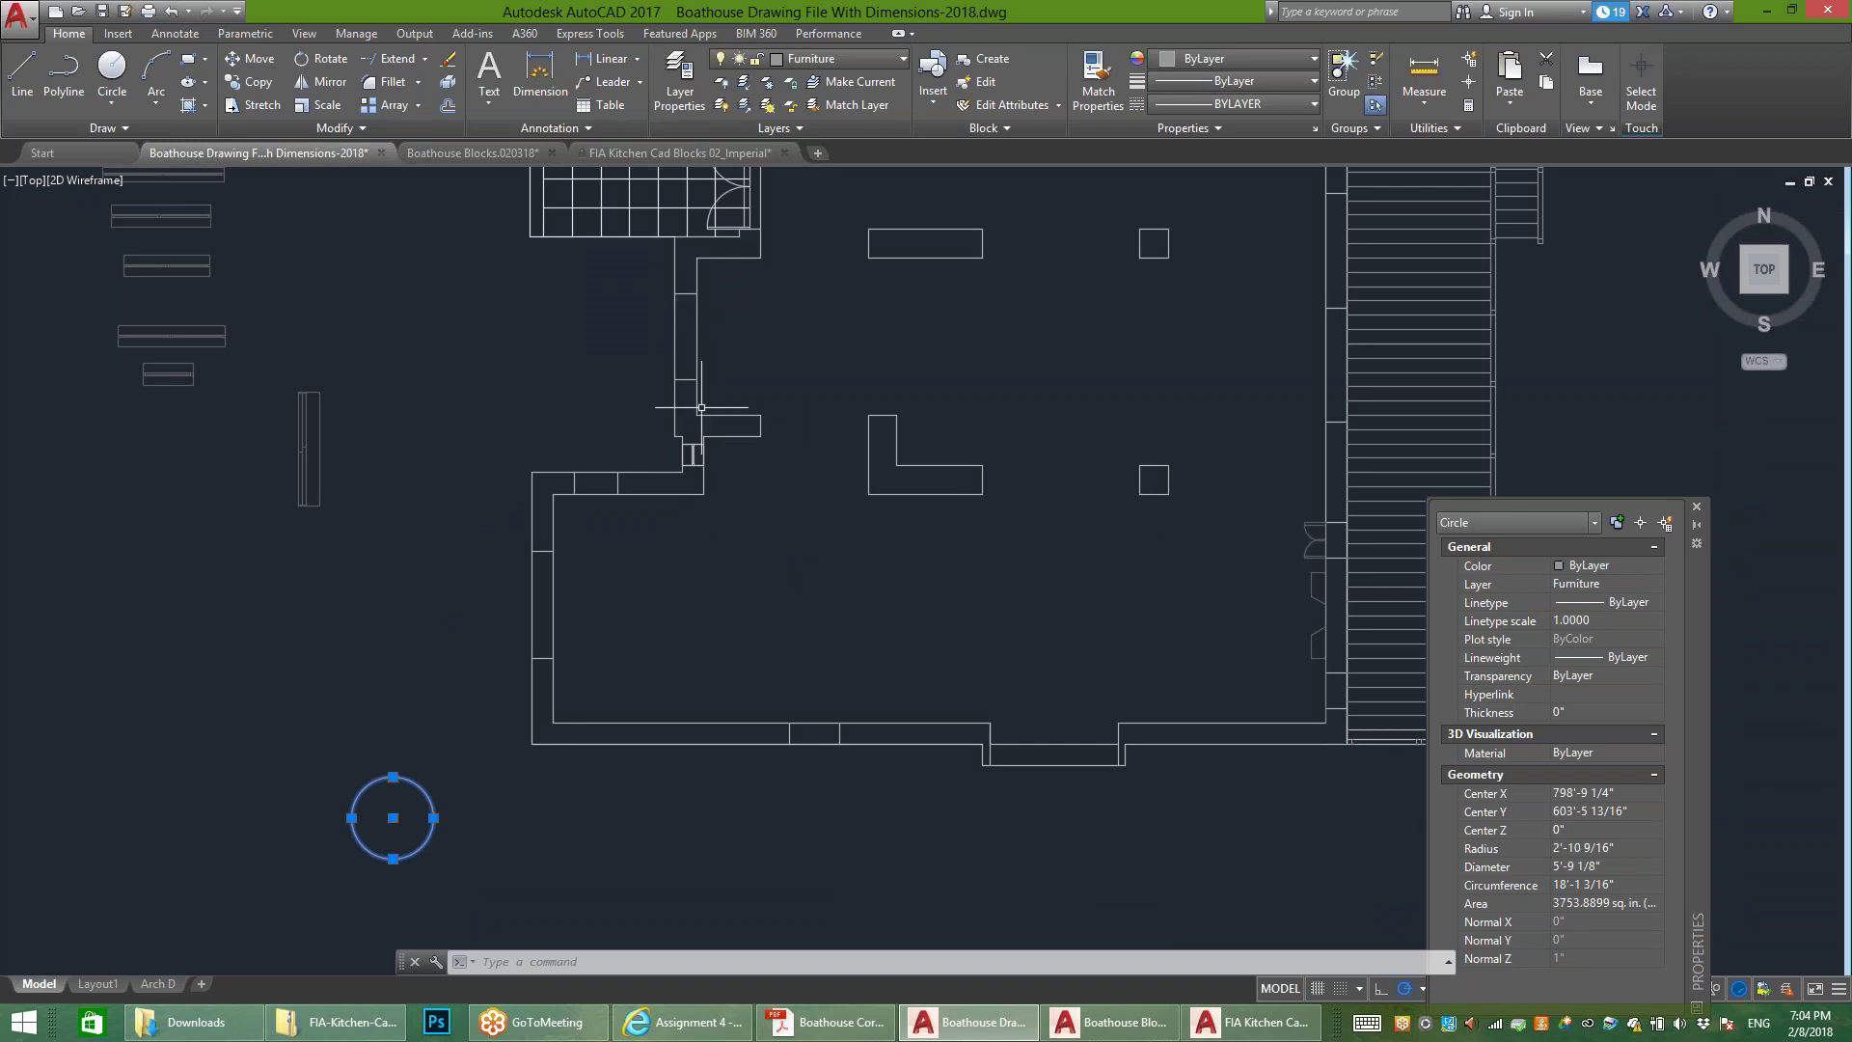
pyautogui.scroll(-2, 700, 319)
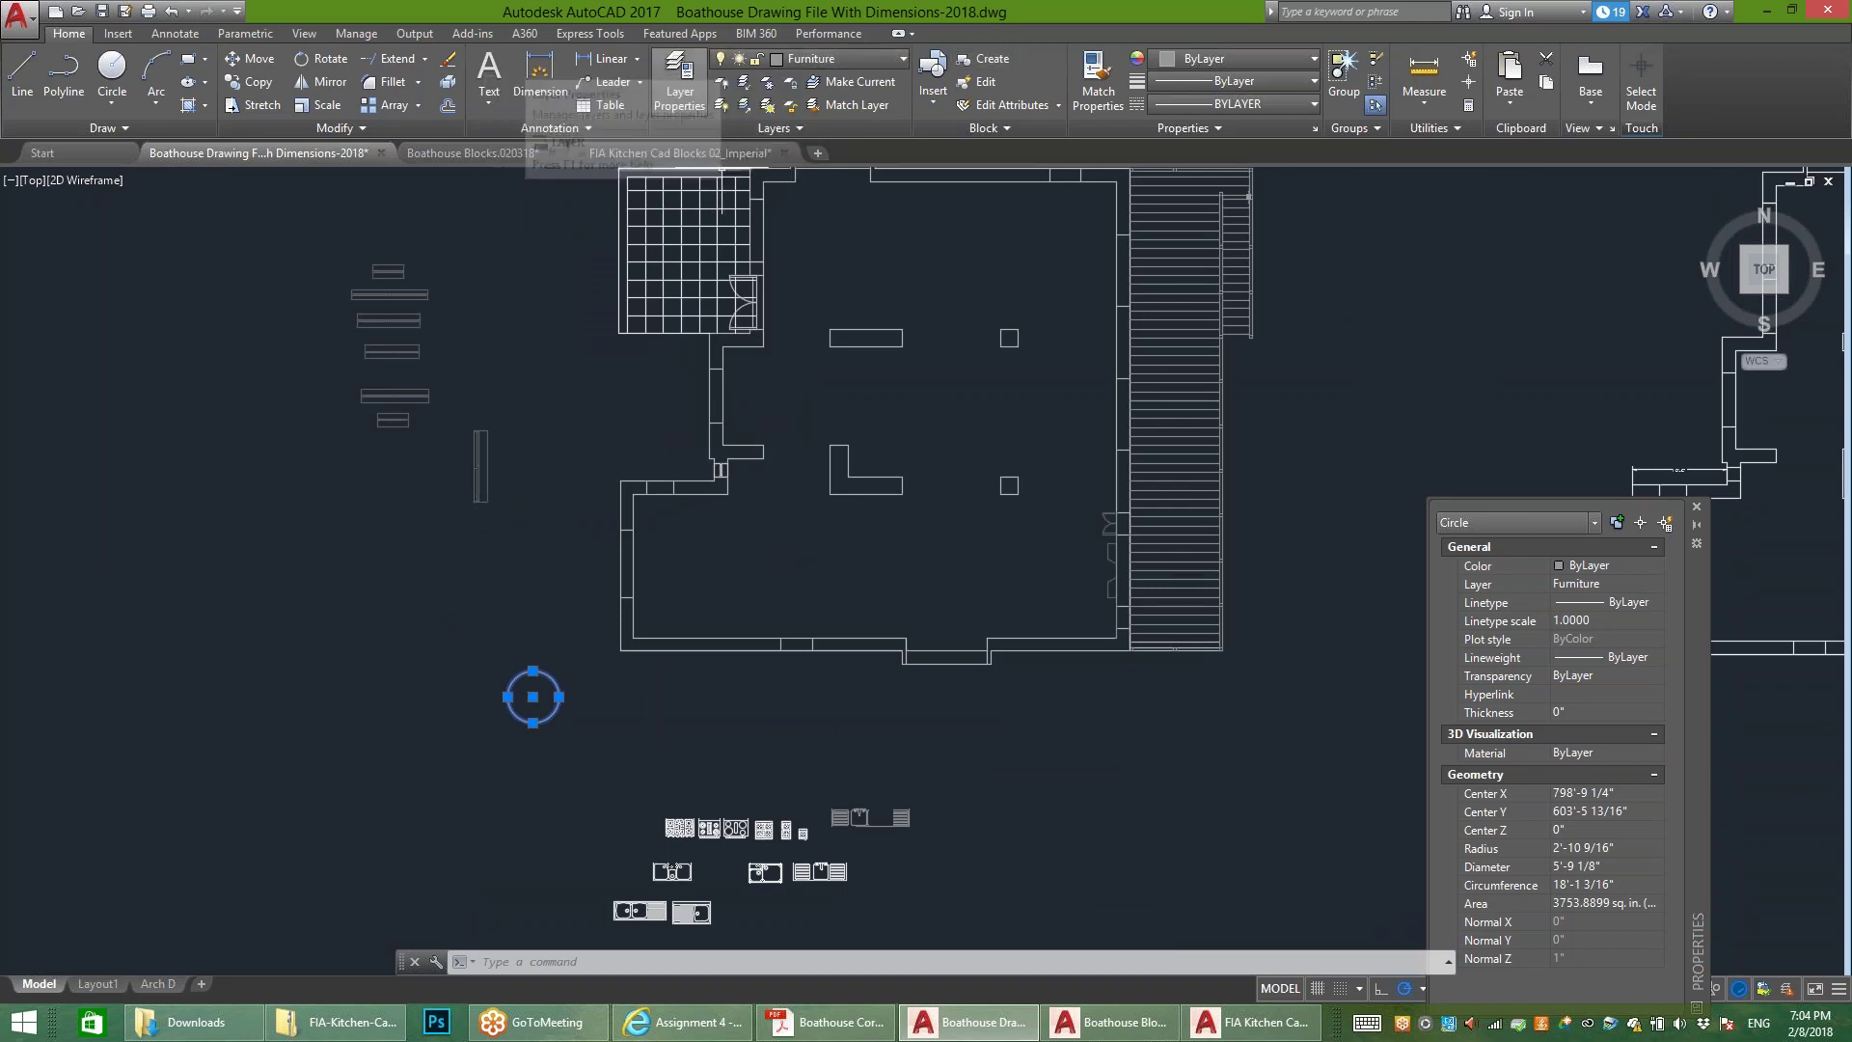
# Step: Open the Layer Properties Manager to look over the drawing's layers, and close it again
pyautogui.click(680, 76)
pyautogui.press('Return')
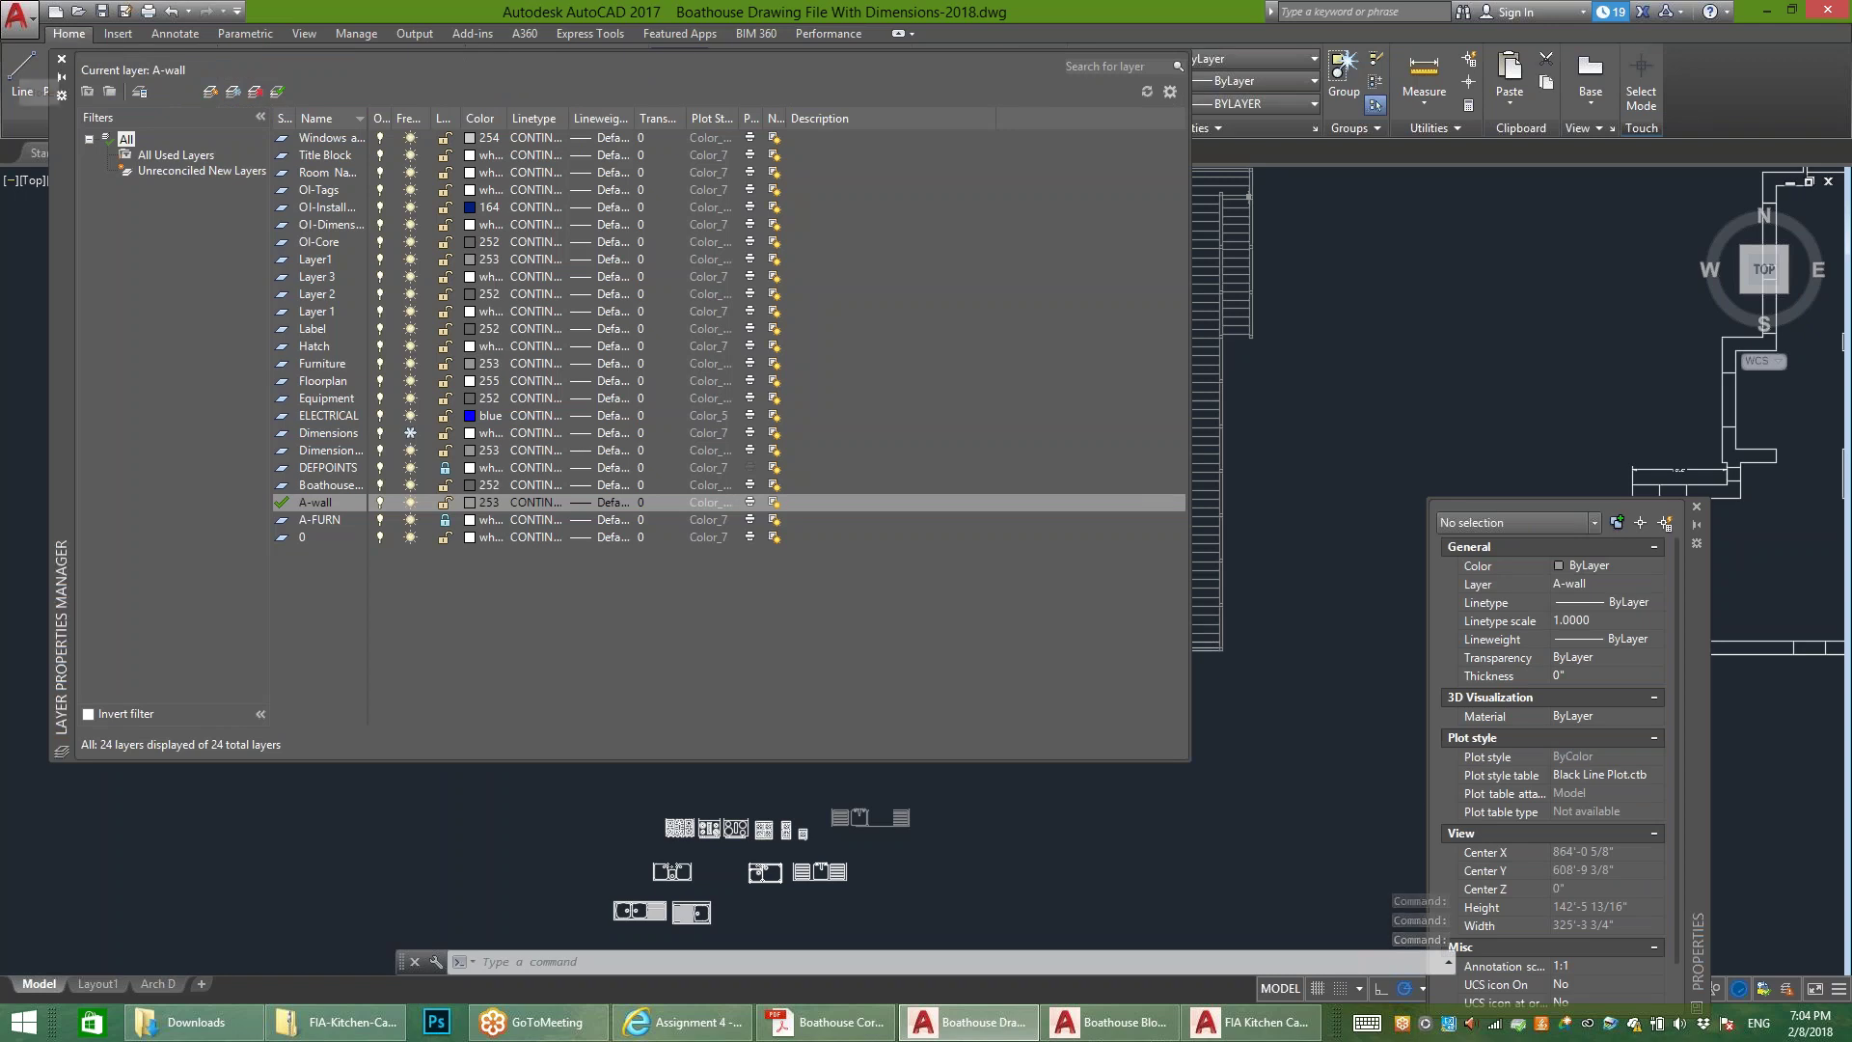
pyautogui.click(60, 59)
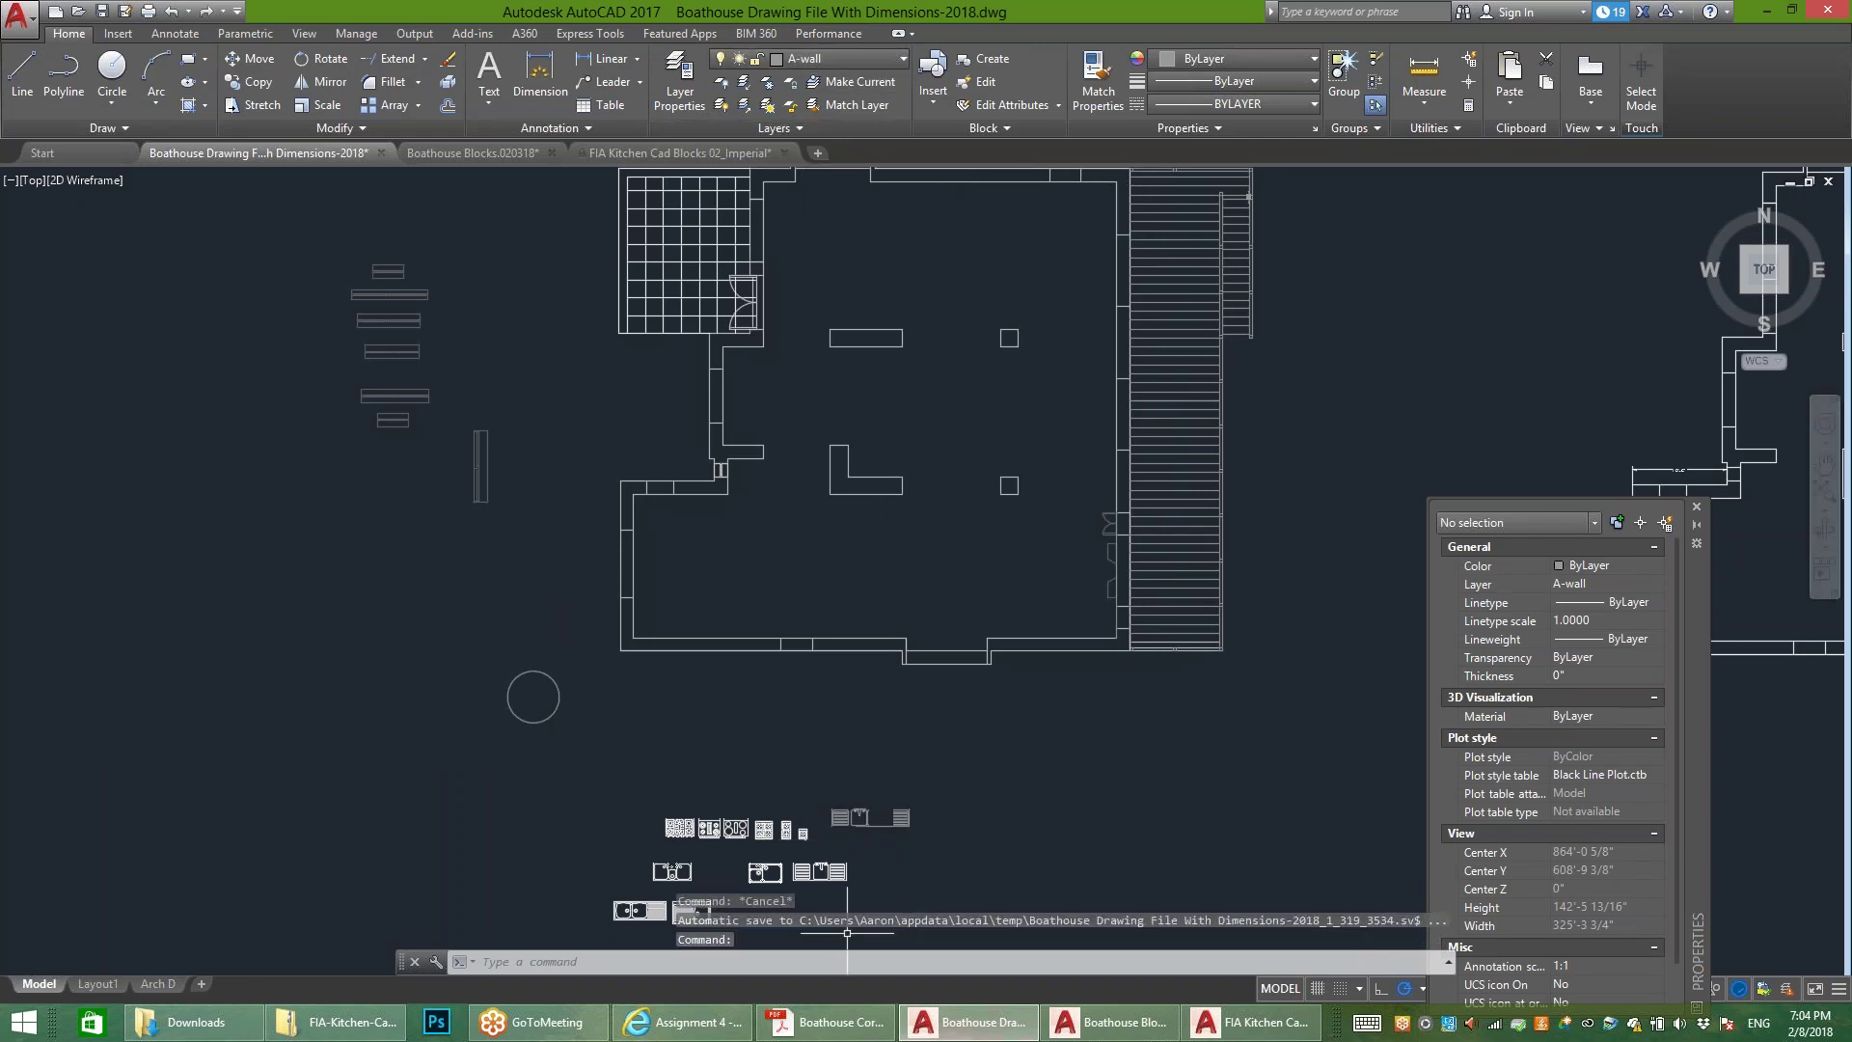
# Step: Assign the four-, two- and single-burner gas cooktop blocks below the floor plan to the Furniture layer
pyautogui.click(816, 813)
pyautogui.click(768, 855)
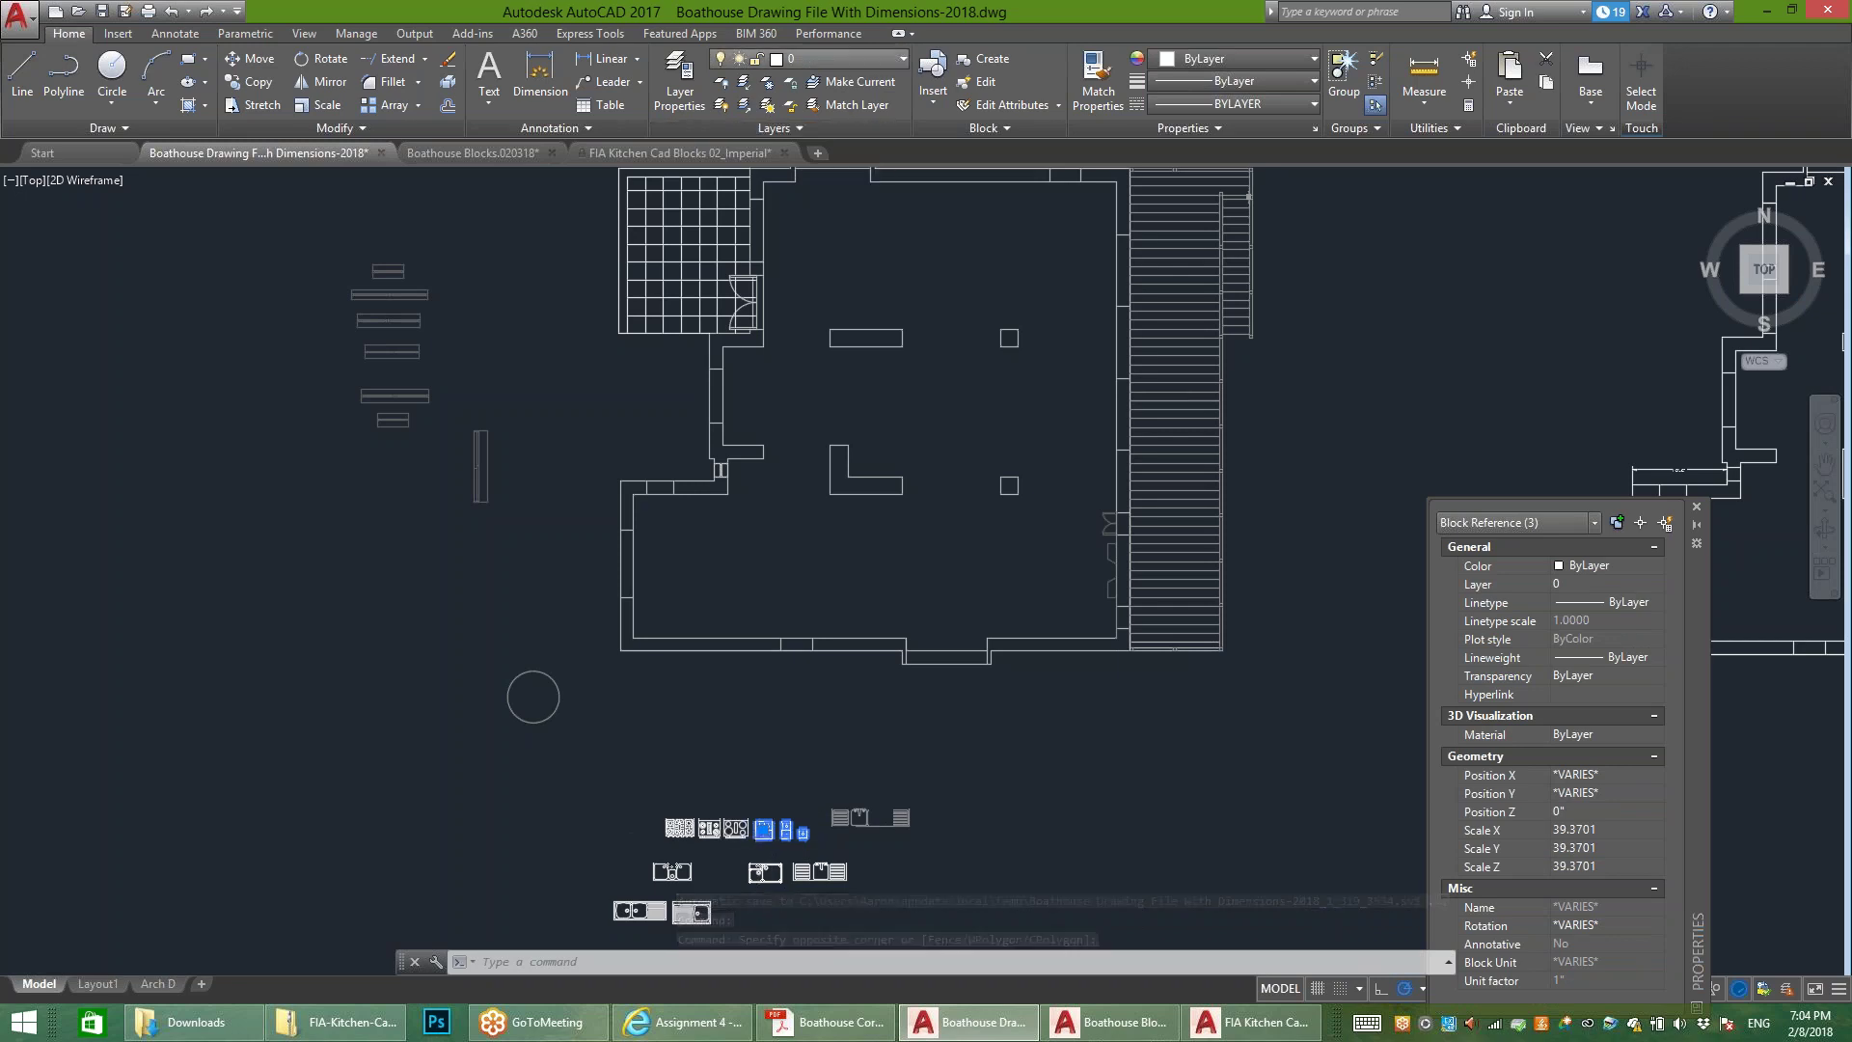
pyautogui.click(840, 59)
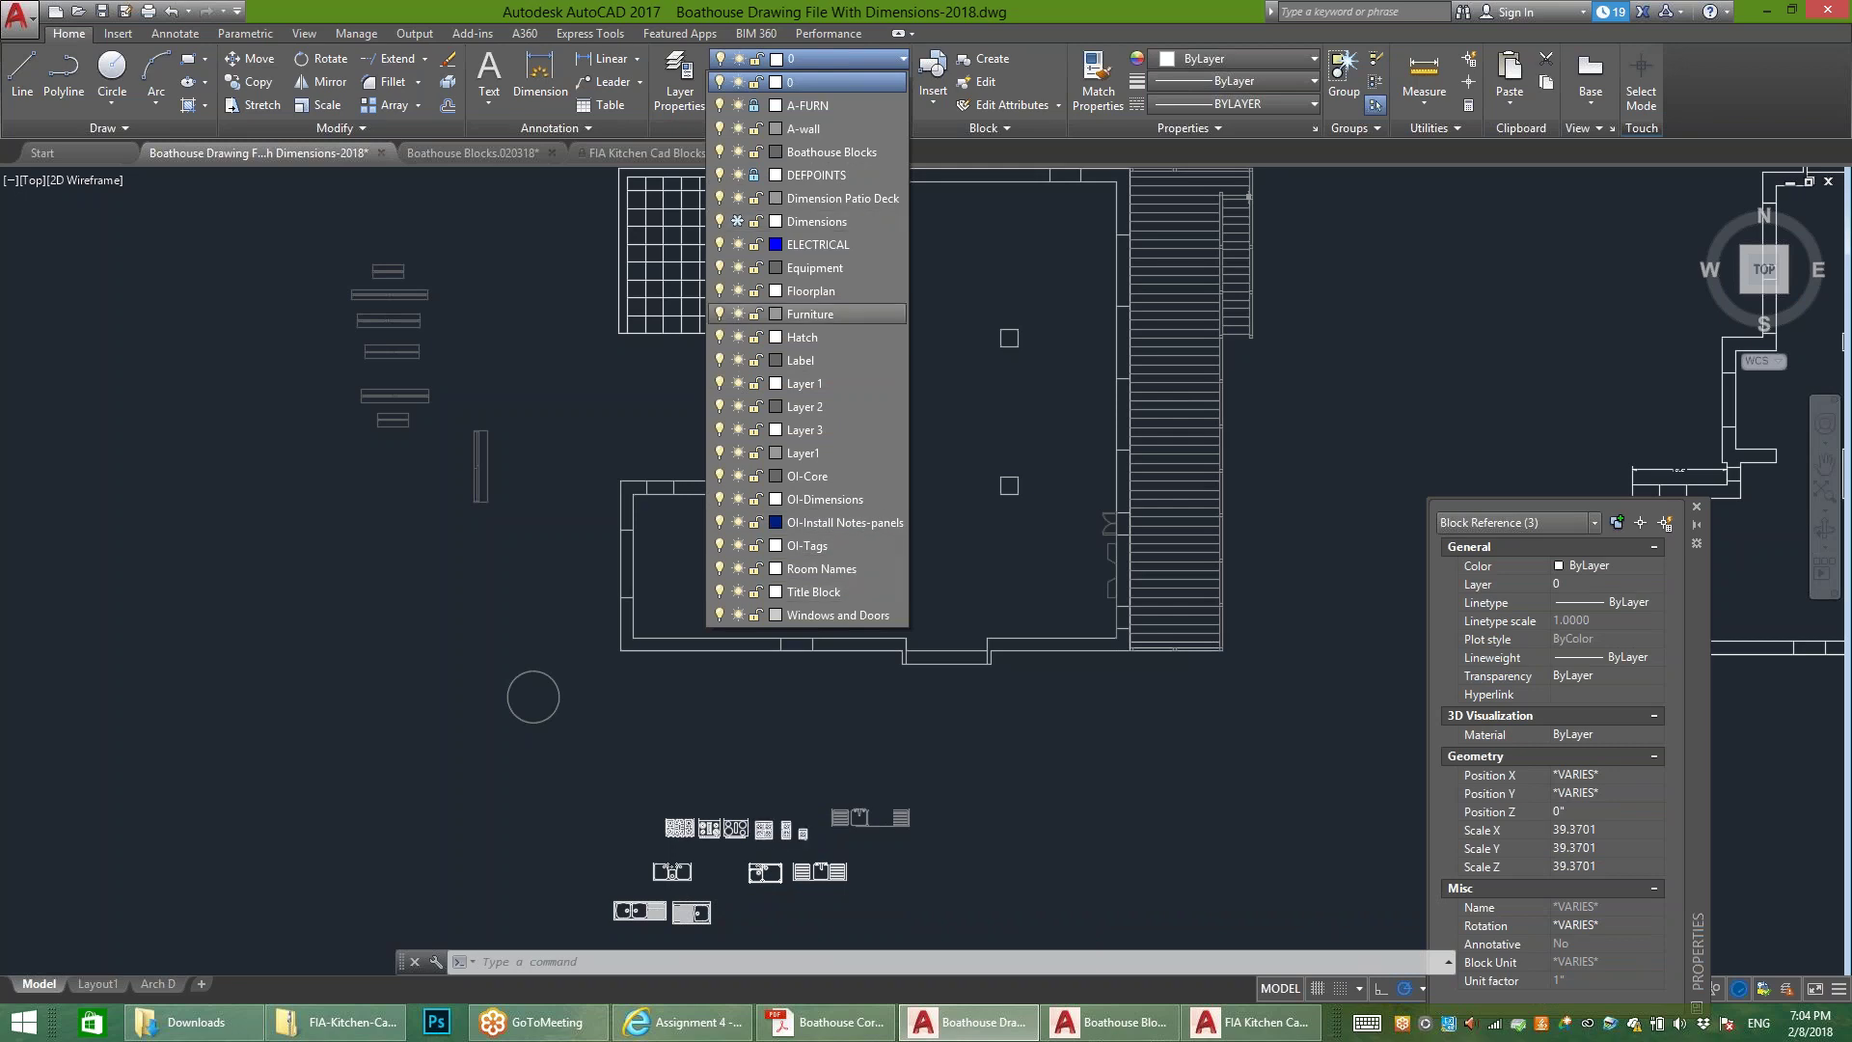
pyautogui.click(810, 313)
pyautogui.scroll(4, 758, 809)
pyautogui.scroll(2, 757, 809)
pyautogui.moveTo(736, 769); pyautogui.dragTo(737, 517, button='middle')
pyautogui.click(942, 621)
pyautogui.press('Escape')
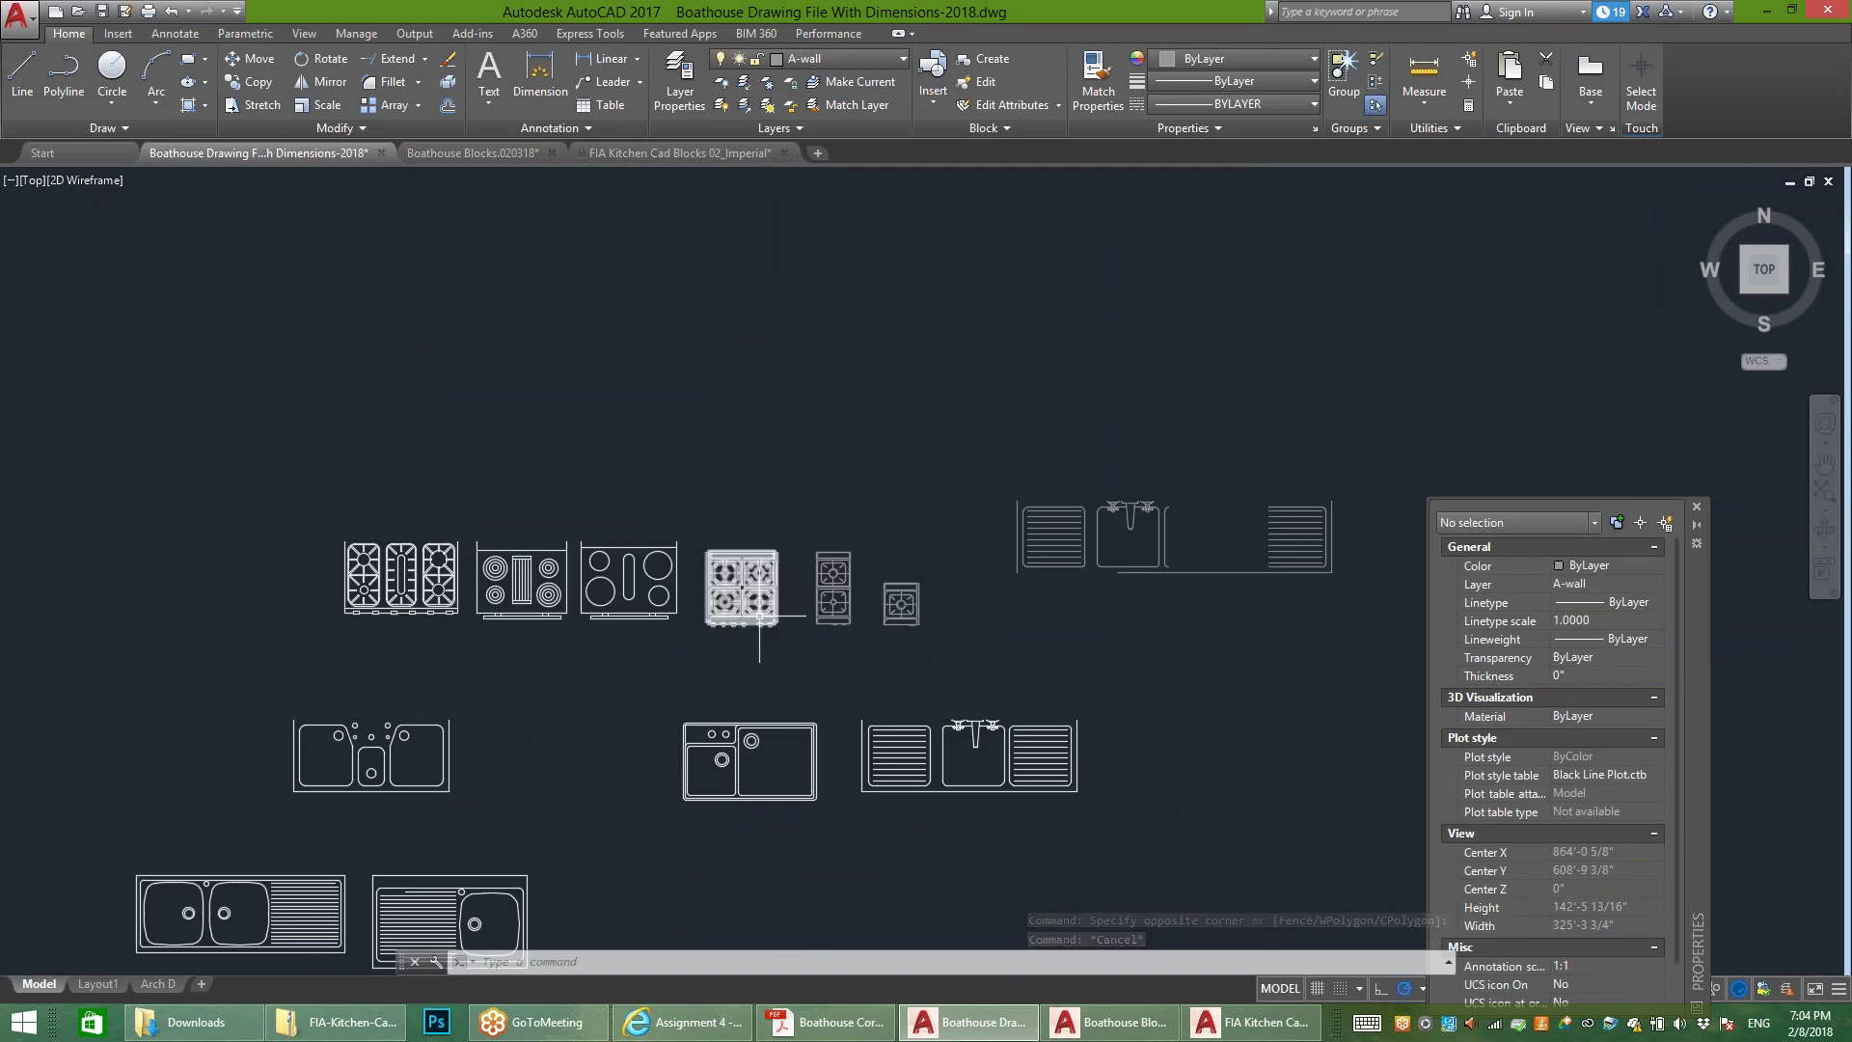
pyautogui.scroll(2, 883, 608)
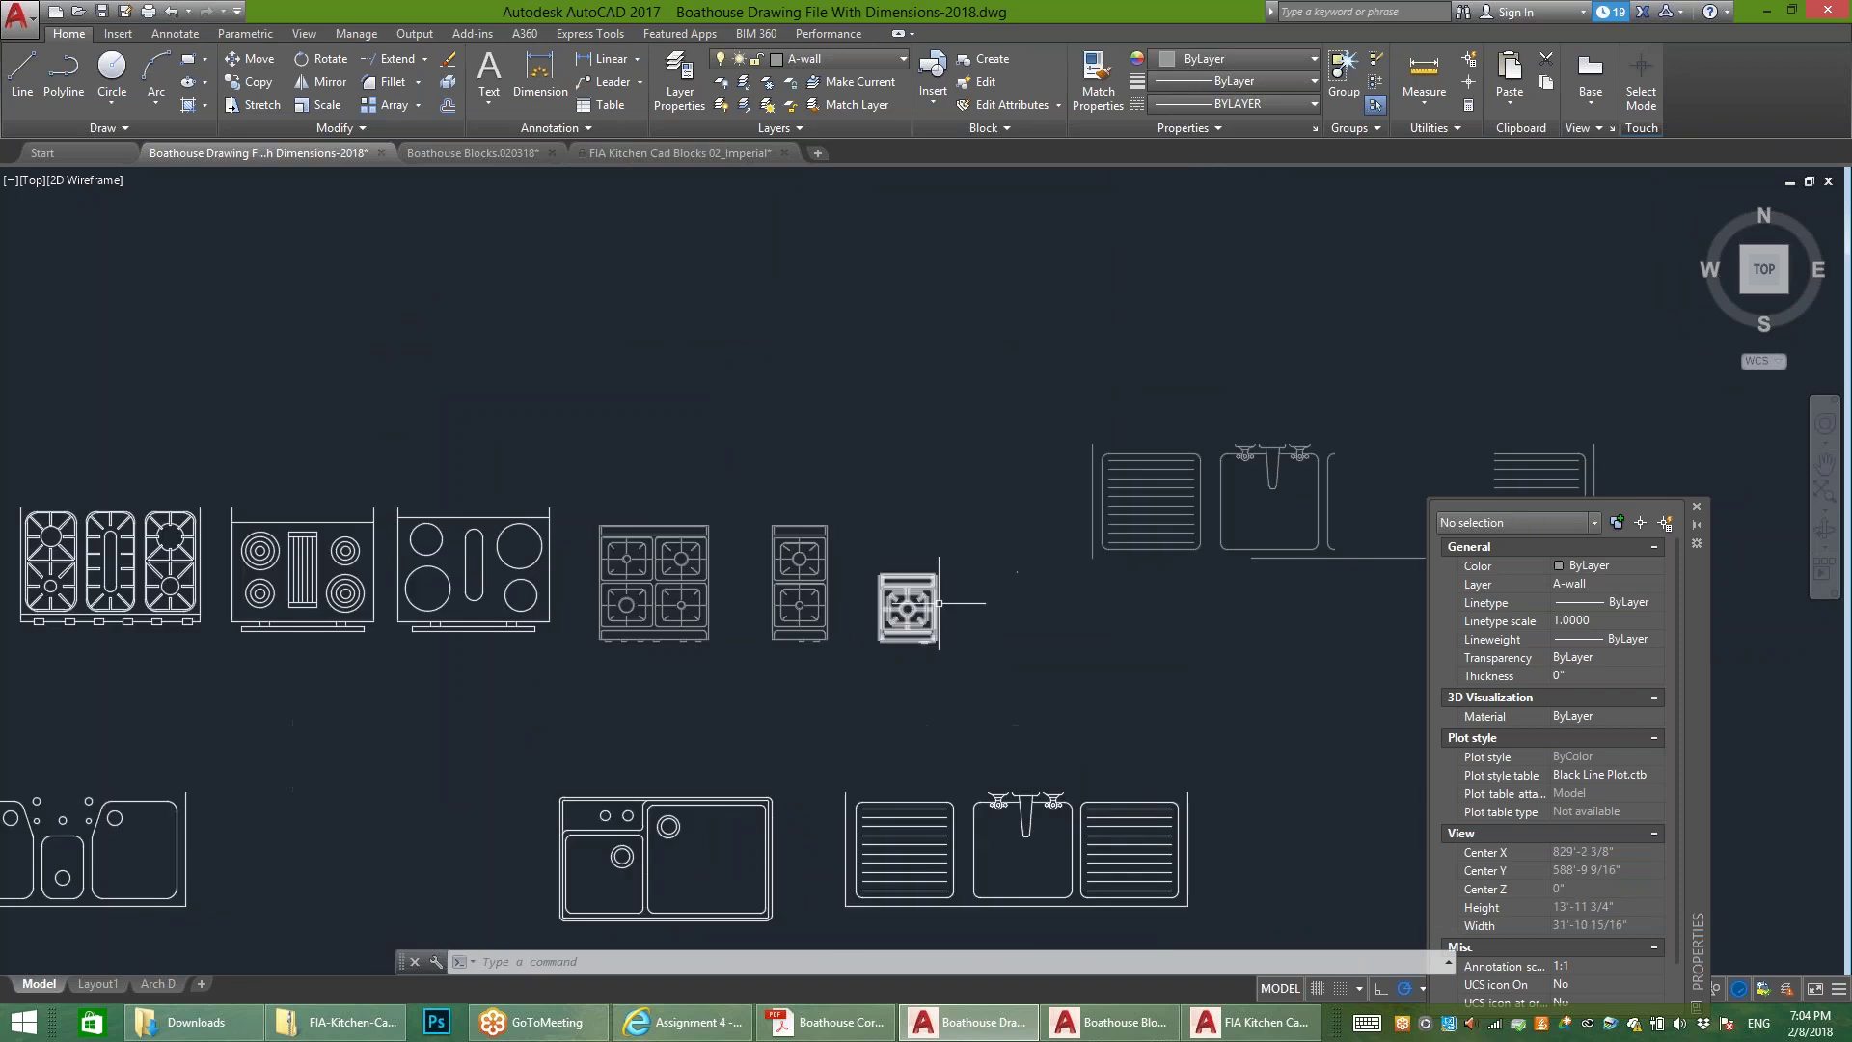
pyautogui.press('Escape')
pyautogui.press('Escape')
pyautogui.scroll(-8, 1083, 517)
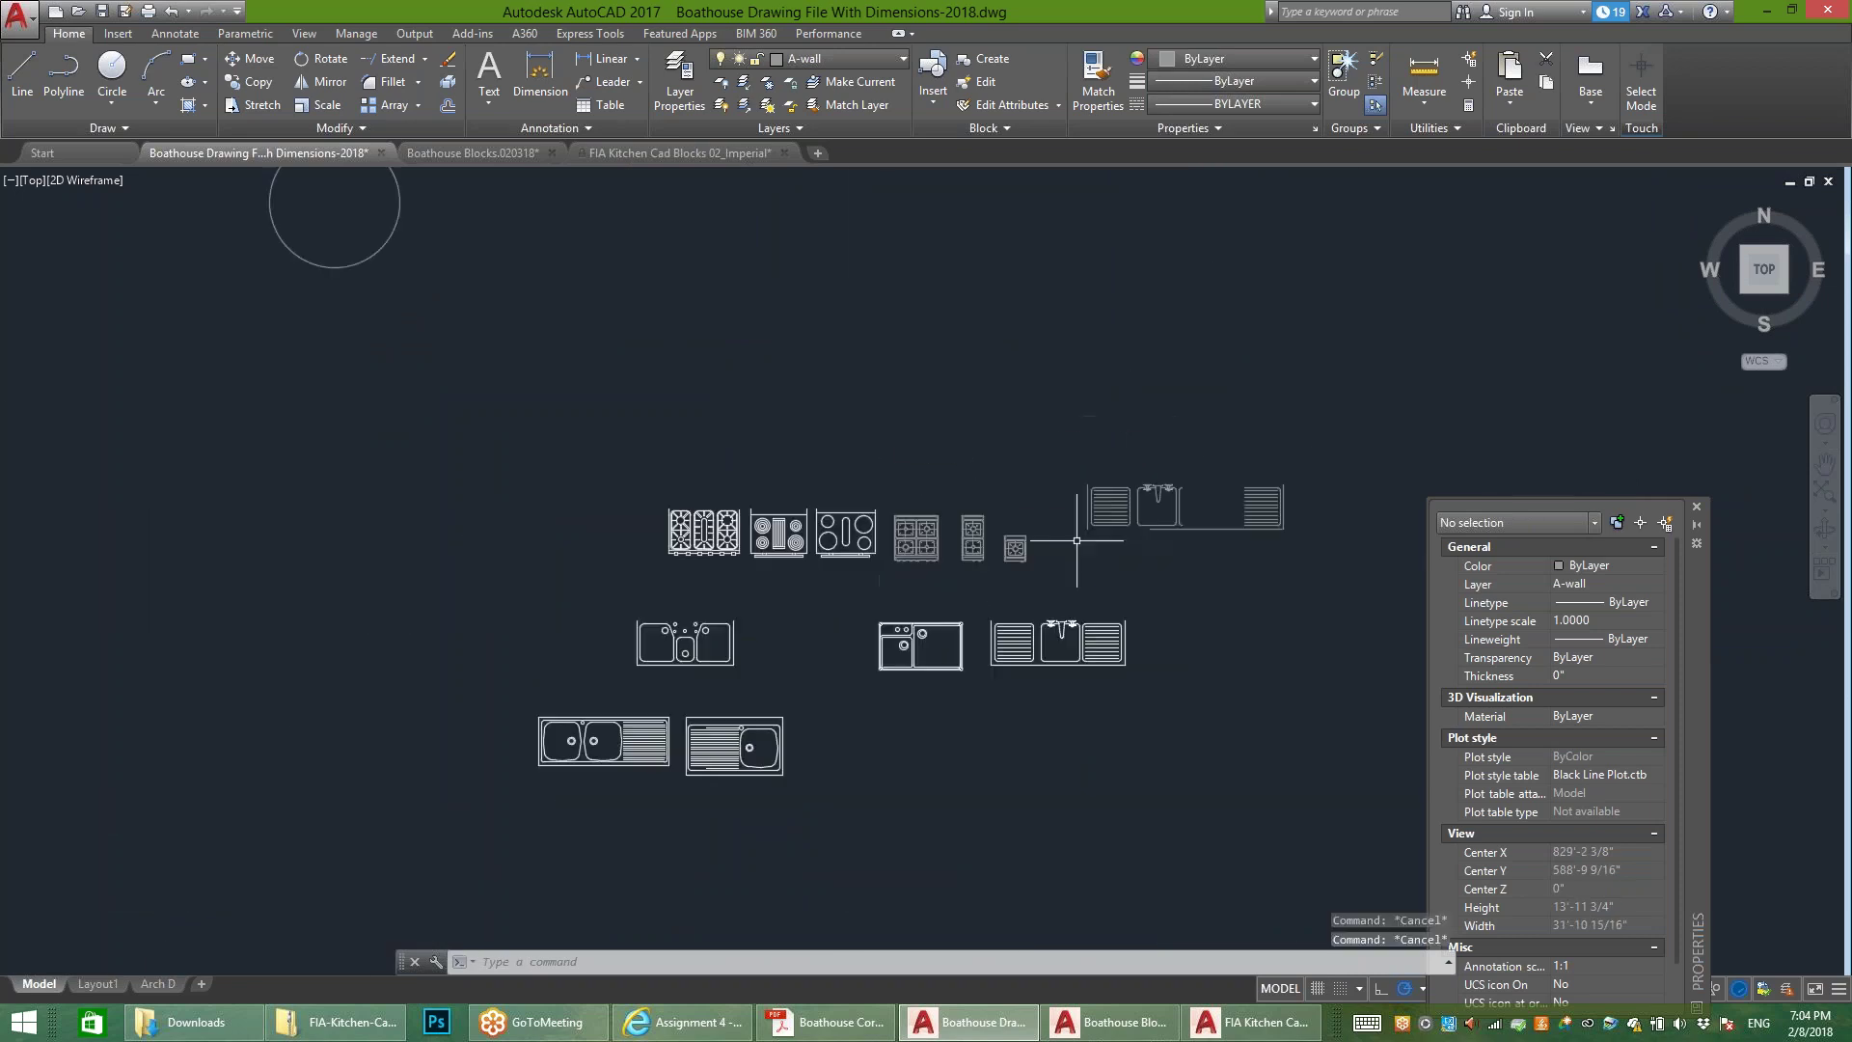
# Step: Check the layers of the floor plan's lower wall line and of the two-burner gas cooktop block
pyautogui.click(1068, 264)
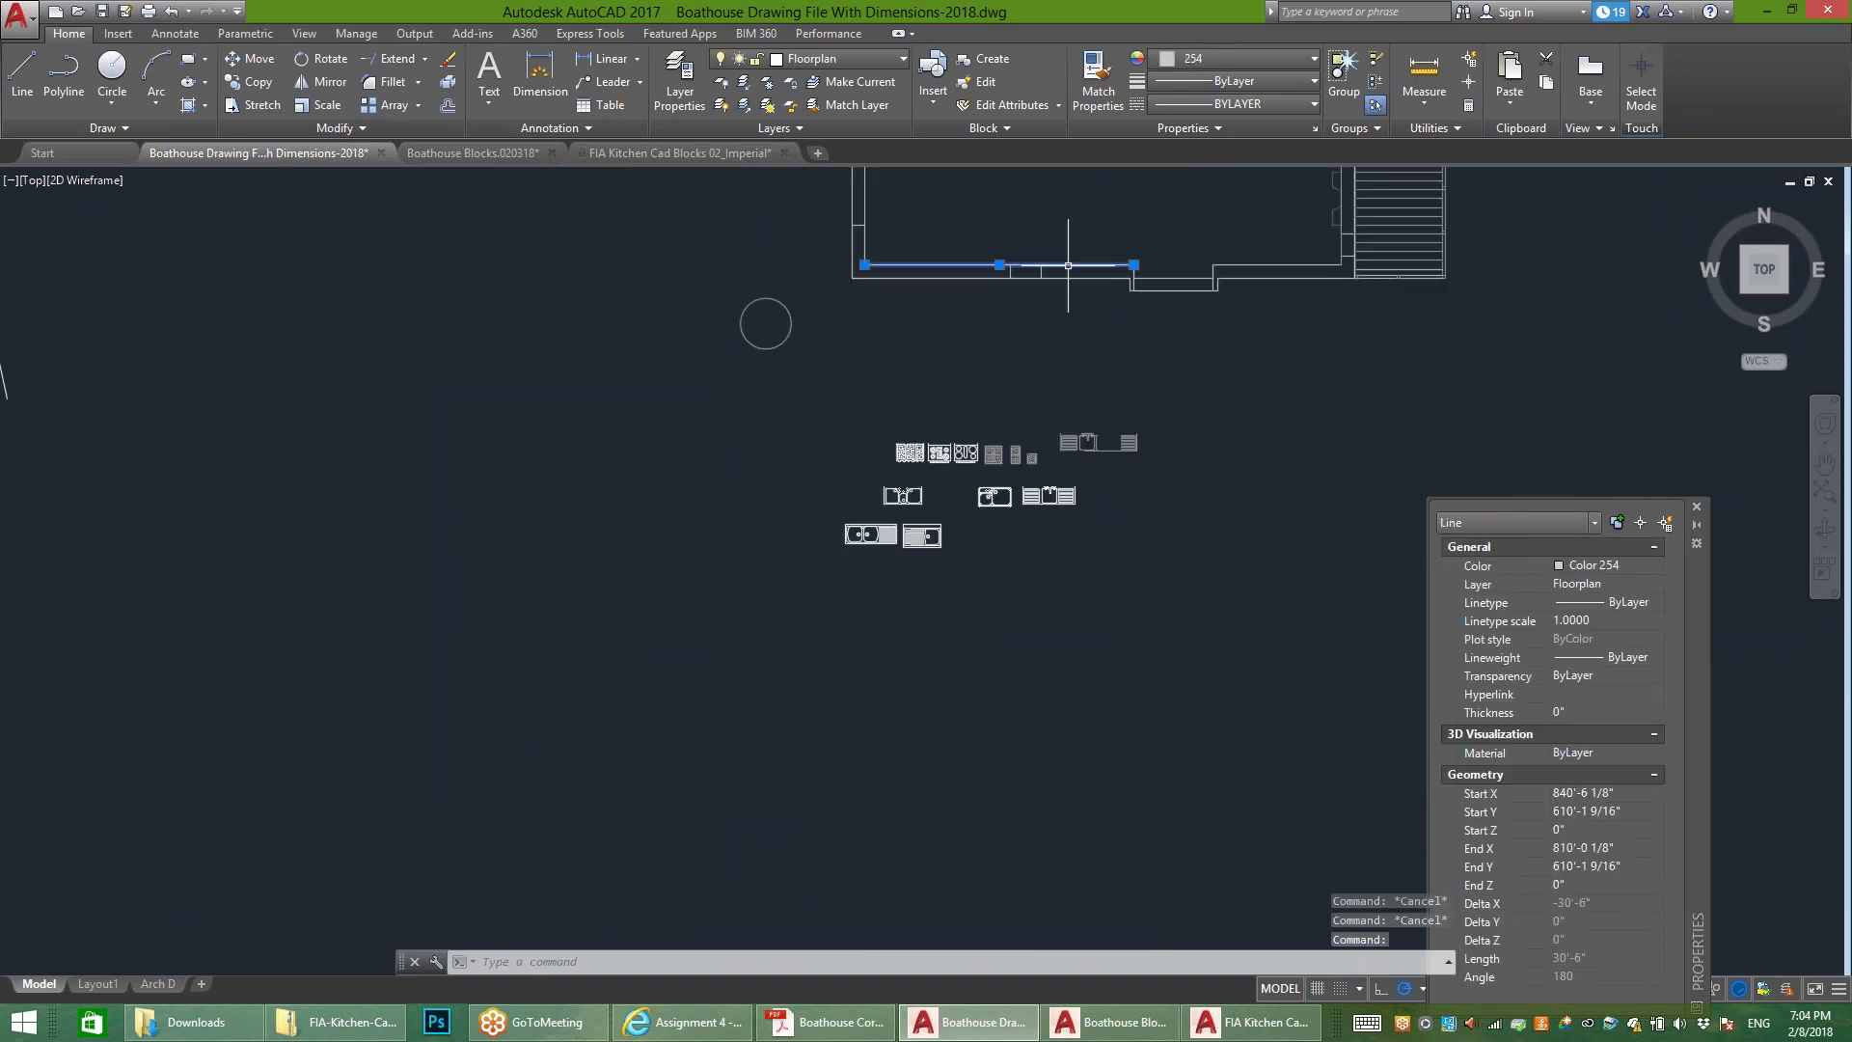
pyautogui.press('Escape')
pyautogui.click(1019, 445)
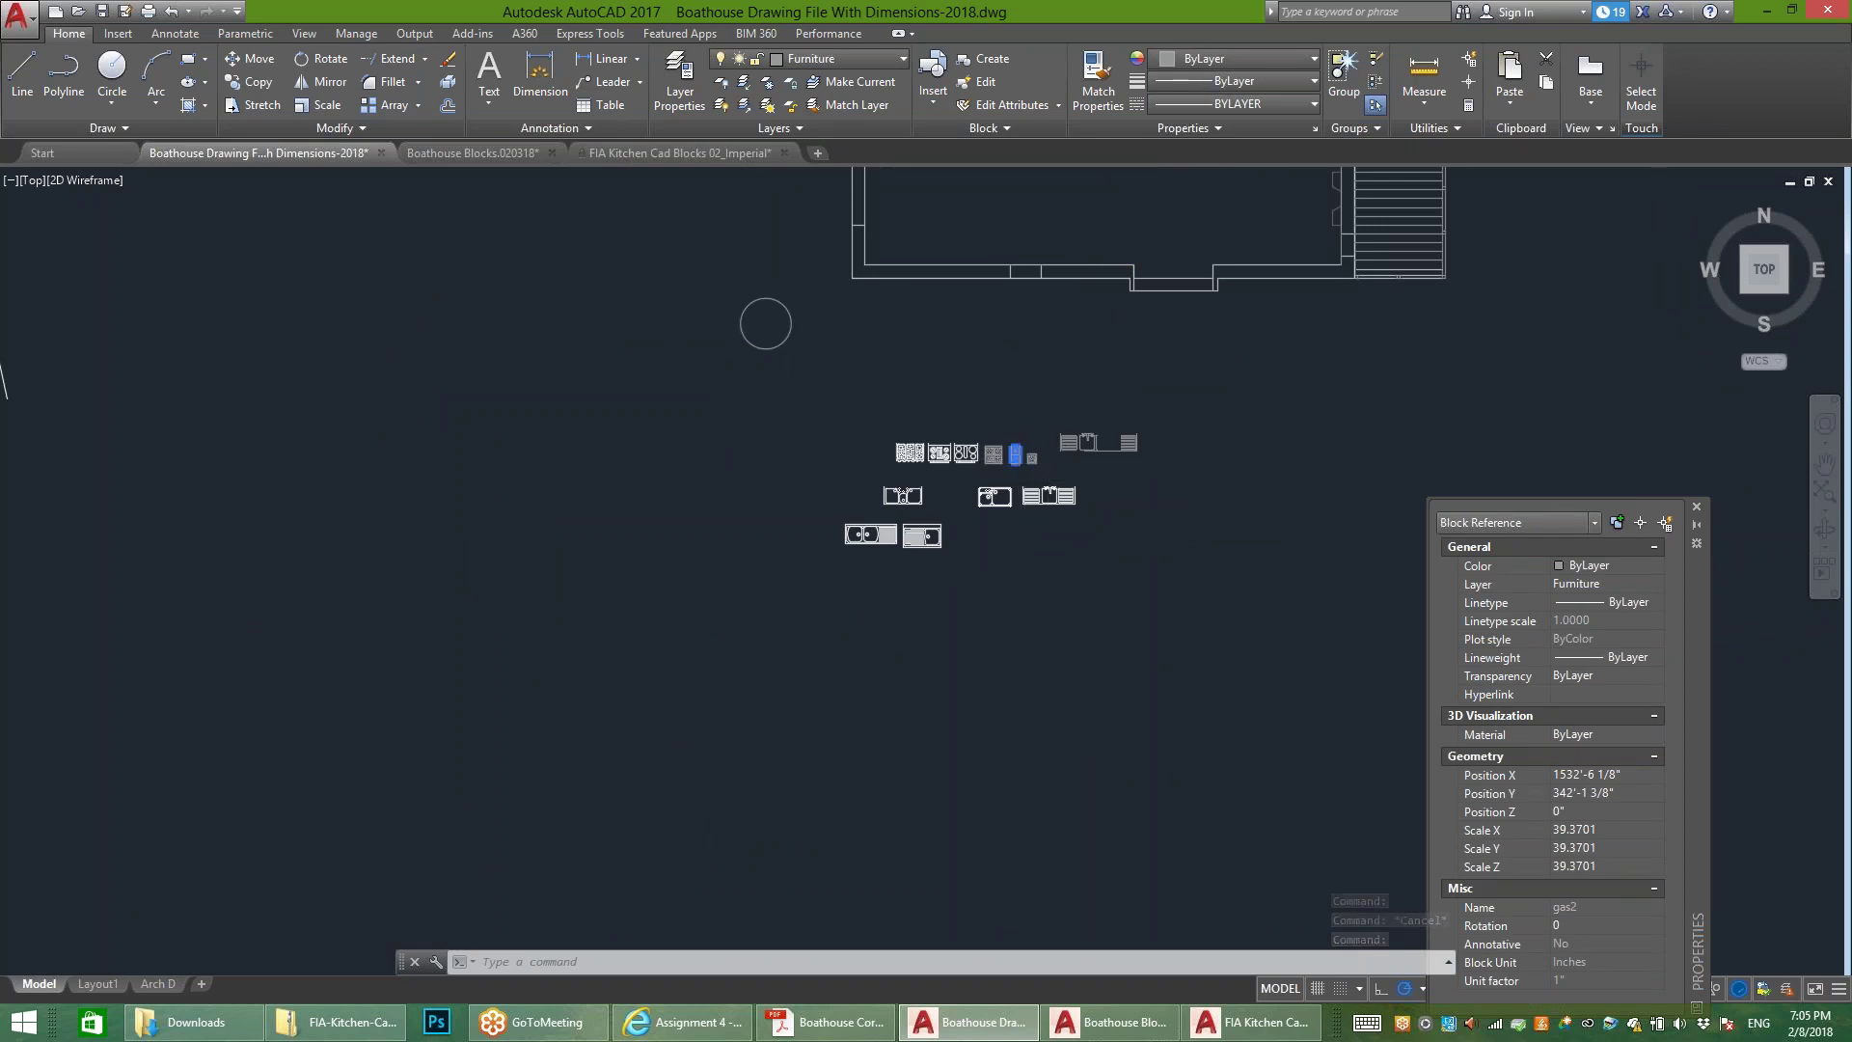
pyautogui.click(839, 58)
pyautogui.press('Escape')
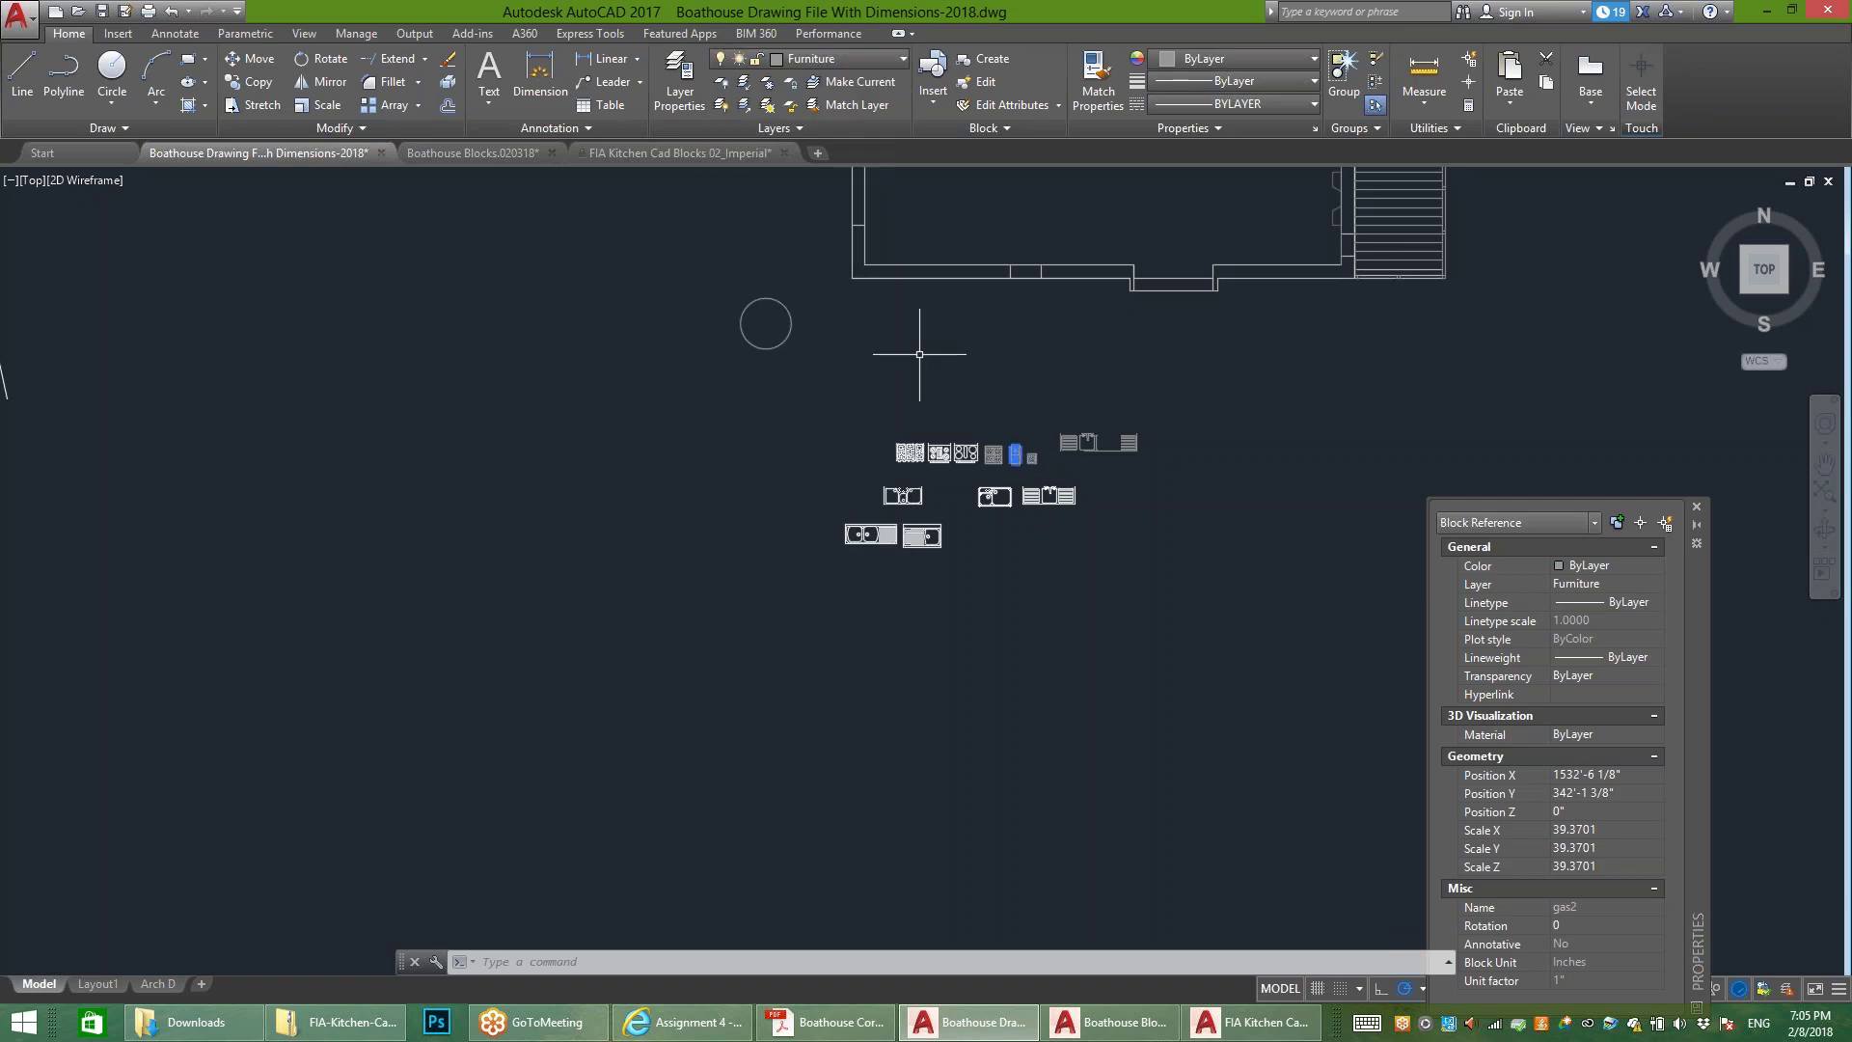
pyautogui.press('Escape')
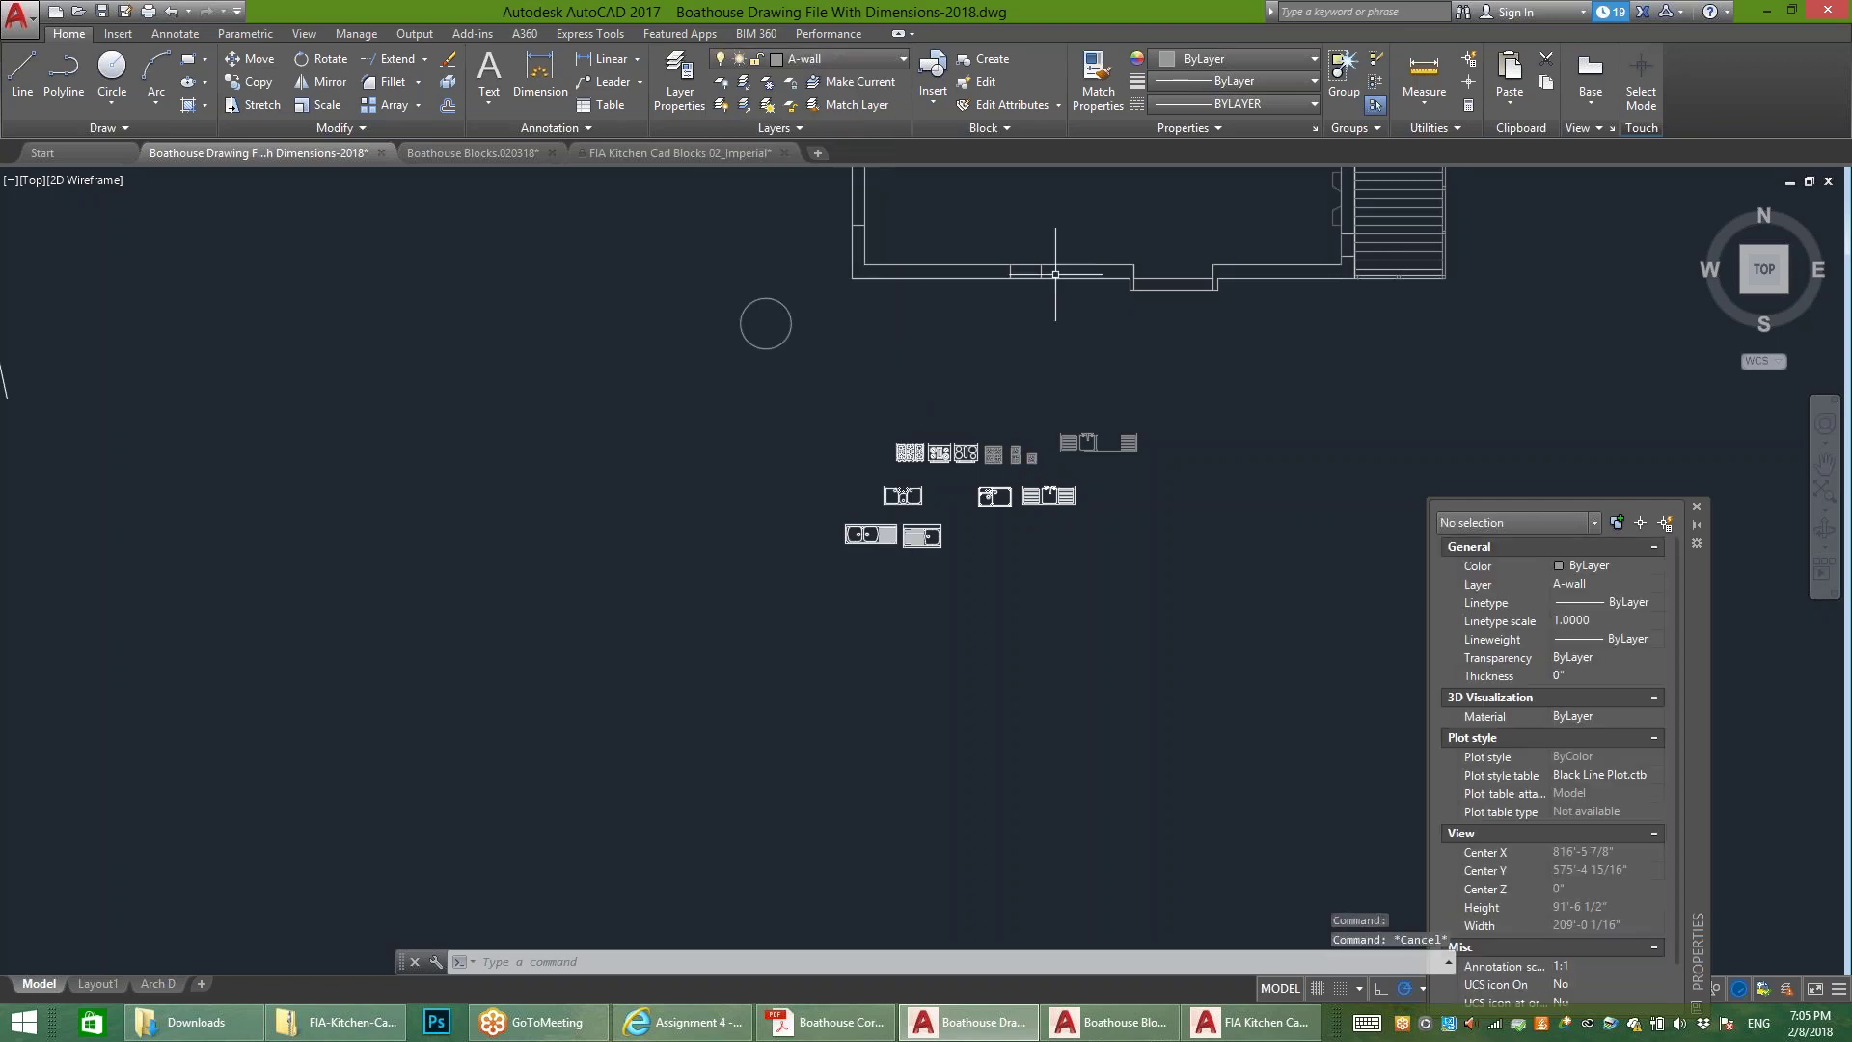
# Step: Review the available layer names and their colors in the layer list and the Layer Properties Manager
pyautogui.scroll(-2, 1061, 283)
pyautogui.moveTo(880, 170); pyautogui.dragTo(745, 431, button='middle')
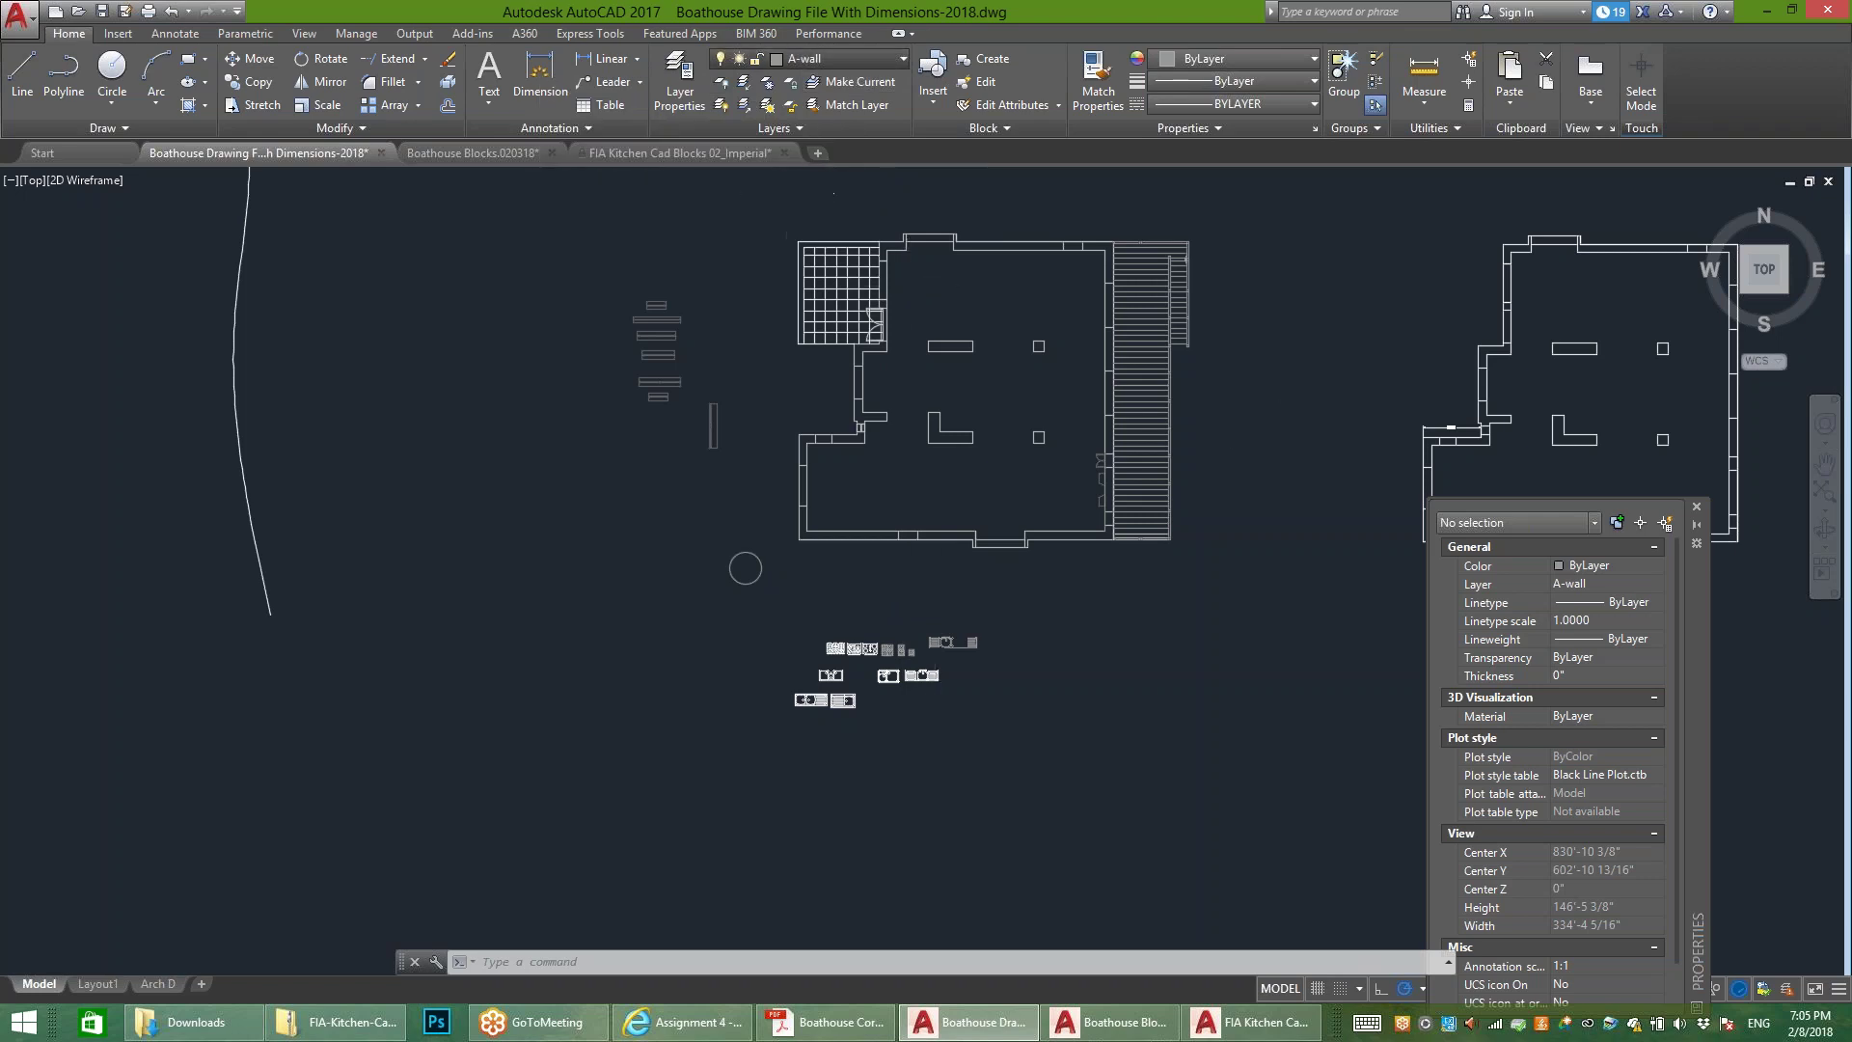
pyautogui.click(839, 59)
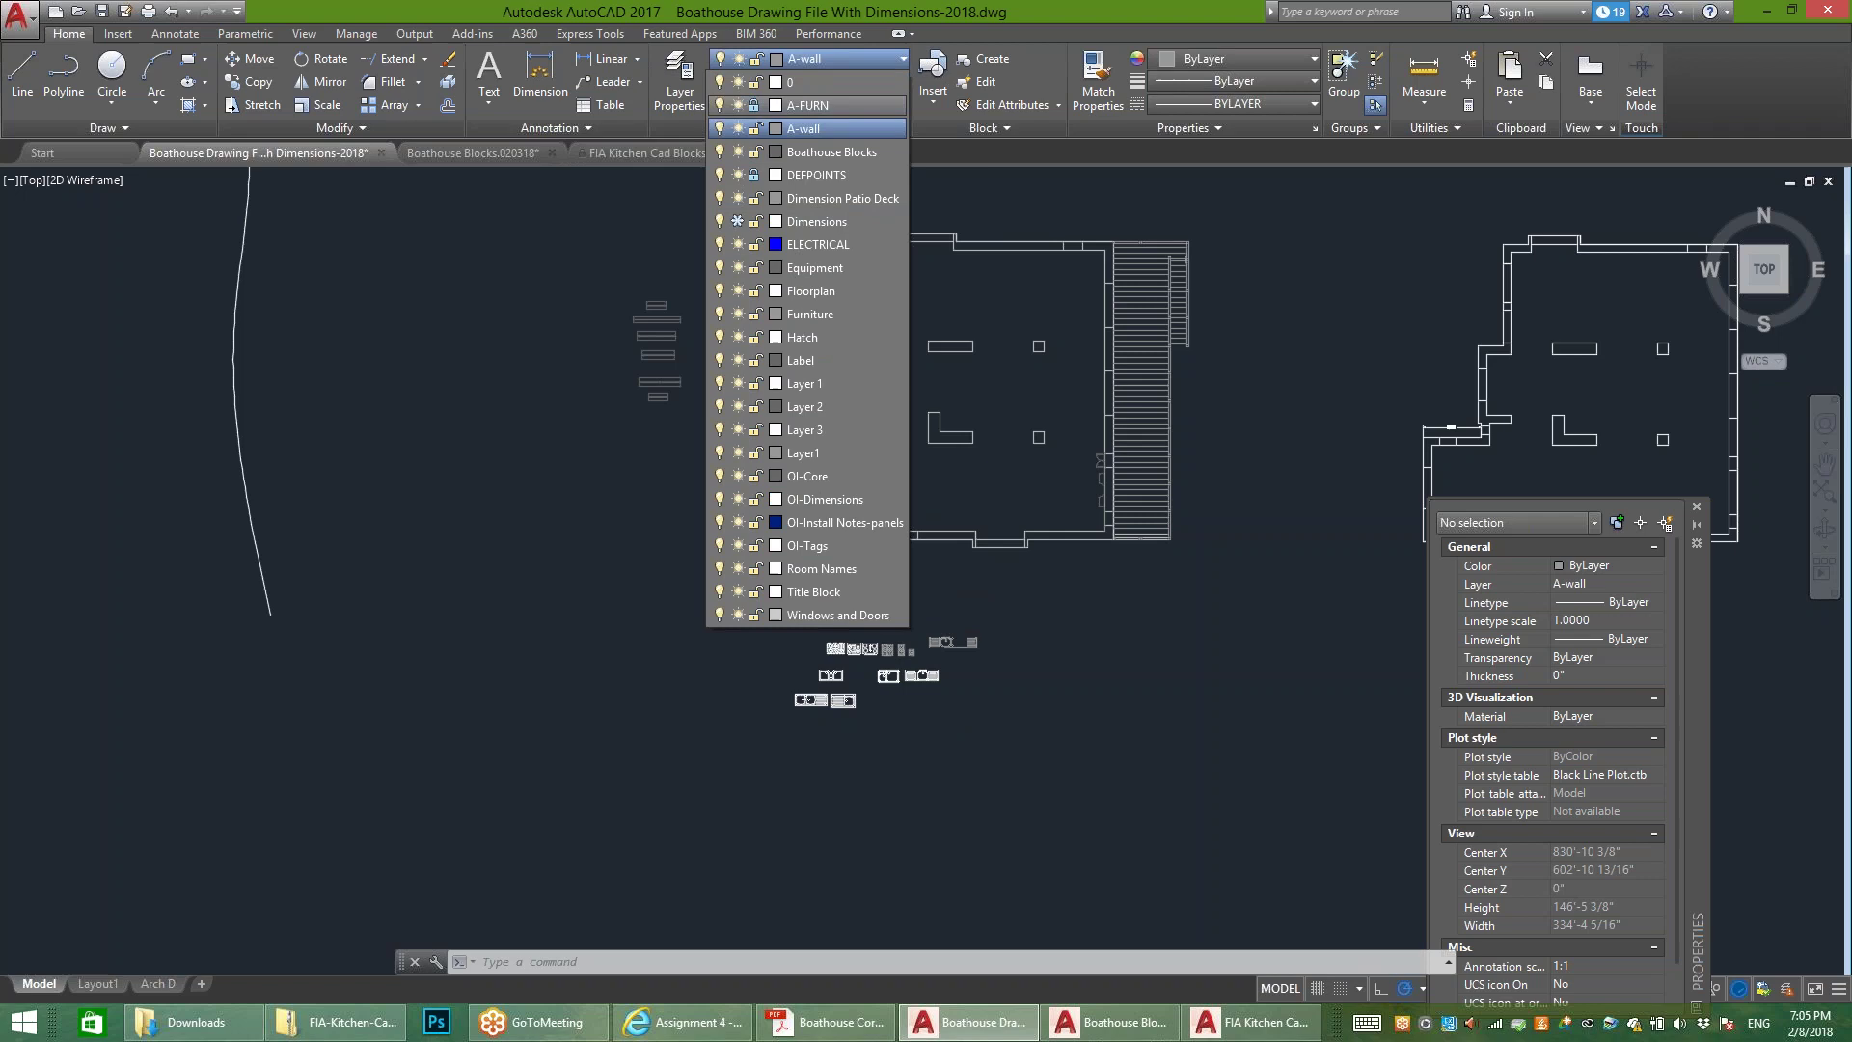
pyautogui.click(681, 82)
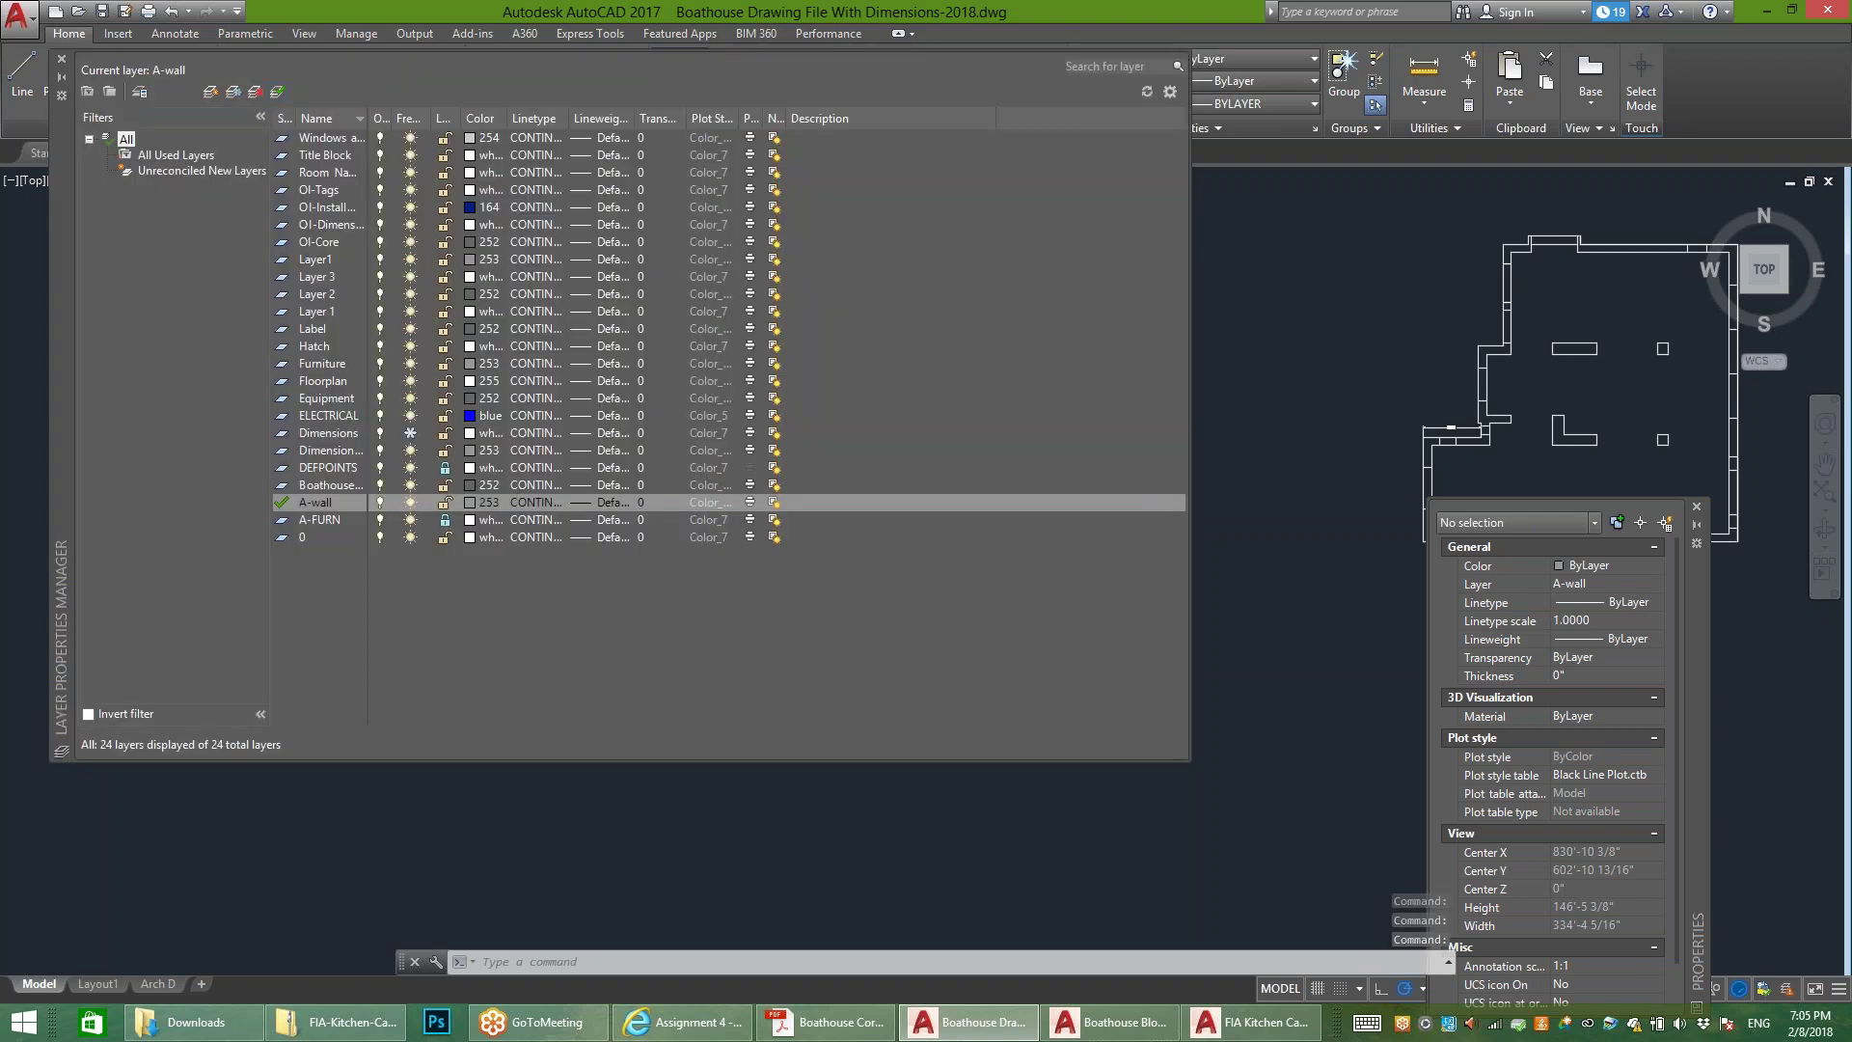
pyautogui.click(61, 59)
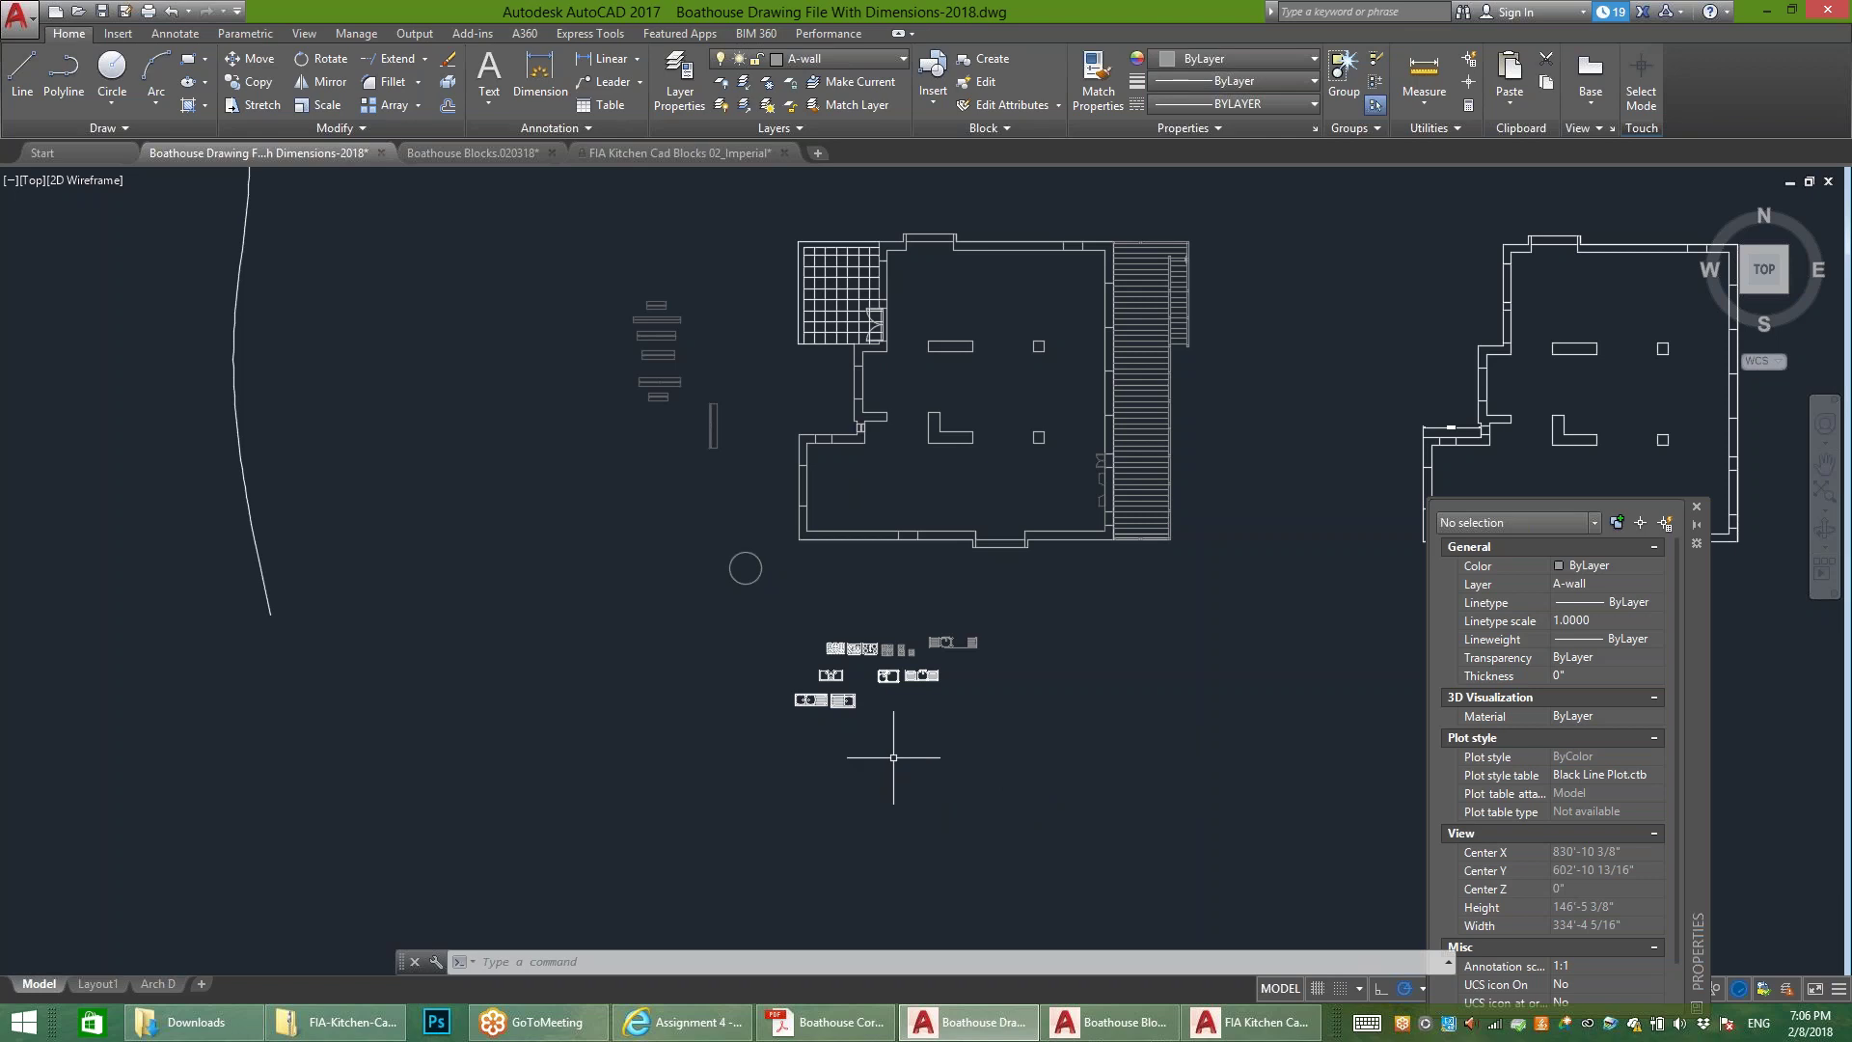
# Step: Select the door and window blocks beside the floor plan to check their layer, and clear the selection
pyautogui.click(731, 240)
pyautogui.click(620, 474)
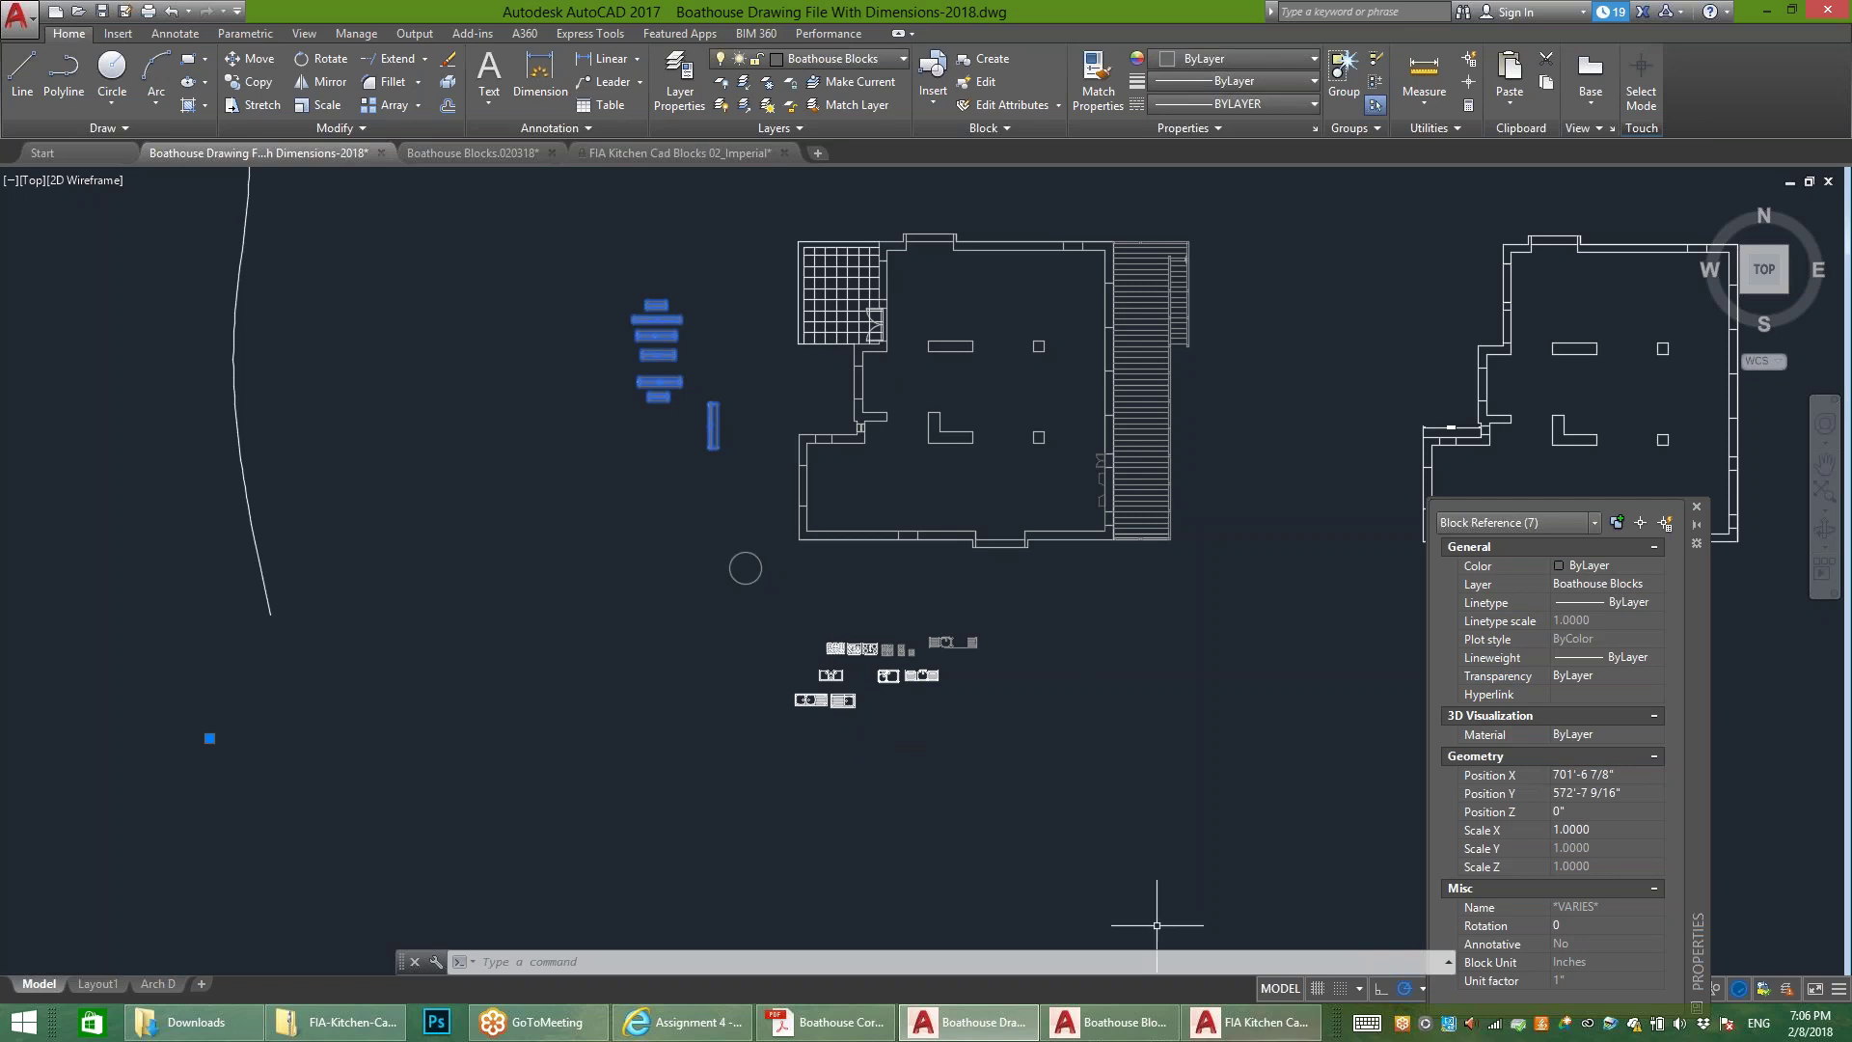
pyautogui.click(1120, 637)
pyautogui.press('Escape')
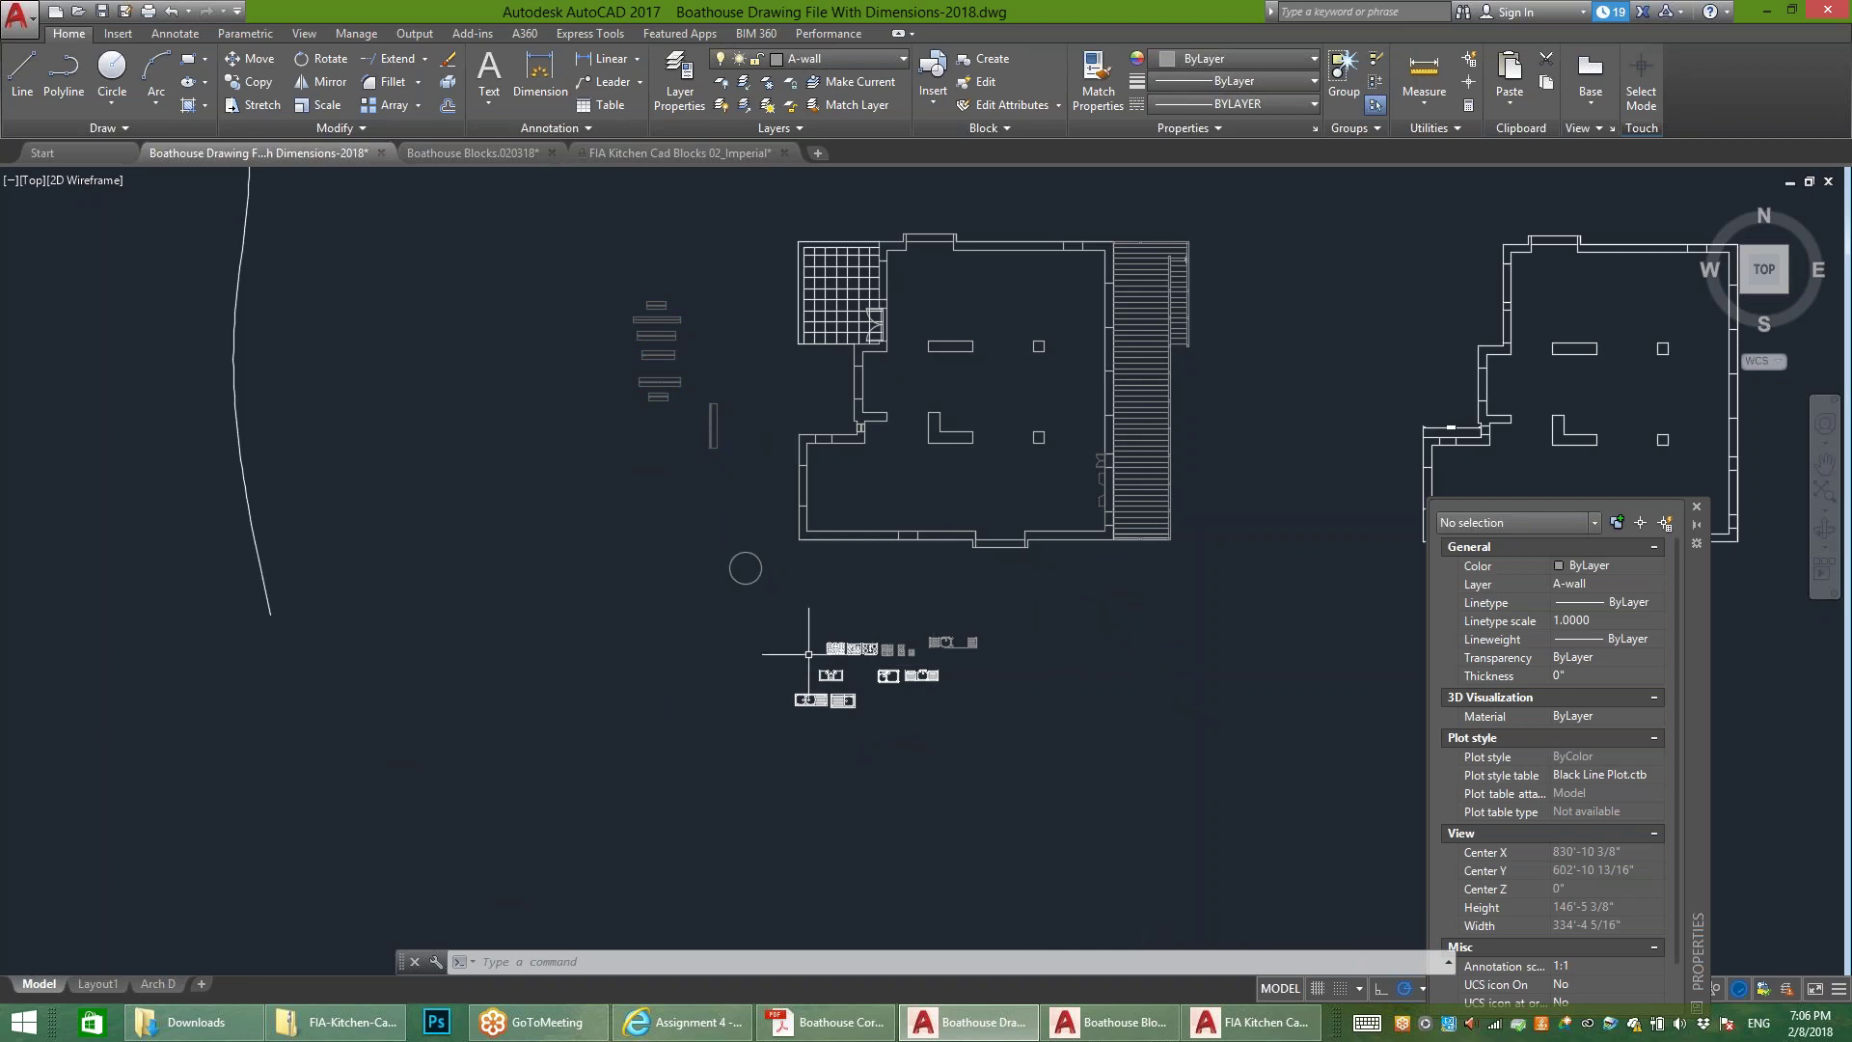
# Step: Switch to the Assignment 4 page in Internet Explorer
pyautogui.click(683, 1021)
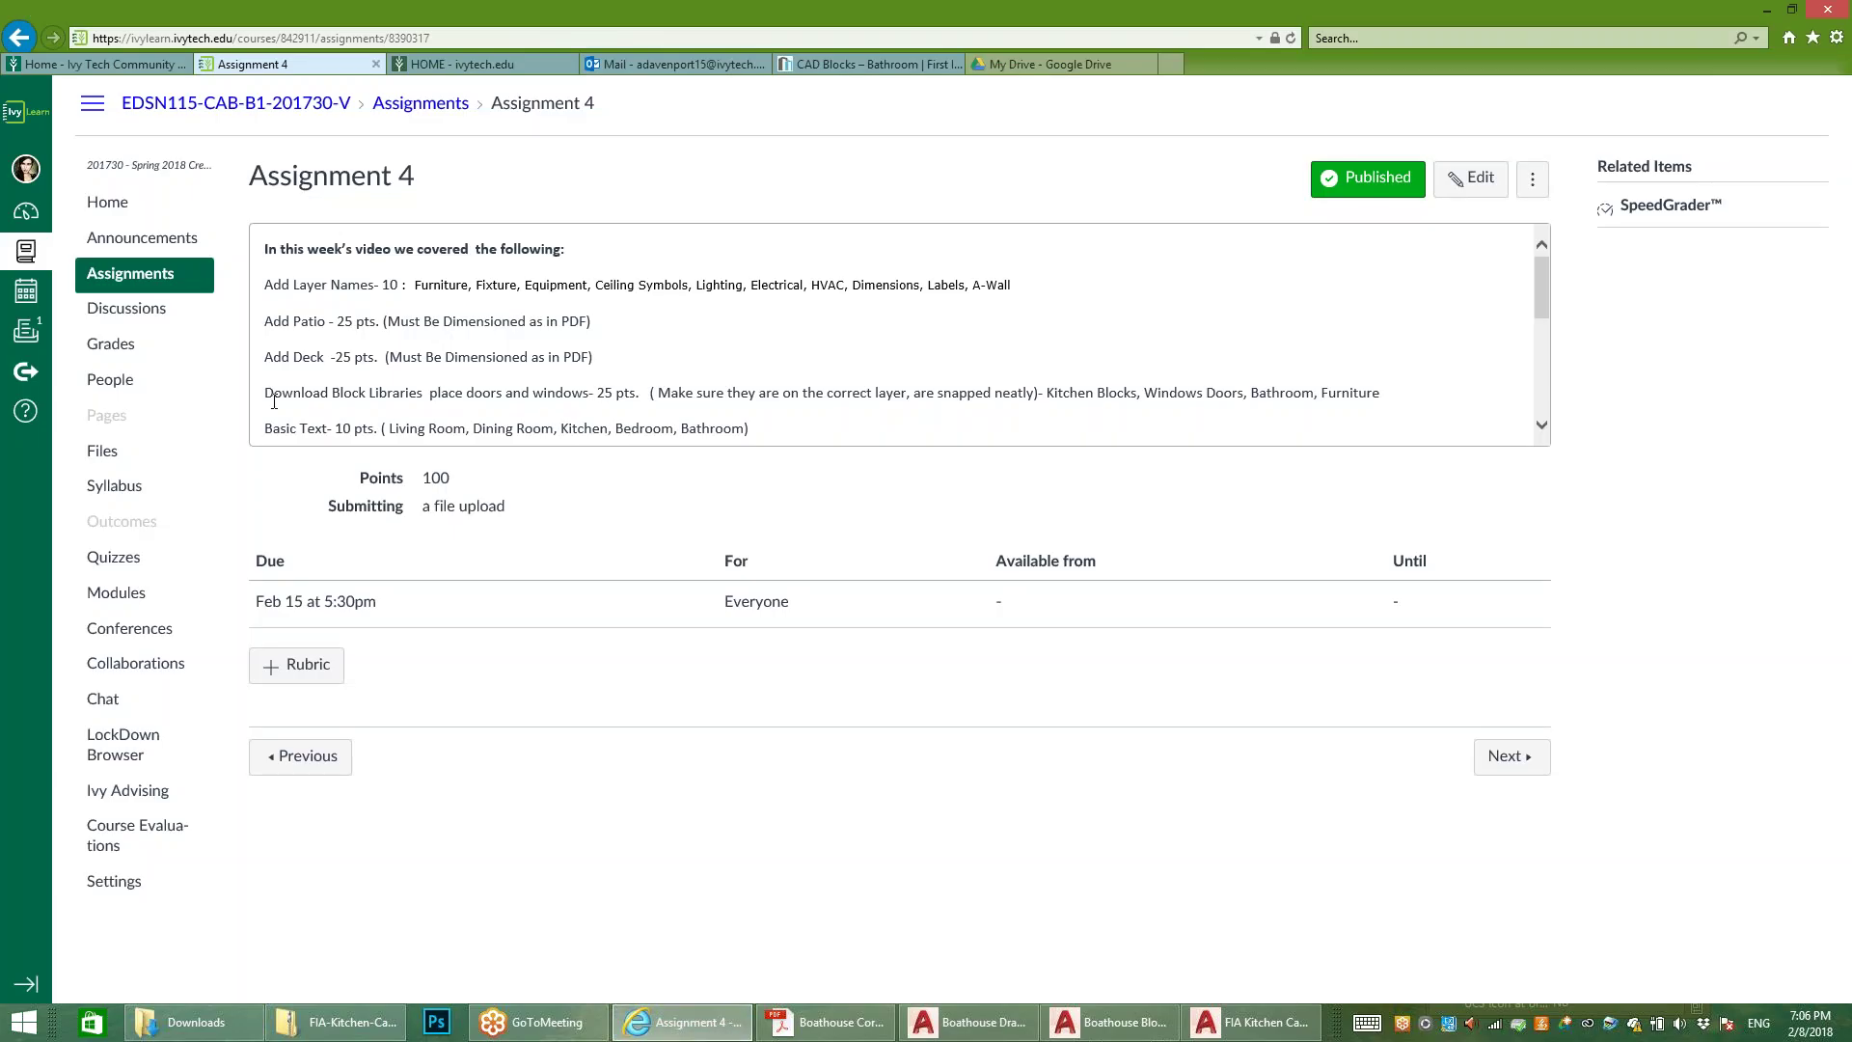
# Step: Read the remaining Assignment 4 requirements, and switch to Boathouse Drawing File With Dimensions-2018 in AutoCAD
pyautogui.scroll(-3, 900, 334)
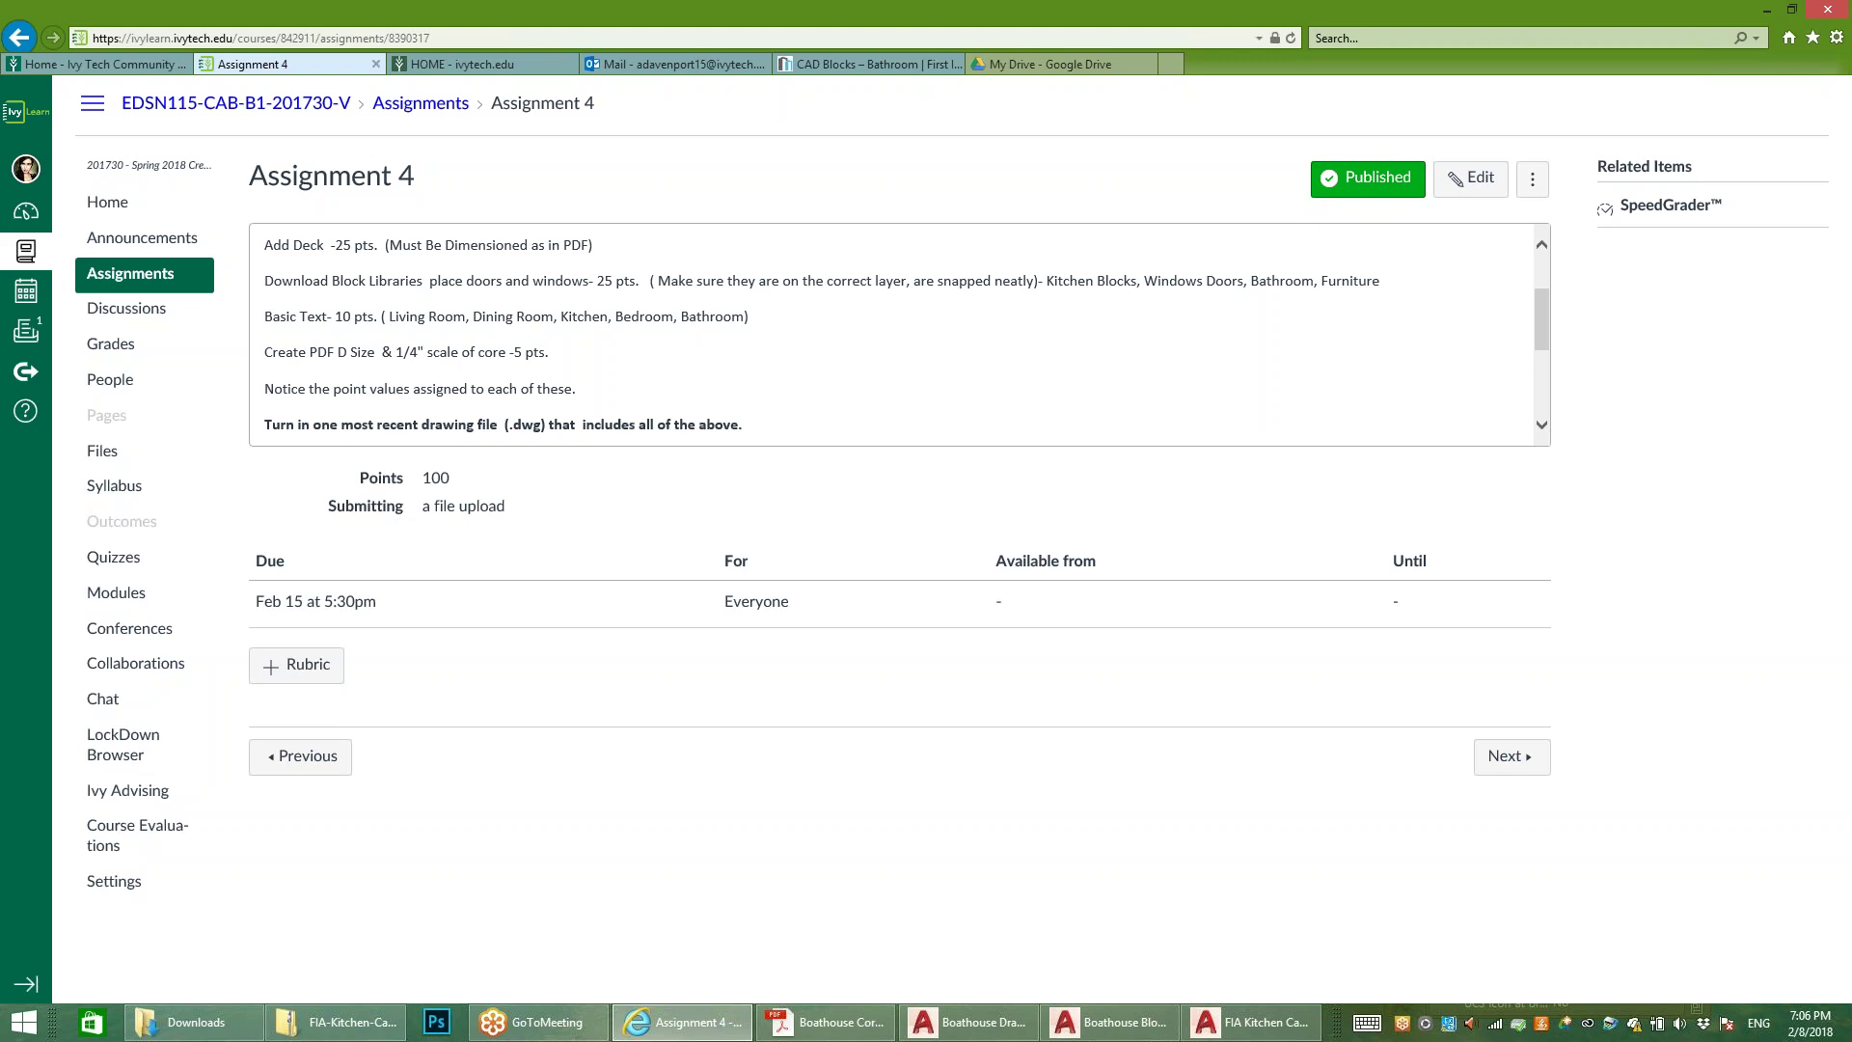
pyautogui.moveTo(969, 1022)
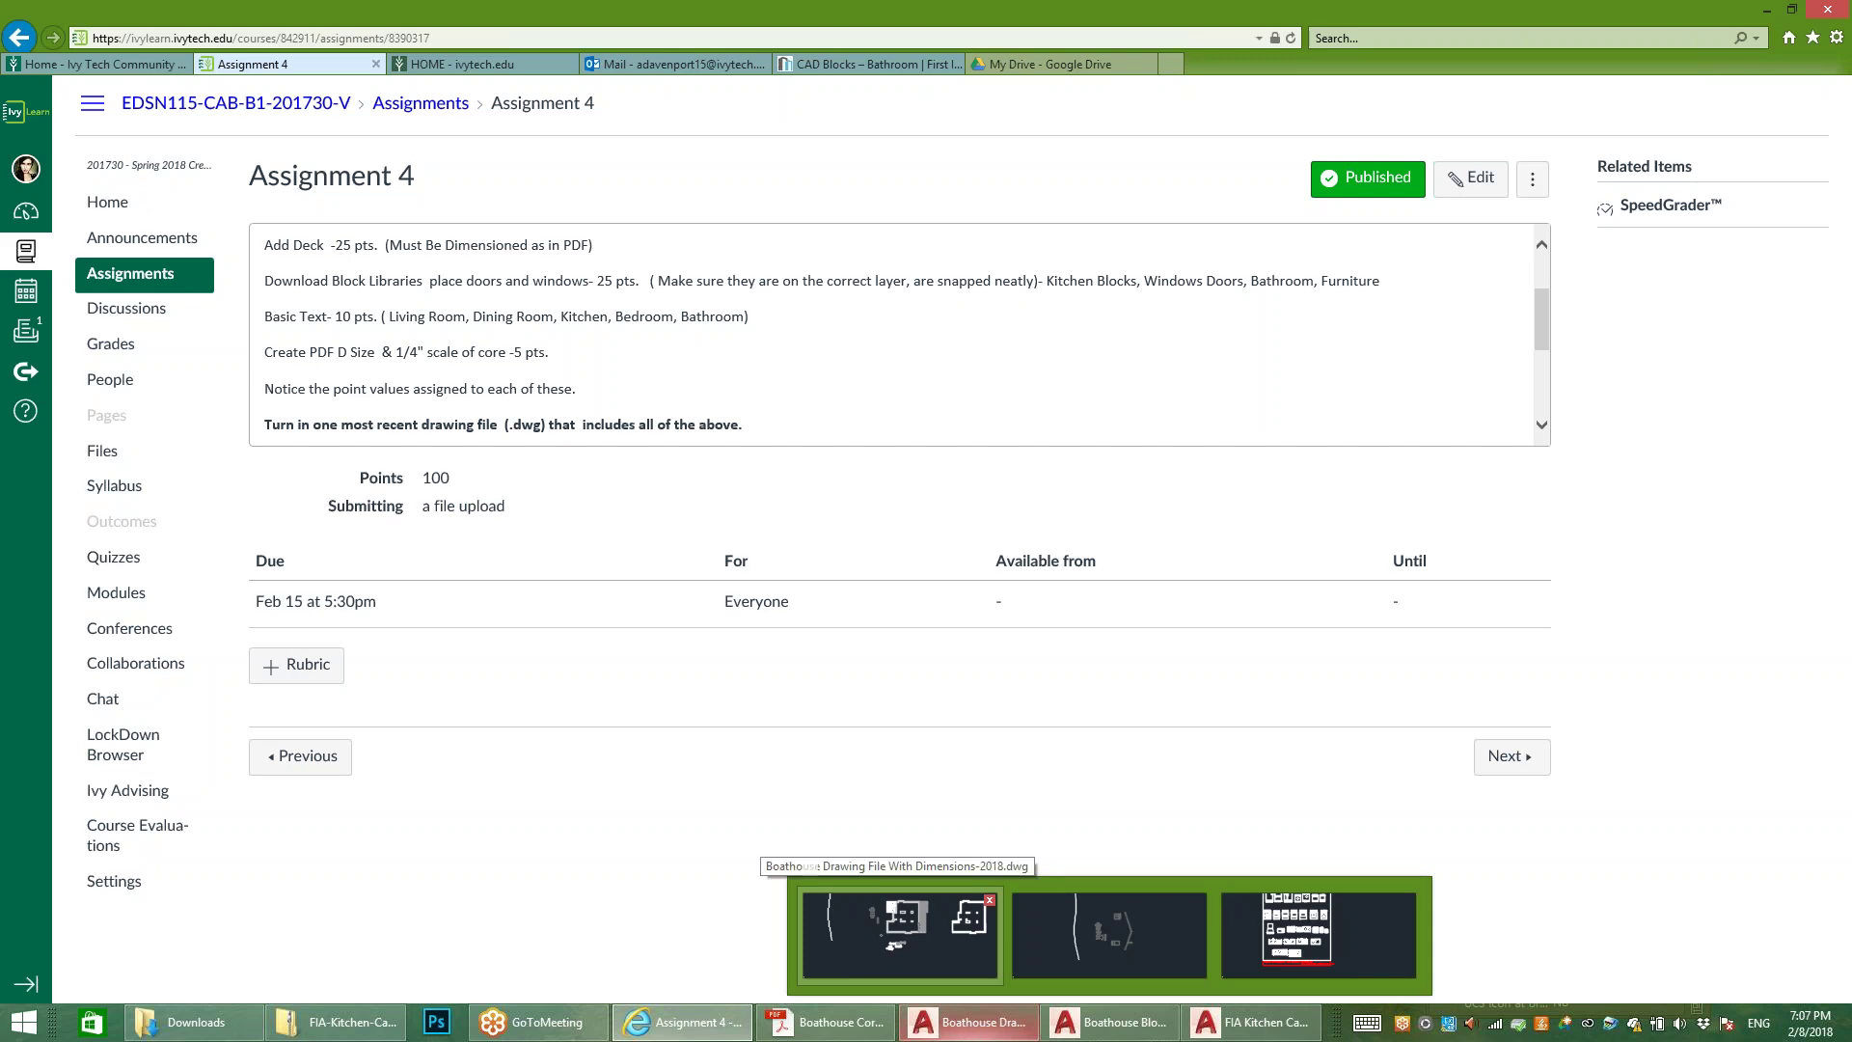
pyautogui.click(900, 928)
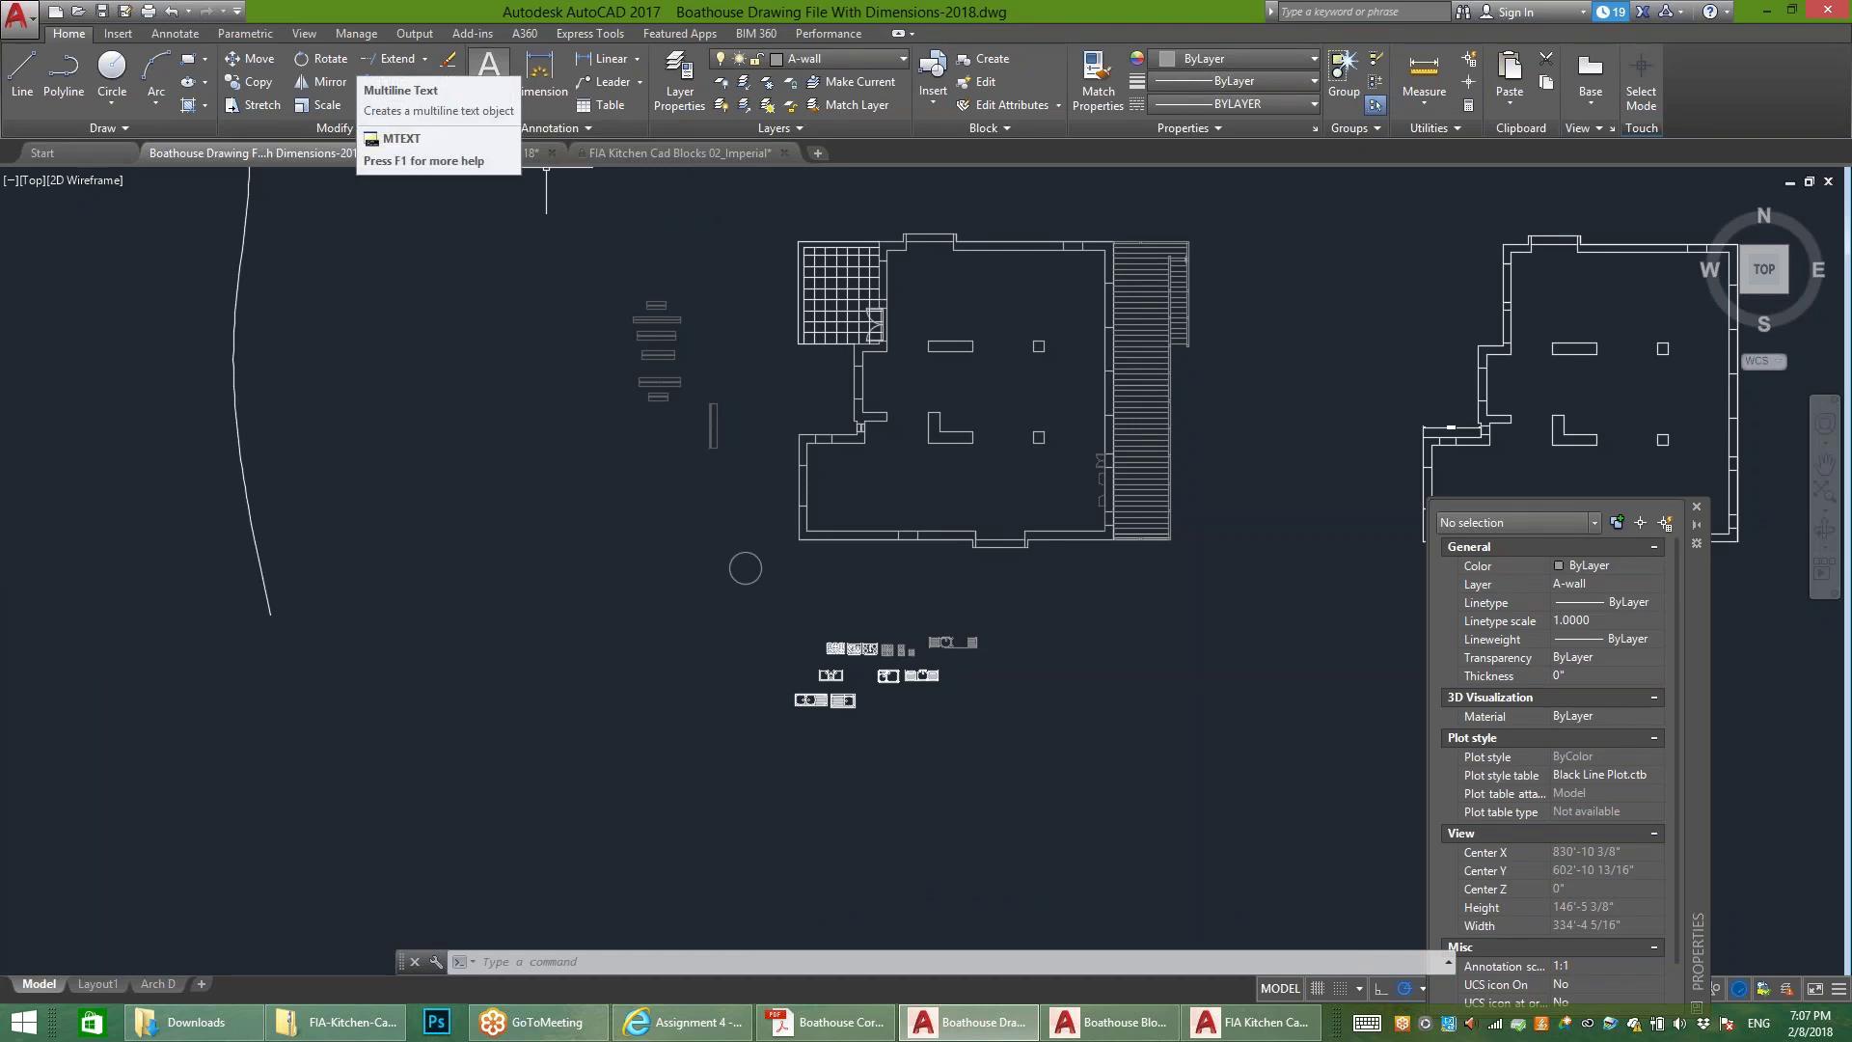
# Step: Add a multiline text label reading Bedroom inside the upper room of the floor plan, beside the gridded patio
pyautogui.click(489, 73)
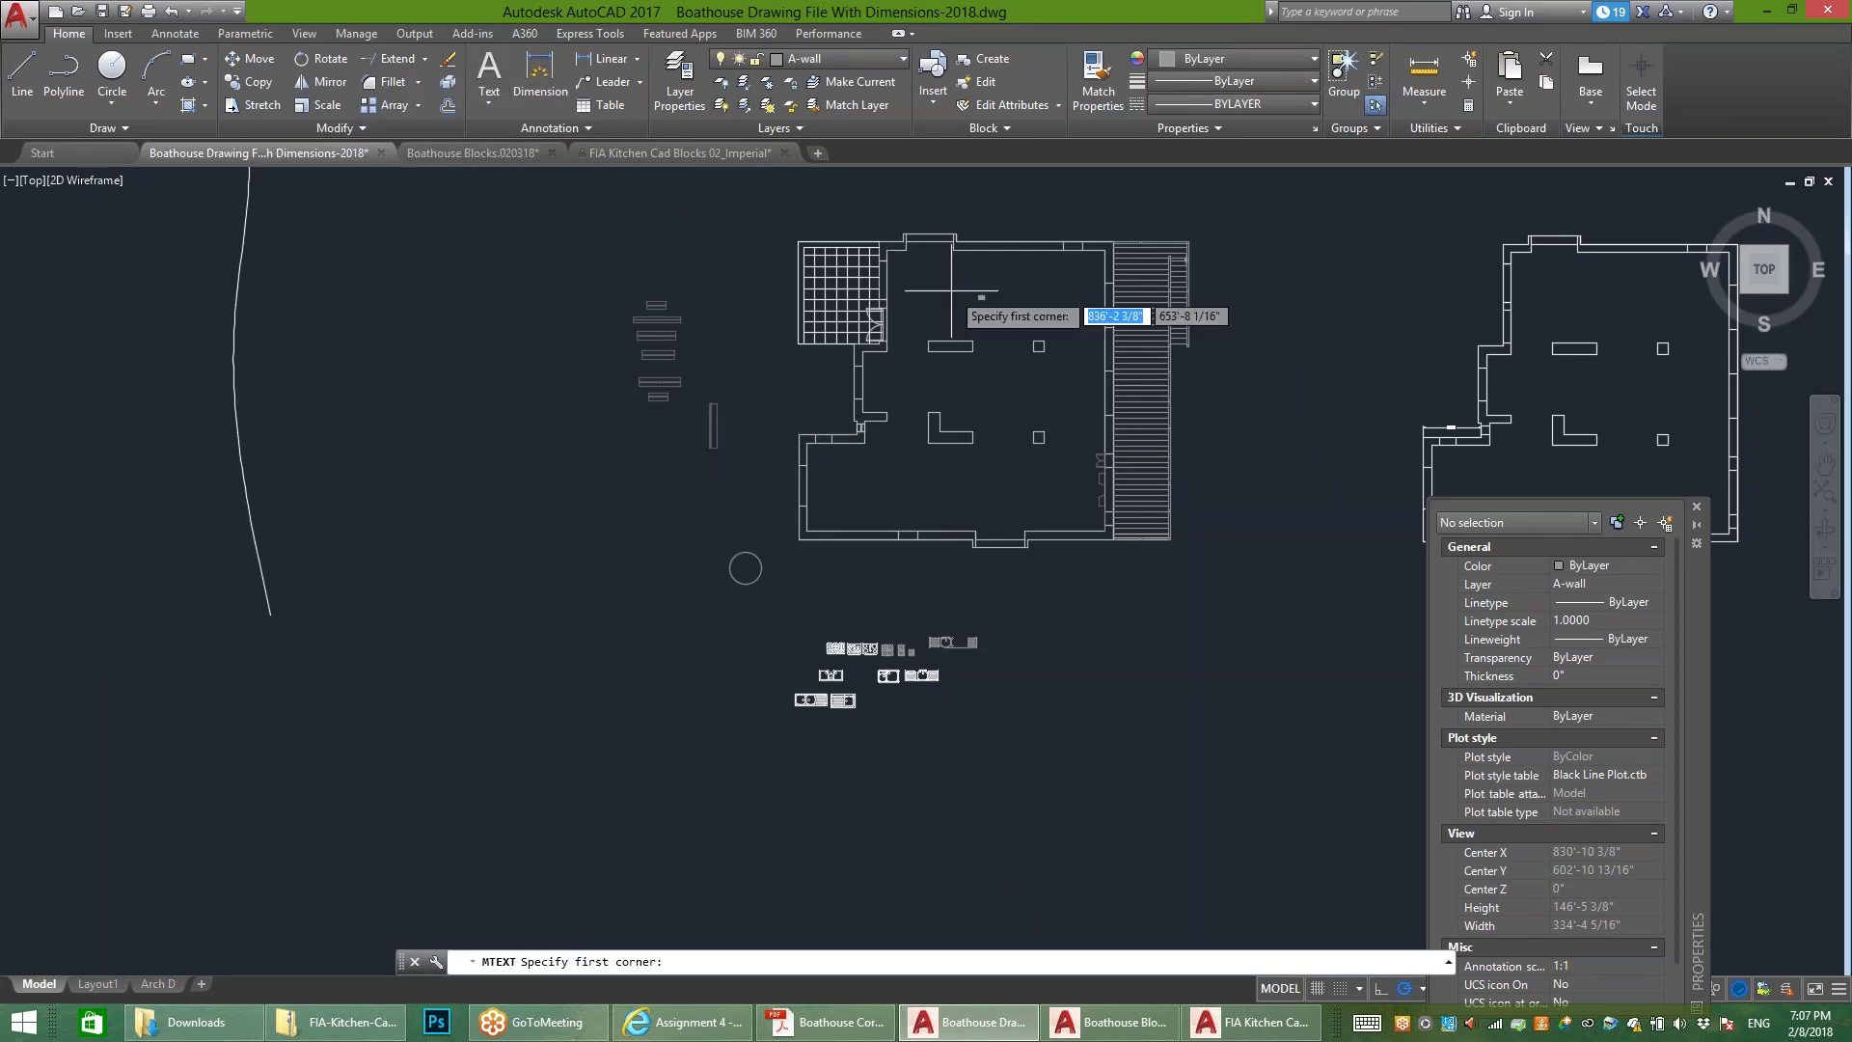
pyautogui.scroll(6, 917, 262)
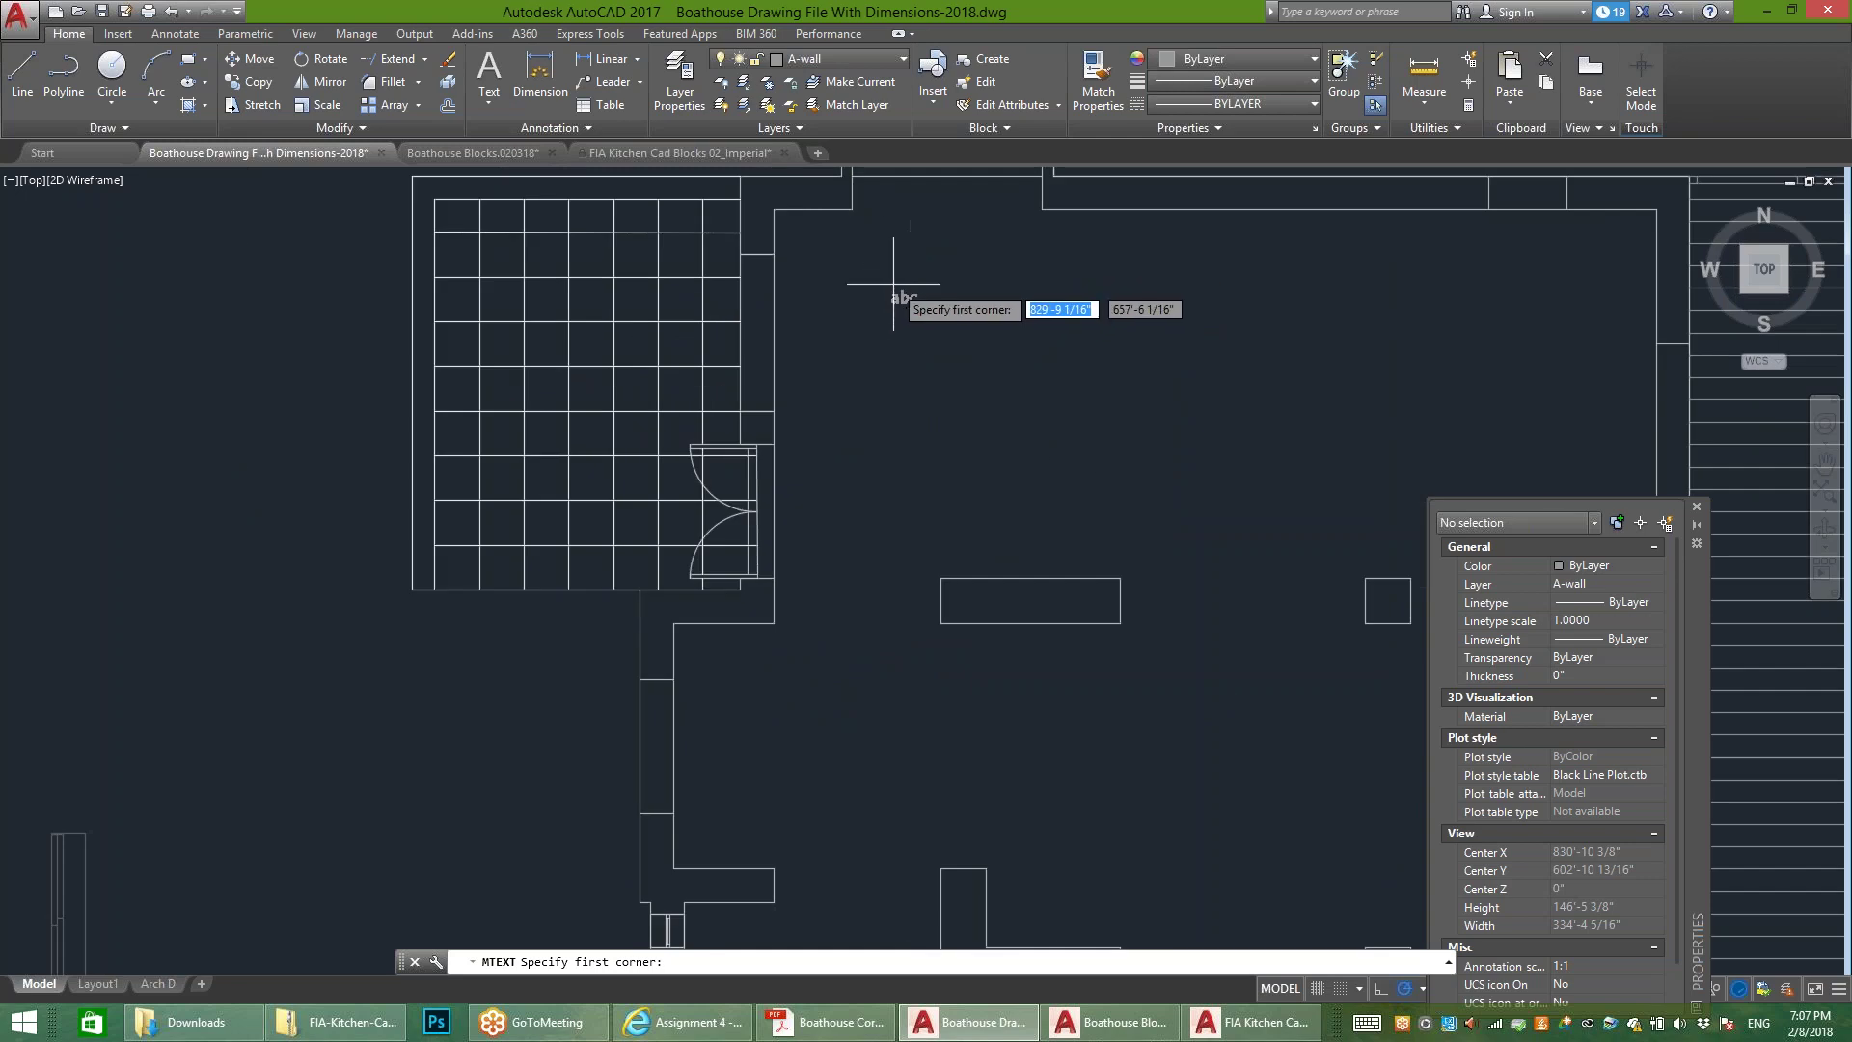
pyautogui.click(914, 282)
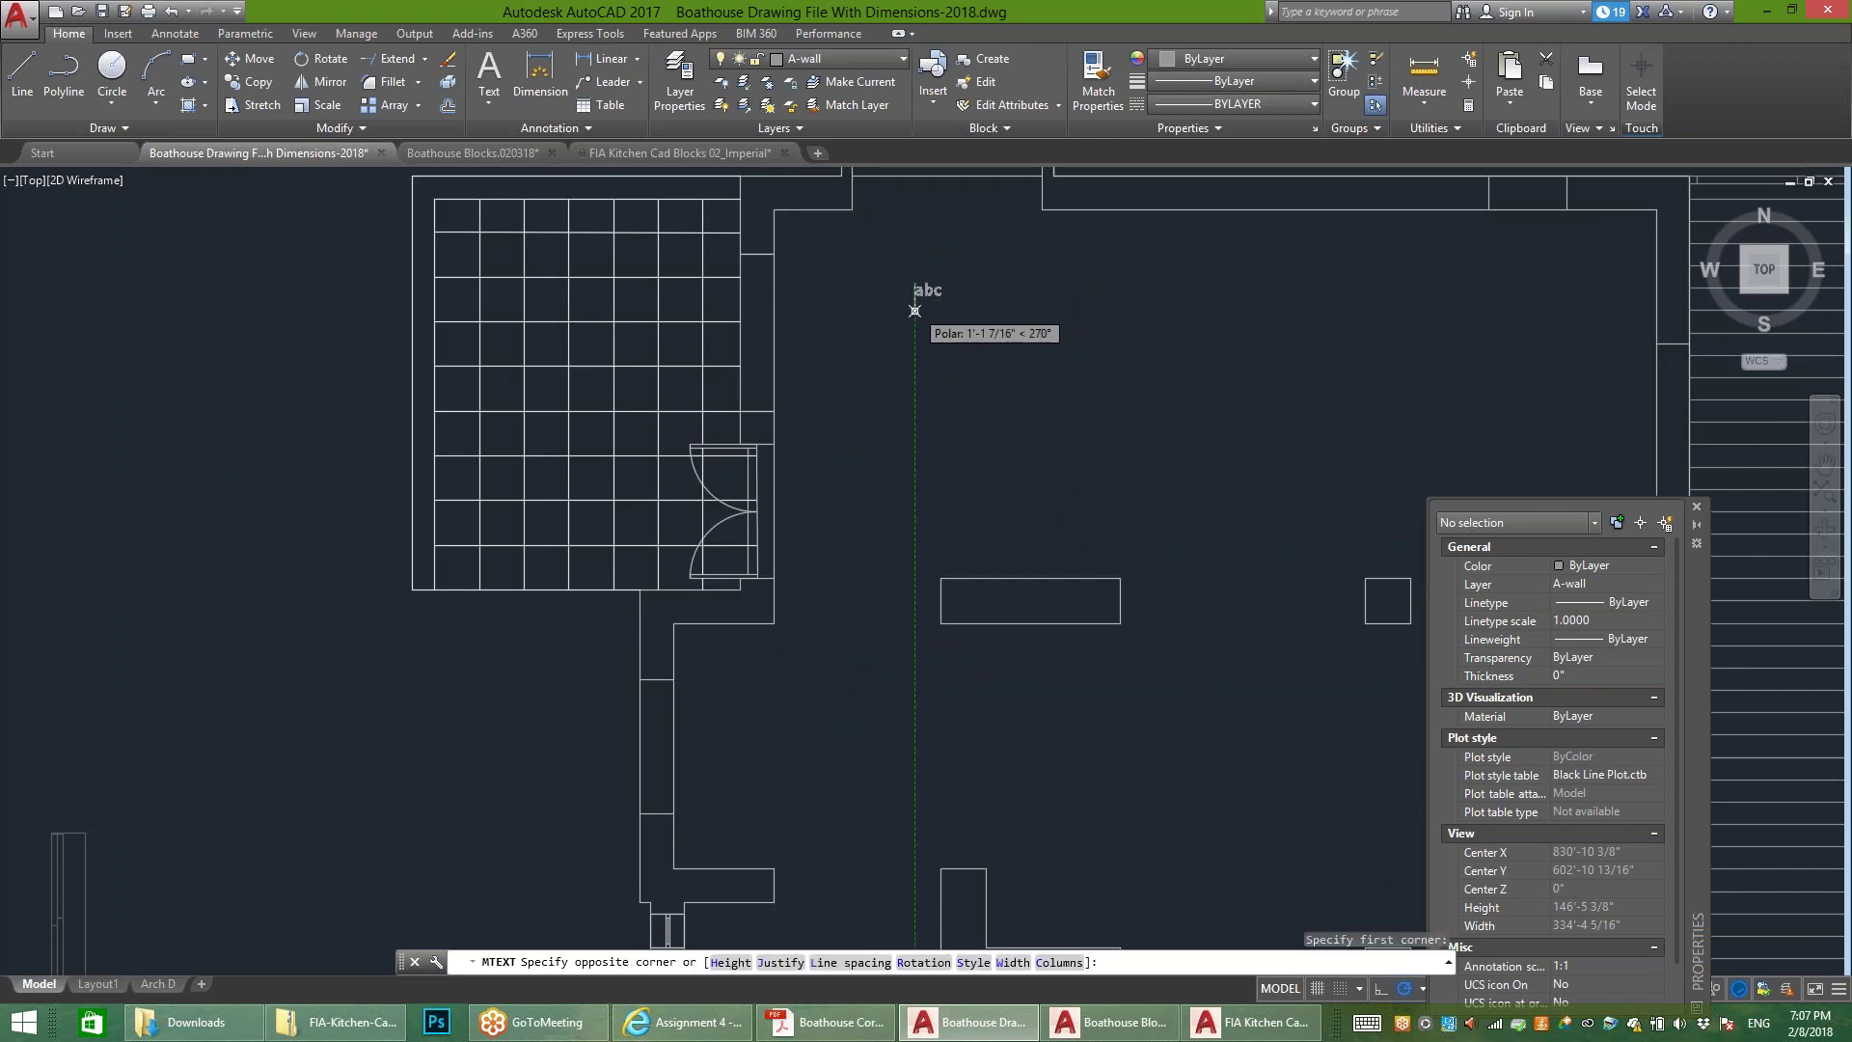
pyautogui.click(1178, 361)
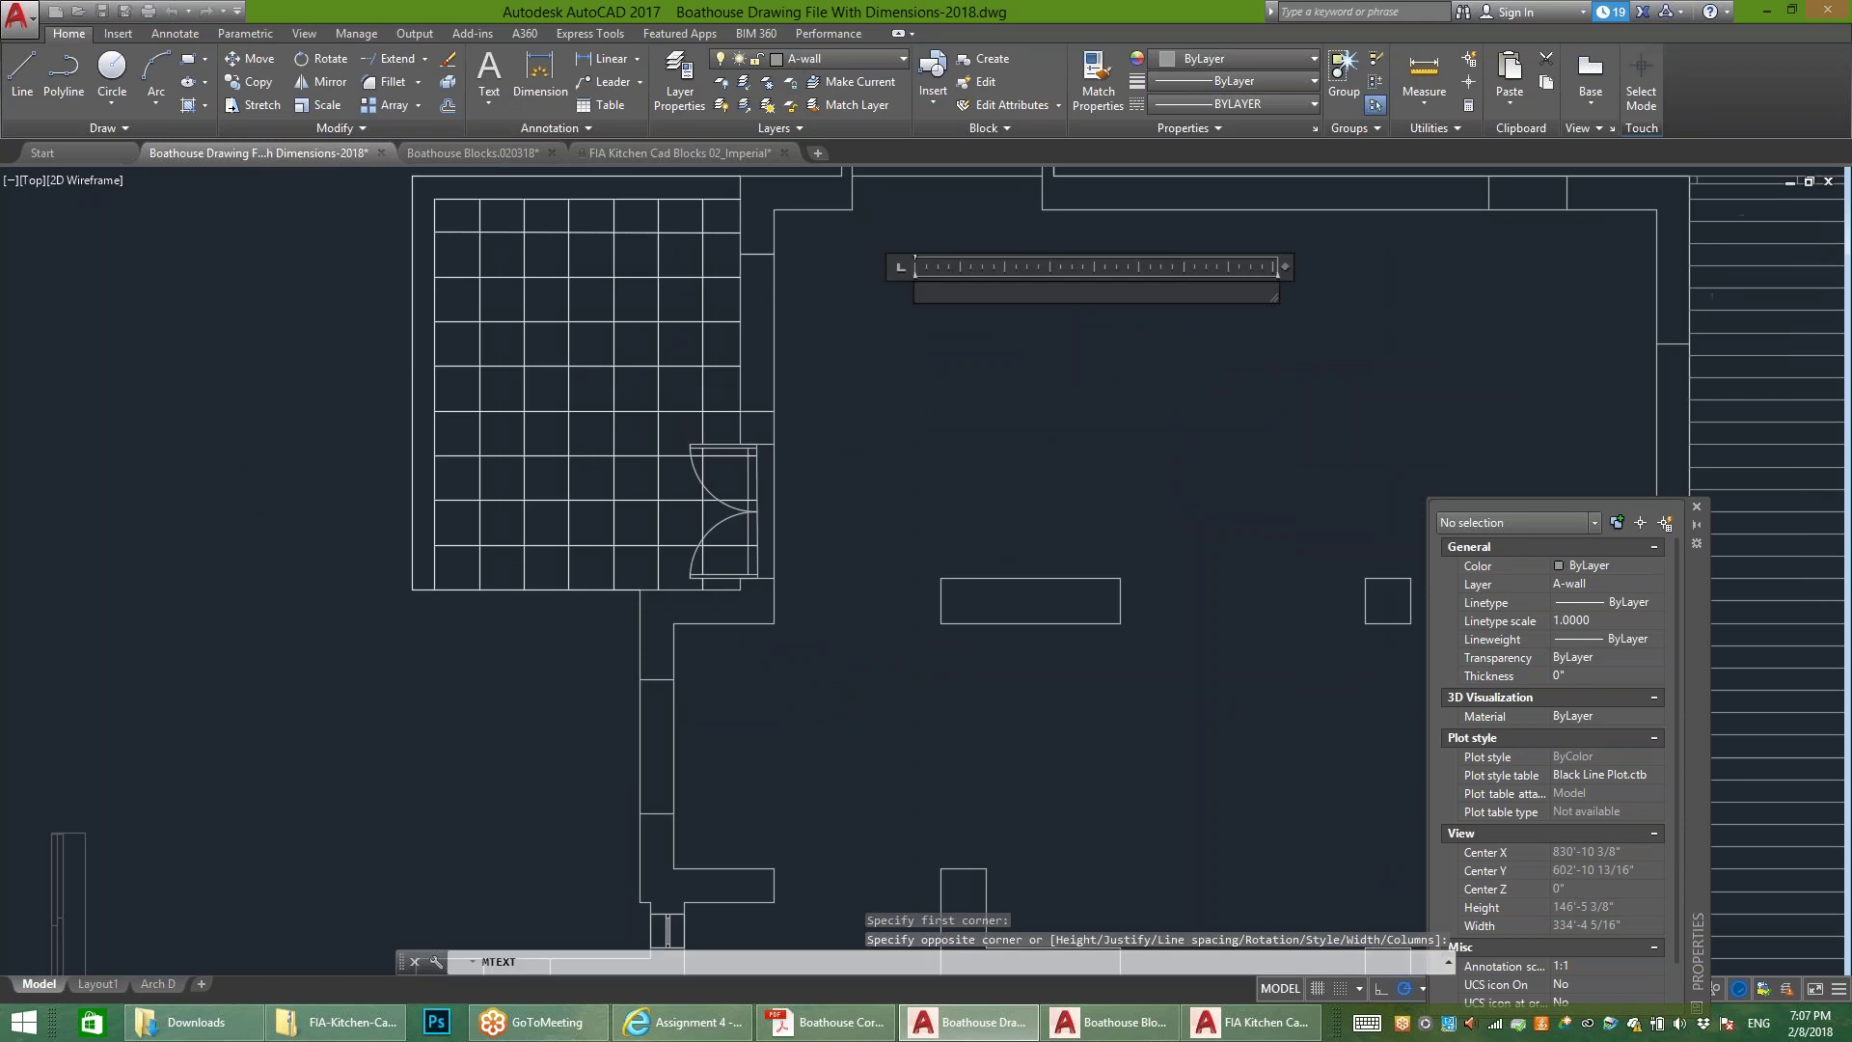
pyautogui.write('Bedroio=[')
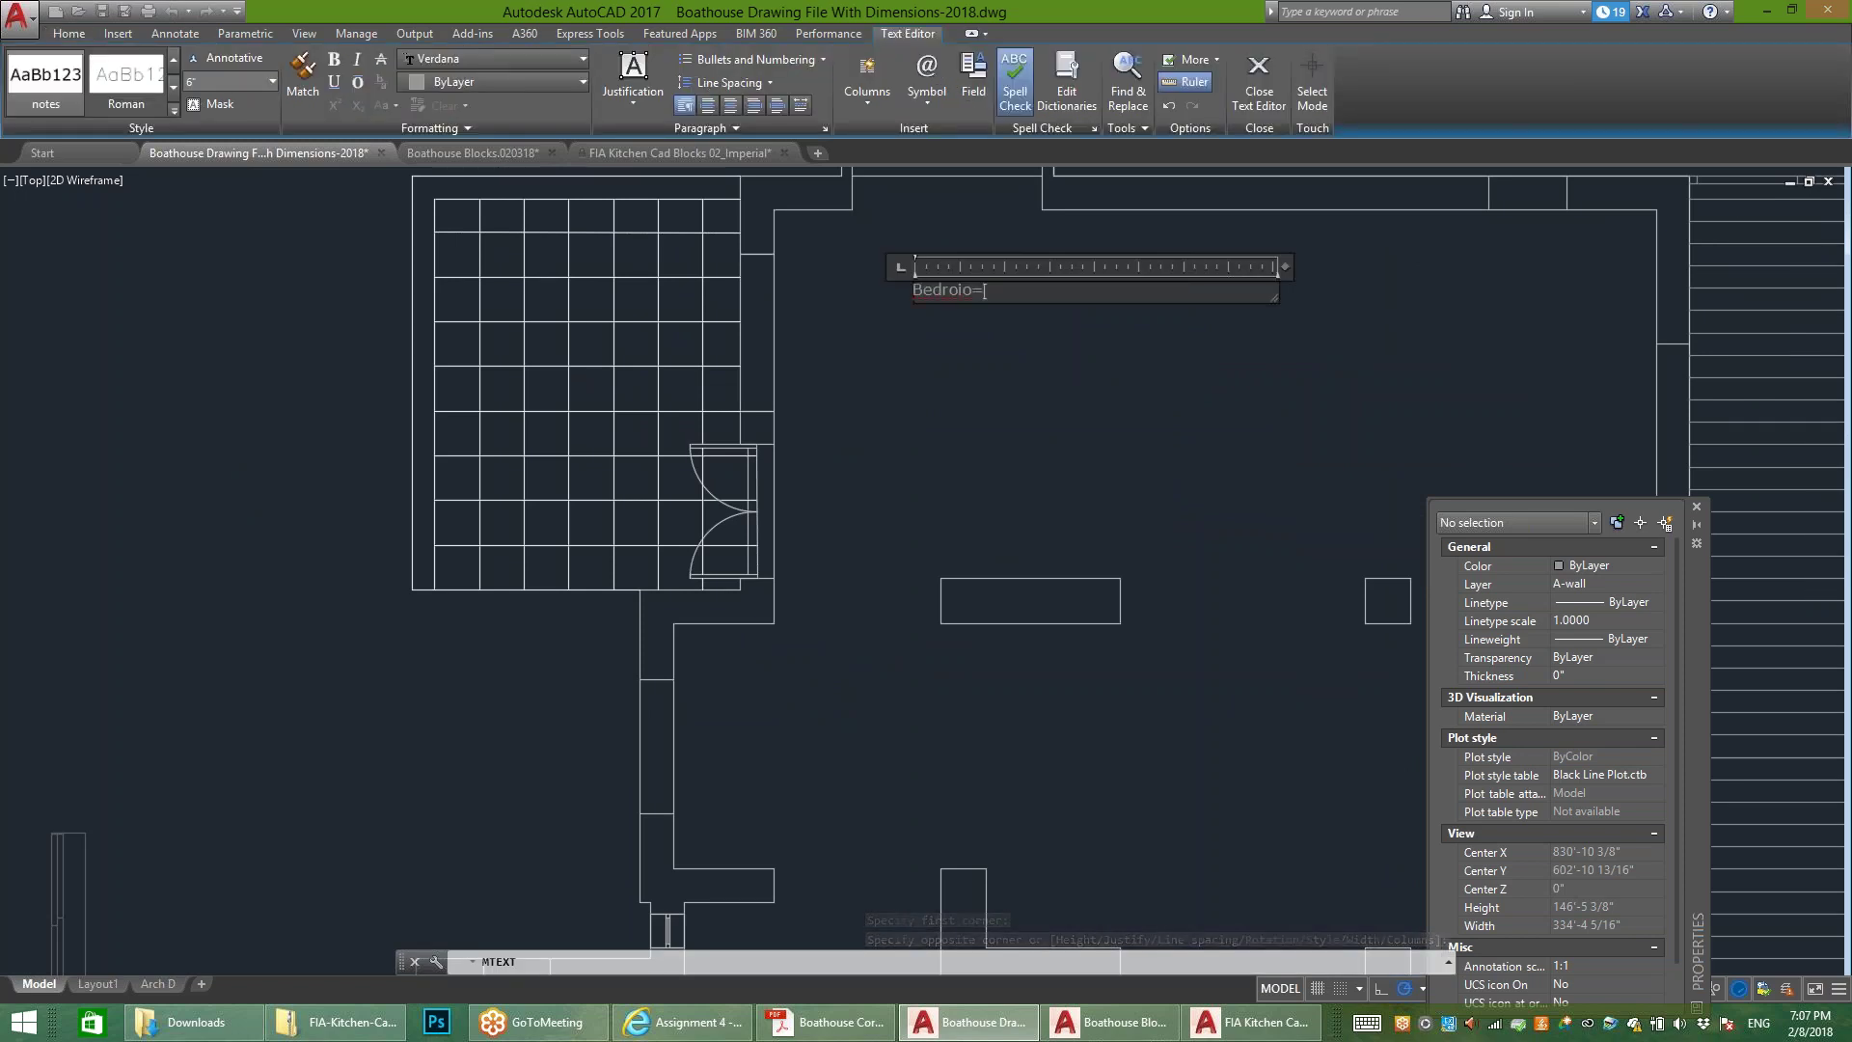
pyautogui.press('BackSpace')
pyautogui.press('BackSpace')
pyautogui.press('BackSpace')
pyautogui.write('oom')
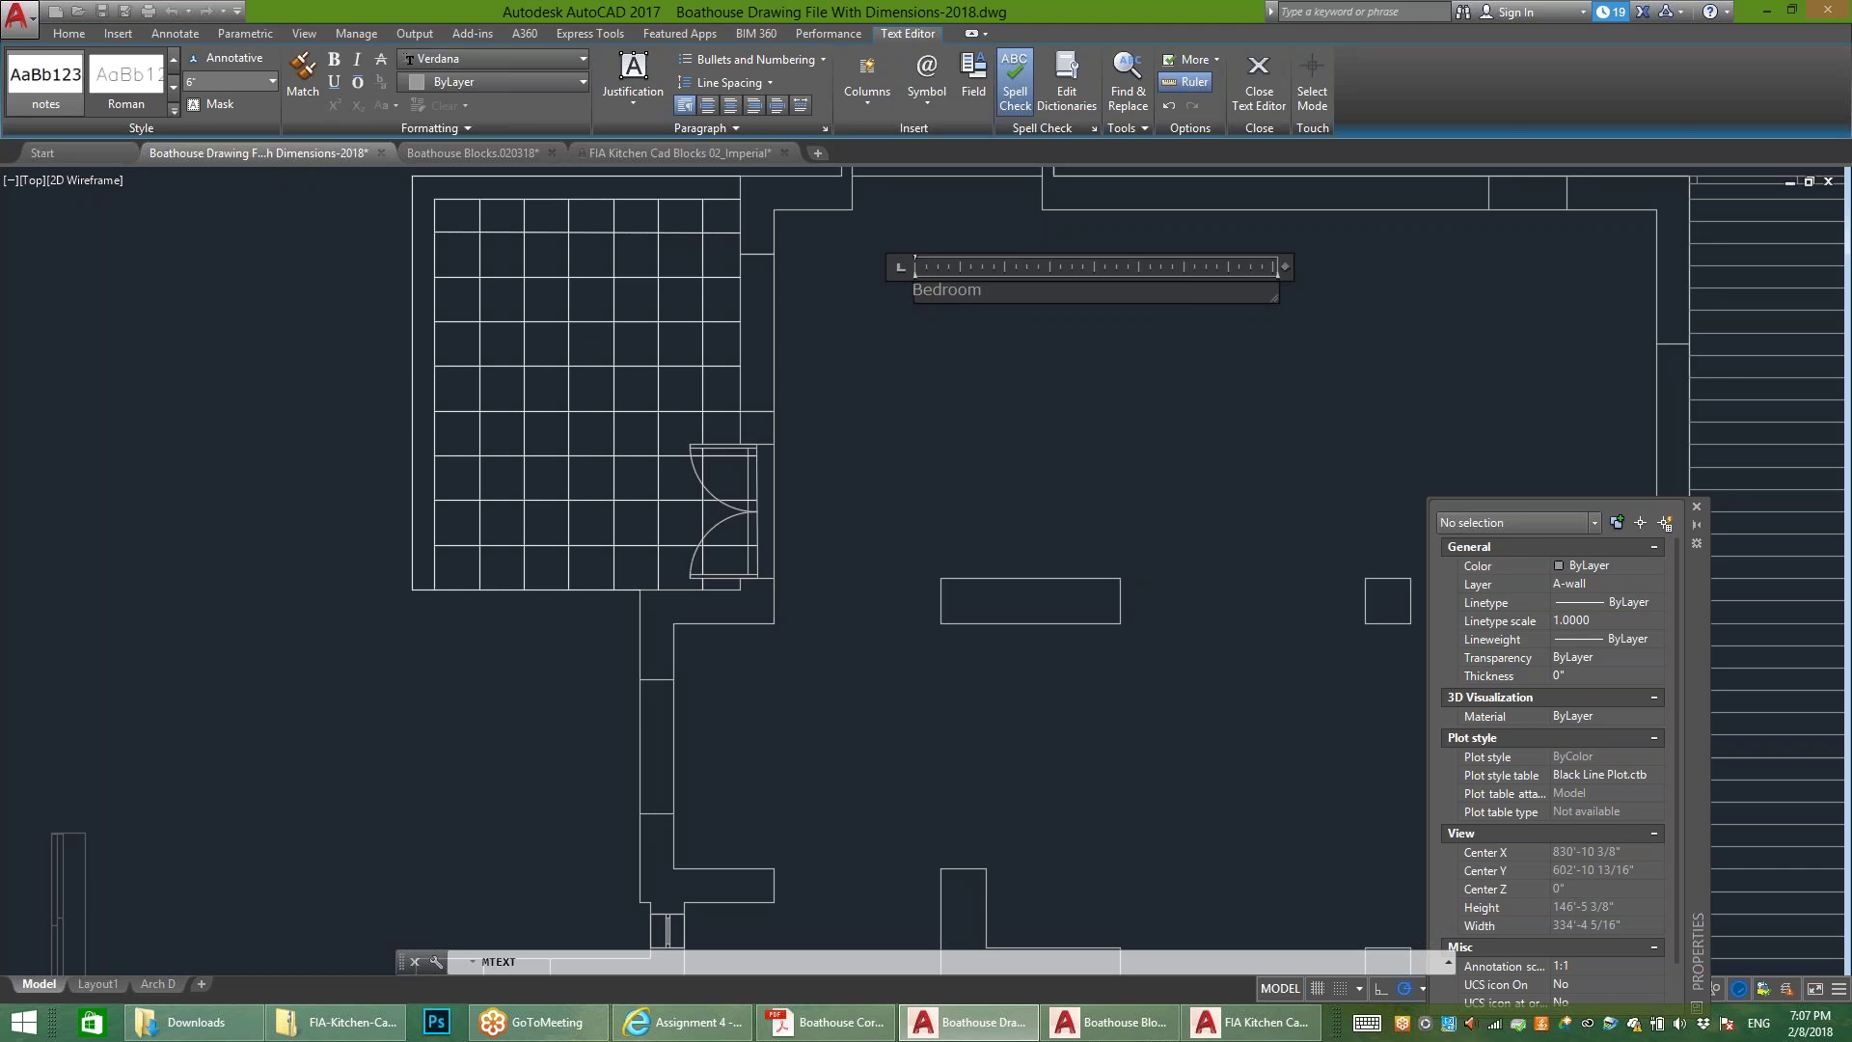
pyautogui.click(967, 343)
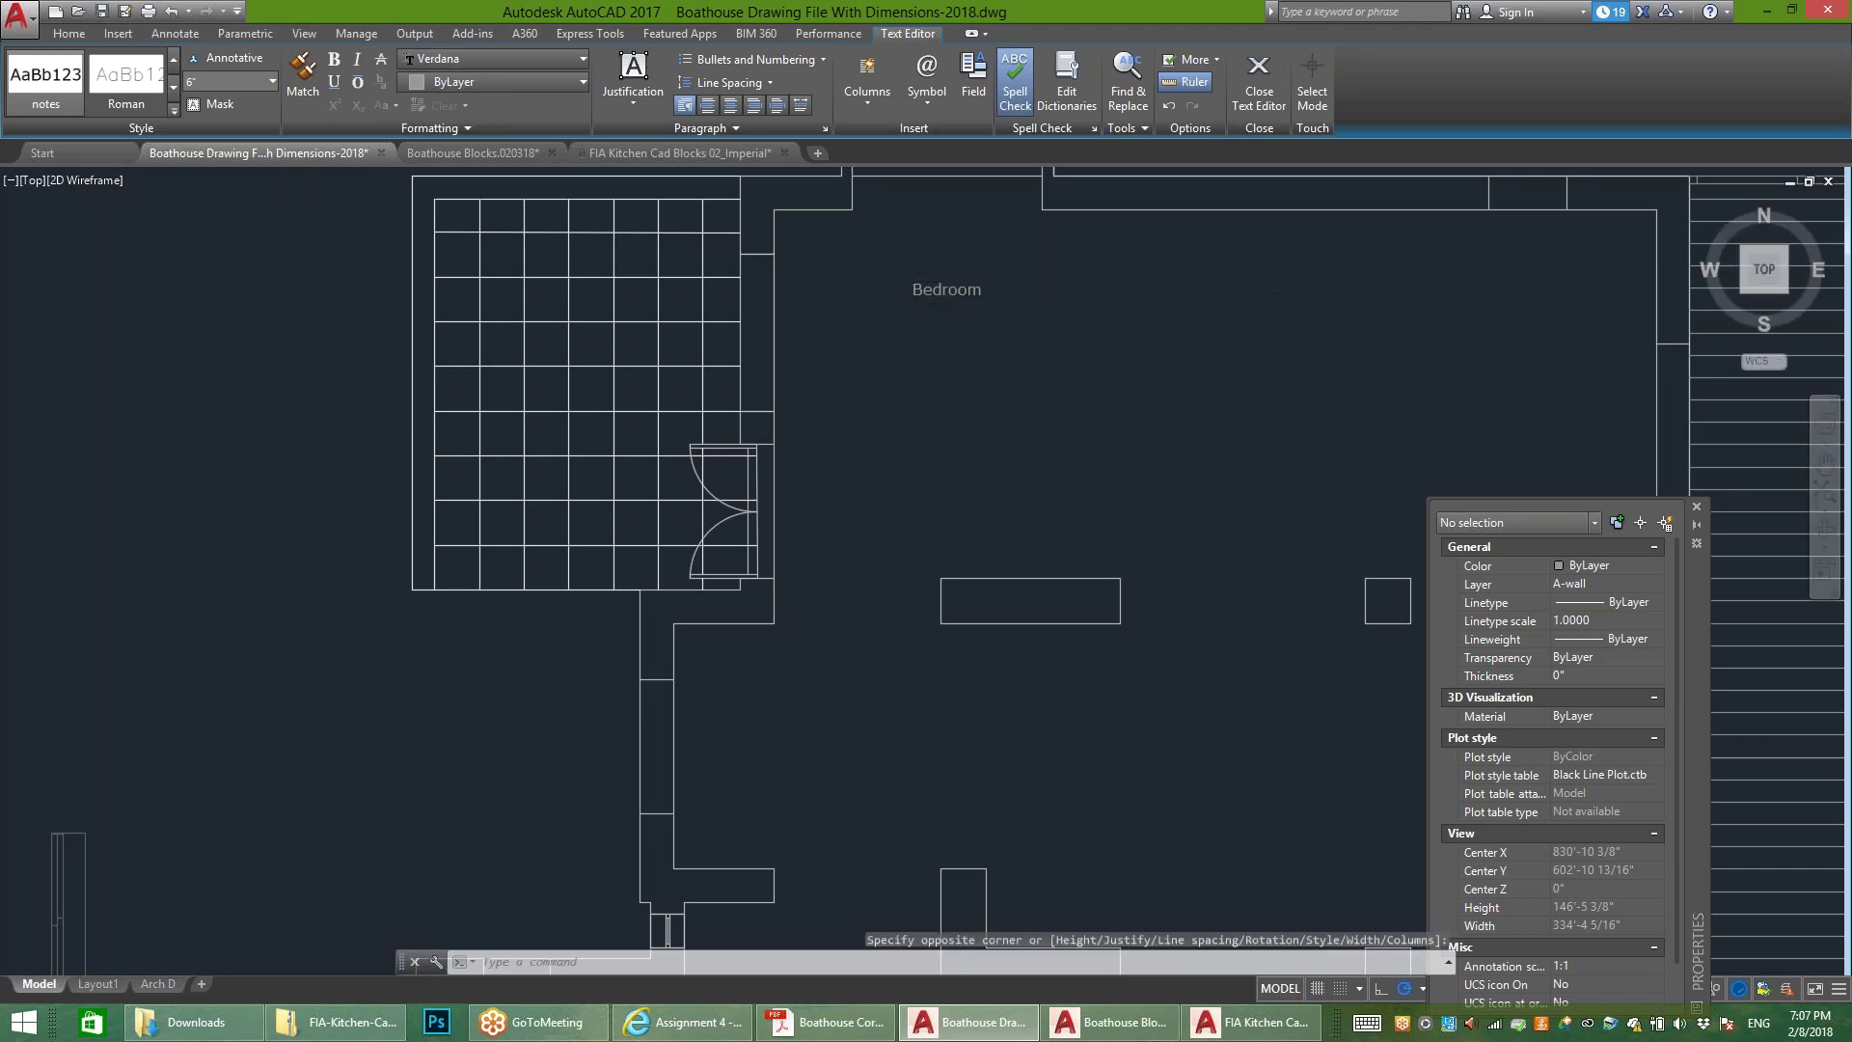
# Step: Set the Bedroom label's text height to 10" and replace its wording with BEDROOM in capitals
pyautogui.click(970, 292)
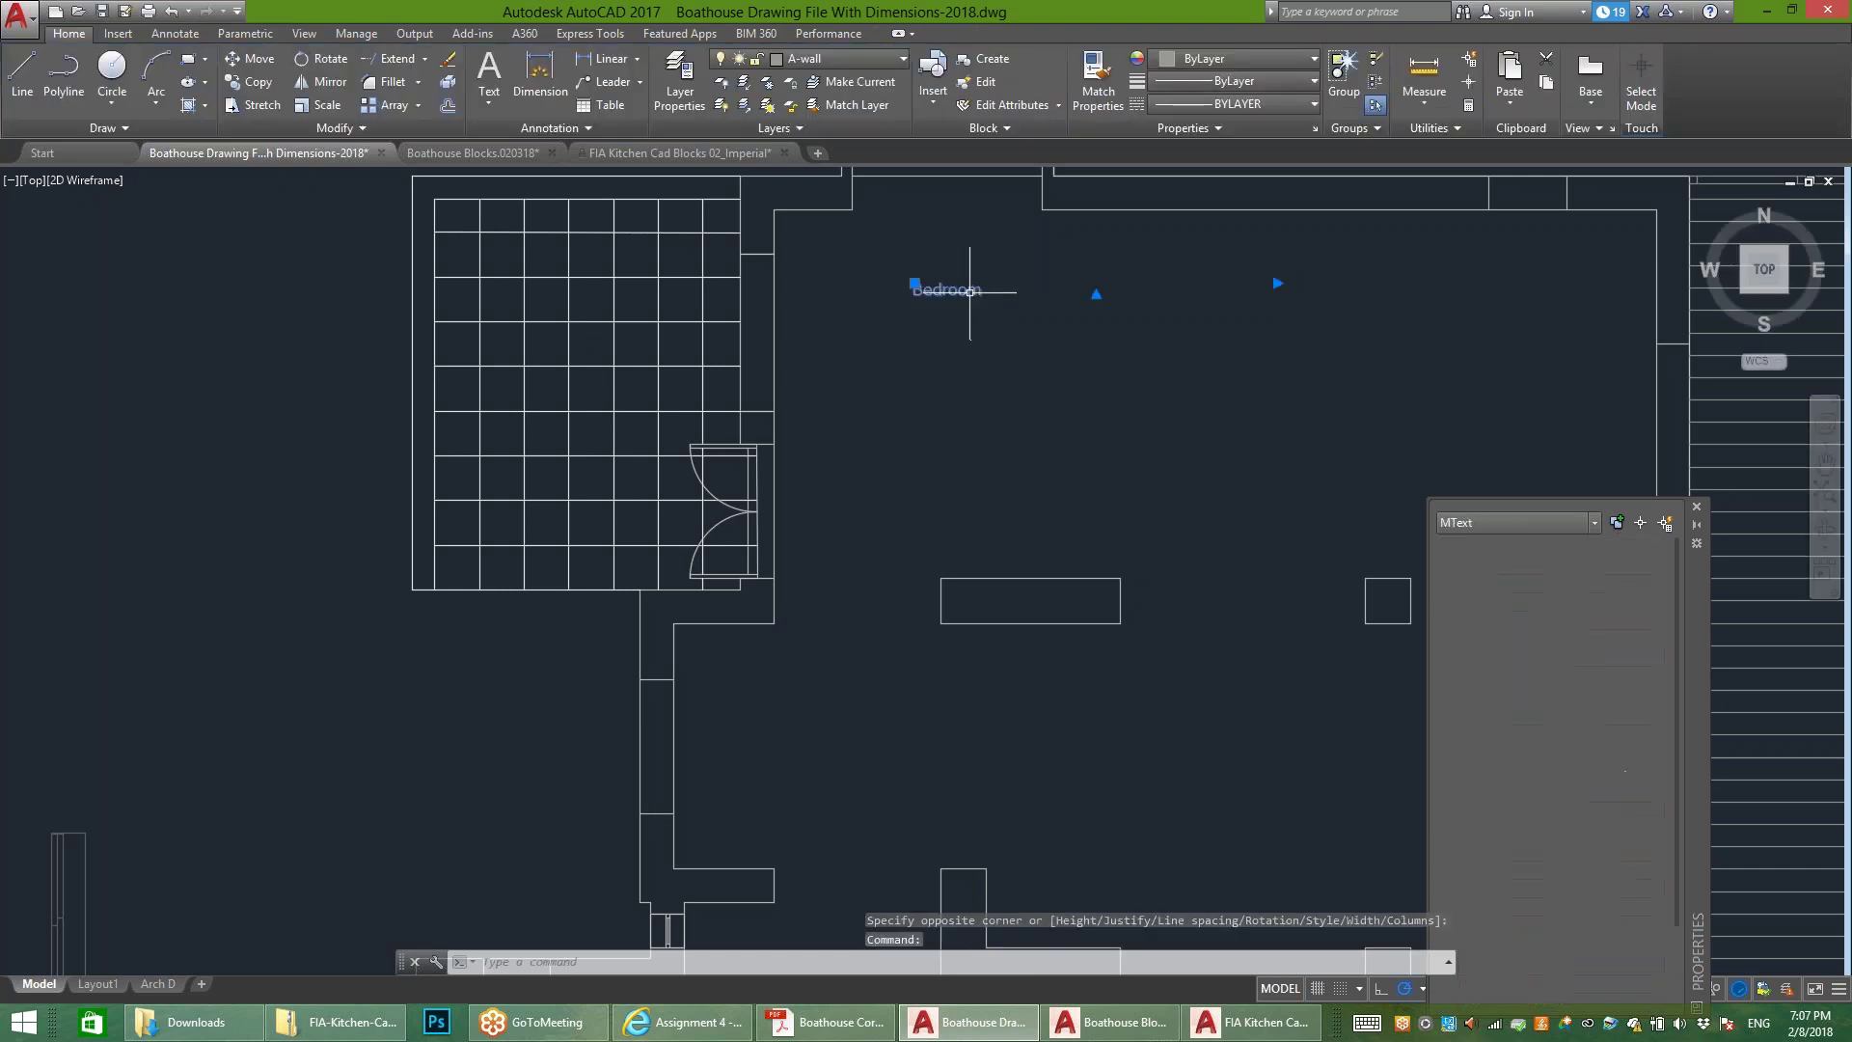
pyautogui.doubleClick(950, 290)
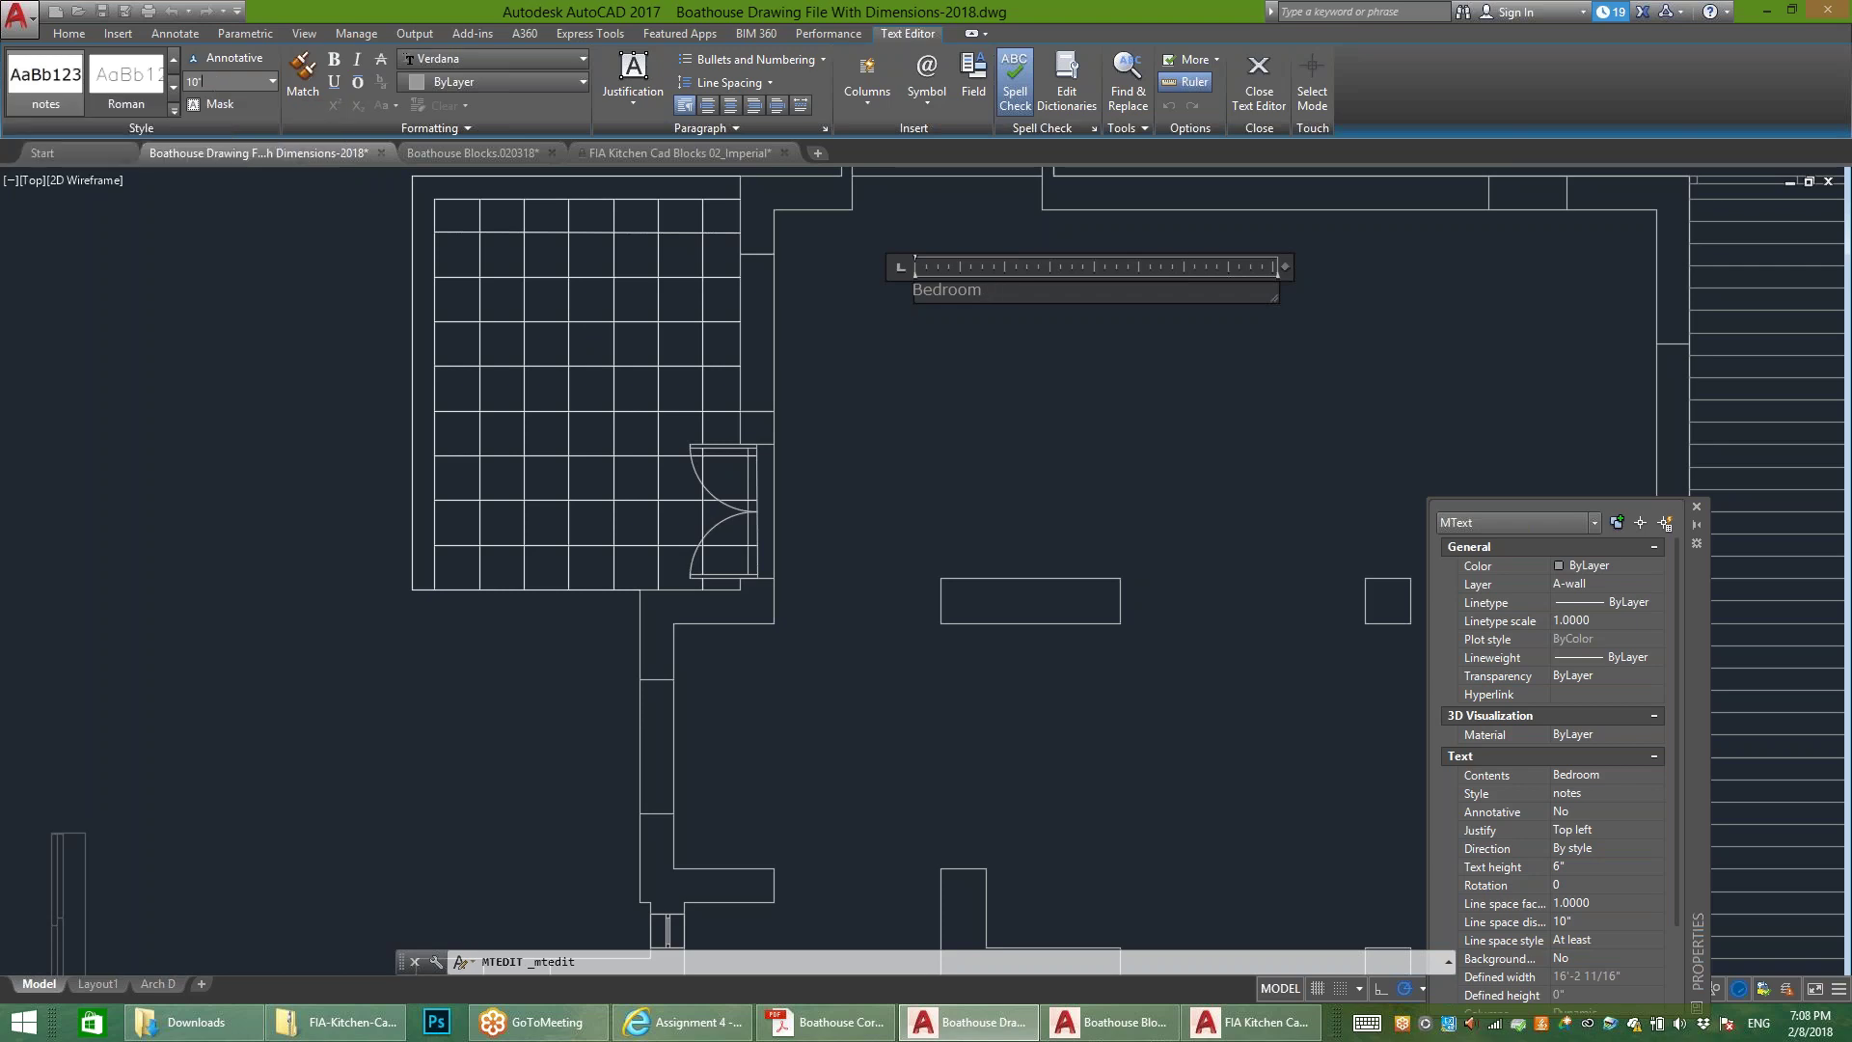
pyautogui.write('ghg')
pyautogui.press('Escape')
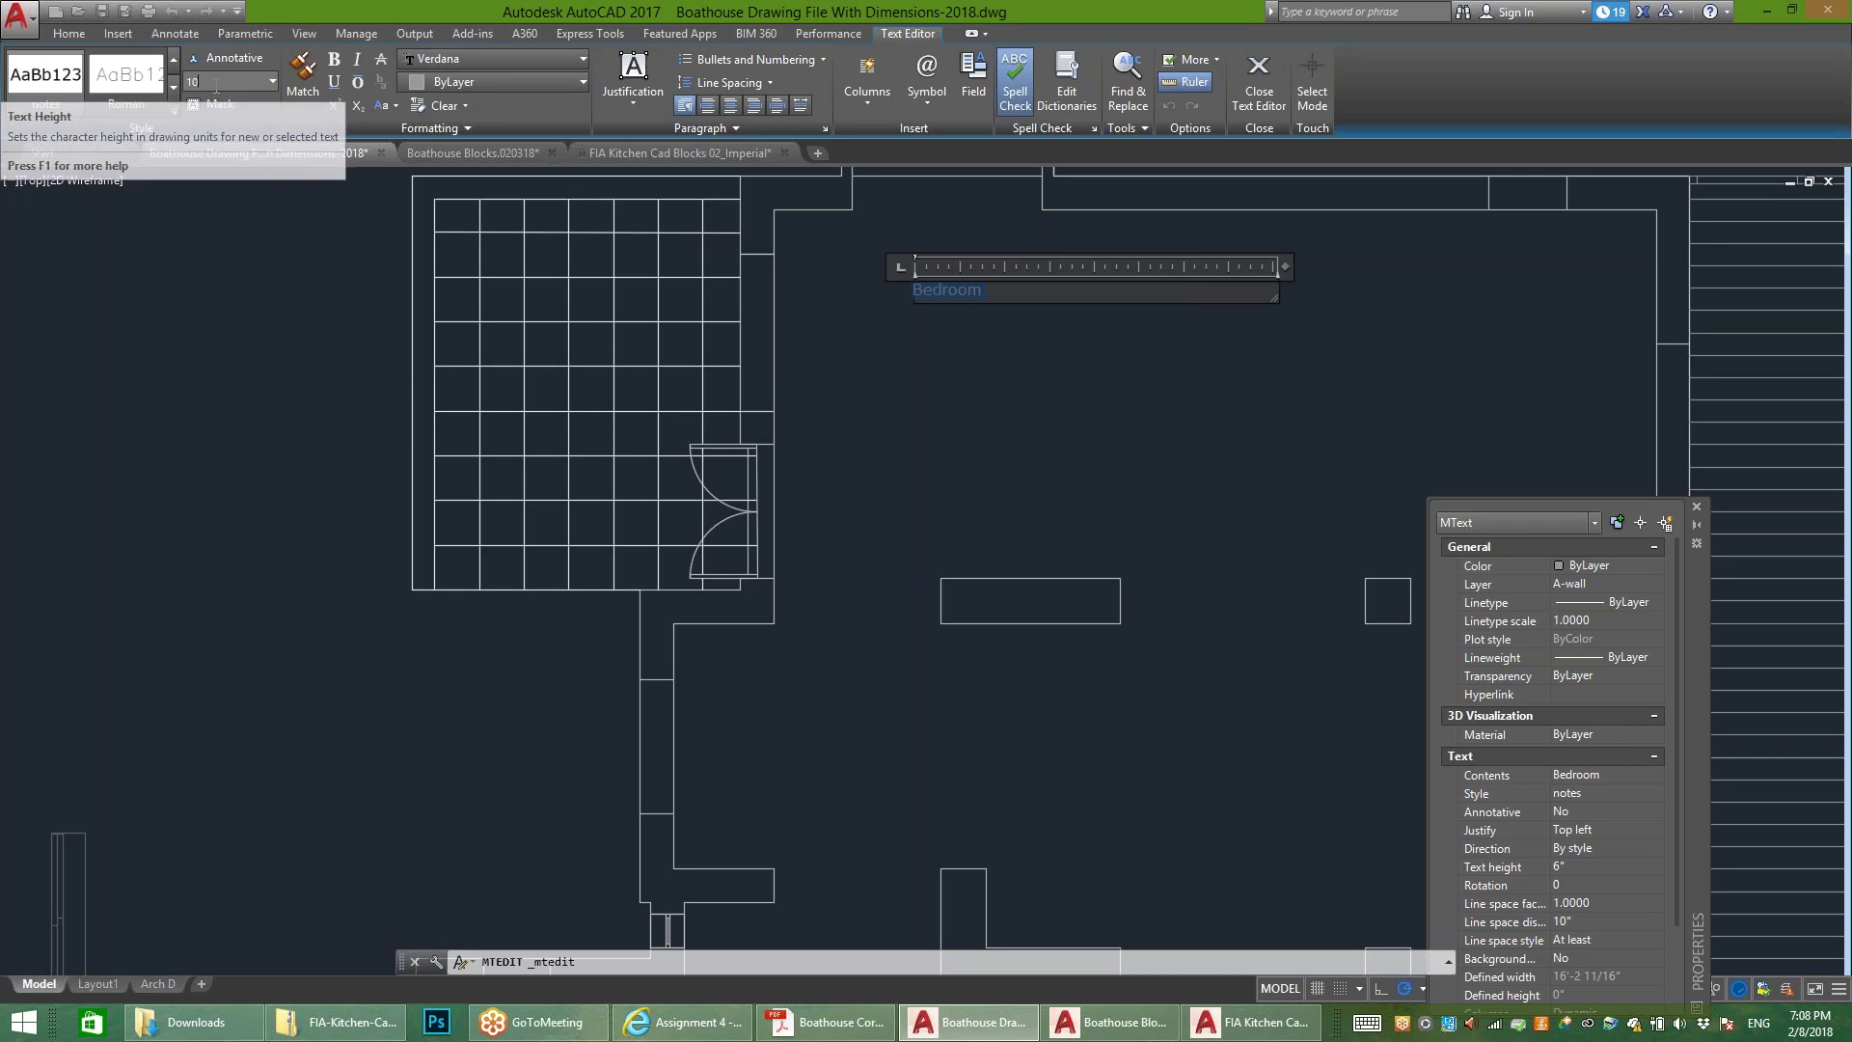
pyautogui.write('10')
pyautogui.press('Return')
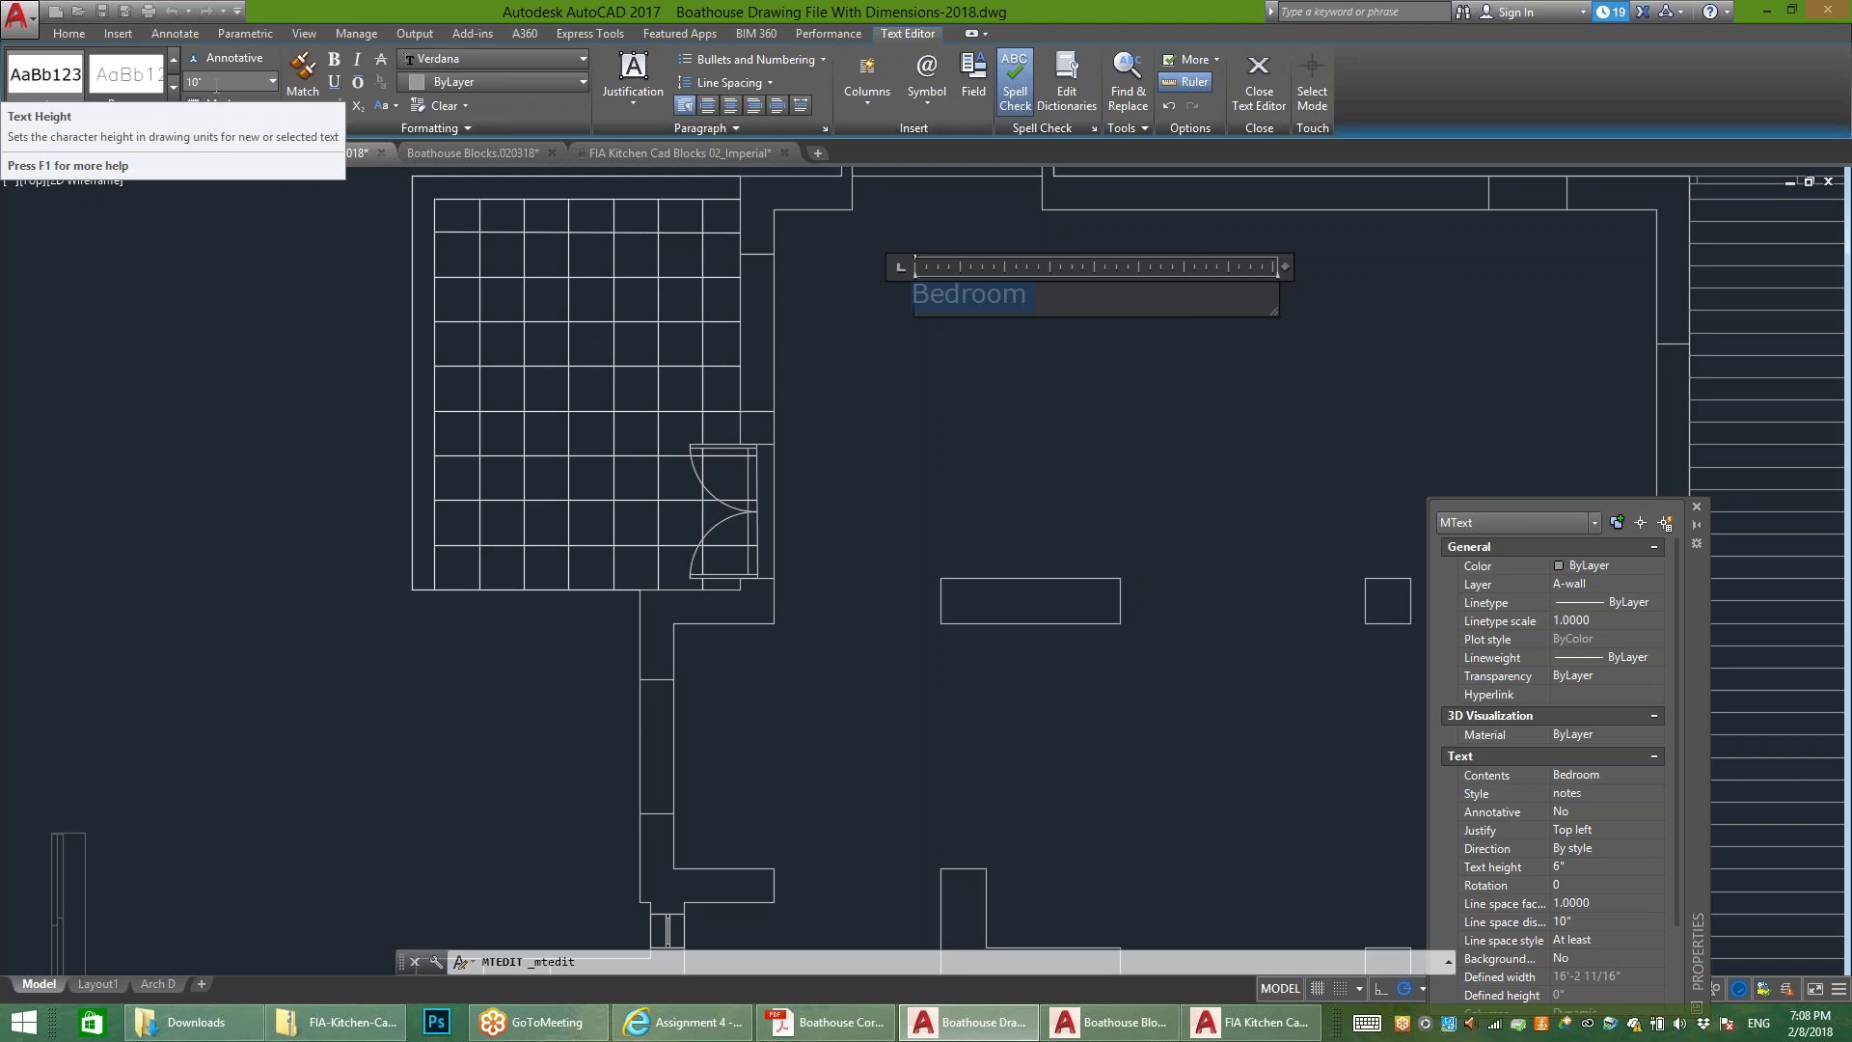
pyautogui.press('Delete')
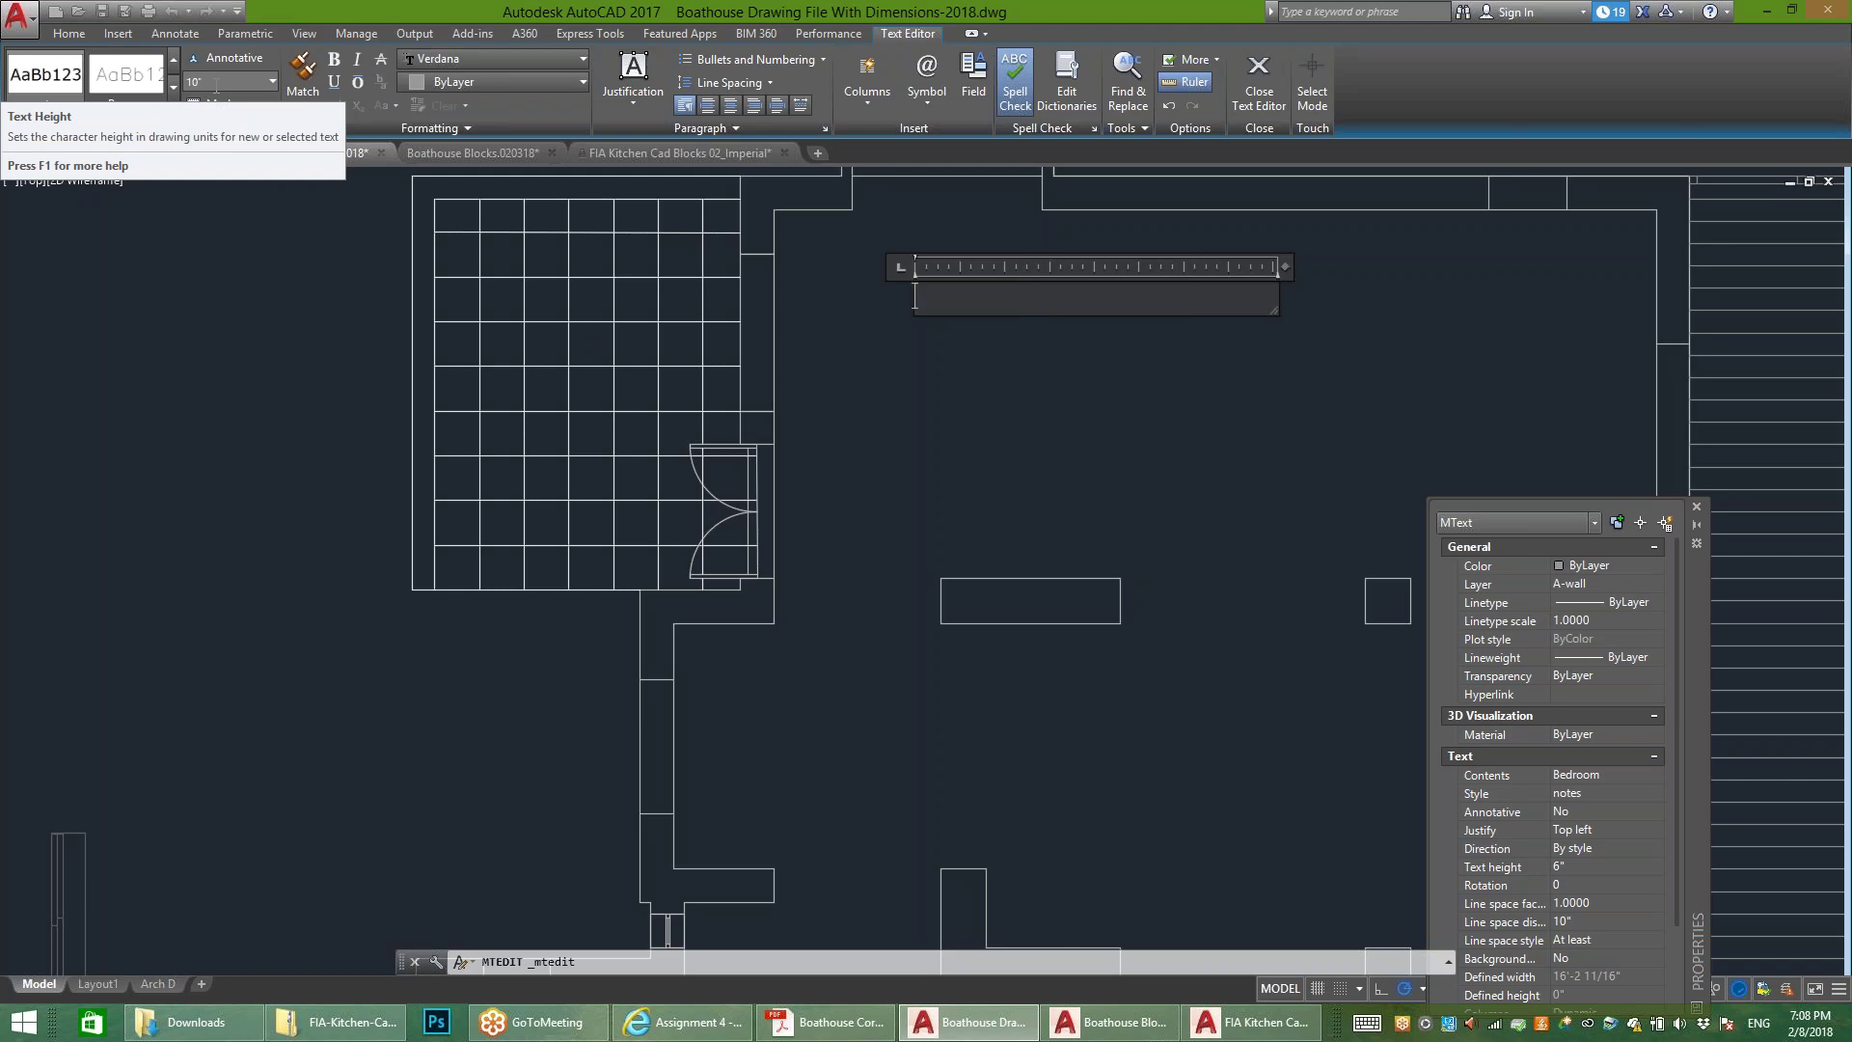
pyautogui.write('BEDROOM')
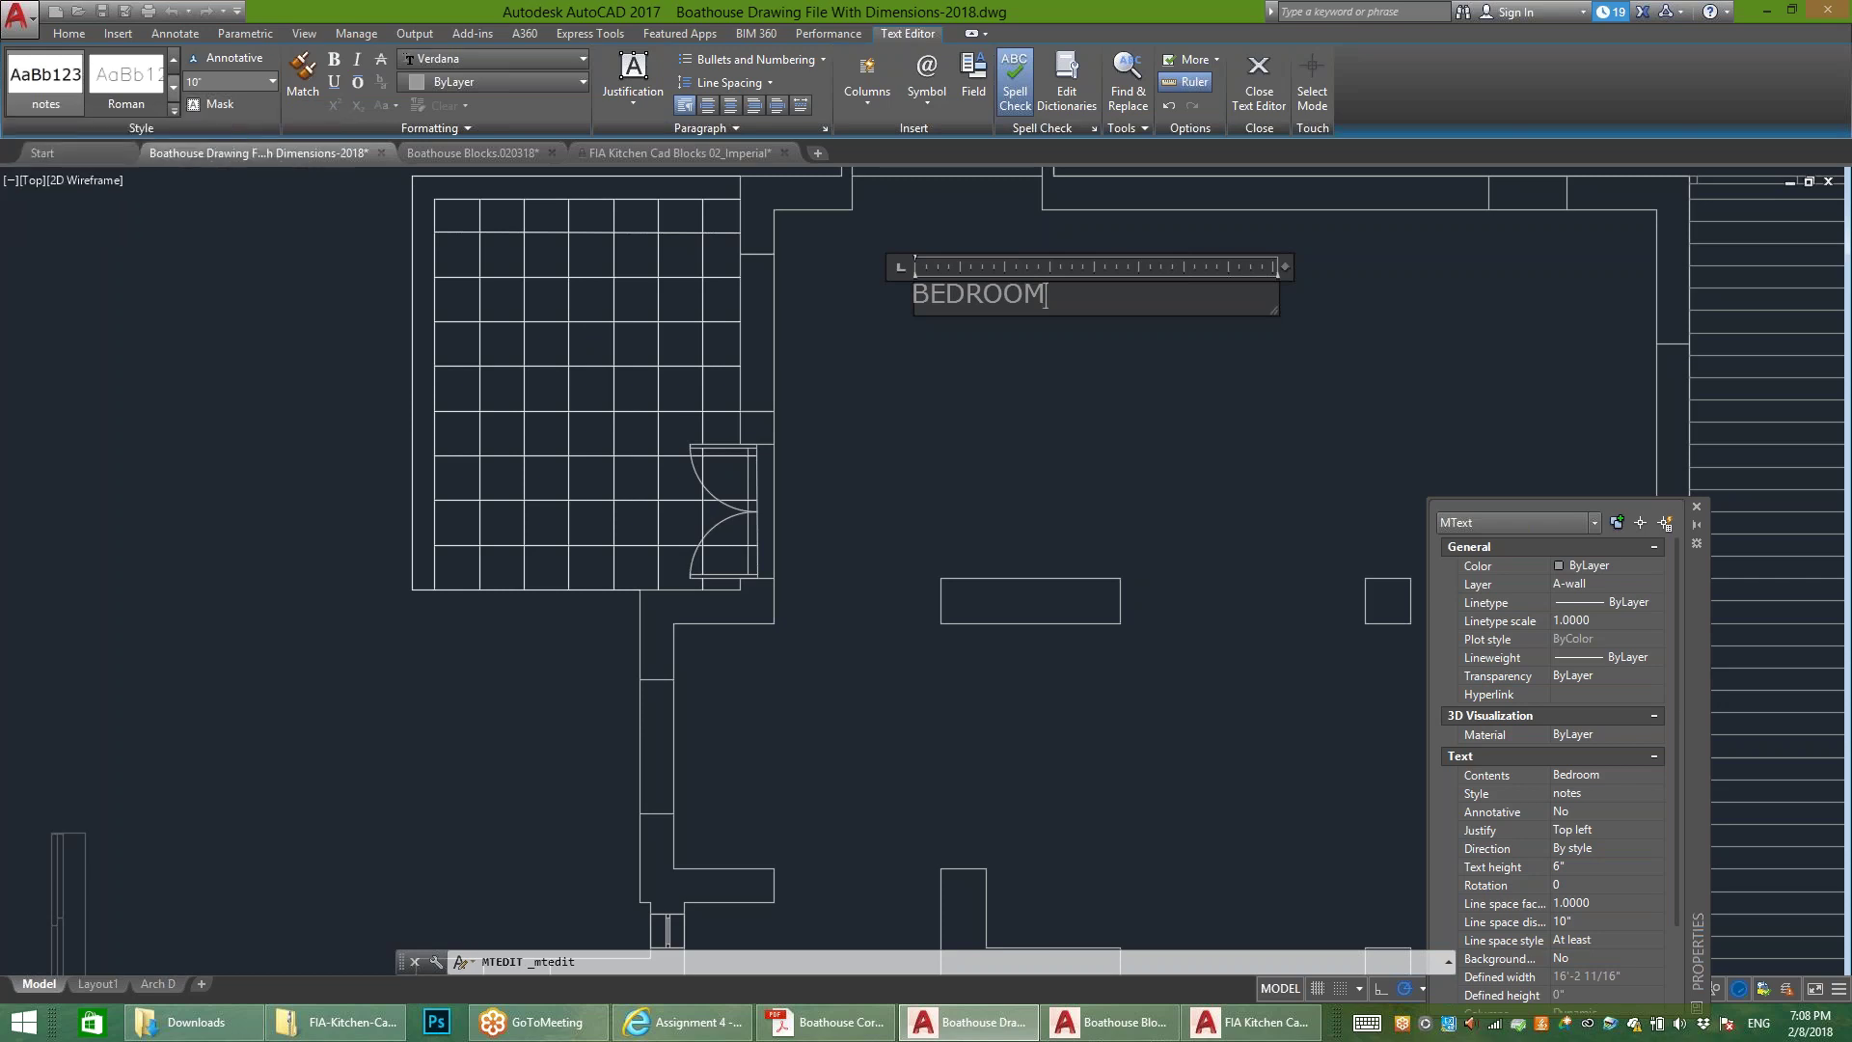
pyautogui.click(1169, 412)
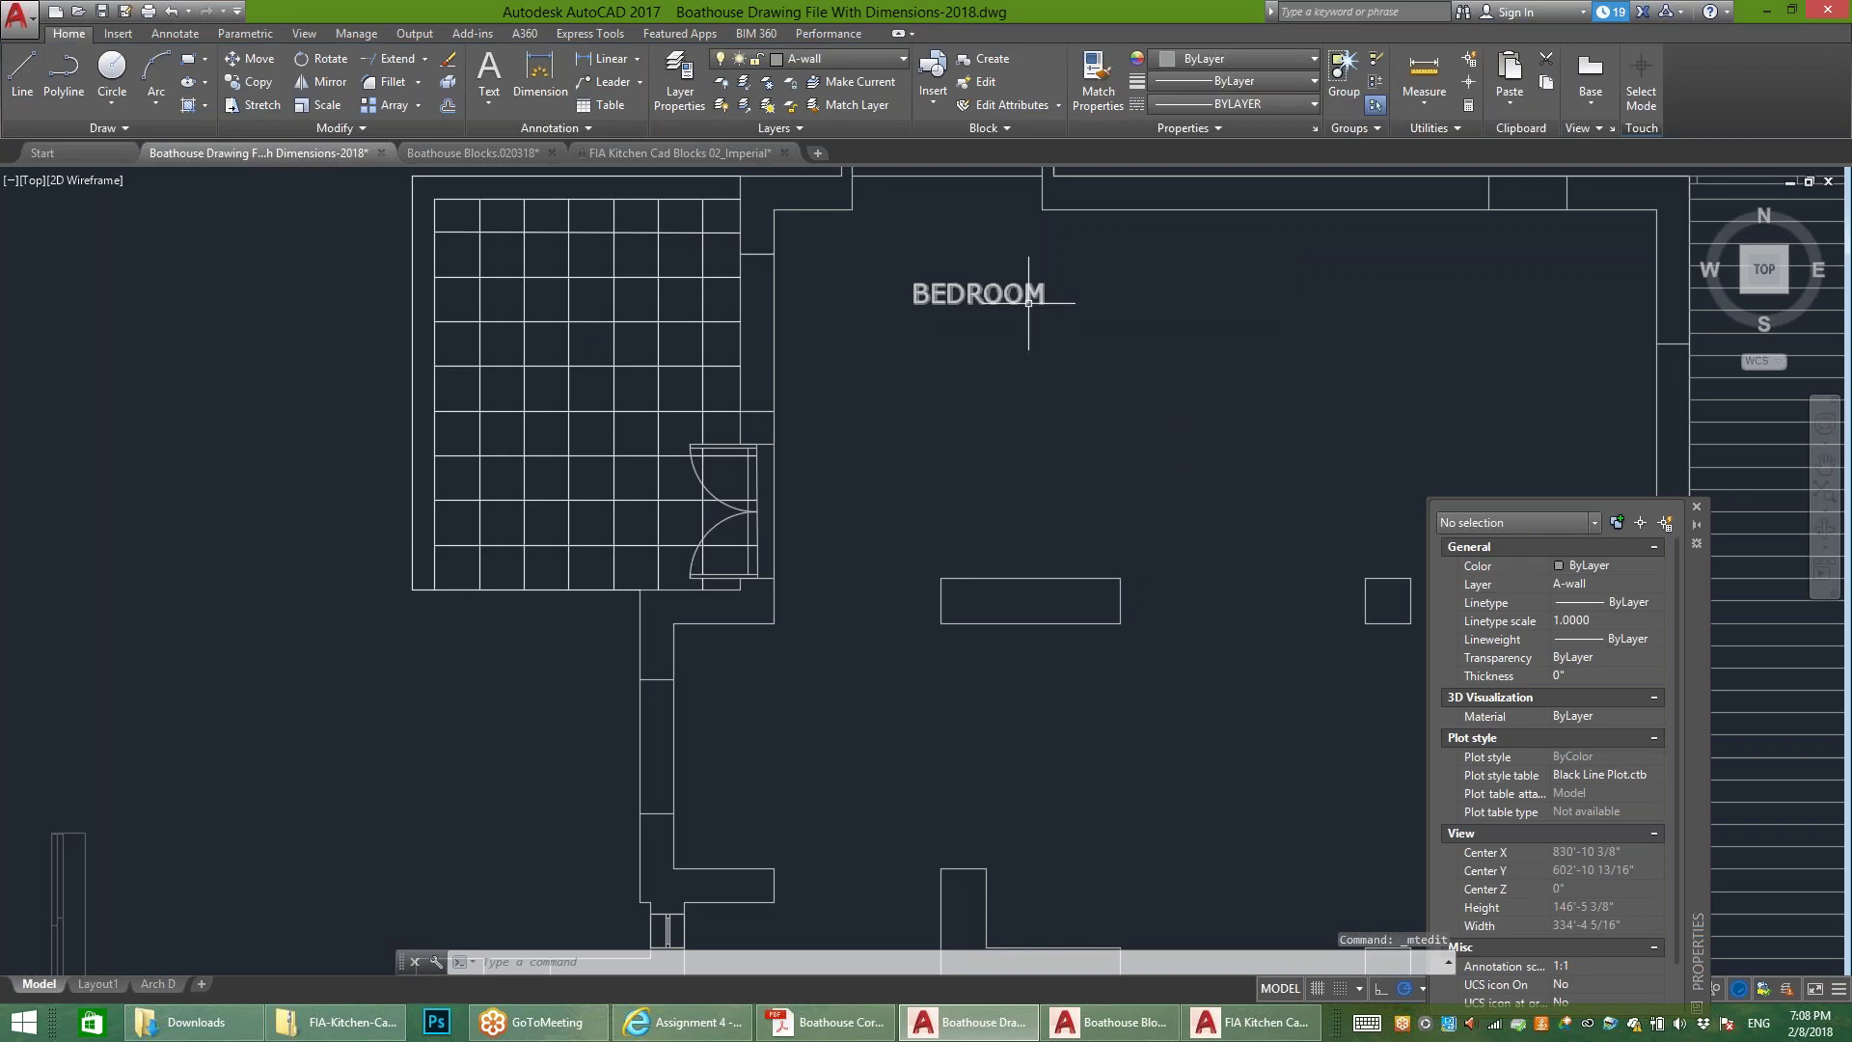
# Step: Scale the BEDROOM label freehand from its lower-left corner to a text height of about 3'-10 5/8"
pyautogui.click(1020, 294)
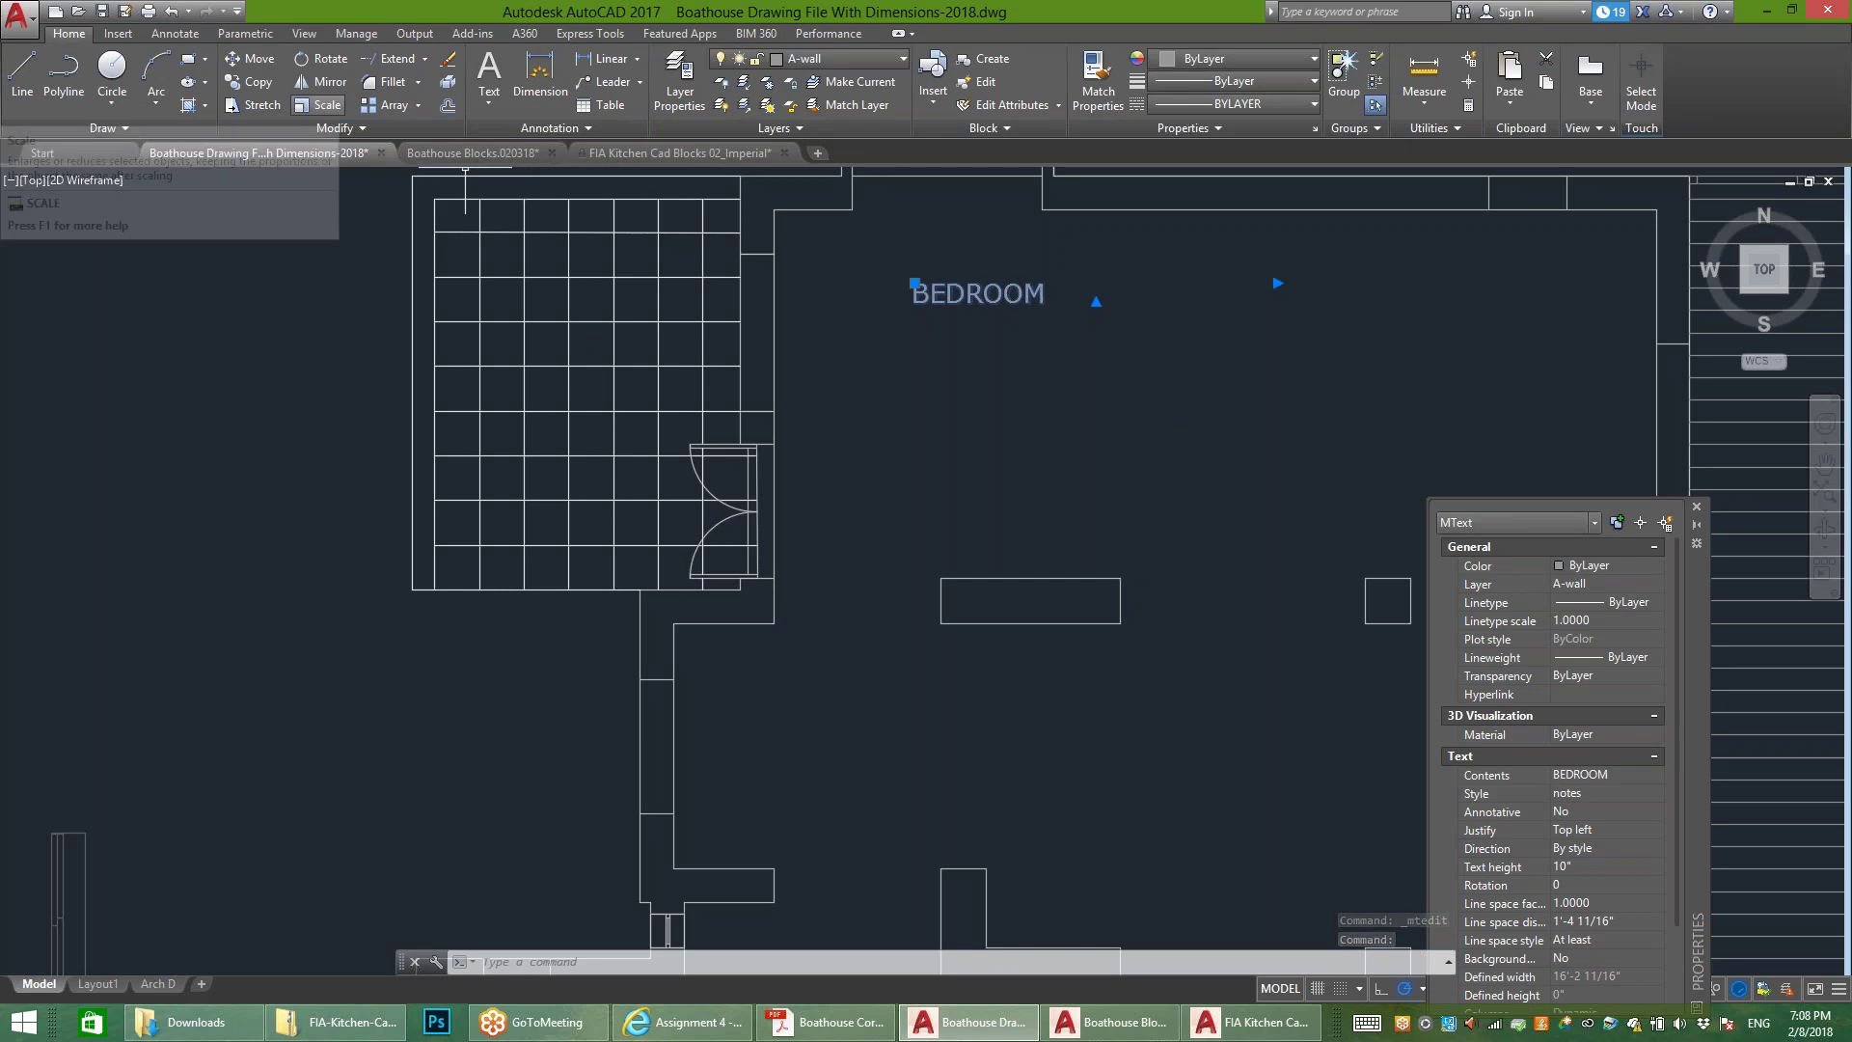
pyautogui.click(319, 104)
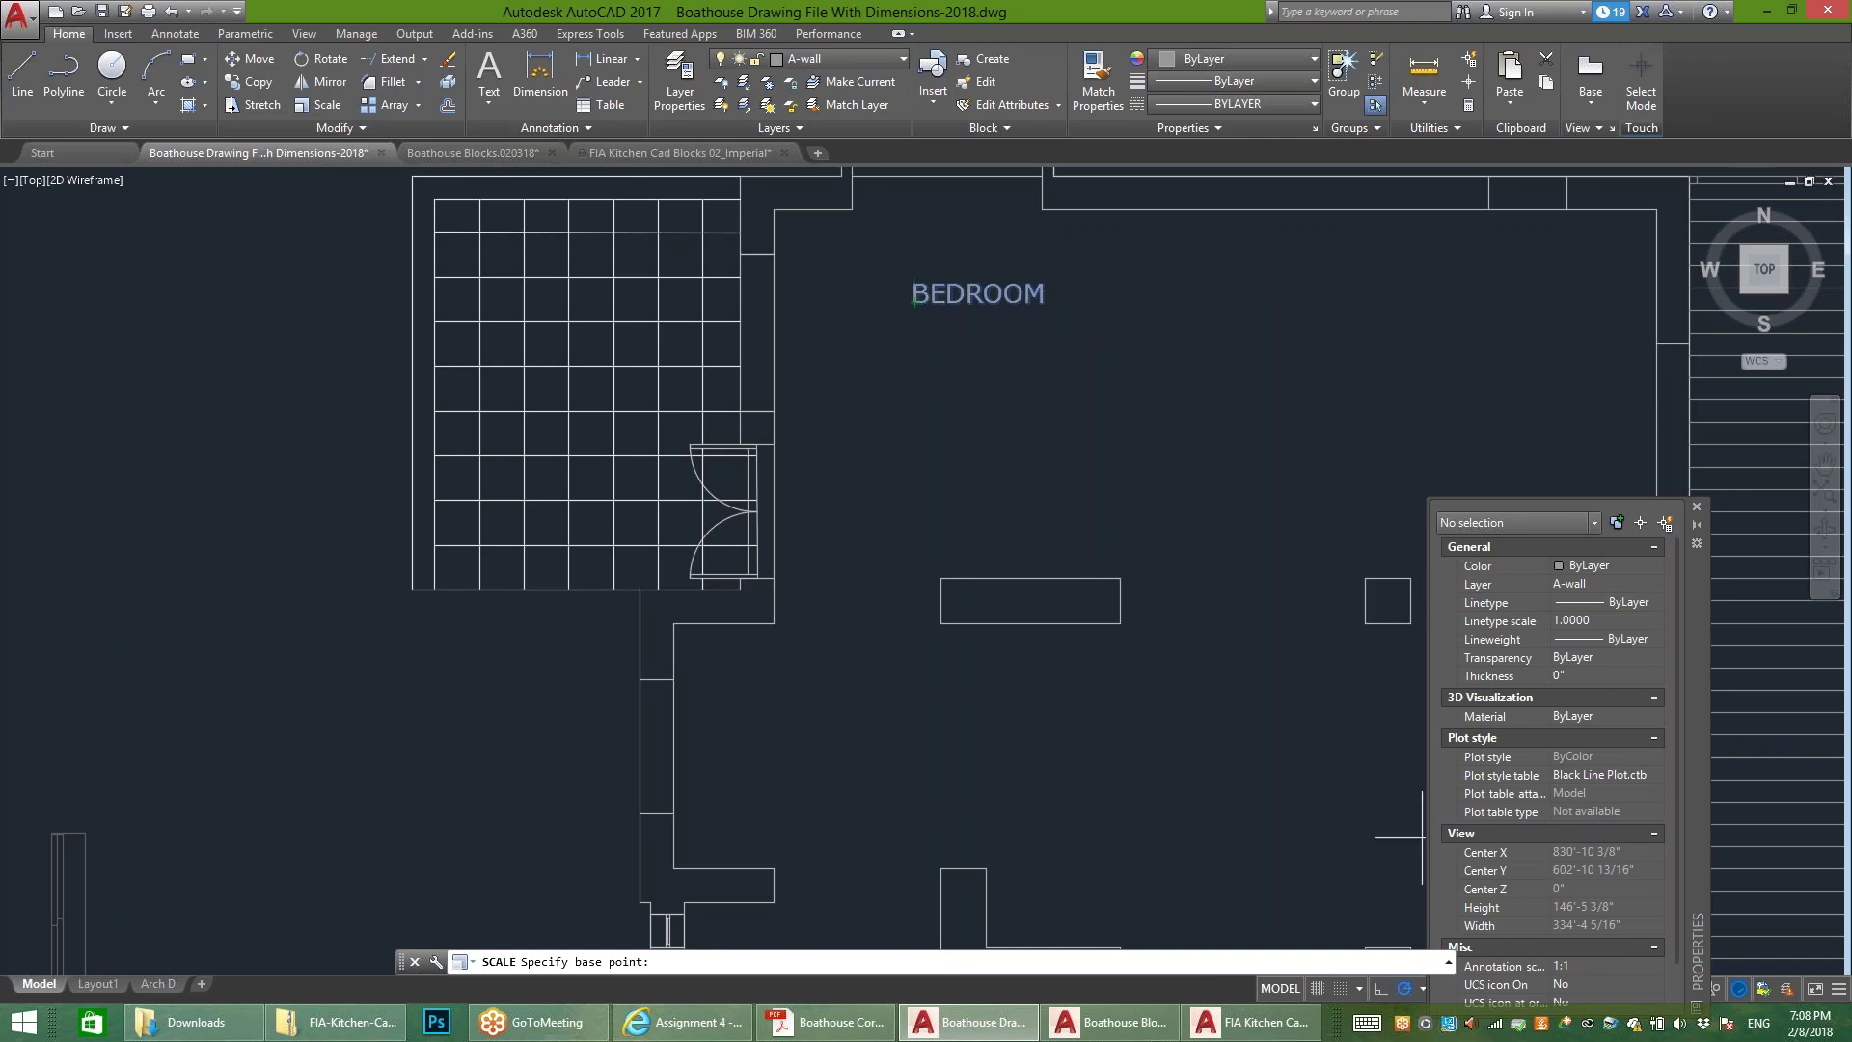
pyautogui.click(915, 302)
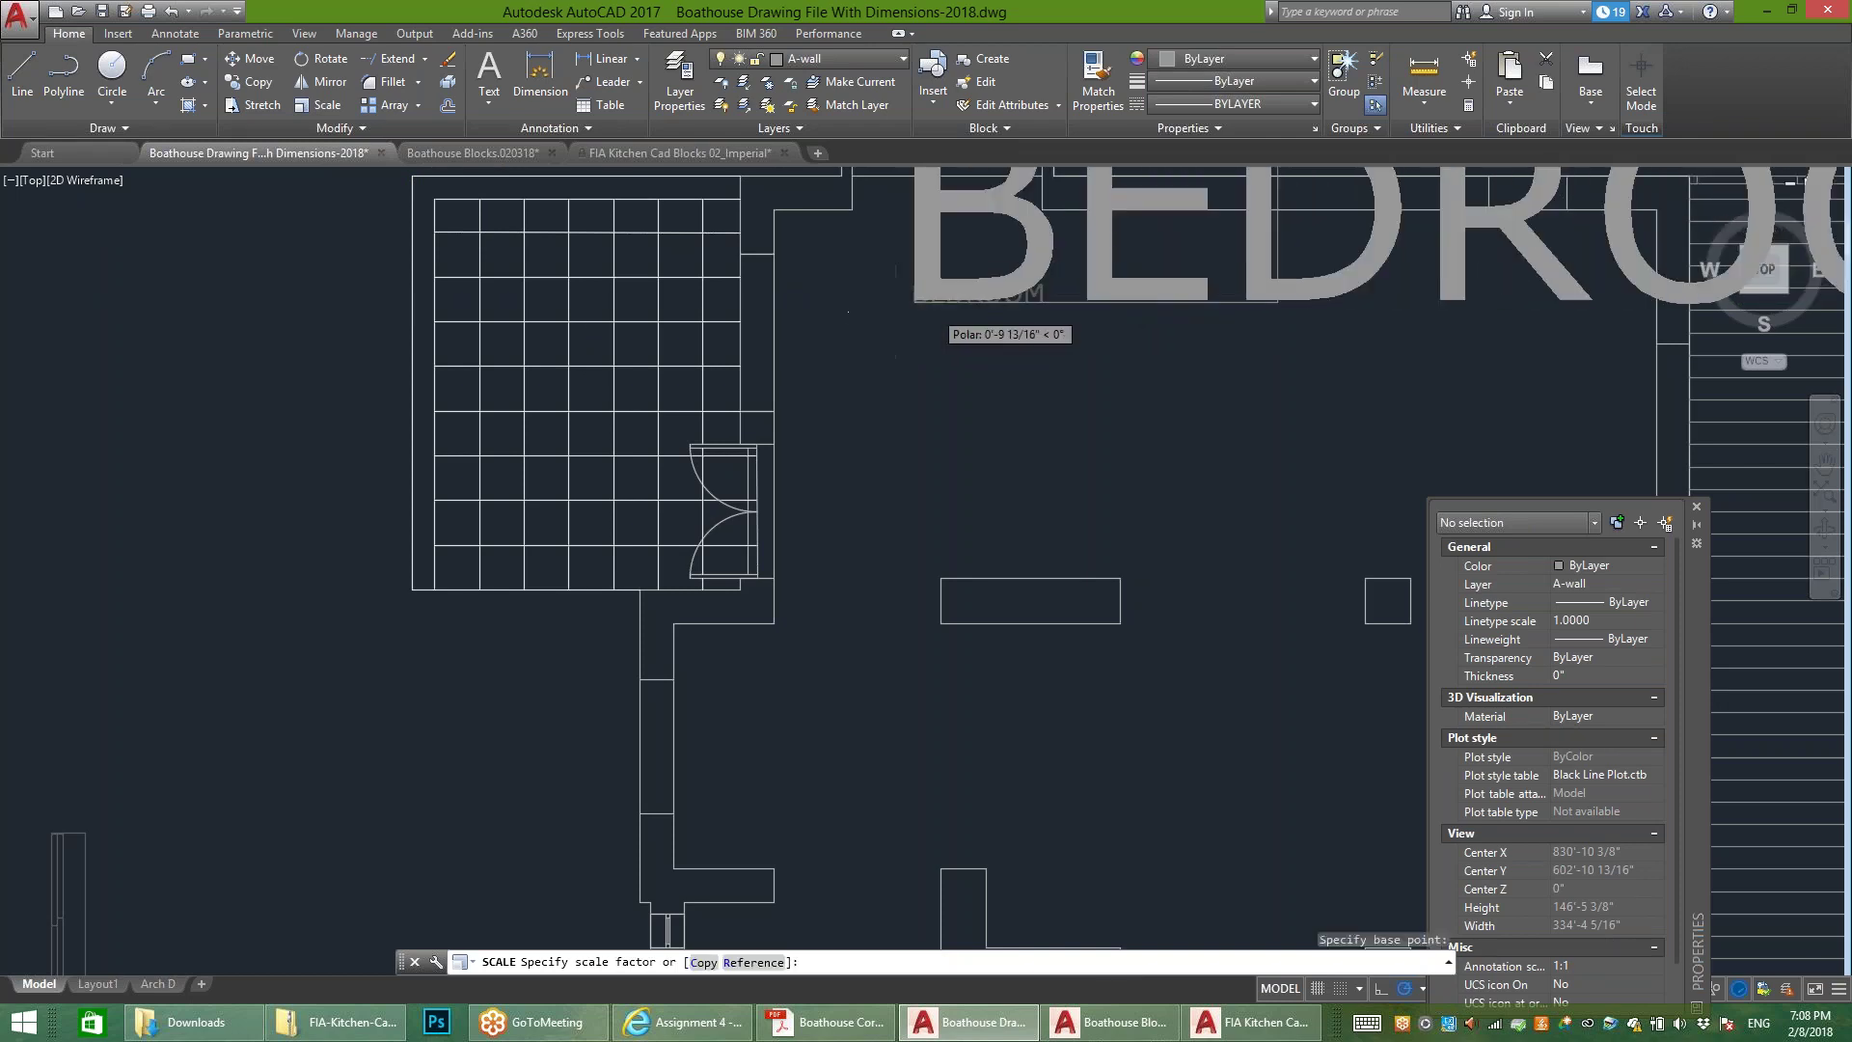
pyautogui.scroll(-6, 945, 318)
pyautogui.scroll(4, 1003, 270)
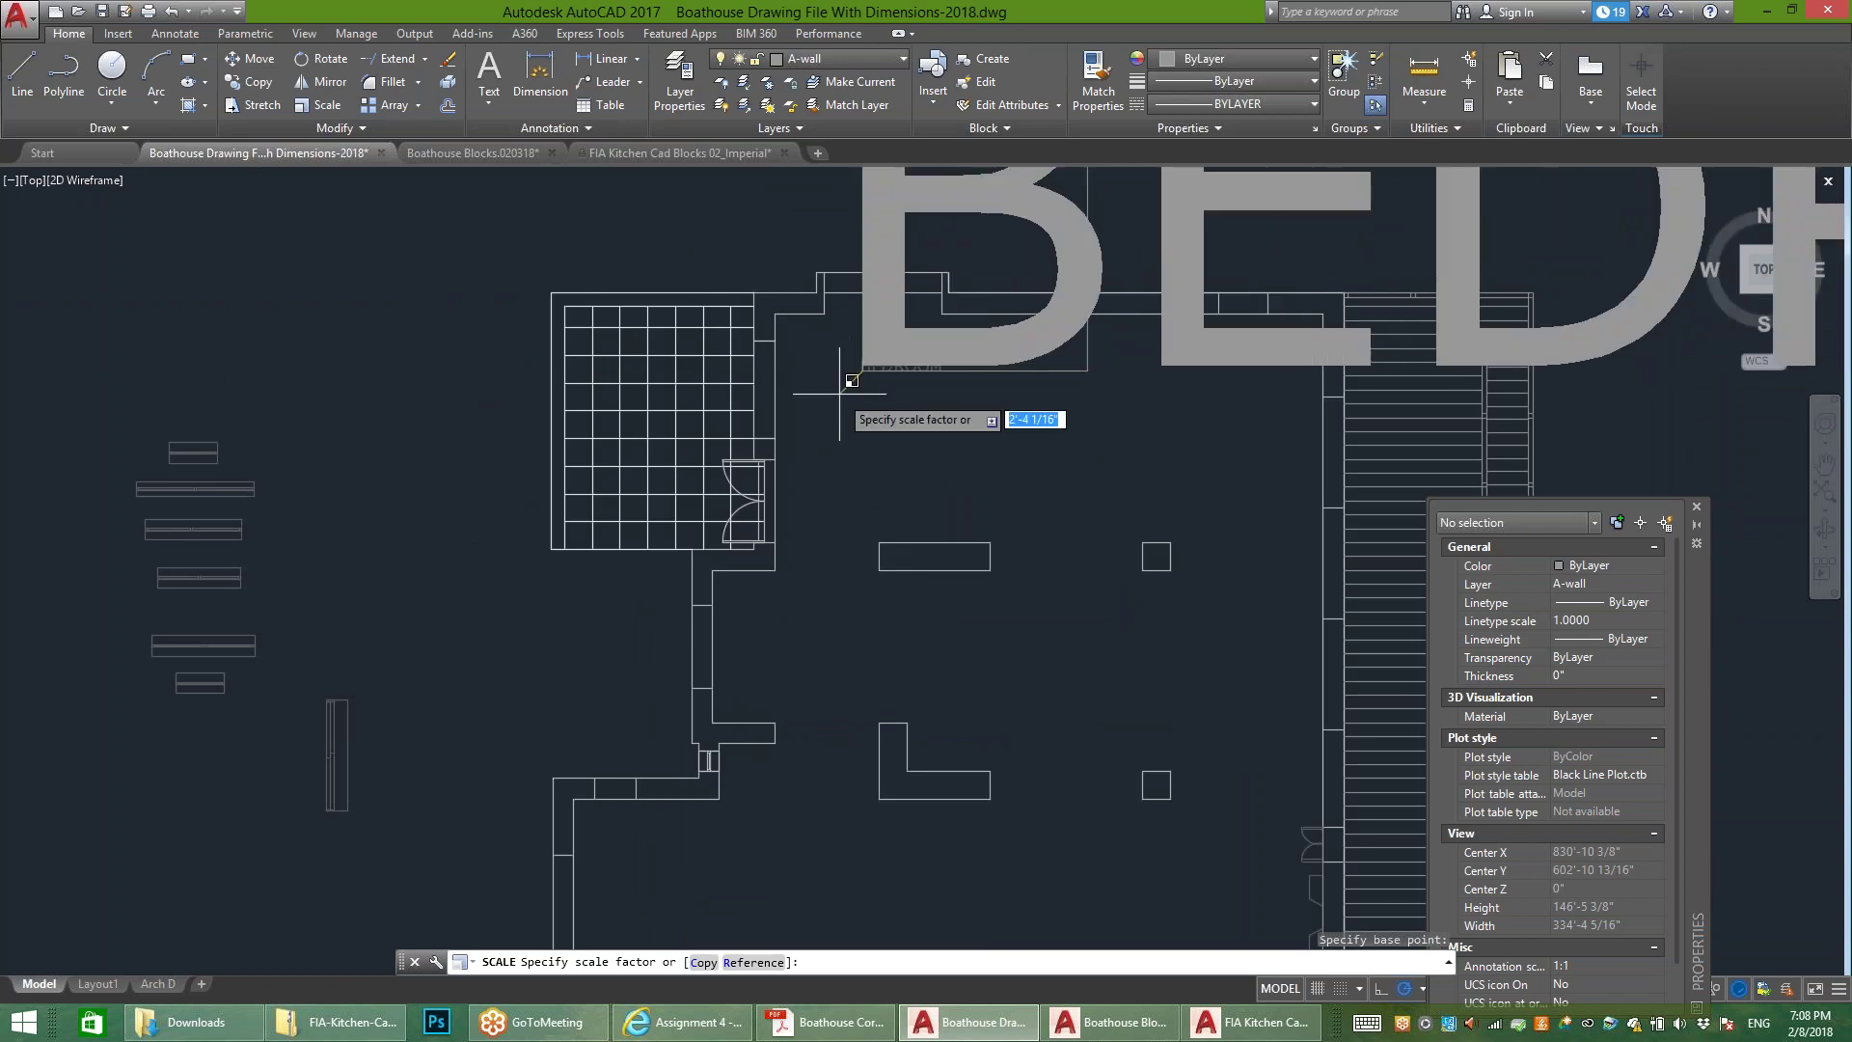
pyautogui.scroll(5, 868, 342)
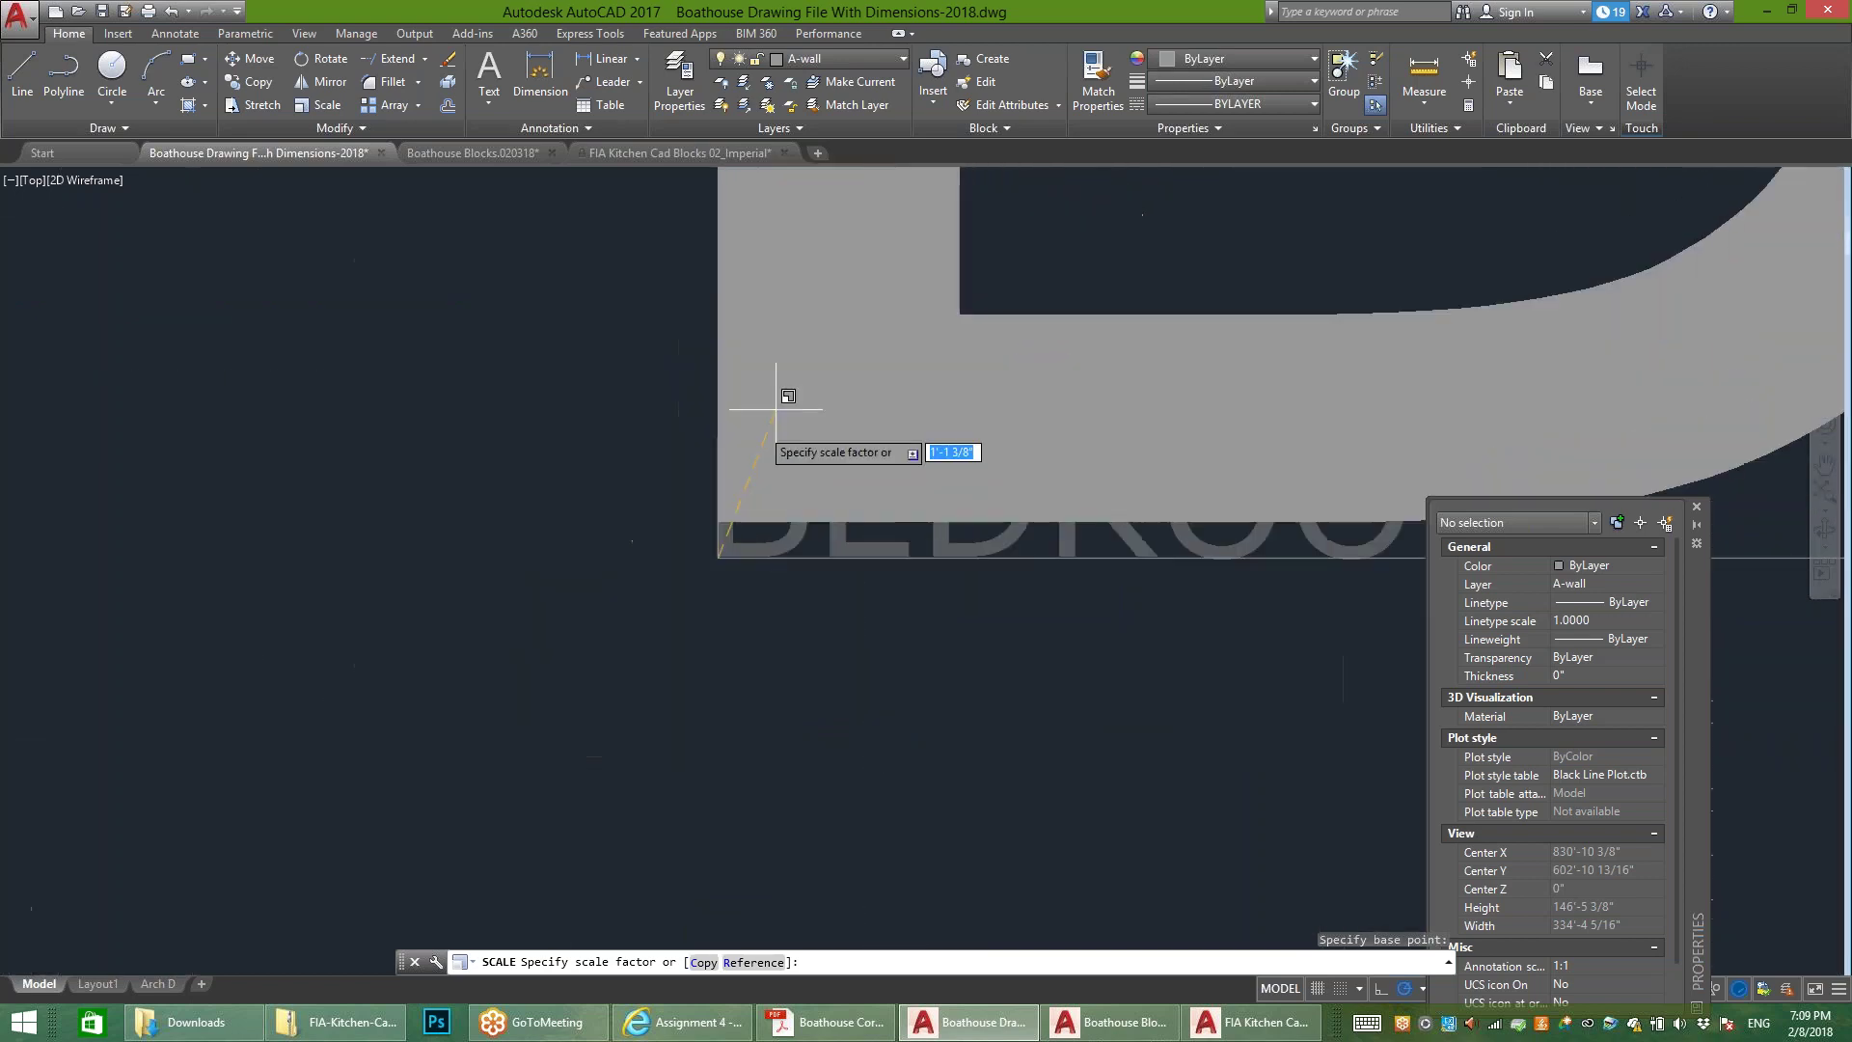
pyautogui.click(730, 506)
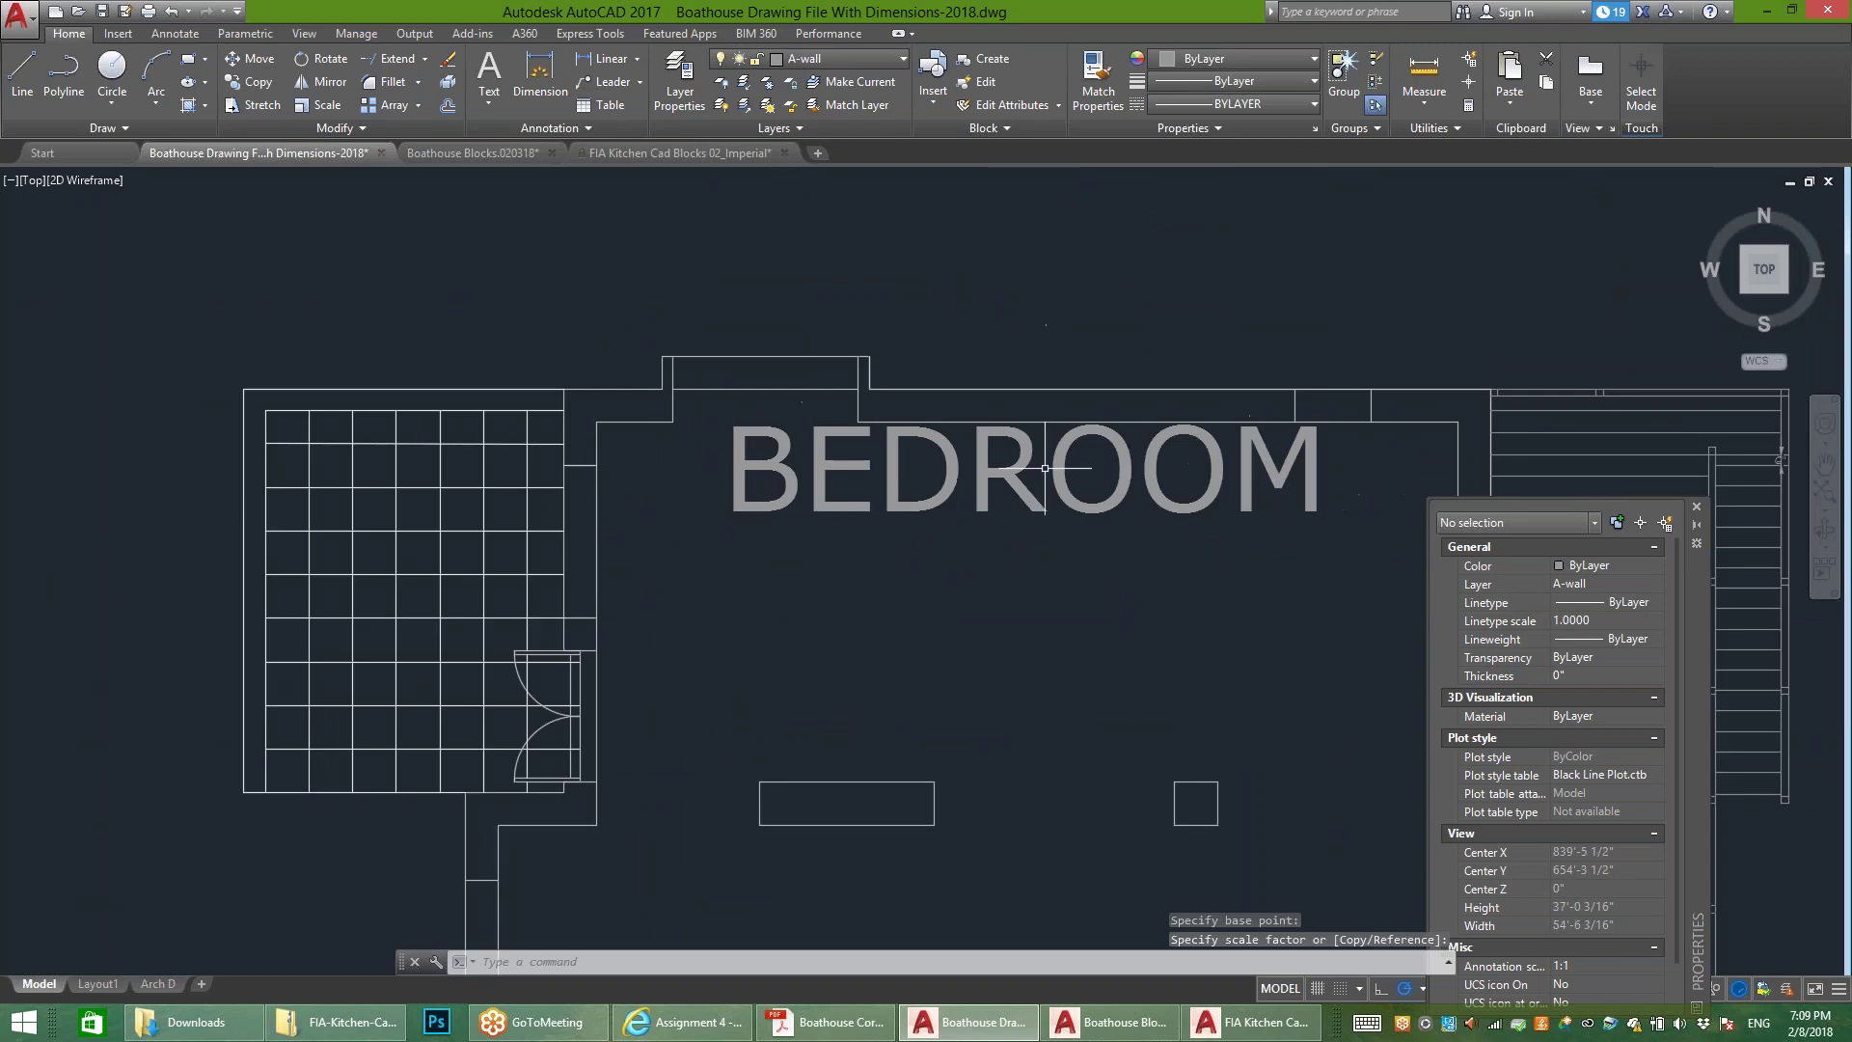
# Step: Set the text height of the whole BEDROOM label to 1'-0"
pyautogui.scroll(-4, 1101, 174)
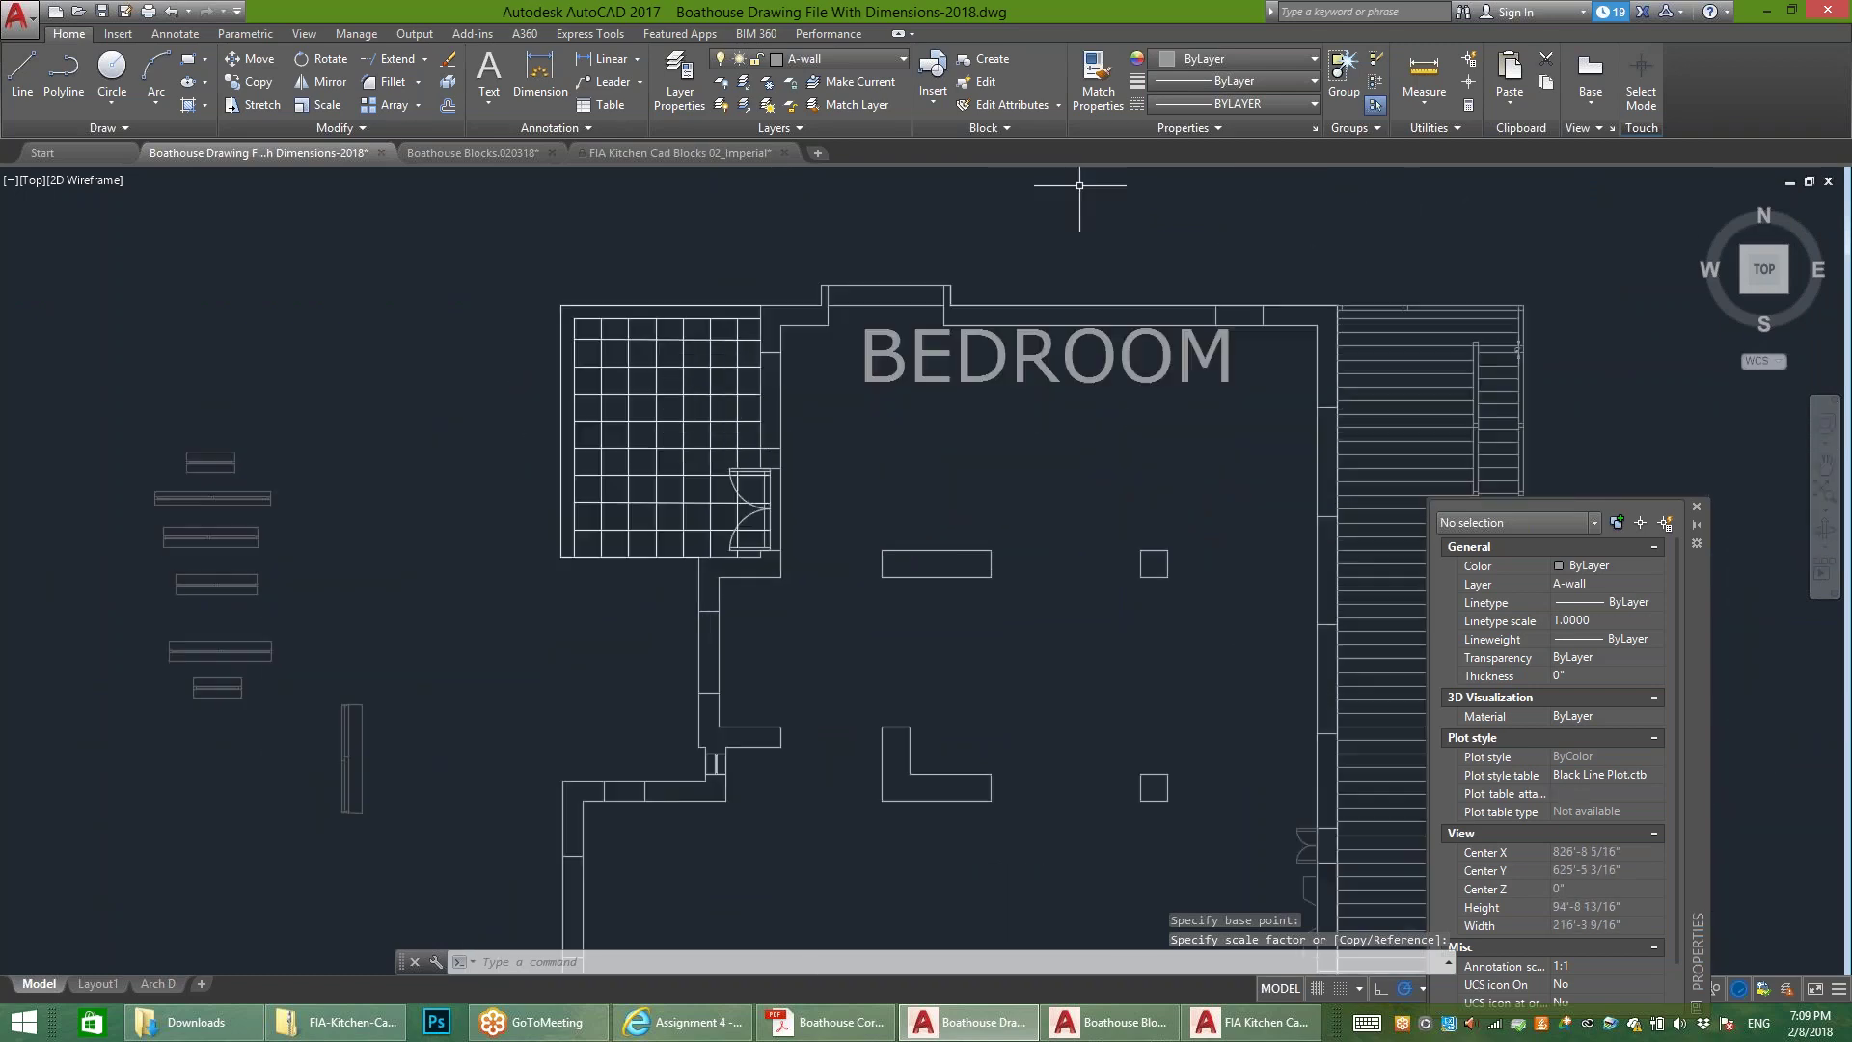
pyautogui.scroll(6, 756, 277)
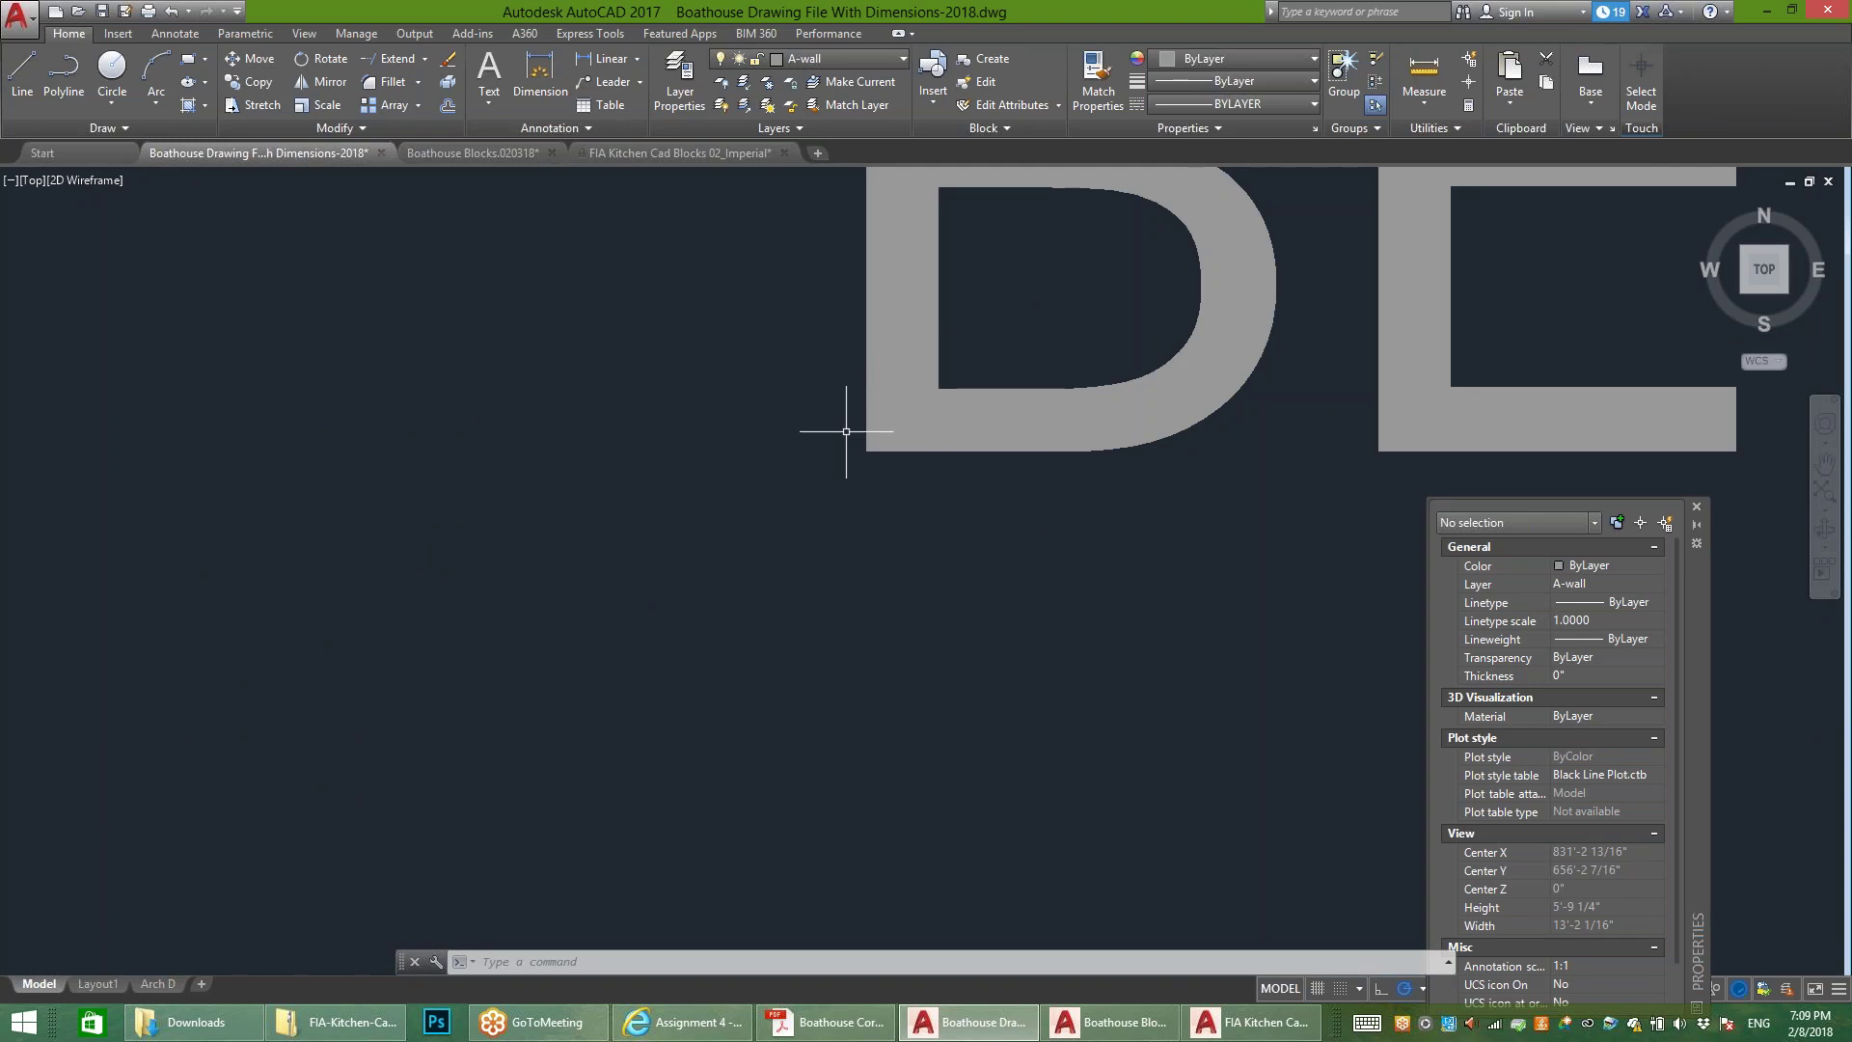
pyautogui.scroll(-10, 714, 453)
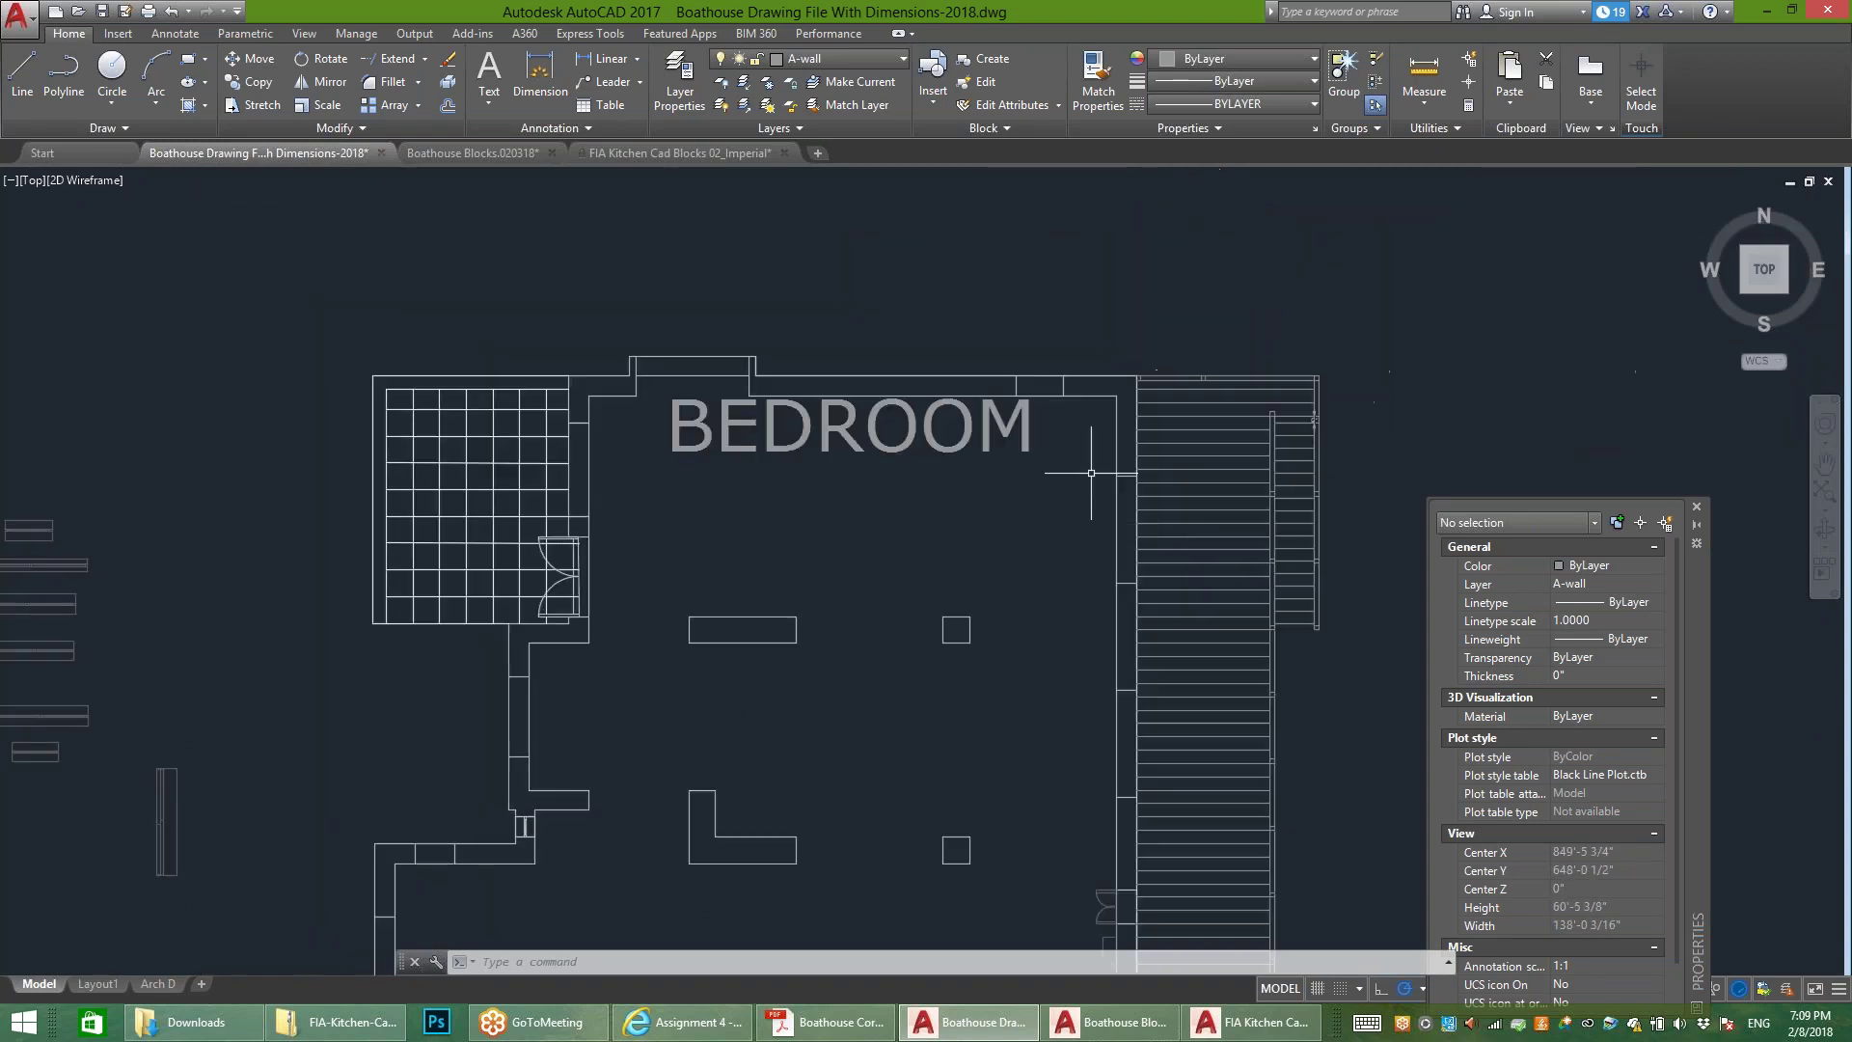
pyautogui.click(1018, 420)
pyautogui.doubleClick(1018, 421)
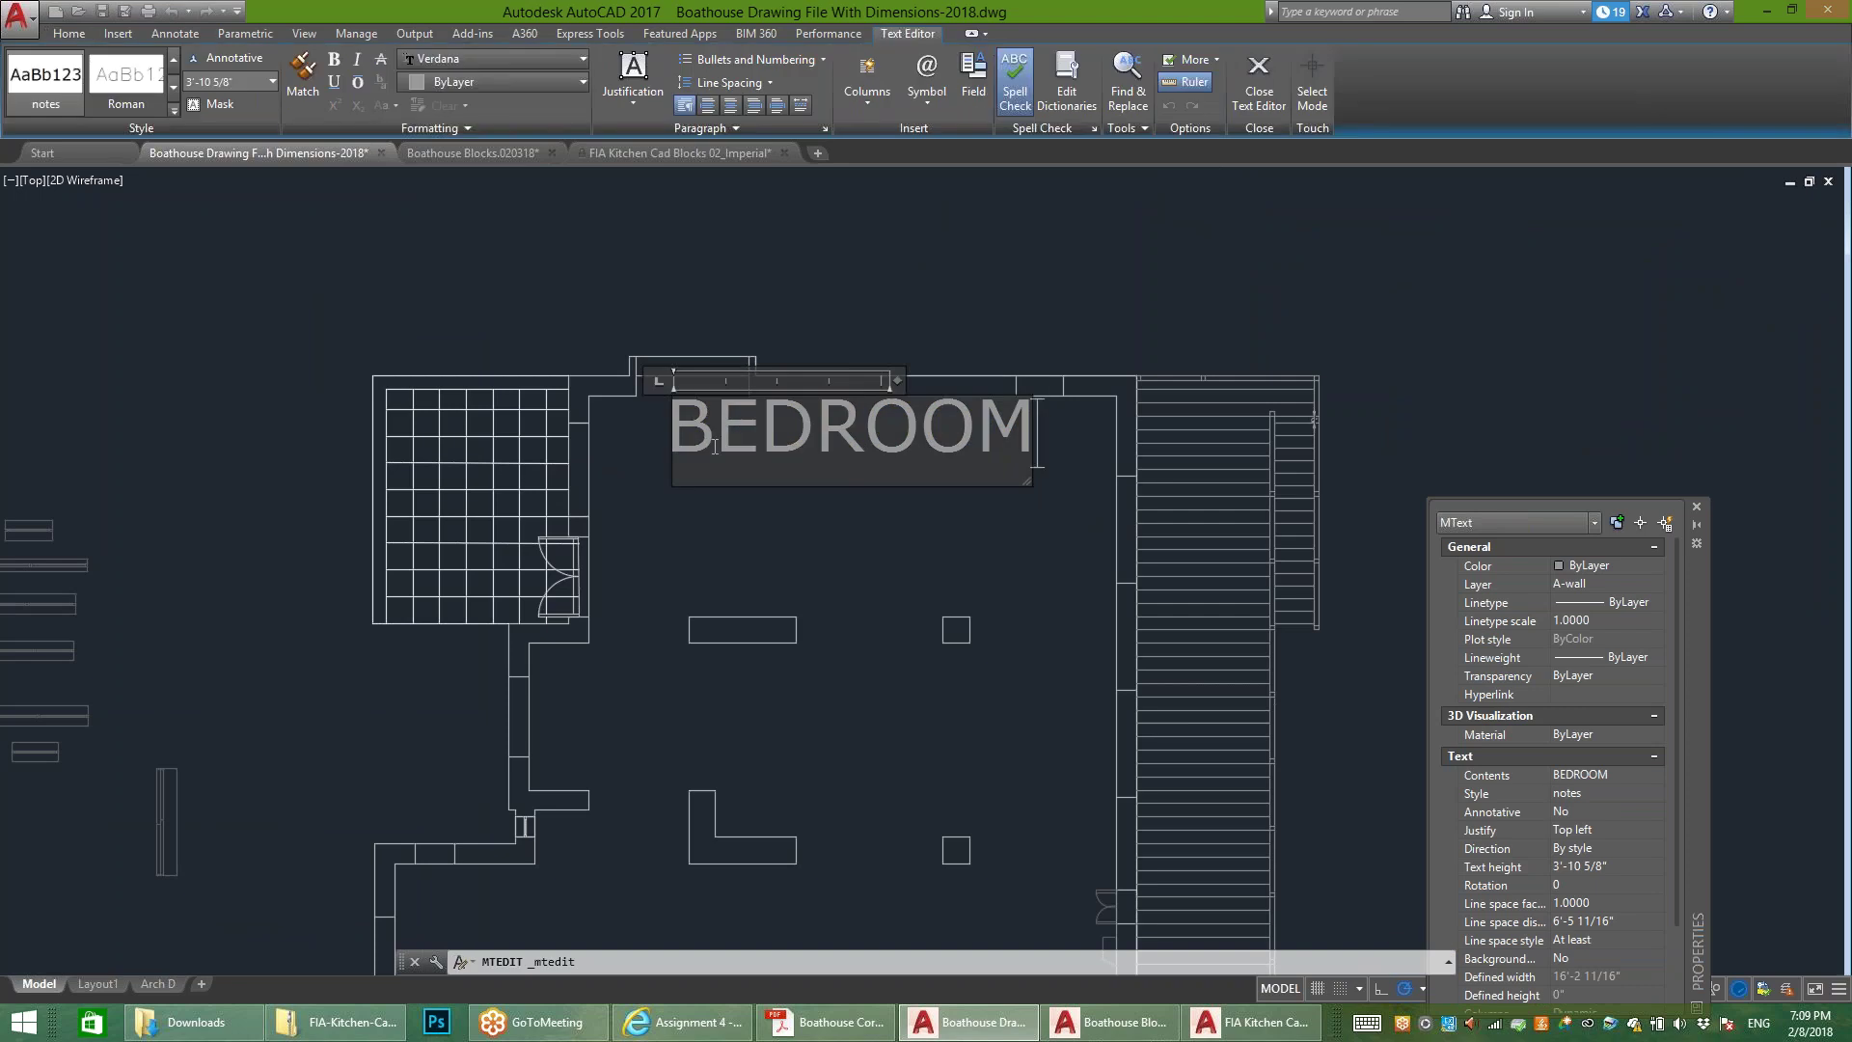
pyautogui.moveTo(1034, 434); pyautogui.dragTo(671, 434)
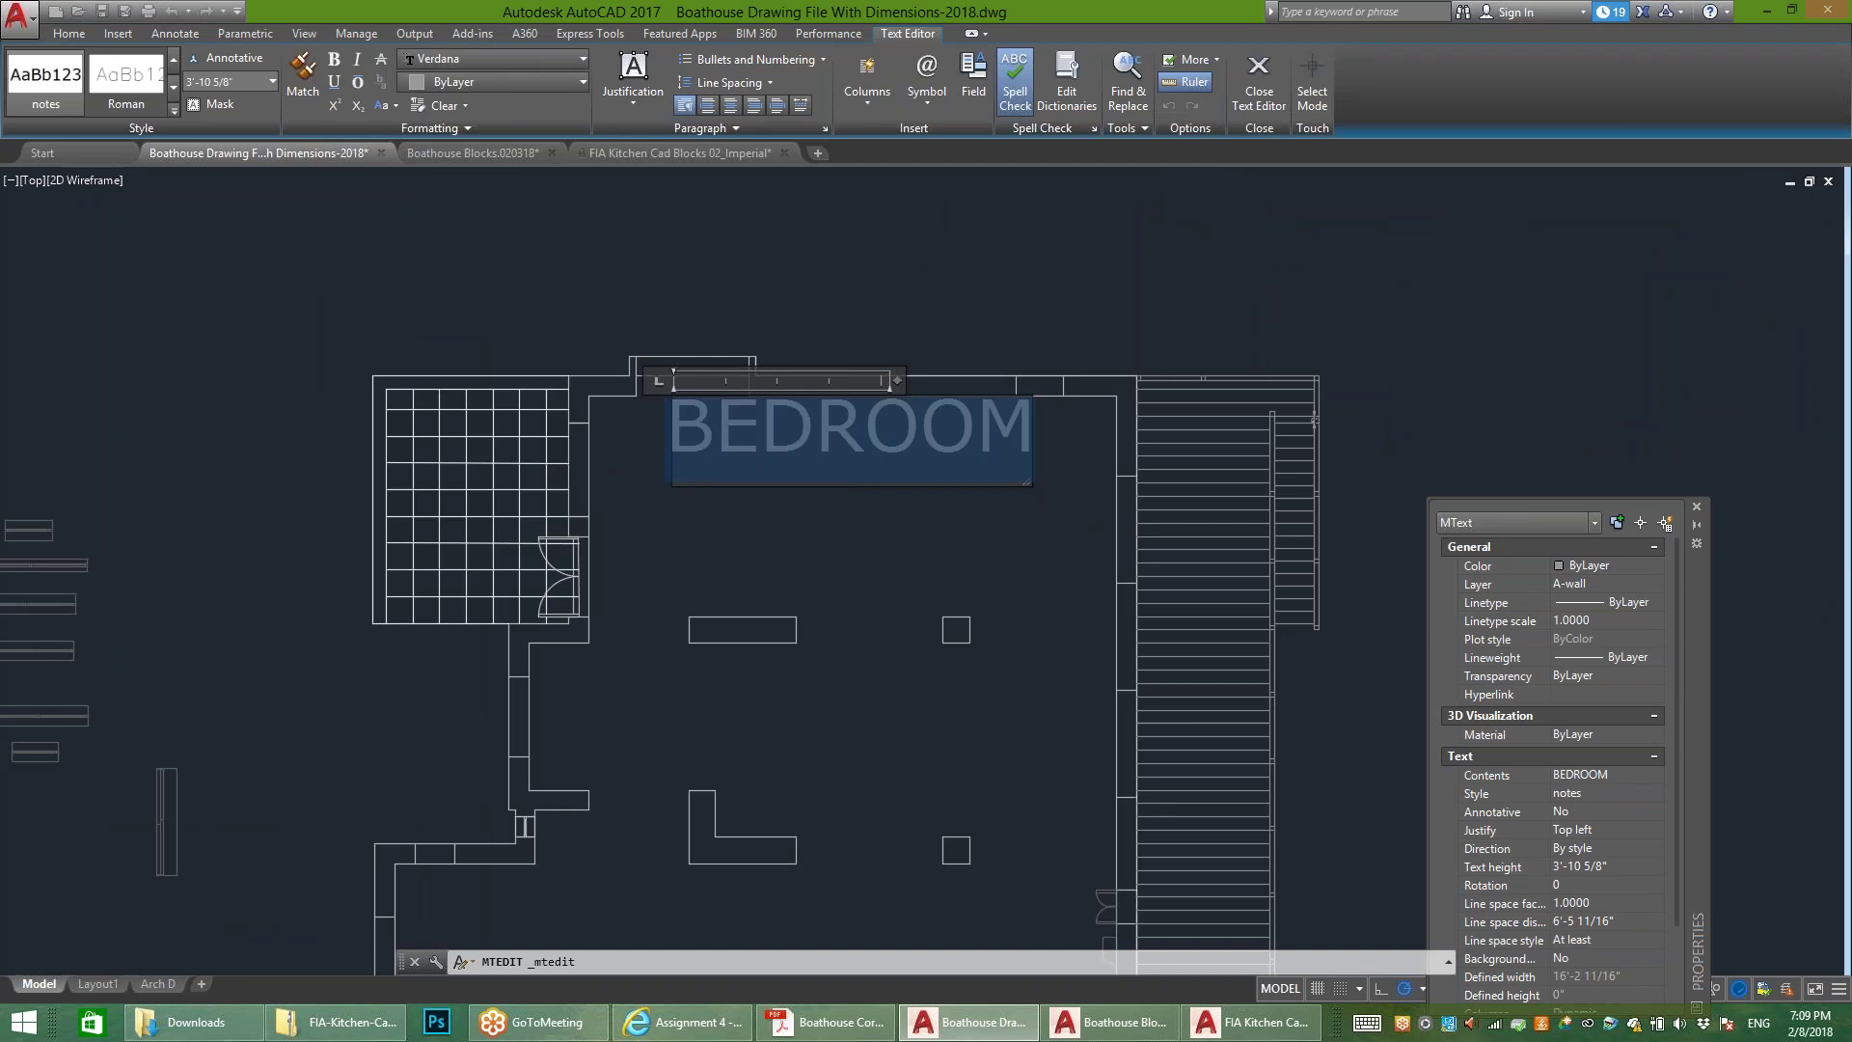
pyautogui.write('10')
pyautogui.press('Return')
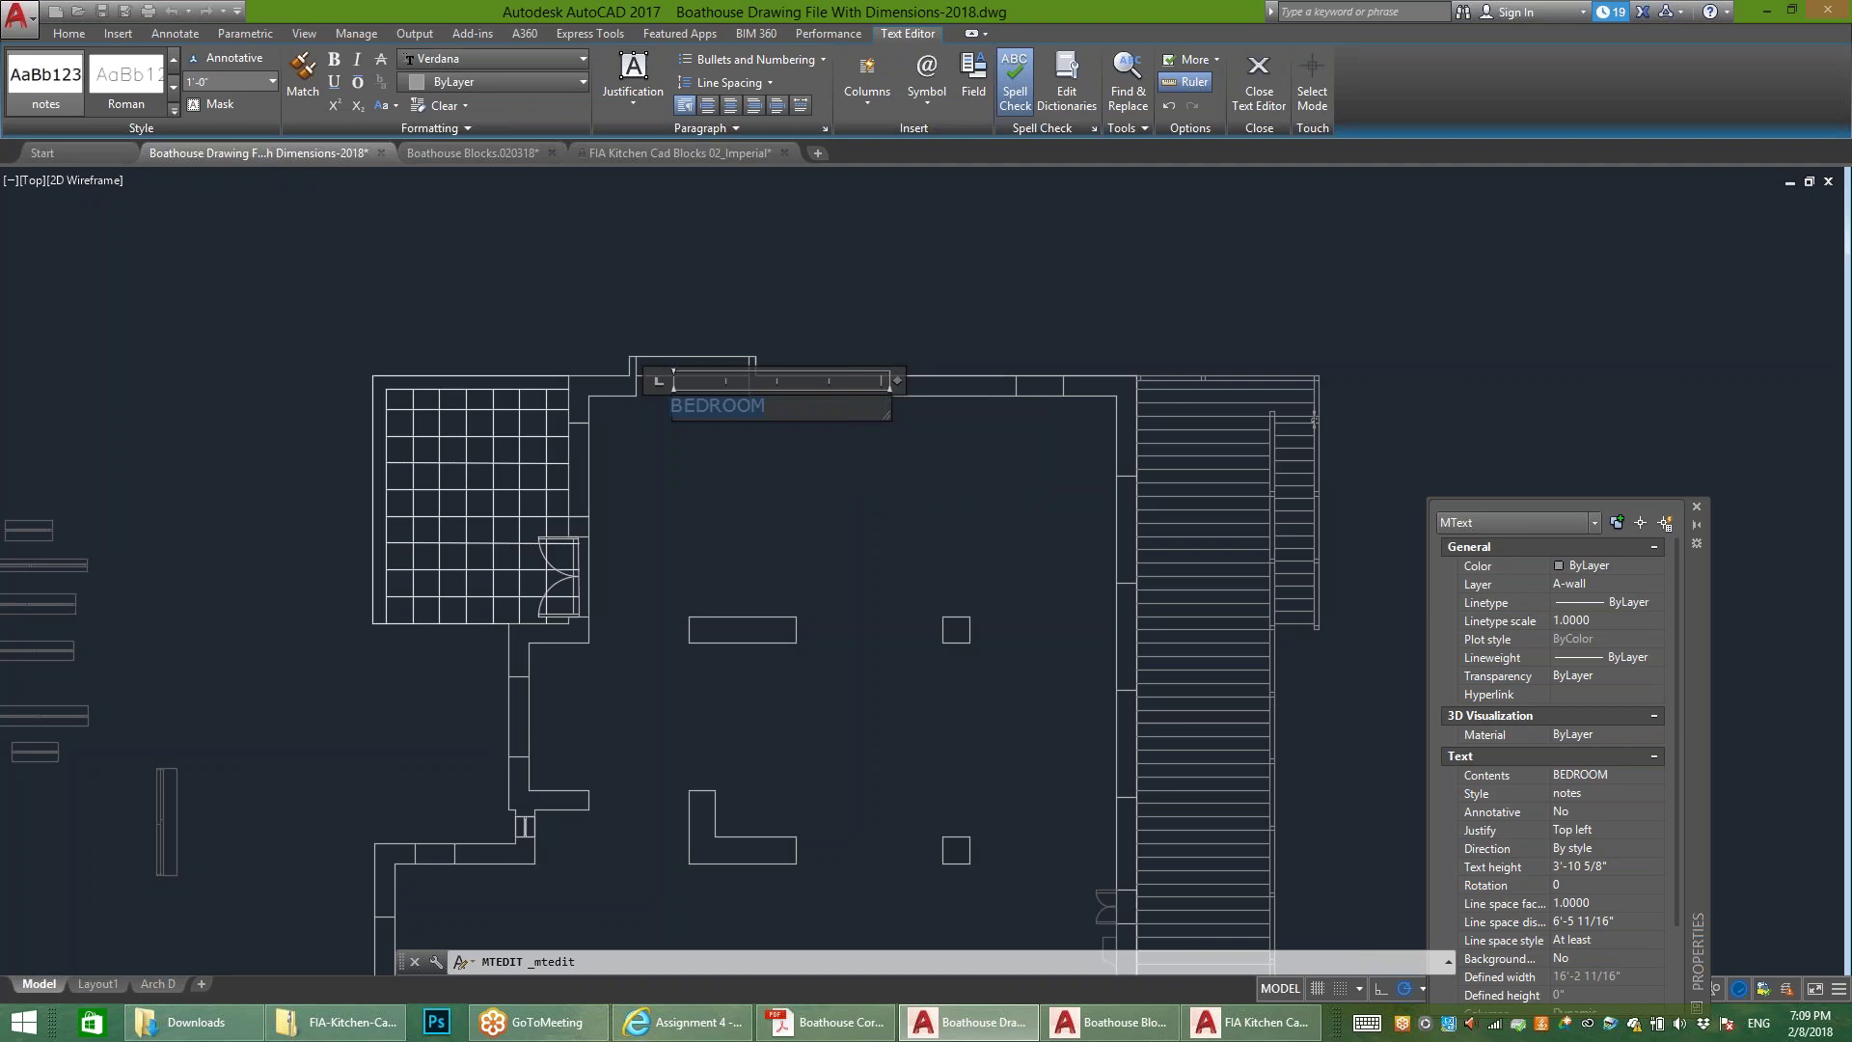
pyautogui.click(918, 557)
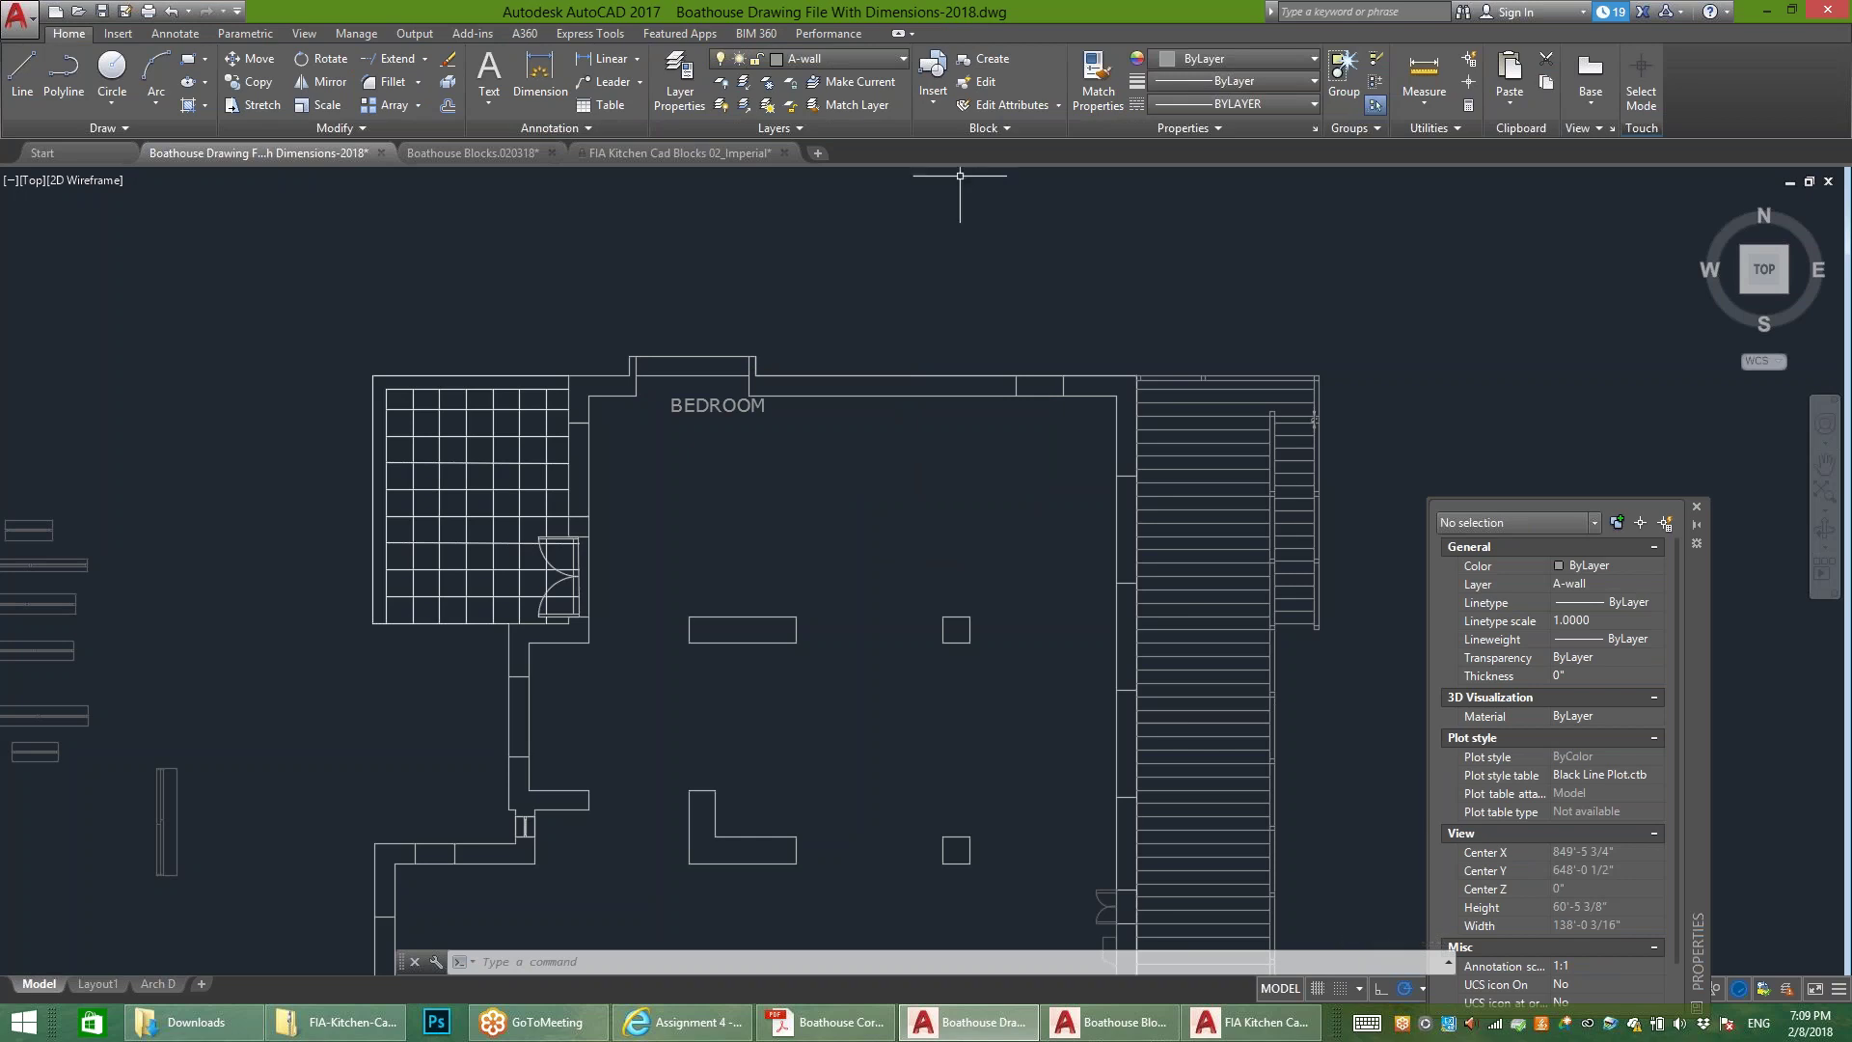
# Step: In the Boathouse Blocks.020318 drawing, select the roof block and change the Boathouse Blocks layer's color to index 254
pyautogui.click(473, 153)
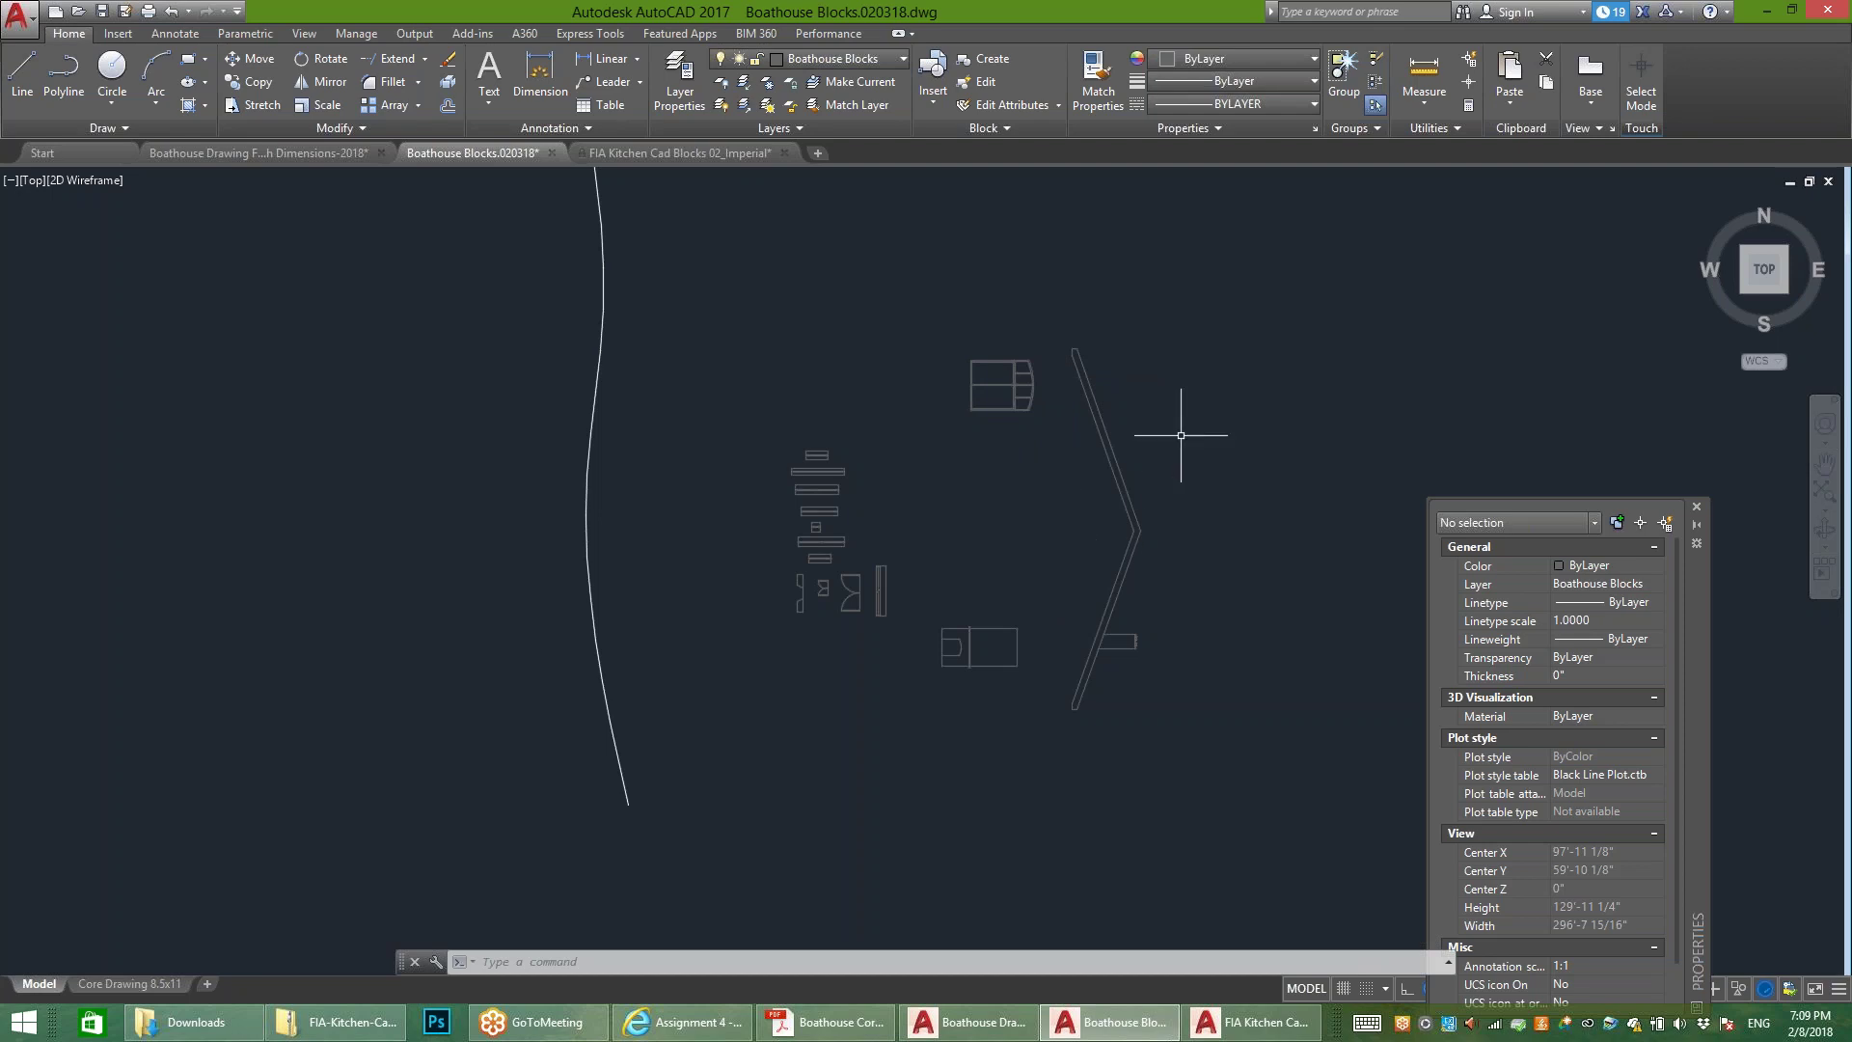
pyautogui.click(1106, 435)
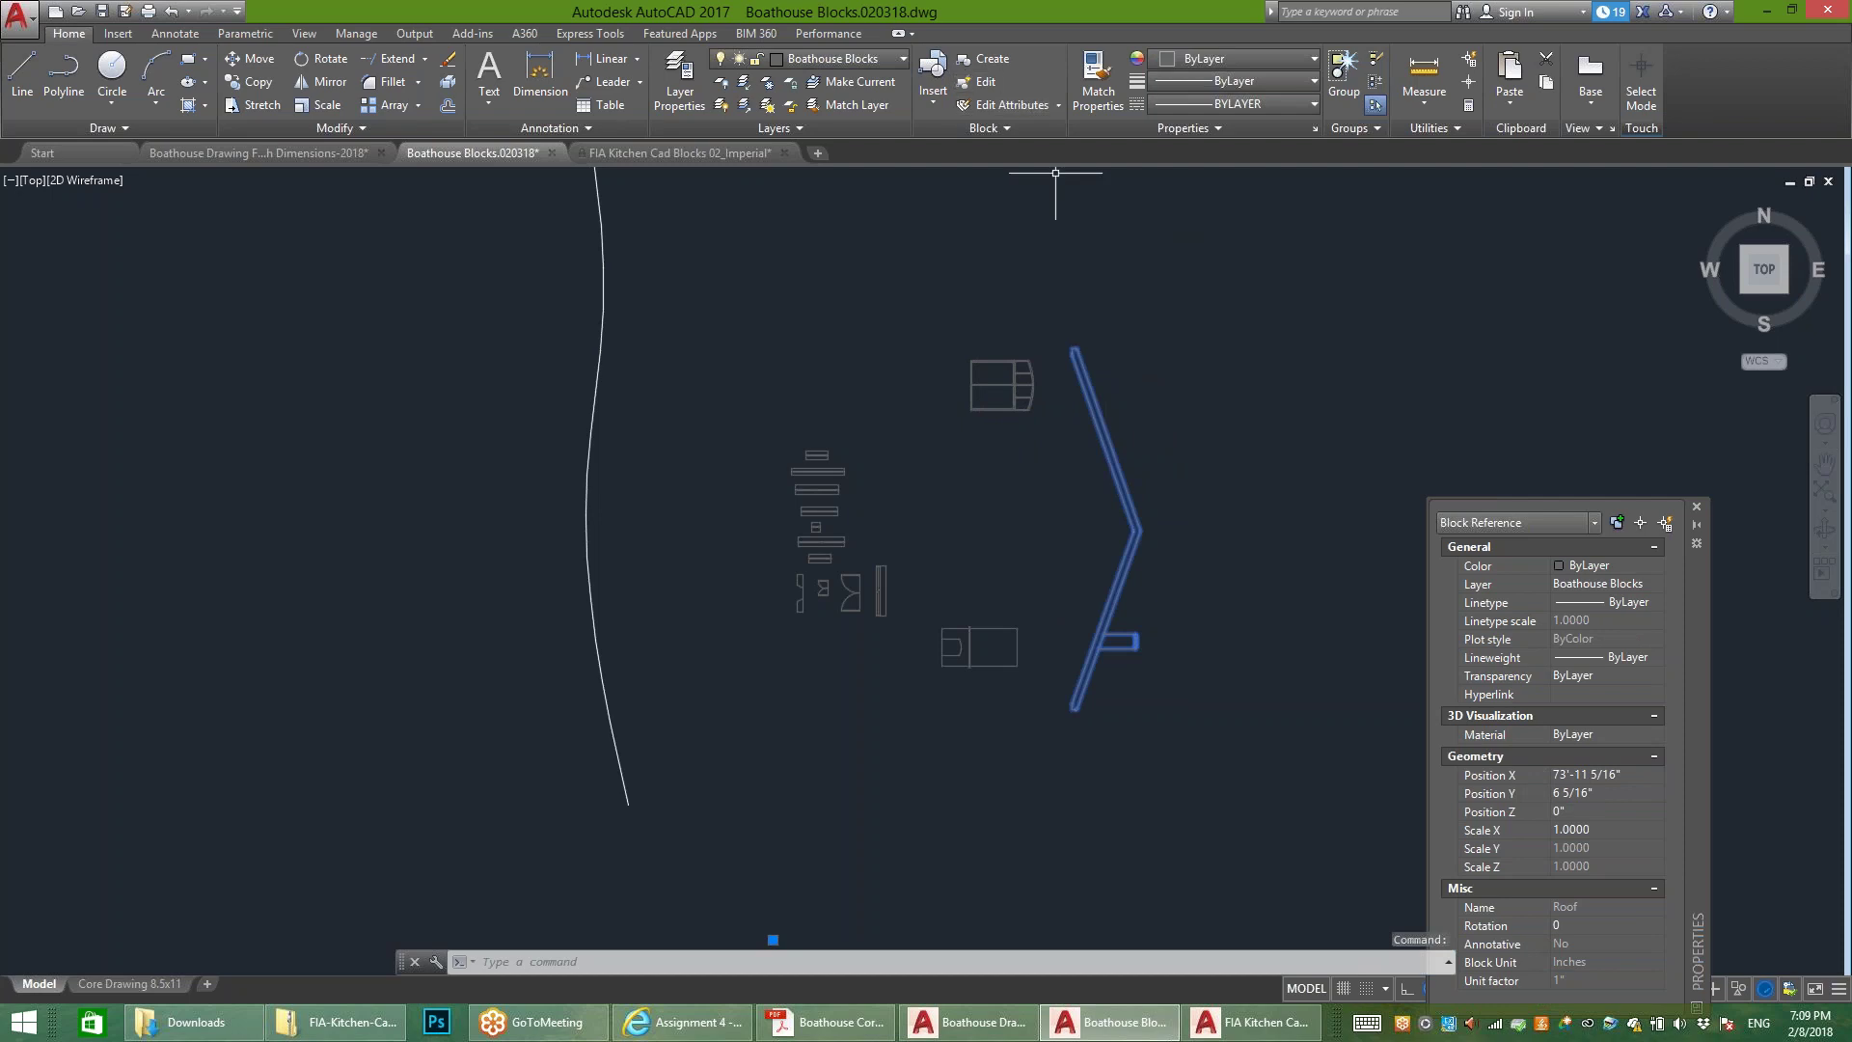
pyautogui.click(840, 59)
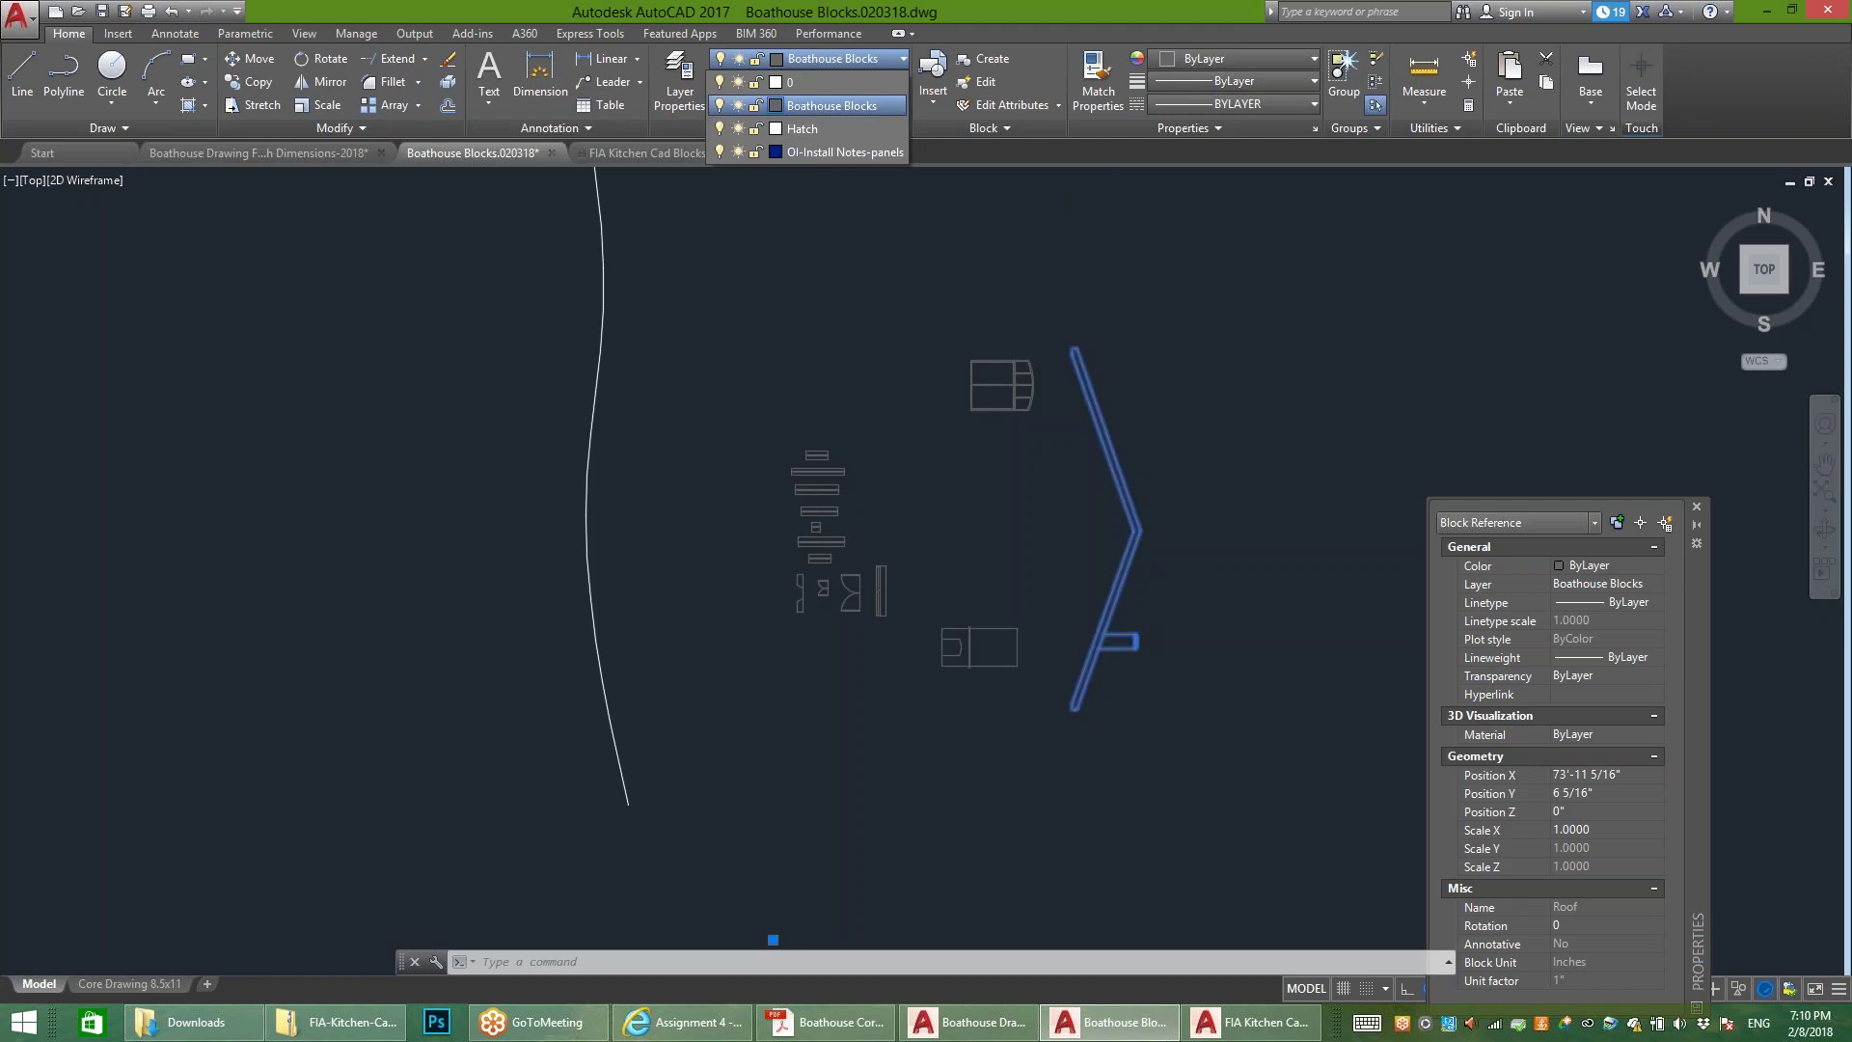
pyautogui.click(829, 128)
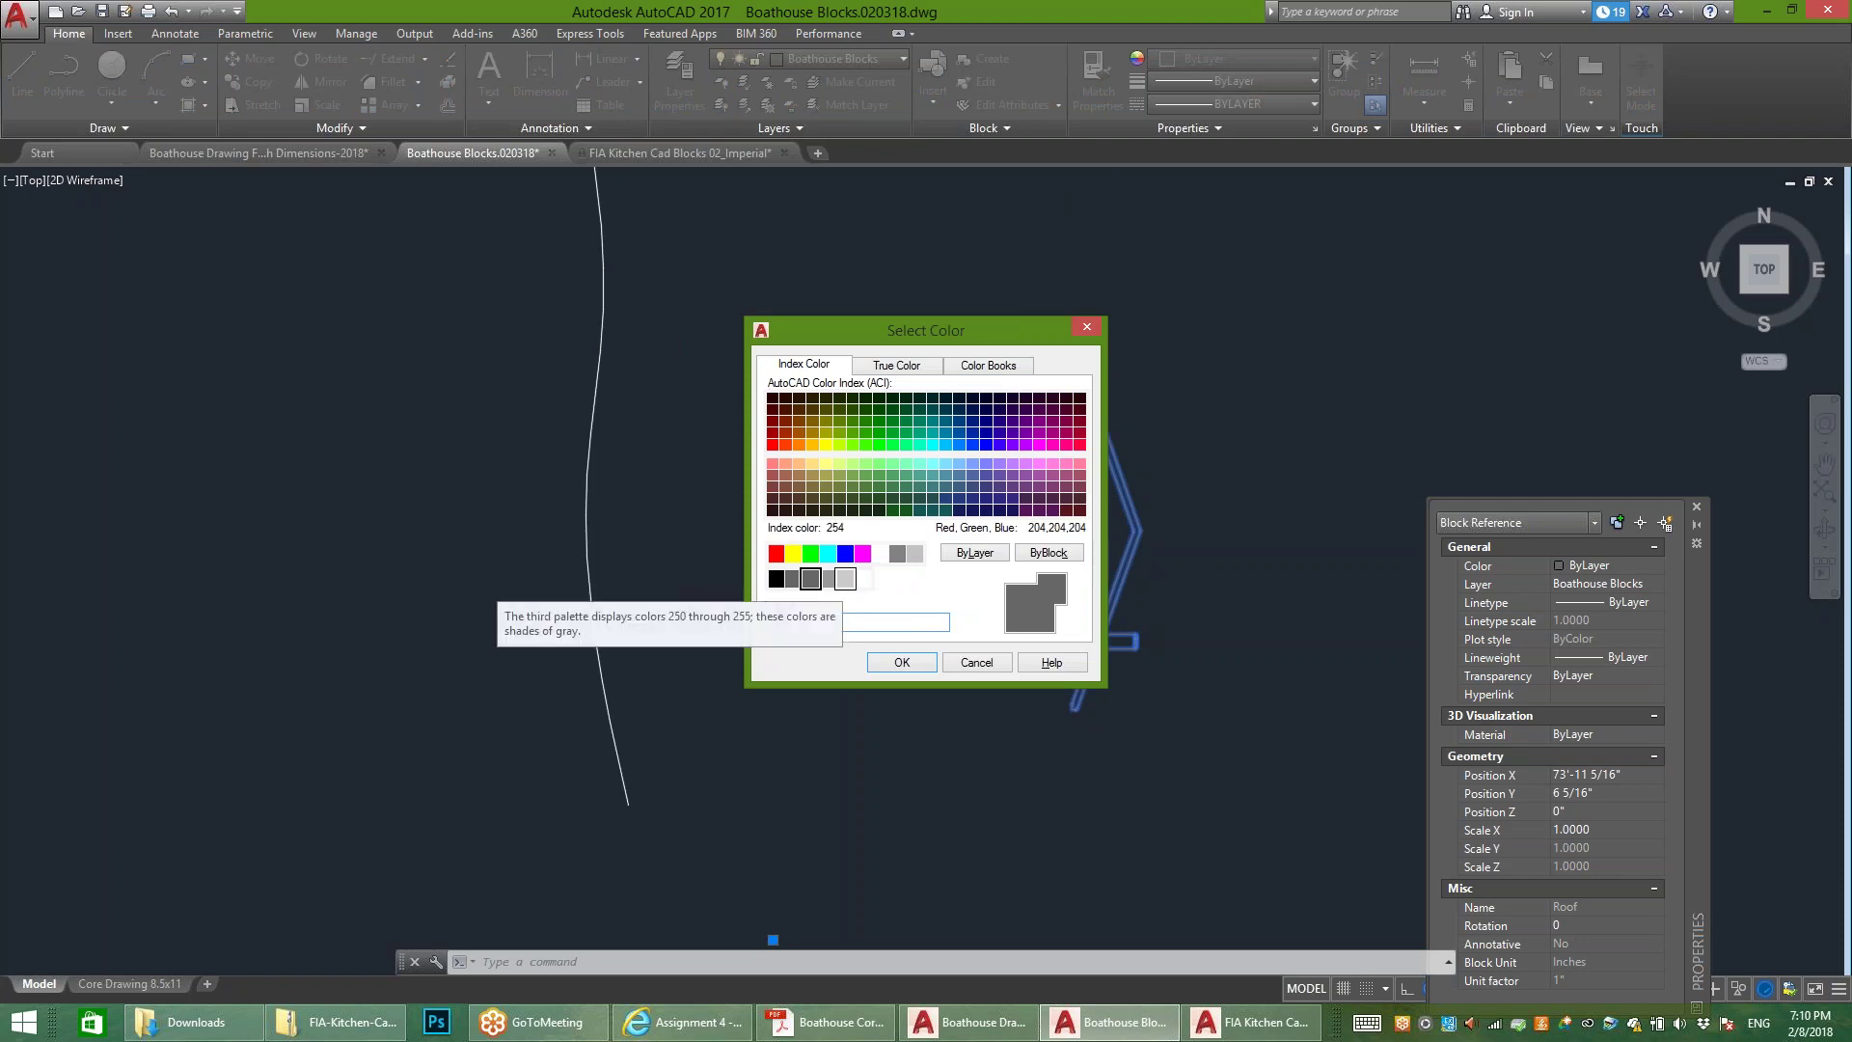
pyautogui.click(845, 579)
pyautogui.click(902, 661)
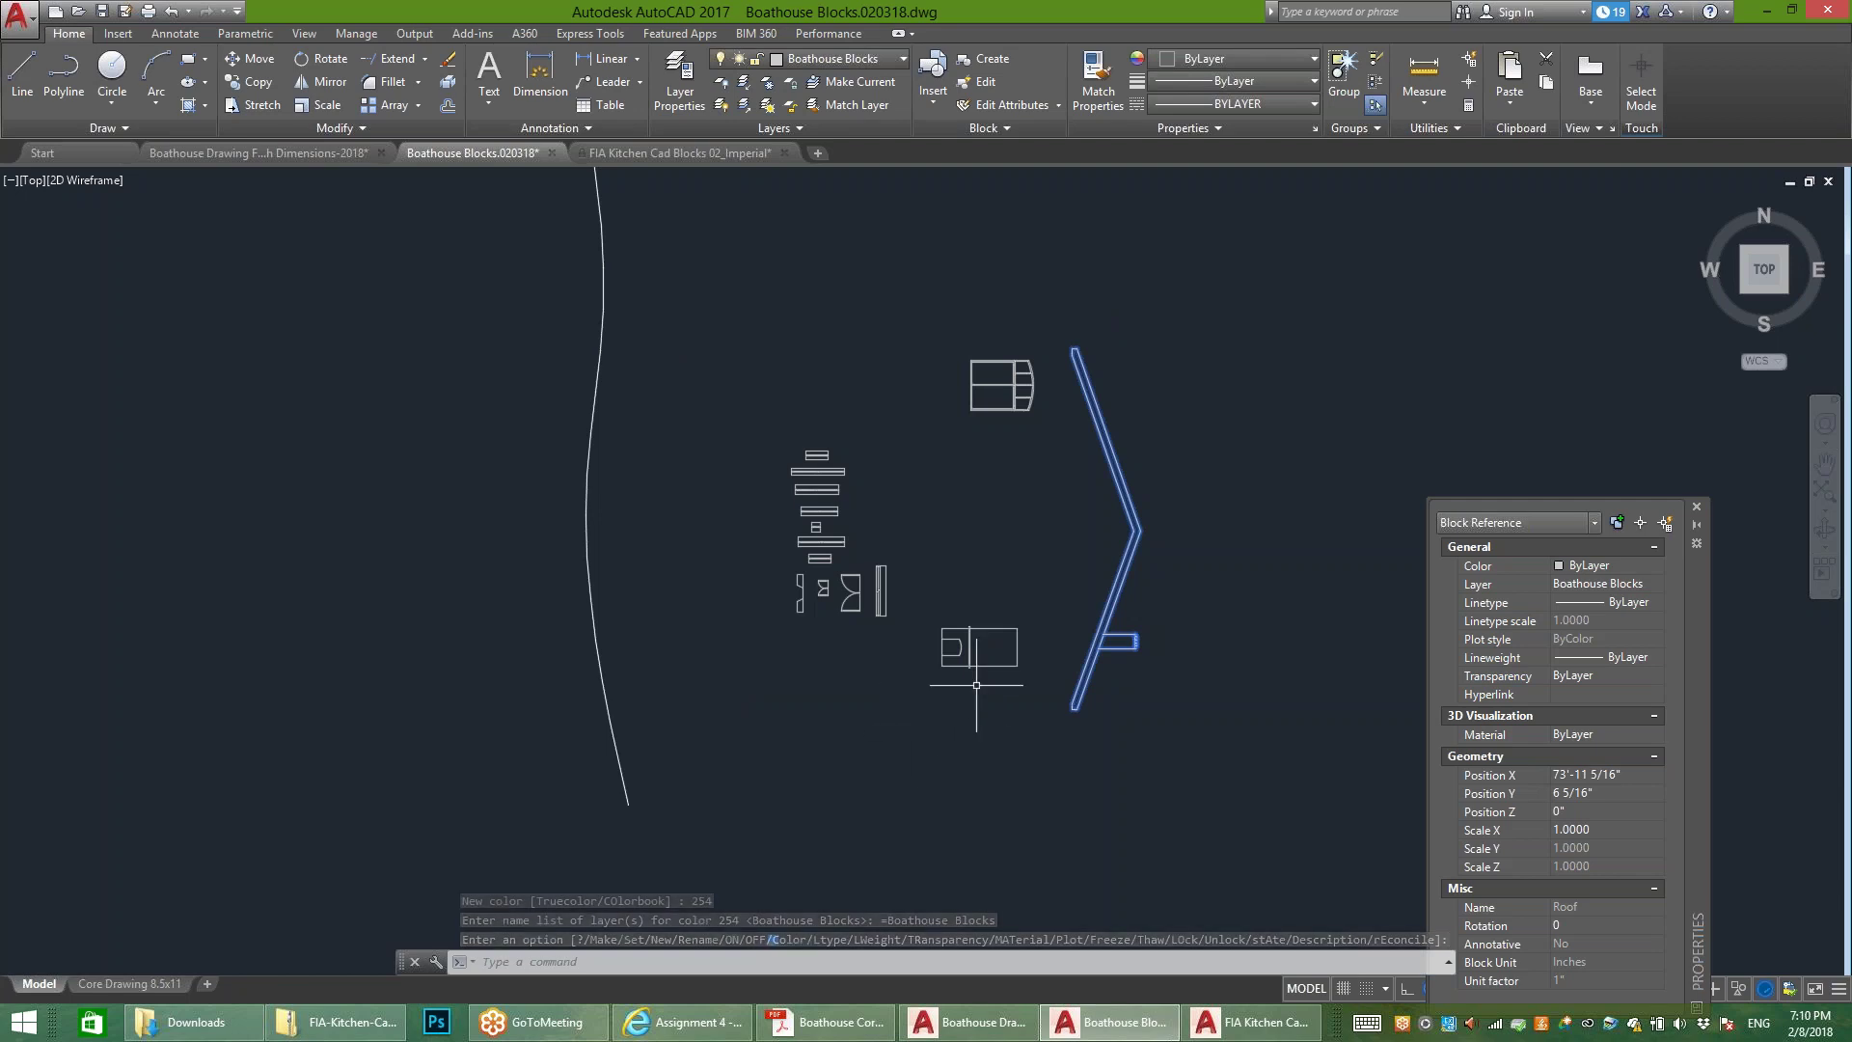
# Step: Select all the block references in the Boathouse Blocks drawing, leaving out the long curve, and copy them
pyautogui.press('Escape')
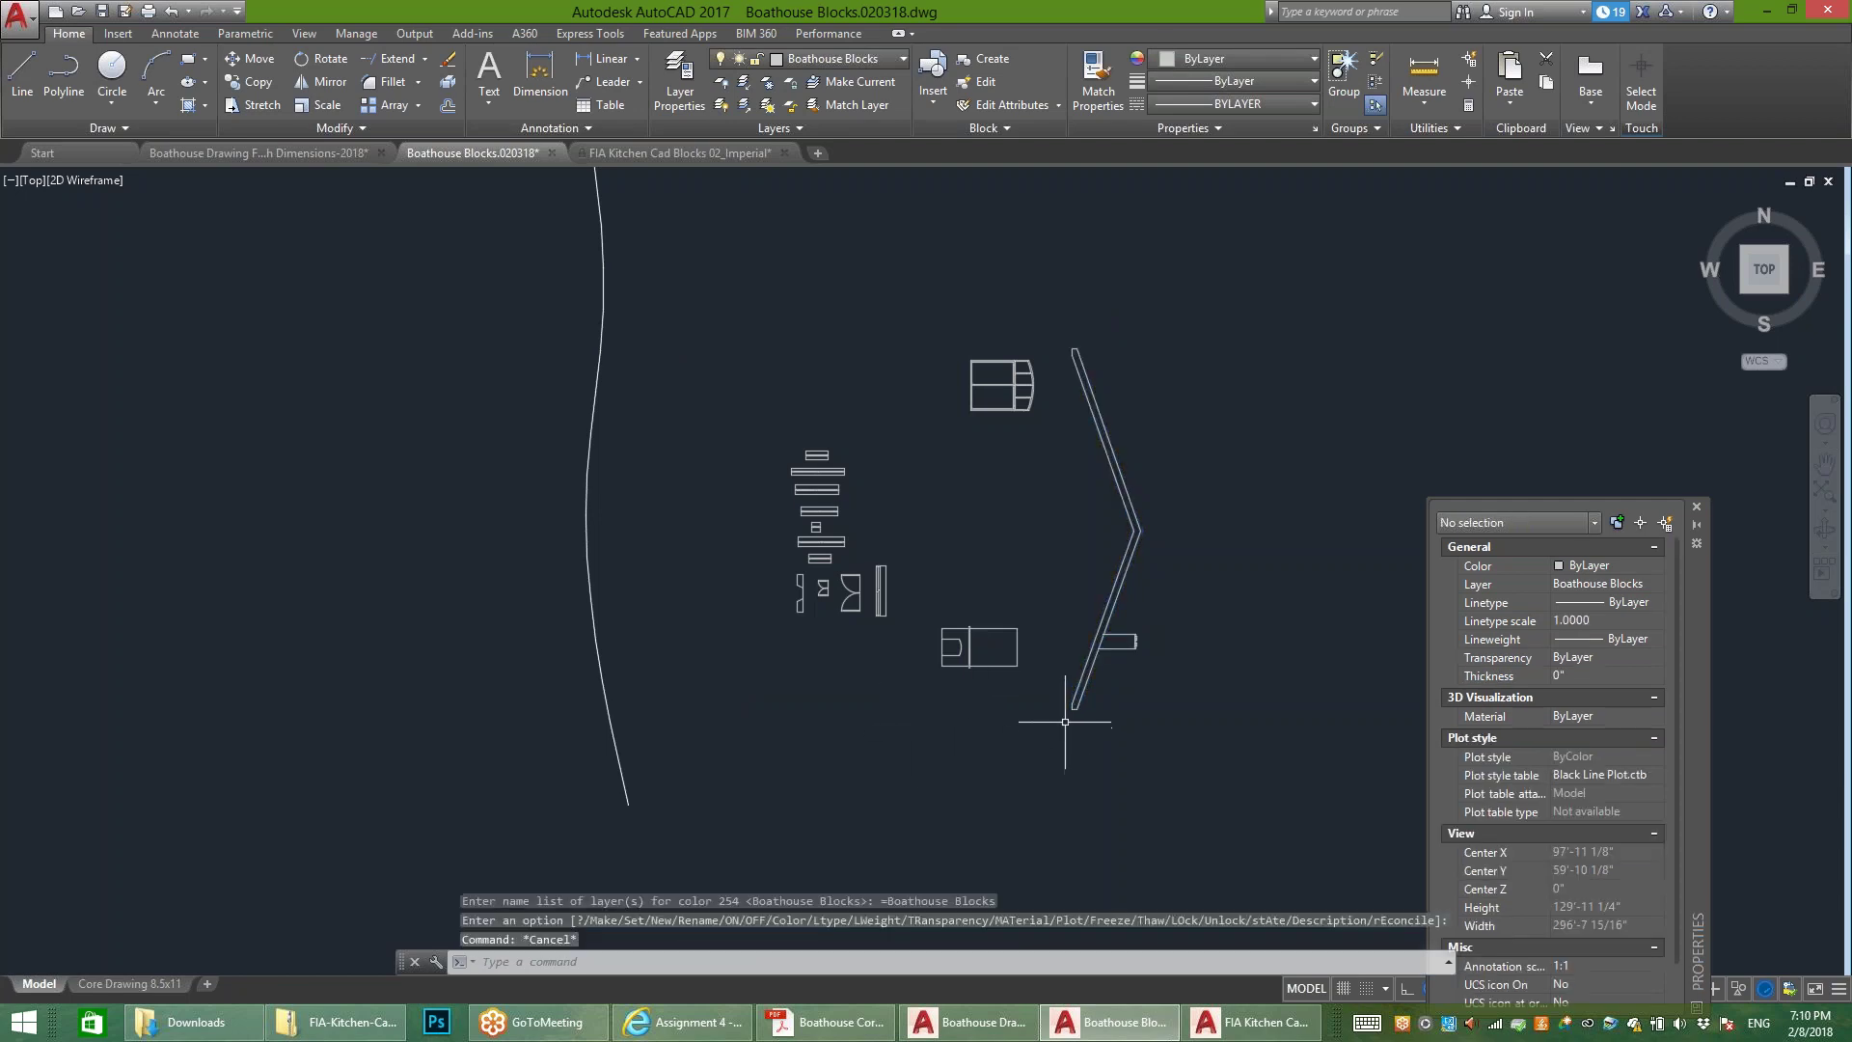
pyautogui.click(1220, 257)
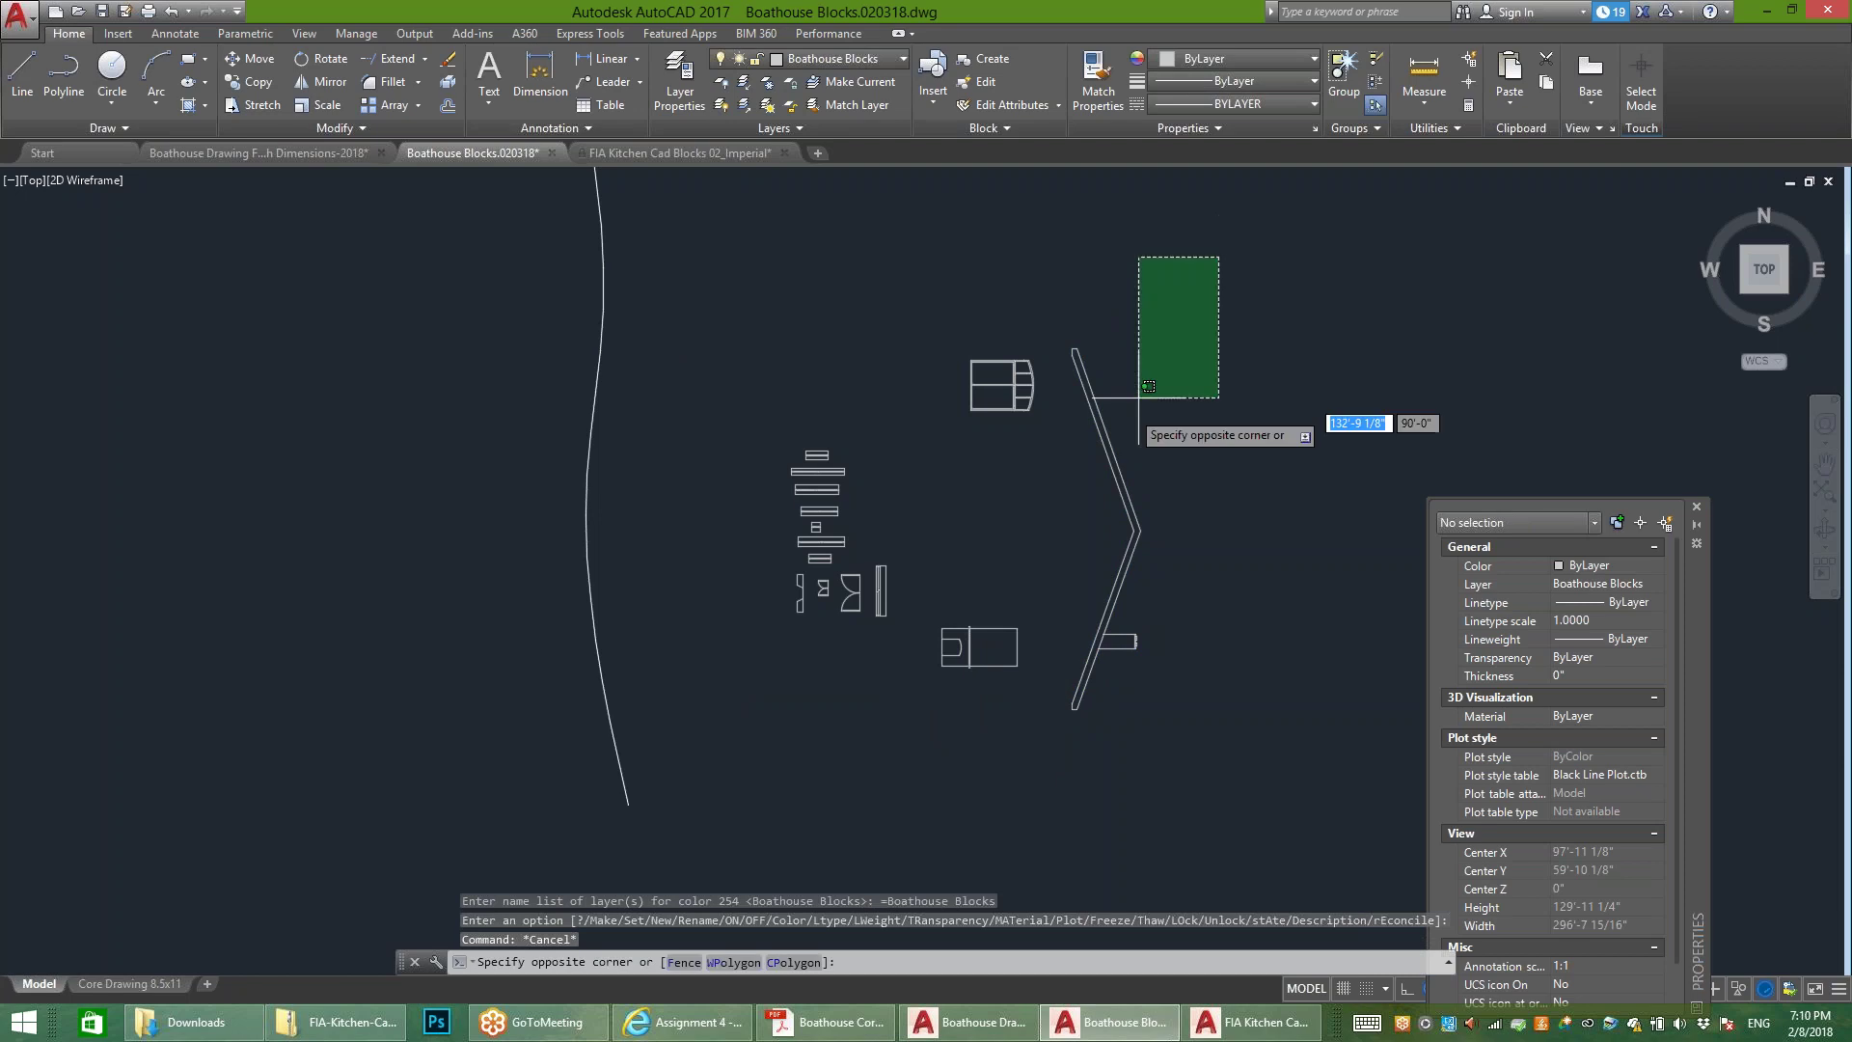
pyautogui.click(750, 757)
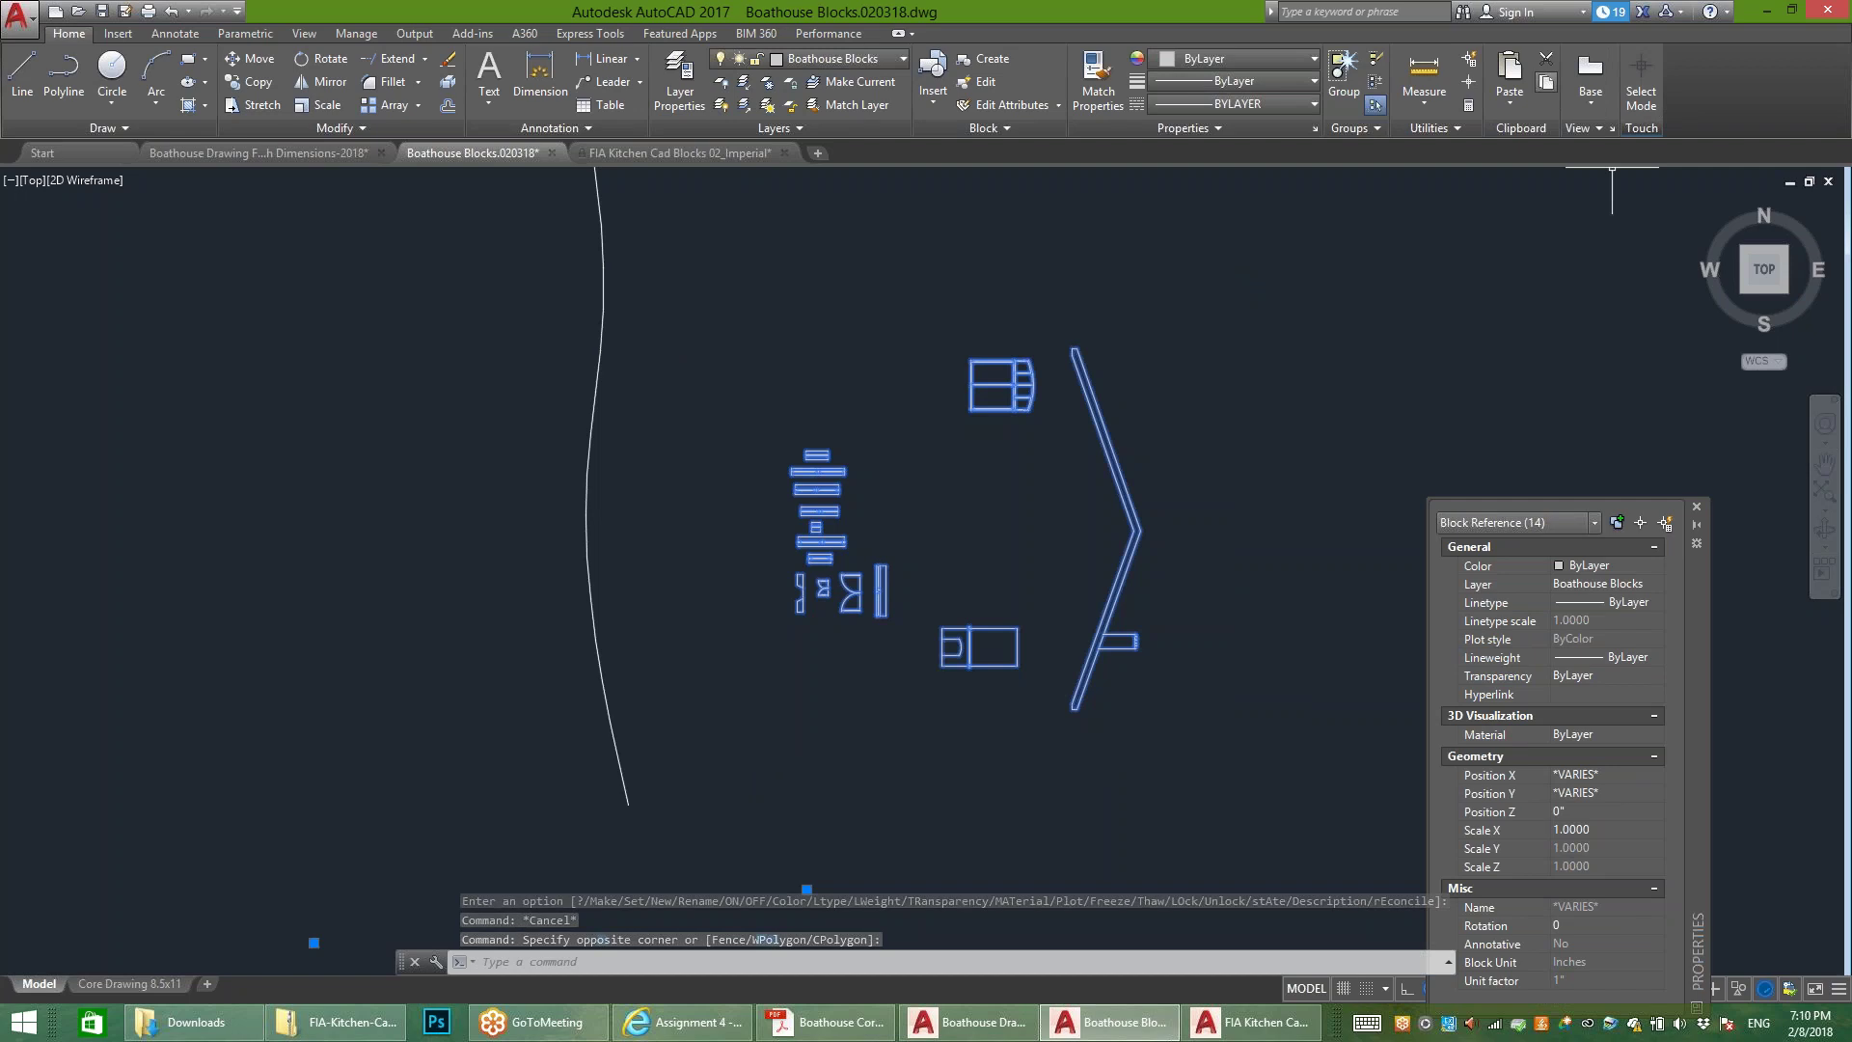
# Step: Switch to the Boathouse Drawing File With Dimensions-2018 drawing and paste the copied blocks above the floor plan with the BEDROOM label
pyautogui.click(259, 152)
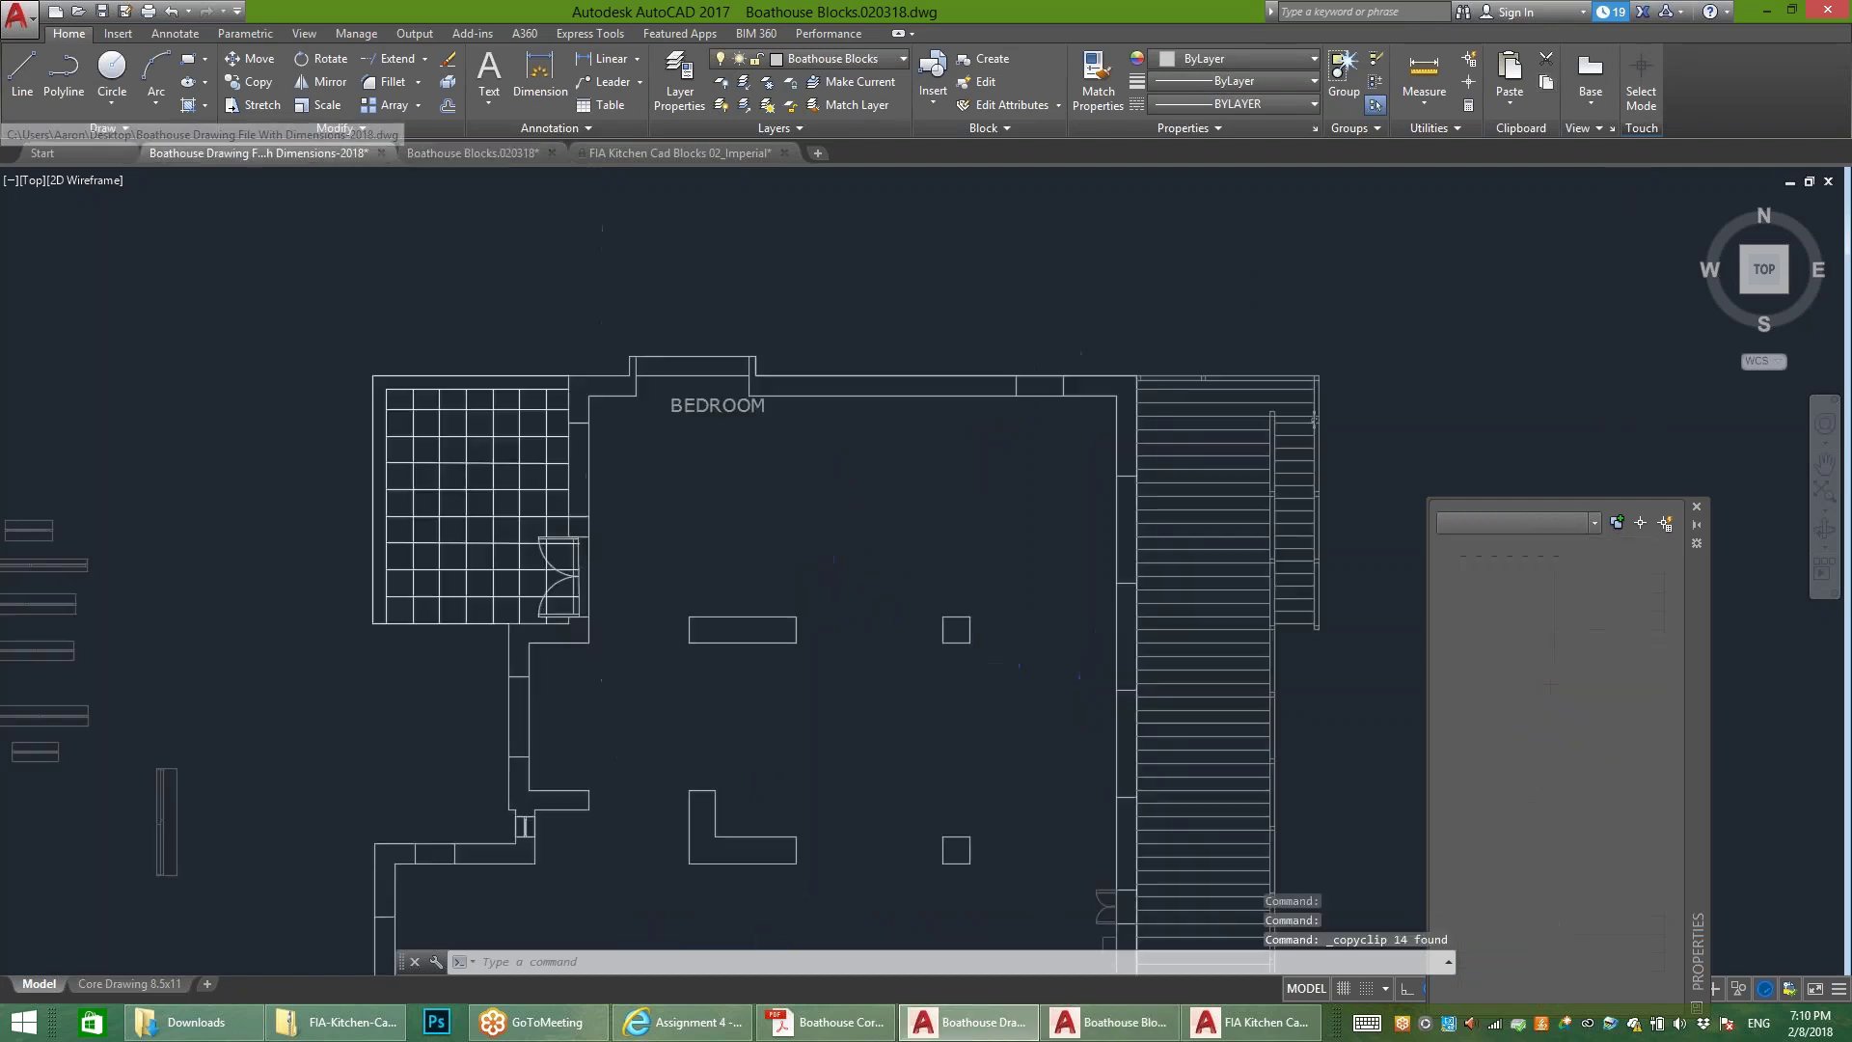
pyautogui.scroll(-5, 933, 243)
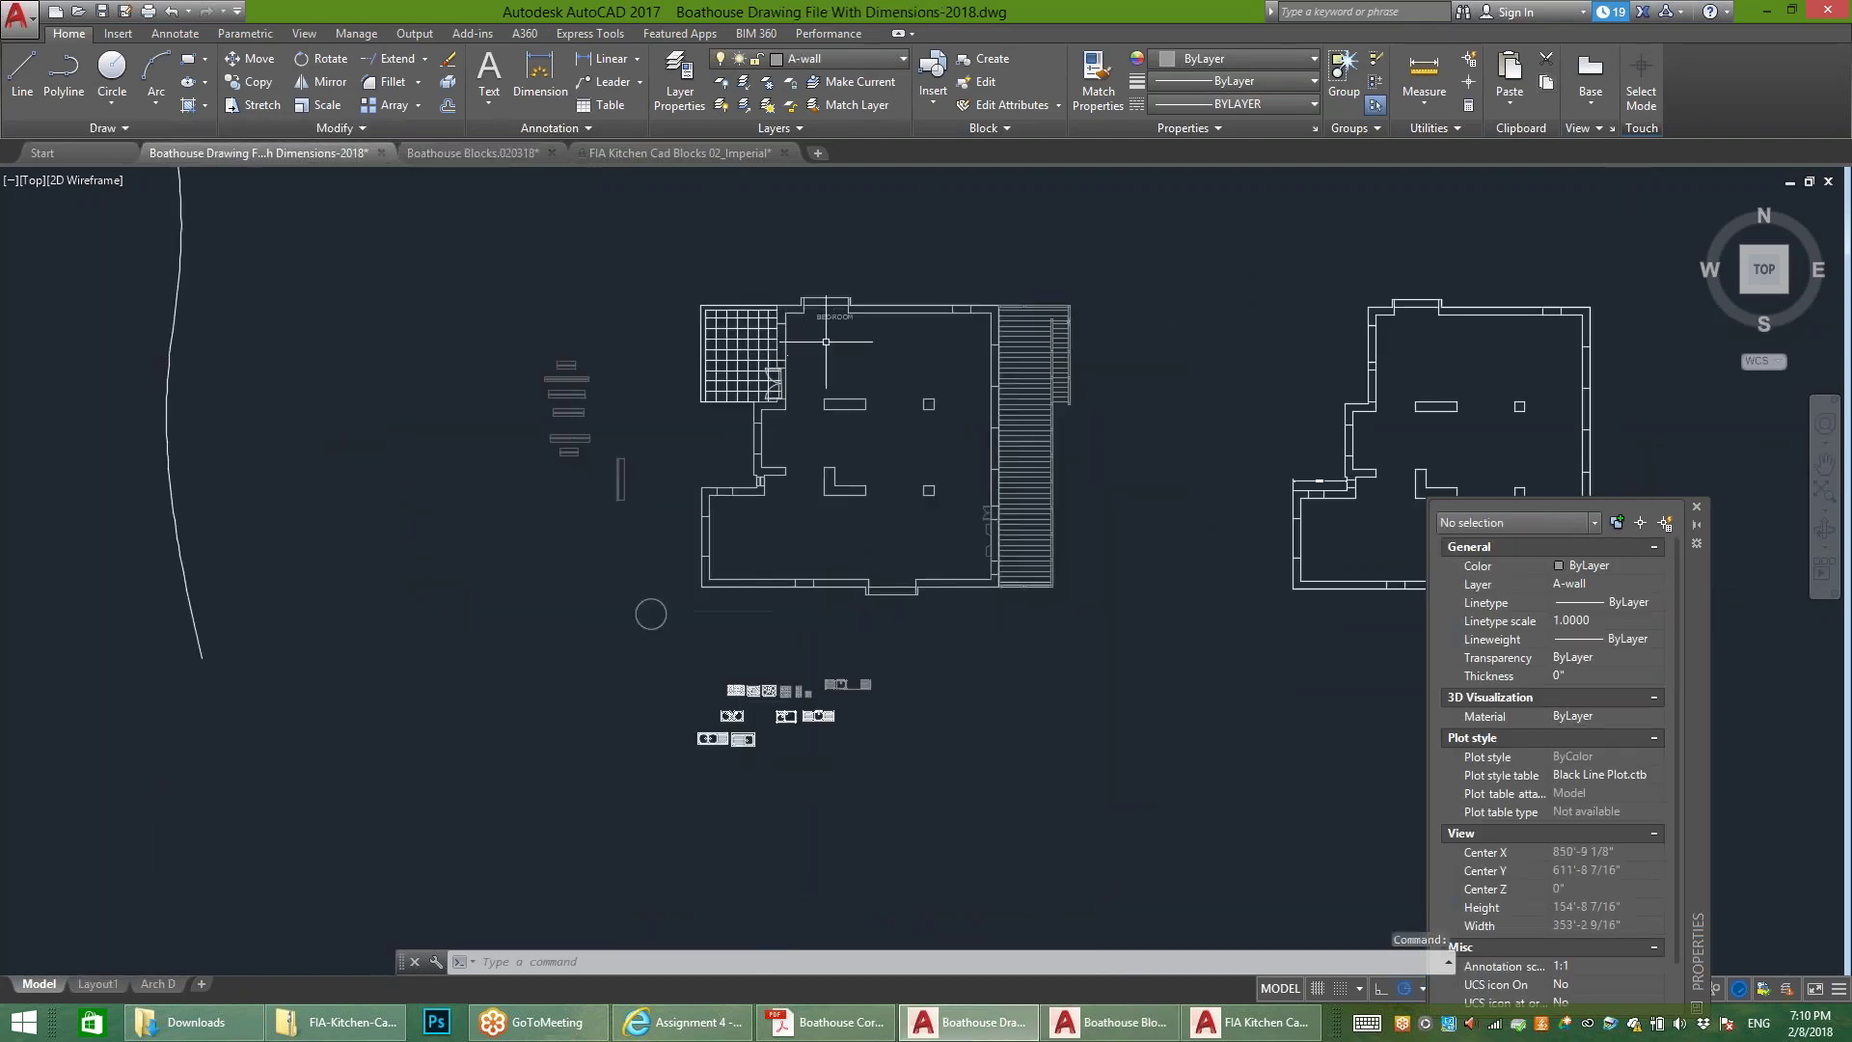
pyautogui.moveTo(848, 354); pyautogui.dragTo(817, 418, button='middle')
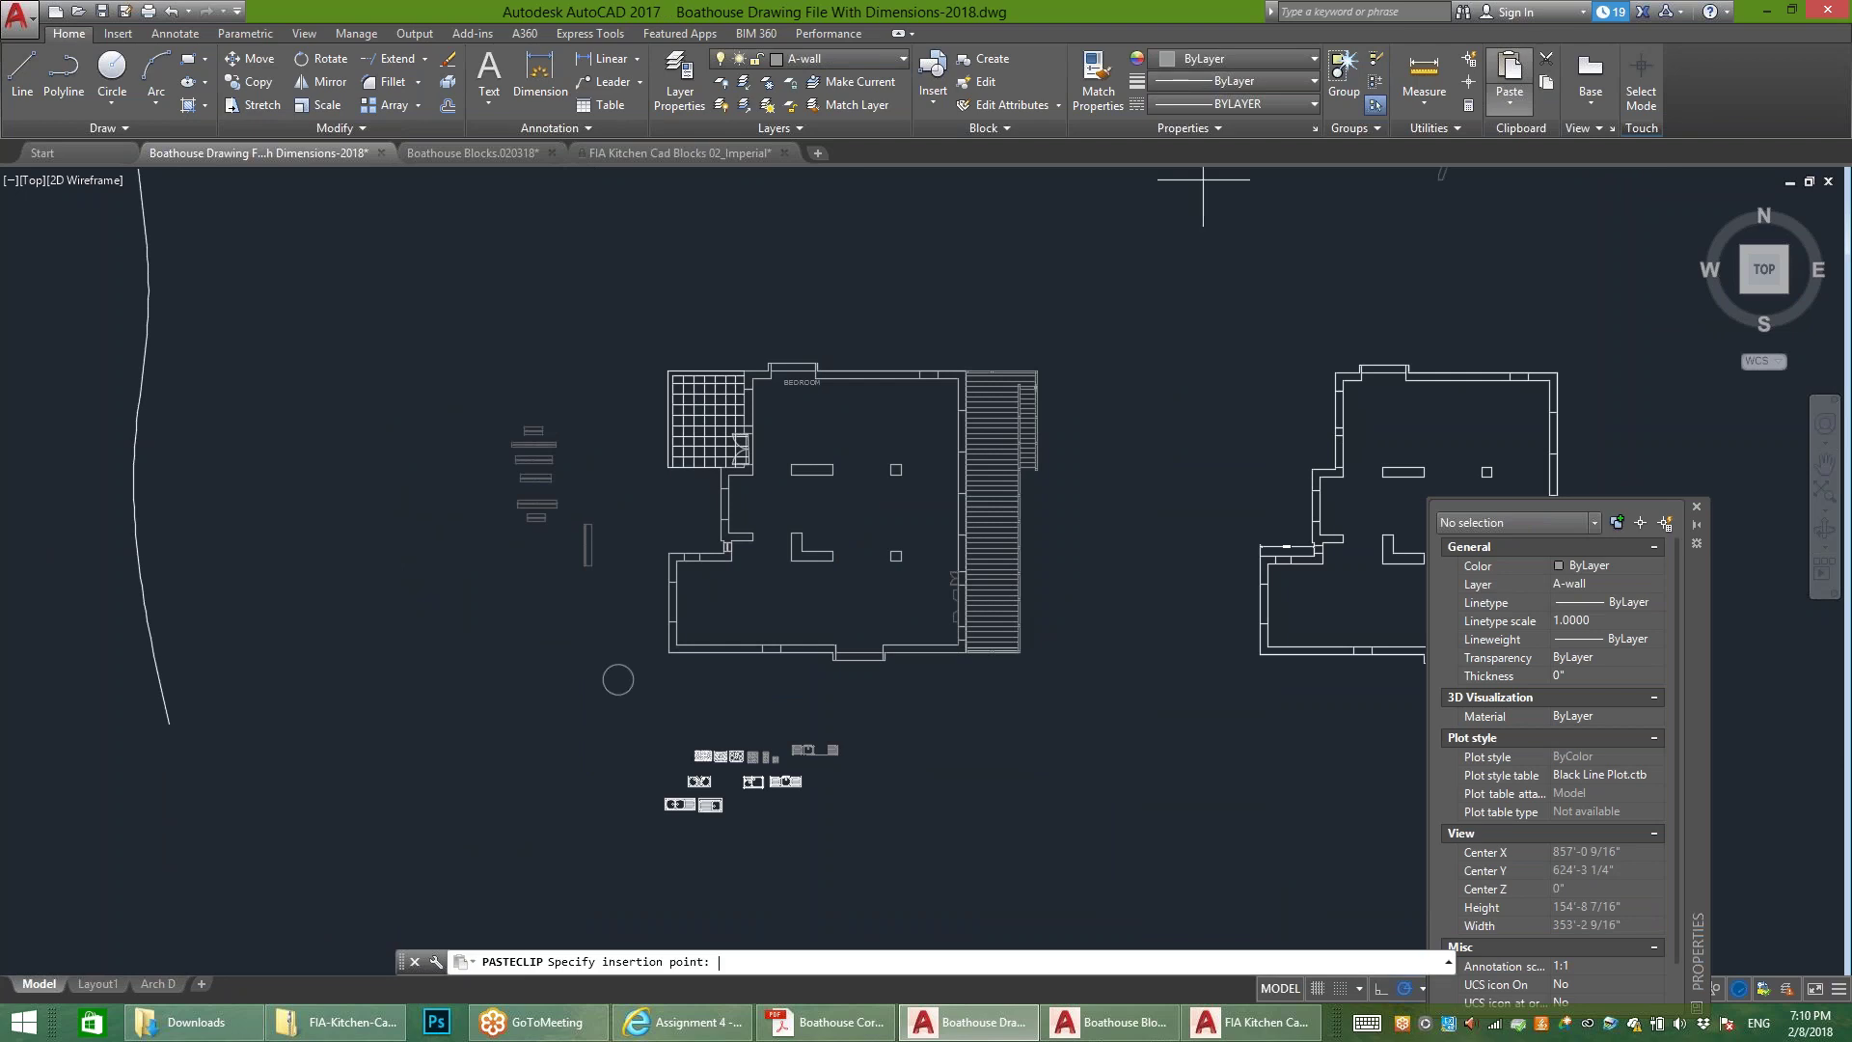
pyautogui.click(1510, 73)
pyautogui.moveTo(831, 347); pyautogui.dragTo(834, 471, button='middle')
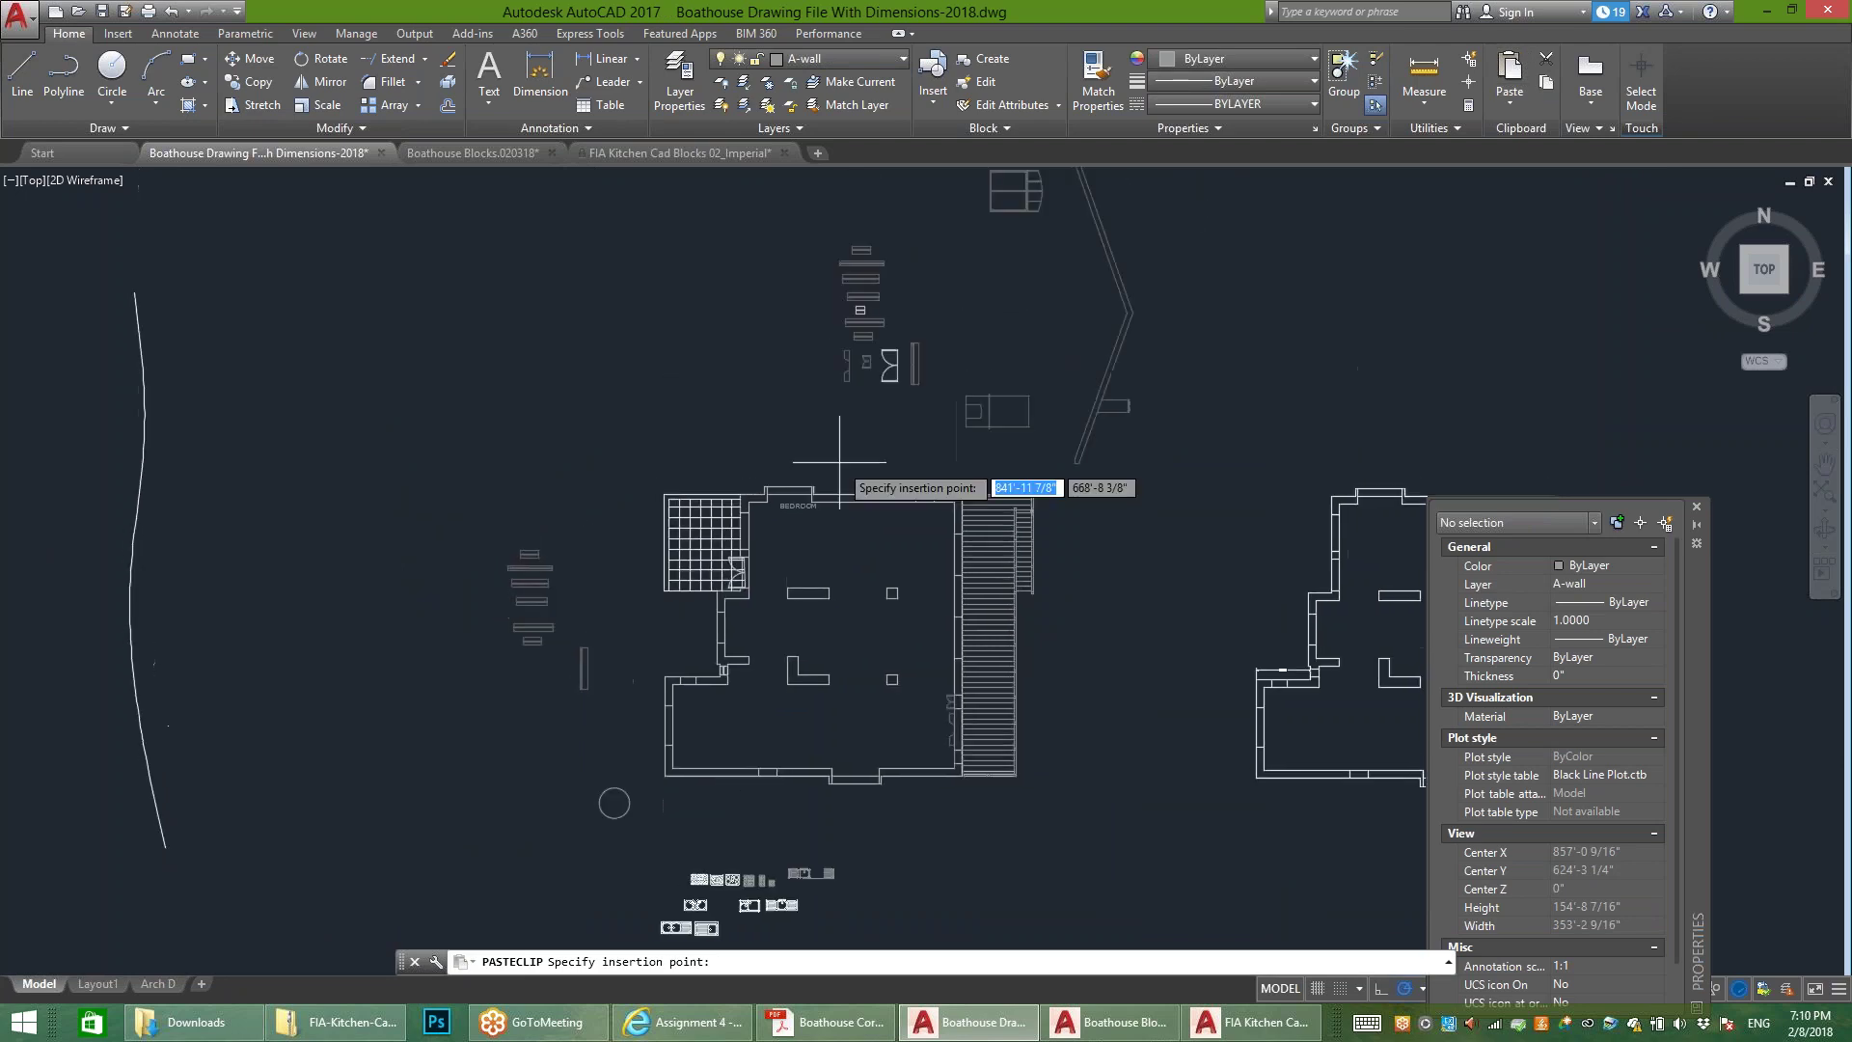
pyautogui.click(738, 405)
pyautogui.moveTo(1158, 300); pyautogui.dragTo(1145, 414, button='middle')
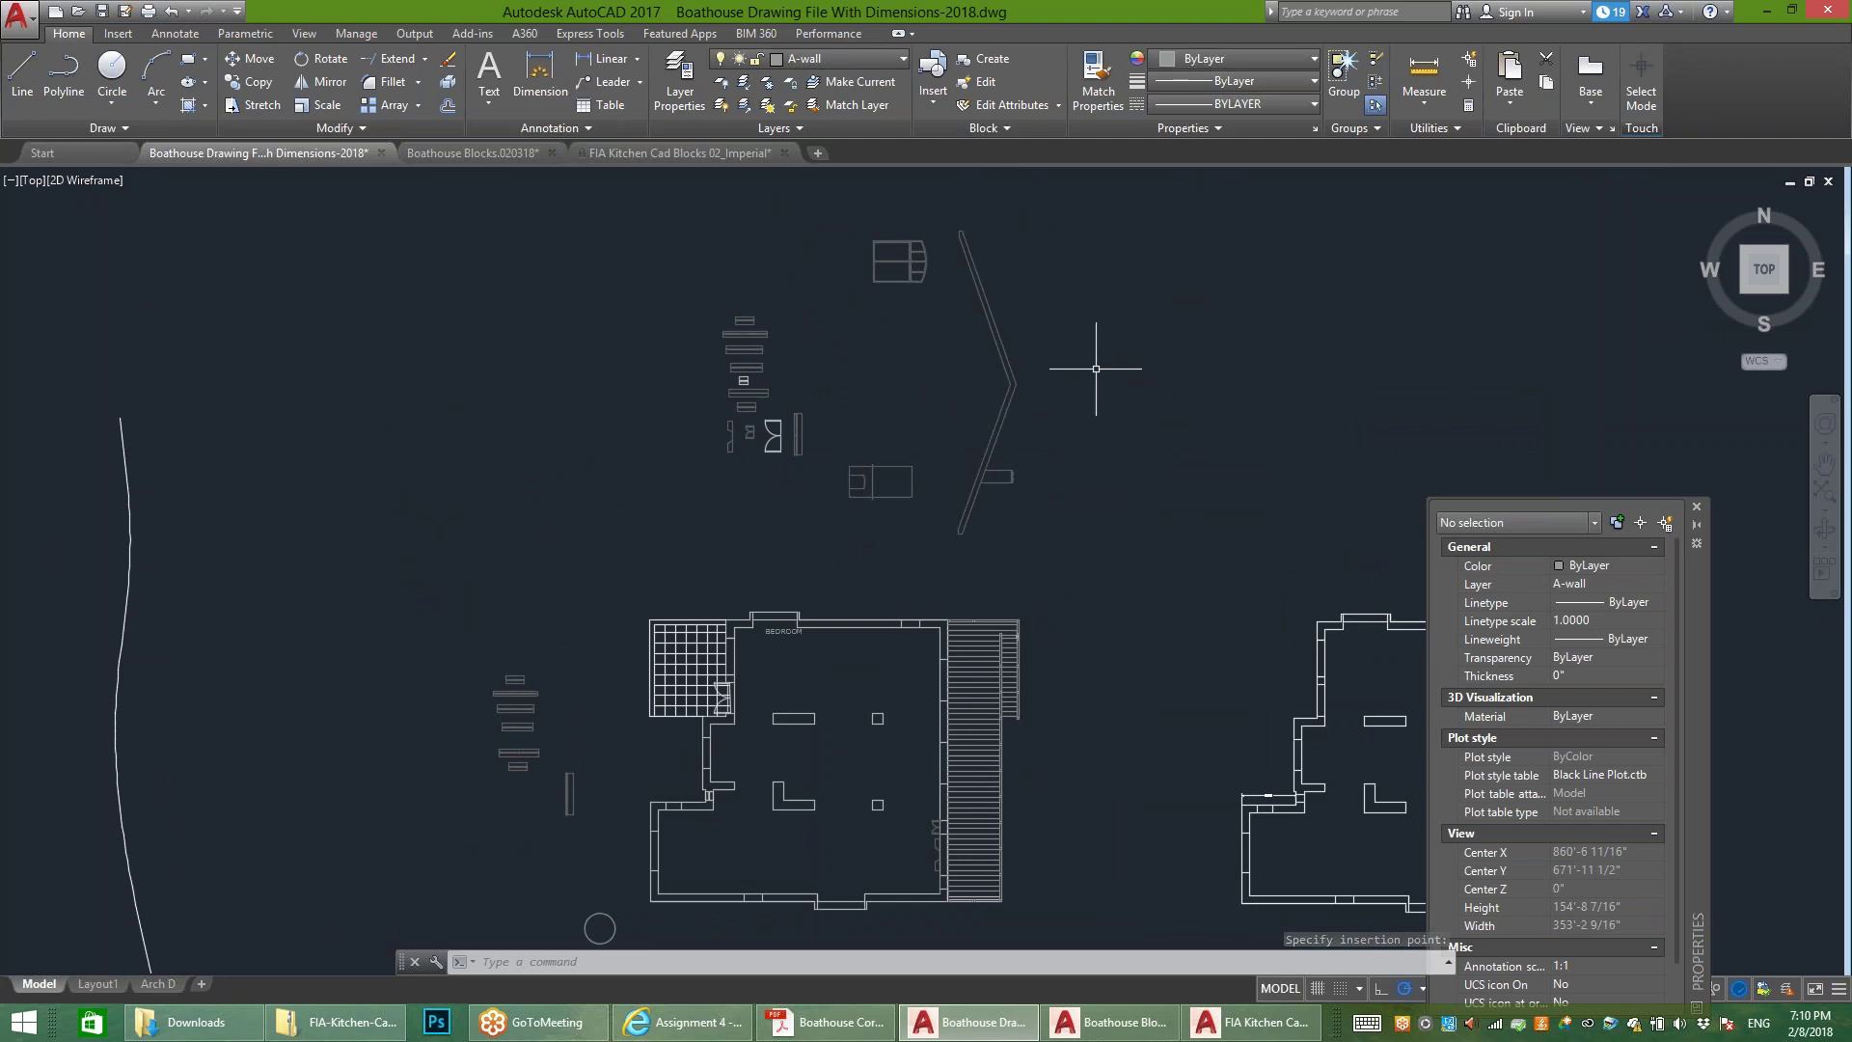
# Step: Check the layer and object color of the pasted roof block, leaving its color setting as it is
pyautogui.click(990, 314)
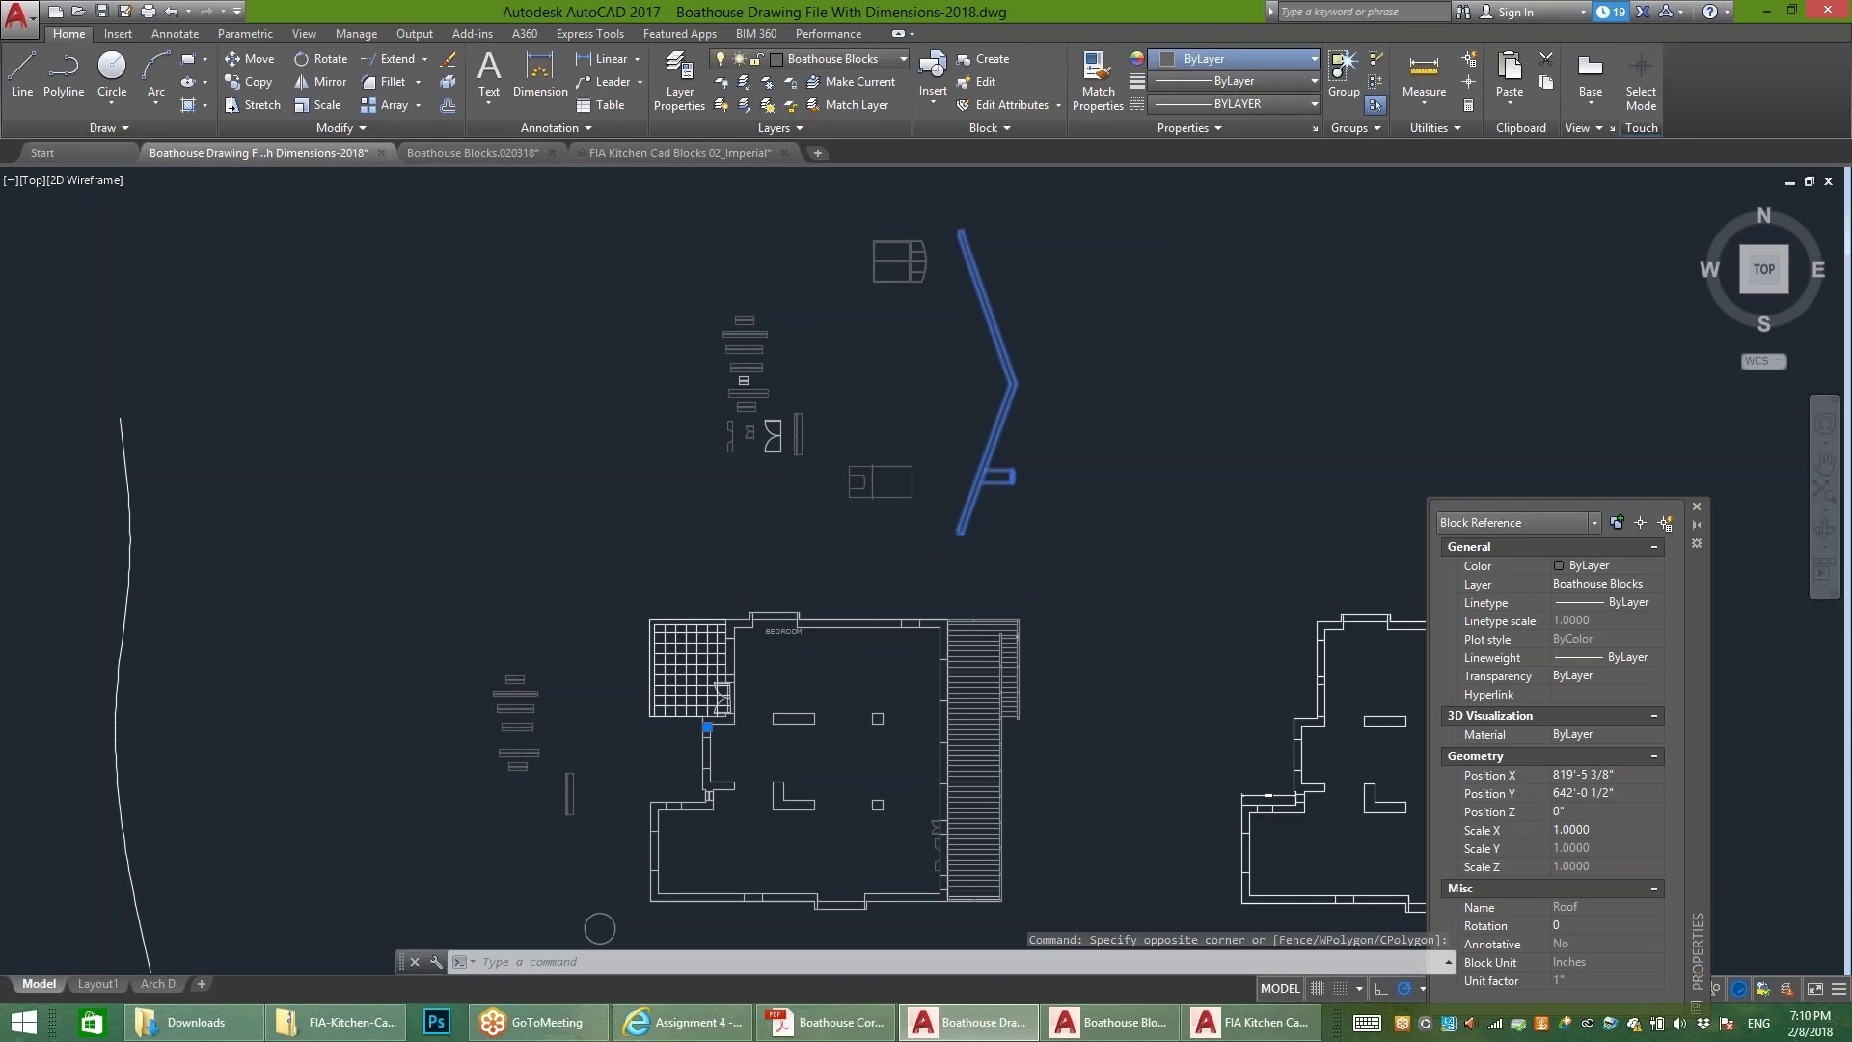
pyautogui.click(1225, 59)
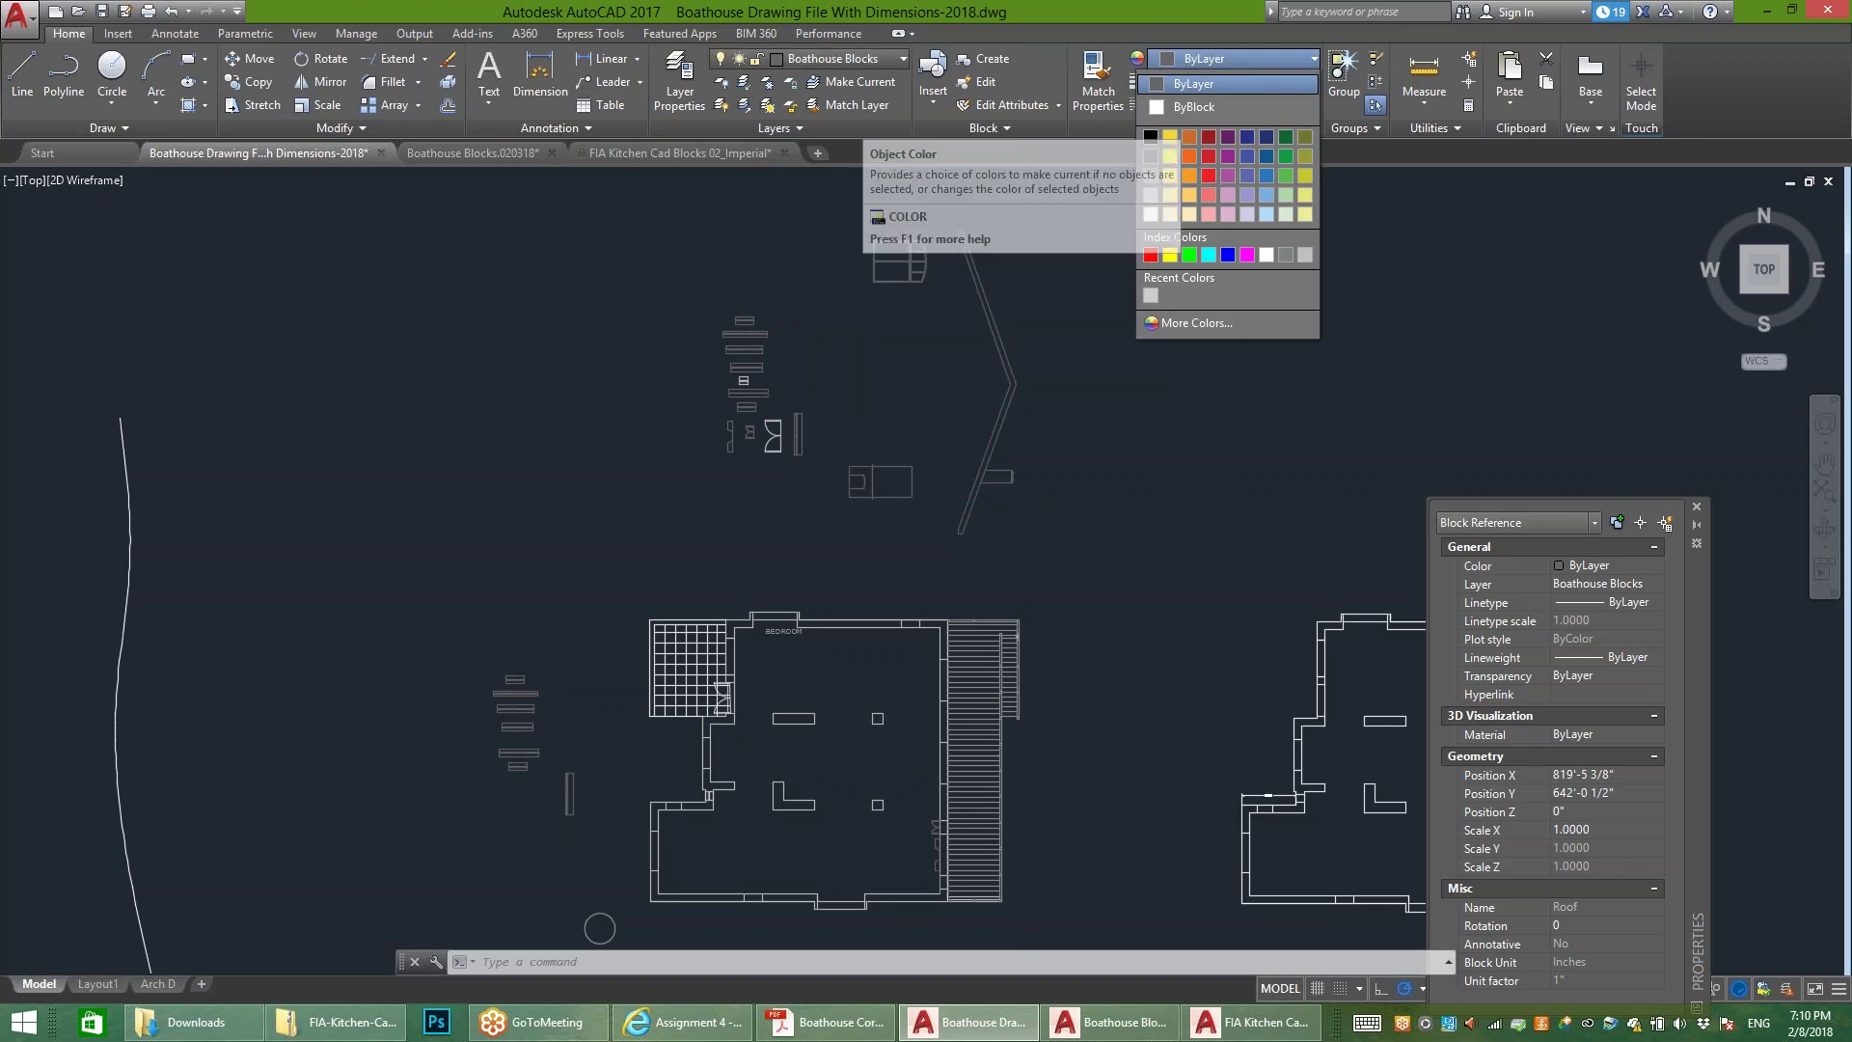
pyautogui.click(1108, 517)
pyautogui.press('Escape')
pyautogui.press('Escape')
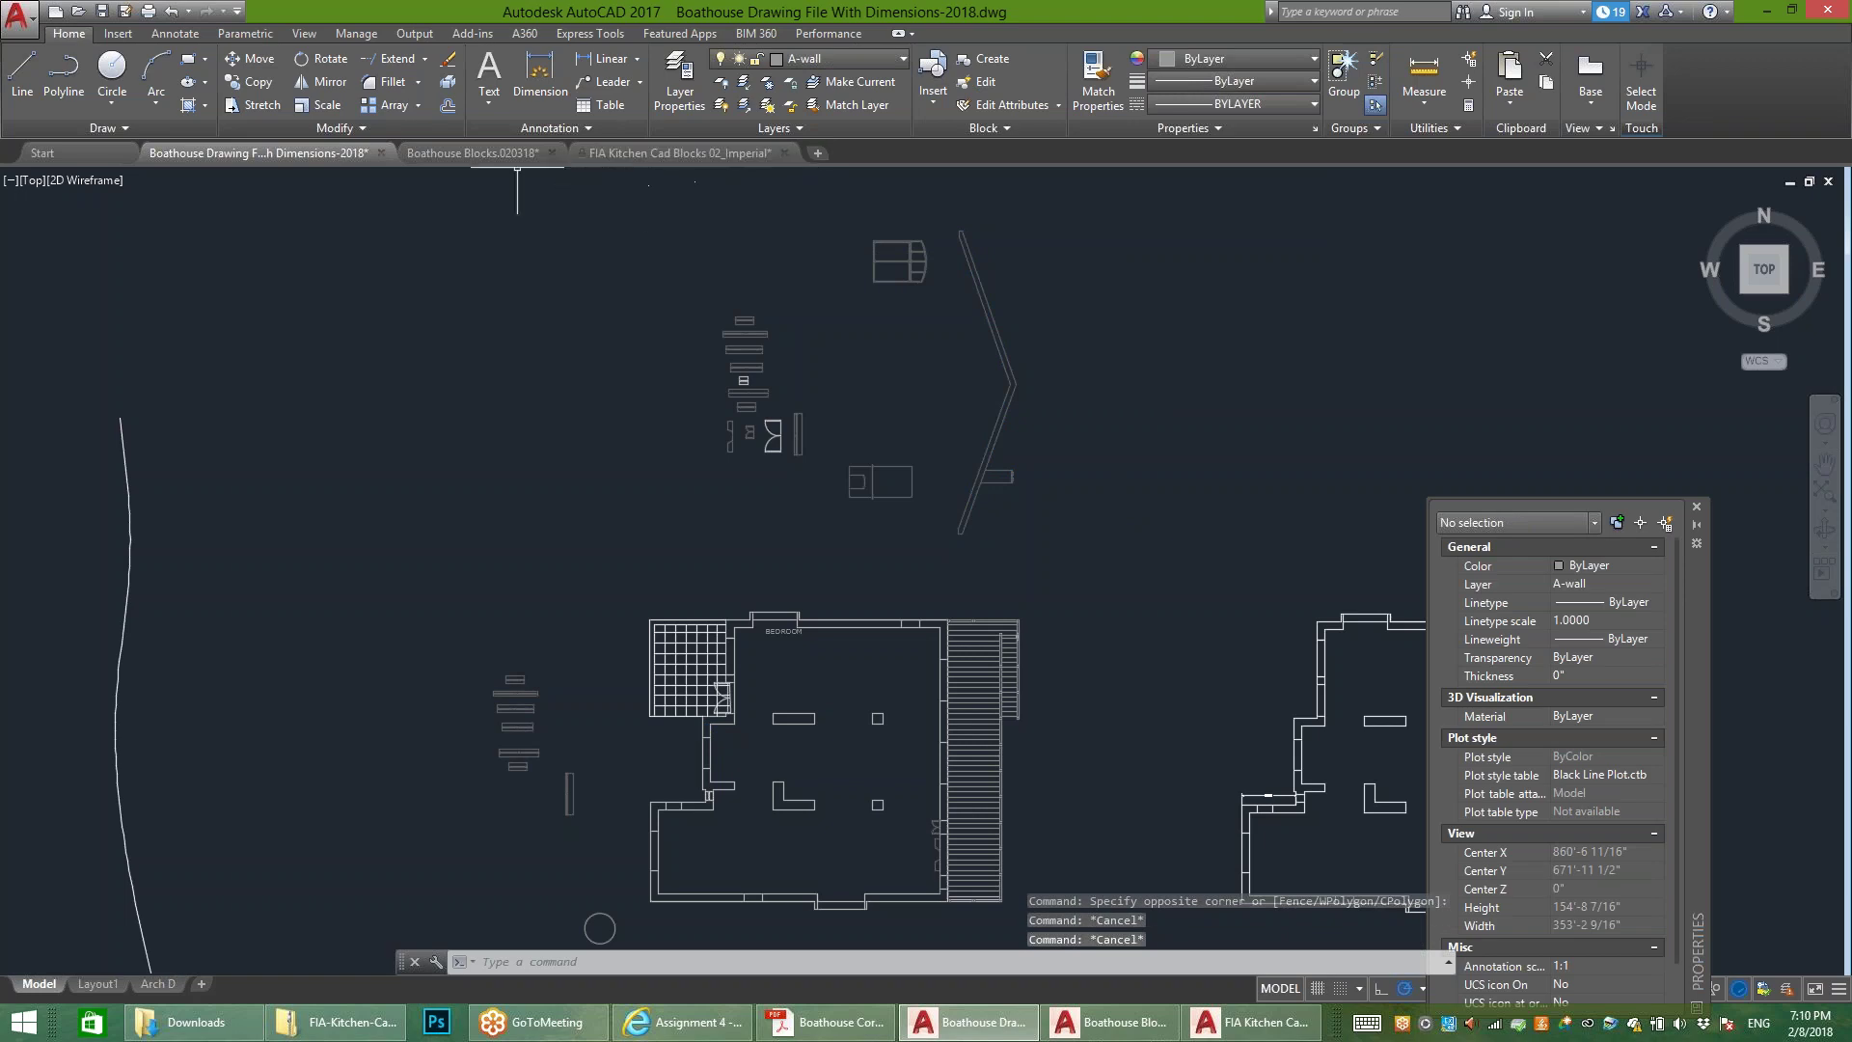
# Step: Return to the Boathouse Blocks.020318 drawing and open the roof block in the Block Editor
pyautogui.click(471, 152)
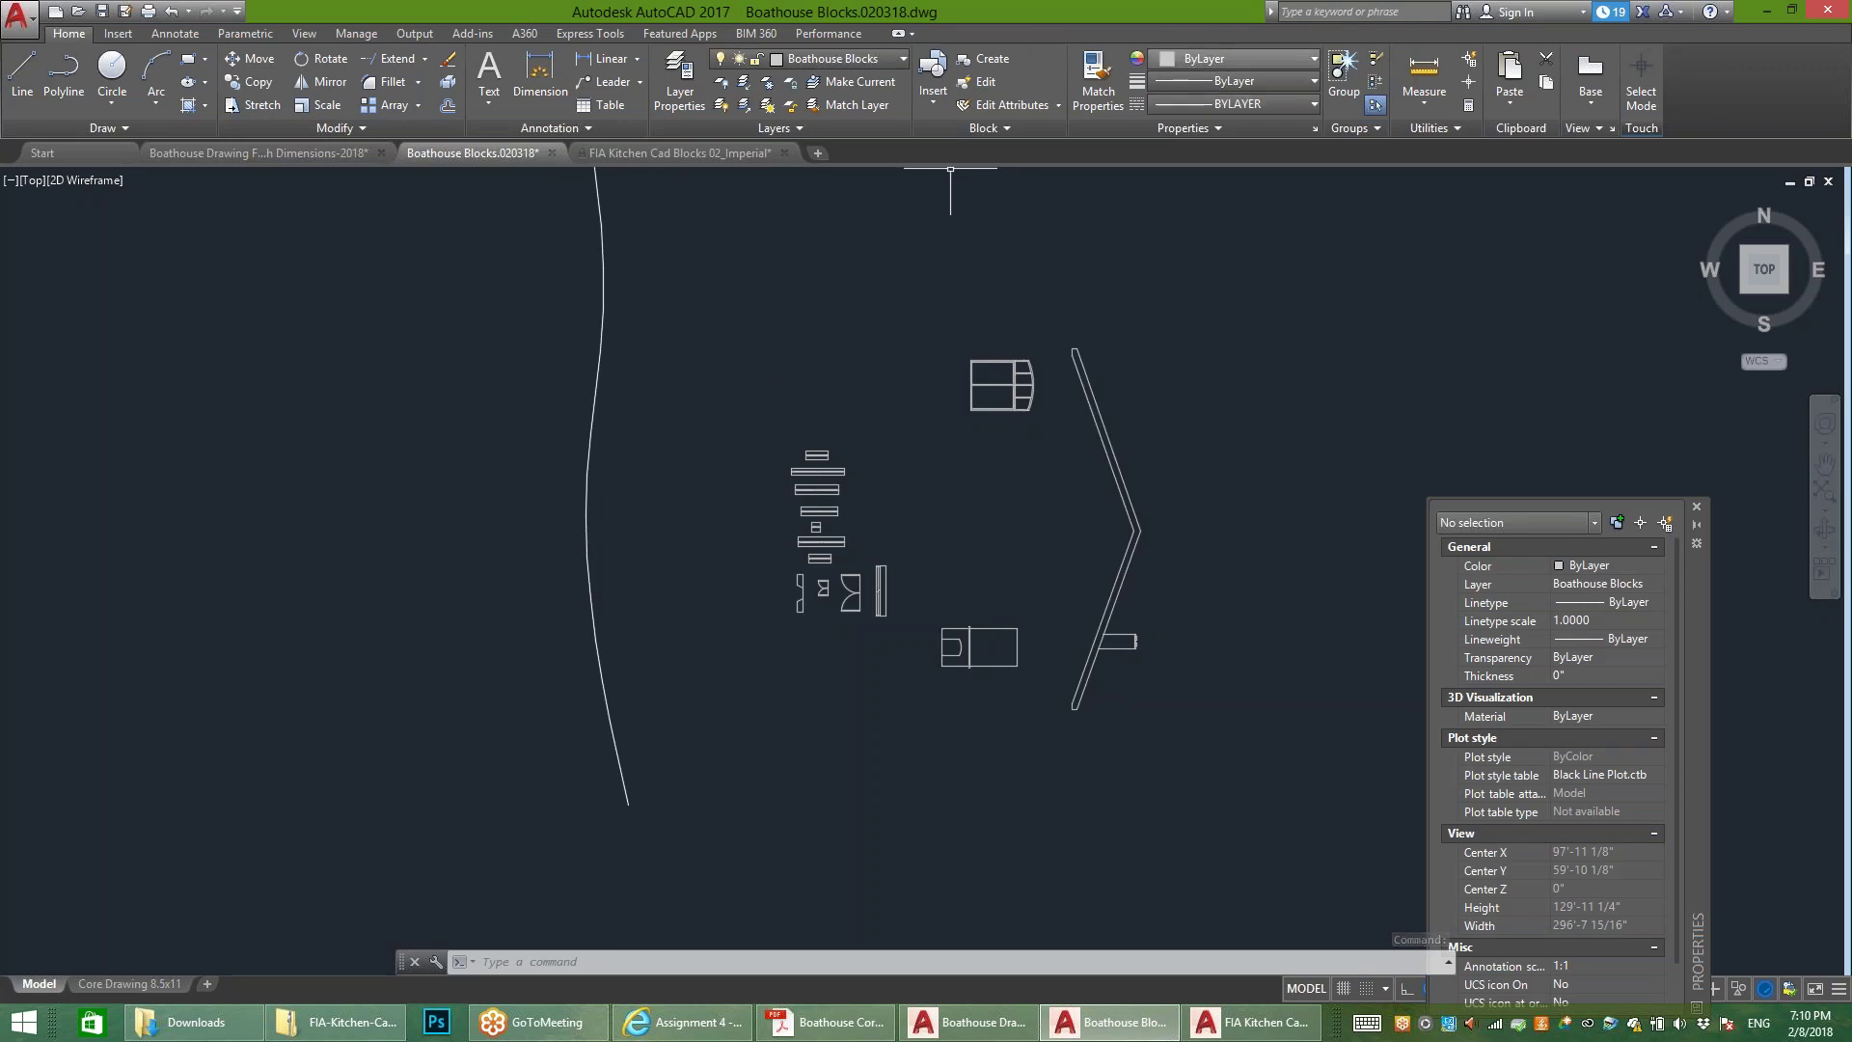
pyautogui.click(1235, 58)
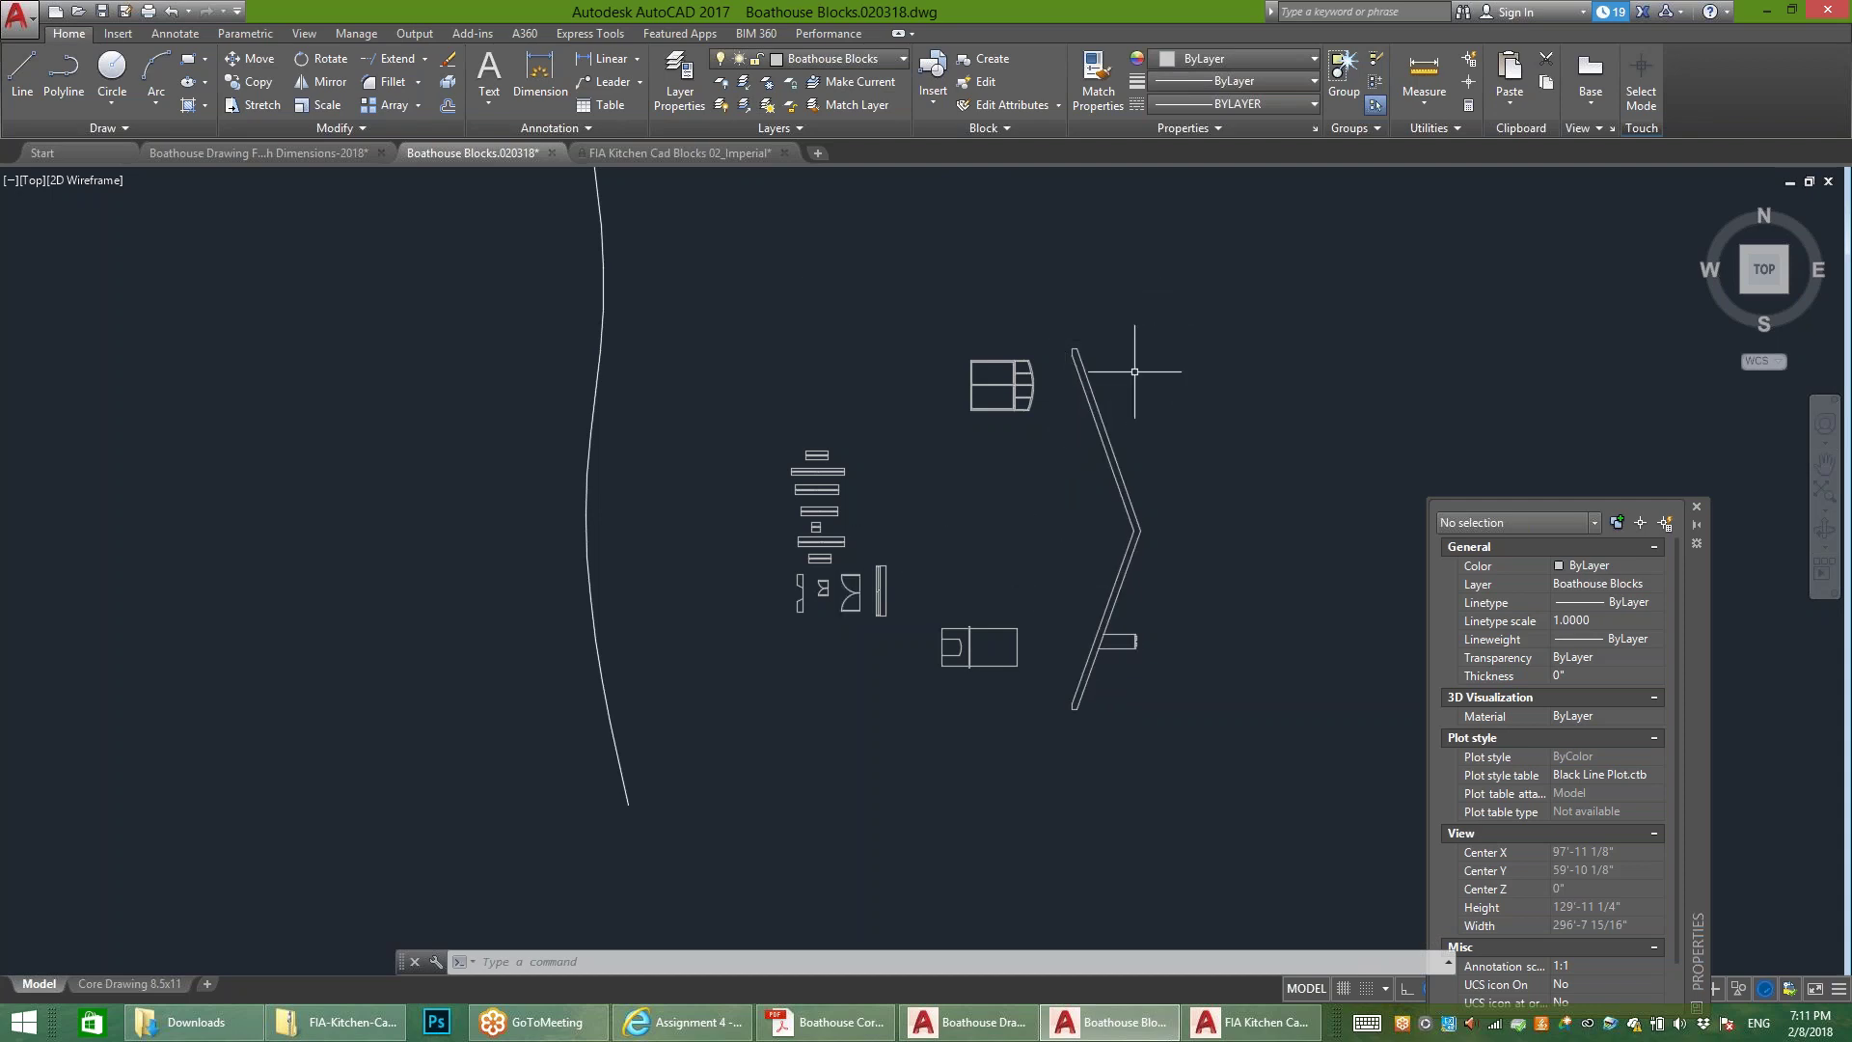
pyautogui.click(1101, 401)
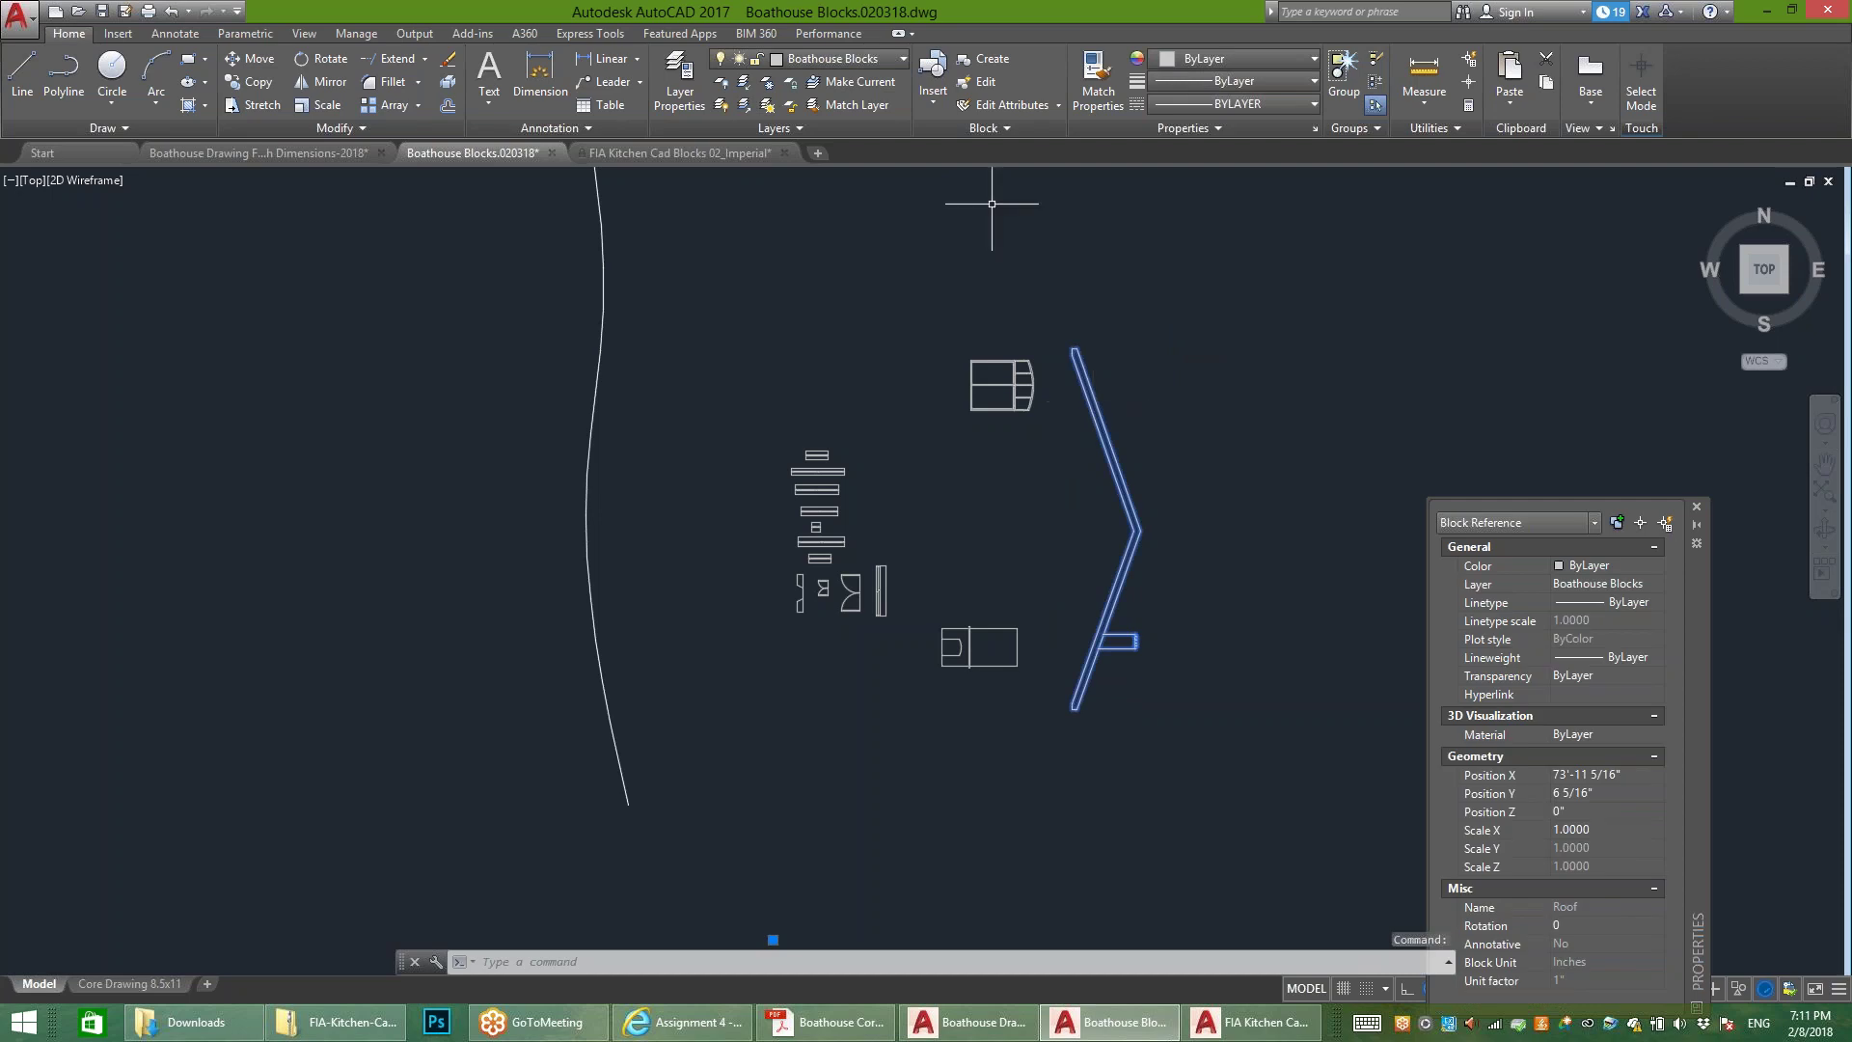
pyautogui.click(980, 81)
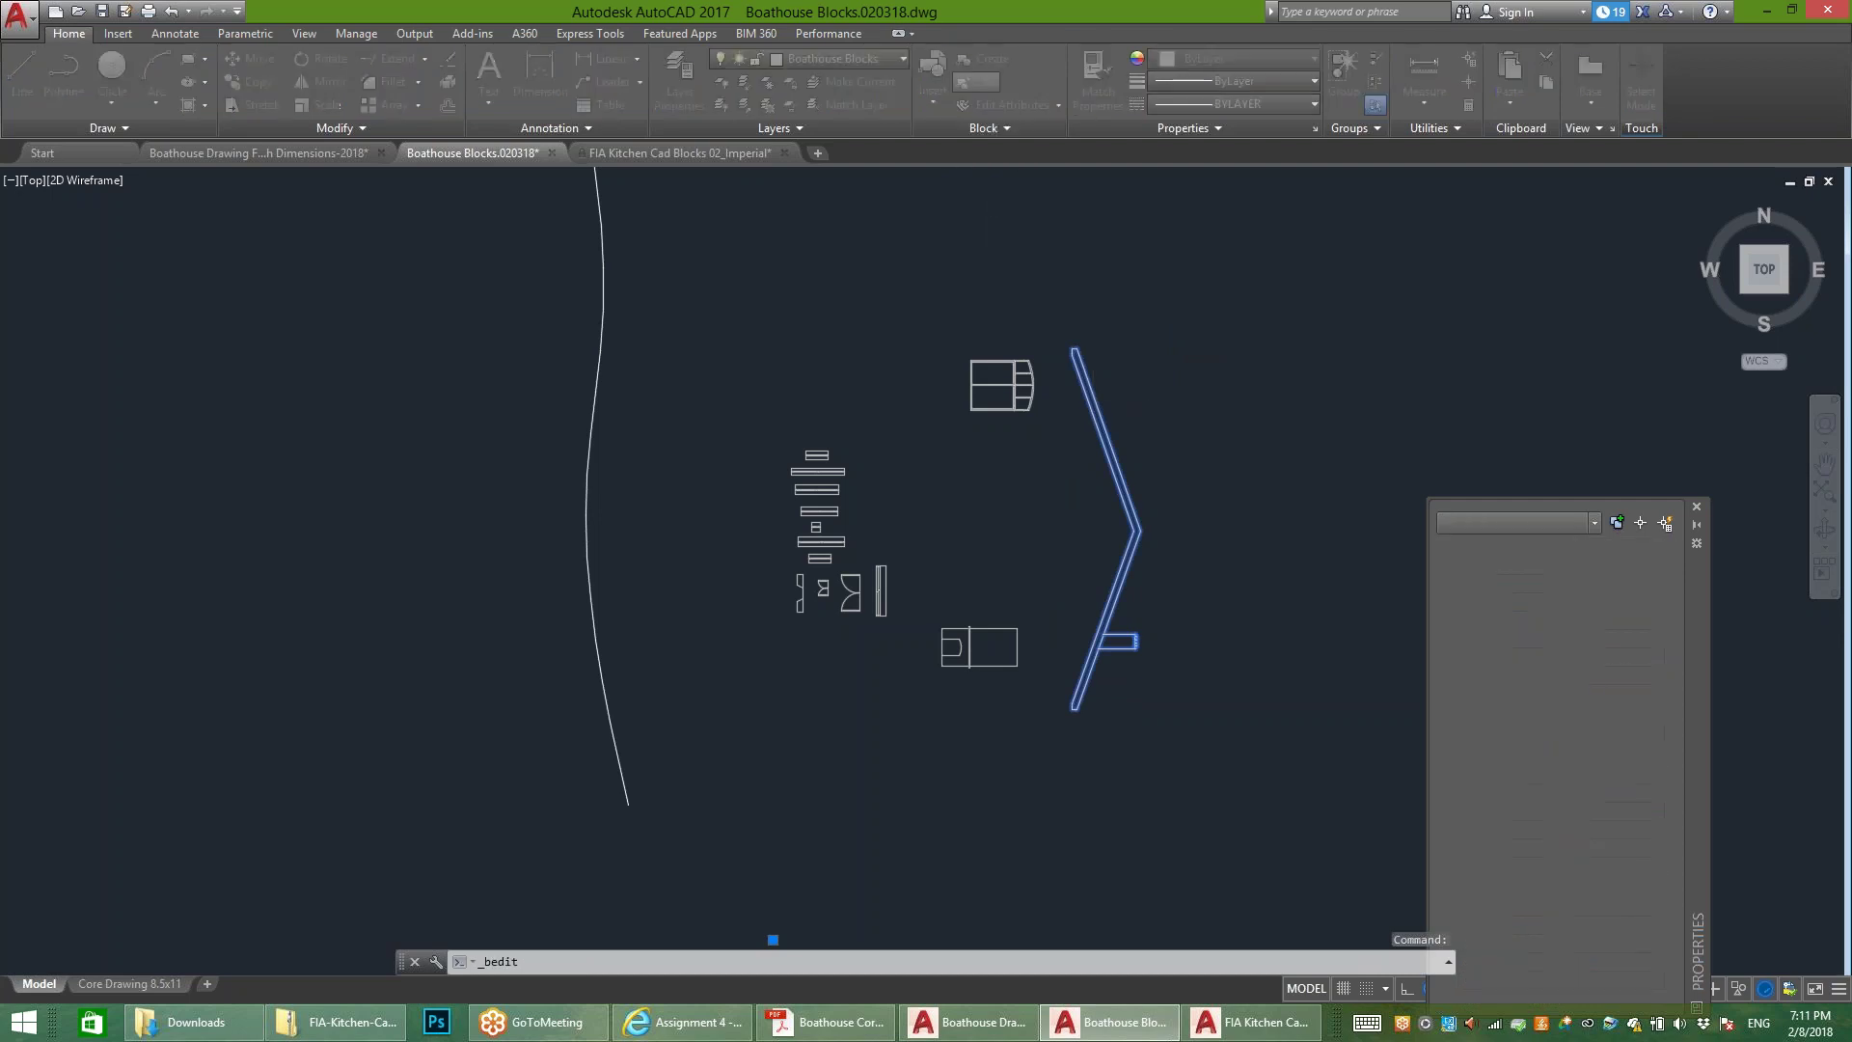
pyautogui.click(915, 437)
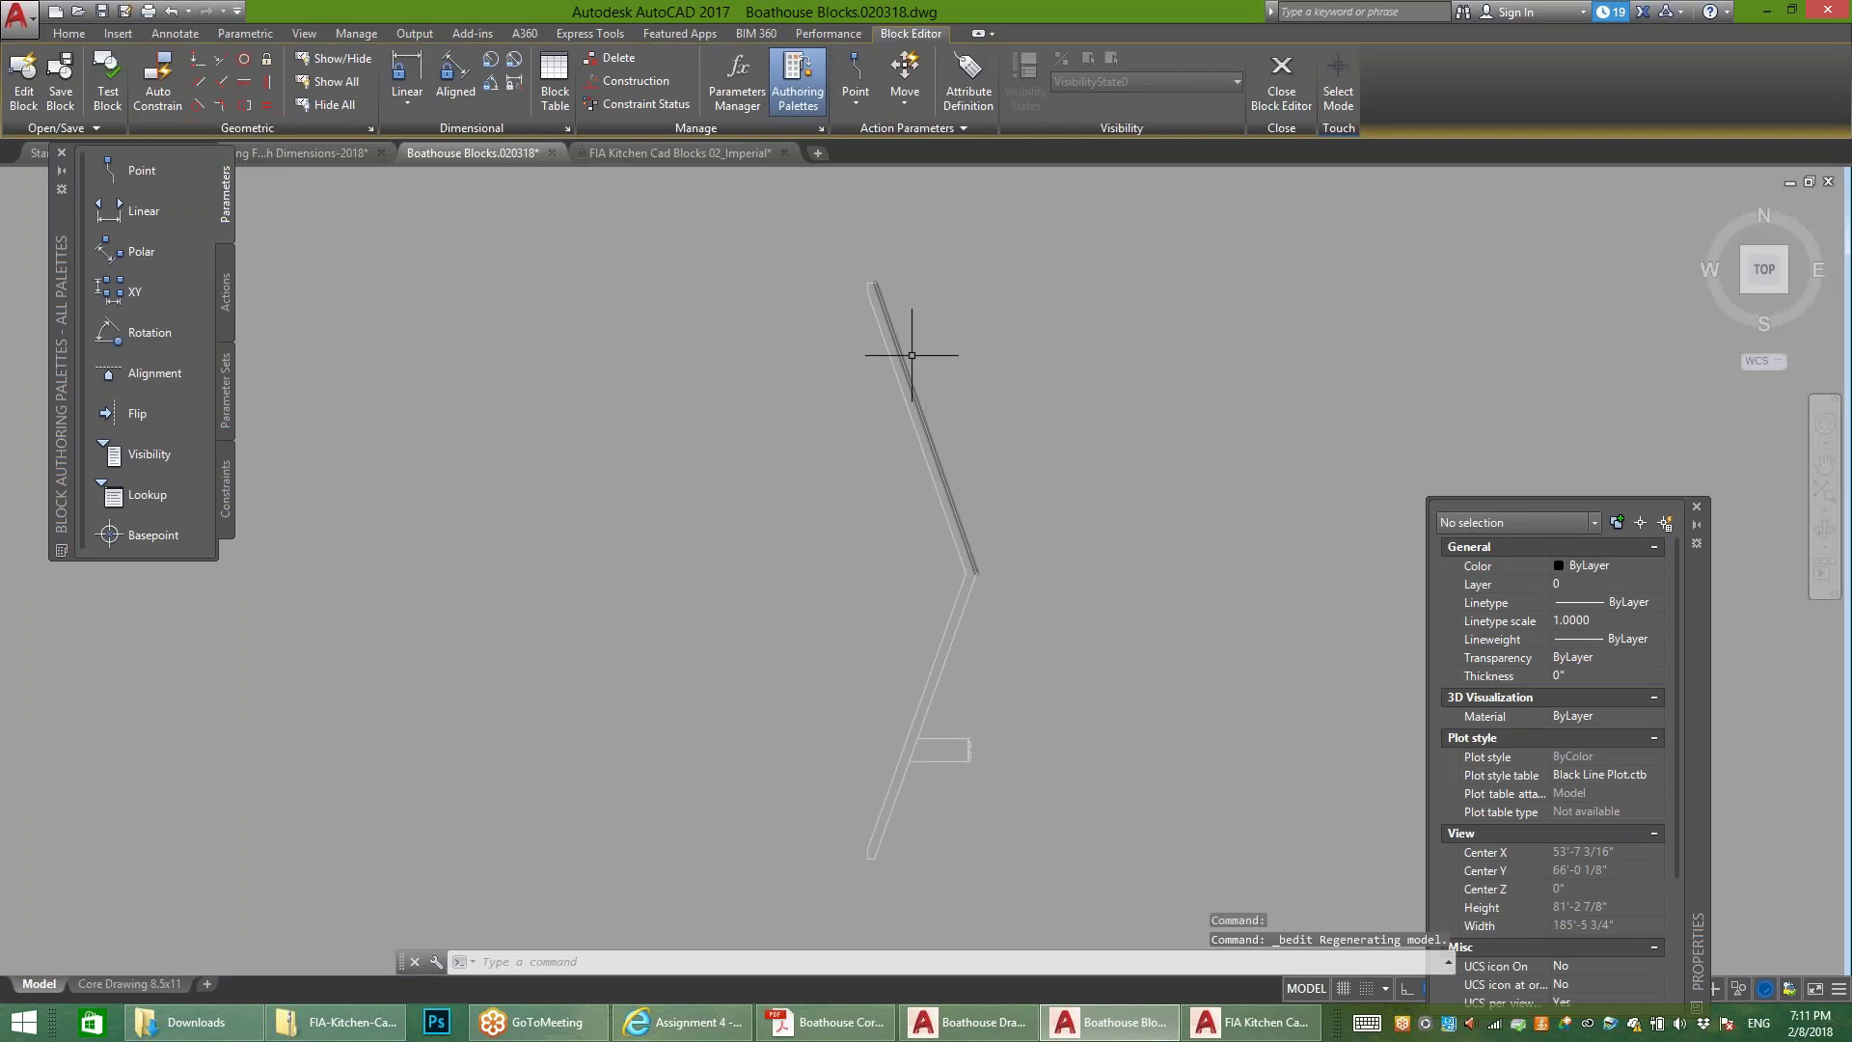
# Step: Set the object color of all lines inside the roof block to 254 and save the changes to Roof
pyautogui.click(1043, 239)
pyautogui.click(752, 889)
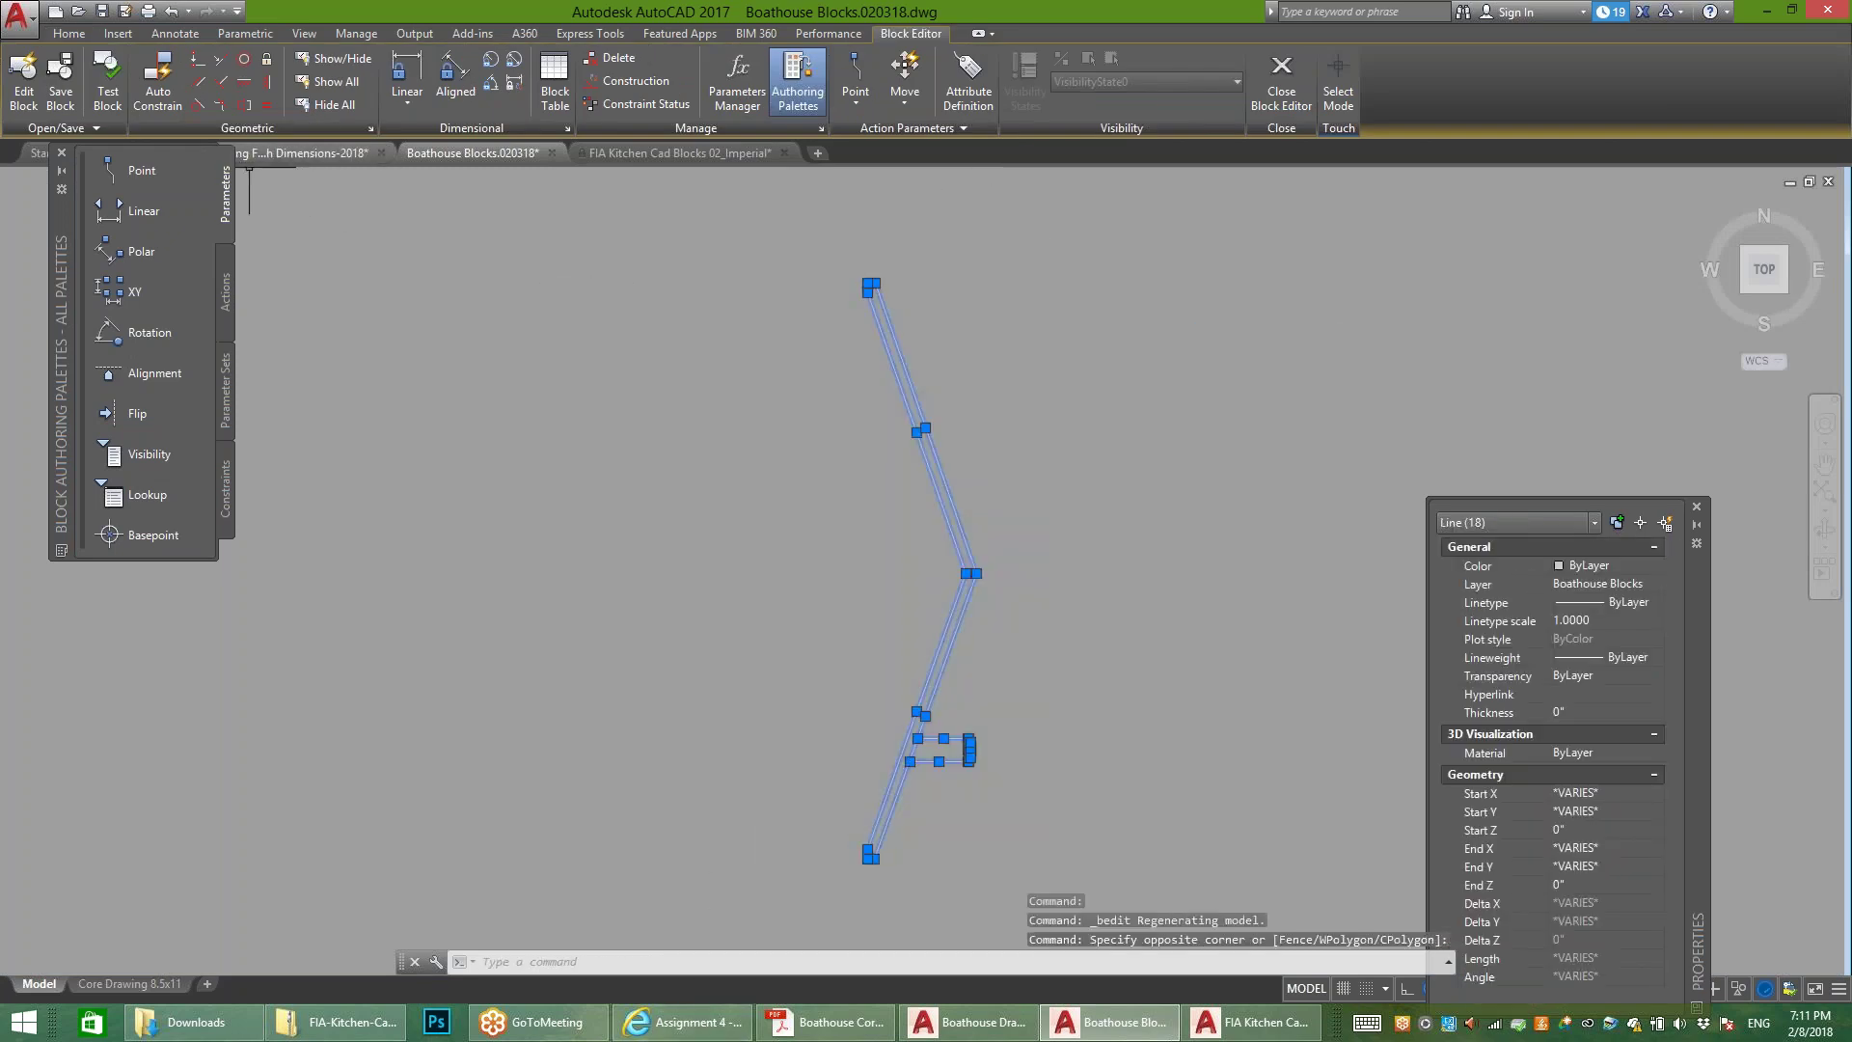
pyautogui.click(69, 33)
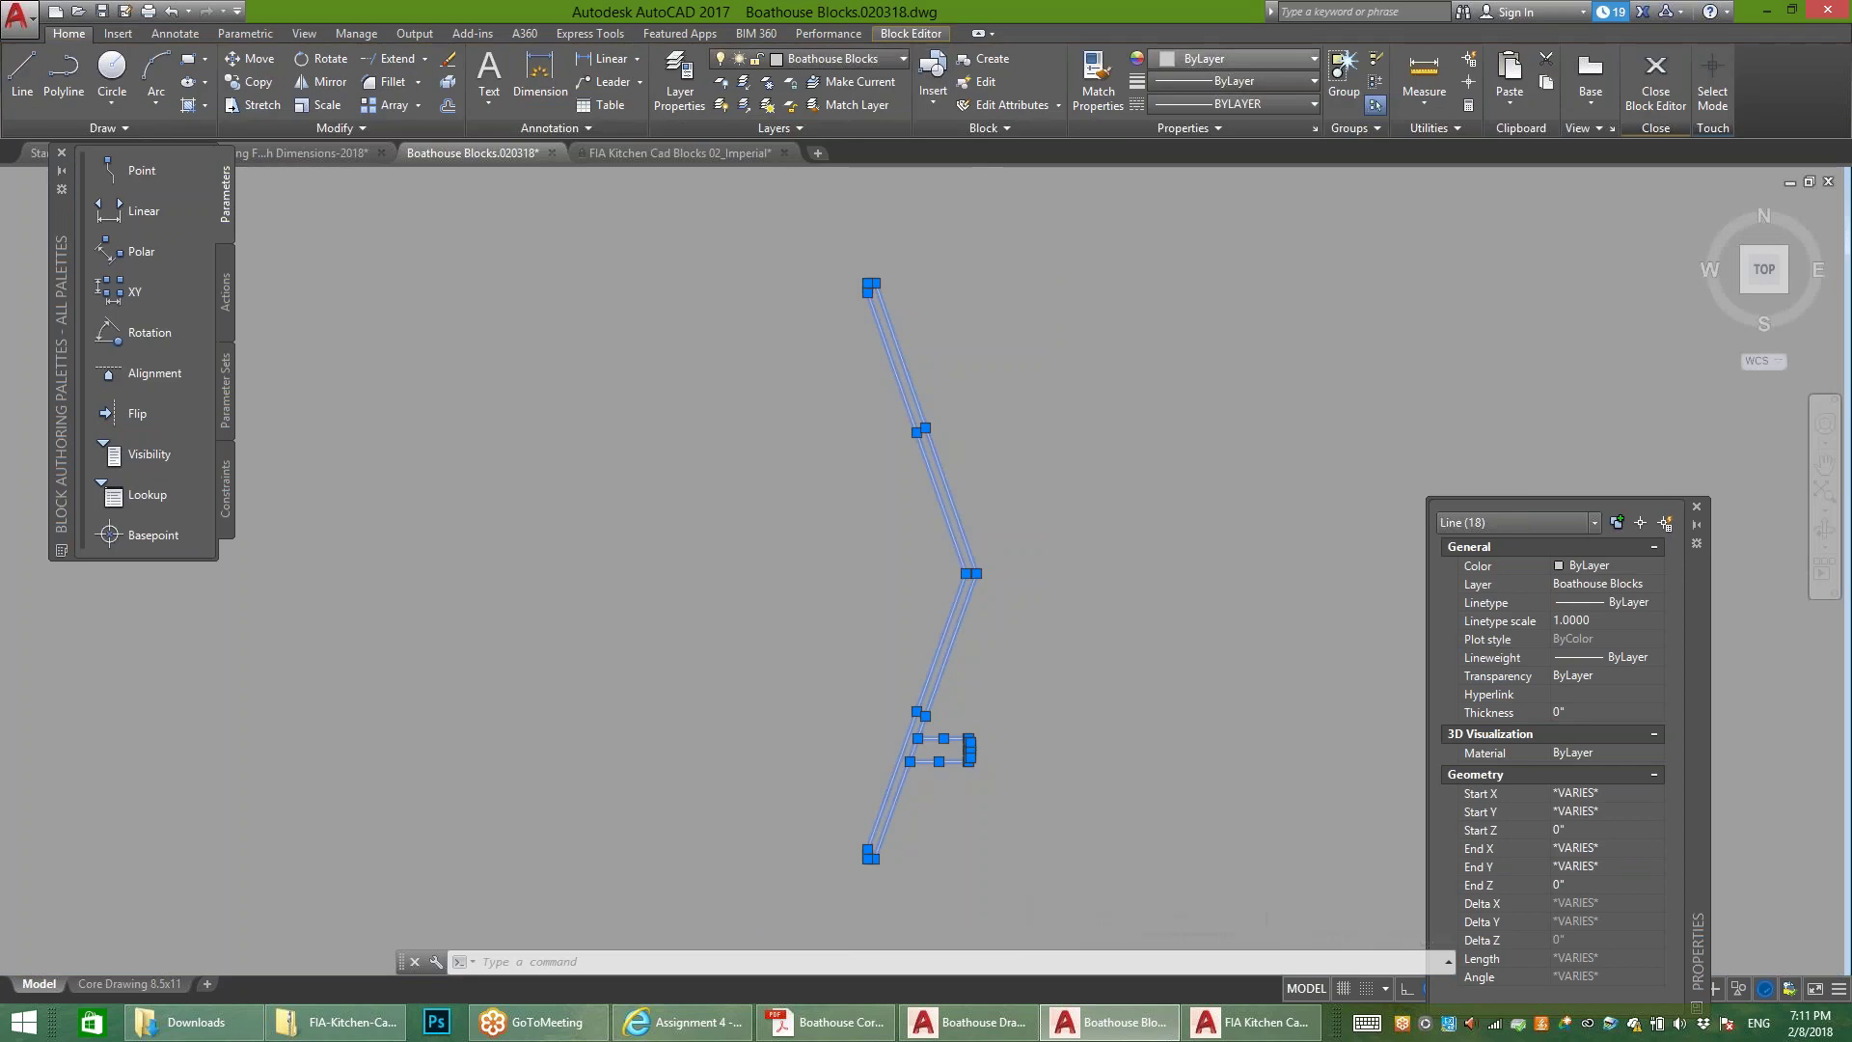
pyautogui.click(1235, 58)
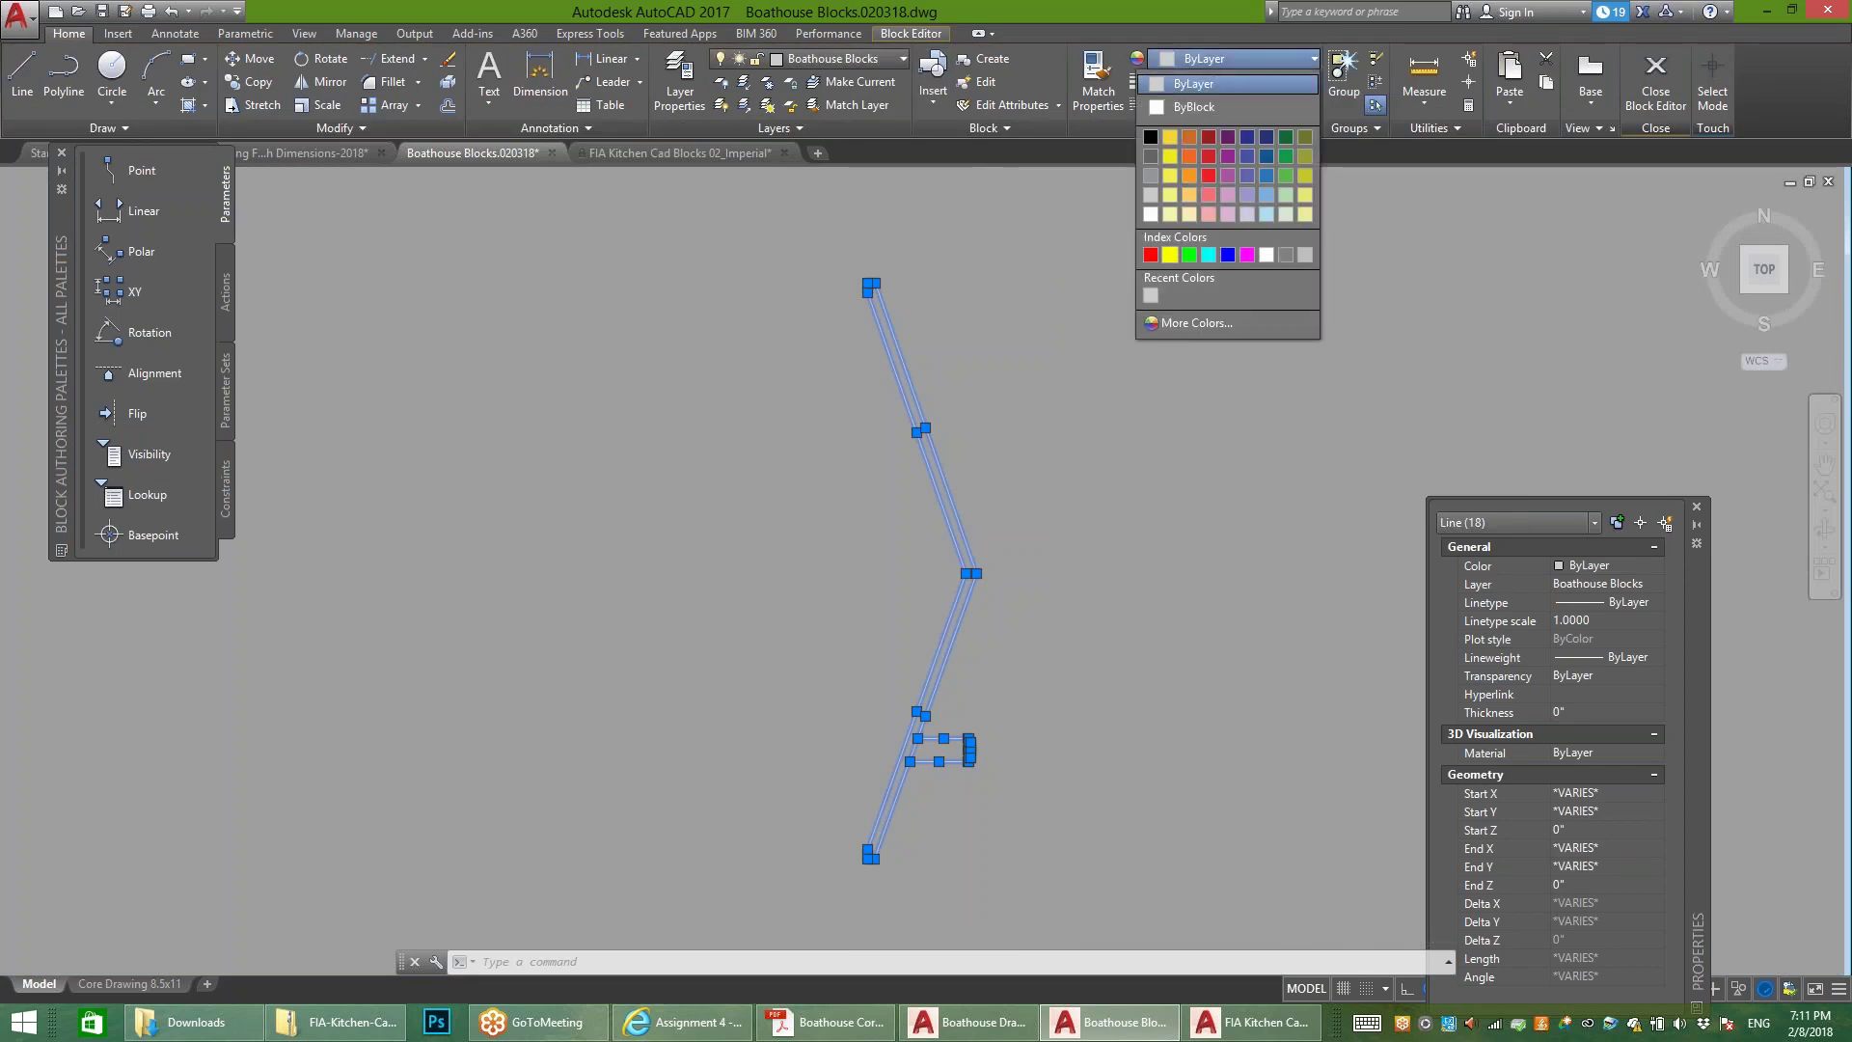
pyautogui.click(1151, 295)
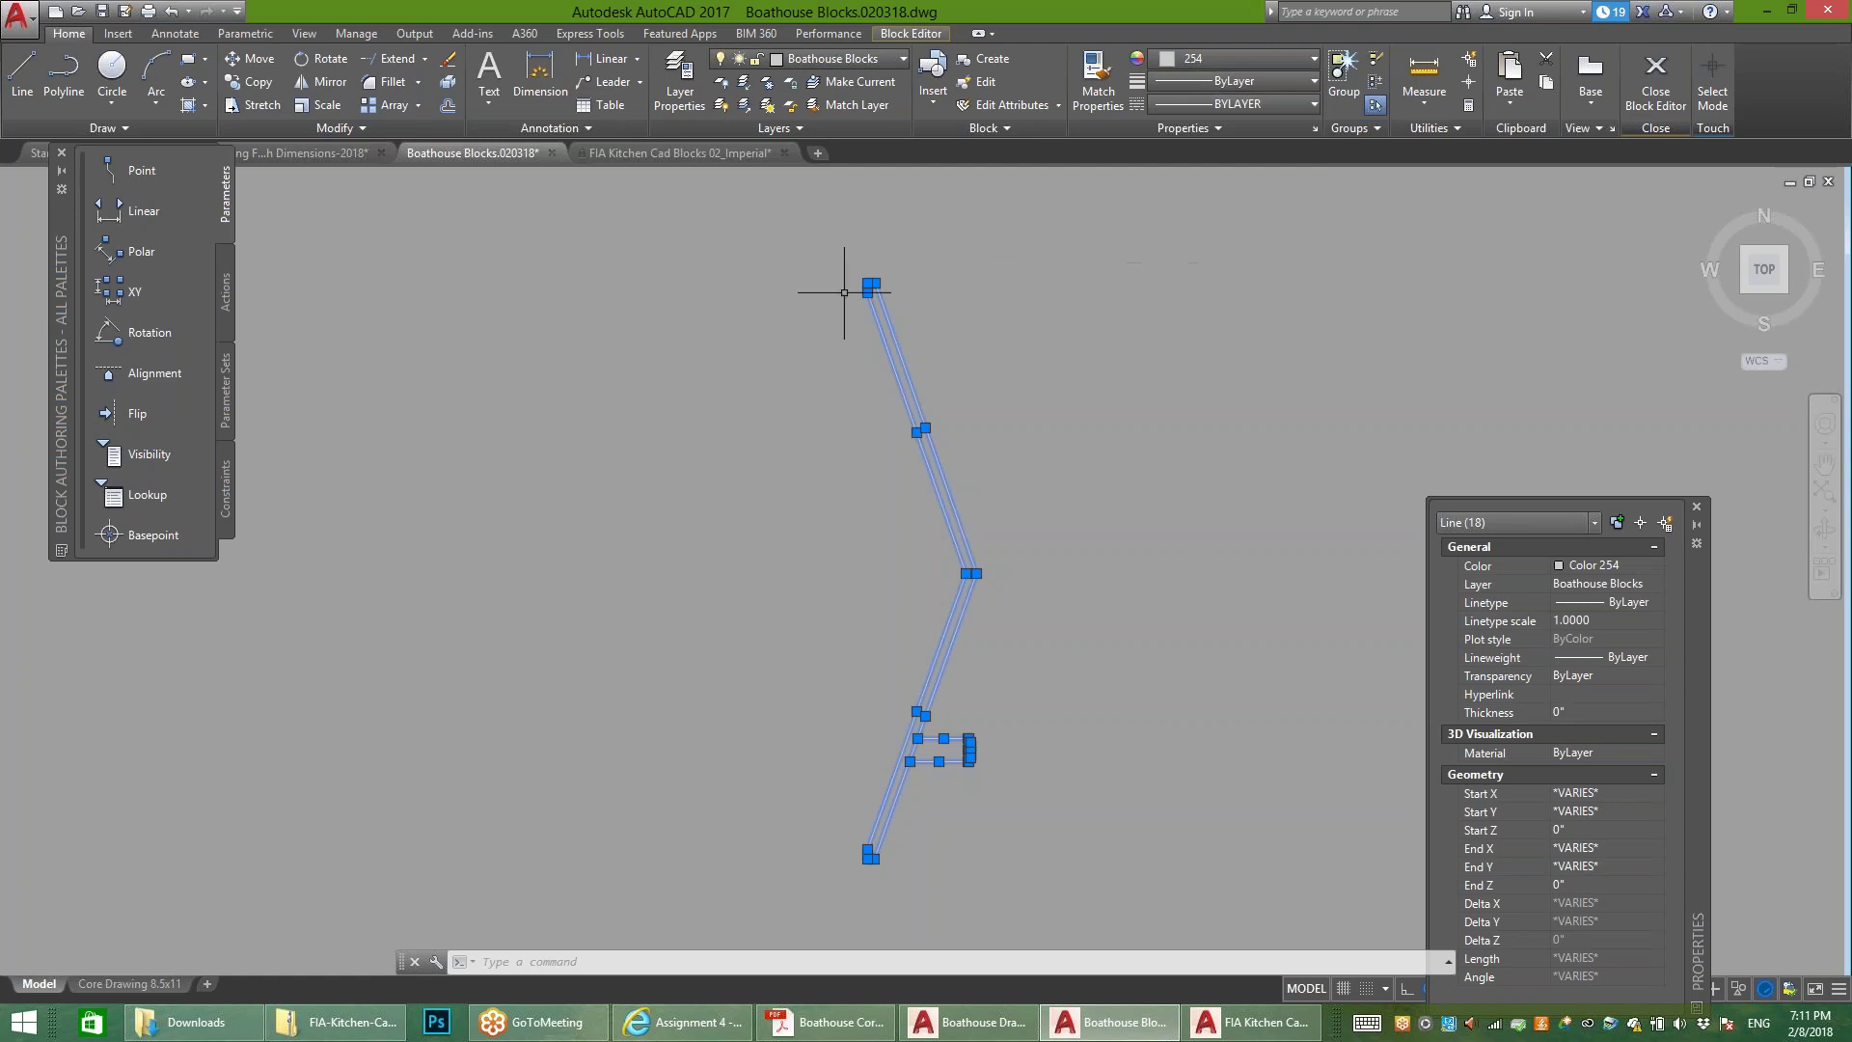
pyautogui.click(1655, 82)
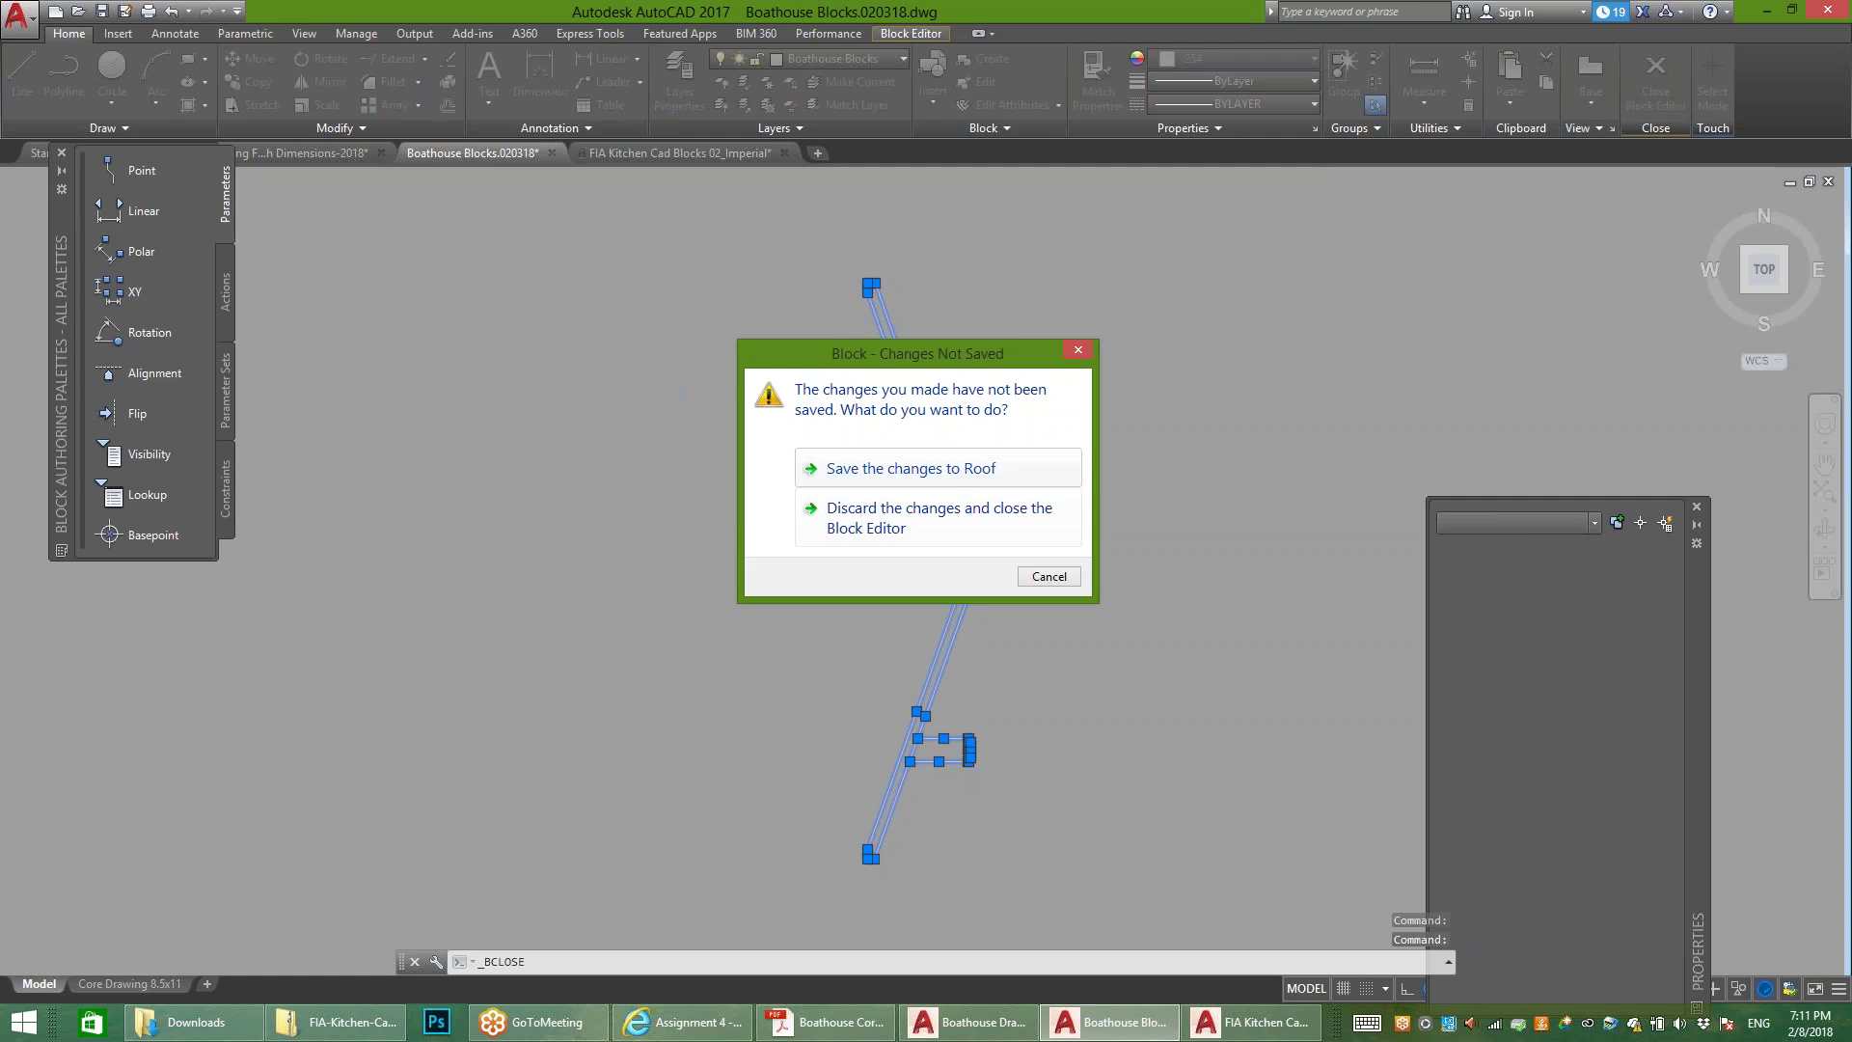
pyautogui.press('Return')
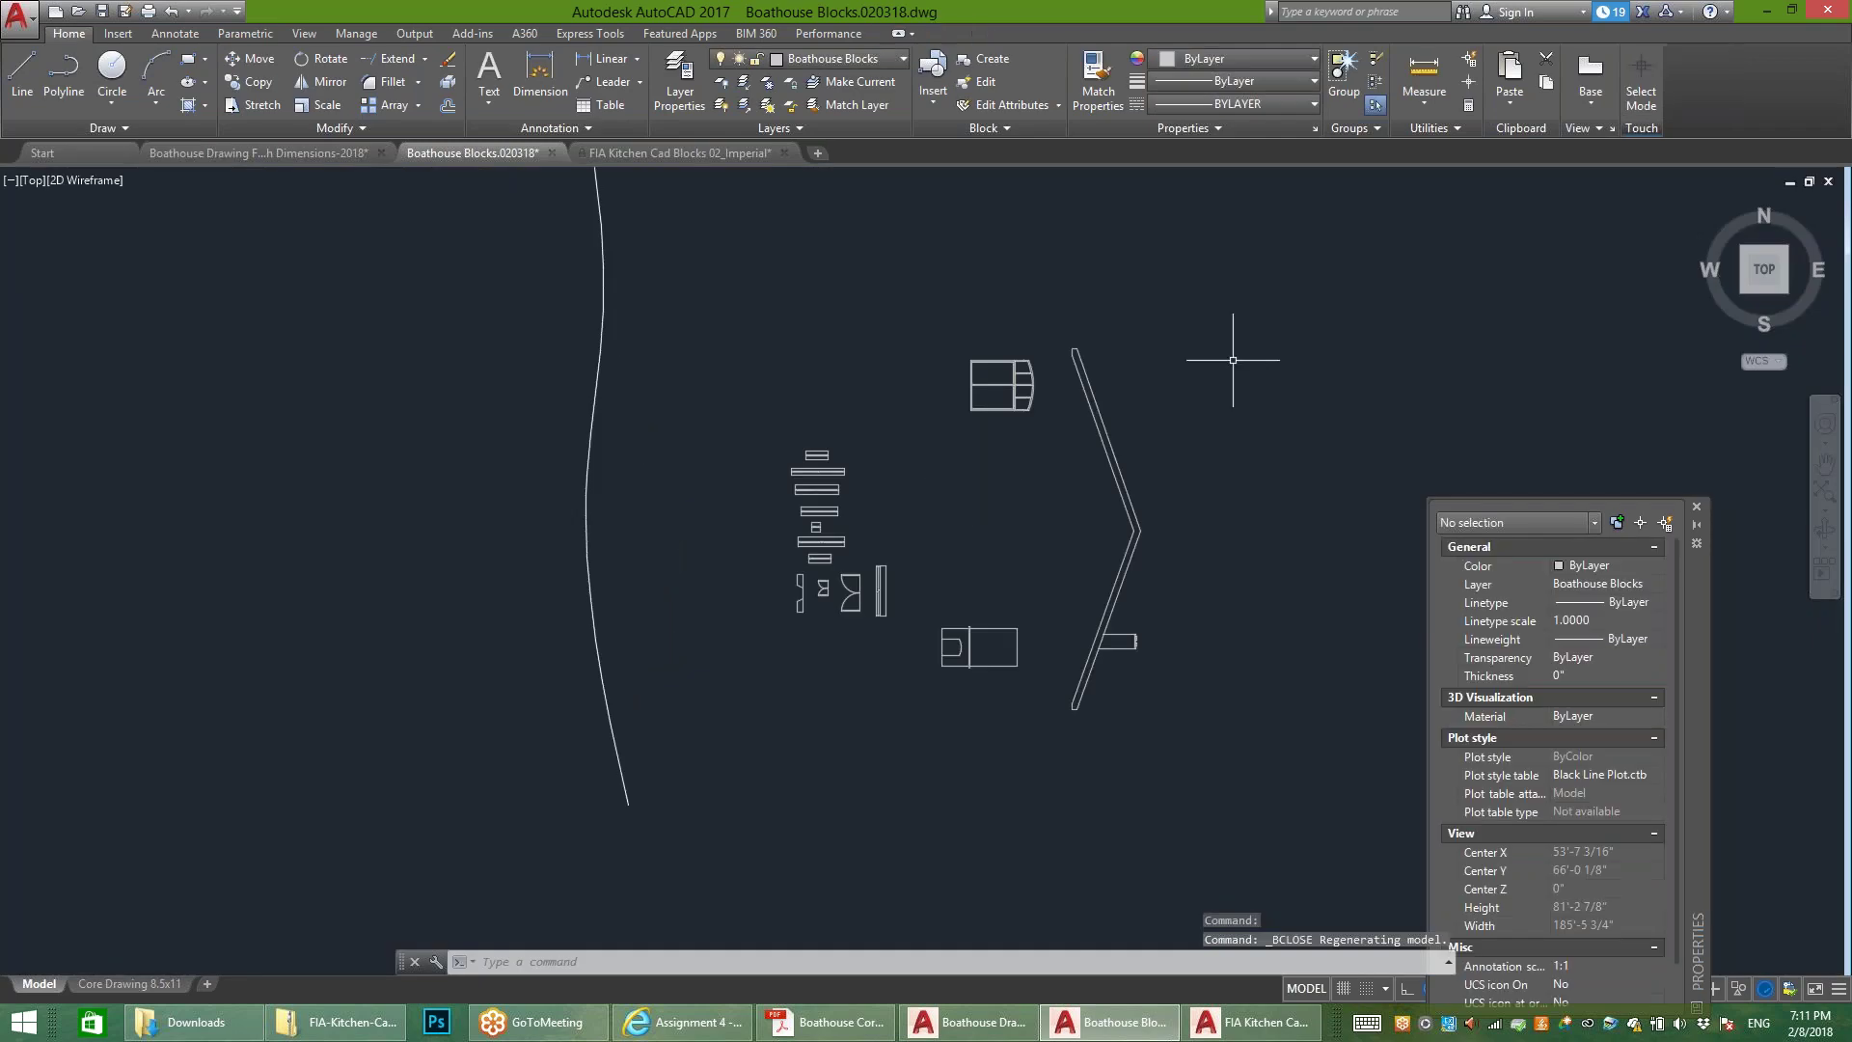
# Step: Copy the edited roof block into the Boathouse Drawing File With Dimensions-2018 drawing, placing it to the right of the earlier roof copy
pyautogui.click(1190, 302)
pyautogui.click(1013, 766)
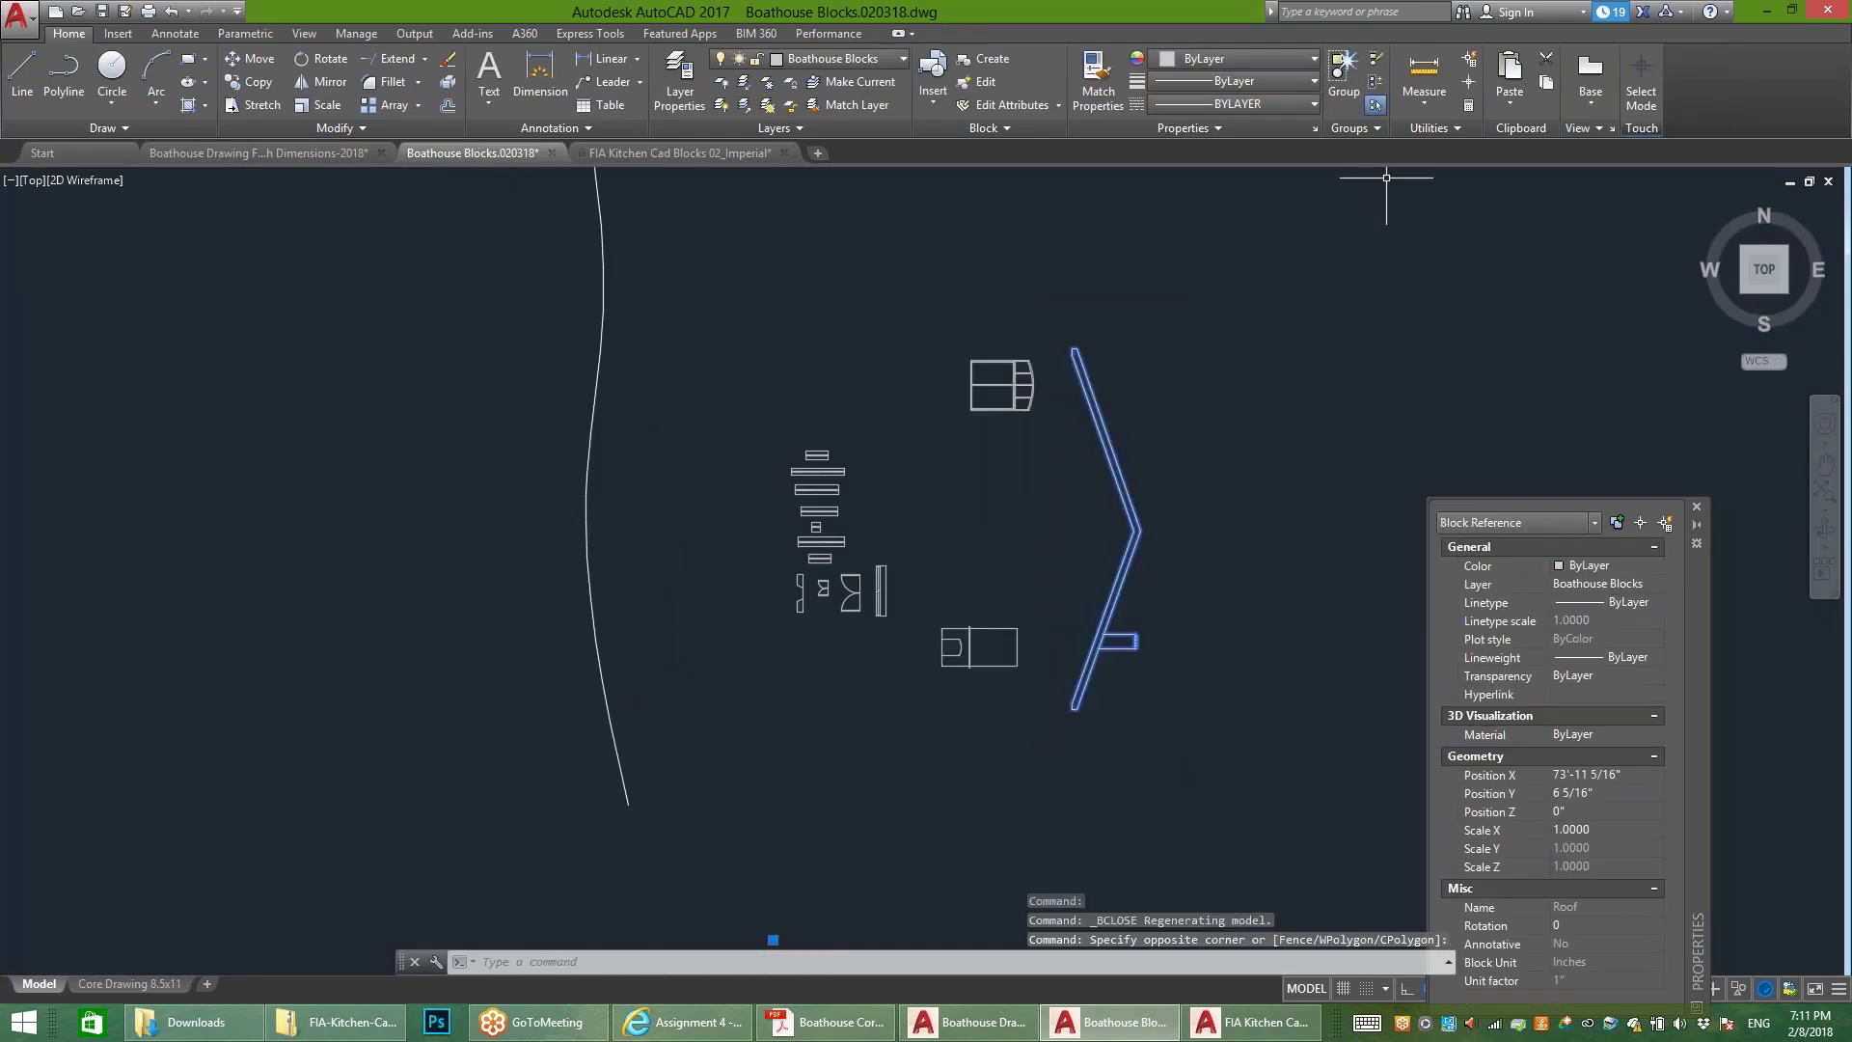
pyautogui.hotkey('ctrl', 'c')
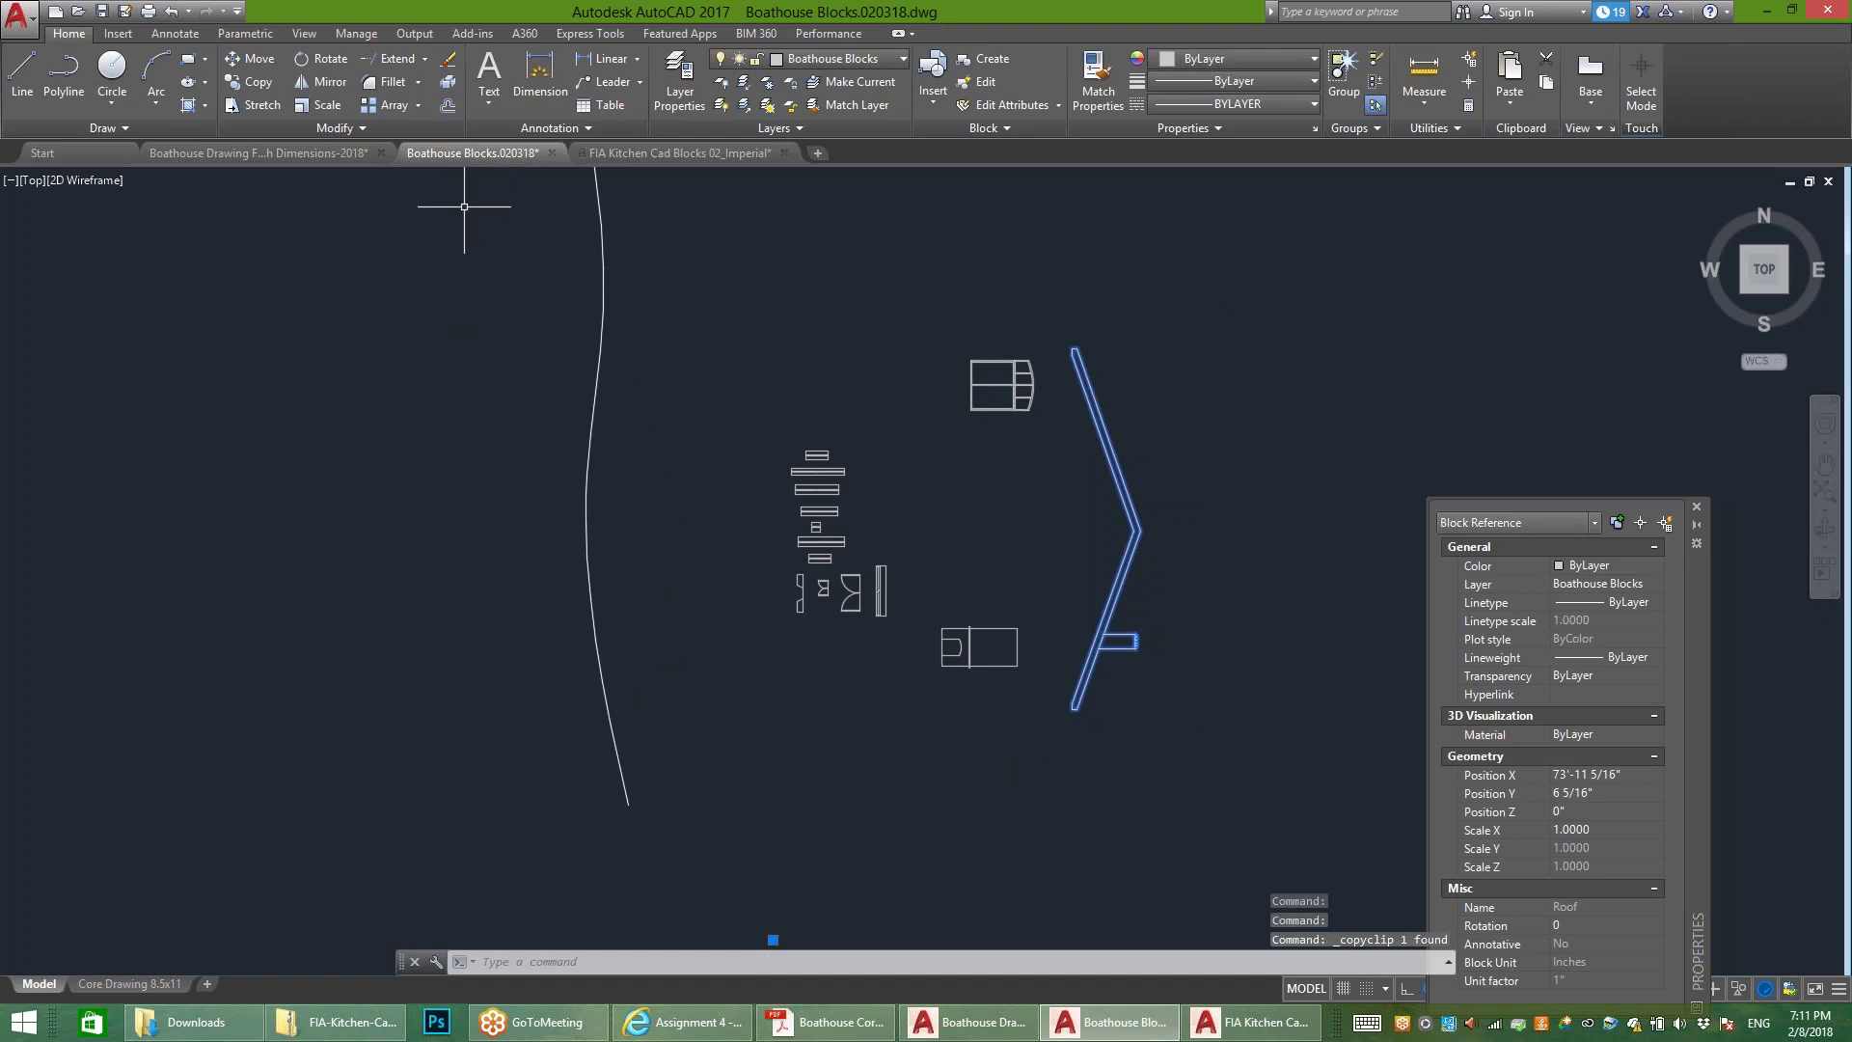
pyautogui.click(258, 152)
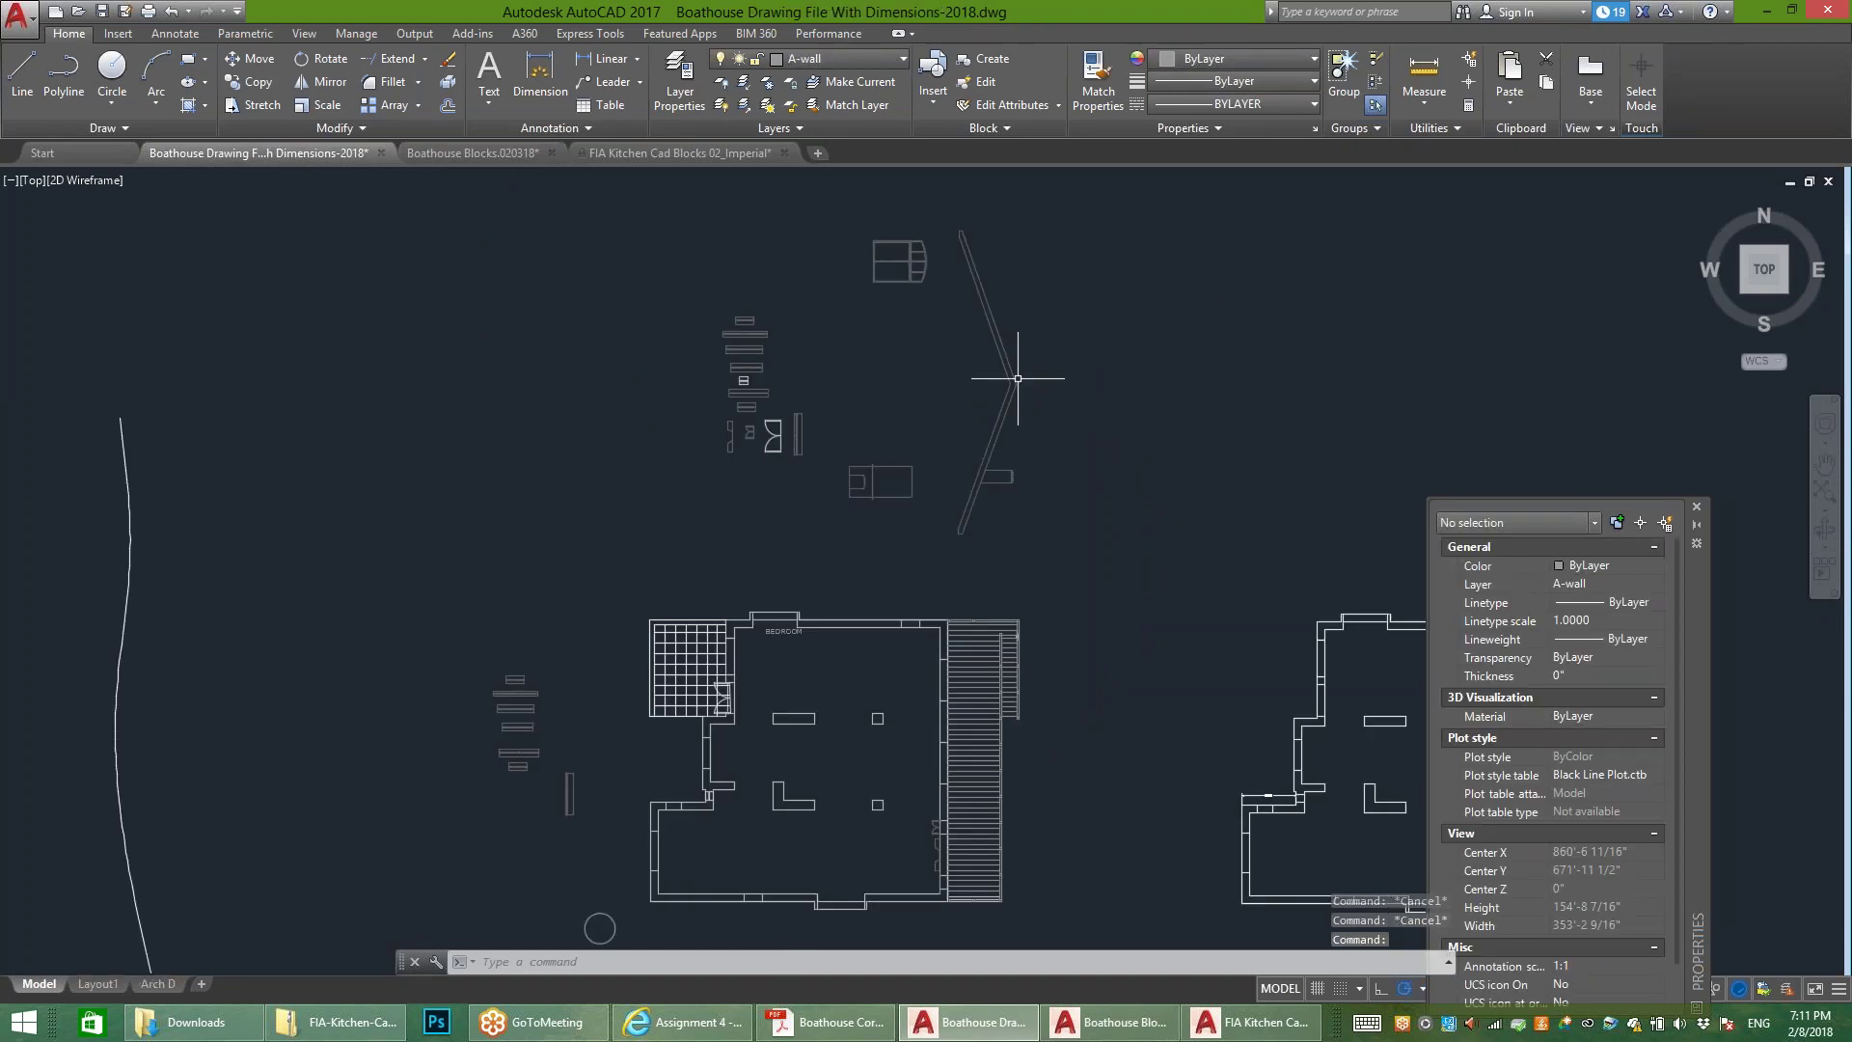
pyautogui.hotkey('ctrl', 'v')
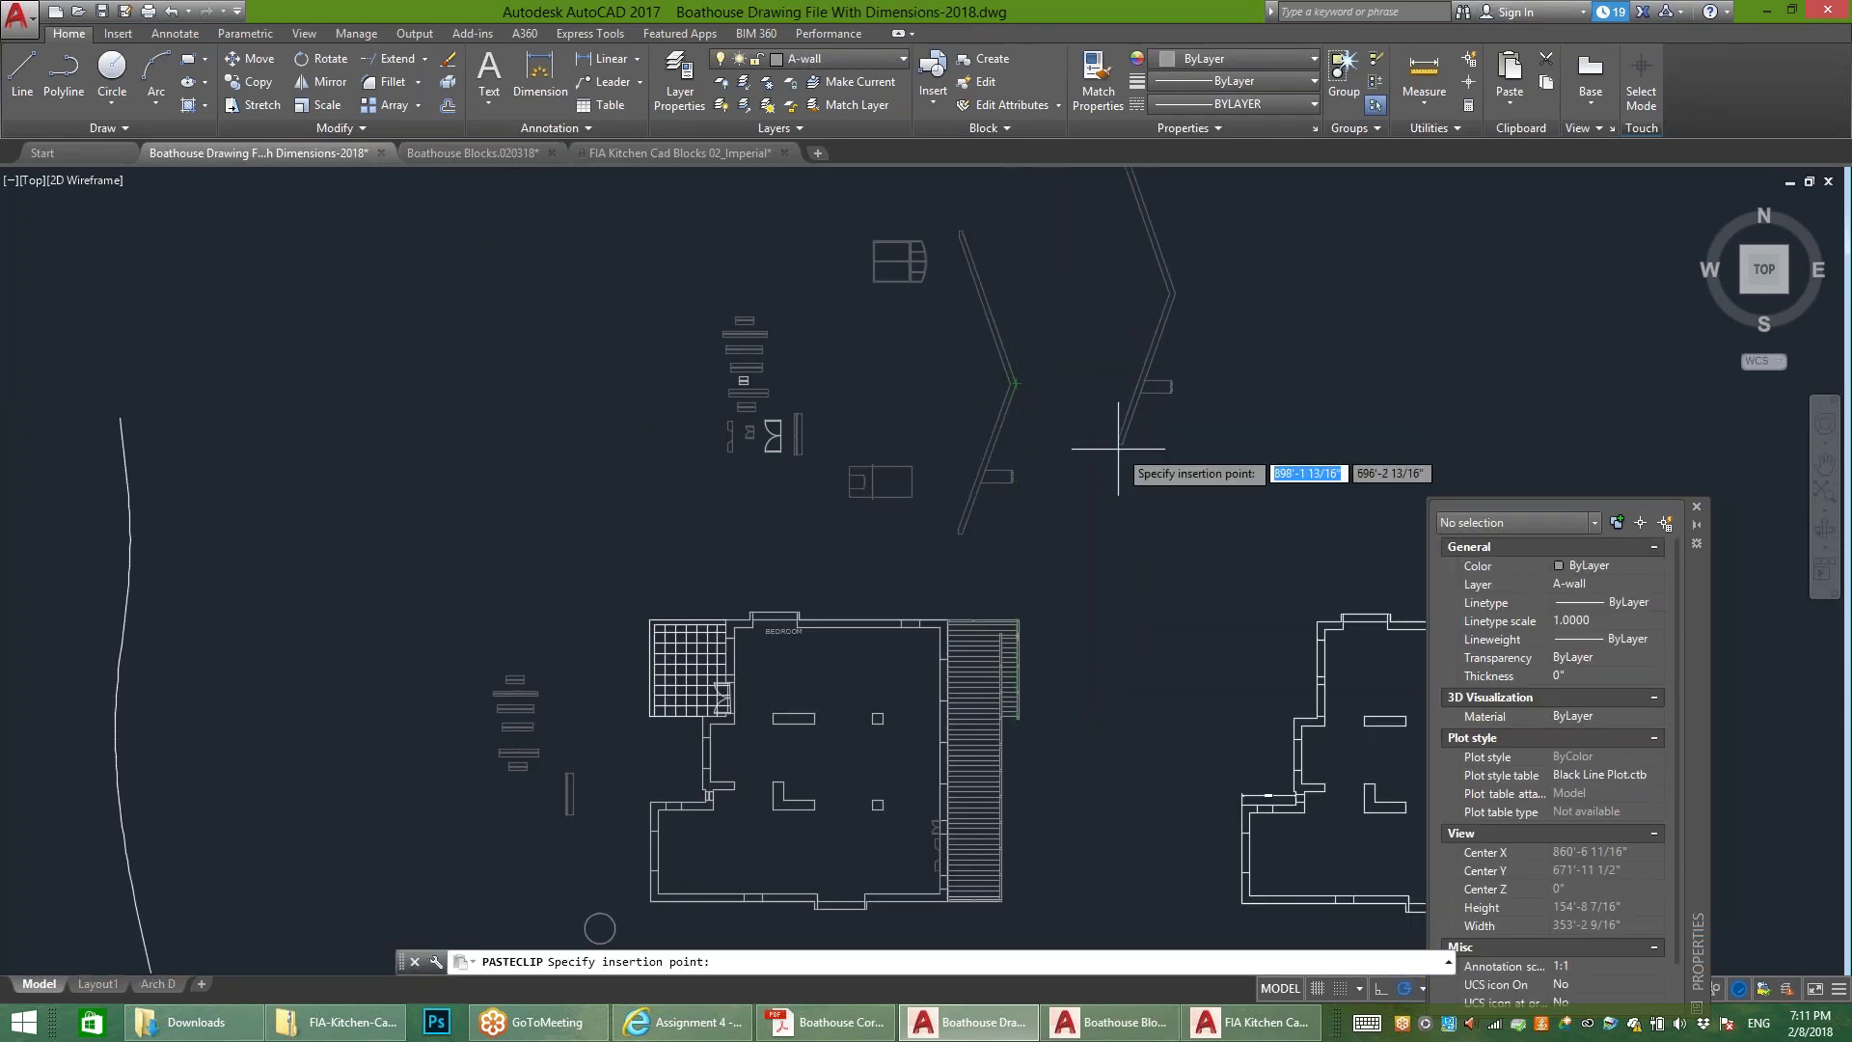
pyautogui.click(1119, 521)
# Step: Compare the newly pasted roof block with the earlier copy and examine its layer and color properties
pyautogui.scroll(4, 1139, 490)
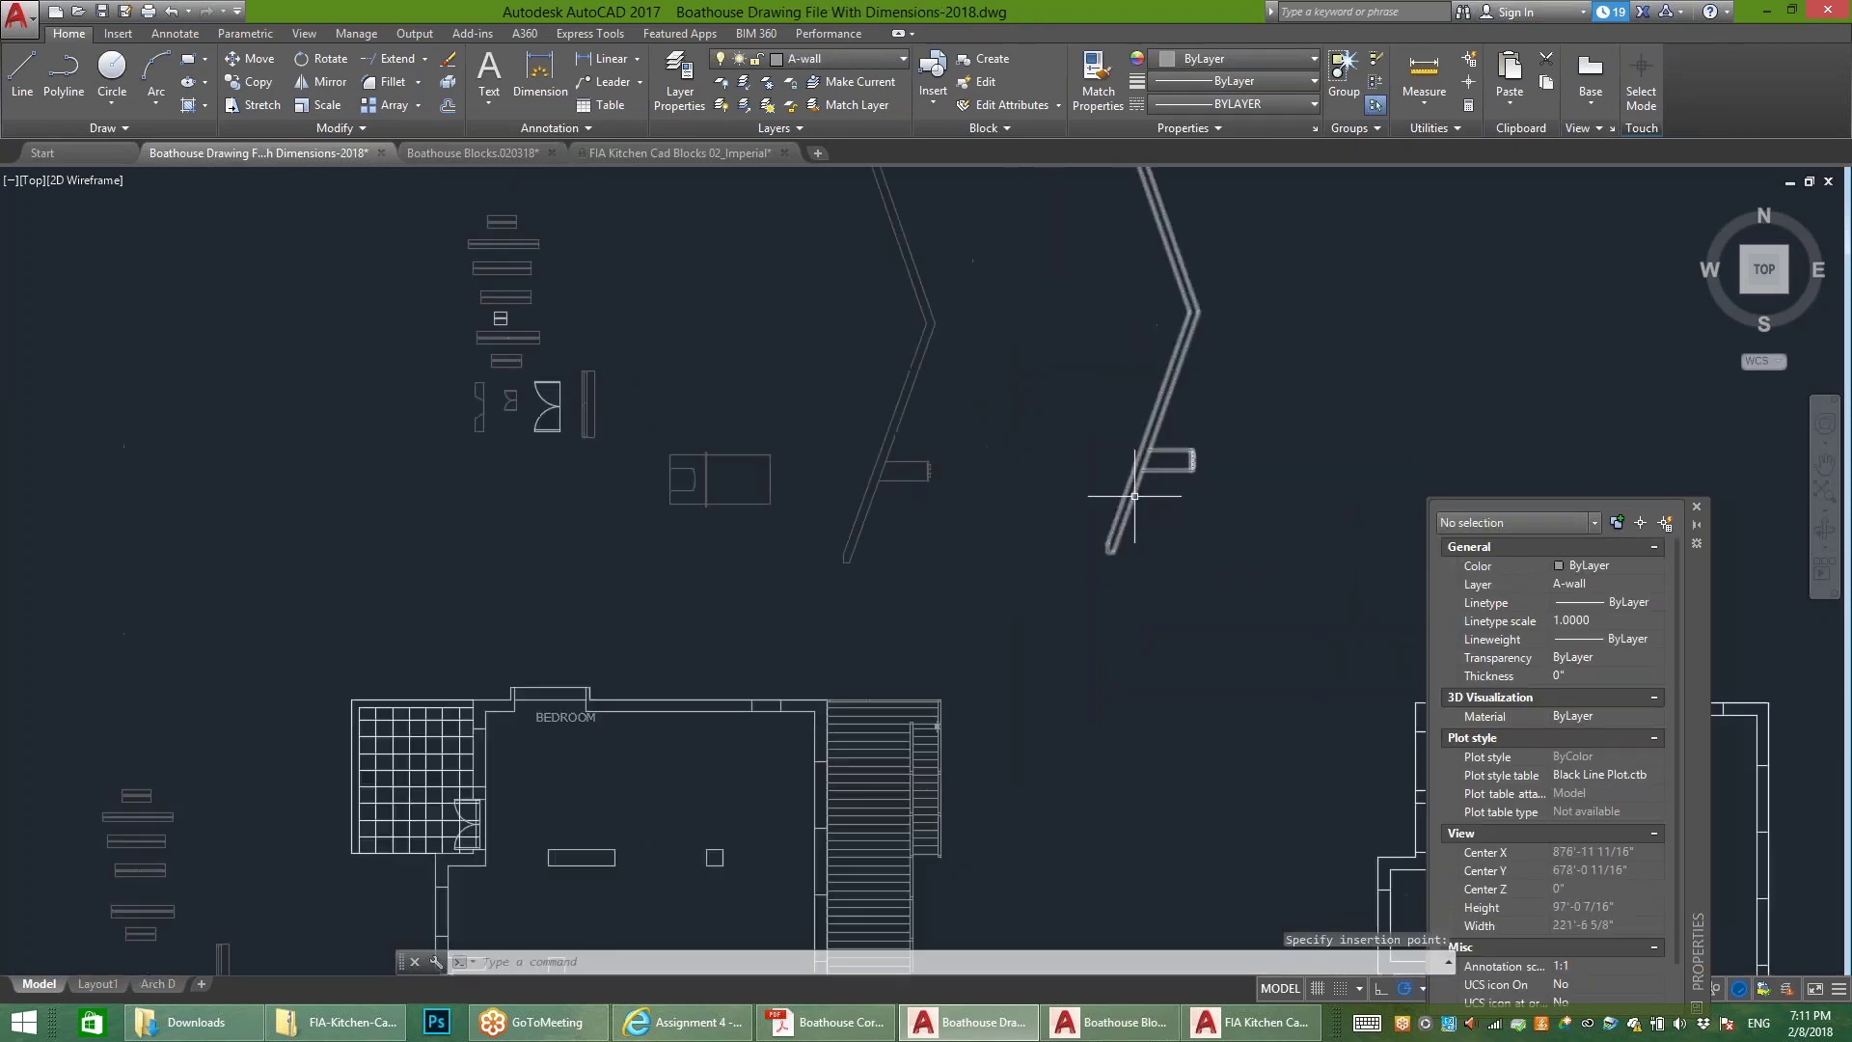
pyautogui.scroll(-1, 1128, 501)
pyautogui.scroll(1, 1109, 521)
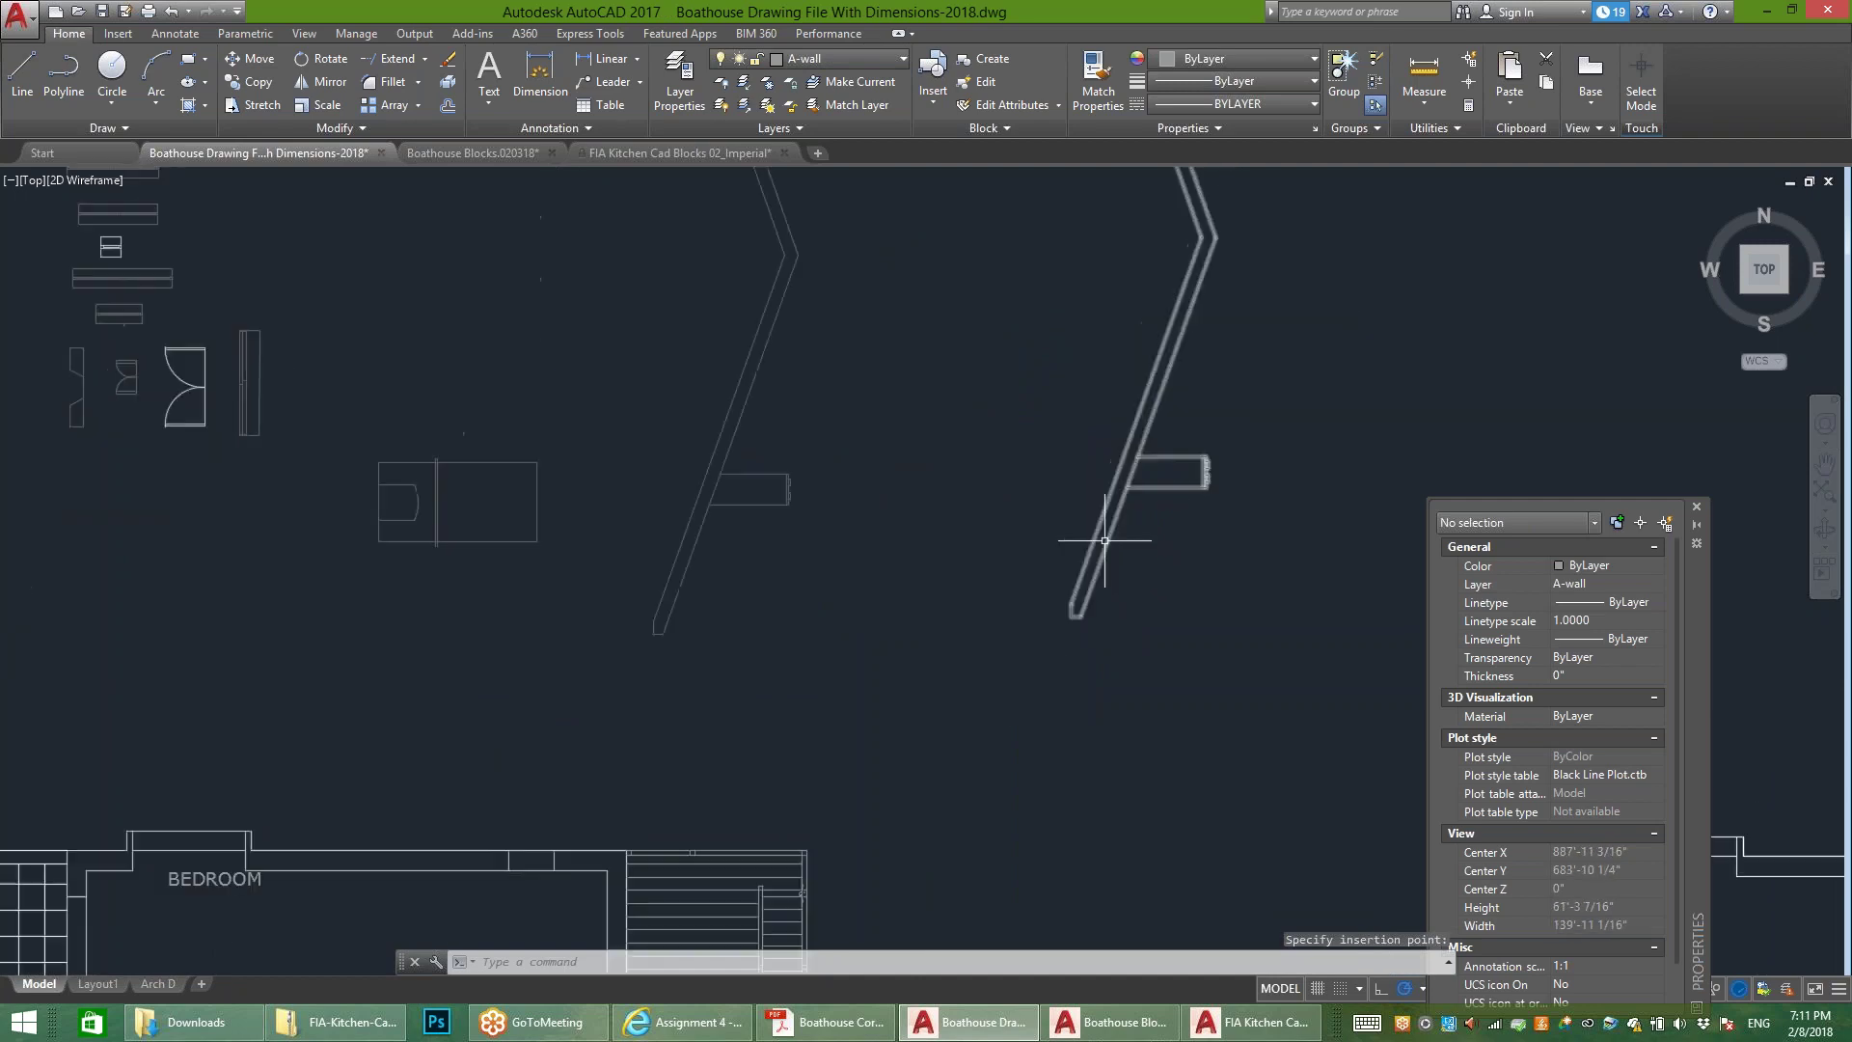
pyautogui.scroll(-2, 1105, 540)
pyautogui.click(1099, 531)
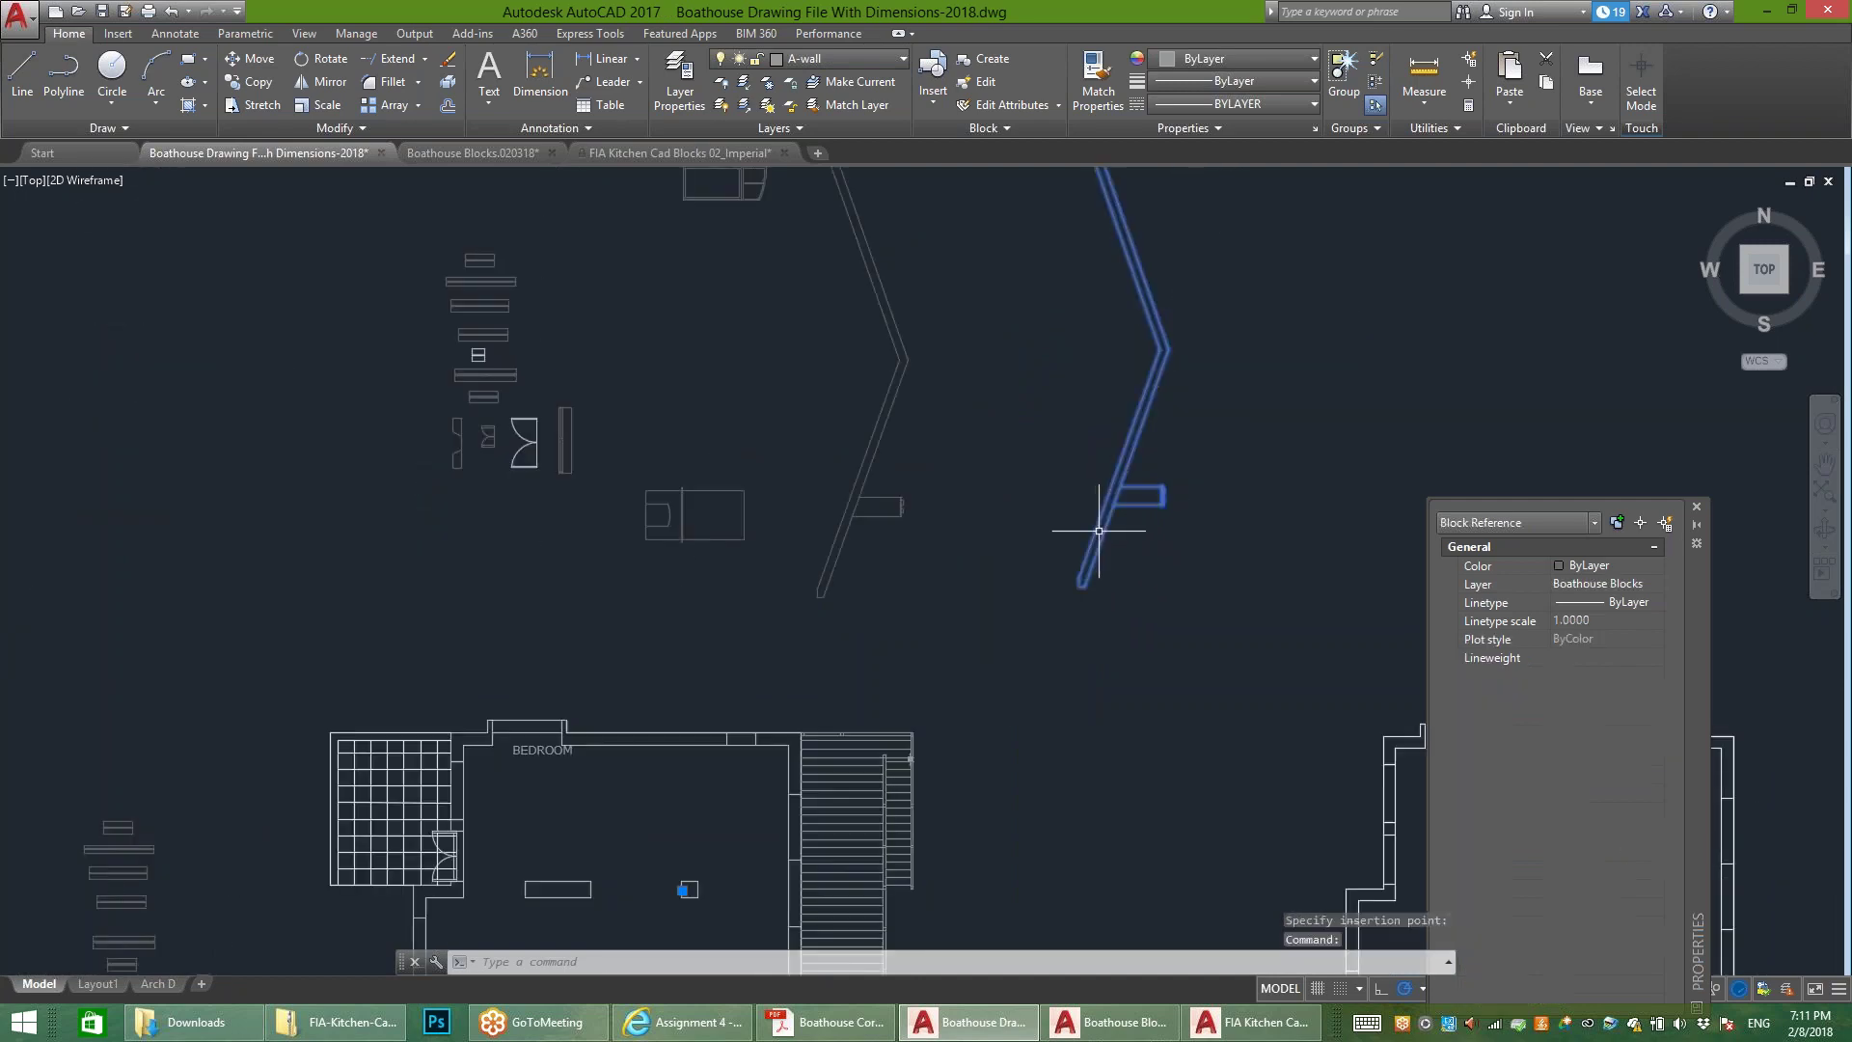
pyautogui.scroll(-1, 1090, 526)
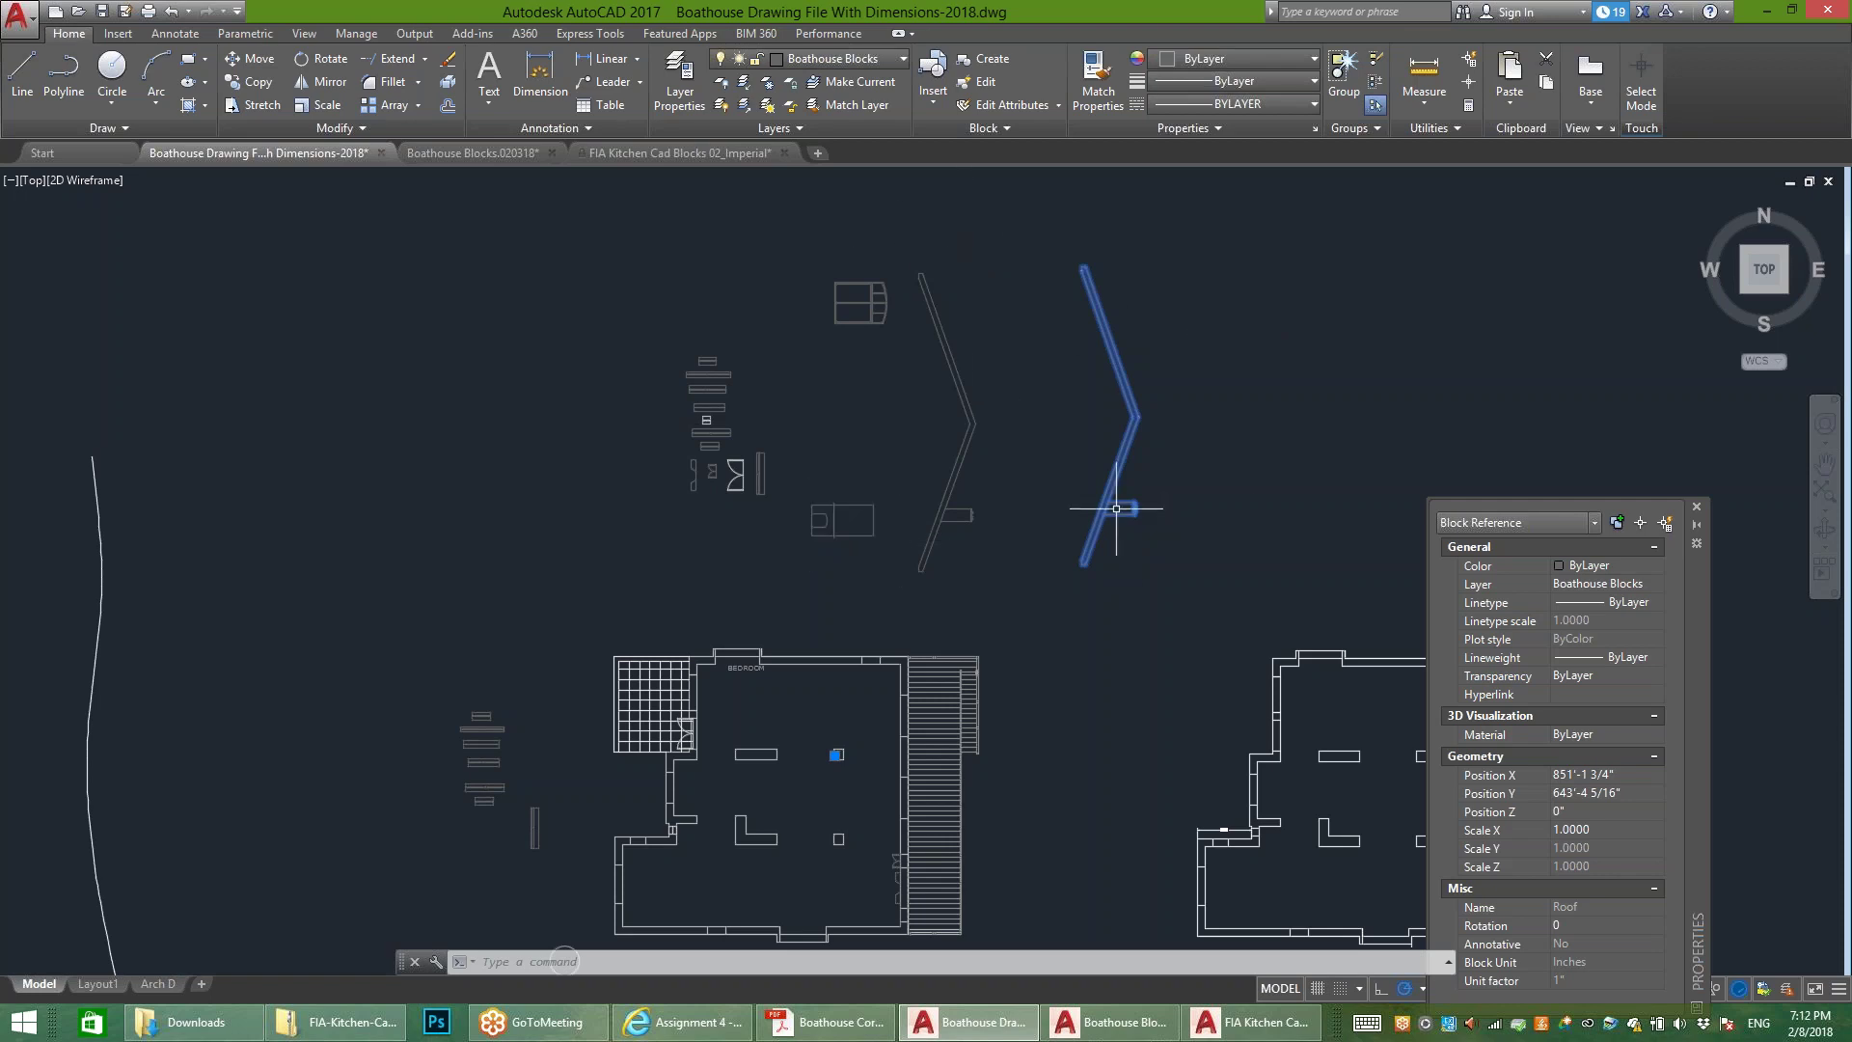
pyautogui.scroll(-2, 1261, 406)
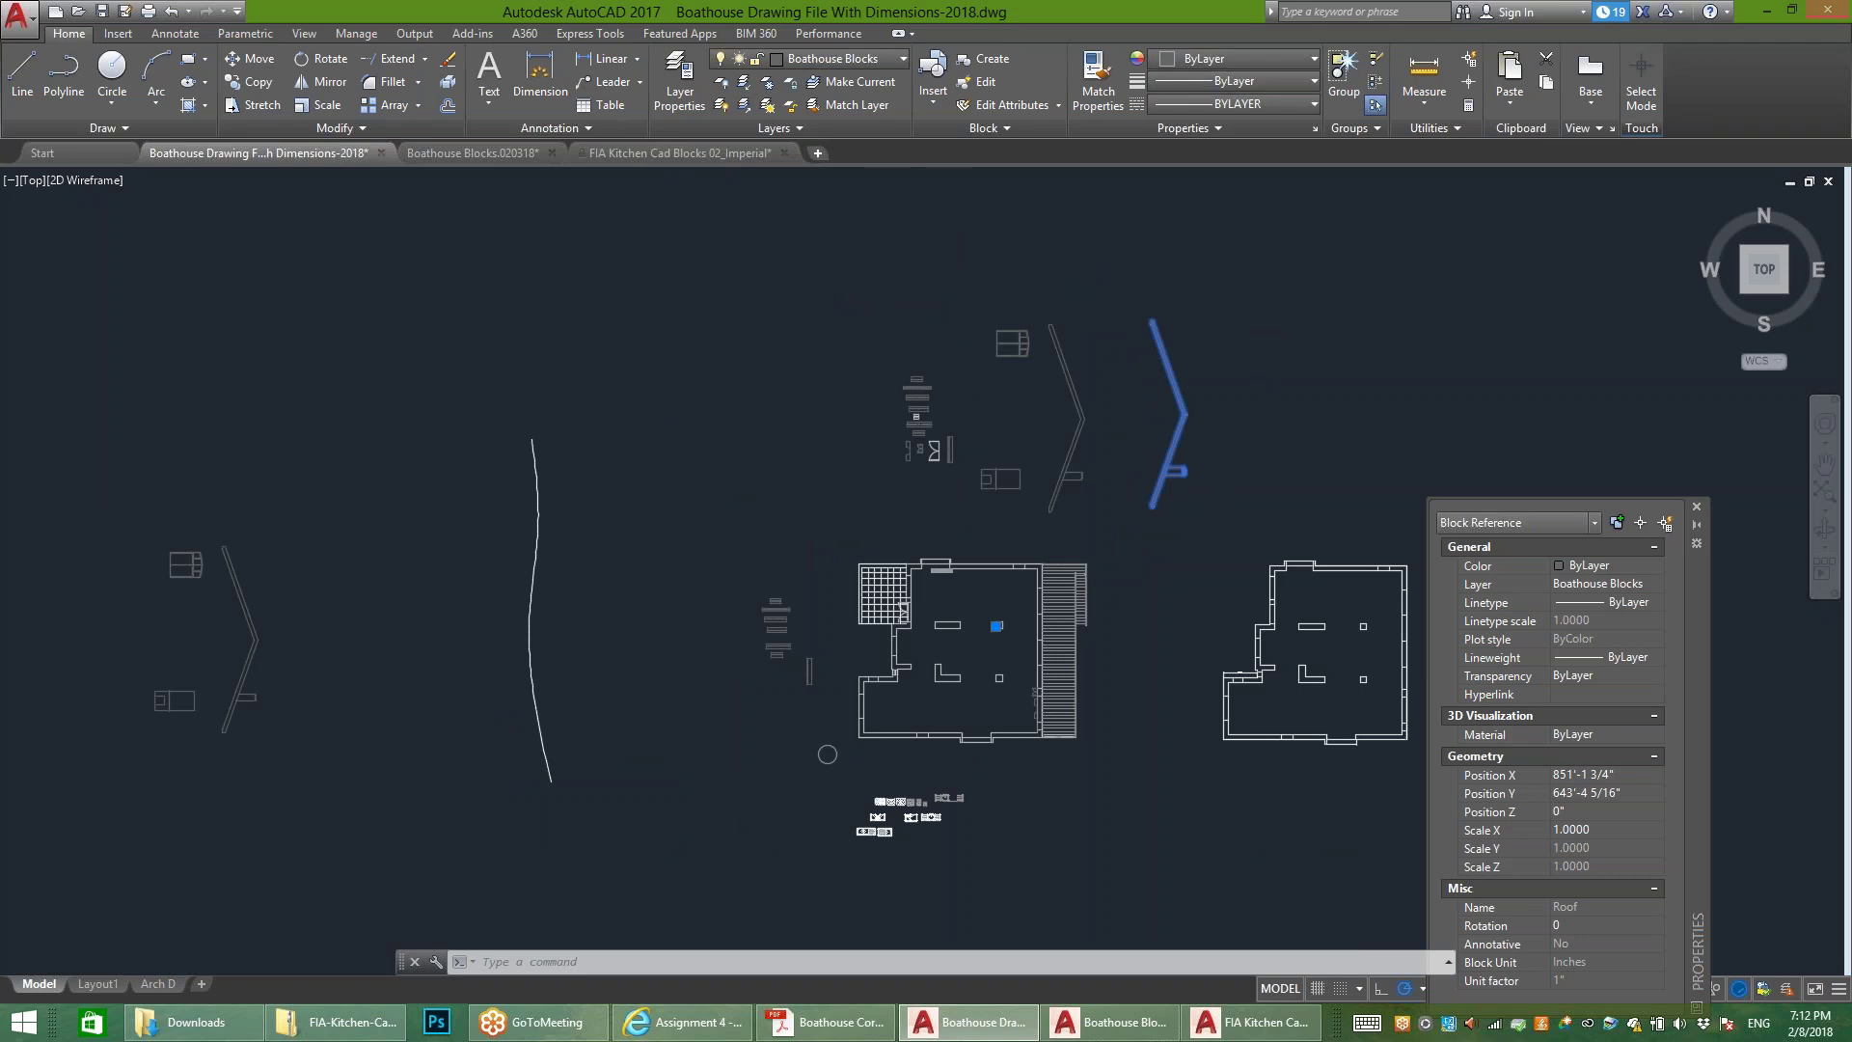
# Step: Start a new drawing and paste the copied roof block into its model space near the origin
pyautogui.click(818, 153)
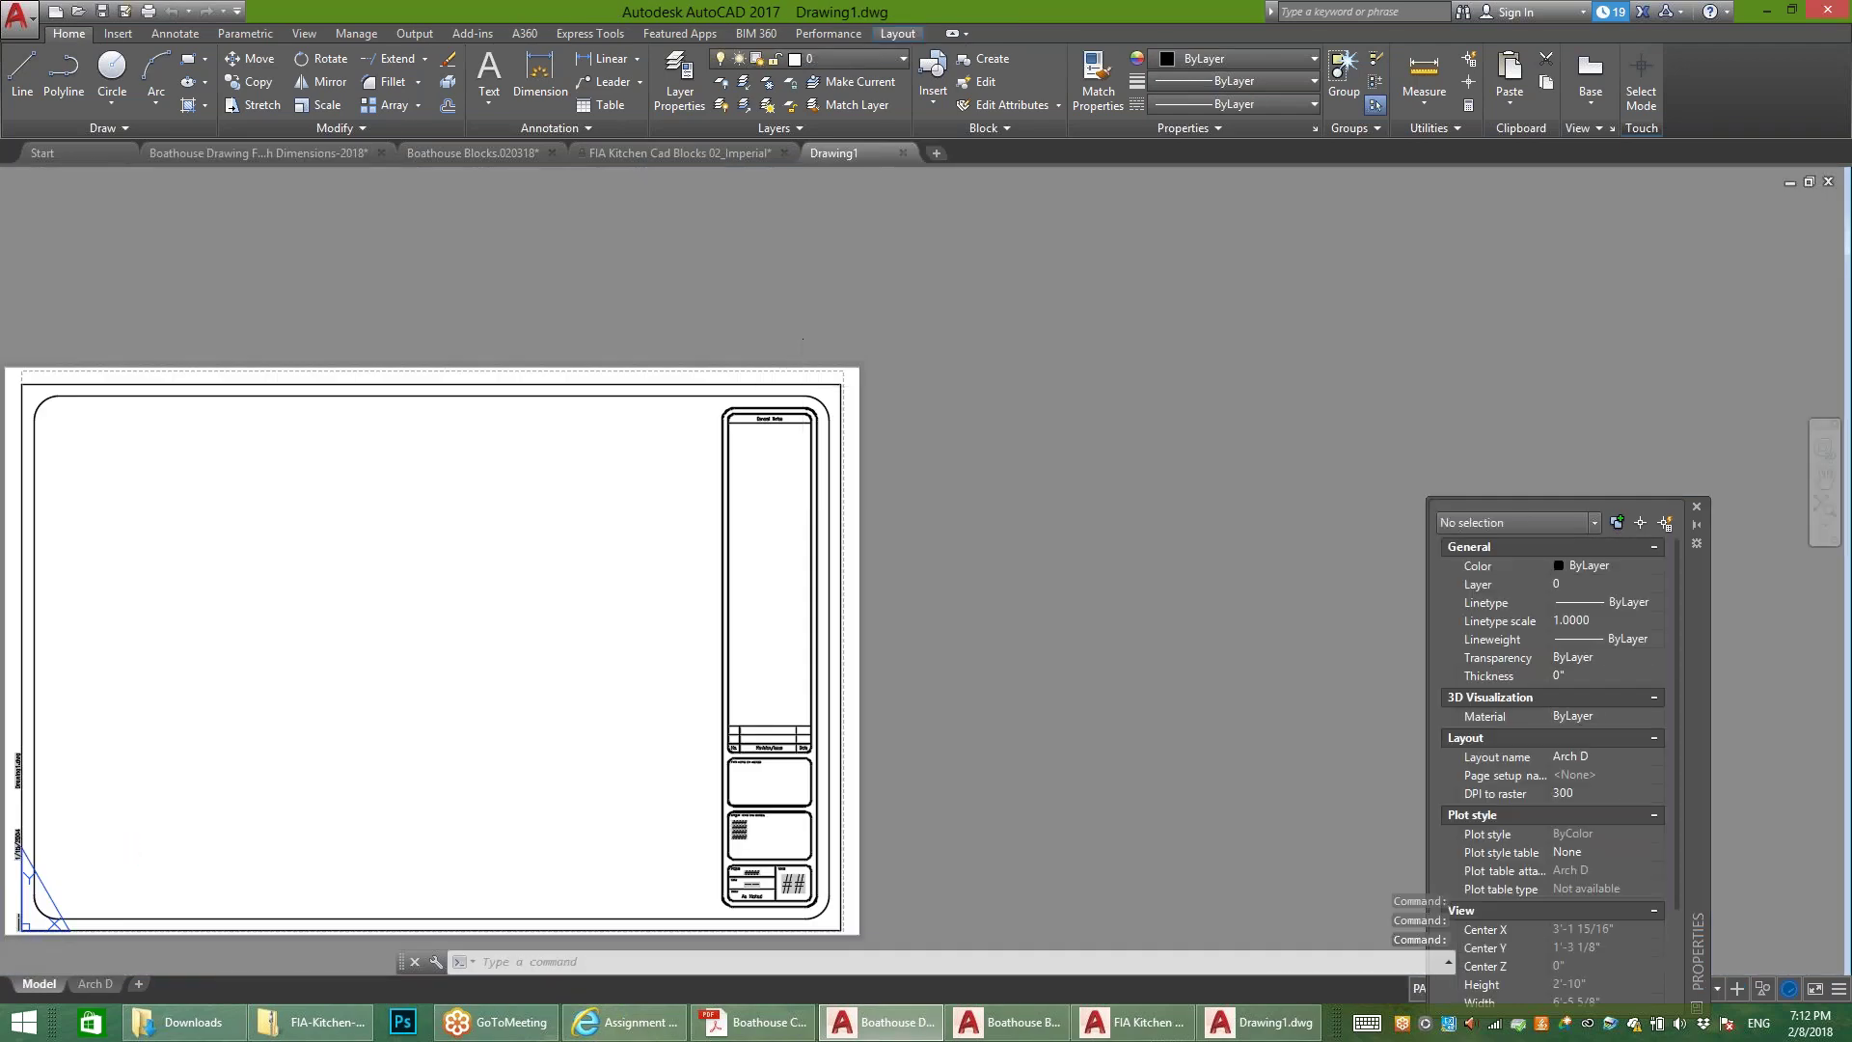
pyautogui.click(38, 984)
pyautogui.hotkey('ctrl', 'v')
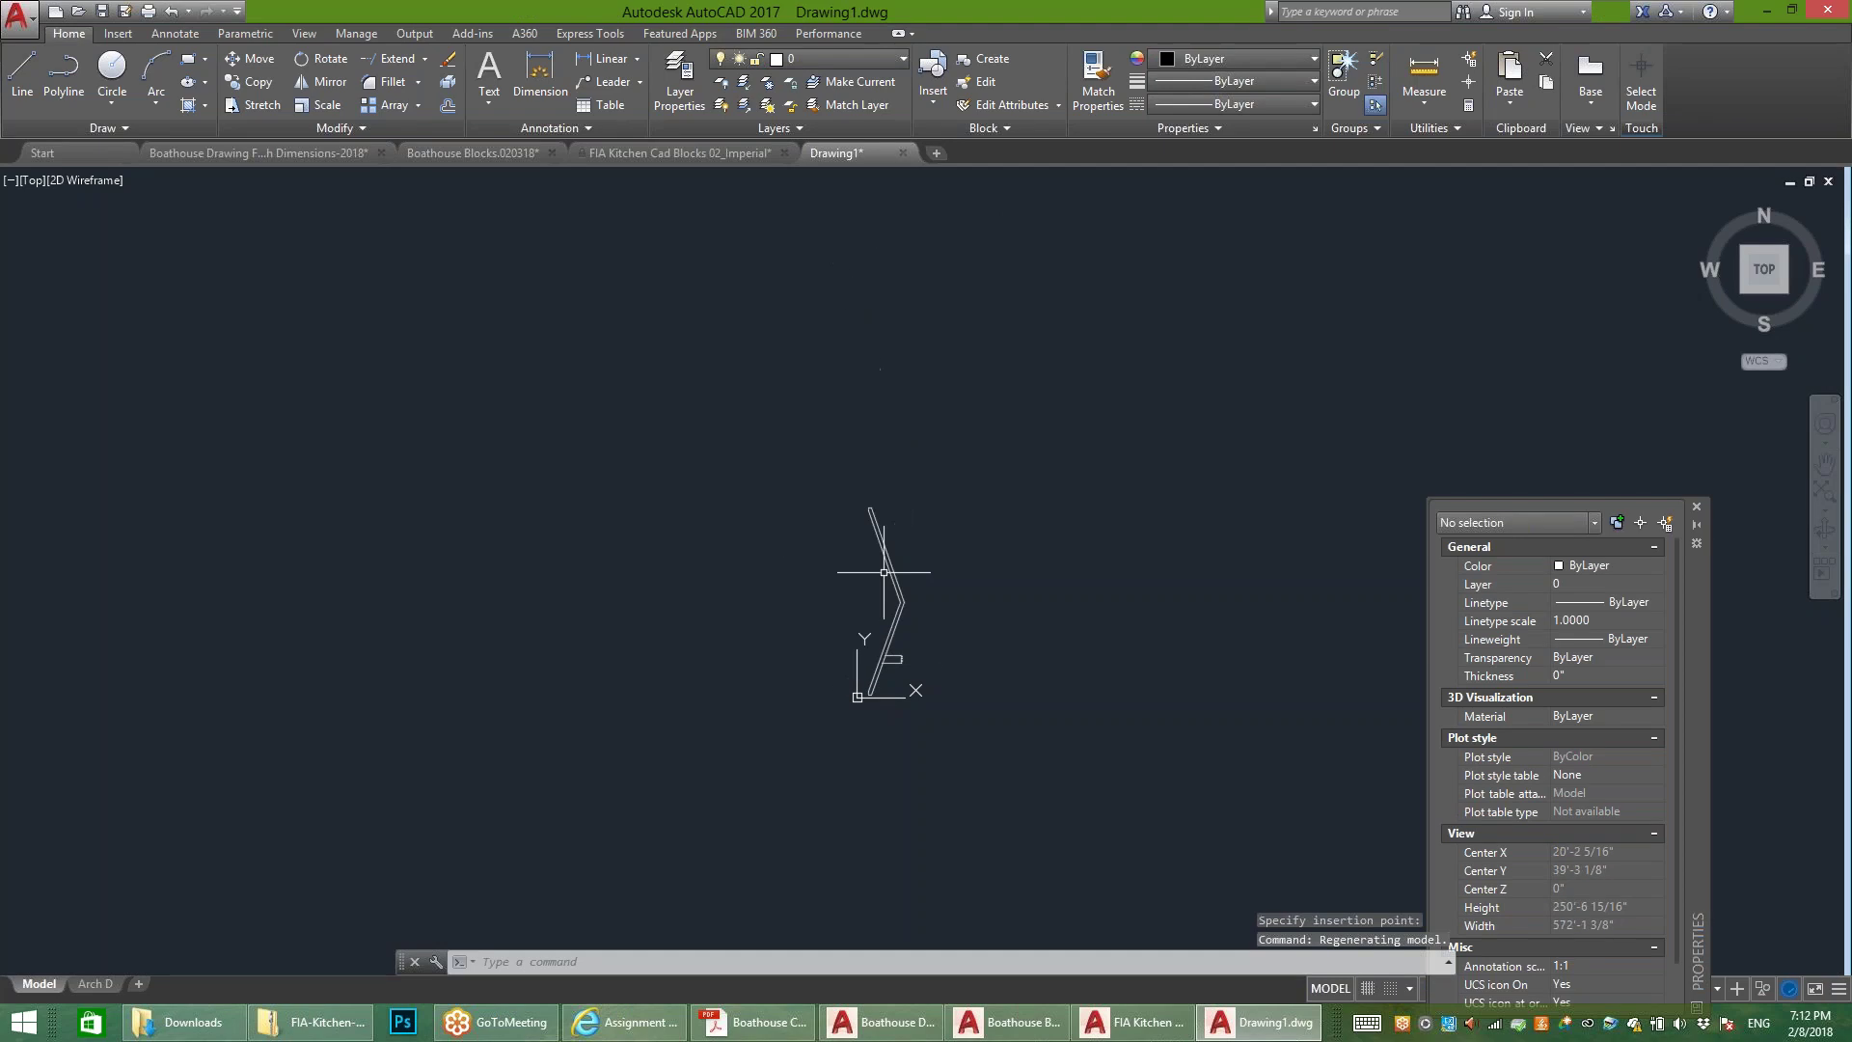
# Step: Move the pasted roof block to the Defpoints layer
pyautogui.click(888, 555)
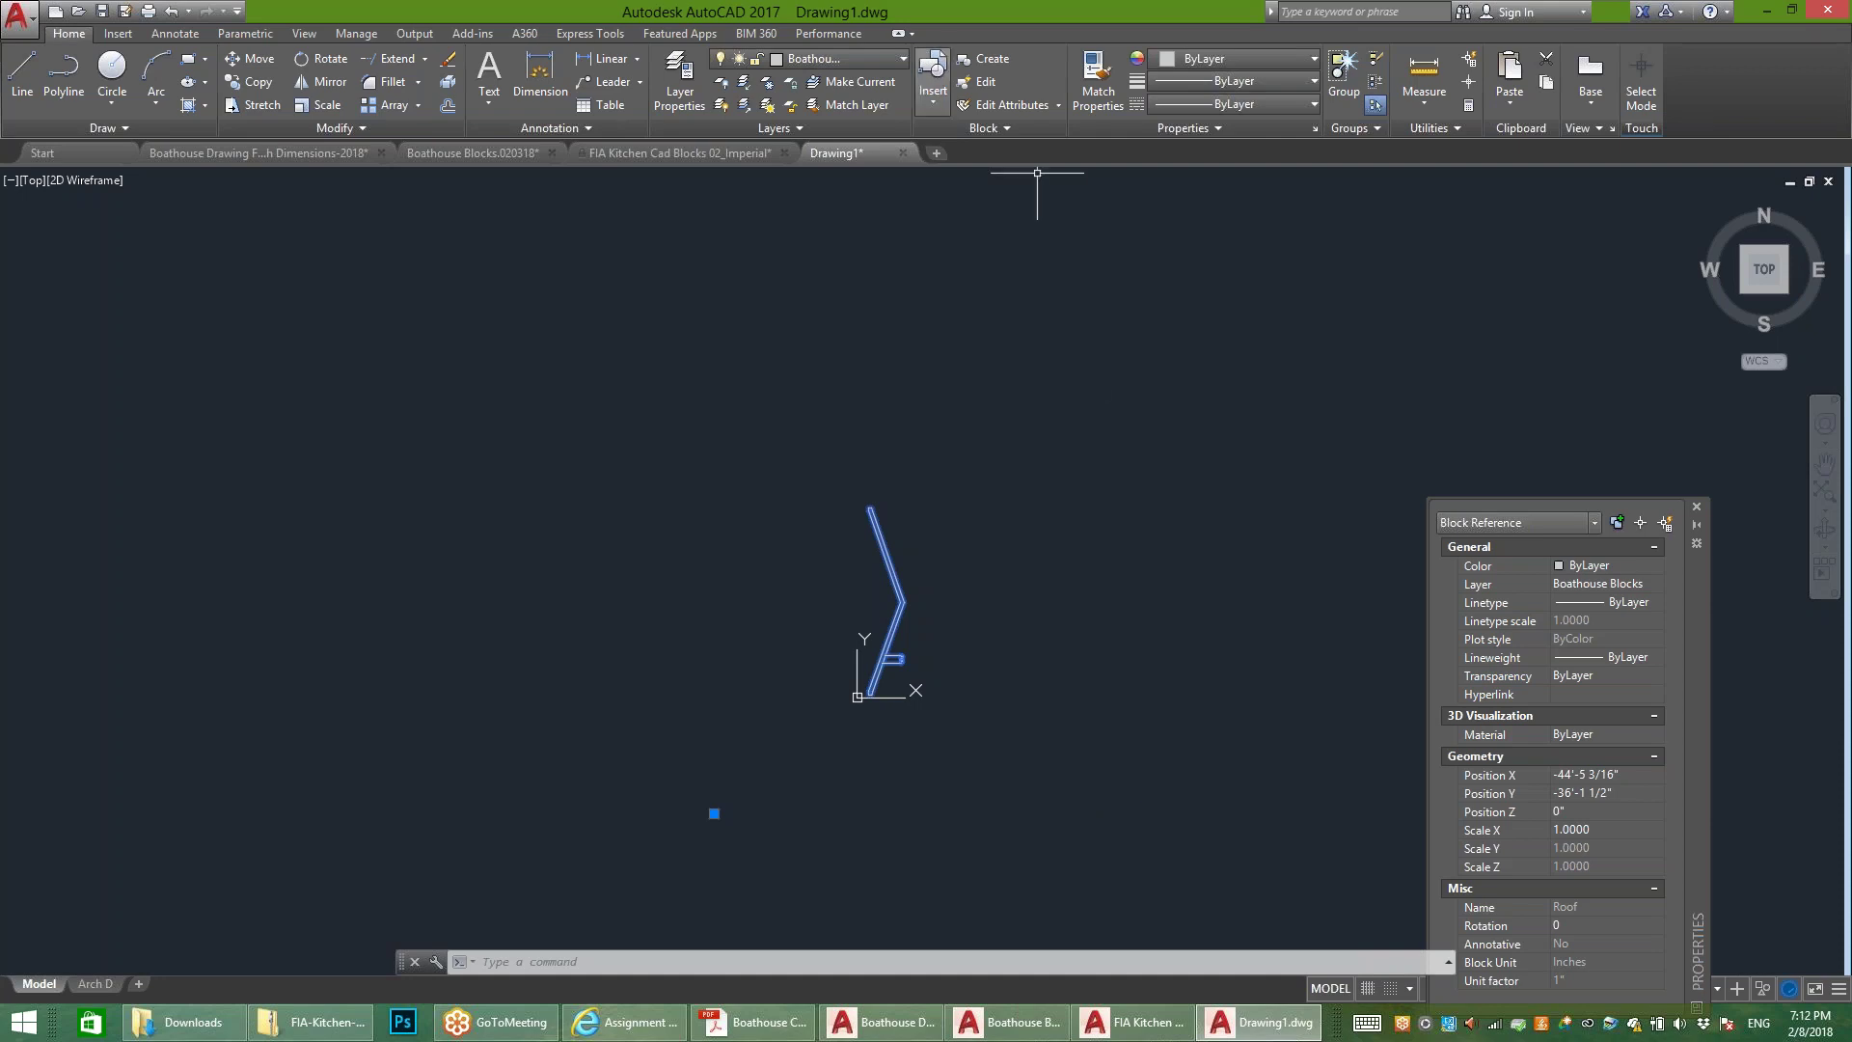
pyautogui.click(839, 59)
pyautogui.click(820, 128)
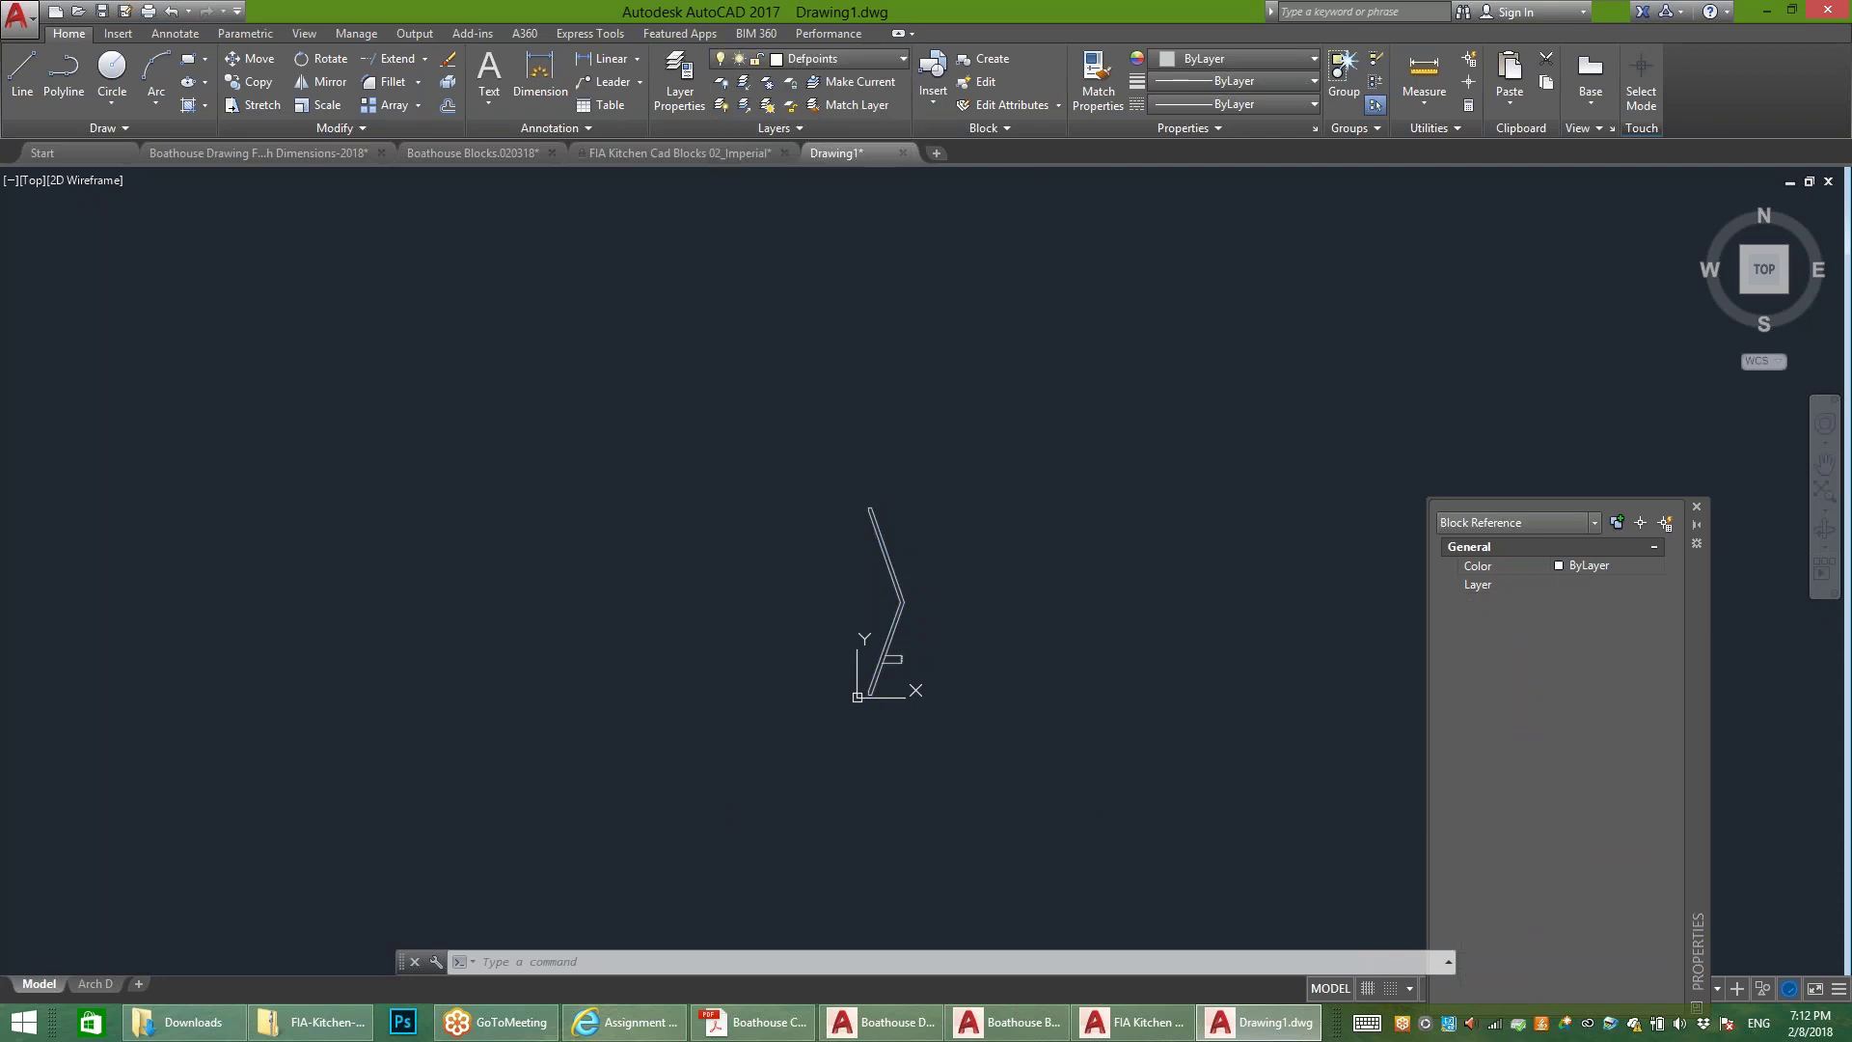
# Step: Select the pasted roof block in the new drawing and examine its layer and color properties
pyautogui.click(926, 545)
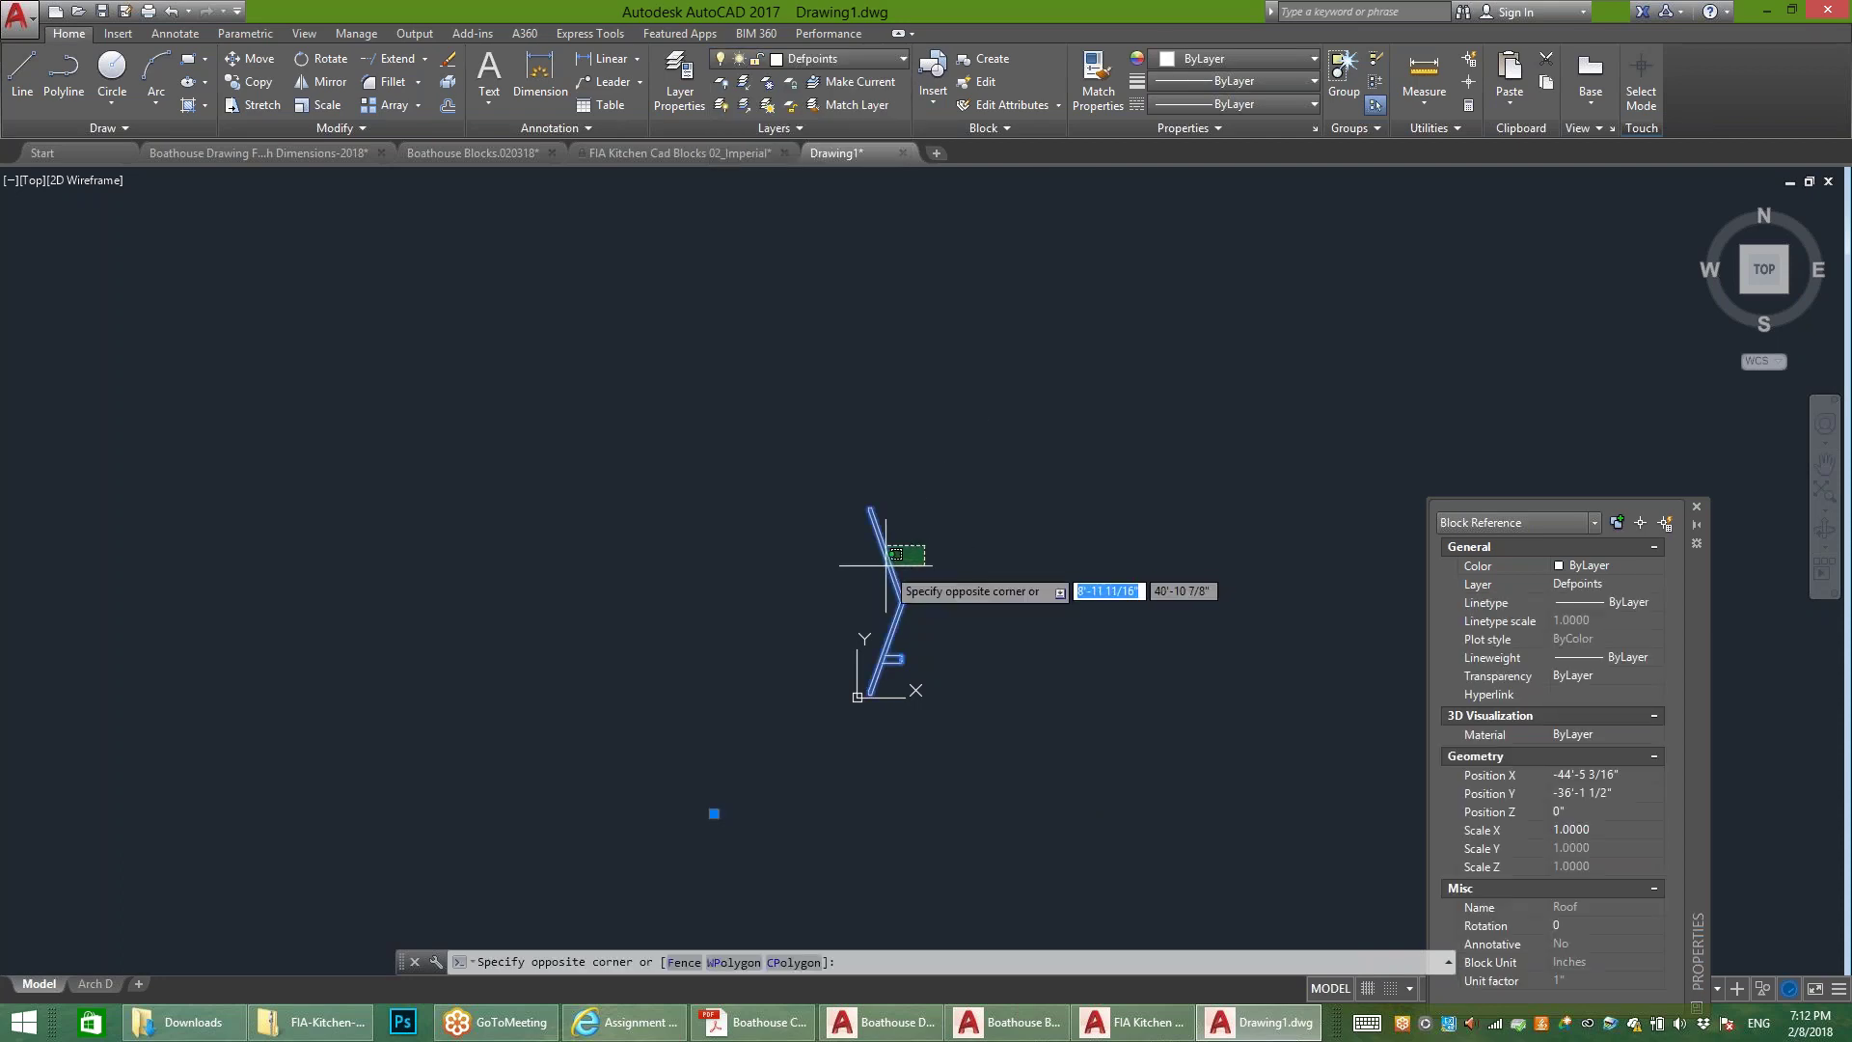
pyautogui.click(886, 571)
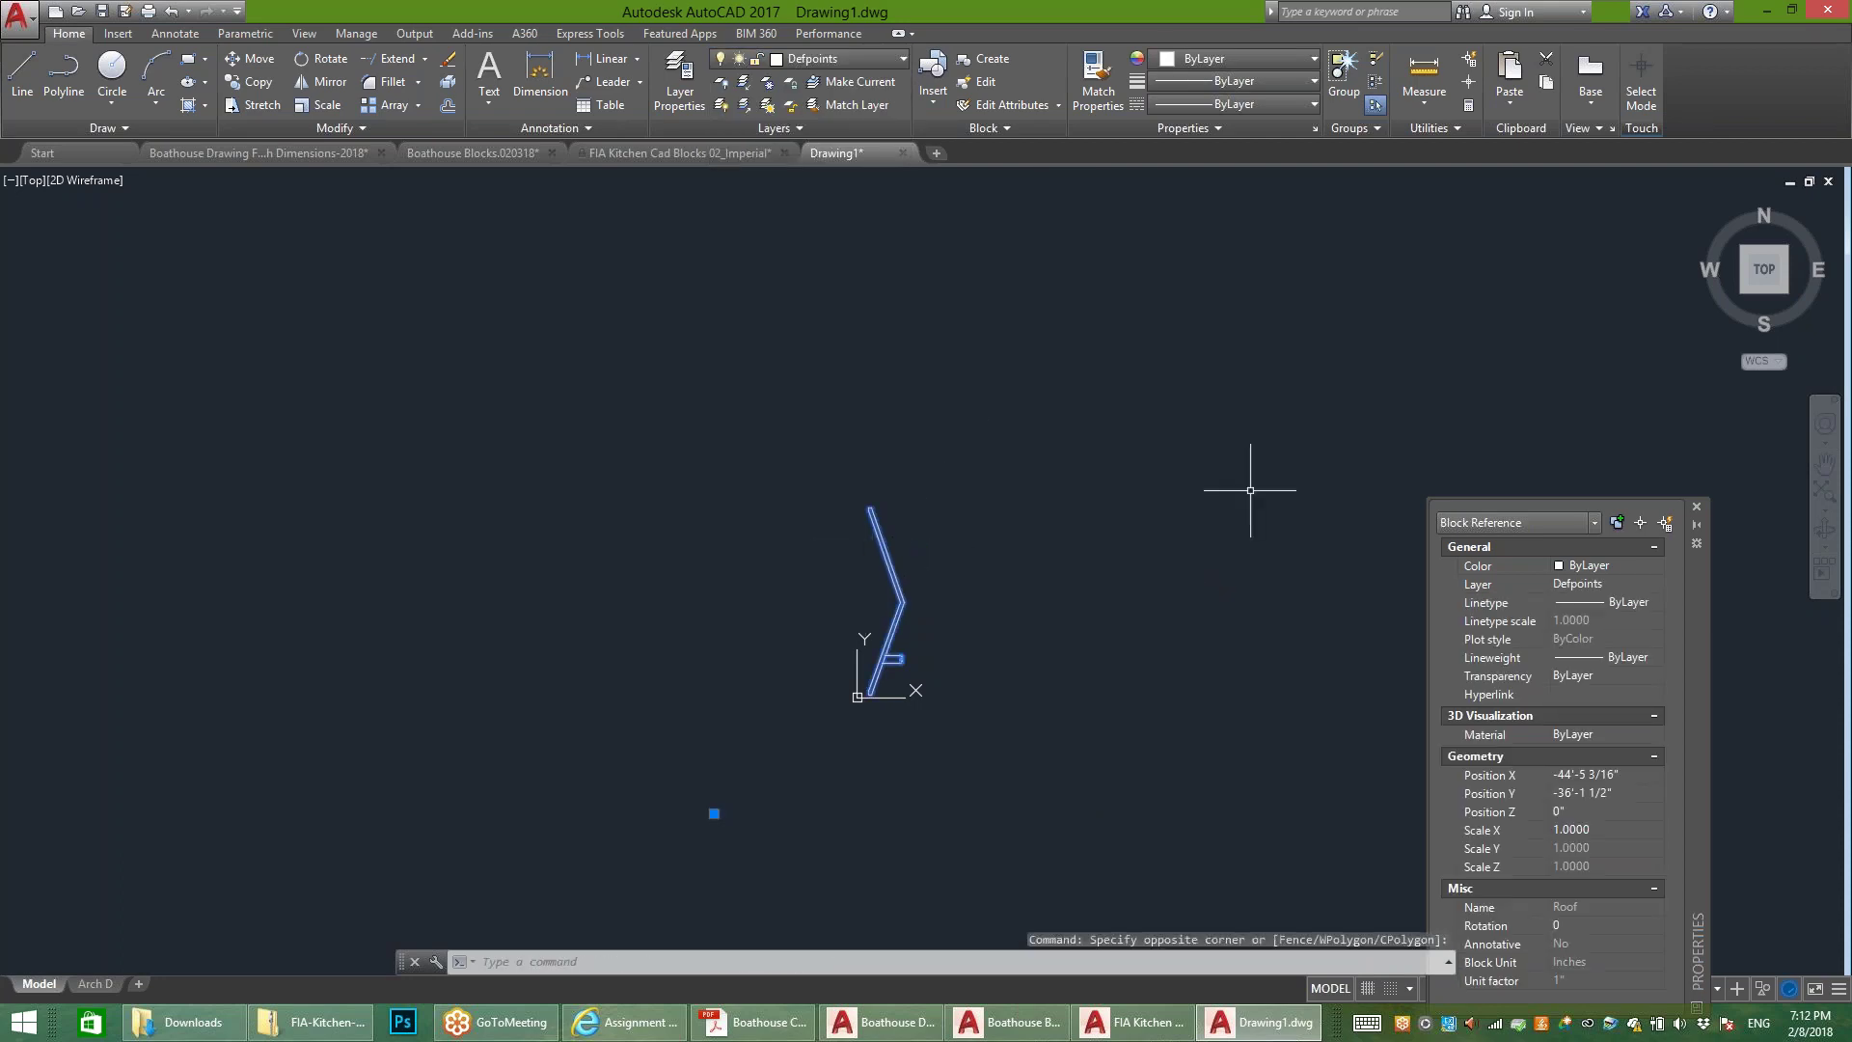
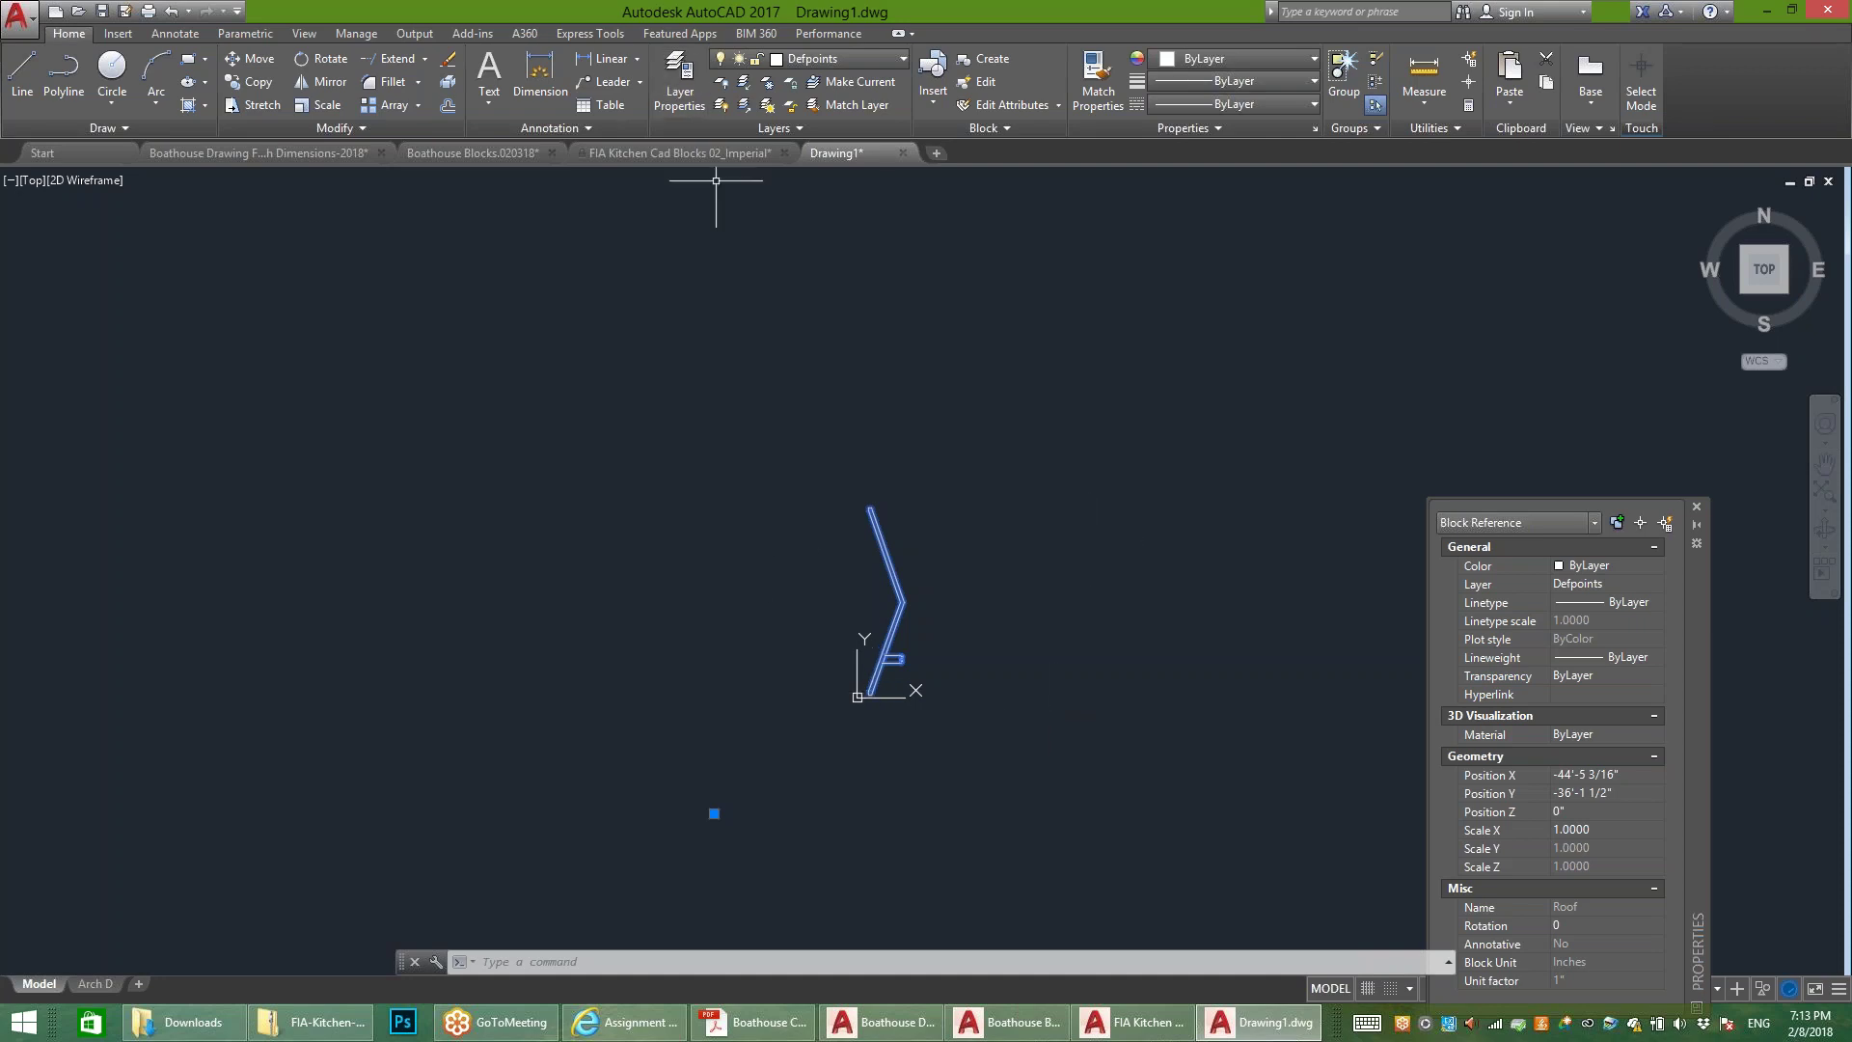
# Step: Review Assignment 4's block and basic text requirements, then return to the Boathouse Drawing File With Dimensions-2018 drawing
pyautogui.click(259, 153)
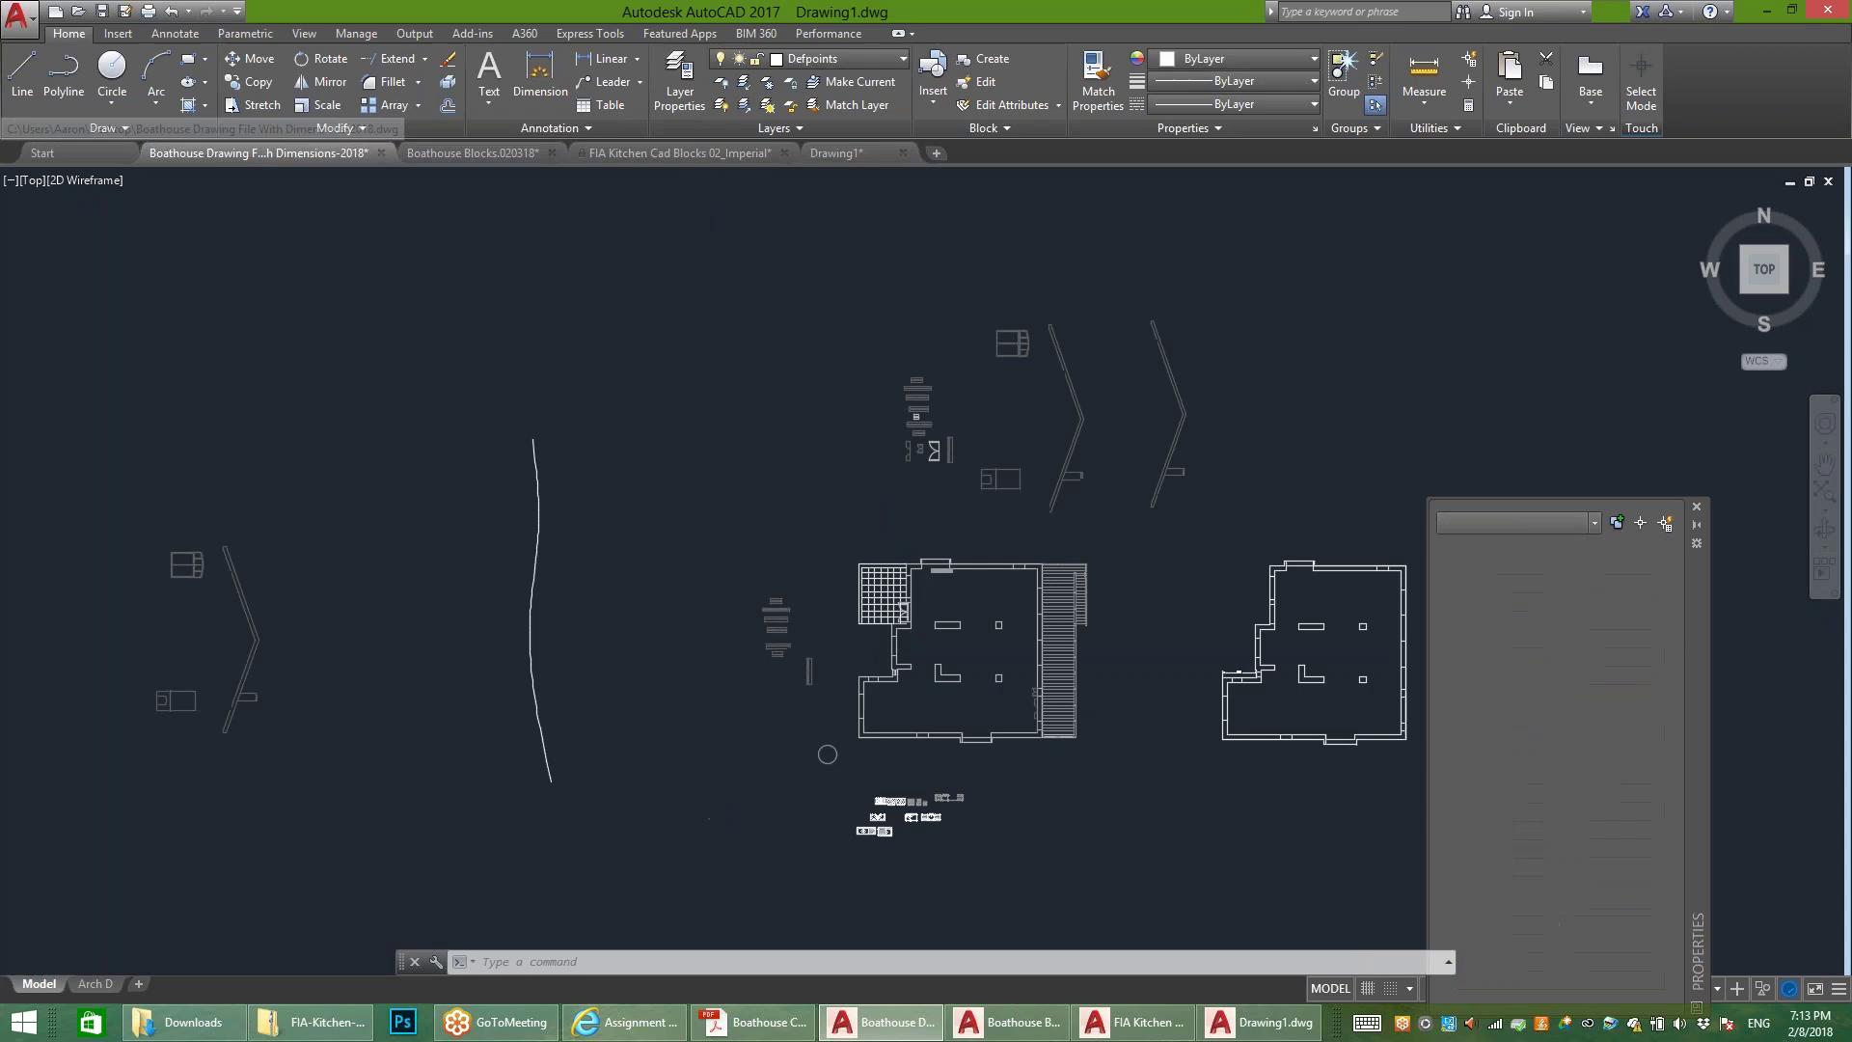
pyautogui.click(625, 1021)
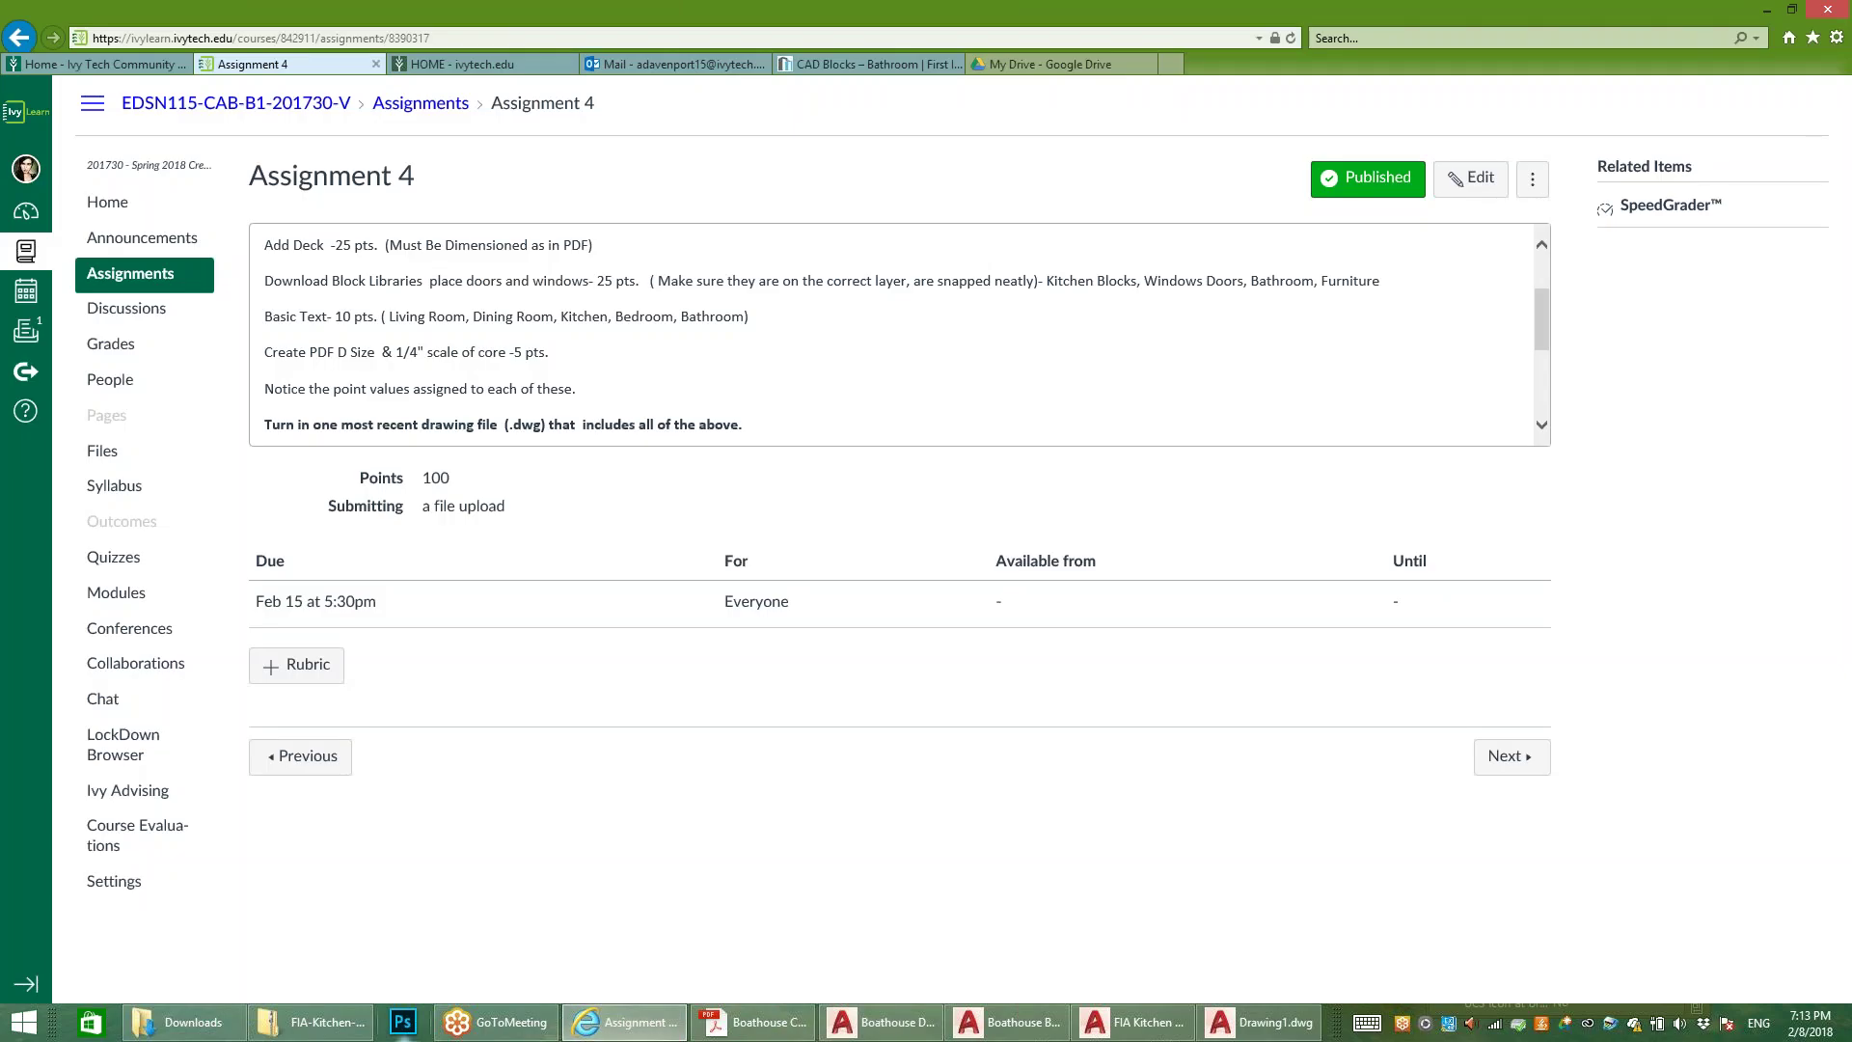
pyautogui.click(1008, 1022)
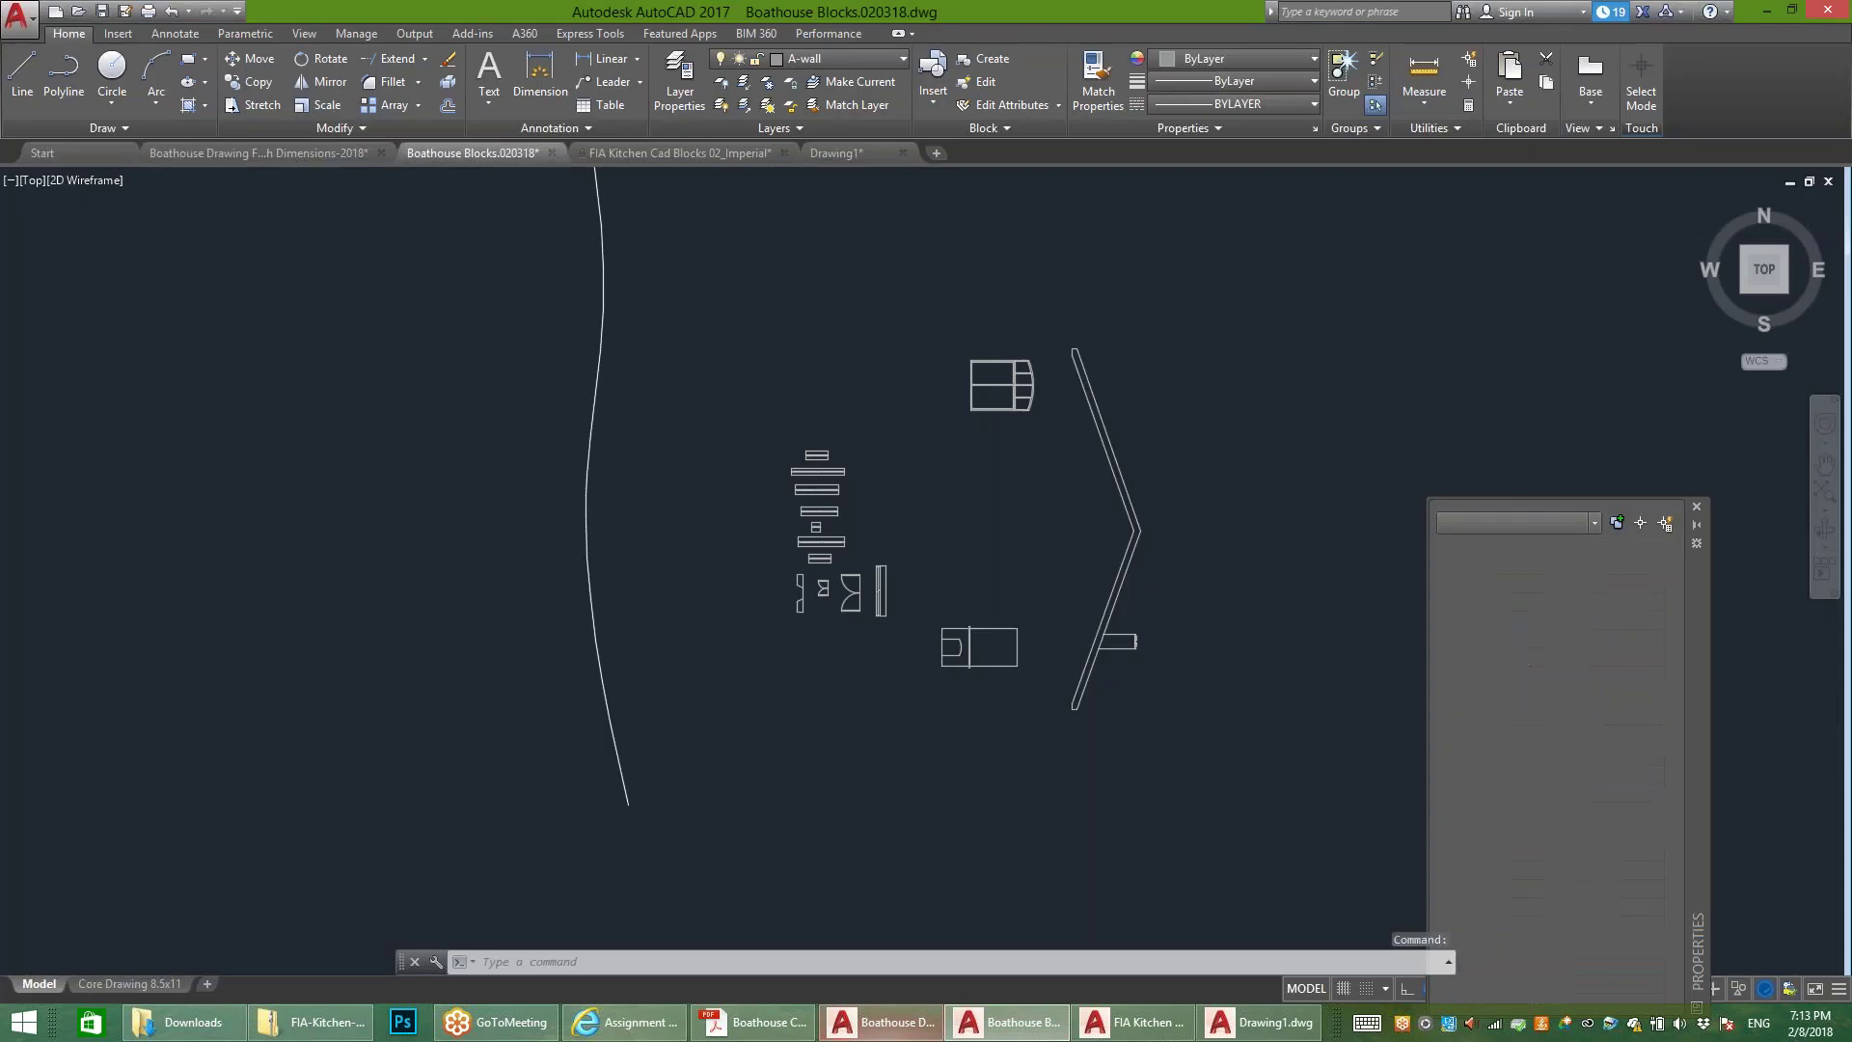
pyautogui.click(258, 152)
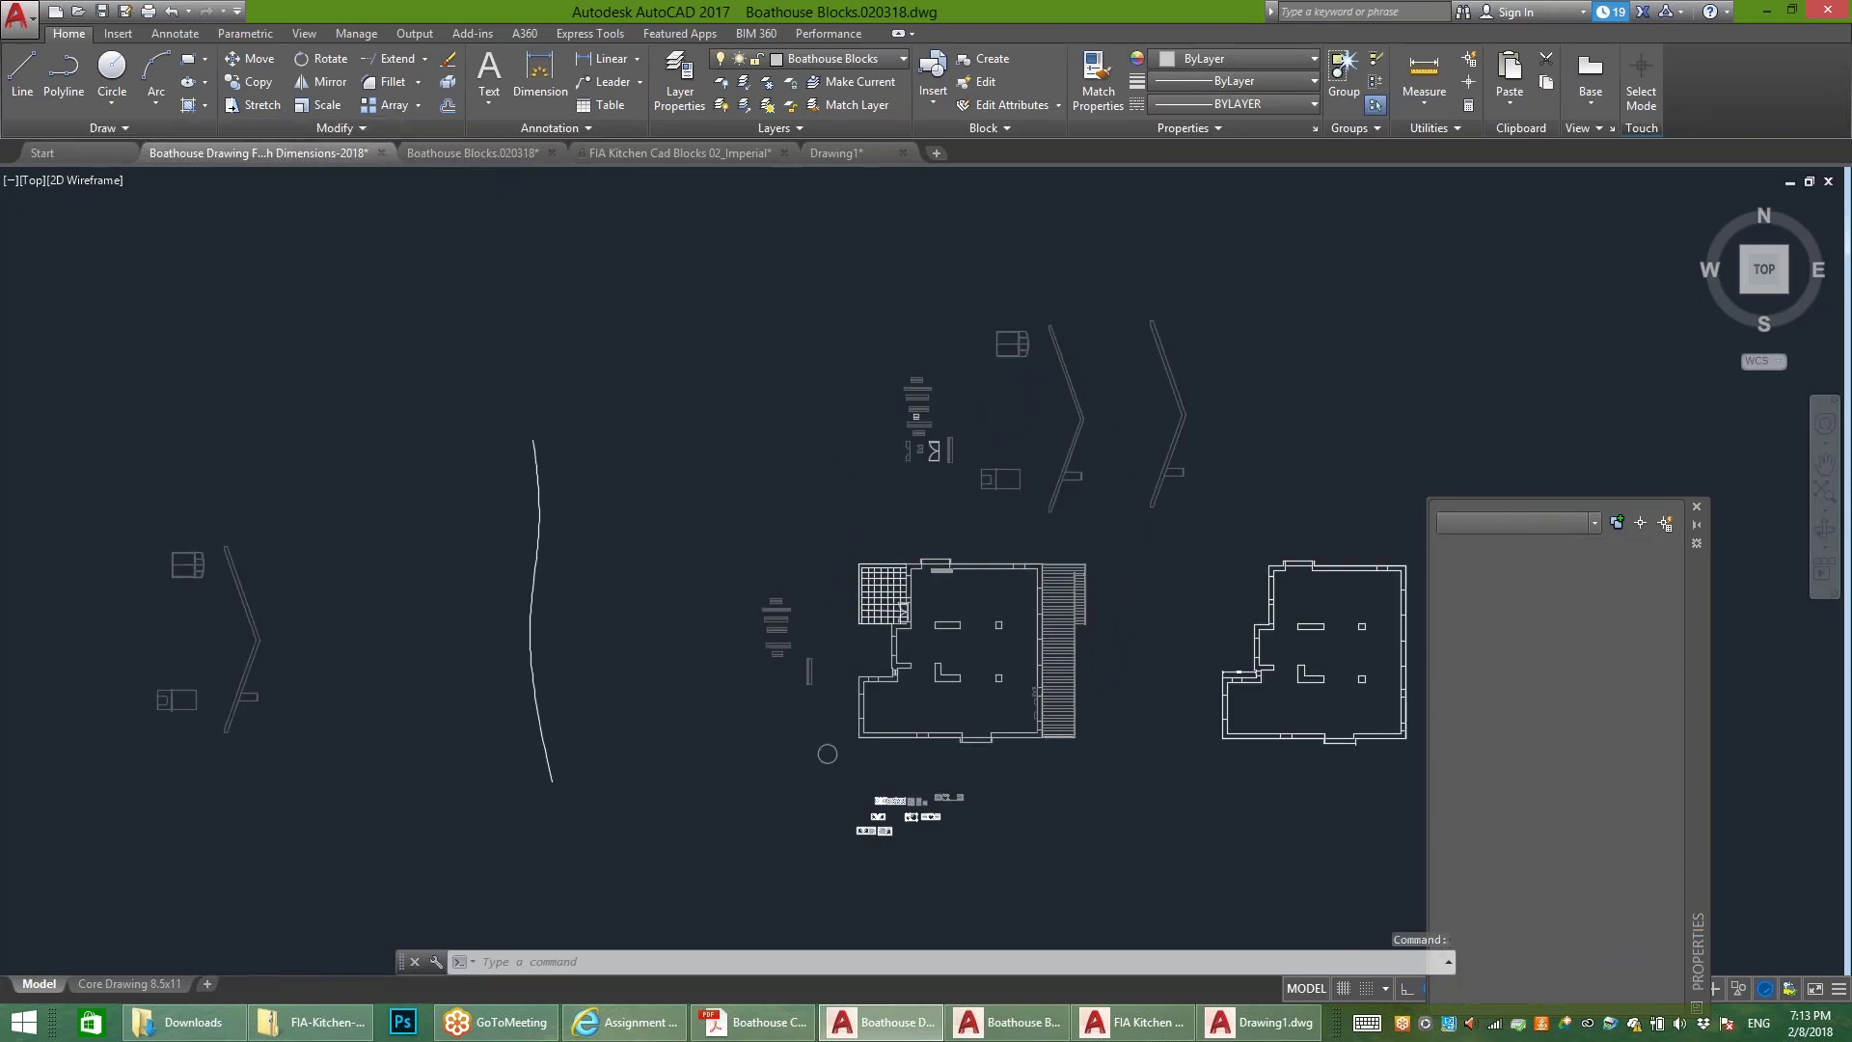
# Step: Look through the available text styles while viewing the BEDROOM label in the floor plan
pyautogui.scroll(3, 1042, 694)
pyautogui.scroll(3, 820, 429)
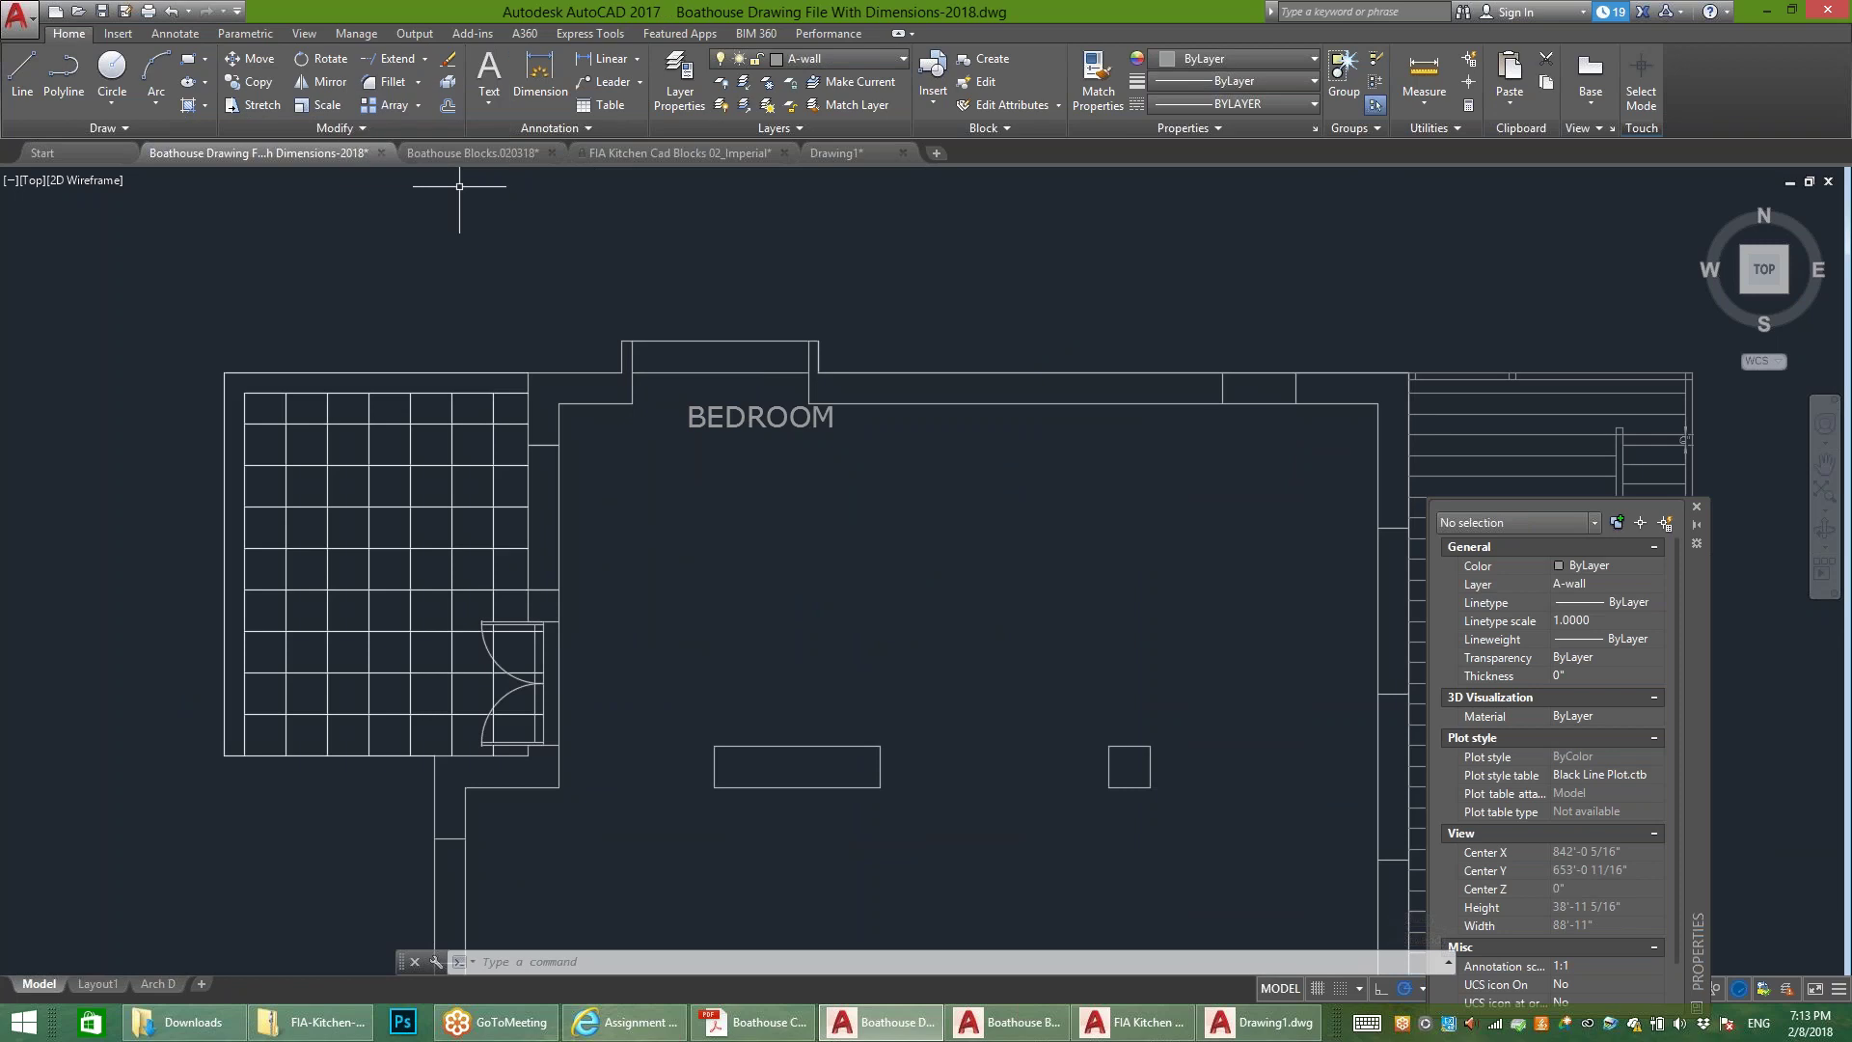
pyautogui.click(175, 32)
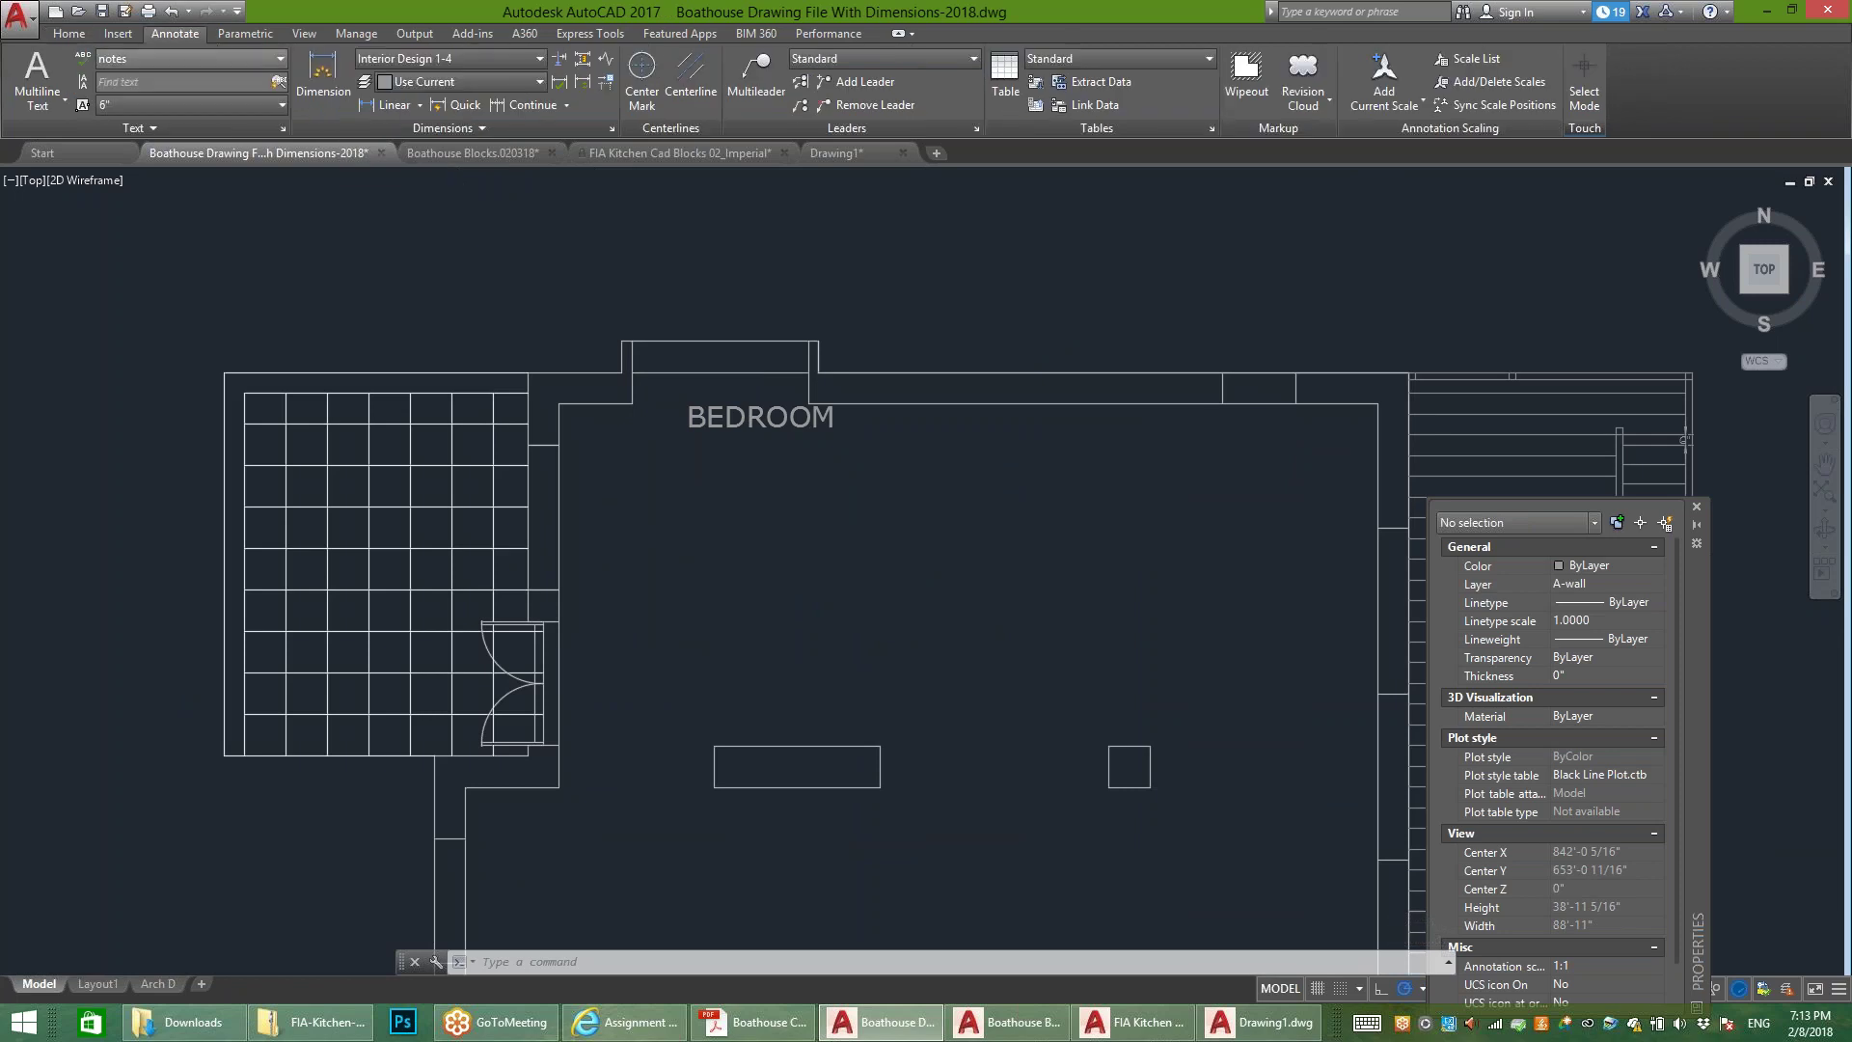
pyautogui.click(280, 58)
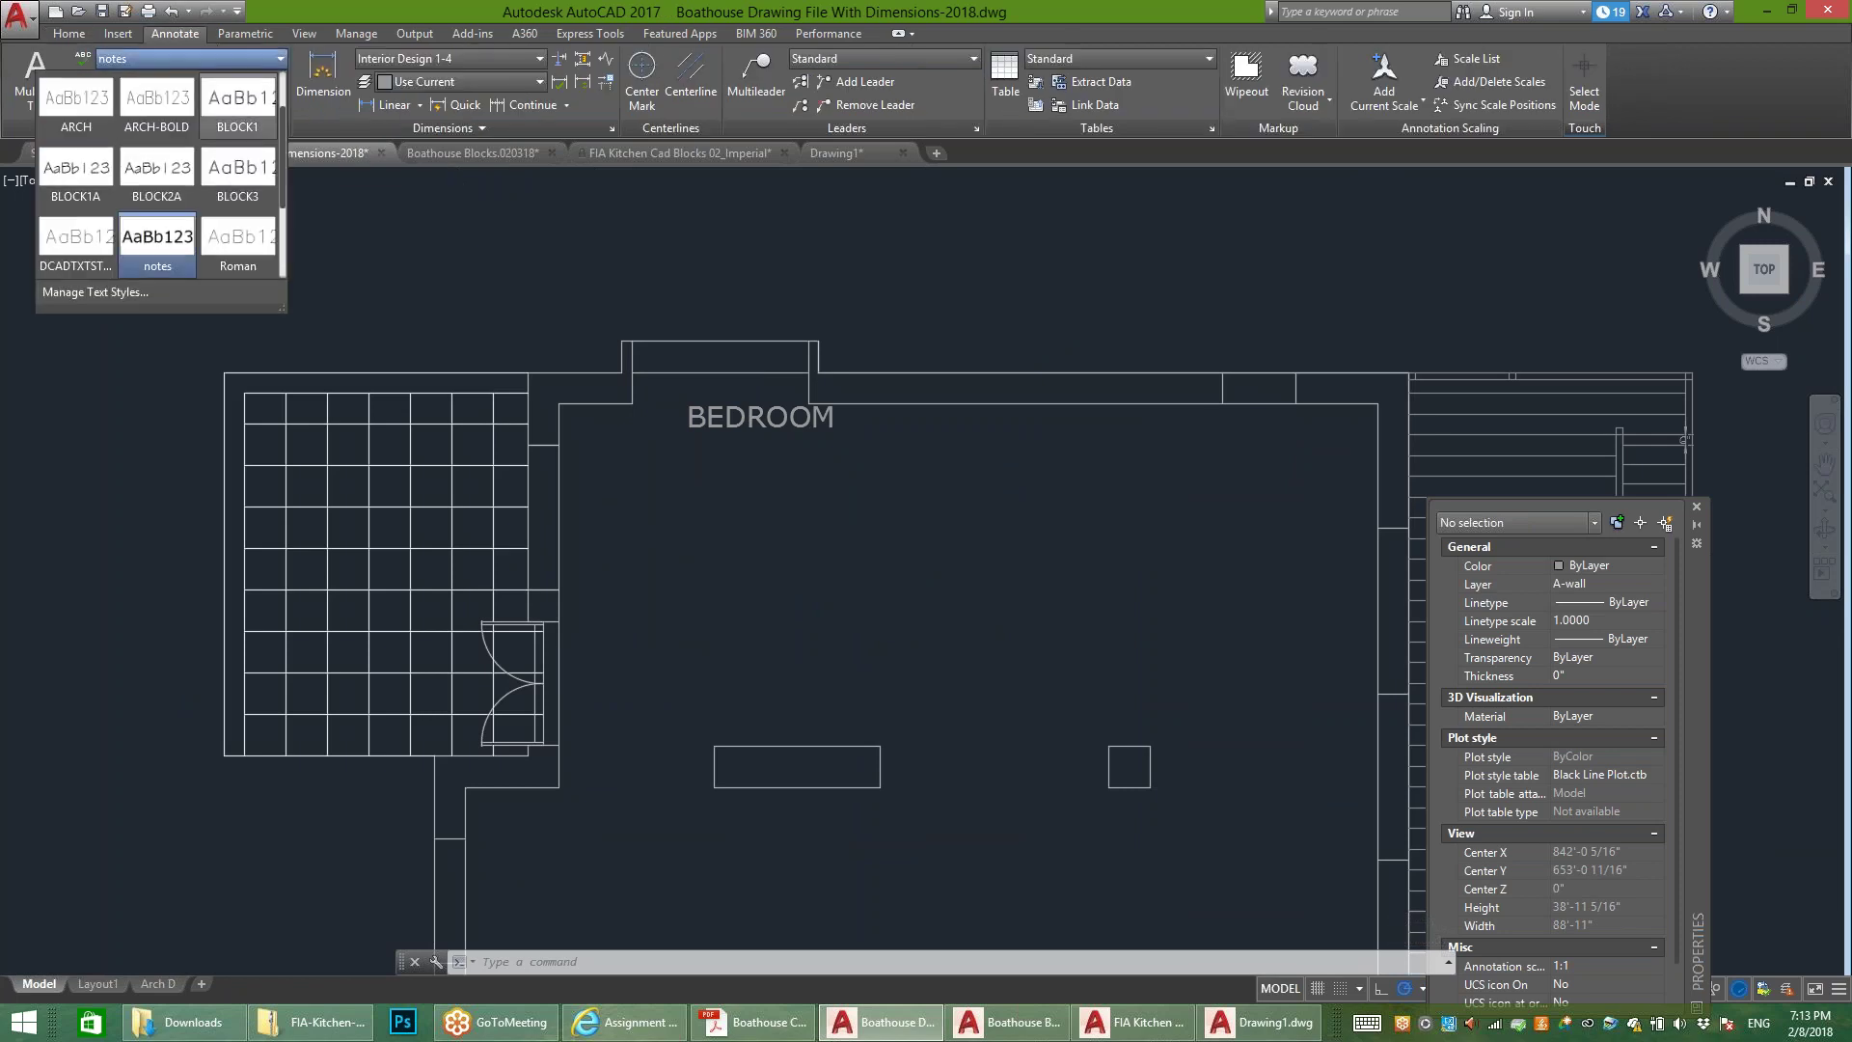
pyautogui.scroll(-2, 159, 174)
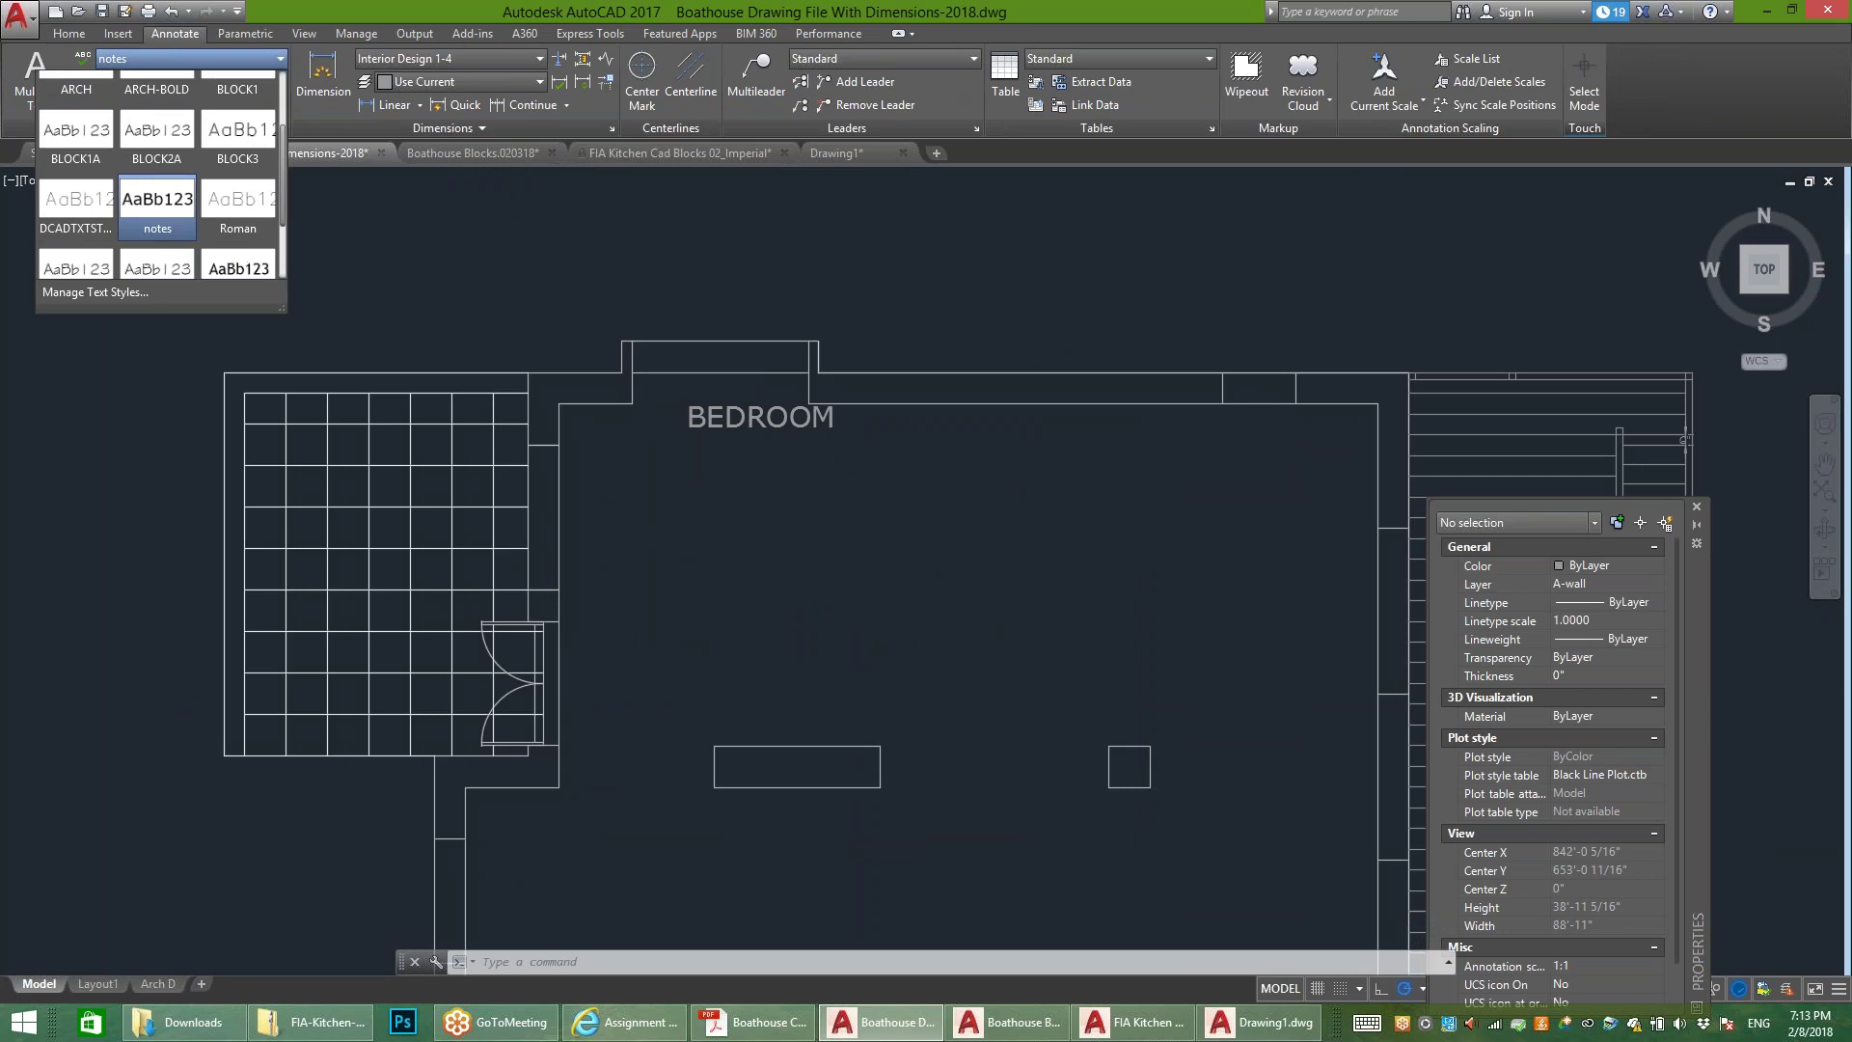
pyautogui.scroll(5, 159, 173)
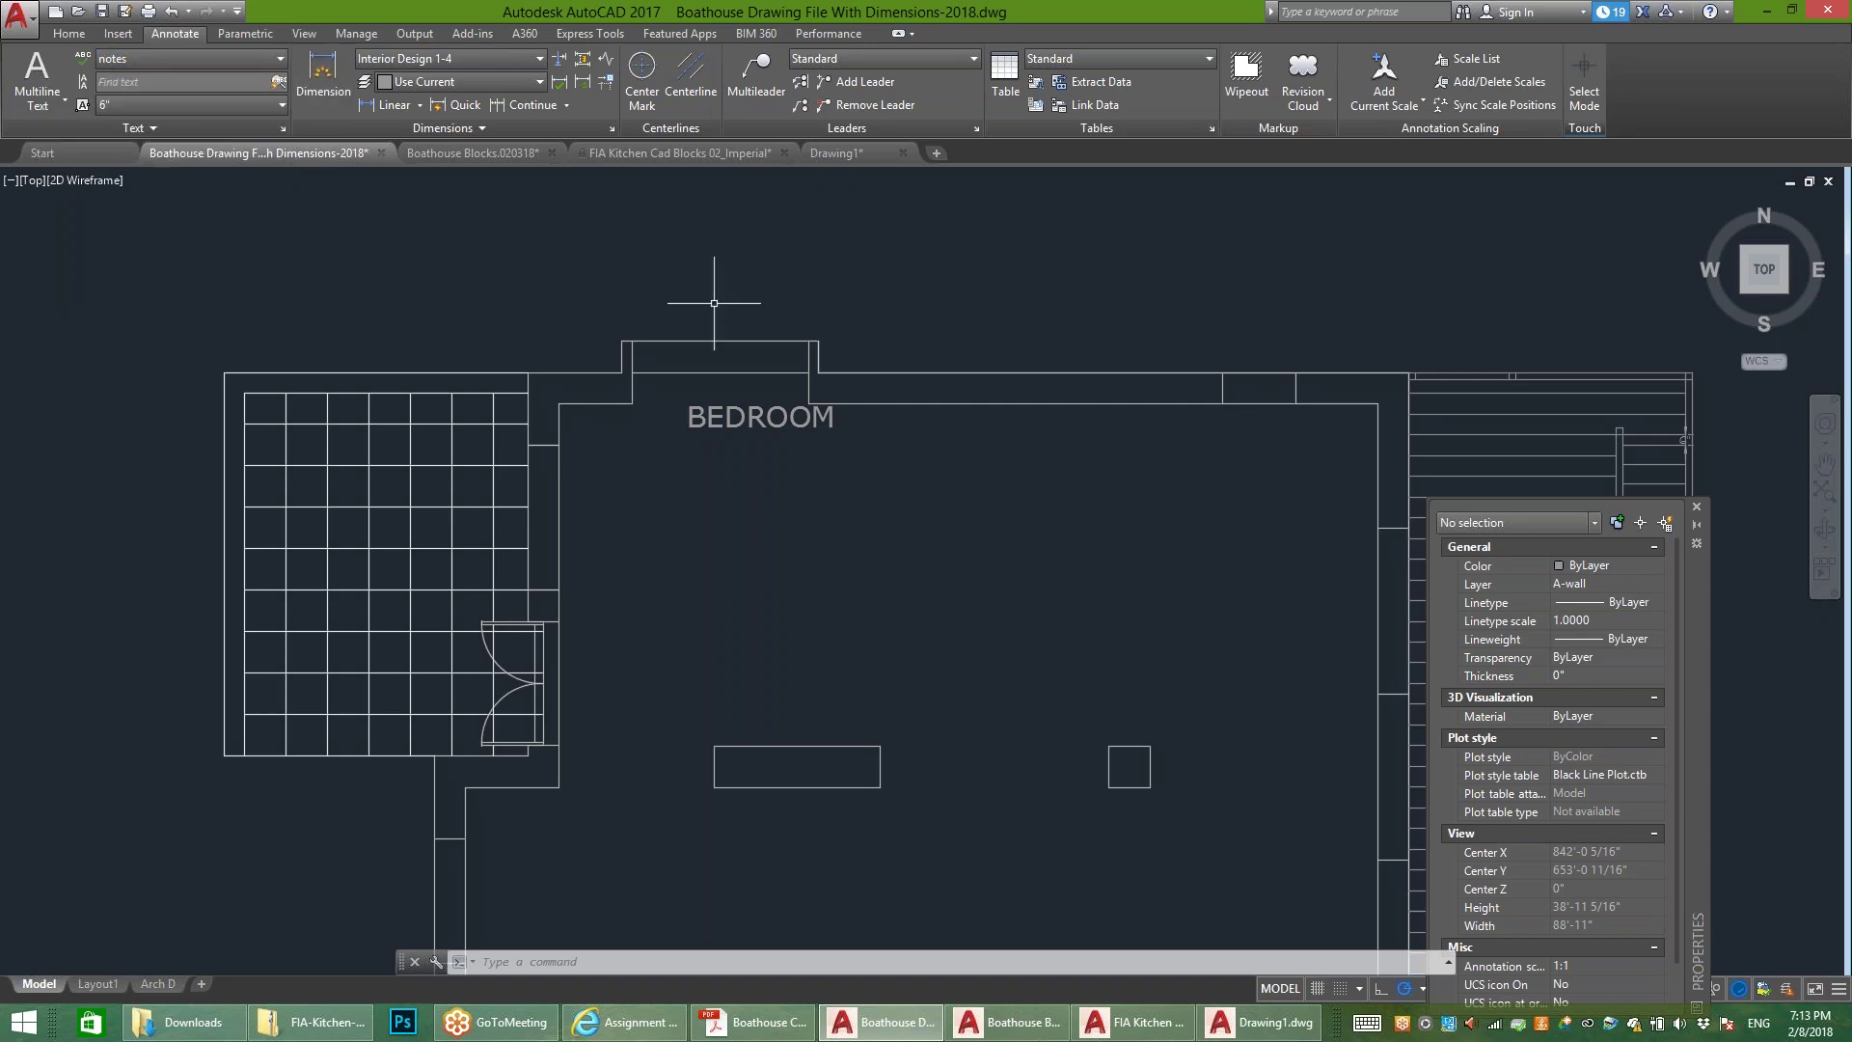
# Step: Examine the BEDROOM label's text properties and inspect its formatting in the text editor
pyautogui.click(714, 422)
pyautogui.press('Escape')
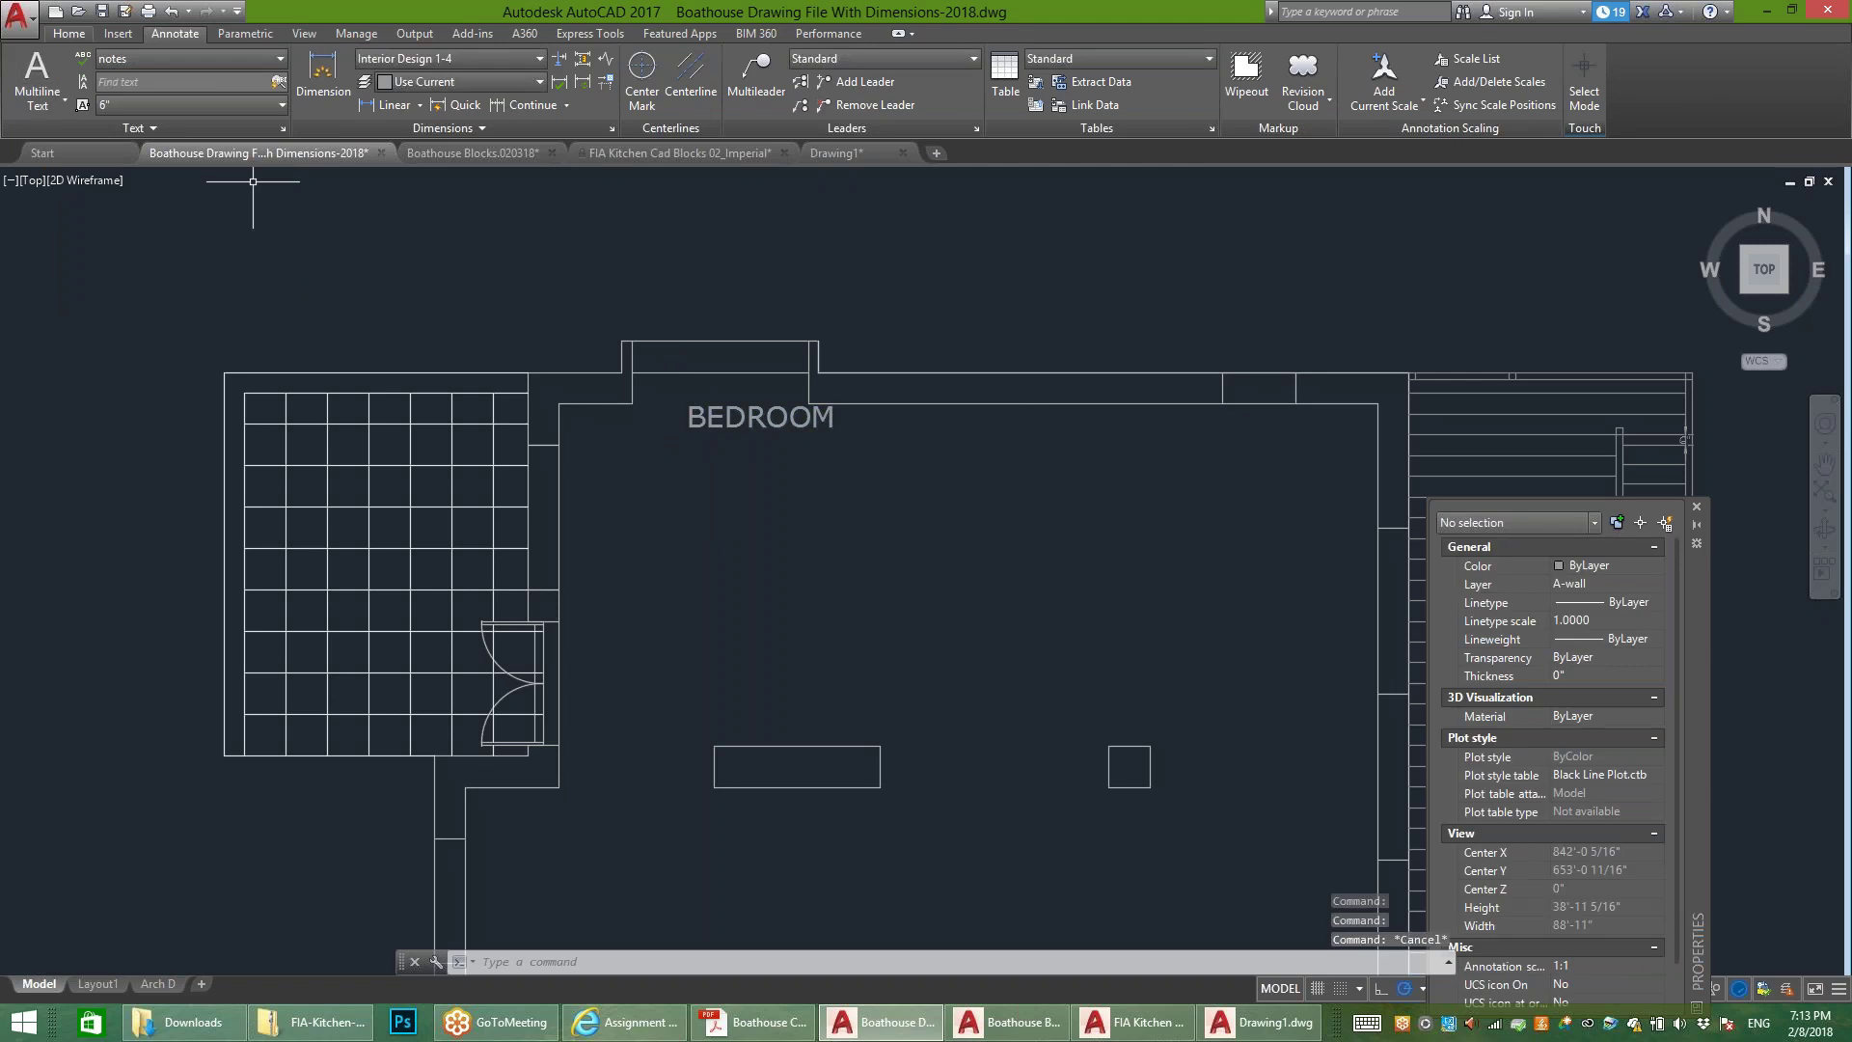
pyautogui.click(799, 432)
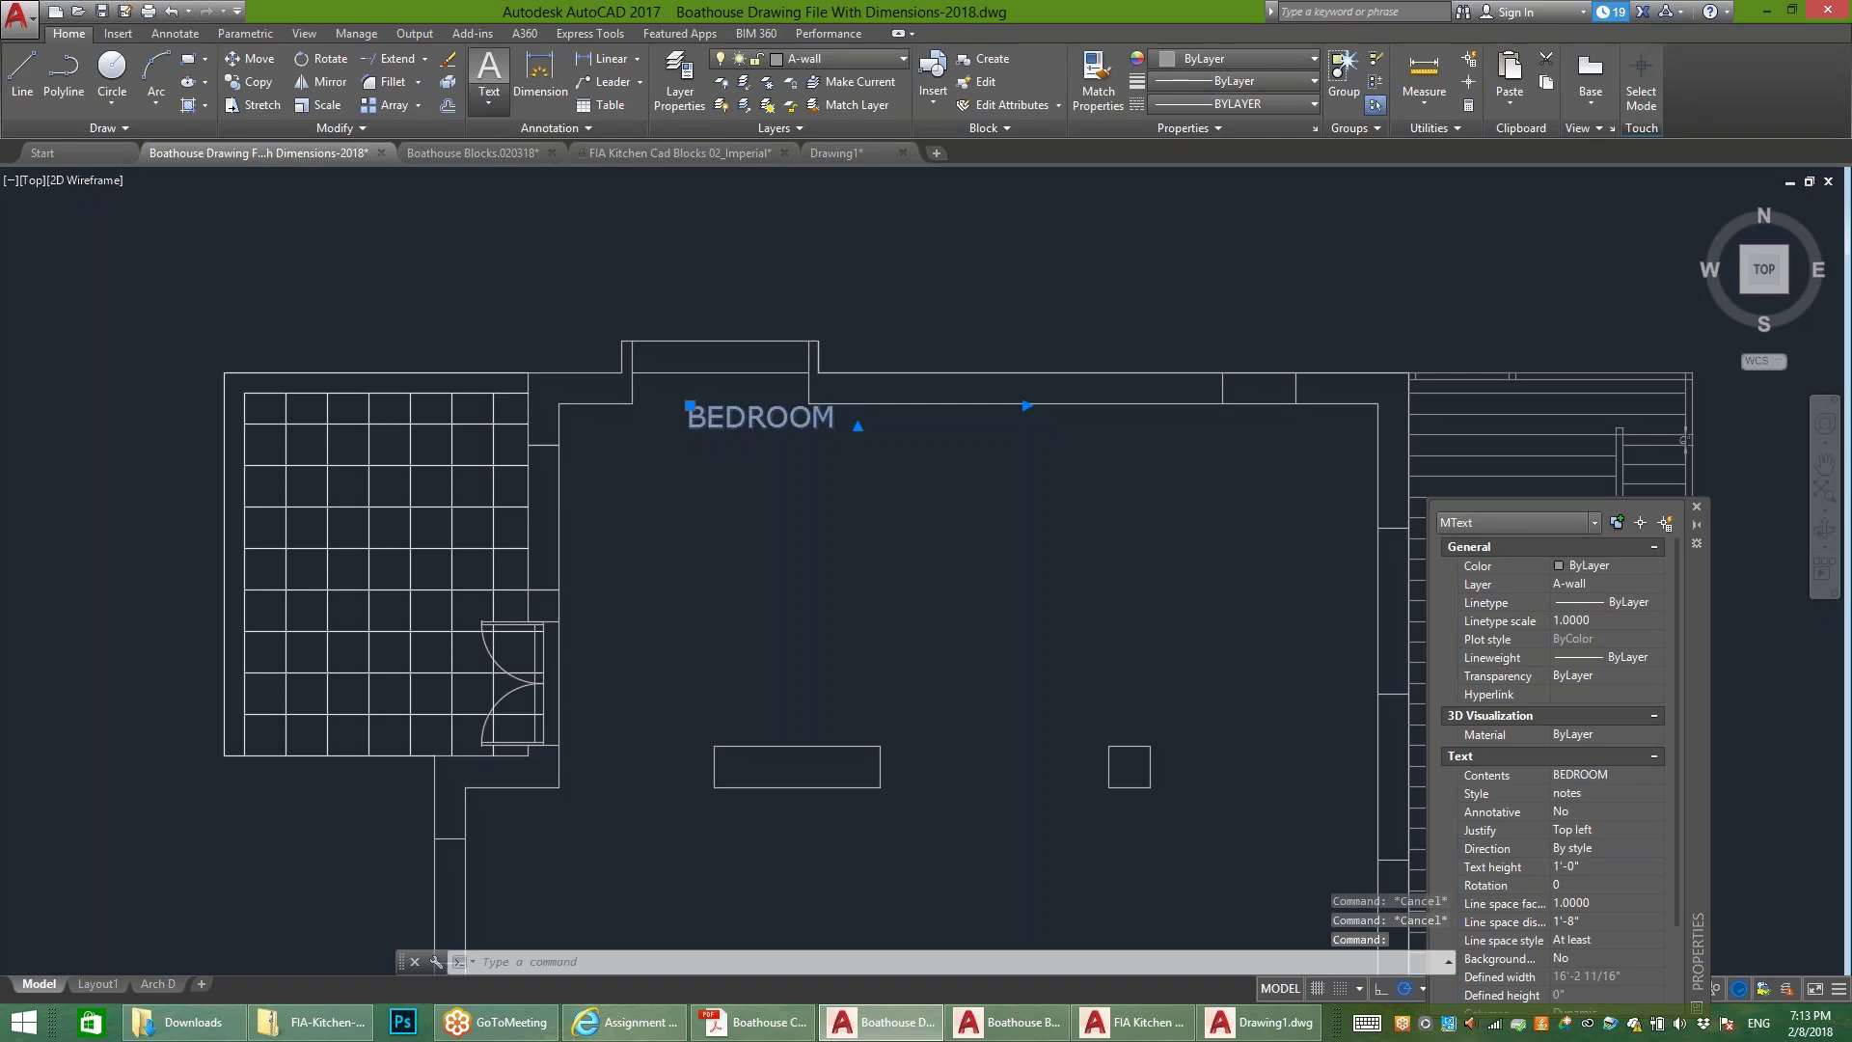
pyautogui.click(489, 101)
pyautogui.click(682, 413)
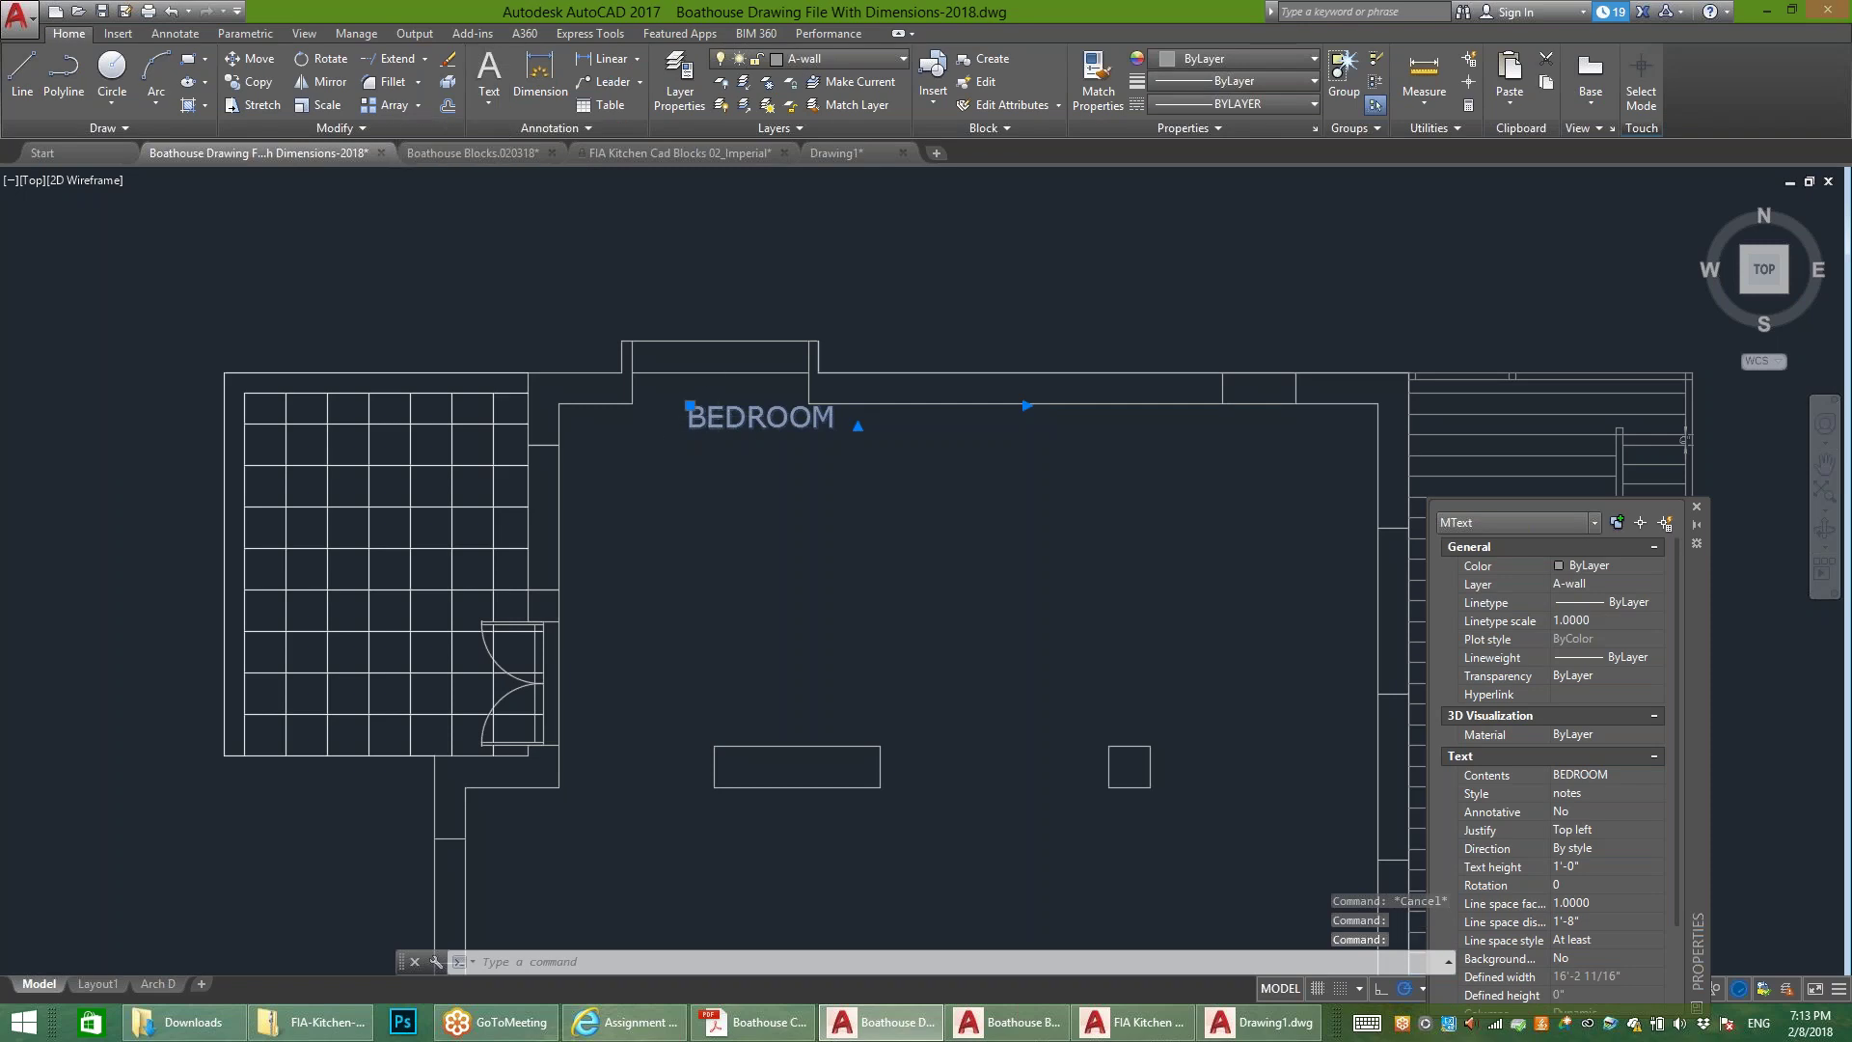
pyautogui.doubleClick(724, 418)
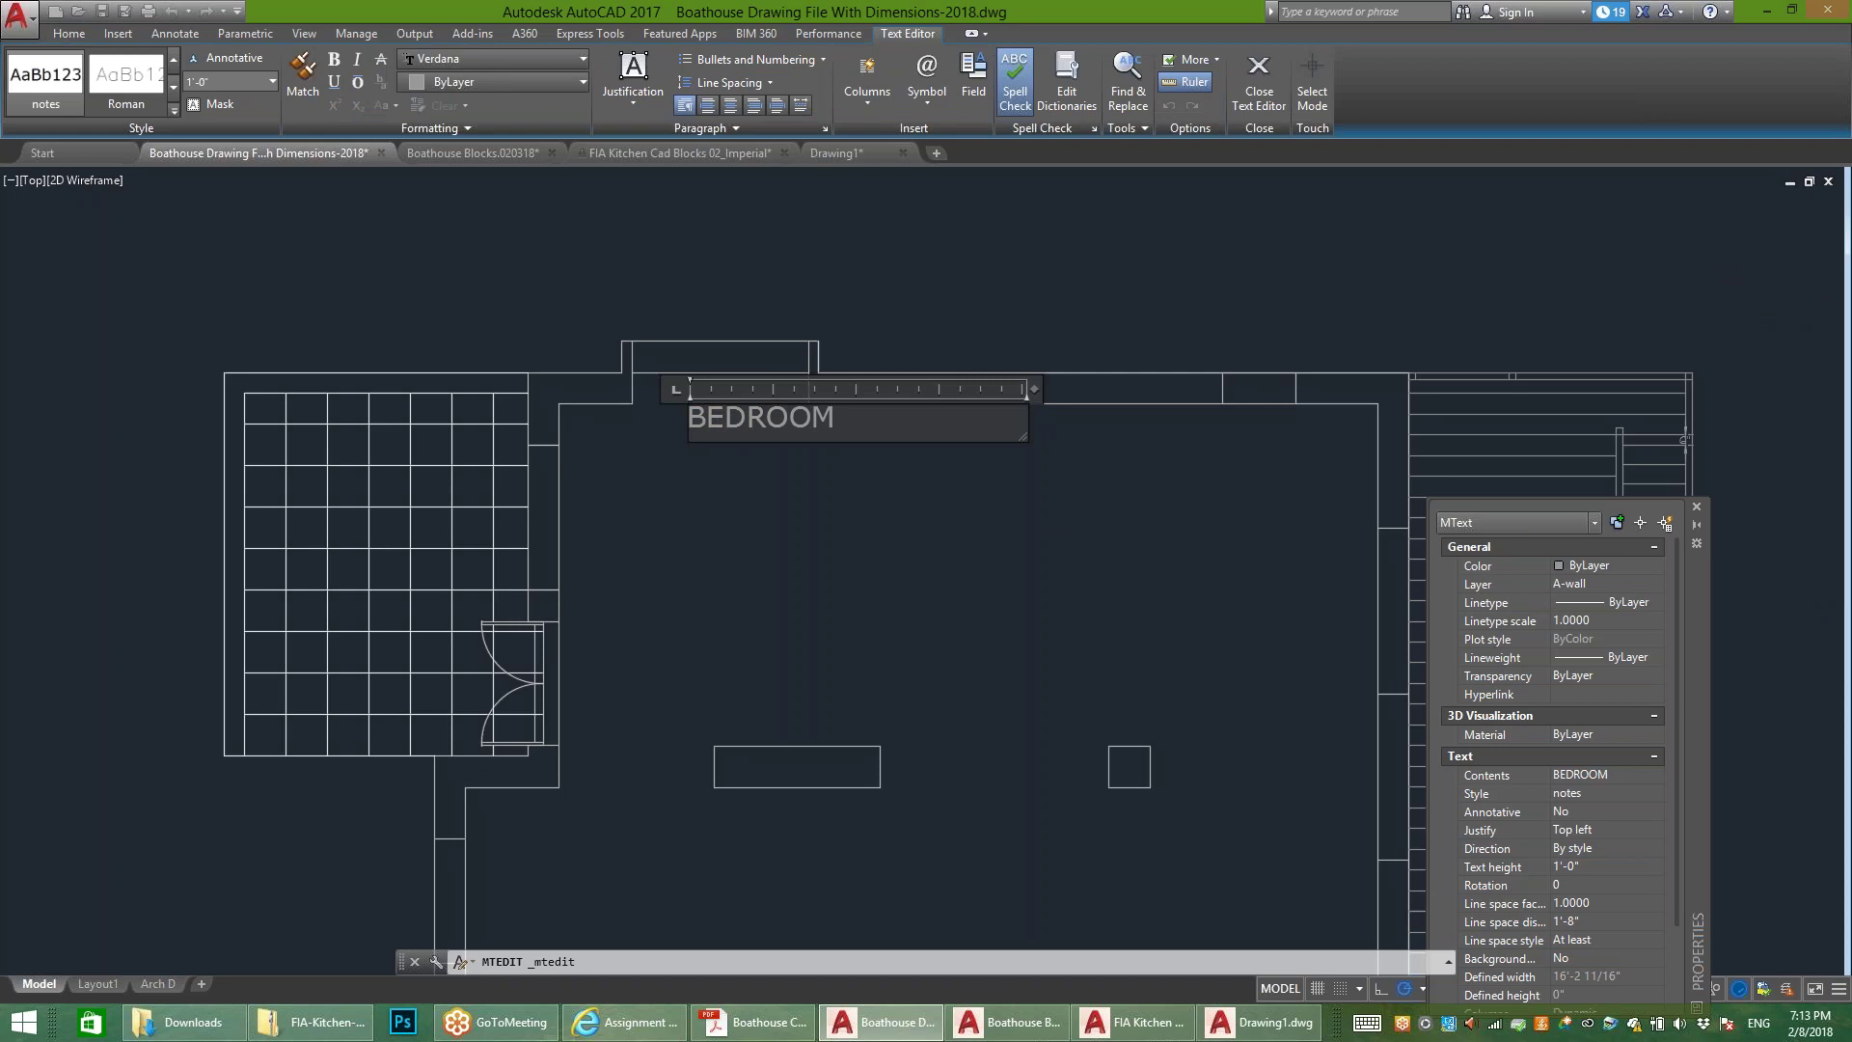
pyautogui.hotkey('ctrl', 'u')
pyautogui.hotkey('ctrl', 'u')
pyautogui.press('Escape')
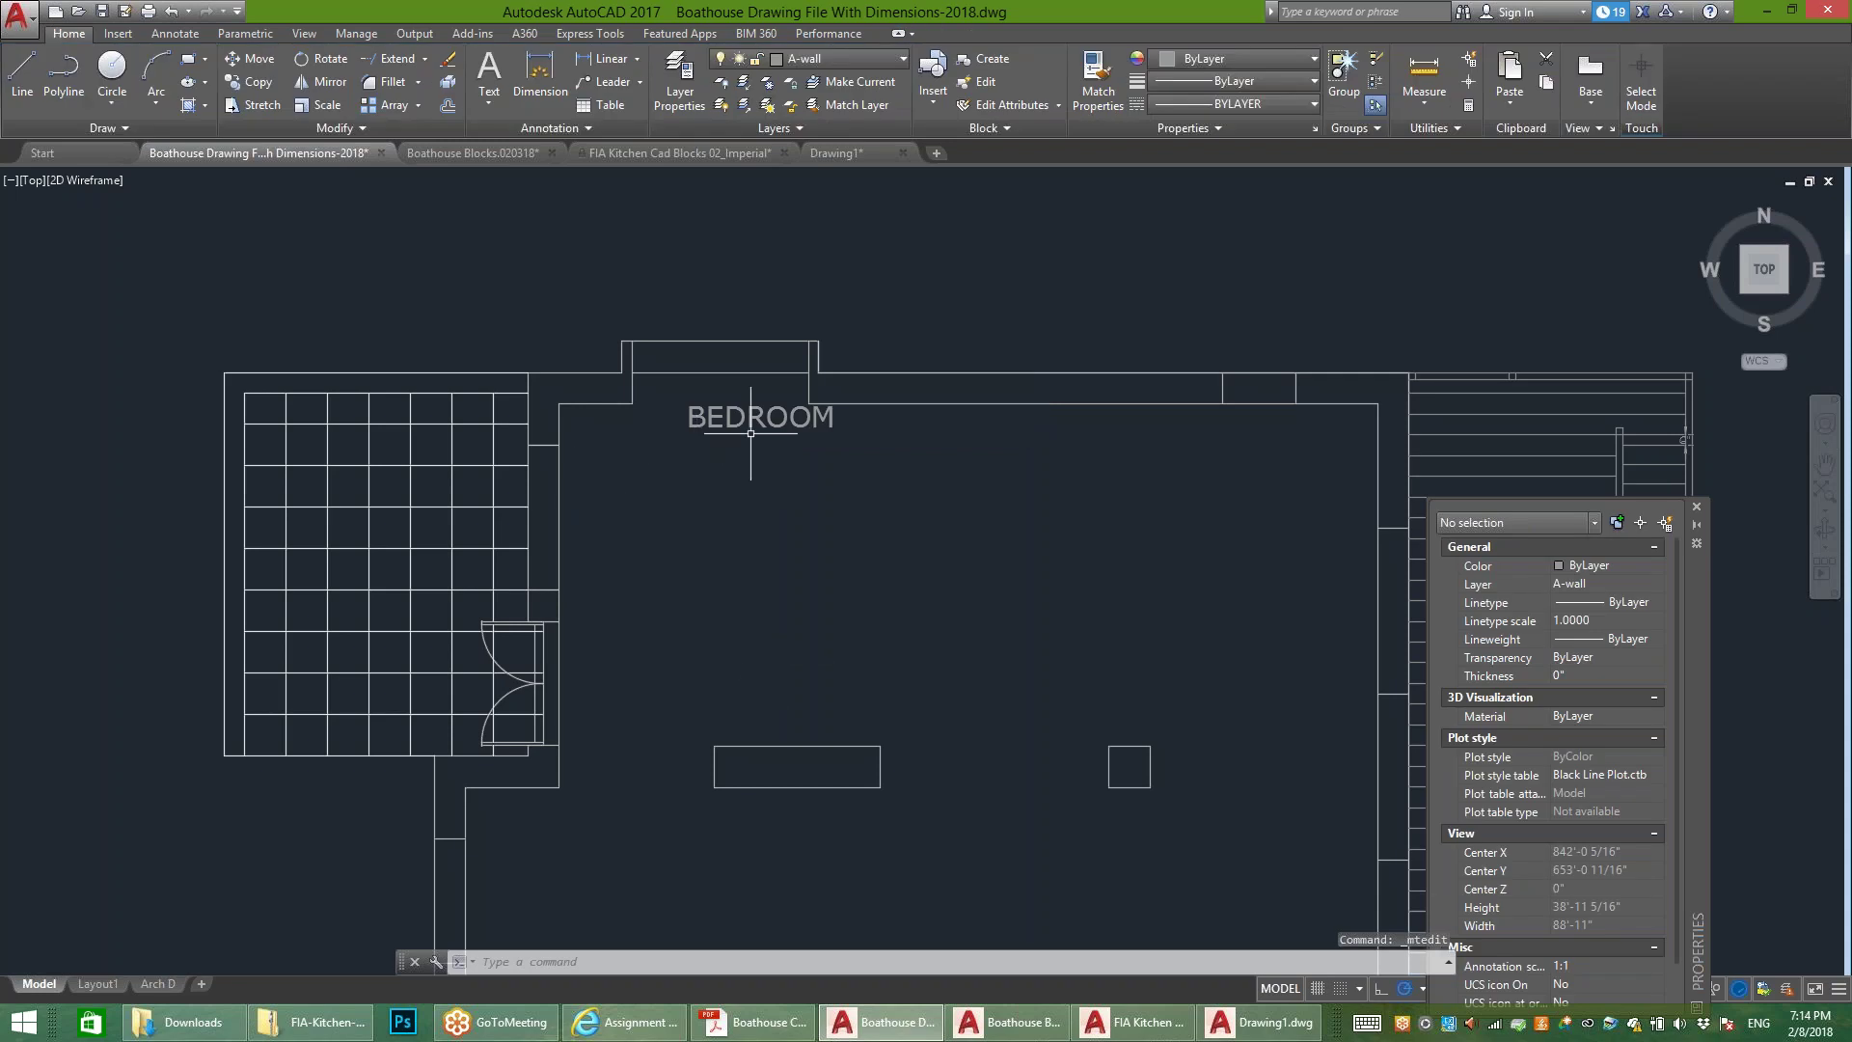
# Step: Move the BEDROOM text to the Label layer
pyautogui.click(751, 434)
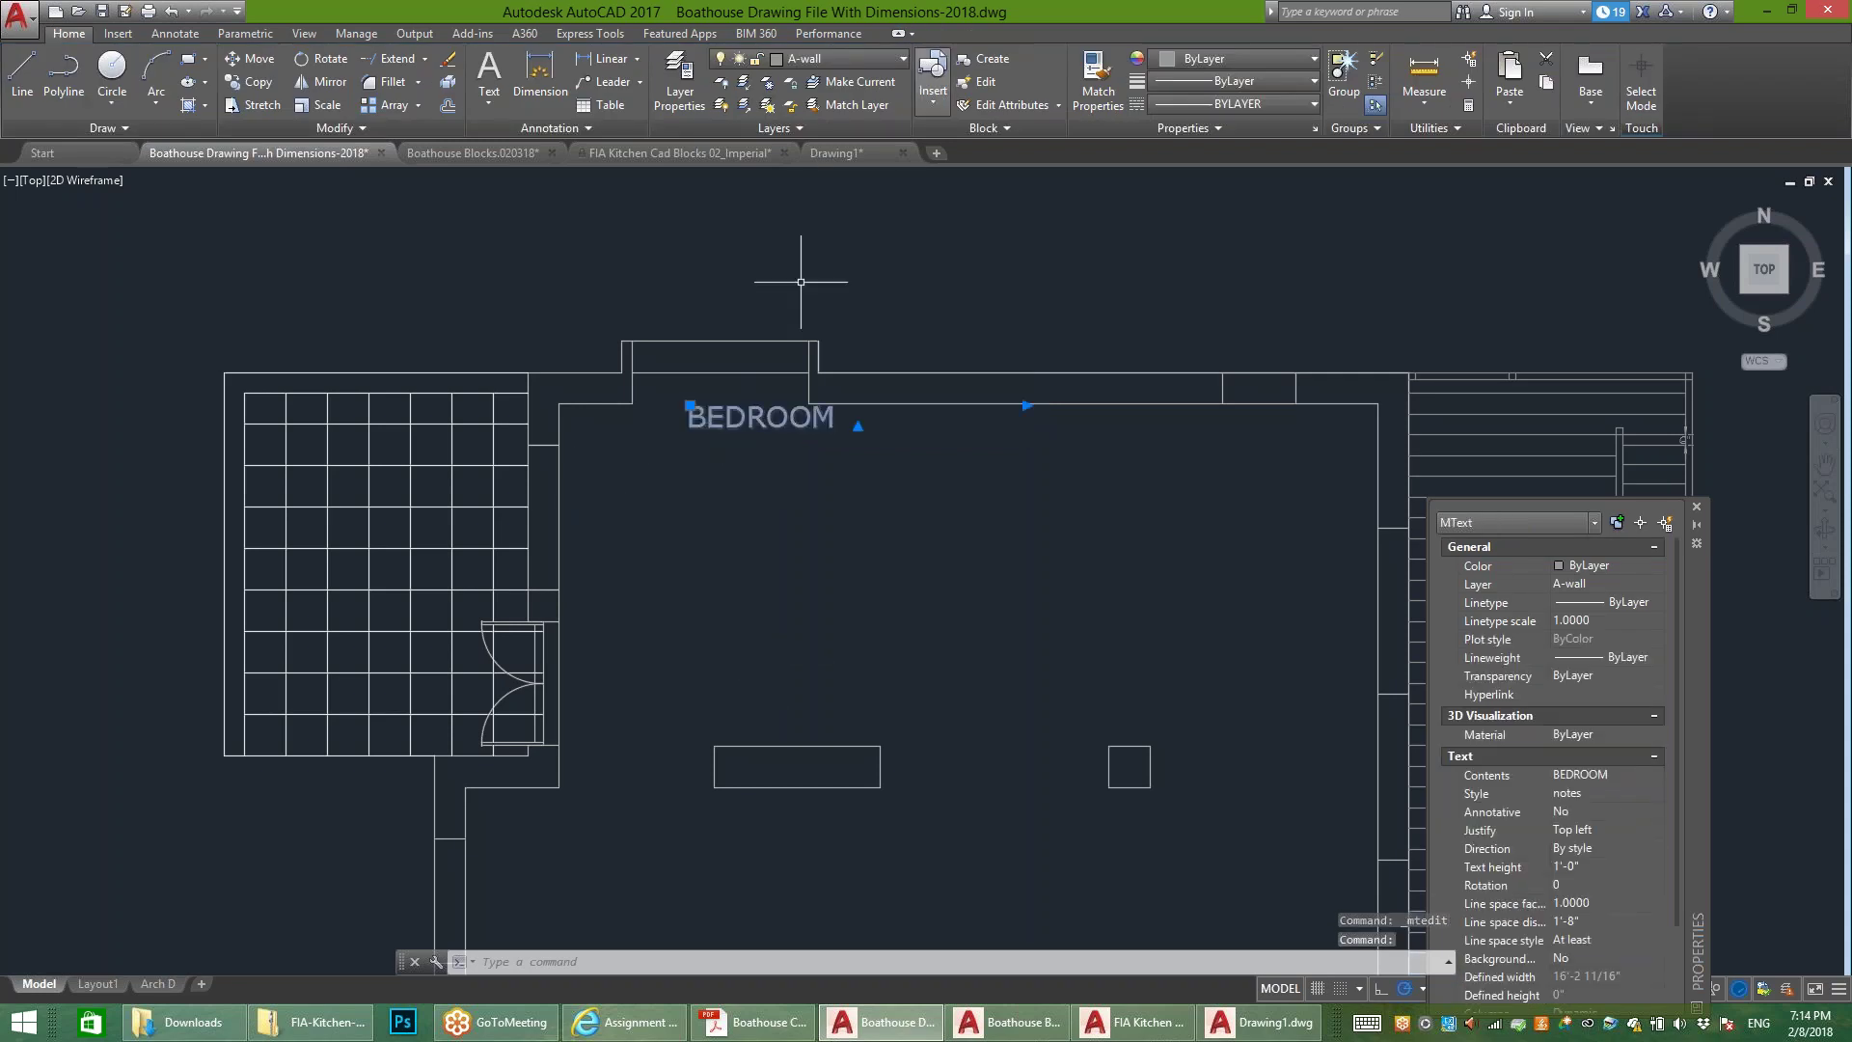
pyautogui.click(837, 59)
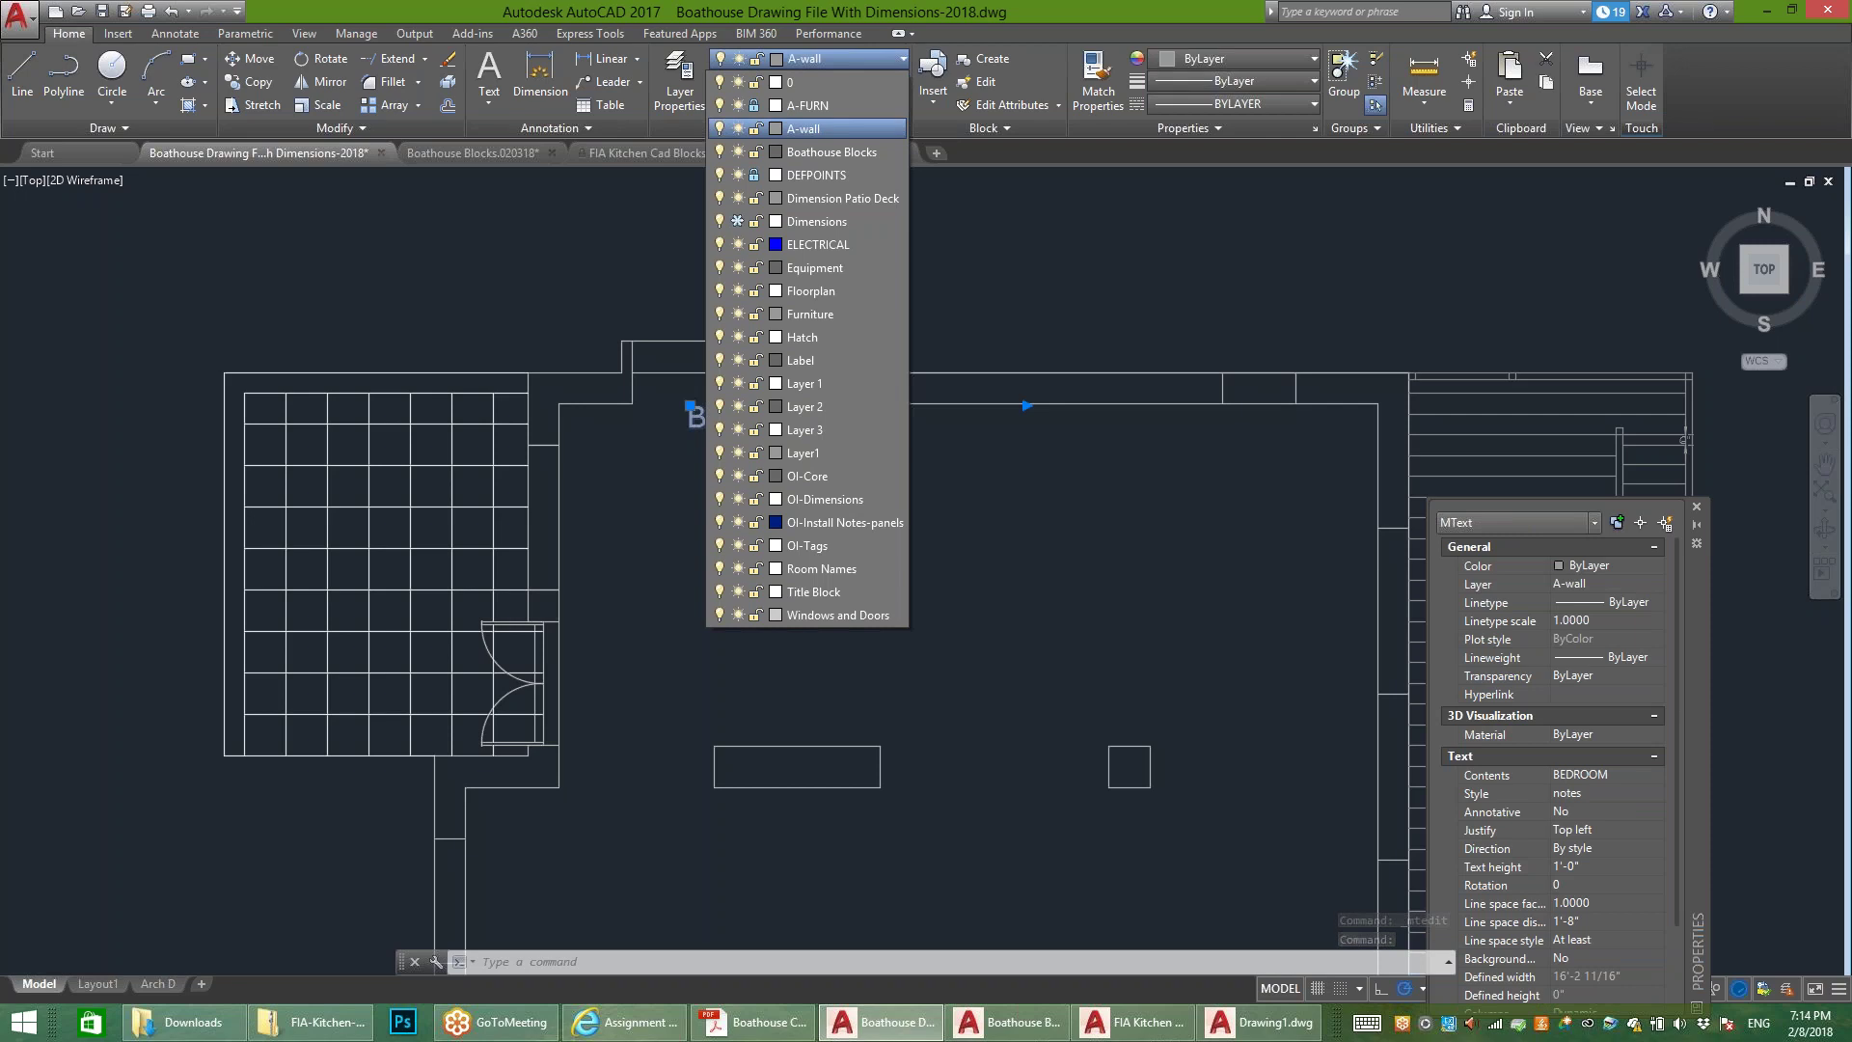
pyautogui.click(800, 360)
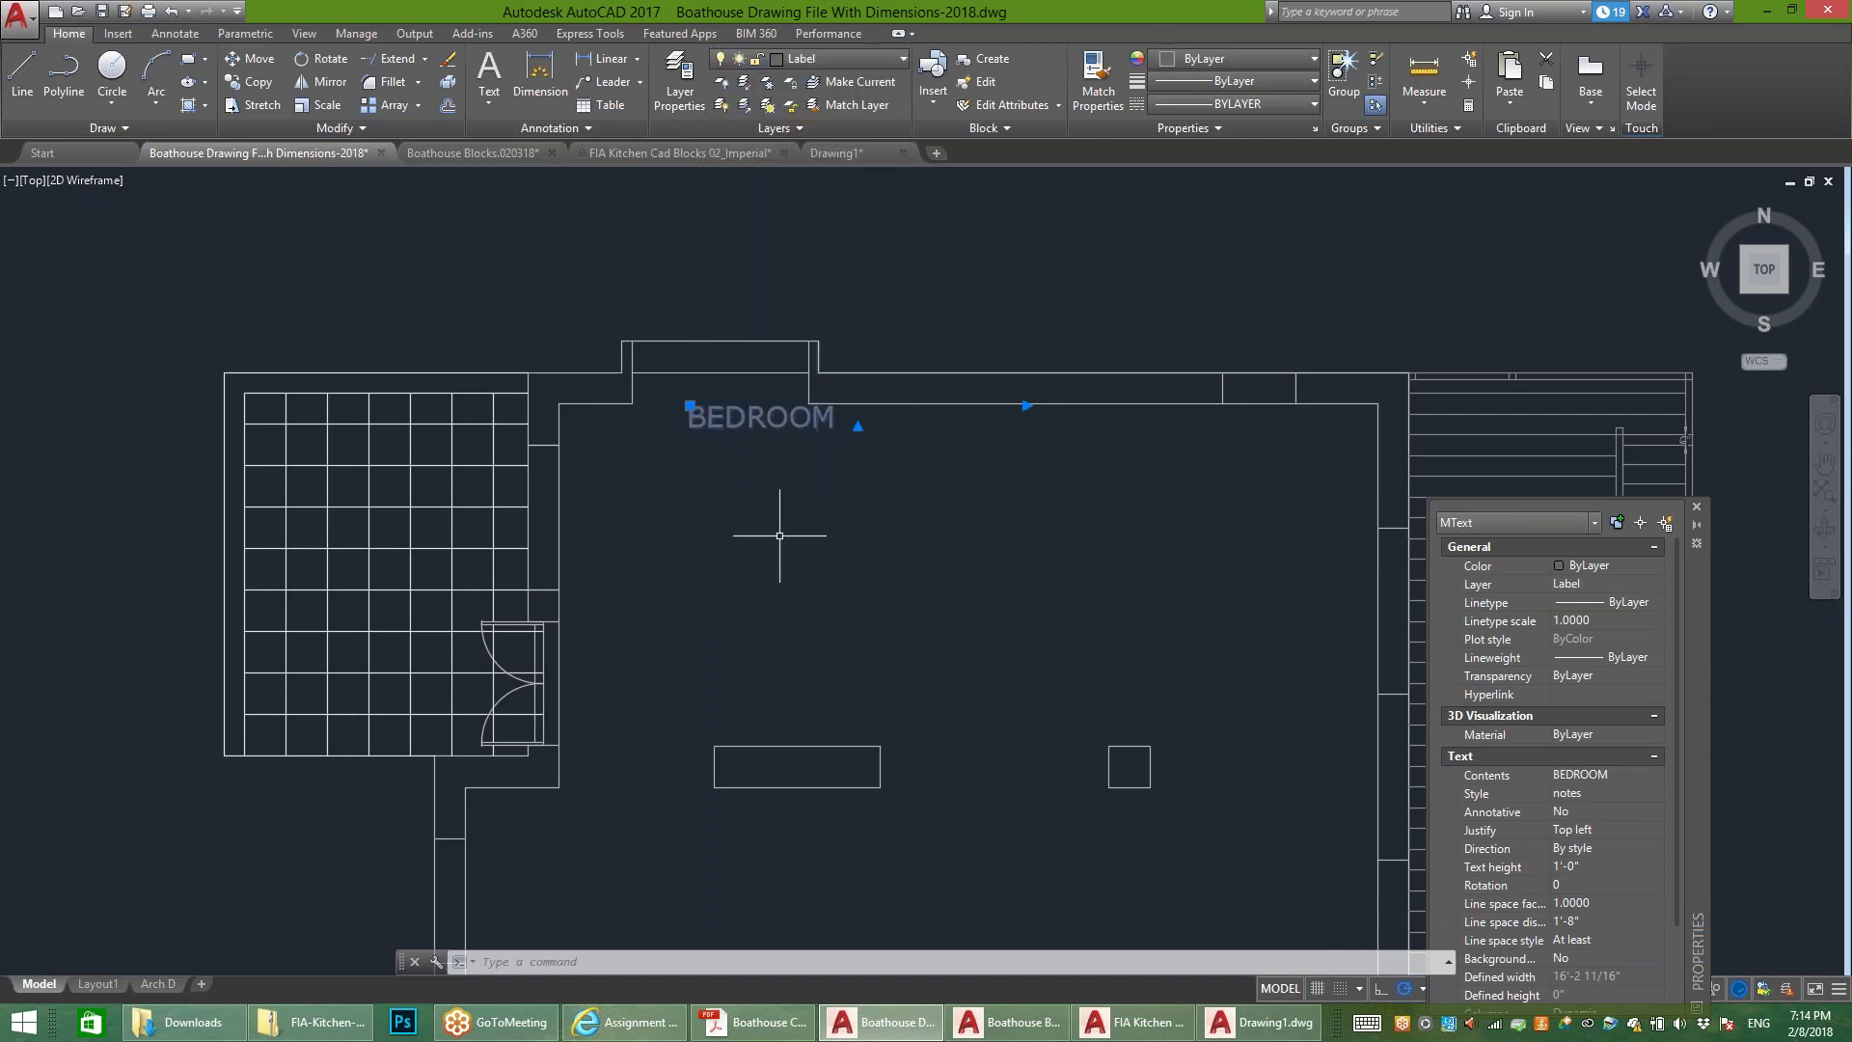
pyautogui.press('Escape')
pyautogui.moveTo(690, 465); pyautogui.dragTo(667, 398)
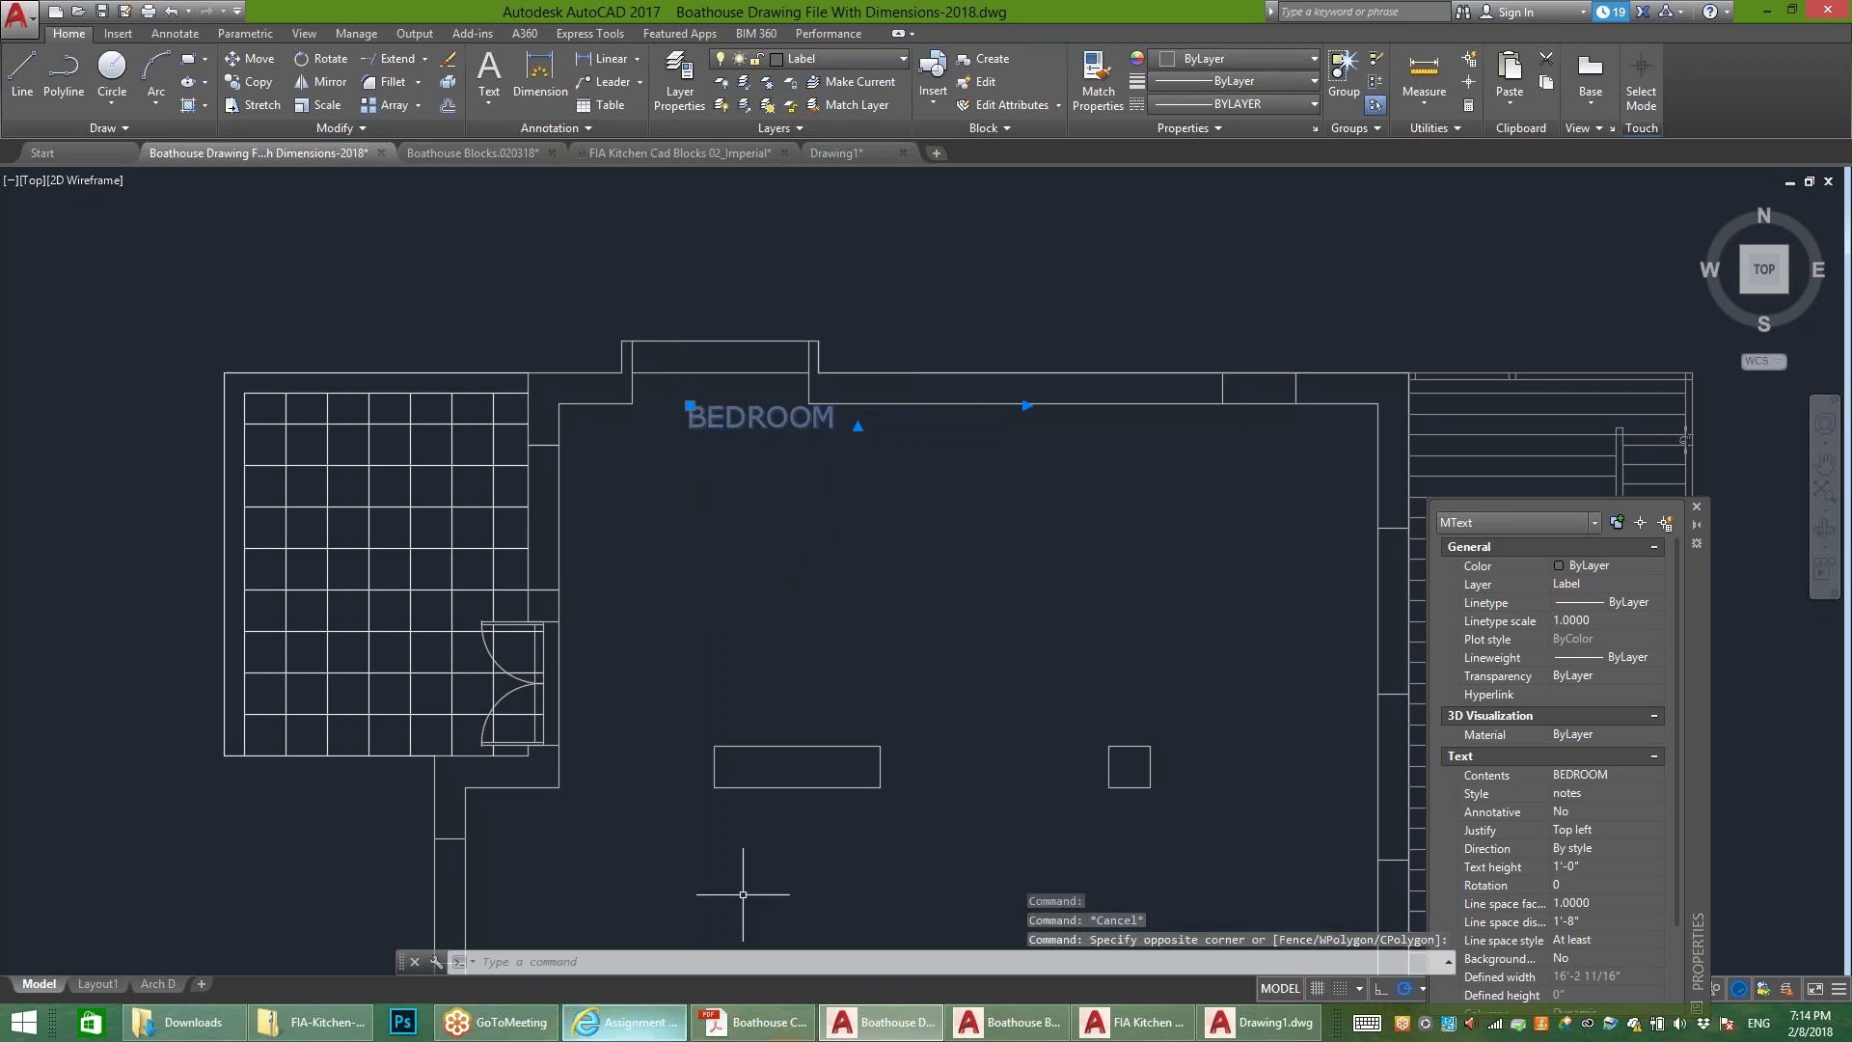
# Step: Check the required room names in Assignment 4, then return to the floor plan drawing
pyautogui.click(626, 1023)
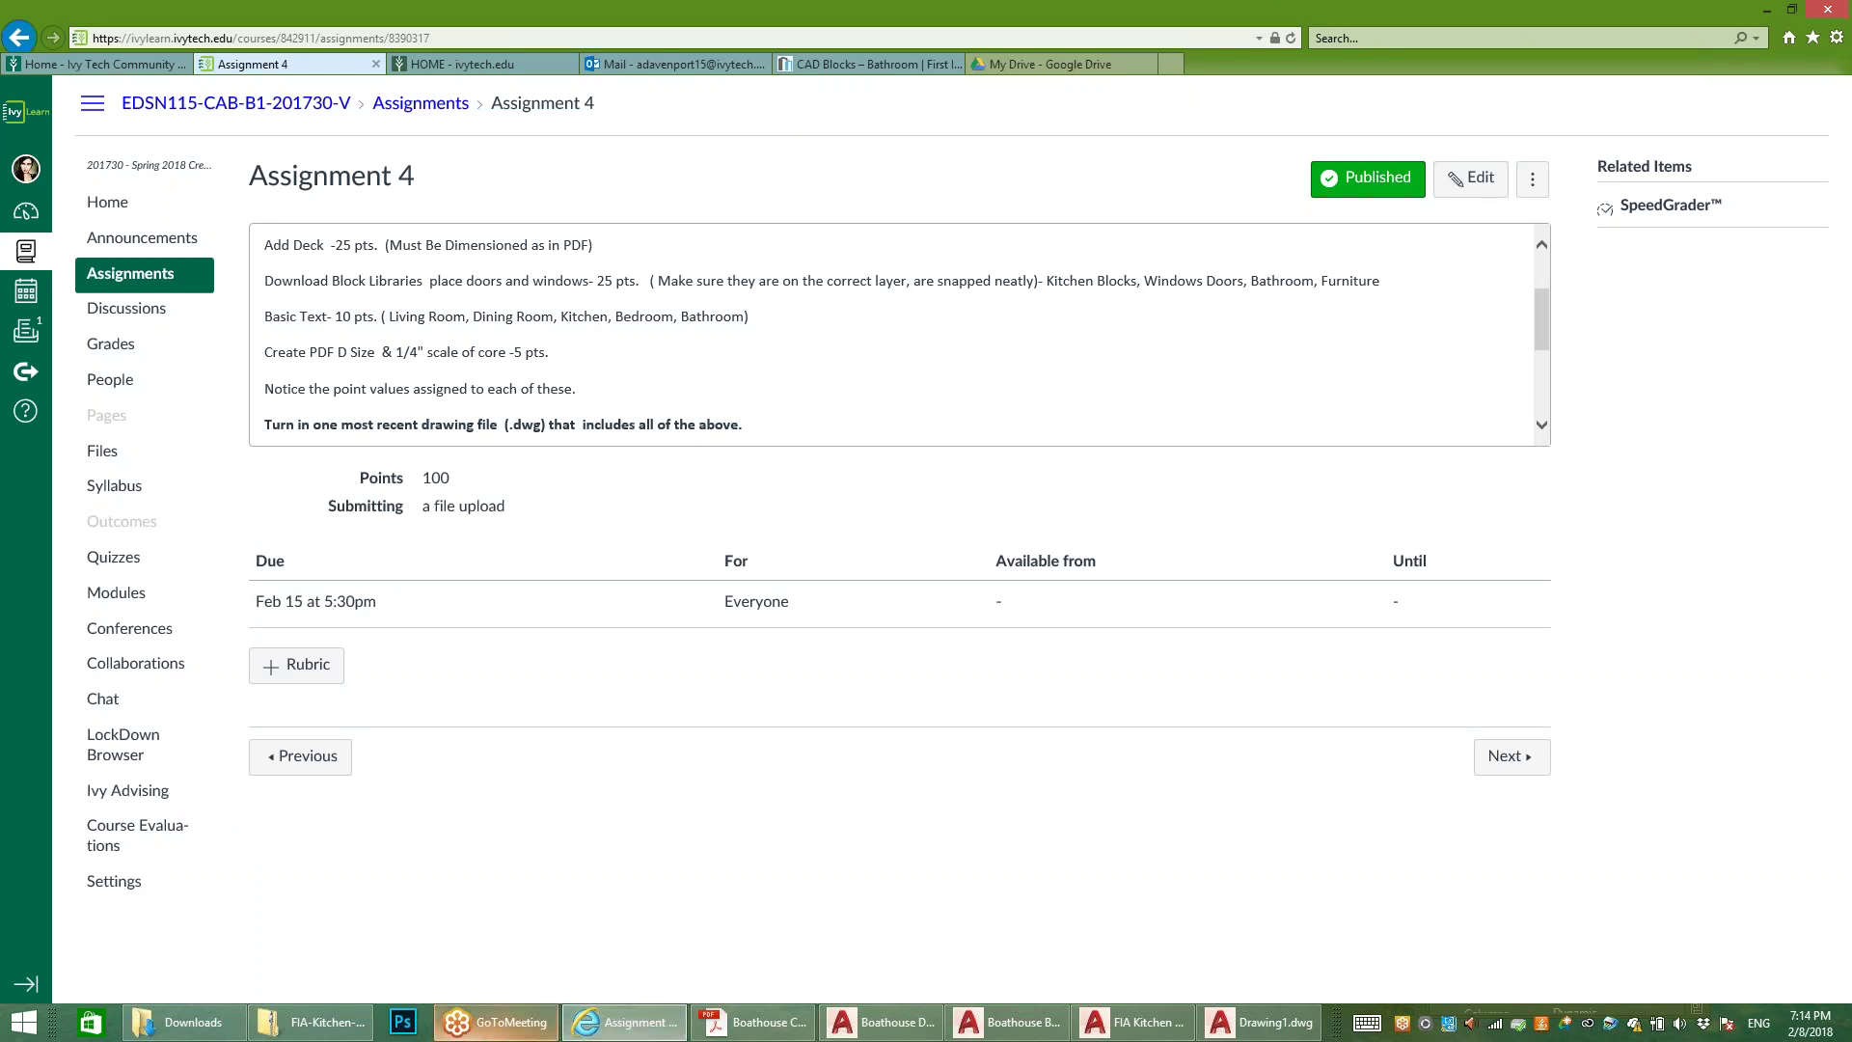
pyautogui.click(881, 1022)
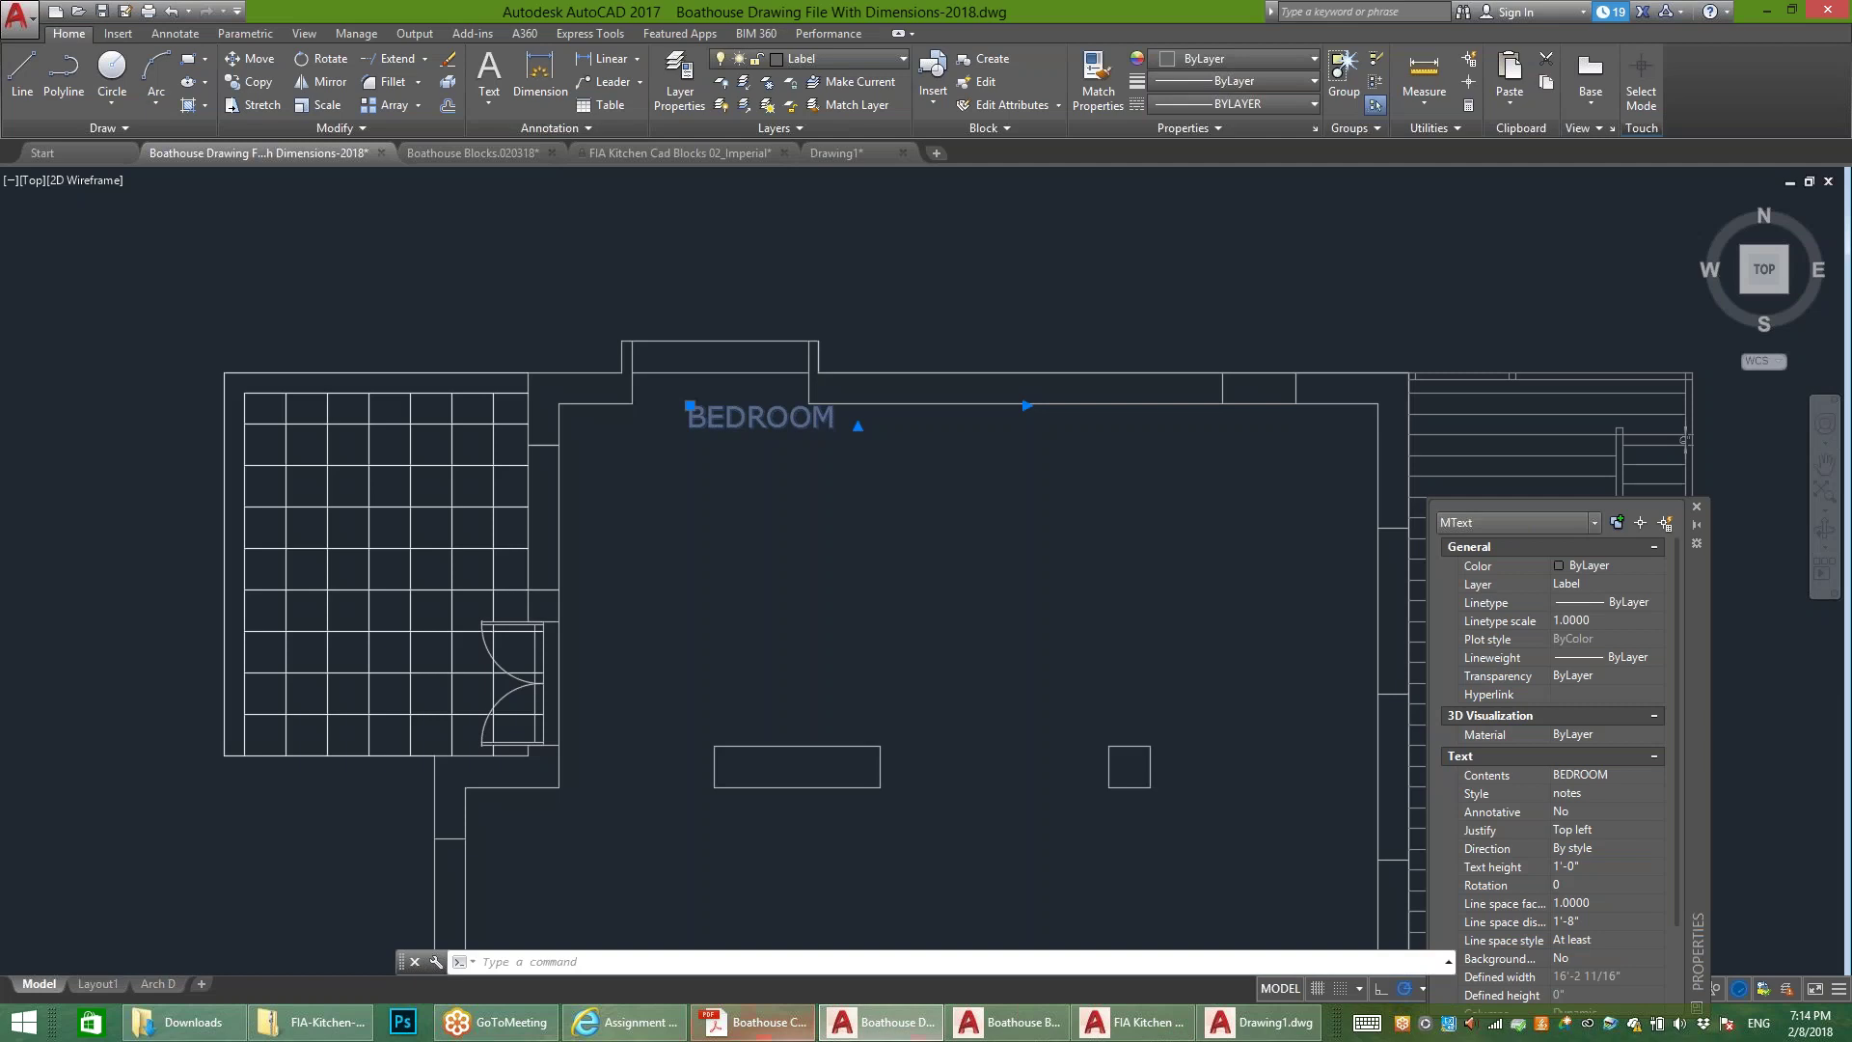
pyautogui.press('Escape')
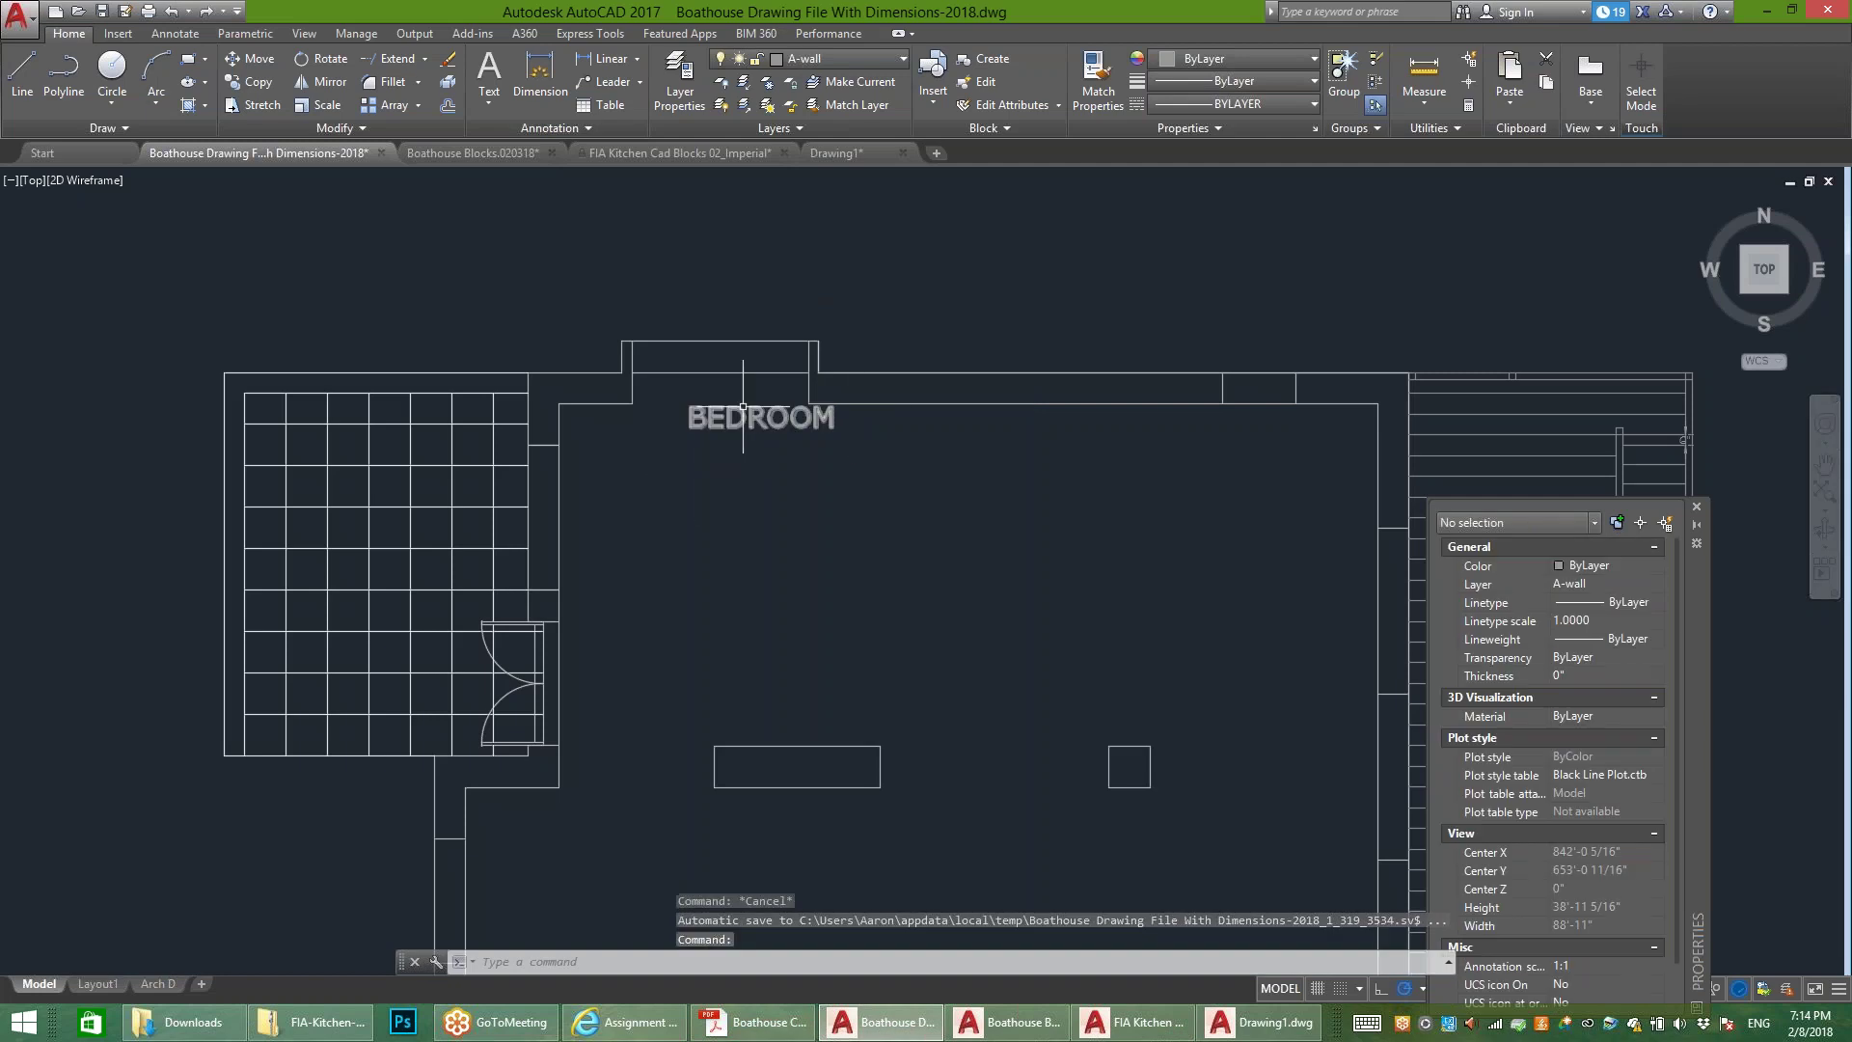
# Step: Copy the BEDROOM label twice, placing the copies one below the other beneath the original
pyautogui.click(743, 406)
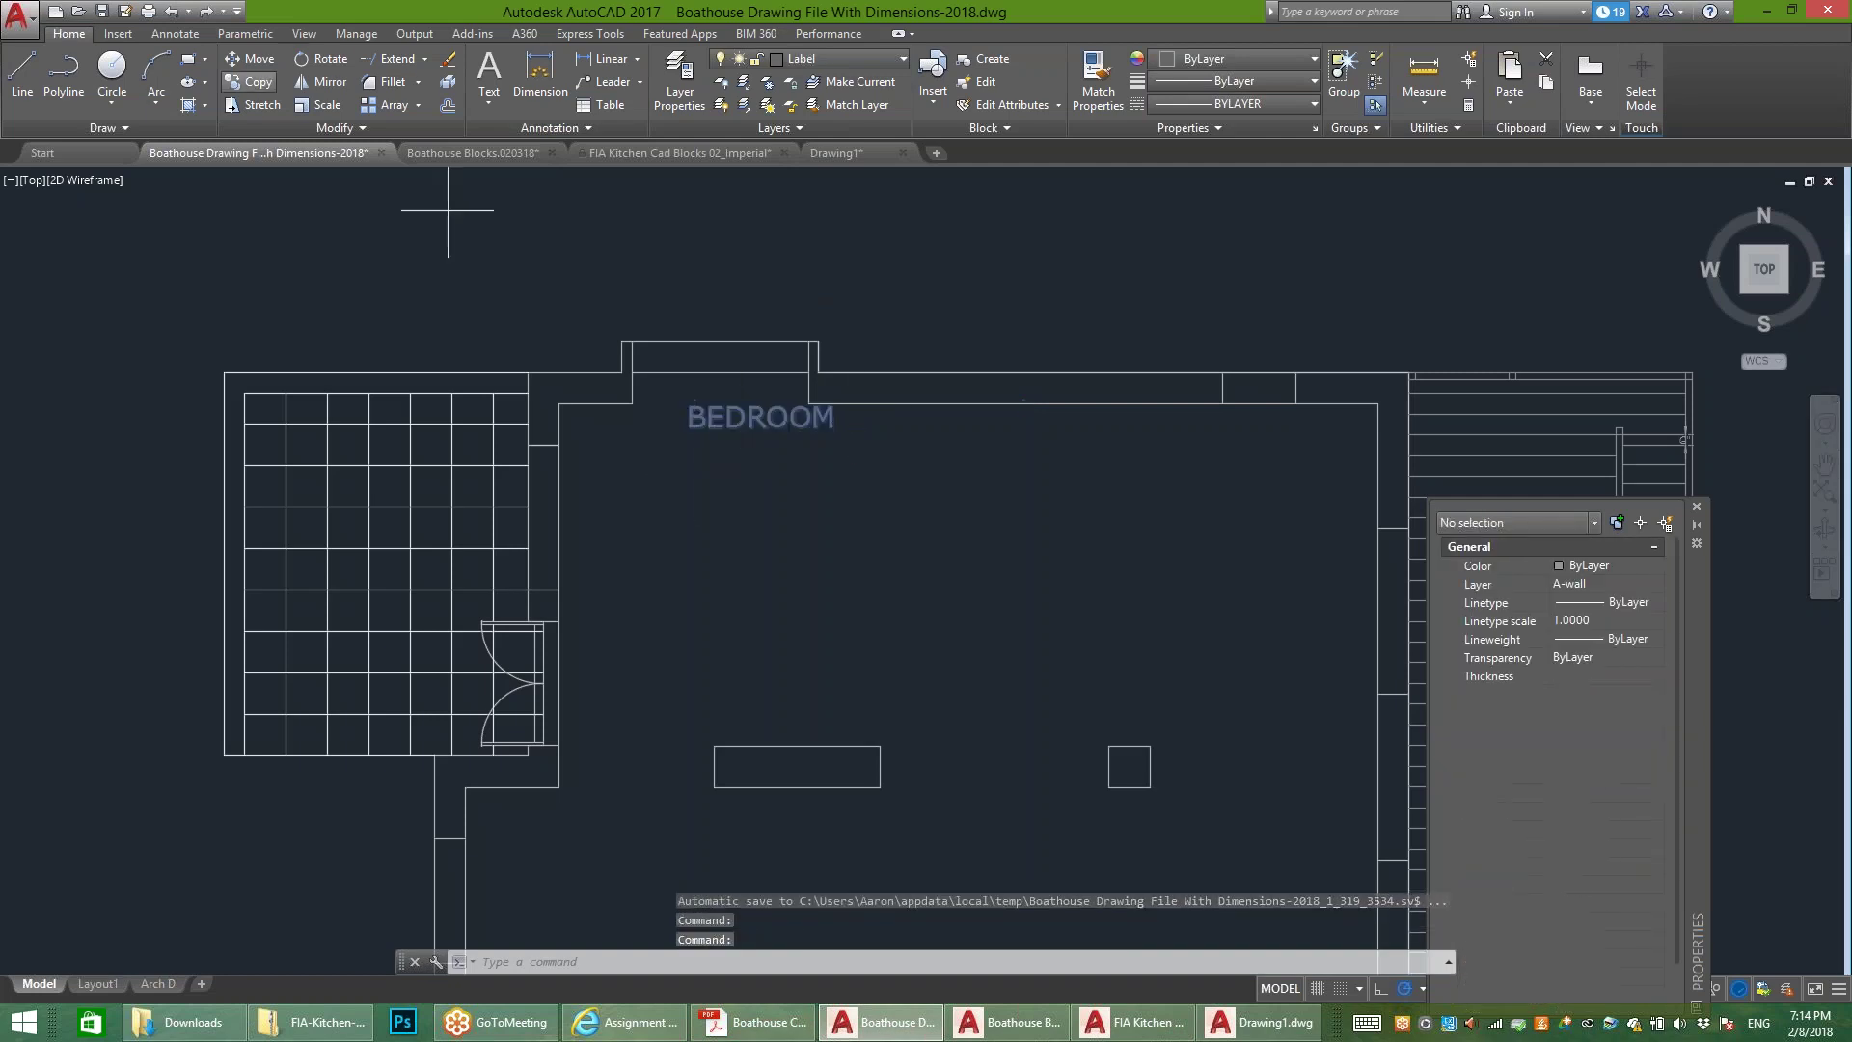
pyautogui.write('co')
pyautogui.press('Return')
pyautogui.click(689, 408)
pyautogui.click(686, 492)
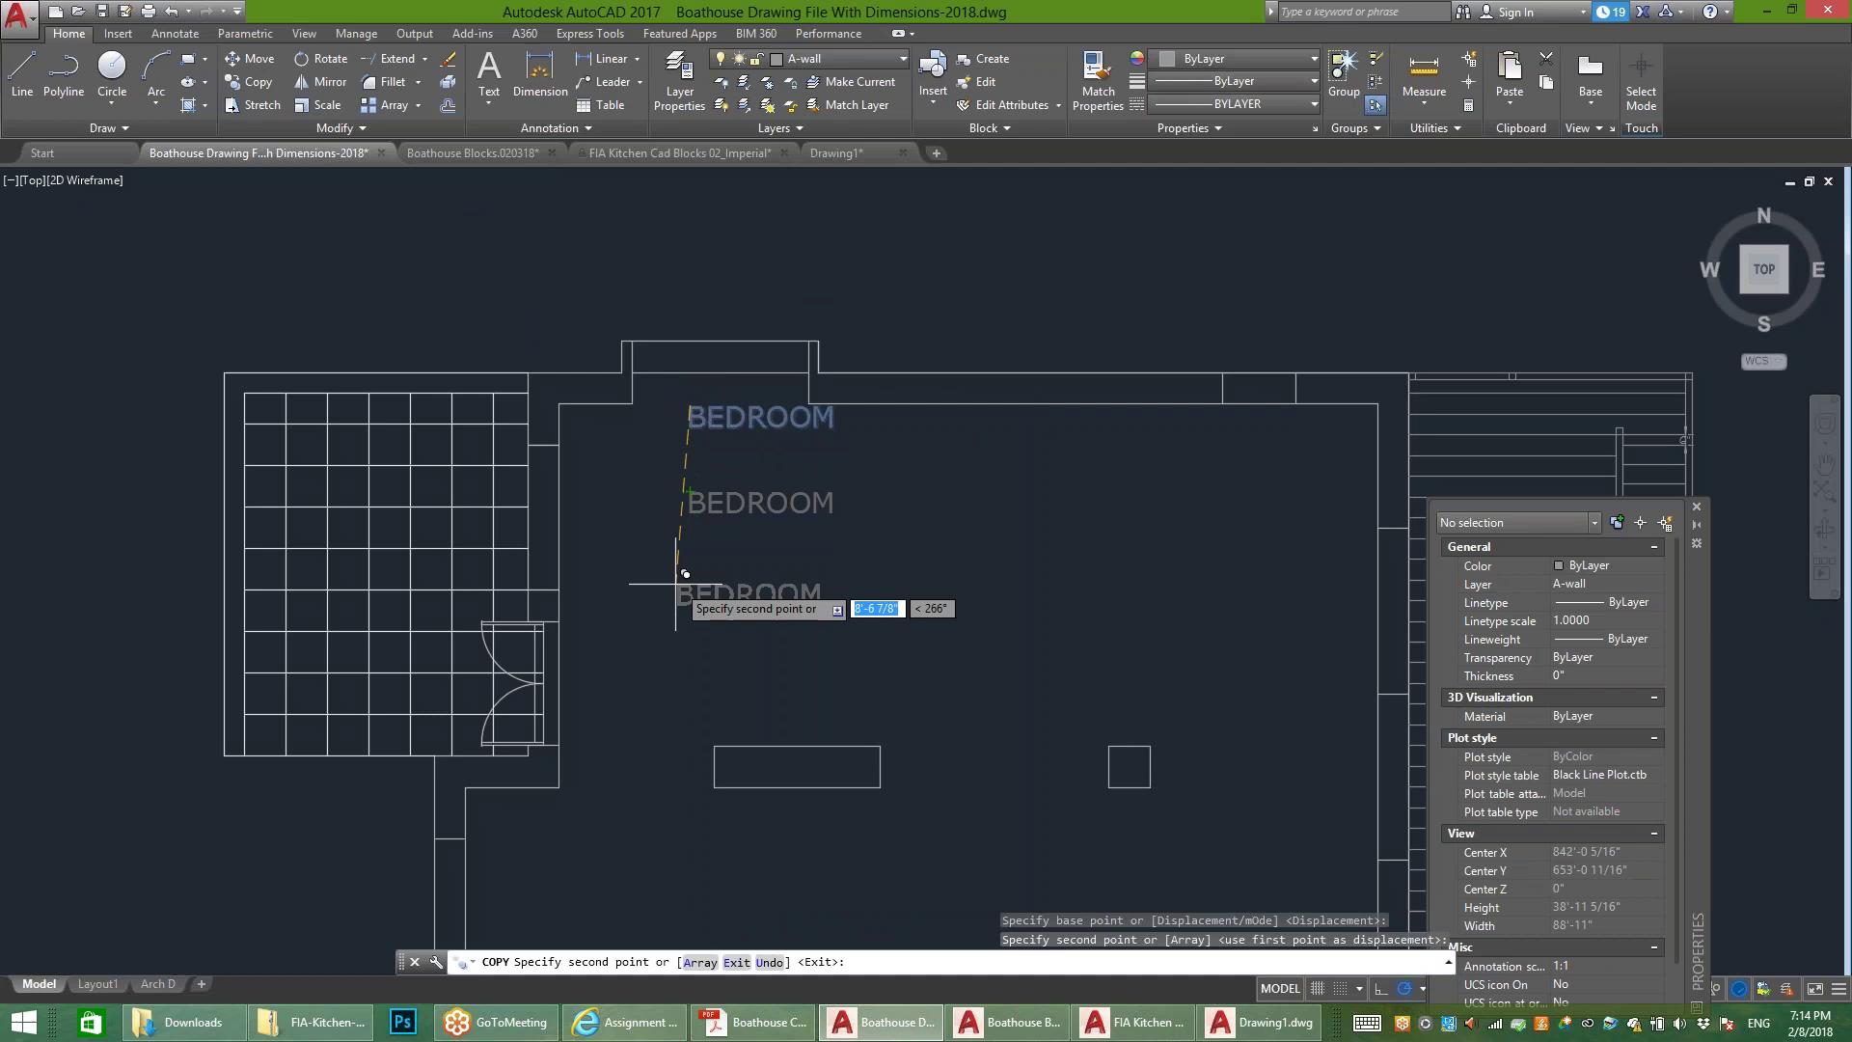
pyautogui.click(687, 583)
pyautogui.press('Escape')
# Step: Change the text of the first BEDROOM copy below the original to LIVING ROOM
pyautogui.click(770, 513)
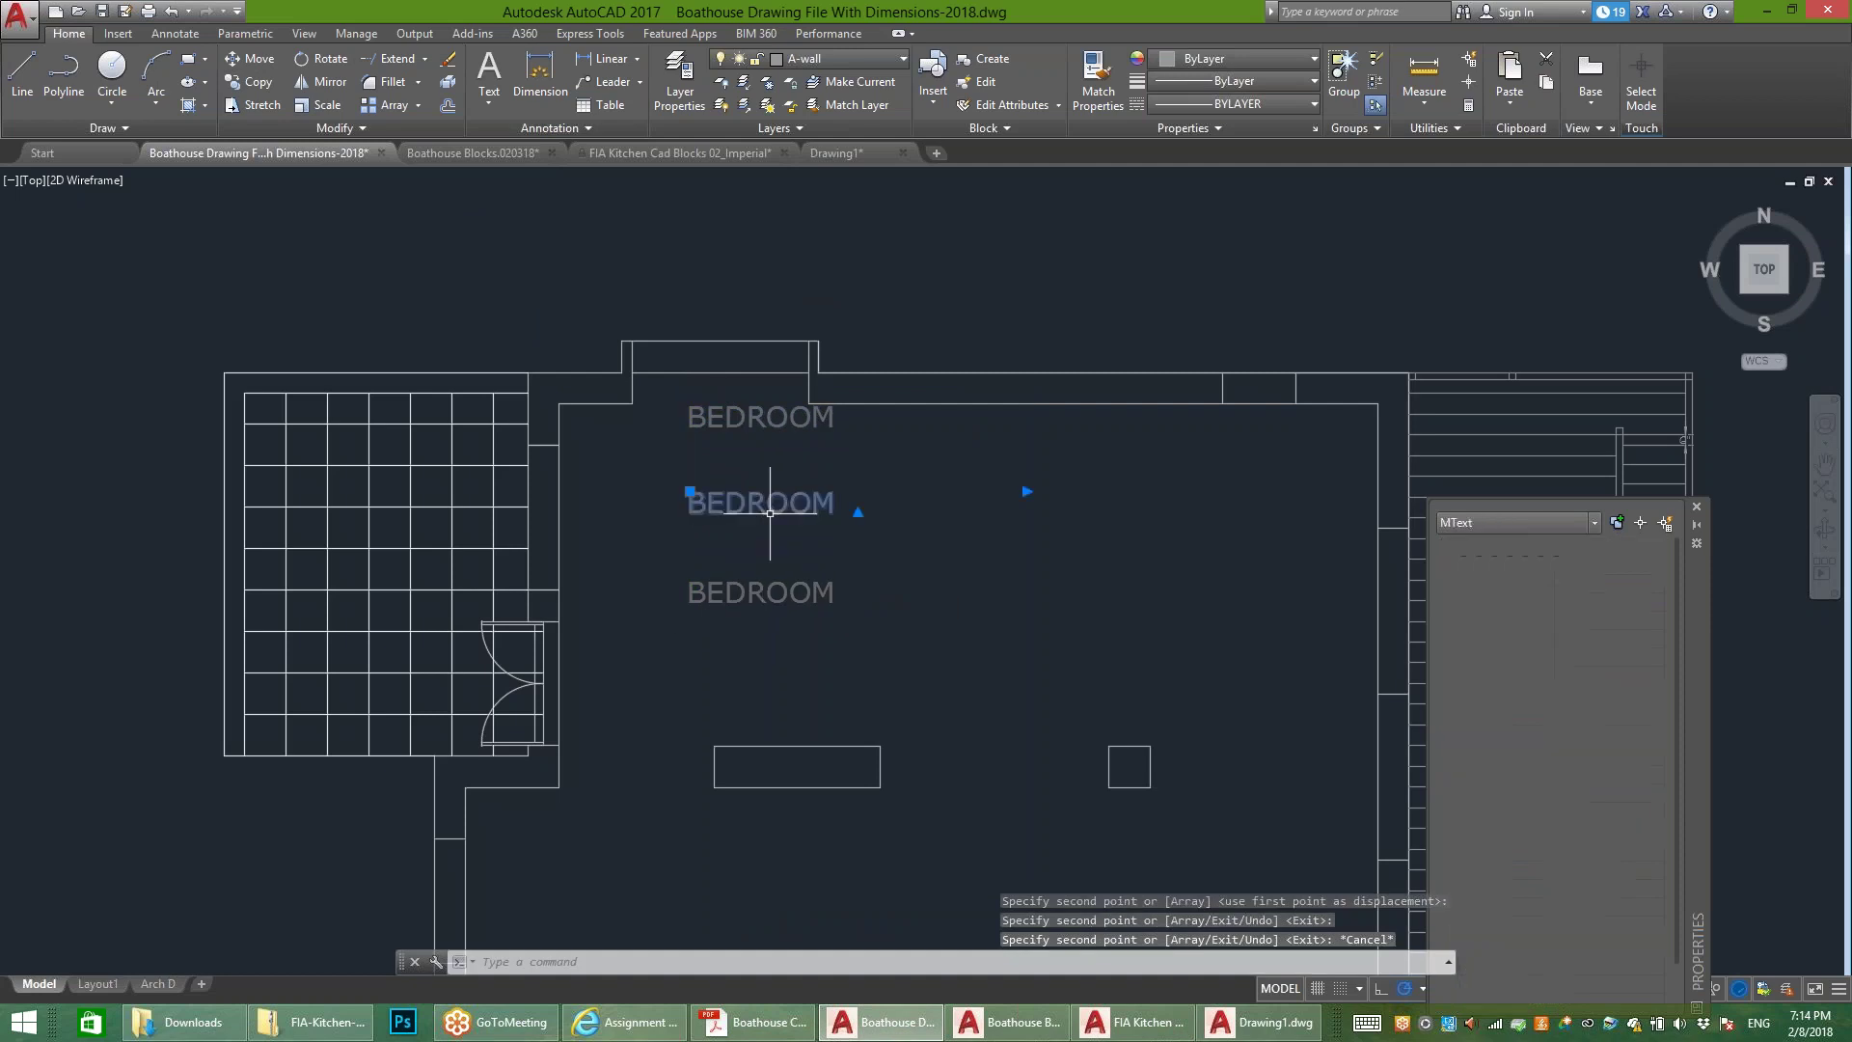
pyautogui.doubleClick(725, 504)
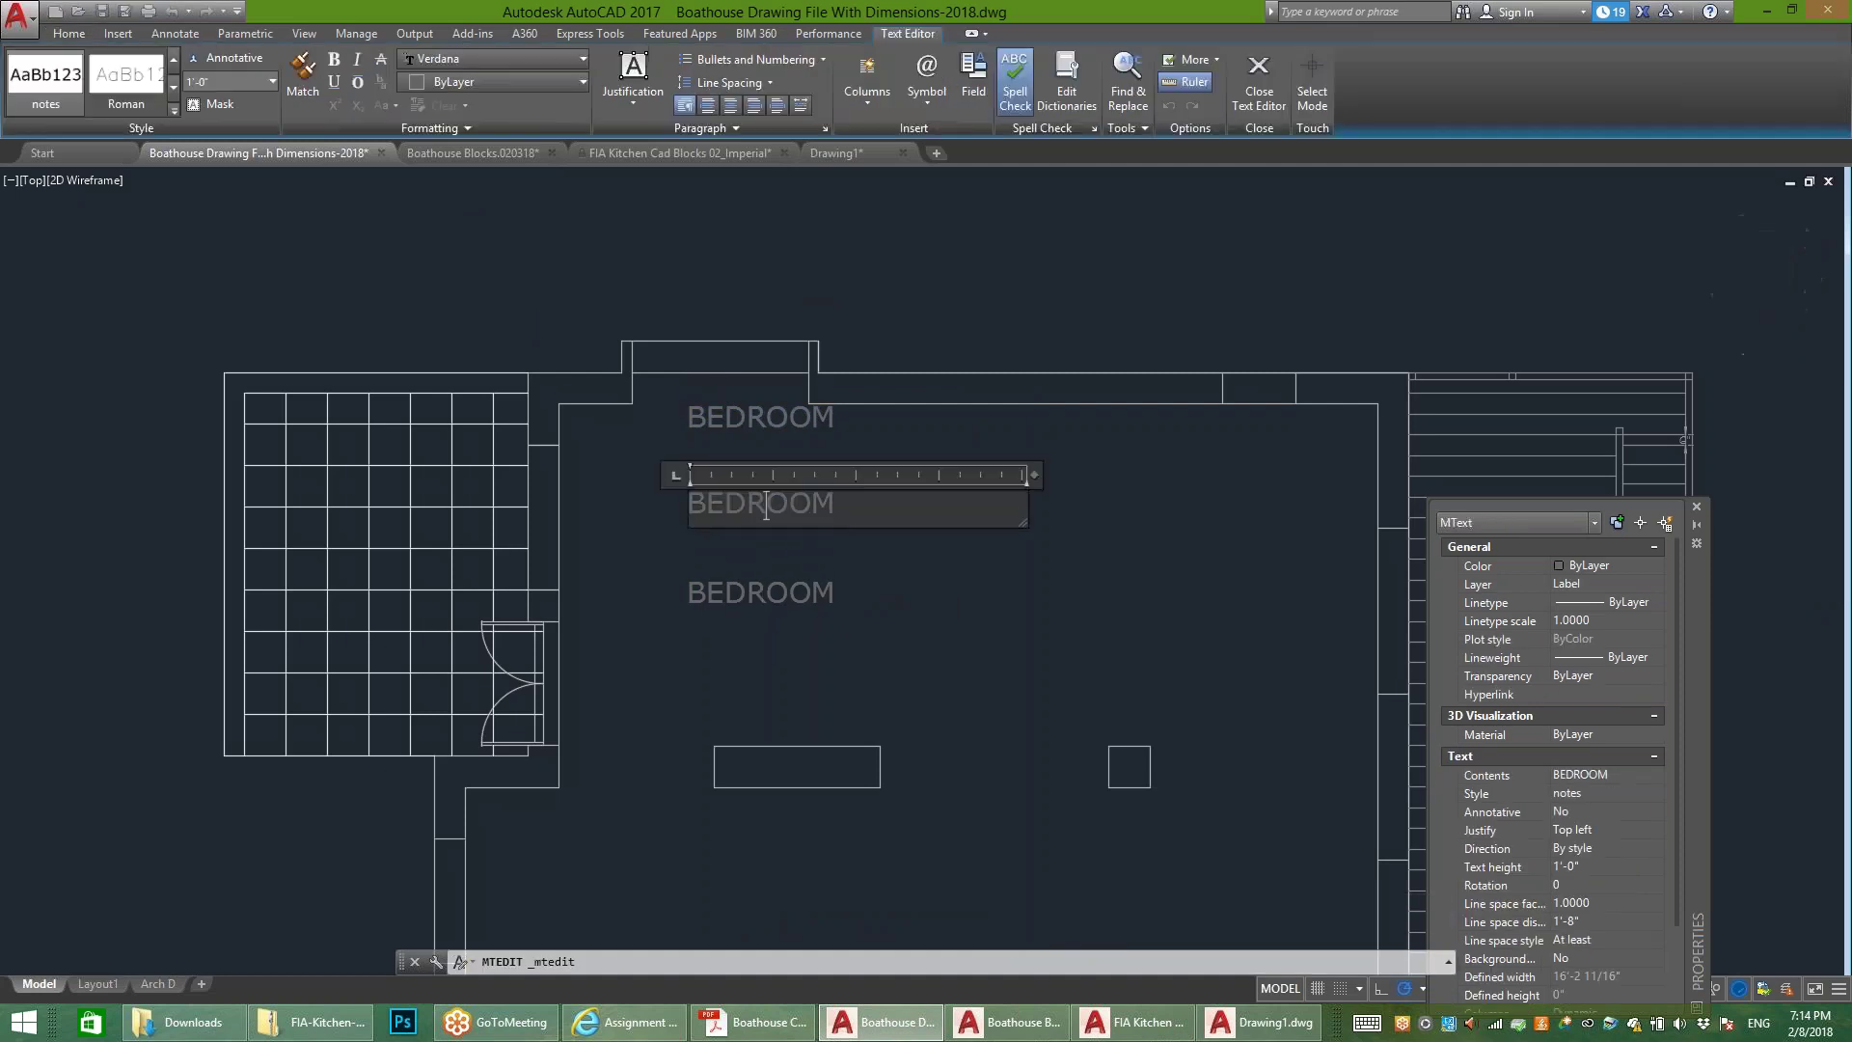
pyautogui.press('Delete')
pyautogui.press('BackSpace')
pyautogui.press('BackSpace')
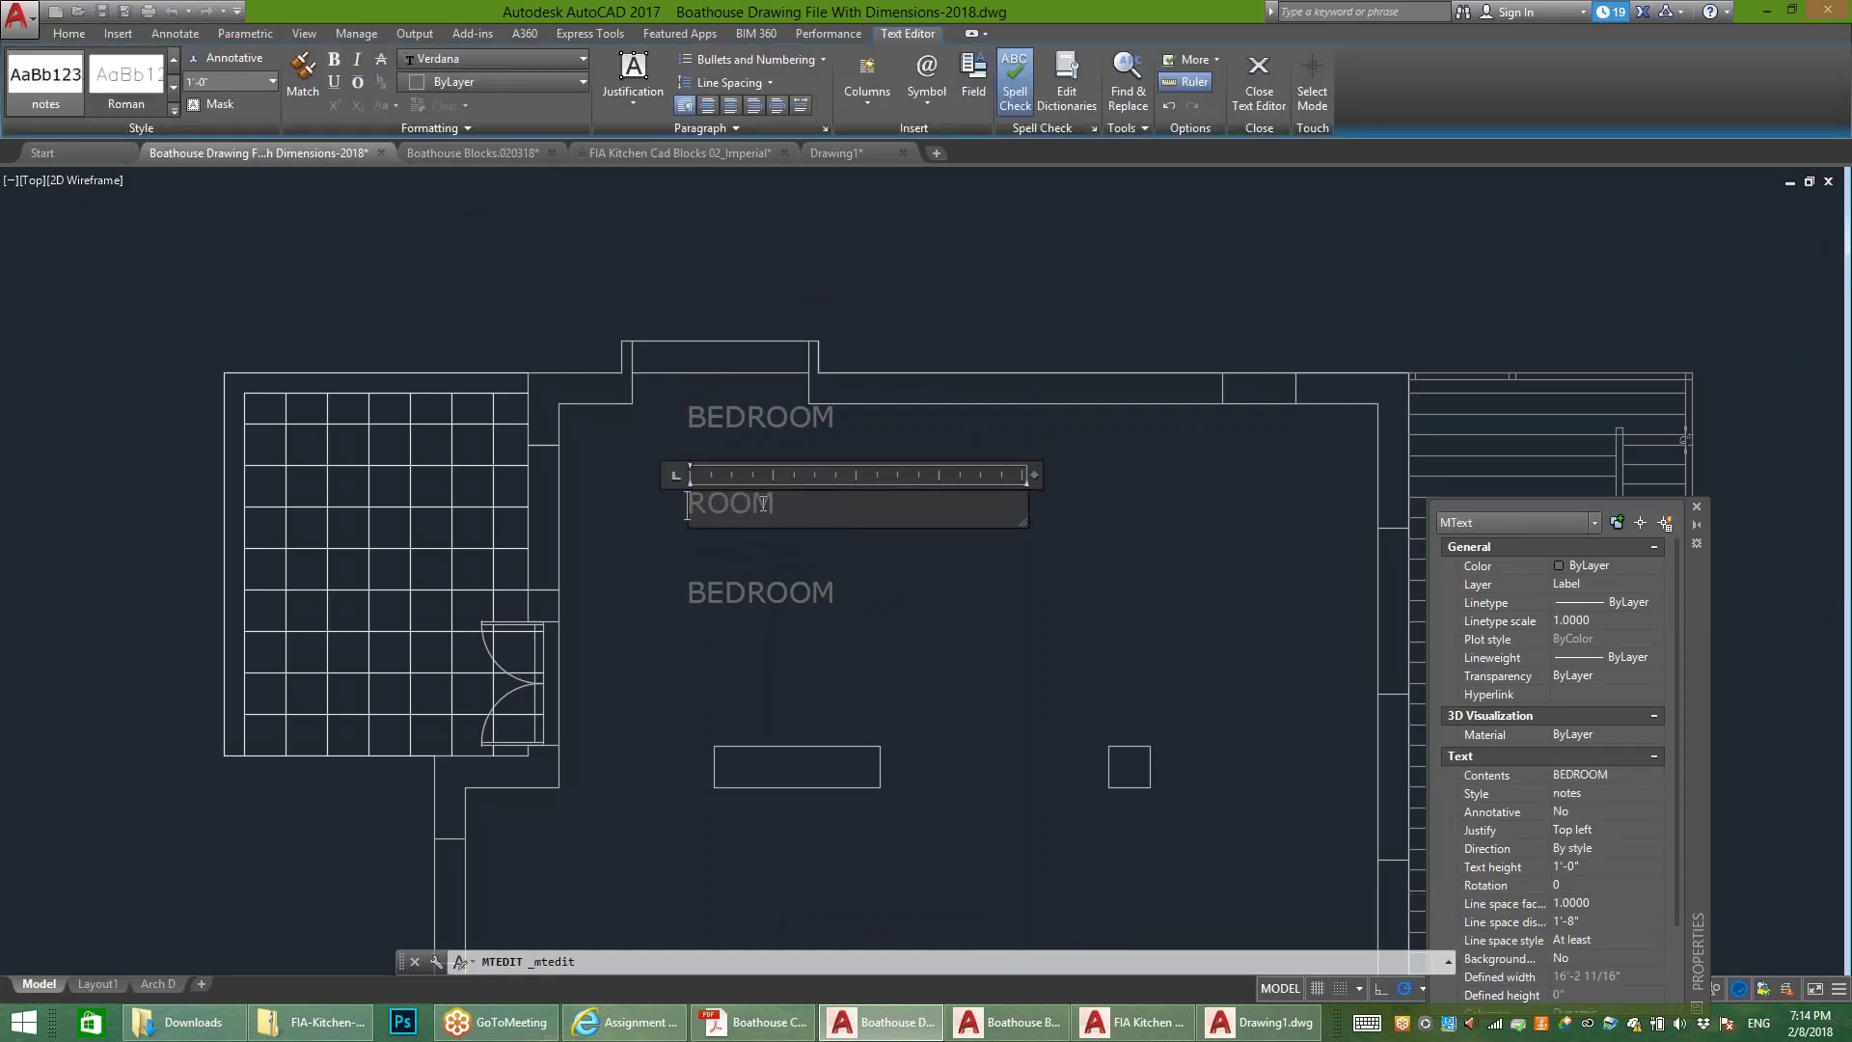
pyautogui.write('LIVING')
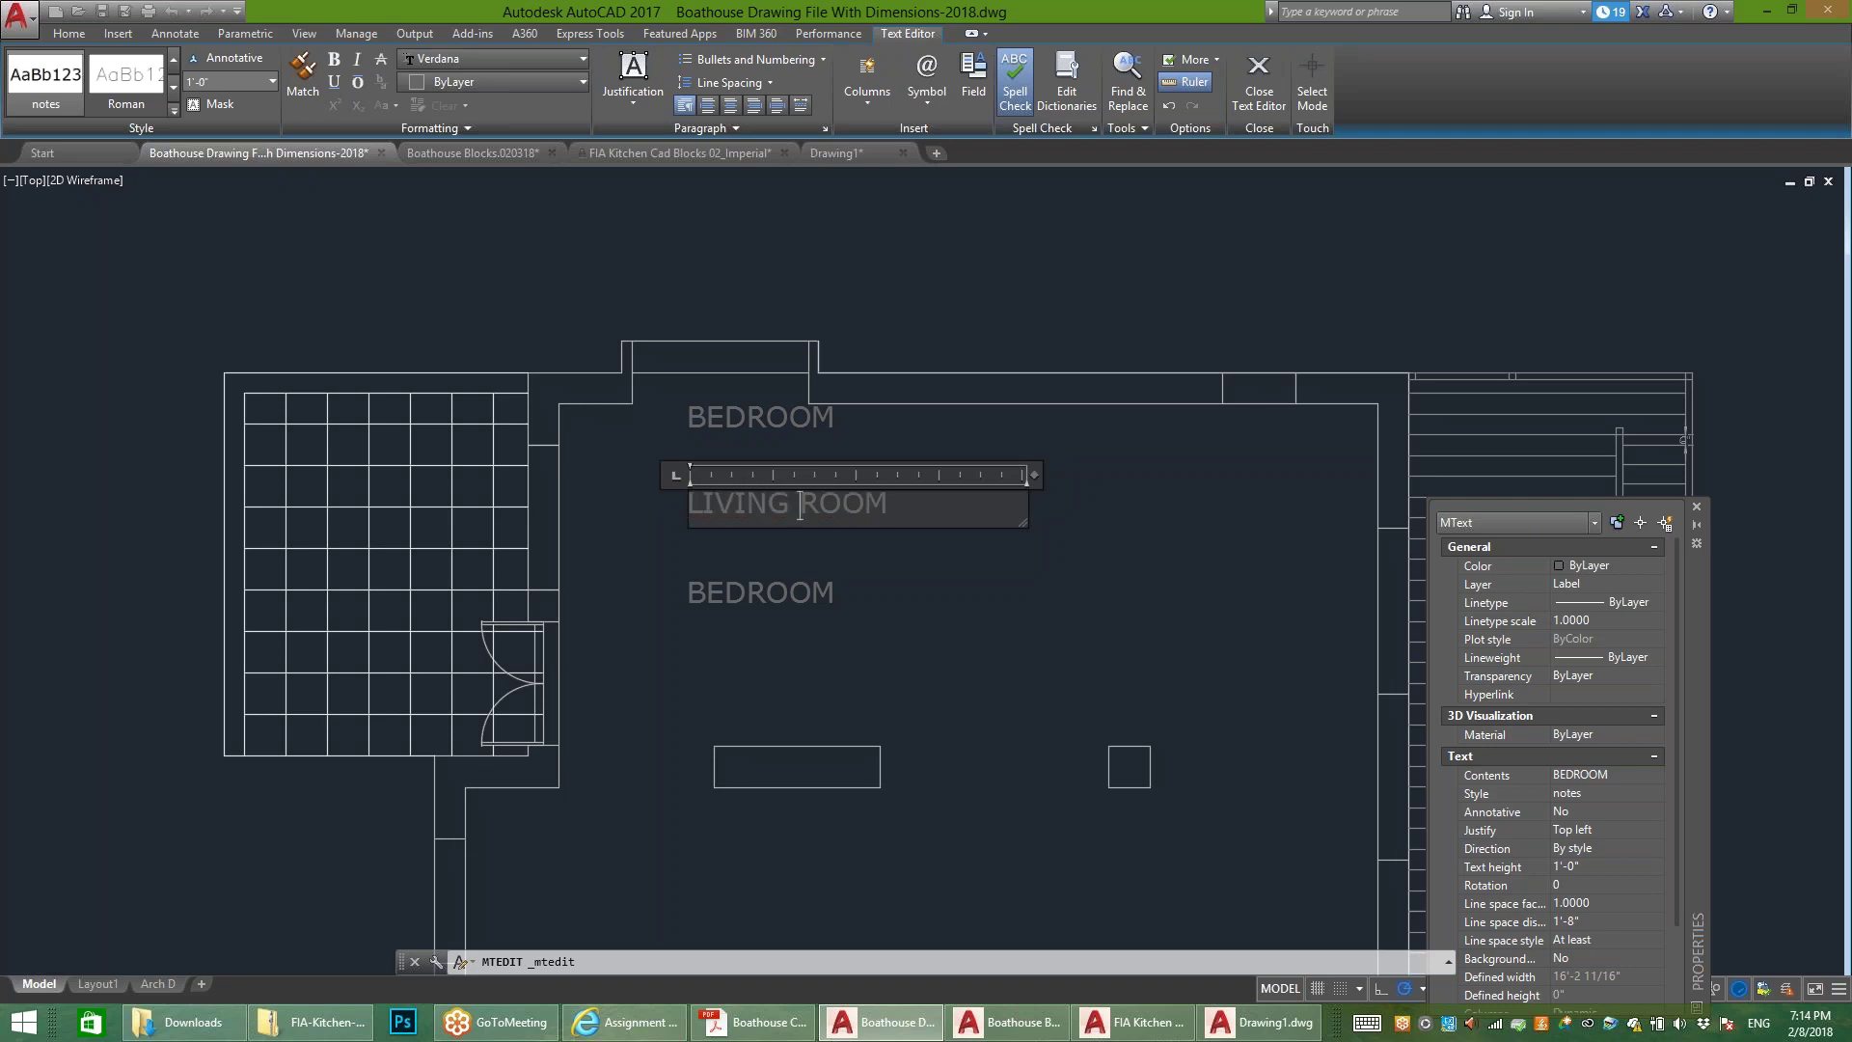
pyautogui.click(758, 622)
pyautogui.click(774, 583)
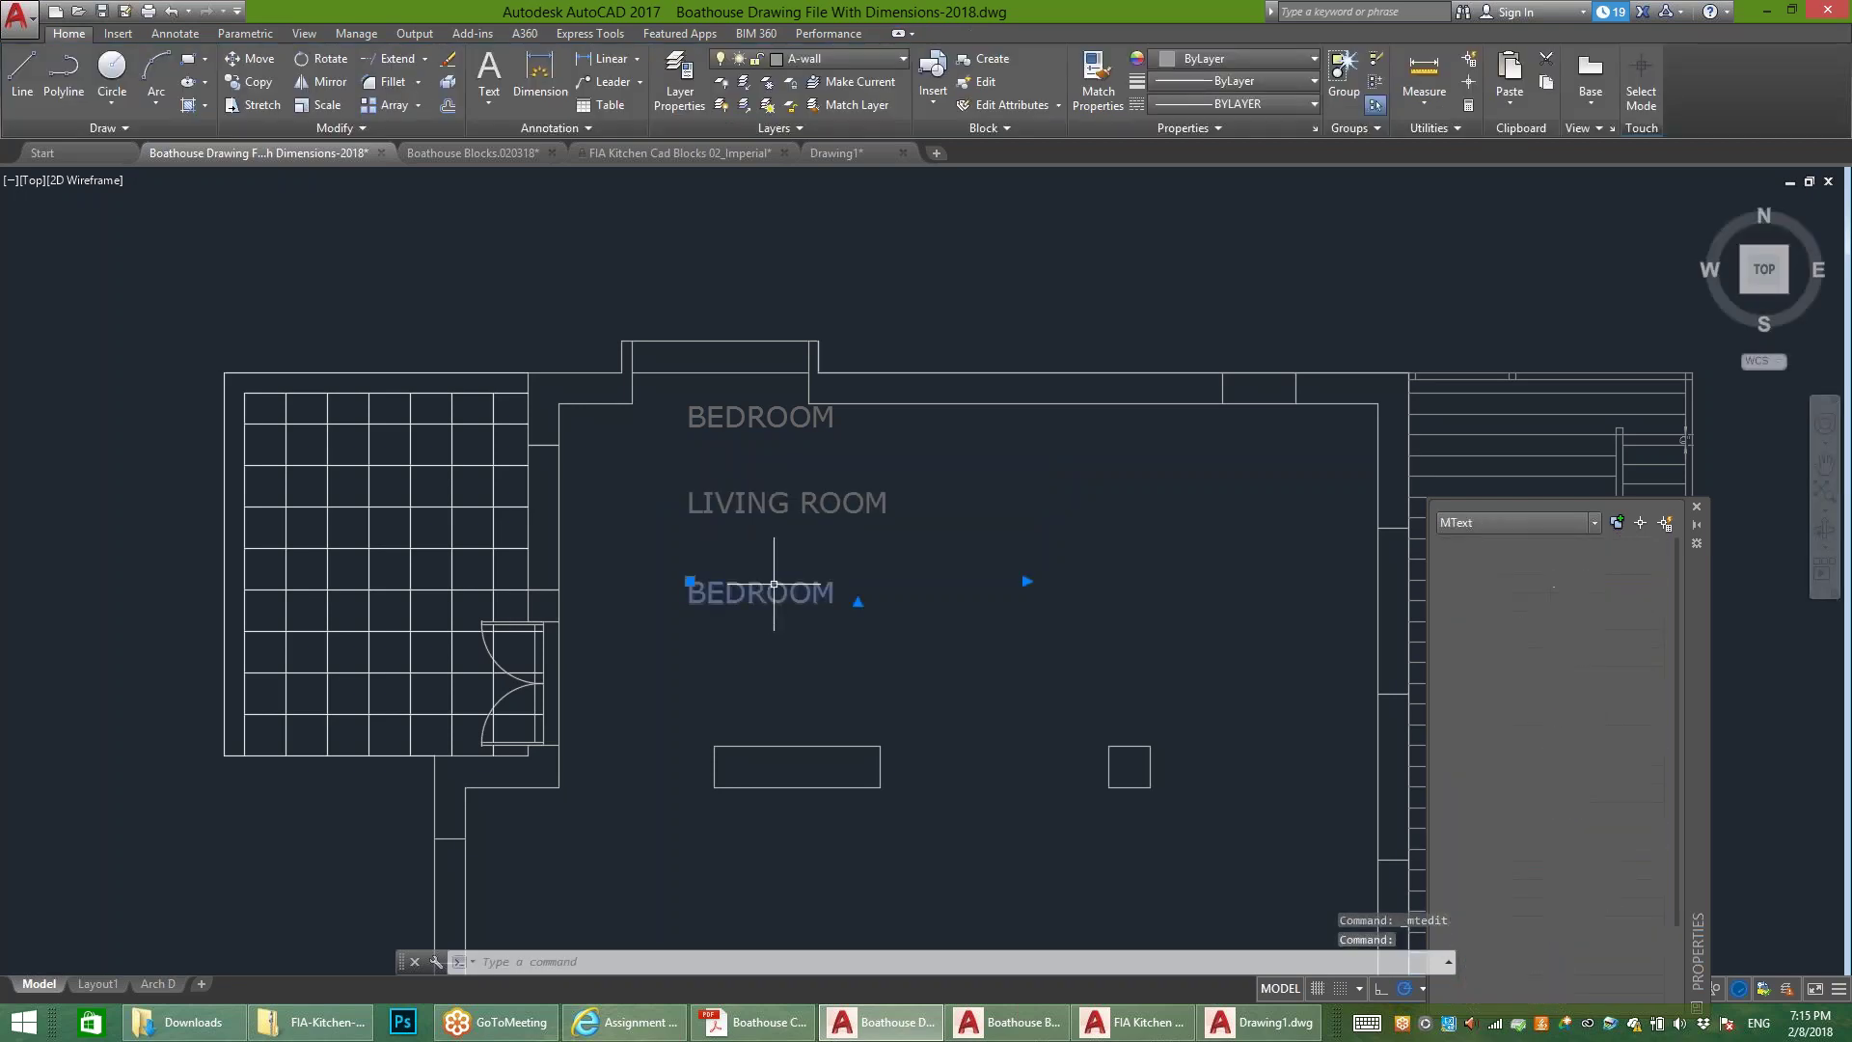
pyautogui.doubleClick(773, 584)
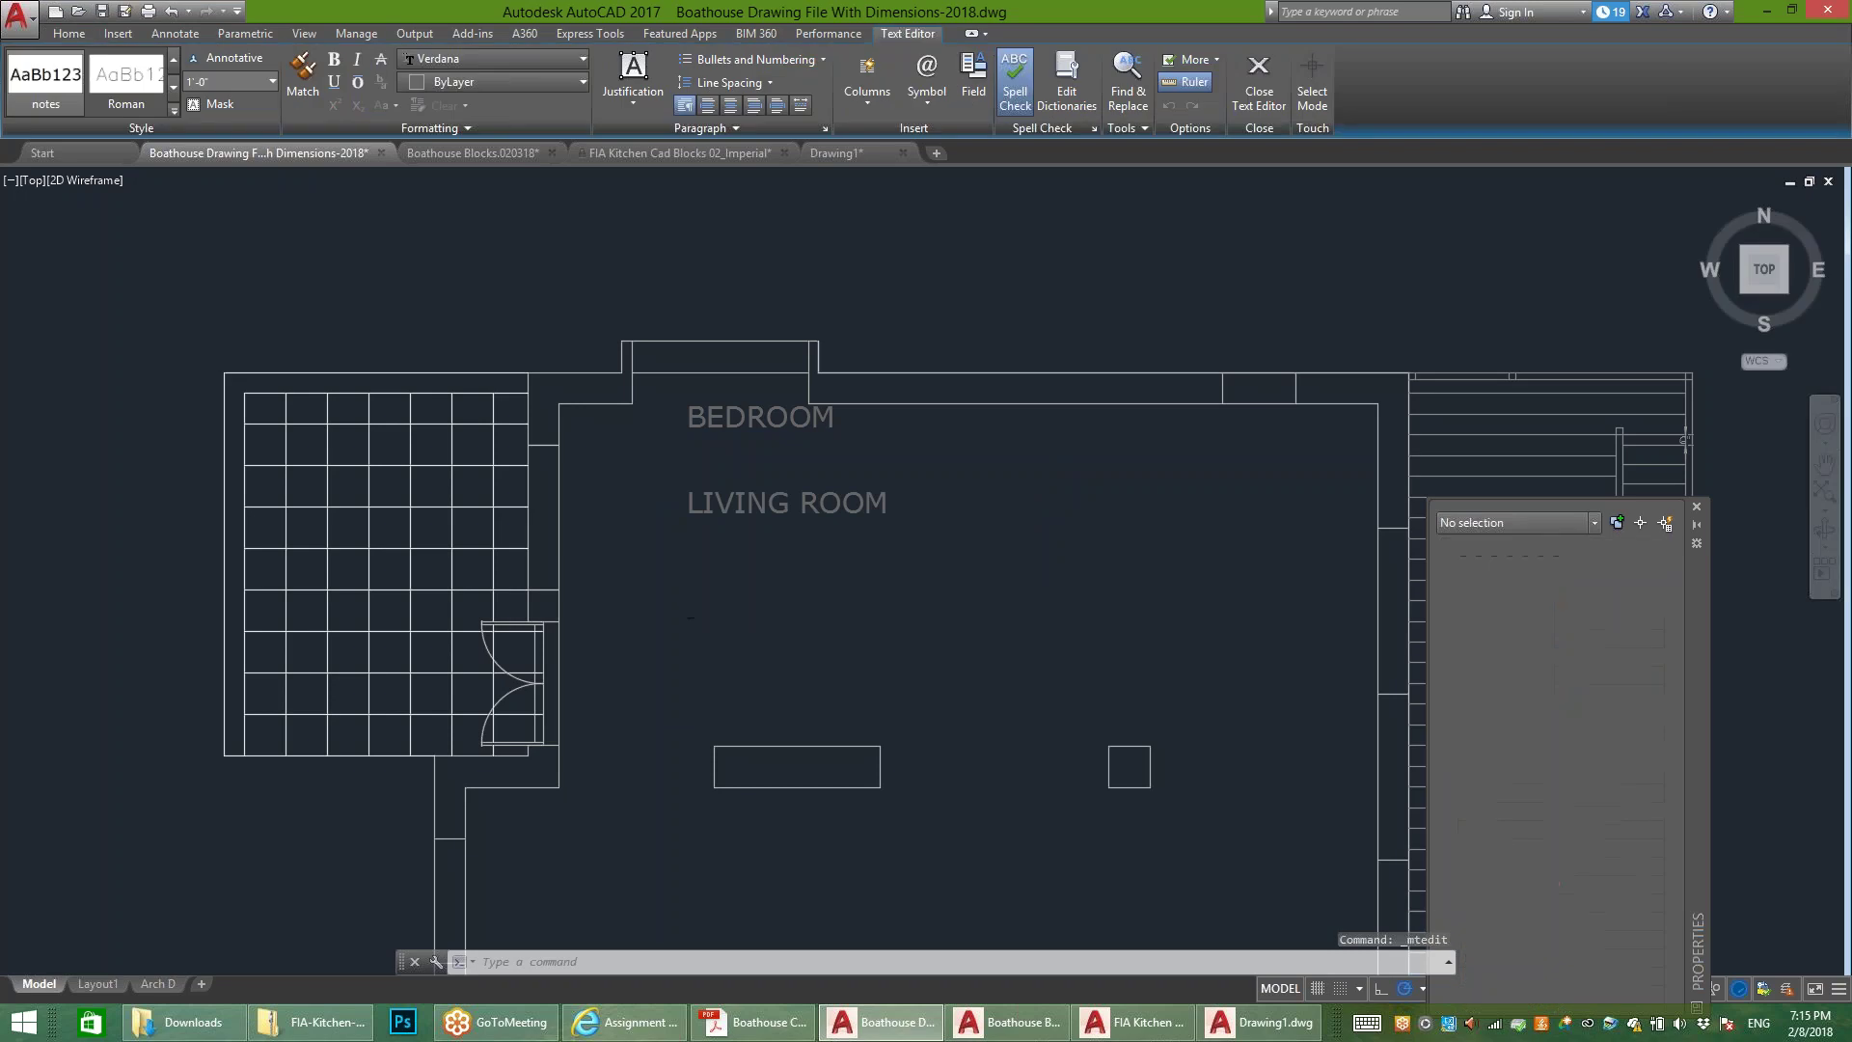
pyautogui.click(364, 256)
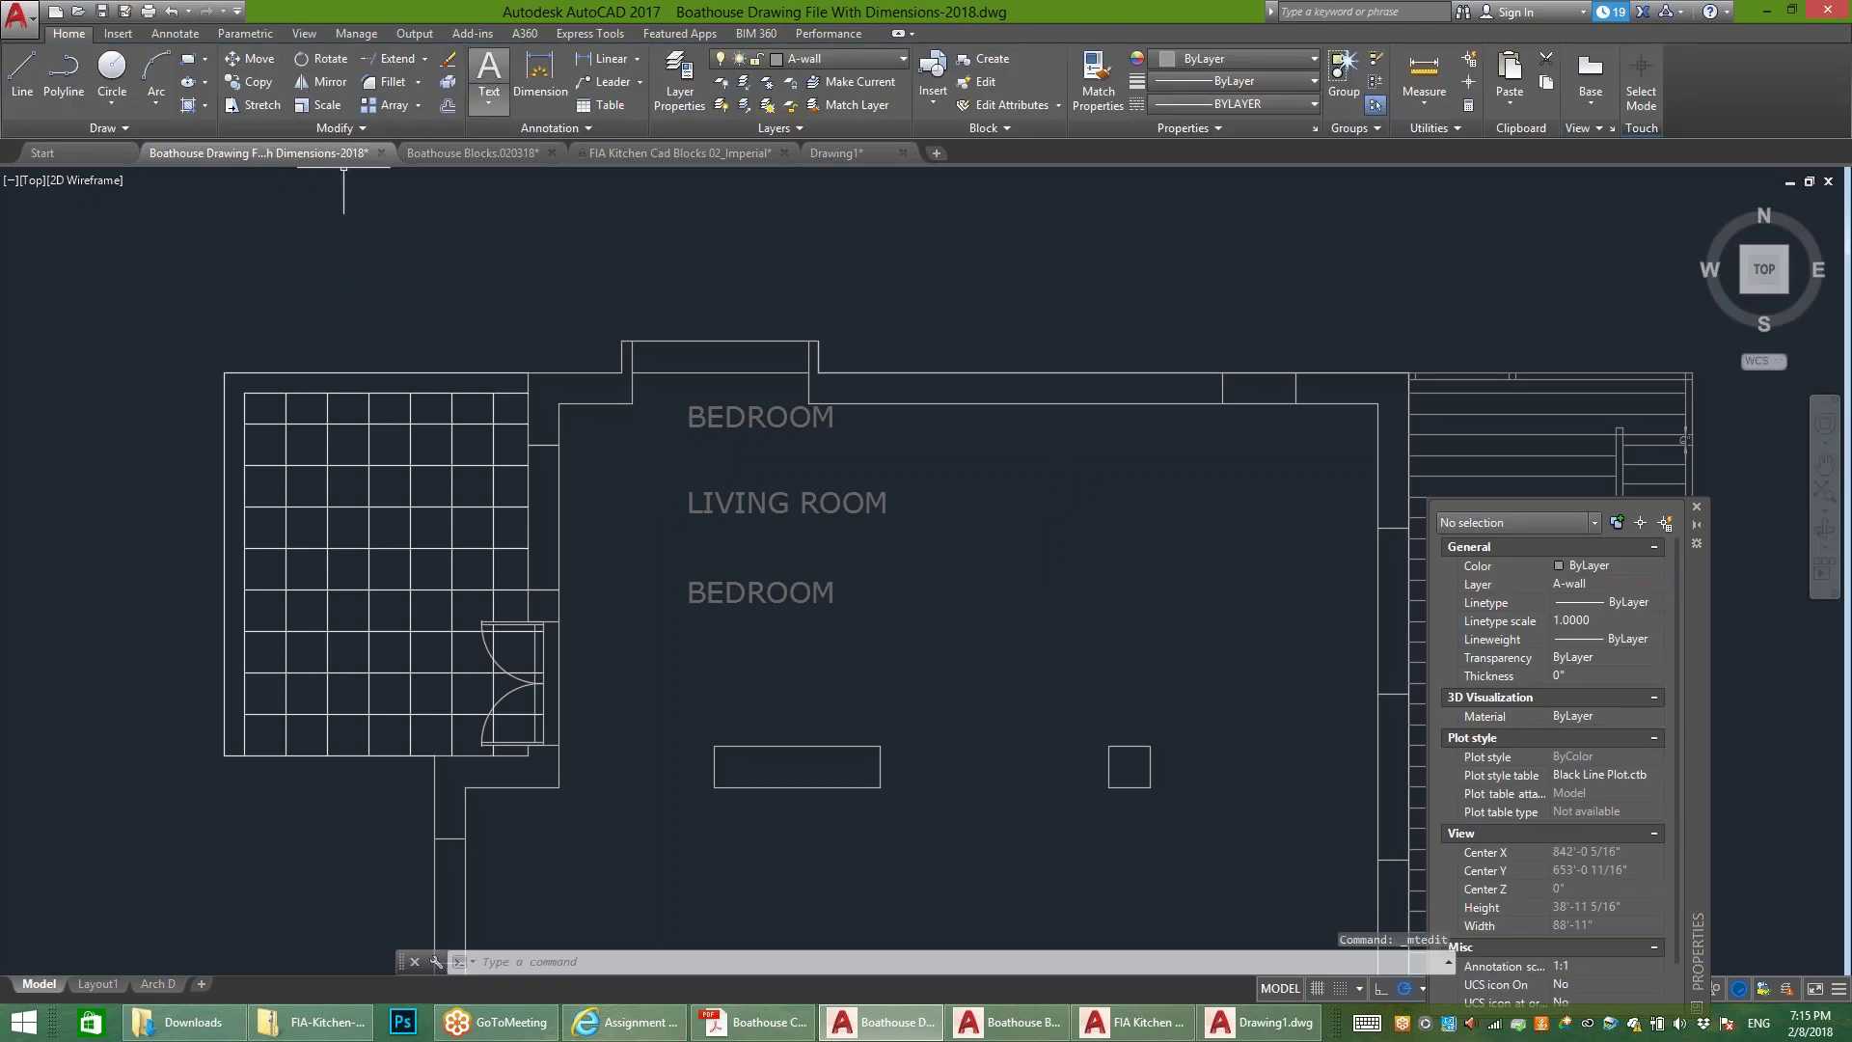
# Step: Add a multiline text label reading DINING beside the BEDROOM label, with a text height of 20 inches
pyautogui.click(489, 77)
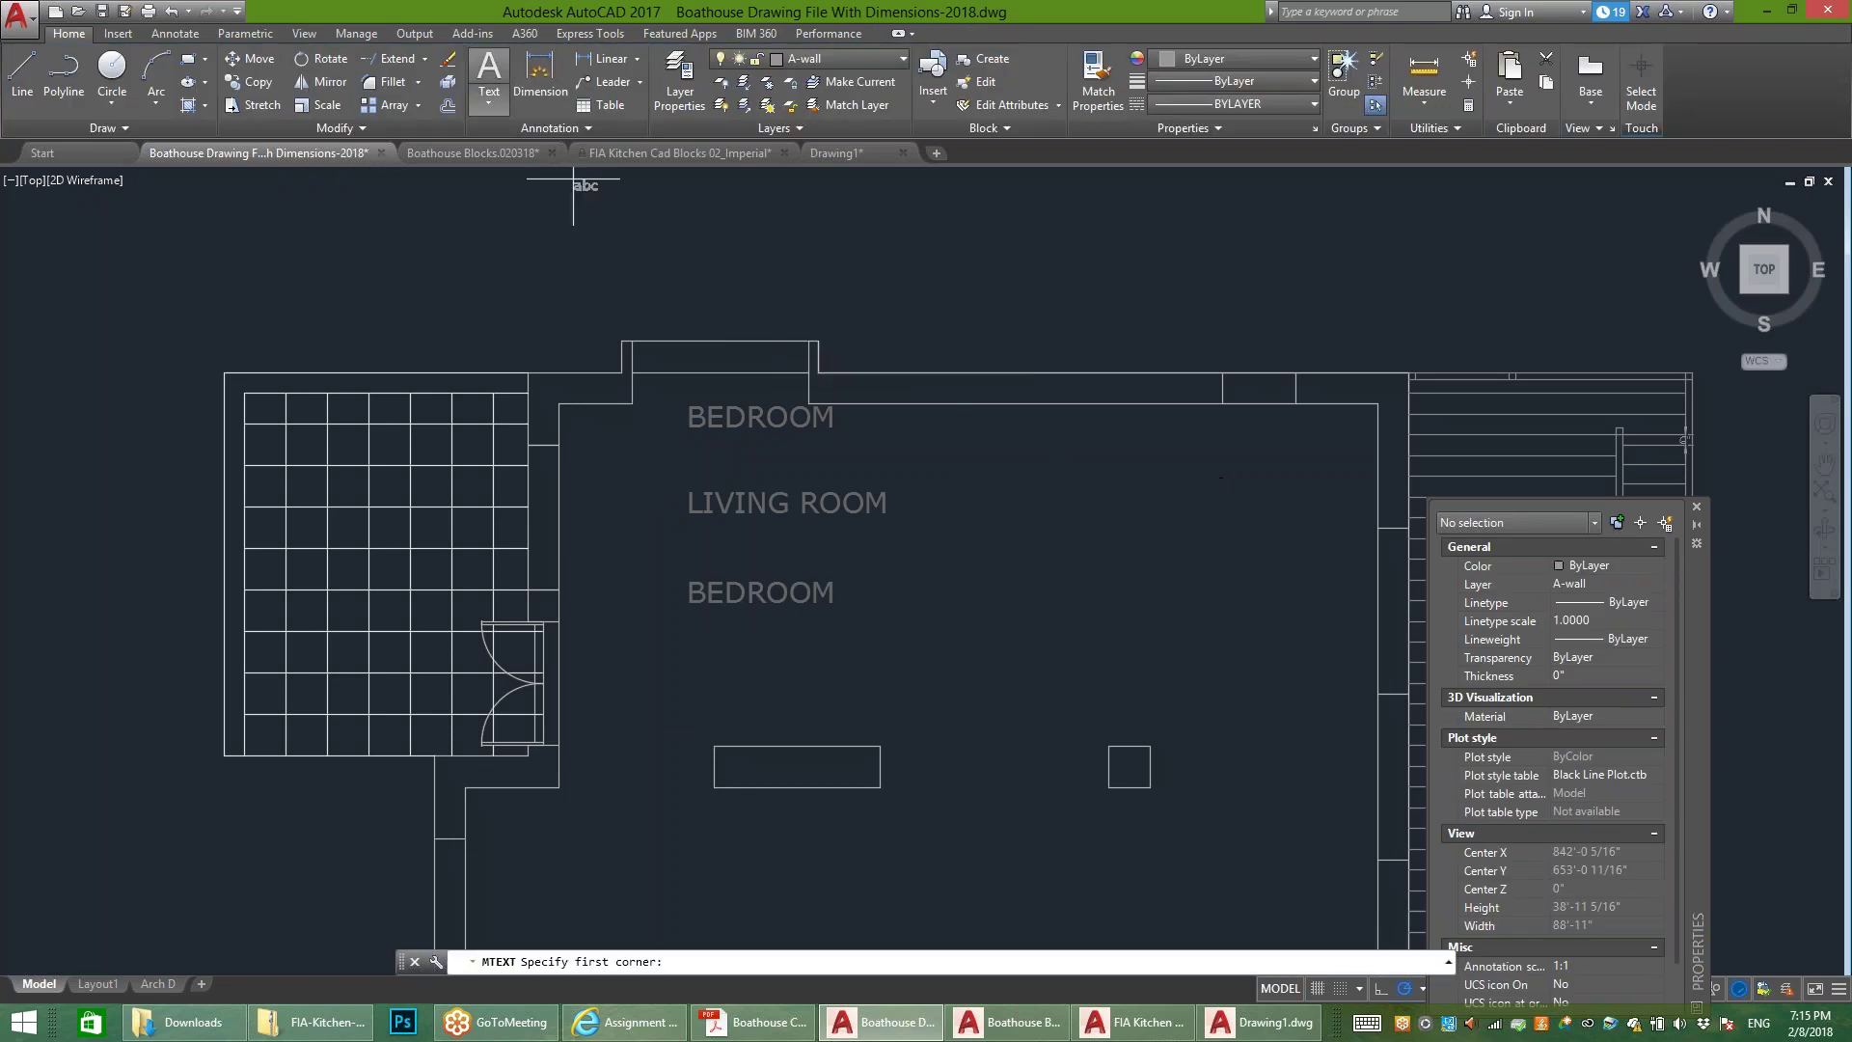
pyautogui.click(976, 437)
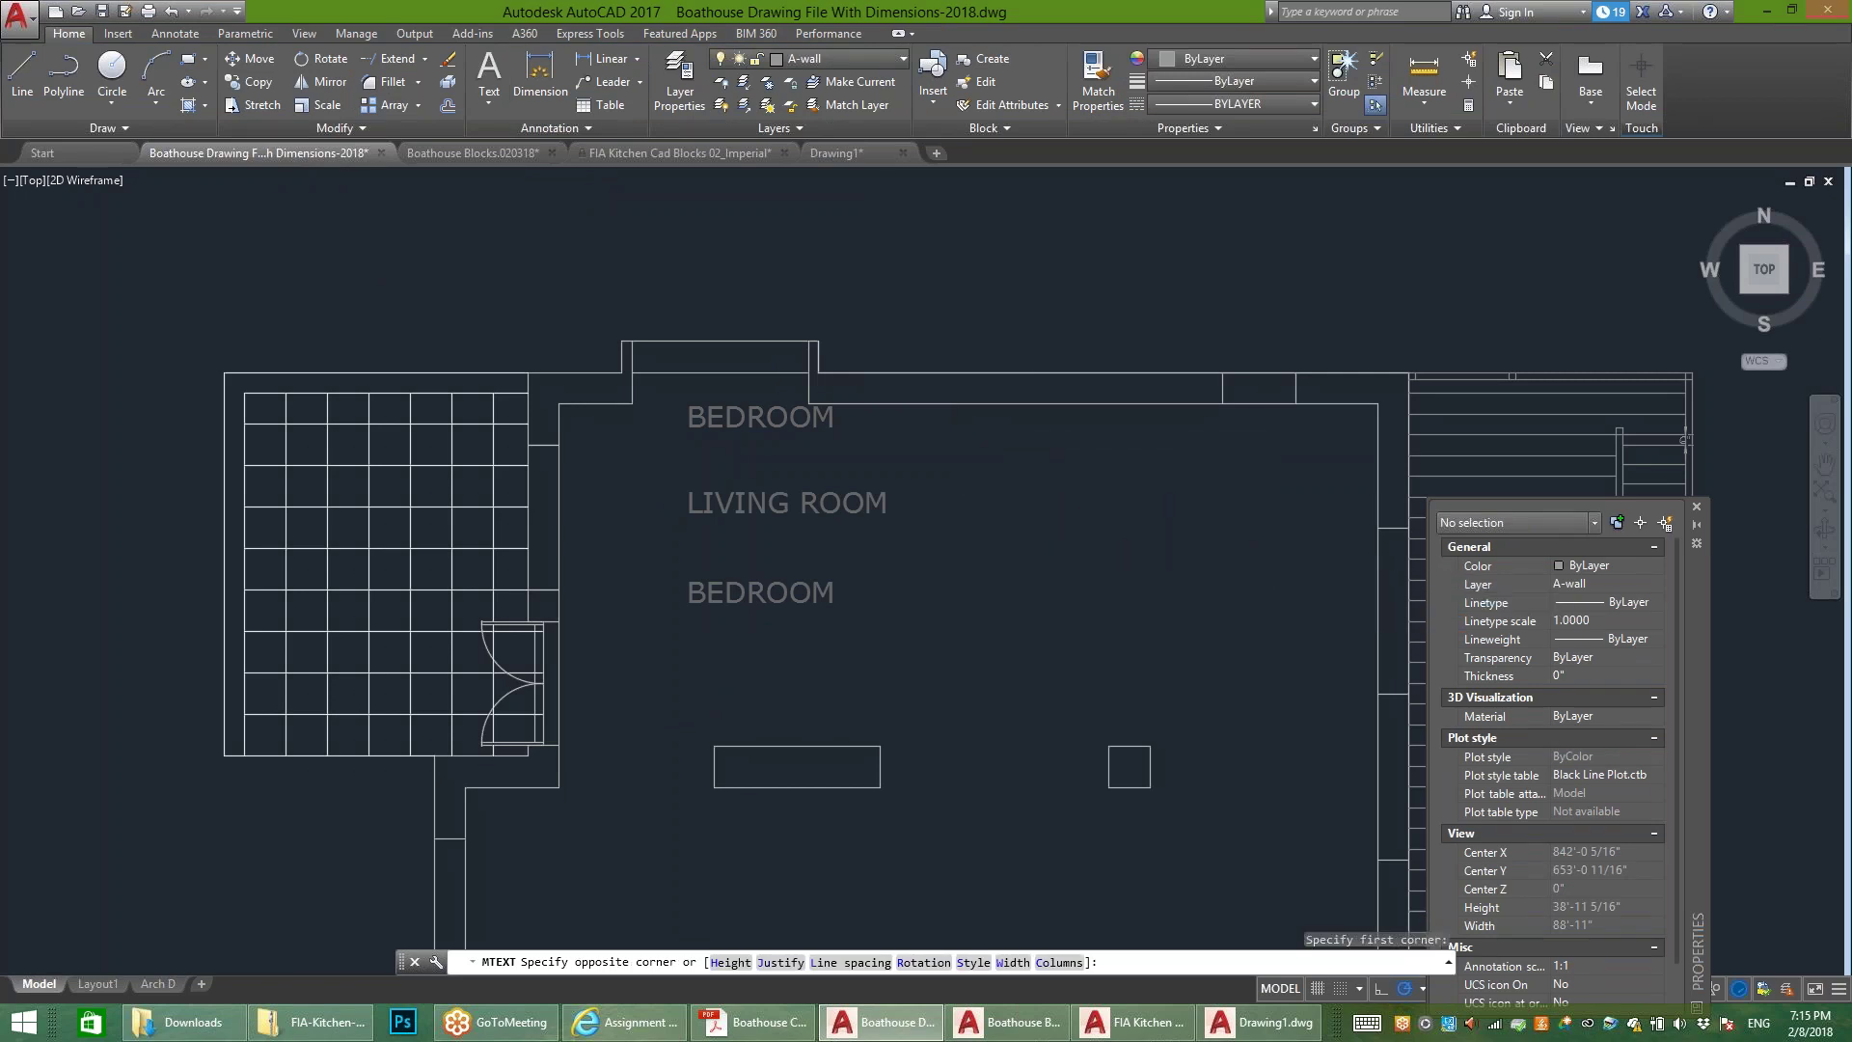
pyautogui.click(1272, 453)
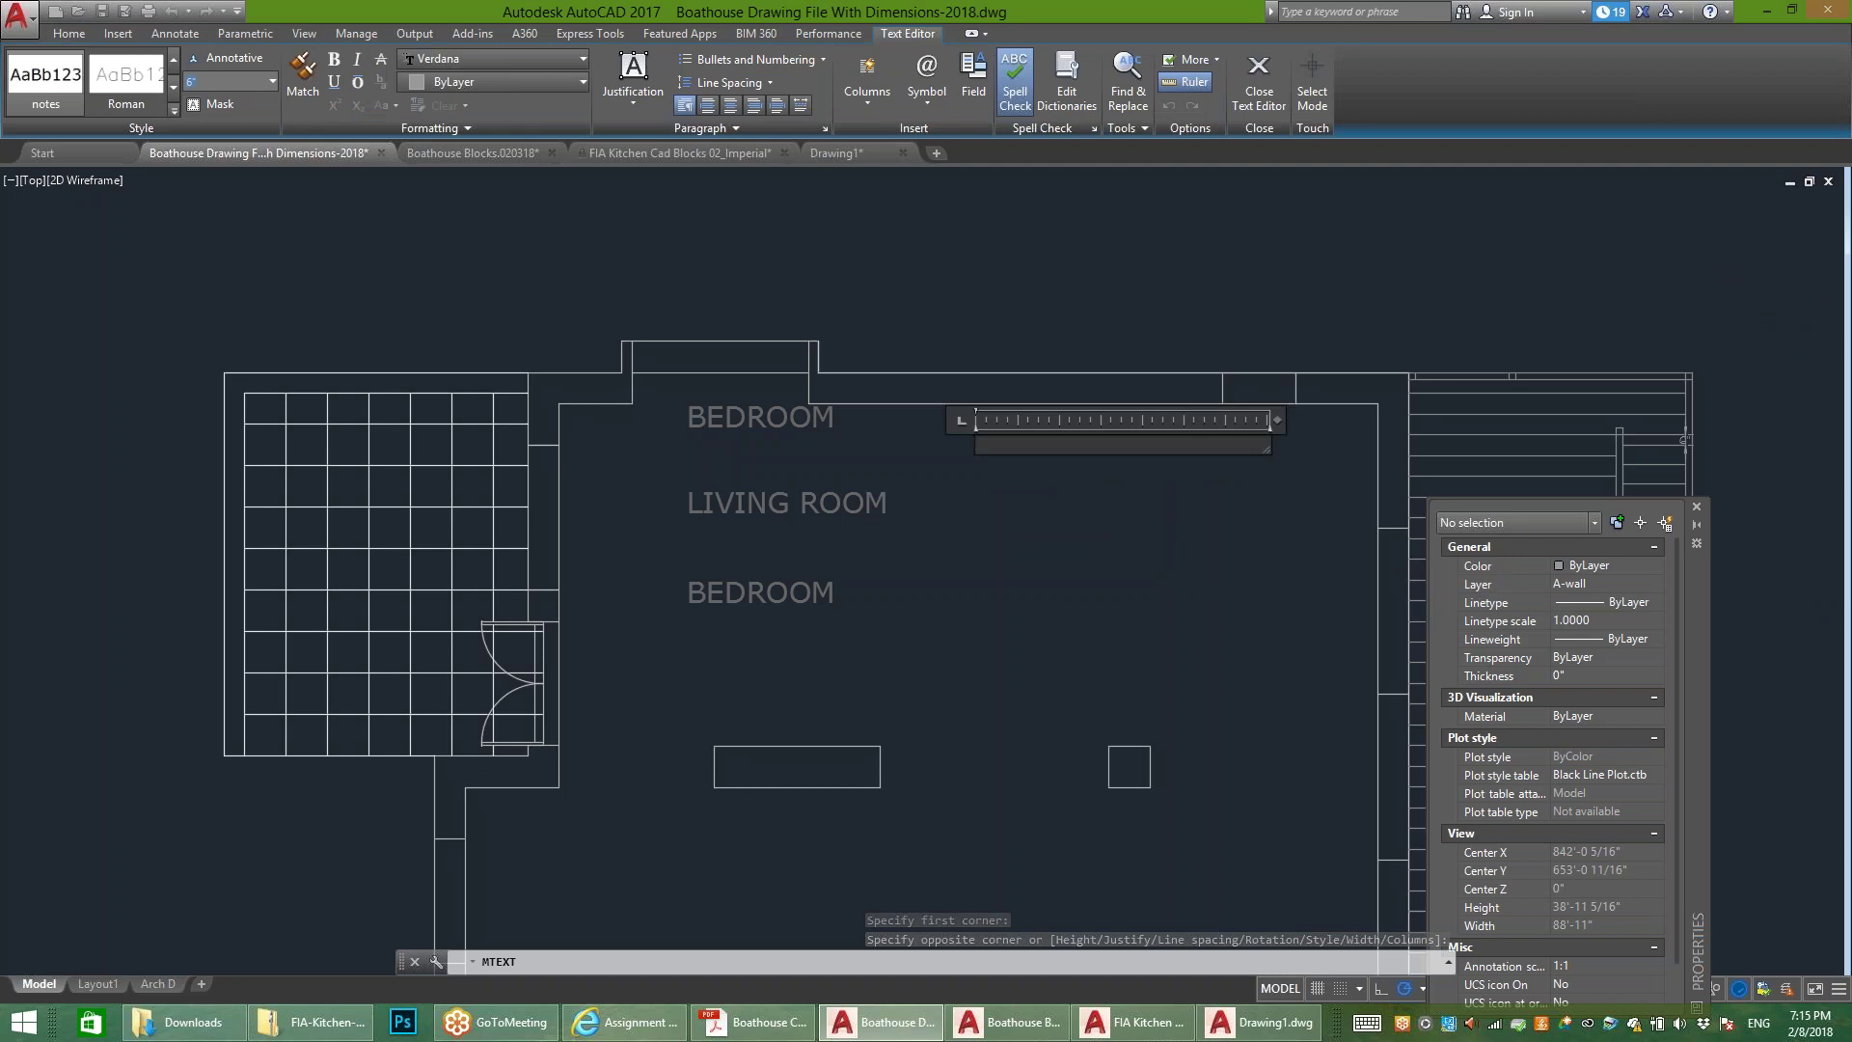
pyautogui.click(220, 80)
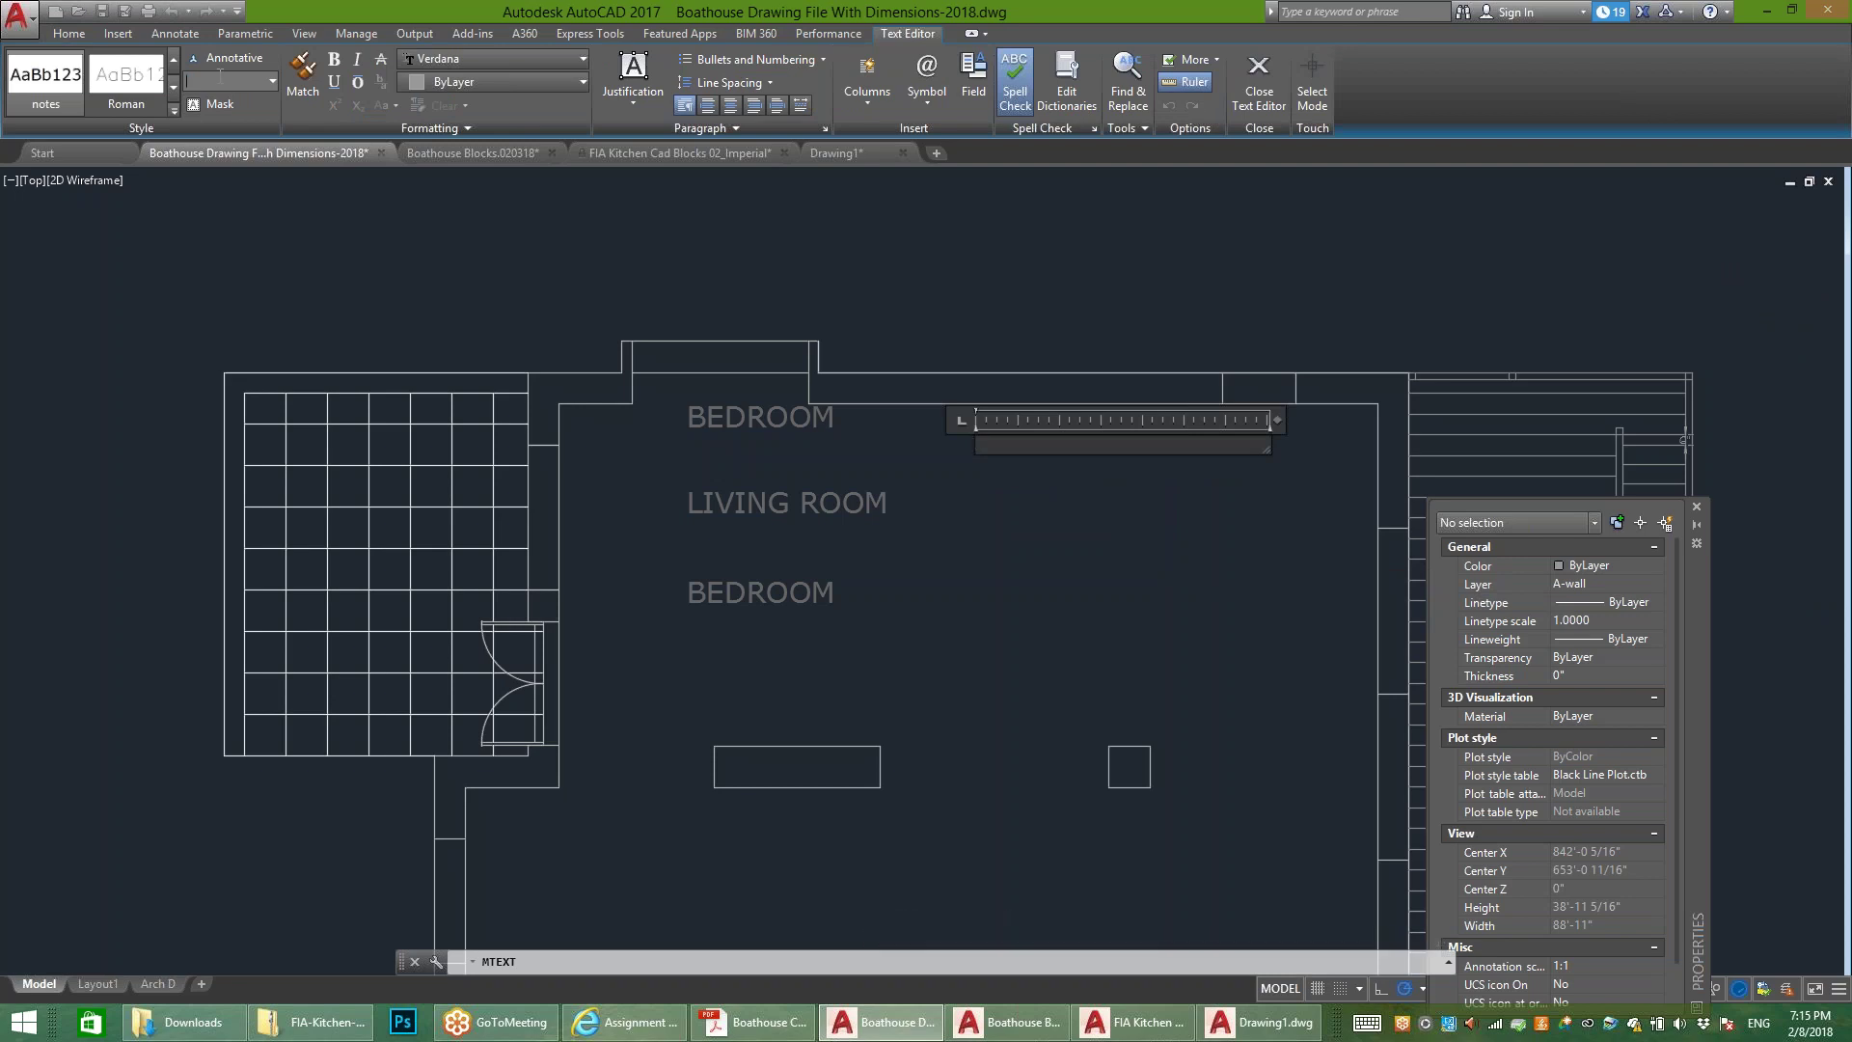
pyautogui.write('20')
pyautogui.press('Return')
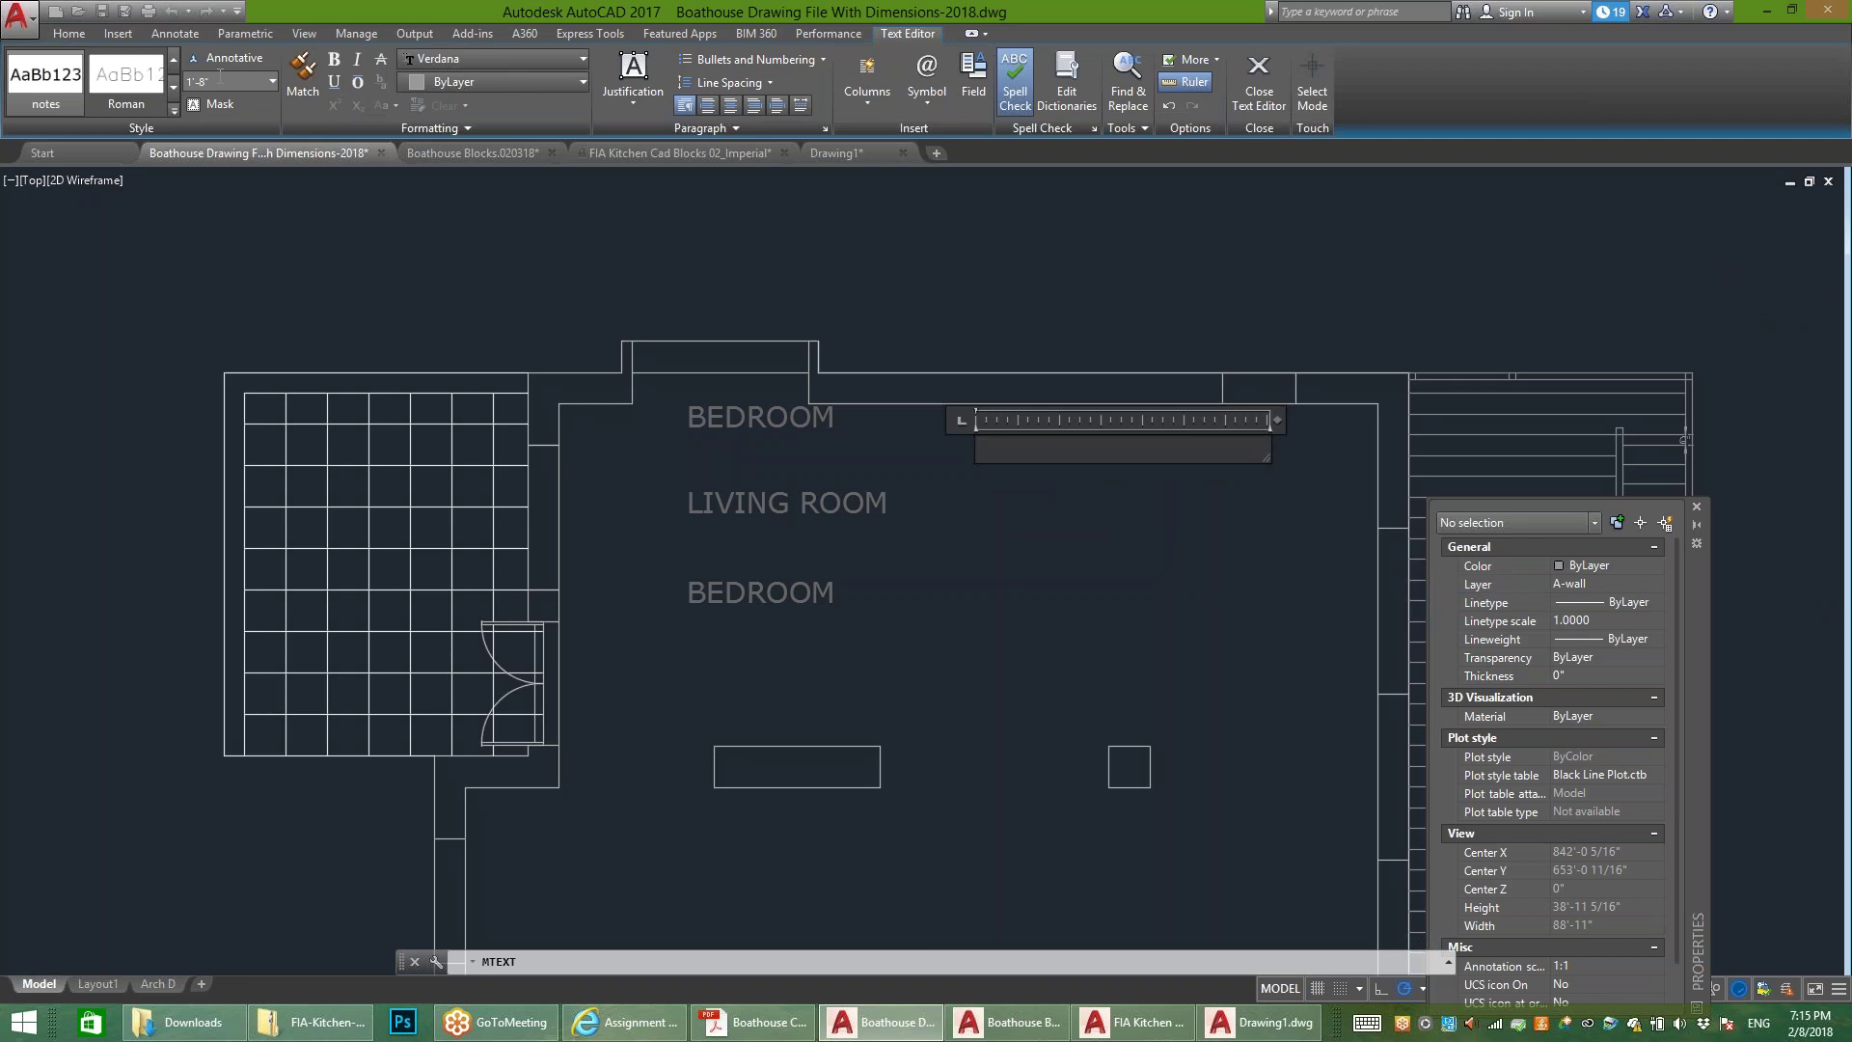
pyautogui.write('DINING')
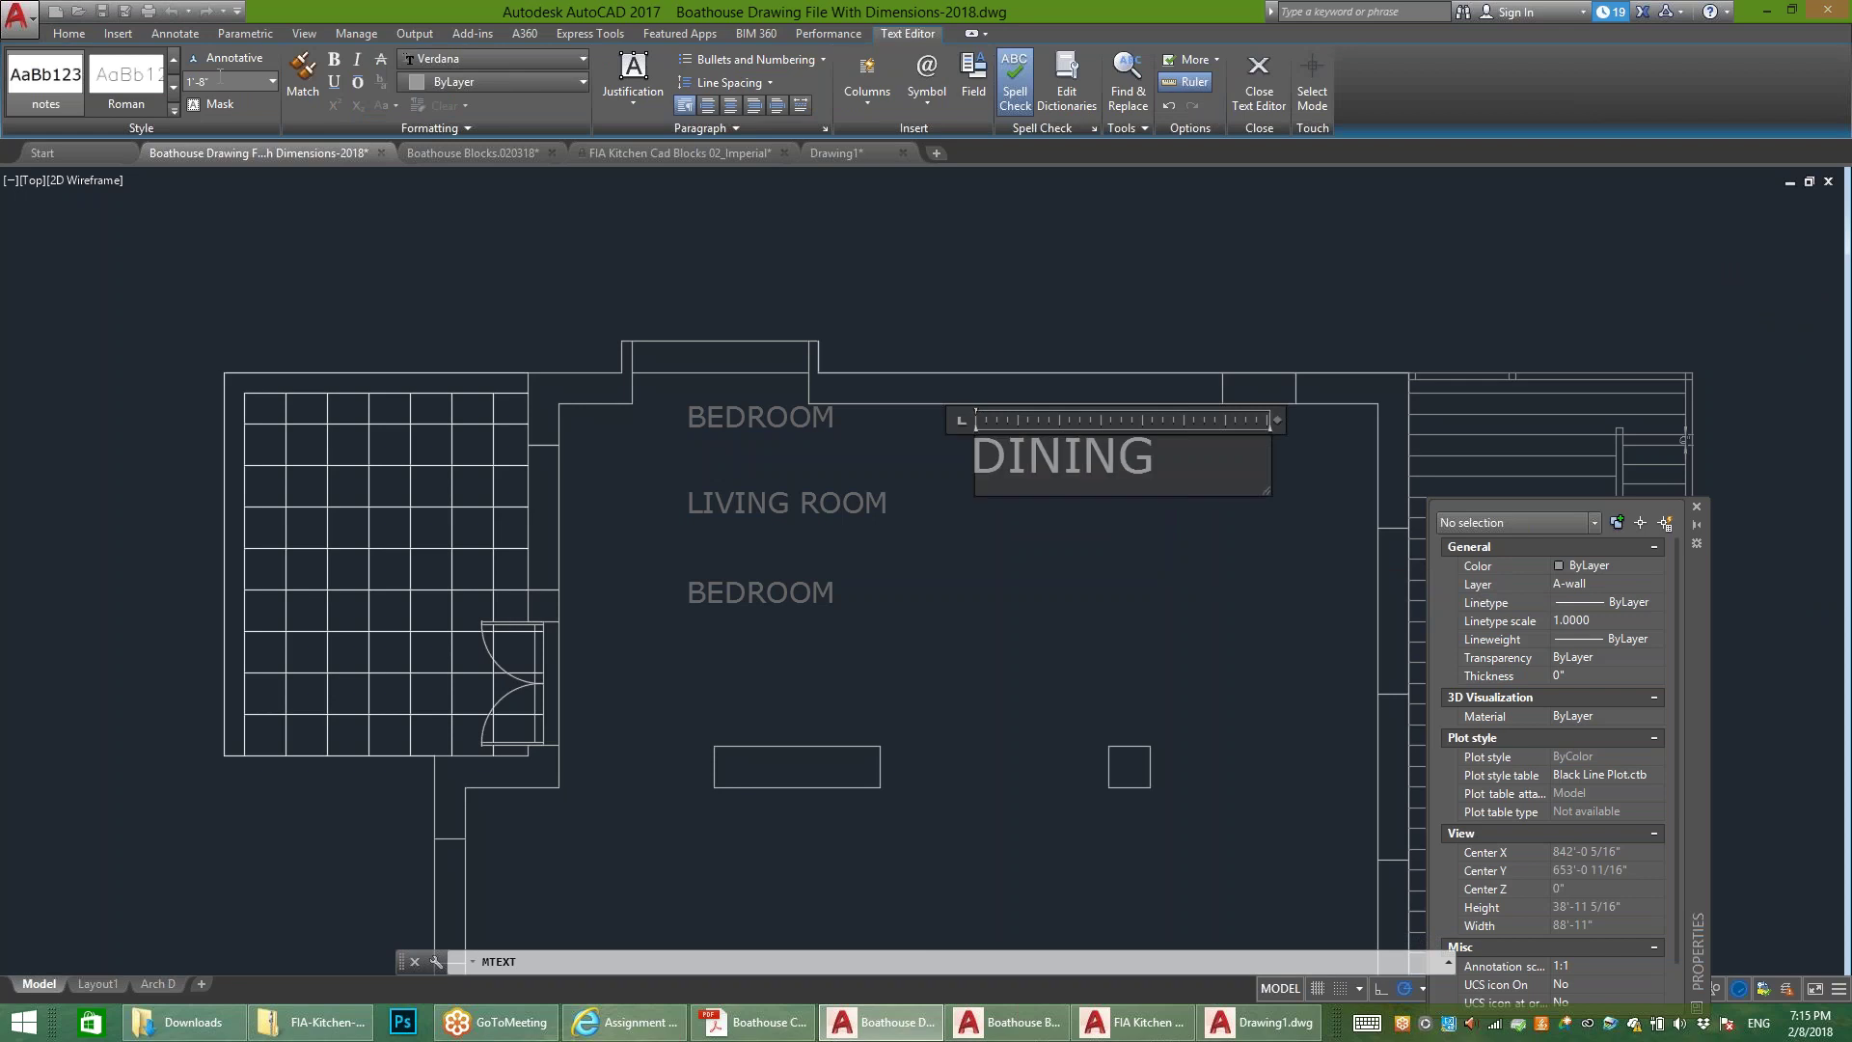
pyautogui.click(1054, 528)
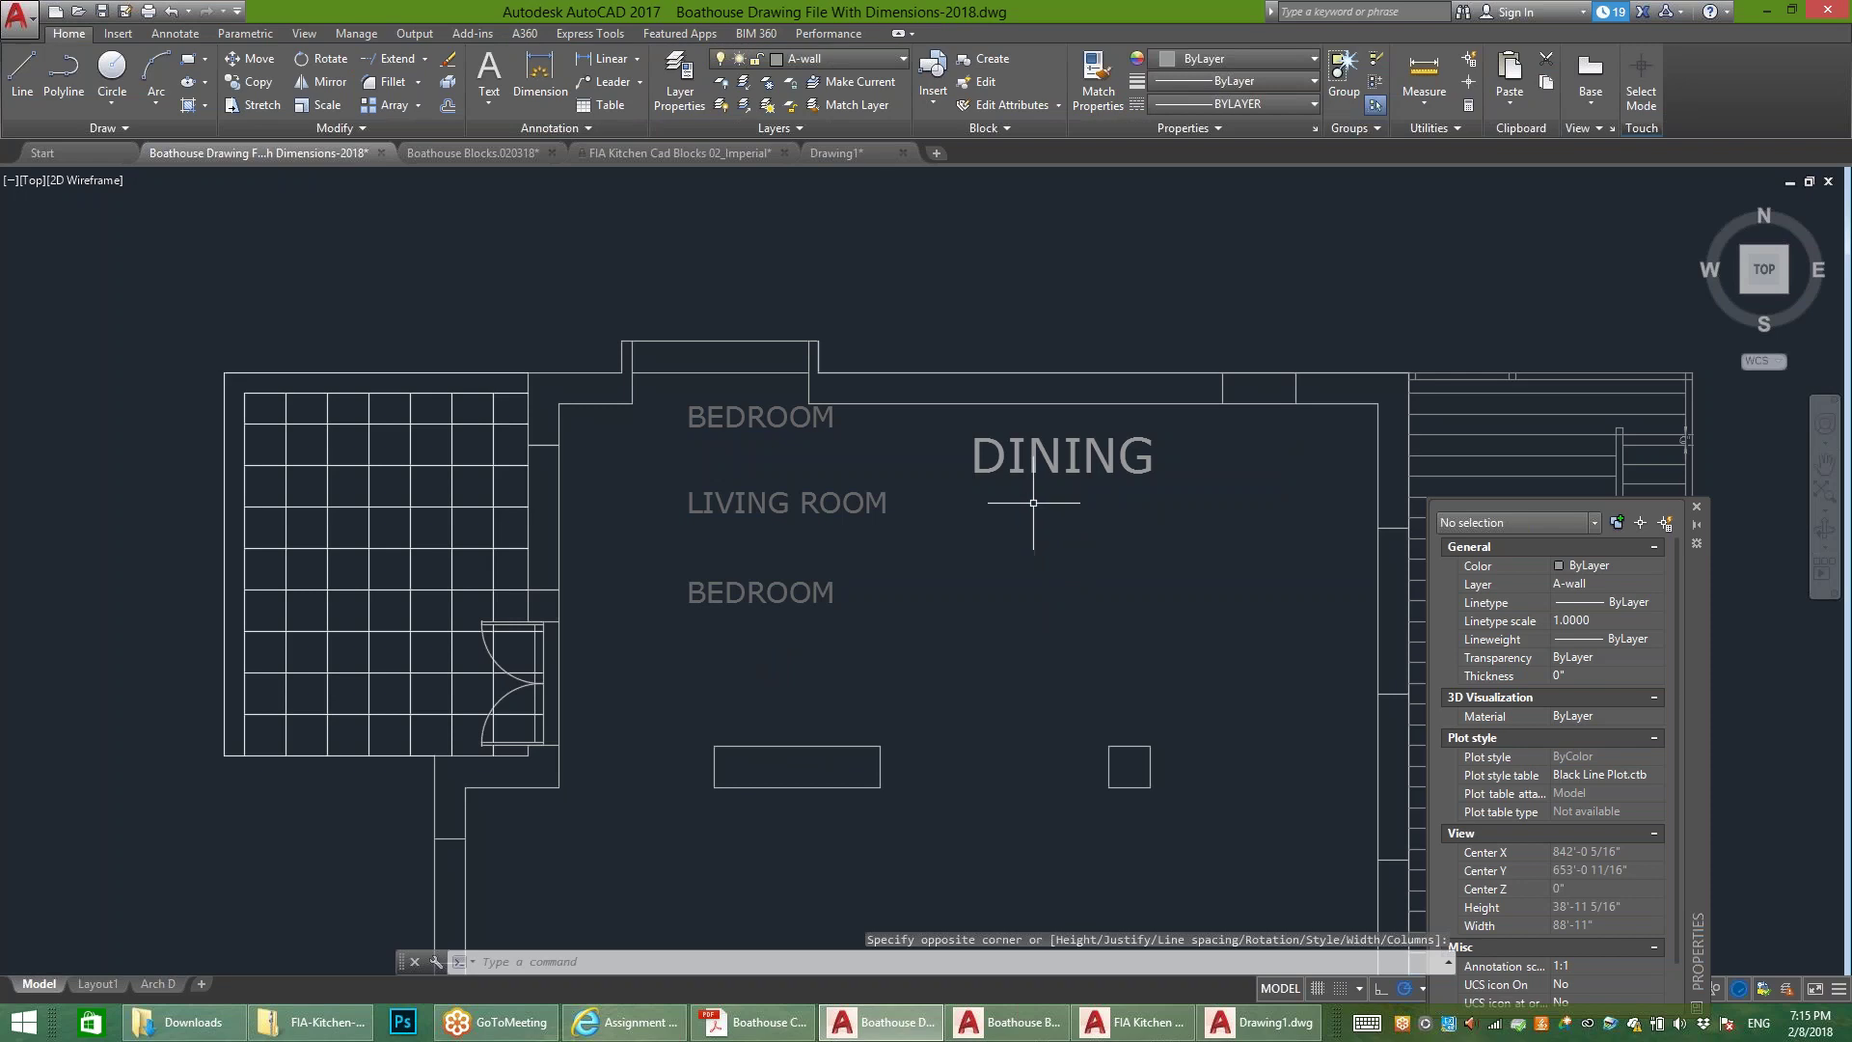
# Step: Check the PDF sheet size and scale requirements in Assignment 4, then return to the floor plan drawing
pyautogui.scroll(-3, 1009, 655)
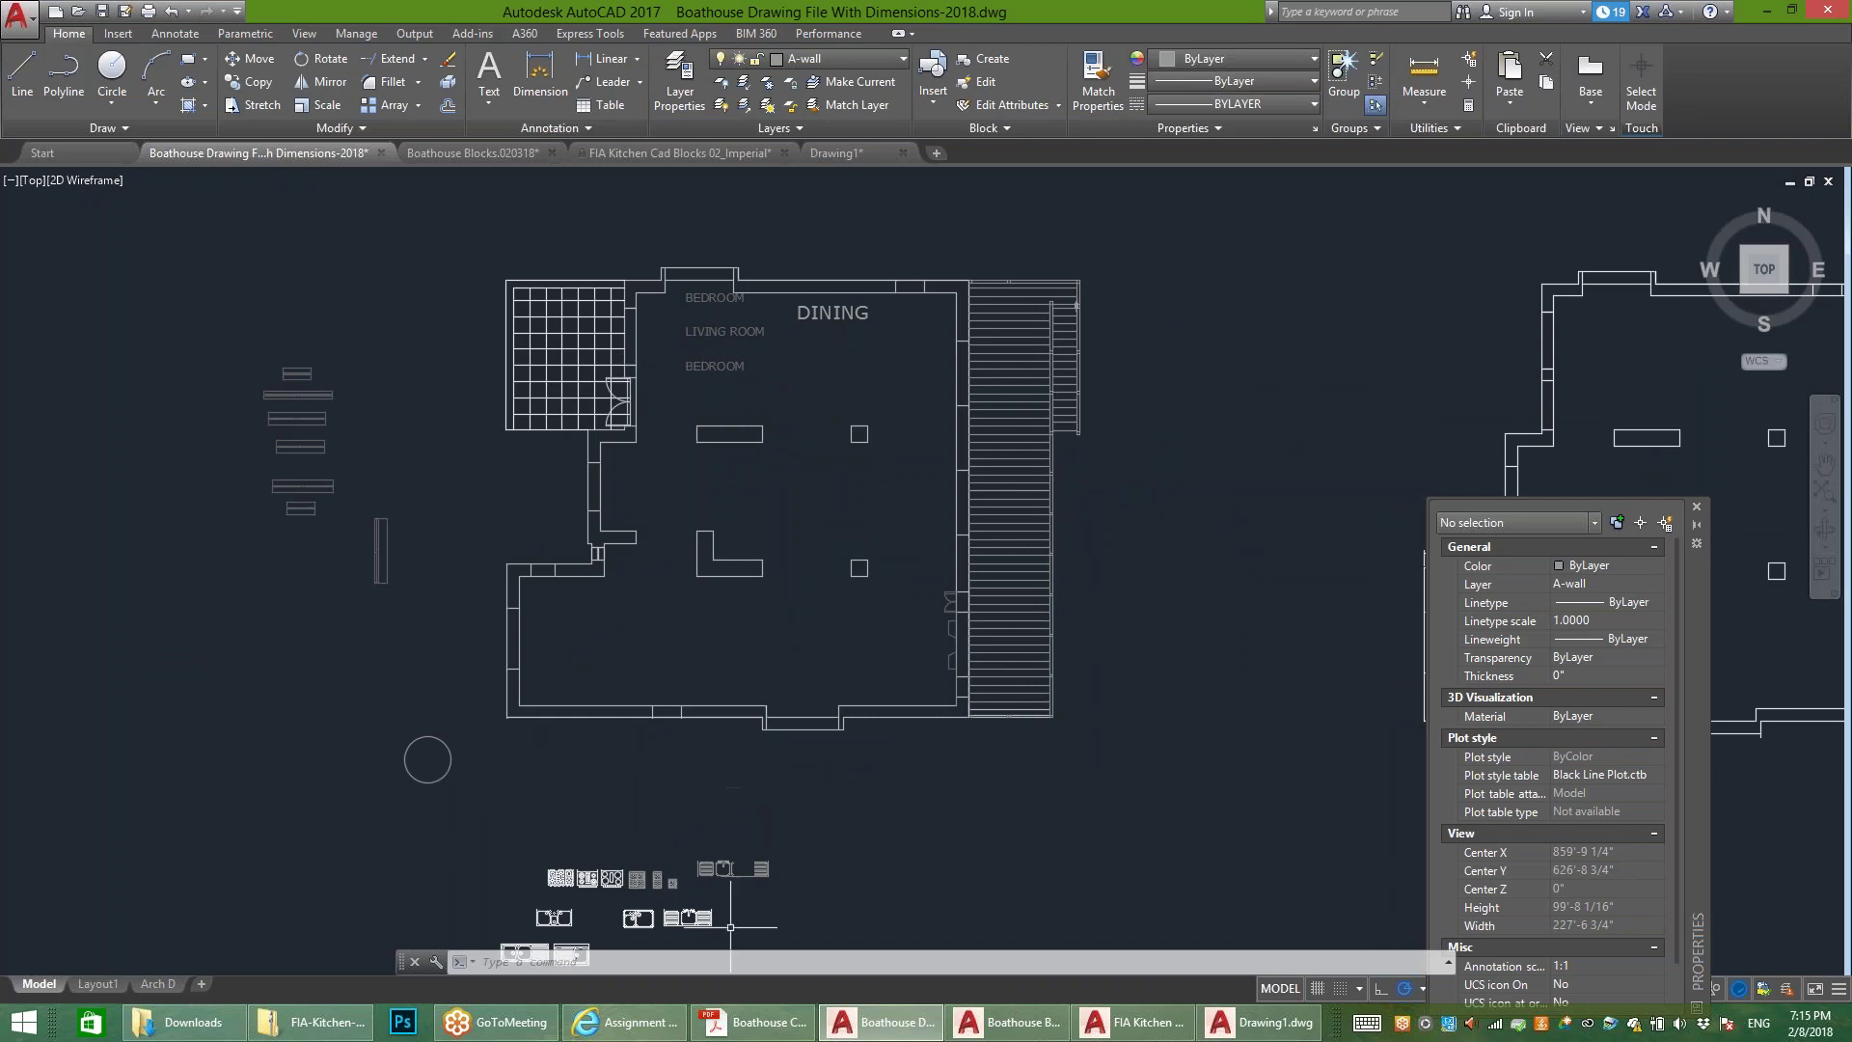
pyautogui.click(626, 1022)
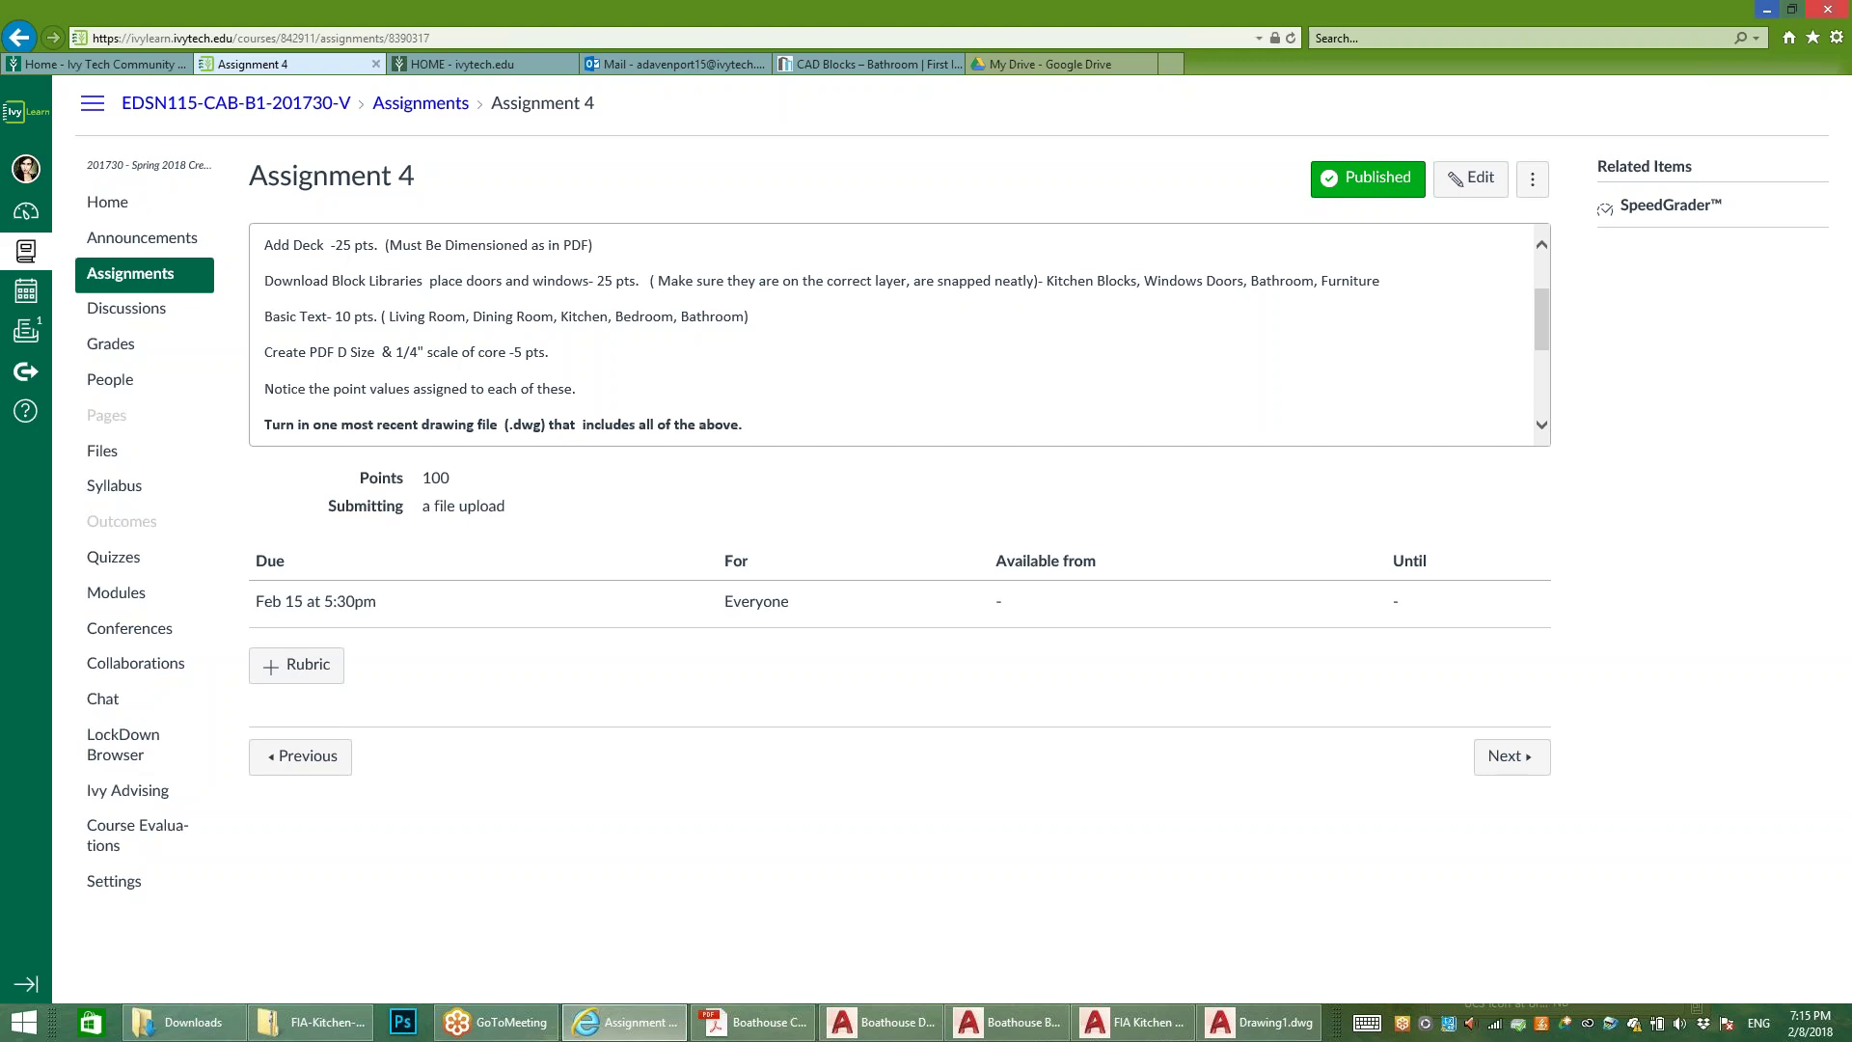
pyautogui.moveTo(1851, 0)
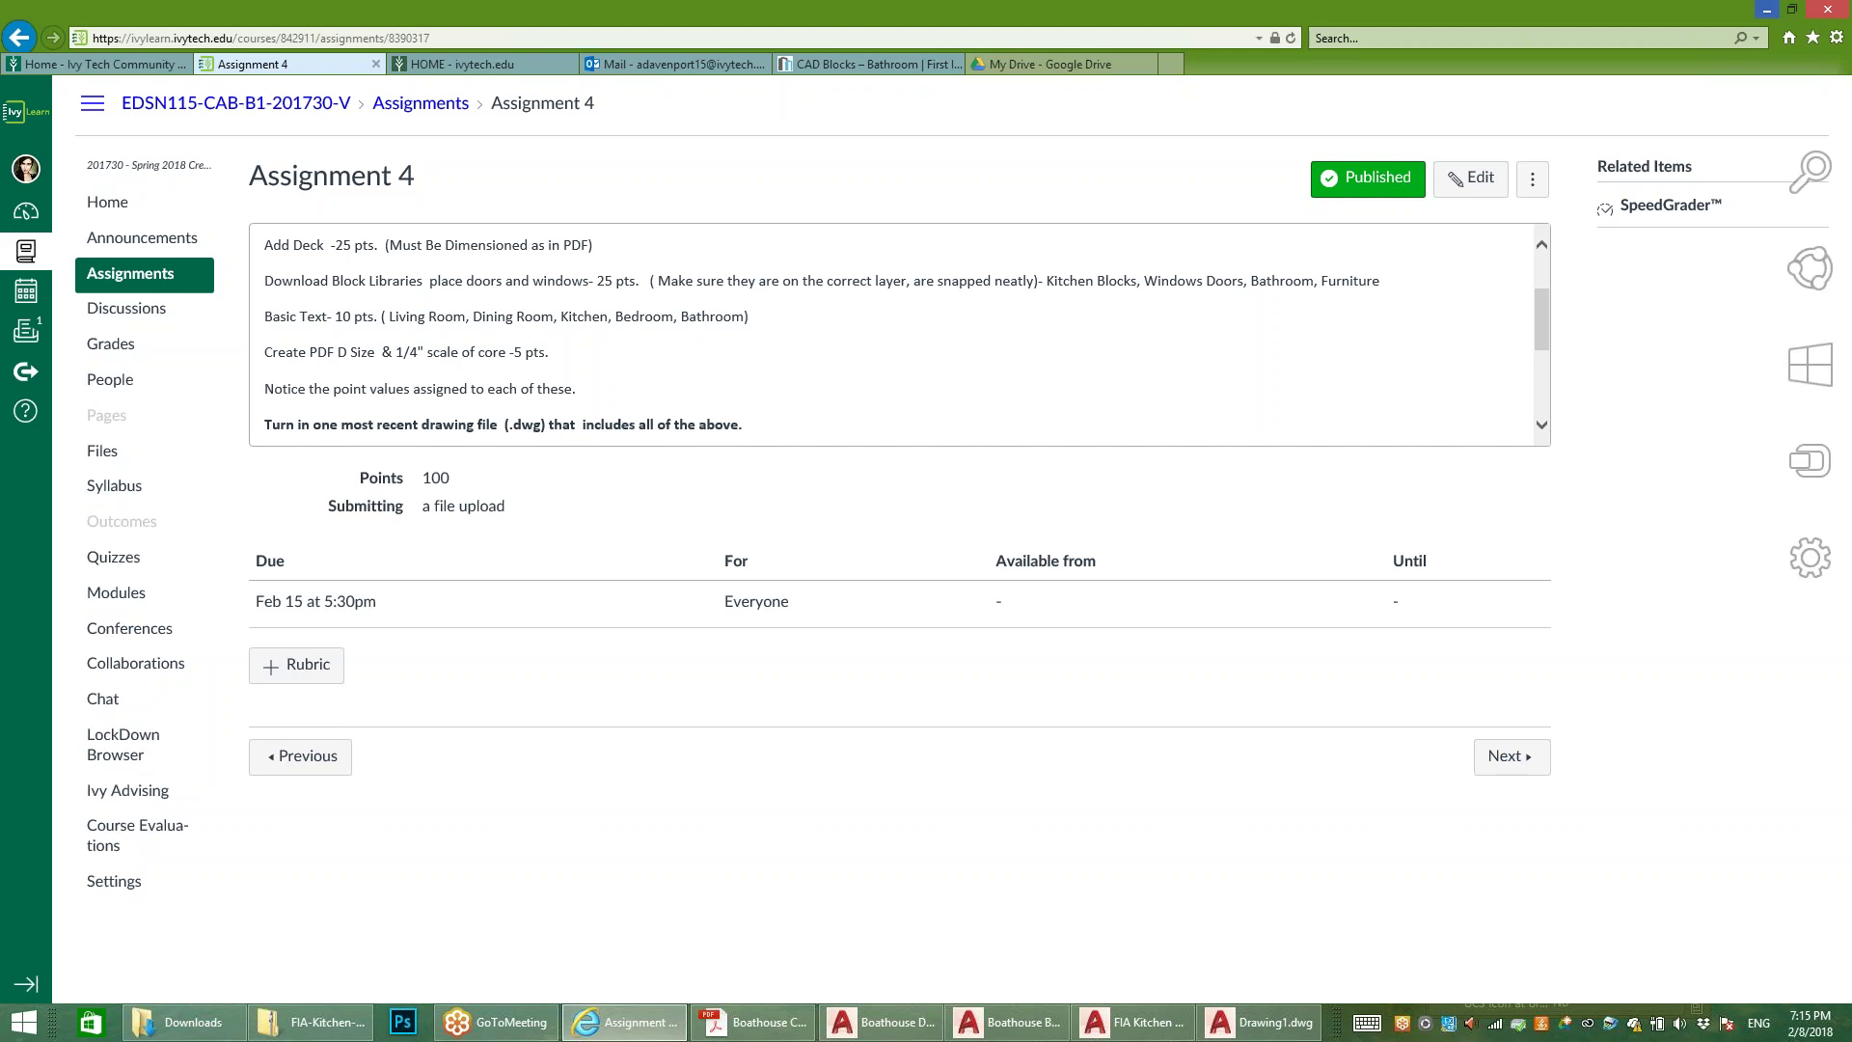
pyautogui.click(1768, 9)
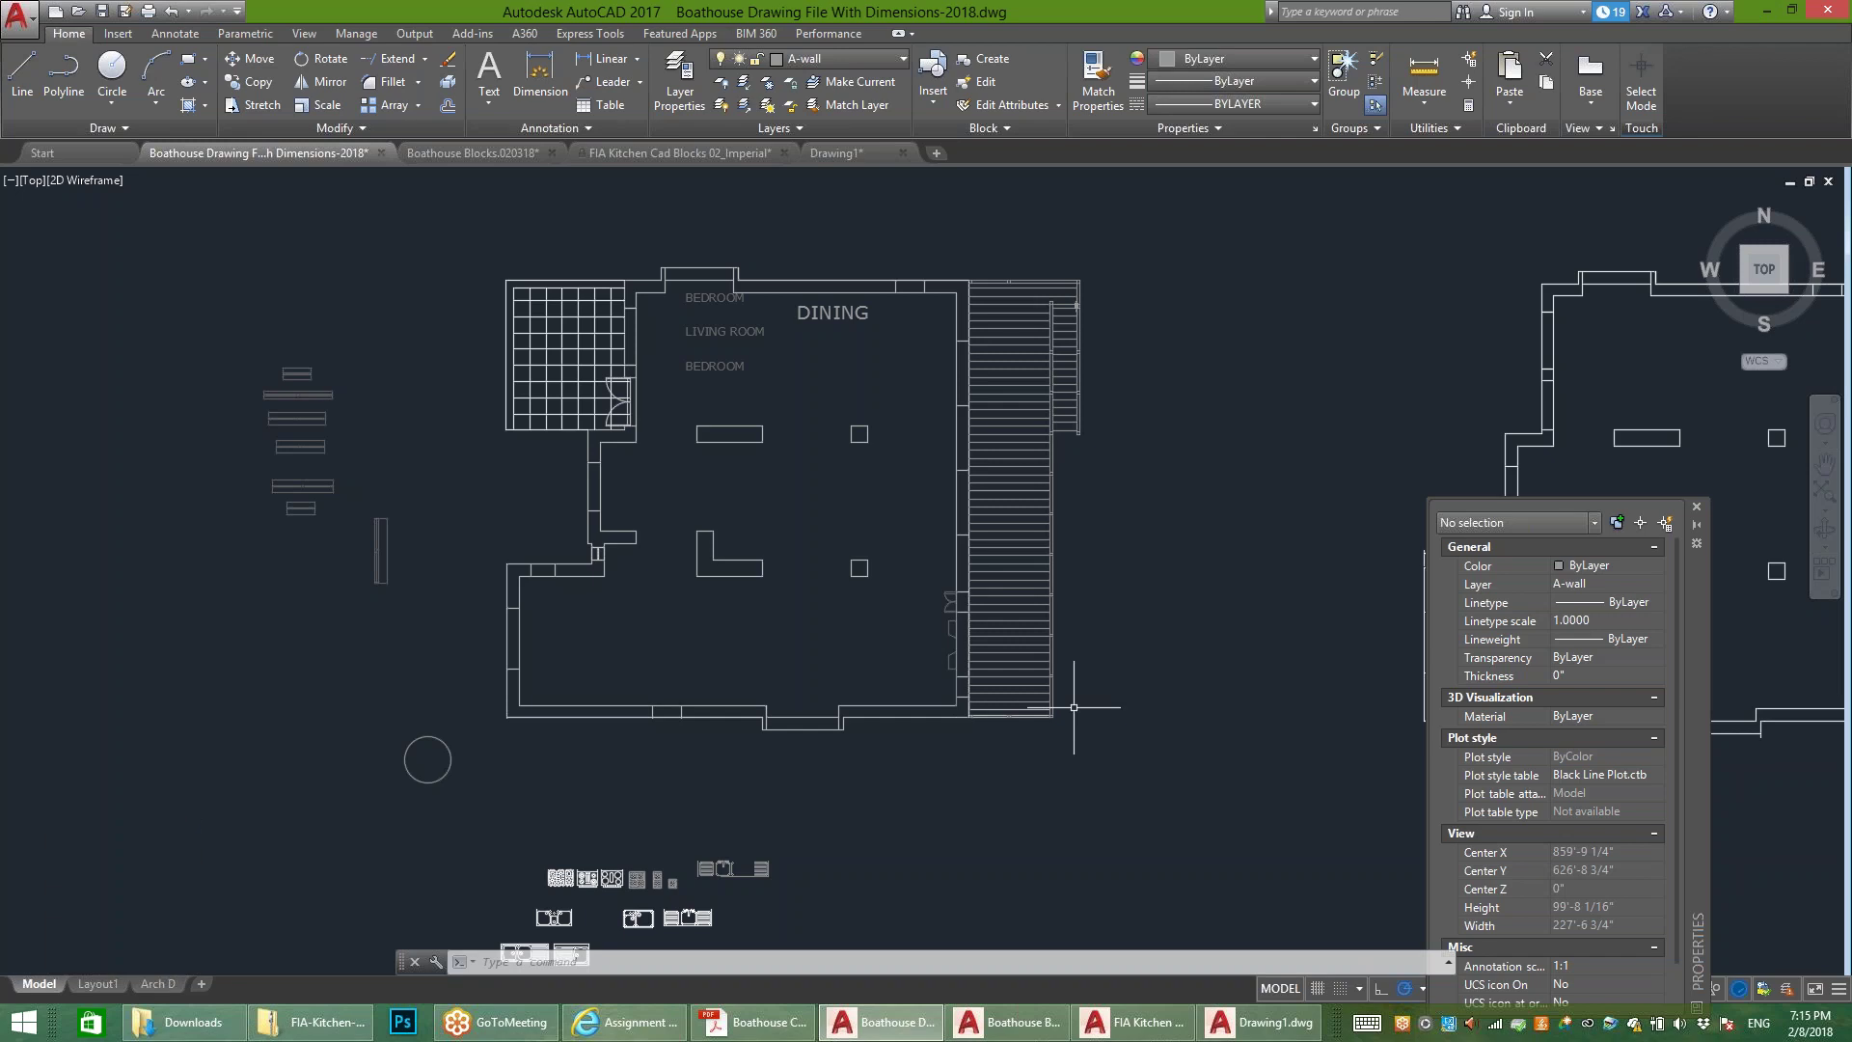
# Step: Insert the Arch D layout from the Architectural Imperial template in the SheetSets folder
pyautogui.moveTo(170, 974)
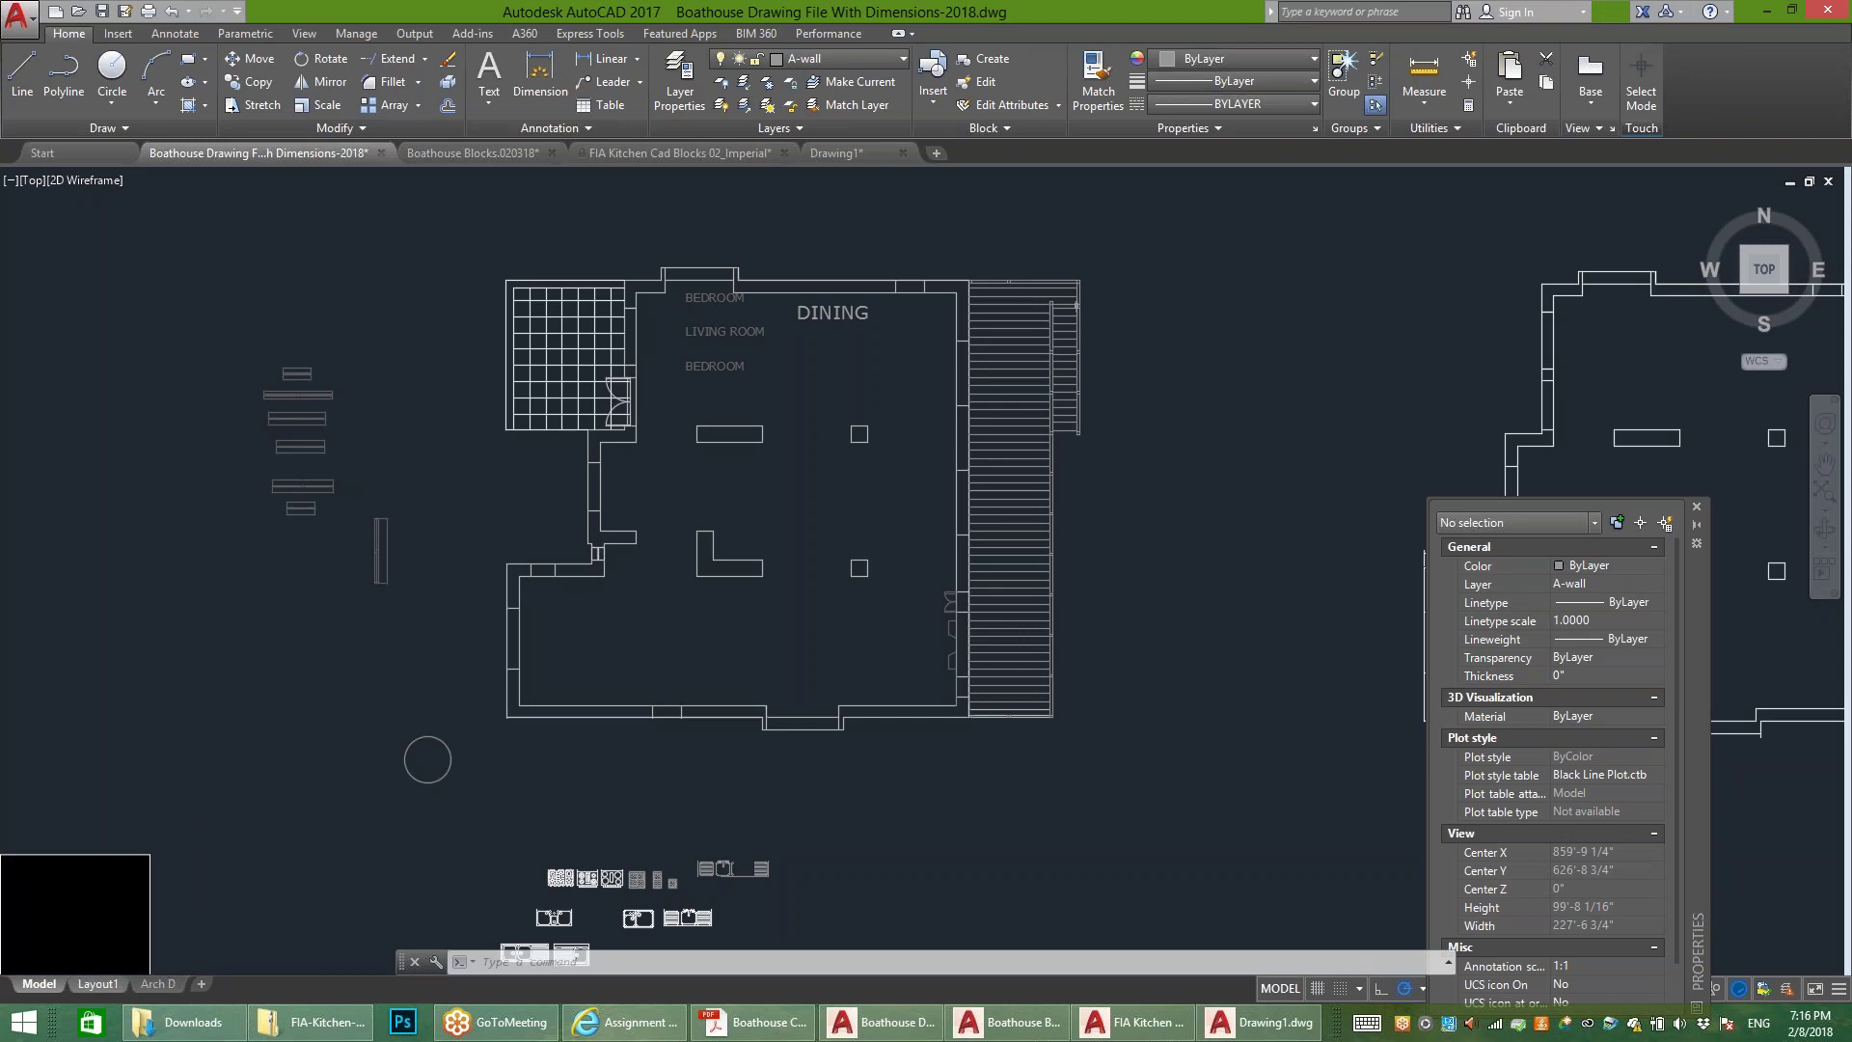
pyautogui.rightClick(97, 984)
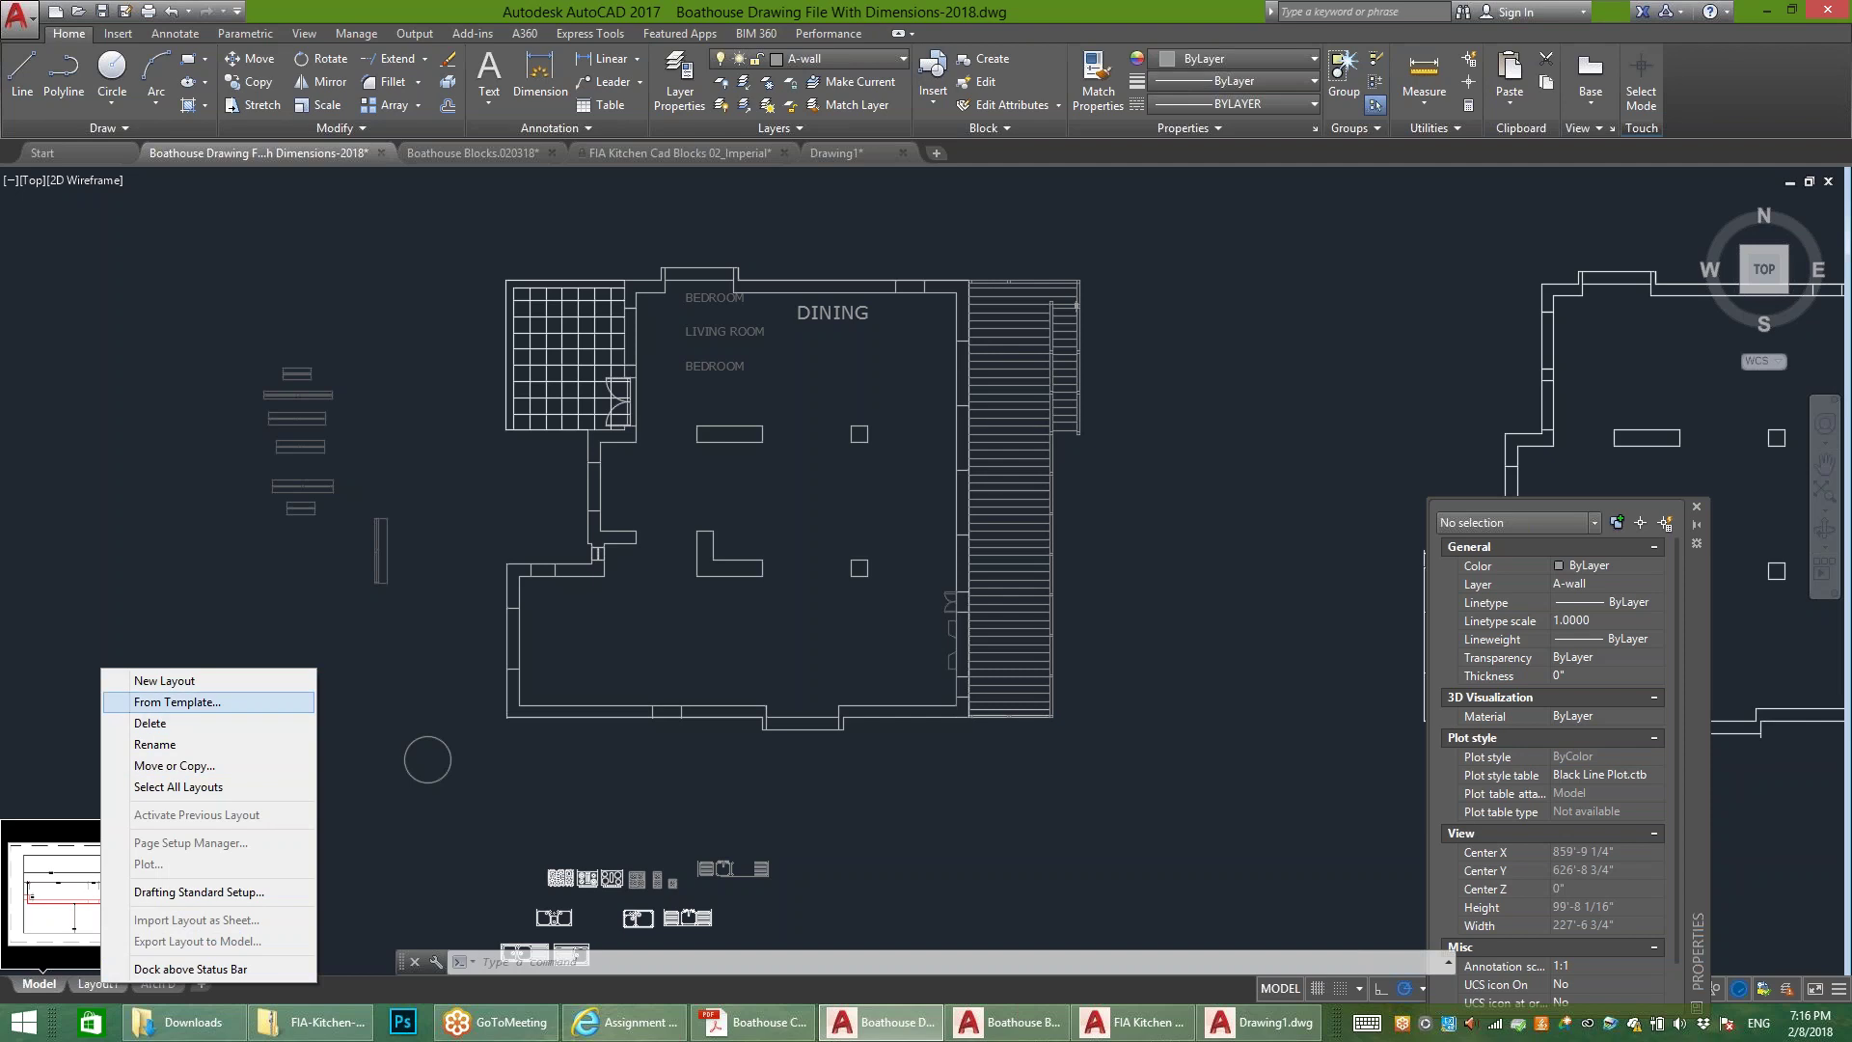
pyautogui.click(176, 702)
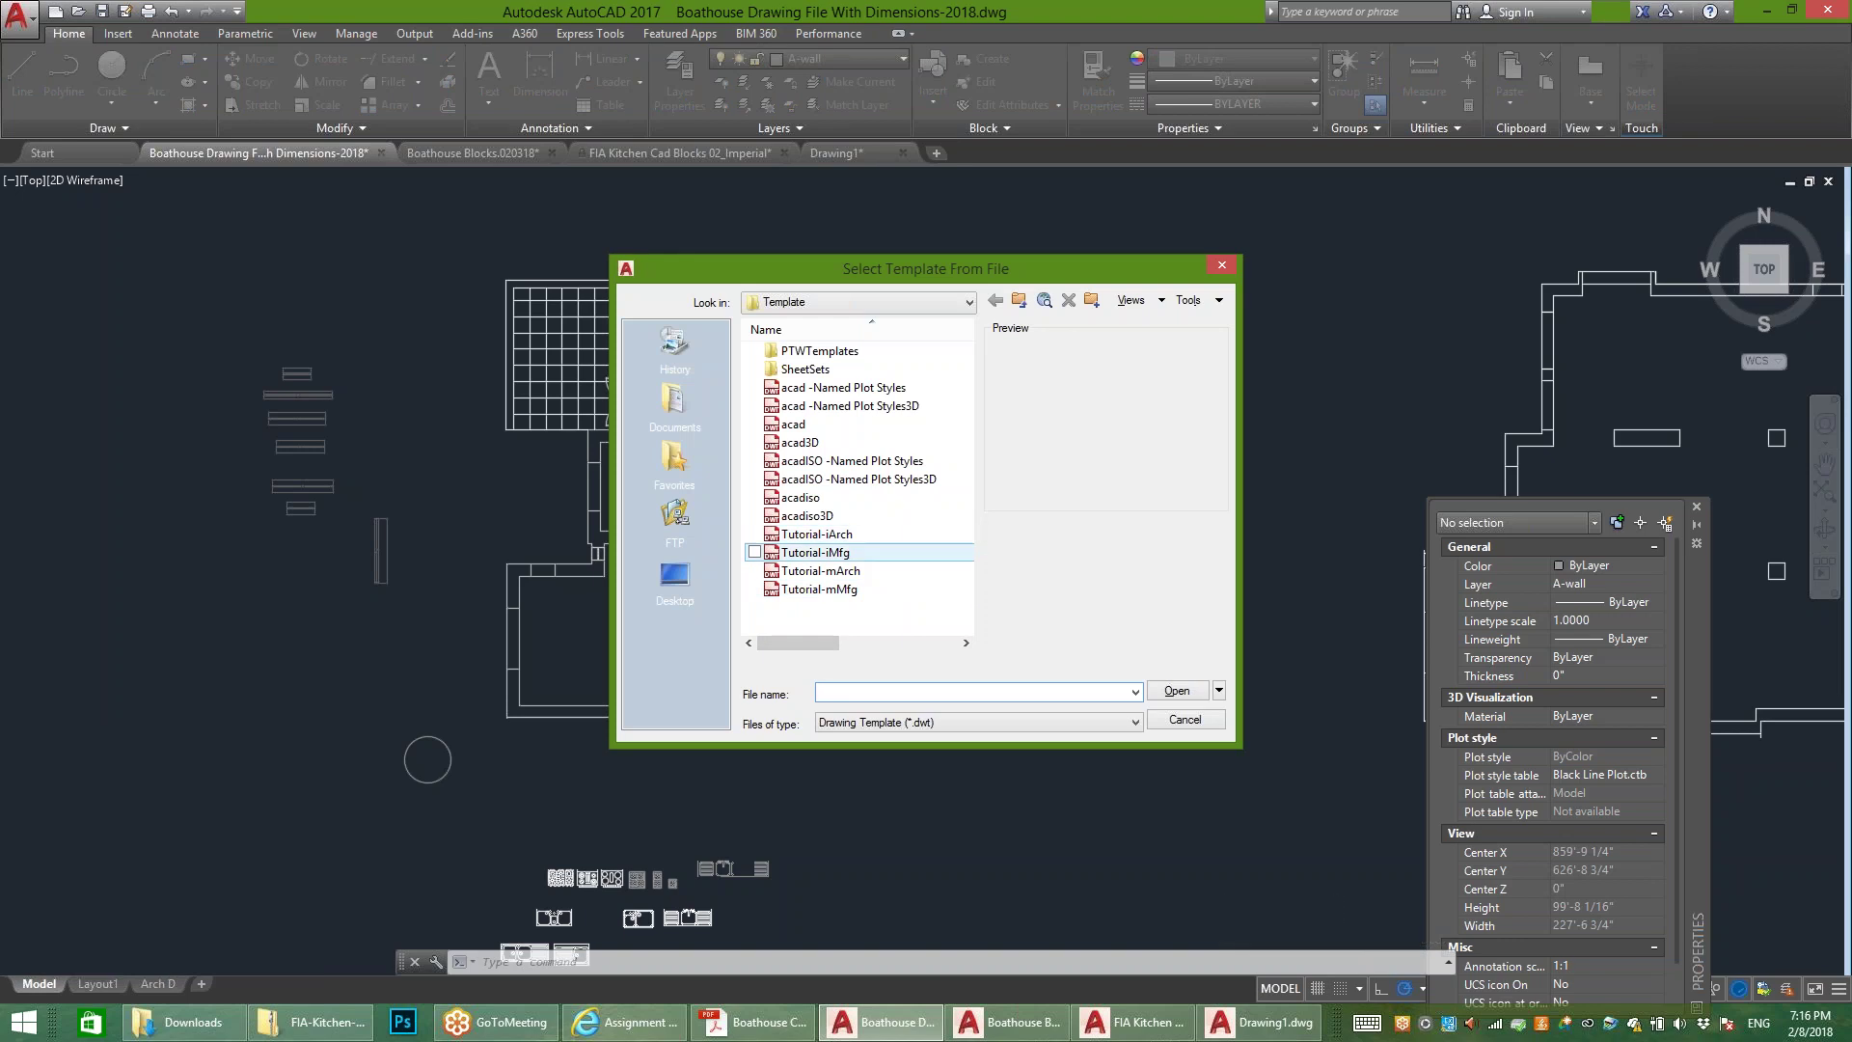
pyautogui.doubleClick(806, 368)
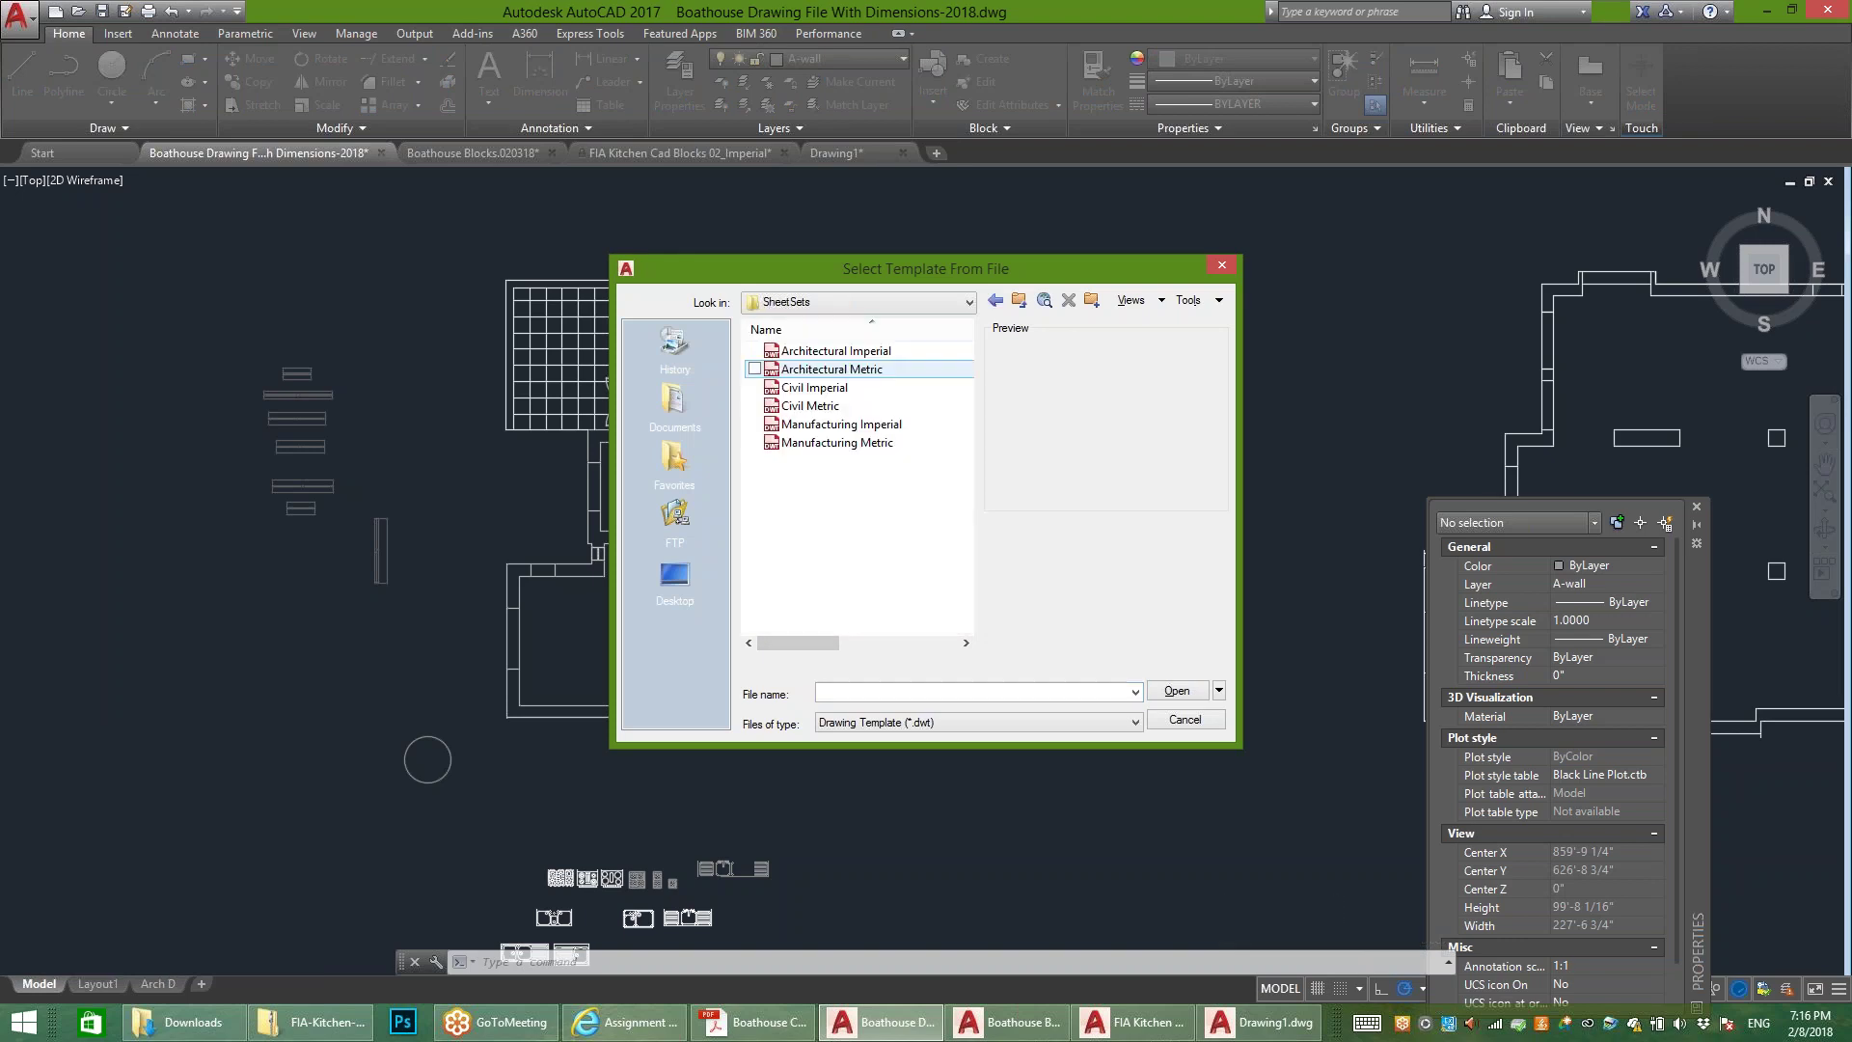
pyautogui.click(836, 350)
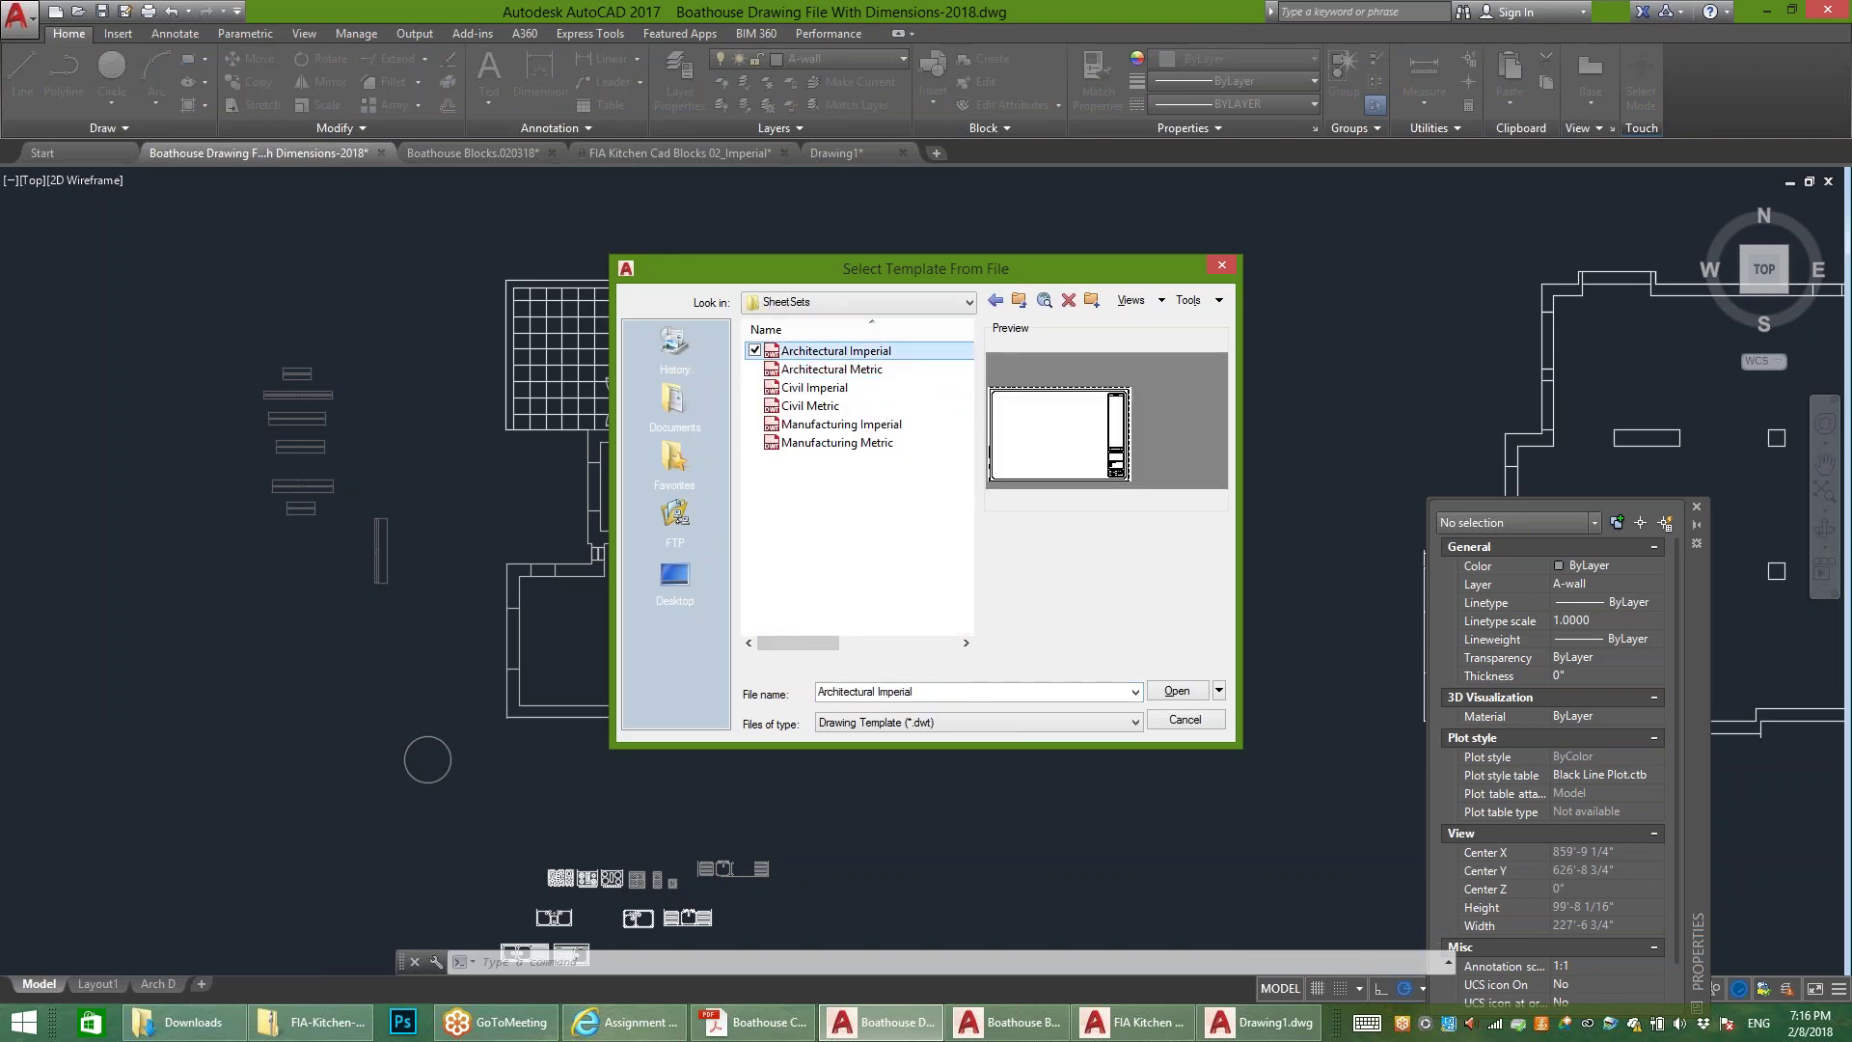
pyautogui.press('Return')
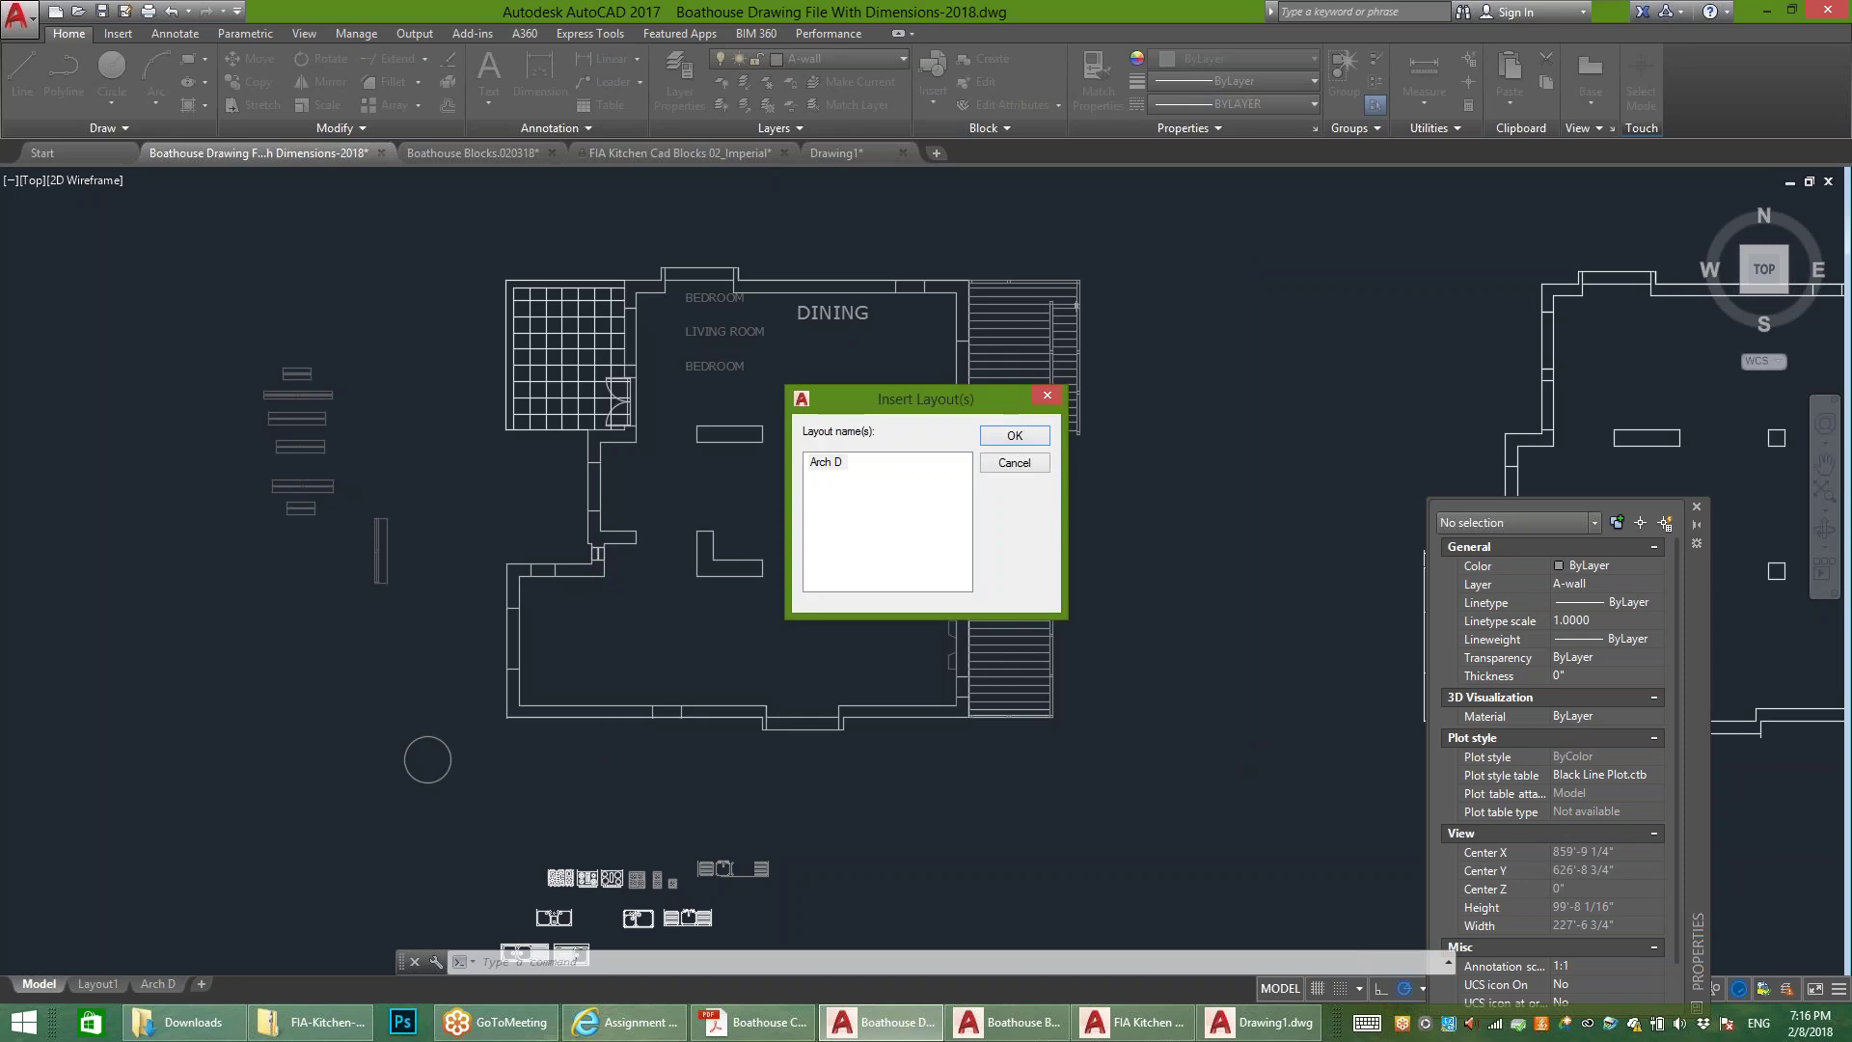
pyautogui.click(1015, 436)
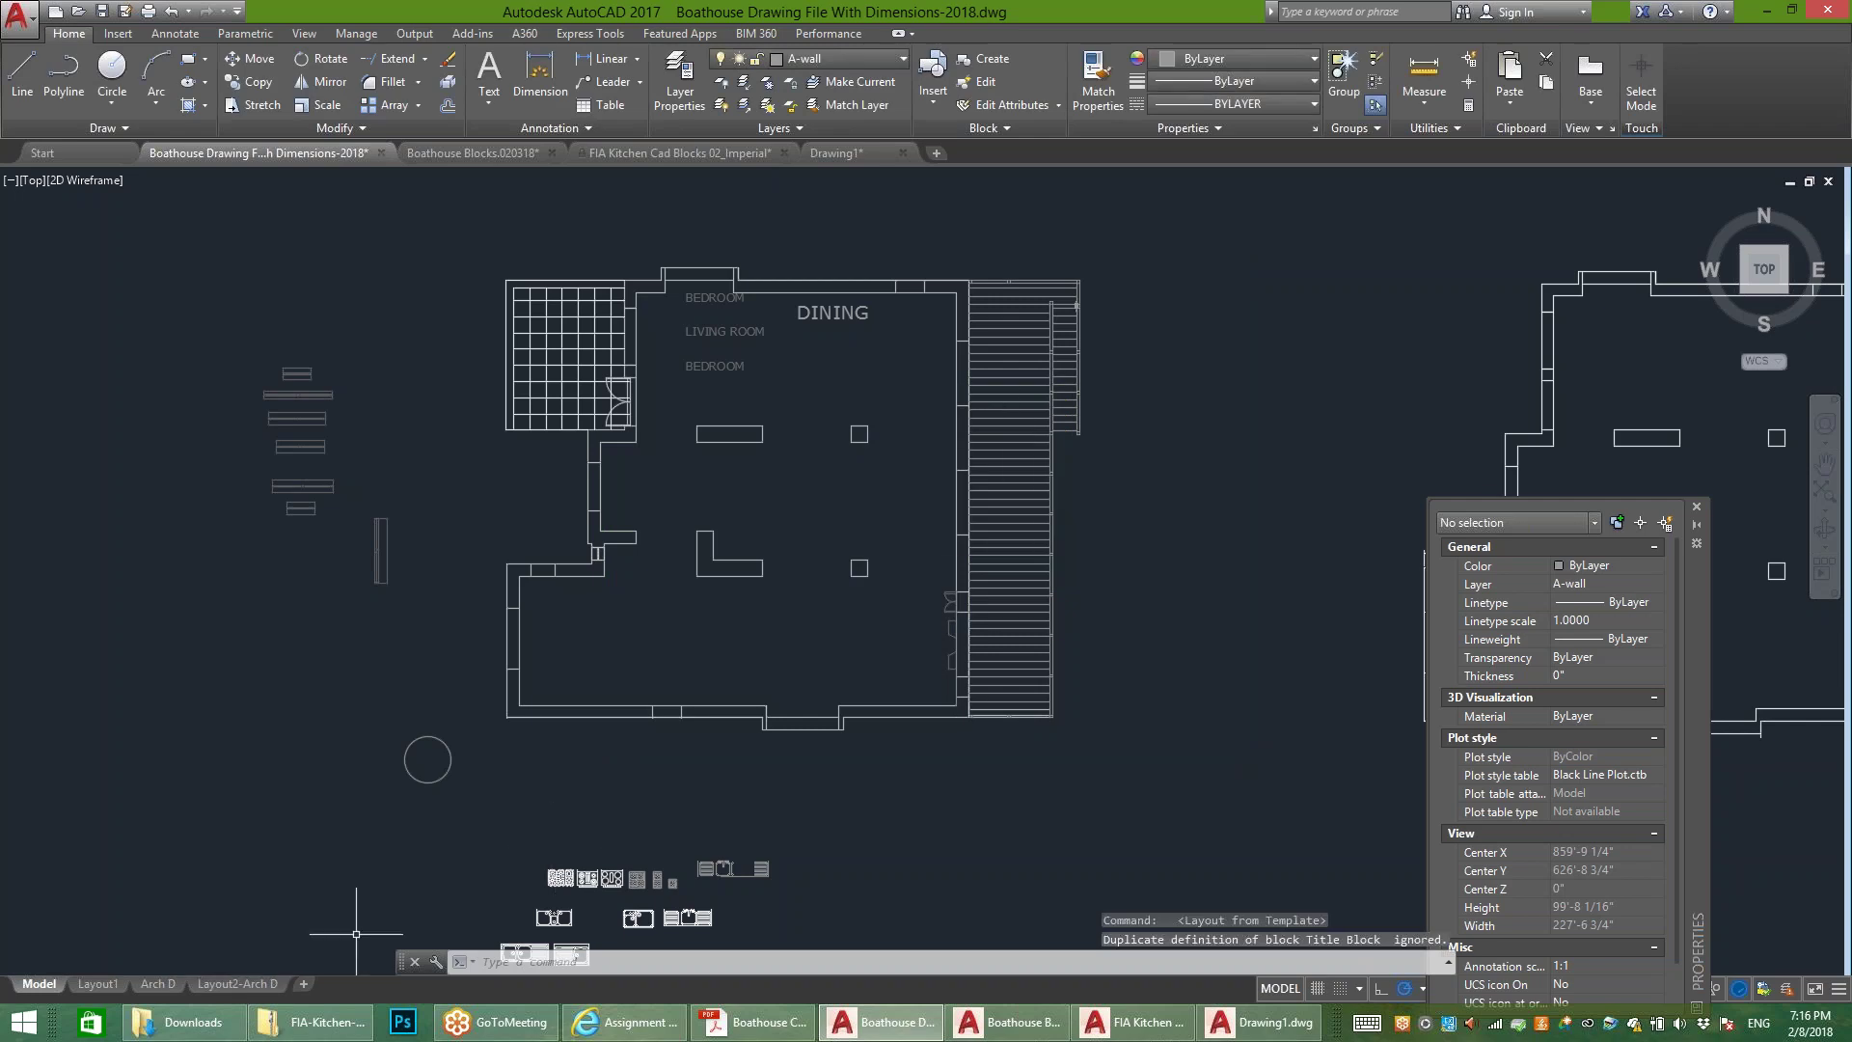
# Step: Insert the Arch D layout once more from the Architectural Imperial sheet set template as an additional layout
pyautogui.rightClick(104, 984)
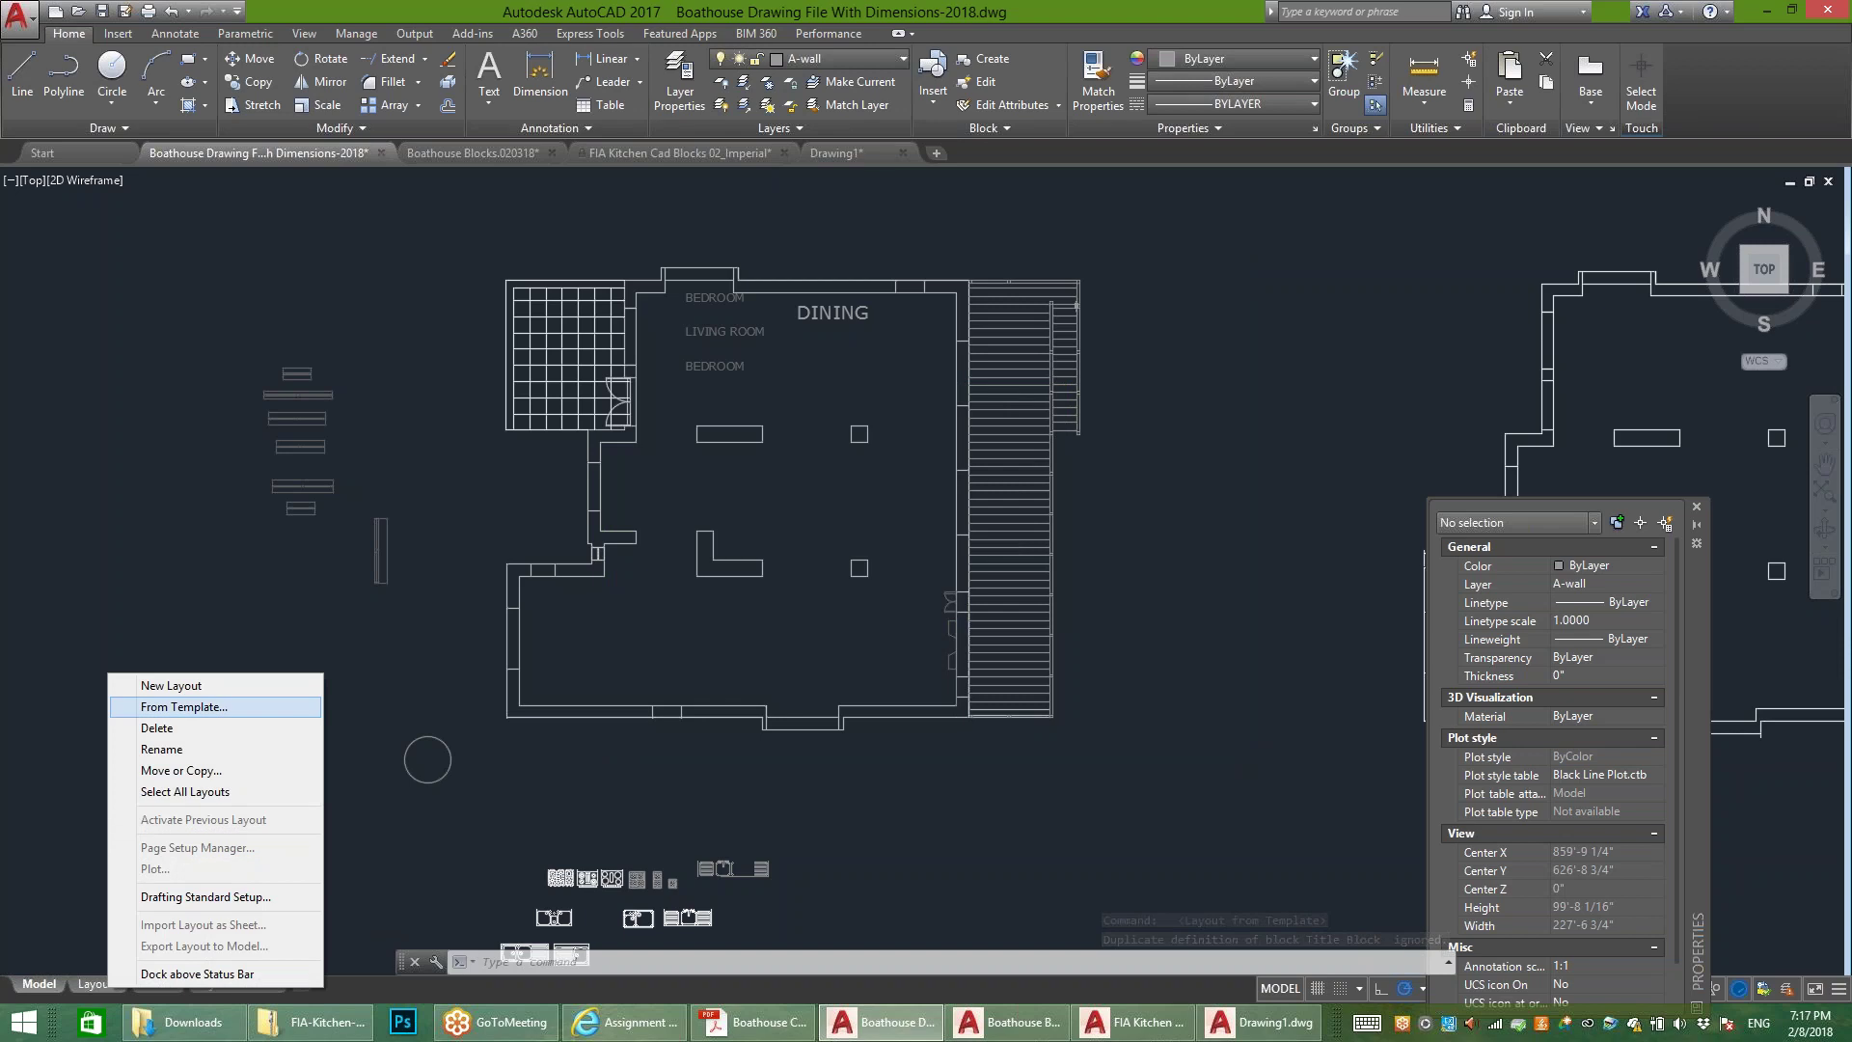
pyautogui.click(183, 708)
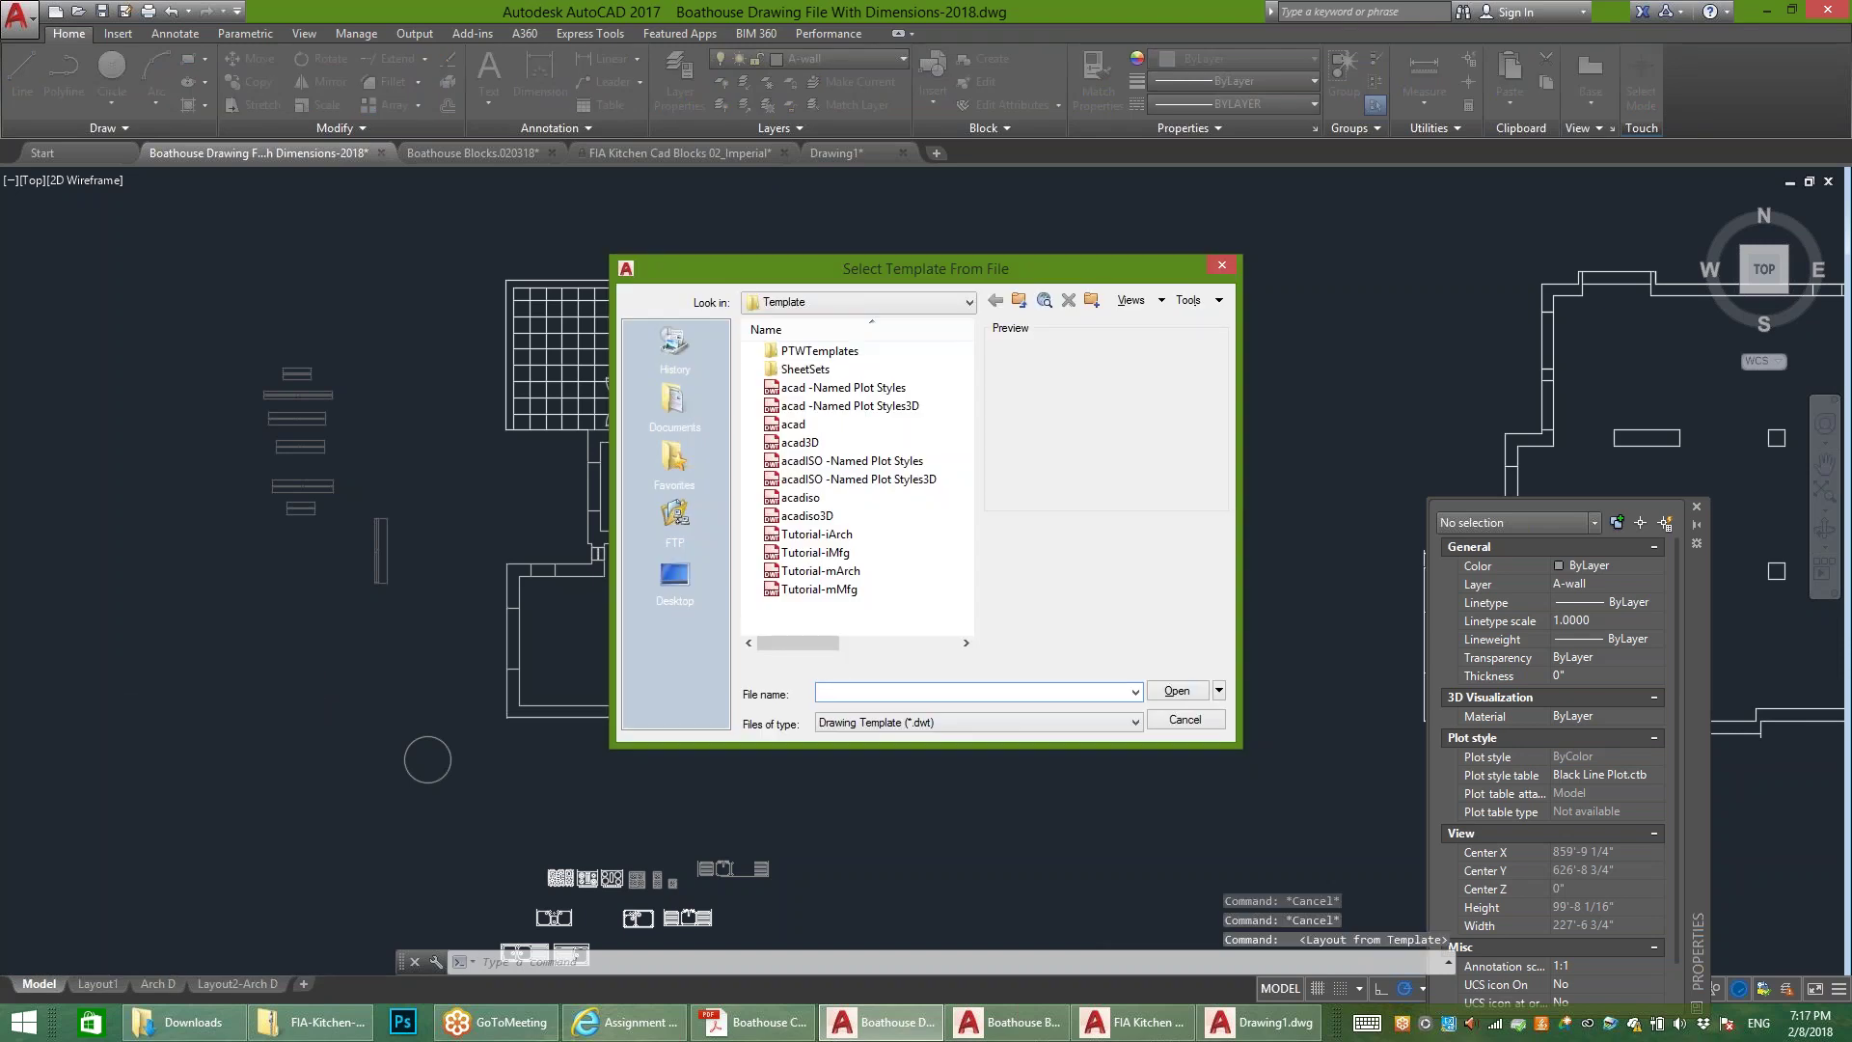
pyautogui.doubleClick(805, 368)
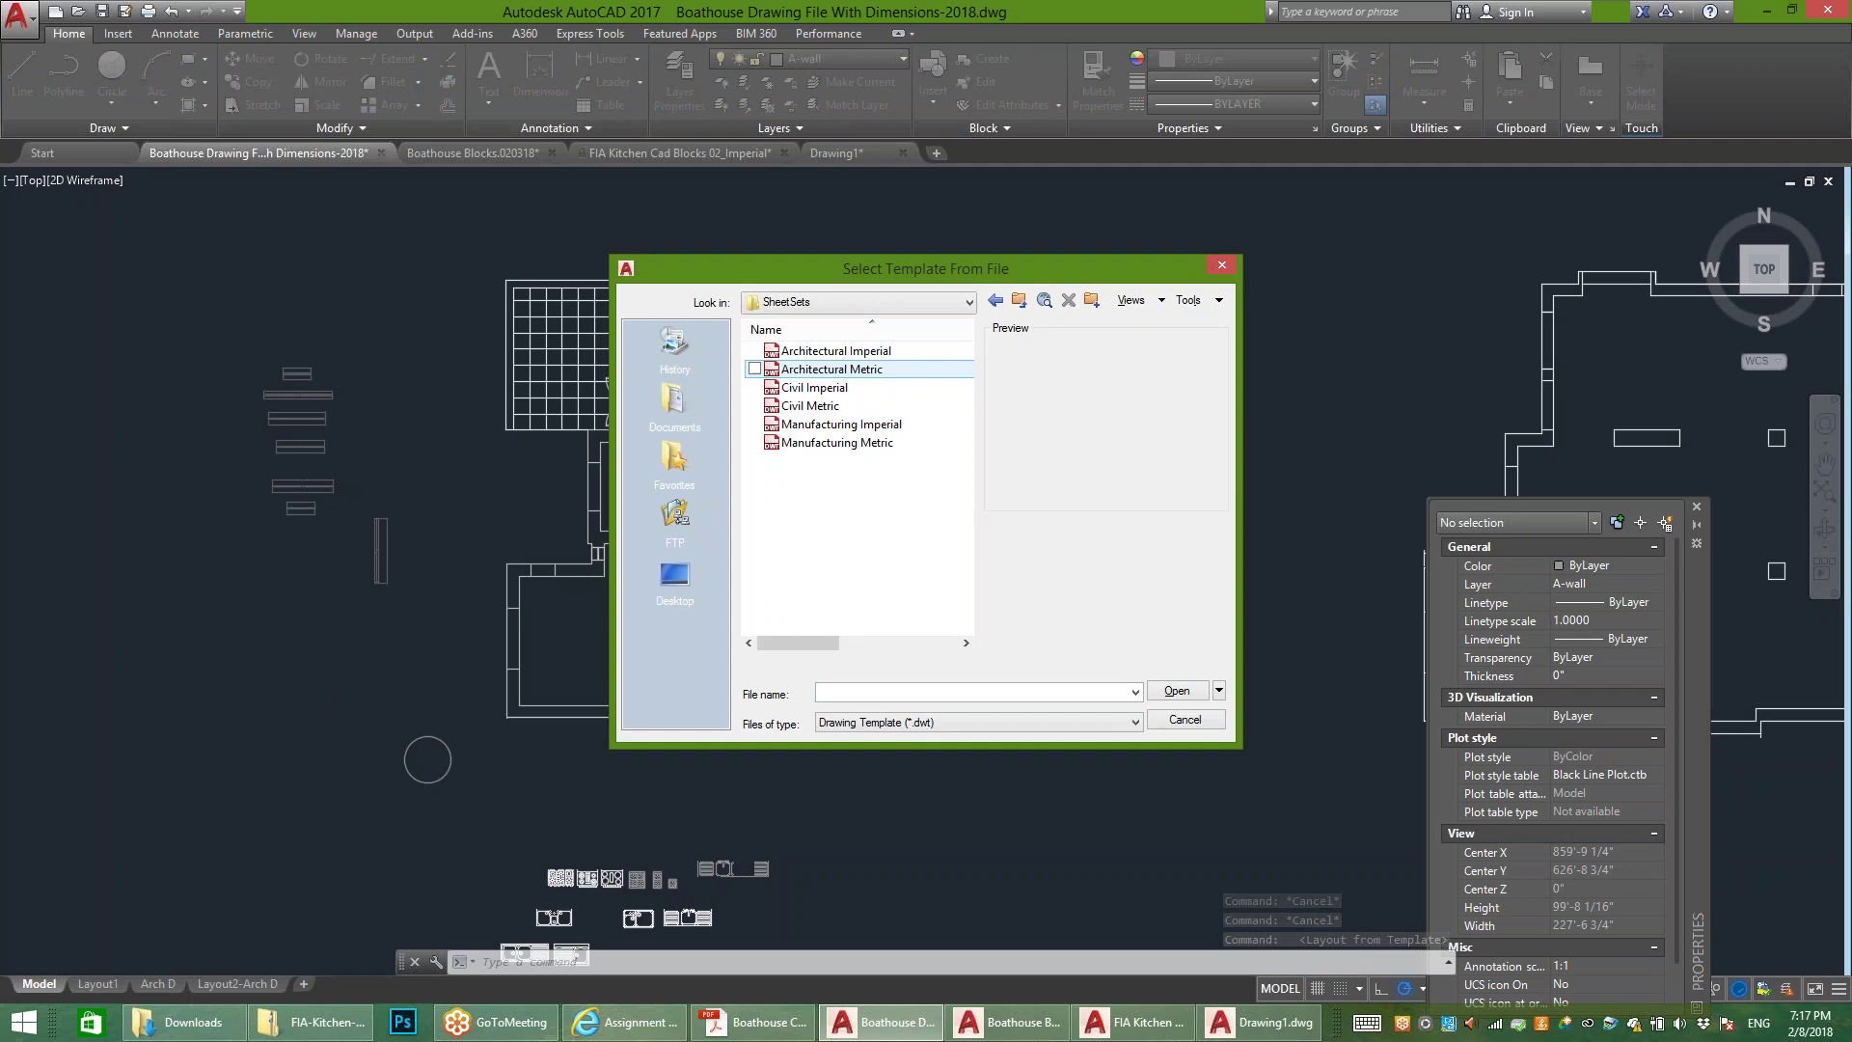
pyautogui.doubleClick(835, 350)
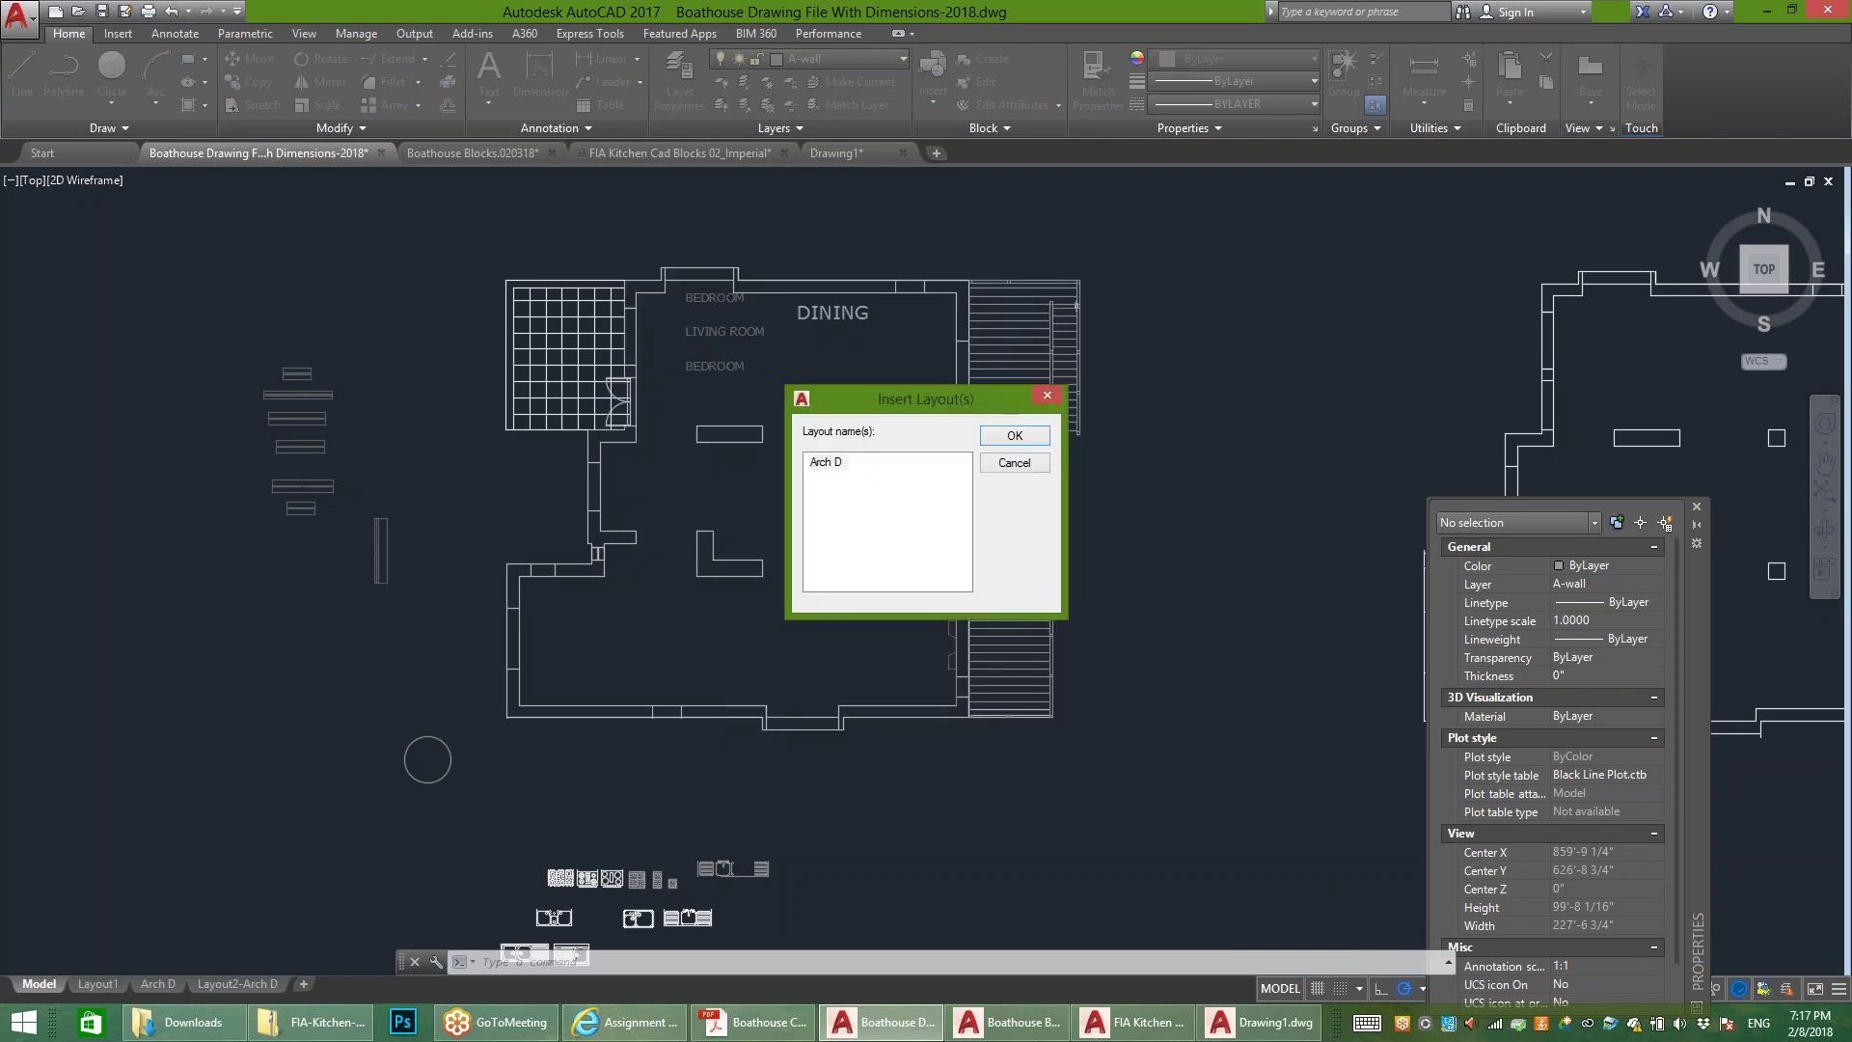
pyautogui.click(1015, 435)
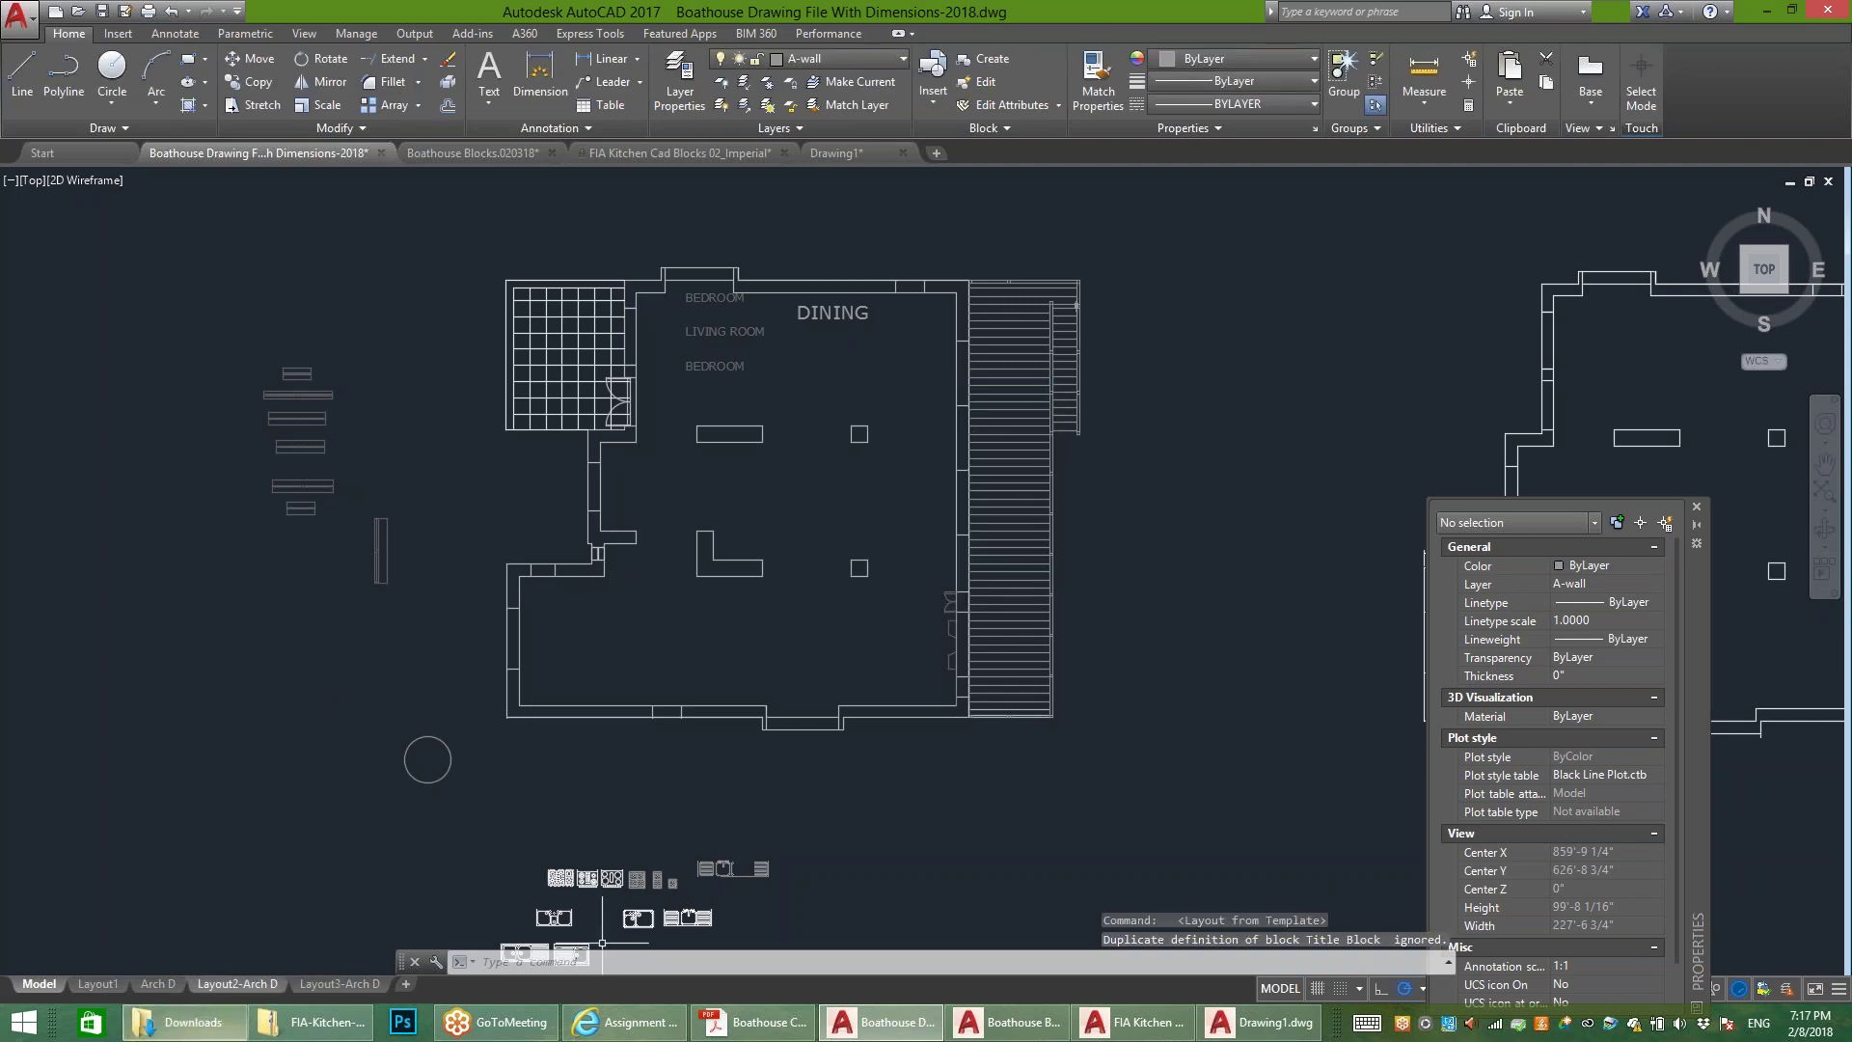
# Step: View the Arch D layout, then examine the title block sheet of Layout2-Arch D
pyautogui.moveTo(198, 983)
pyautogui.moveTo(299, 983)
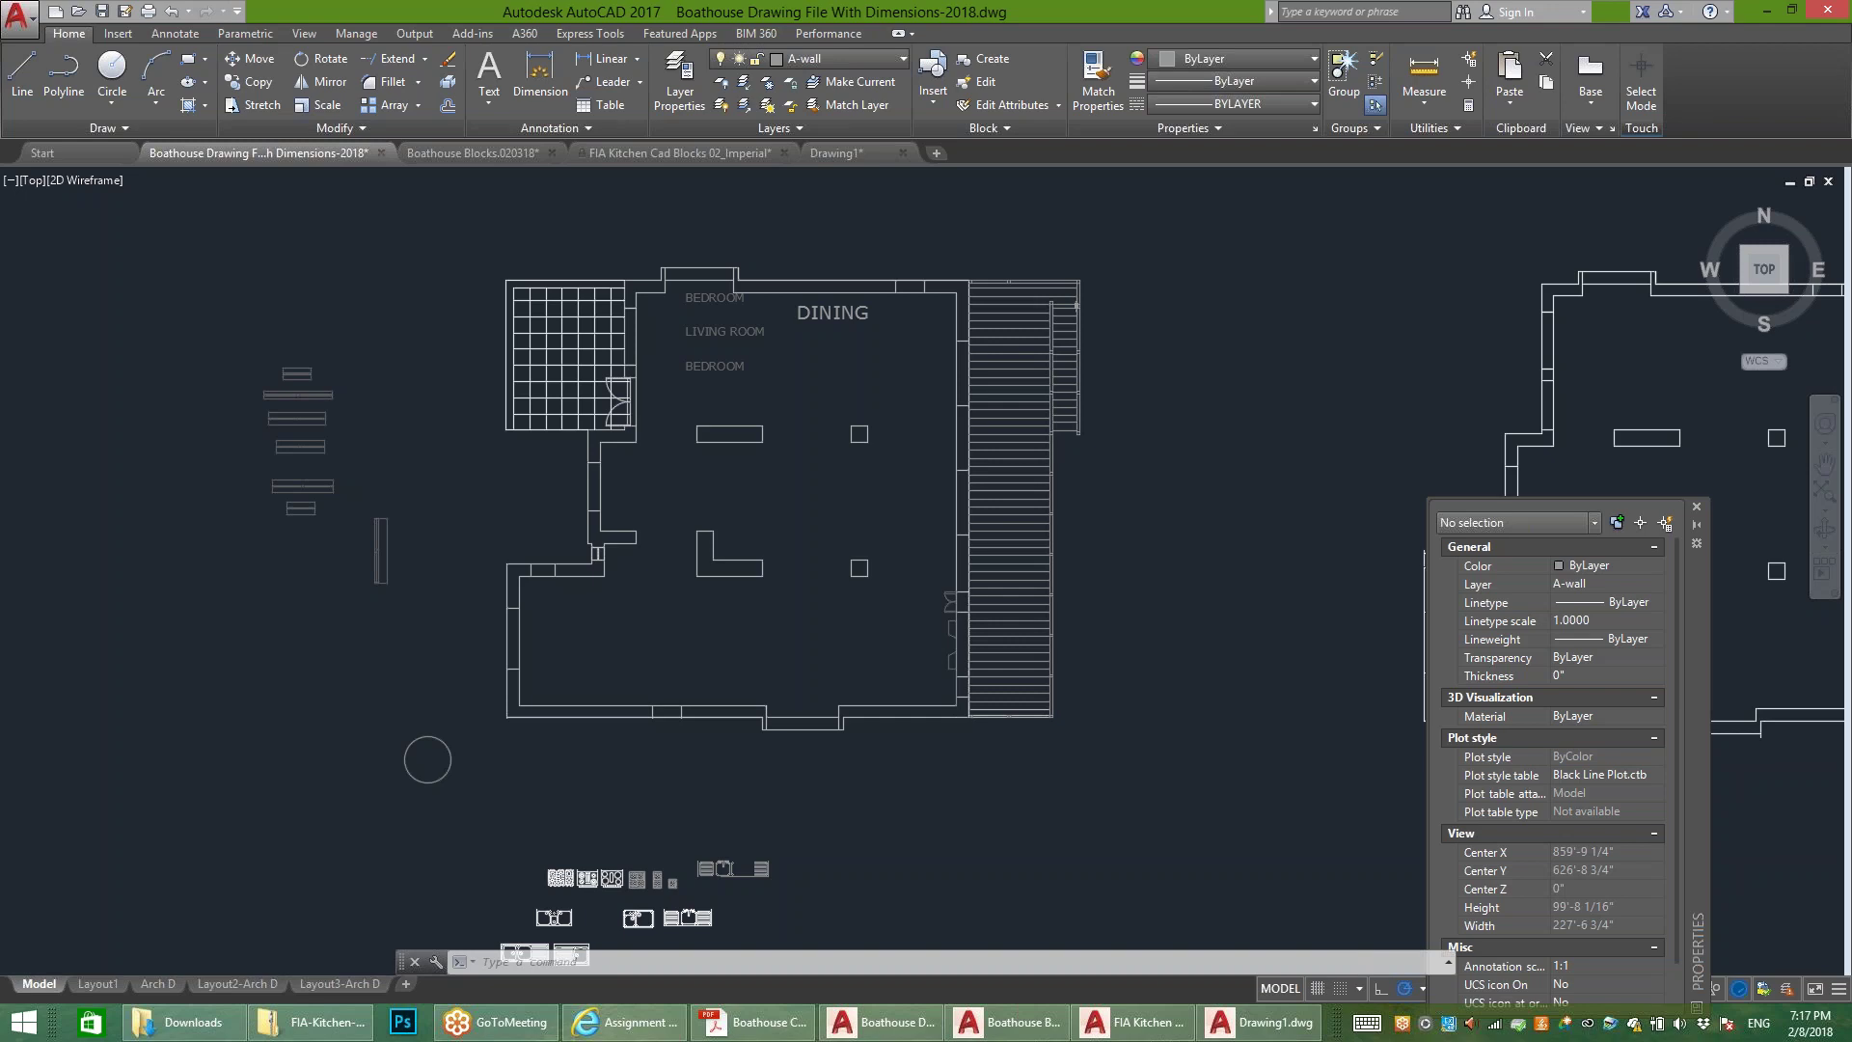
pyautogui.moveTo(328, 984)
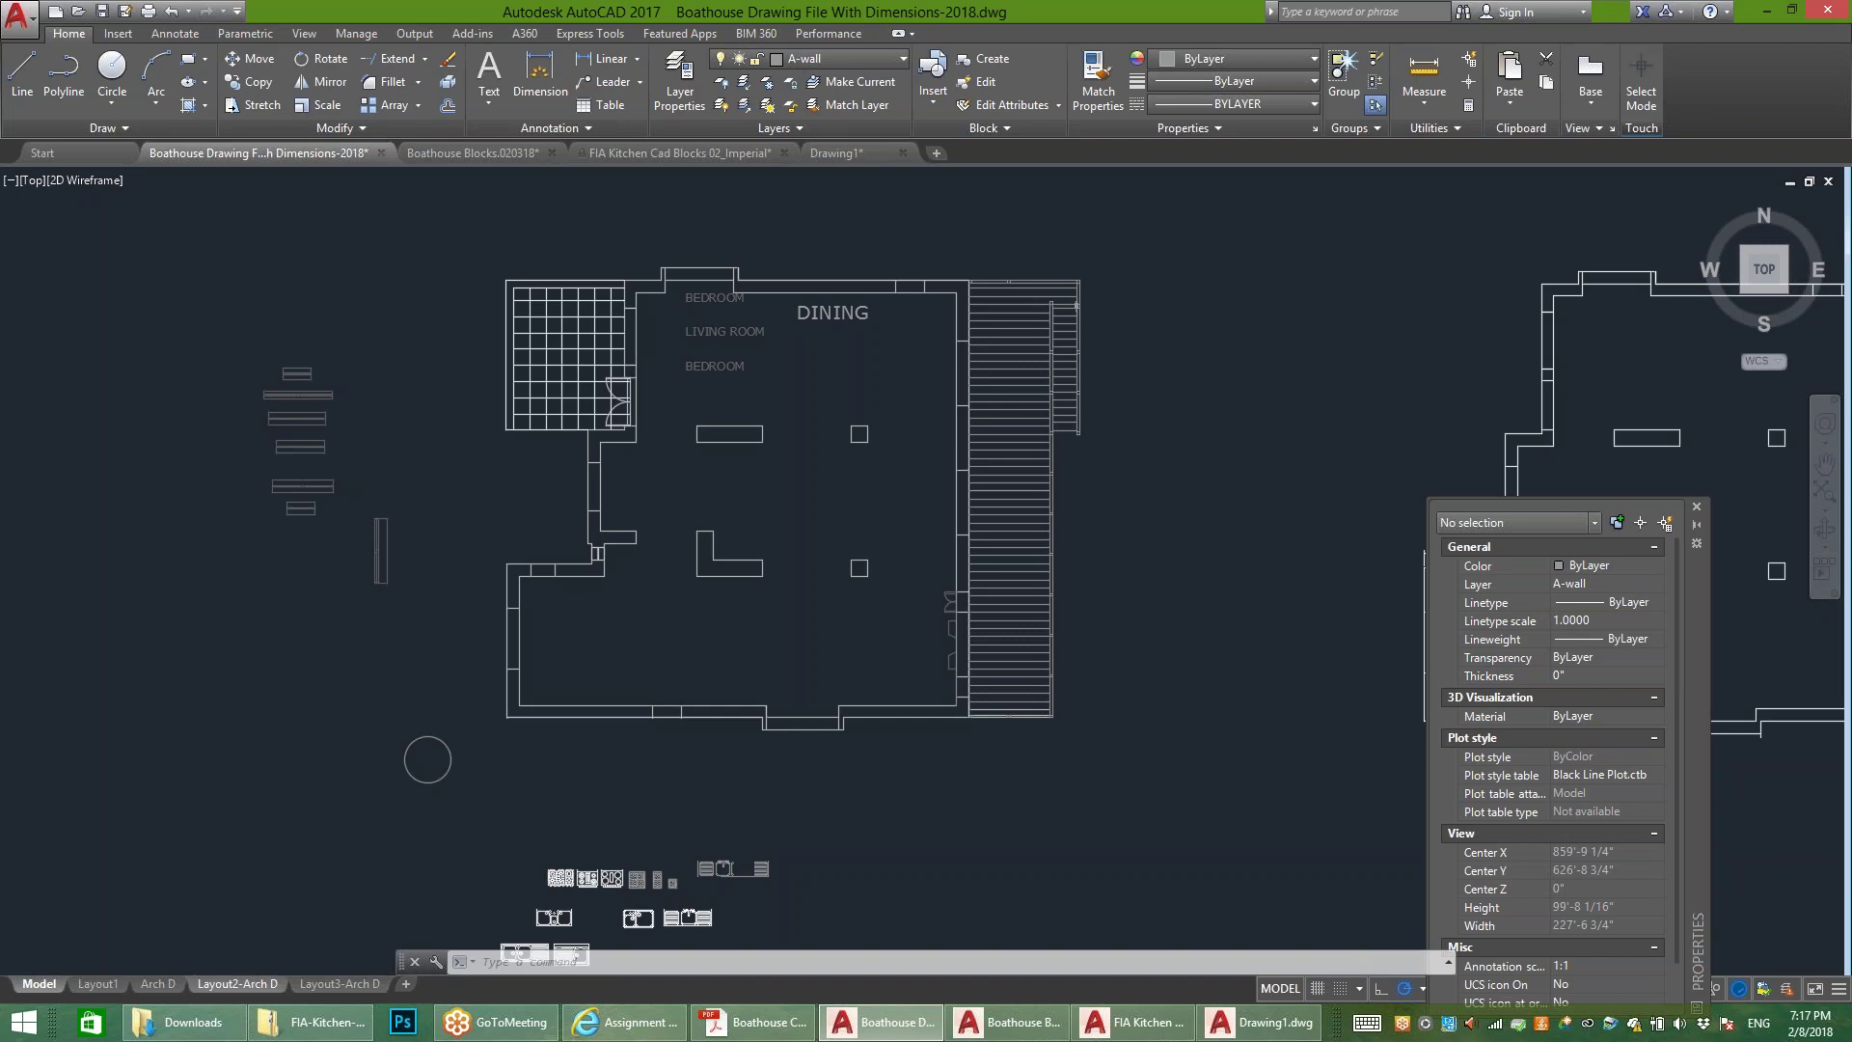
pyautogui.click(159, 984)
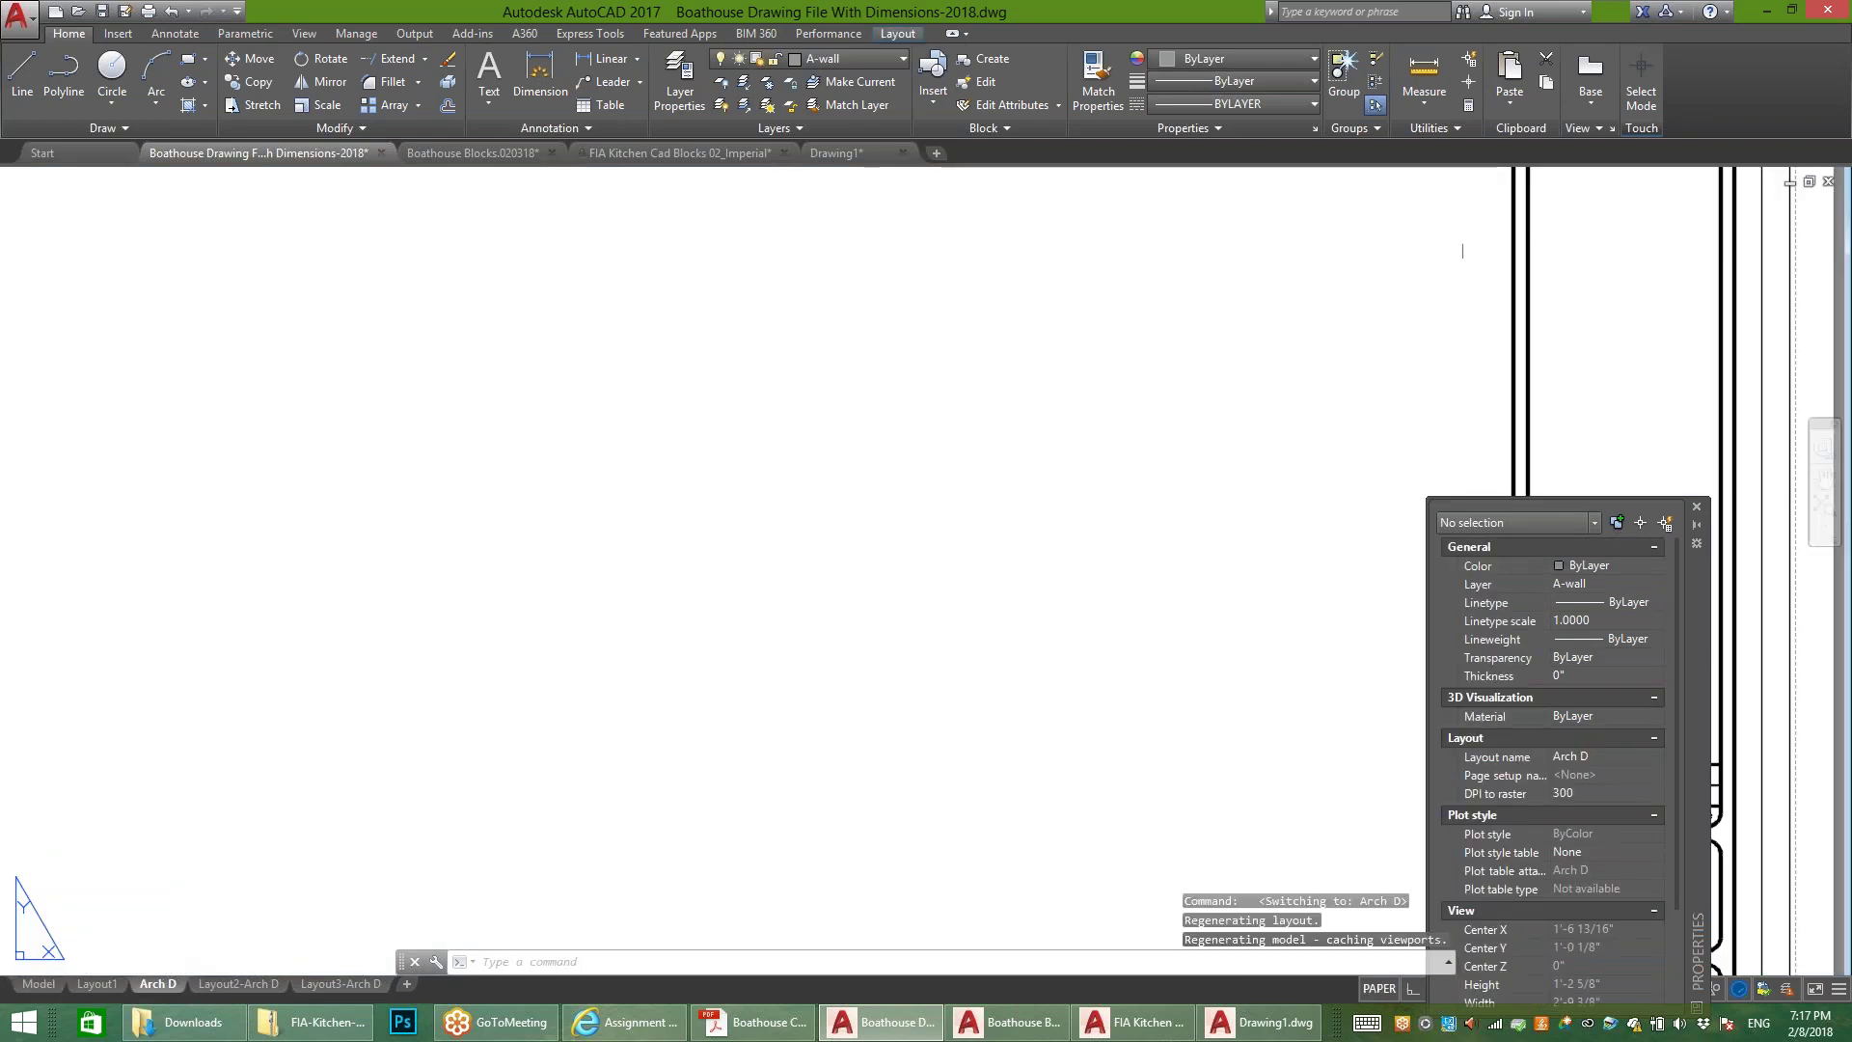
pyautogui.click(238, 984)
pyautogui.moveTo(476, 653)
pyautogui.mouseDown(button='middle')
pyautogui.moveTo(521, 575)
pyautogui.moveTo(674, 567)
pyautogui.mouseUp(button='middle')
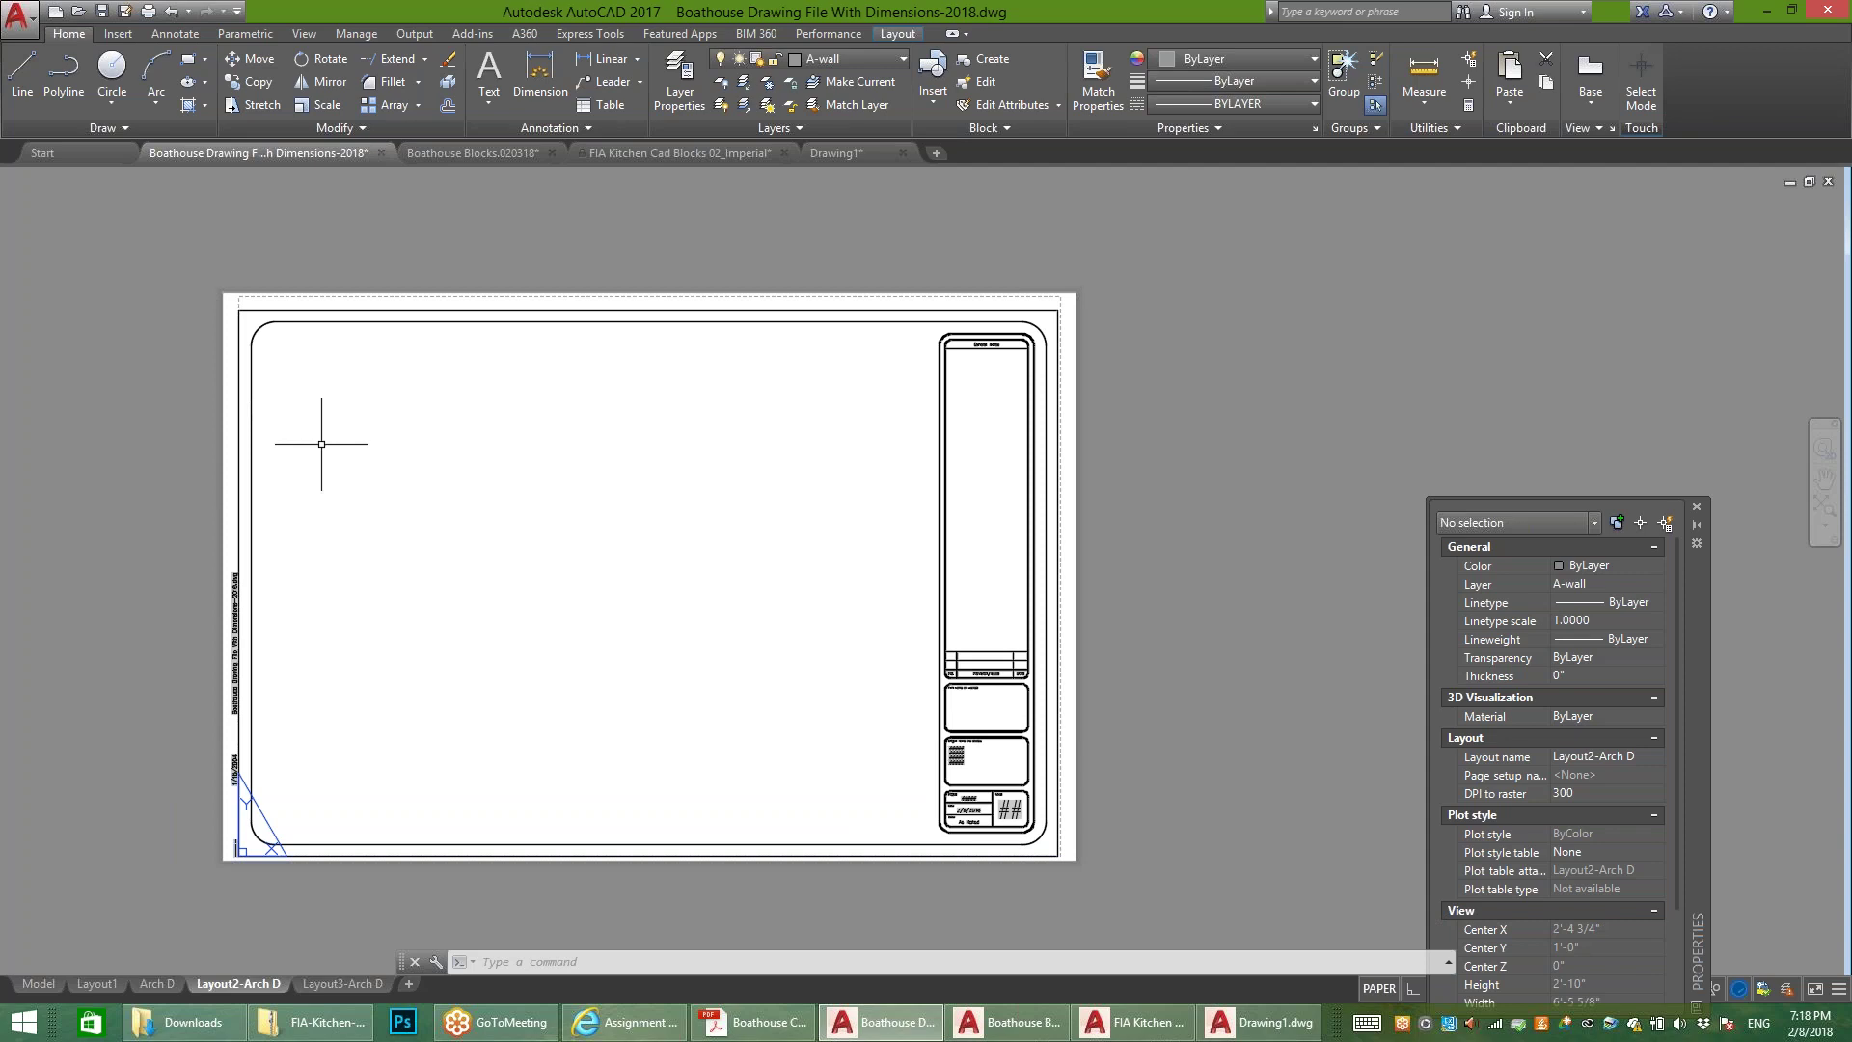
pyautogui.write('VIEW')
pyautogui.press('Return')
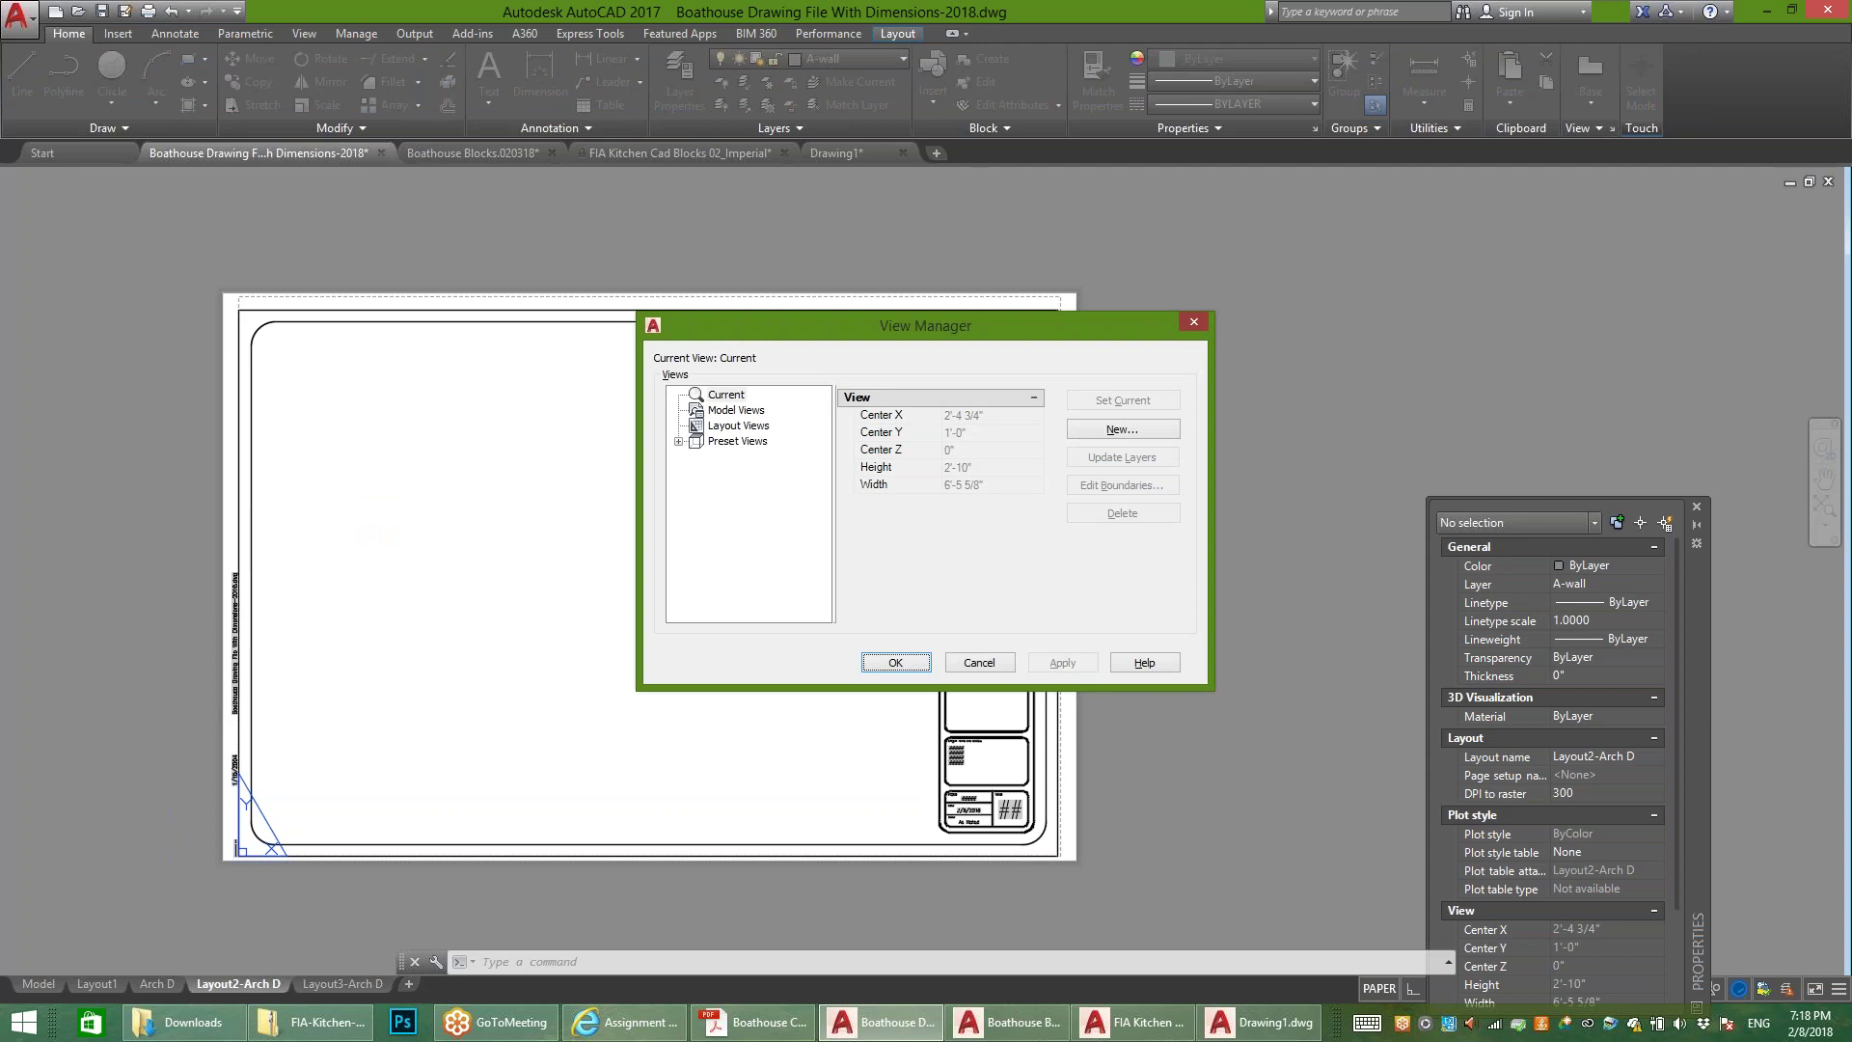
pyautogui.click(1194, 321)
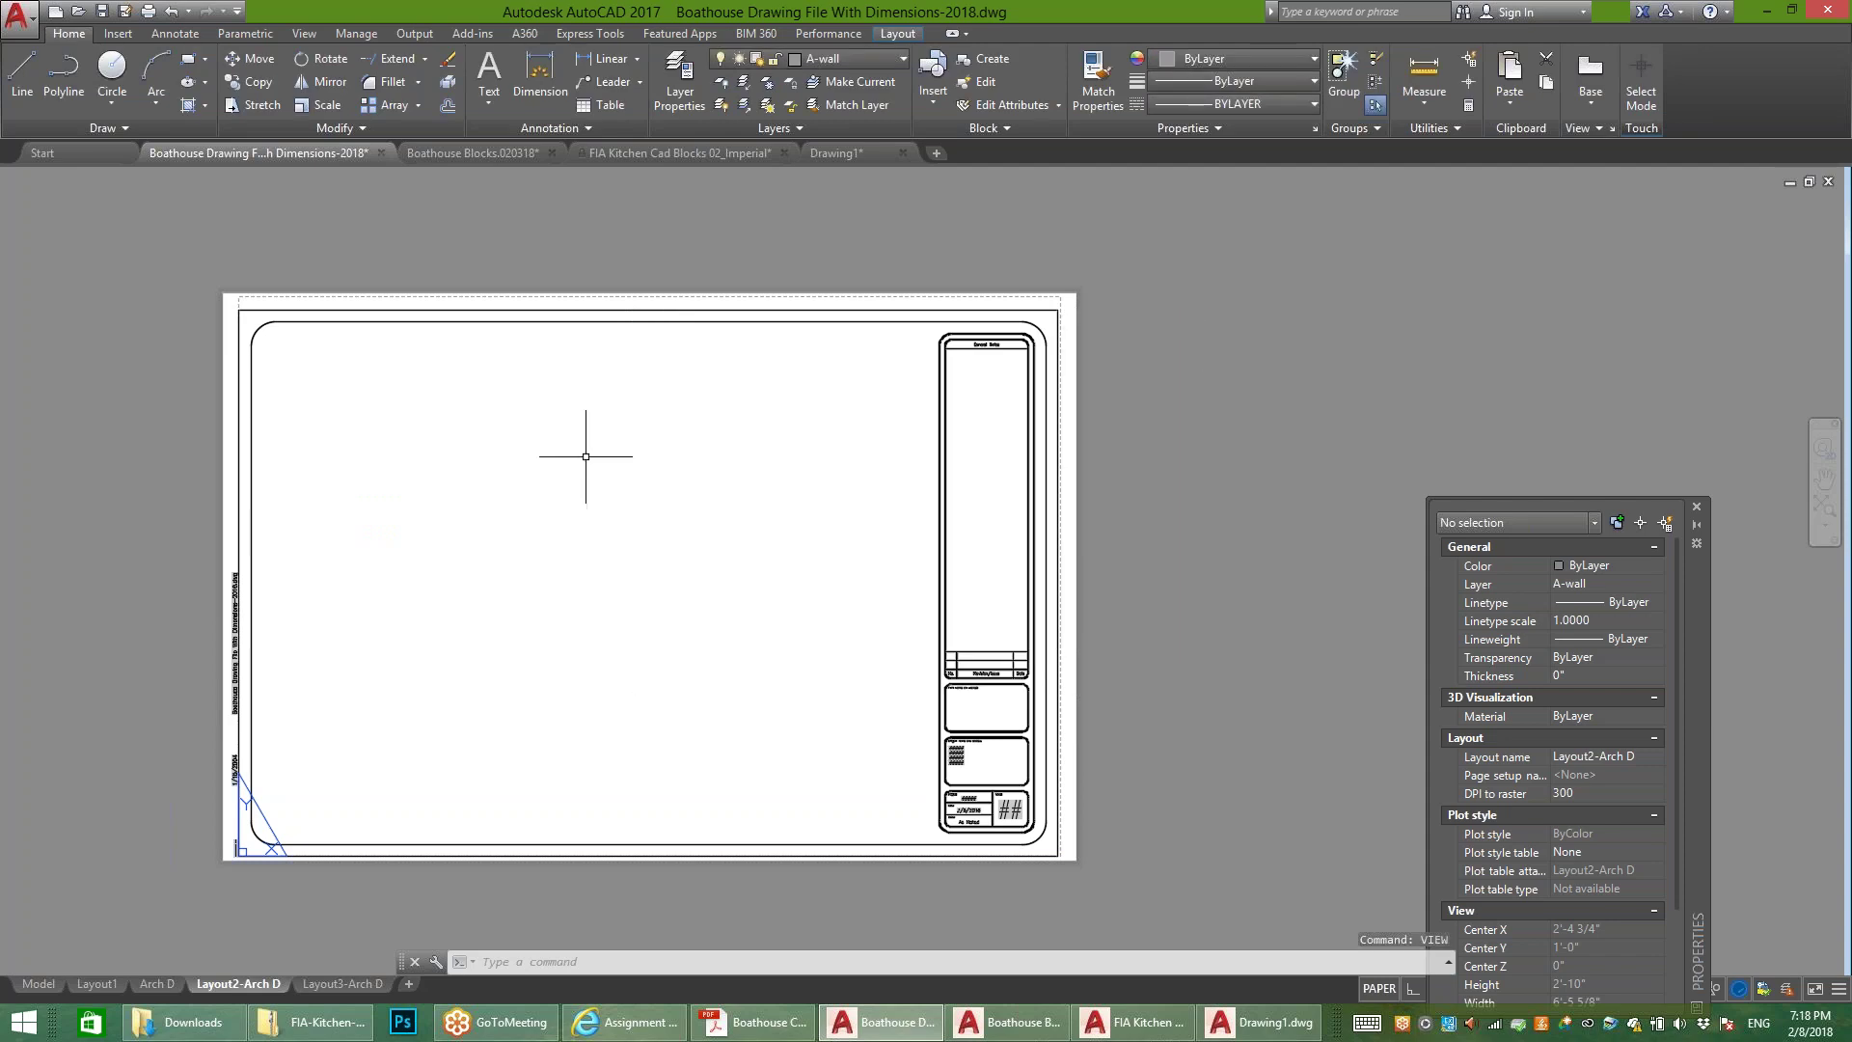
pyautogui.press('Escape')
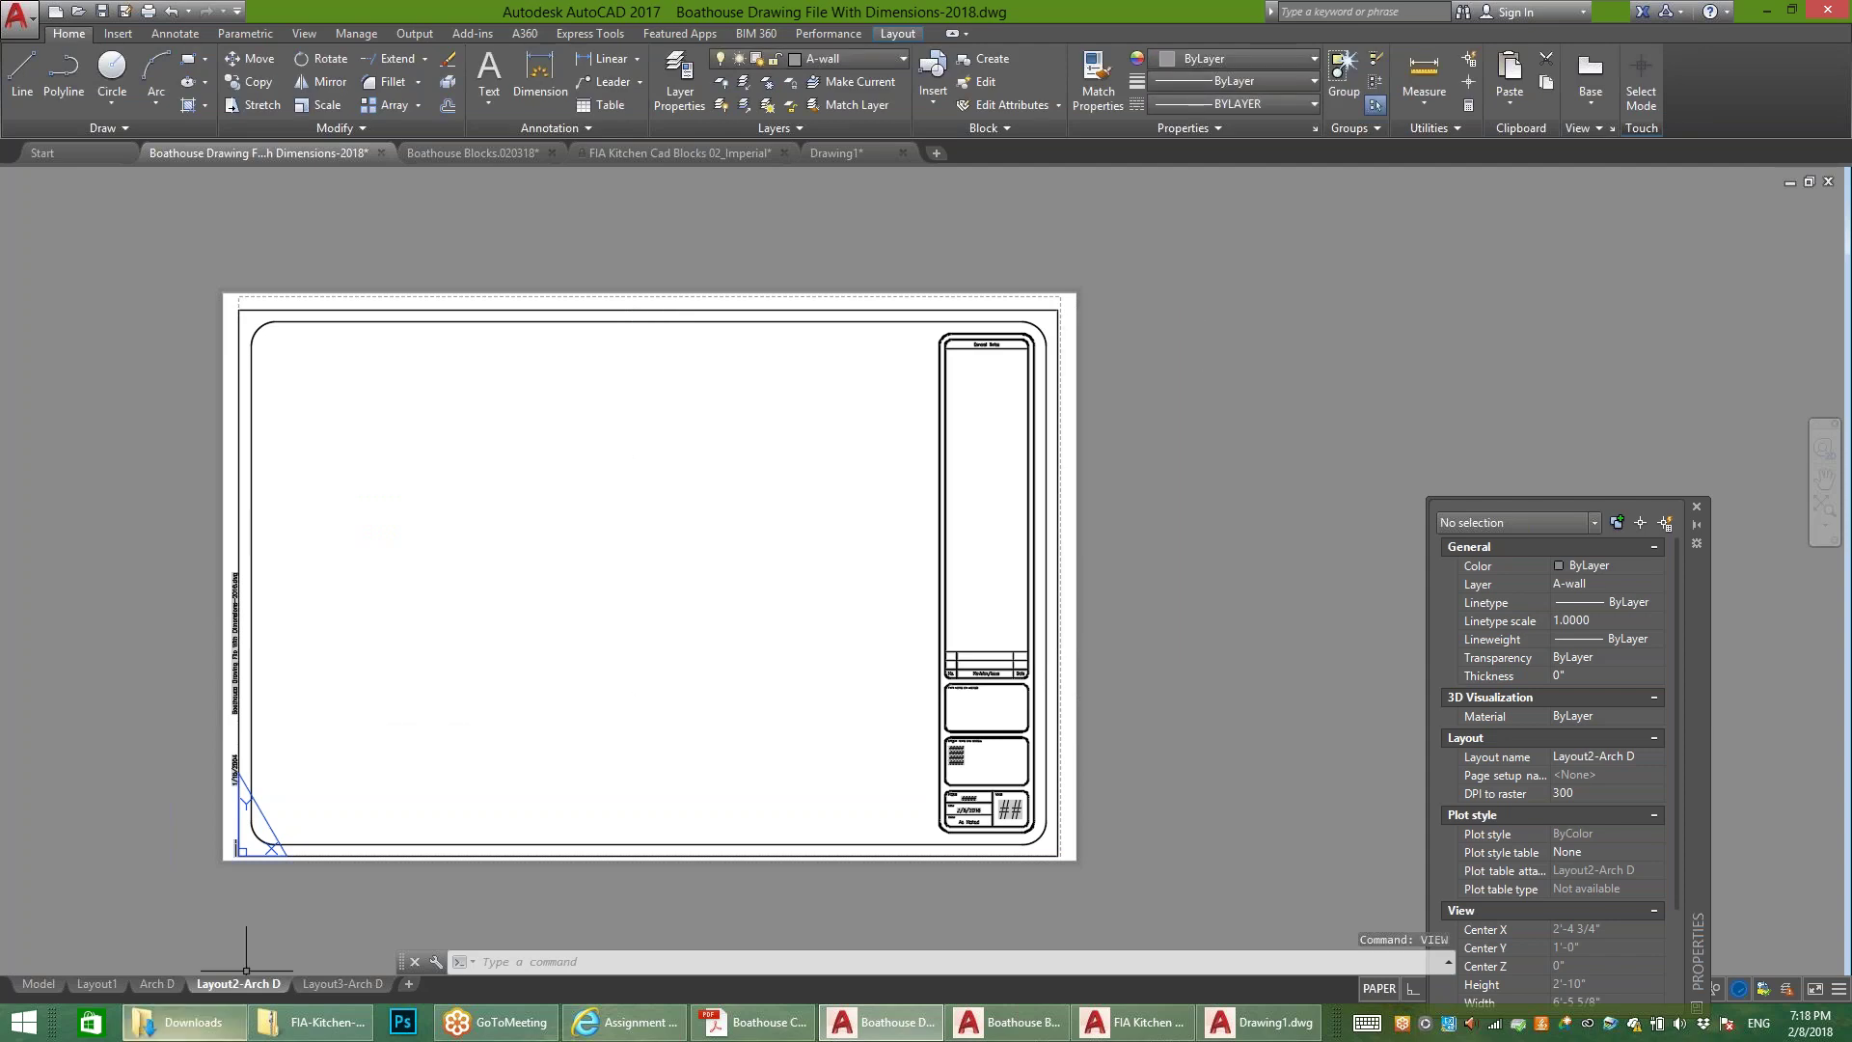
# Step: Create a single viewport on the Arch D layout, spanning from the sheet's upper-left area to the edge of the small grid near the title block
pyautogui.click(158, 984)
pyautogui.scroll(-5, 1067, 566)
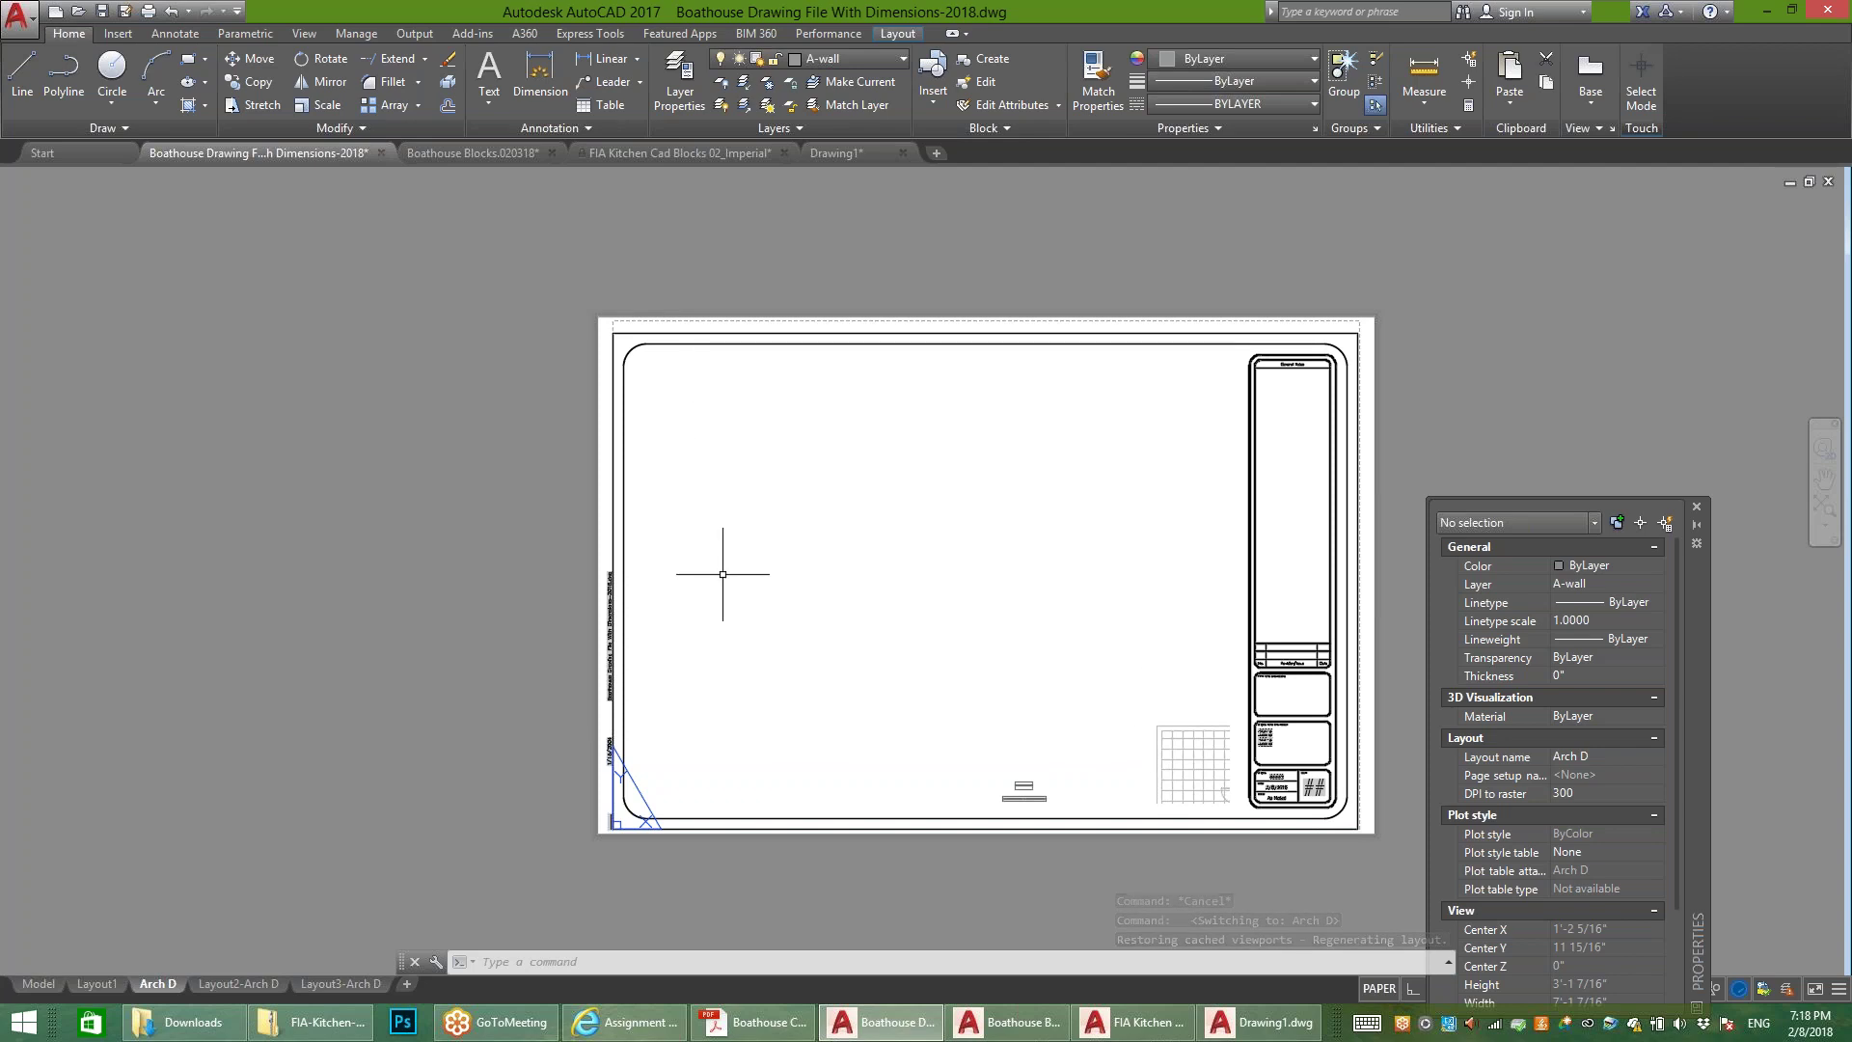
pyautogui.write('VIEWPORTS')
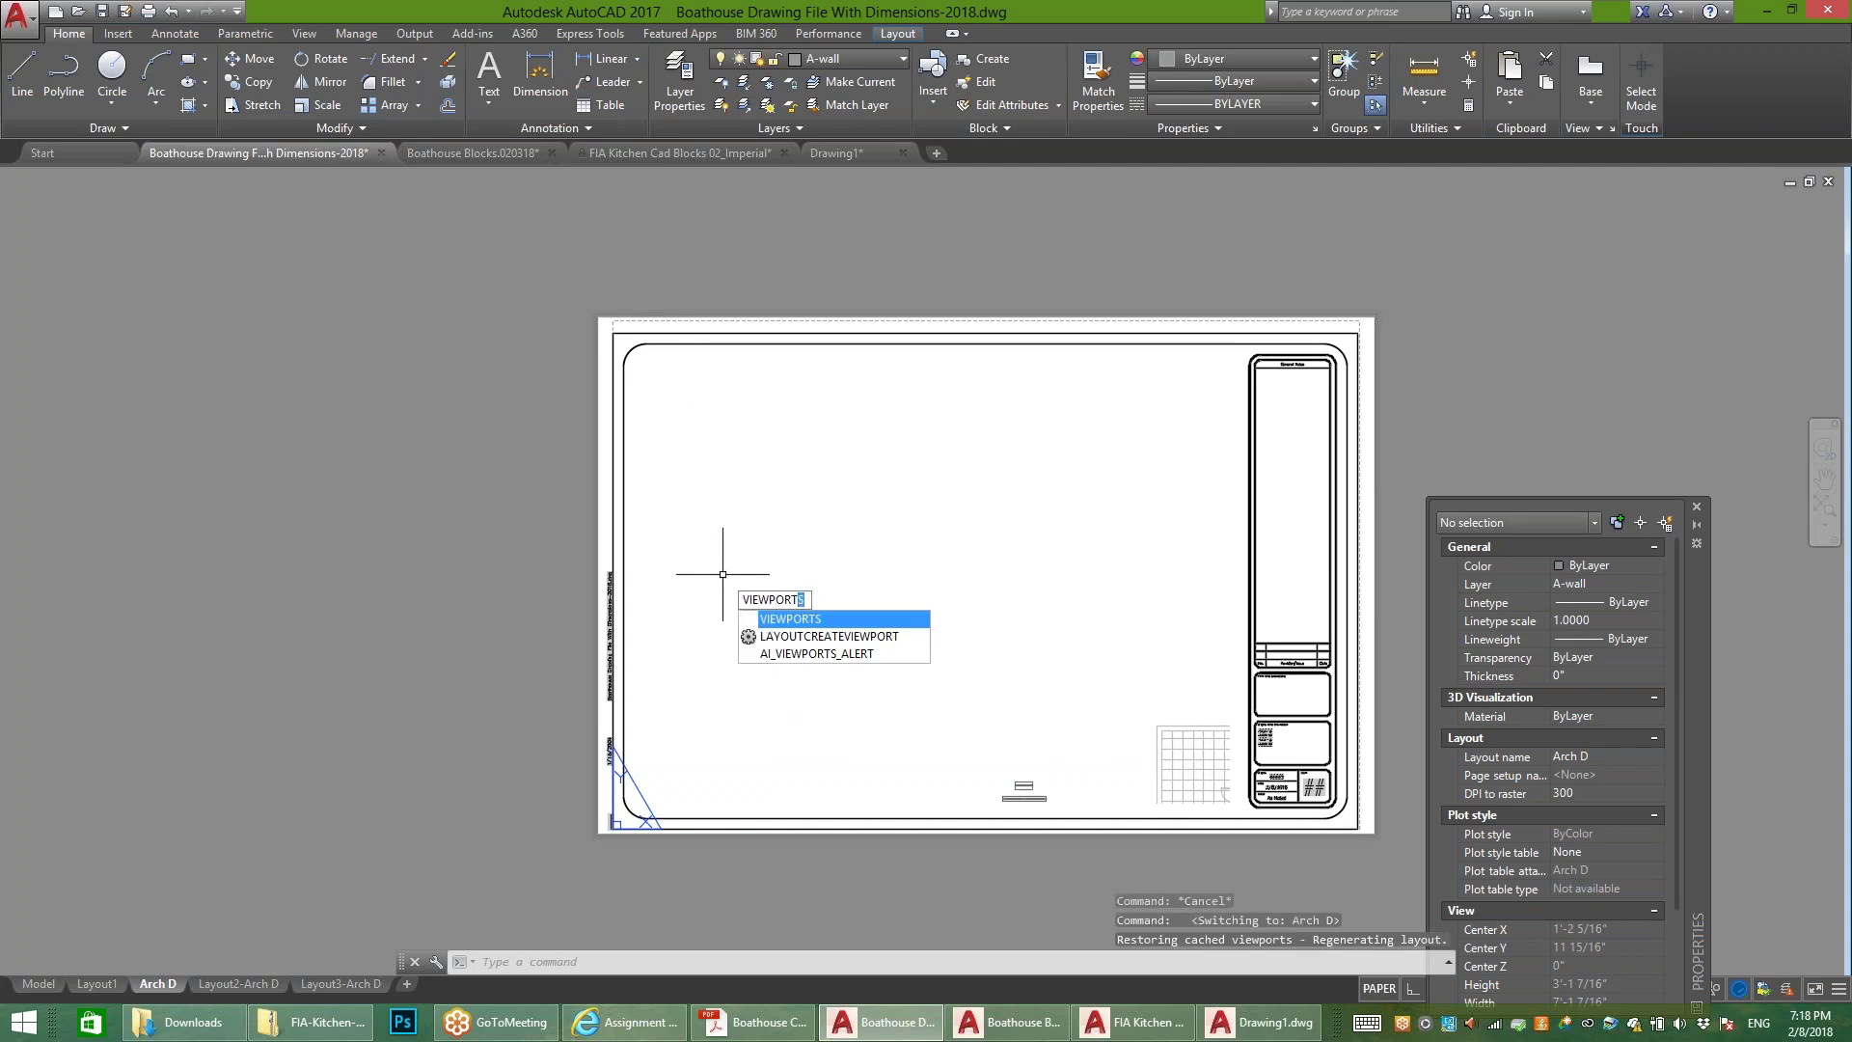
pyautogui.press('Return')
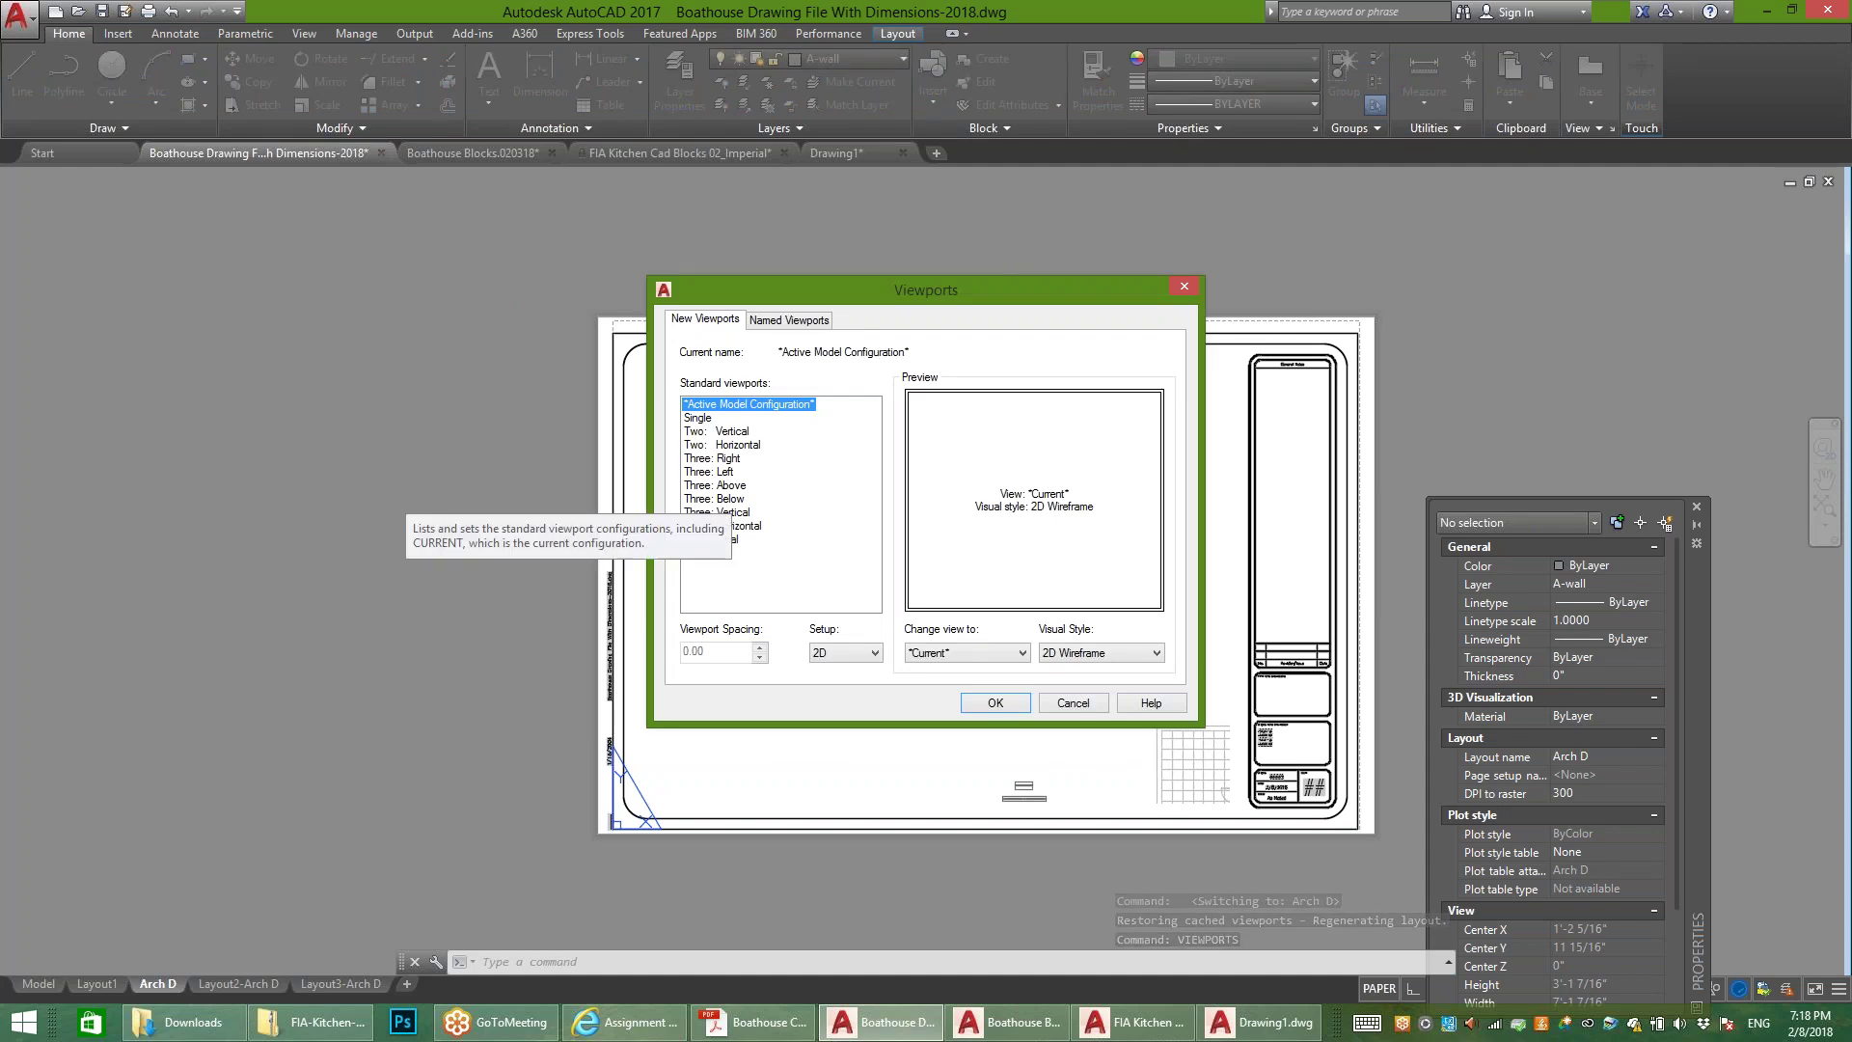
pyautogui.click(697, 418)
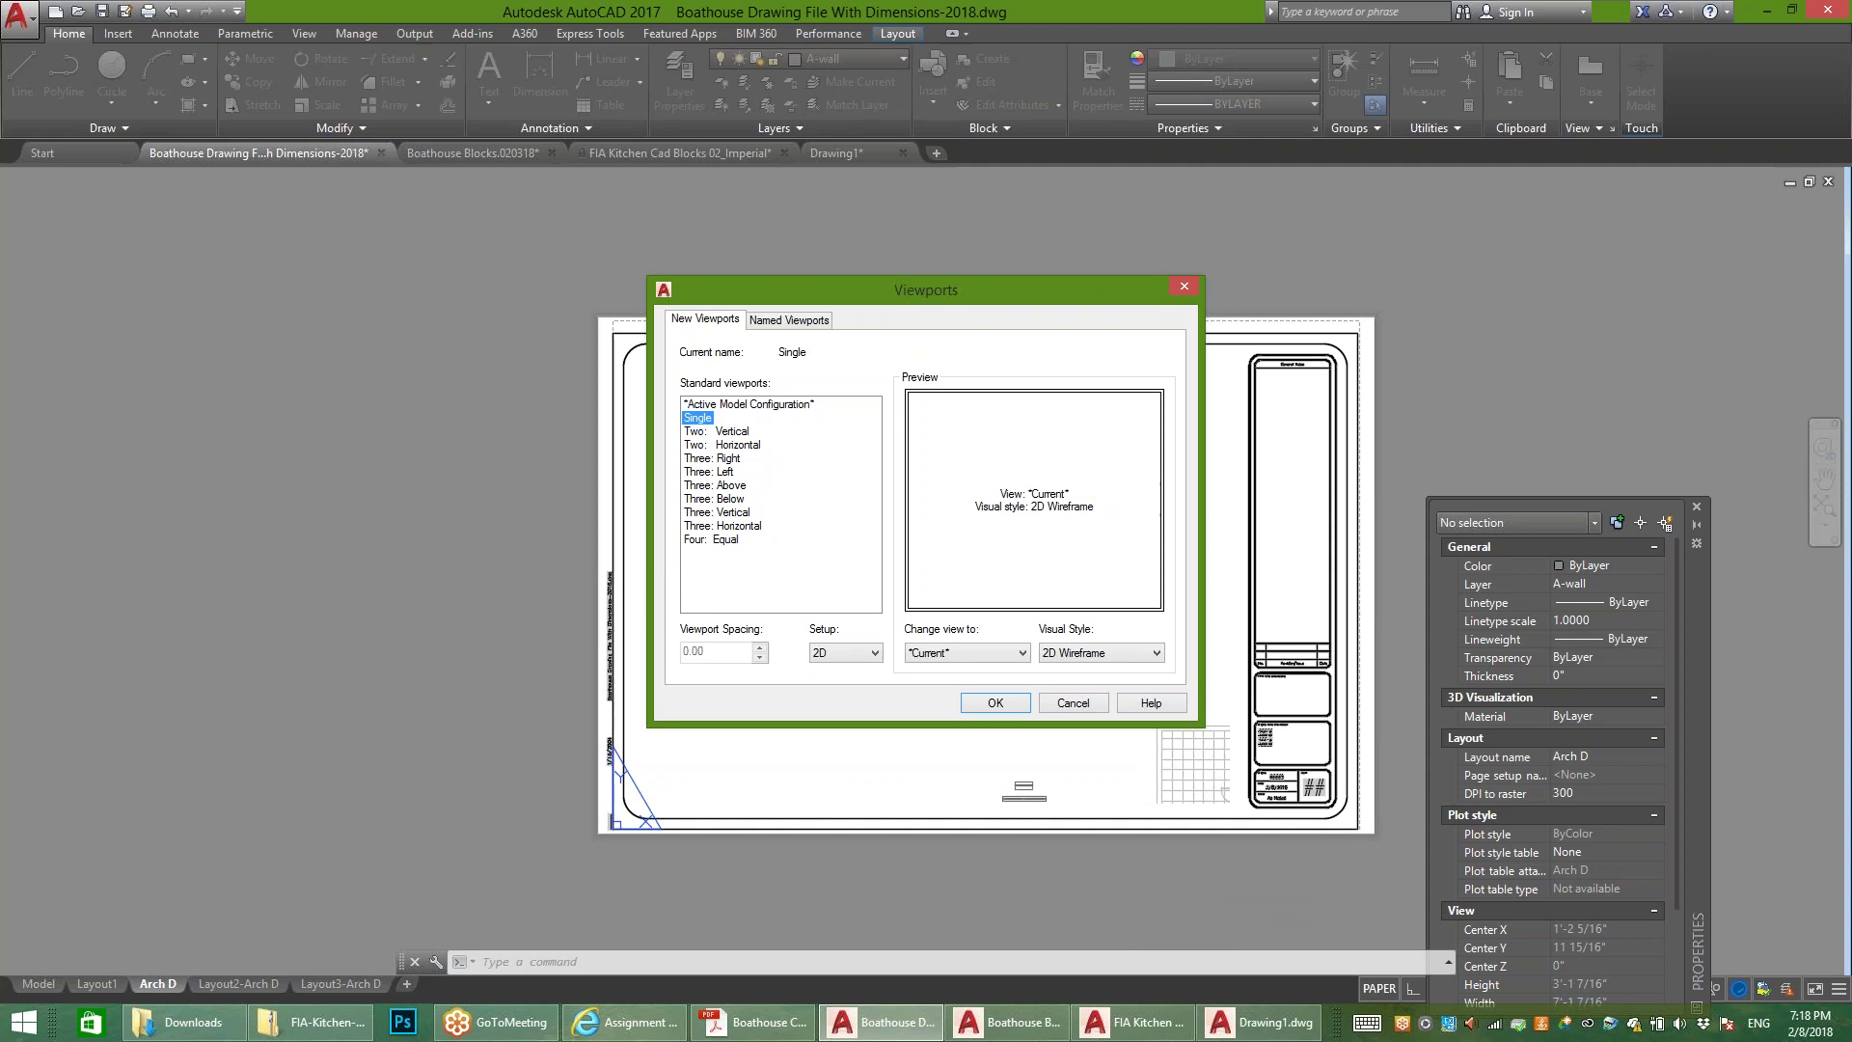
pyautogui.click(993, 702)
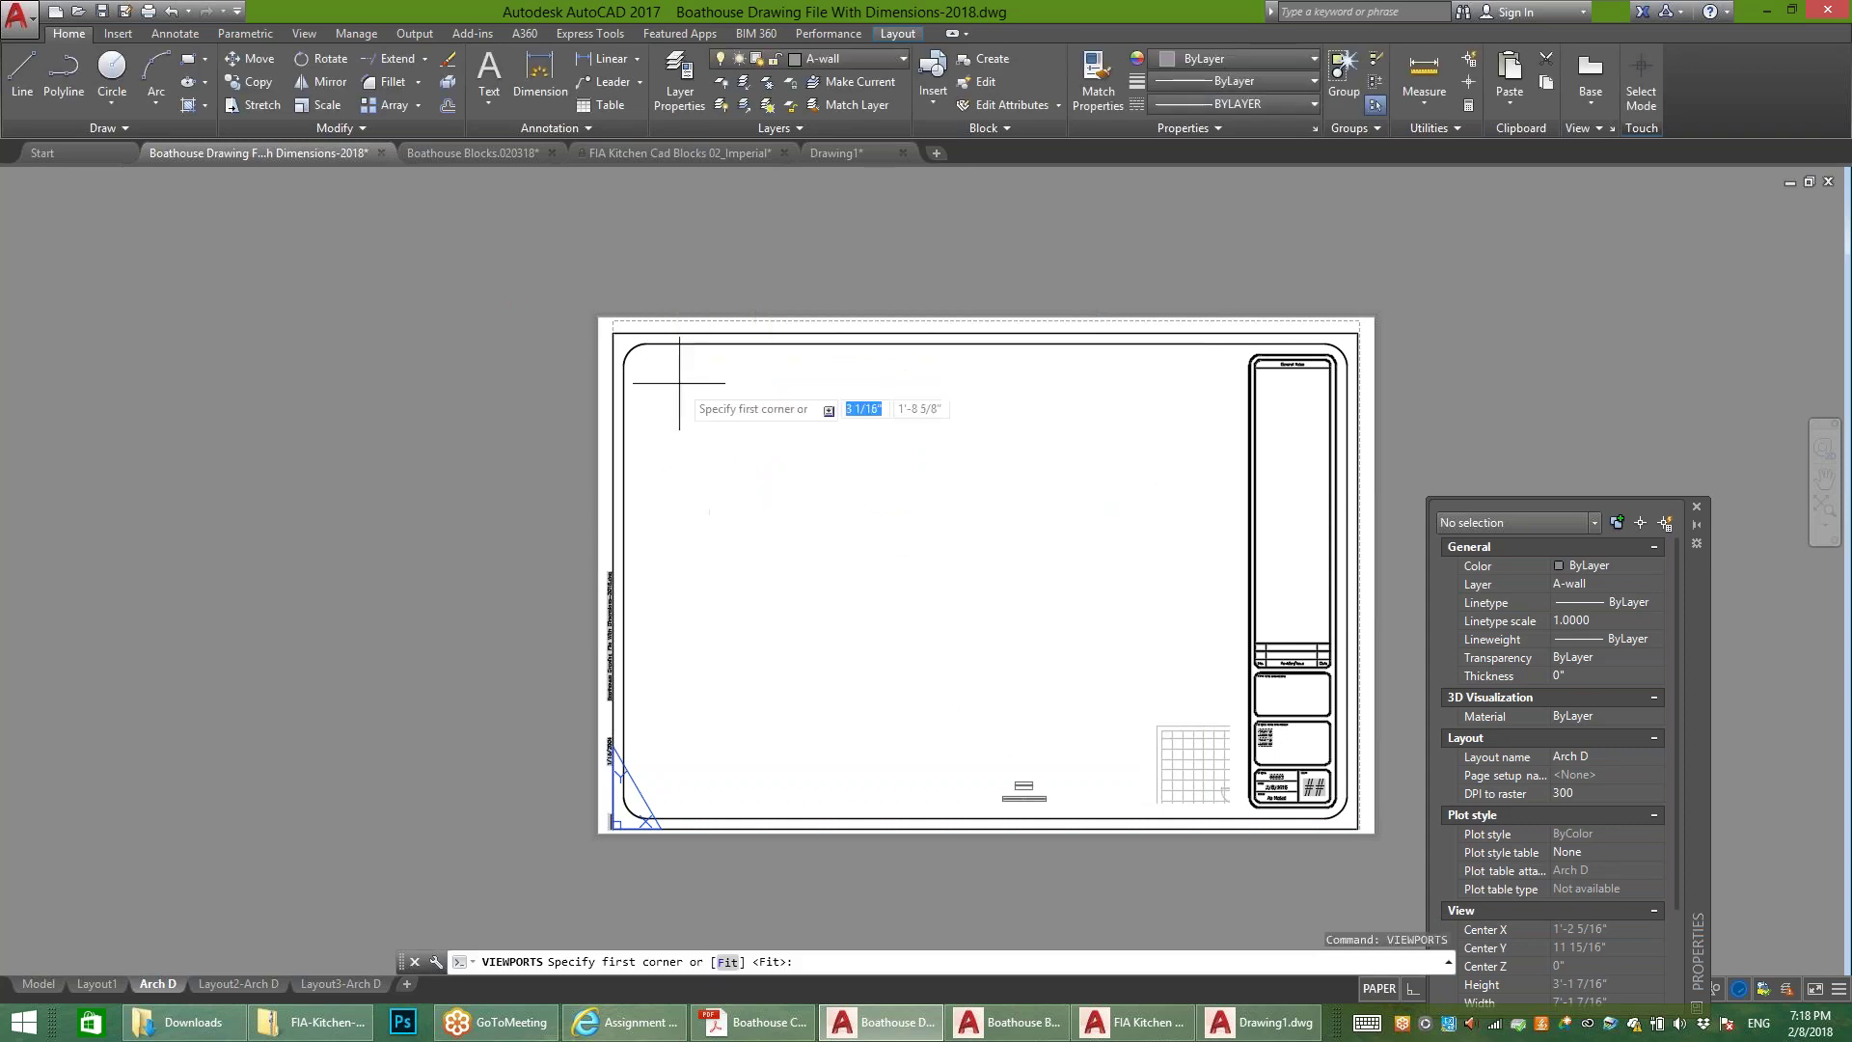
pyautogui.click(676, 378)
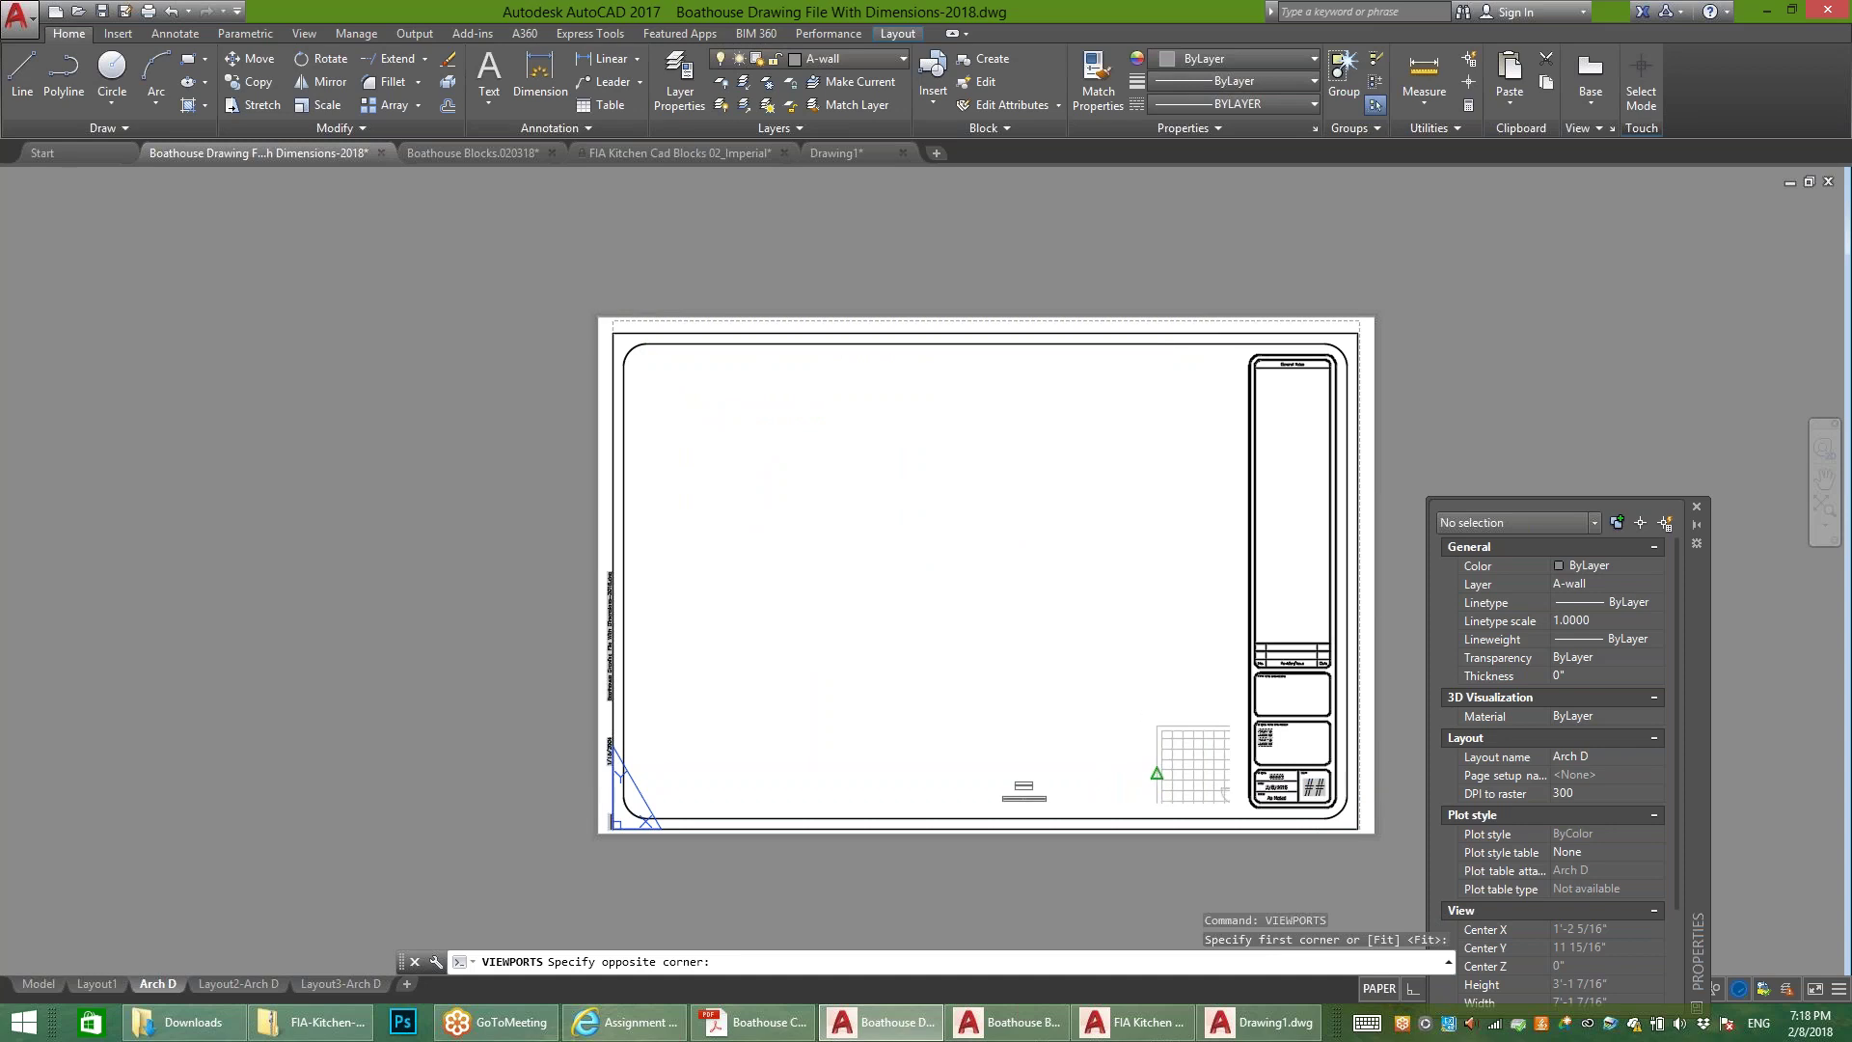
pyautogui.click(1156, 771)
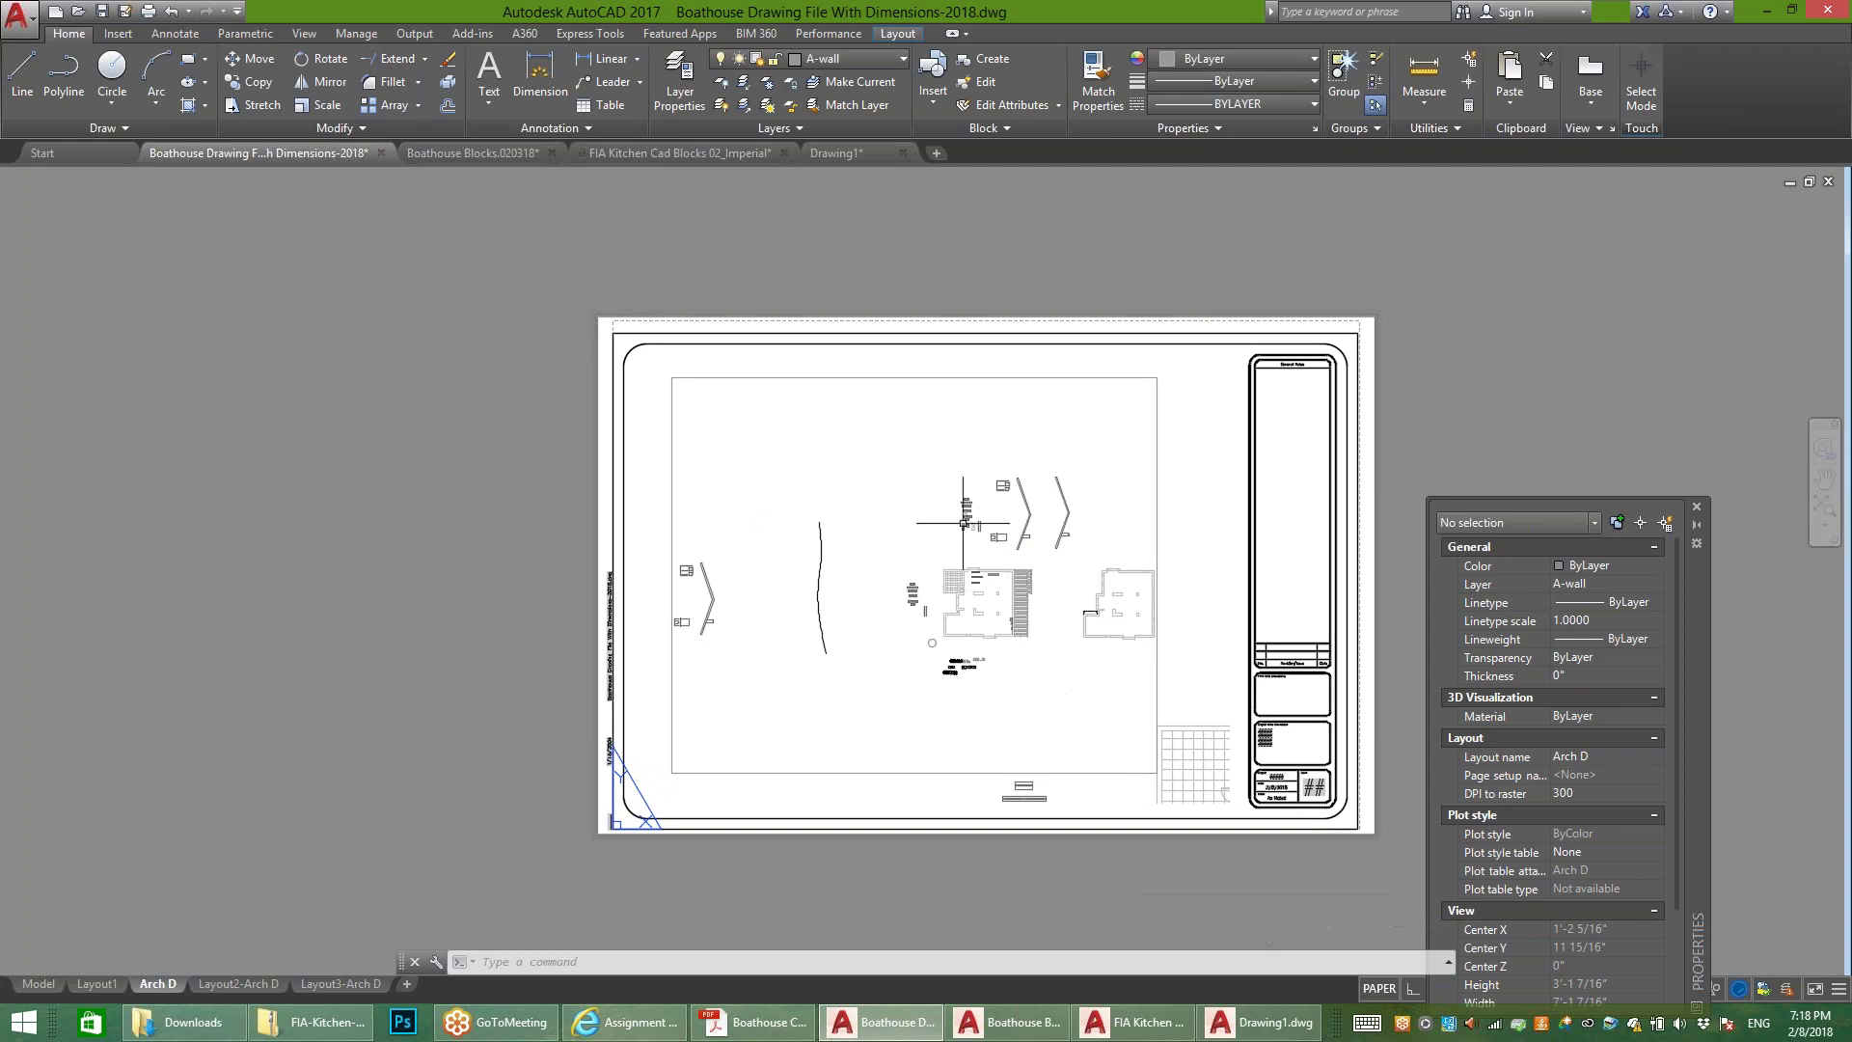
# Step: Activate the new viewport, center the boathouse floor plan in it, and set the viewport scale to 1/4" = 1'-0"
pyautogui.doubleClick(1009, 591)
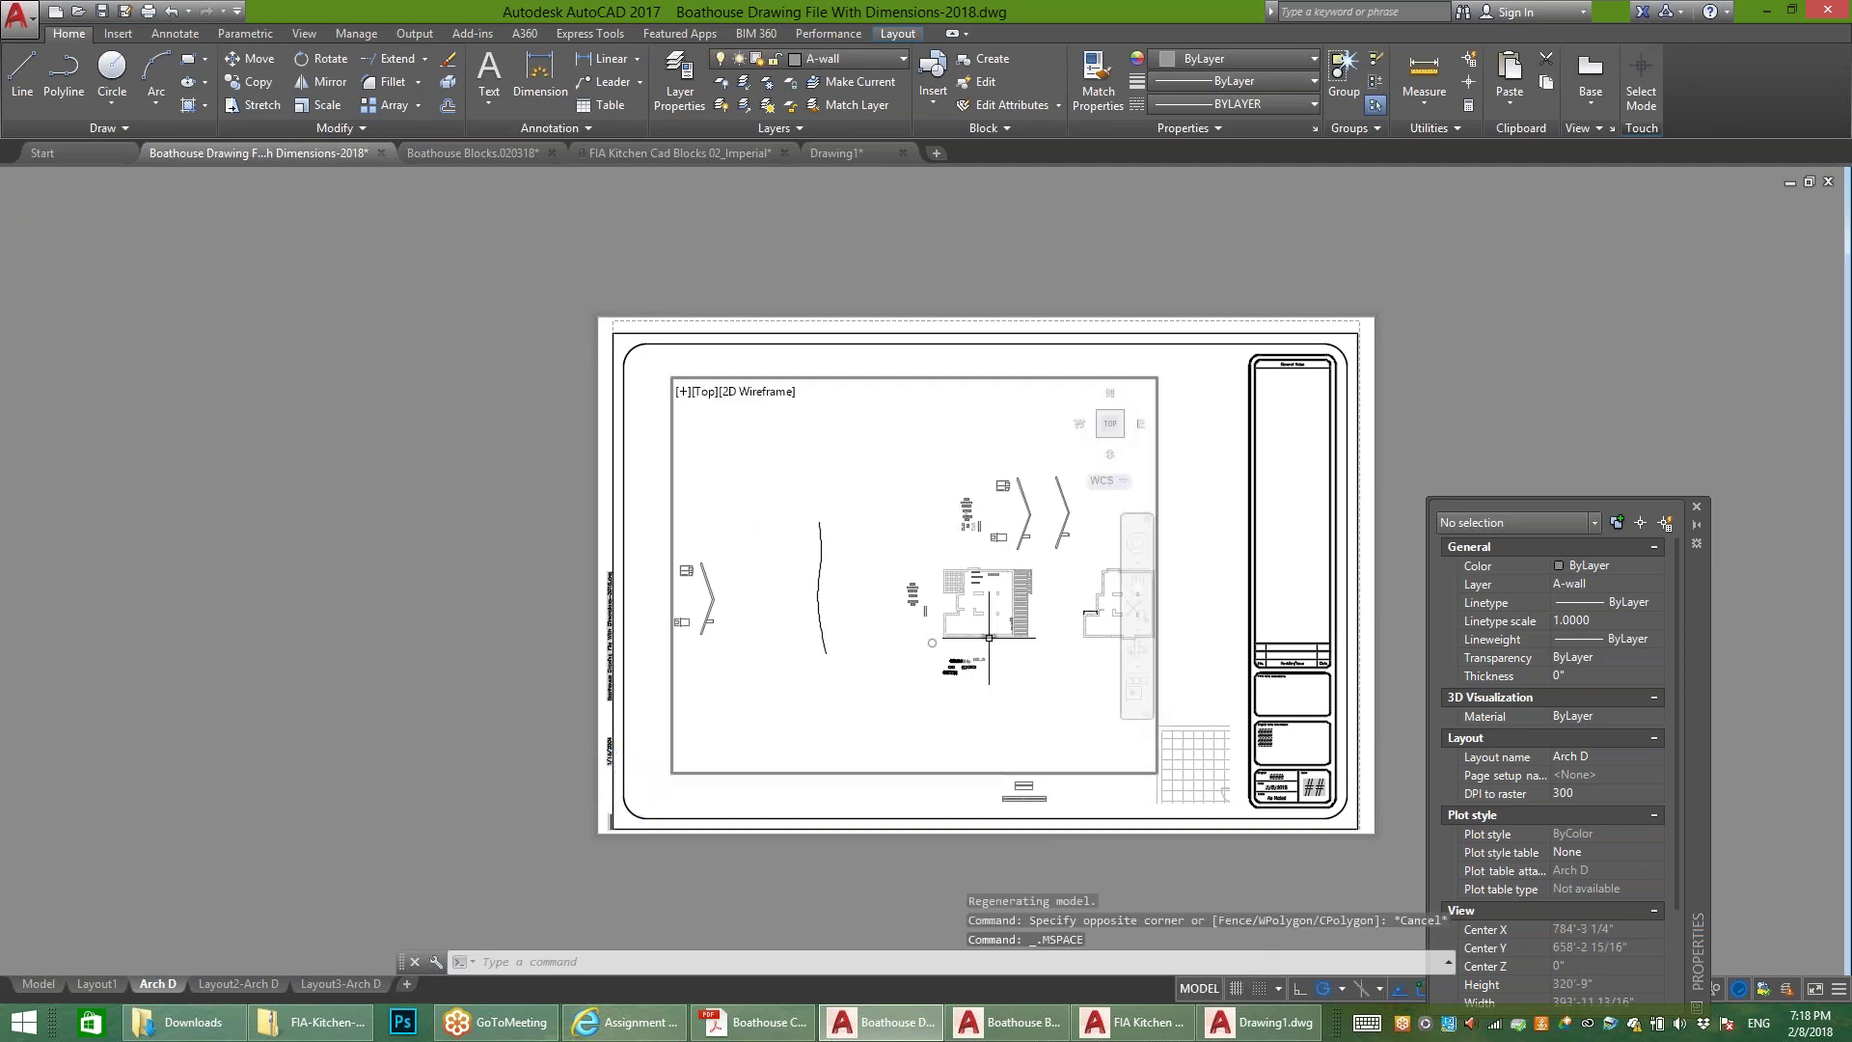
pyautogui.scroll(3, 989, 637)
pyautogui.scroll(4, 849, 515)
pyautogui.moveTo(849, 516)
pyautogui.mouseDown(button='middle')
pyautogui.moveTo(895, 521)
pyautogui.moveTo(869, 496)
pyautogui.mouseUp(button='middle')
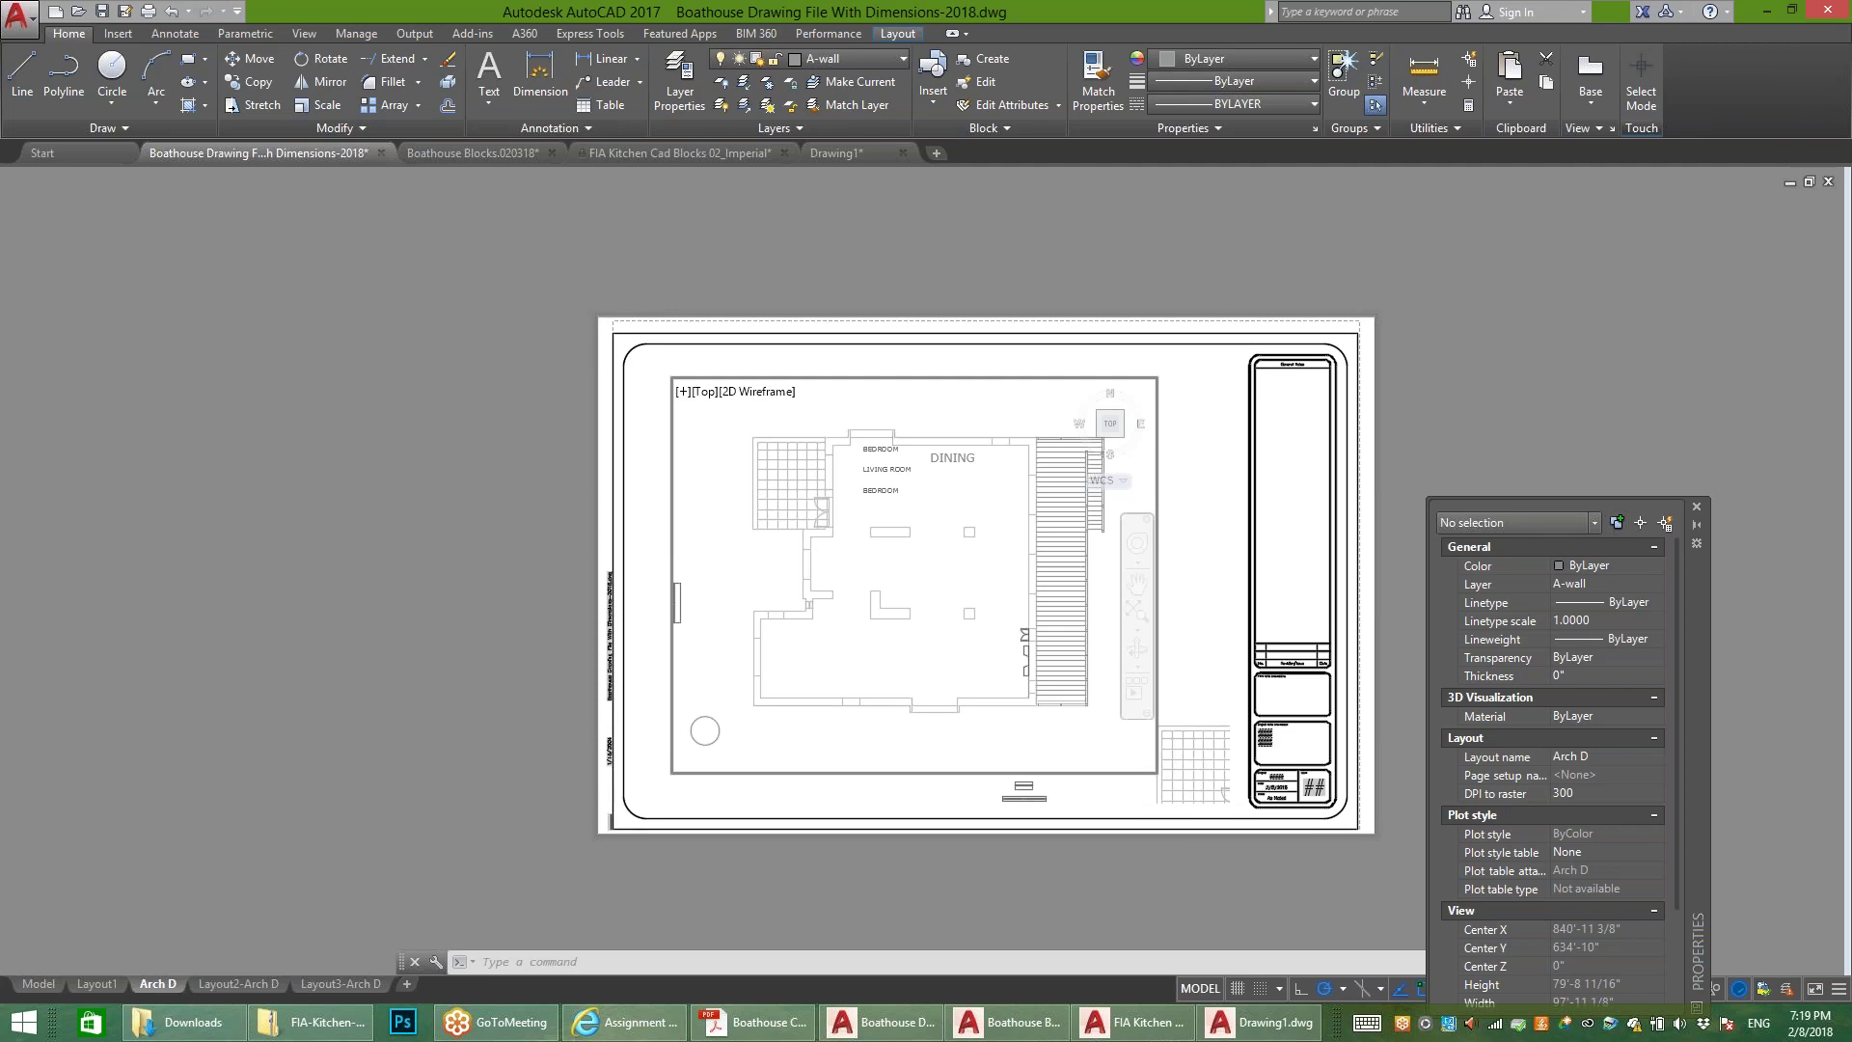
pyautogui.hotkey('ctrl', '1')
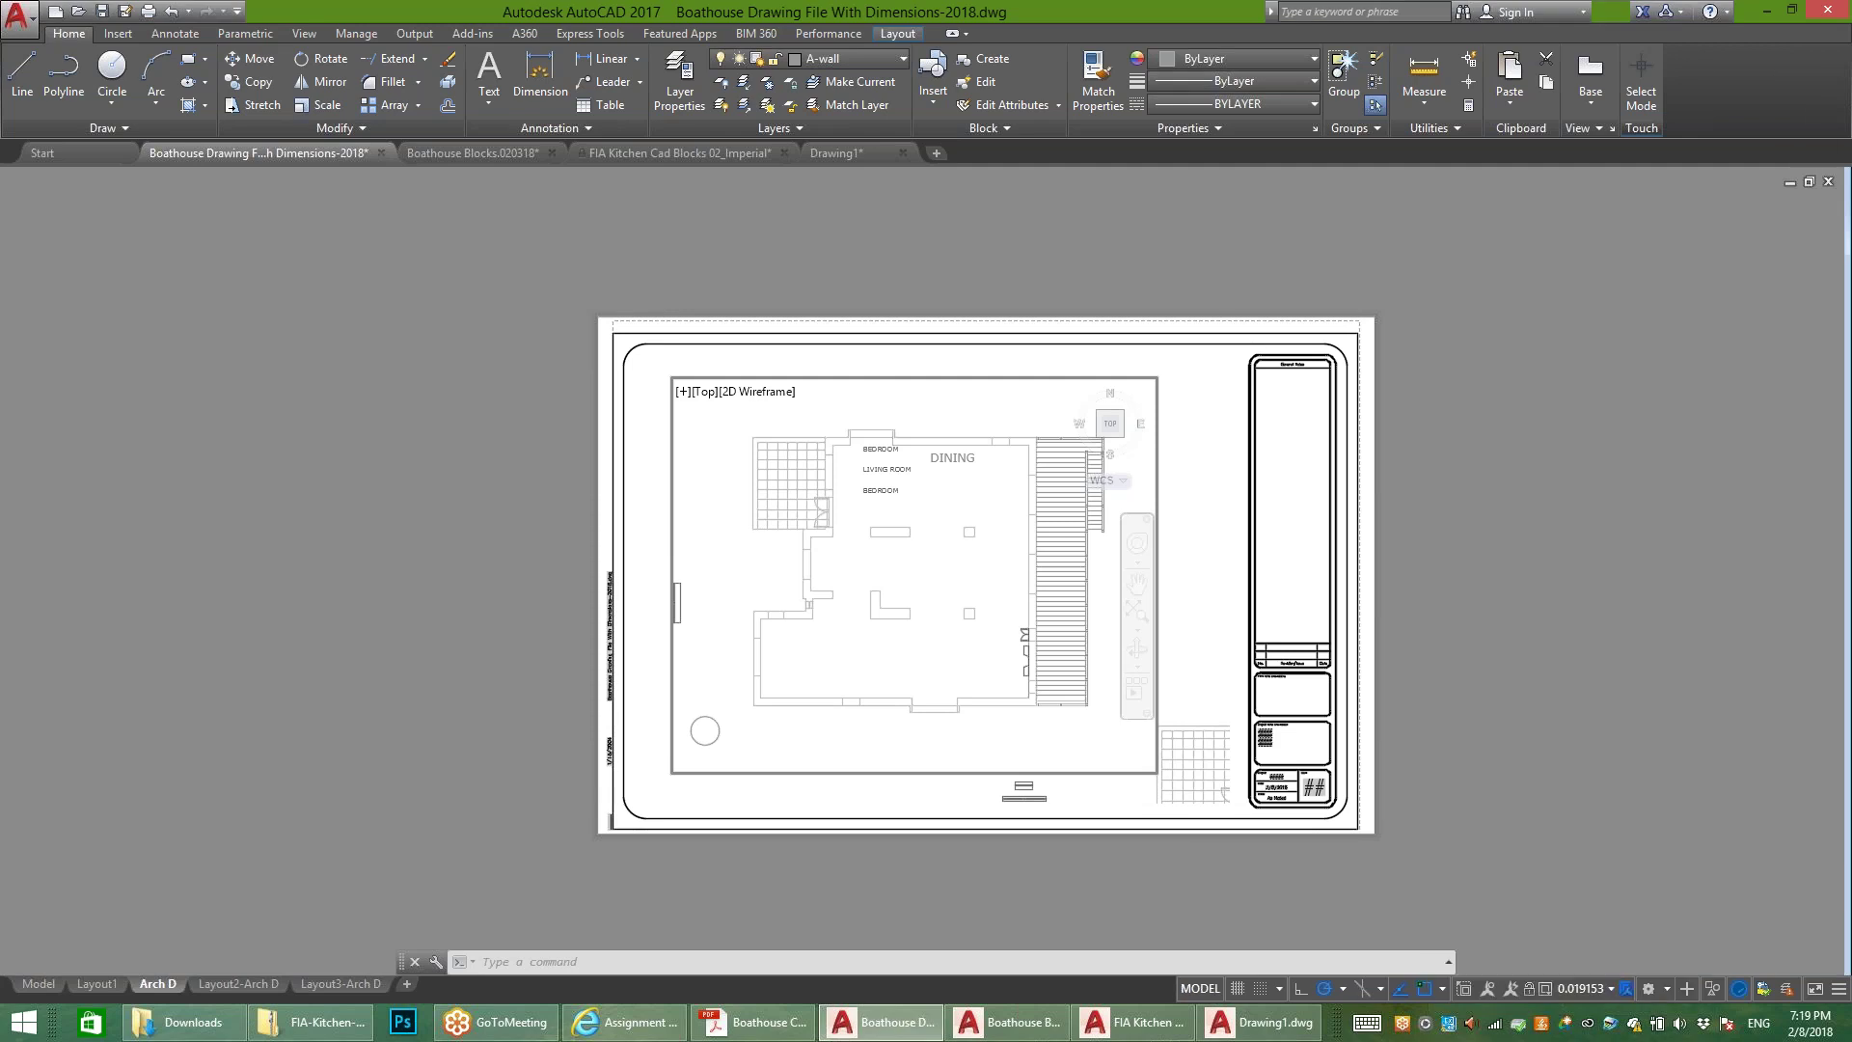
pyautogui.click(1588, 989)
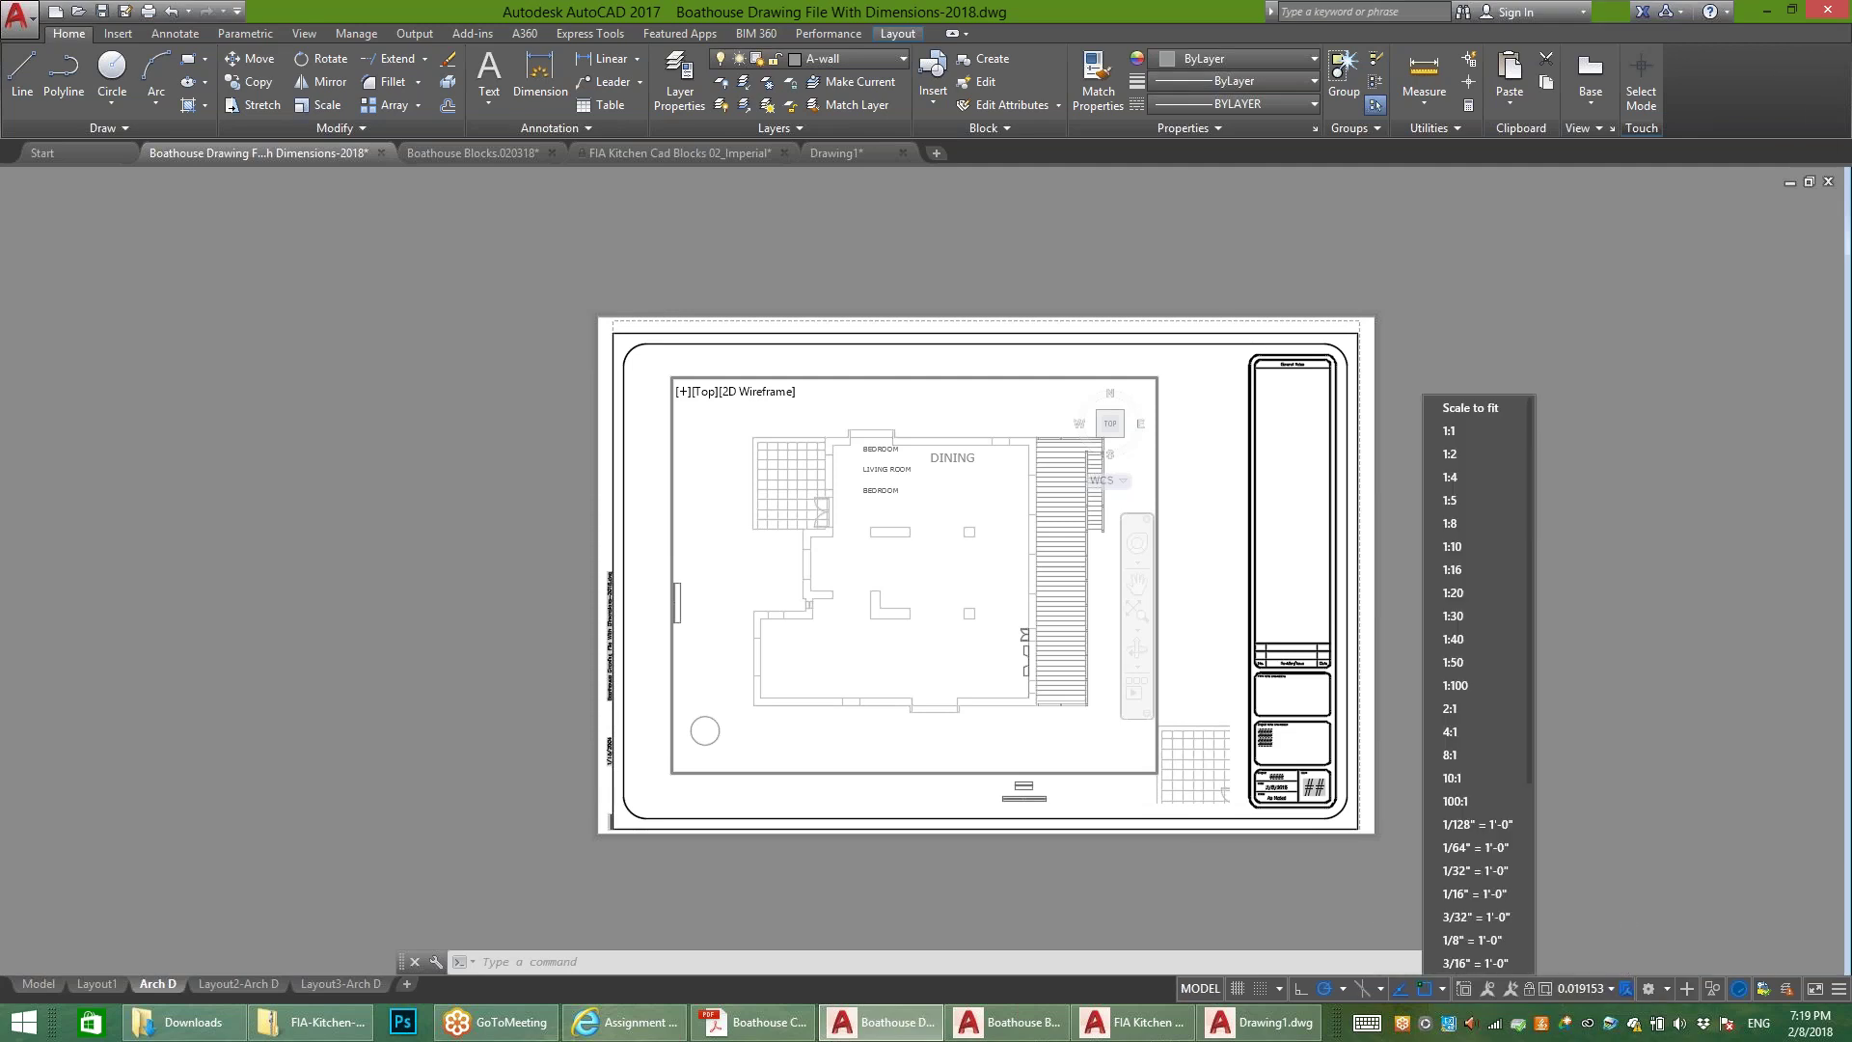
pyautogui.scroll(-1, 1471, 919)
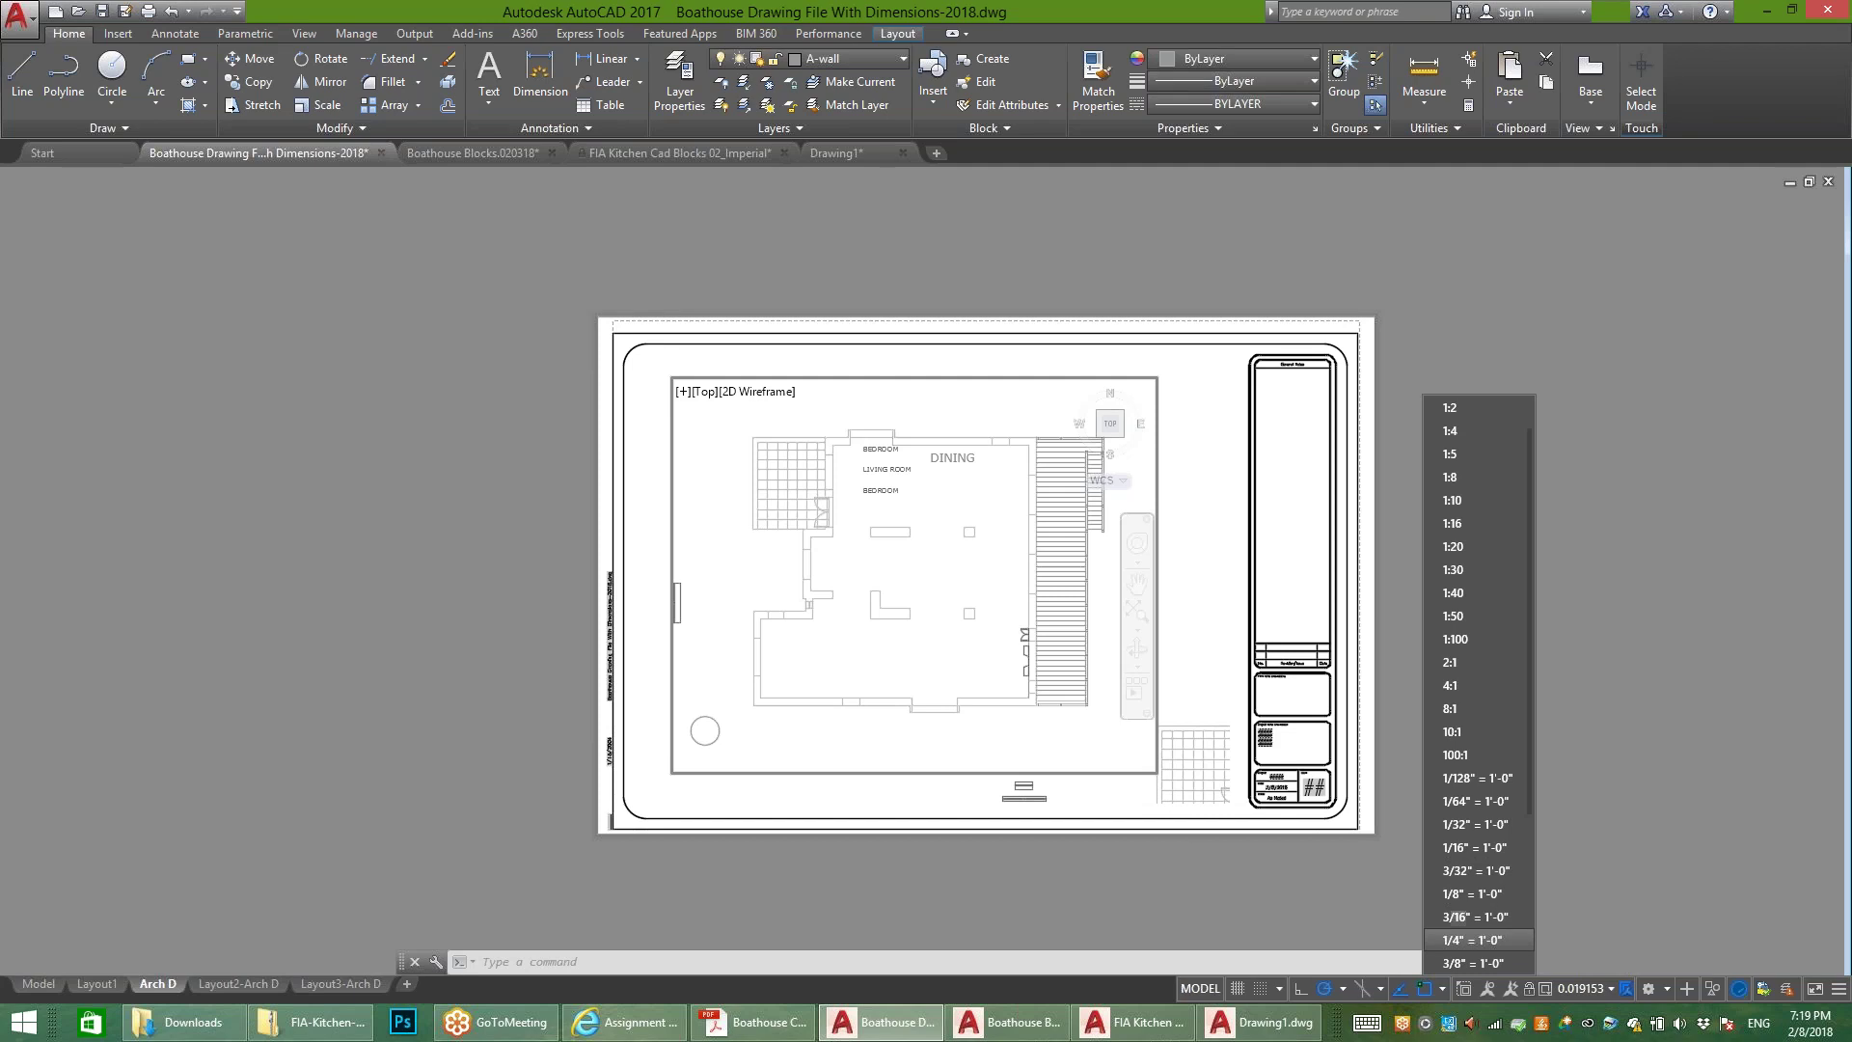
pyautogui.click(1475, 939)
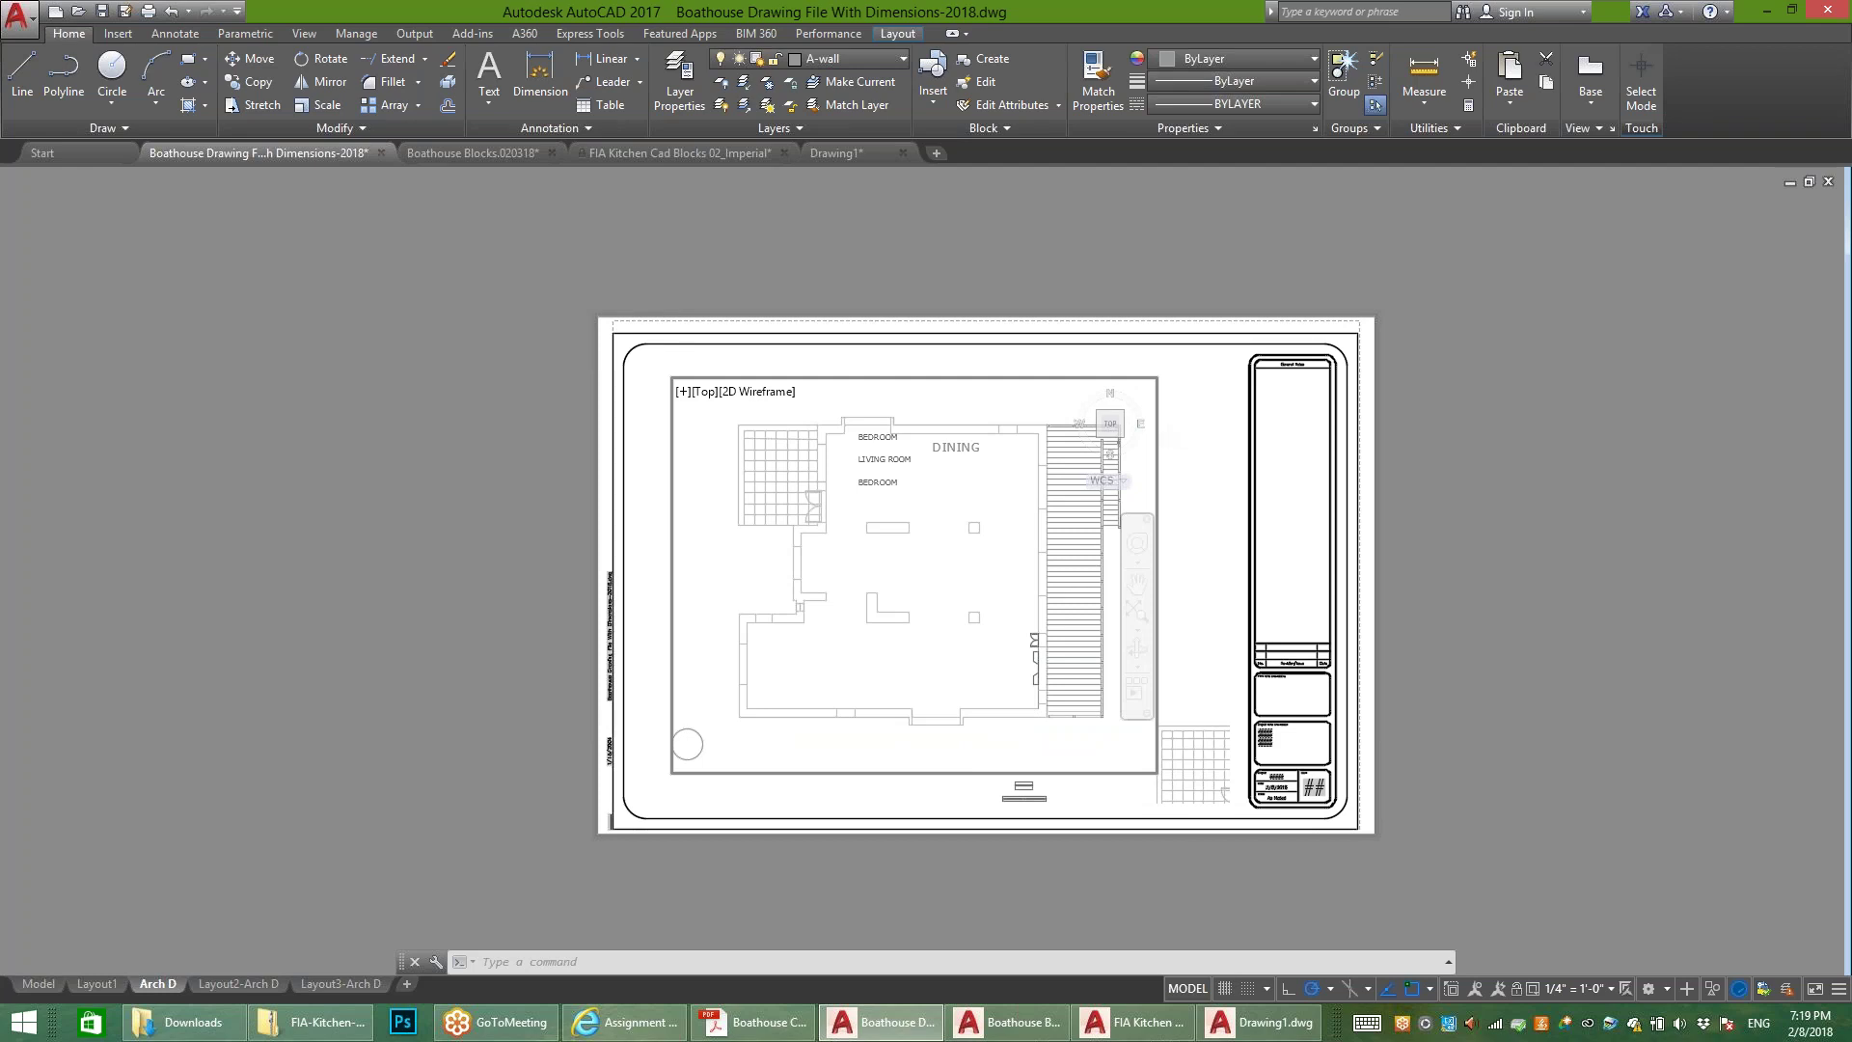
pyautogui.moveTo(1014, 570); pyautogui.dragTo(935, 570, button='middle')
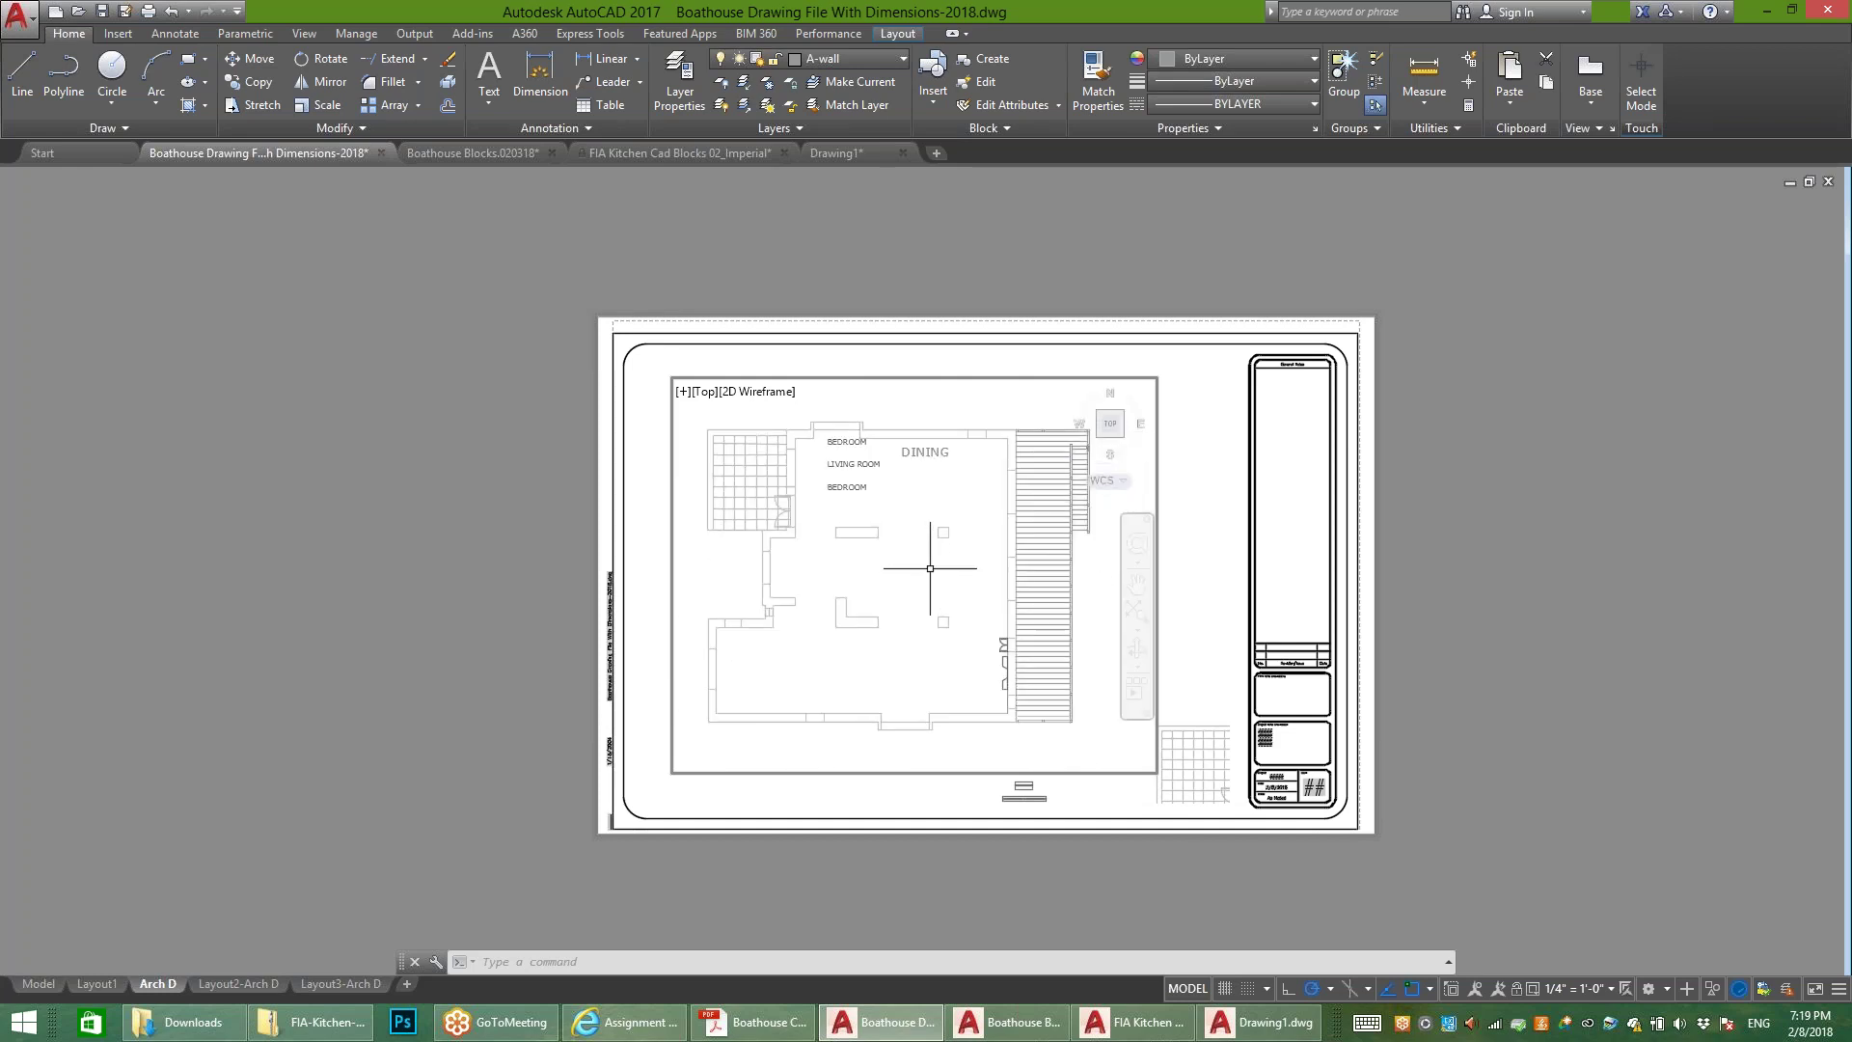
pyautogui.scroll(-5, 931, 543)
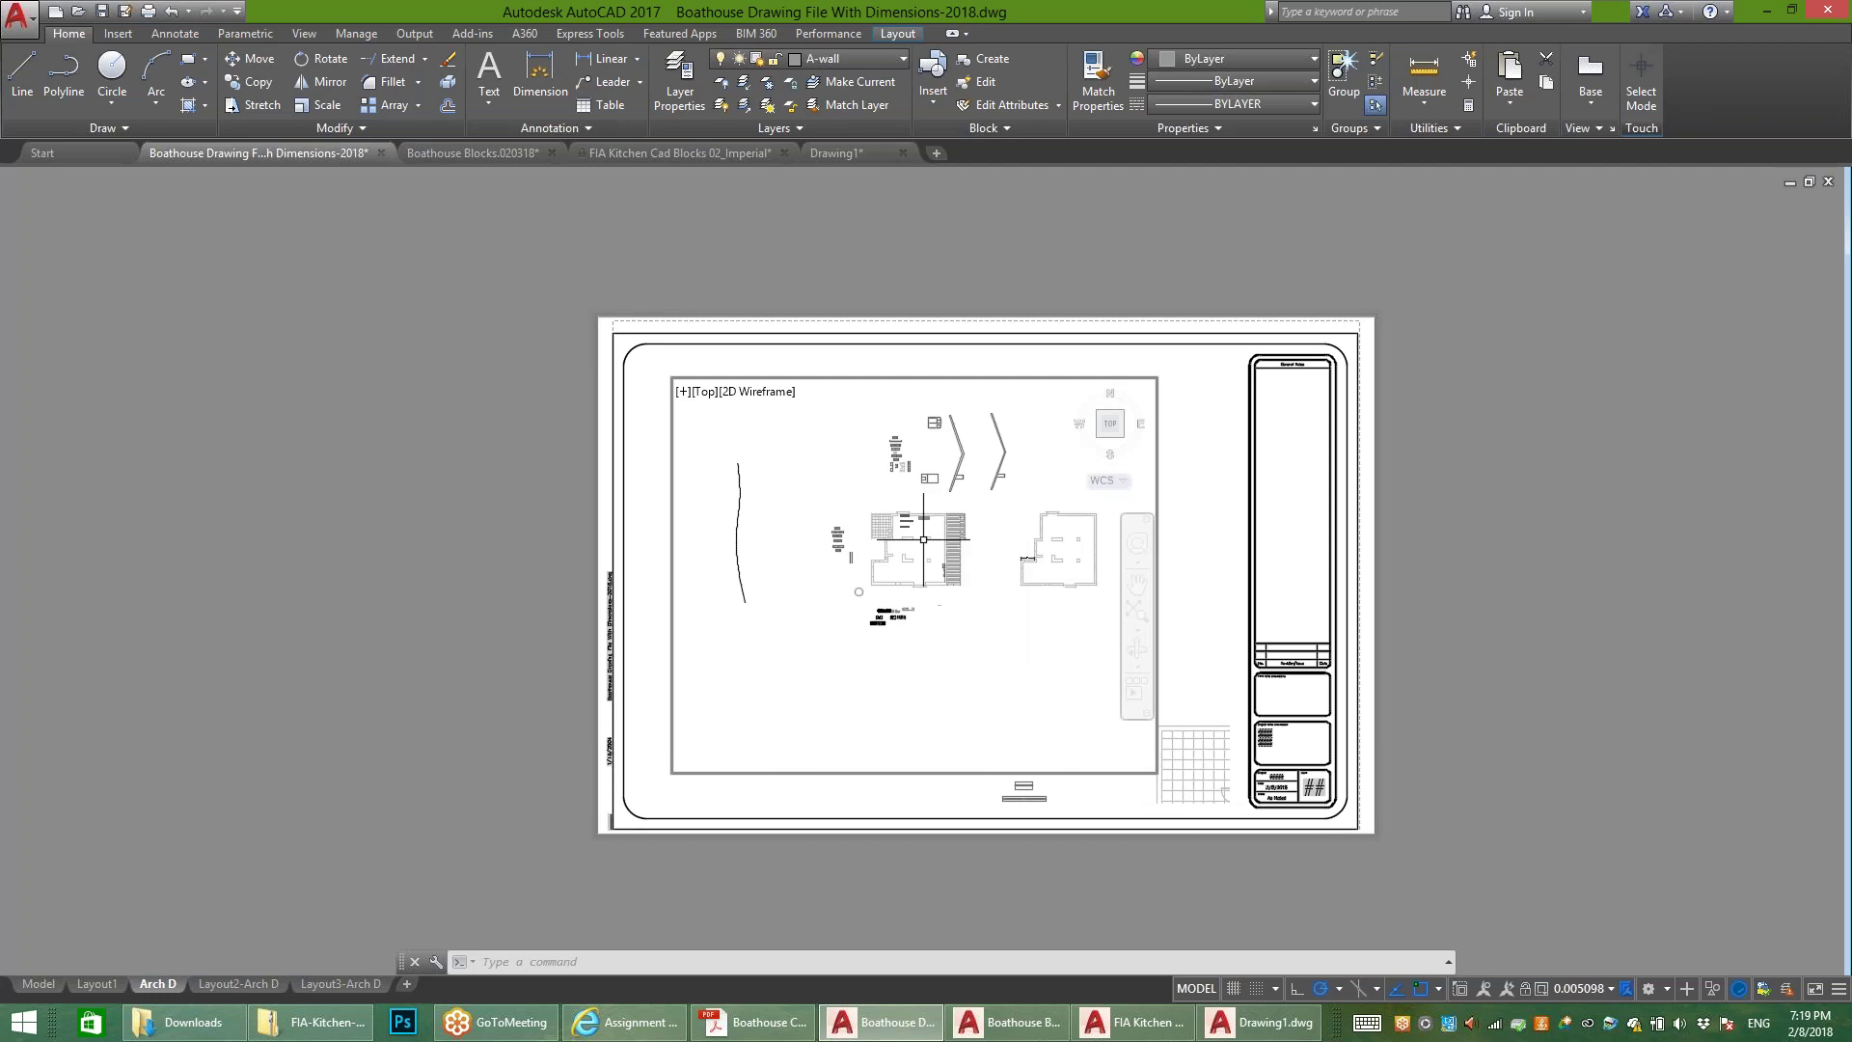
pyautogui.scroll(5, 923, 540)
pyautogui.scroll(-3, 926, 540)
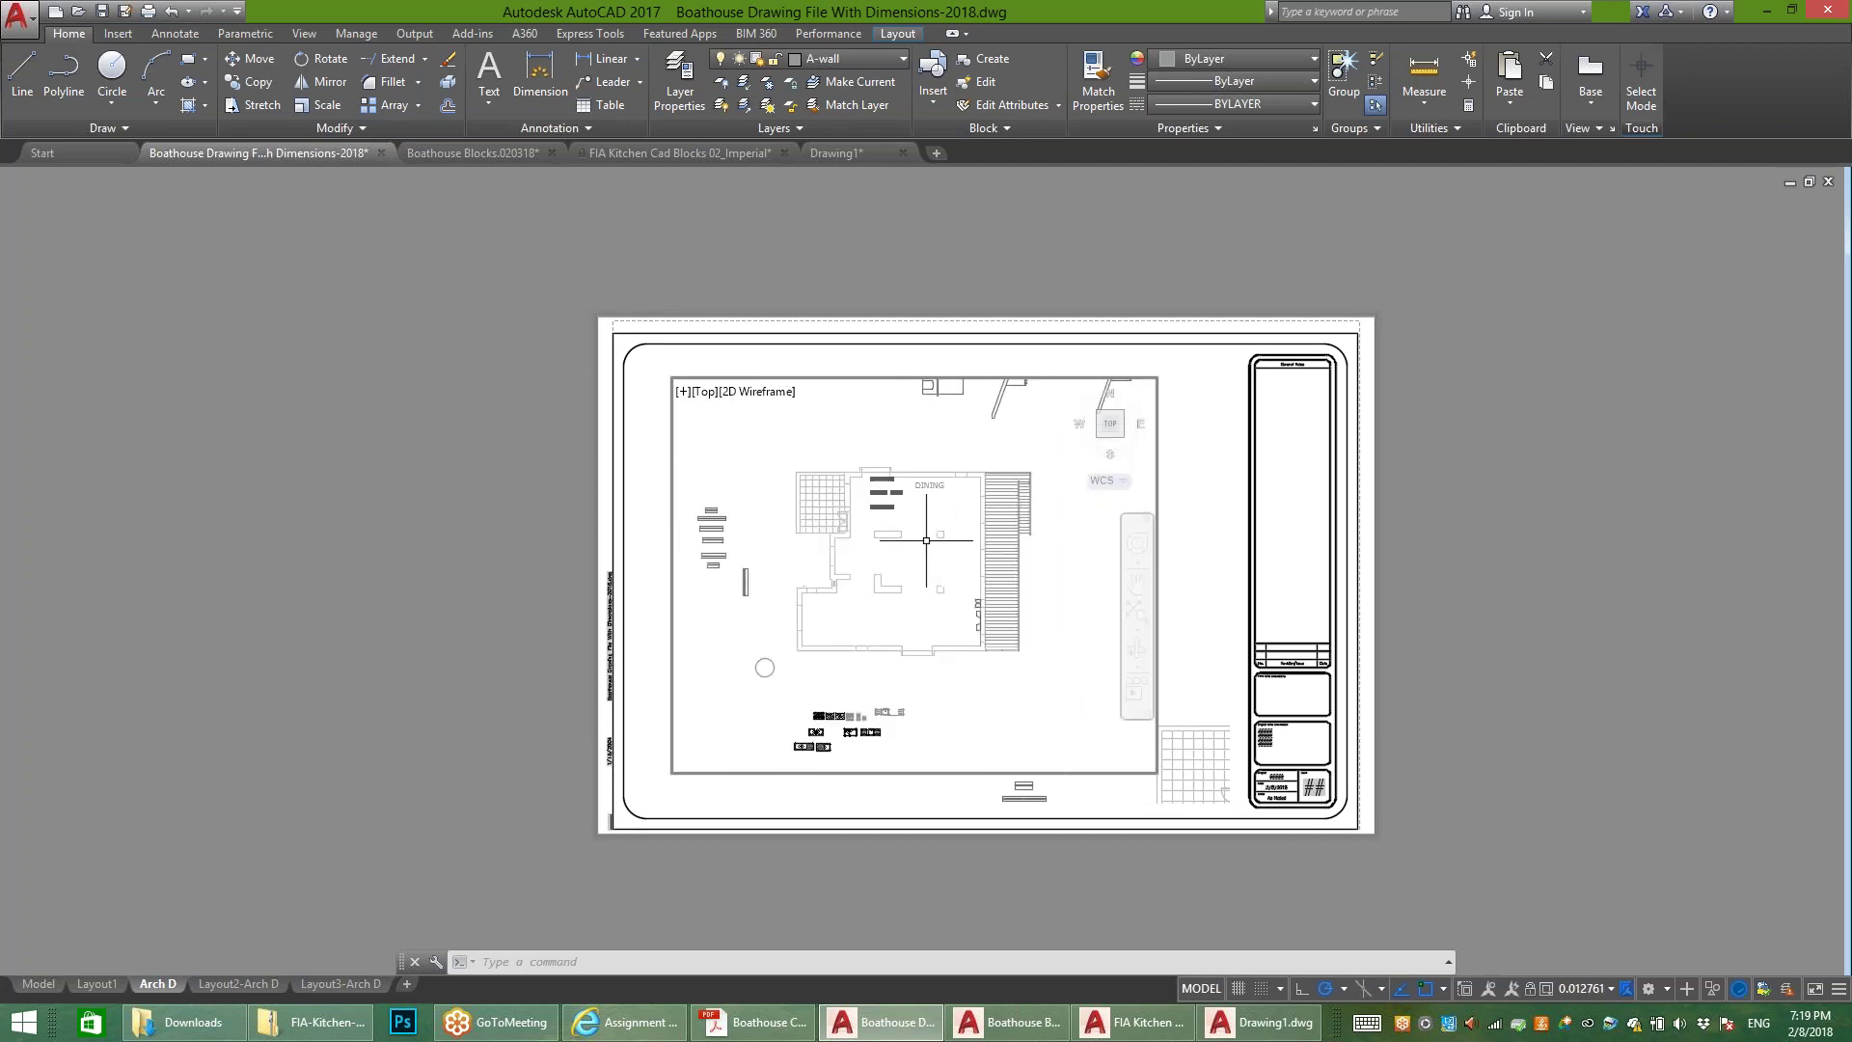
pyautogui.scroll(3, 927, 540)
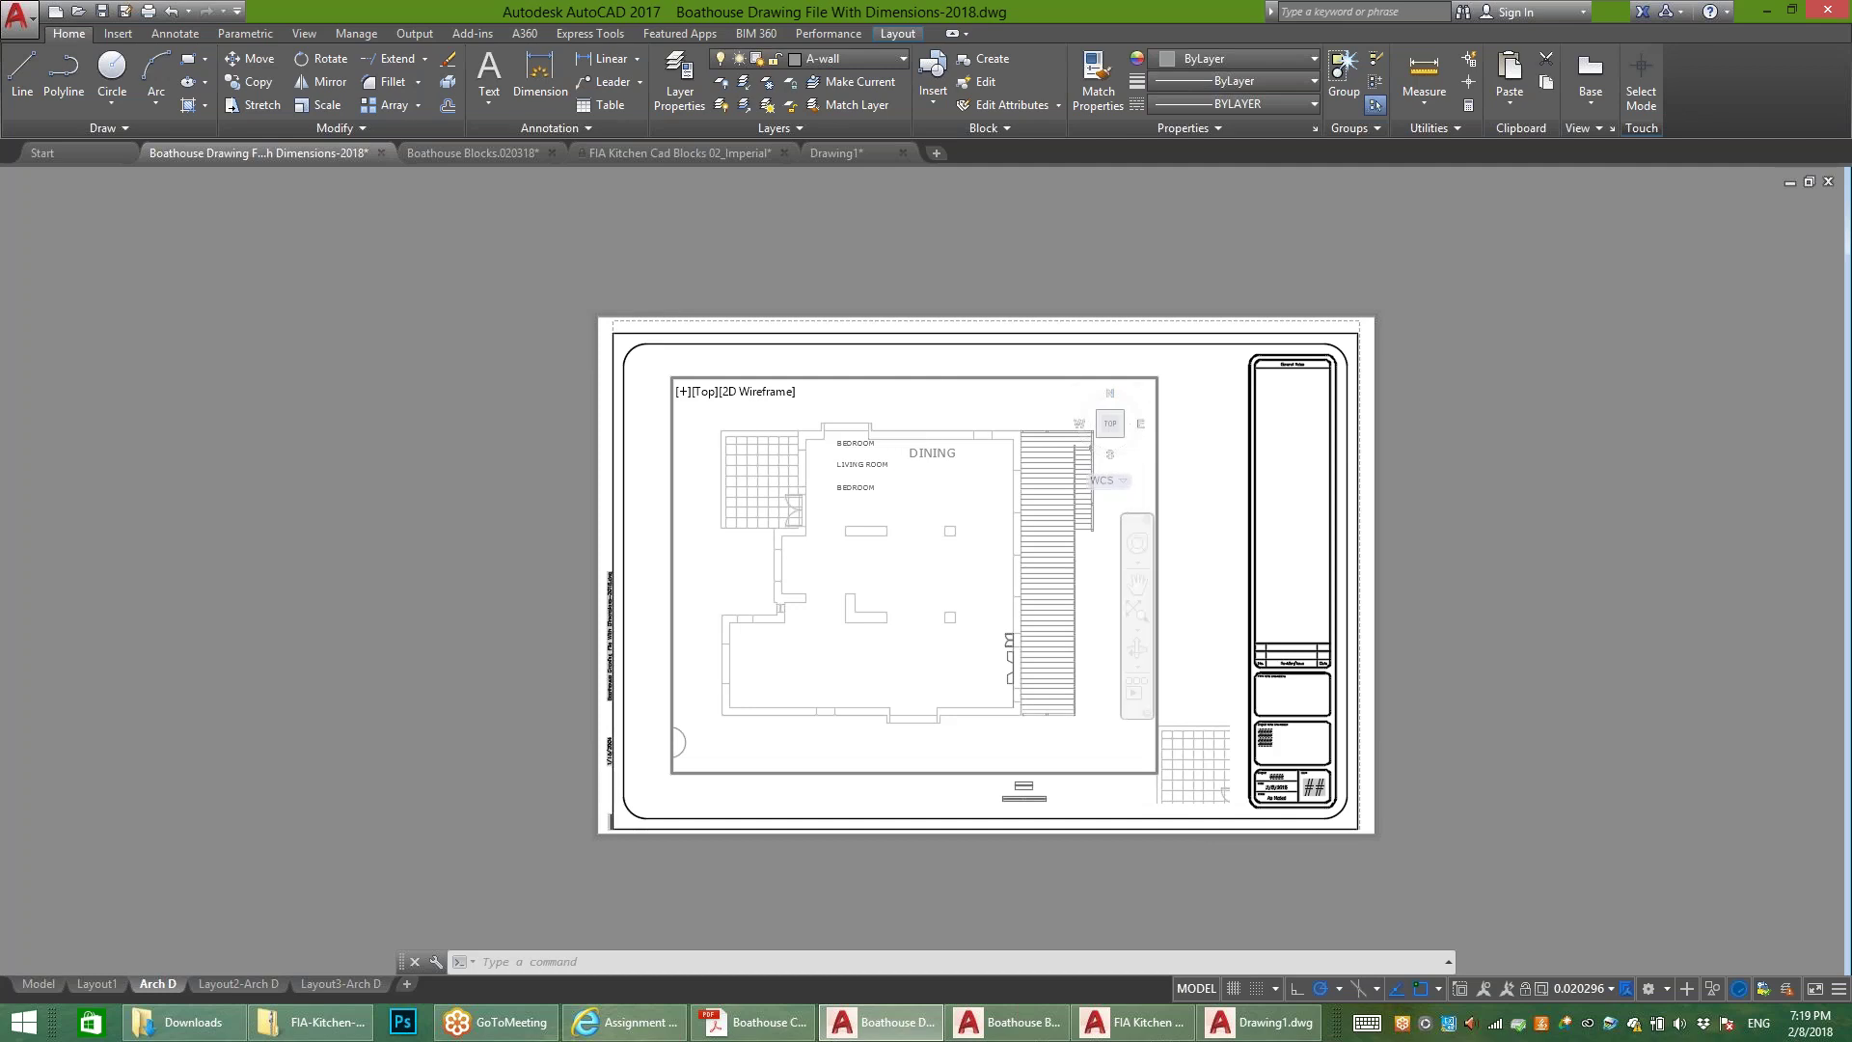
# Step: Activate the template's larger viewport behind the new one and zoom its model content far out, clearing the overlapping plan from the sheet
pyautogui.click(1206, 535)
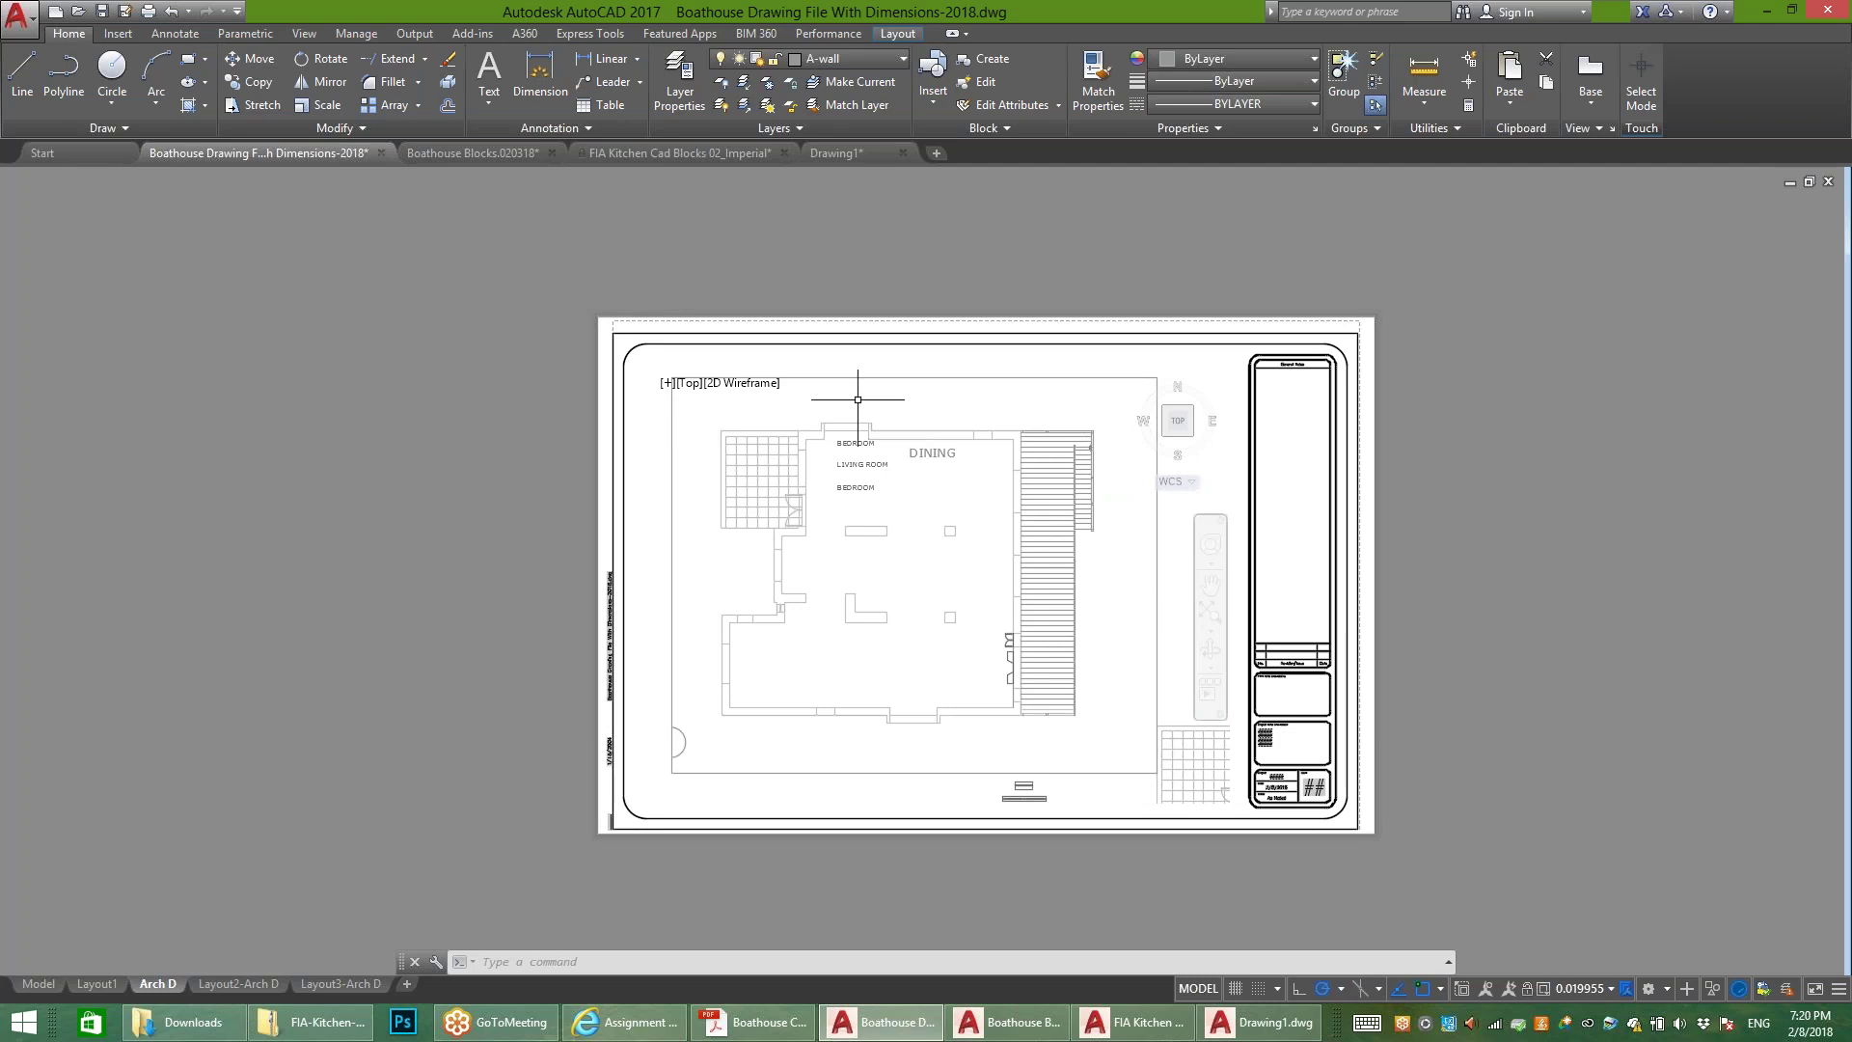
pyautogui.scroll(-4, 905, 507)
pyautogui.scroll(3, 905, 507)
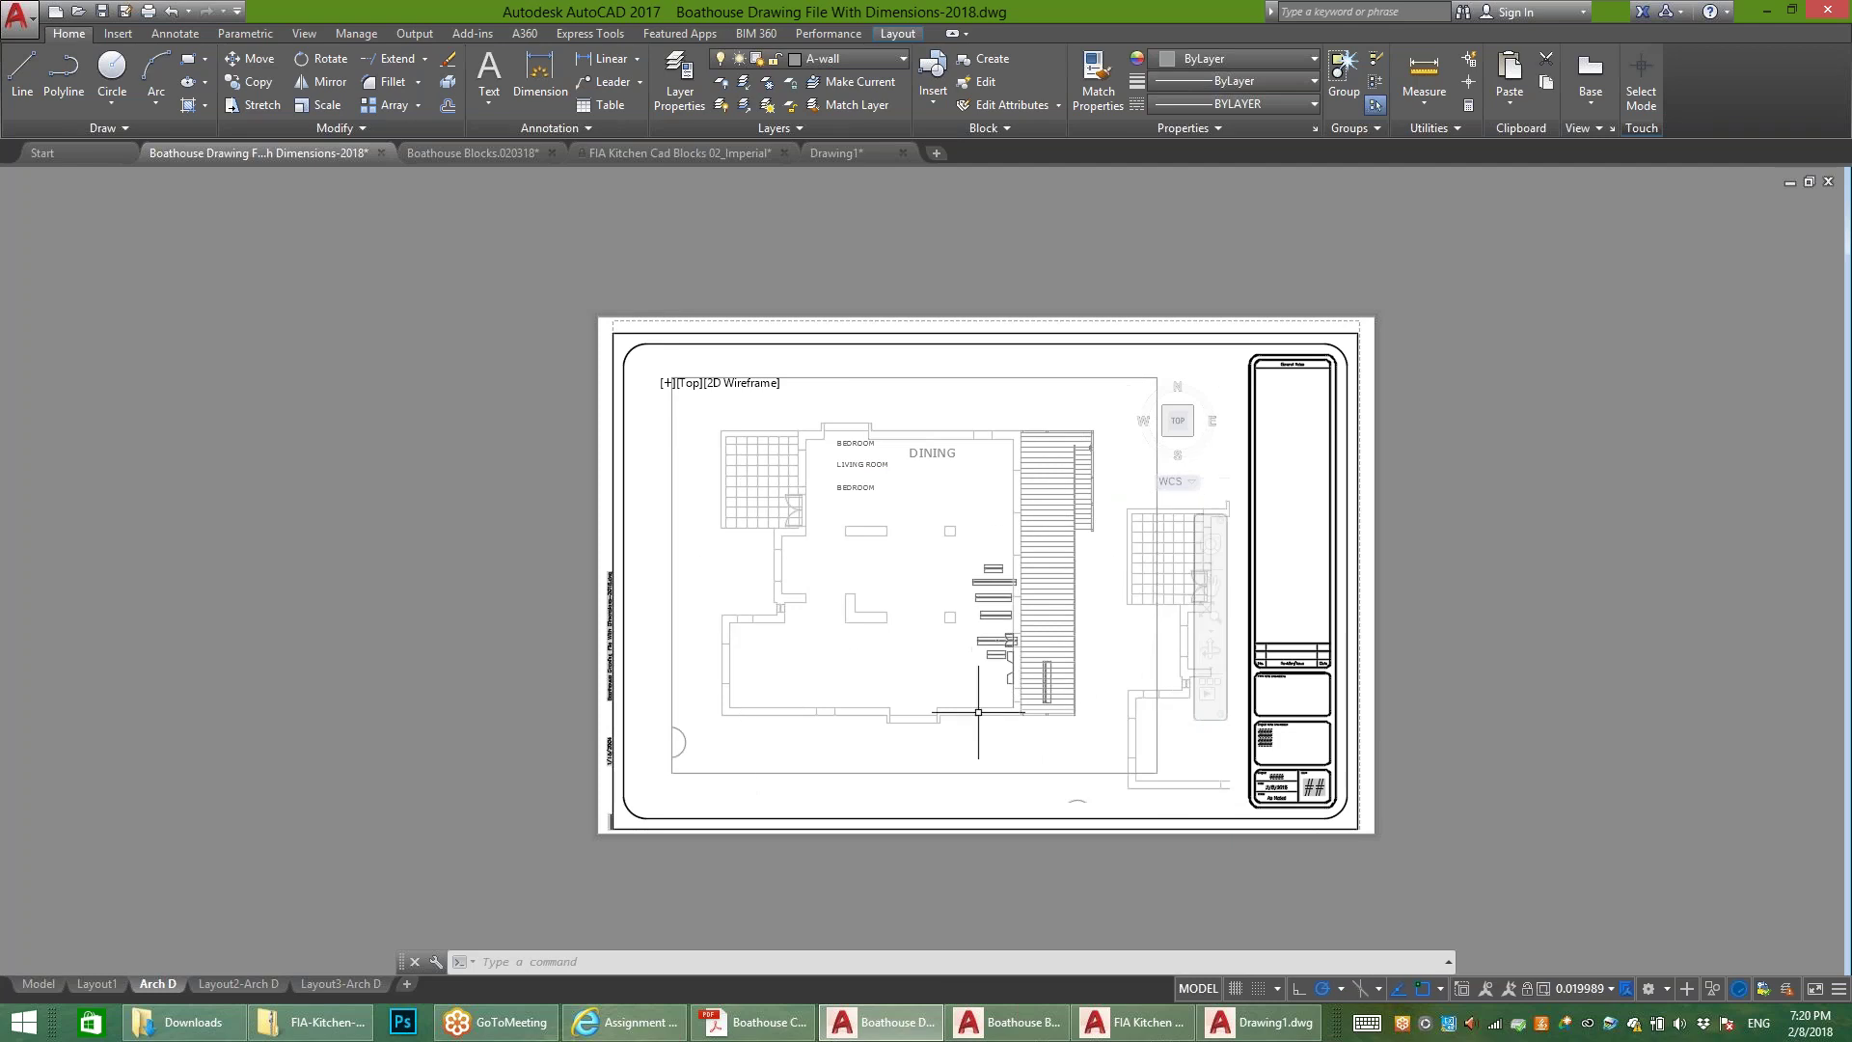
pyautogui.scroll(-6, 1206, 739)
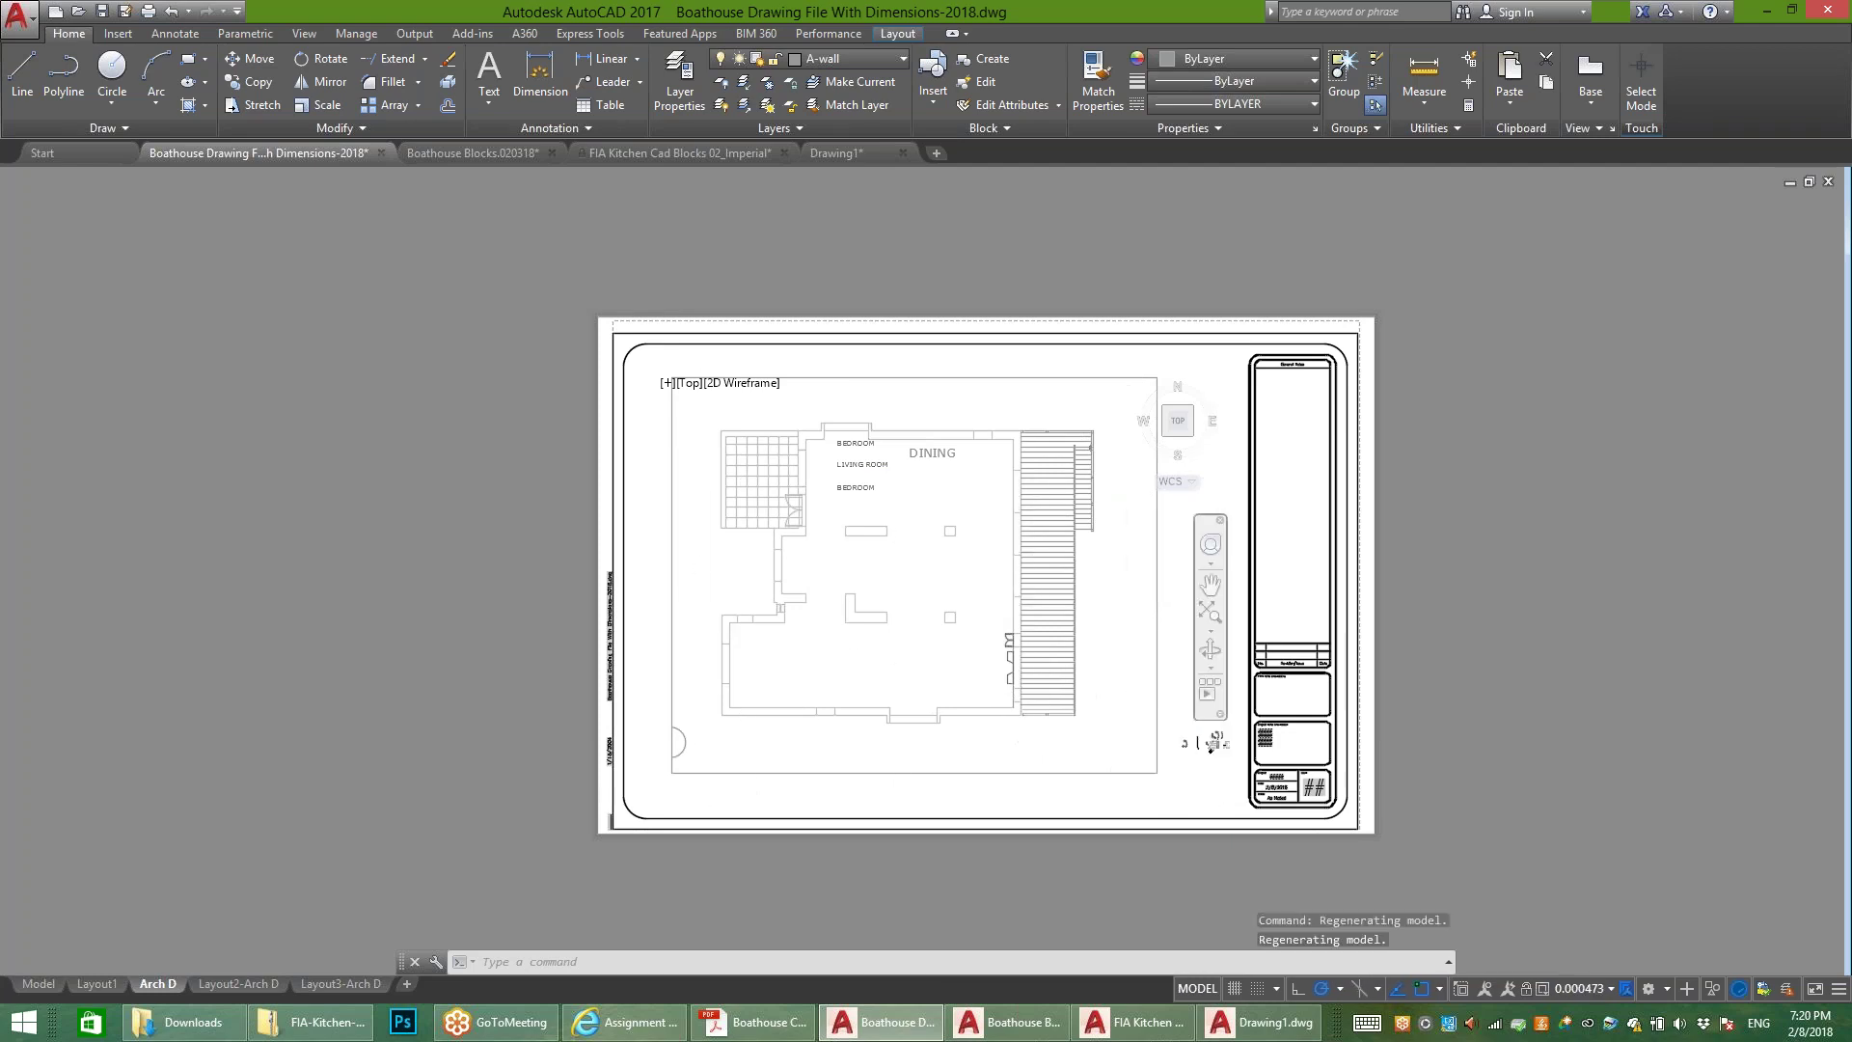
pyautogui.click(1193, 772)
pyautogui.press('Escape')
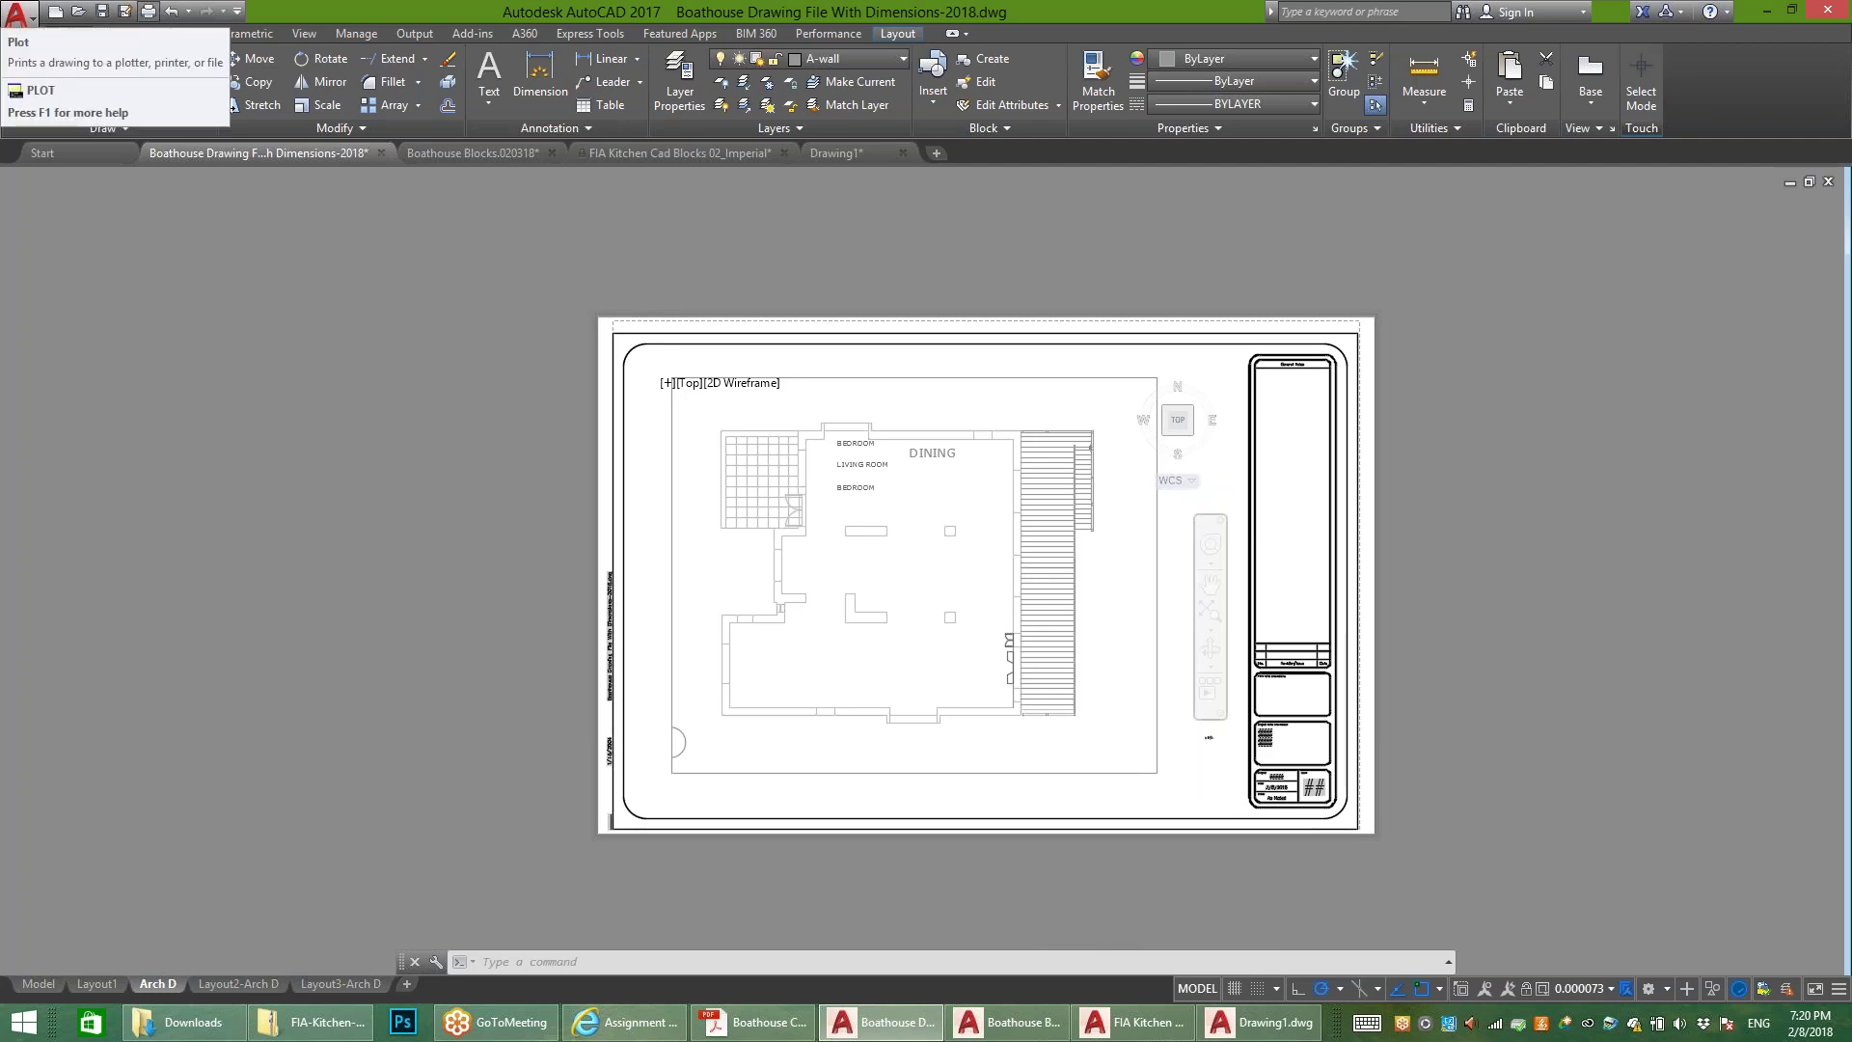
# Step: Start plotting Arch D as a single sheet, skip the unreconciled layers review, and choose Adobe PDF as the printer
pyautogui.click(148, 12)
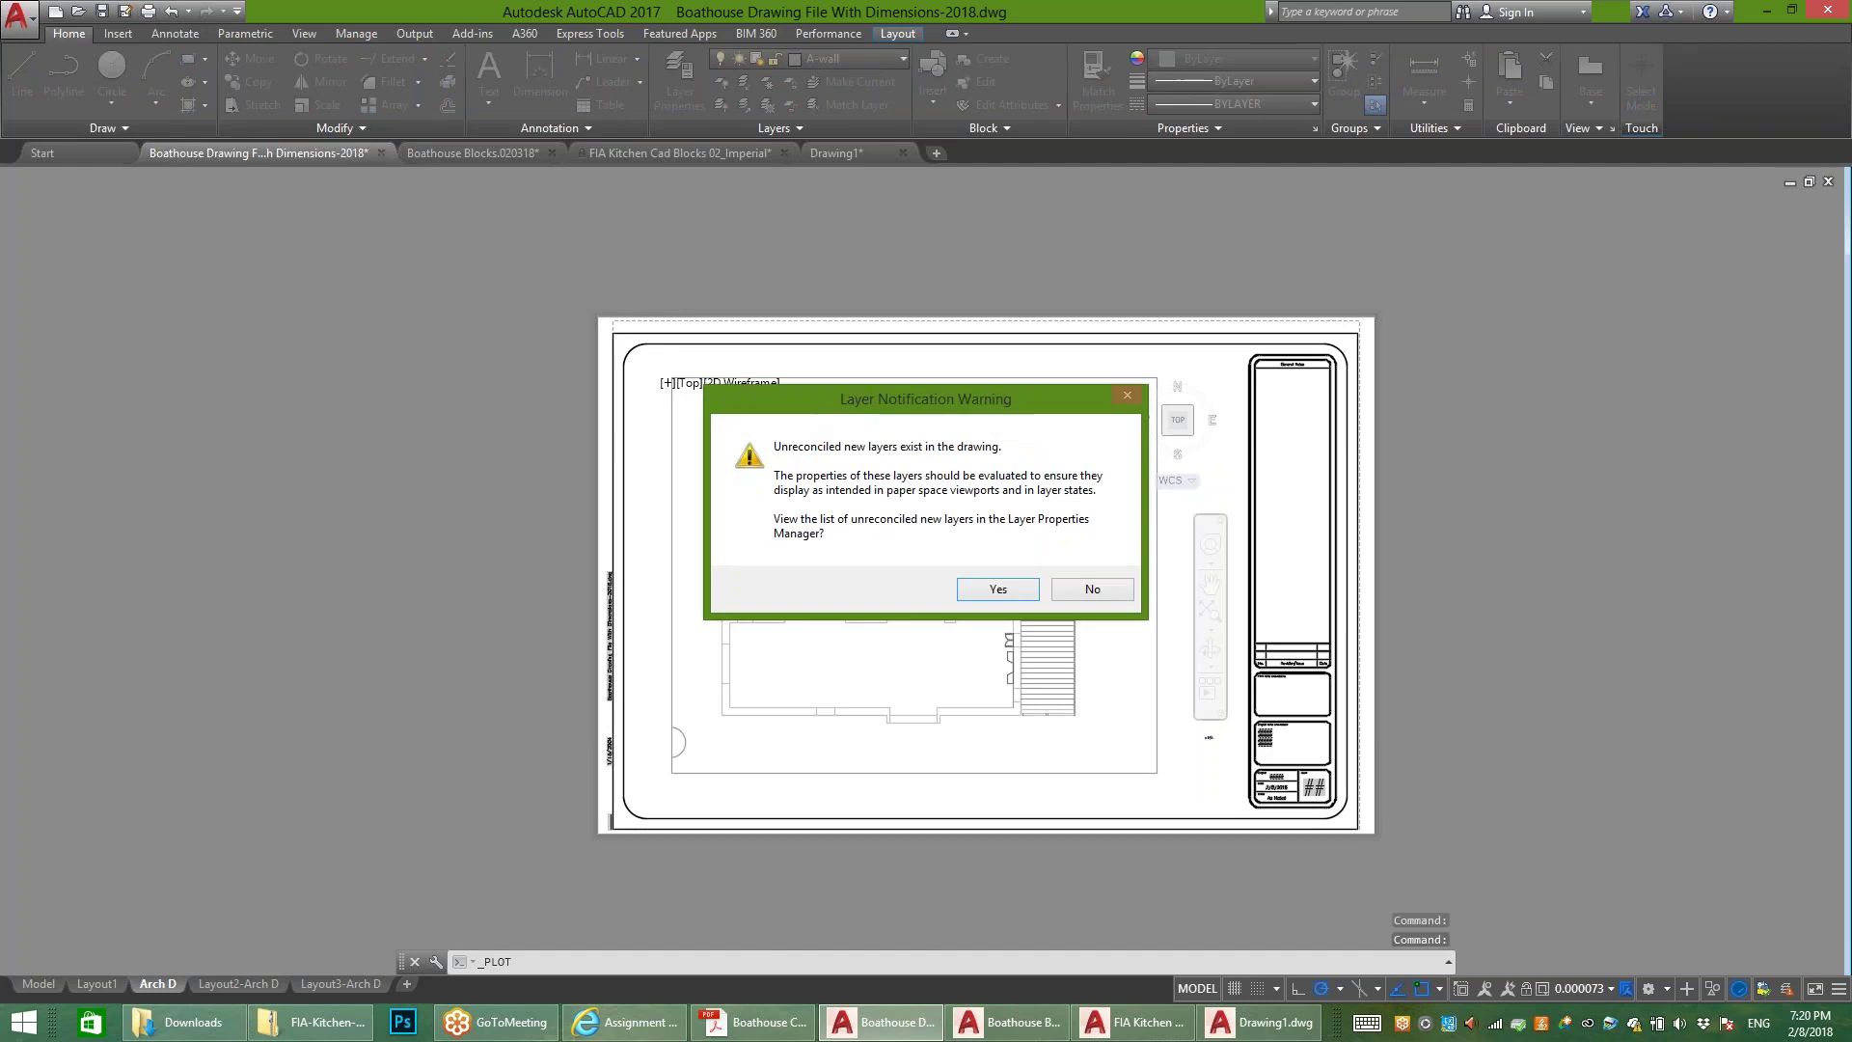
pyautogui.click(1093, 589)
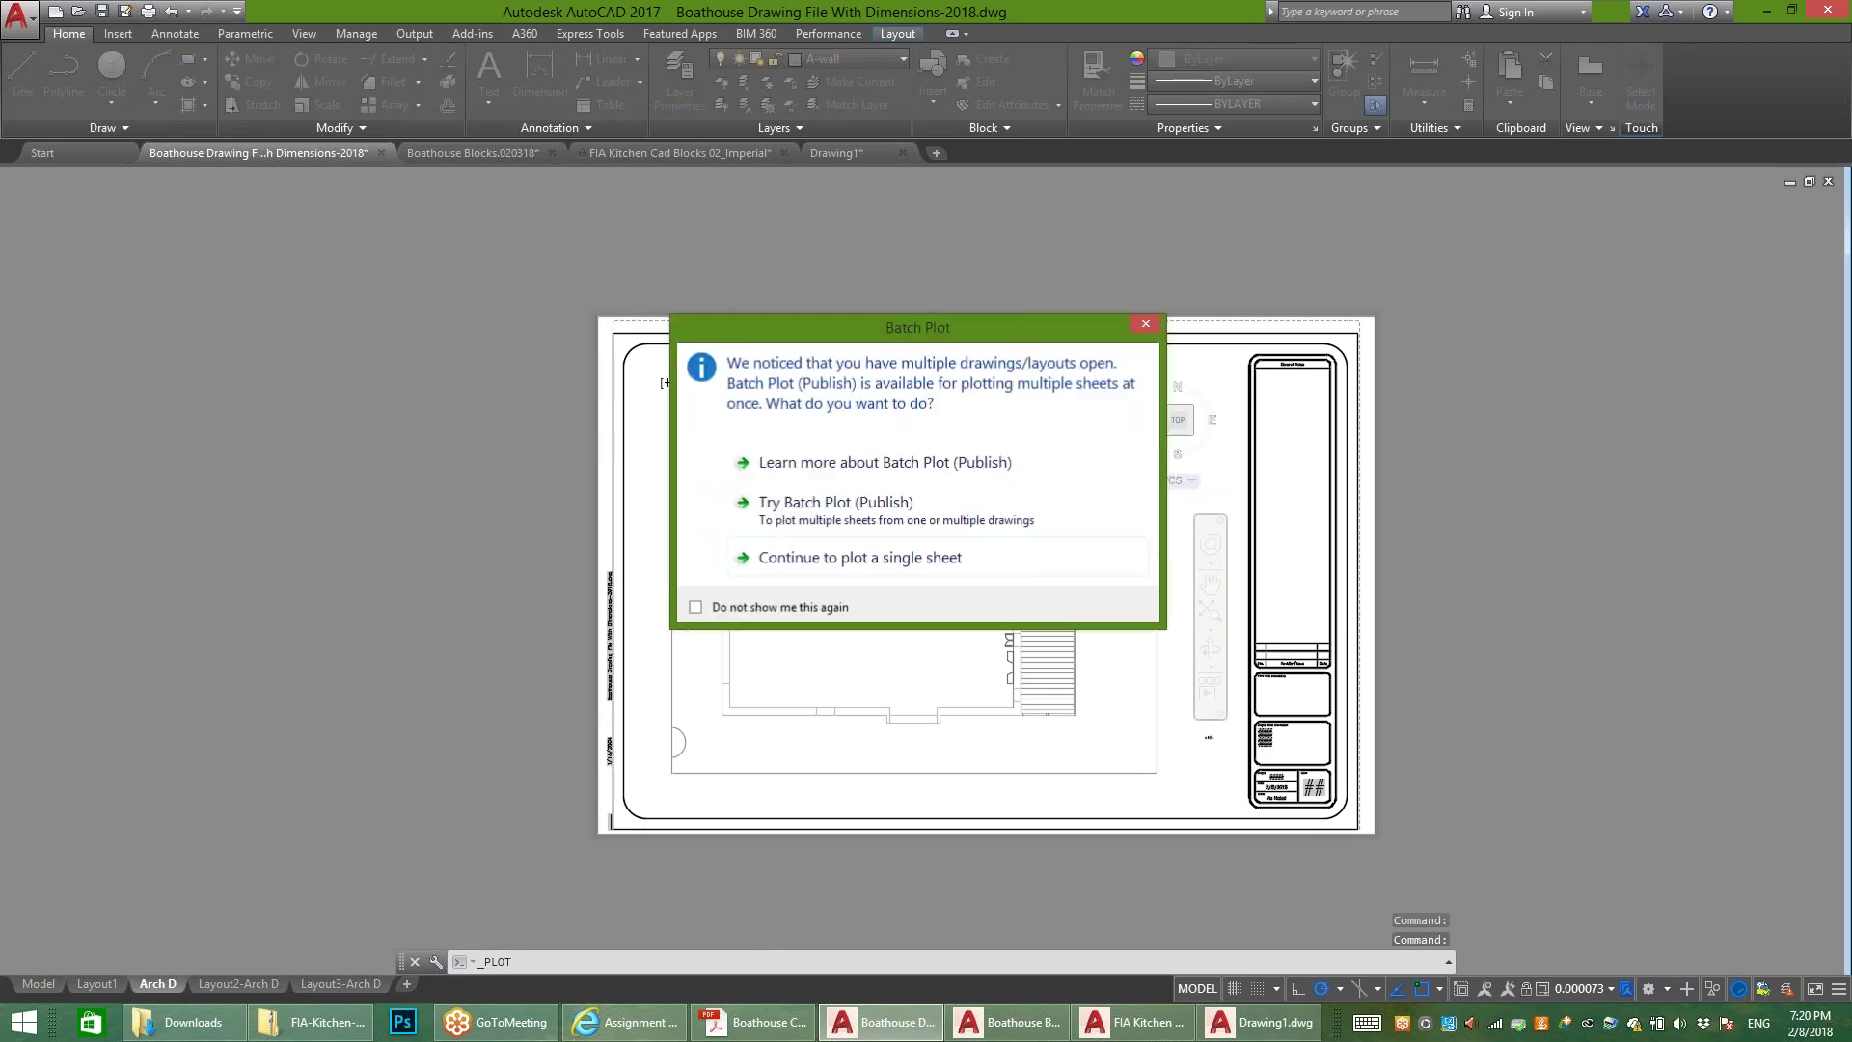
pyautogui.click(860, 557)
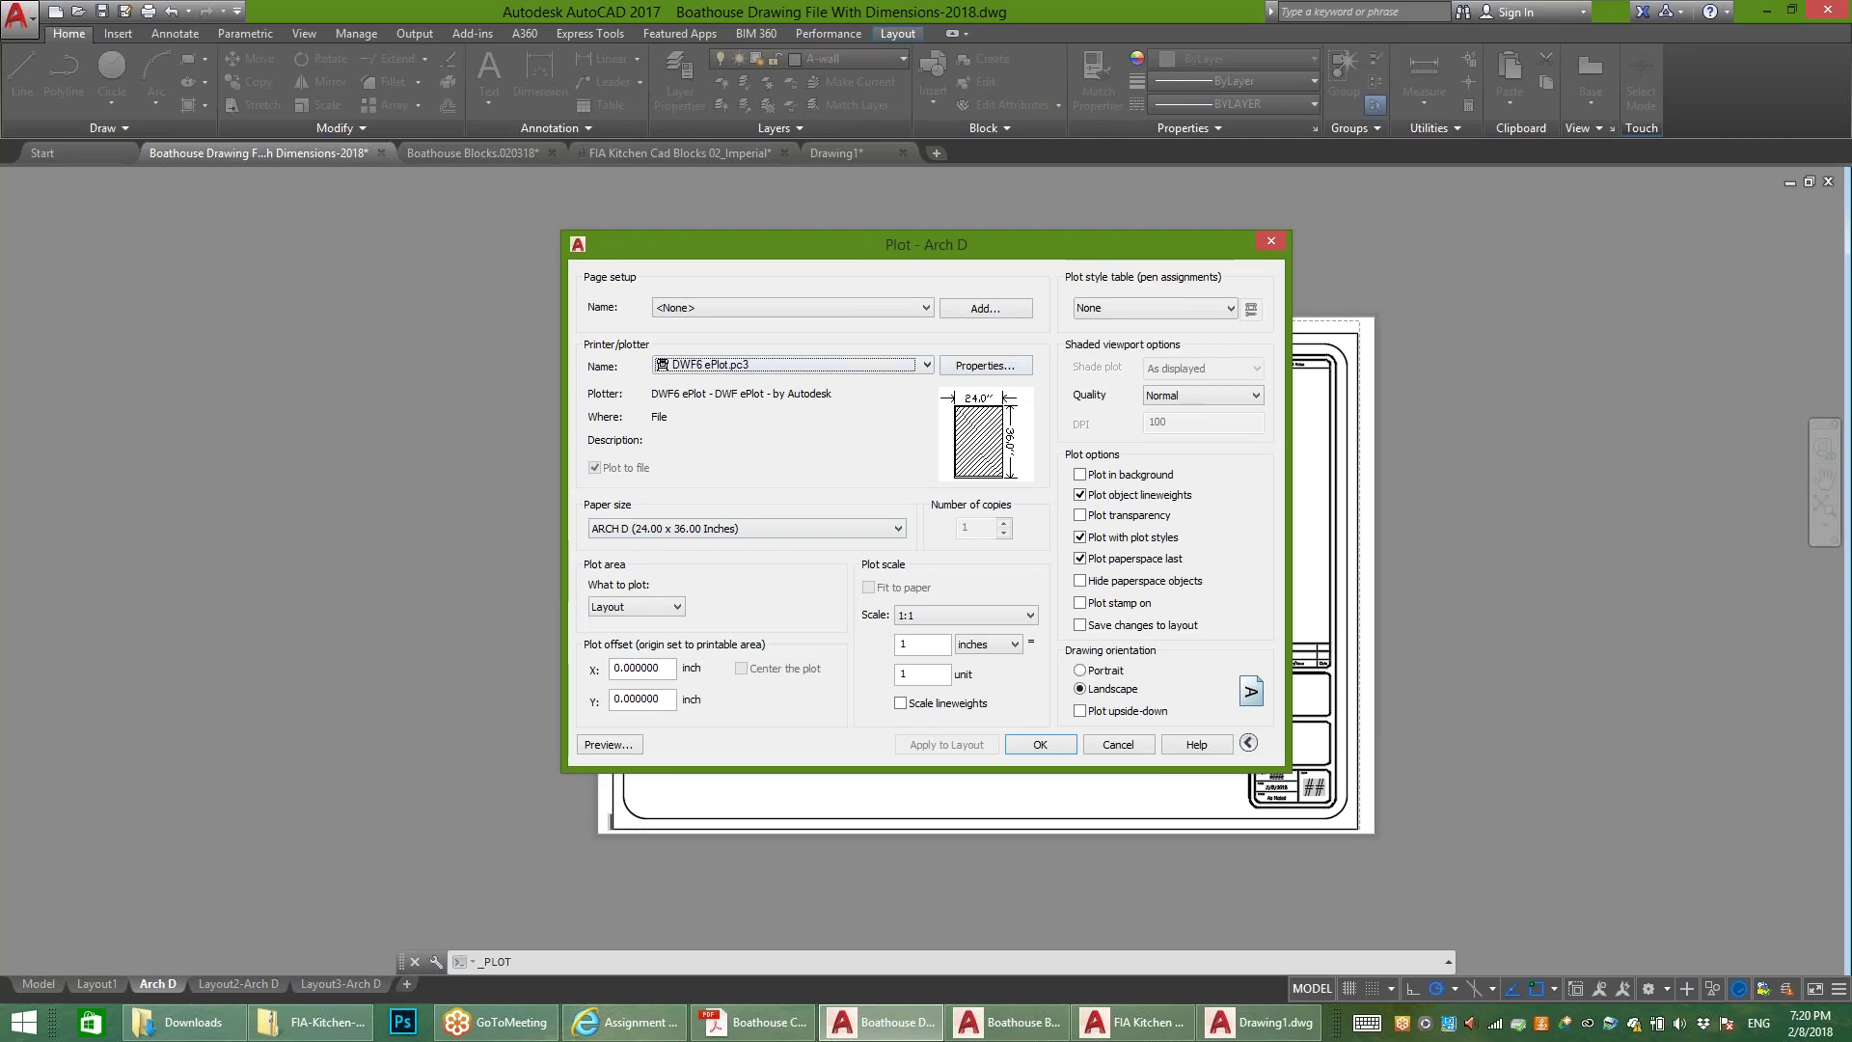
pyautogui.click(791, 364)
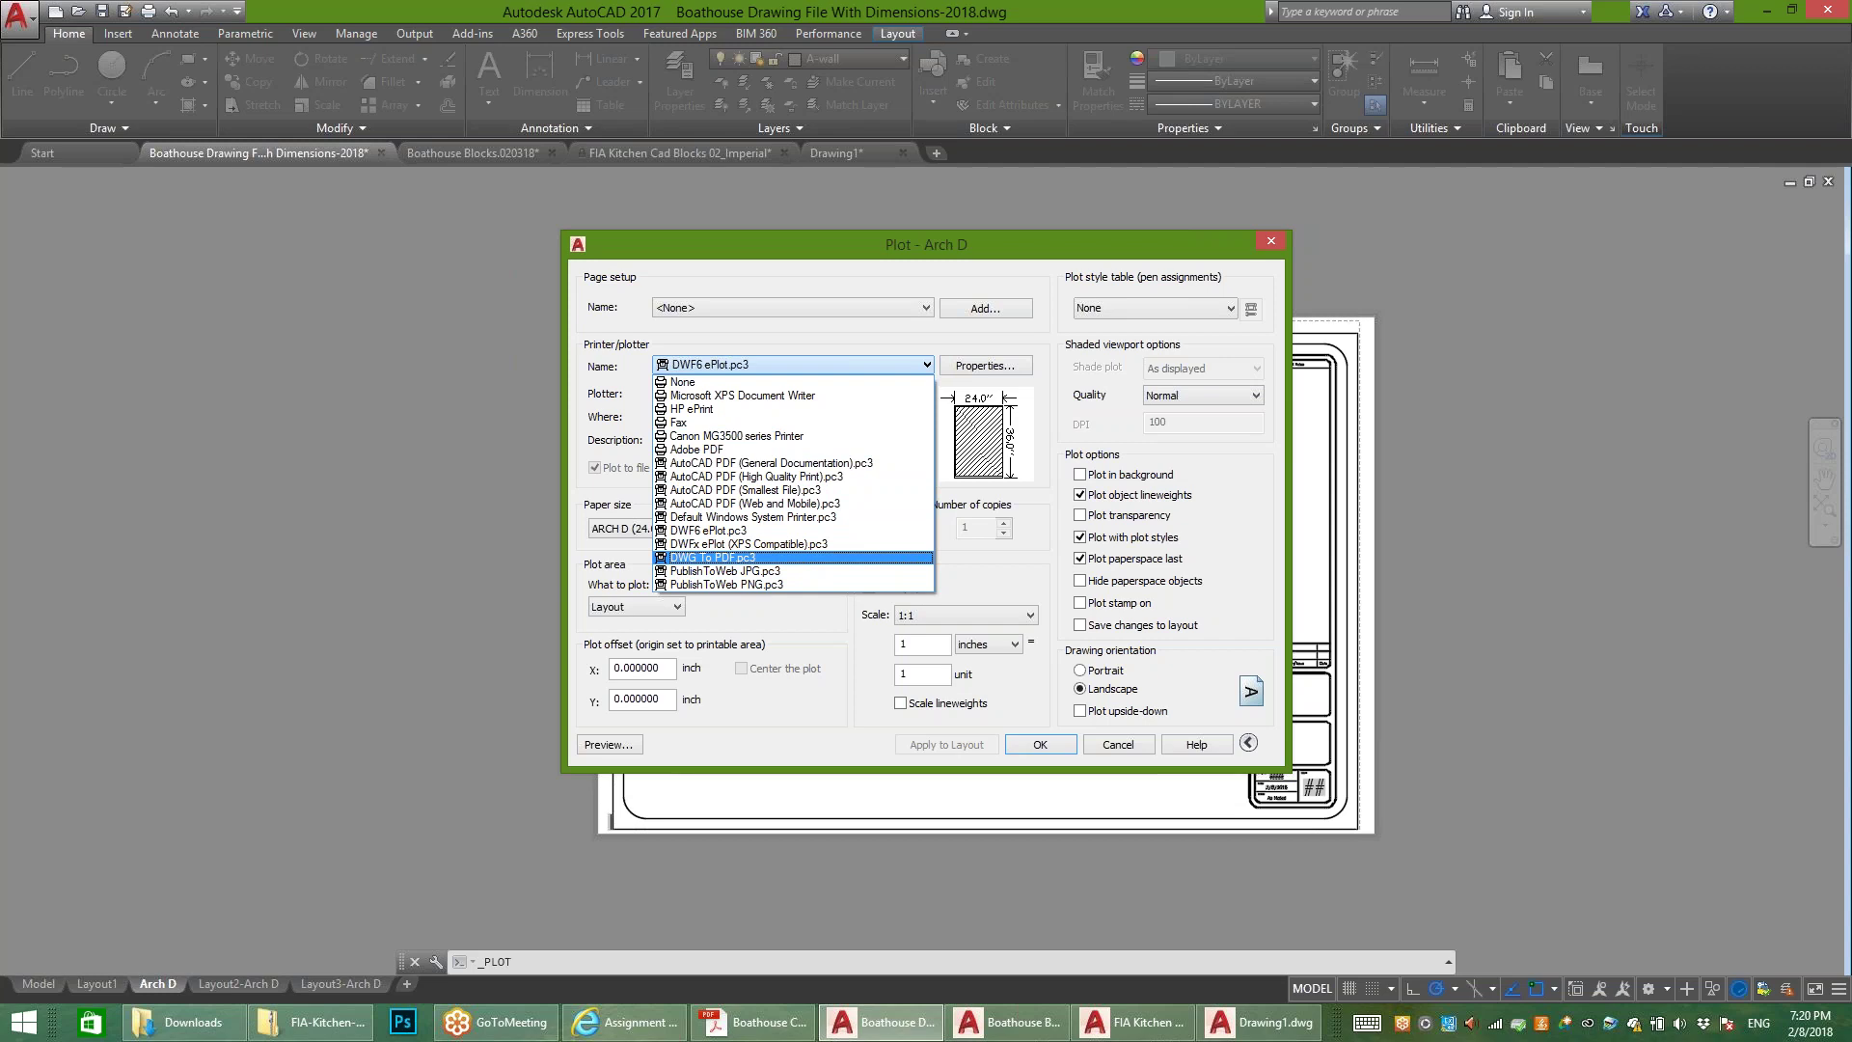
pyautogui.click(921, 449)
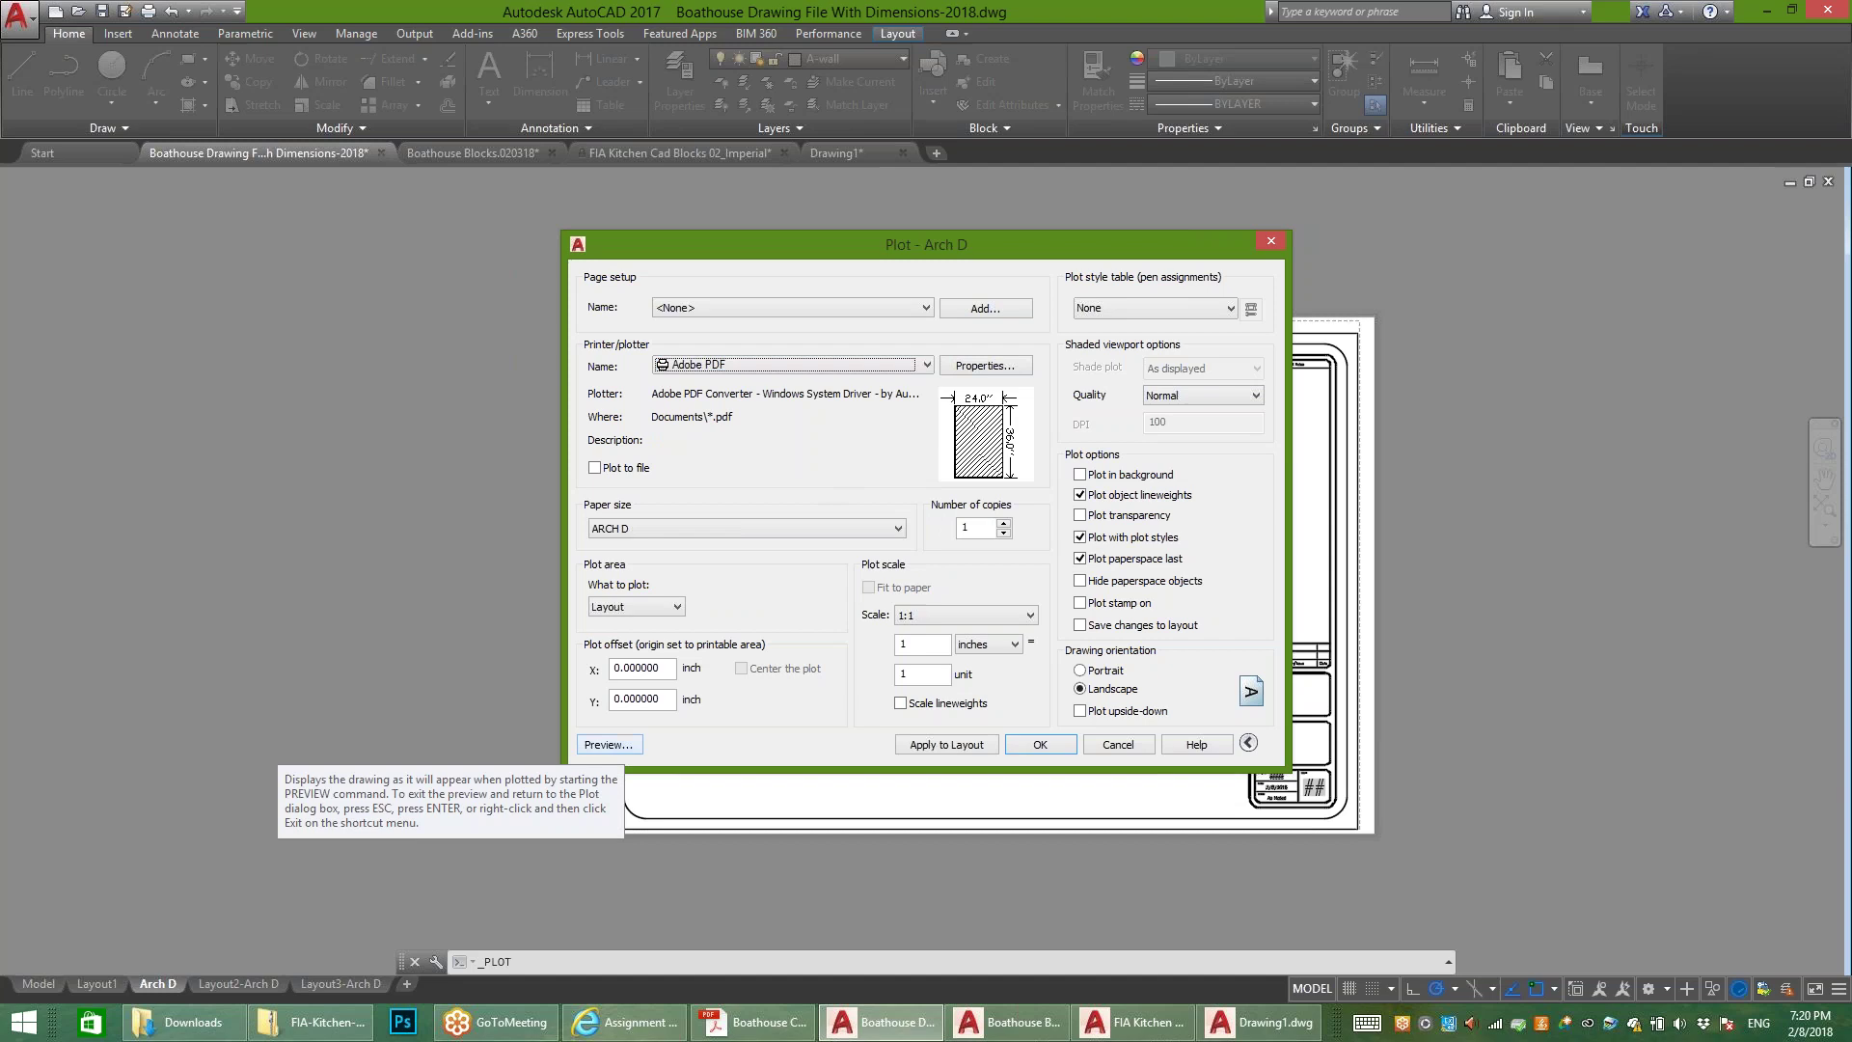
# Step: Preview the Arch D plot, check the sheet with its floor plan viewport and title block, and close the preview
pyautogui.click(608, 745)
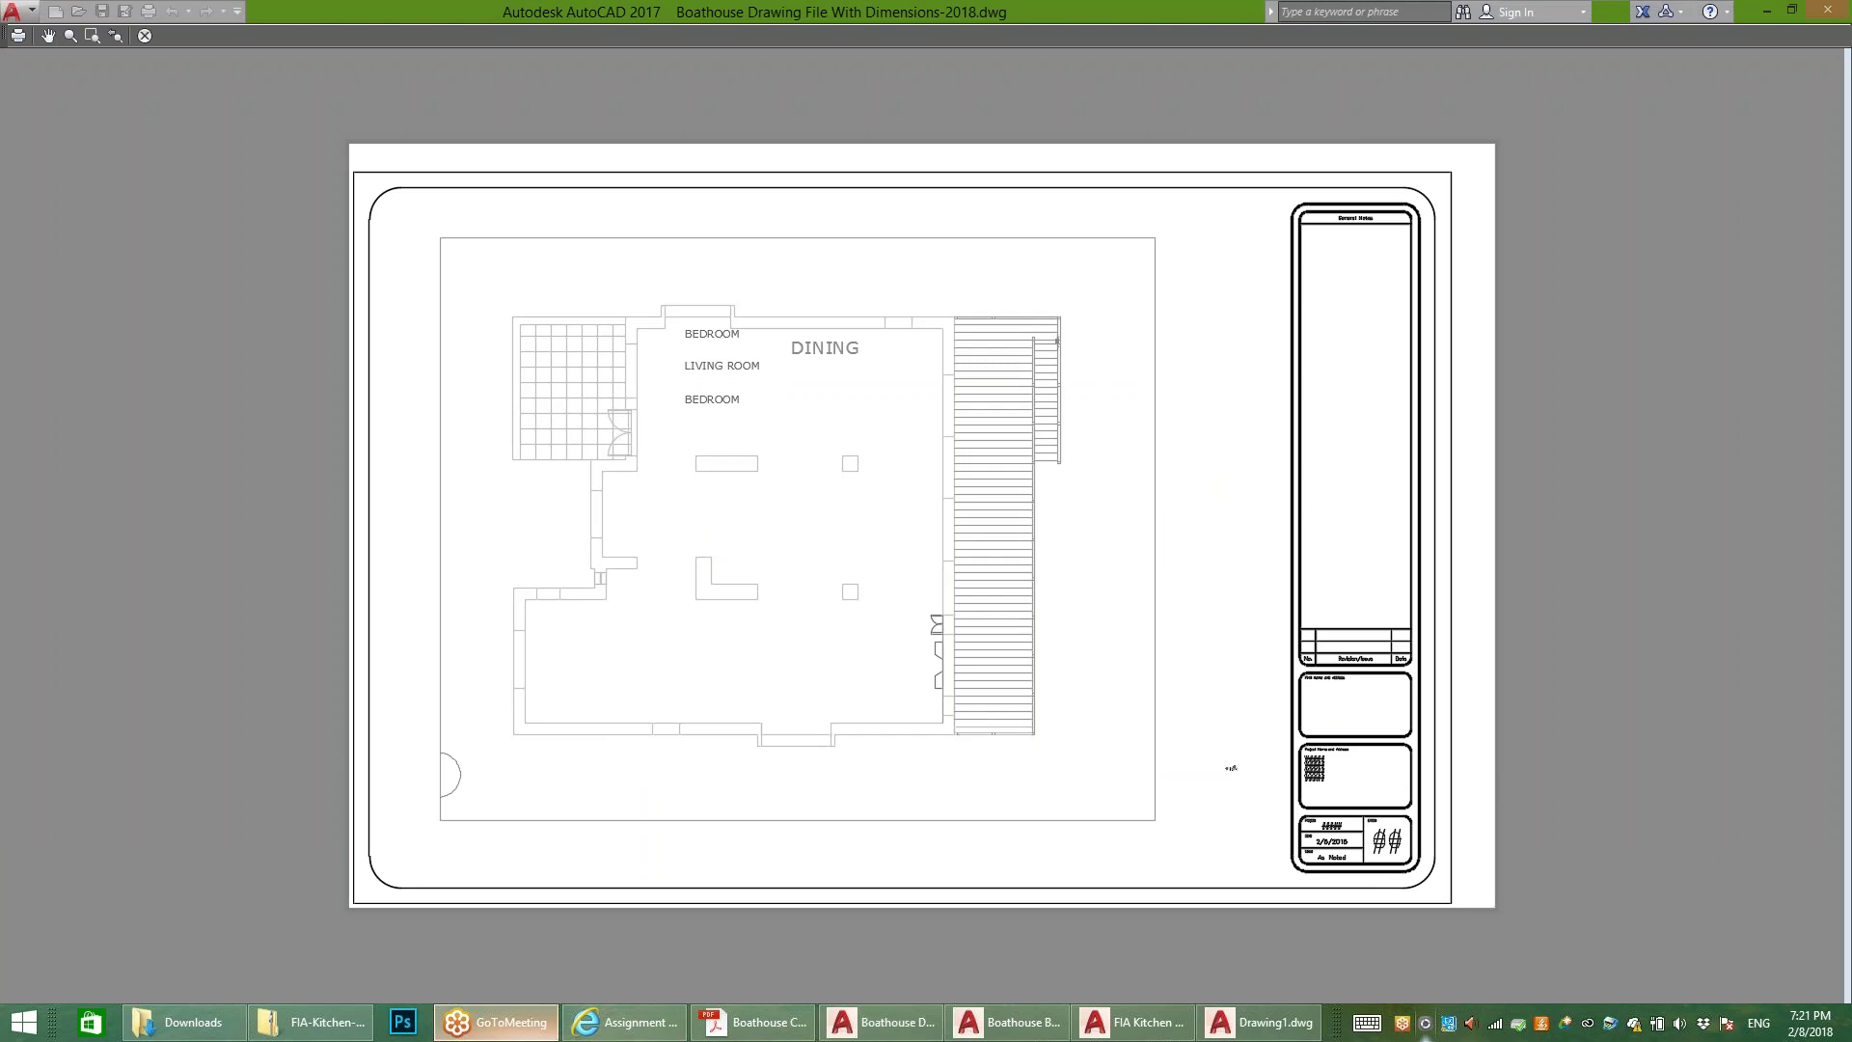
pyautogui.moveTo(1848, 4)
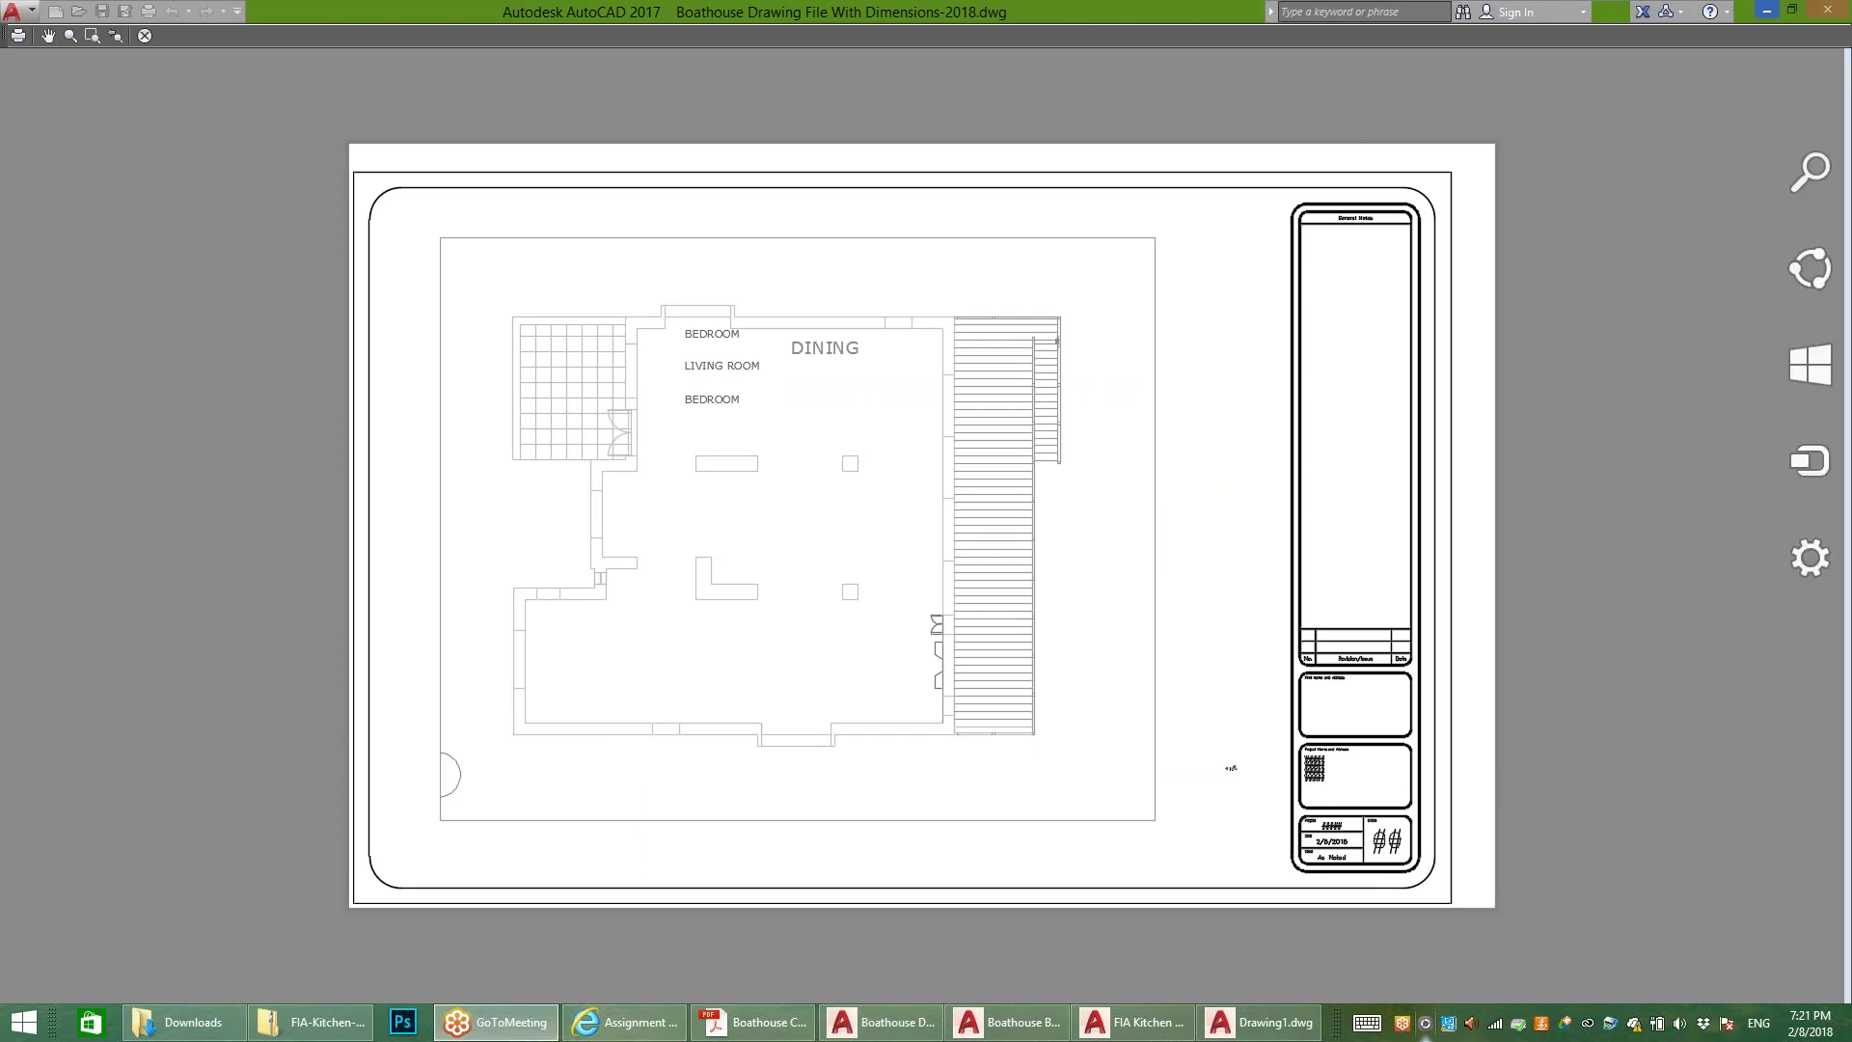
pyautogui.hotkey('alt', 'Tab')
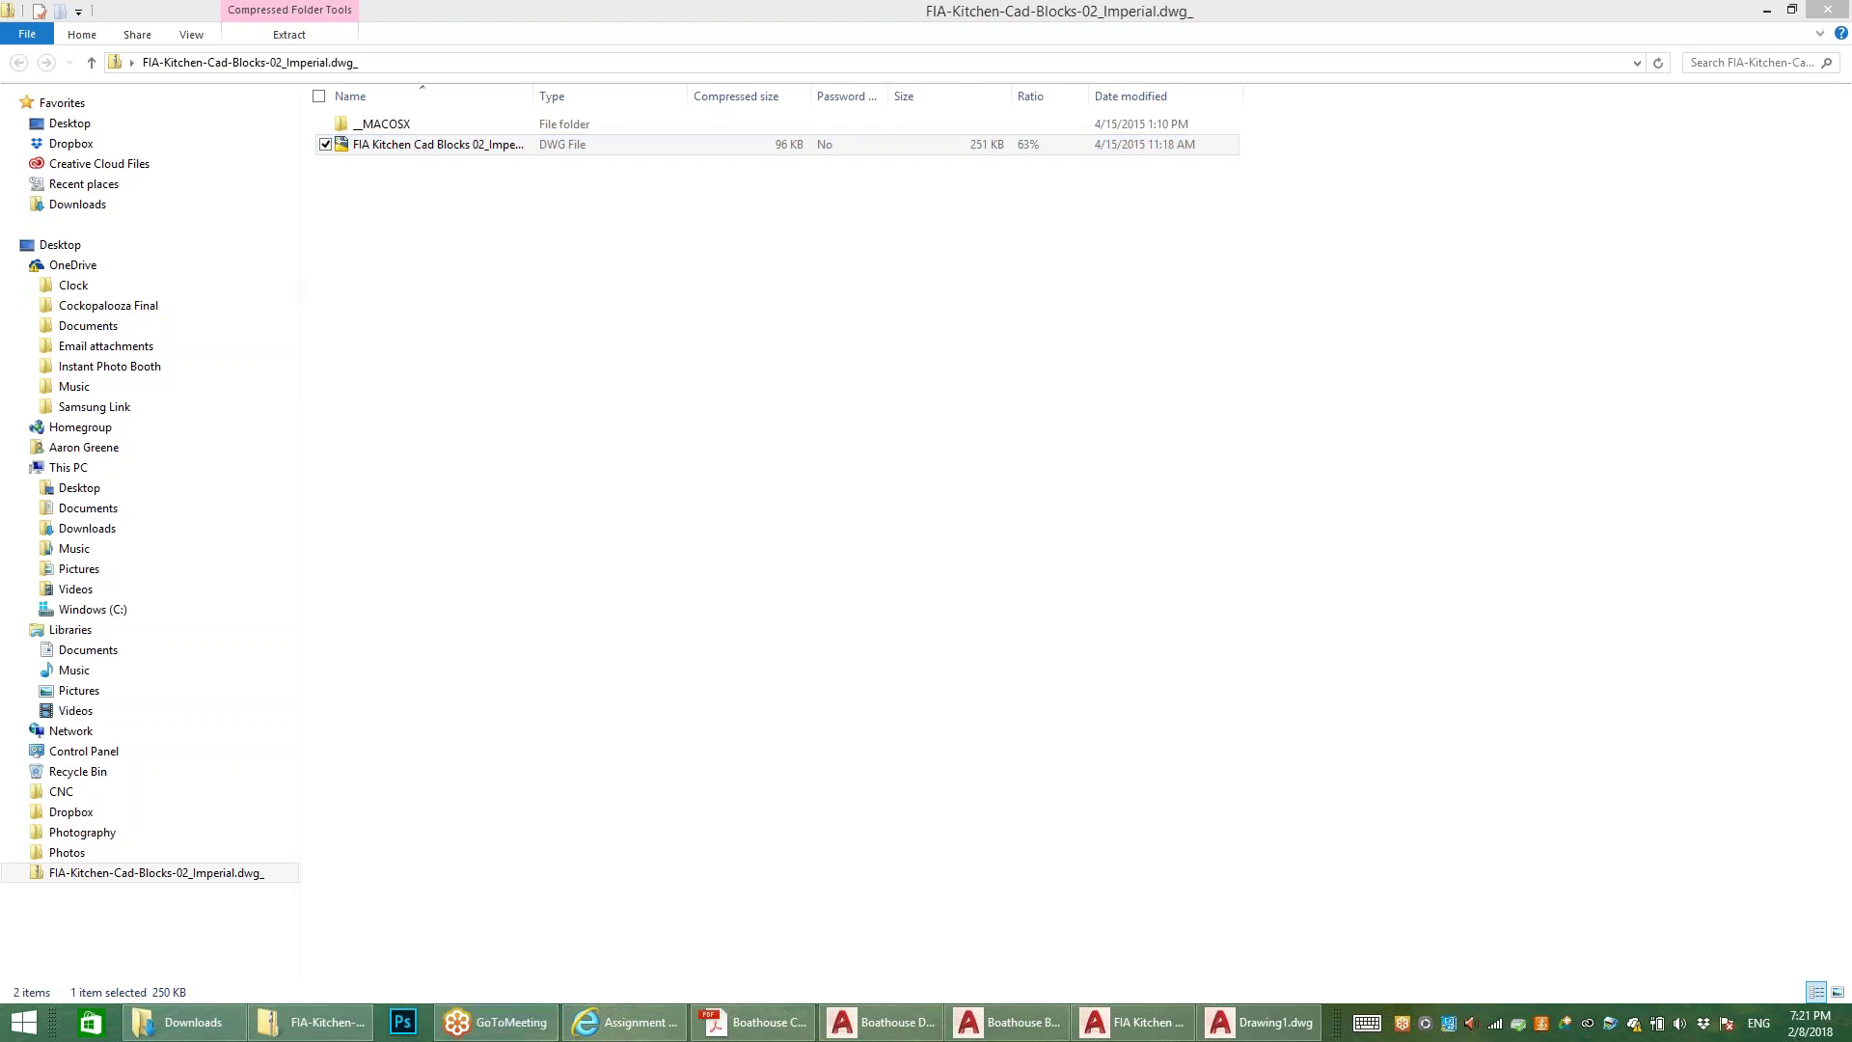
pyautogui.click(880, 1022)
pyautogui.click(1789, 10)
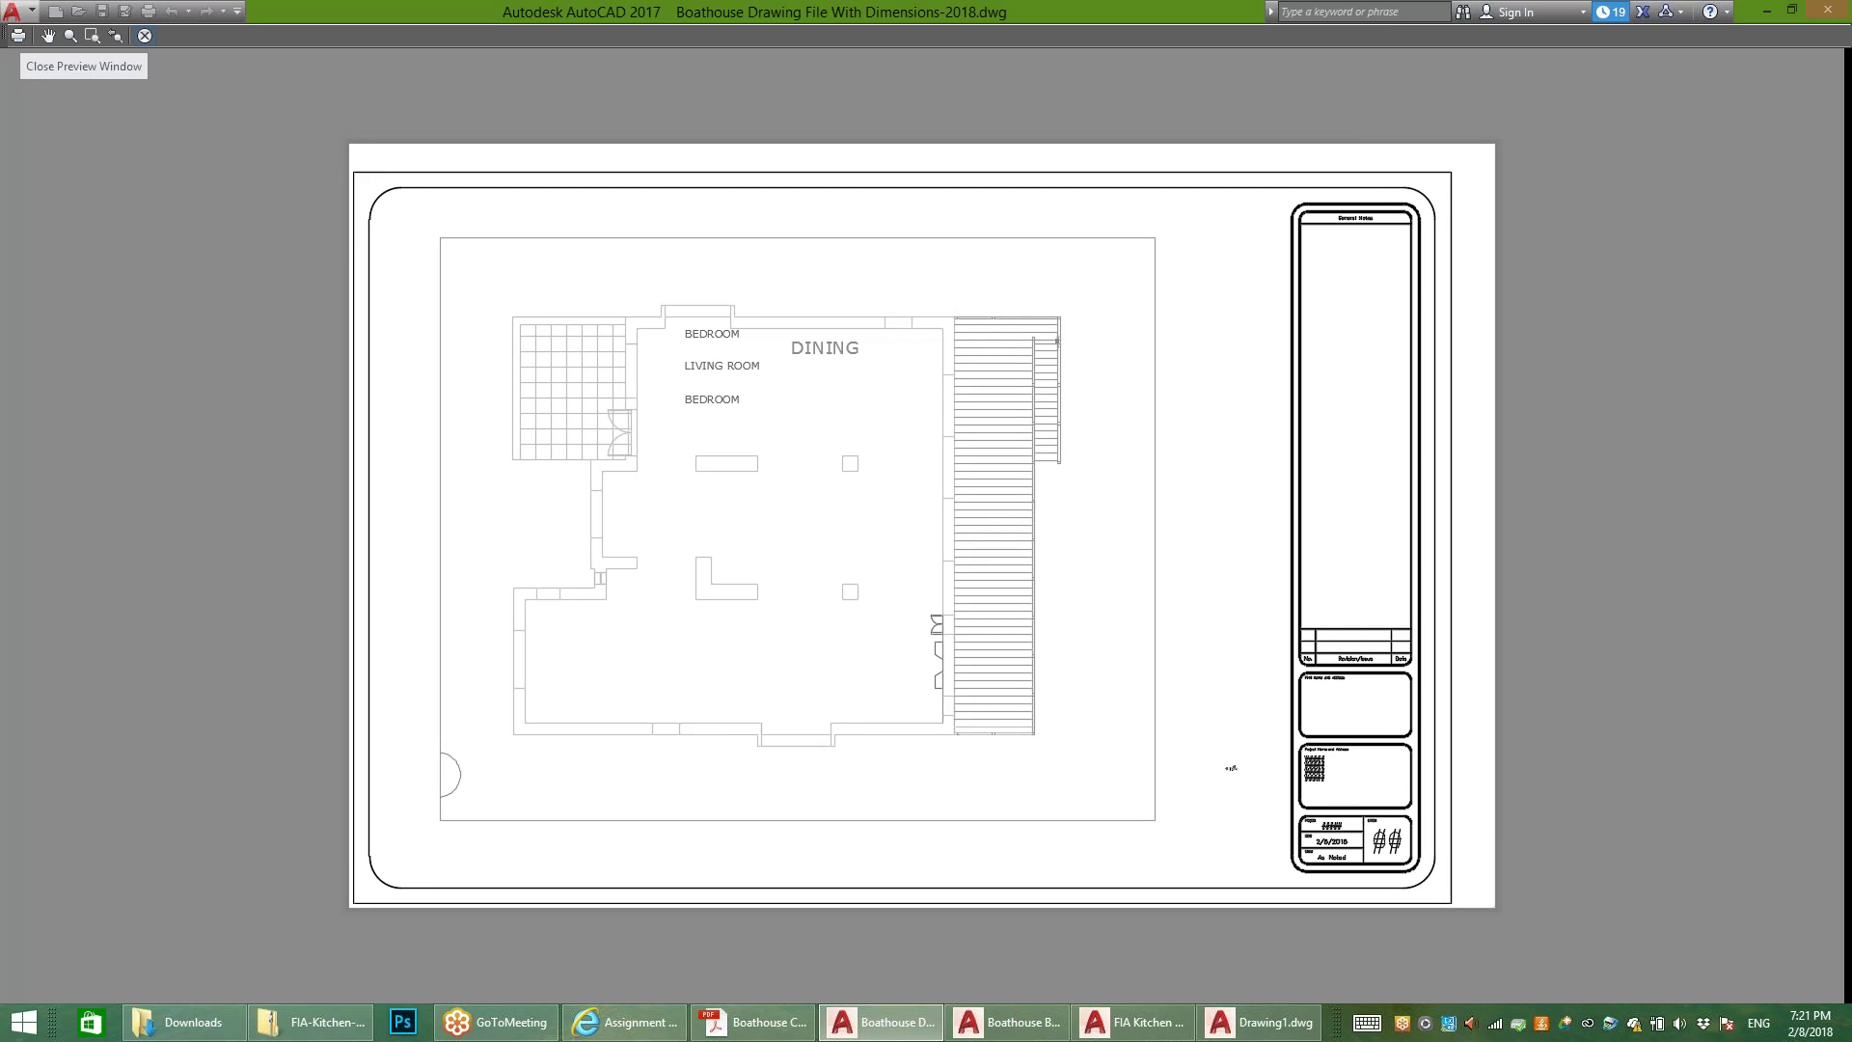
pyautogui.press('Escape')
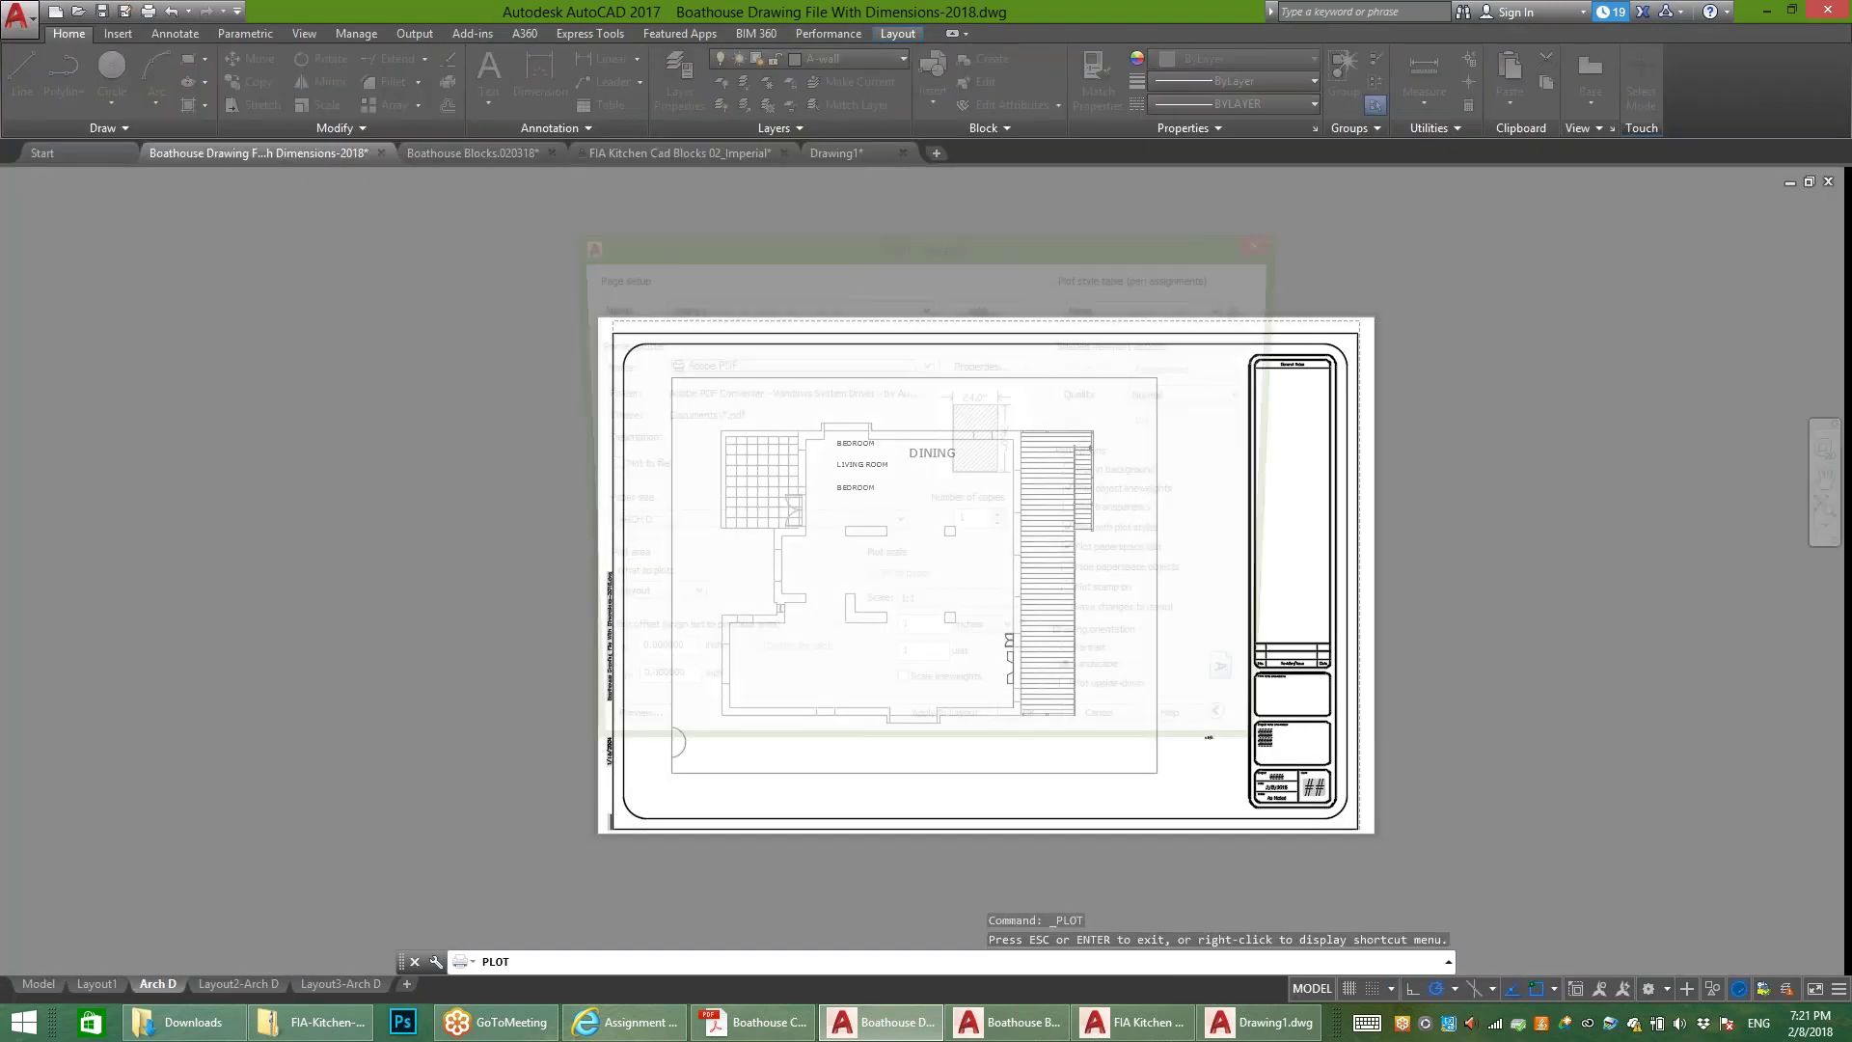
# Step: Plot the sheet and save the PDF as "Boathouse Drawing File With Dimensions-2018 Arch D (1)-DSIZEPDF" in the Documents folder
pyautogui.press('Return')
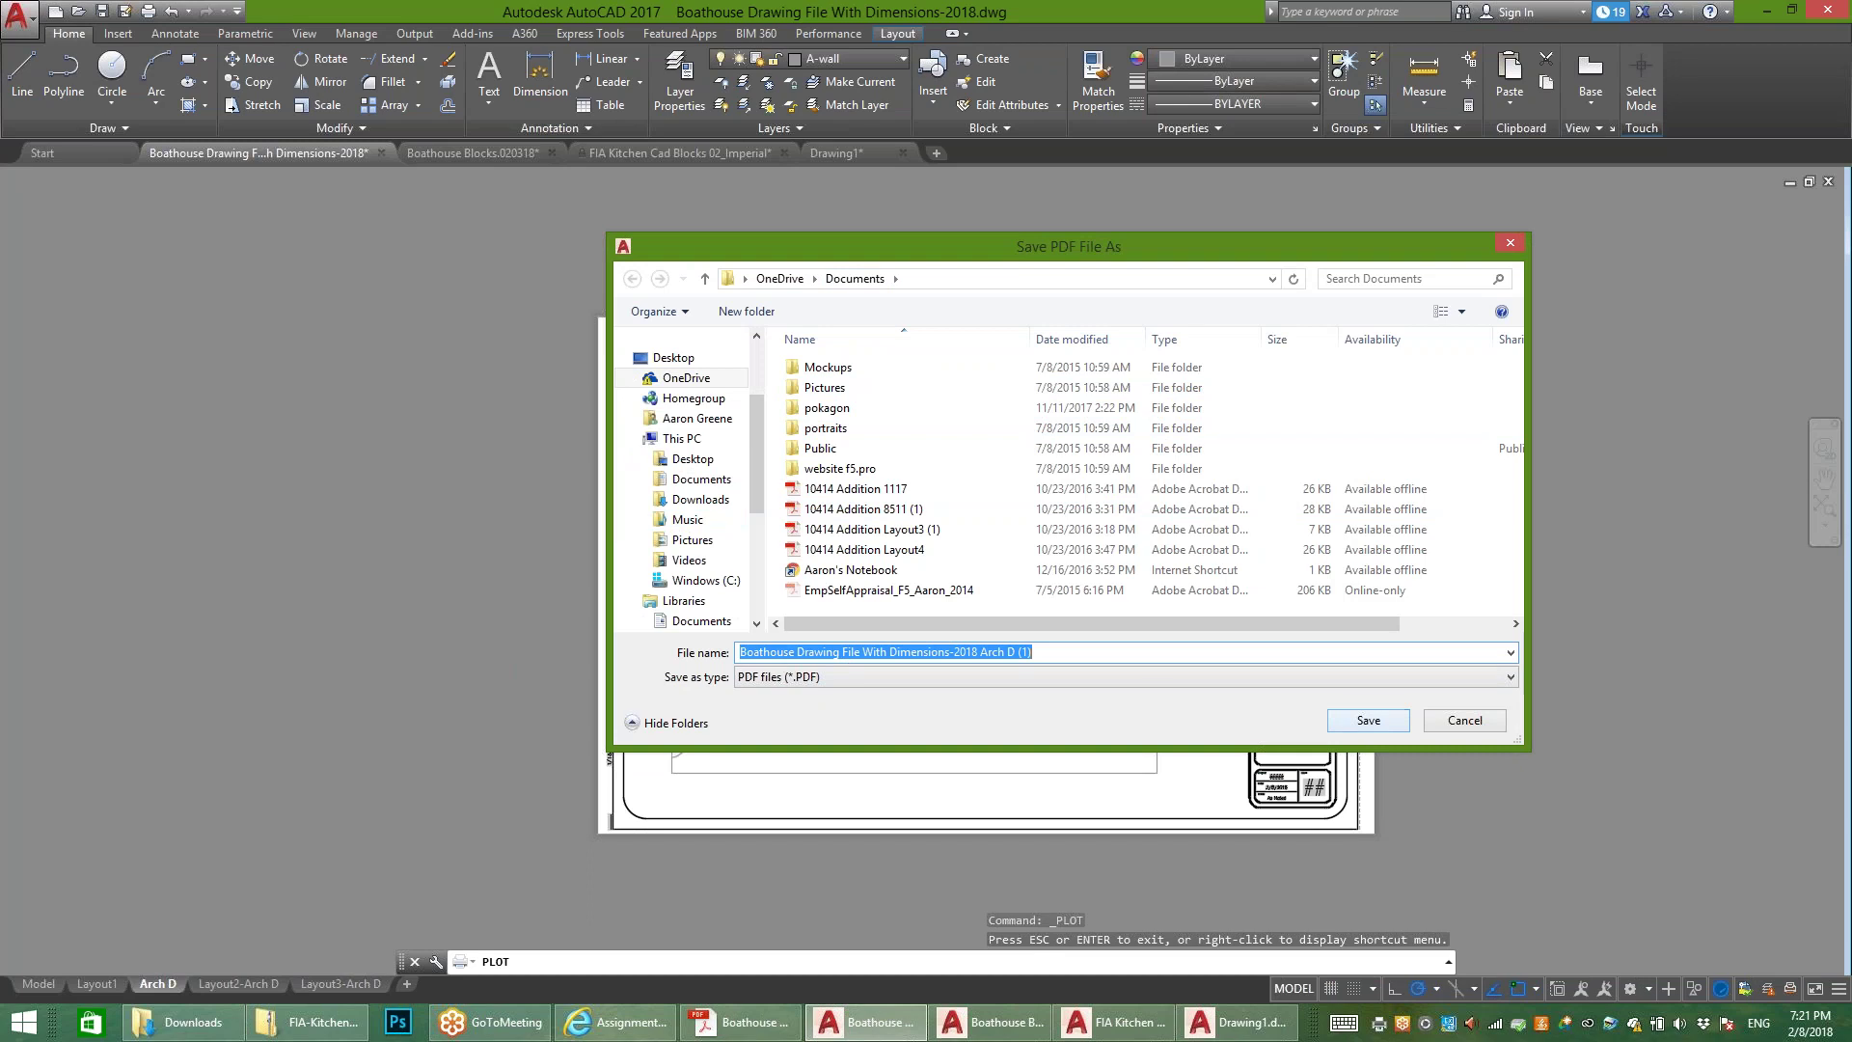
pyautogui.click(1141, 653)
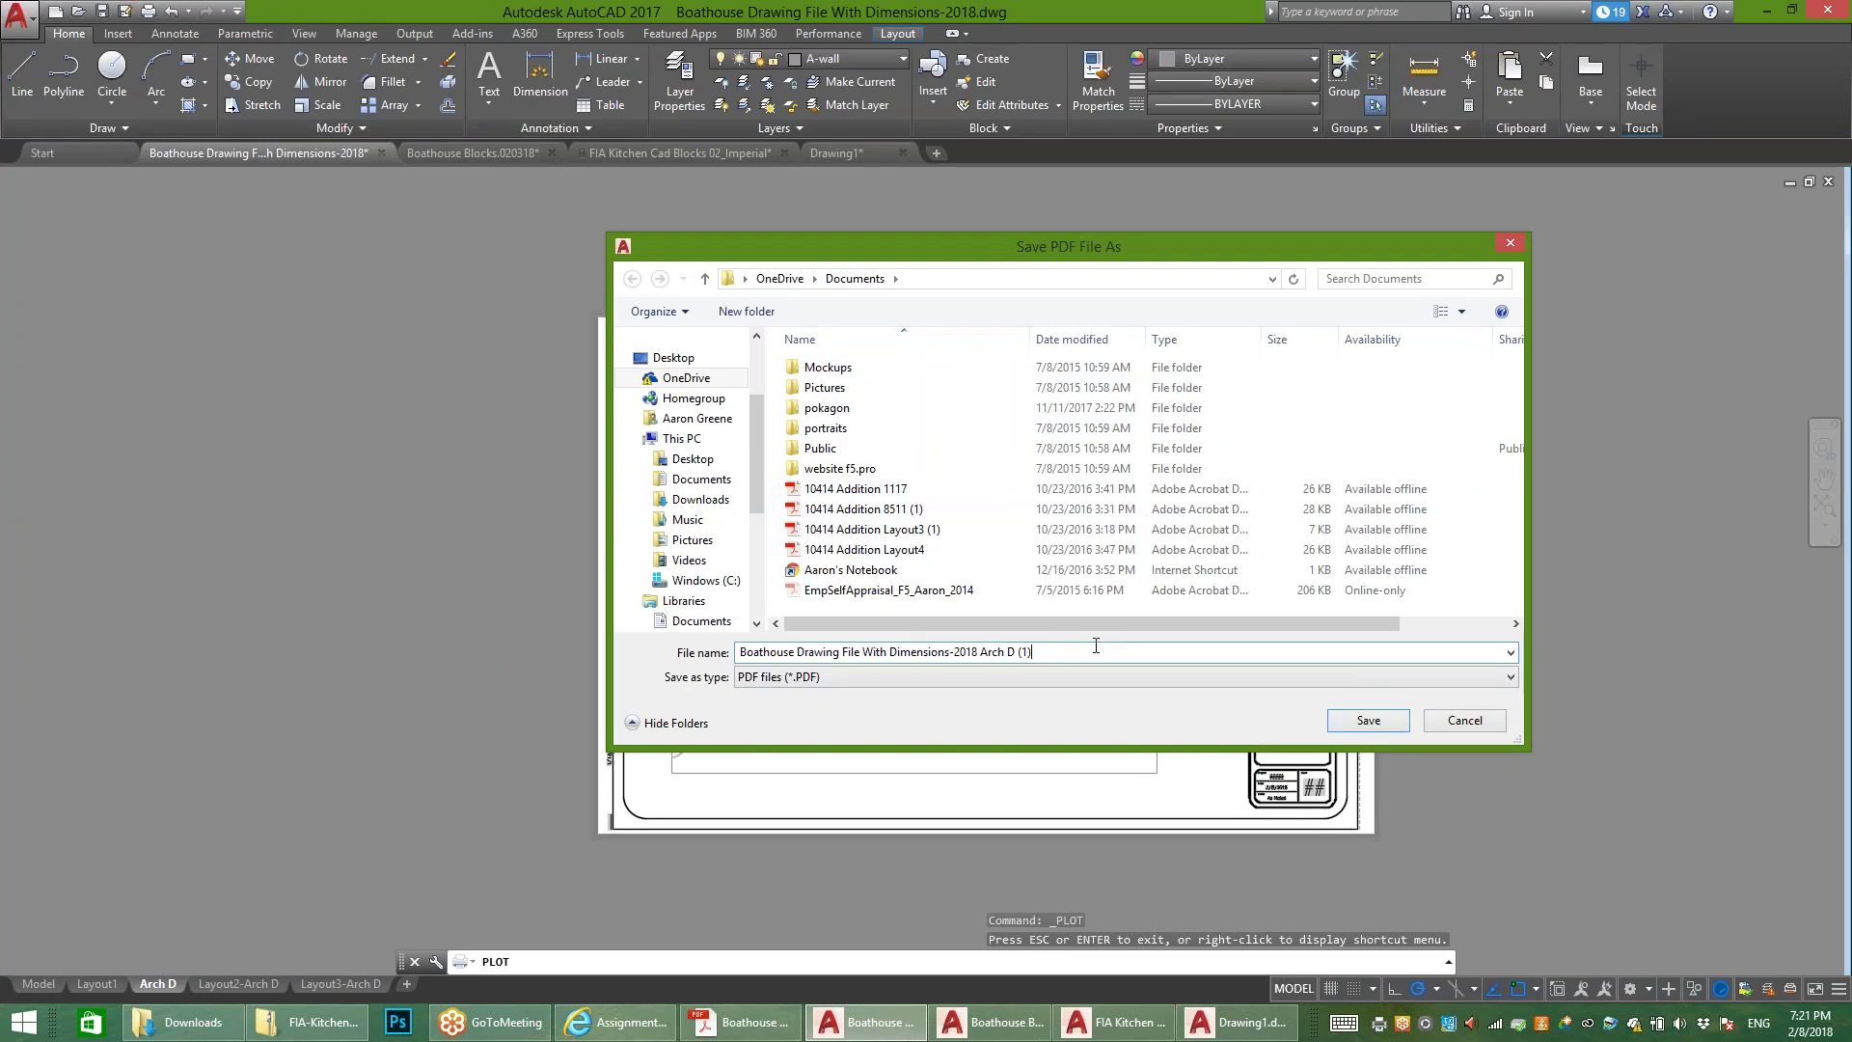
pyautogui.write('-DSIZEO')
pyautogui.press('BackSpace')
pyautogui.write('PFD')
pyautogui.press('BackSpace')
pyautogui.press('BackSpace')
pyautogui.write('DF')
pyautogui.press('Return')
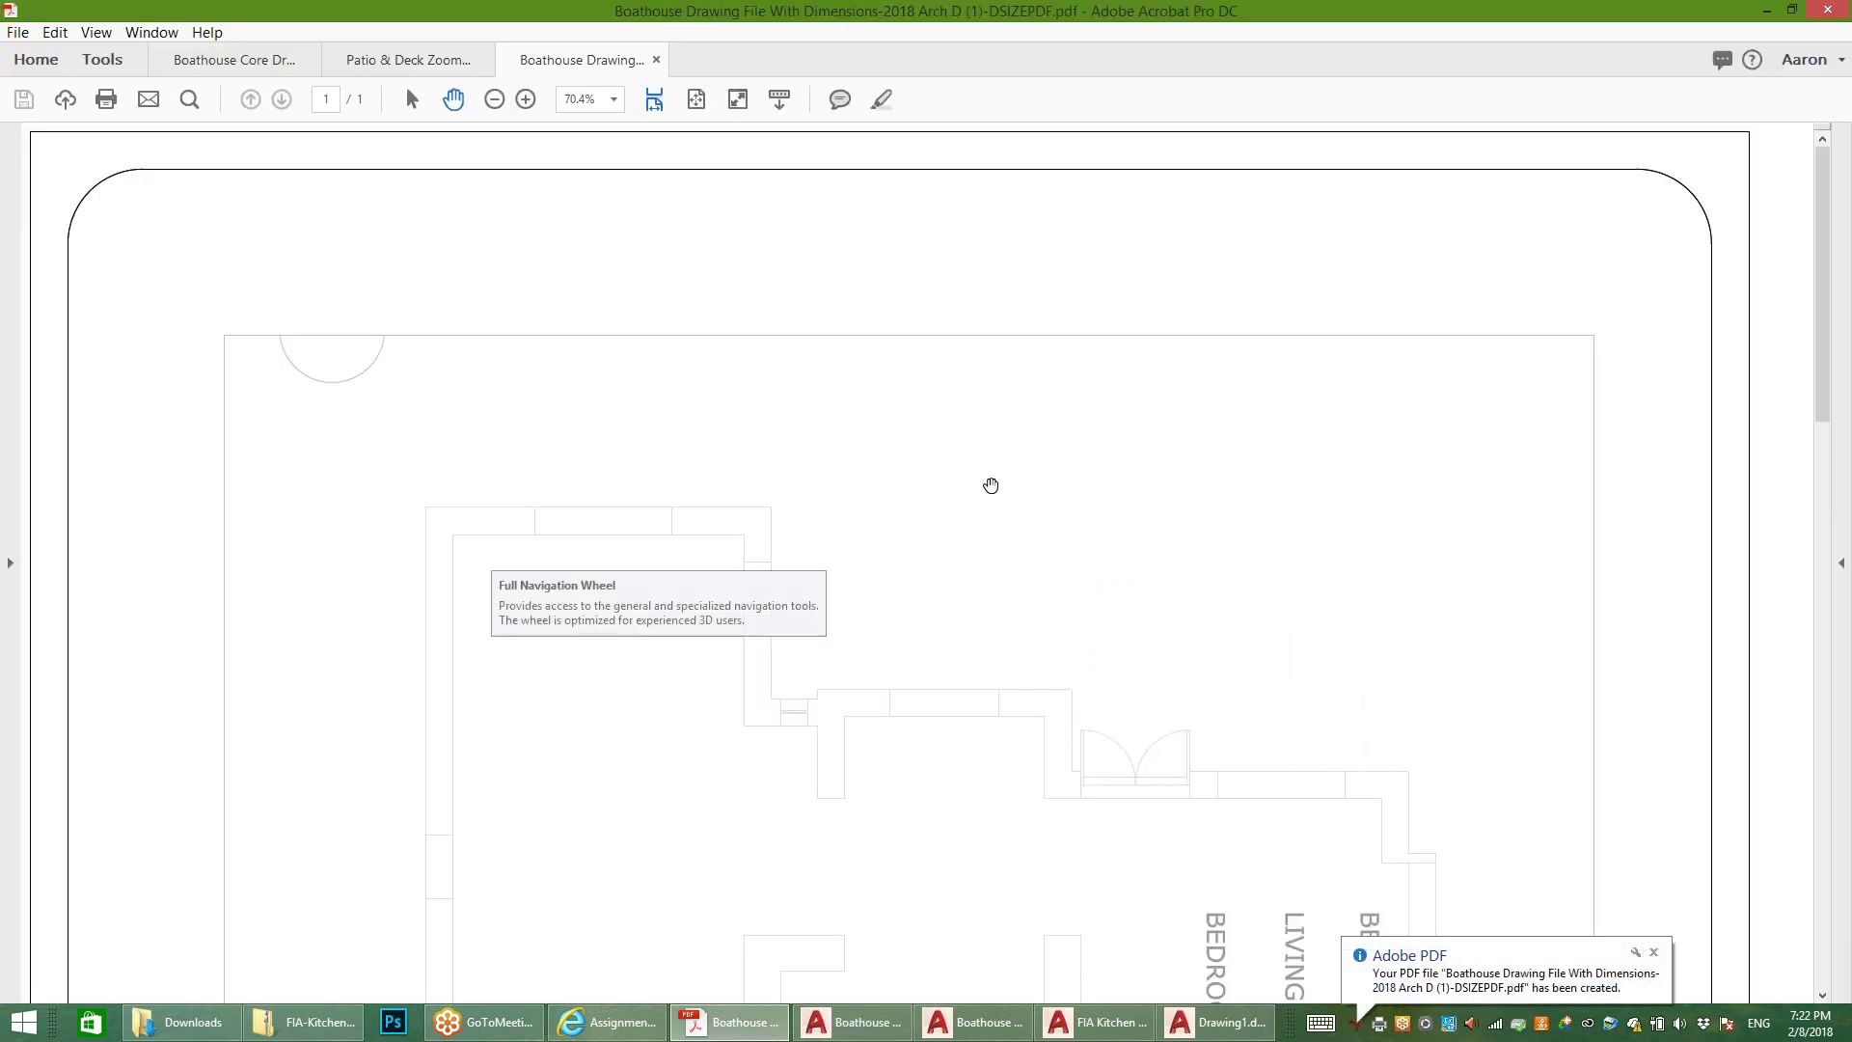
pyautogui.scroll(-4, 1135, 545)
pyautogui.scroll(5, 1228, 570)
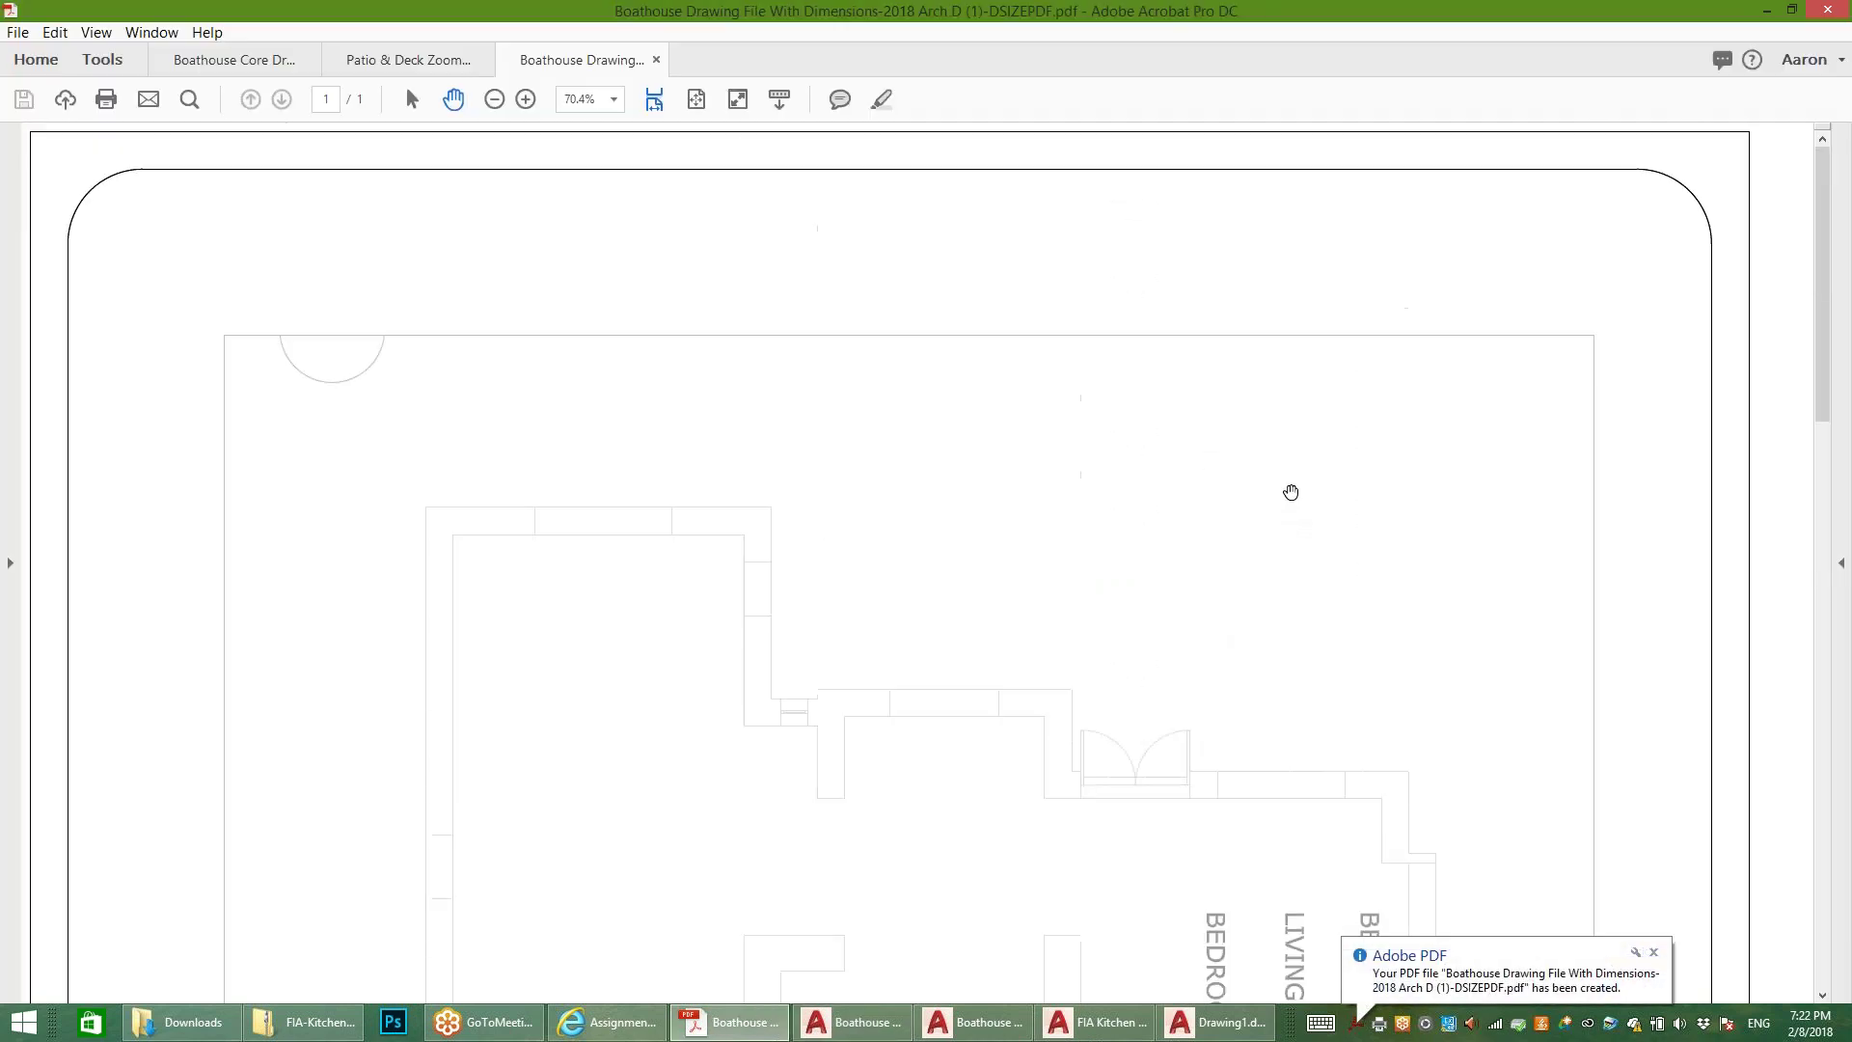
# Step: Return to AutoCAD, open the Layout3-Arch D layout, and create a single viewport filling most of the sheet beside the title block
pyautogui.click(1767, 10)
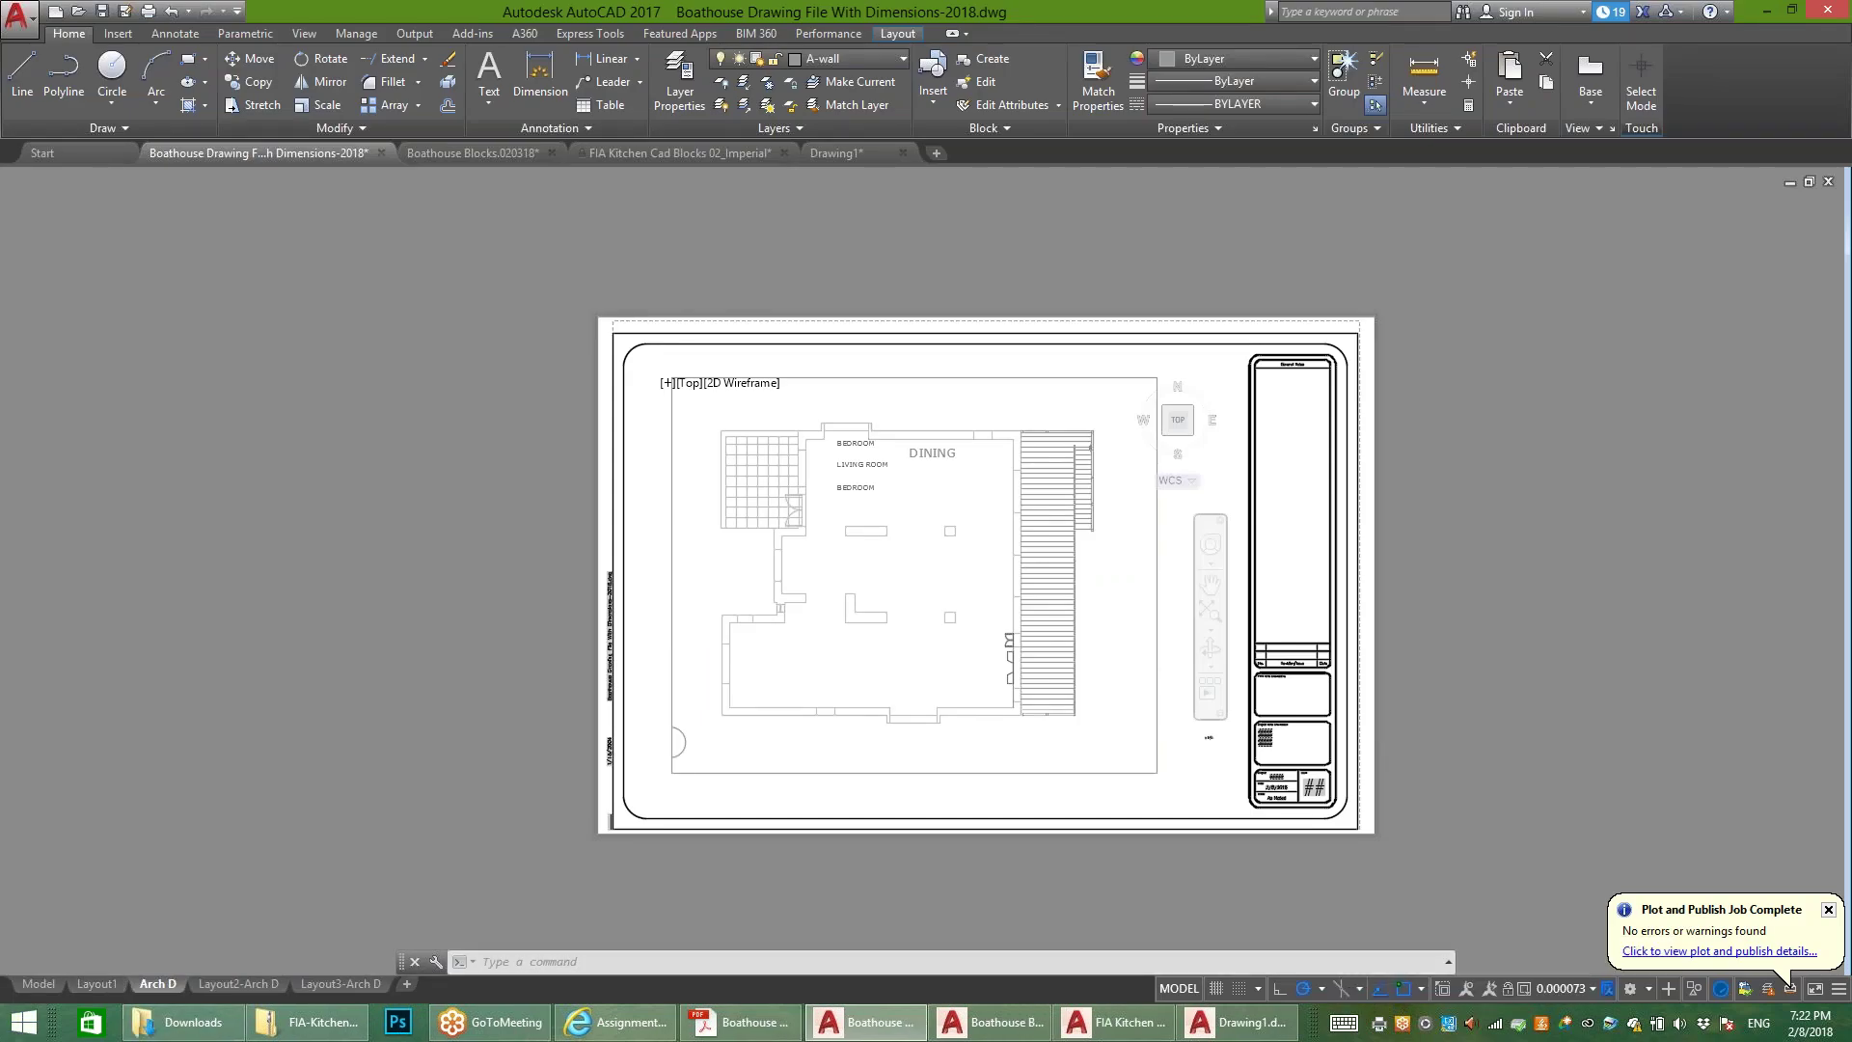
pyautogui.click(340, 984)
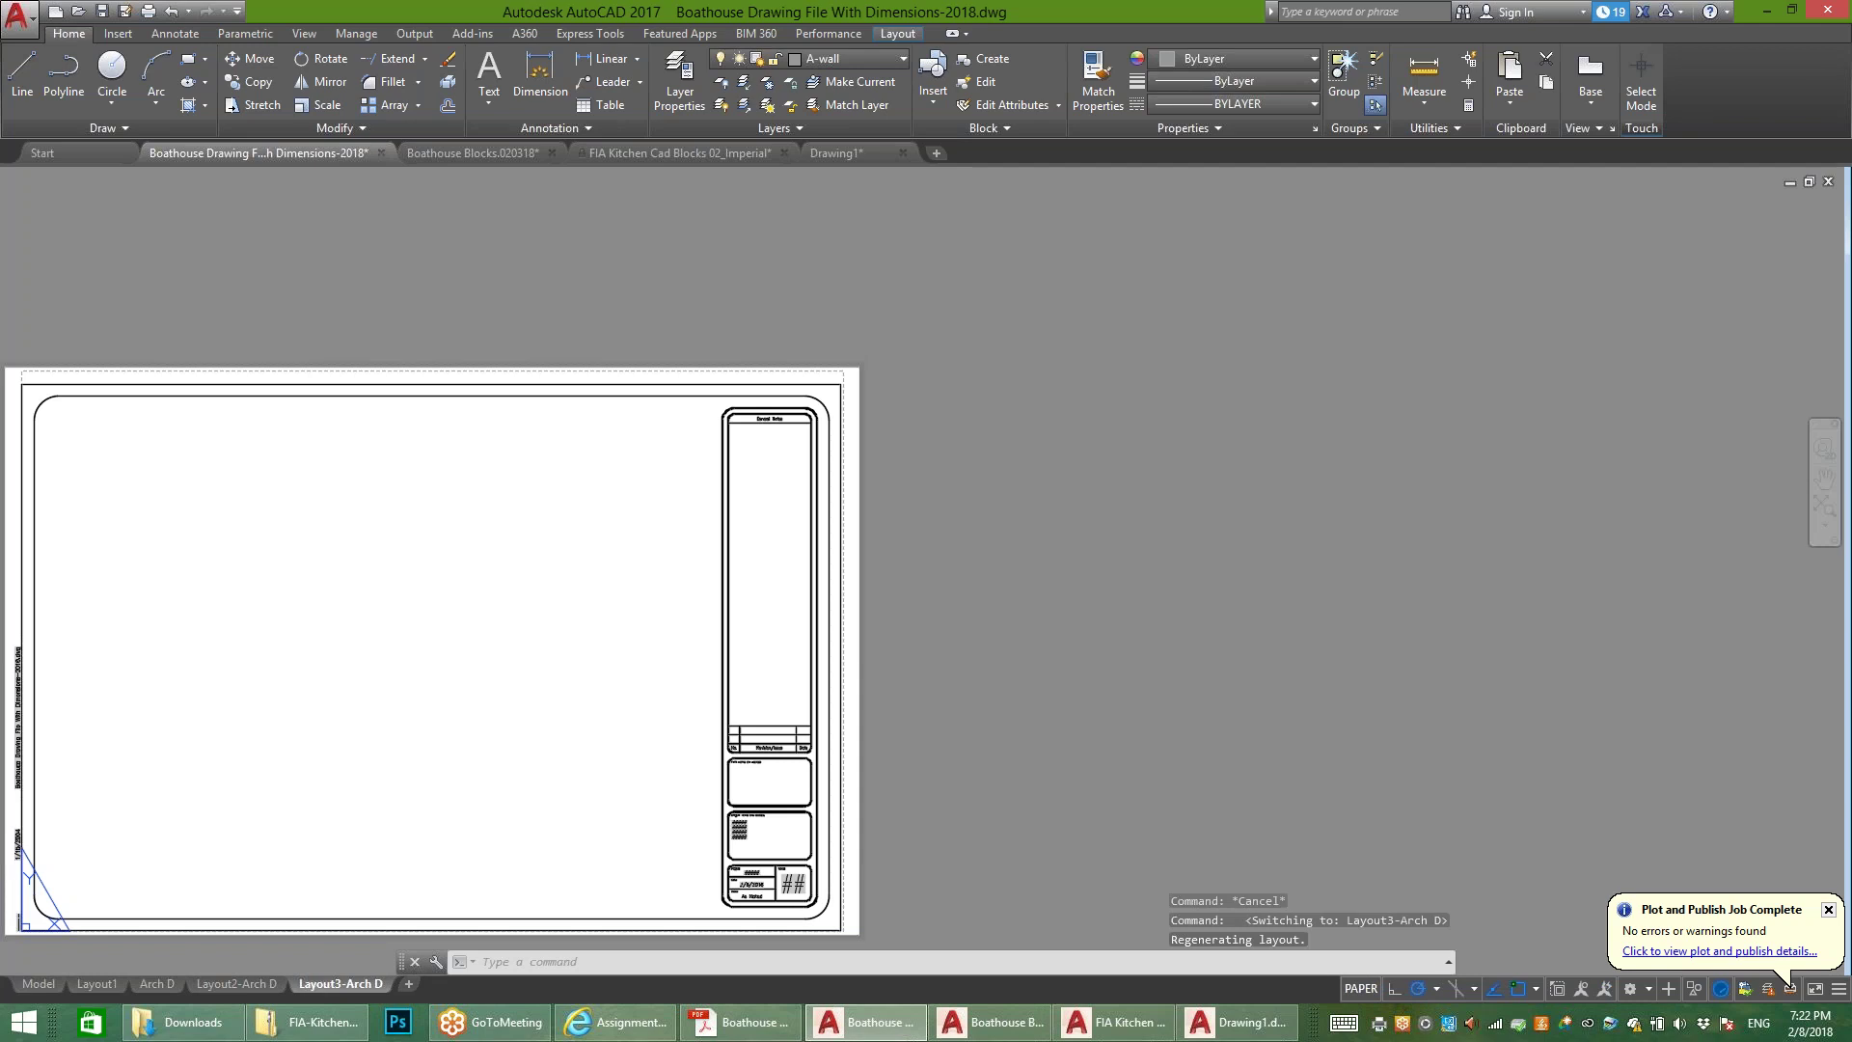
pyautogui.moveTo(506, 777); pyautogui.dragTo(998, 664, button='middle')
pyautogui.write('VIE')
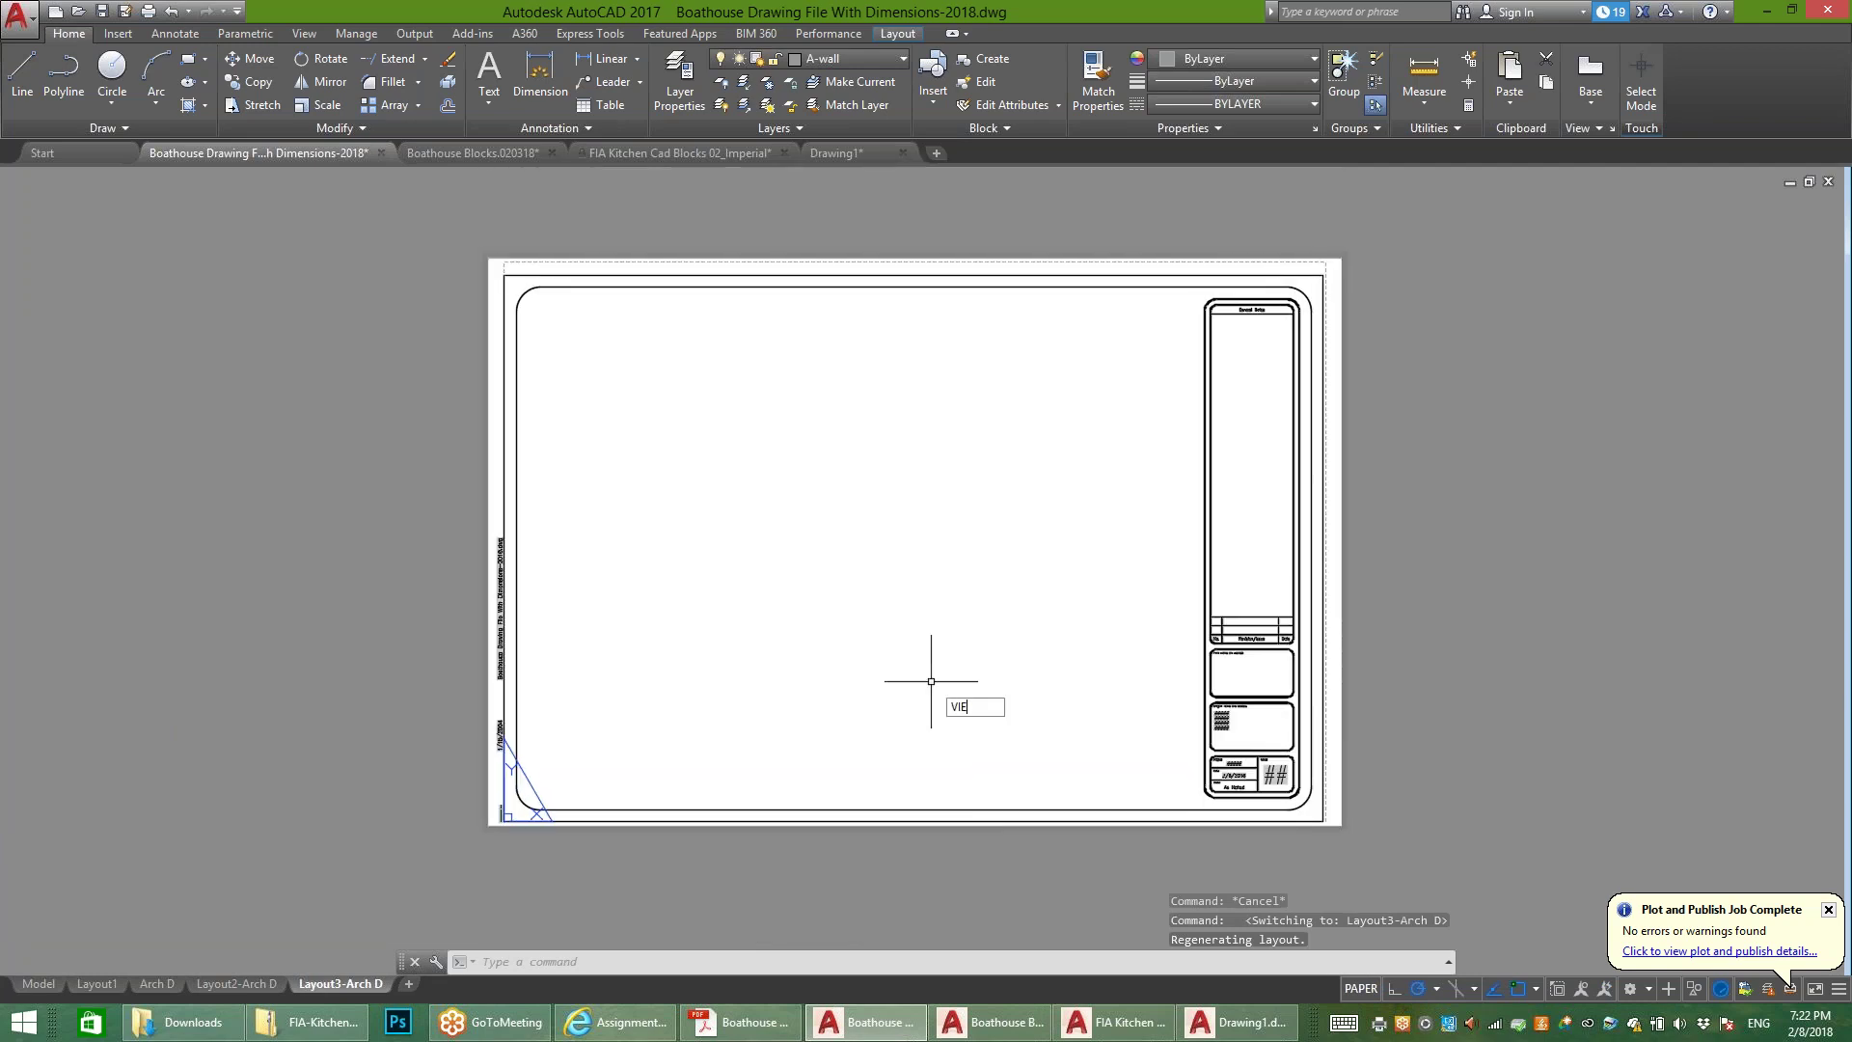
pyautogui.write('WP')
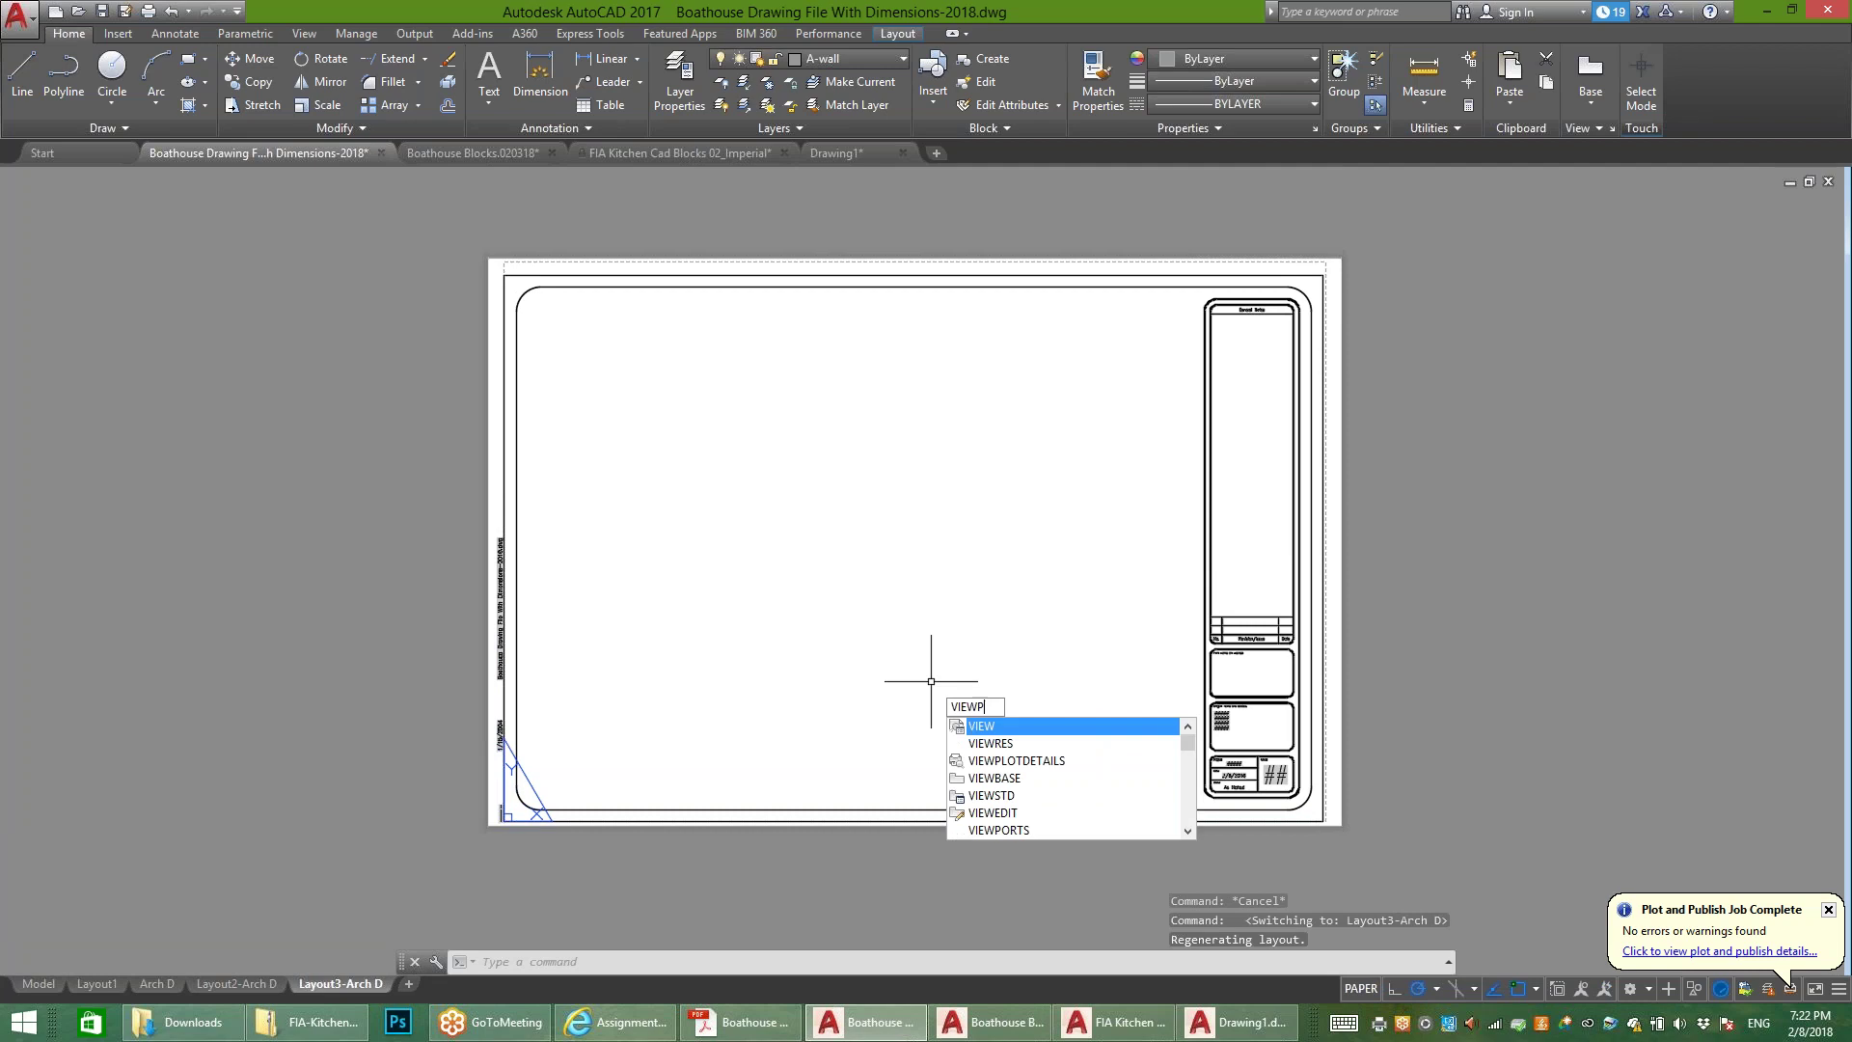
pyautogui.write('ORTS')
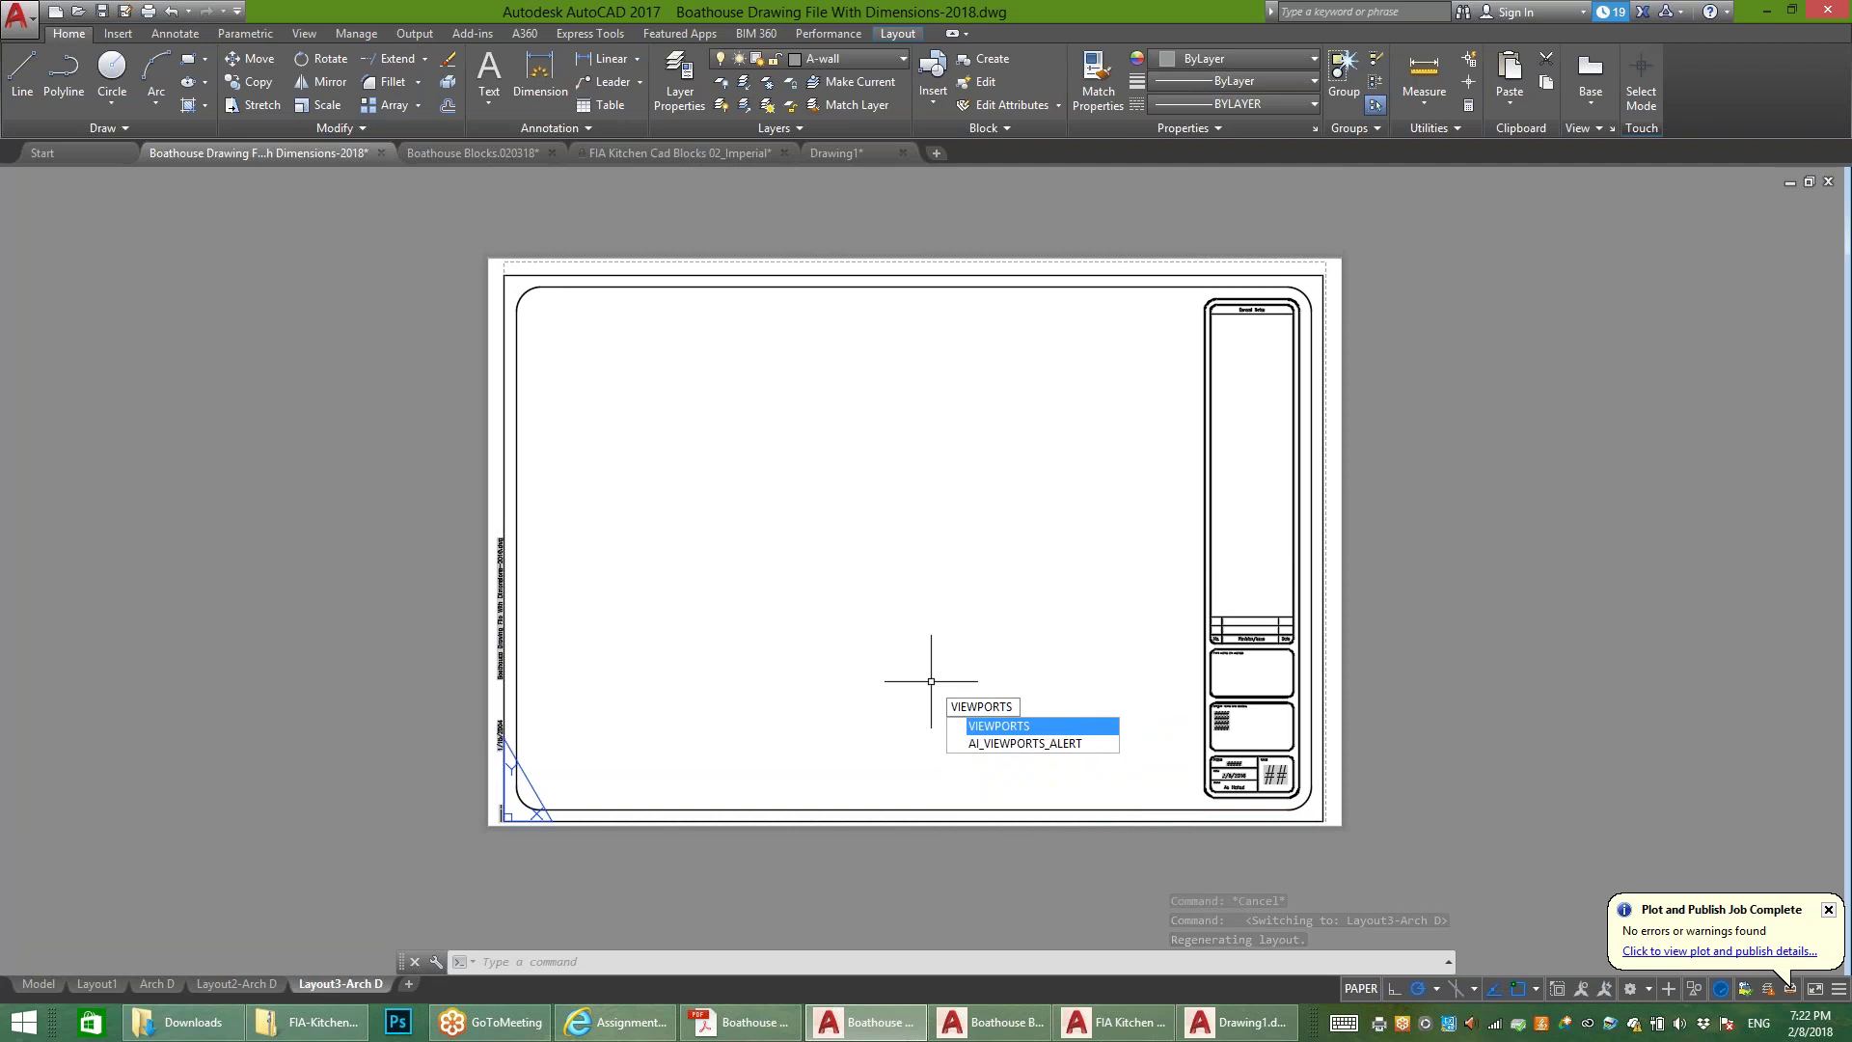
pyautogui.press('Return')
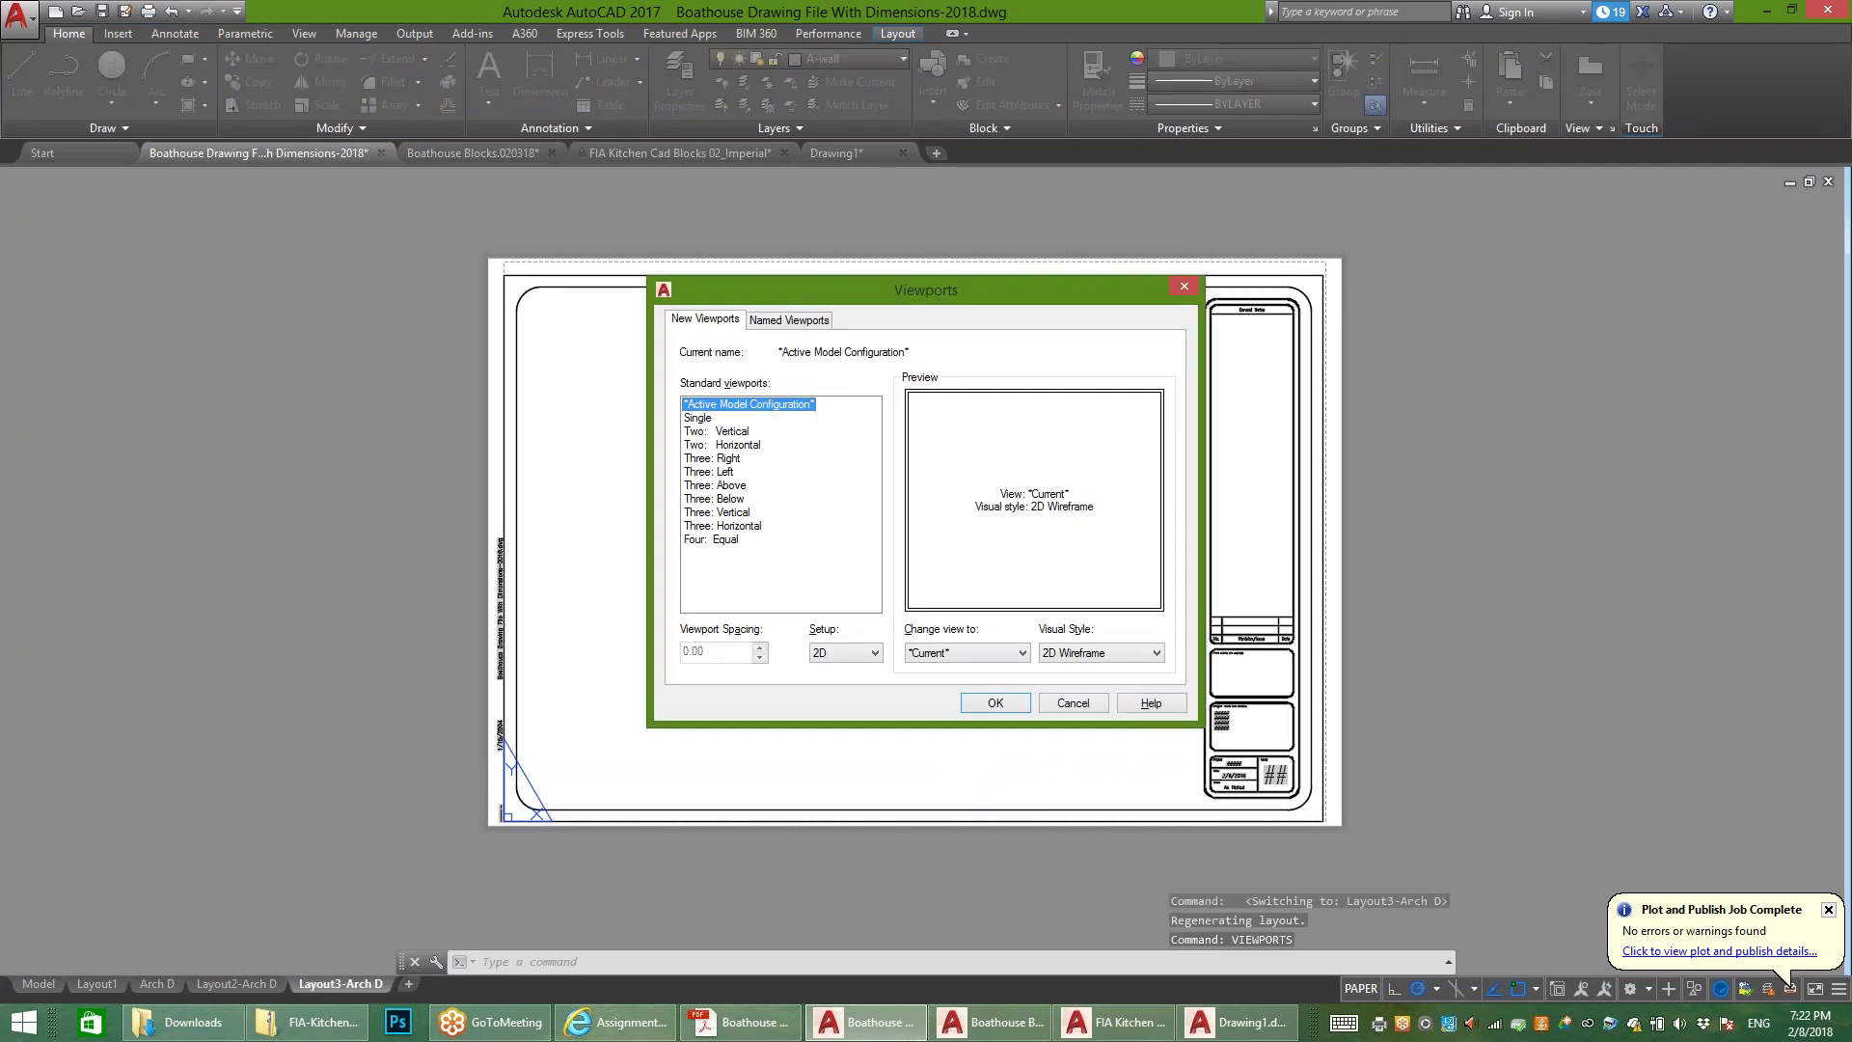
pyautogui.click(698, 418)
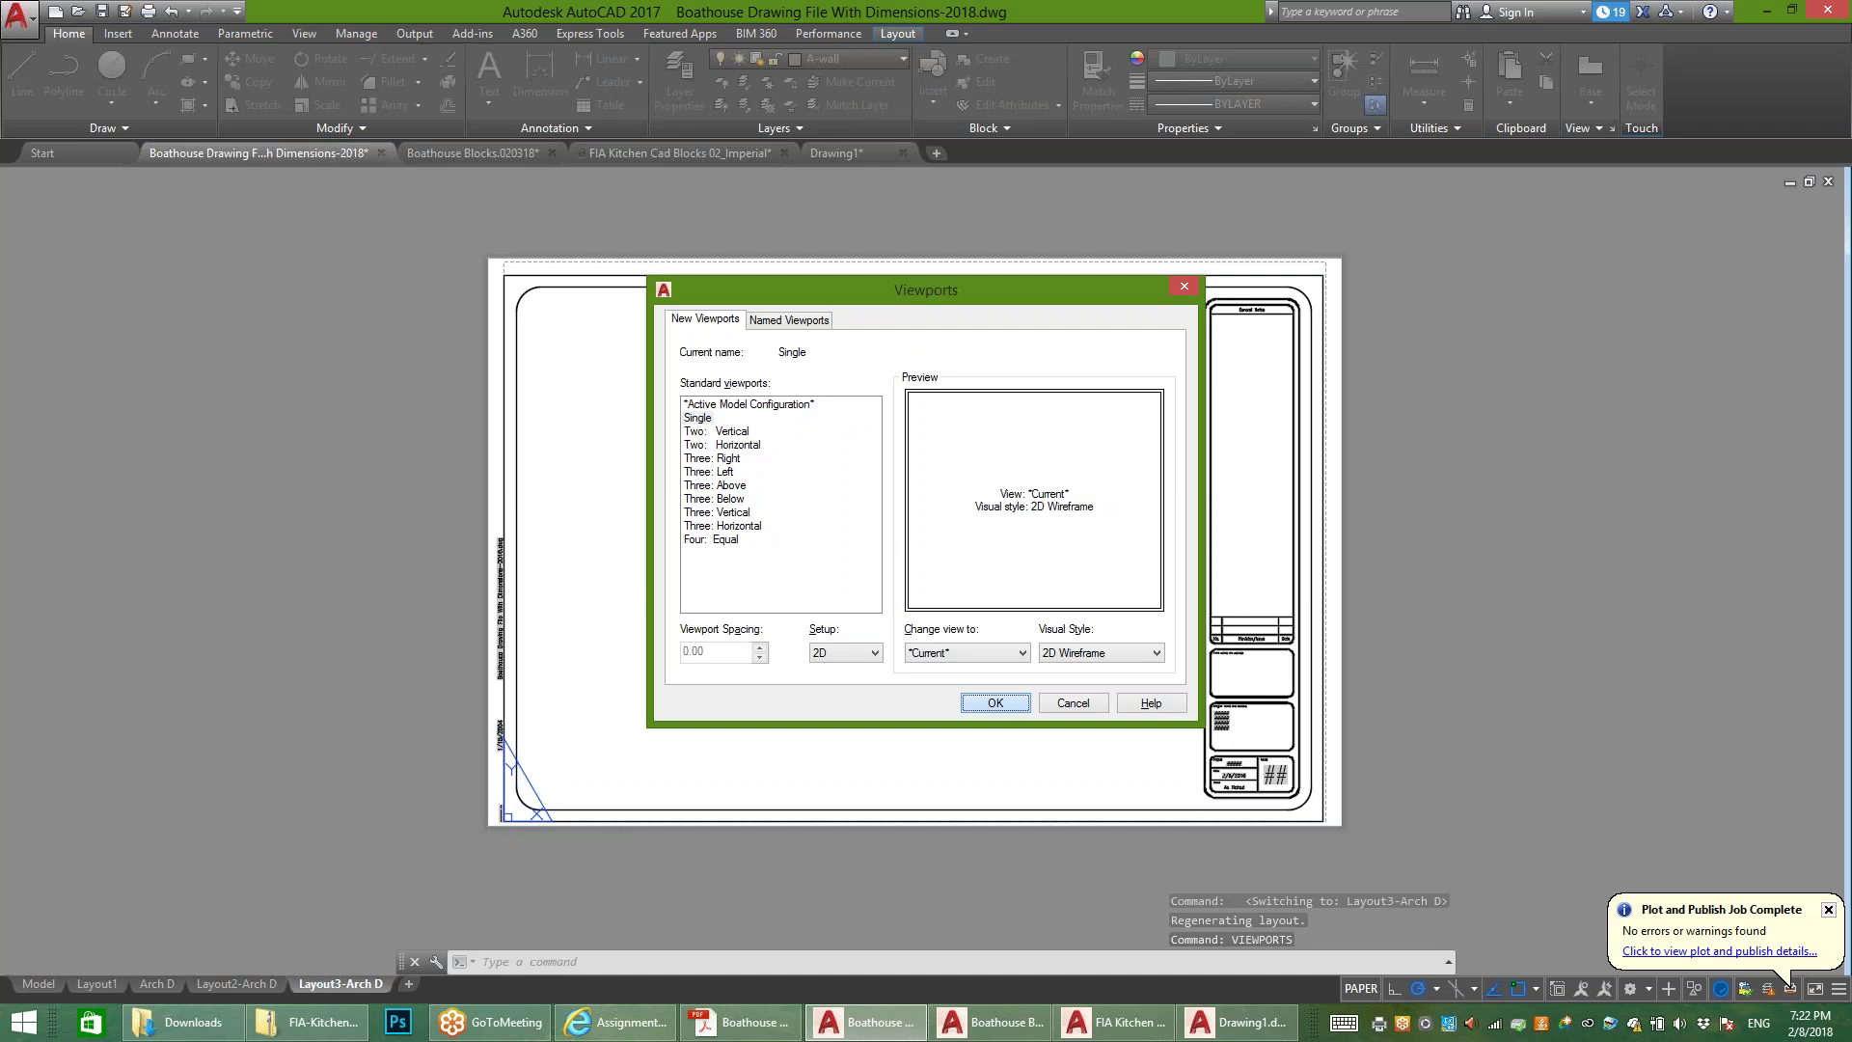
pyautogui.click(995, 702)
pyautogui.click(581, 338)
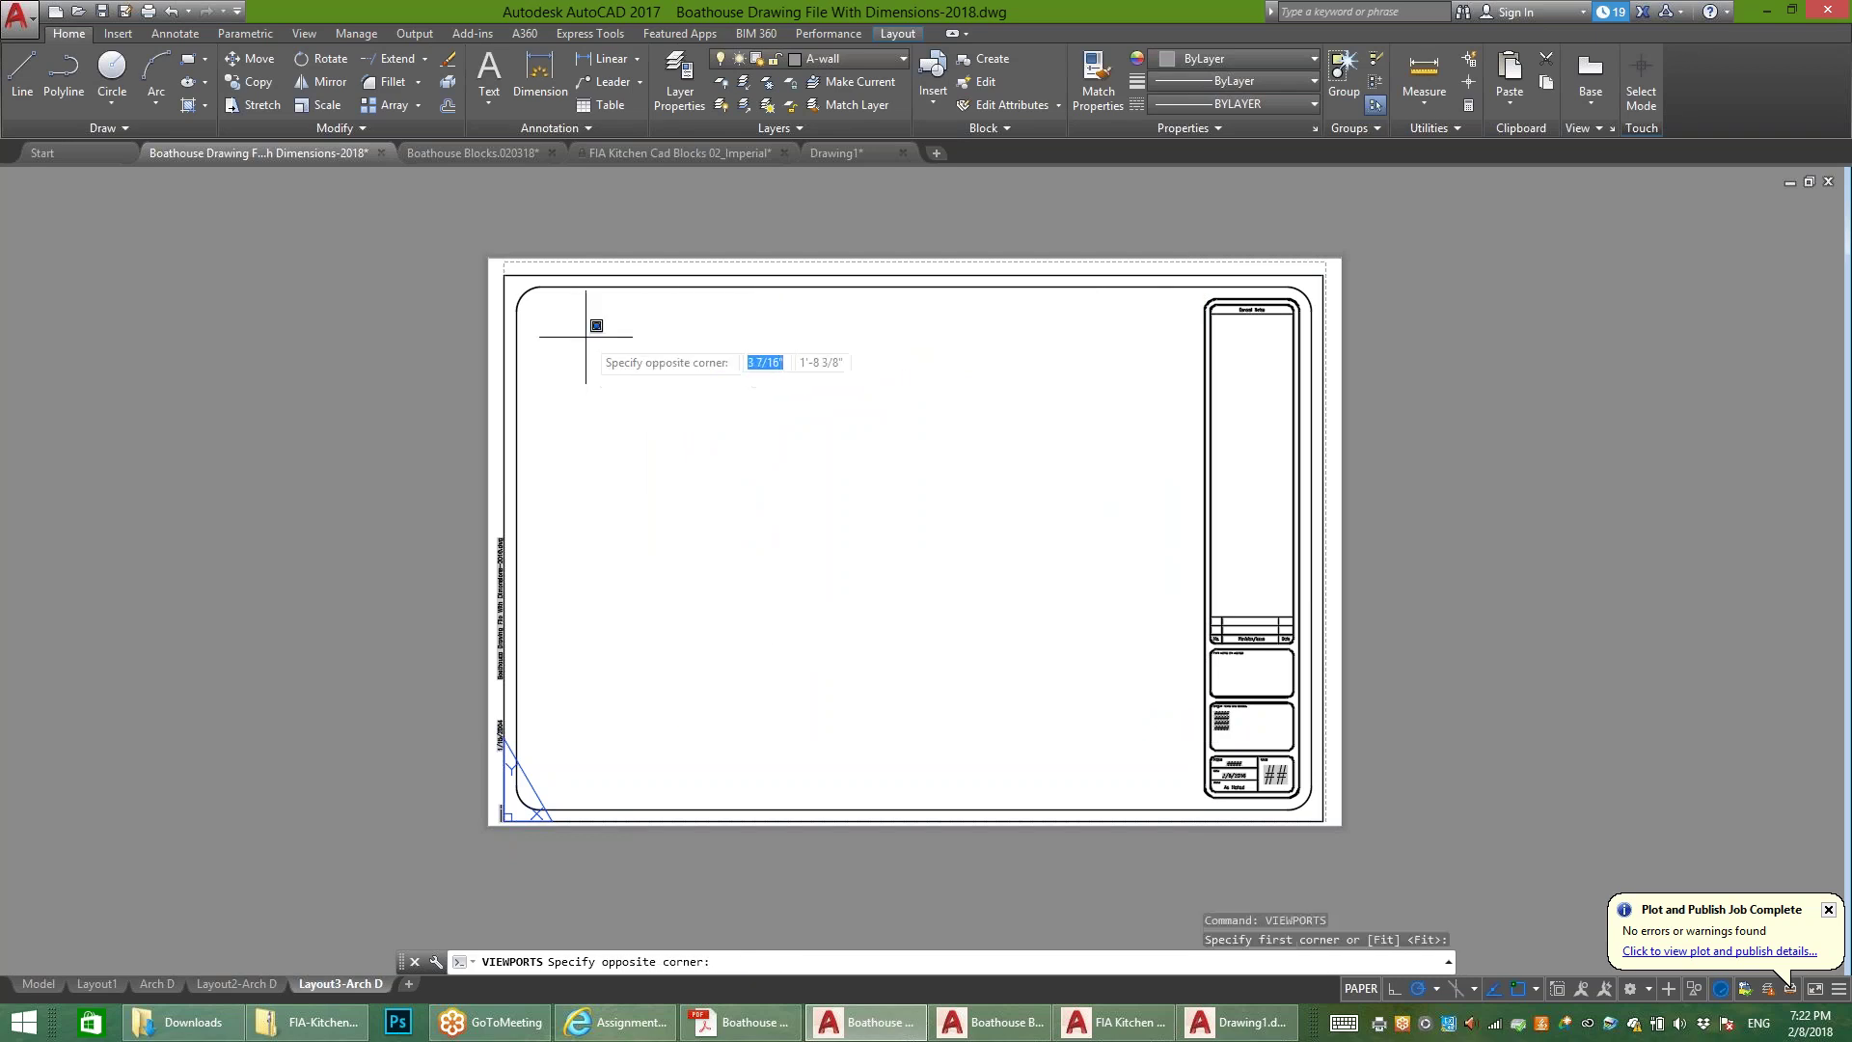
pyautogui.click(1138, 741)
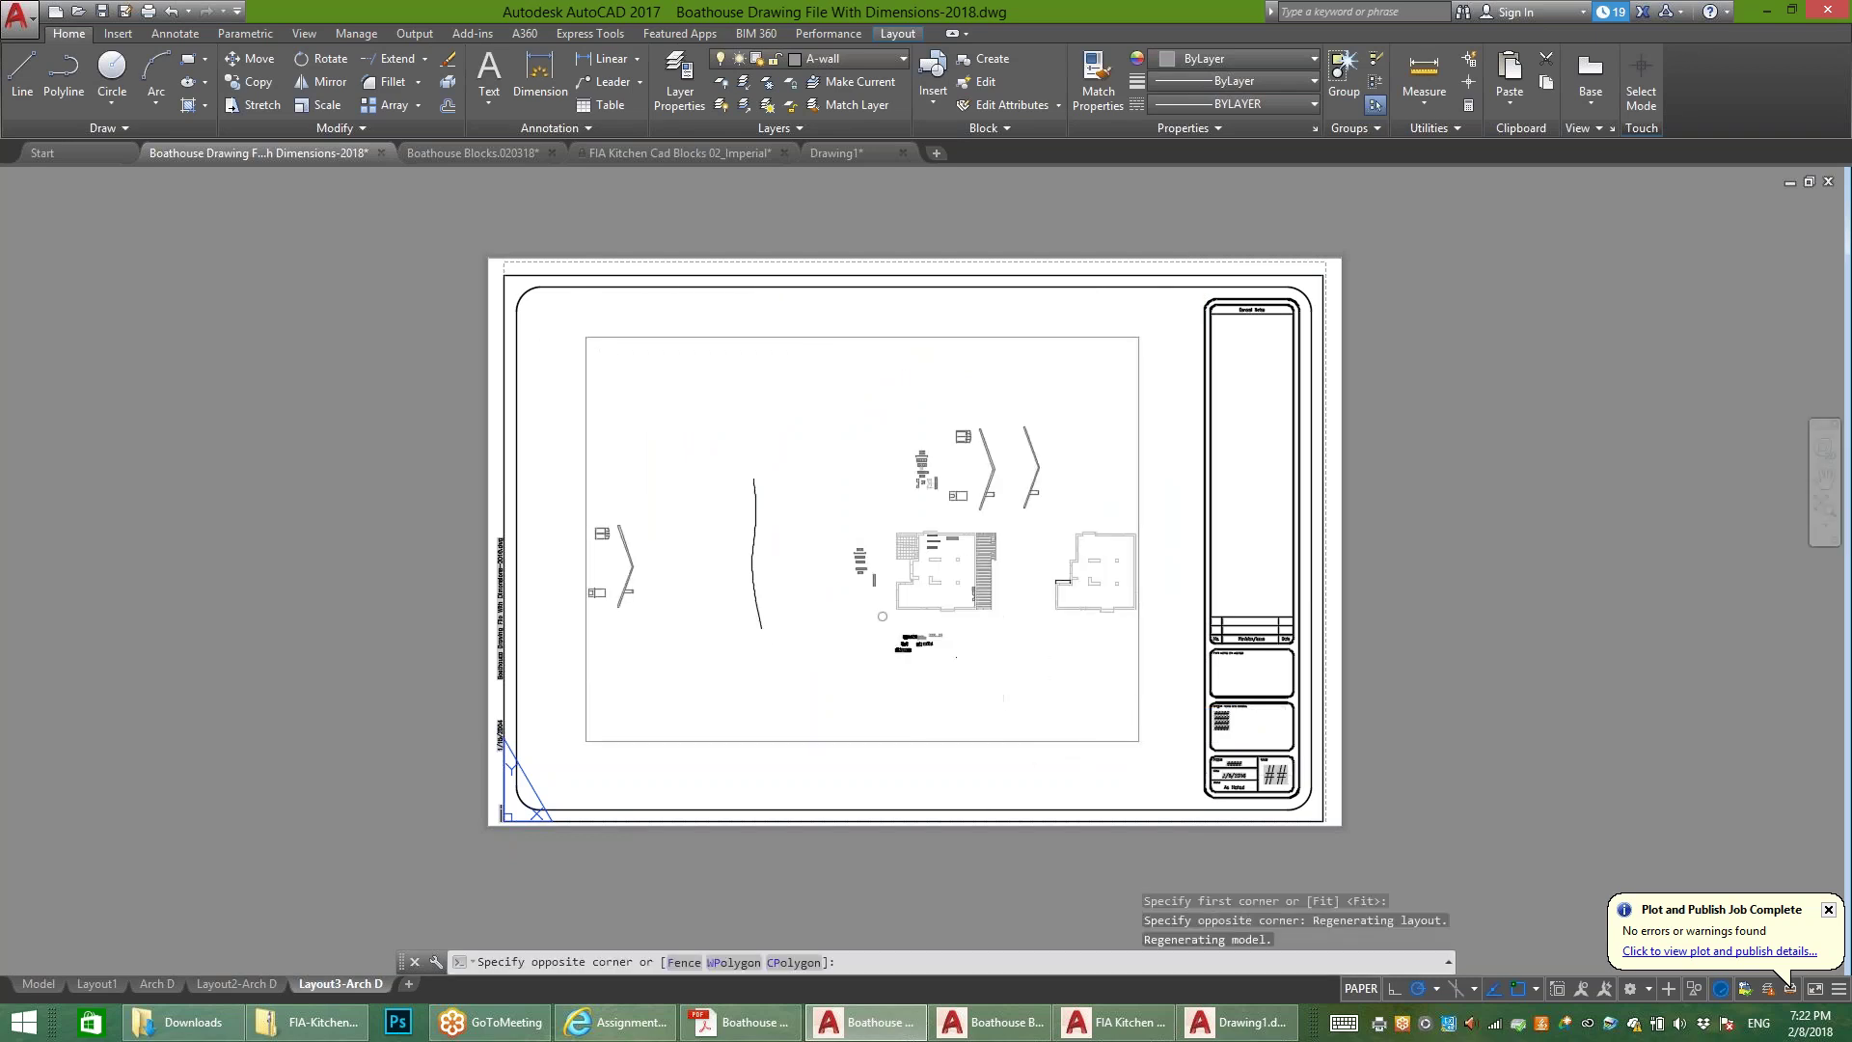
# Step: Frame the labelled floor plan inside the new viewport, set its scale to 1/4" = 1'-0", and return to paper space
pyautogui.doubleClick(1002, 658)
pyautogui.scroll(-5, 886, 545)
pyautogui.scroll(5, 888, 545)
pyautogui.moveTo(941, 572)
pyautogui.mouseDown(button='middle')
pyautogui.moveTo(951, 601)
pyautogui.moveTo(855, 601)
pyautogui.moveTo(917, 497)
pyautogui.moveTo(916, 621)
pyautogui.moveTo(890, 615)
pyautogui.mouseUp(button='middle')
pyautogui.scroll(2, 911, 618)
pyautogui.scroll(4, 871, 598)
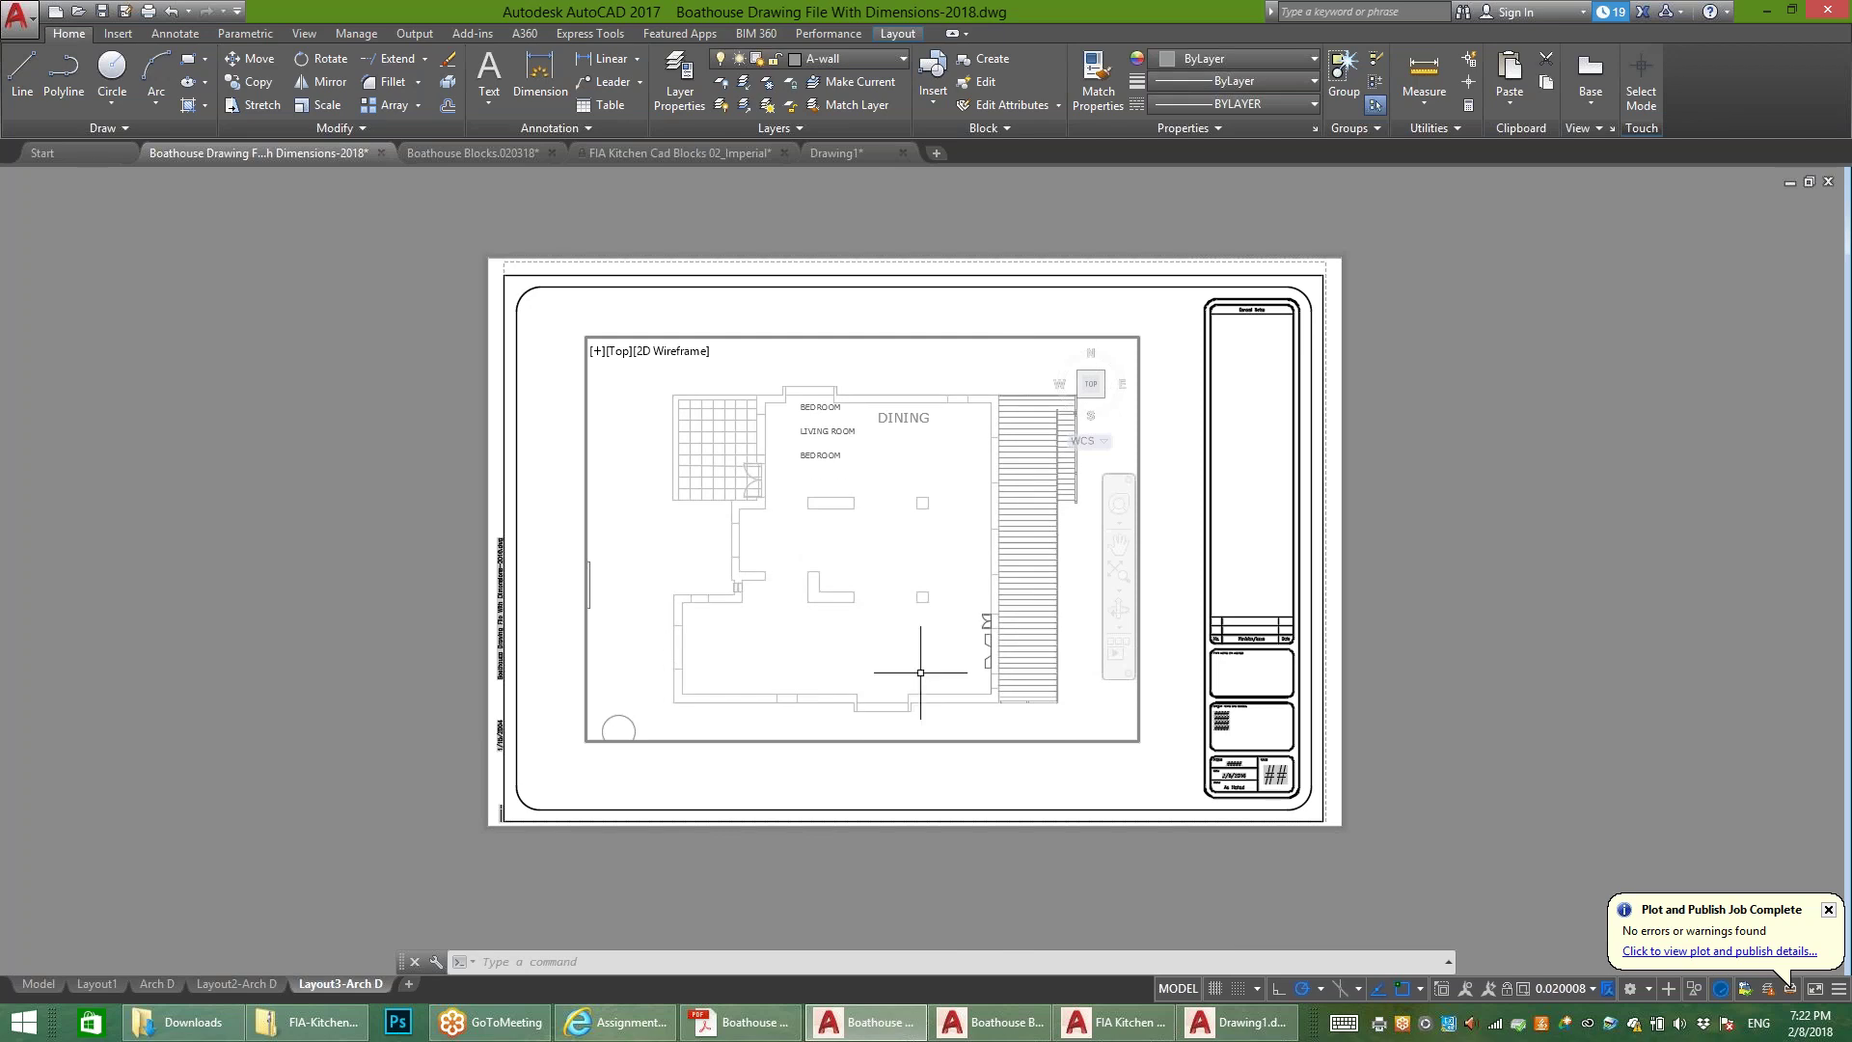
pyautogui.click(1561, 988)
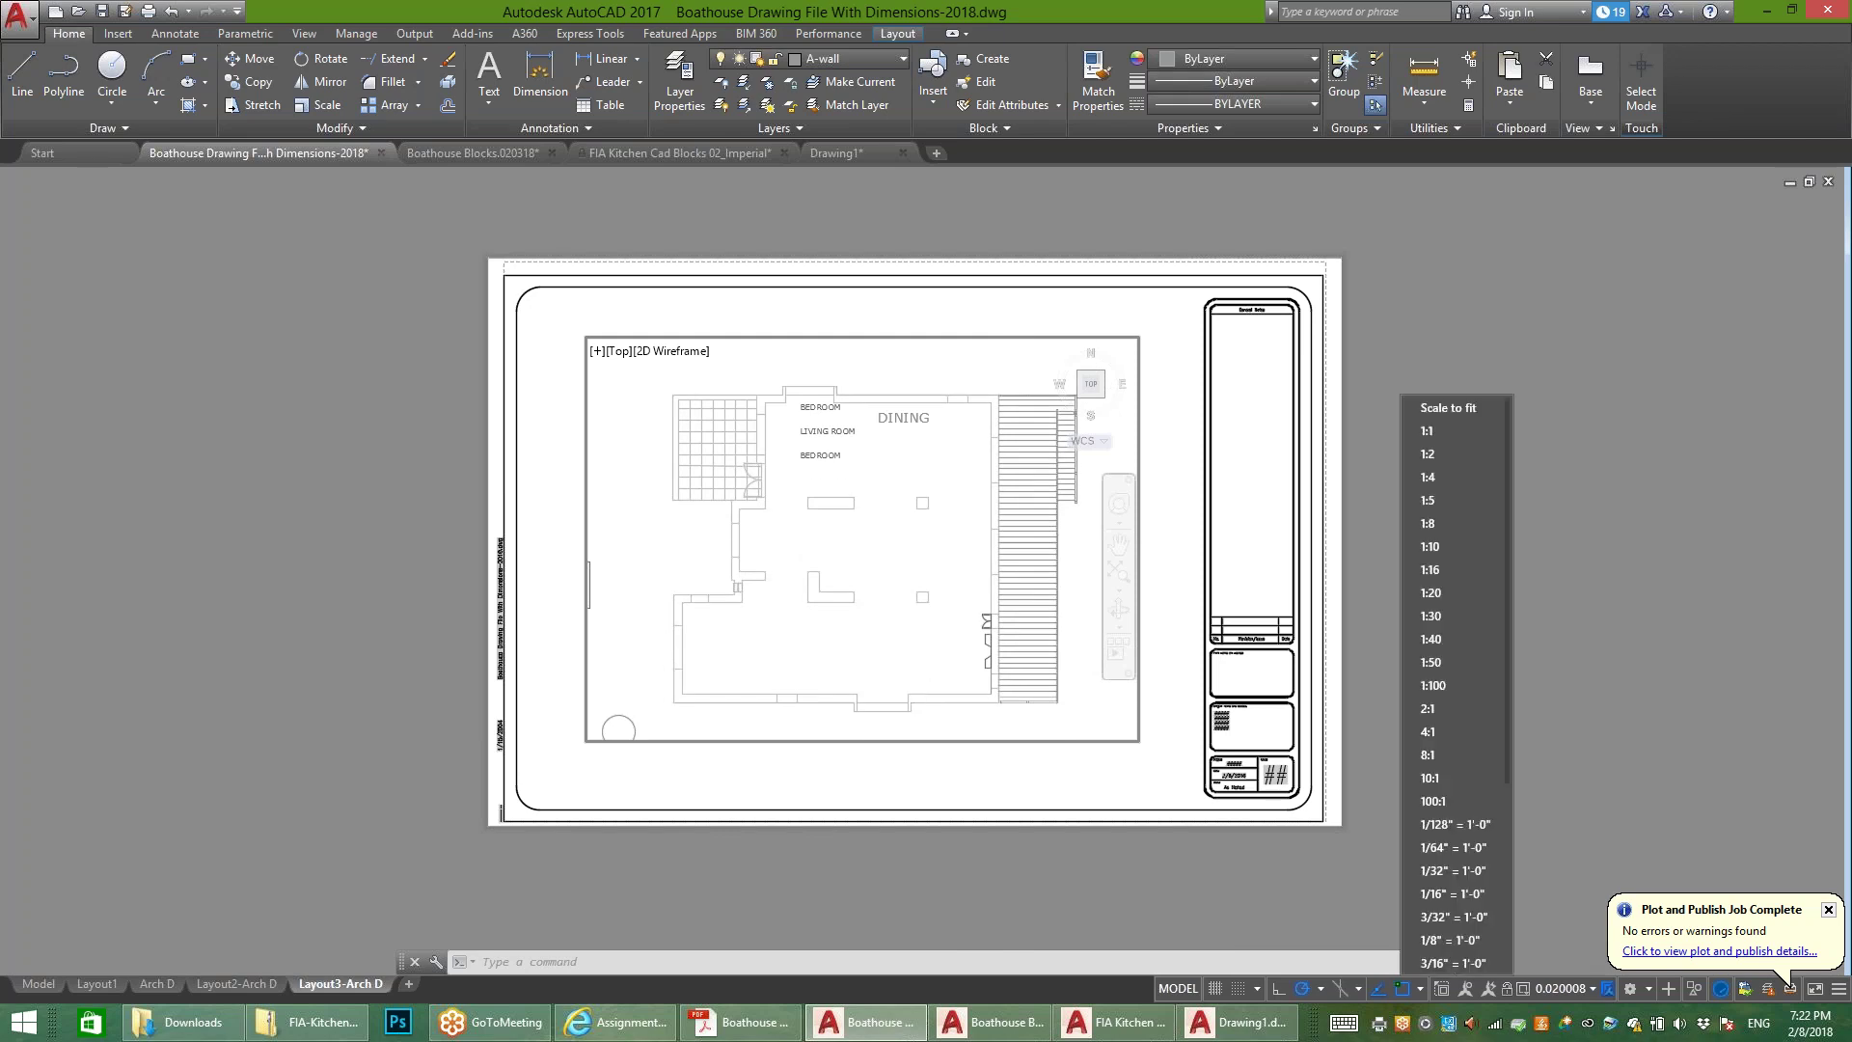
pyautogui.scroll(-2, 1452, 917)
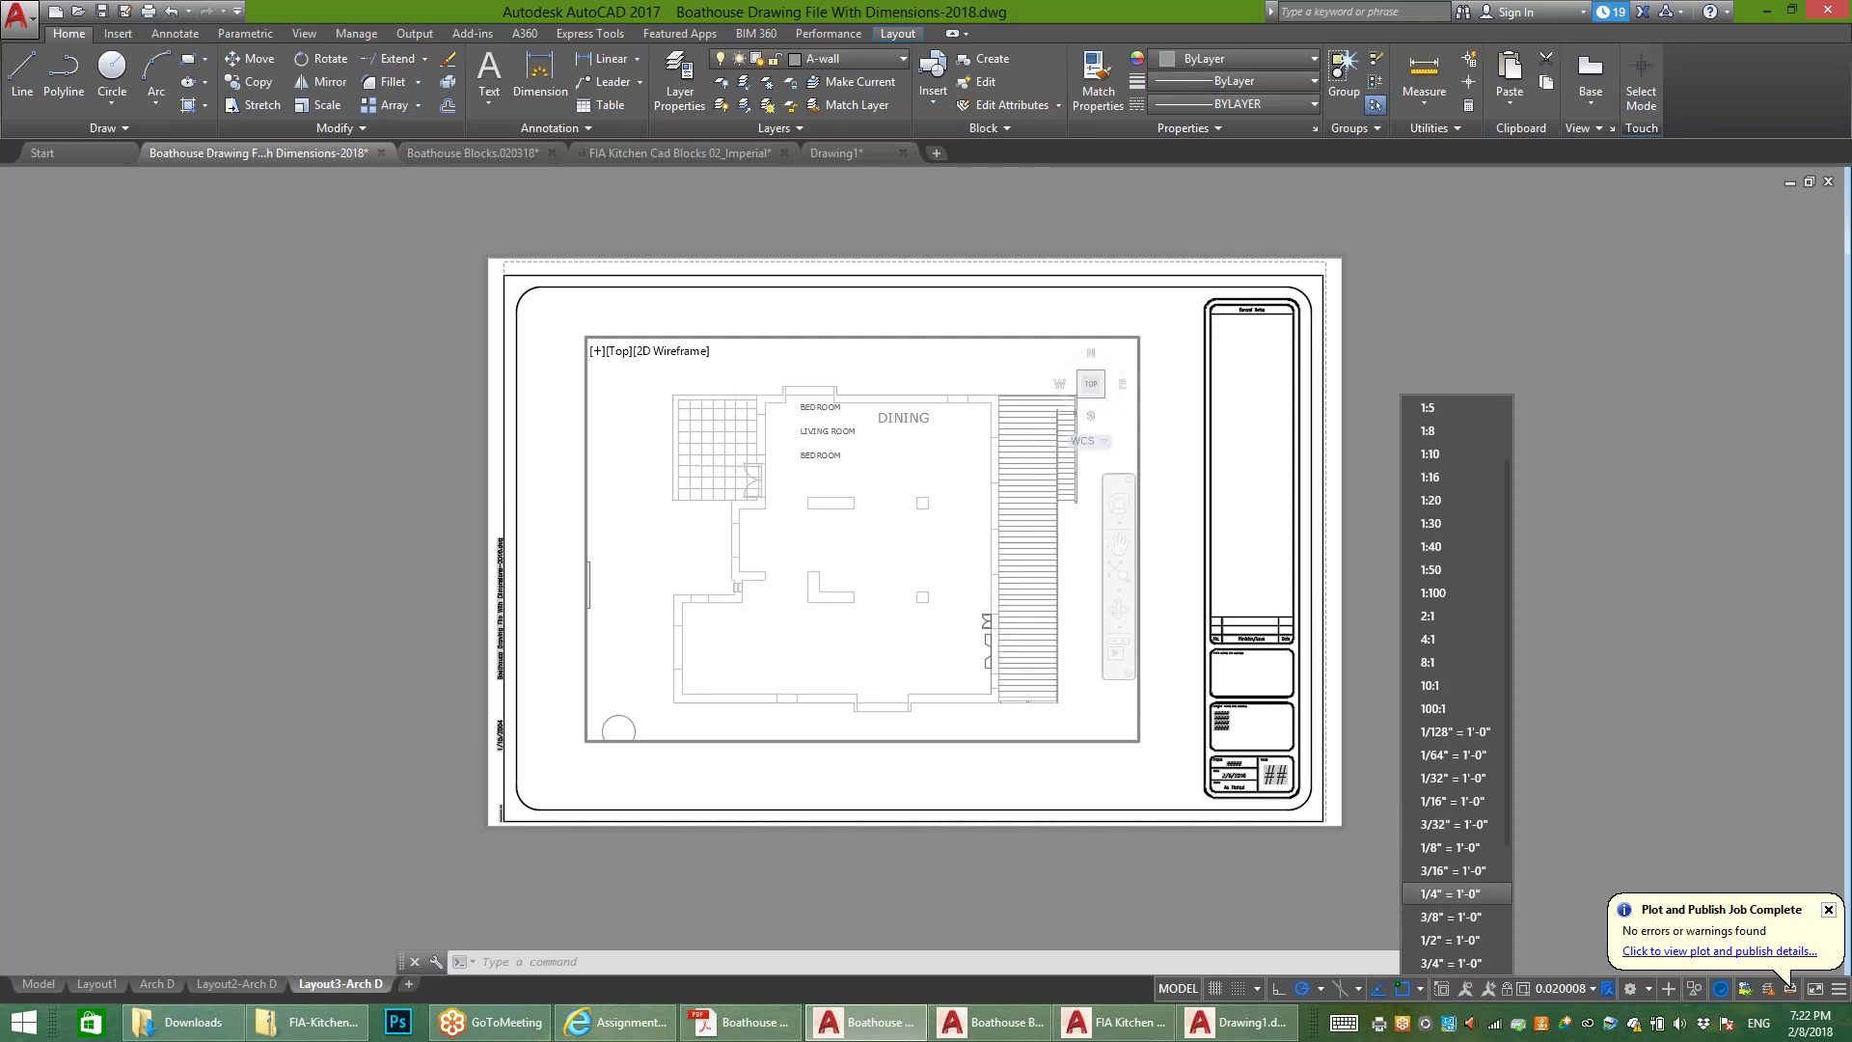
pyautogui.click(1452, 893)
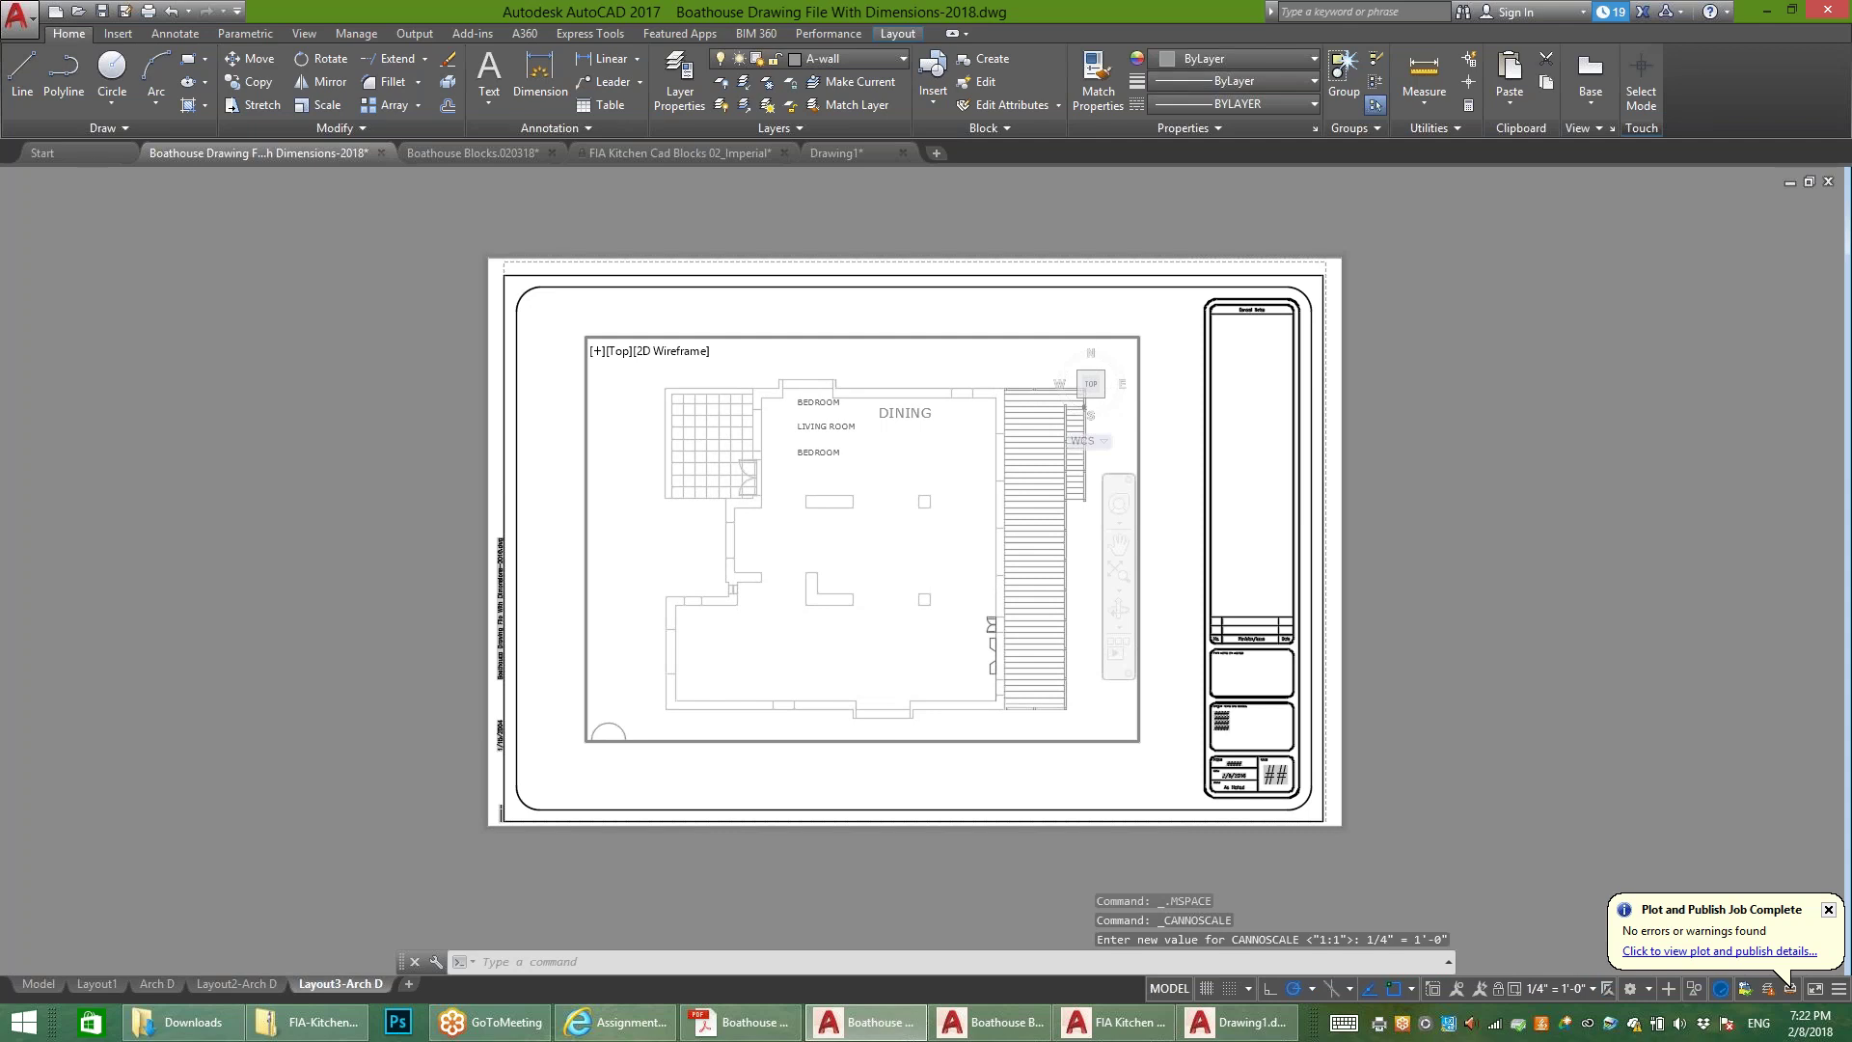
pyautogui.doubleClick(1182, 744)
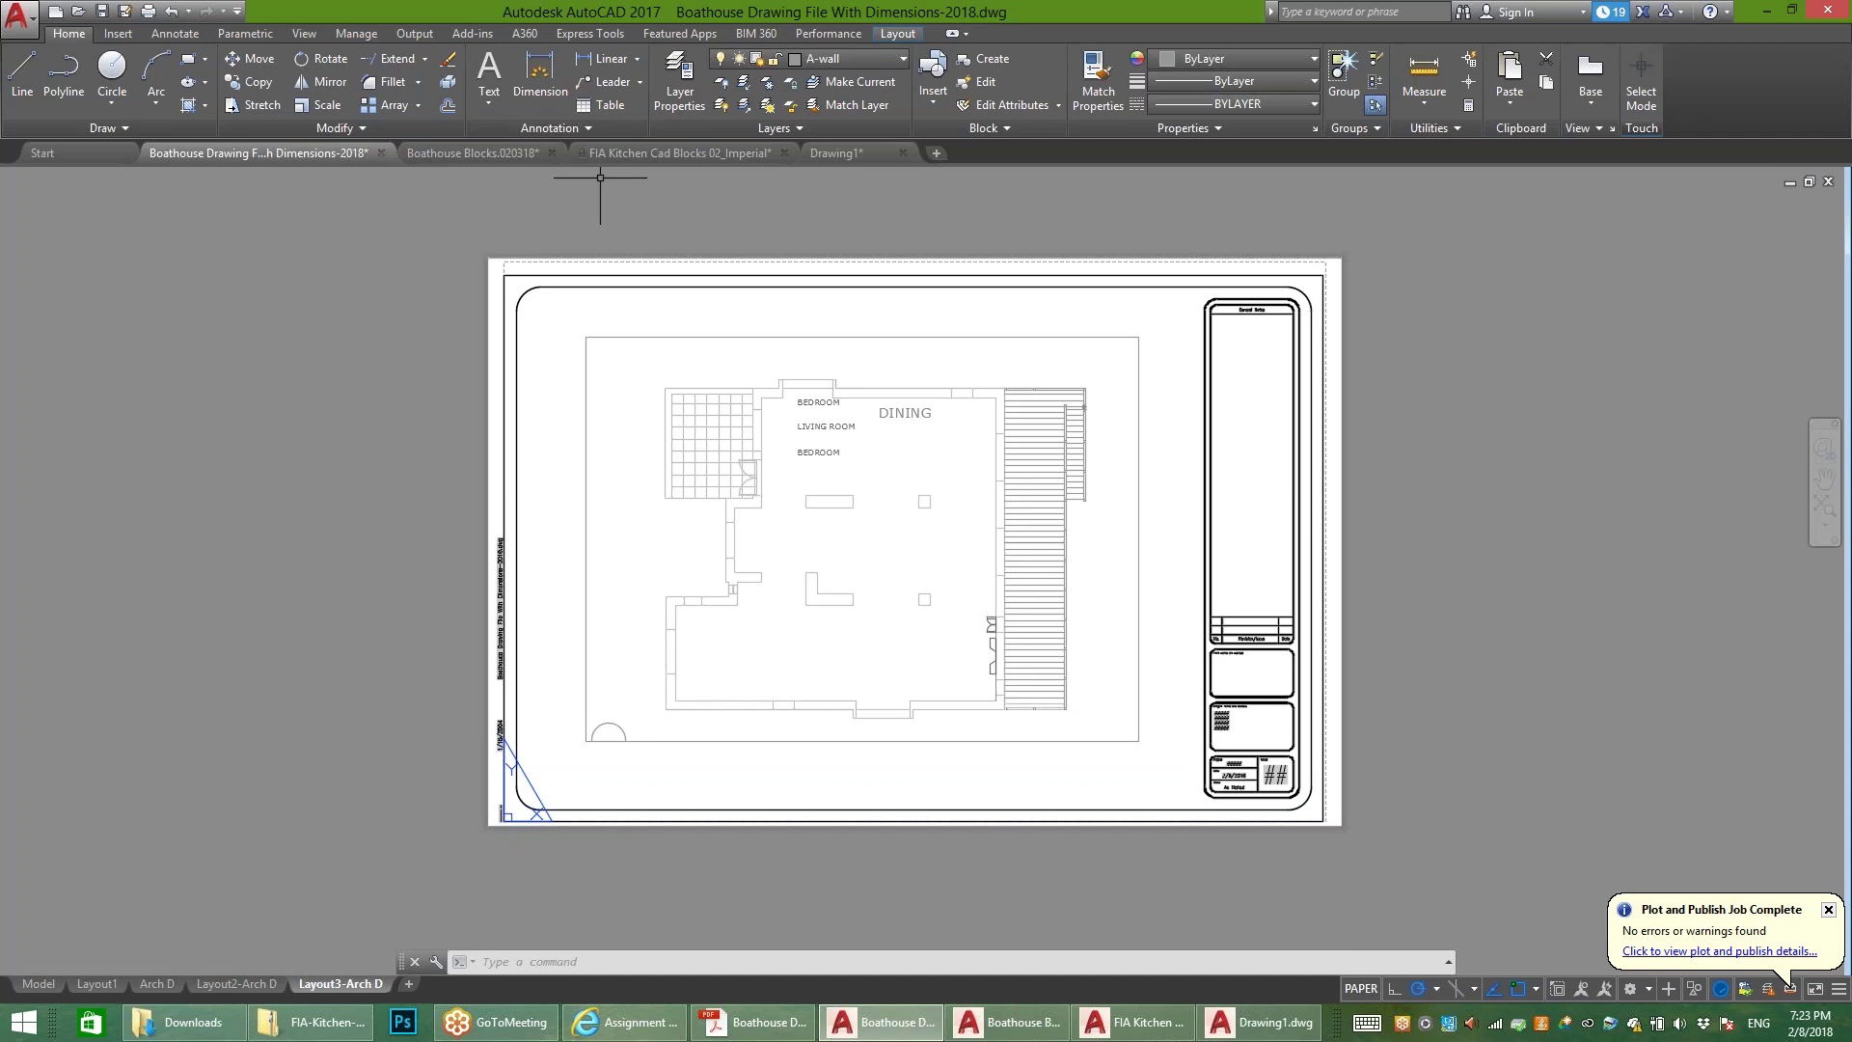
# Step: Start plotting Layout3-Arch D as a single sheet, skipping the review of unreconciled layers
pyautogui.hotkey('ctrl', 'p')
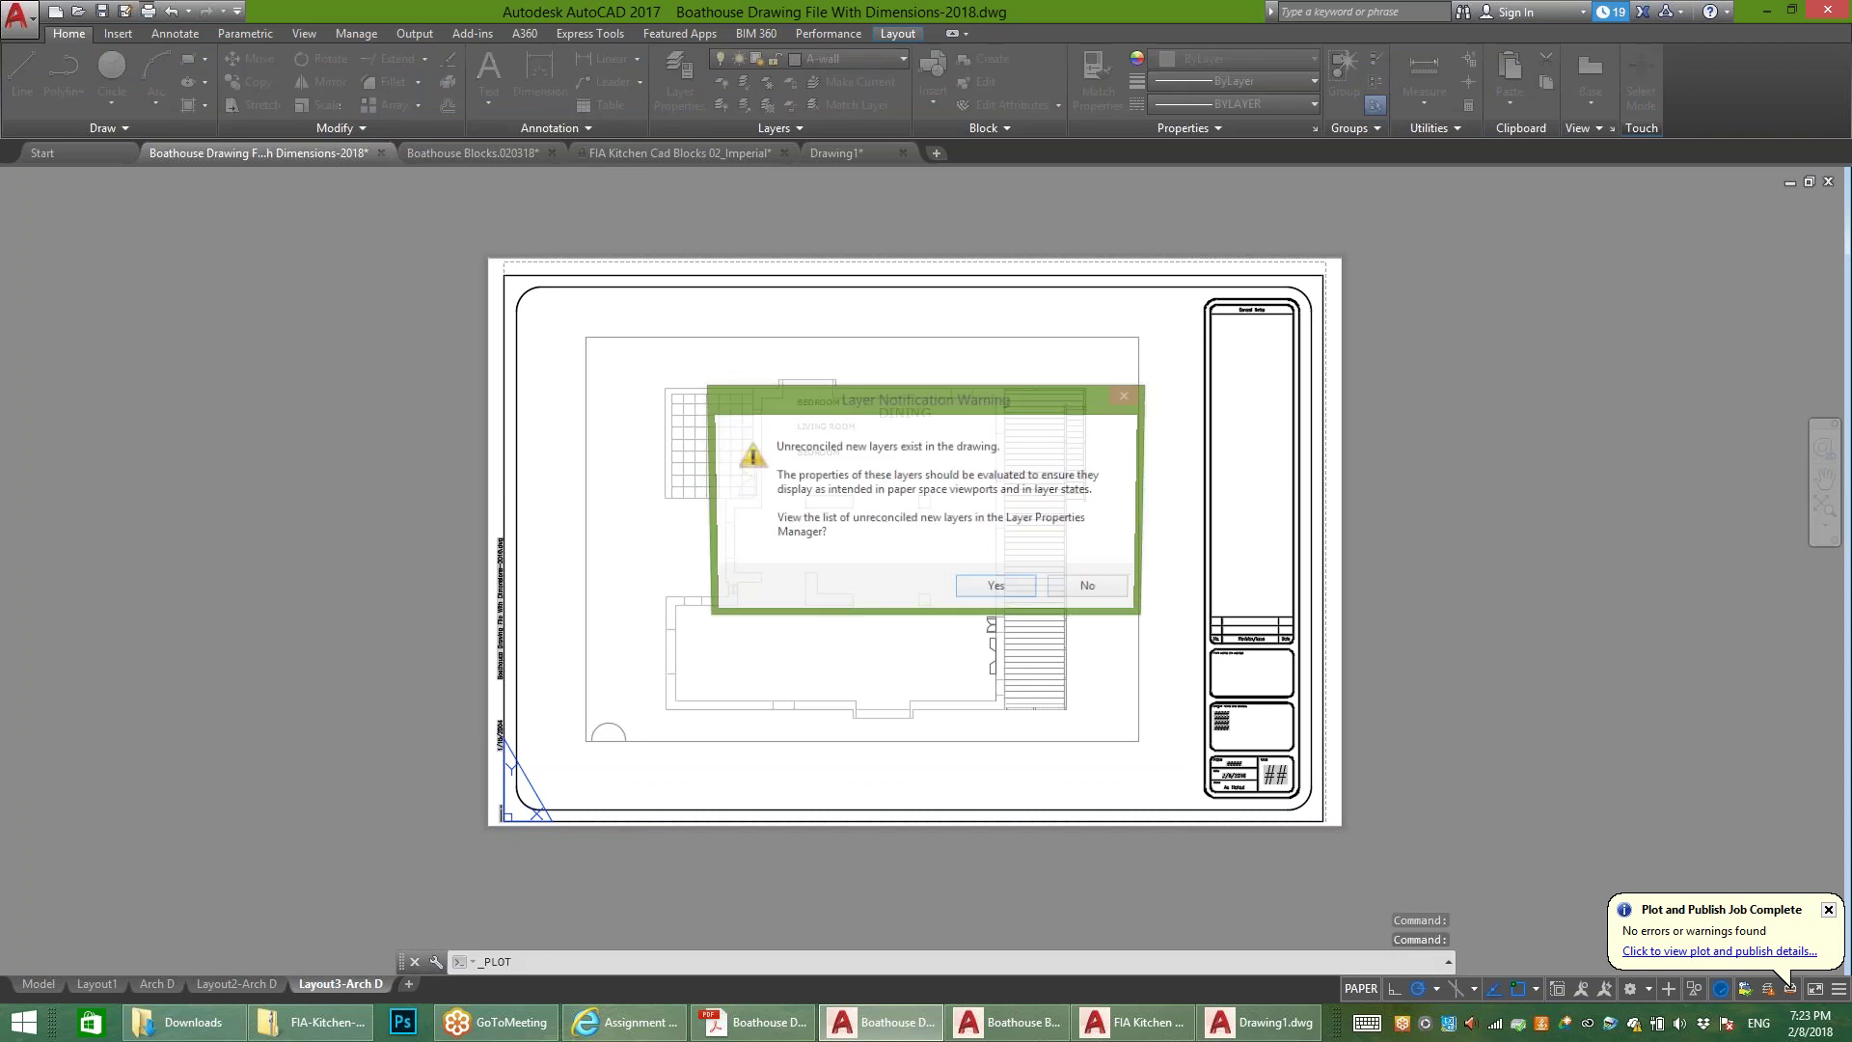
pyautogui.press('Tab')
pyautogui.press('Return')
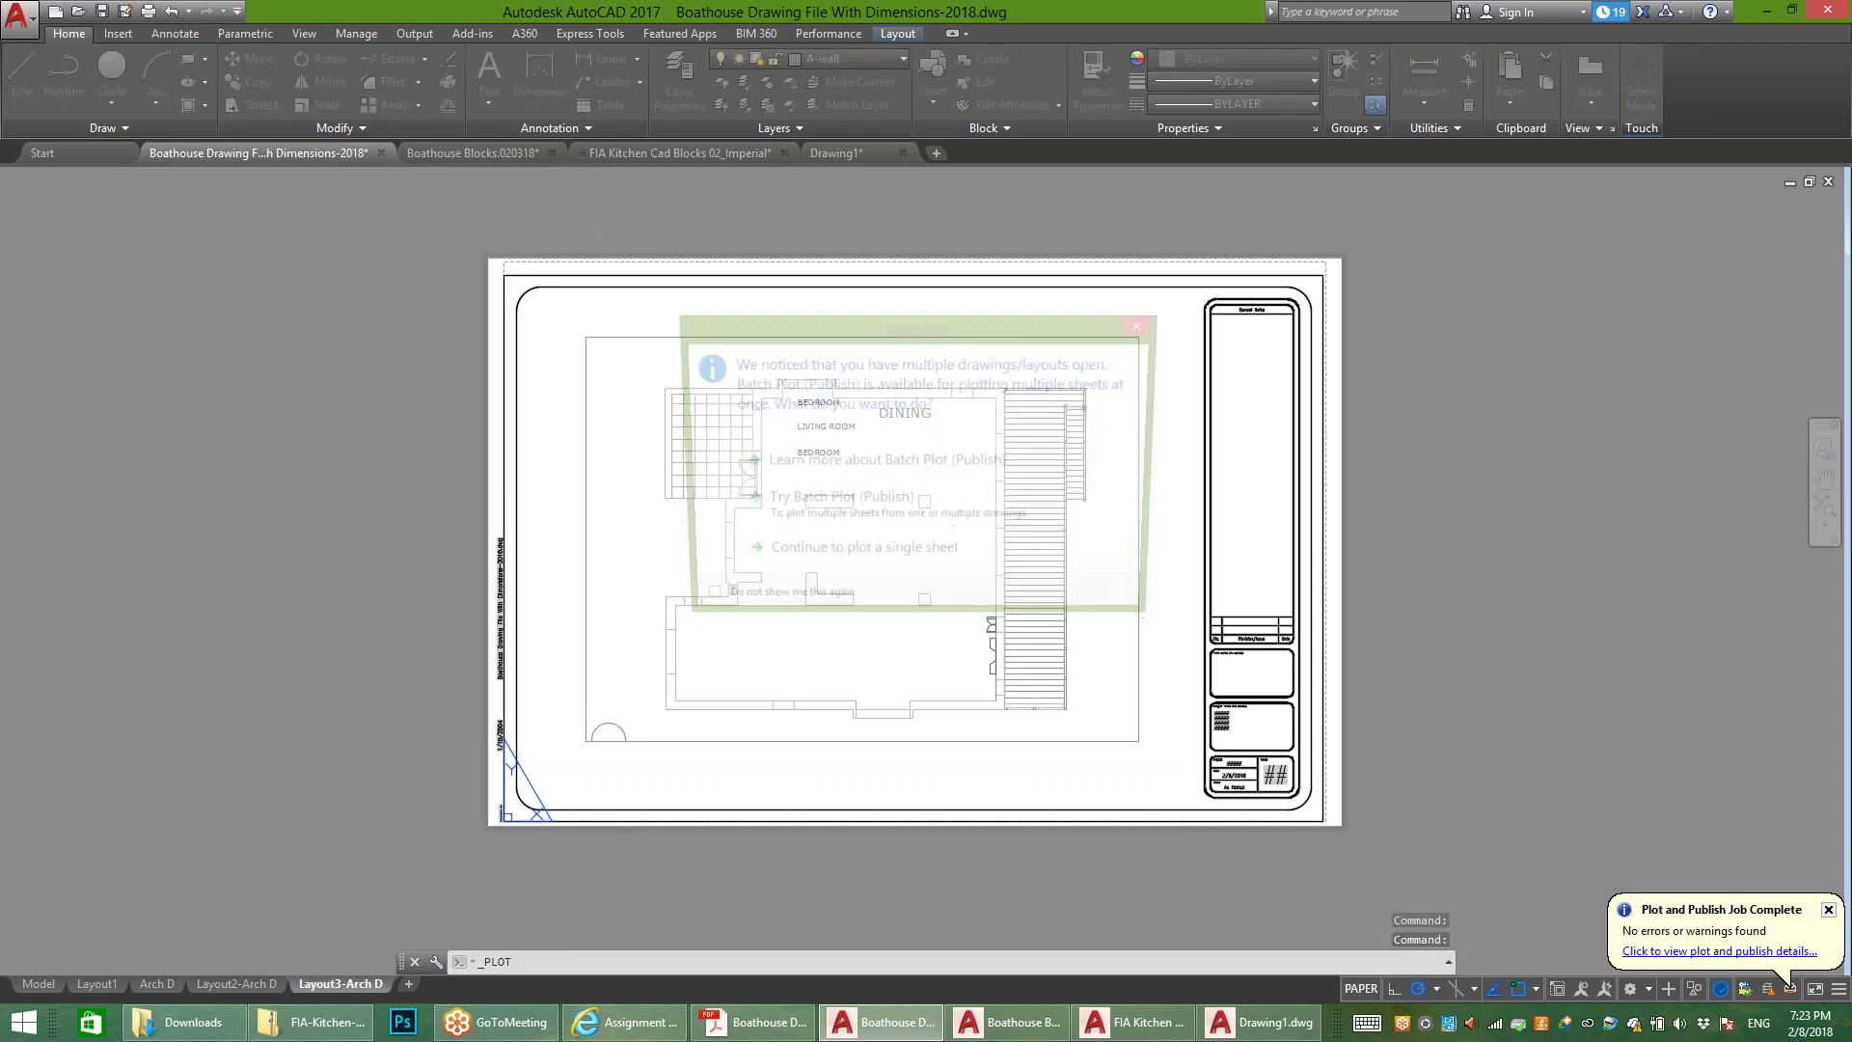
pyautogui.press('Return')
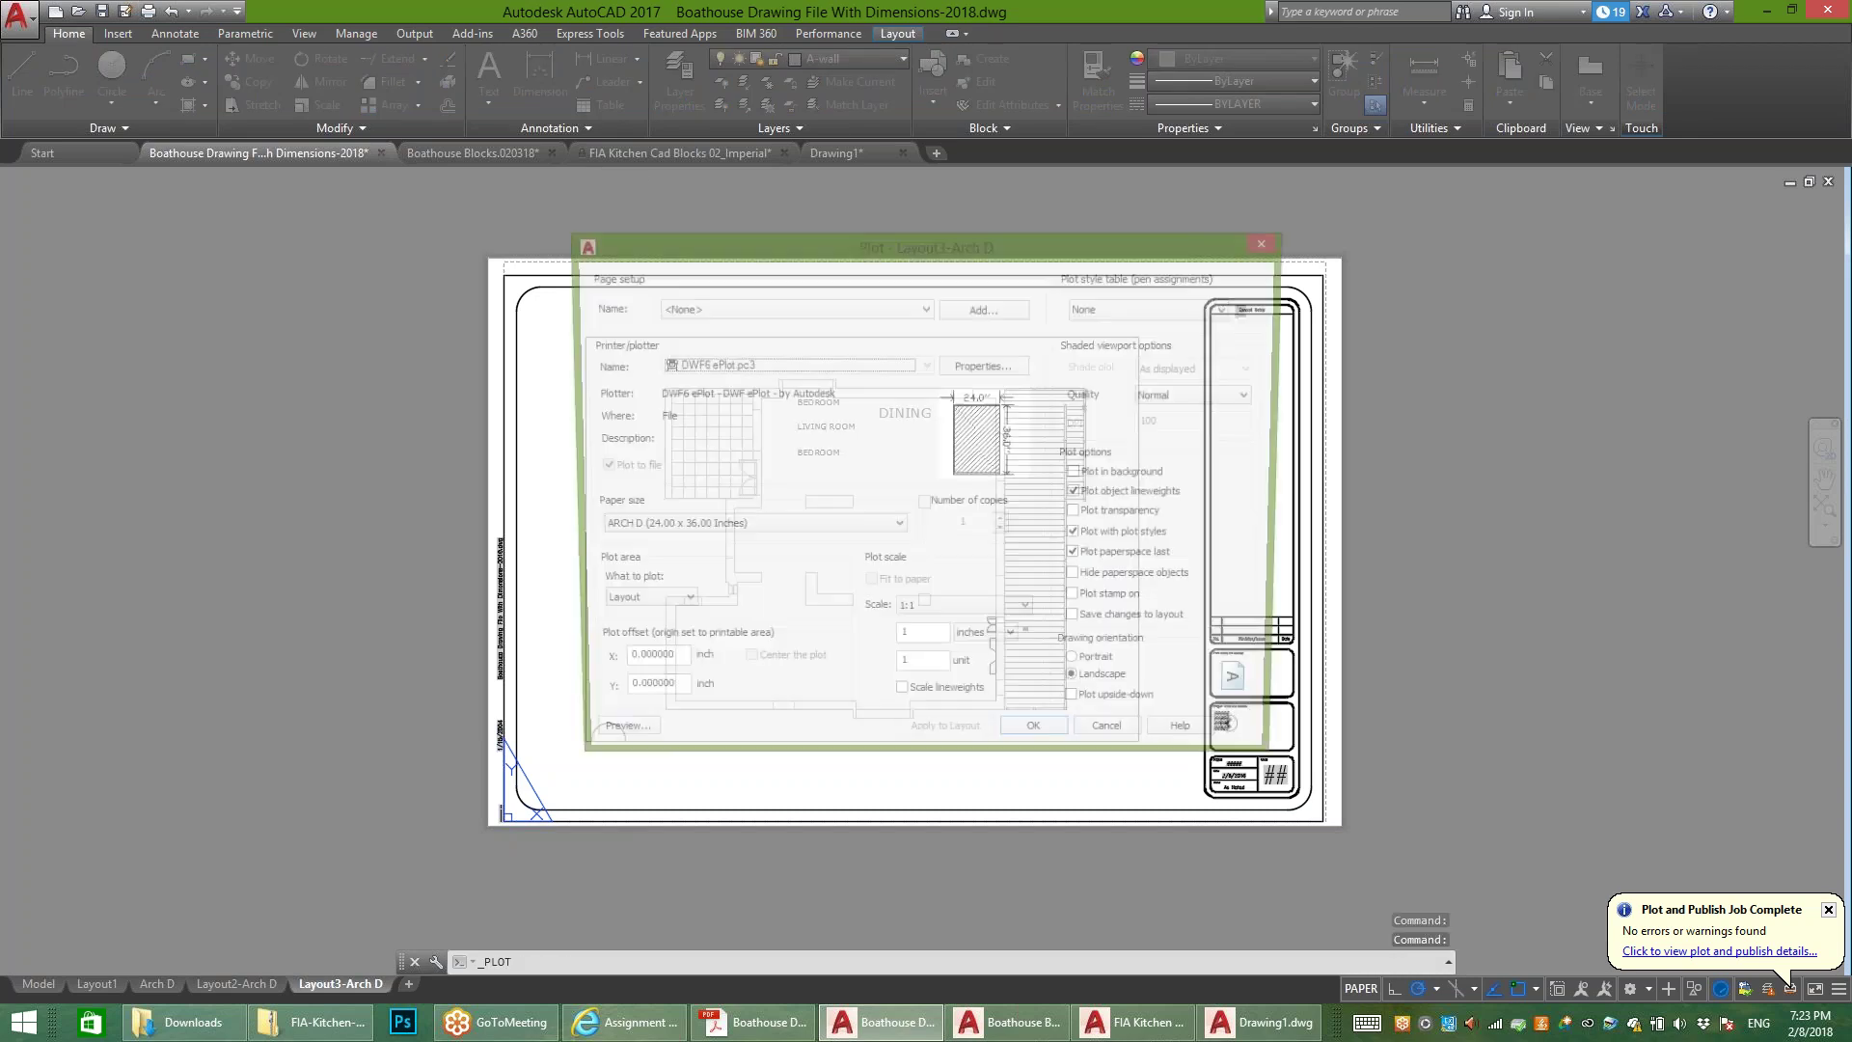
# Step: Plot the sheet with Adobe PDF and save it as "Boathouse Drawing File With Dimensions-2018 Layout3-Arch D (1)" in the Documents folder
pyautogui.hotkey('alt', 'Down')
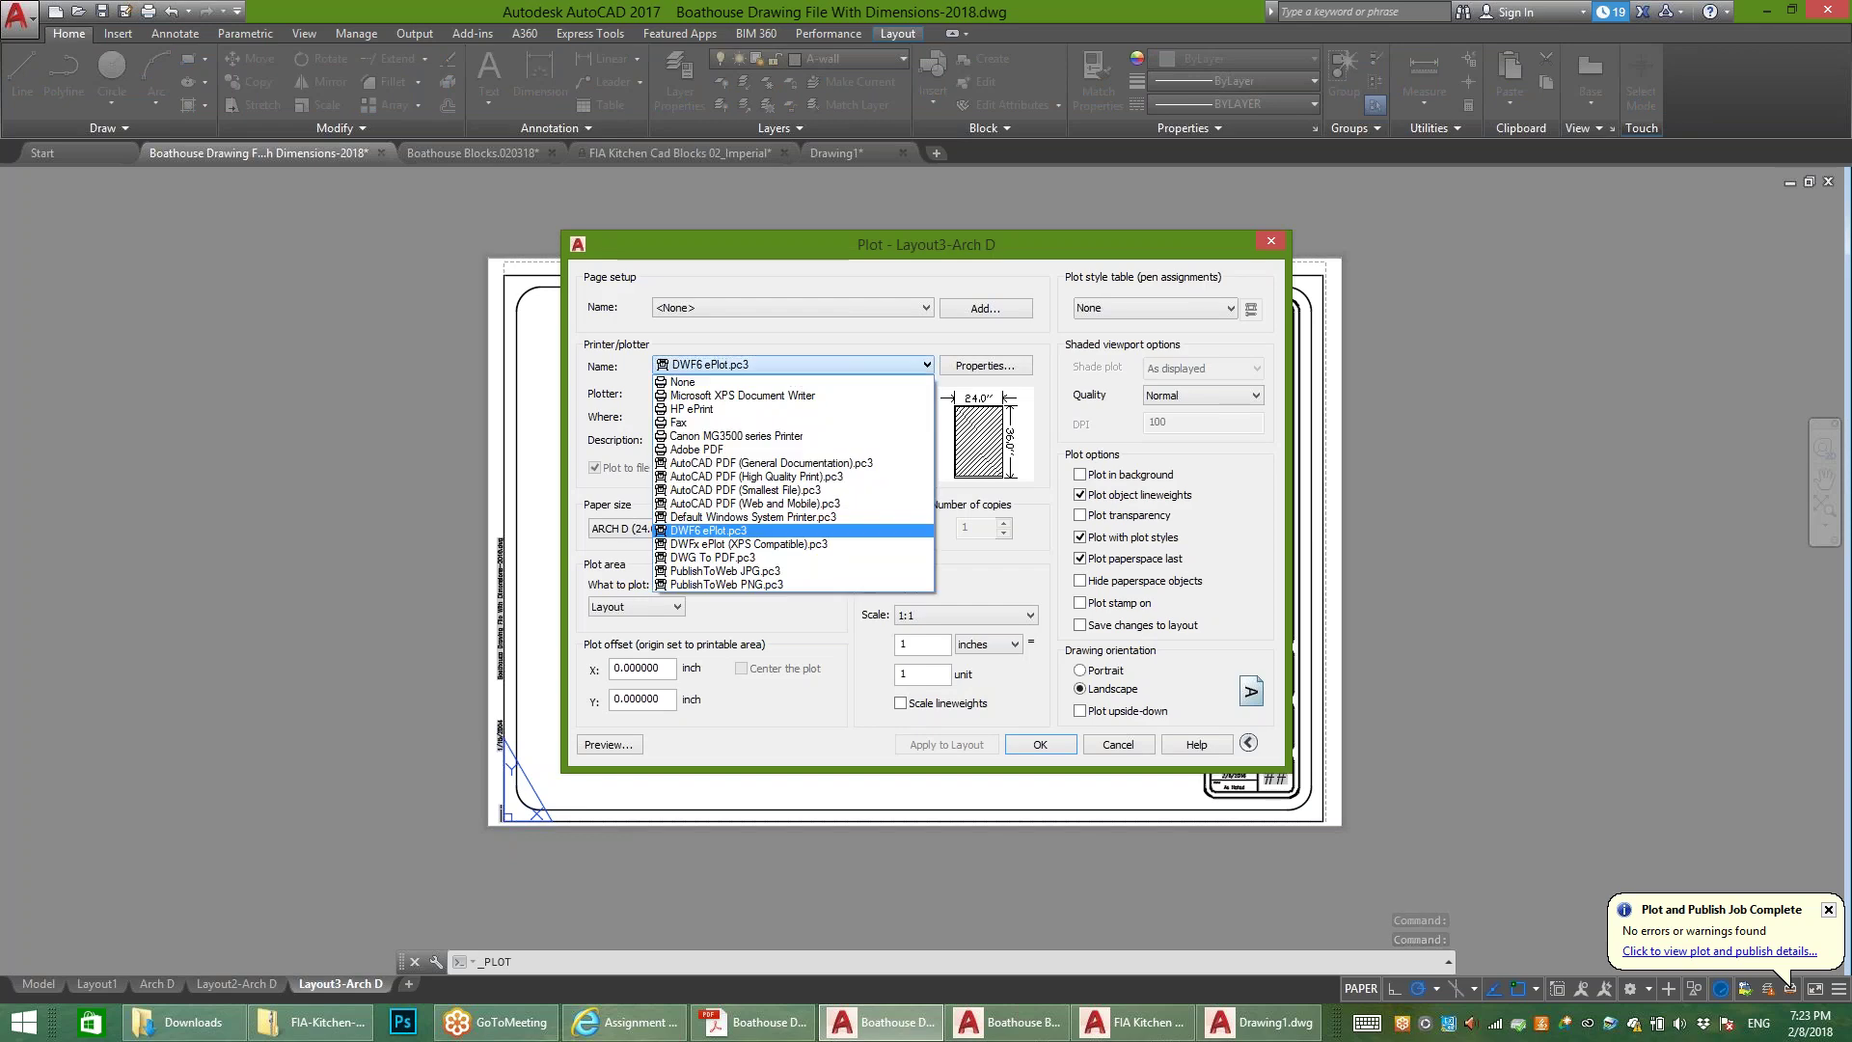
pyautogui.press('Up')
pyautogui.press('Up')
pyautogui.press('Up')
pyautogui.press('Up')
pyautogui.press('Up')
pyautogui.press('Up')
pyautogui.press('Up')
pyautogui.press('Up')
pyautogui.press('Up')
pyautogui.press('Up')
pyautogui.press('Down')
pyautogui.press('Down')
pyautogui.press('Down')
pyautogui.press('Down')
pyautogui.press('Return')
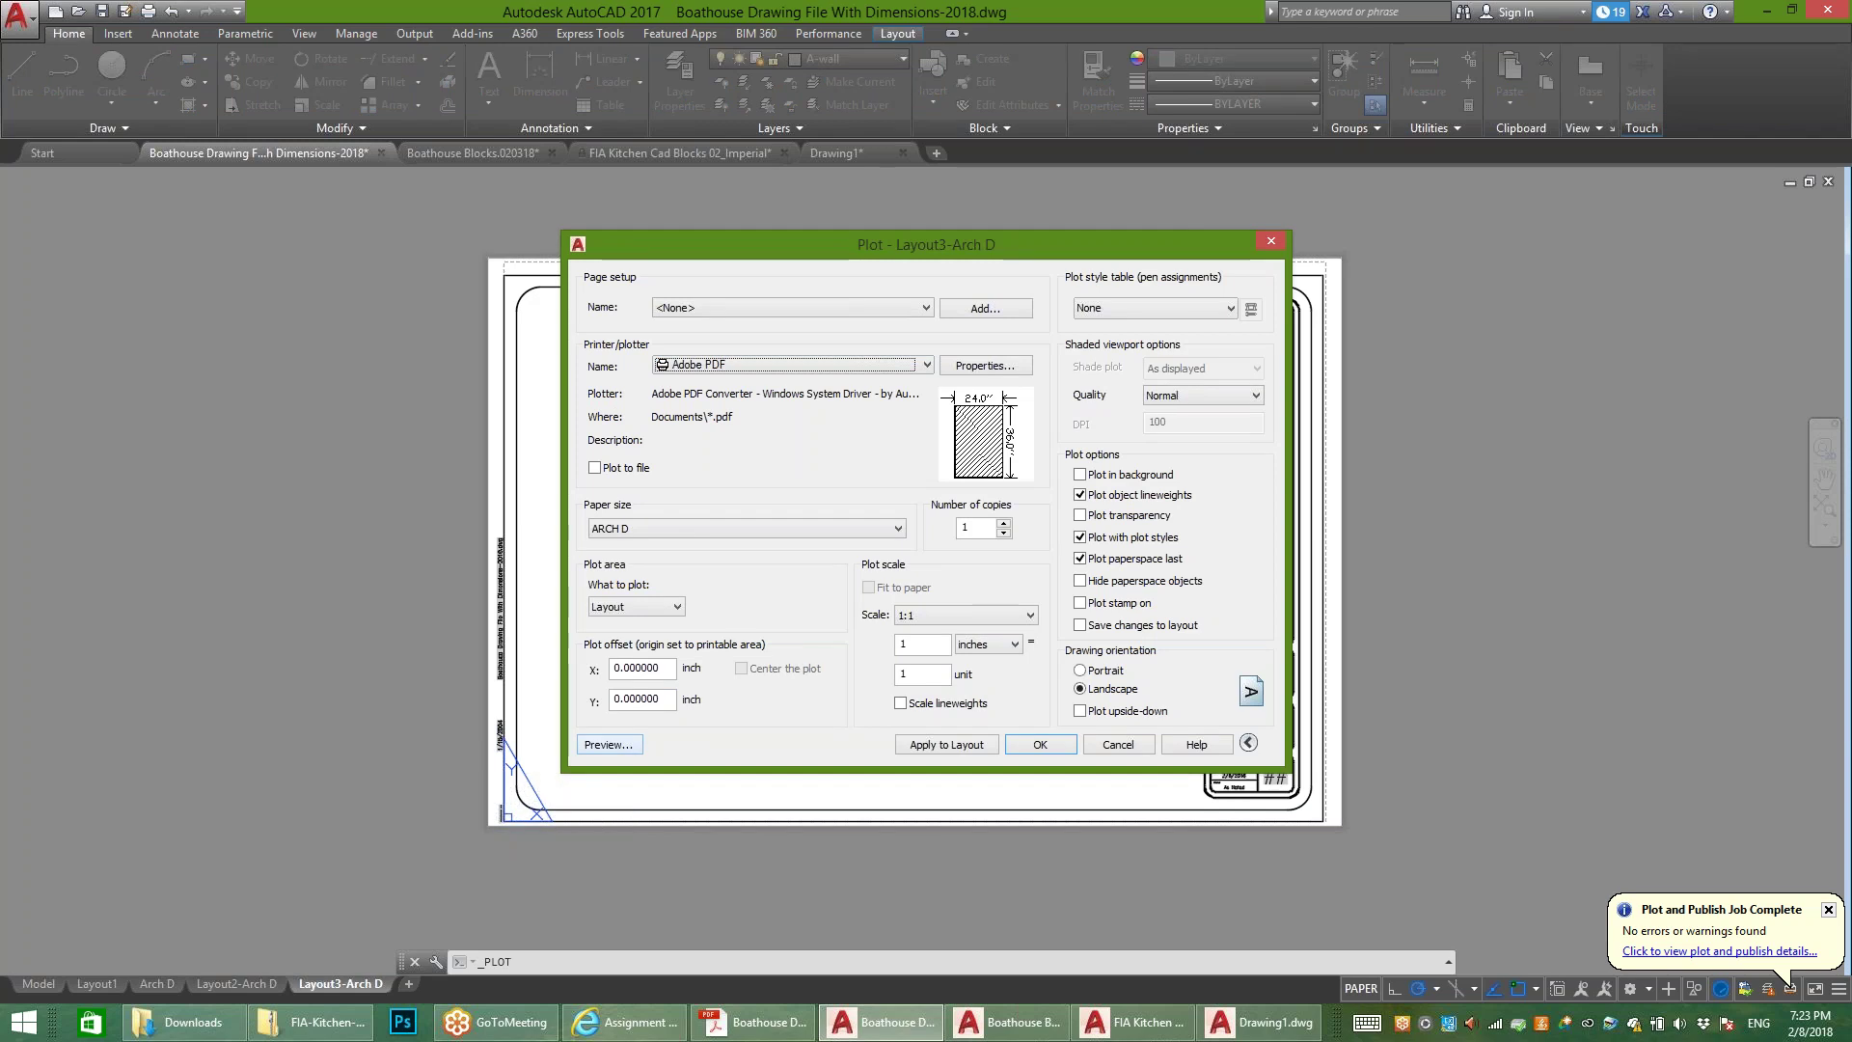
pyautogui.press('Return')
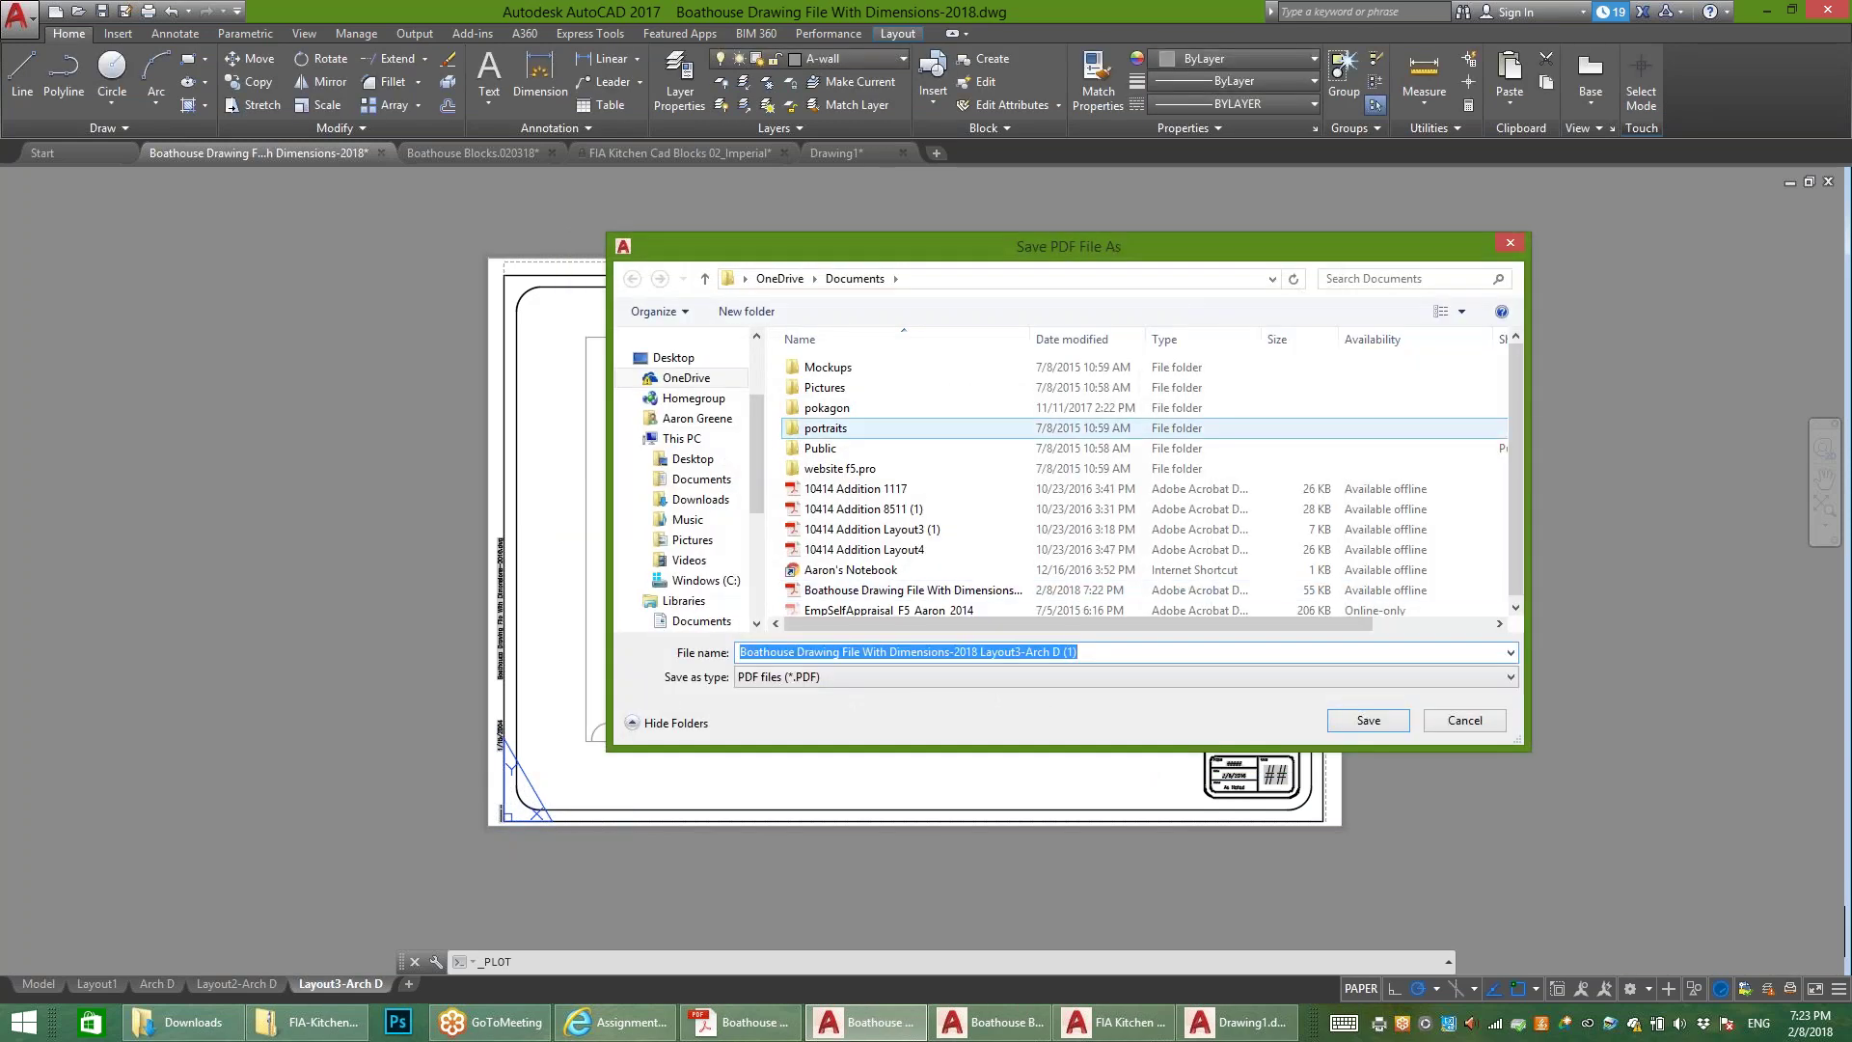
pyautogui.press('Return')
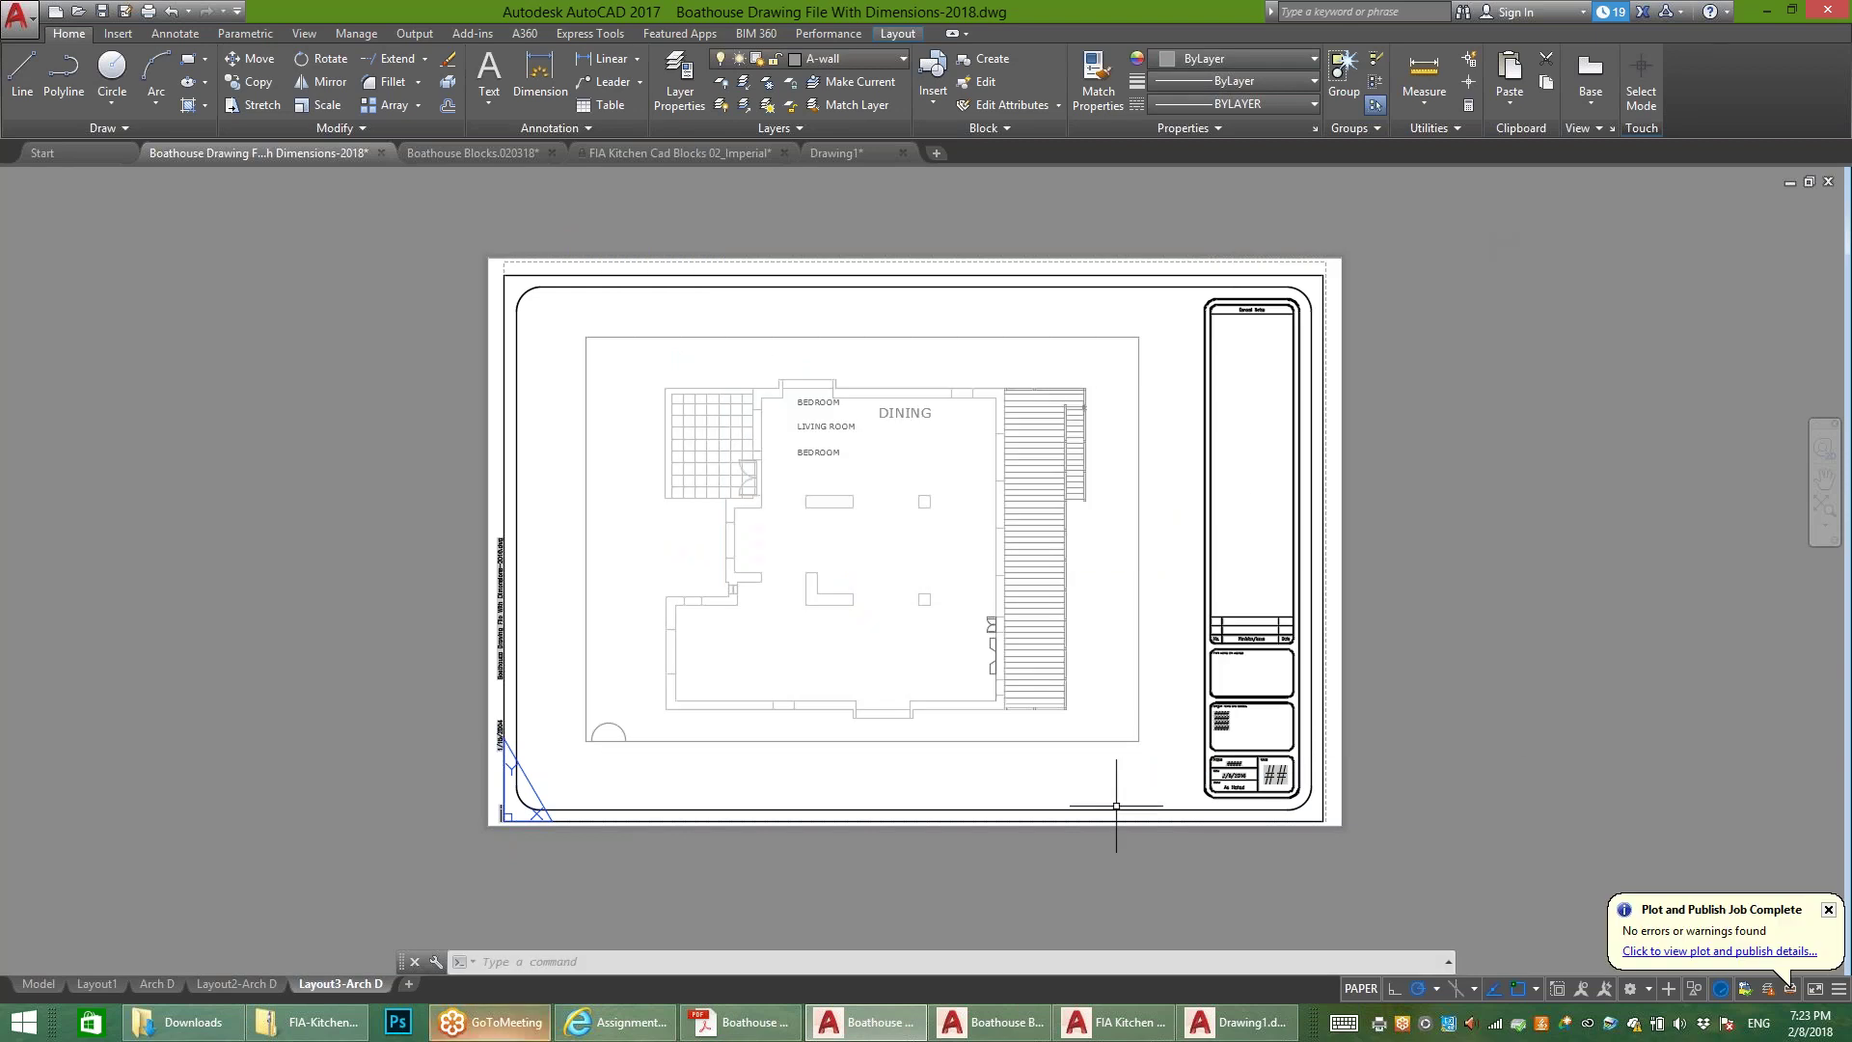
# Step: Switch to the browser's Assignment 4 page and review the list of required tasks from its beginning
pyautogui.click(618, 1022)
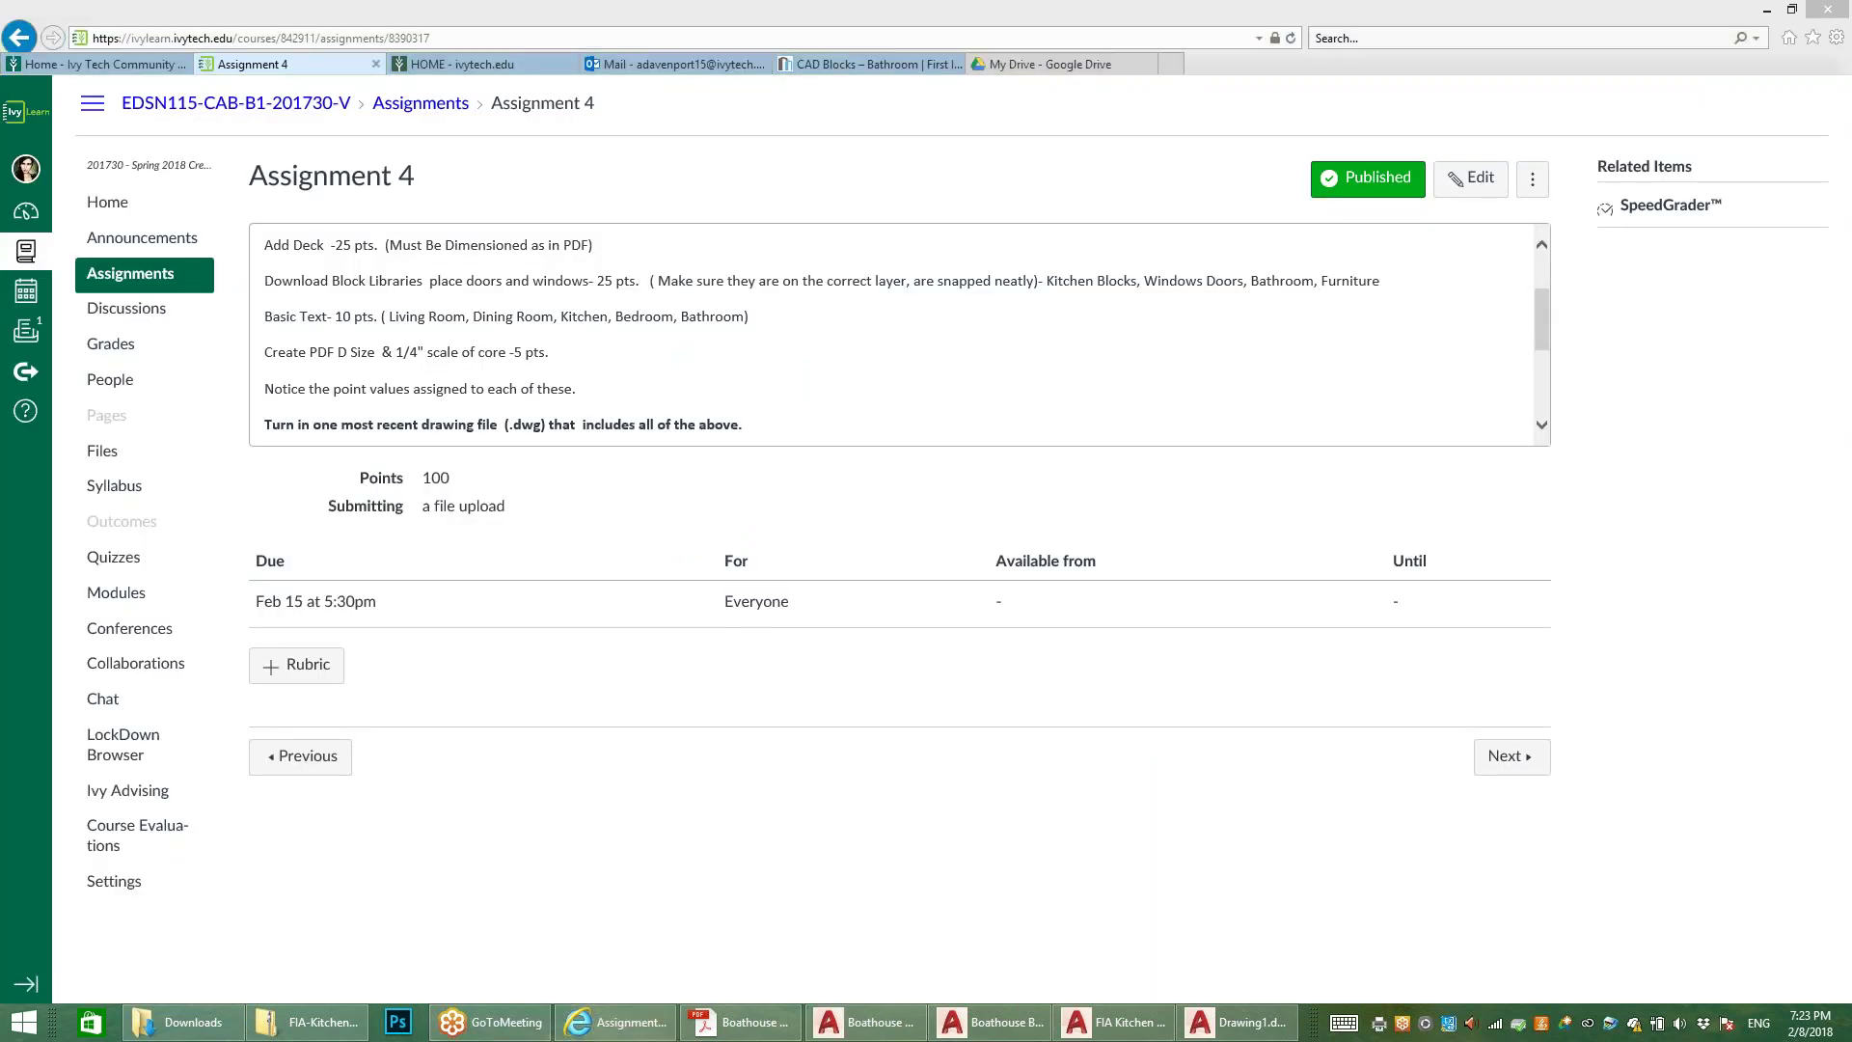
pyautogui.scroll(2, 897, 334)
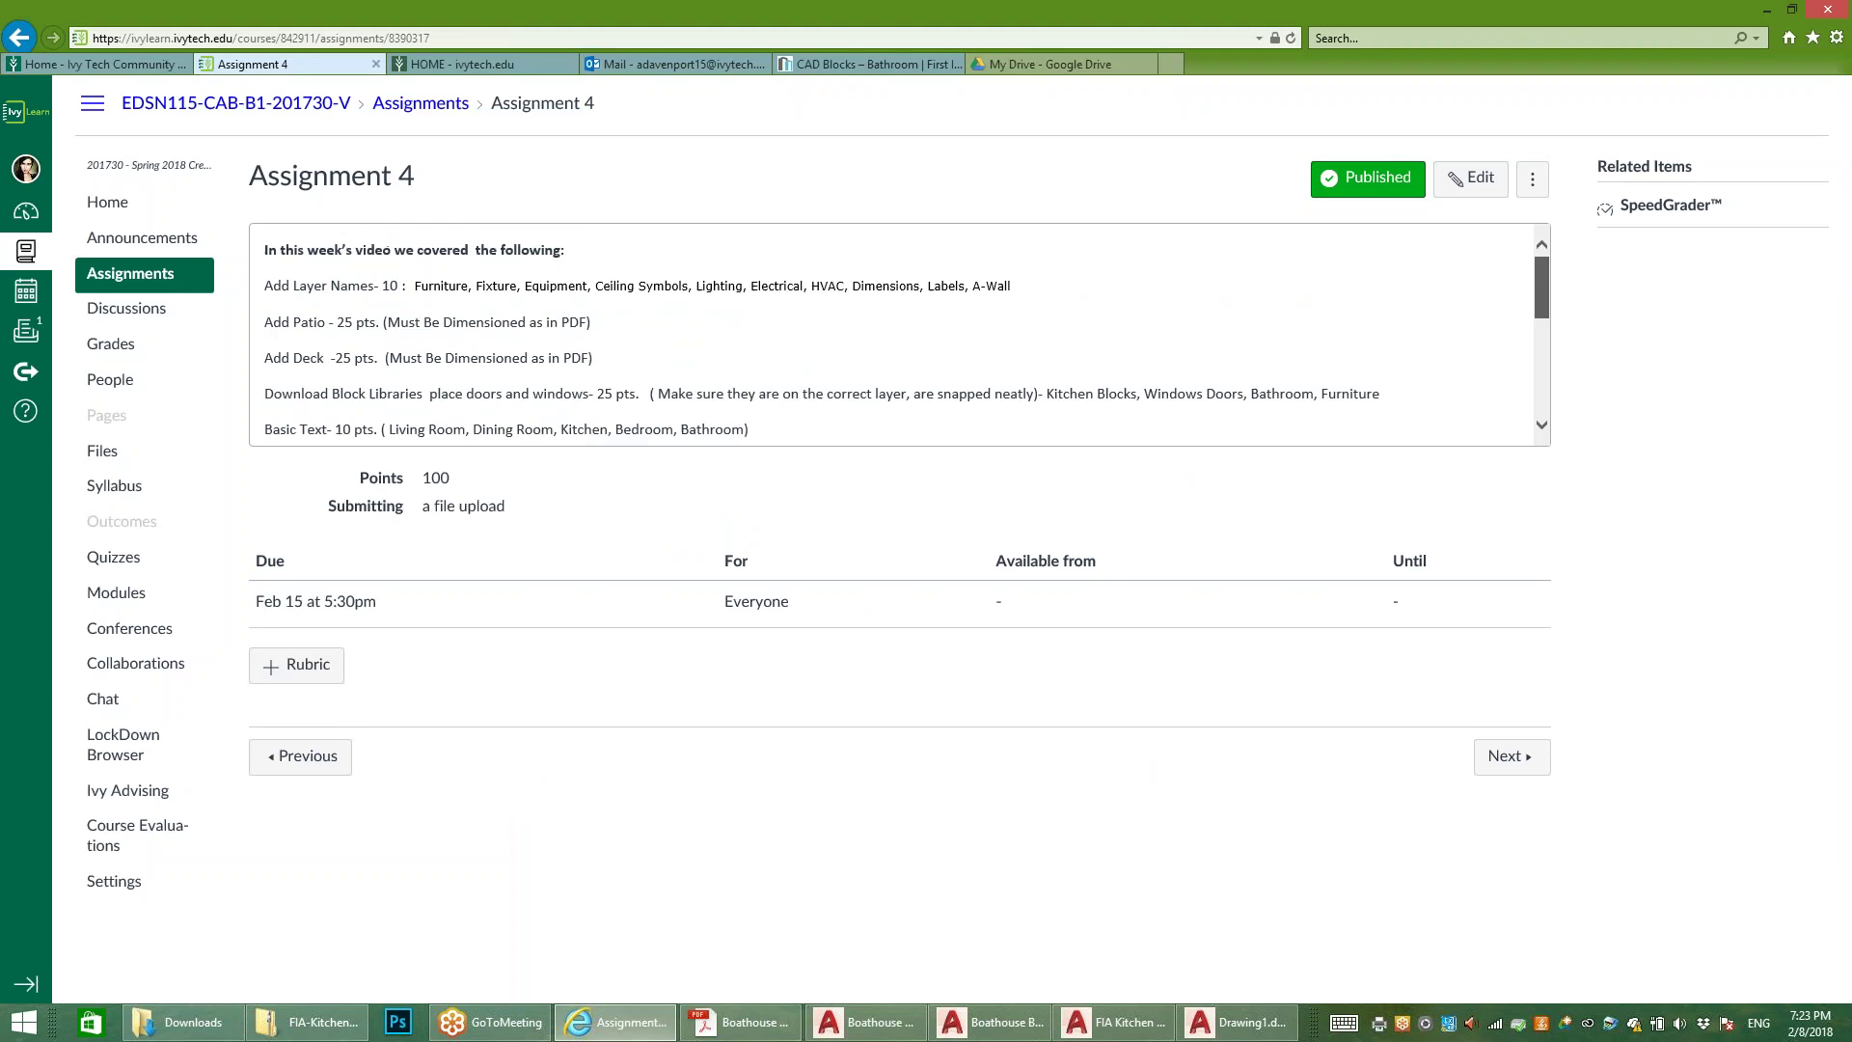